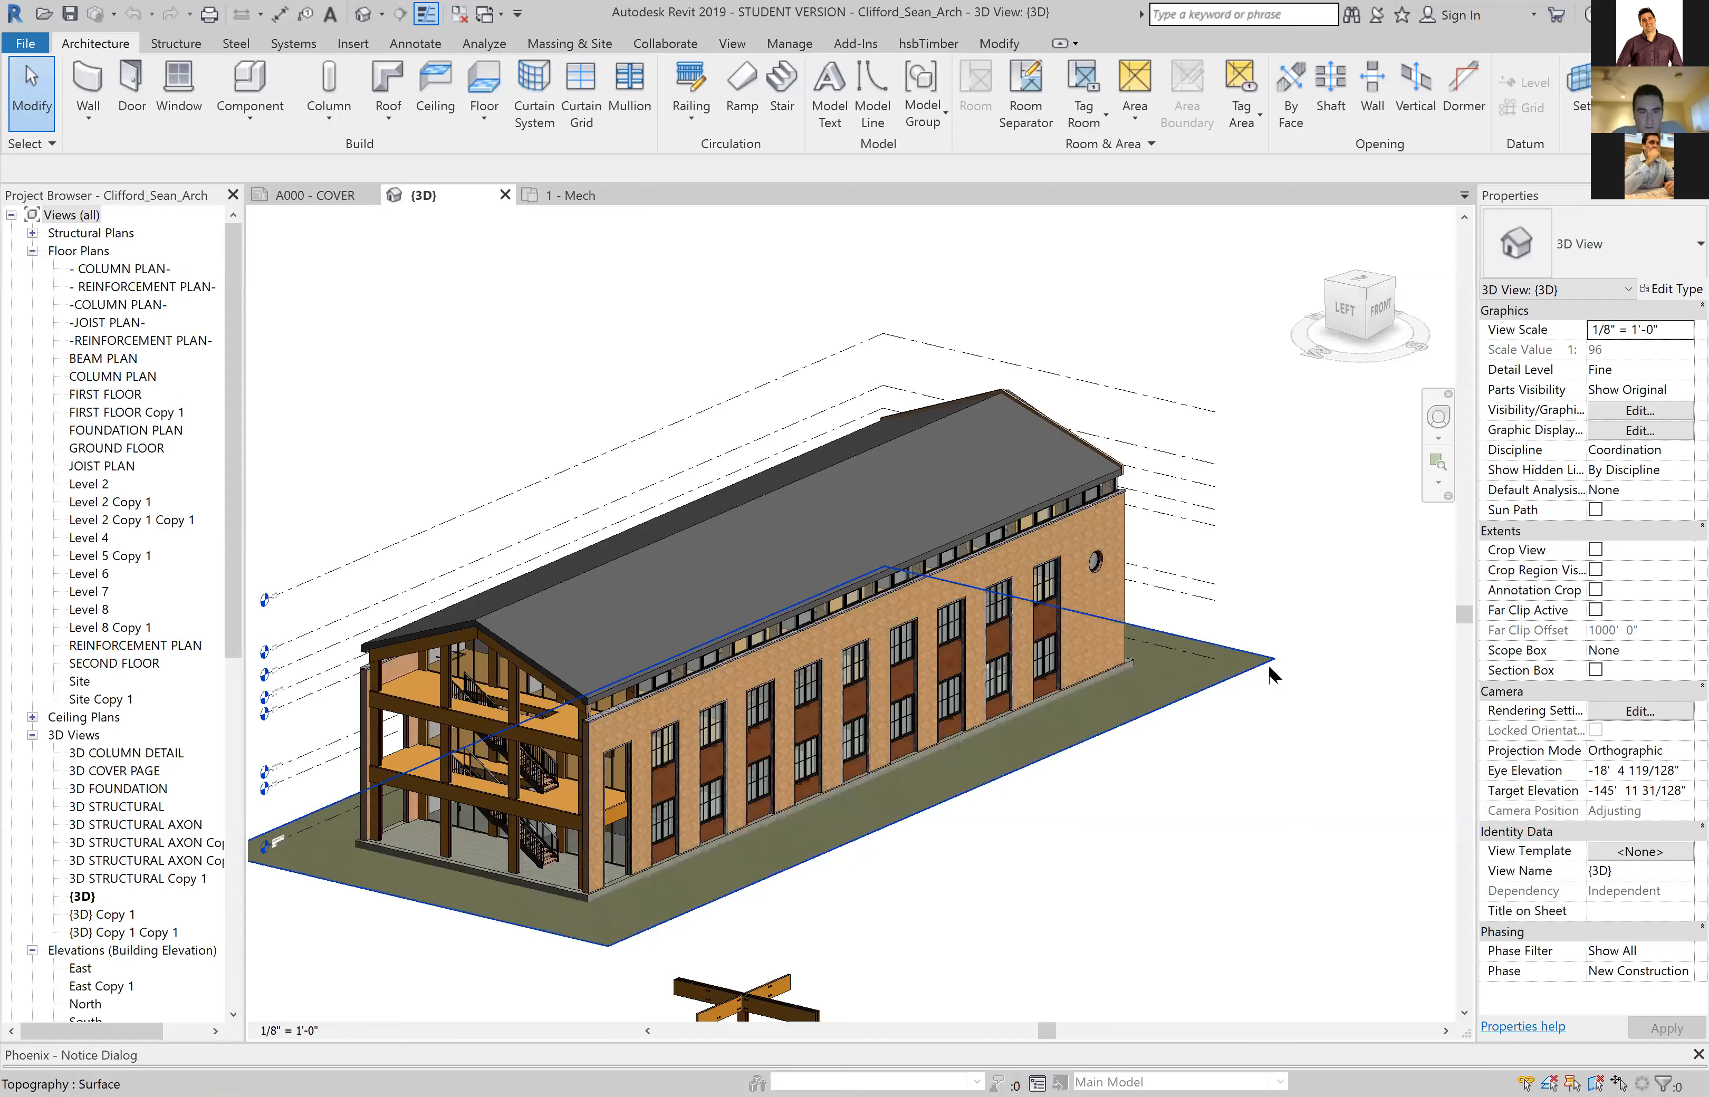
Orbit the 3D view and zoom in on the roof's gable-end overhang above the brick walls
{"action": "scroll", "coordinate": [1099, 596], "scroll_direction": "down", "scroll_amount": 2}
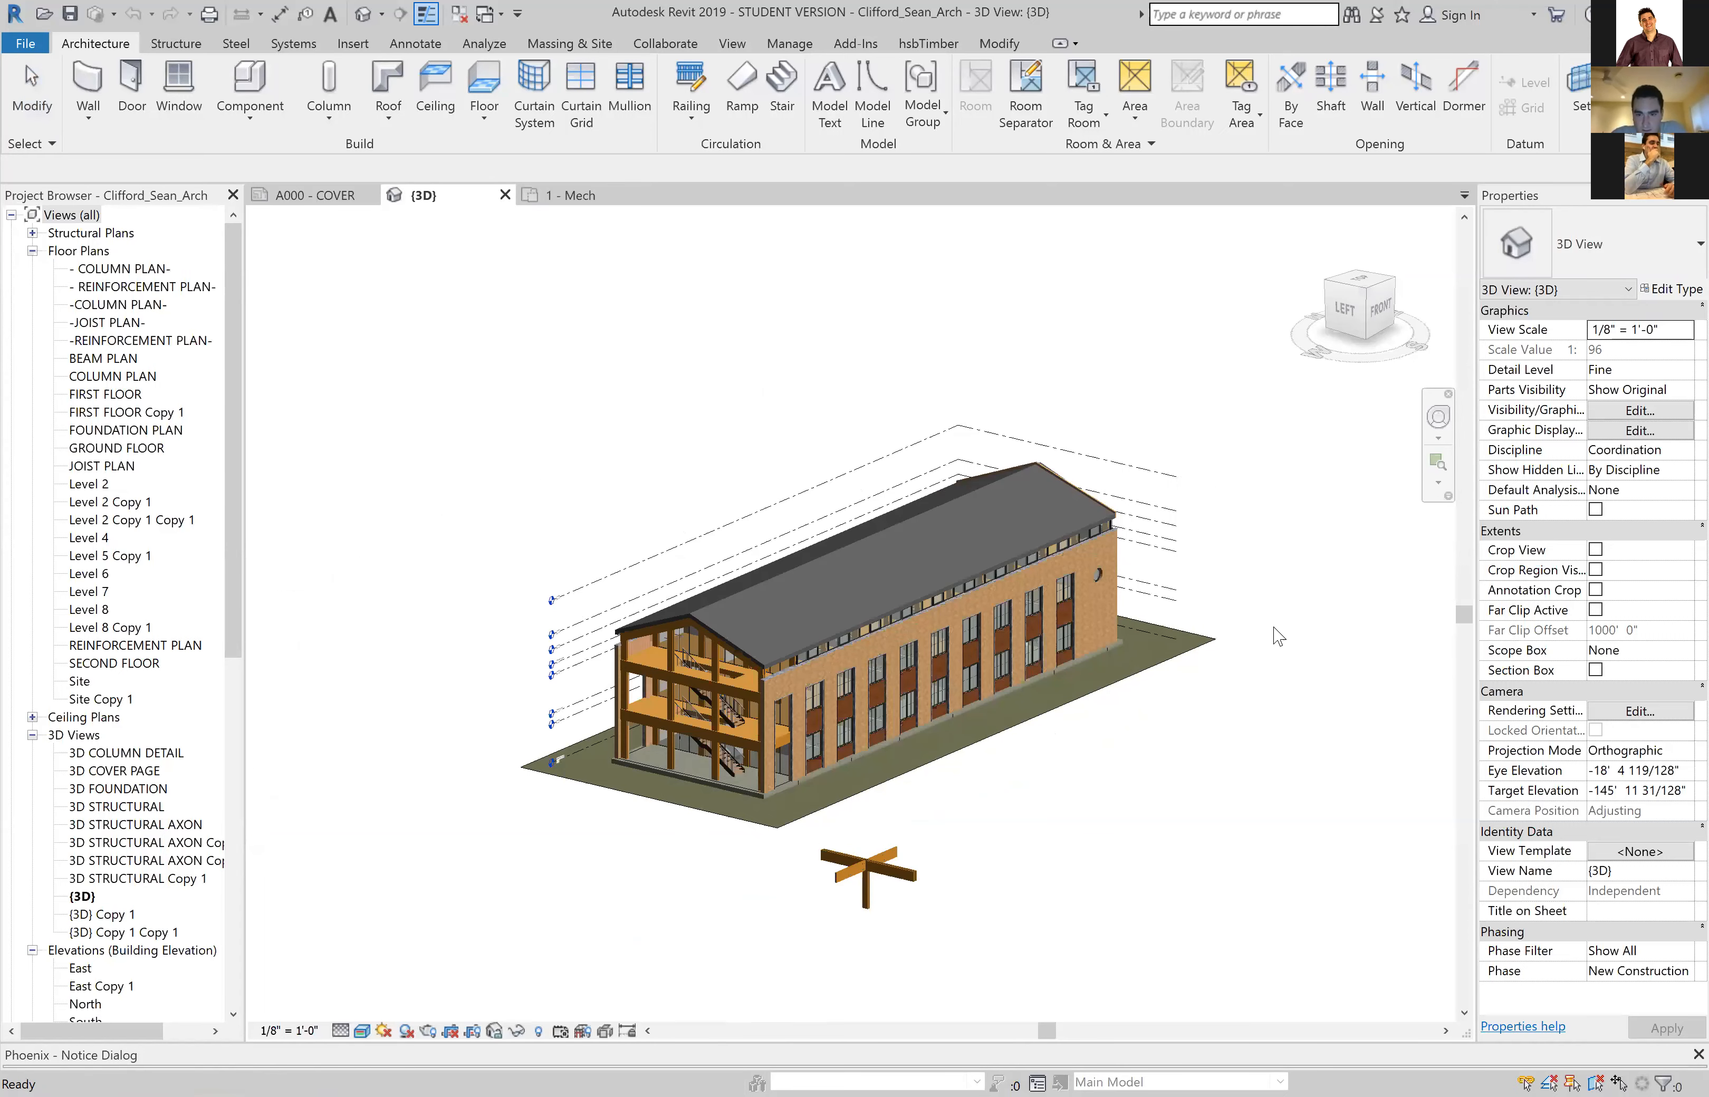
{"action": "middle_click_drag", "start_coordinate": [1228, 590], "coordinate": [1000, 754], "text": "shift"}
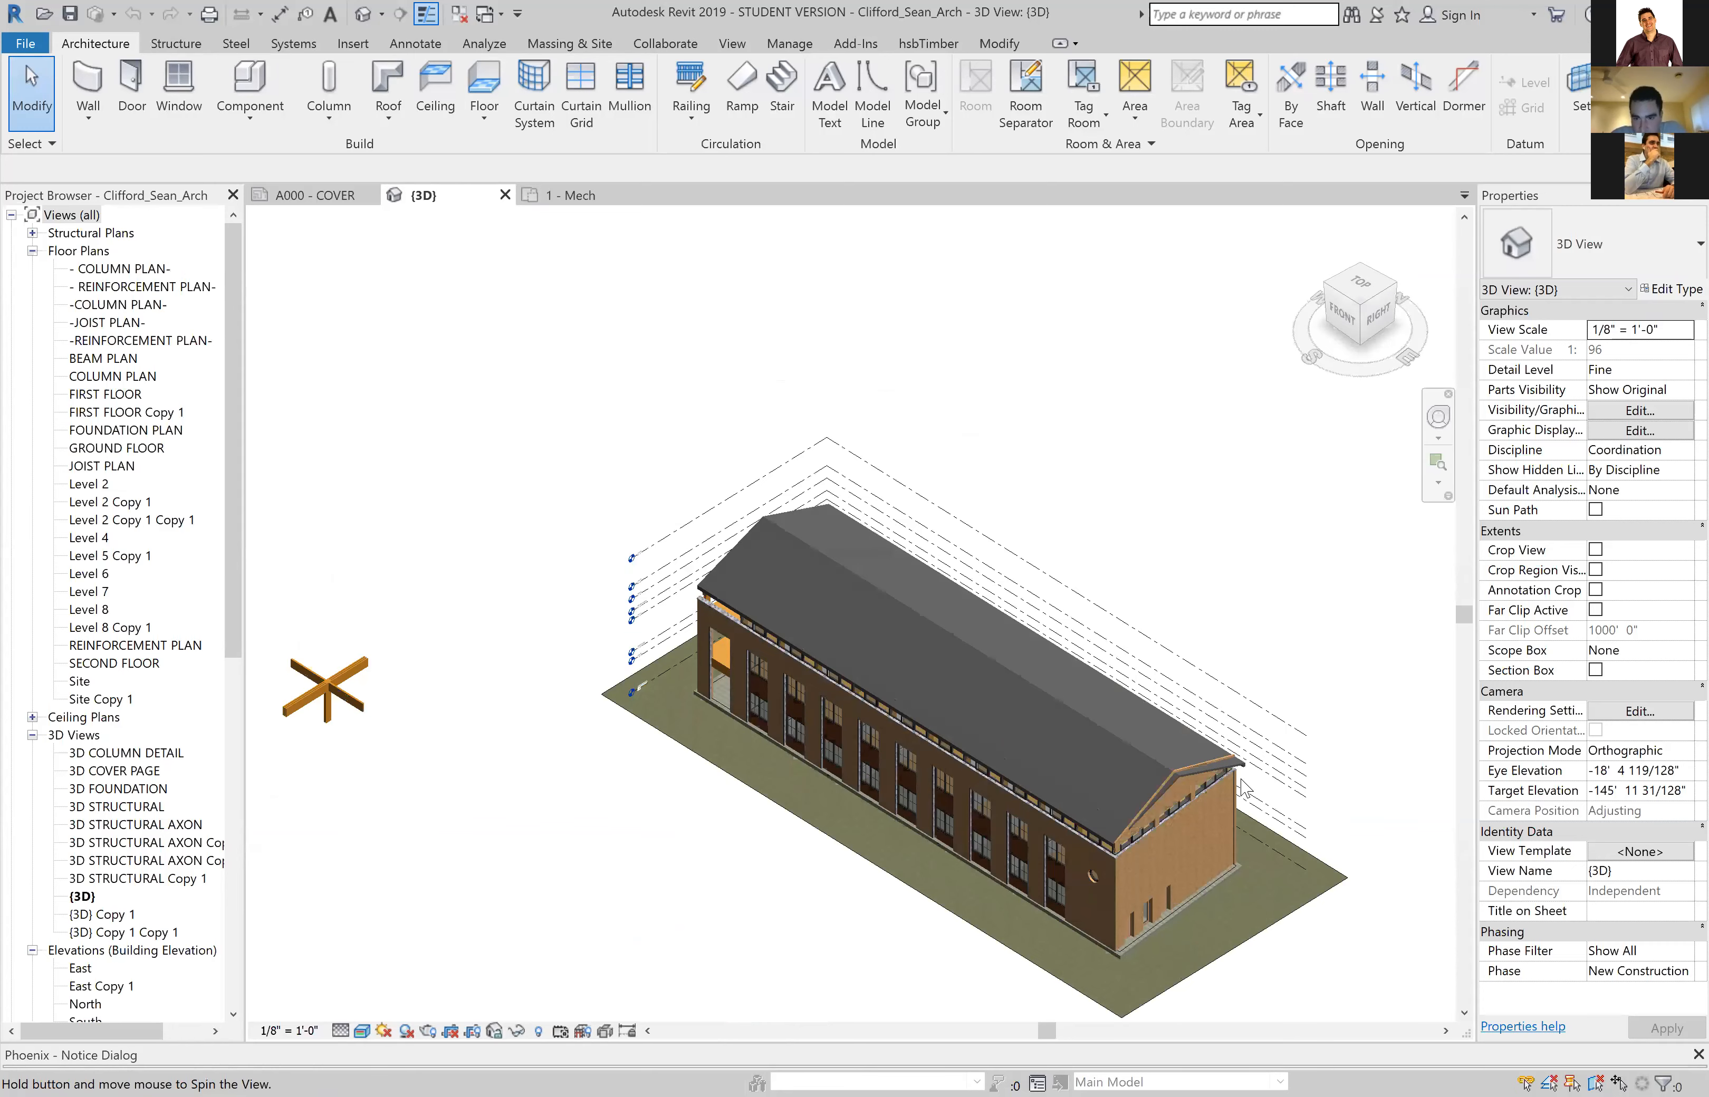
{"action": "scroll", "coordinate": [1285, 797], "scroll_direction": "up", "scroll_amount": 2}
{"action": "scroll", "coordinate": [1289, 798], "scroll_direction": "up", "scroll_amount": 3}
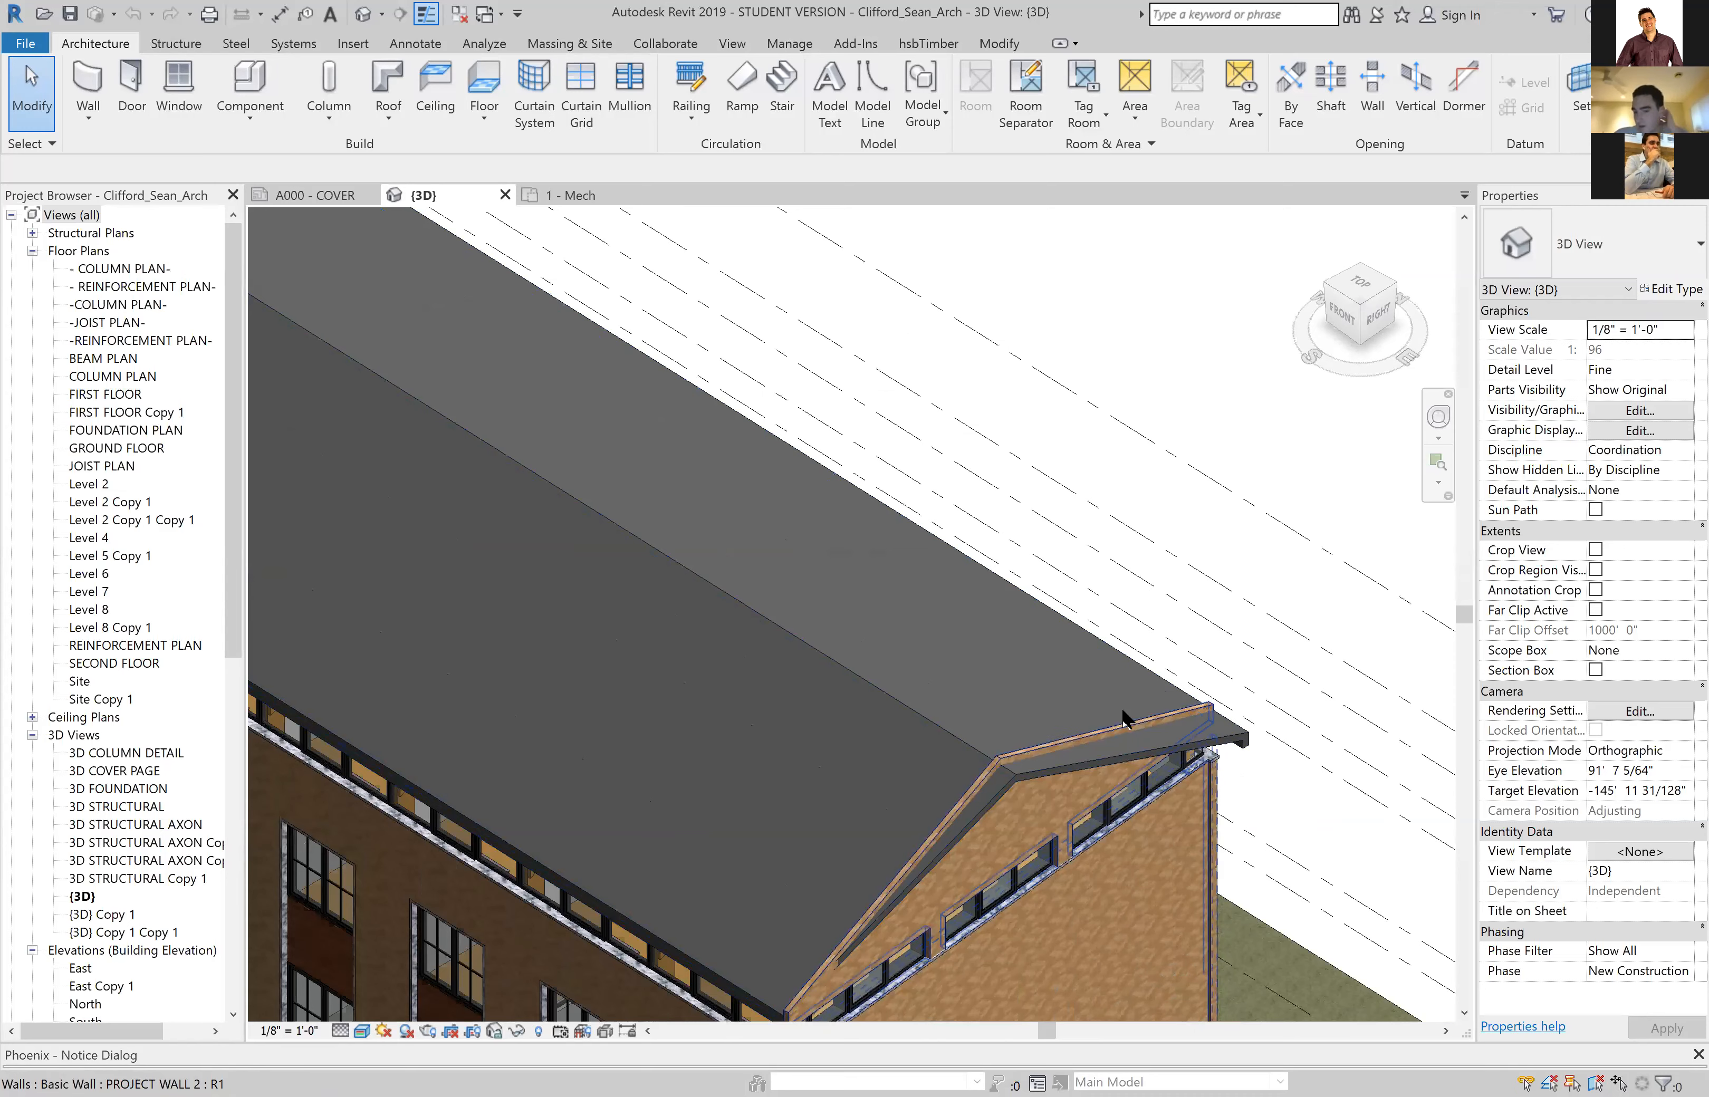
{"action": "scroll", "coordinate": [1138, 737], "scroll_direction": "up", "scroll_amount": 1}
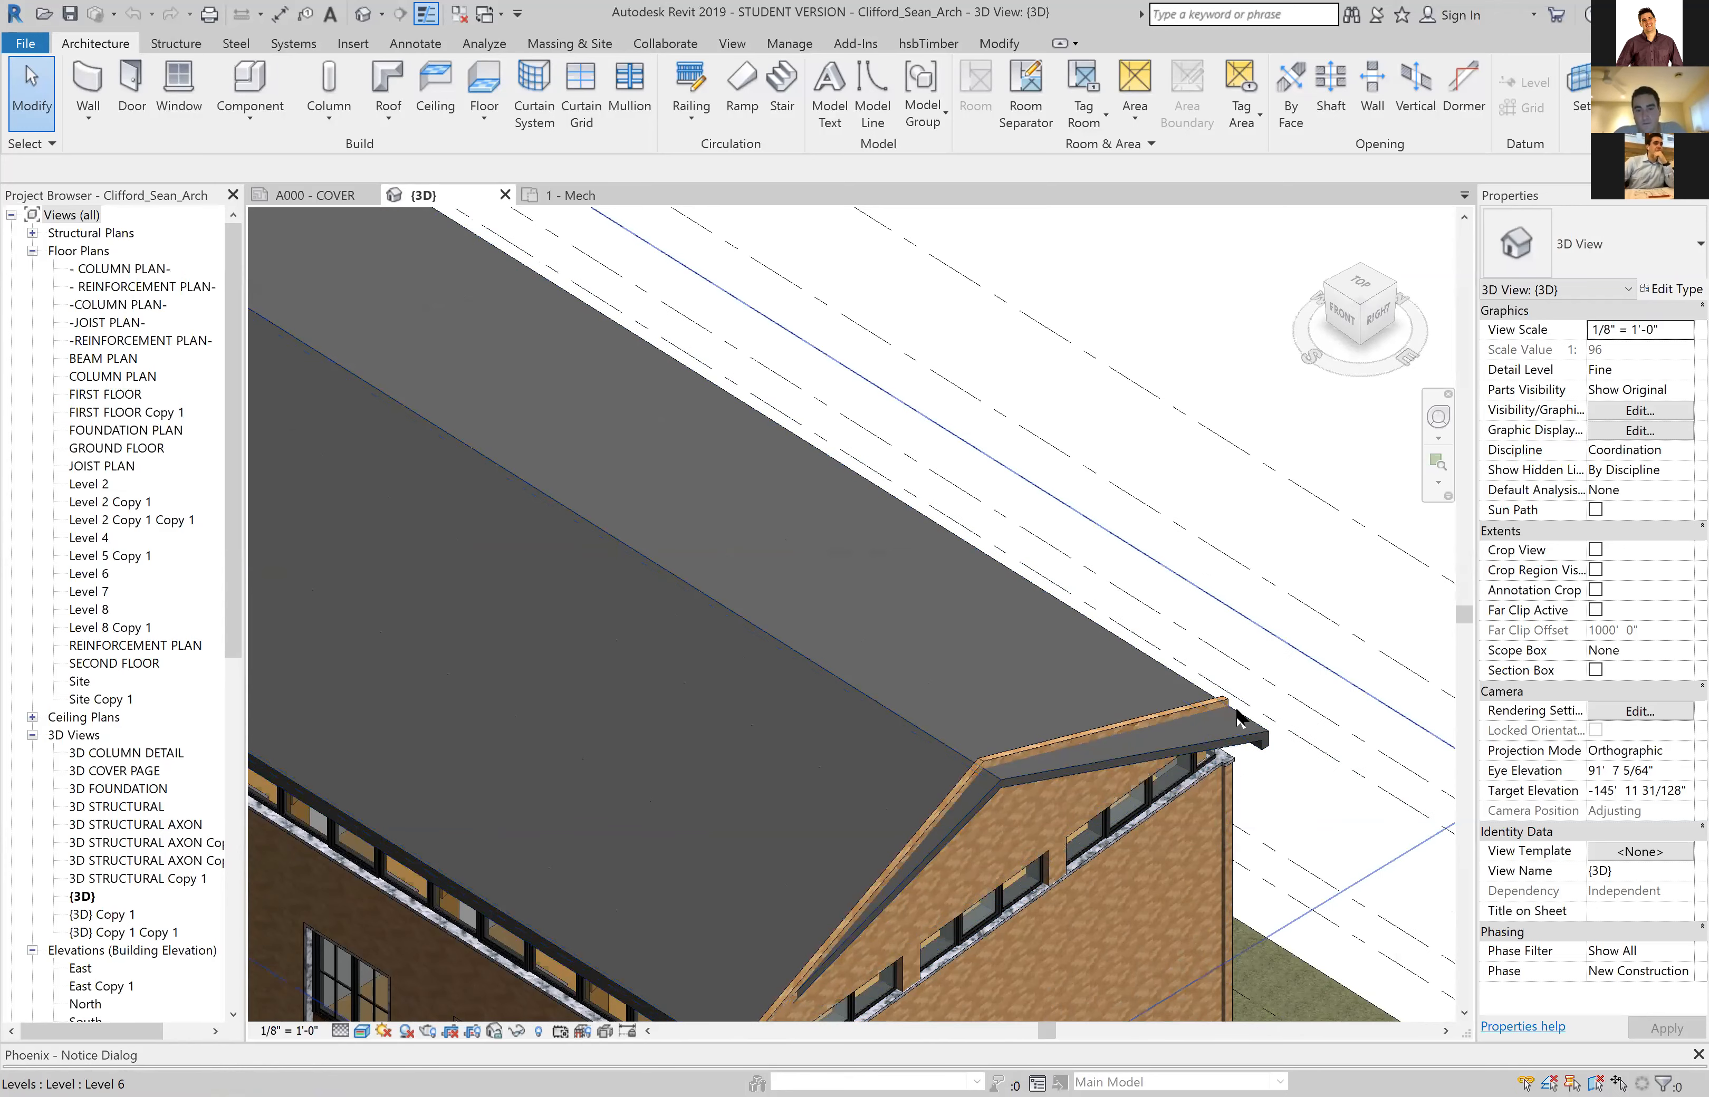
Orbit around the gable end and zoom in to see more of it
{"action": "scroll", "coordinate": [1236, 716], "scroll_direction": "down", "scroll_amount": 3}
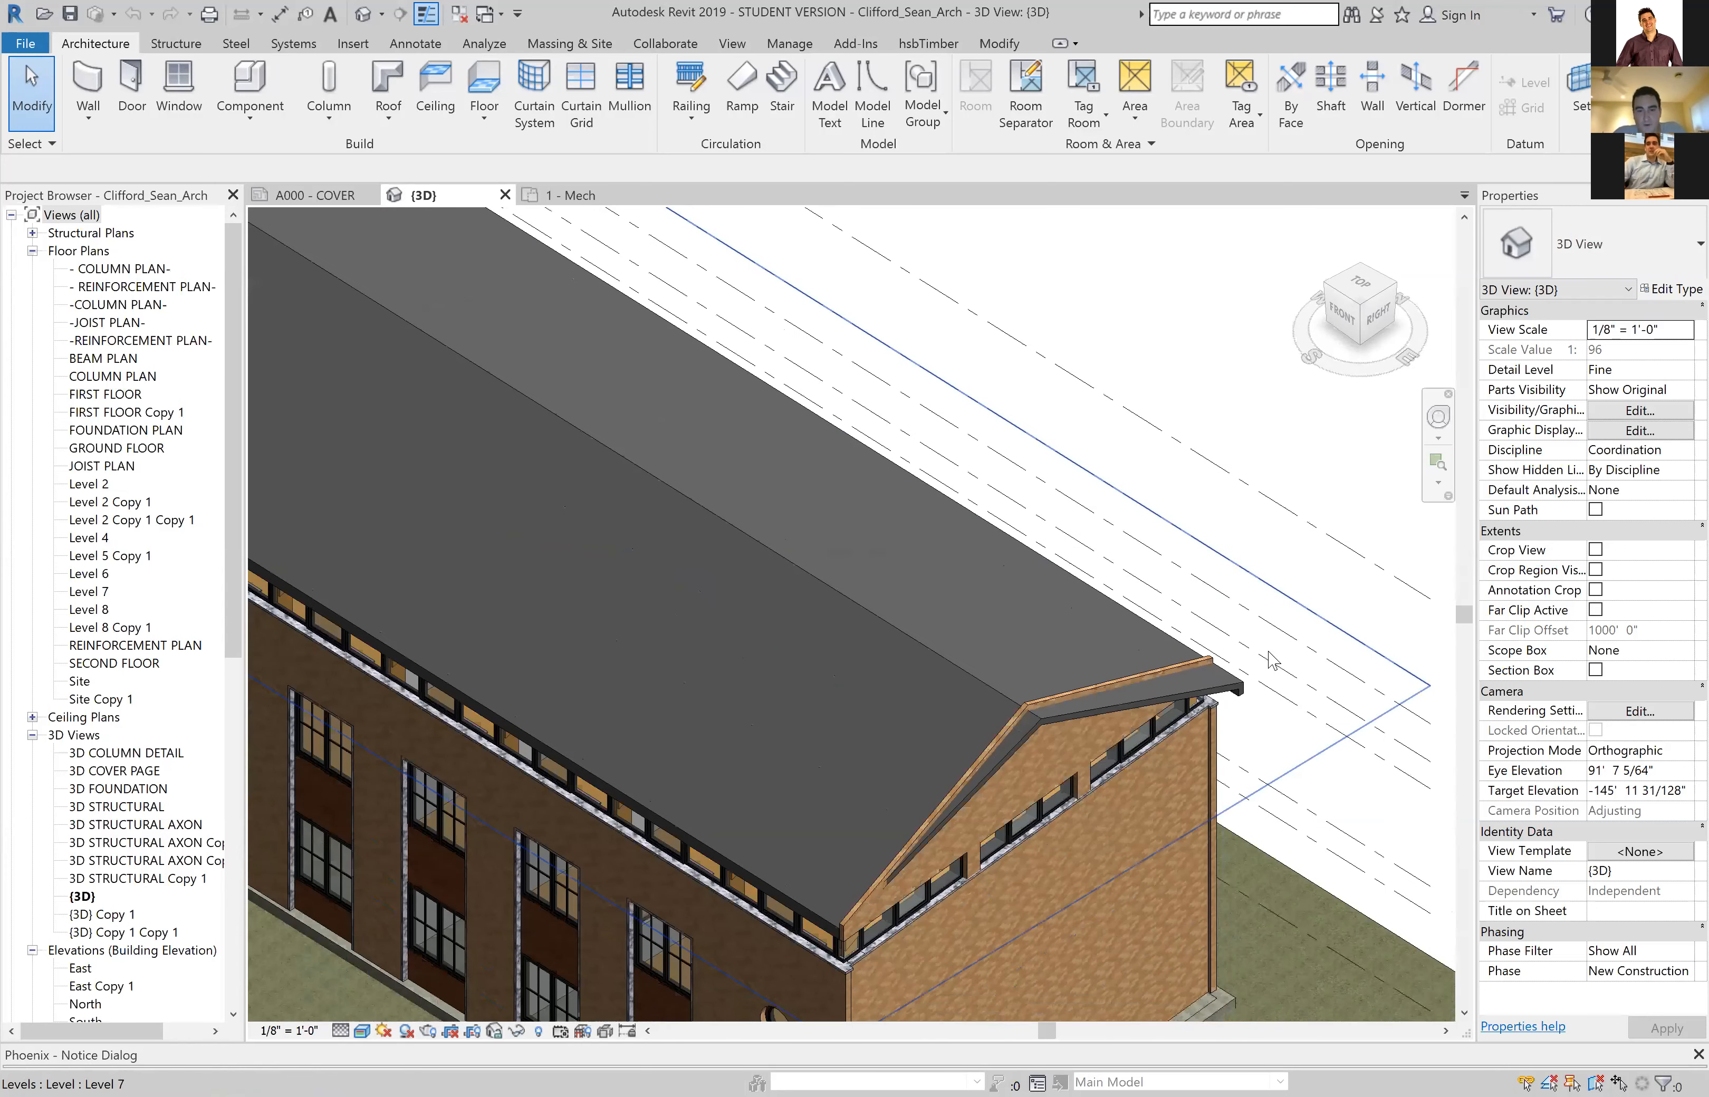
{"action": "middle_click_drag", "start_coordinate": [1268, 660], "coordinate": [1100, 663], "text": "shift"}
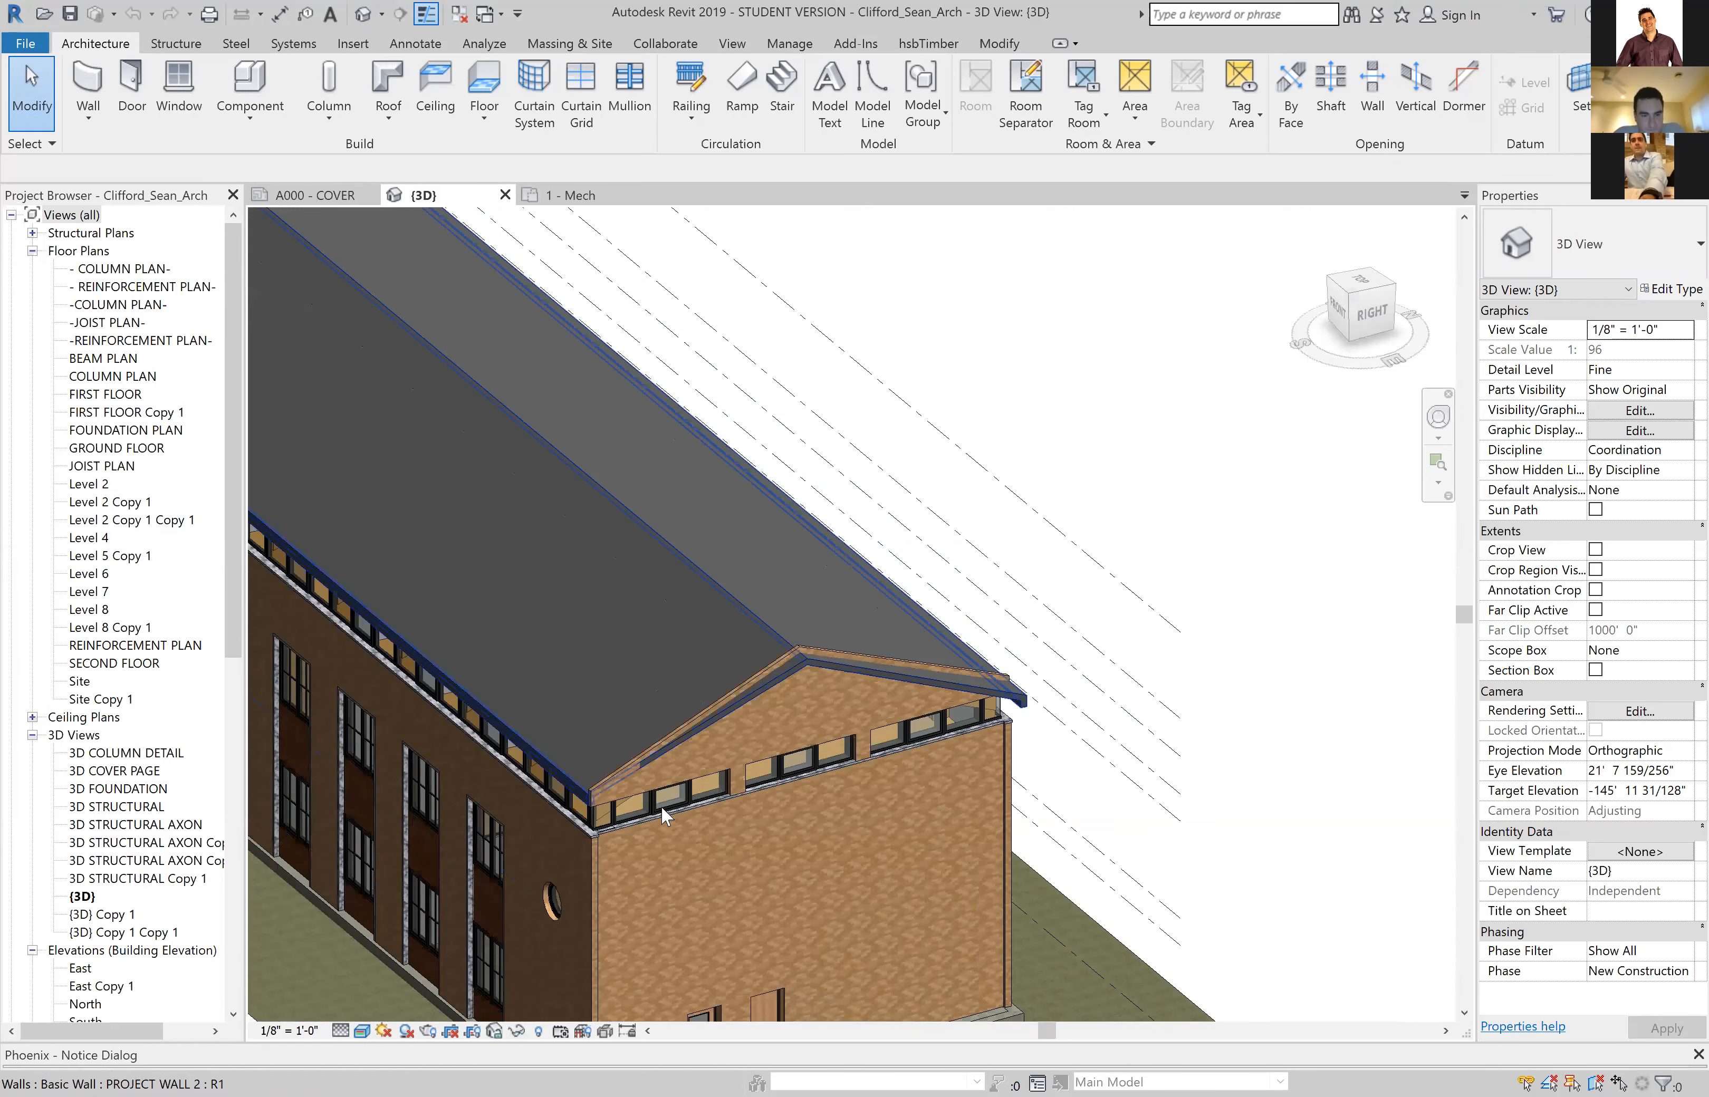
{"action": "scroll", "coordinate": [661, 806], "scroll_direction": "up", "scroll_amount": 2}
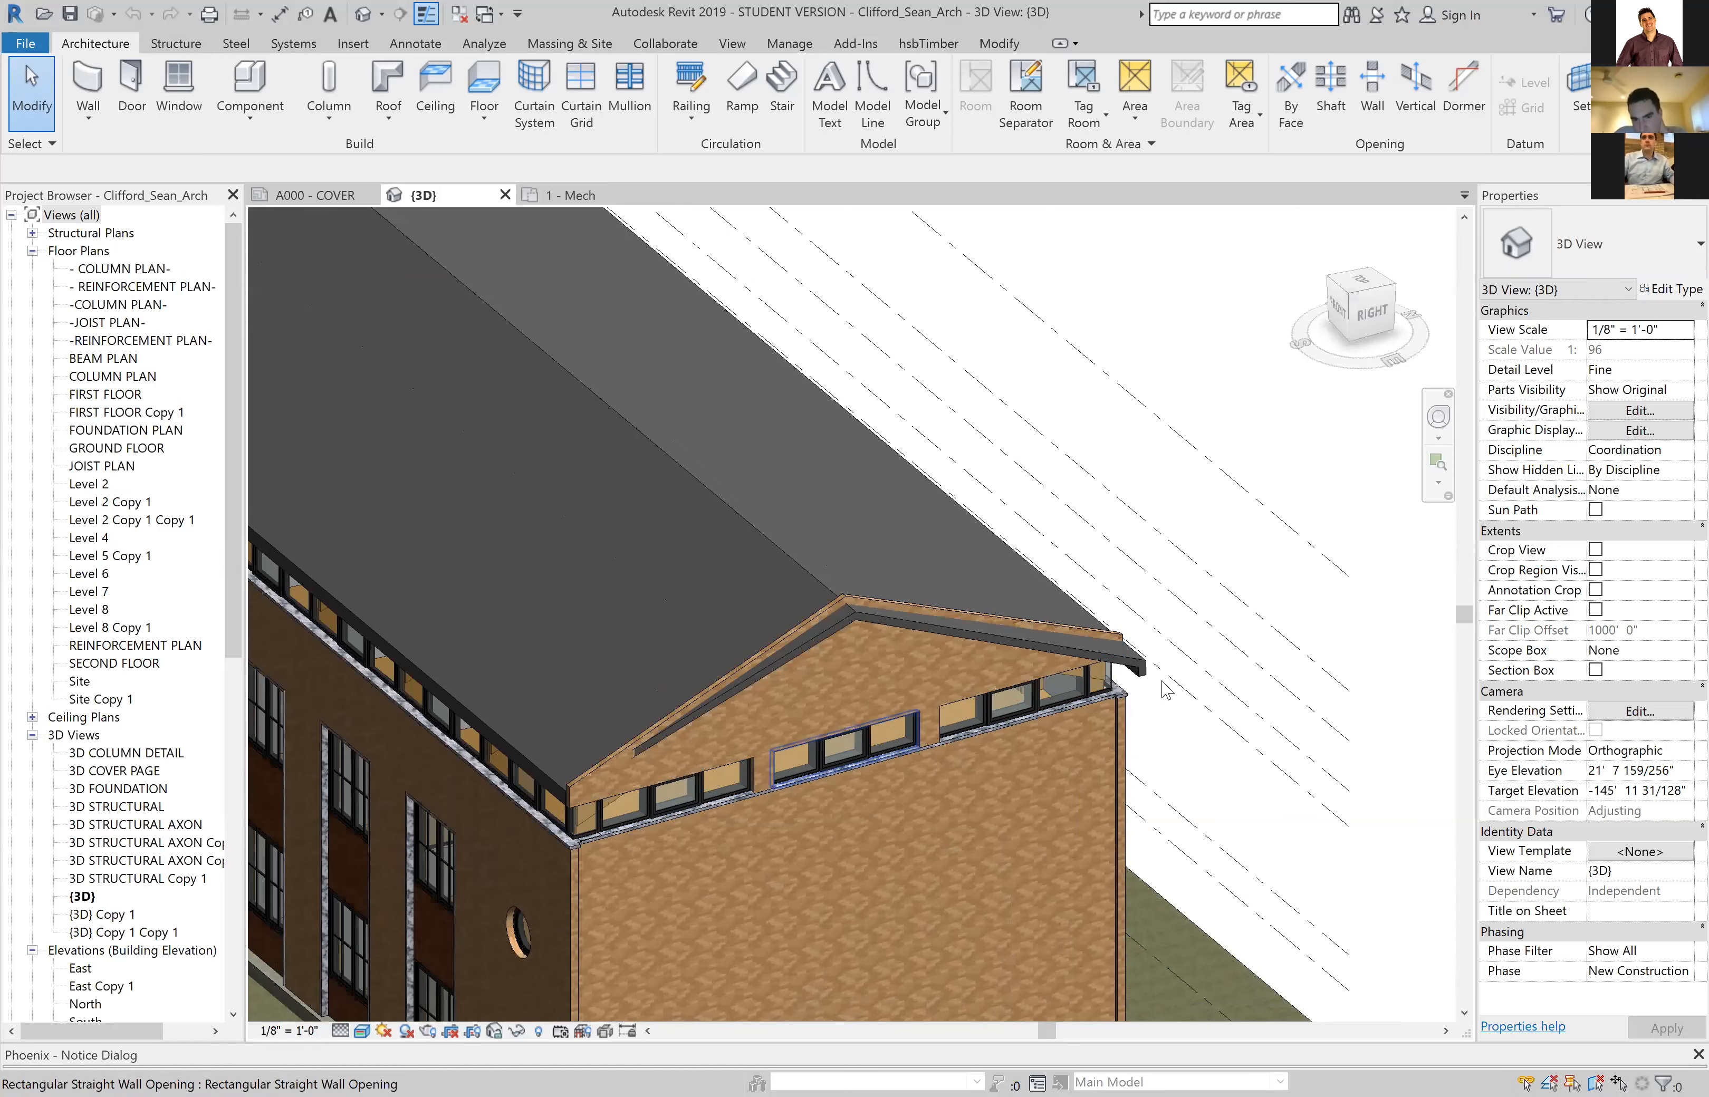
{"action": "scroll", "coordinate": [1086, 616], "scroll_direction": "up", "scroll_amount": 1}
{"action": "scroll", "coordinate": [723, 676], "scroll_direction": "down", "scroll_amount": 2}
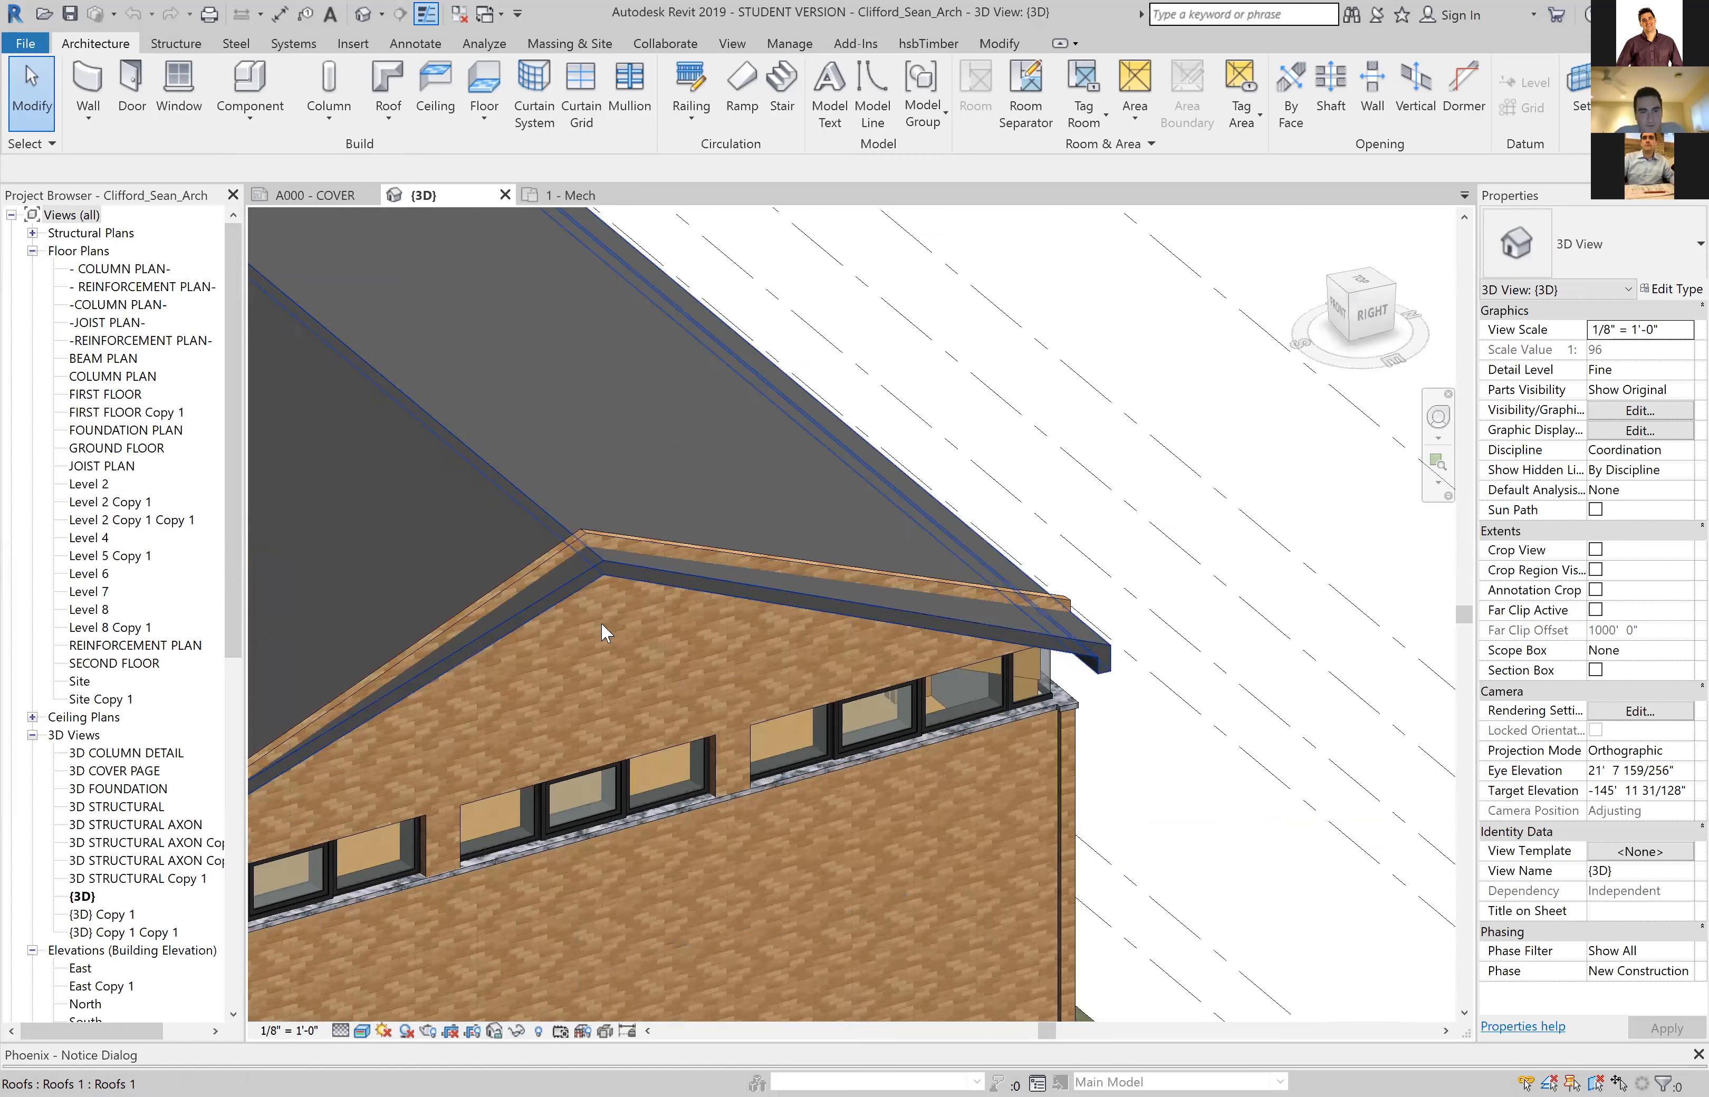
Swing round to the long front facade and zoom onto the eave corner with its stone sills
{"action": "middle_click_drag", "start_coordinate": [858, 711], "coordinate": [675, 624], "text": "shift"}
{"action": "scroll", "coordinate": [540, 593], "scroll_direction": "down", "scroll_amount": 2}
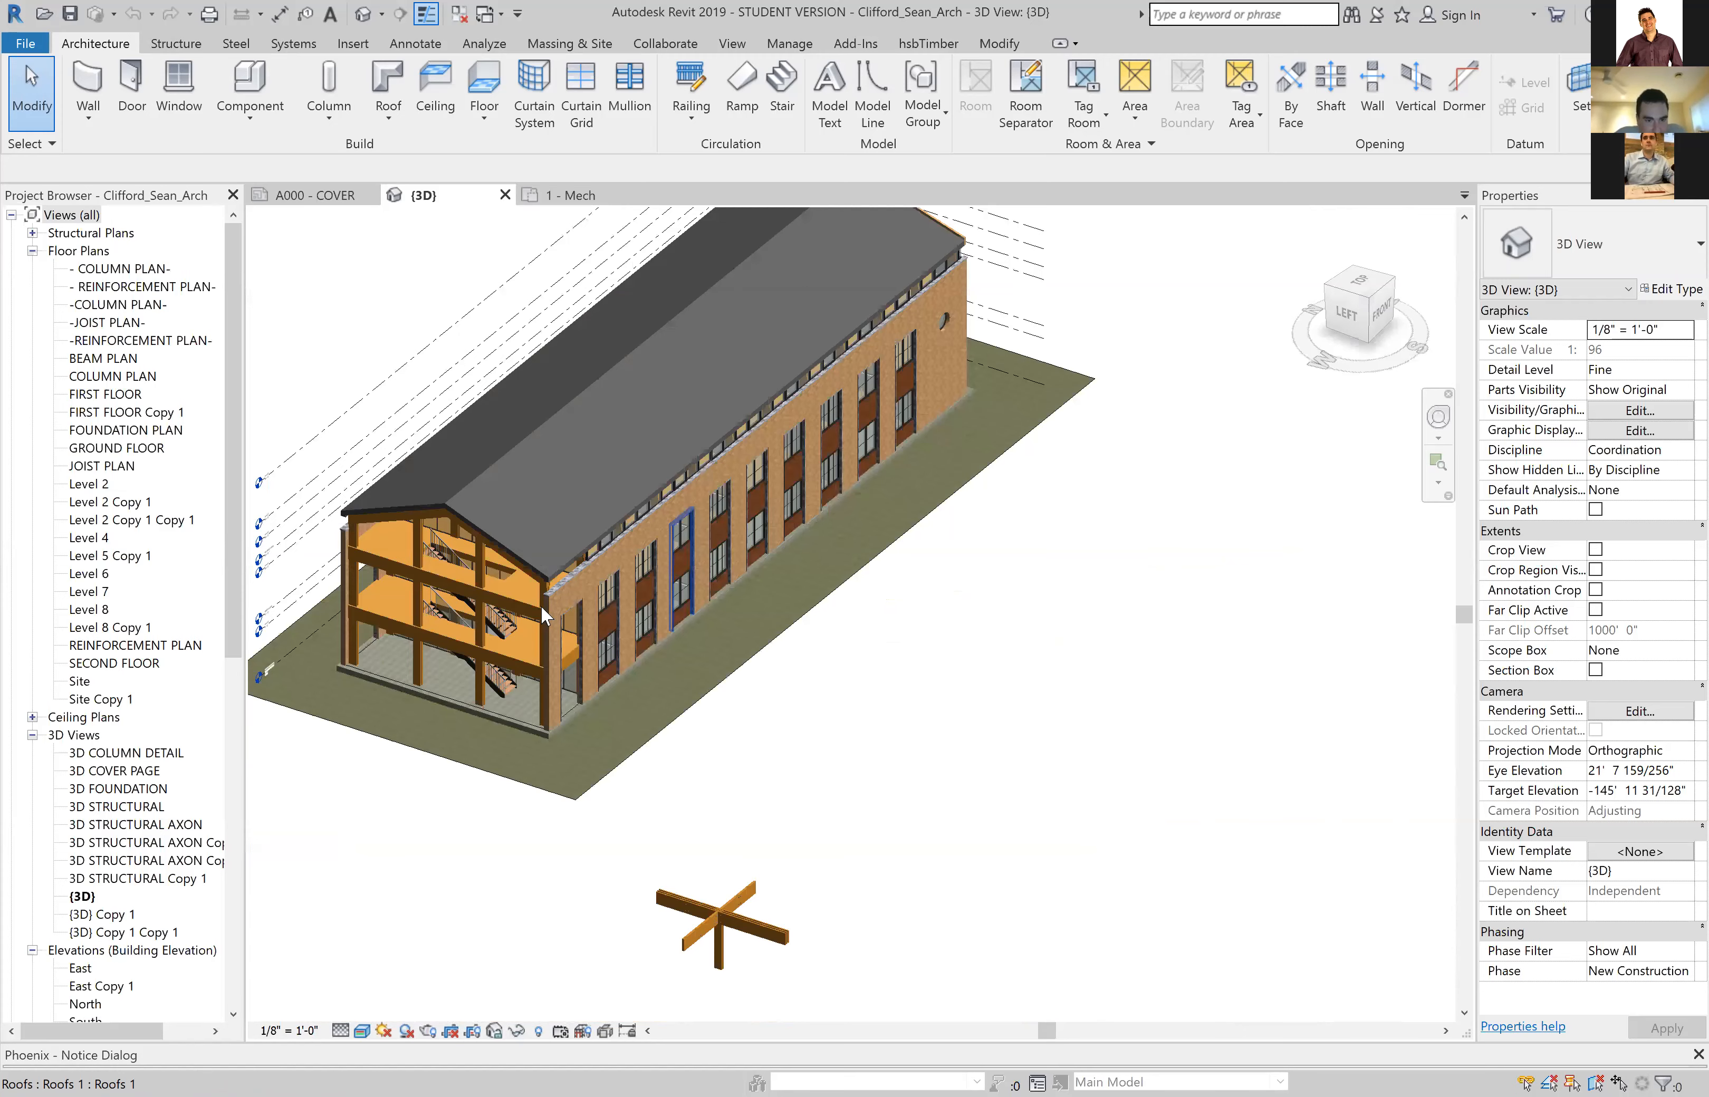
{"action": "scroll", "coordinate": [540, 604], "scroll_direction": "up", "scroll_amount": 4}
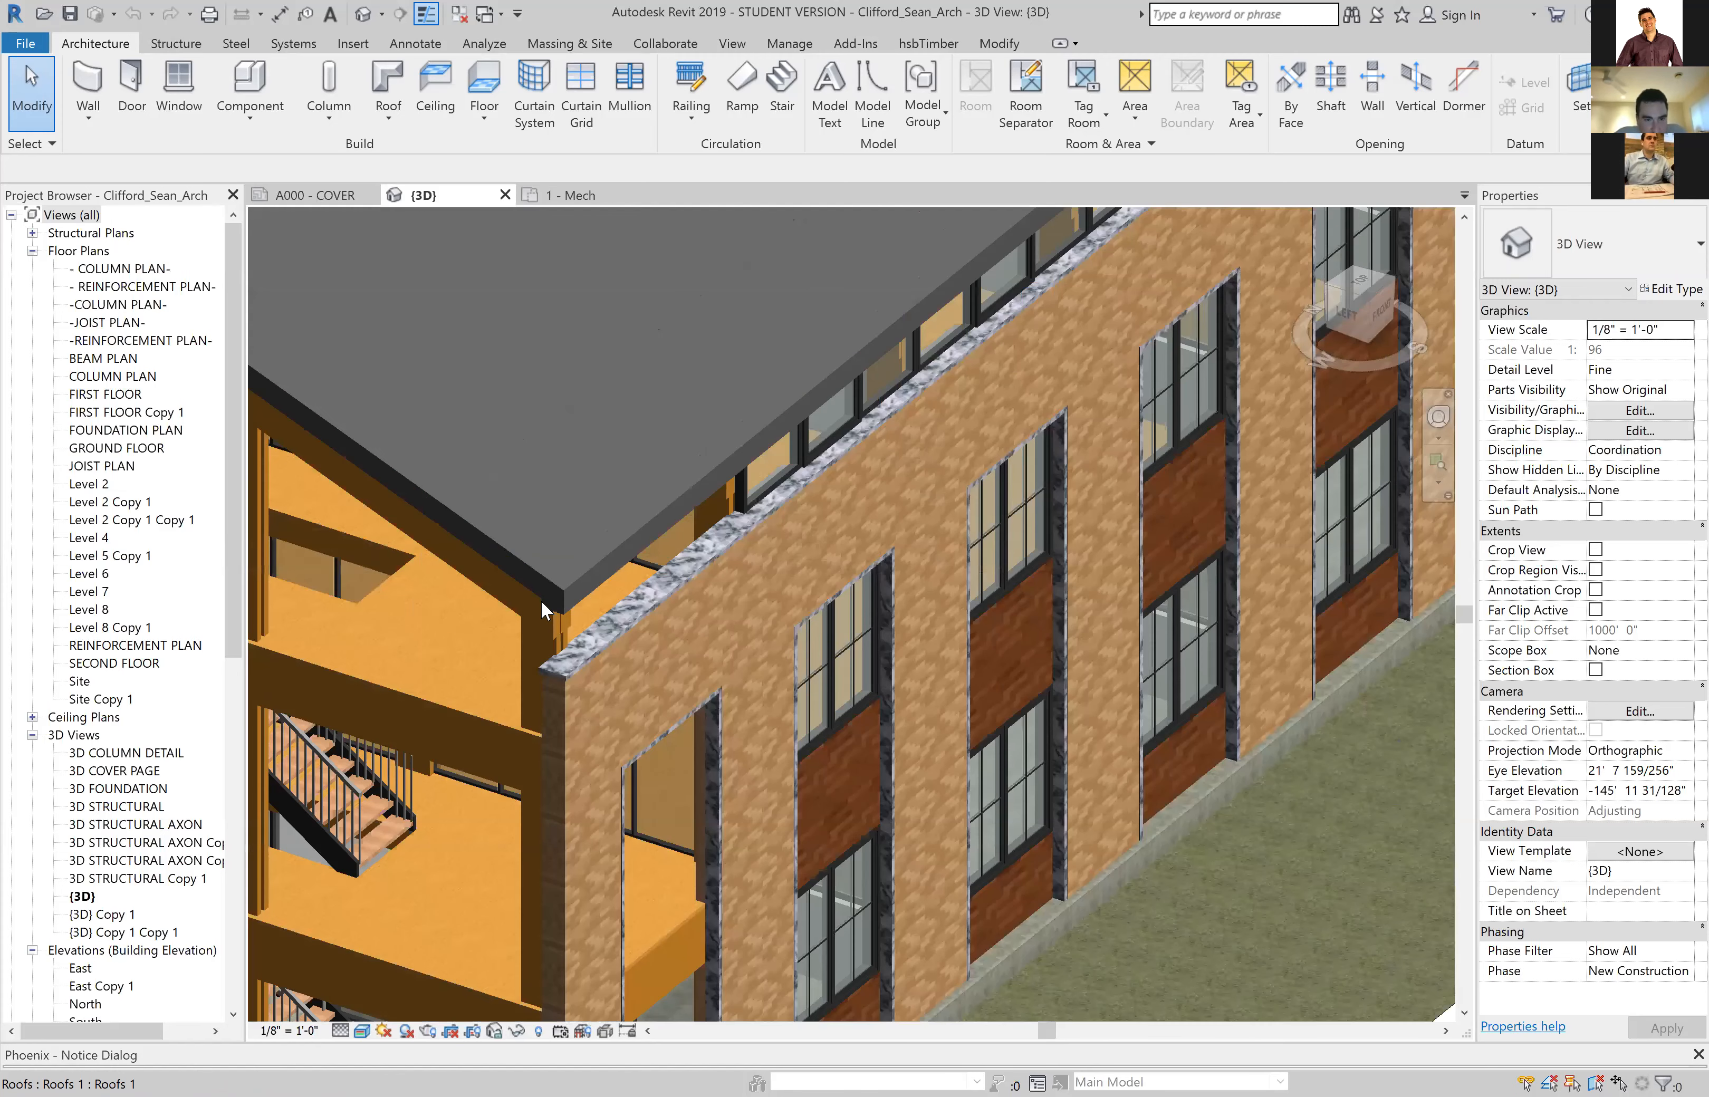
{"action": "scroll", "coordinate": [540, 600], "scroll_direction": "up", "scroll_amount": 2}
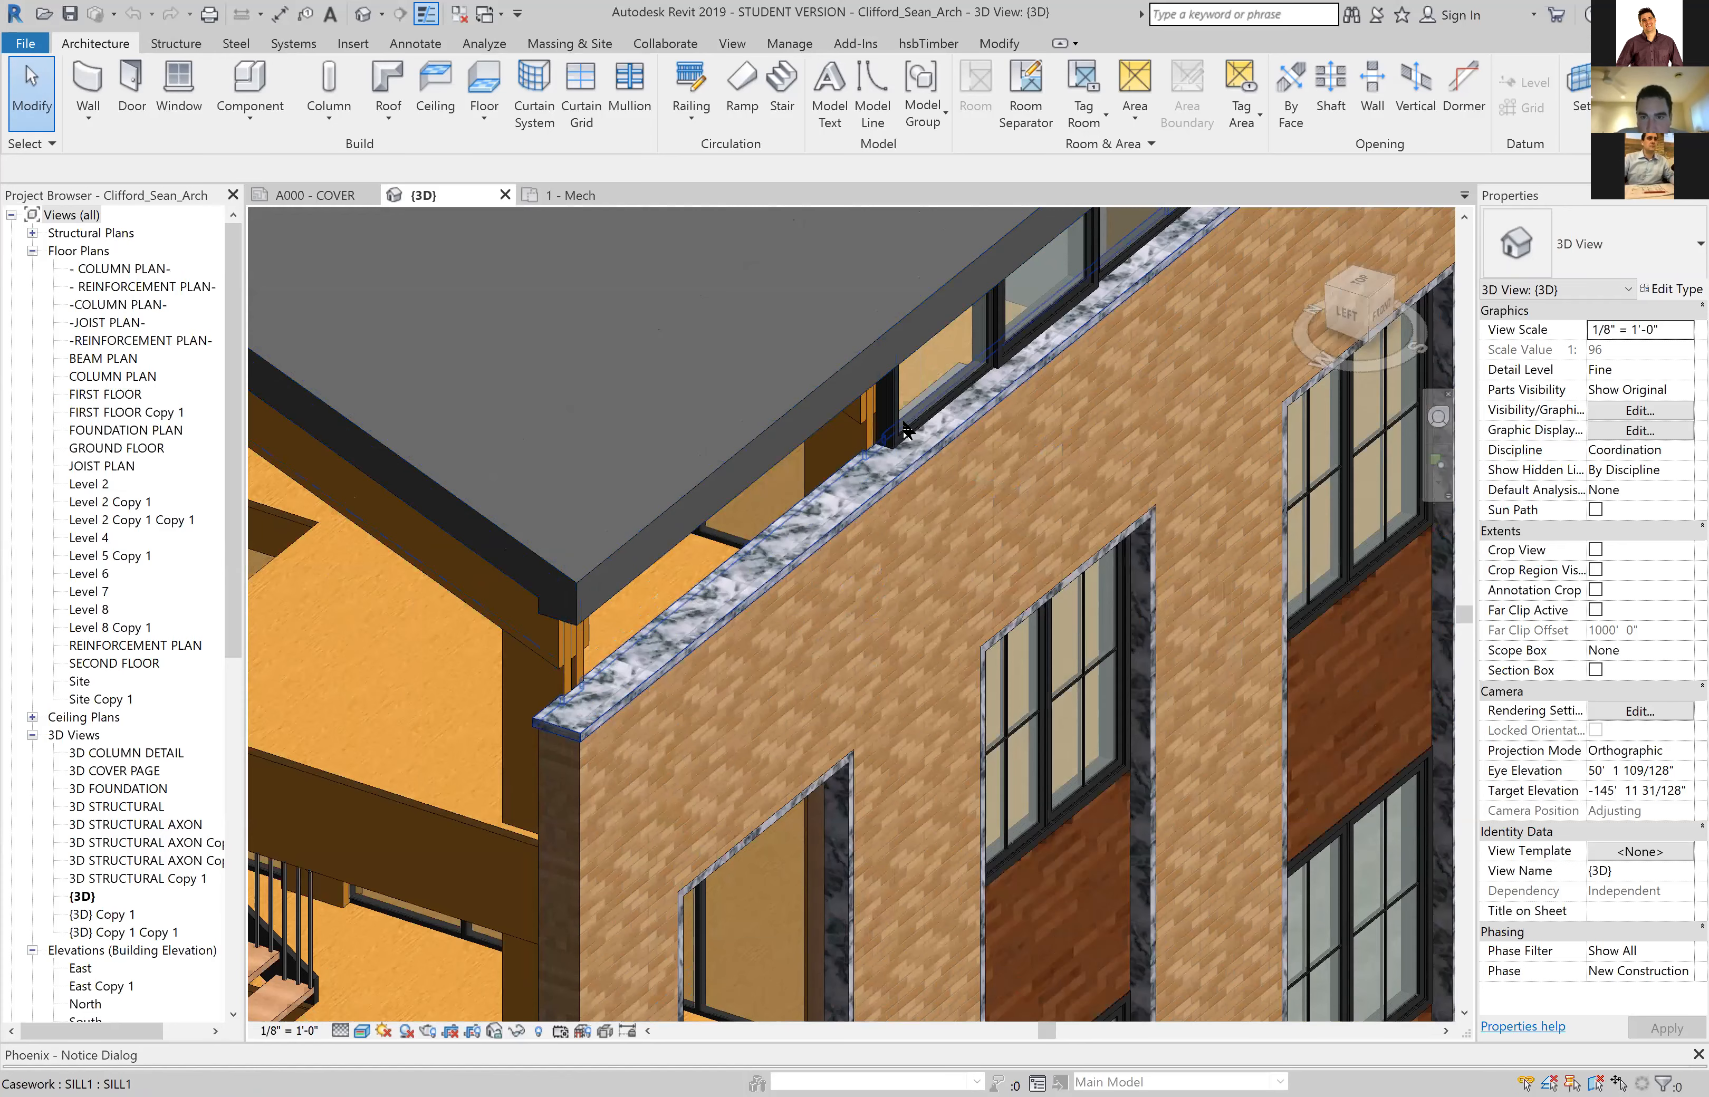
{"action": "scroll", "coordinate": [555, 698], "scroll_direction": "down", "scroll_amount": 1}
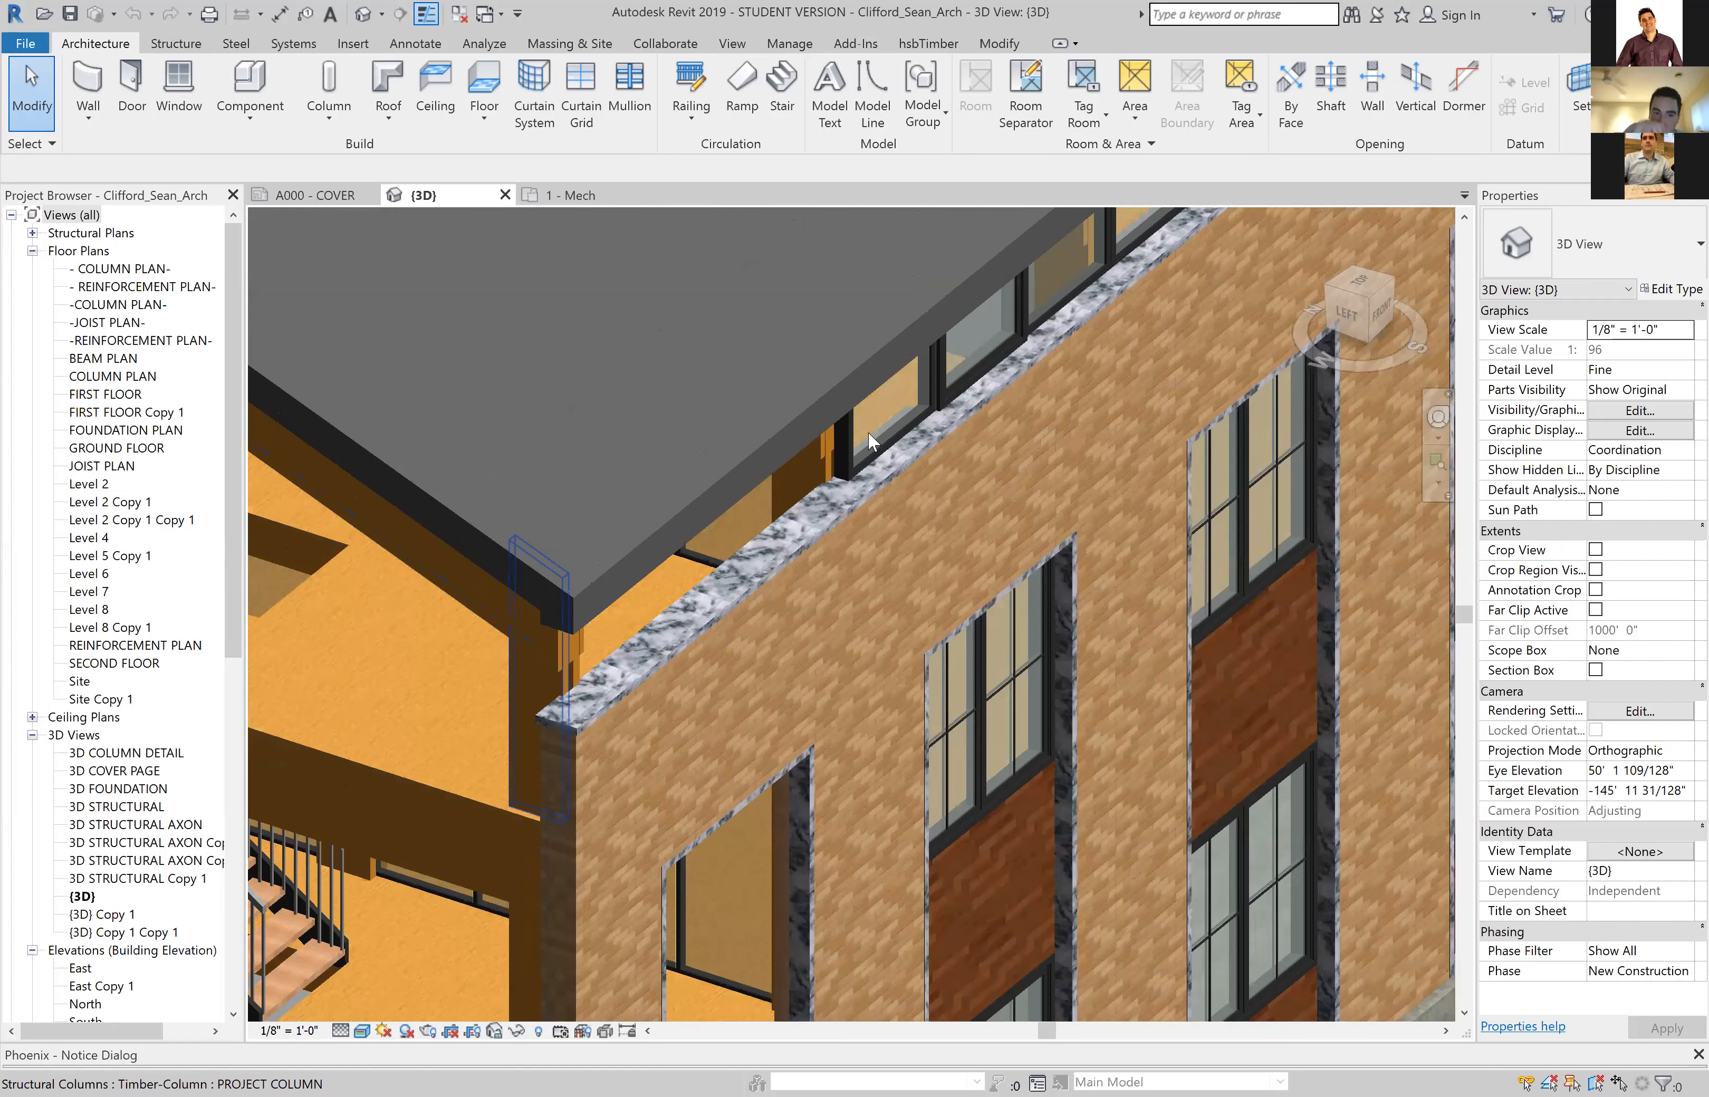
{"action": "scroll", "coordinate": [868, 431], "scroll_direction": "down", "scroll_amount": 1}
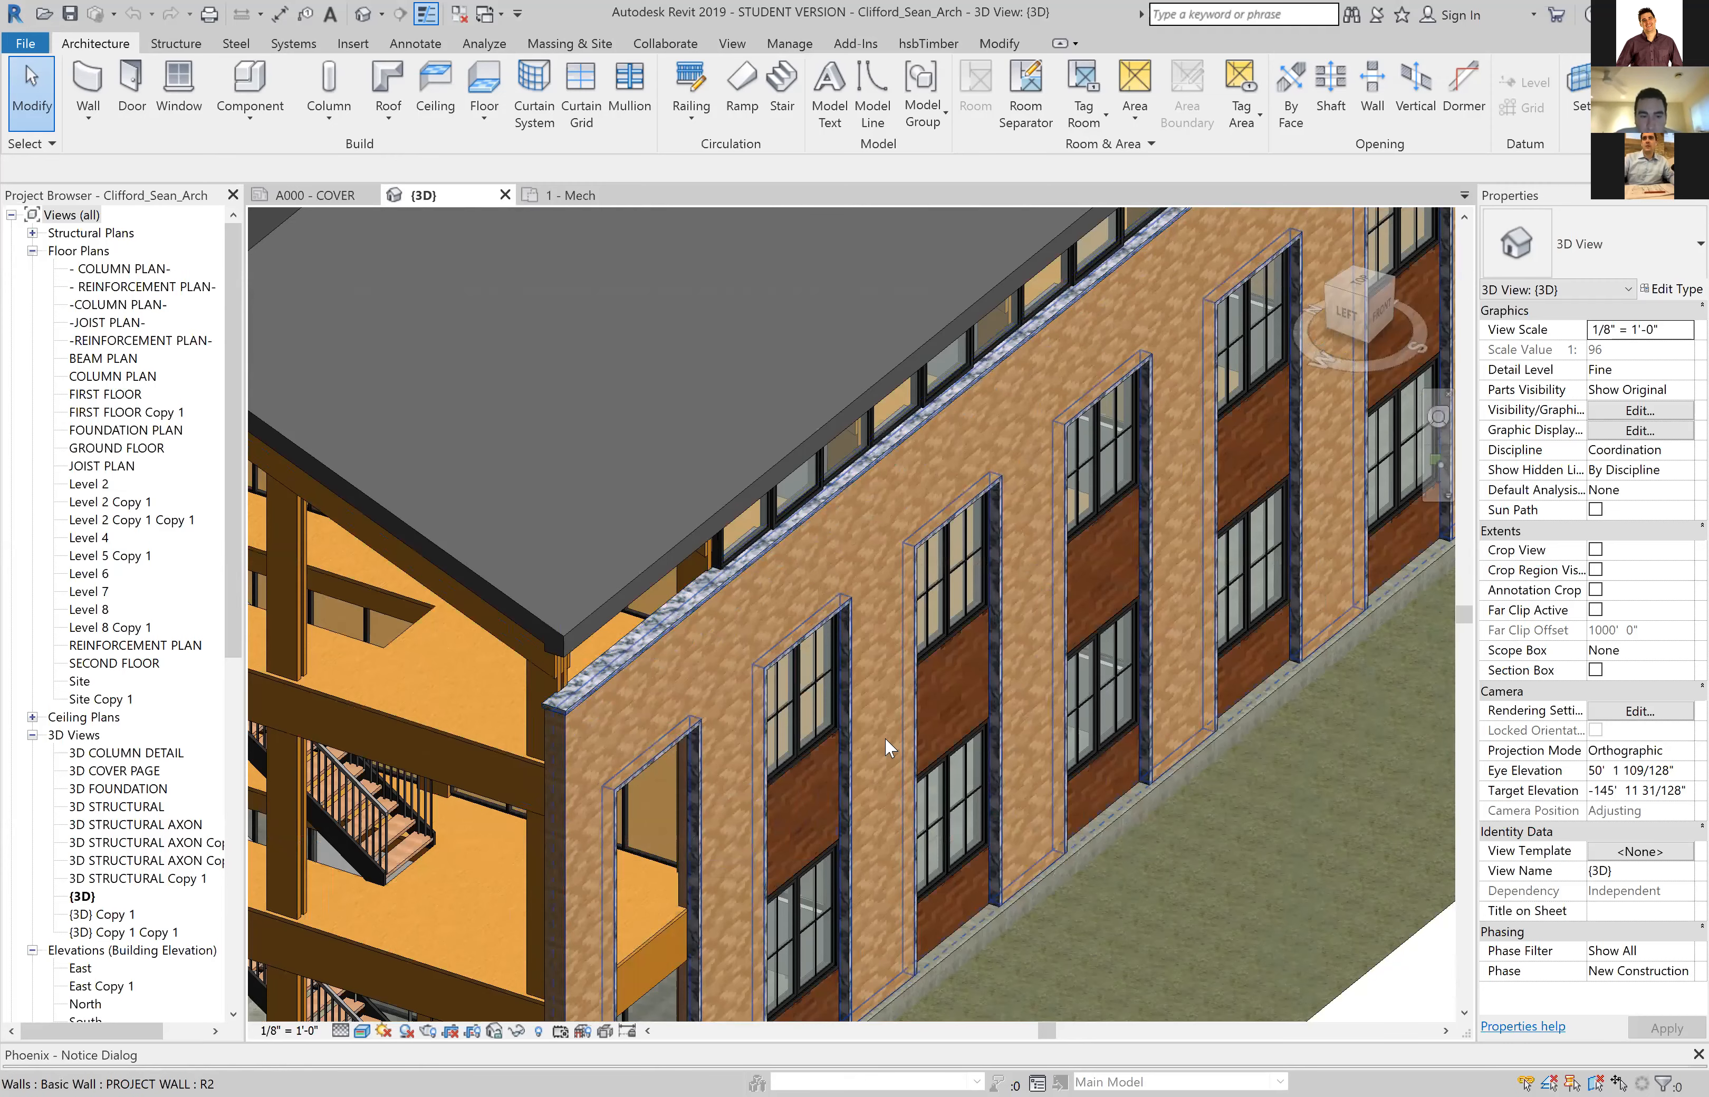
{"action": "mouse_move", "coordinate": [885, 737]}
{"action": "middle_mouse_down", "text": "shift"}
{"action": "mouse_move", "coordinate": [1081, 693]}
{"action": "mouse_move", "coordinate": [933, 799]}
{"action": "middle_mouse_up", "text": "shift"}
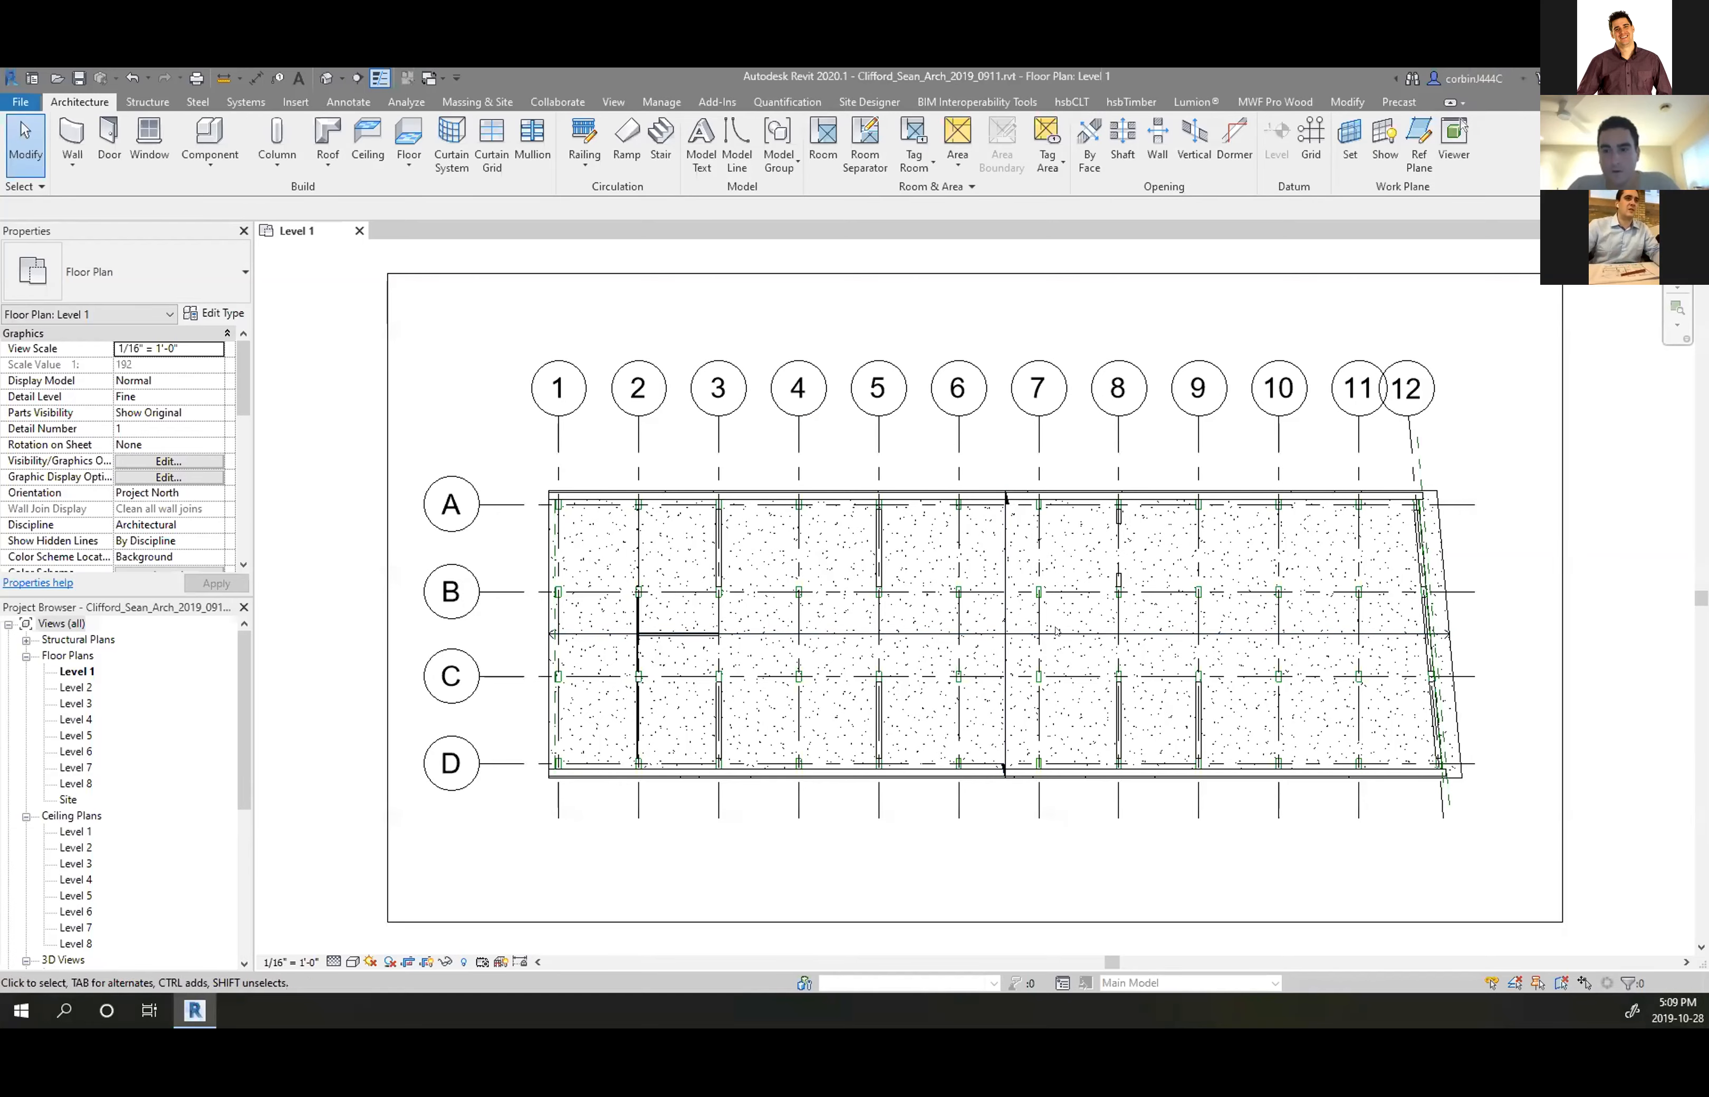
Open the 3D 1 view and turn the model to face its front side
{"action": "scroll", "coordinate": [999, 633], "scroll_direction": "up", "scroll_amount": 3}
{"action": "scroll", "coordinate": [999, 633], "scroll_direction": "down", "scroll_amount": 4}
{"action": "scroll", "coordinate": [1061, 688], "scroll_direction": "up", "scroll_amount": 2}
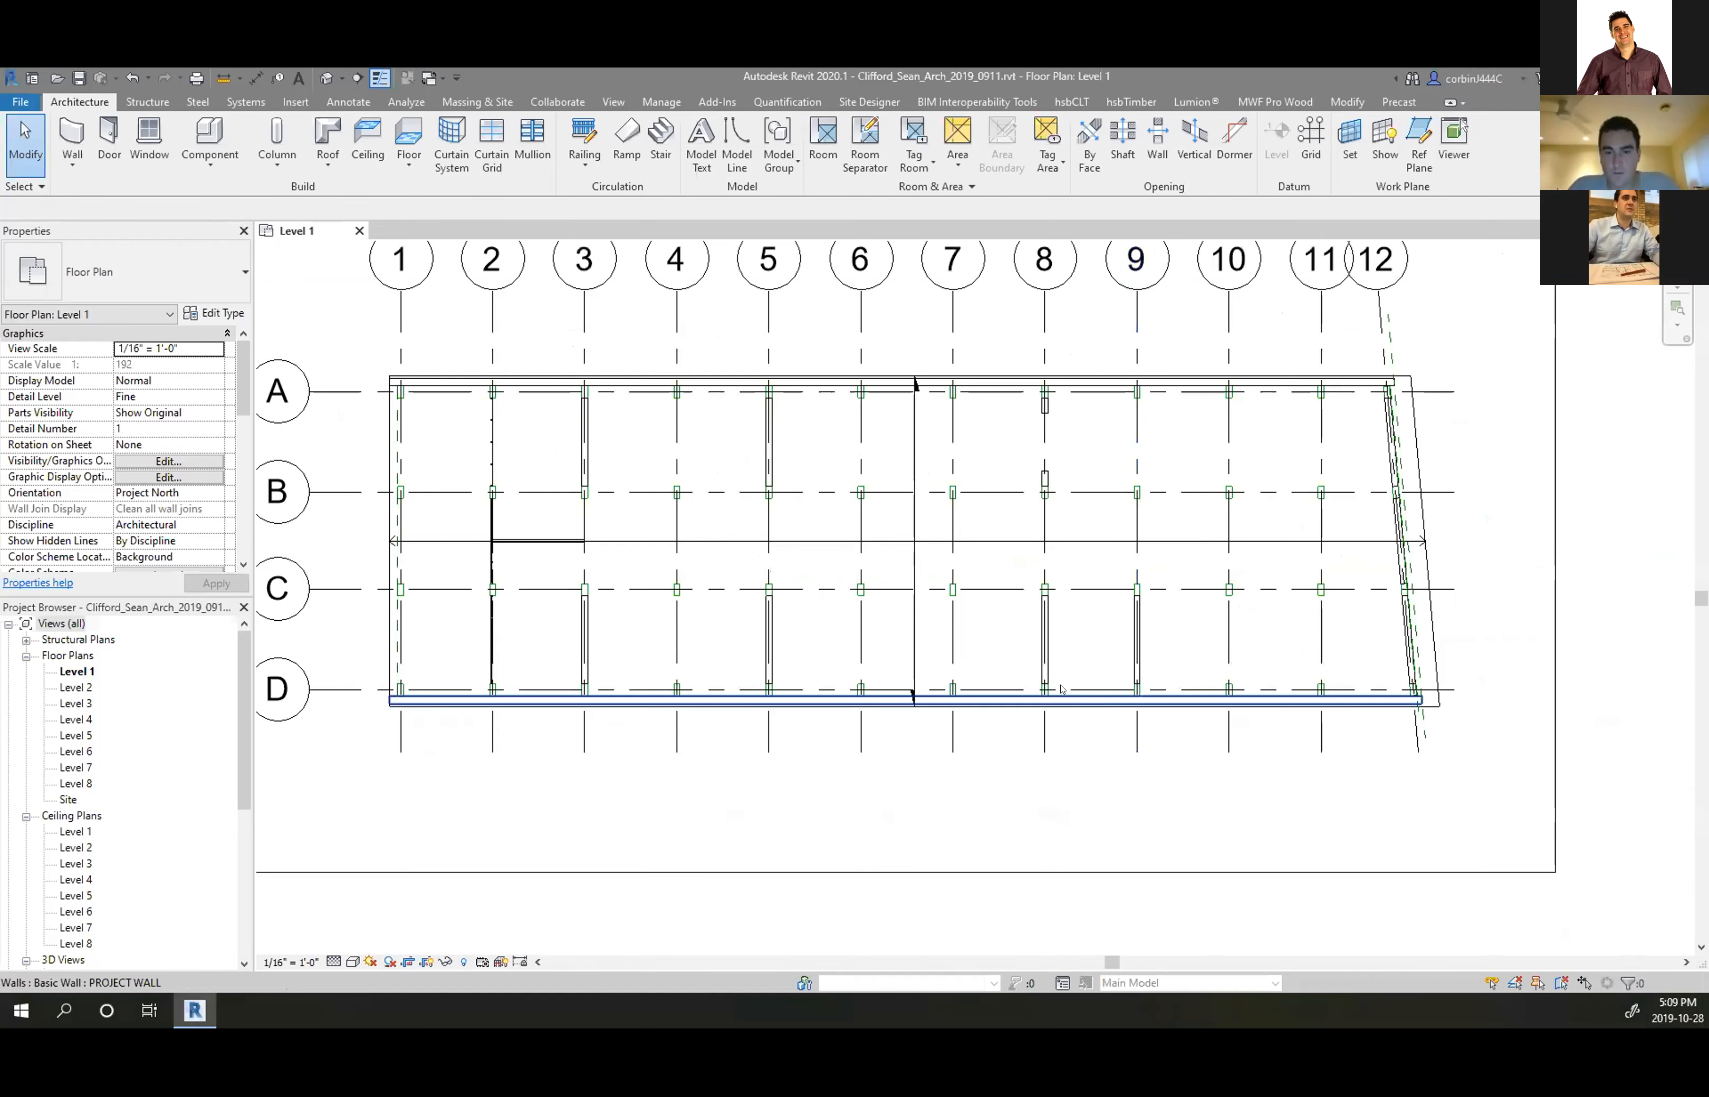
{"action": "scroll", "coordinate": [960, 682], "scroll_direction": "down", "scroll_amount": 2}
{"action": "scroll", "coordinate": [122, 713], "scroll_direction": "down", "scroll_amount": 5}
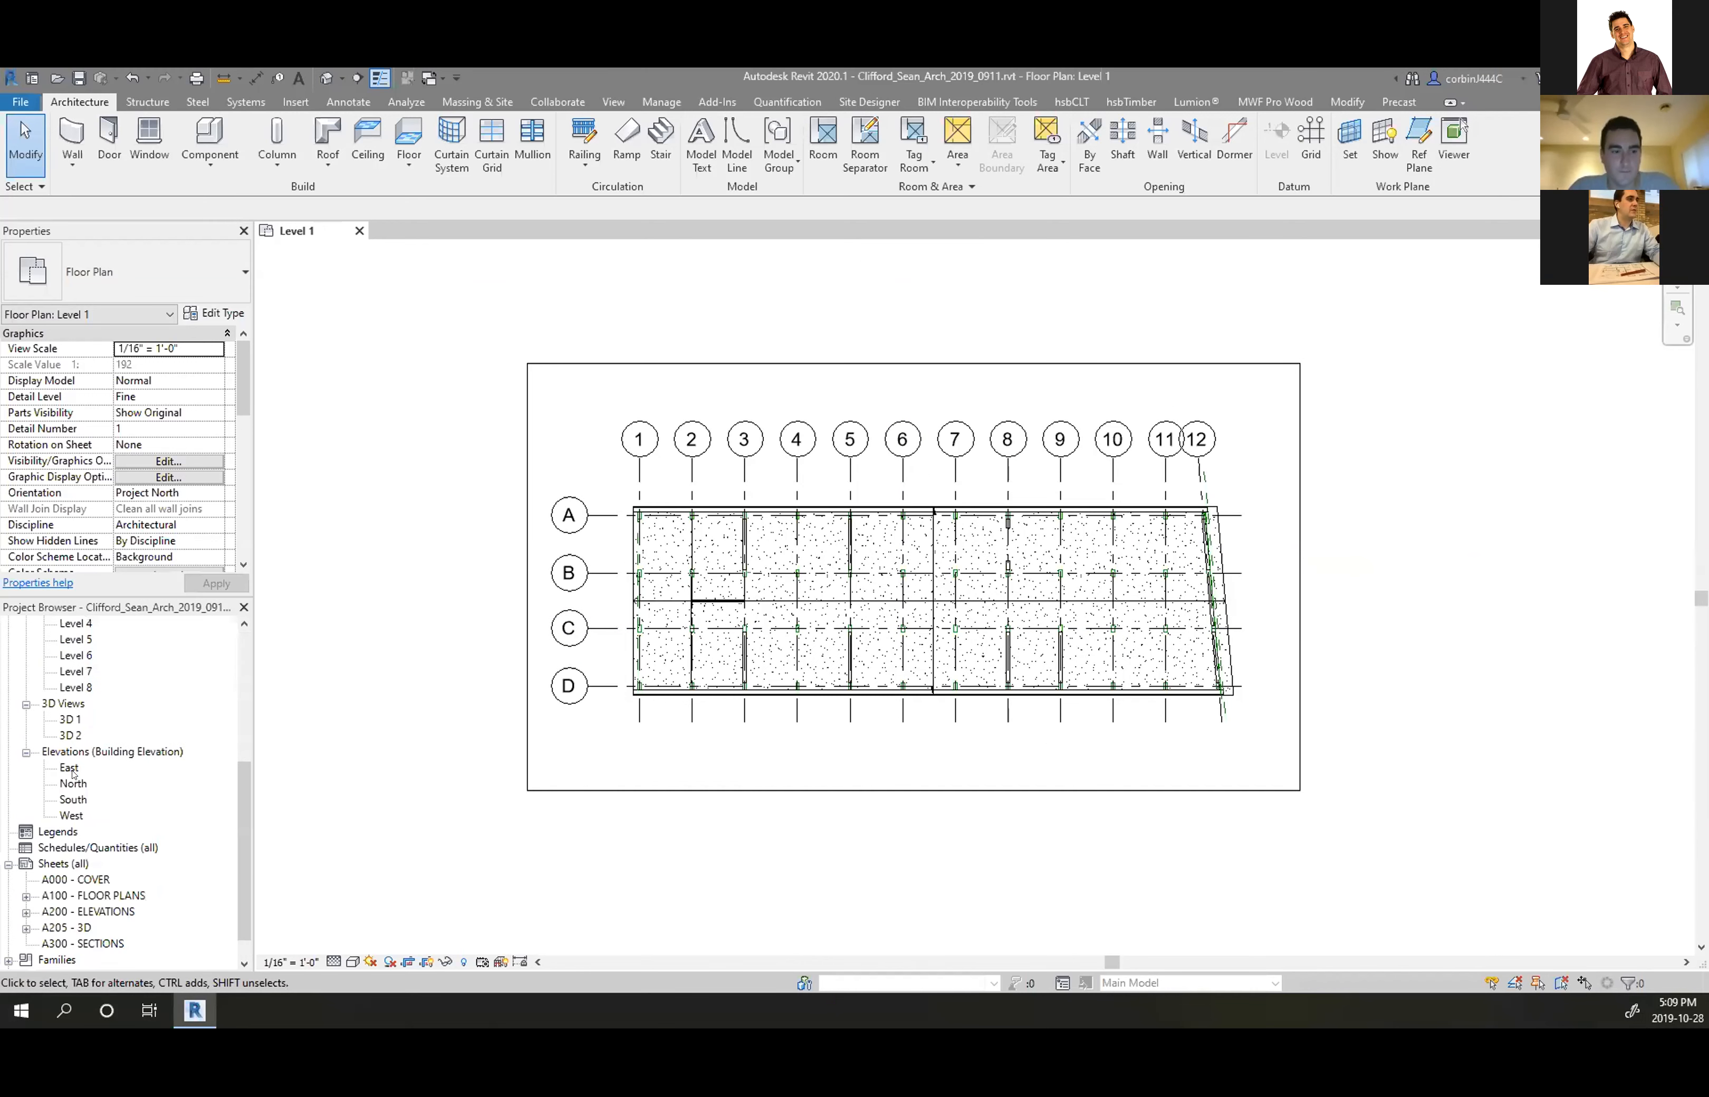
{"action": "double_click", "coordinate": [70, 719]}
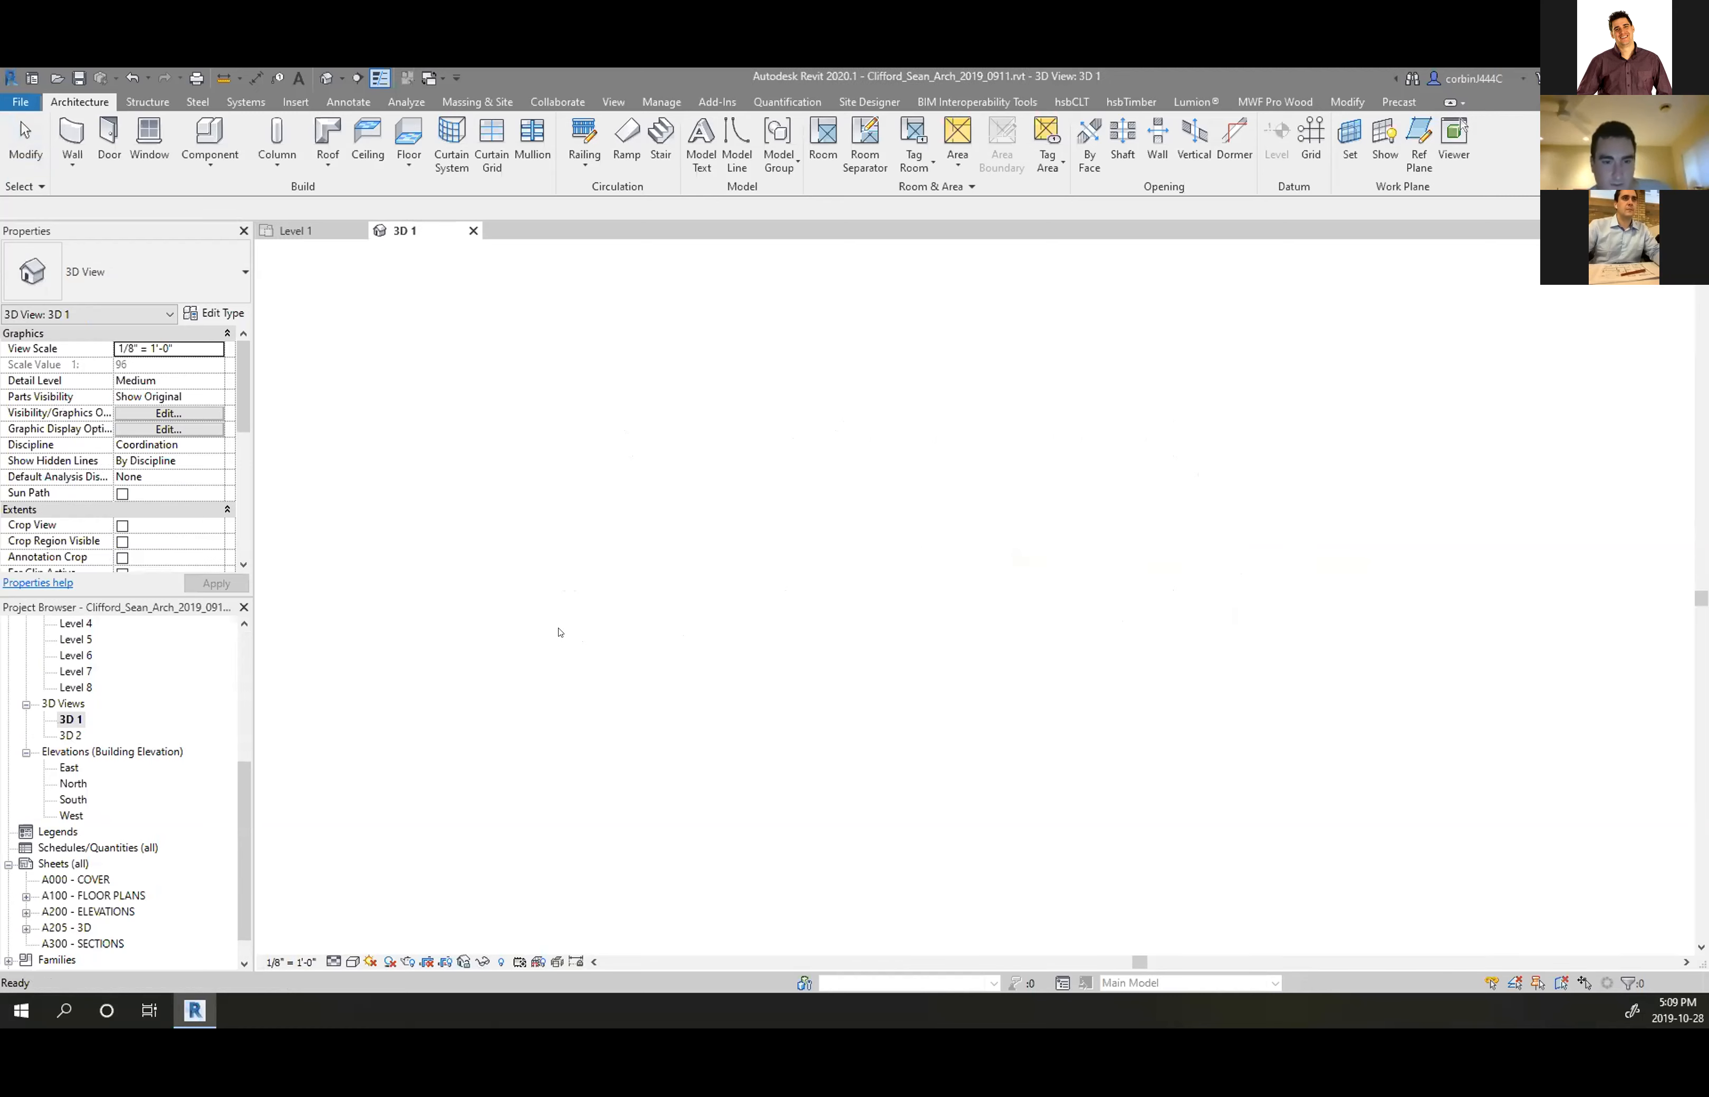
{"action": "mouse_move", "coordinate": [797, 616]}
{"action": "middle_mouse_down", "text": "shift"}
{"action": "mouse_move", "coordinate": [925, 664]}
{"action": "mouse_move", "coordinate": [823, 550]}
{"action": "mouse_move", "coordinate": [805, 616]}
{"action": "mouse_move", "coordinate": [782, 610]}
{"action": "middle_mouse_up", "text": "shift"}
{"action": "scroll", "coordinate": [661, 602], "scroll_direction": "up", "scroll_amount": 3}
{"action": "middle_click_drag", "start_coordinate": [733, 673], "coordinate": [459, 769], "text": "shift"}
Close the 3D 1 and Level 1 views, discarding the project's unsaved changes
{"action": "left_click", "coordinate": [473, 230]}
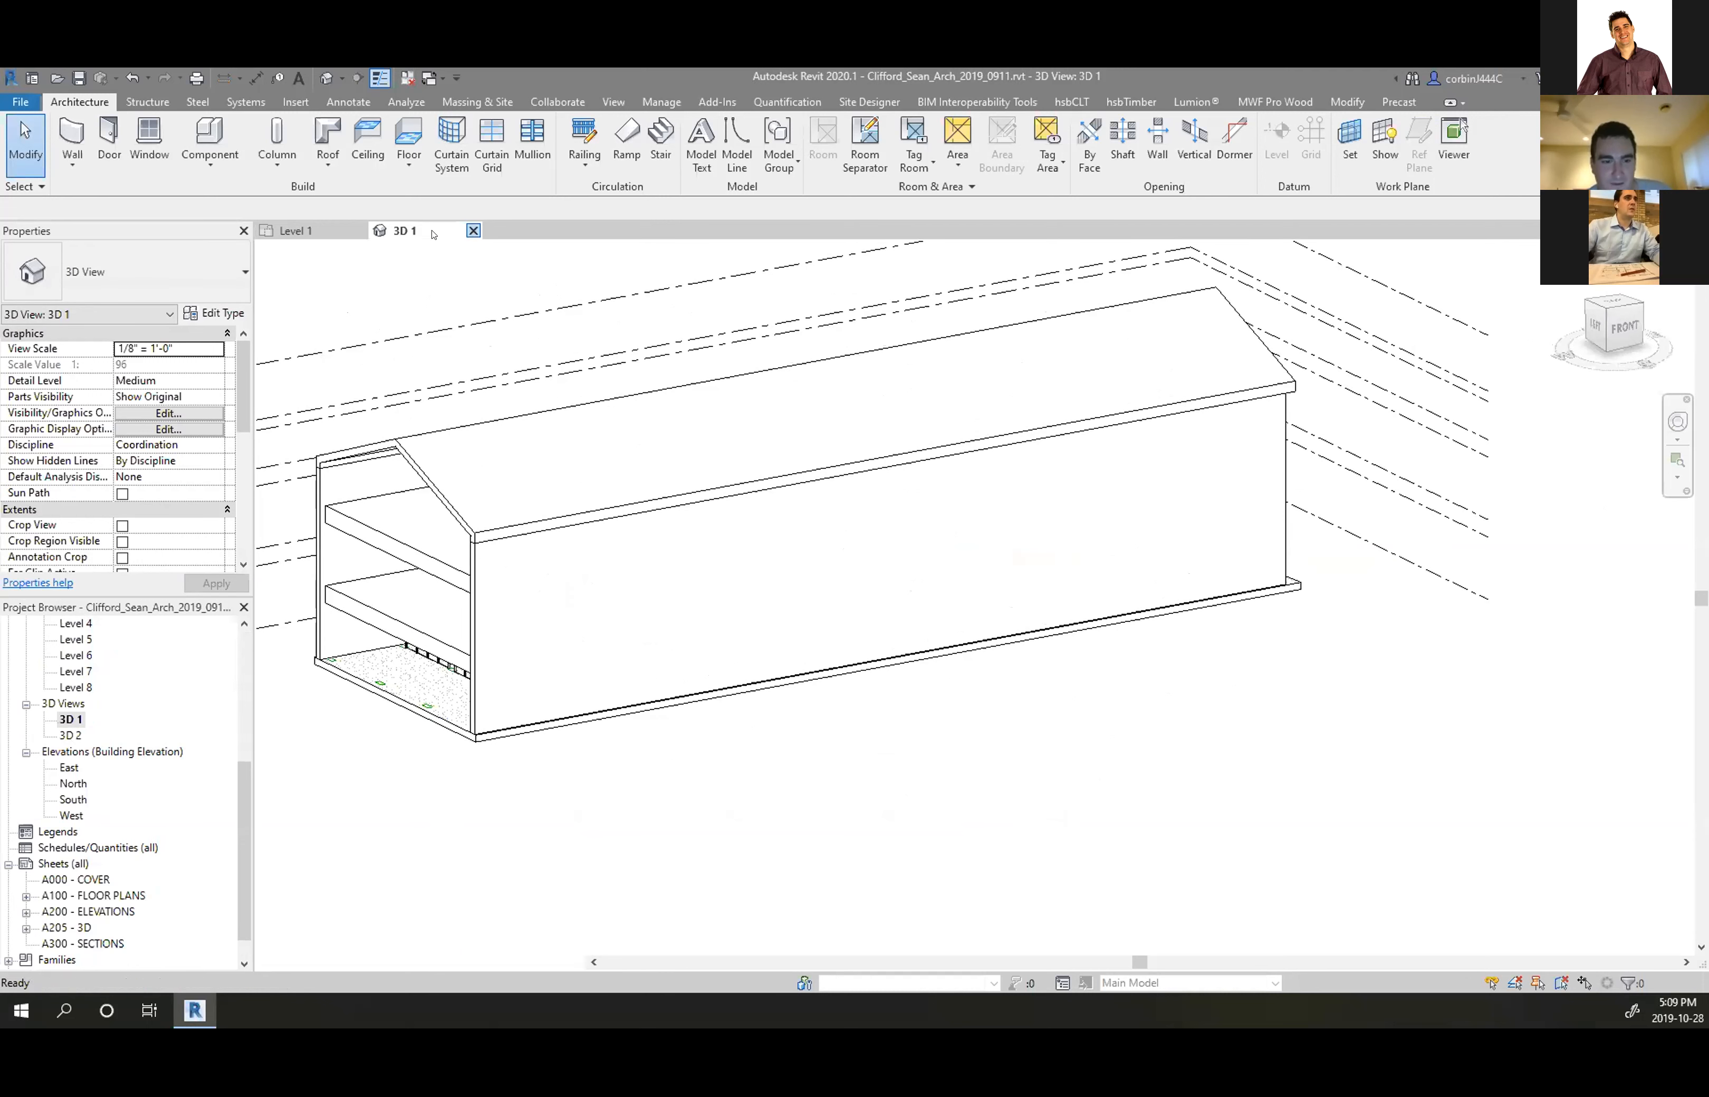
{"action": "left_click", "coordinate": [359, 230]}
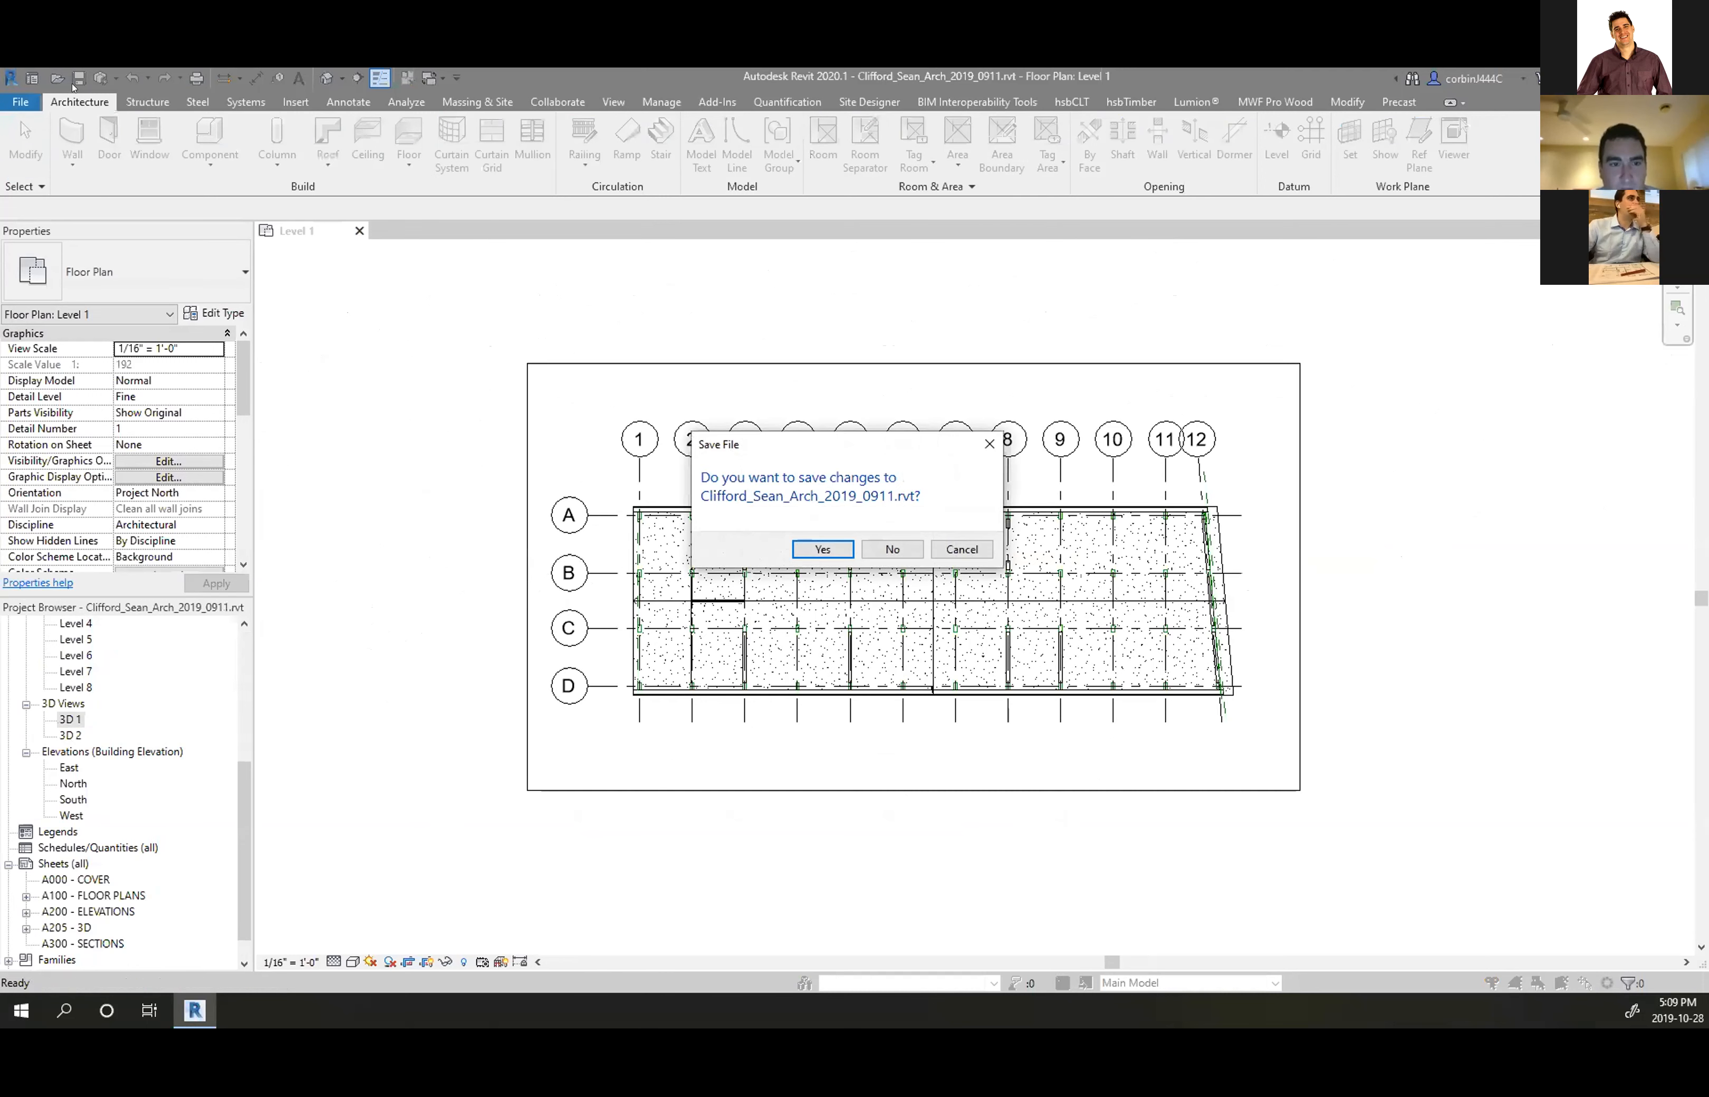
{"action": "left_click", "coordinate": [890, 549]}
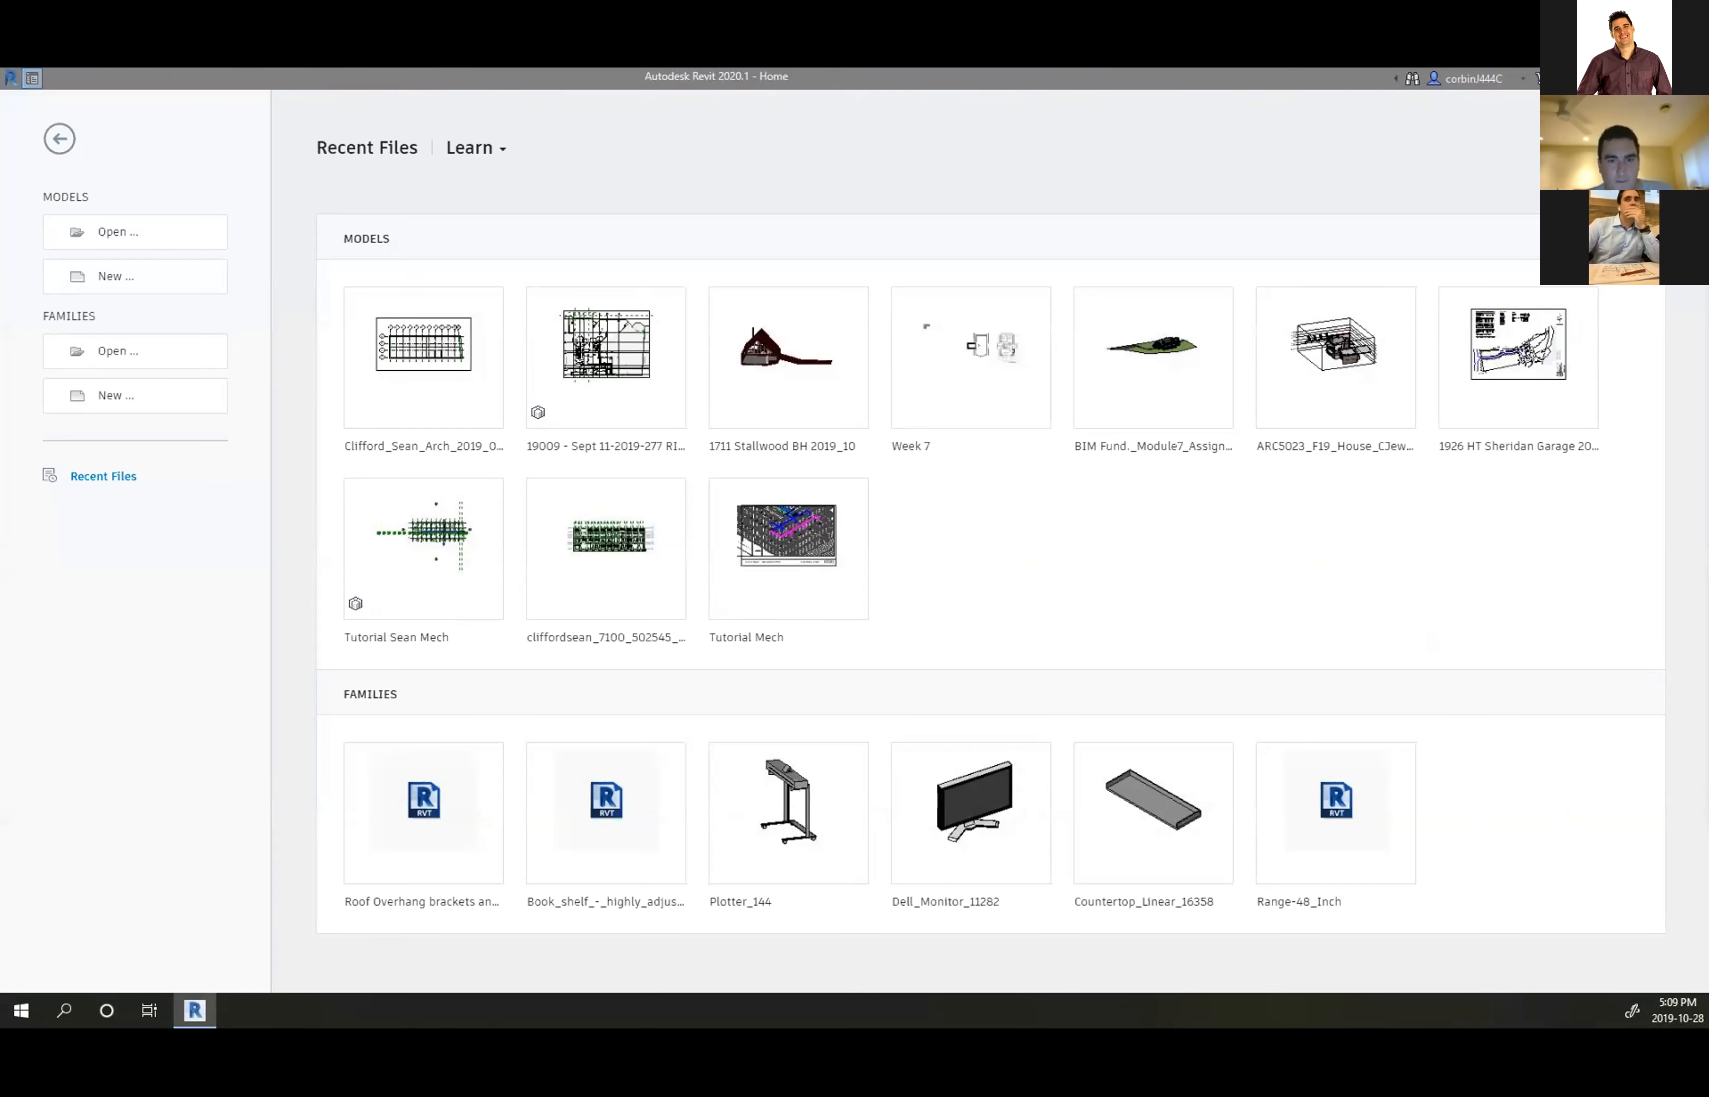
Open the first .rvt model in Adjunct Professor > 19F BIM for Building Systems > A5
{"action": "left_click", "coordinate": [135, 232]}
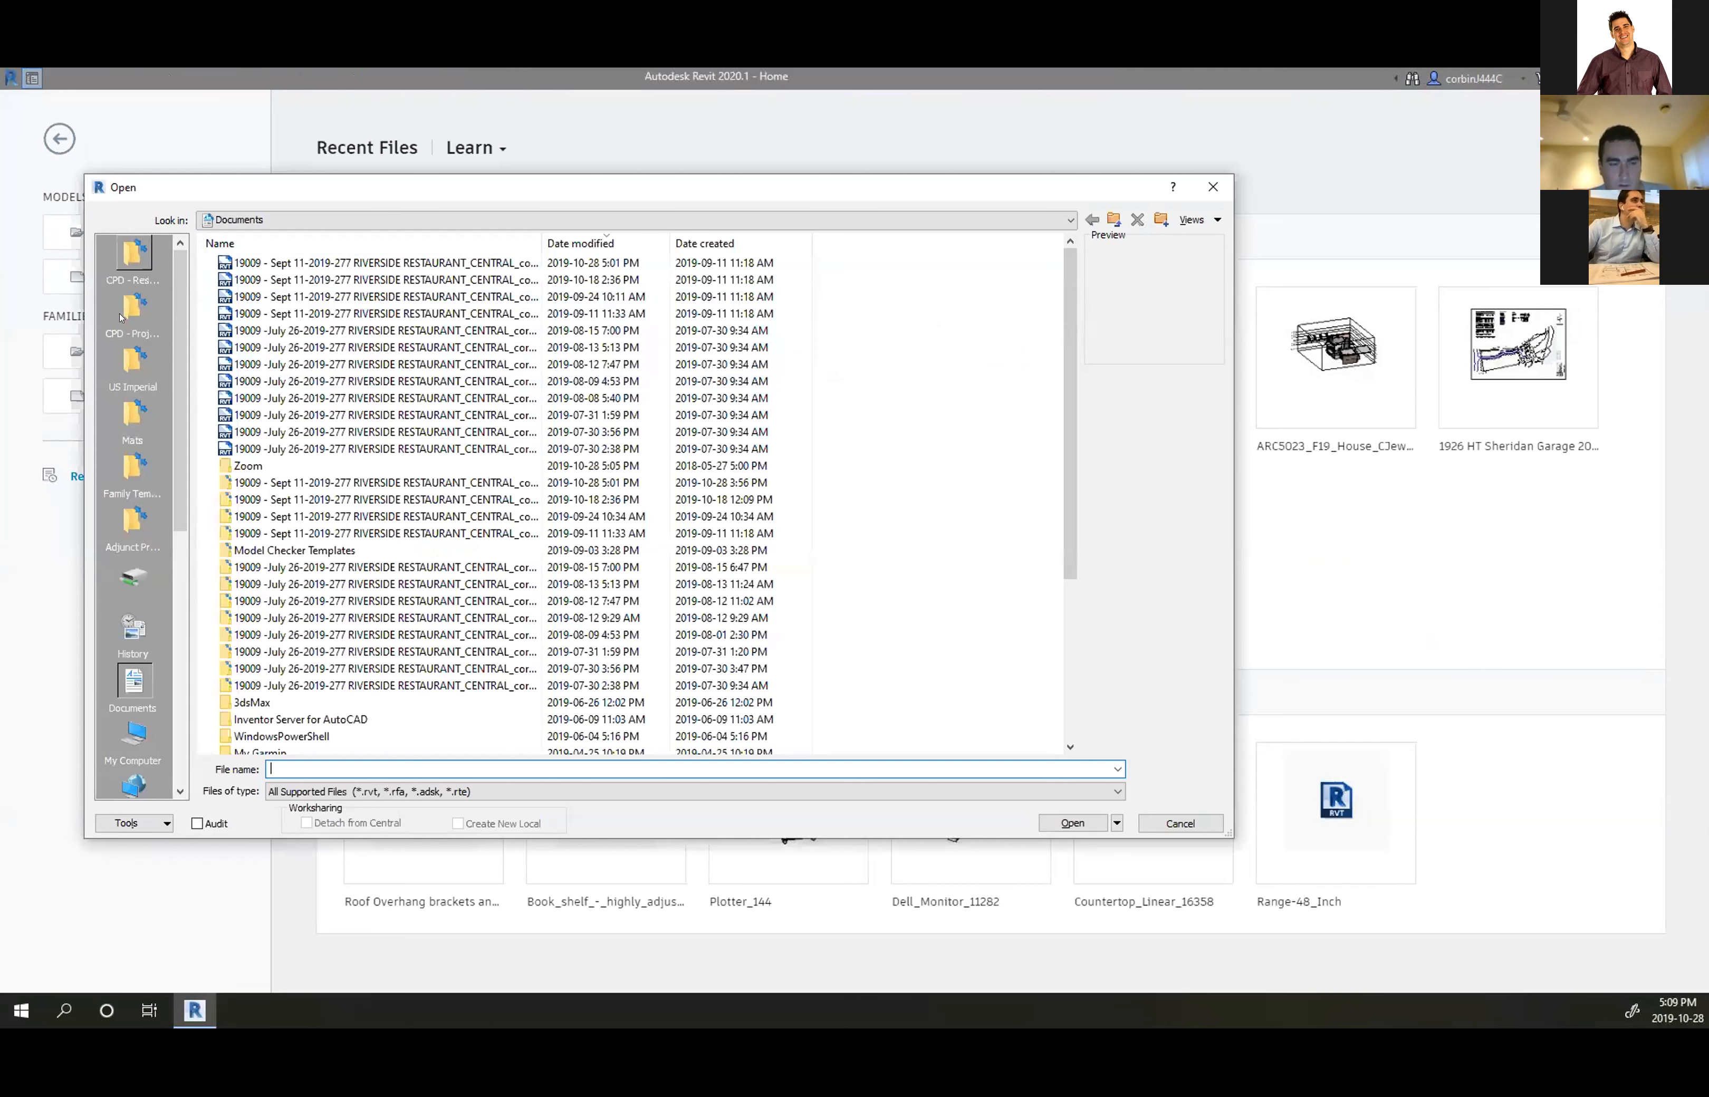
{"action": "left_click", "coordinate": [122, 529]}
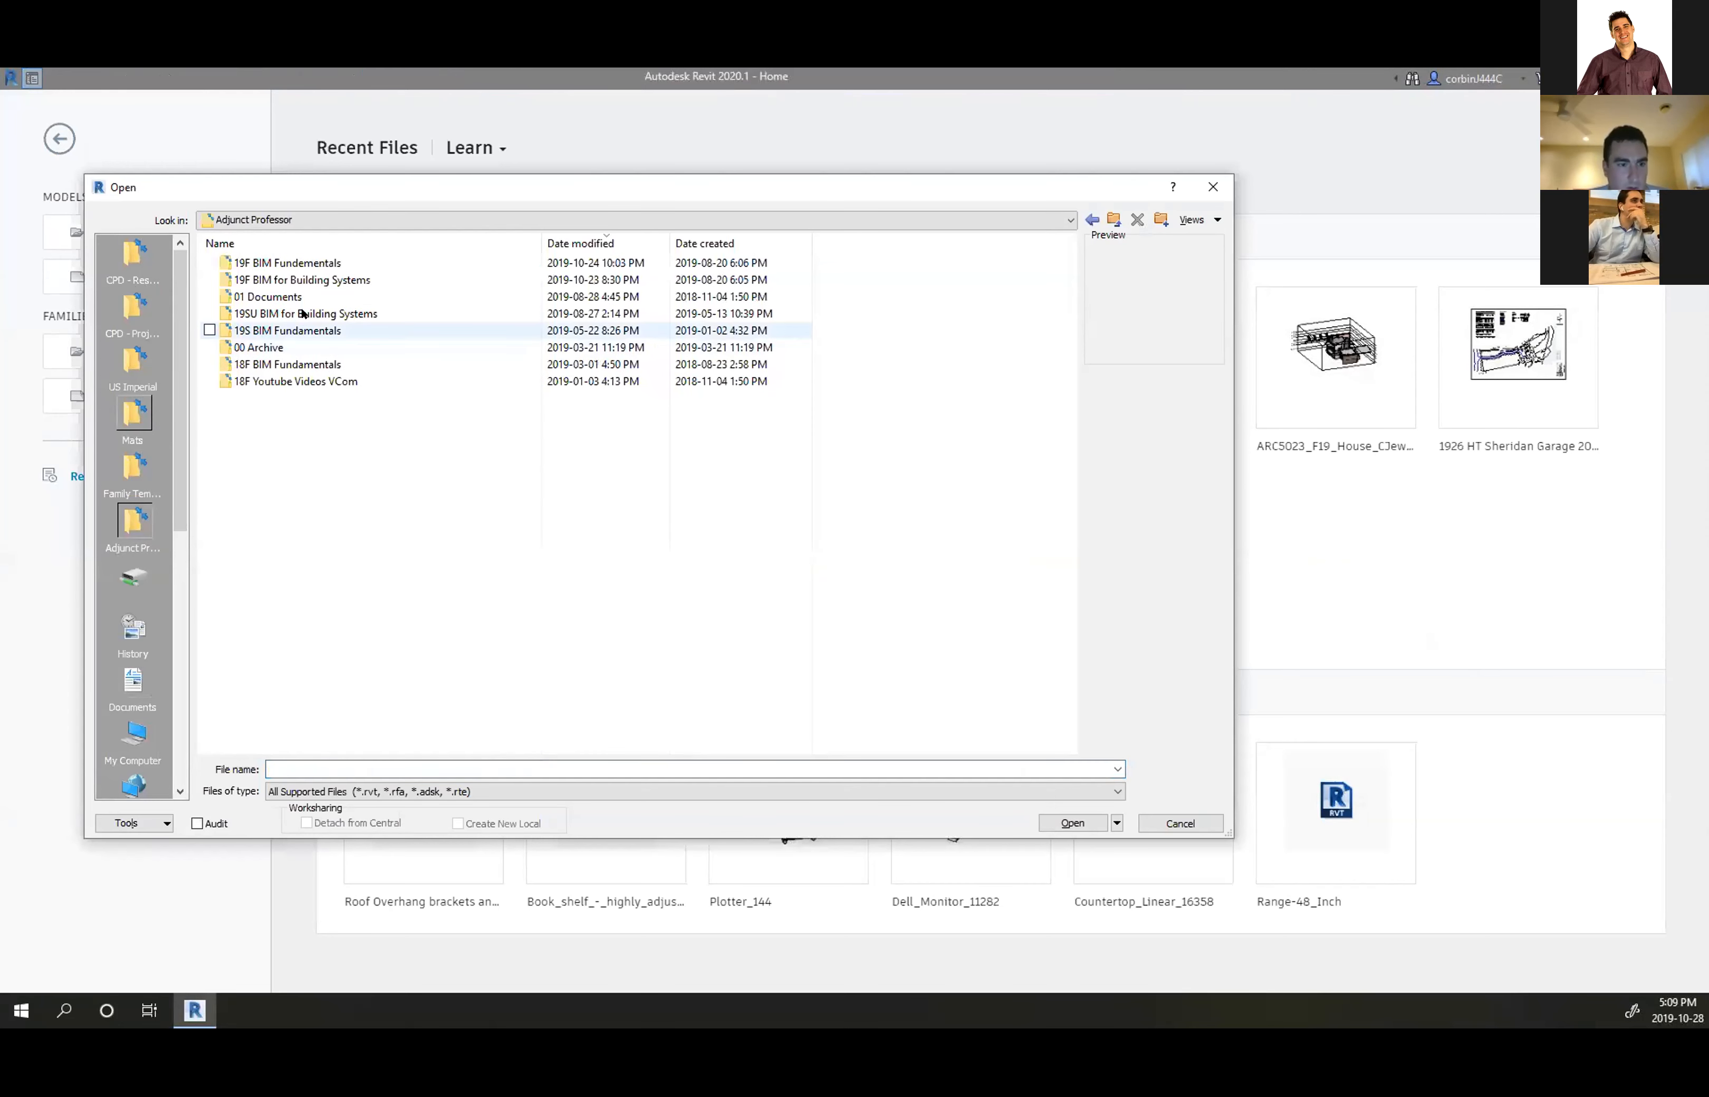
{"action": "double_click", "coordinate": [296, 279]}
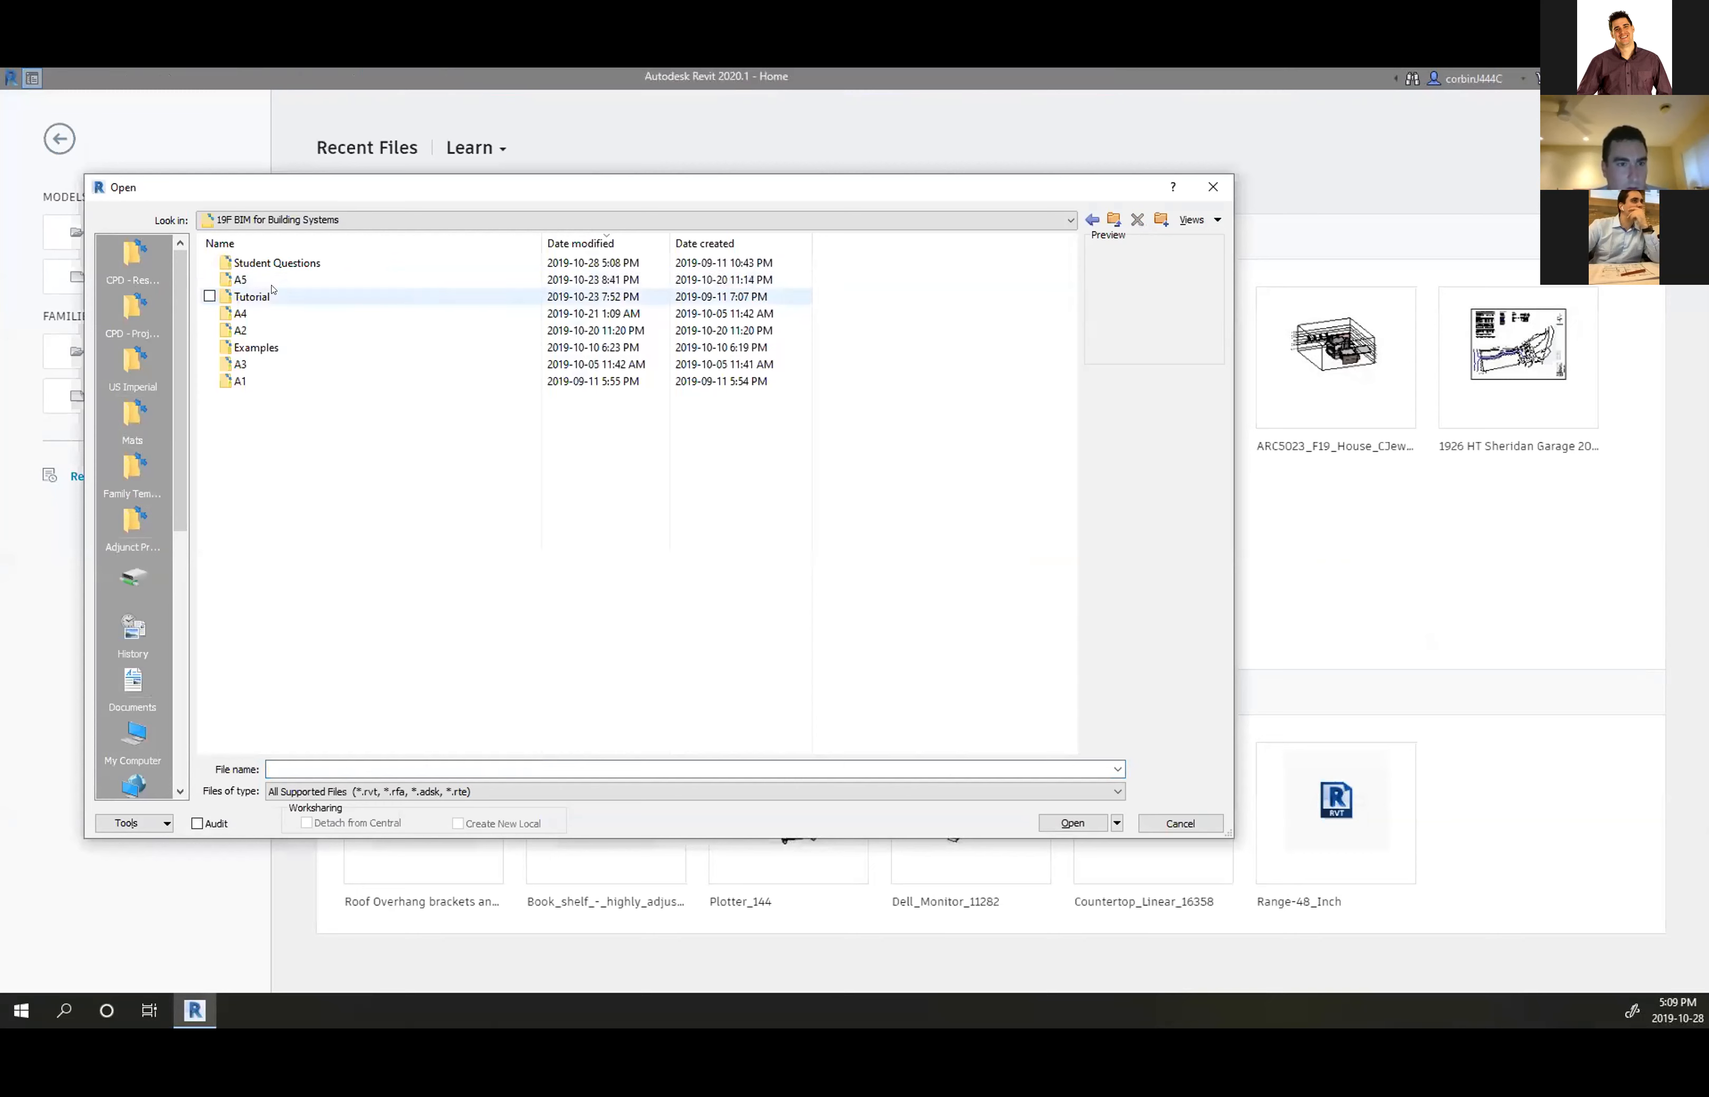
{"action": "double_click", "coordinate": [286, 279]}
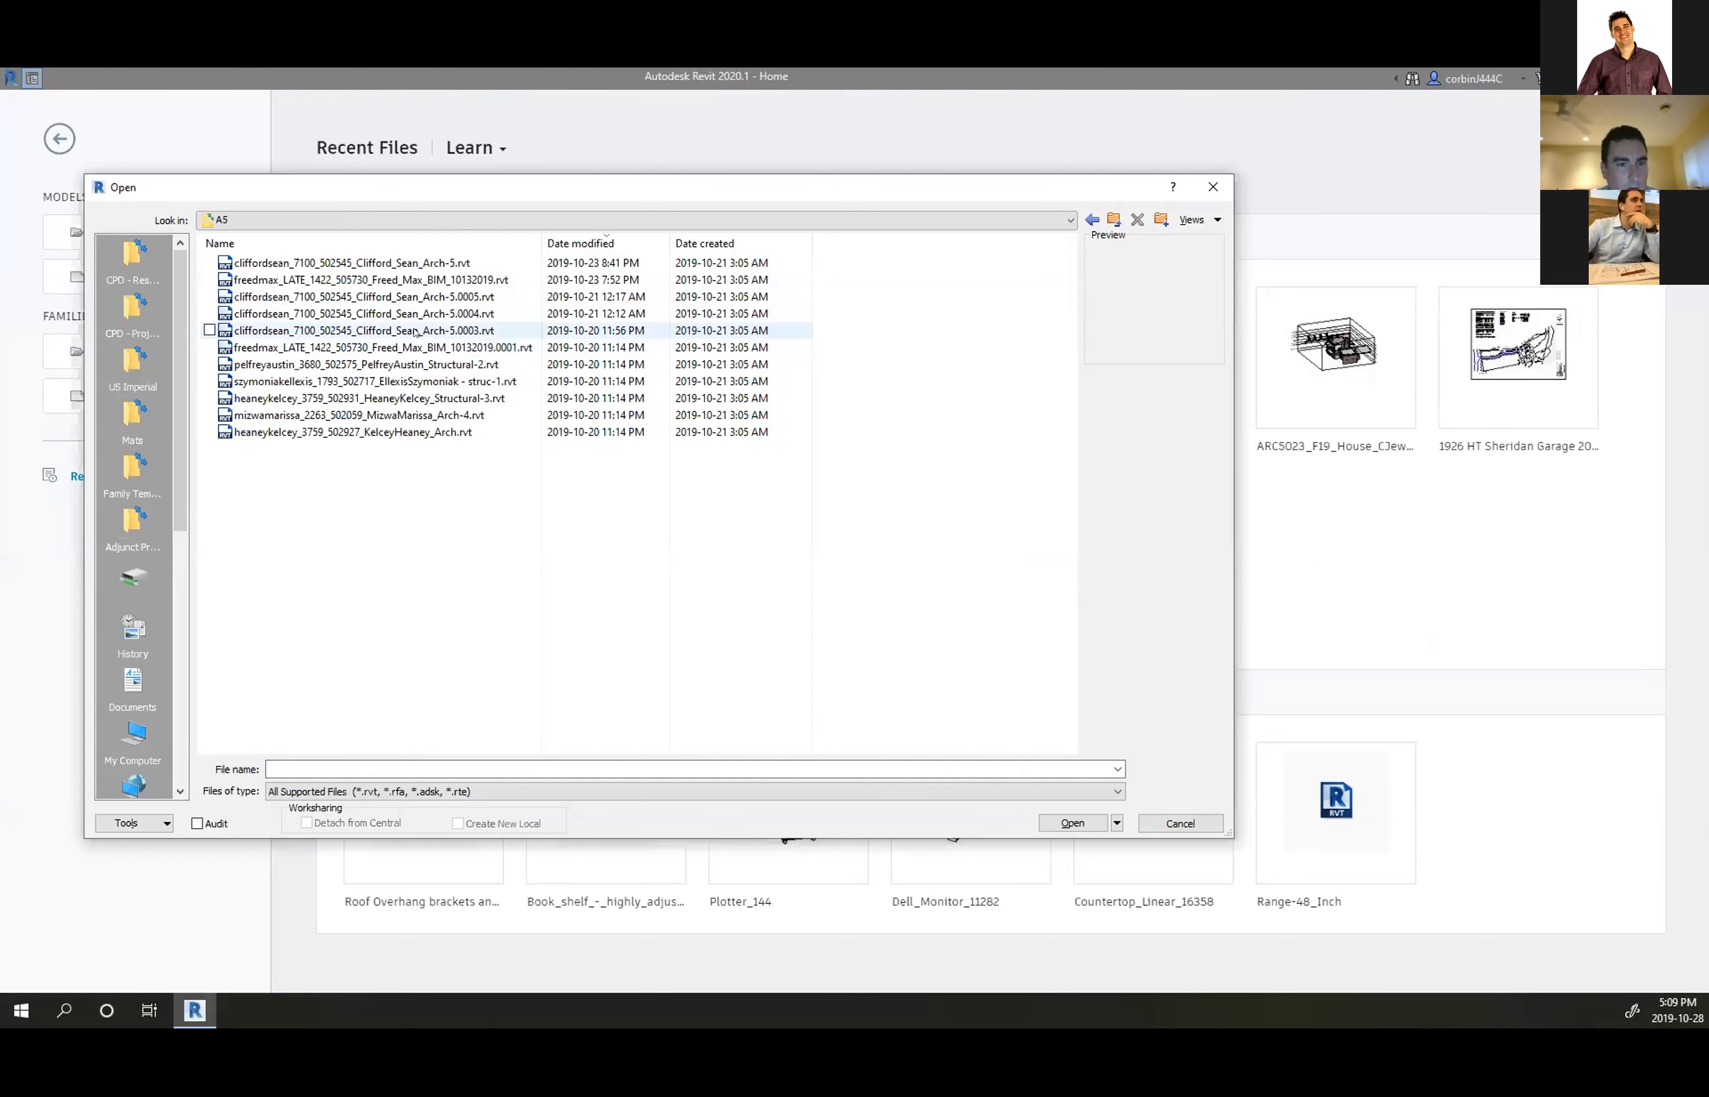
{"action": "double_click", "coordinate": [431, 262]}
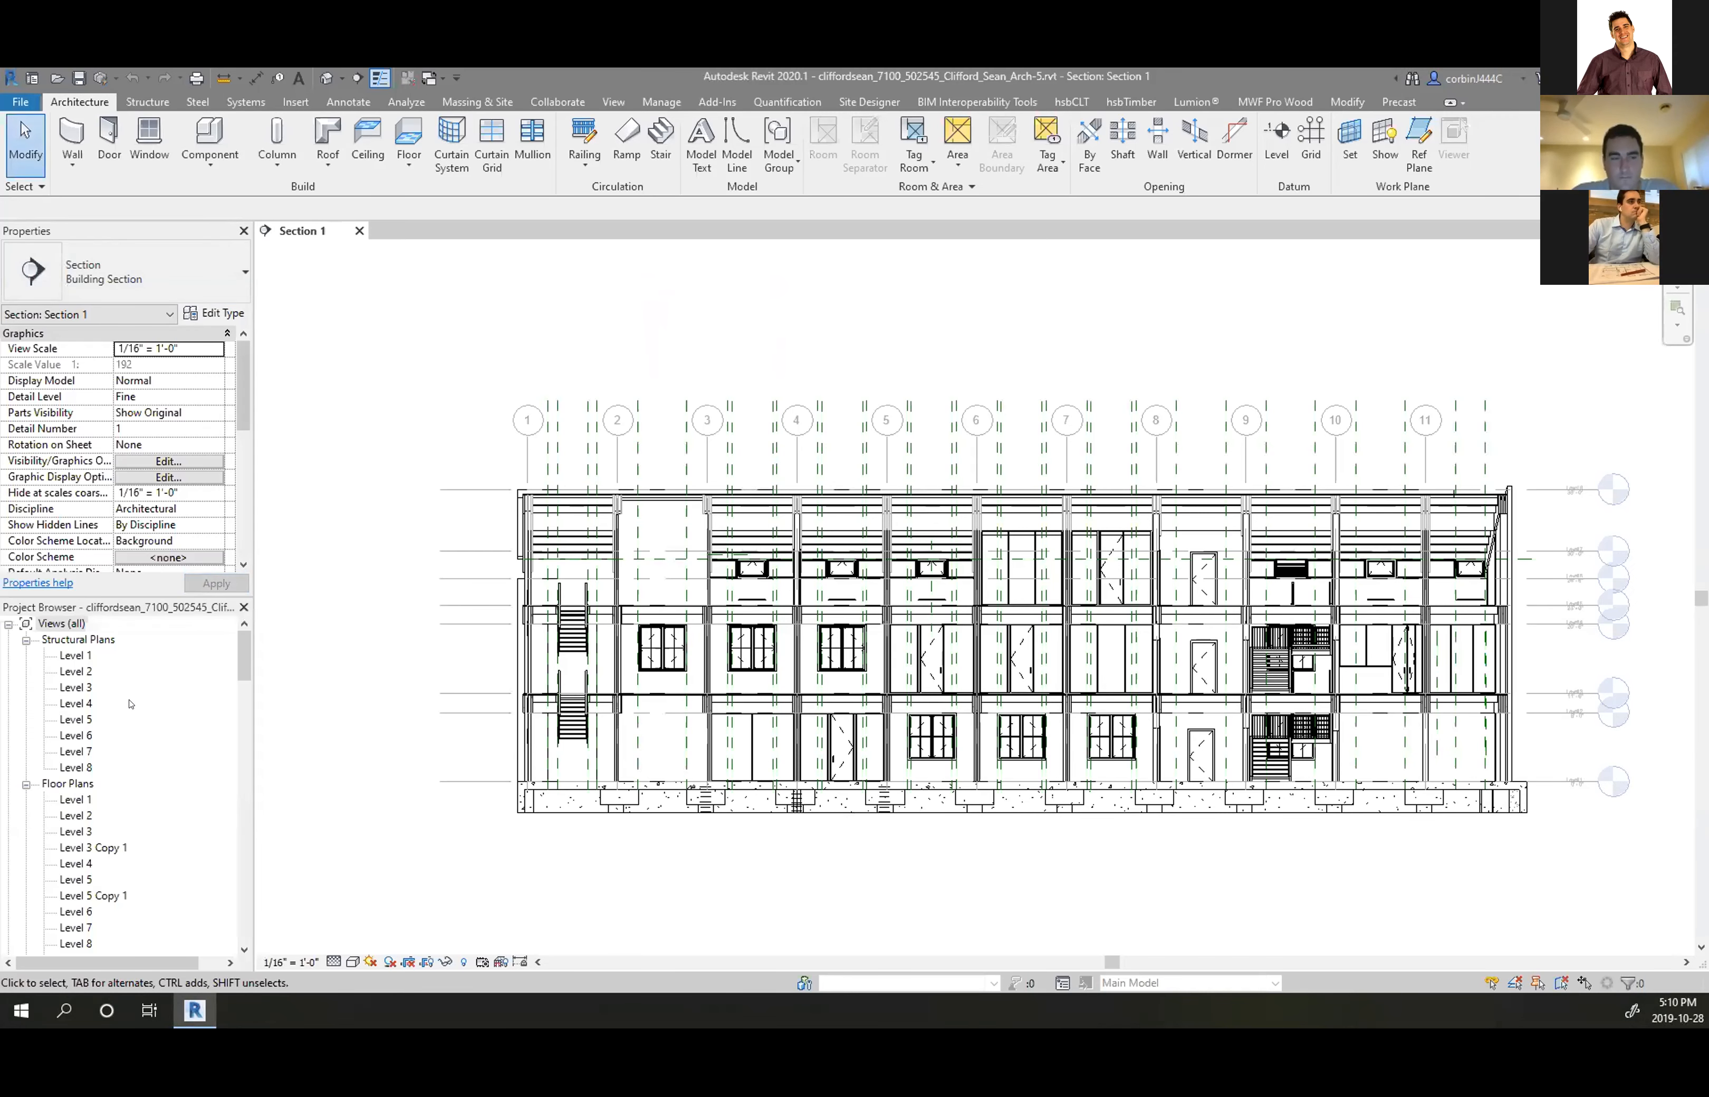
Open the model's {3D} view from the Project Browser and zoom around it
{"action": "scroll", "coordinate": [108, 739], "scroll_direction": "down", "scroll_amount": 6}
{"action": "double_click", "coordinate": [70, 783]}
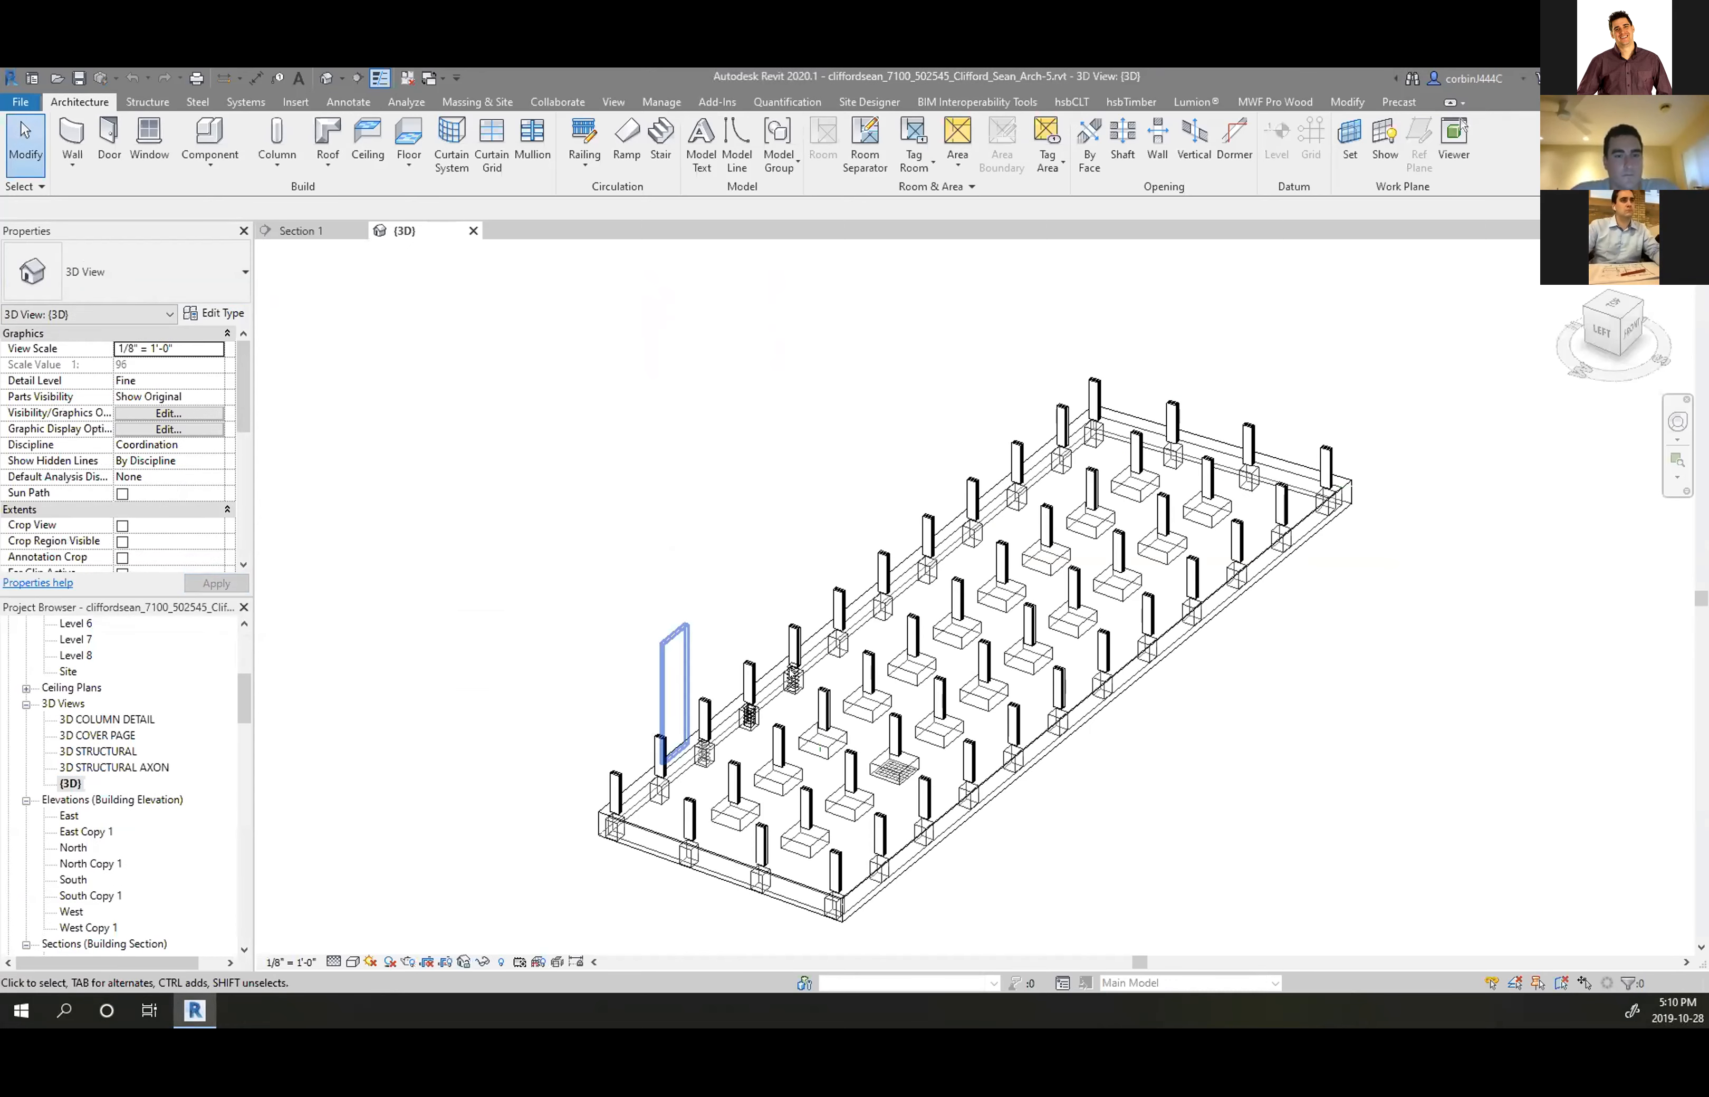
{"action": "scroll", "coordinate": [1012, 761], "scroll_direction": "up", "scroll_amount": 5}
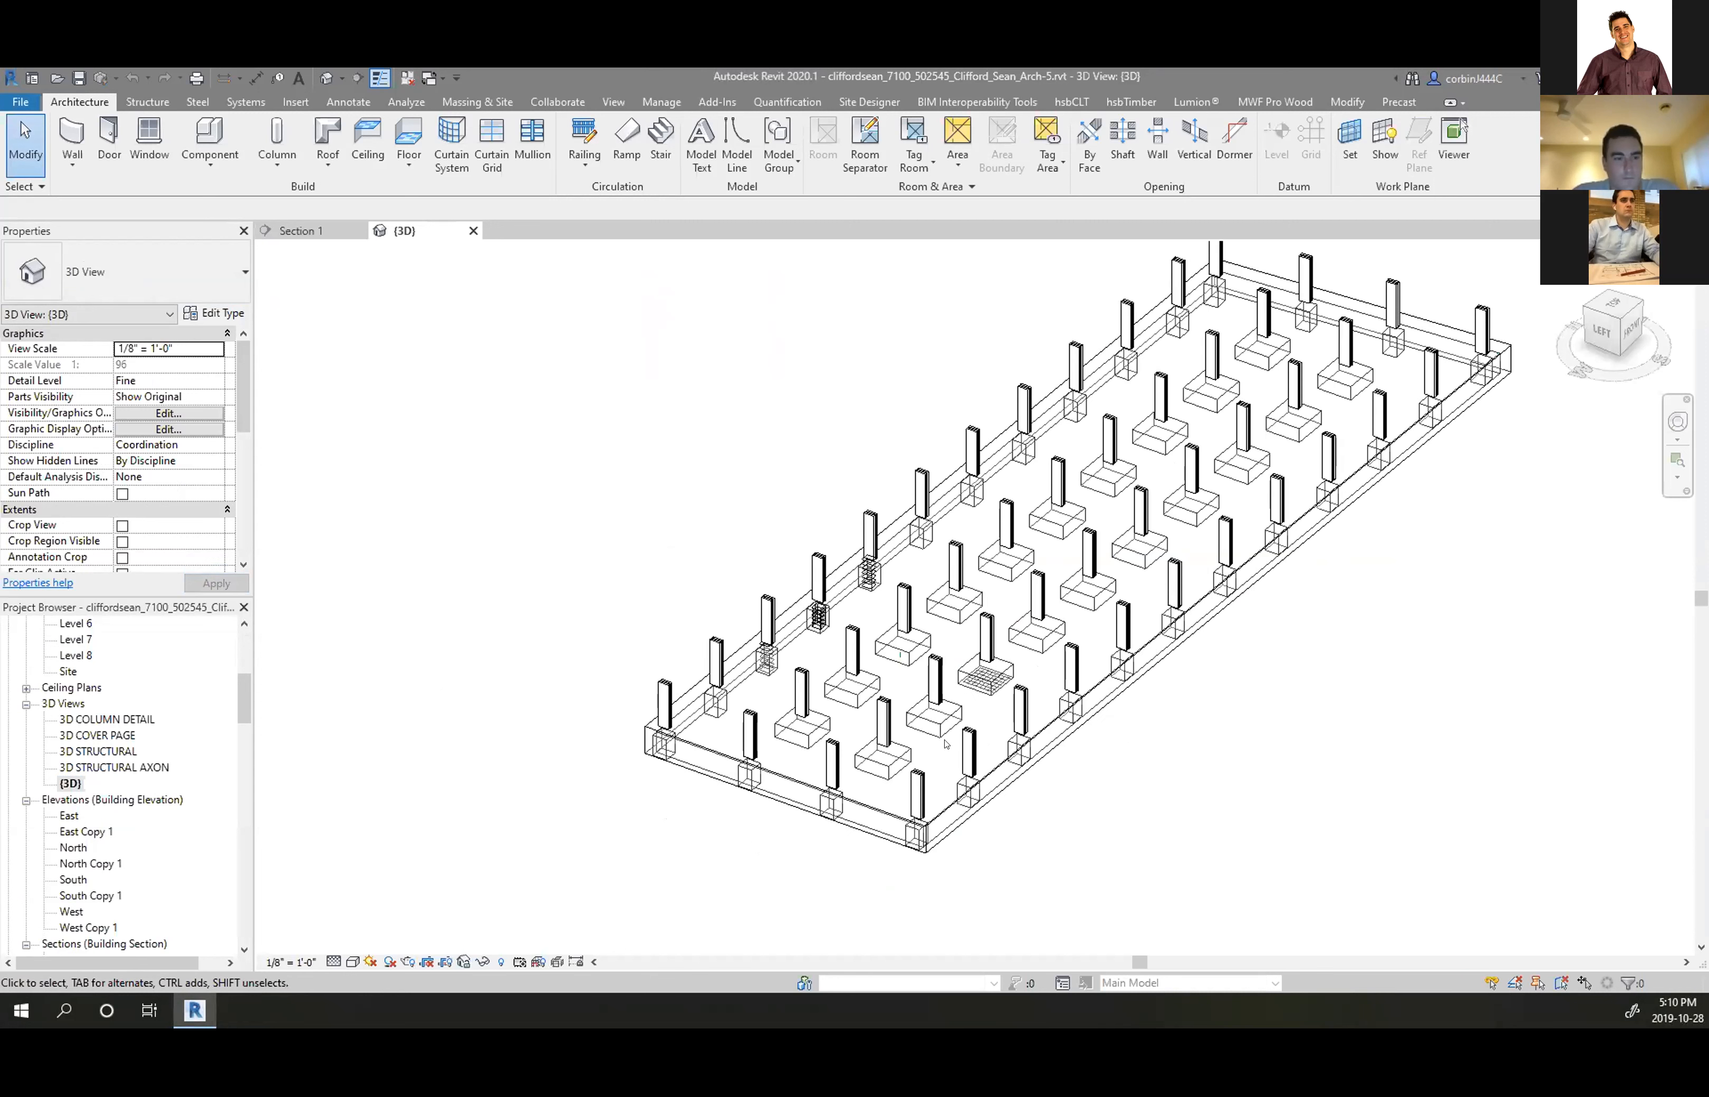
{"action": "scroll", "coordinate": [50, 862], "scroll_direction": "down", "scroll_amount": 3}
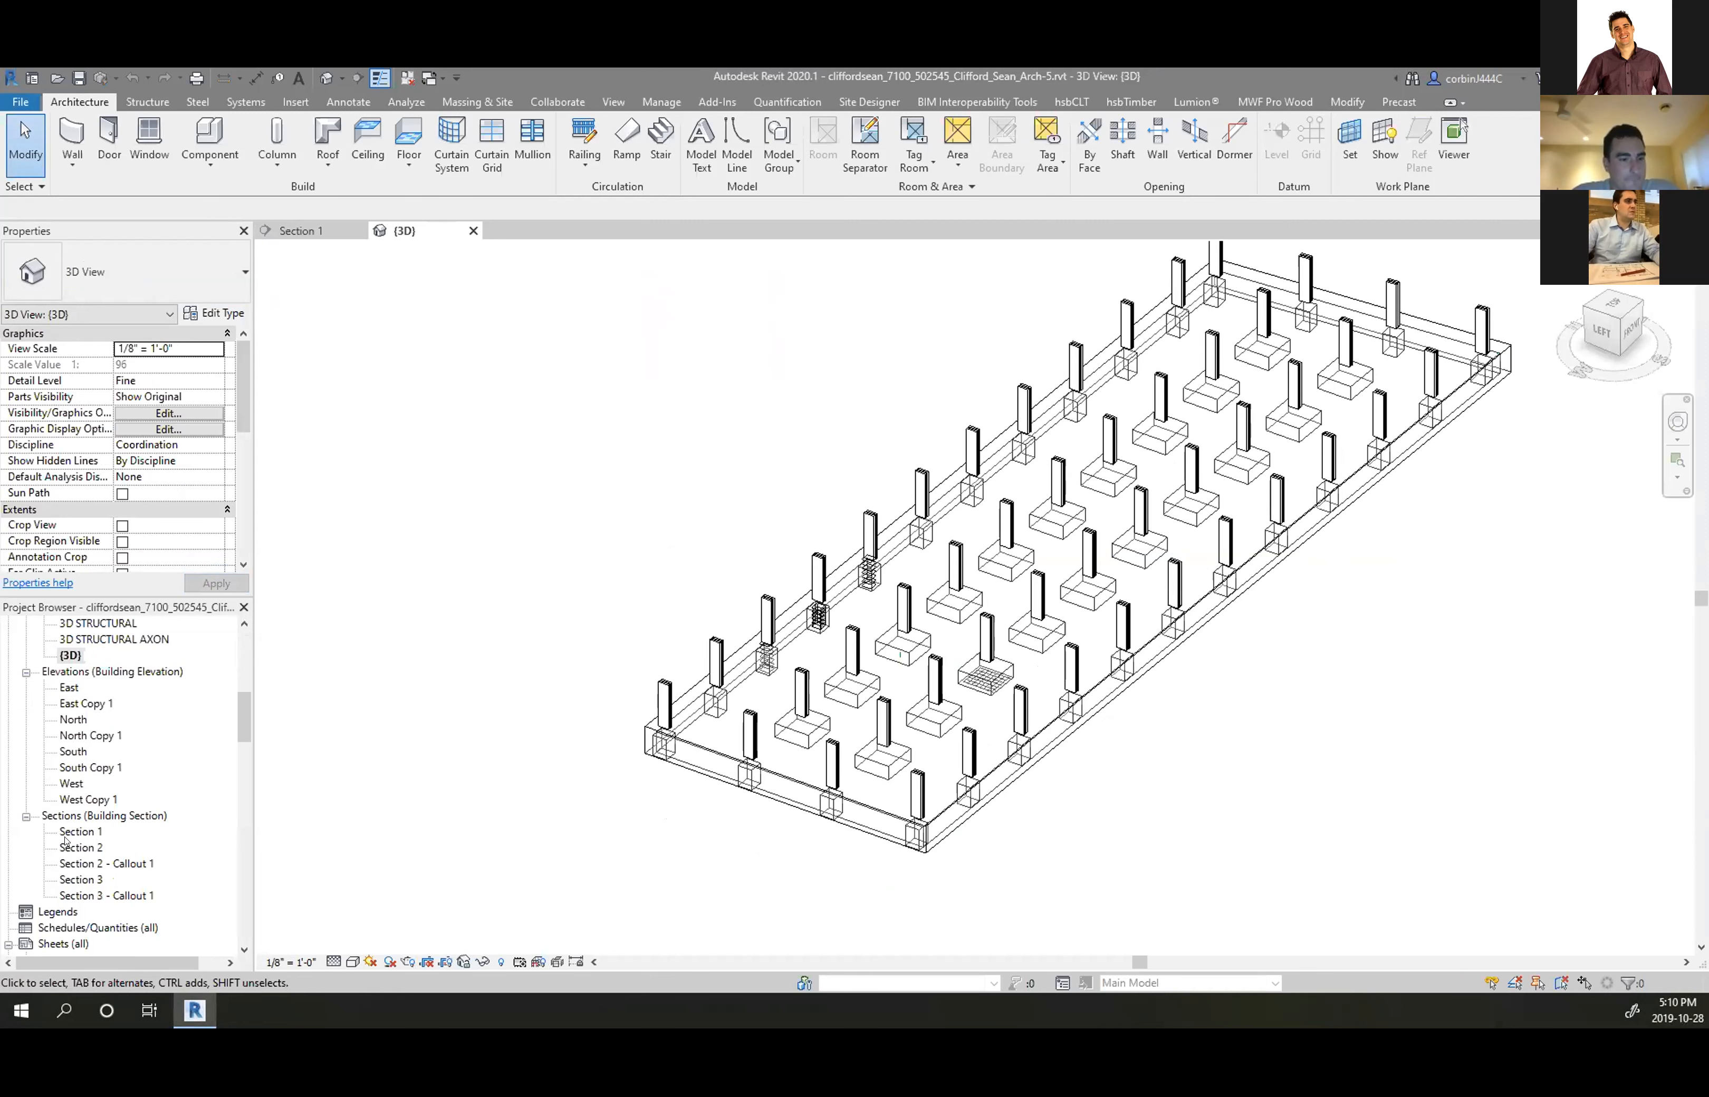
{"action": "scroll", "coordinate": [68, 819], "scroll_direction": "up", "scroll_amount": 2}
{"action": "scroll", "coordinate": [52, 642], "scroll_direction": "up", "scroll_amount": 3}
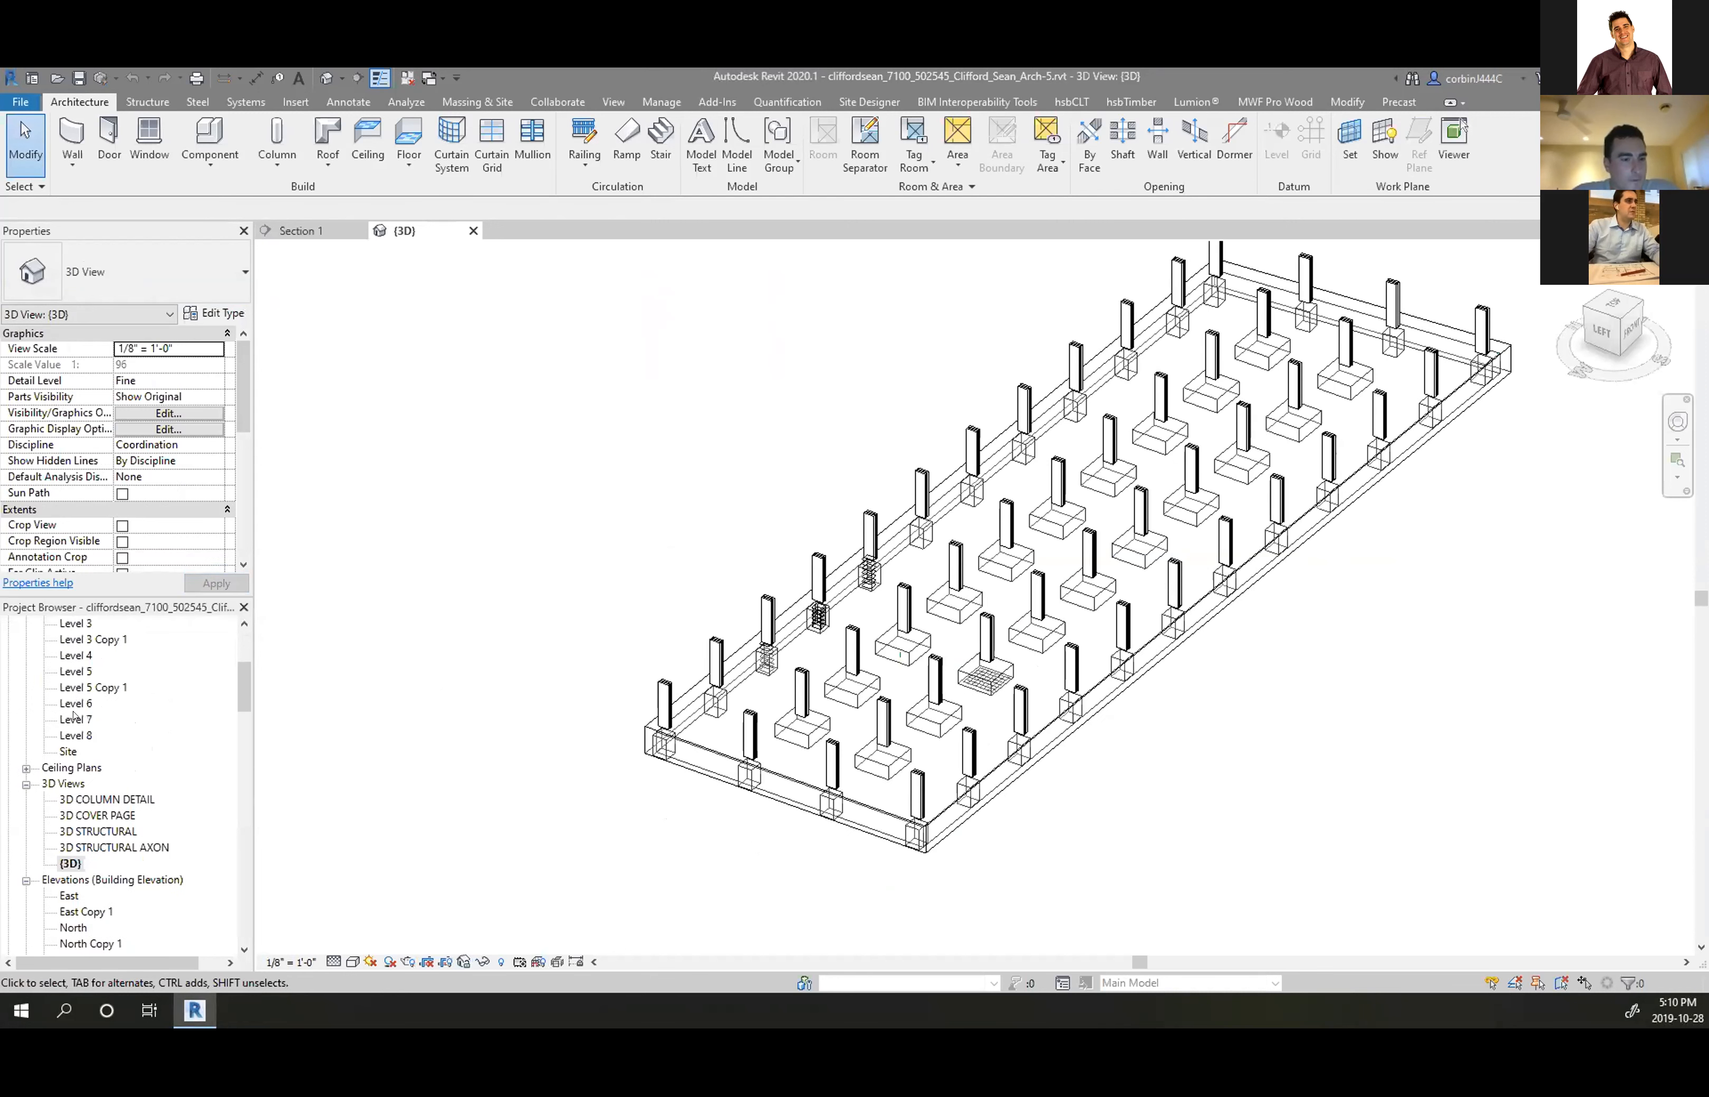
Rename the {3D} footings view in the Project Browser to '3D FOOTINGS'
{"action": "right_click", "coordinate": [66, 858]}
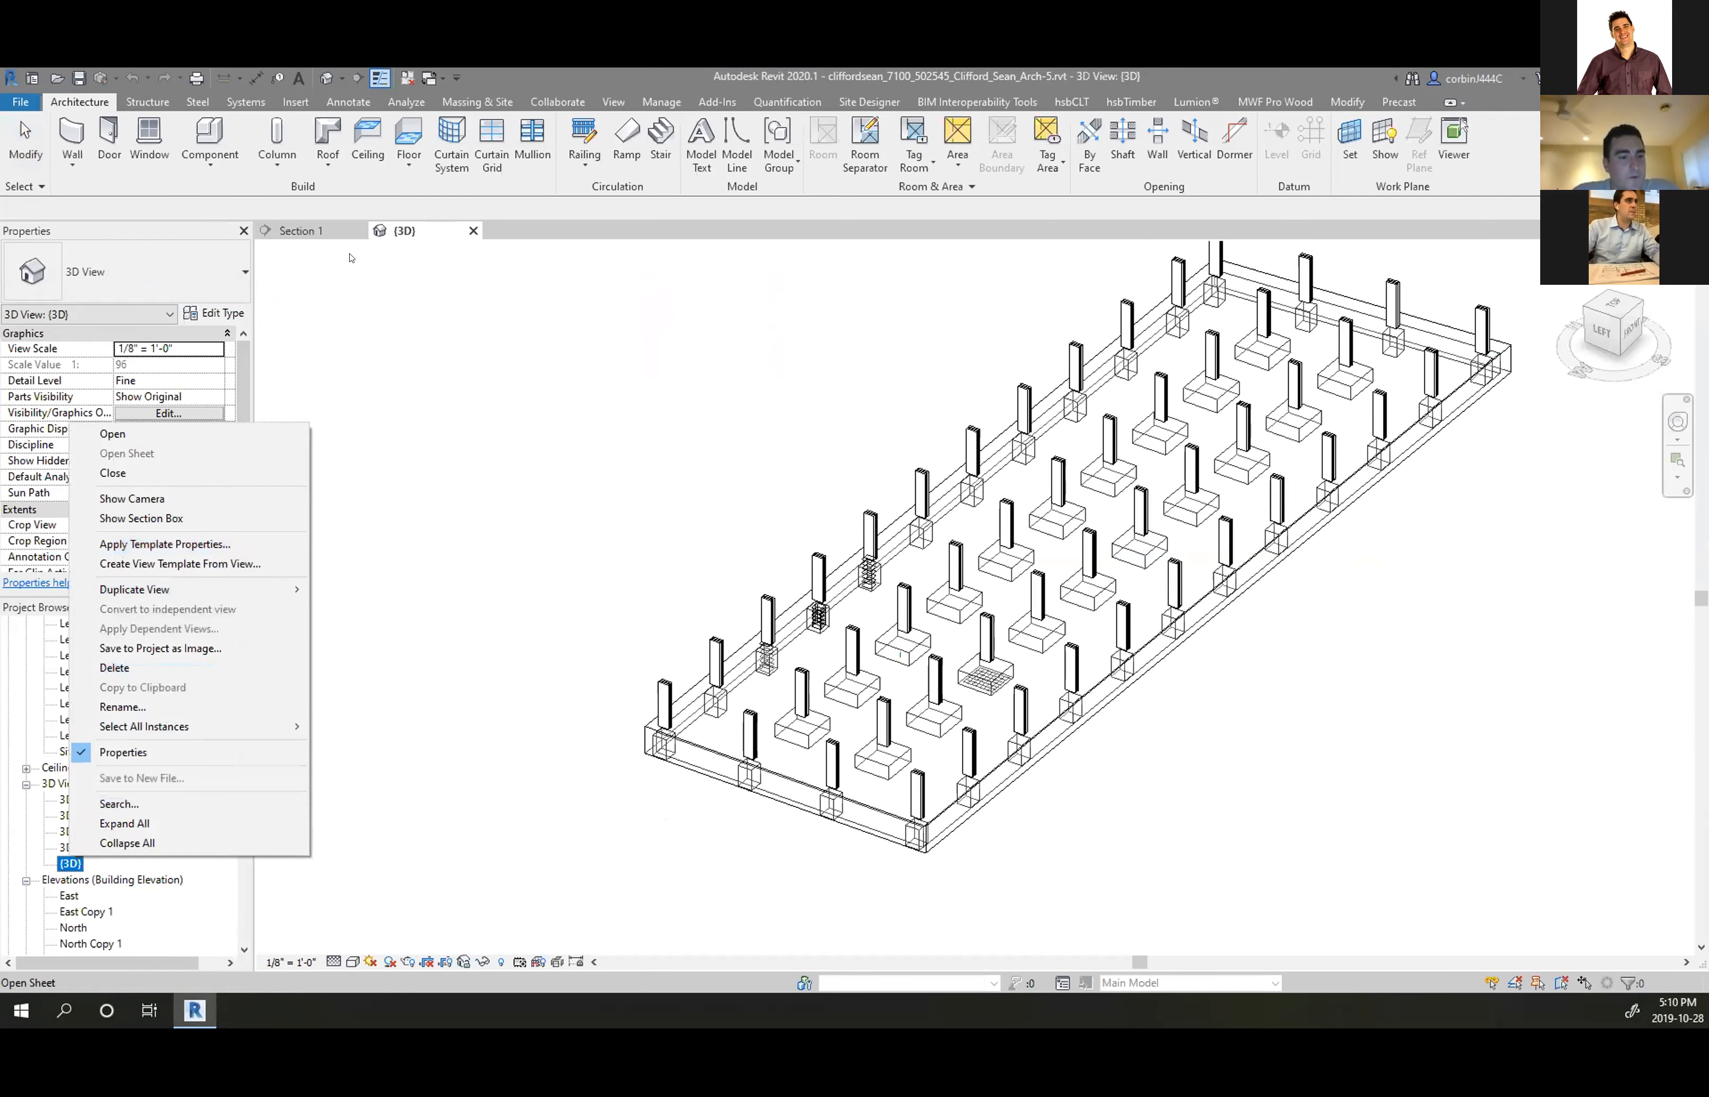
{"action": "left_click", "coordinate": [327, 78]}
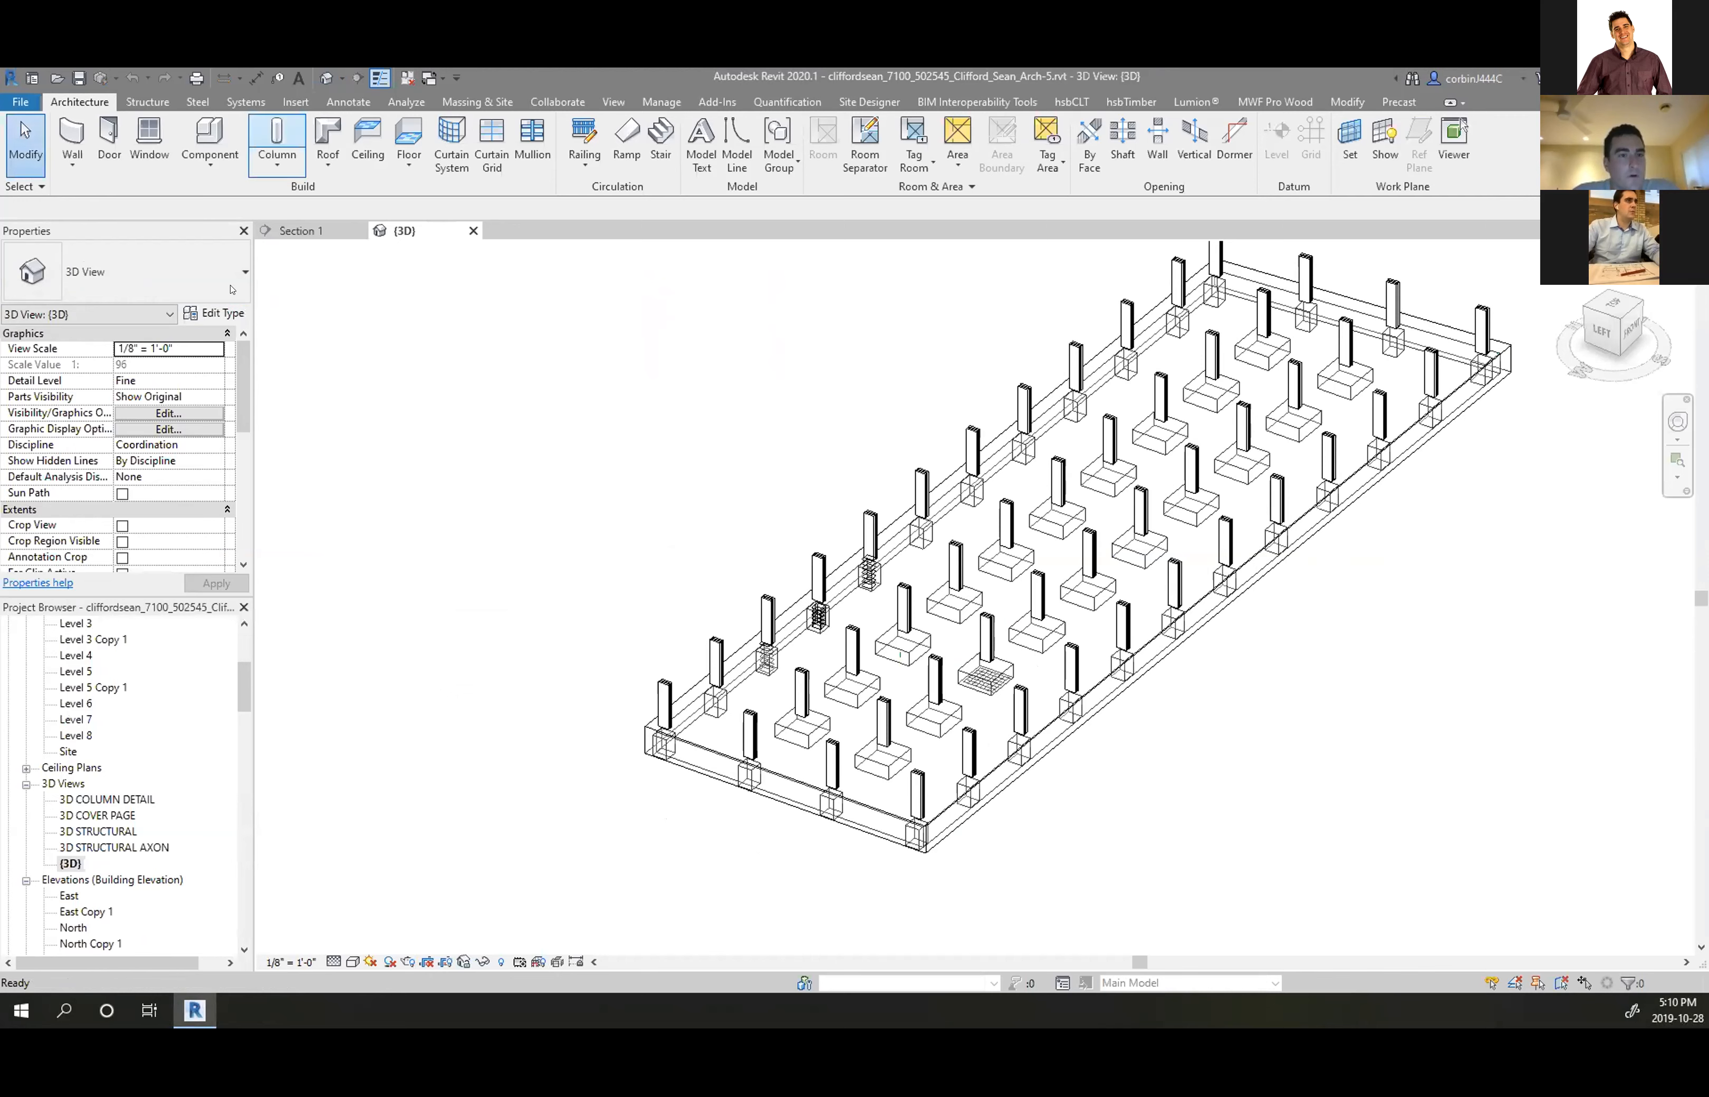
{"action": "right_click", "coordinate": [70, 863]}
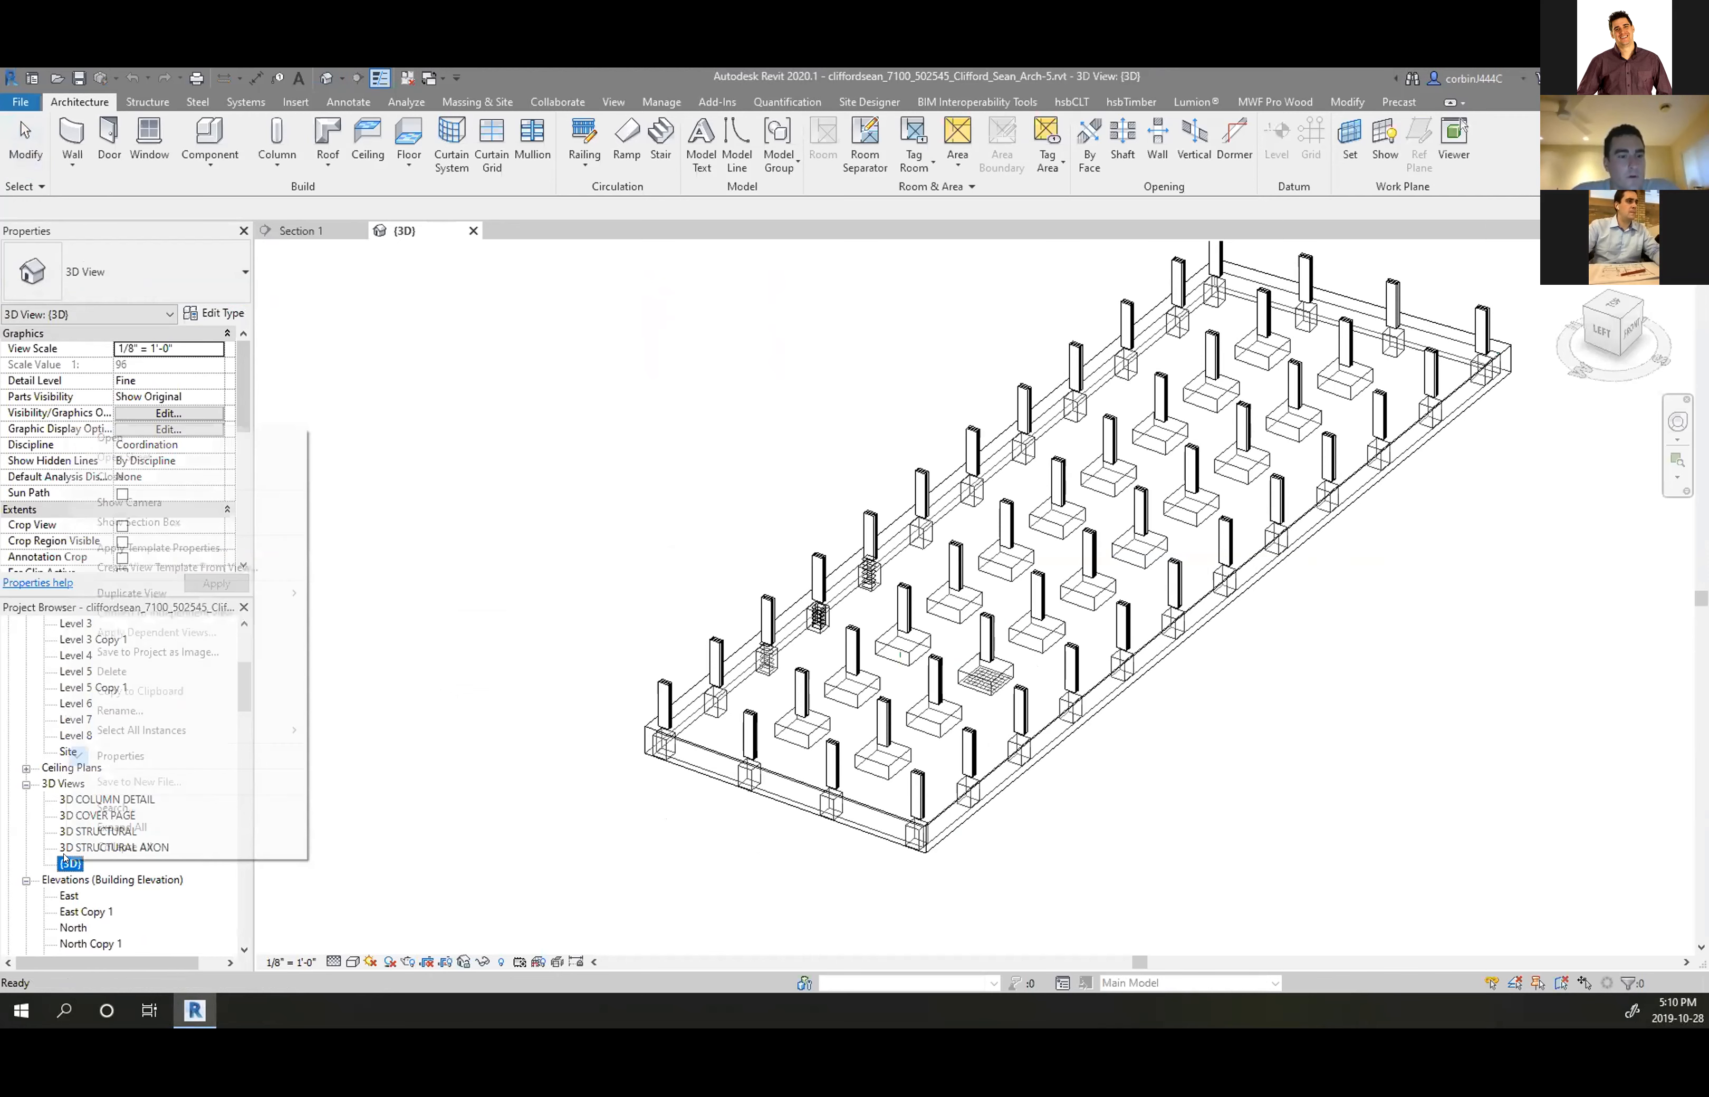
{"action": "left_click", "coordinate": [173, 709]}
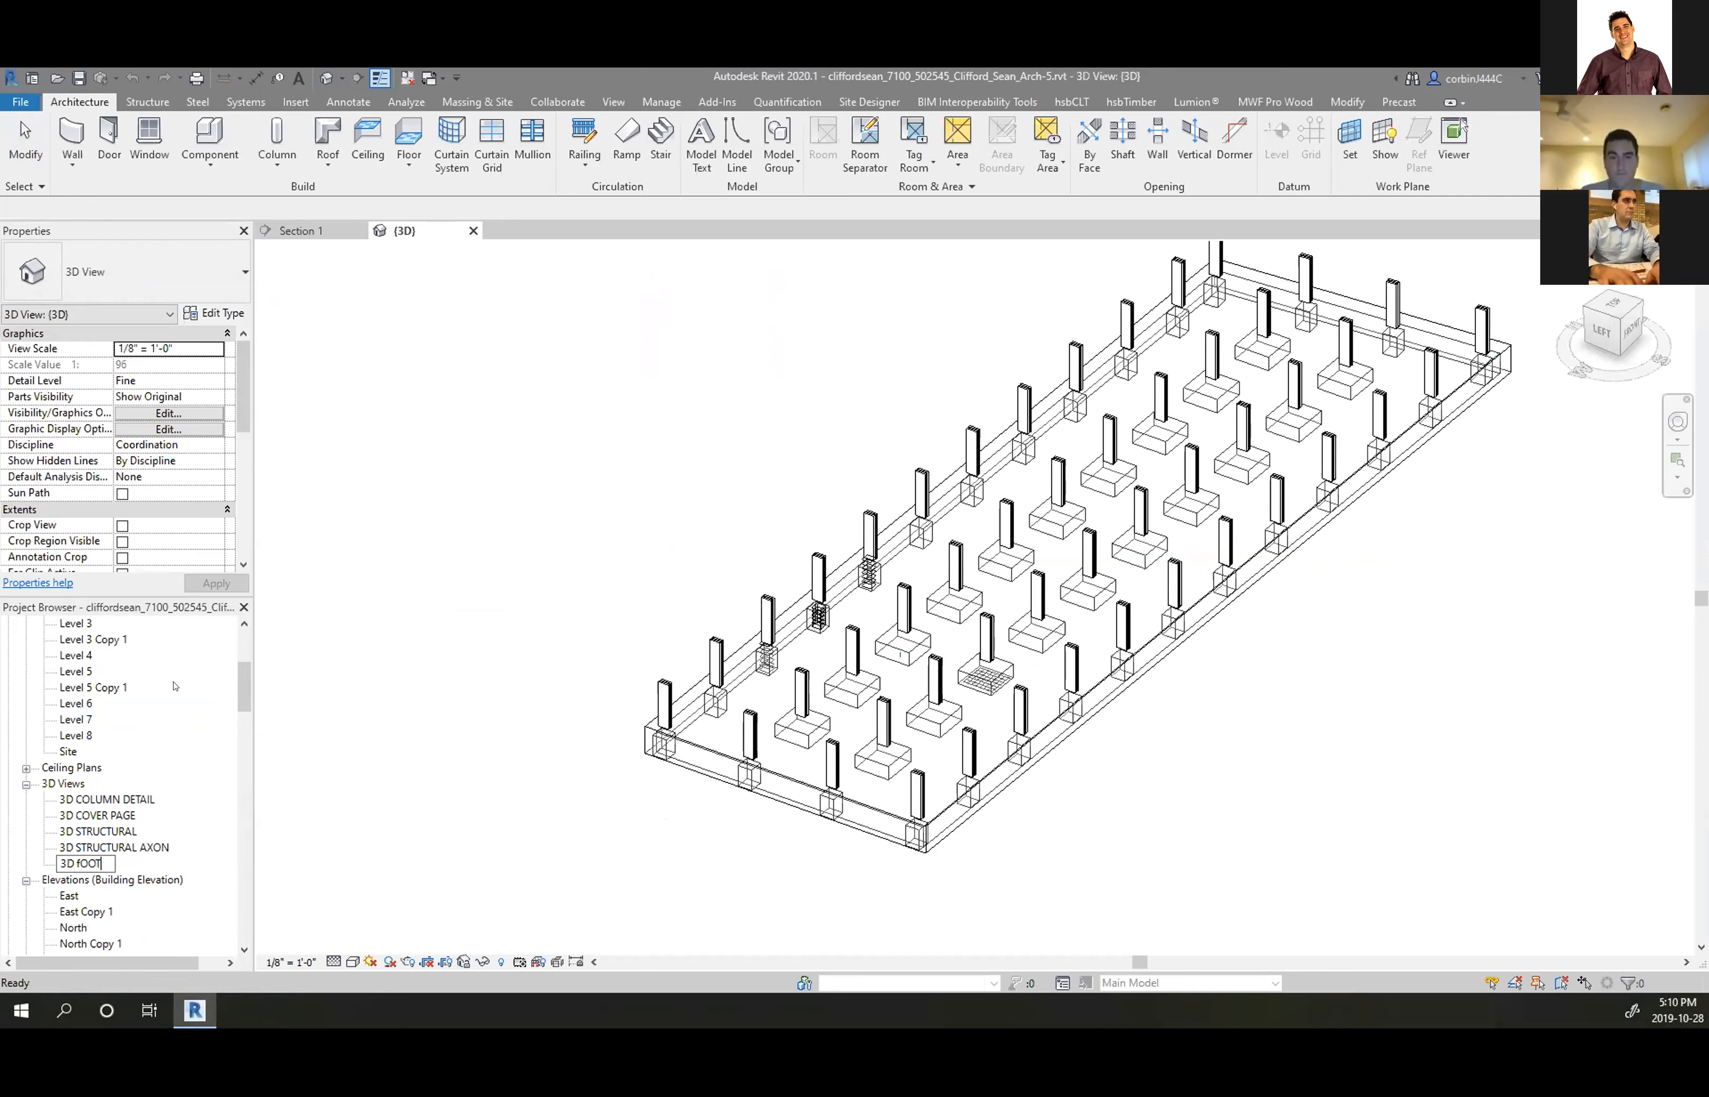
{"action": "key", "text": "Return"}
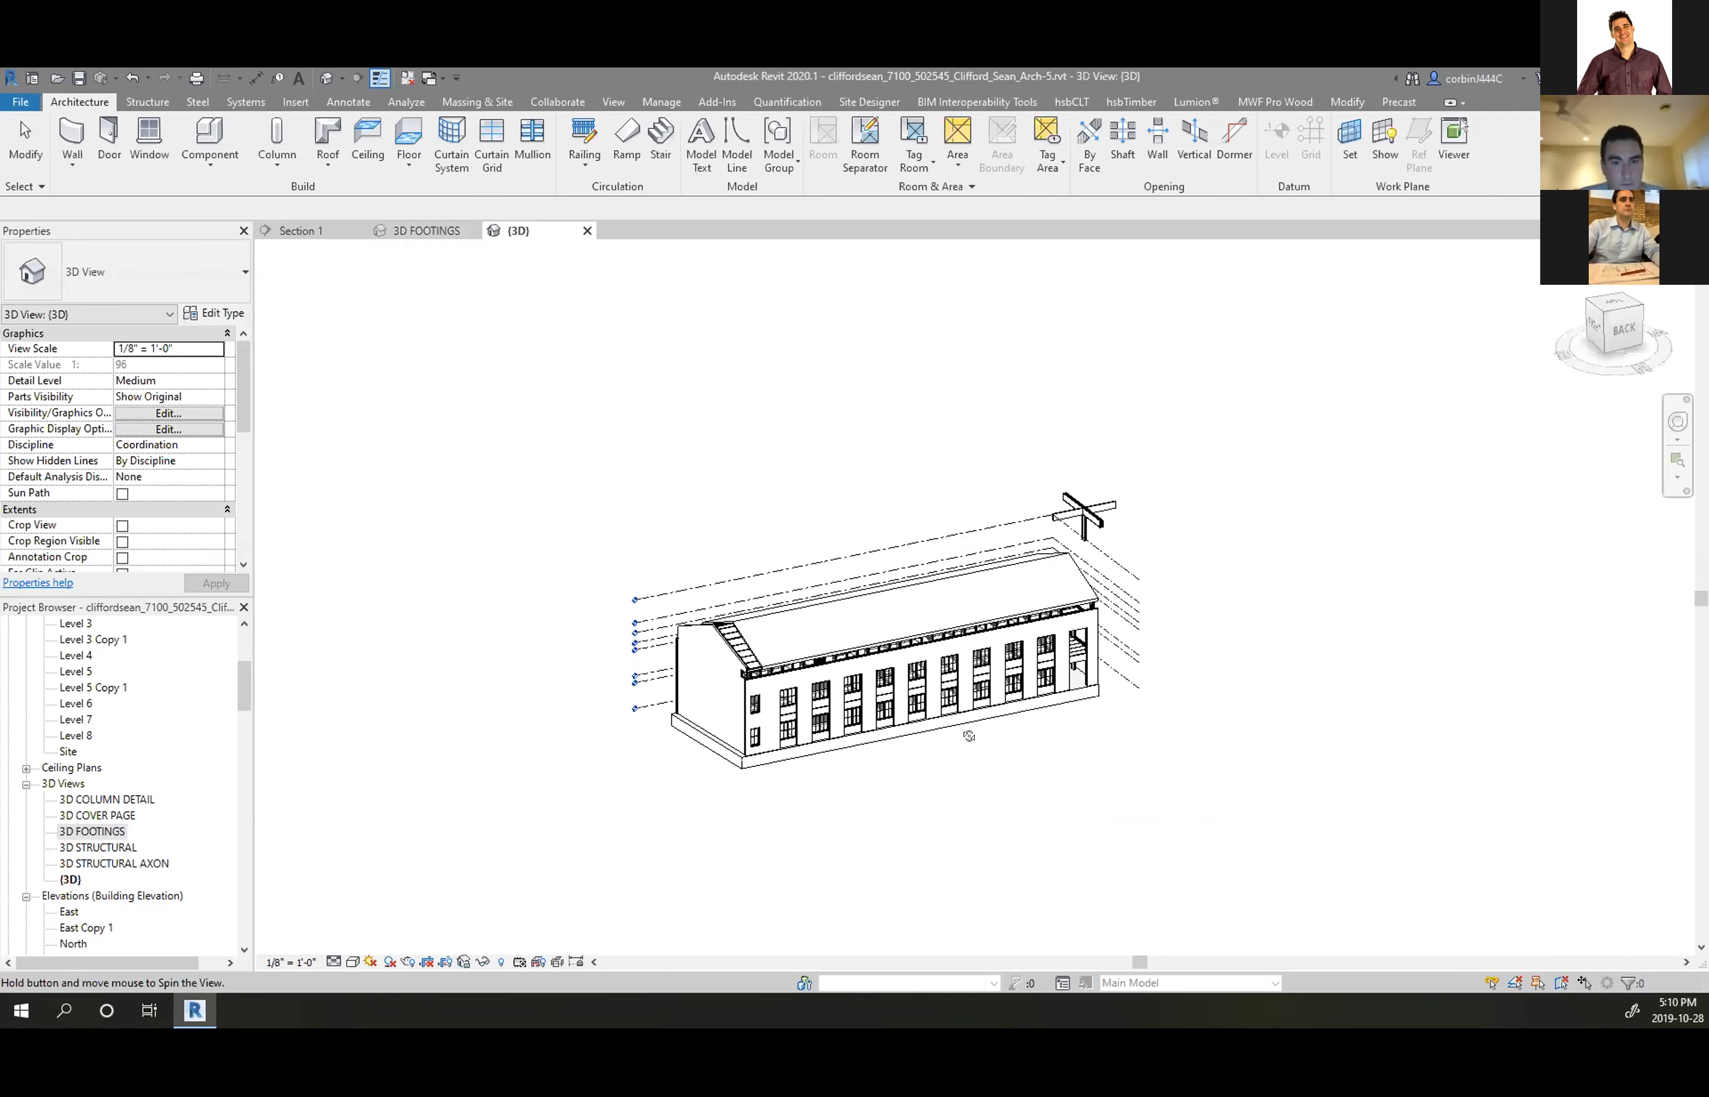
Orbit and zoom the fresh {3D} view to see the building's left side
{"action": "left_click_drag", "start_coordinate": [550, 513], "coordinate": [683, 670]}
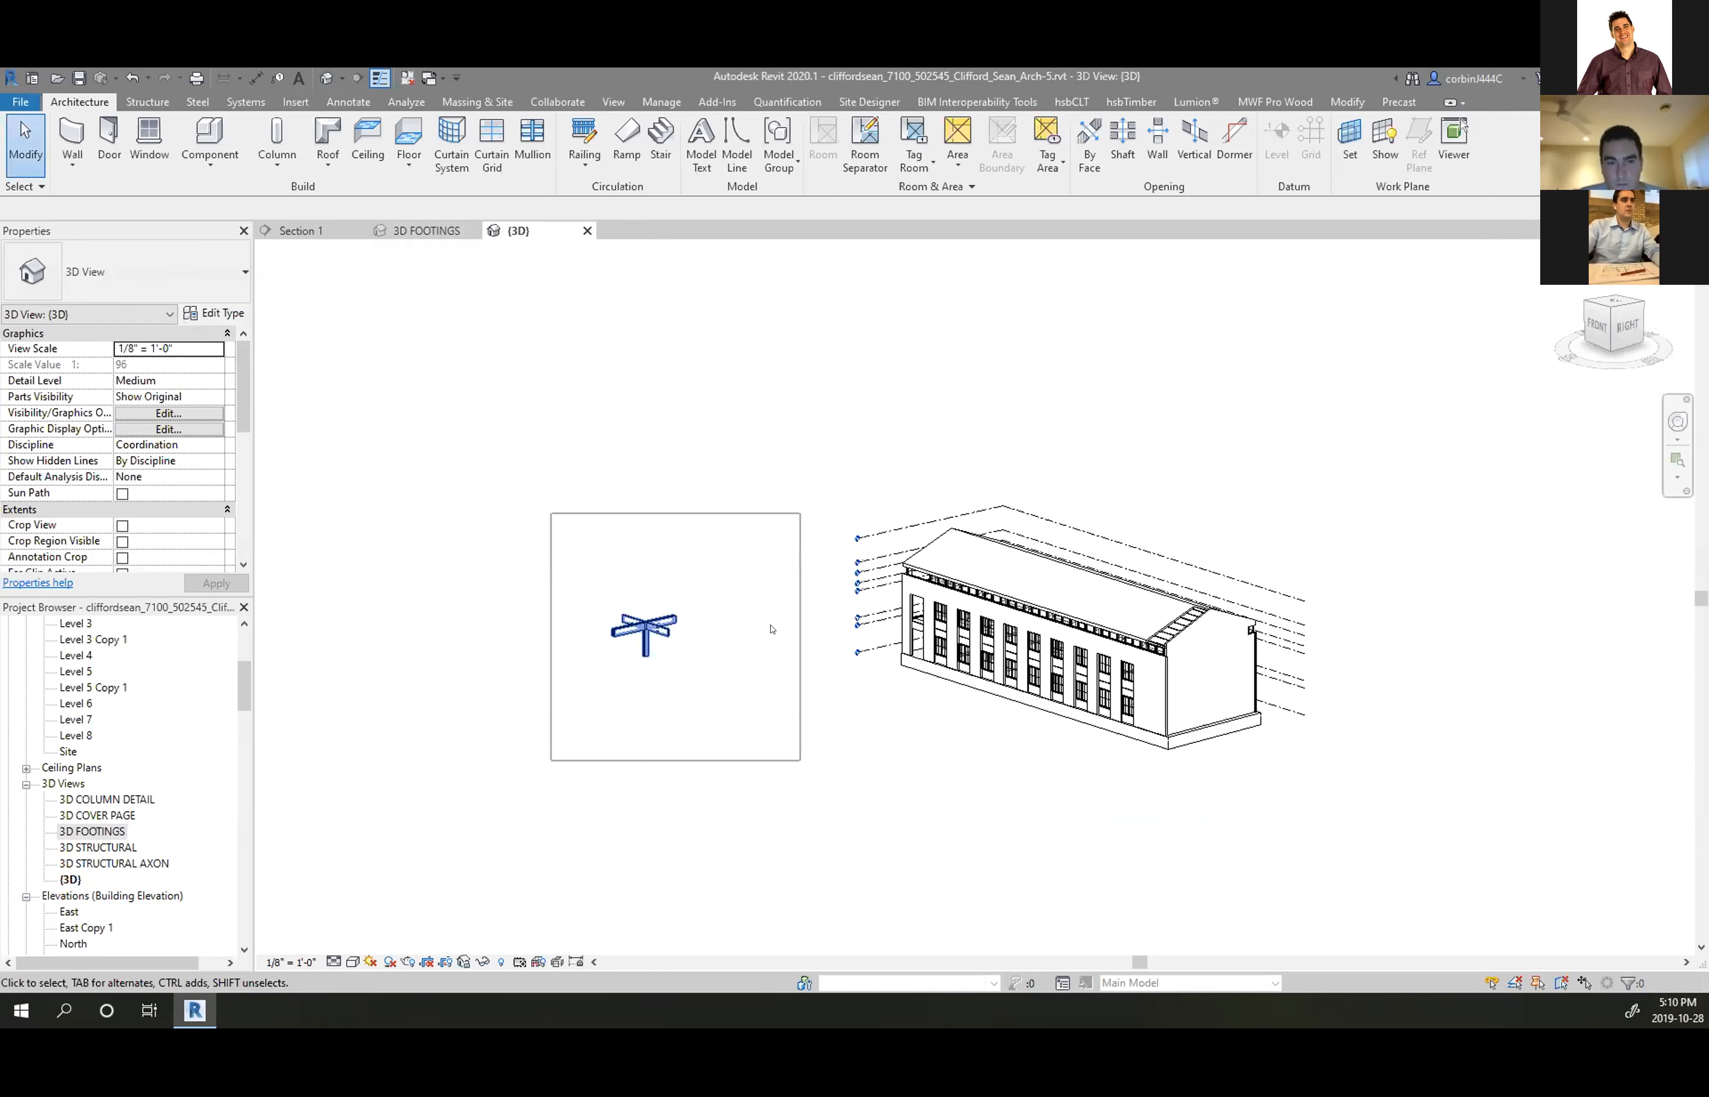
{"action": "scroll", "coordinate": [667, 641], "scroll_direction": "up", "scroll_amount": 4}
{"action": "middle_click_drag", "start_coordinate": [690, 690], "coordinate": [427, 829], "text": "shift"}
{"action": "scroll", "coordinate": [670, 618], "scroll_direction": "down", "scroll_amount": 3}
{"action": "scroll", "coordinate": [1152, 750], "scroll_direction": "up", "scroll_amount": 5}
{"action": "scroll", "coordinate": [786, 712], "scroll_direction": "down", "scroll_amount": 4}
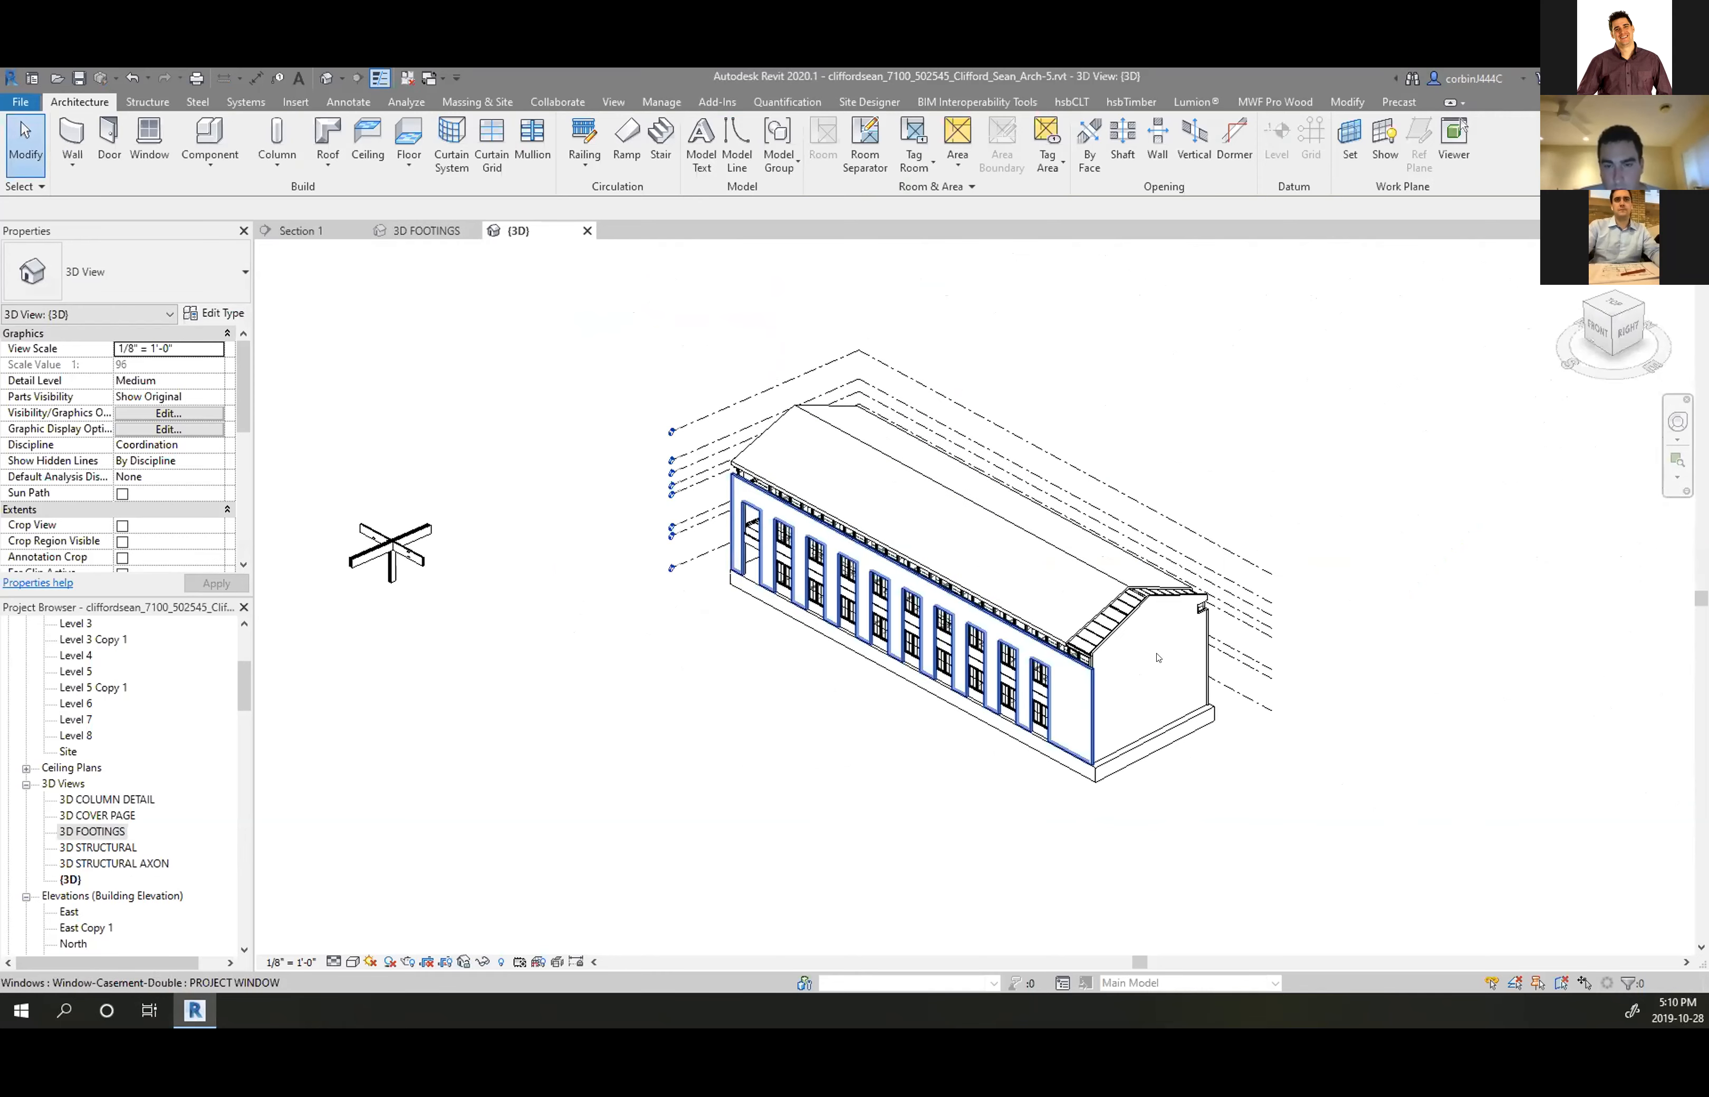
{"action": "scroll", "coordinate": [1157, 658], "scroll_direction": "up", "scroll_amount": 3}
Select the existing roof and orbit around it to inspect its eave corners
{"action": "left_click", "coordinate": [982, 578]}
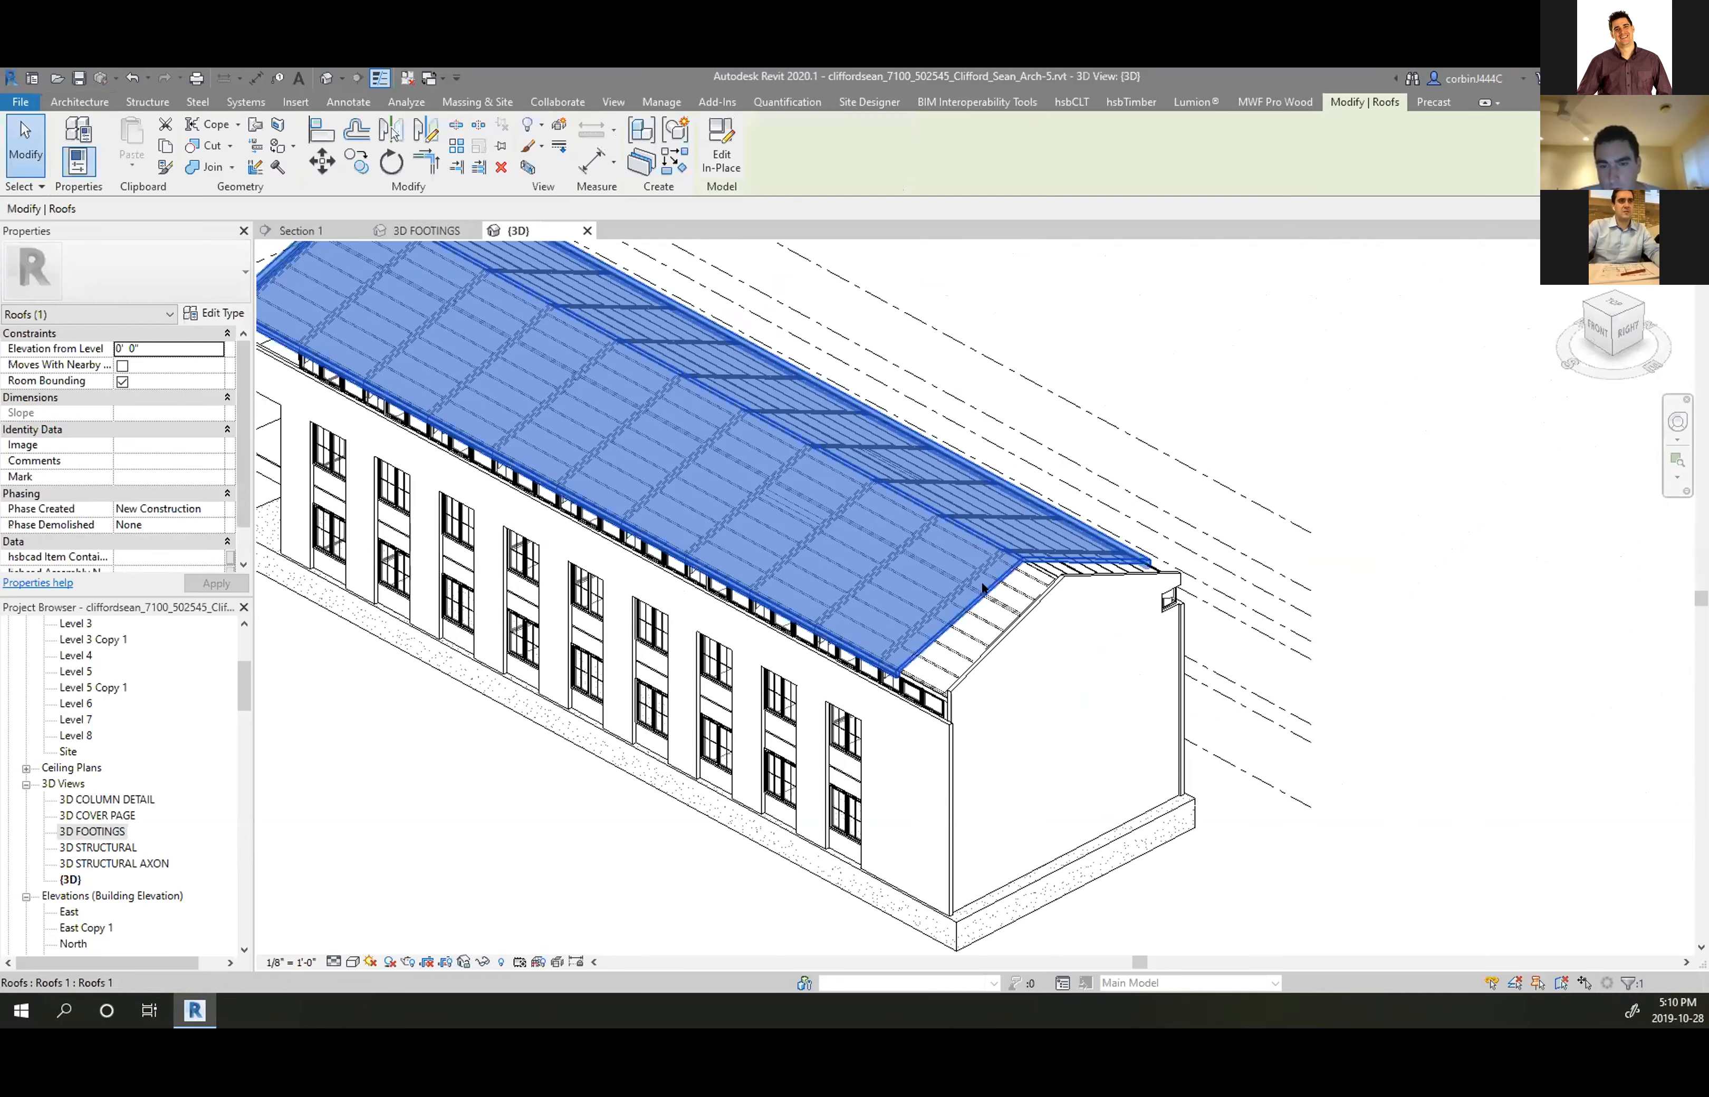
{"action": "scroll", "coordinate": [974, 589], "scroll_direction": "up", "scroll_amount": 3}
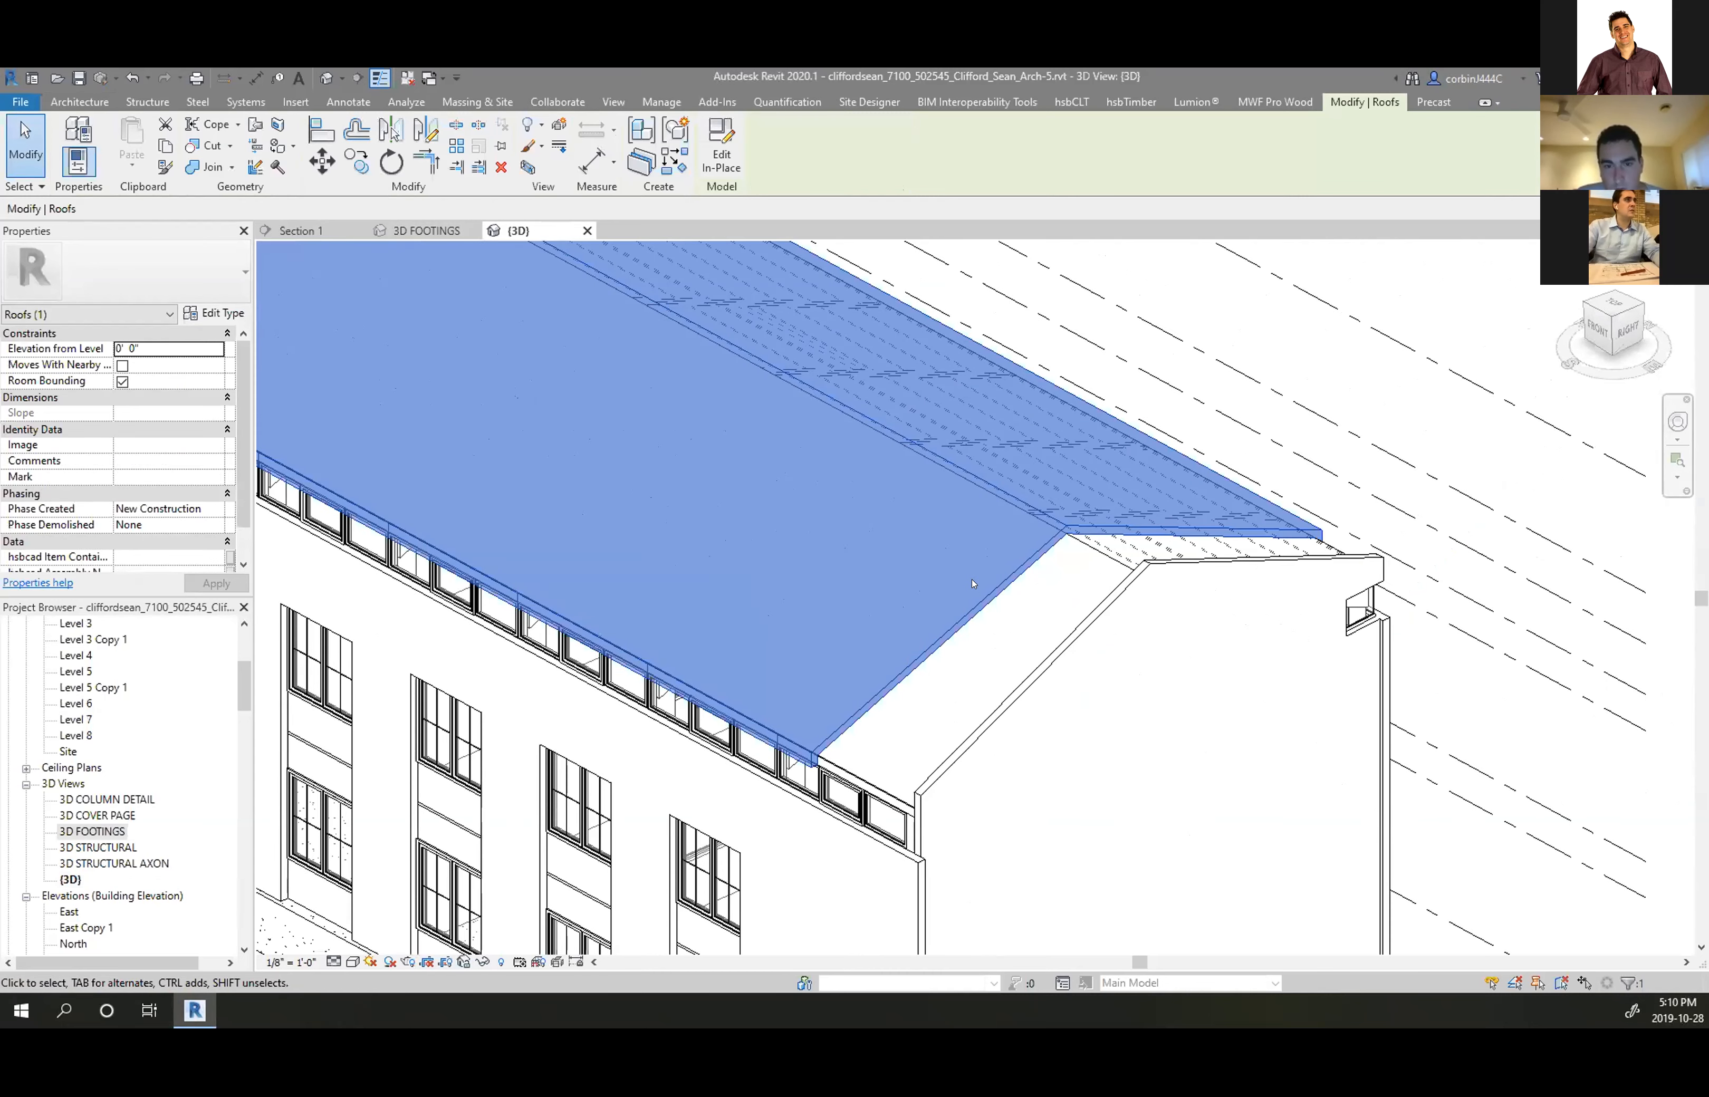
{"action": "scroll", "coordinate": [973, 584], "scroll_direction": "down", "scroll_amount": 3}
{"action": "middle_click_drag", "start_coordinate": [885, 647], "coordinate": [975, 634], "text": "shift"}
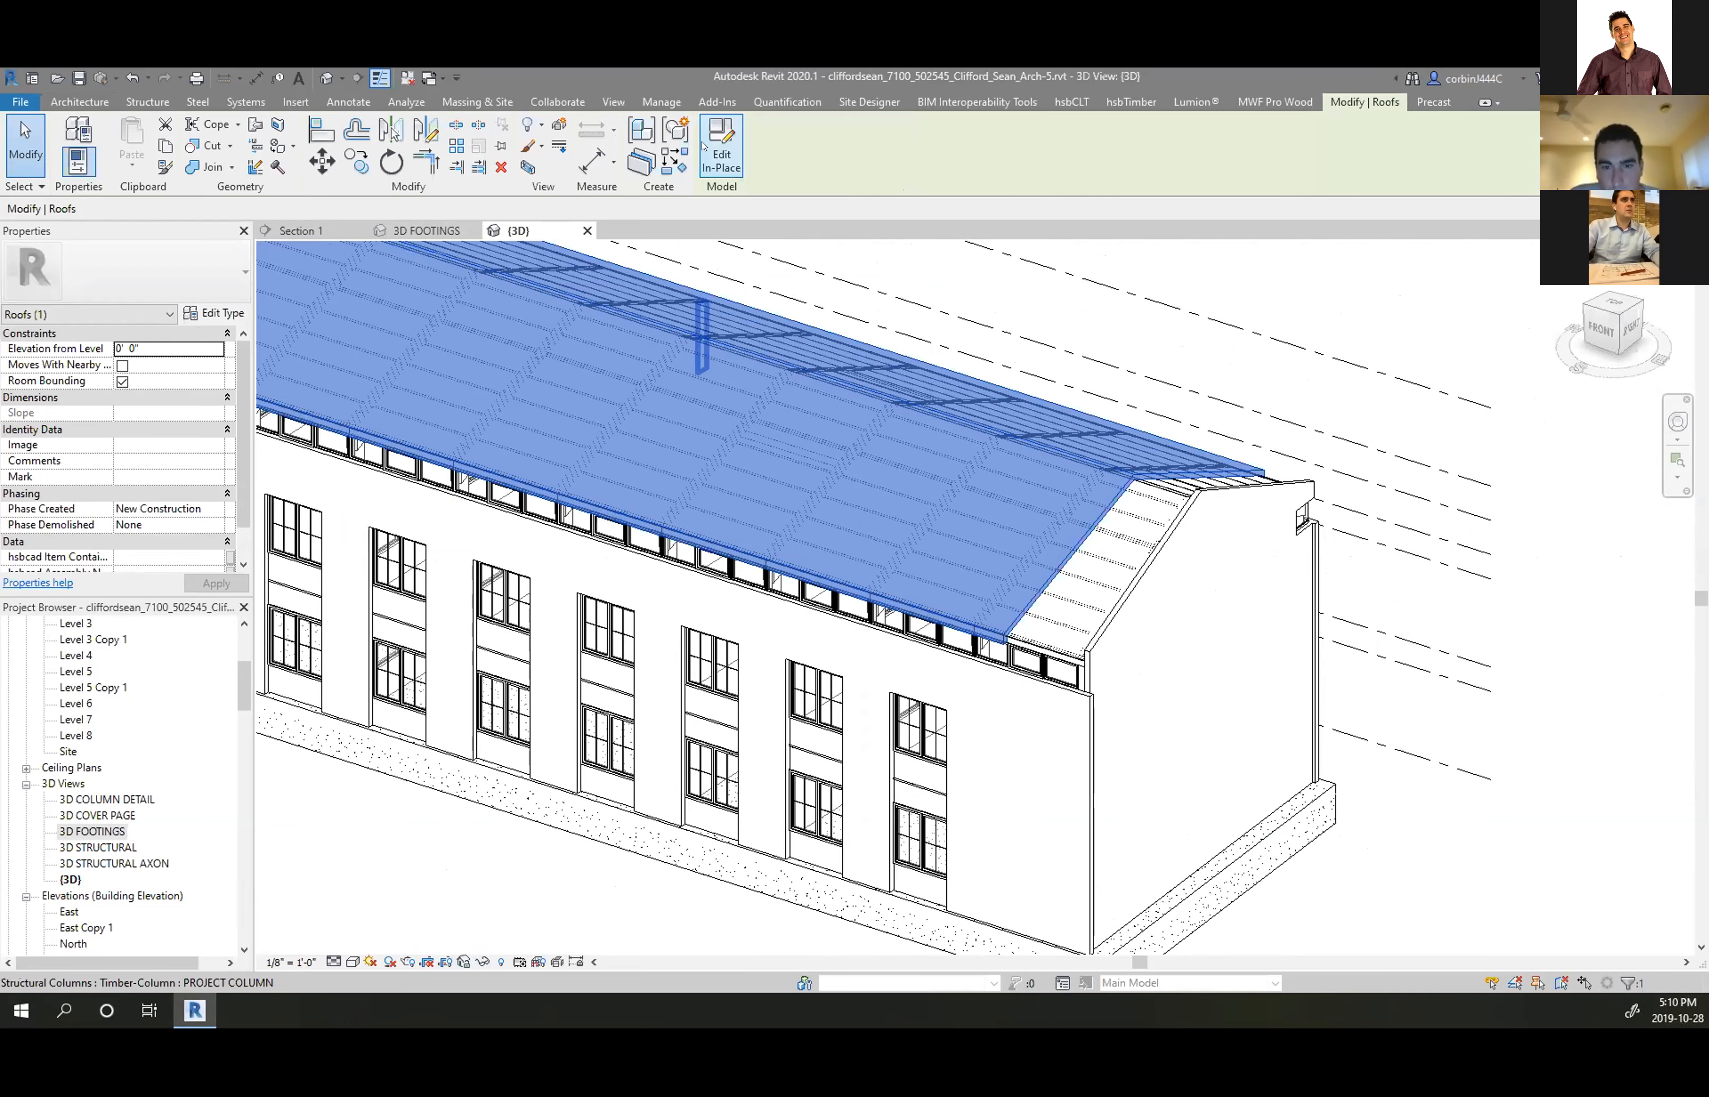
{"action": "scroll", "coordinate": [1025, 503], "scroll_direction": "down", "scroll_amount": 3}
{"action": "middle_click_drag", "start_coordinate": [596, 506], "coordinate": [758, 477], "text": "shift"}
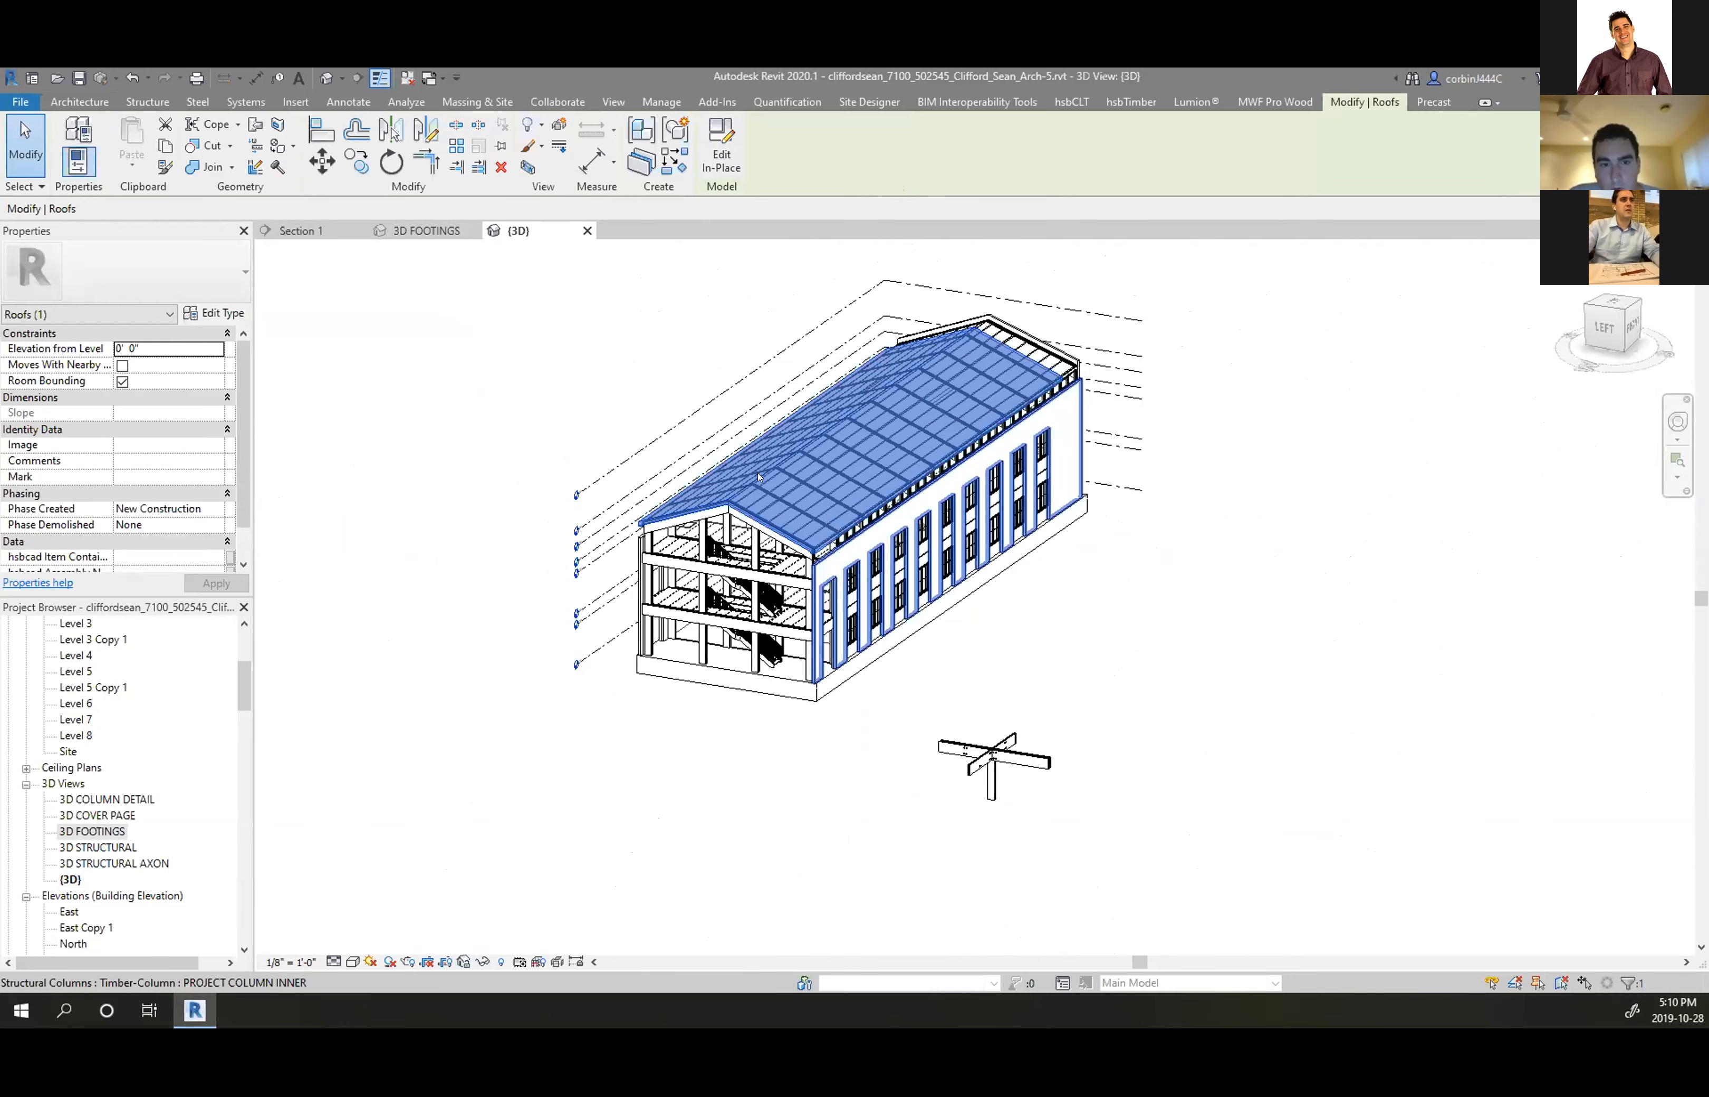
{"action": "scroll", "coordinate": [862, 546], "scroll_direction": "up", "scroll_amount": 6}
{"action": "scroll", "coordinate": [948, 598], "scroll_direction": "up", "scroll_amount": 3}
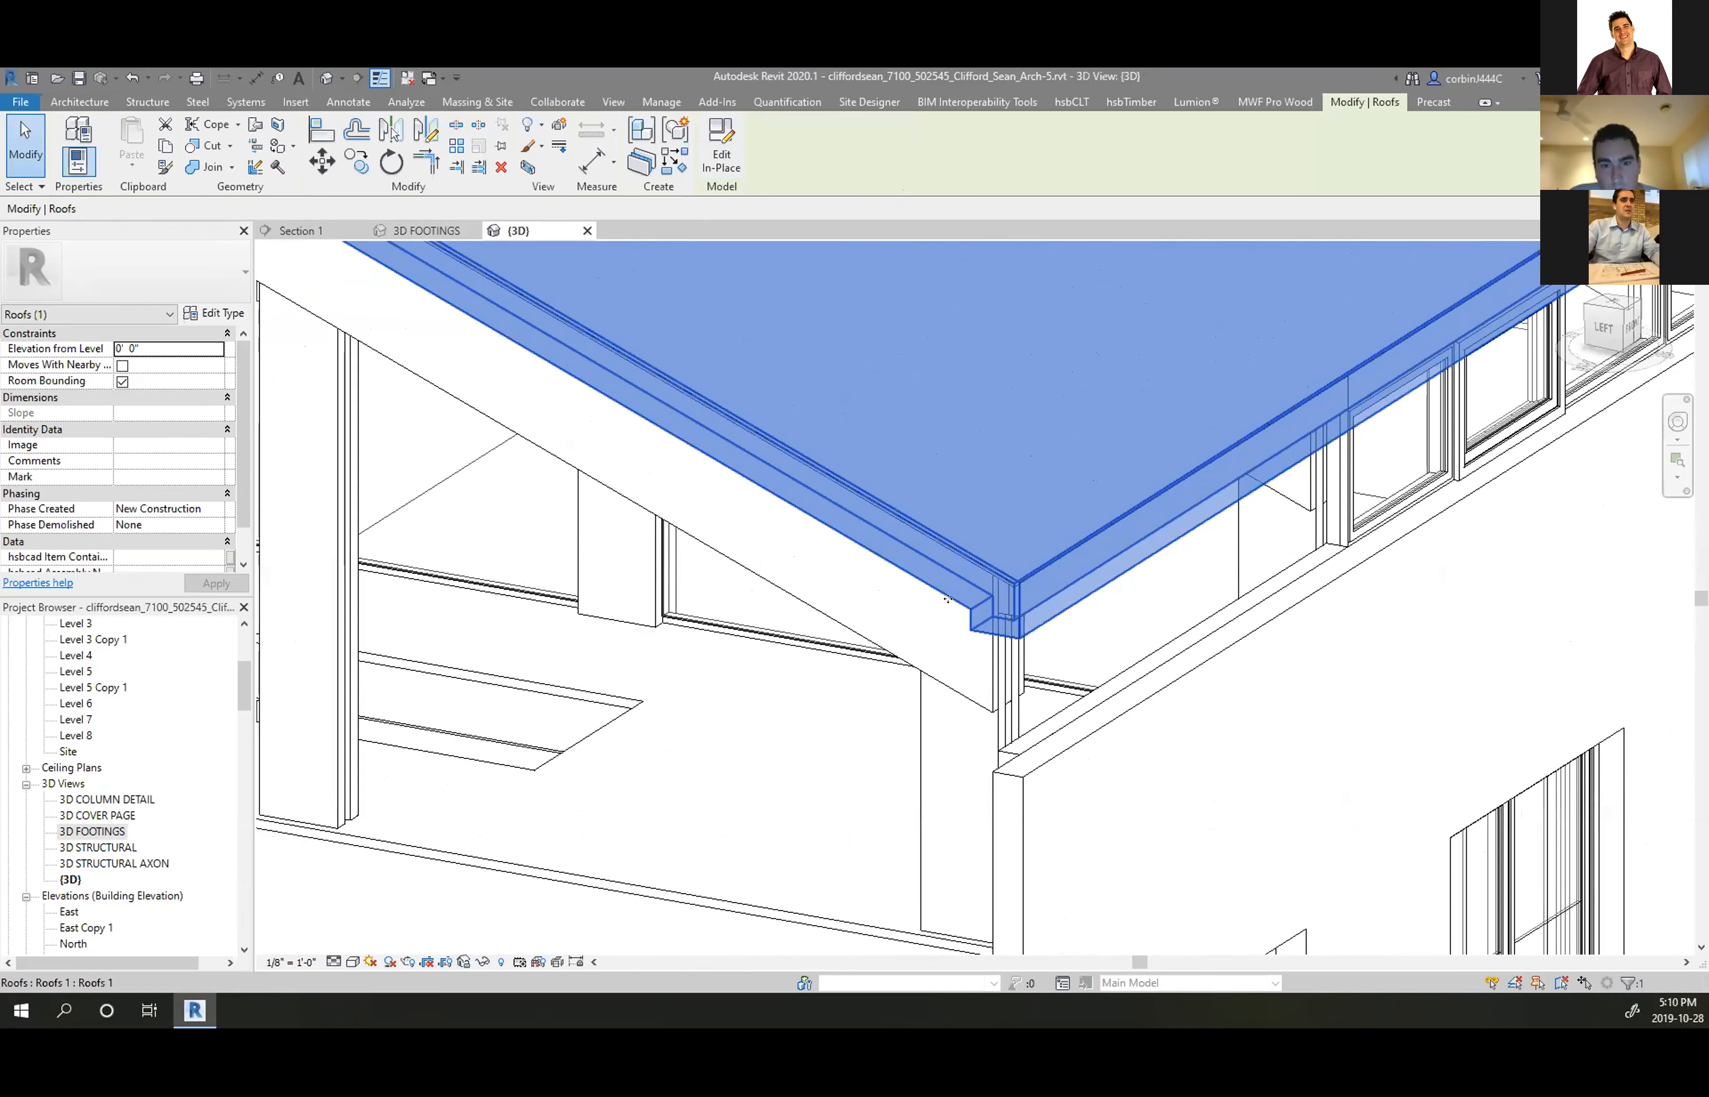
{"action": "scroll", "coordinate": [934, 632], "scroll_direction": "down", "scroll_amount": 6}
{"action": "mouse_move", "coordinate": [742, 618]}
{"action": "middle_mouse_down", "text": "shift"}
{"action": "mouse_move", "coordinate": [948, 583]}
{"action": "mouse_move", "coordinate": [741, 616]}
{"action": "middle_mouse_up", "text": "shift"}
Recheck the roof, clear the selection, and open the Roof dropdown
{"action": "key", "text": "Escape"}
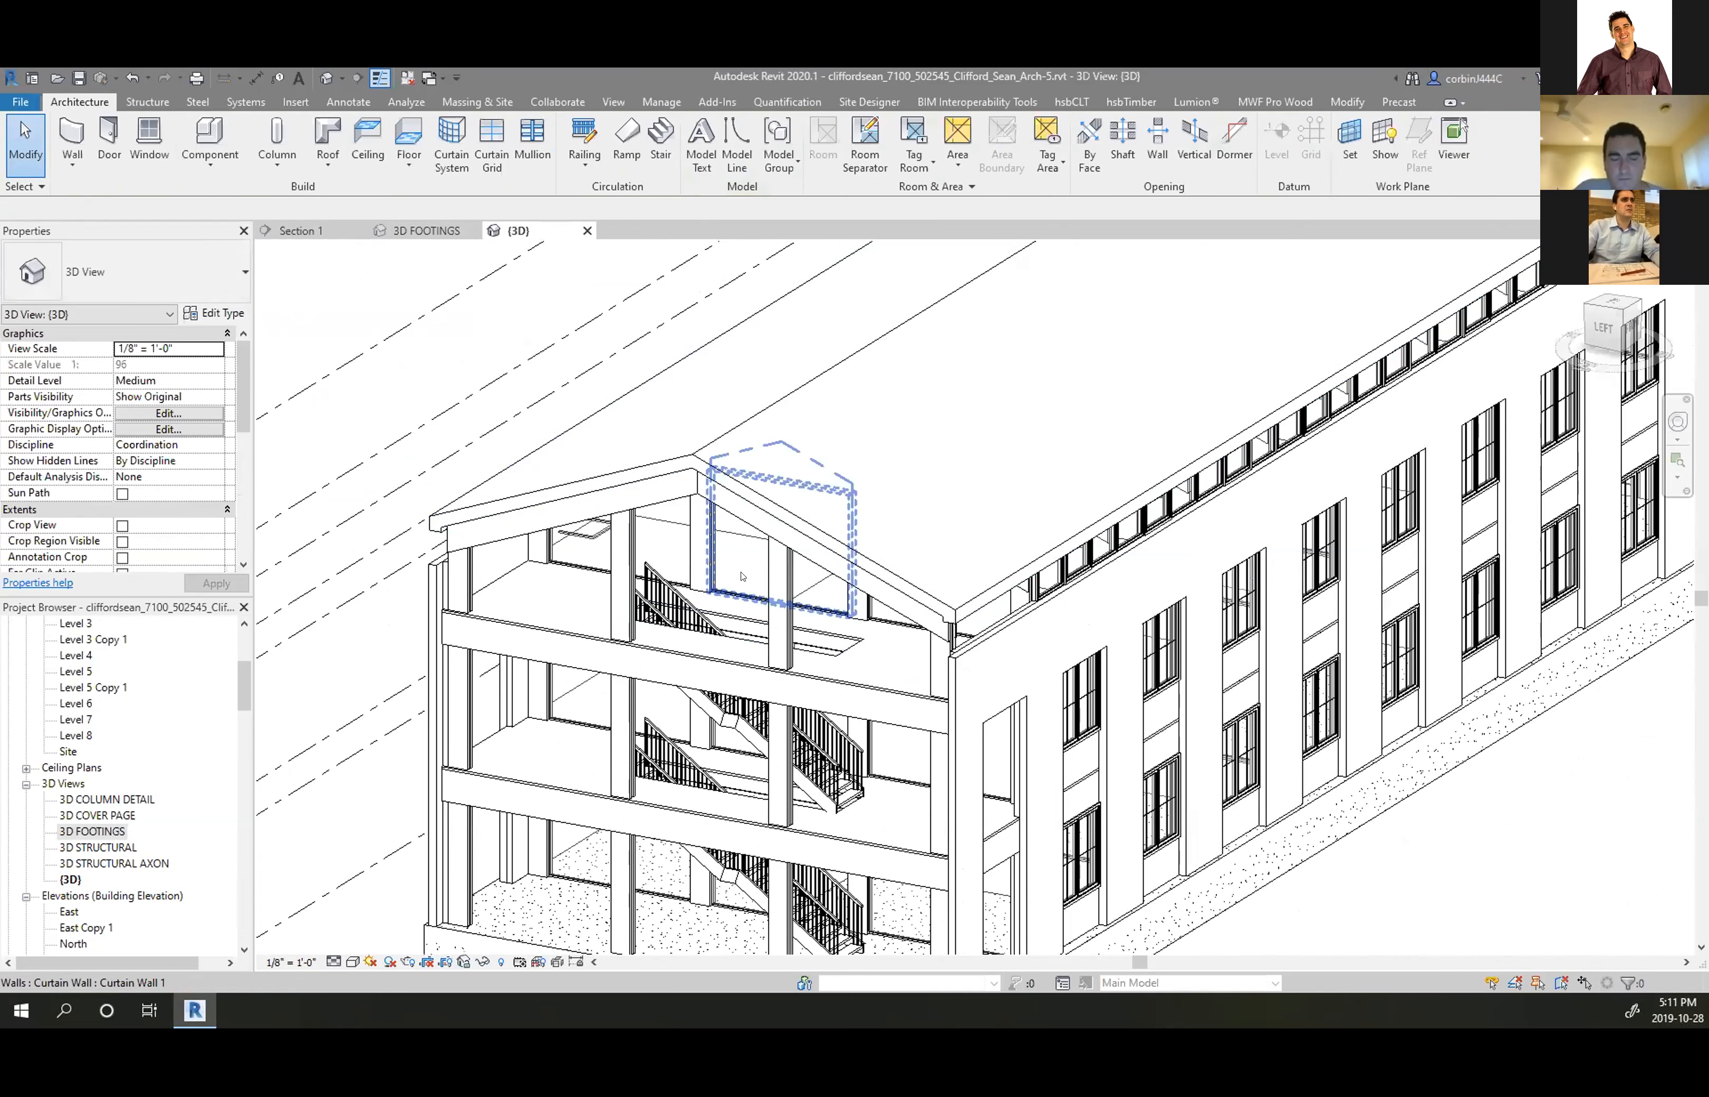
{"action": "left_click", "coordinate": [729, 488]}
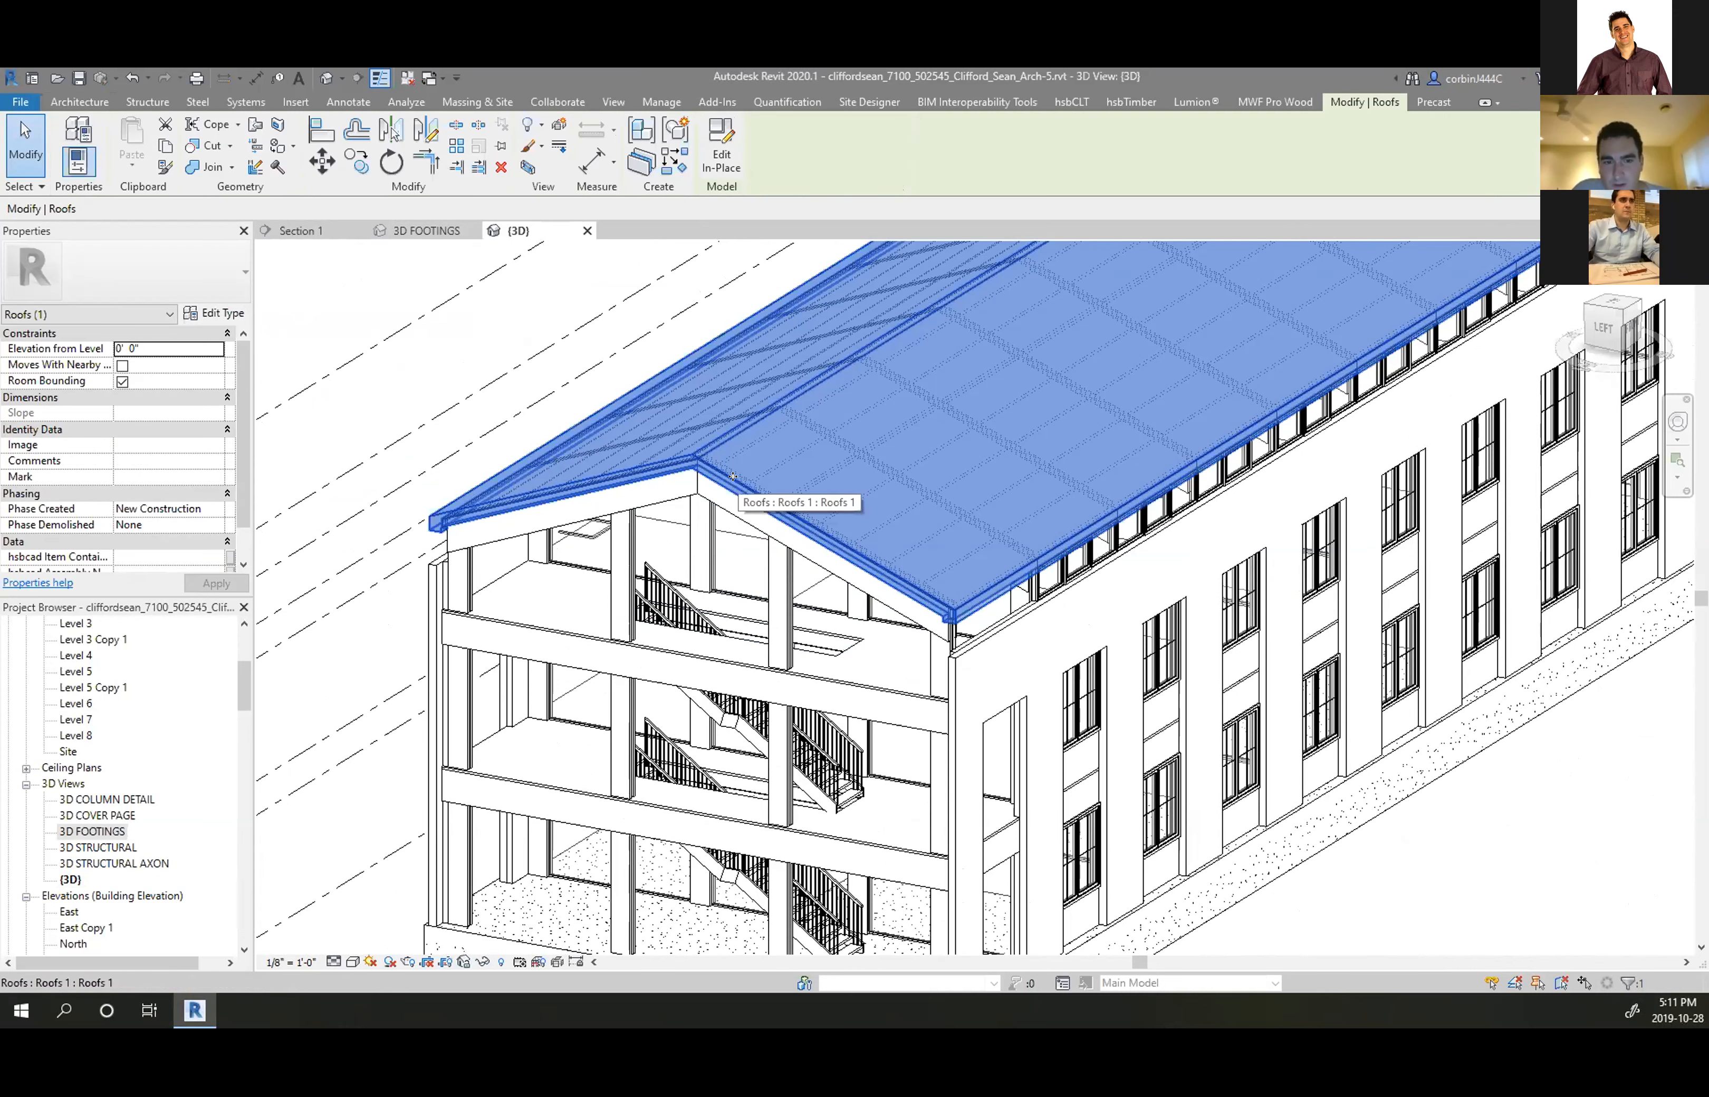
{"action": "key", "text": "Escape"}
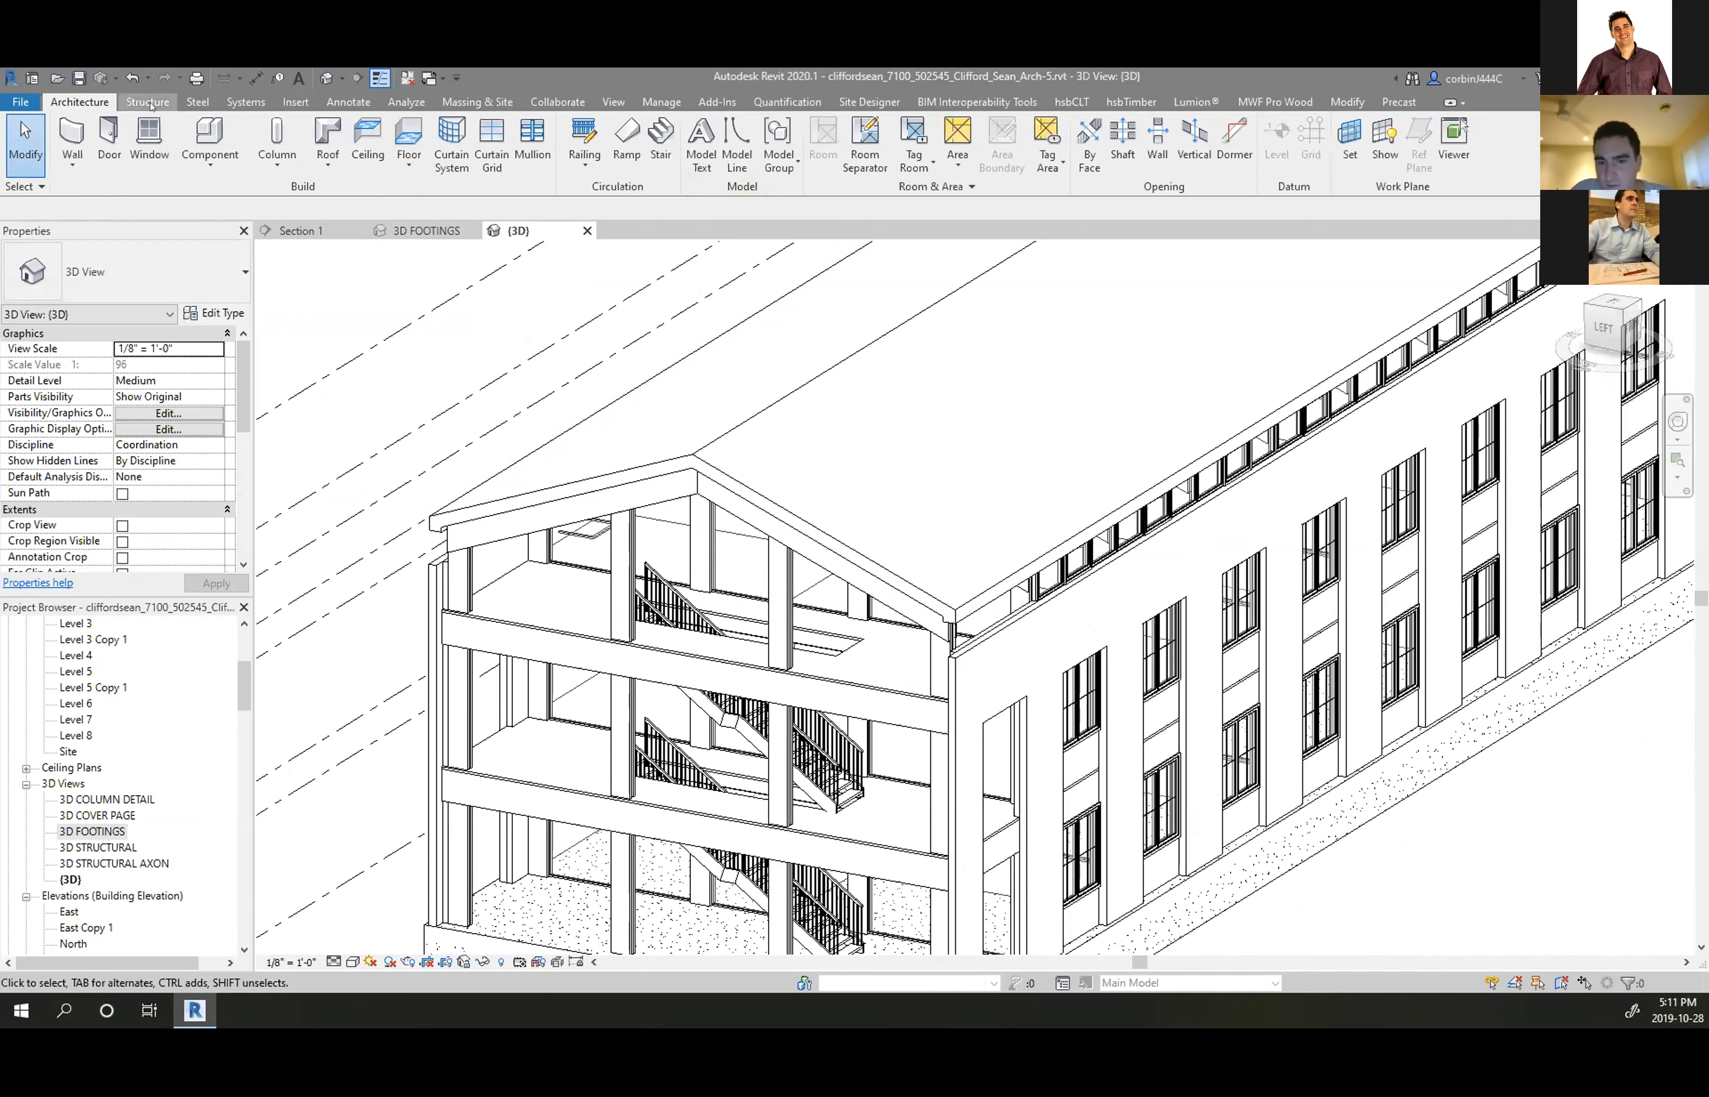
{"action": "left_click", "coordinate": [332, 157]}
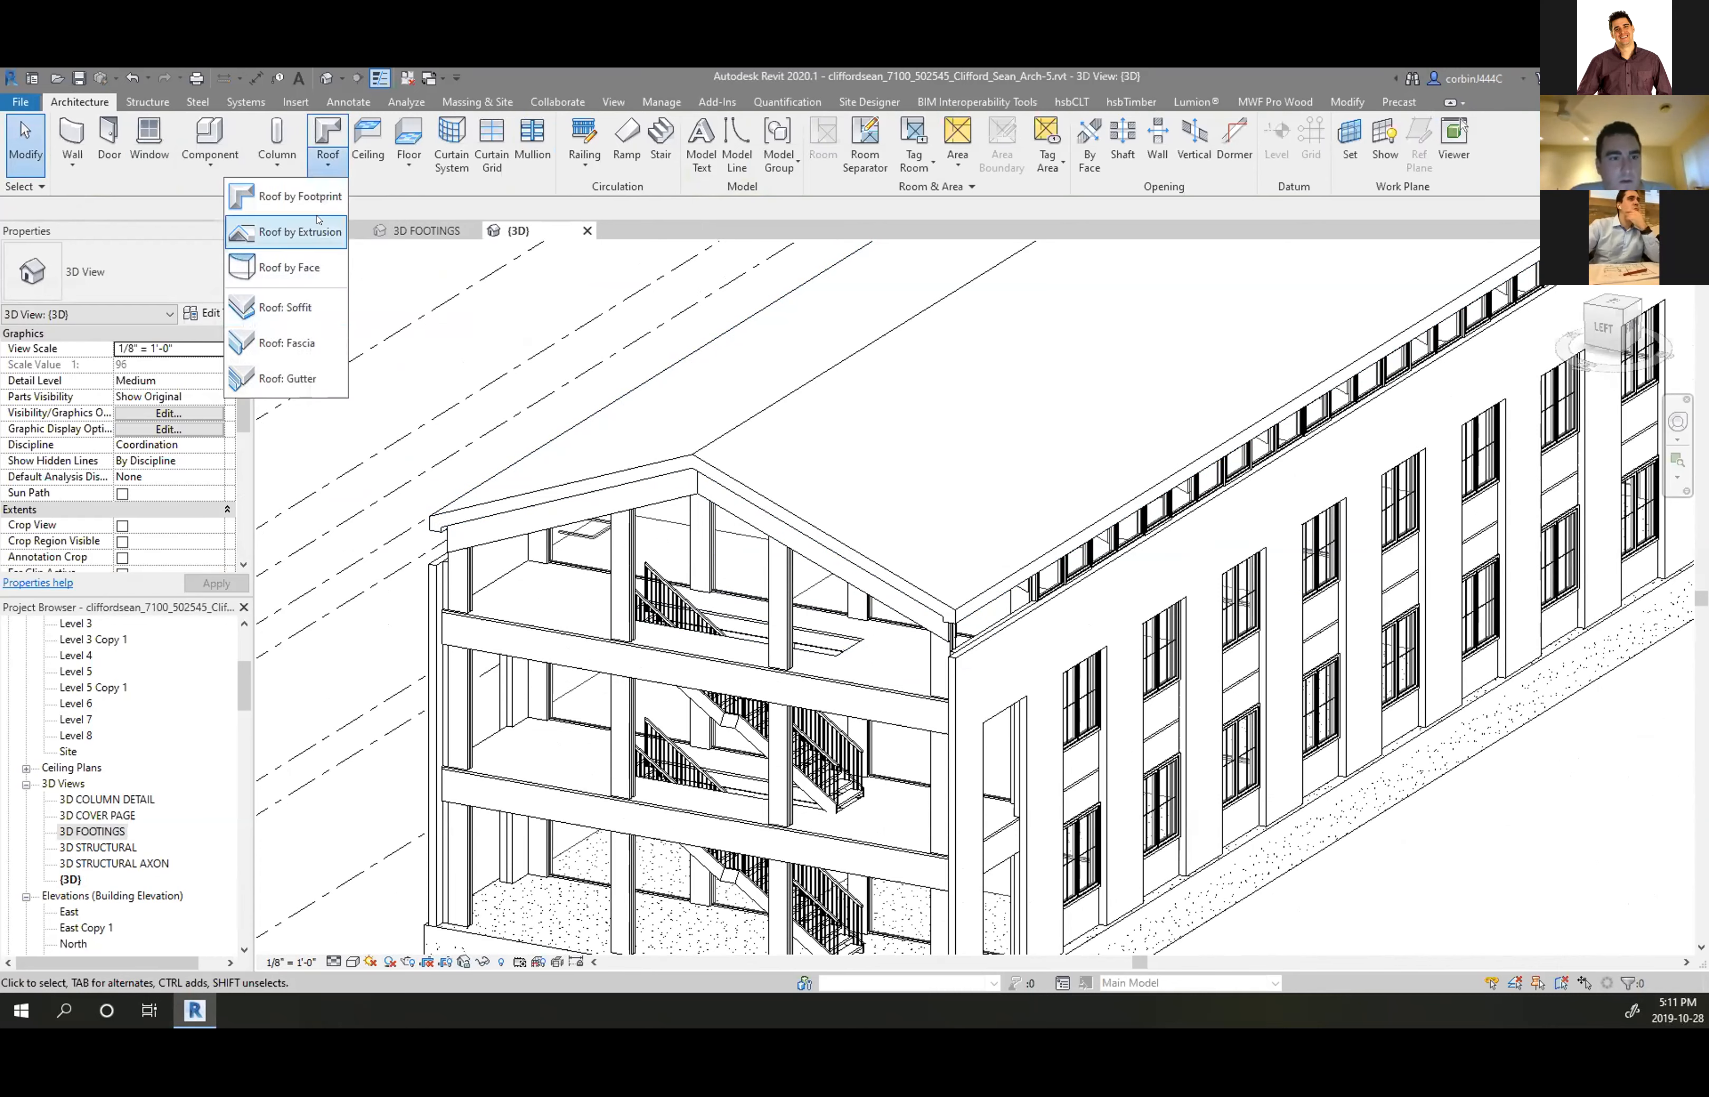
Start a Roof by Footprint and place it on Level 8
{"action": "left_click", "coordinate": [316, 196]}
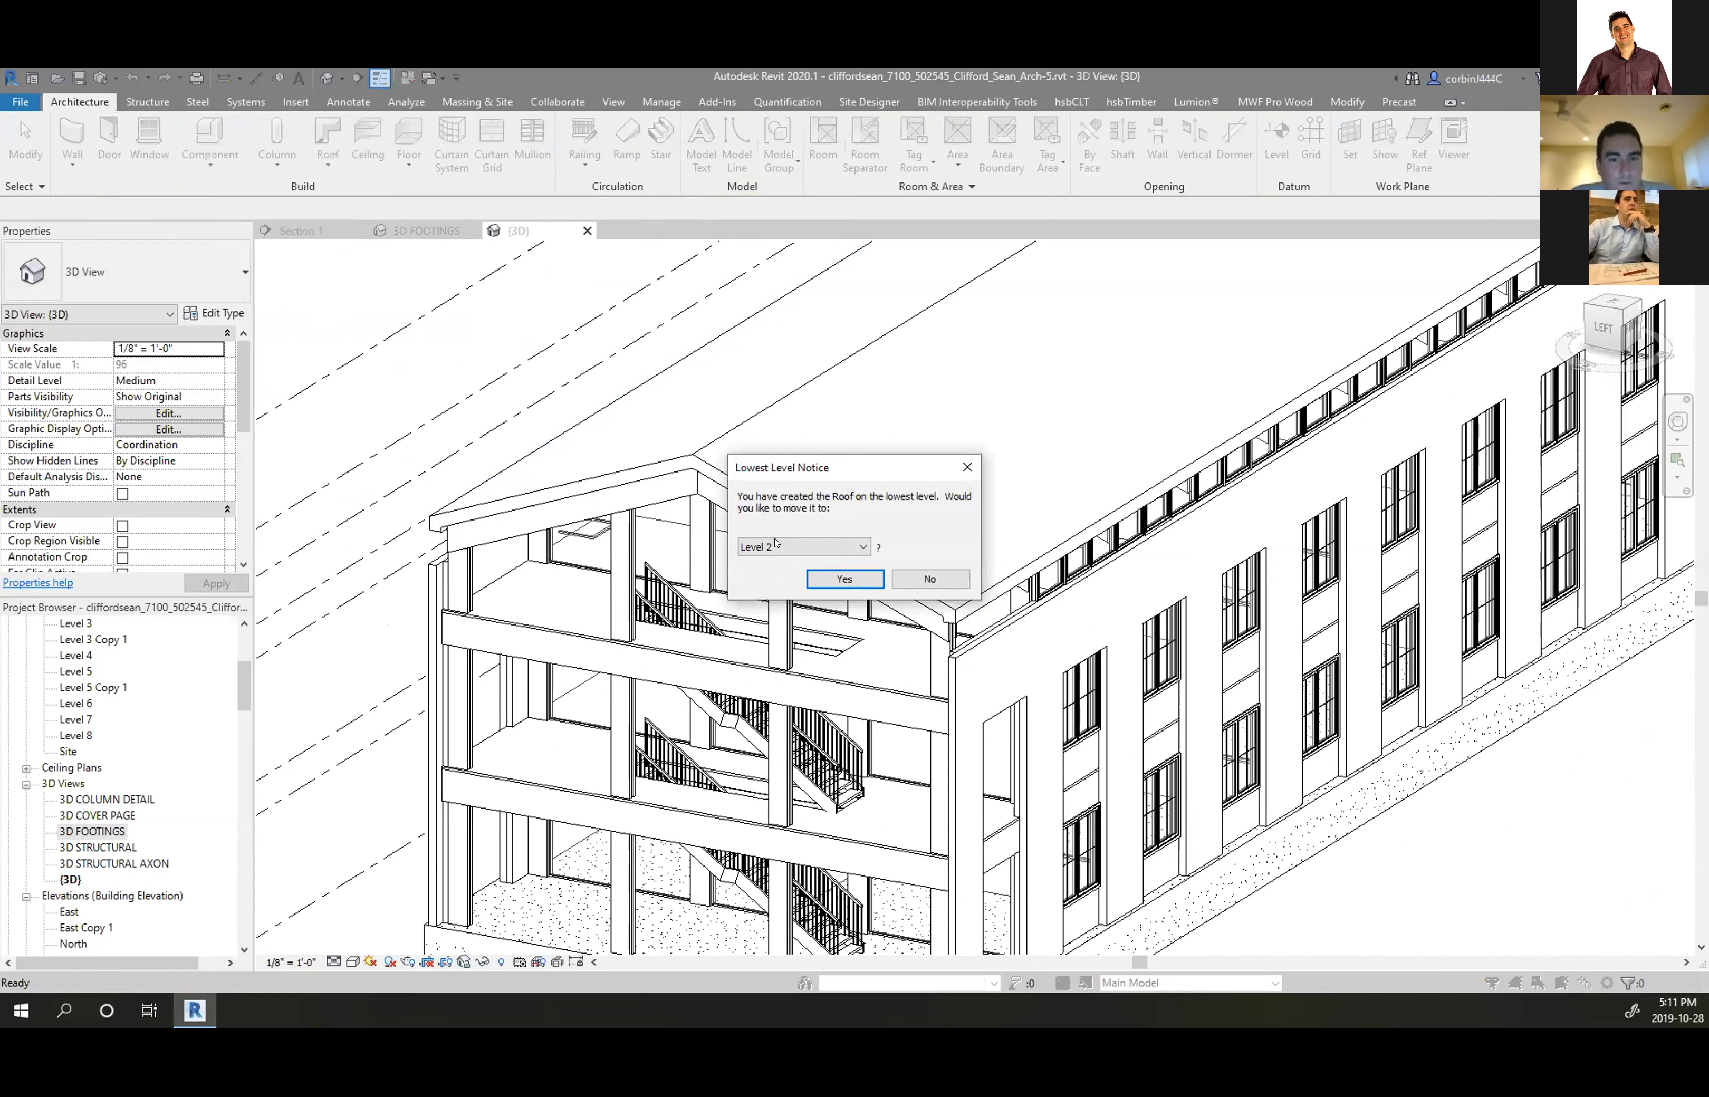
{"action": "left_click", "coordinate": [777, 544]}
{"action": "left_click", "coordinate": [792, 642]}
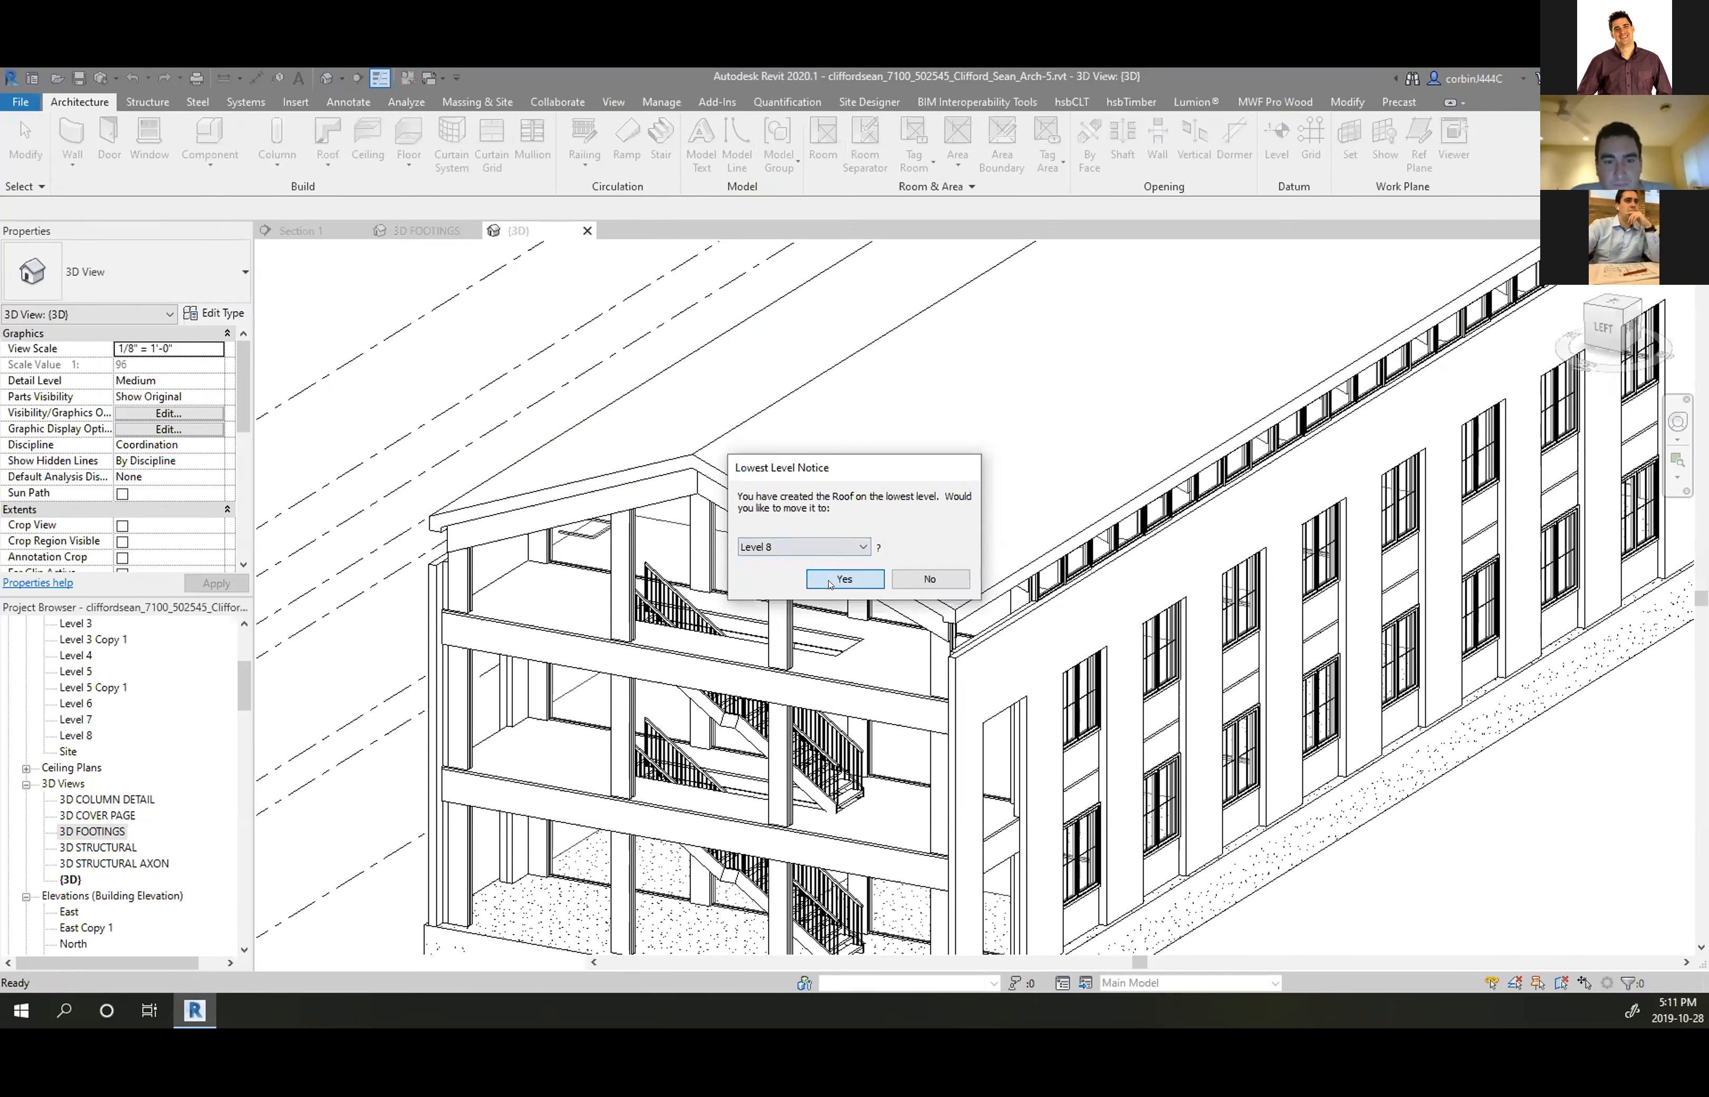
{"action": "left_click", "coordinate": [844, 579]}
{"action": "scroll", "coordinate": [693, 576], "scroll_direction": "down", "scroll_amount": 7}
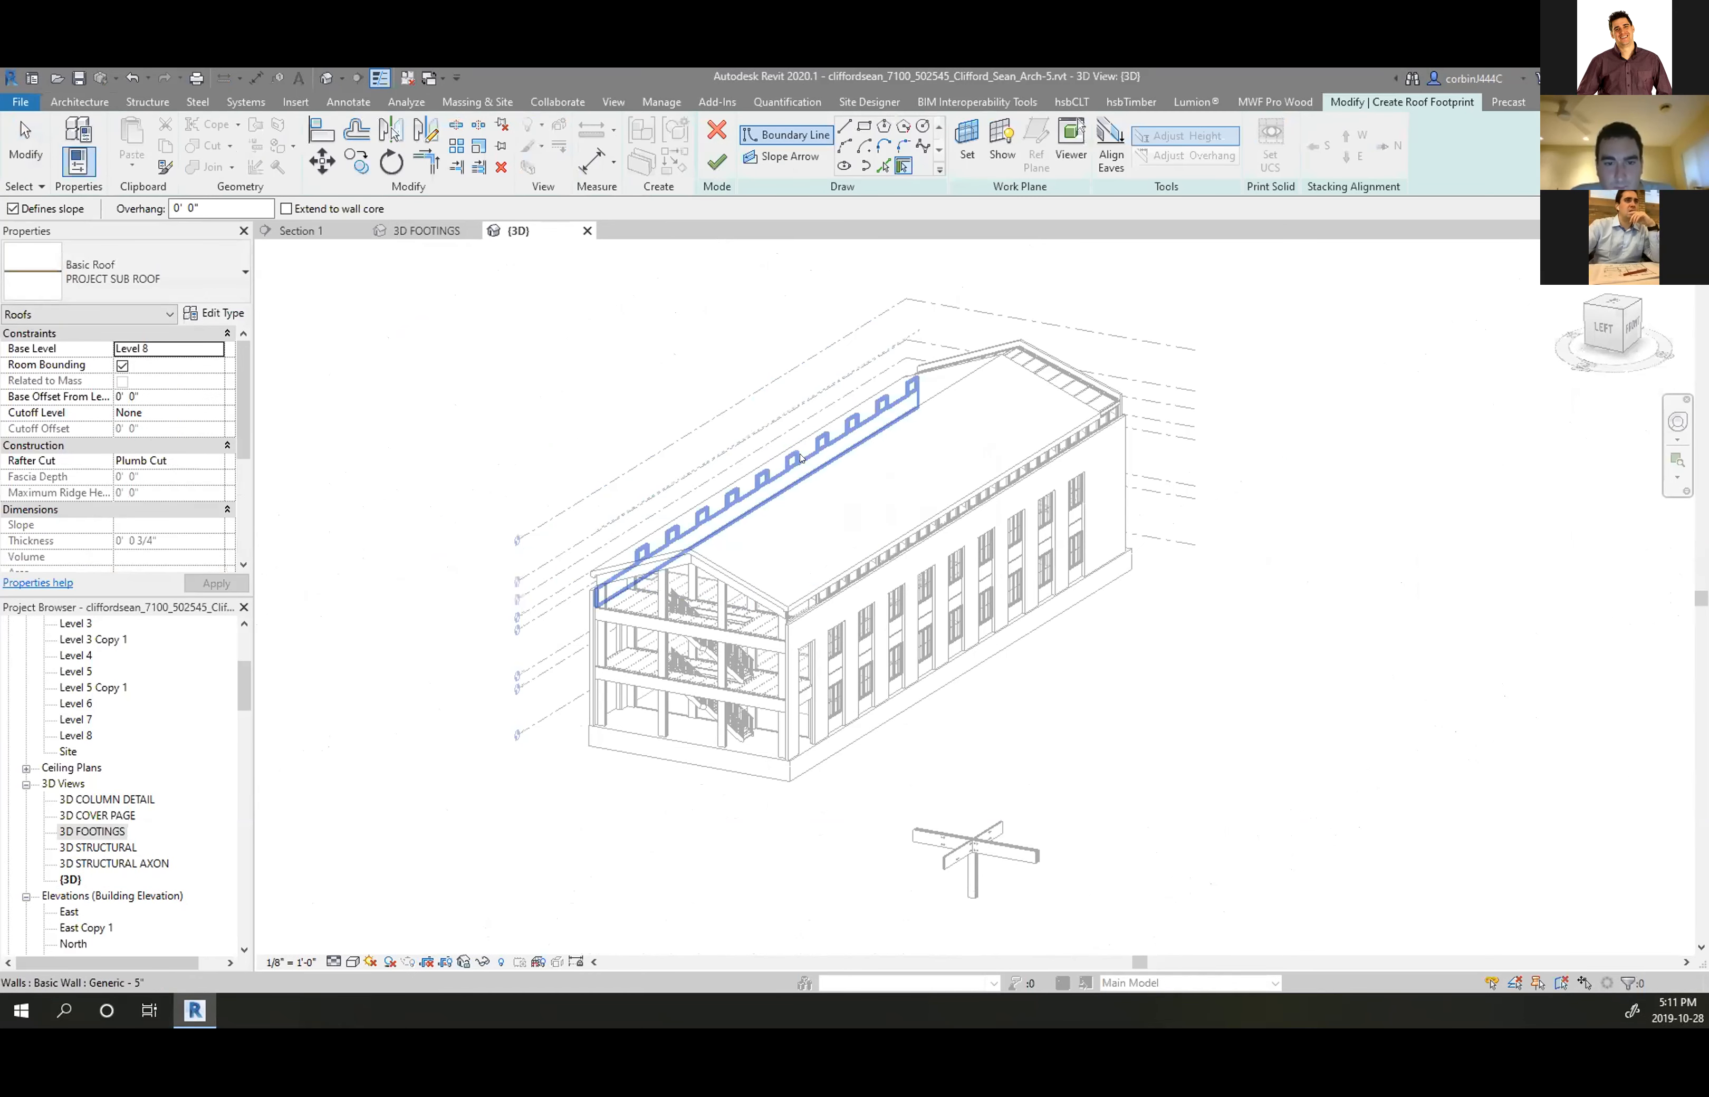
{"action": "scroll", "coordinate": [838, 447], "scroll_direction": "up", "scroll_amount": 6}
Pick the existing roof's eave and gable edges as the new roof's boundary lines
{"action": "left_click", "coordinate": [885, 165]}
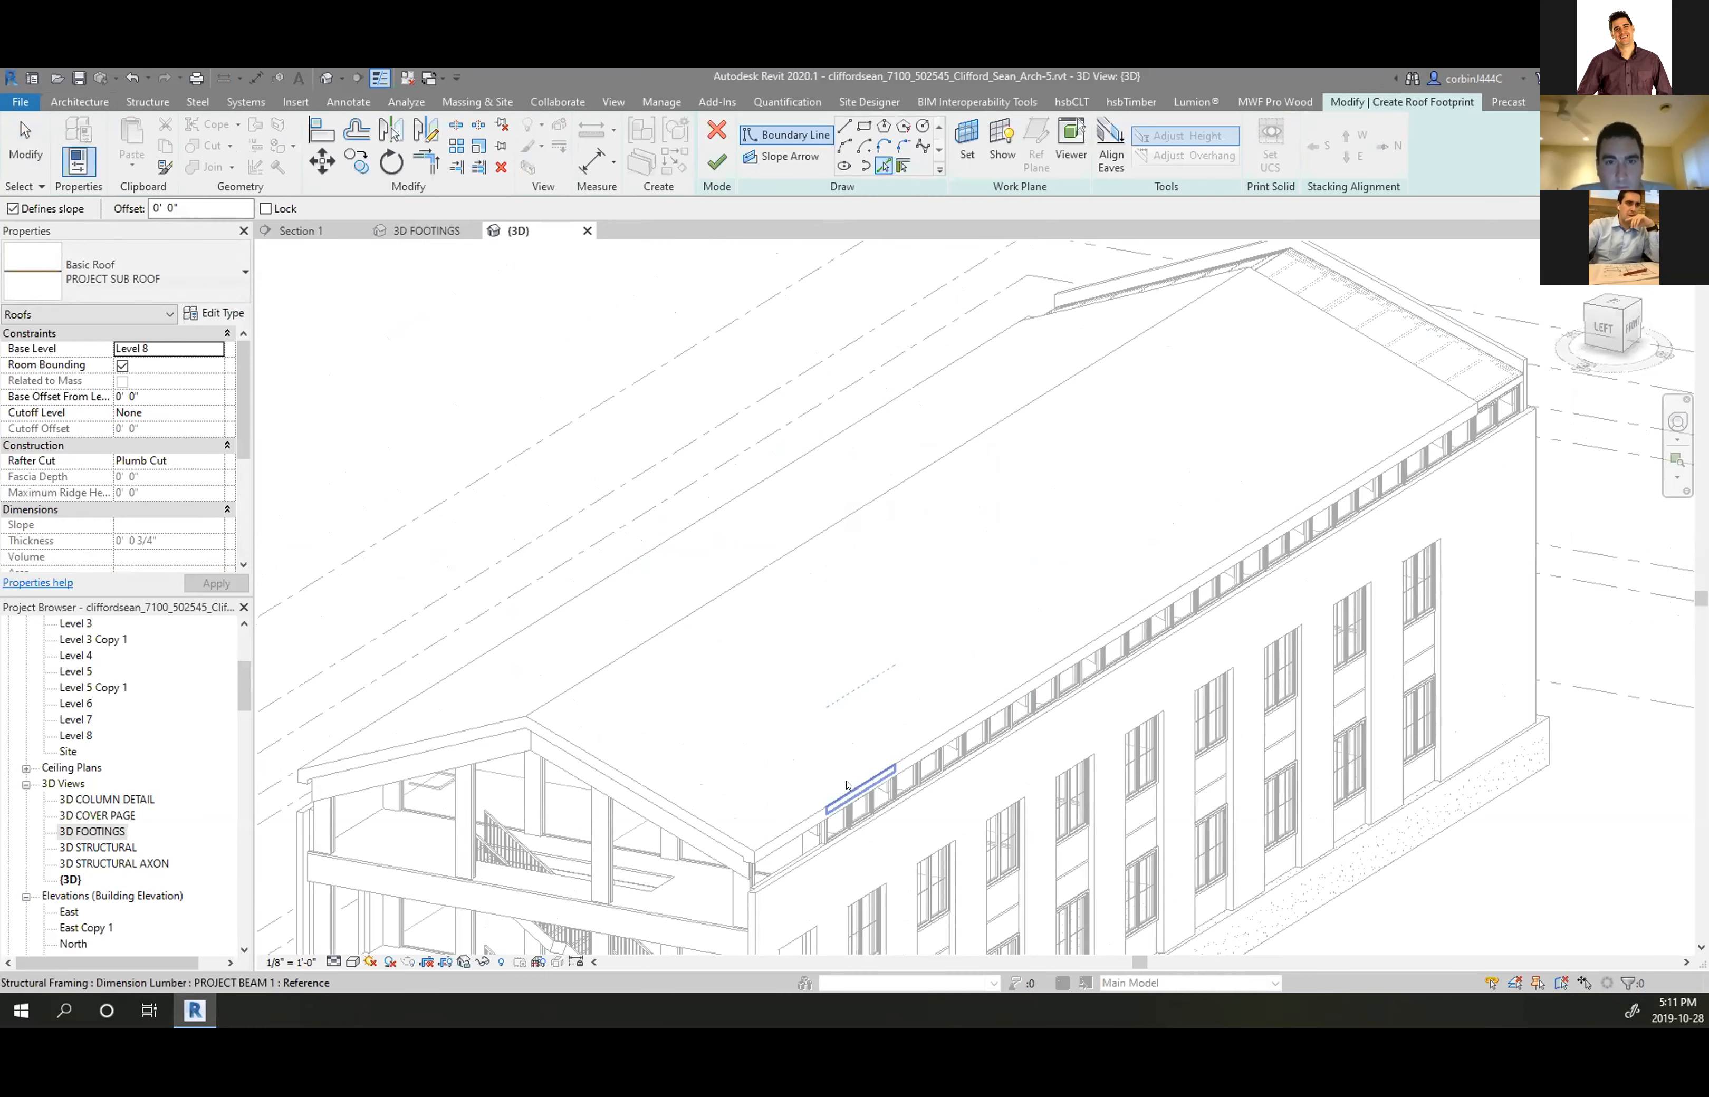
{"action": "scroll", "coordinate": [769, 833], "scroll_direction": "up", "scroll_amount": 4}
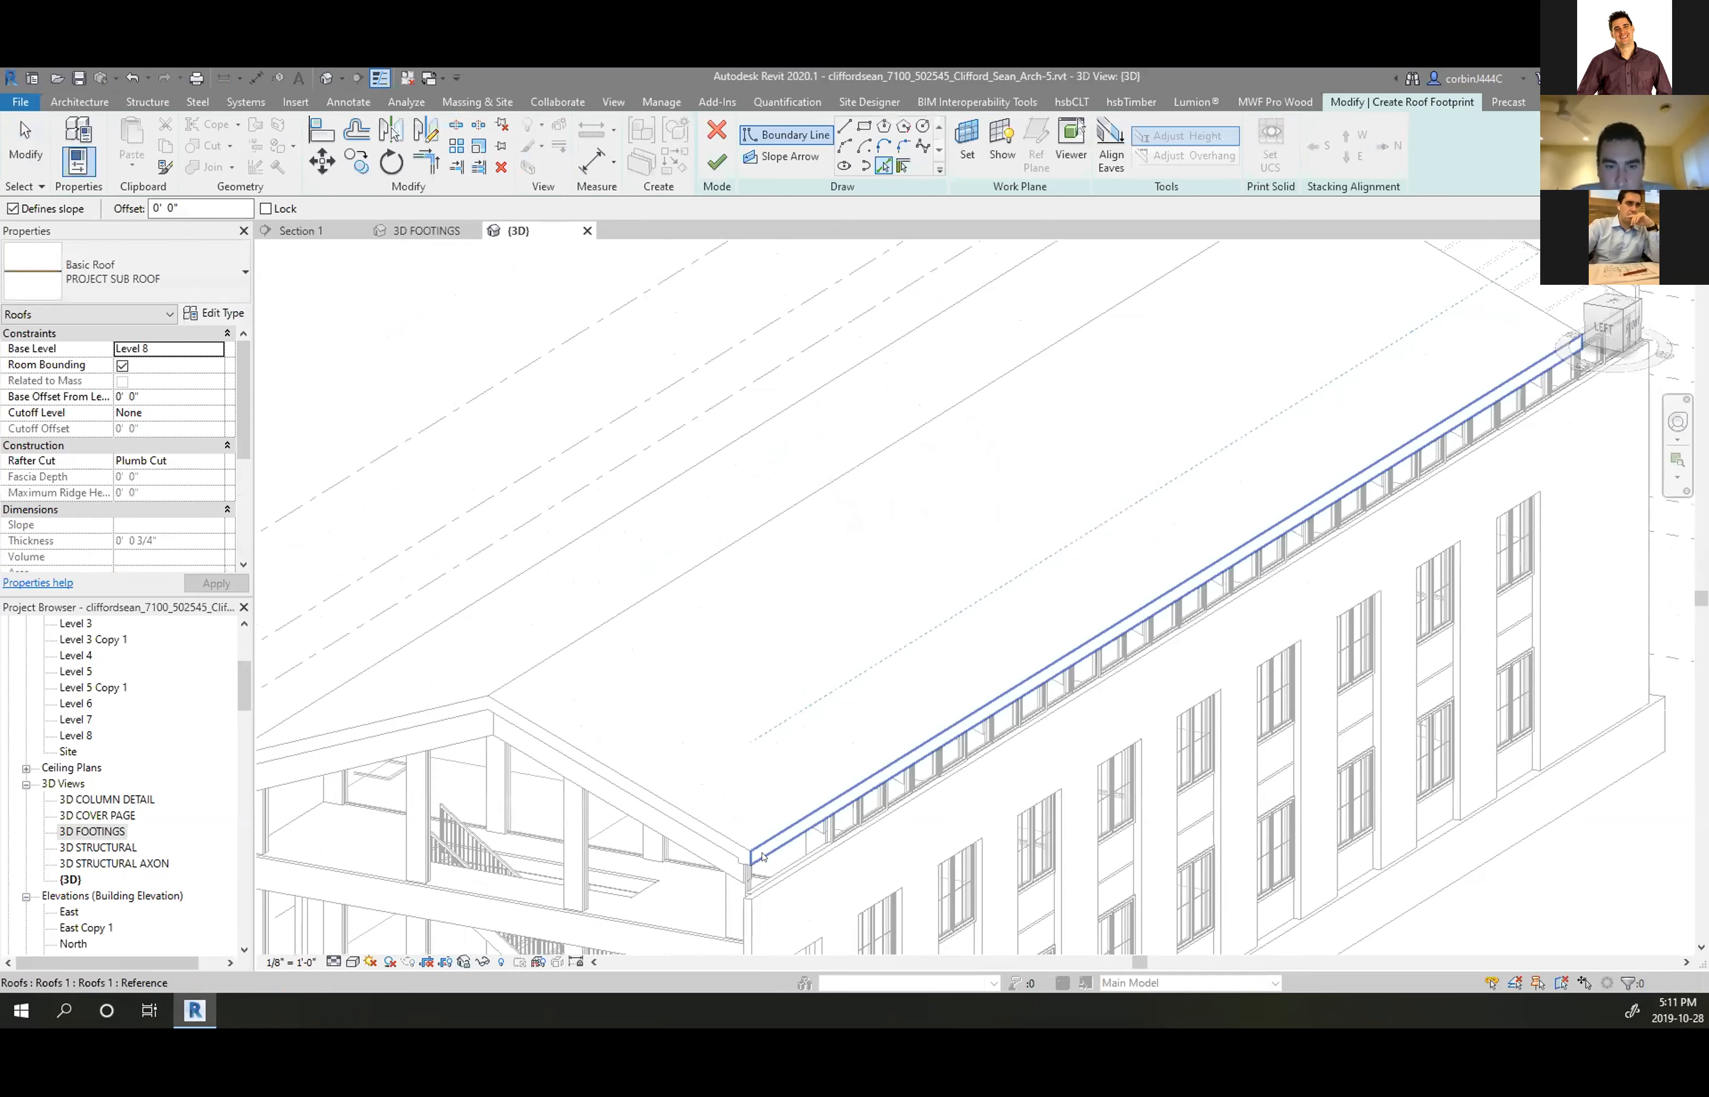
{"action": "left_click", "coordinate": [710, 844]}
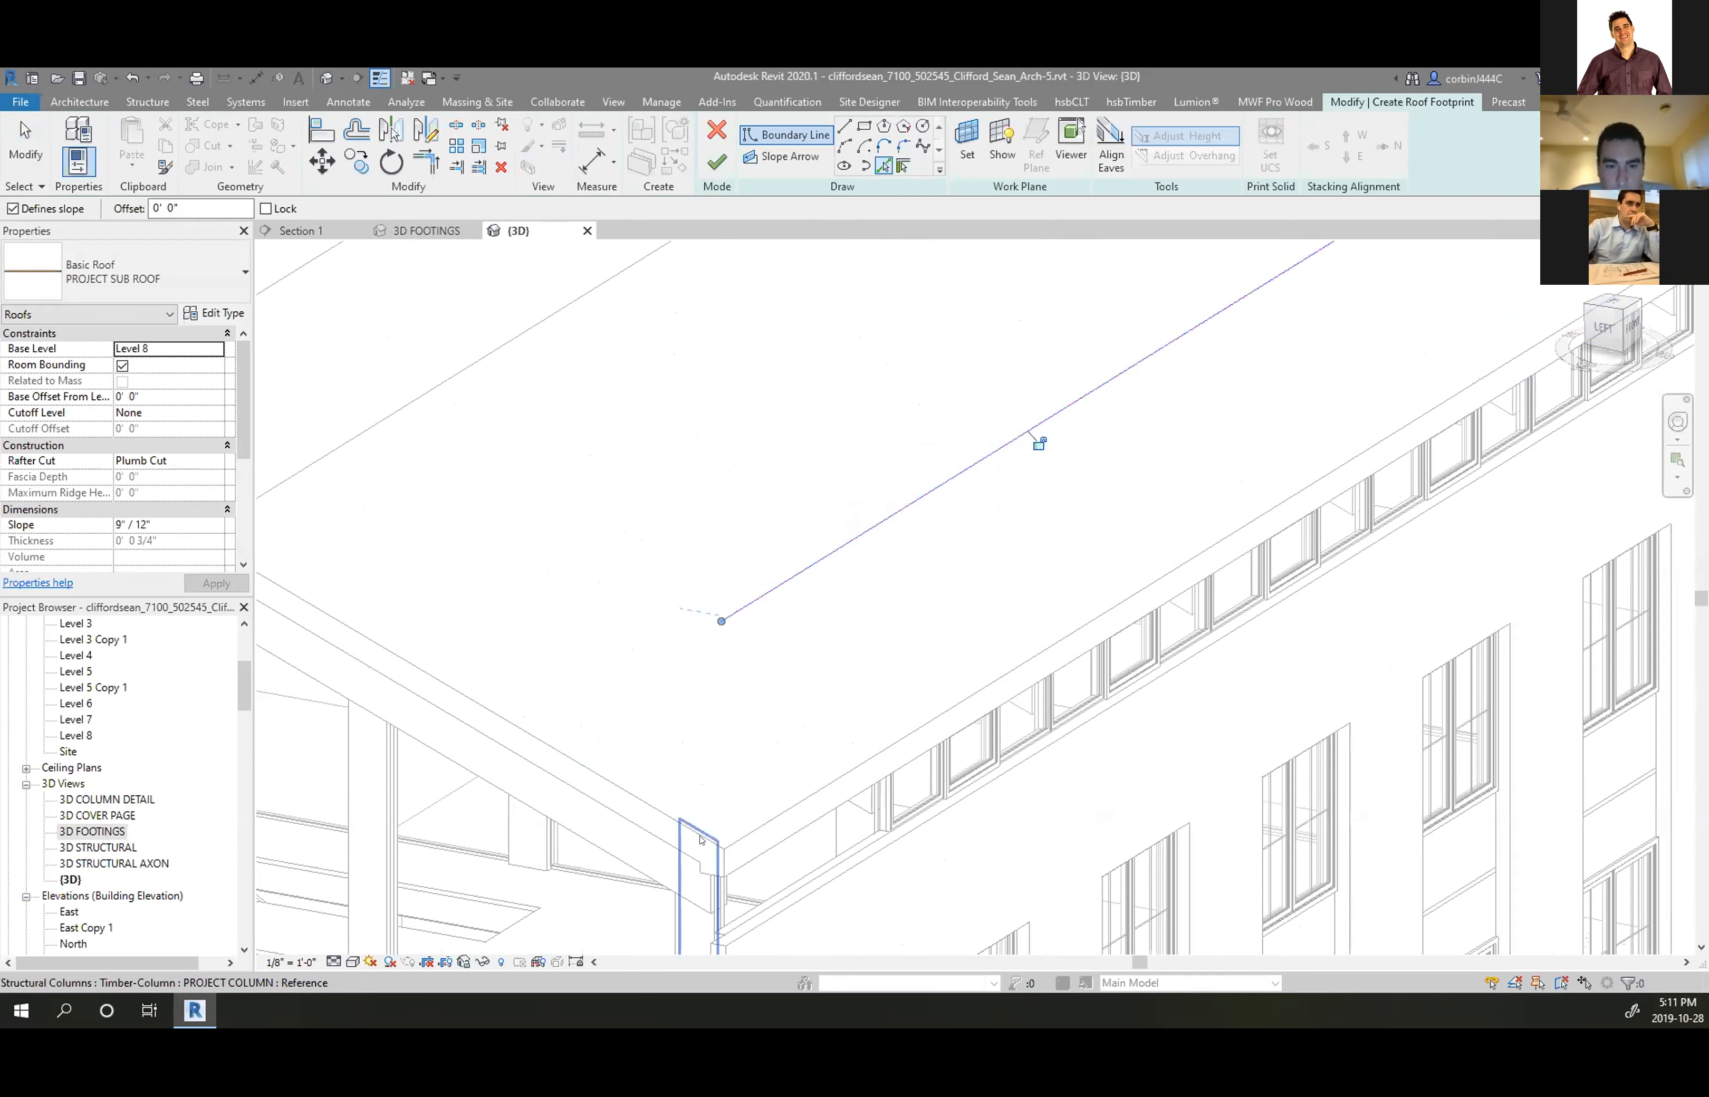
{"action": "left_click", "coordinate": [660, 815]}
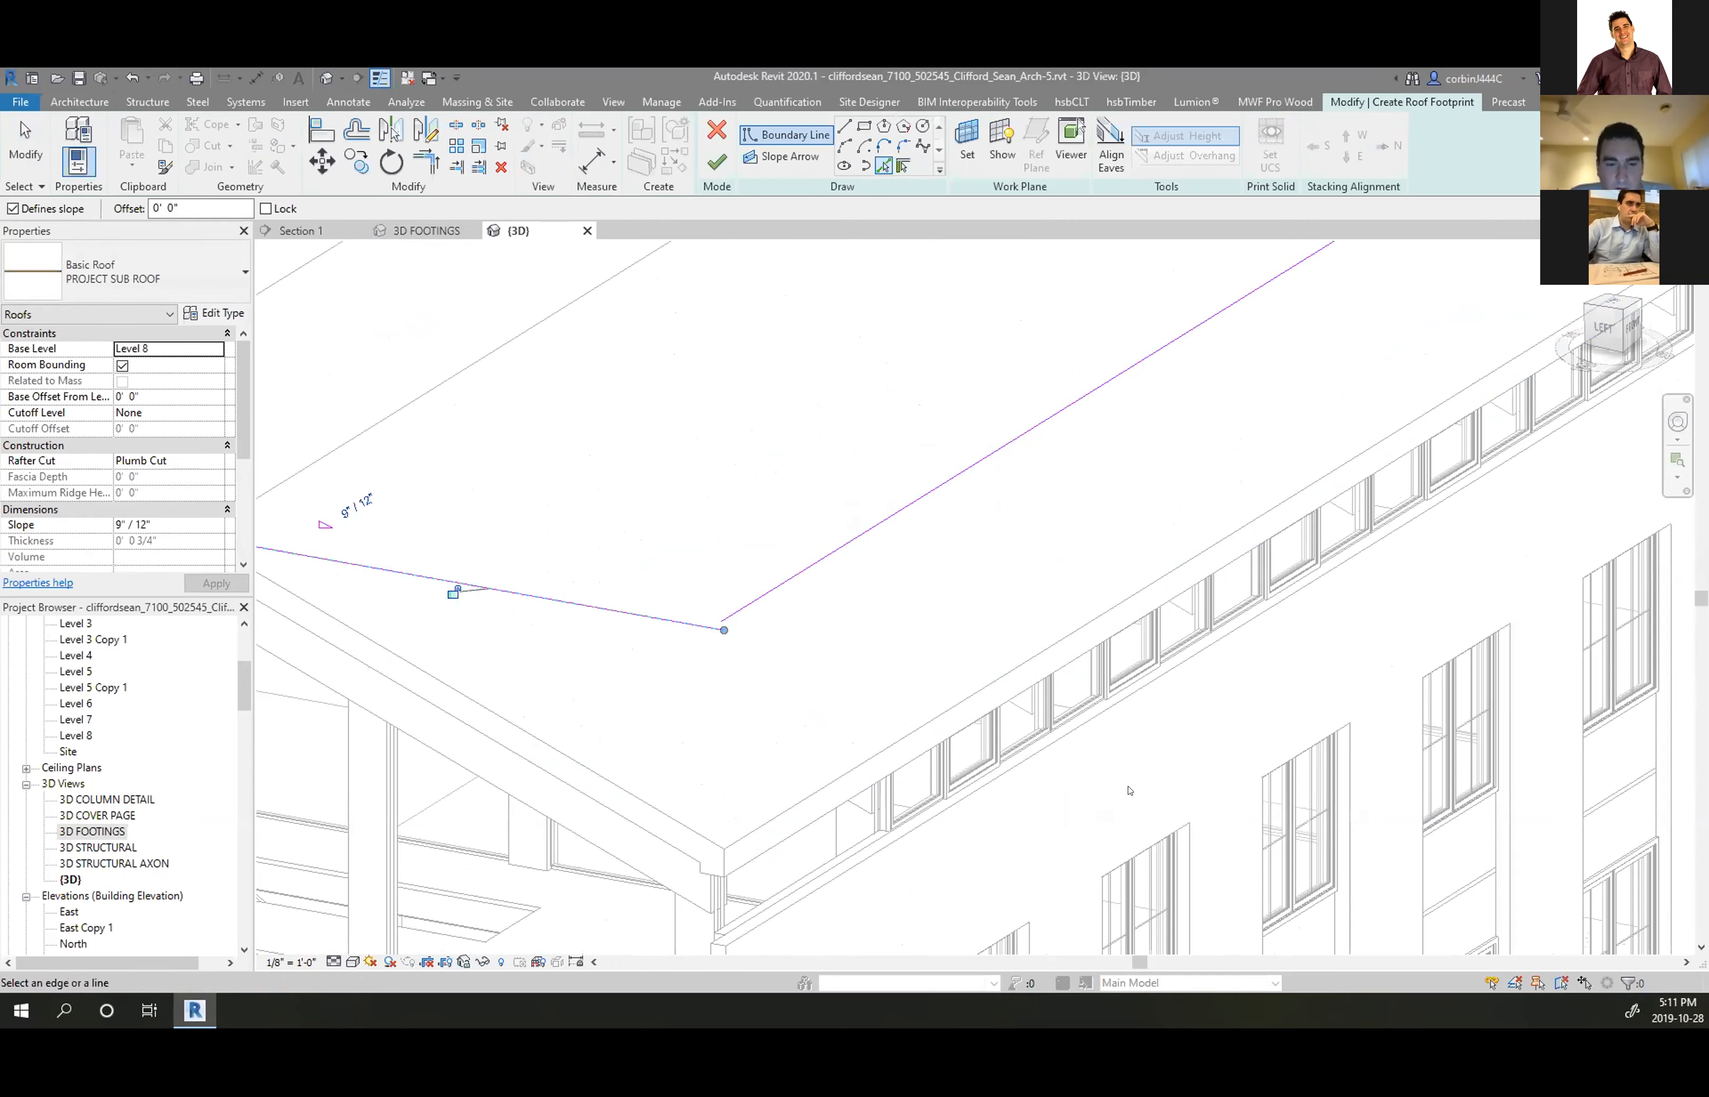
{"action": "scroll", "coordinate": [1123, 791], "scroll_direction": "down", "scroll_amount": 4}
{"action": "mouse_move", "coordinate": [732, 765]}
{"action": "middle_mouse_down"}
{"action": "mouse_move", "coordinate": [881, 817]}
{"action": "mouse_move", "coordinate": [1214, 820]}
{"action": "mouse_move", "coordinate": [1514, 690]}
{"action": "mouse_move", "coordinate": [1608, 690]}
{"action": "middle_mouse_up"}
{"action": "scroll", "coordinate": [997, 672], "scroll_direction": "down", "scroll_amount": 4}
{"action": "scroll", "coordinate": [975, 746], "scroll_direction": "up", "scroll_amount": 8}
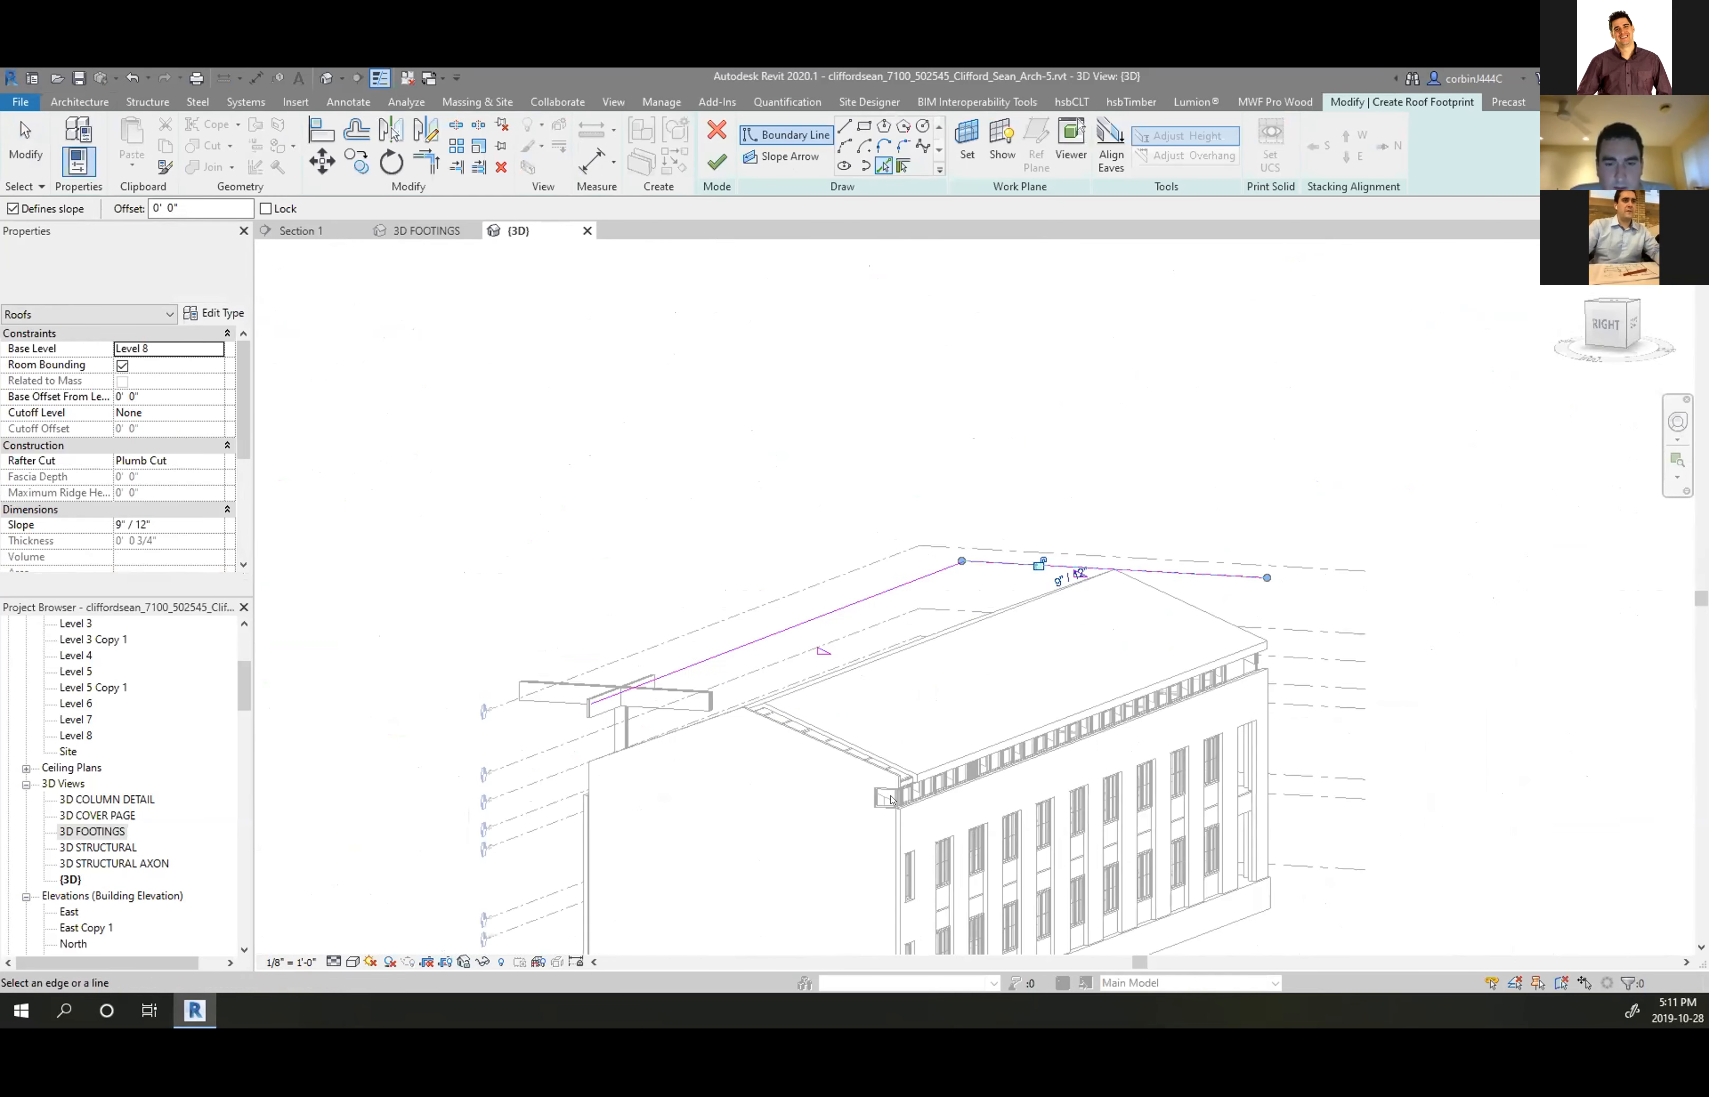
{"action": "left_click", "coordinate": [976, 744]}
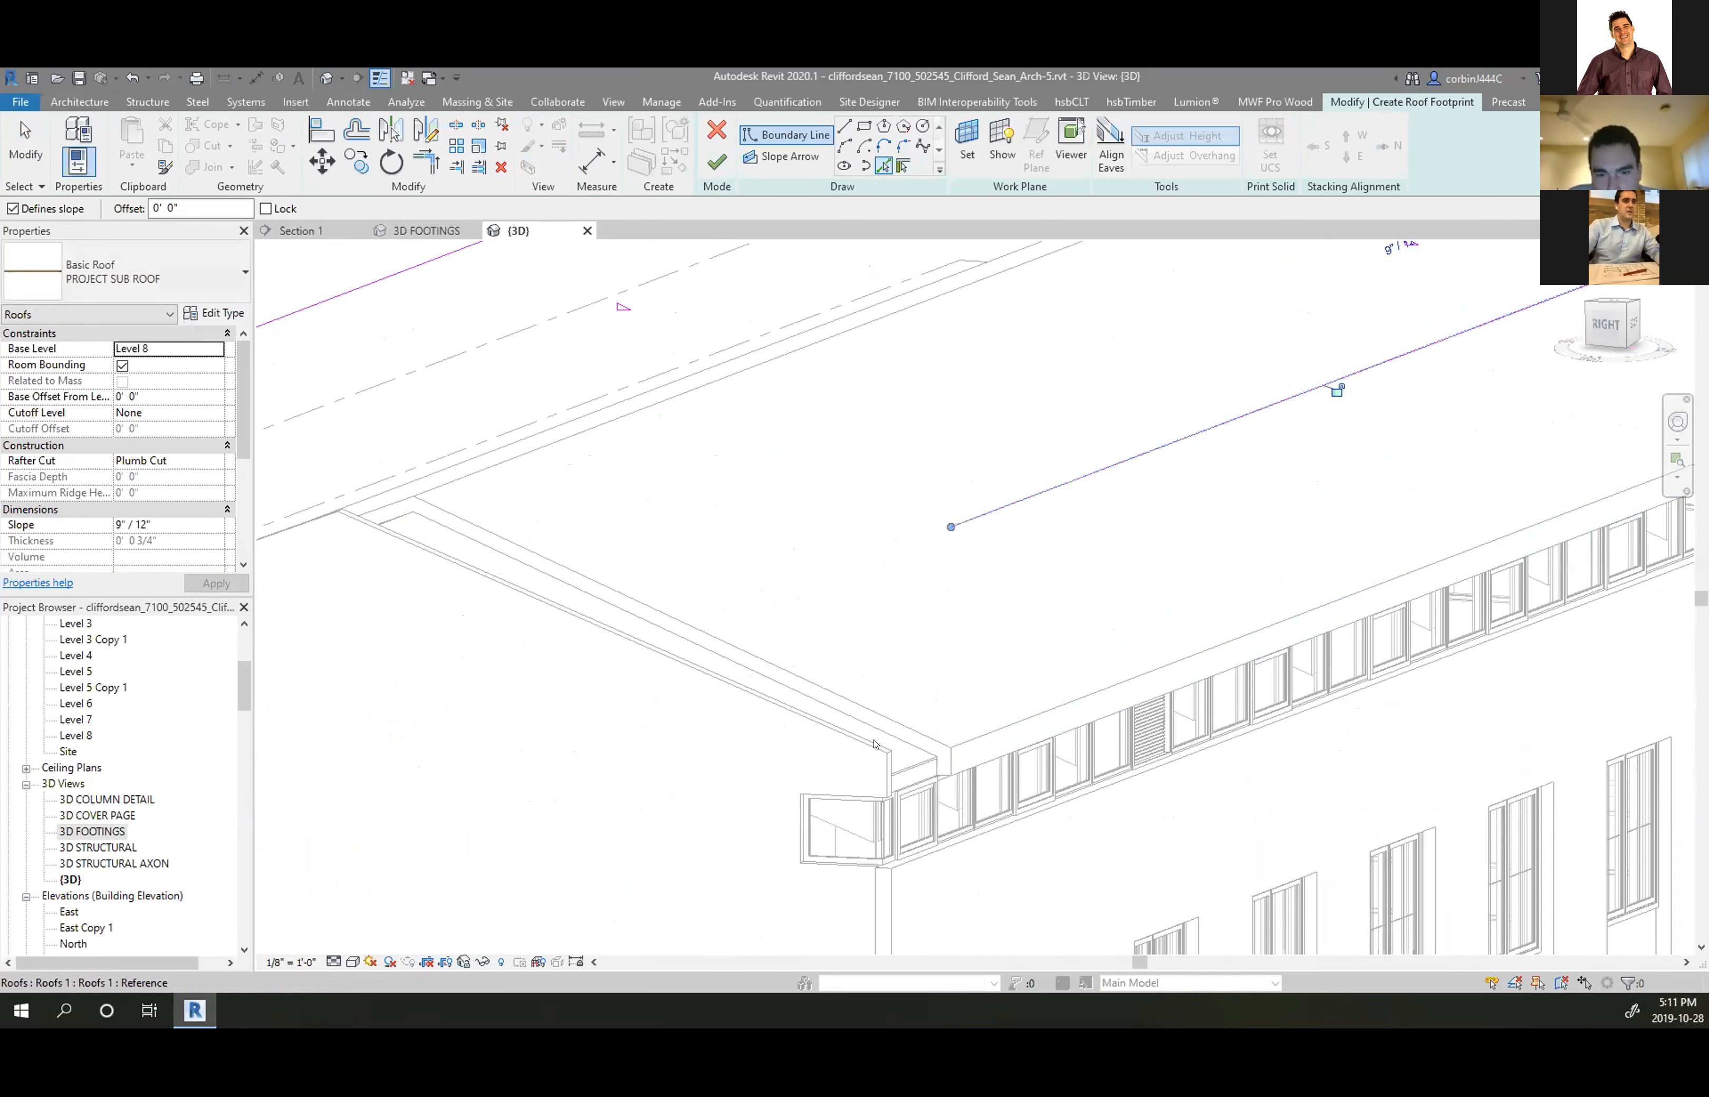
{"action": "middle_click_drag", "start_coordinate": [849, 743], "coordinate": [747, 884], "text": "shift"}
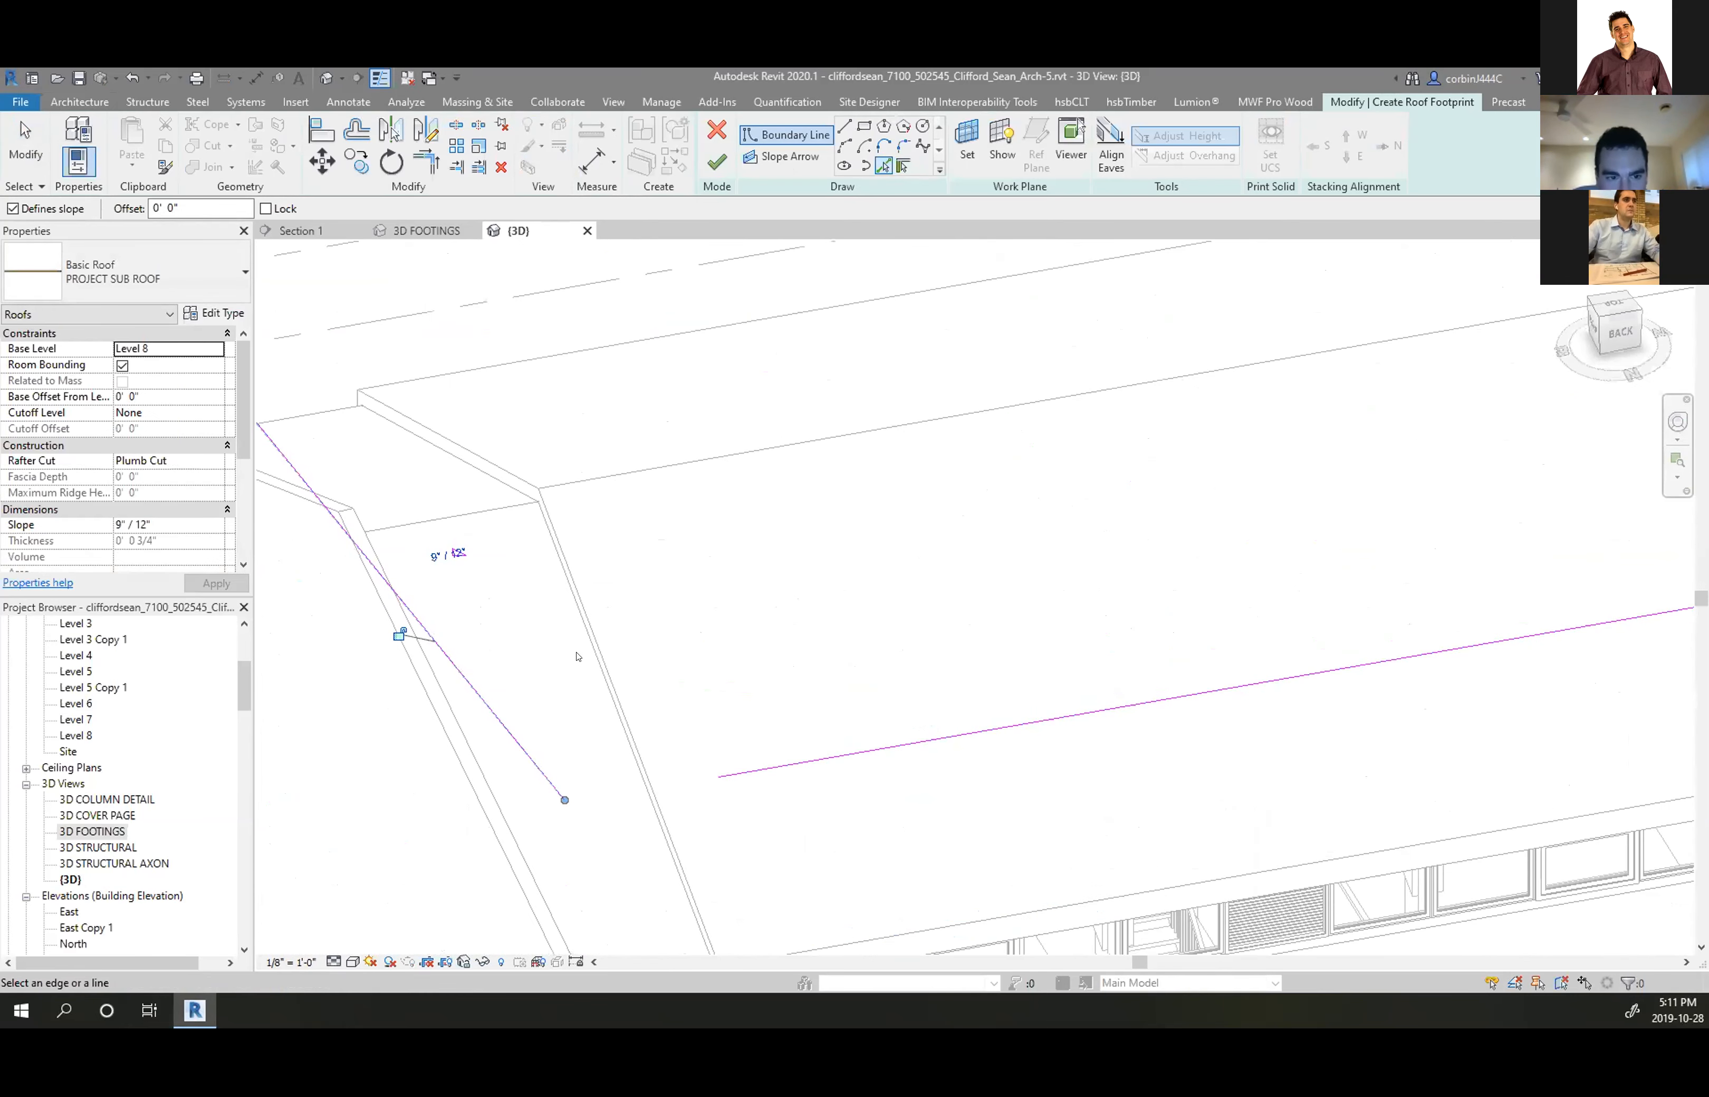
{"action": "scroll", "coordinate": [576, 656], "scroll_direction": "down", "scroll_amount": 4}
{"action": "key", "text": "Escape"}
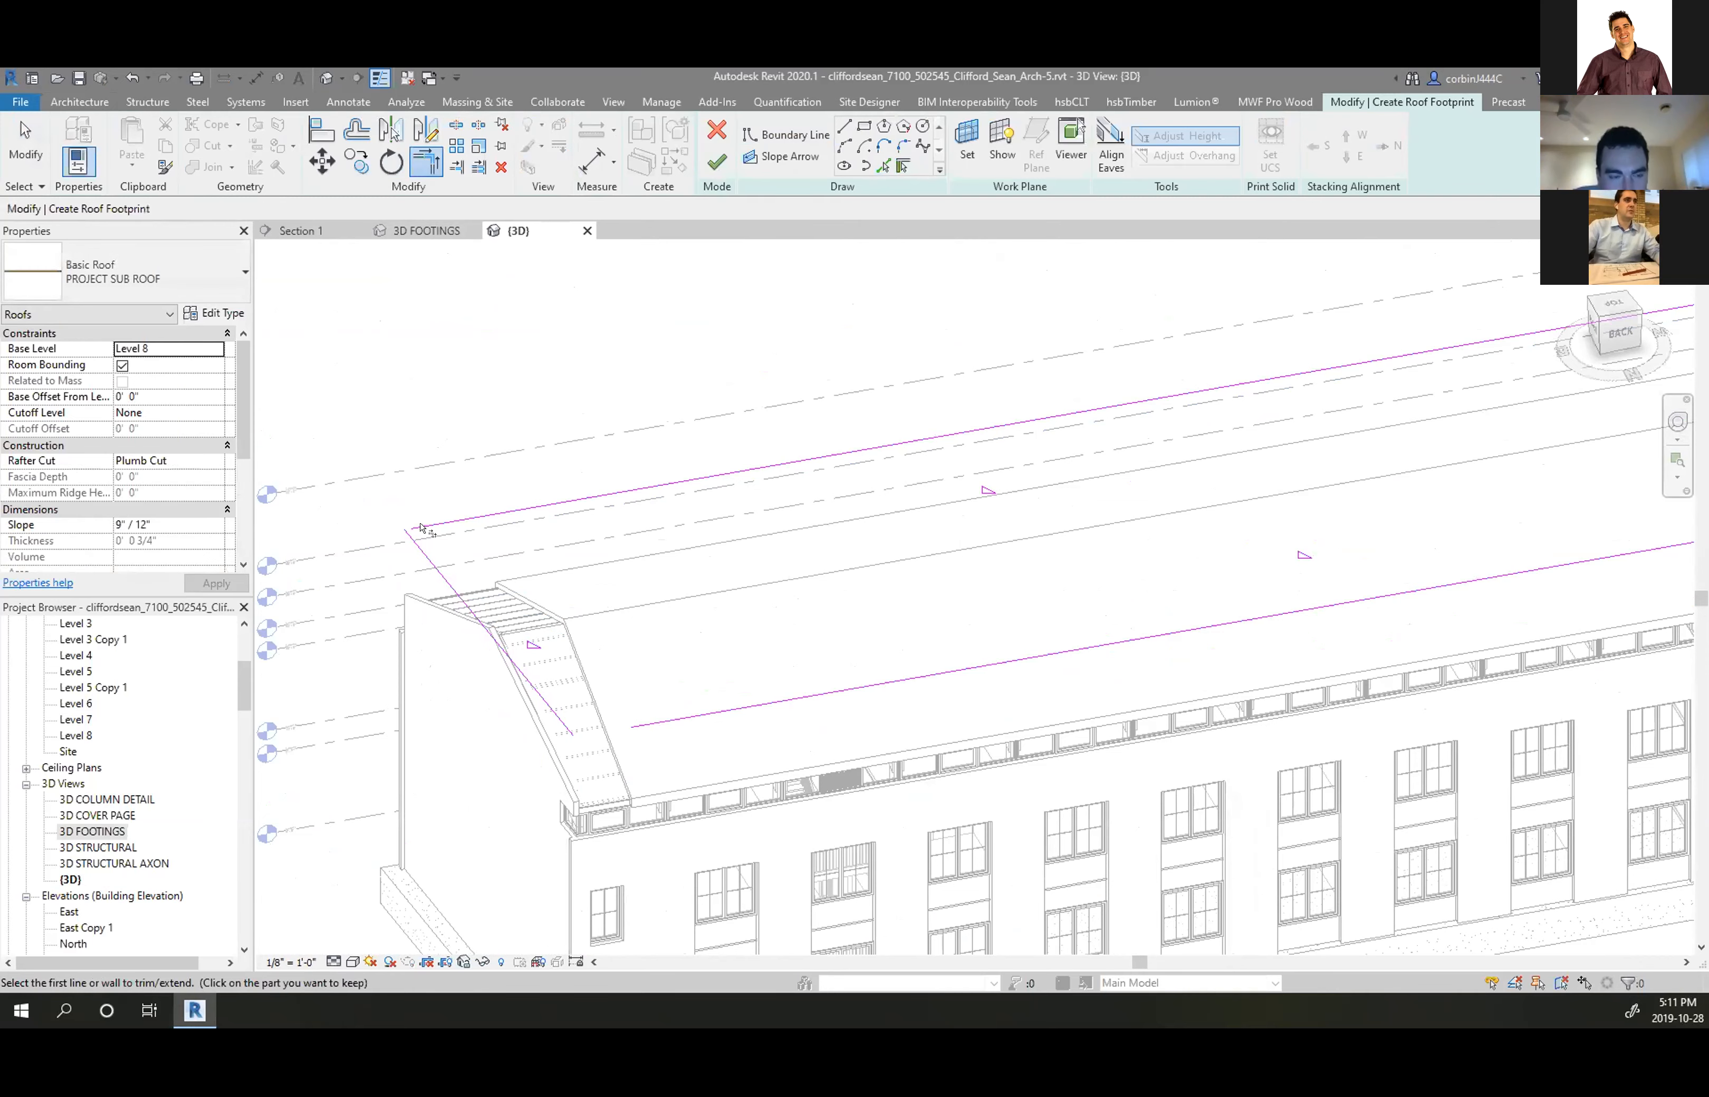
Trim/Extend to Corner (TR) the boundary lines so the sketch forms closed corners
{"action": "key", "text": "t"}
{"action": "key", "text": "r"}
{"action": "scroll", "coordinate": [1270, 633], "scroll_direction": "down", "scroll_amount": 5}
{"action": "scroll", "coordinate": [958, 614], "scroll_direction": "up", "scroll_amount": 4}
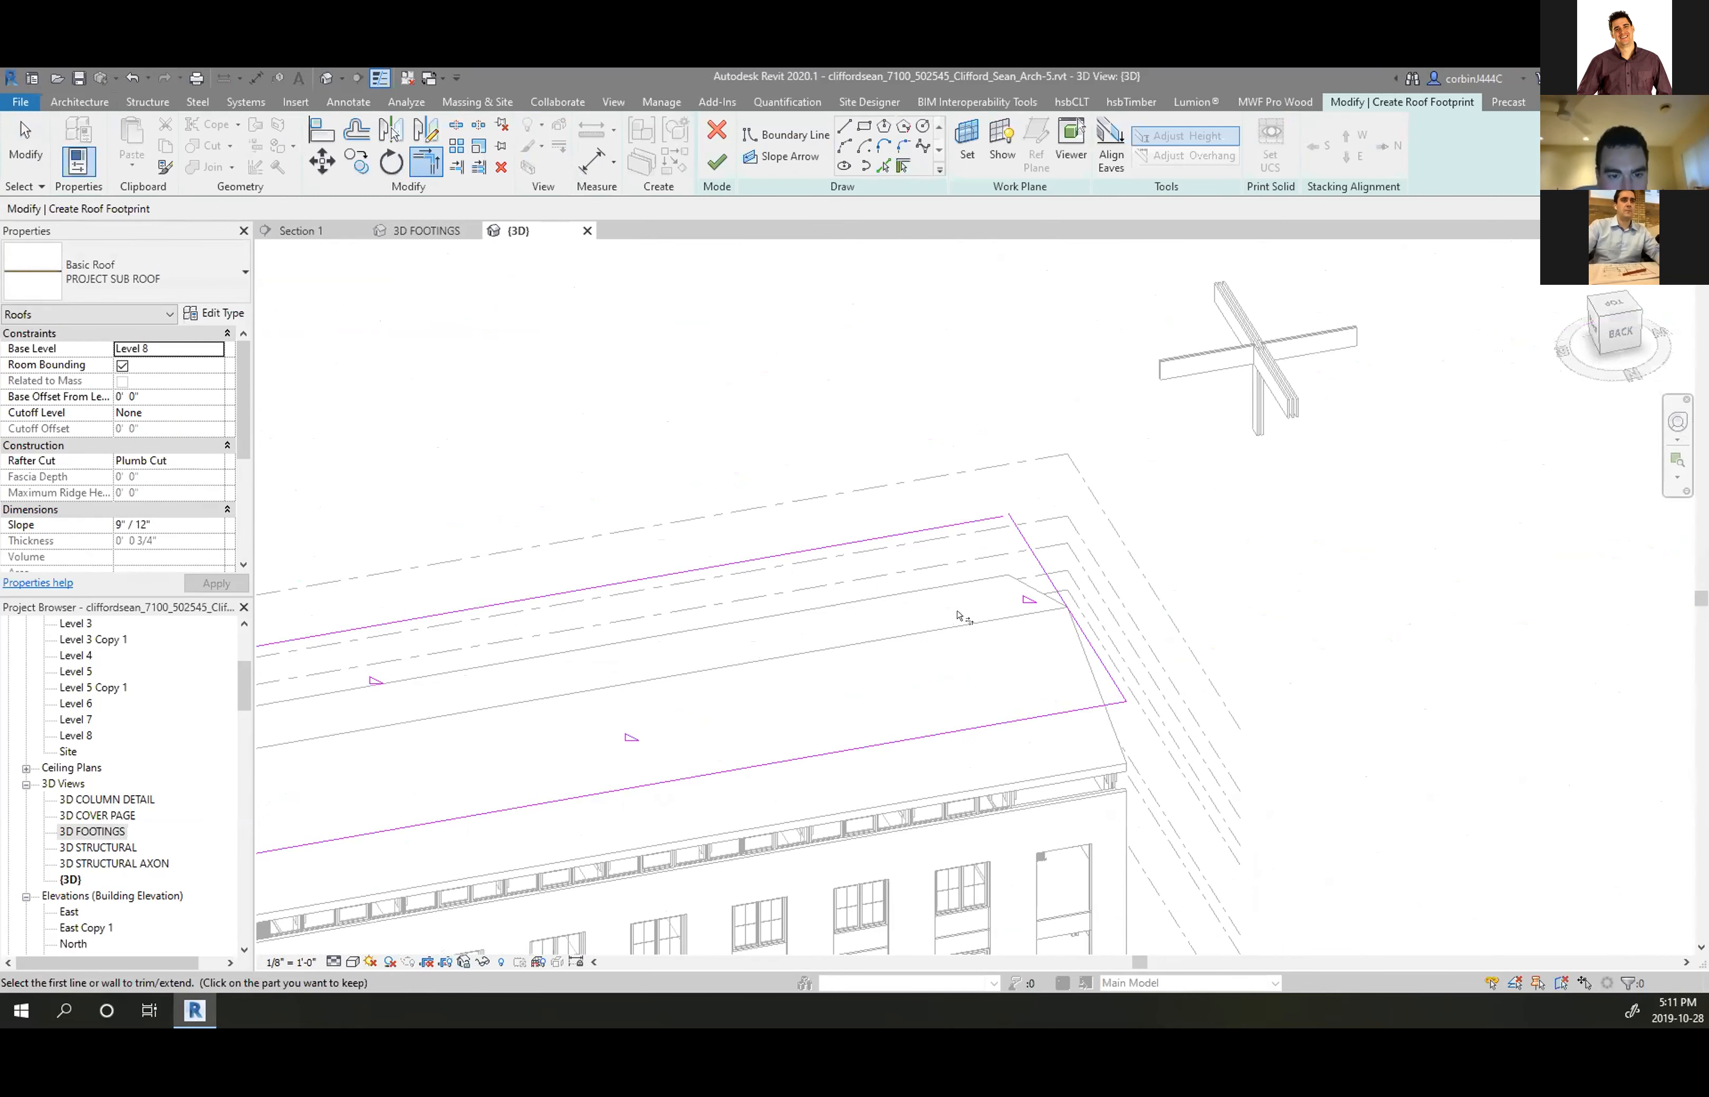
{"action": "left_click", "coordinate": [1028, 550]}
{"action": "left_click", "coordinate": [1000, 520]}
{"action": "scroll", "coordinate": [1130, 572], "scroll_direction": "down", "scroll_amount": 4}
{"action": "scroll", "coordinate": [1082, 671], "scroll_direction": "up", "scroll_amount": 4}
{"action": "left_click", "coordinate": [1159, 559]}
{"action": "scroll", "coordinate": [1161, 564], "scroll_direction": "up", "scroll_amount": 3}
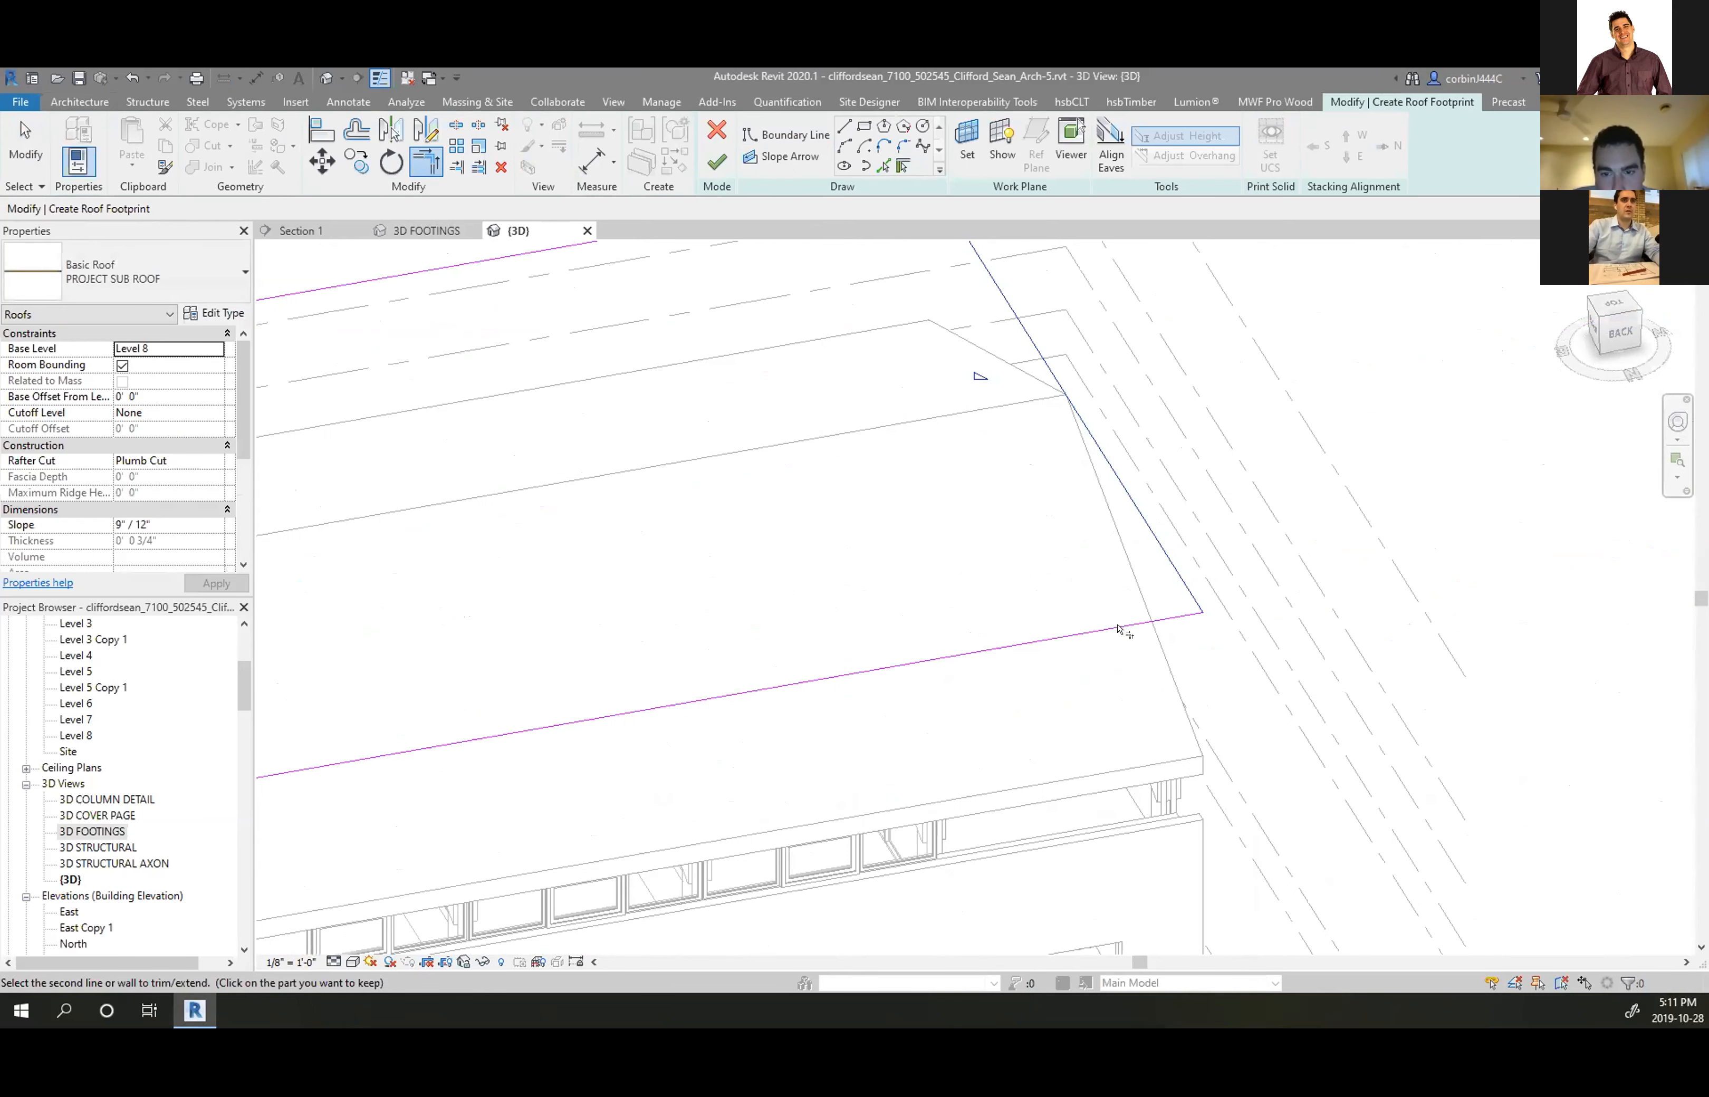
{"action": "scroll", "coordinate": [1266, 587], "scroll_direction": "down", "scroll_amount": 4}
{"action": "key", "text": "Escape"}
{"action": "left_click", "coordinate": [1207, 537]}
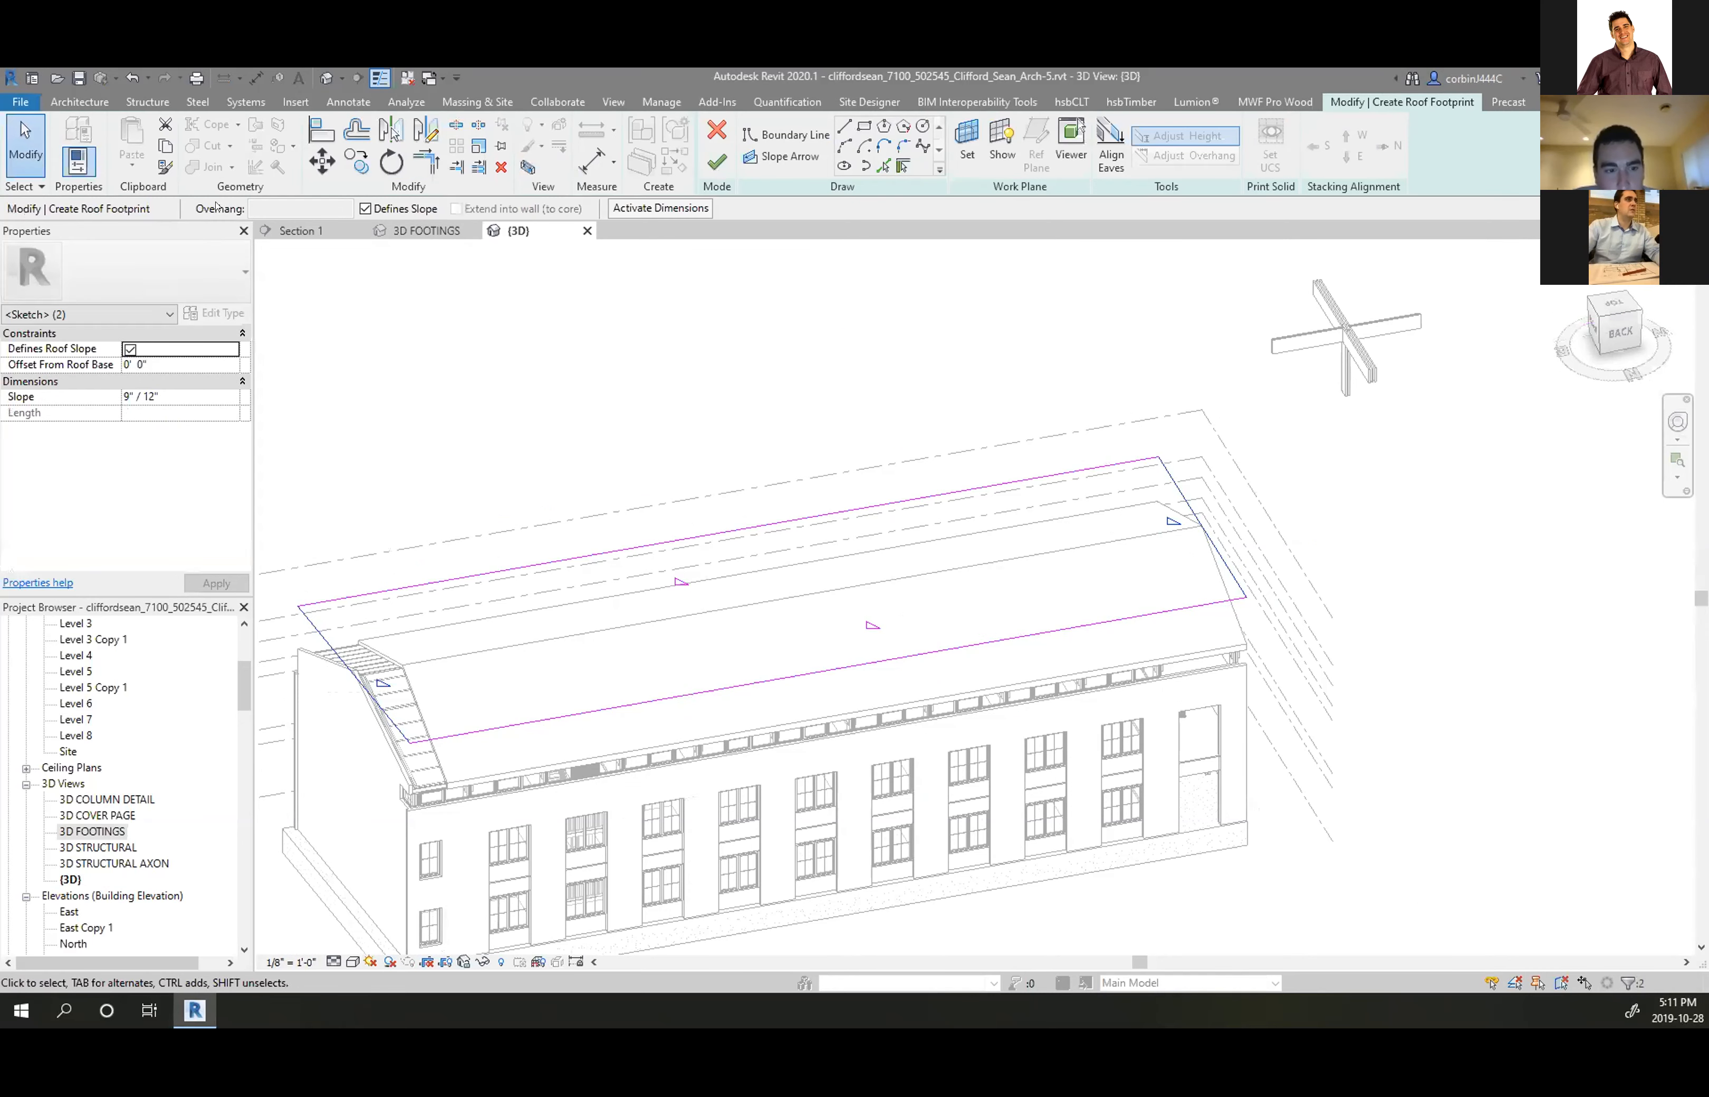
Finish the roof sketch and orbit to view the new gable roof
{"action": "left_click", "coordinate": [717, 161]}
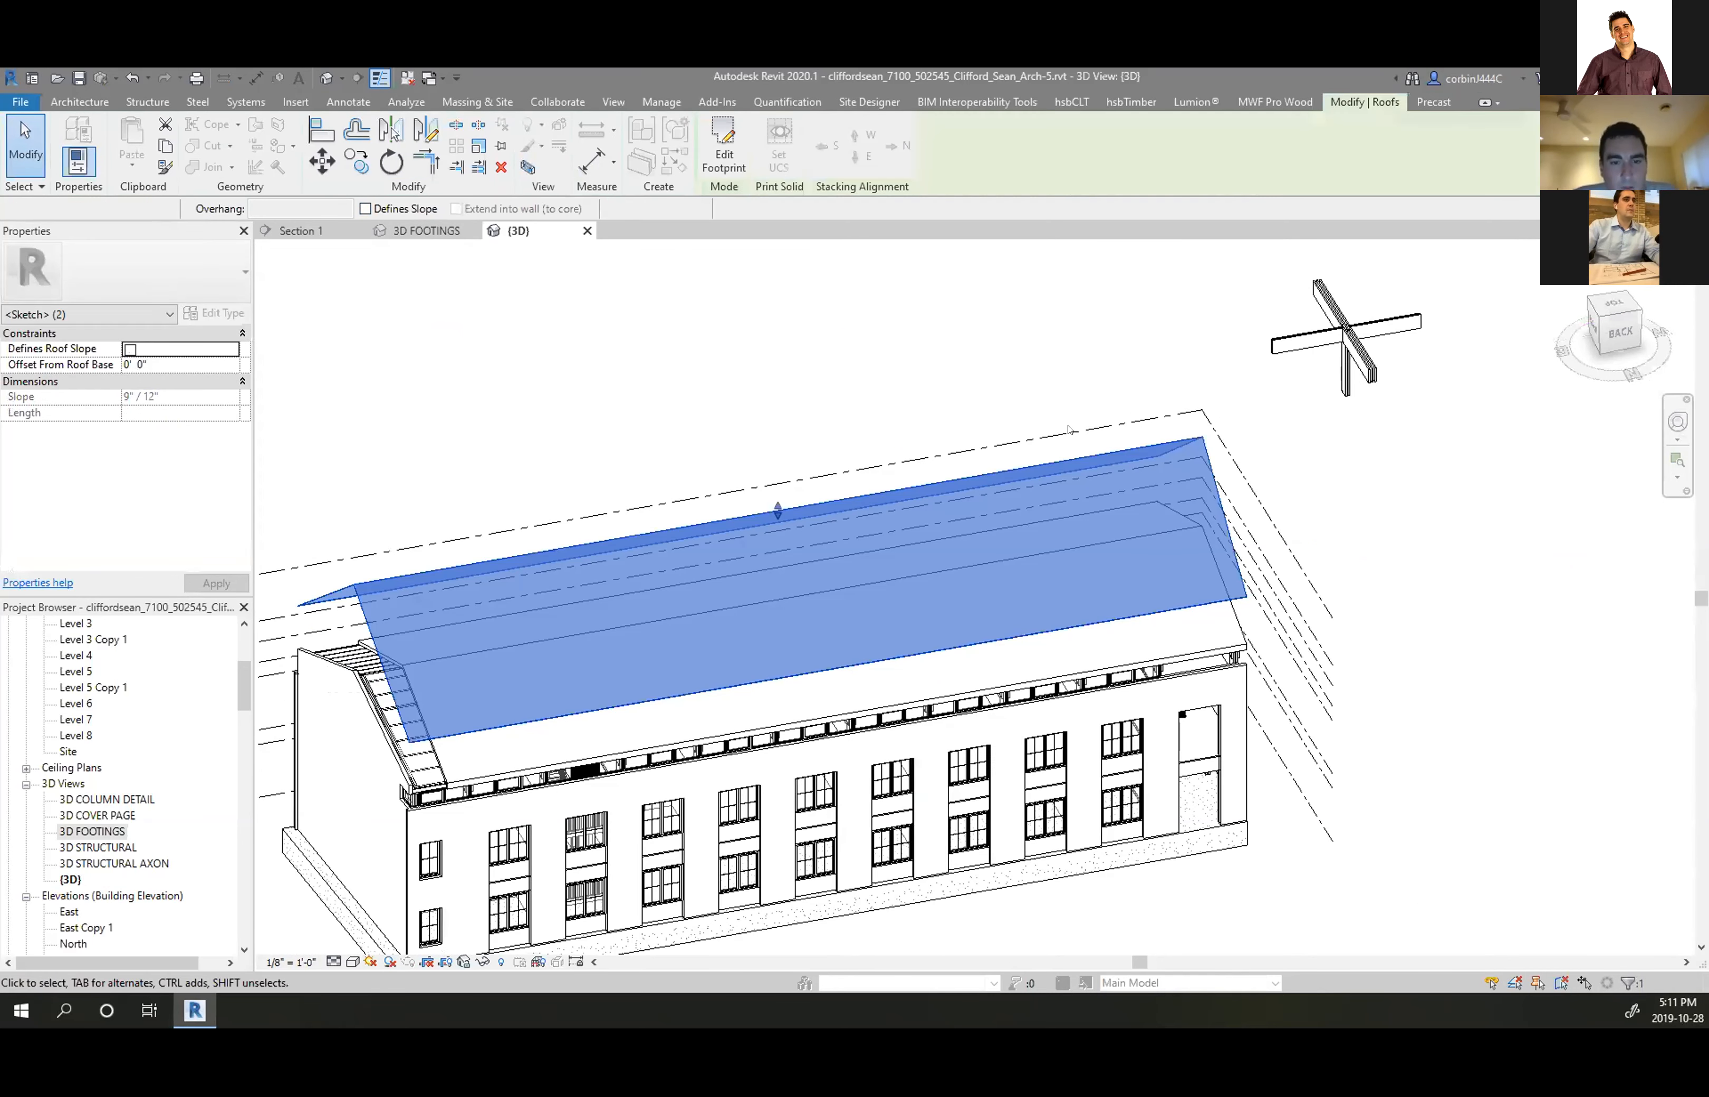
{"action": "left_click", "coordinate": [1400, 650]}
{"action": "mouse_move", "coordinate": [1400, 650]}
{"action": "middle_mouse_down", "text": "shift"}
{"action": "mouse_move", "coordinate": [1018, 608]}
{"action": "mouse_move", "coordinate": [946, 403]}
{"action": "middle_mouse_up", "text": "shift"}
Select the sub roof and apply a 4 5/8"/12" slope in Properties
{"action": "scroll", "coordinate": [862, 403], "scroll_direction": "down", "scroll_amount": 3}
{"action": "scroll", "coordinate": [723, 628], "scroll_direction": "up", "scroll_amount": 6}
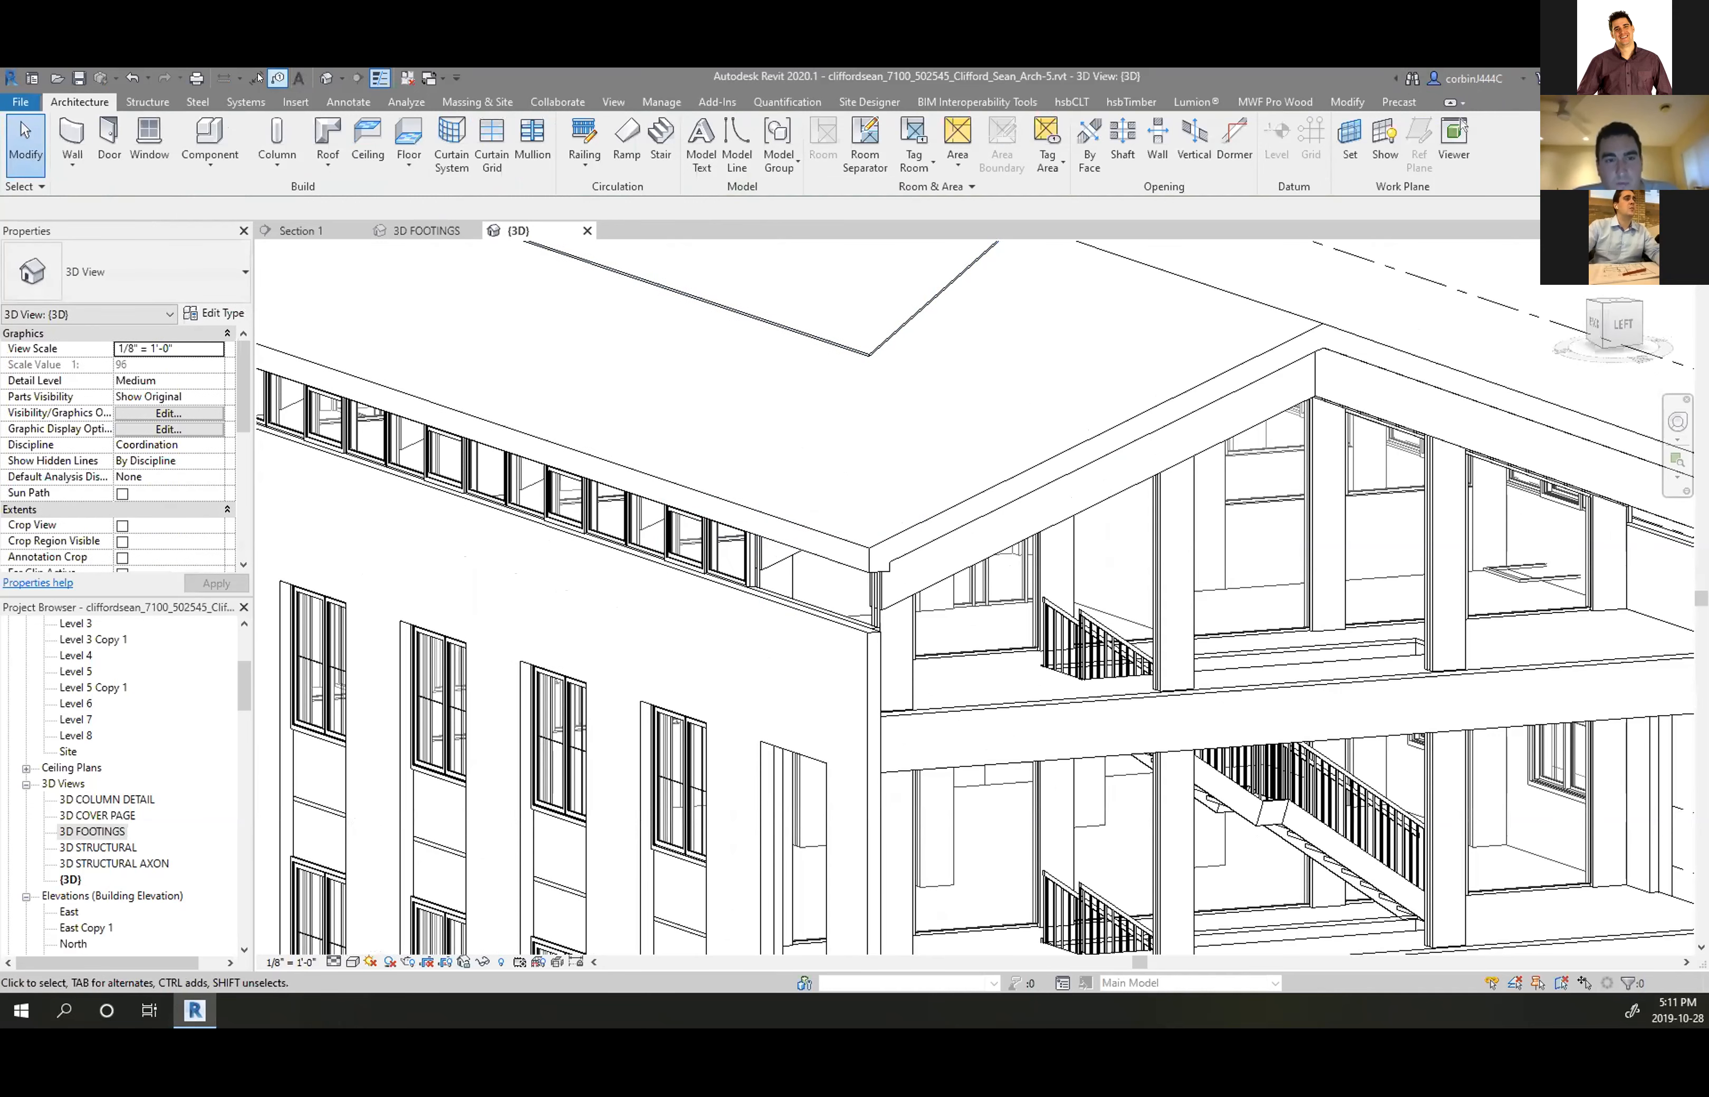
{"action": "left_click", "coordinate": [257, 77]}
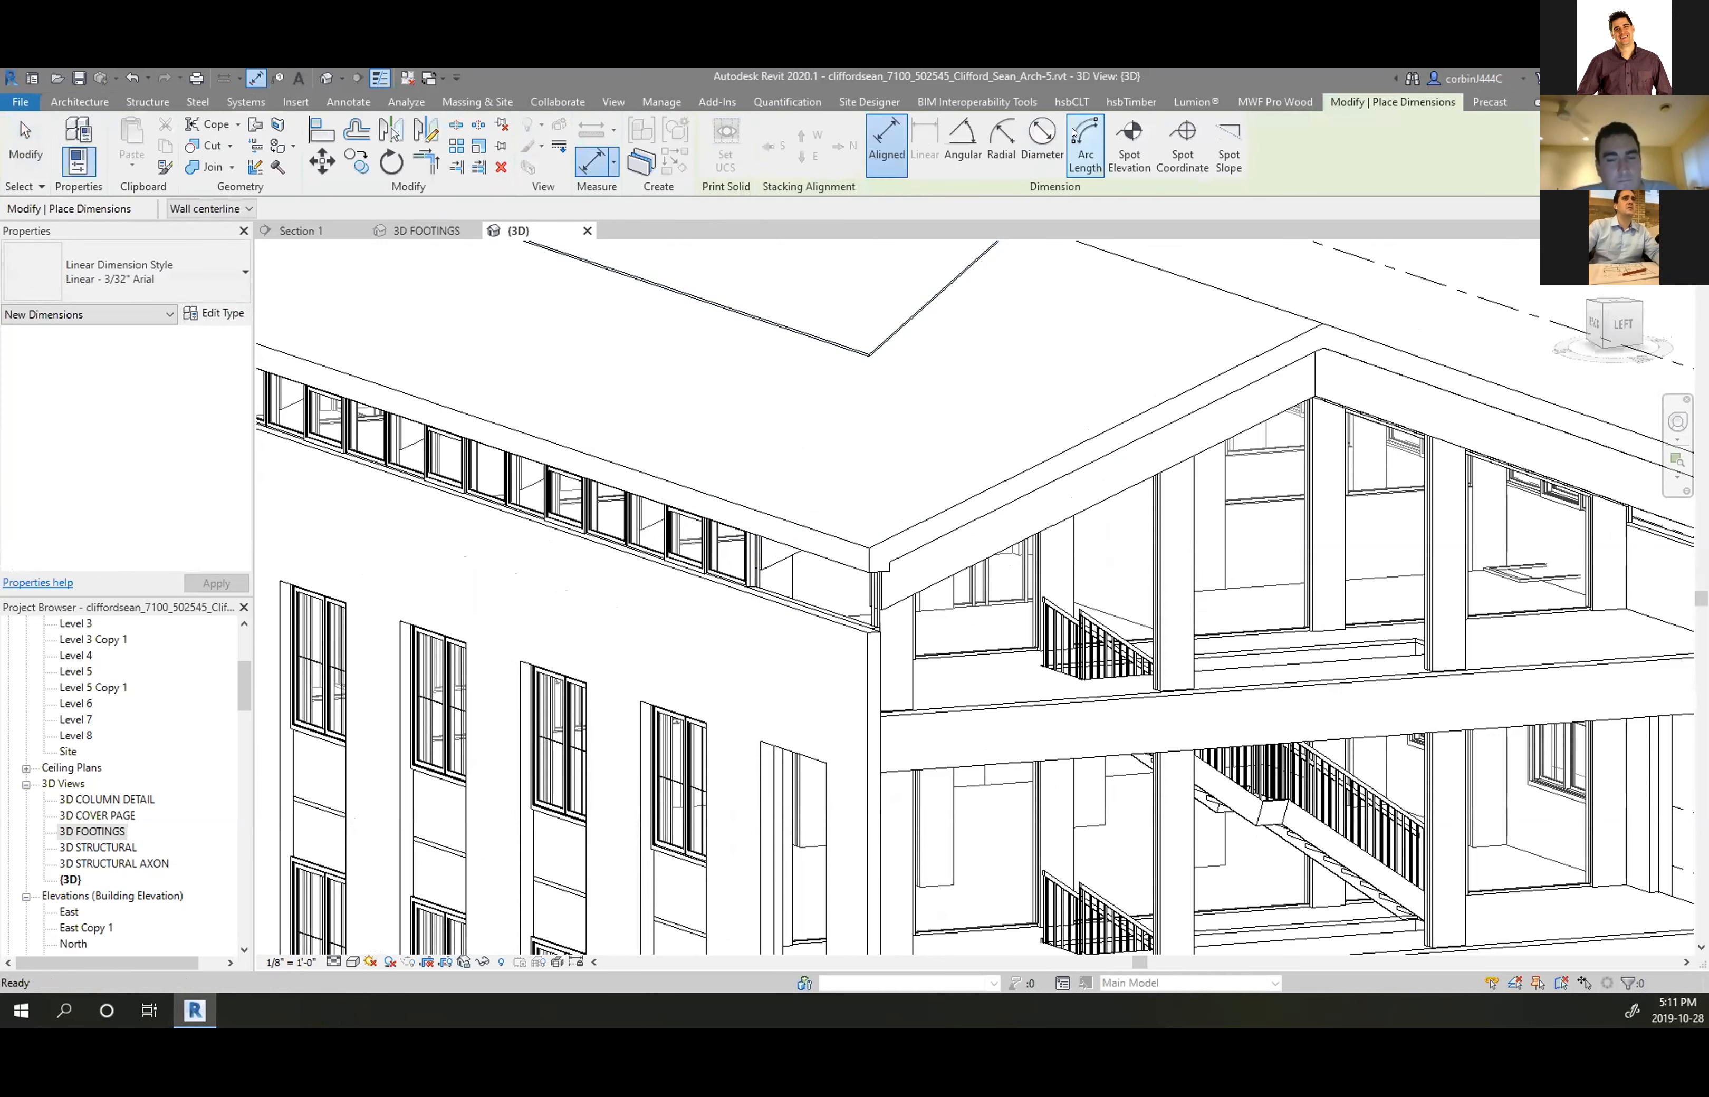
{"action": "left_click", "coordinate": [1228, 148]}
{"action": "scroll", "coordinate": [901, 660], "scroll_direction": "down", "scroll_amount": 4}
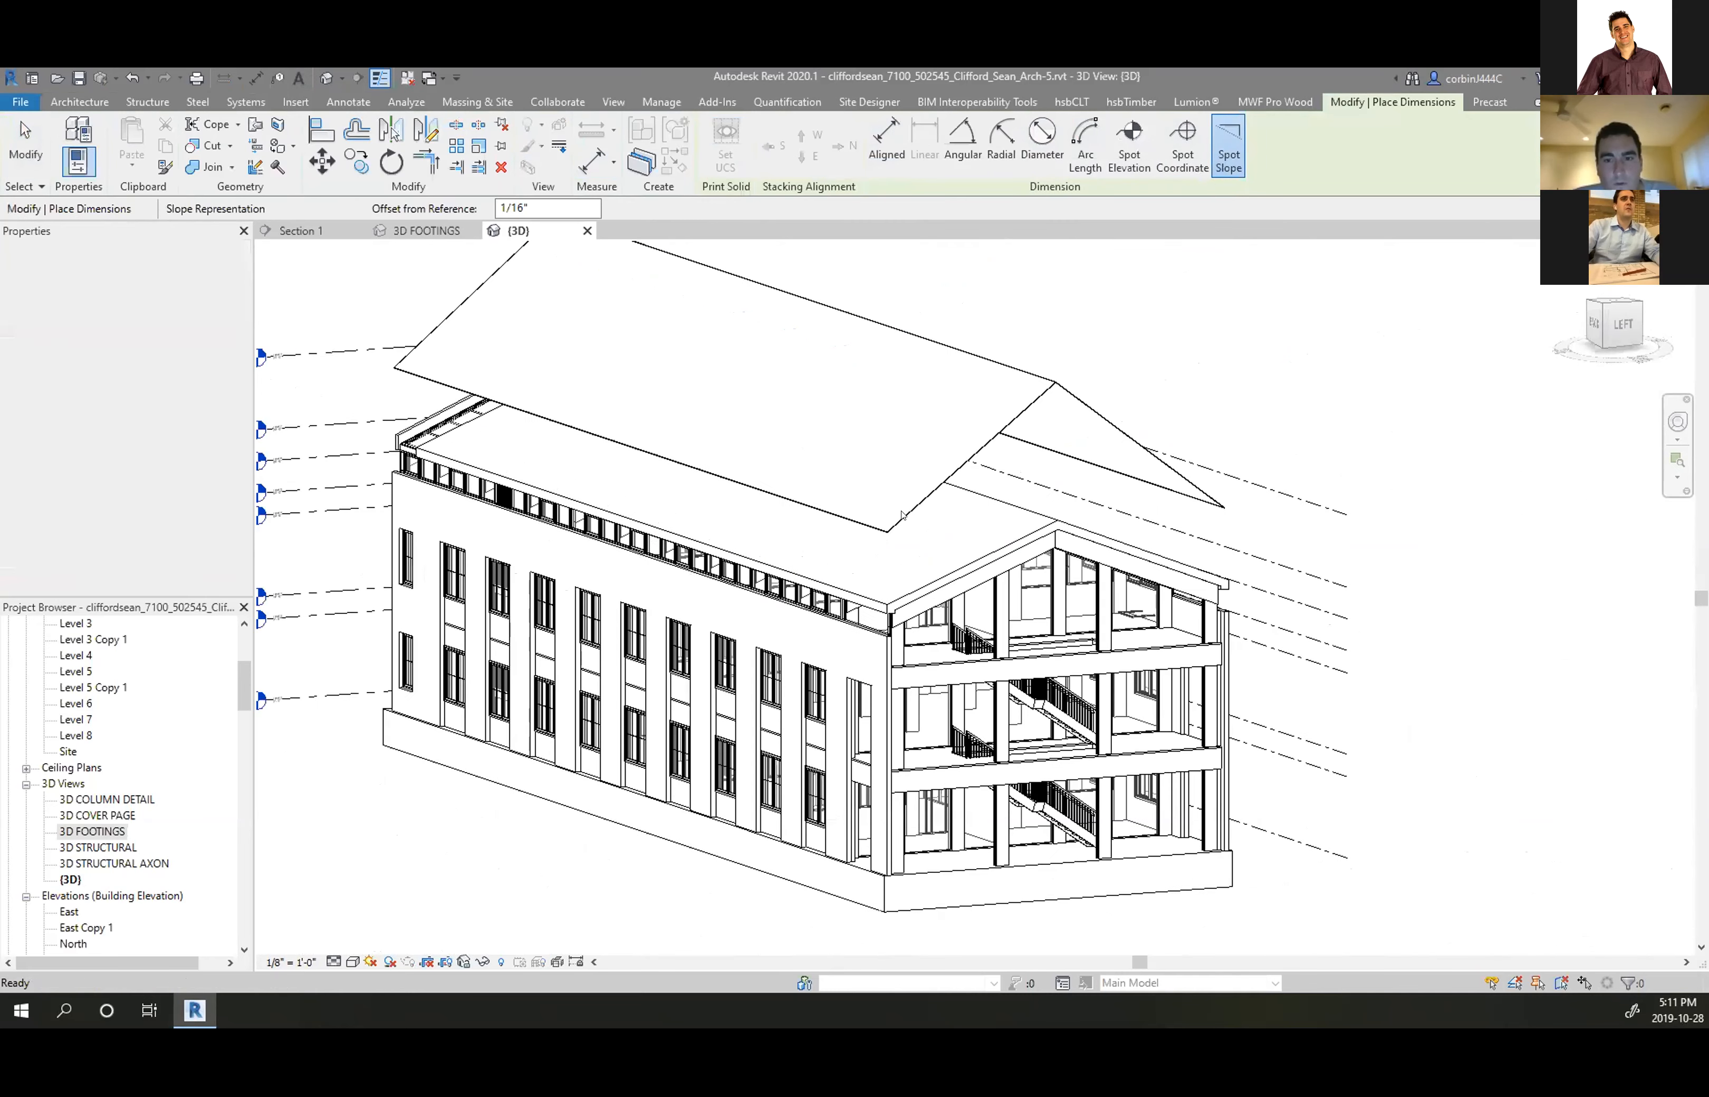
{"action": "key", "text": "Escape"}
{"action": "scroll", "coordinate": [1012, 424], "scroll_direction": "up", "scroll_amount": 3}
{"action": "left_click", "coordinate": [1009, 423]}
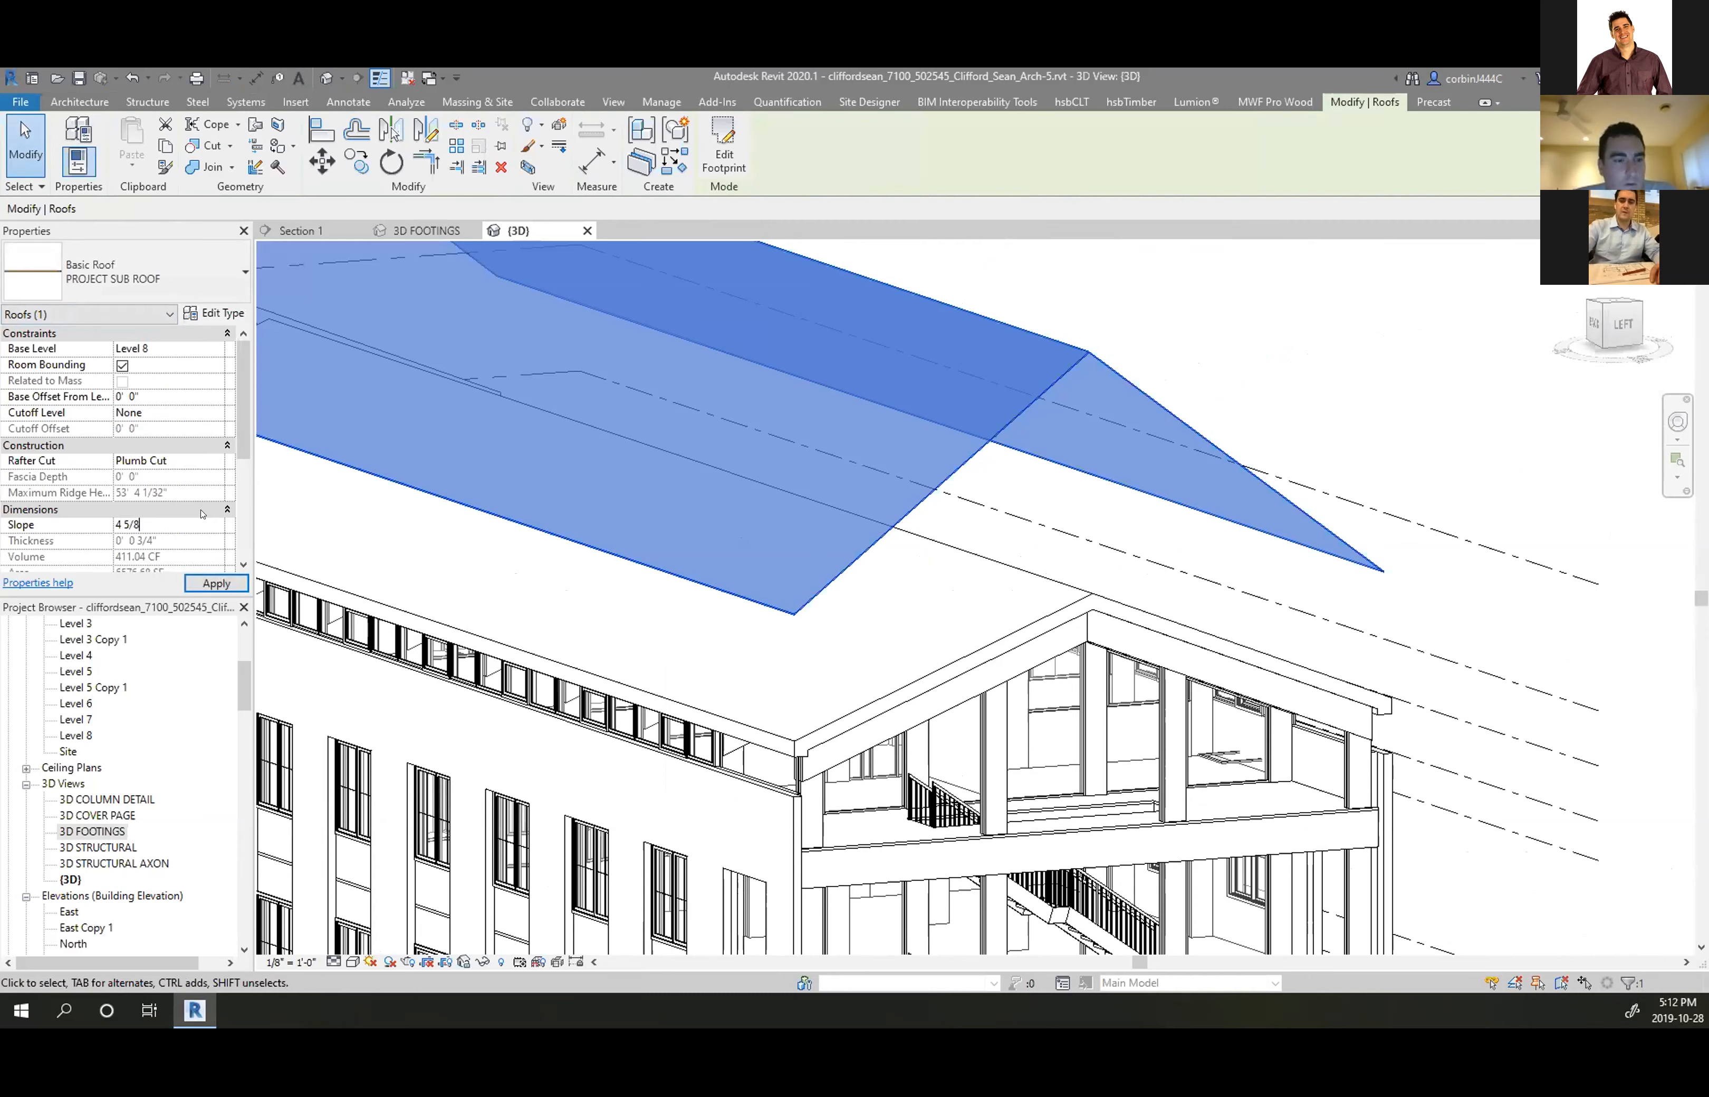
{"action": "left_click", "coordinate": [216, 583]}
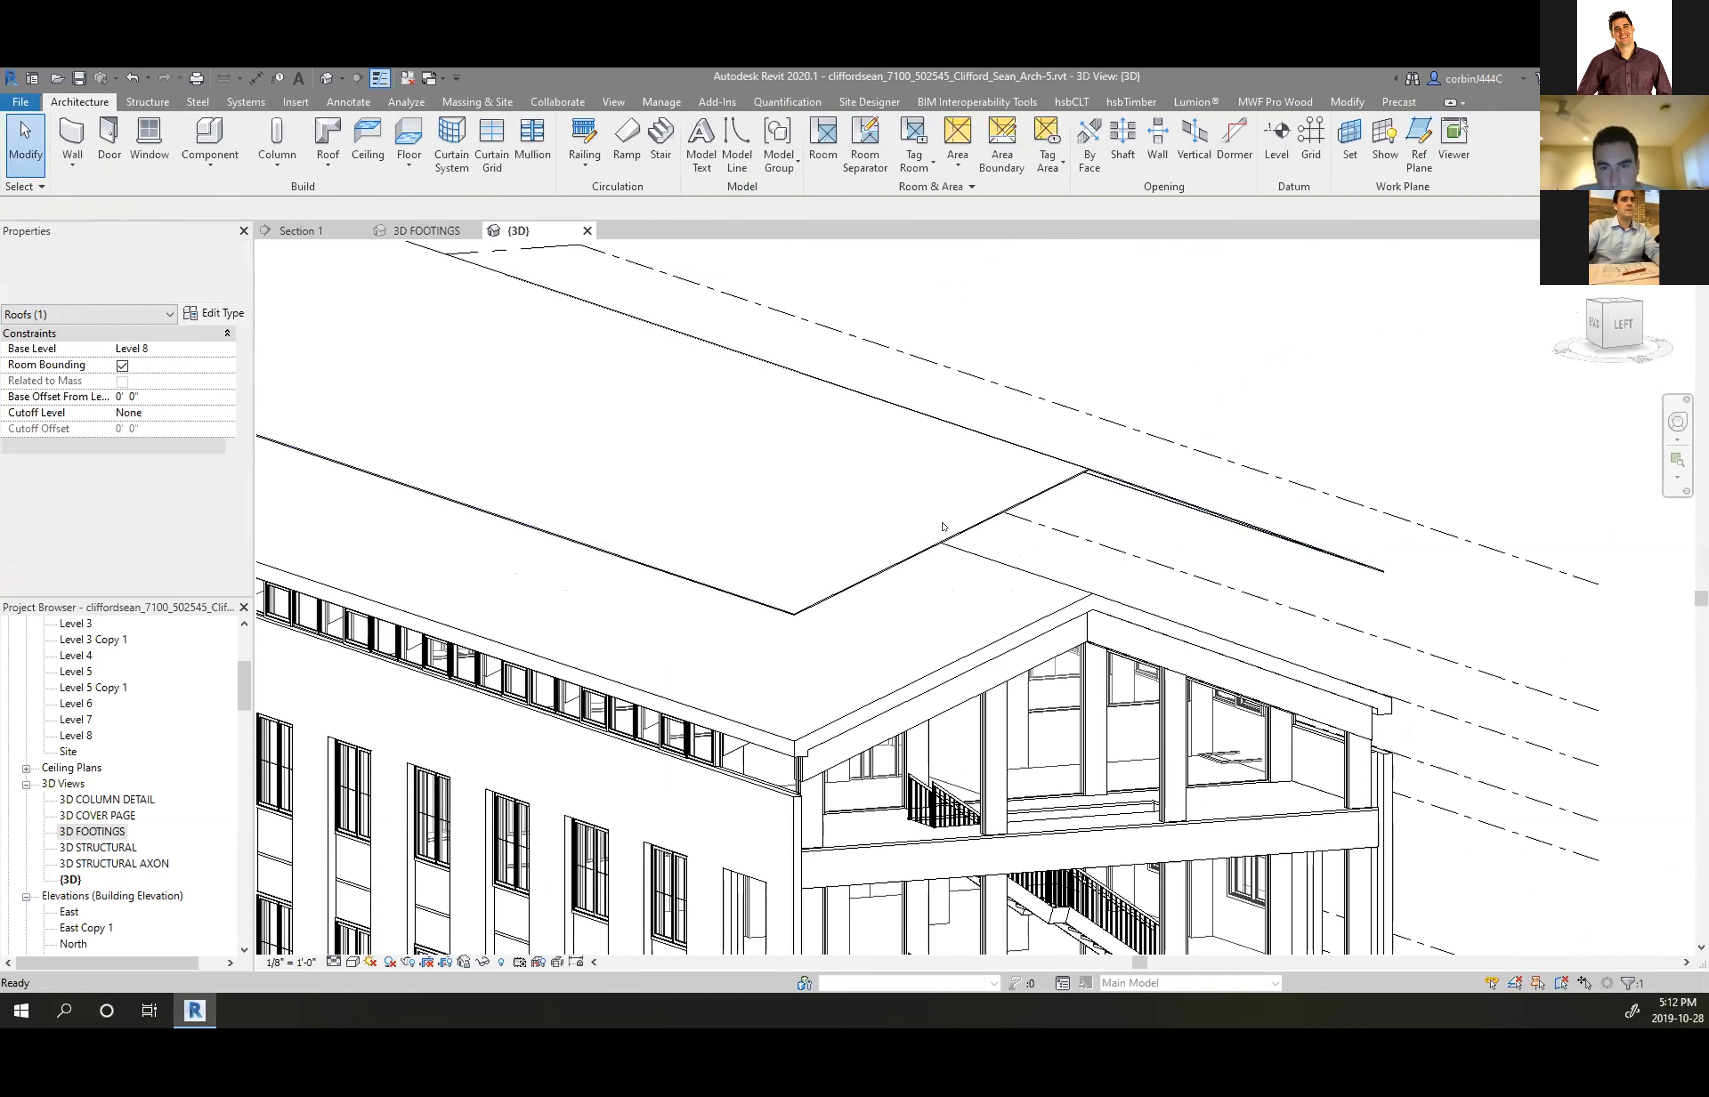
Change the roof type to Generic - 9", then the upper roof to Generic - 12"
{"action": "left_click", "coordinate": [171, 274]}
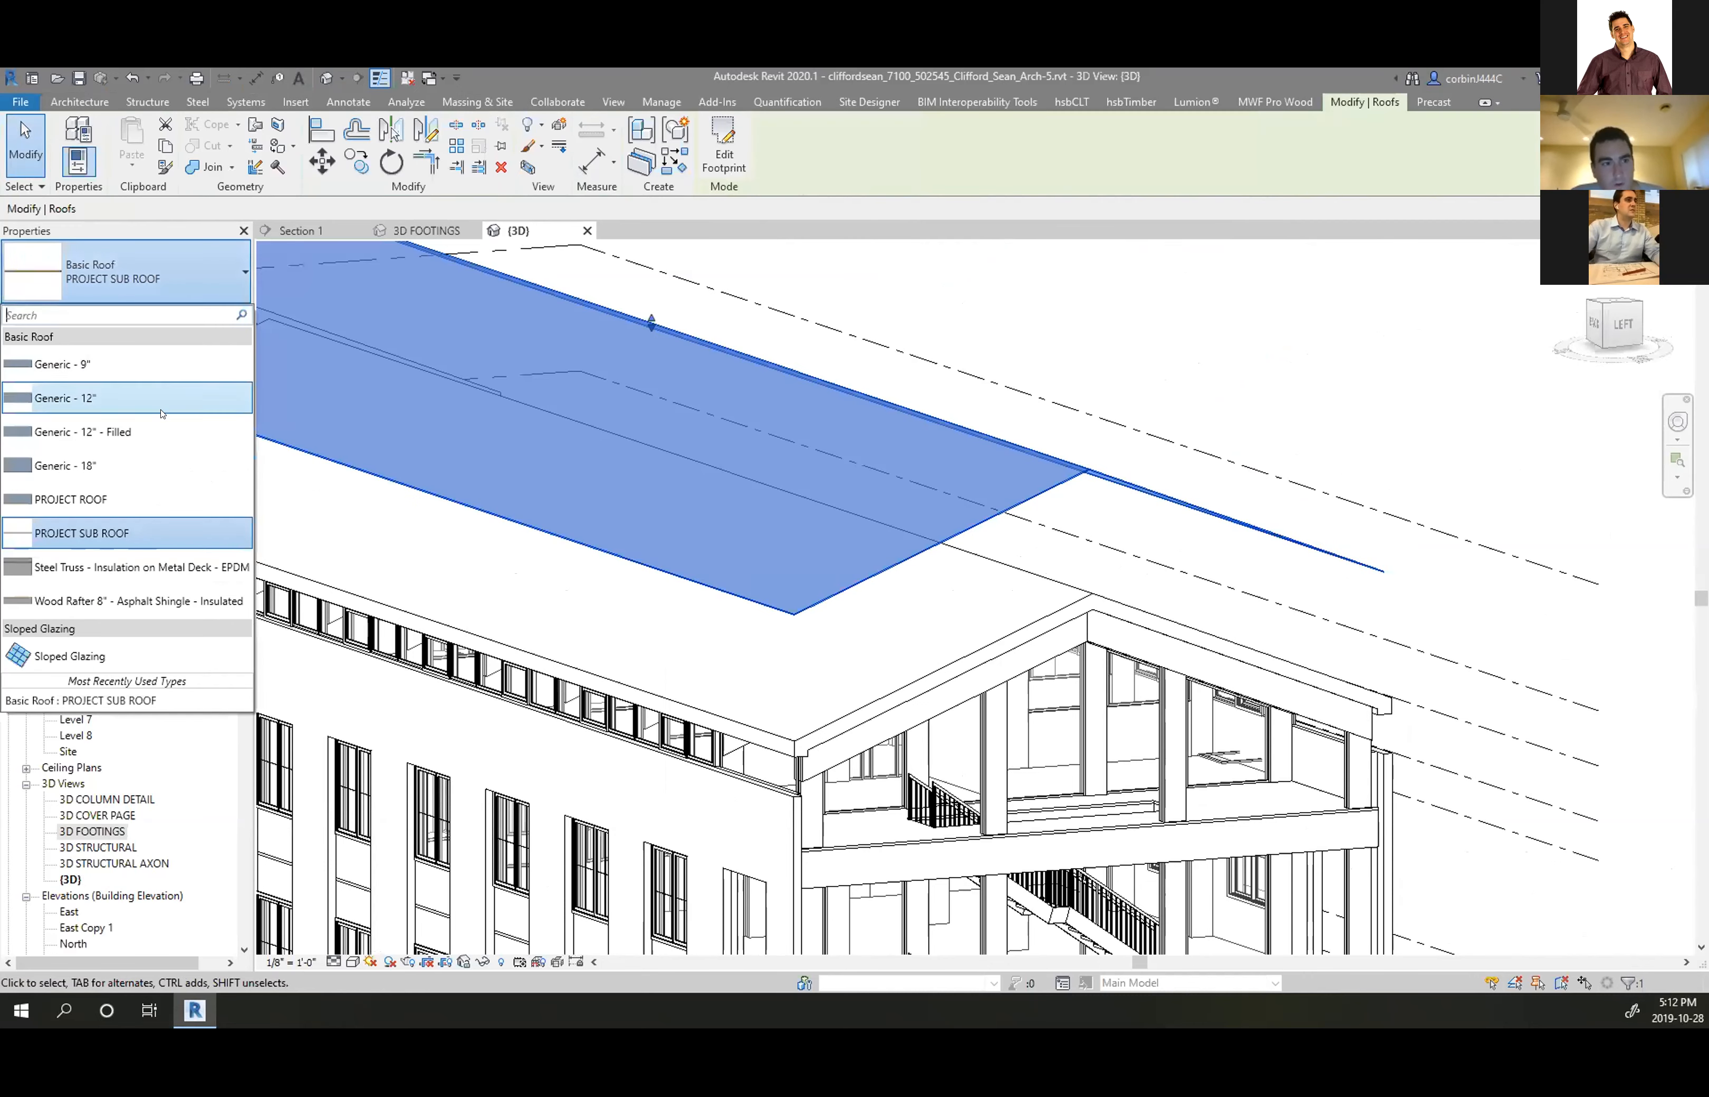
{"action": "left_click", "coordinate": [128, 369]}
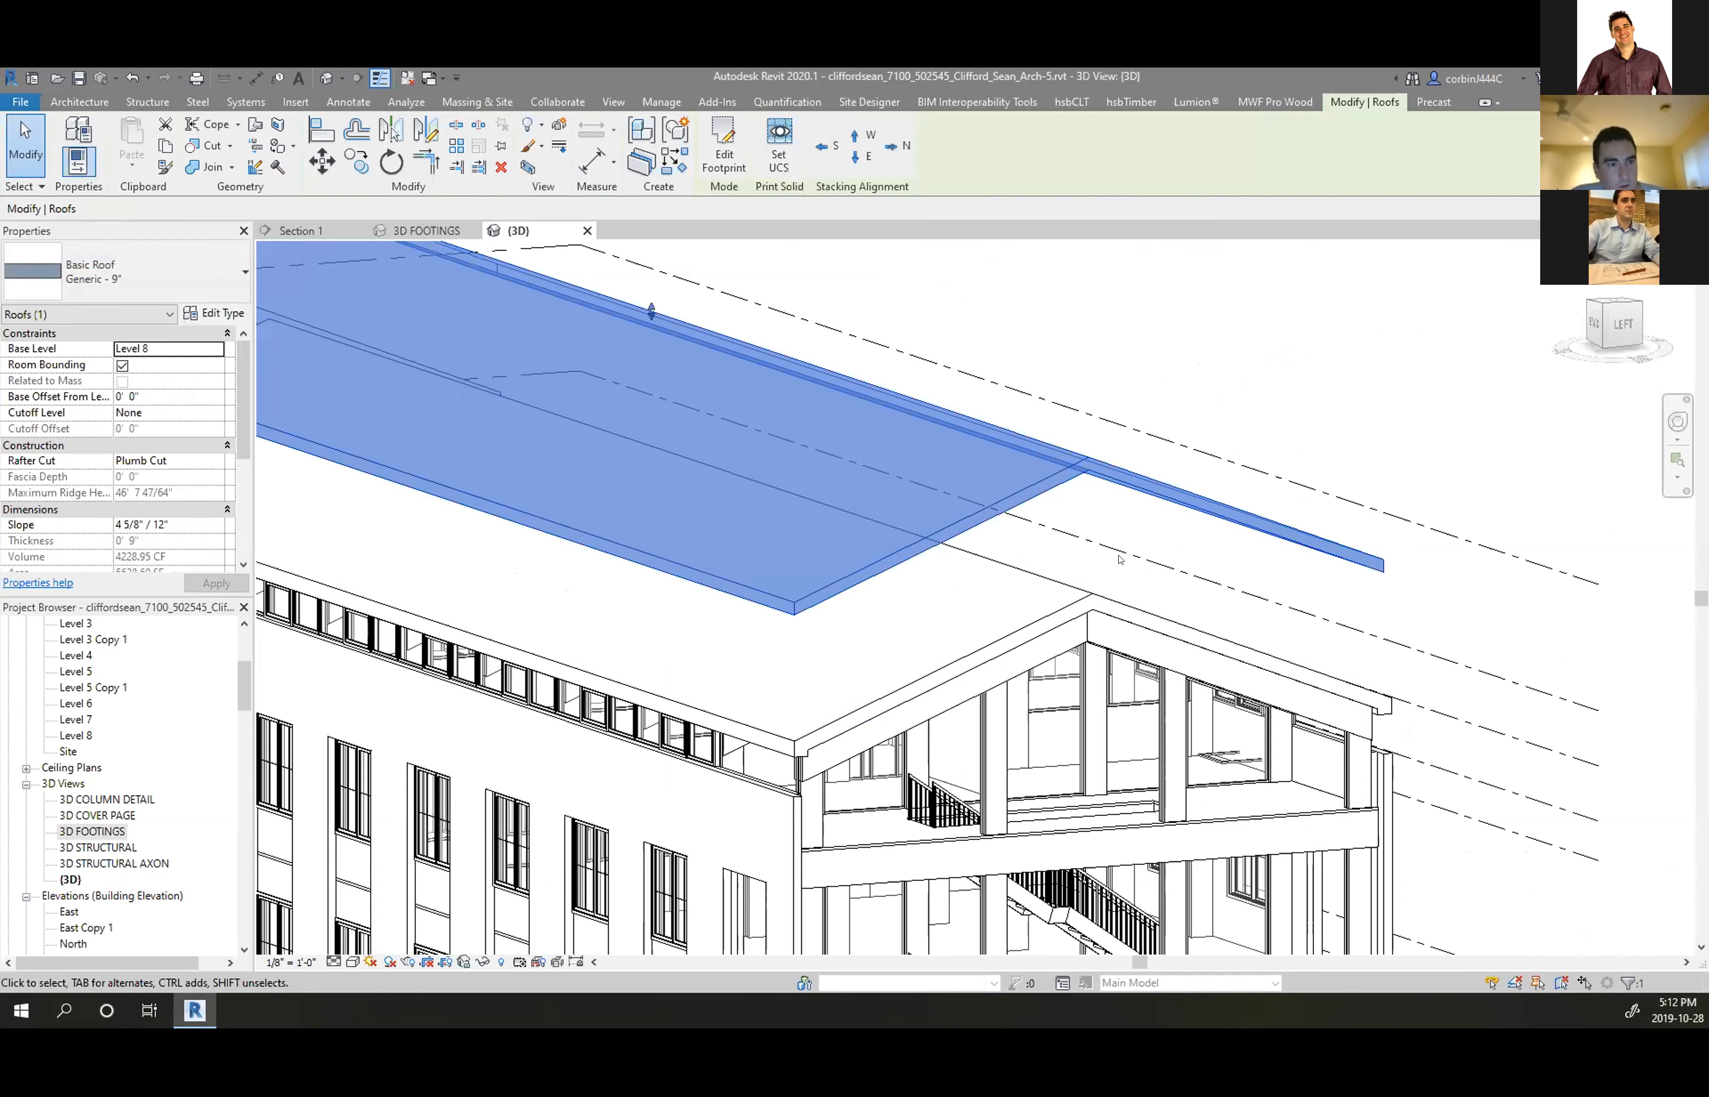
{"action": "key", "text": "Escape"}
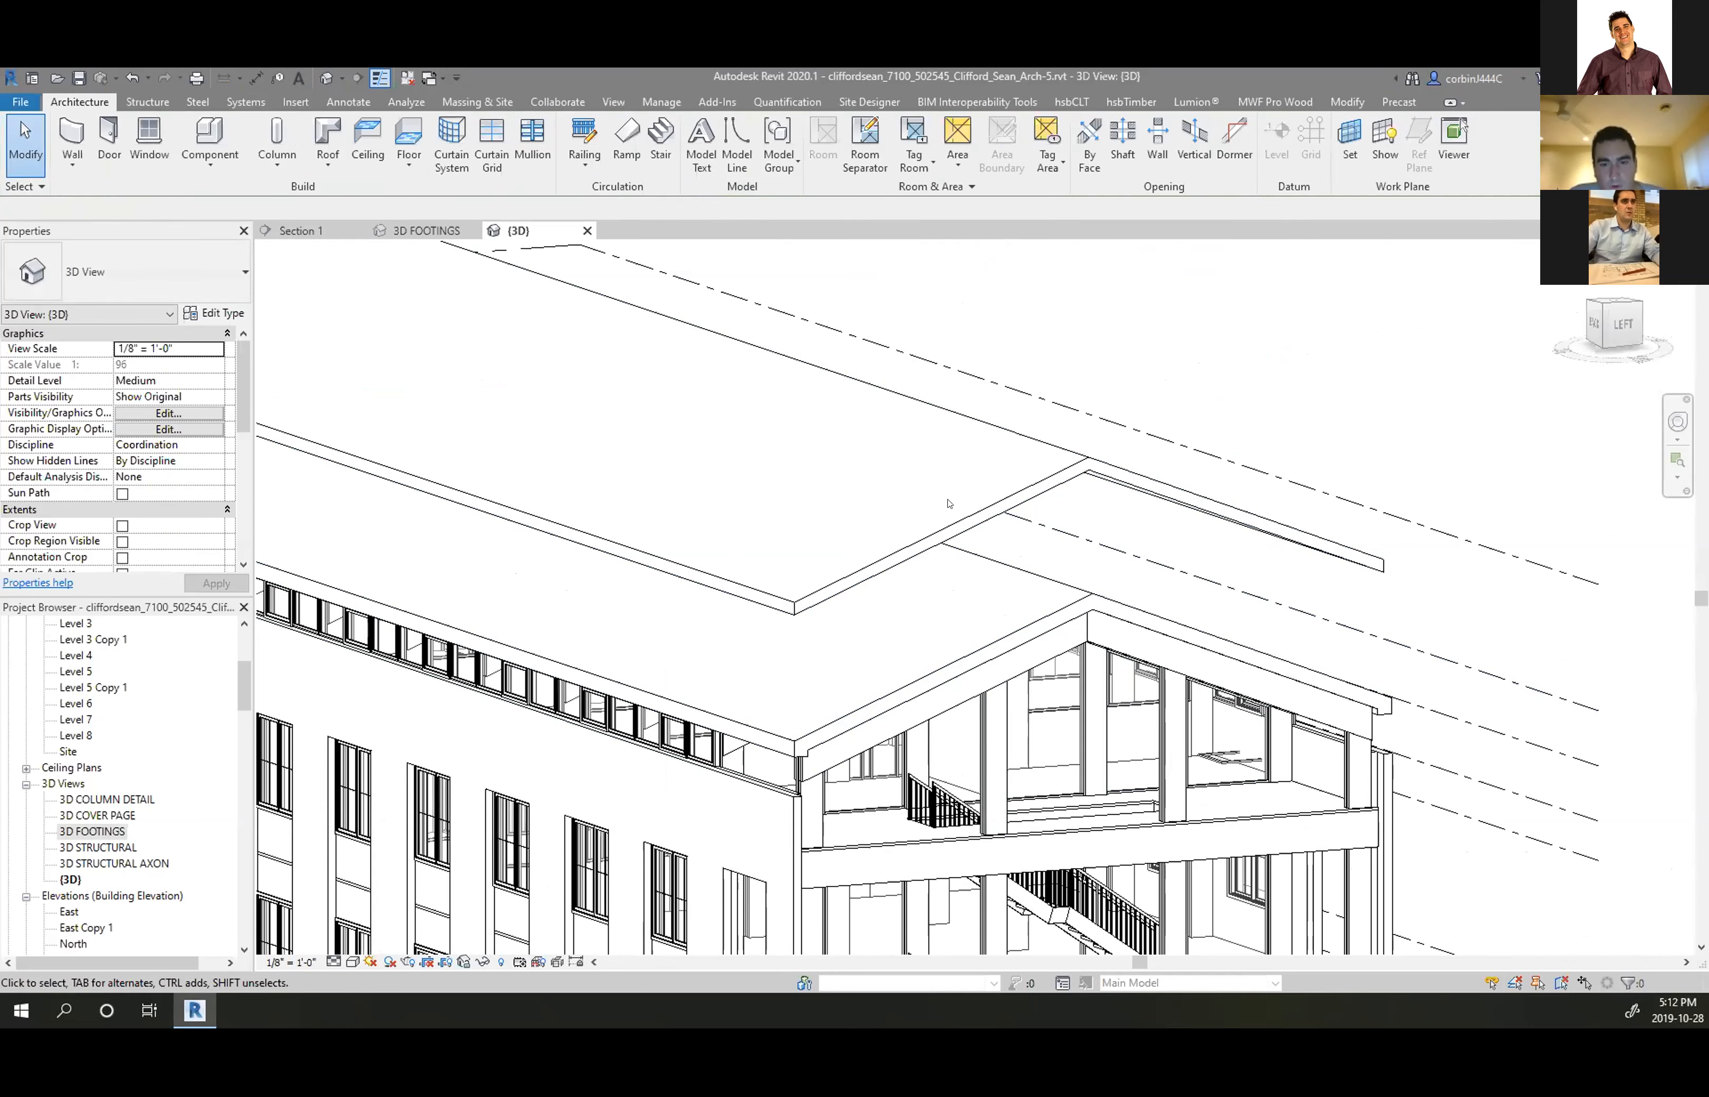
{"action": "left_click", "coordinate": [862, 382]}
{"action": "left_click", "coordinate": [72, 272]}
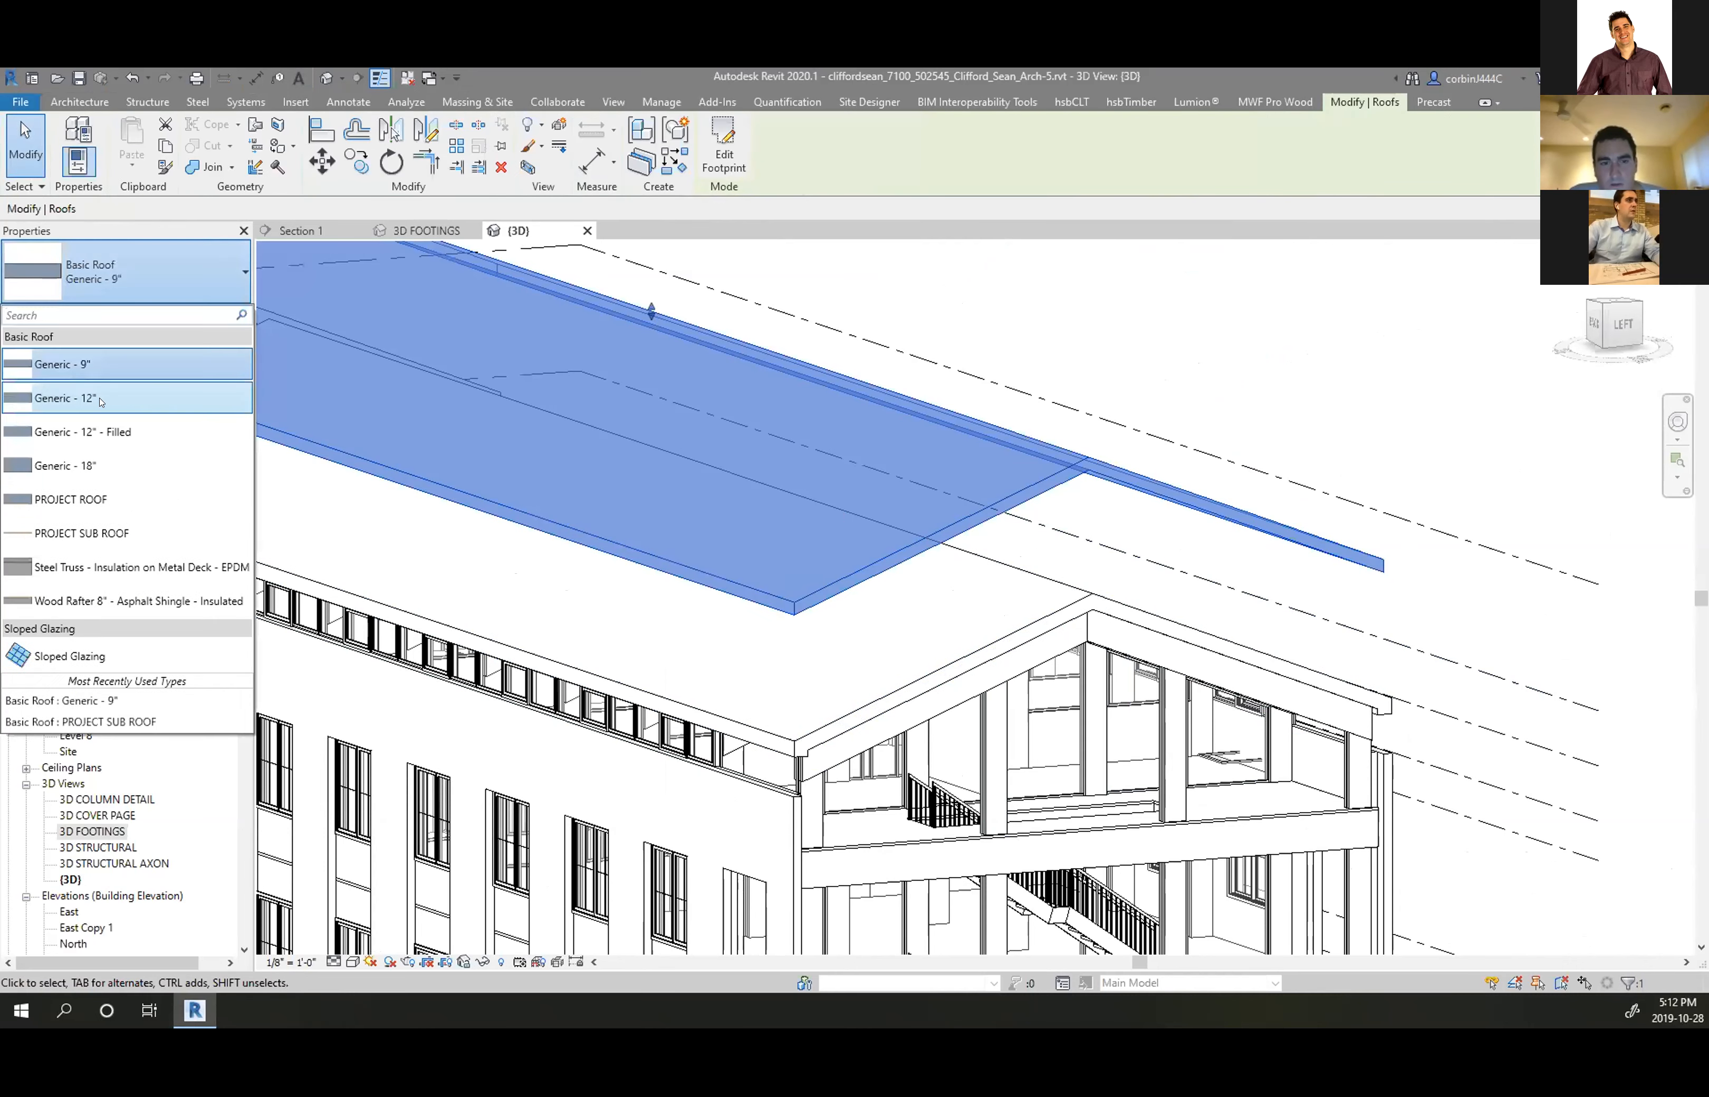
{"action": "left_click", "coordinate": [107, 394]}
{"action": "key", "text": "Escape"}
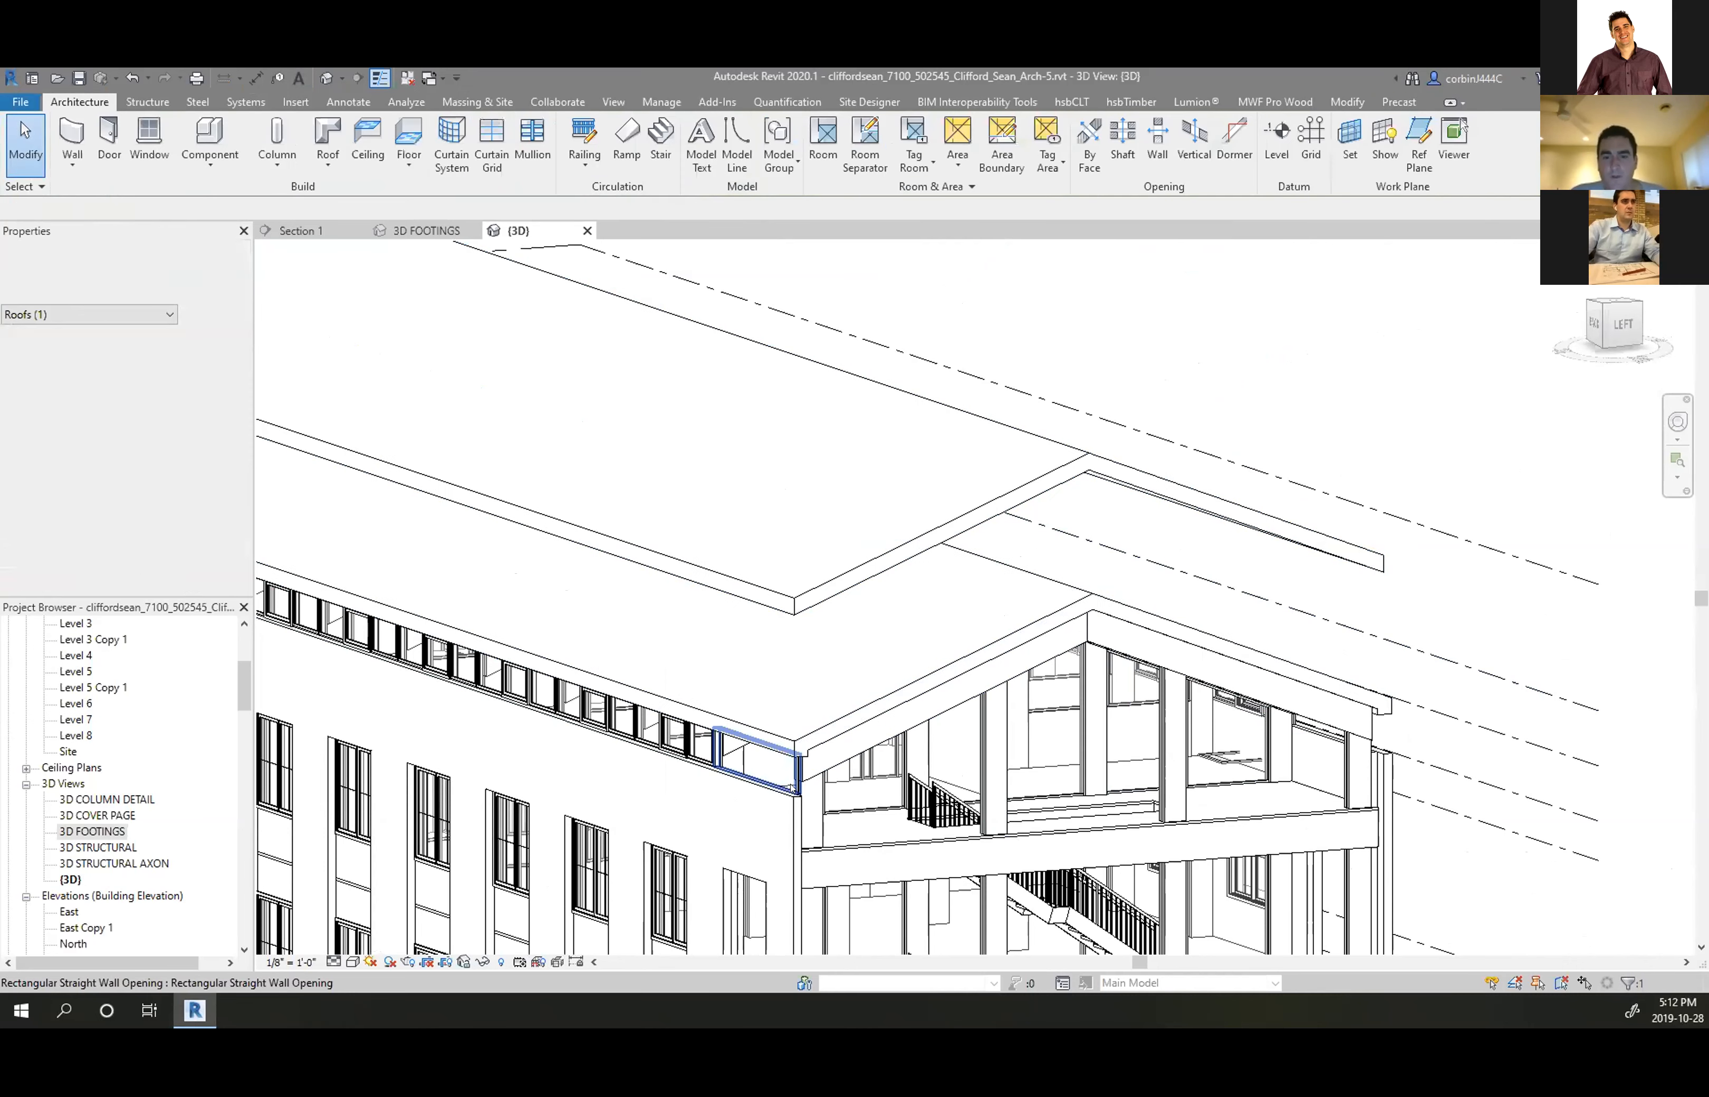
{"action": "left_click", "coordinate": [805, 729]}
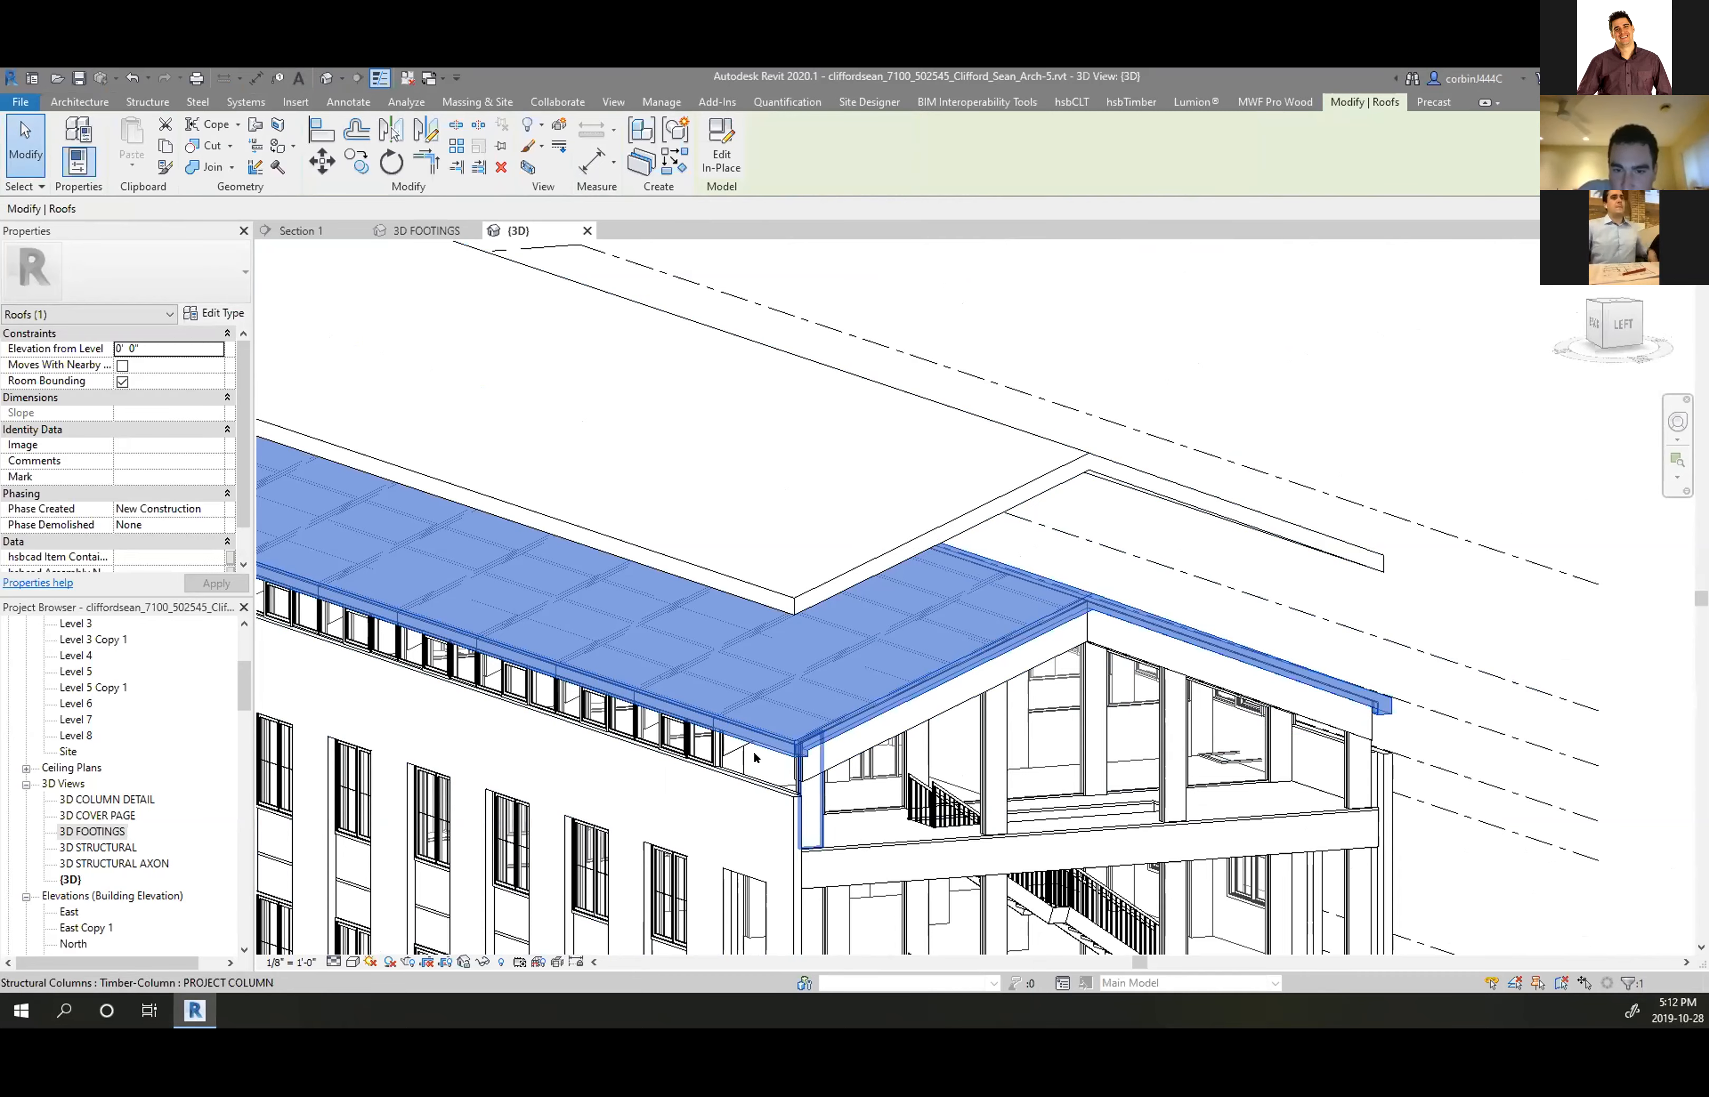
Orbit from the gable end round to the long back facade to inspect the roof corner
{"action": "scroll", "coordinate": [805, 747], "scroll_direction": "up", "scroll_amount": 5}
{"action": "key", "text": "Escape"}
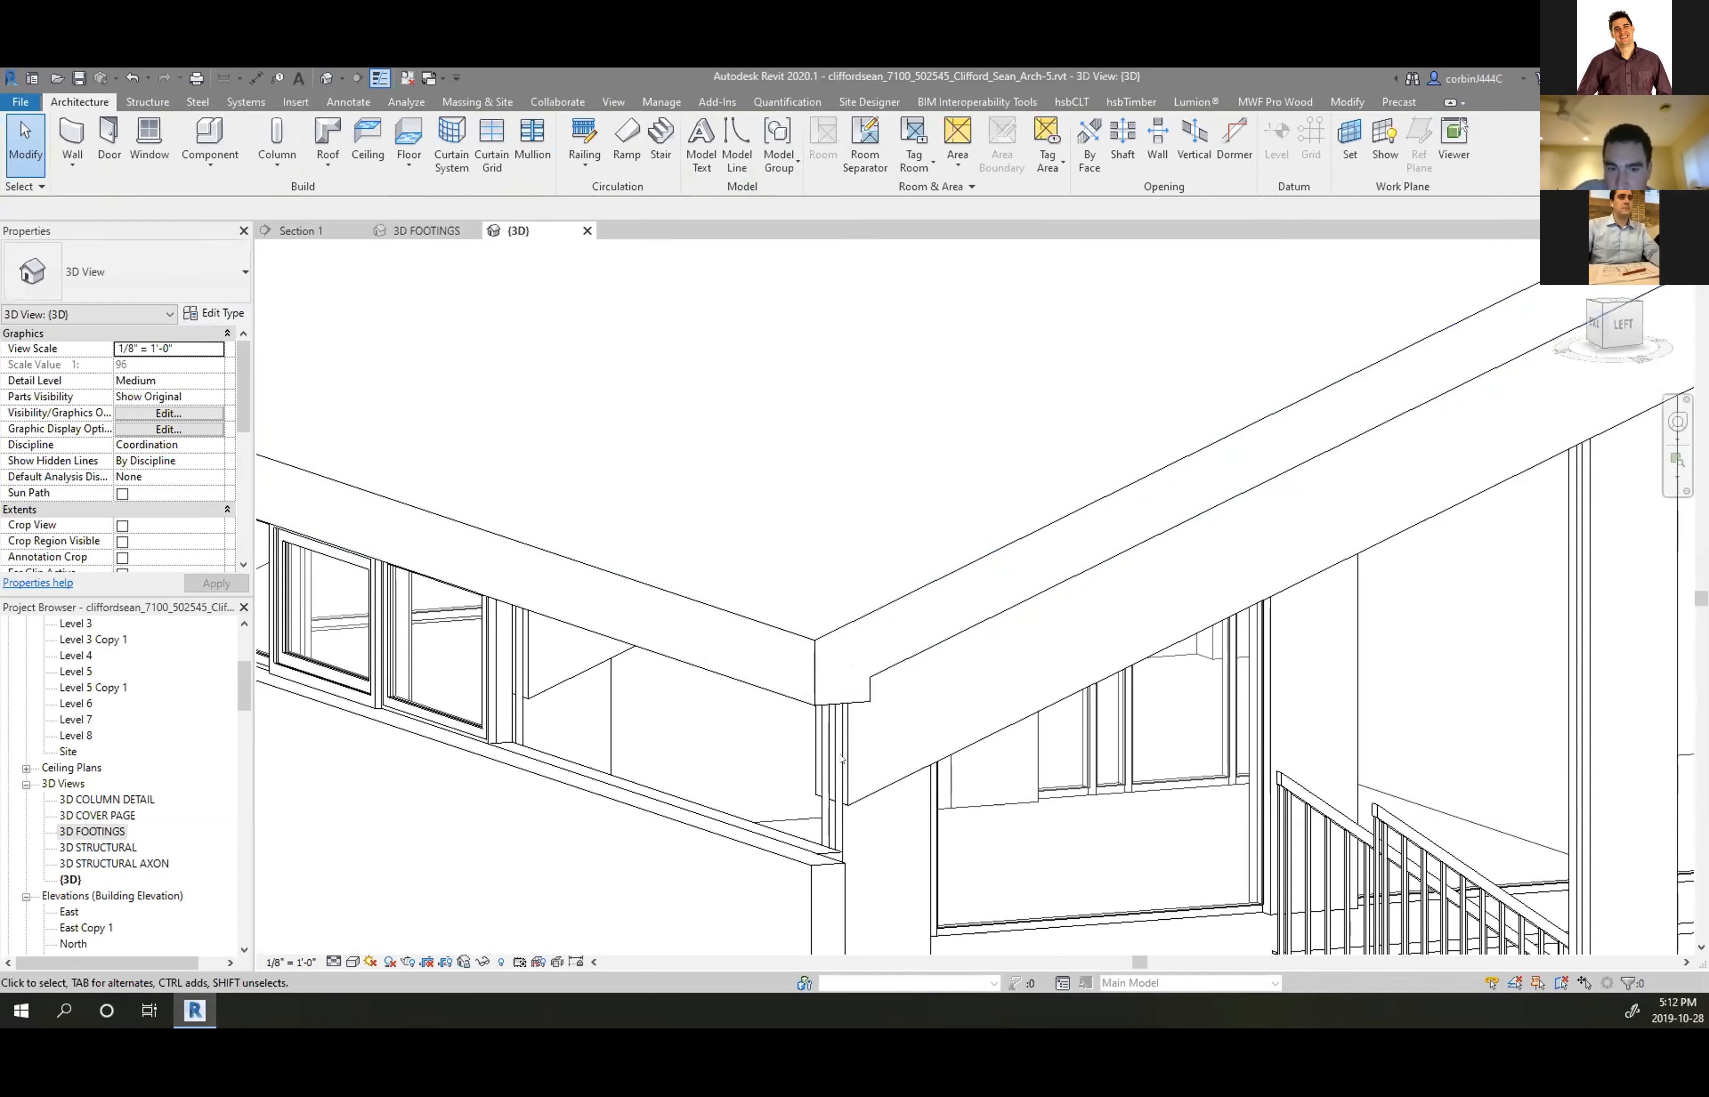
{"action": "scroll", "coordinate": [897, 678], "scroll_direction": "down", "scroll_amount": 5}
{"action": "middle_click_drag", "start_coordinate": [946, 673], "coordinate": [913, 520], "text": "shift"}
{"action": "scroll", "coordinate": [901, 402], "scroll_direction": "up", "scroll_amount": 3}
{"action": "scroll", "coordinate": [899, 506], "scroll_direction": "down", "scroll_amount": 4}
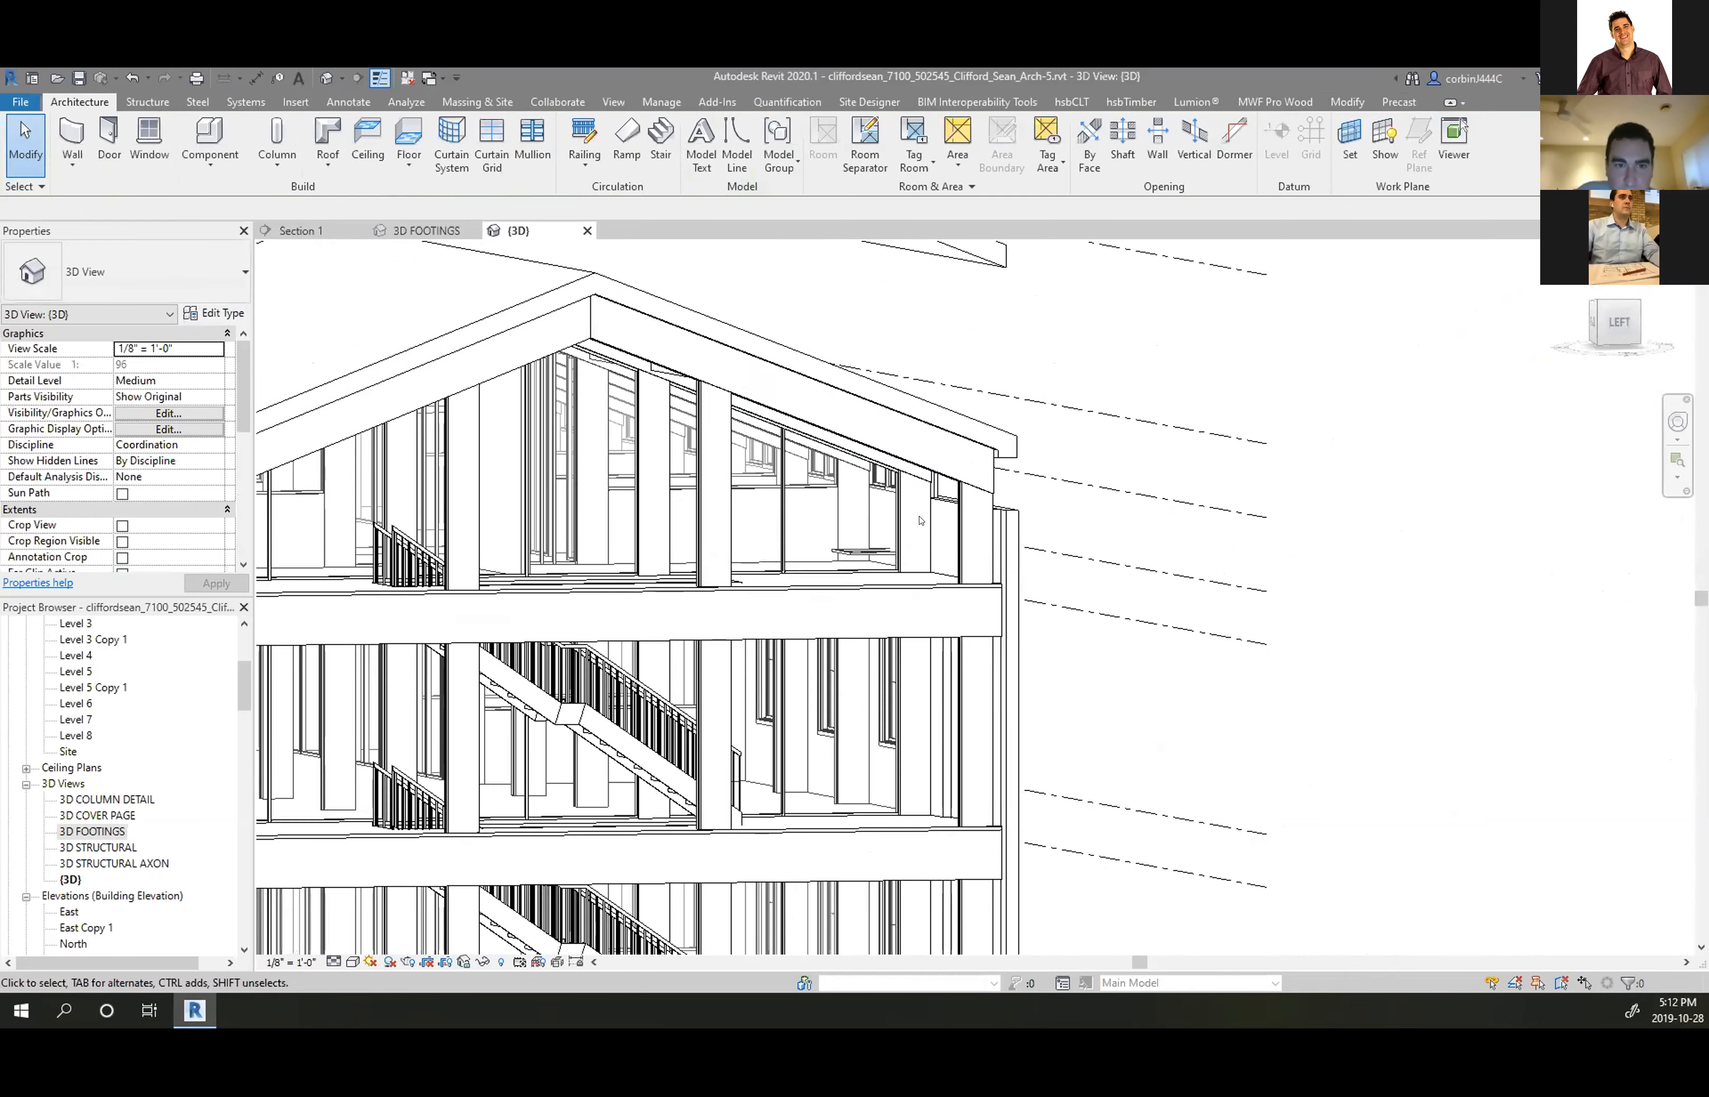
{"action": "scroll", "coordinate": [792, 473], "scroll_direction": "up", "scroll_amount": 4}
{"action": "scroll", "coordinate": [913, 502], "scroll_direction": "down", "scroll_amount": 4}
{"action": "middle_click_drag", "start_coordinate": [582, 456], "coordinate": [1159, 546], "text": "shift"}
{"action": "scroll", "coordinate": [790, 590], "scroll_direction": "up", "scroll_amount": 5}
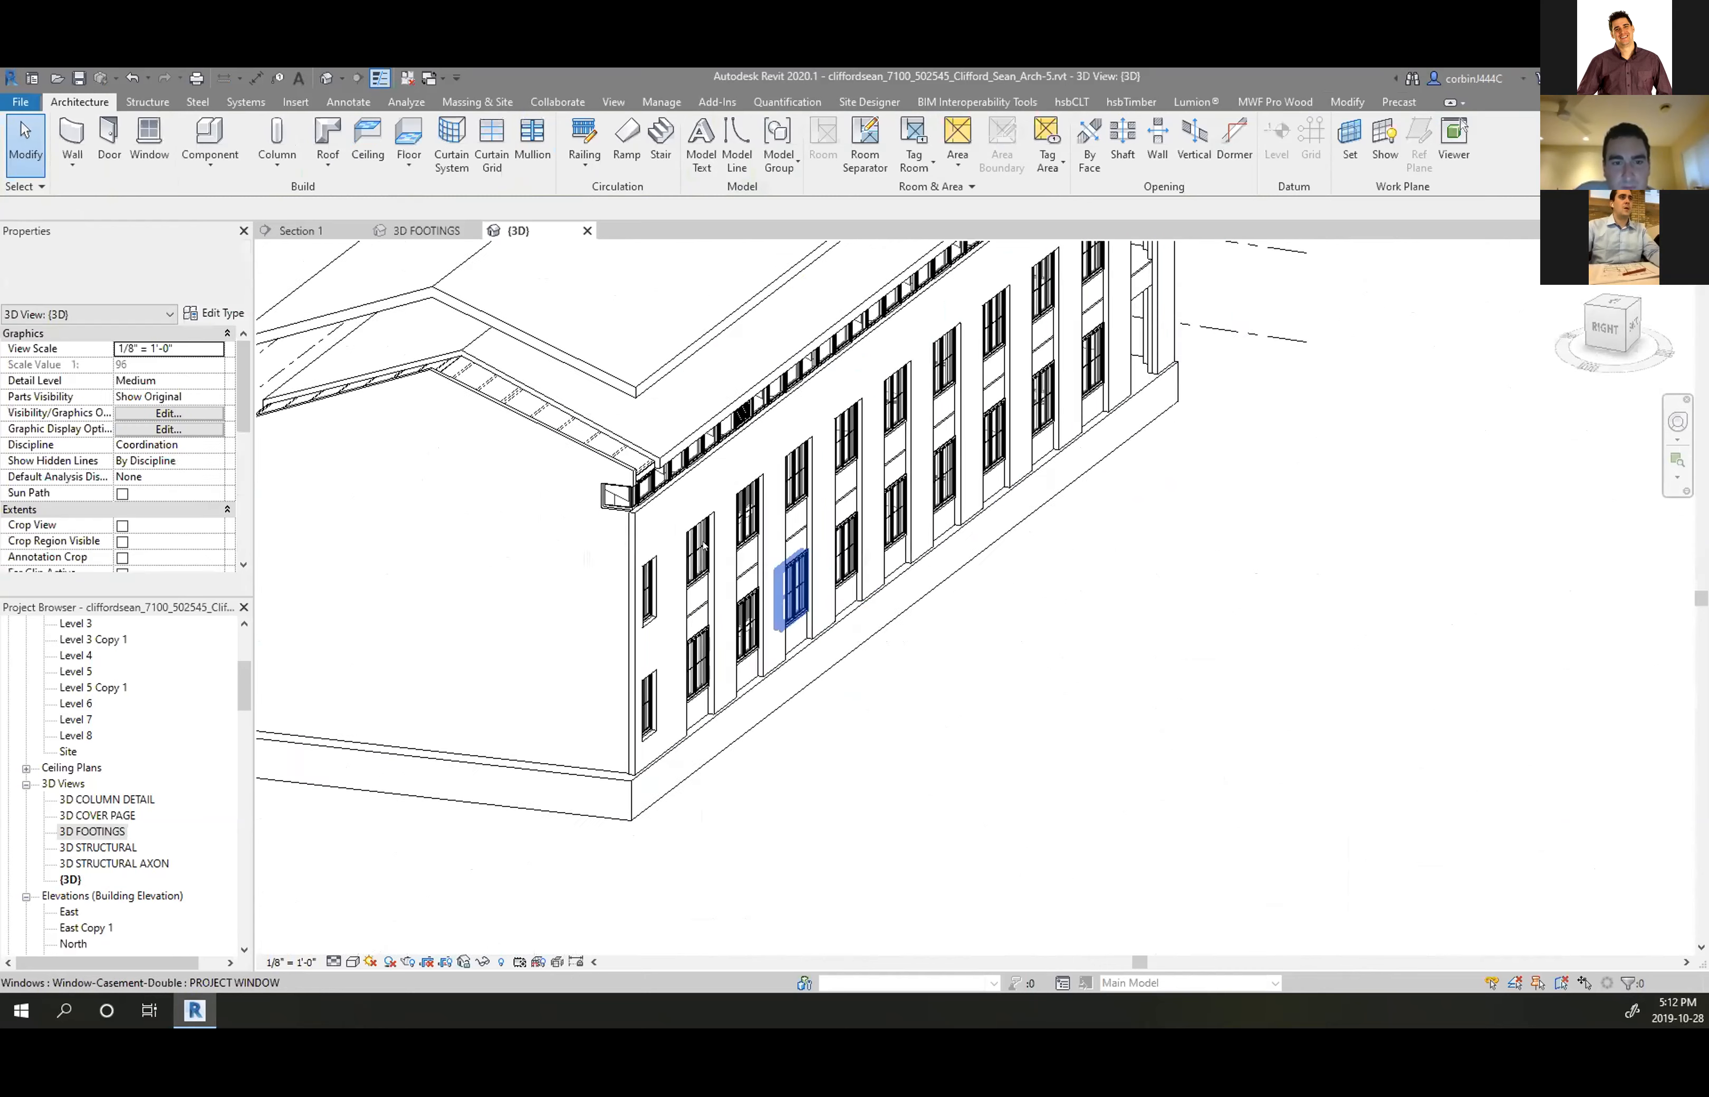
{"action": "scroll", "coordinate": [544, 445], "scroll_direction": "up", "scroll_amount": 3}
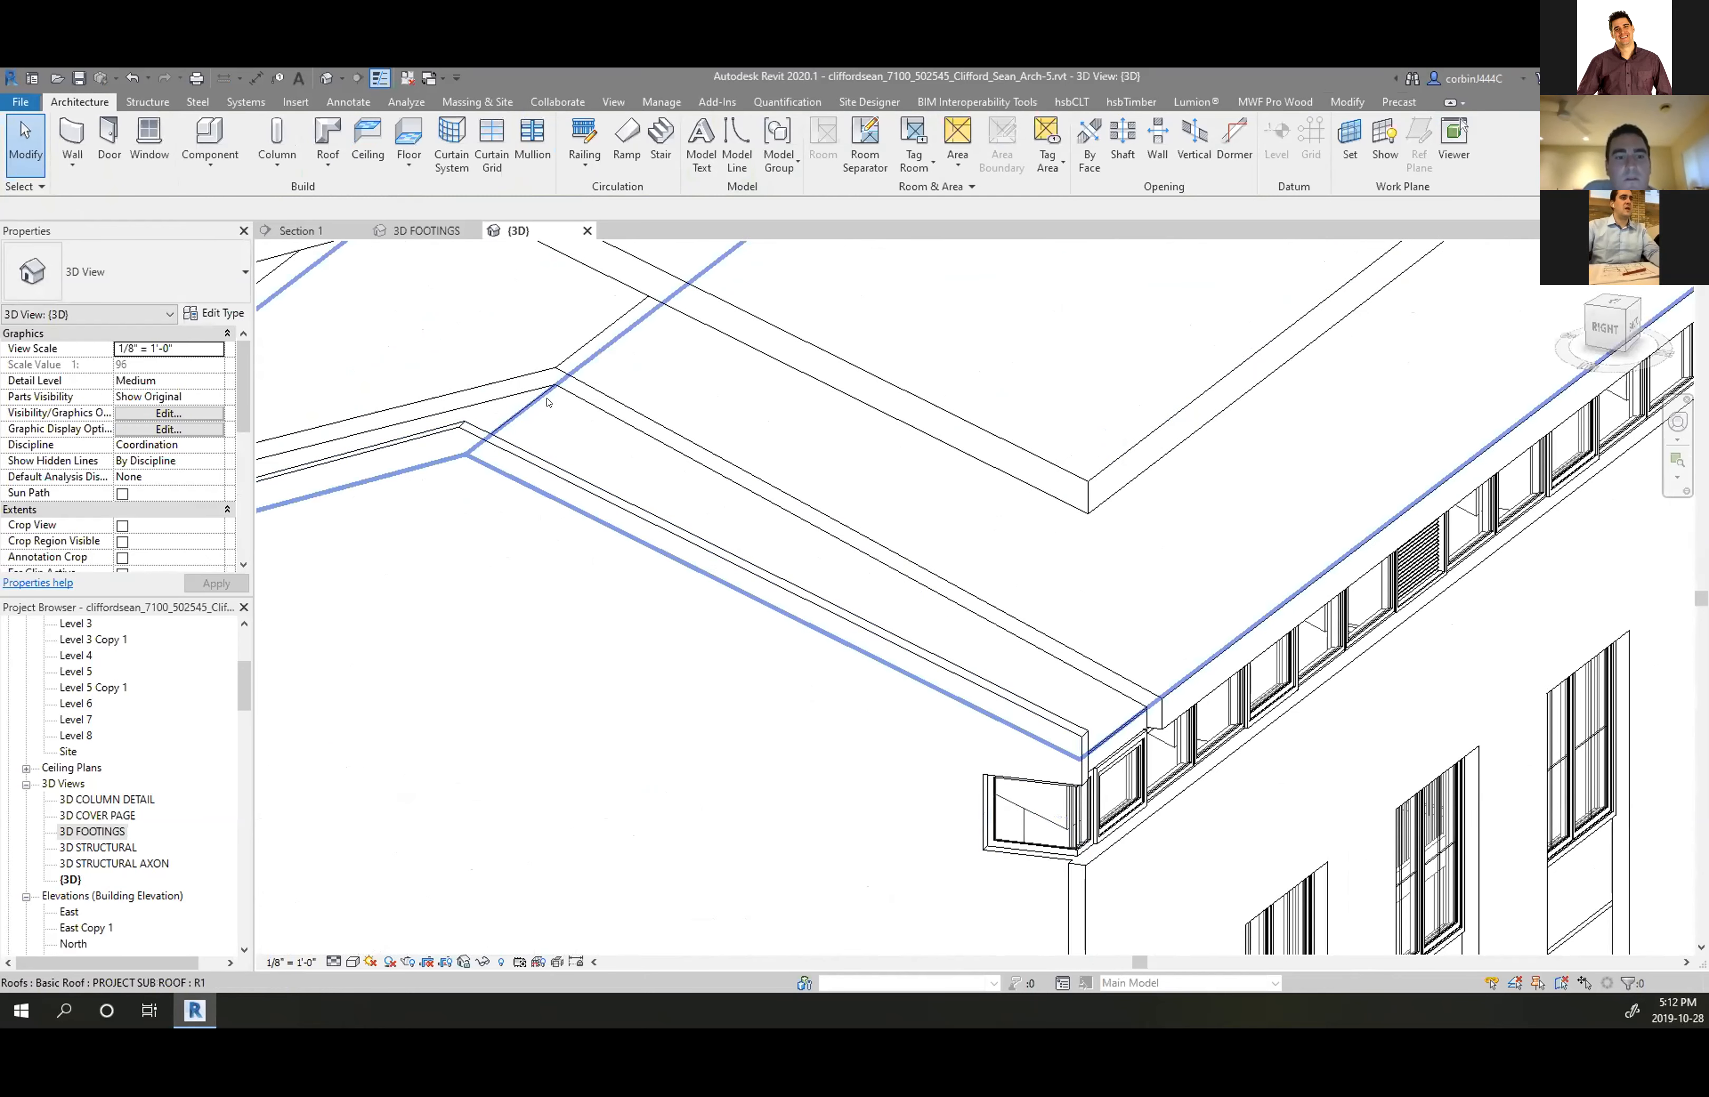
Select the upper roof slab and switch it to Generic - 9" in the Type Selector
{"action": "left_click", "coordinate": [563, 385]}
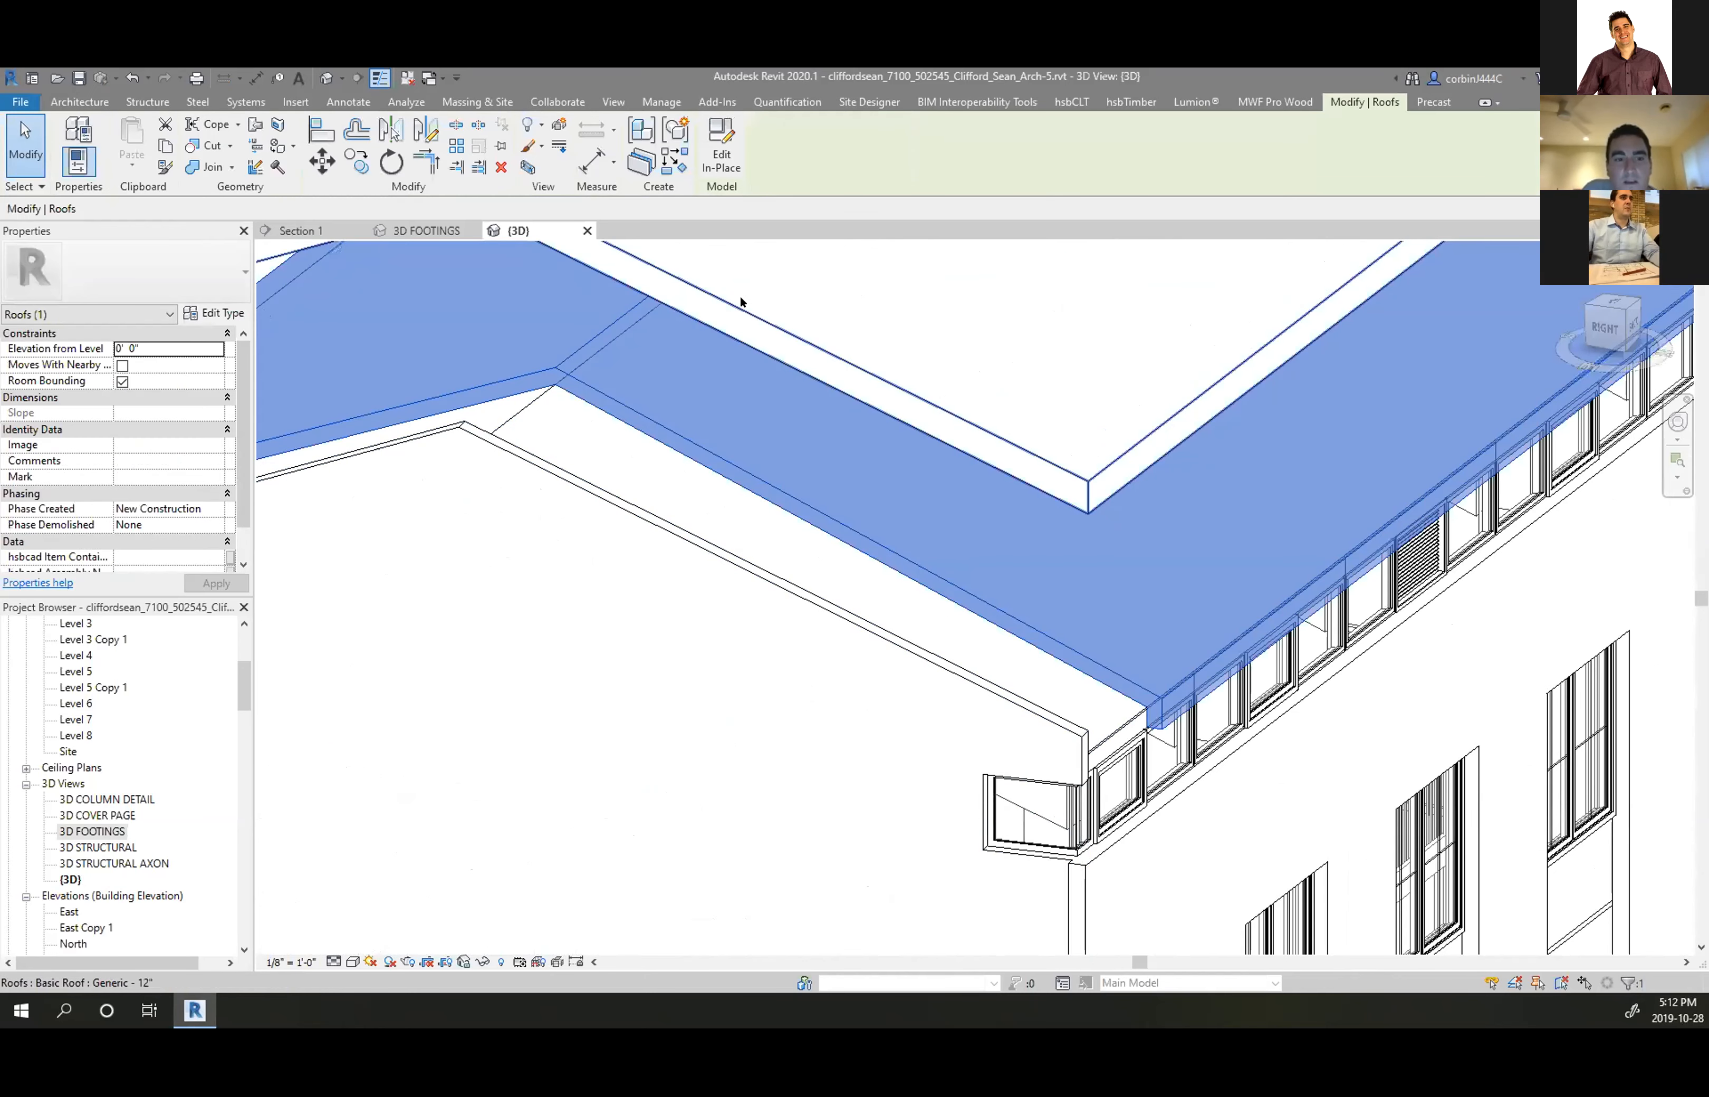
{"action": "left_click", "coordinate": [743, 298]}
{"action": "left_click", "coordinate": [122, 272]}
{"action": "left_click", "coordinate": [76, 368]}
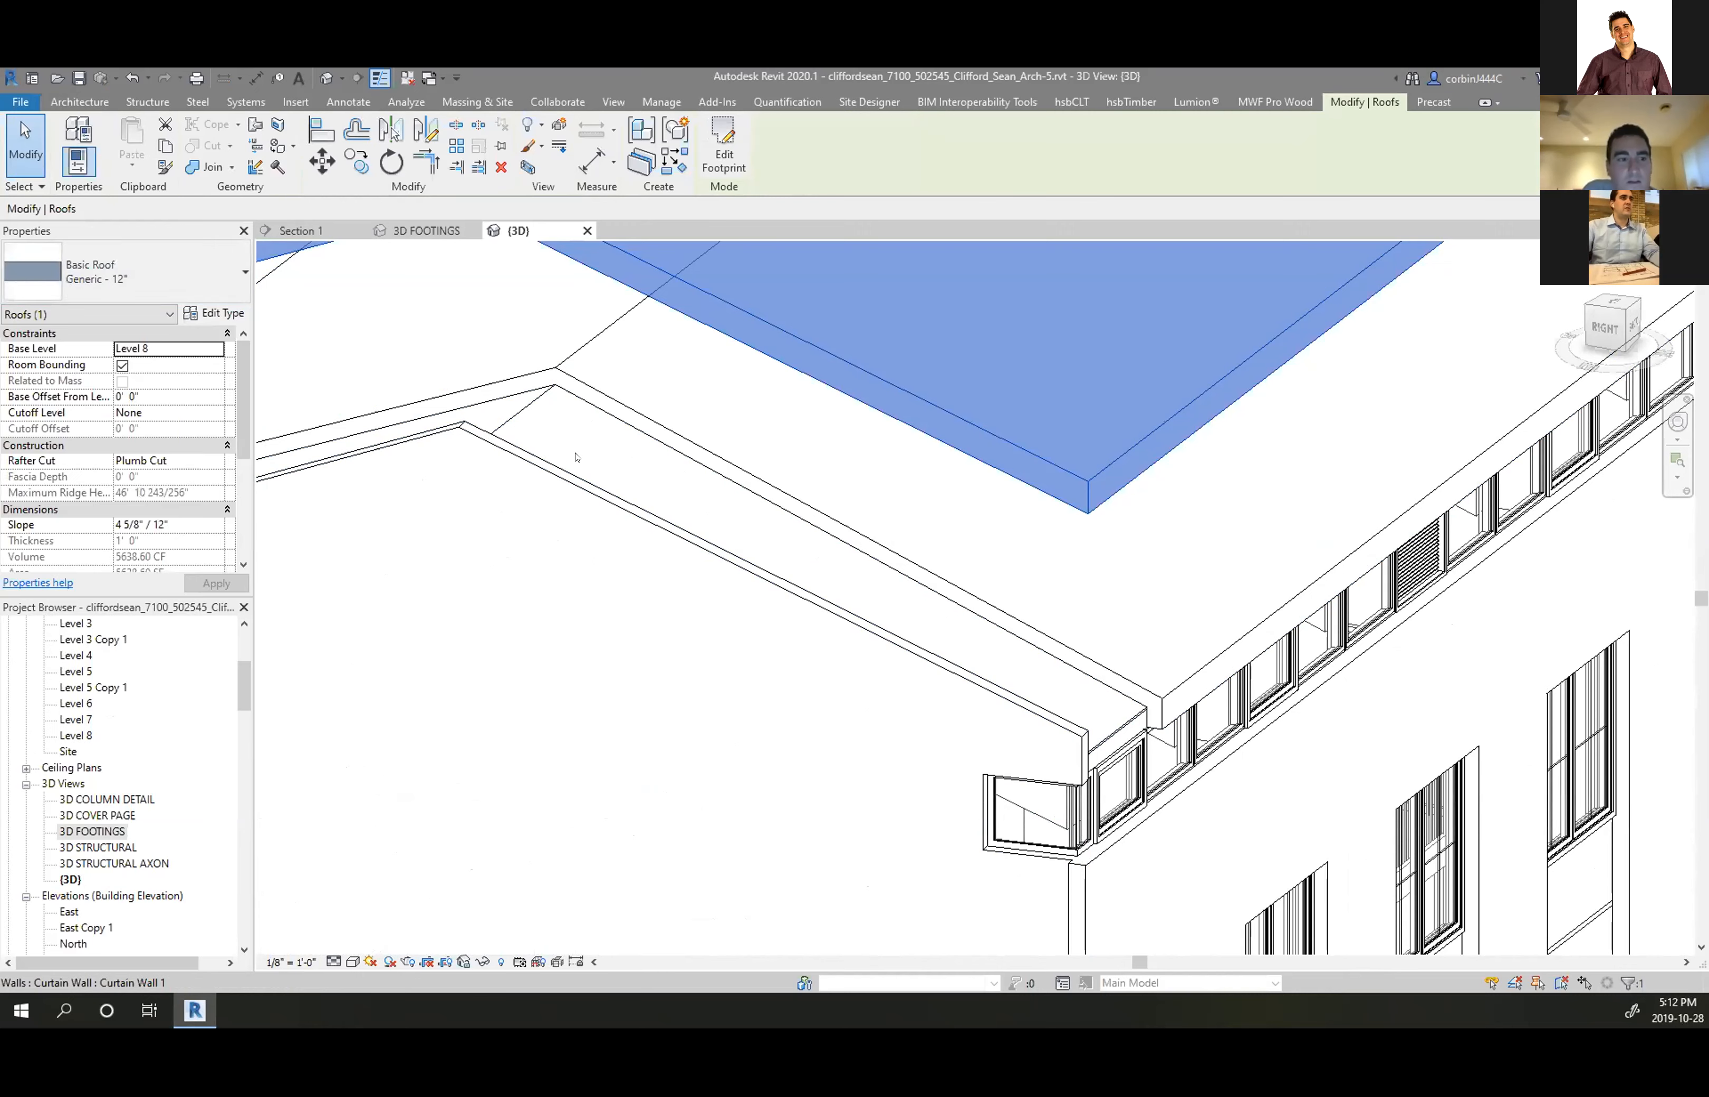
{"action": "left_click", "coordinate": [683, 501]}
{"action": "scroll", "coordinate": [671, 512], "scroll_direction": "down", "scroll_amount": 1}
{"action": "scroll", "coordinate": [604, 487], "scroll_direction": "up", "scroll_amount": 2}
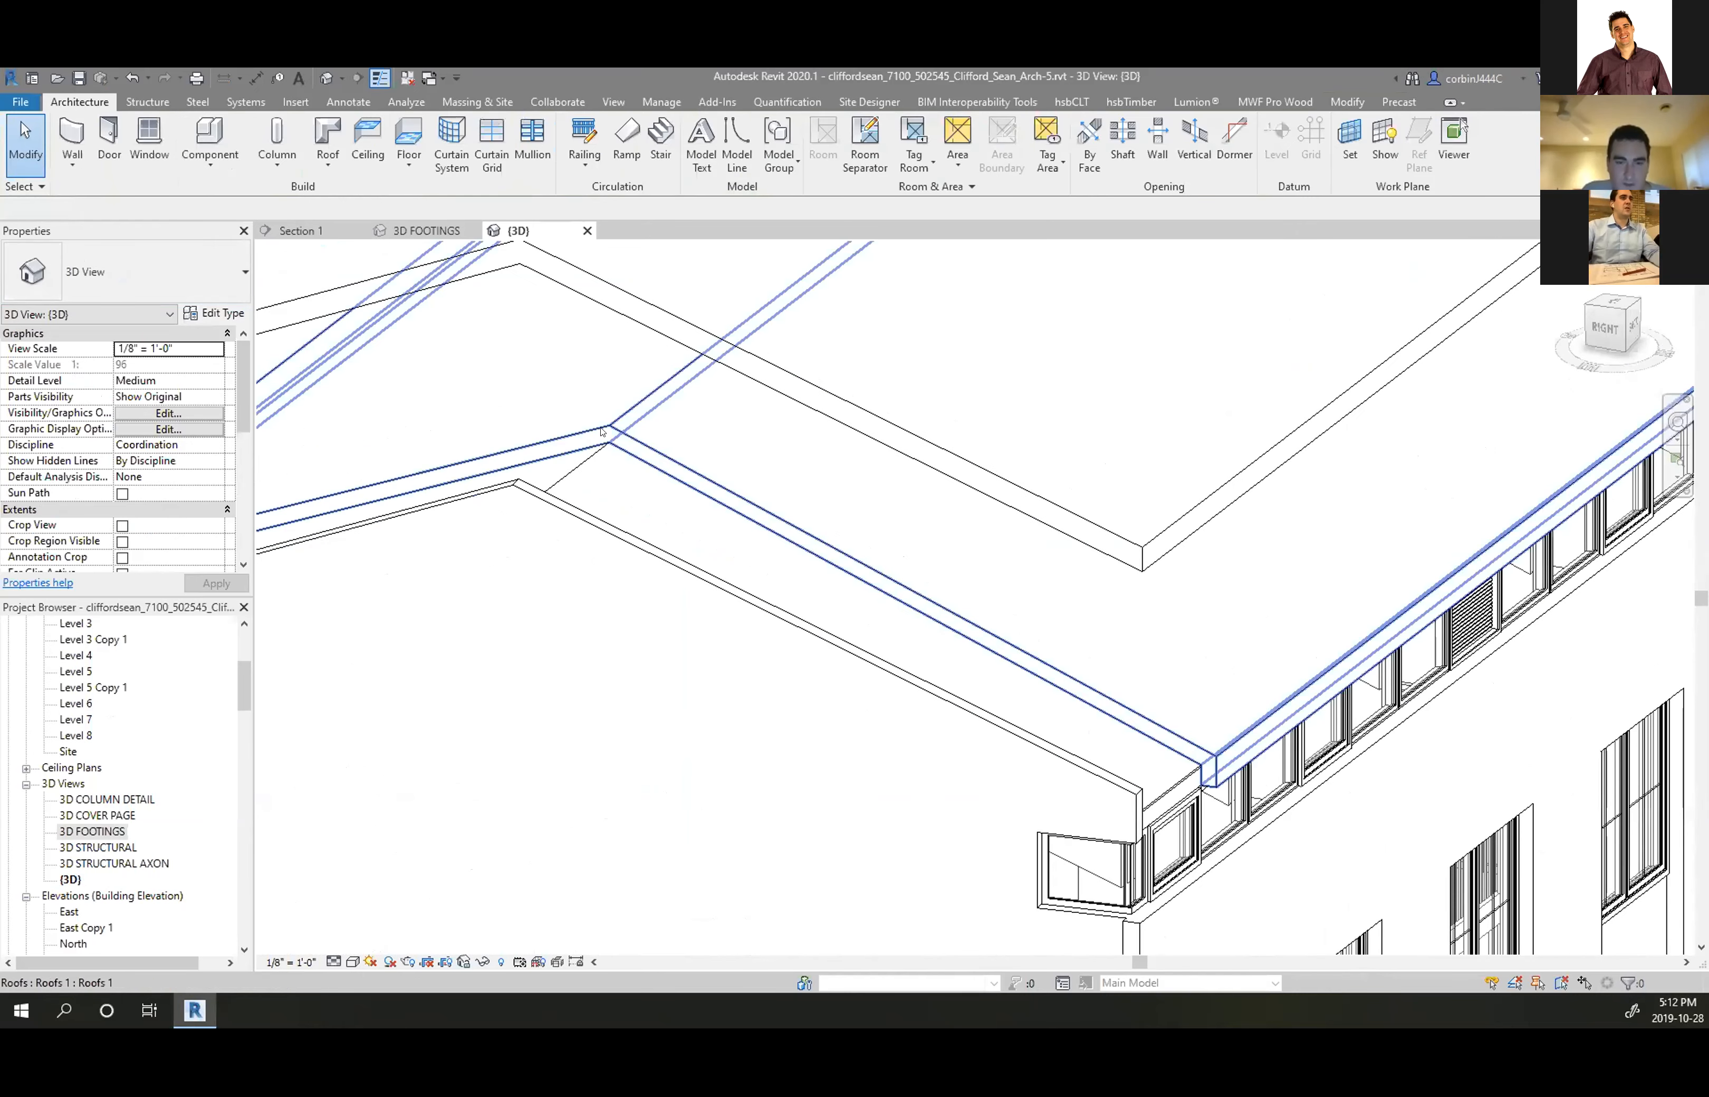
{"action": "scroll", "coordinate": [558, 471], "scroll_direction": "down", "scroll_amount": 7}
{"action": "middle_click_drag", "start_coordinate": [826, 531], "coordinate": [556, 457], "text": "shift"}
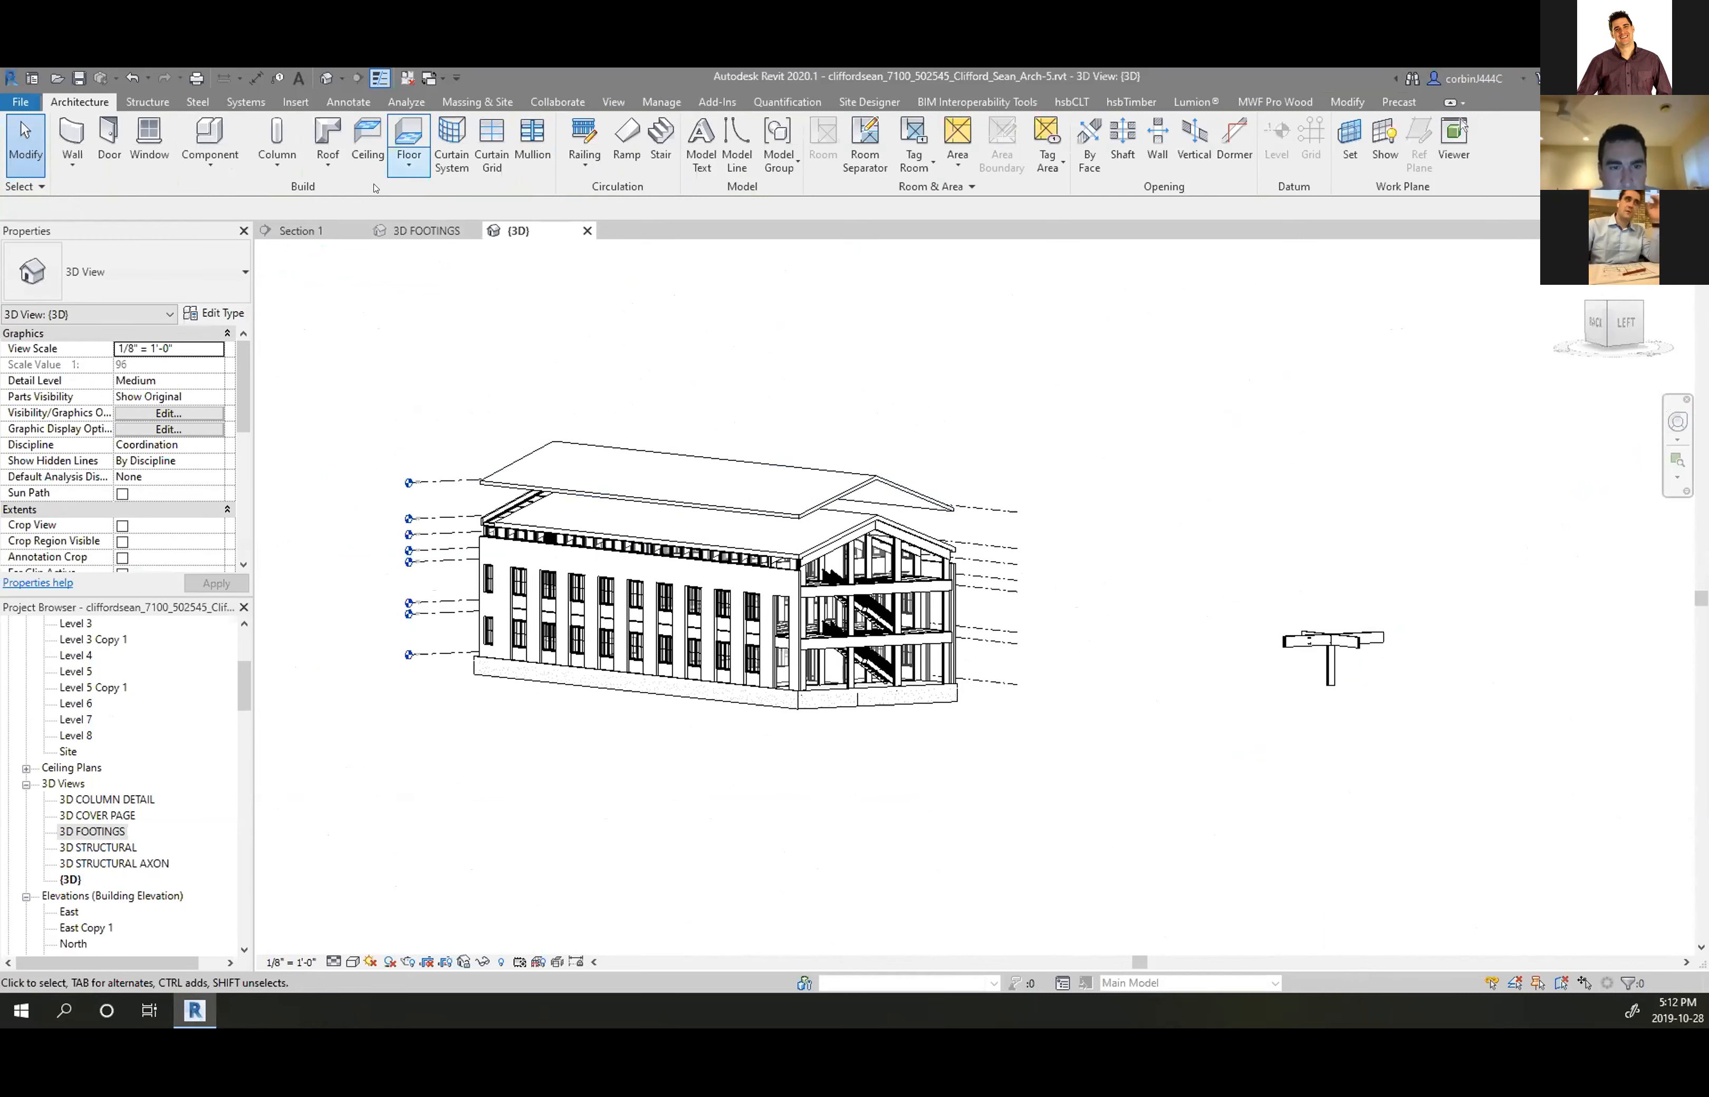
Open the Section 2 view from the Project Browser, starting from Section 1
{"action": "left_click", "coordinate": [287, 232]}
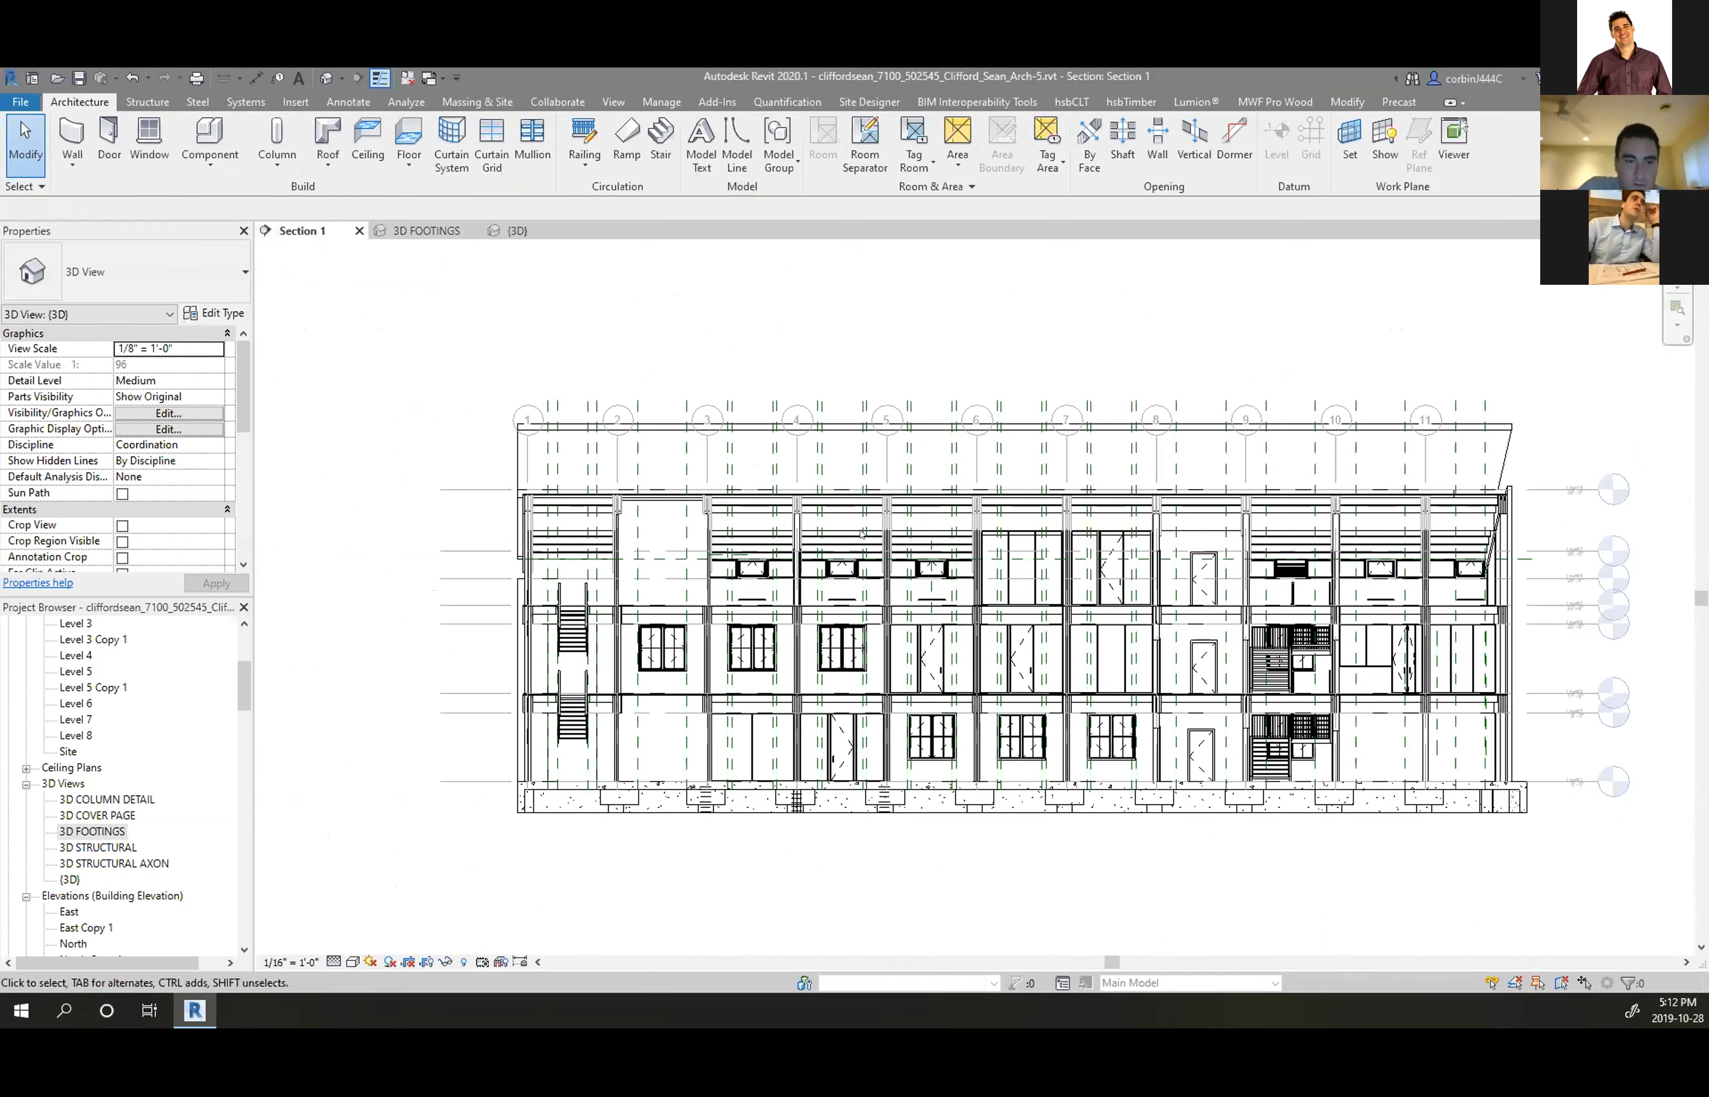
{"action": "scroll", "coordinate": [564, 363], "scroll_direction": "up", "scroll_amount": 3}
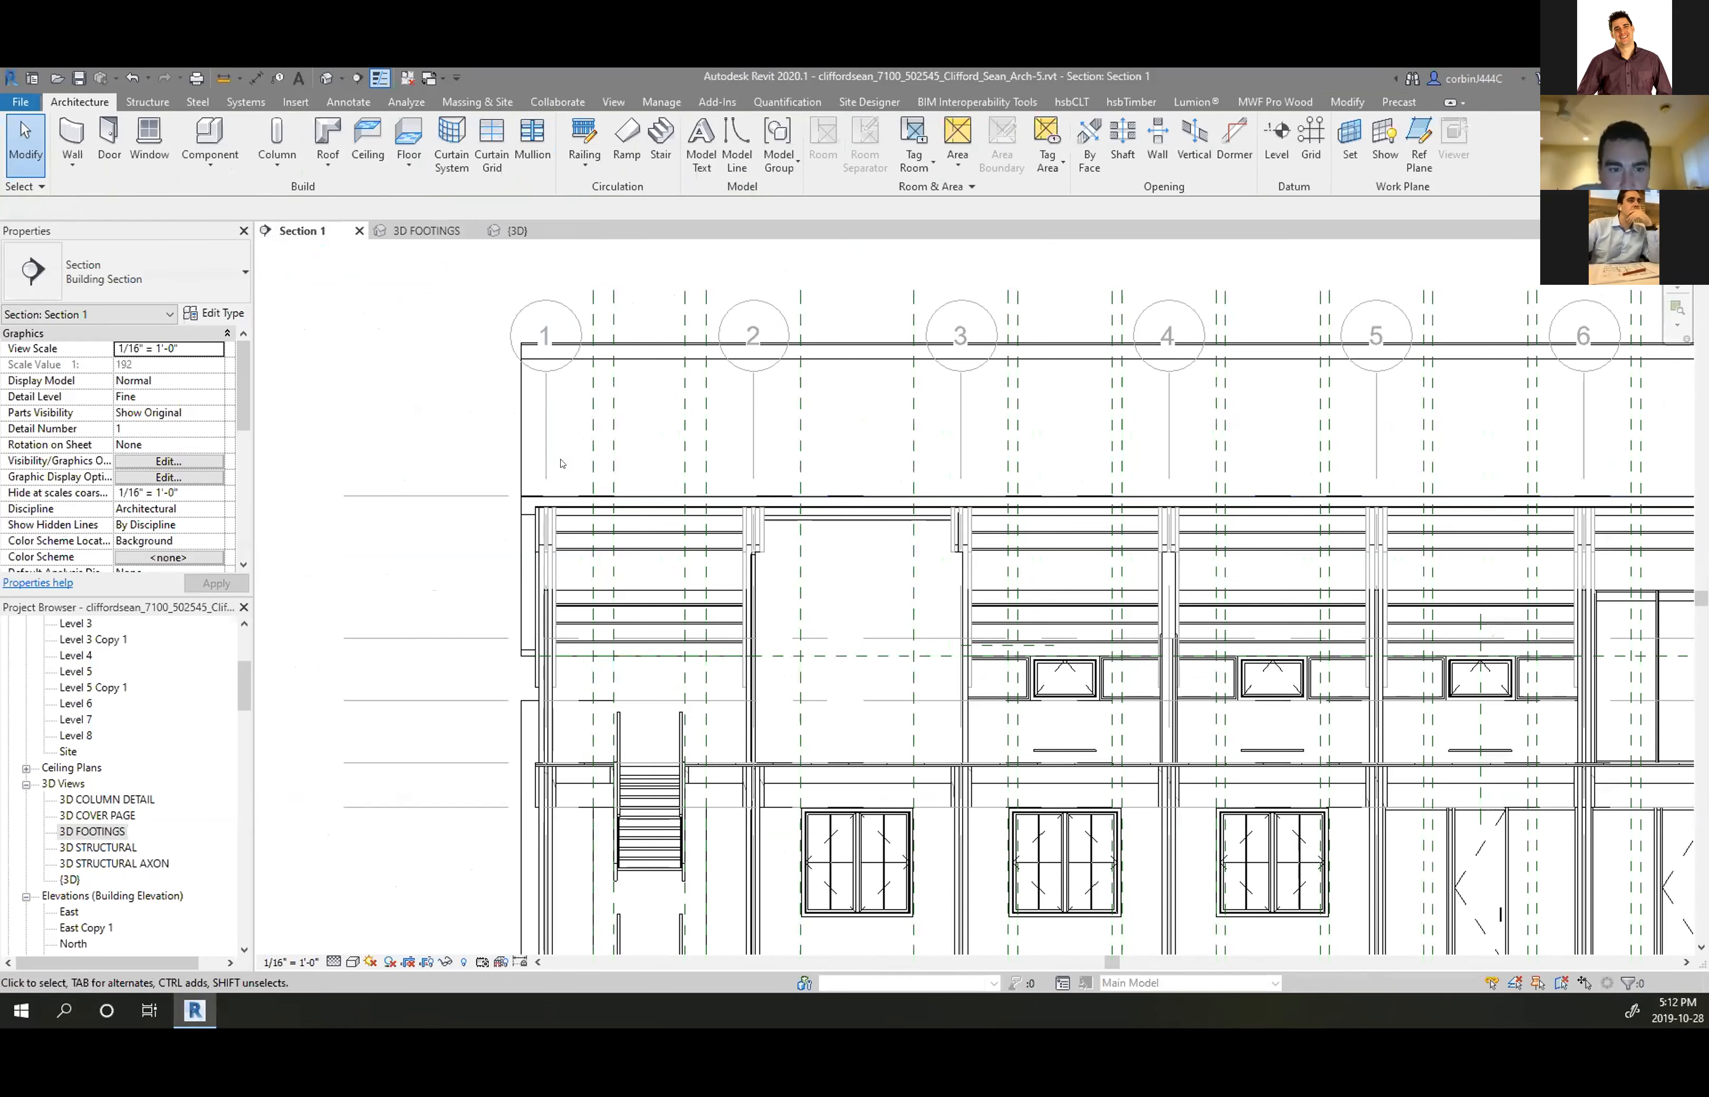
{"action": "scroll", "coordinate": [570, 465], "scroll_direction": "down", "scroll_amount": 5}
{"action": "scroll", "coordinate": [91, 789], "scroll_direction": "down", "scroll_amount": 5}
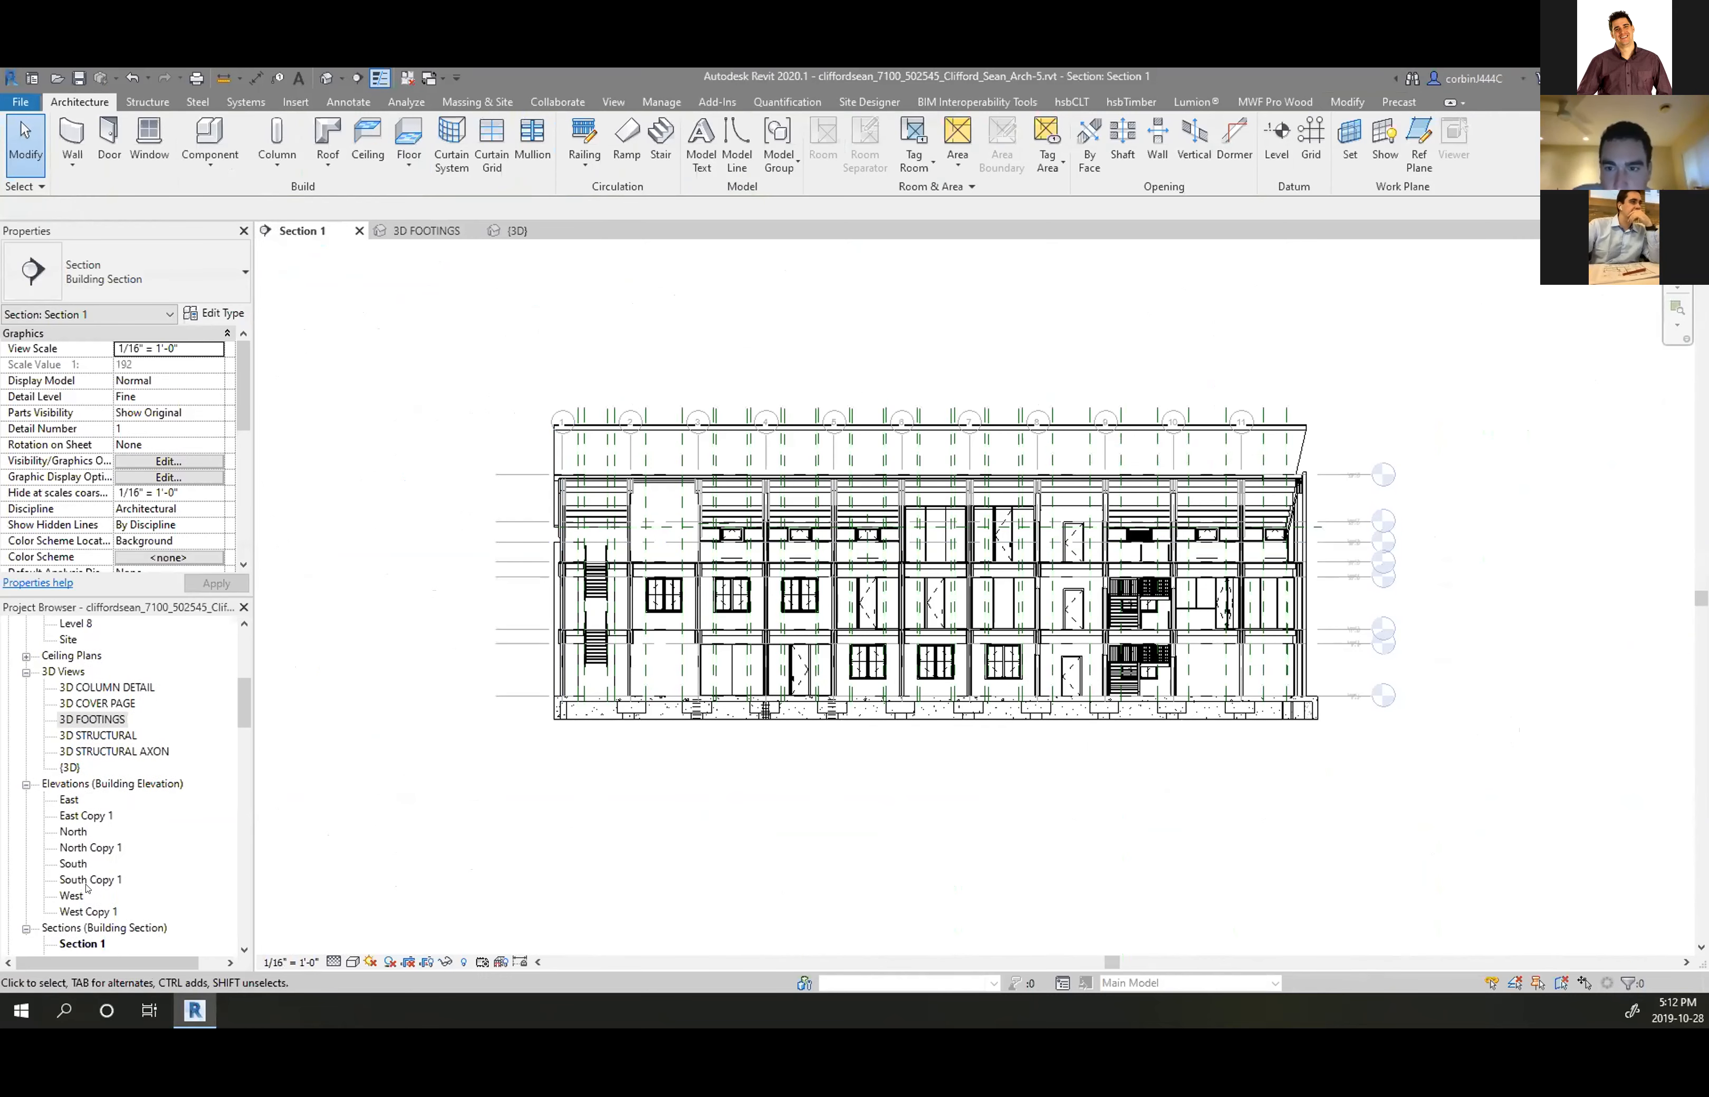
{"action": "double_click", "coordinate": [93, 802]}
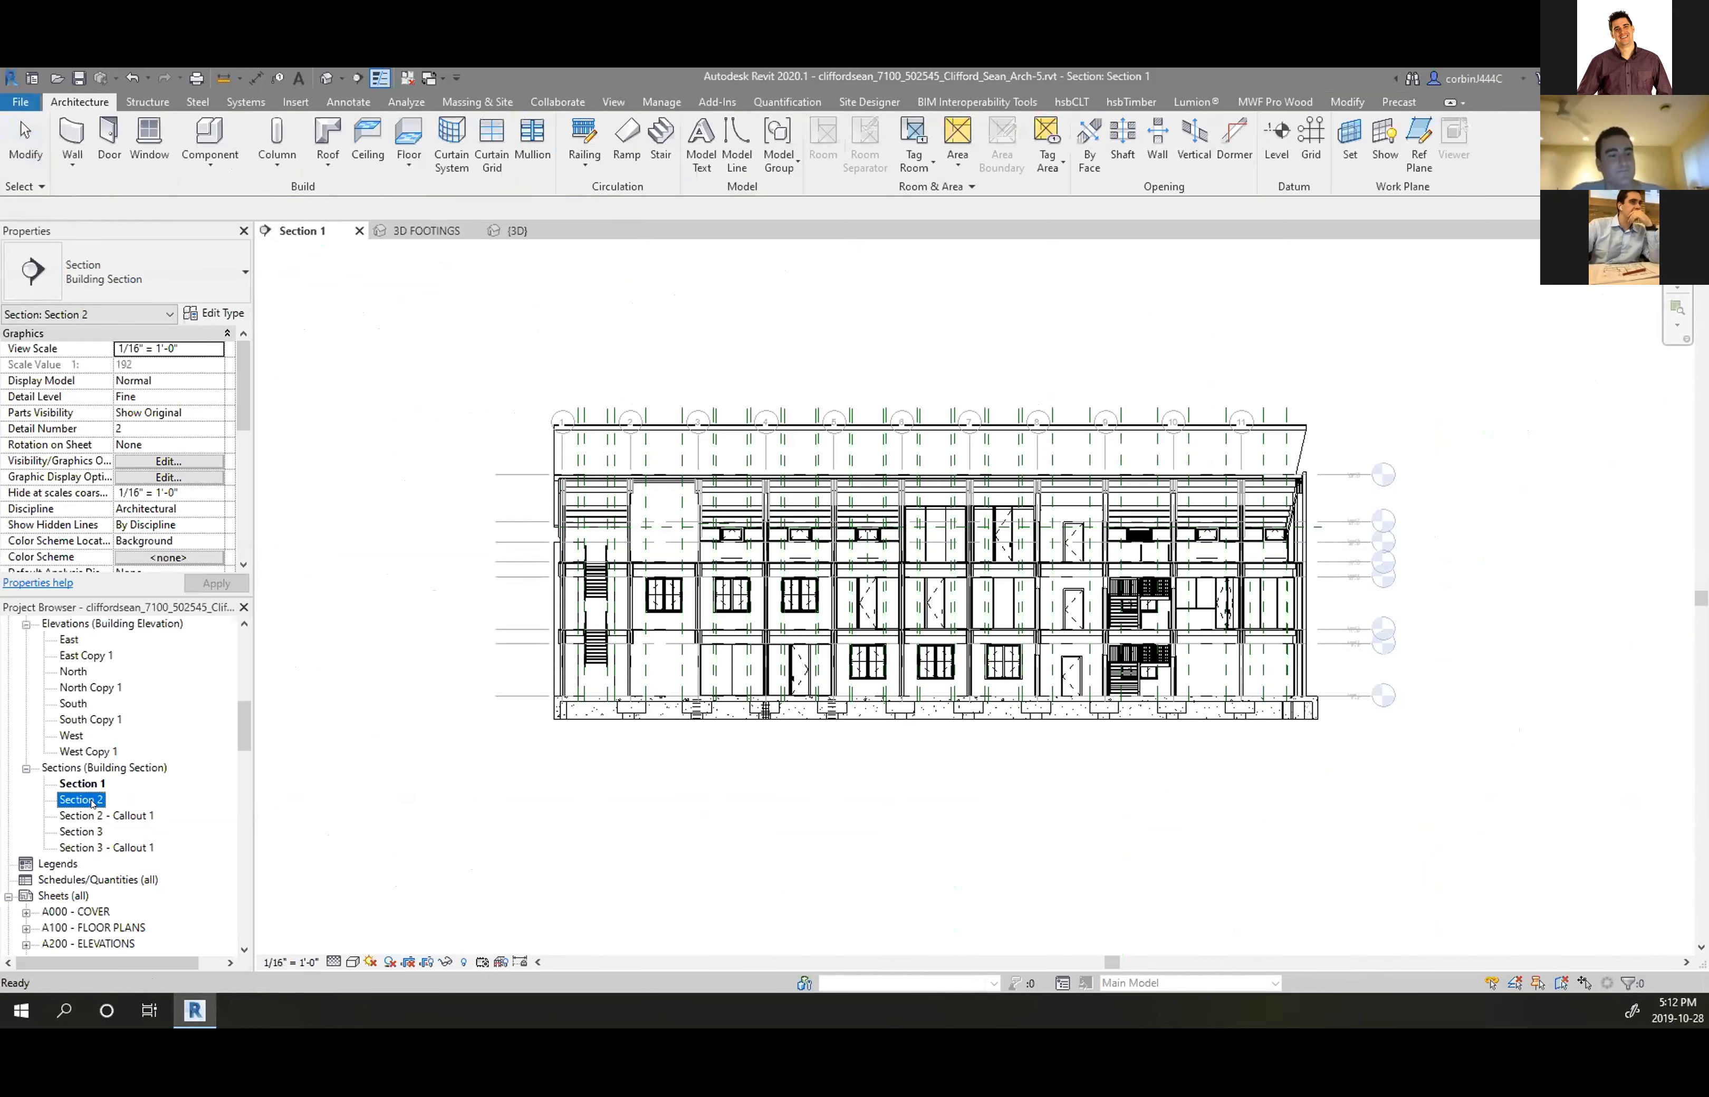
Move the upper roof down with MV so it rests on the rafters
{"action": "scroll", "coordinate": [834, 404], "scroll_direction": "up", "scroll_amount": 6}
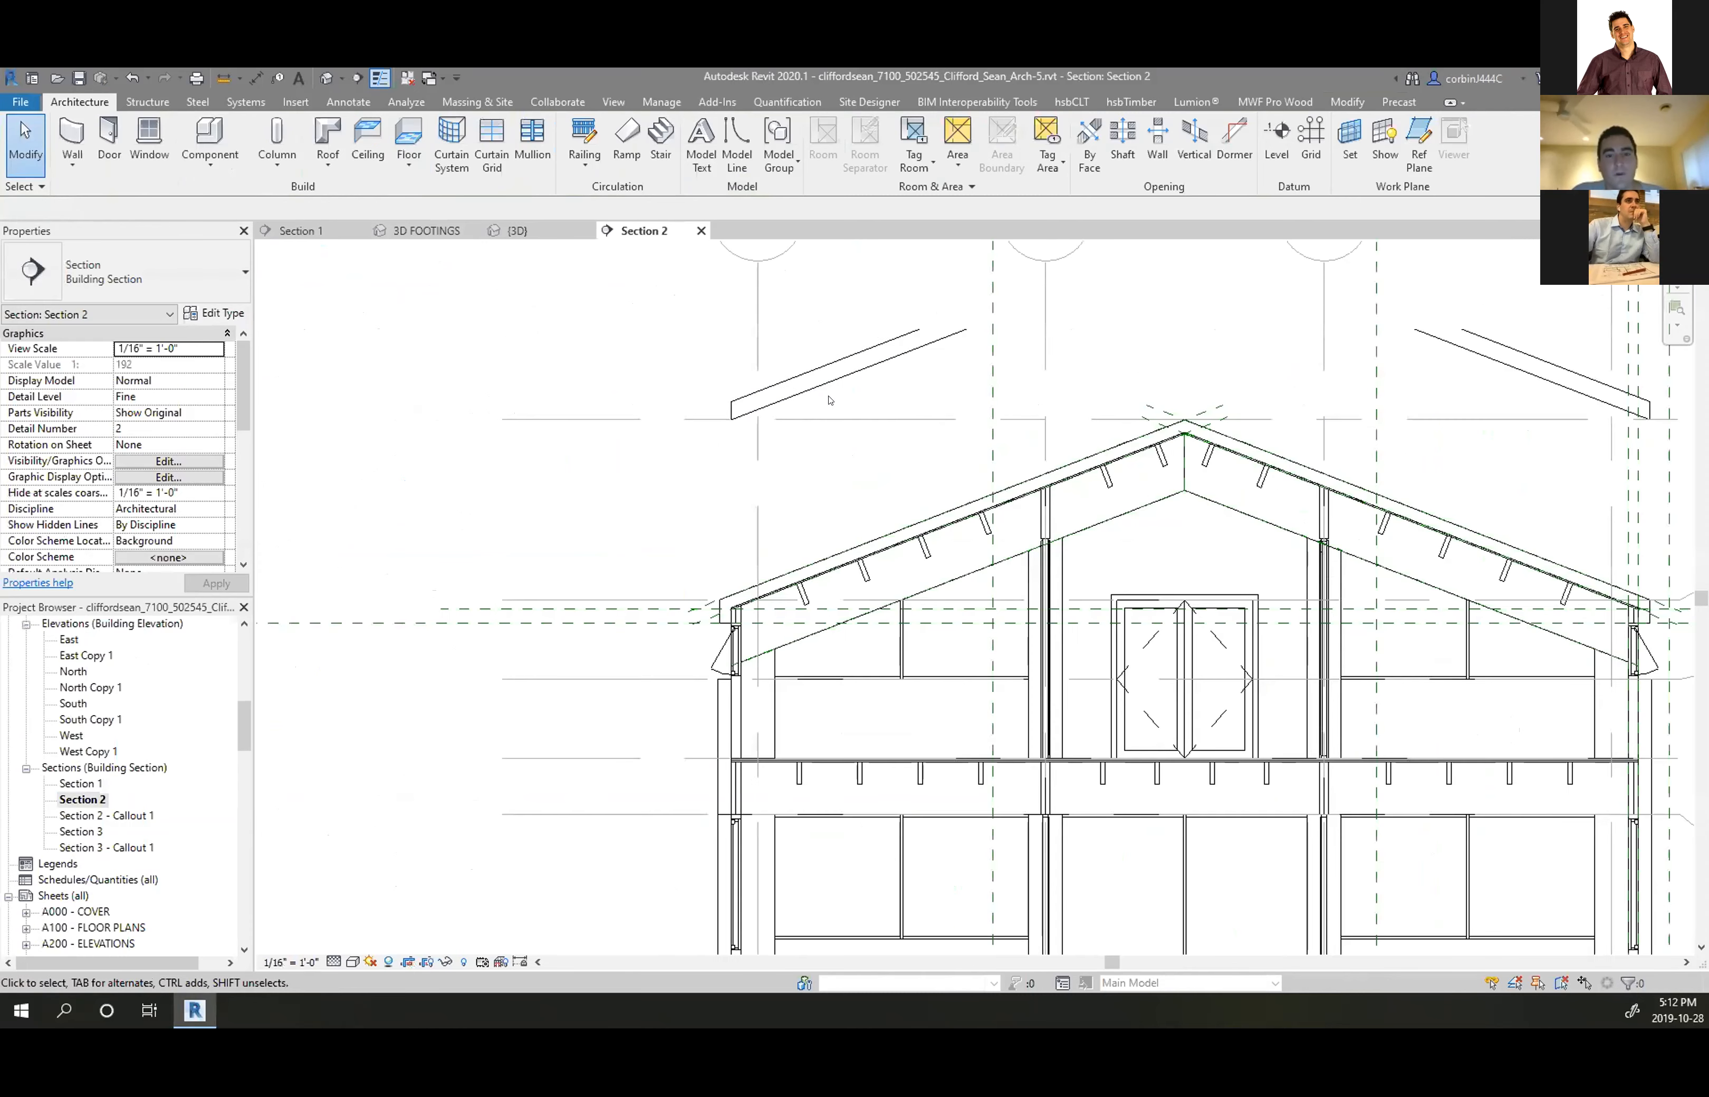
{"action": "left_click", "coordinate": [831, 383]}
{"action": "scroll", "coordinate": [813, 506], "scroll_direction": "up", "scroll_amount": 5}
{"action": "scroll", "coordinate": [721, 547], "scroll_direction": "down", "scroll_amount": 5}
{"action": "scroll", "coordinate": [682, 431], "scroll_direction": "up", "scroll_amount": 3}
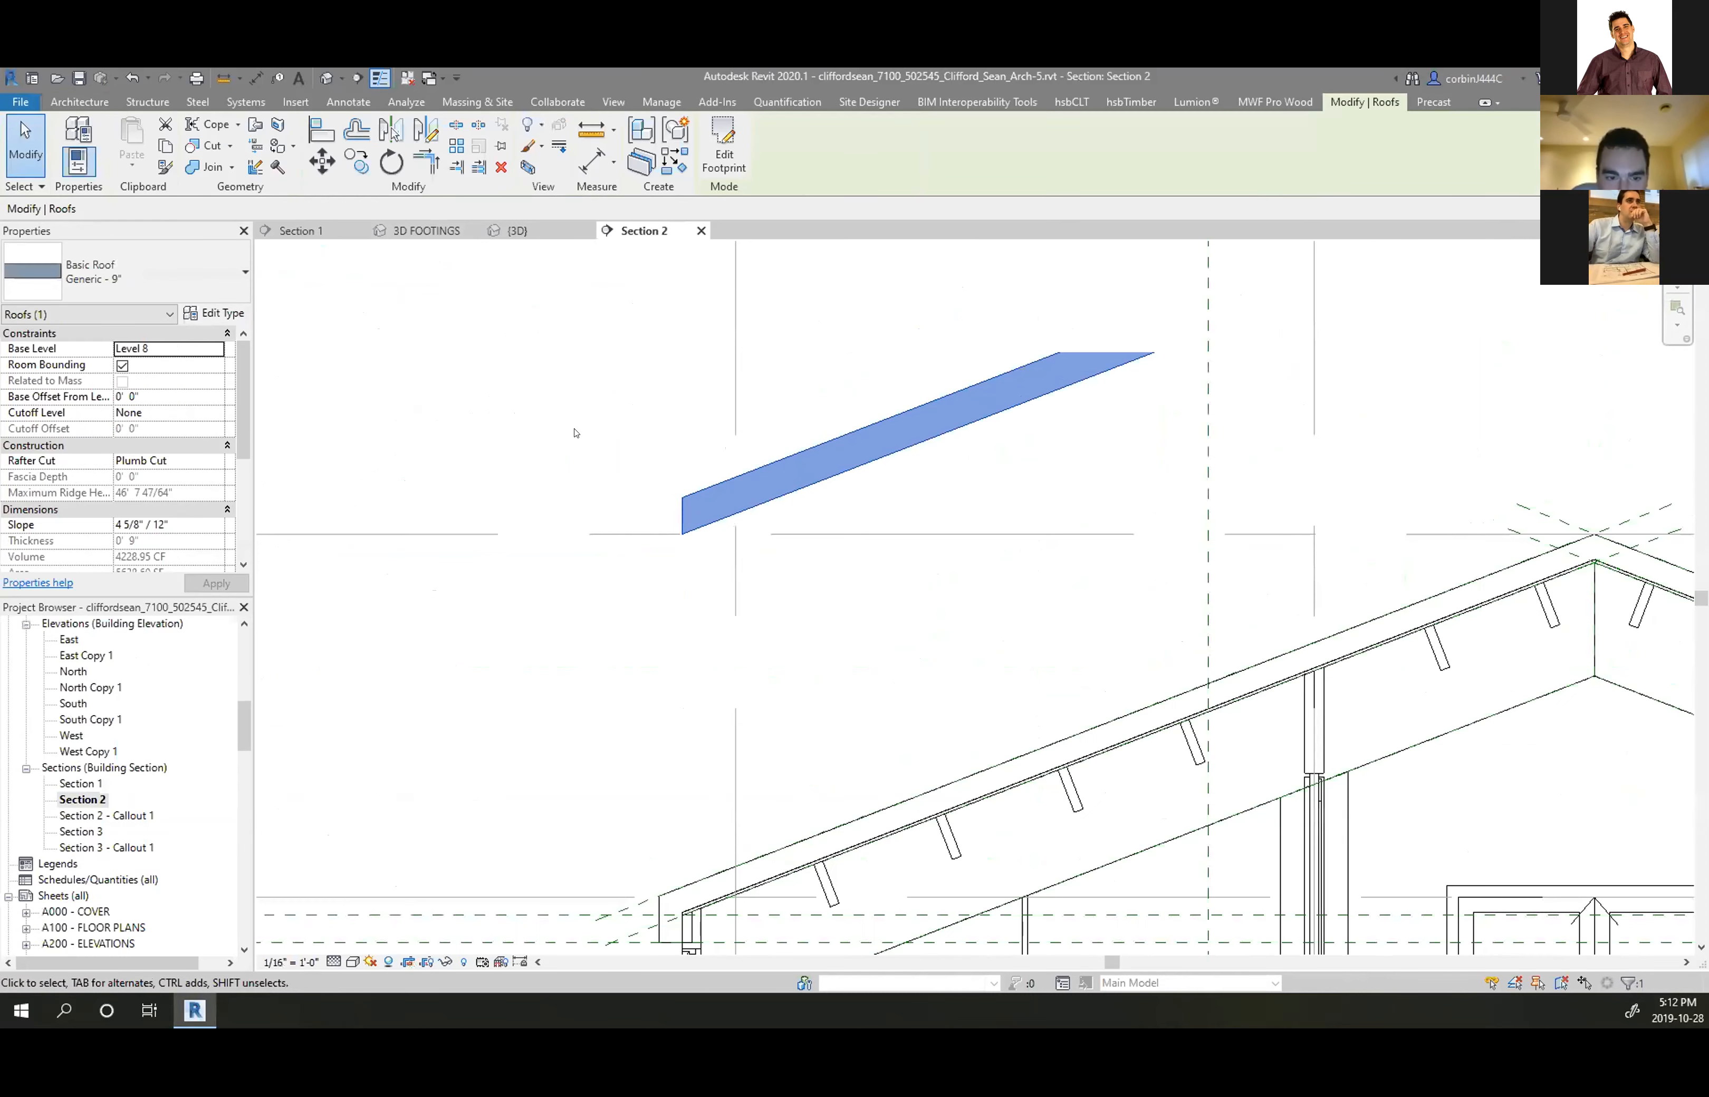
{"action": "key", "text": "m"}
{"action": "key", "text": "v"}
{"action": "left_click", "coordinate": [795, 454]}
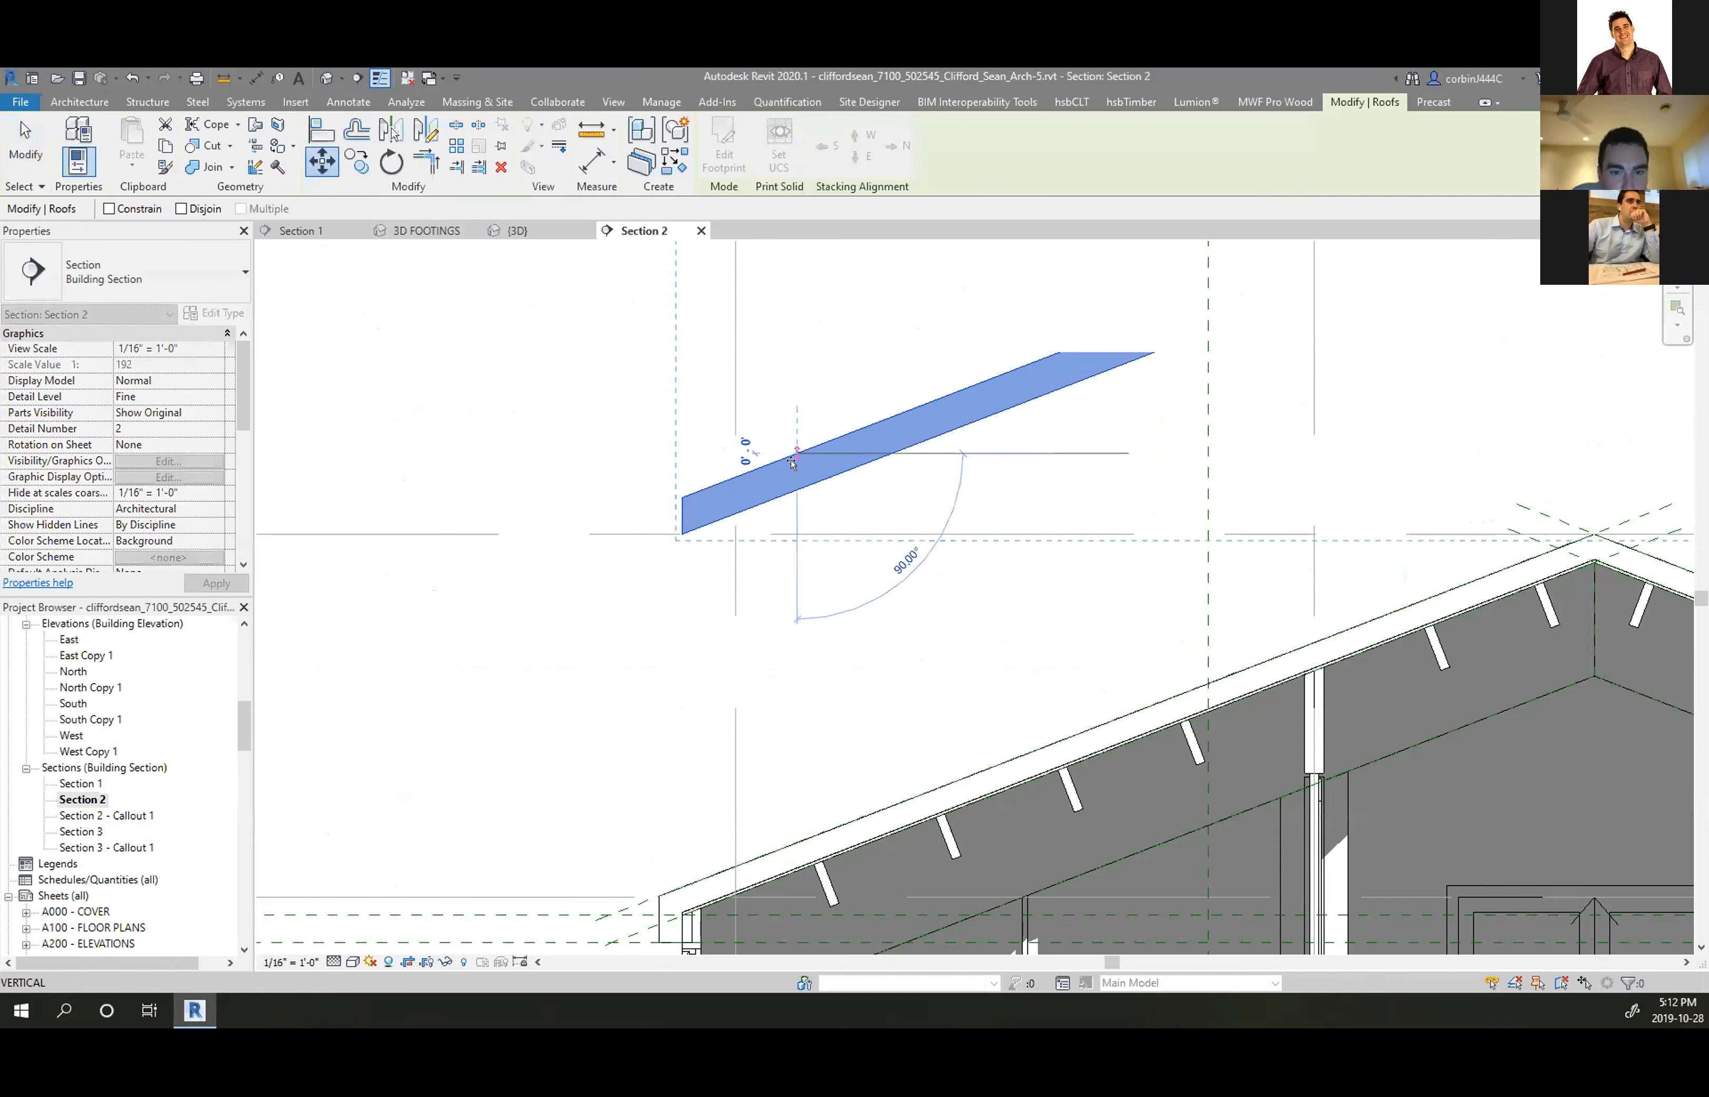
{"action": "left_click", "coordinate": [789, 835]}
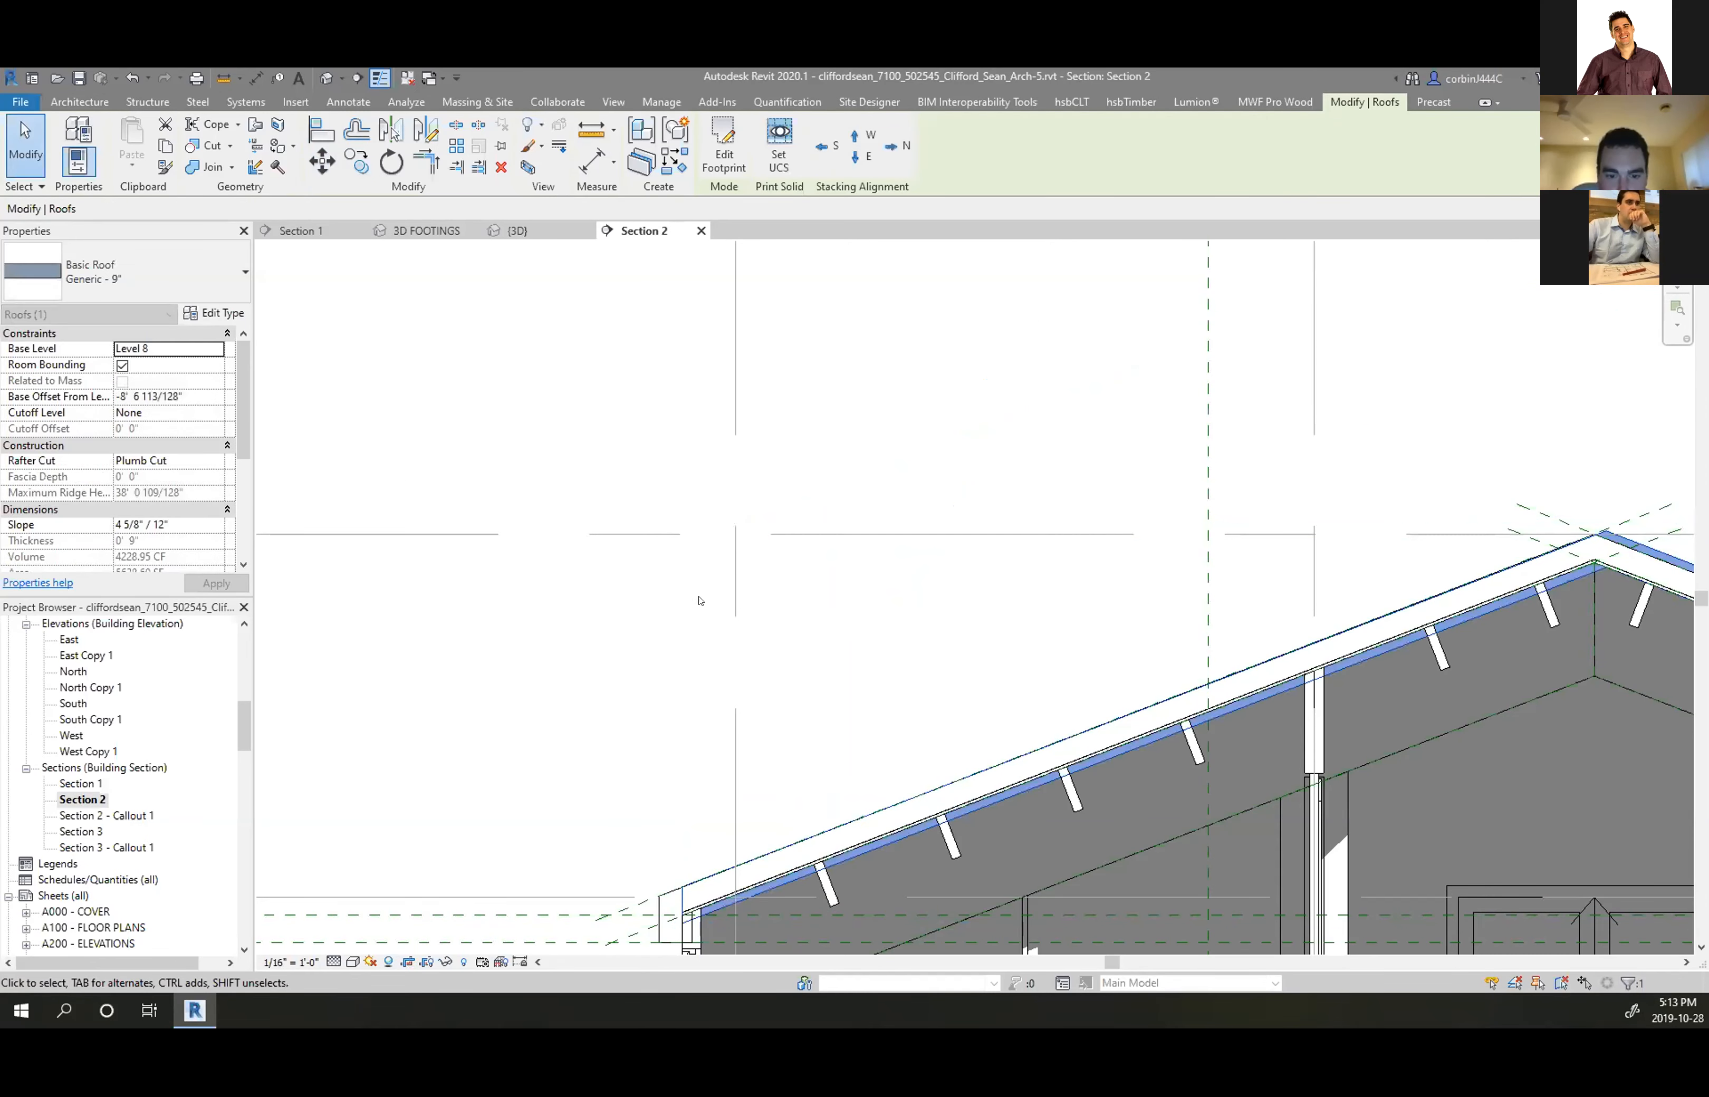
{"action": "scroll", "coordinate": [697, 598], "scroll_direction": "down", "scroll_amount": 3}
{"action": "scroll", "coordinate": [771, 729], "scroll_direction": "up", "scroll_amount": 3}
{"action": "scroll", "coordinate": [774, 727], "scroll_direction": "up", "scroll_amount": 3}
Reselect the upper roof and start duplicating its roof type
{"action": "key", "text": "Escape"}
{"action": "left_click", "coordinate": [715, 711]}
{"action": "left_click", "coordinate": [234, 317]}
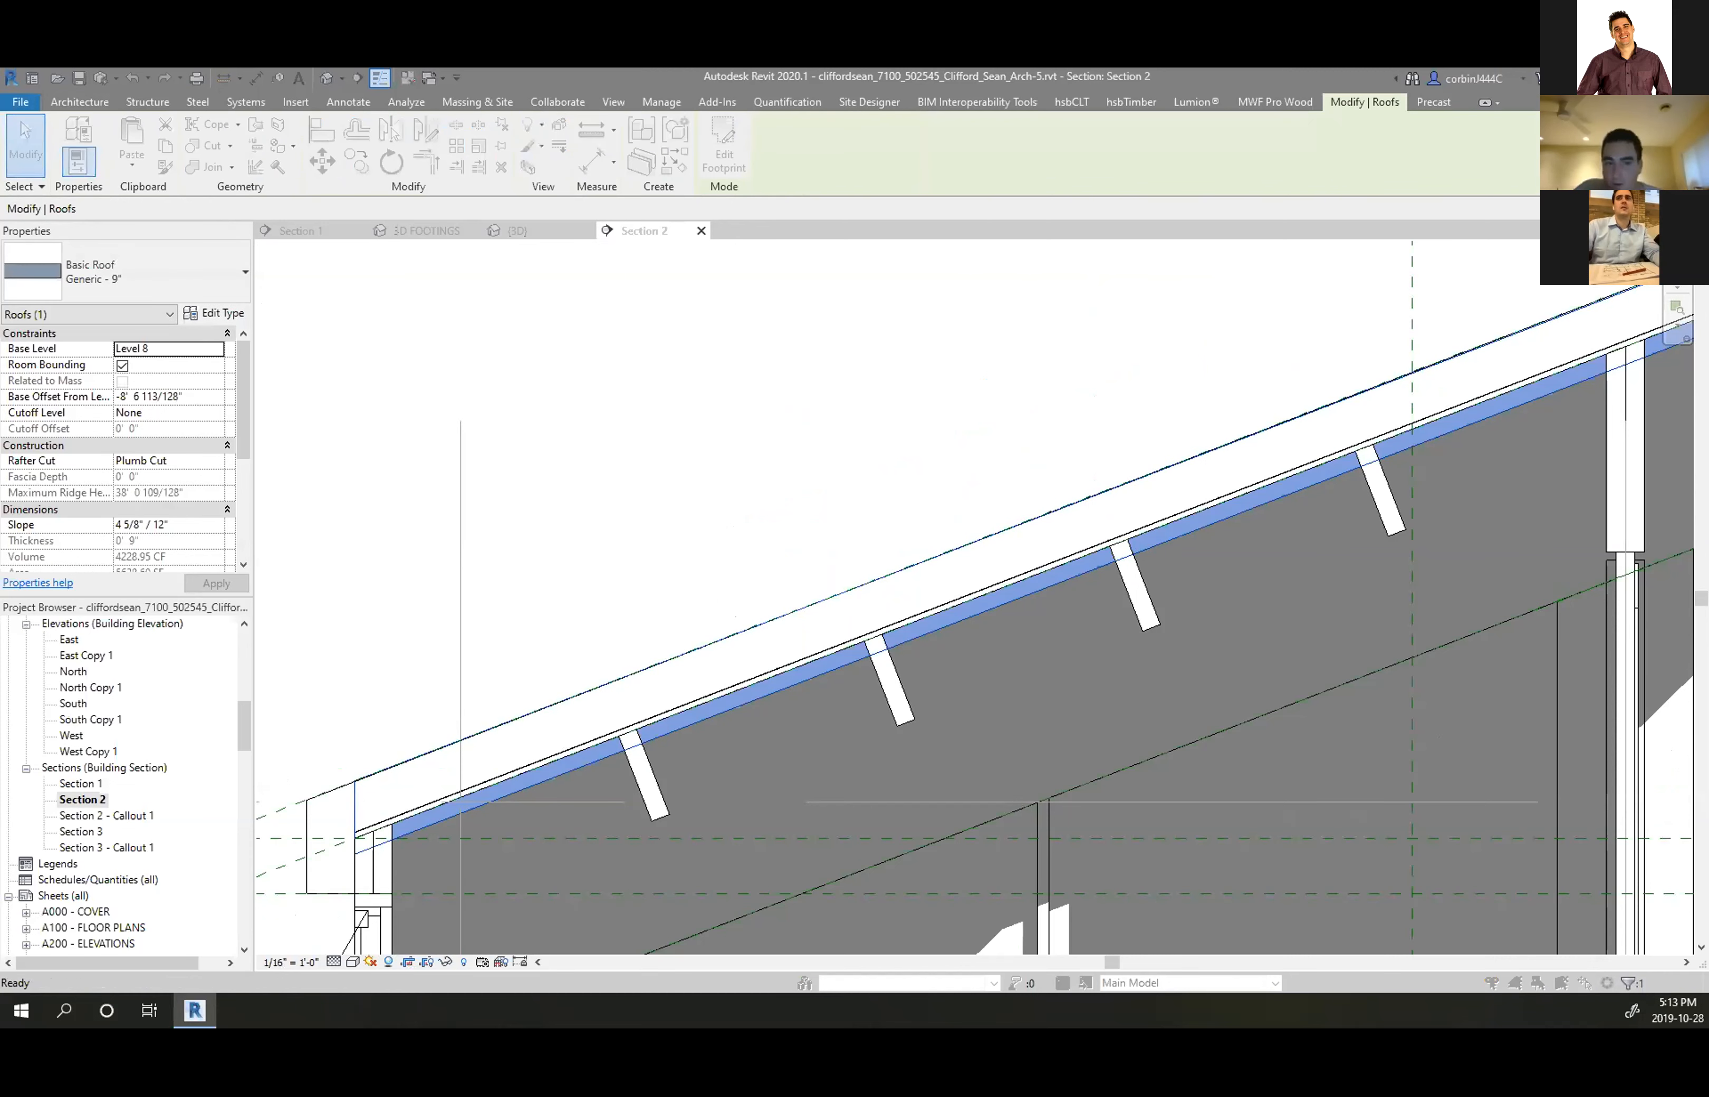
{"action": "key", "text": "alt+d"}
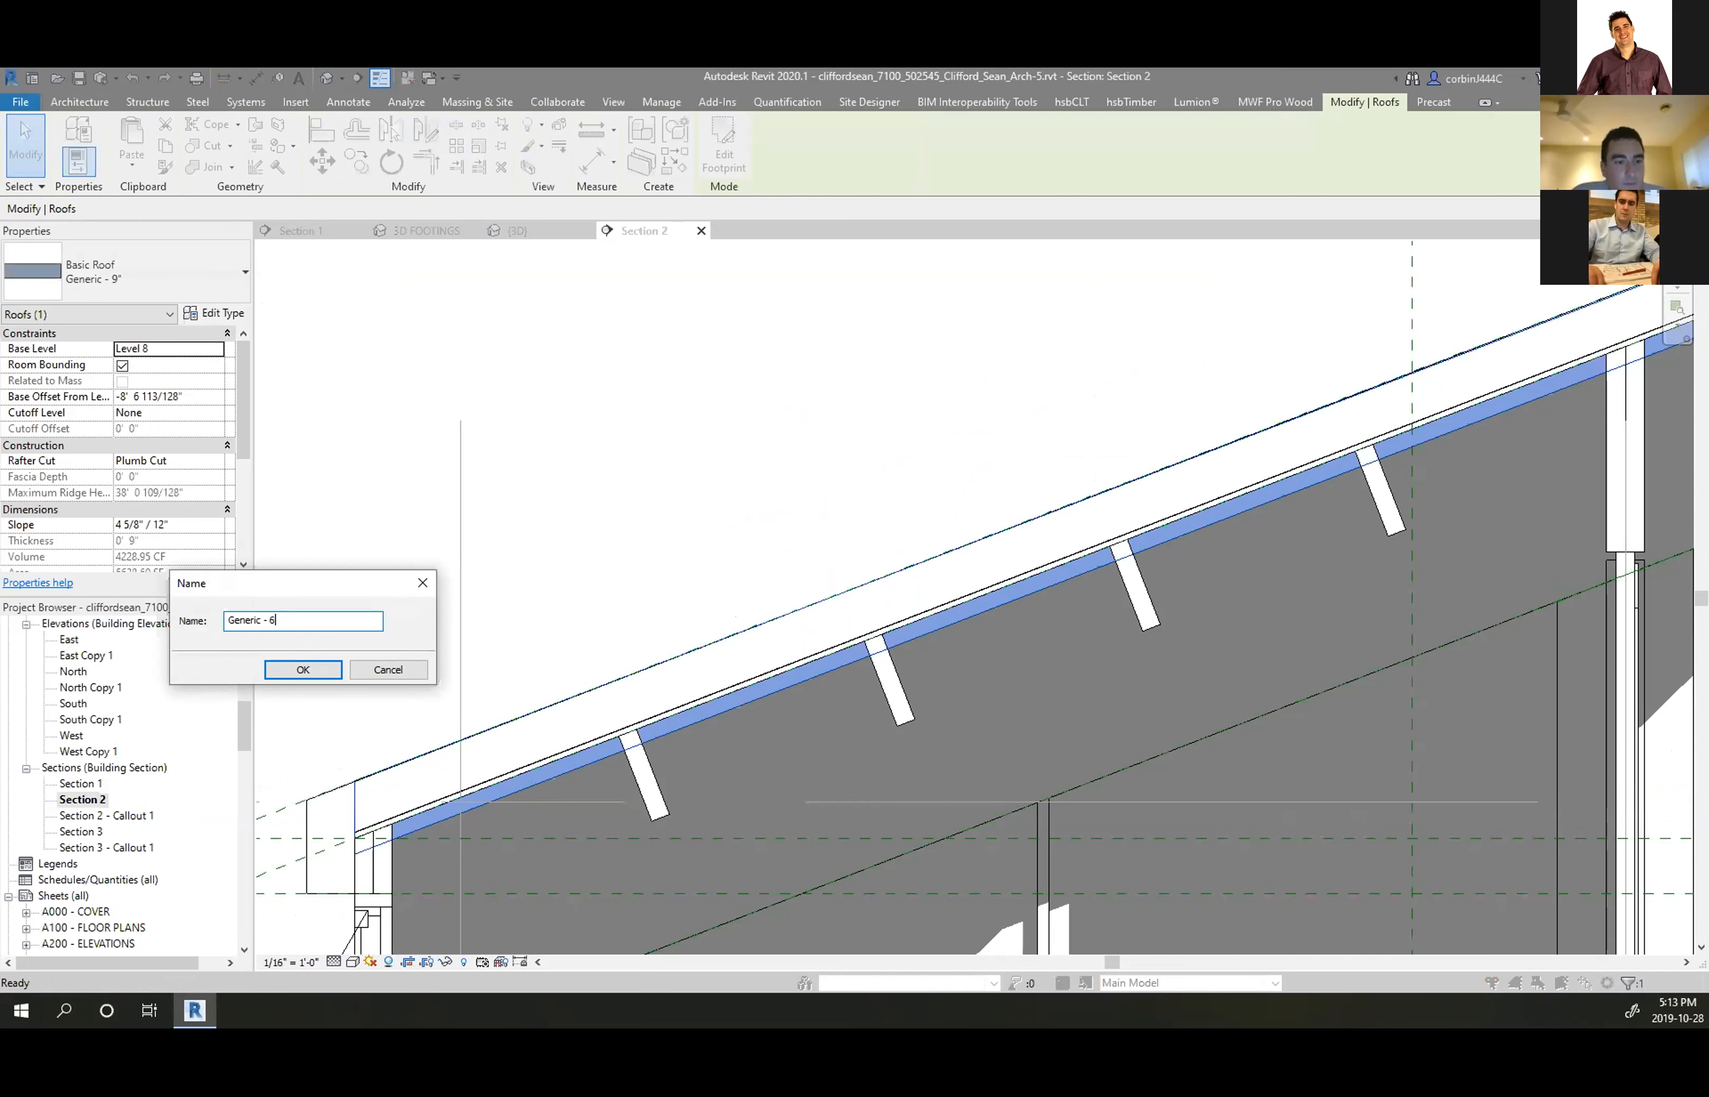
Name the duplicate type Generic - 6", give it a 6" structure layer, and apply it
{"action": "type", "text": "6"}
{"action": "key", "text": "Return"}
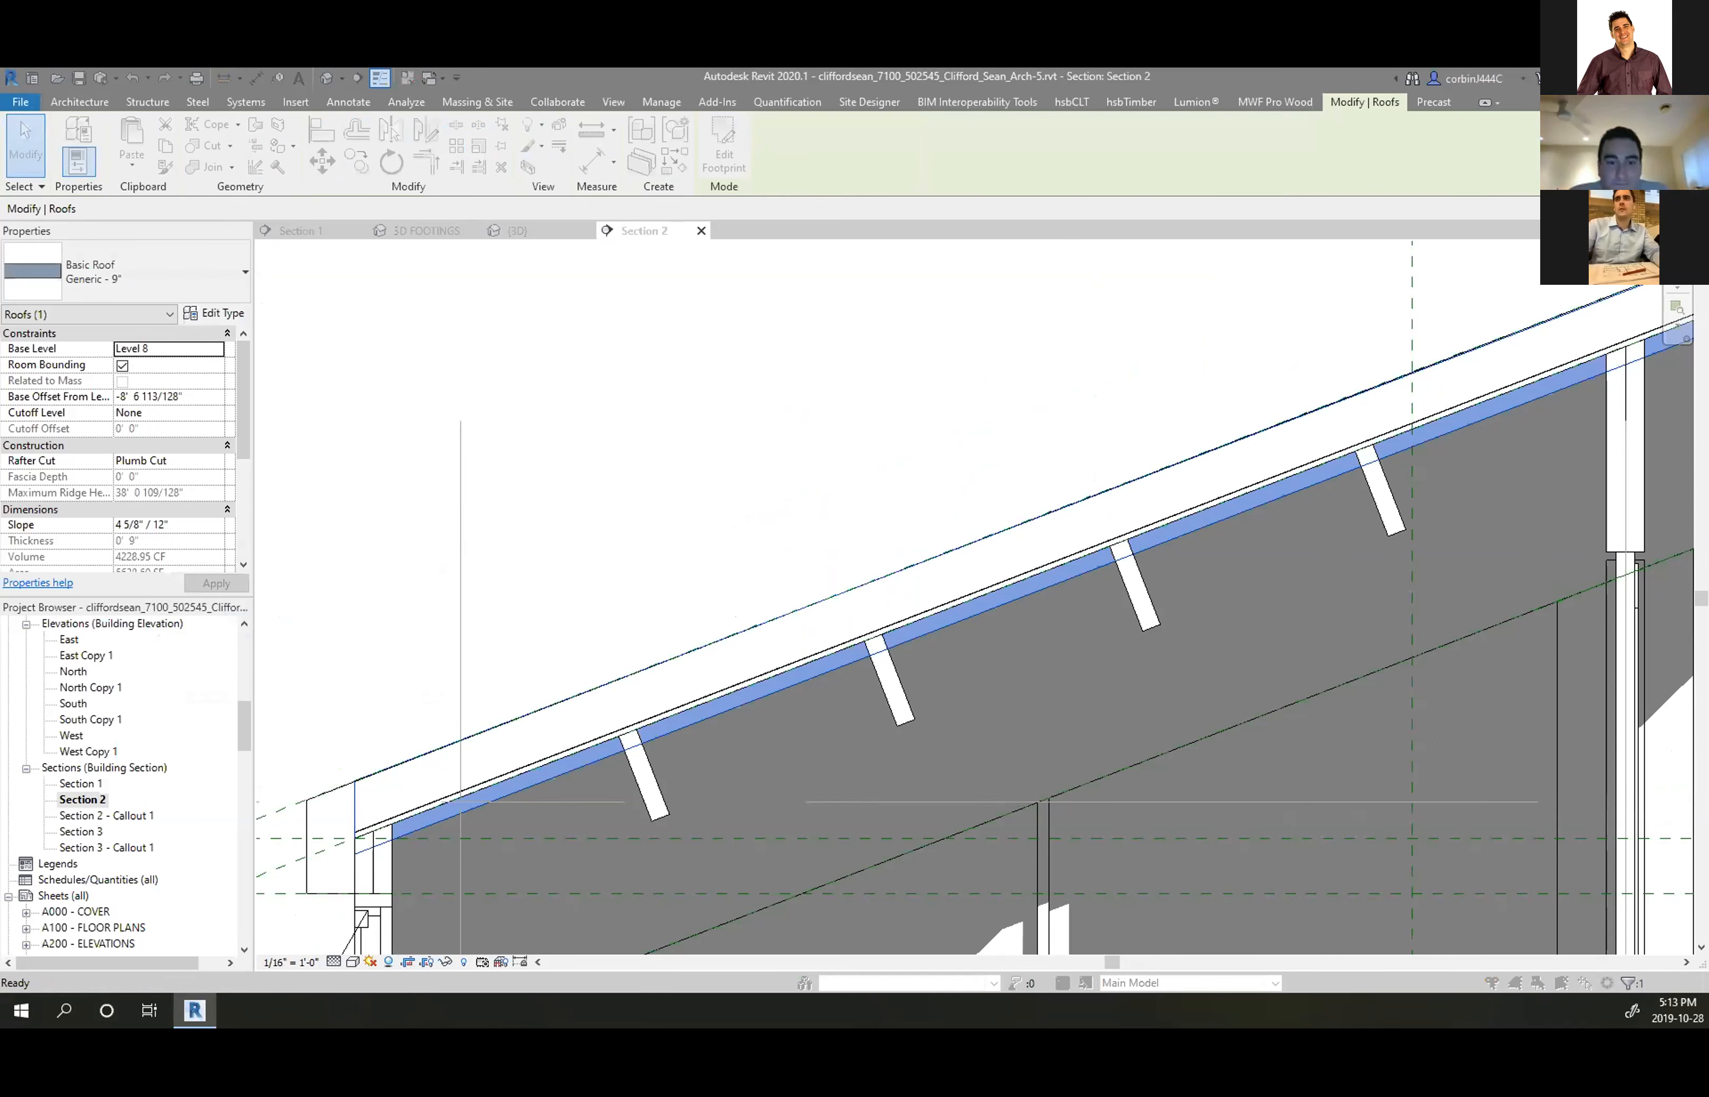
{"action": "left_click", "coordinate": [1085, 372]}
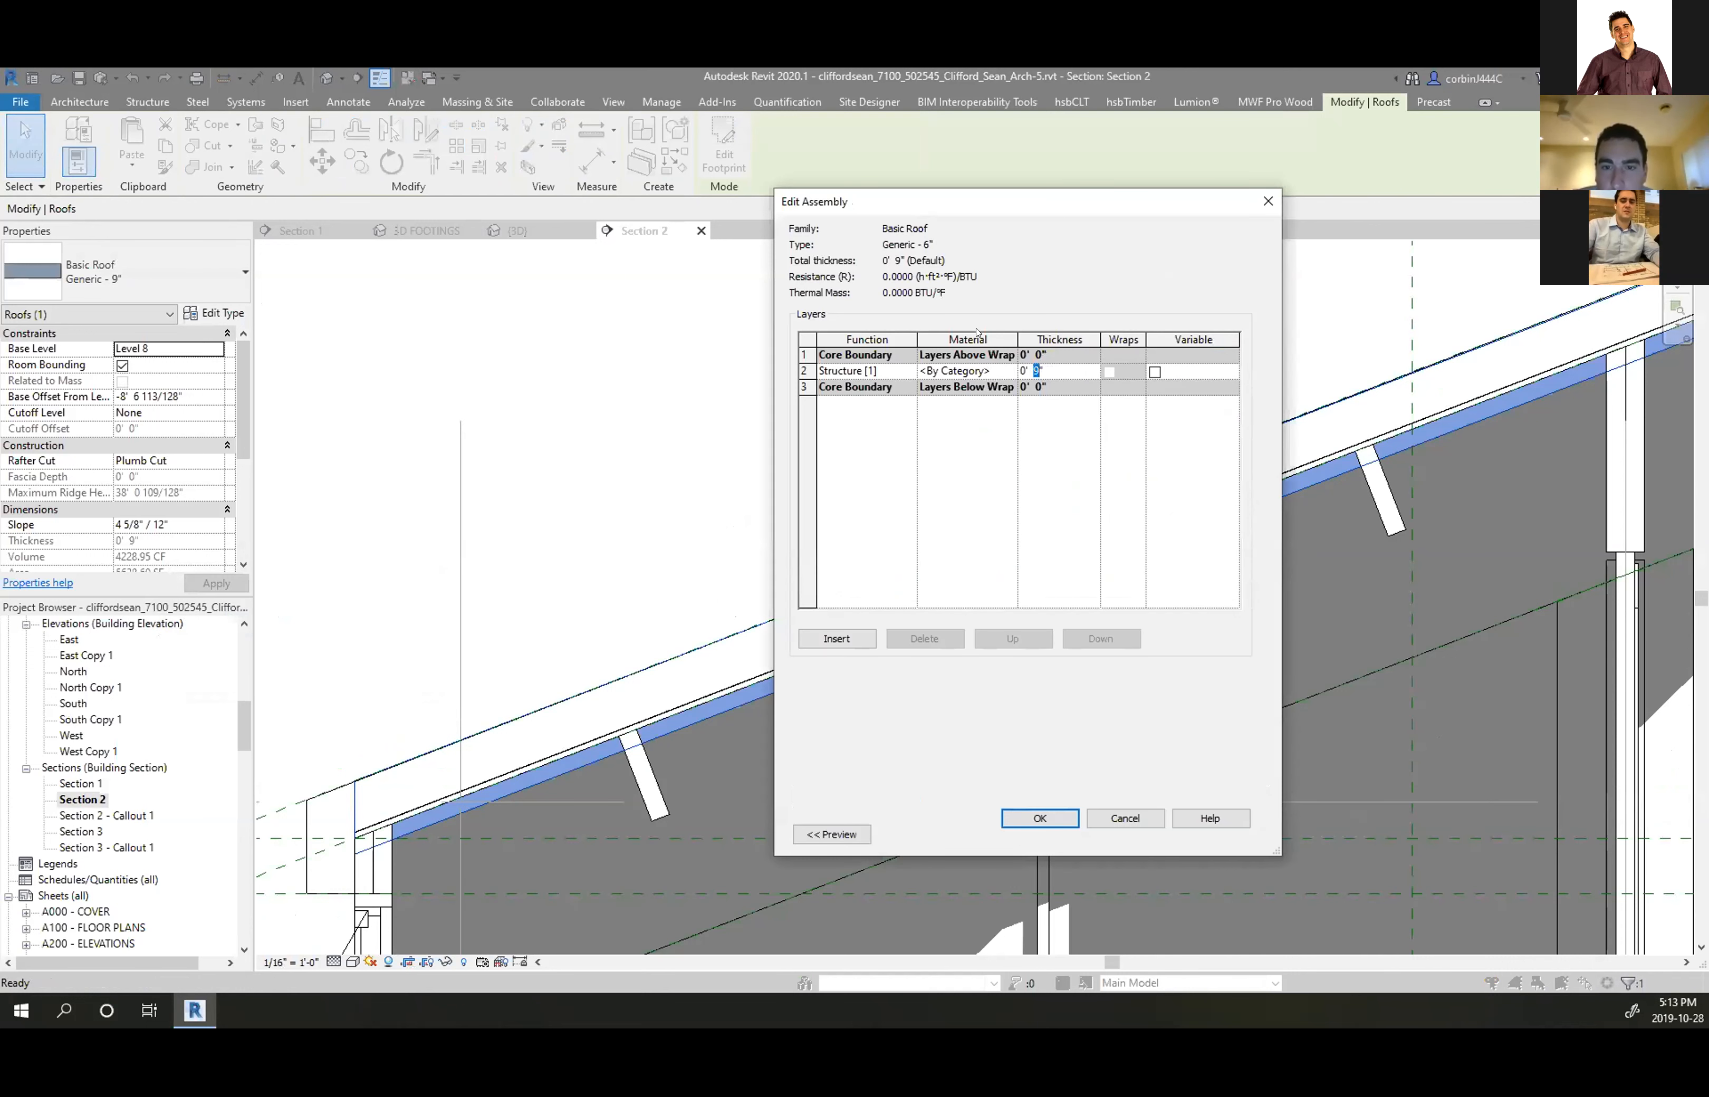
{"action": "left_click", "coordinate": [1034, 815]}
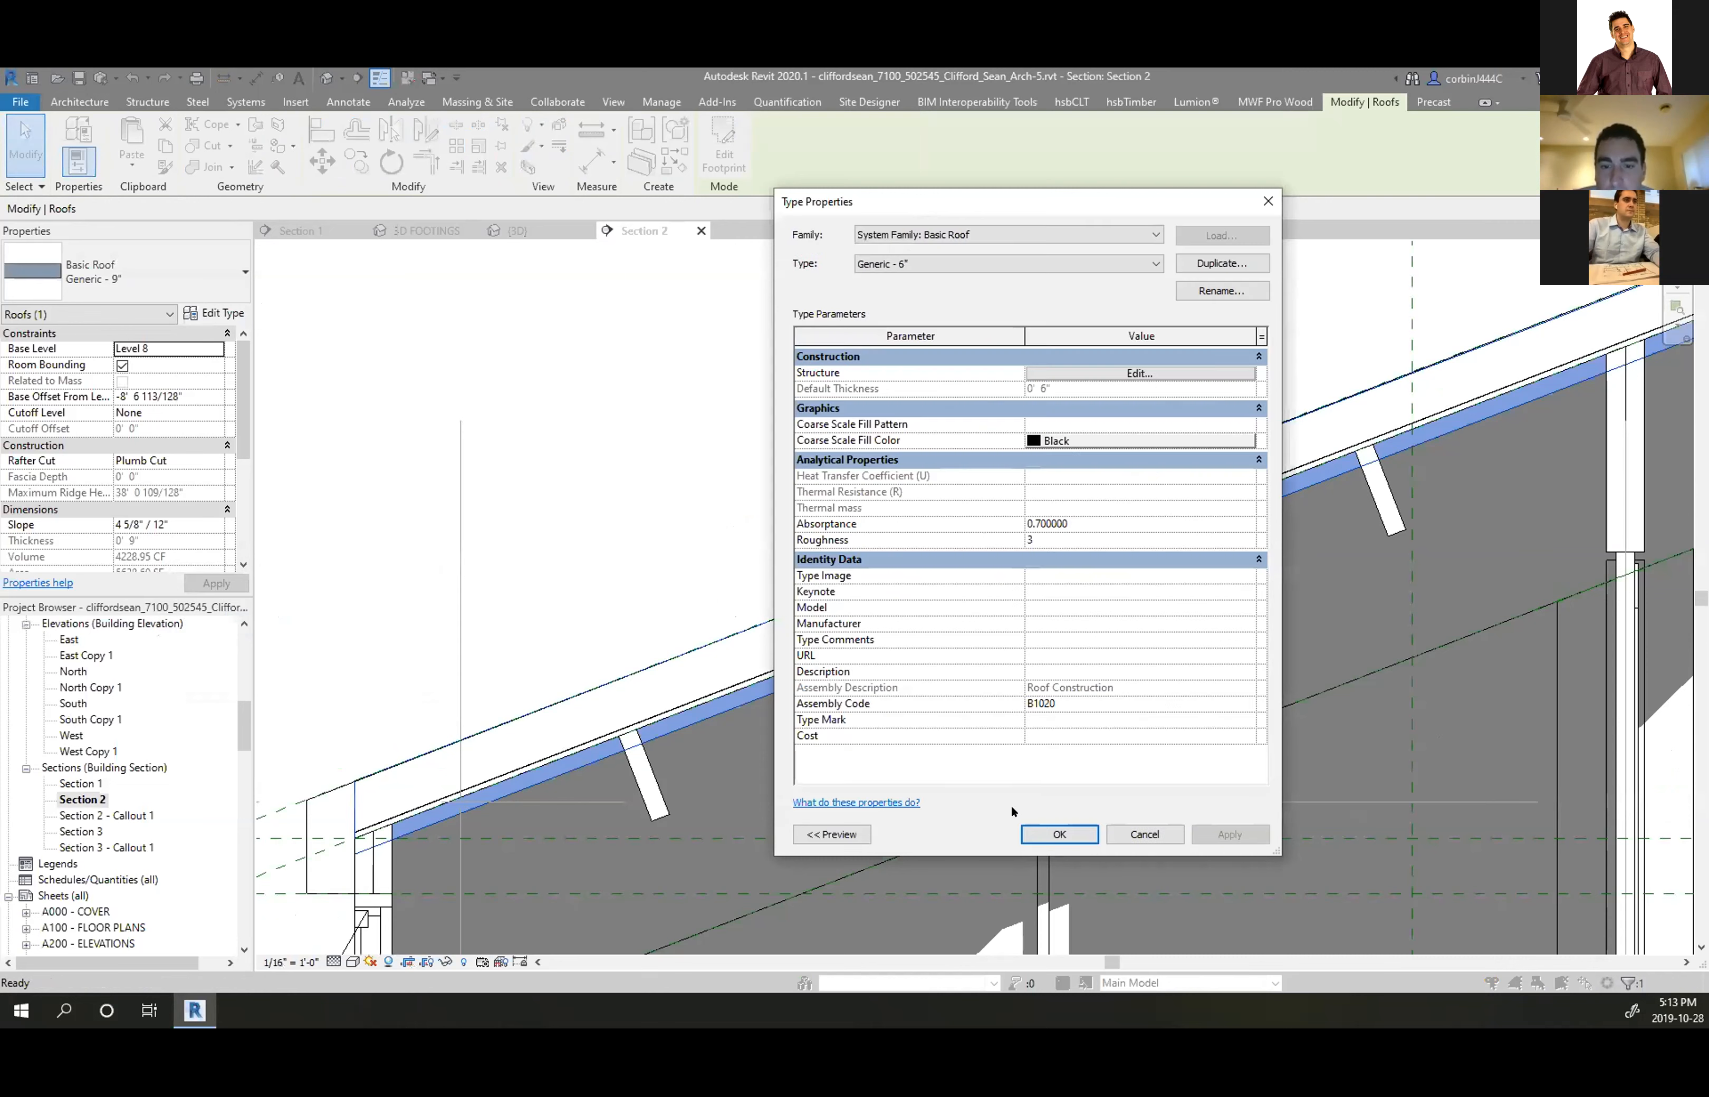
{"action": "left_click", "coordinate": [1046, 827]}
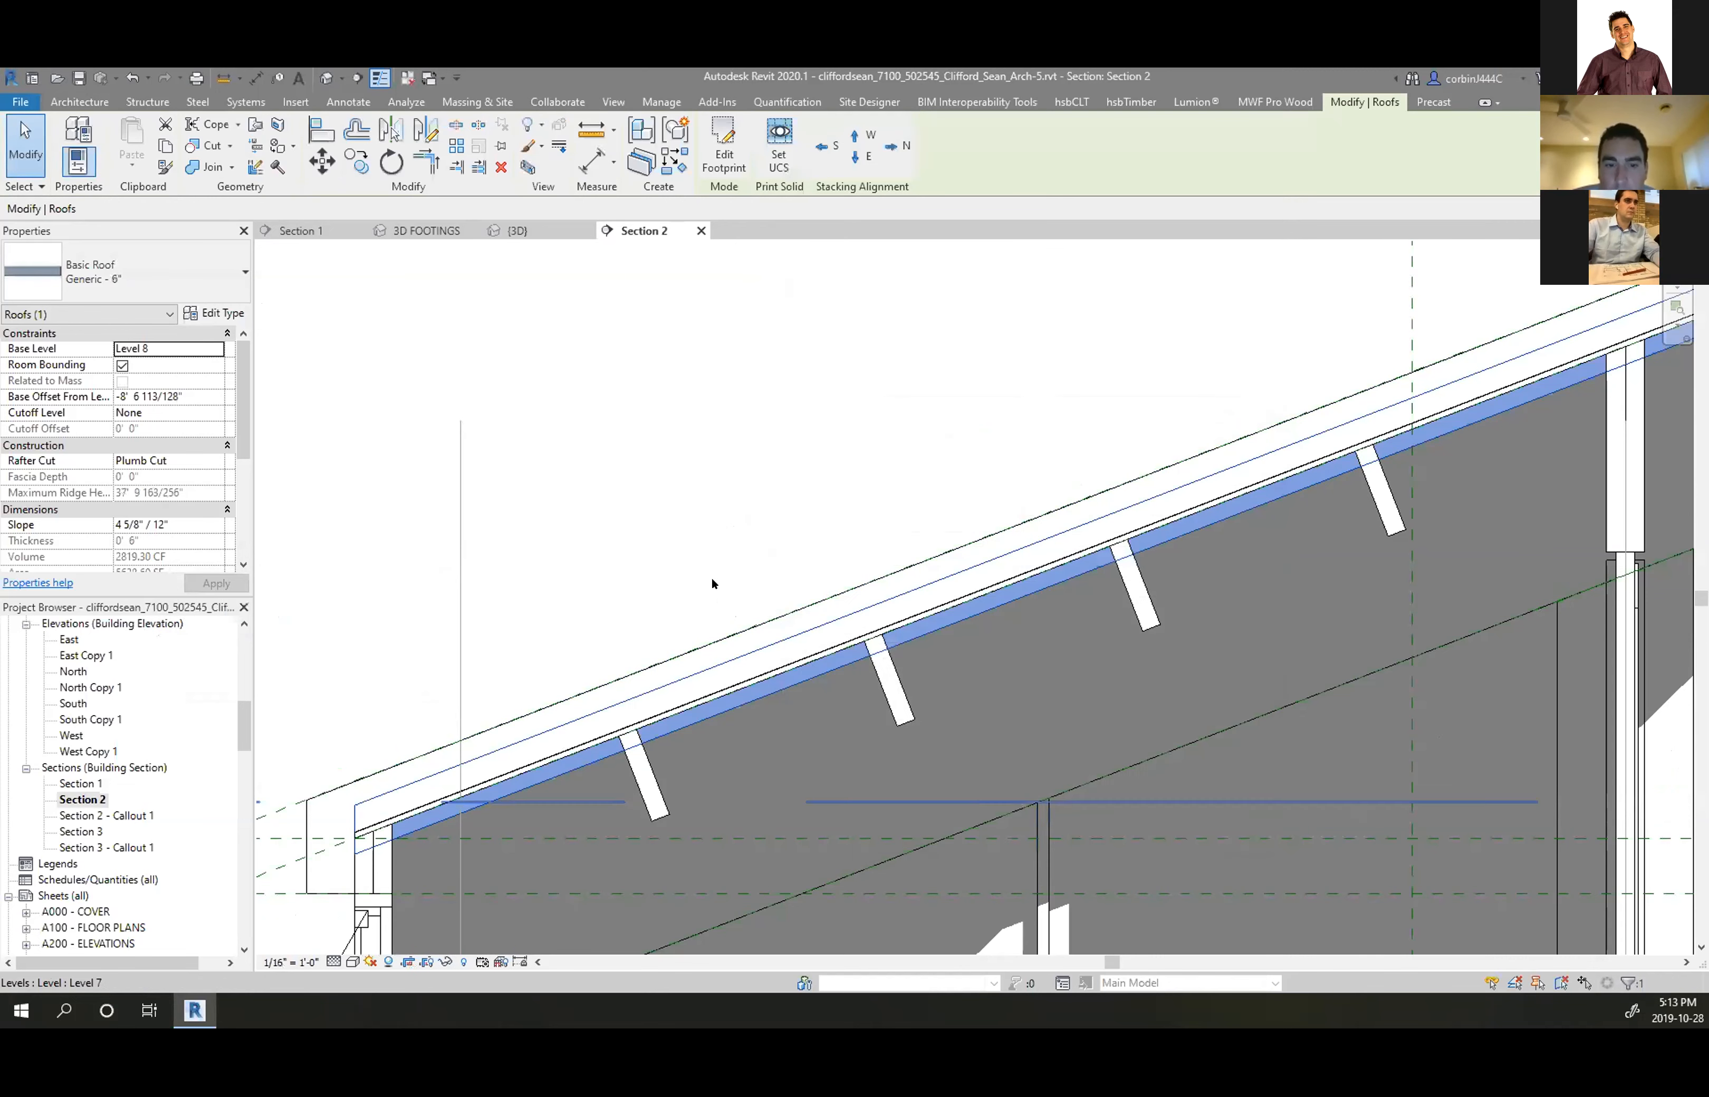
Reselect the upper roof in Section 2 after a stray move attempt
{"action": "scroll", "coordinate": [711, 578], "scroll_direction": "up", "scroll_amount": 3}
{"action": "left_click", "coordinate": [324, 161]}
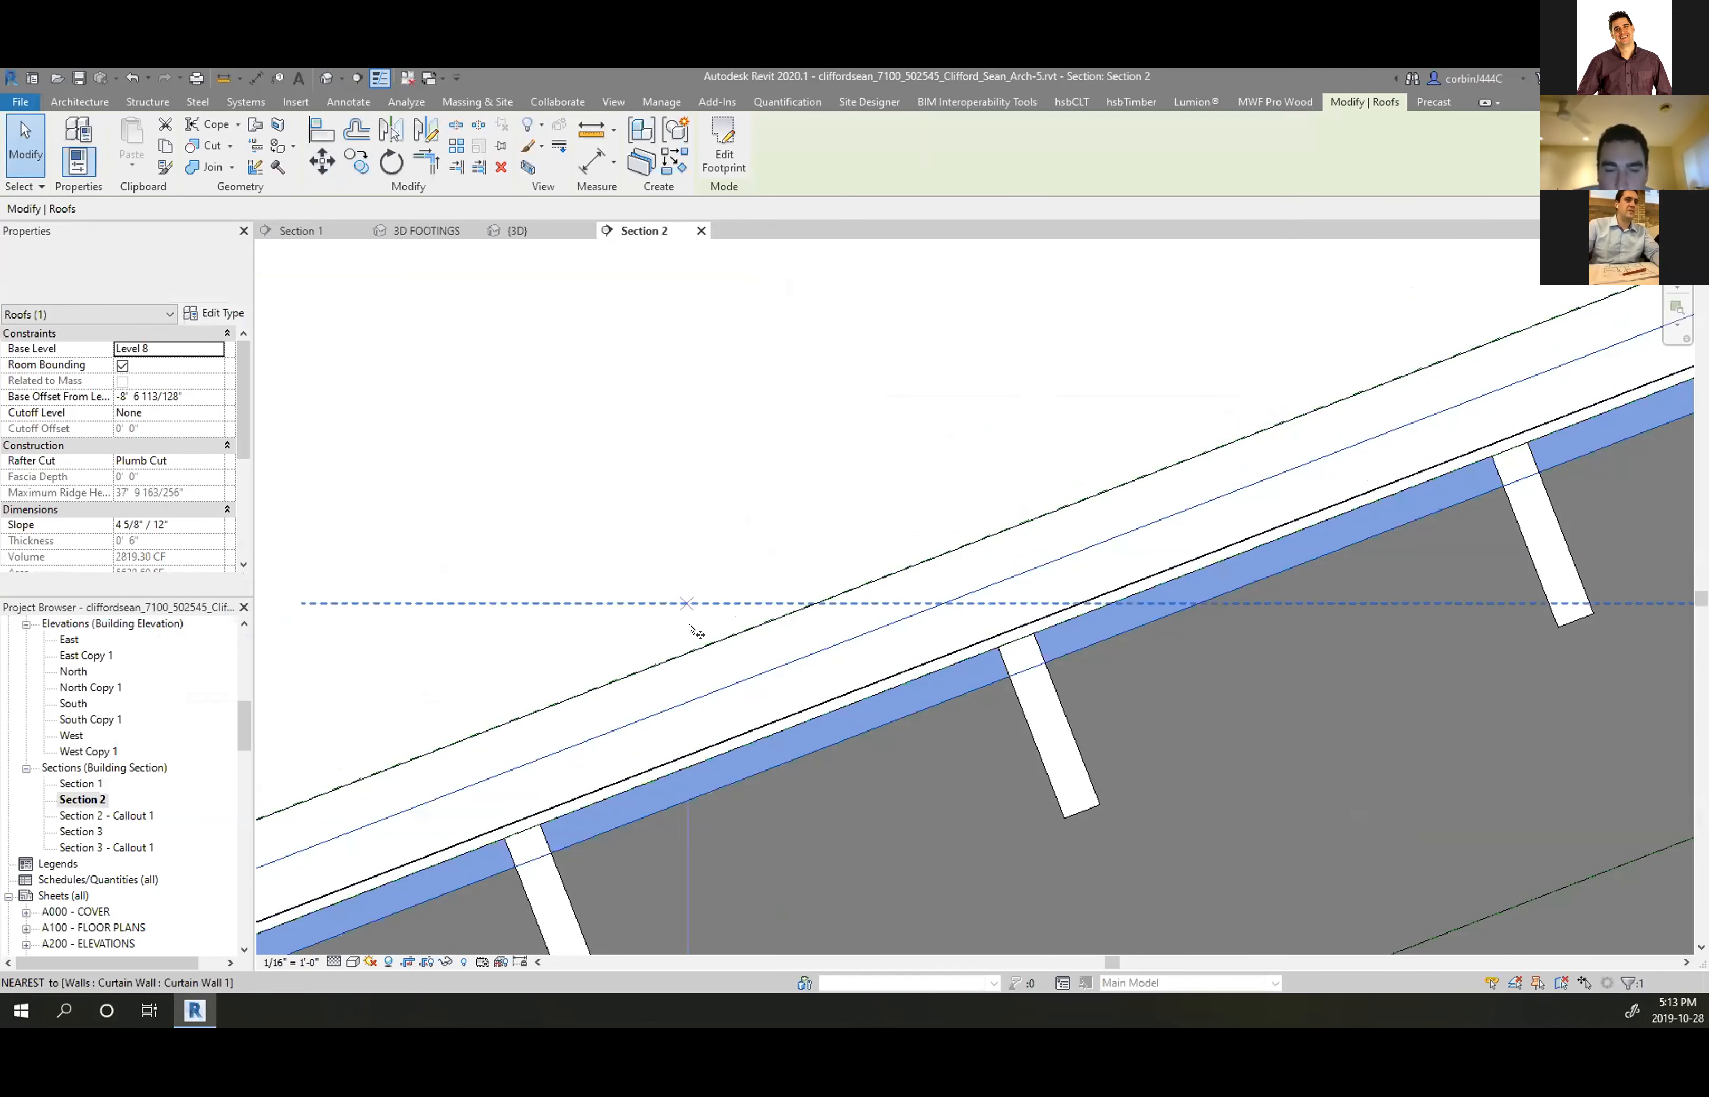
{"action": "left_click", "coordinate": [713, 692]}
{"action": "left_click", "coordinate": [701, 585]}
{"action": "scroll", "coordinate": [725, 508], "scroll_direction": "down", "scroll_amount": 5}
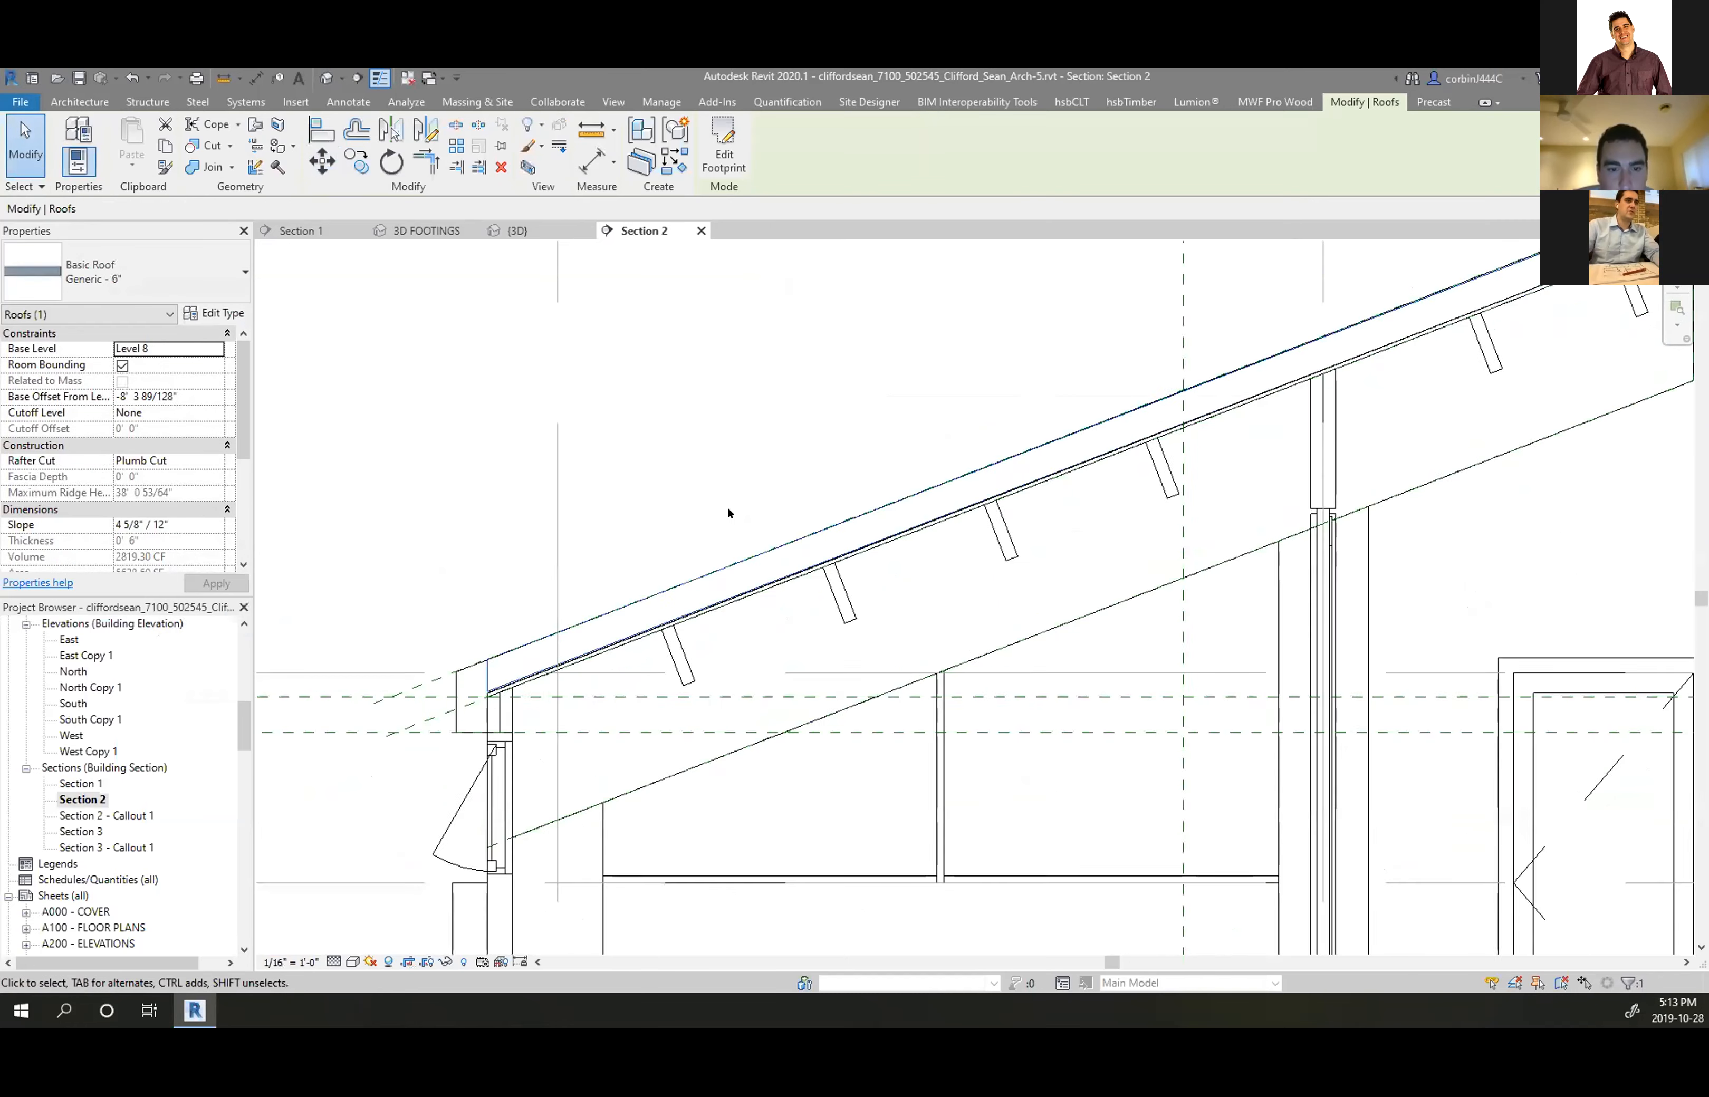
{"action": "scroll", "coordinate": [1149, 391], "scroll_direction": "up", "scroll_amount": 6}
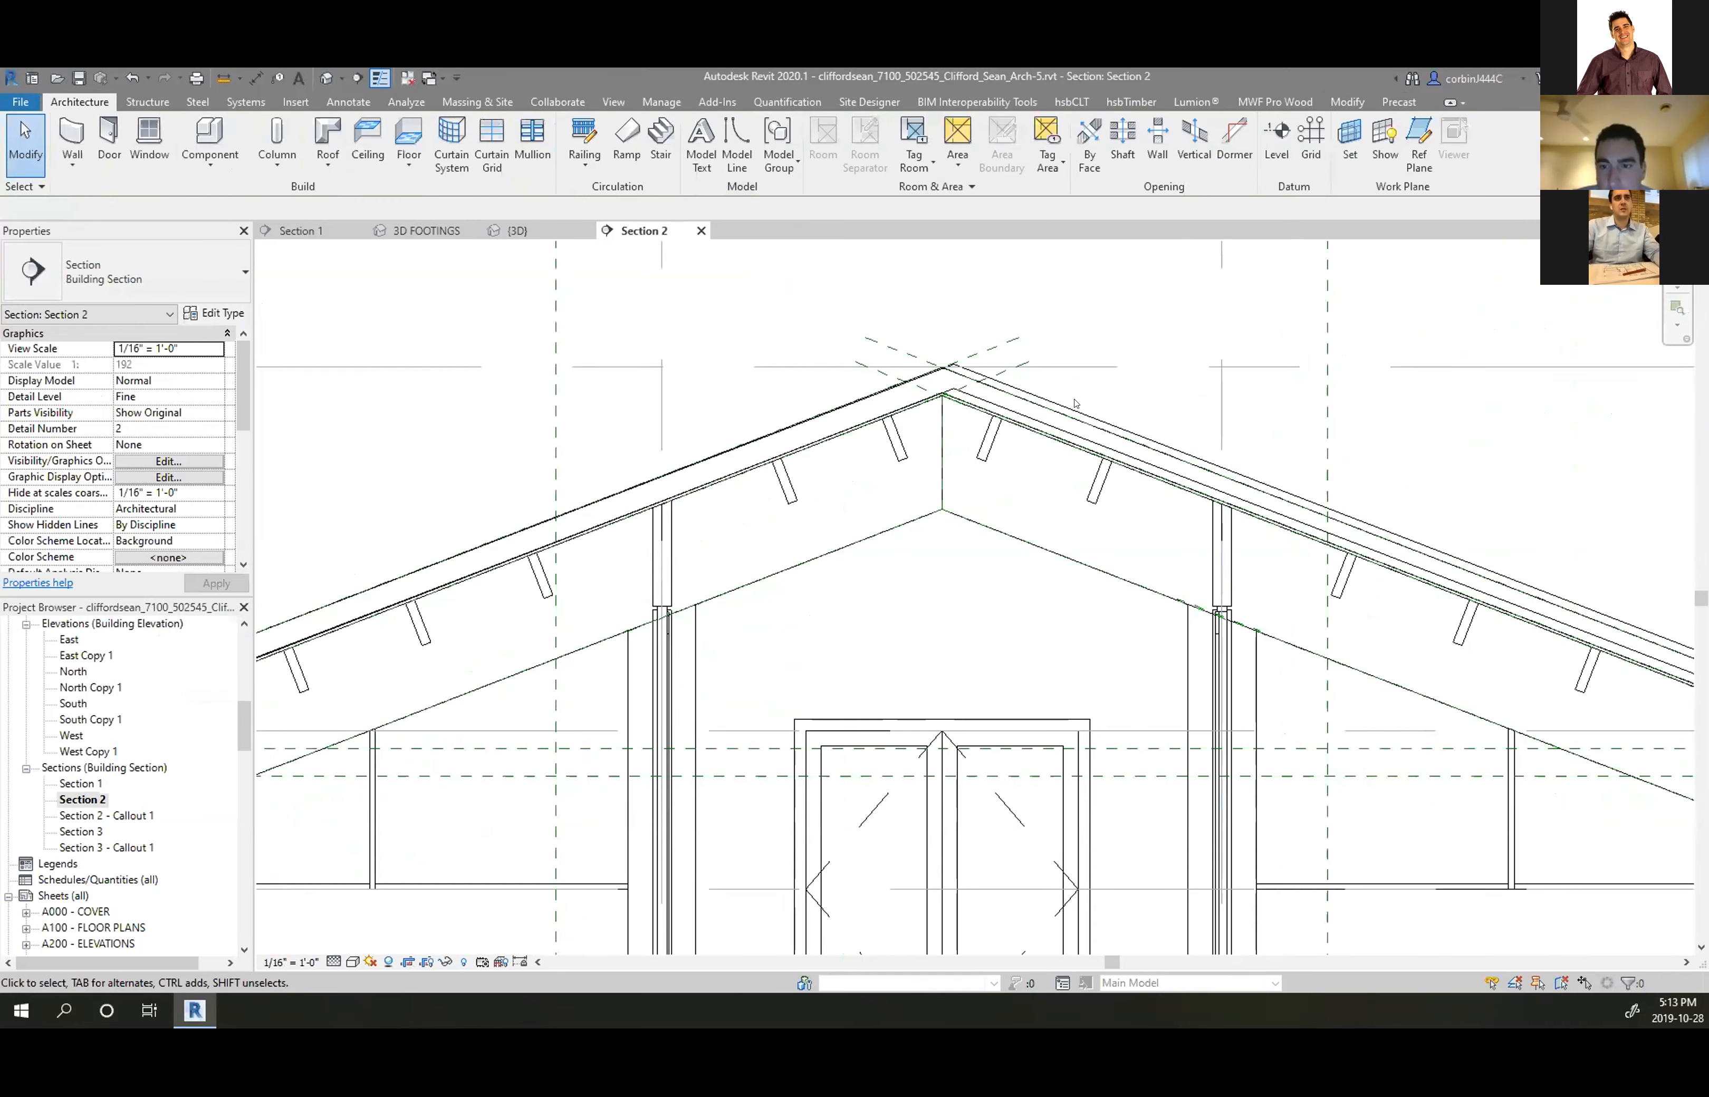
{"action": "left_click", "coordinate": [962, 372]}
{"action": "left_click", "coordinate": [962, 345]}
{"action": "left_click", "coordinate": [930, 369]}
{"action": "scroll", "coordinate": [862, 374], "scroll_direction": "down", "scroll_amount": 4}
{"action": "scroll", "coordinate": [846, 375], "scroll_direction": "down", "scroll_amount": 2}
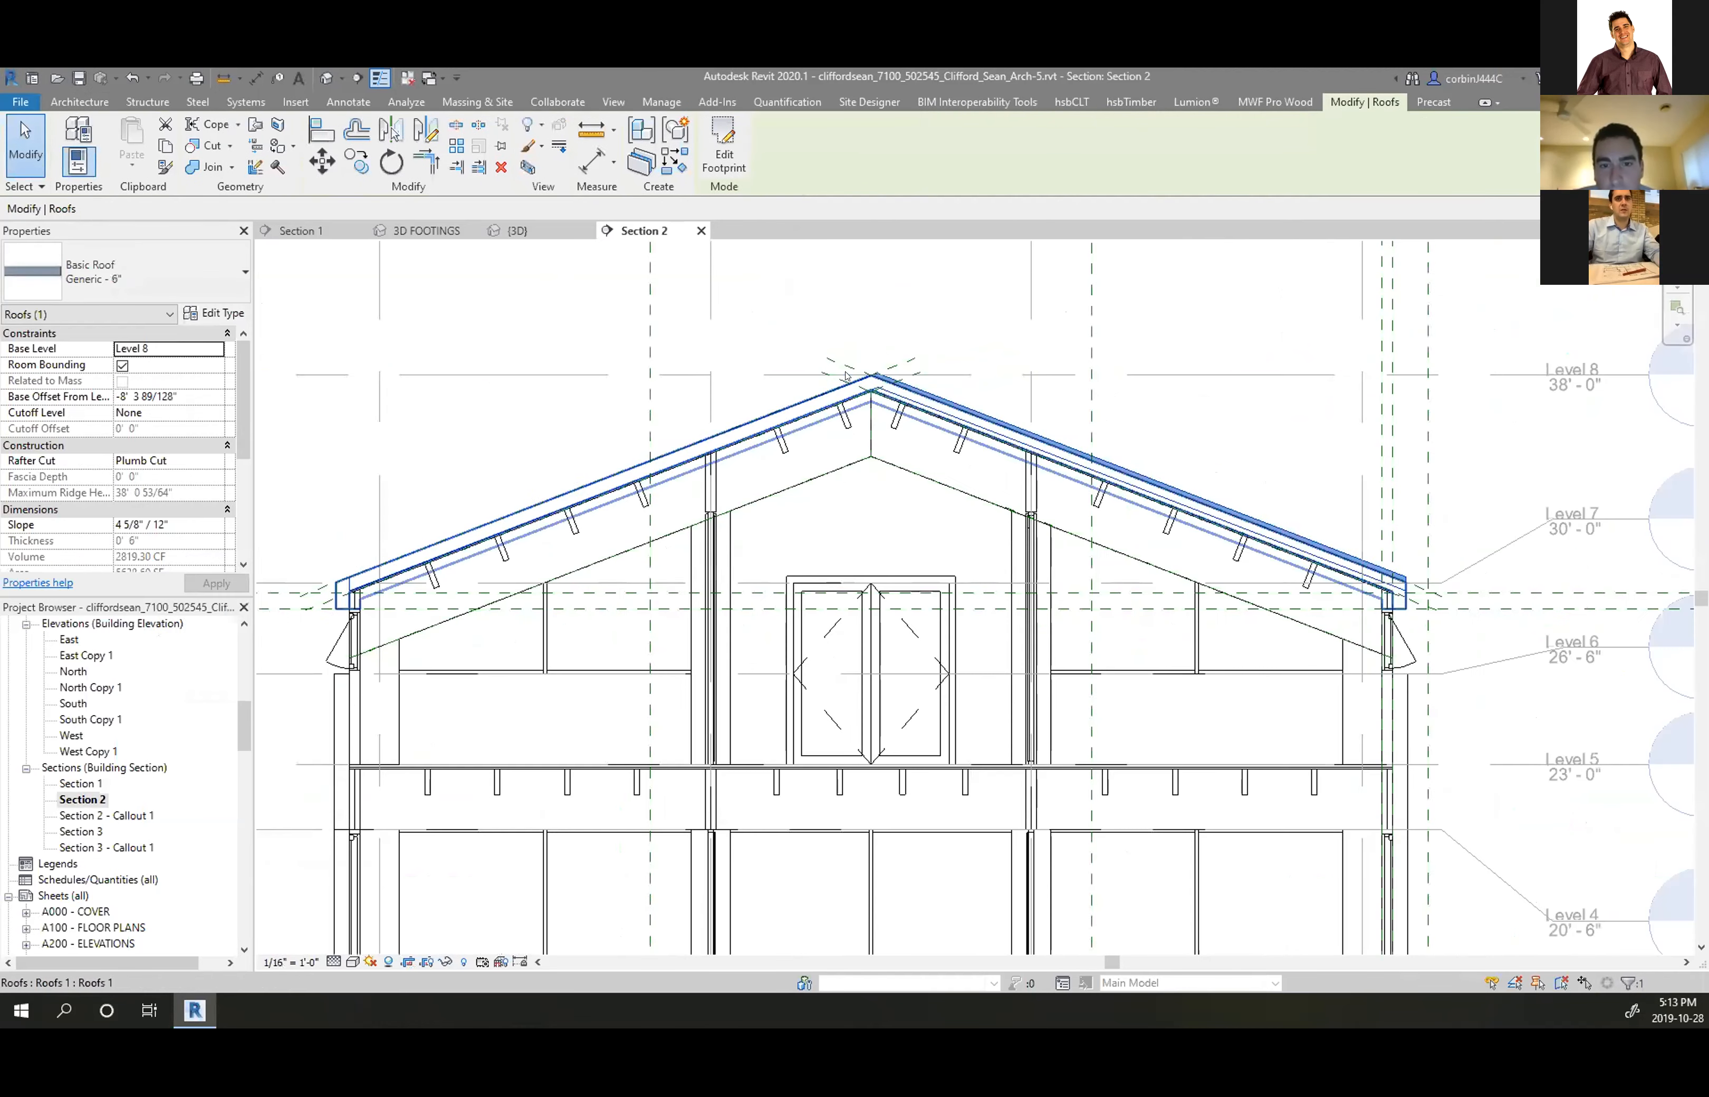
{"action": "scroll", "coordinate": [424, 546], "scroll_direction": "up", "scroll_amount": 3}
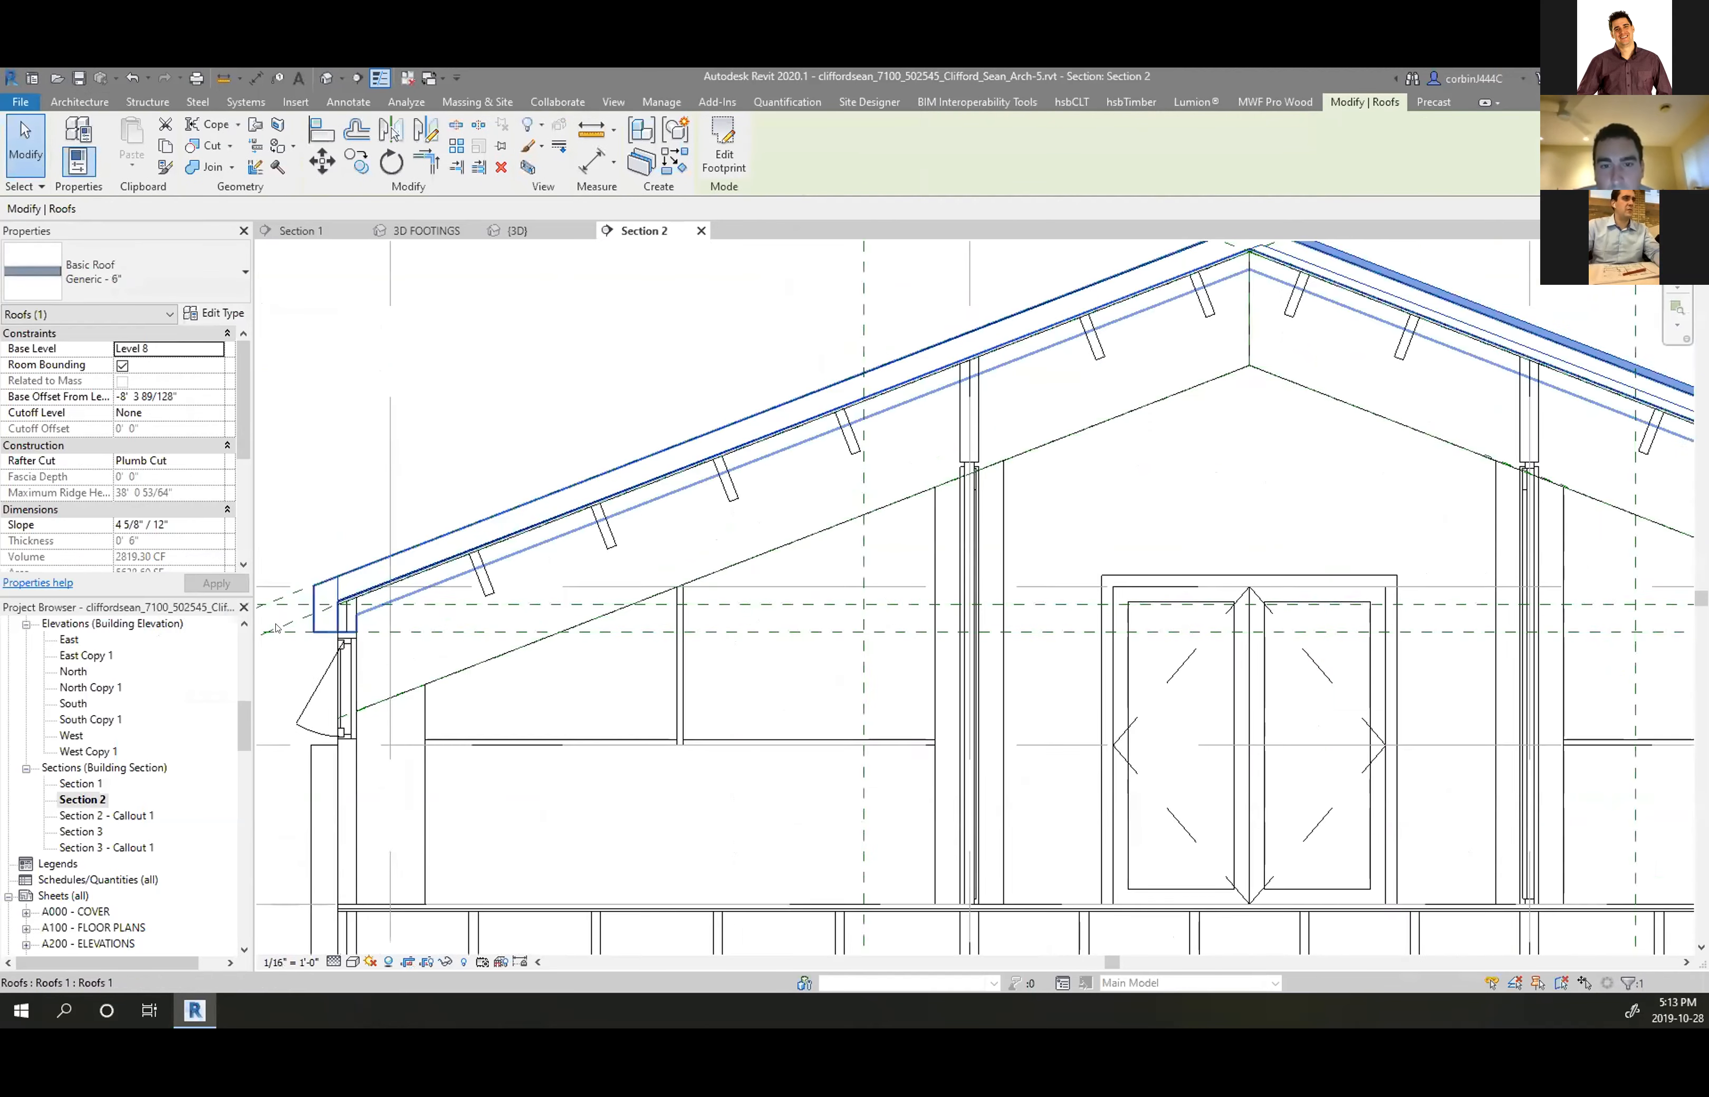
Open the roof's footprint sketch and orbit the 3D view down onto the roof
{"action": "left_click", "coordinate": [713, 159]}
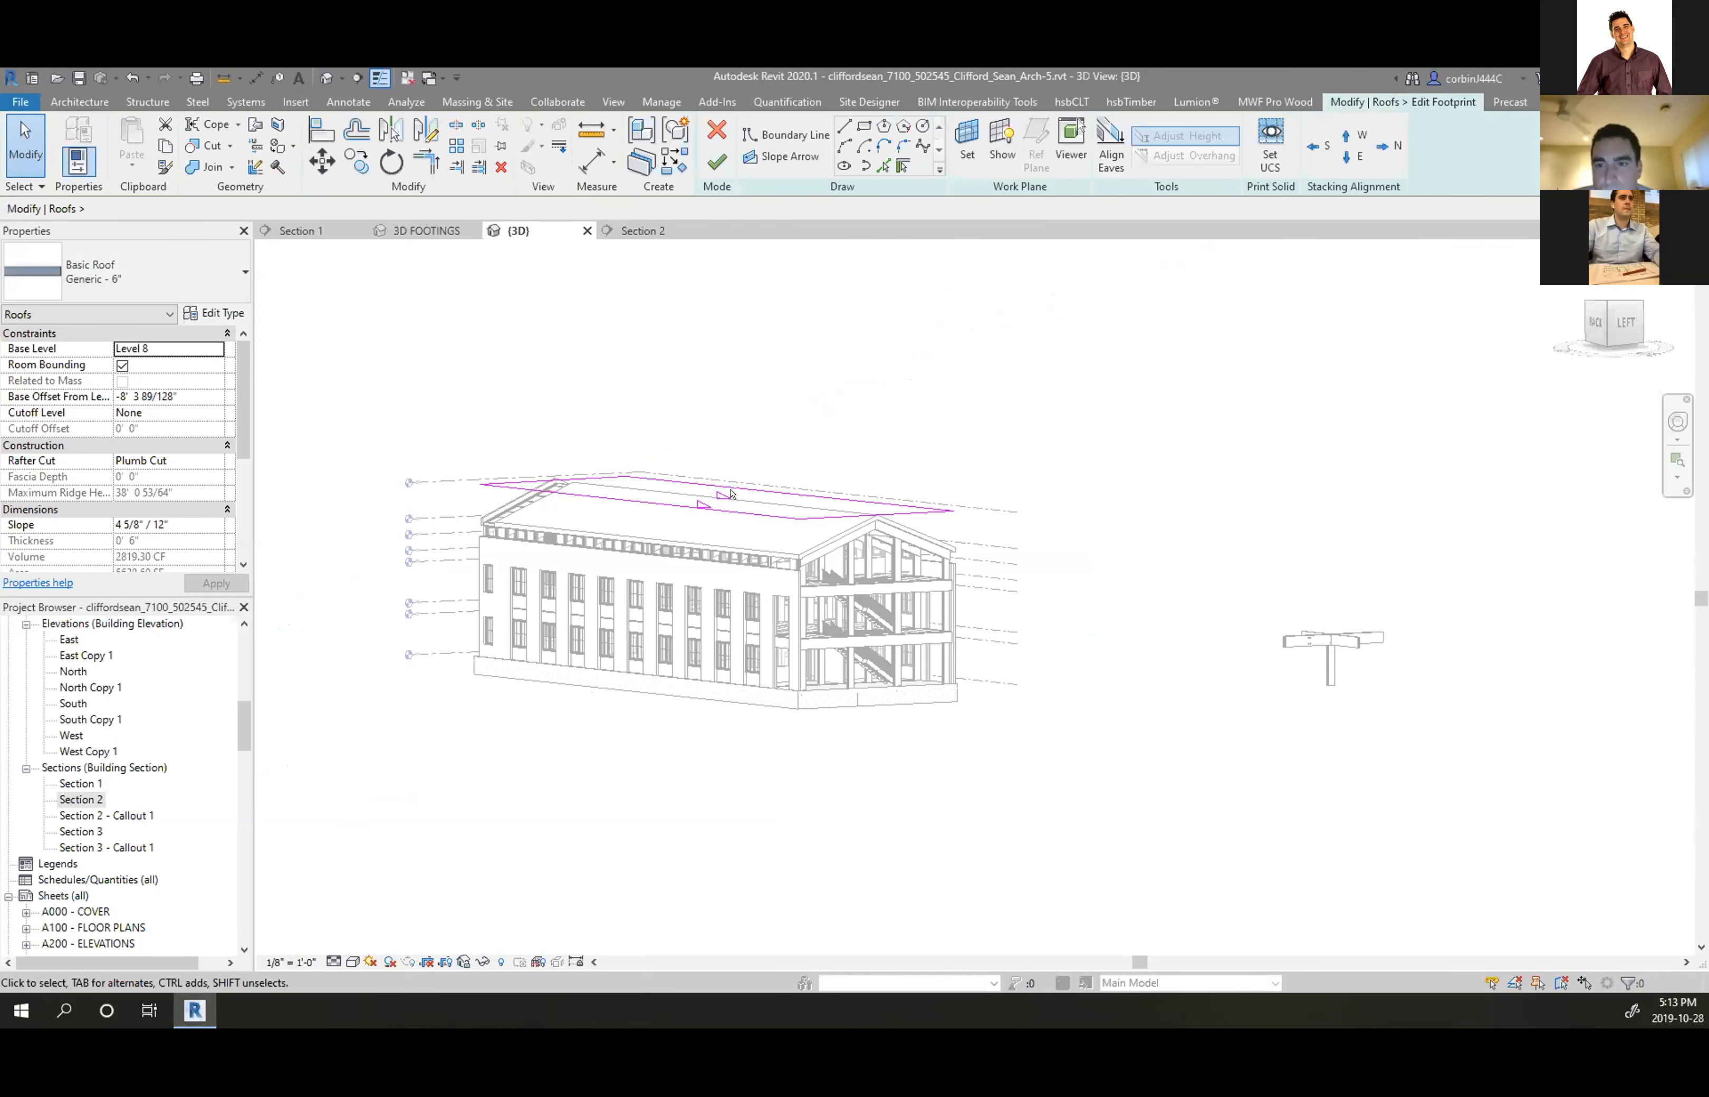
{"action": "middle_click_drag", "start_coordinate": [729, 494], "coordinate": [740, 722], "text": "shift"}
{"action": "scroll", "coordinate": [747, 618], "scroll_direction": "up", "scroll_amount": 8}
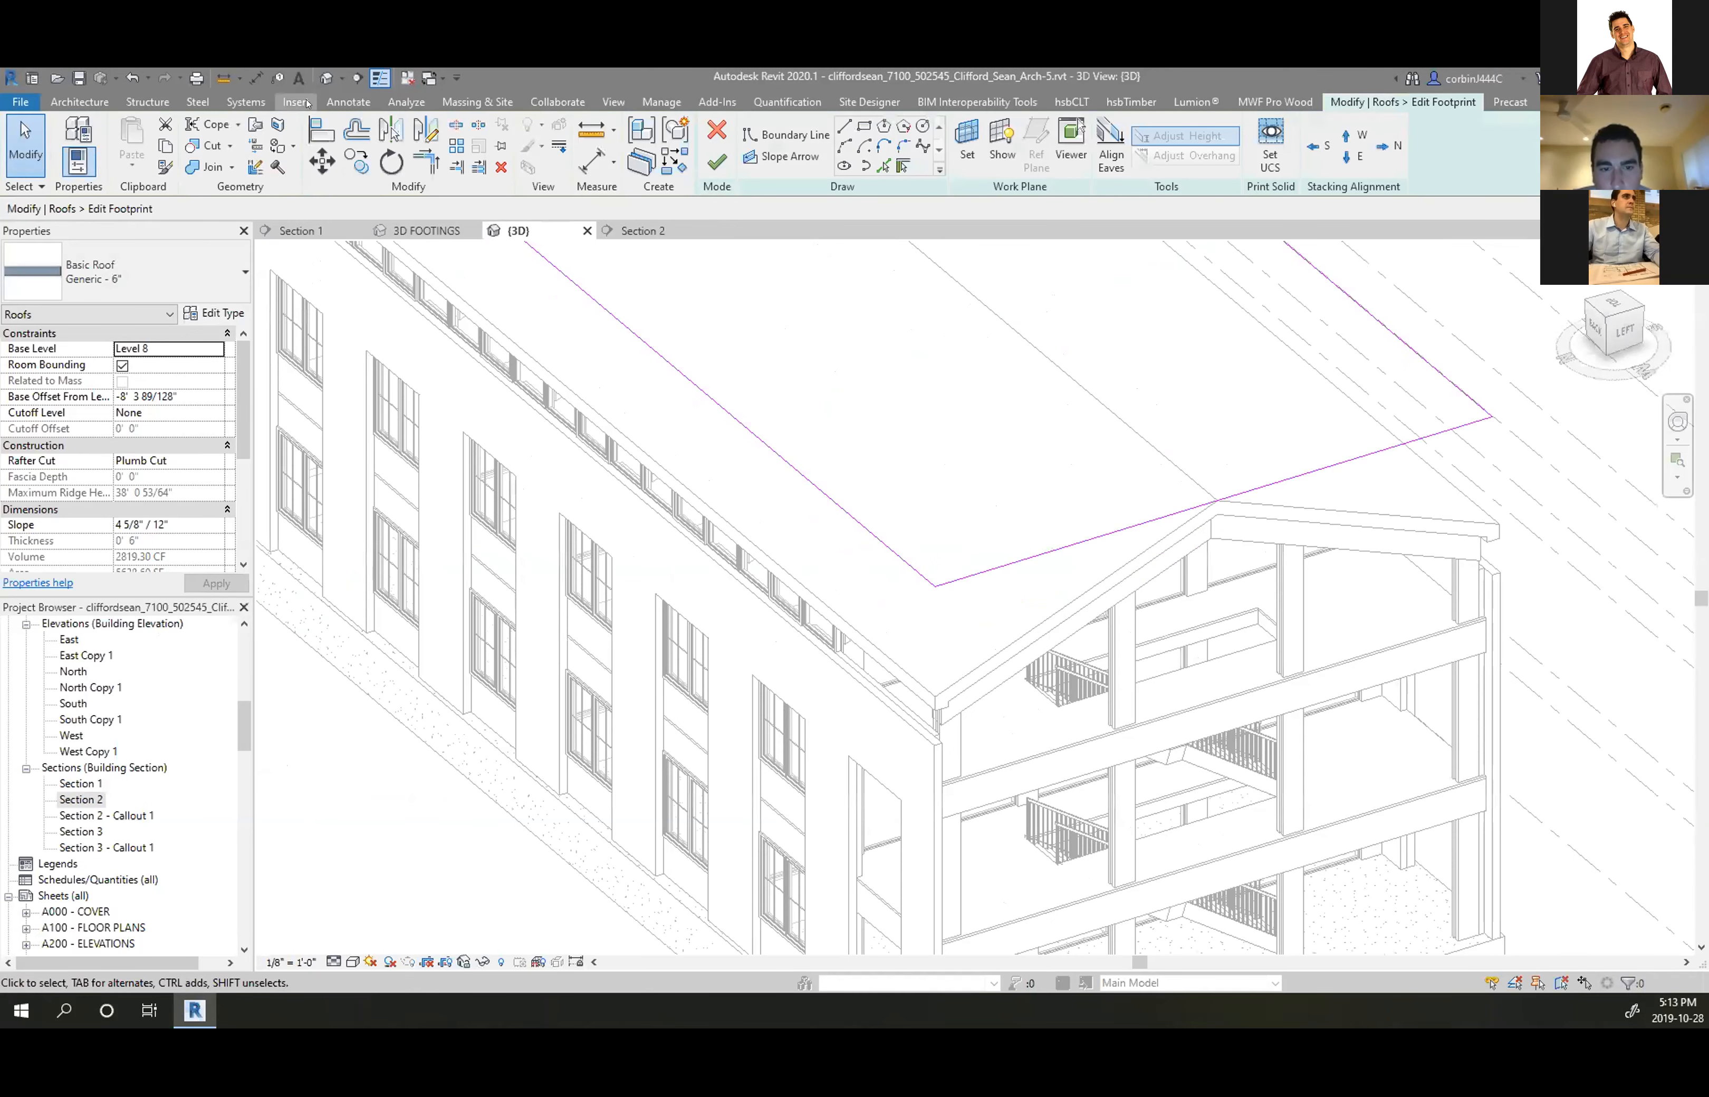
Align the roof footprint's boundary line to the eave edge
{"action": "left_click", "coordinate": [322, 131]}
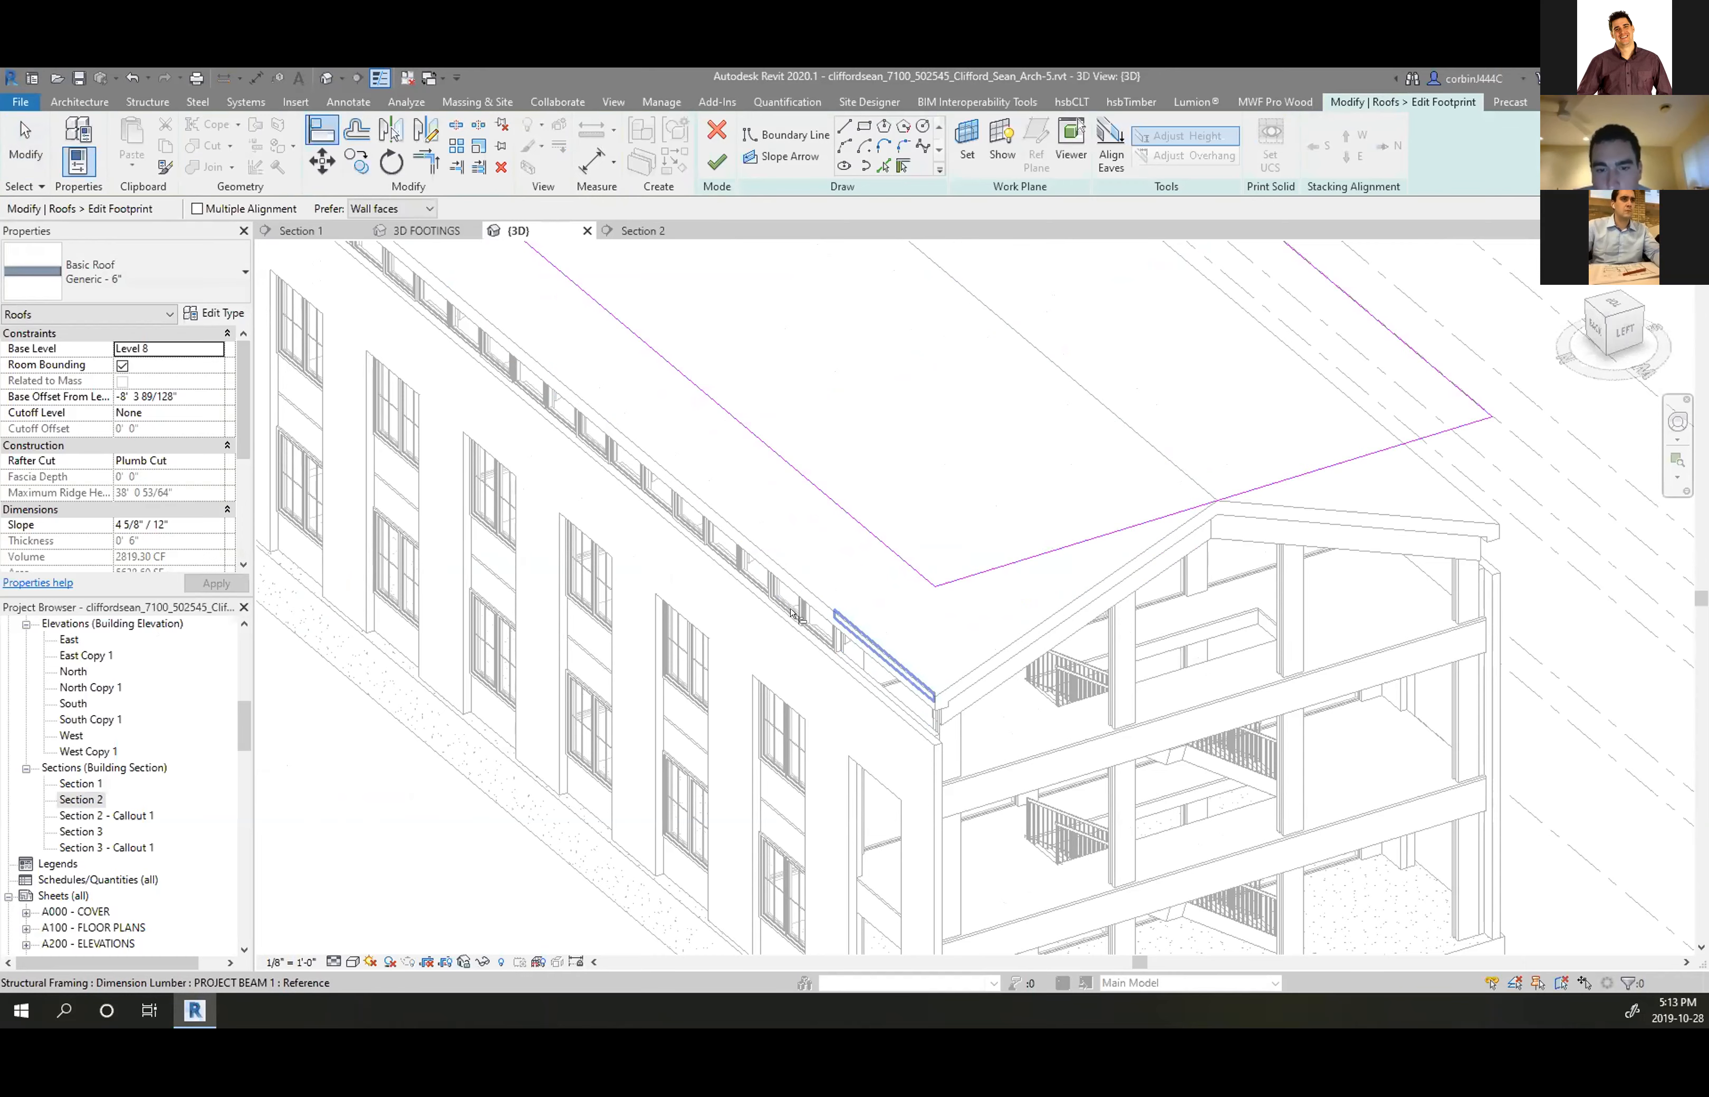
{"action": "scroll", "coordinate": [791, 612], "scroll_direction": "up", "scroll_amount": 2}
{"action": "left_click", "coordinate": [804, 572]}
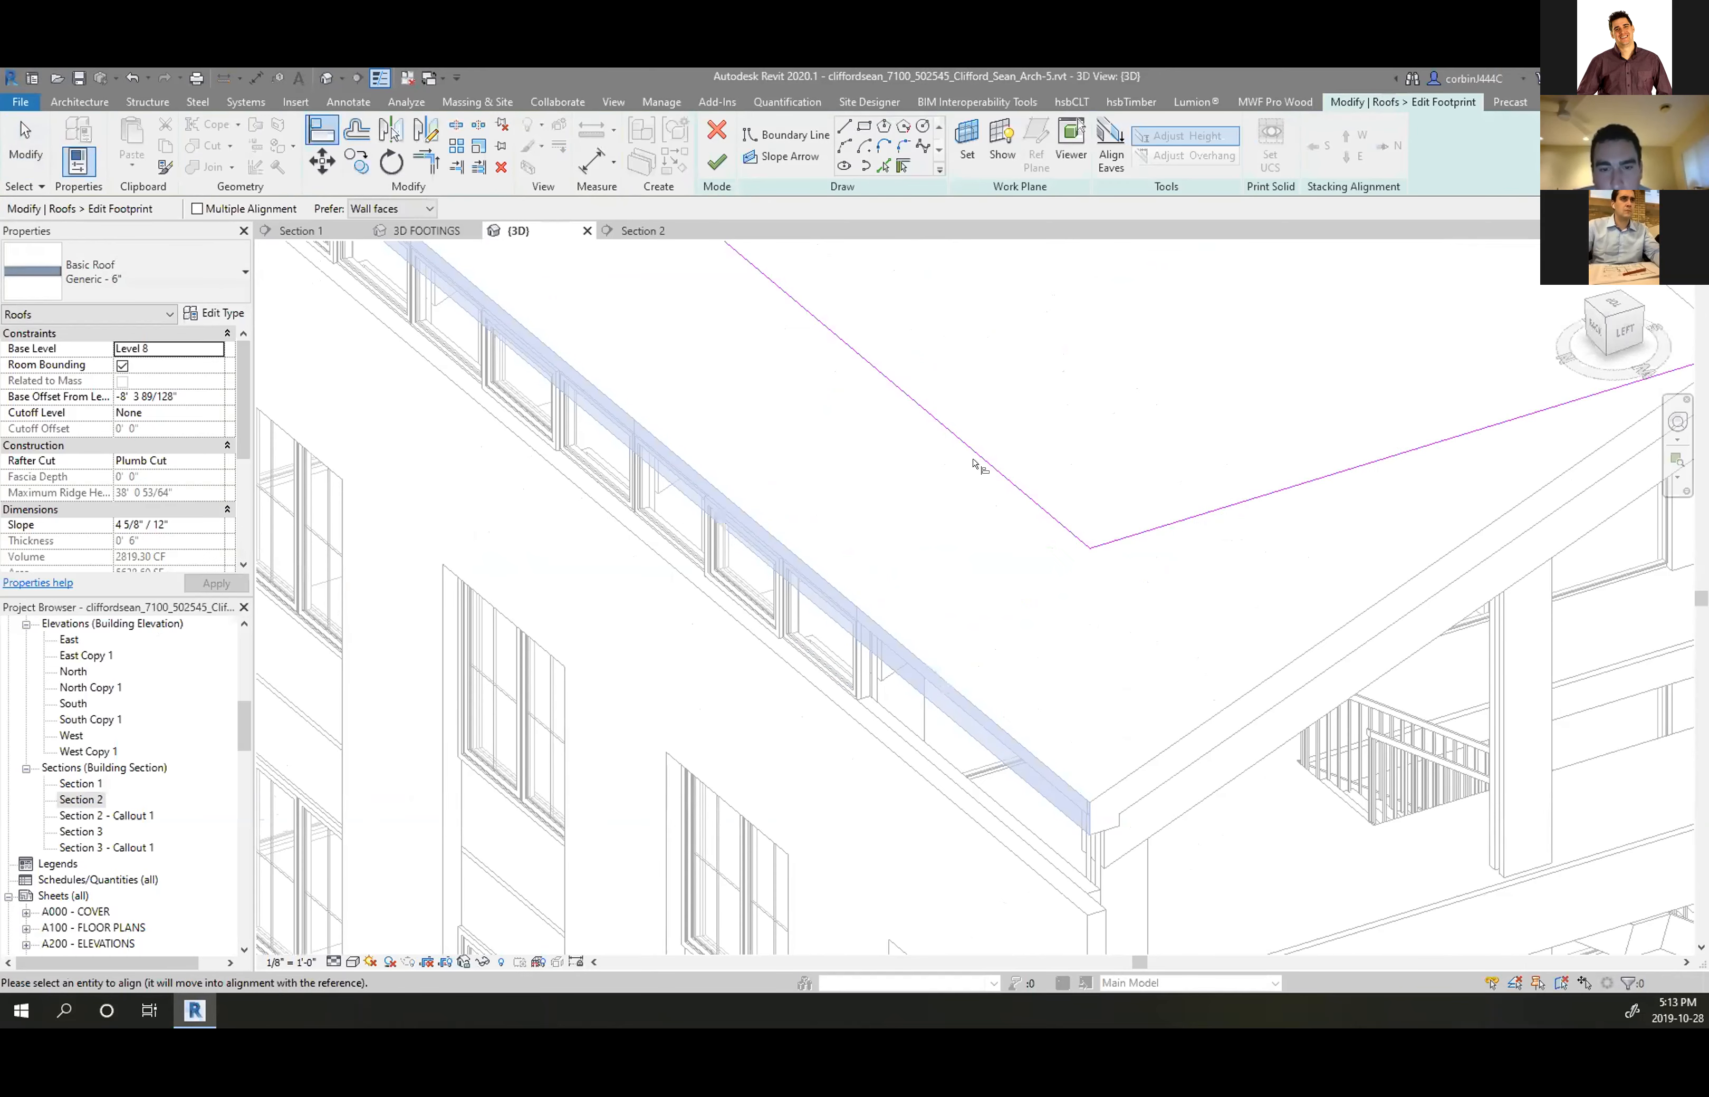
{"action": "scroll", "coordinate": [602, 607], "scroll_direction": "down", "scroll_amount": 3}
{"action": "middle_click_drag", "start_coordinate": [1076, 618], "coordinate": [624, 648], "text": "shift"}
{"action": "scroll", "coordinate": [574, 774], "scroll_direction": "up", "scroll_amount": 2}
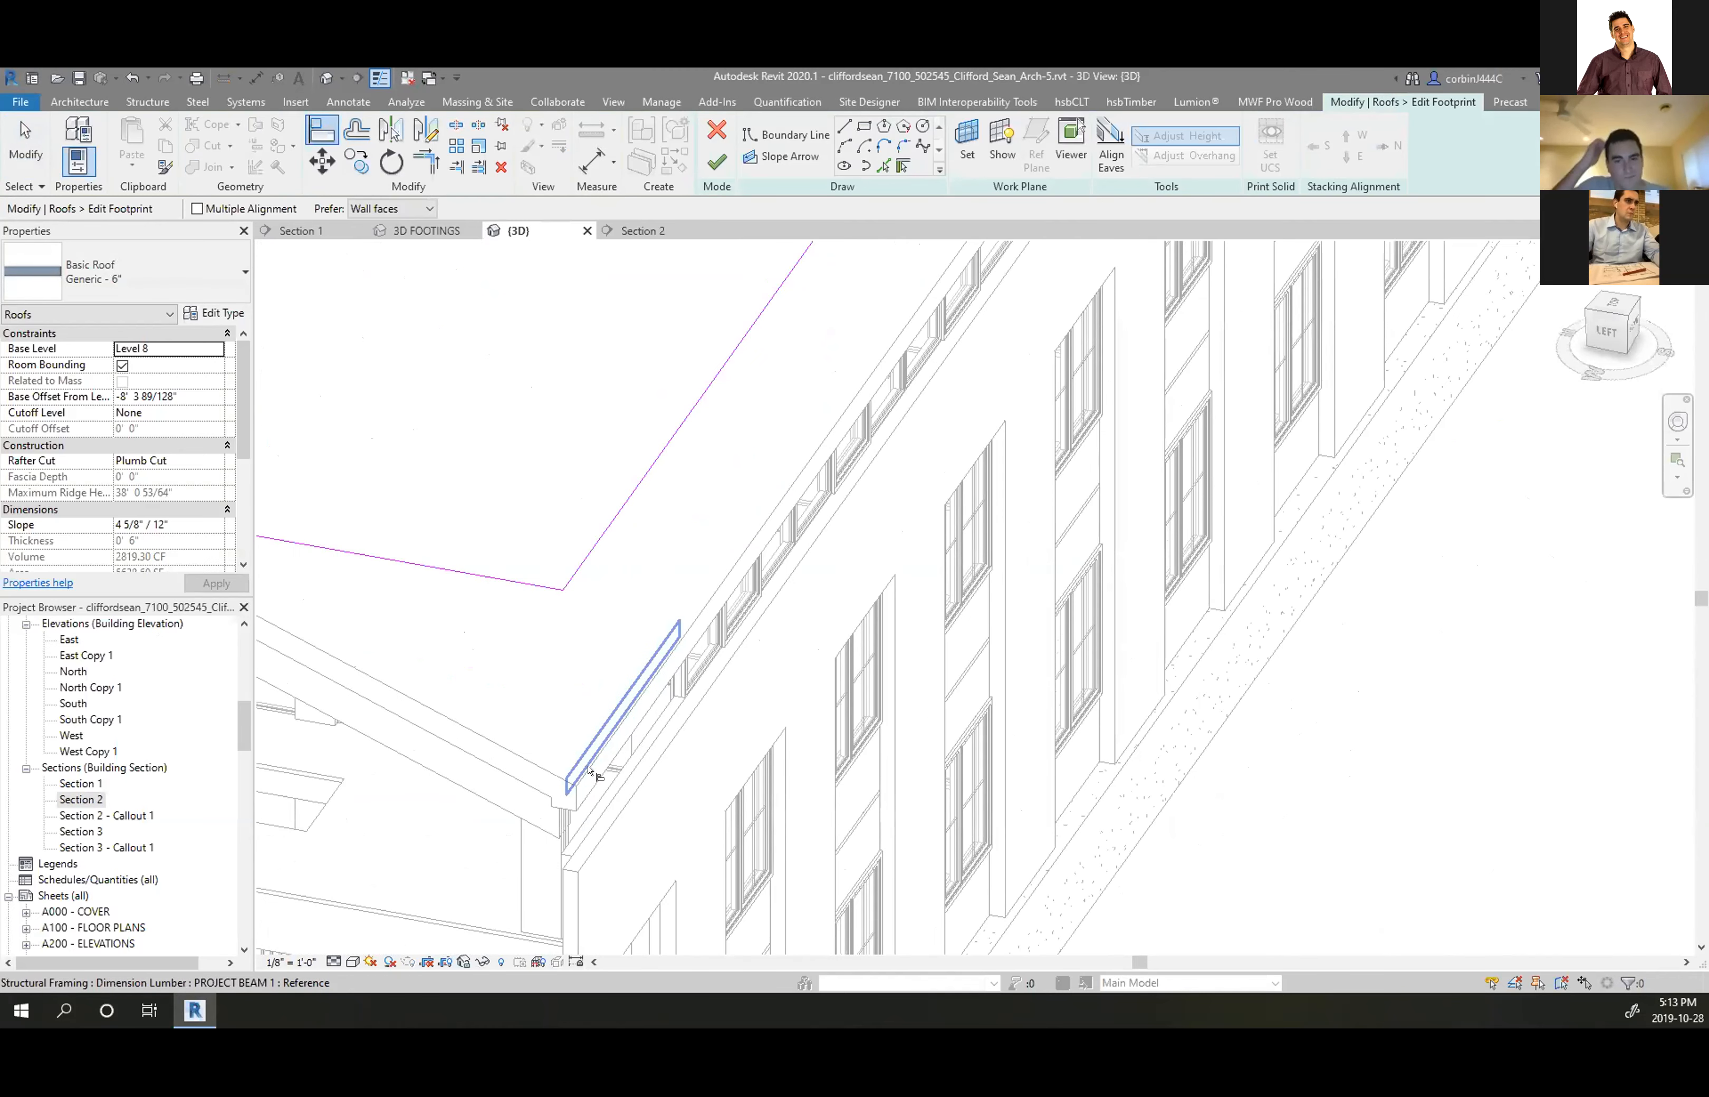
{"action": "left_click", "coordinate": [600, 757]}
{"action": "left_click", "coordinate": [603, 531]}
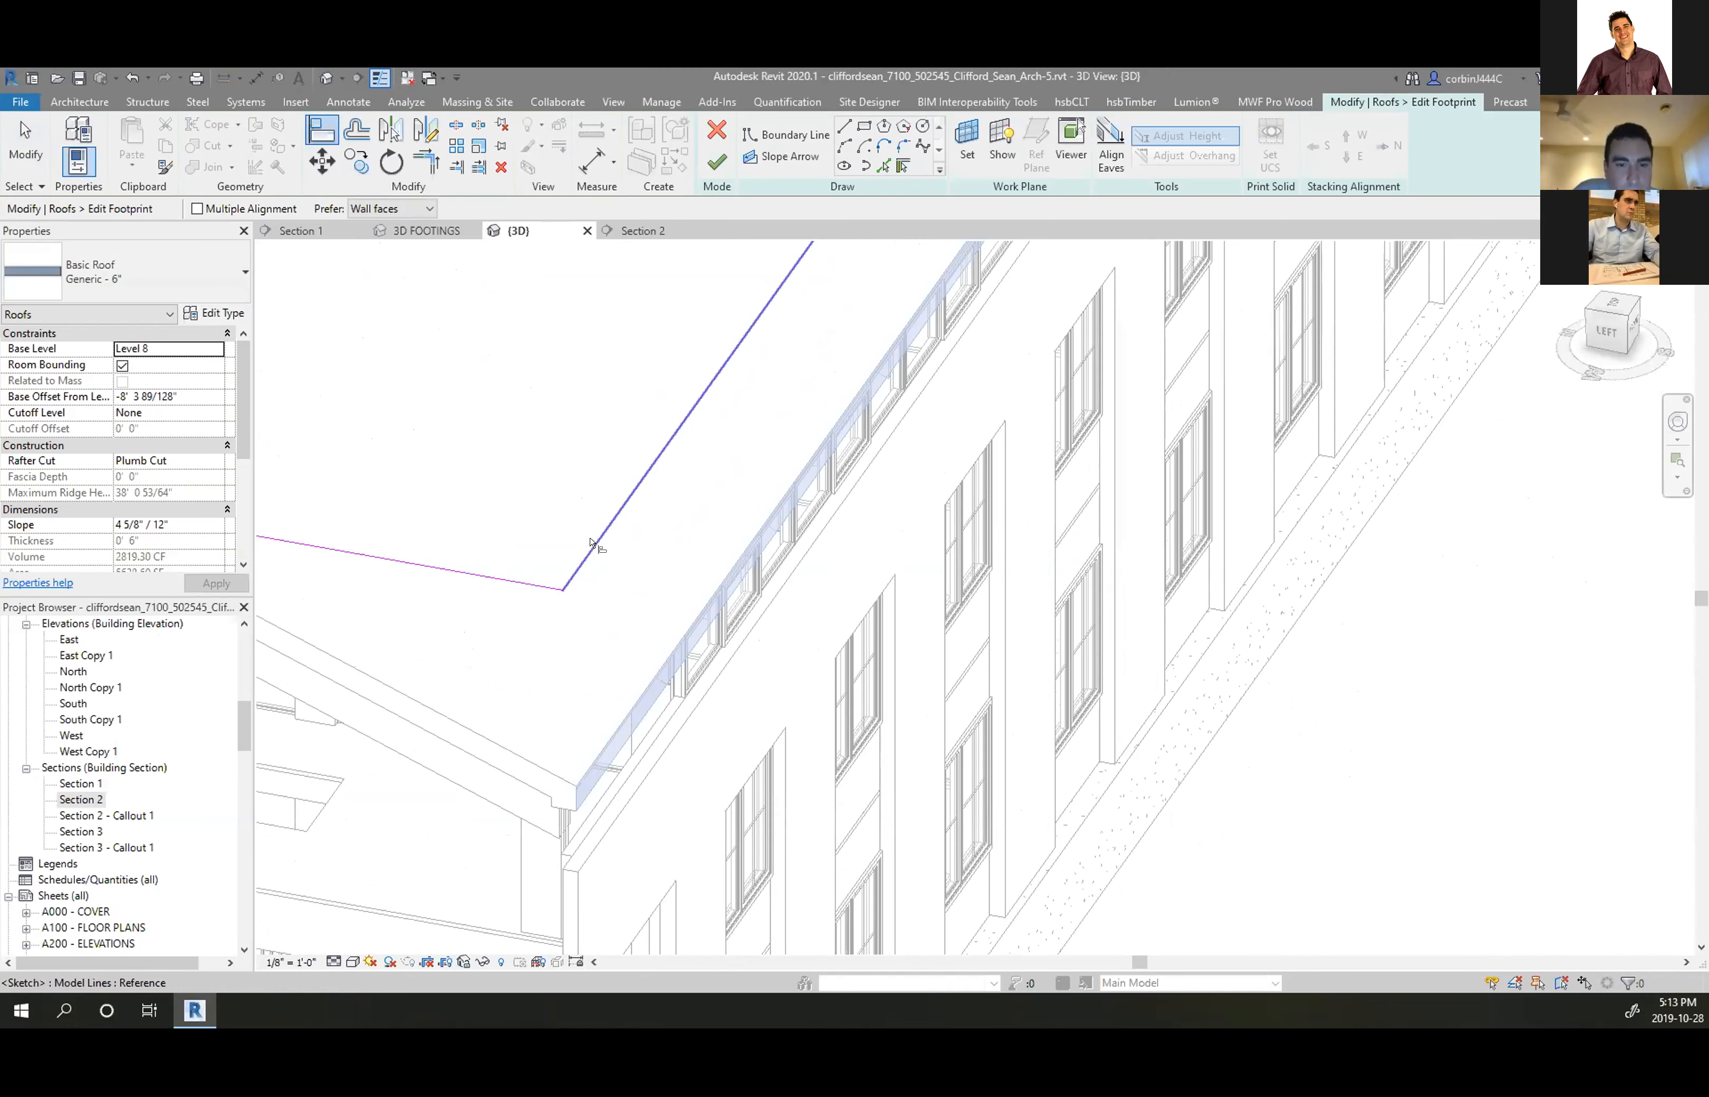
Finish the footprint edit, dismiss the attach-walls prompt, and return to Section 2
{"action": "left_click", "coordinate": [716, 163]}
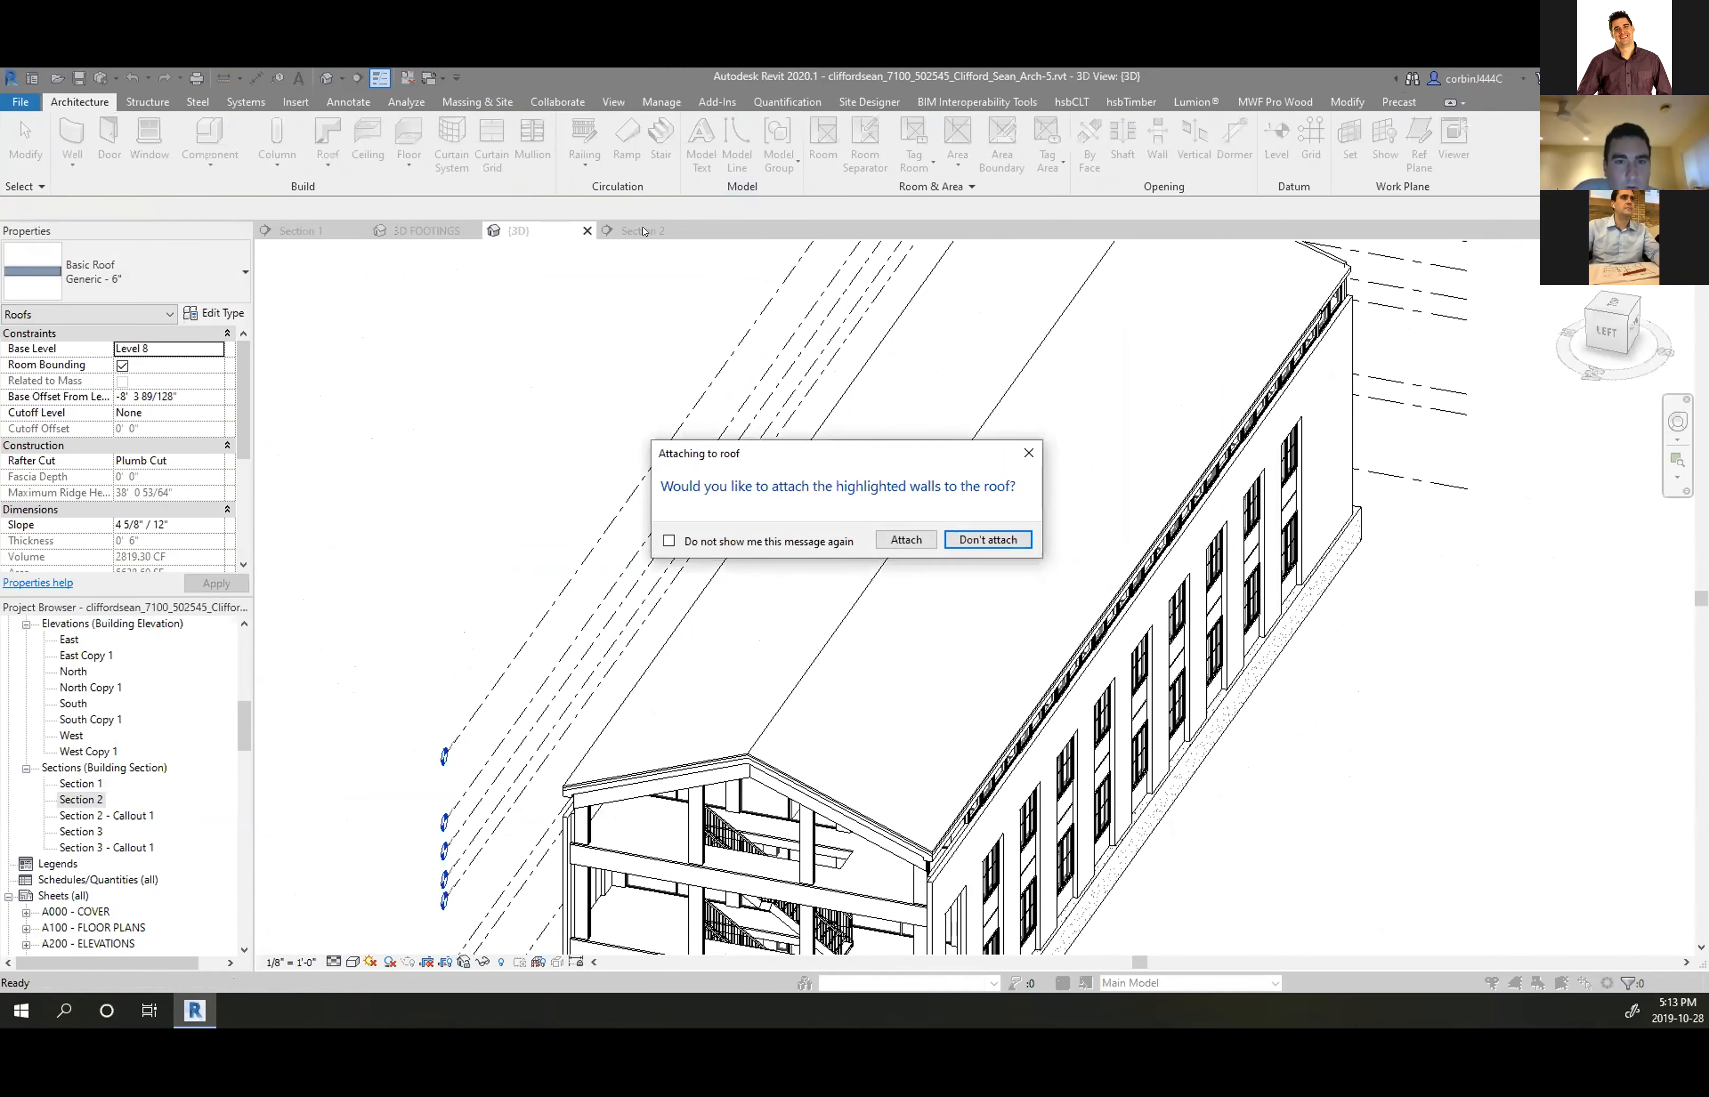
{"action": "left_click", "coordinate": [945, 542]}
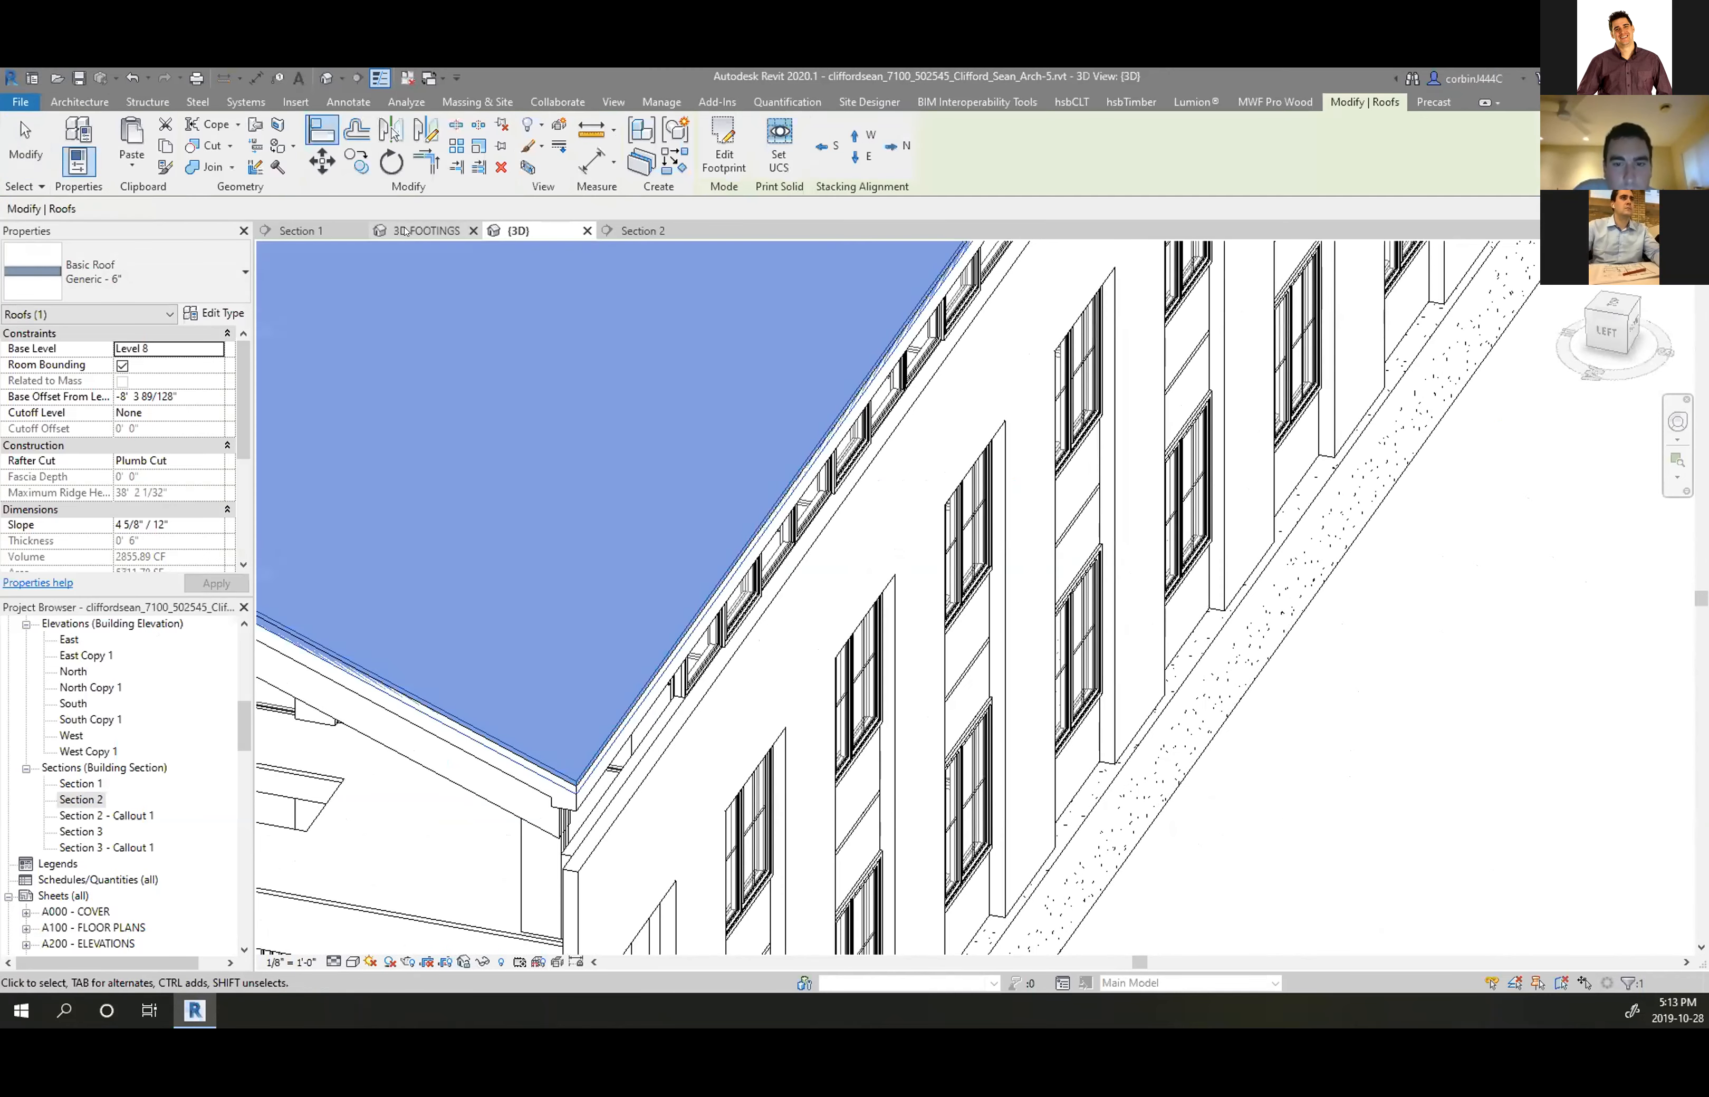
{"action": "left_click", "coordinate": [606, 235]}
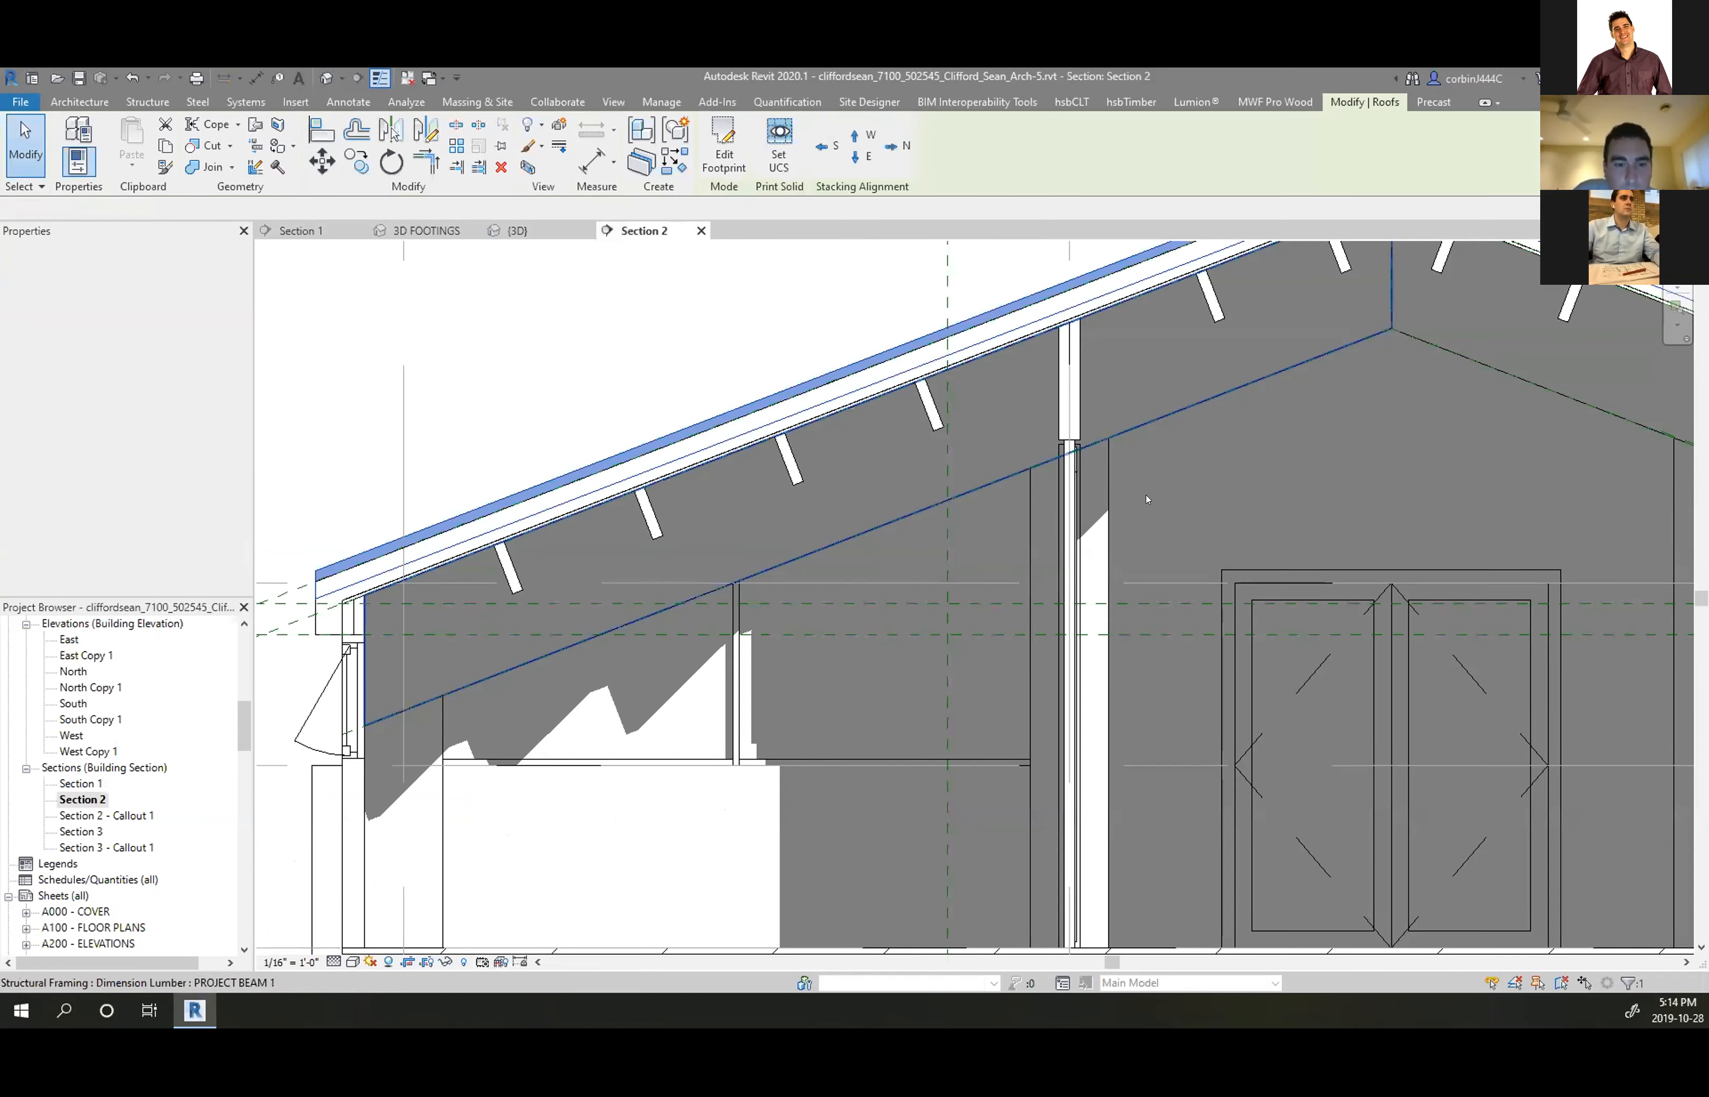
Move the roof down from its top eave corner to the lower corner point
{"action": "scroll", "coordinate": [462, 617], "scroll_direction": "up", "scroll_amount": 5}
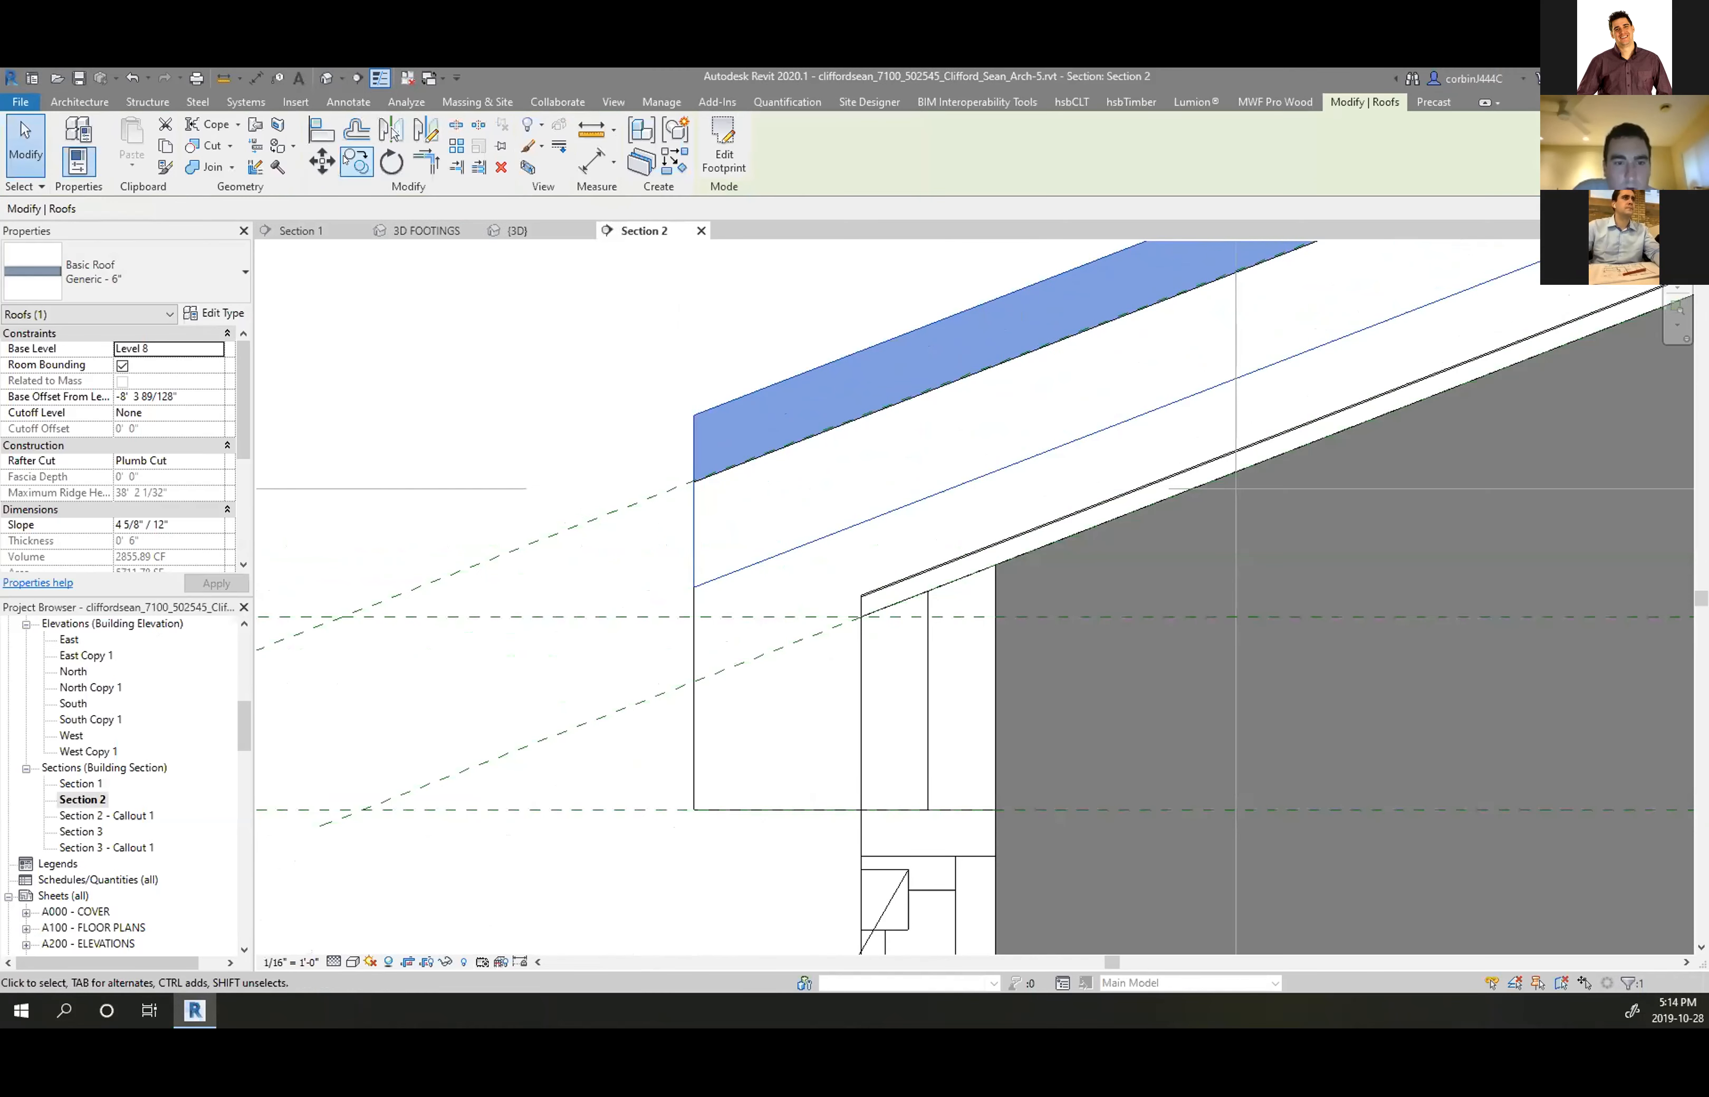
{"action": "left_click", "coordinate": [694, 415]}
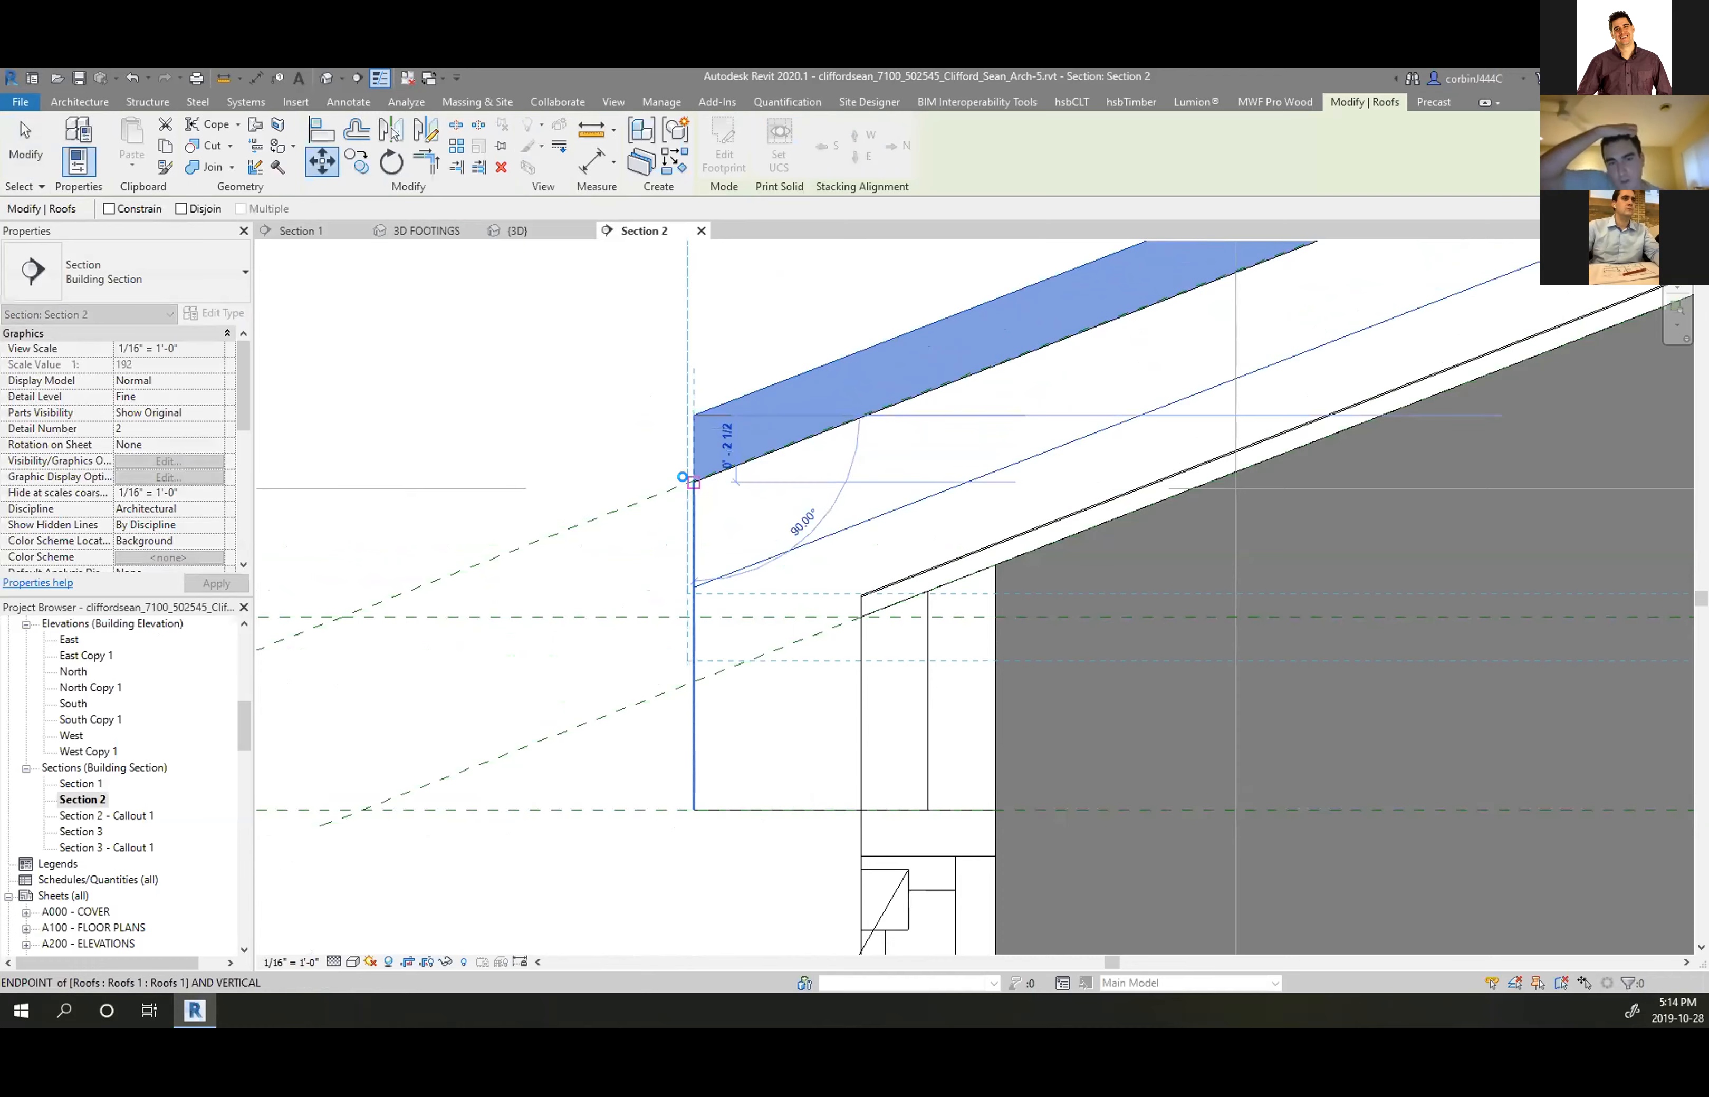
{"action": "left_click", "coordinate": [693, 481]}
{"action": "scroll", "coordinate": [570, 603], "scroll_direction": "down", "scroll_amount": 1}
{"action": "scroll", "coordinate": [533, 632], "scroll_direction": "down", "scroll_amount": 5}
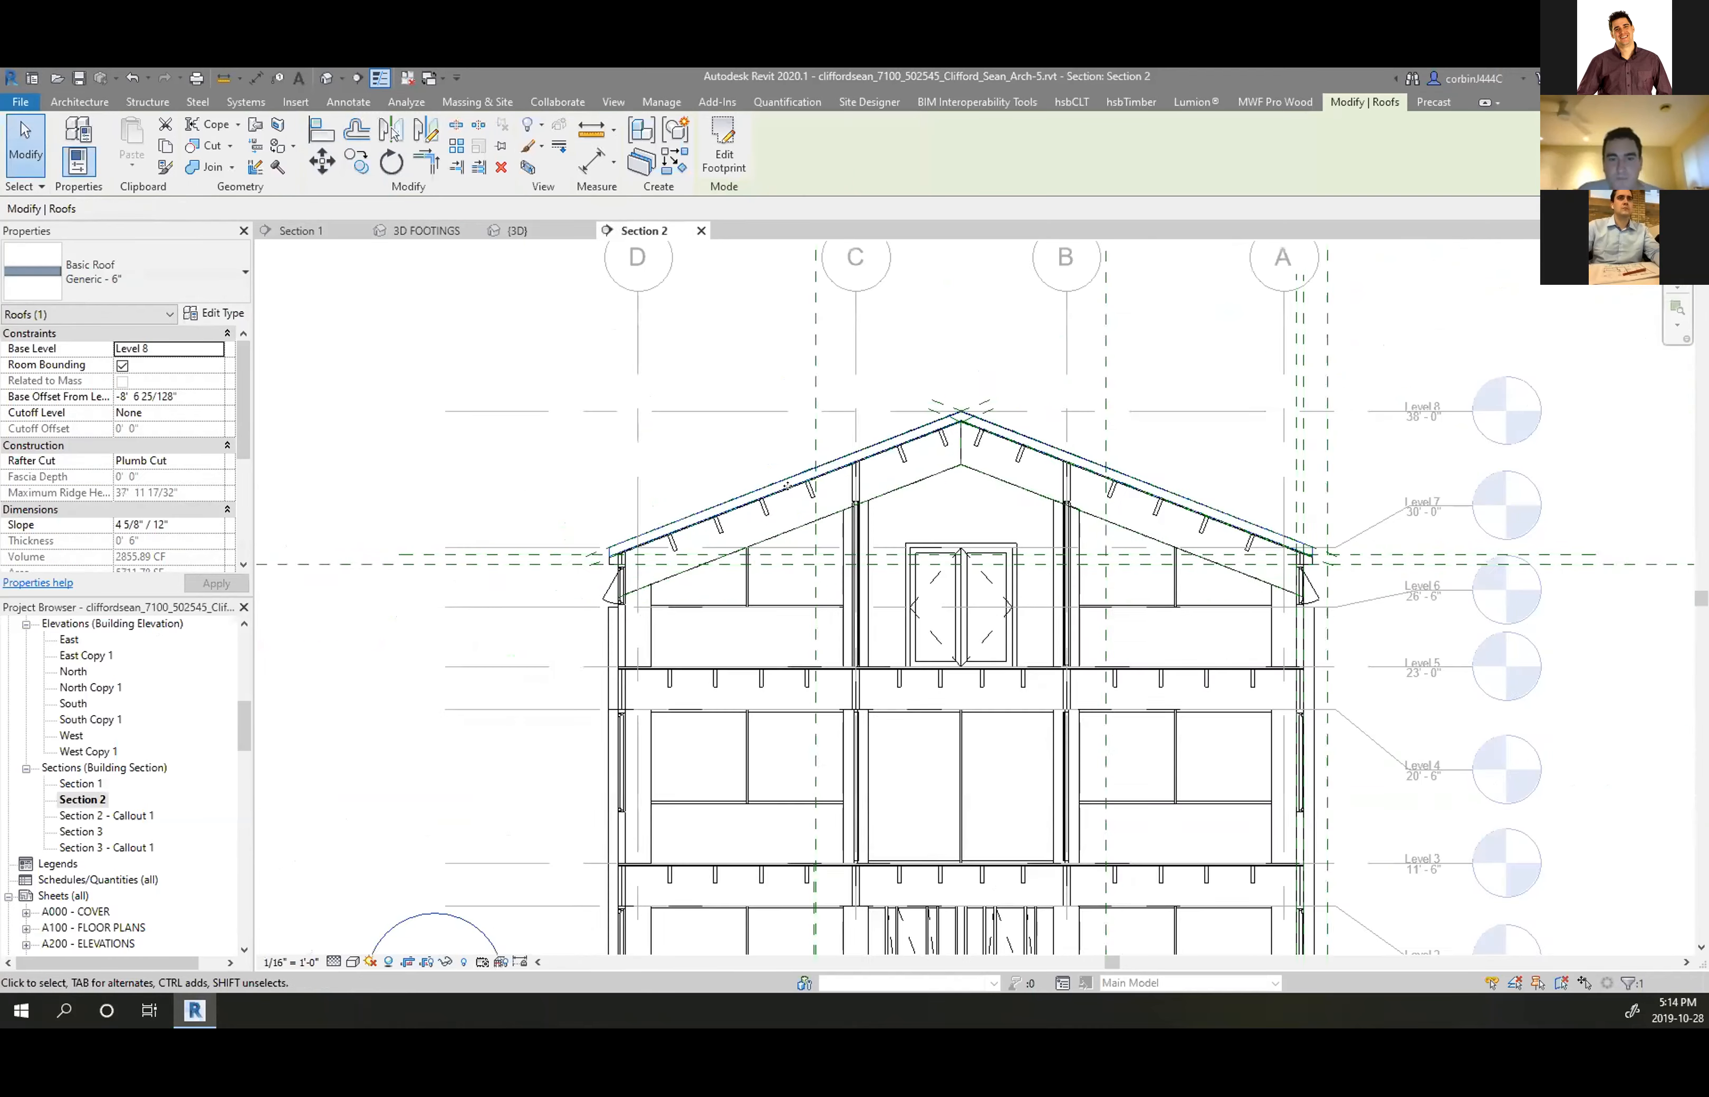
{"action": "scroll", "coordinate": [946, 488], "scroll_direction": "up", "scroll_amount": 2}
{"action": "scroll", "coordinate": [1046, 302], "scroll_direction": "up", "scroll_amount": 8}
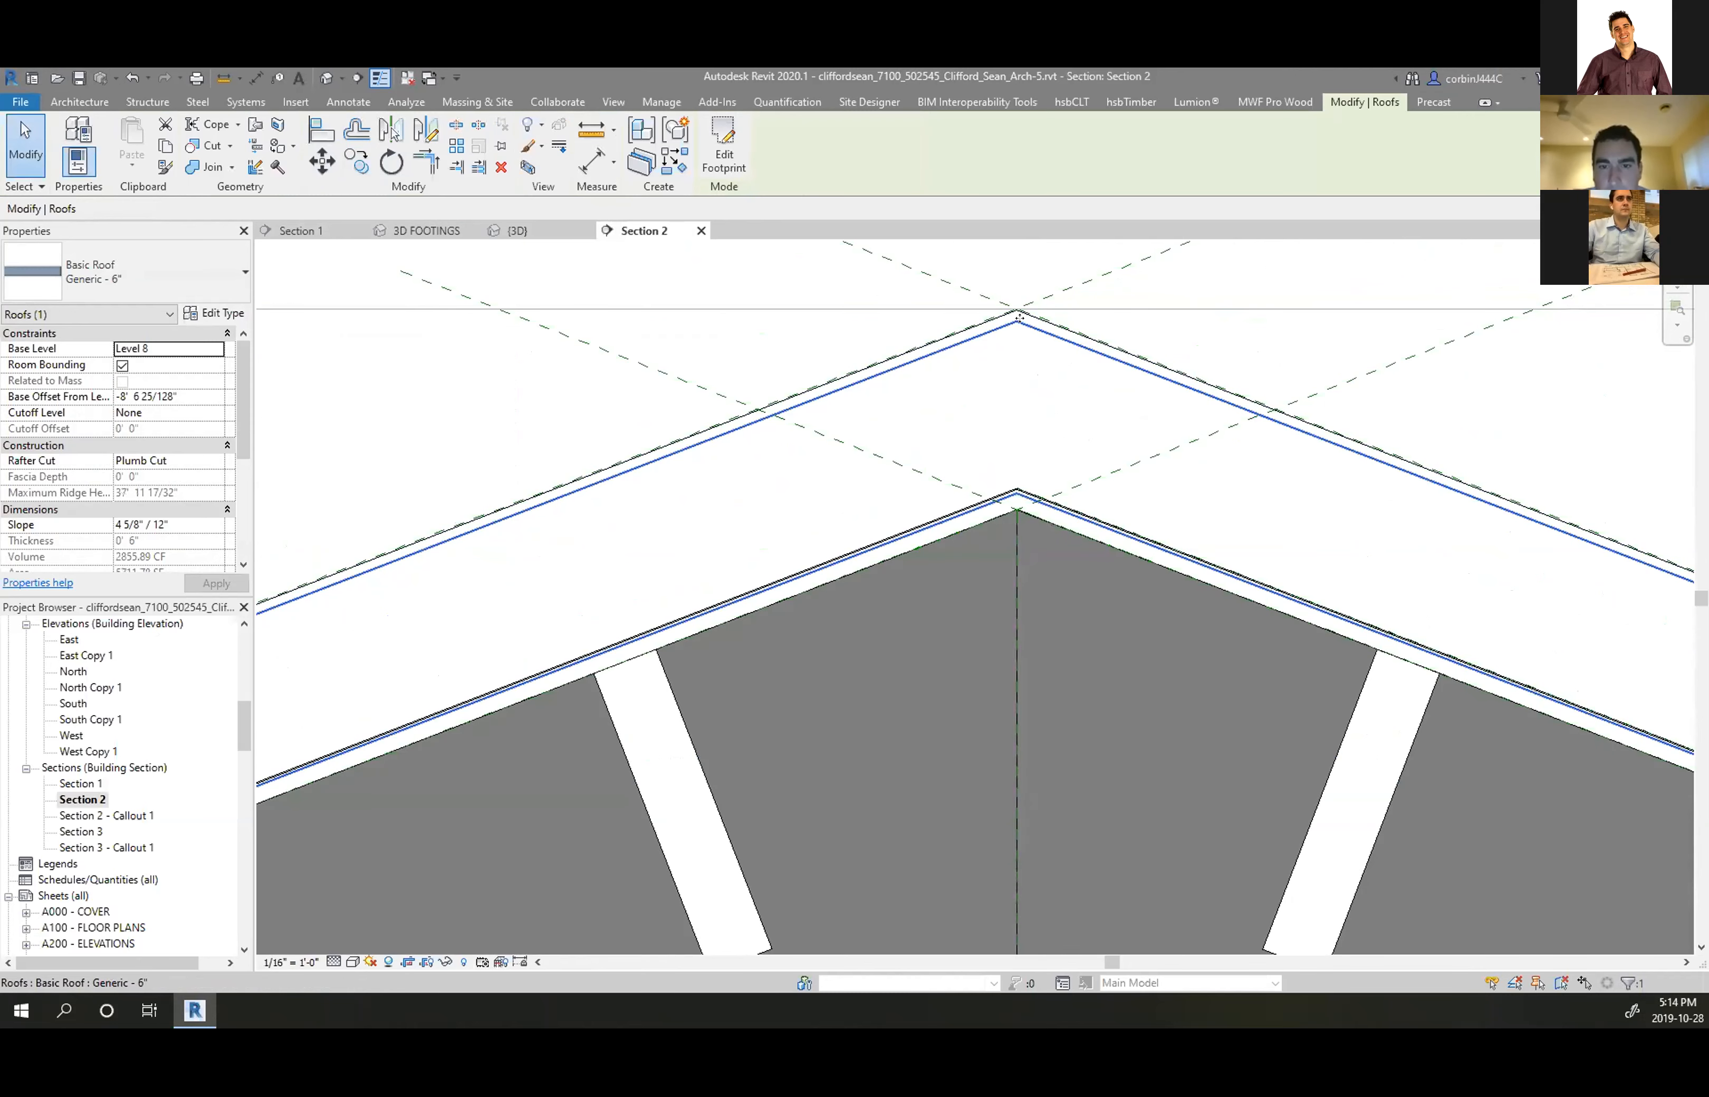
{"action": "scroll", "coordinate": [1019, 316], "scroll_direction": "up", "scroll_amount": 4}
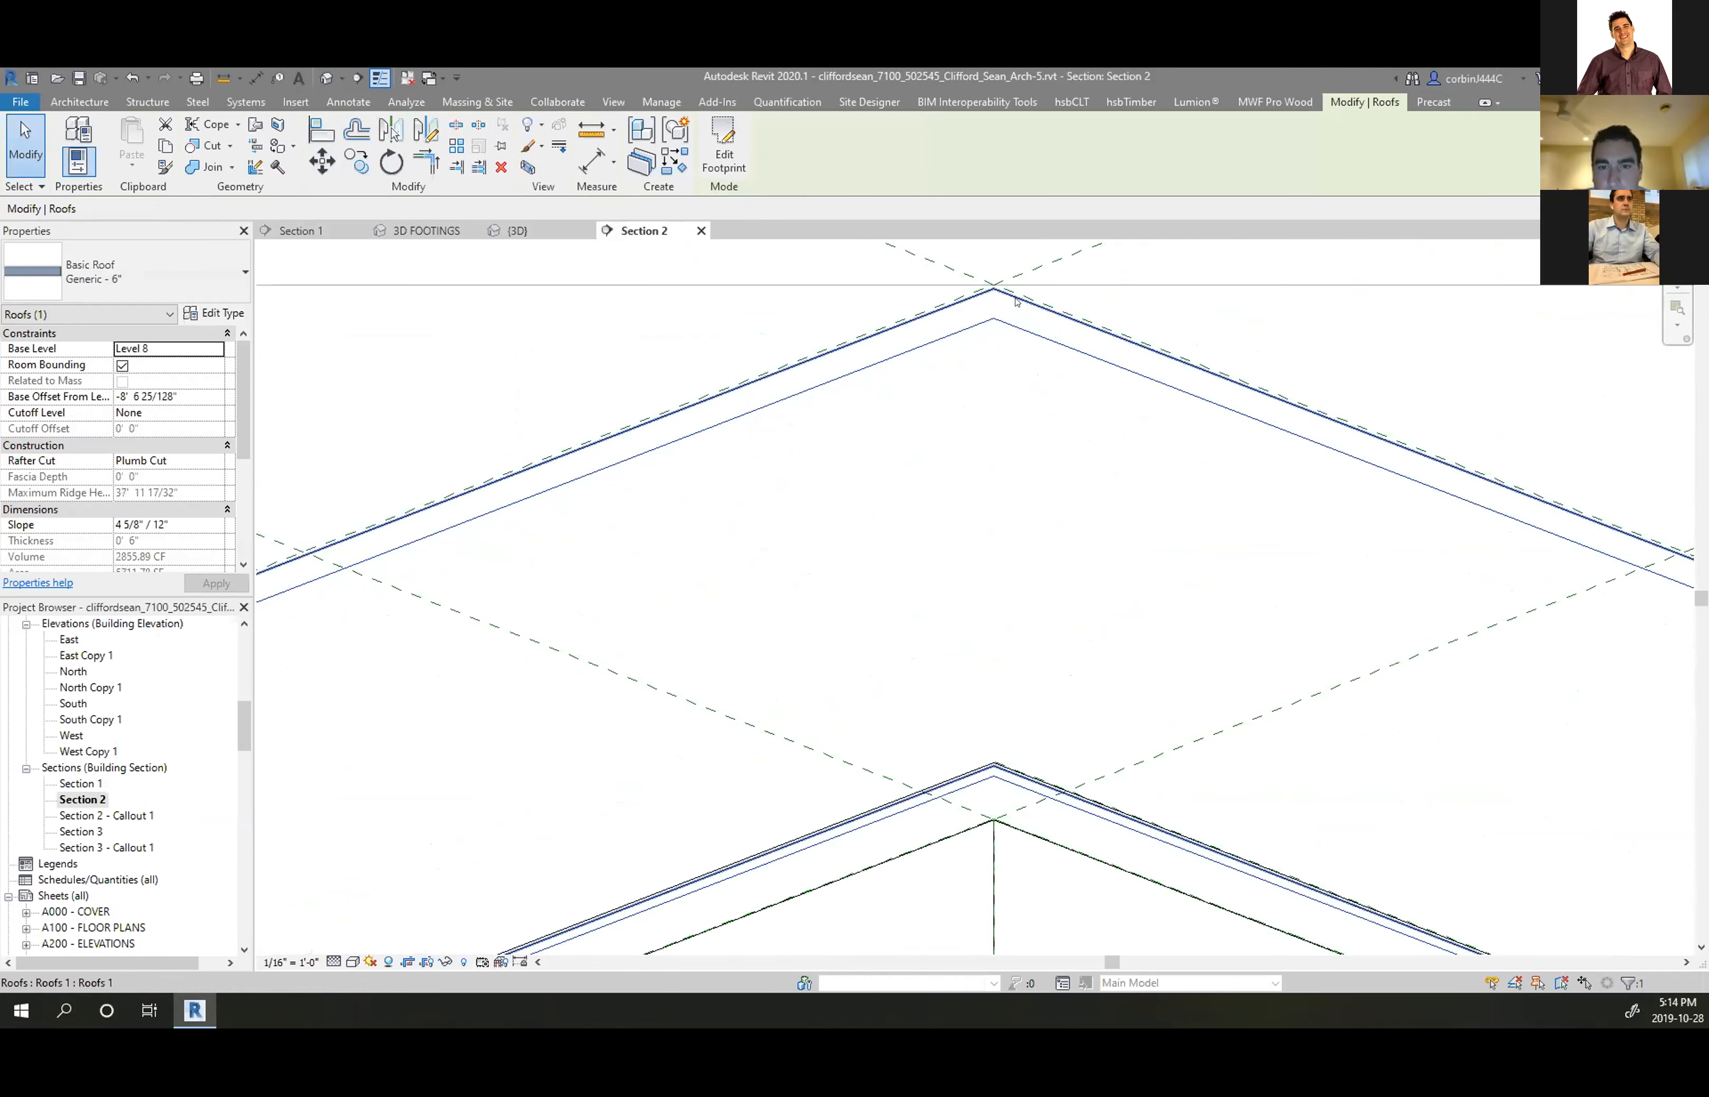
Lift the roof ridge onto the reference-plane intersection above the gable
{"action": "left_click", "coordinate": [993, 319]}
{"action": "left_click", "coordinate": [993, 285]}
{"action": "scroll", "coordinate": [1186, 290], "scroll_direction": "down", "scroll_amount": 4}
{"action": "scroll", "coordinate": [1186, 290], "scroll_direction": "down", "scroll_amount": 5}
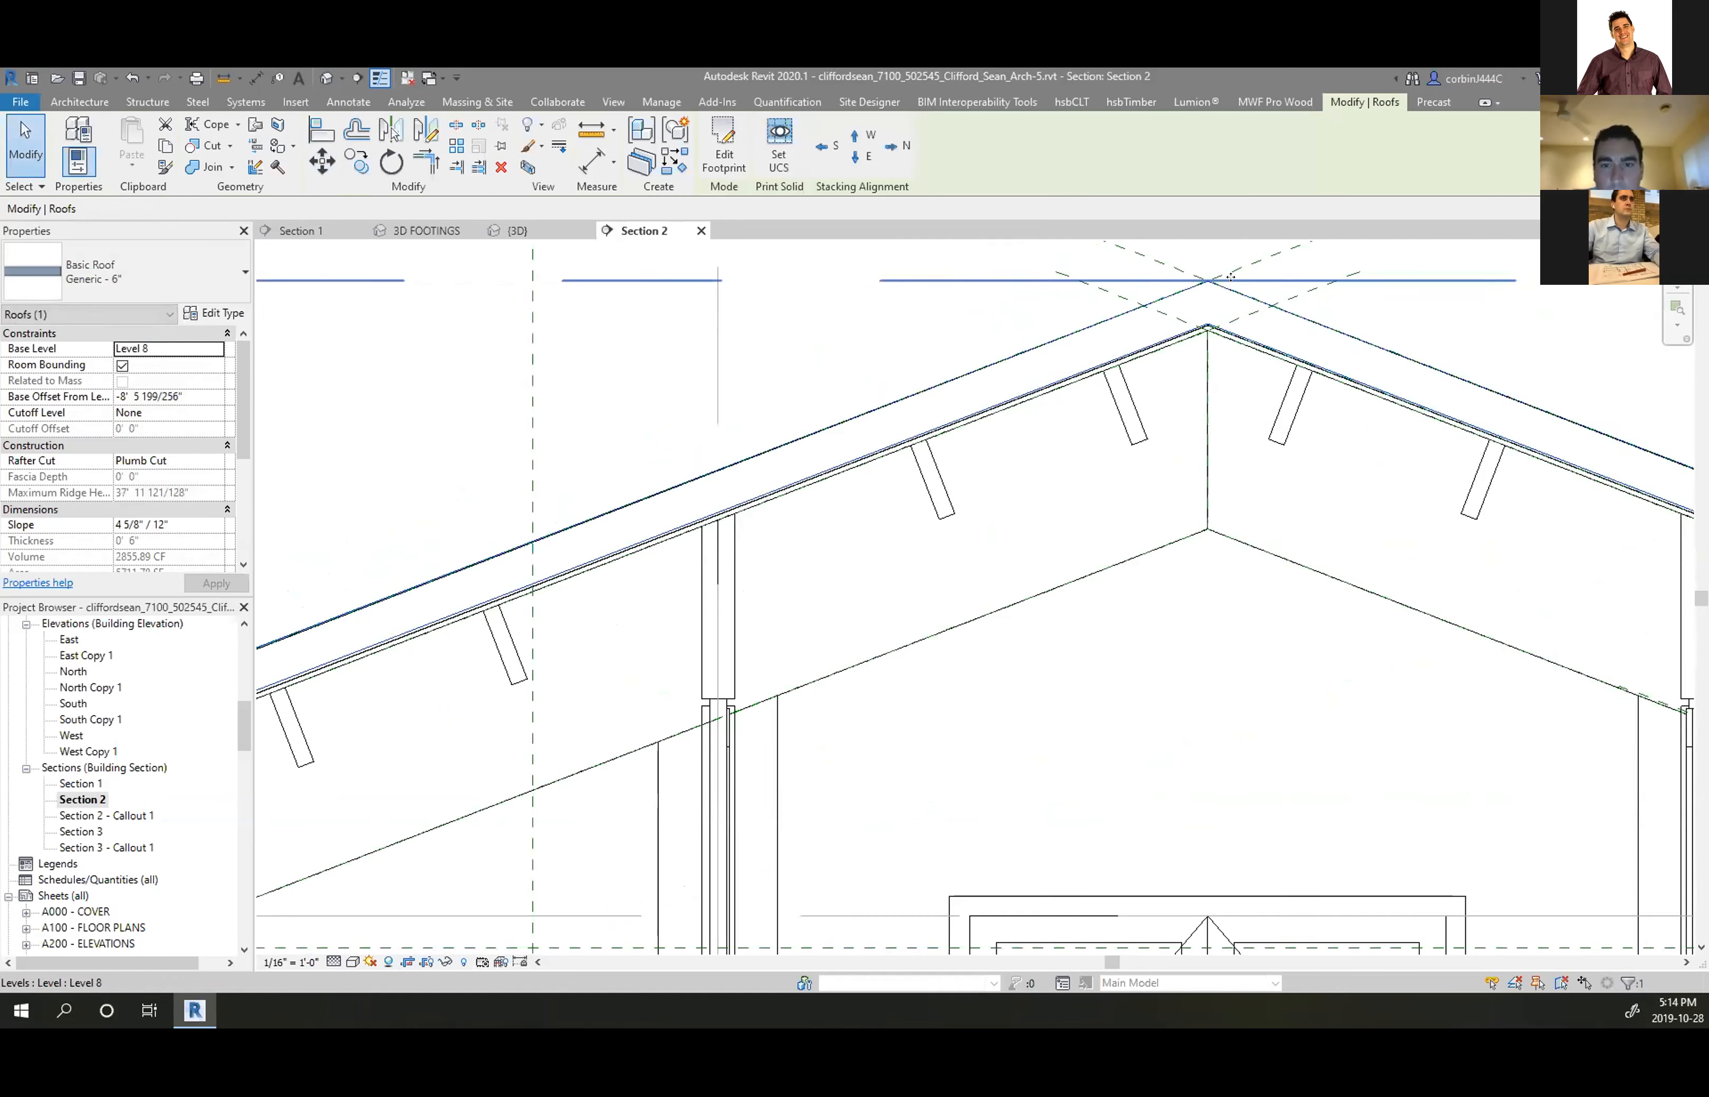
{"action": "scroll", "coordinate": [773, 463], "scroll_direction": "up", "scroll_amount": 6}
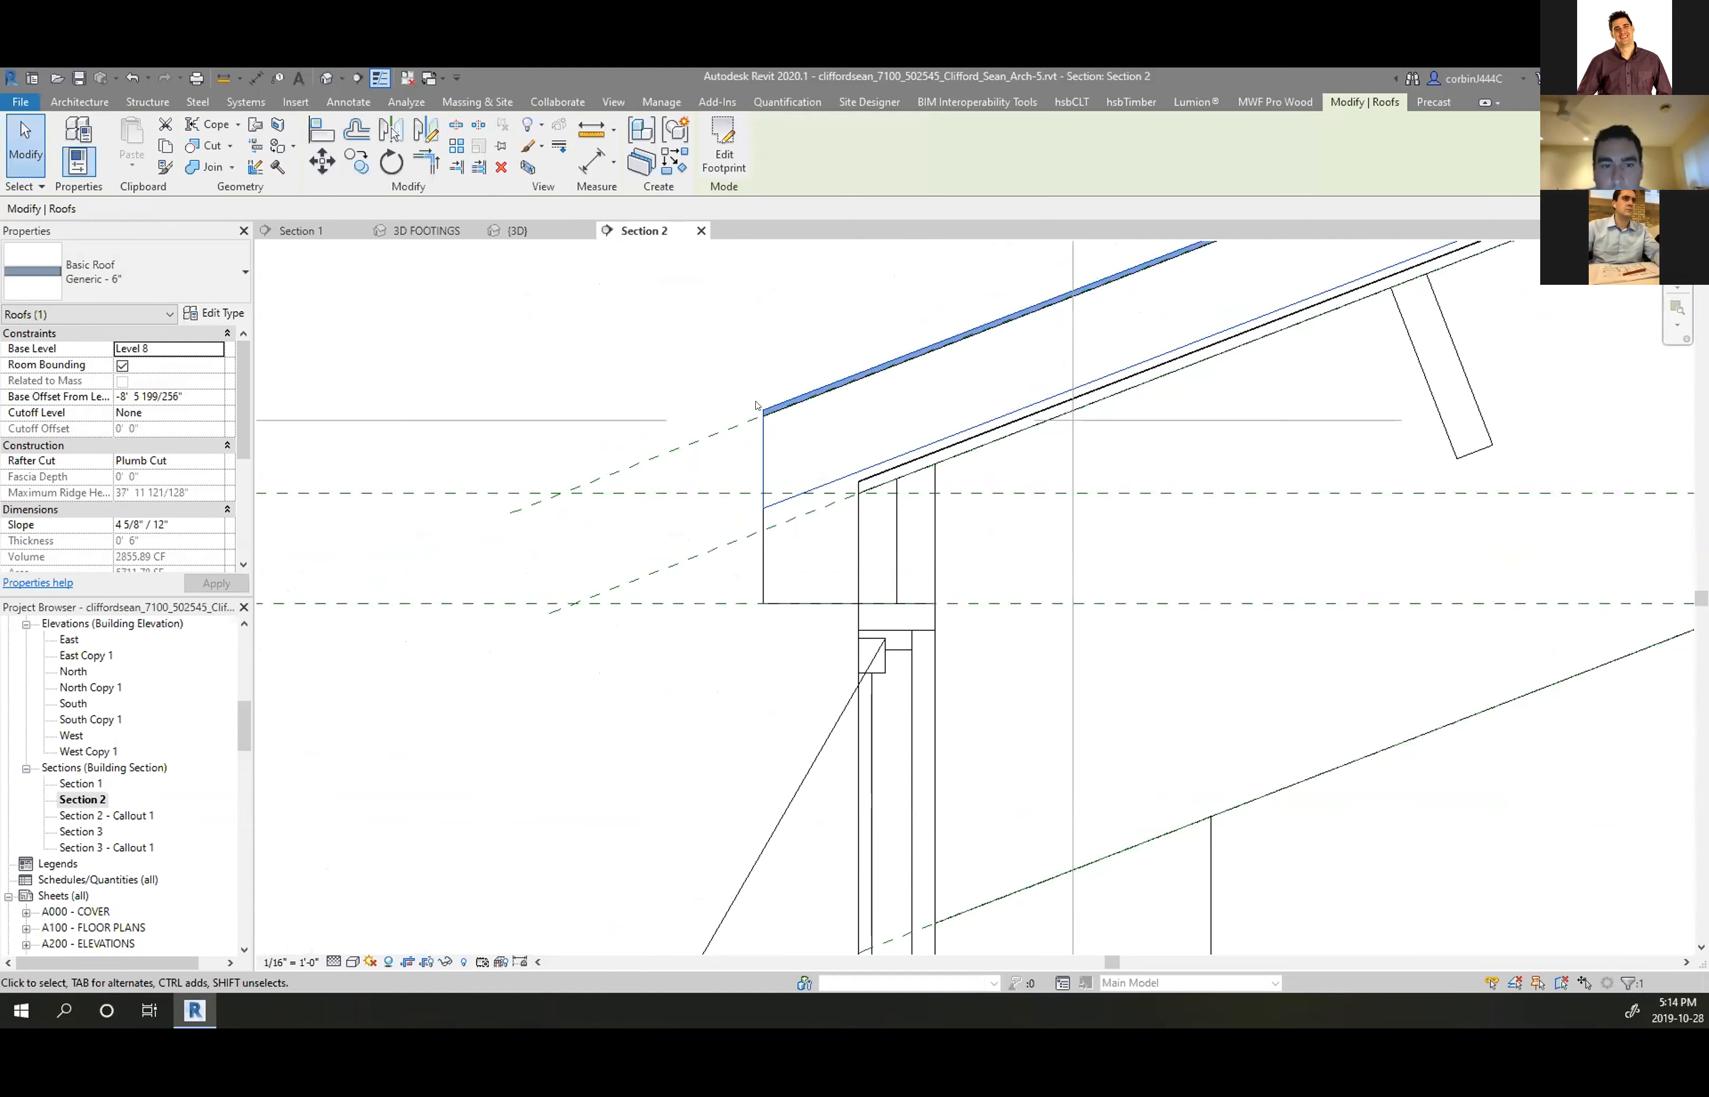
{"action": "scroll", "coordinate": [759, 502], "scroll_direction": "down", "scroll_amount": 2}
{"action": "key", "text": "Escape"}
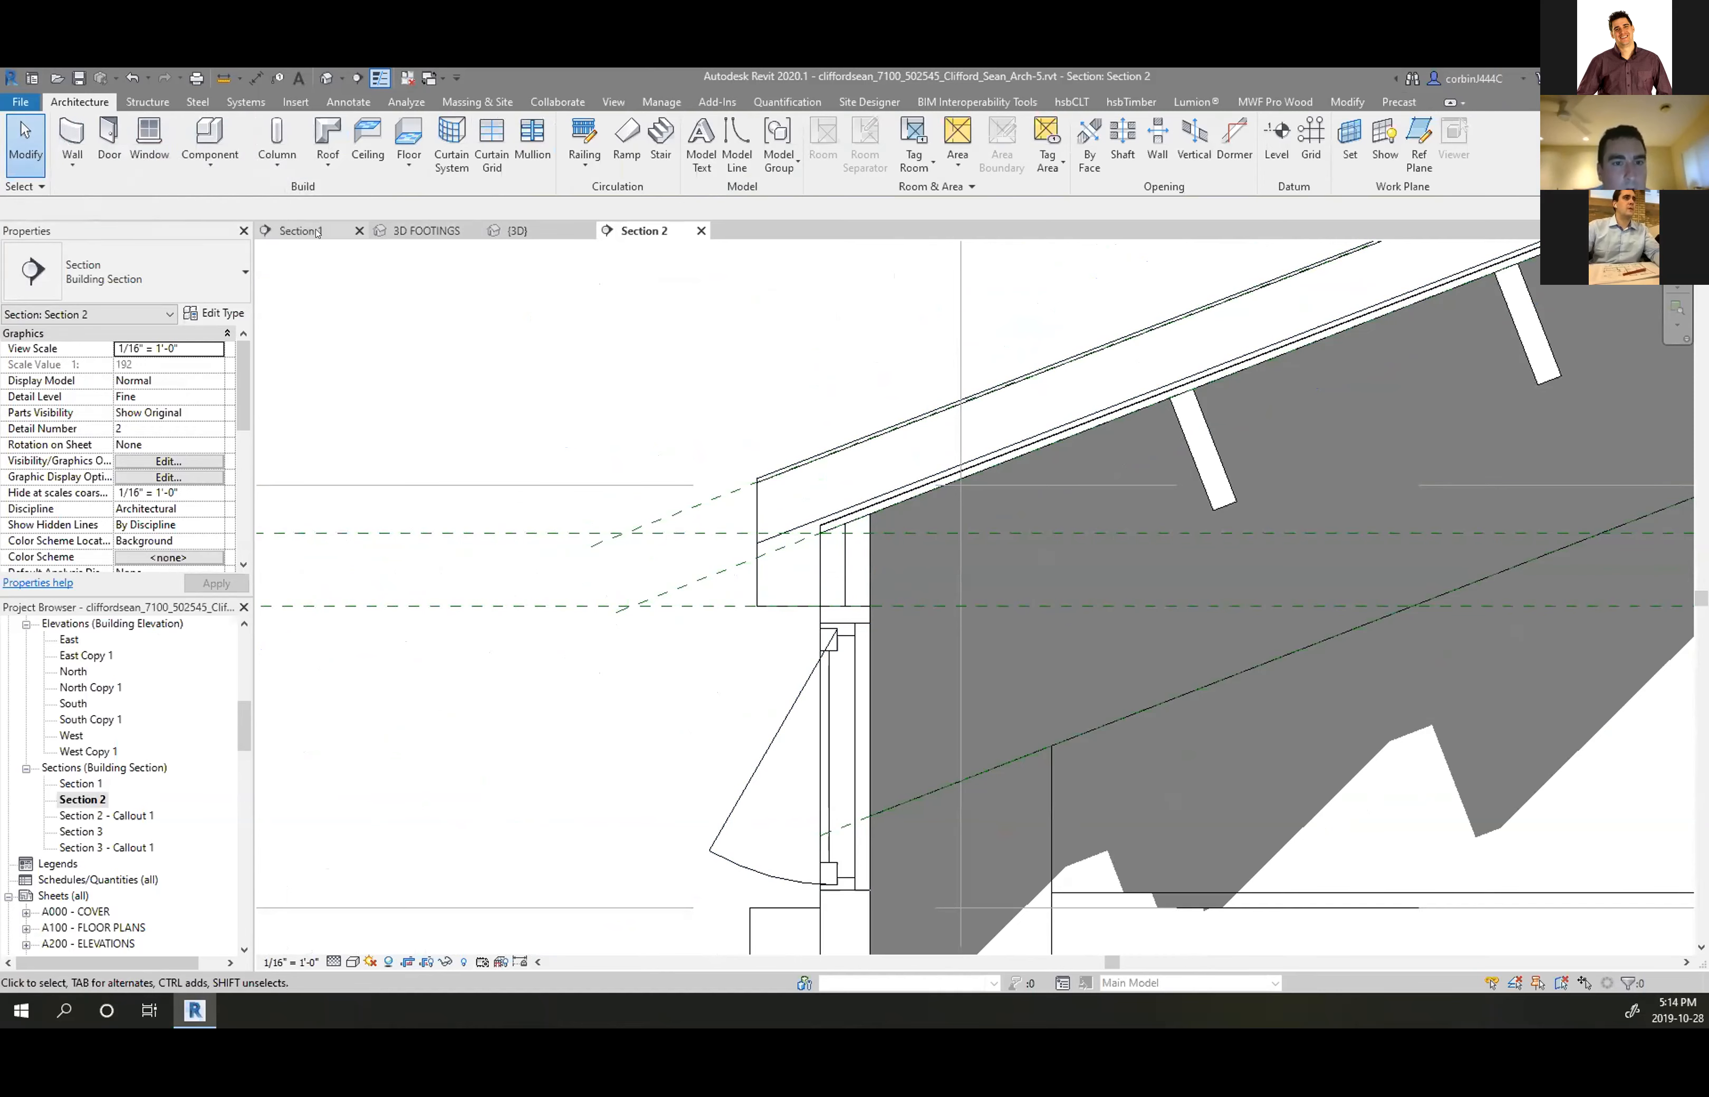
In the 3D view, start a new Basic Wall of type Generic - 8"
{"action": "left_click", "coordinate": [544, 232]}
{"action": "scroll", "coordinate": [832, 629], "scroll_direction": "down", "scroll_amount": 5}
{"action": "scroll", "coordinate": [831, 630], "scroll_direction": "up", "scroll_amount": 8}
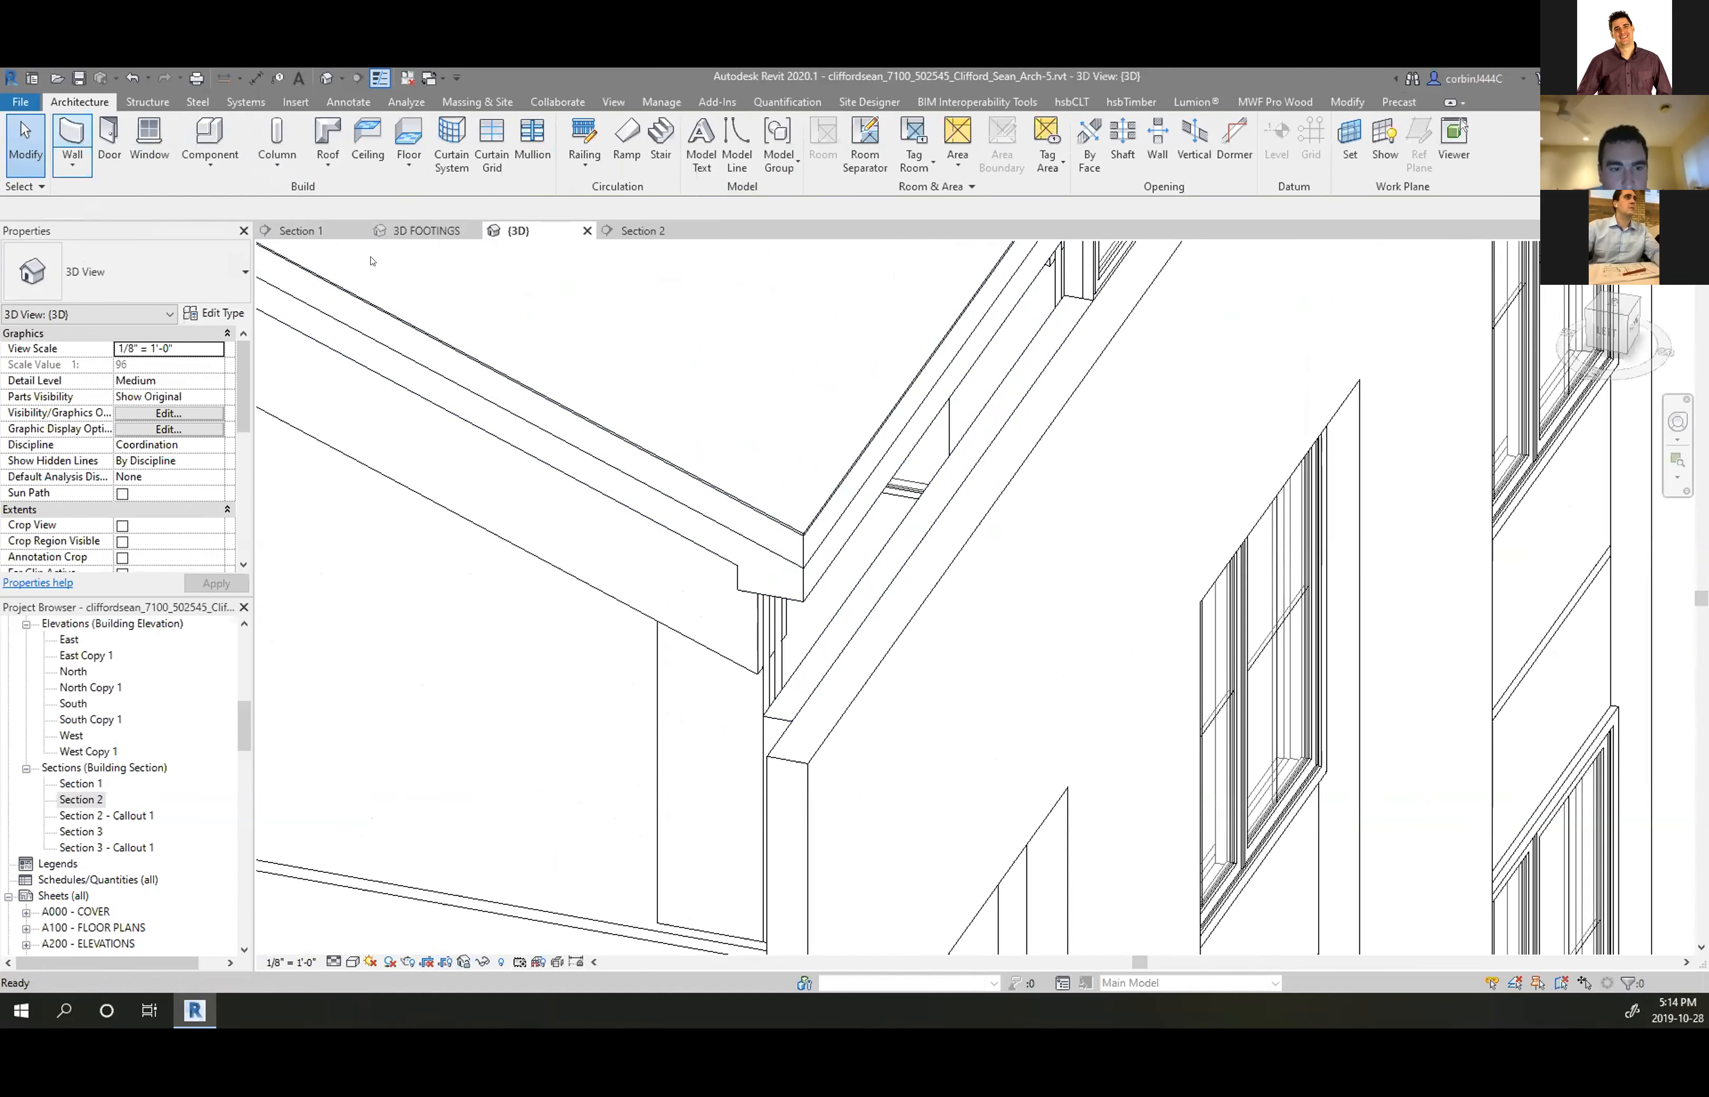
{"action": "left_click", "coordinate": [72, 144]}
{"action": "left_click", "coordinate": [143, 272]}
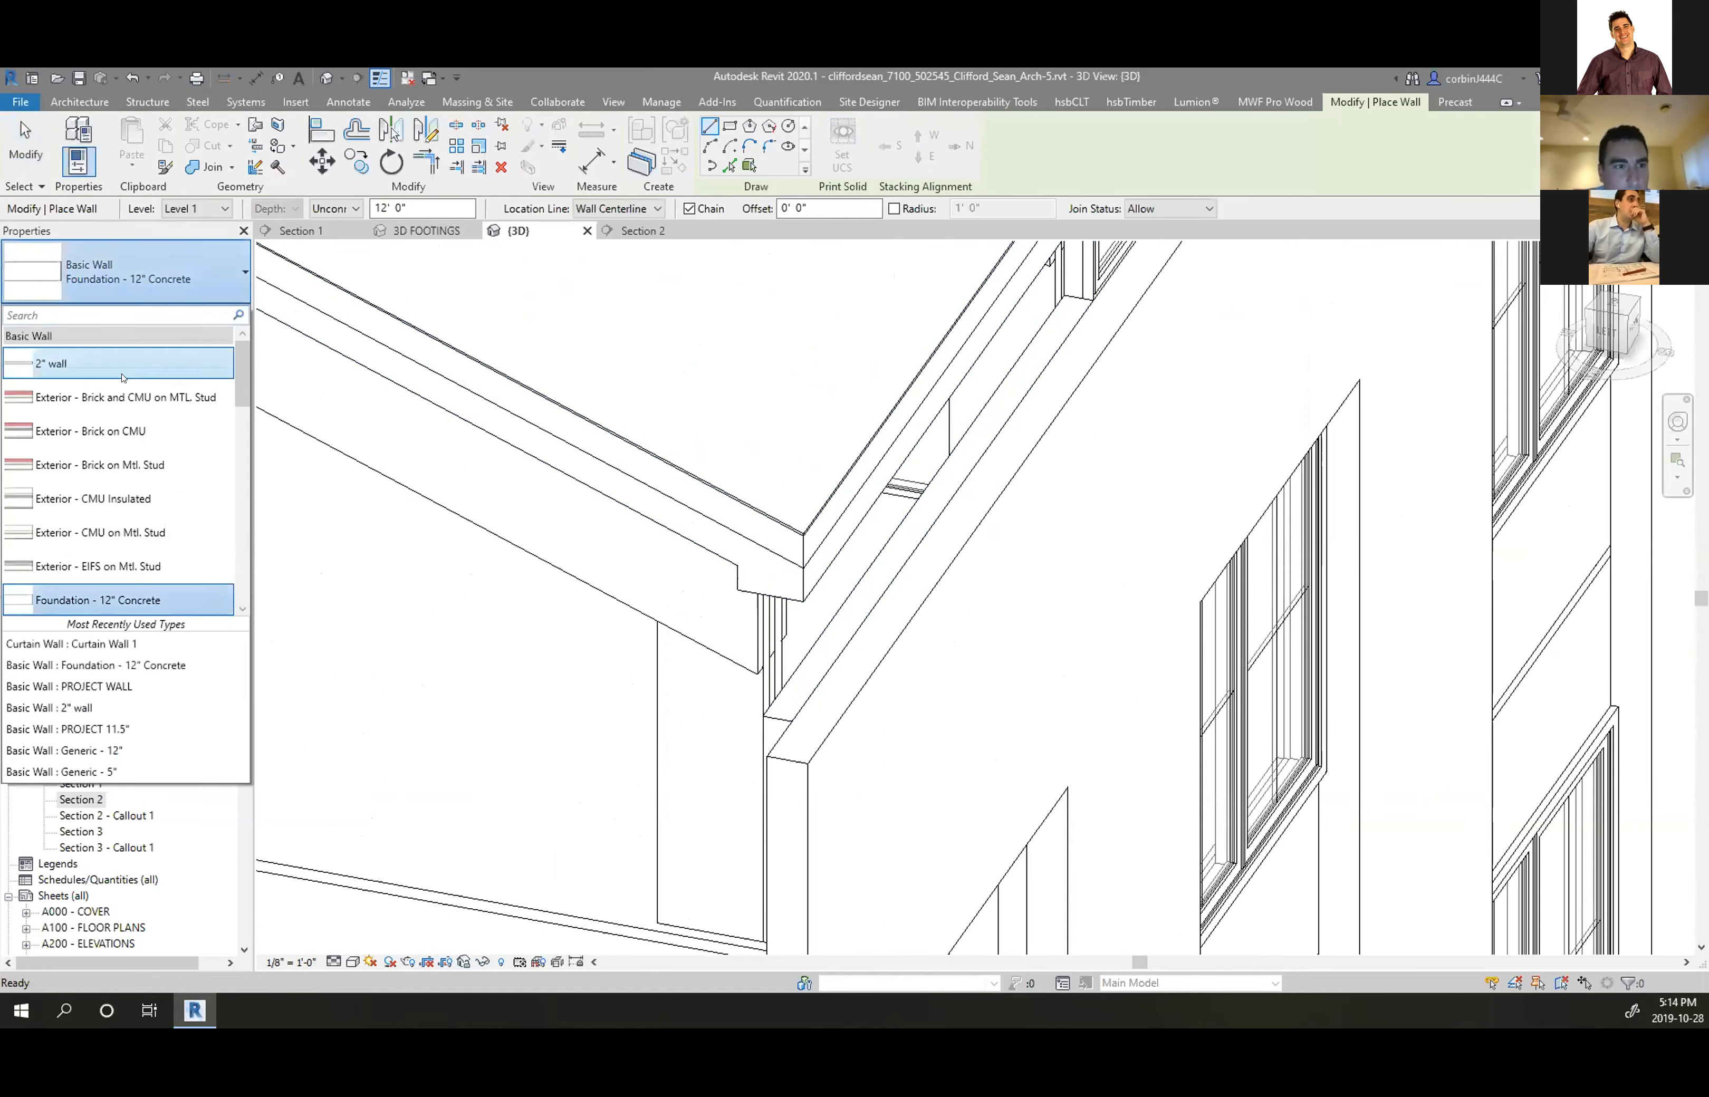
{"action": "scroll", "coordinate": [143, 495], "scroll_direction": "down", "scroll_amount": 5}
{"action": "scroll", "coordinate": [137, 514], "scroll_direction": "up", "scroll_amount": 5}
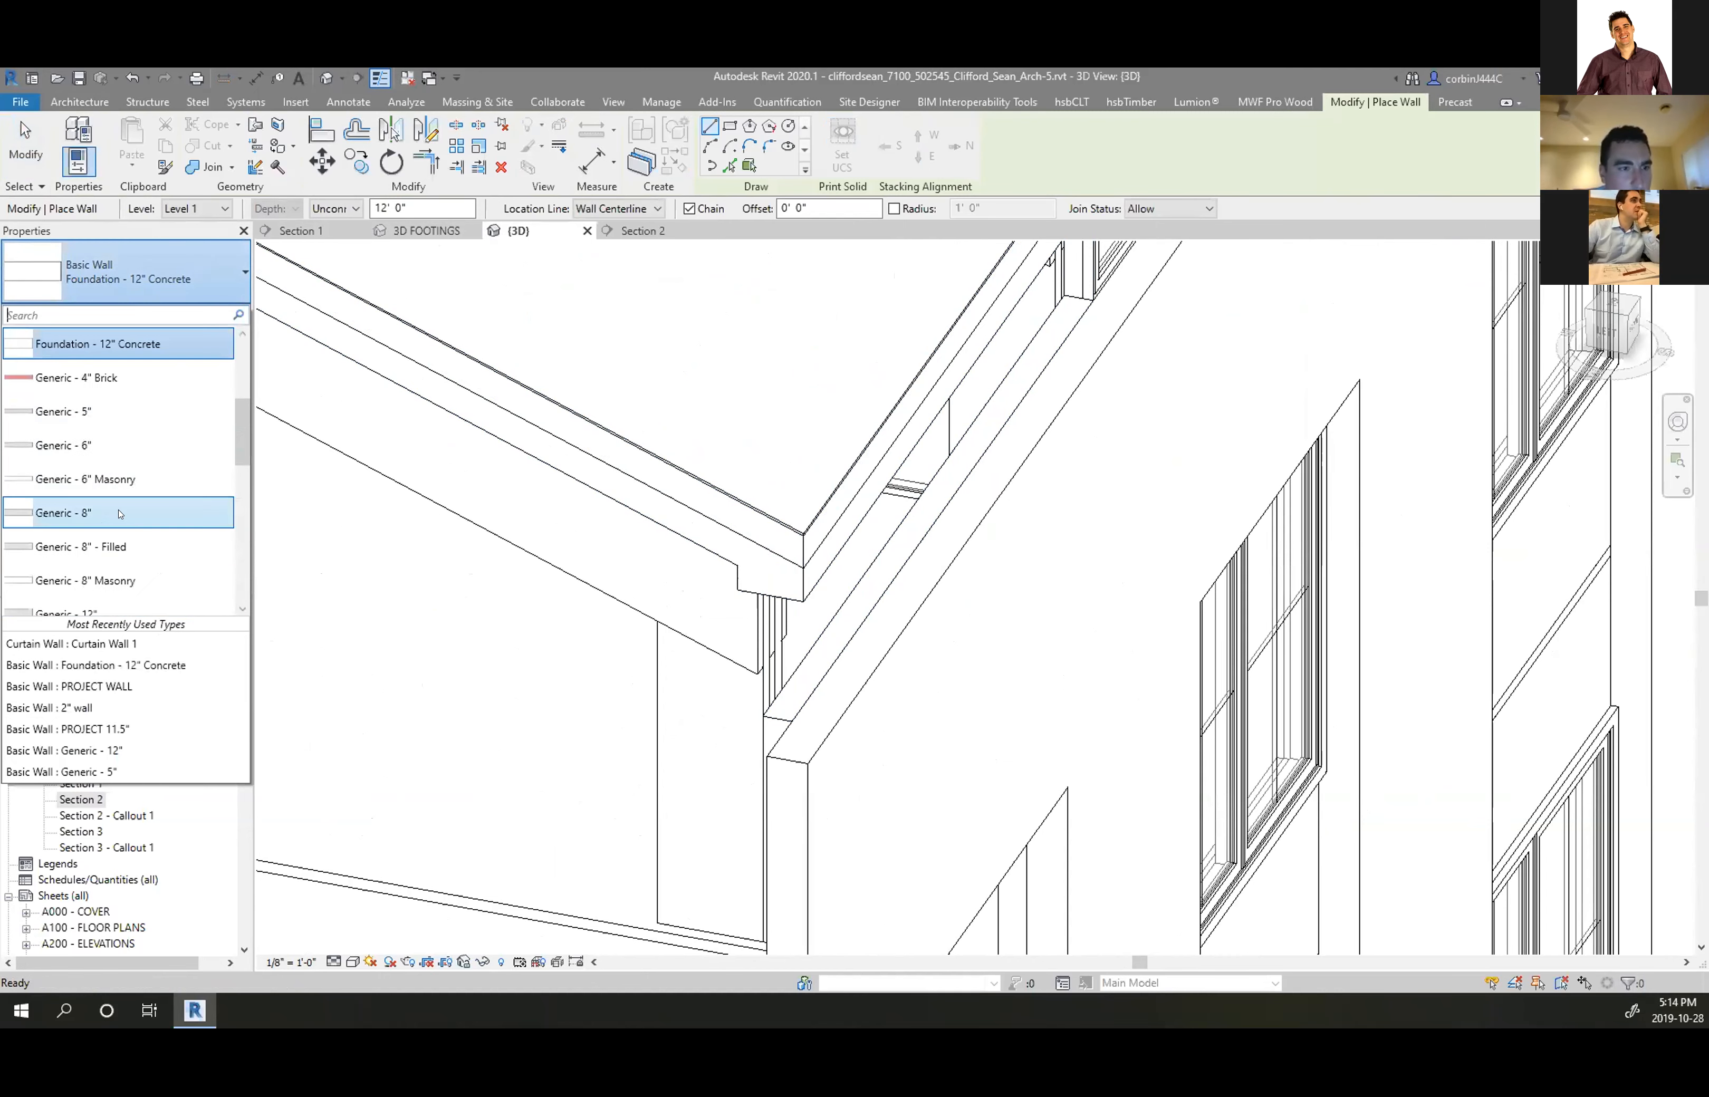
{"action": "scroll", "coordinate": [119, 514], "scroll_direction": "down", "scroll_amount": 2}
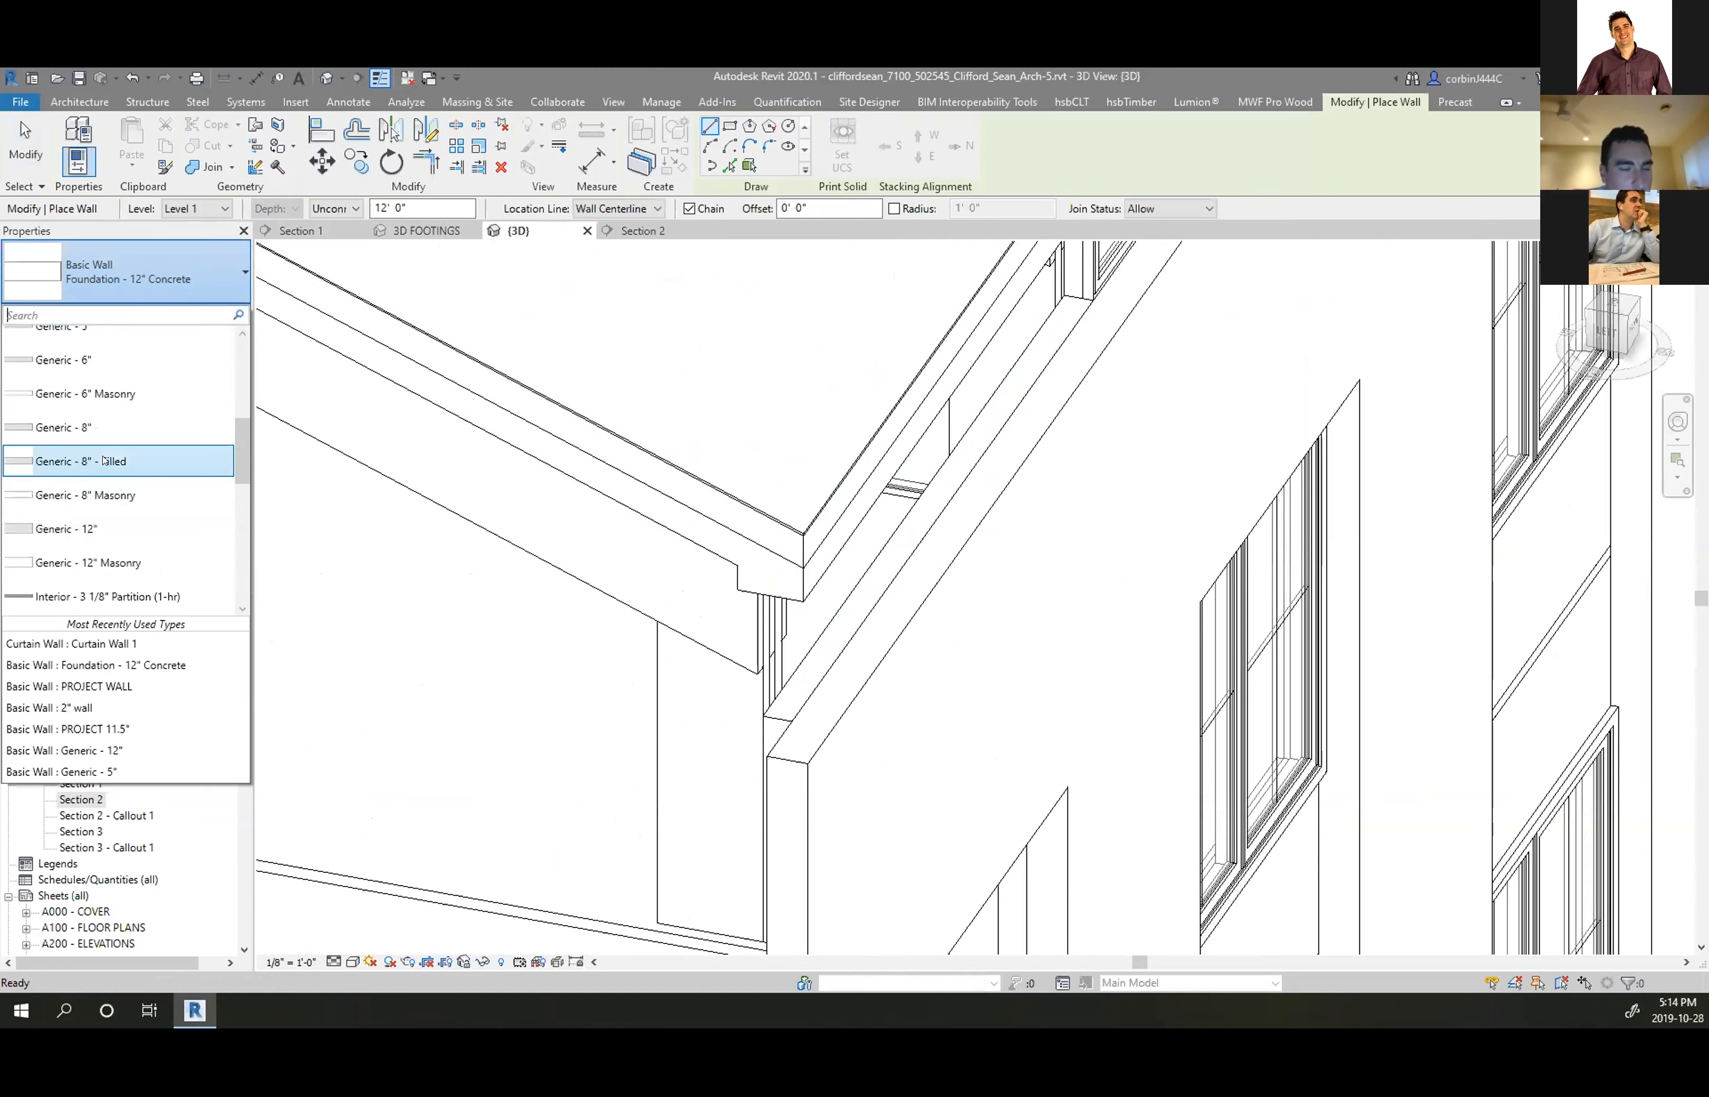
{"action": "left_click", "coordinate": [79, 427]}
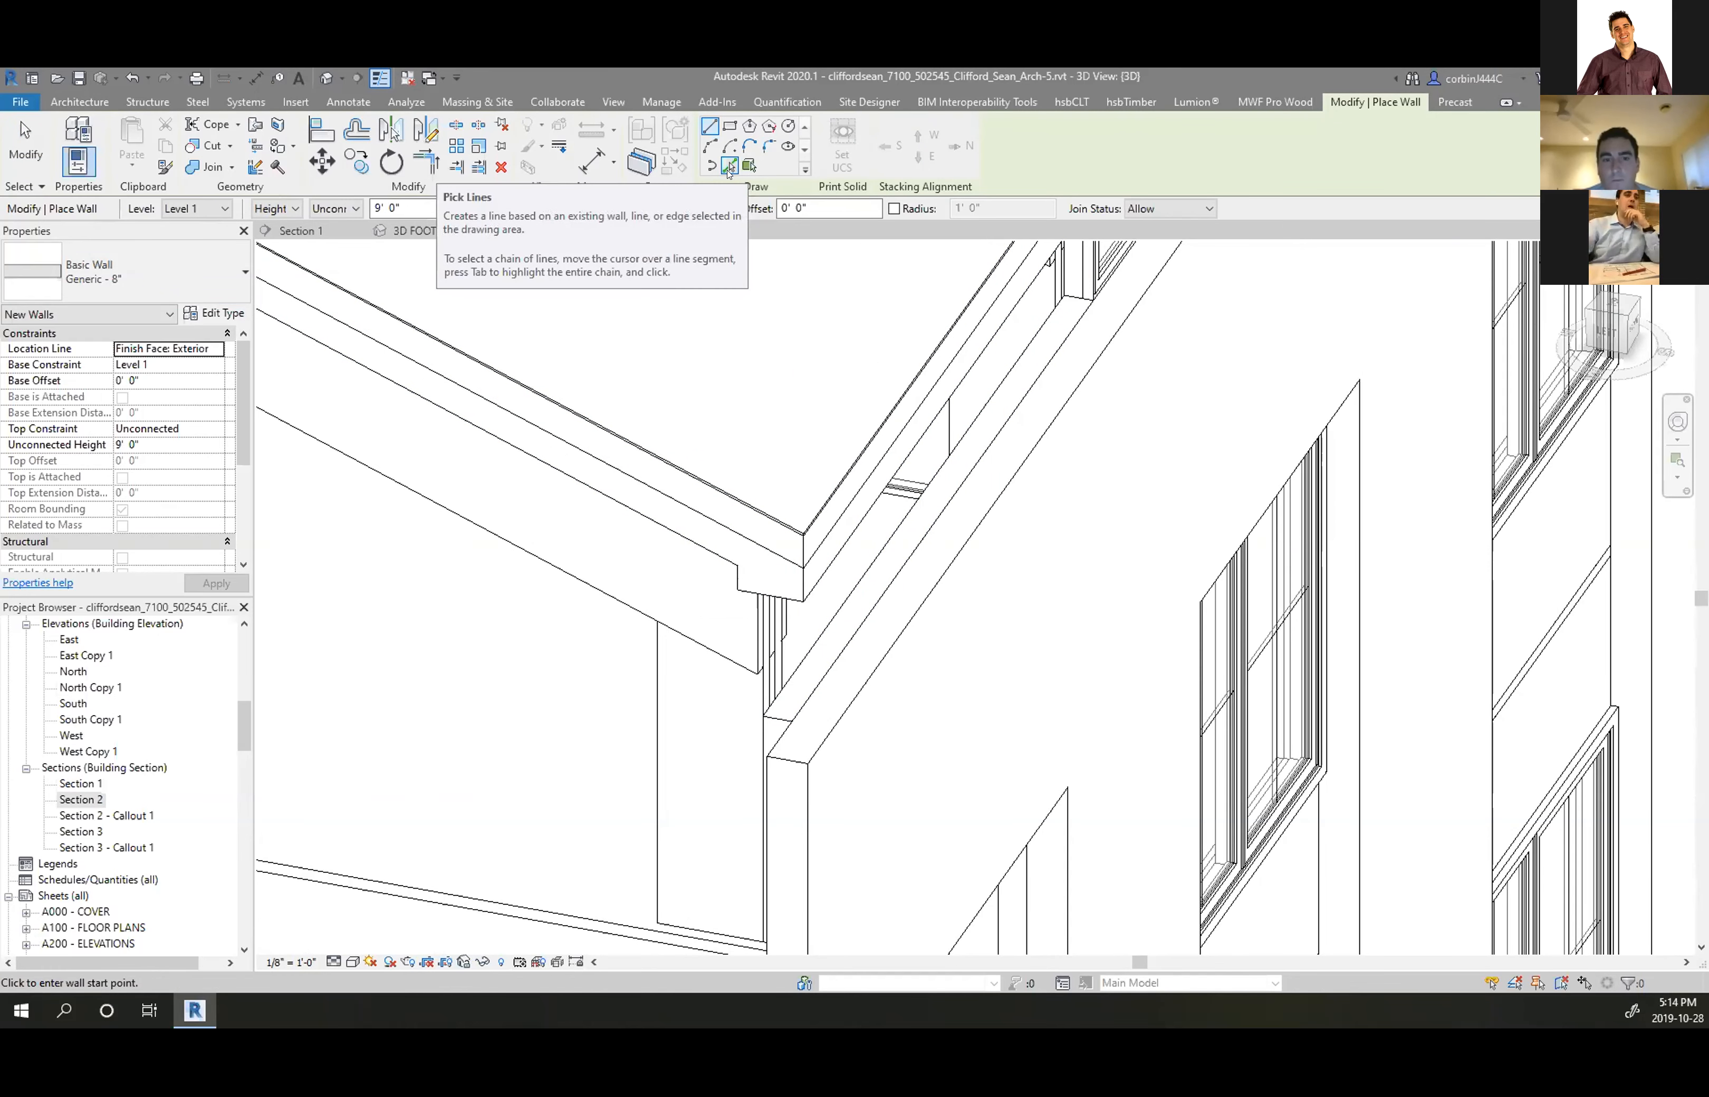
Create Generic - 8" walls by picking an existing wall edge
{"action": "scroll", "coordinate": [817, 531], "scroll_direction": "up", "scroll_amount": 2}
{"action": "left_click", "coordinate": [729, 169]}
{"action": "left_click", "coordinate": [908, 542]}
{"action": "scroll", "coordinate": [771, 616], "scroll_direction": "down", "scroll_amount": 2}
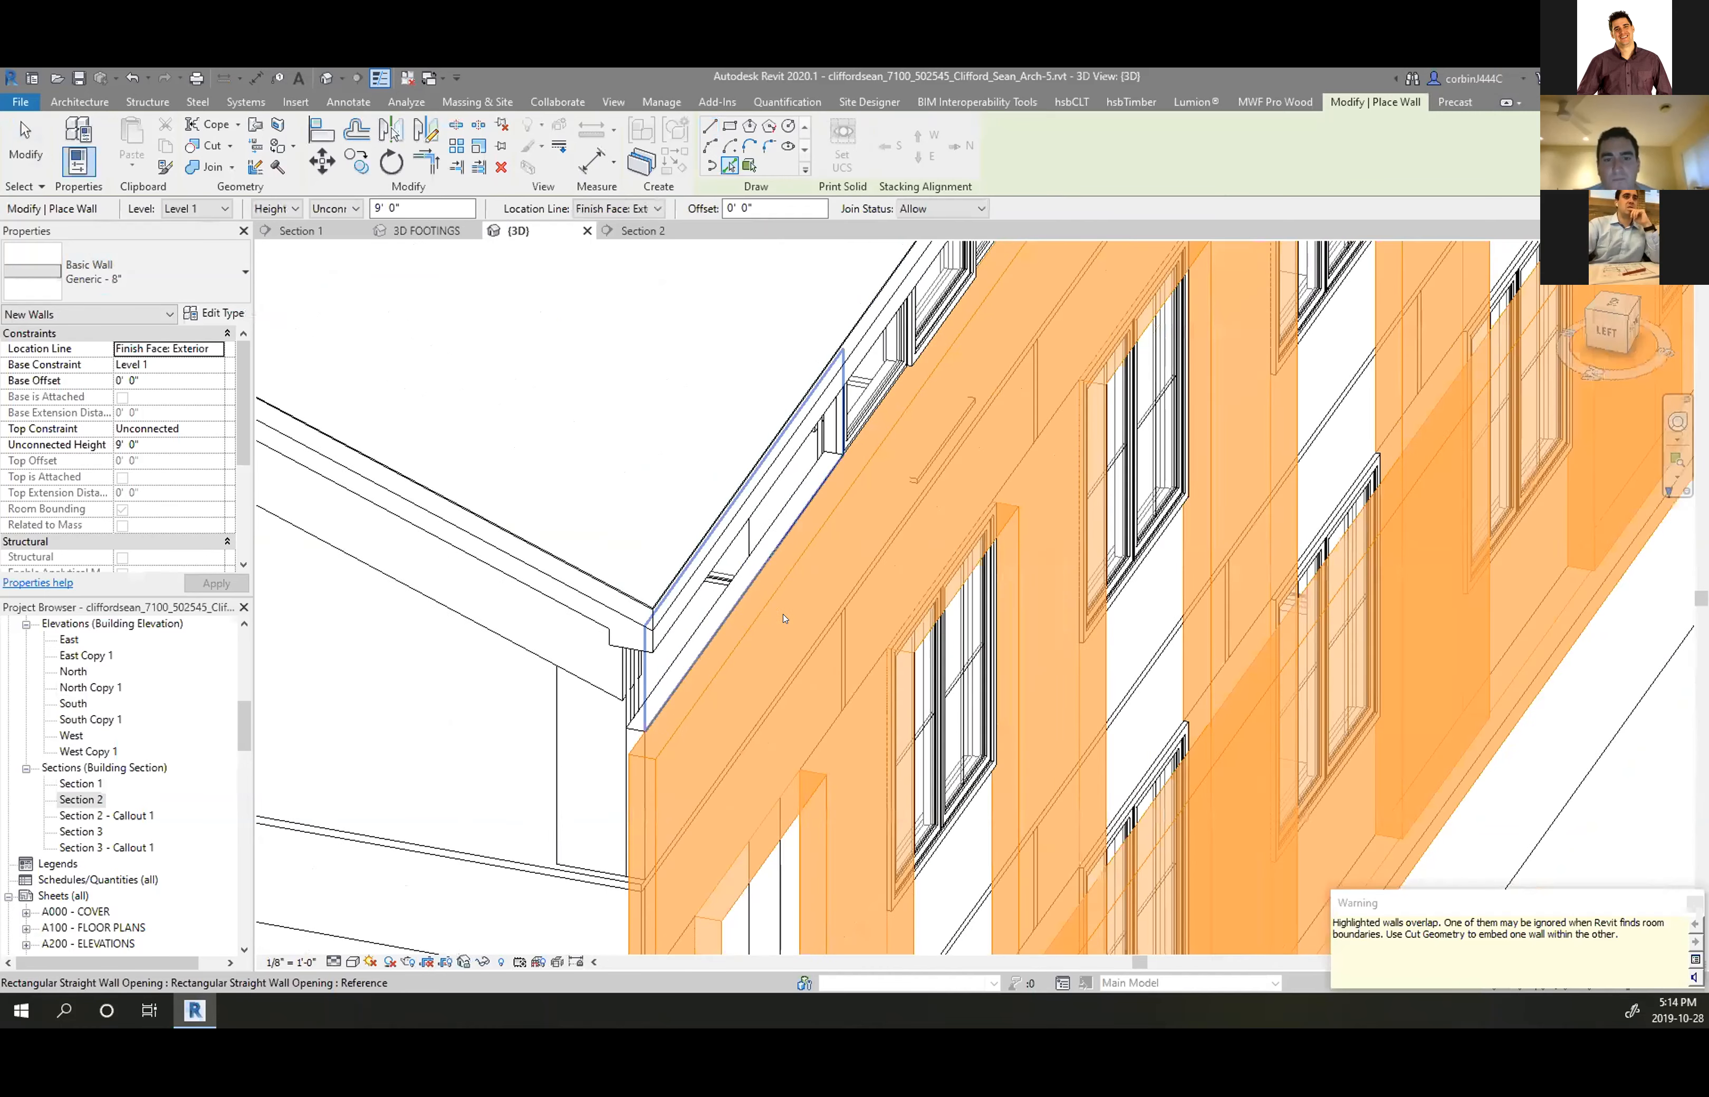
{"action": "scroll", "coordinate": [770, 616], "scroll_direction": "down", "scroll_amount": 3}
Set the new wall's base constraint to Level 8
{"action": "left_click", "coordinate": [216, 364]}
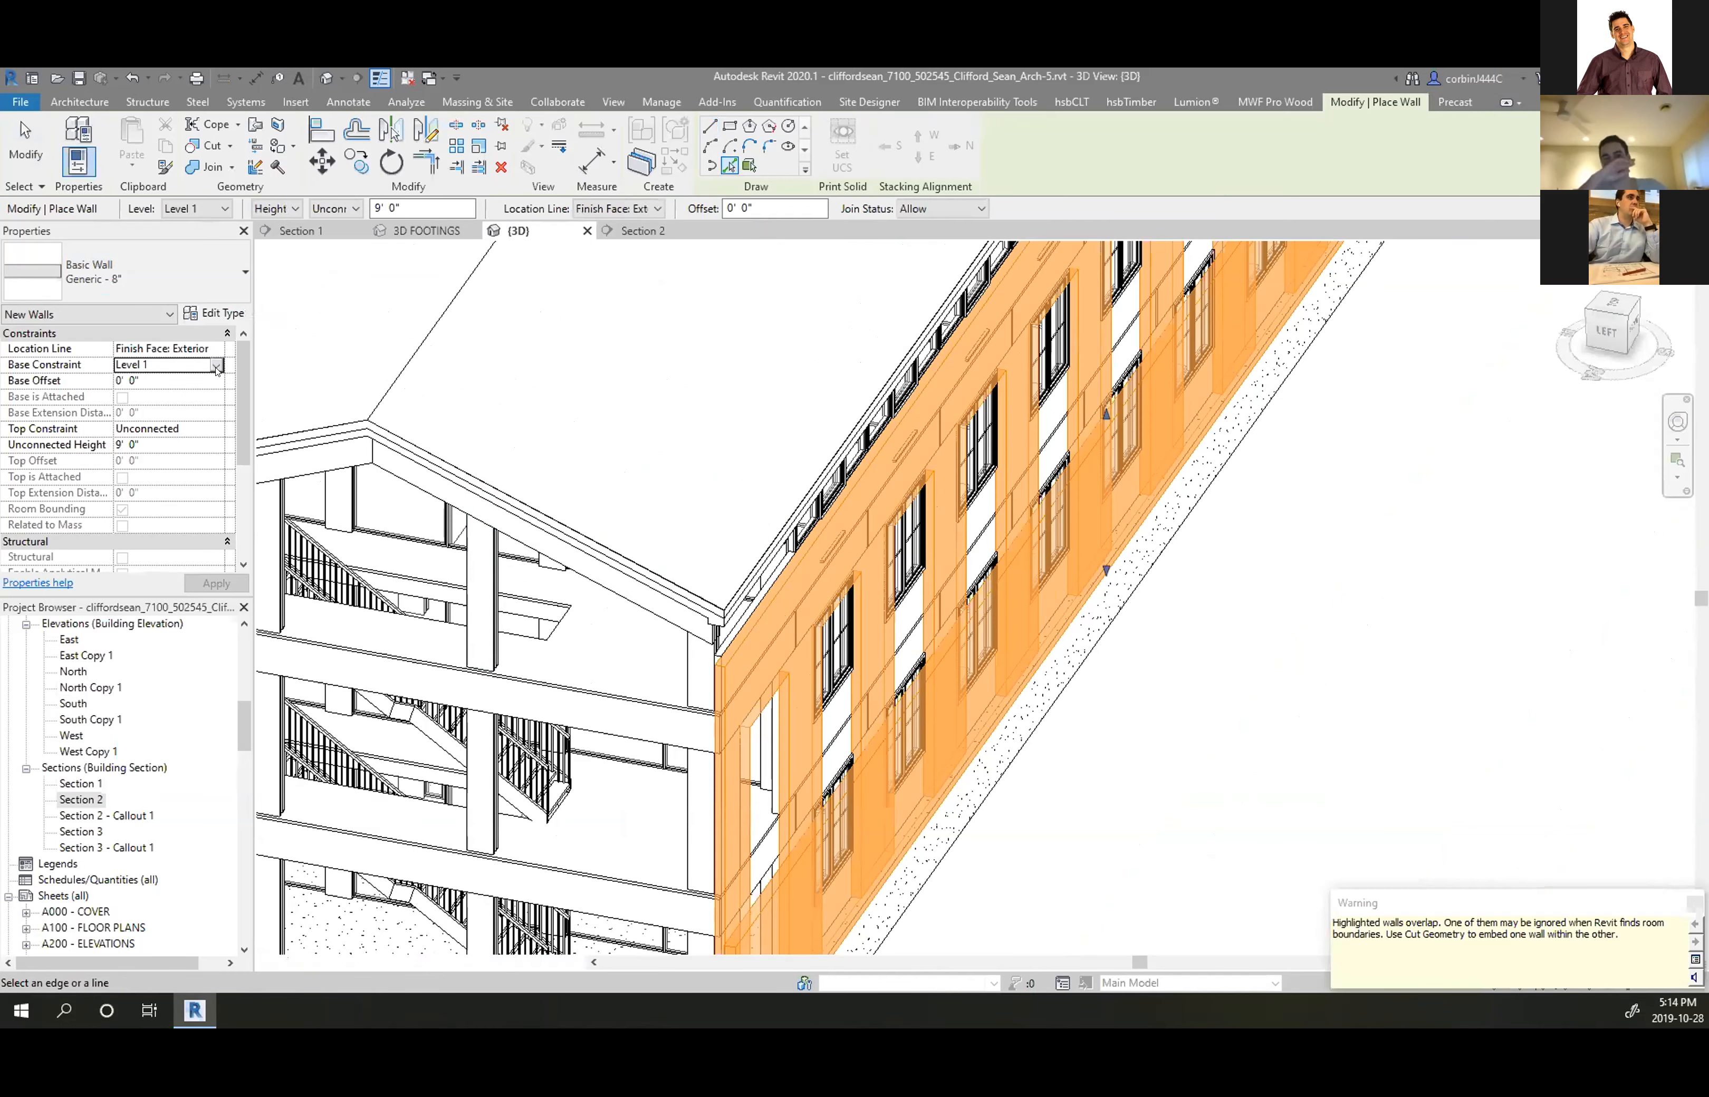
{"action": "left_click", "coordinate": [215, 364]}
{"action": "left_click", "coordinate": [133, 445]}
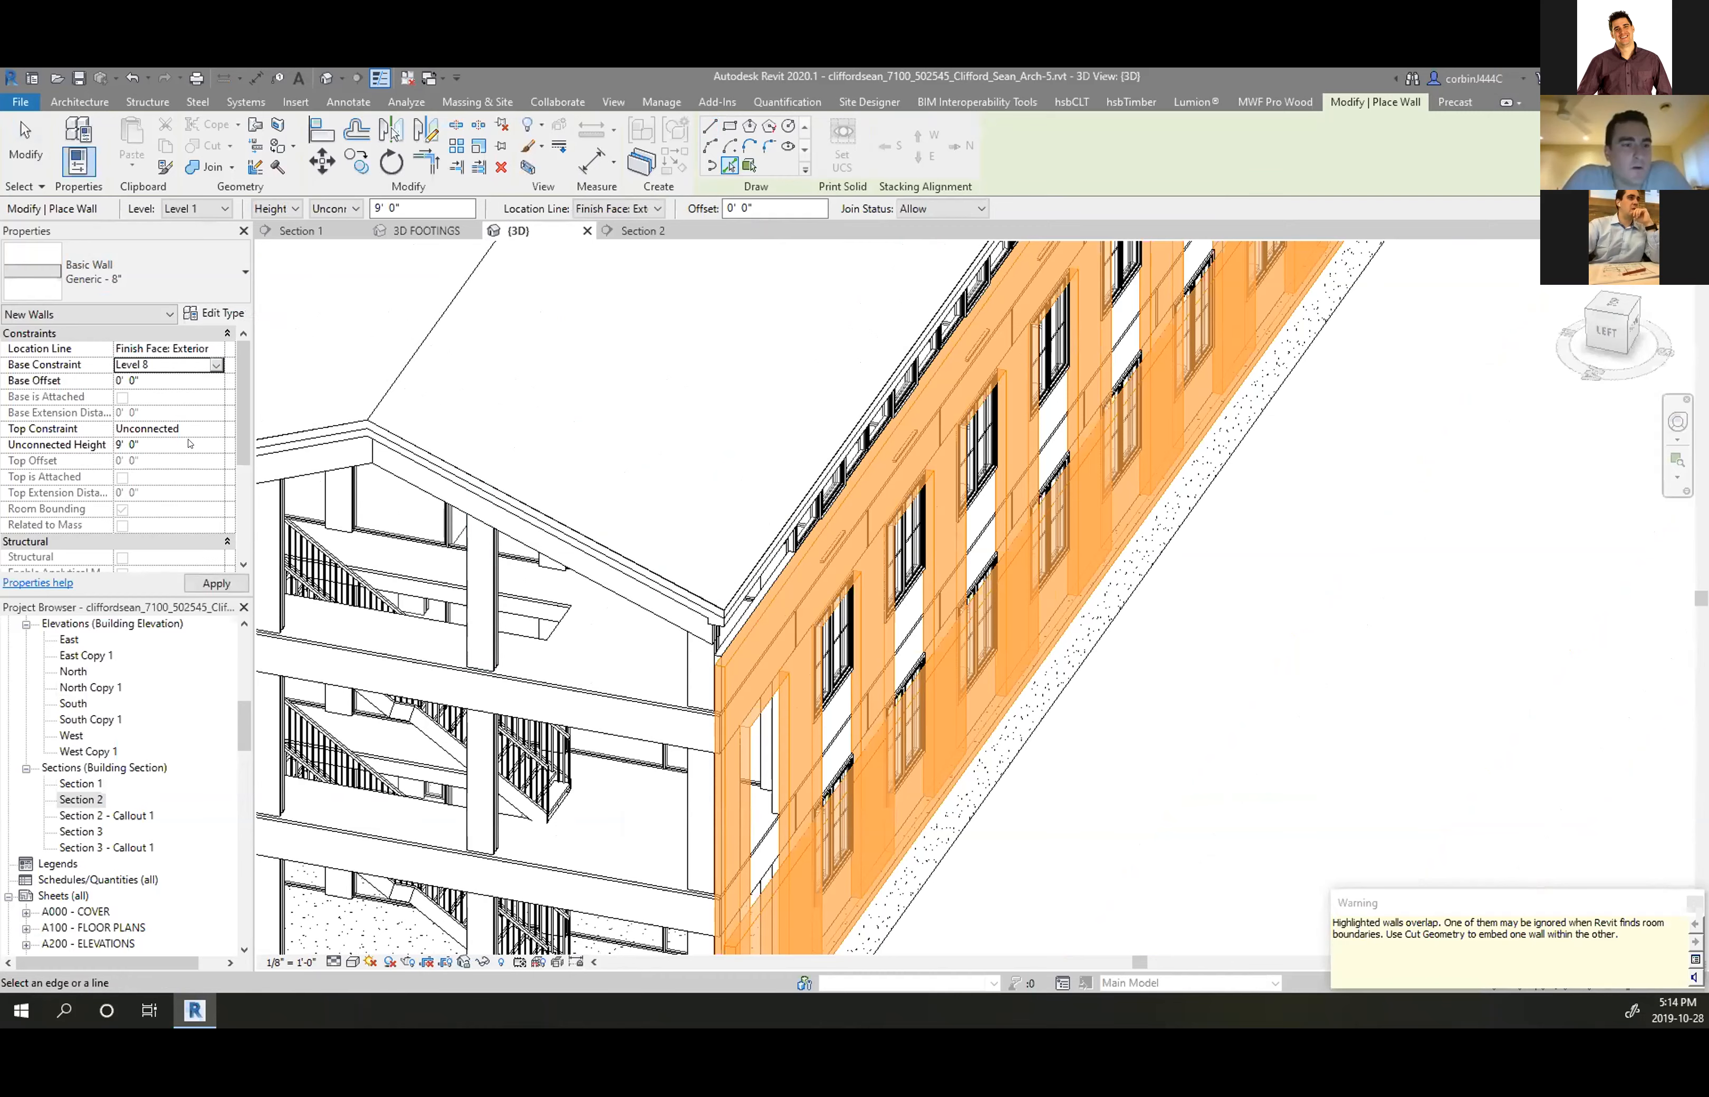
{"action": "left_click", "coordinate": [216, 582]}
{"action": "scroll", "coordinate": [1025, 618], "scroll_direction": "down", "scroll_amount": 5}
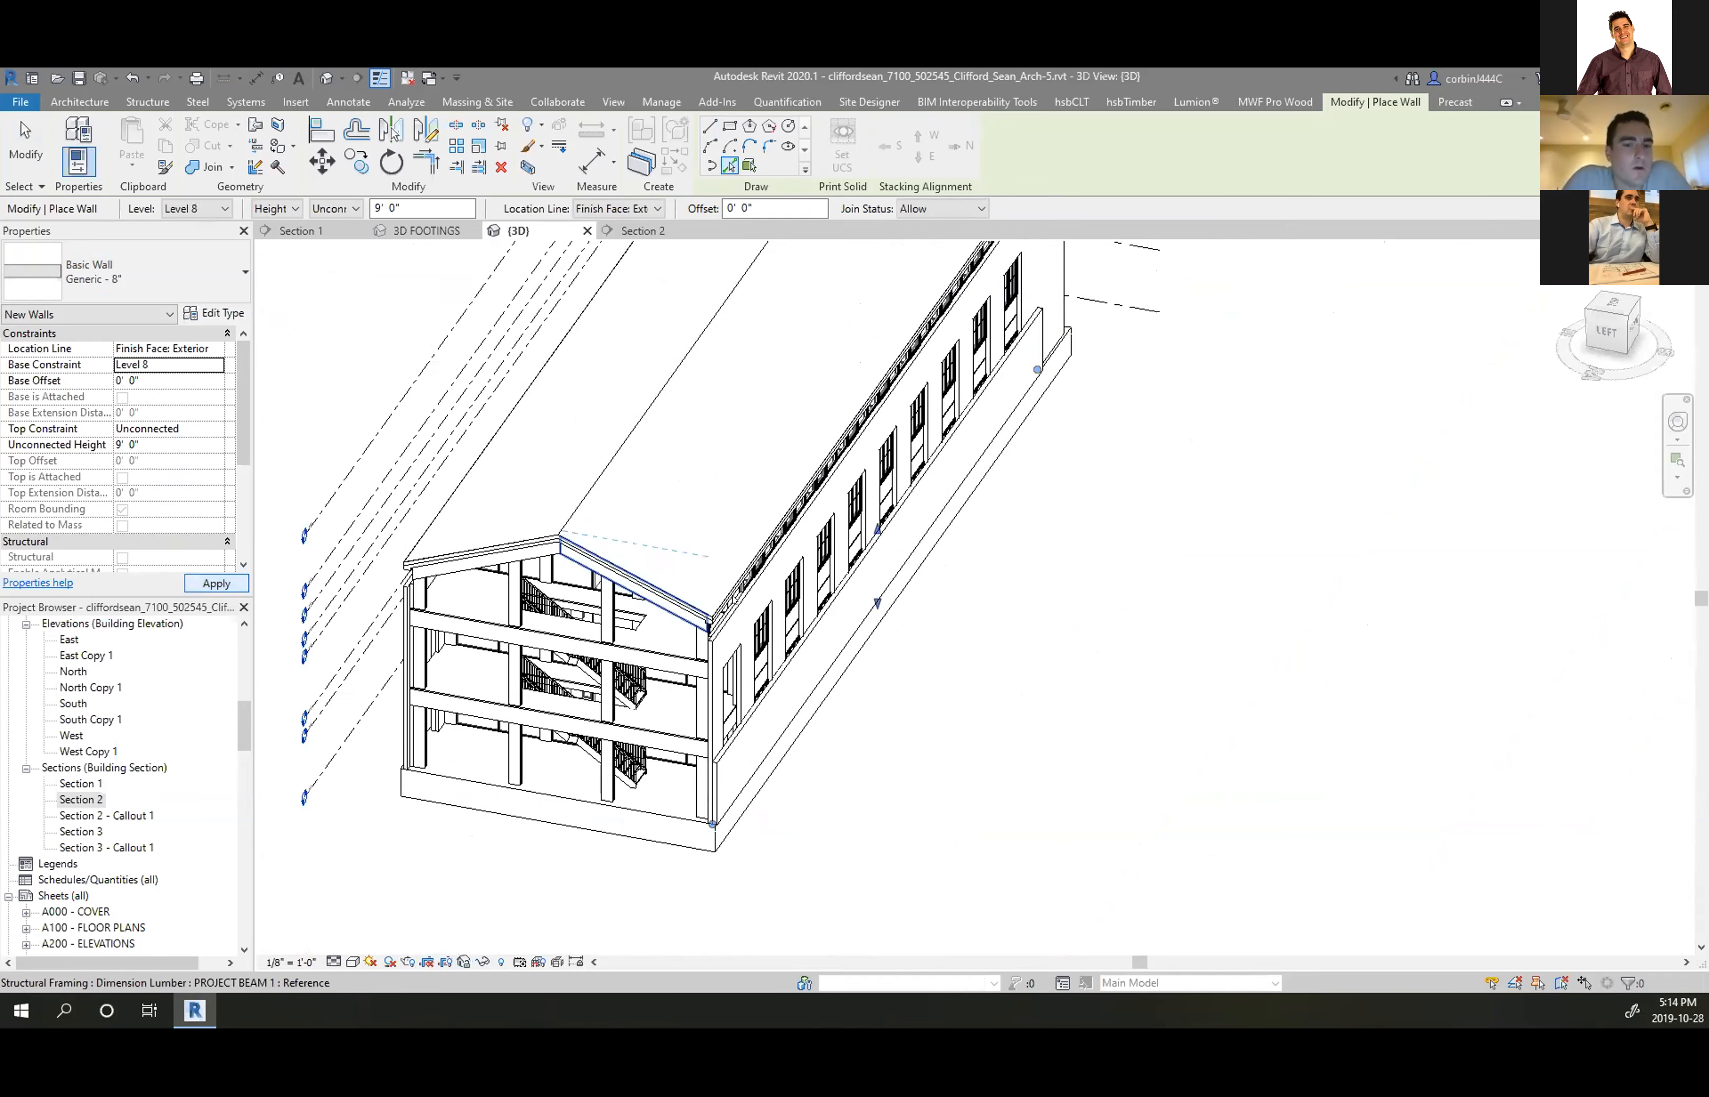
{"action": "middle_click_drag", "start_coordinate": [1062, 608], "coordinate": [612, 444], "text": "shift"}
{"action": "scroll", "coordinate": [991, 539], "scroll_direction": "up", "scroll_amount": 7}
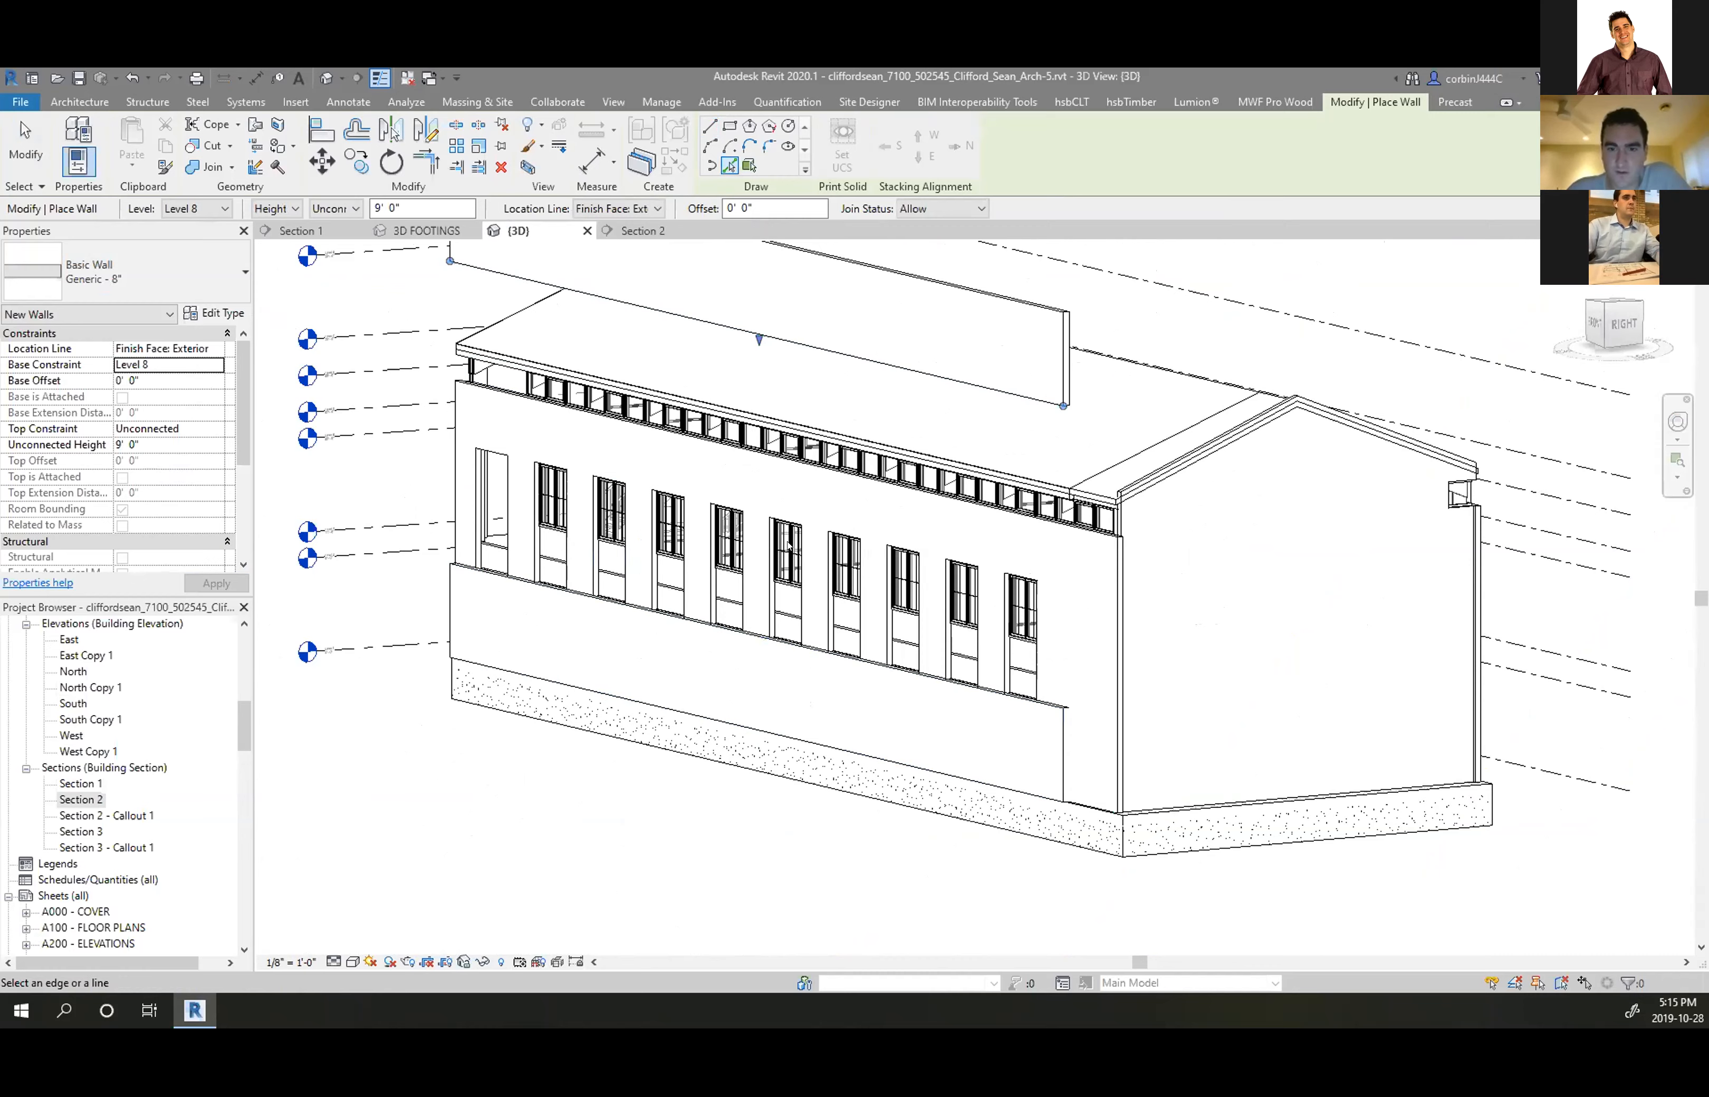
Delete the lower new wall and select the upper one
{"action": "key", "text": "Escape"}
{"action": "key", "text": "Escape"}
{"action": "left_click", "coordinate": [1062, 703]}
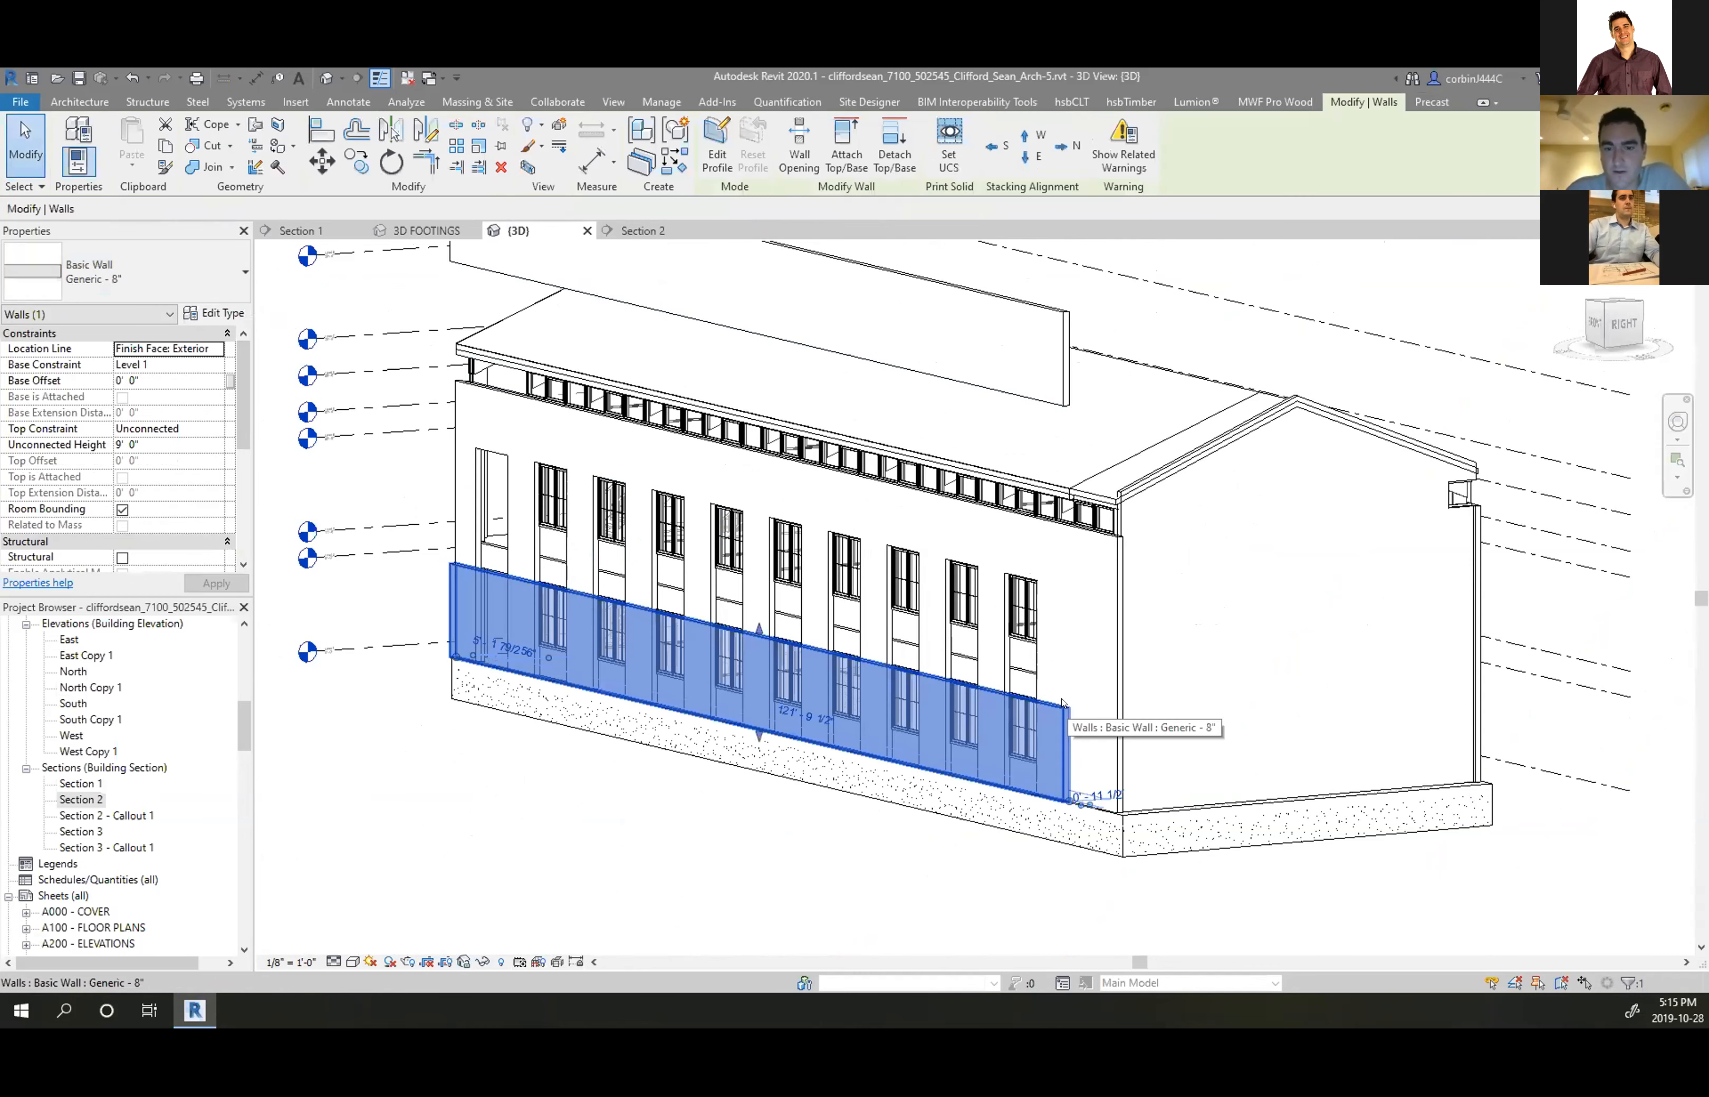
{"action": "key", "text": "Delete"}
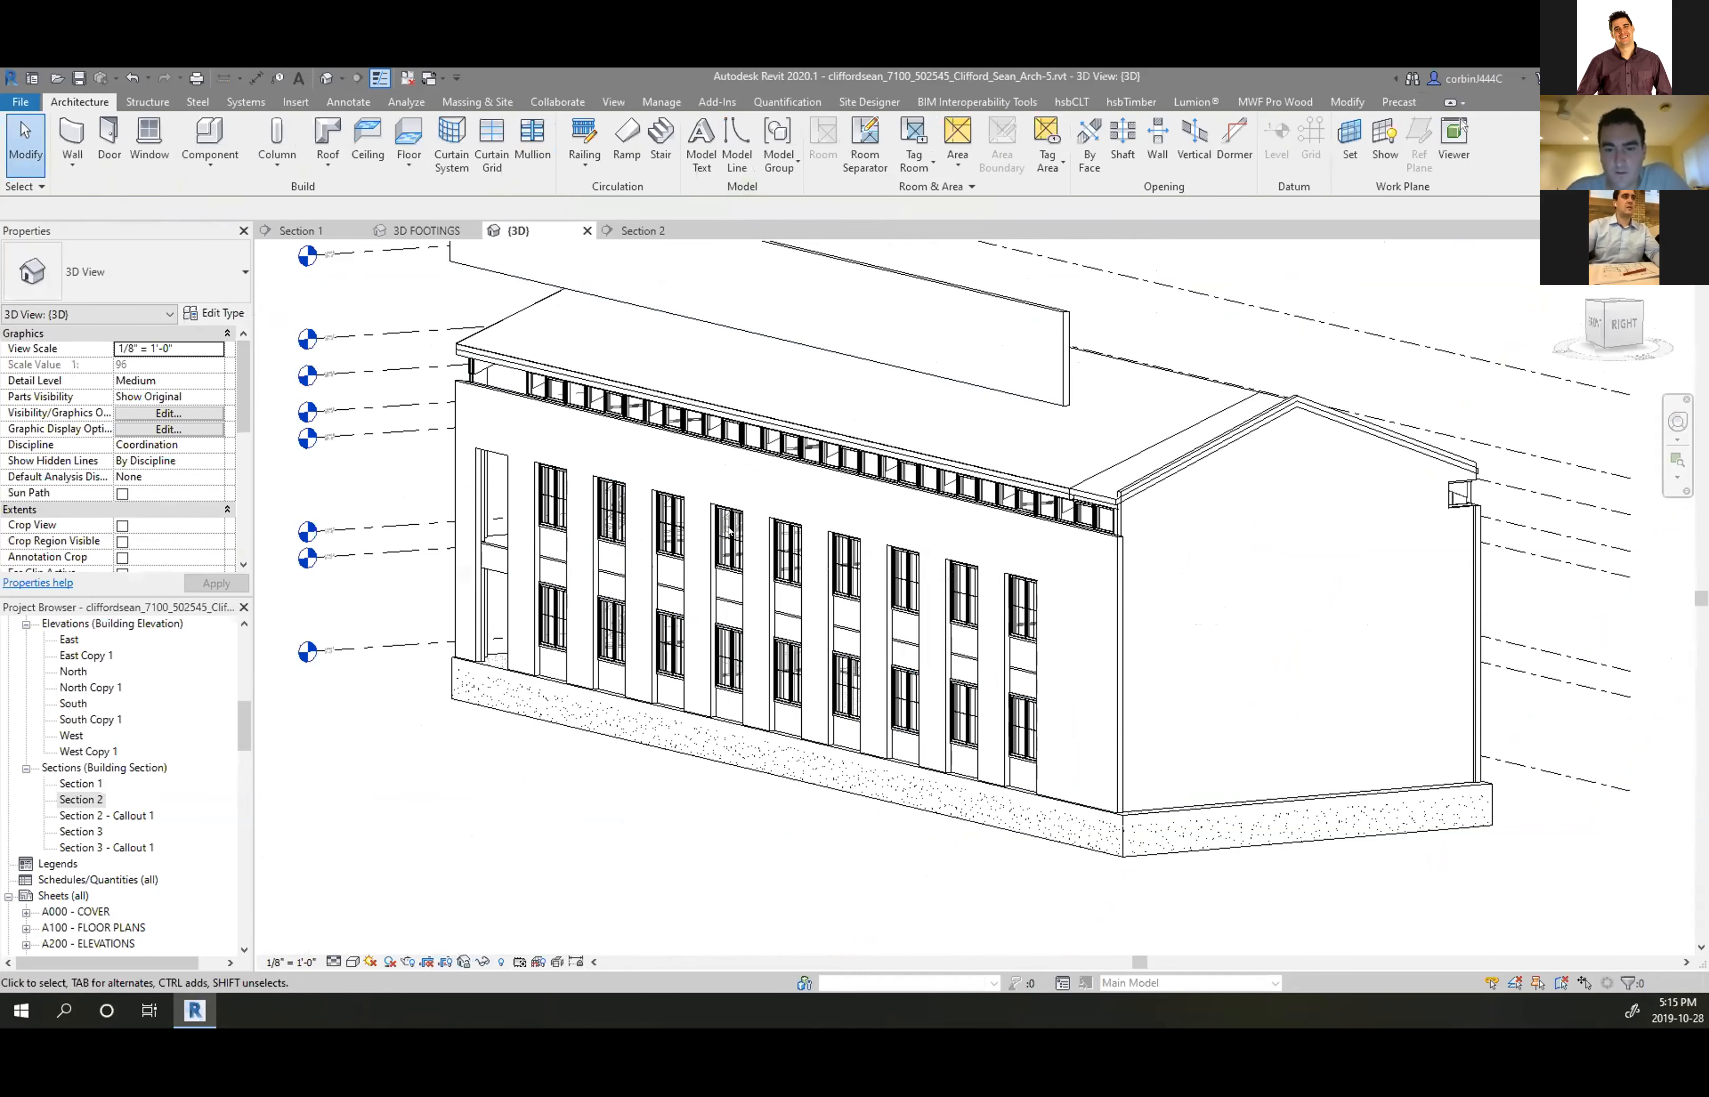
{"action": "left_click", "coordinate": [1063, 333]}
Inspect the Generic - 8" wall type's single-layer structure, then go to Section 2
{"action": "left_click", "coordinate": [214, 313]}
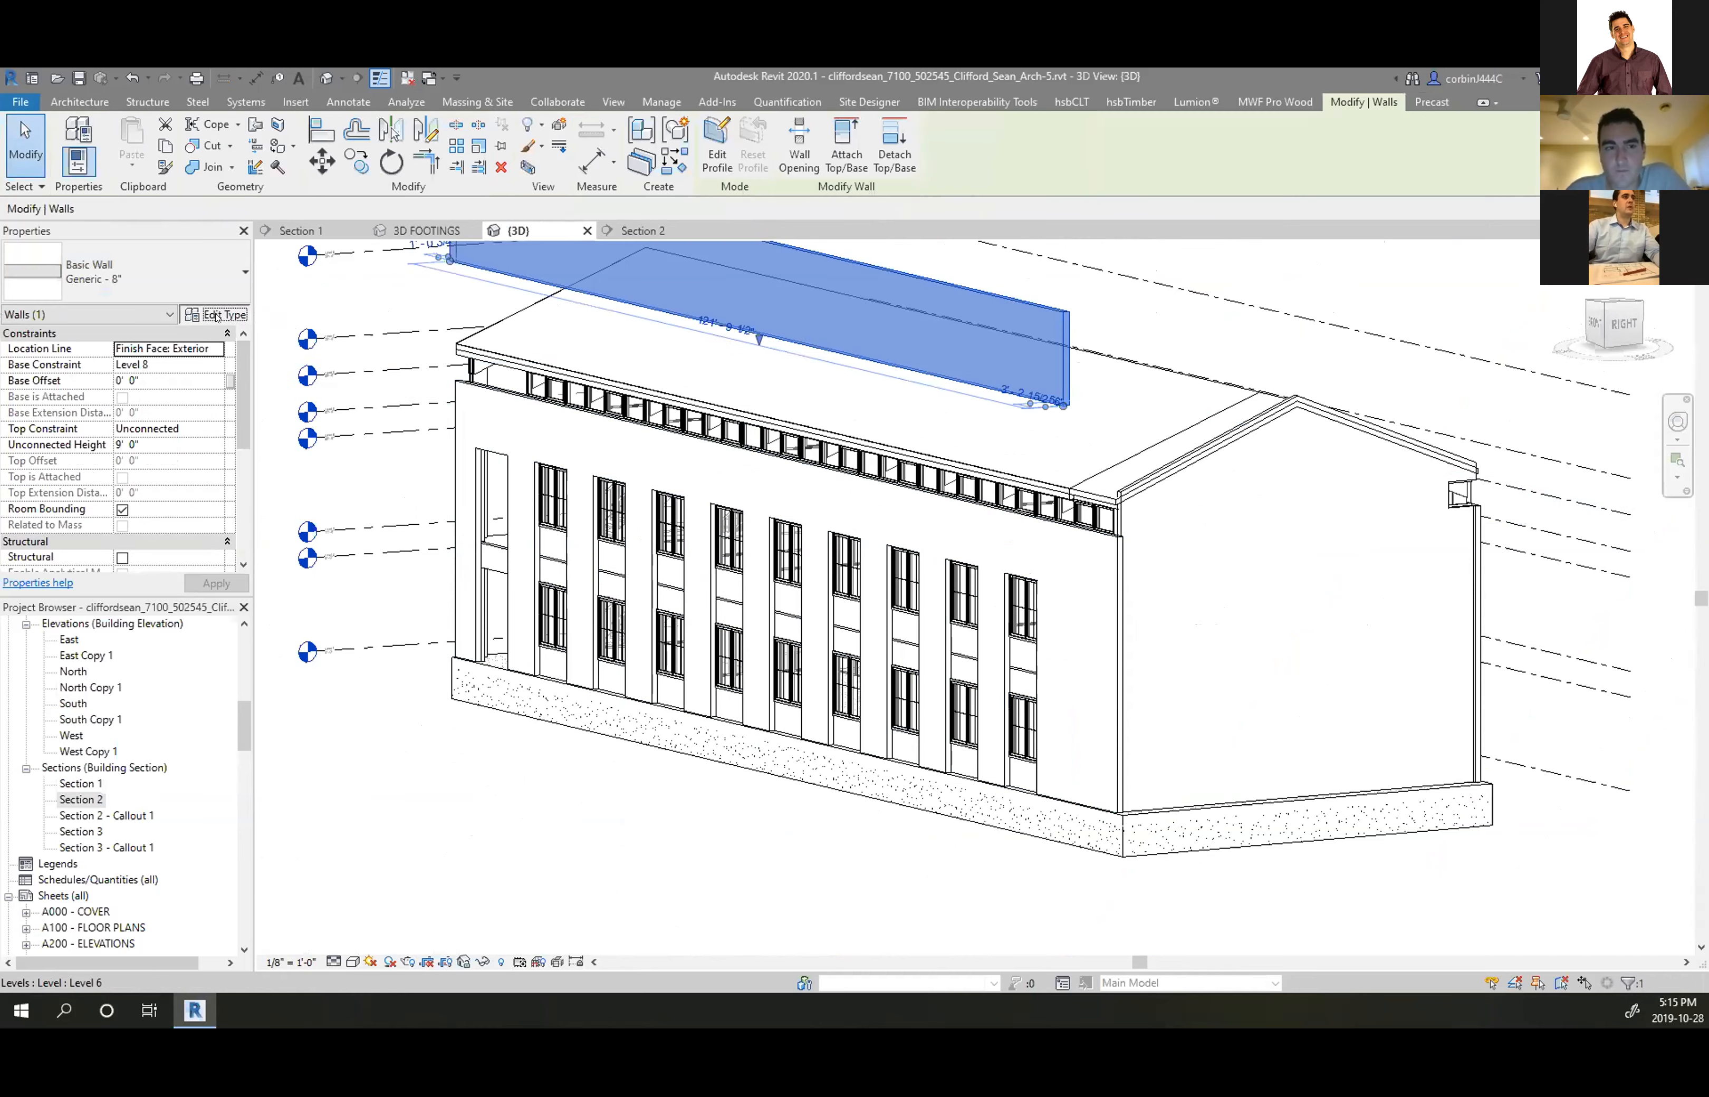
{"action": "left_click", "coordinate": [1103, 374]}
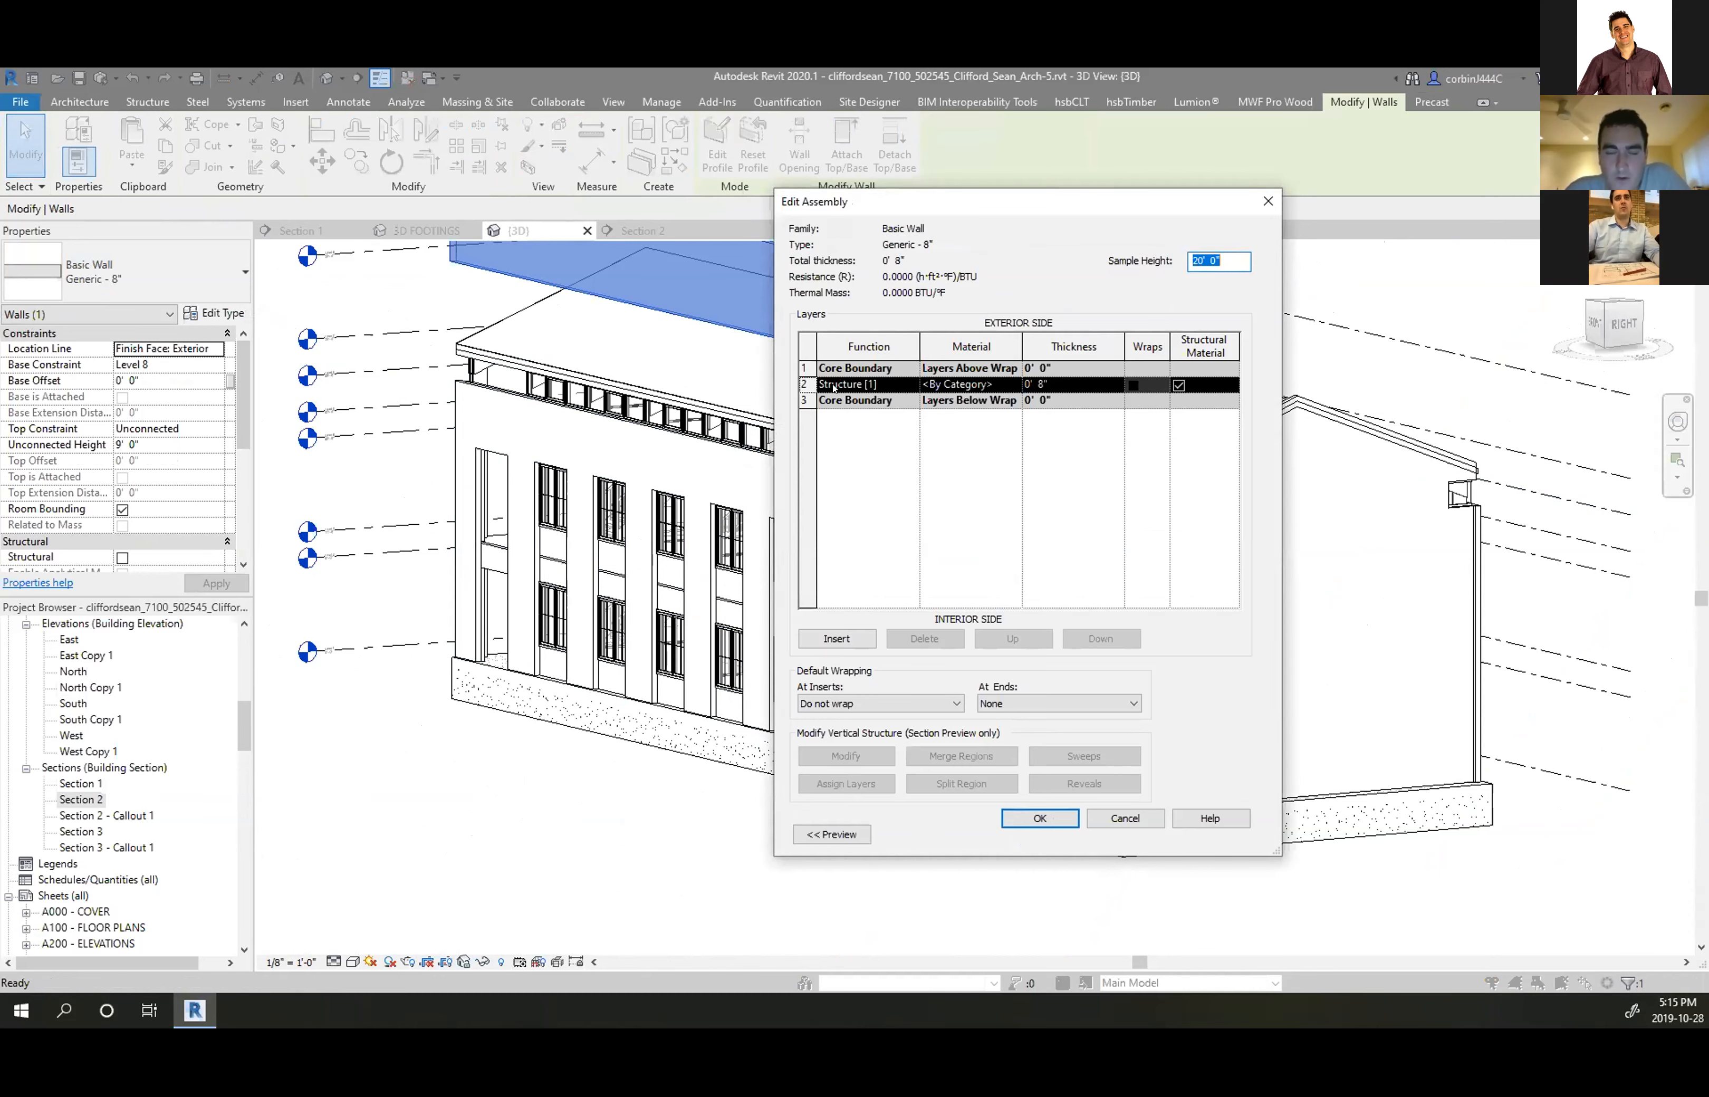
{"action": "left_click", "coordinate": [1017, 815]}
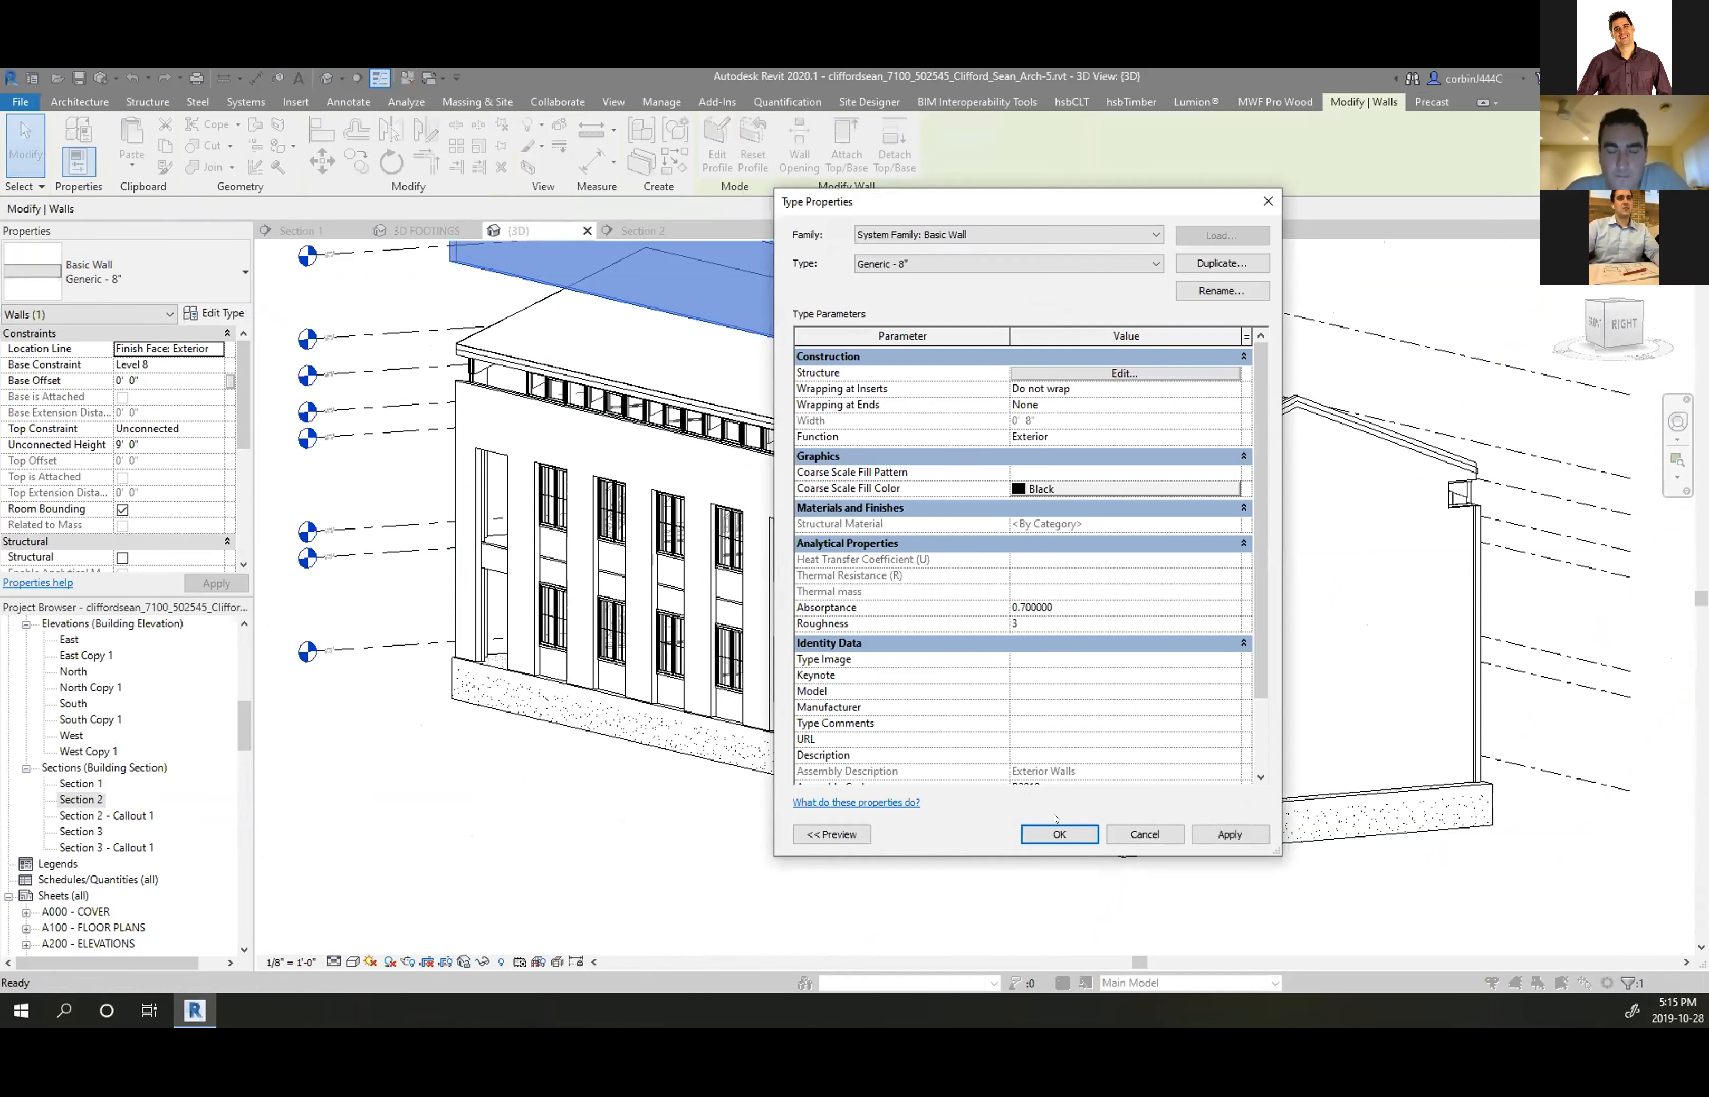
{"action": "left_click", "coordinate": [1058, 834]}
{"action": "scroll", "coordinate": [744, 532], "scroll_direction": "down", "scroll_amount": 2}
{"action": "scroll", "coordinate": [743, 532], "scroll_direction": "up", "scroll_amount": 5}
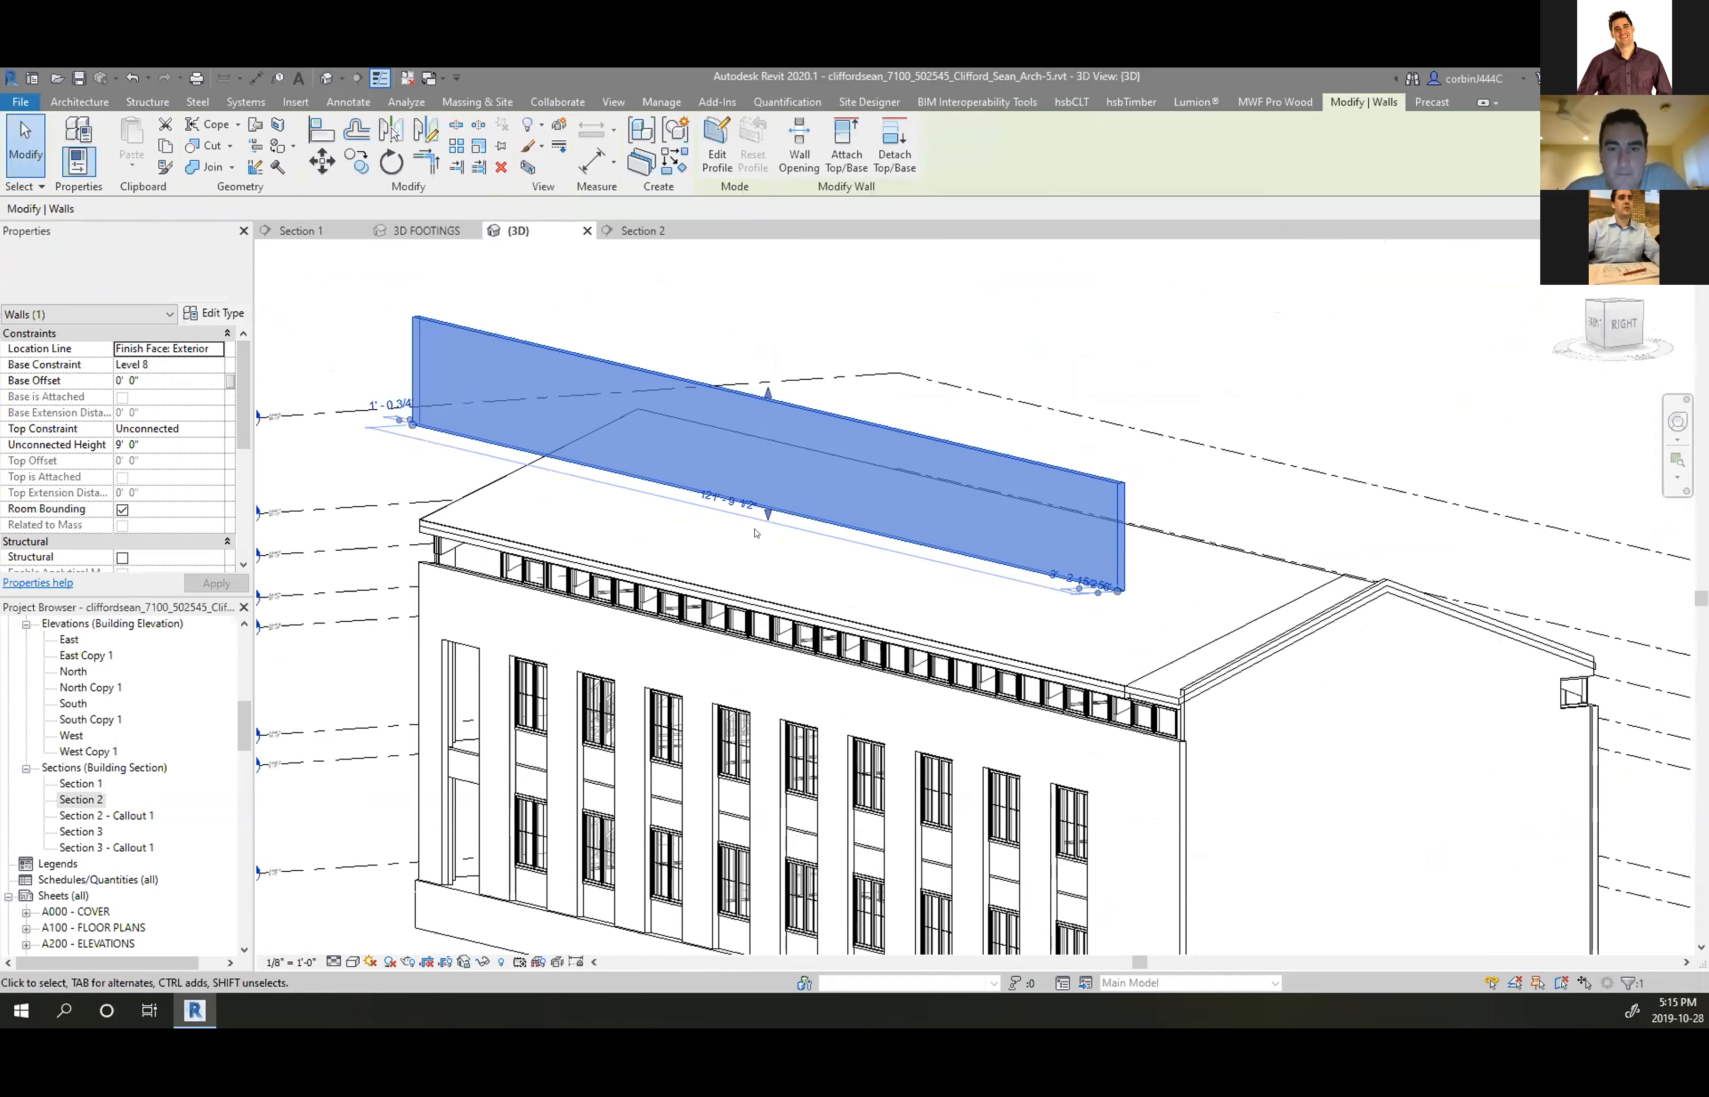
{"action": "scroll", "coordinate": [743, 533], "scroll_direction": "down", "scroll_amount": 3}
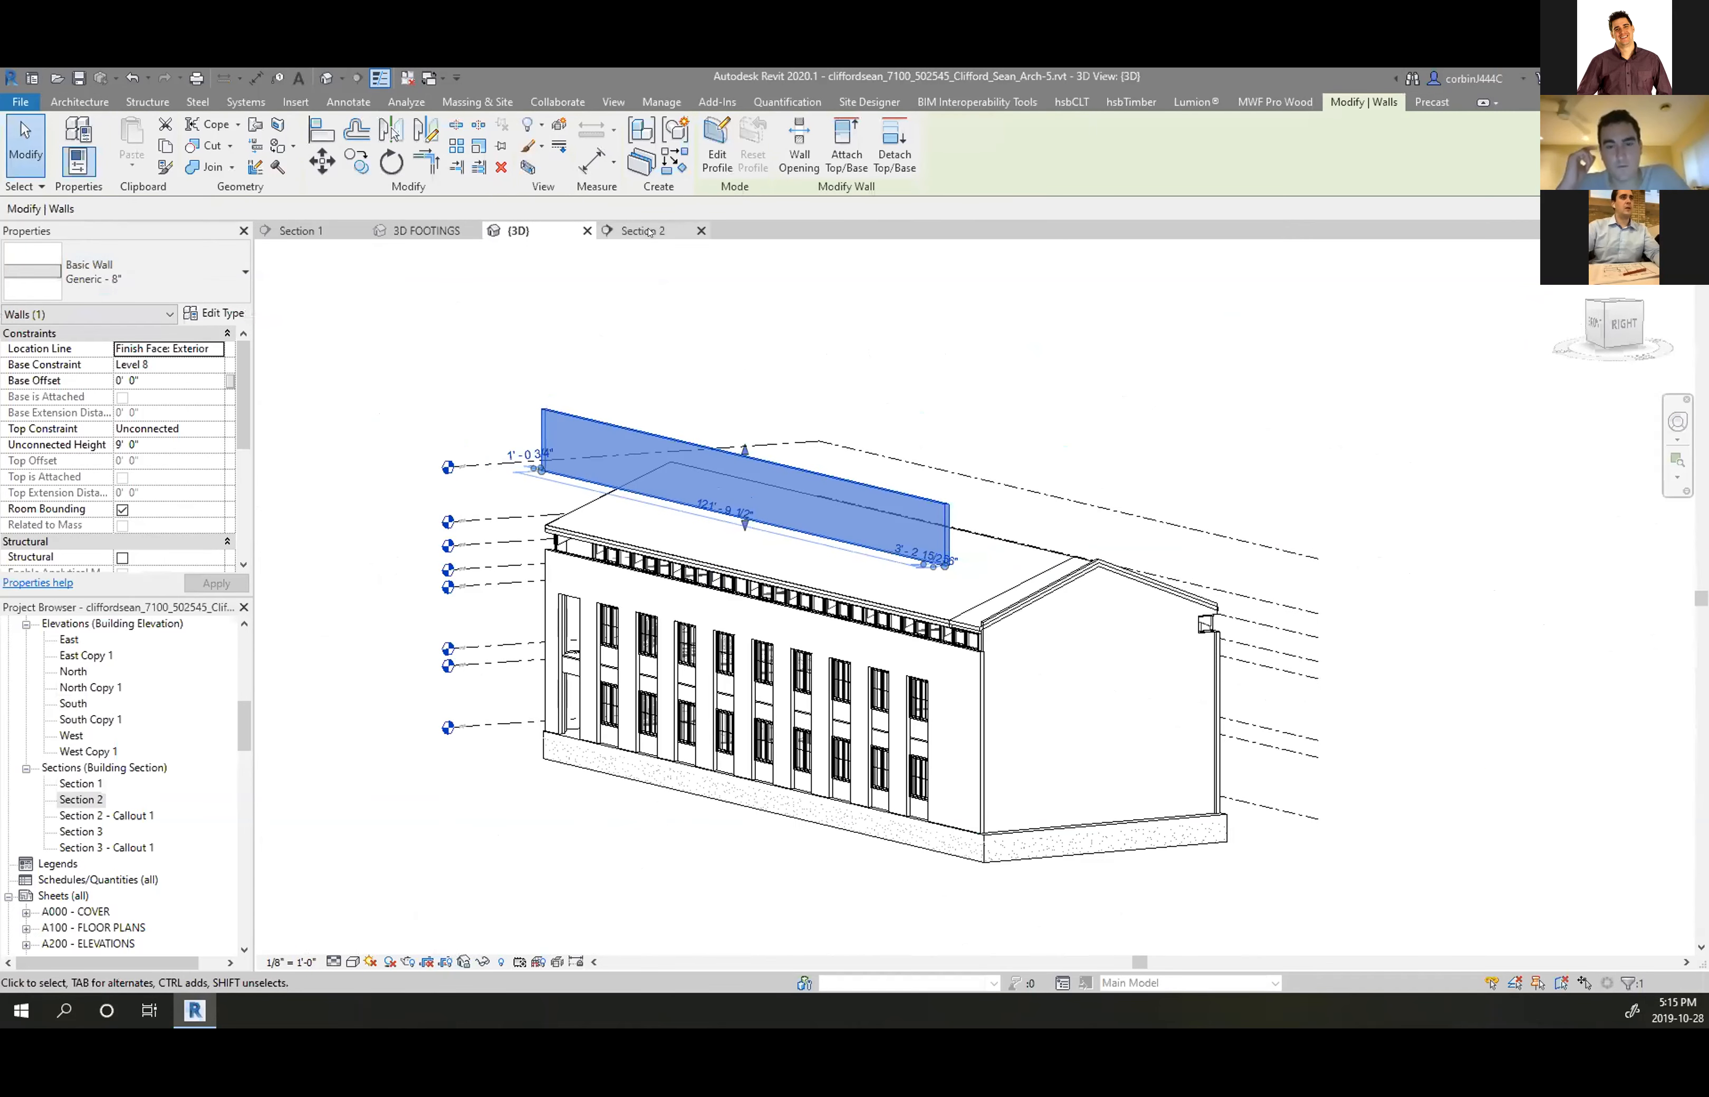
{"action": "left_click", "coordinate": [648, 232]}
Set the eave wall's base constraint to Level 7
{"action": "scroll", "coordinate": [832, 569], "scroll_direction": "down", "scroll_amount": 6}
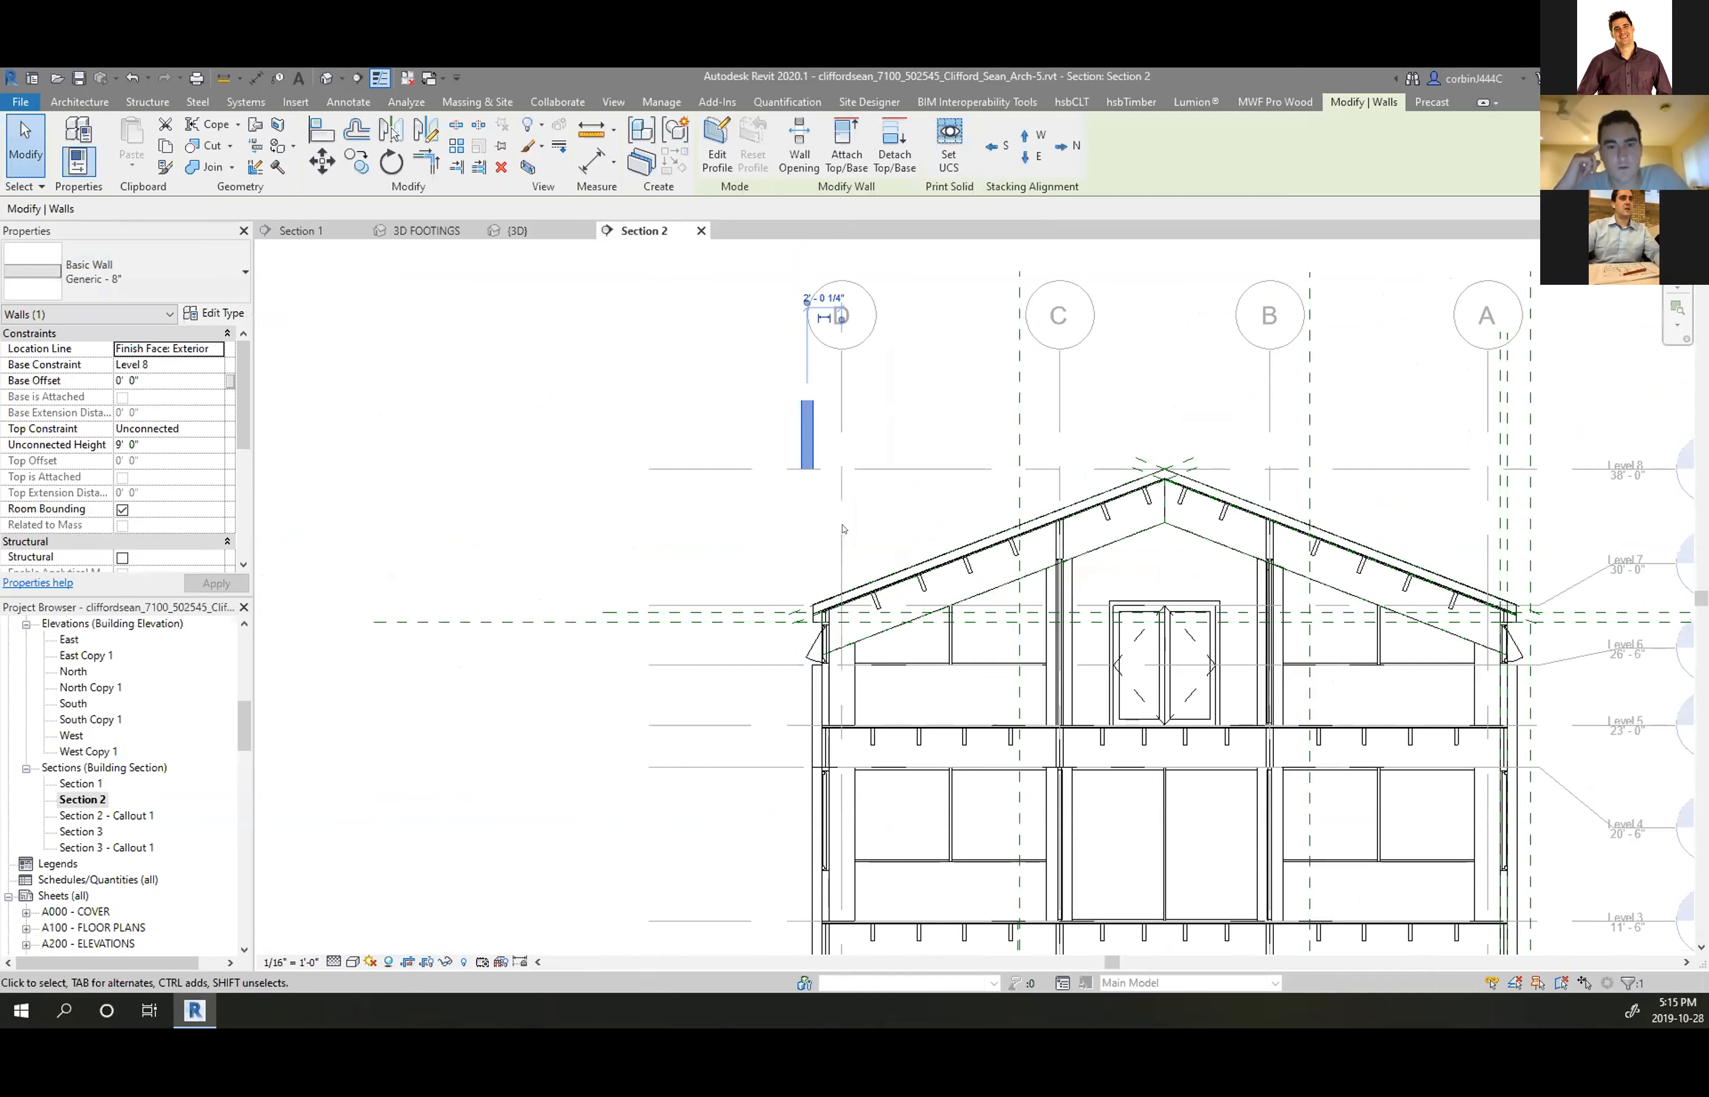
{"action": "scroll", "coordinate": [1073, 515], "scroll_direction": "up", "scroll_amount": 3}
{"action": "scroll", "coordinate": [1073, 515], "scroll_direction": "up", "scroll_amount": 4}
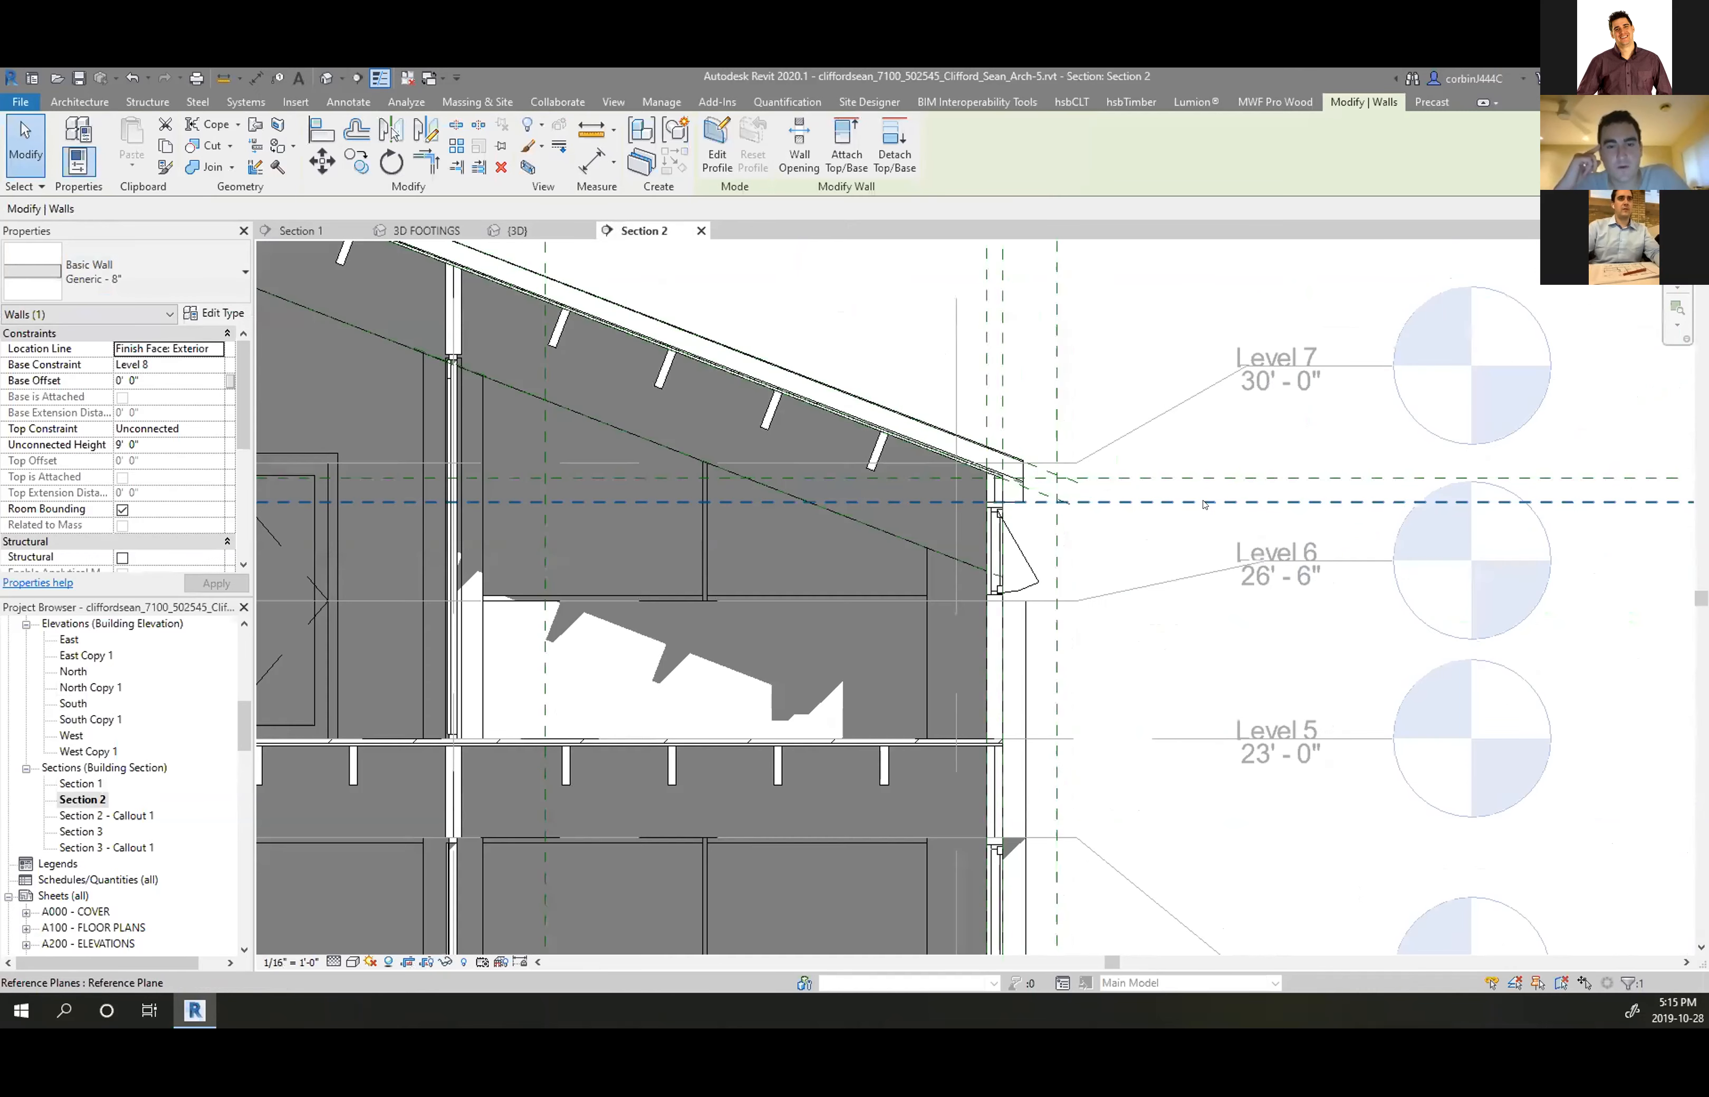
{"action": "scroll", "coordinate": [1115, 475], "scroll_direction": "down", "scroll_amount": 5}
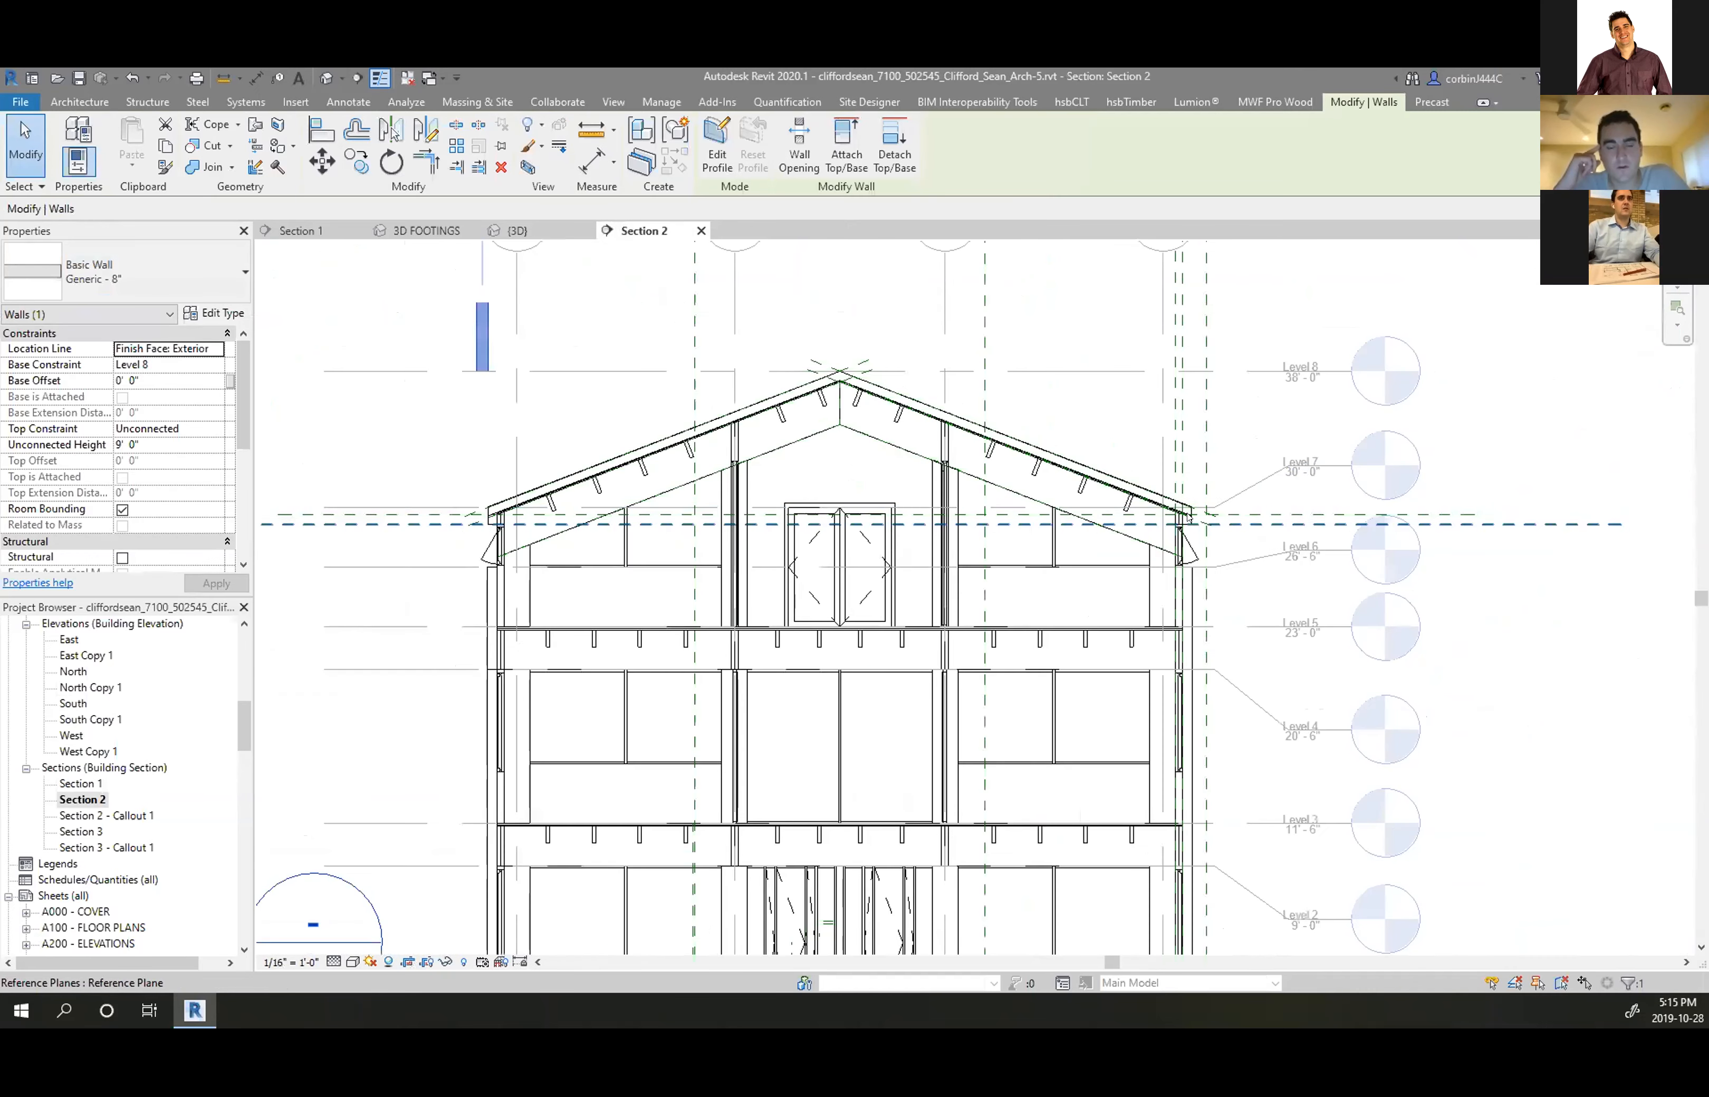
{"action": "scroll", "coordinate": [430, 489], "scroll_direction": "up", "scroll_amount": 3}
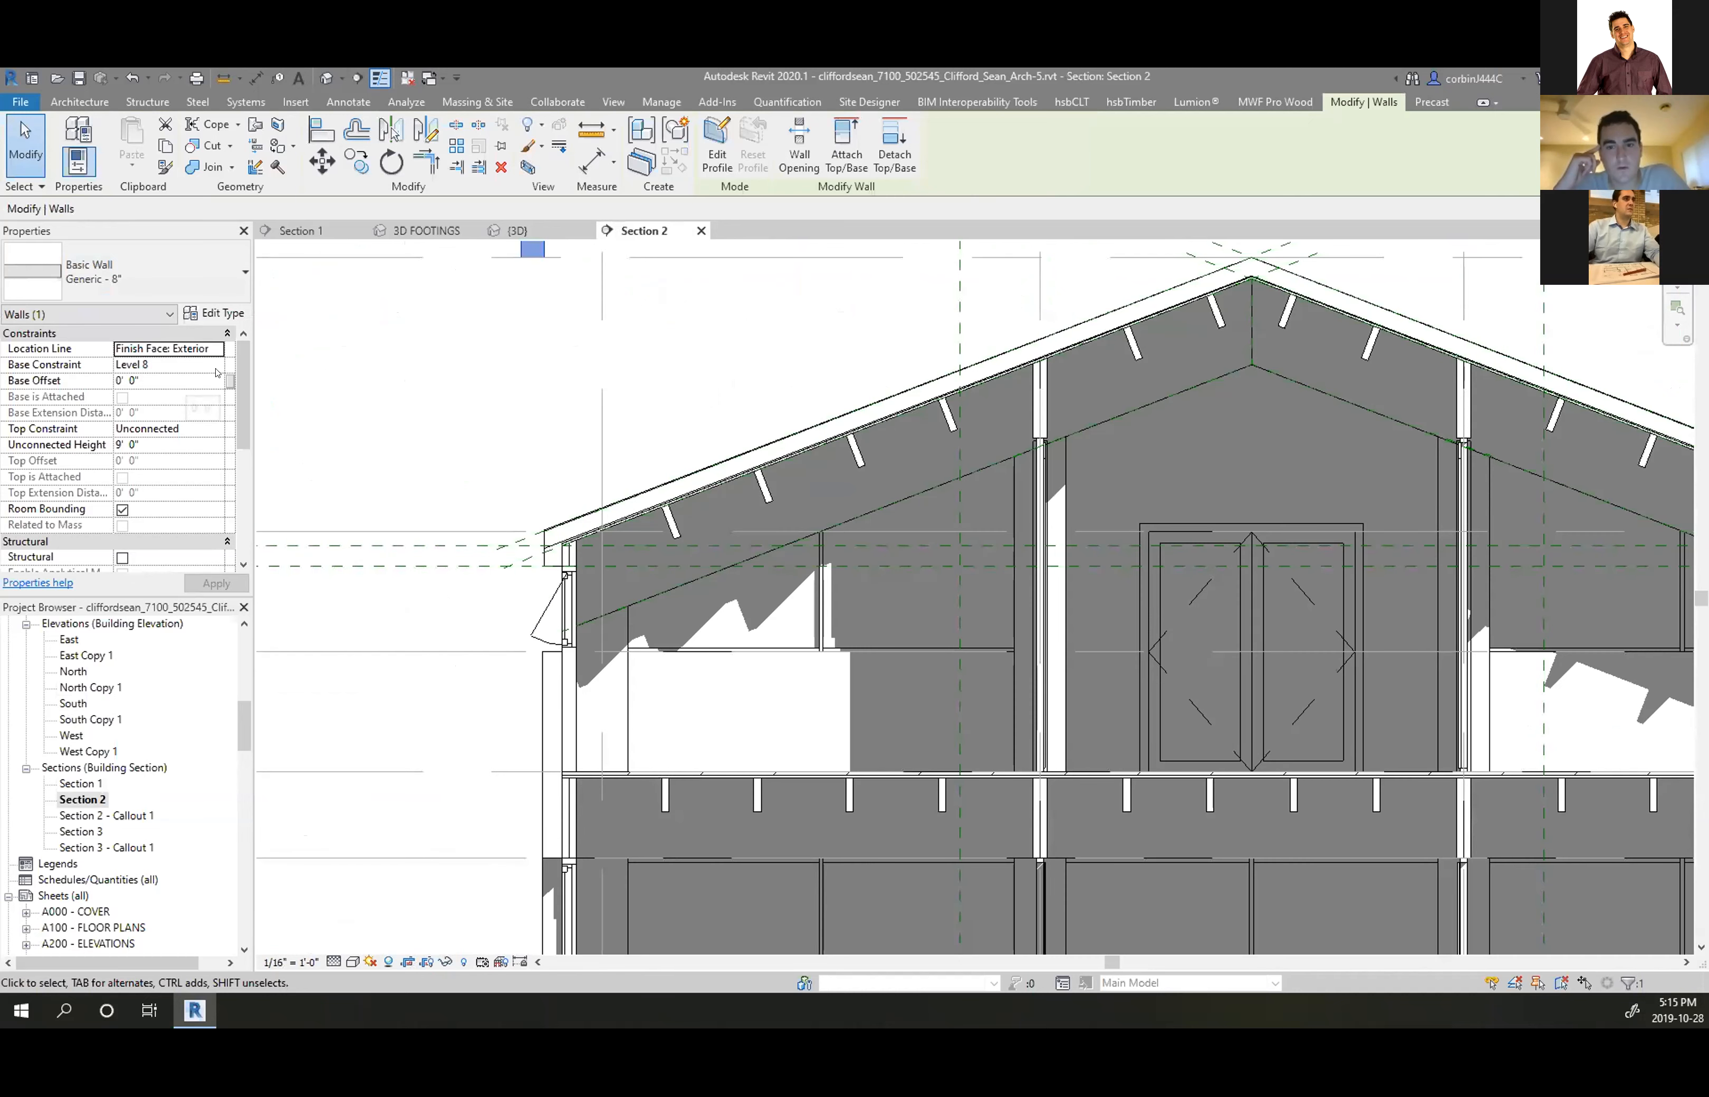
{"action": "left_click", "coordinate": [215, 366]}
{"action": "left_click", "coordinate": [144, 433]}
{"action": "left_click", "coordinate": [208, 582]}
Move the wall right by its own width to meet the roof edge
{"action": "scroll", "coordinate": [568, 564], "scroll_direction": "up", "scroll_amount": 5}
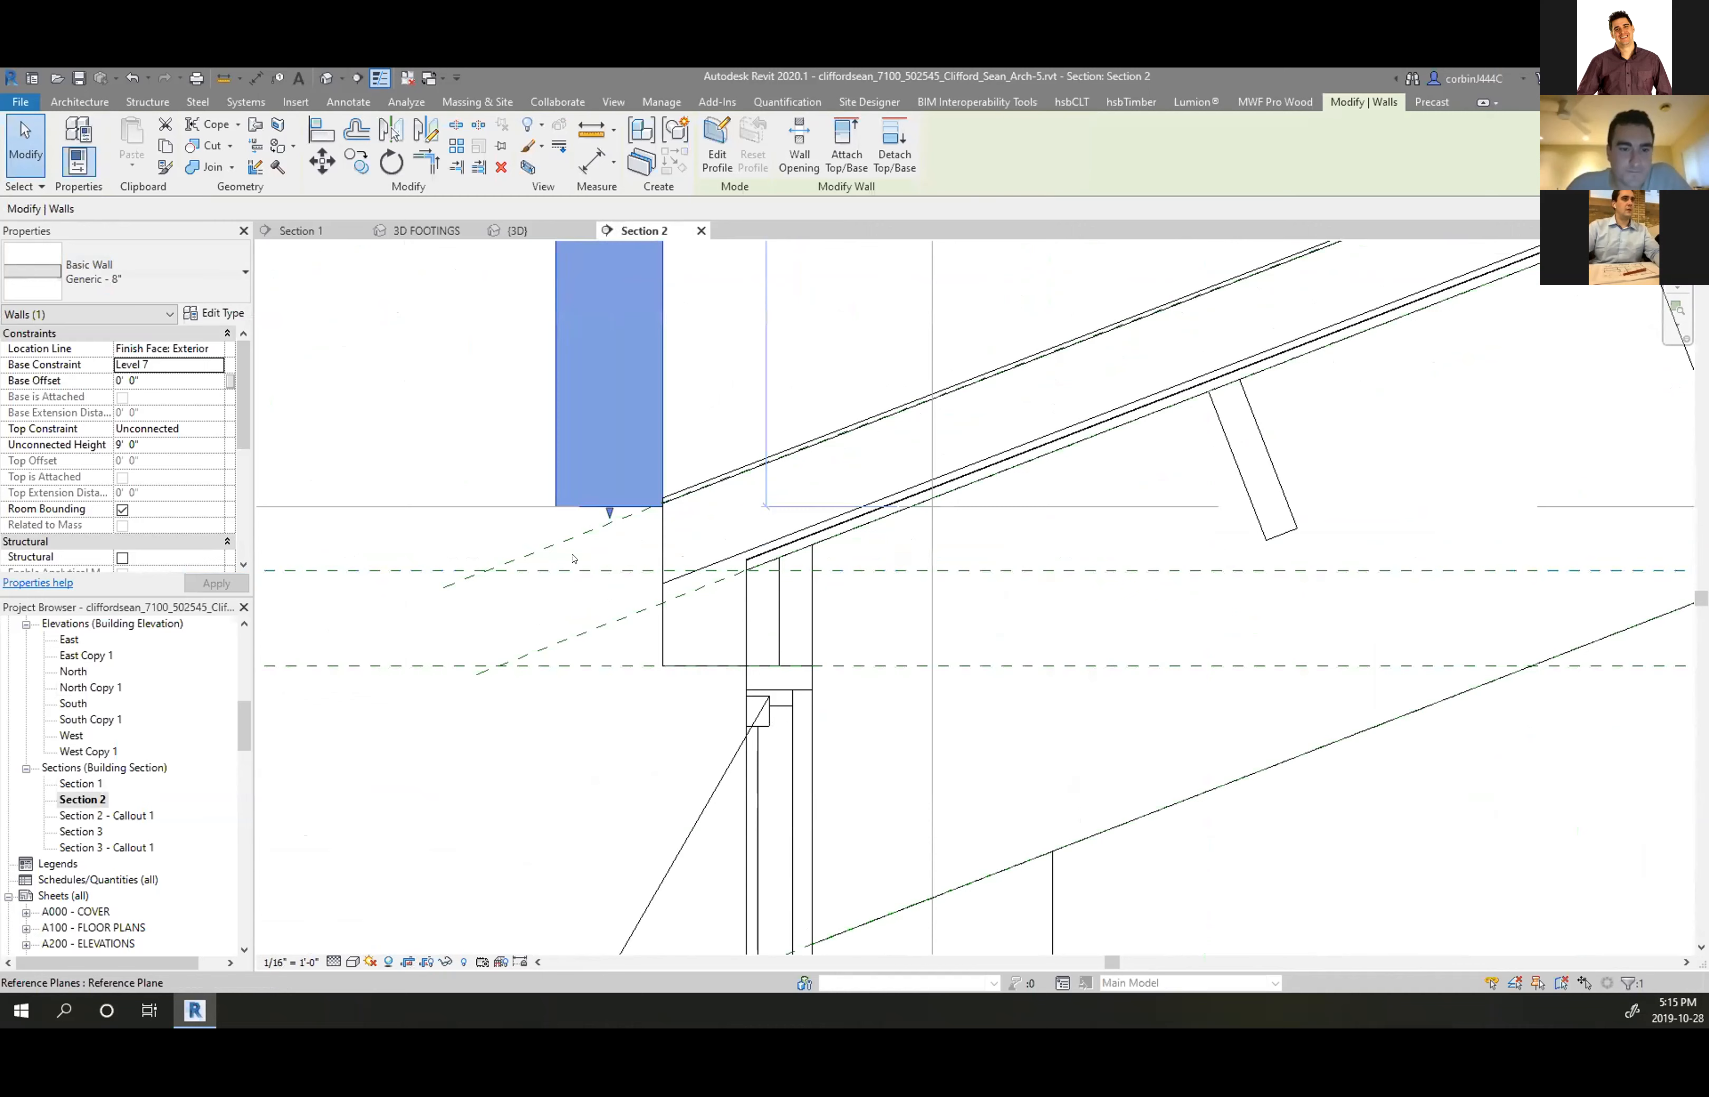
{"action": "scroll", "coordinate": [621, 520], "scroll_direction": "up", "scroll_amount": 3}
{"action": "key", "text": "space"}
{"action": "key", "text": "space"}
{"action": "left_click", "coordinate": [325, 164]}
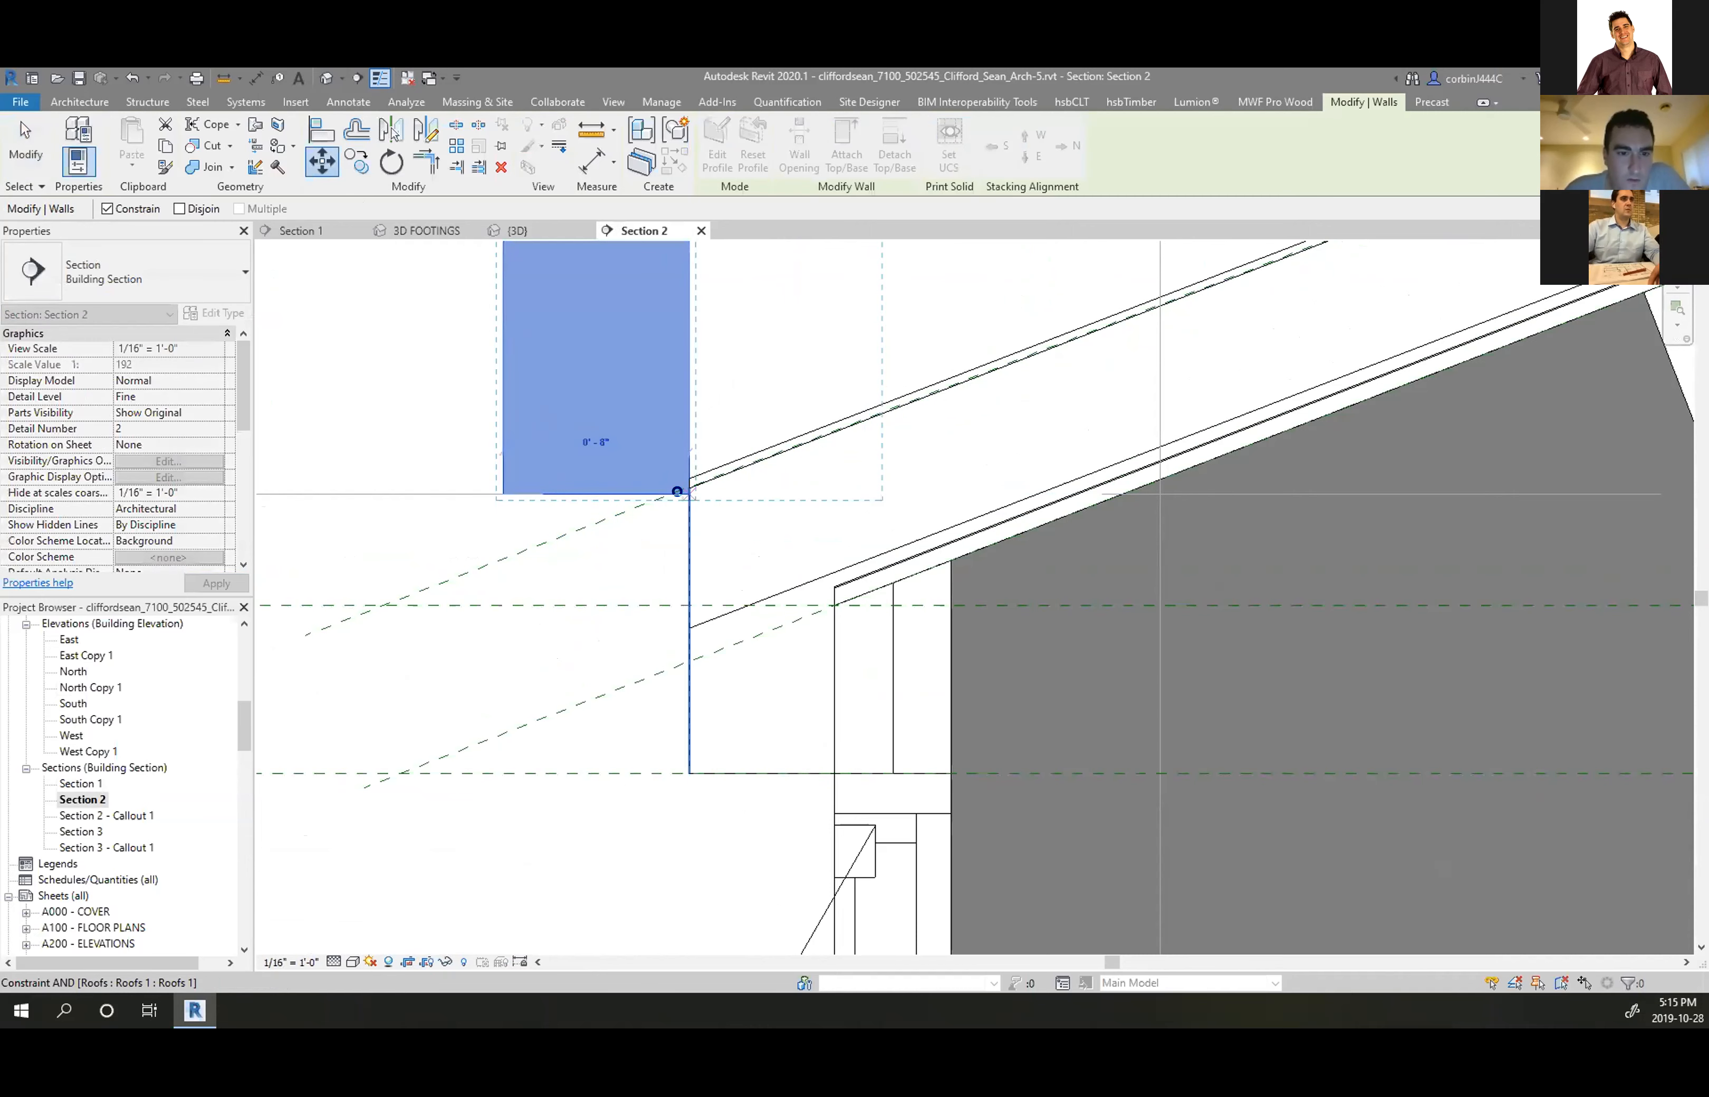
{"action": "left_click", "coordinate": [676, 491]}
Resize the wall to 1' 0" tall at -1' 0" base offset, then return to 3D
{"action": "scroll", "coordinate": [792, 531], "scroll_direction": "down", "scroll_amount": 2}
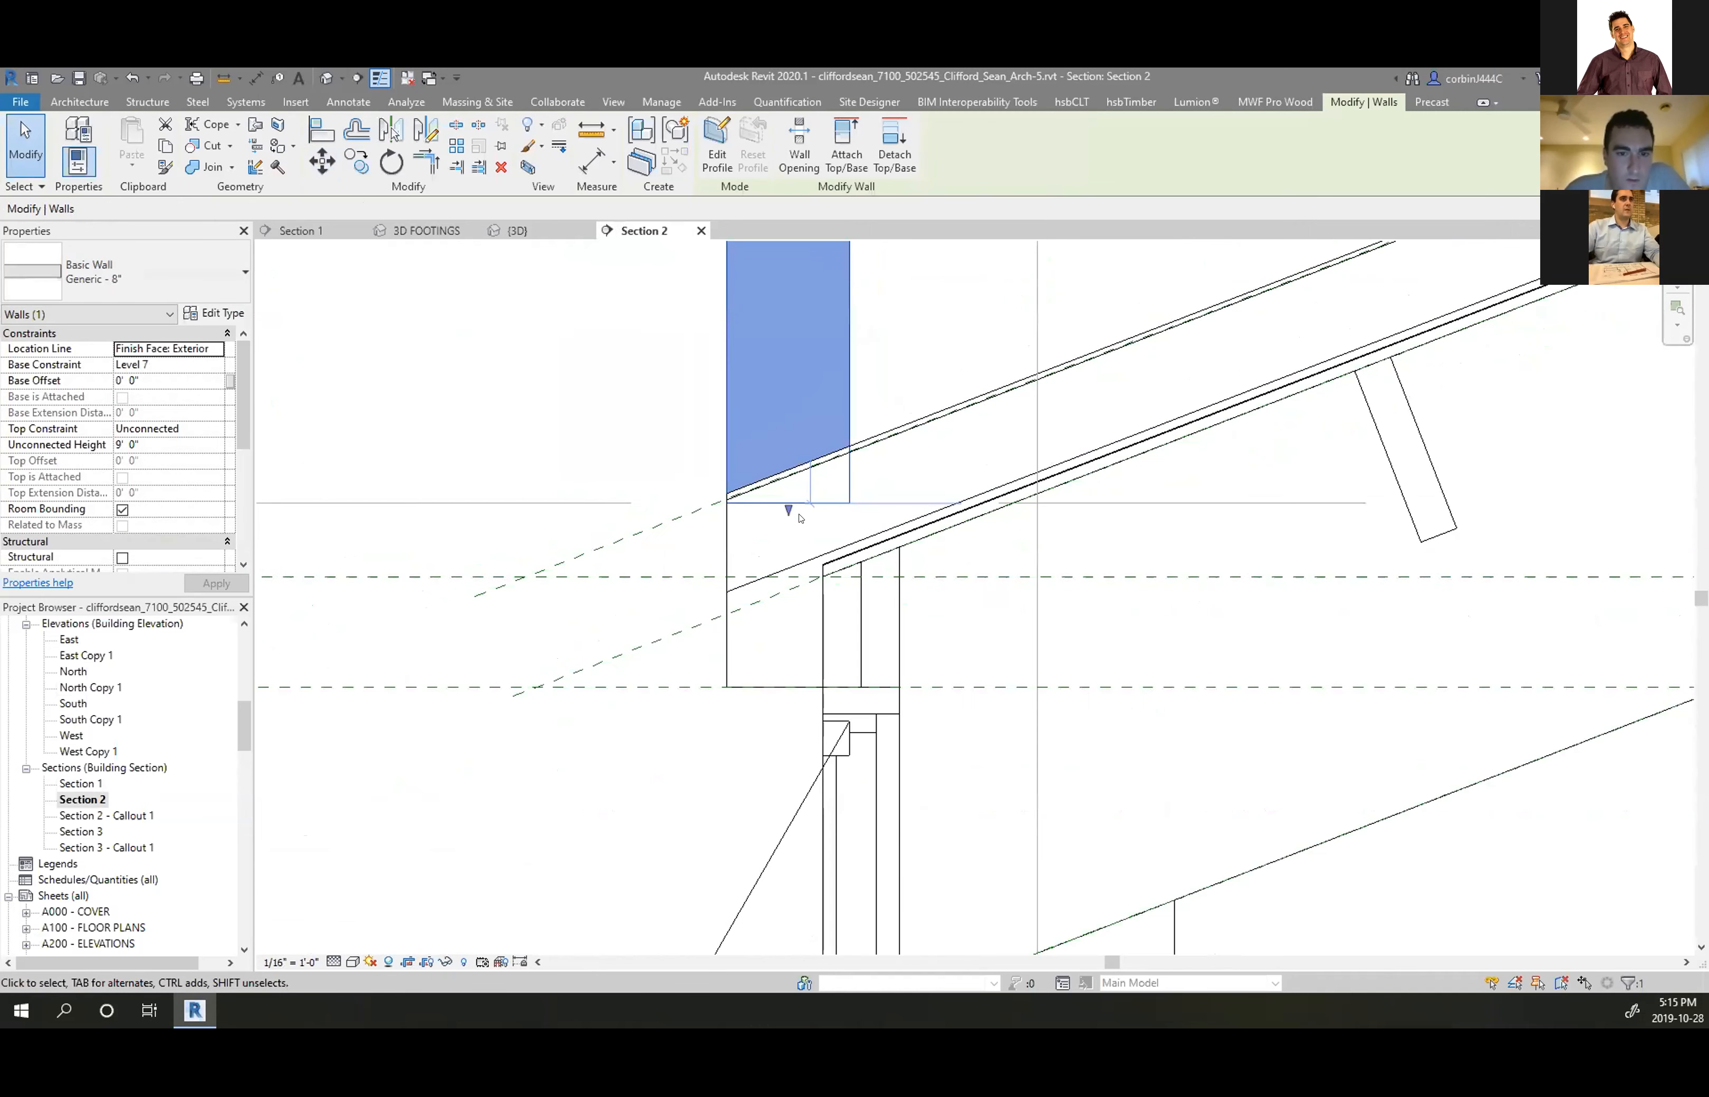
{"action": "left_click_drag", "start_coordinate": [776, 644], "coordinate": [782, 690]}
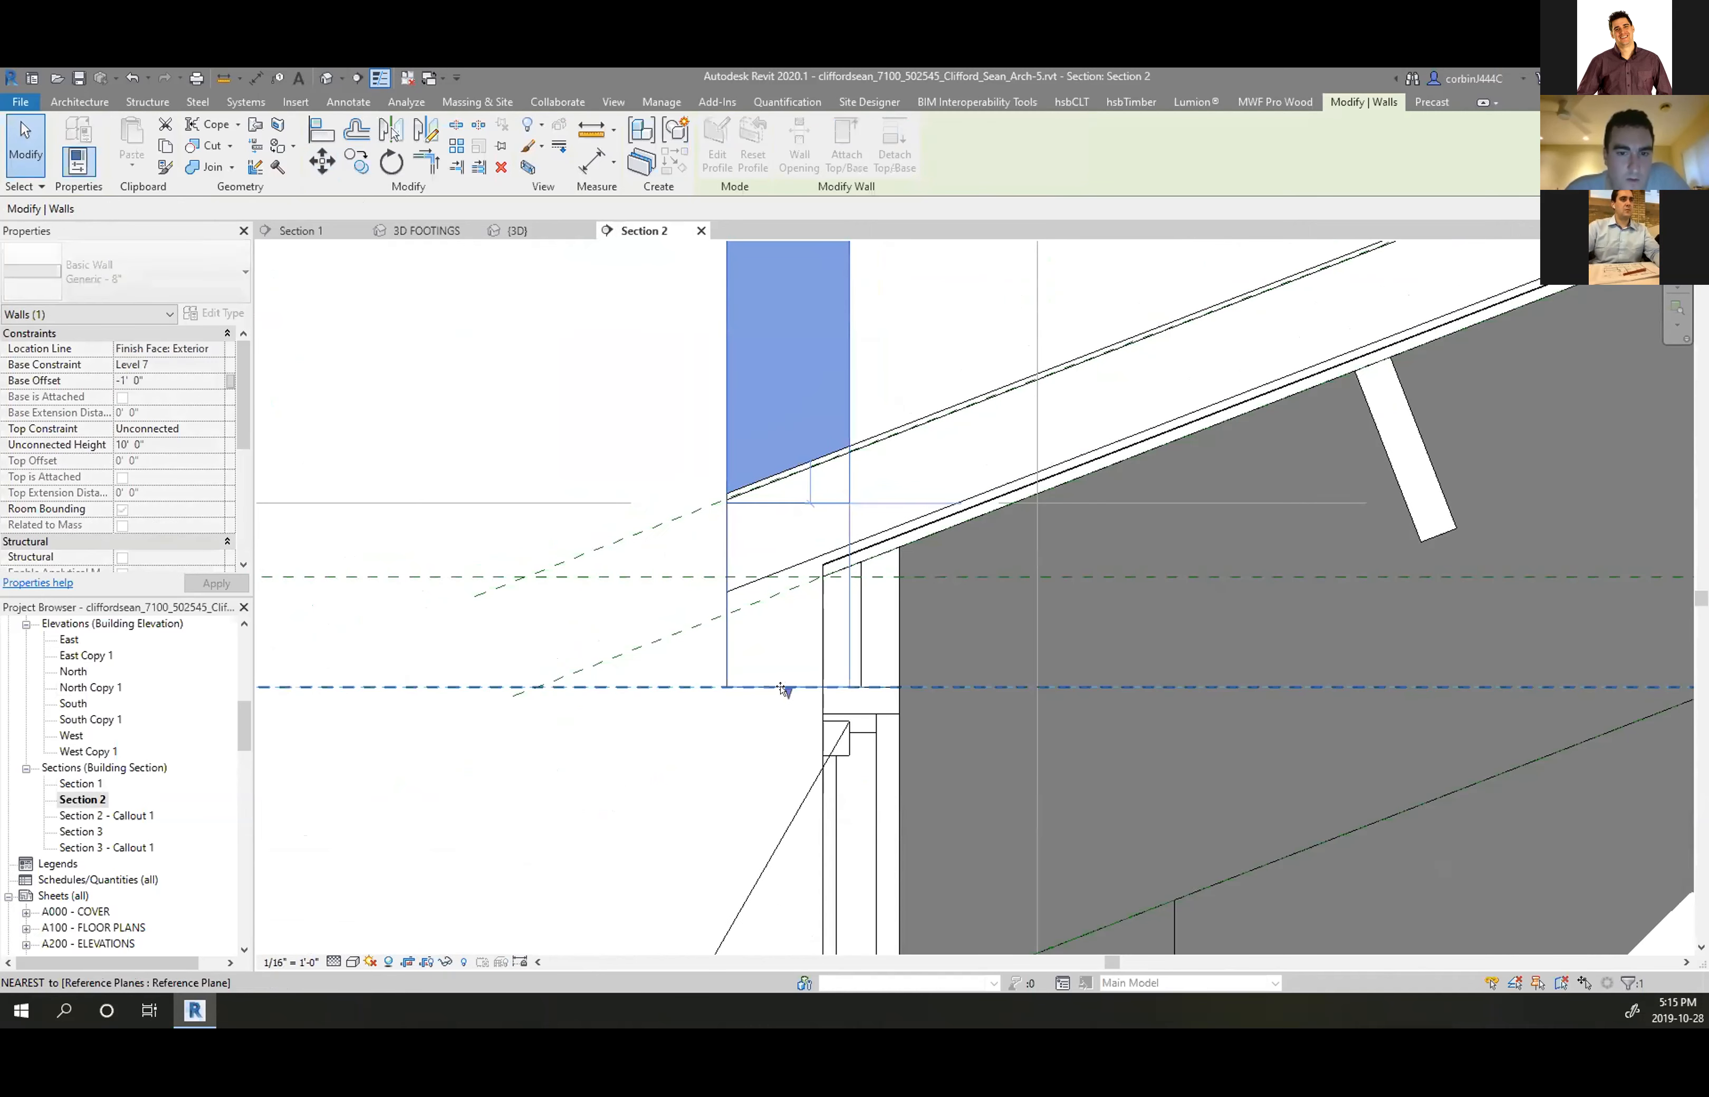
{"action": "scroll", "coordinate": [785, 689], "scroll_direction": "down", "scroll_amount": 5}
{"action": "scroll", "coordinate": [759, 463], "scroll_direction": "down", "scroll_amount": 2}
{"action": "left_click_drag", "start_coordinate": [782, 406], "coordinate": [779, 644]}
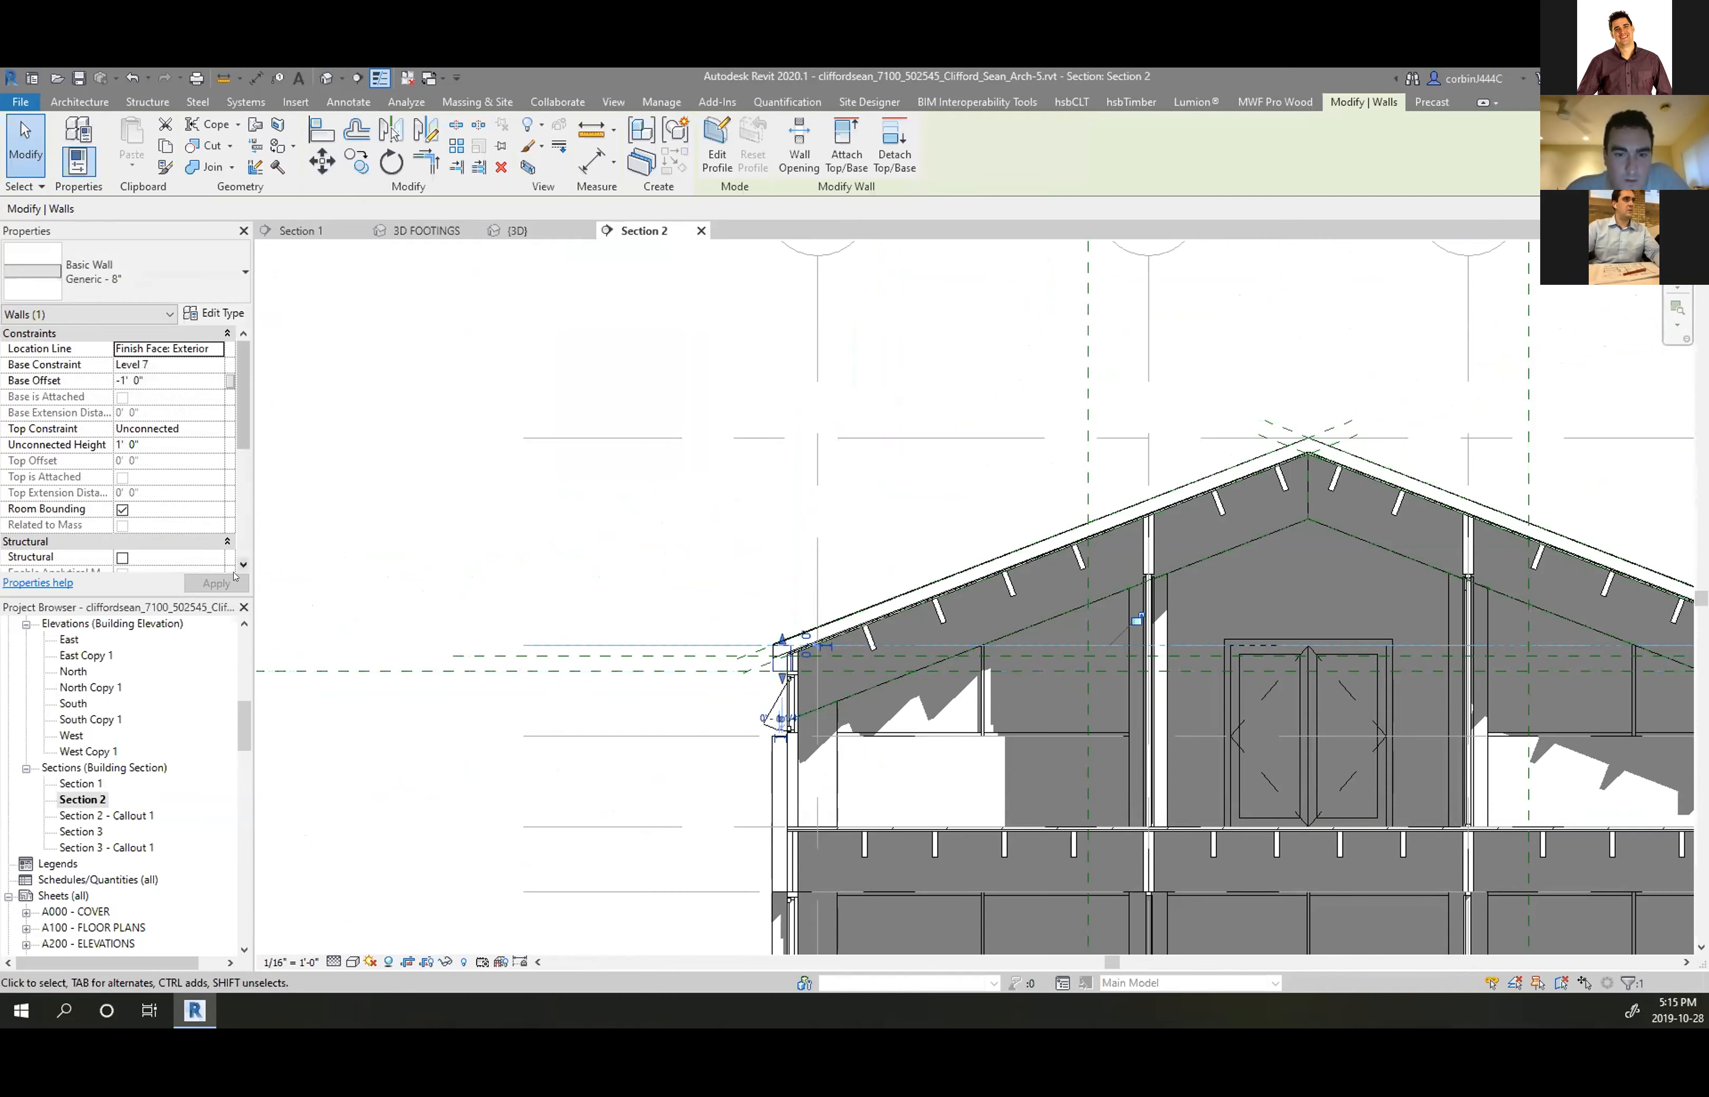
{"action": "left_click", "coordinate": [548, 486]}
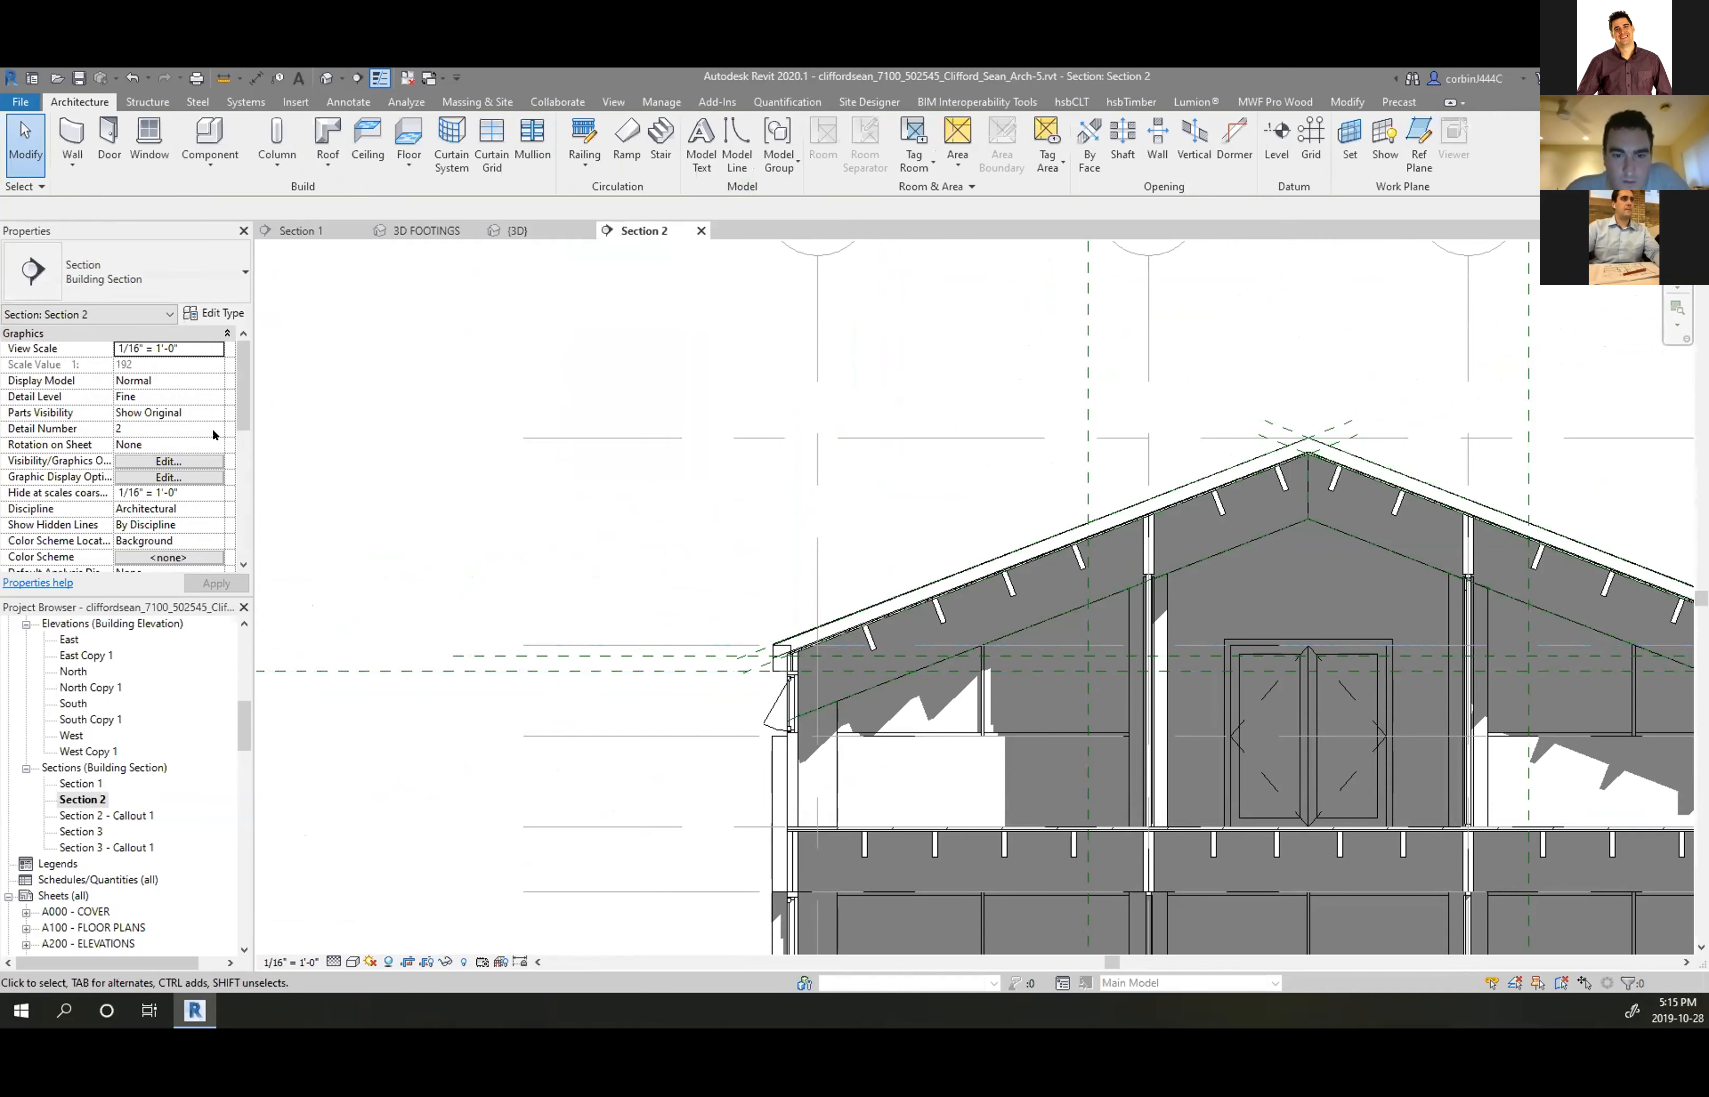
{"action": "left_click", "coordinate": [778, 645]}
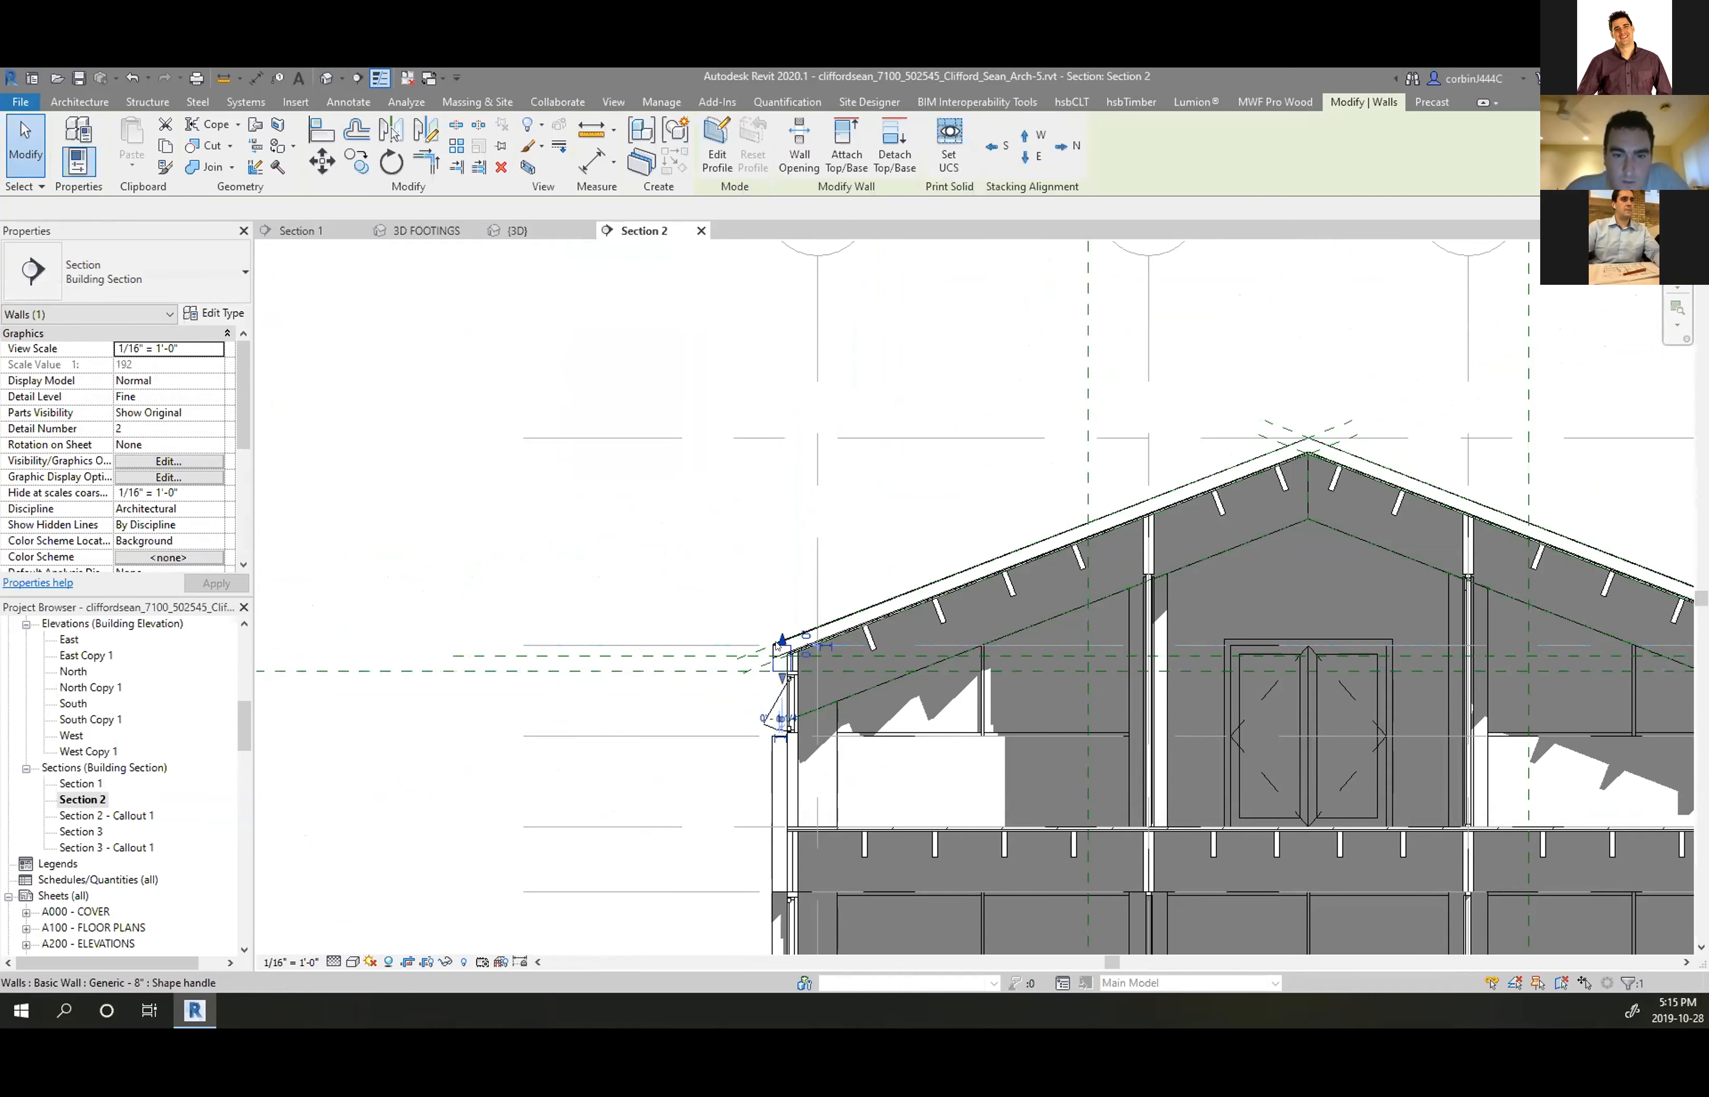
{"action": "left_click", "coordinate": [519, 231]}
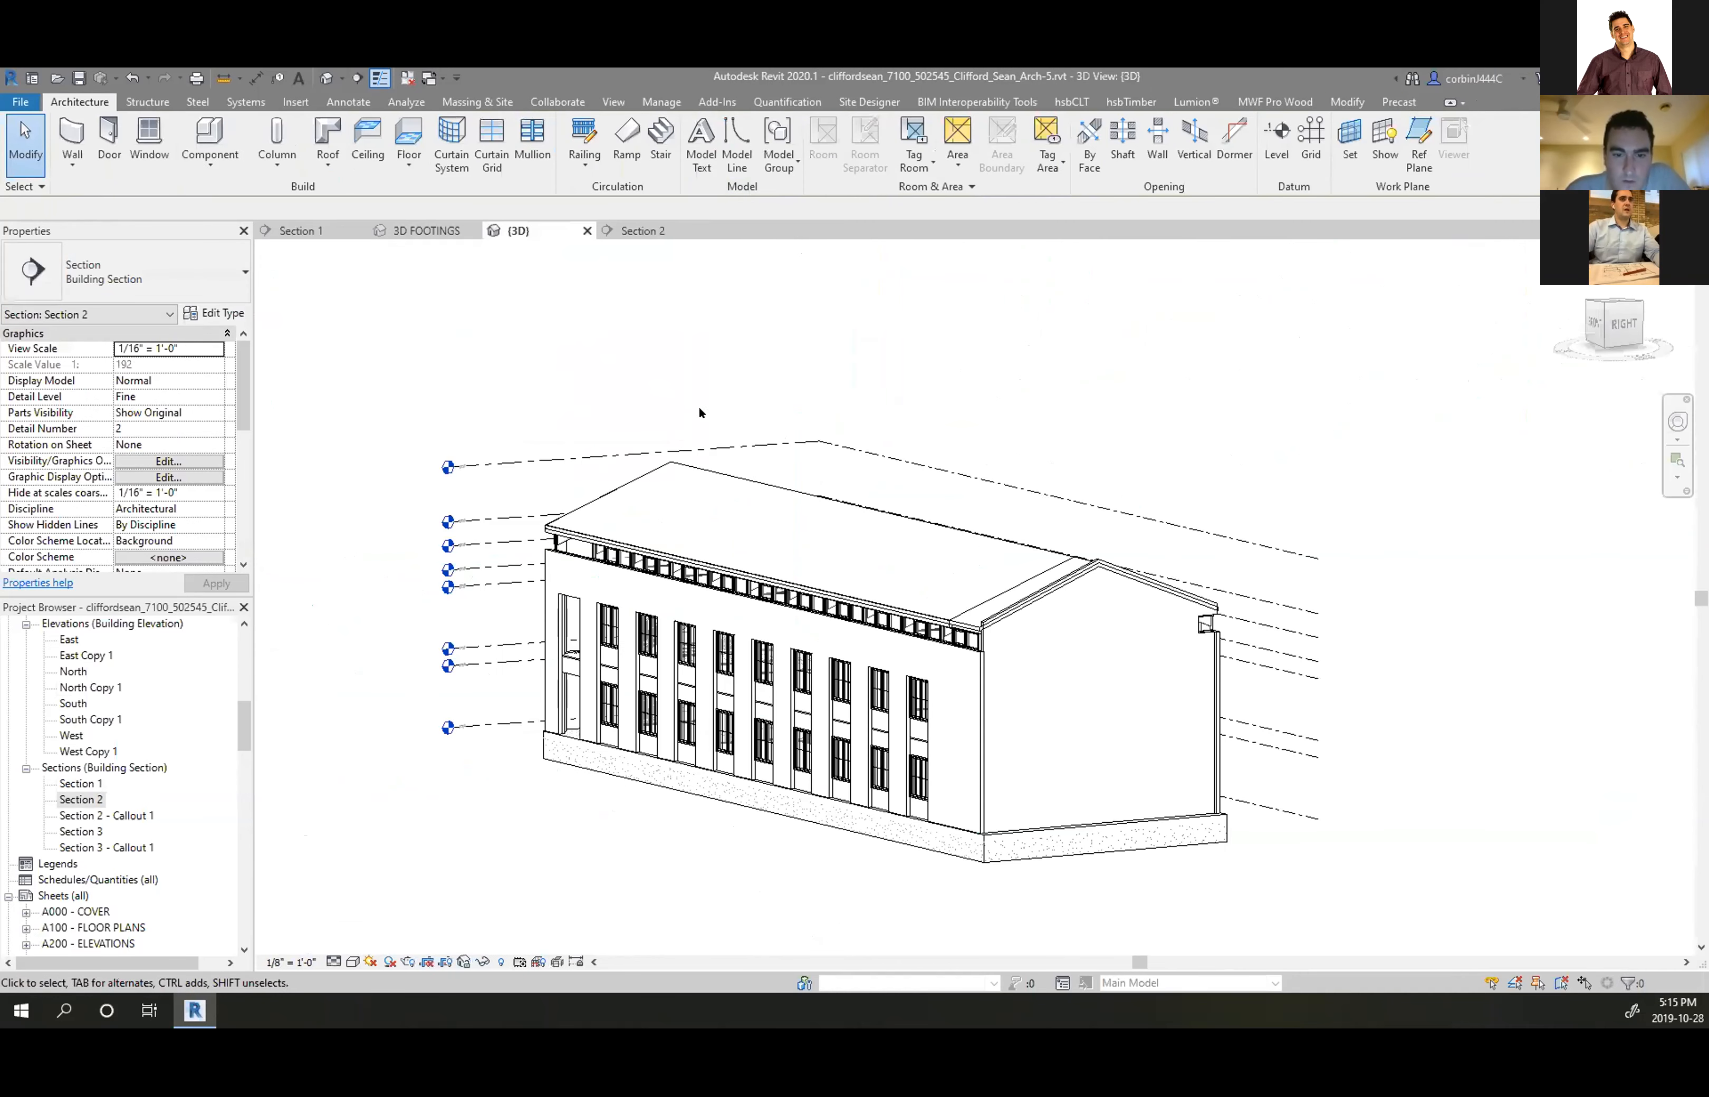
Select the main roof and the overlapping Roofs 1 roof to inspect them
{"action": "scroll", "coordinate": [727, 531], "scroll_direction": "up", "scroll_amount": 5}
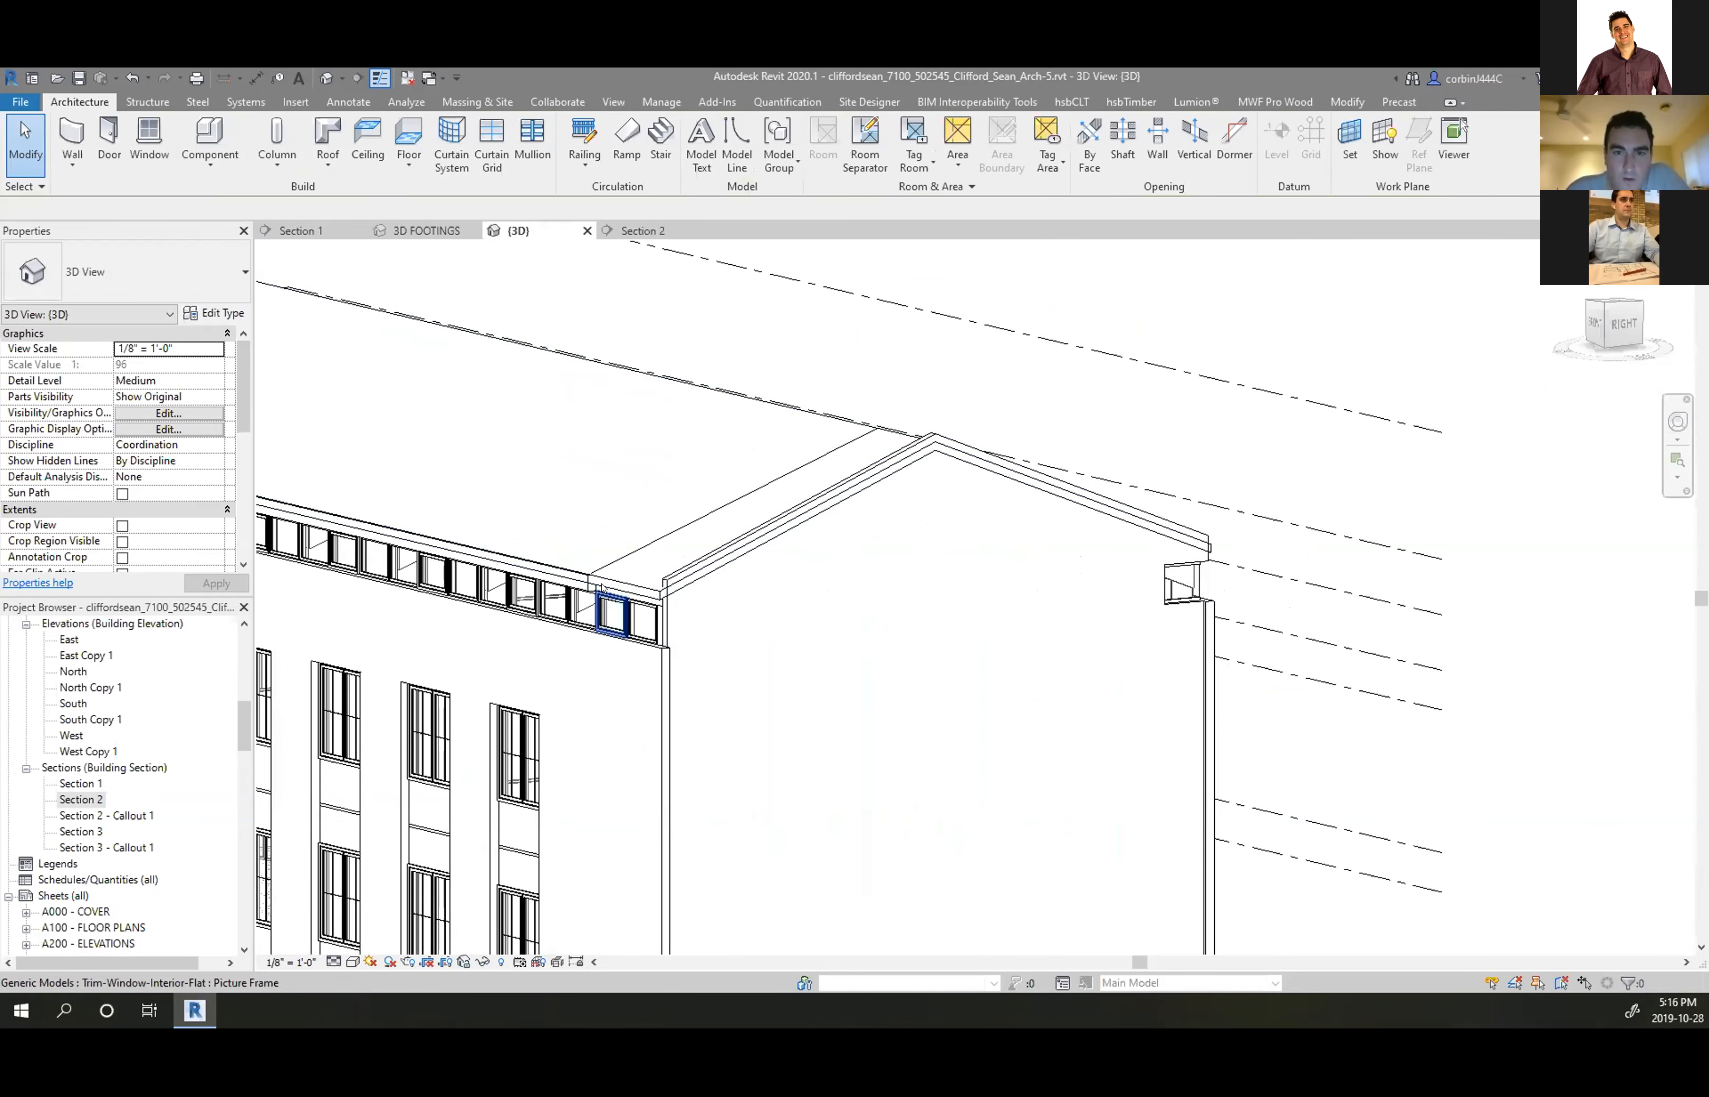
{"action": "left_click", "coordinate": [702, 558]}
{"action": "key", "text": "Escape"}
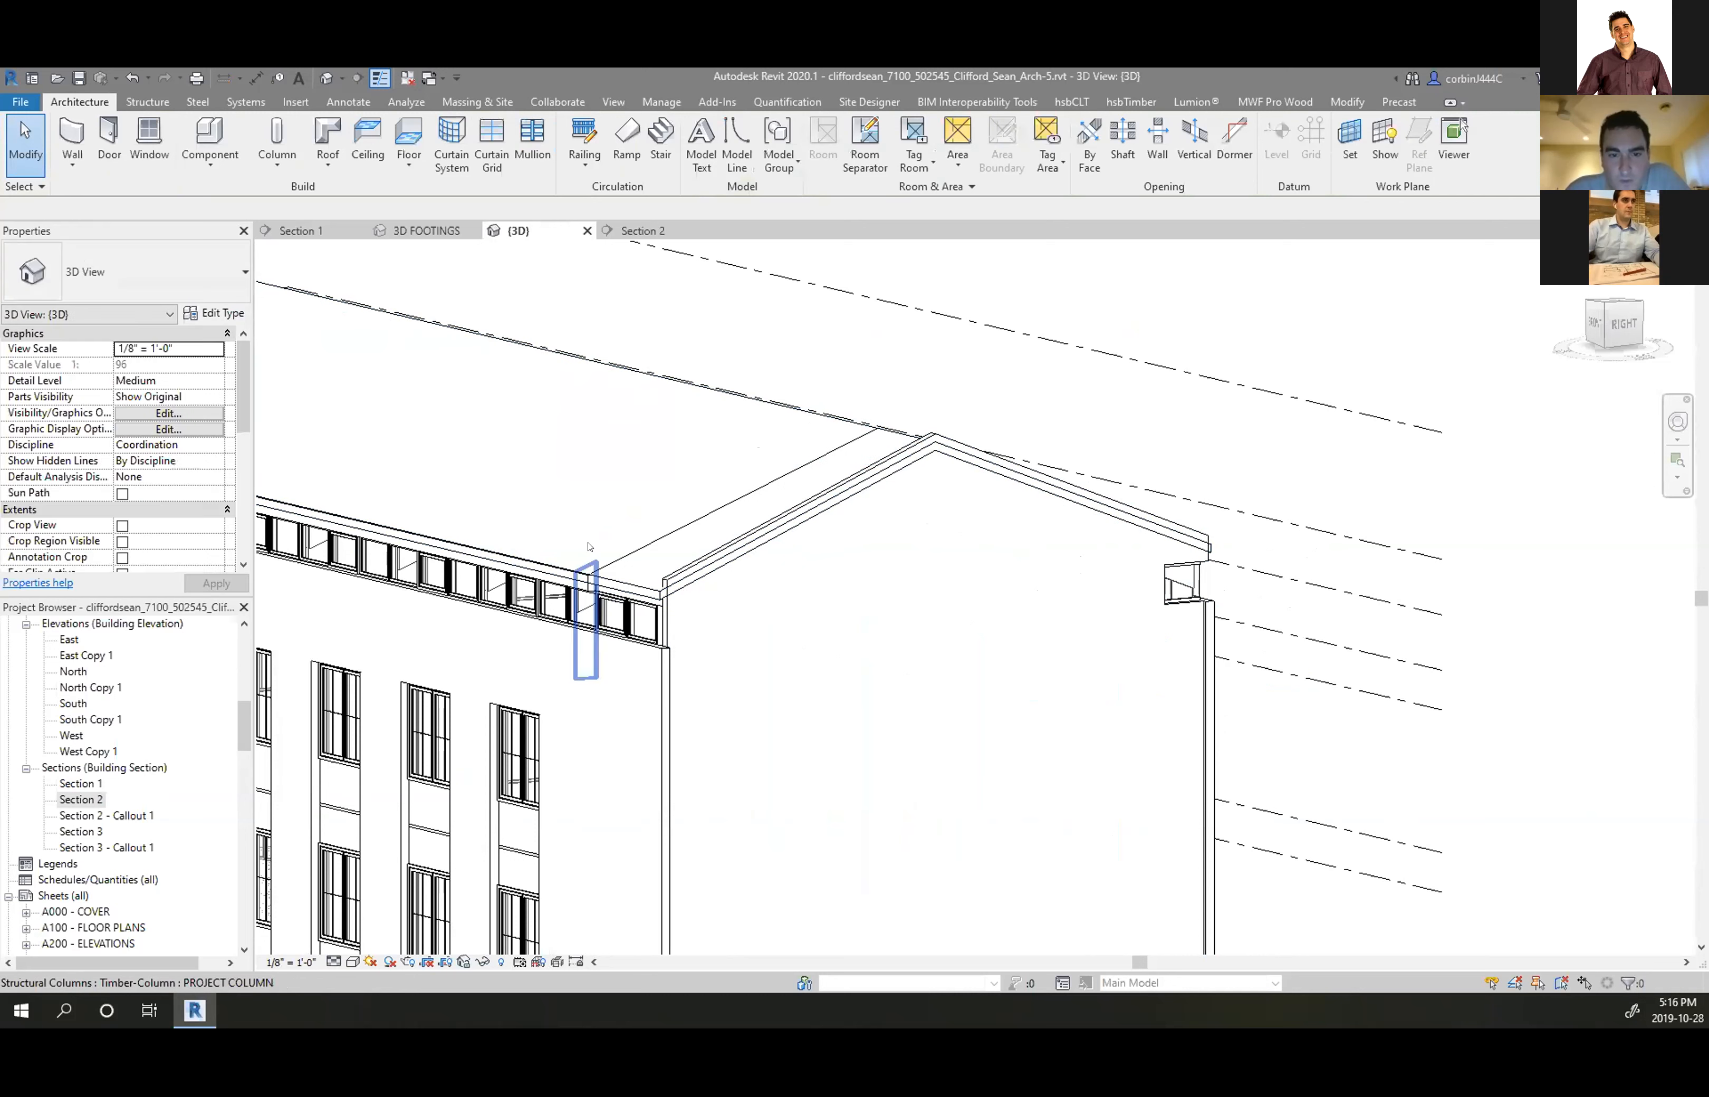
{"action": "key", "text": "Tab"}
{"action": "left_click", "coordinate": [788, 414]}
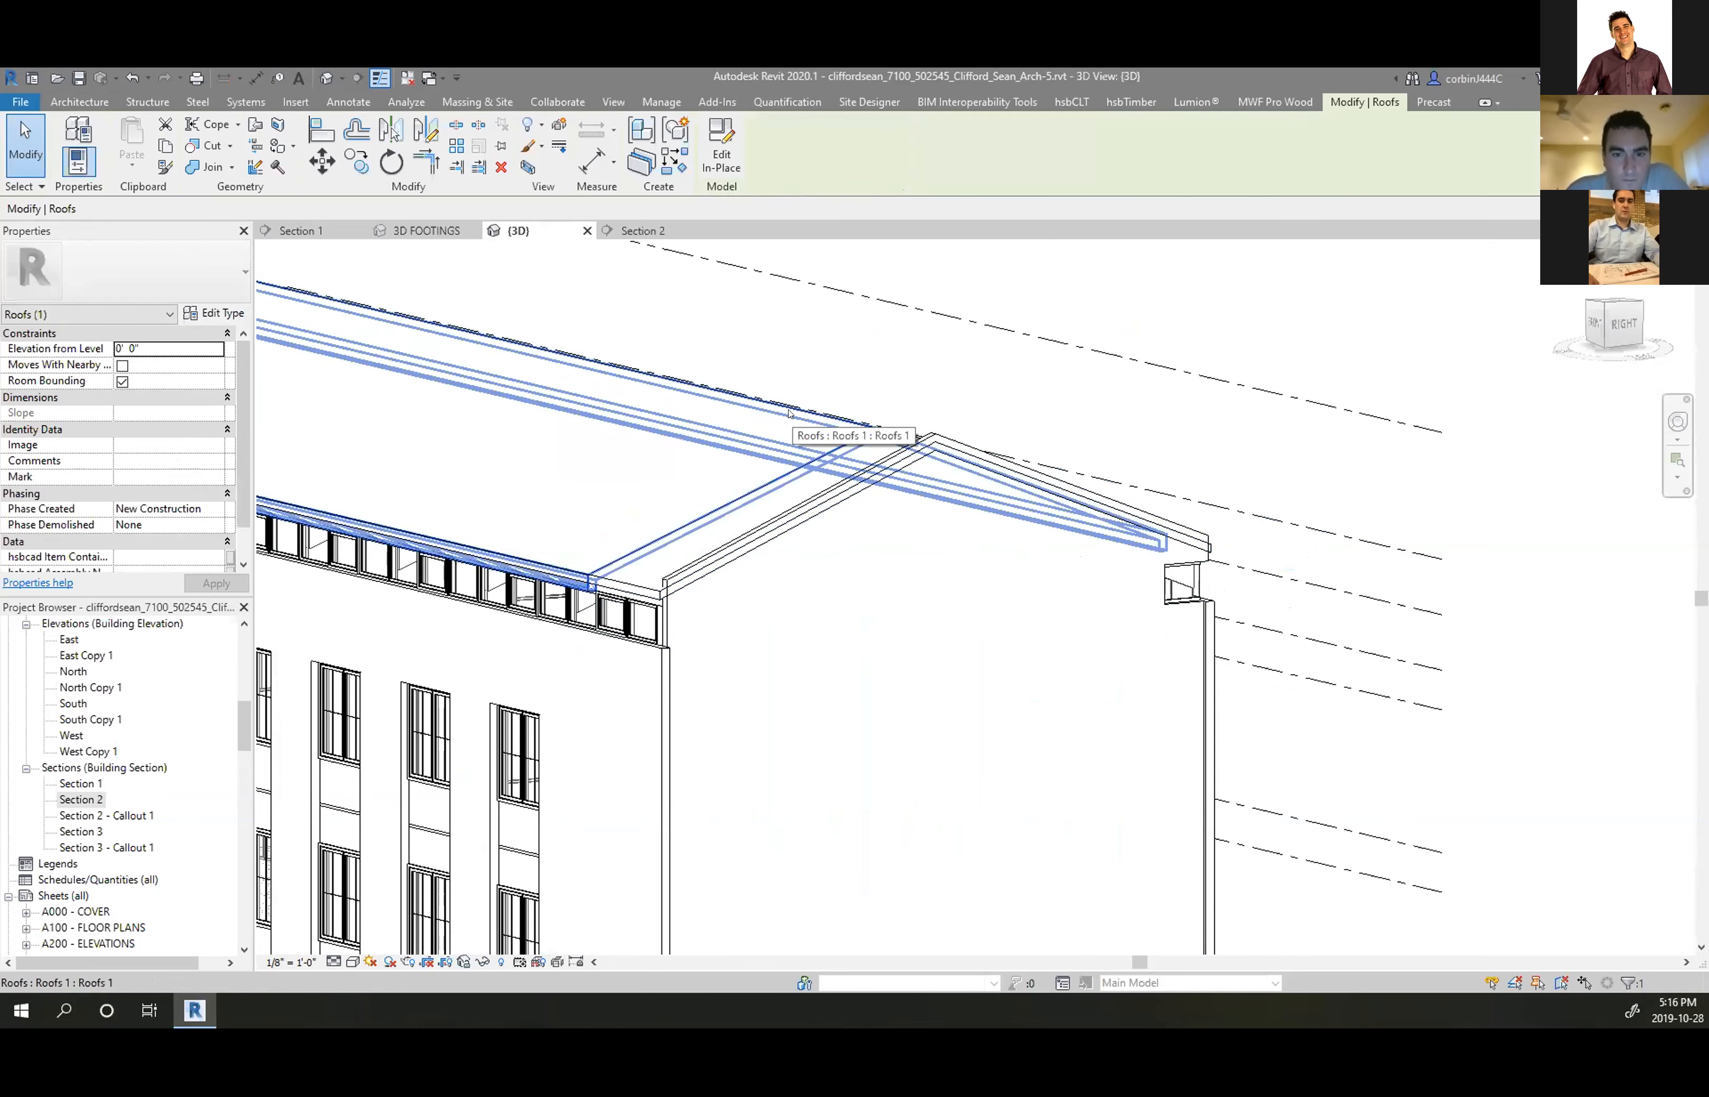
{"action": "key", "text": "Escape"}
Stretch the upper eave wall's end until it snaps to the roof corner
{"action": "scroll", "coordinate": [855, 513], "scroll_direction": "down", "scroll_amount": 3}
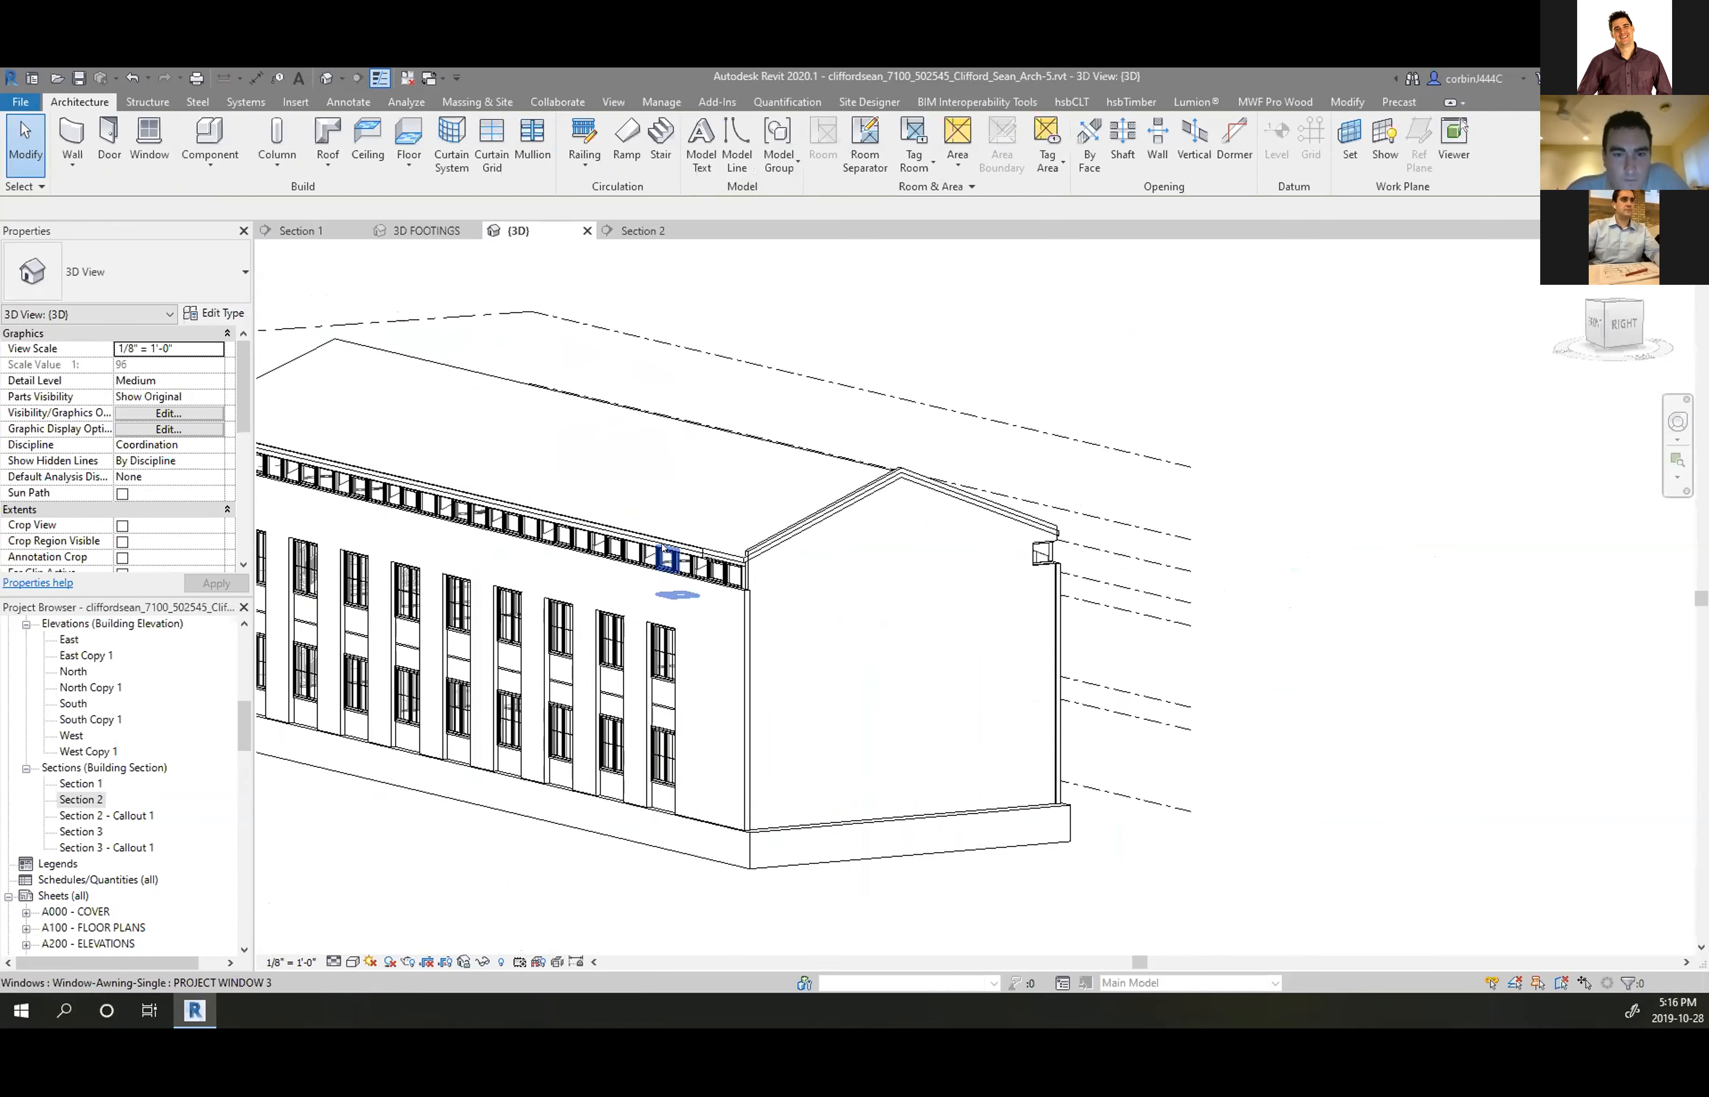
{"action": "scroll", "coordinate": [663, 548], "scroll_direction": "up", "scroll_amount": 3}
{"action": "scroll", "coordinate": [570, 371], "scroll_direction": "up", "scroll_amount": 2}
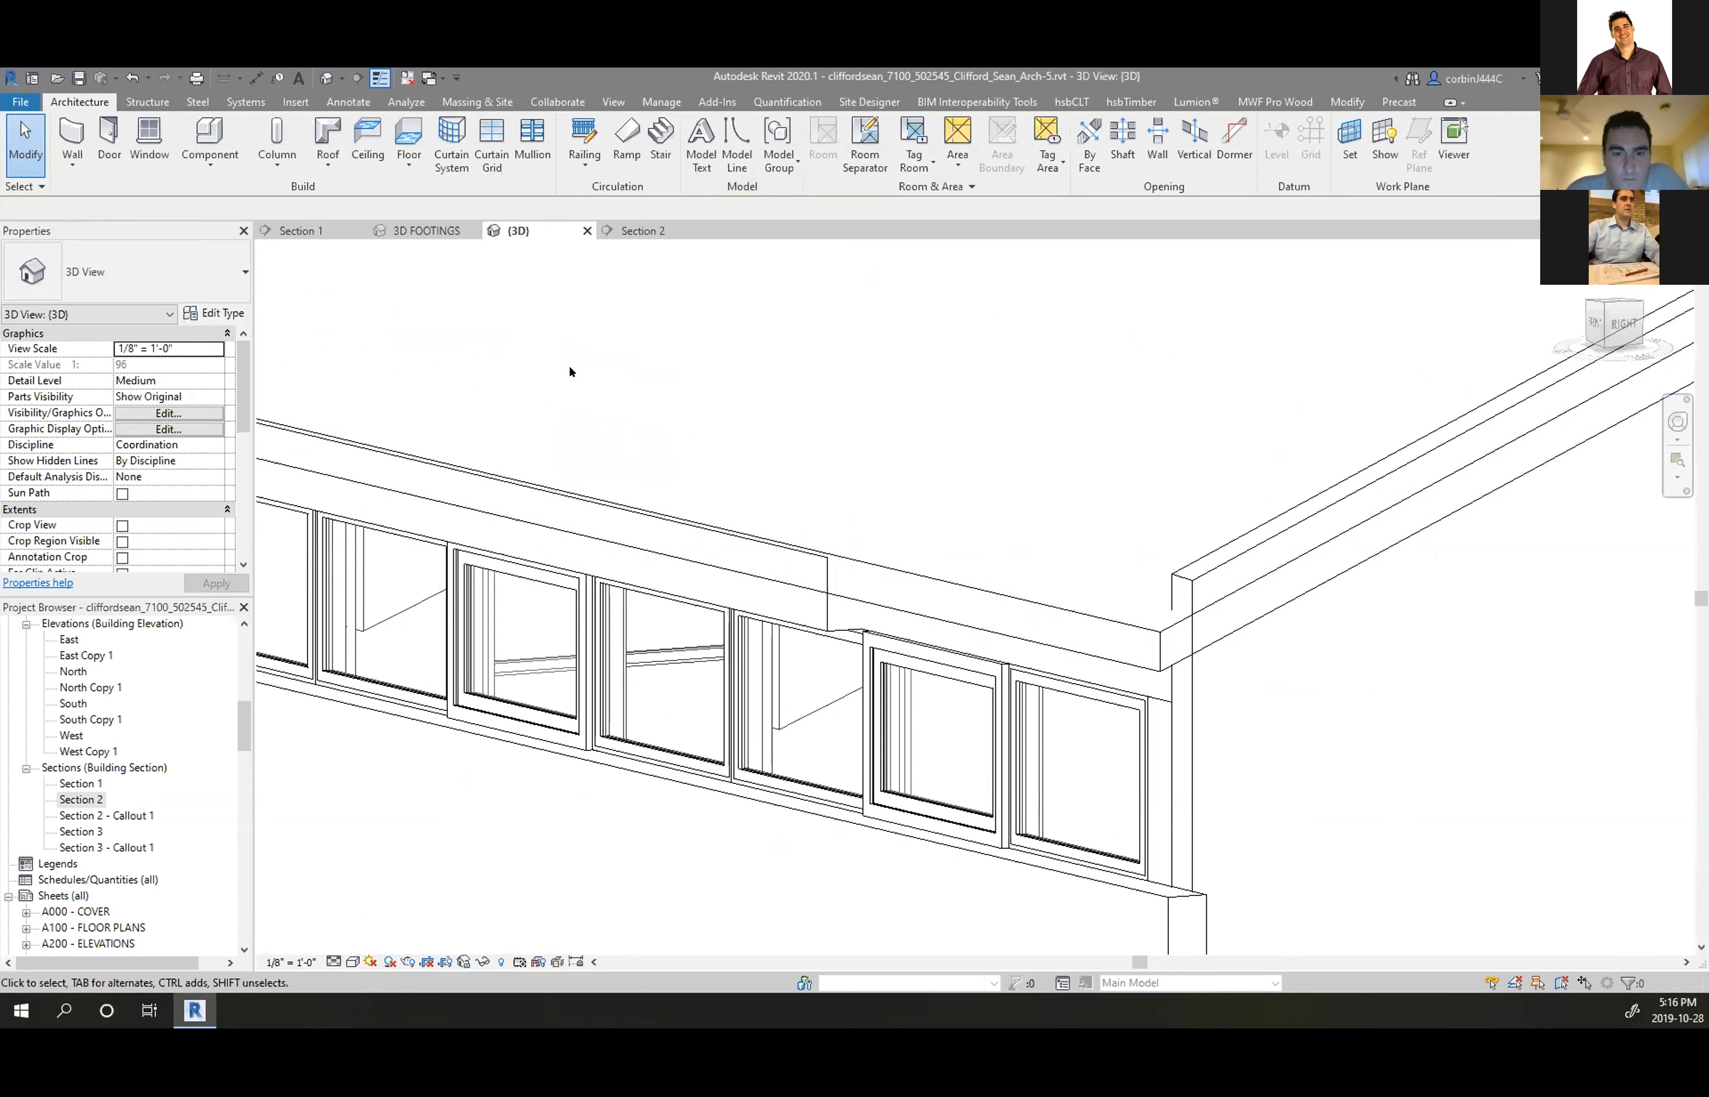
{"action": "left_click", "coordinate": [811, 574]}
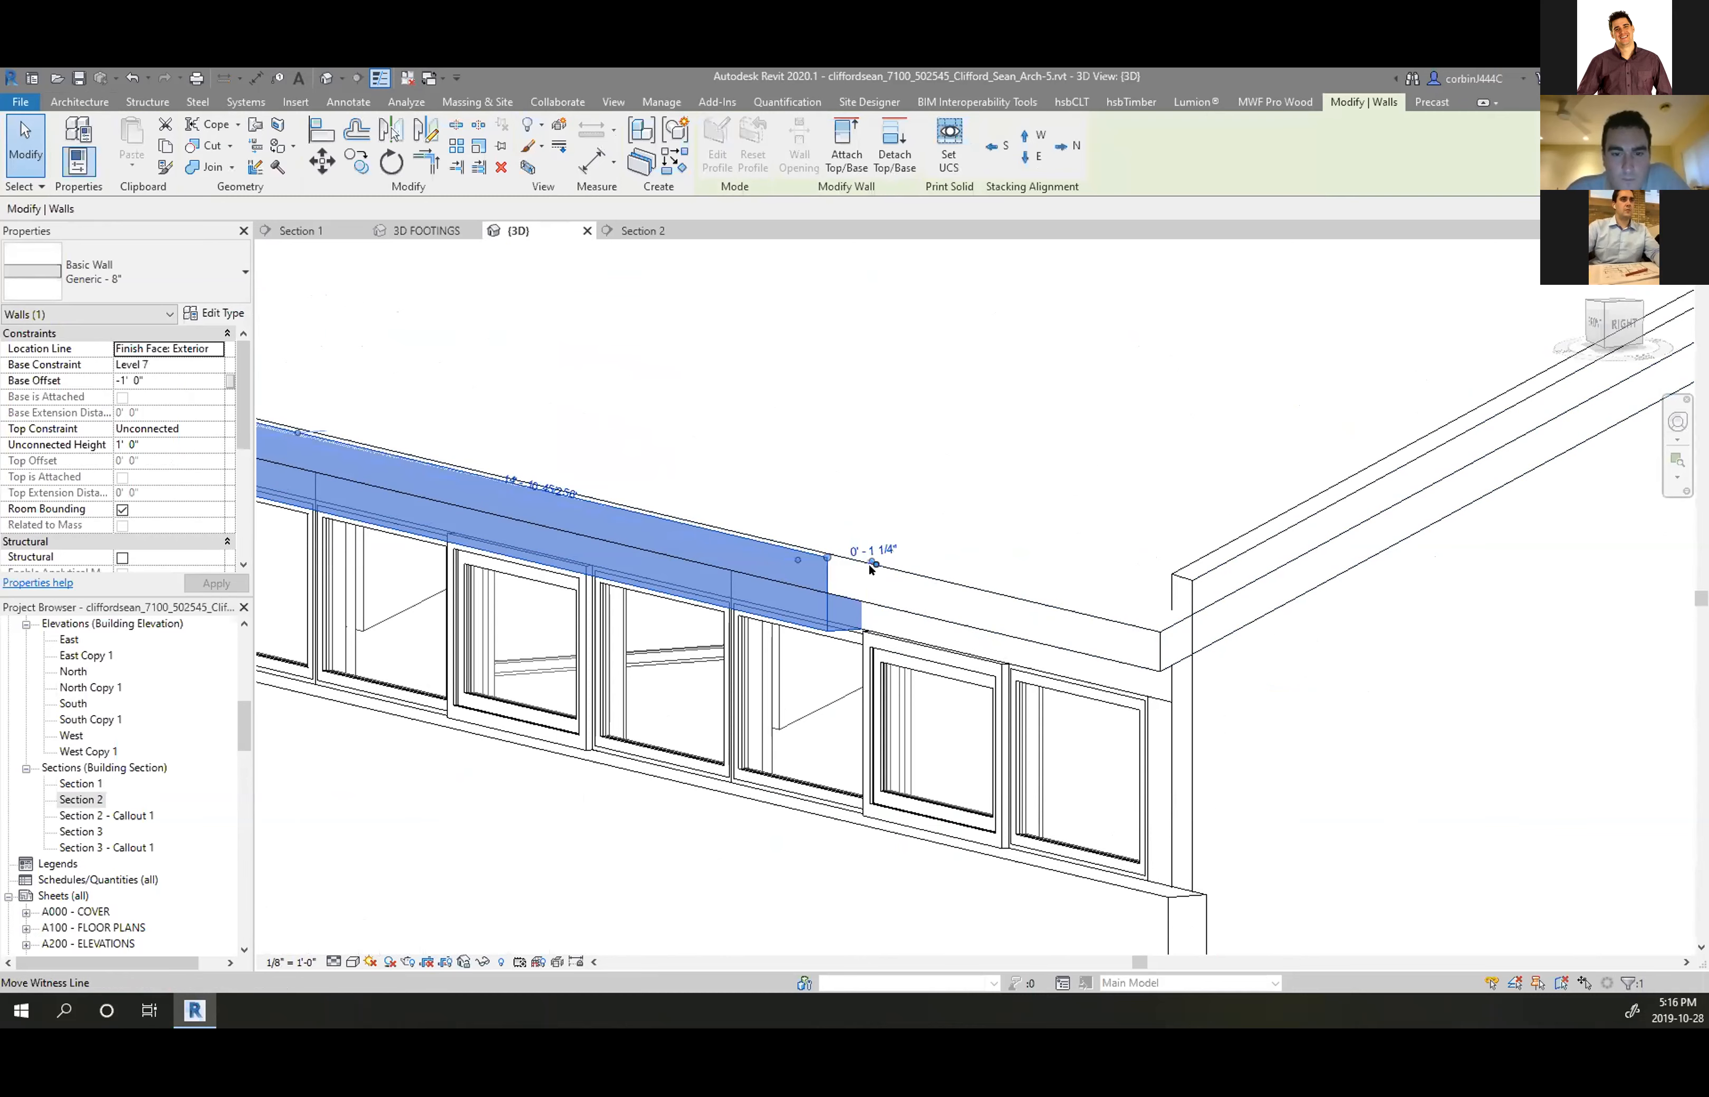
{"action": "left_click_drag", "start_coordinate": [827, 556], "coordinate": [1159, 636]}
{"action": "left_click", "coordinate": [1268, 654]}
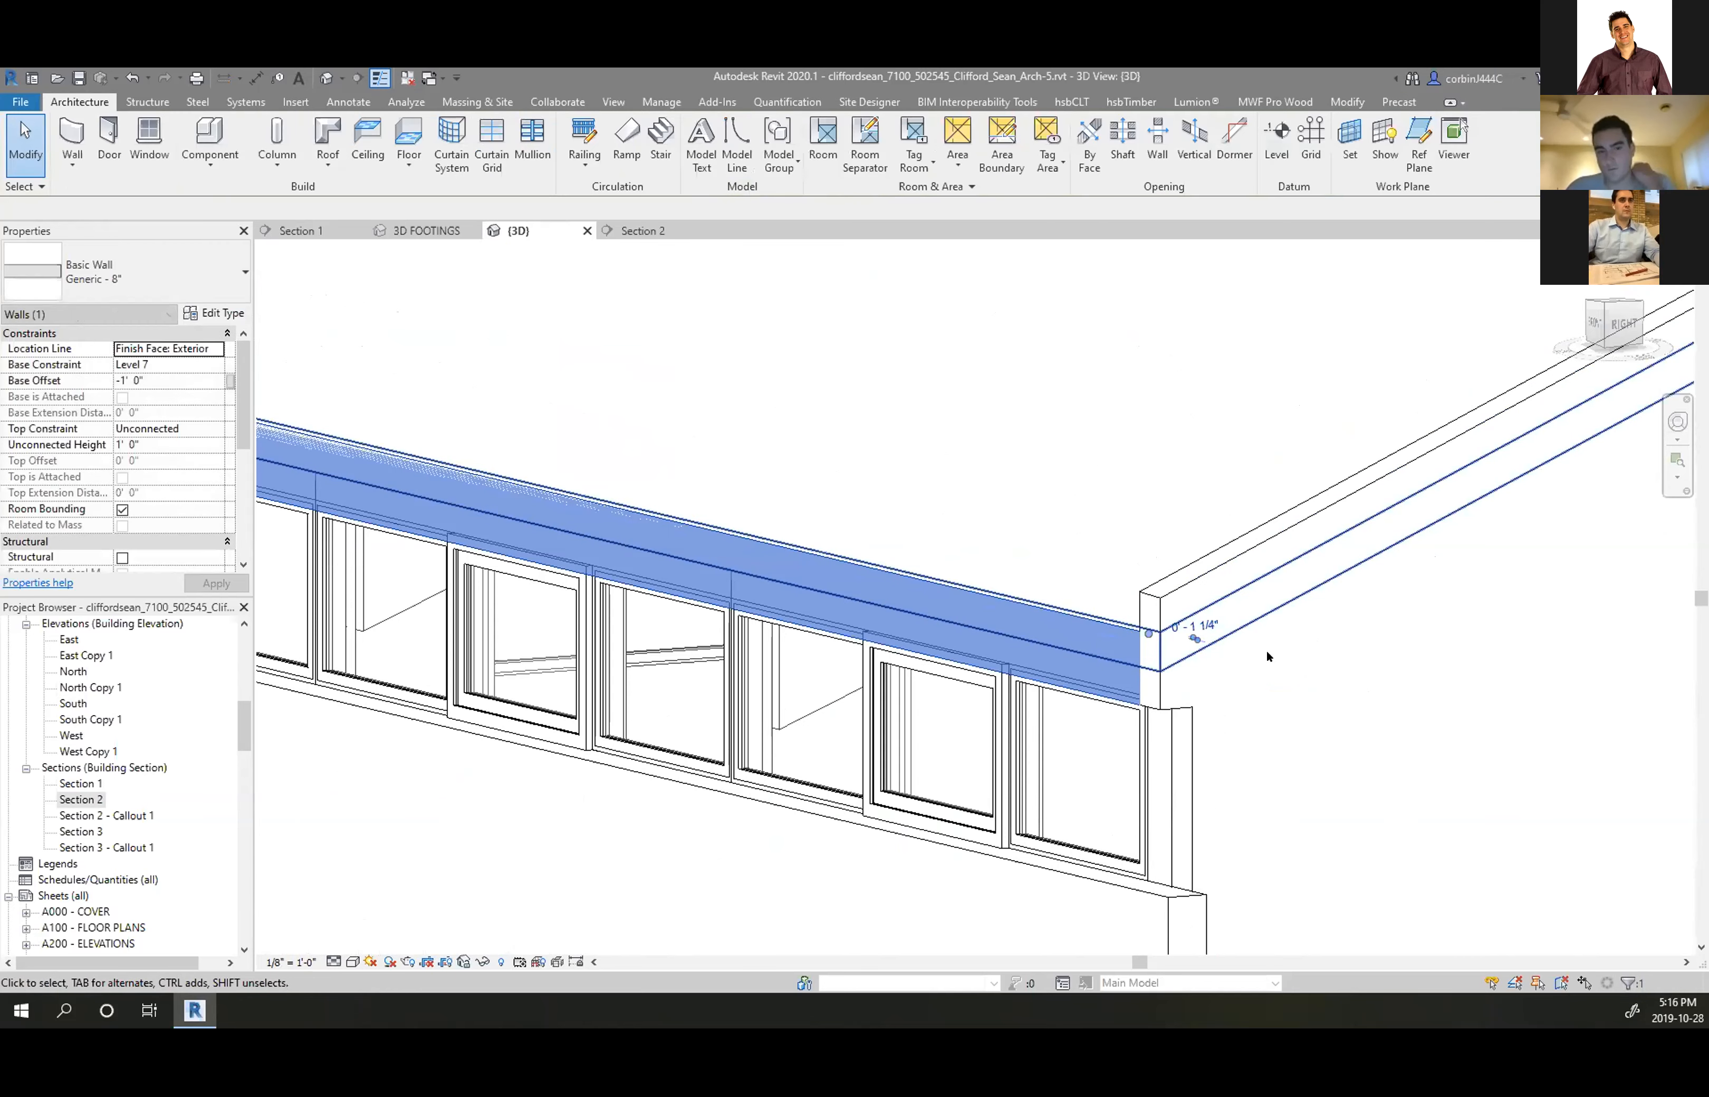
Select the gable end wall and orbit around the building to check it beneath the roof
{"action": "scroll", "coordinate": [1269, 656], "scroll_direction": "down", "scroll_amount": 2}
{"action": "left_click", "coordinate": [1228, 616]}
{"action": "scroll", "coordinate": [1228, 616], "scroll_direction": "down", "scroll_amount": 3}
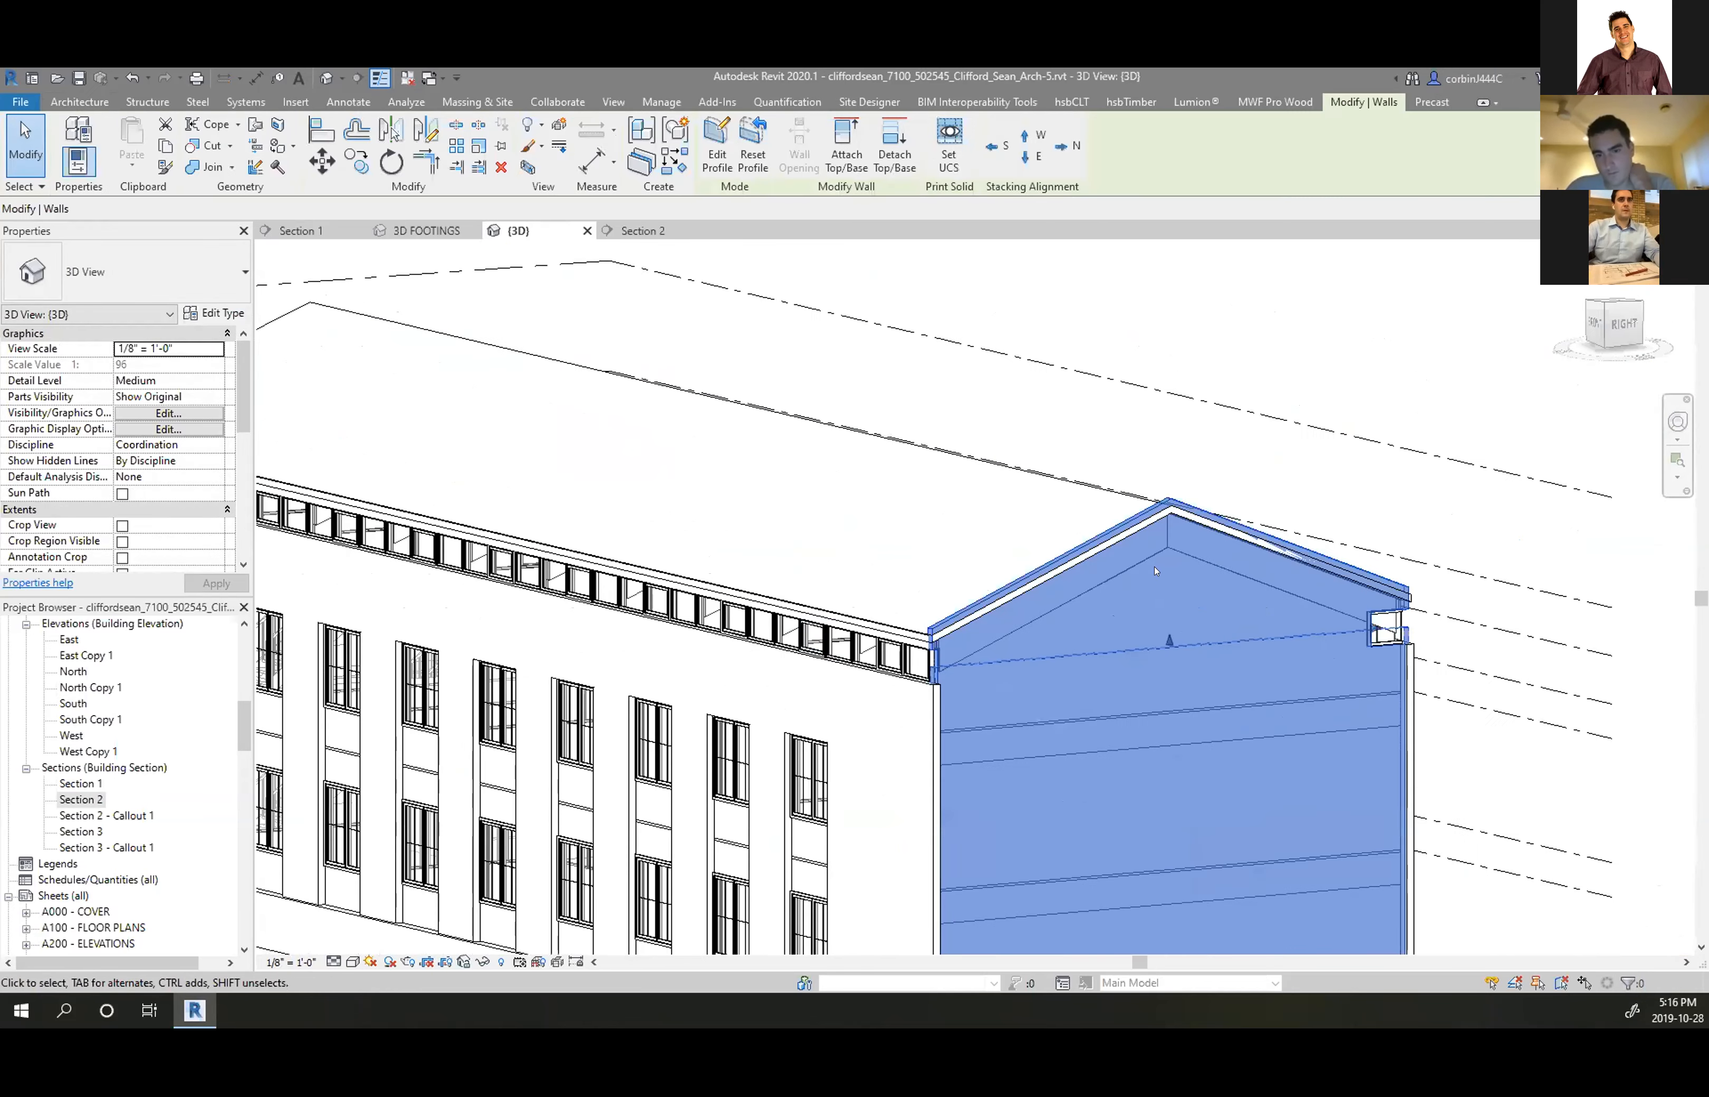
{"action": "scroll", "coordinate": [903, 603], "scroll_direction": "up", "scroll_amount": 4}
{"action": "scroll", "coordinate": [904, 603], "scroll_direction": "up", "scroll_amount": 1}
{"action": "scroll", "coordinate": [1057, 596], "scroll_direction": "down", "scroll_amount": 5}
{"action": "middle_click_drag", "start_coordinate": [660, 622], "coordinate": [1393, 579], "text": "shift"}
{"action": "scroll", "coordinate": [537, 561], "scroll_direction": "up", "scroll_amount": 4}
{"action": "scroll", "coordinate": [530, 564], "scroll_direction": "down", "scroll_amount": 3}
{"action": "middle_click_drag", "start_coordinate": [1296, 629], "coordinate": [873, 791], "text": "shift"}
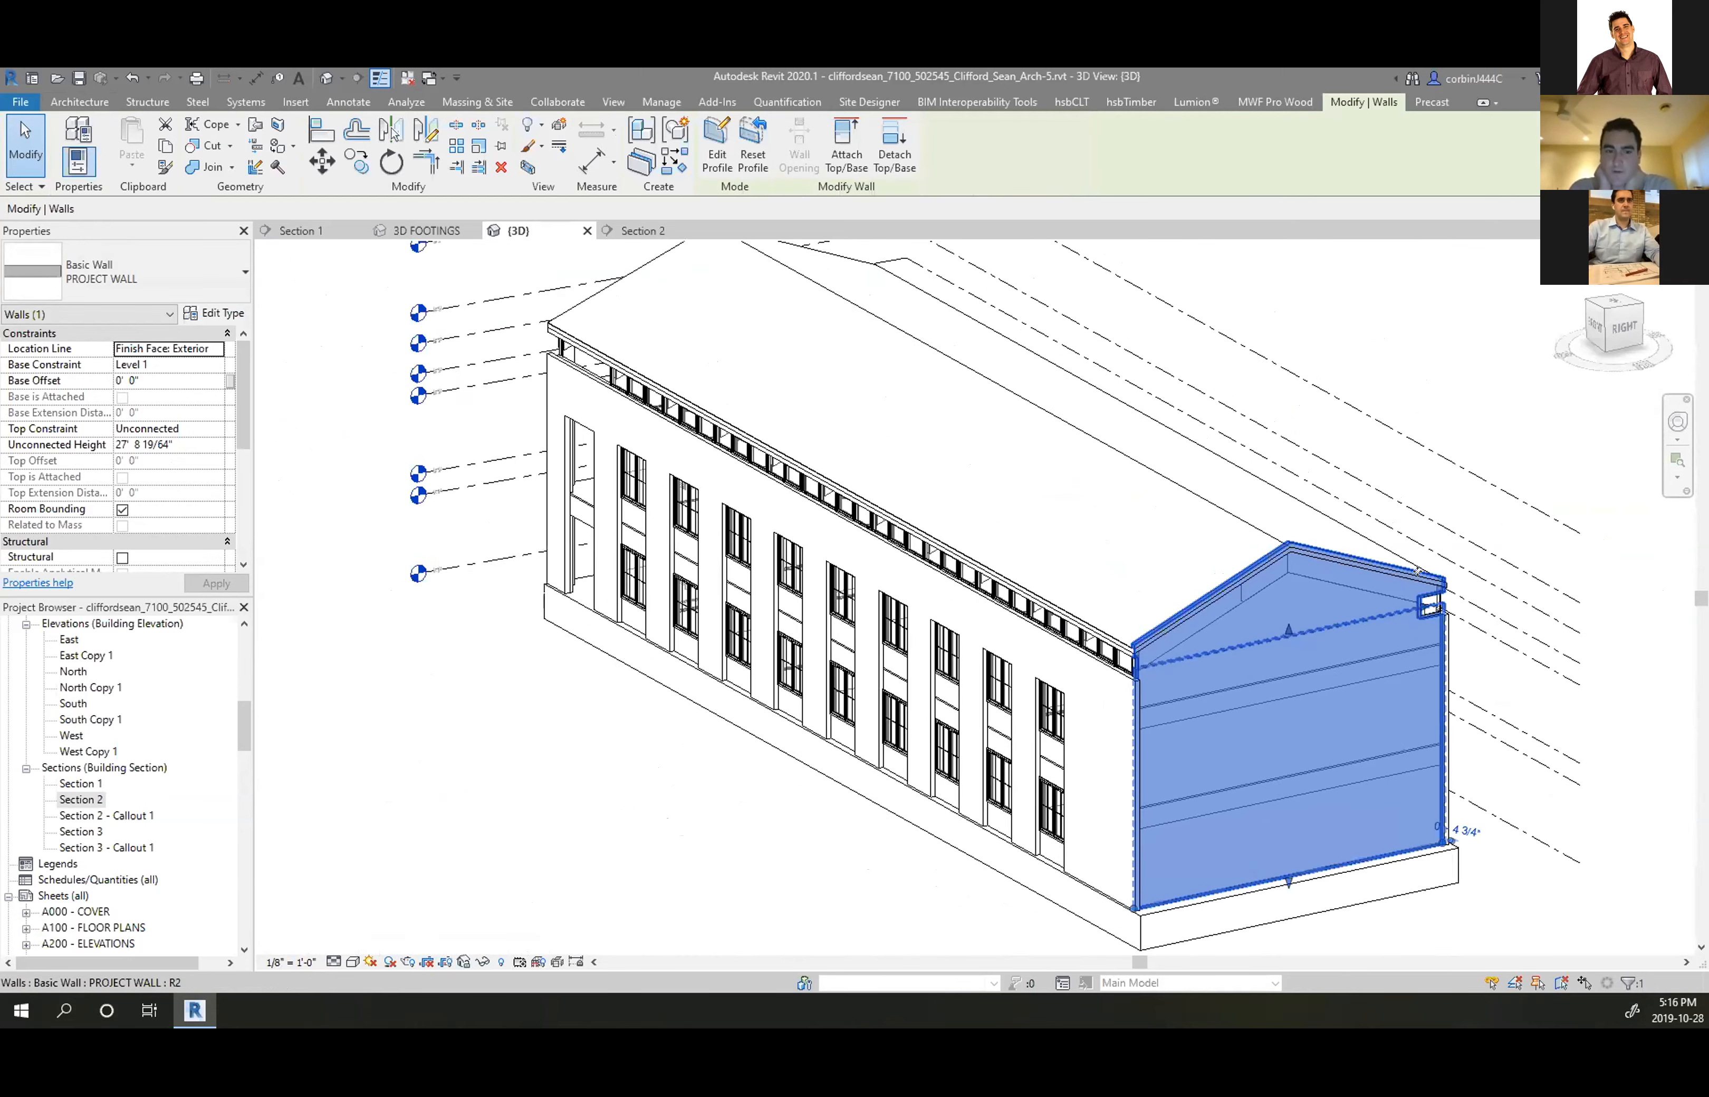
{"action": "scroll", "coordinate": [1430, 571], "scroll_direction": "up", "scroll_amount": 3}
{"action": "middle_click_drag", "start_coordinate": [1121, 634], "coordinate": [1198, 618], "text": "shift"}
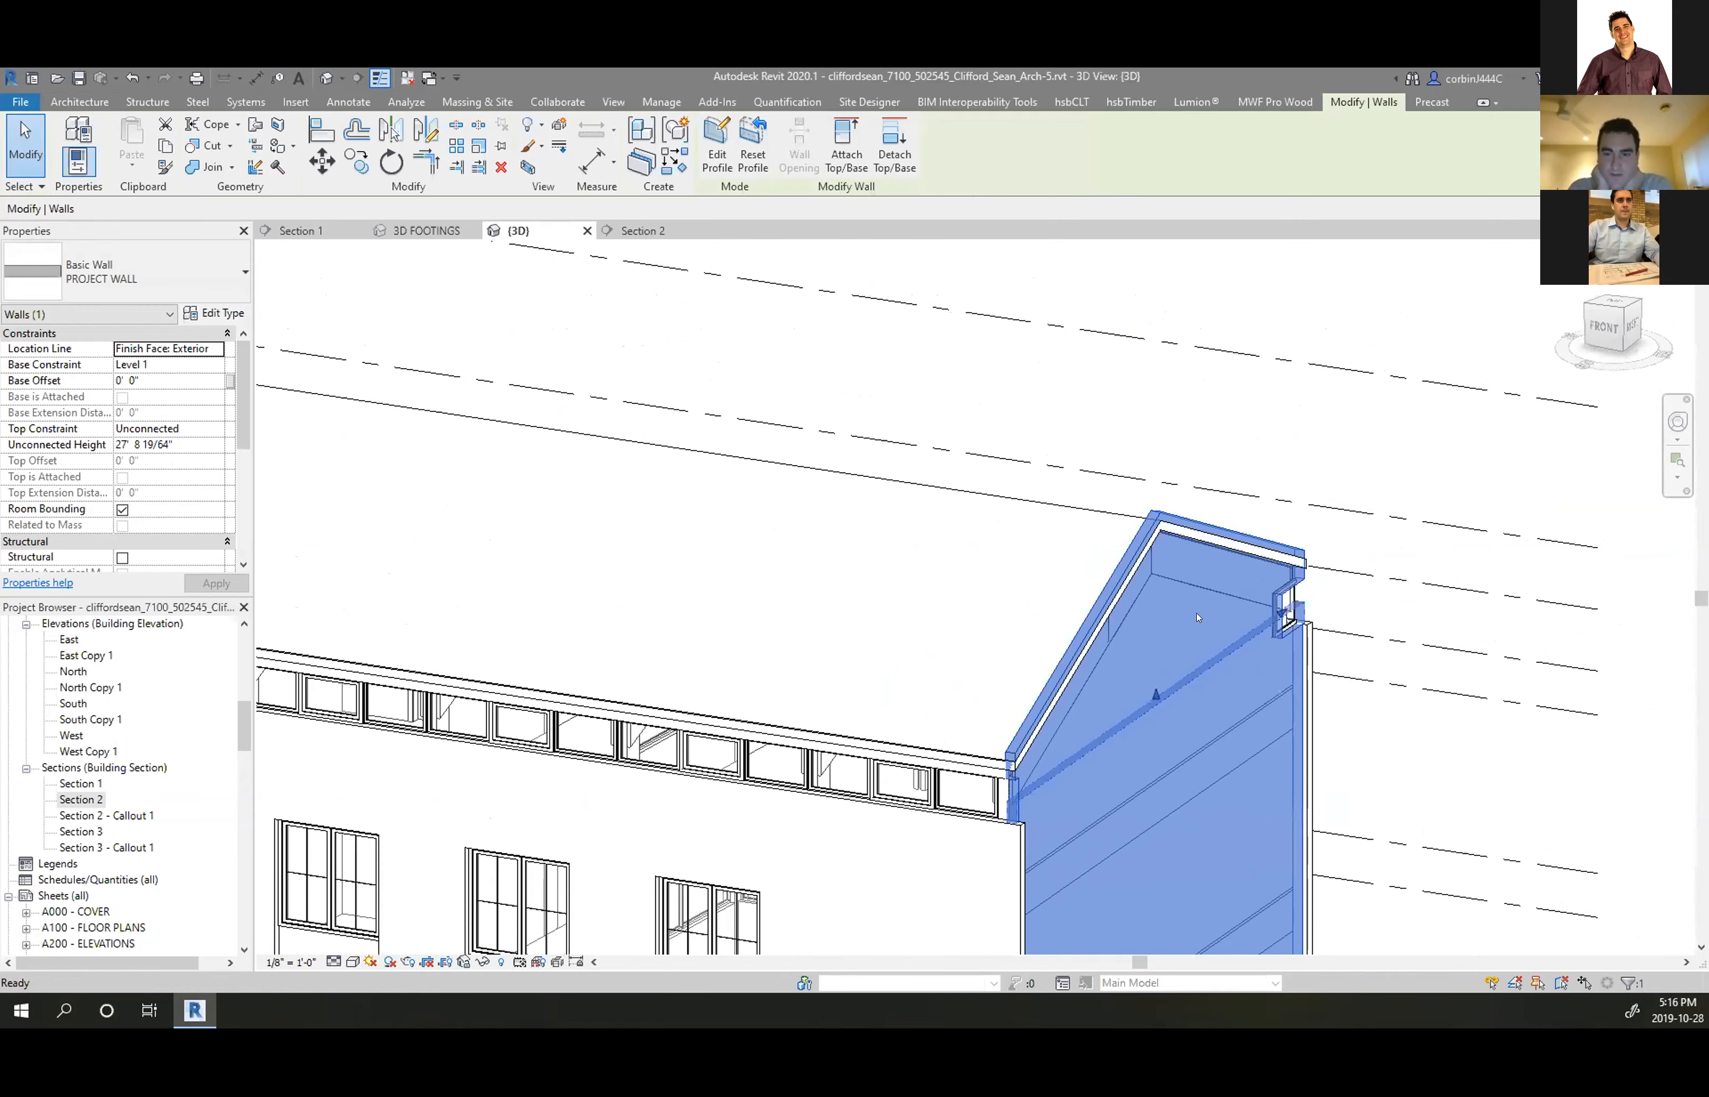
In the roof's footprint sketch, set the diagonal boundary line's length to 12"
{"action": "double_click", "coordinate": [1144, 544]}
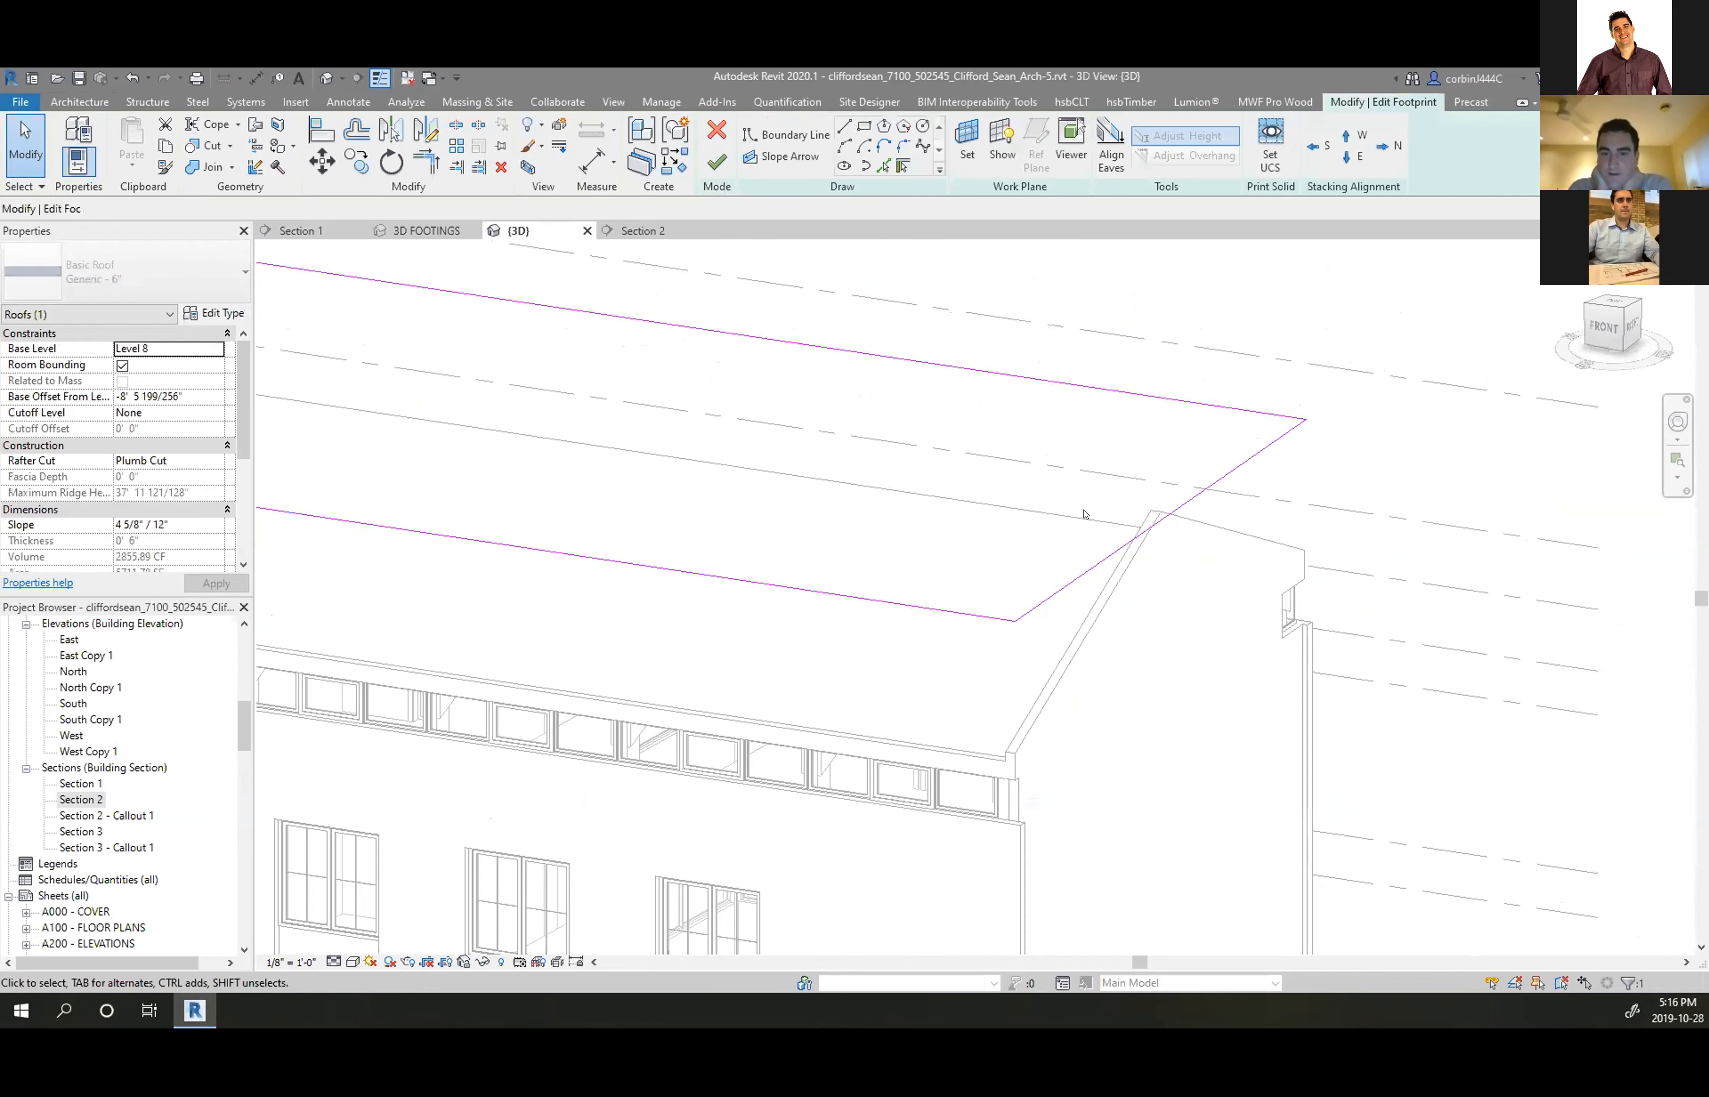
{"action": "left_click", "coordinate": [1140, 532]}
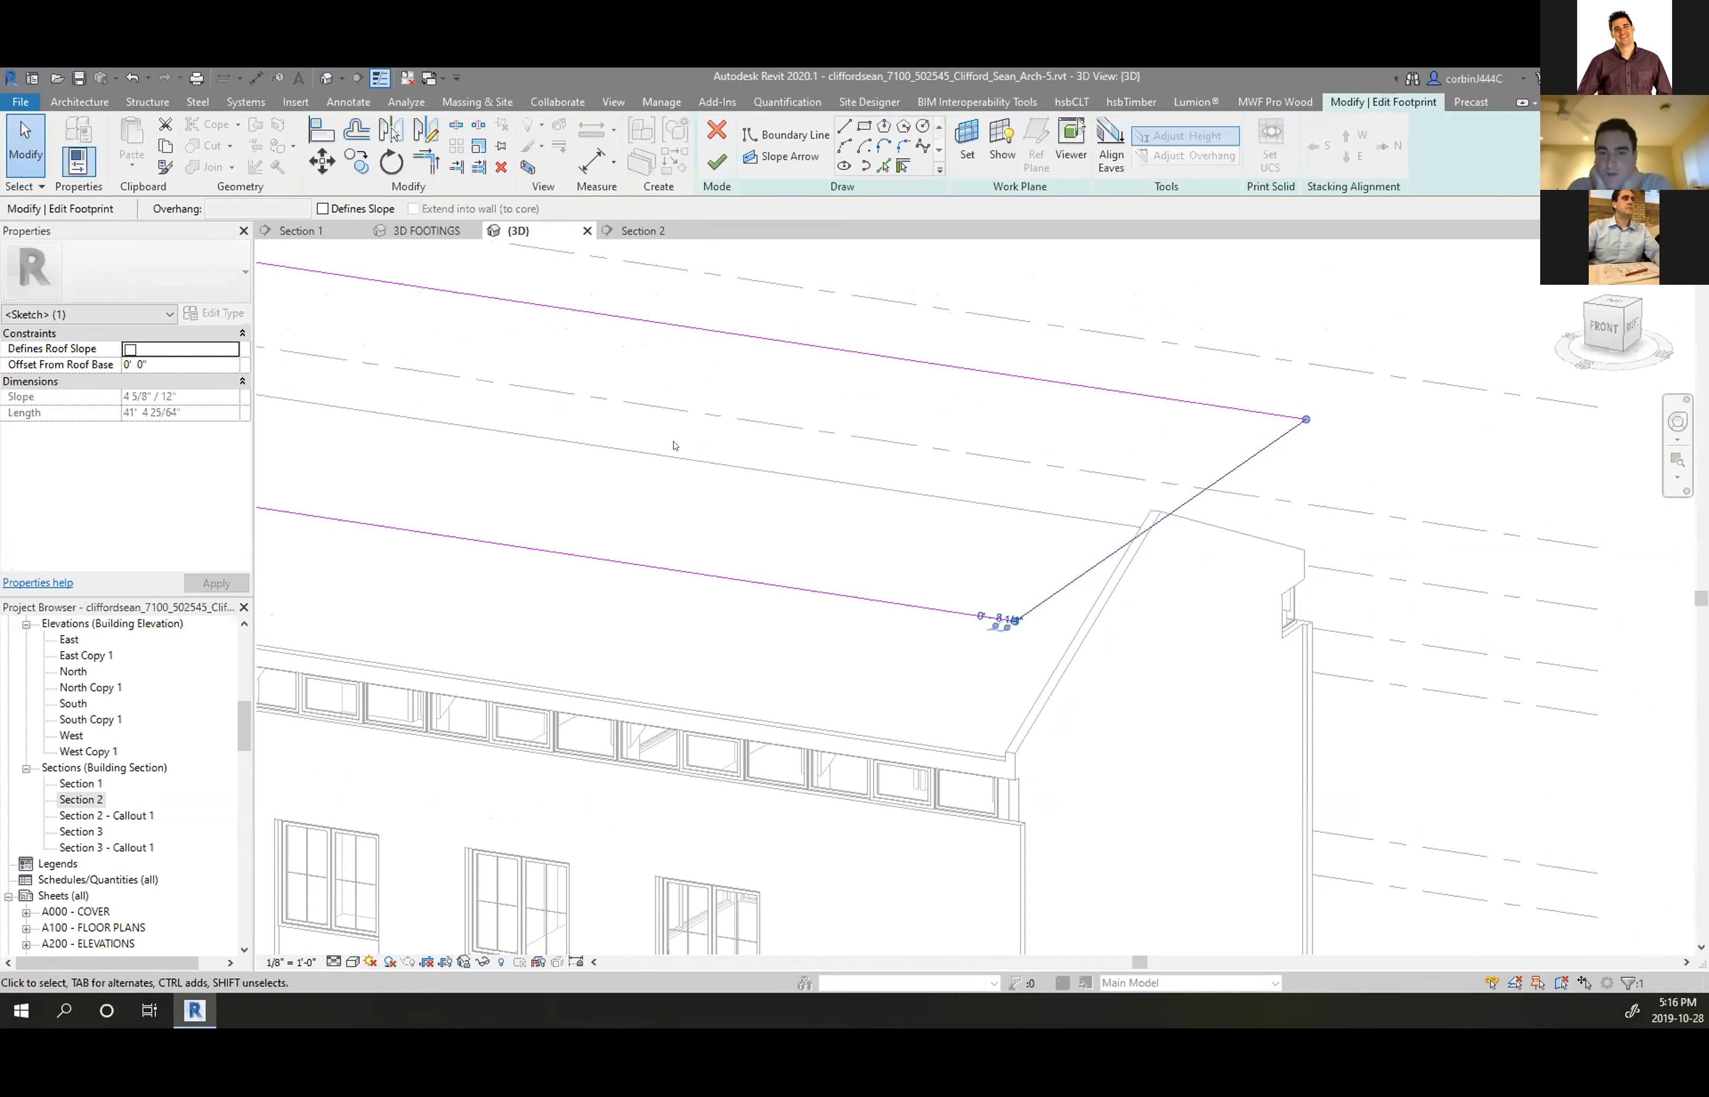
{"action": "scroll", "coordinate": [1211, 491], "scroll_direction": "up", "scroll_amount": 3}
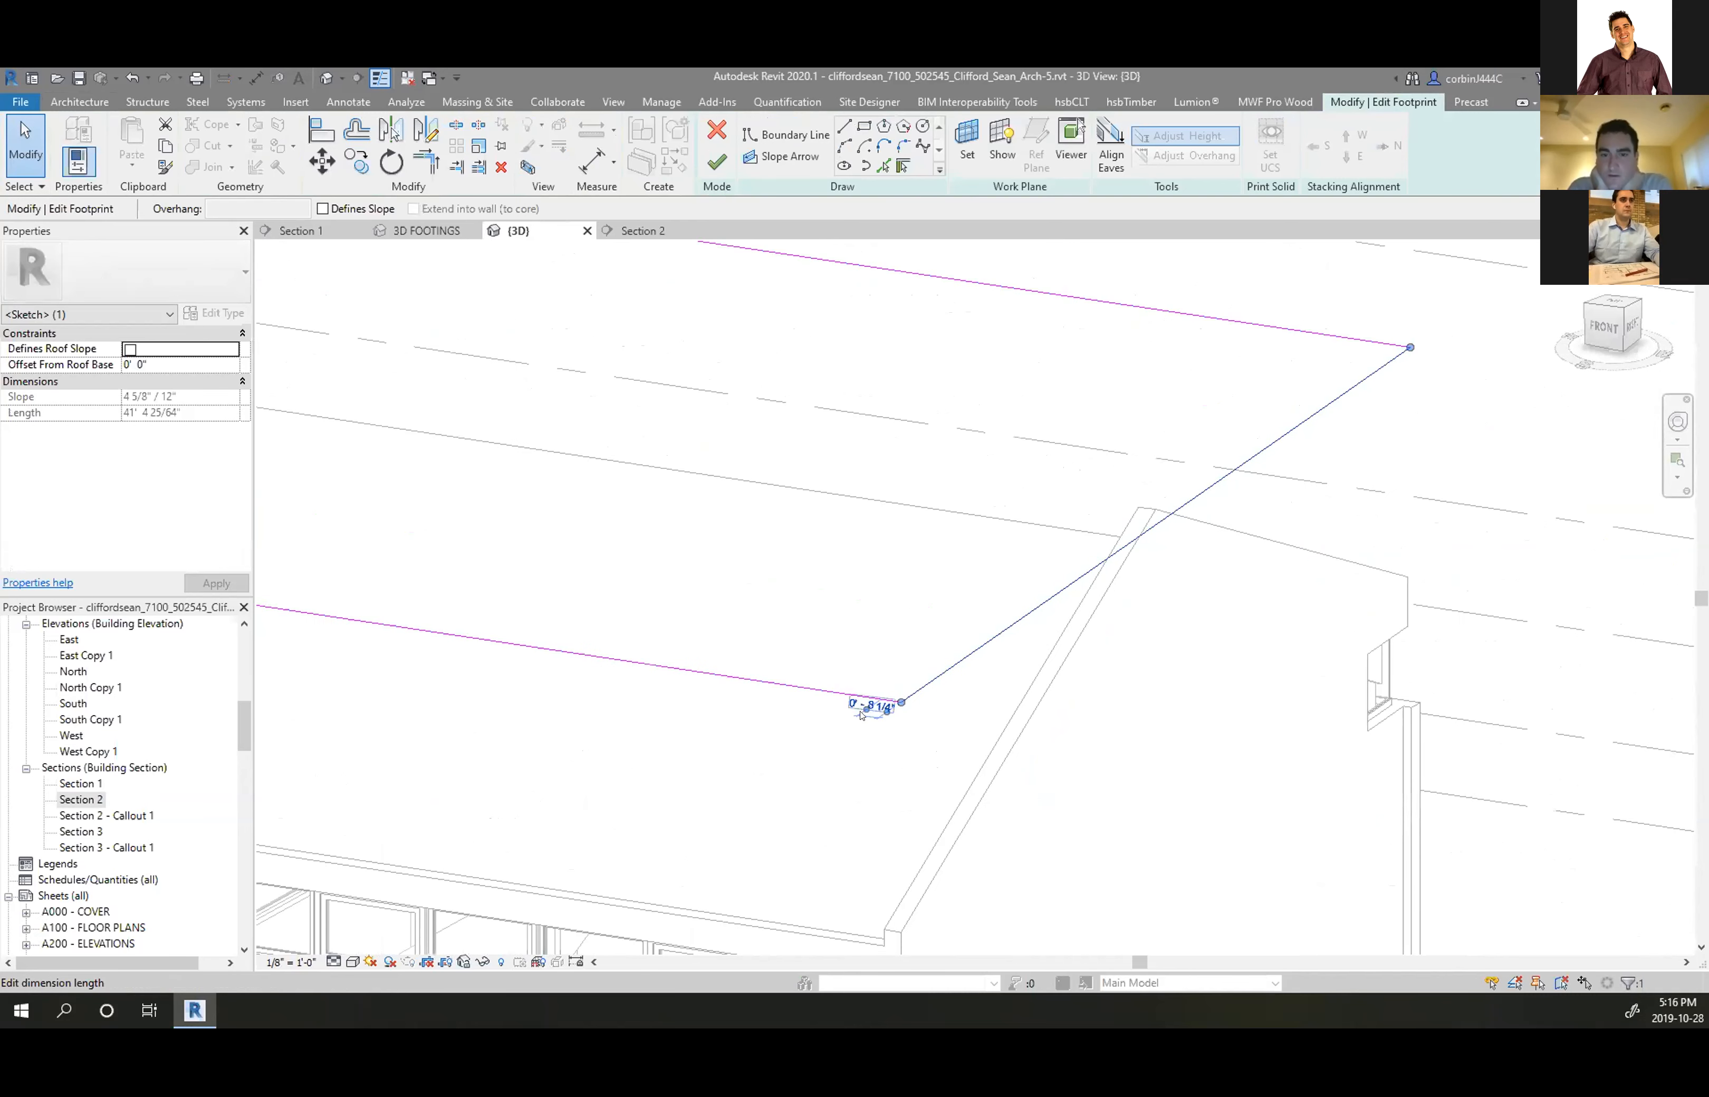
{"action": "scroll", "coordinate": [861, 716], "scroll_direction": "up", "scroll_amount": 2}
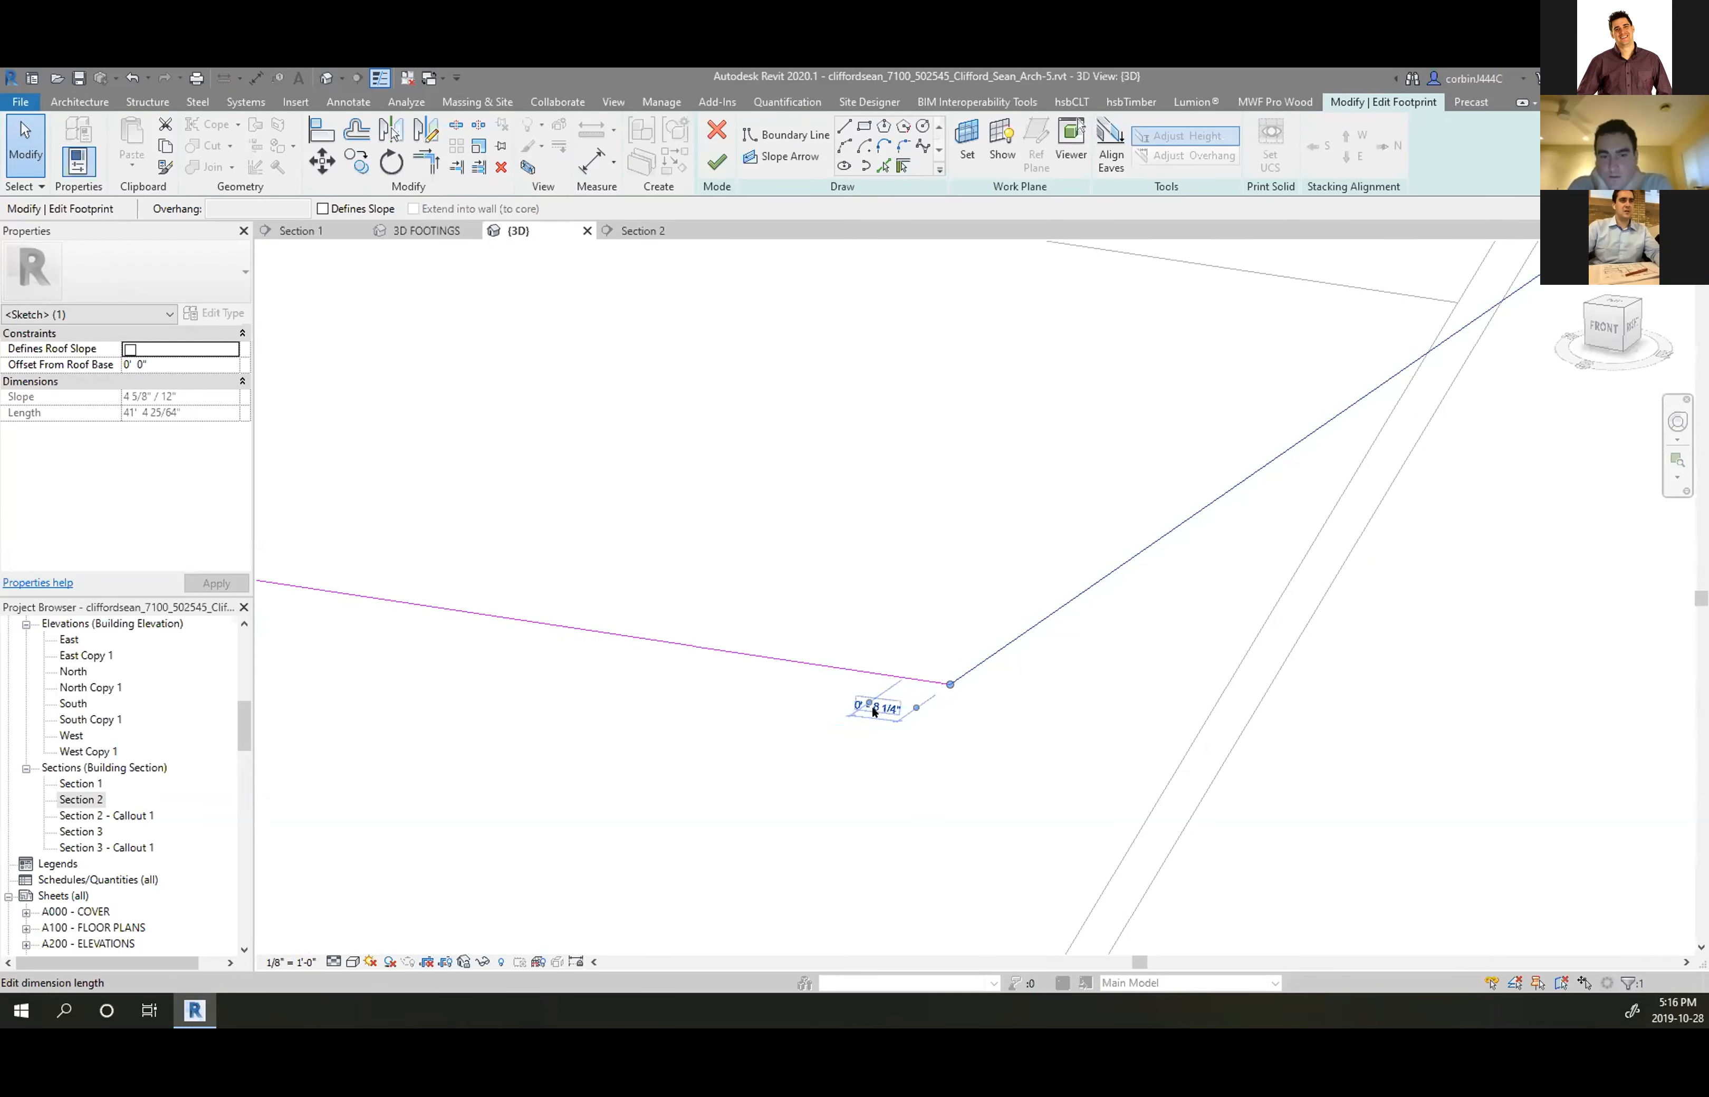
{"action": "left_click", "coordinate": [874, 711]}
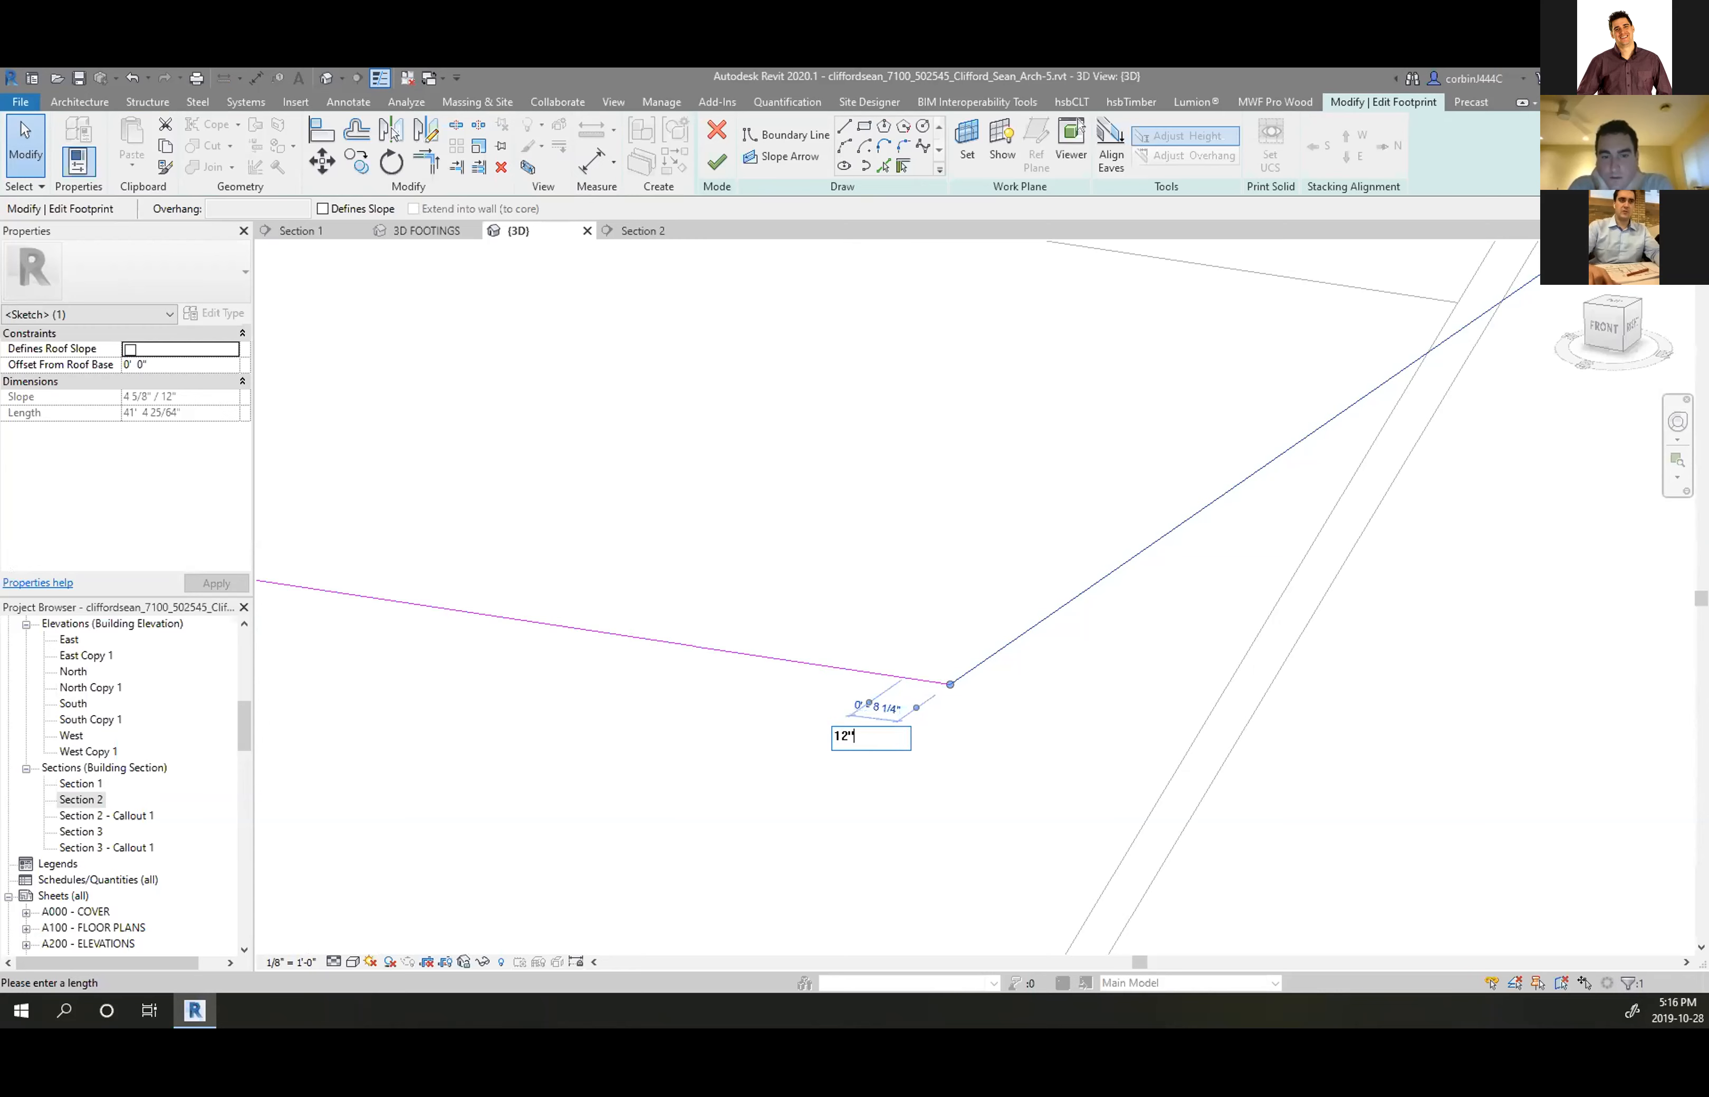
{"action": "key", "text": "Return"}
{"action": "key", "text": "Escape"}
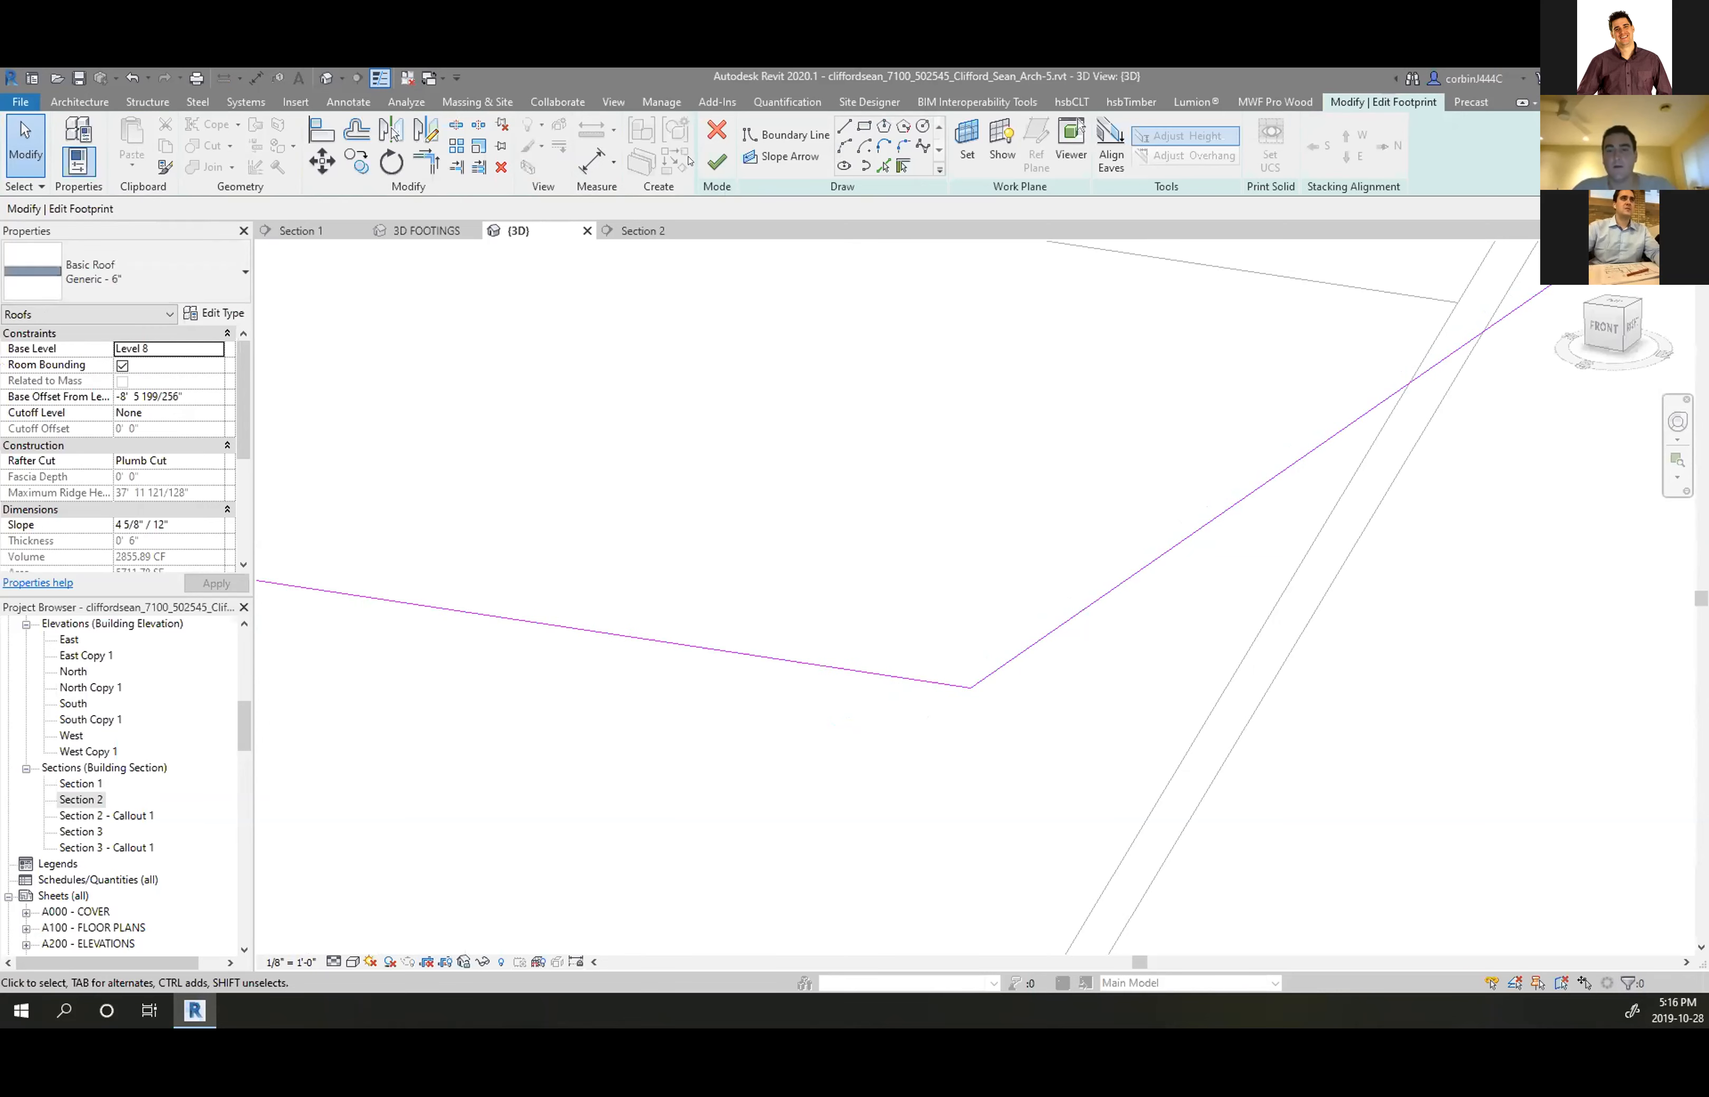
Finish the roof sketch, choosing Don't attach for the walls
{"action": "left_click", "coordinate": [716, 163]}
{"action": "left_click", "coordinate": [962, 541]}
{"action": "scroll", "coordinate": [1488, 618], "scroll_direction": "up", "scroll_amount": 5}
Edit the gable wall's profile and move its upper-left line down to the roof edge using Align
{"action": "key", "text": "Escape"}
{"action": "scroll", "coordinate": [831, 515], "scroll_direction": "down", "scroll_amount": 5}
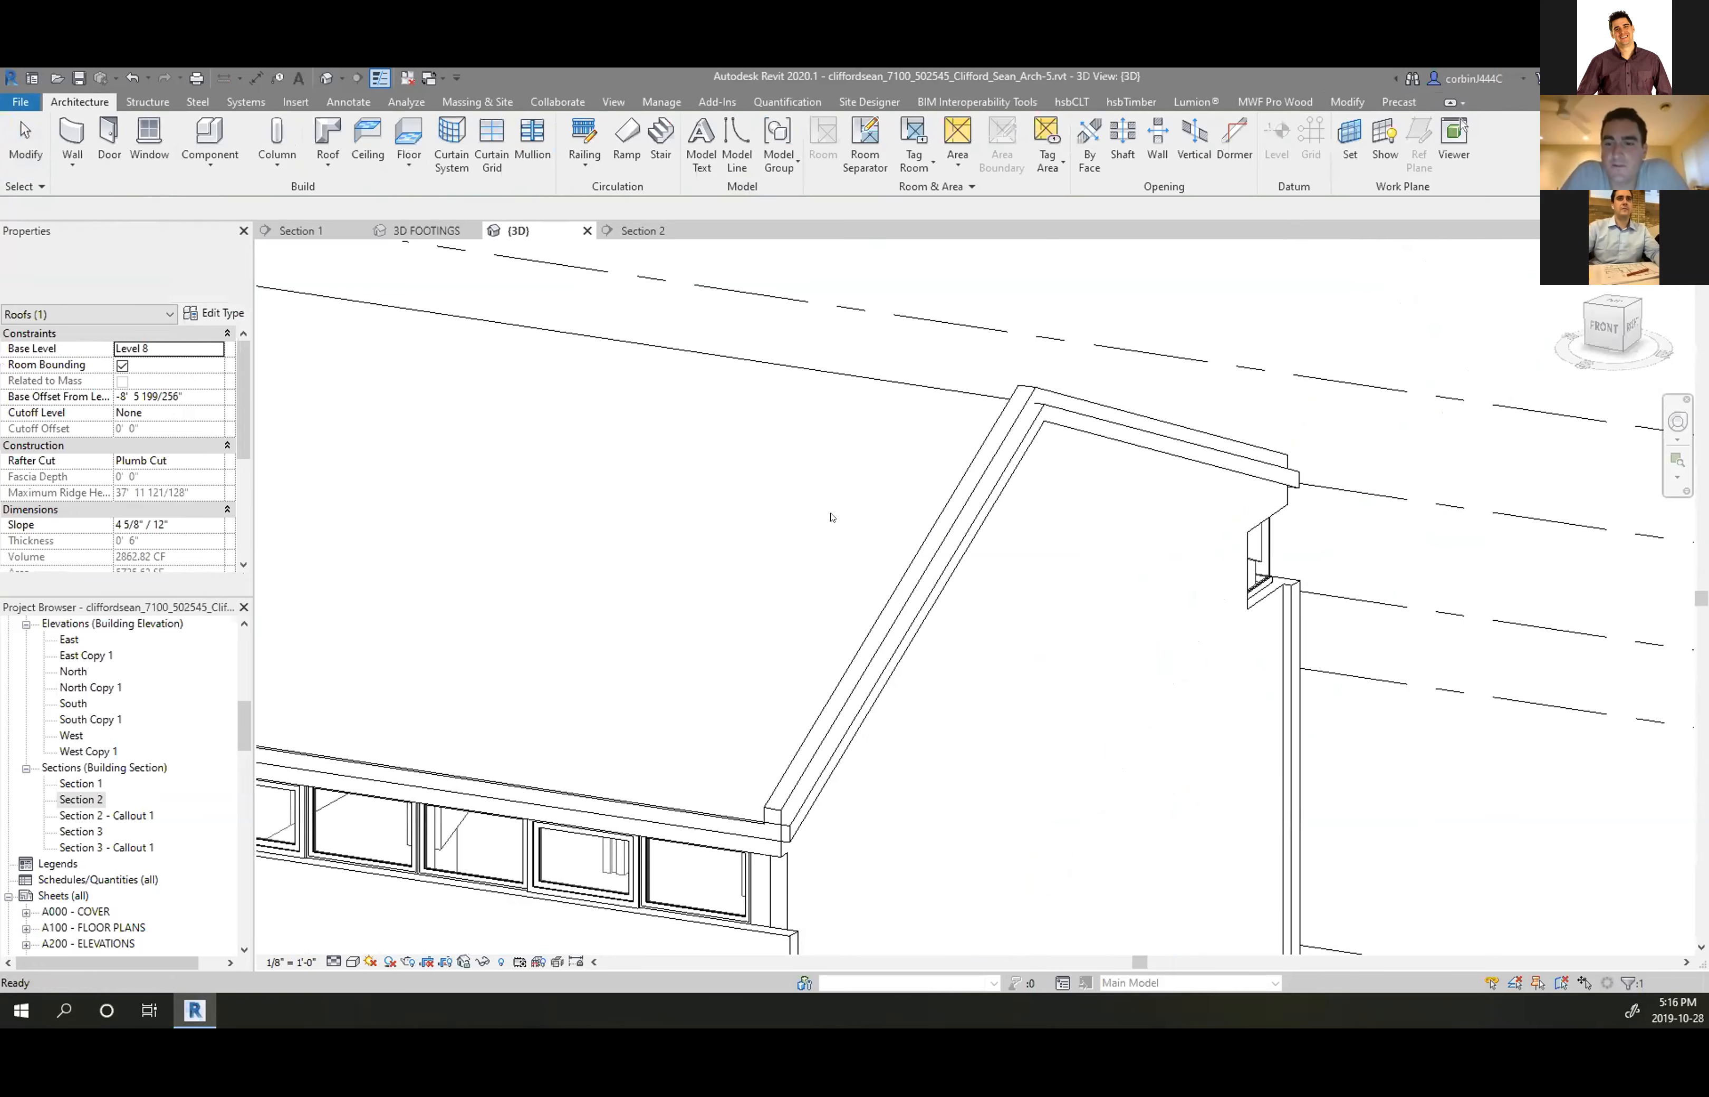
{"action": "scroll", "coordinate": [817, 754], "scroll_direction": "up", "scroll_amount": 3}
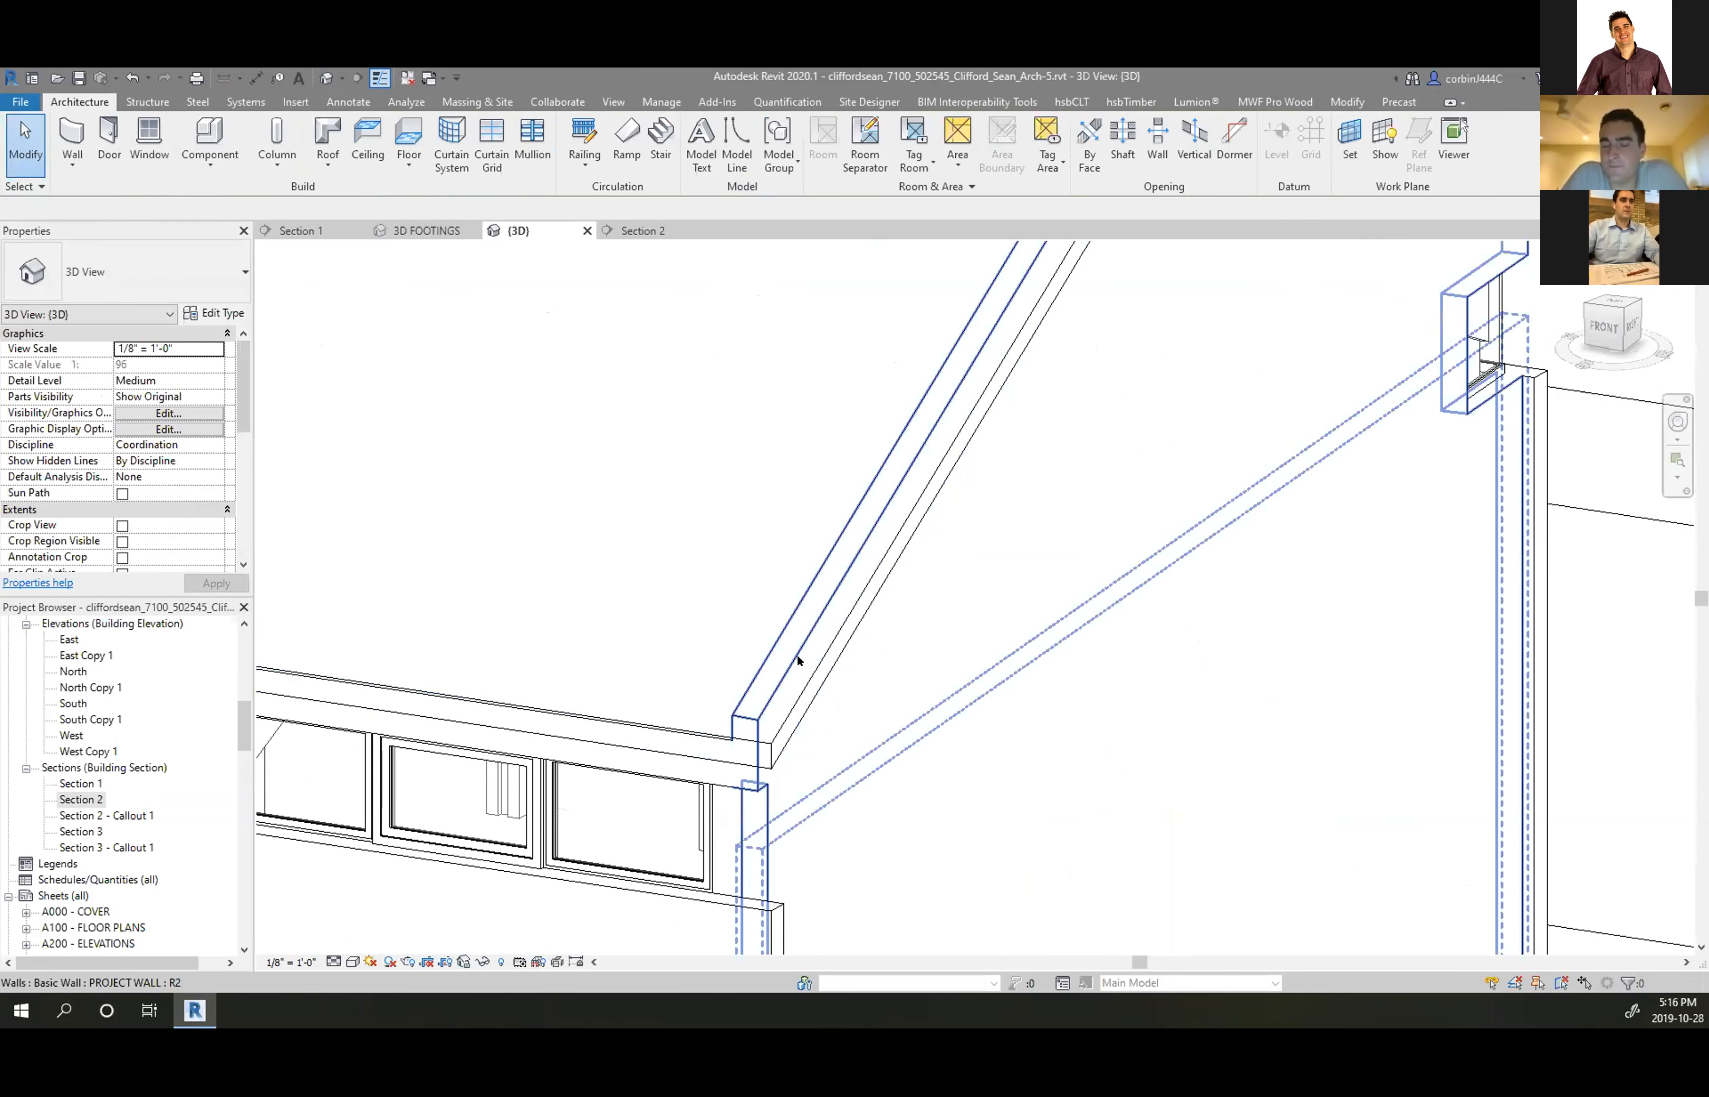
{"action": "double_click", "coordinate": [797, 654]}
{"action": "scroll", "coordinate": [733, 631], "scroll_direction": "down", "scroll_amount": 2}
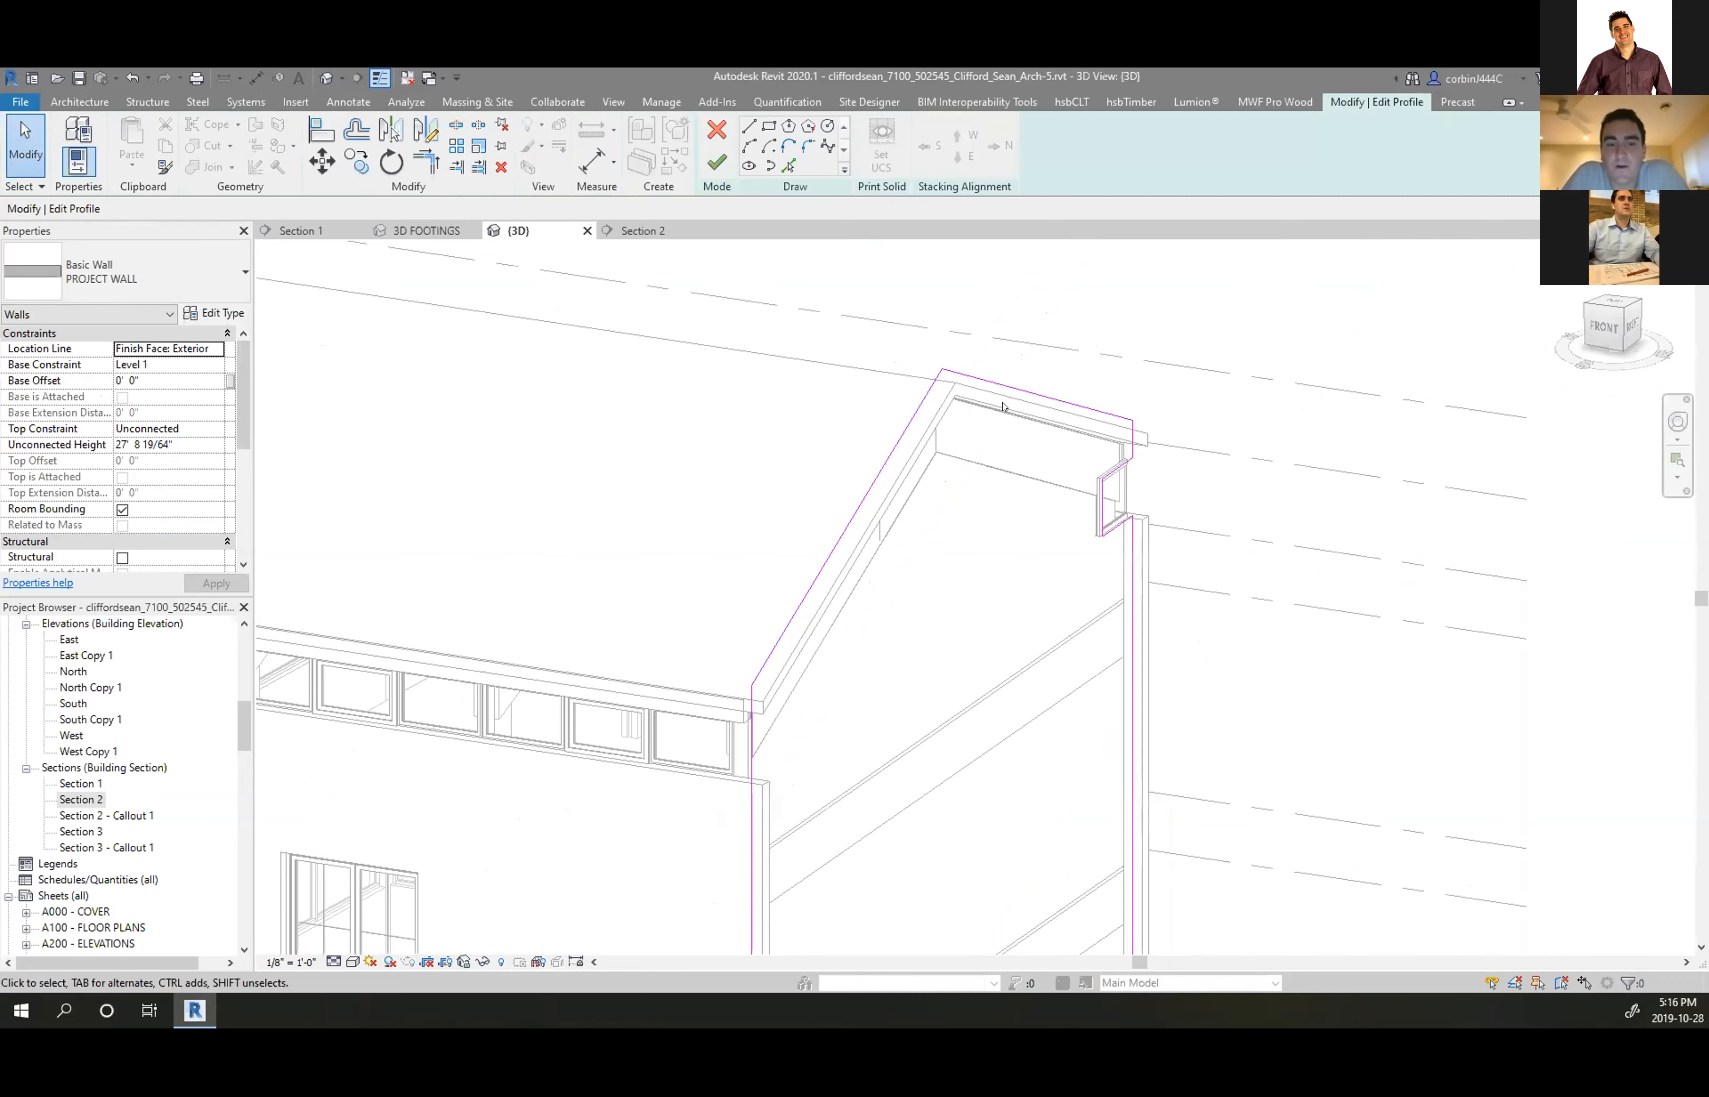
{"action": "left_click", "coordinate": [321, 125]}
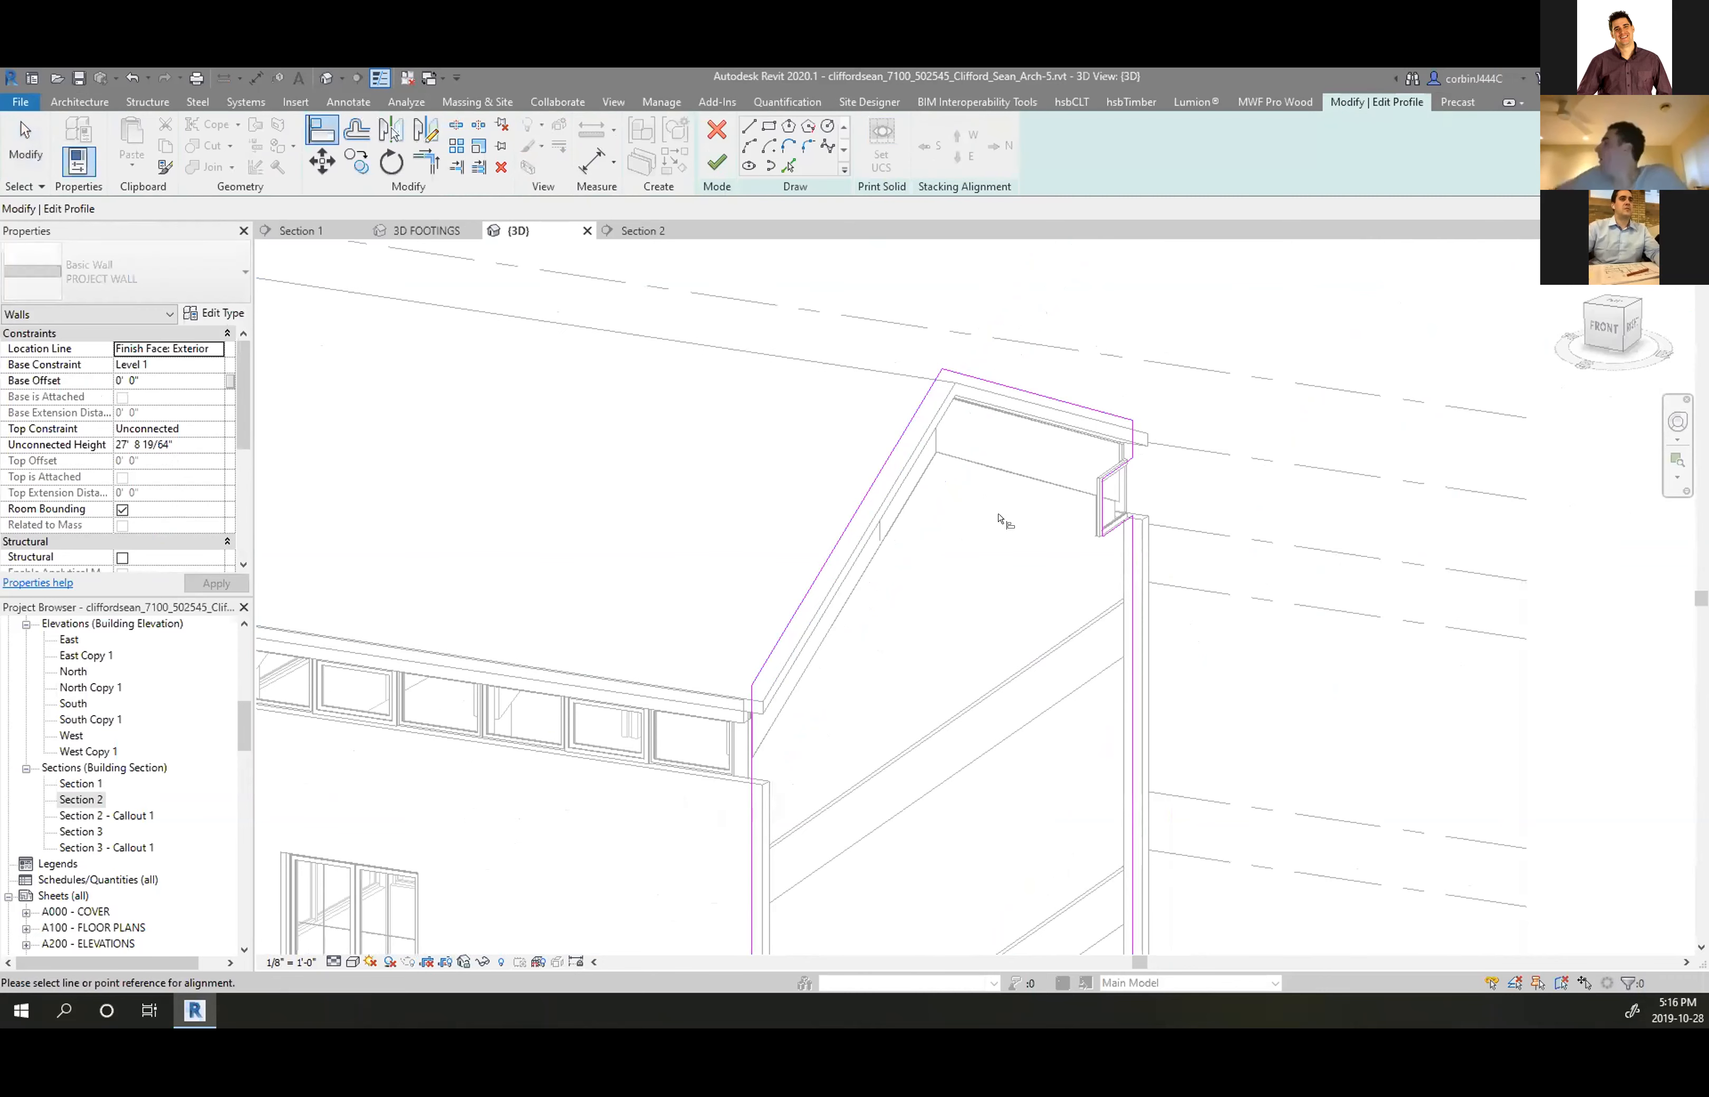
{"action": "left_click", "coordinate": [920, 474]}
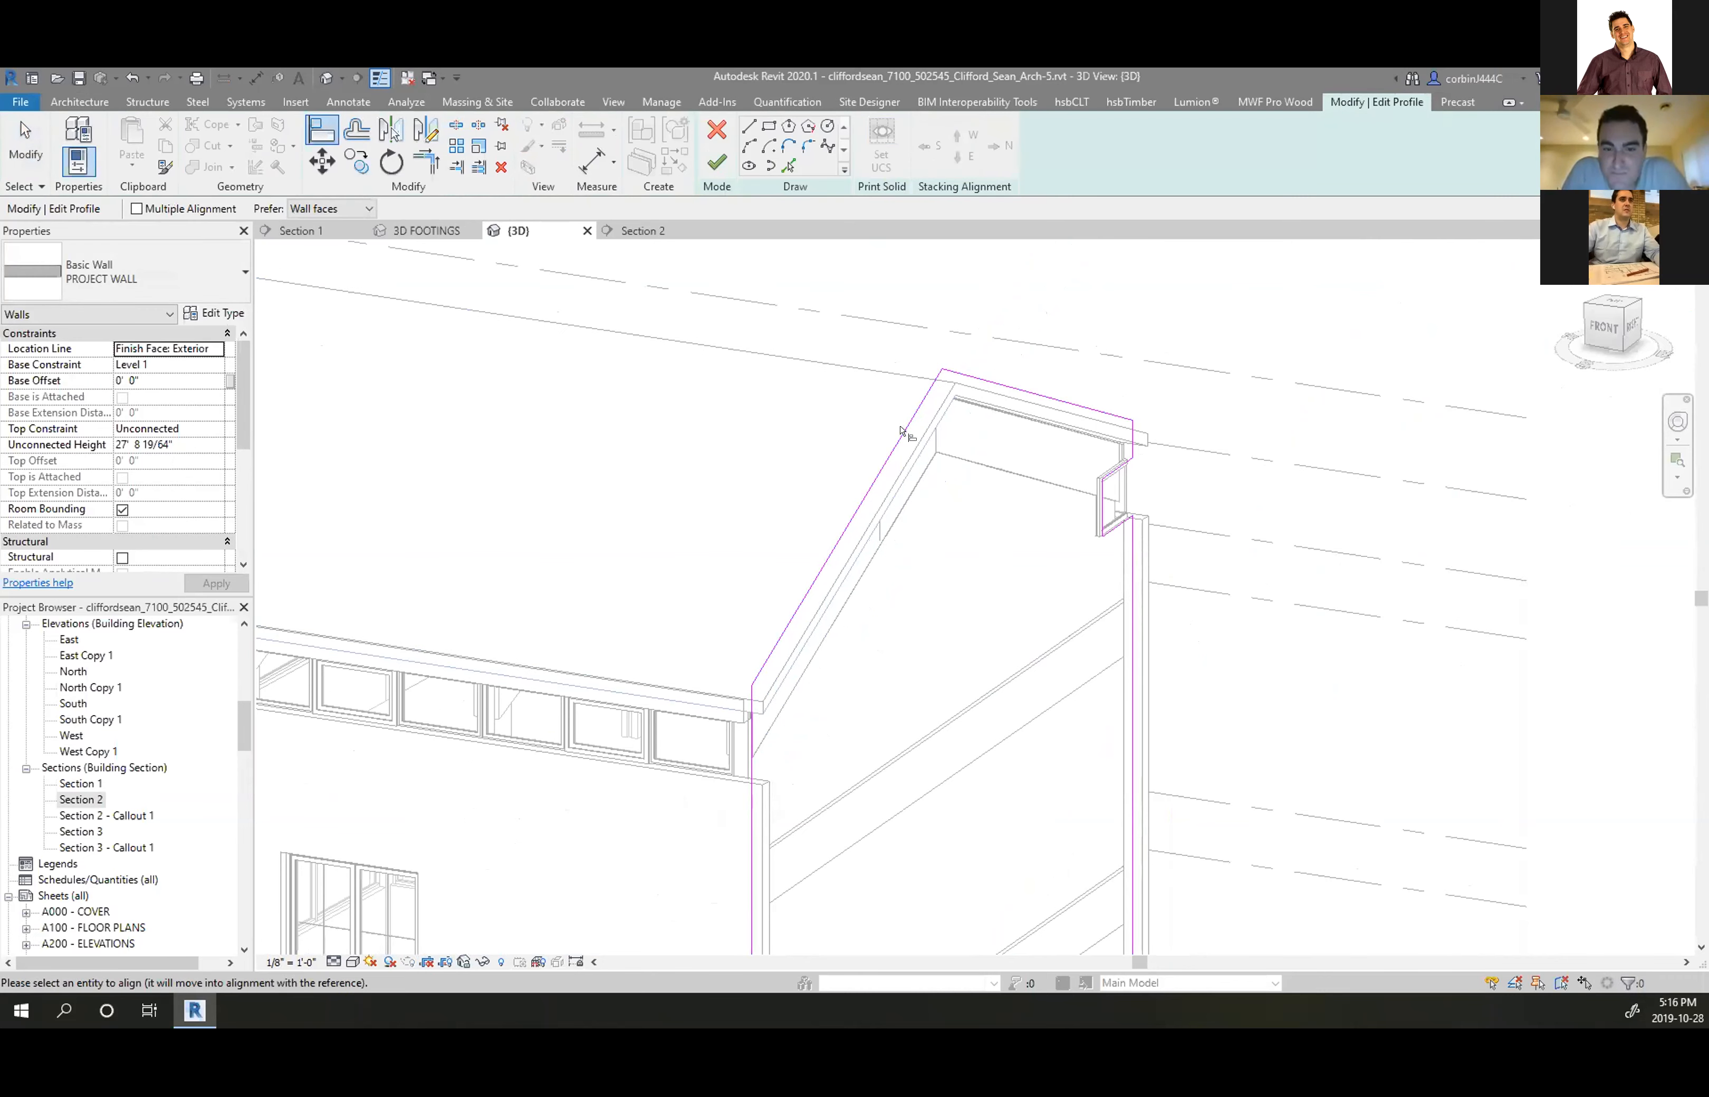
{"action": "middle_click_drag", "start_coordinate": [905, 442], "coordinate": [829, 416], "text": "shift"}
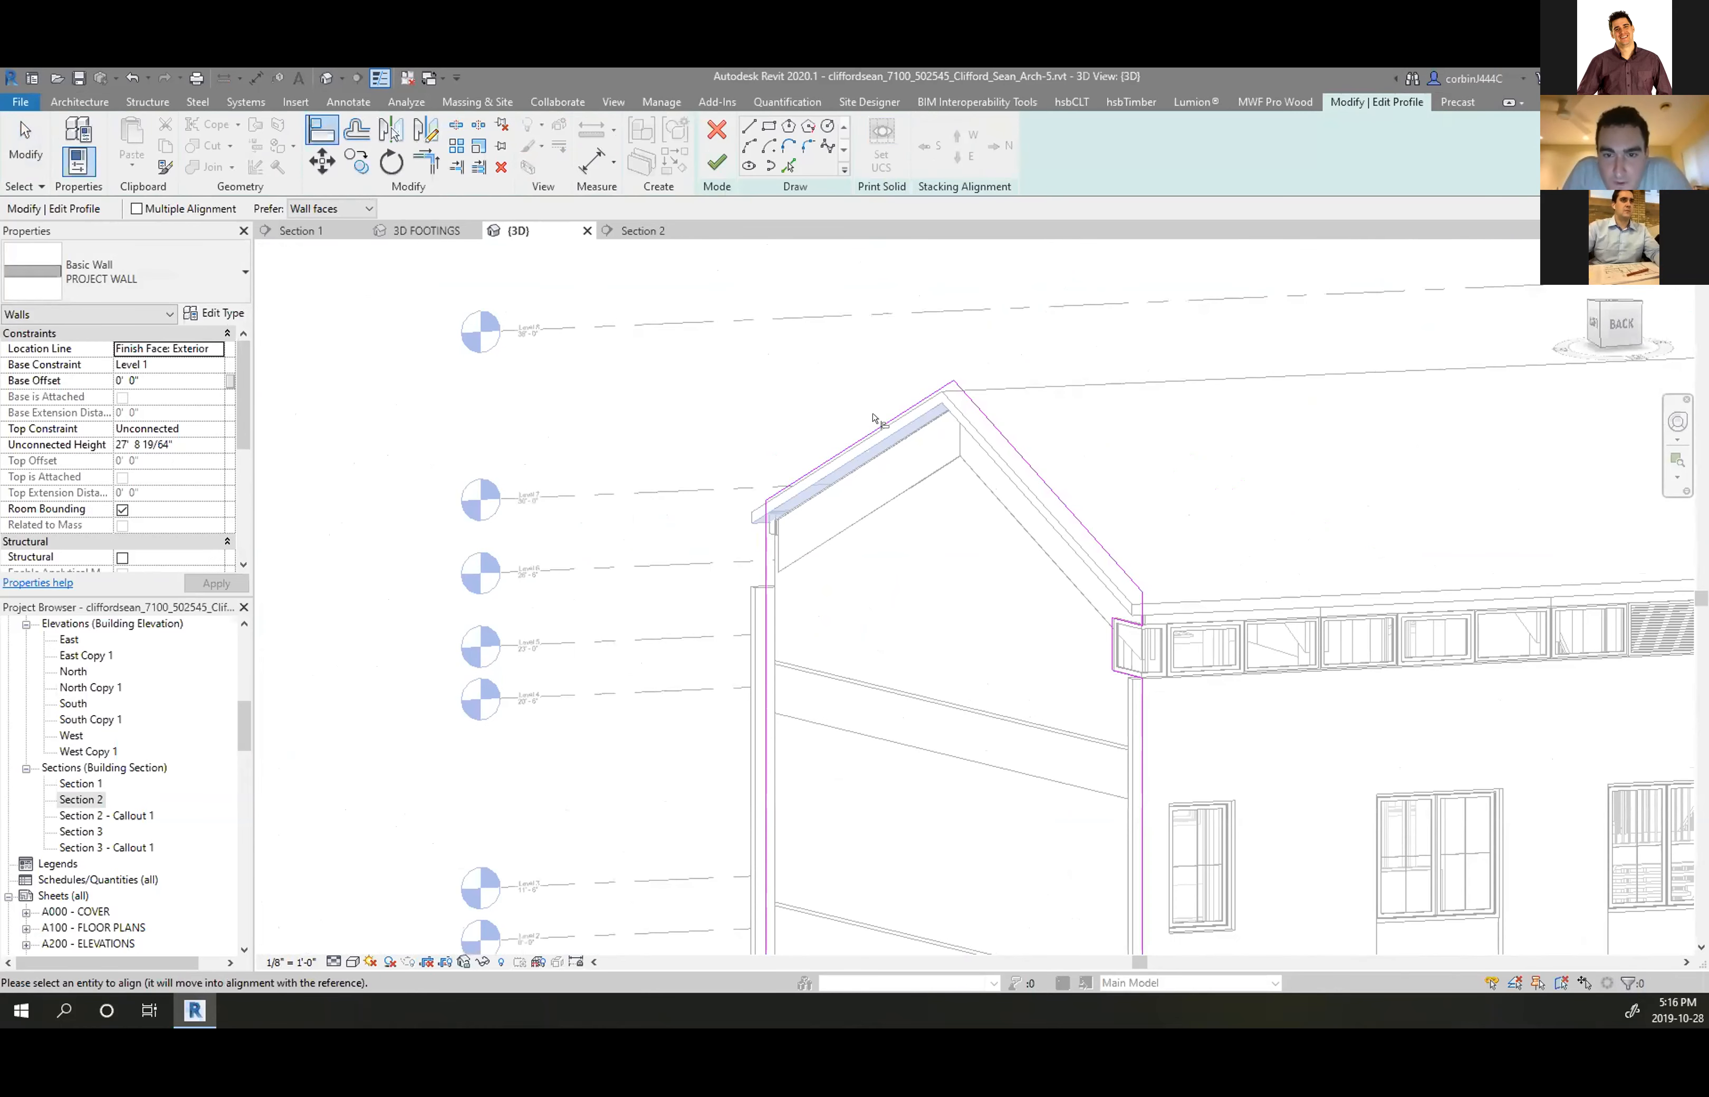
{"action": "scroll", "coordinate": [876, 430], "scroll_direction": "up", "scroll_amount": 4}
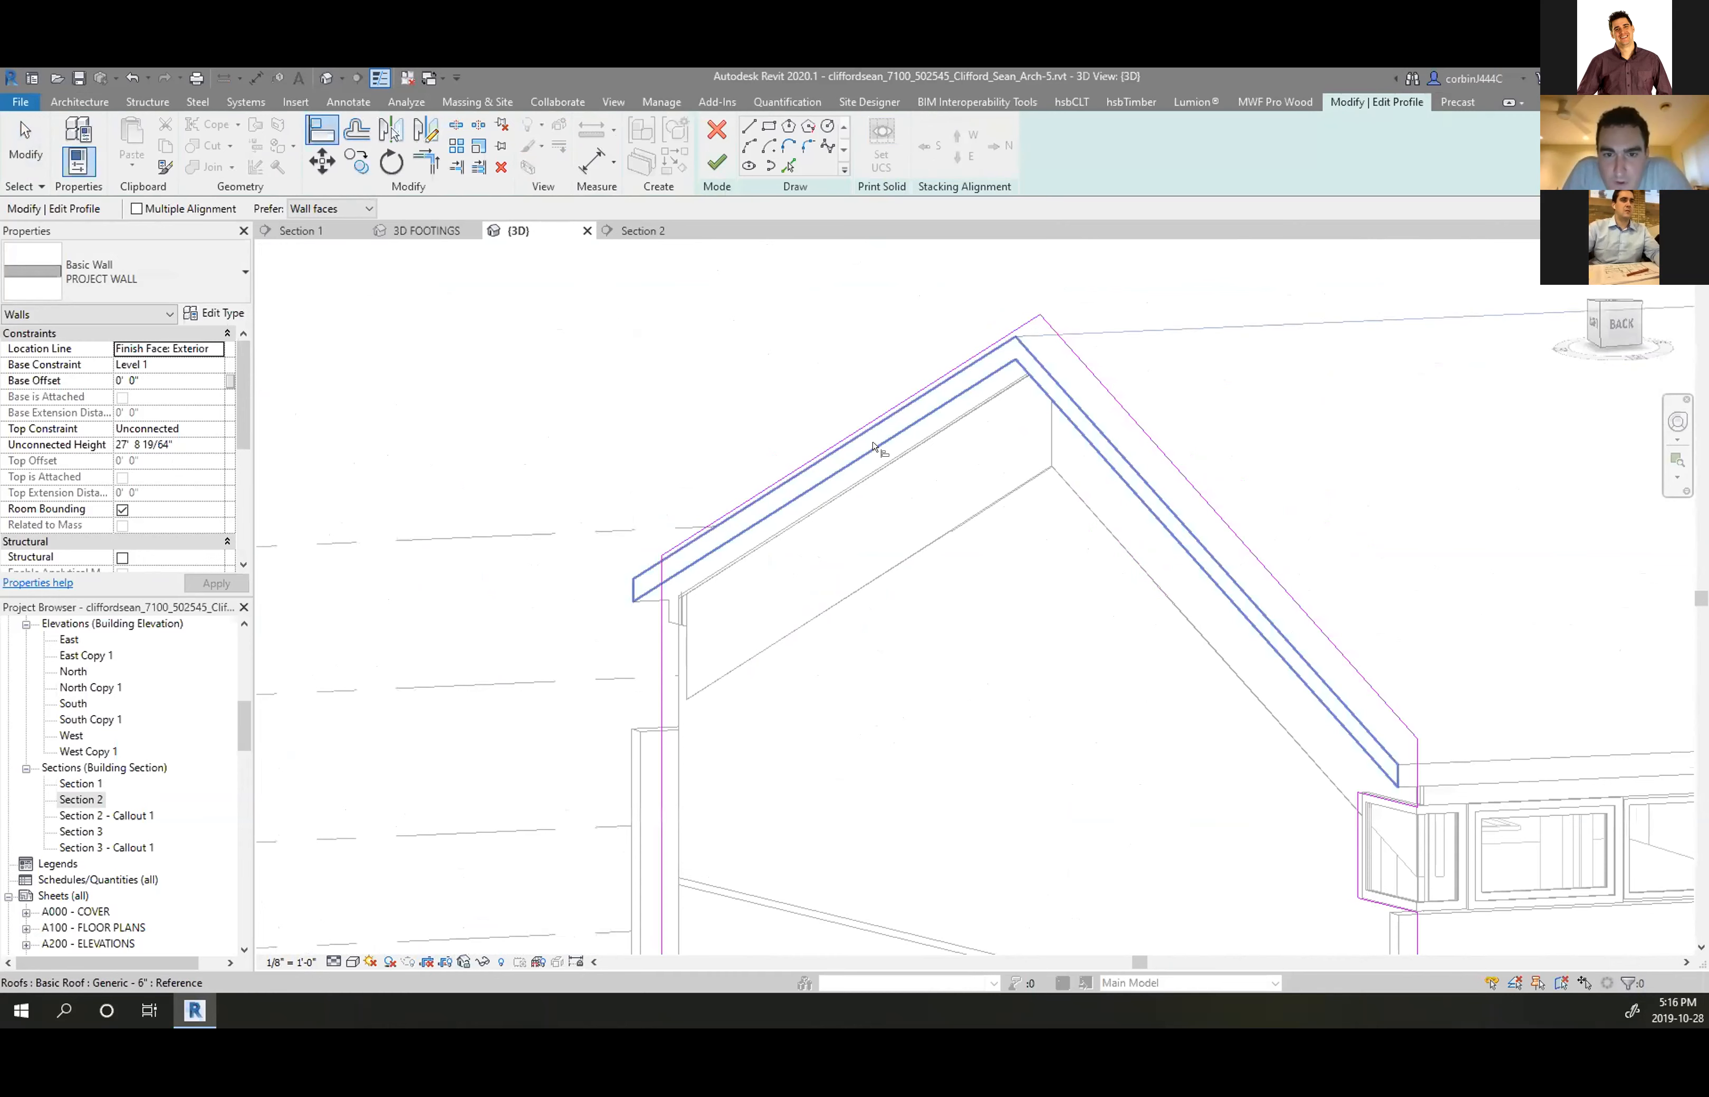
{"action": "left_click", "coordinate": [874, 449]}
{"action": "key", "text": "Escape"}
{"action": "key", "text": "Escape"}
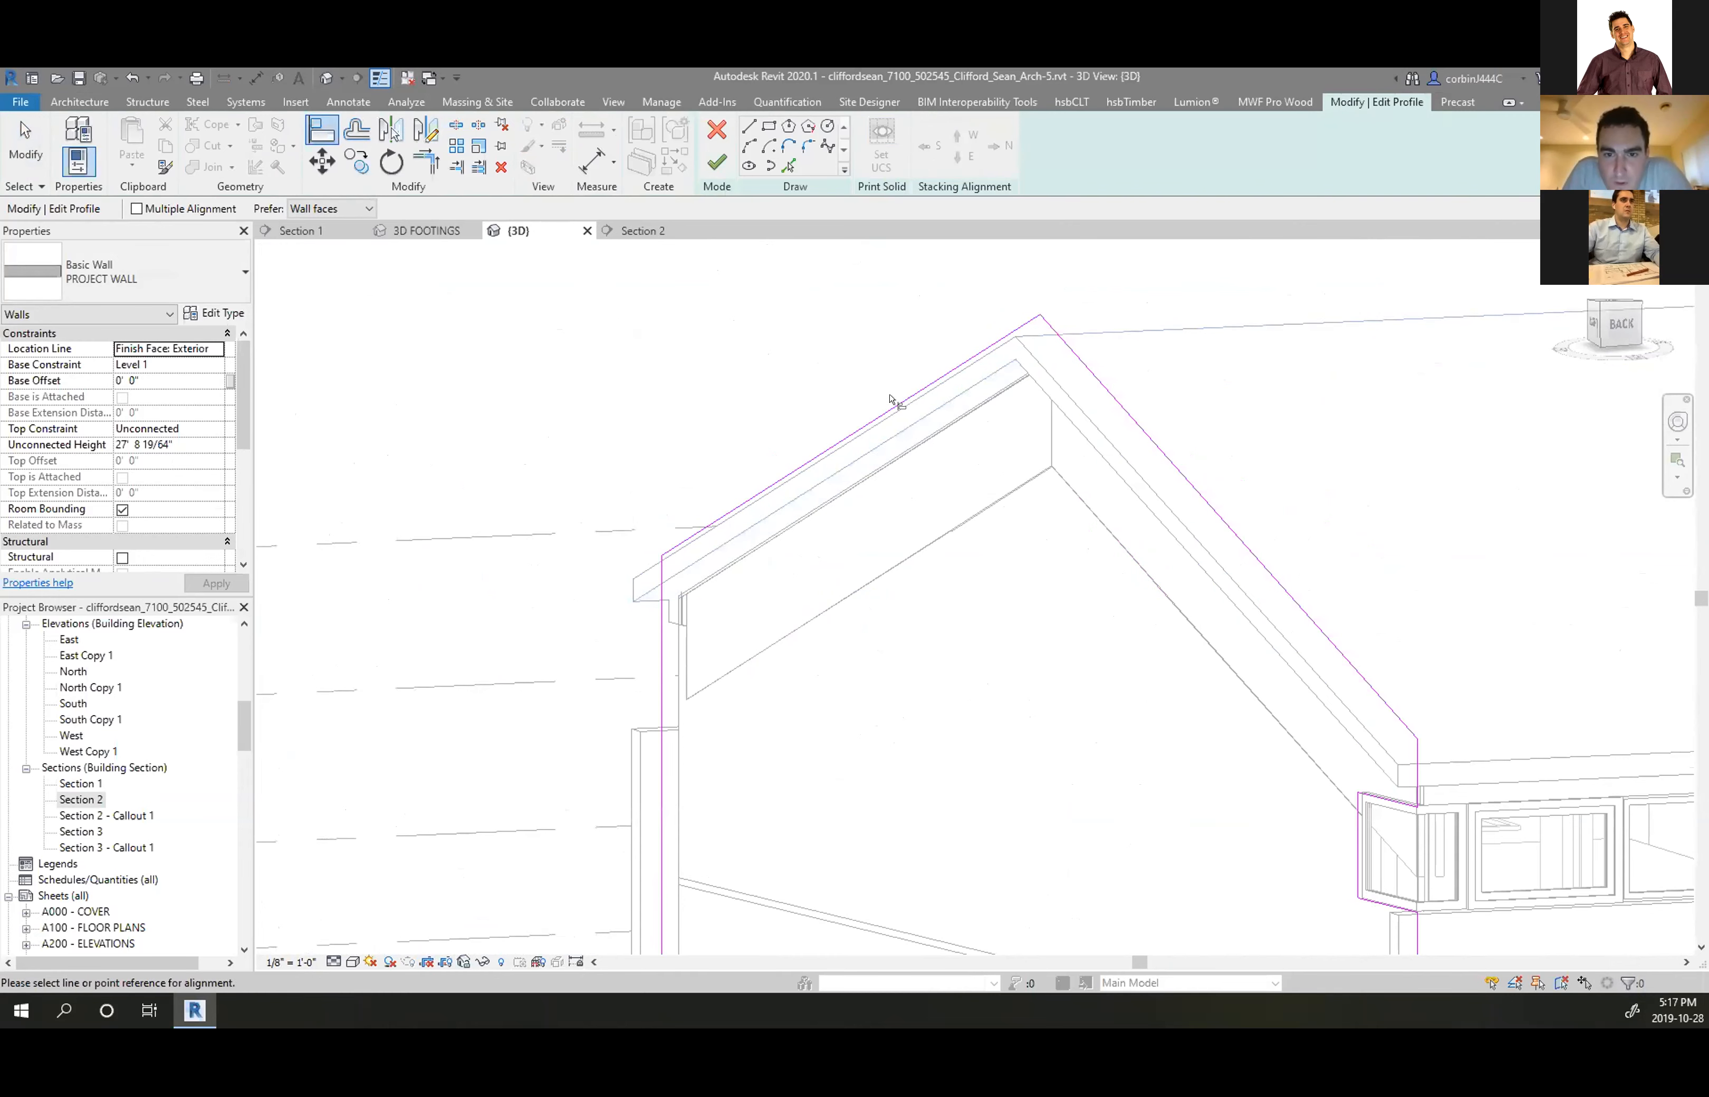
{"action": "scroll", "coordinate": [900, 400], "scroll_direction": "up", "scroll_amount": 1}
{"action": "left_click_drag", "start_coordinate": [896, 397], "coordinate": [902, 435]}
{"action": "left_click", "coordinate": [843, 389]}
In Section 2, drag the sloped profile sketch line onto the roof's lower edge
{"action": "left_click", "coordinate": [632, 230]}
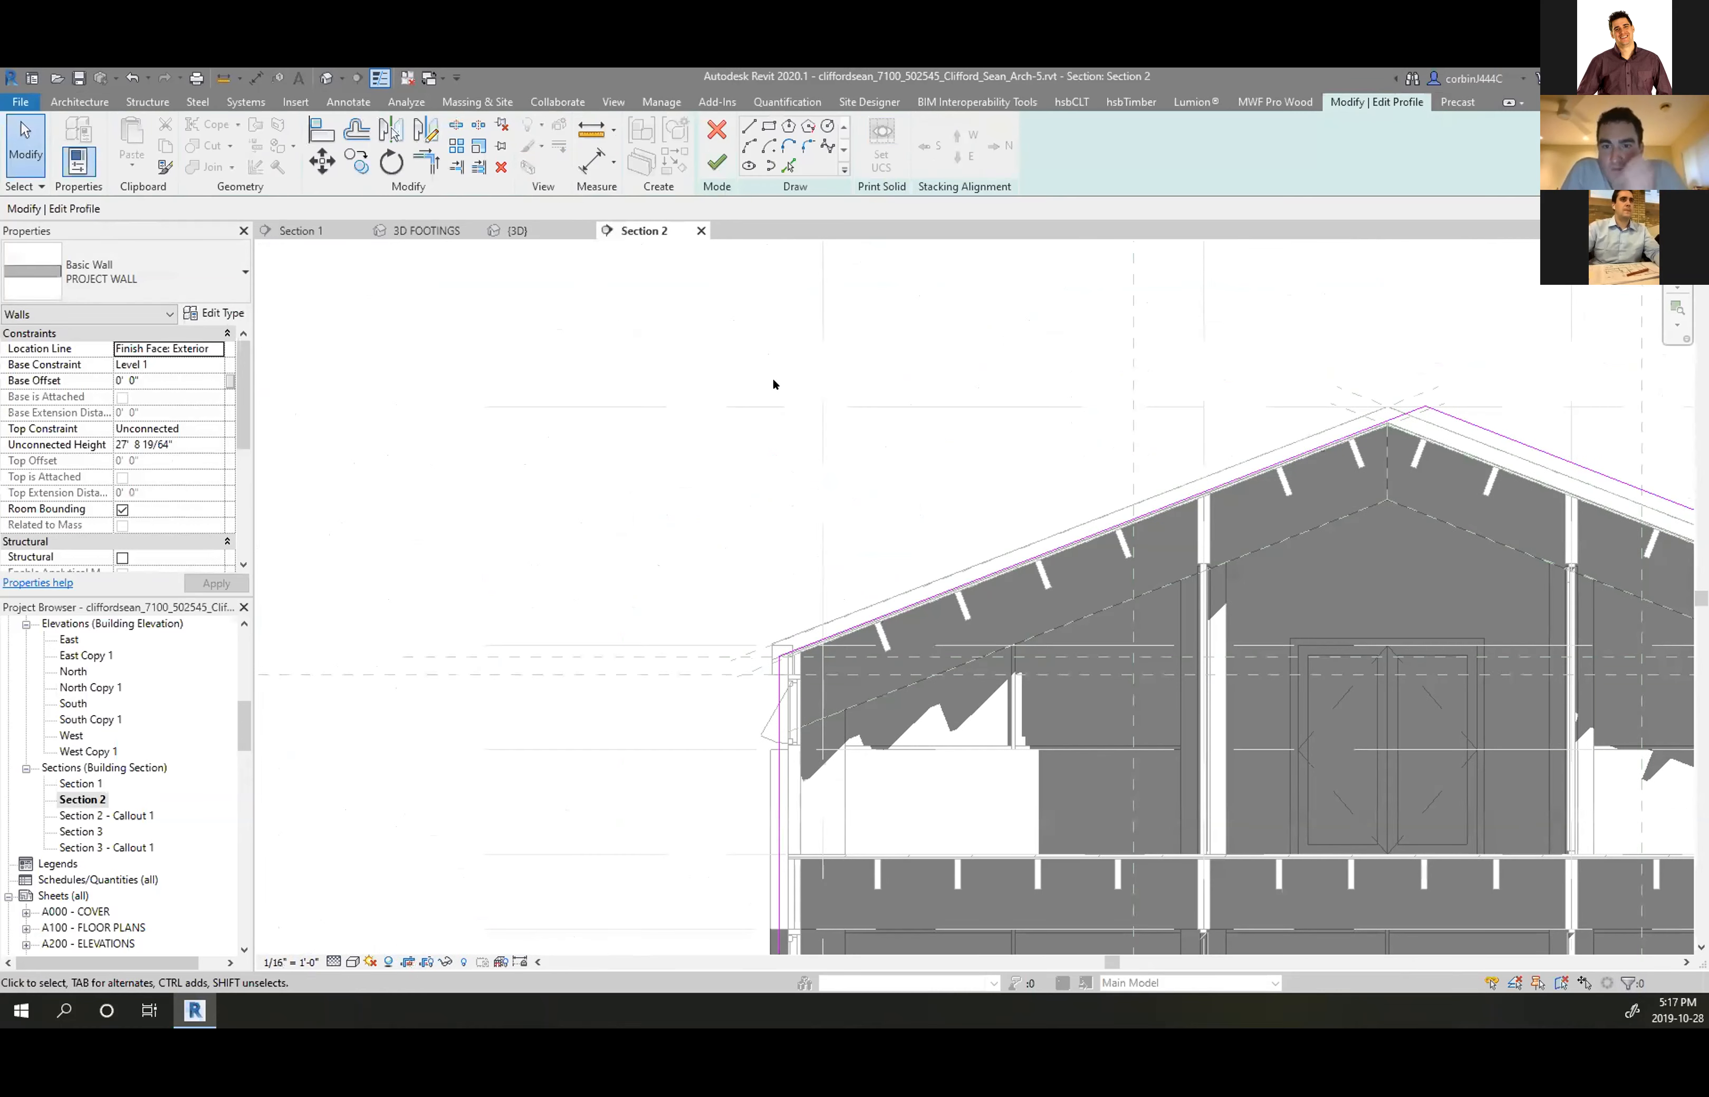
{"action": "scroll", "coordinate": [773, 377], "scroll_direction": "down", "scroll_amount": 5}
{"action": "scroll", "coordinate": [833, 427], "scroll_direction": "up", "scroll_amount": 7}
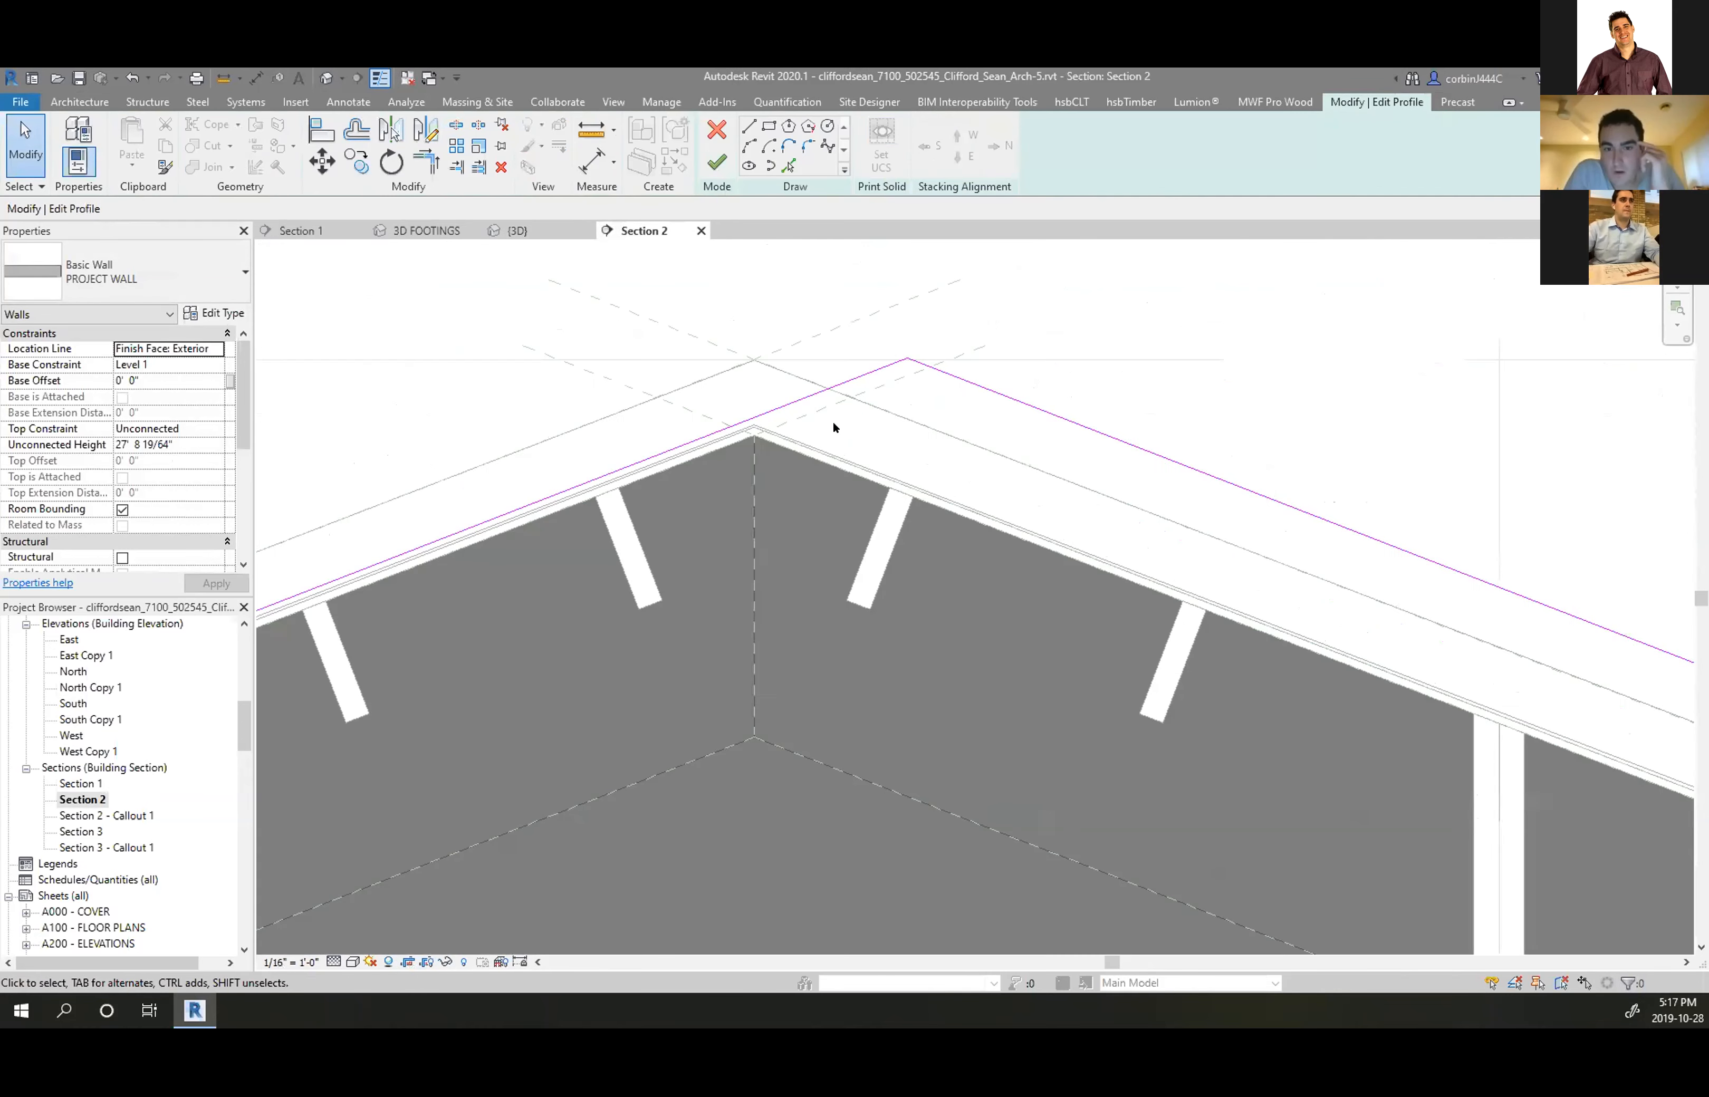
{"action": "scroll", "coordinate": [664, 446], "scroll_direction": "up", "scroll_amount": 4}
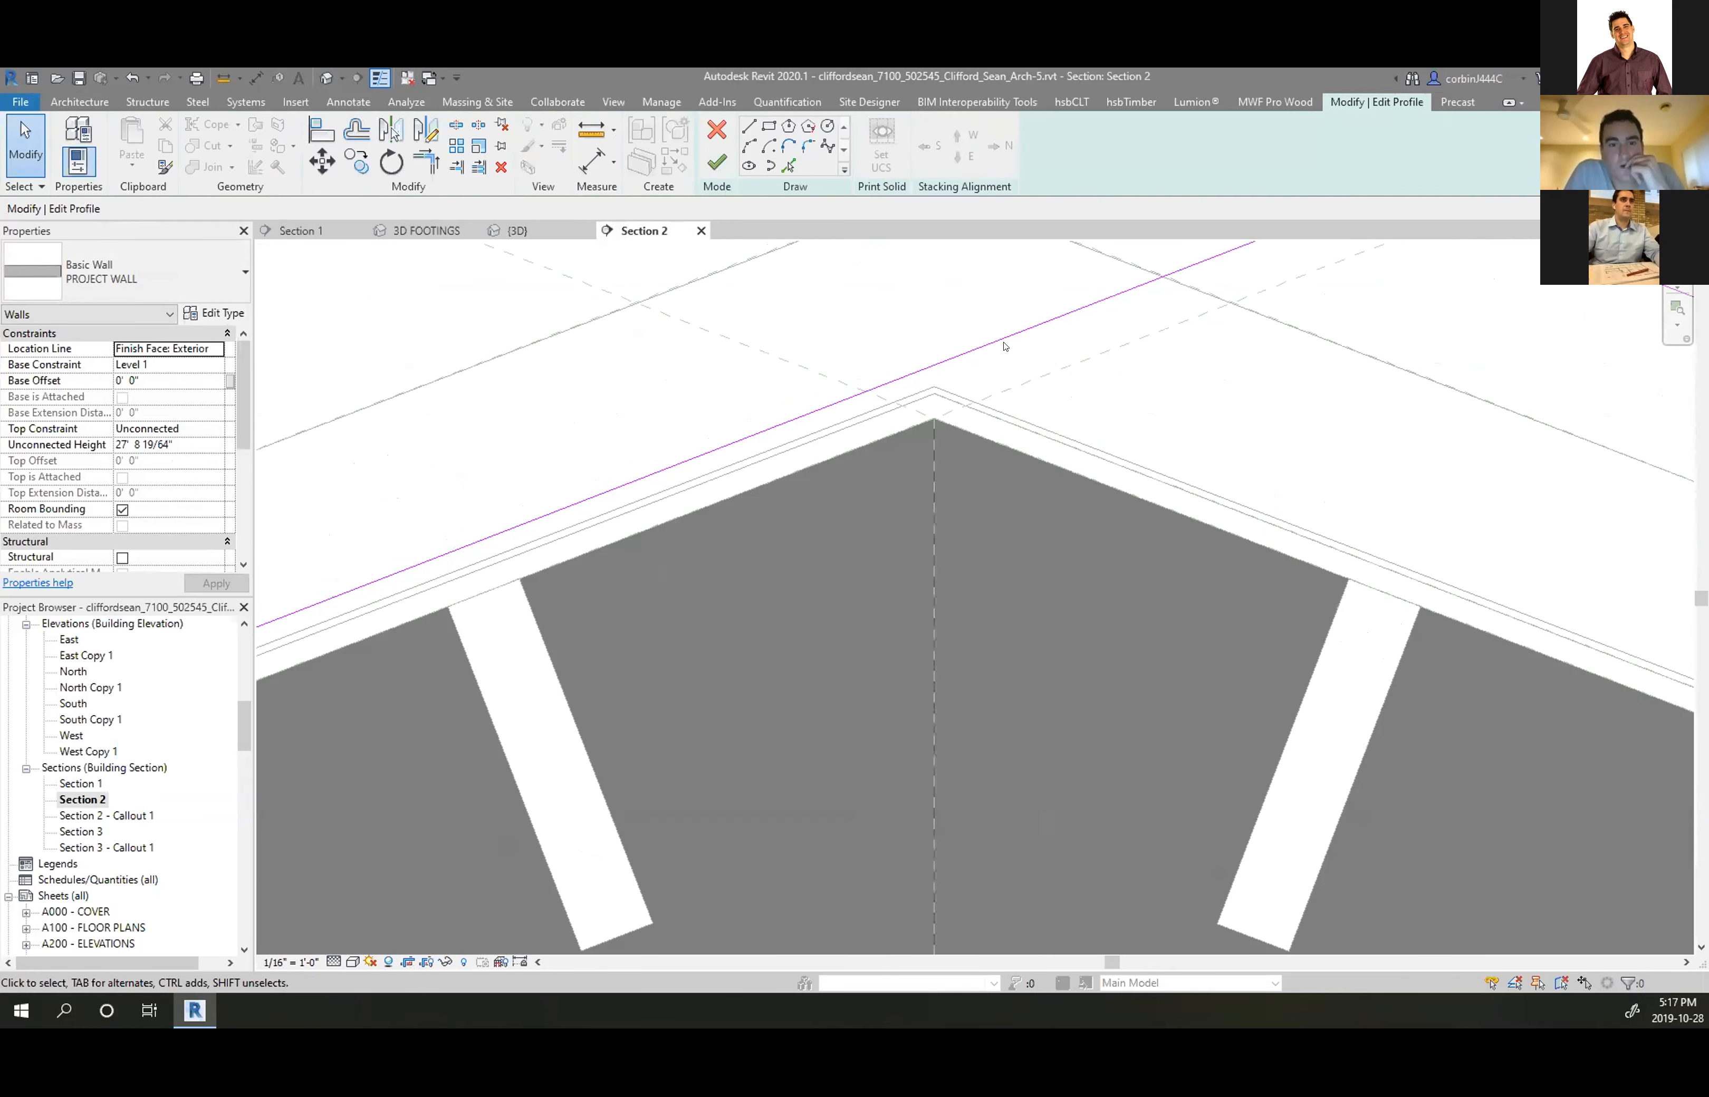
{"action": "left_click", "coordinate": [1023, 375]}
{"action": "left_click_drag", "start_coordinate": [1023, 375], "coordinate": [946, 396]}
{"action": "scroll", "coordinate": [962, 392], "scroll_direction": "down", "scroll_amount": 4}
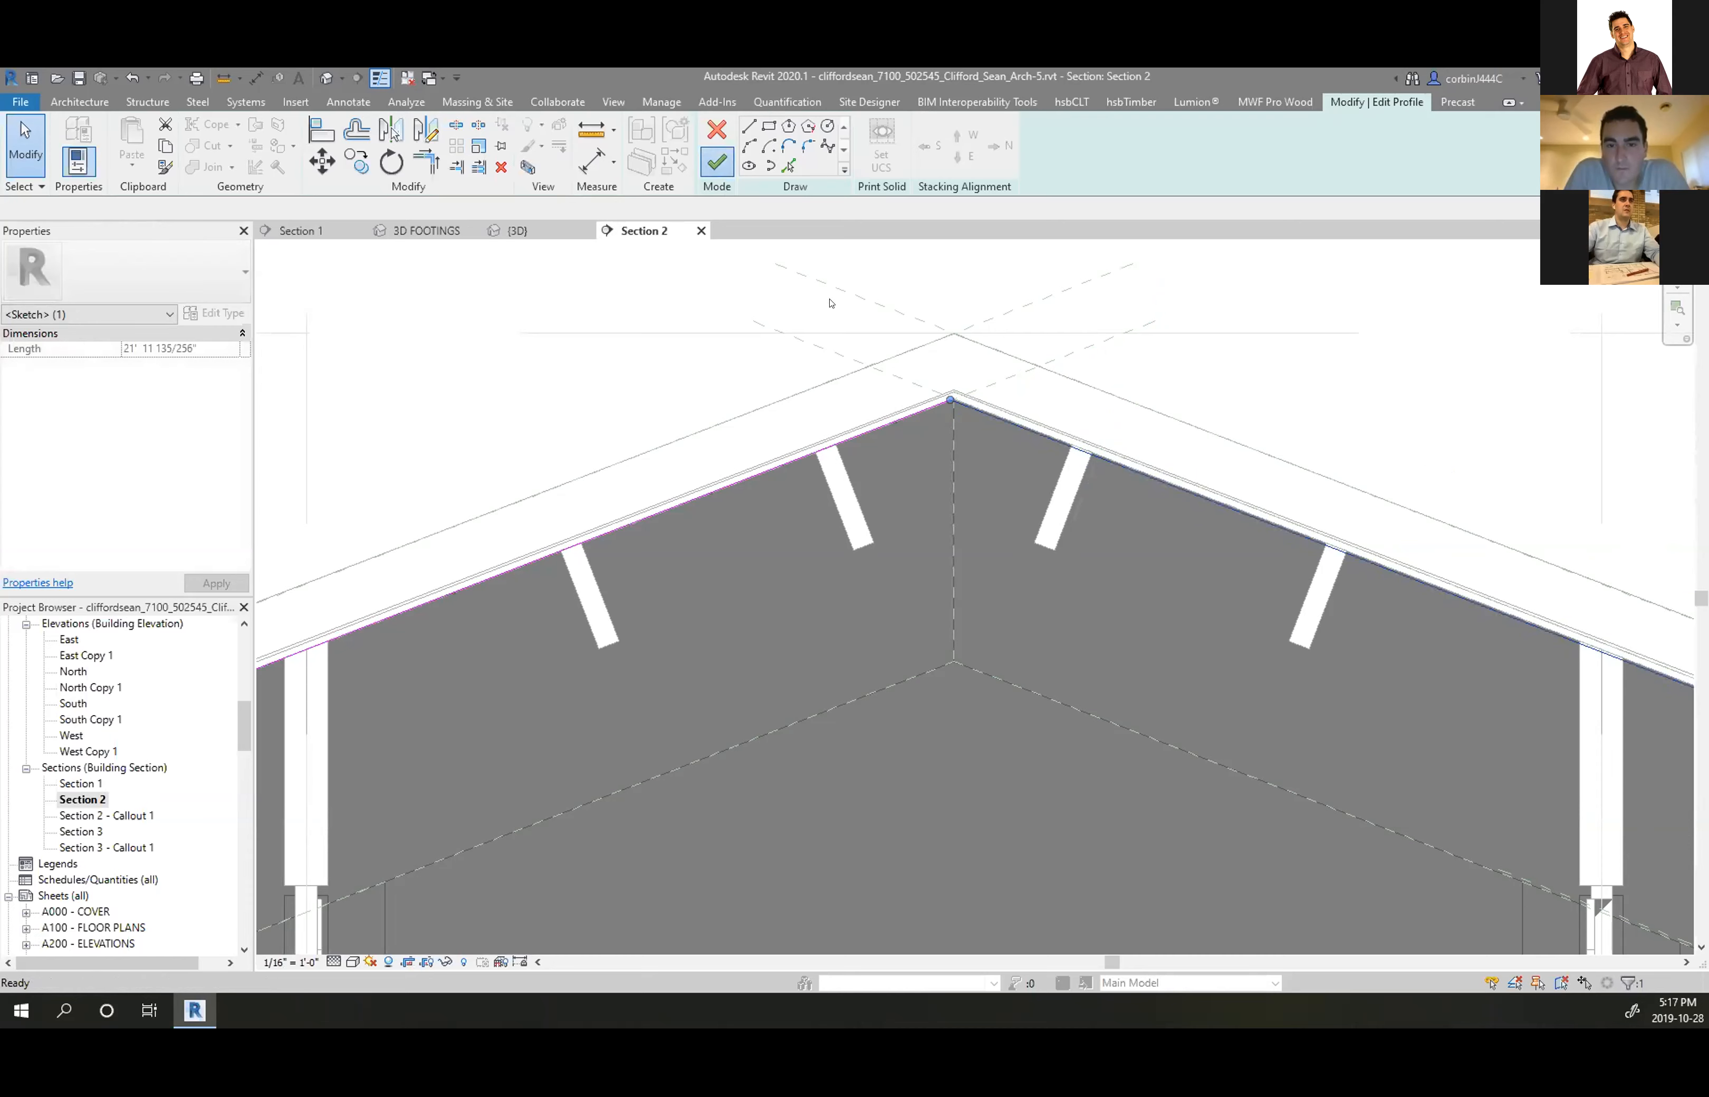
Back in 3D, stretch the eave wall's end so it snaps onto the front-right corner
{"action": "left_click", "coordinate": [522, 231]}
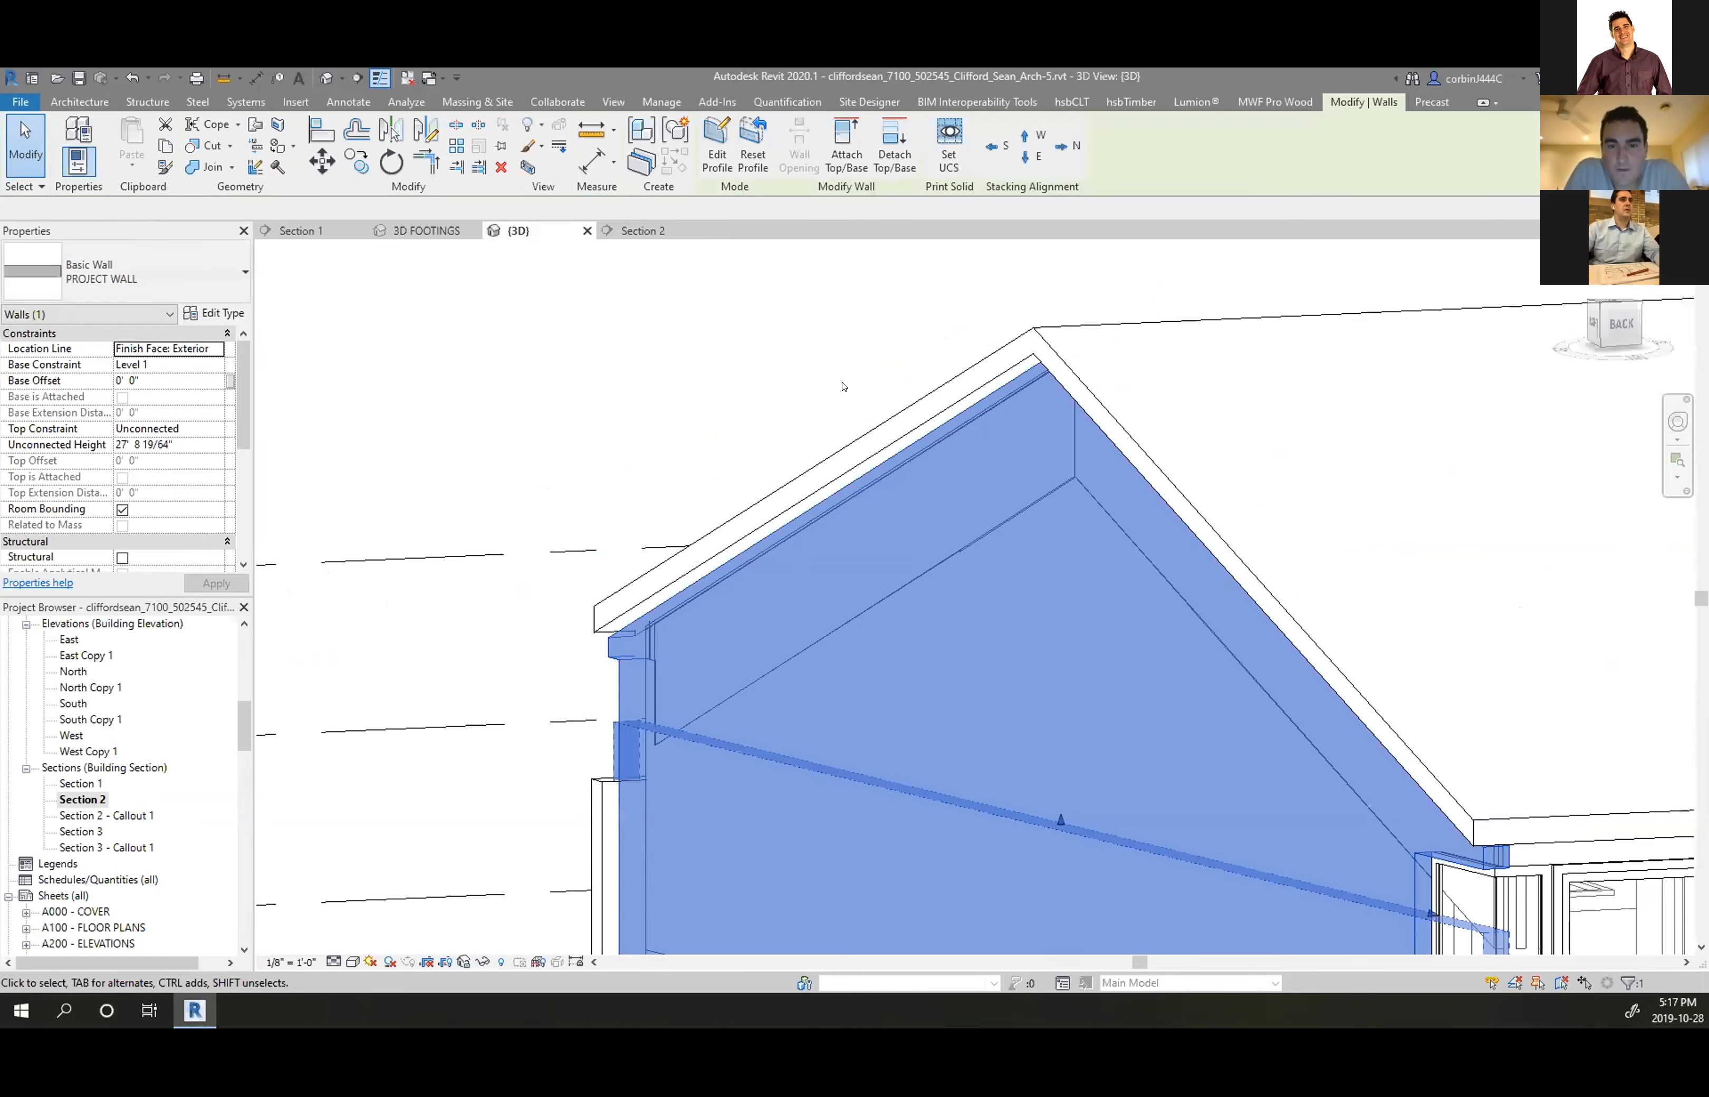
{"action": "scroll", "coordinate": [855, 429], "scroll_direction": "down", "scroll_amount": 3}
{"action": "left_click", "coordinate": [659, 455]}
{"action": "scroll", "coordinate": [664, 455], "scroll_direction": "down", "scroll_amount": 2}
{"action": "middle_click_drag", "start_coordinate": [886, 577], "coordinate": [1106, 540], "text": "shift"}
{"action": "scroll", "coordinate": [664, 541], "scroll_direction": "up", "scroll_amount": 3}
{"action": "middle_click_drag", "start_coordinate": [663, 541], "coordinate": [926, 528], "text": "shift"}
{"action": "scroll", "coordinate": [787, 545], "scroll_direction": "up", "scroll_amount": 4}
{"action": "key", "text": "Escape"}
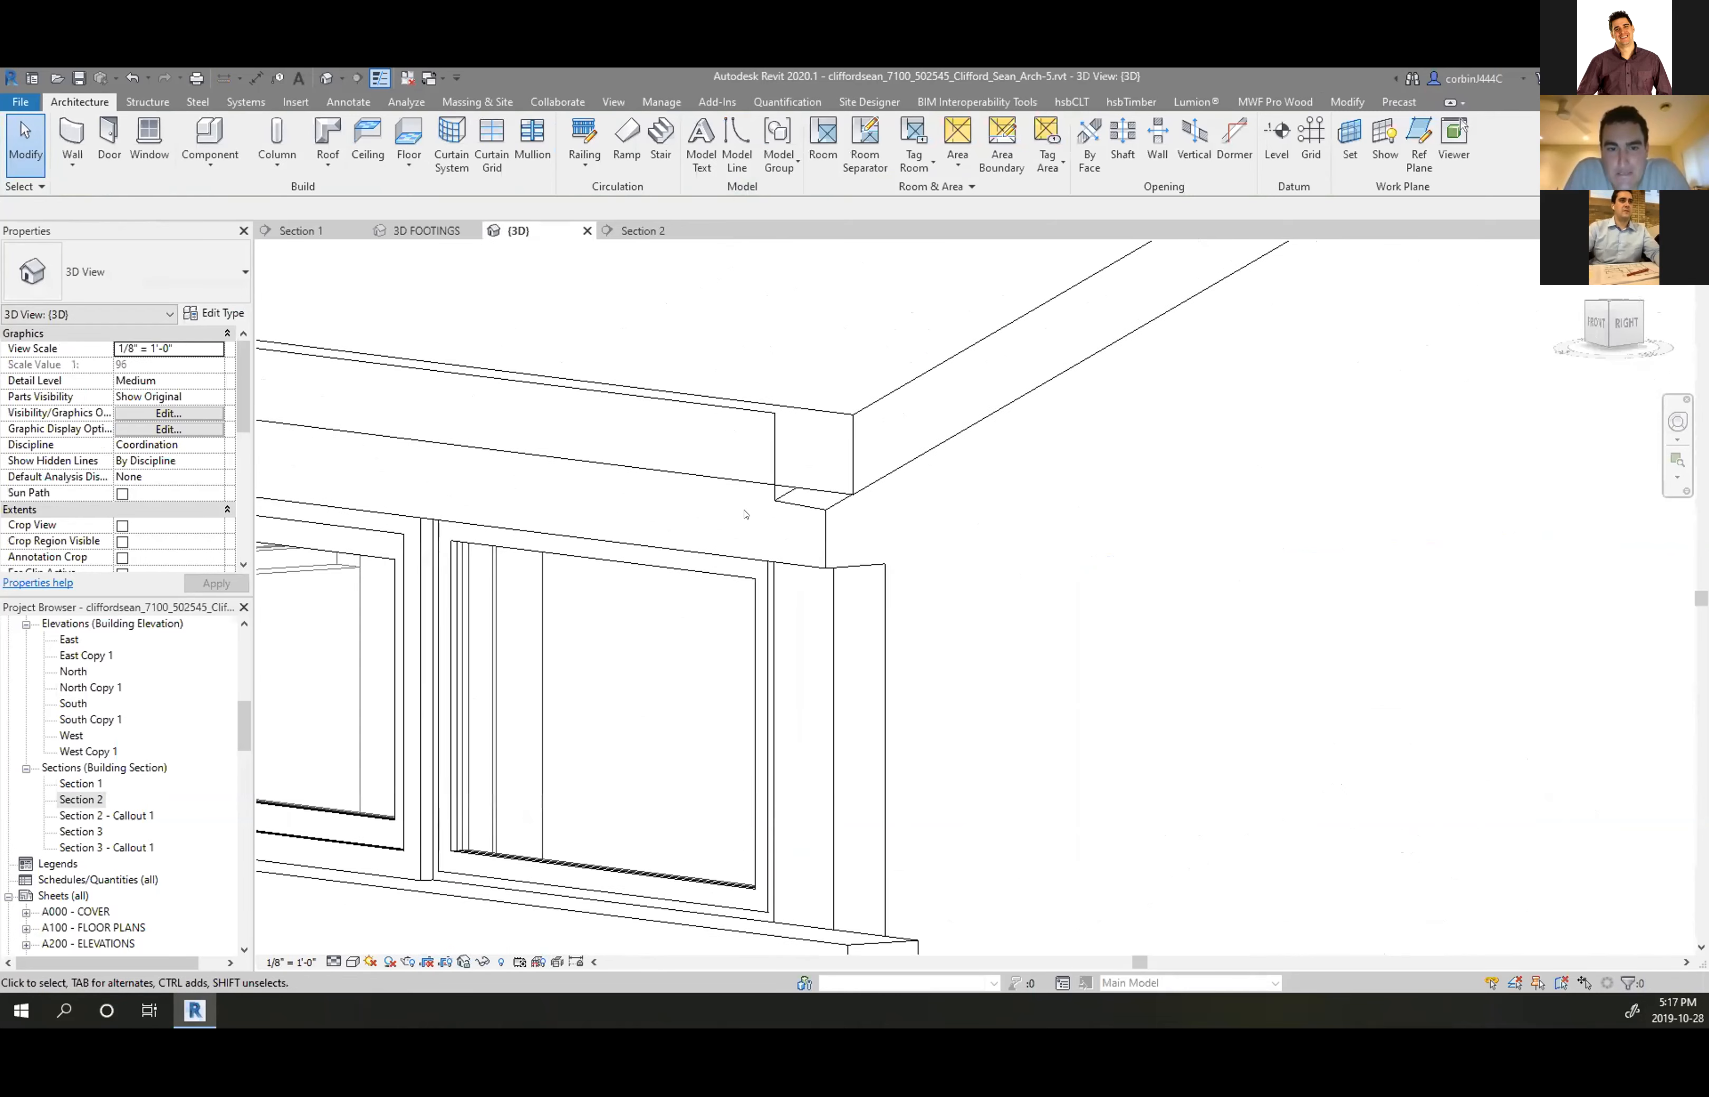
{"action": "left_click", "coordinate": [775, 491]}
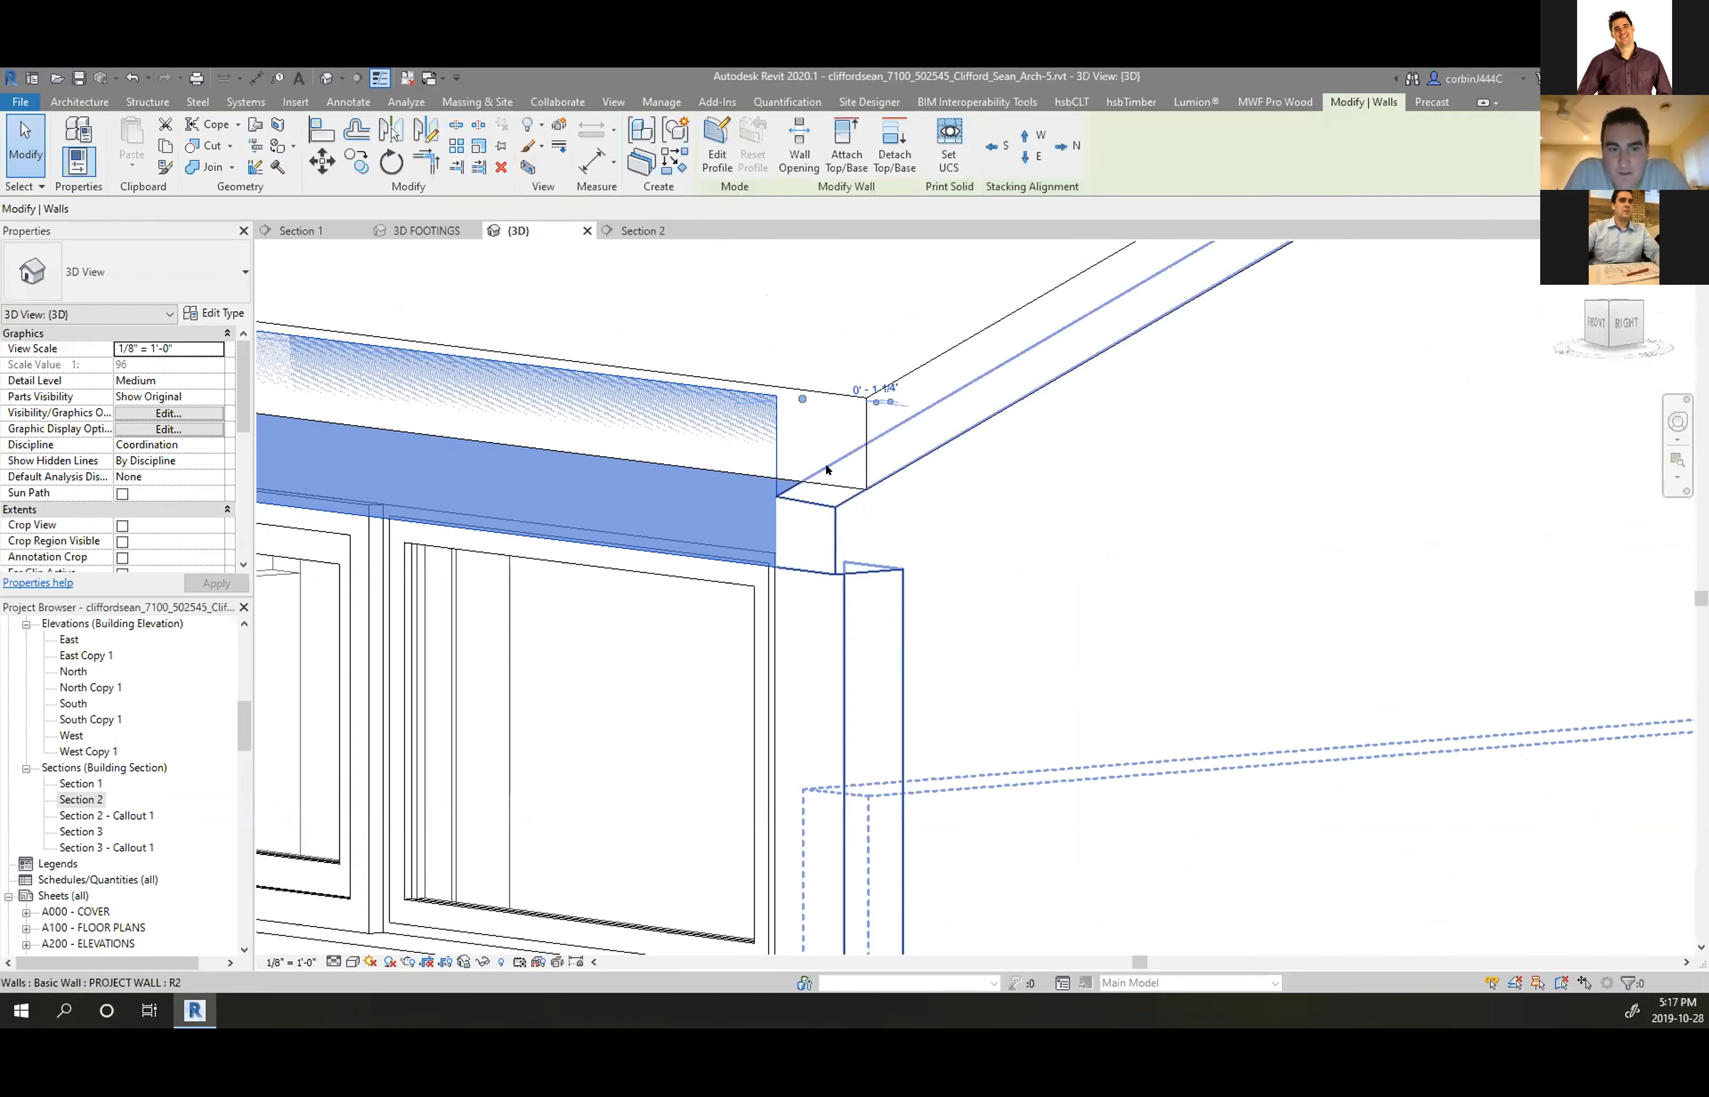
{"action": "left_click_drag", "start_coordinate": [801, 395], "coordinate": [868, 403]}
{"action": "left_click", "coordinate": [1017, 544]}
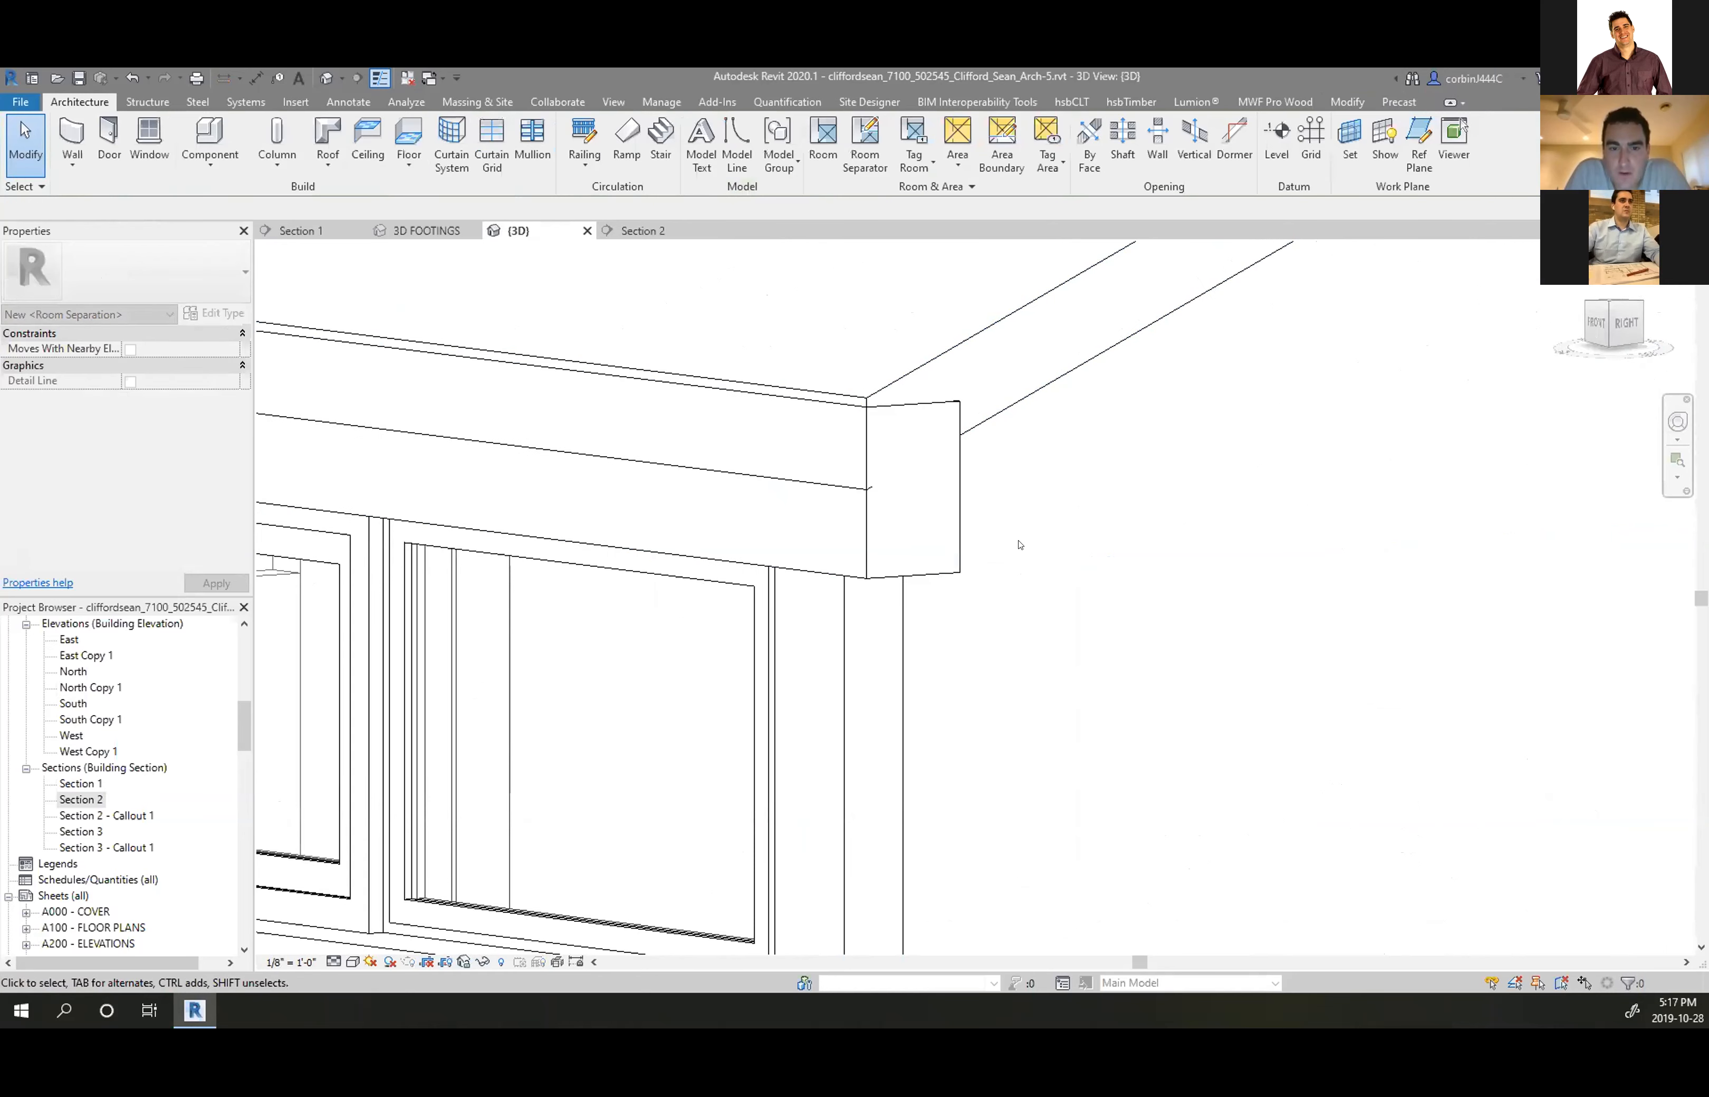
Mirror the short 8" gable-corner wall in Section 2 about an axis through the roof apex
{"action": "scroll", "coordinate": [808, 500], "scroll_direction": "down", "scroll_amount": 3}
{"action": "middle_click_drag", "start_coordinate": [844, 503], "coordinate": [533, 571], "text": "shift"}
{"action": "scroll", "coordinate": [703, 570], "scroll_direction": "down", "scroll_amount": 3}
{"action": "scroll", "coordinate": [533, 572], "scroll_direction": "down", "scroll_amount": 3}
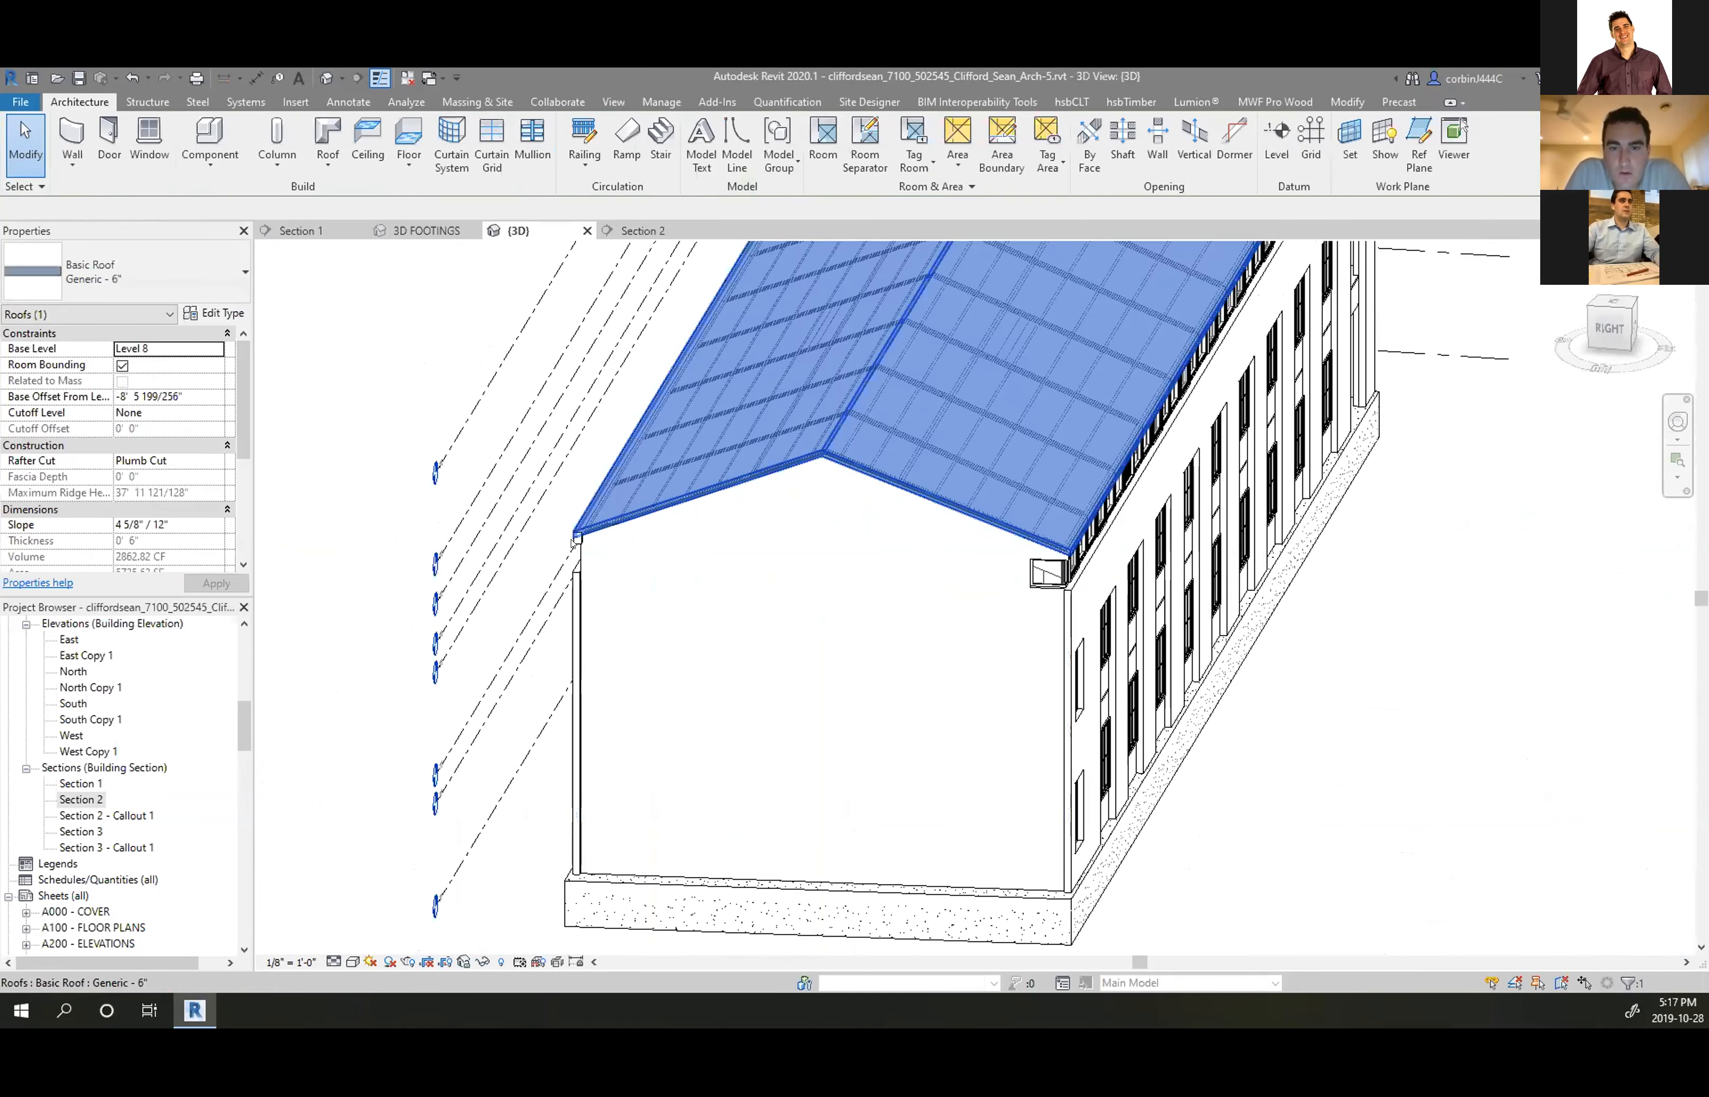
{"action": "left_click", "coordinate": [576, 538]}
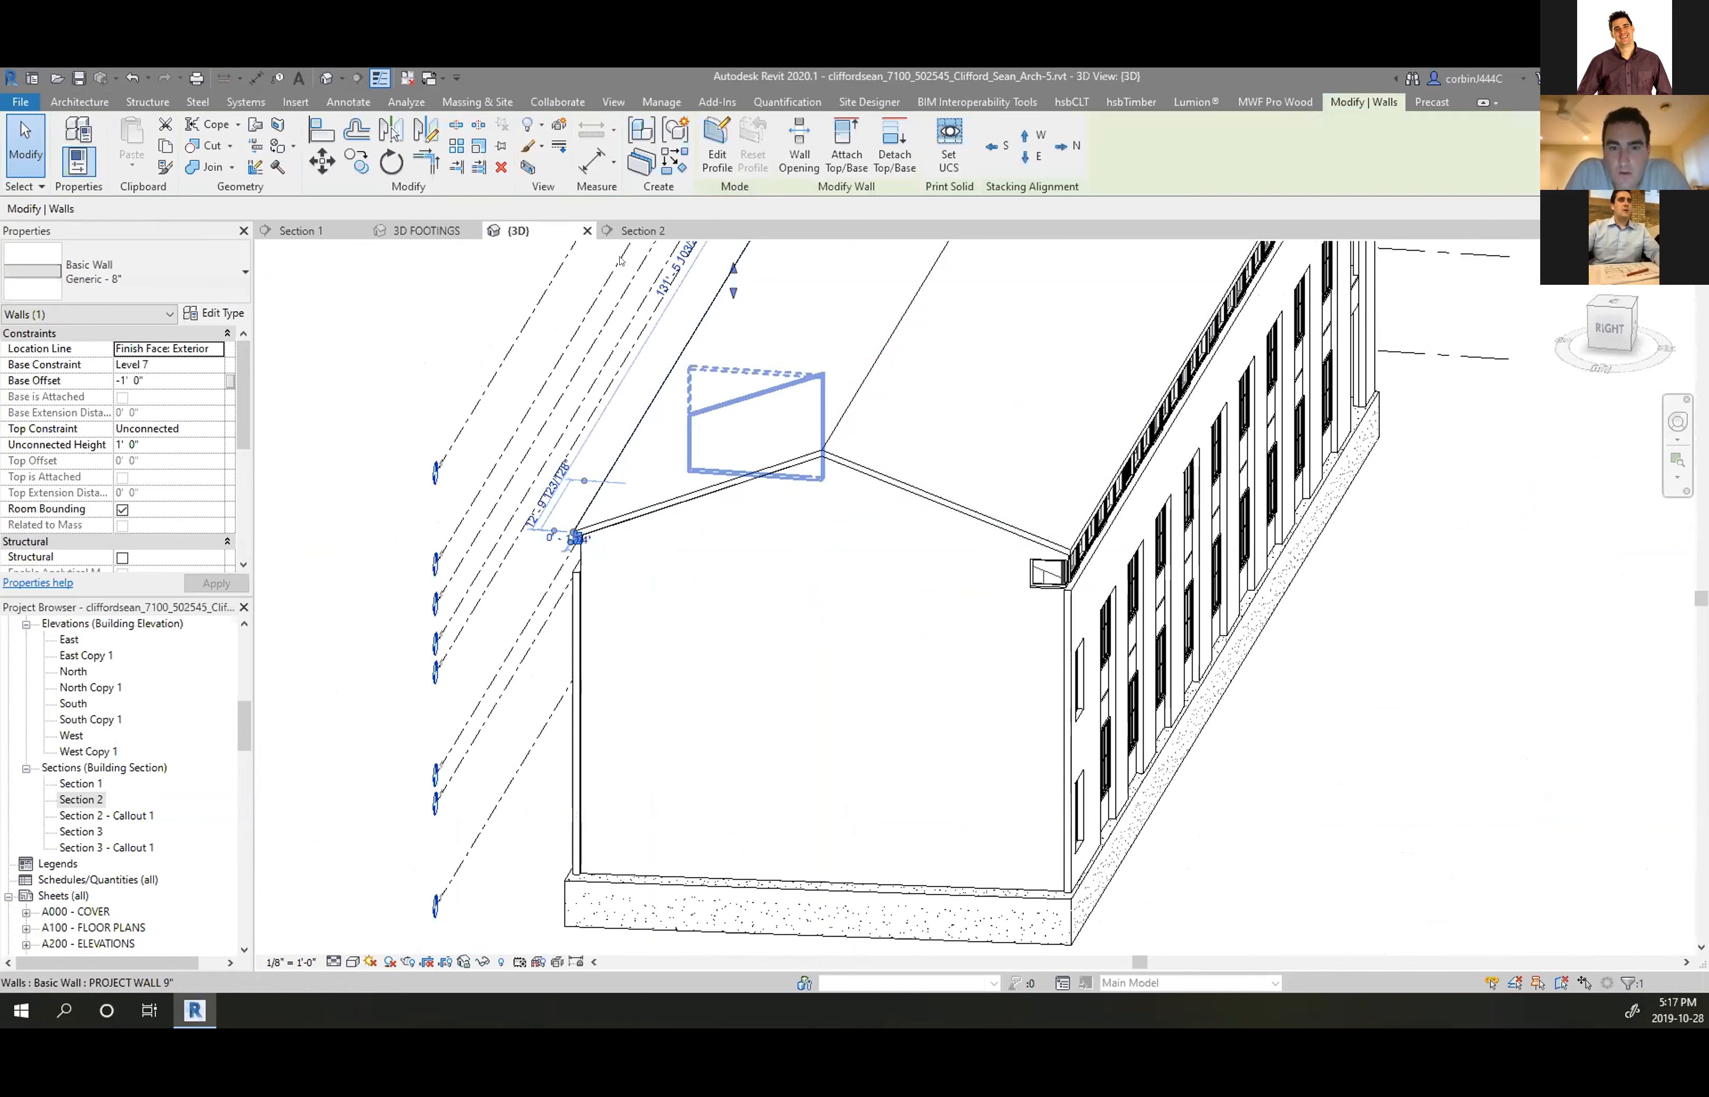
{"action": "left_click", "coordinate": [642, 230]}
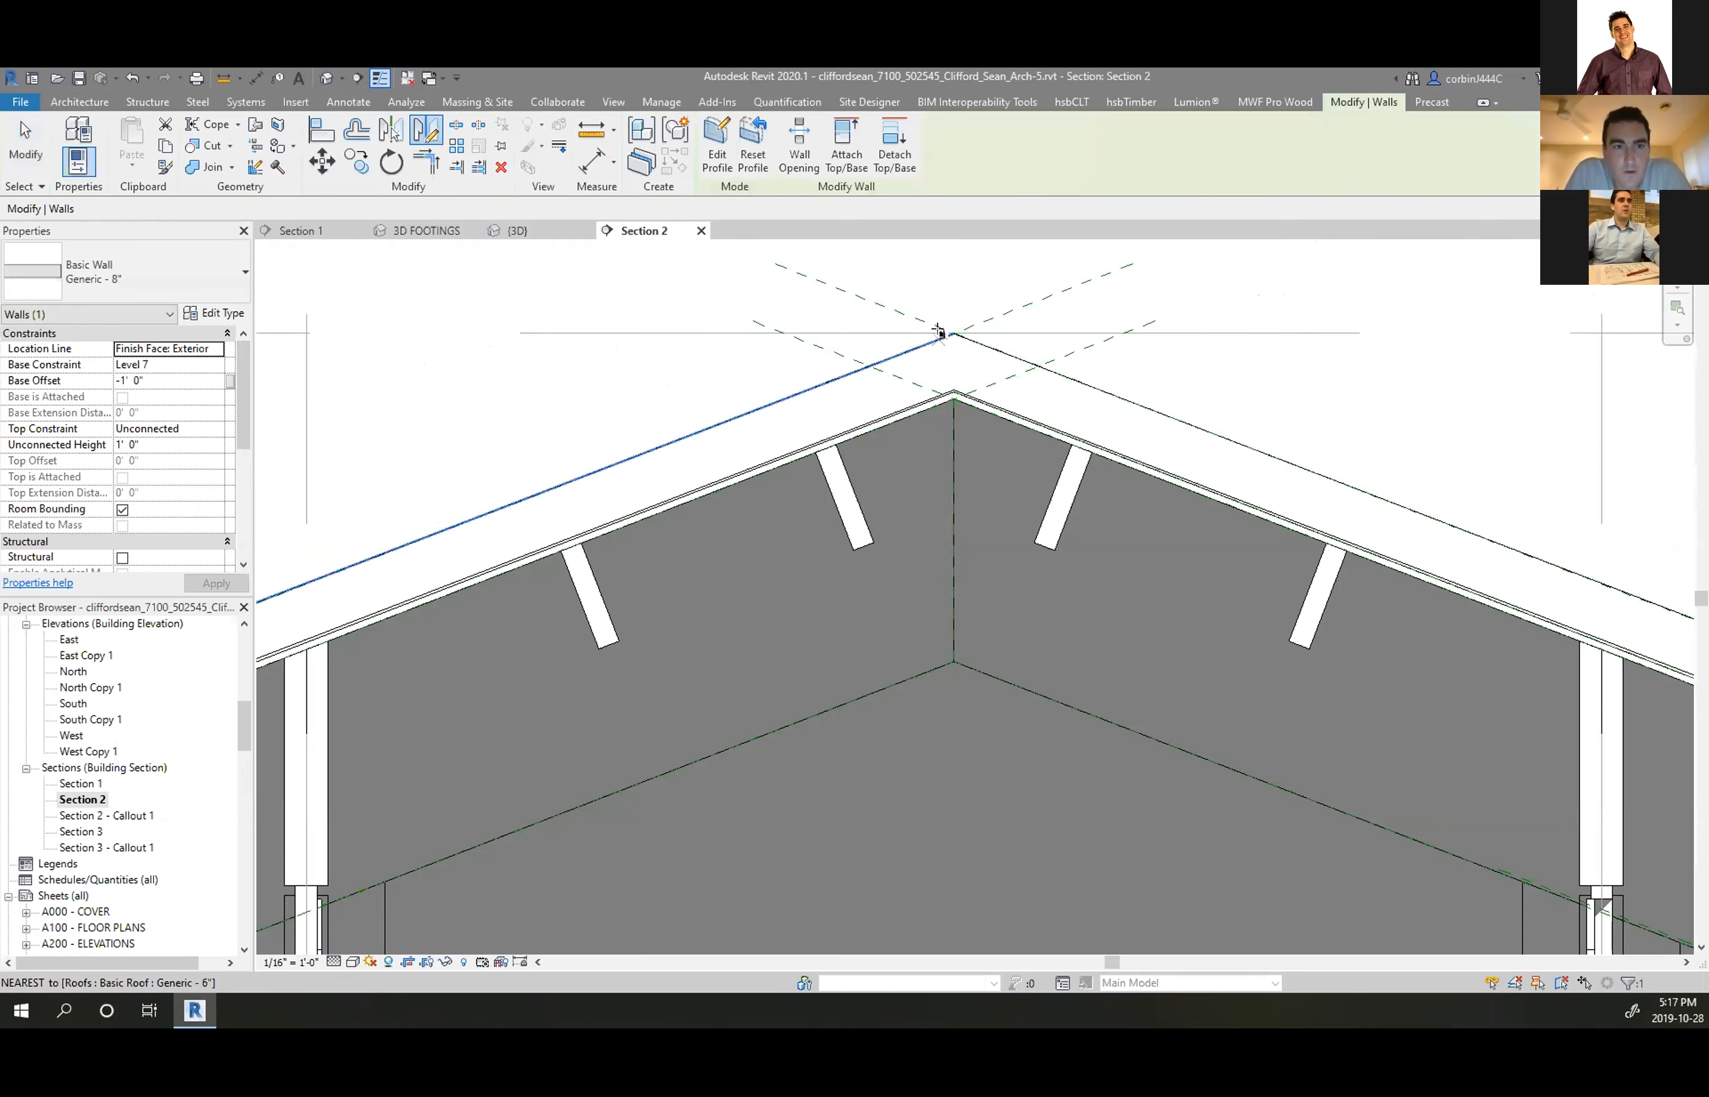
{"action": "left_click", "coordinate": [954, 333]}
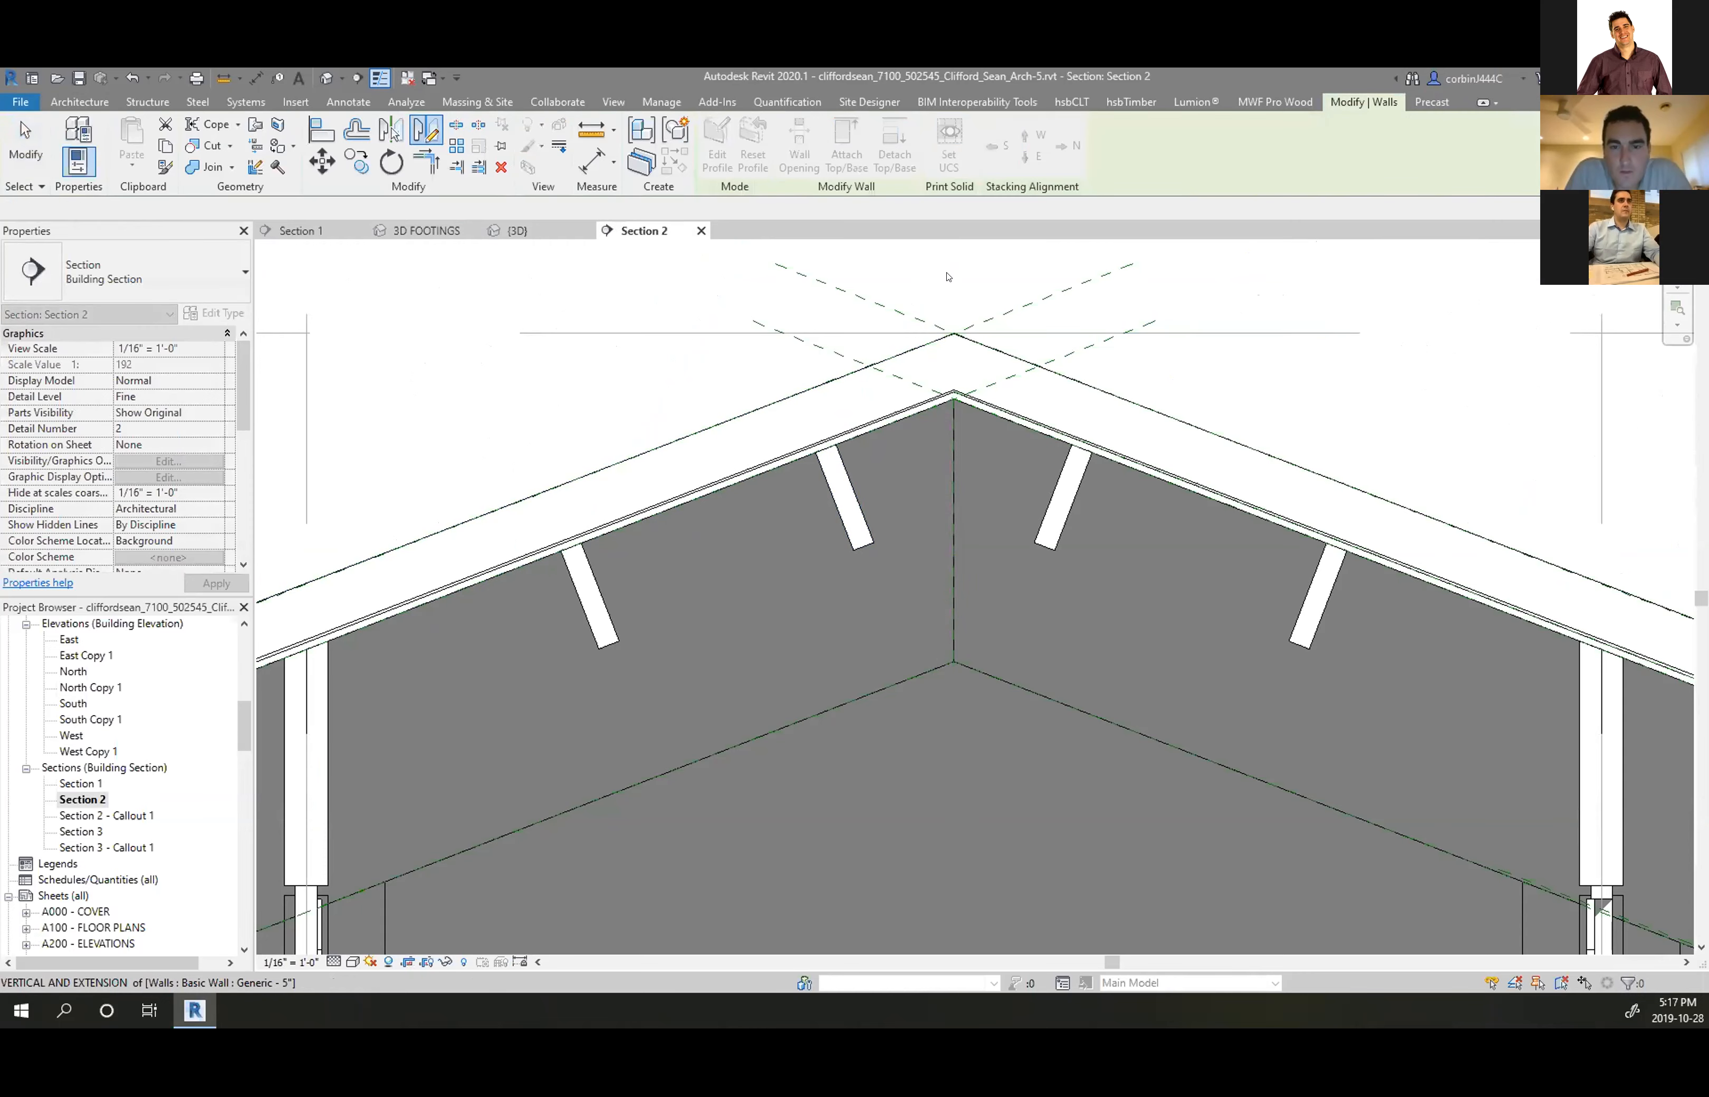
{"action": "left_click", "coordinate": [519, 231]}
Pull the mirrored wall's end to the building corner on the back facade
{"action": "middle_click_drag", "start_coordinate": [974, 476], "coordinate": [562, 611], "text": "shift"}
{"action": "scroll", "coordinate": [562, 610], "scroll_direction": "up", "scroll_amount": 5}
{"action": "left_click_drag", "start_coordinate": [621, 557], "coordinate": [705, 558]}
Orbit toward the right gable end and activate Join Geometry
{"action": "left_click", "coordinate": [589, 586]}
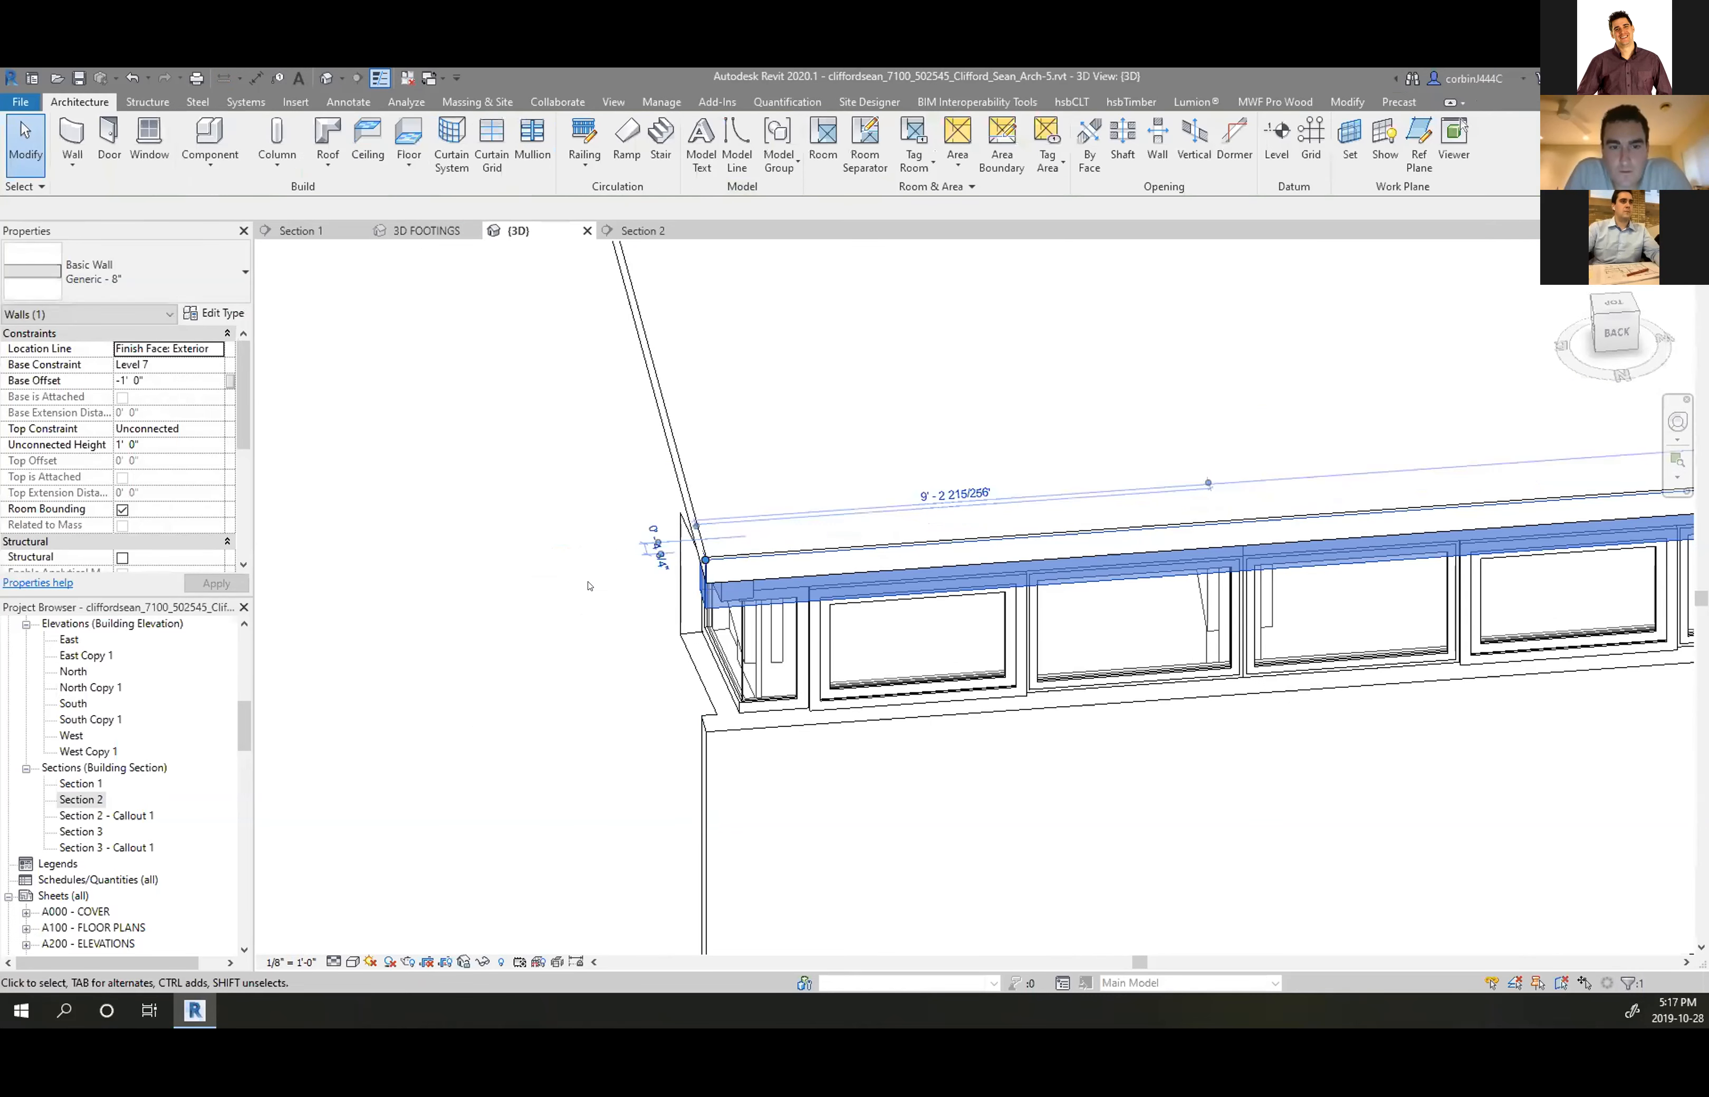
{"action": "scroll", "coordinate": [588, 586], "scroll_direction": "down", "scroll_amount": 5}
{"action": "scroll", "coordinate": [514, 444], "scroll_direction": "down", "scroll_amount": 3}
{"action": "middle_click_drag", "start_coordinate": [514, 445], "coordinate": [912, 485], "text": "shift"}
{"action": "scroll", "coordinate": [650, 825], "scroll_direction": "up", "scroll_amount": 8}
{"action": "scroll", "coordinate": [747, 773], "scroll_direction": "up", "scroll_amount": 4}
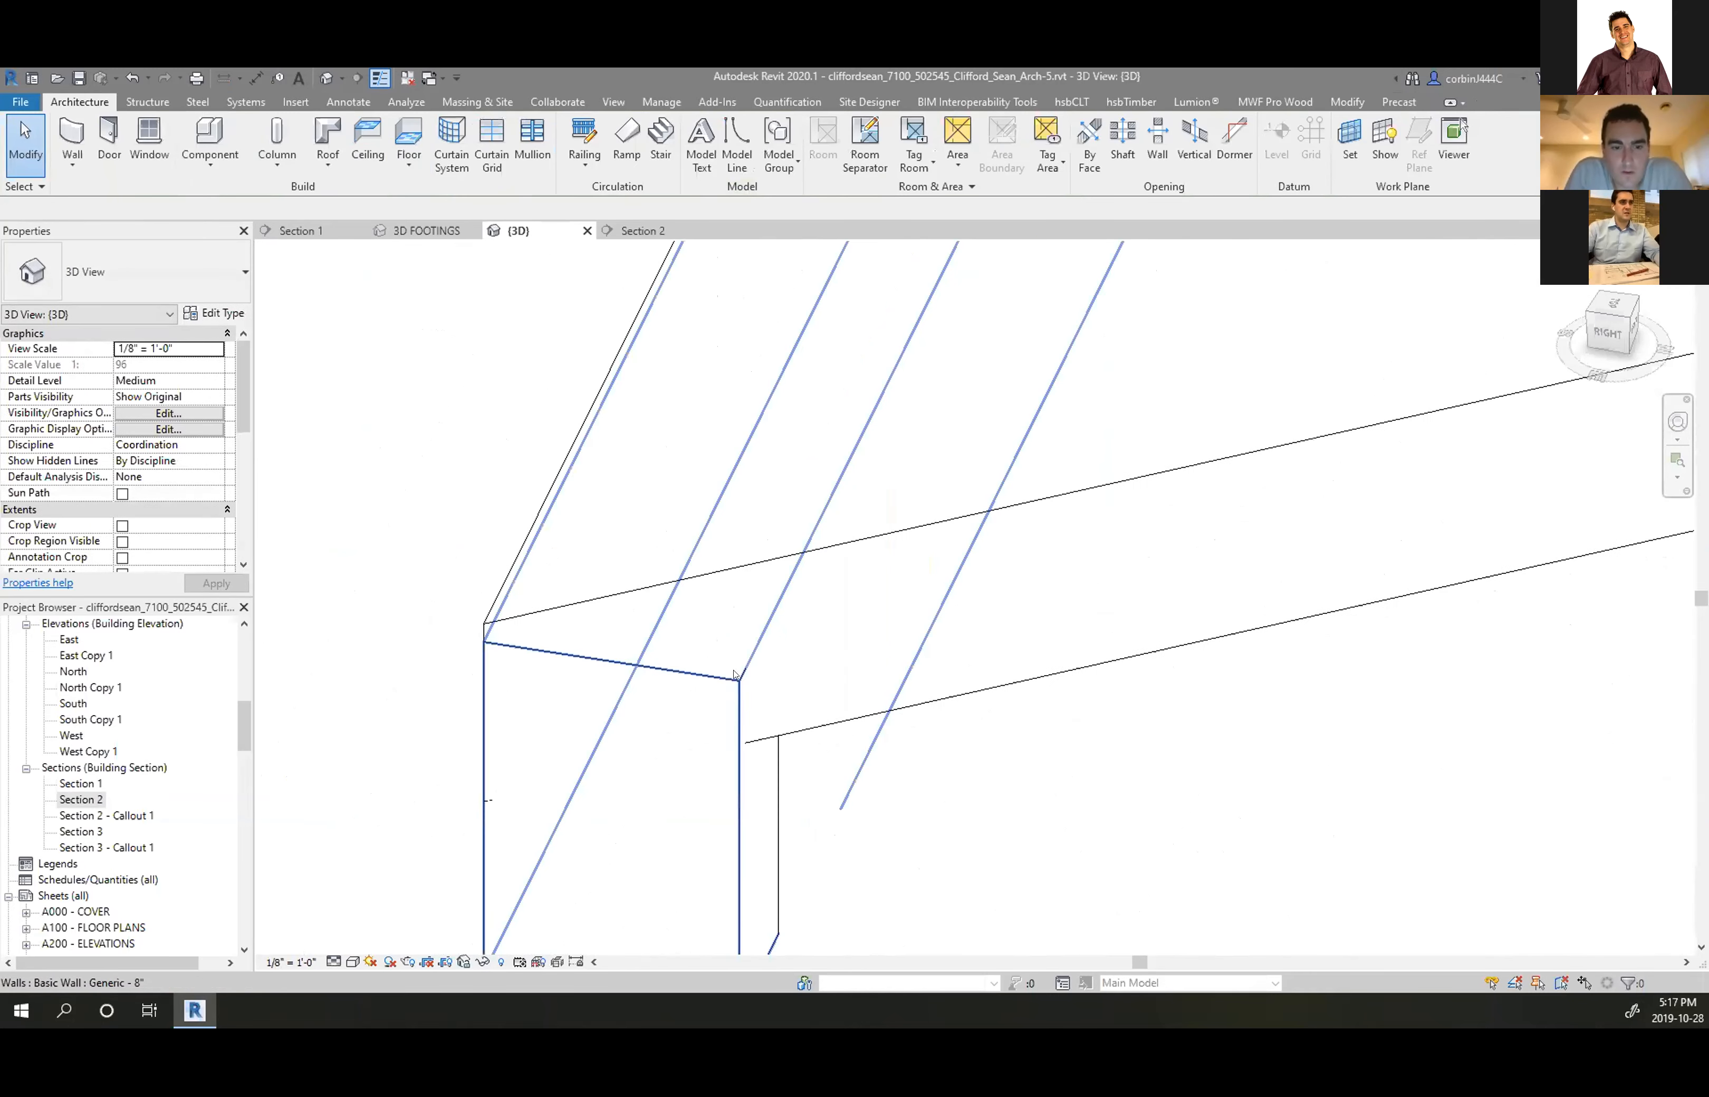
{"action": "left_click", "coordinate": [1345, 104]}
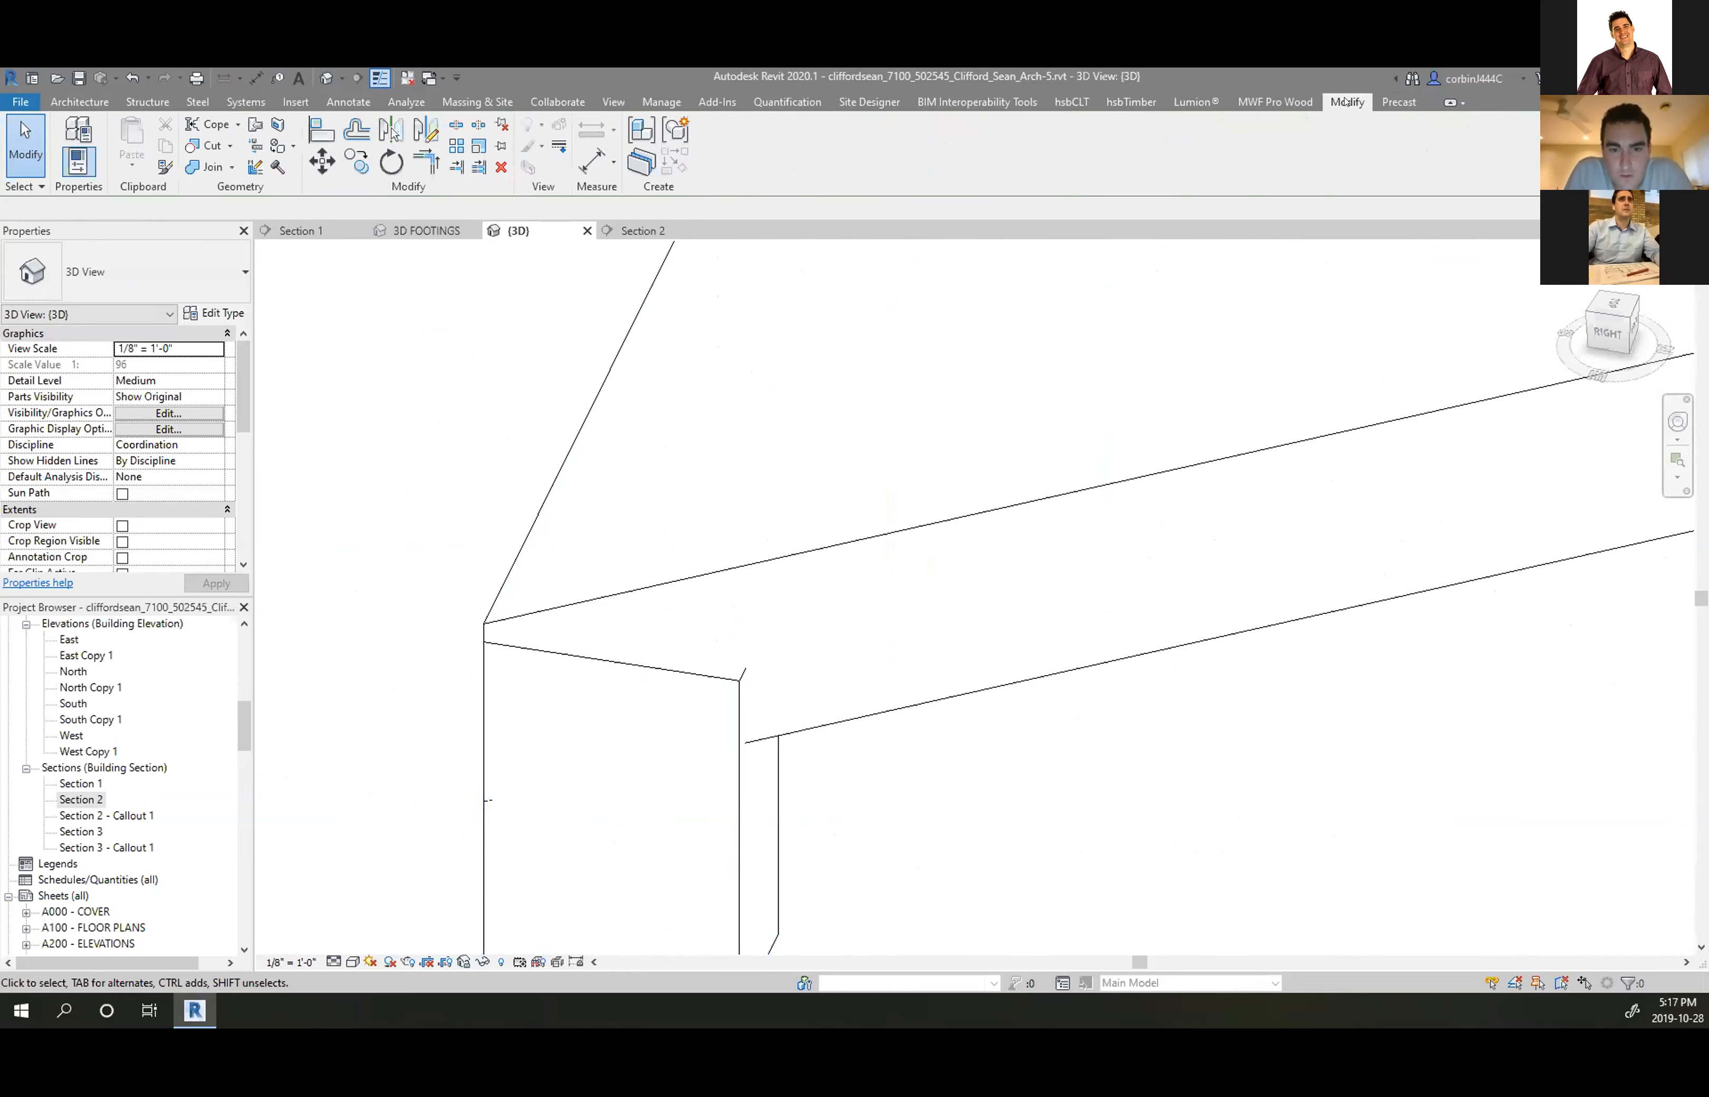
{"action": "left_click", "coordinate": [207, 168]}
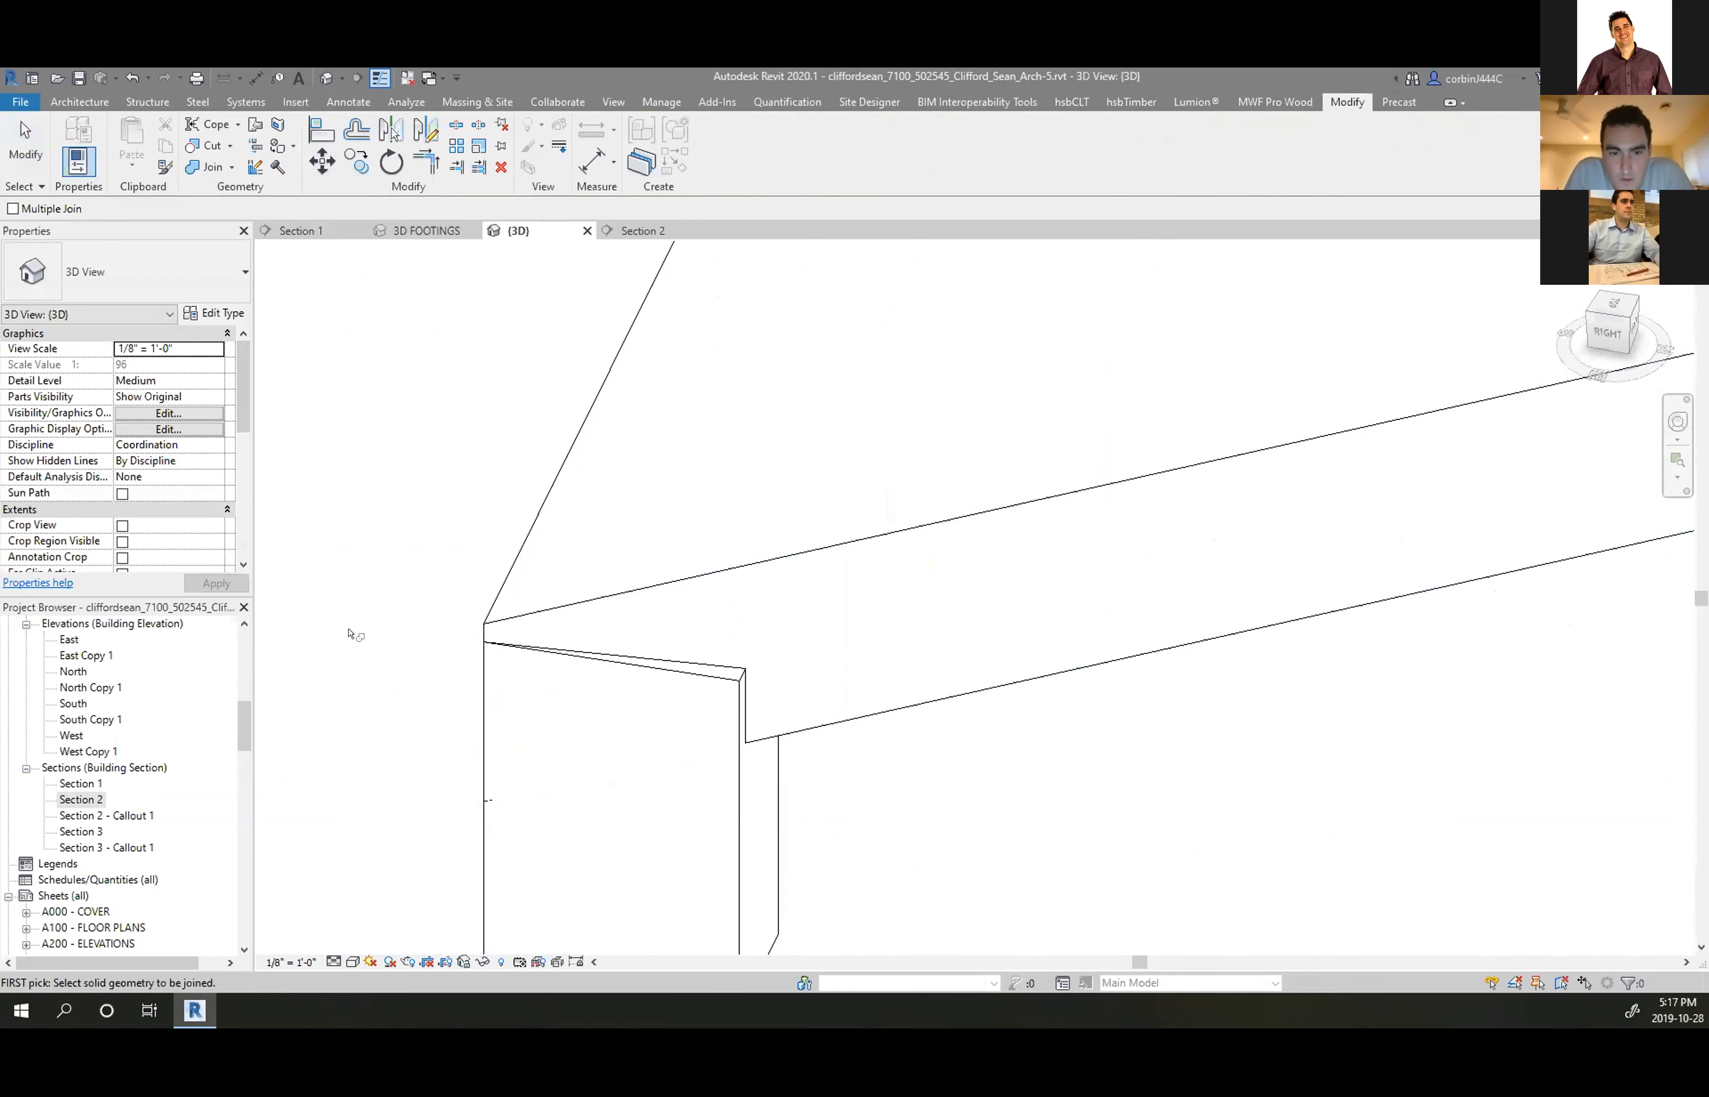
Stretch the short Generic 8" wall's end up until it snaps to the roof edge
{"action": "scroll", "coordinate": [618, 707], "scroll_direction": "up", "scroll_amount": 1}
{"action": "middle_click_drag", "start_coordinate": [618, 708], "coordinate": [556, 657]}
{"action": "scroll", "coordinate": [585, 654], "scroll_direction": "up", "scroll_amount": 1}
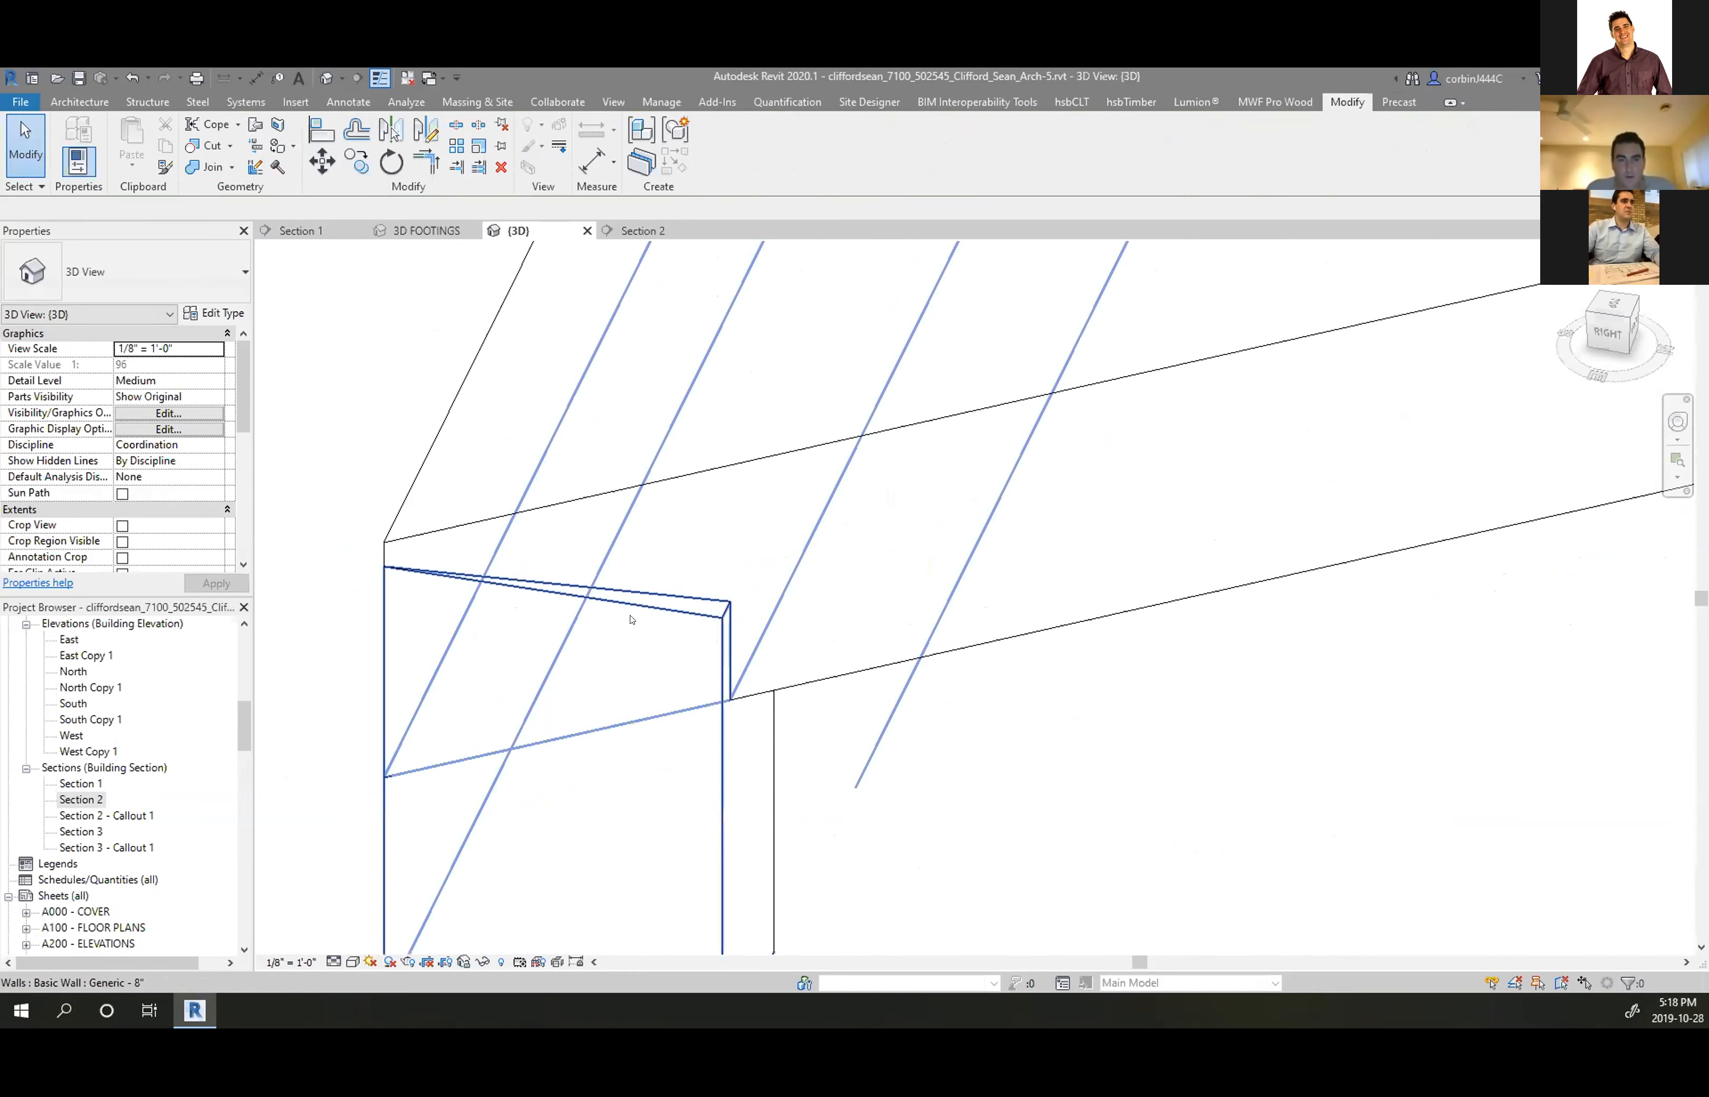
{"action": "left_click", "coordinate": [598, 603]}
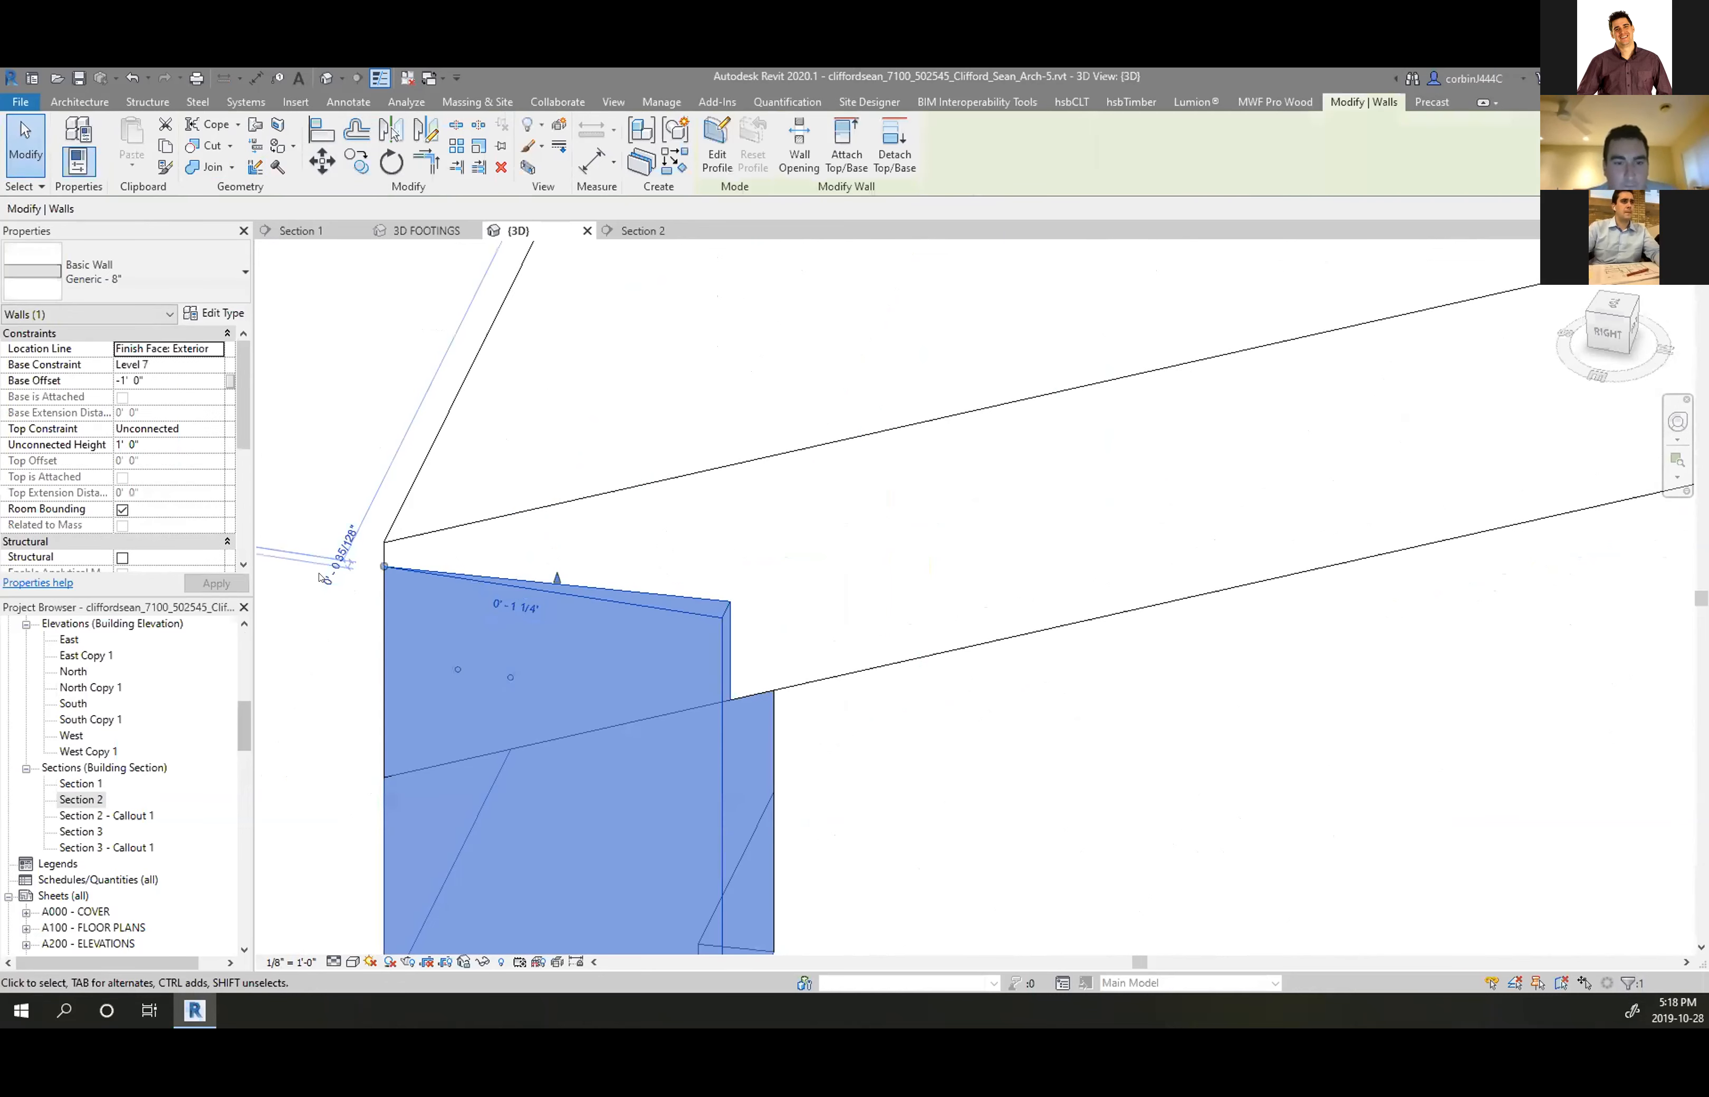
{"action": "left_click_drag", "start_coordinate": [386, 568], "coordinate": [389, 550]}
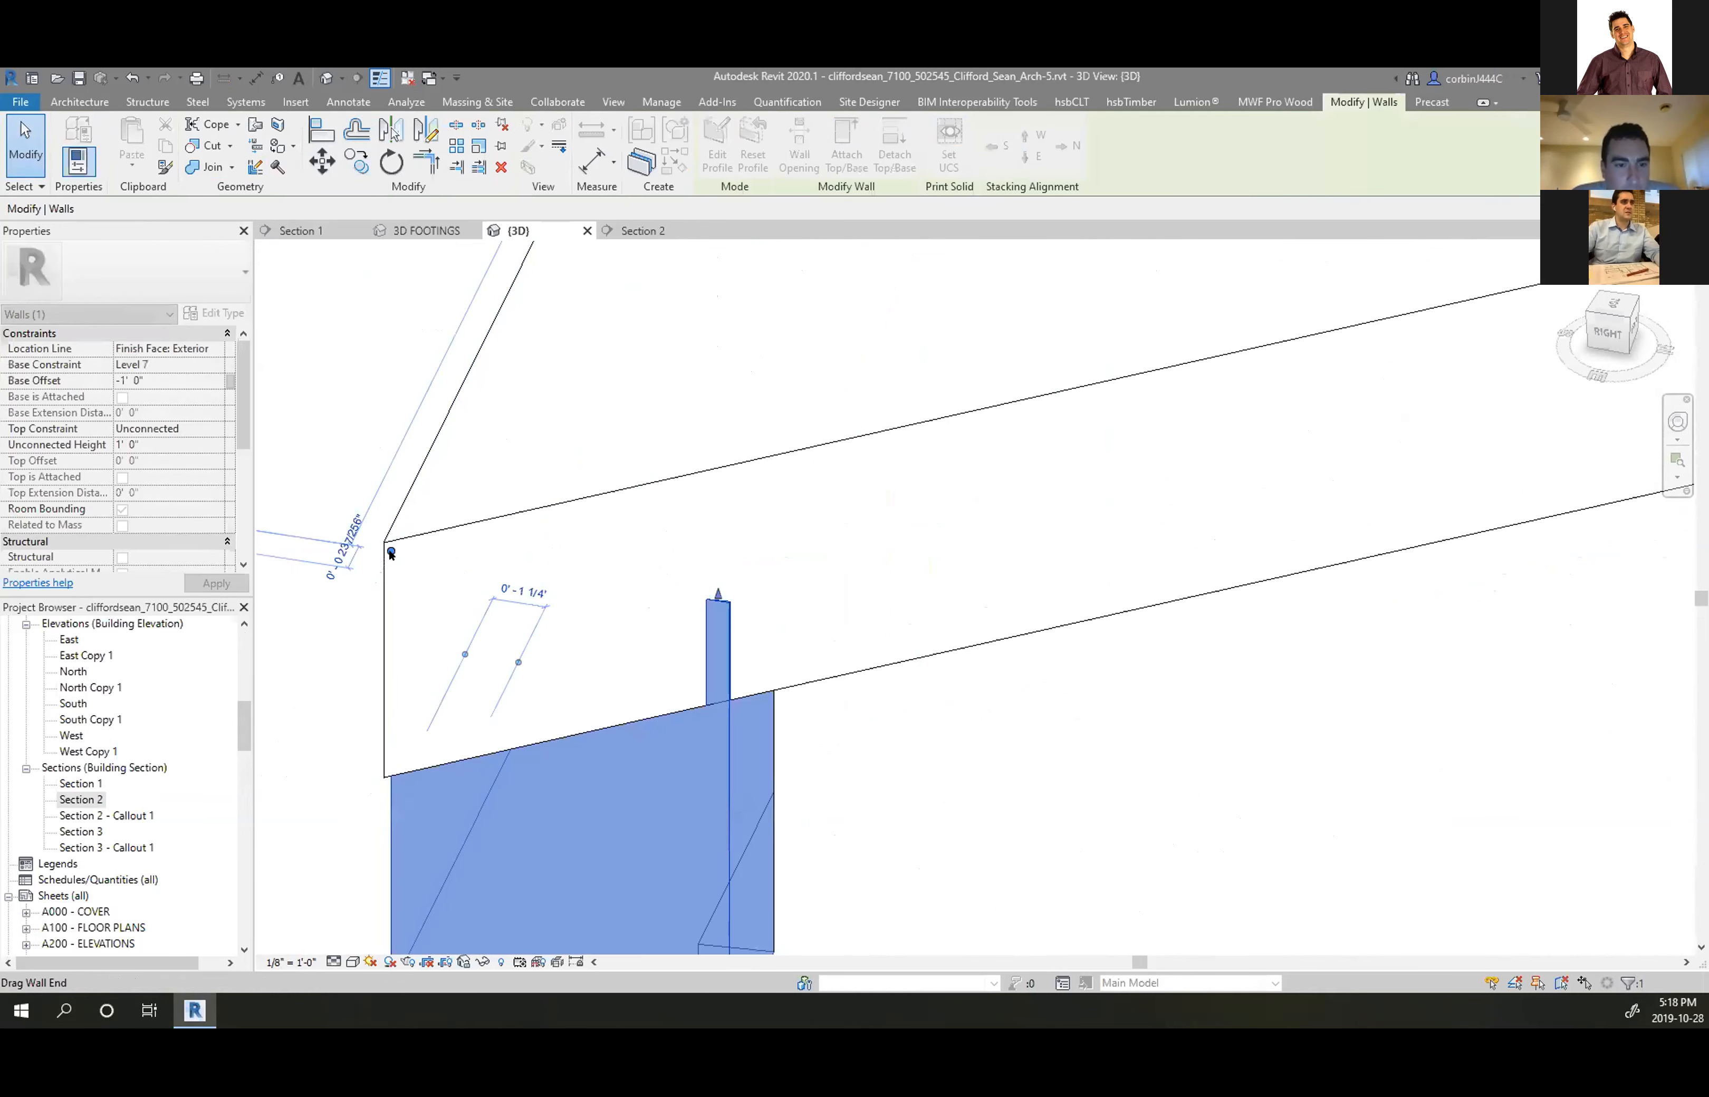
{"action": "left_click_drag", "start_coordinate": [391, 553], "coordinate": [382, 561]}
{"action": "left_click", "coordinate": [563, 555]}
{"action": "scroll", "coordinate": [563, 555], "scroll_direction": "down", "scroll_amount": 6}
{"action": "scroll", "coordinate": [835, 585], "scroll_direction": "up", "scroll_amount": 5}
{"action": "scroll", "coordinate": [847, 530], "scroll_direction": "up", "scroll_amount": 3}
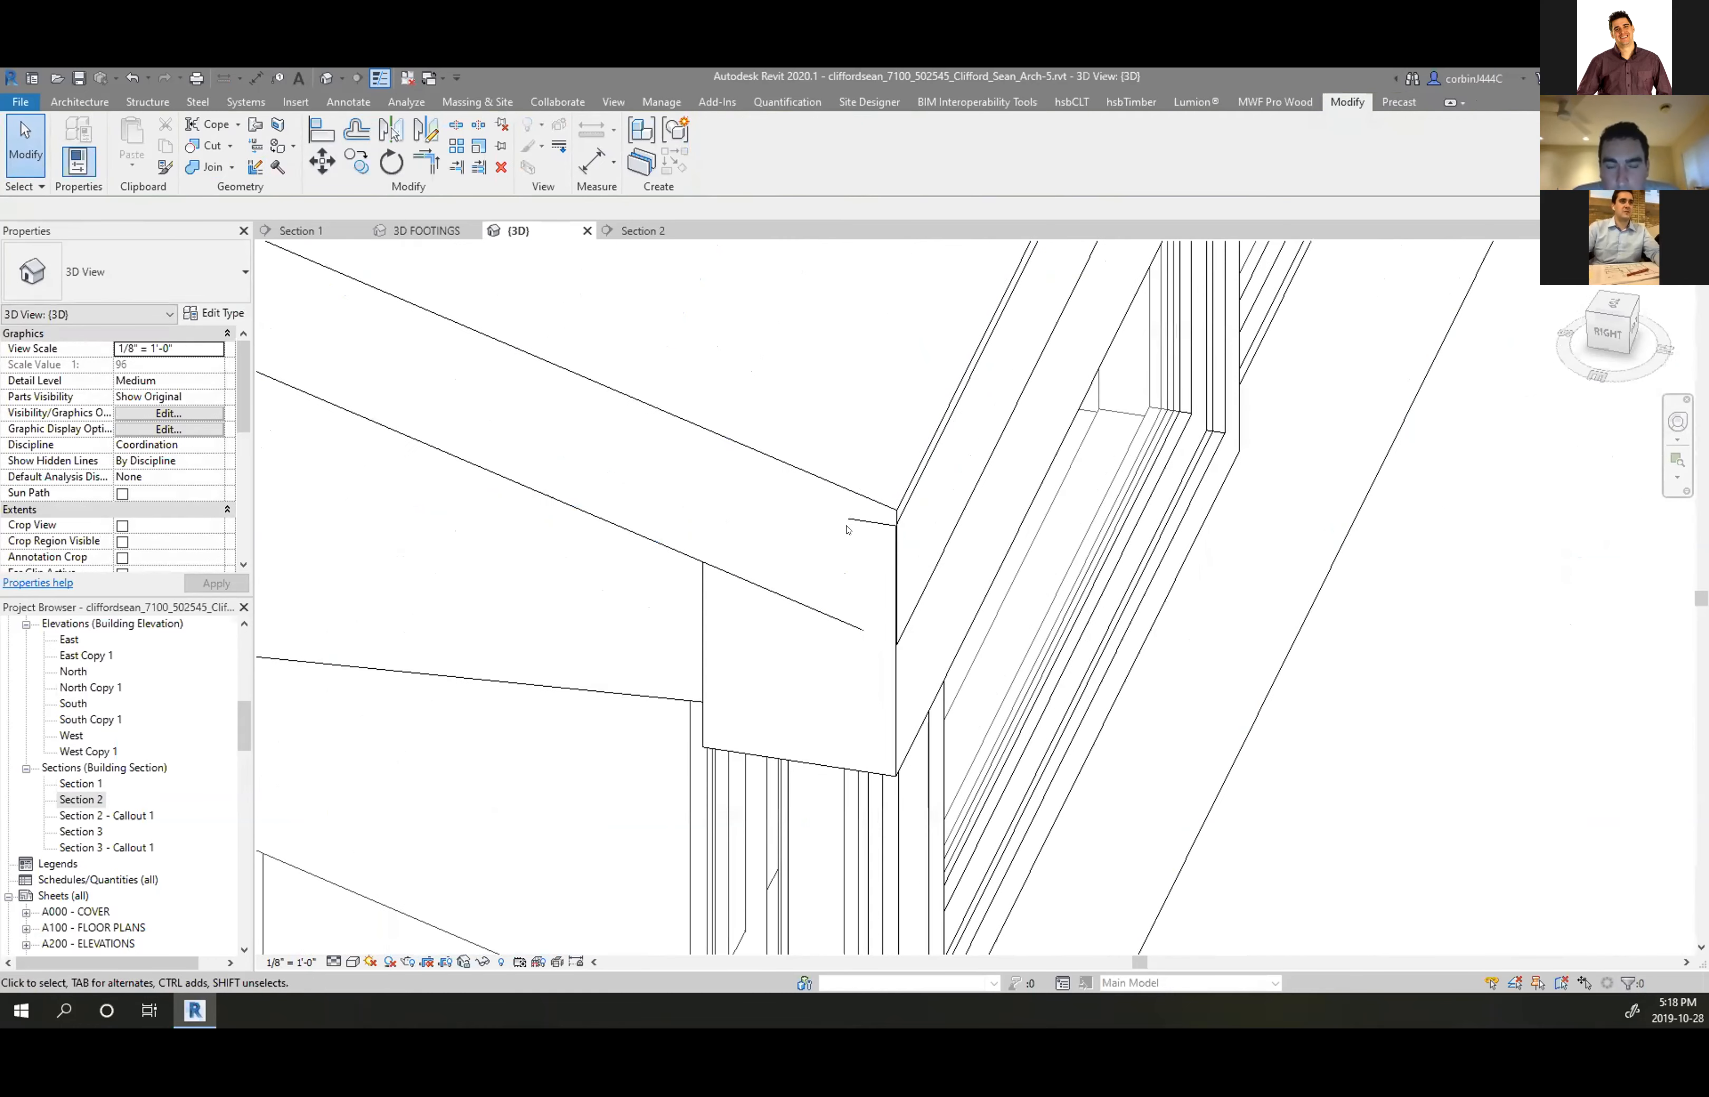
{"action": "scroll", "coordinate": [687, 559], "scroll_direction": "down", "scroll_amount": 6}
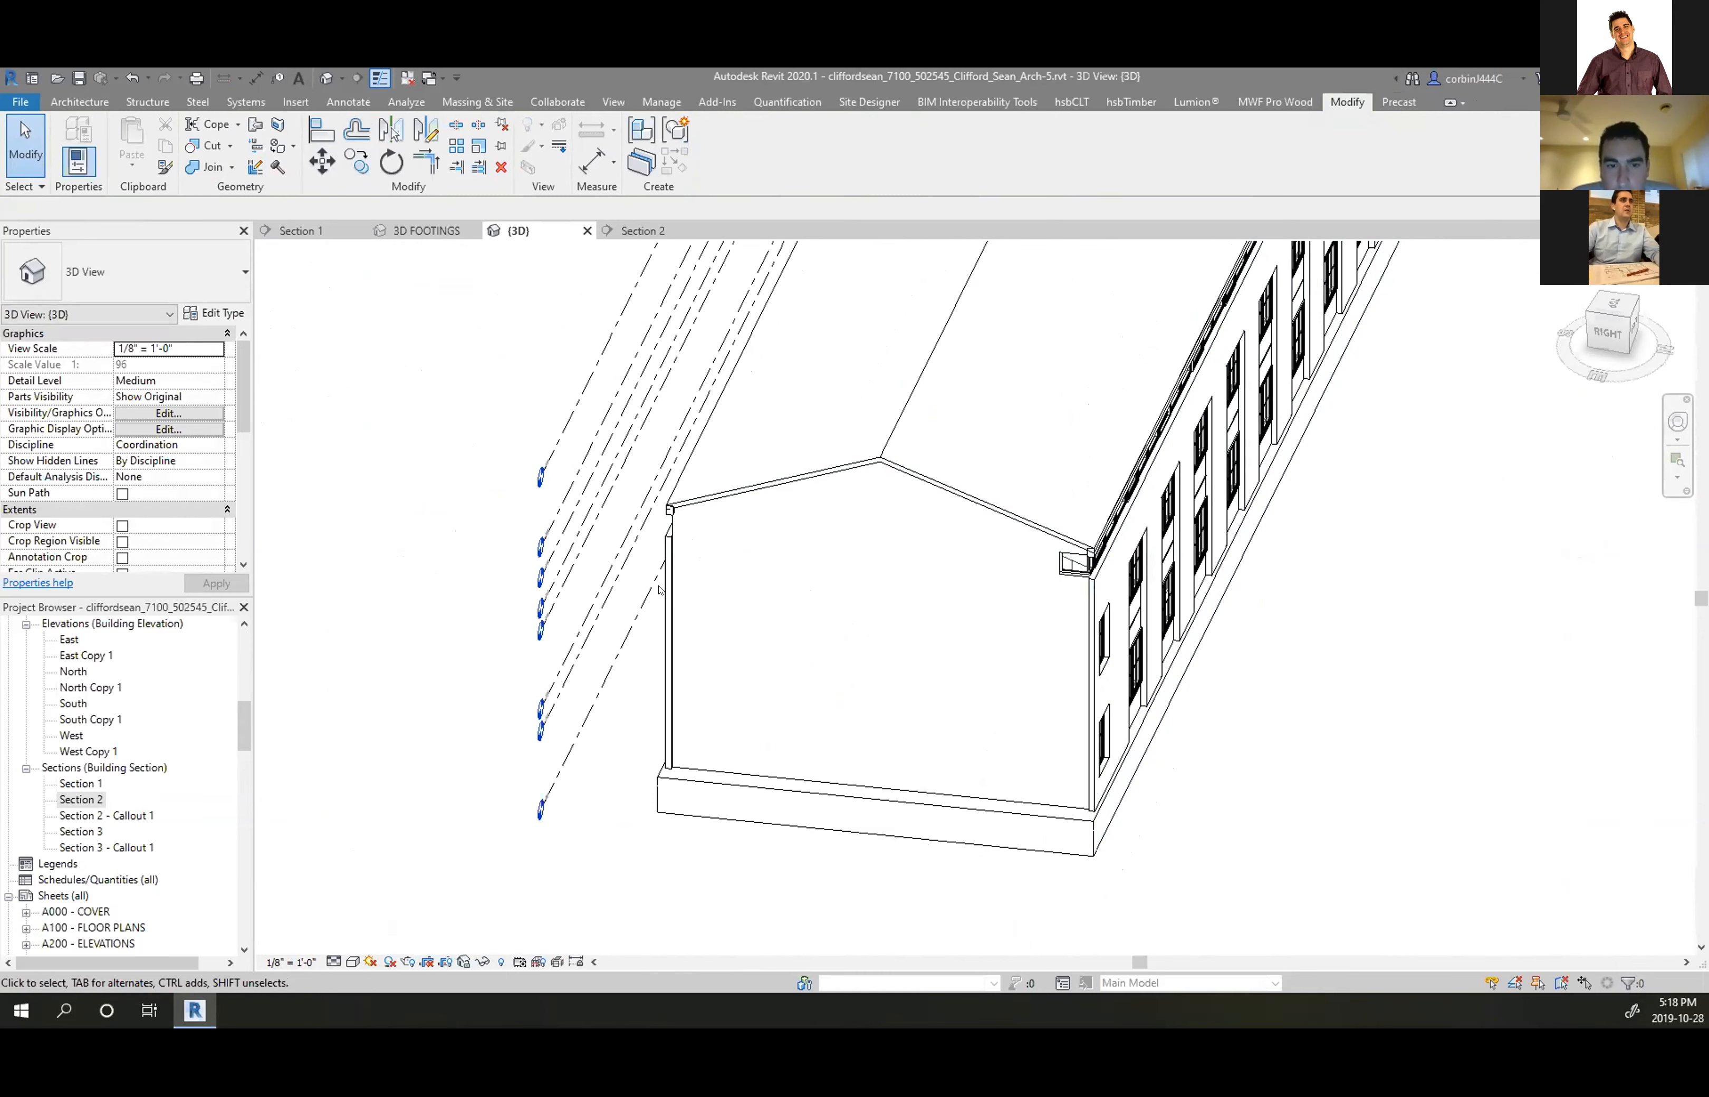
Join the roof with the adjacent element at the corner using Join Geometry
{"action": "scroll", "coordinate": [689, 400], "scroll_direction": "up", "scroll_amount": 4}
{"action": "left_click", "coordinate": [203, 168]}
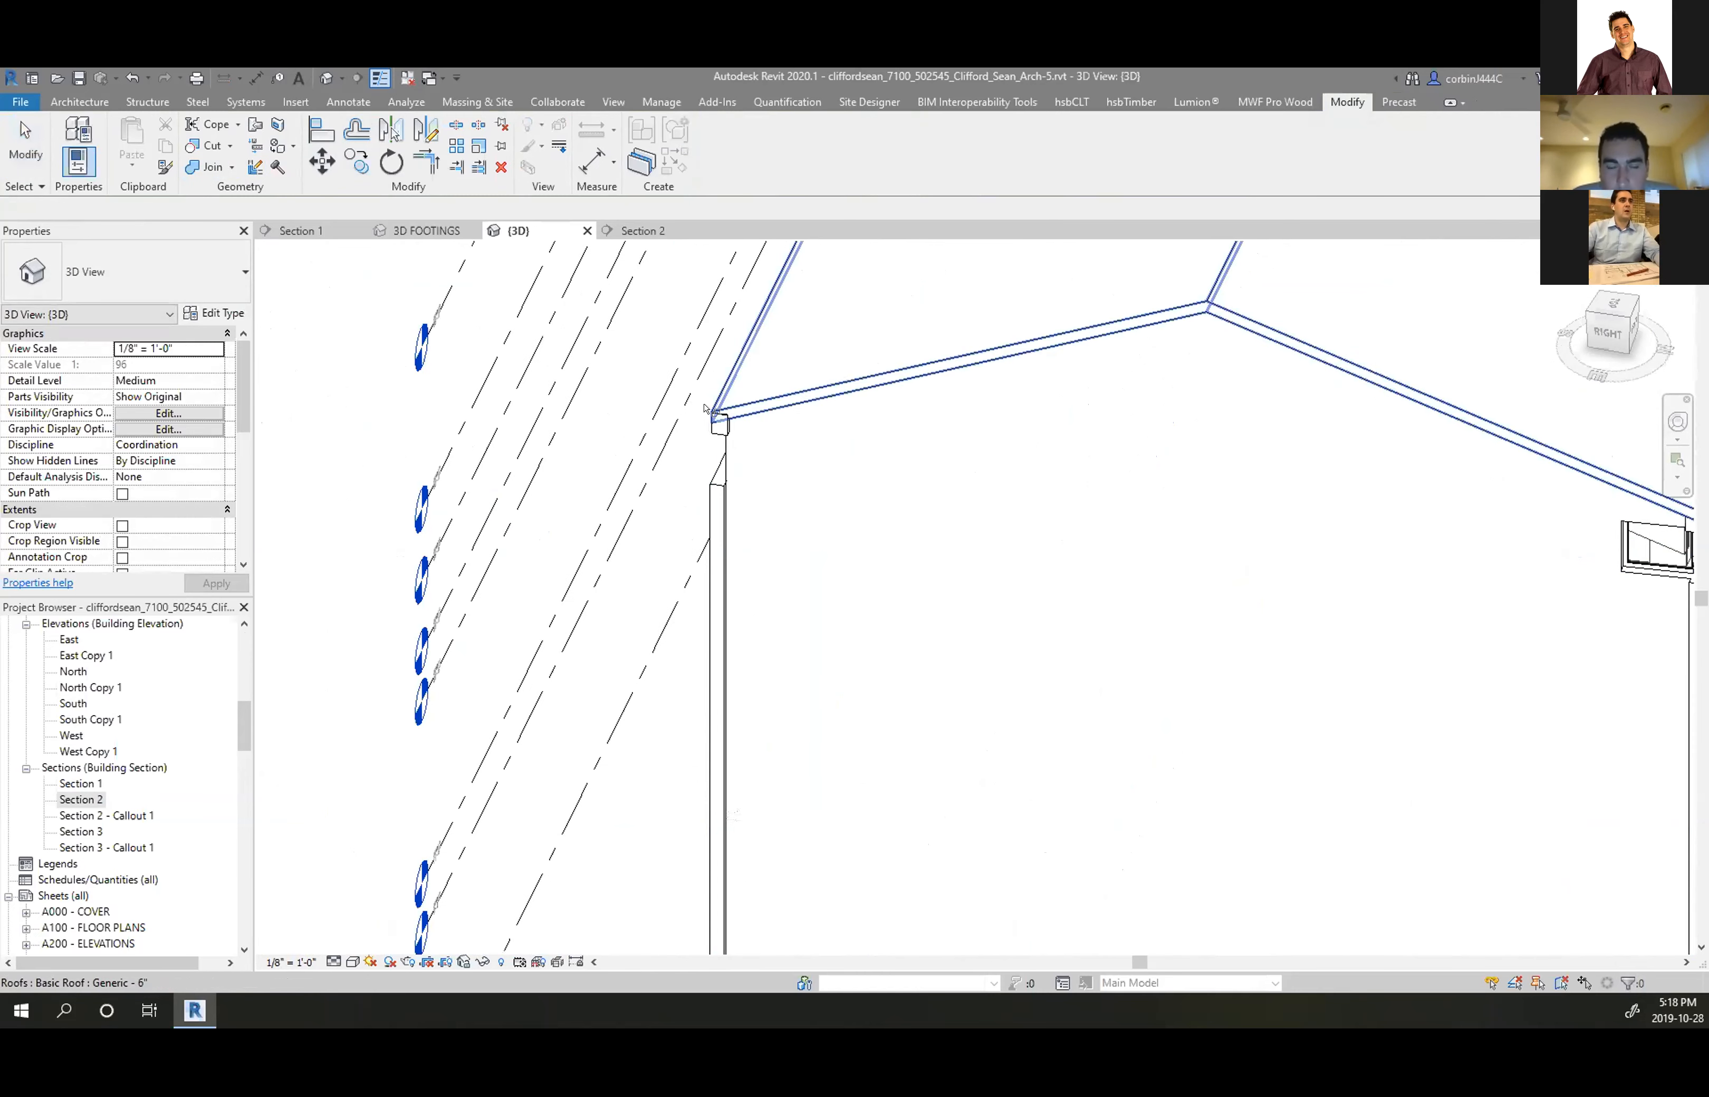
{"action": "scroll", "coordinate": [721, 427], "scroll_direction": "up", "scroll_amount": 2}
{"action": "left_click", "coordinate": [736, 431]}
{"action": "scroll", "coordinate": [602, 464], "scroll_direction": "down", "scroll_amount": 3}
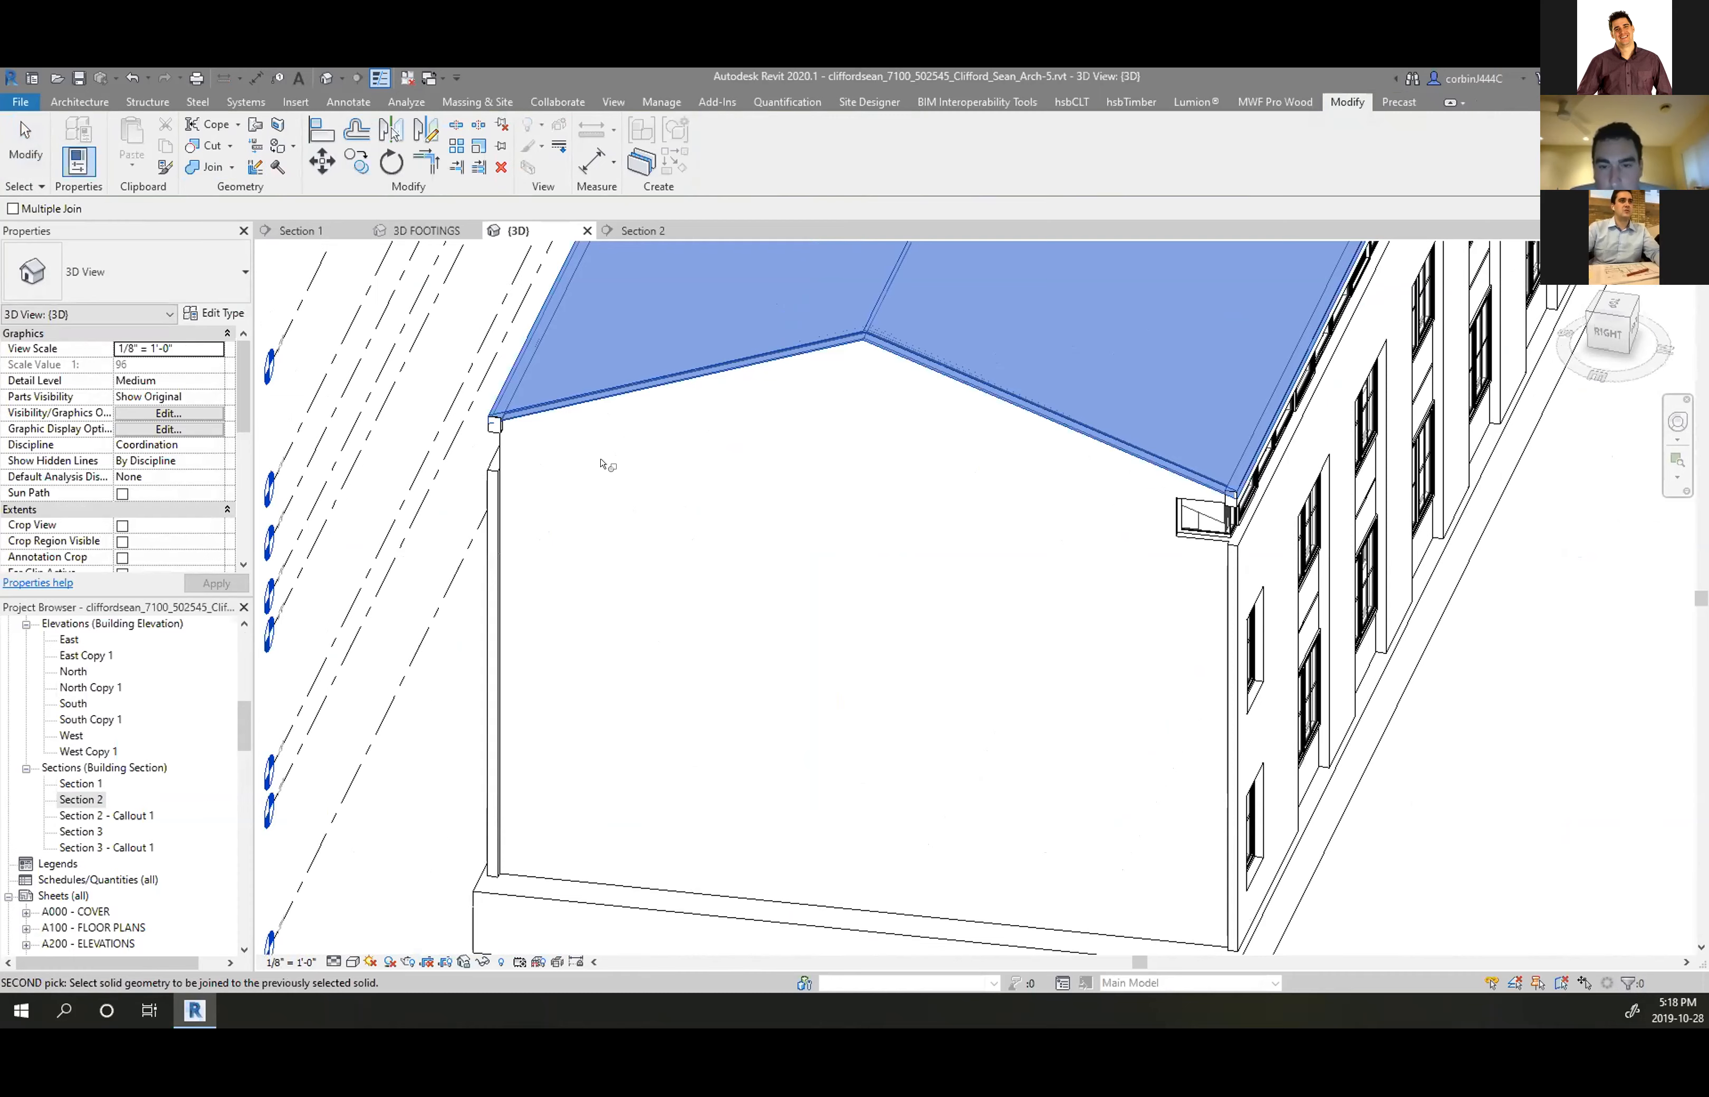
{"action": "scroll", "coordinate": [1253, 487], "scroll_direction": "up", "scroll_amount": 6}
{"action": "left_click", "coordinate": [1212, 540]}
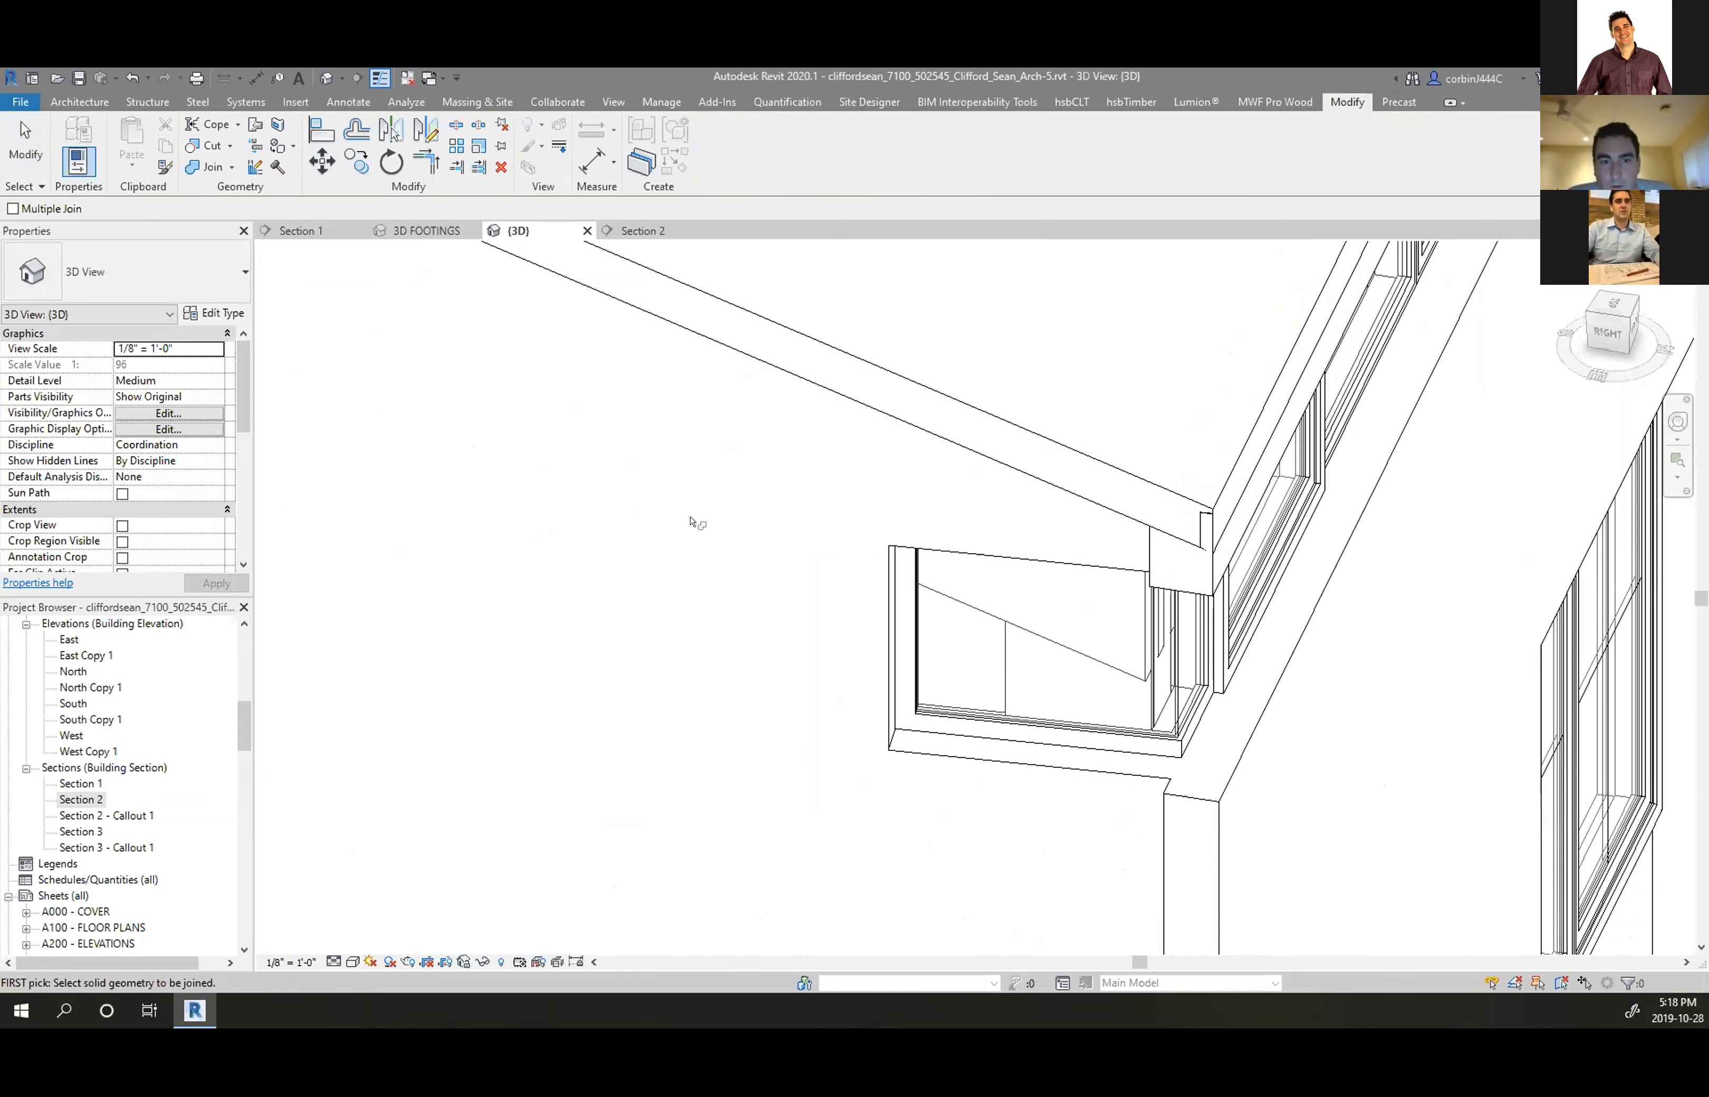
{"action": "scroll", "coordinate": [693, 519], "scroll_direction": "down", "scroll_amount": 4}
{"action": "key", "text": "Escape"}
Orbit to the gable eave corner and select, then deselect, the roof to inspect it
{"action": "scroll", "coordinate": [904, 655], "scroll_direction": "down", "scroll_amount": 4}
{"action": "middle_click_drag", "start_coordinate": [903, 656], "coordinate": [584, 477], "text": "shift"}
{"action": "scroll", "coordinate": [603, 533], "scroll_direction": "down", "scroll_amount": 4}
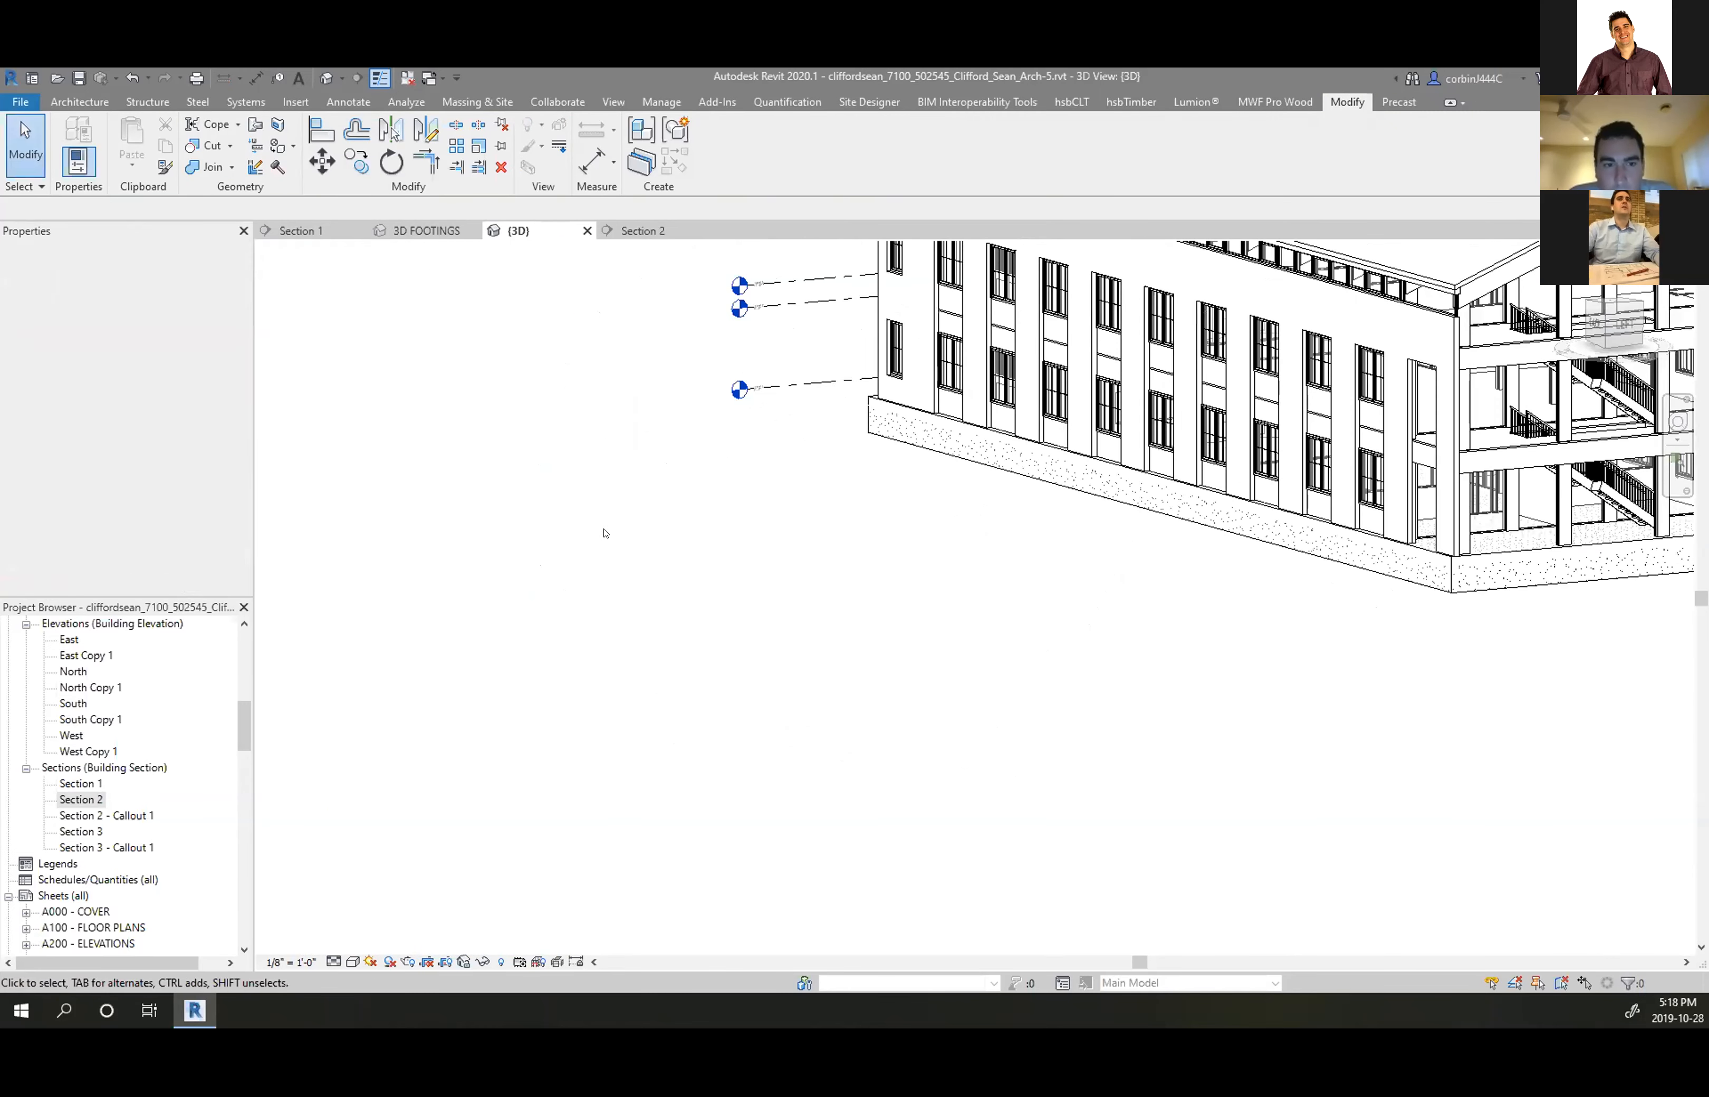
{"action": "scroll", "coordinate": [1061, 433], "scroll_direction": "up", "scroll_amount": 8}
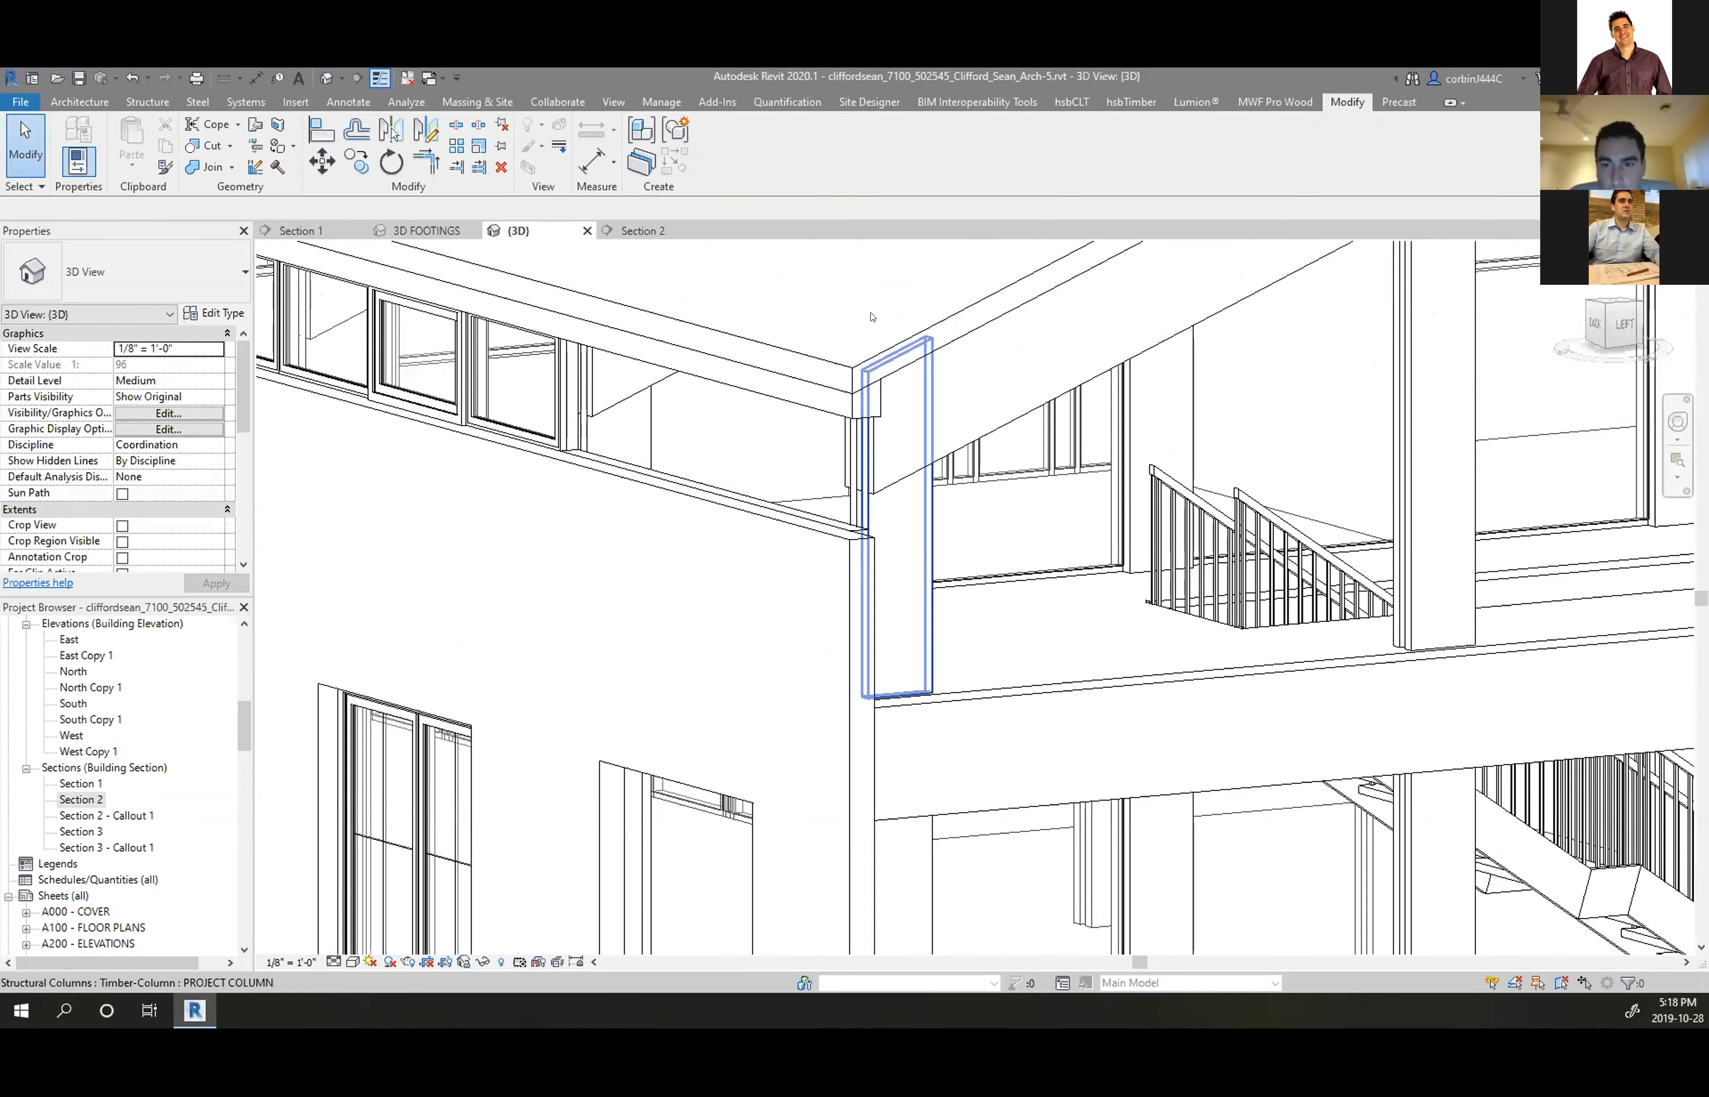
{"action": "left_click", "coordinate": [864, 446]}
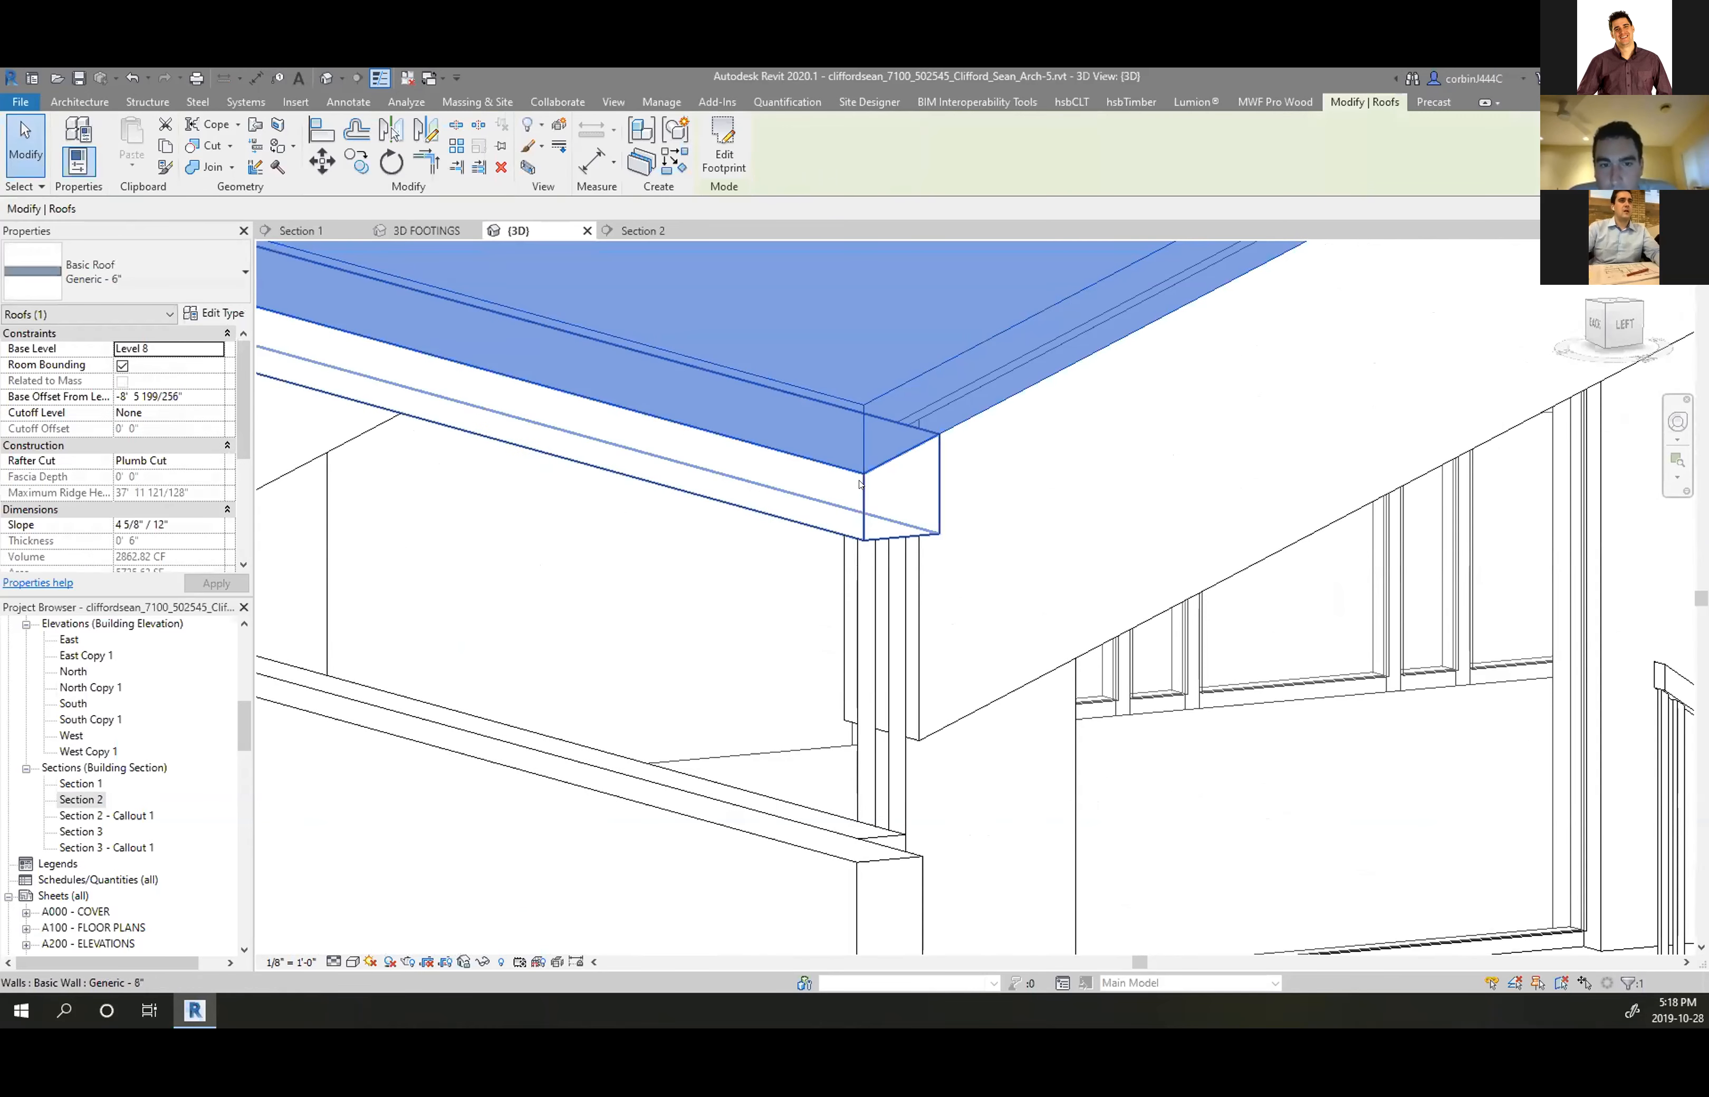
{"action": "key", "text": "Escape"}
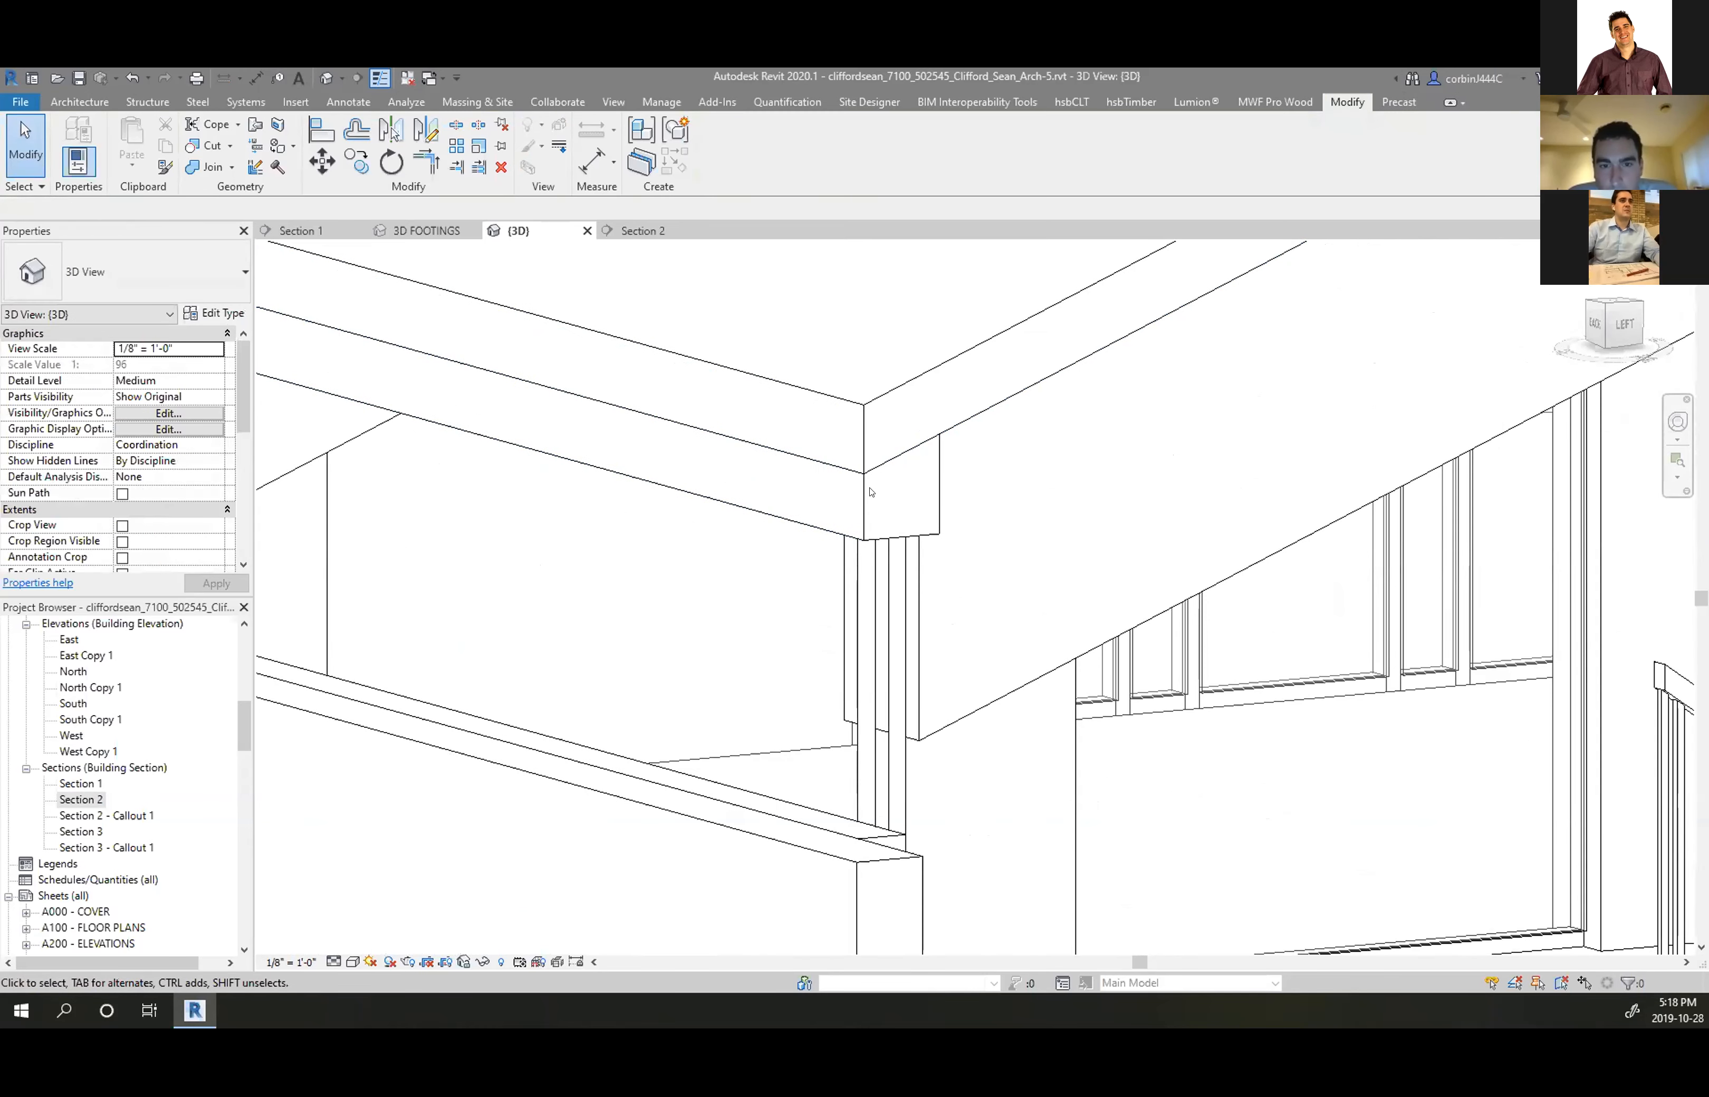
{"action": "left_click", "coordinate": [859, 417]}
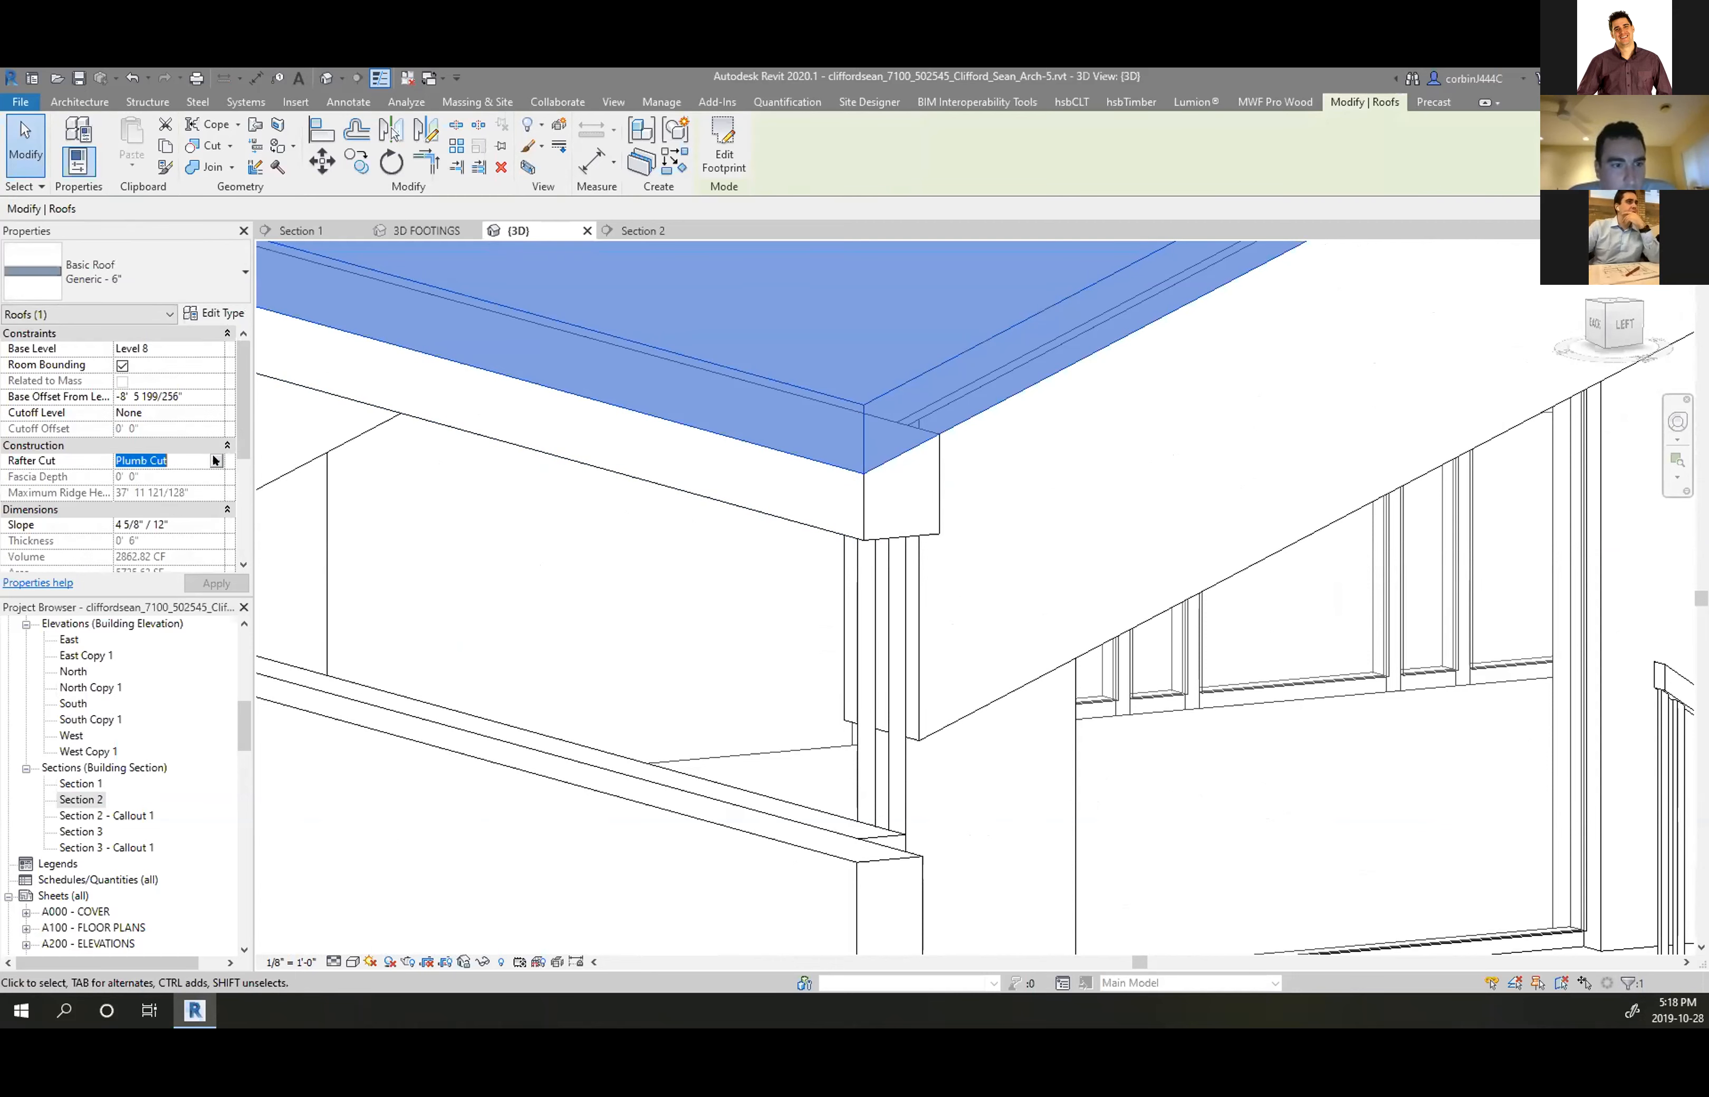
{"action": "left_click", "coordinate": [215, 461]}
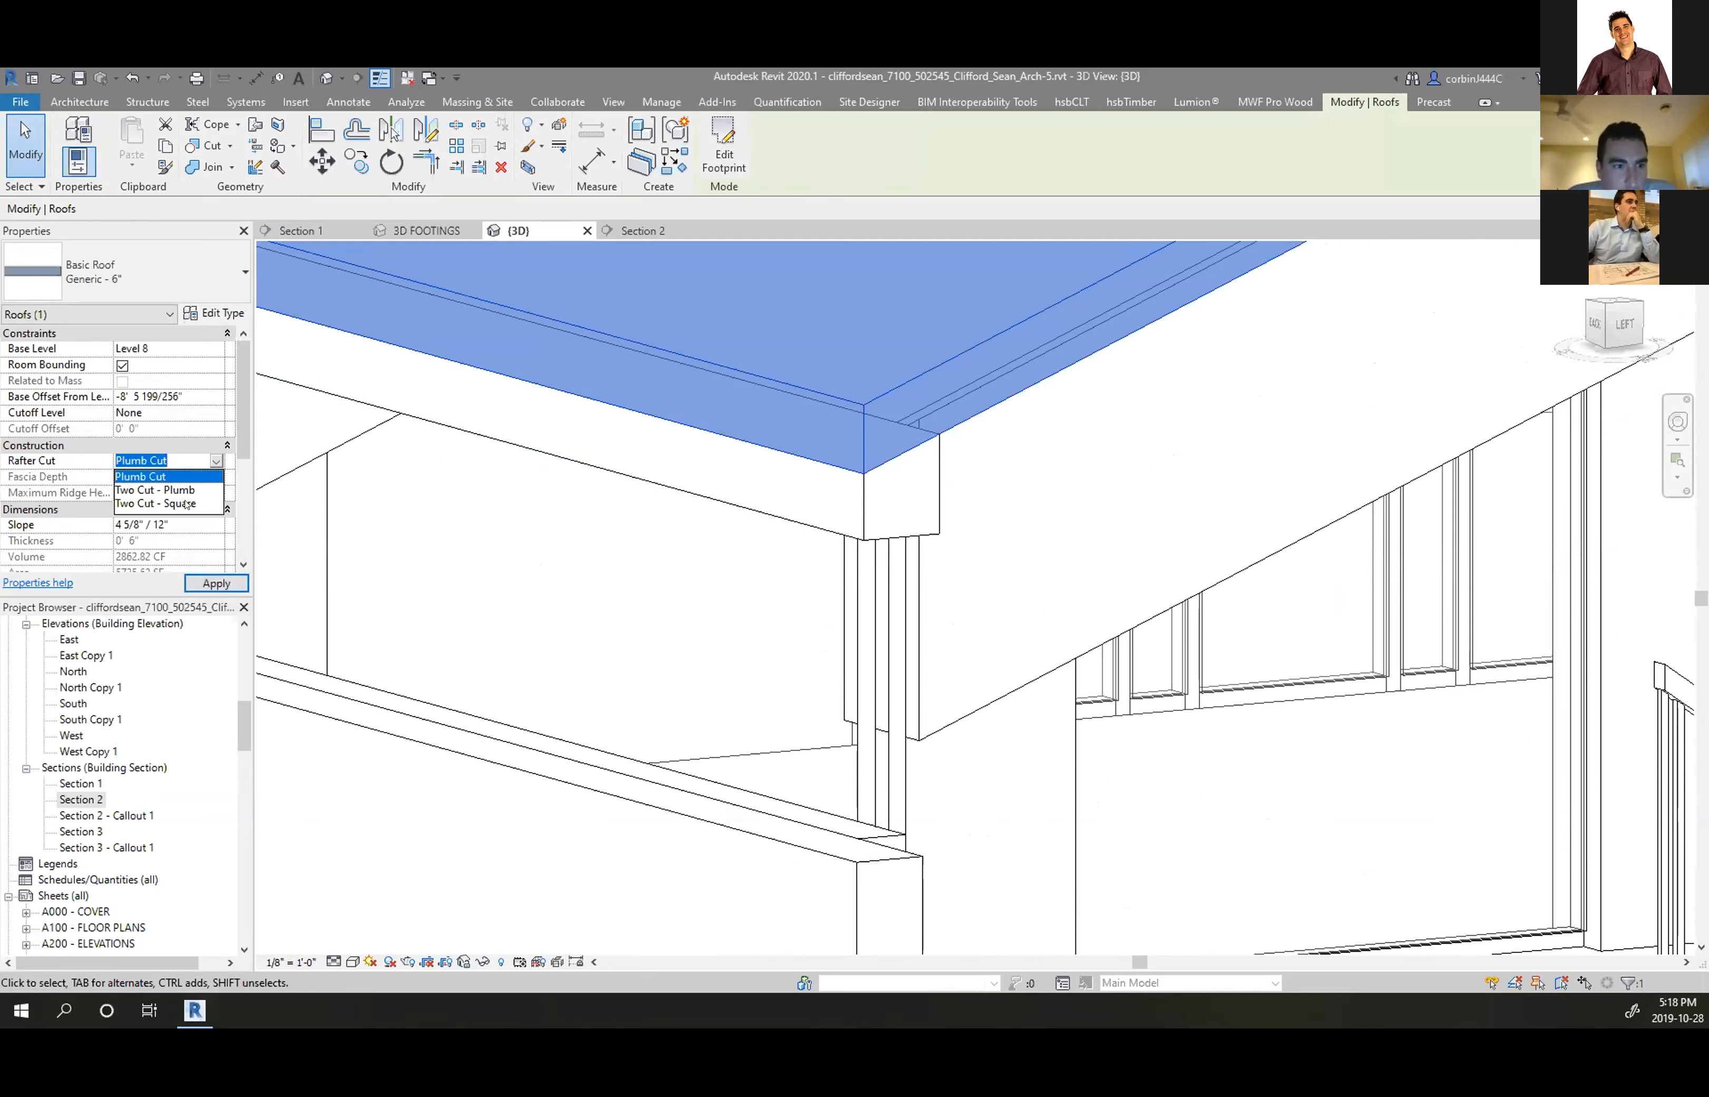
{"action": "left_click", "coordinate": [187, 504]}
{"action": "left_click", "coordinate": [209, 585]}
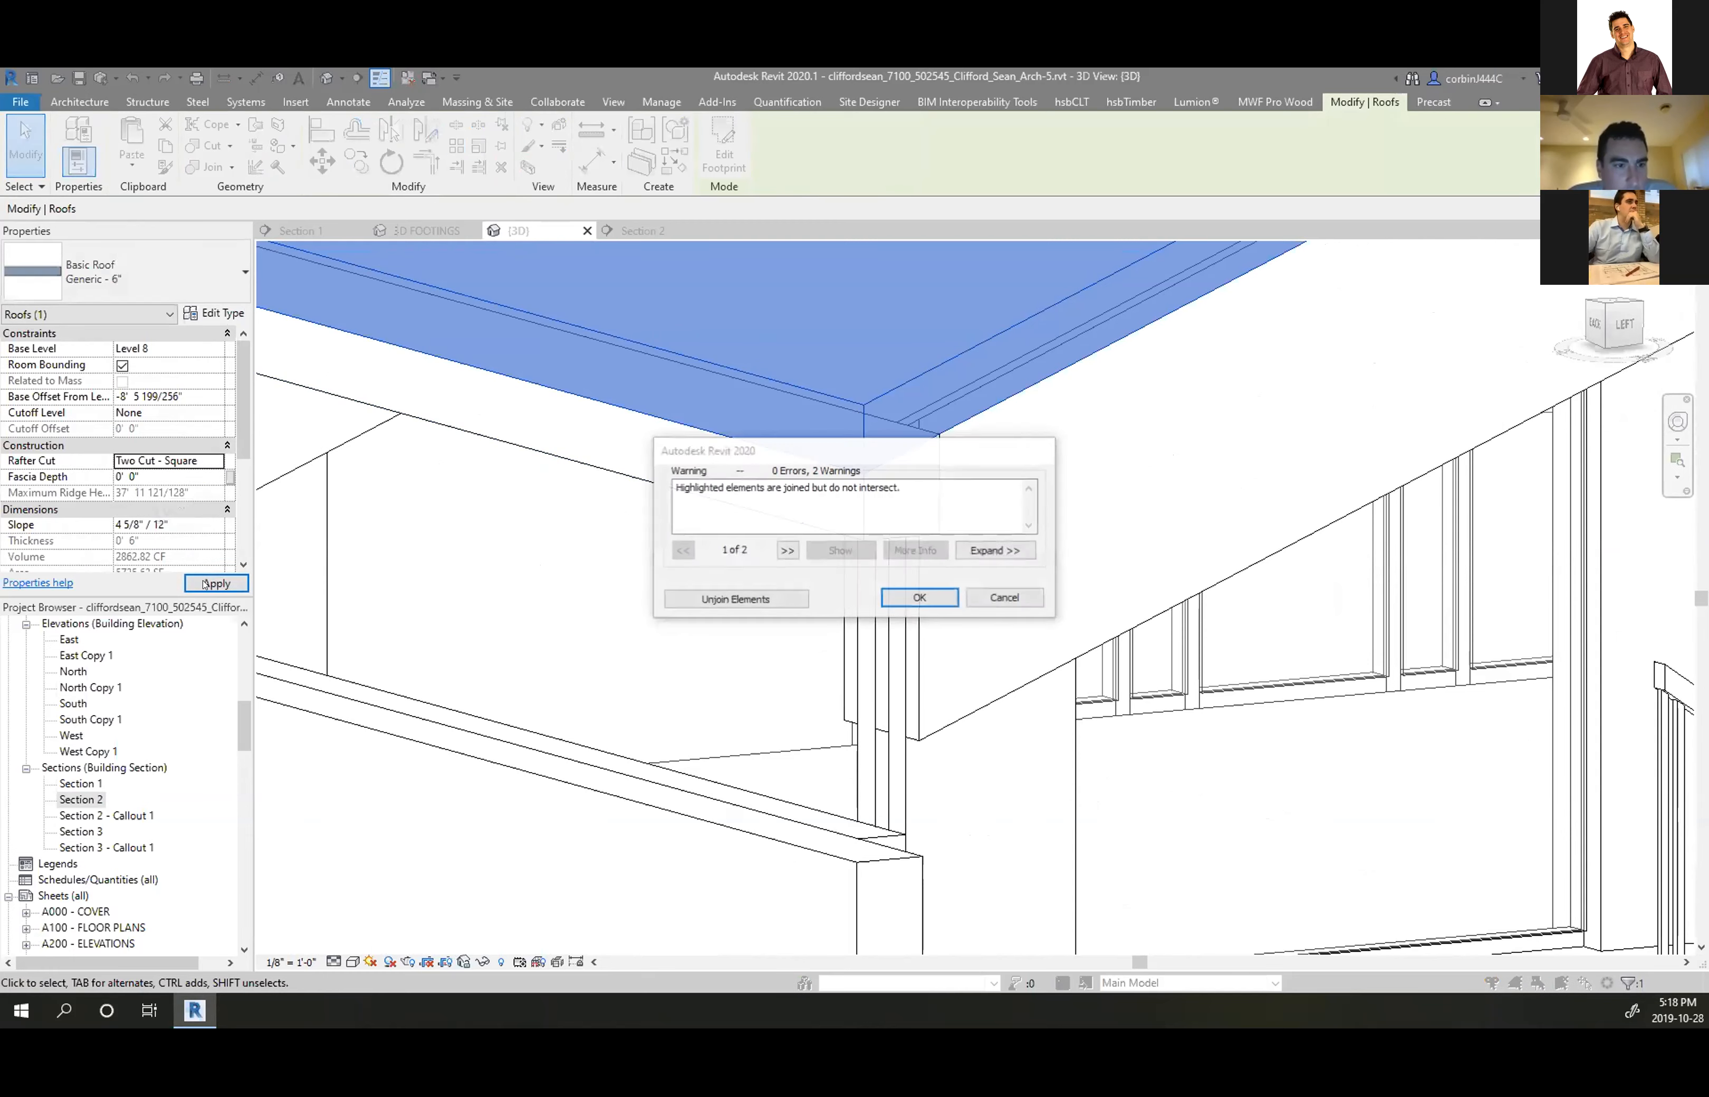
{"action": "left_click", "coordinate": [912, 595]}
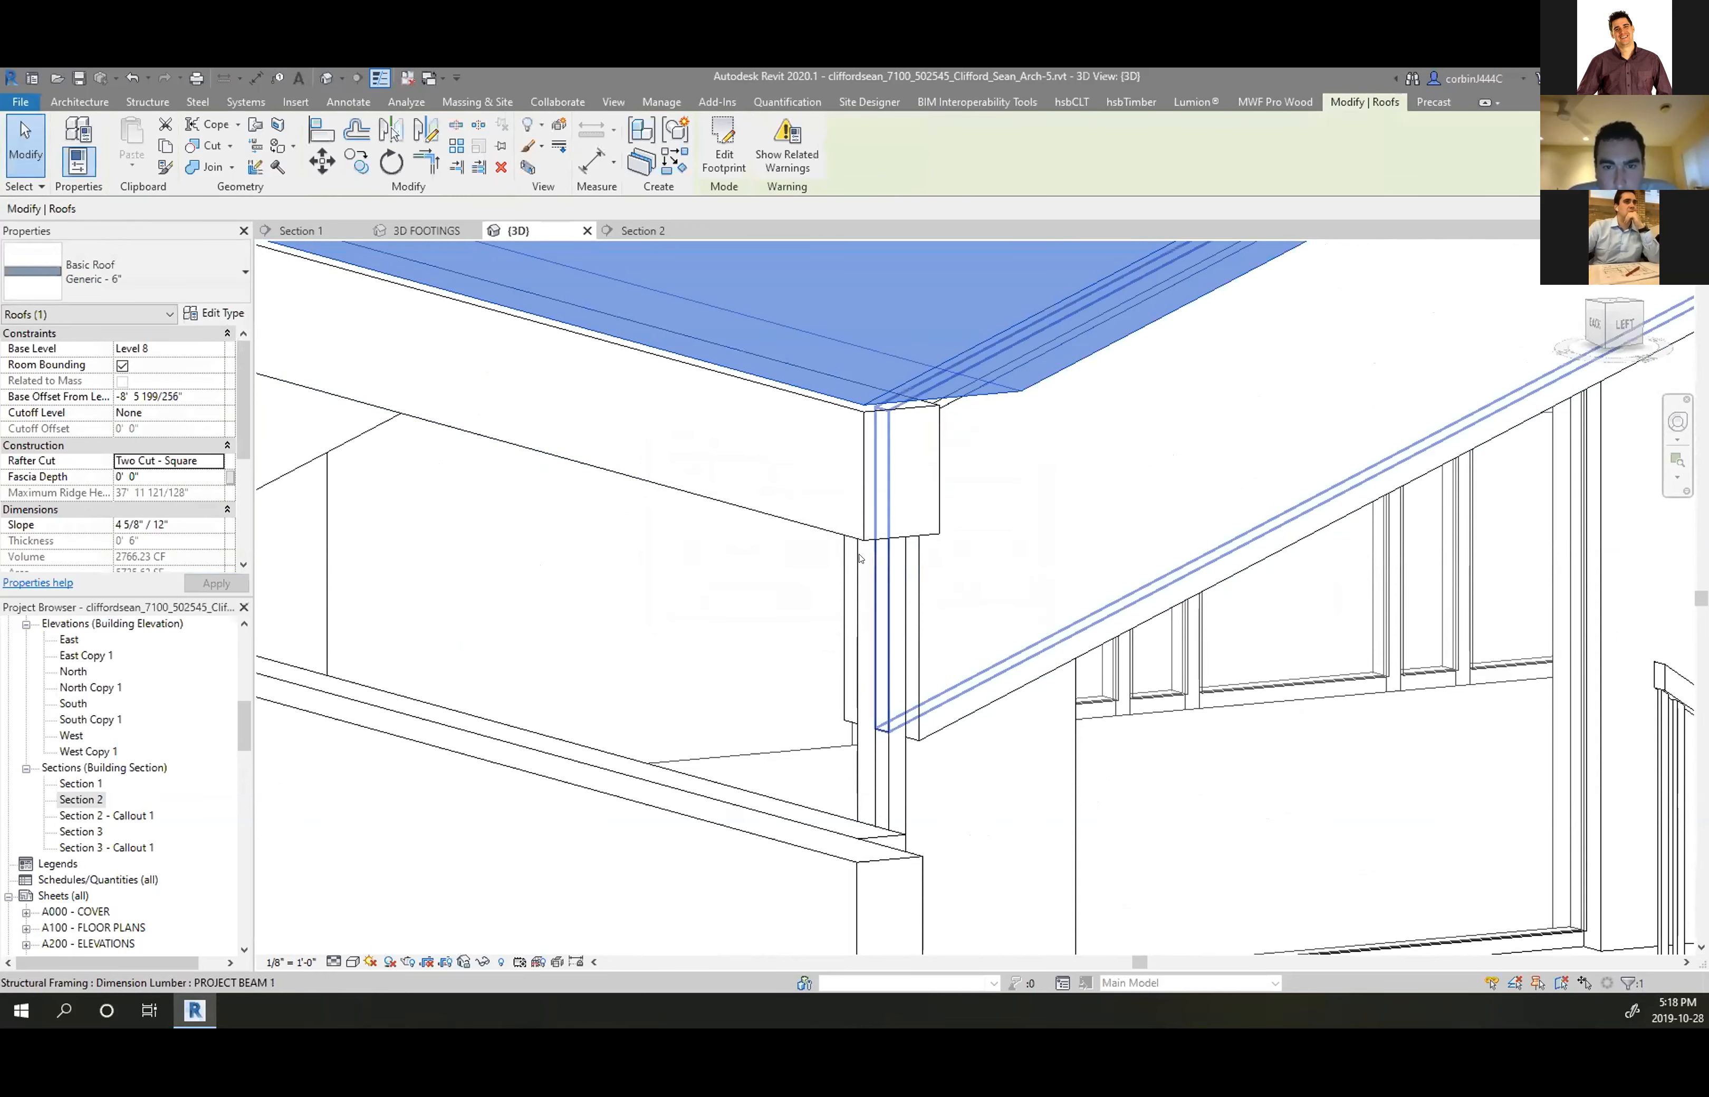
{"action": "scroll", "coordinate": [830, 508], "scroll_direction": "up", "scroll_amount": 2}
{"action": "scroll", "coordinate": [806, 524], "scroll_direction": "down", "scroll_amount": 3}
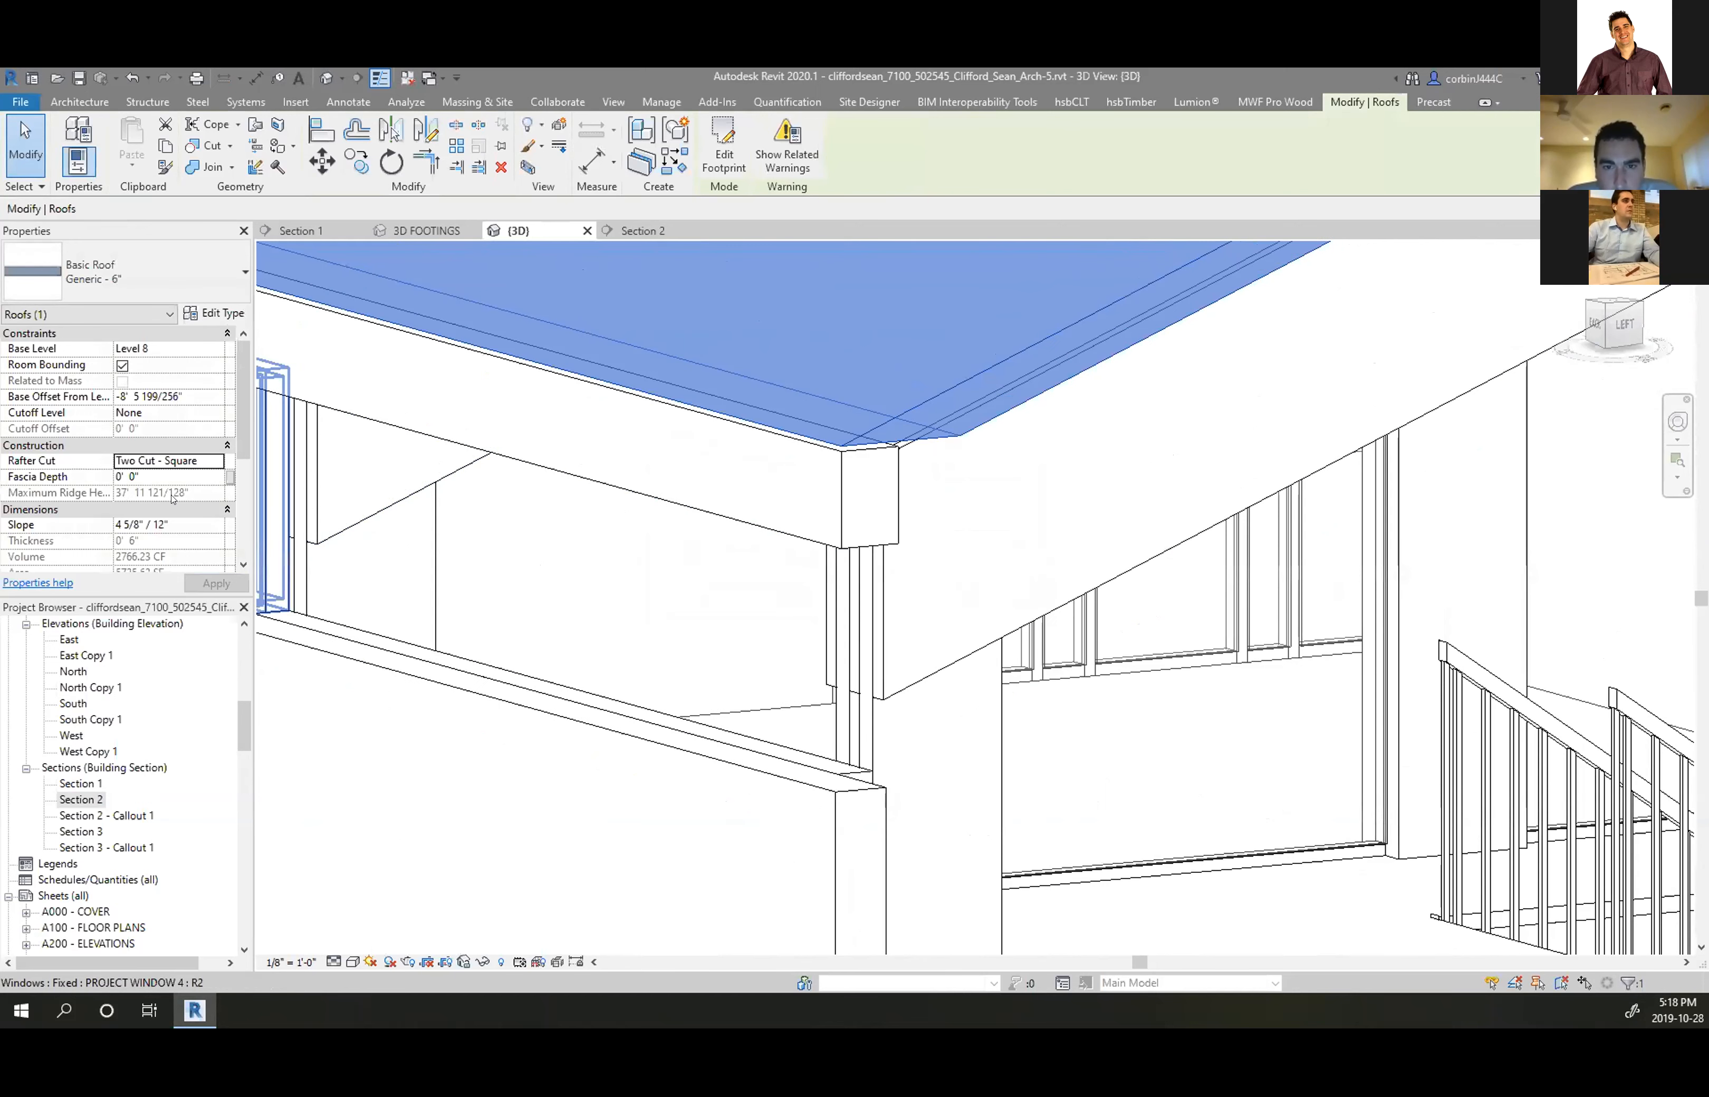
{"action": "left_click", "coordinate": [193, 476]}
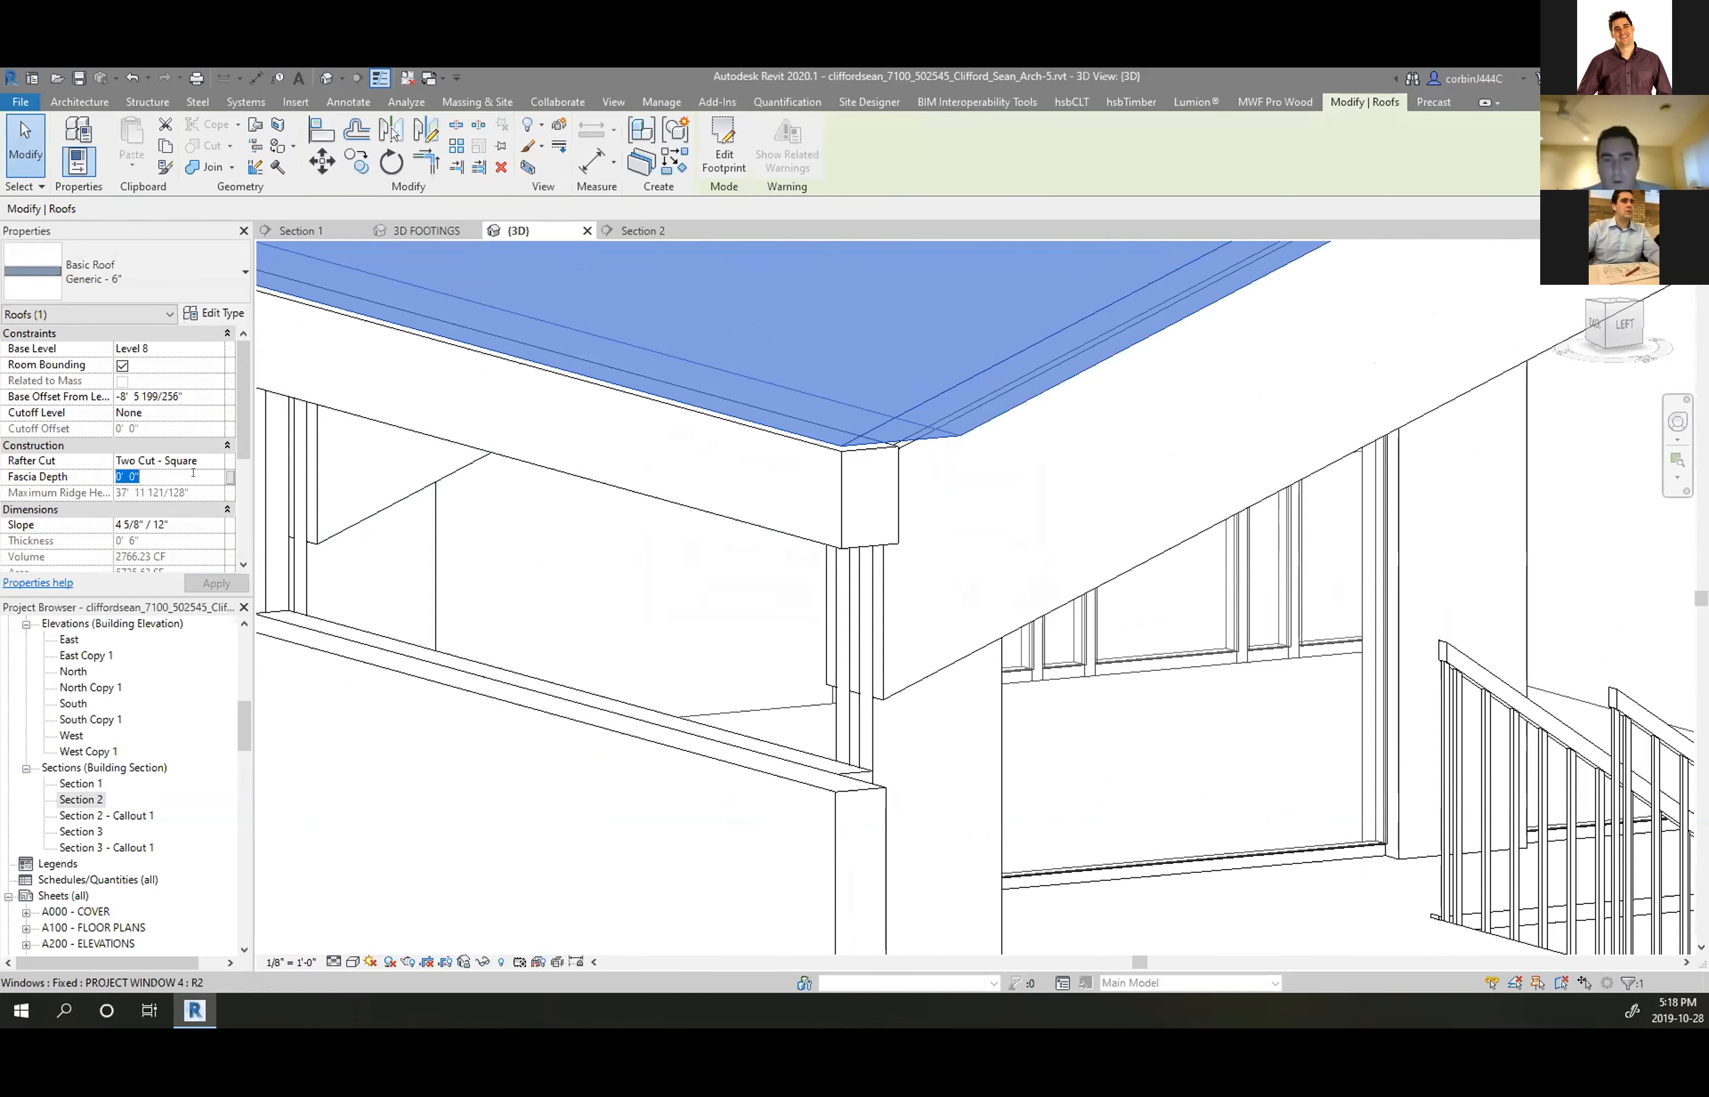
{"action": "key", "text": "Escape"}
{"action": "key", "text": "ctrl+z"}
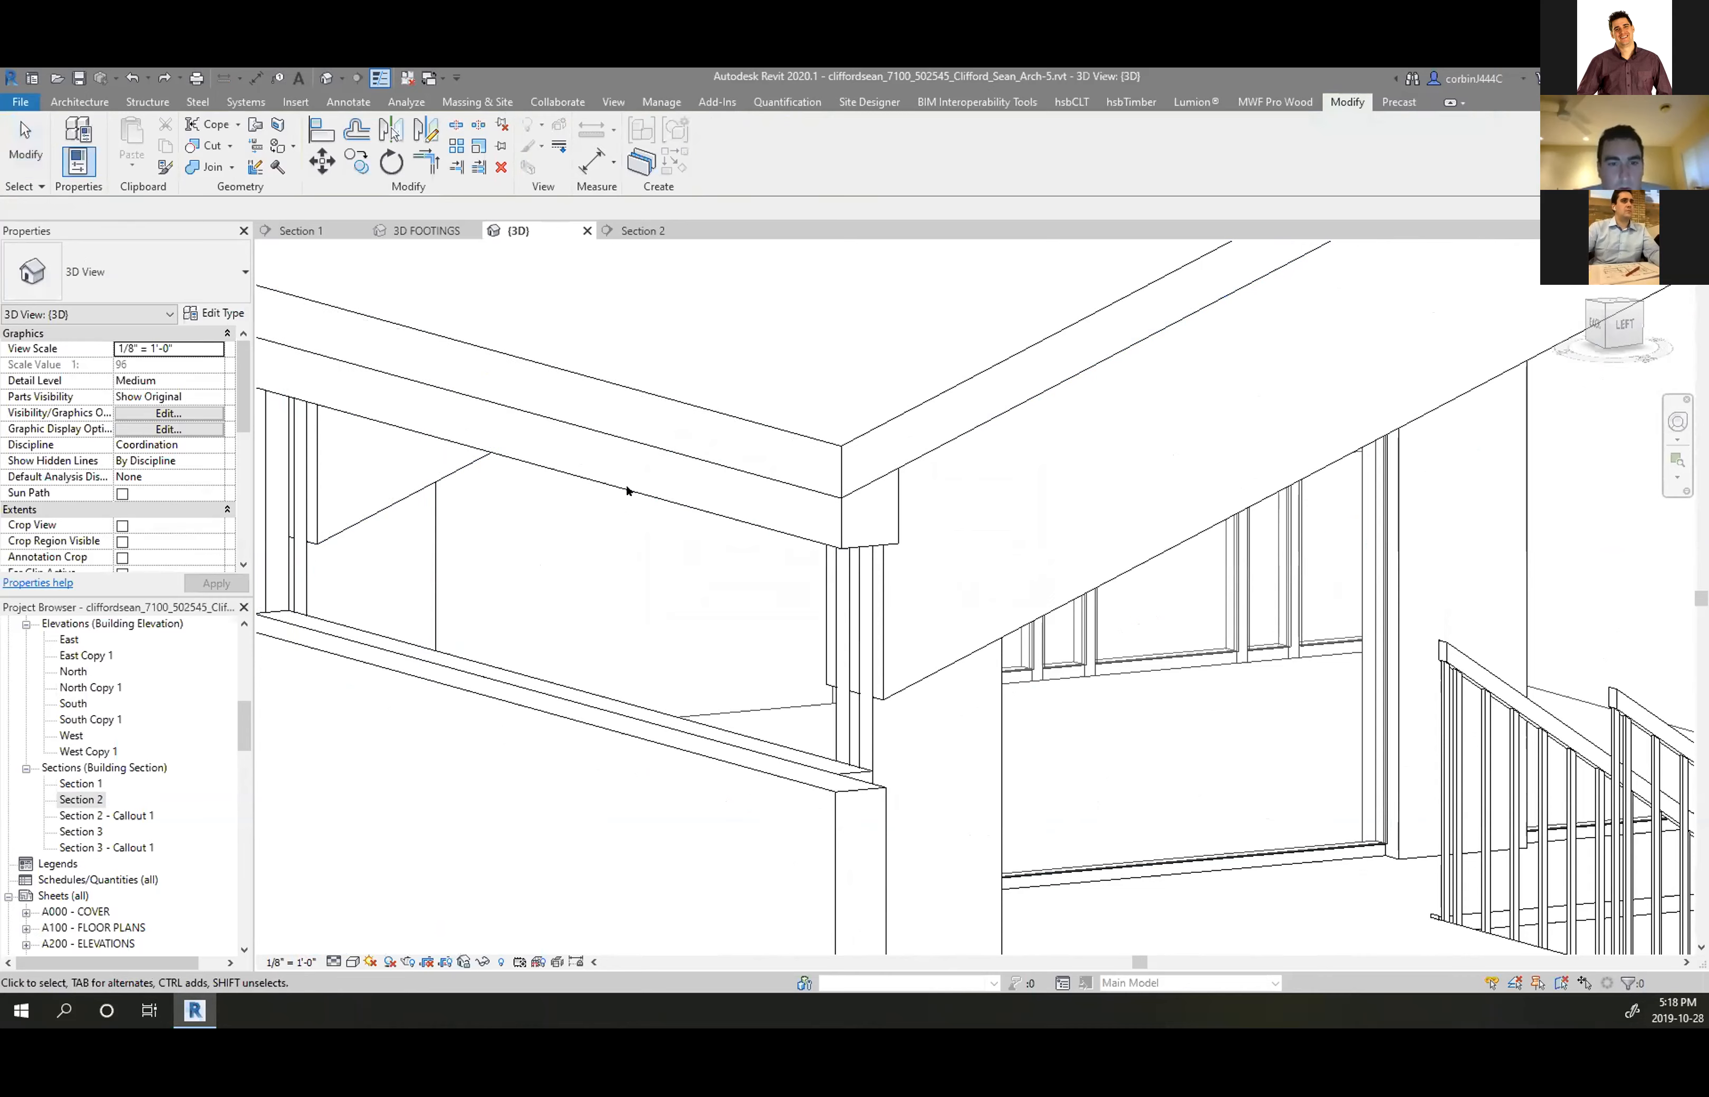
{"action": "scroll", "coordinate": [705, 504], "scroll_direction": "down", "scroll_amount": 2}
{"action": "scroll", "coordinate": [606, 514], "scroll_direction": "down", "scroll_amount": 3}
{"action": "scroll", "coordinate": [775, 473], "scroll_direction": "up", "scroll_amount": 4}
{"action": "scroll", "coordinate": [921, 433], "scroll_direction": "down", "scroll_amount": 4}
{"action": "scroll", "coordinate": [815, 445], "scroll_direction": "up", "scroll_amount": 5}
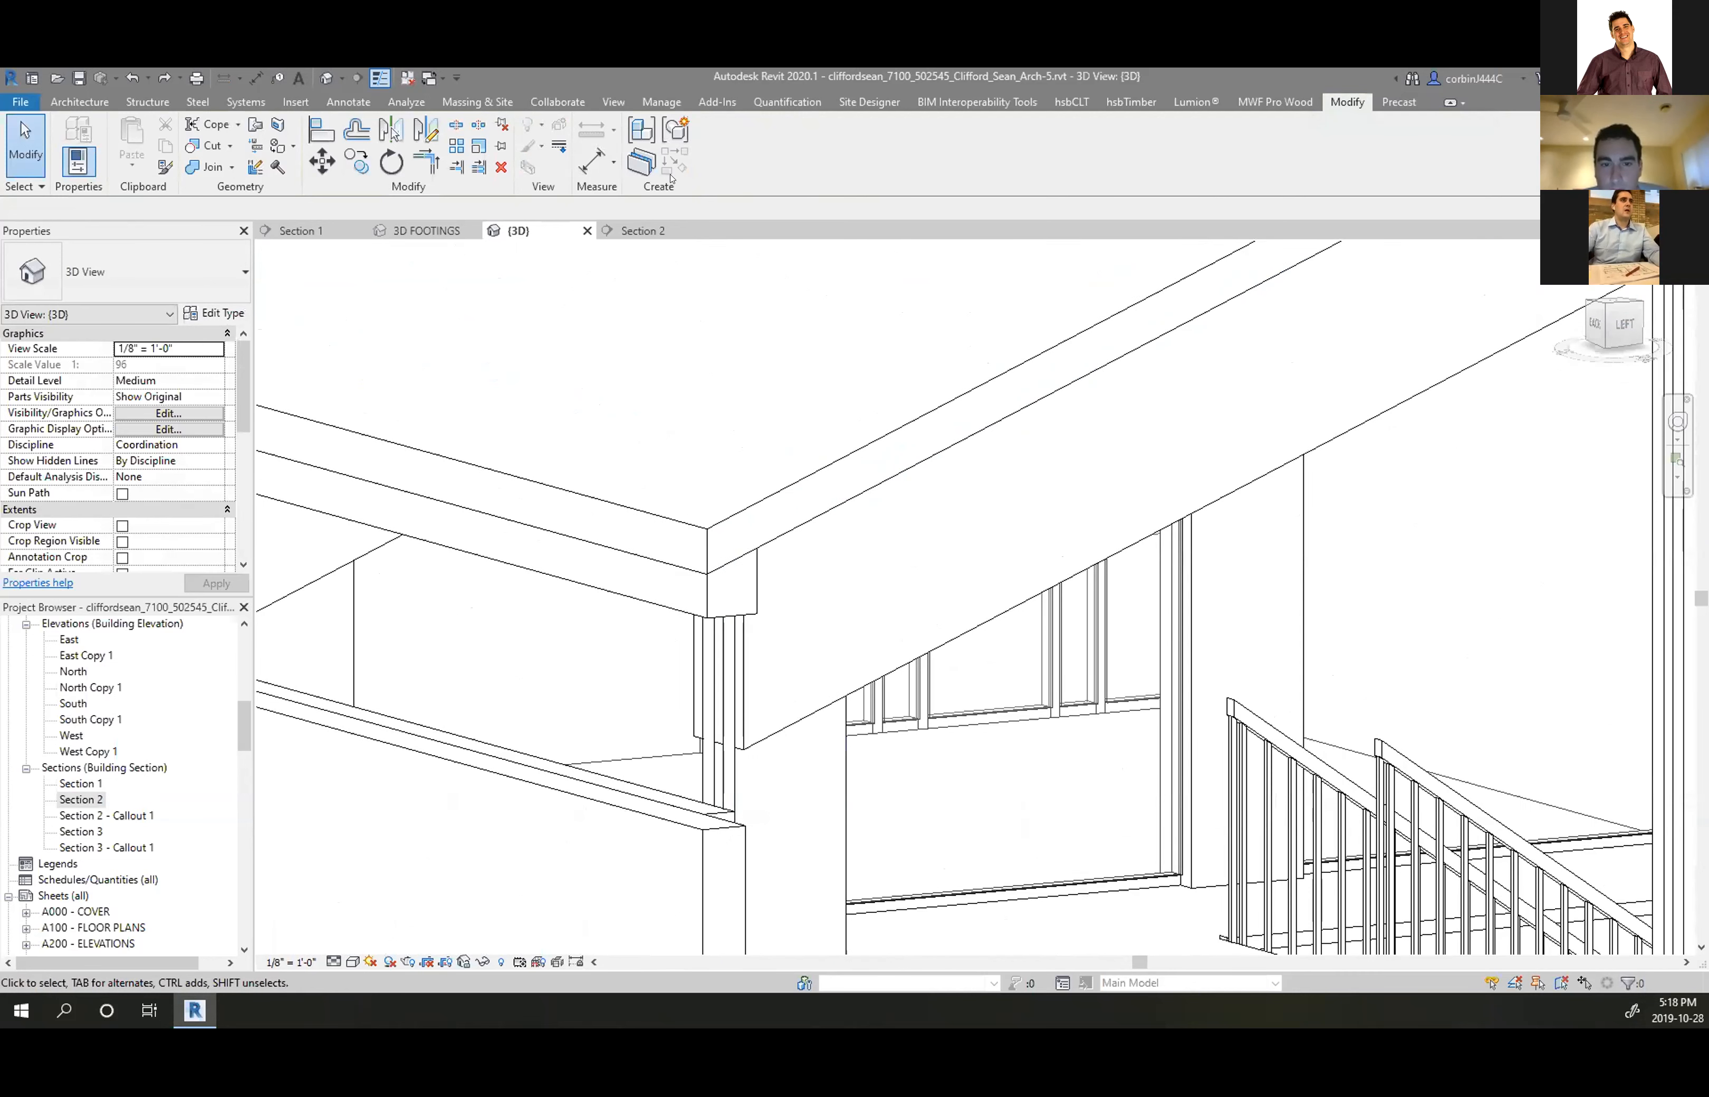
Use Linework with <Invisible lines> to hide the beam edge at the roof corner
{"action": "left_click", "coordinate": [557, 147]}
{"action": "left_click", "coordinate": [778, 155]}
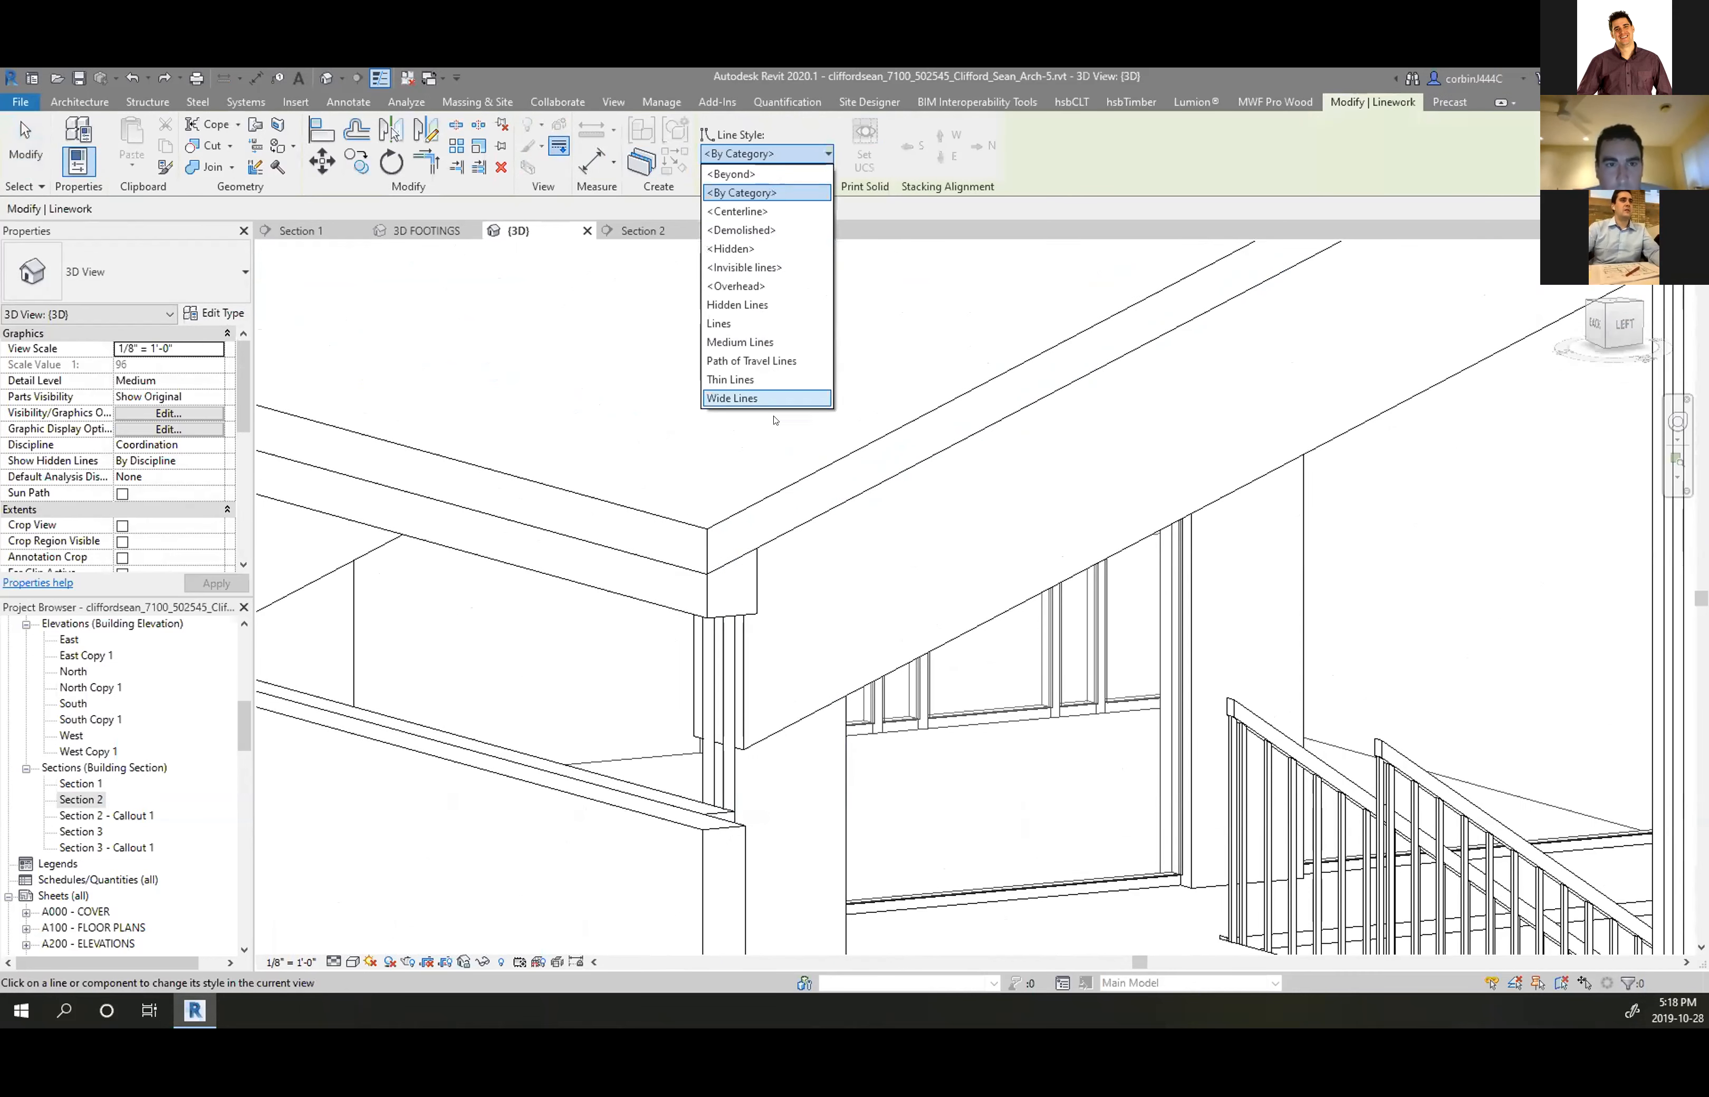
{"action": "left_click", "coordinate": [747, 268]}
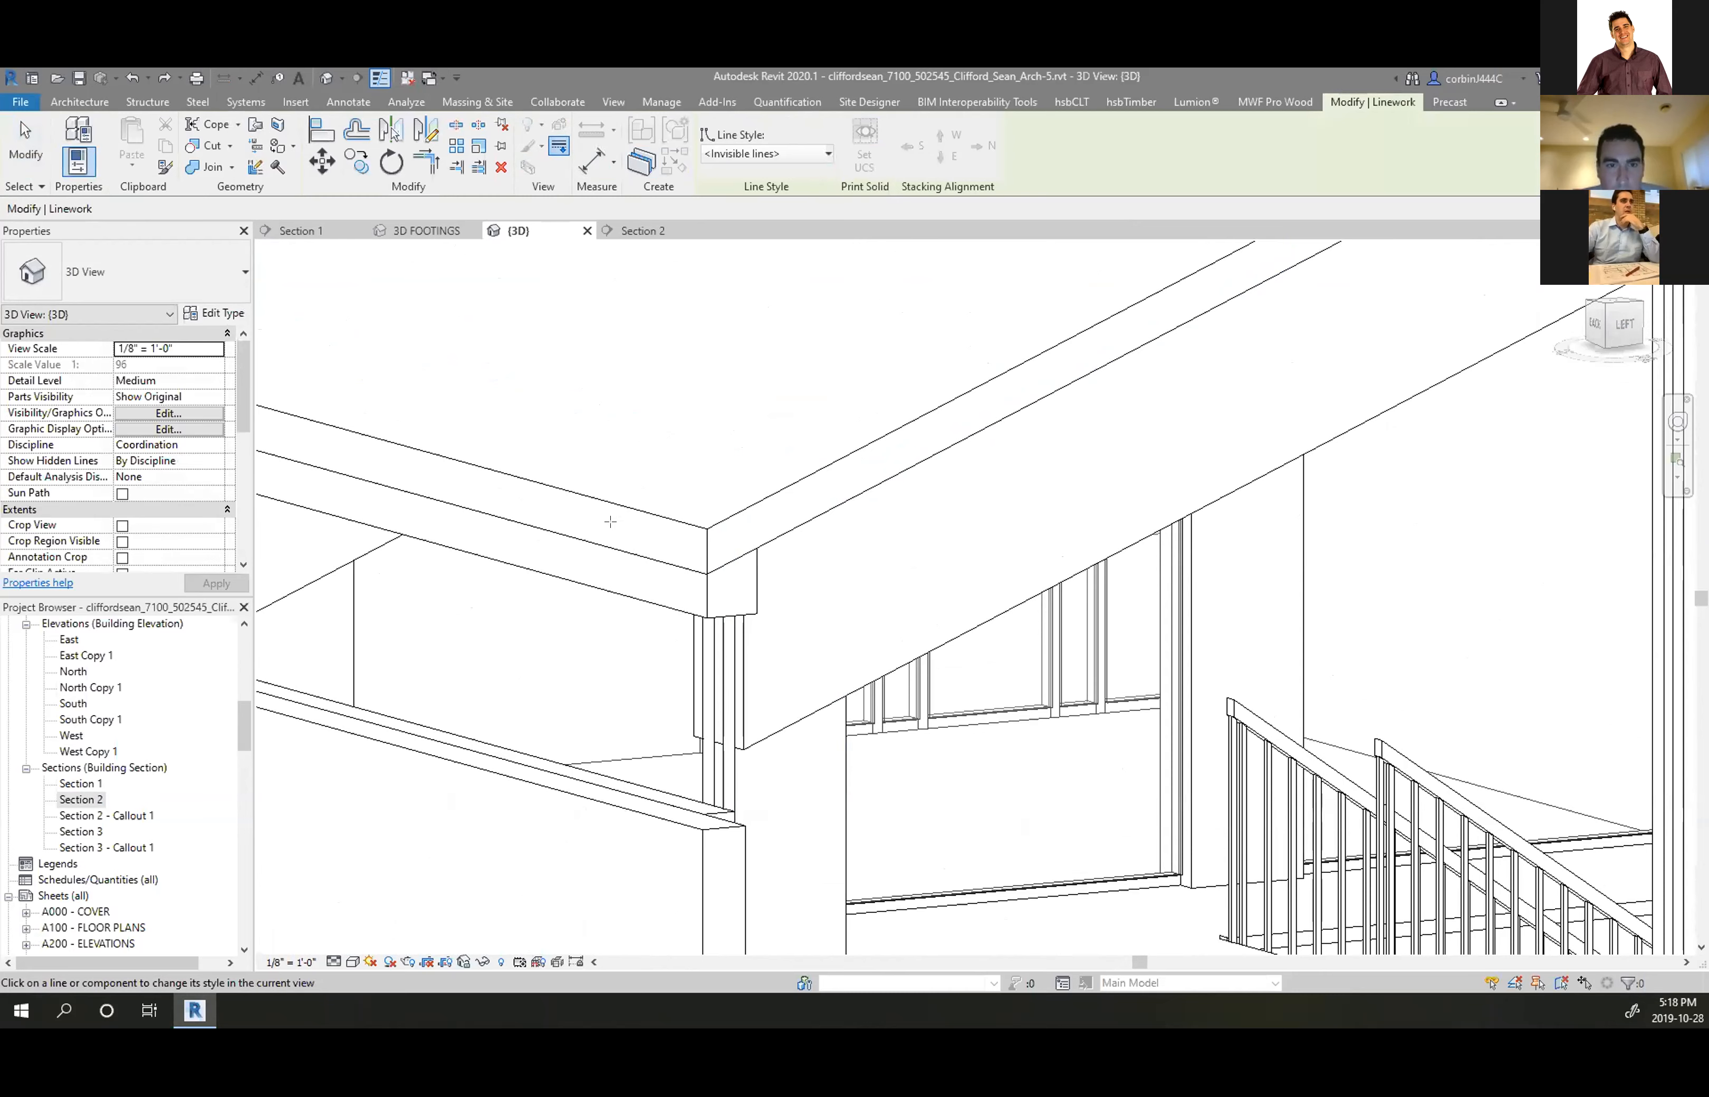
{"action": "left_click", "coordinate": [611, 545]}
{"action": "scroll", "coordinate": [1205, 449], "scroll_direction": "down", "scroll_amount": 3}
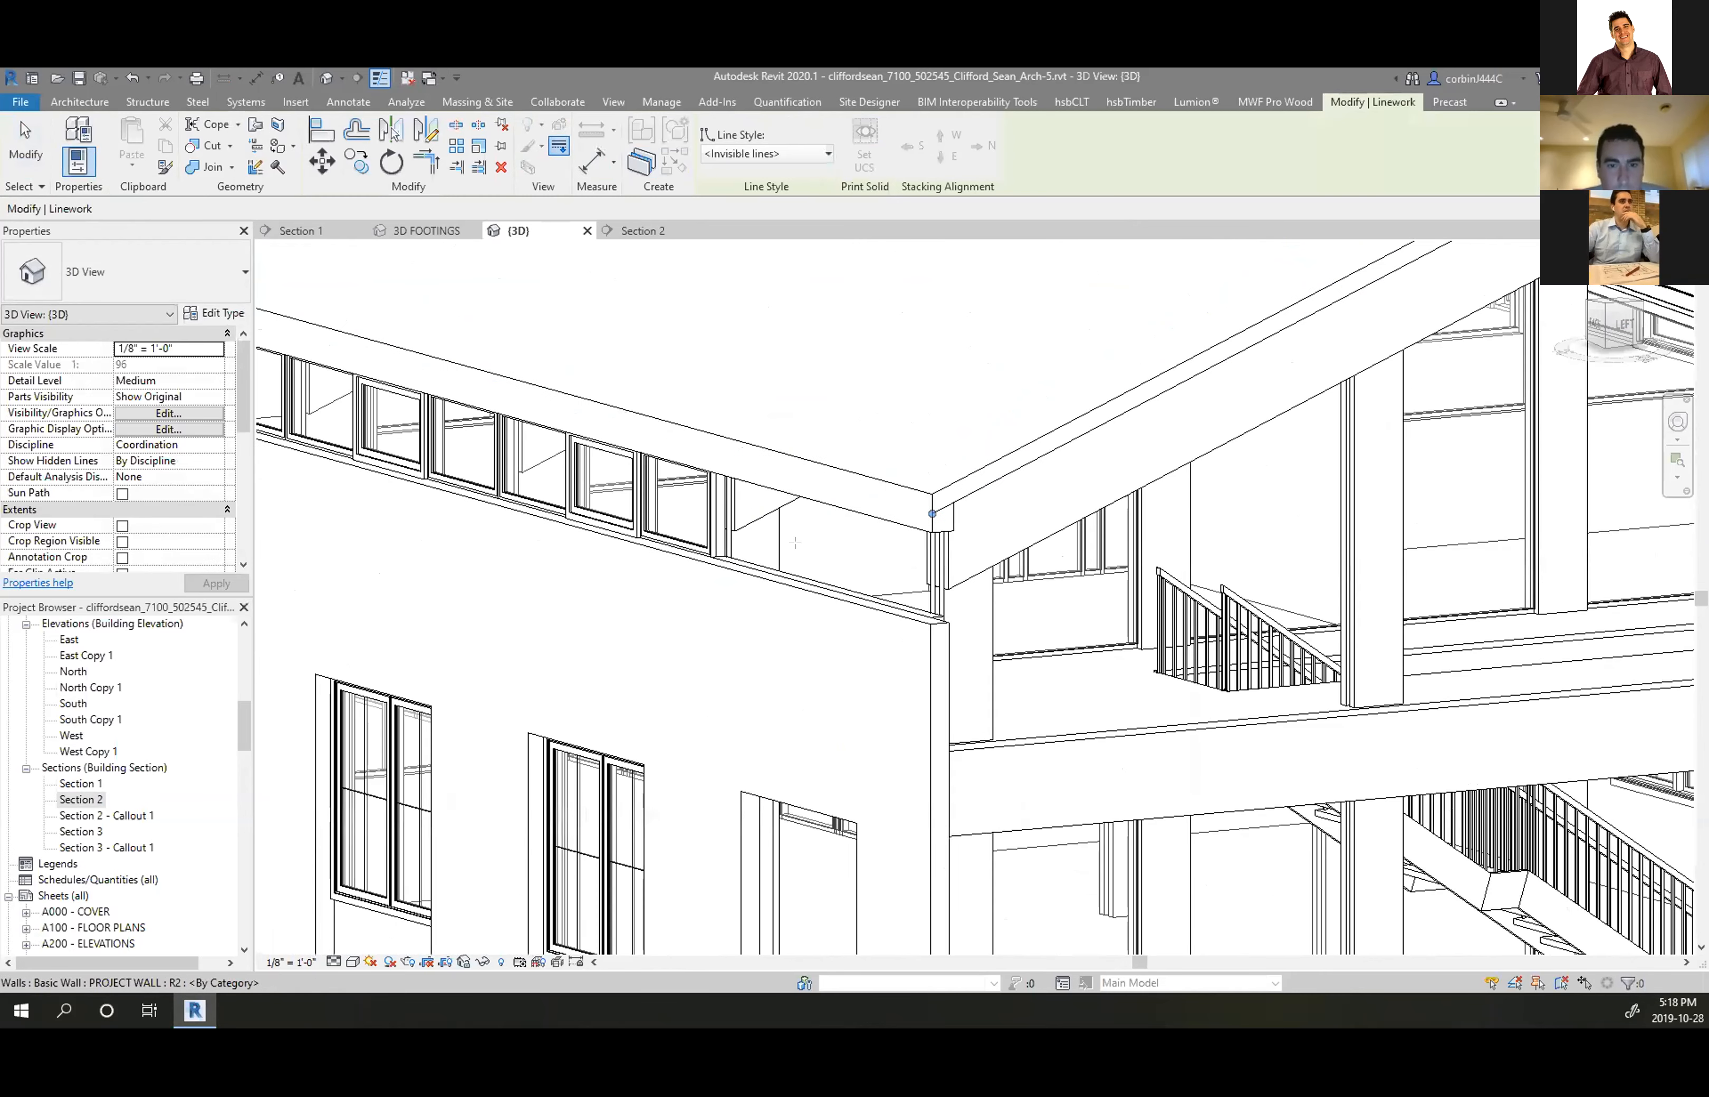
{"action": "scroll", "coordinate": [904, 516], "scroll_direction": "up", "scroll_amount": 3}
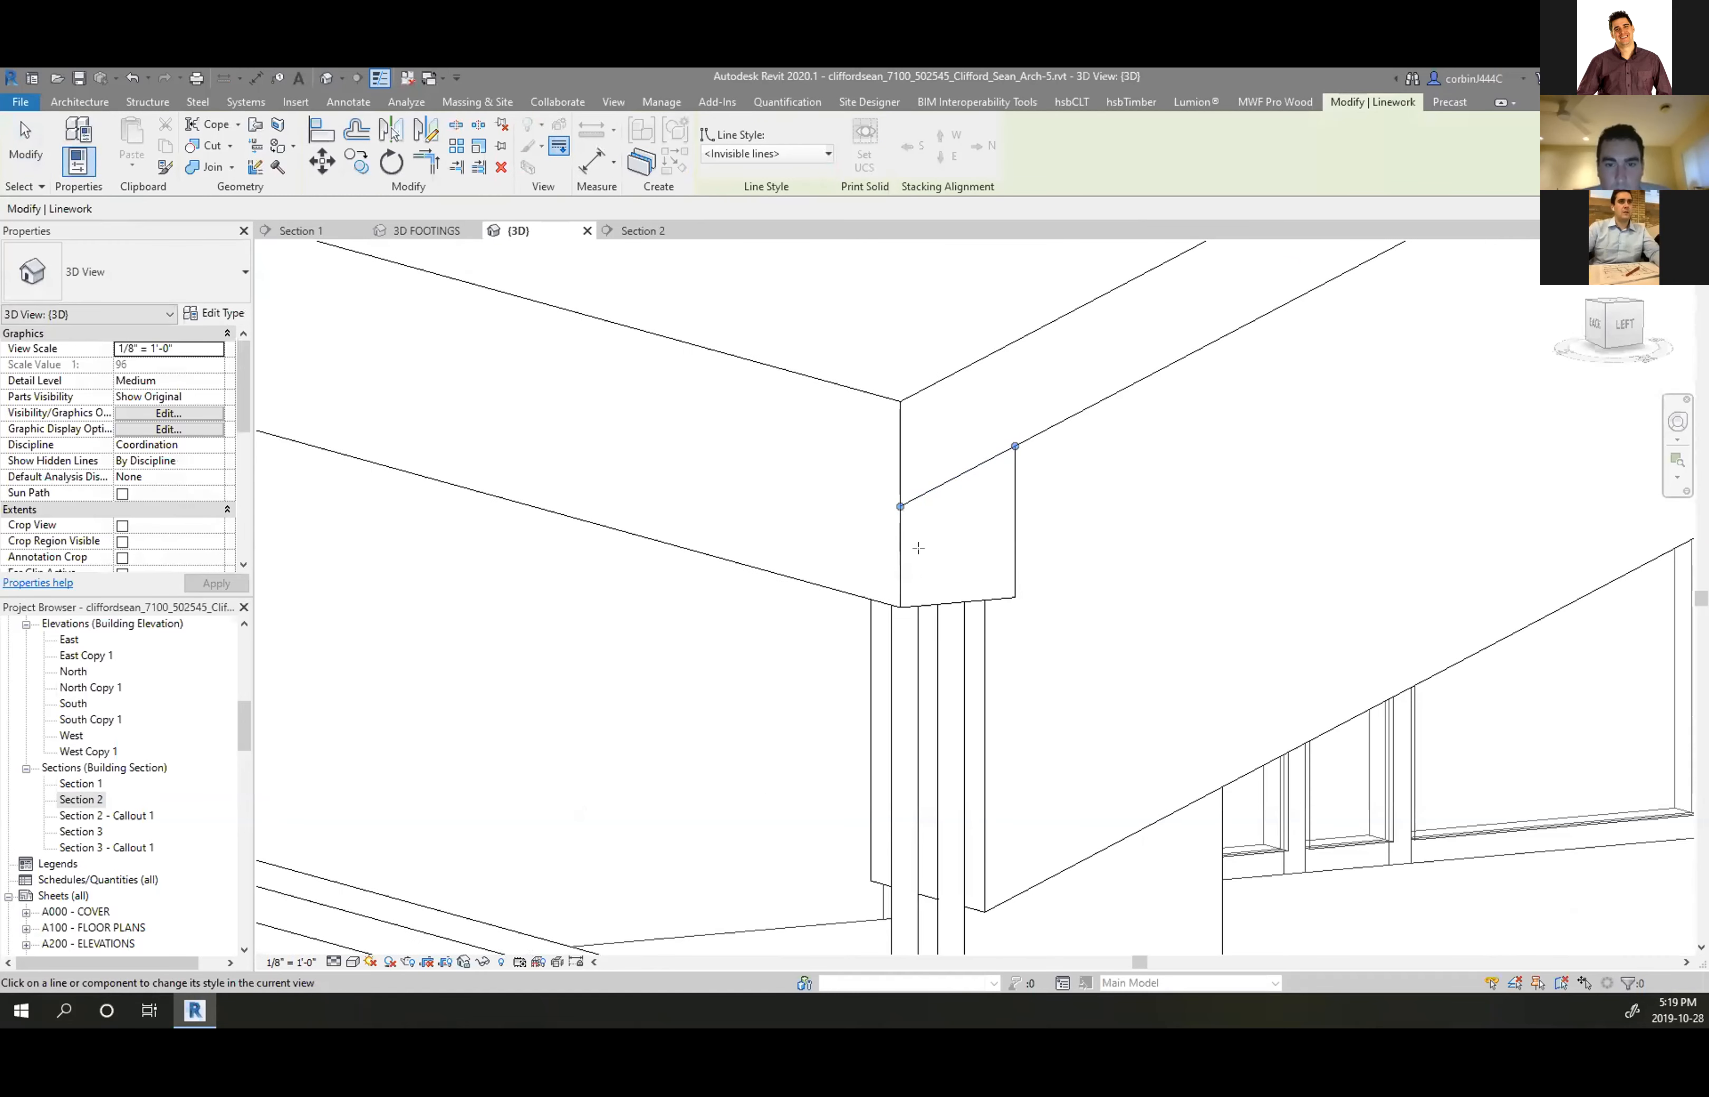
{"action": "scroll", "coordinate": [526, 572], "scroll_direction": "down", "scroll_amount": 6}
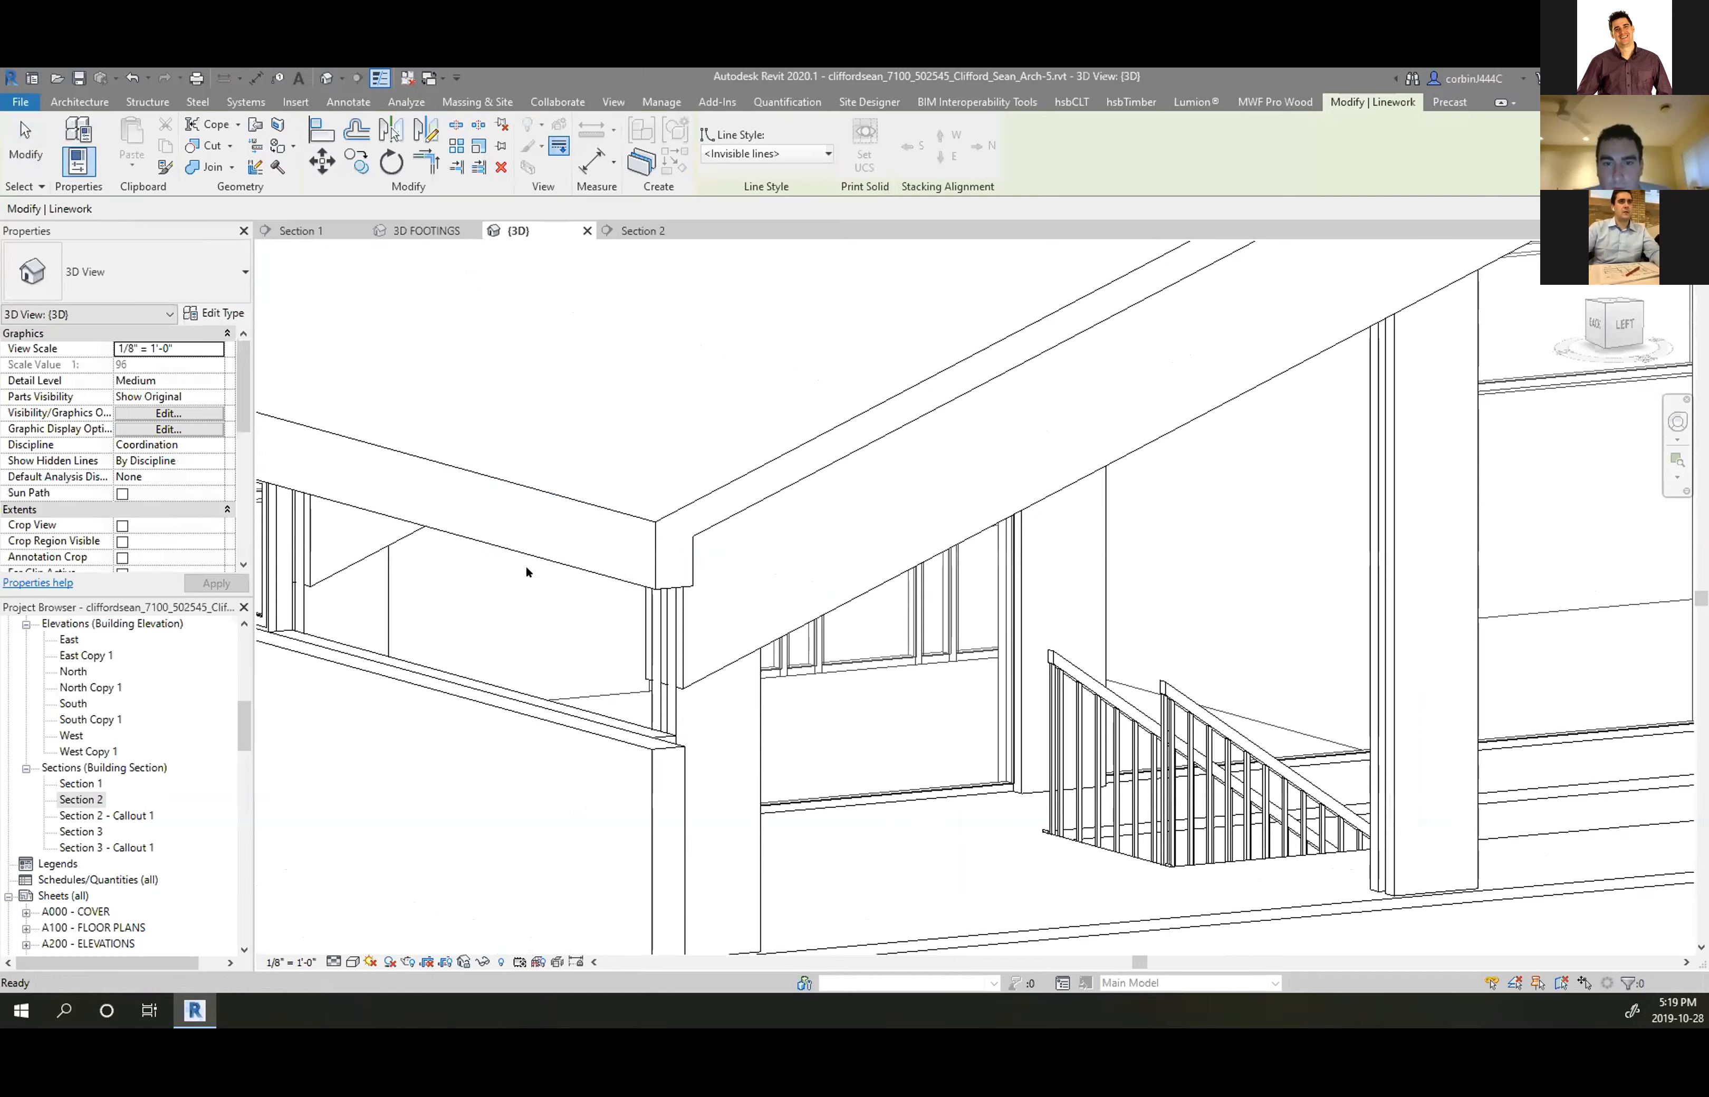
{"action": "key", "text": "Escape"}
From the long facade, hide the beam's long lower edge line with invisible Linework
{"action": "middle_click_drag", "start_coordinate": [583, 575], "coordinate": [851, 578], "text": "shift"}
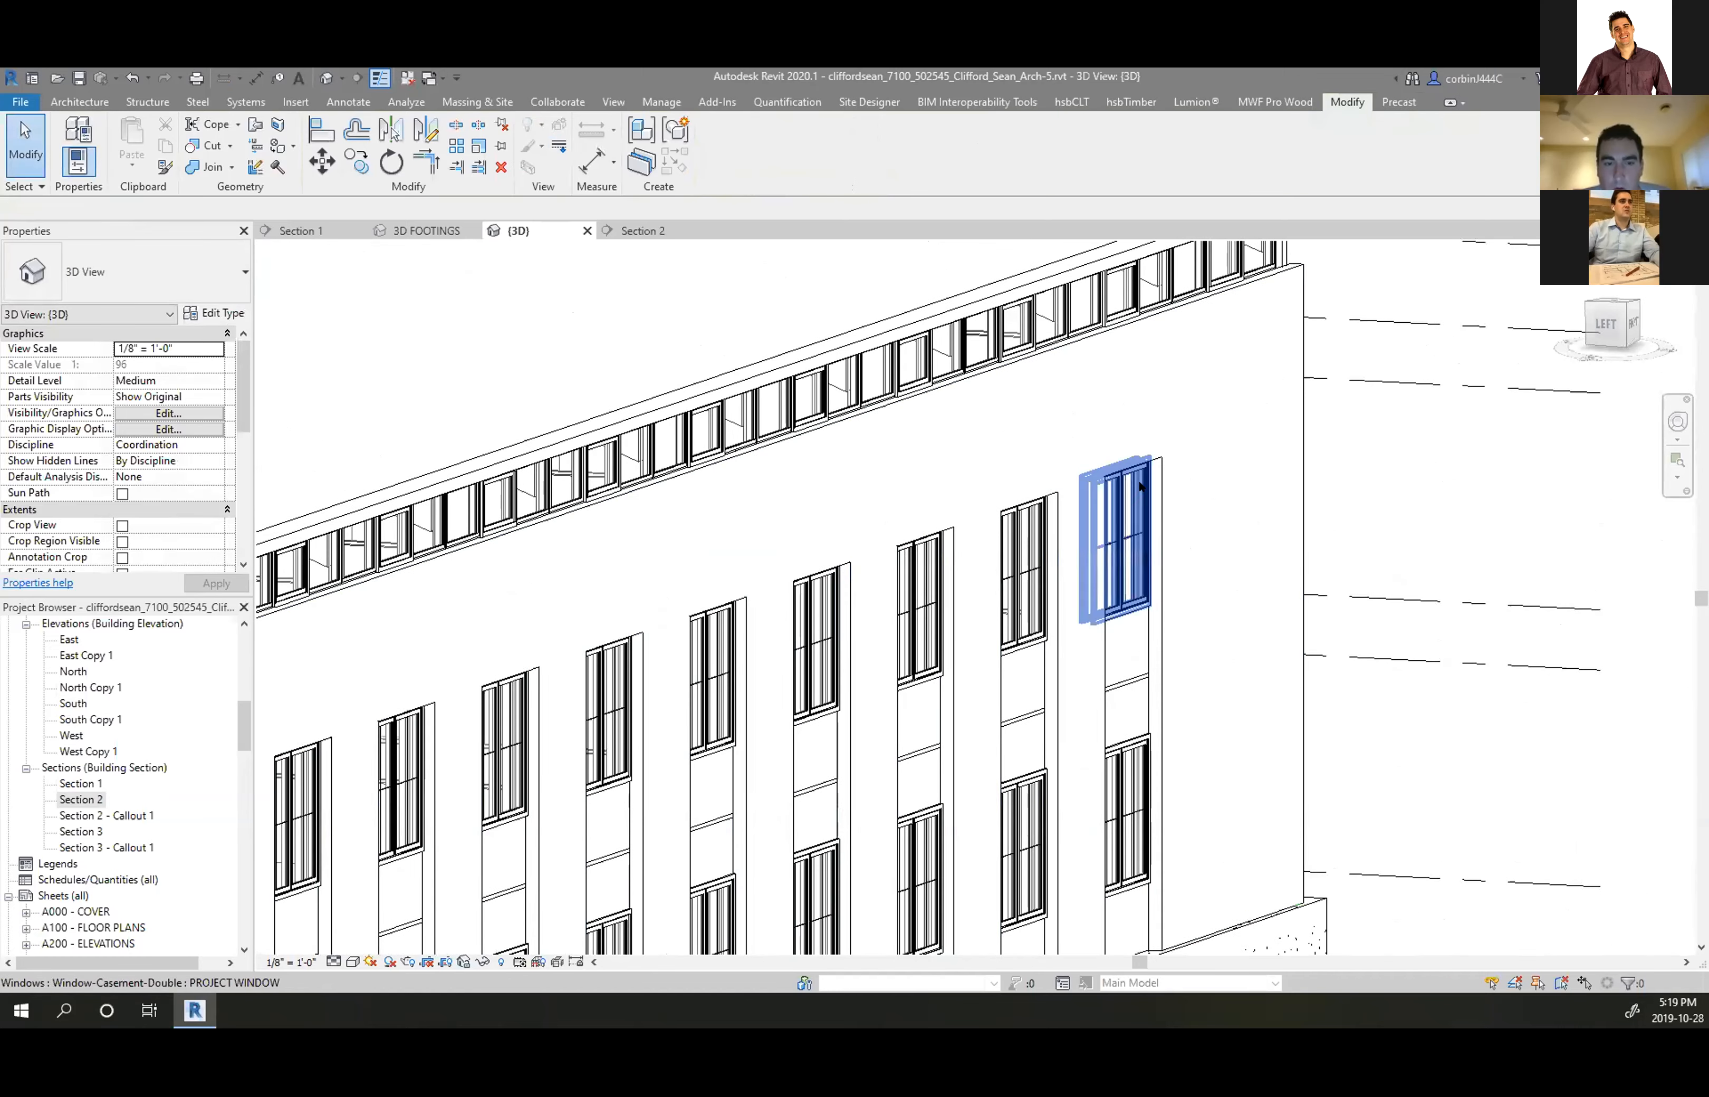
{"action": "scroll", "coordinate": [1105, 534], "scroll_direction": "down", "scroll_amount": 5}
{"action": "scroll", "coordinate": [589, 632], "scroll_direction": "up", "scroll_amount": 8}
{"action": "scroll", "coordinate": [574, 641], "scroll_direction": "up", "scroll_amount": 3}
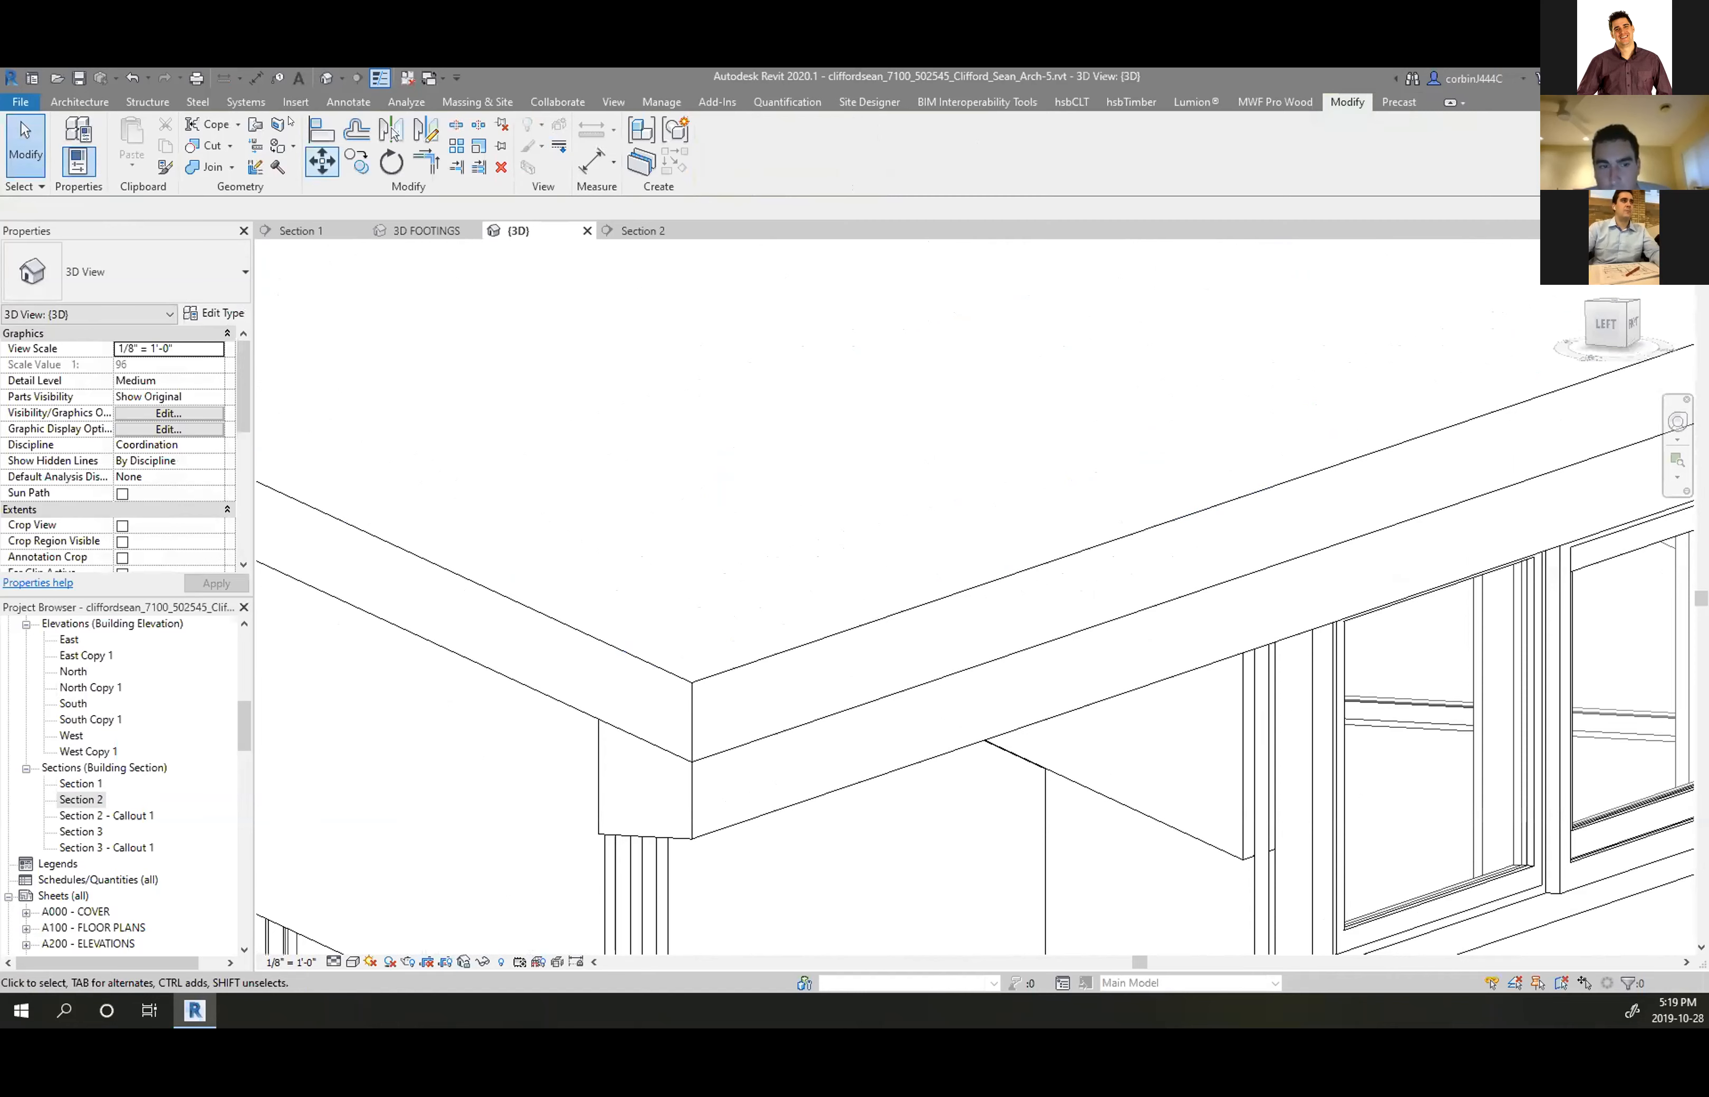
{"action": "left_click", "coordinate": [557, 147]}
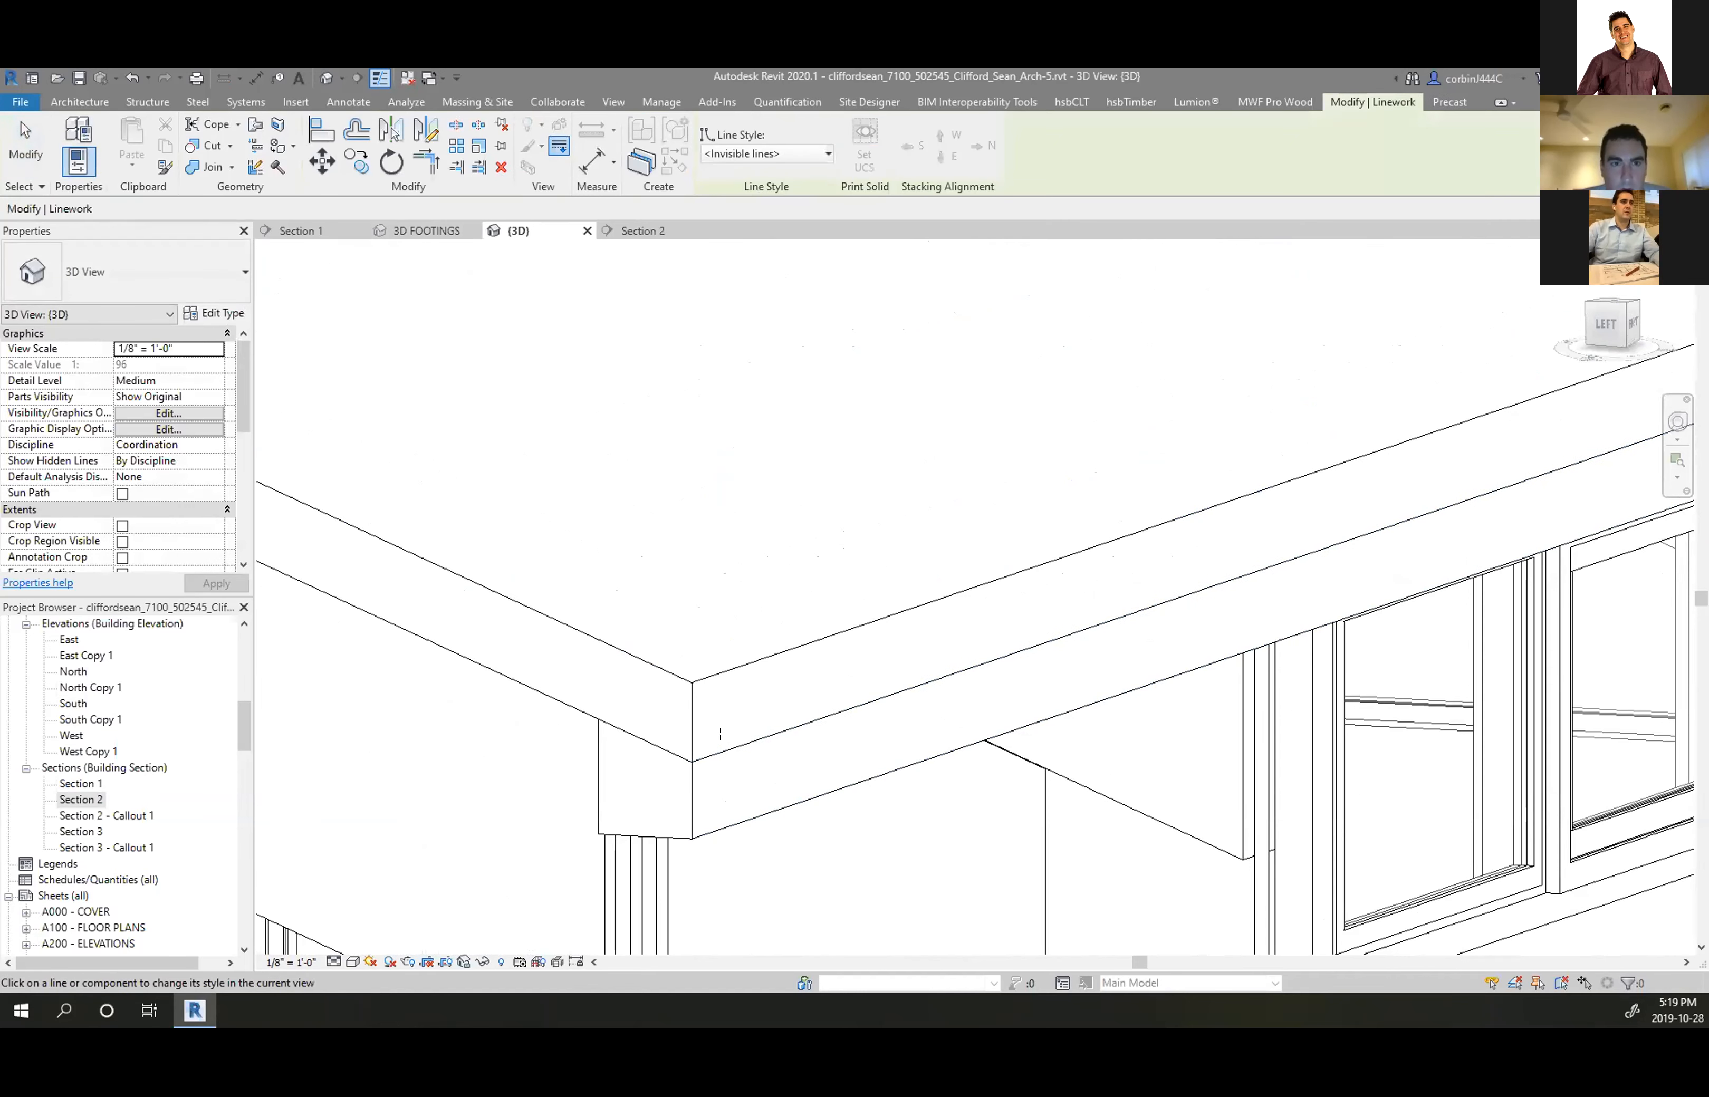
{"action": "key", "text": "Tab"}
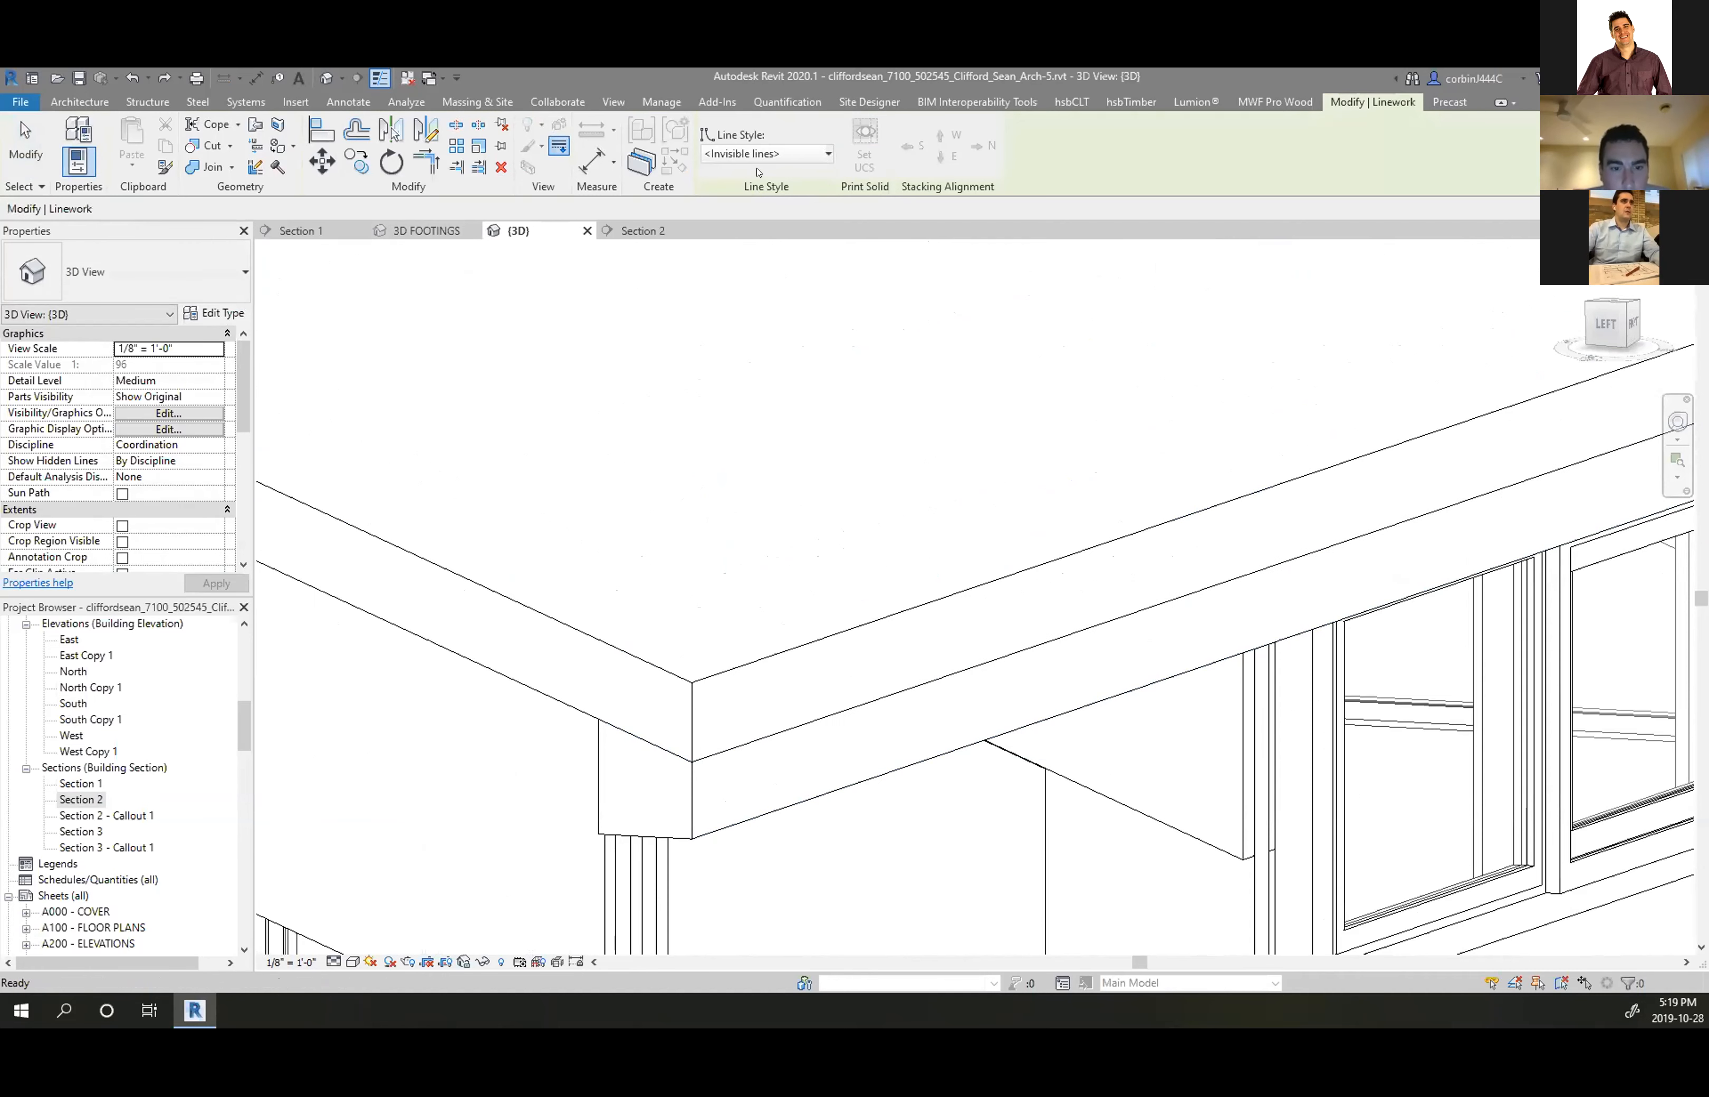
{"action": "left_click", "coordinate": [792, 744]}
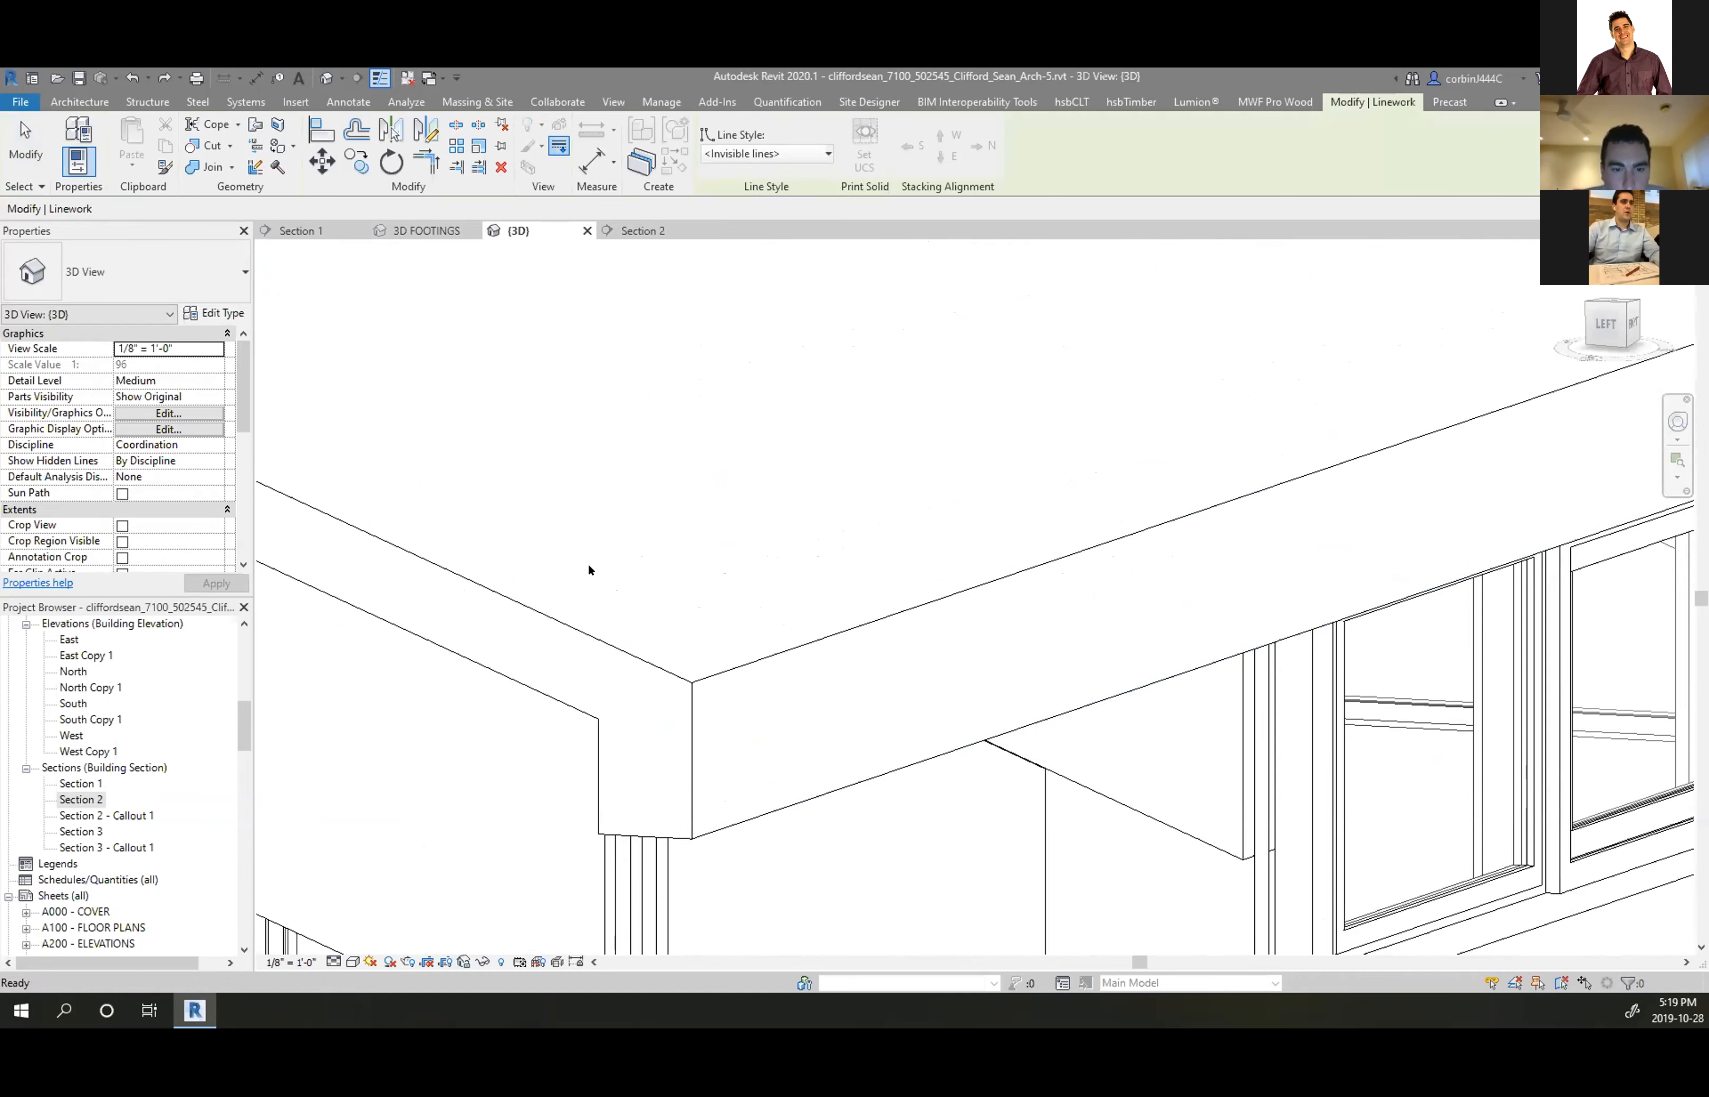
{"action": "scroll", "coordinate": [588, 567], "scroll_direction": "down", "scroll_amount": 5}
{"action": "key", "text": "Escape"}
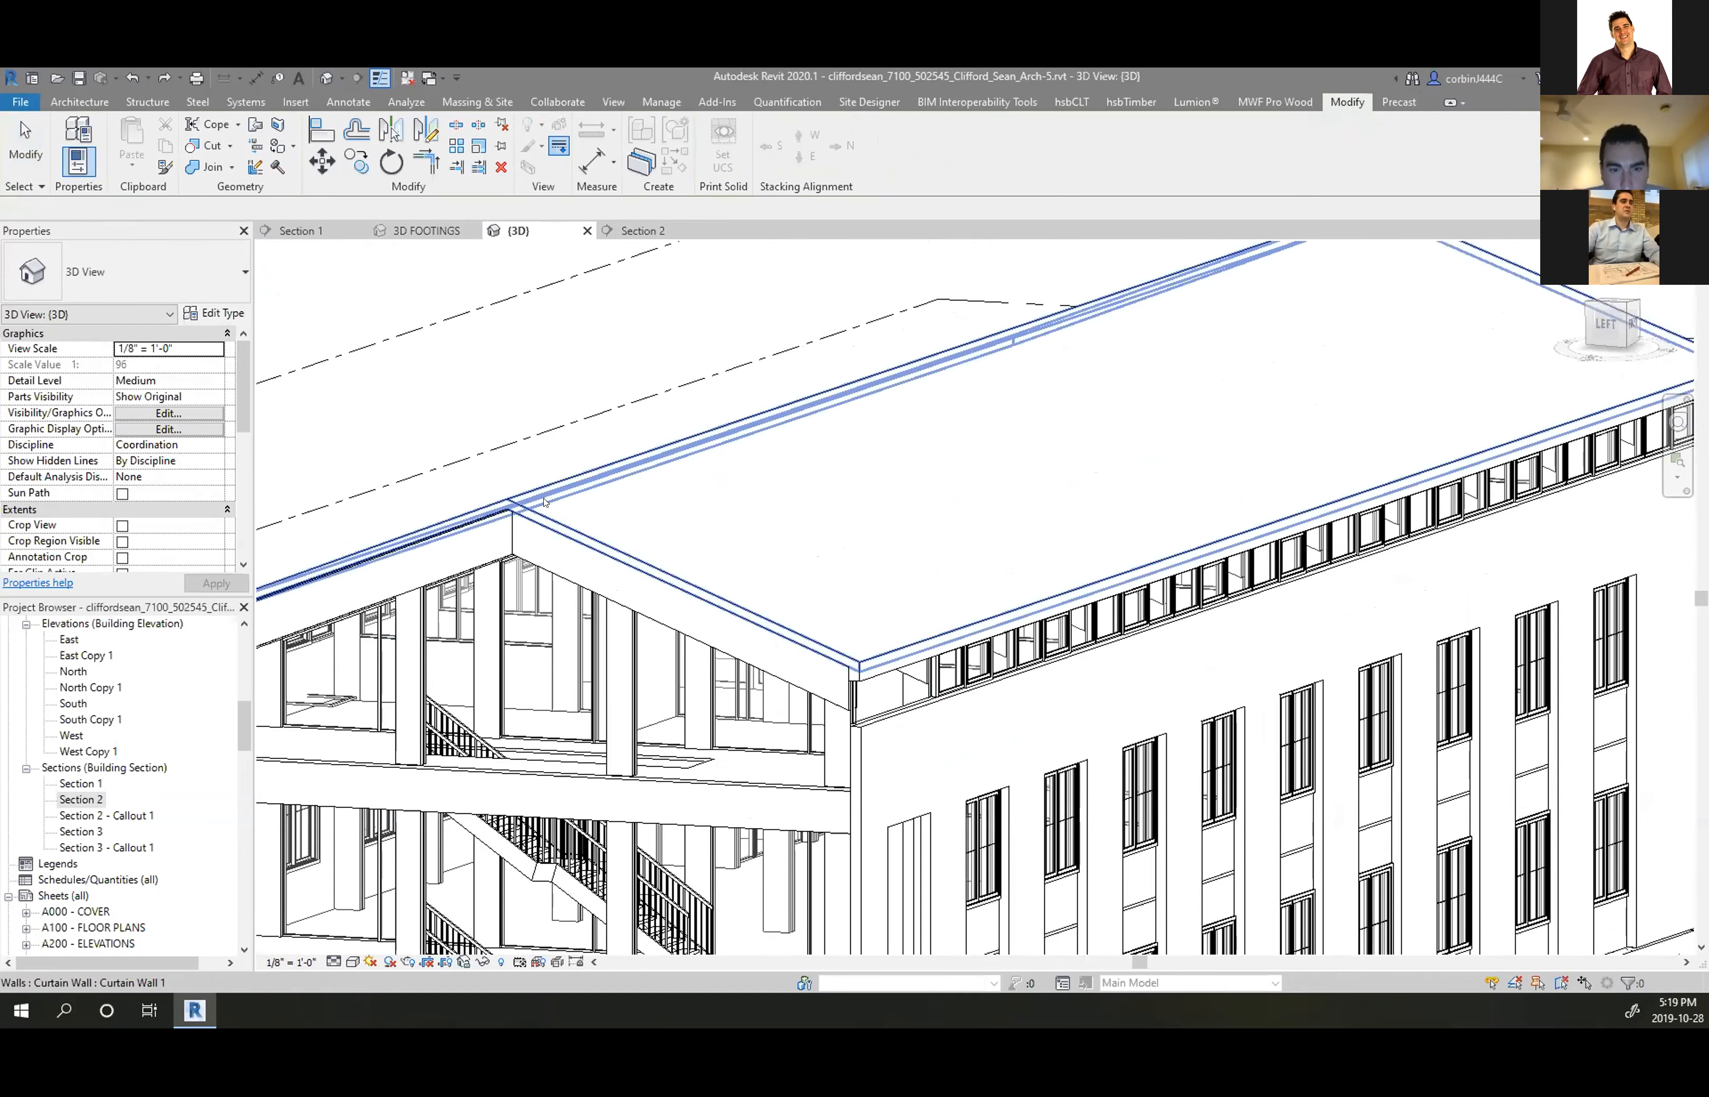
Inspect the small Generic - 8" wall at the gable eave corner, then switch to Section 2
{"action": "scroll", "coordinate": [662, 583], "scroll_direction": "down", "scroll_amount": 5}
{"action": "middle_click_drag", "start_coordinate": [661, 583], "coordinate": [697, 572], "text": "shift"}
{"action": "scroll", "coordinate": [698, 573], "scroll_direction": "up", "scroll_amount": 8}
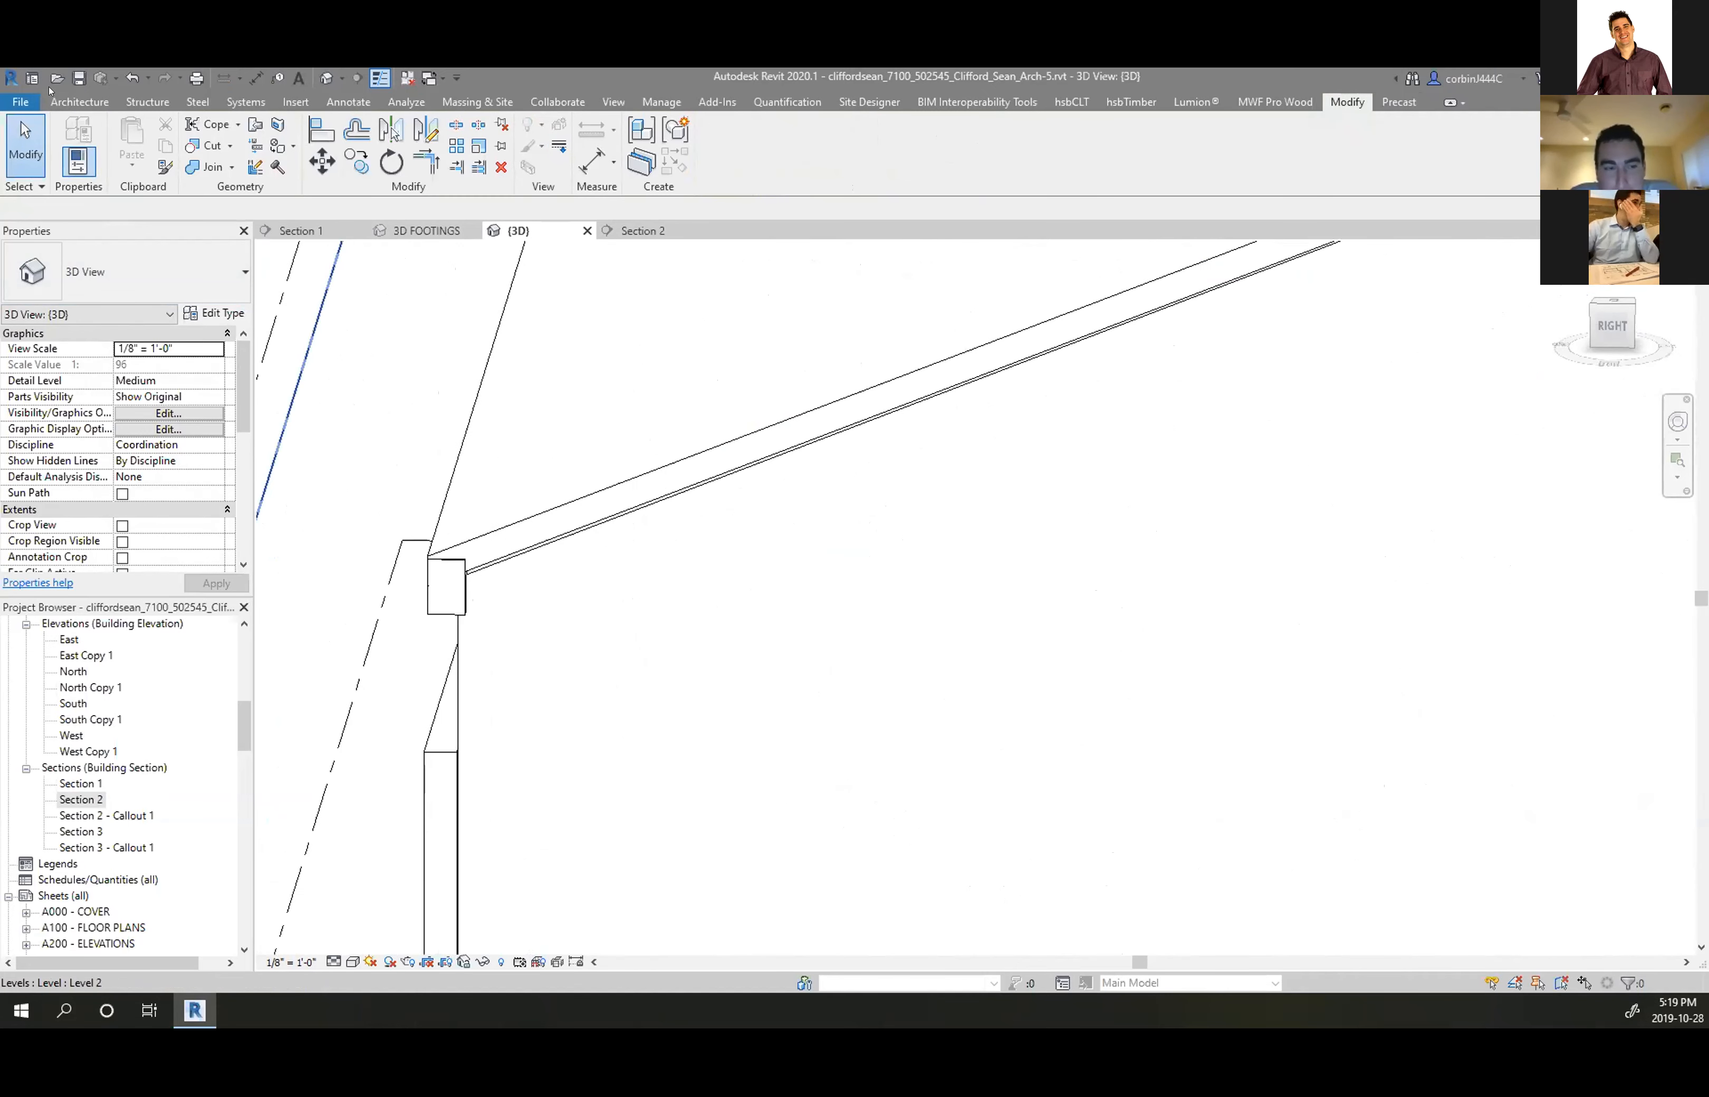
{"action": "scroll", "coordinate": [462, 572], "scroll_direction": "up", "scroll_amount": 1}
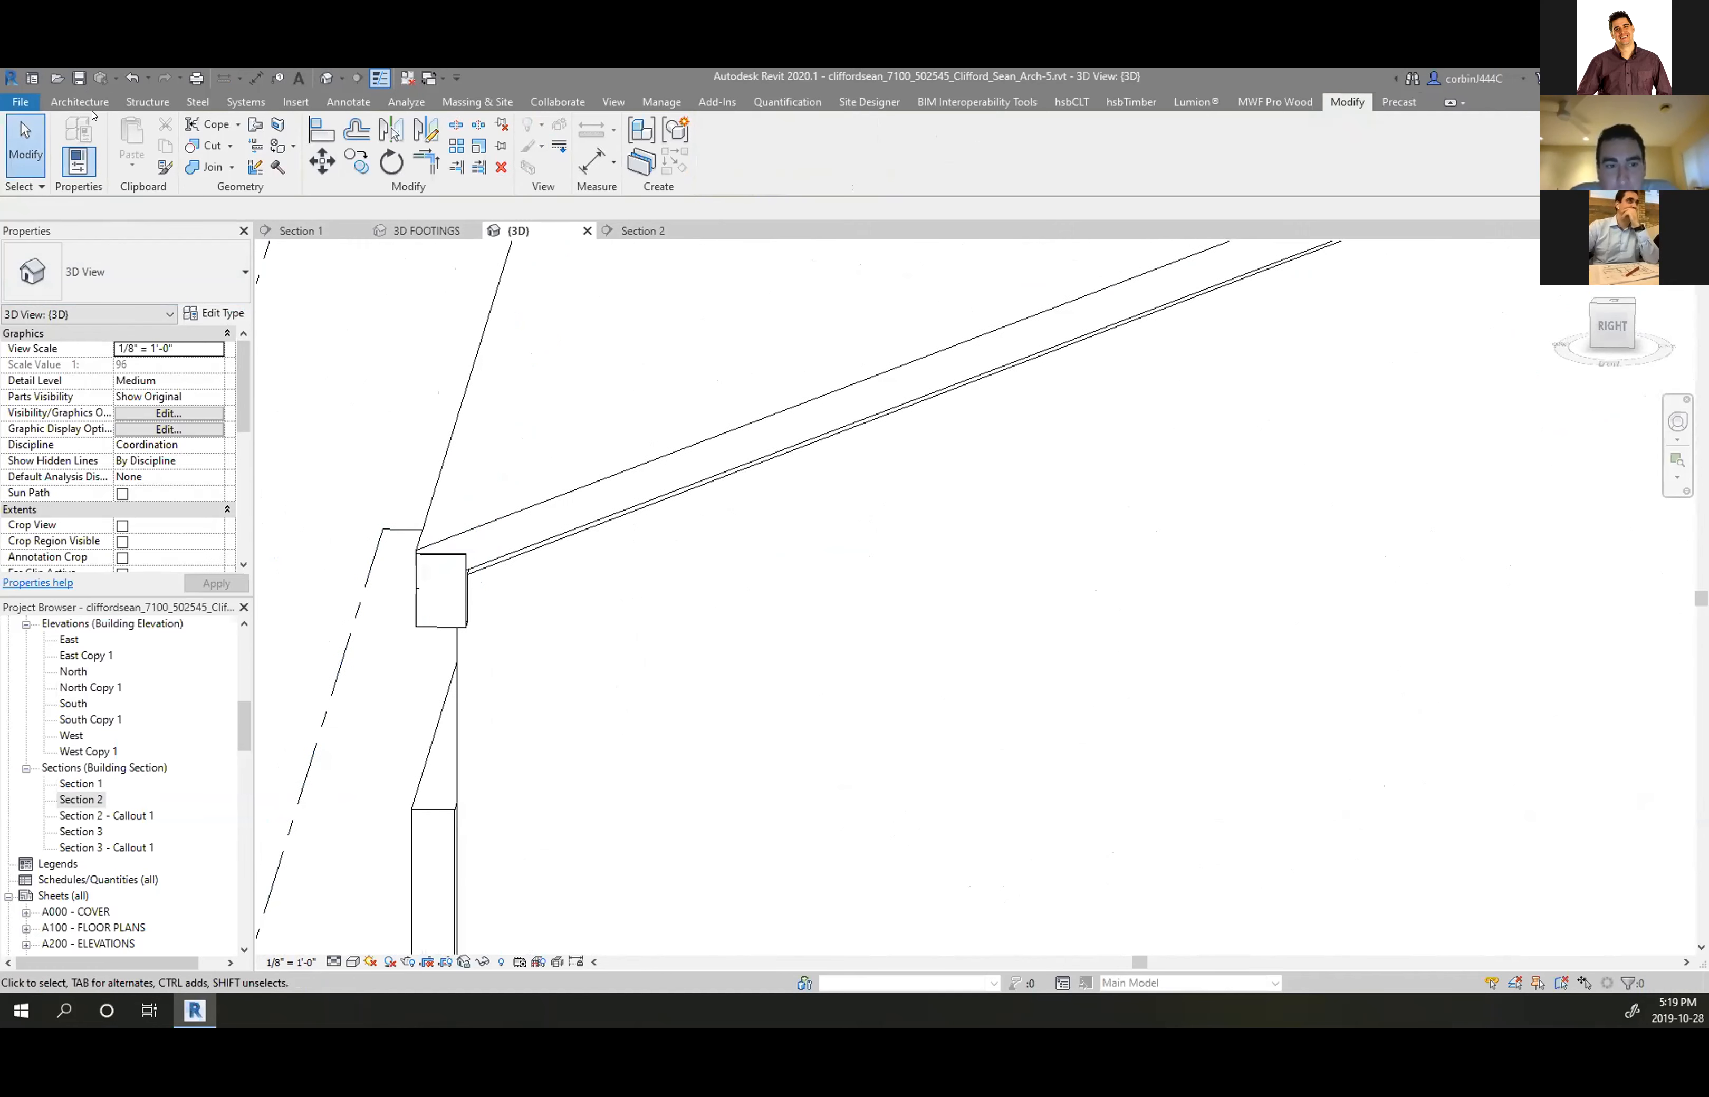
{"action": "scroll", "coordinate": [372, 582], "scroll_direction": "down", "scroll_amount": 4}
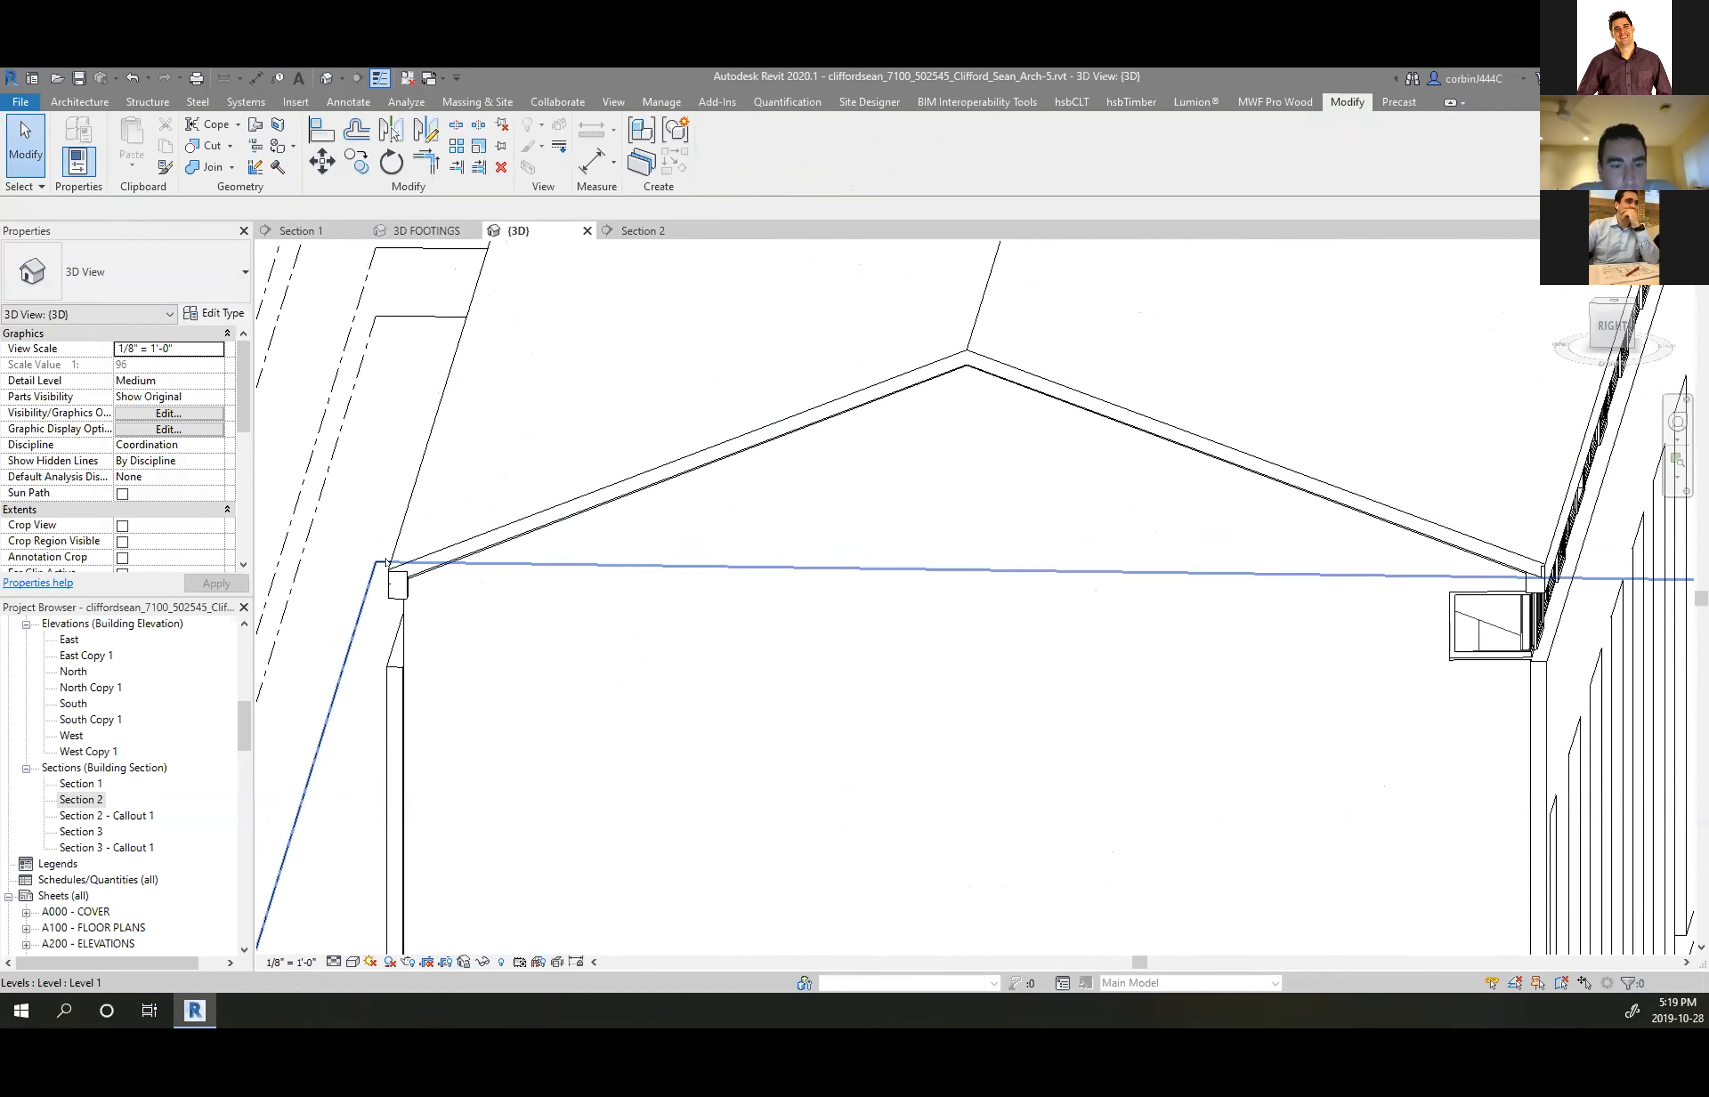
{"action": "scroll", "coordinate": [402, 584], "scroll_direction": "up", "scroll_amount": 3}
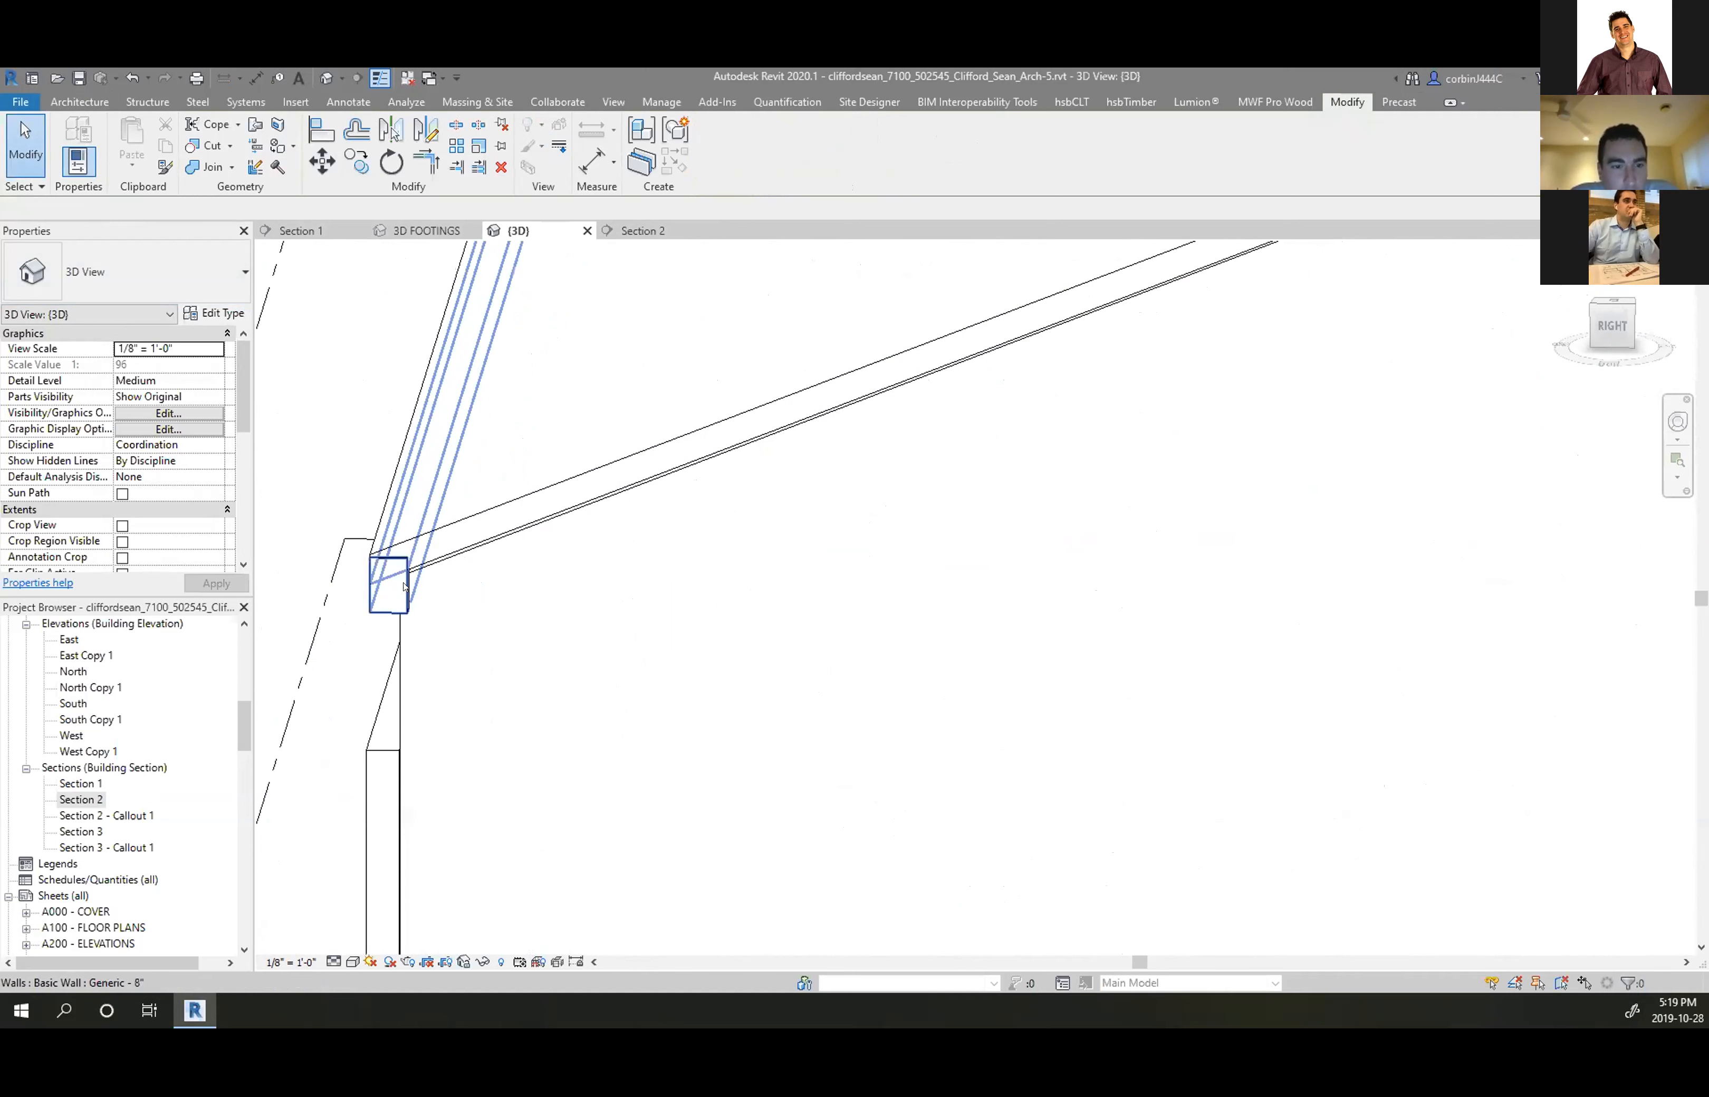
{"action": "left_click", "coordinate": [403, 585]}
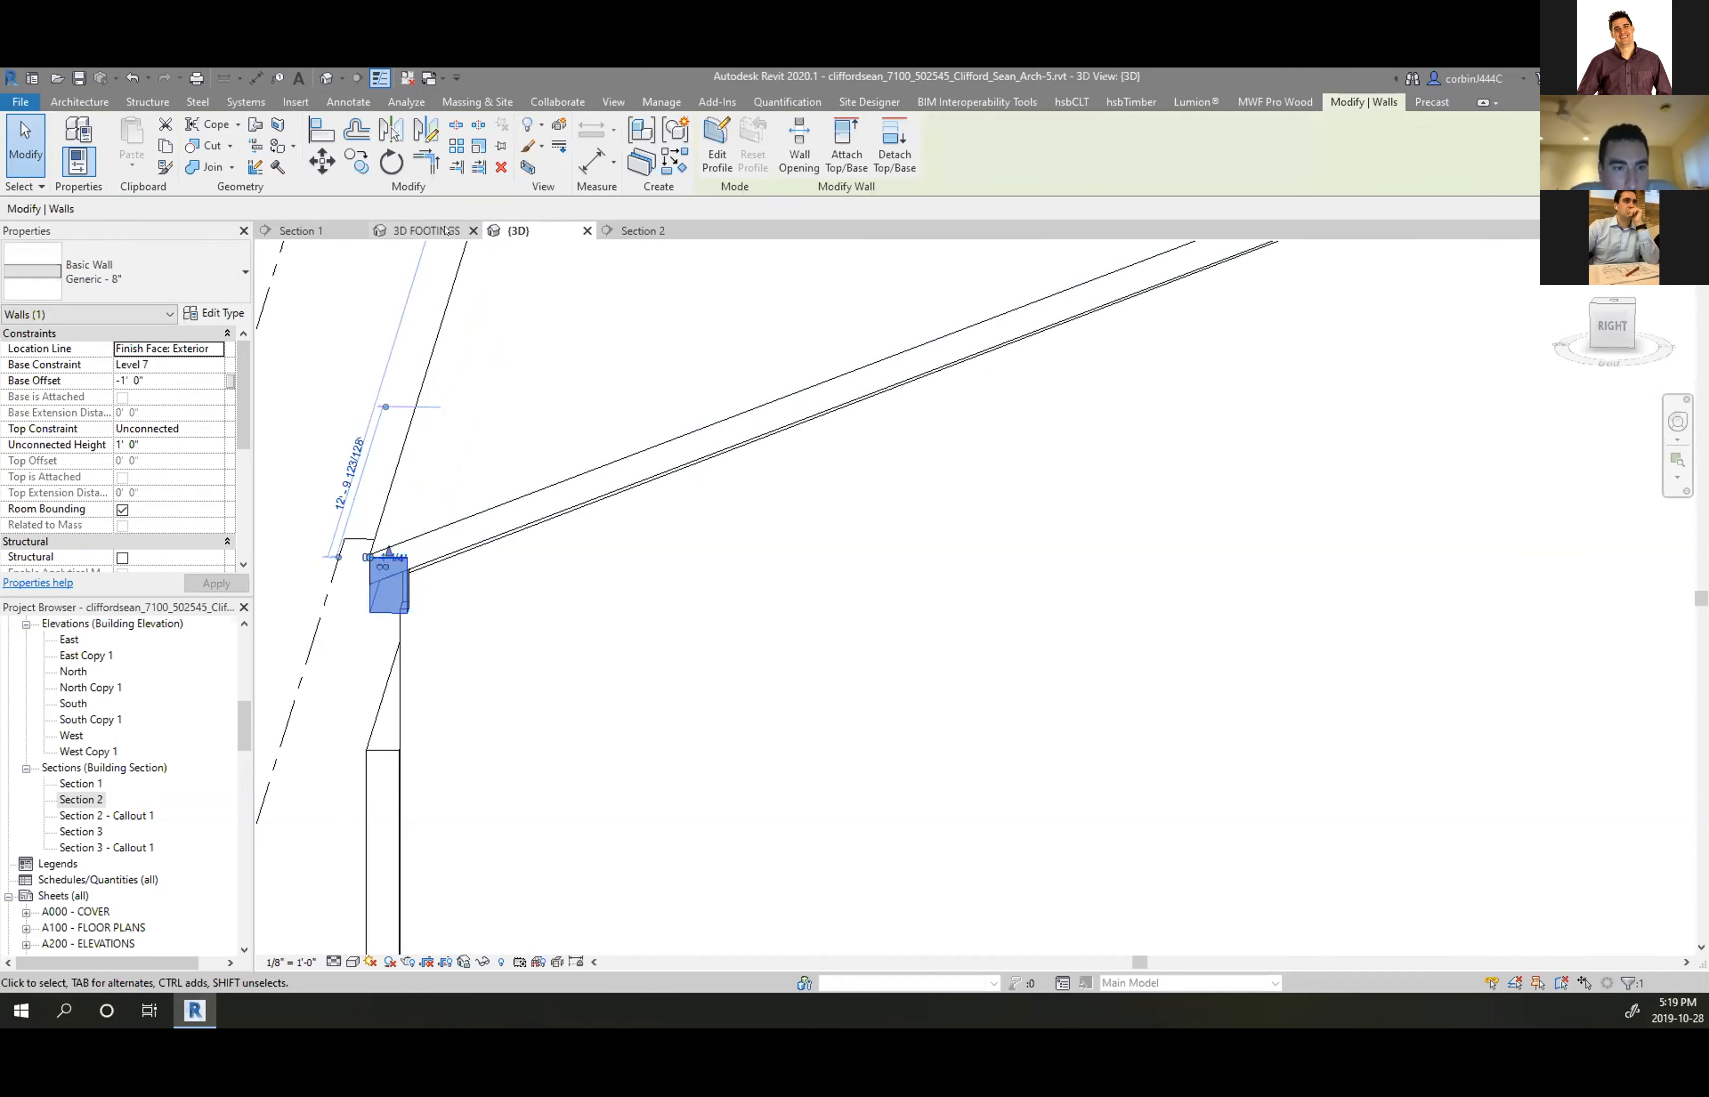
{"action": "left_click", "coordinate": [660, 230]}
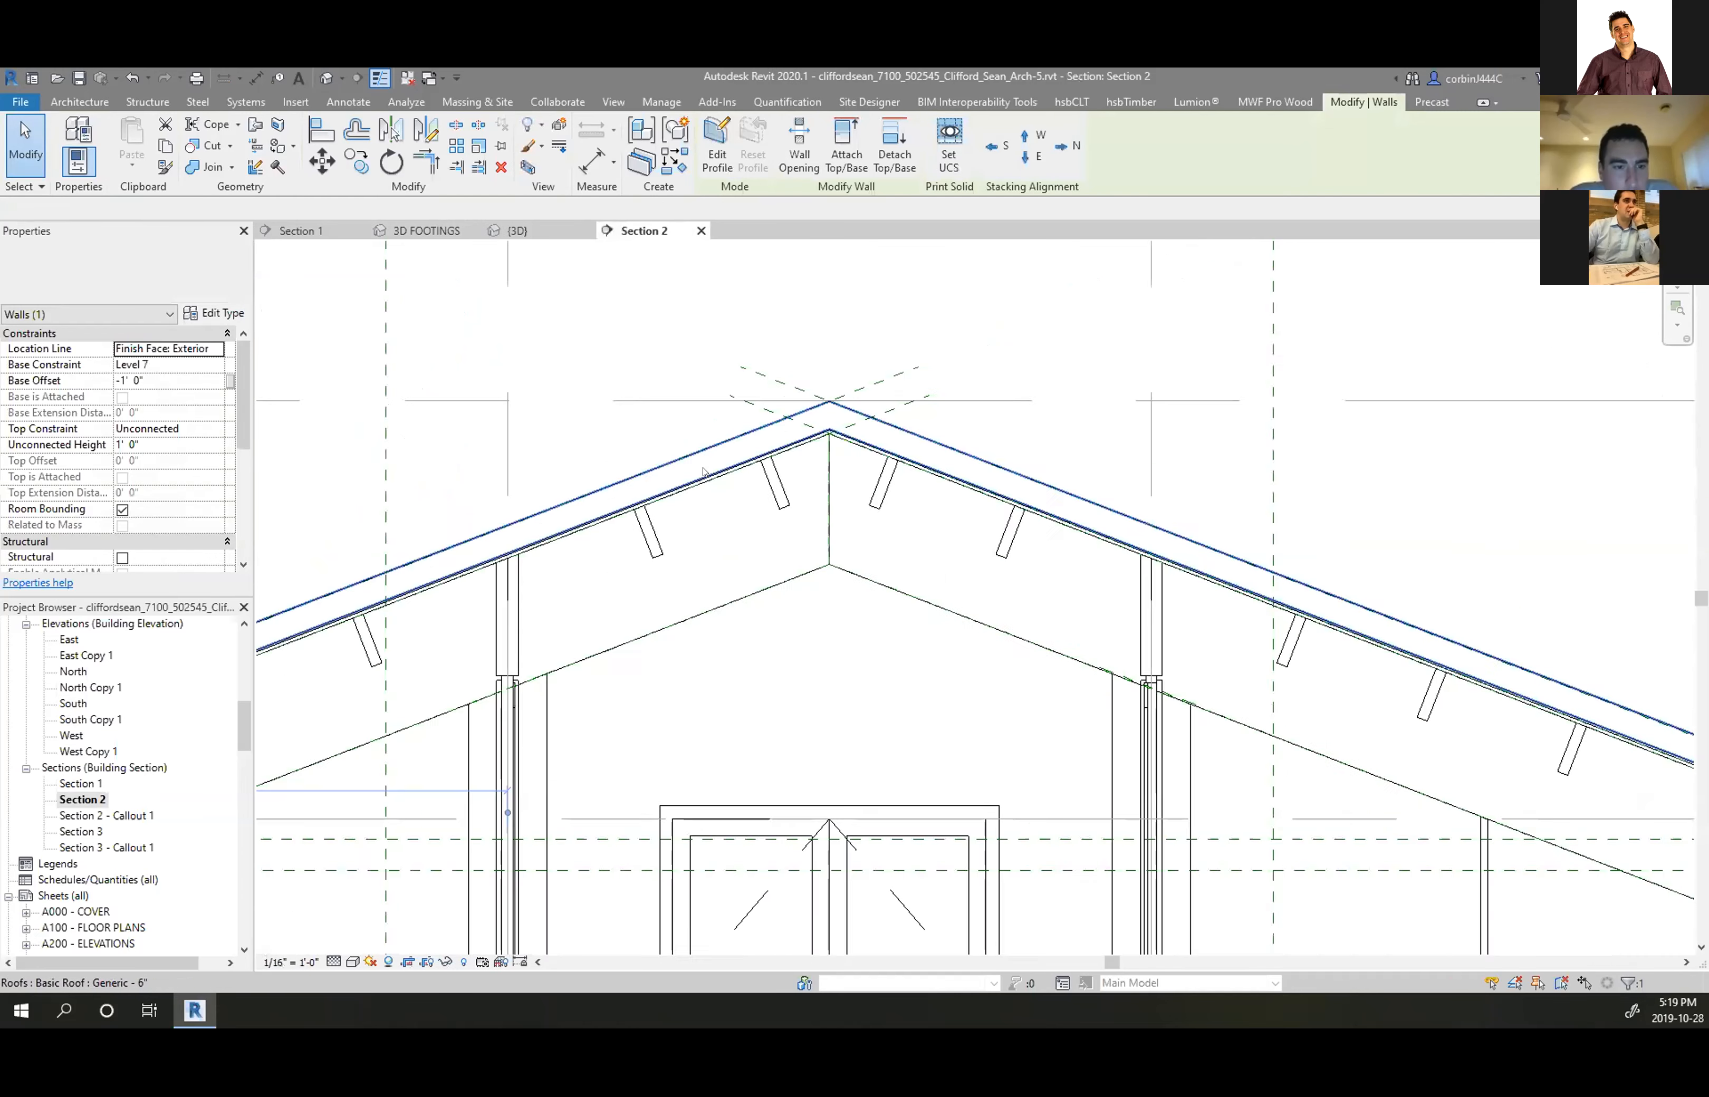
On the Level 8 plan, mirror a copy of the wall about an axis drawn at its corner
{"action": "scroll", "coordinate": [137, 687], "scroll_direction": "up", "scroll_amount": 6}
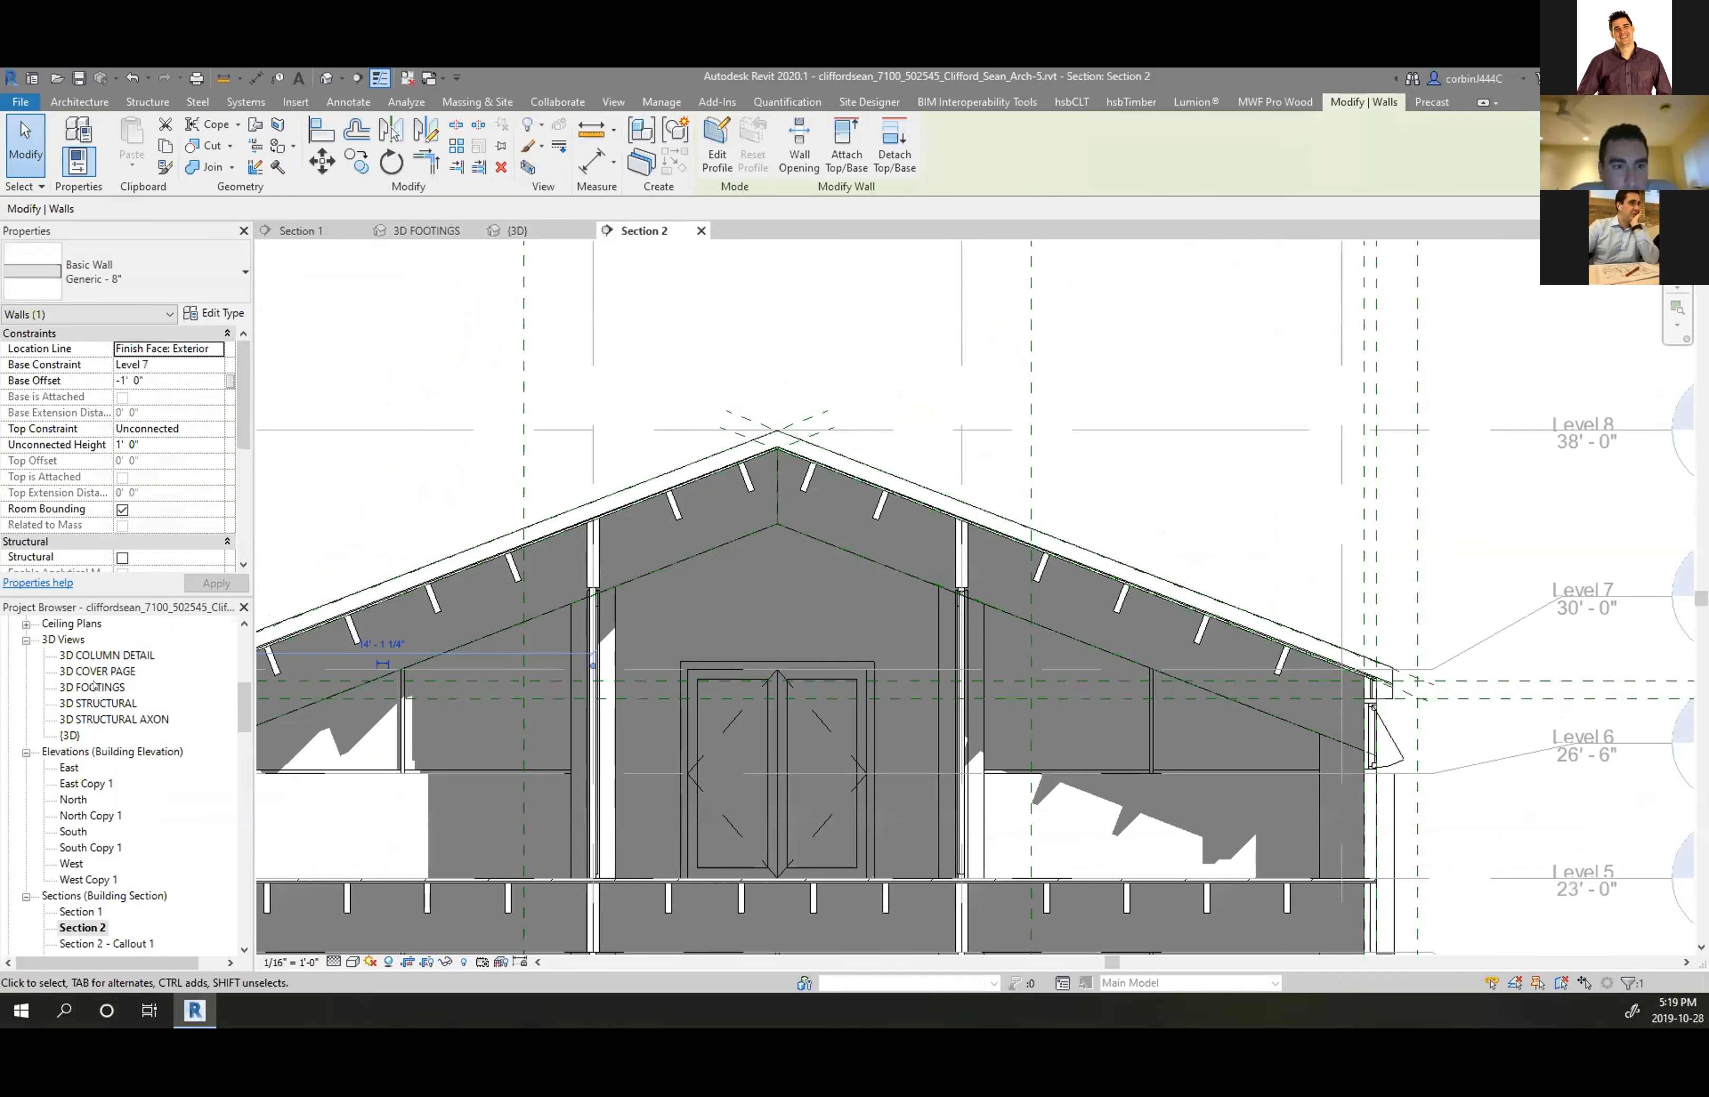
{"action": "double_click", "coordinate": [78, 751]}
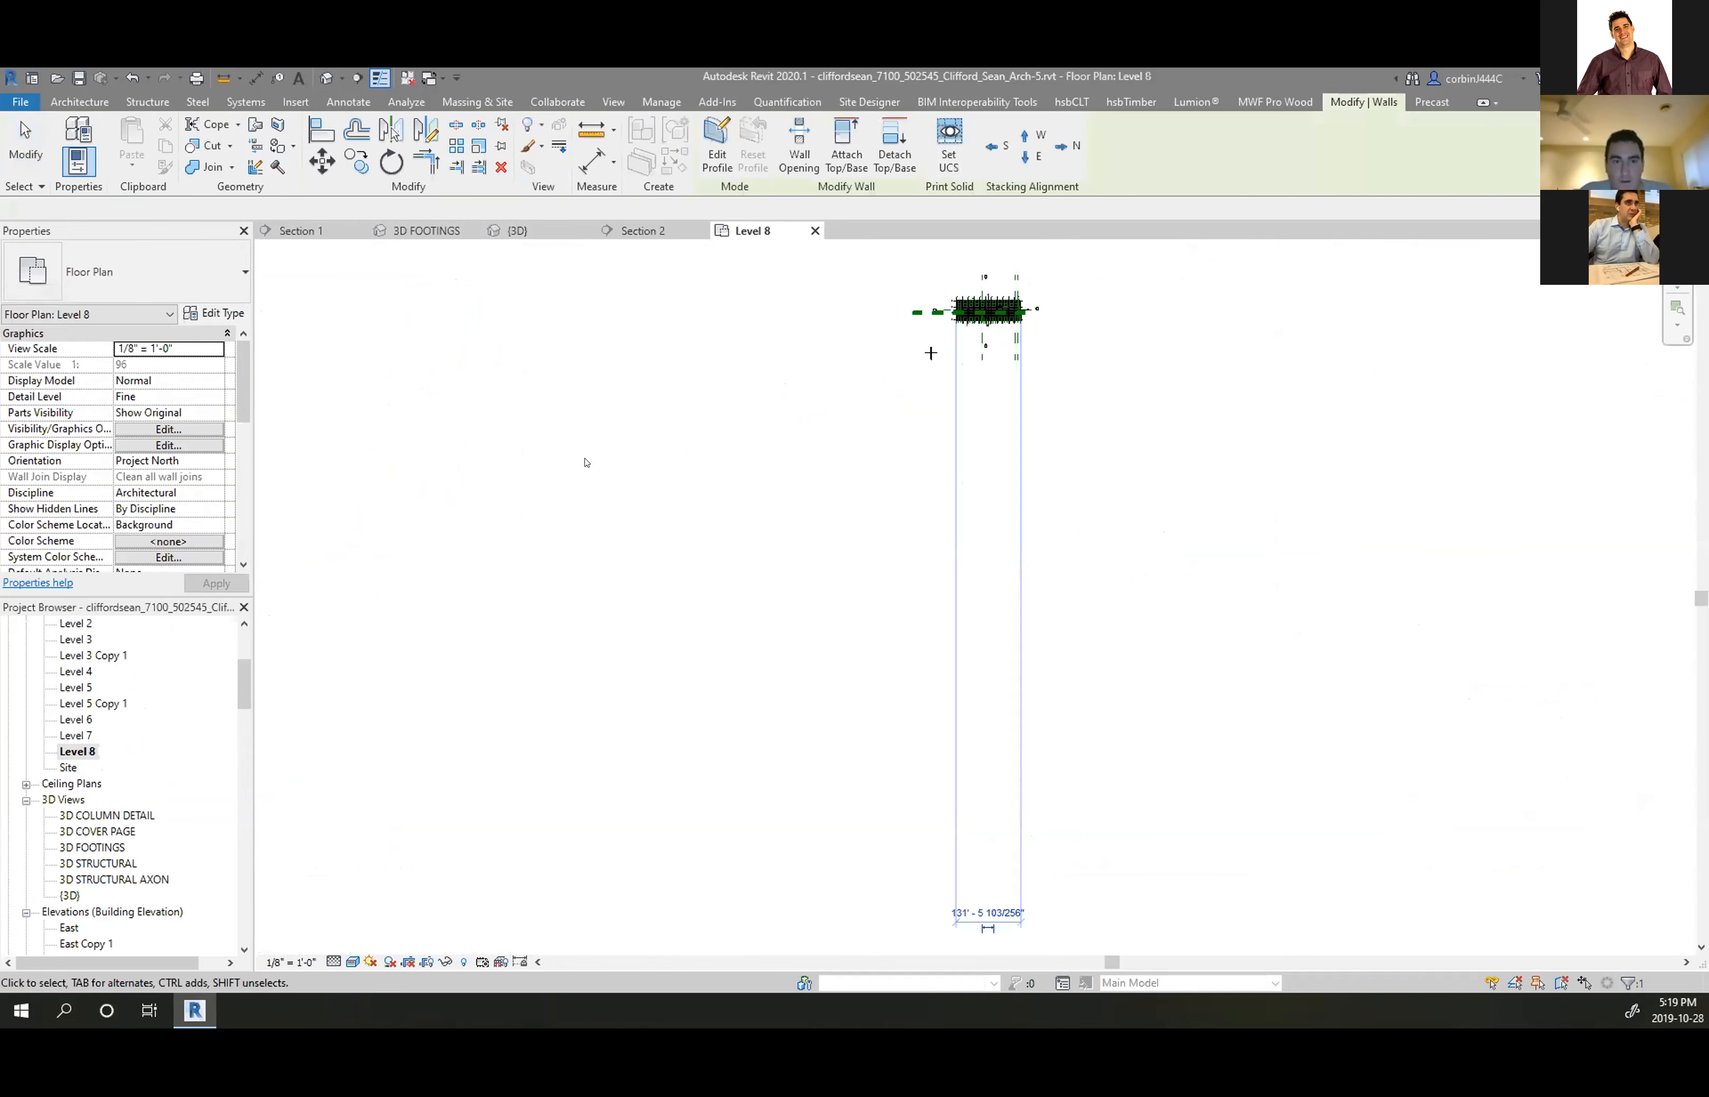
{"action": "scroll", "coordinate": [976, 282], "scroll_direction": "up", "scroll_amount": 8}
{"action": "scroll", "coordinate": [1116, 428], "scroll_direction": "up", "scroll_amount": 4}
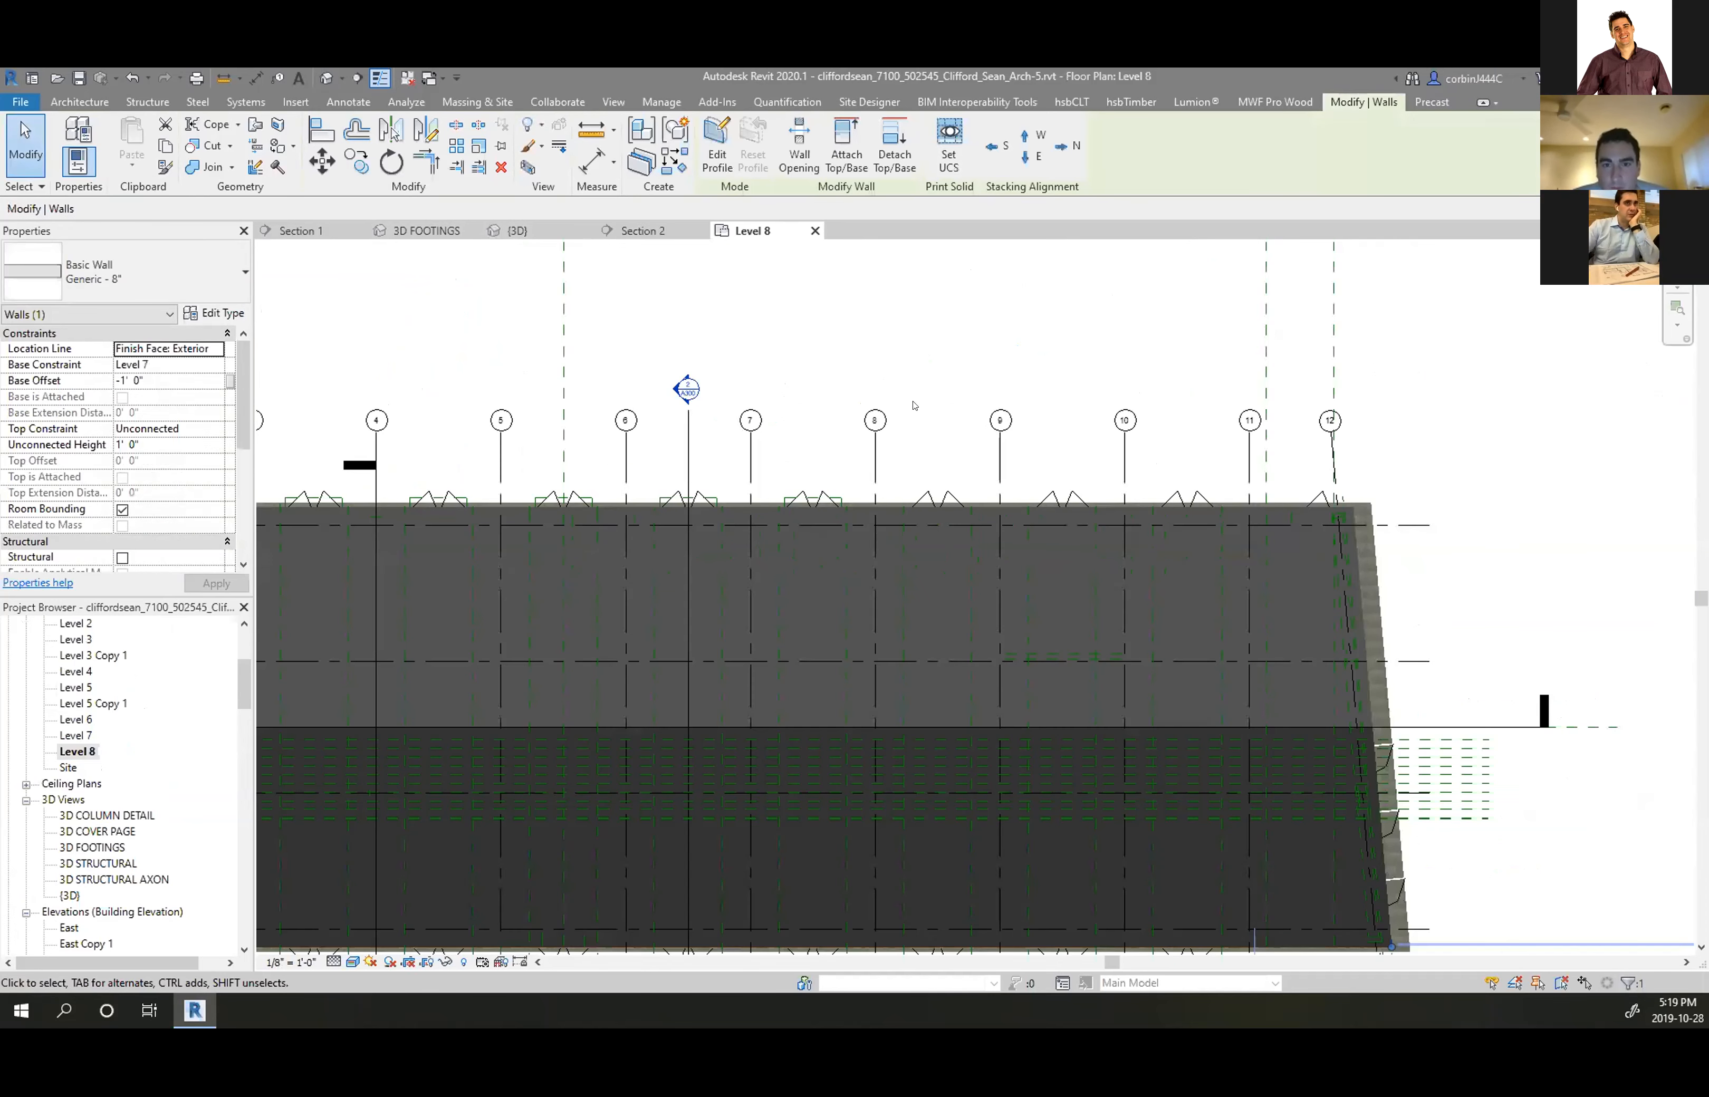
{"action": "scroll", "coordinate": [1032, 362], "scroll_direction": "down", "scroll_amount": 5}
{"action": "scroll", "coordinate": [552, 654], "scroll_direction": "up", "scroll_amount": 10}
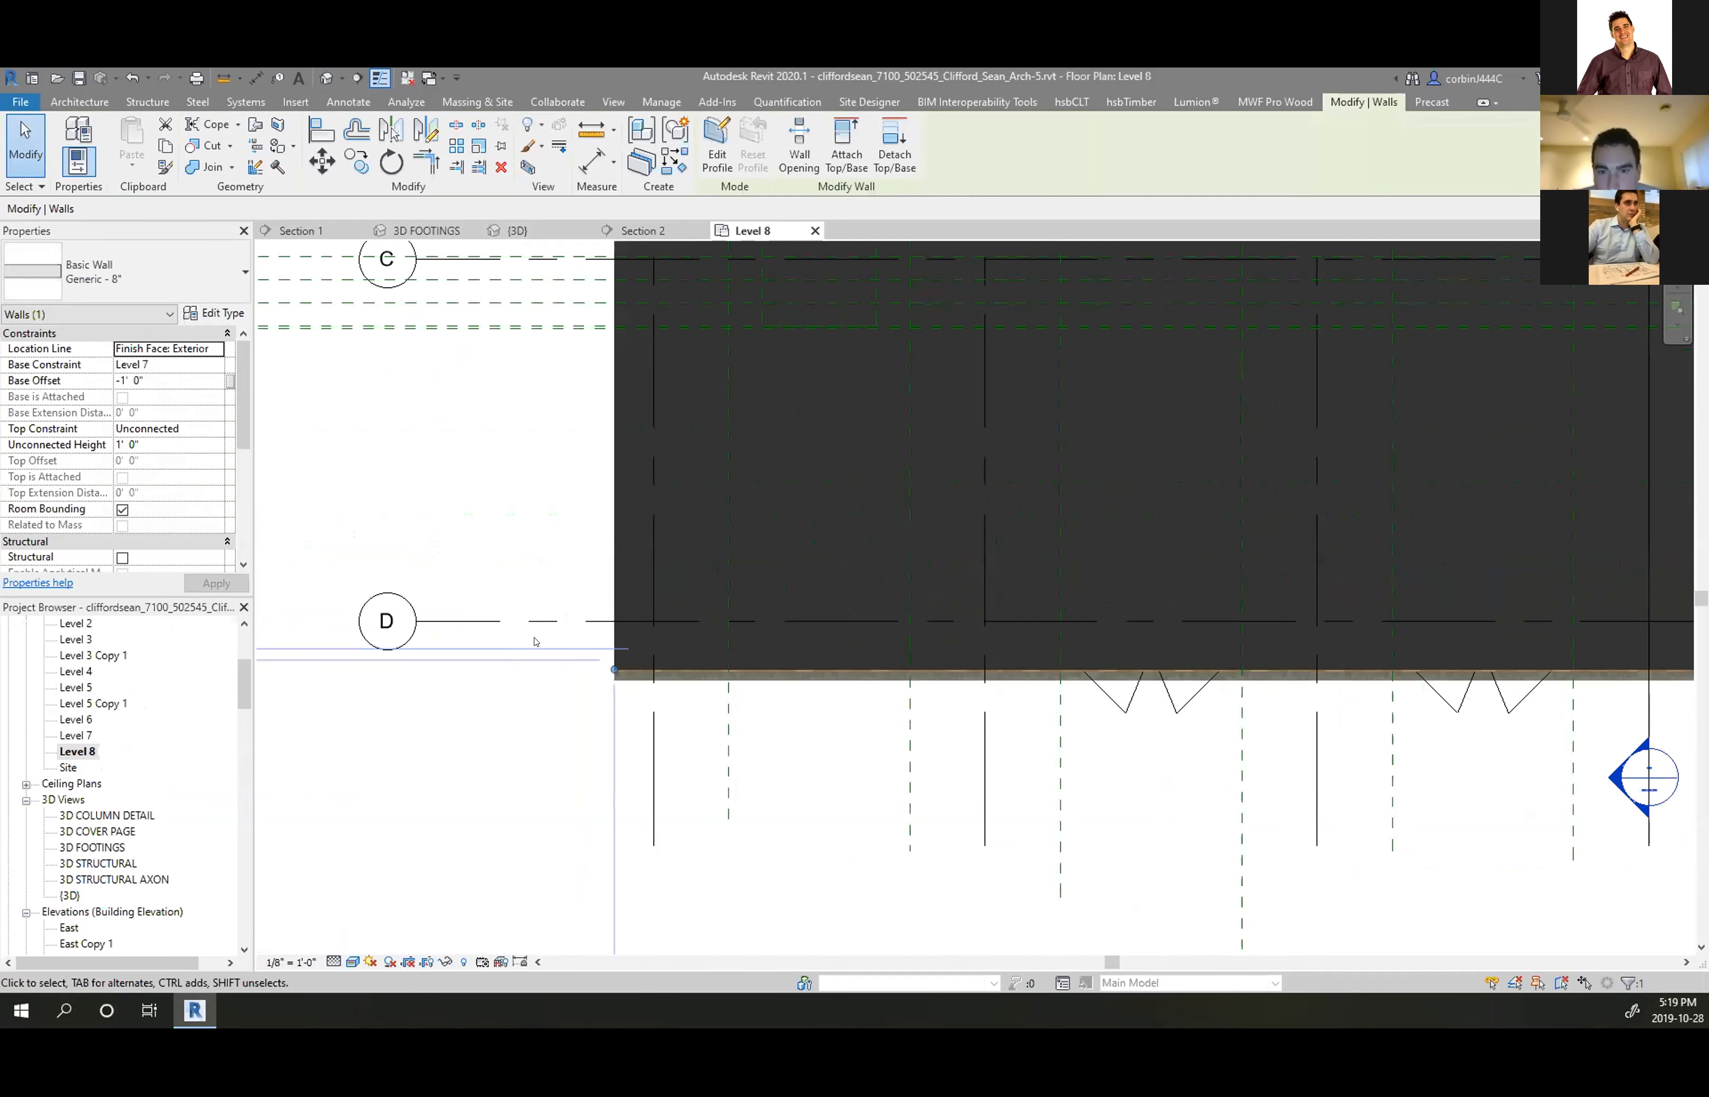
{"action": "left_click", "coordinate": [420, 133]}
{"action": "scroll", "coordinate": [690, 701], "scroll_direction": "up", "scroll_amount": 3}
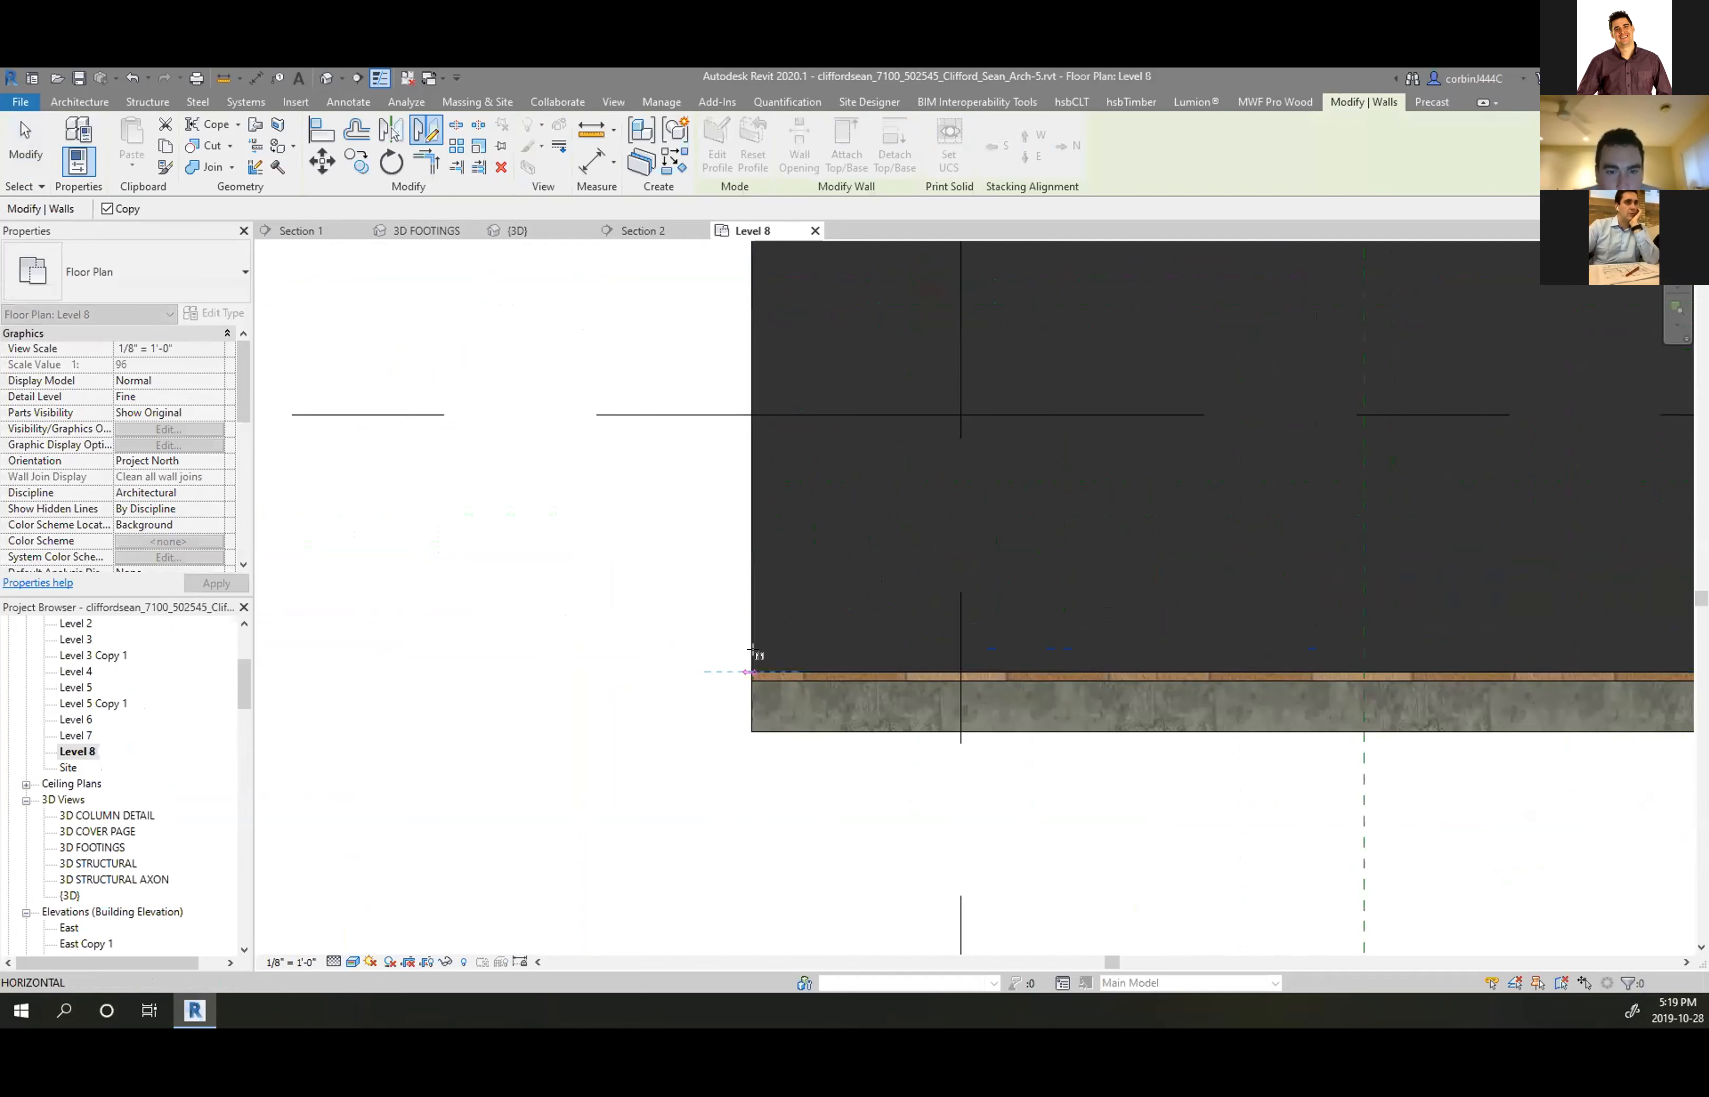
{"action": "left_click", "coordinate": [785, 636]}
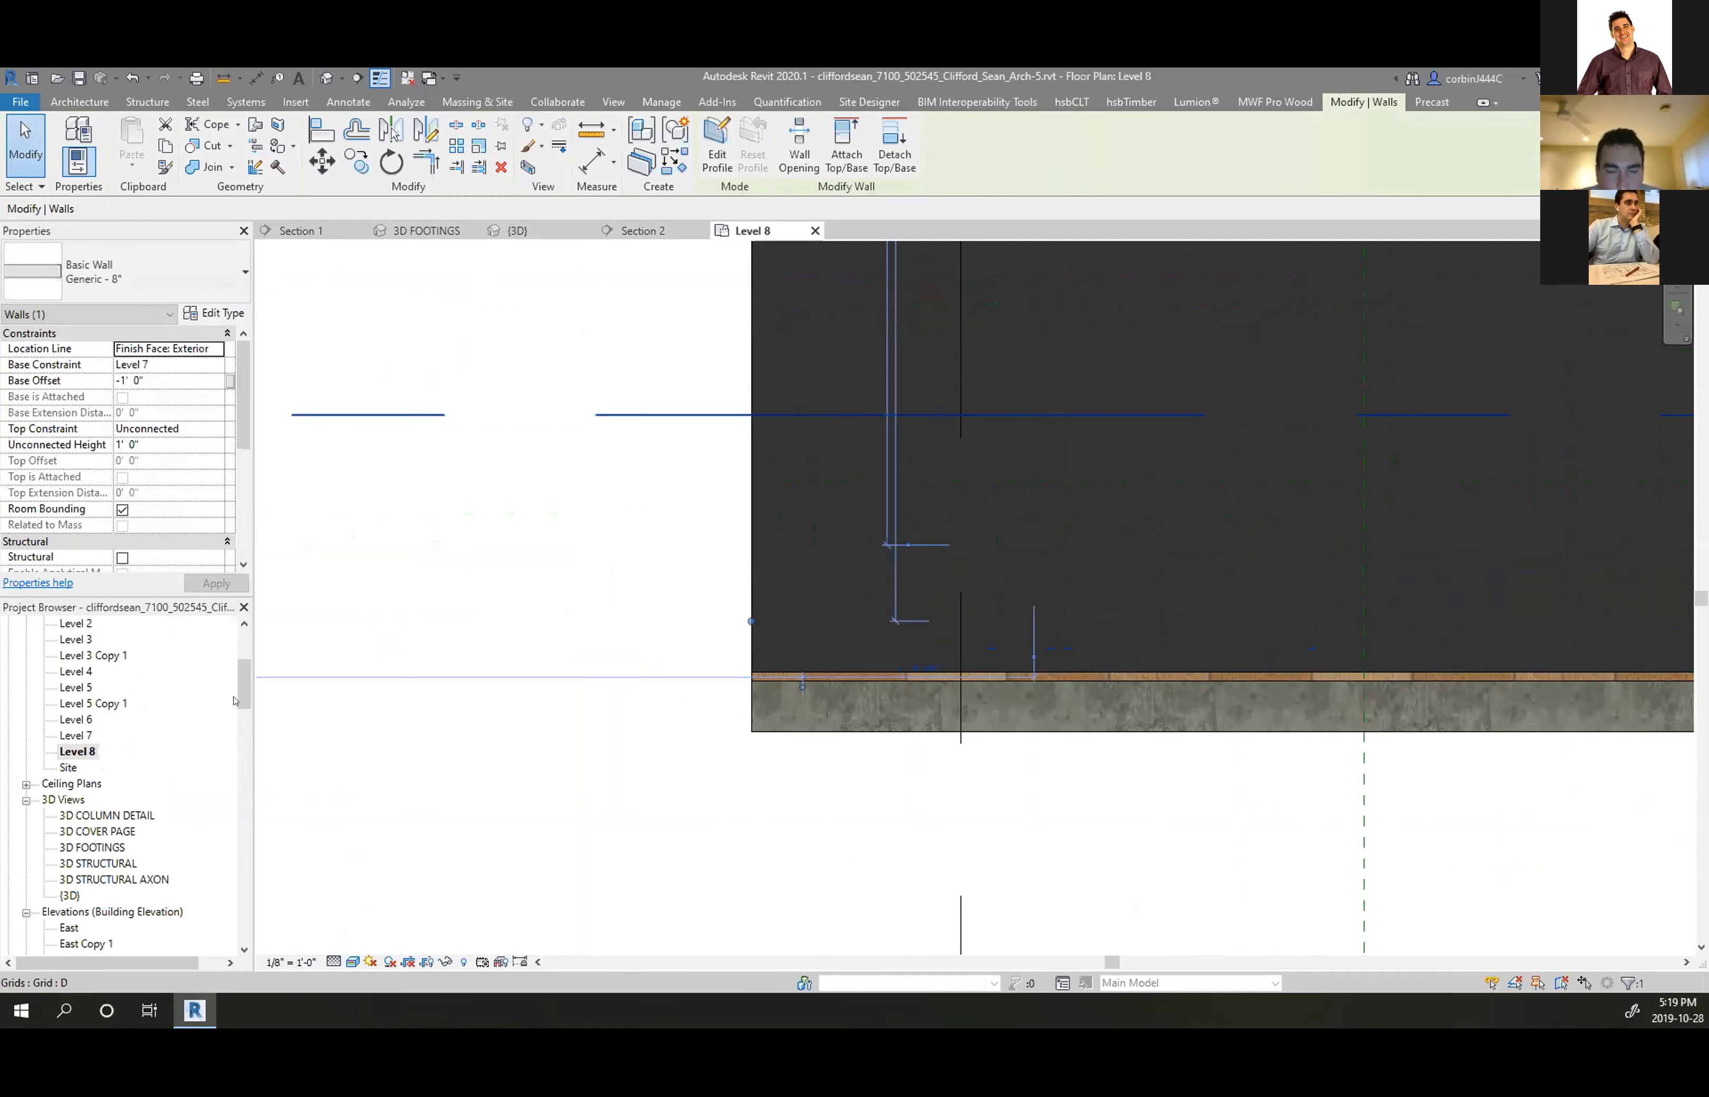
Open the Level 7 floor plan
{"action": "double_click", "coordinate": [71, 737]}
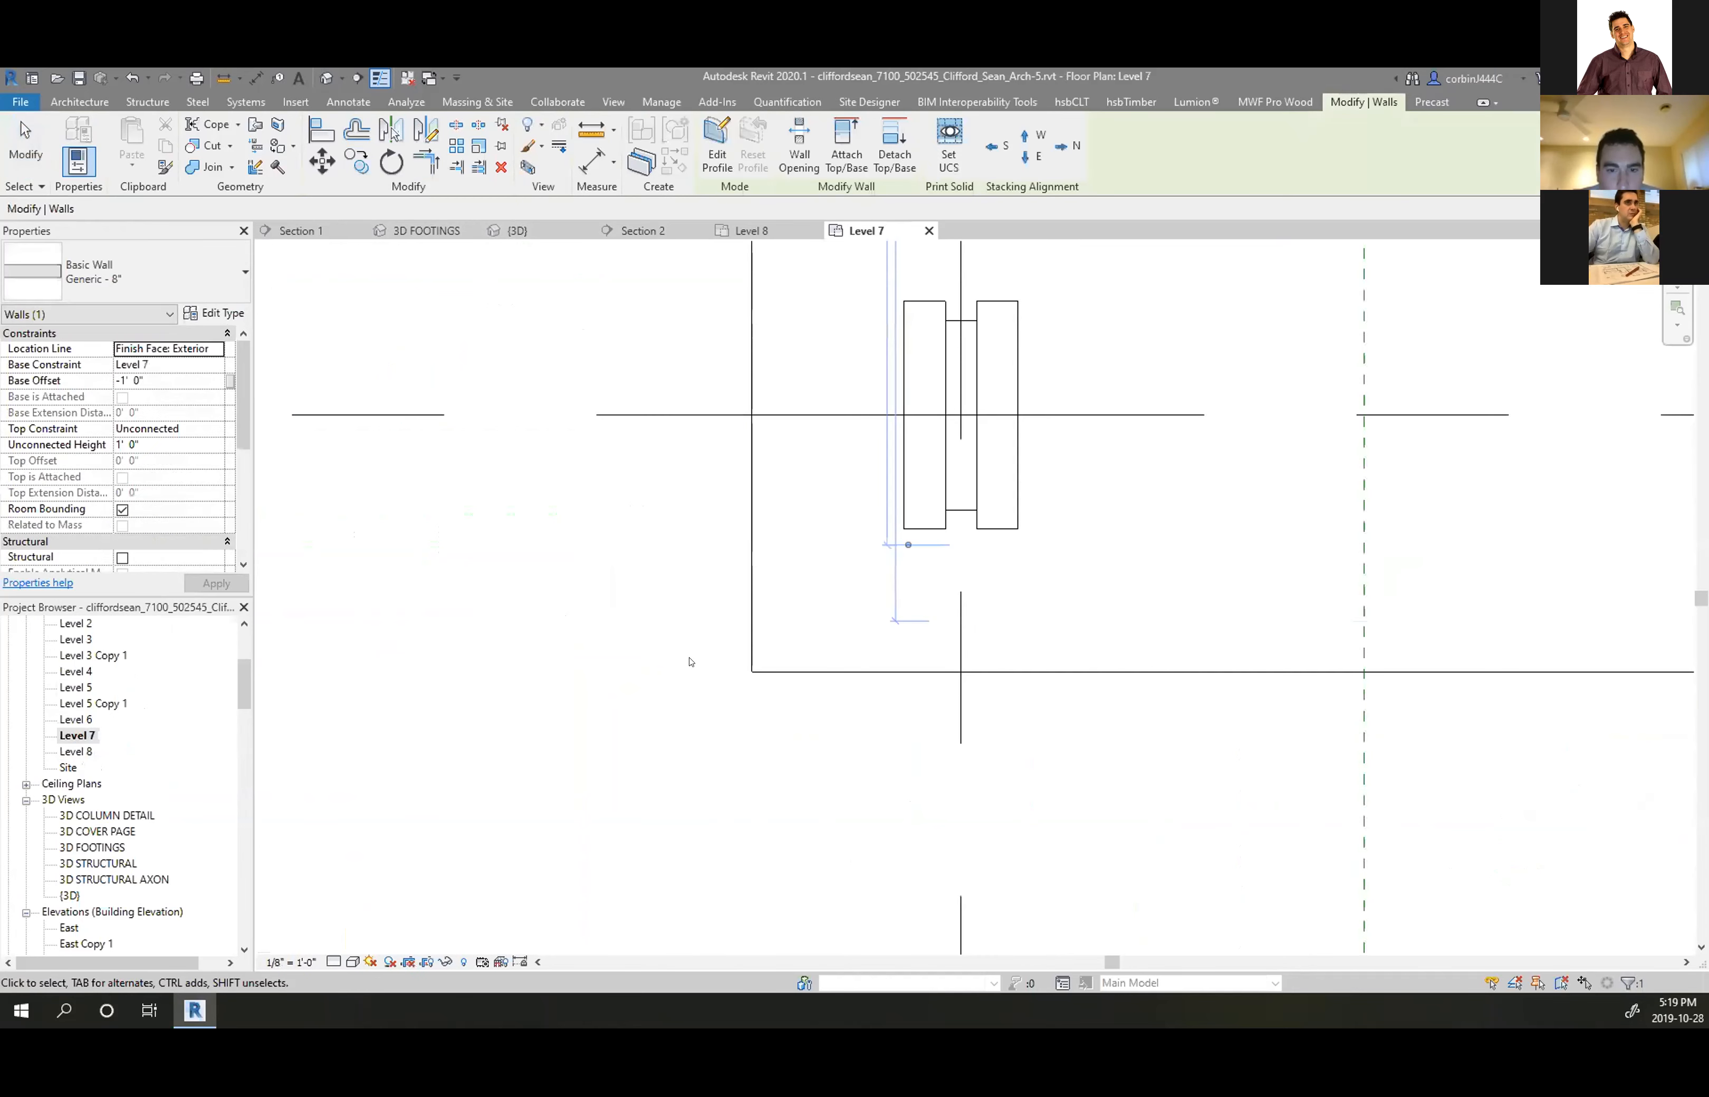
{"action": "scroll", "coordinate": [661, 691], "scroll_direction": "down", "scroll_amount": 5}
{"action": "scroll", "coordinate": [641, 443], "scroll_direction": "up", "scroll_amount": 3}
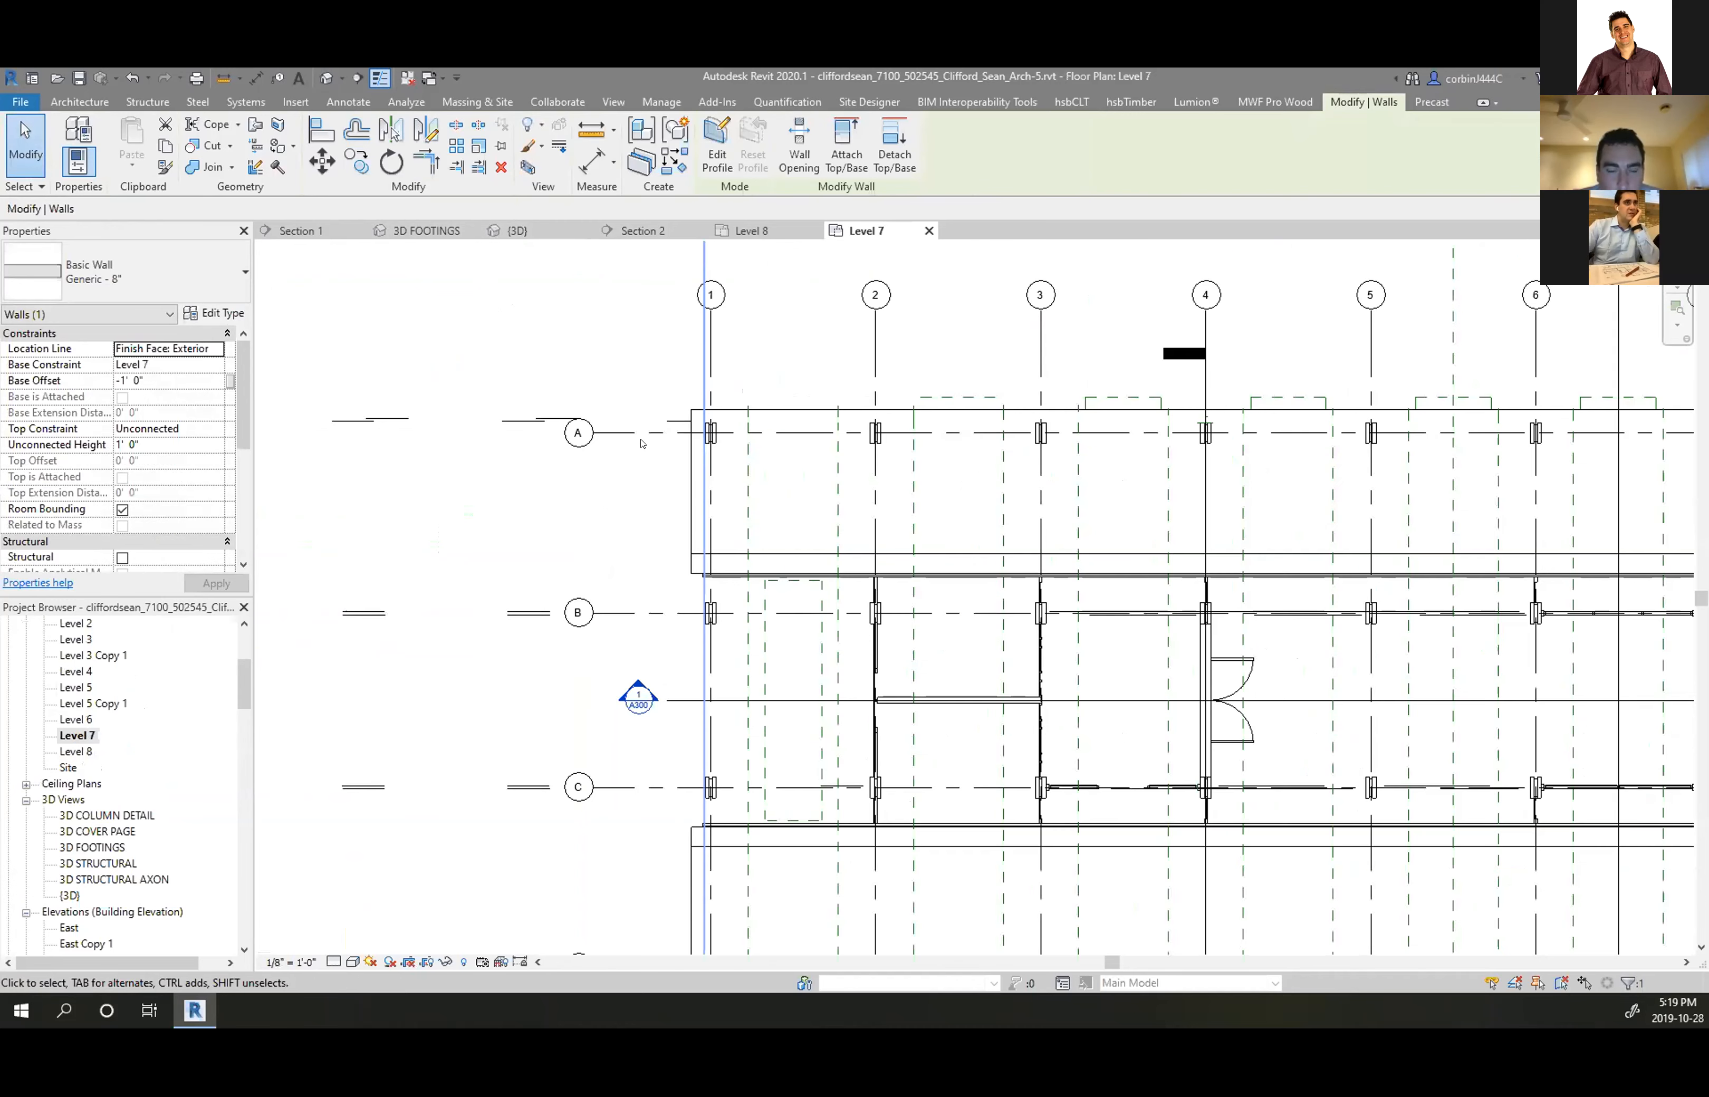
Switch to the 3D view and orbit to the building's long windowed side
{"action": "left_click", "coordinate": [530, 231]}
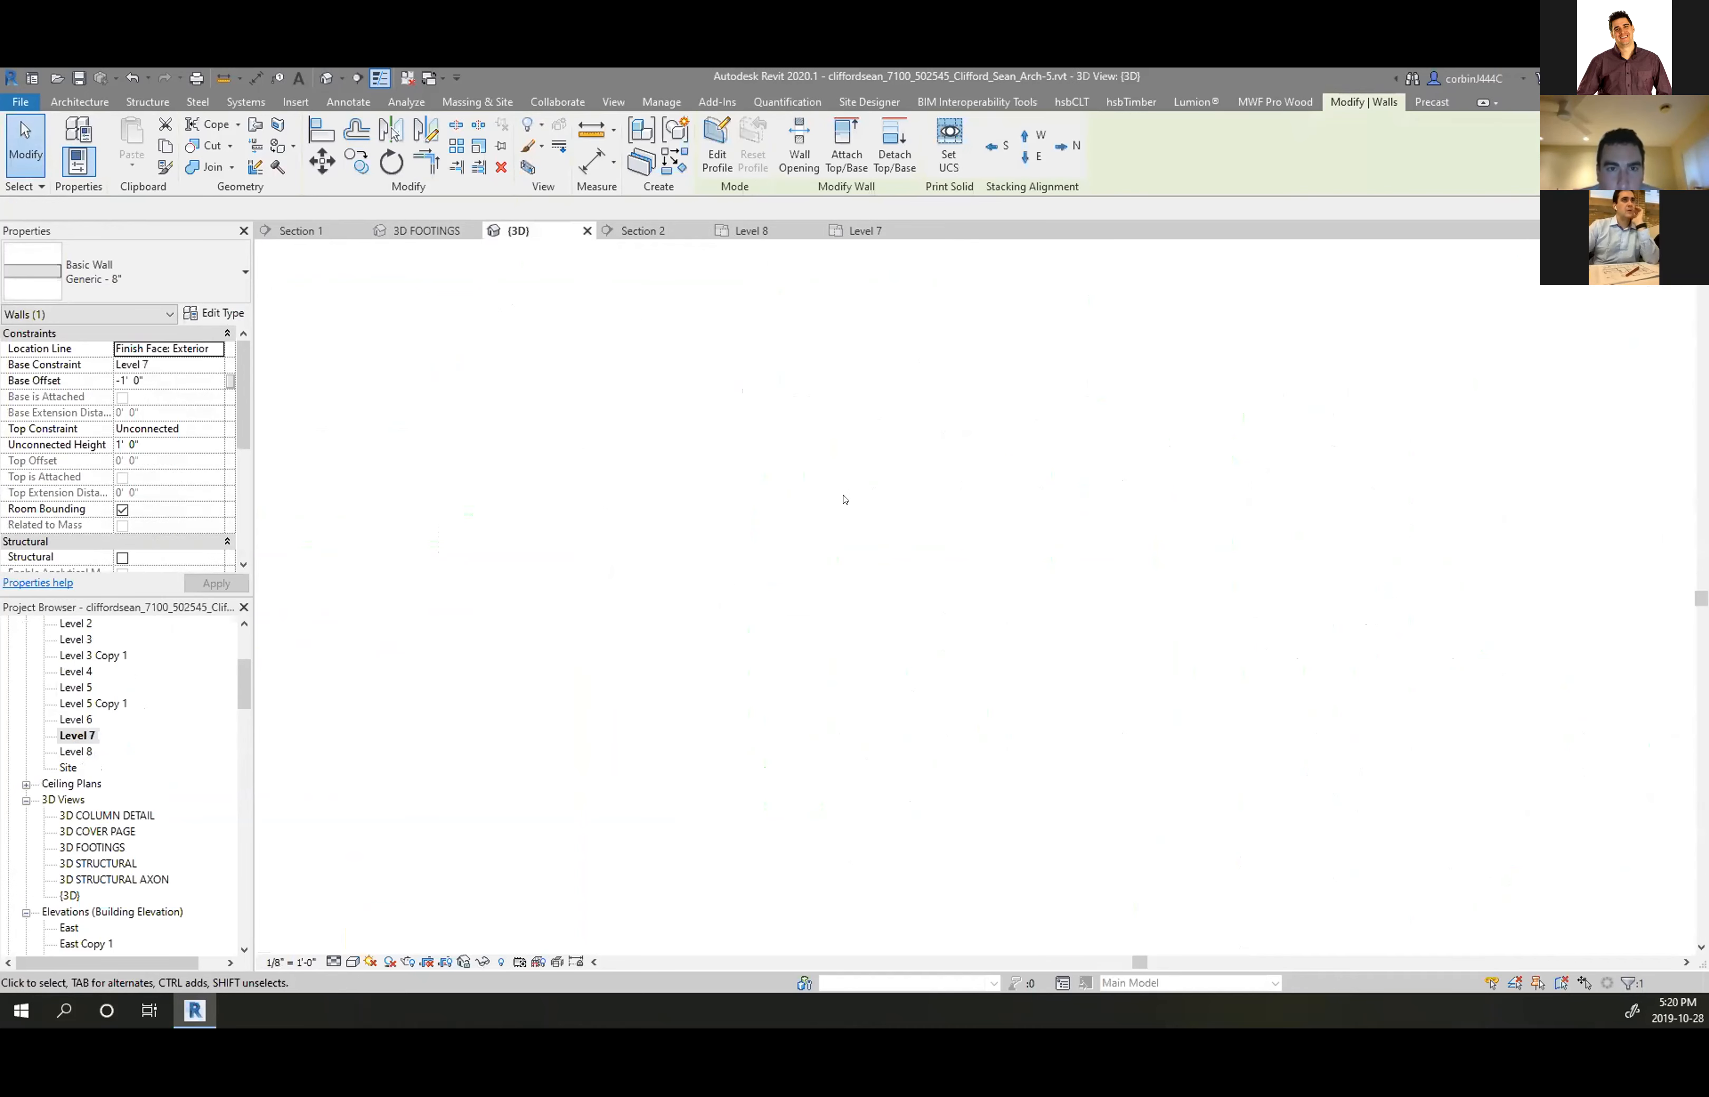
{"action": "scroll", "coordinate": [800, 477], "scroll_direction": "down", "scroll_amount": 4}
{"action": "middle_click_drag", "start_coordinate": [1097, 626], "coordinate": [538, 652], "text": "shift"}
{"action": "scroll", "coordinate": [814, 502], "scroll_direction": "up", "scroll_amount": 6}
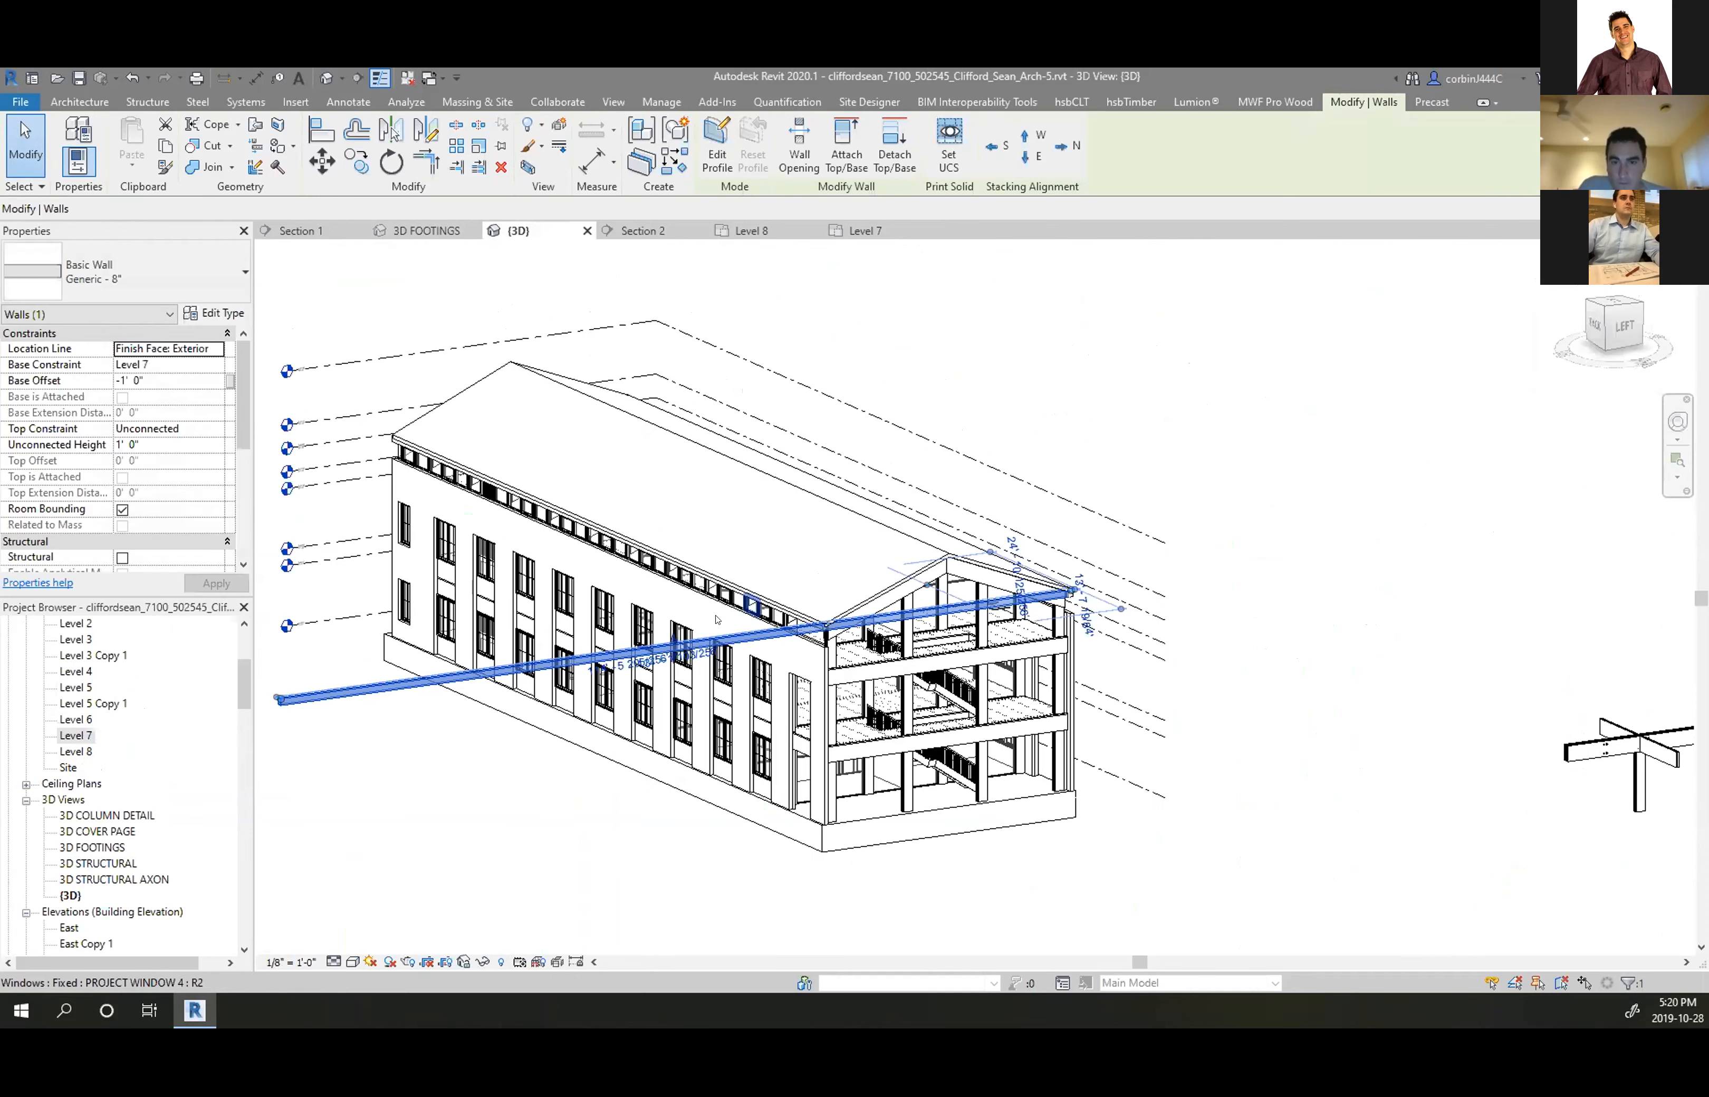
{"action": "scroll", "coordinate": [949, 616], "scroll_direction": "down", "scroll_amount": 2}
{"action": "scroll", "coordinate": [560, 675], "scroll_direction": "up", "scroll_amount": 5}
Drag the Generic - 8" wall's end grip onto the gable roof edge endpoint
{"action": "left_click_drag", "start_coordinate": [319, 678], "coordinate": [1153, 567]}
{"action": "scroll", "coordinate": [1109, 617], "scroll_direction": "up", "scroll_amount": 5}
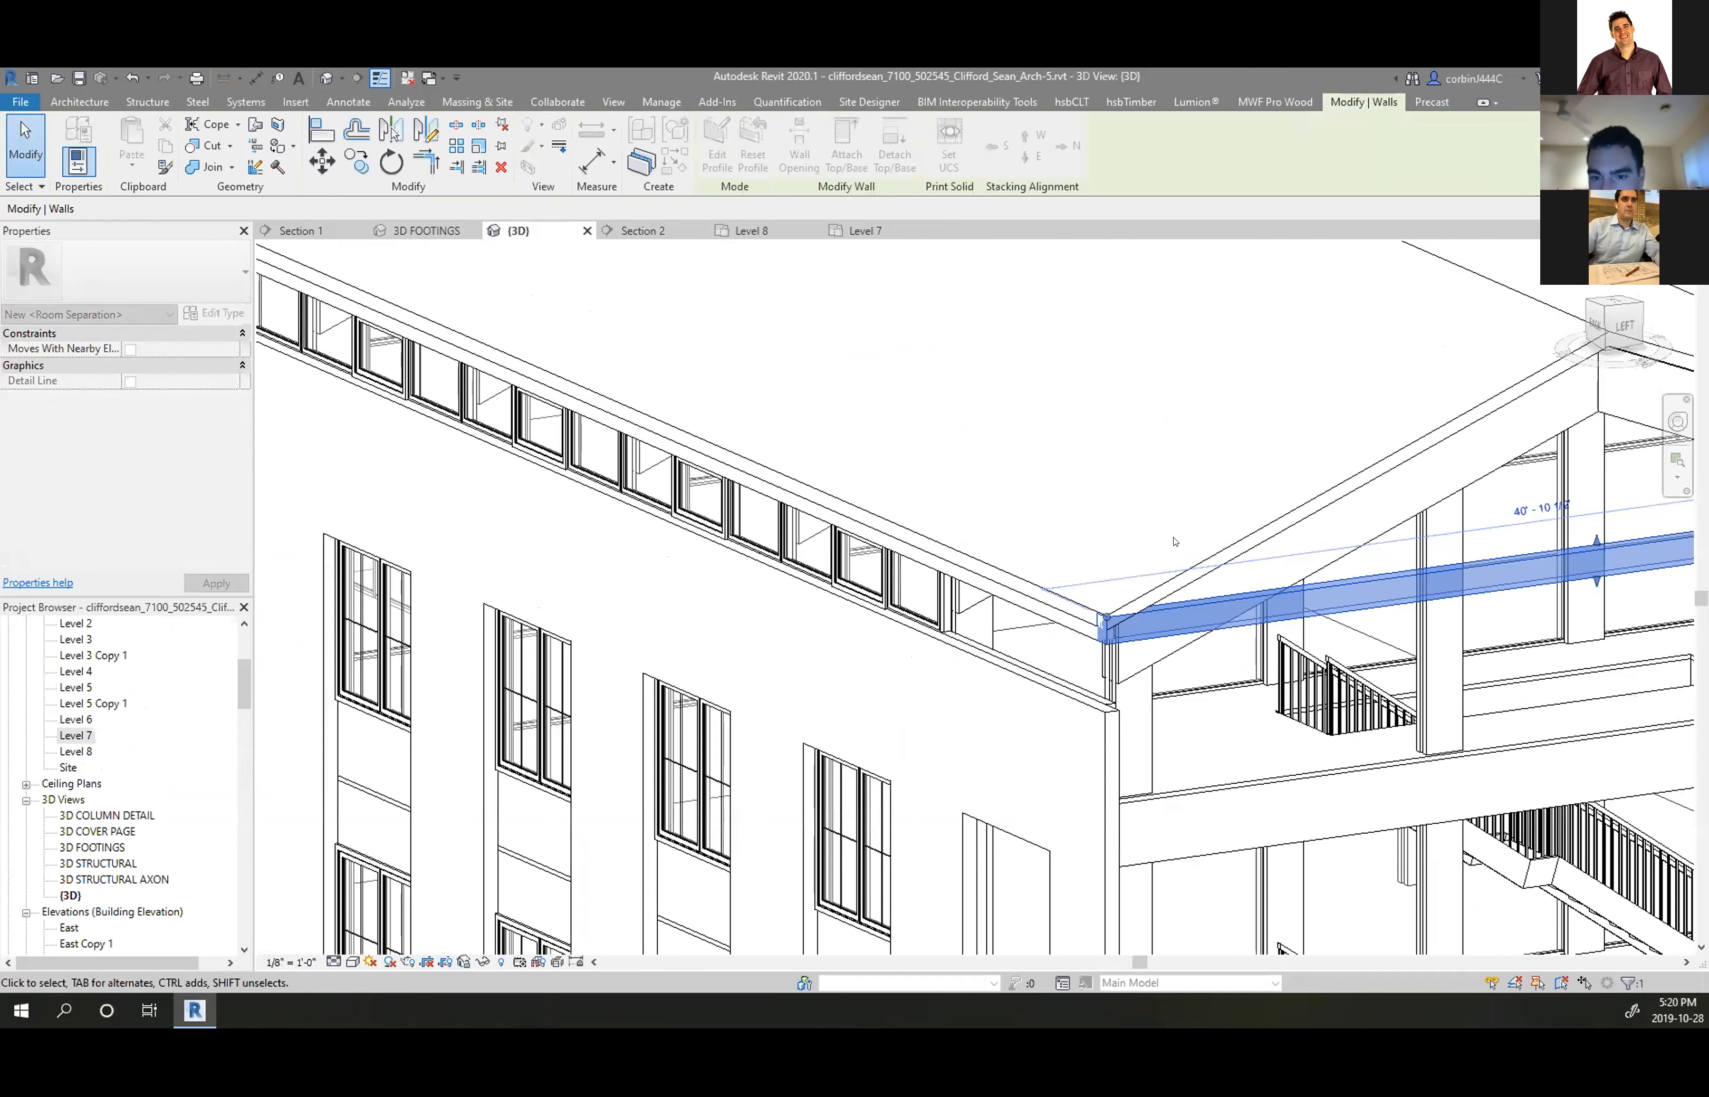
{"action": "scroll", "coordinate": [590, 572], "scroll_direction": "down", "scroll_amount": 2}
{"action": "scroll", "coordinate": [534, 631], "scroll_direction": "up", "scroll_amount": 2}
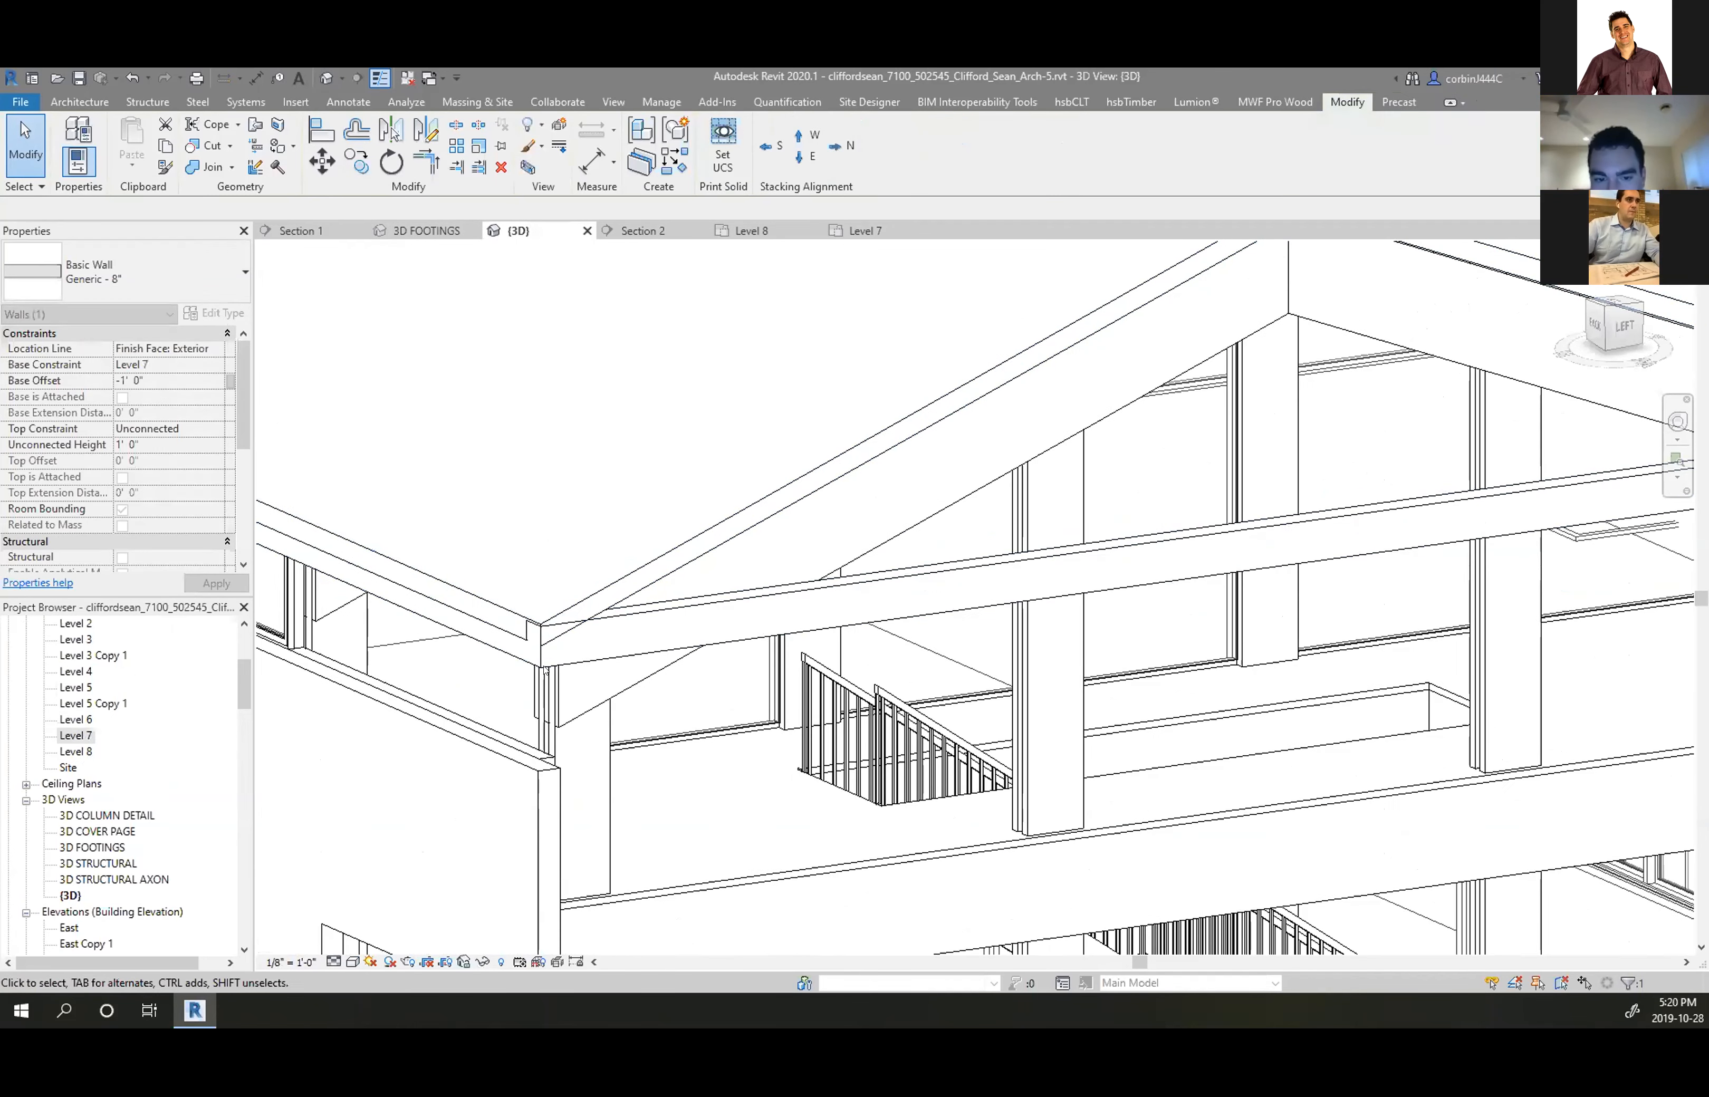
{"action": "scroll", "coordinate": [480, 613], "scroll_direction": "up", "scroll_amount": 2}
{"action": "scroll", "coordinate": [363, 491], "scroll_direction": "down", "scroll_amount": 4}
{"action": "double_click", "coordinate": [629, 511]}
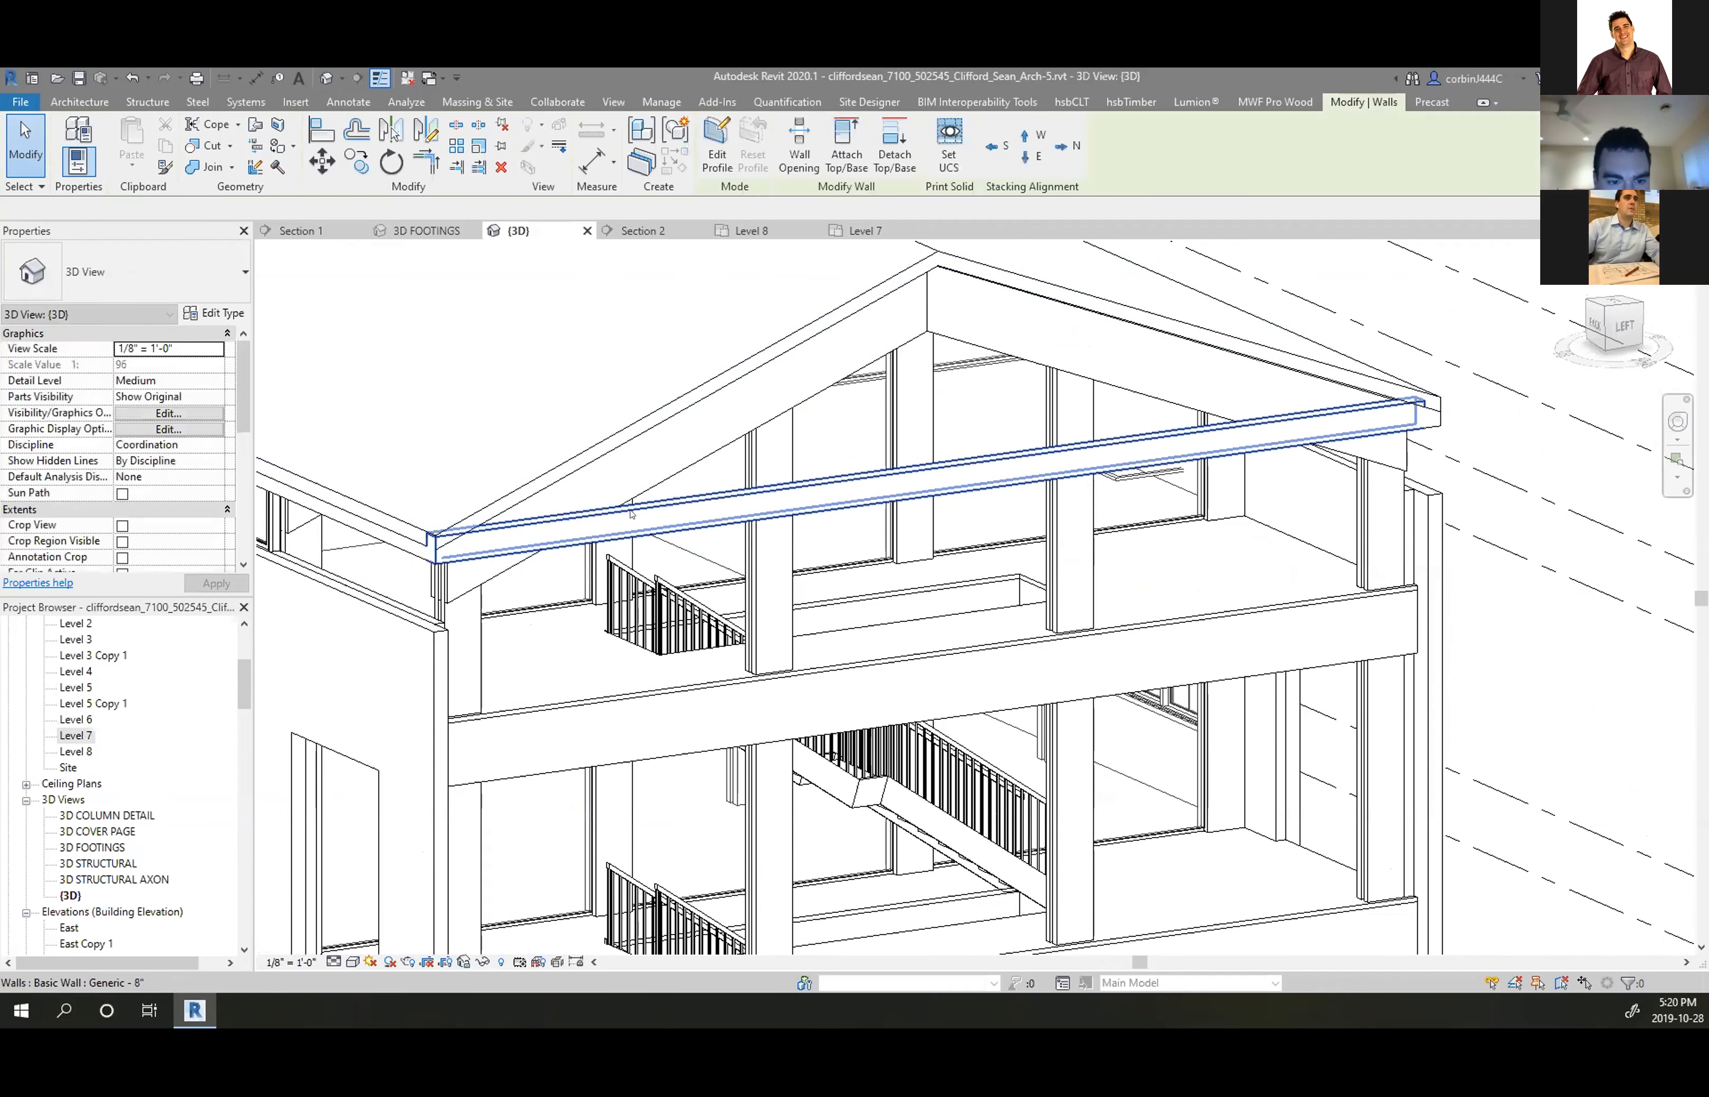
{"action": "scroll", "coordinate": [380, 533], "scroll_direction": "up", "scroll_amount": 3}
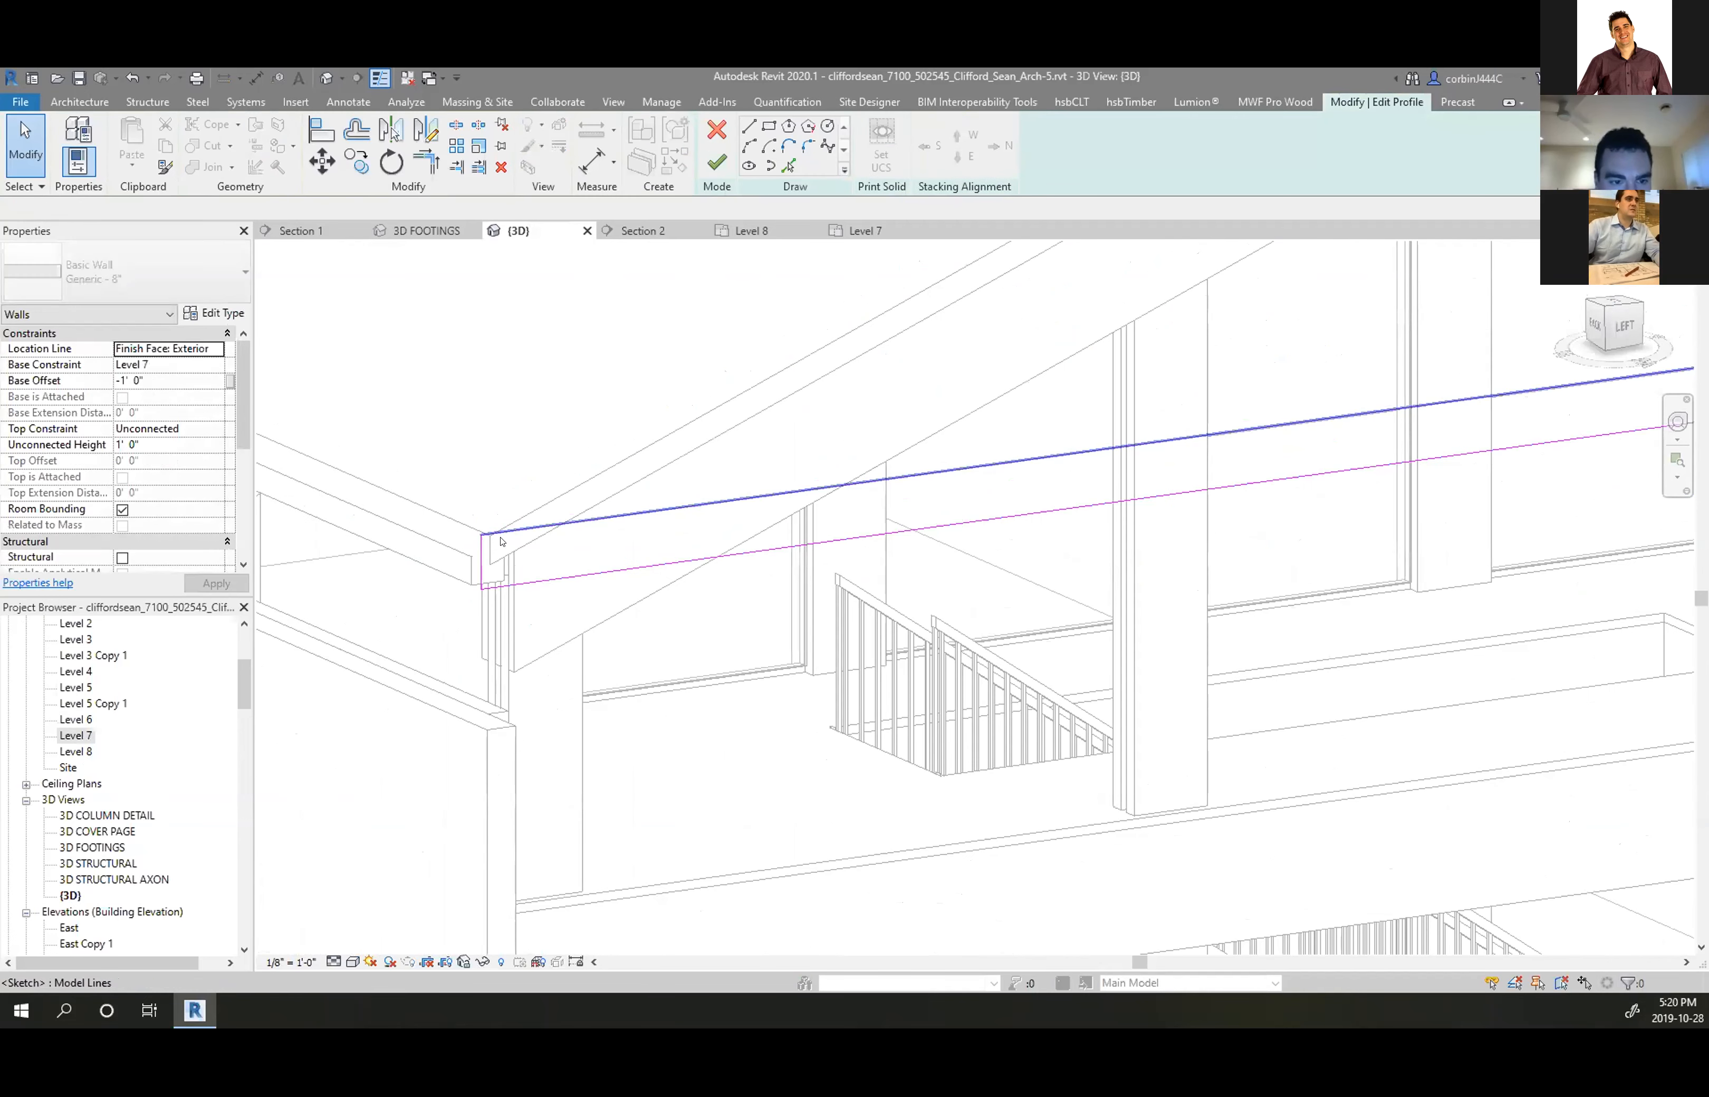
{"action": "left_click", "coordinate": [502, 532]}
{"action": "scroll", "coordinate": [408, 589], "scroll_direction": "down", "scroll_amount": 5}
{"action": "scroll", "coordinate": [981, 505], "scroll_direction": "up", "scroll_amount": 5}
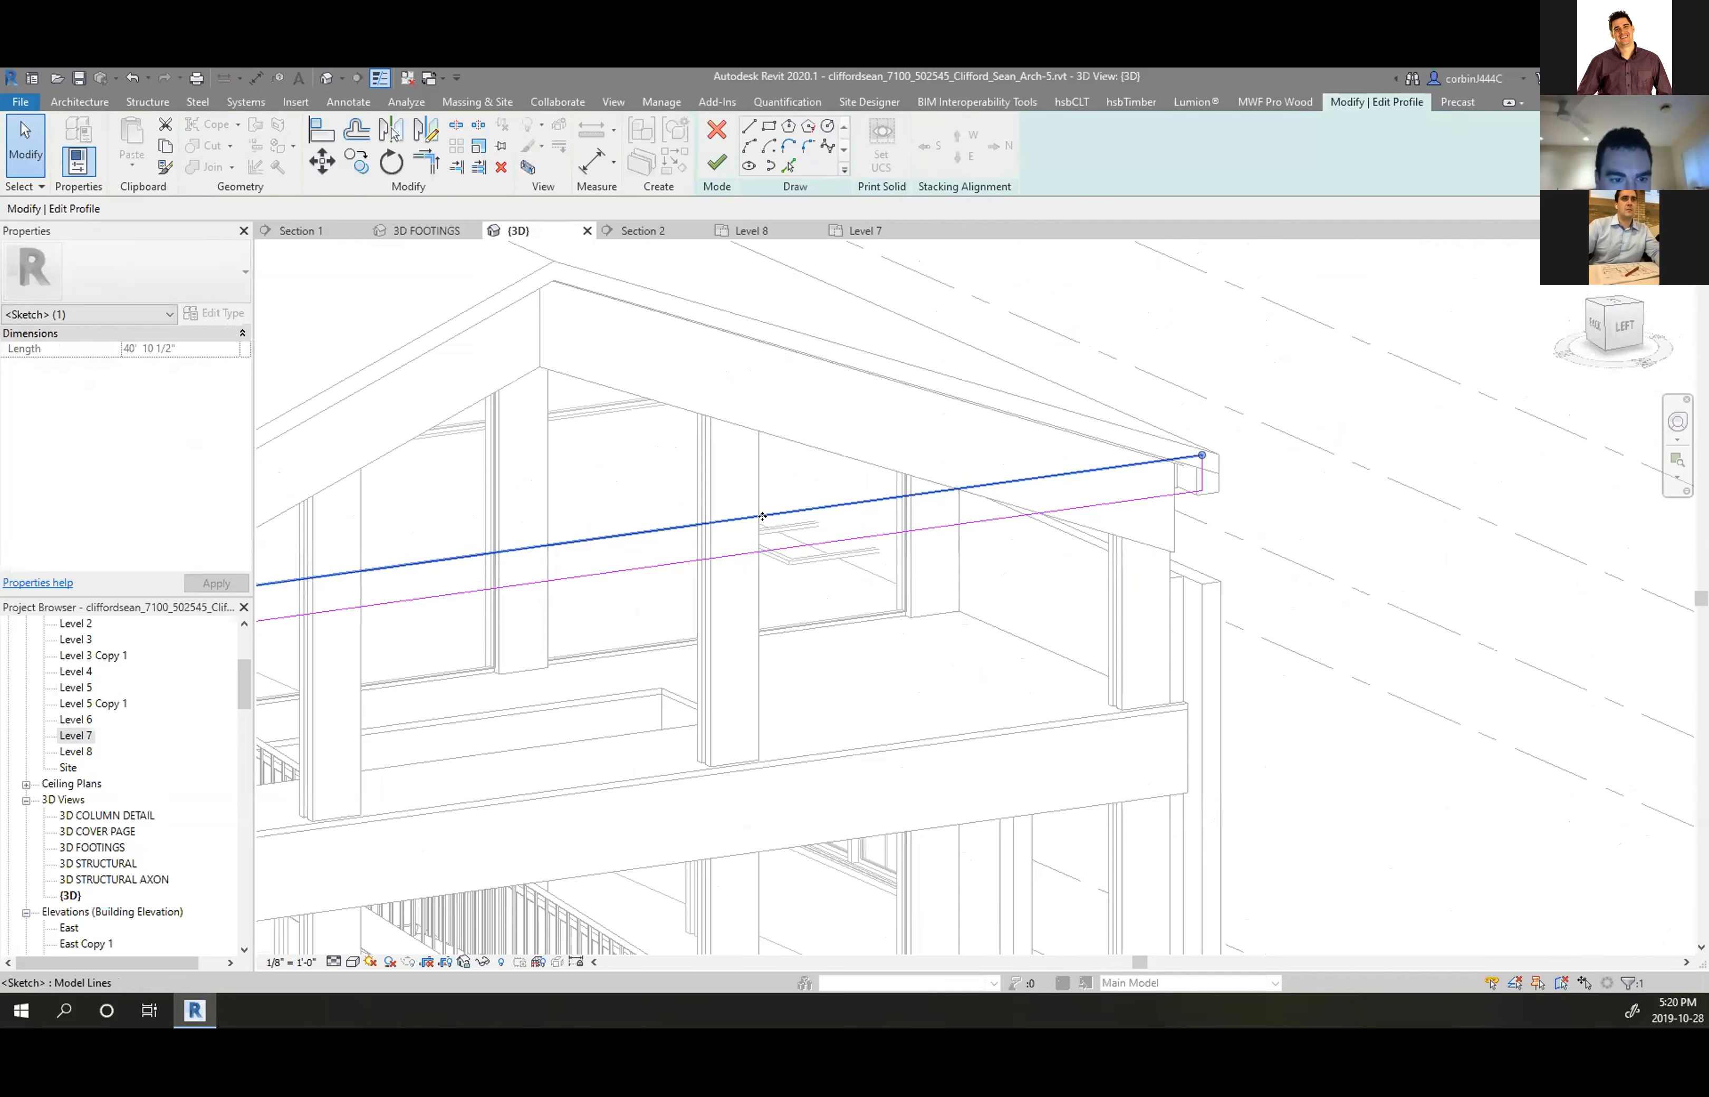
{"action": "left_click", "coordinate": [859, 540]}
{"action": "scroll", "coordinate": [1123, 509], "scroll_direction": "down", "scroll_amount": 4}
{"action": "scroll", "coordinate": [1118, 506], "scroll_direction": "down", "scroll_amount": 3}
{"action": "scroll", "coordinate": [789, 499], "scroll_direction": "up", "scroll_amount": 5}
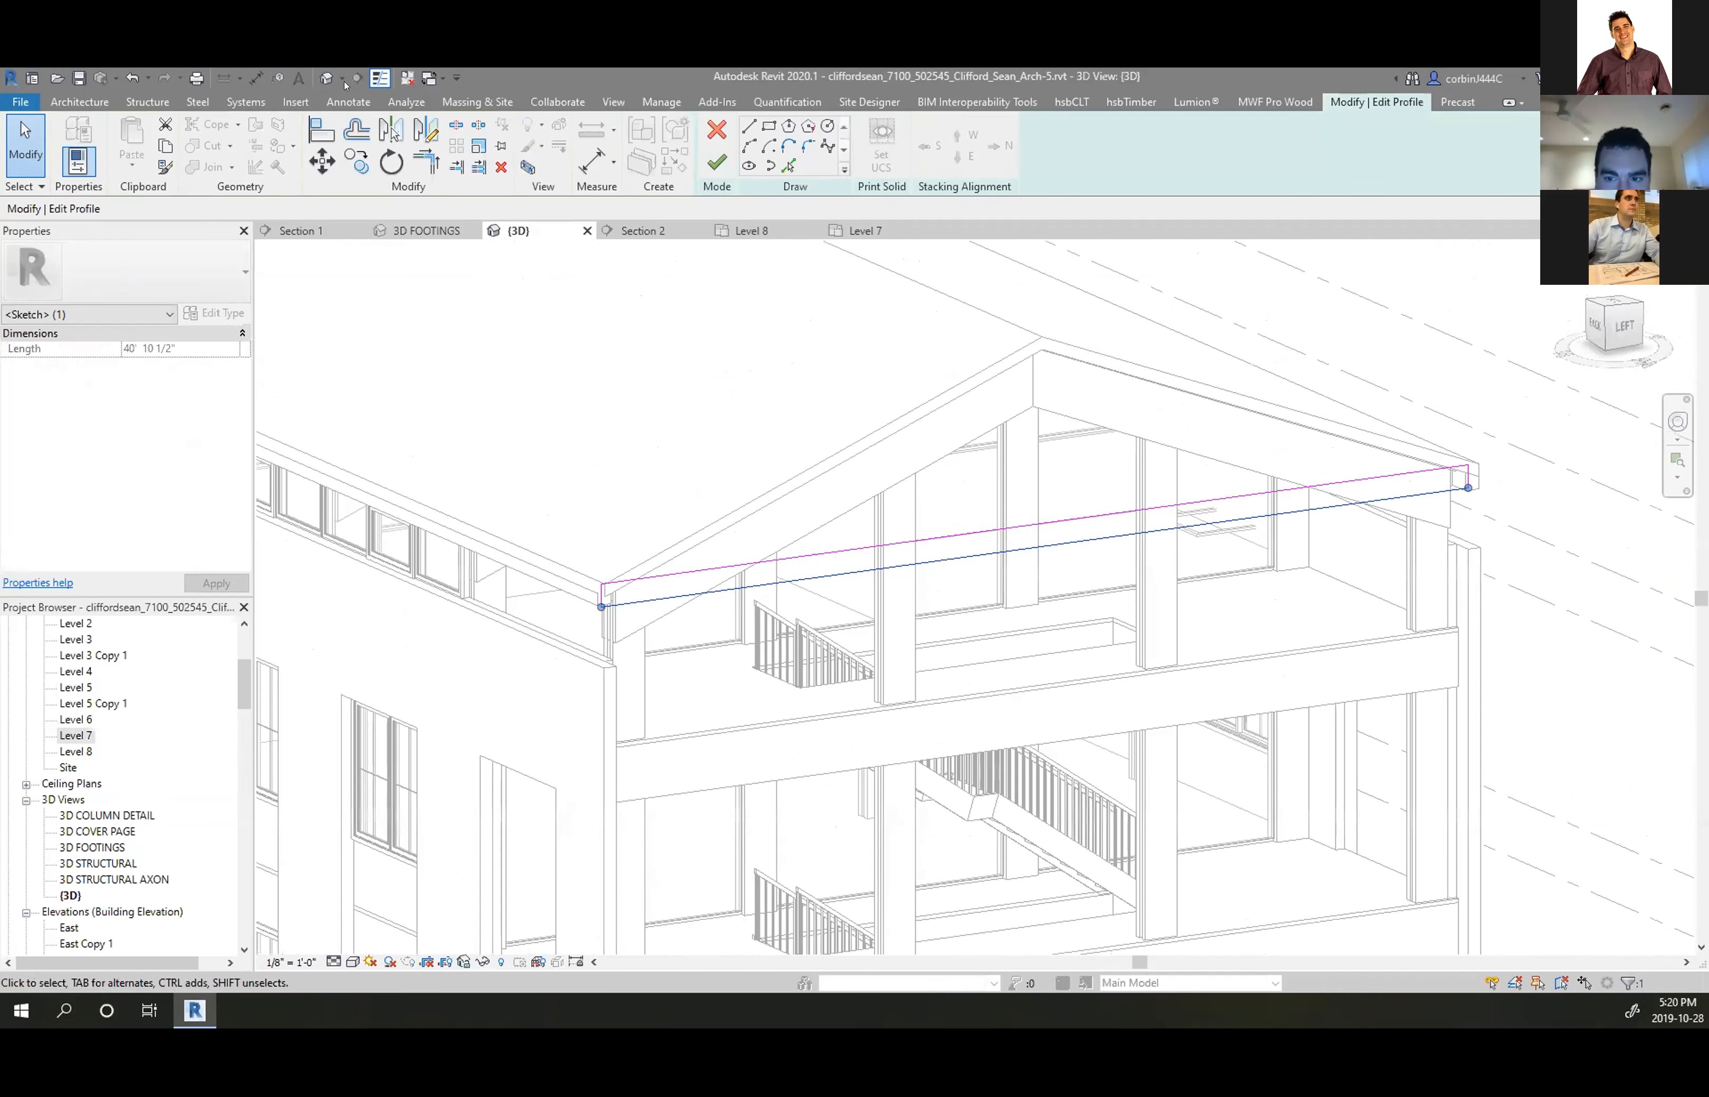
{"action": "key", "text": "d"}
{"action": "key", "text": "i"}
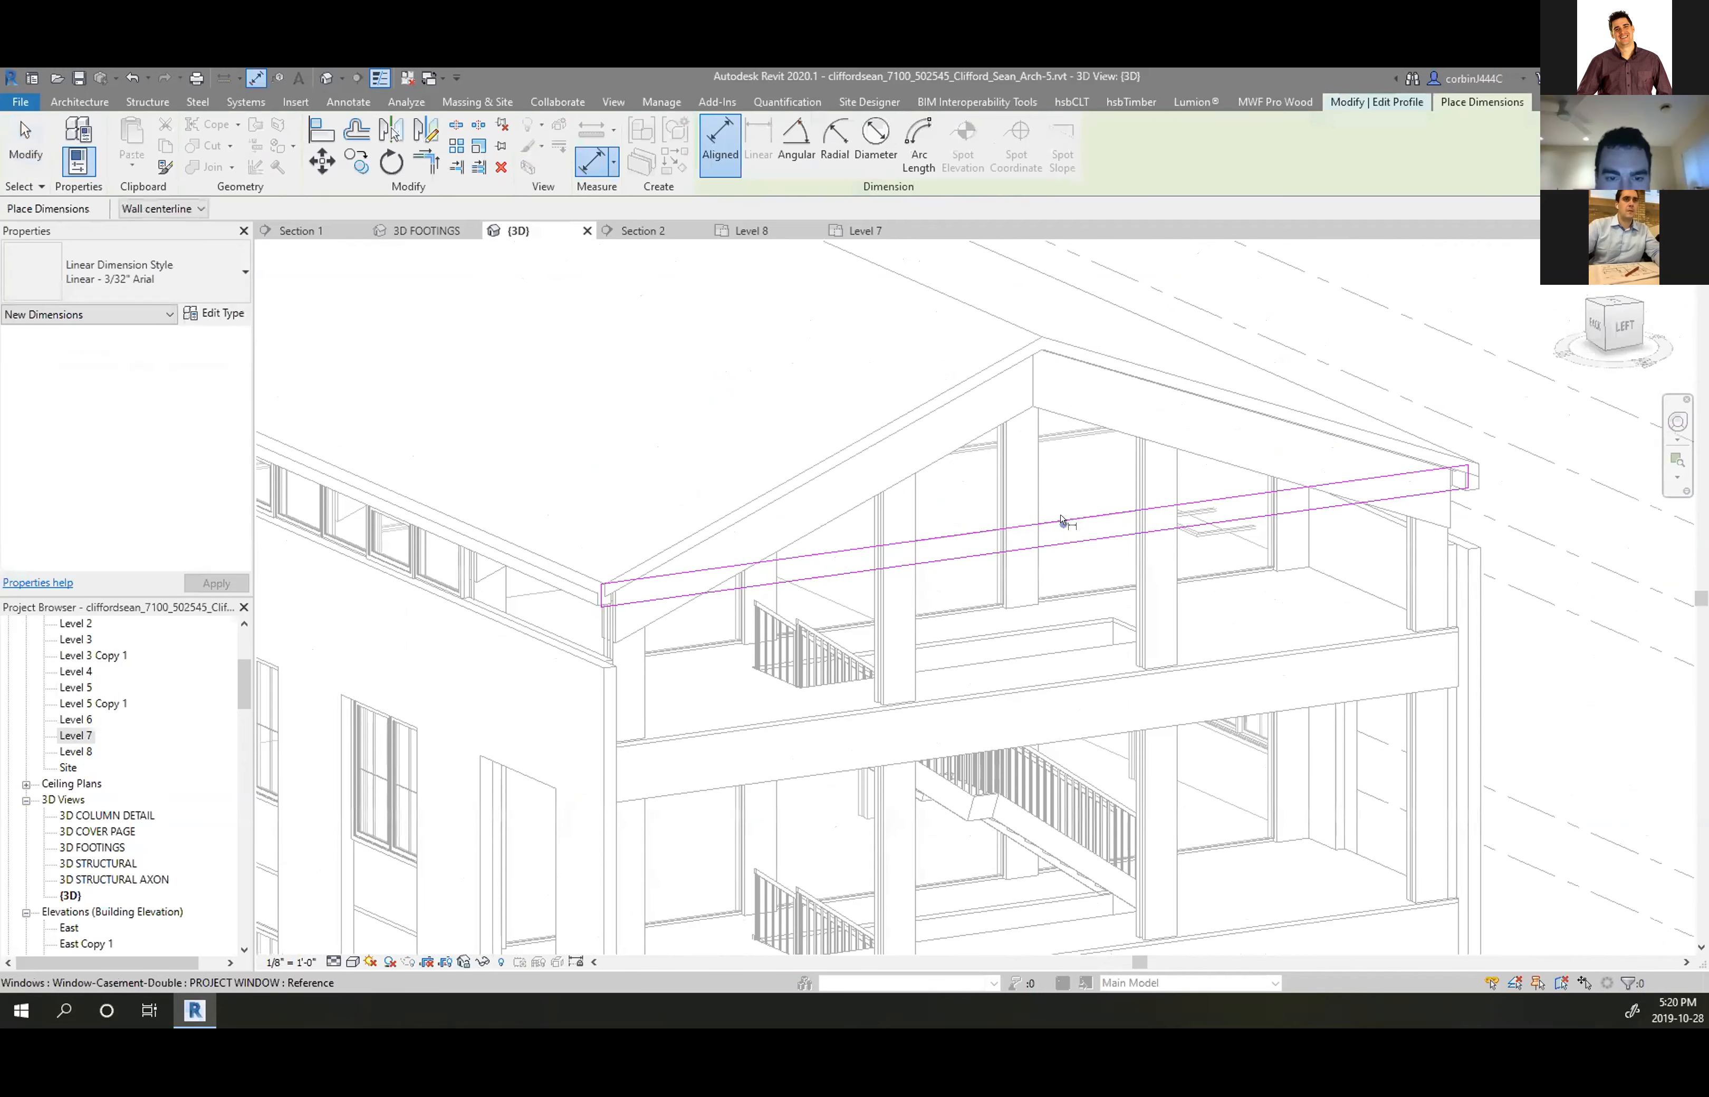
{"action": "left_click", "coordinate": [1089, 517]}
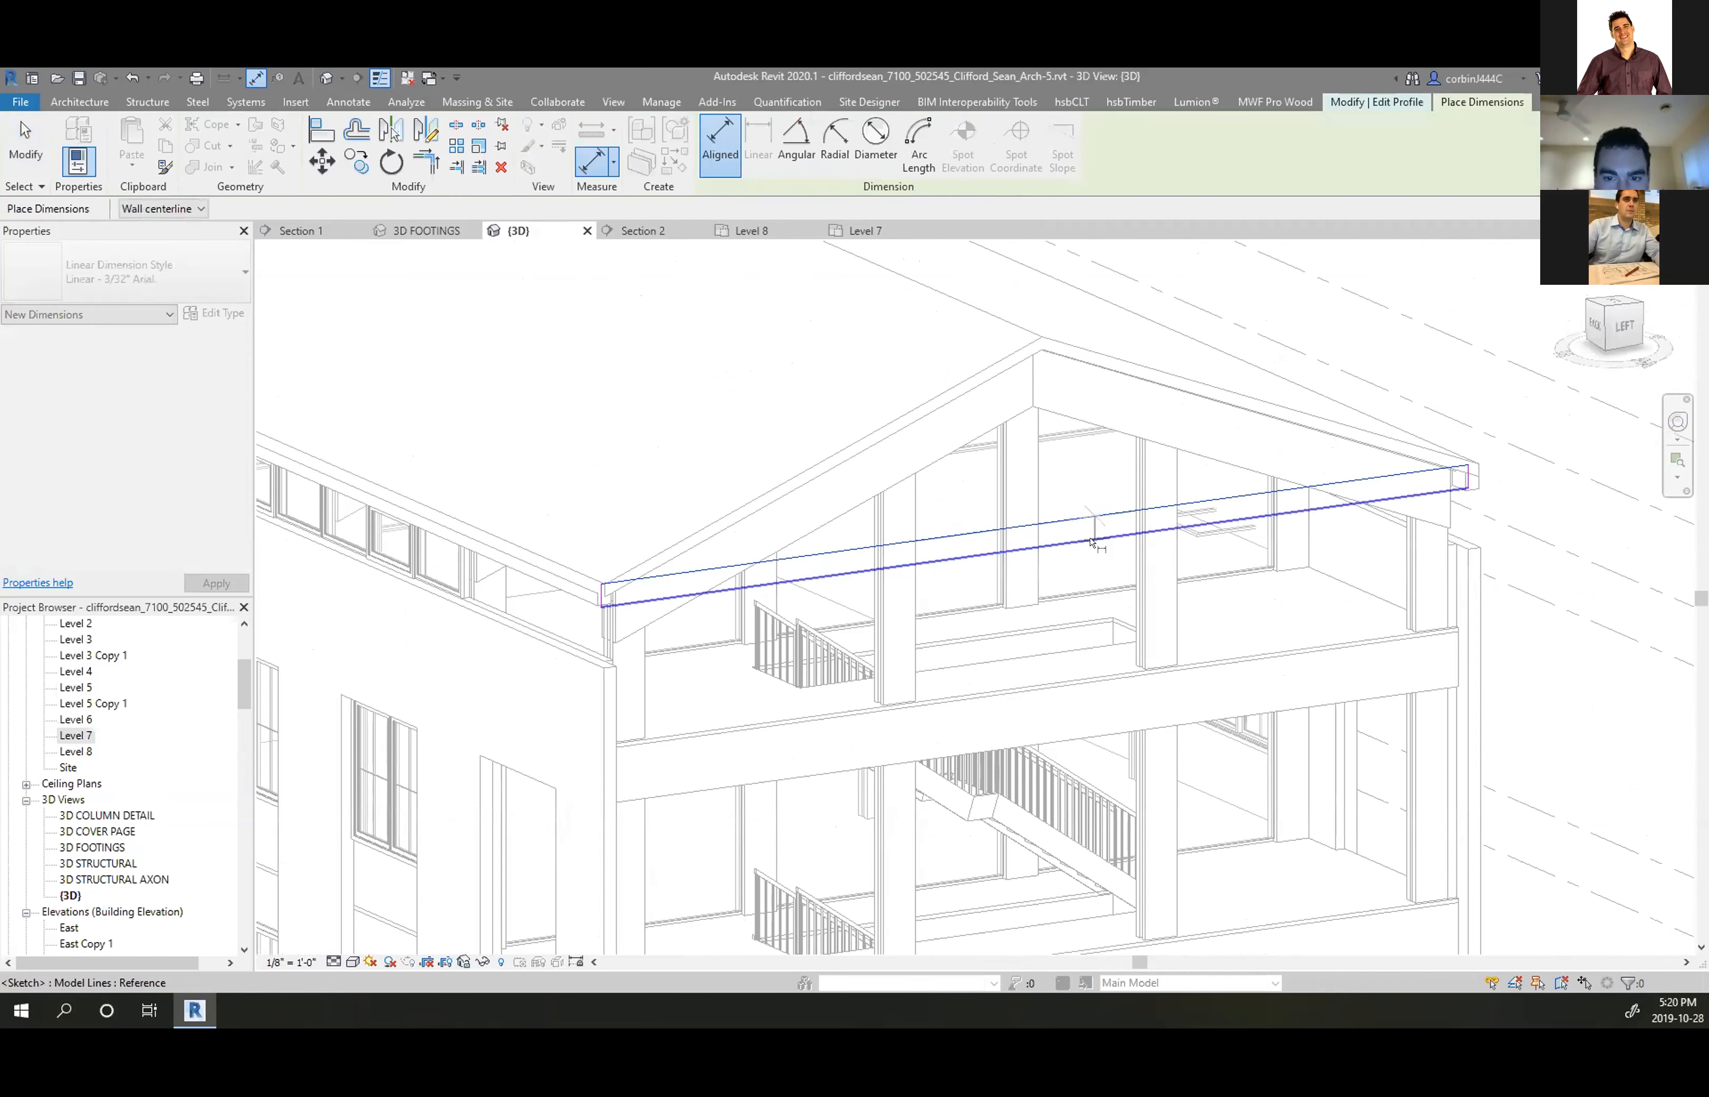
{"action": "key", "text": "Escape"}
{"action": "scroll", "coordinate": [675, 474], "scroll_direction": "up", "scroll_amount": 2}
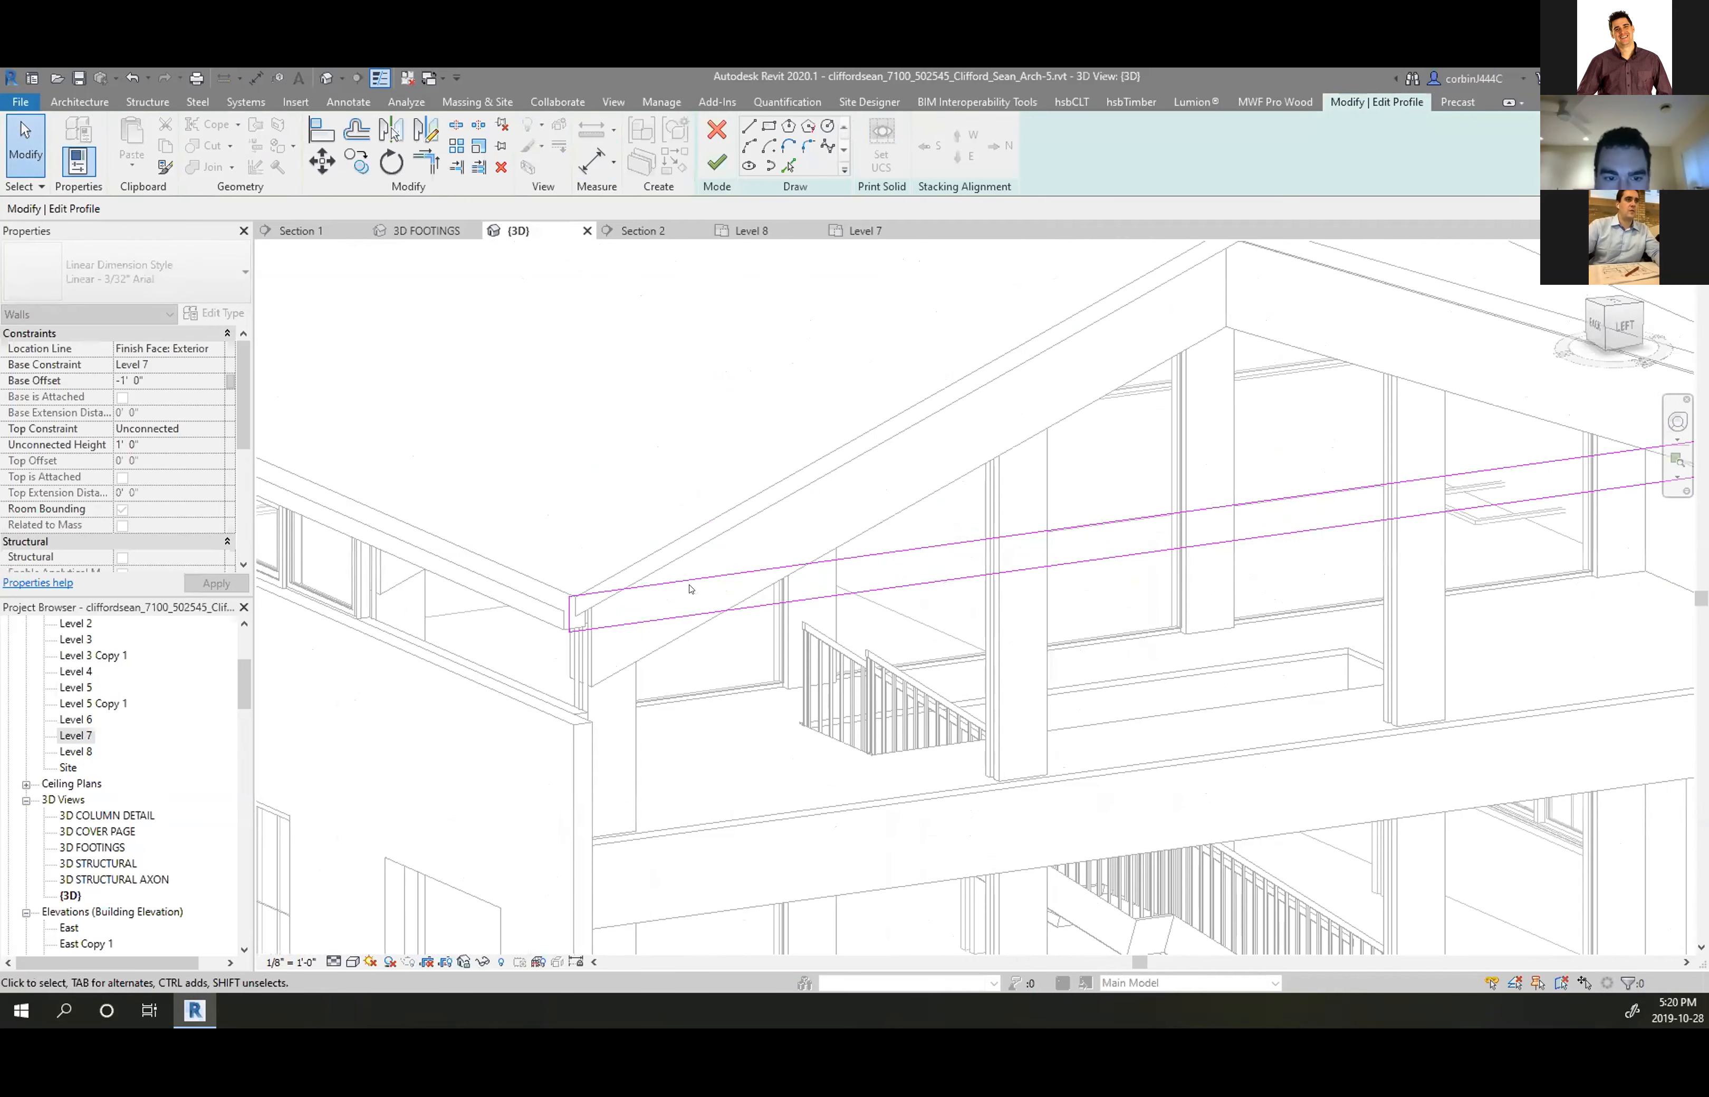
{"action": "scroll", "coordinate": [685, 427], "scroll_direction": "down", "scroll_amount": 5}
{"action": "scroll", "coordinate": [749, 544], "scroll_direction": "up", "scroll_amount": 3}
{"action": "left_click", "coordinate": [717, 129]}
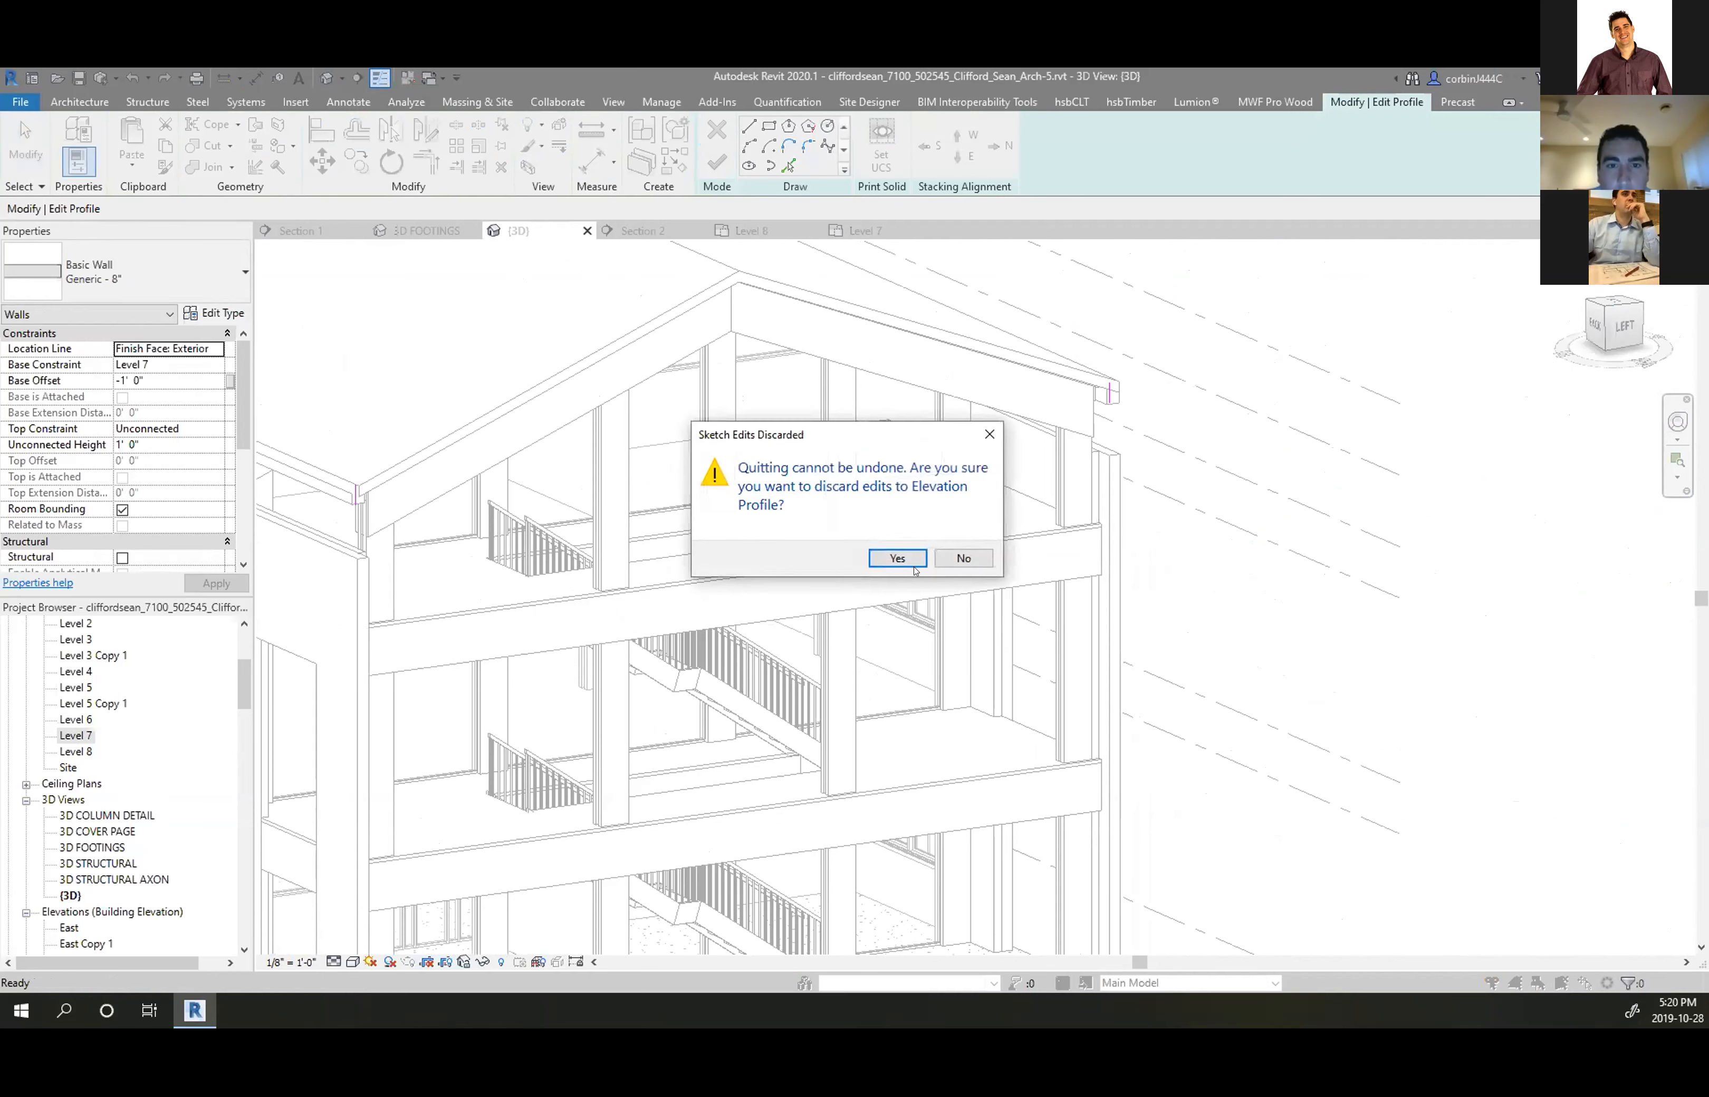
{"action": "key", "text": "Return"}
{"action": "scroll", "coordinate": [1111, 384], "scroll_direction": "up", "scroll_amount": 3}
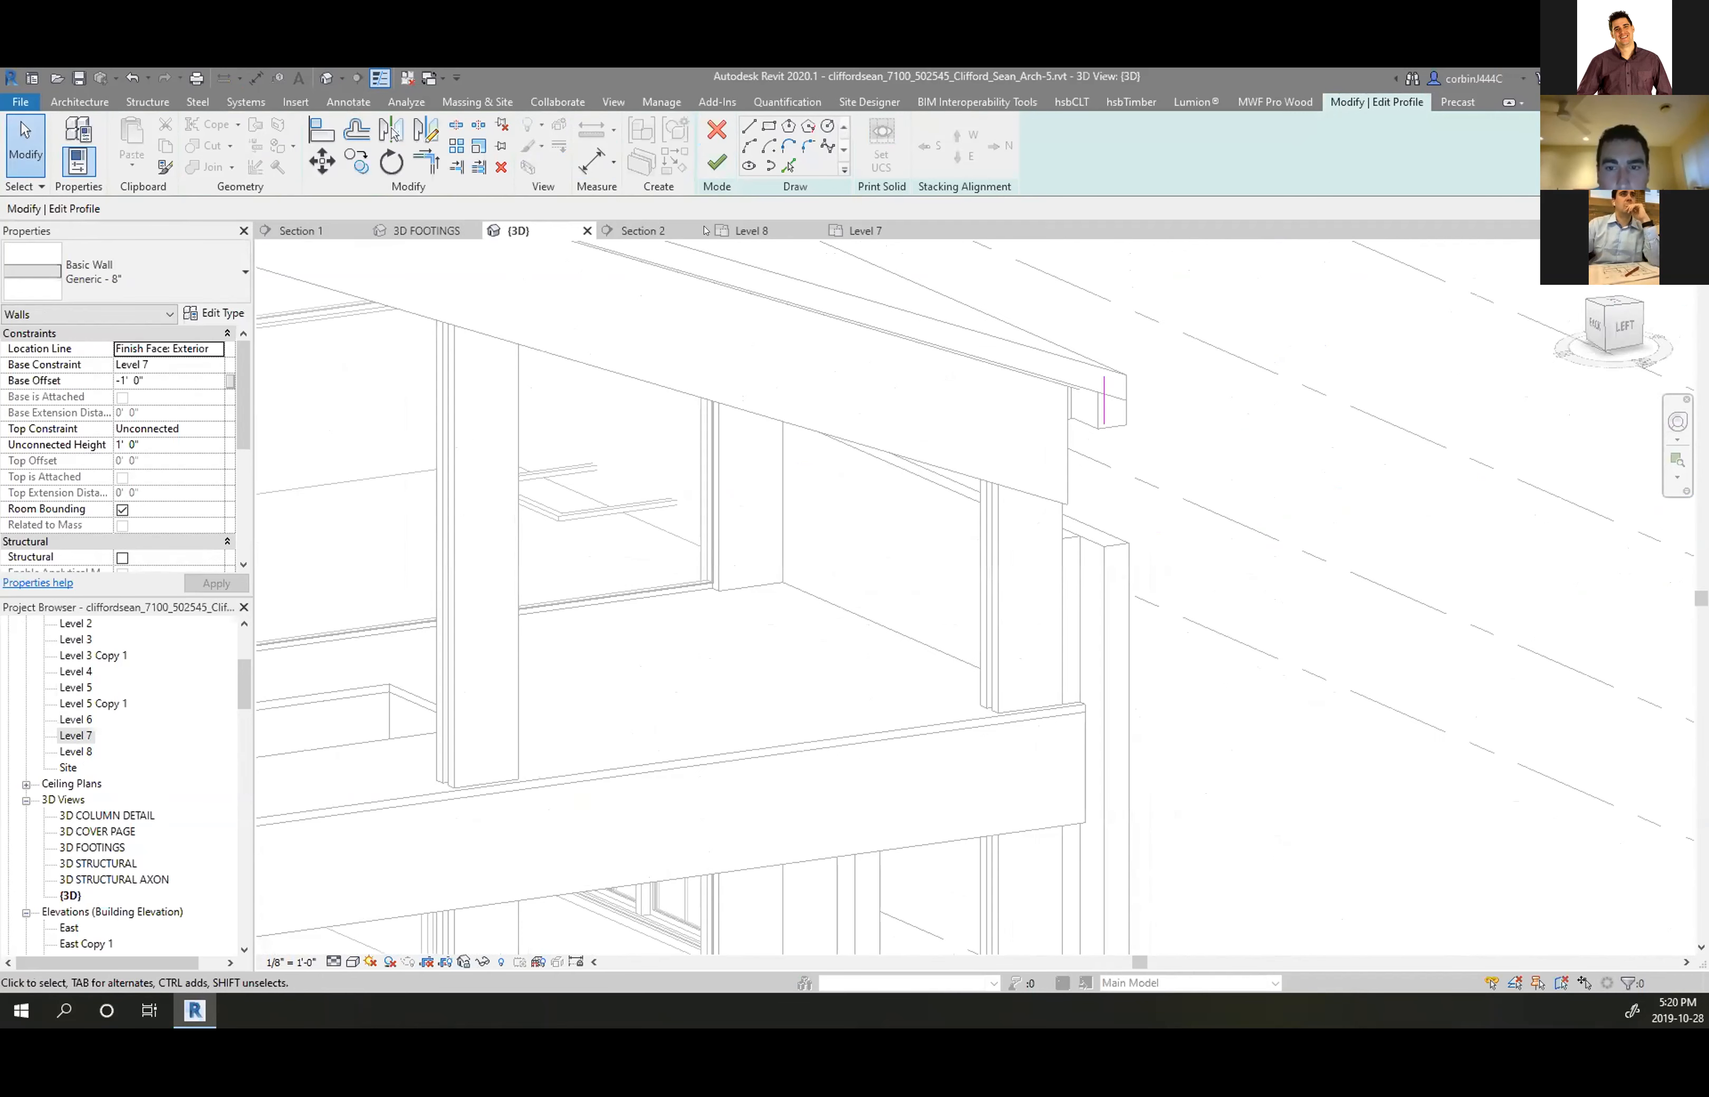
{"action": "left_click", "coordinate": [715, 145]}
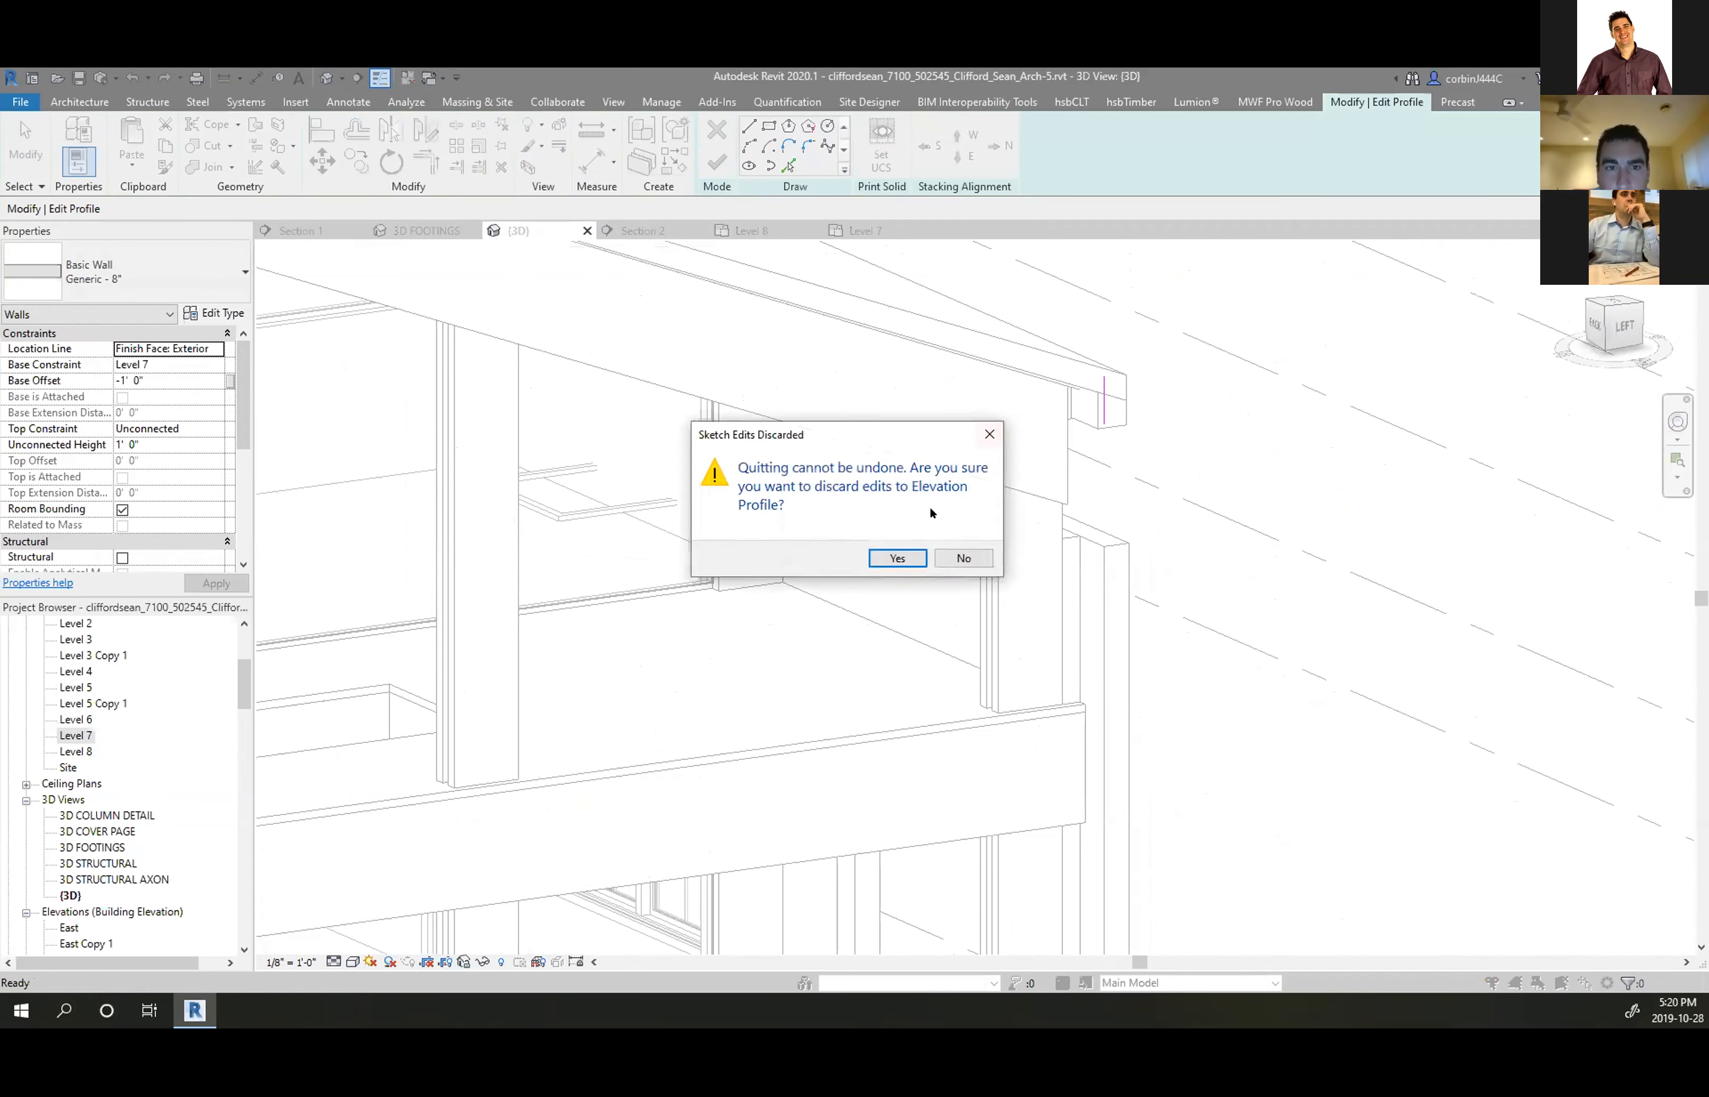
{"action": "left_click", "coordinate": [878, 559]}
{"action": "scroll", "coordinate": [1142, 475], "scroll_direction": "down", "scroll_amount": 4}
Drag the gable wall's end grip closer to the roof corner
{"action": "scroll", "coordinate": [1141, 475], "scroll_direction": "up", "scroll_amount": 4}
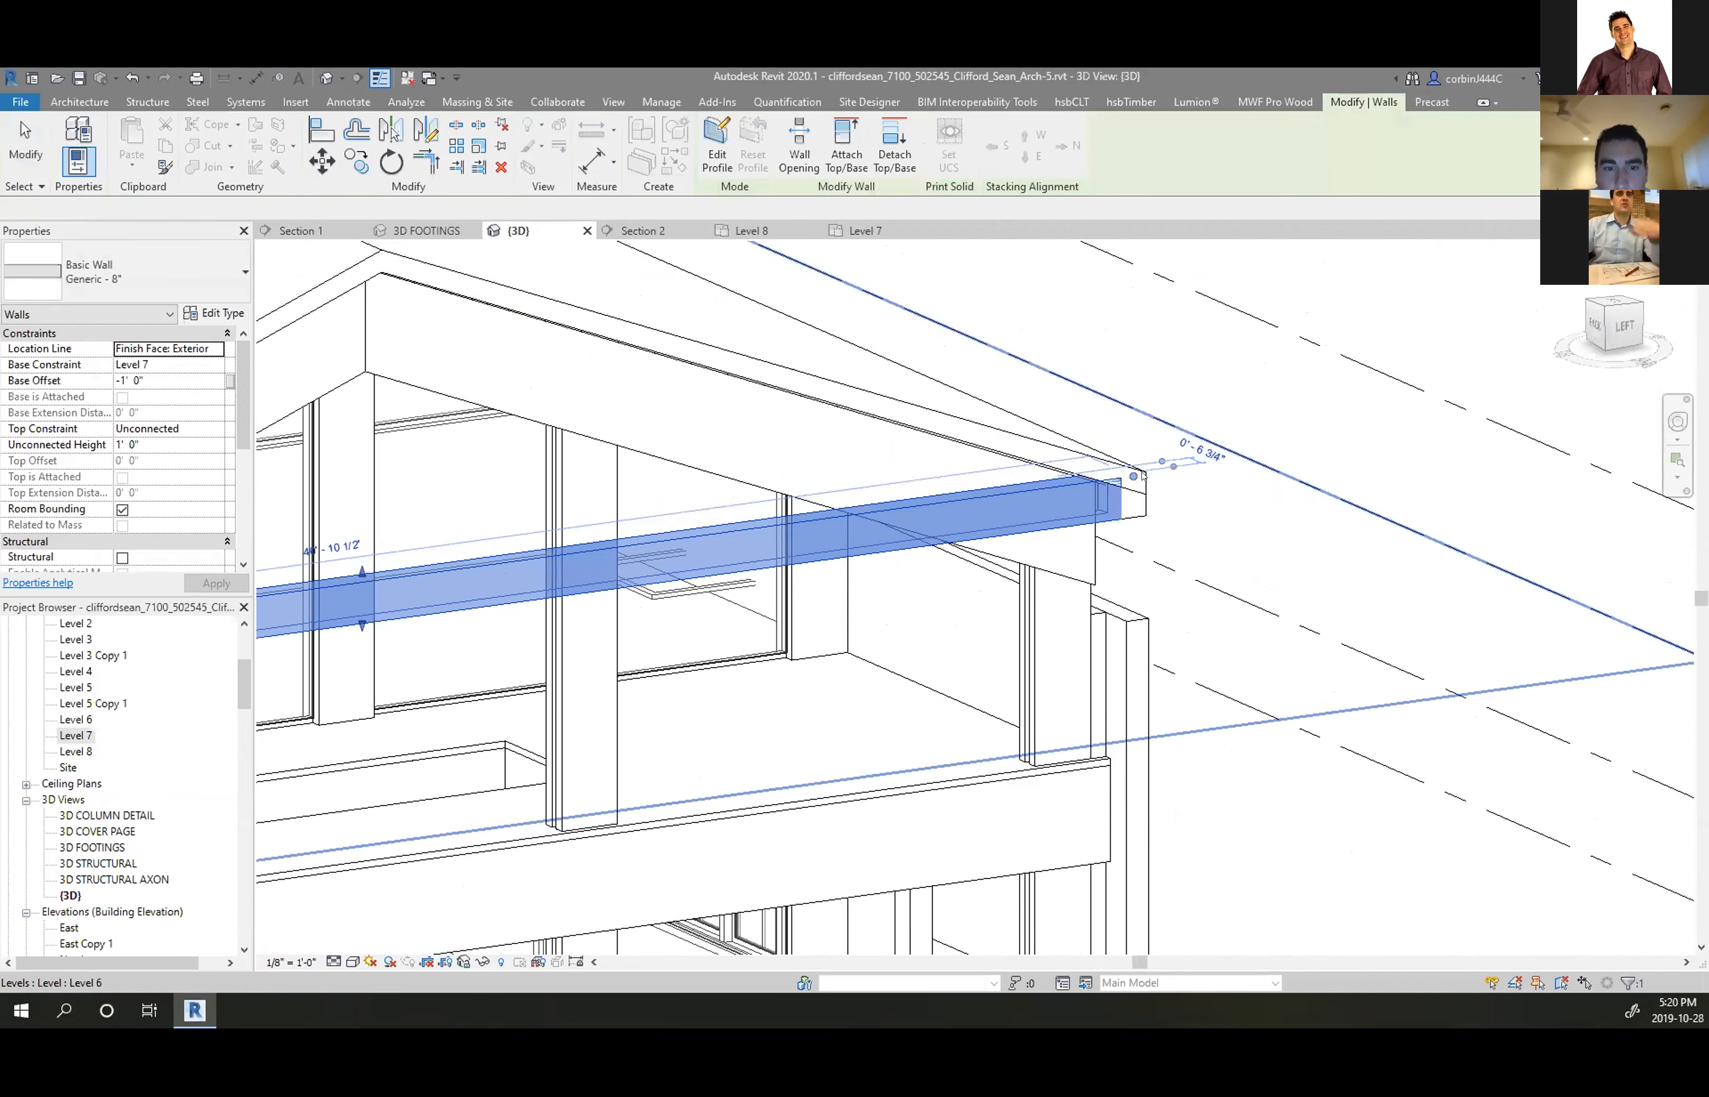
{"action": "scroll", "coordinate": [1129, 499], "scroll_direction": "up", "scroll_amount": 3}
{"action": "left_click_drag", "start_coordinate": [1138, 447], "coordinate": [1178, 432]}
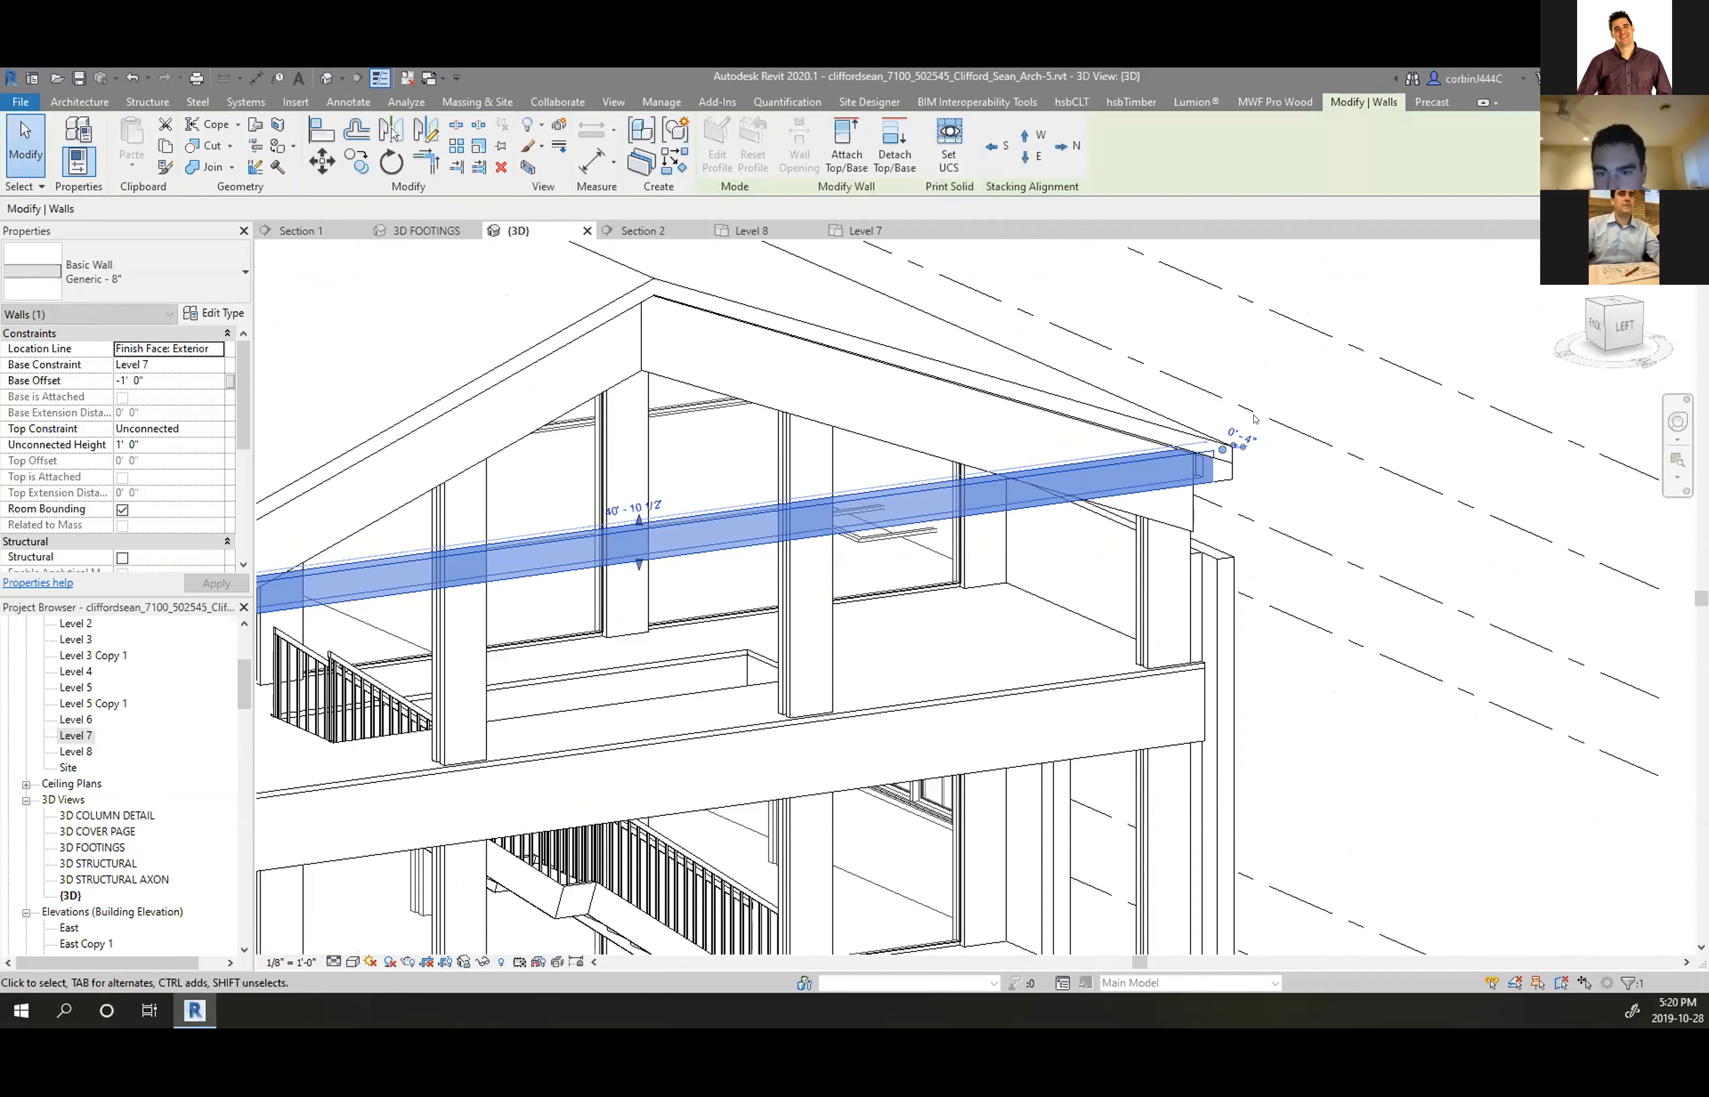
{"action": "scroll", "coordinate": [1254, 419], "scroll_direction": "down", "scroll_amount": 5}
{"action": "scroll", "coordinate": [1041, 473], "scroll_direction": "up", "scroll_amount": 6}
{"action": "scroll", "coordinate": [715, 271], "scroll_direction": "down", "scroll_amount": 1}
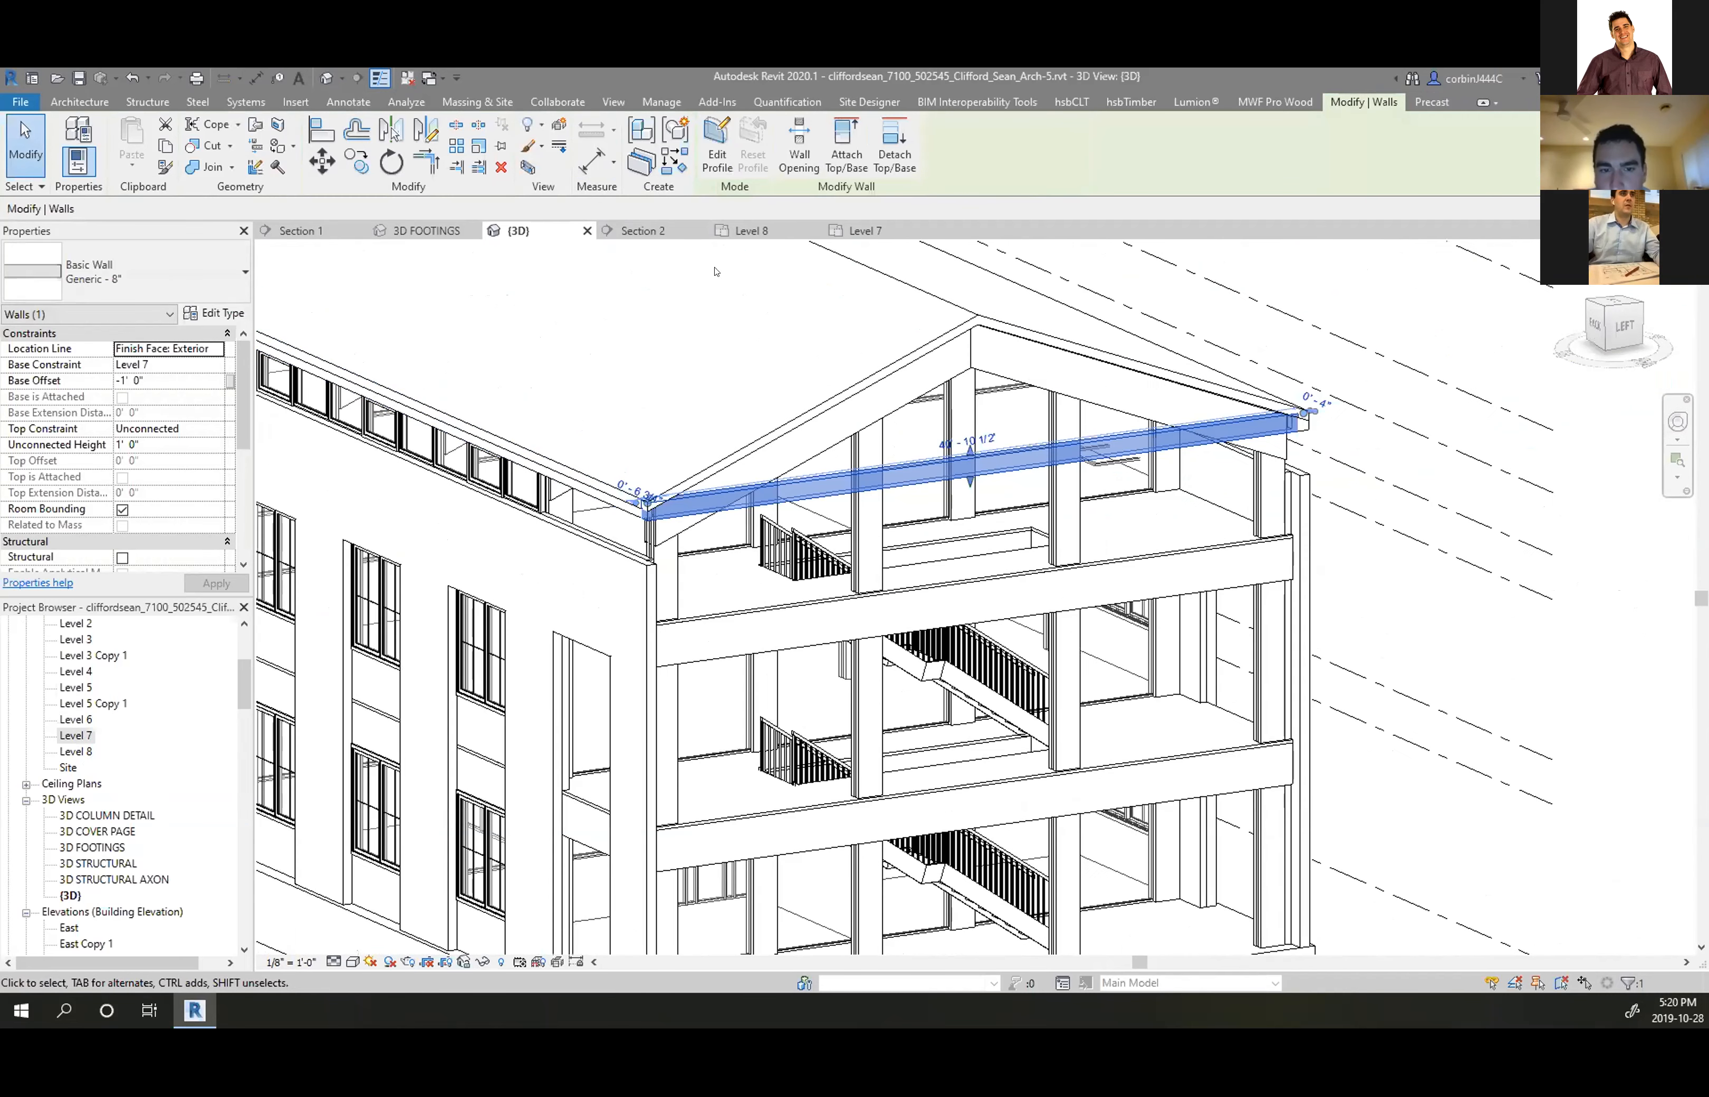
Edit the wall profile, picking the roof's left and right sloped edges as sketch lines
{"action": "left_click", "coordinate": [705, 149]}
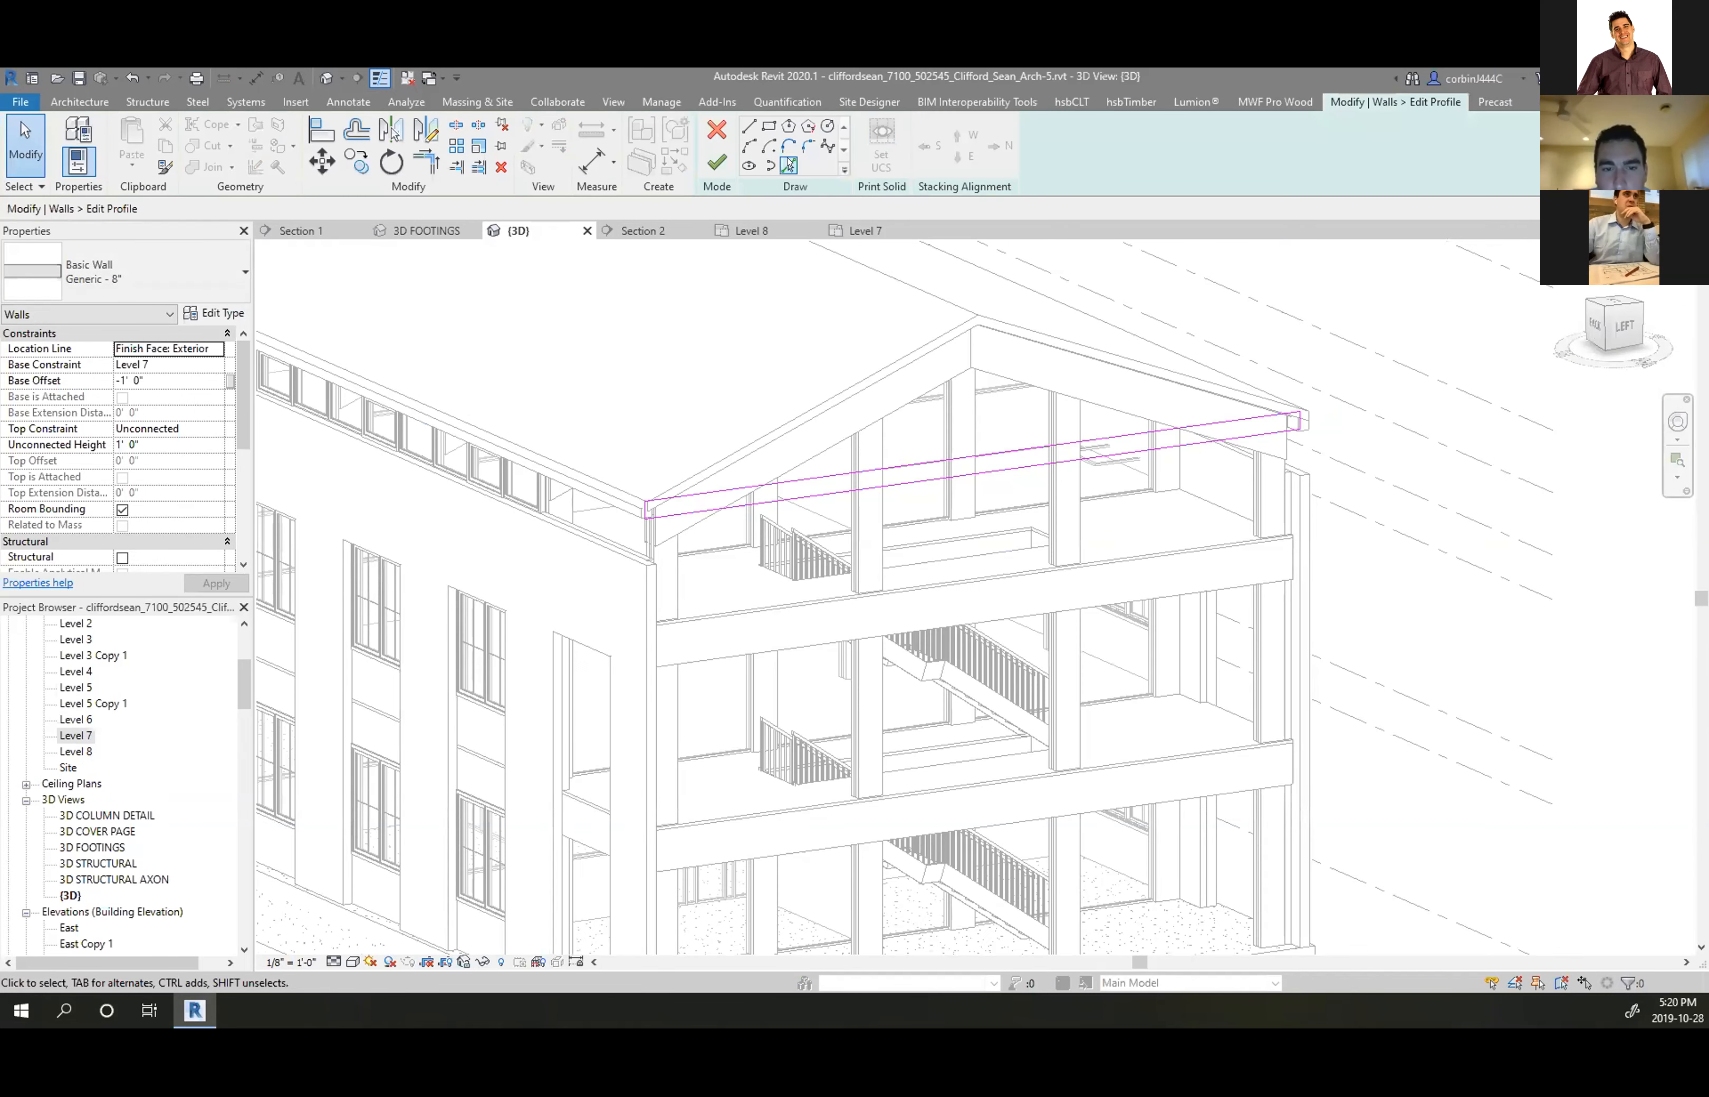
{"action": "scroll", "coordinate": [805, 387], "scroll_direction": "up", "scroll_amount": 2}
{"action": "left_click", "coordinate": [812, 404]}
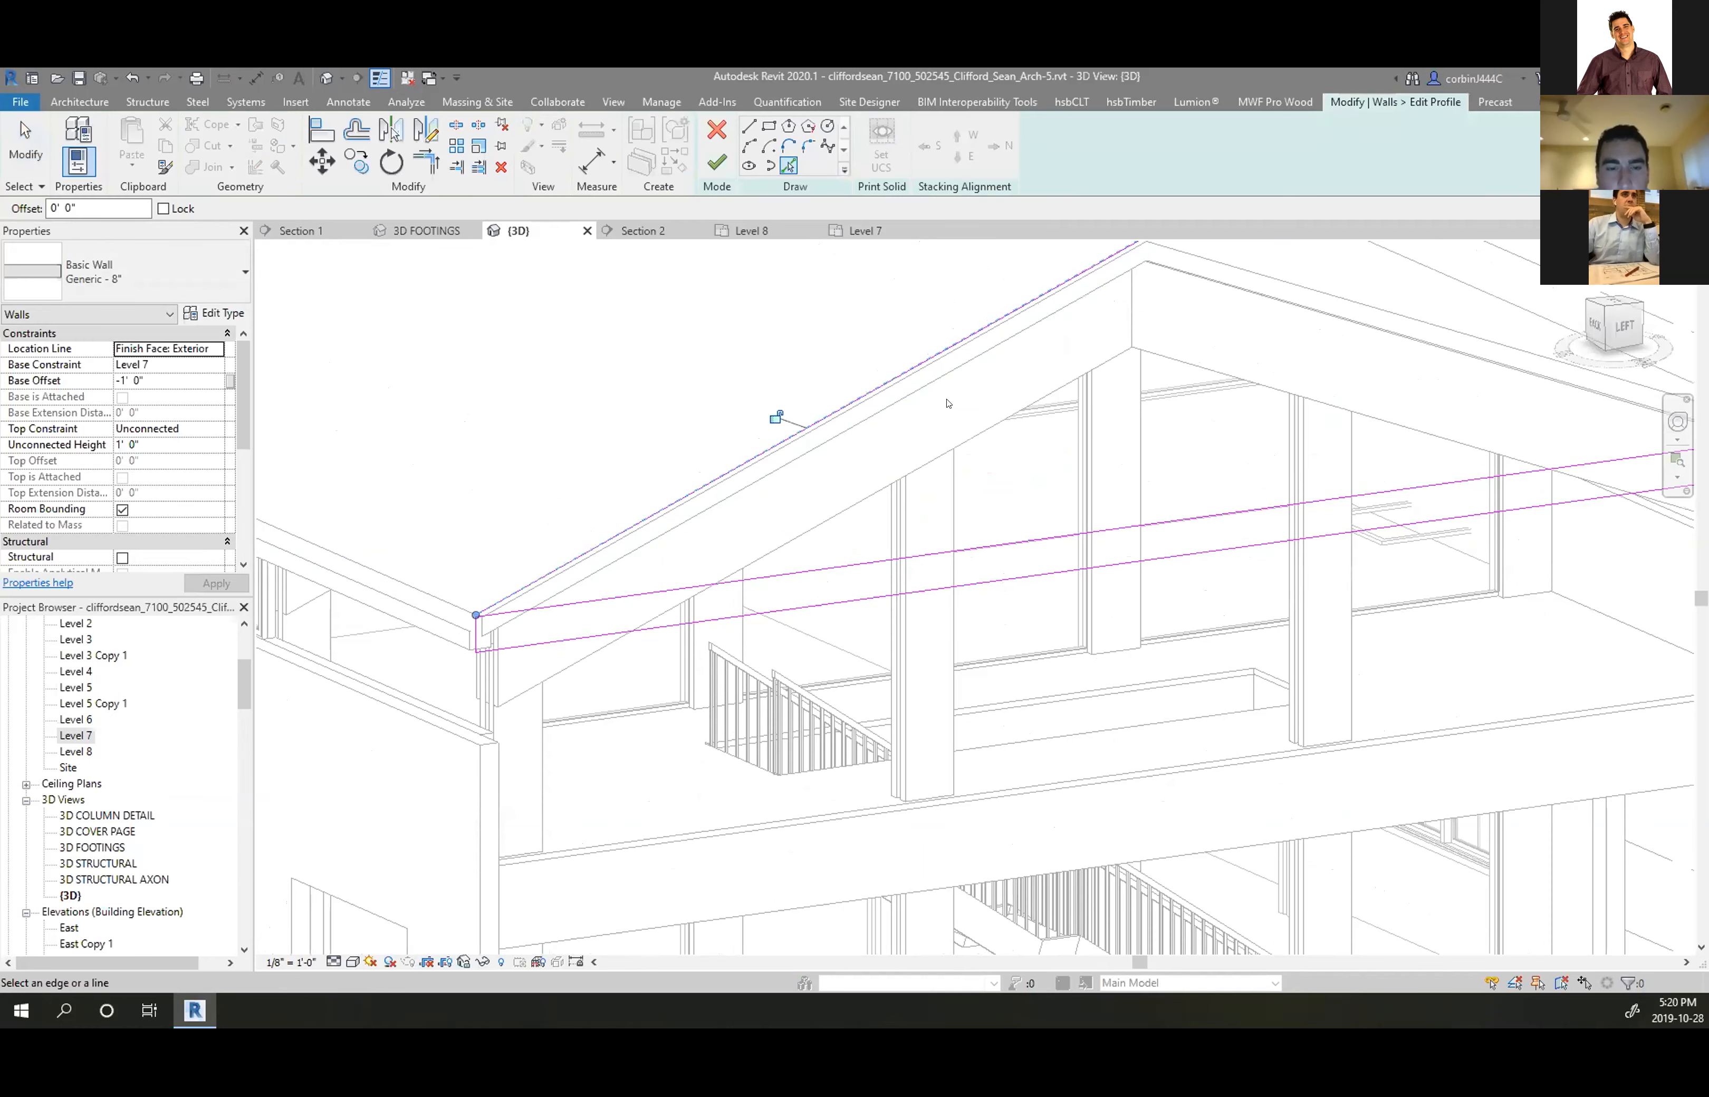
{"action": "scroll", "coordinate": [1111, 333], "scroll_direction": "down", "scroll_amount": 2}
{"action": "left_click", "coordinate": [1071, 329]}
{"action": "scroll", "coordinate": [849, 420], "scroll_direction": "down", "scroll_amount": 2}
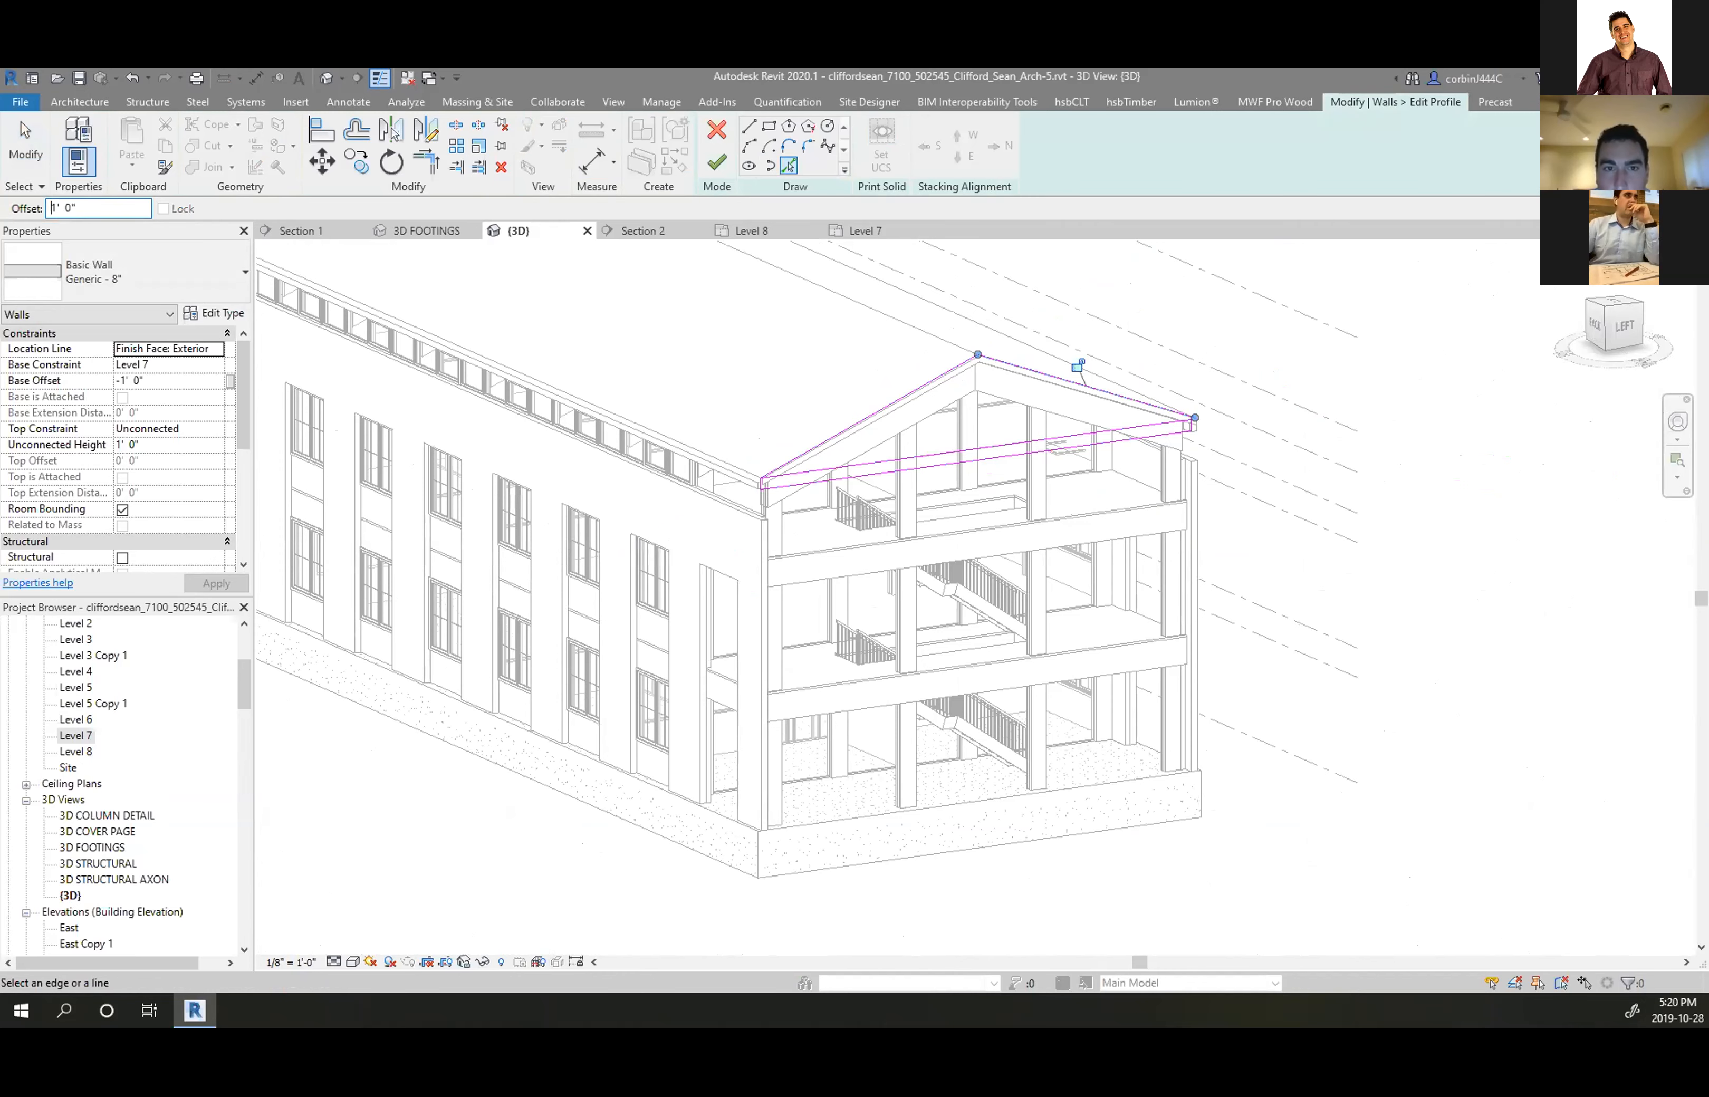
{"action": "scroll", "coordinate": [773, 371], "scroll_direction": "up", "scroll_amount": 4}
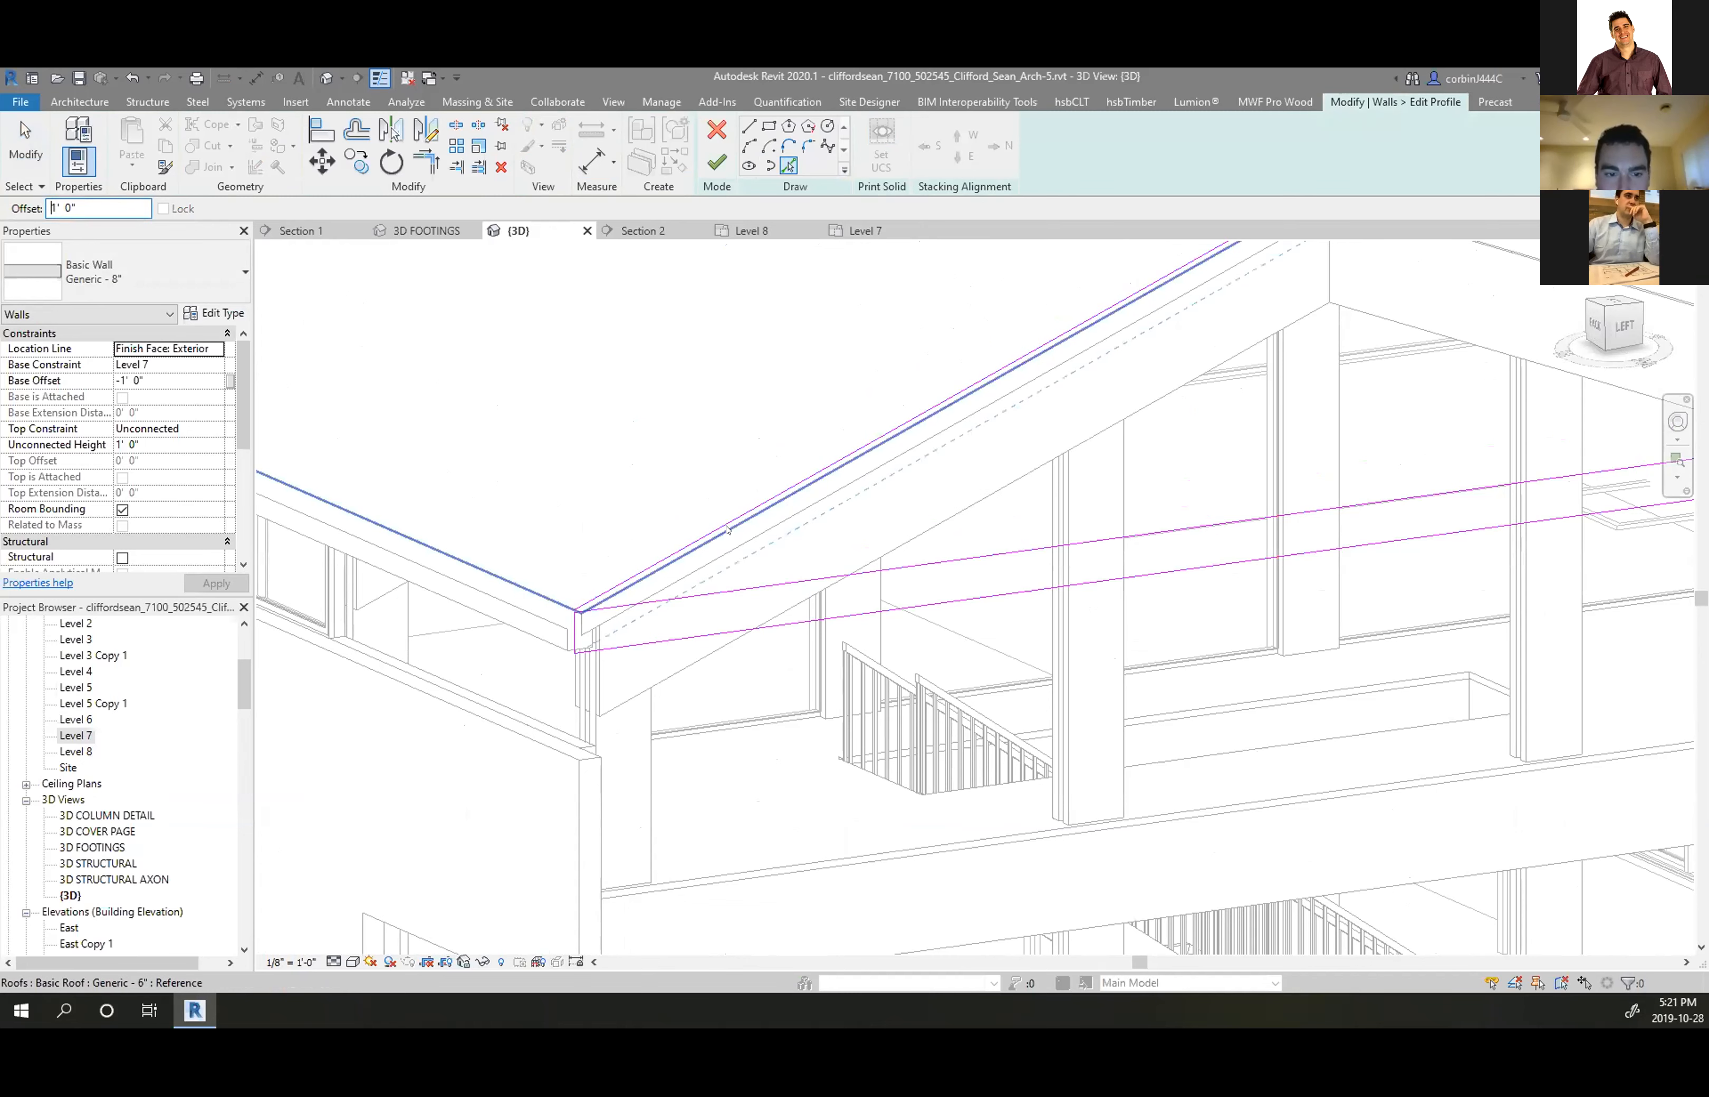
{"action": "scroll", "coordinate": [583, 646], "scroll_direction": "up", "scroll_amount": 3}
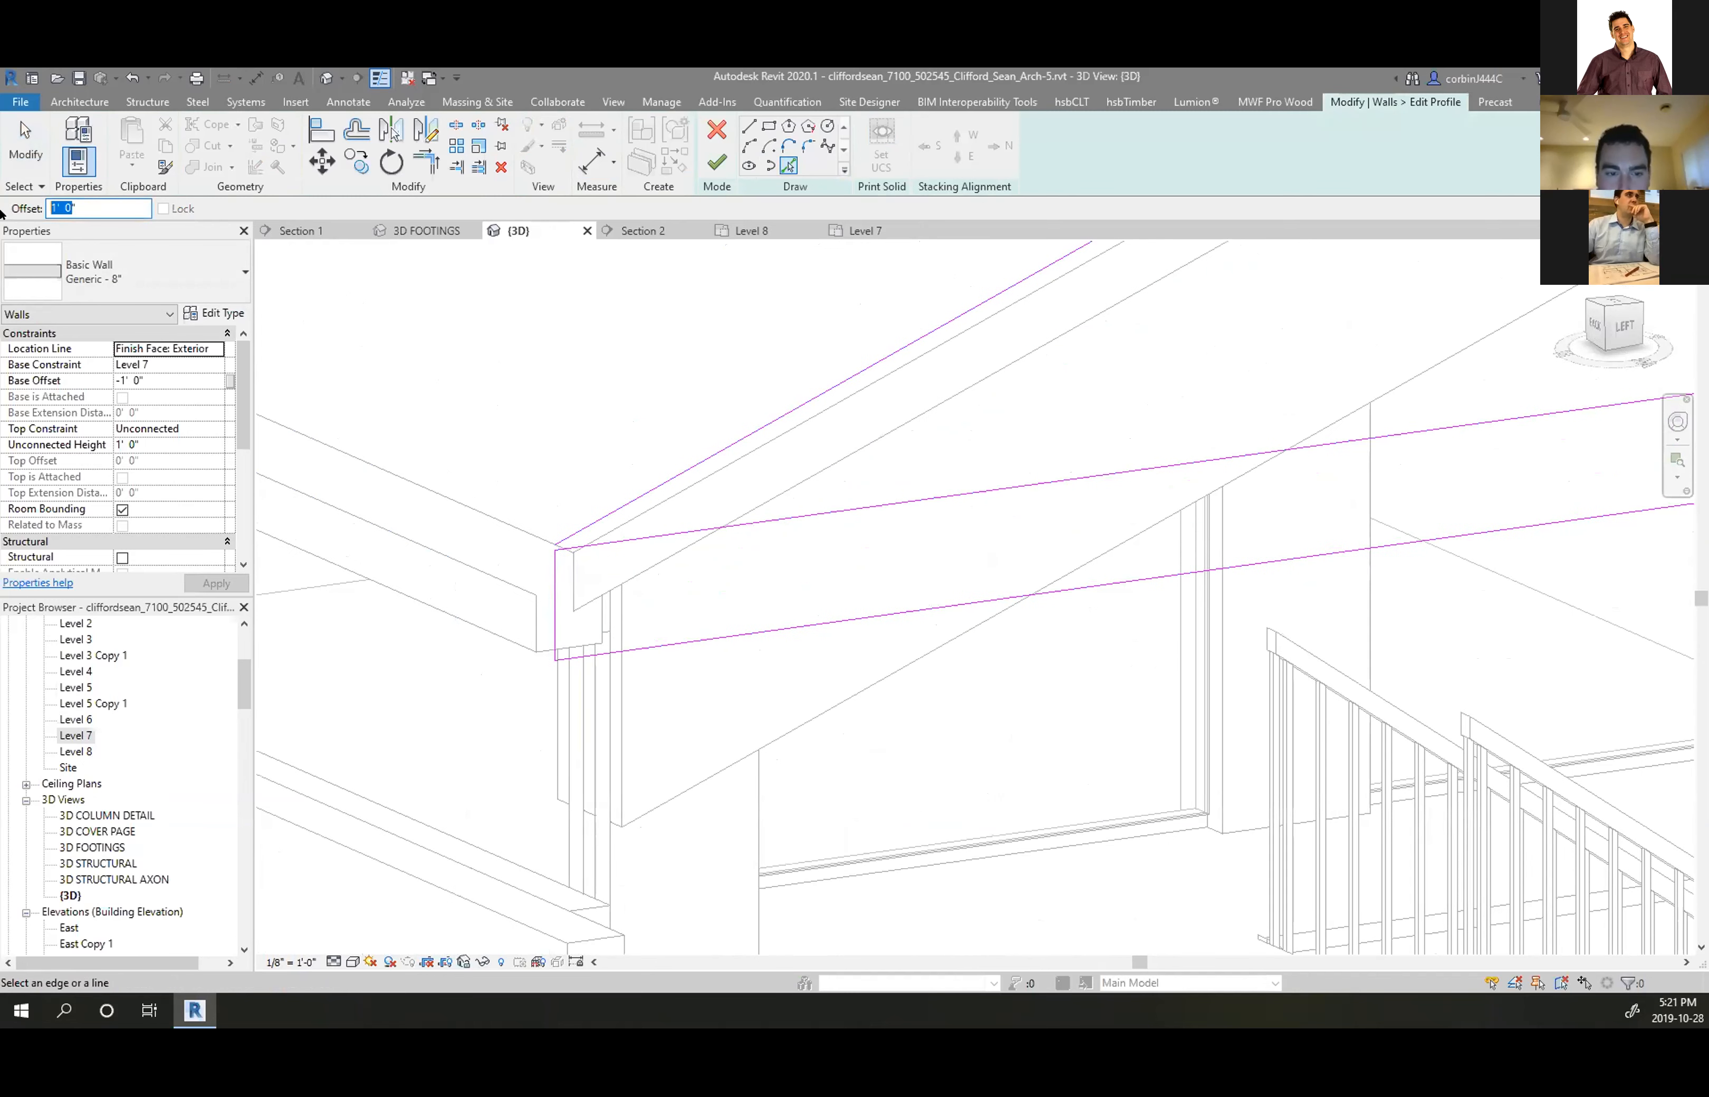
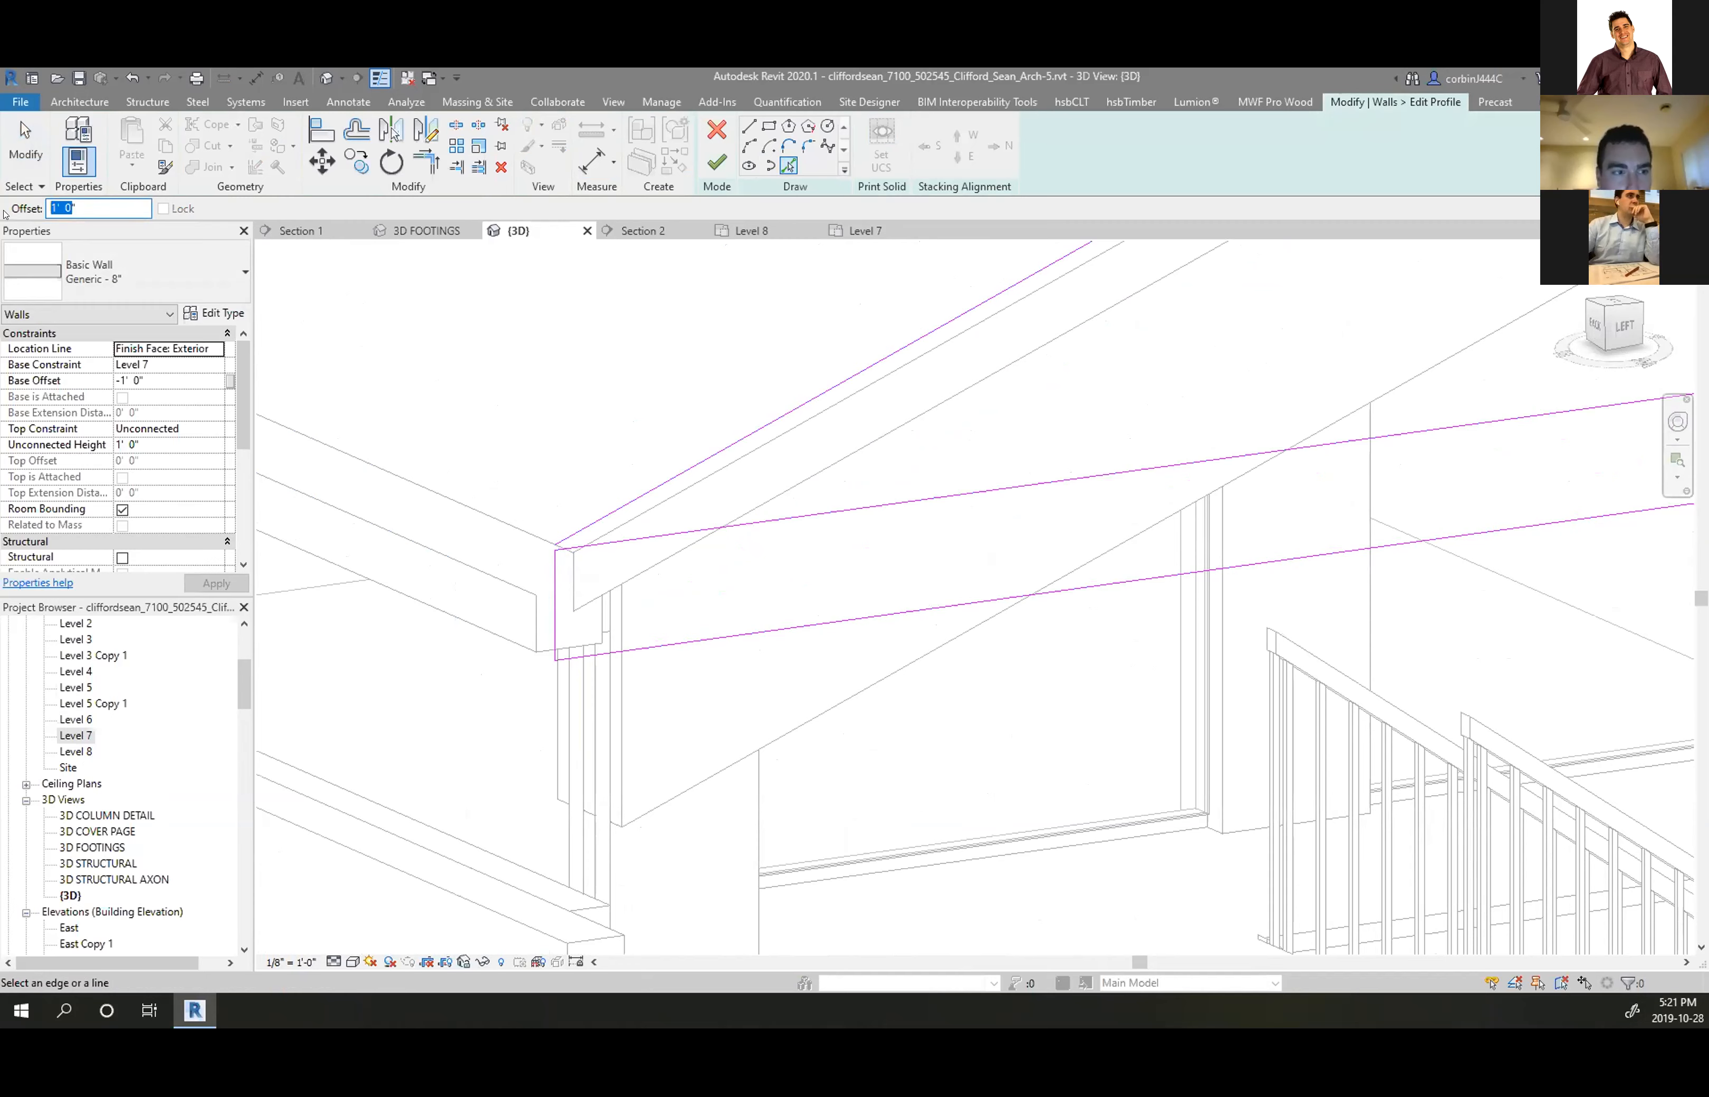
Pick the roof-slope edge as a profile line, then delete the two long diagonal sketch lines
{"action": "left_click", "coordinate": [733, 443]}
{"action": "scroll", "coordinate": [761, 423], "scroll_direction": "down", "scroll_amount": 5}
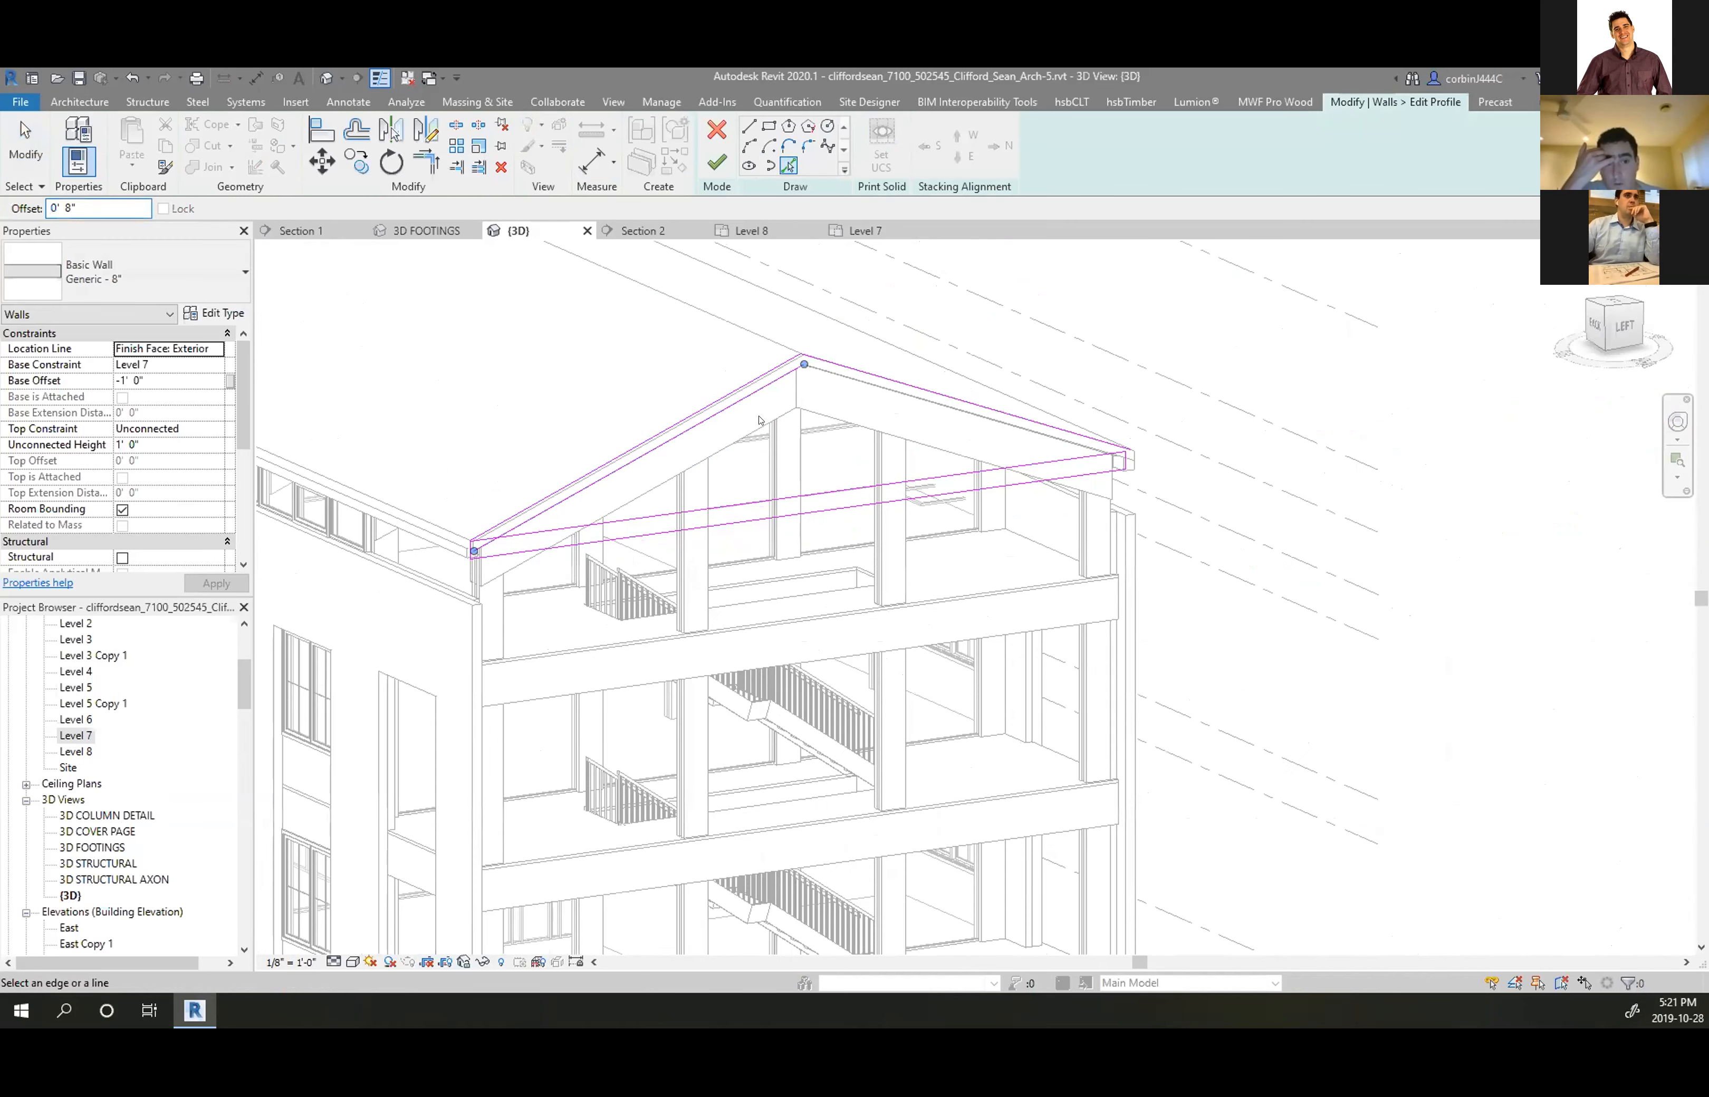
{"action": "scroll", "coordinate": [804, 388], "scroll_direction": "up", "scroll_amount": 4}
{"action": "scroll", "coordinate": [774, 375], "scroll_direction": "down", "scroll_amount": 5}
{"action": "scroll", "coordinate": [774, 374], "scroll_direction": "up", "scroll_amount": 1}
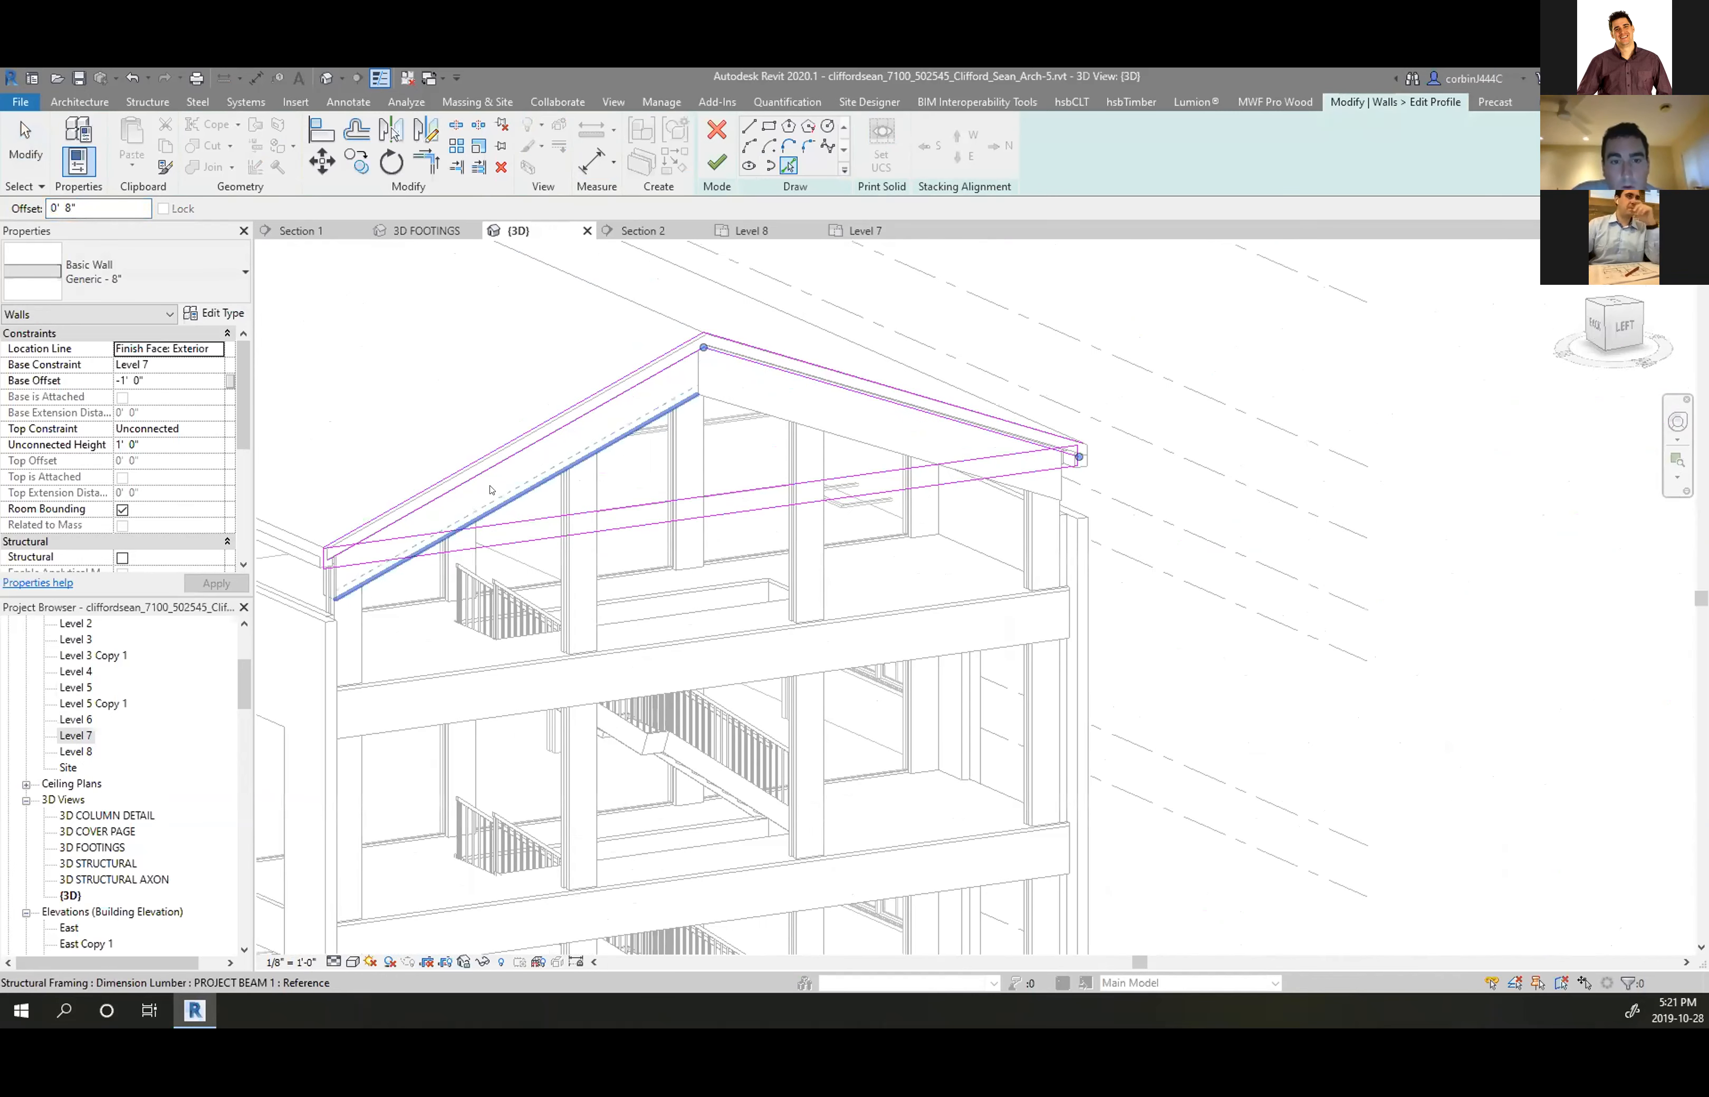
{"action": "key", "text": "Escape"}
{"action": "left_click_drag", "start_coordinate": [729, 468], "coordinate": [686, 551]}
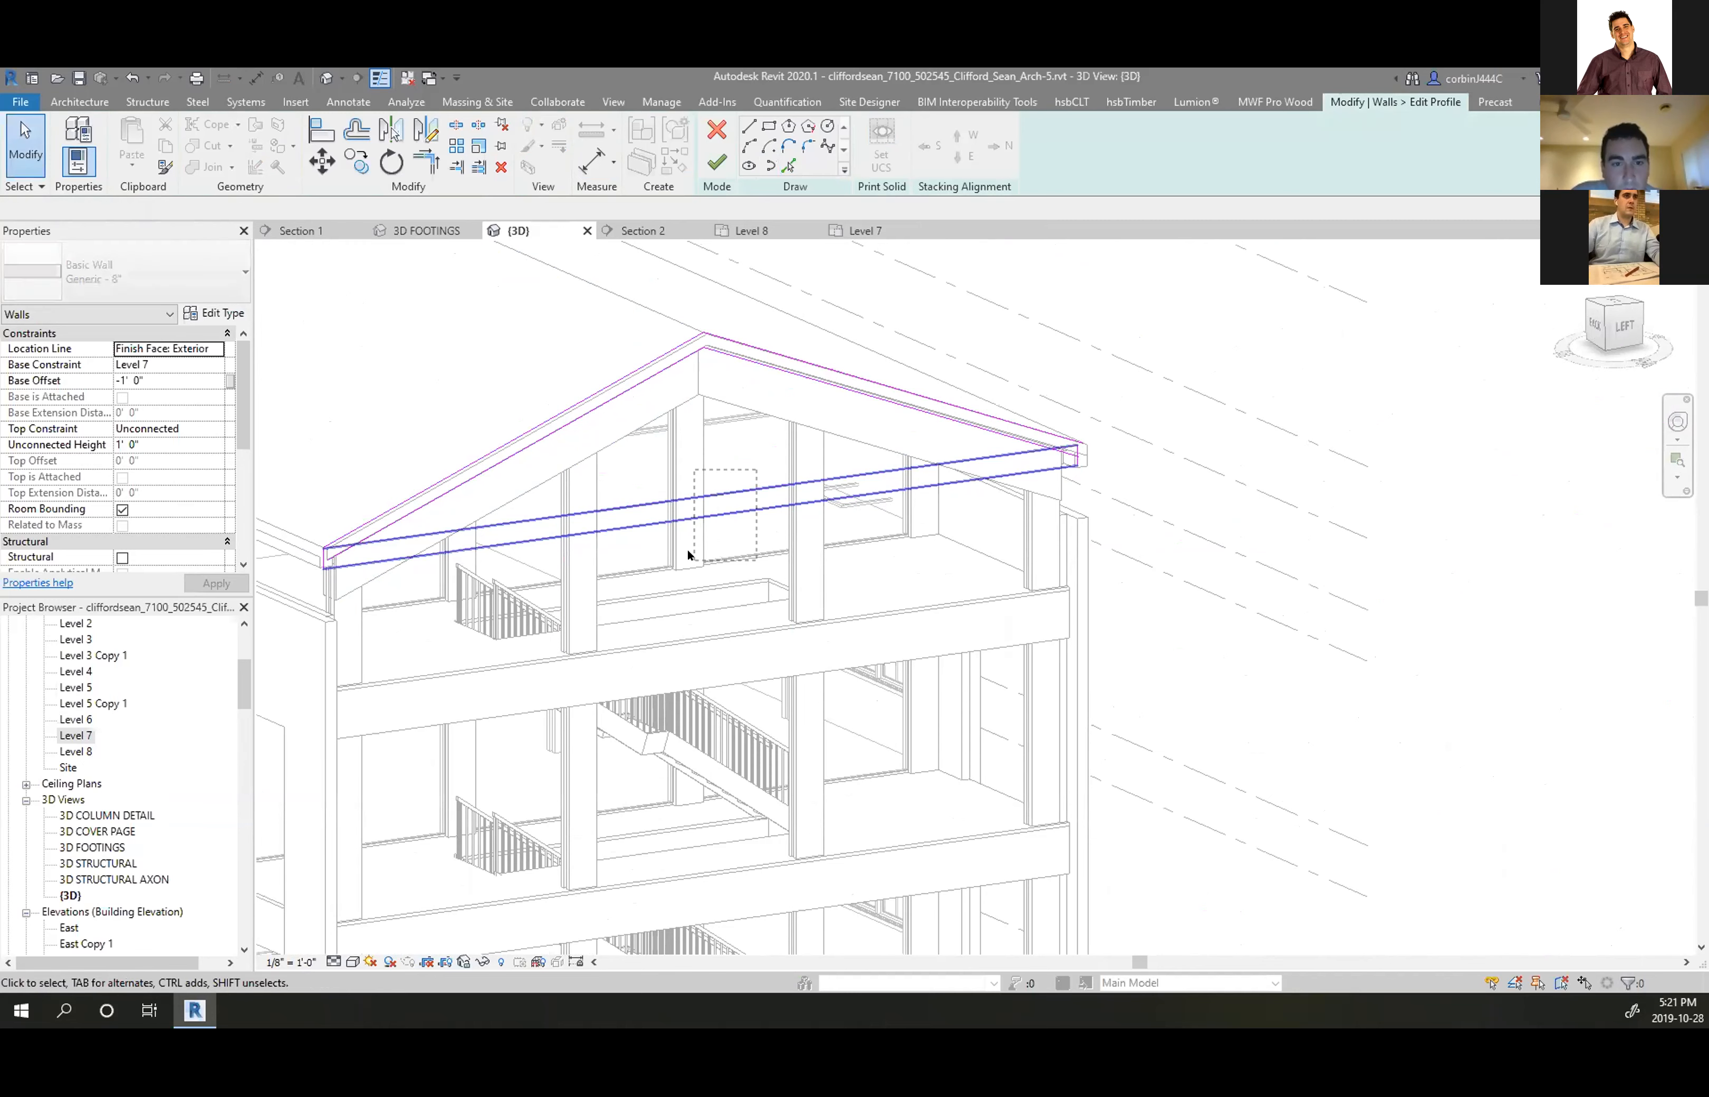
{"action": "key", "text": "Delete"}
{"action": "scroll", "coordinate": [1093, 459], "scroll_direction": "up", "scroll_amount": 7}
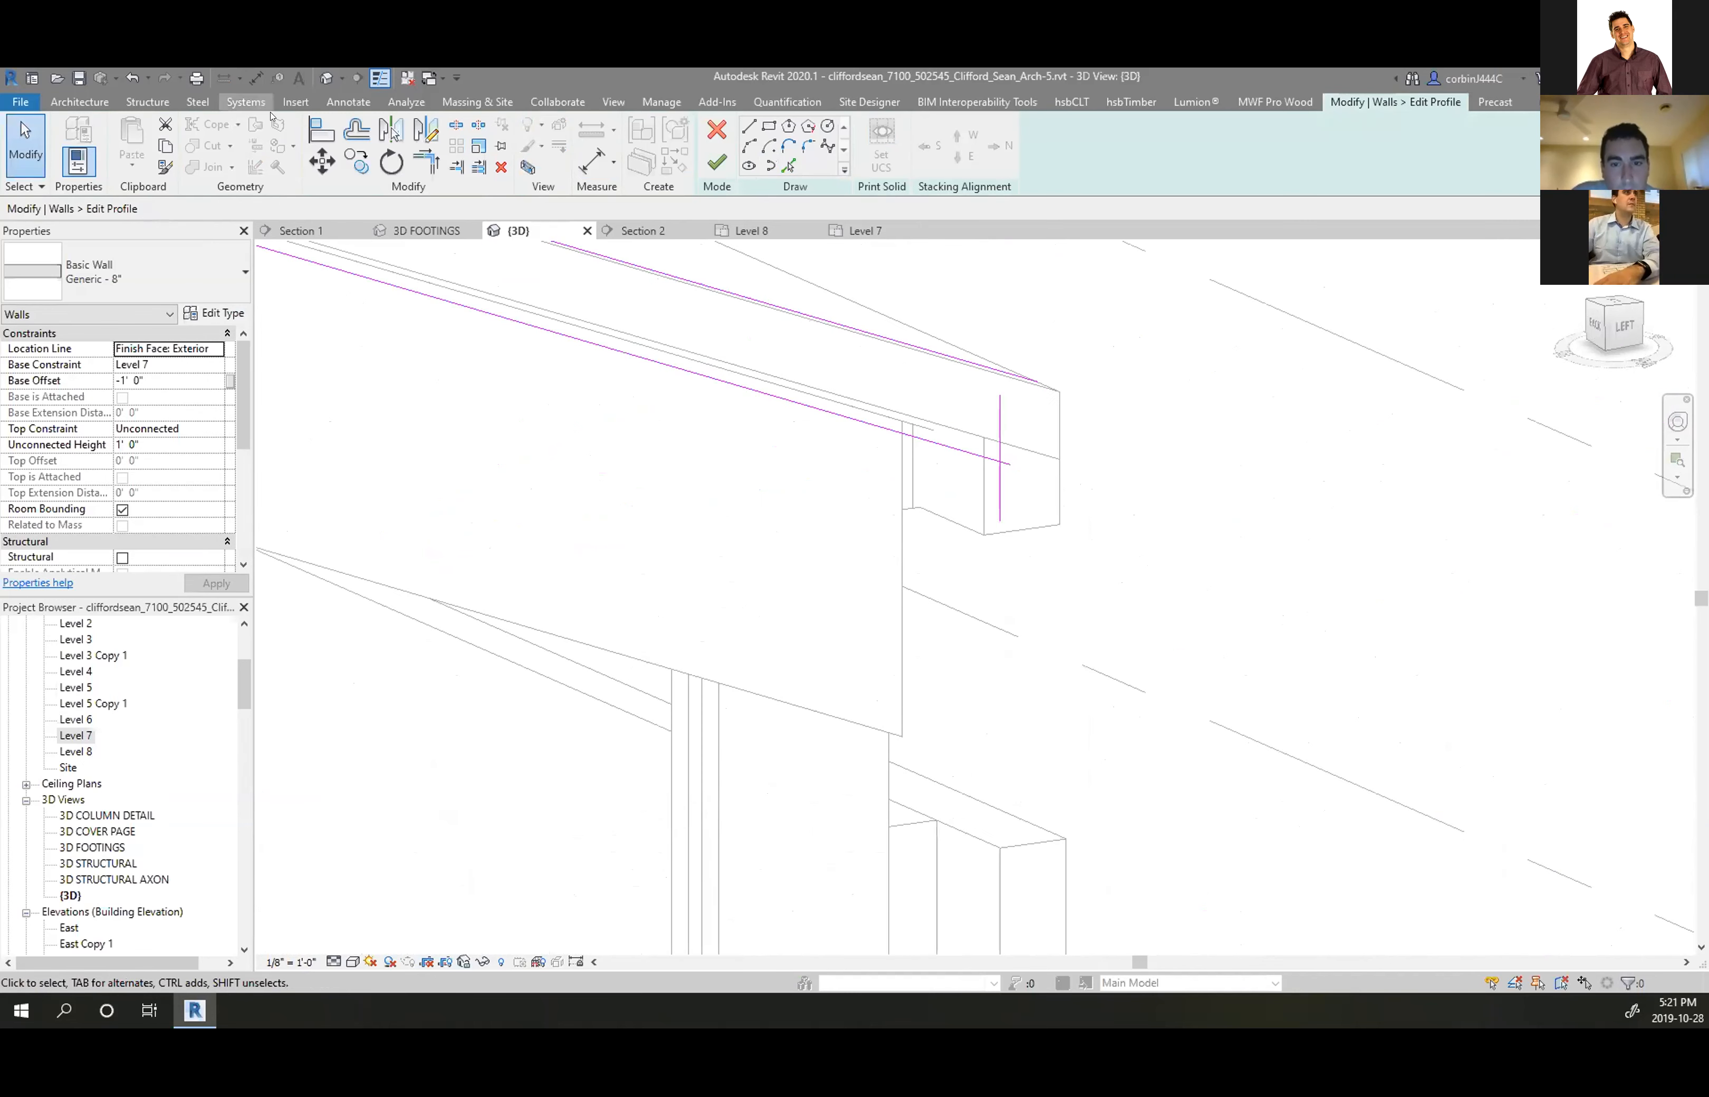
After trying Align (AL) and Trim, pick the wall edge as a new profile line
{"action": "key", "text": "a"}
{"action": "key", "text": "l"}
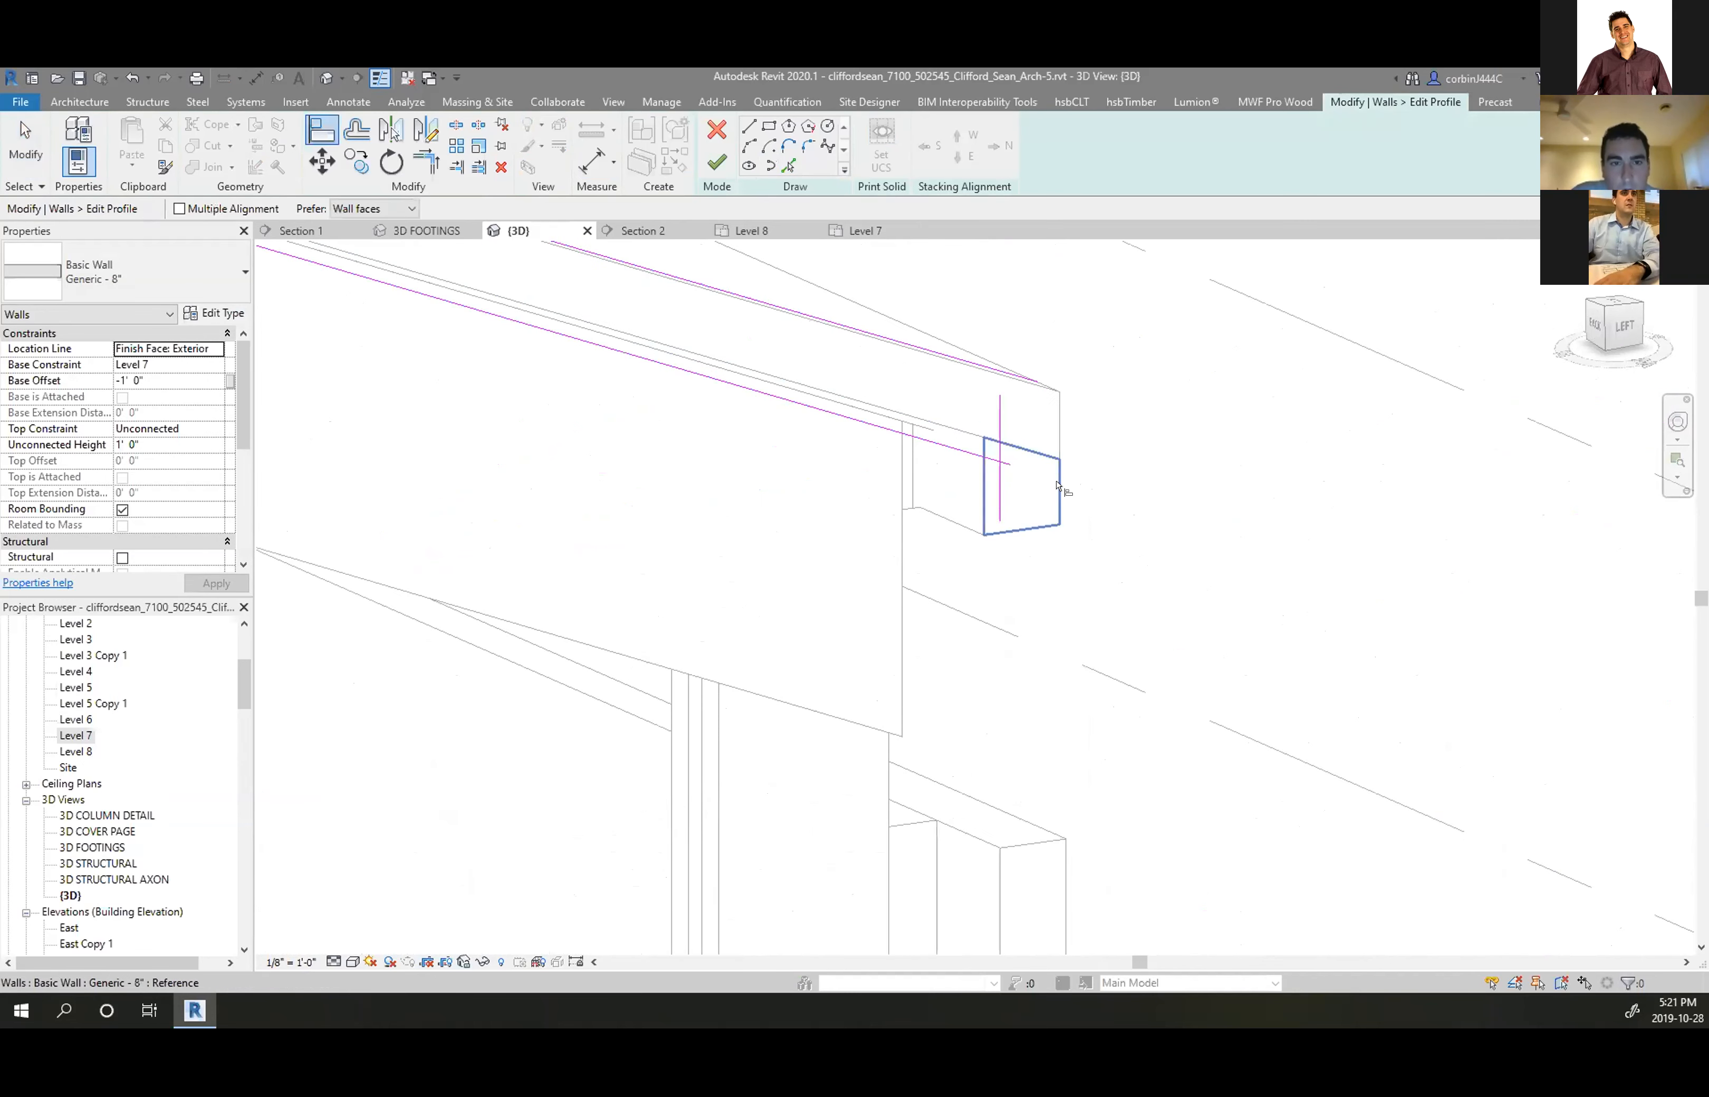
{"action": "key", "text": "Tab"}
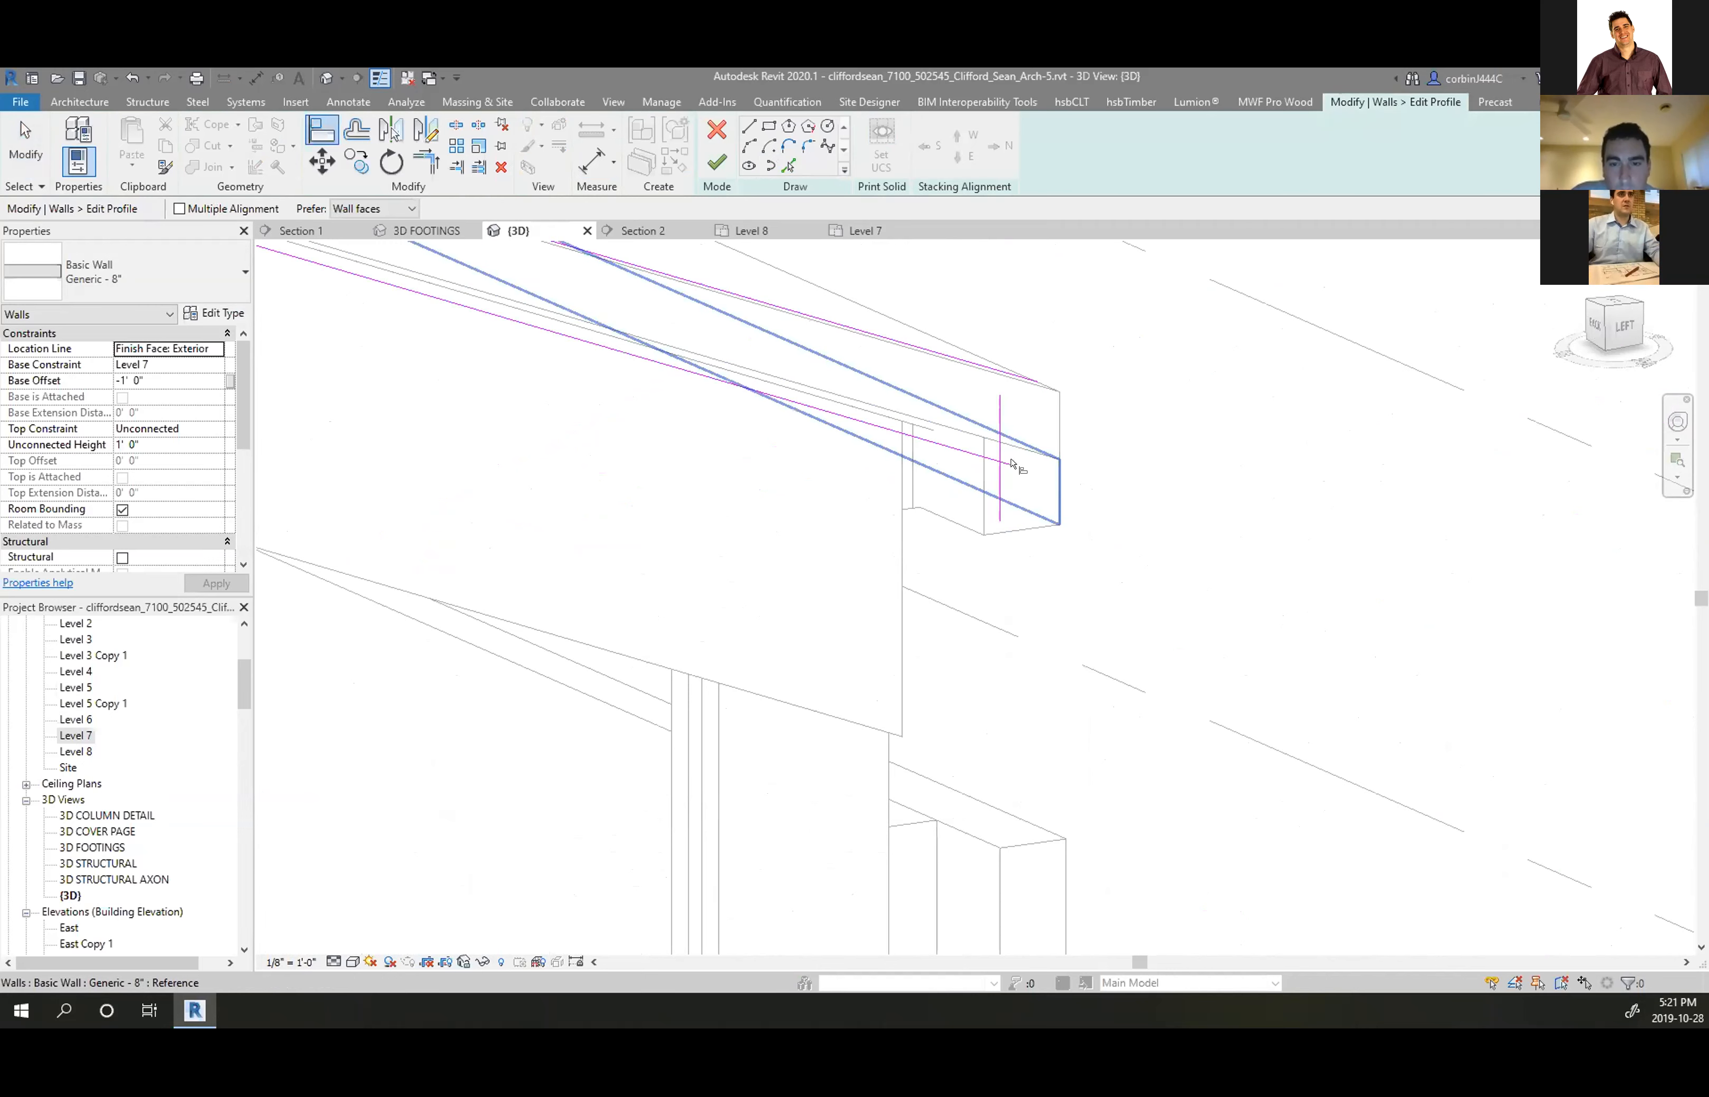
{"action": "key", "text": "Escape"}
{"action": "scroll", "coordinate": [1113, 449], "scroll_direction": "down", "scroll_amount": 5}
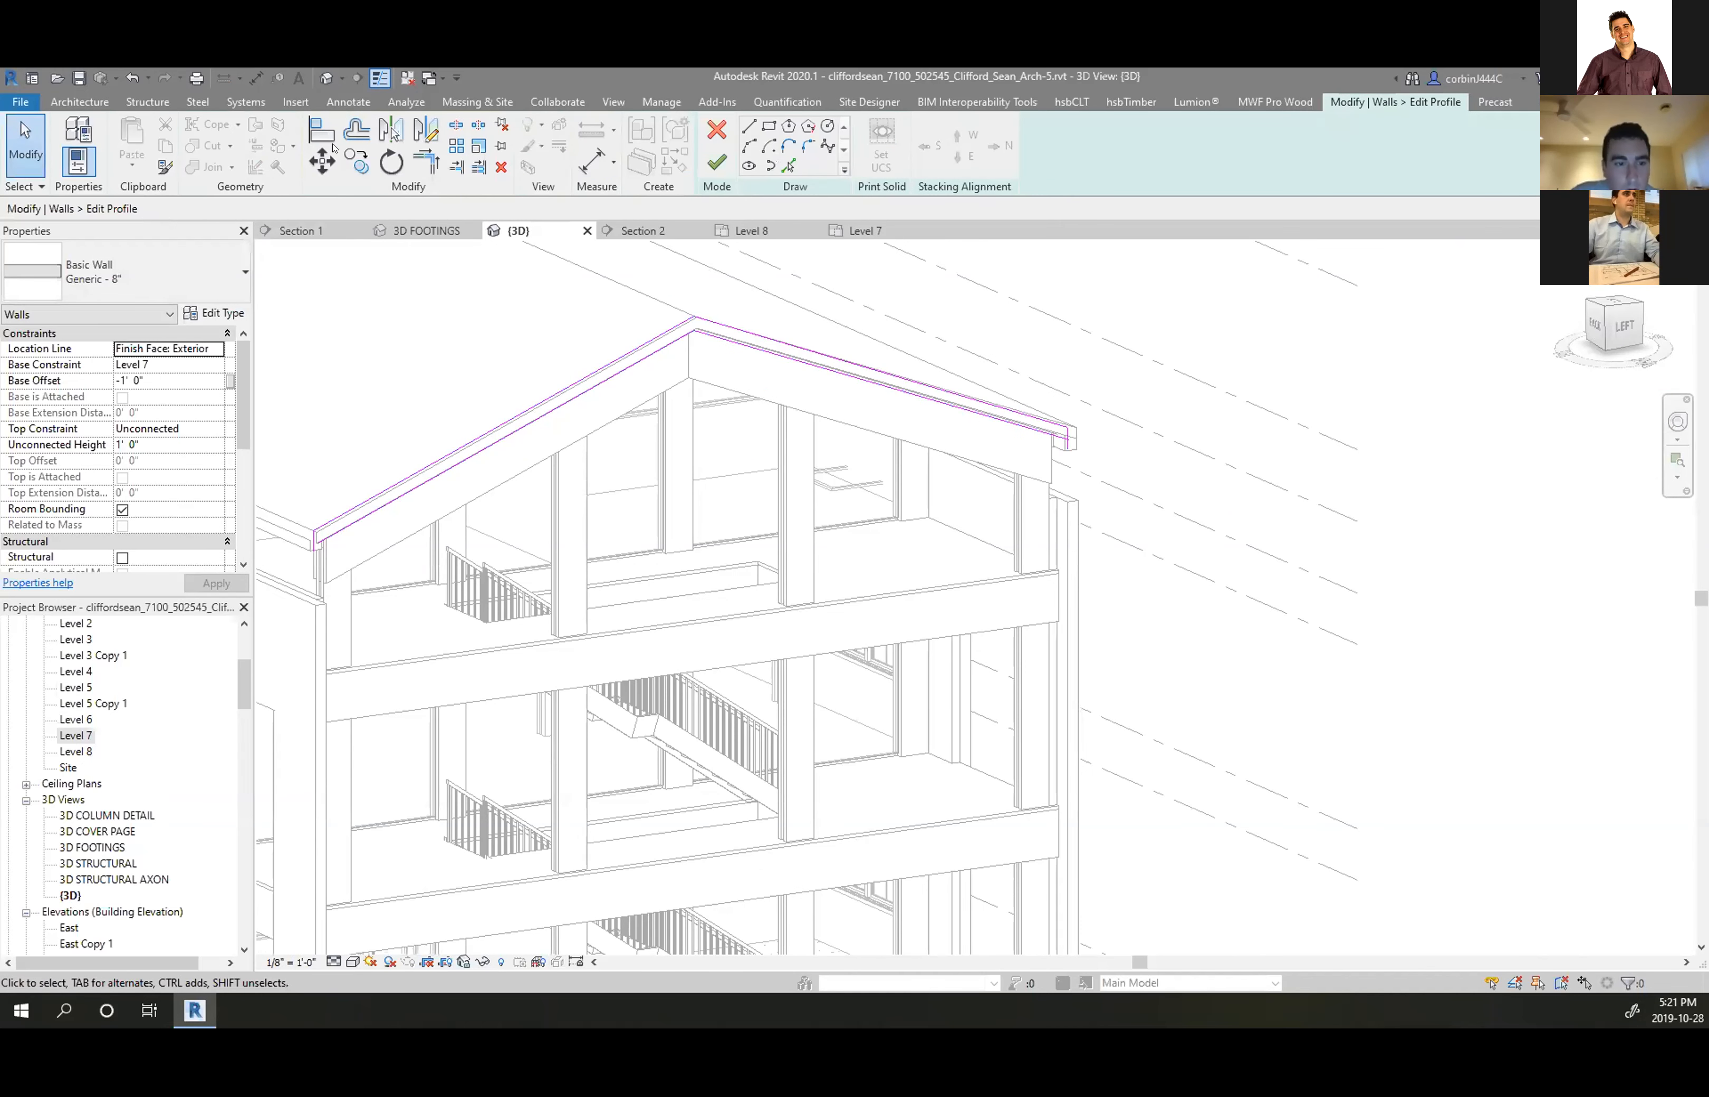
{"action": "left_click", "coordinate": [426, 162]}
{"action": "scroll", "coordinate": [319, 506], "scroll_direction": "up", "scroll_amount": 5}
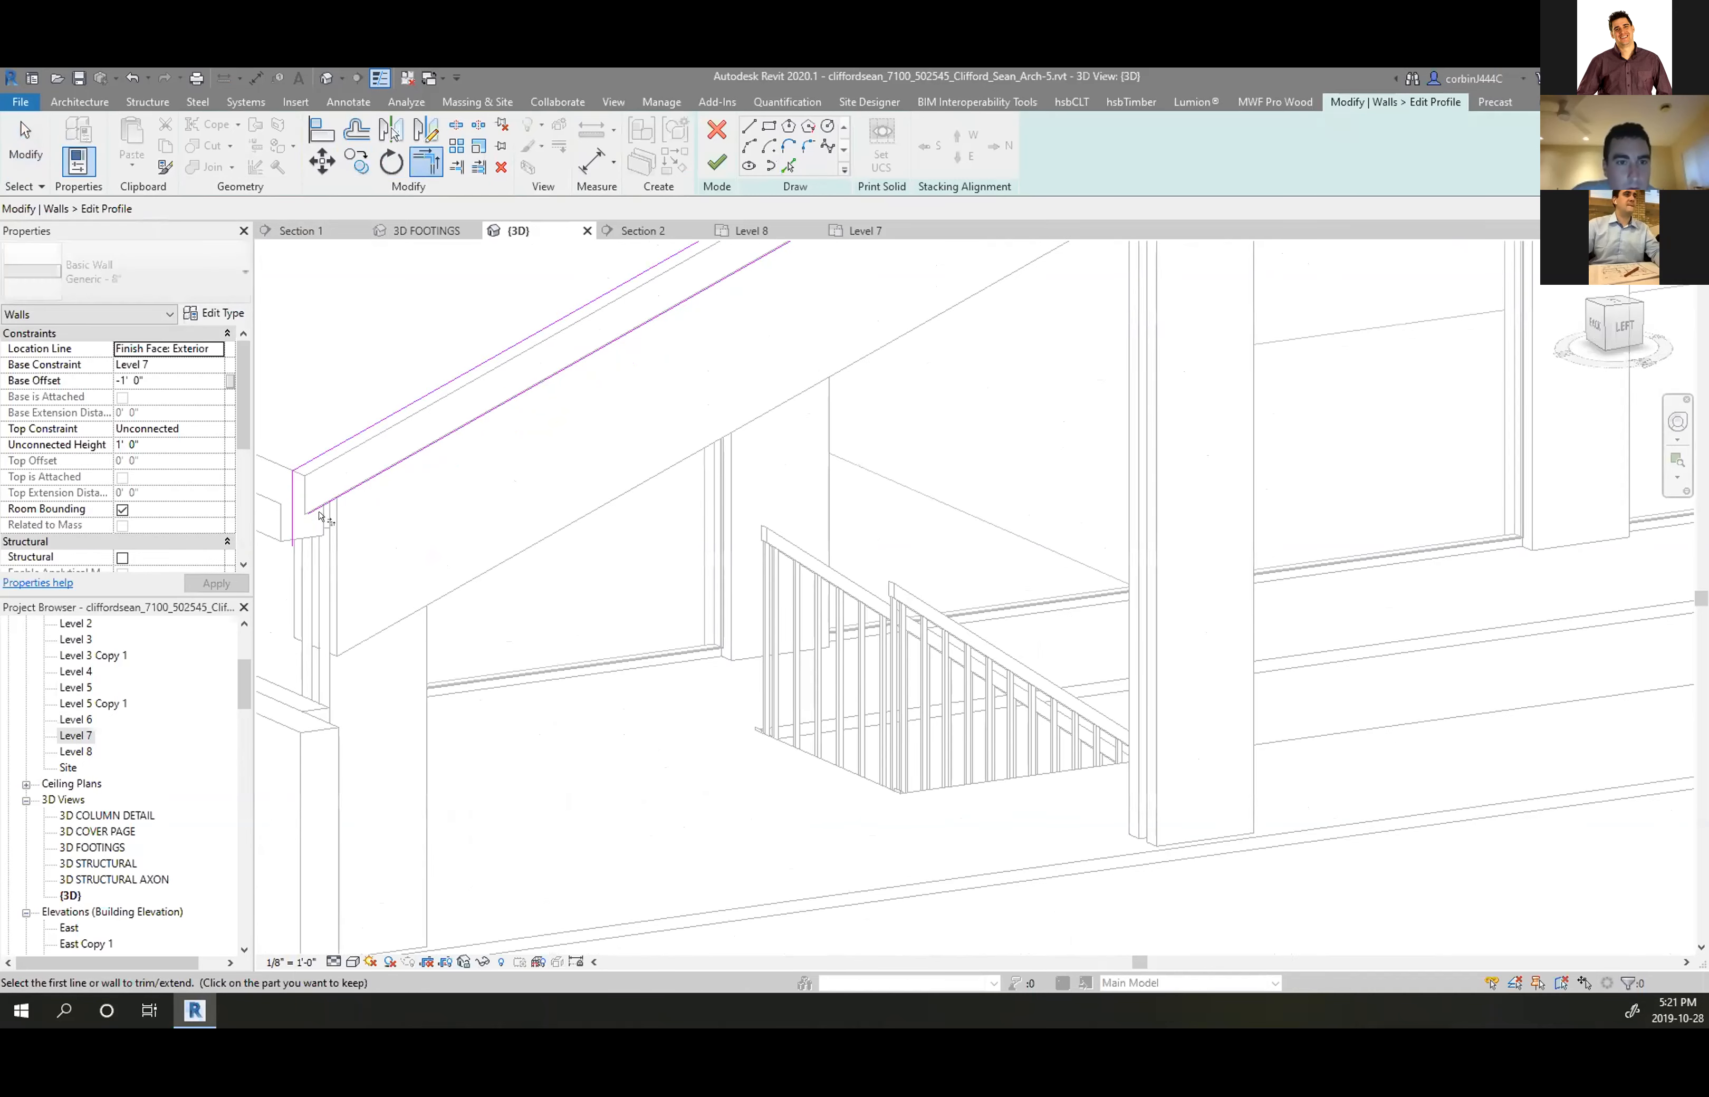
{"action": "scroll", "coordinate": [522, 443], "scroll_direction": "down", "scroll_amount": 3}
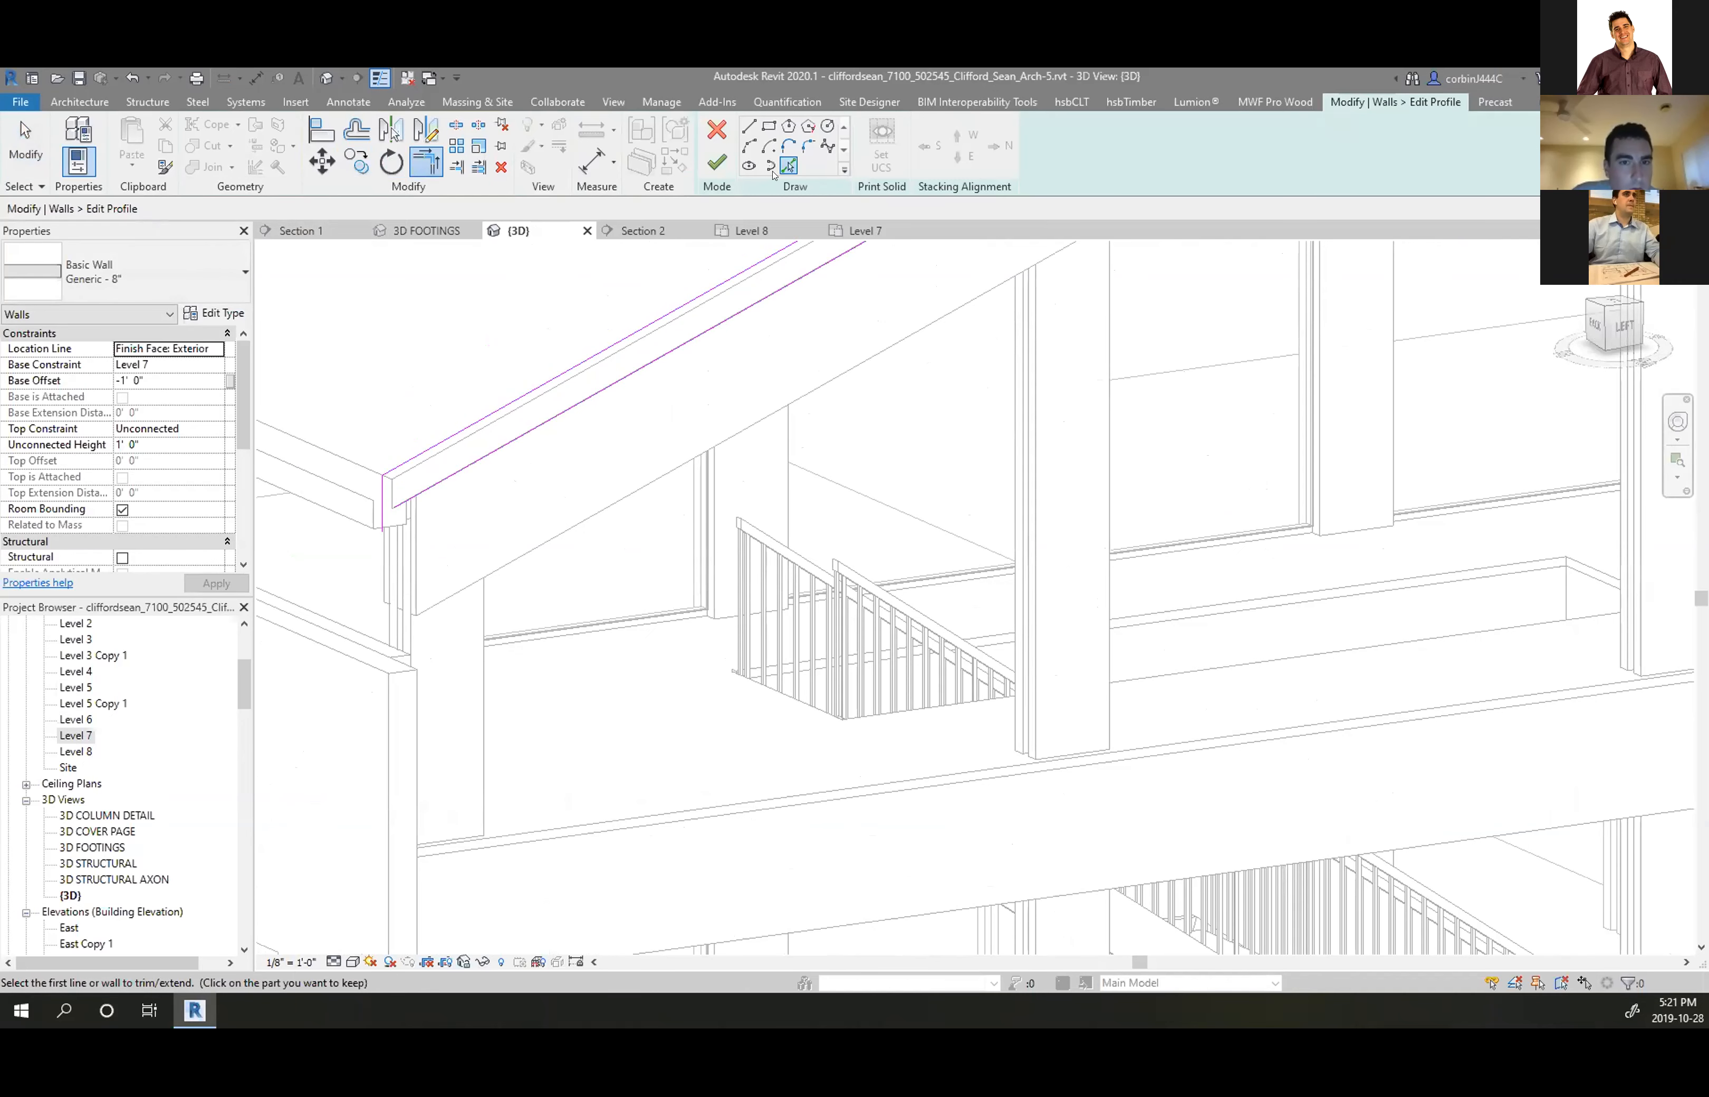
{"action": "scroll", "coordinate": [402, 513], "scroll_direction": "up", "scroll_amount": 4}
{"action": "key", "text": "Escape"}
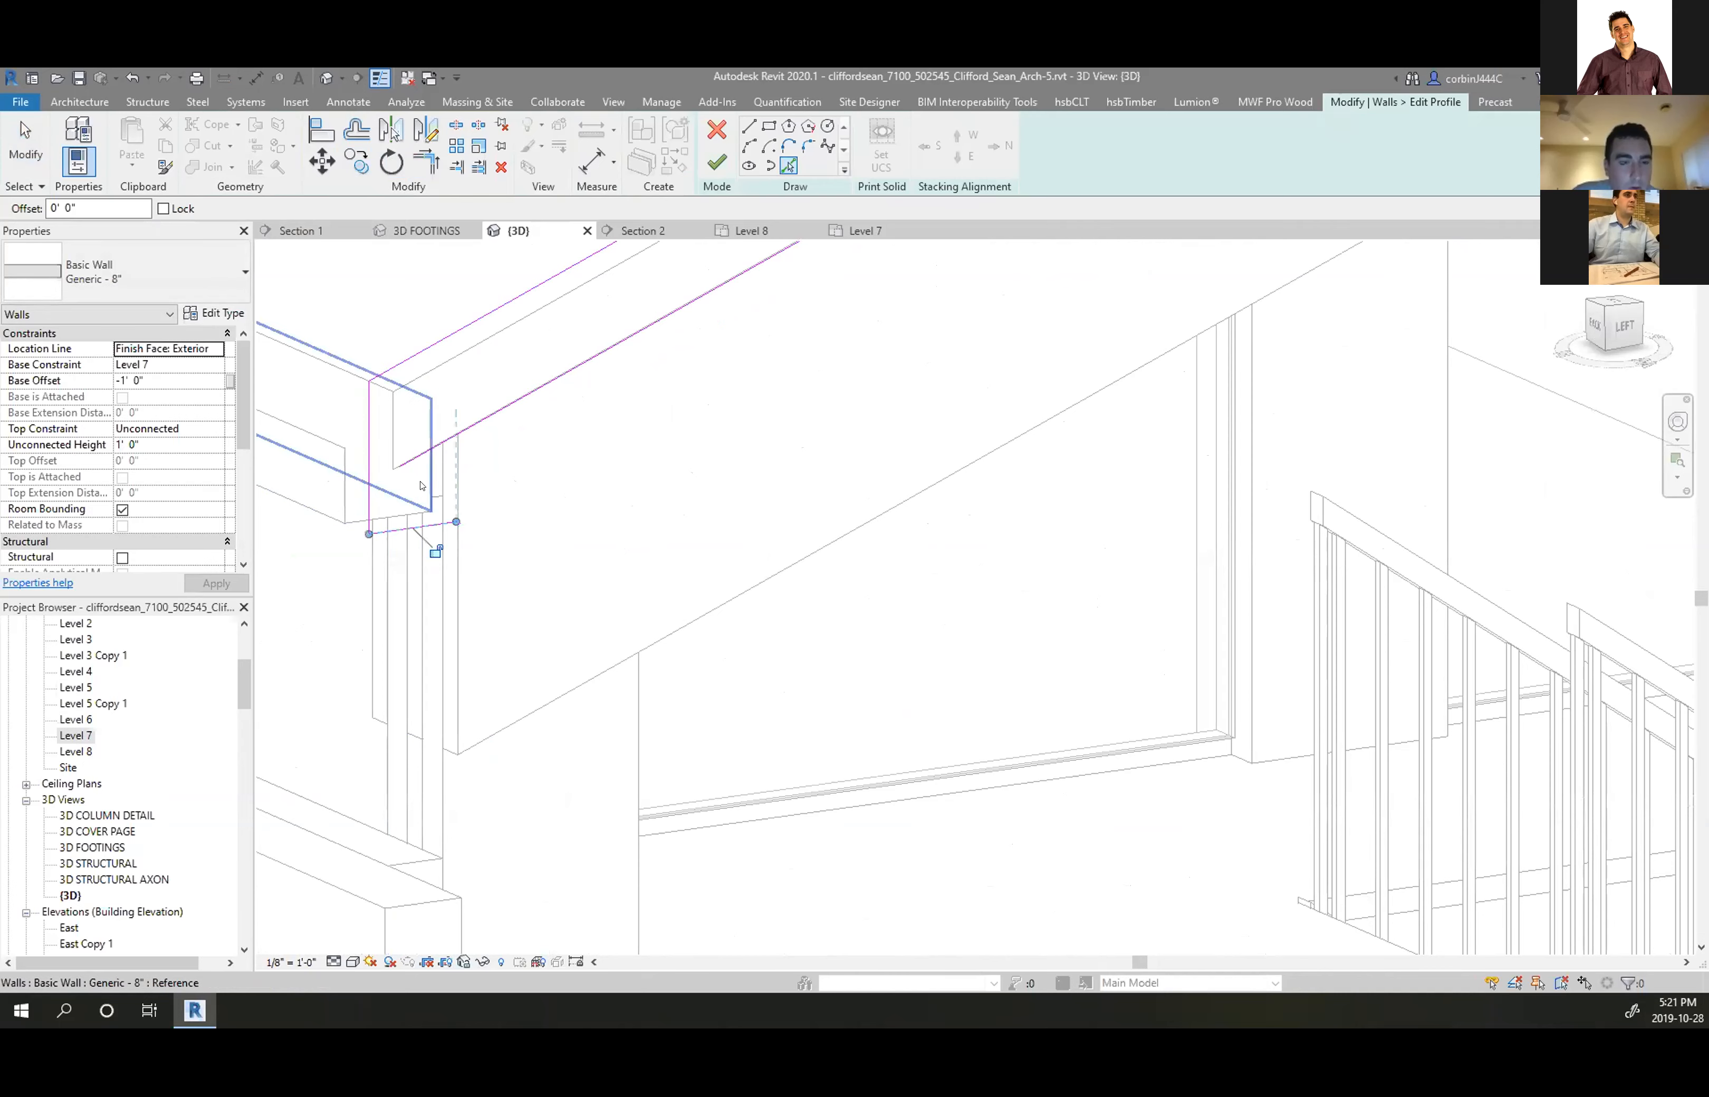
{"action": "scroll", "coordinate": [433, 531], "scroll_direction": "down", "scroll_amount": 3}
{"action": "scroll", "coordinate": [431, 522], "scroll_direction": "down", "scroll_amount": 3}
{"action": "scroll", "coordinate": [1308, 412], "scroll_direction": "up", "scroll_amount": 8}
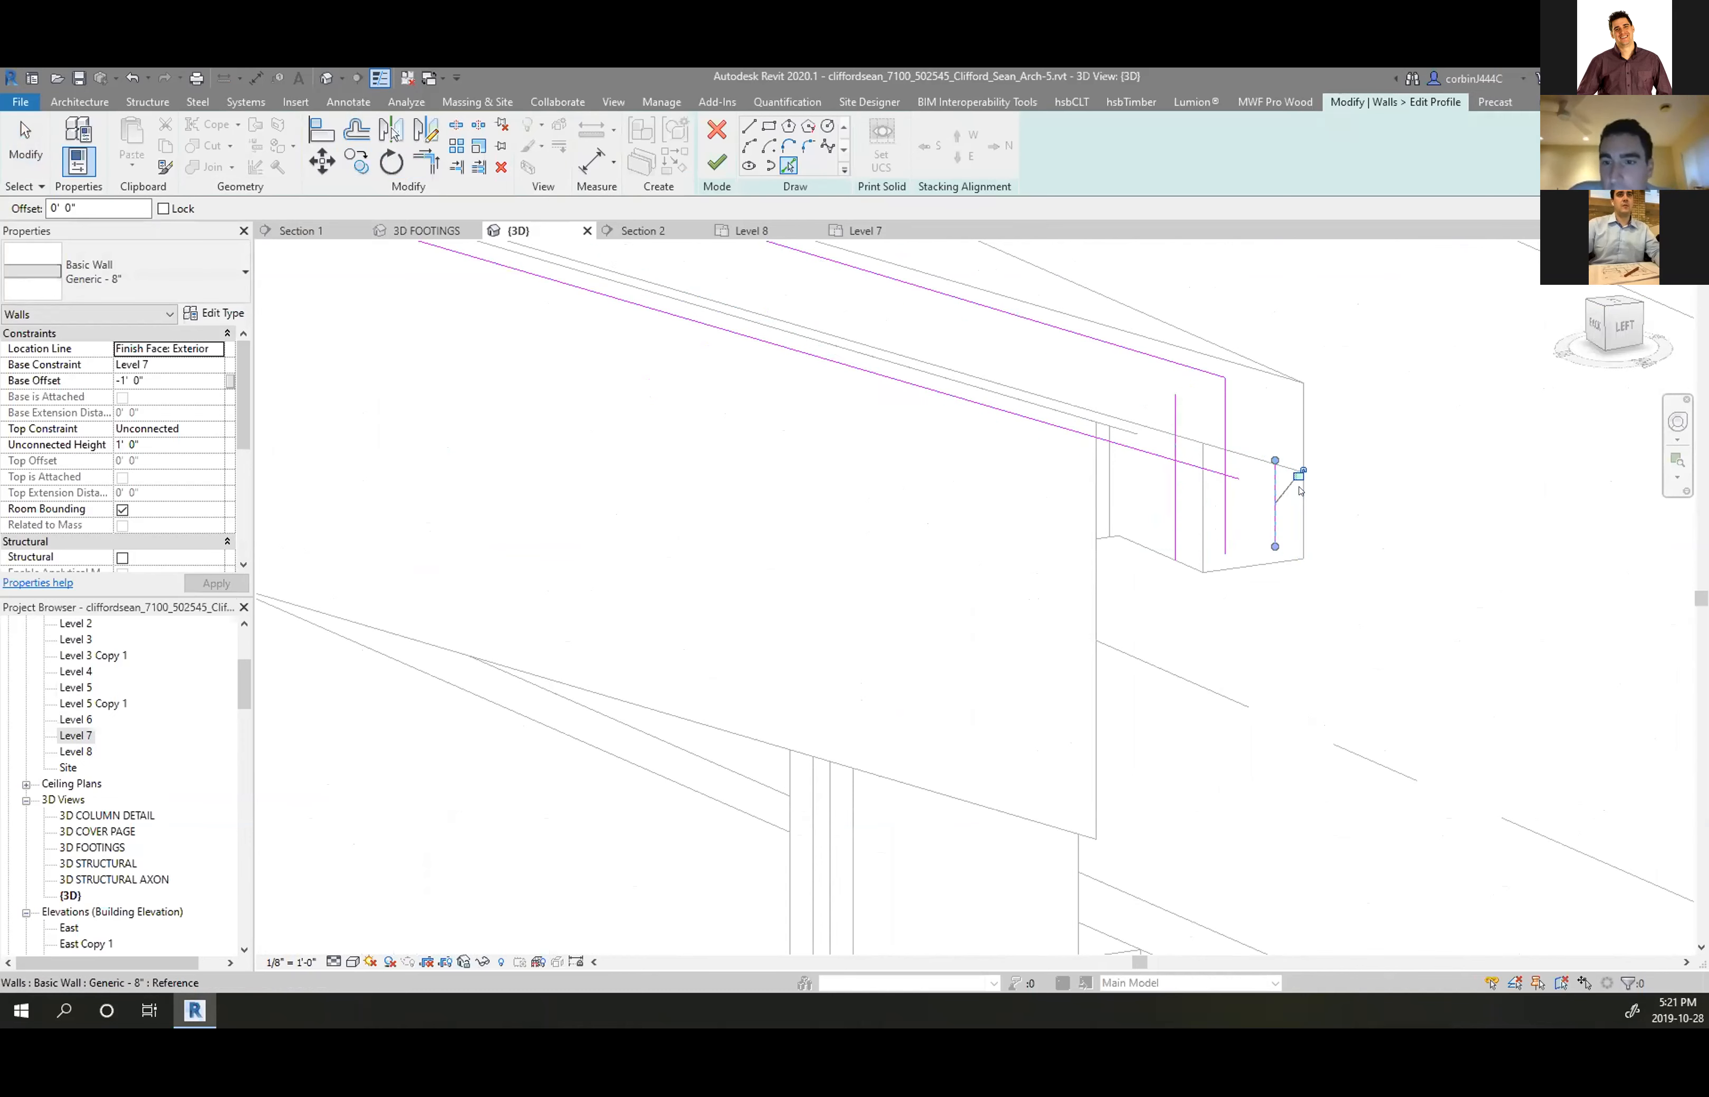
{"action": "left_click", "coordinate": [1299, 406]}
{"action": "key", "text": "Escape"}
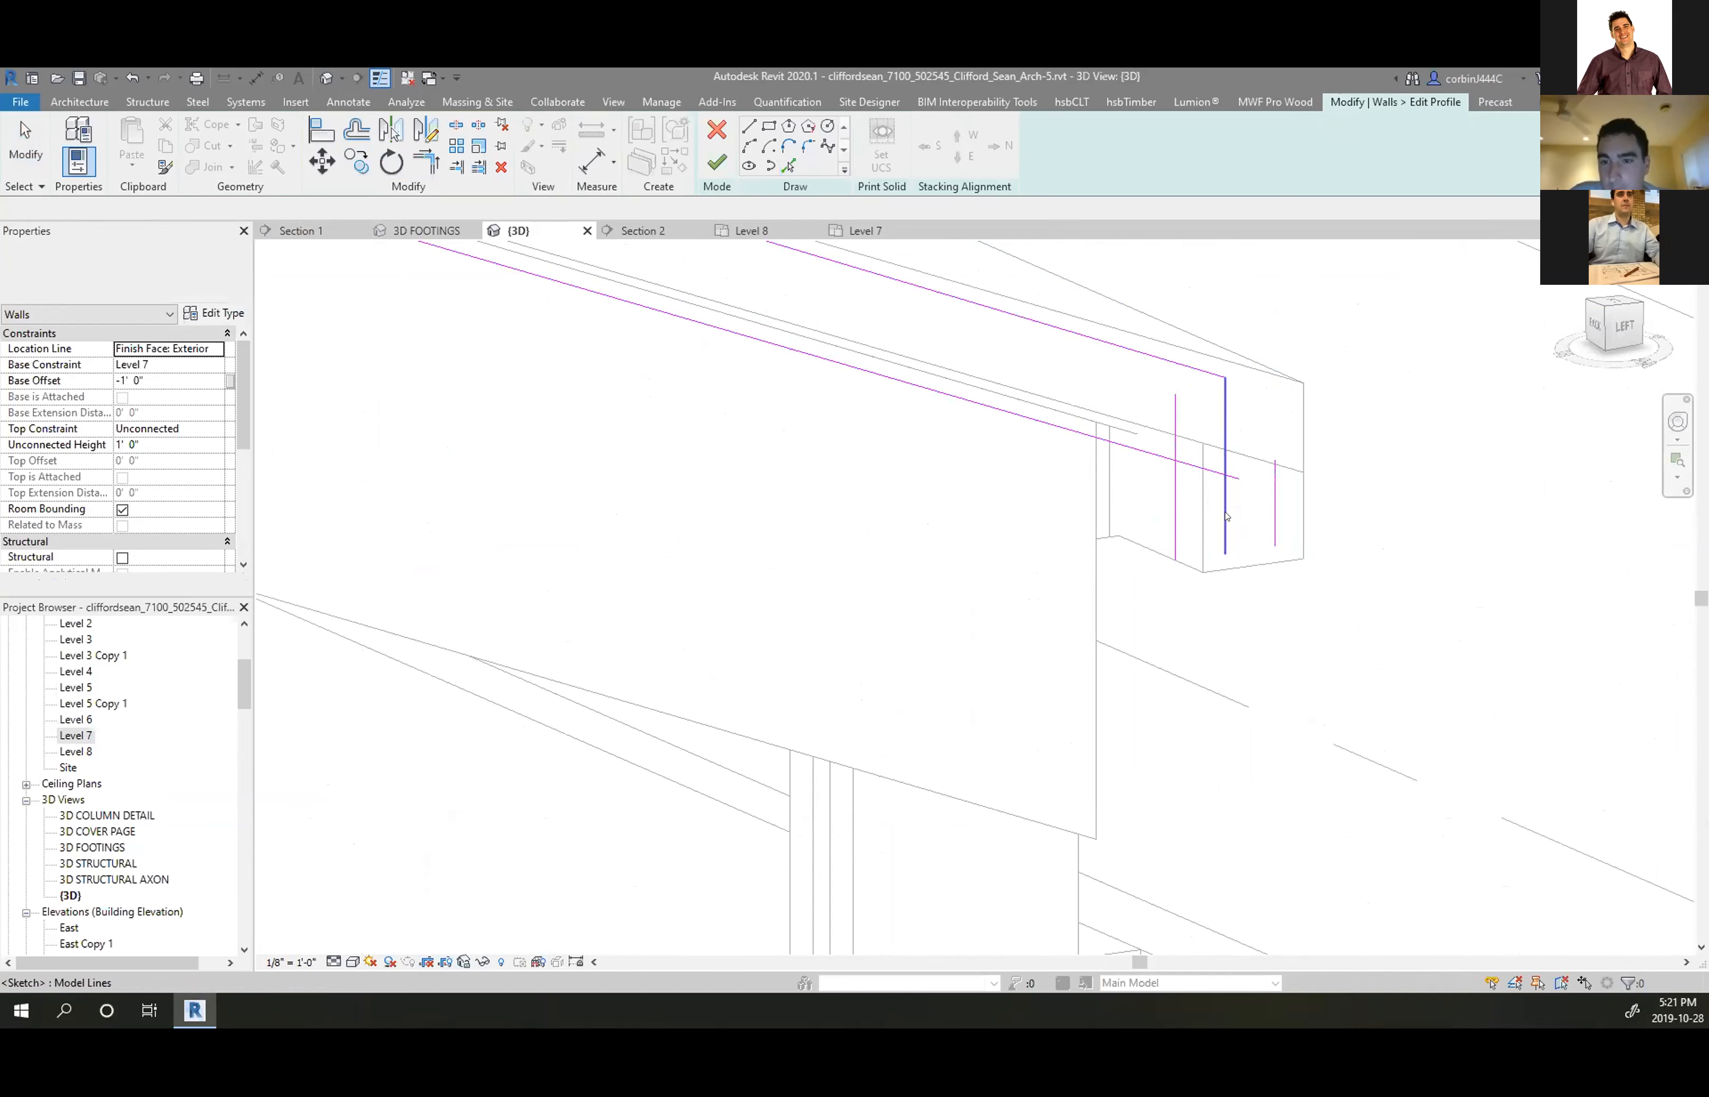
Remove the extra vertical sketch line from the wall profile
{"action": "left_click", "coordinate": [322, 130]}
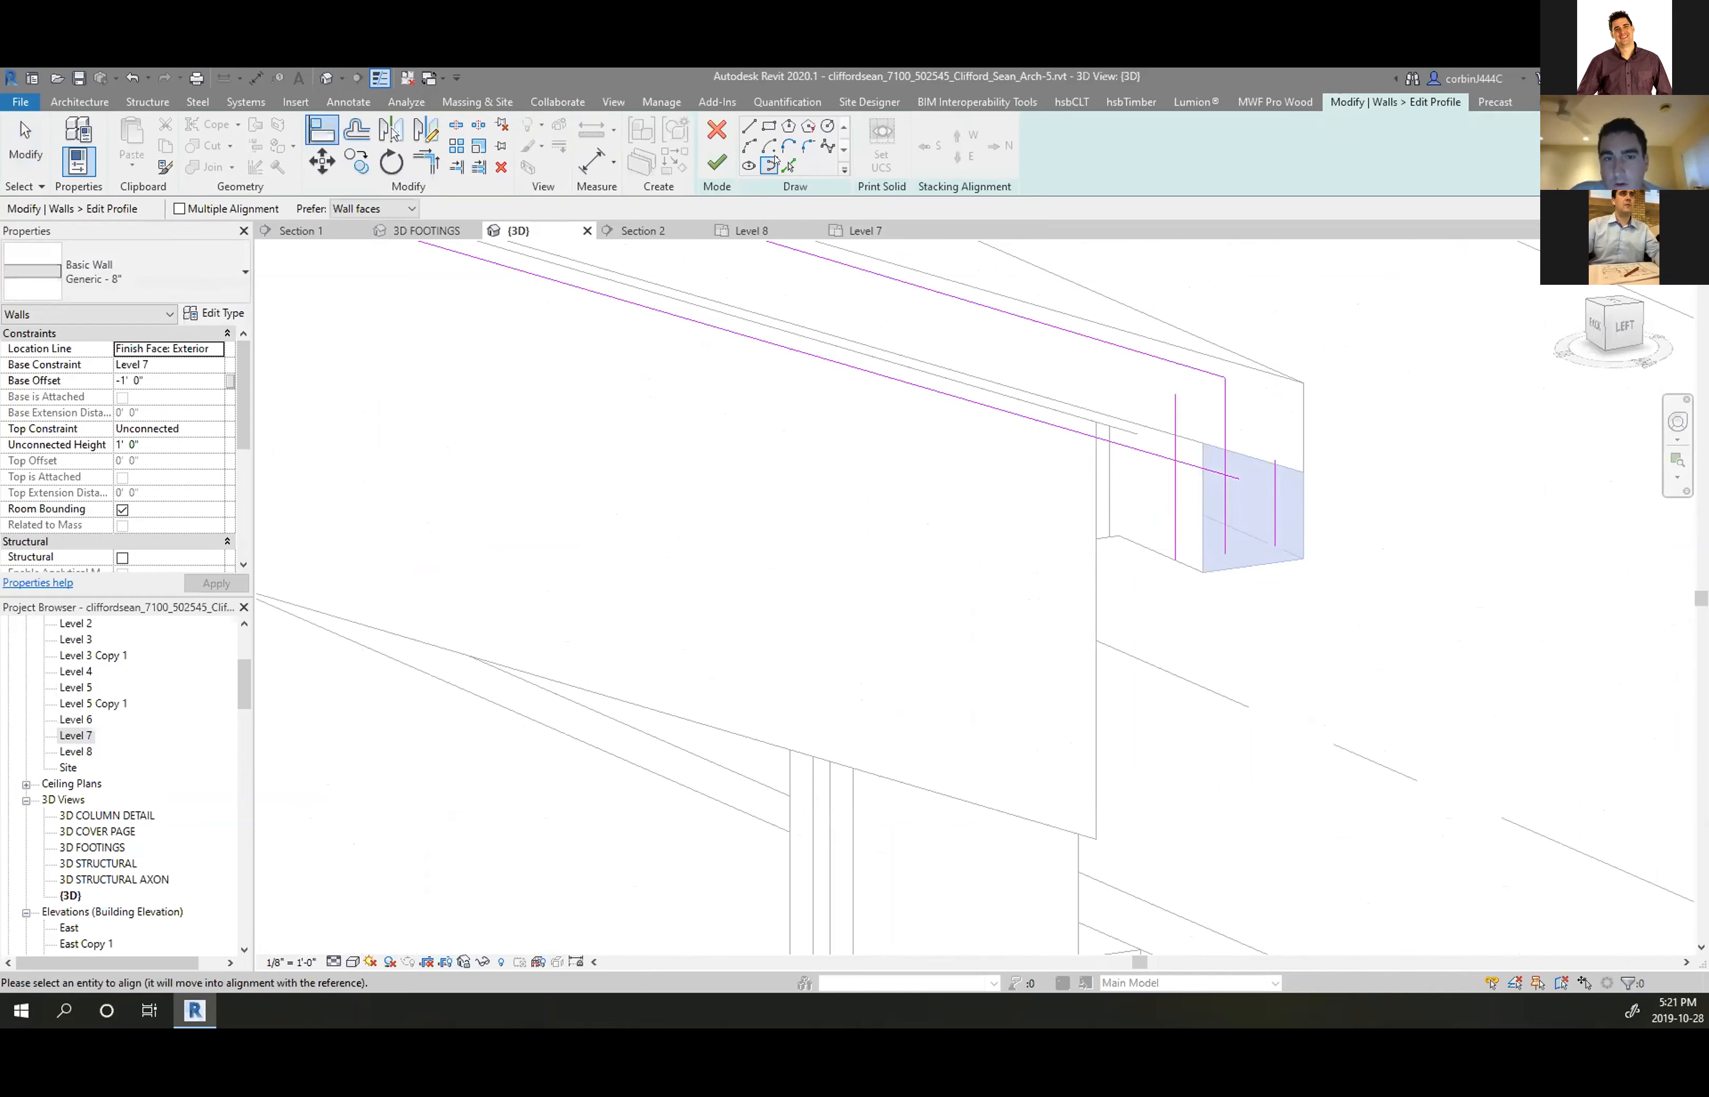
{"action": "left_click", "coordinate": [787, 165]}
{"action": "key", "text": "Escape"}
{"action": "left_click", "coordinate": [1224, 498]}
{"action": "key", "text": "Delete"}
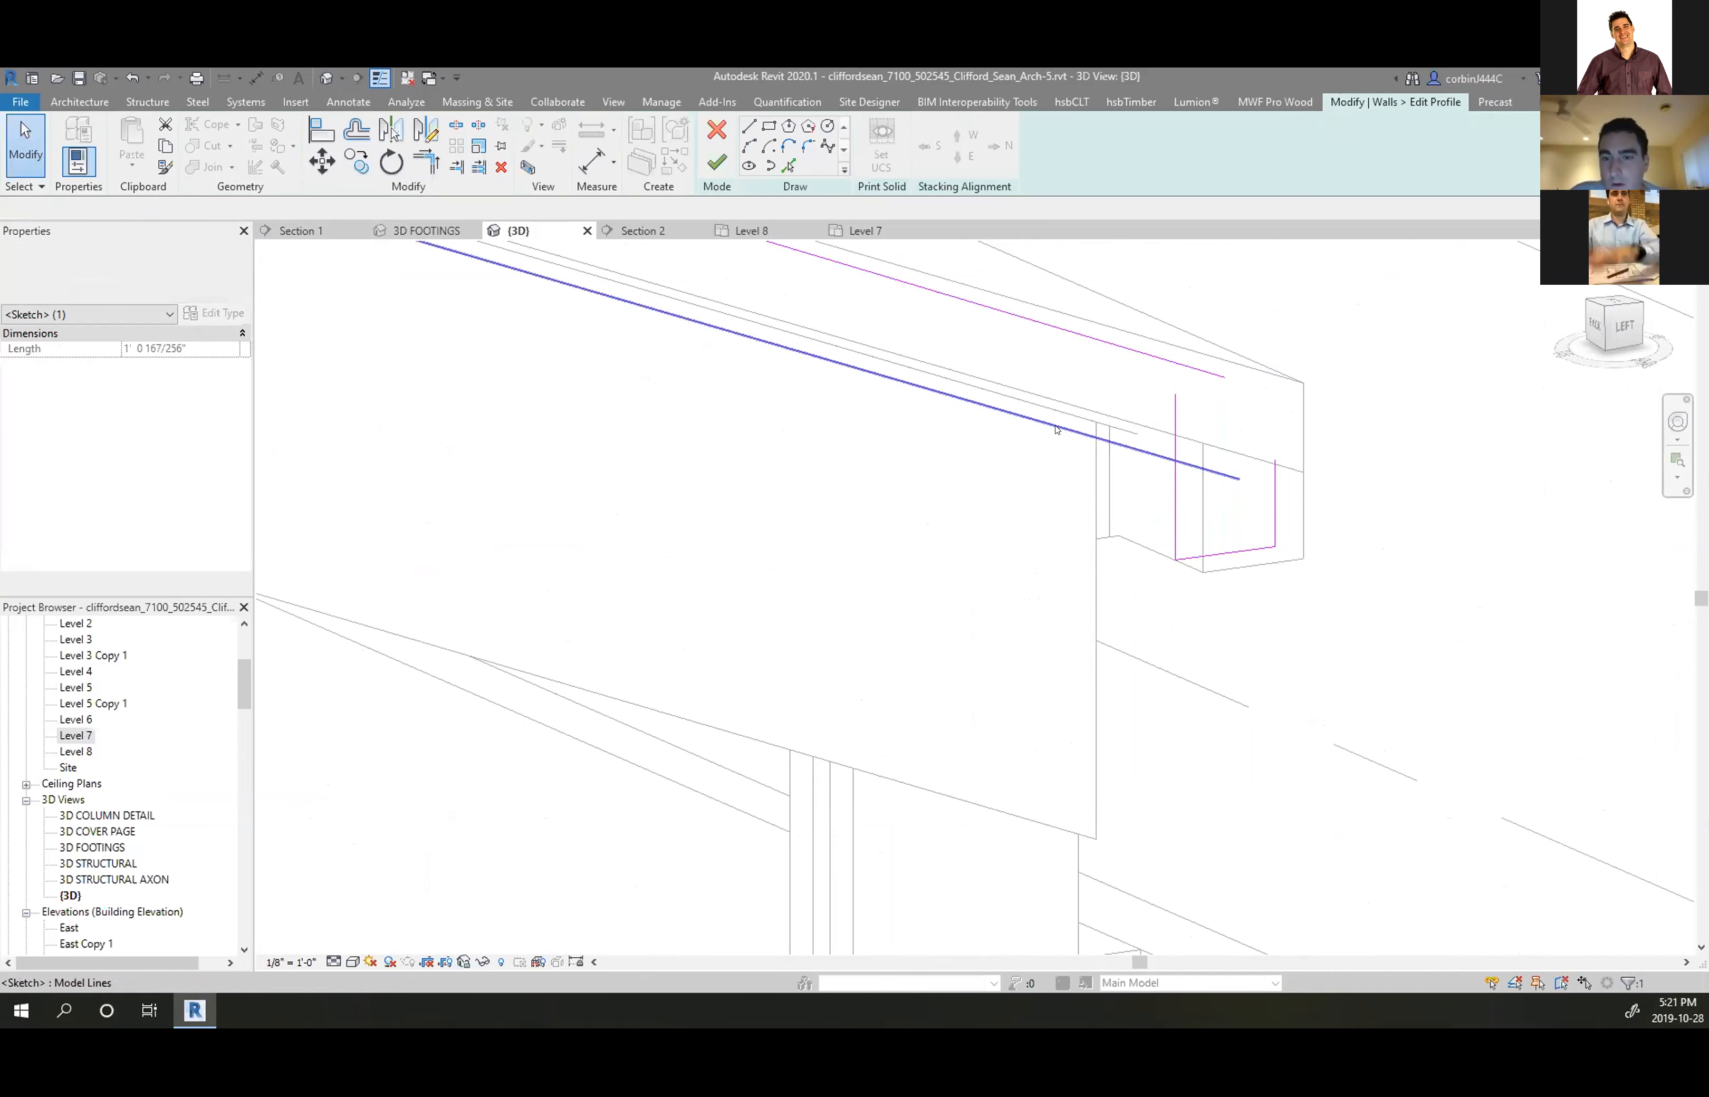
{"action": "key", "text": "Escape"}
Trim the diagonal and vertical sketch lines into a closed corner at the eave
{"action": "left_click", "coordinate": [417, 152]}
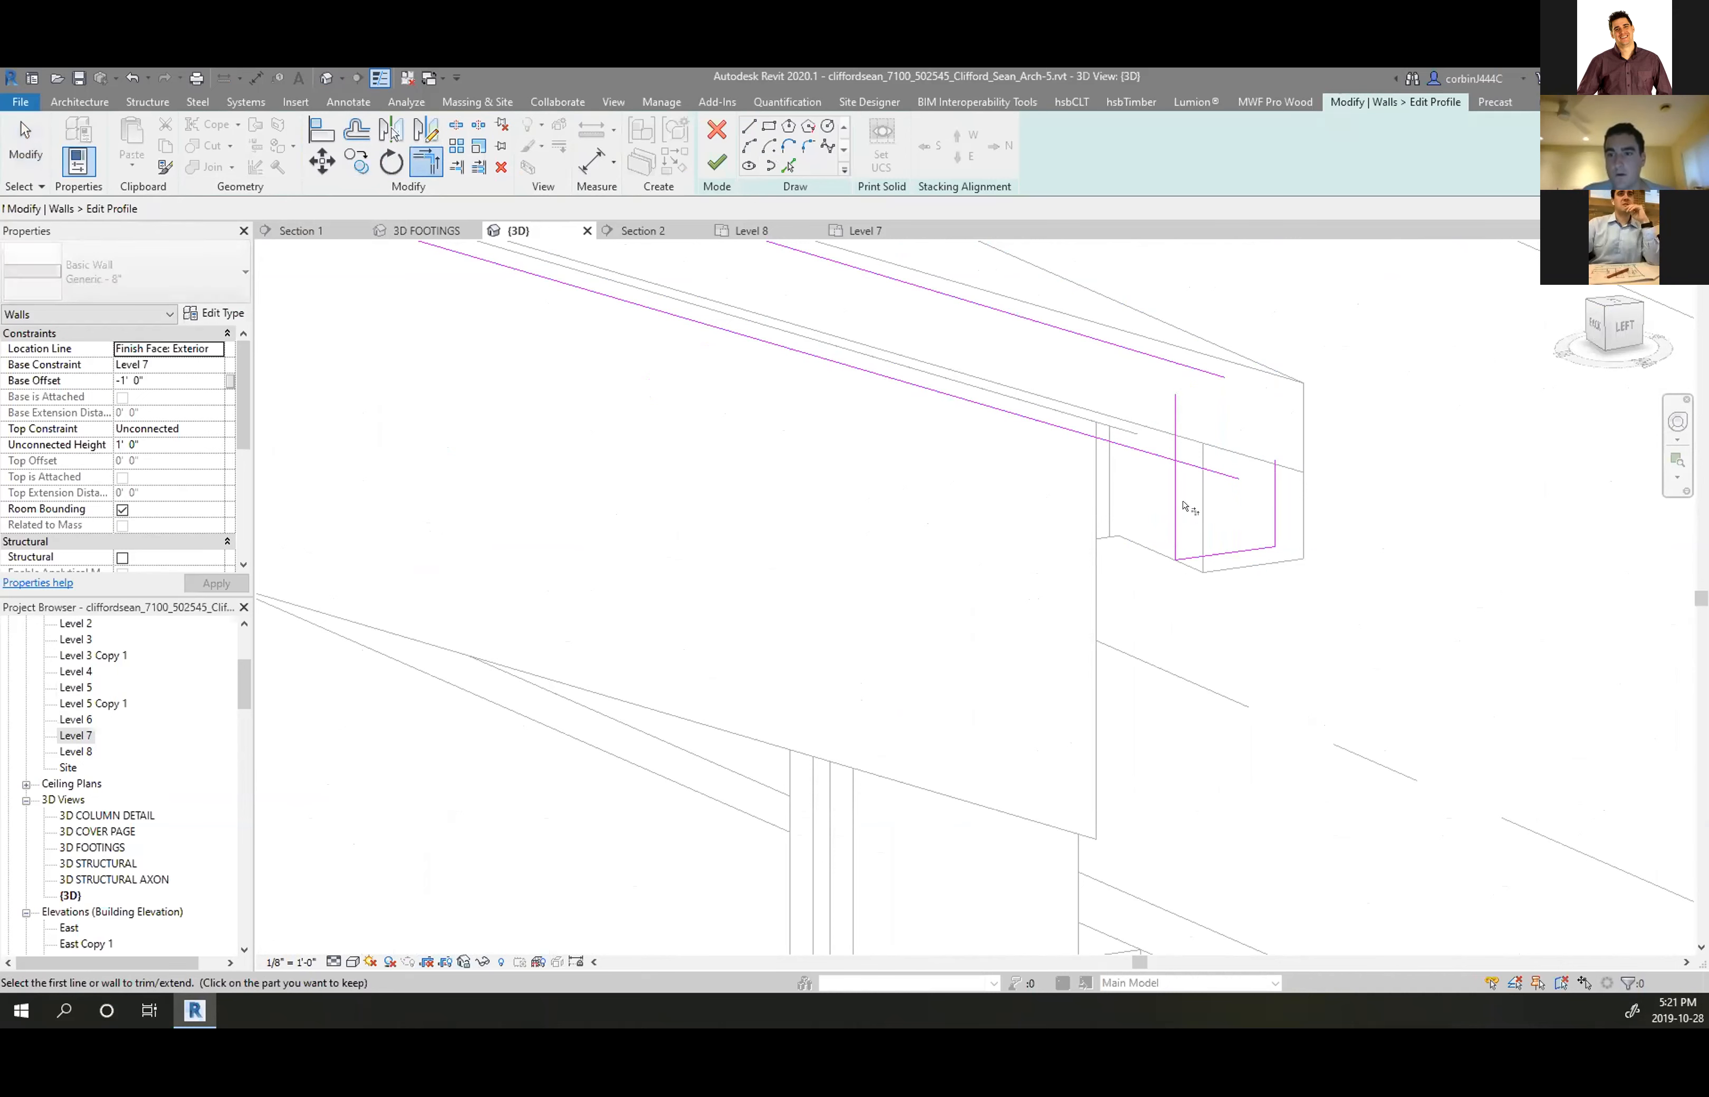
{"action": "left_click", "coordinate": [1174, 503]}
{"action": "left_click", "coordinate": [1146, 453]}
{"action": "left_click", "coordinate": [1213, 372]}
{"action": "scroll", "coordinate": [1399, 473], "scroll_direction": "down", "scroll_amount": 5}
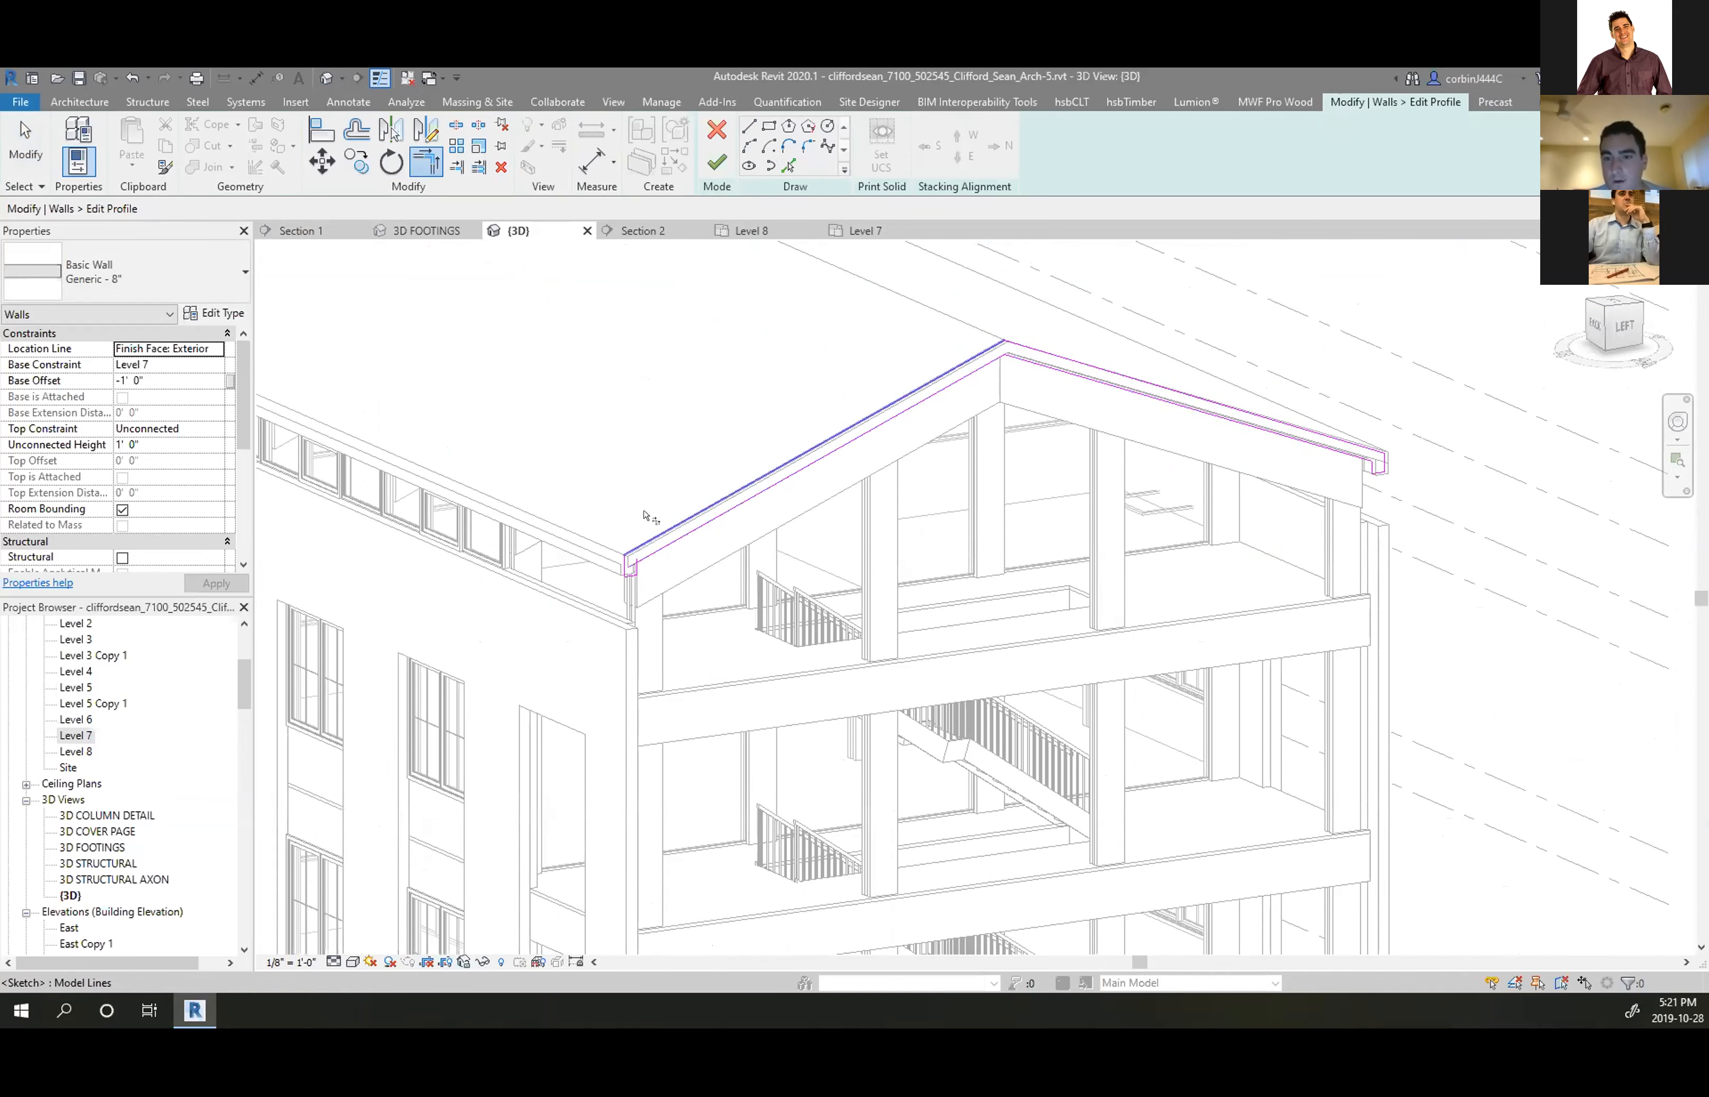
{"action": "scroll", "coordinate": [617, 632], "scroll_direction": "up", "scroll_amount": 5}
{"action": "left_click", "coordinate": [697, 574]}
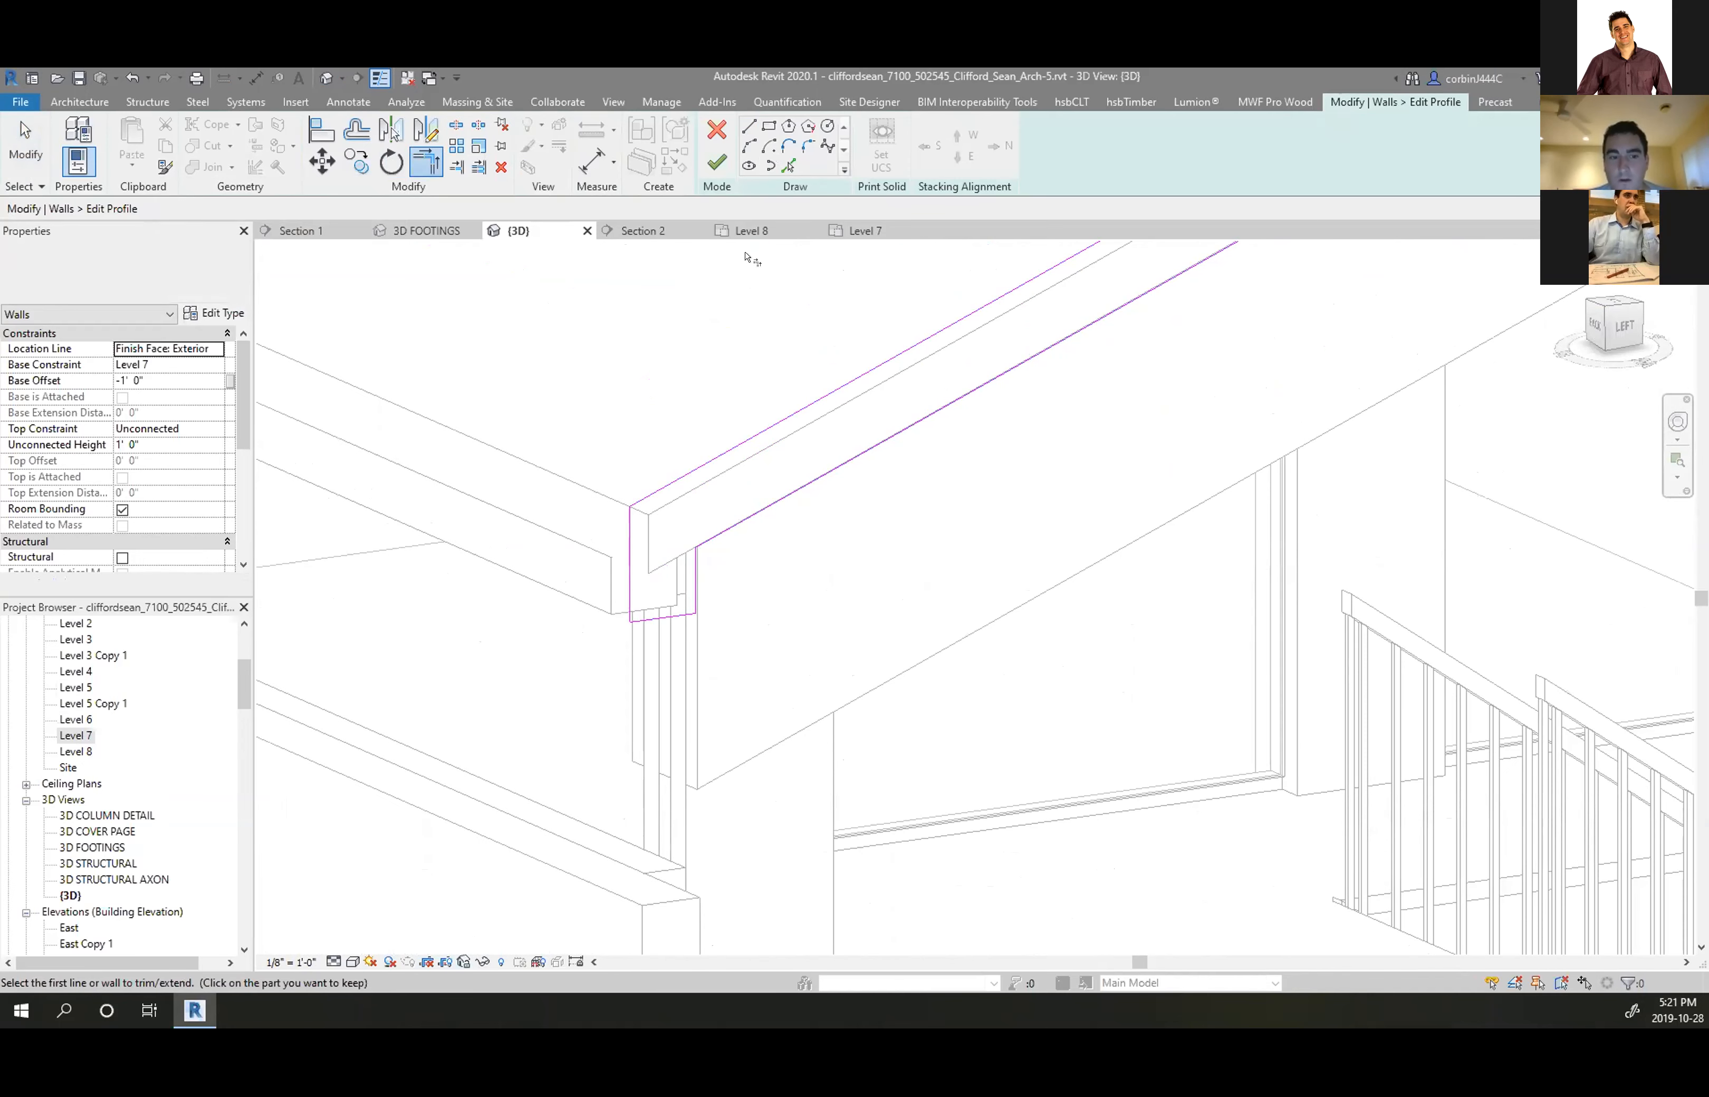
Clear the profile errors with Unjoin Elements and Delete Element(s), then reopen the wall sketch
{"action": "left_click", "coordinate": [715, 163]}
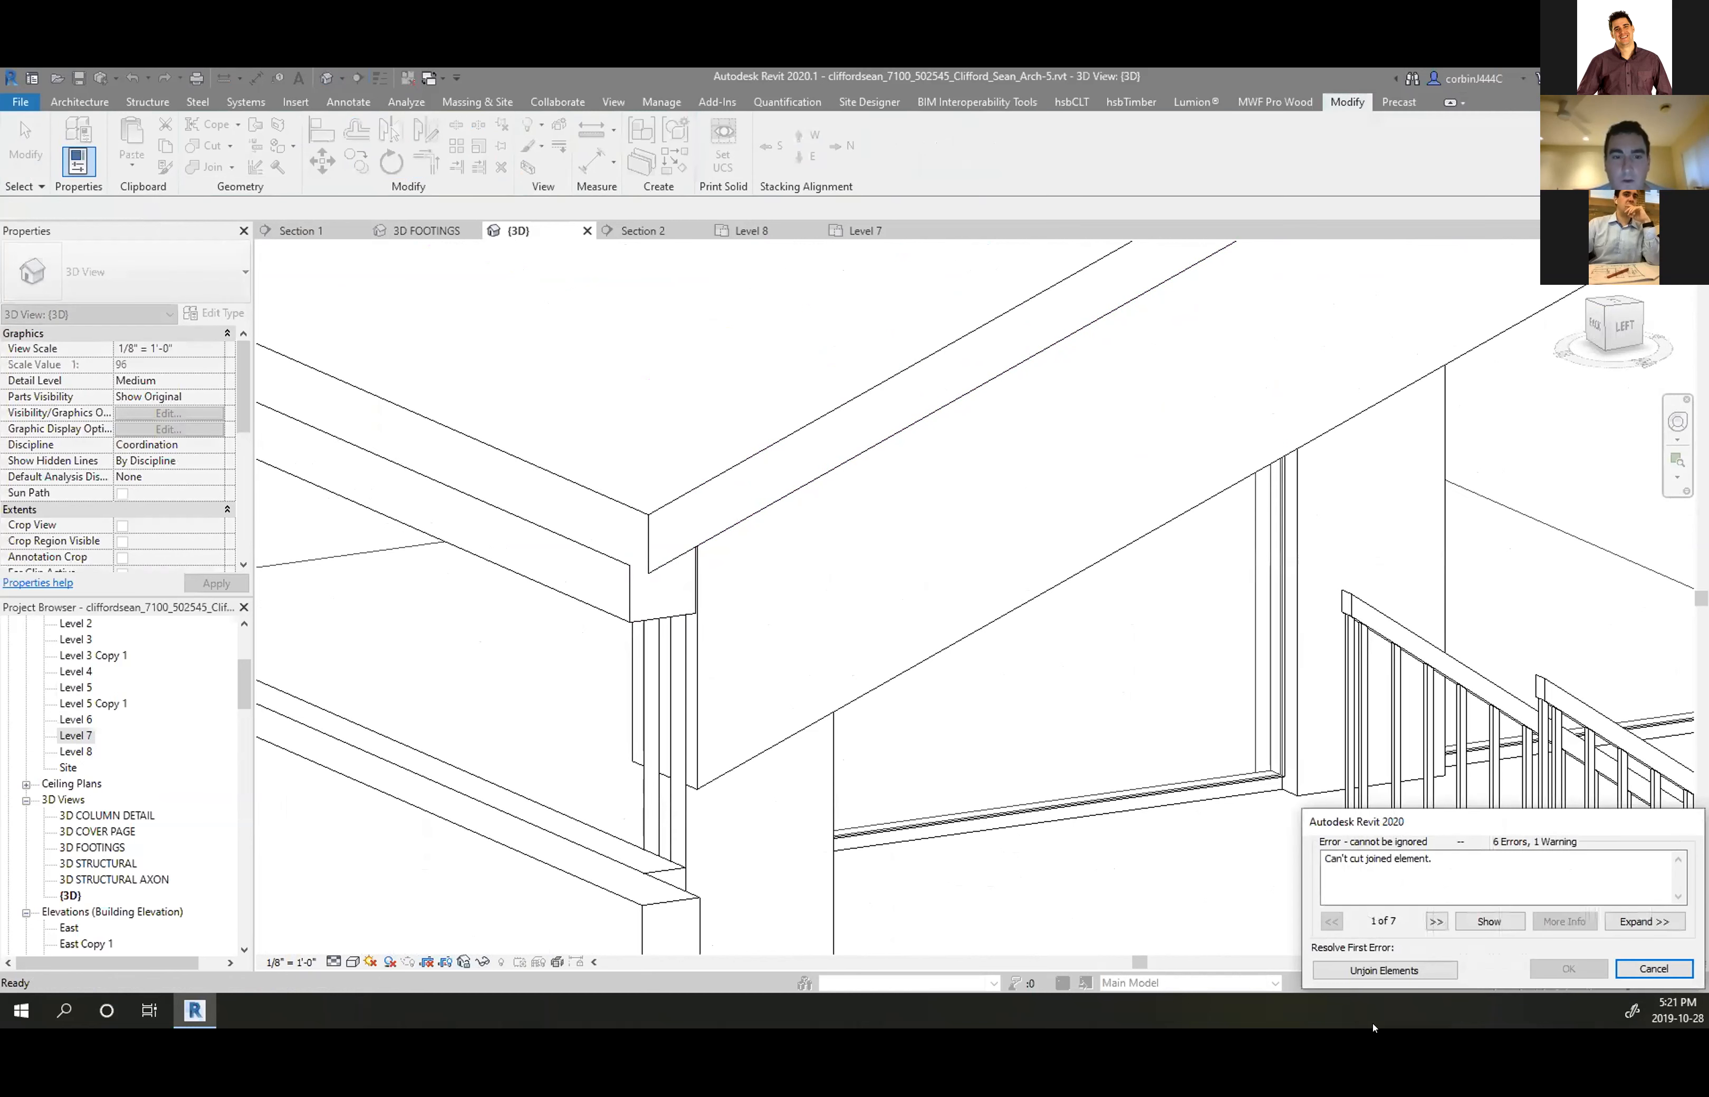
{"action": "left_click", "coordinate": [1418, 970]}
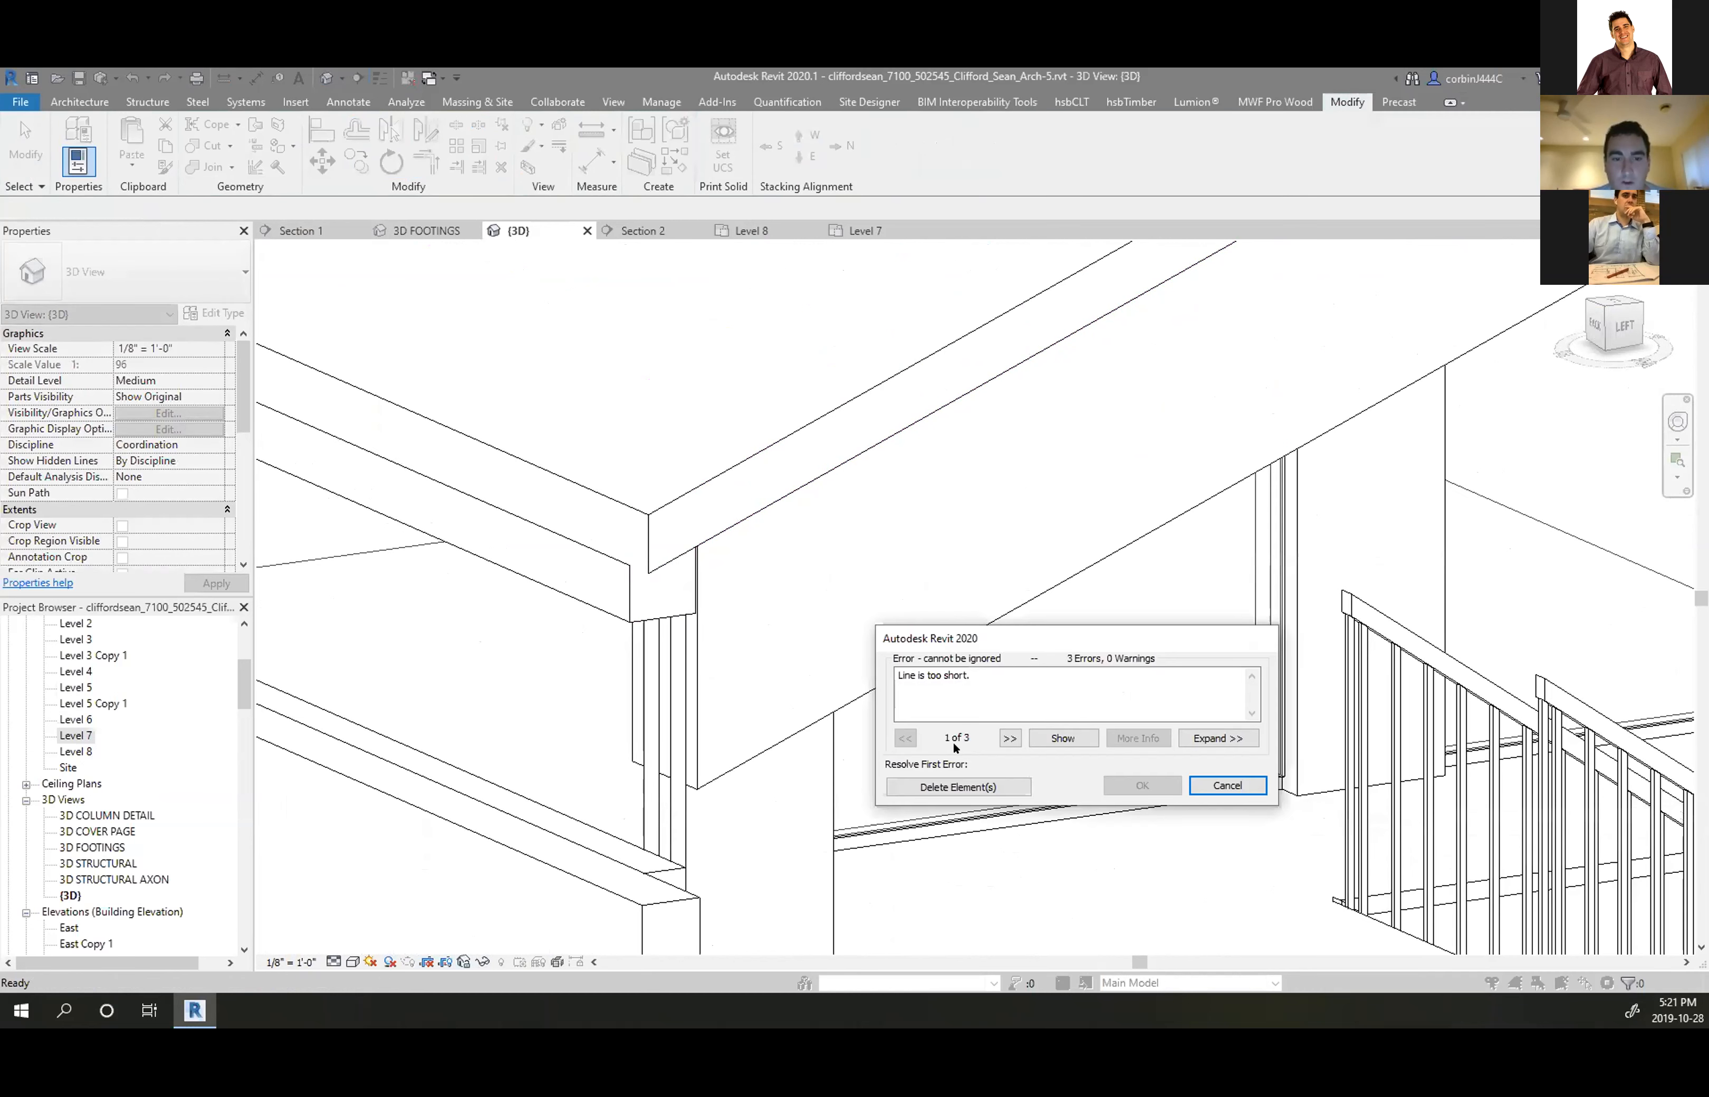
{"action": "left_click", "coordinate": [957, 785]}
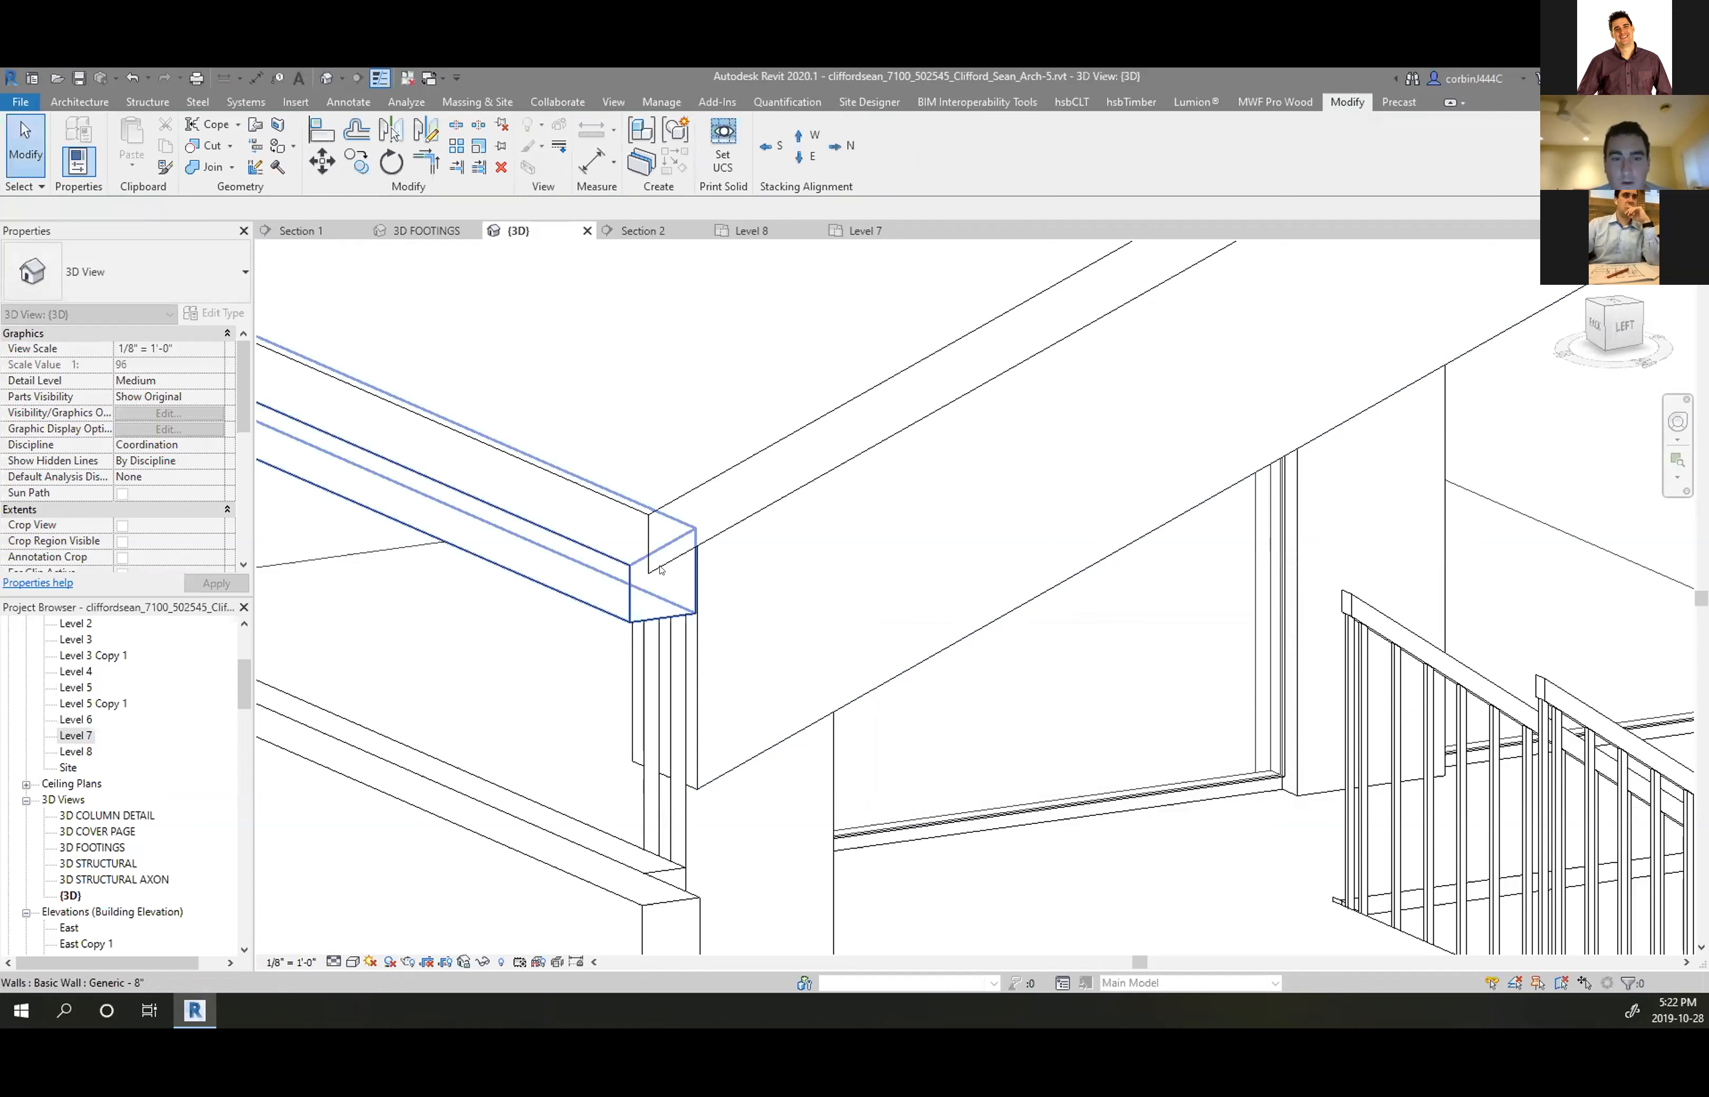
{"action": "double_click", "coordinate": [671, 596]}
Delete the short vertical, bottom and eave-corner sketch lines around the beam end
{"action": "left_click", "coordinate": [686, 585]}
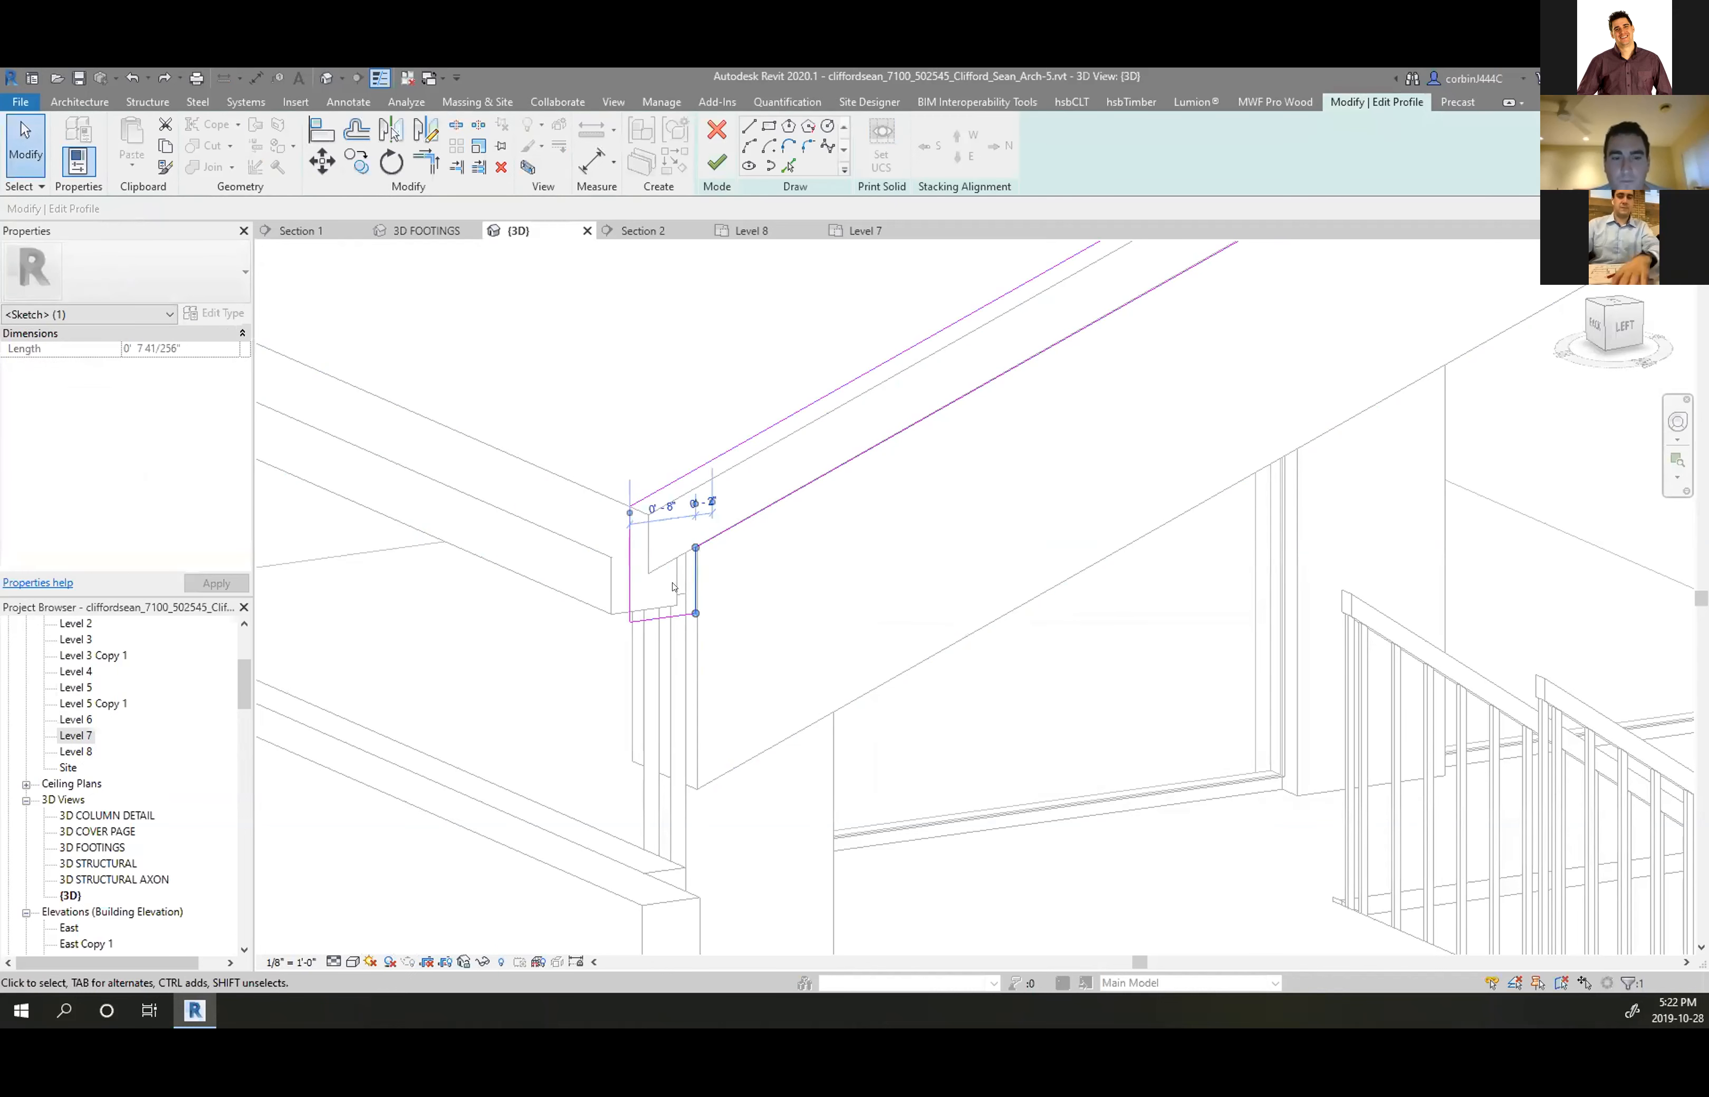
{"action": "key", "text": "Delete"}
{"action": "left_click", "coordinate": [669, 617]}
{"action": "key", "text": "Delete"}
{"action": "scroll", "coordinate": [438, 650], "scroll_direction": "down", "scroll_amount": 5}
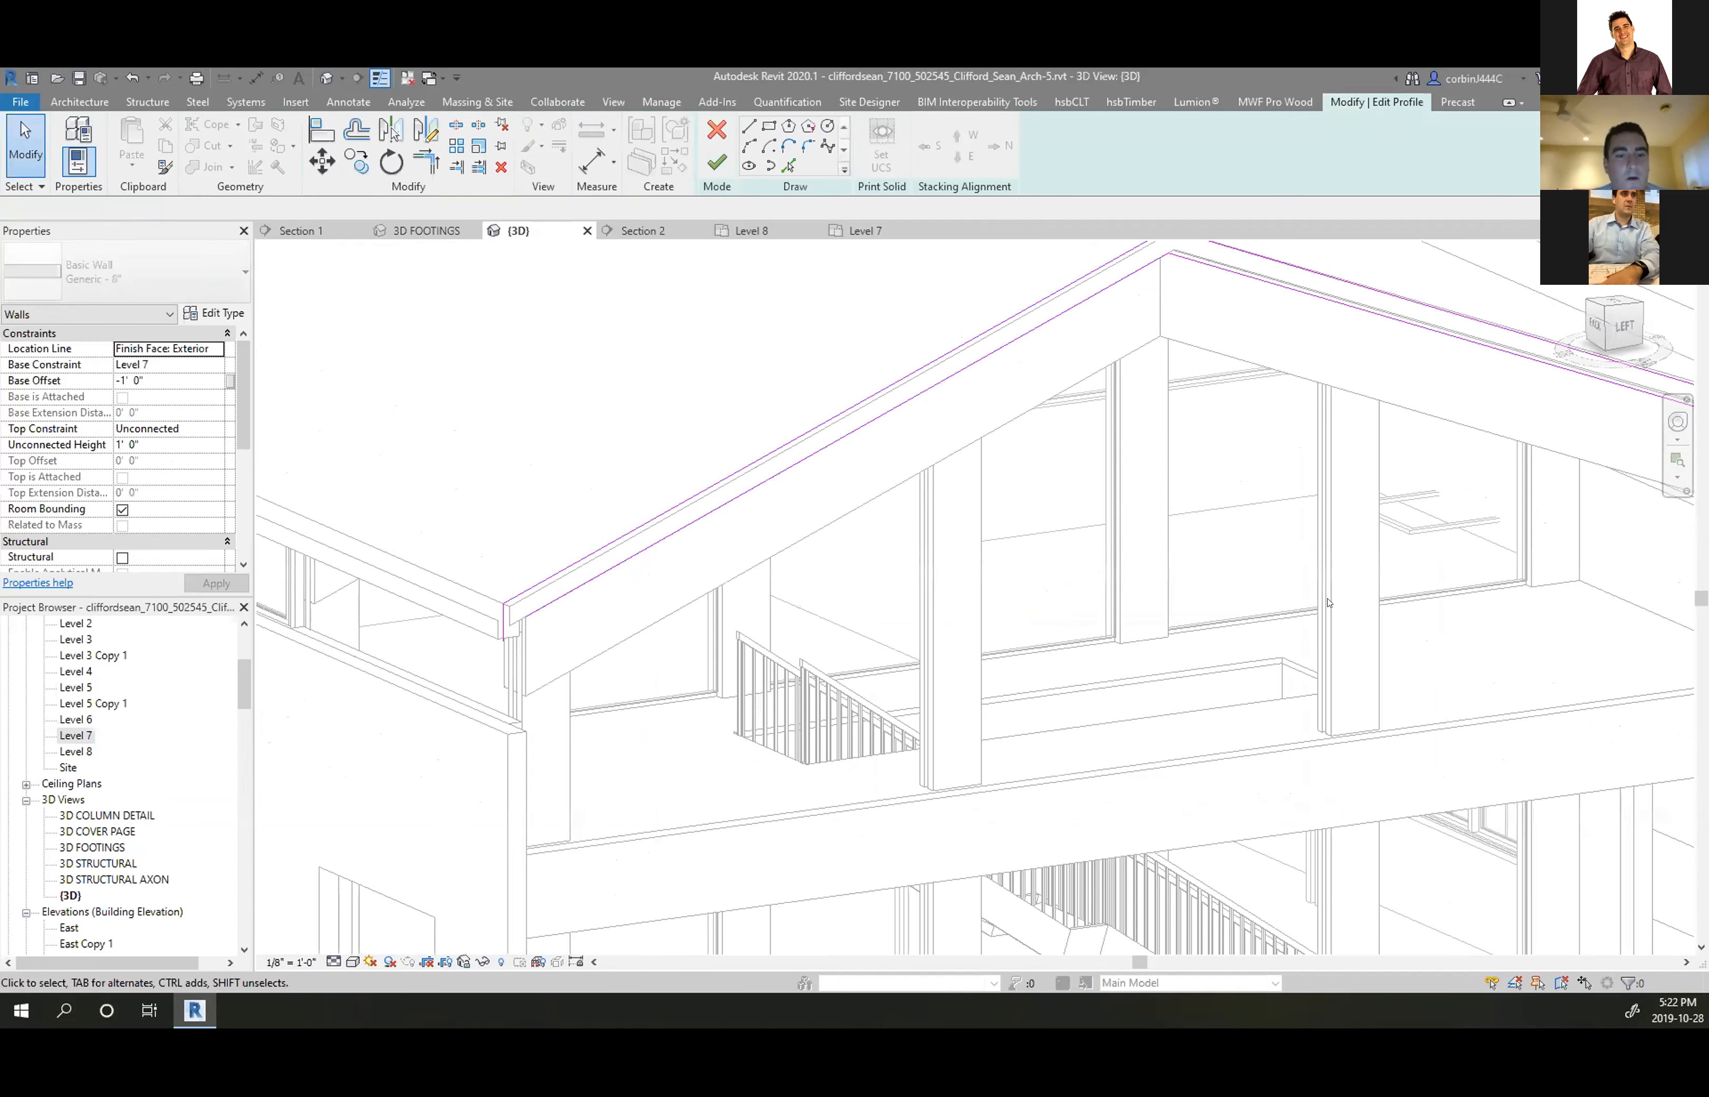
{"action": "scroll", "coordinate": [526, 618], "scroll_direction": "down", "scroll_amount": 3}
{"action": "scroll", "coordinate": [856, 562], "scroll_direction": "up", "scroll_amount": 7}
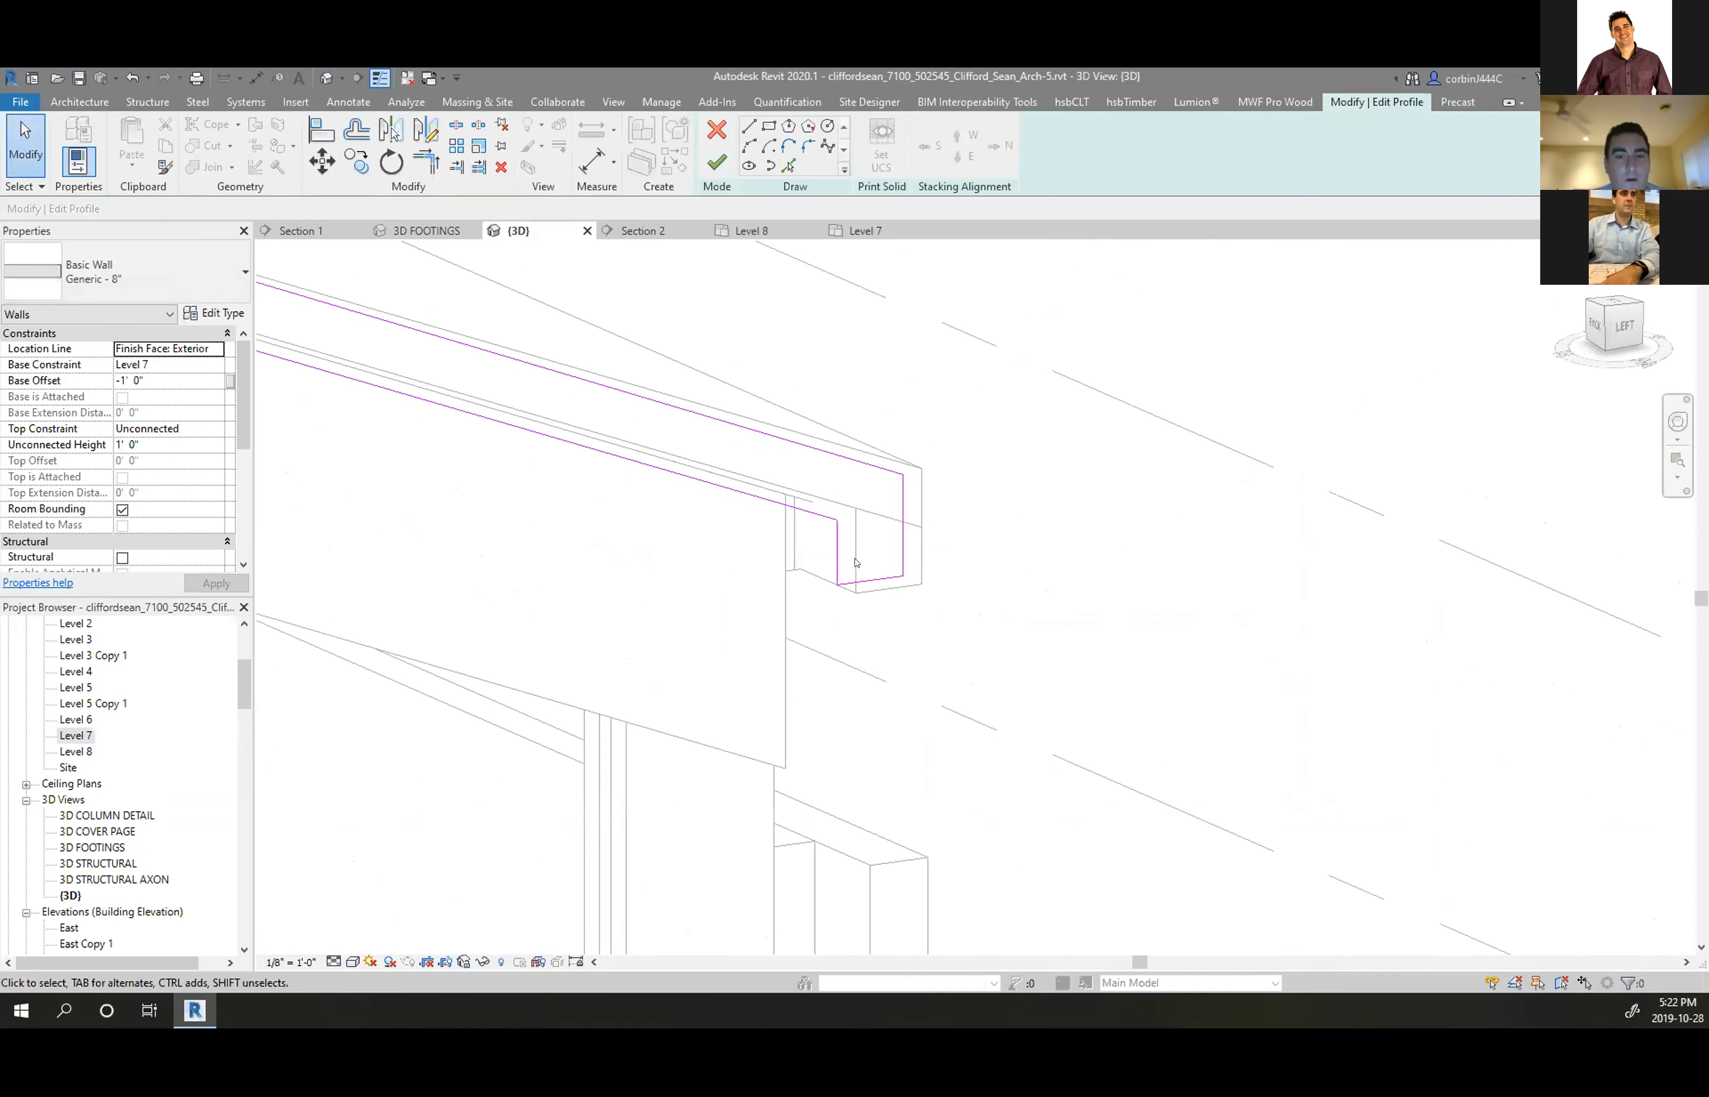
{"action": "key", "text": "Delete"}
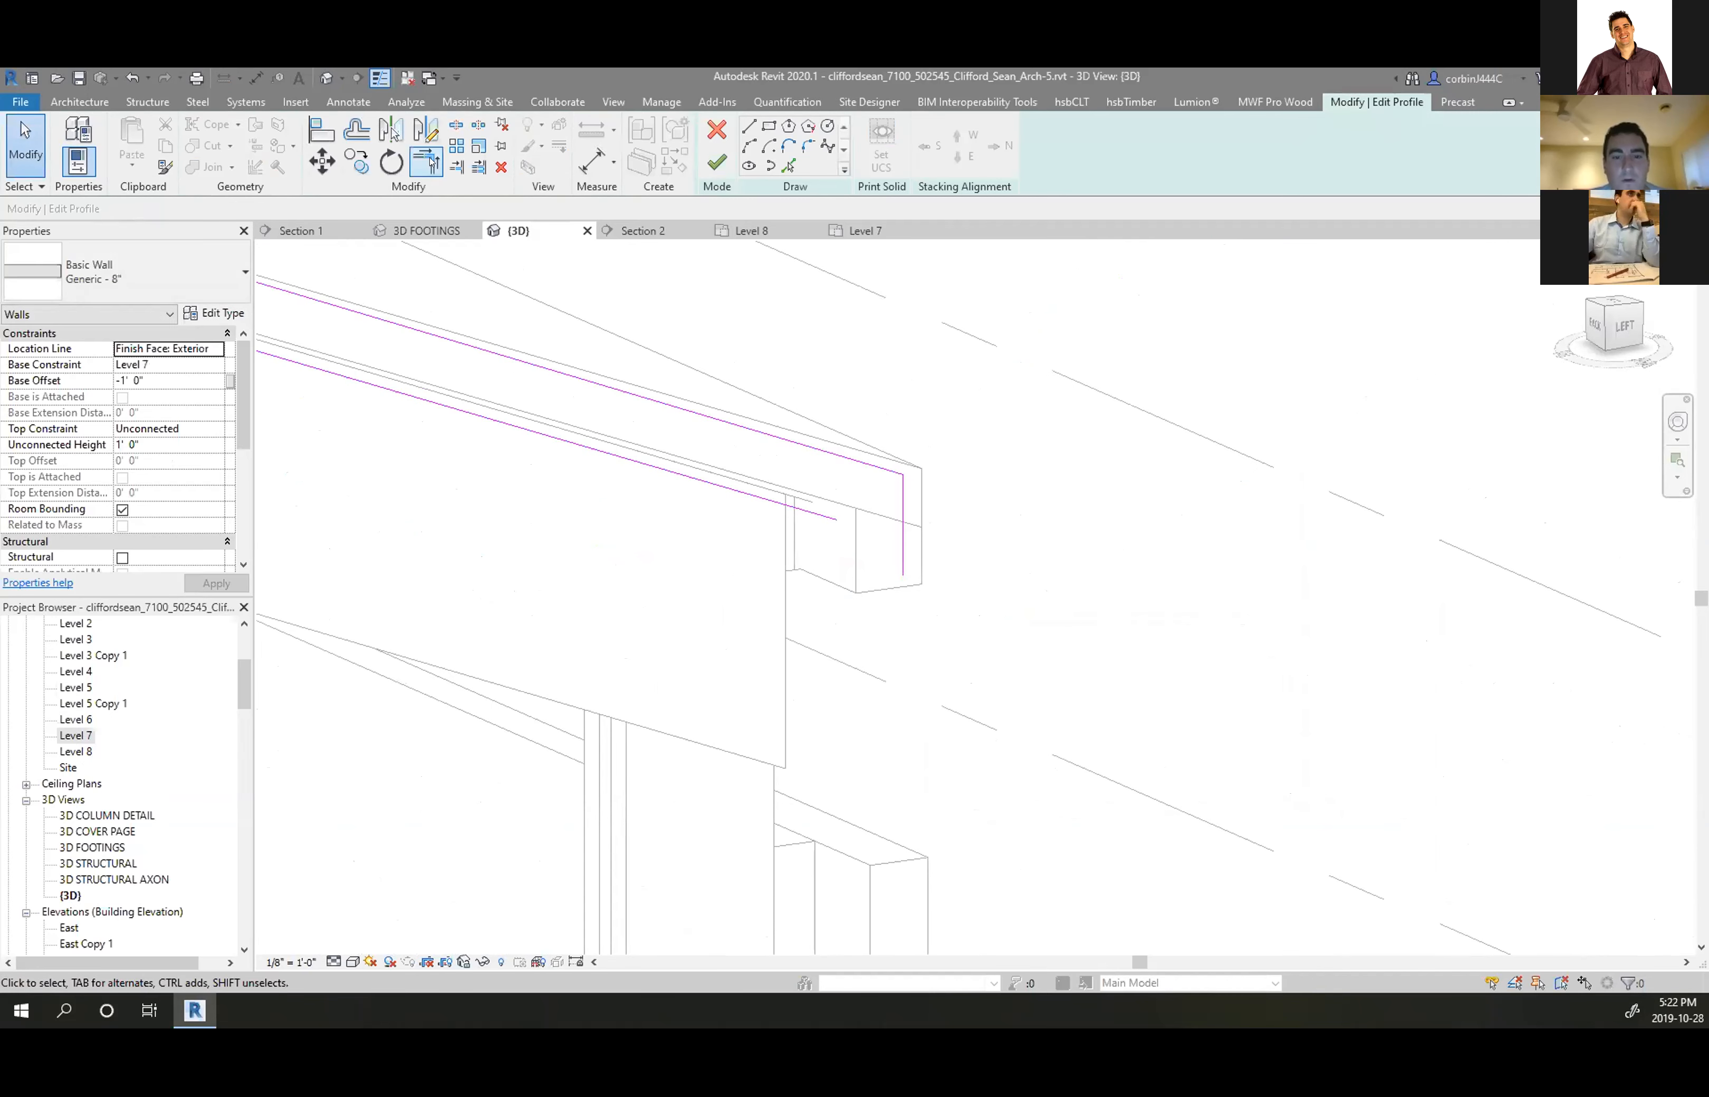
Trim the remaining lines into a corner at the eave and finish the wall profile
{"action": "left_click", "coordinate": [904, 504]}
{"action": "left_click", "coordinate": [810, 512]}
{"action": "scroll", "coordinate": [810, 512], "scroll_direction": "down", "scroll_amount": 5}
{"action": "scroll", "coordinate": [513, 610], "scroll_direction": "up", "scroll_amount": 5}
{"action": "left_click", "coordinate": [510, 588]}
{"action": "left_click", "coordinate": [567, 595]}
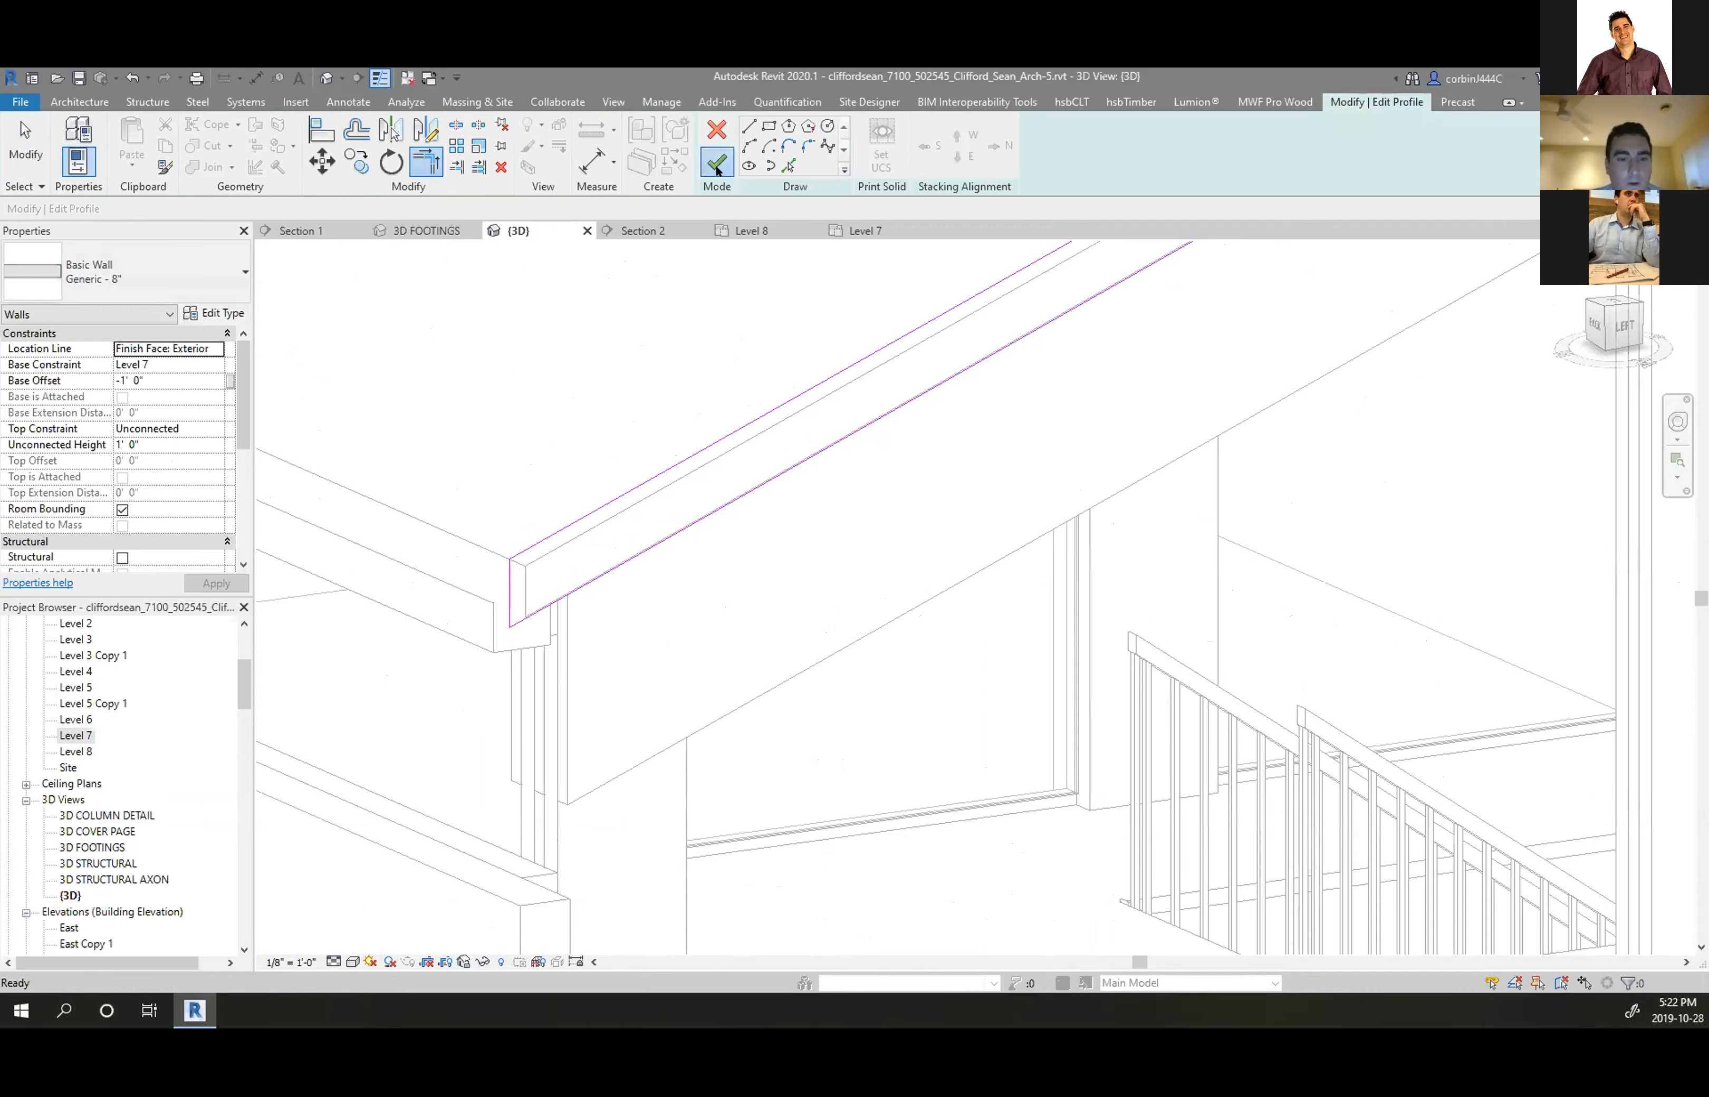
{"action": "left_click", "coordinate": [716, 165]}
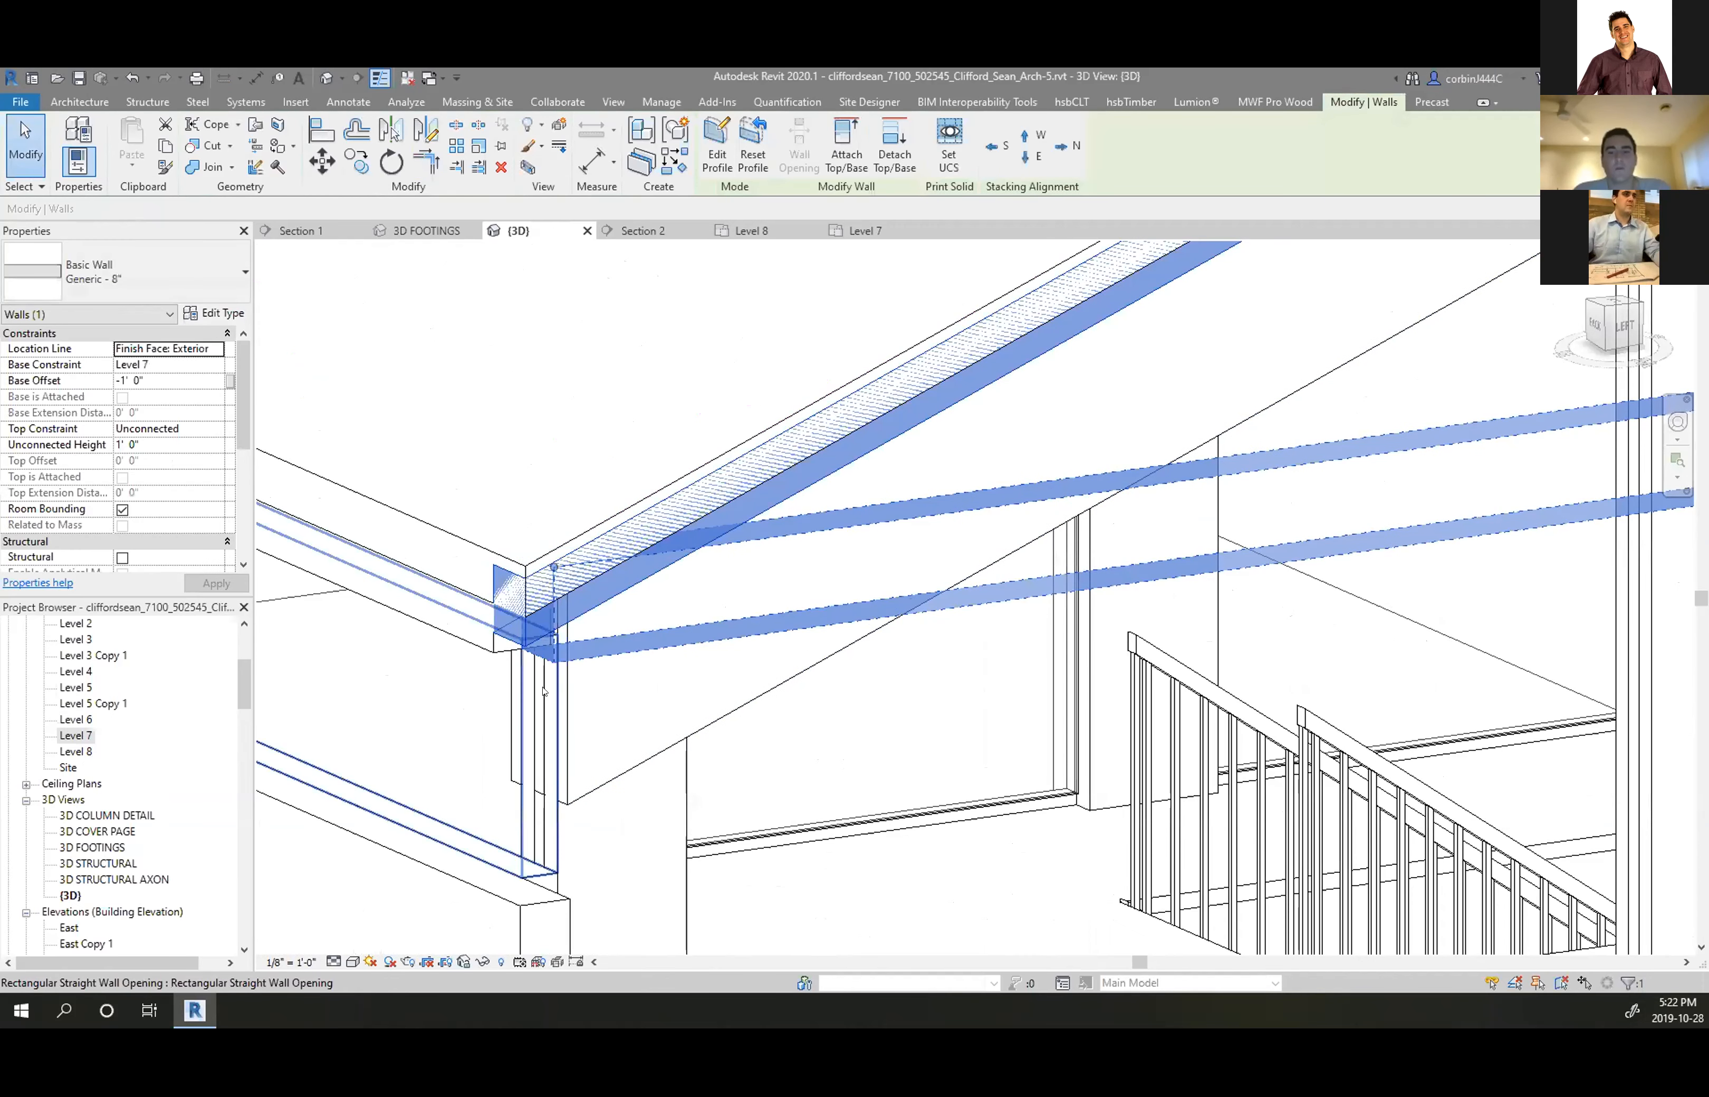
Trim the two walls to a corner and extend the eave wall's end to the right
{"action": "key", "text": "Escape"}
{"action": "scroll", "coordinate": [543, 691], "scroll_direction": "up", "scroll_amount": 3}
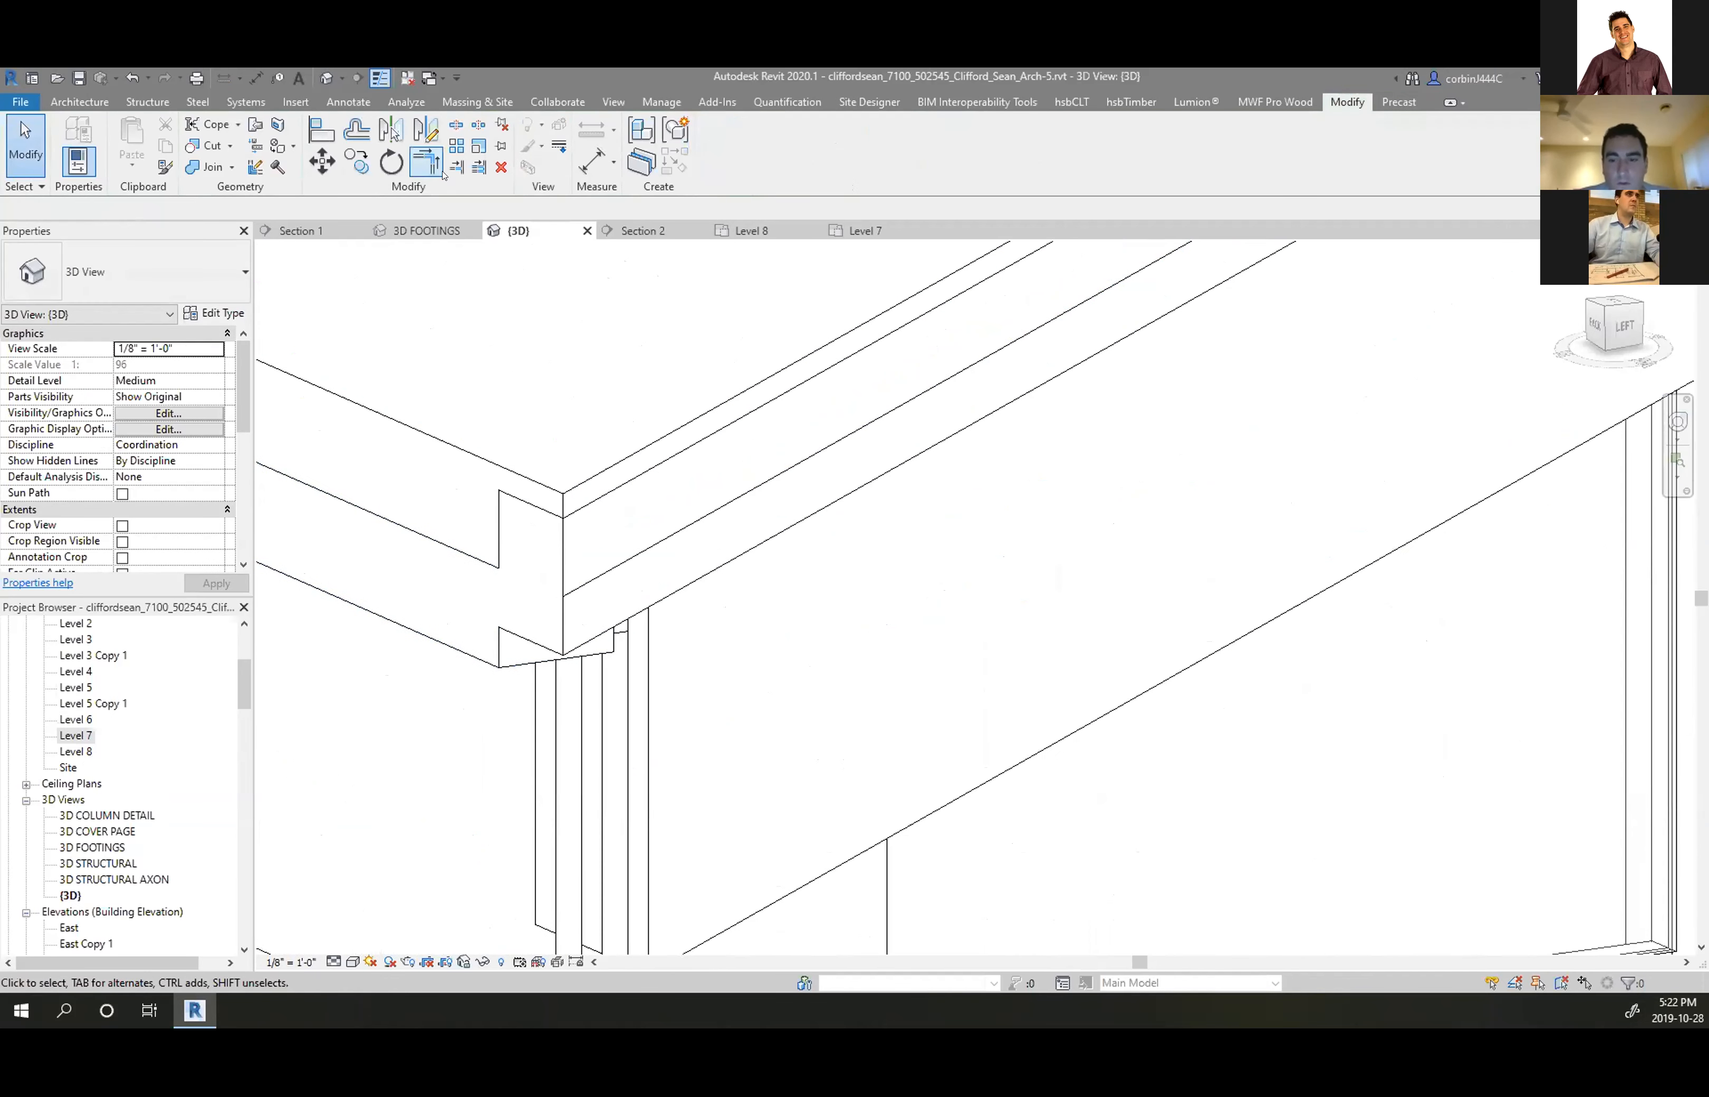
{"action": "left_click", "coordinate": [426, 163]}
{"action": "left_click", "coordinate": [530, 628]}
{"action": "left_click", "coordinate": [473, 659]}
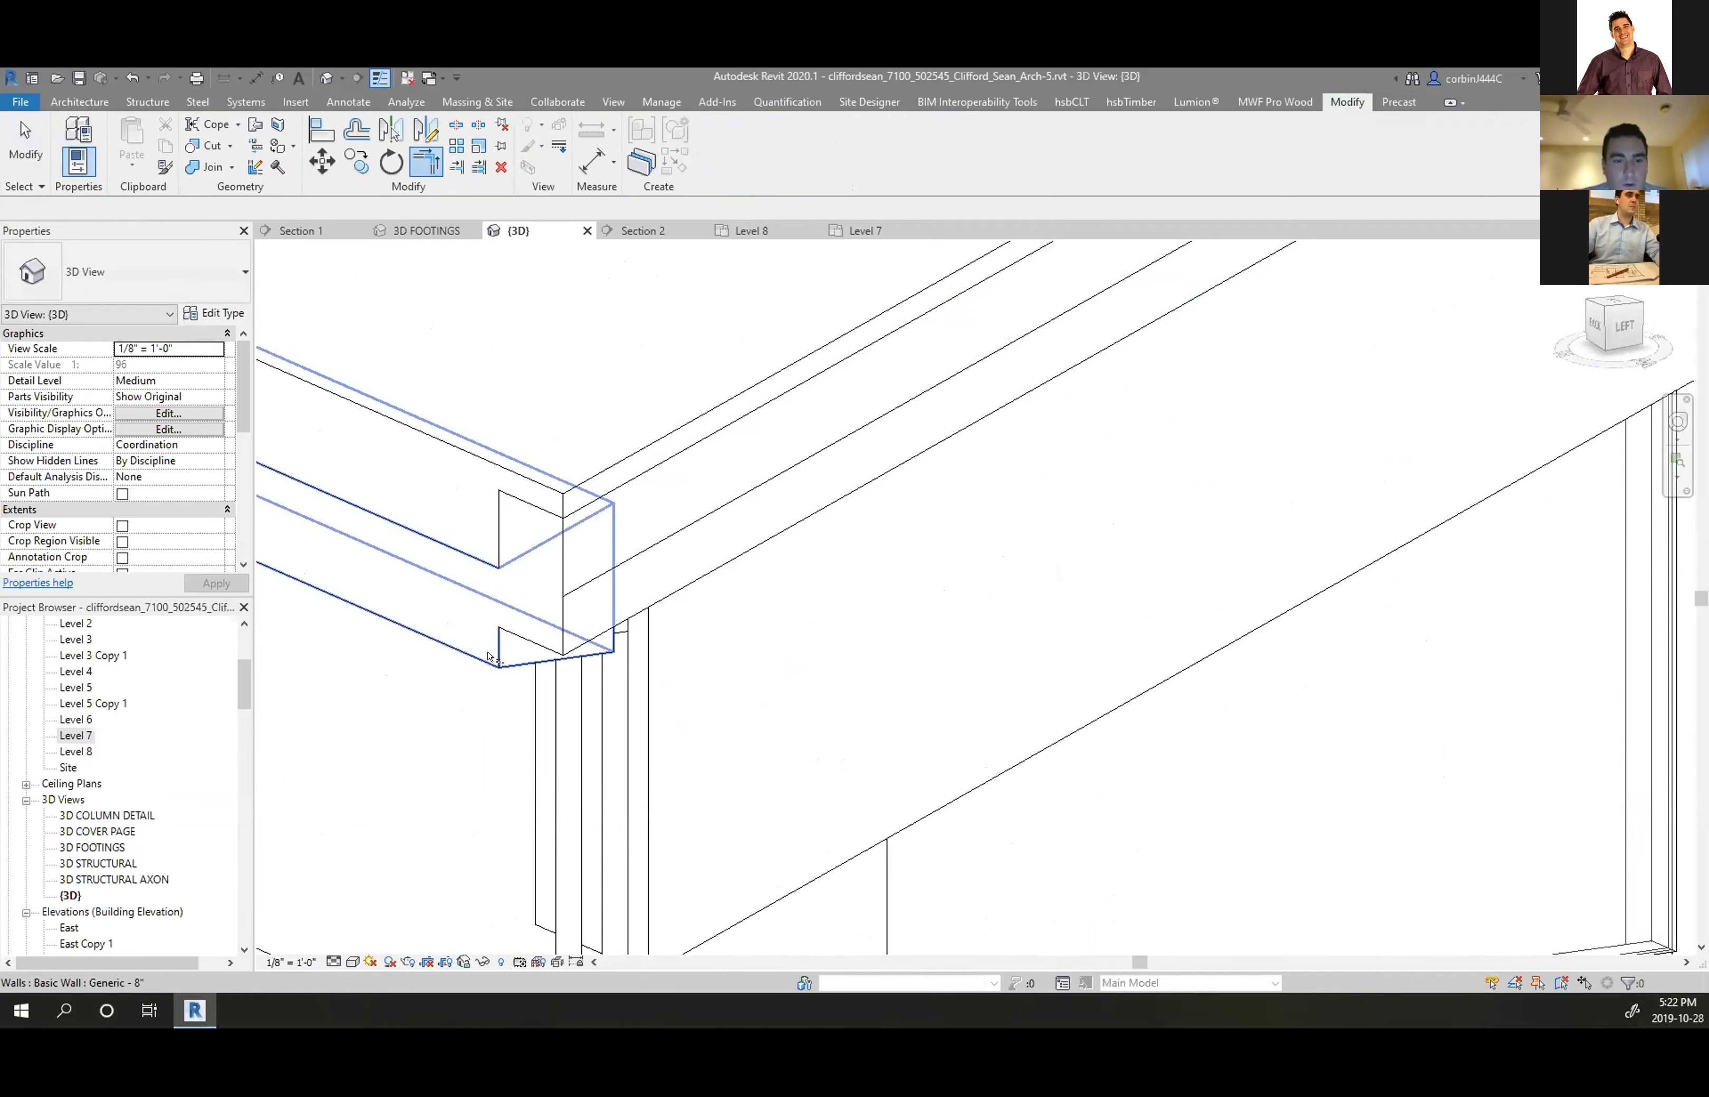
{"action": "key", "text": "Escape"}
{"action": "left_click", "coordinate": [532, 512]}
{"action": "left_click_drag", "start_coordinate": [531, 489], "coordinate": [563, 498]}
{"action": "key", "text": "Escape"}
Join the eave wall's geometry with the roof
{"action": "scroll", "coordinate": [487, 615], "scroll_direction": "down", "scroll_amount": 2}
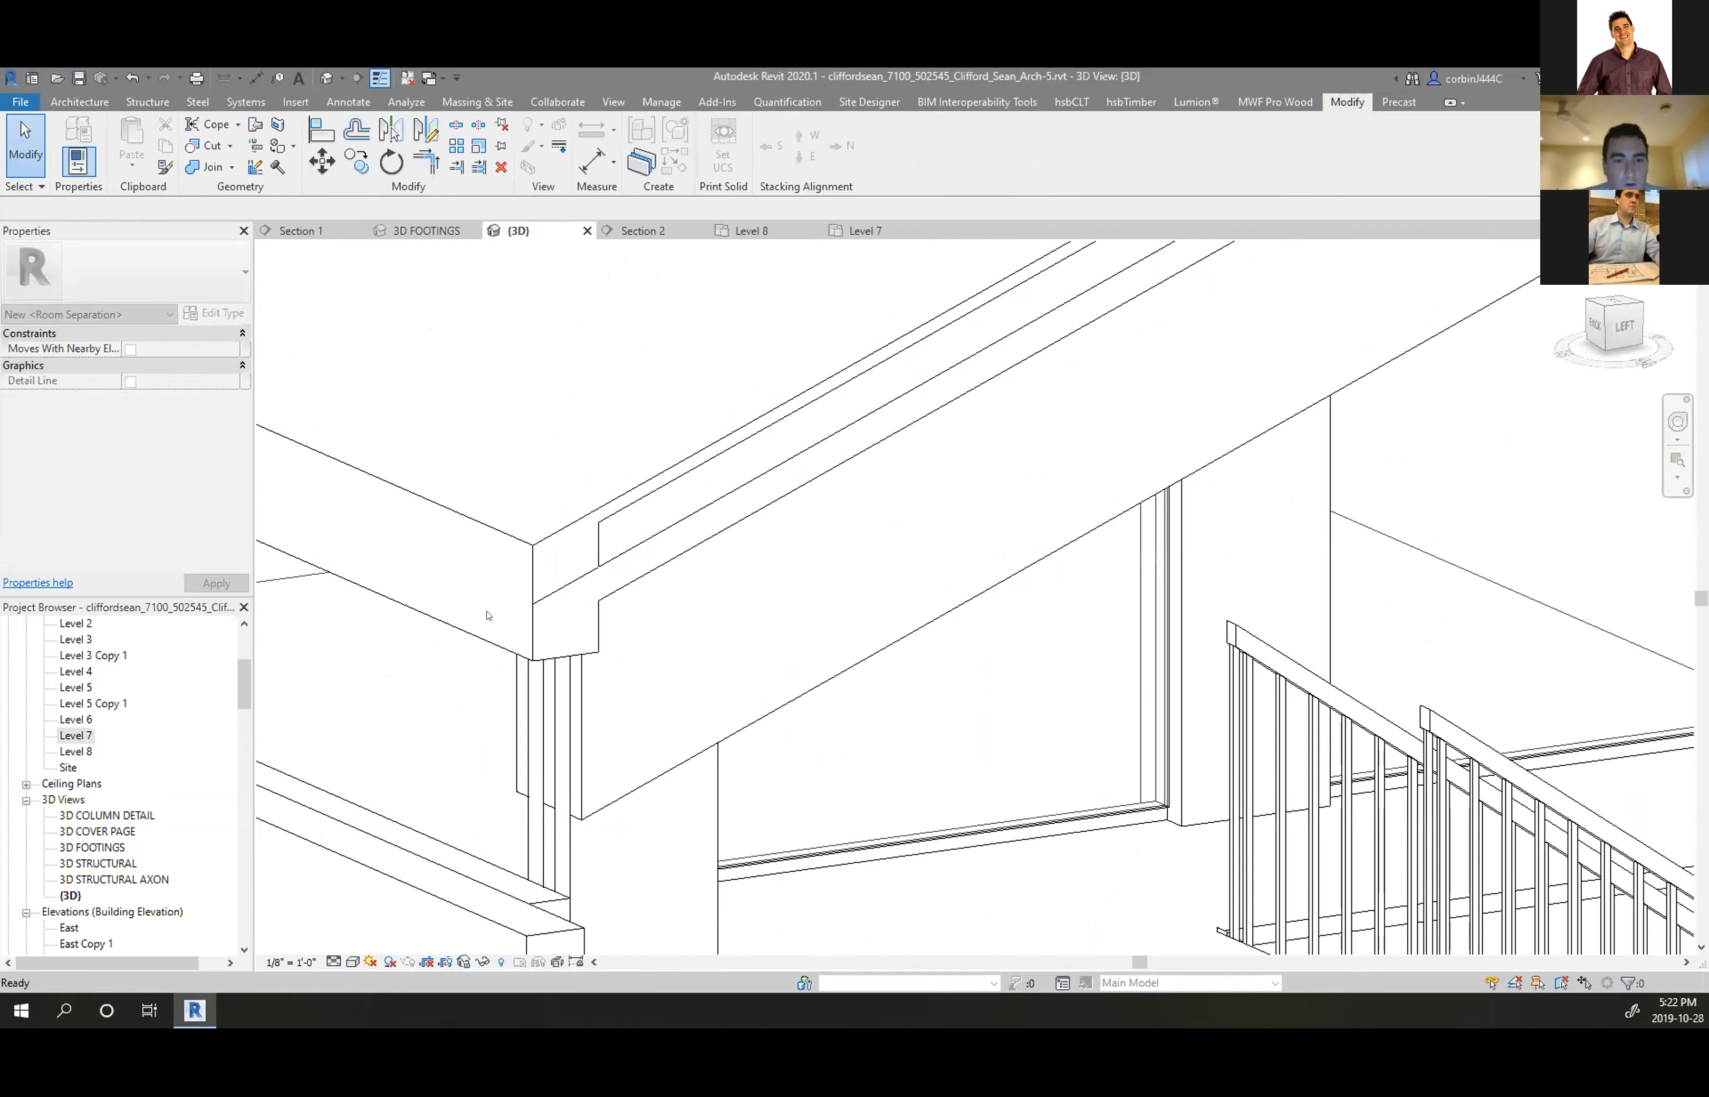
{"action": "scroll", "coordinate": [486, 616], "scroll_direction": "down", "scroll_amount": 4}
{"action": "scroll", "coordinate": [391, 314], "scroll_direction": "up", "scroll_amount": 3}
{"action": "left_click", "coordinate": [213, 168]}
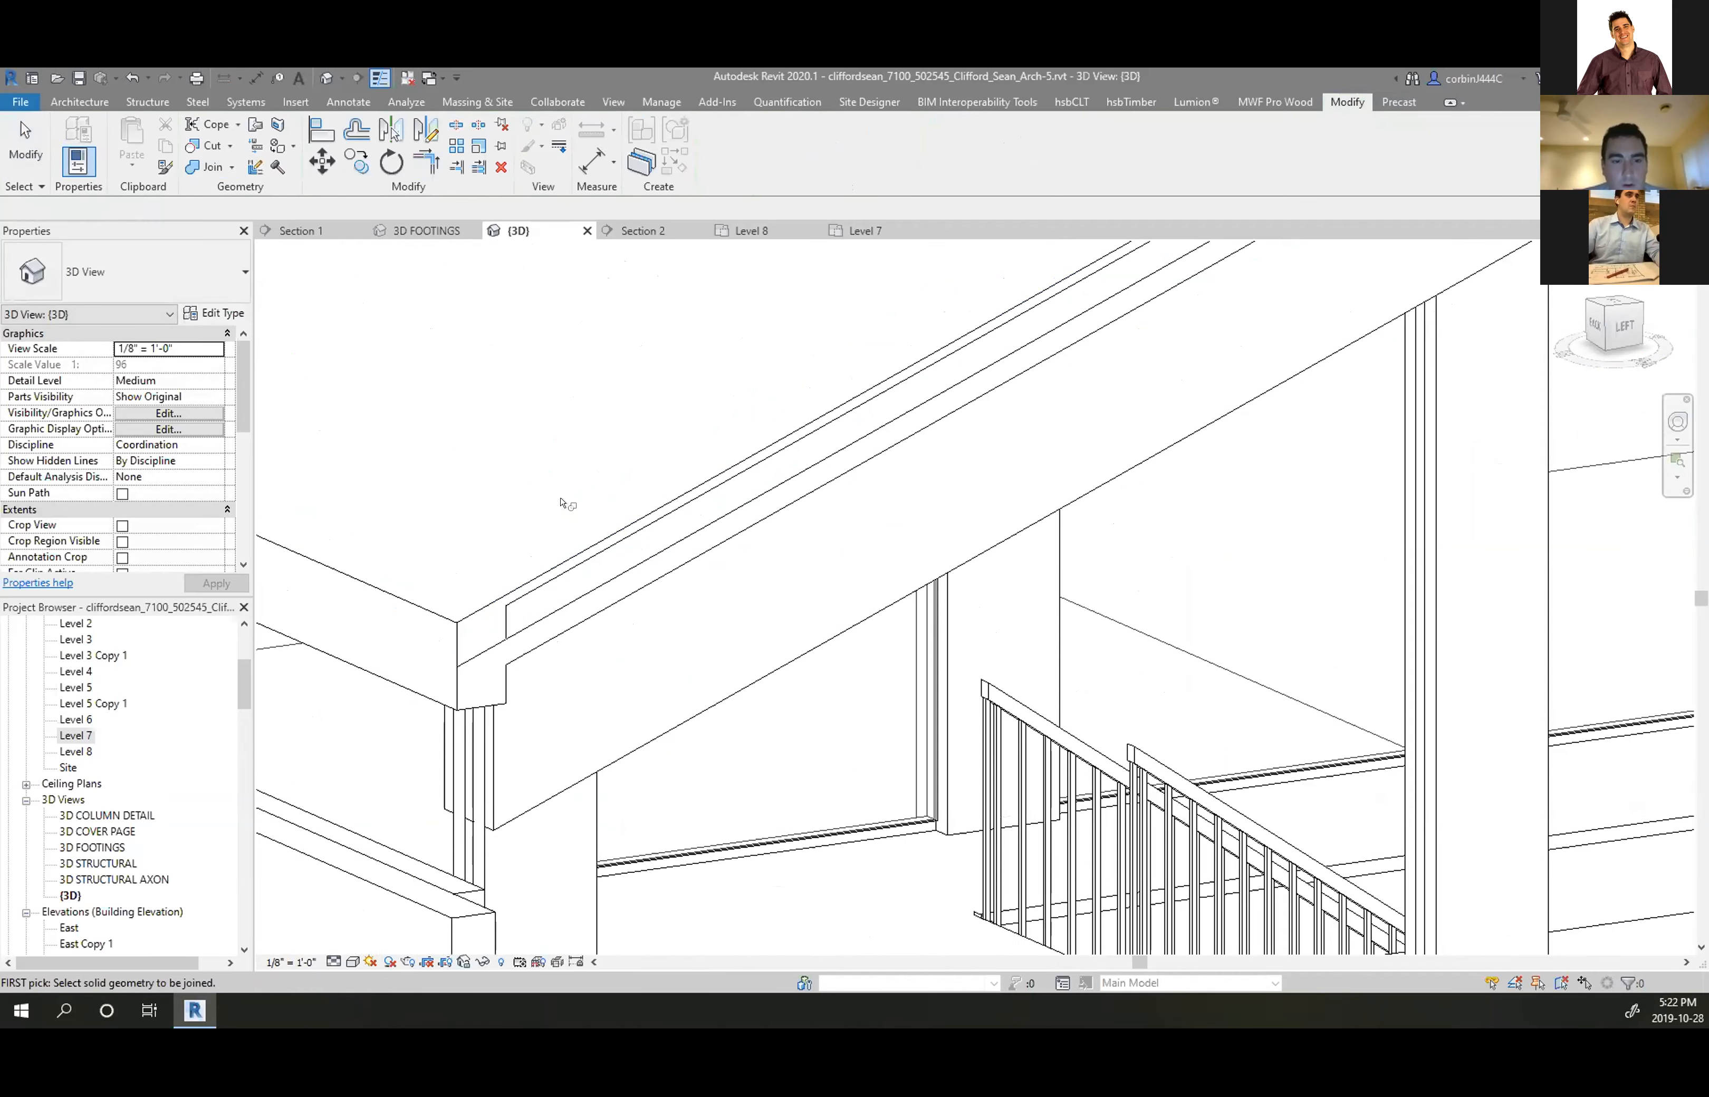
{"action": "left_click", "coordinate": [591, 618]}
{"action": "left_click", "coordinate": [495, 602]}
{"action": "key", "text": "Escape"}
Pull the roof-edge wall's profile end line back to the eave corner and finish the edit
{"action": "scroll", "coordinate": [334, 644], "scroll_direction": "down", "scroll_amount": 5}
{"action": "scroll", "coordinate": [1332, 555], "scroll_direction": "up", "scroll_amount": 6}
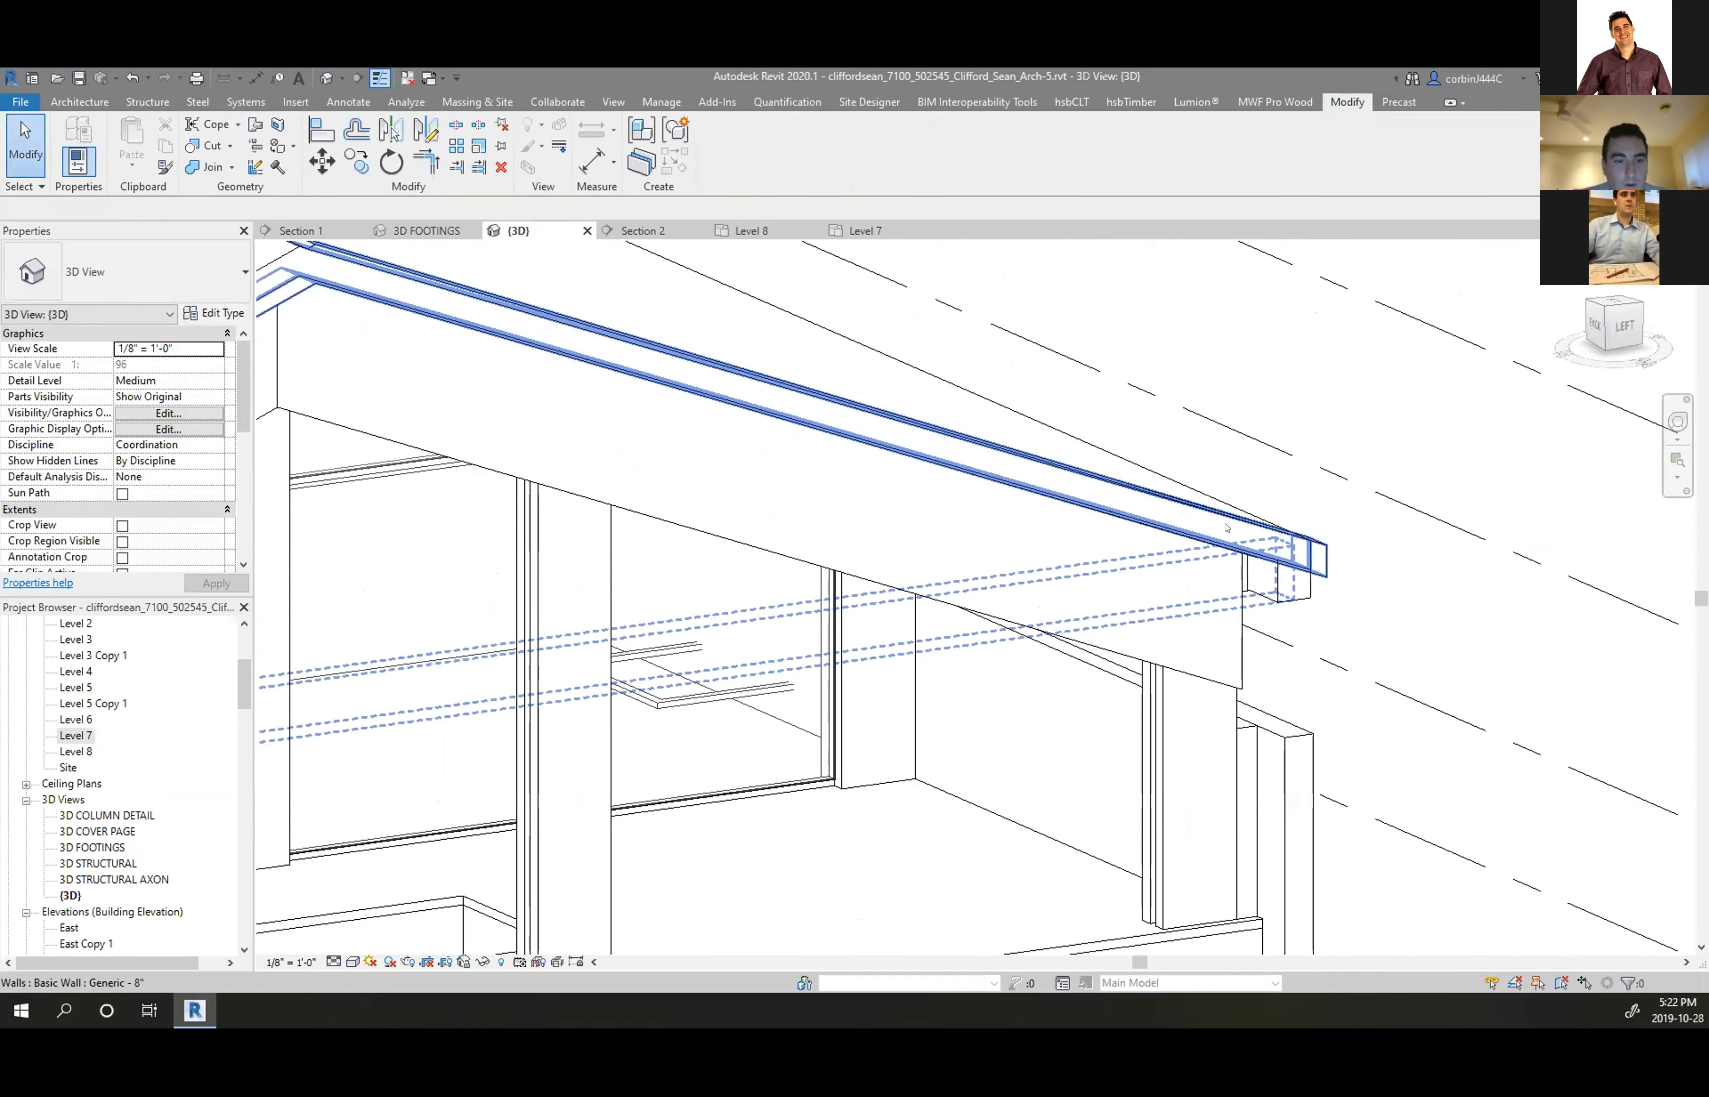
{"action": "scroll", "coordinate": [1377, 574], "scroll_direction": "down", "scroll_amount": 2}
{"action": "middle_click_drag", "start_coordinate": [1377, 574], "coordinate": [1027, 477], "text": "shift"}
{"action": "scroll", "coordinate": [1027, 478], "scroll_direction": "down", "scroll_amount": 4}
{"action": "scroll", "coordinate": [1257, 729], "scroll_direction": "up", "scroll_amount": 5}
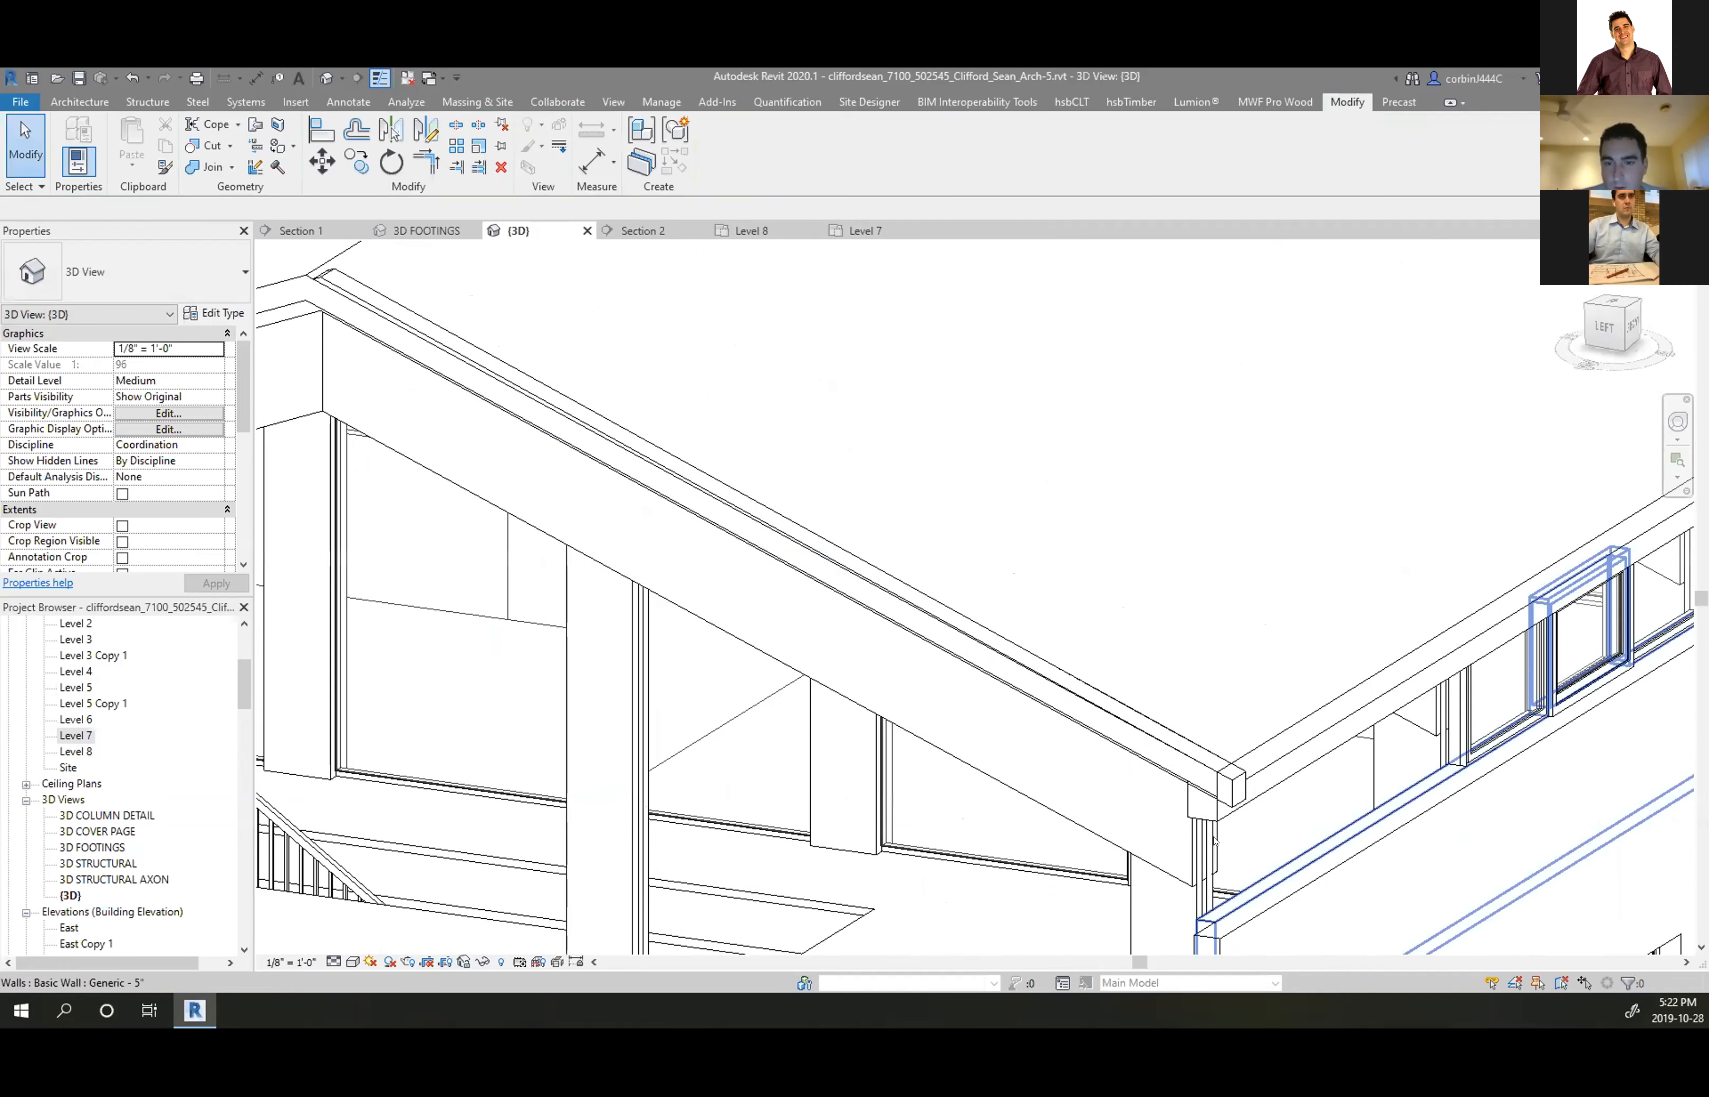
{"action": "double_click", "coordinate": [1260, 730]}
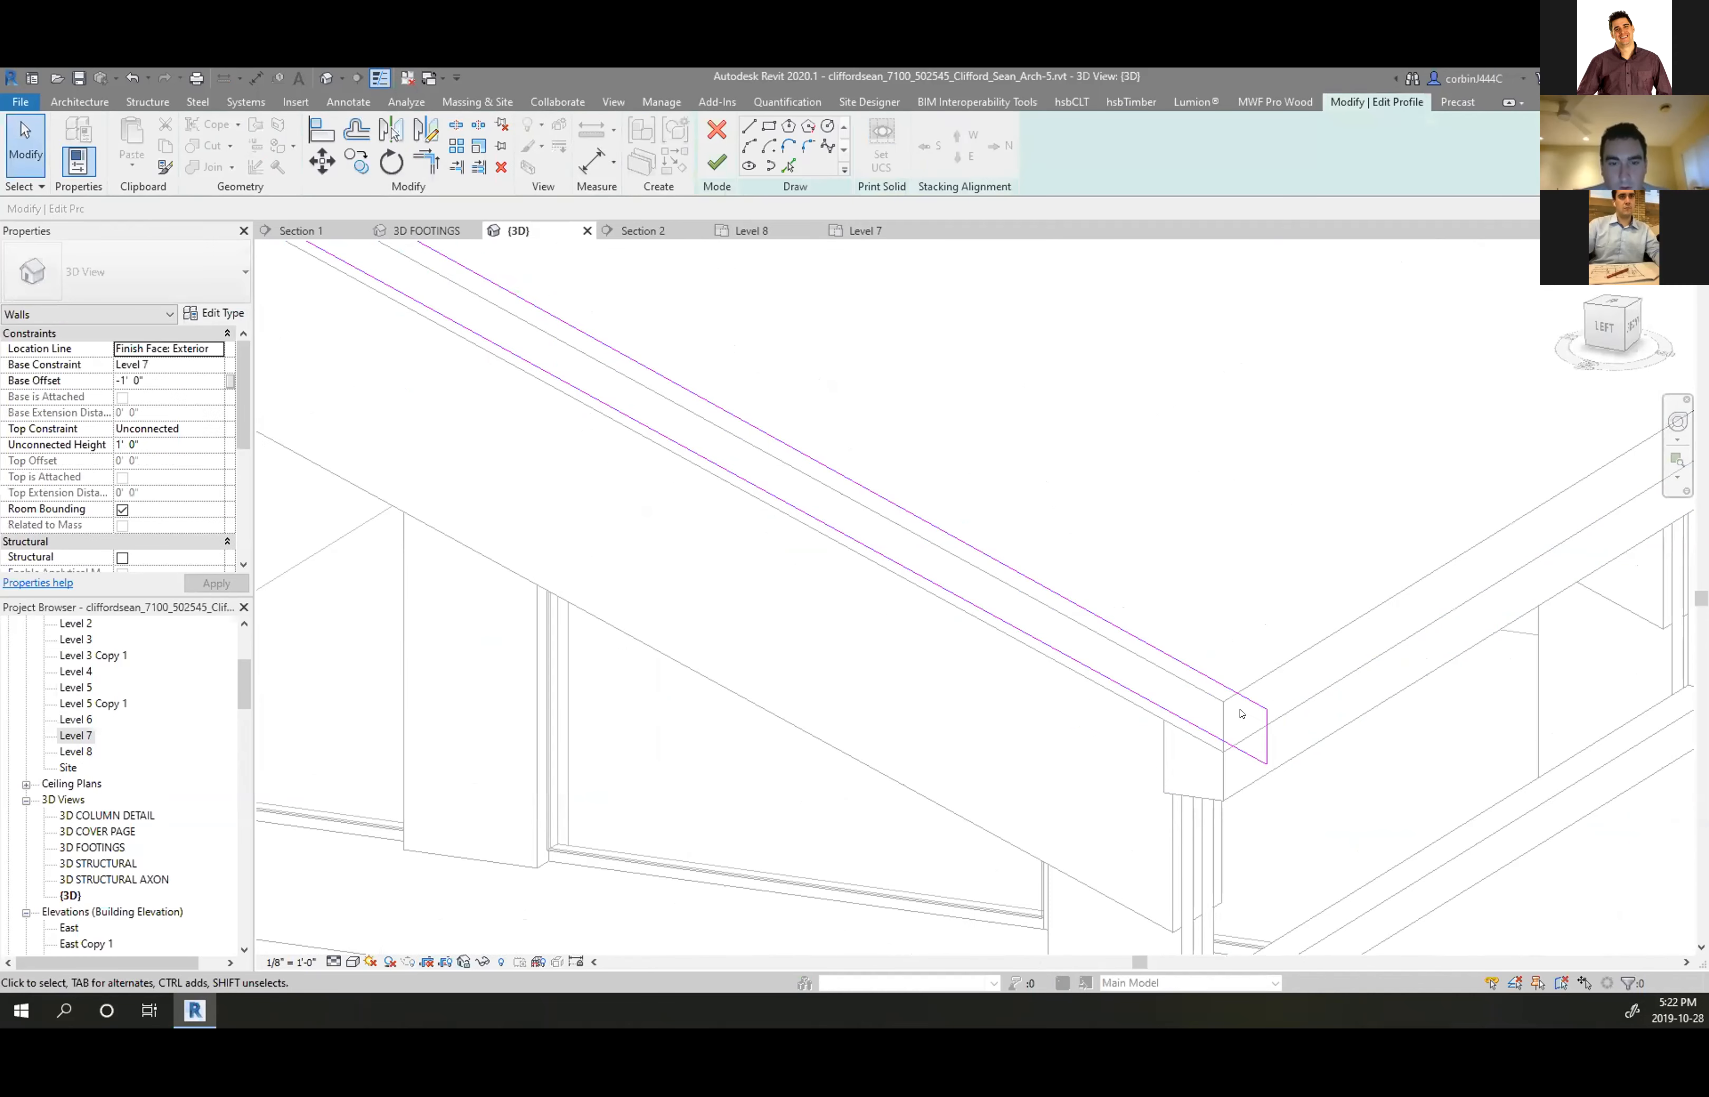
{"action": "mouse_move", "coordinate": [1262, 730]}
{"action": "left_mouse_down"}
{"action": "mouse_move", "coordinate": [1219, 721]}
{"action": "mouse_move", "coordinate": [1232, 728]}
{"action": "left_mouse_up"}
{"action": "left_click", "coordinate": [716, 162]}
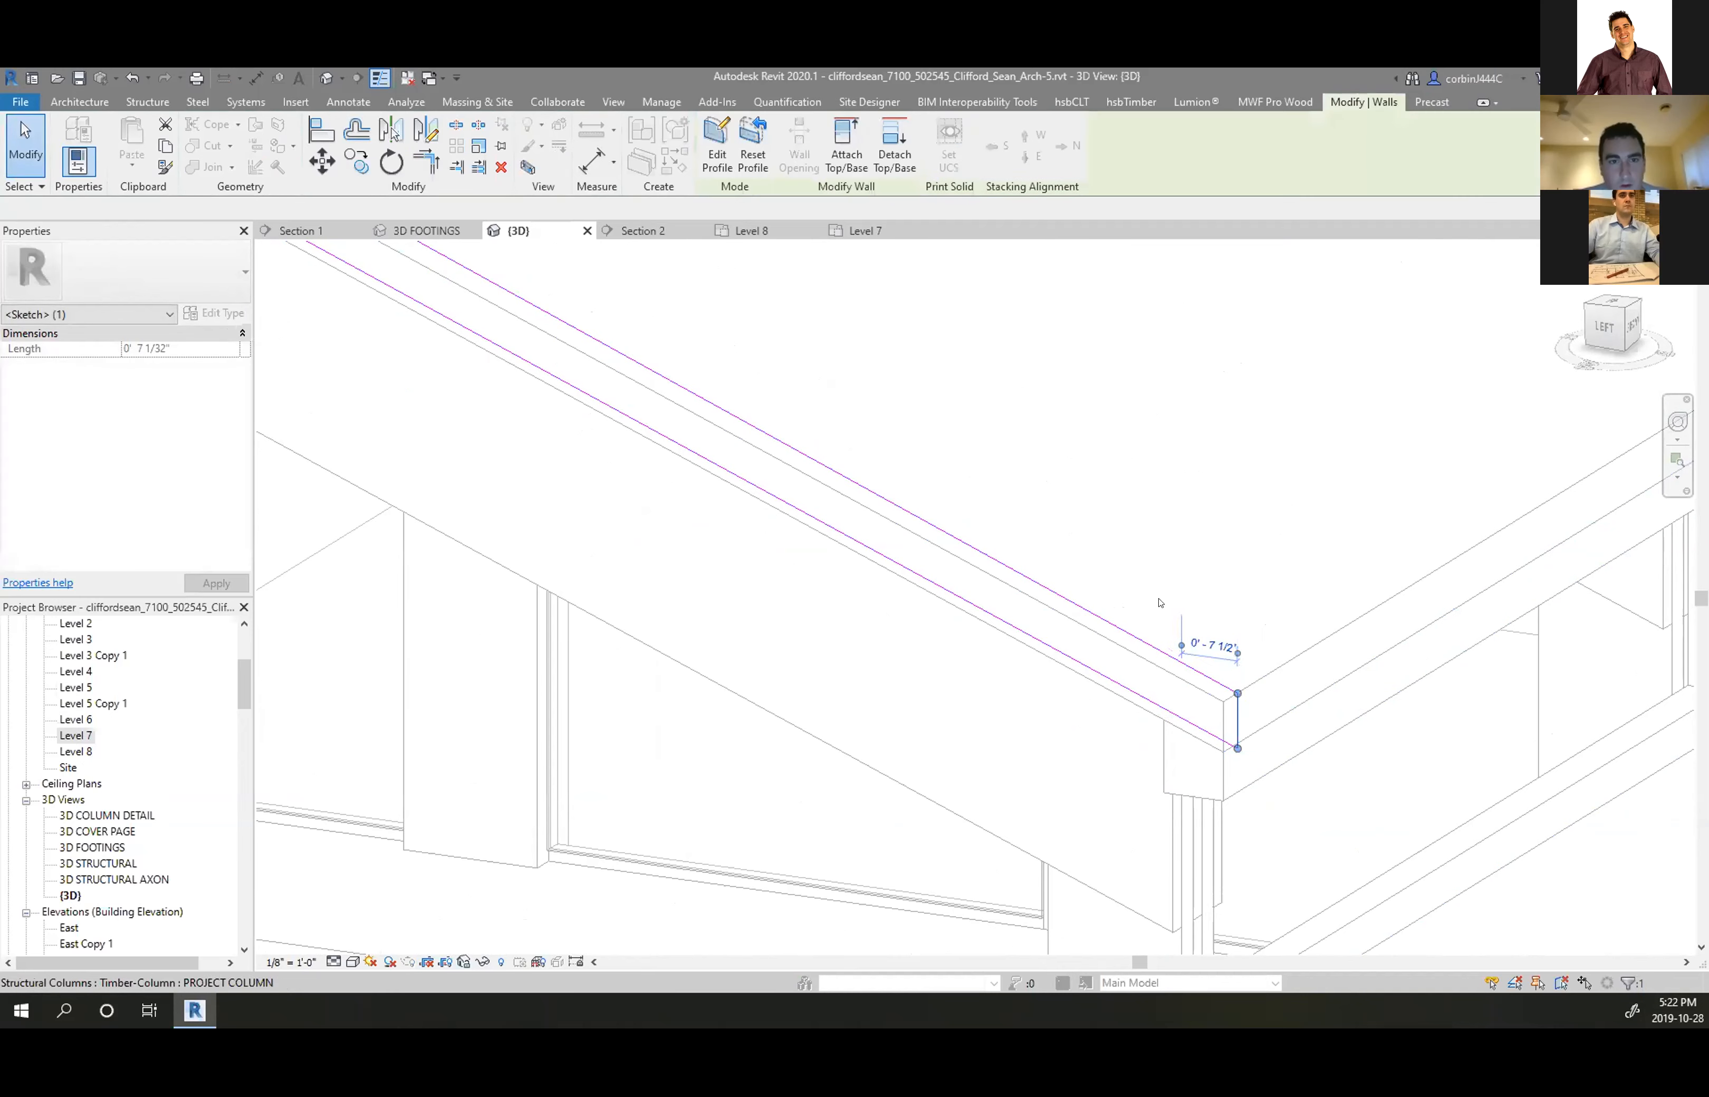
{"action": "left_click", "coordinate": [1301, 705]}
{"action": "scroll", "coordinate": [1321, 693], "scroll_direction": "down", "scroll_amount": 2}
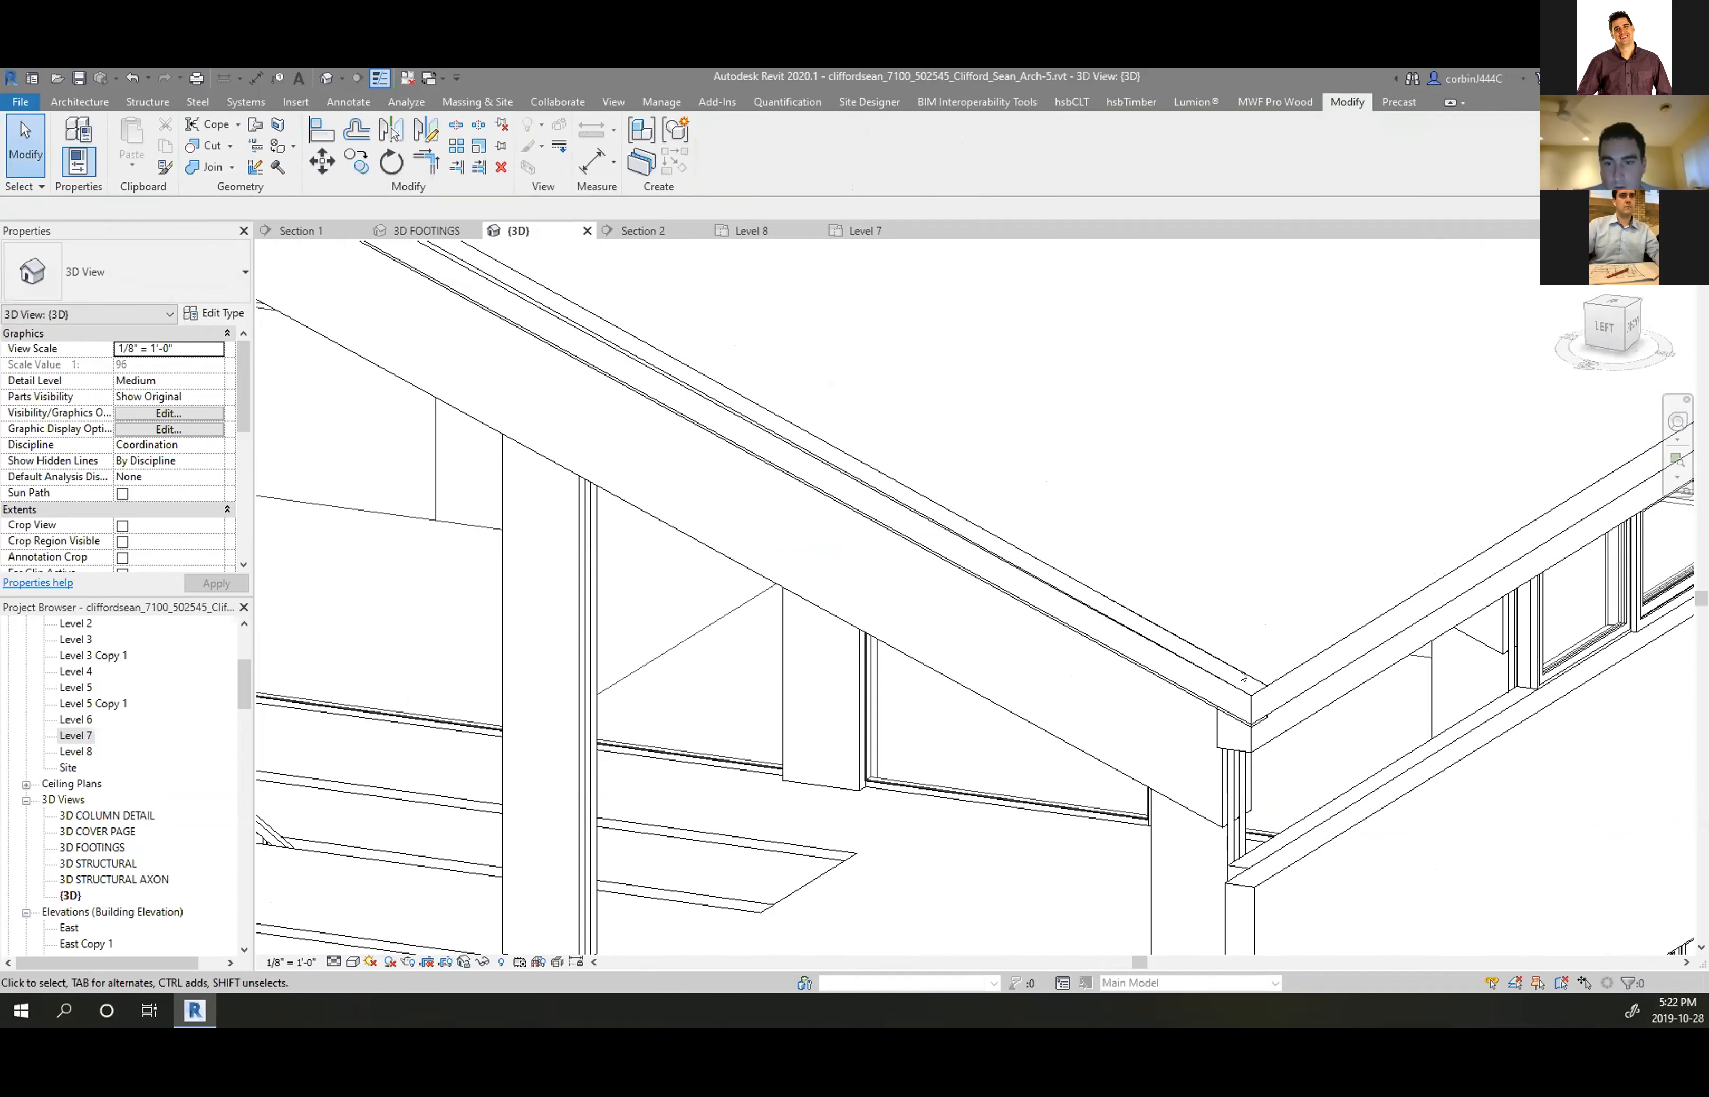
{"action": "scroll", "coordinate": [1261, 681], "scroll_direction": "down", "scroll_amount": 3}
{"action": "scroll", "coordinate": [928, 512], "scroll_direction": "up", "scroll_amount": 2}
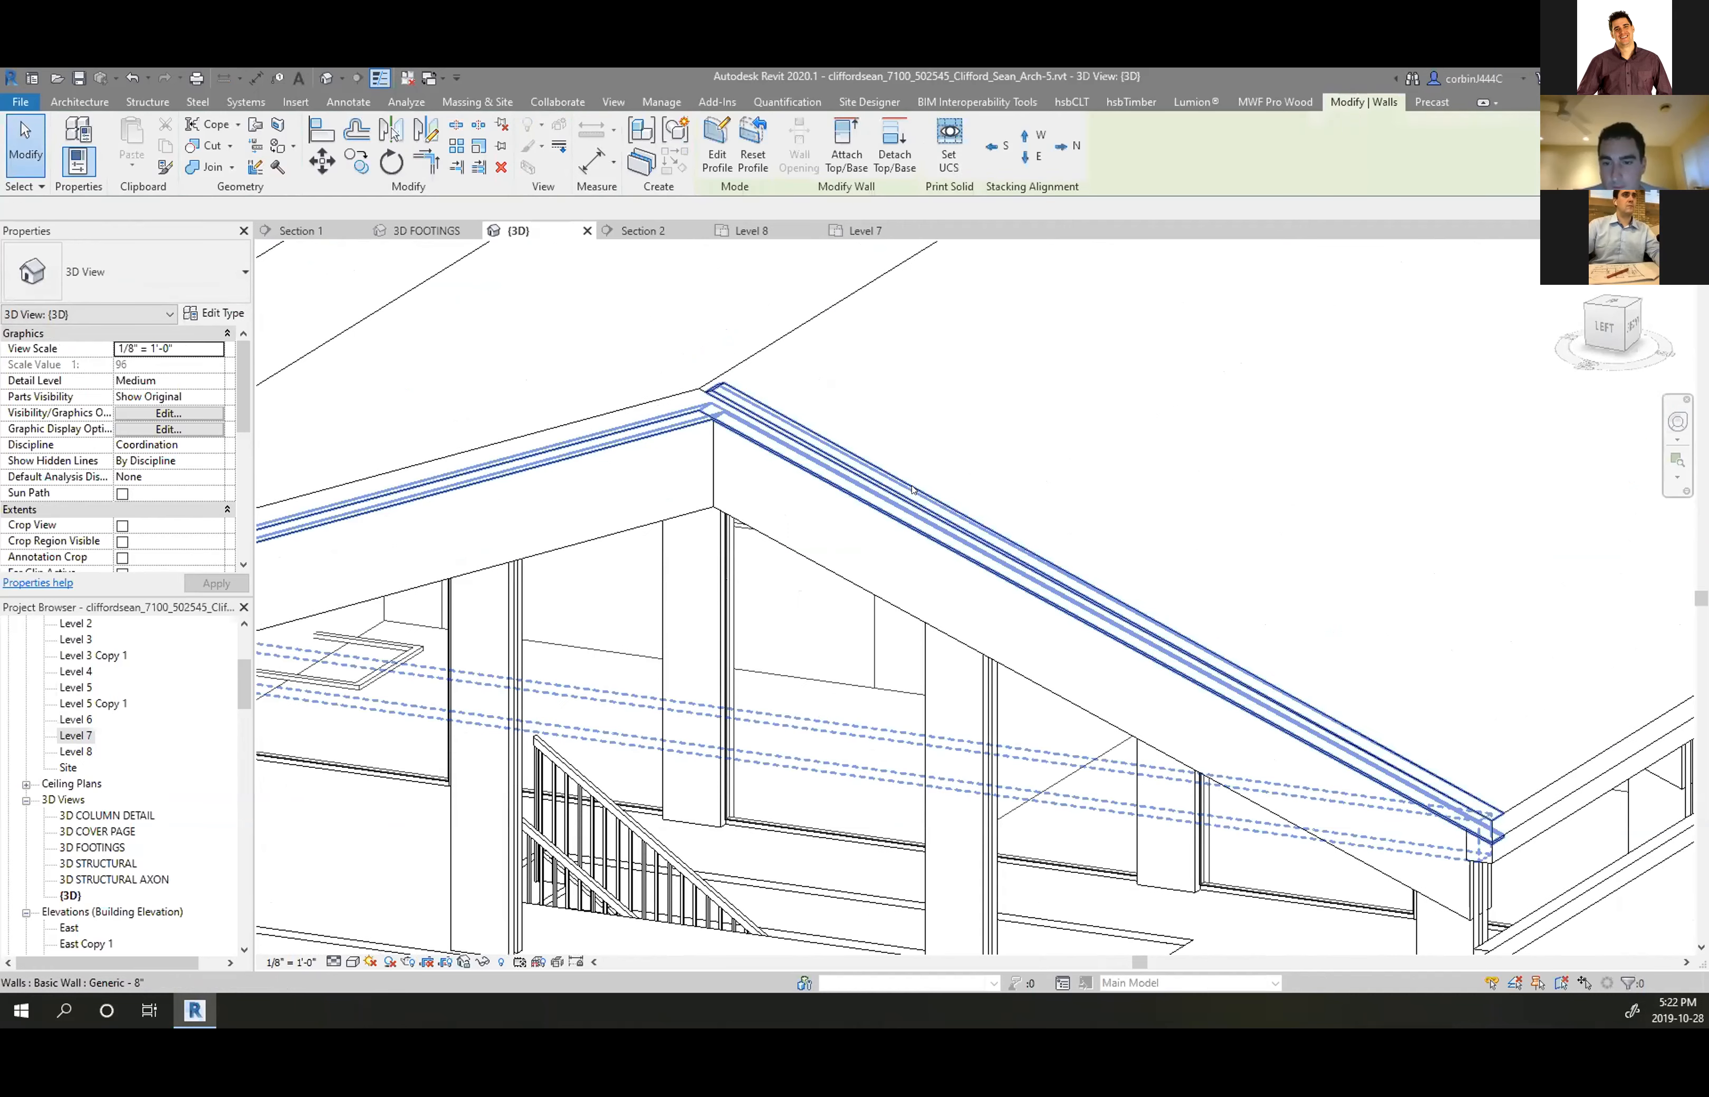
Replace the ridge wall's sloped profile line with picked roof edges at an offset of 9
{"action": "double_click", "coordinate": [861, 470]}
{"action": "left_click", "coordinate": [860, 470]}
{"action": "key", "text": "Delete"}
{"action": "left_click", "coordinate": [788, 165]}
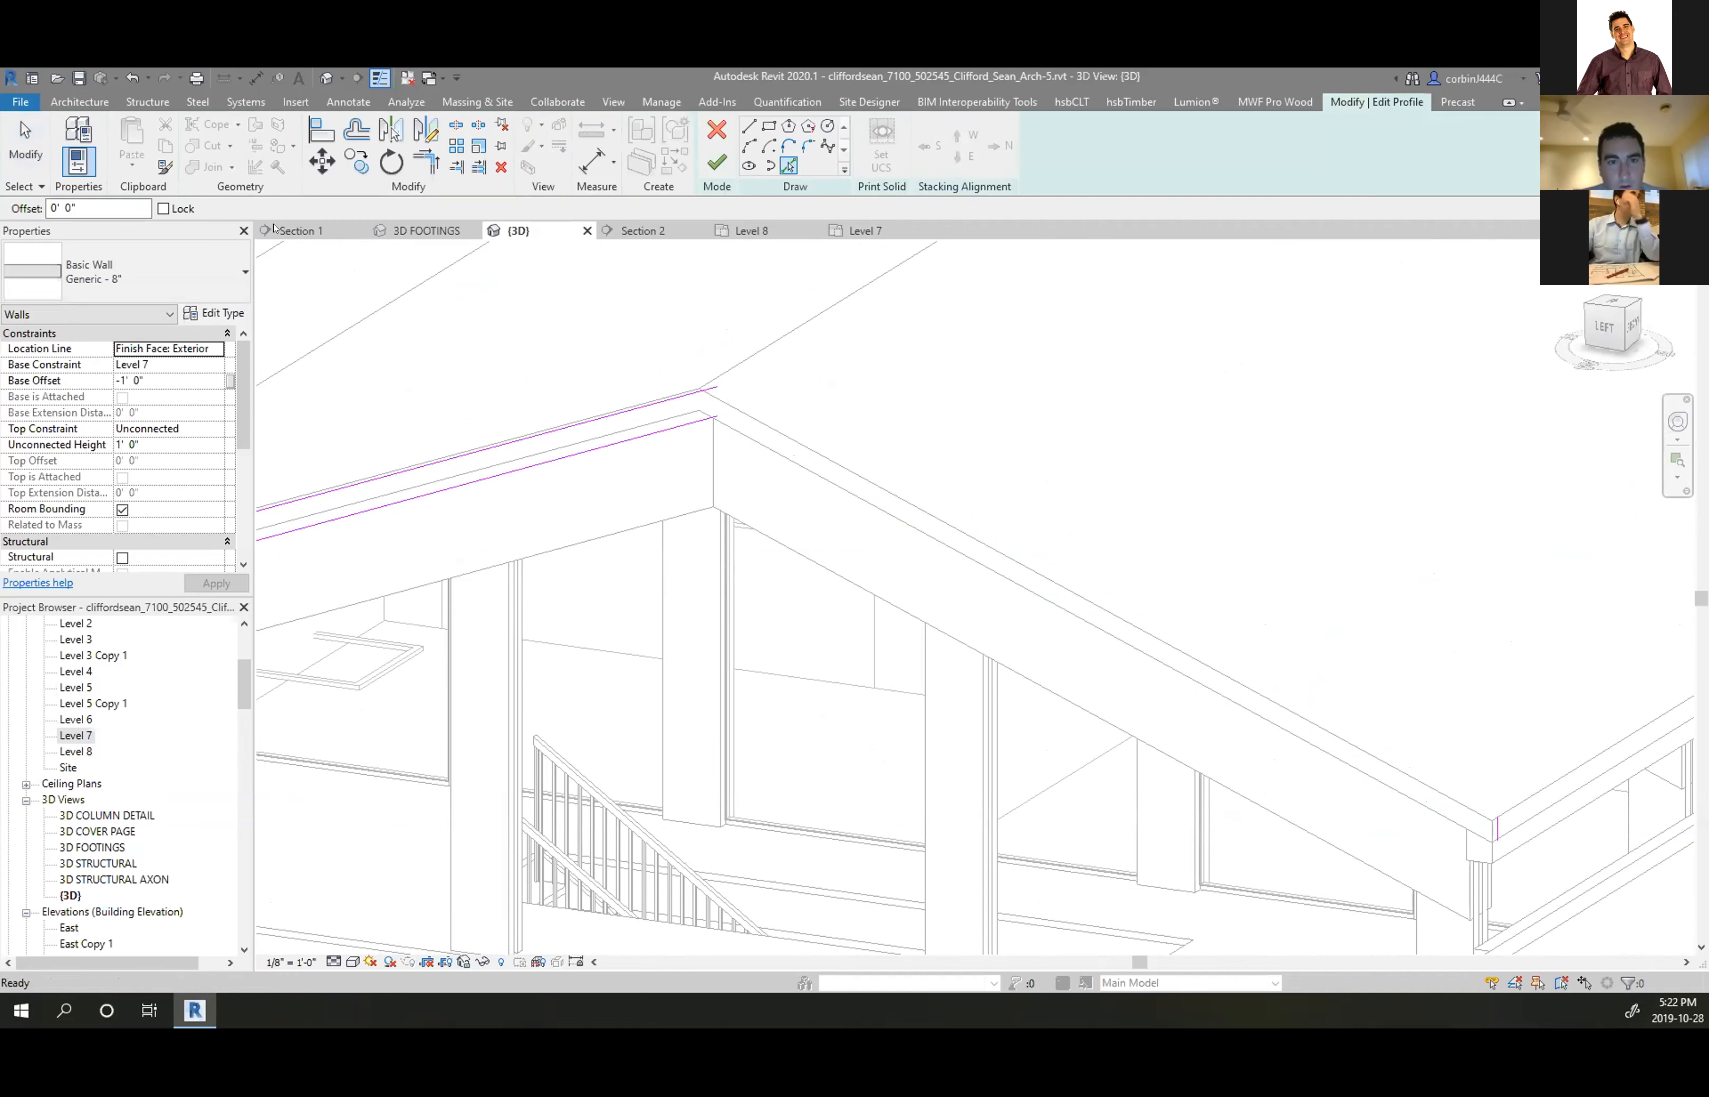
{"action": "left_click", "coordinate": [731, 423]}
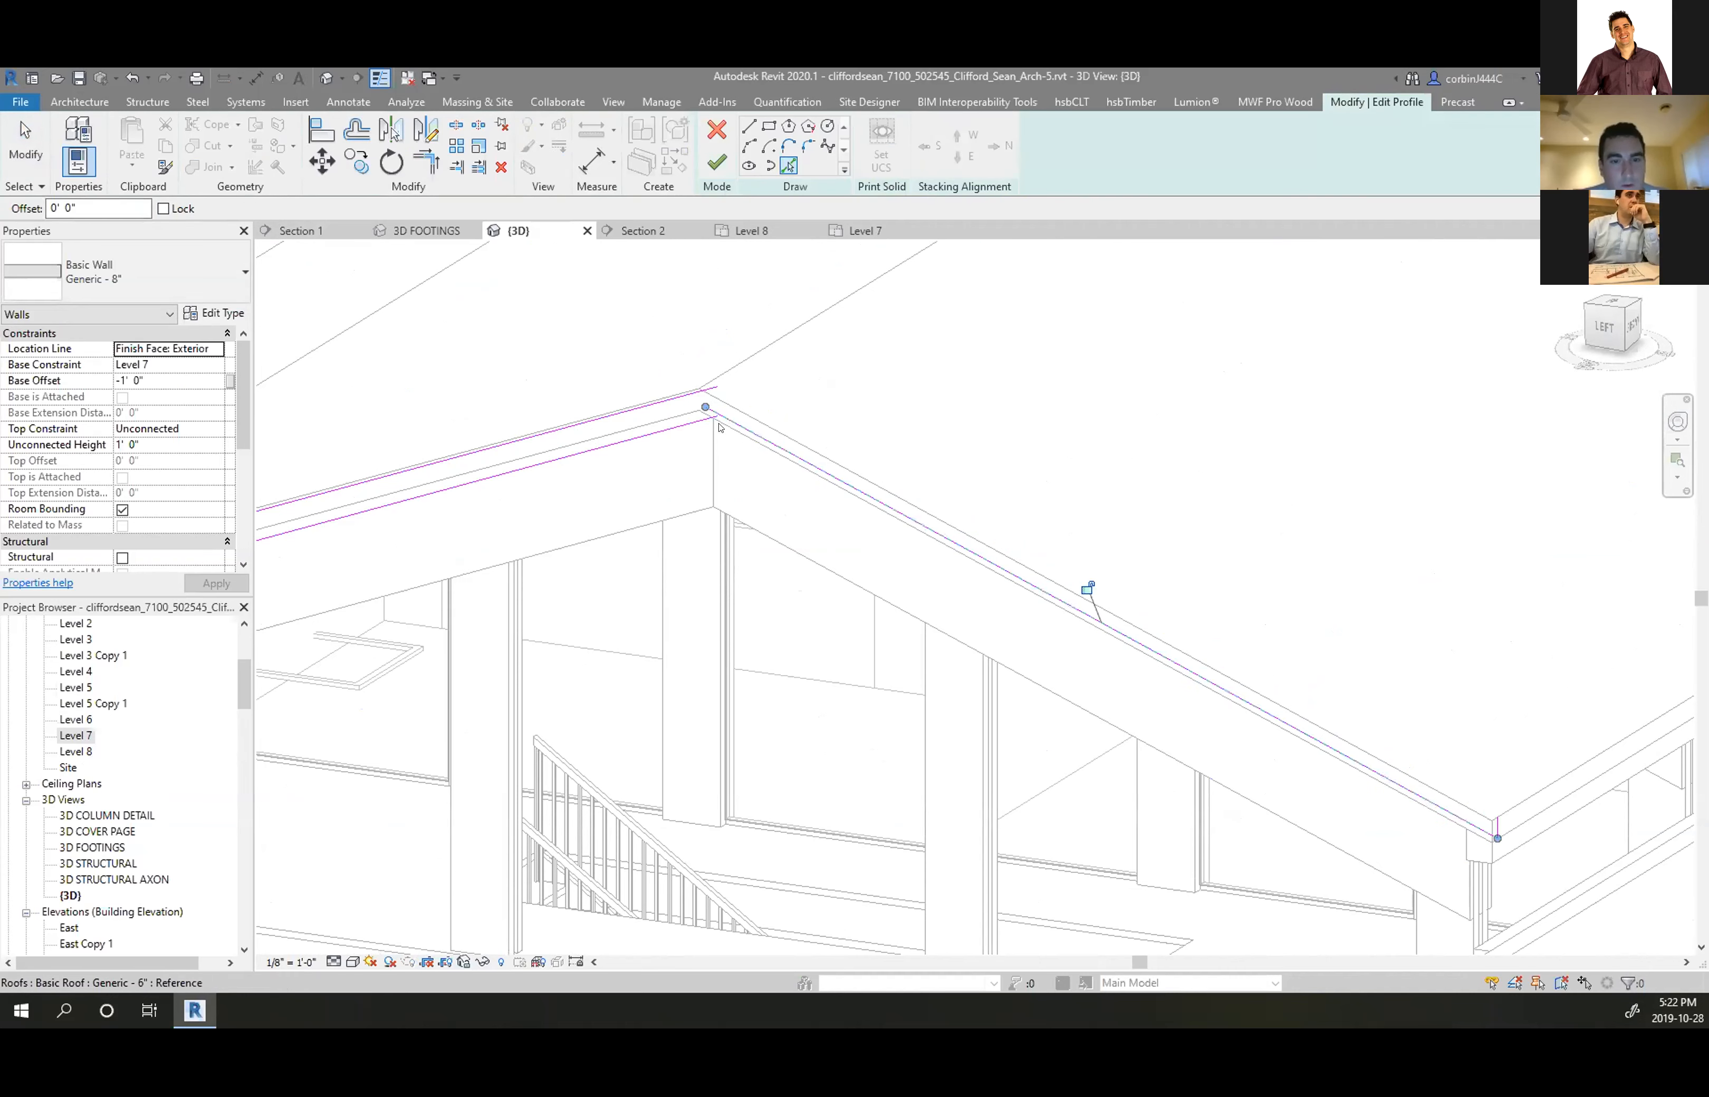
{"action": "left_click_drag", "start_coordinate": [100, 209], "coordinate": [2, 203]}
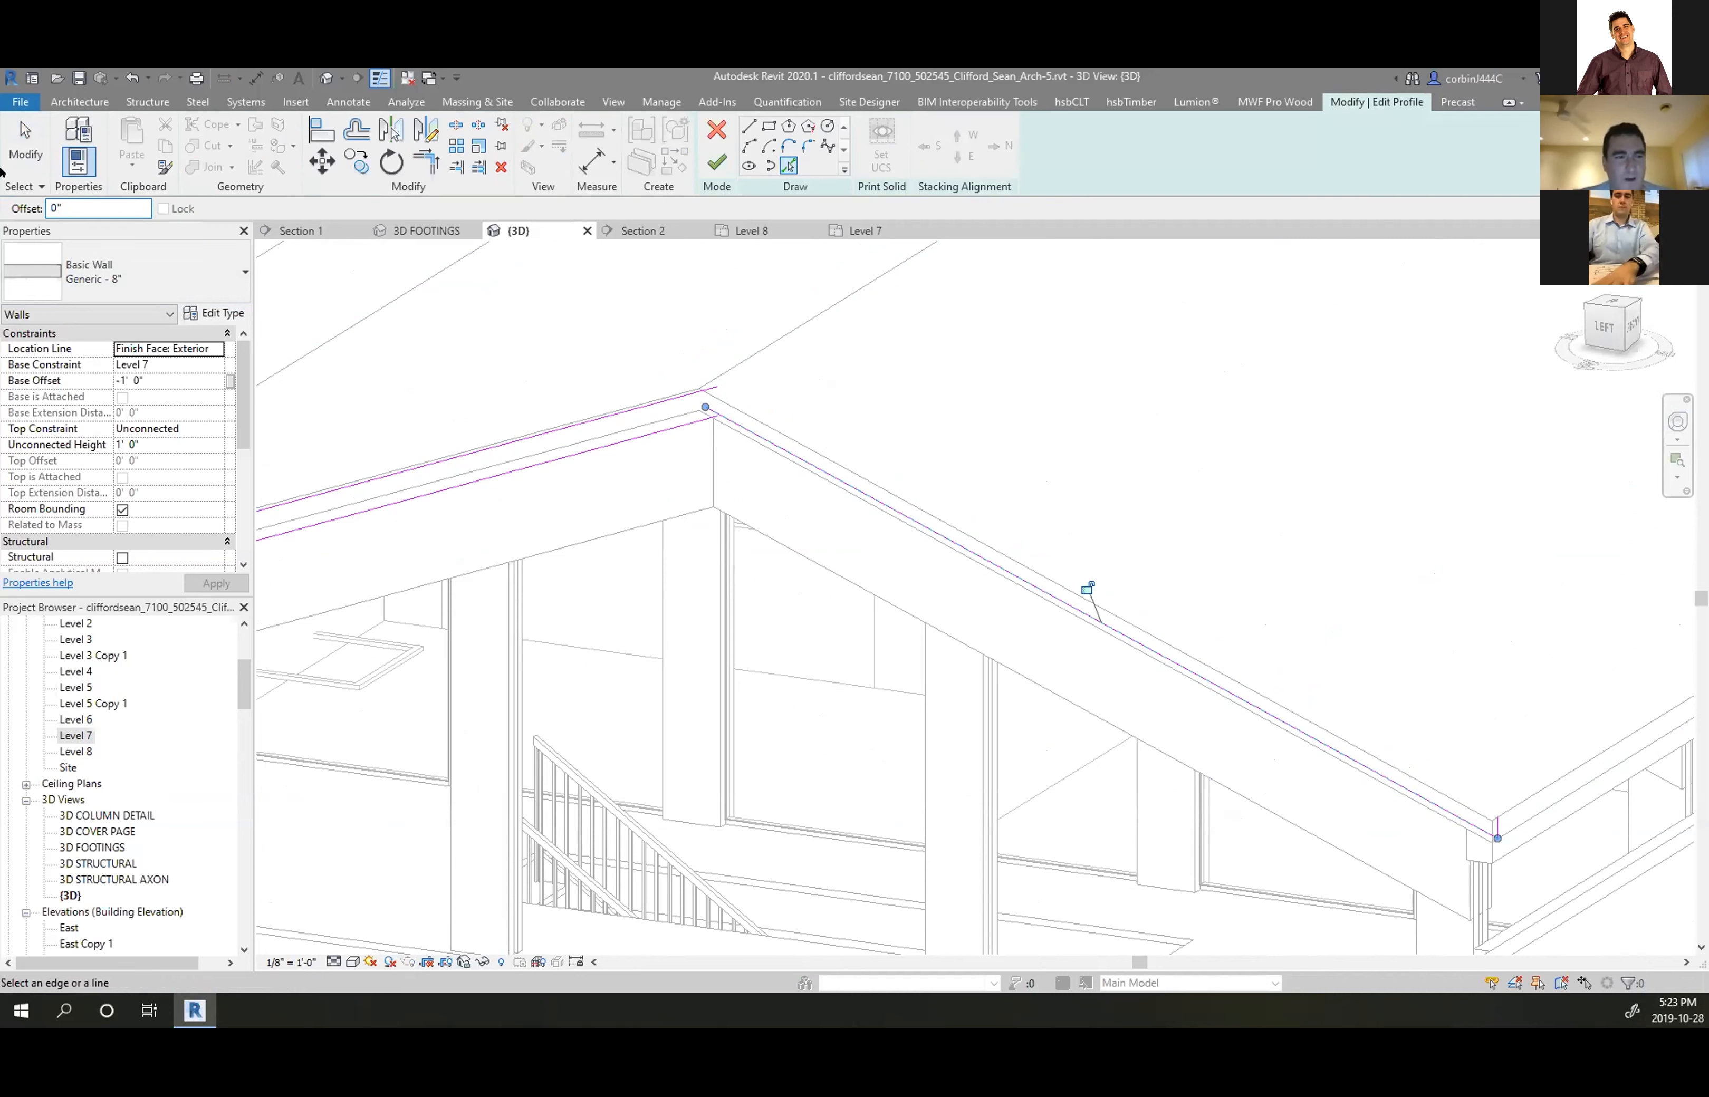
{"action": "type", "text": "9"}
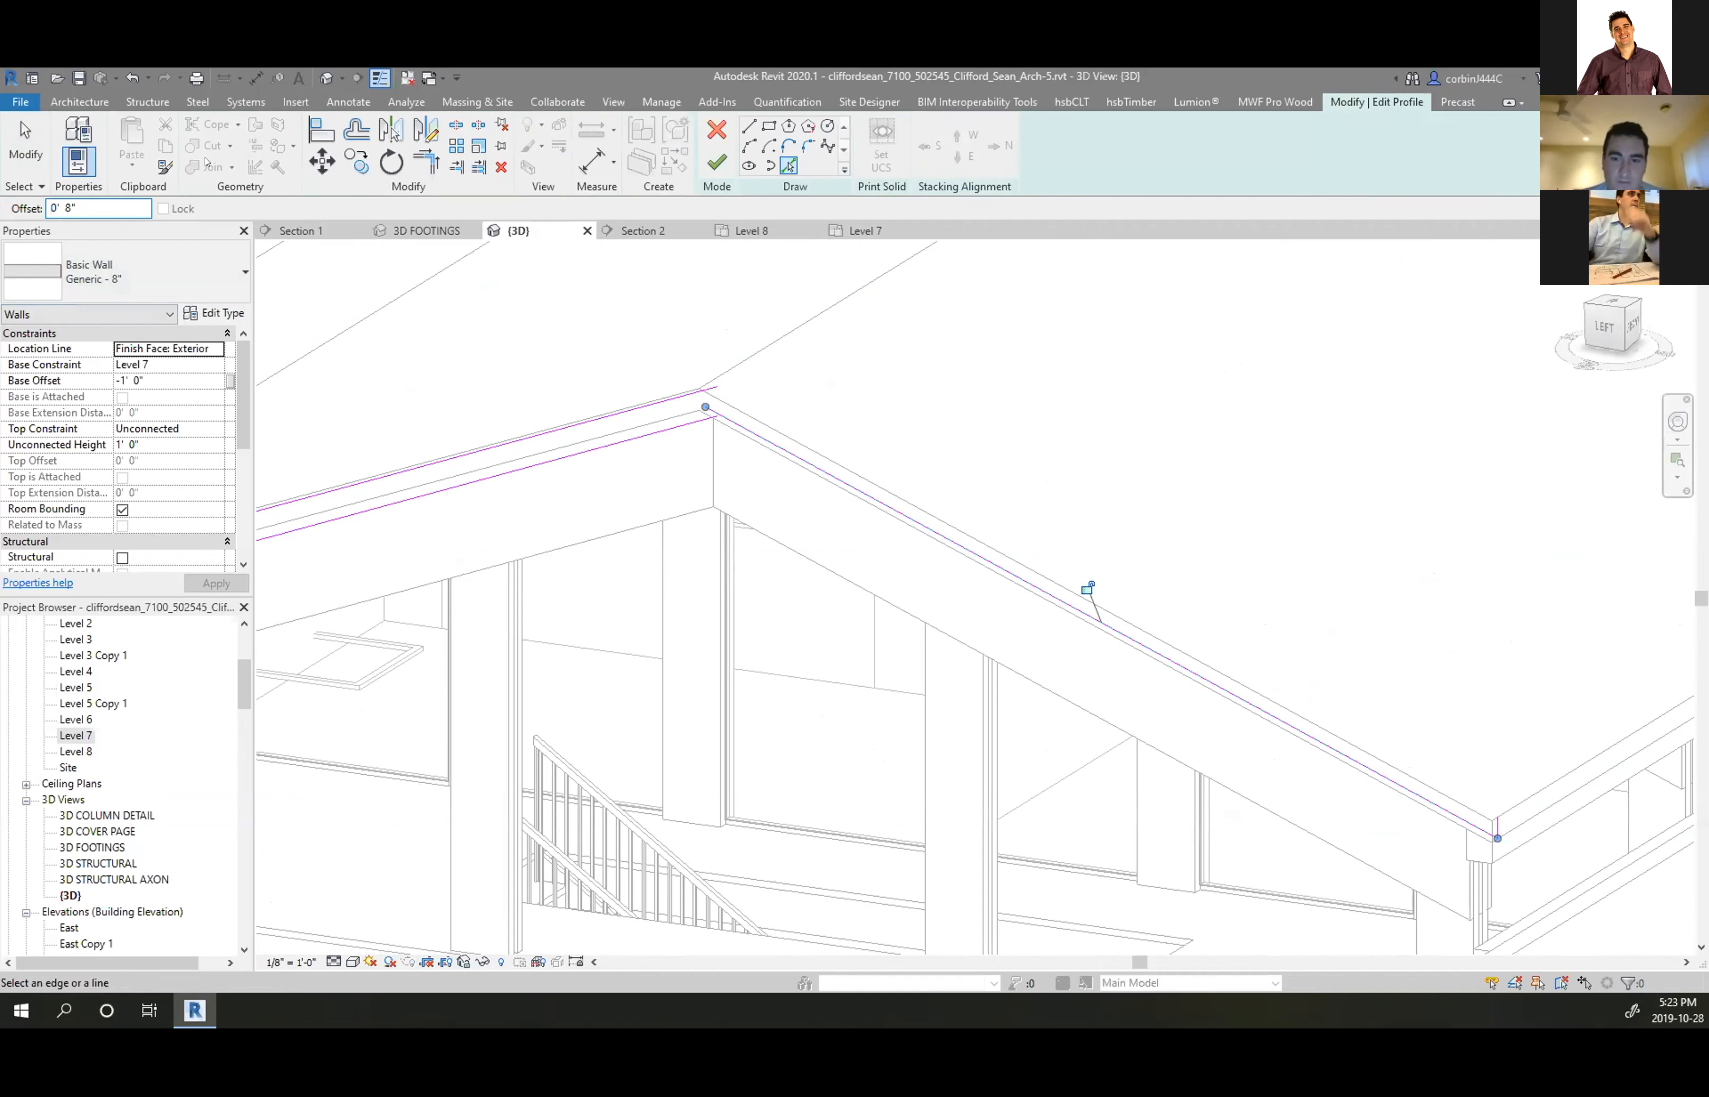
{"action": "left_click", "coordinate": [1088, 588]}
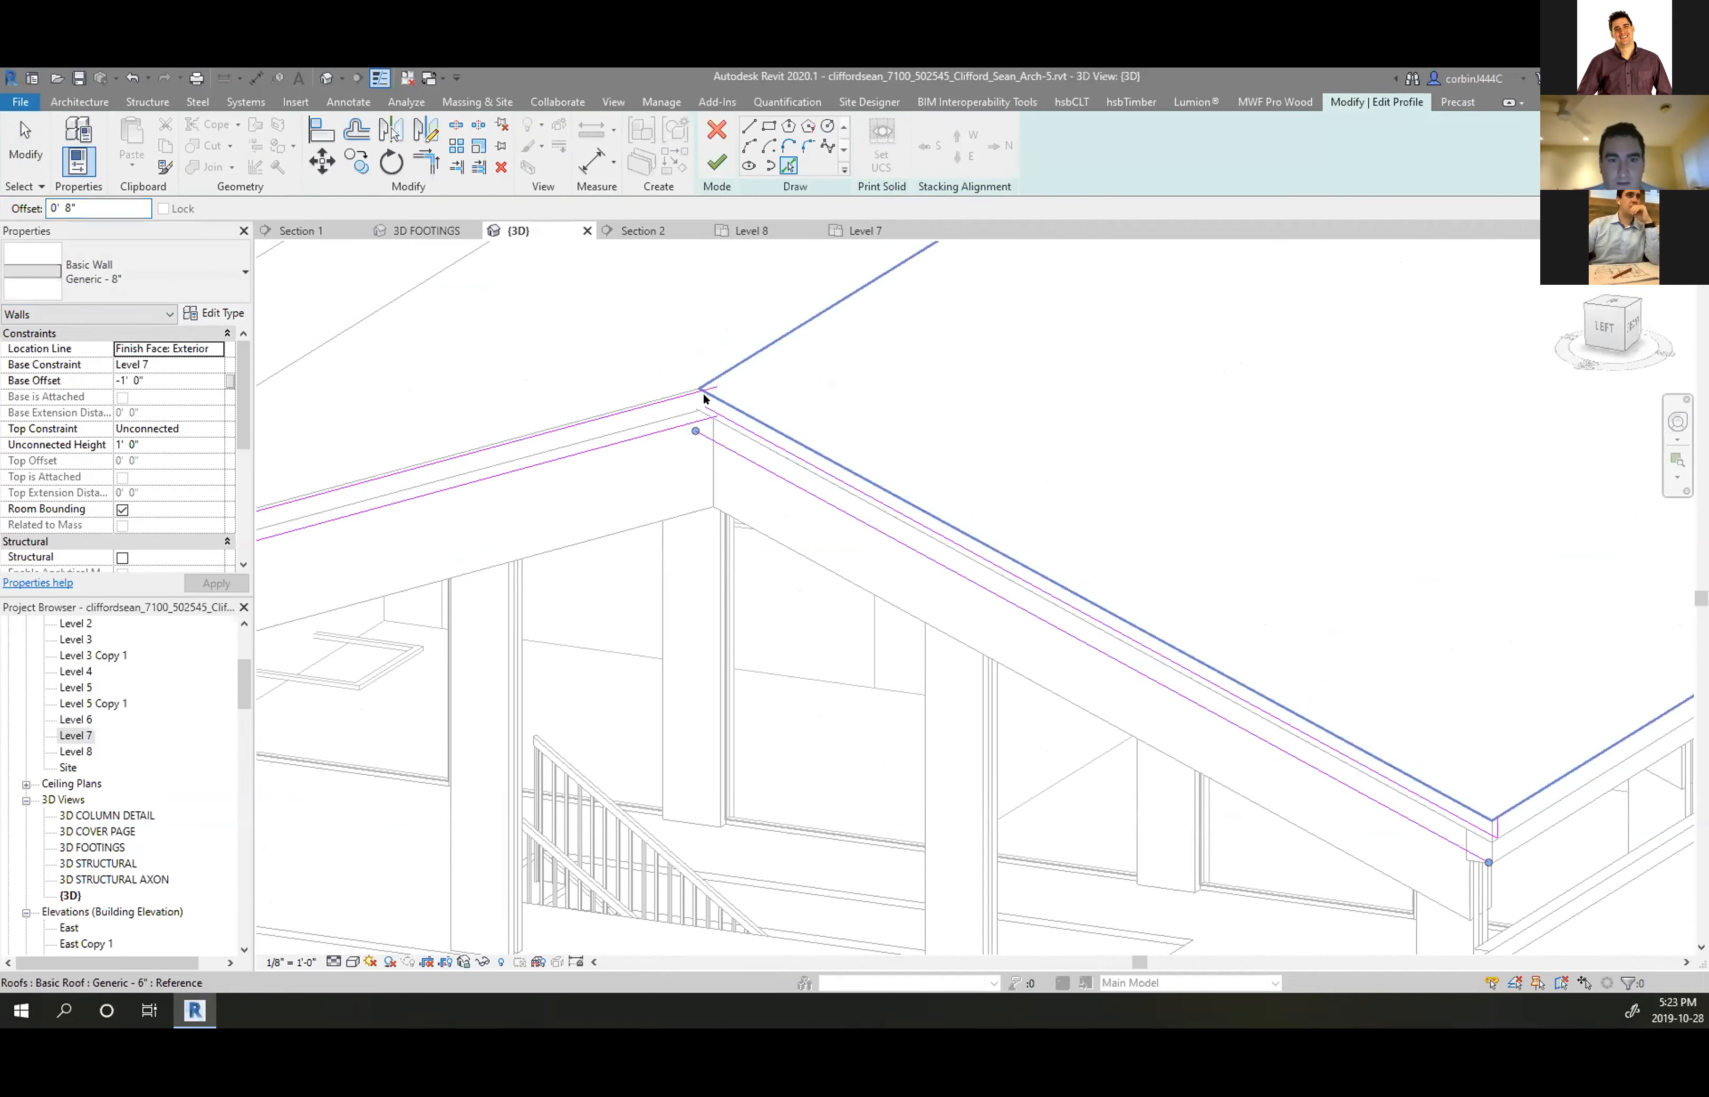
{"action": "key", "text": "Escape"}
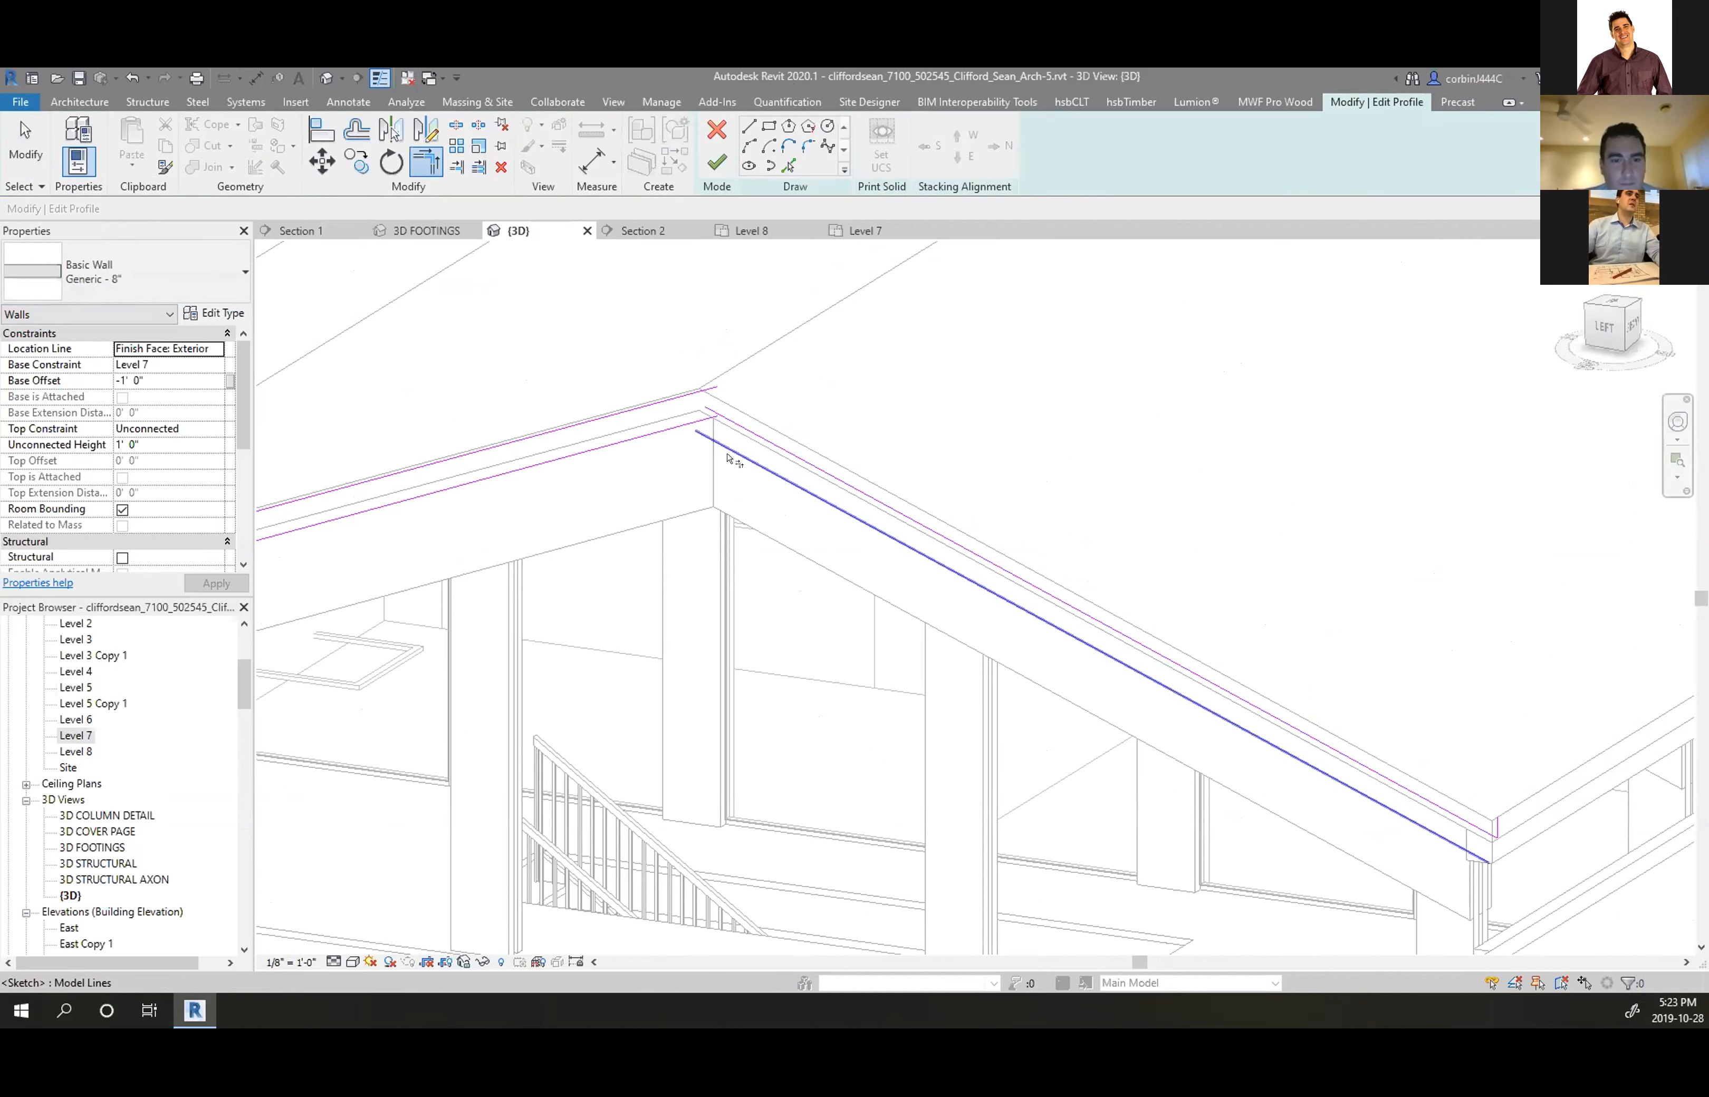
Trim the sloped and vertical sketch lines into corners and finish the ridge wall profile
{"action": "scroll", "coordinate": [629, 442], "scroll_direction": "down", "scroll_amount": 4}
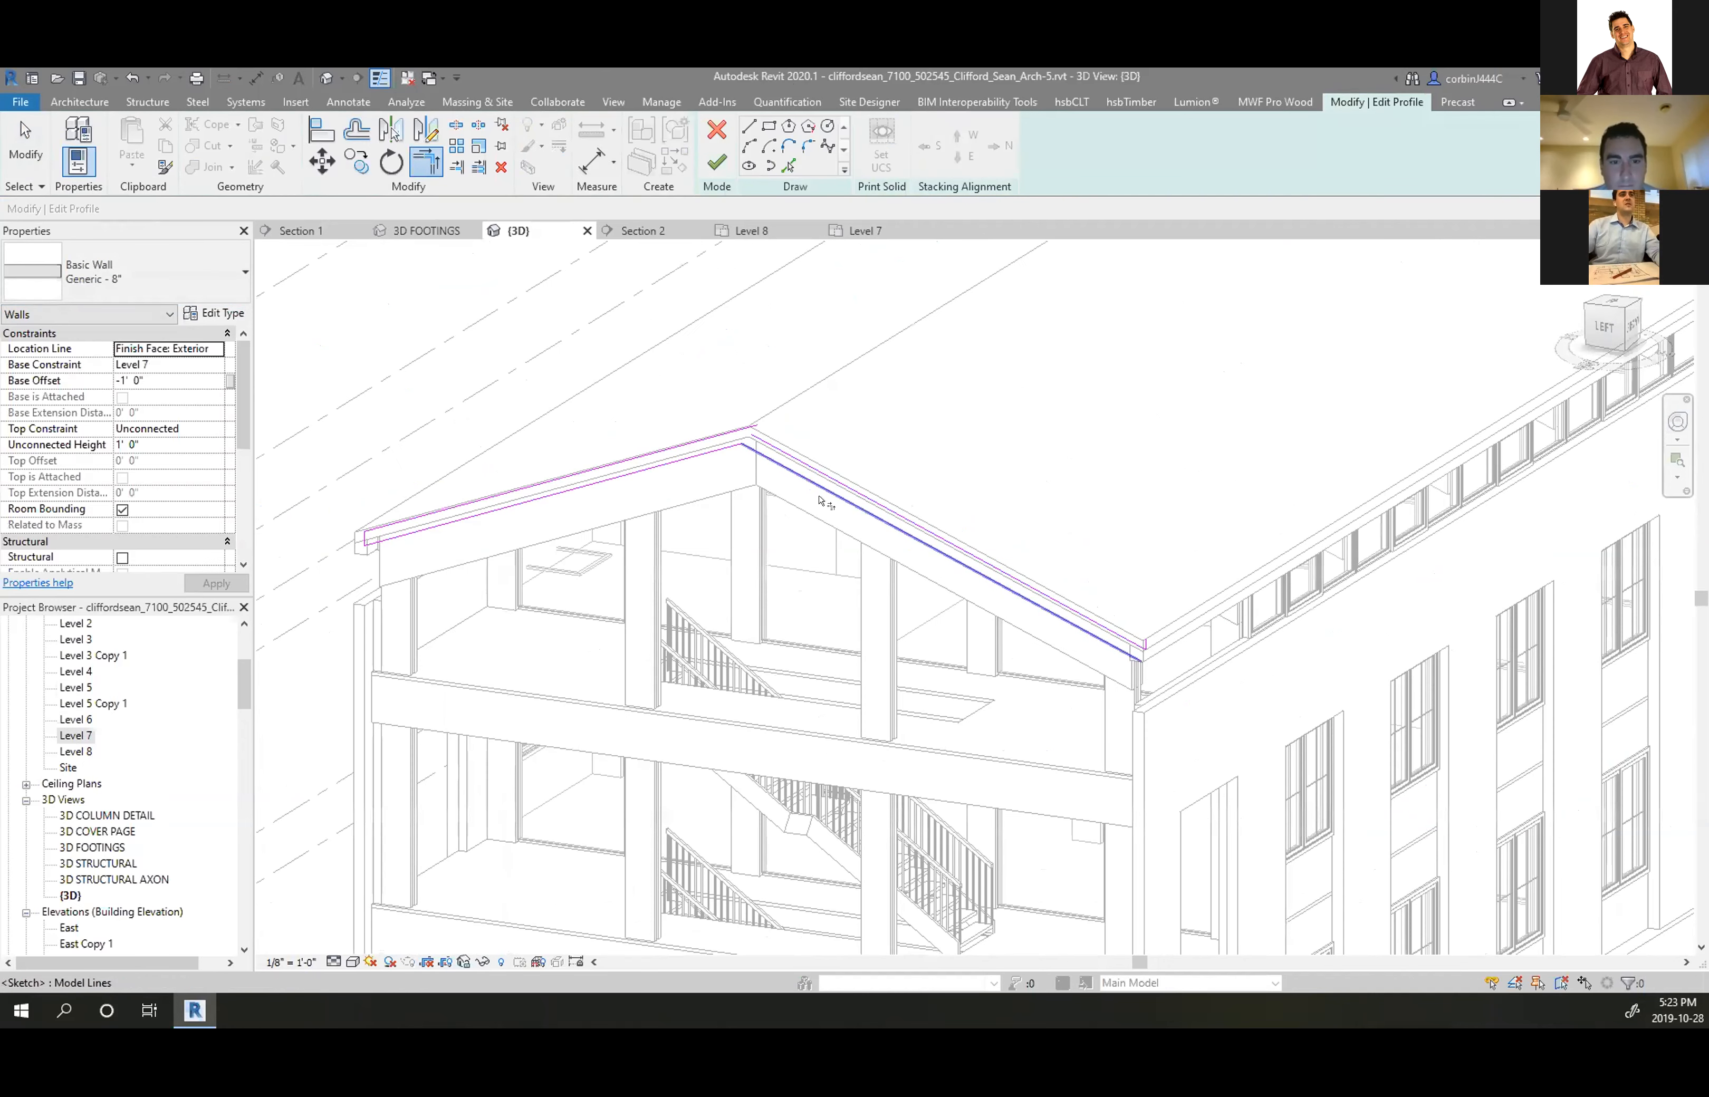
{"action": "scroll", "coordinate": [804, 431], "scroll_direction": "up", "scroll_amount": 3}
{"action": "left_click", "coordinate": [818, 431]}
{"action": "key", "text": "t"}
{"action": "key", "text": "r"}
{"action": "scroll", "coordinate": [1483, 827], "scroll_direction": "up", "scroll_amount": 4}
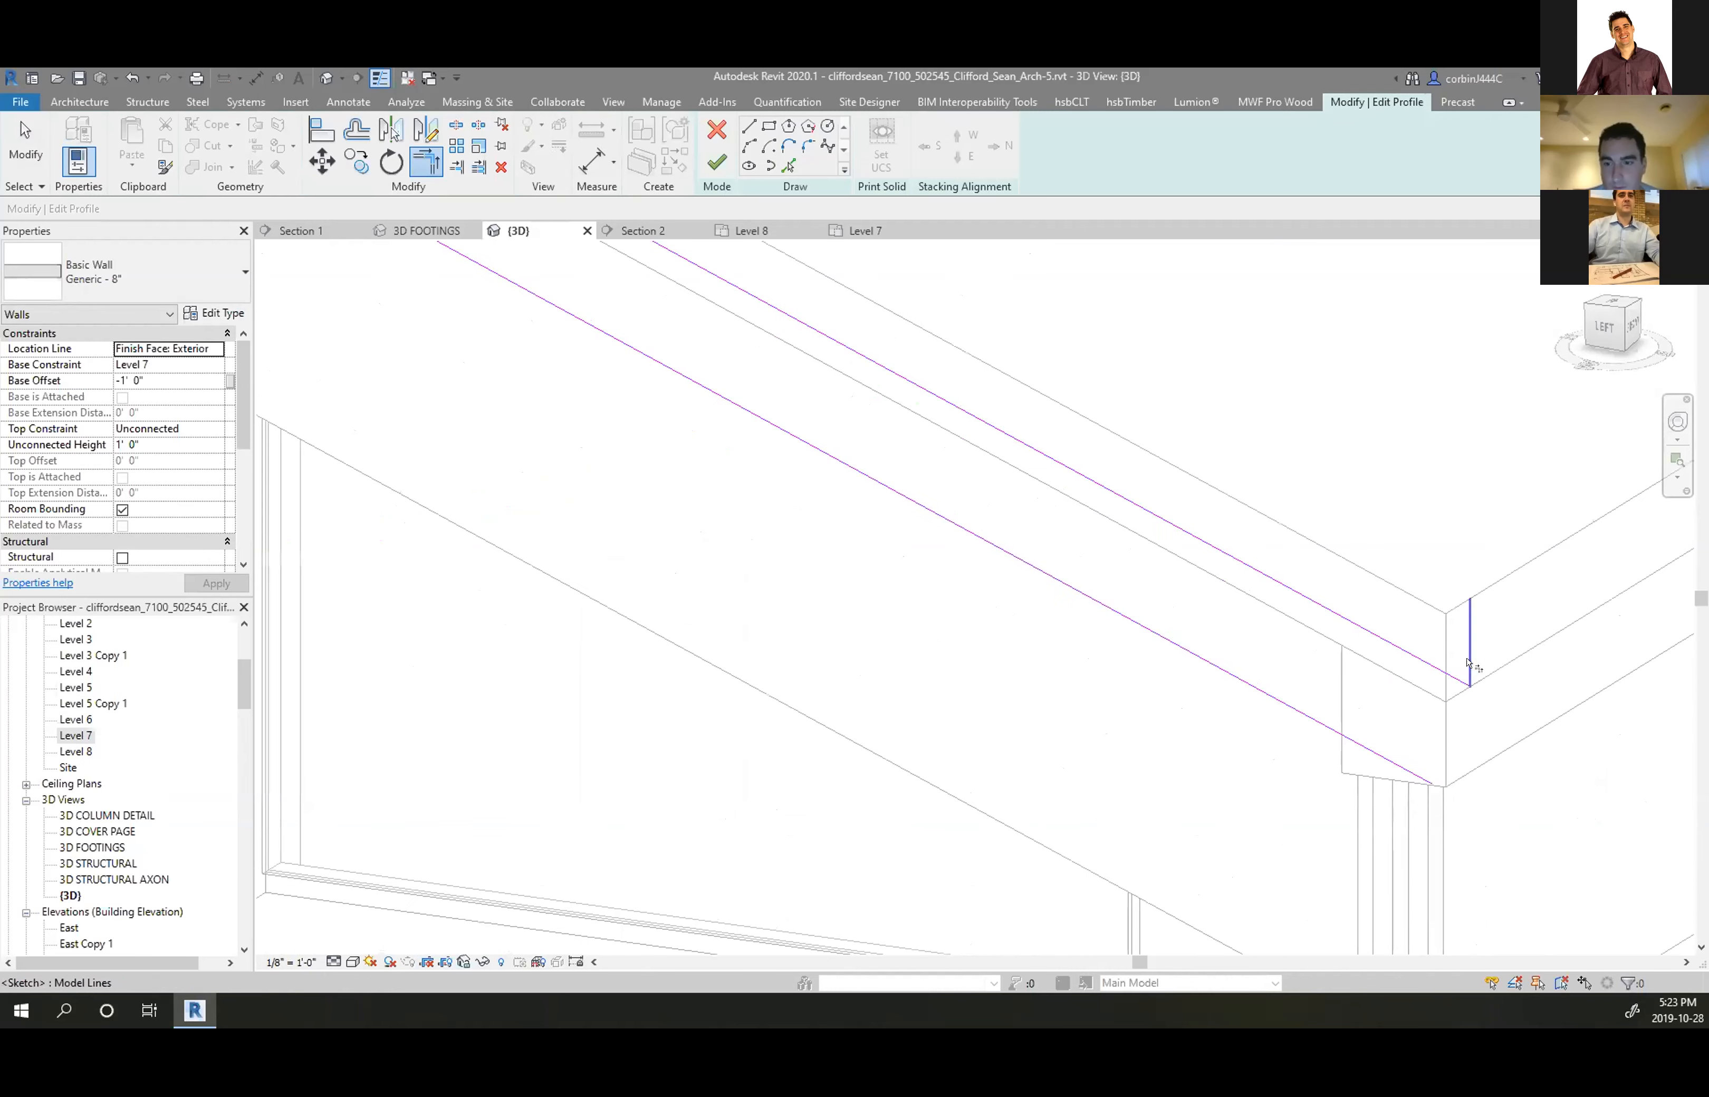
{"action": "left_click", "coordinate": [1403, 769]}
{"action": "left_click", "coordinate": [1441, 681]}
{"action": "left_click", "coordinate": [717, 162]}
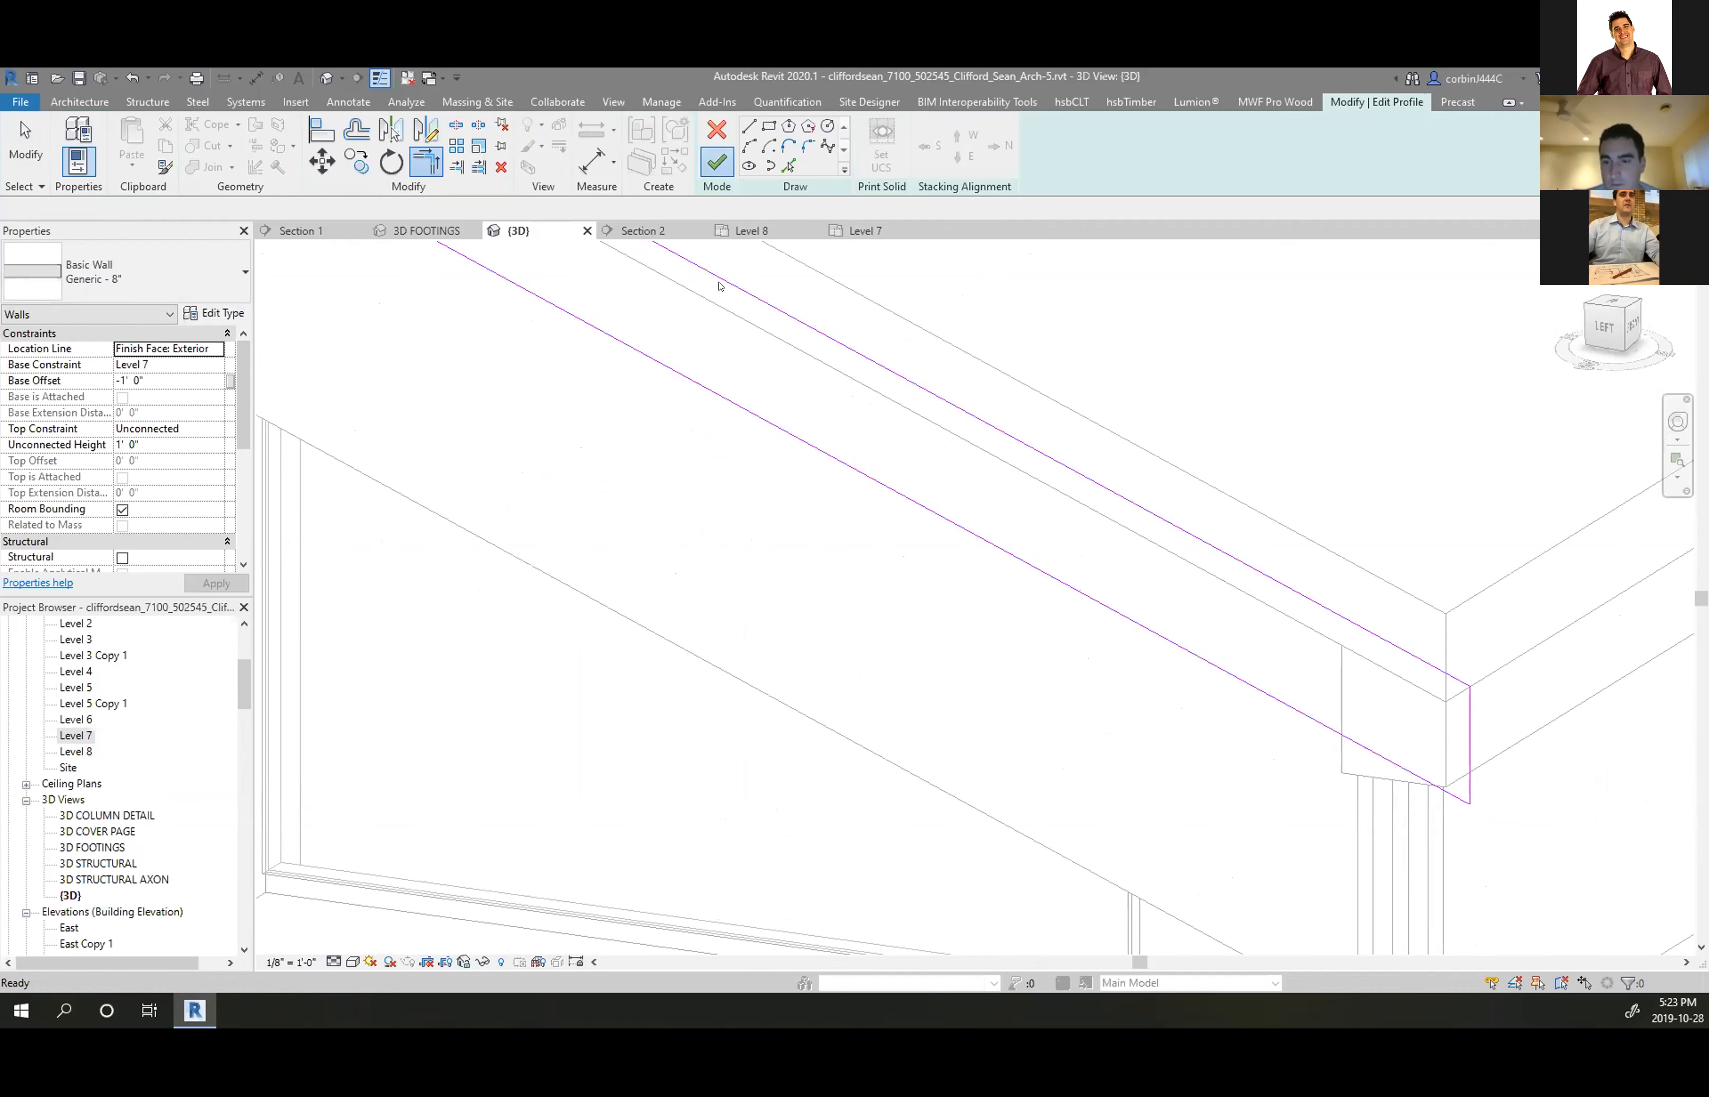
Select the next wall running along the roof slope
{"action": "left_click", "coordinate": [1341, 800]}
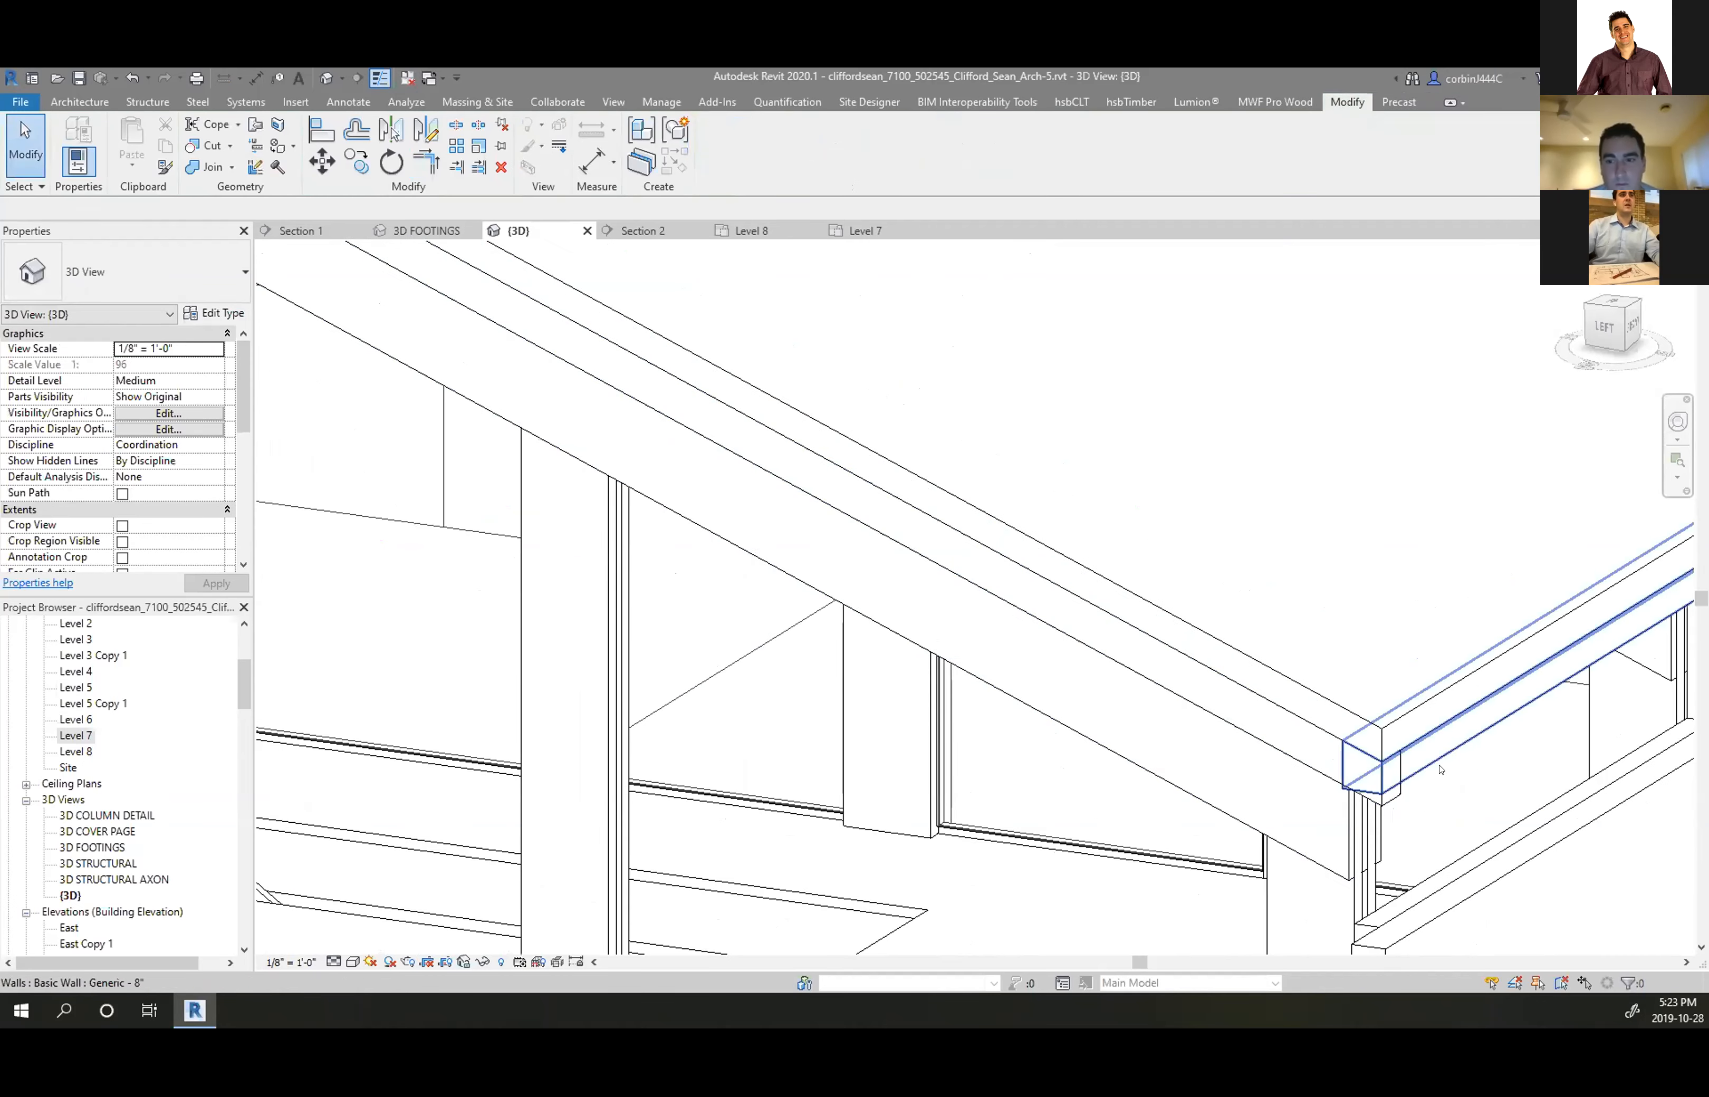
{"action": "scroll", "coordinate": [1349, 747], "scroll_direction": "down", "scroll_amount": 3}
{"action": "scroll", "coordinate": [999, 617], "scroll_direction": "up", "scroll_amount": 1}
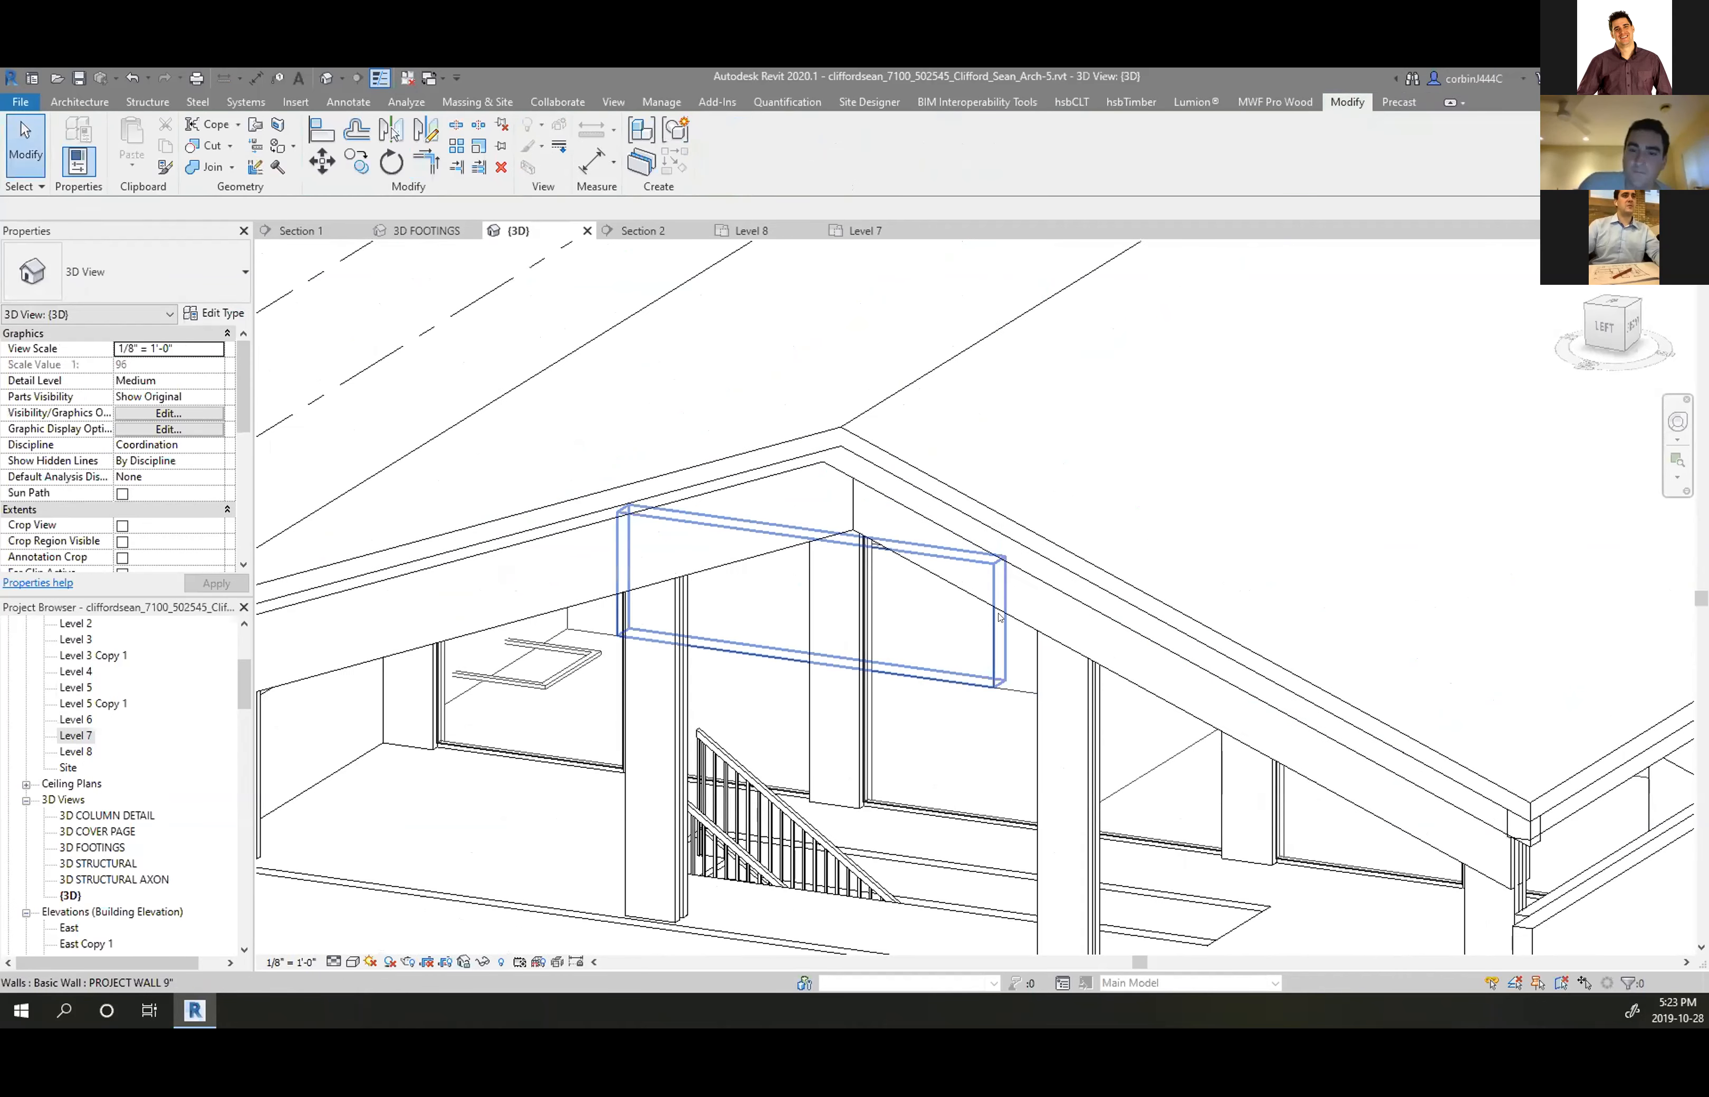
{"action": "left_click", "coordinate": [1032, 574]}
Replace the wall's two old profile lines with two picked sloped roof edges
{"action": "scroll", "coordinate": [1071, 522], "scroll_direction": "up", "scroll_amount": 2}
{"action": "left_click_drag", "start_coordinate": [1071, 522], "coordinate": [996, 667]}
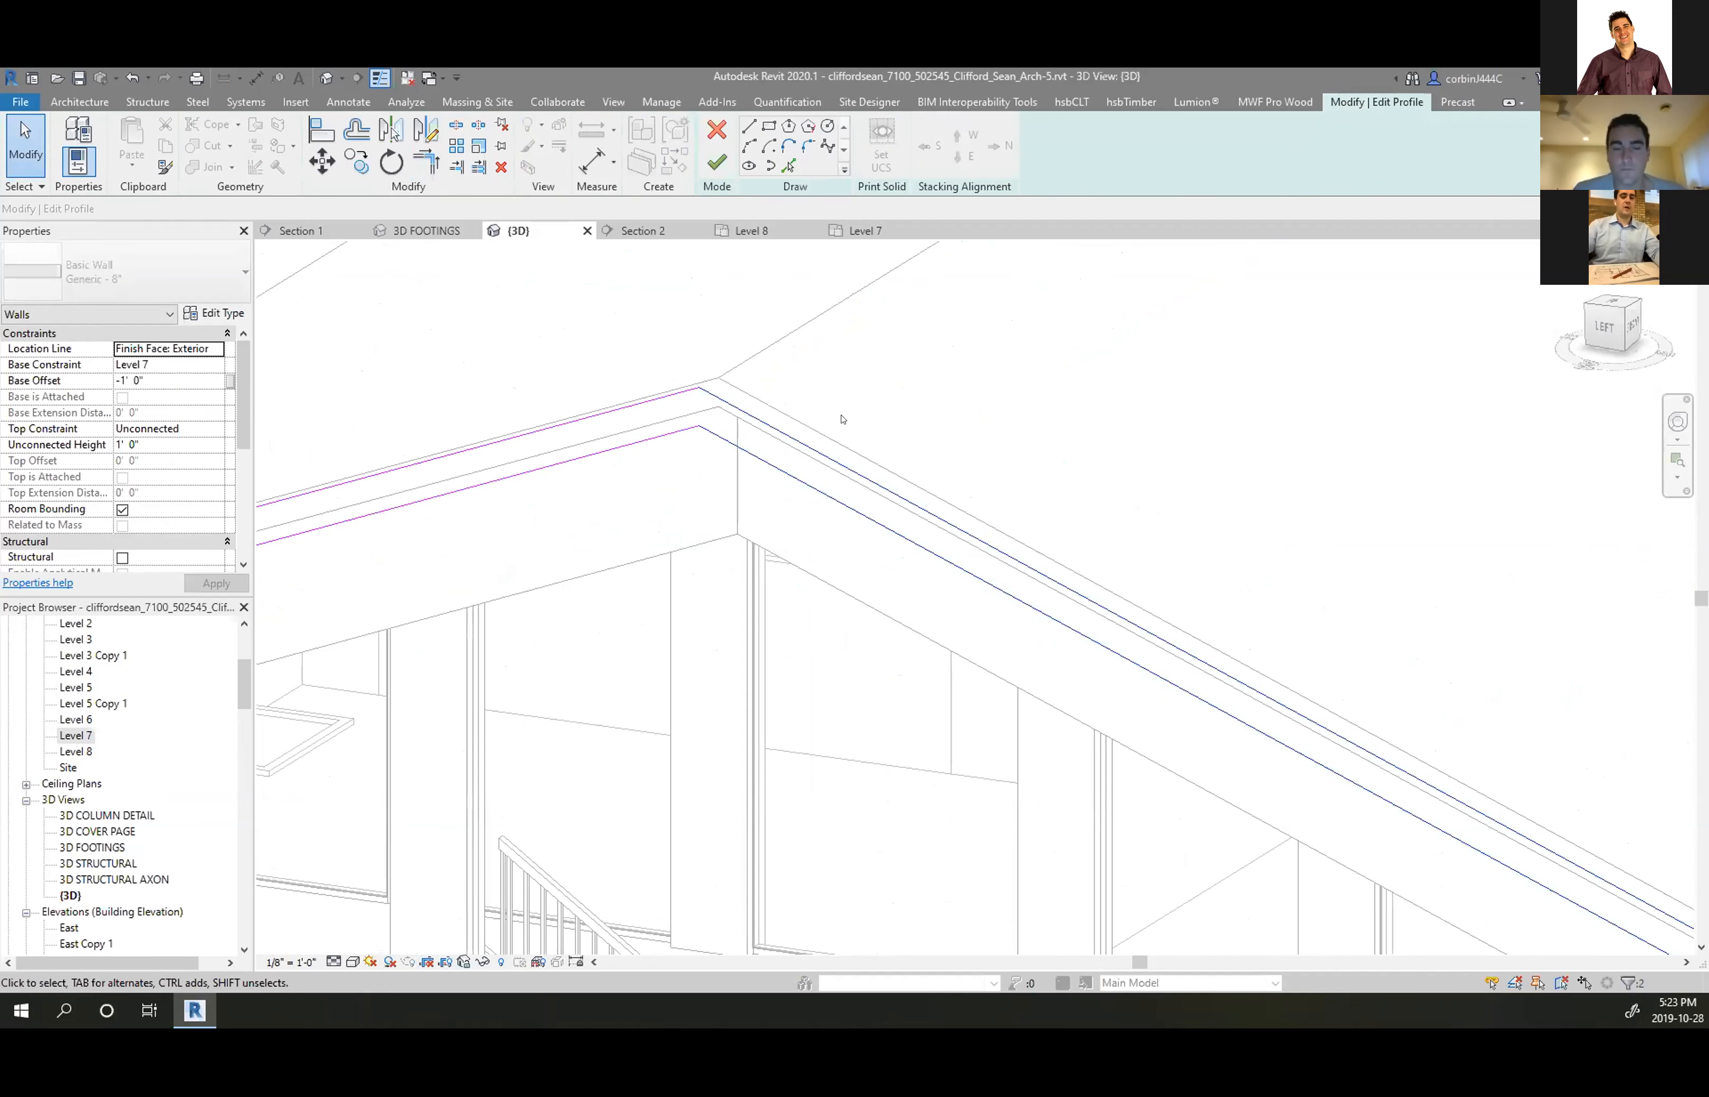
{"action": "key", "text": "Delete"}
{"action": "key", "text": "p"}
{"action": "key", "text": "k"}
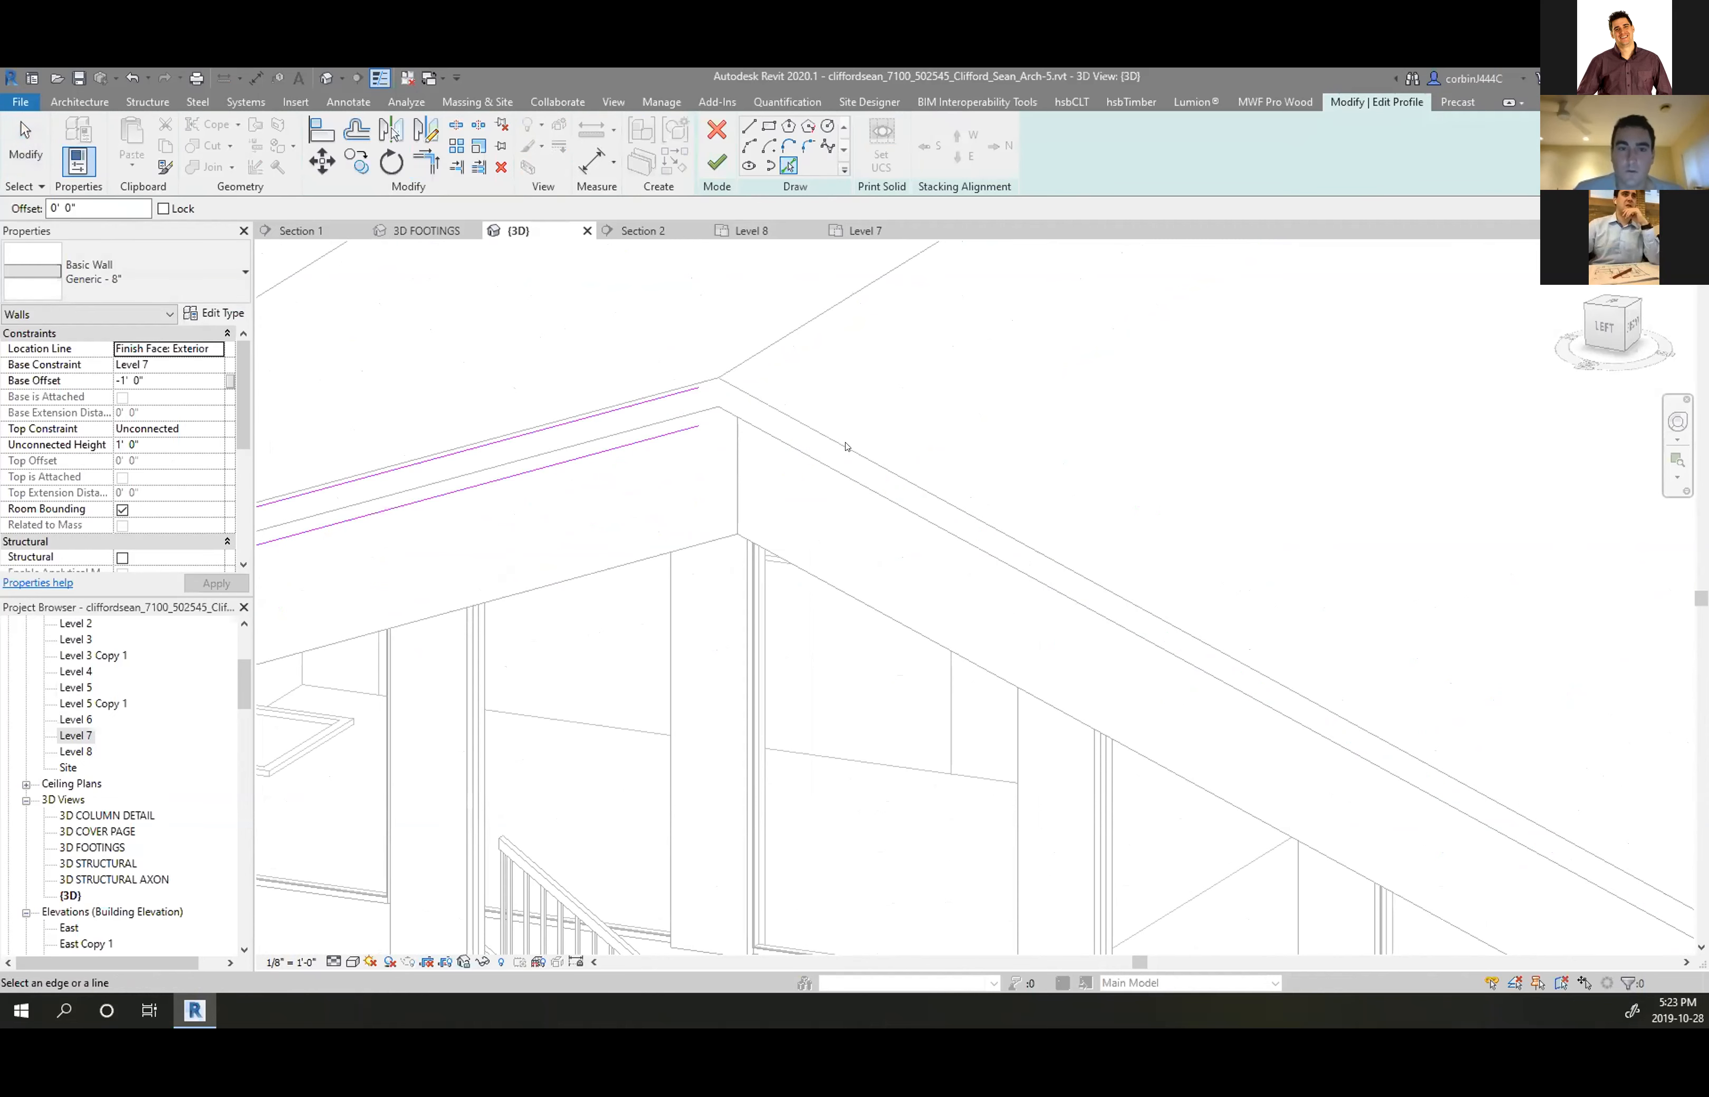
{"action": "left_click", "coordinate": [846, 447]}
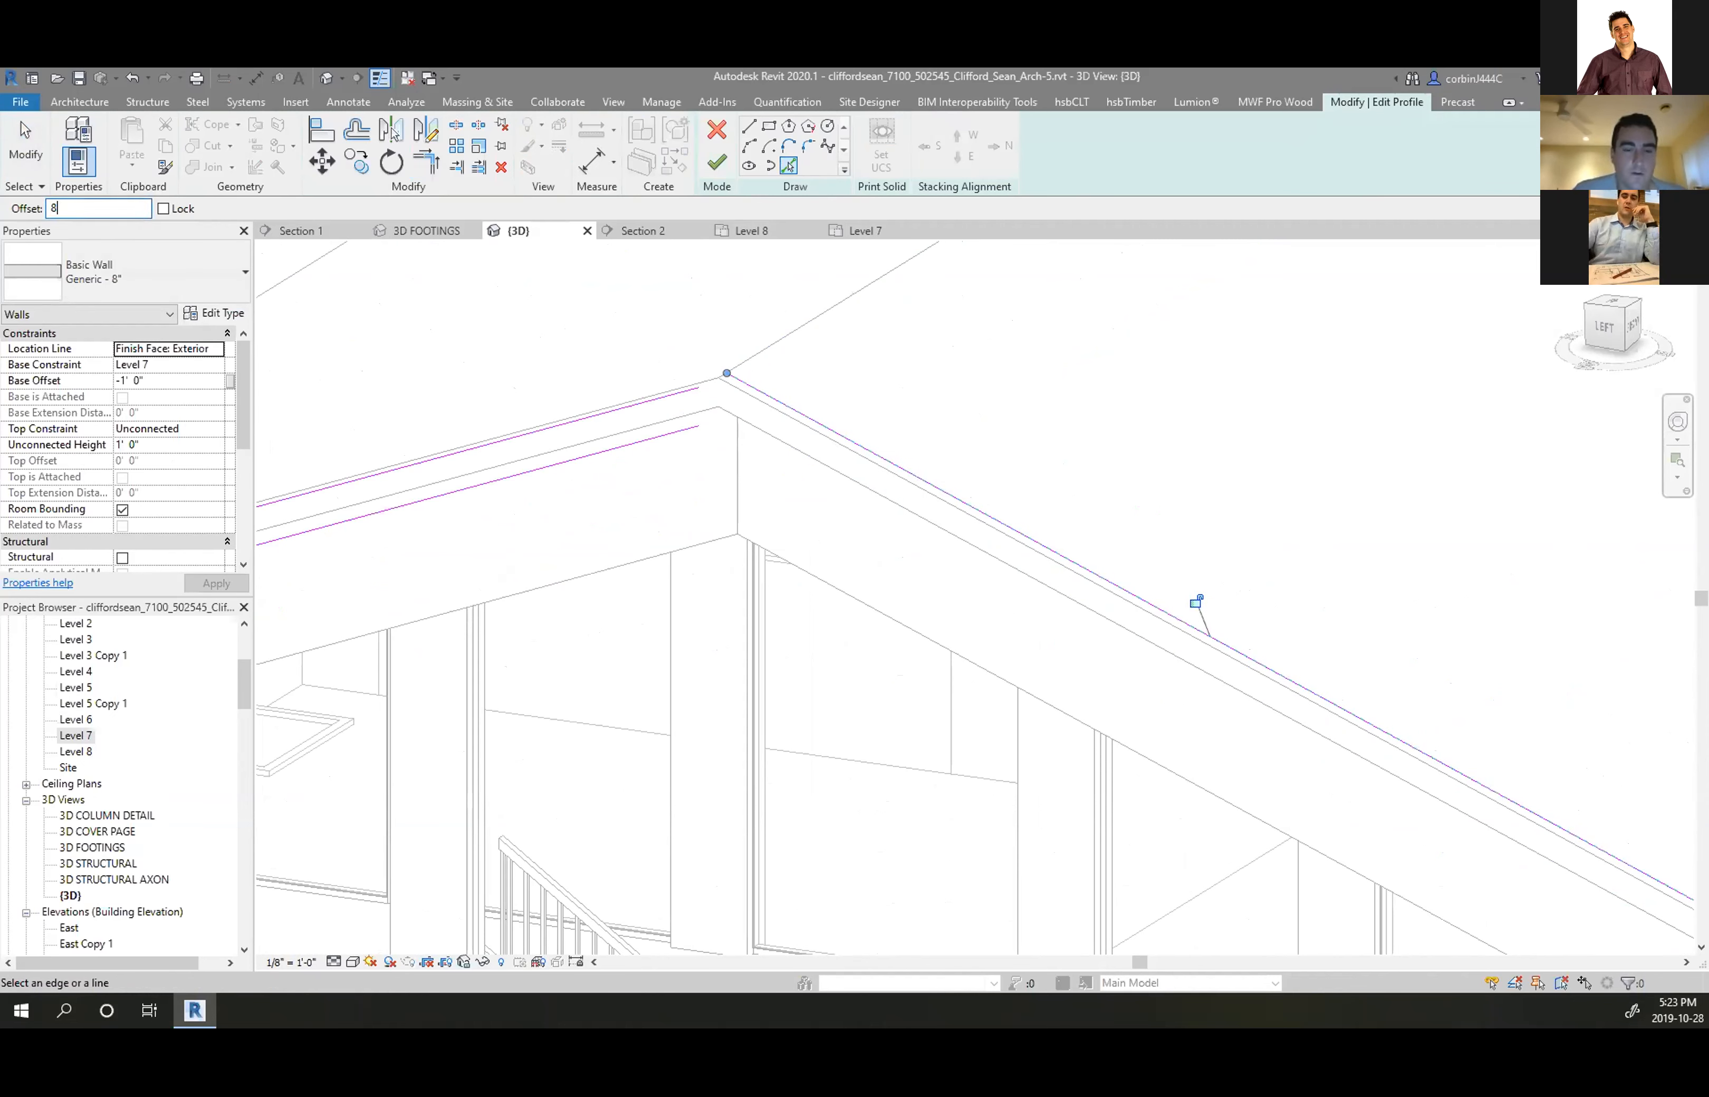
{"action": "left_click", "coordinate": [791, 415]}
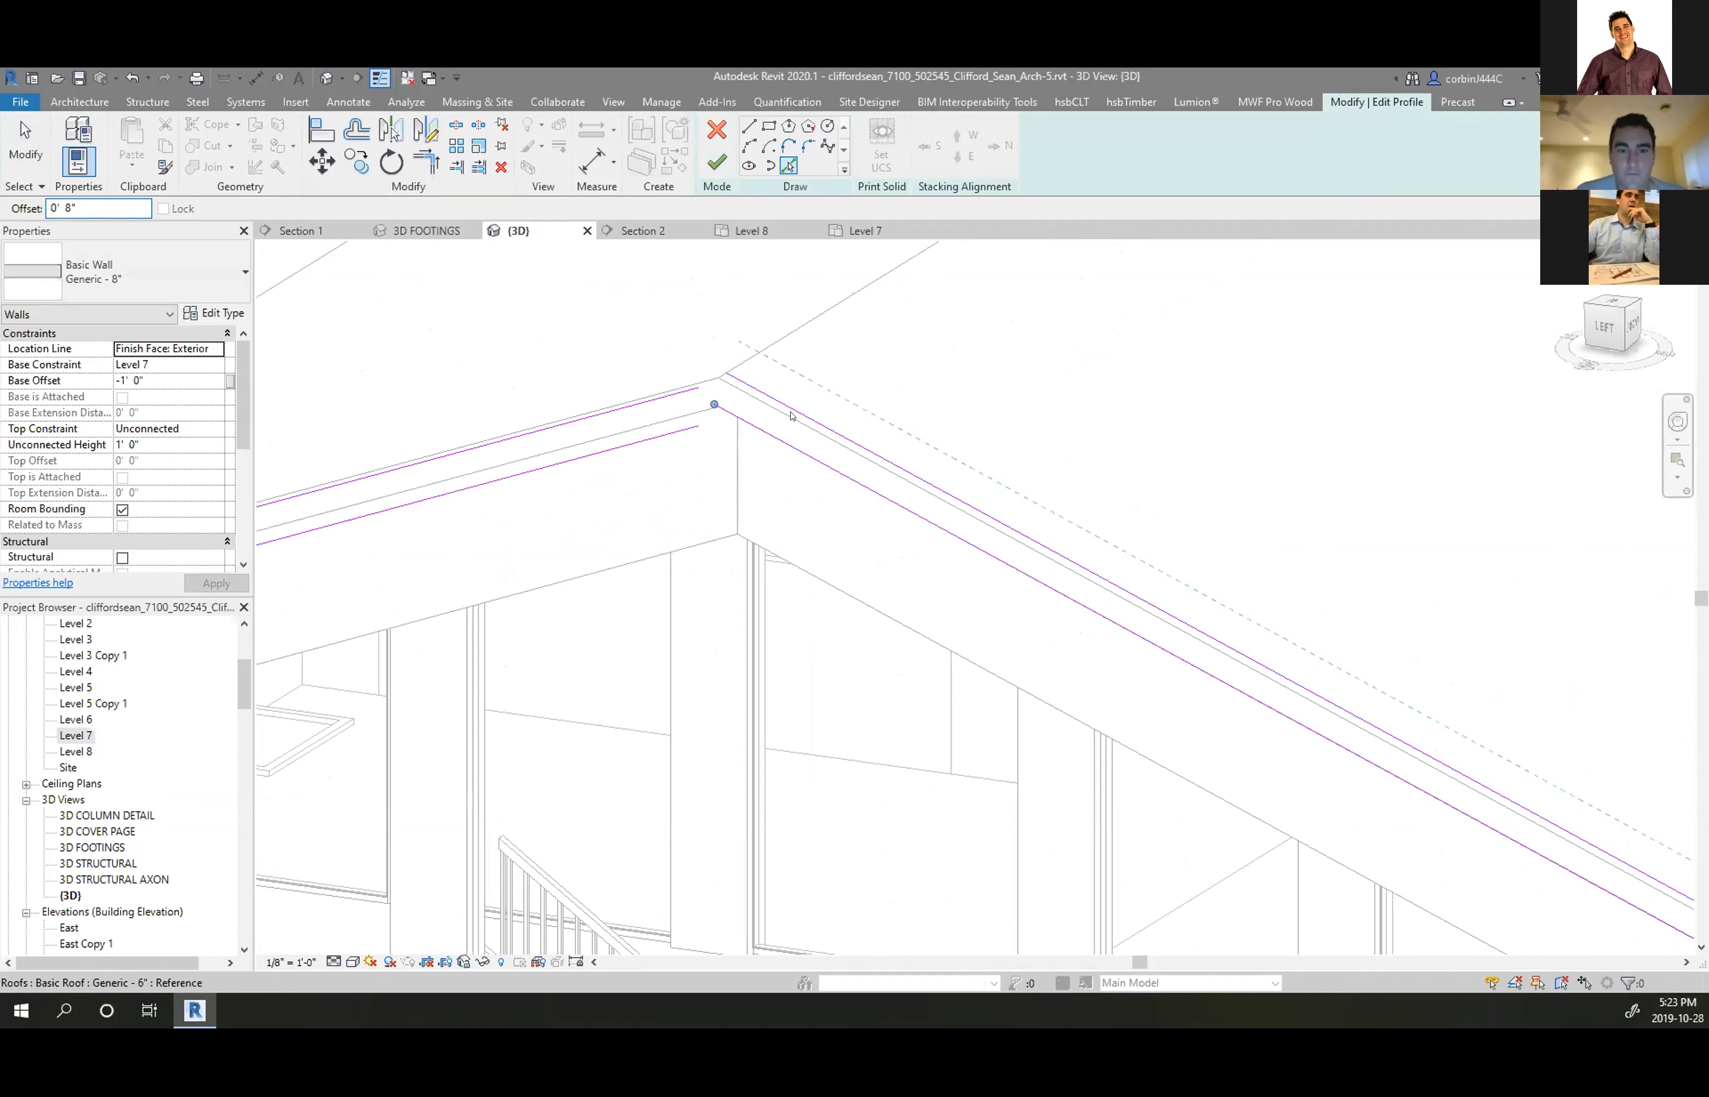
Trim the upper sketch lines into a corner at the ridge
{"action": "left_click", "coordinate": [432, 162]}
{"action": "left_click", "coordinate": [665, 396]}
{"action": "left_click", "coordinate": [750, 387]}
{"action": "left_click", "coordinate": [690, 429]}
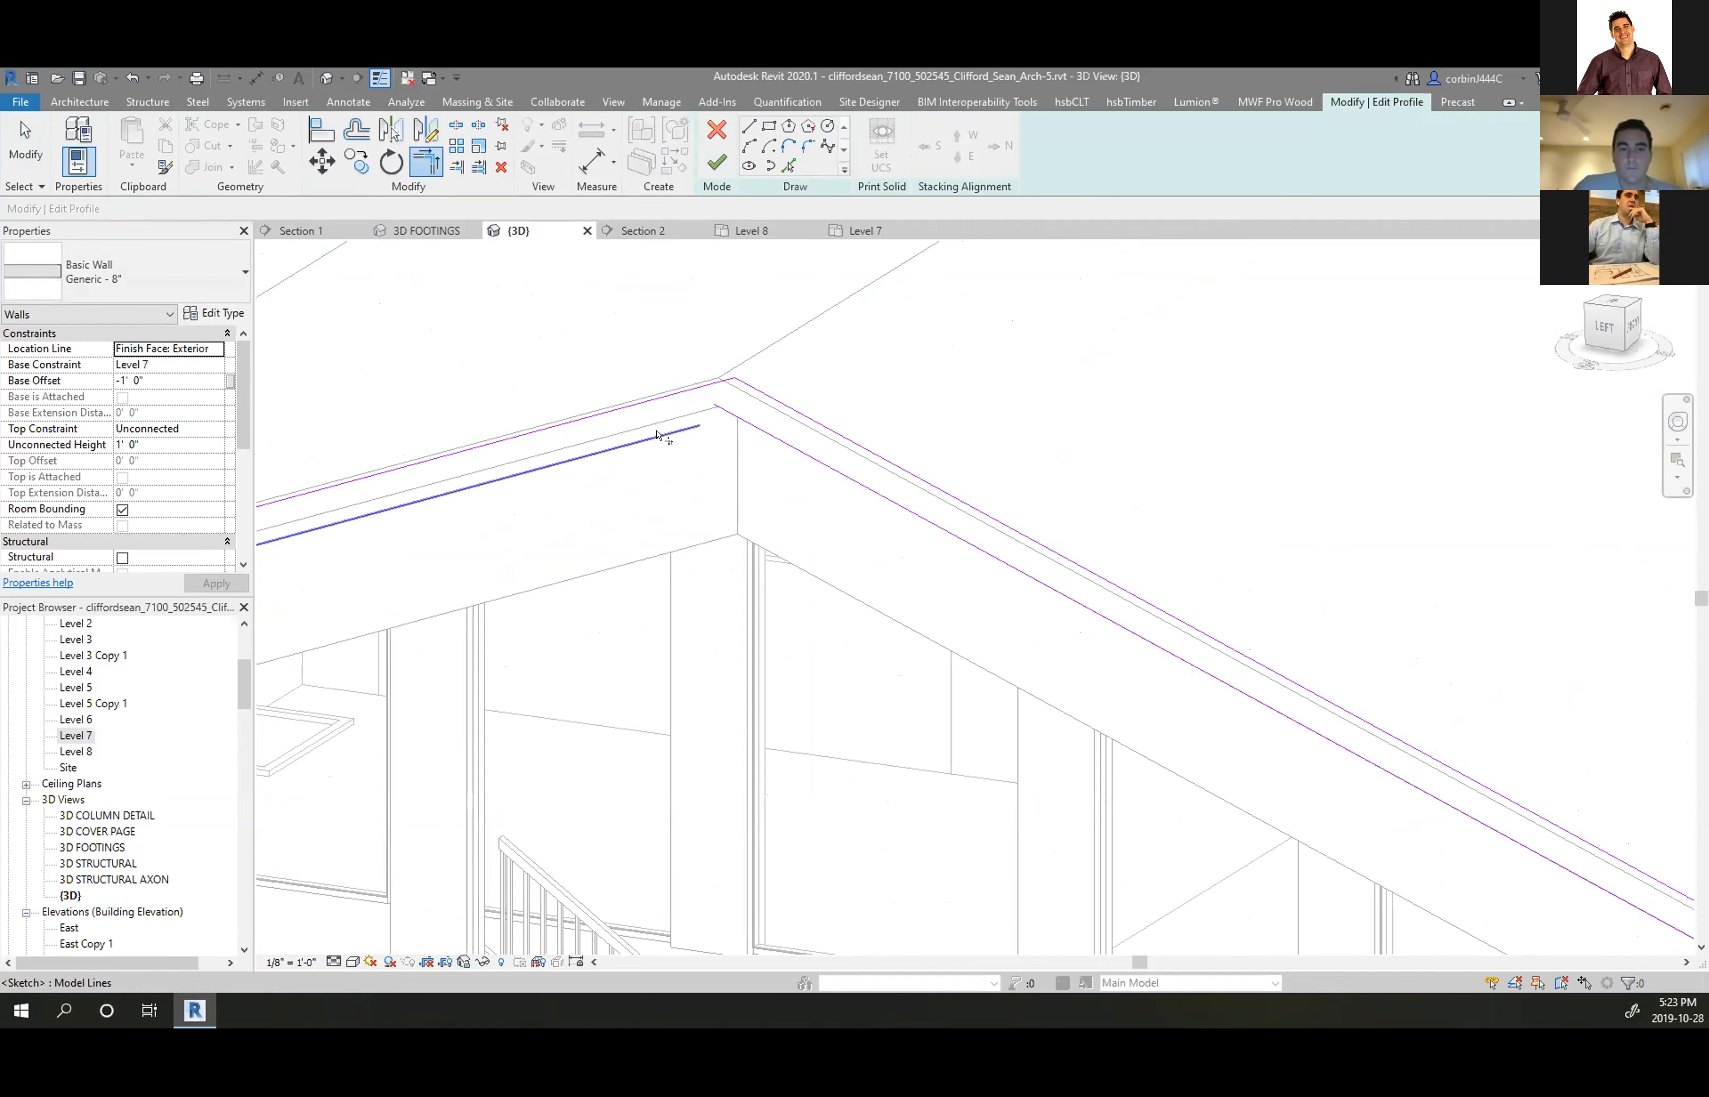
Close the sloped and vertical lines into a corner at the eave and finish the profile
{"action": "scroll", "coordinate": [742, 419], "scroll_direction": "down", "scroll_amount": 3}
{"action": "middle_click_drag", "start_coordinate": [984, 580], "coordinate": [1124, 553], "text": "shift"}
{"action": "scroll", "coordinate": [1224, 514], "scroll_direction": "up", "scroll_amount": 3}
{"action": "scroll", "coordinate": [1186, 528], "scroll_direction": "up", "scroll_amount": 2}
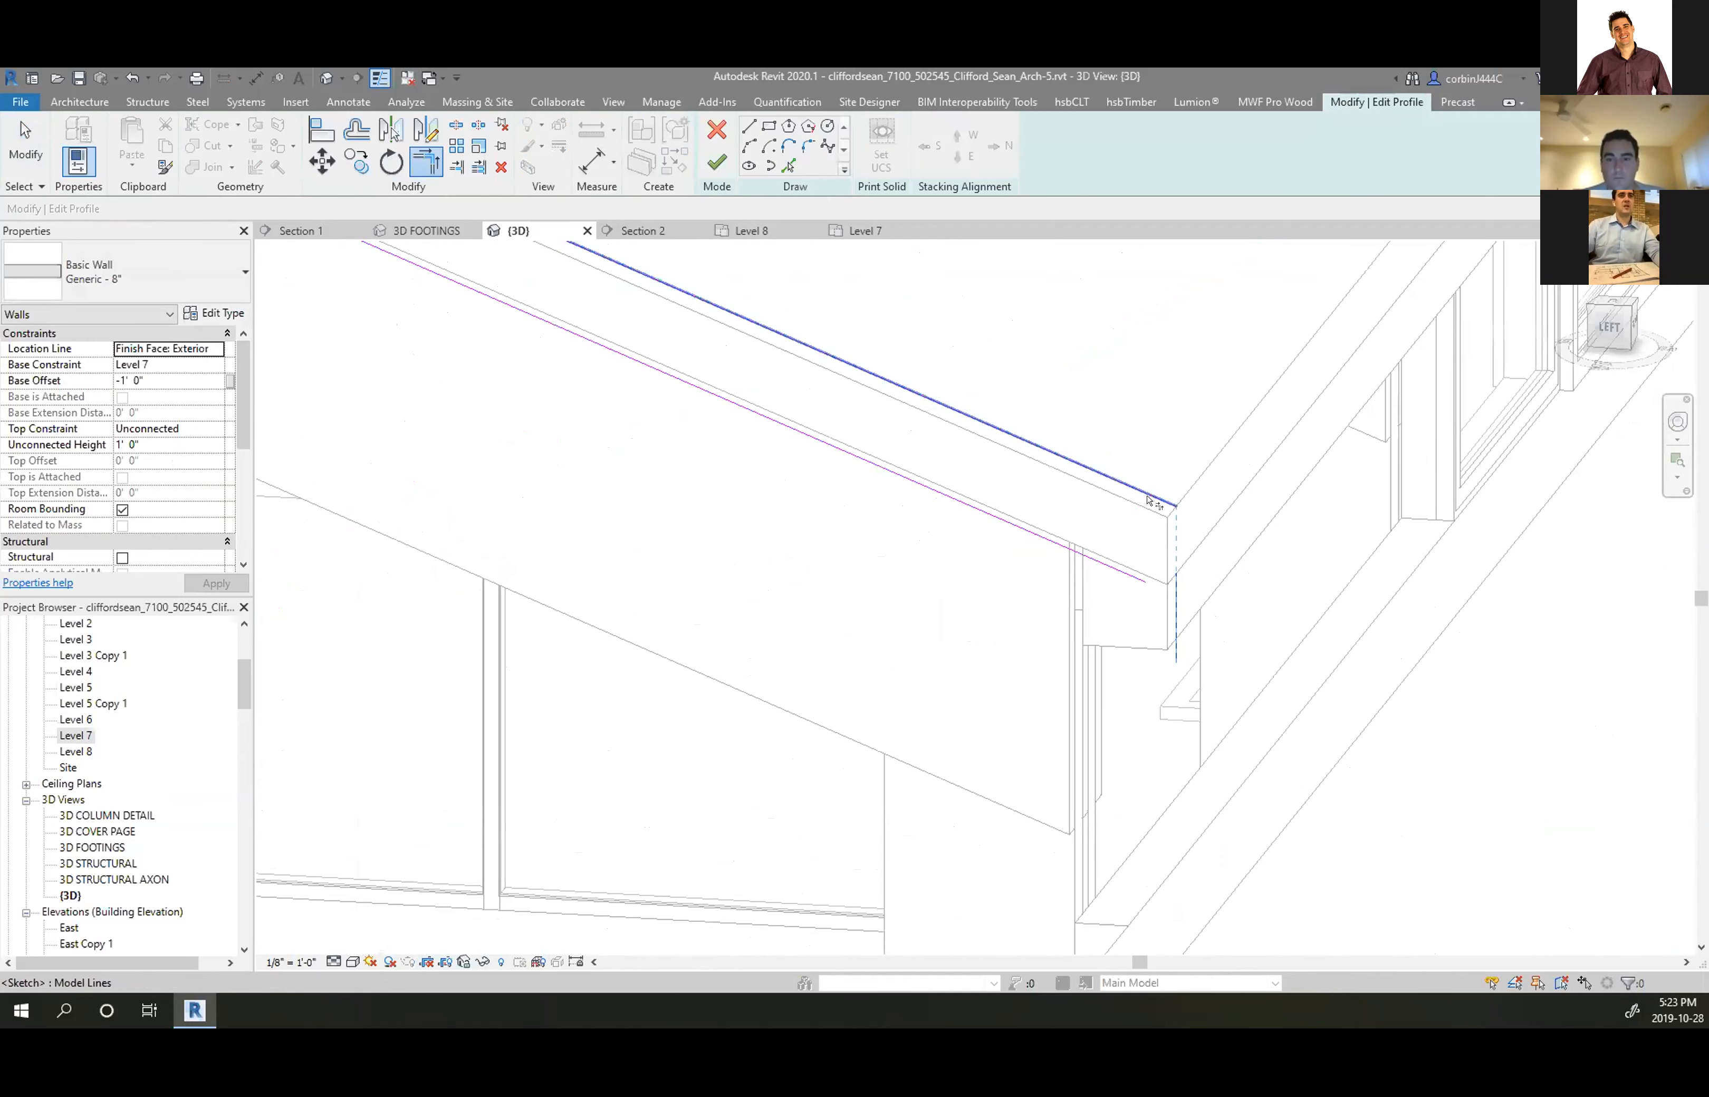
{"action": "left_click", "coordinate": [1170, 533]}
{"action": "left_click", "coordinate": [1133, 576]}
{"action": "left_click", "coordinate": [717, 163]}
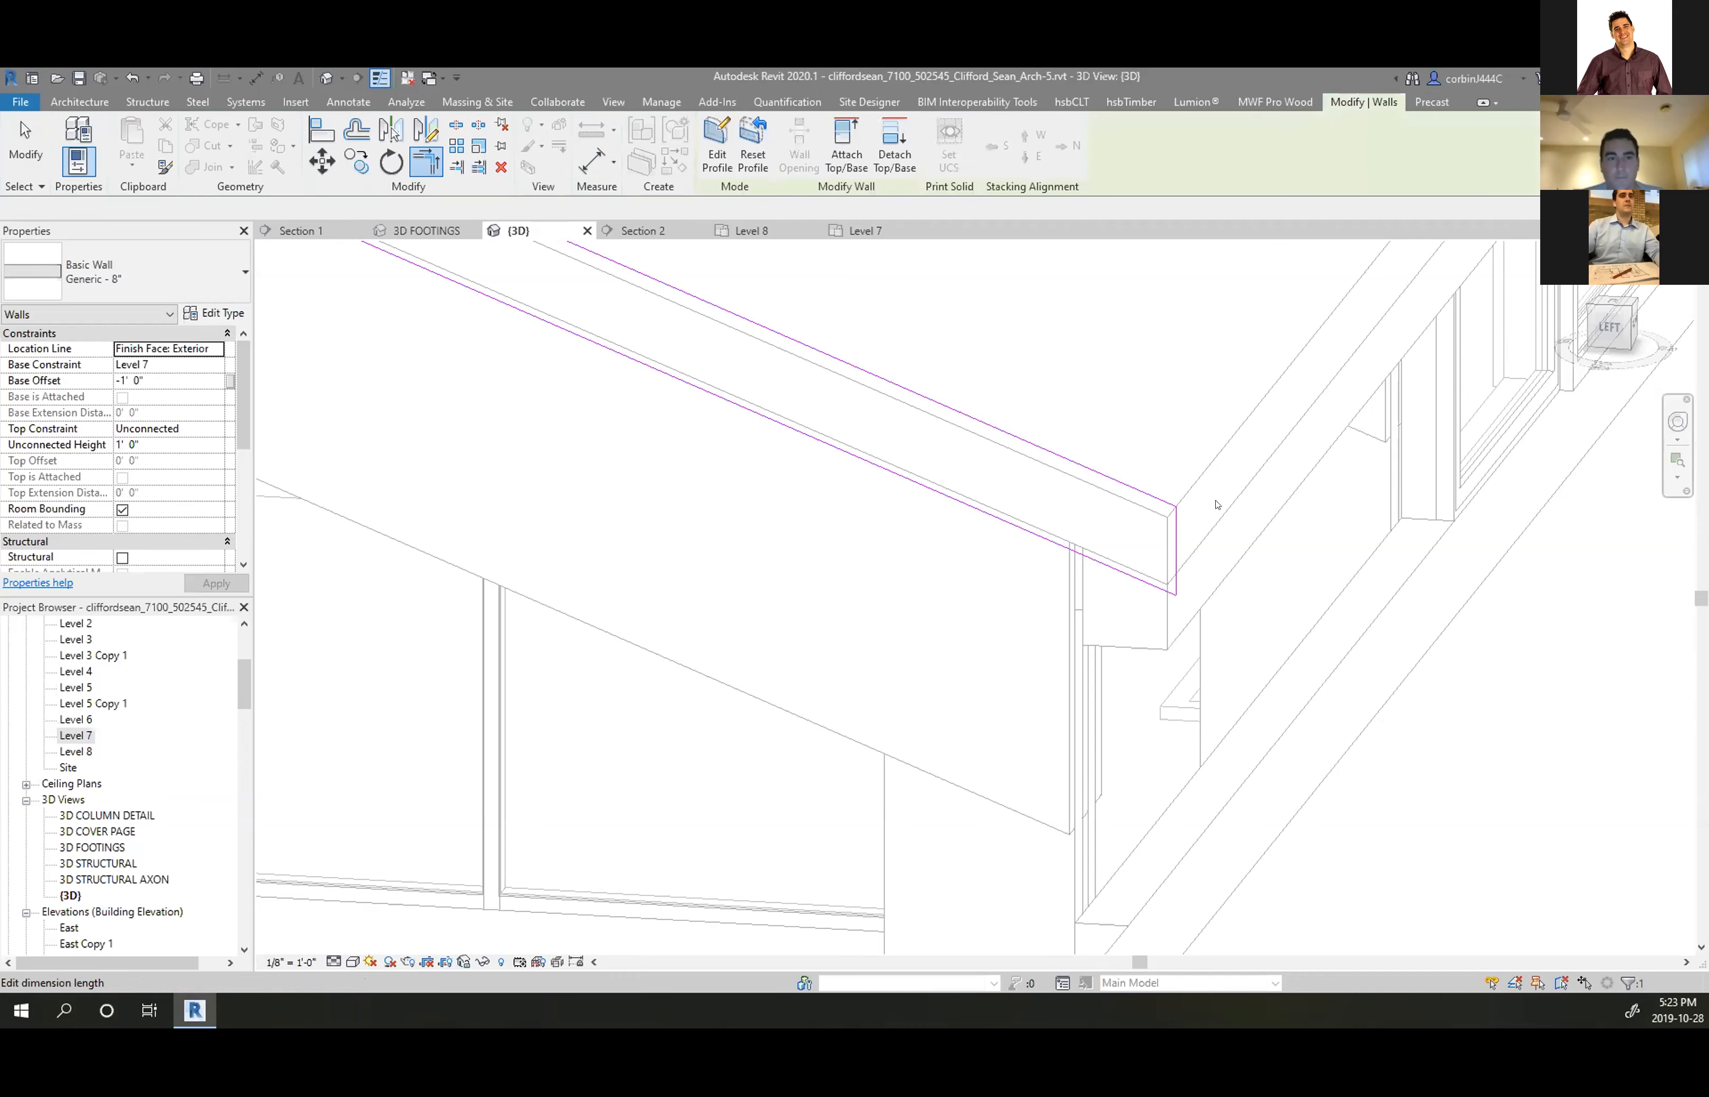
{"action": "key", "text": "Escape"}
{"action": "scroll", "coordinate": [1385, 605], "scroll_direction": "down", "scroll_amount": 3}
{"action": "key", "text": "Escape"}
{"action": "scroll", "coordinate": [1296, 591], "scroll_direction": "up", "scroll_amount": 4}
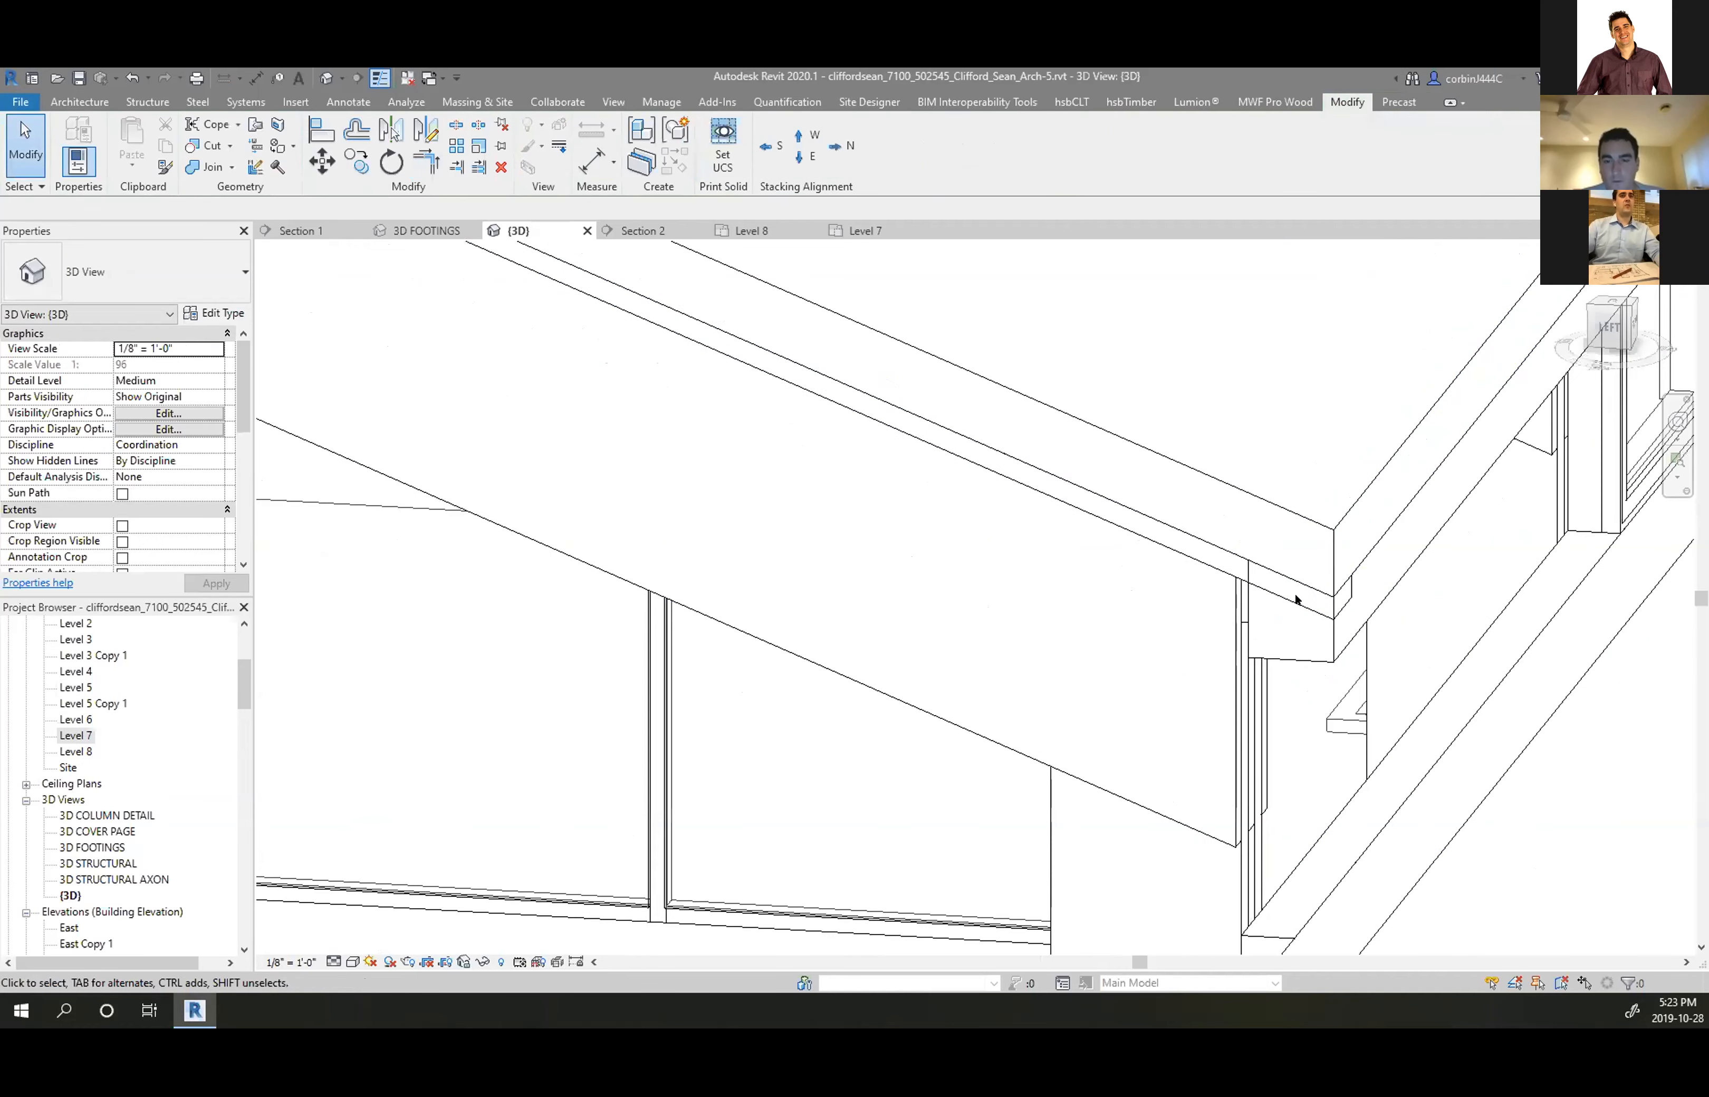
Use Join Geometry to join the roof with the gable-edge wall beneath it
{"action": "left_click", "coordinate": [208, 161]}
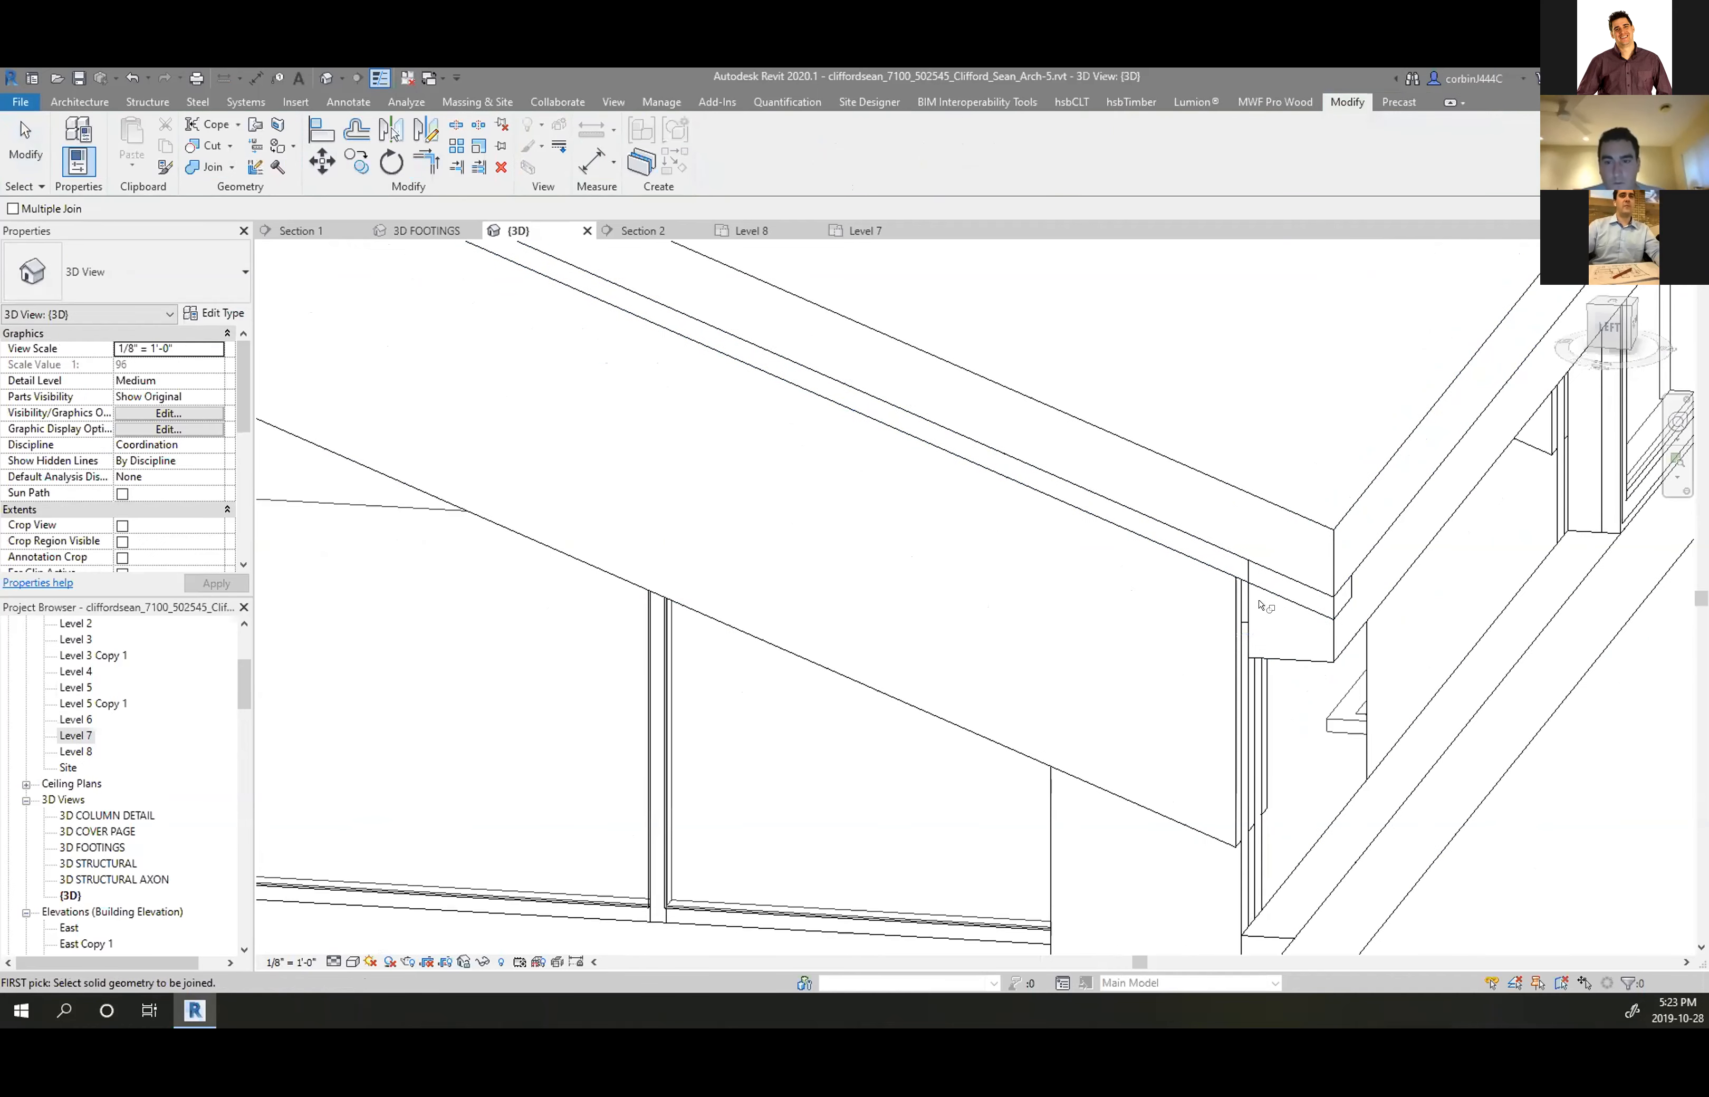
{"action": "left_click", "coordinate": [1232, 585]}
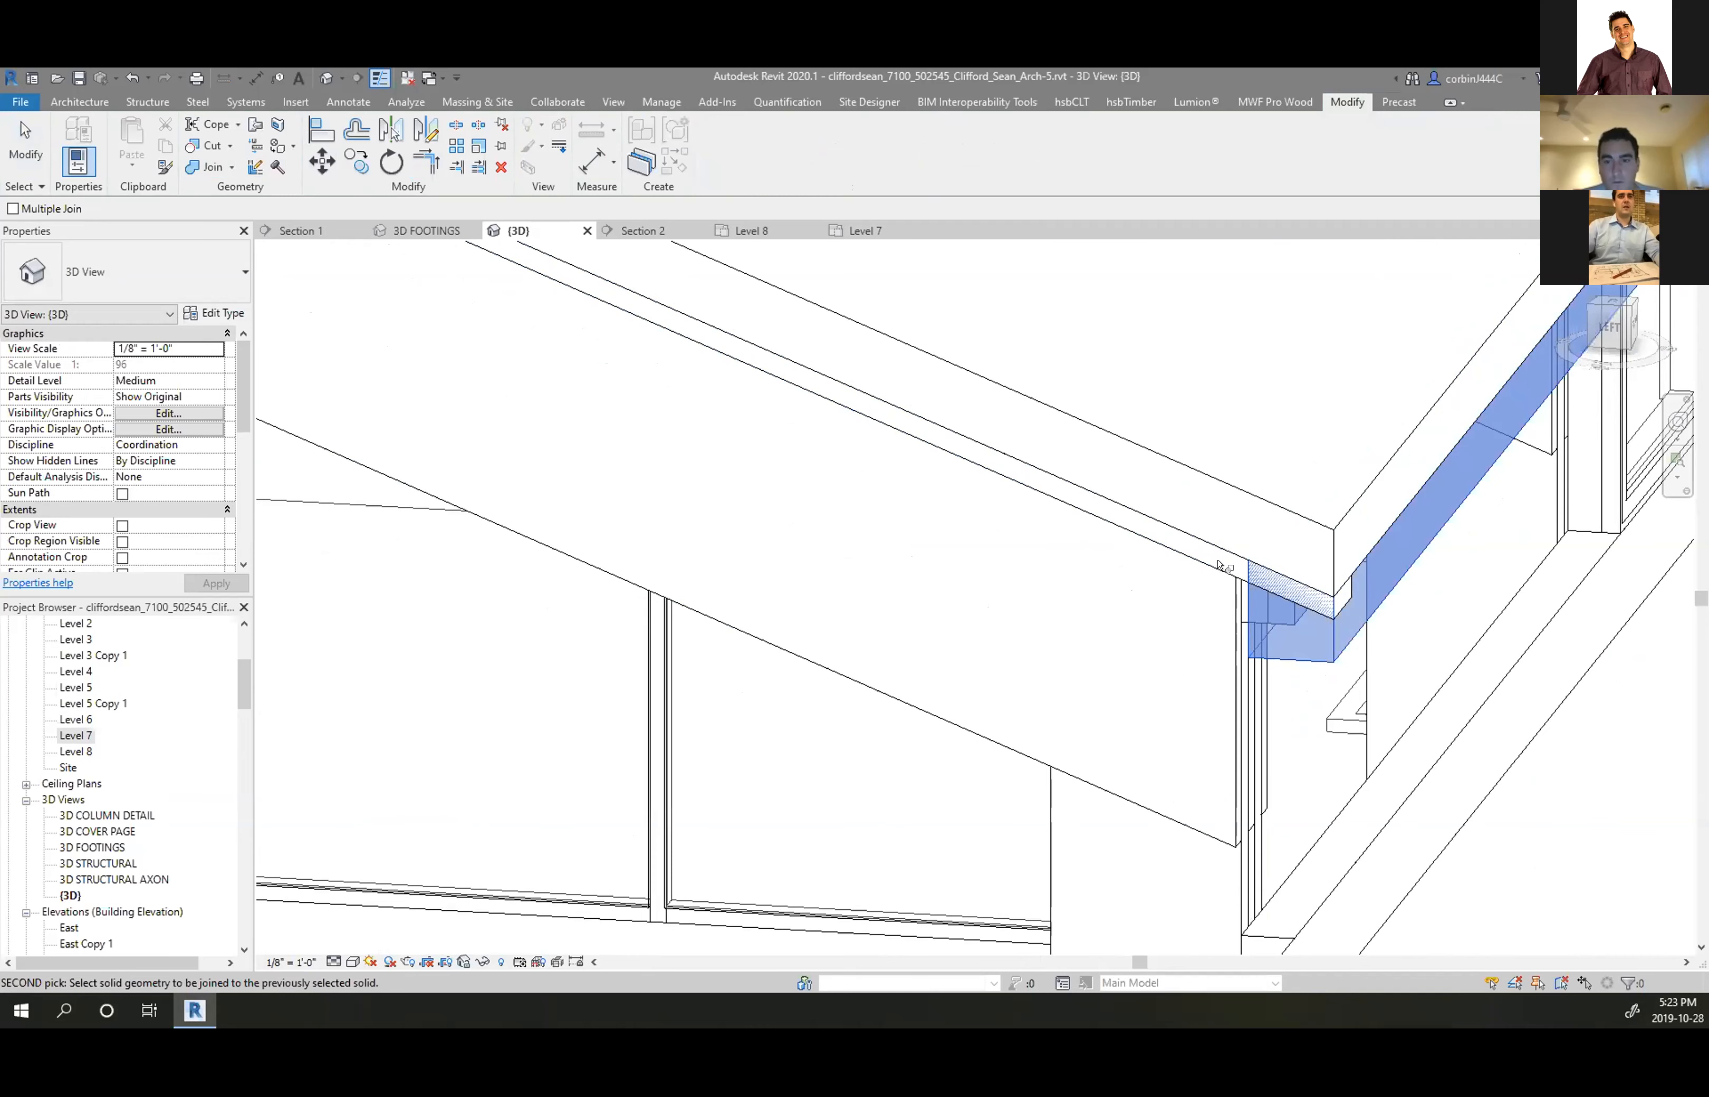
{"action": "left_click", "coordinate": [1229, 547]}
{"action": "left_click", "coordinate": [1229, 547]}
{"action": "left_click", "coordinate": [1241, 579]}
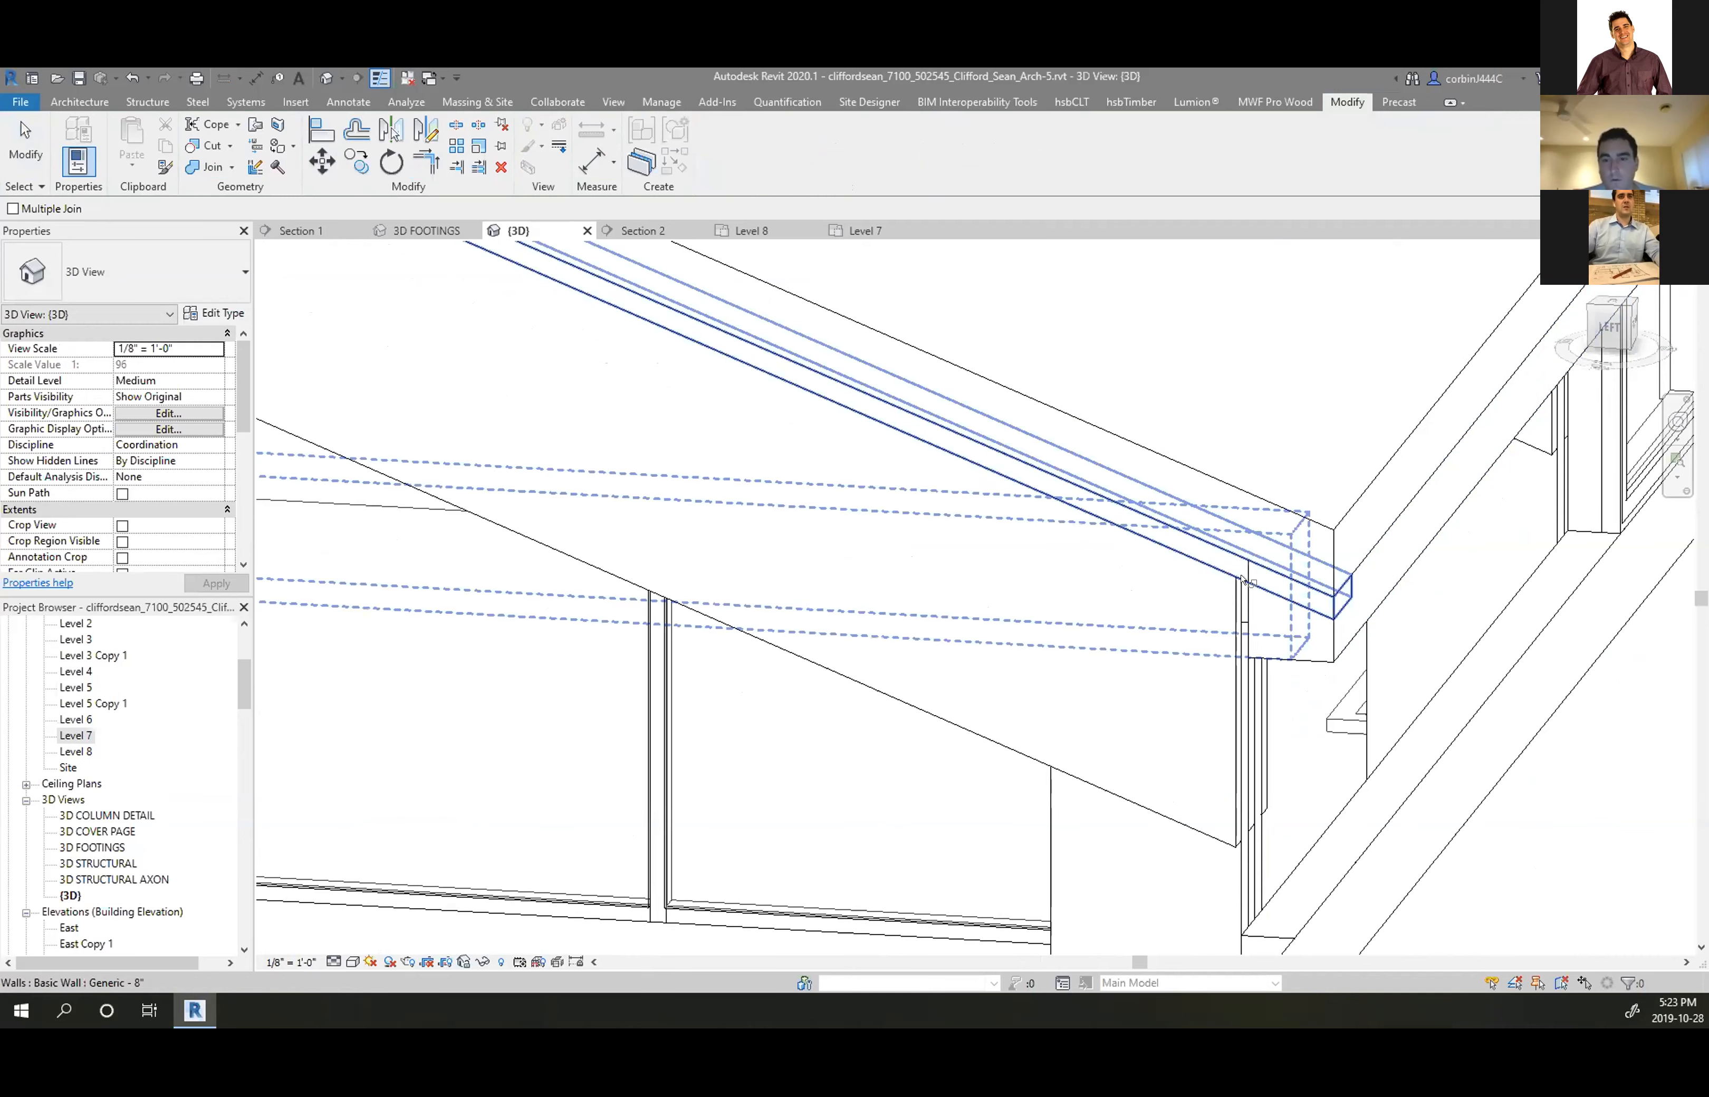
{"action": "left_click", "coordinate": [1324, 606]}
{"action": "left_click", "coordinate": [1319, 632]}
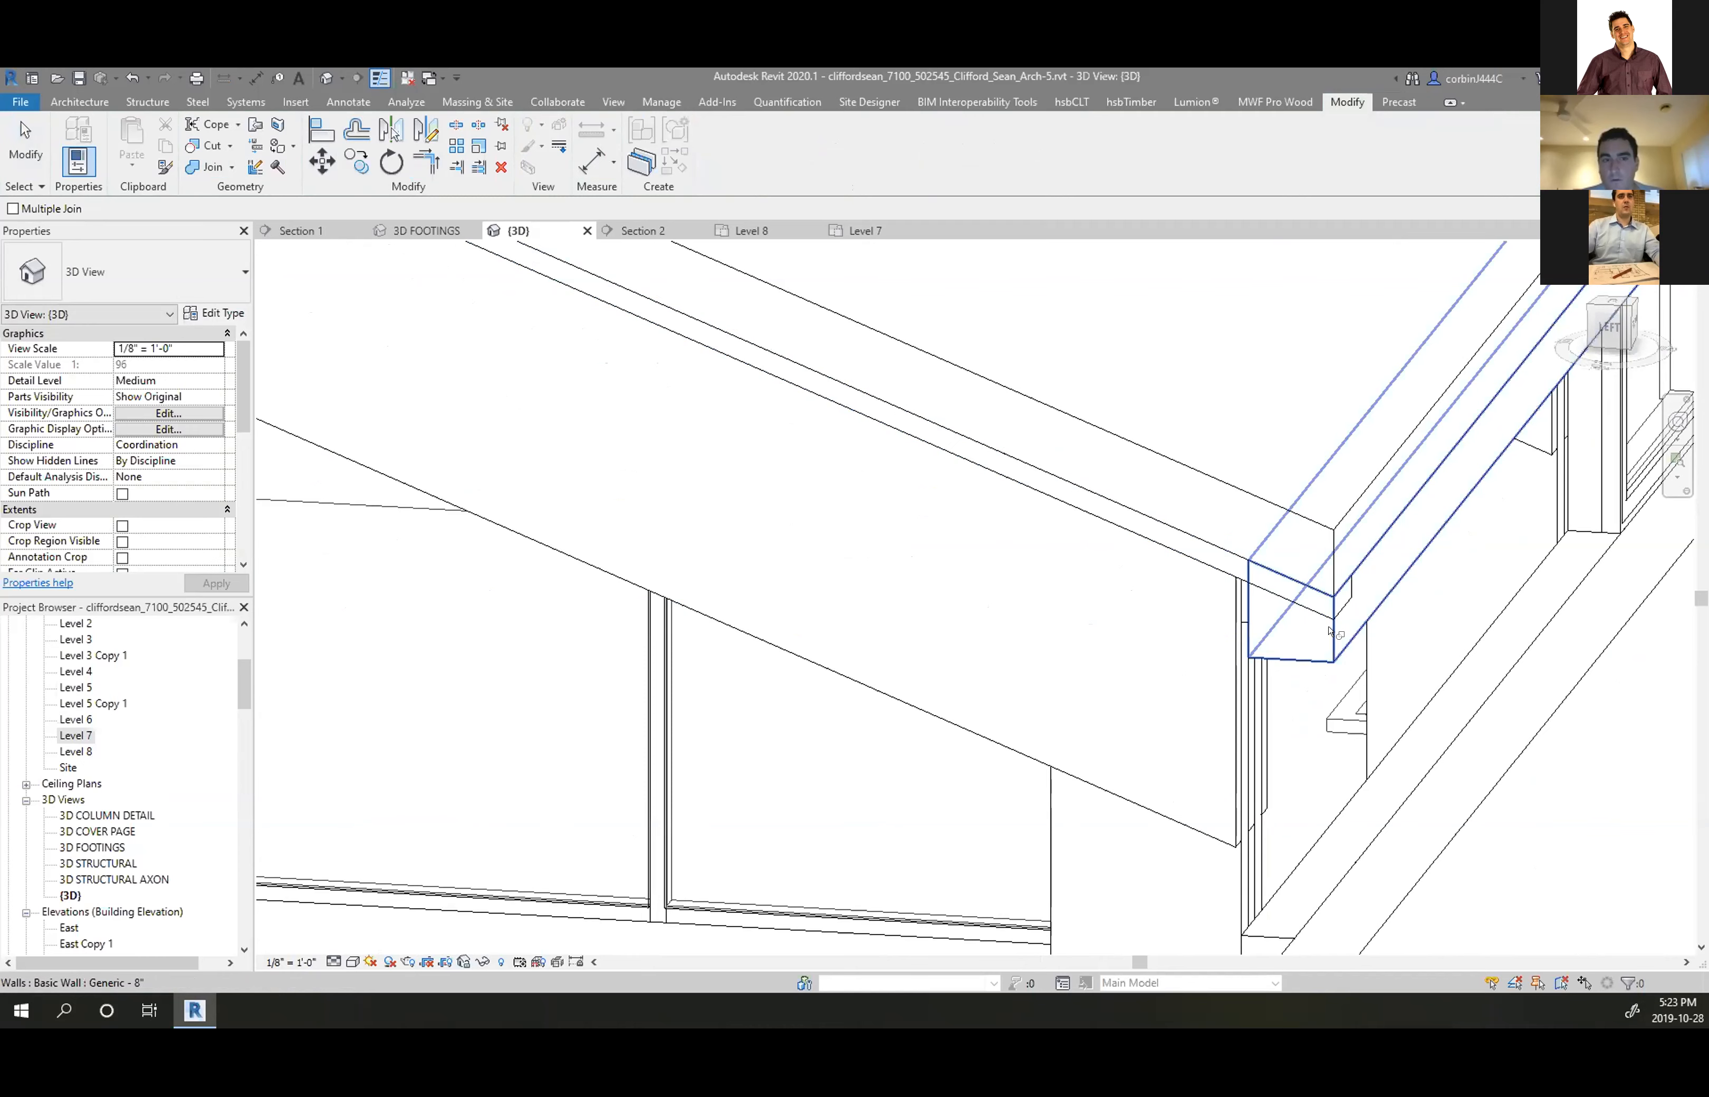
{"action": "key", "text": "Escape"}
Select the walls under the roof edge to check them, then view the gable from the back-left
{"action": "left_click", "coordinate": [1325, 627]}
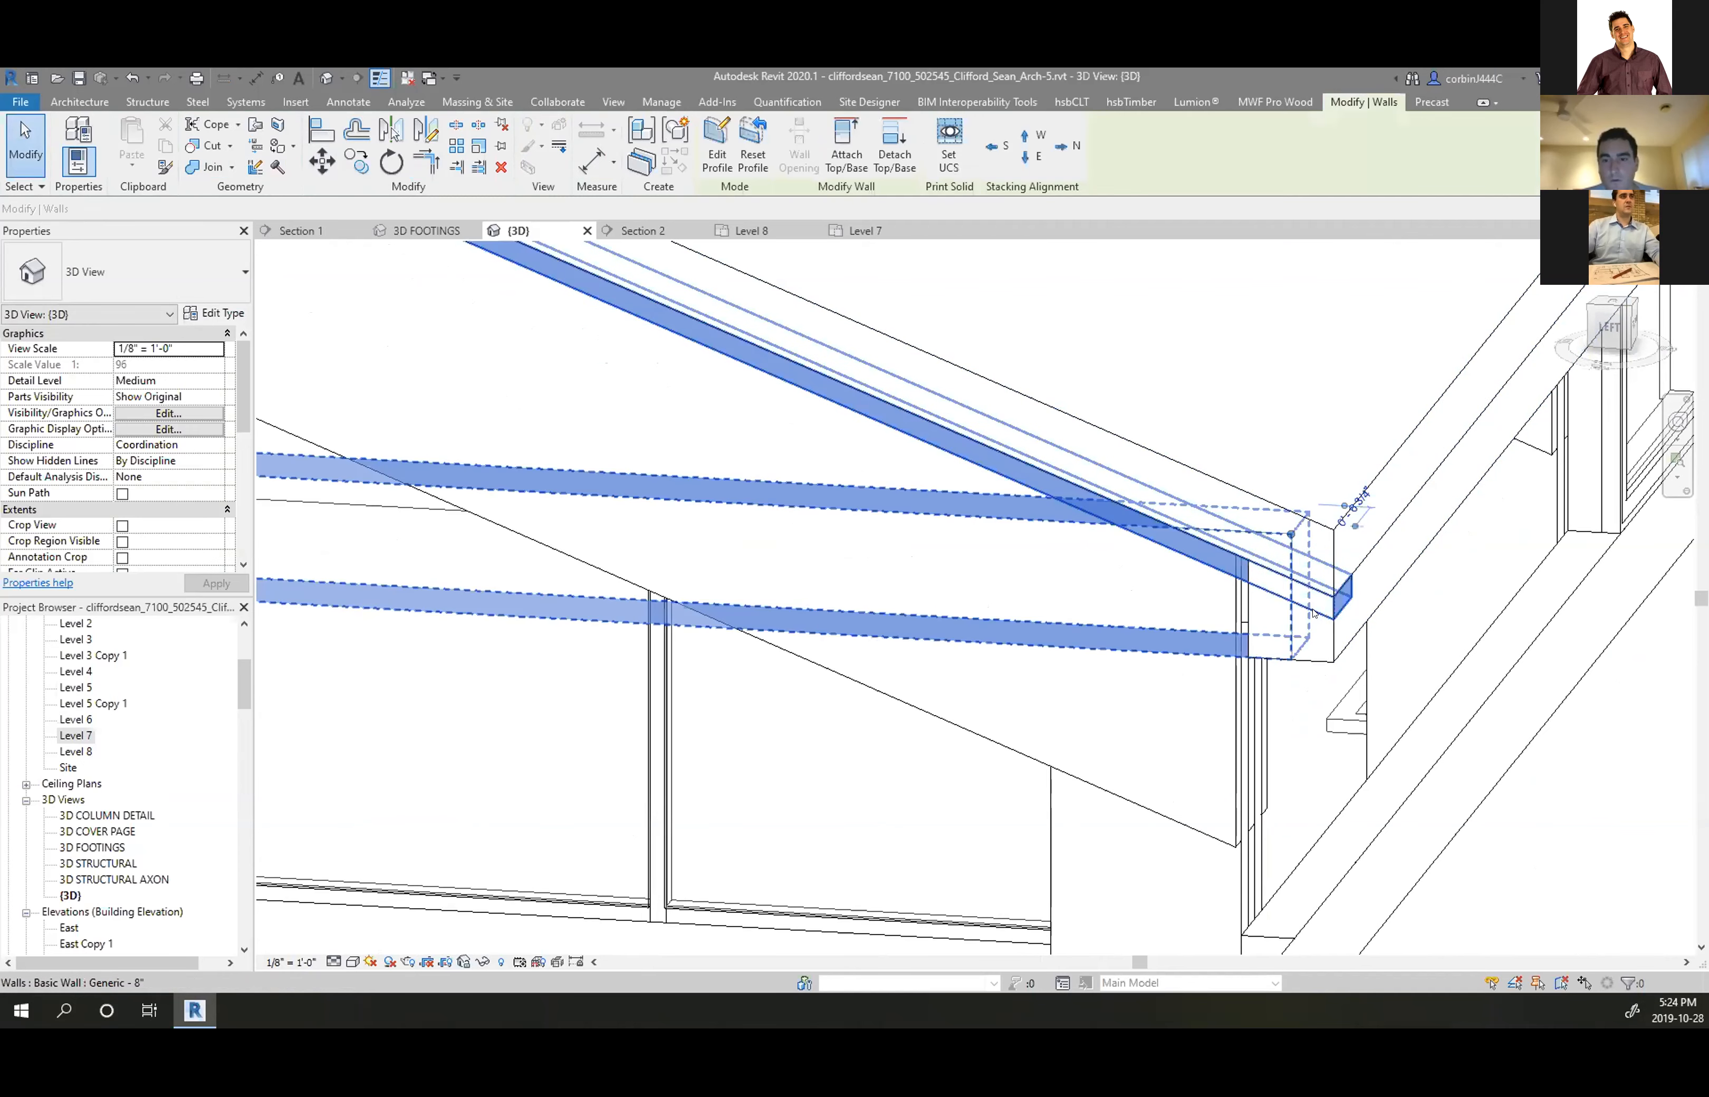
{"action": "key", "text": "Escape"}
{"action": "left_click", "coordinate": [1329, 626]}
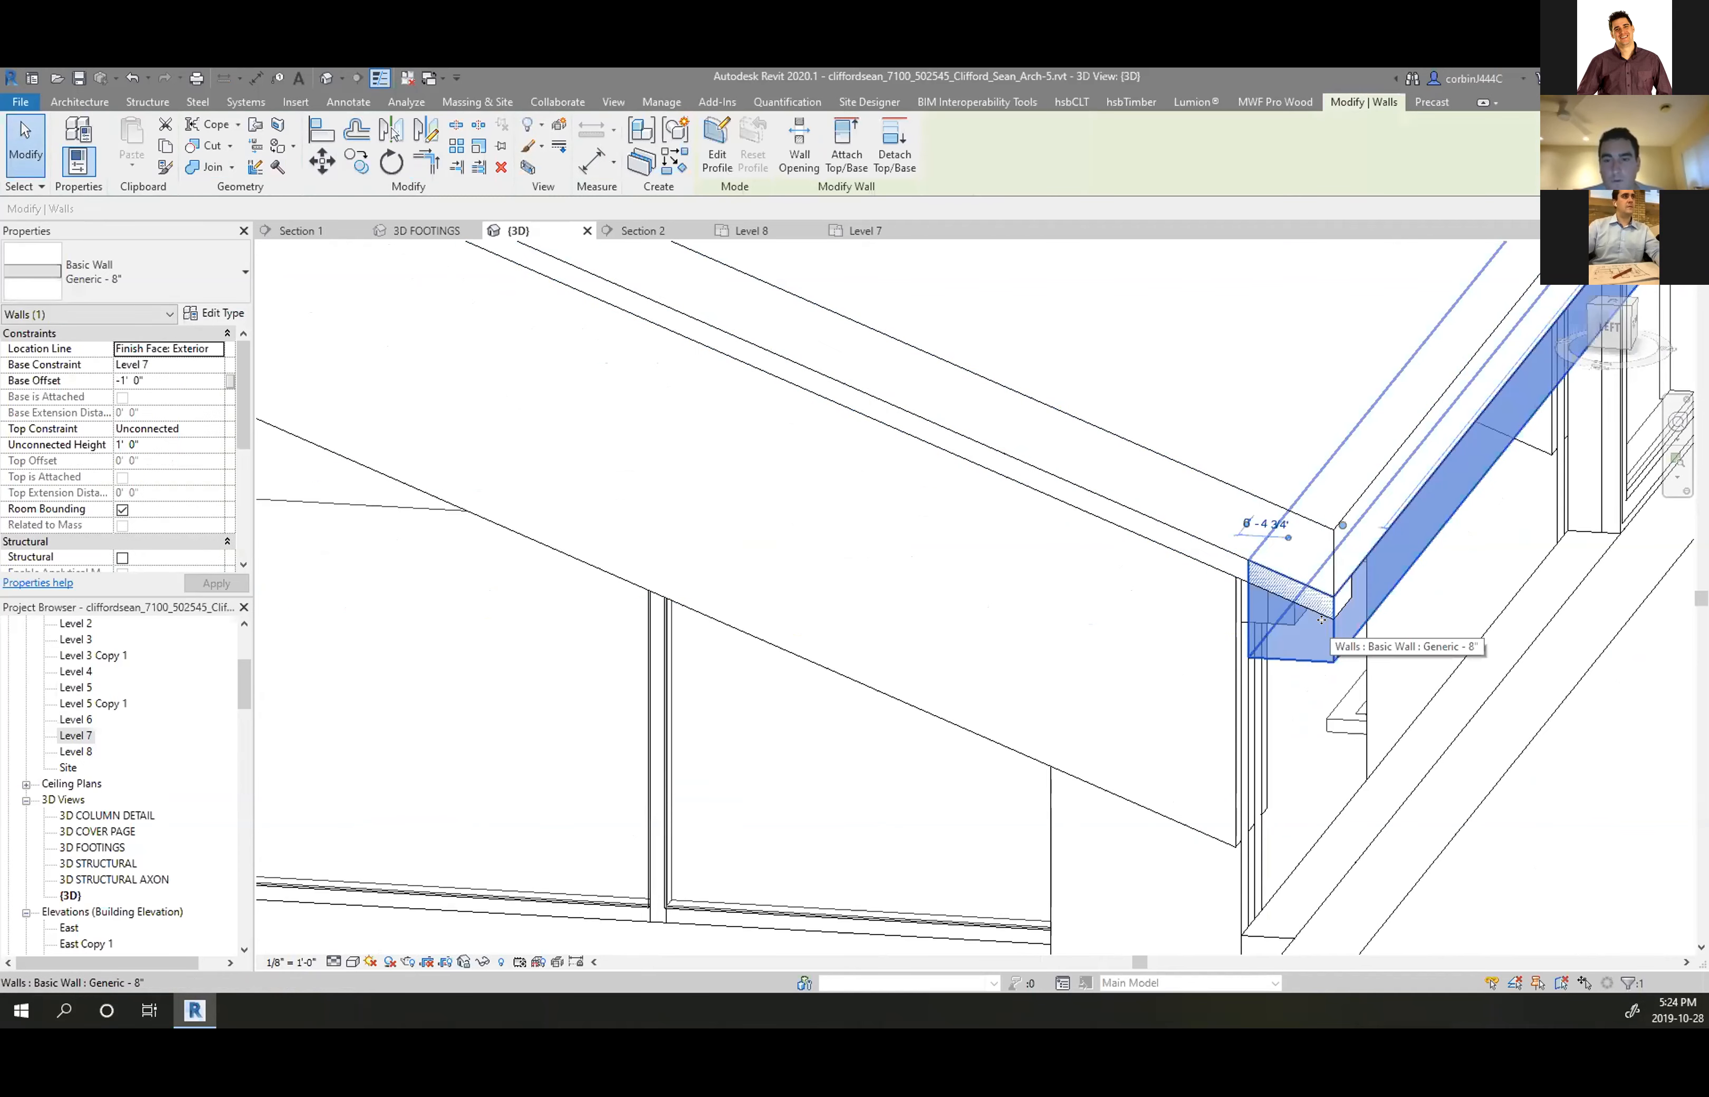
{"action": "key", "text": "Escape"}
{"action": "scroll", "coordinate": [1272, 560], "scroll_direction": "down", "scroll_amount": 1}
{"action": "scroll", "coordinate": [1273, 560], "scroll_direction": "down", "scroll_amount": 3}
{"action": "scroll", "coordinate": [1400, 561], "scroll_direction": "down", "scroll_amount": 3}
{"action": "middle_click_drag", "start_coordinate": [681, 508], "coordinate": [934, 374], "text": "shift"}
{"action": "scroll", "coordinate": [885, 445], "scroll_direction": "down", "scroll_amount": 4}
{"action": "scroll", "coordinate": [814, 365], "scroll_direction": "up", "scroll_amount": 8}
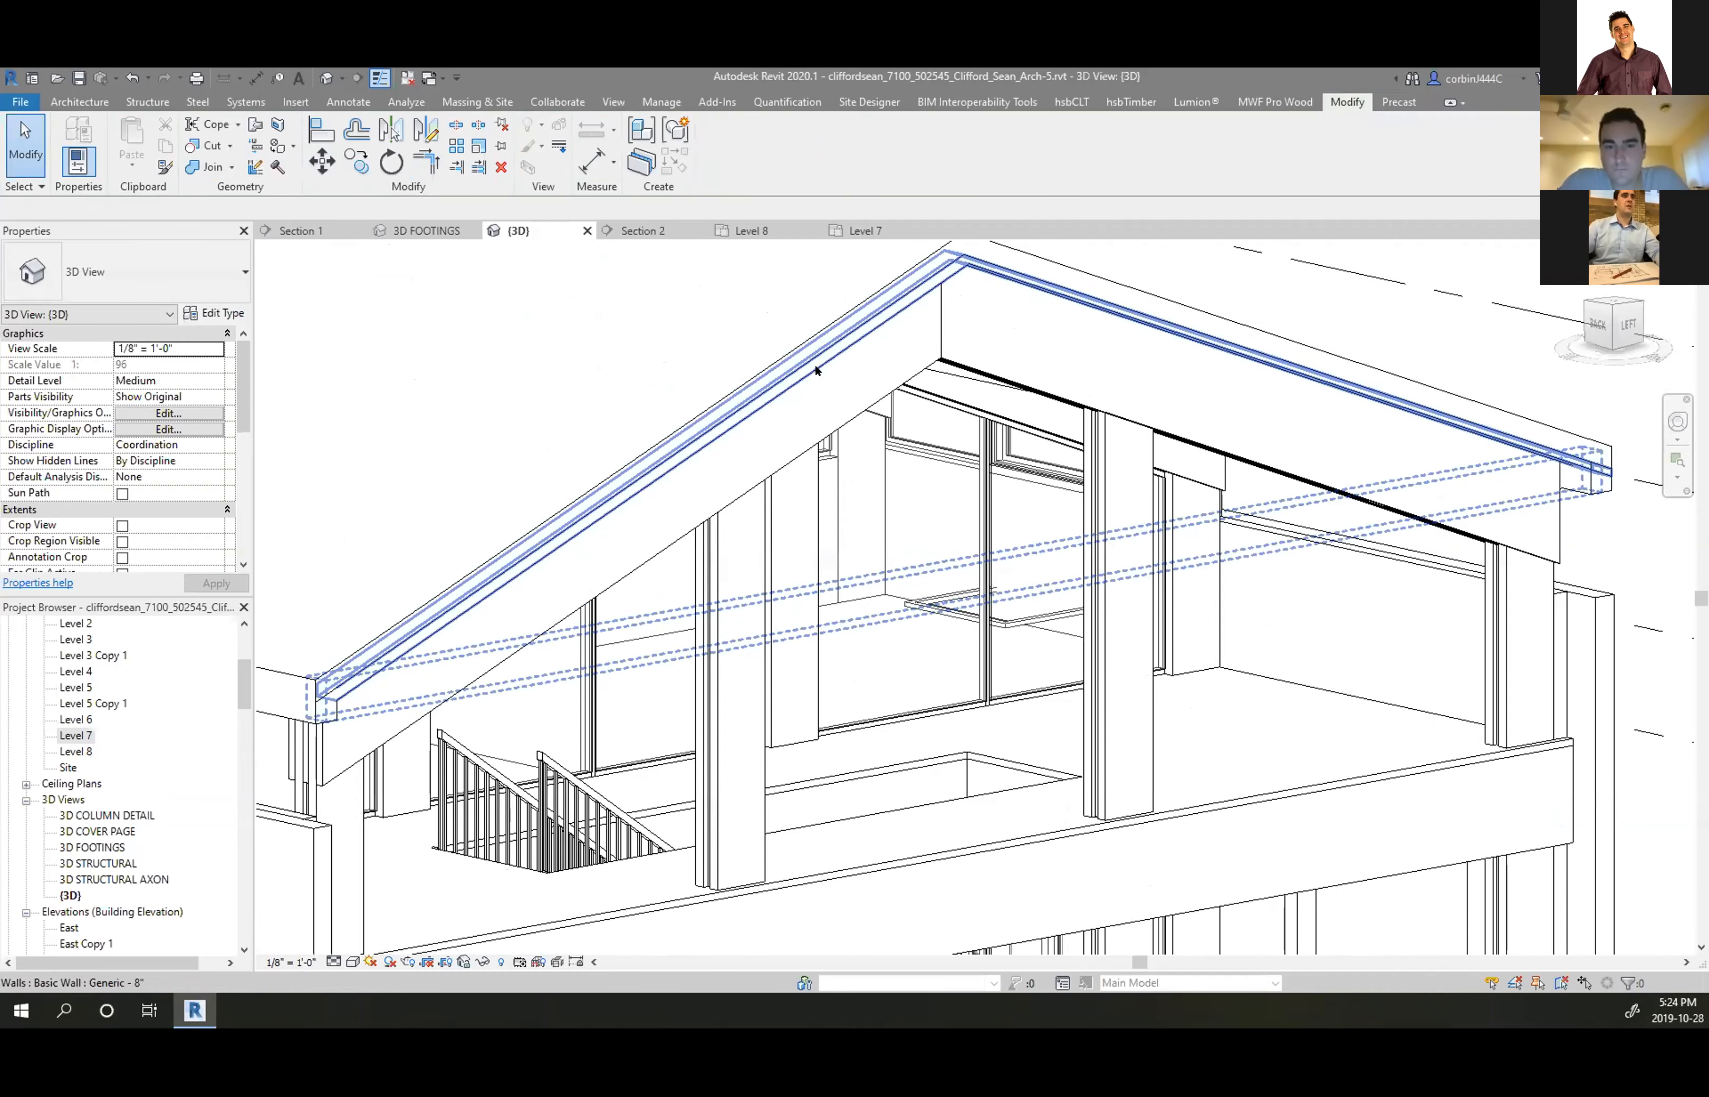
Hide the eave beam's lower edge line with Linework set to <Invisible lines>
{"action": "left_click", "coordinate": [528, 151]}
{"action": "scroll", "coordinate": [905, 261], "scroll_direction": "up", "scroll_amount": 2}
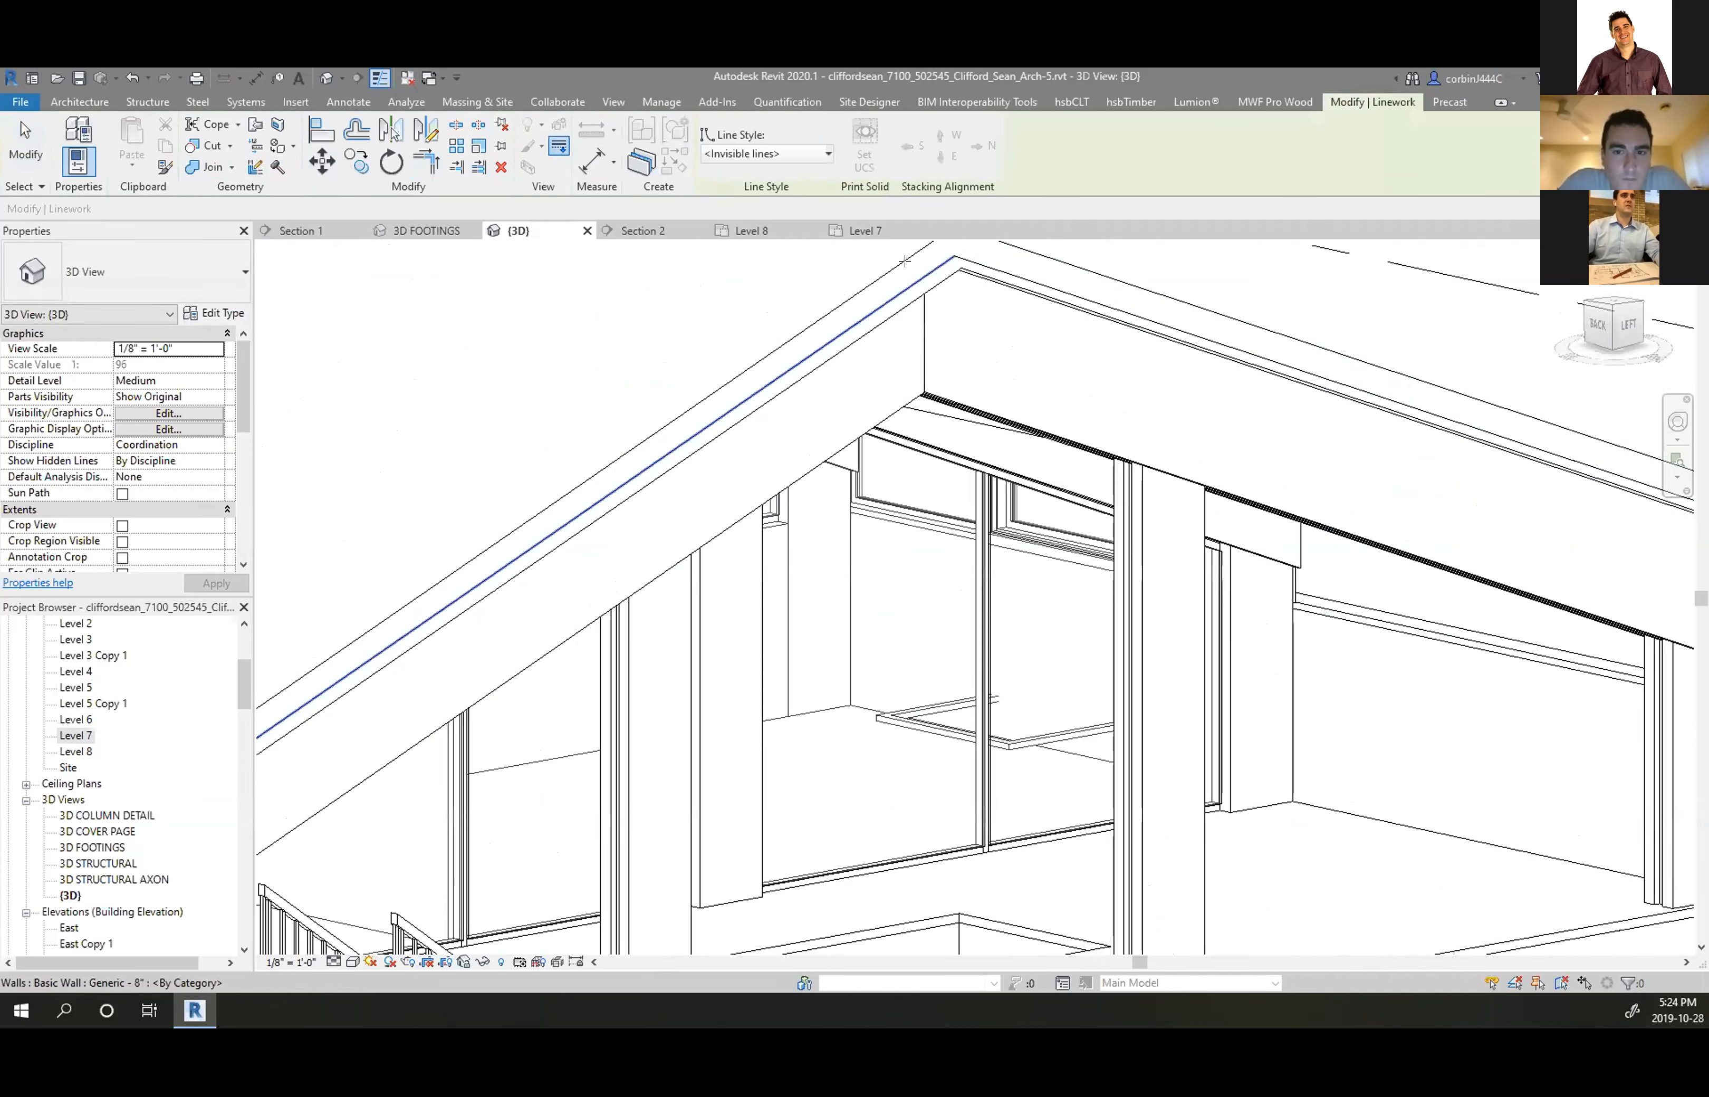
{"action": "scroll", "coordinate": [905, 260], "scroll_direction": "up", "scroll_amount": 2}
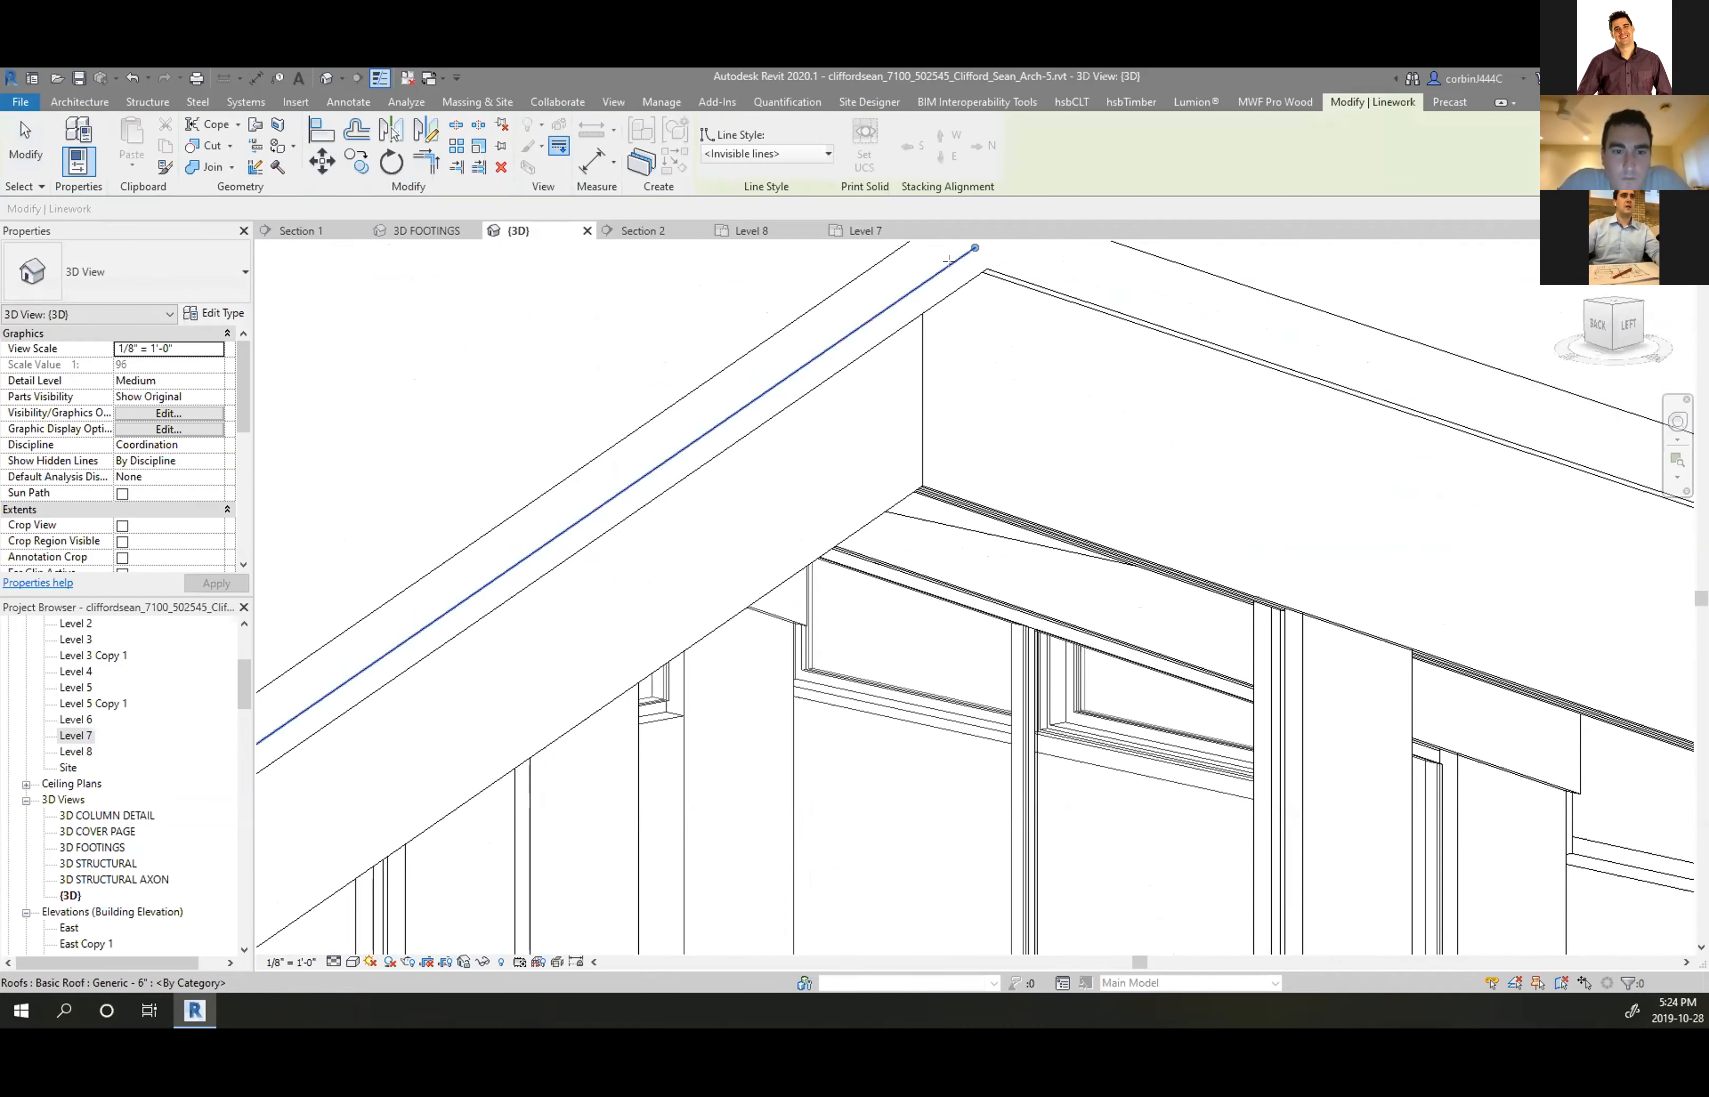
{"action": "scroll", "coordinate": [941, 302], "scroll_direction": "down", "scroll_amount": 6}
{"action": "key", "text": "Escape"}
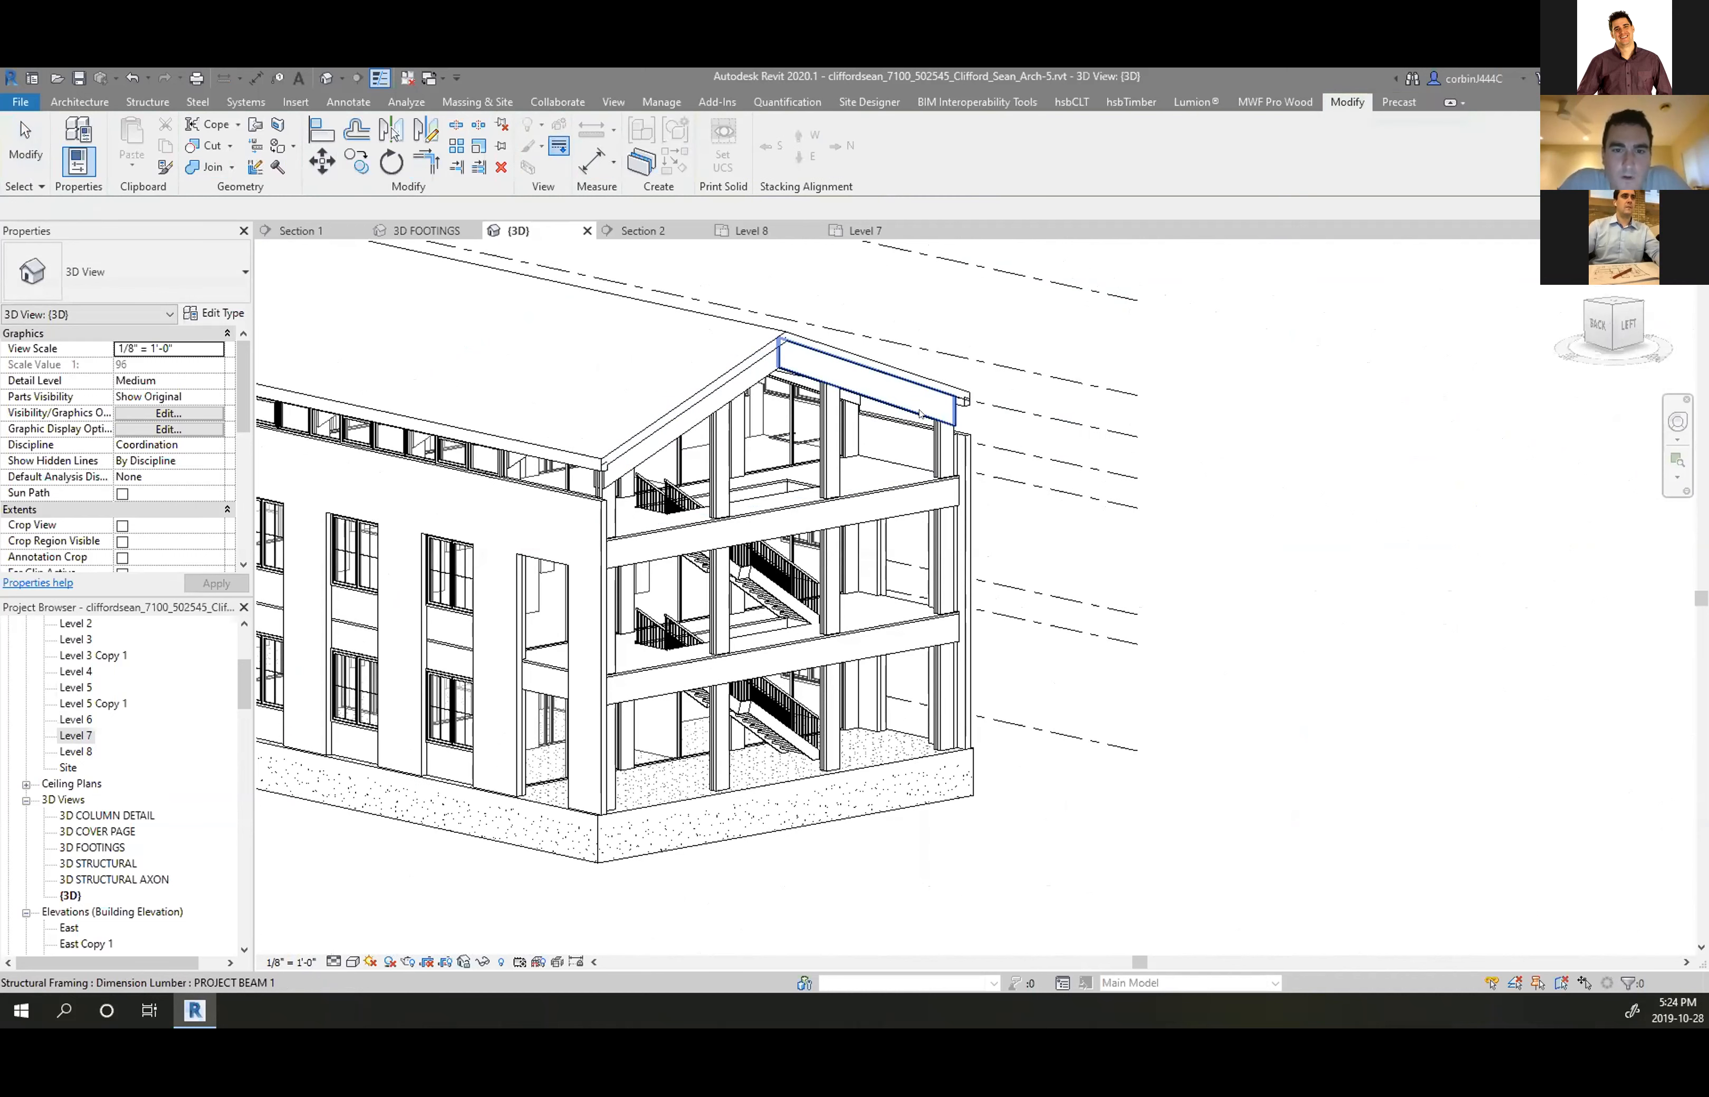
{"action": "scroll", "coordinate": [919, 414], "scroll_direction": "up", "scroll_amount": 8}
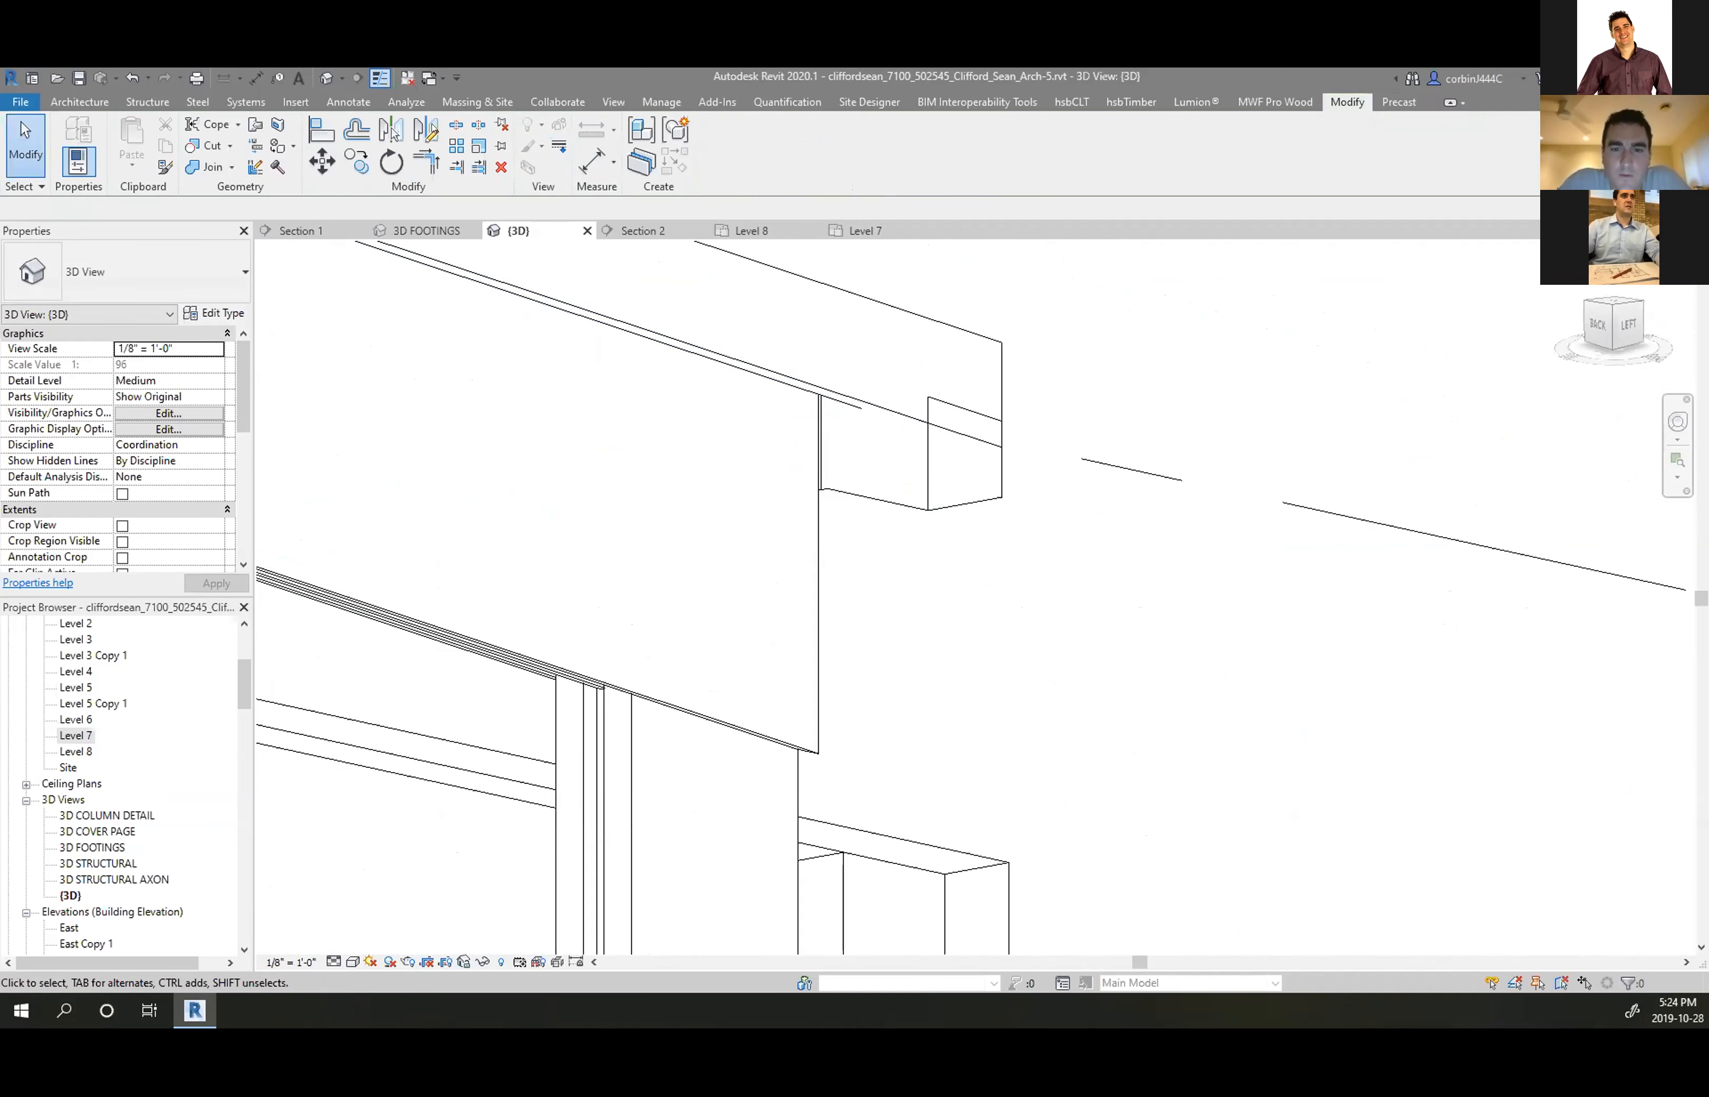
{"action": "left_click", "coordinate": [560, 147]}
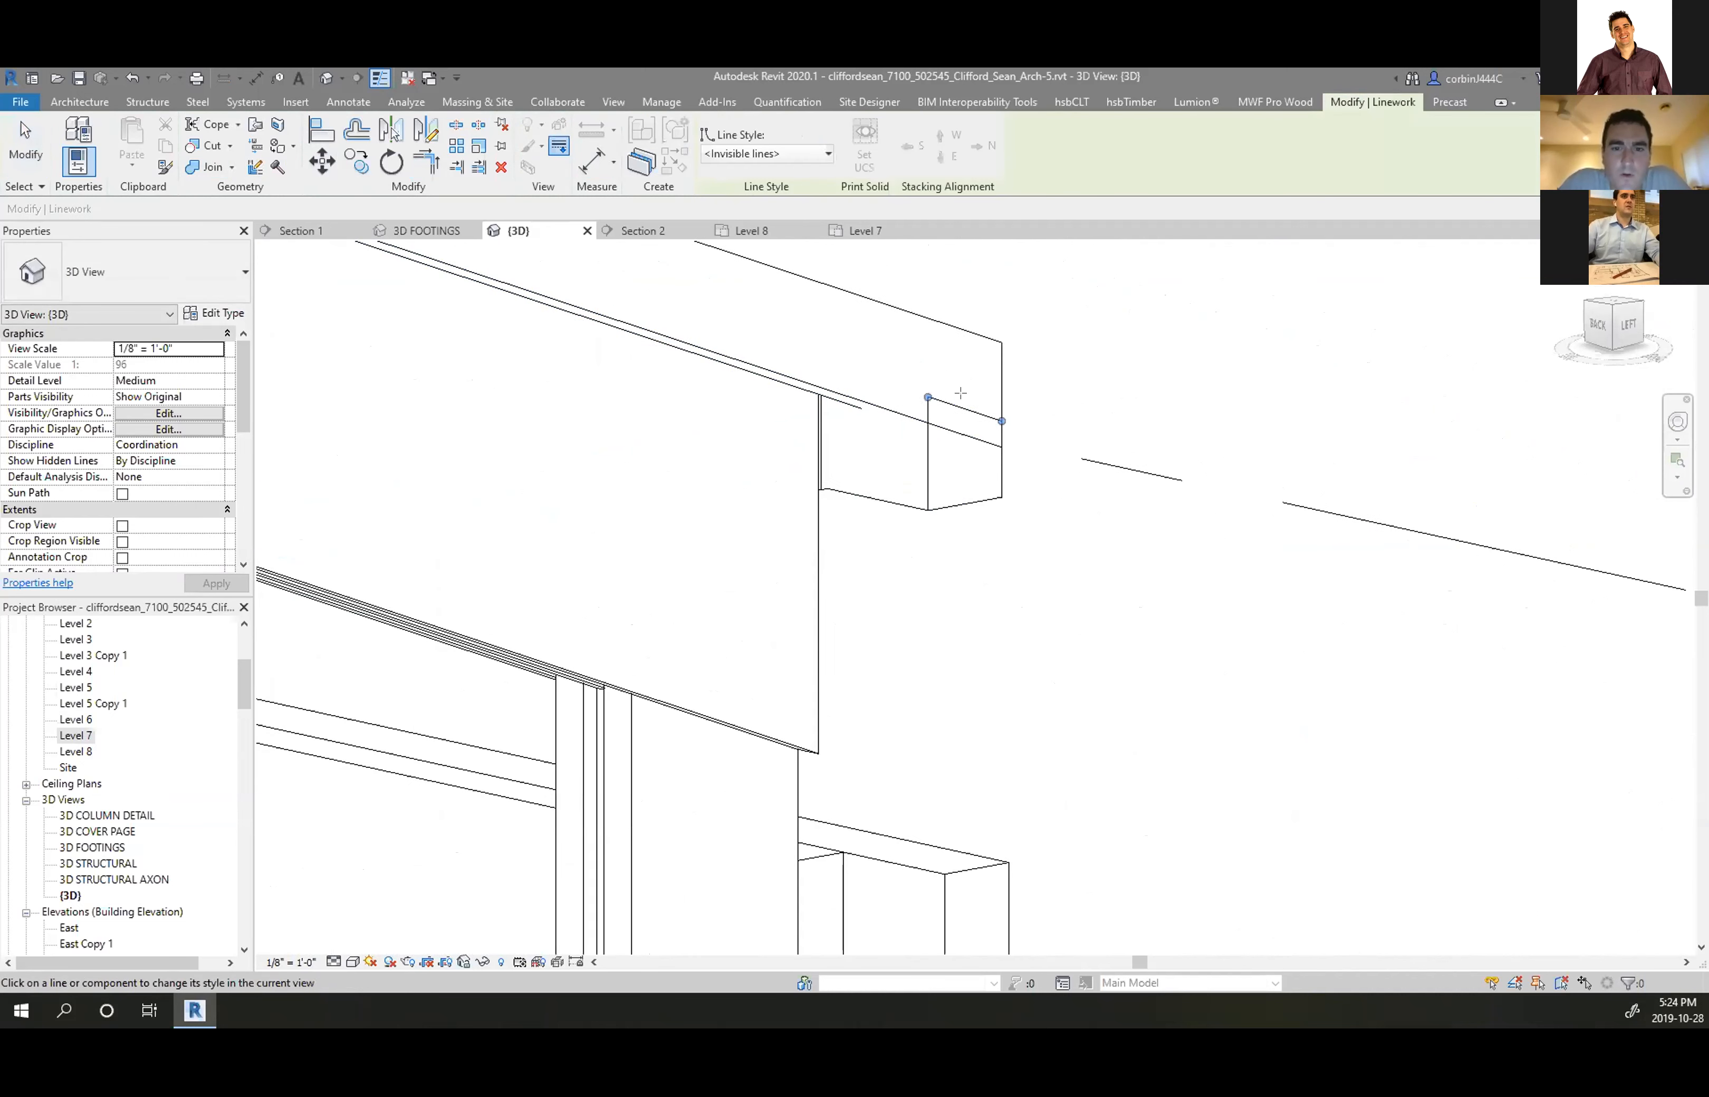
{"action": "left_click", "coordinate": [959, 422]}
{"action": "key", "text": "Escape"}
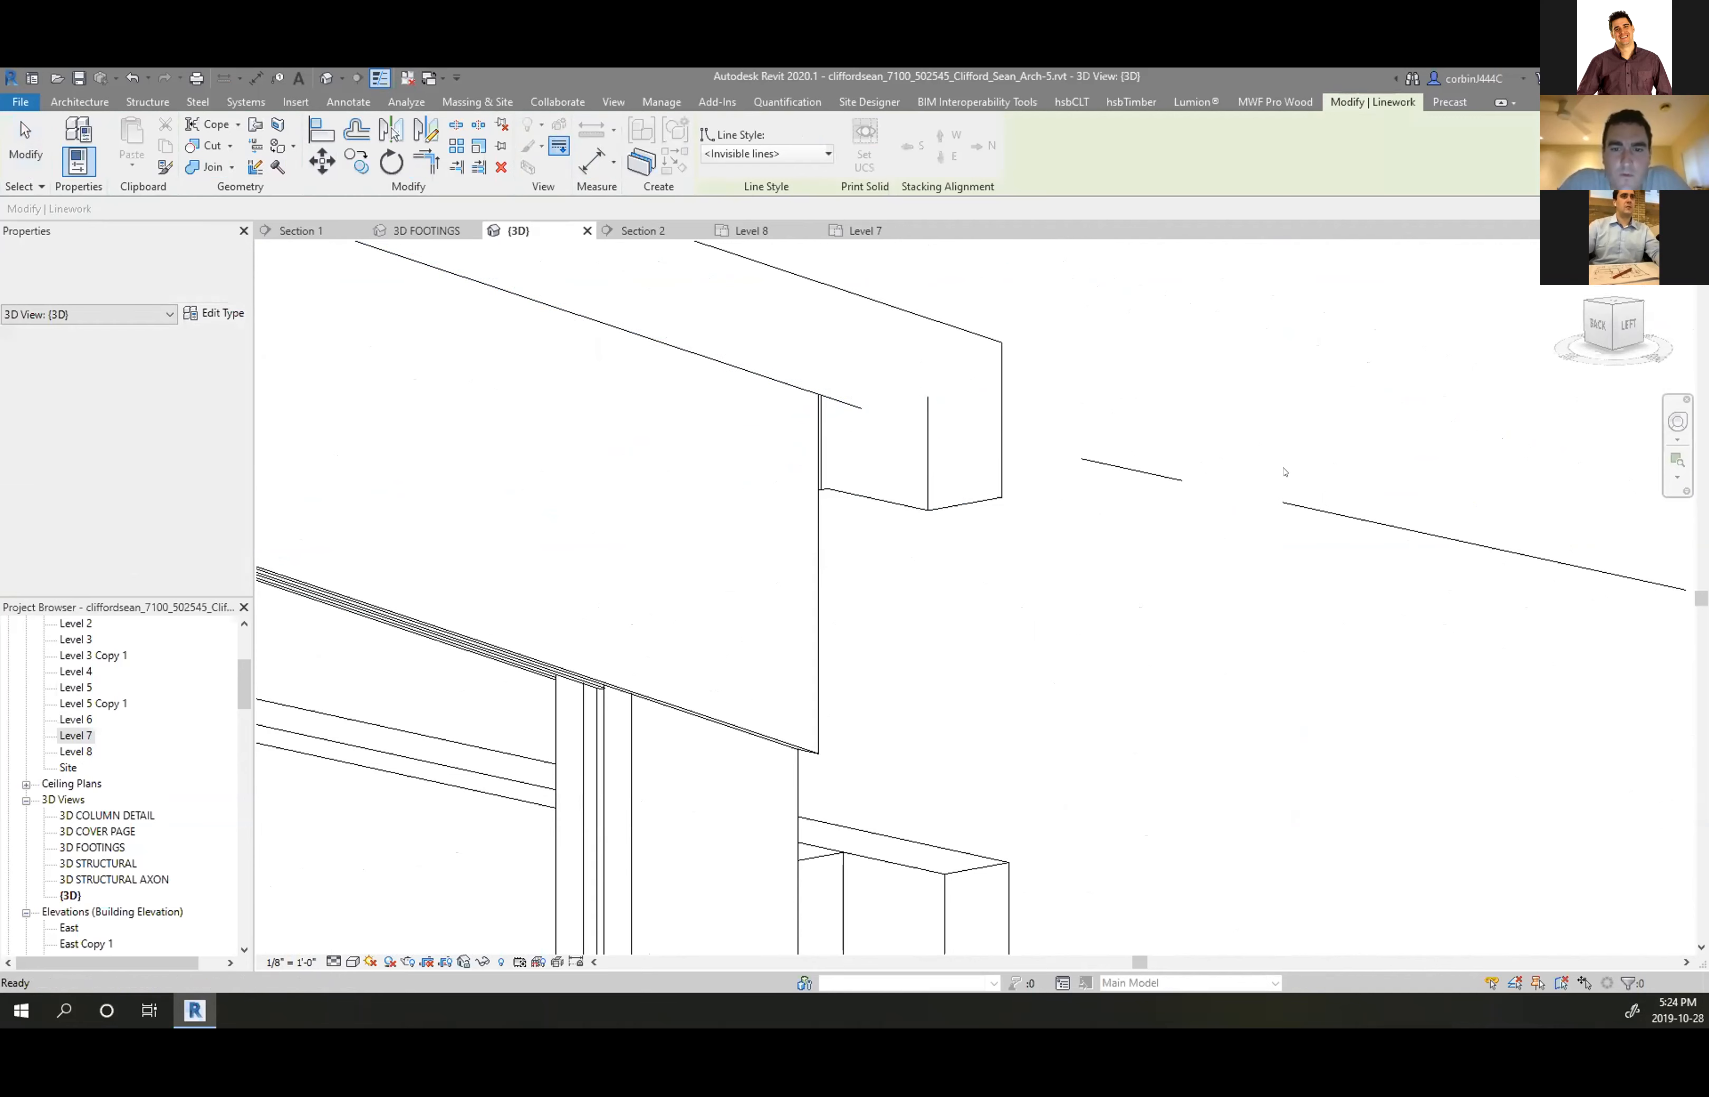
{"action": "scroll", "coordinate": [1290, 475], "scroll_direction": "down", "scroll_amount": 4}
{"action": "key", "text": "z"}
{"action": "scroll", "coordinate": [1011, 425], "scroll_direction": "up", "scroll_amount": 6}
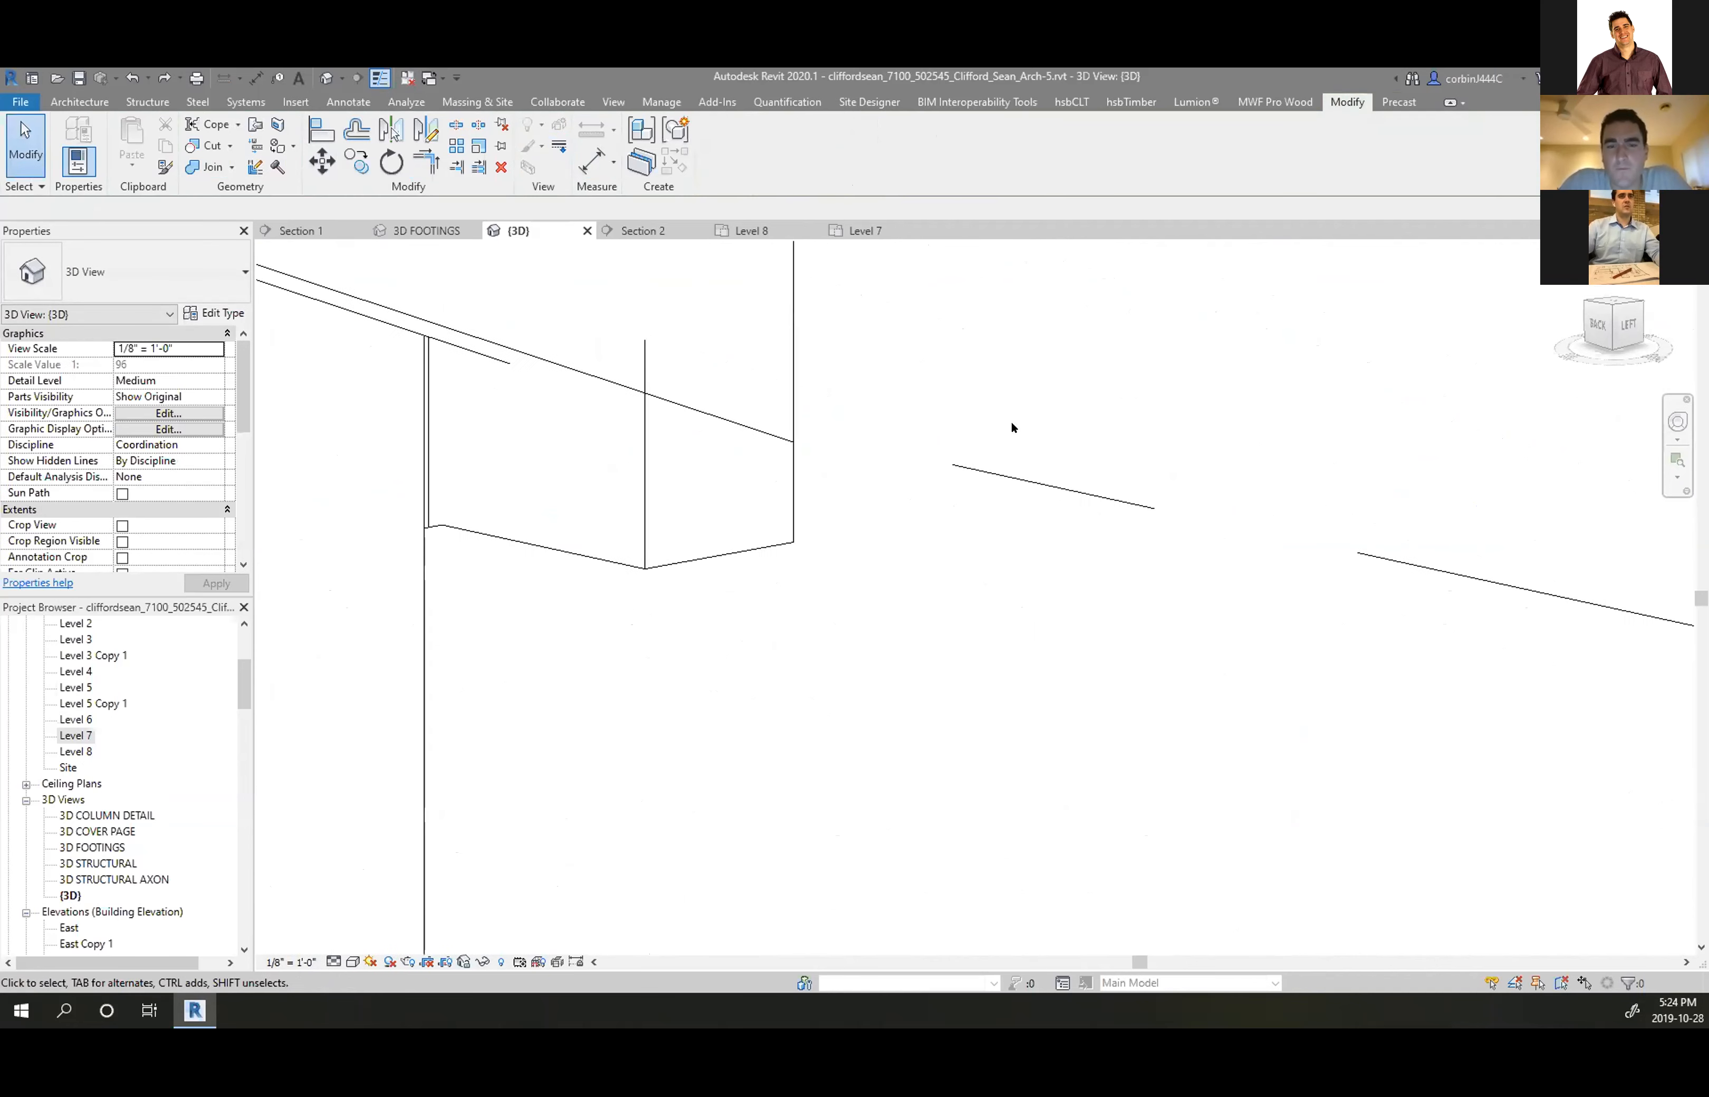
{"action": "scroll", "coordinate": [1105, 528], "scroll_direction": "down", "scroll_amount": 4}
Restyle the beam's top edge to the plain Lines style using Linework (LW)
{"action": "key", "text": "l"}
{"action": "key", "text": "w"}
{"action": "left_click", "coordinate": [747, 153]}
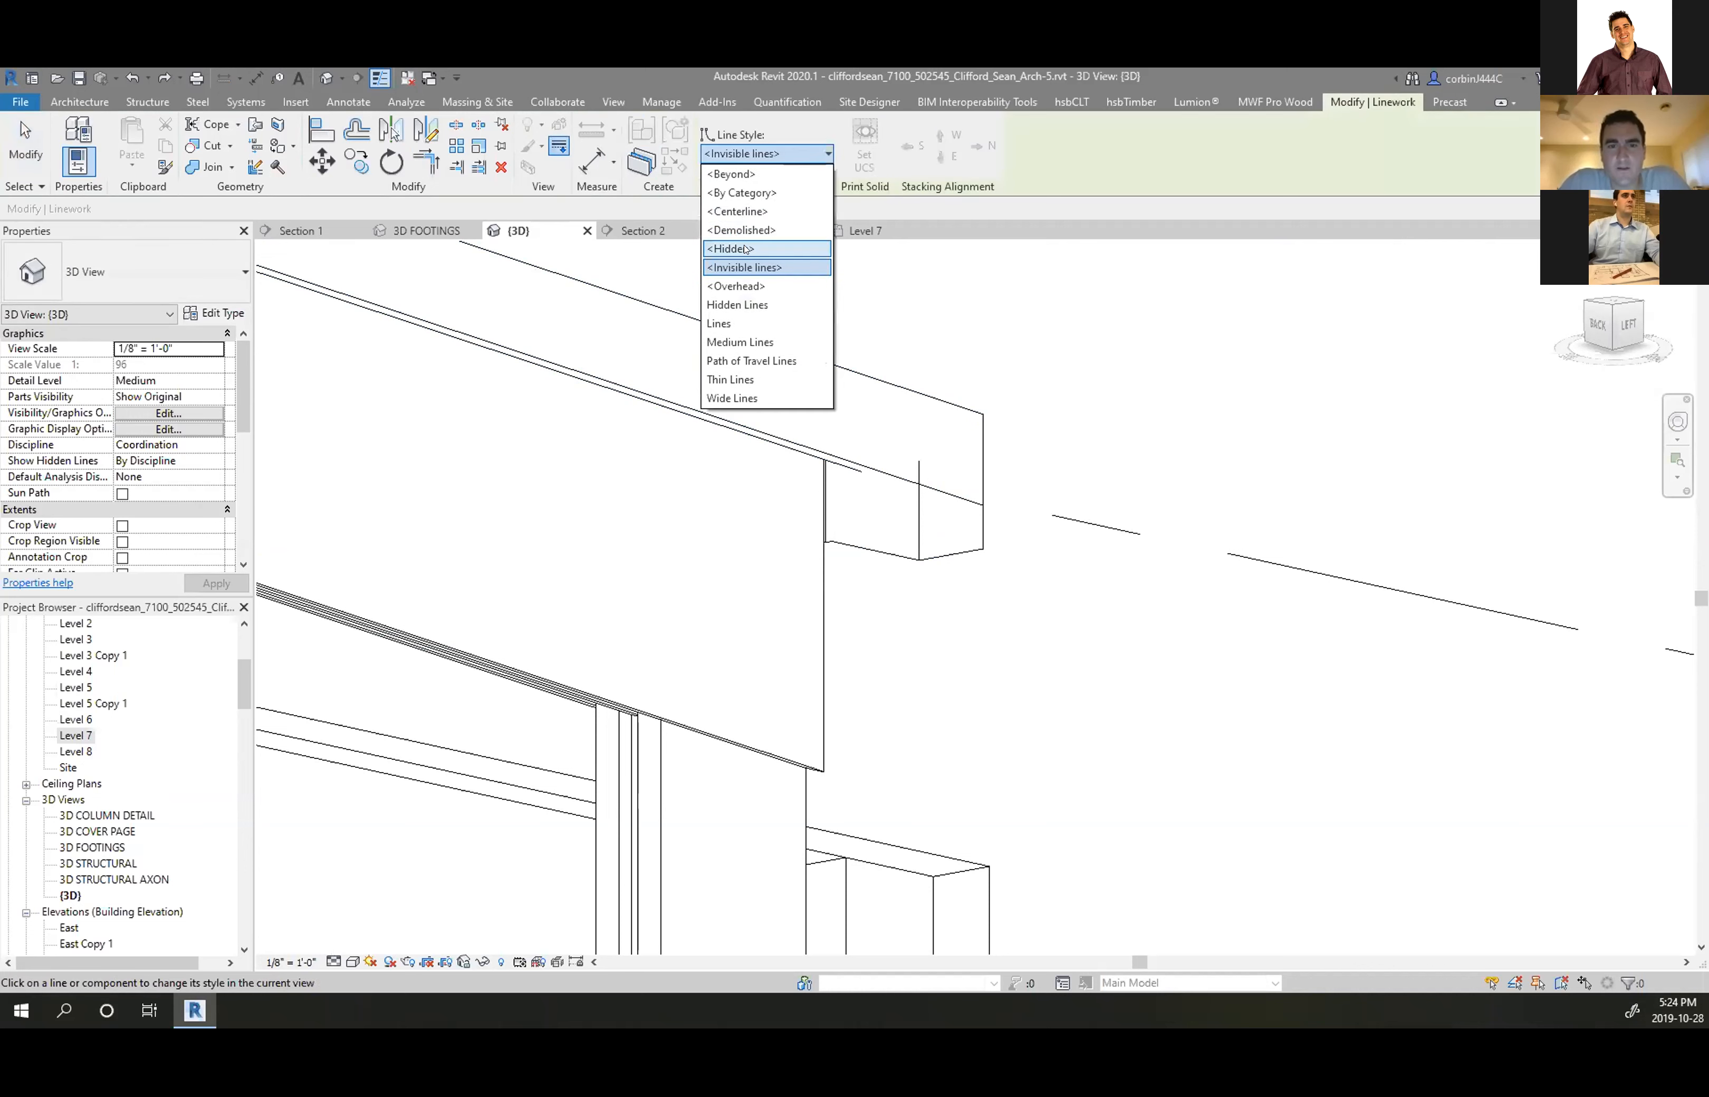
{"action": "left_click", "coordinate": [747, 323]}
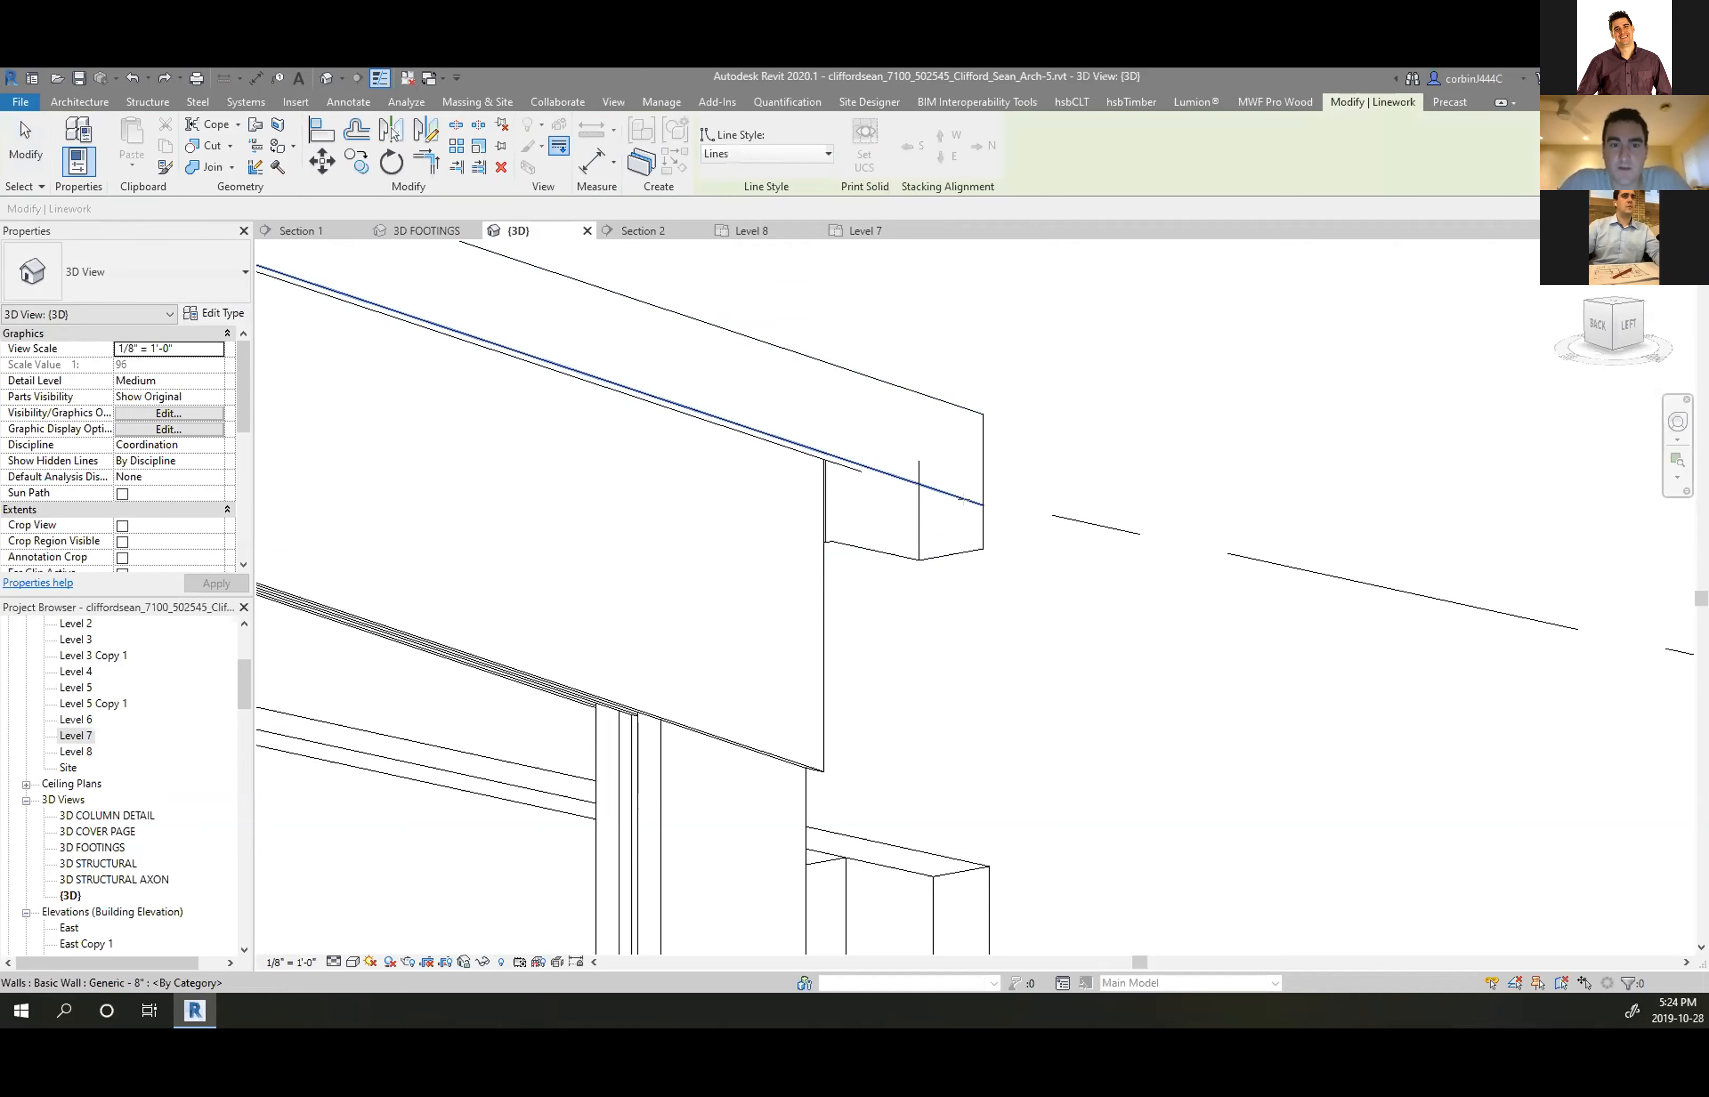
{"action": "left_click_drag", "start_coordinate": [980, 501], "coordinate": [906, 475]}
{"action": "key", "text": "Escape"}
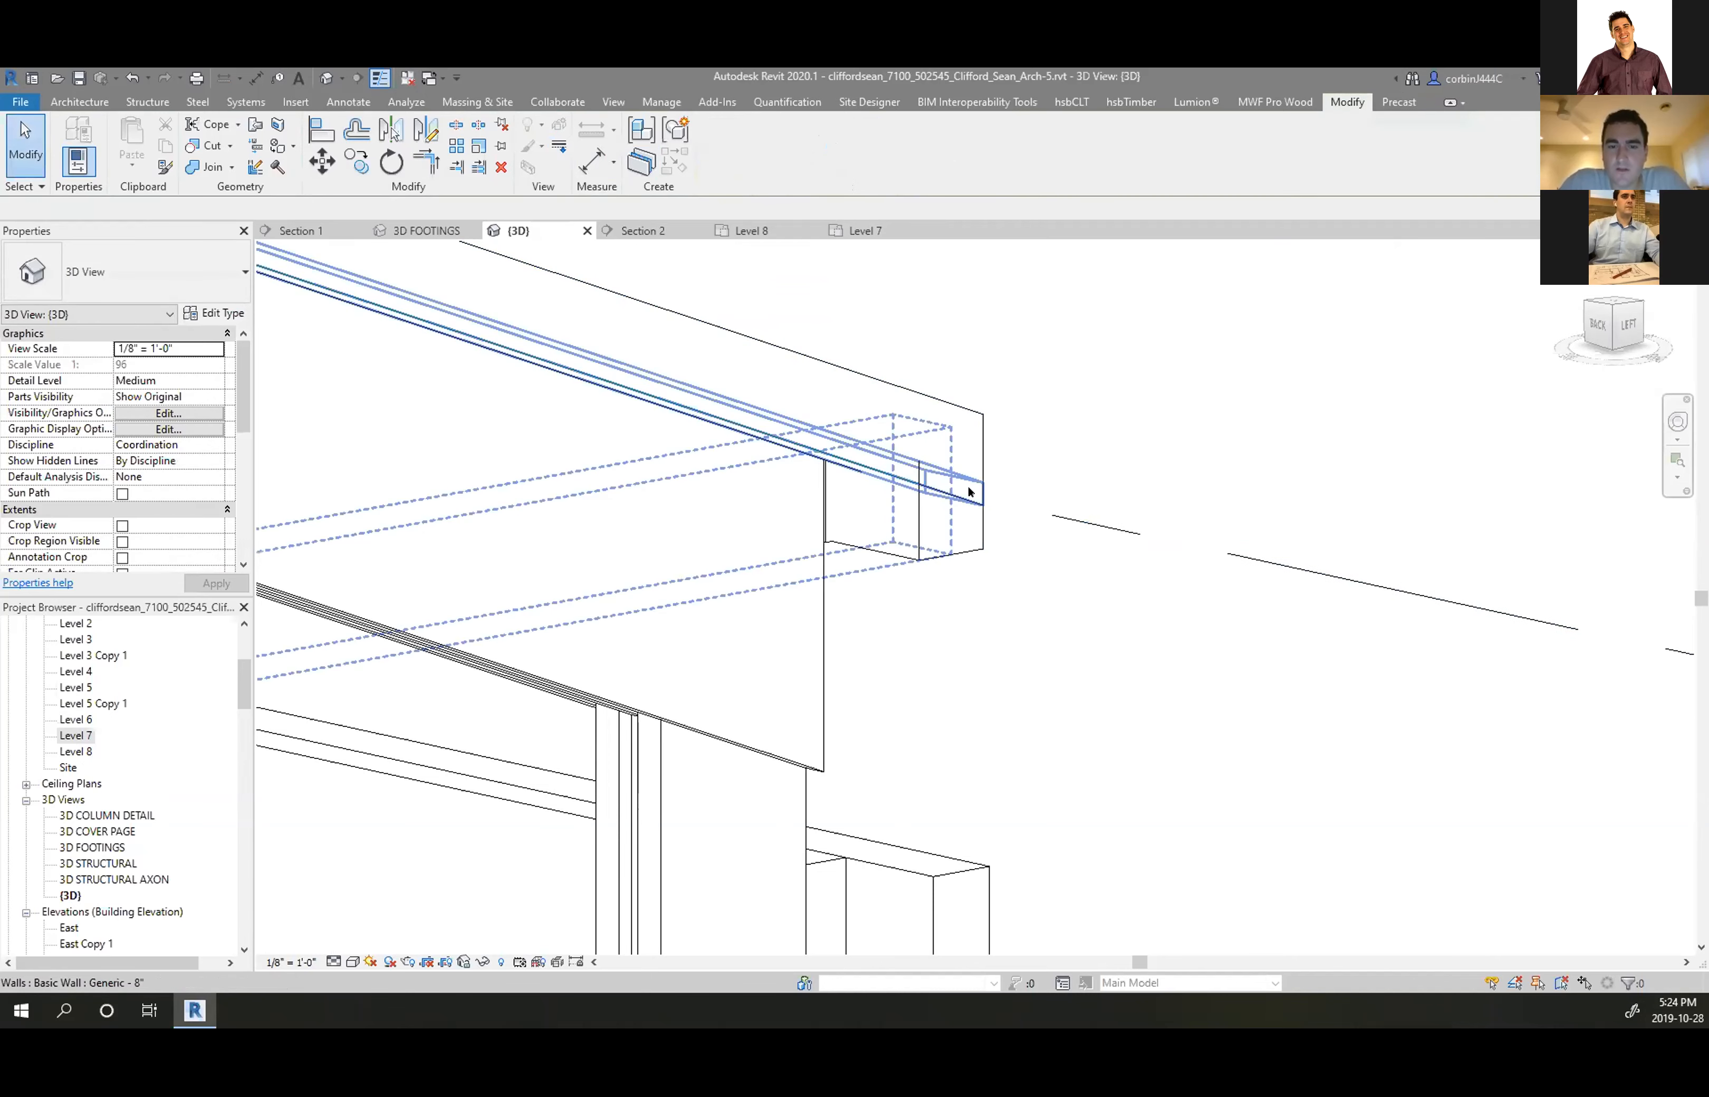
{"action": "scroll", "coordinate": [1113, 470], "scroll_direction": "down", "scroll_amount": 3}
{"action": "scroll", "coordinate": [941, 513], "scroll_direction": "up", "scroll_amount": 3}
{"action": "scroll", "coordinate": [959, 417], "scroll_direction": "up", "scroll_amount": 5}
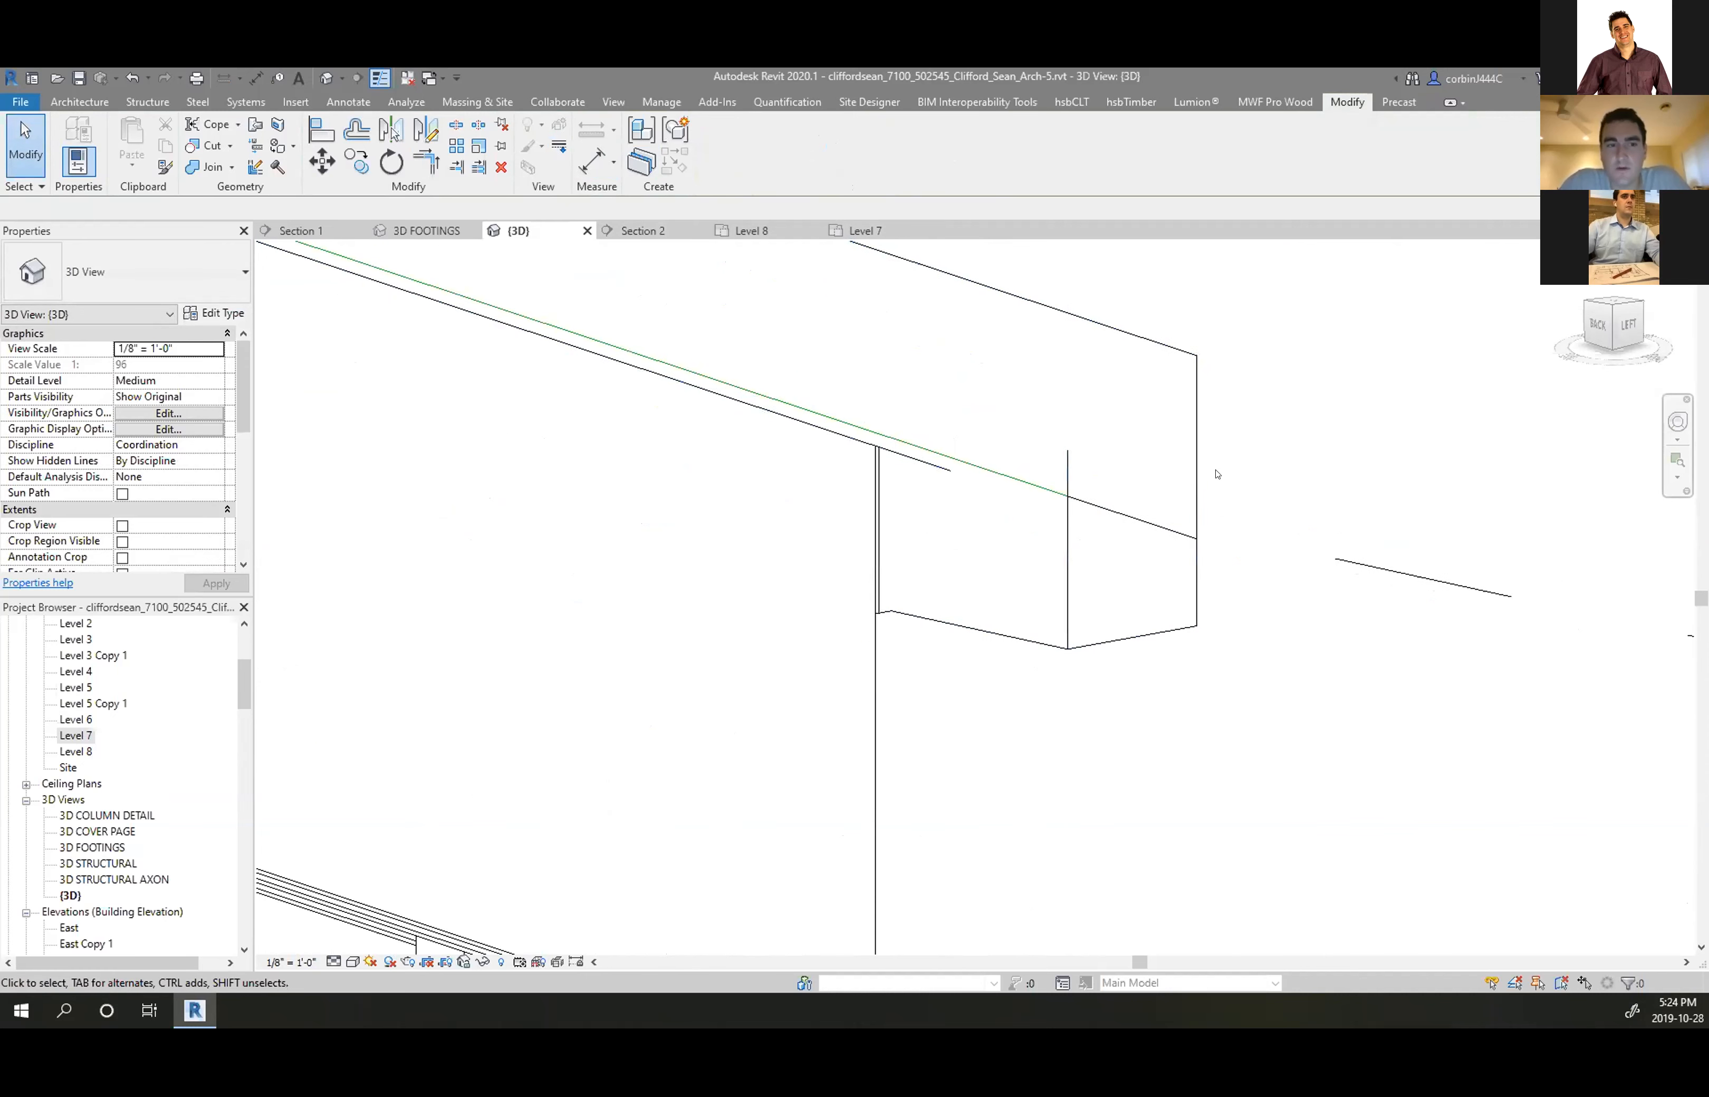
{"action": "scroll", "coordinate": [1244, 476], "scroll_direction": "down", "scroll_amount": 3}
{"action": "scroll", "coordinate": [1244, 476], "scroll_direction": "up", "scroll_amount": 2}
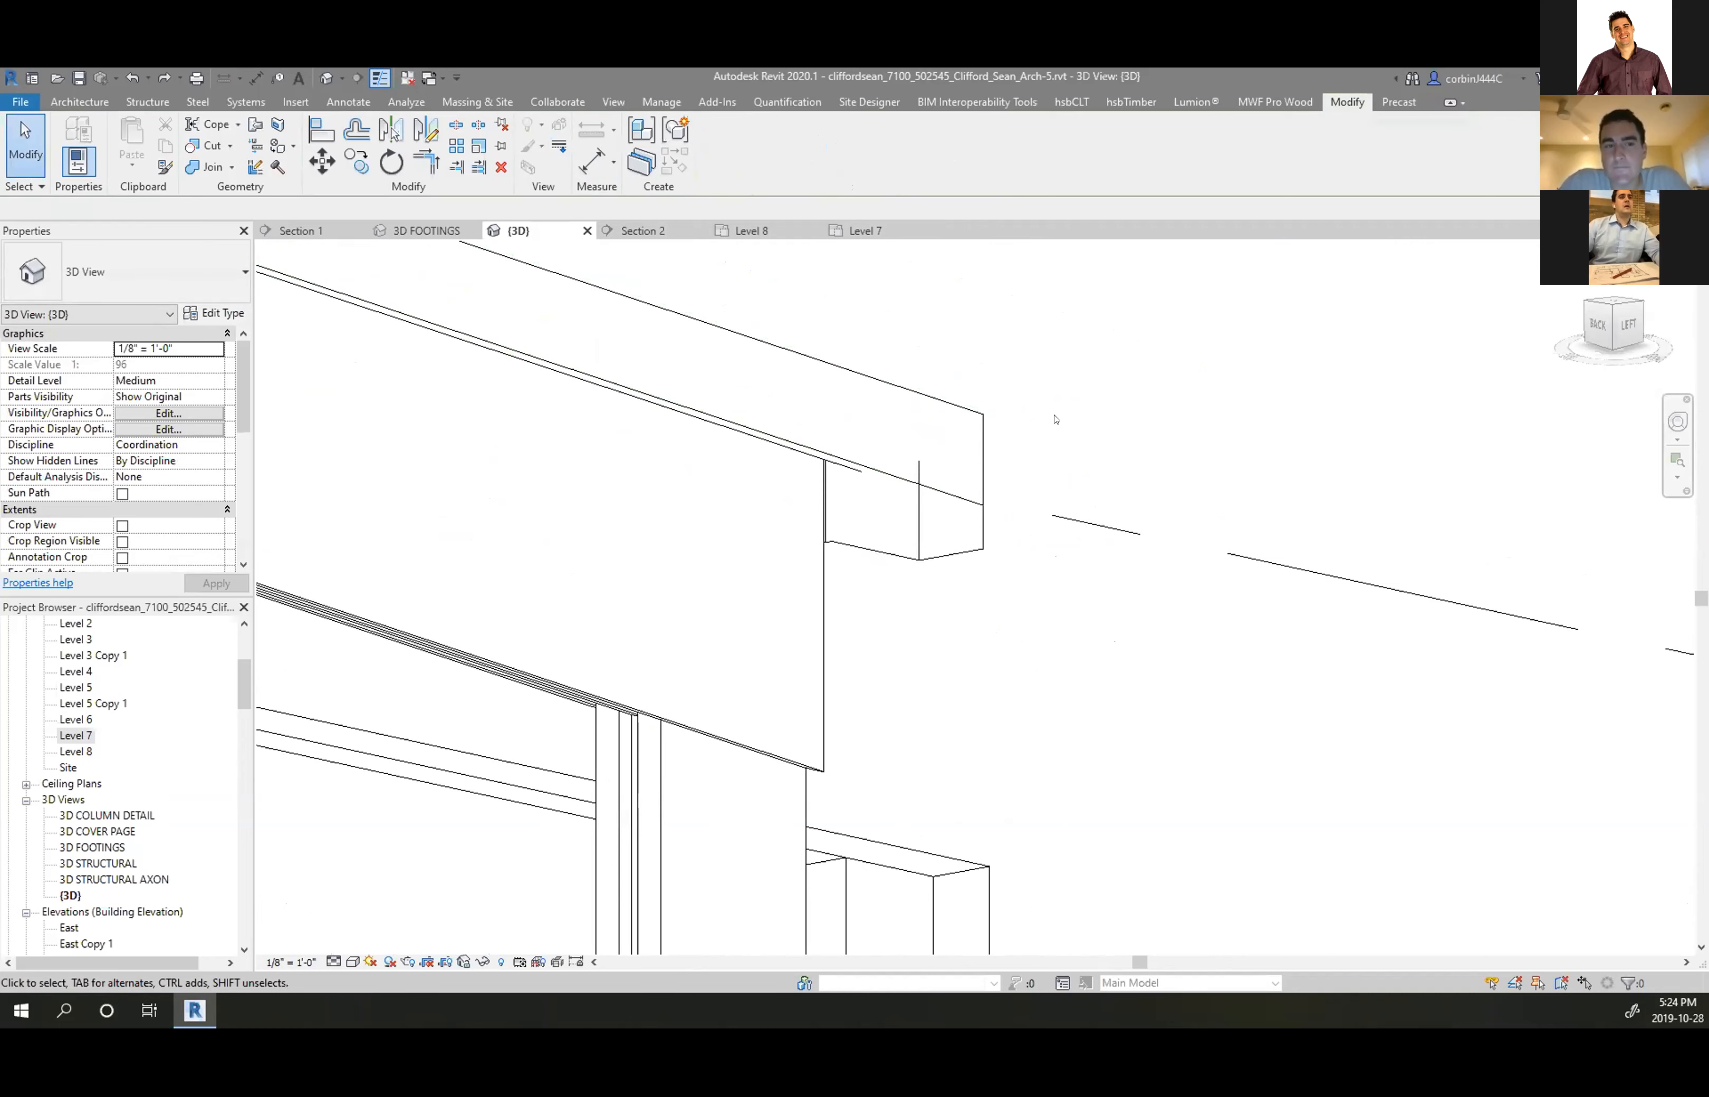
{"action": "scroll", "coordinate": [1142, 473], "scroll_direction": "down", "scroll_amount": 5}
{"action": "scroll", "coordinate": [962, 398], "scroll_direction": "up", "scroll_amount": 3}
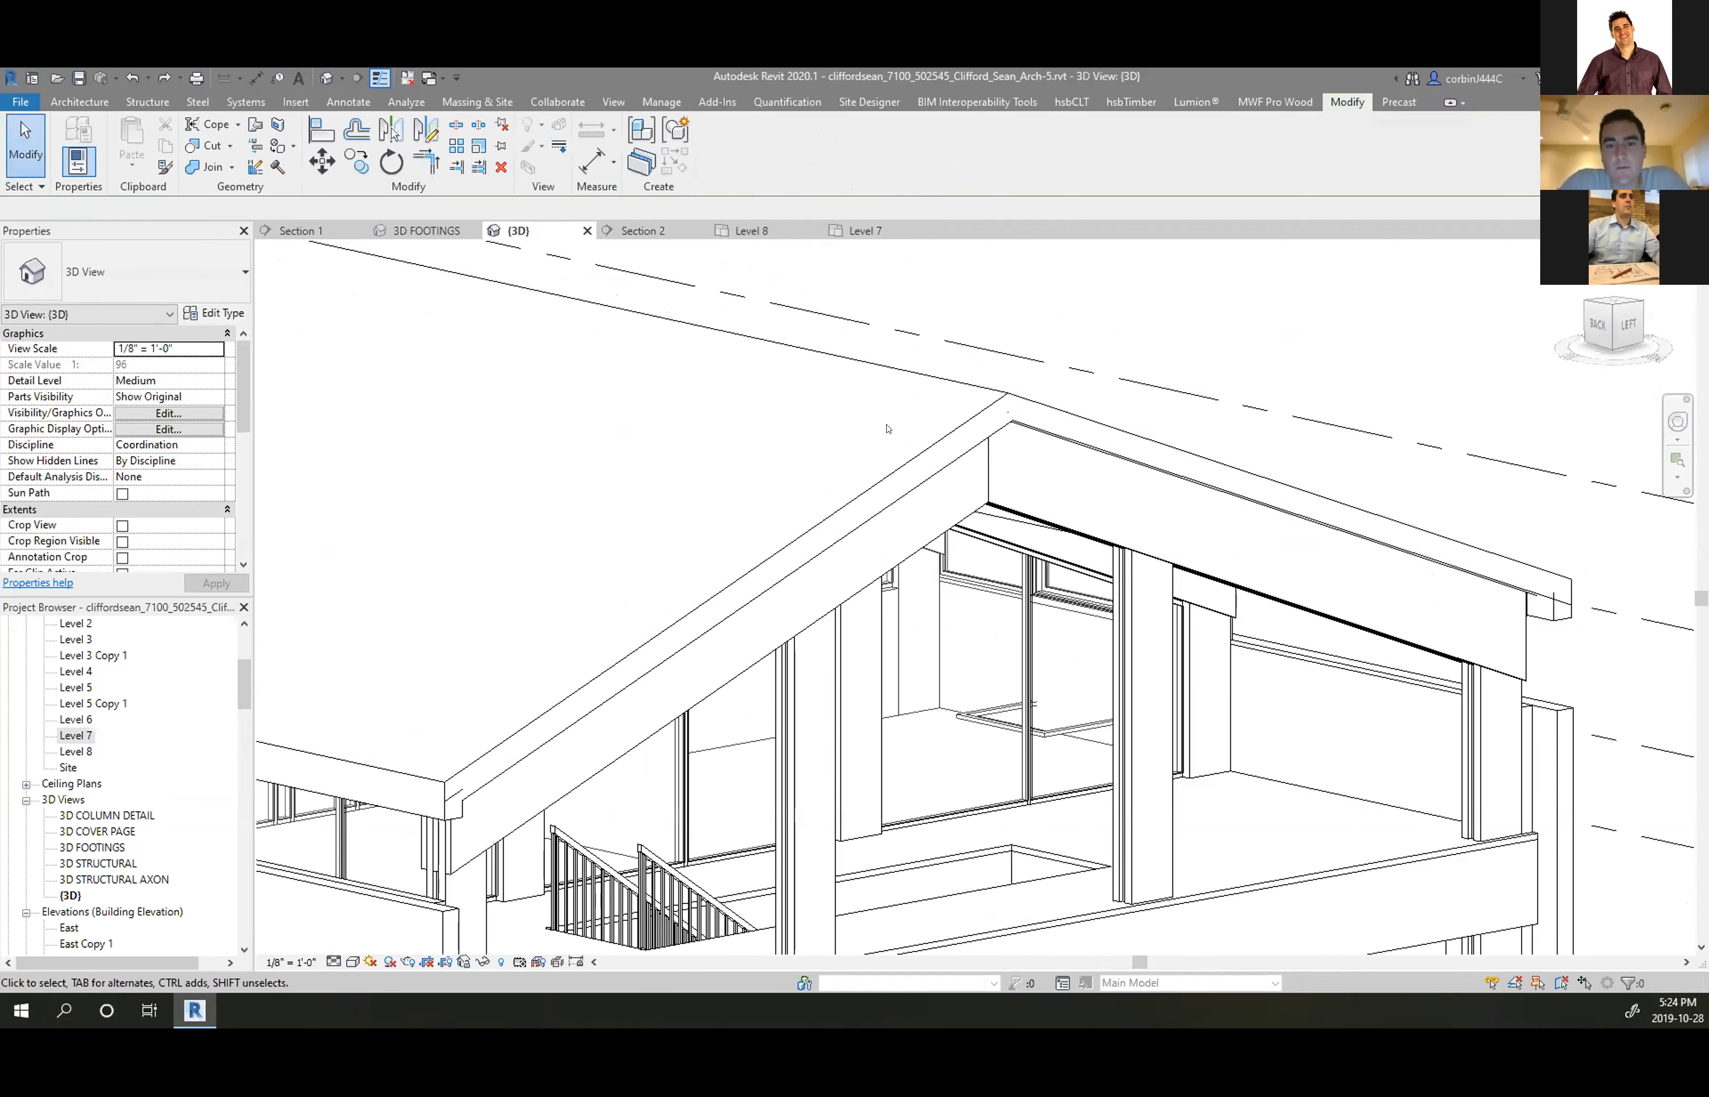
{"action": "left_click", "coordinate": [973, 388]}
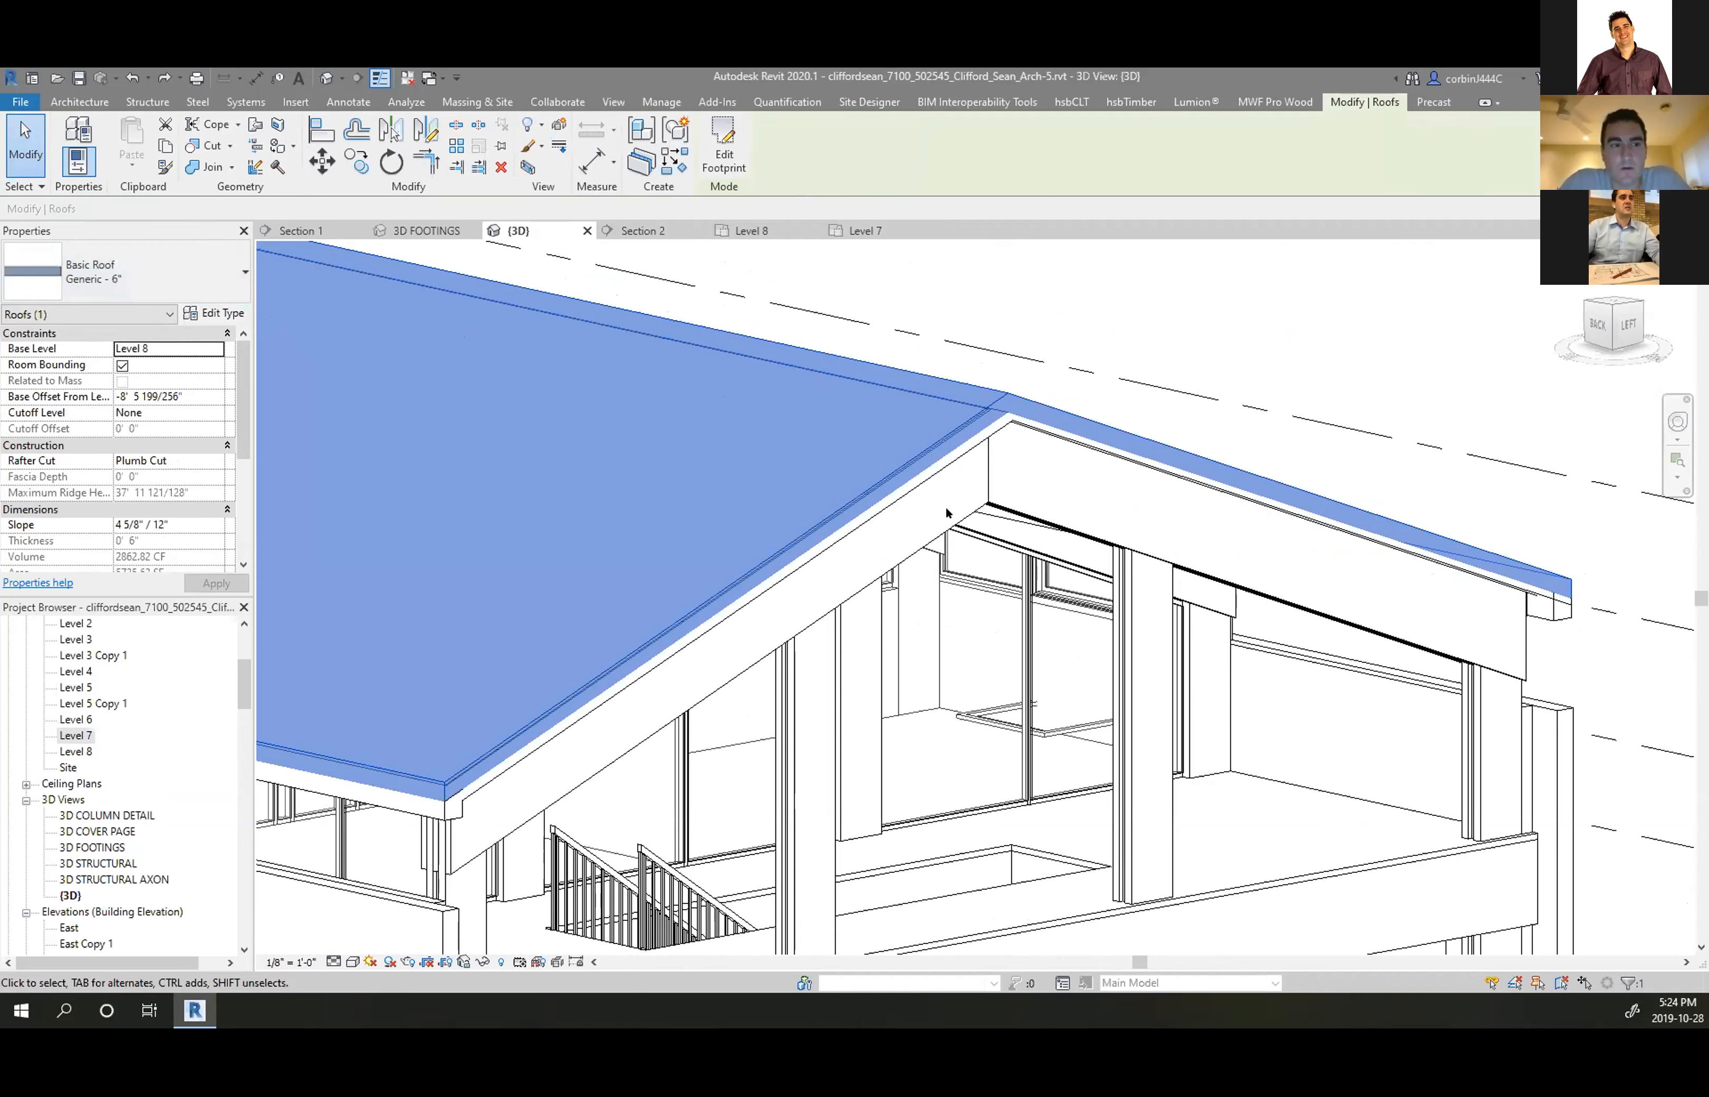
{"action": "left_click", "coordinate": [1015, 427]}
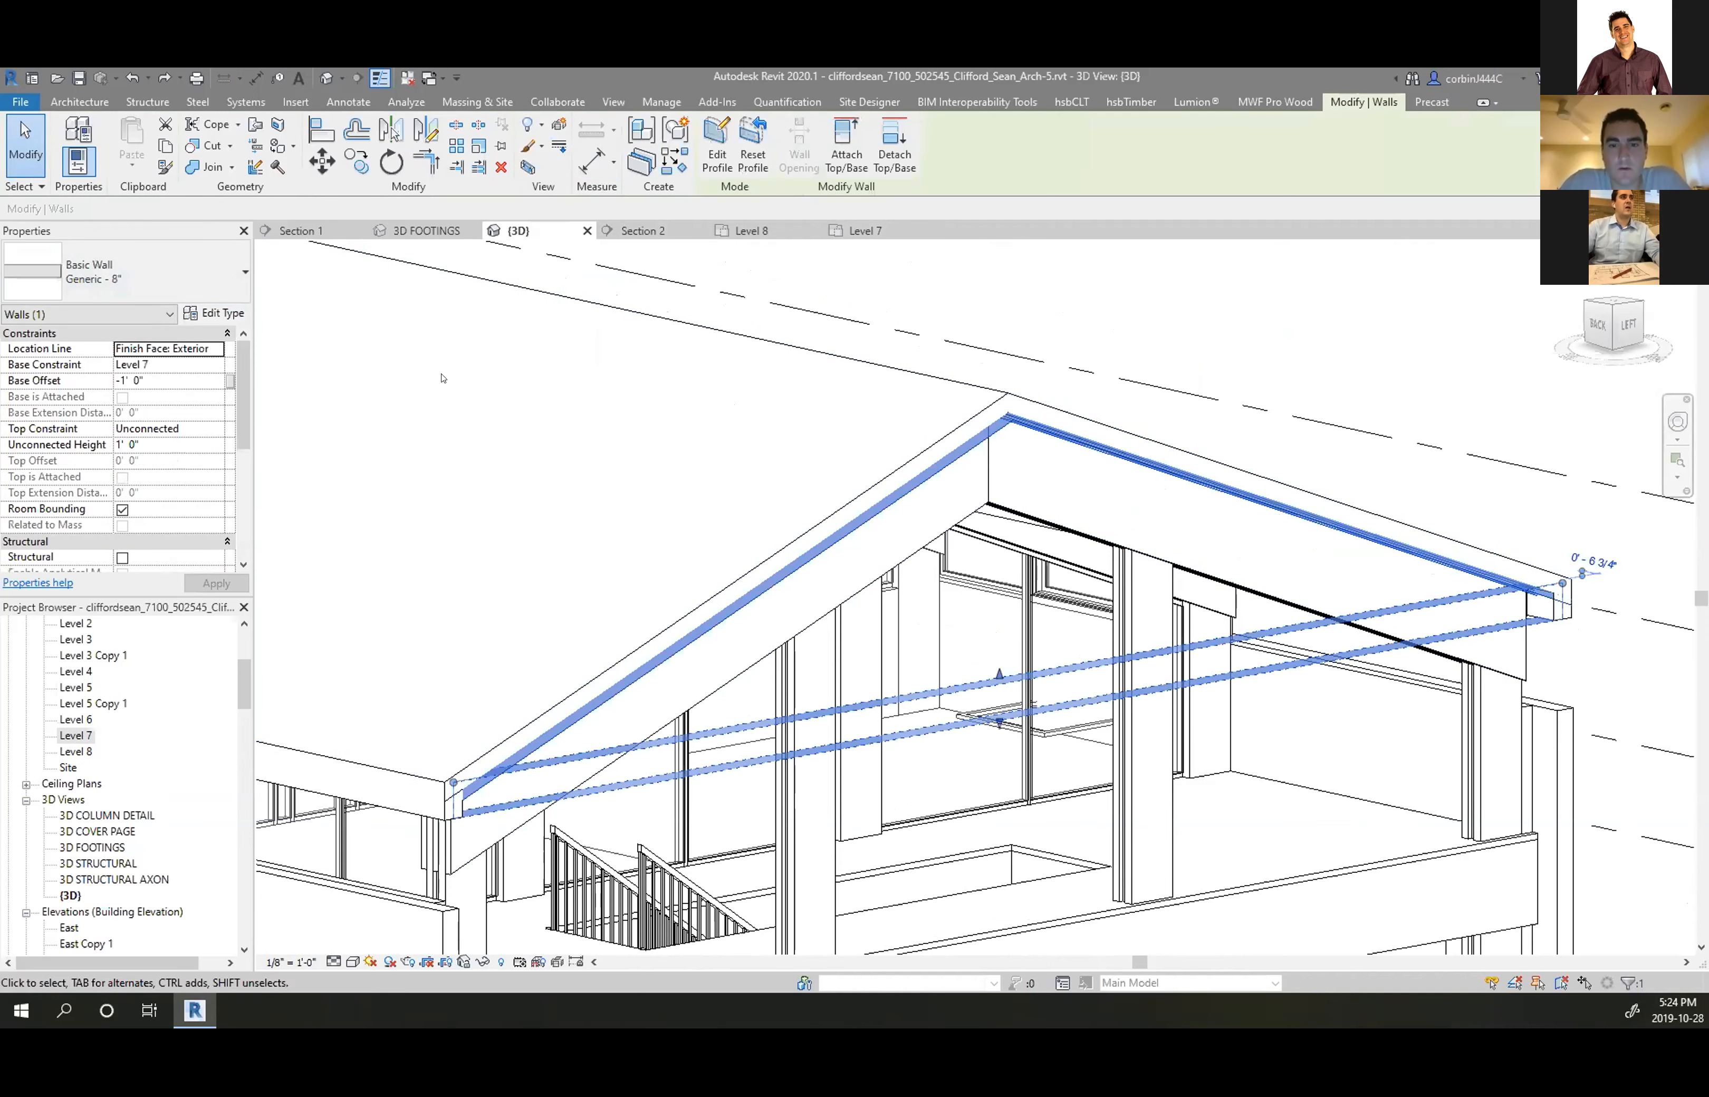
{"action": "left_click", "coordinate": [944, 428]}
{"action": "scroll", "coordinate": [960, 449], "scroll_direction": "down", "scroll_amount": 5}
{"action": "scroll", "coordinate": [490, 542], "scroll_direction": "down", "scroll_amount": 1}
{"action": "mouse_move", "coordinate": [490, 553]}
{"action": "middle_mouse_down", "text": "shift"}
{"action": "mouse_move", "coordinate": [1097, 607]}
{"action": "mouse_move", "coordinate": [1148, 596]}
{"action": "middle_mouse_up", "text": "shift"}
{"action": "scroll", "coordinate": [1146, 559], "scroll_direction": "down", "scroll_amount": 3}
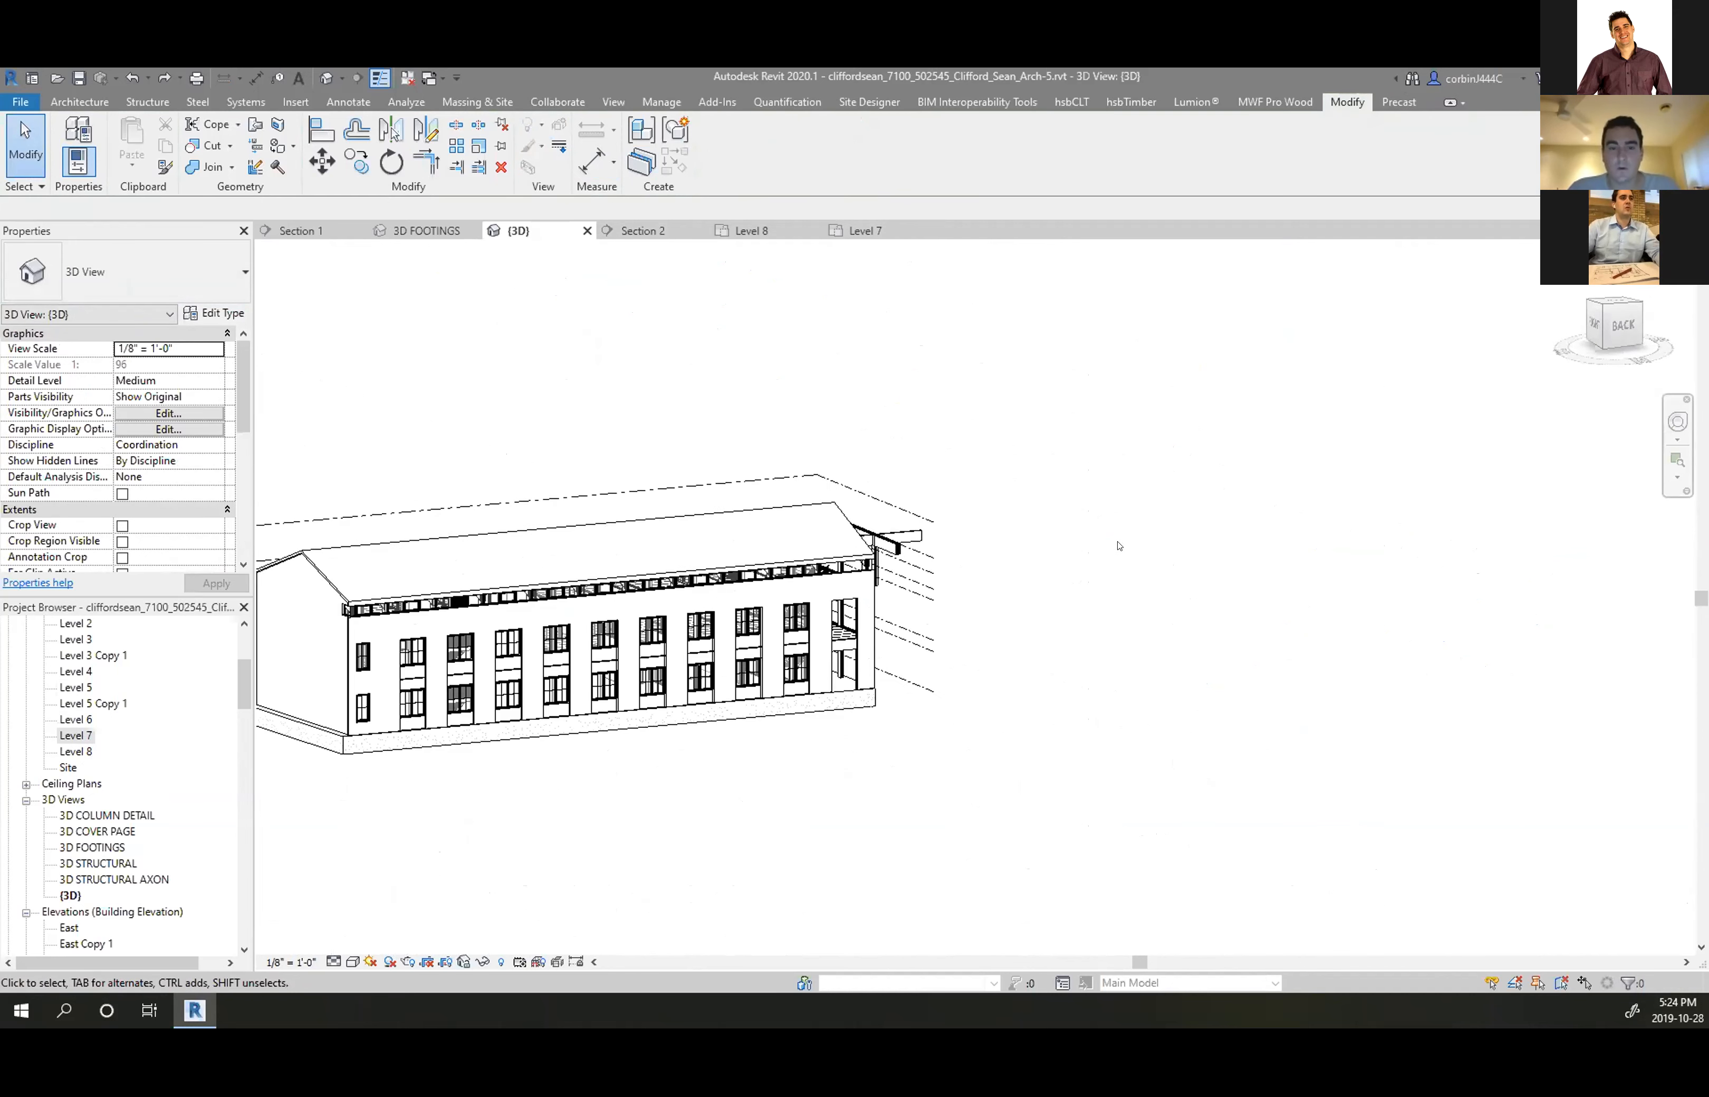
{"action": "scroll", "coordinate": [309, 572], "scroll_direction": "up", "scroll_amount": 4}
{"action": "scroll", "coordinate": [709, 574], "scroll_direction": "down", "scroll_amount": 3}
{"action": "scroll", "coordinate": [744, 556], "scroll_direction": "down", "scroll_amount": 1}
{"action": "scroll", "coordinate": [1098, 564], "scroll_direction": "up", "scroll_amount": 5}
{"action": "middle_click_drag", "start_coordinate": [1321, 585], "coordinate": [1034, 532], "text": "shift"}
{"action": "scroll", "coordinate": [826, 531], "scroll_direction": "down", "scroll_amount": 2}
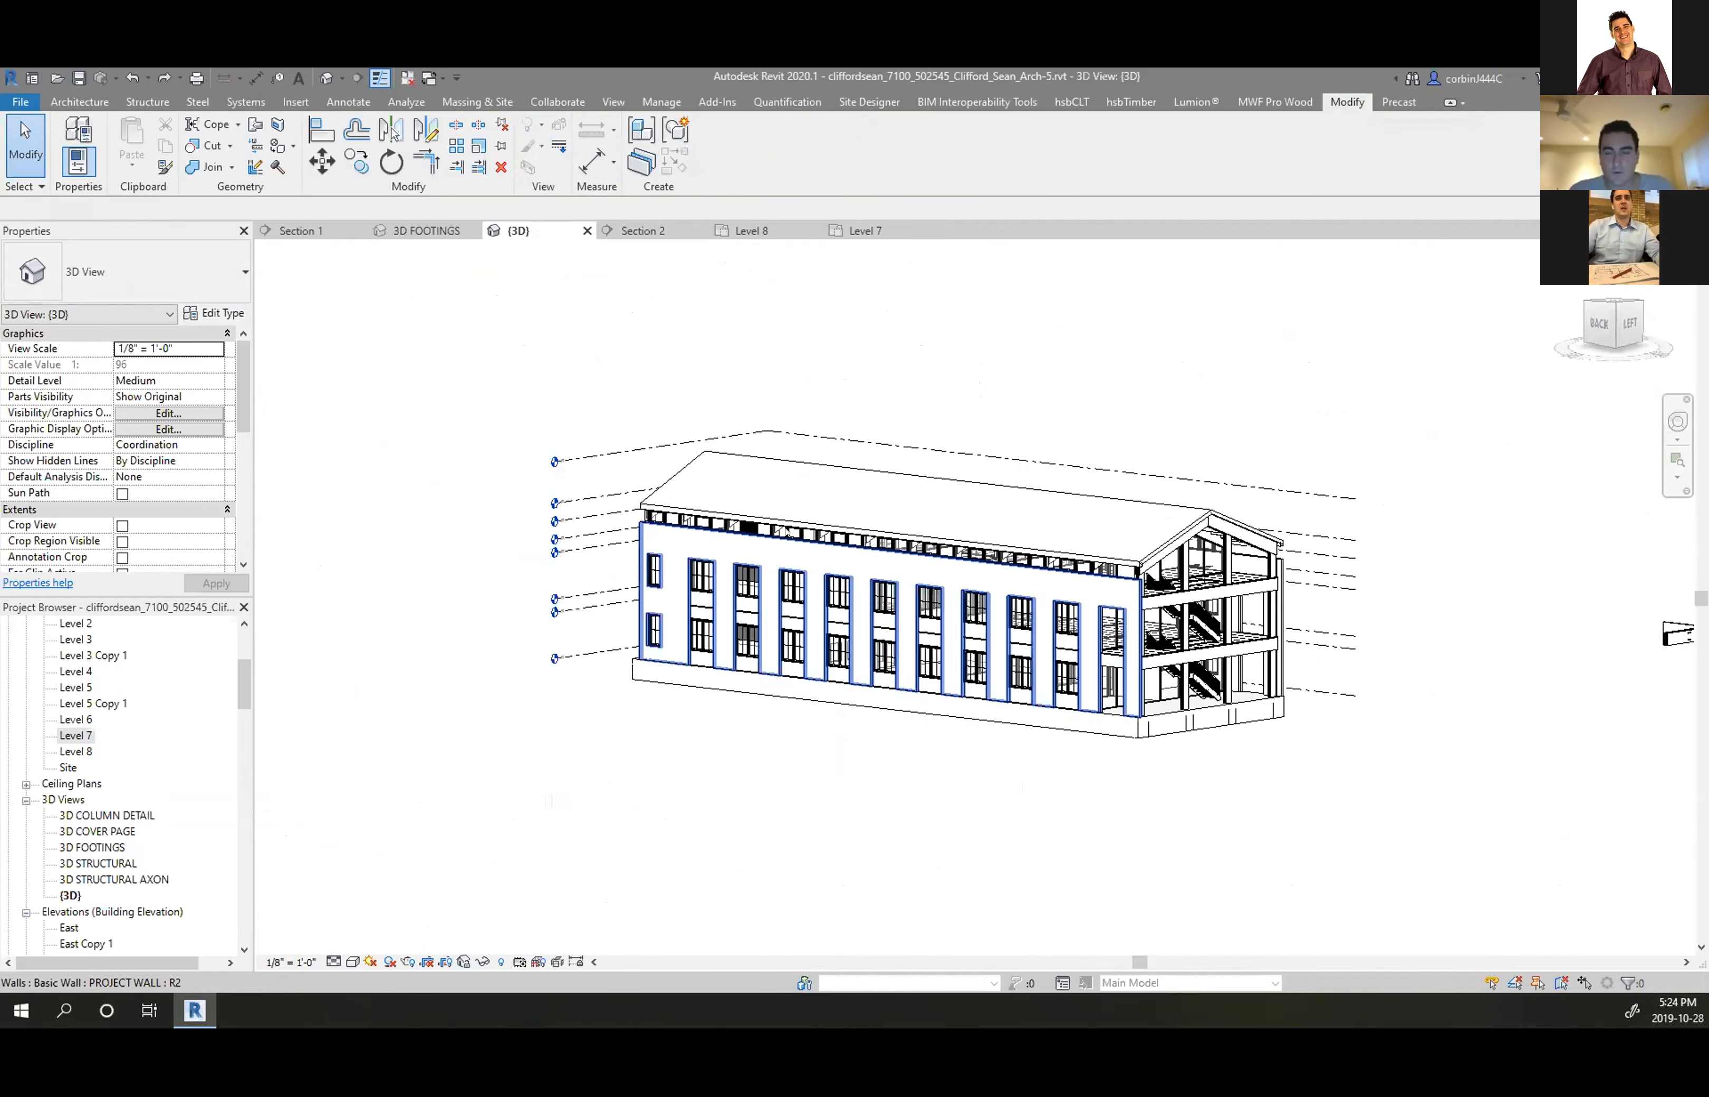
{"action": "scroll", "coordinate": [1097, 487], "scroll_direction": "up", "scroll_amount": 6}
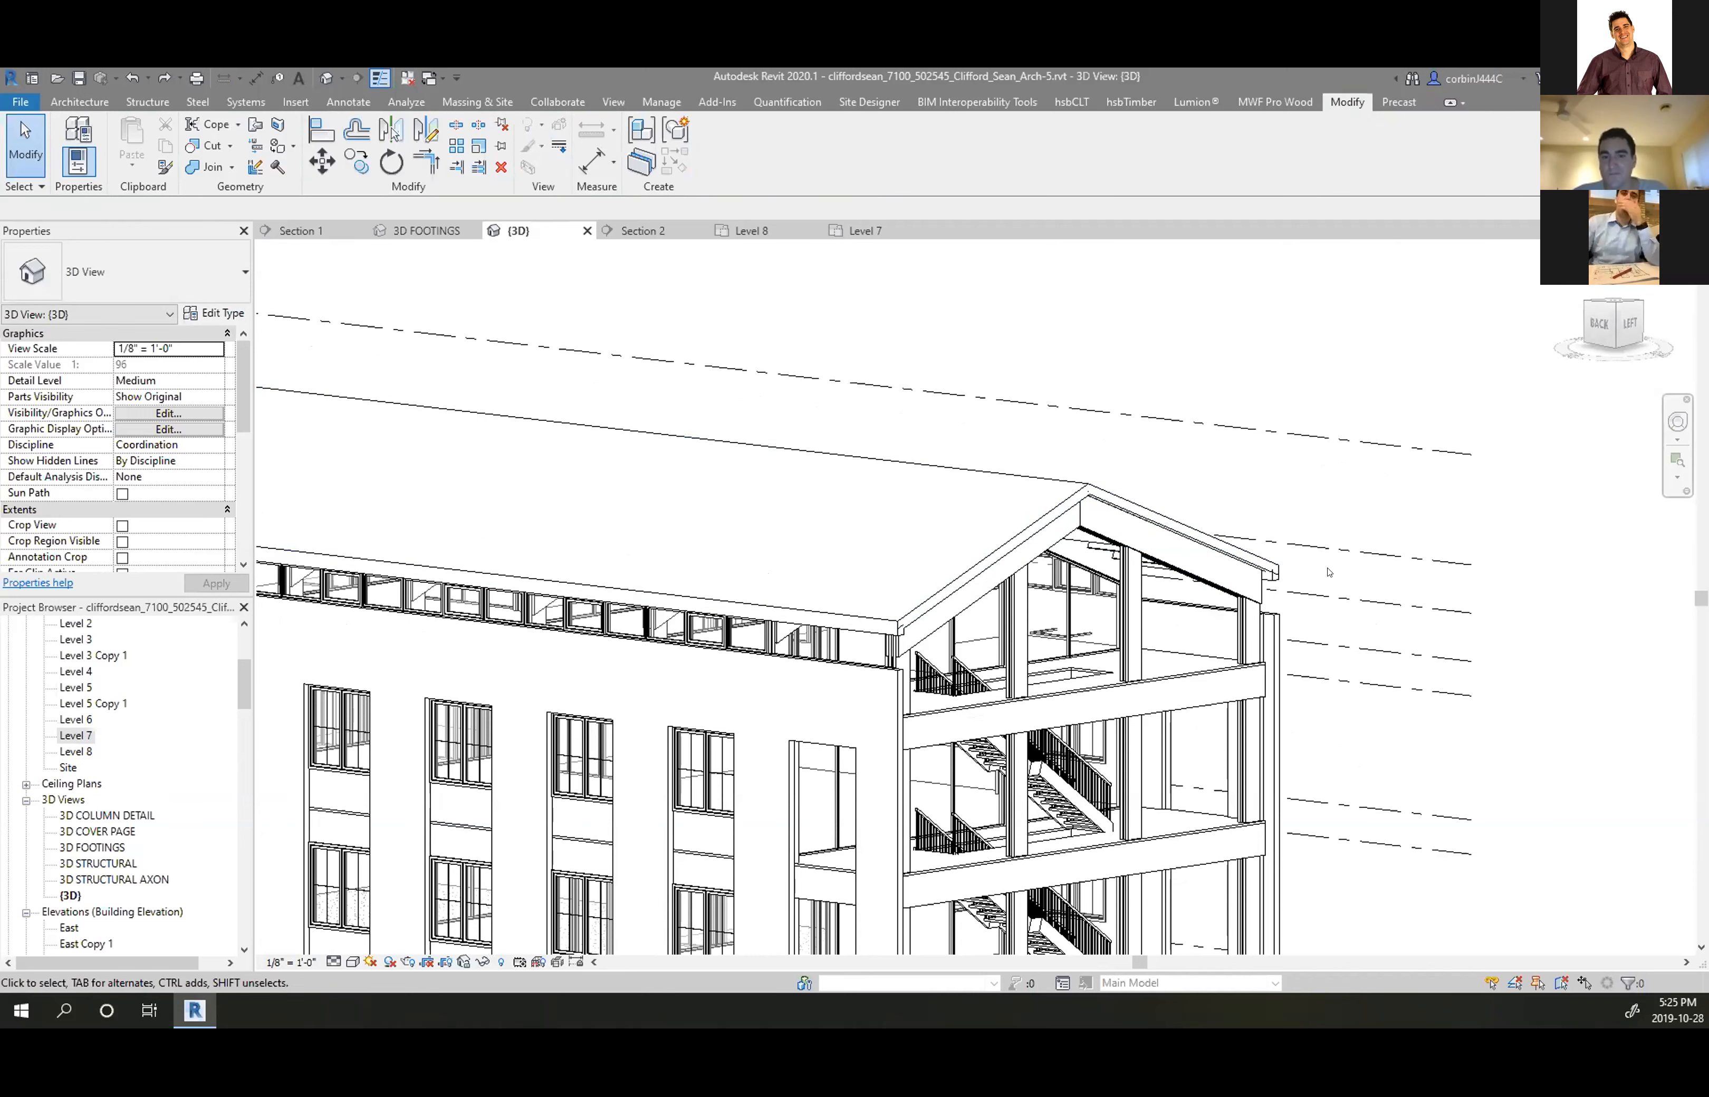
{"action": "scroll", "coordinate": [1269, 548], "scroll_direction": "up", "scroll_amount": 6}
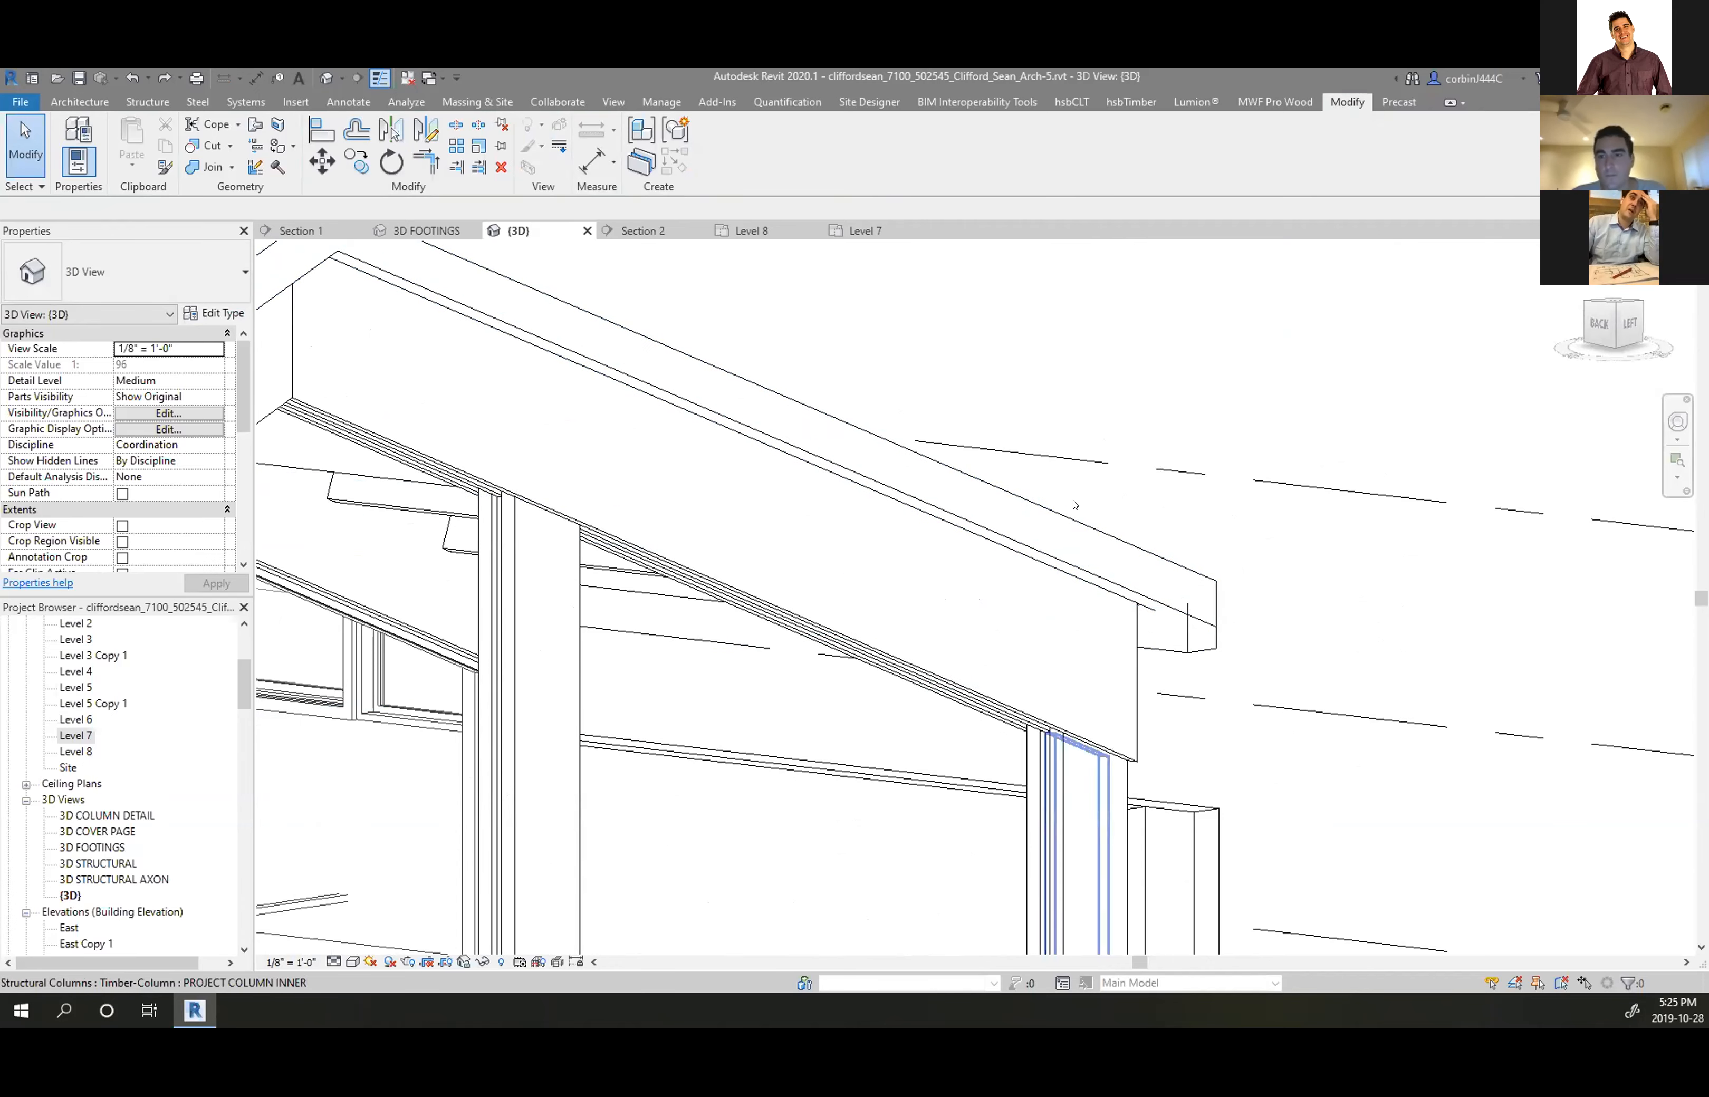
{"action": "scroll", "coordinate": [888, 400], "scroll_direction": "down", "scroll_amount": 5}
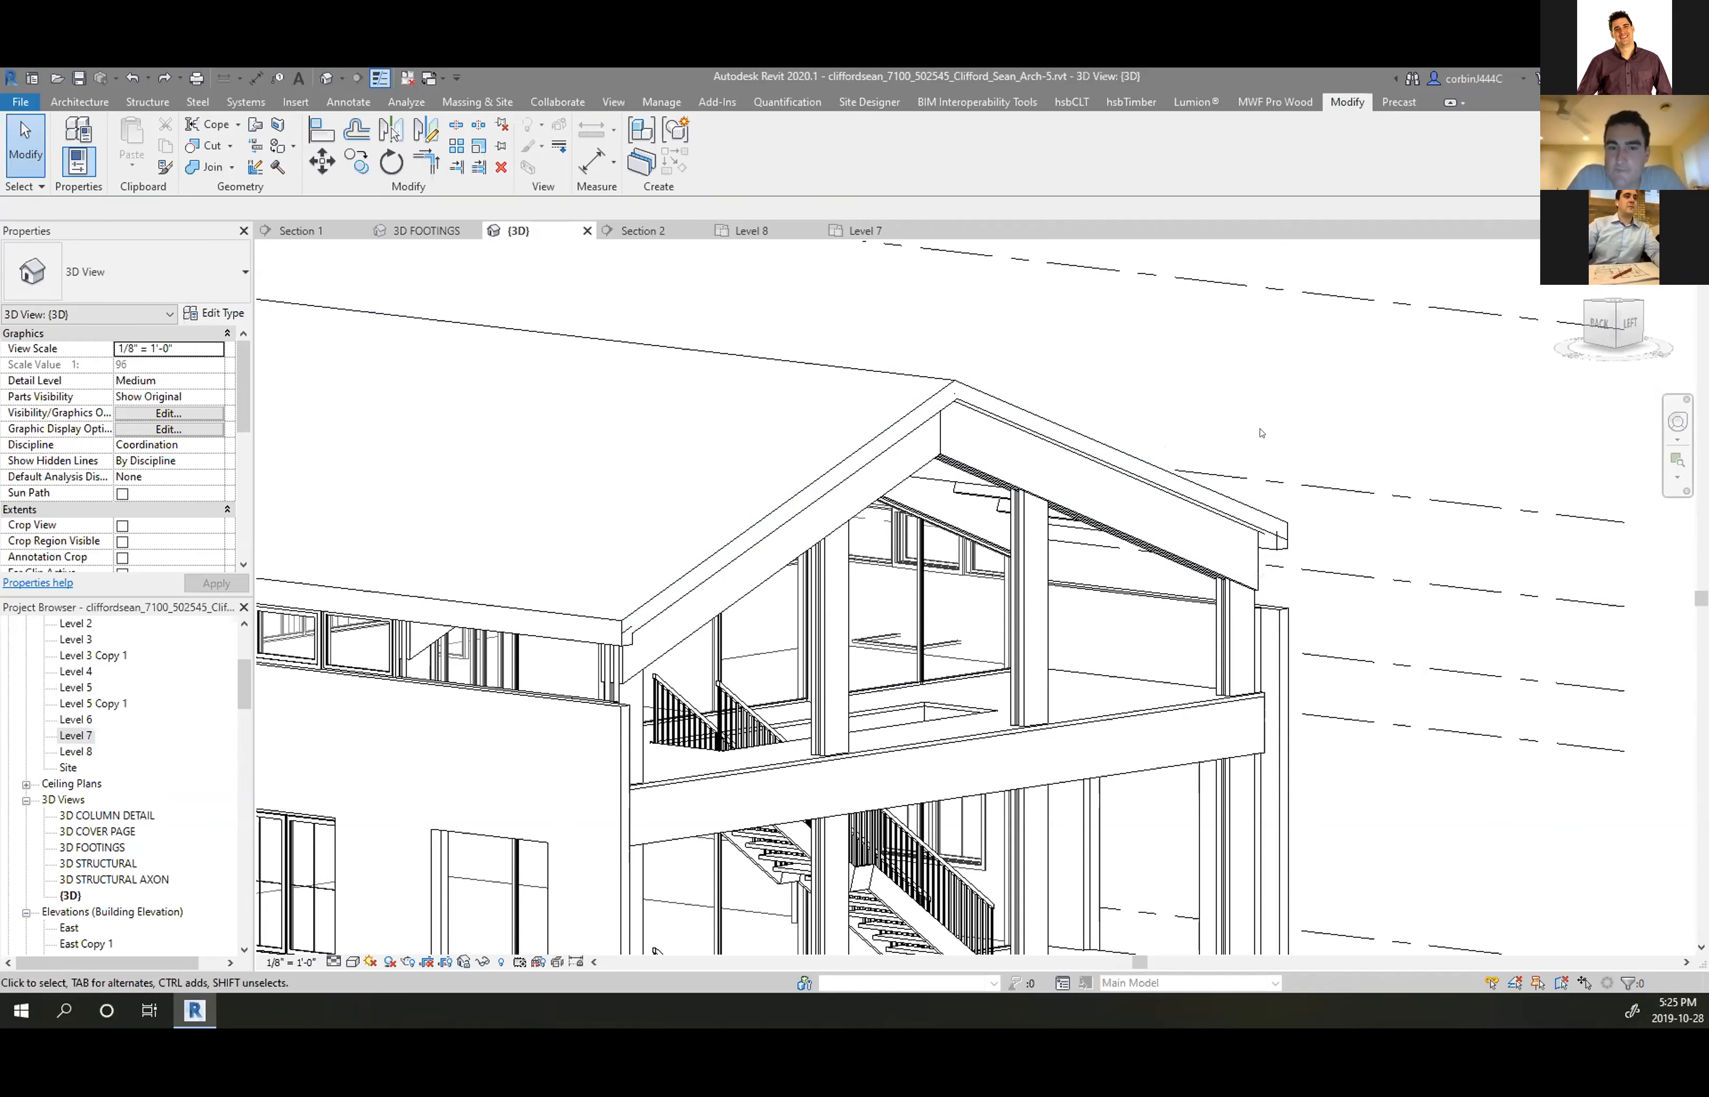
{"action": "scroll", "coordinate": [1090, 573], "scroll_direction": "down", "scroll_amount": 4}
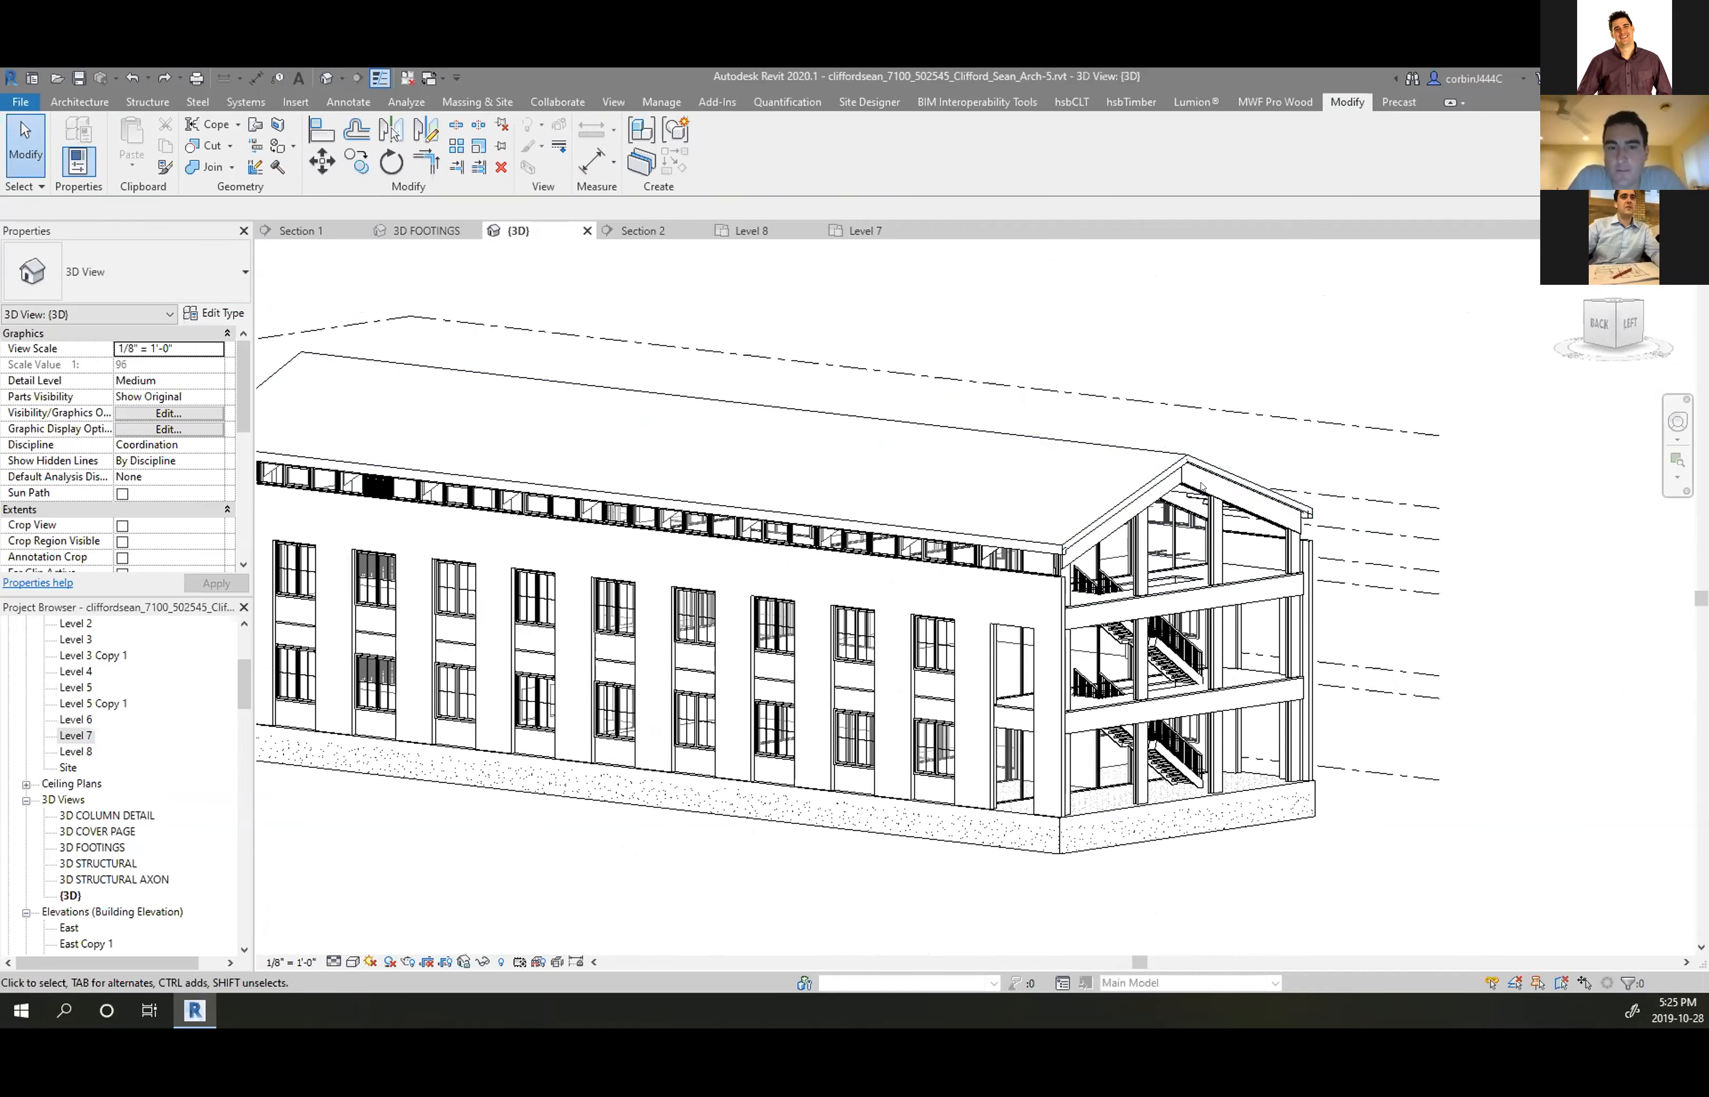
{"action": "mouse_move", "coordinate": [1204, 630]}
{"action": "middle_mouse_down", "text": "shift"}
{"action": "mouse_move", "coordinate": [1445, 709]}
{"action": "mouse_move", "coordinate": [1334, 724]}
{"action": "mouse_move", "coordinate": [1438, 719]}
{"action": "mouse_move", "coordinate": [1407, 711]}
{"action": "middle_mouse_up", "text": "shift"}
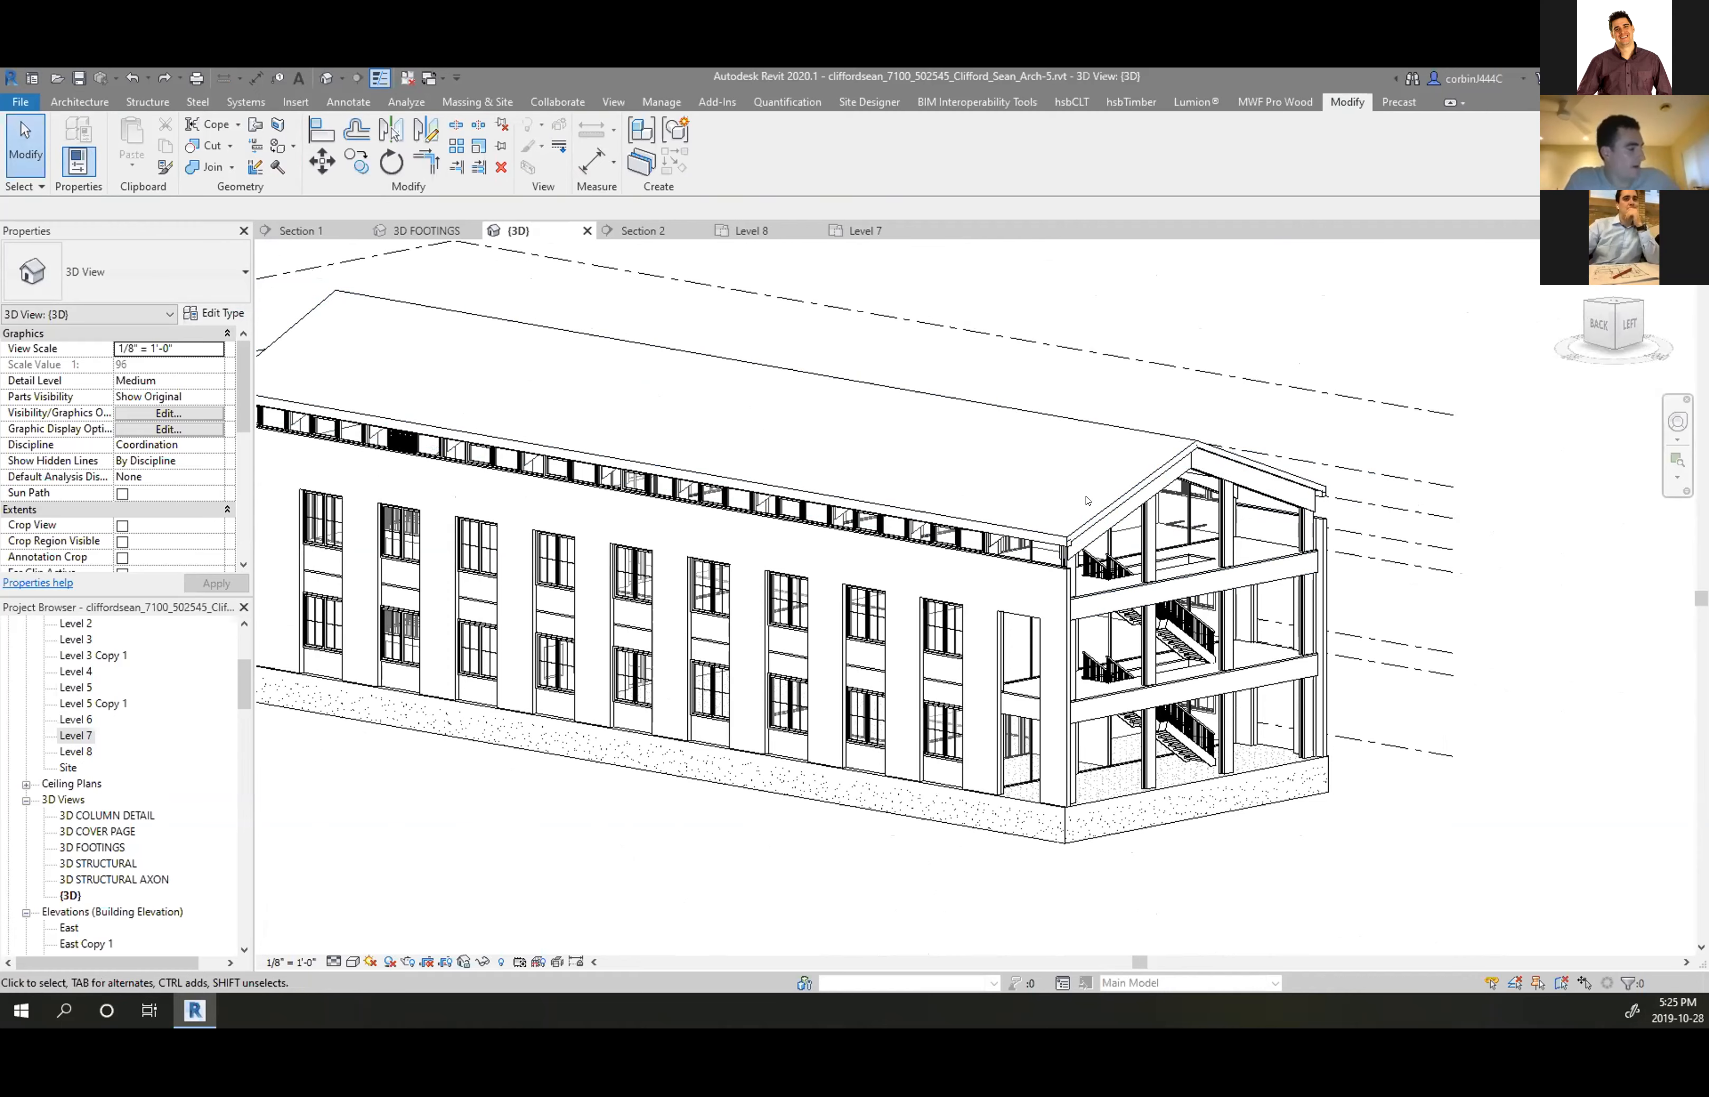
{"action": "scroll", "coordinate": [1077, 472], "scroll_direction": "down", "scroll_amount": 4}
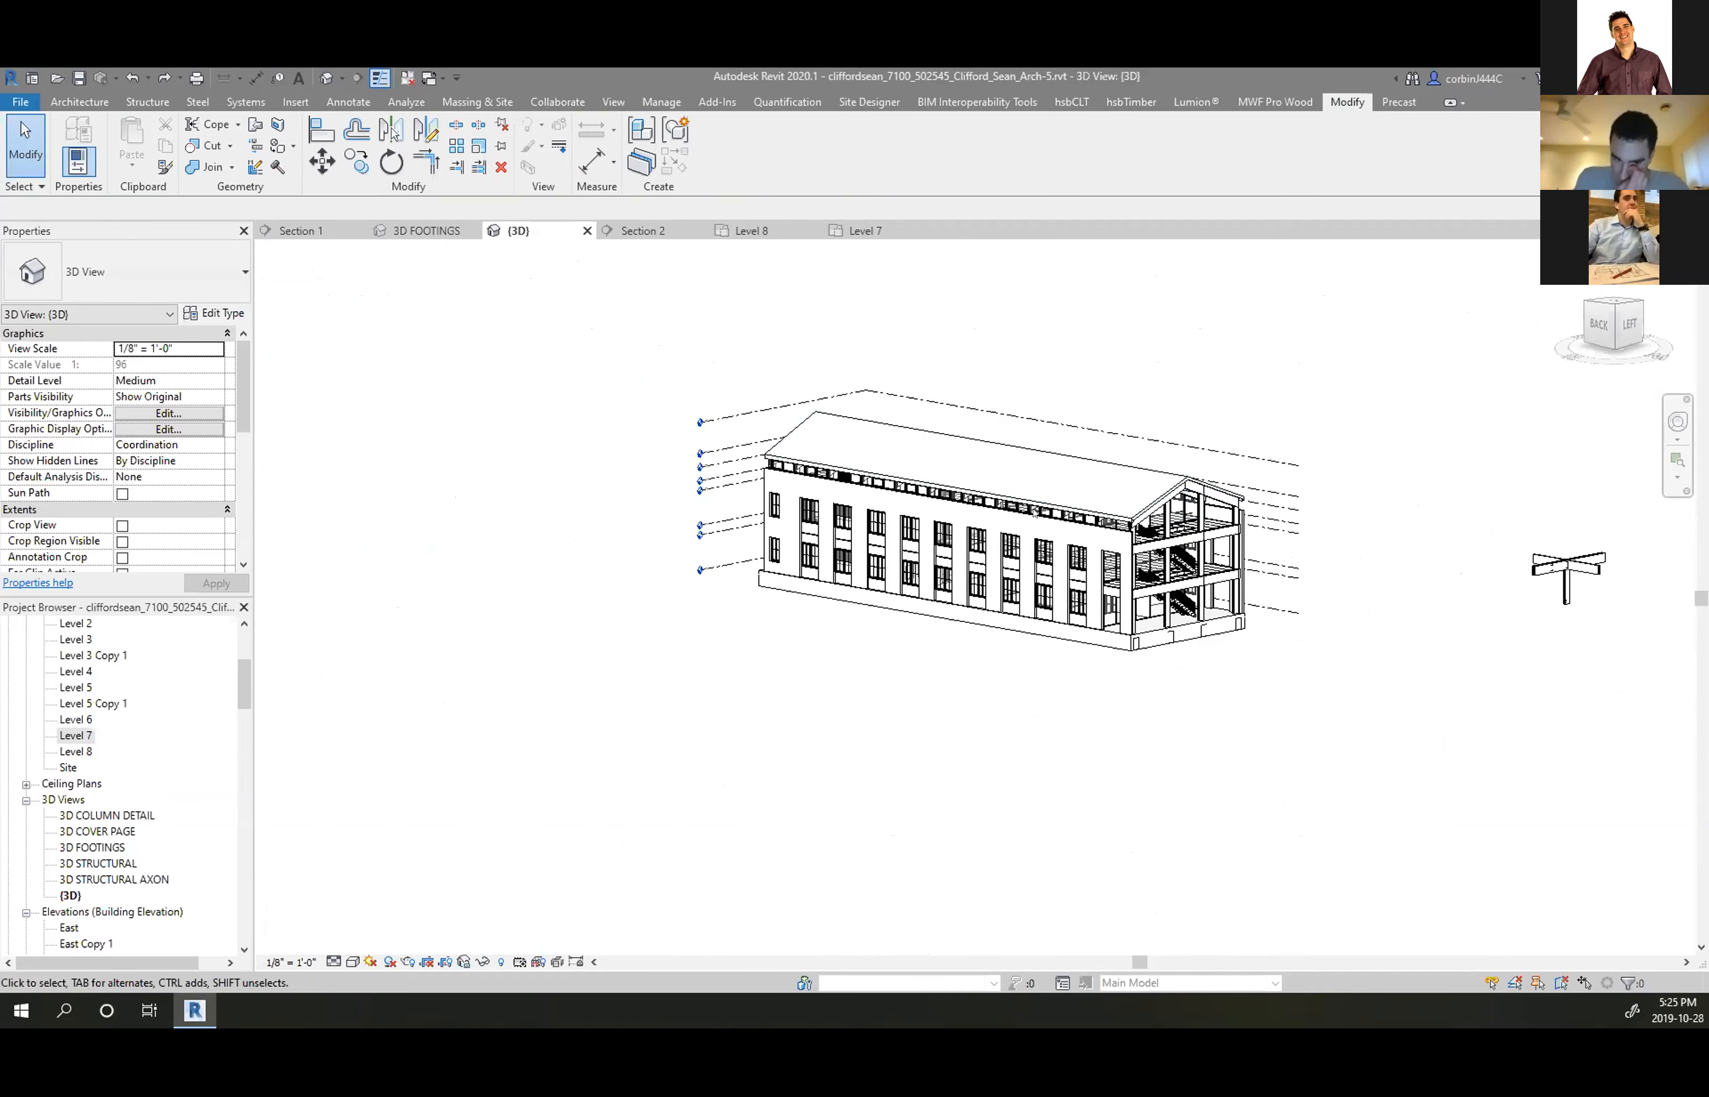
{"action": "scroll", "coordinate": [1004, 505], "scroll_direction": "up", "scroll_amount": 6}
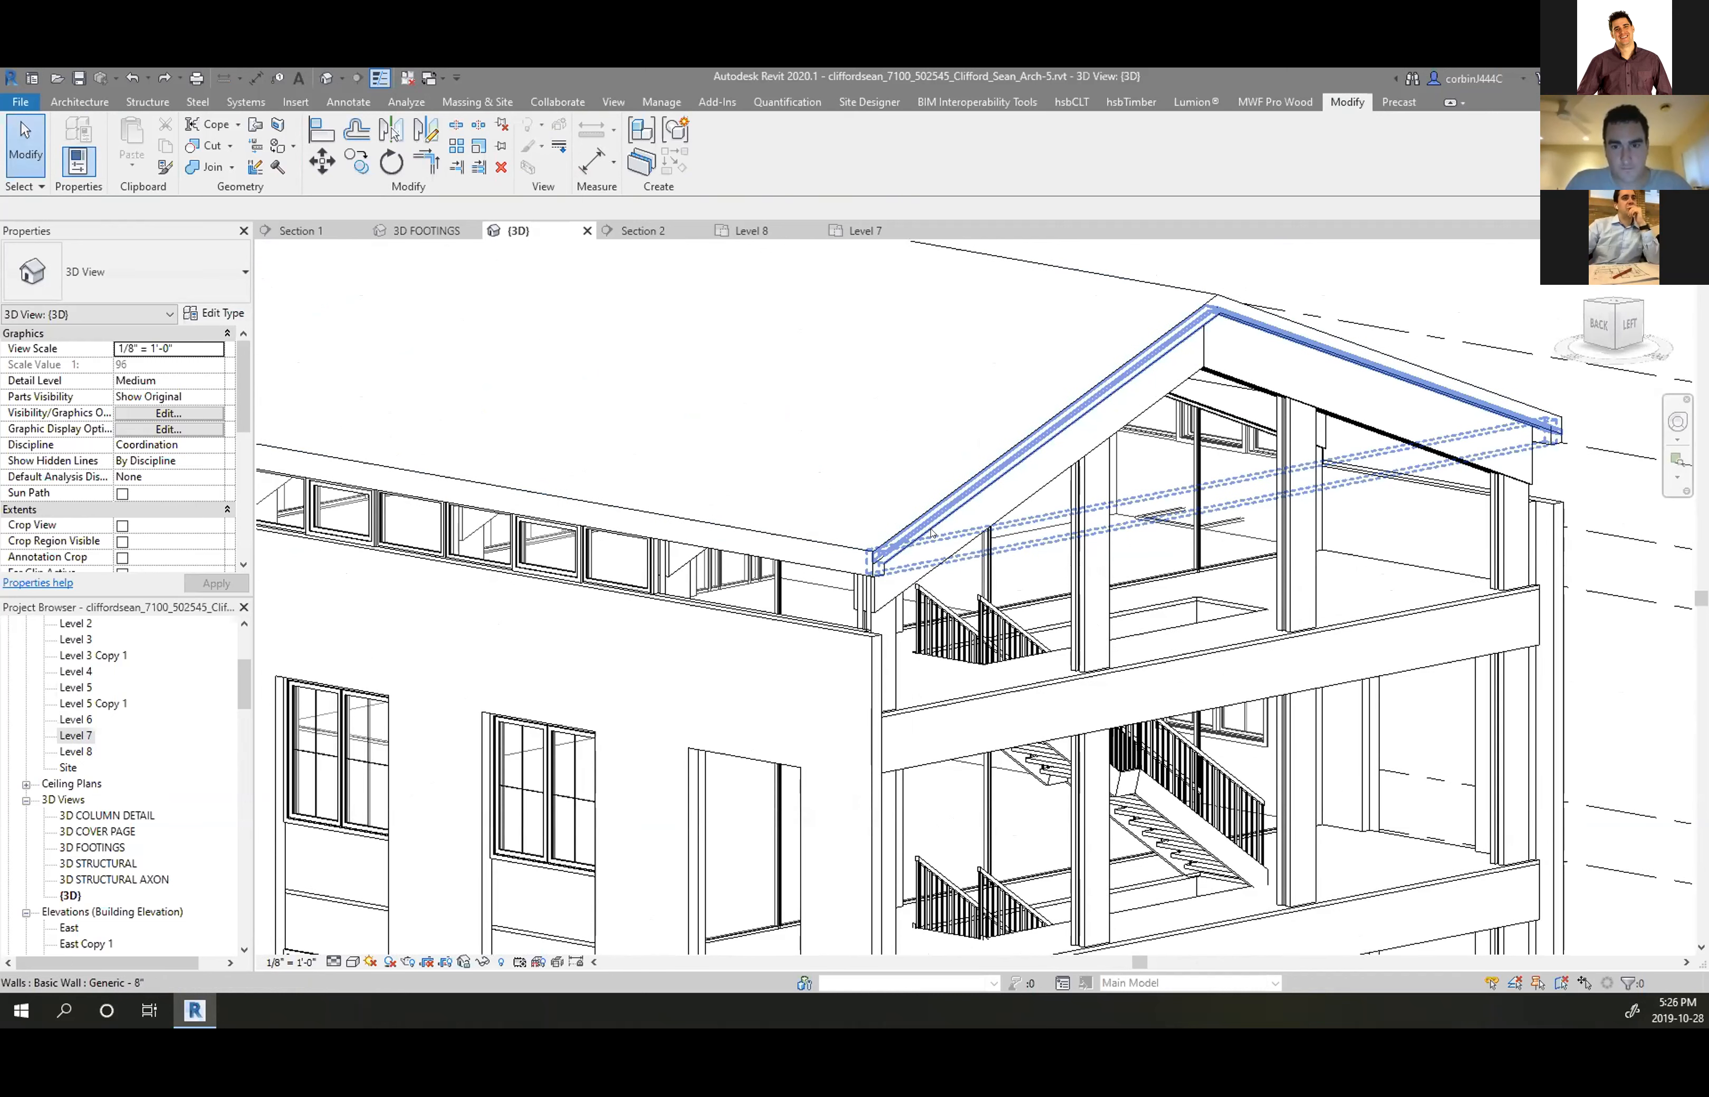
Edit the main roof's footprint, align one boundary line to the gable roof edge, finish, choose Don't attach
{"action": "left_click", "coordinate": [878, 559]}
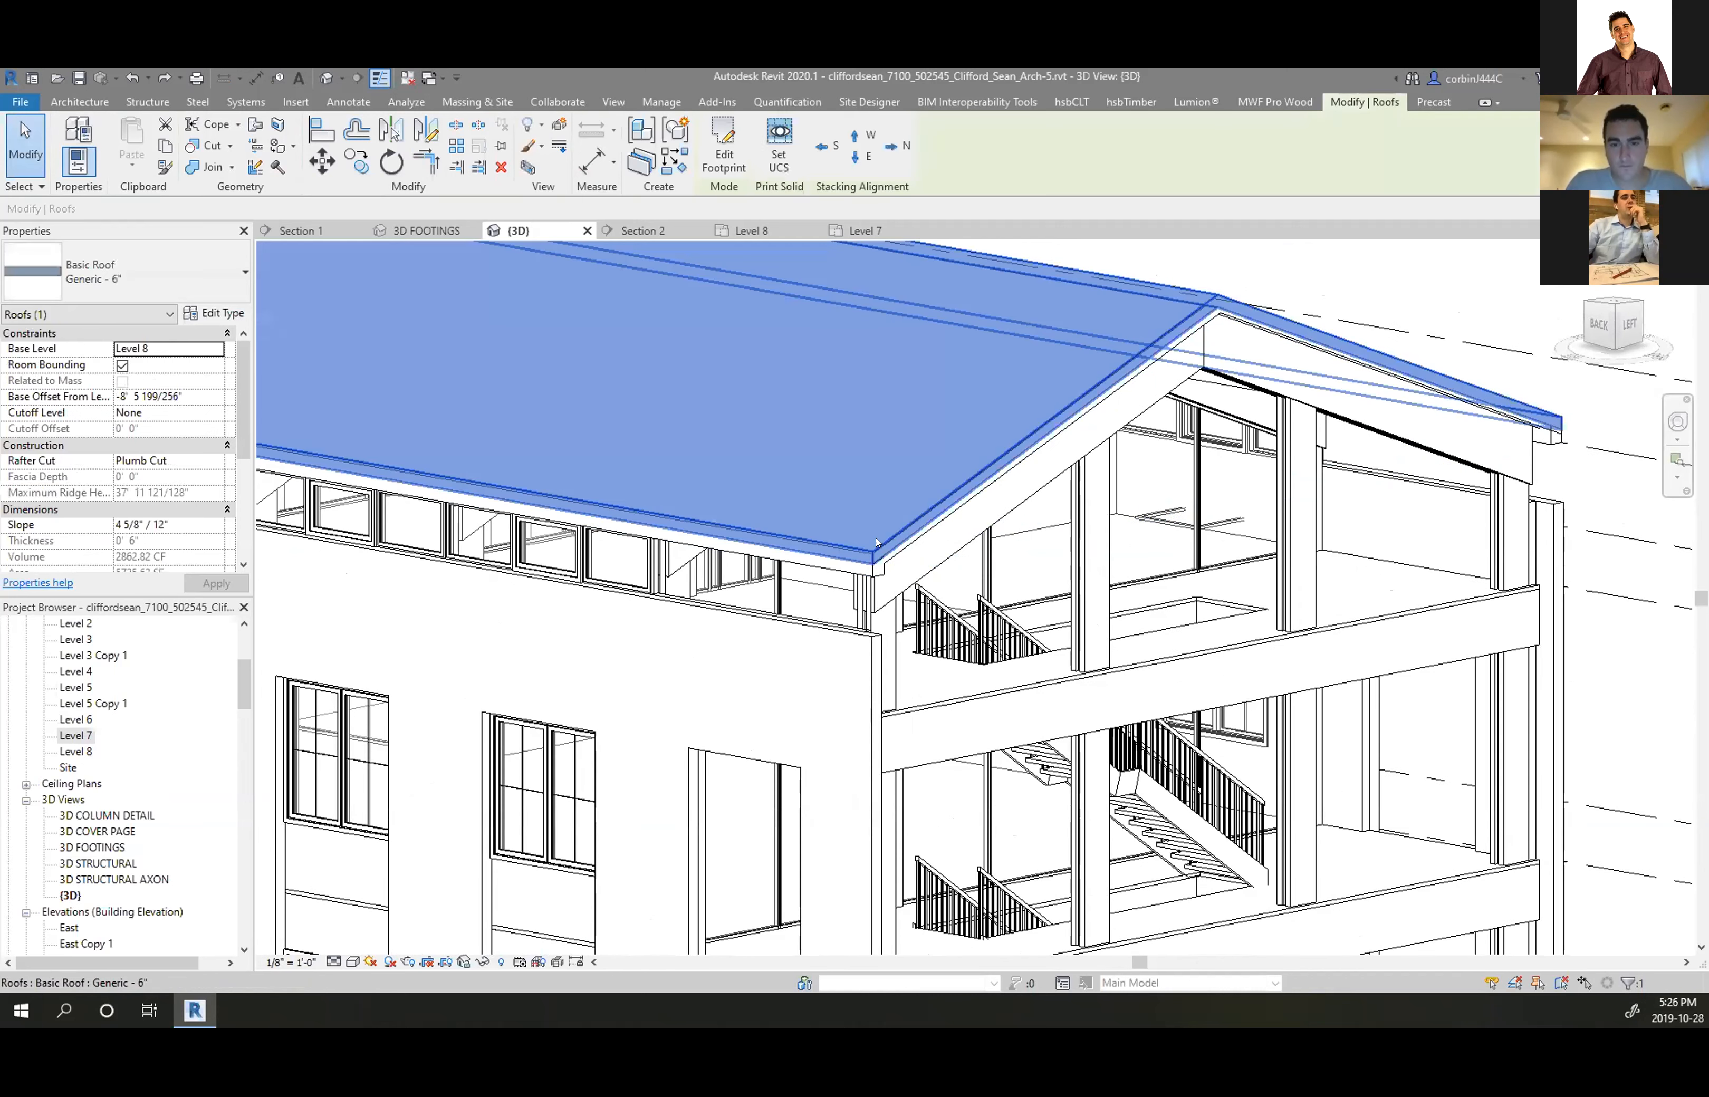
{"action": "left_click", "coordinate": [922, 515]}
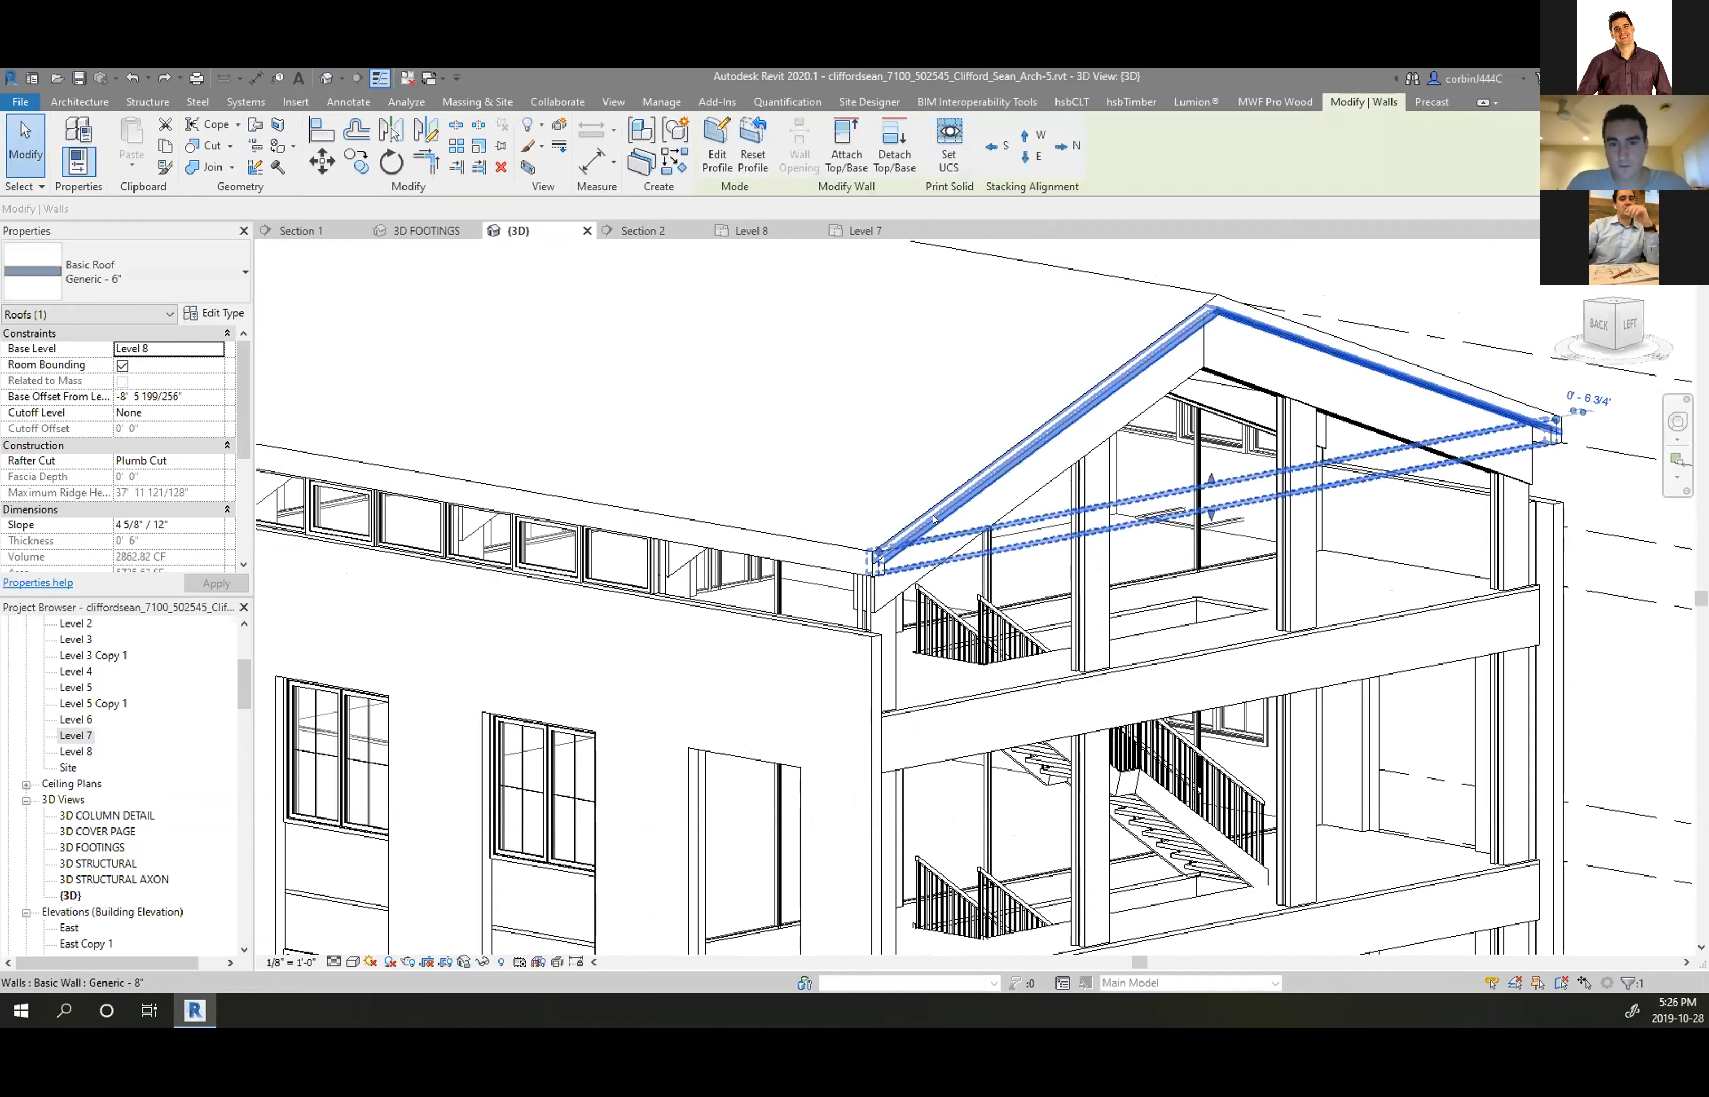
{"action": "key", "text": "Escape"}
{"action": "left_click", "coordinate": [897, 507]}
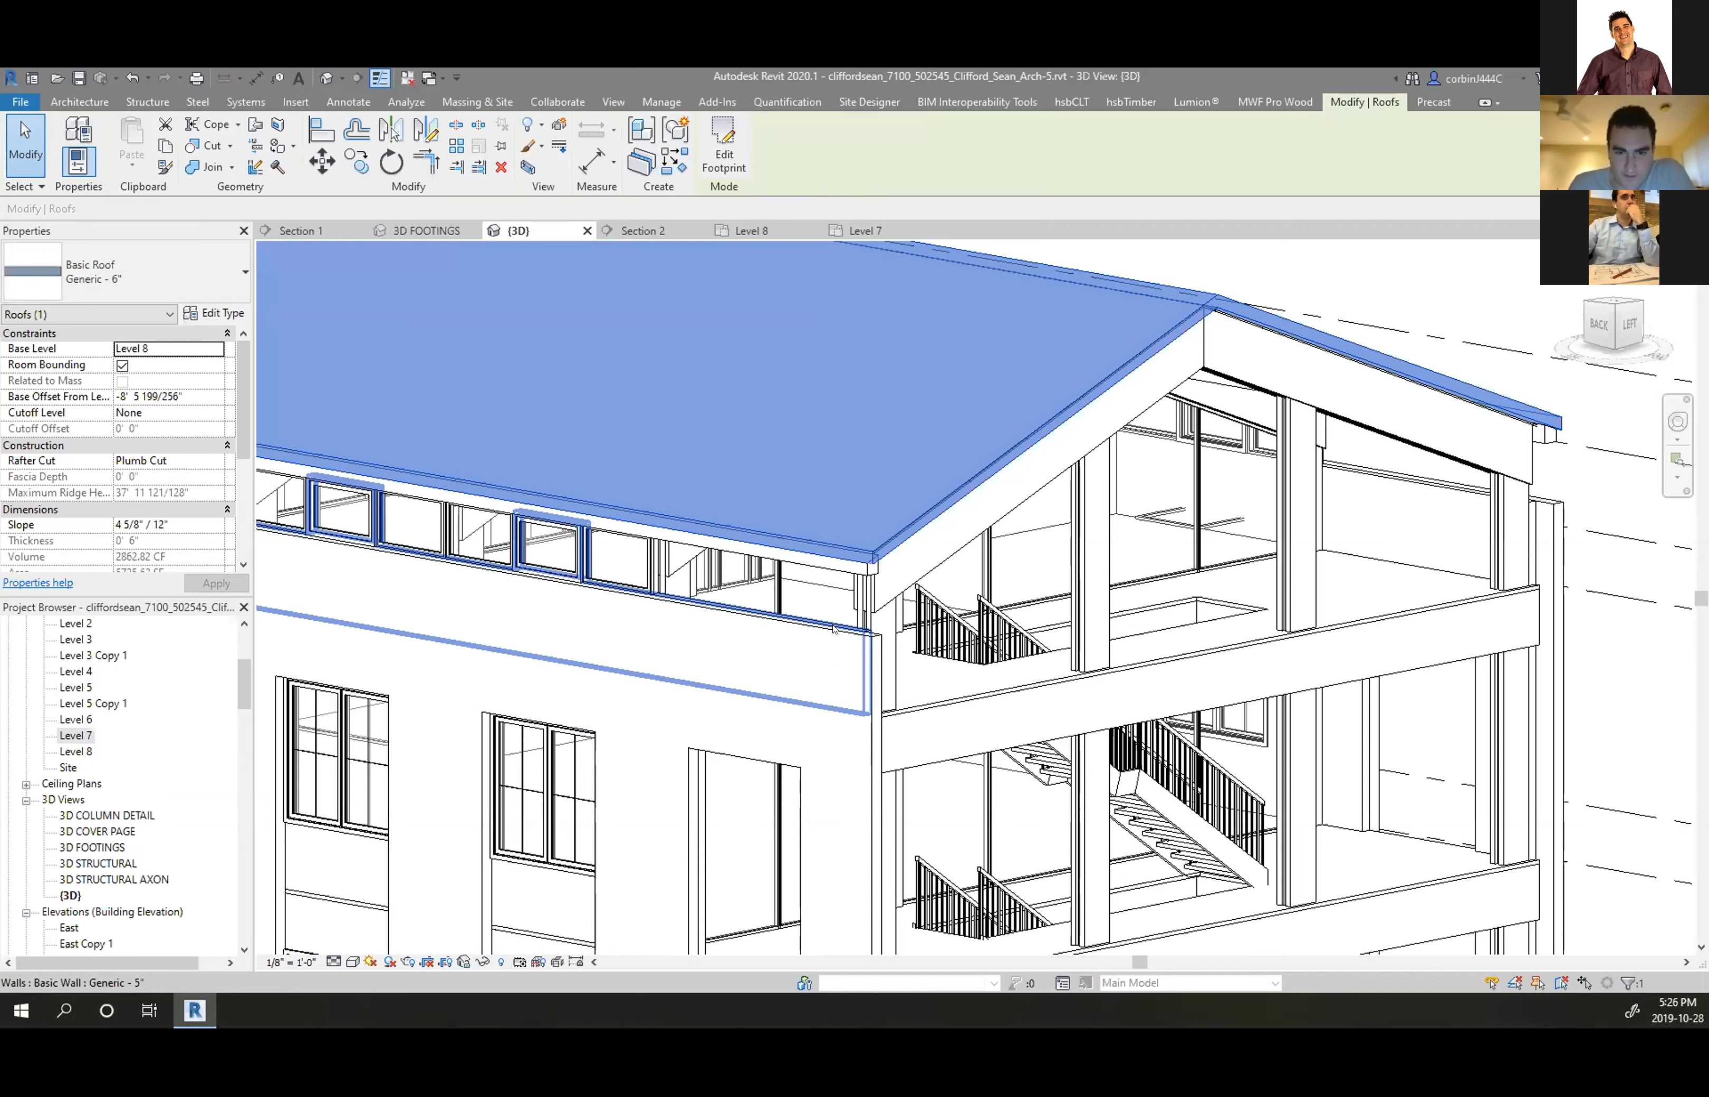
{"action": "left_click", "coordinate": [720, 161]}
{"action": "scroll", "coordinate": [958, 433], "scroll_direction": "up", "scroll_amount": 3}
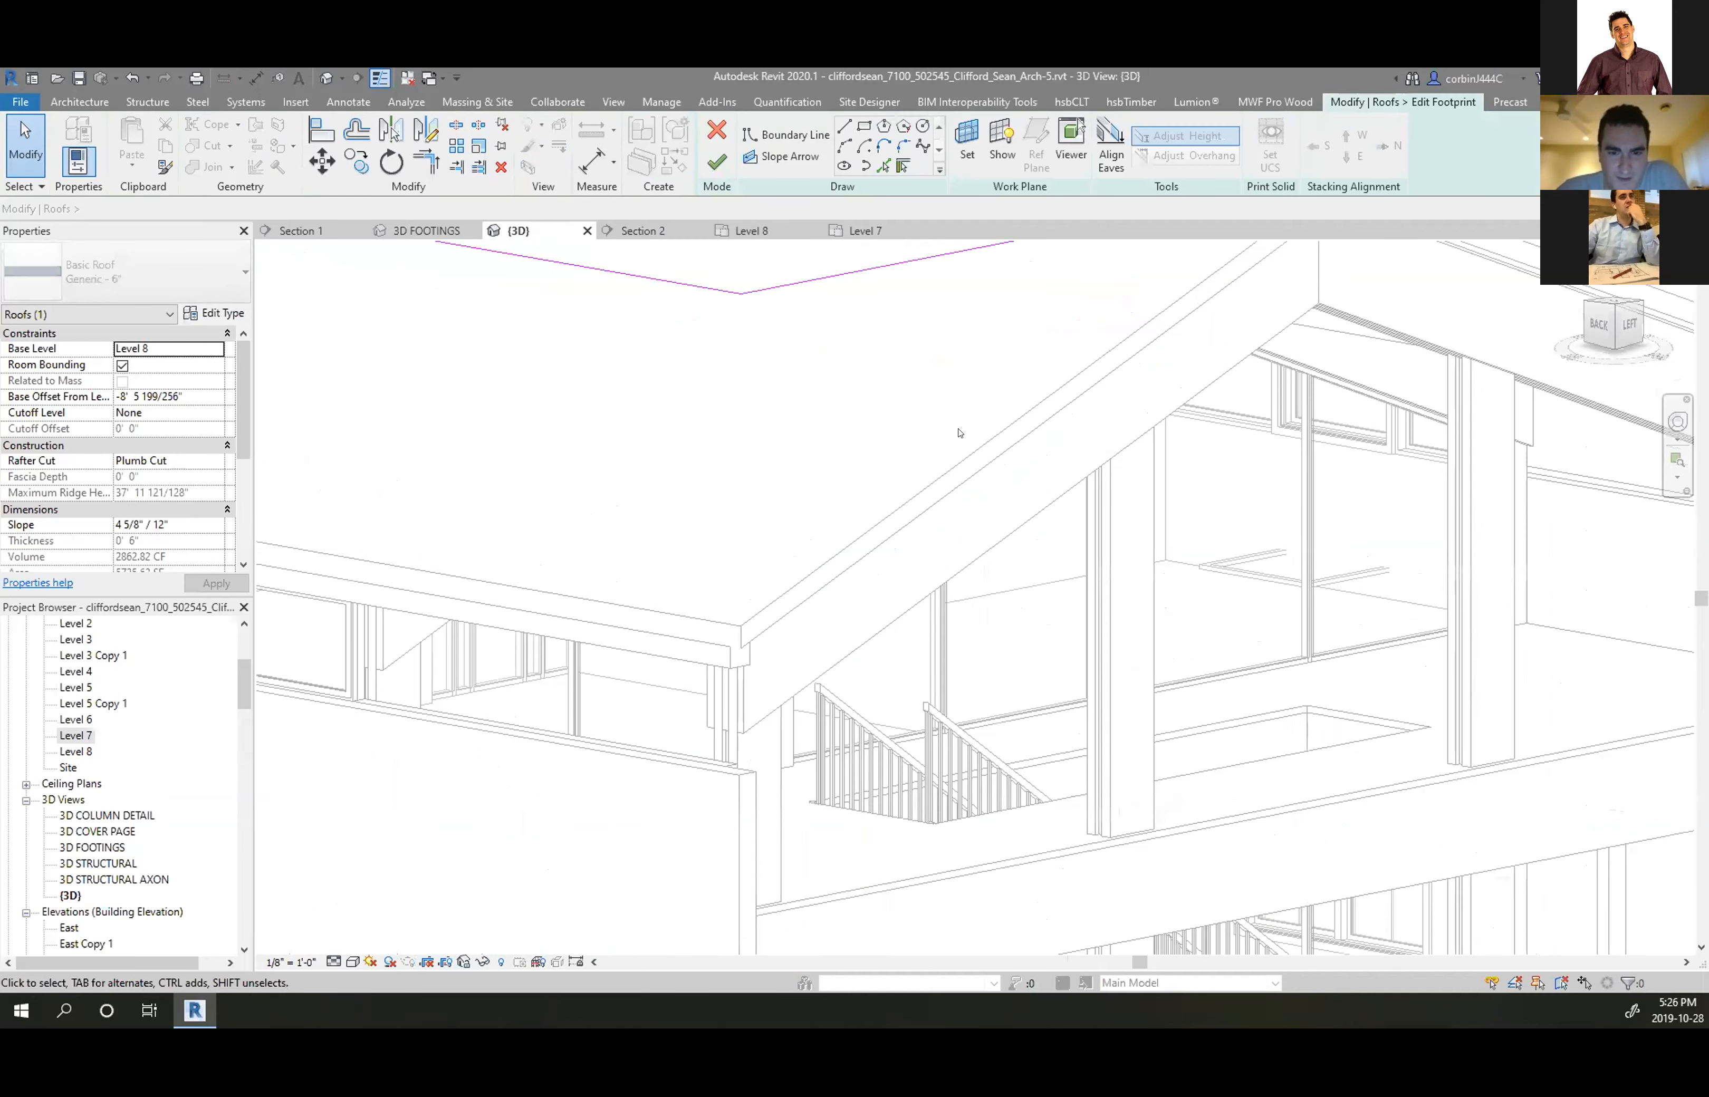
{"action": "left_click", "coordinate": [321, 131]}
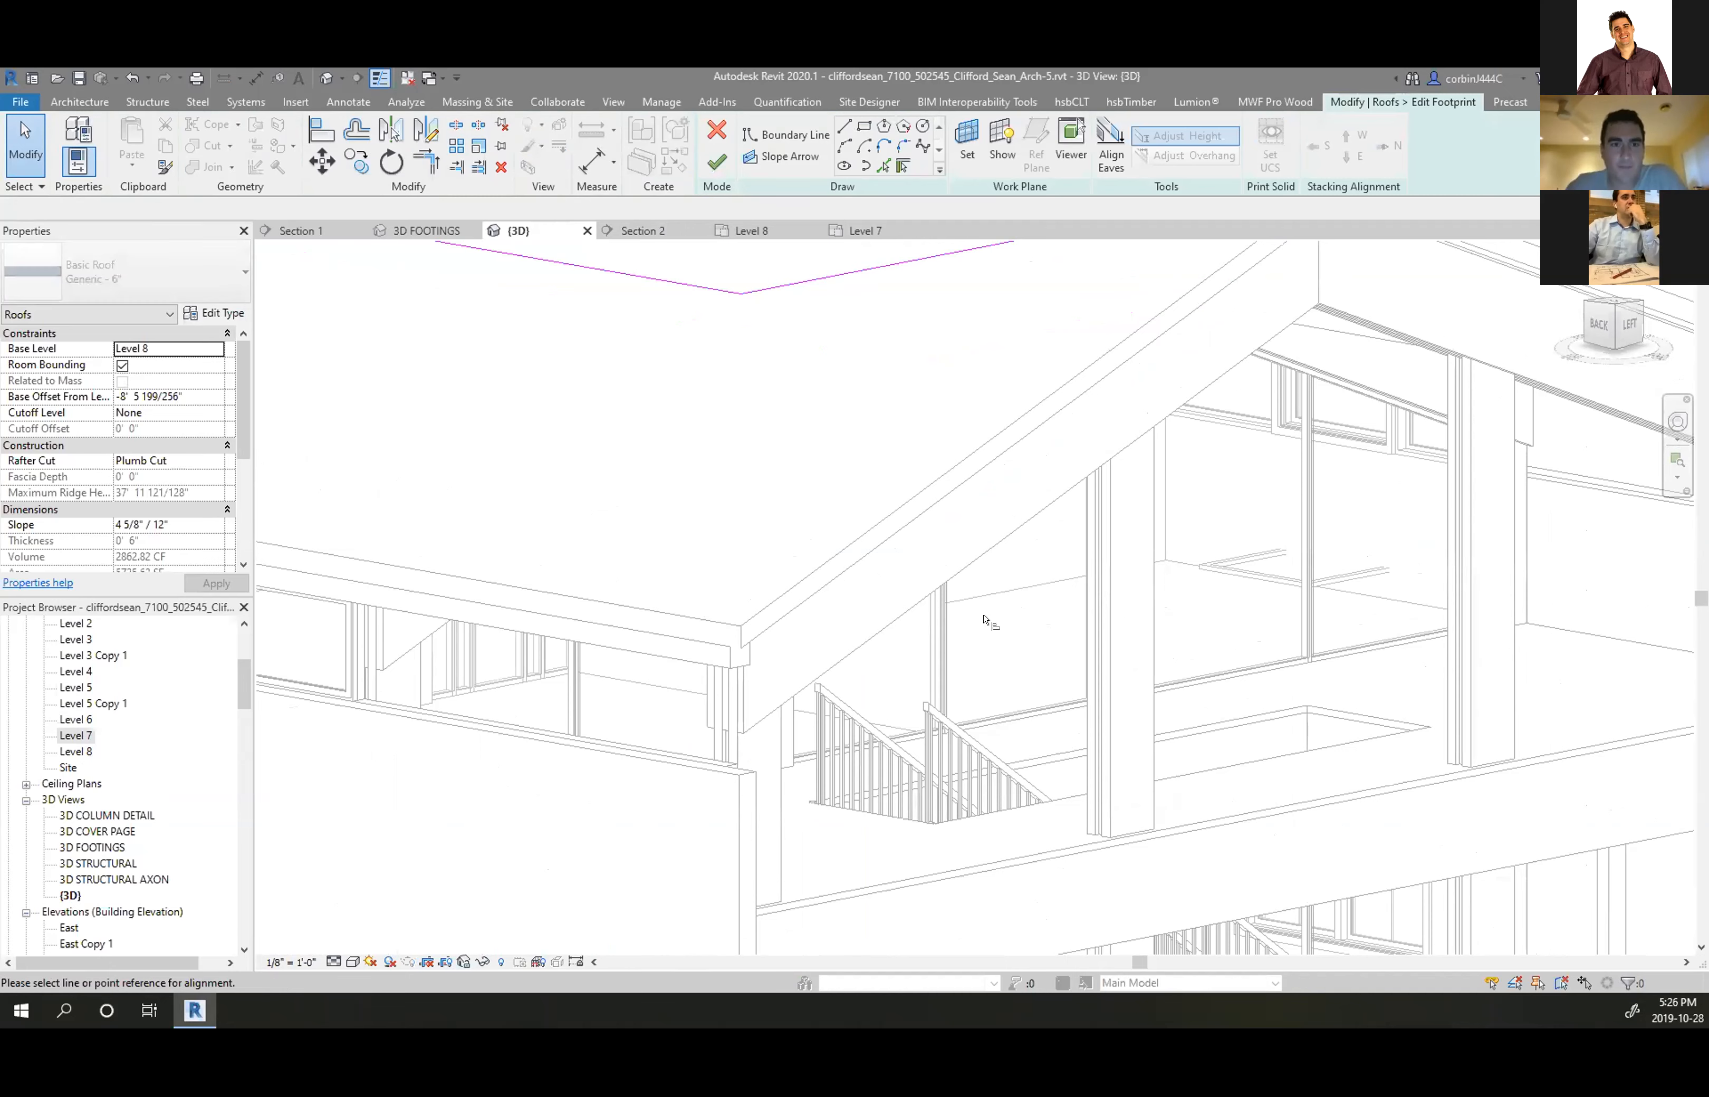
{"action": "left_click", "coordinate": [930, 588]}
{"action": "left_click", "coordinate": [789, 285]}
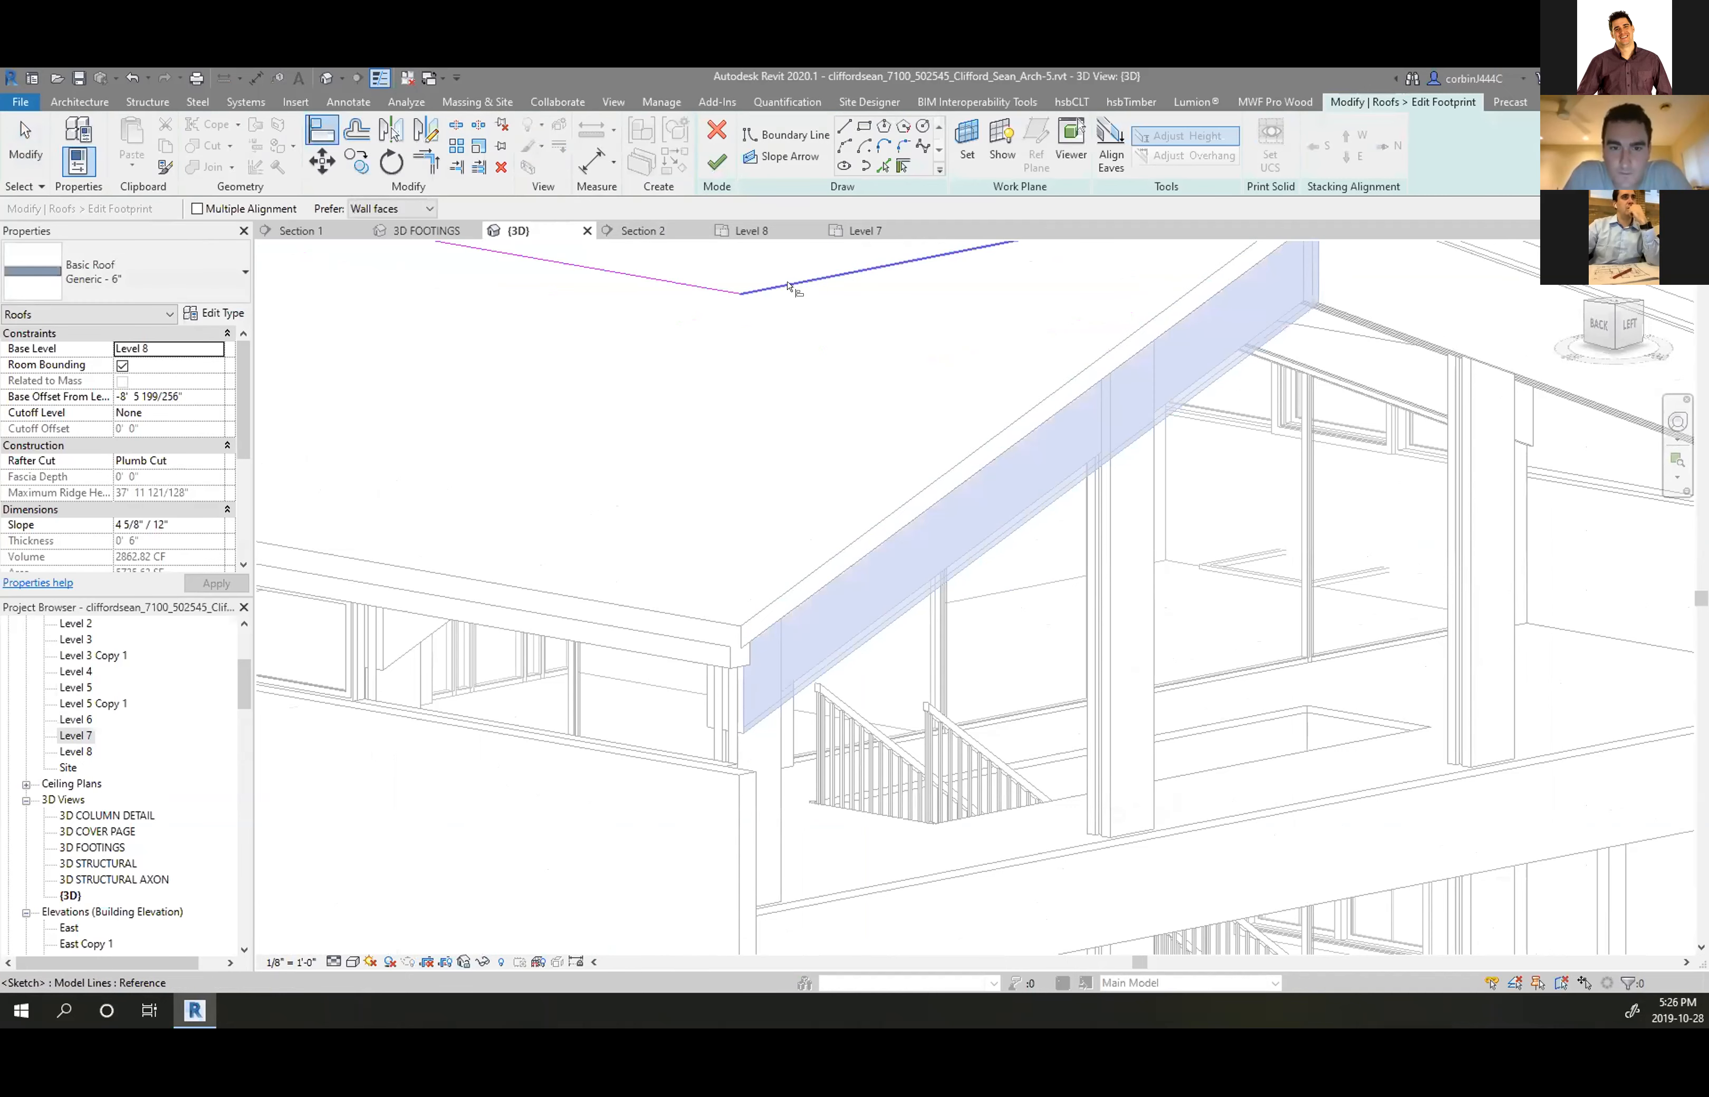
{"action": "left_click", "coordinate": [711, 162]}
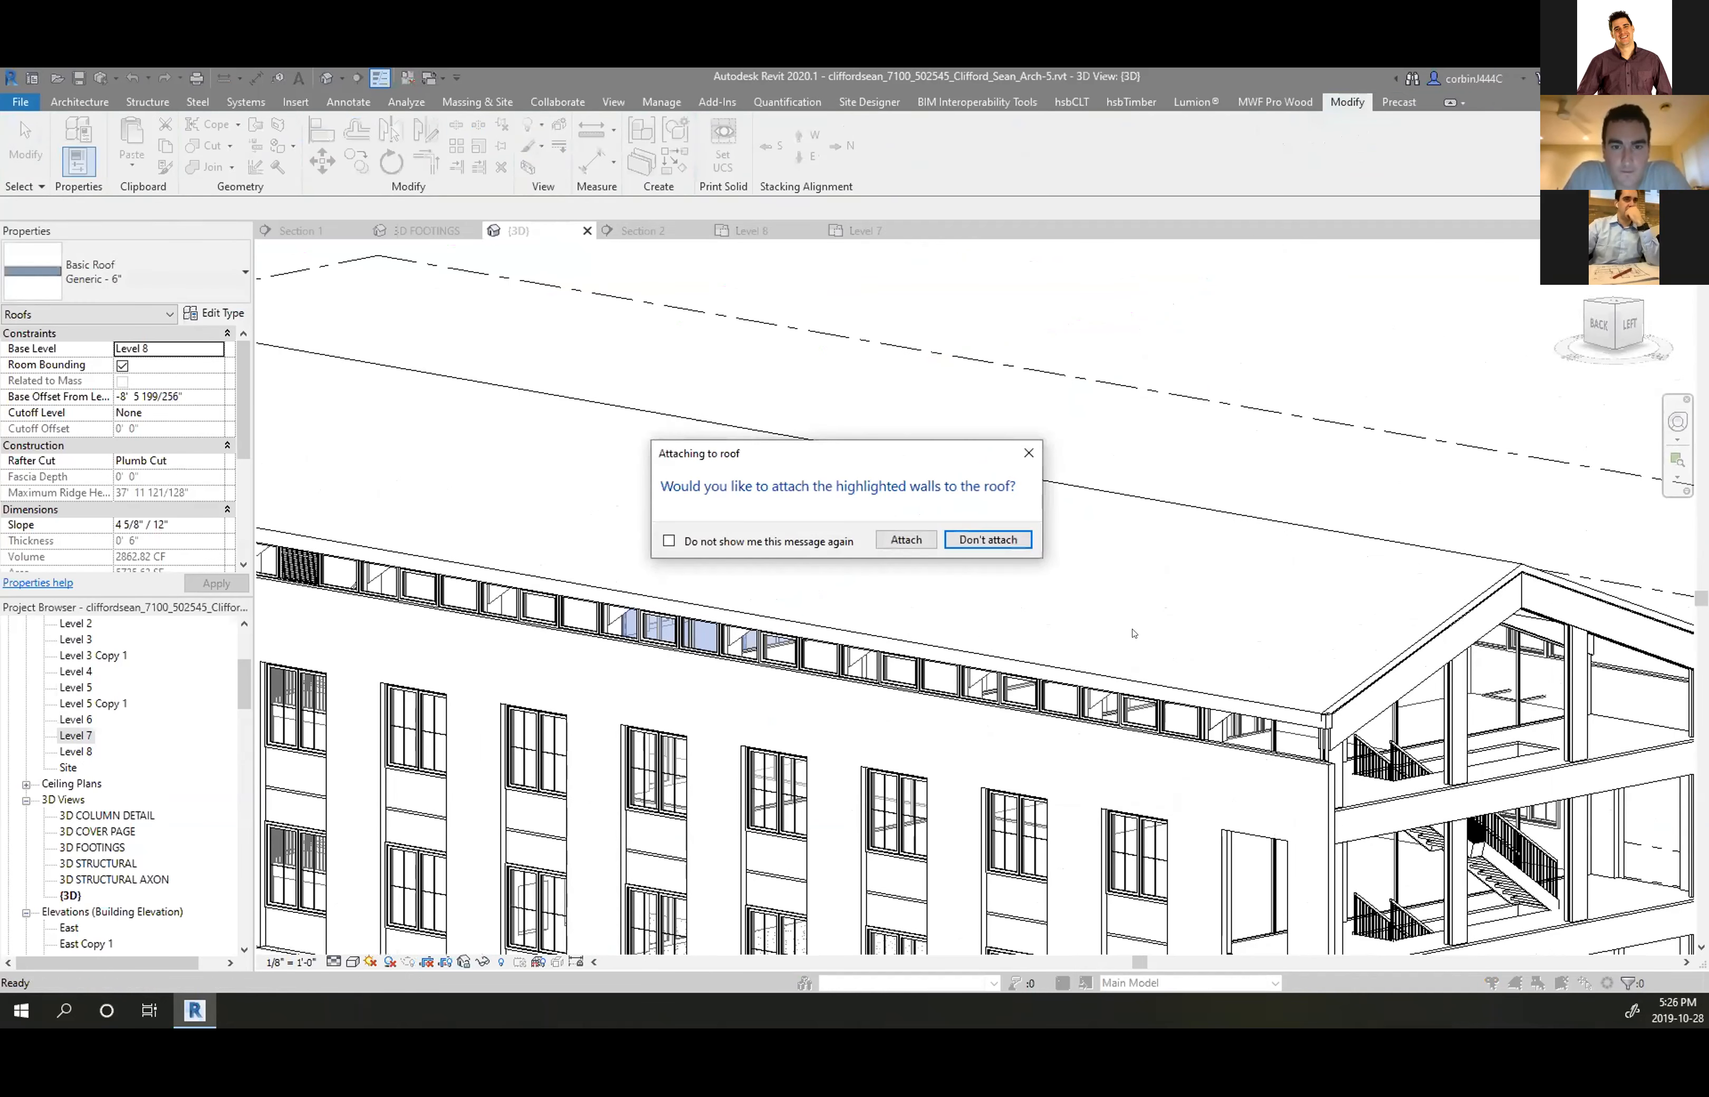
{"action": "left_click", "coordinate": [987, 539]}
Copy the roof and paste it Aligned to Same Place
{"action": "scroll", "coordinate": [969, 345], "scroll_direction": "up", "scroll_amount": 5}
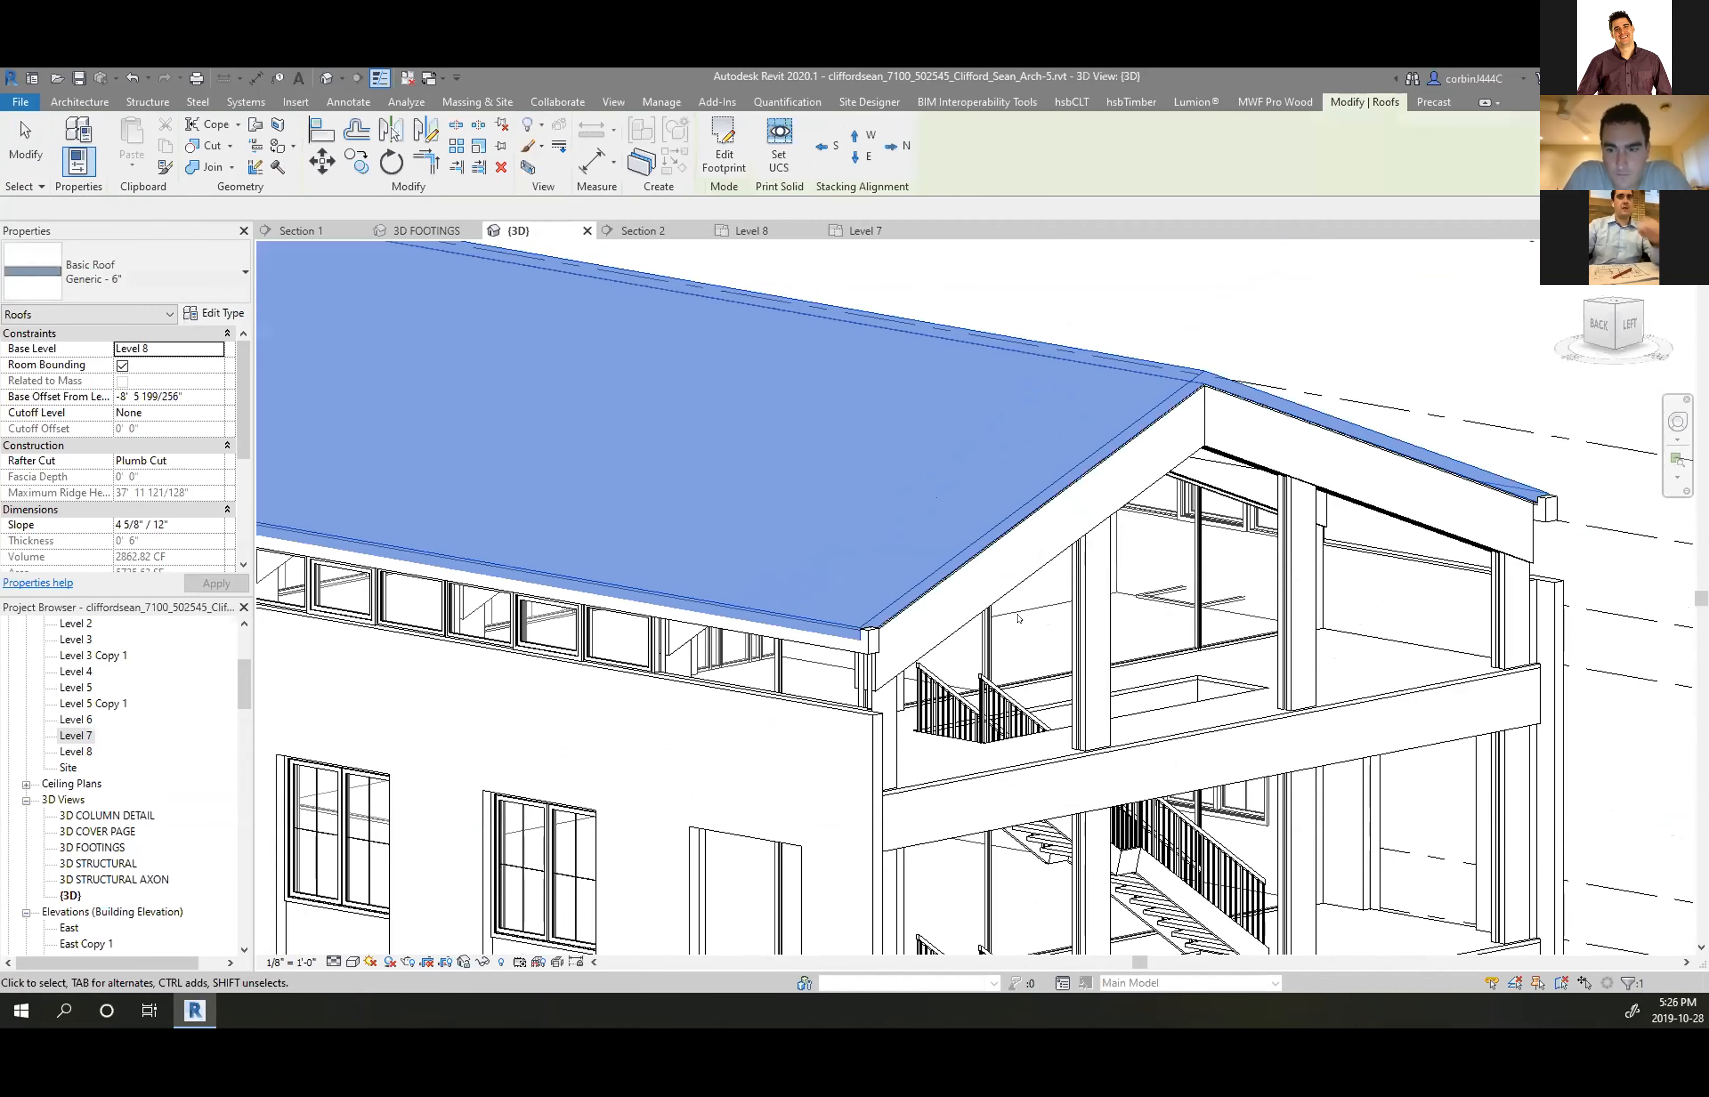
{"action": "left_click", "coordinate": [952, 325]}
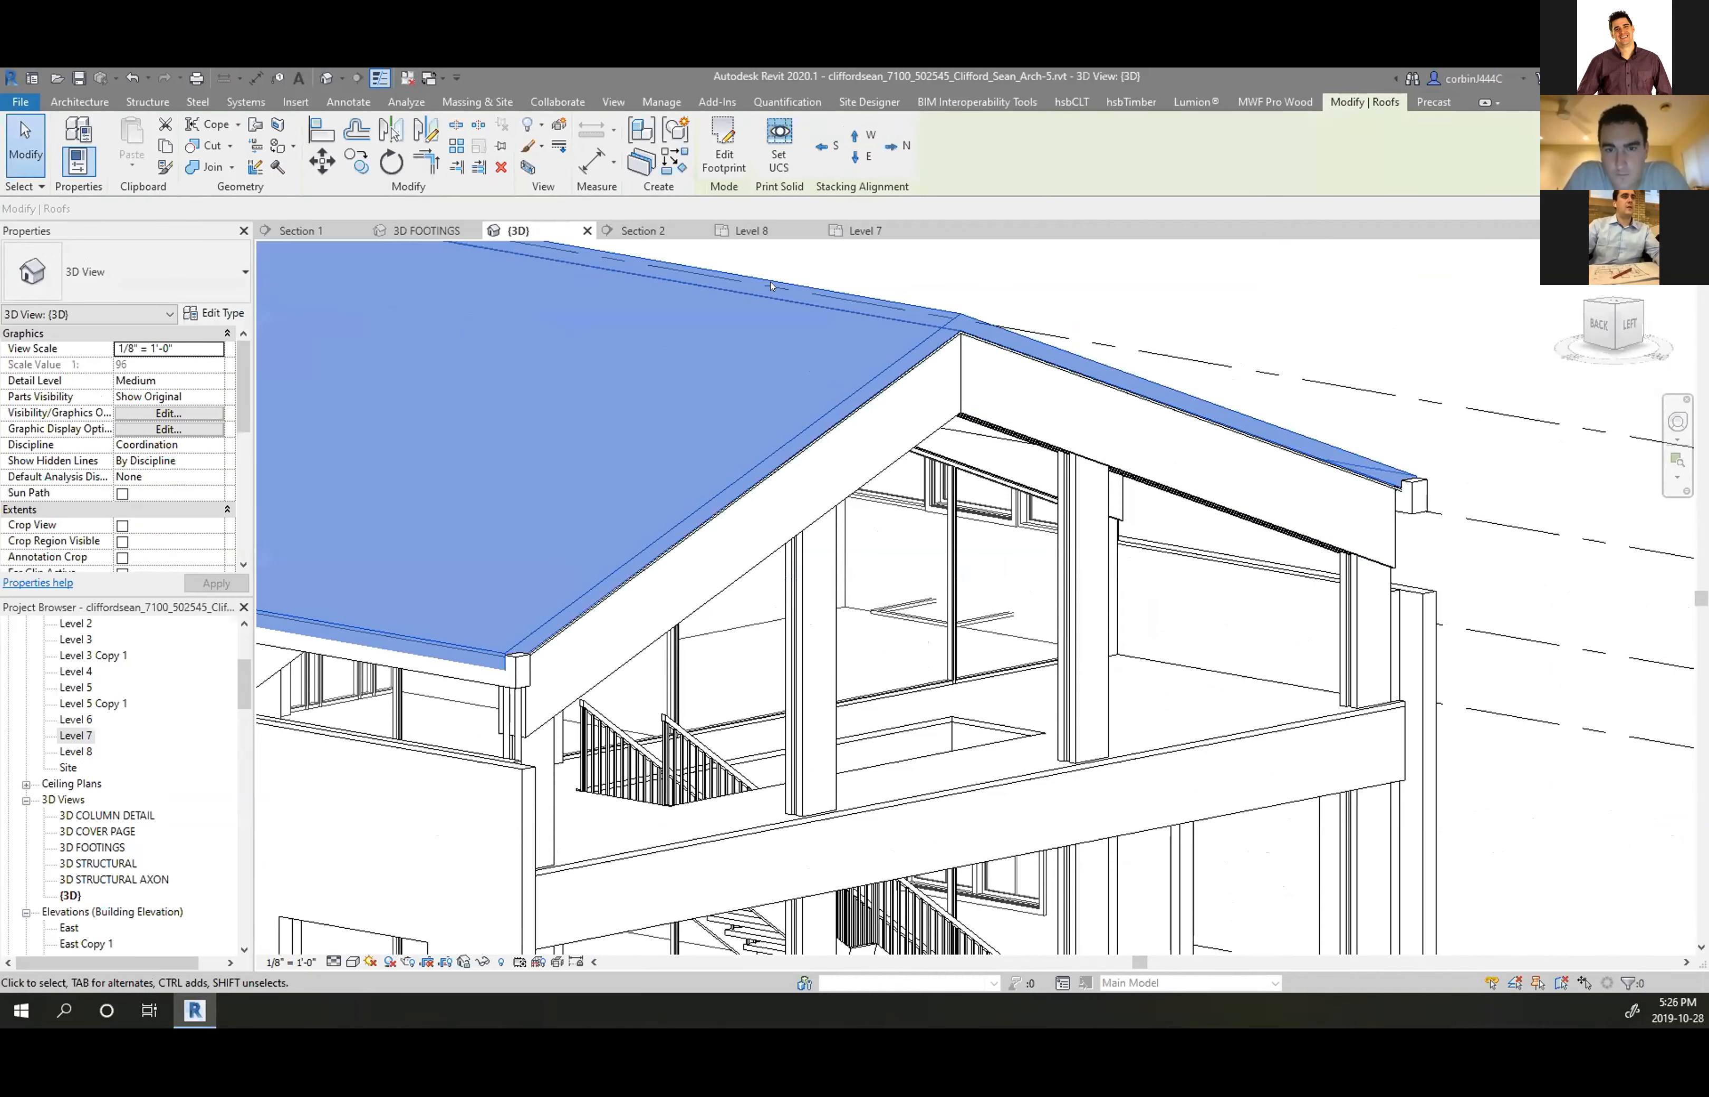
{"action": "left_click", "coordinate": [165, 147]}
{"action": "left_click", "coordinate": [131, 163]}
{"action": "left_click", "coordinate": [118, 338]}
Align the copy's footprint lines to the wall end and the gable beam, then finish the sketch
{"action": "left_click", "coordinate": [723, 147]}
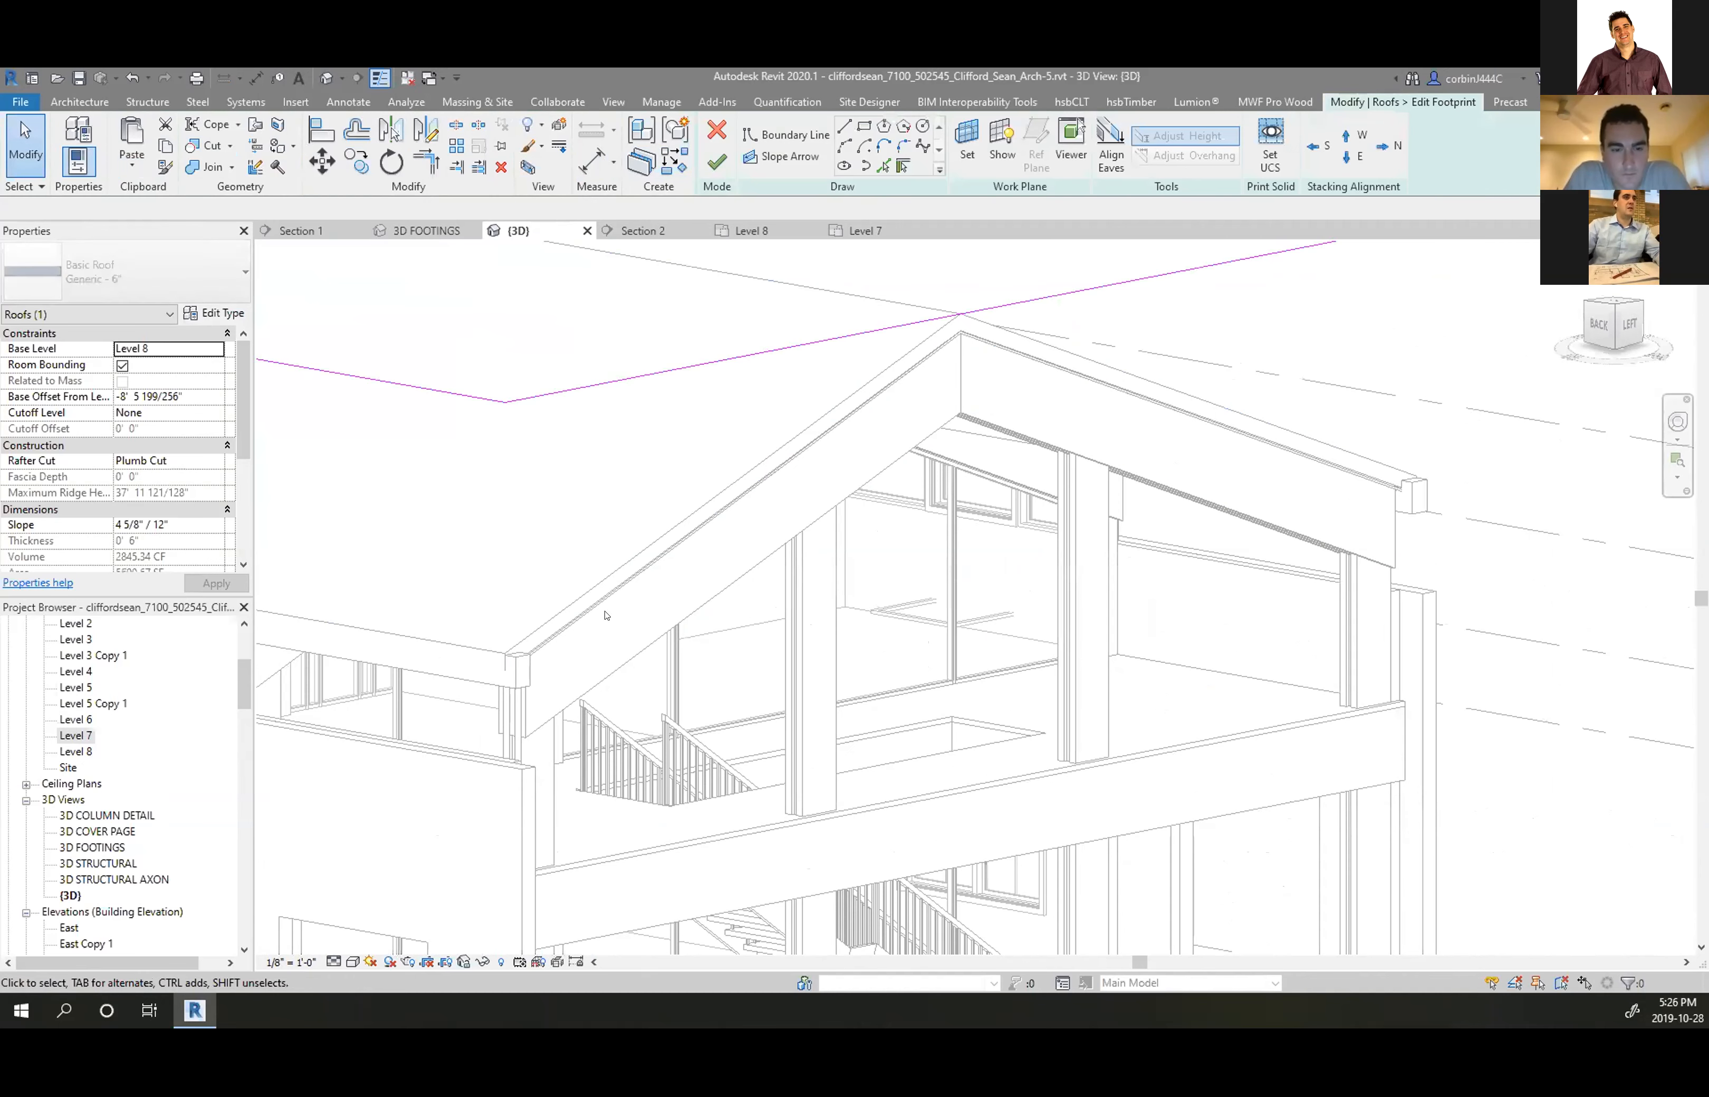
{"action": "key", "text": "a"}
{"action": "key", "text": "l"}
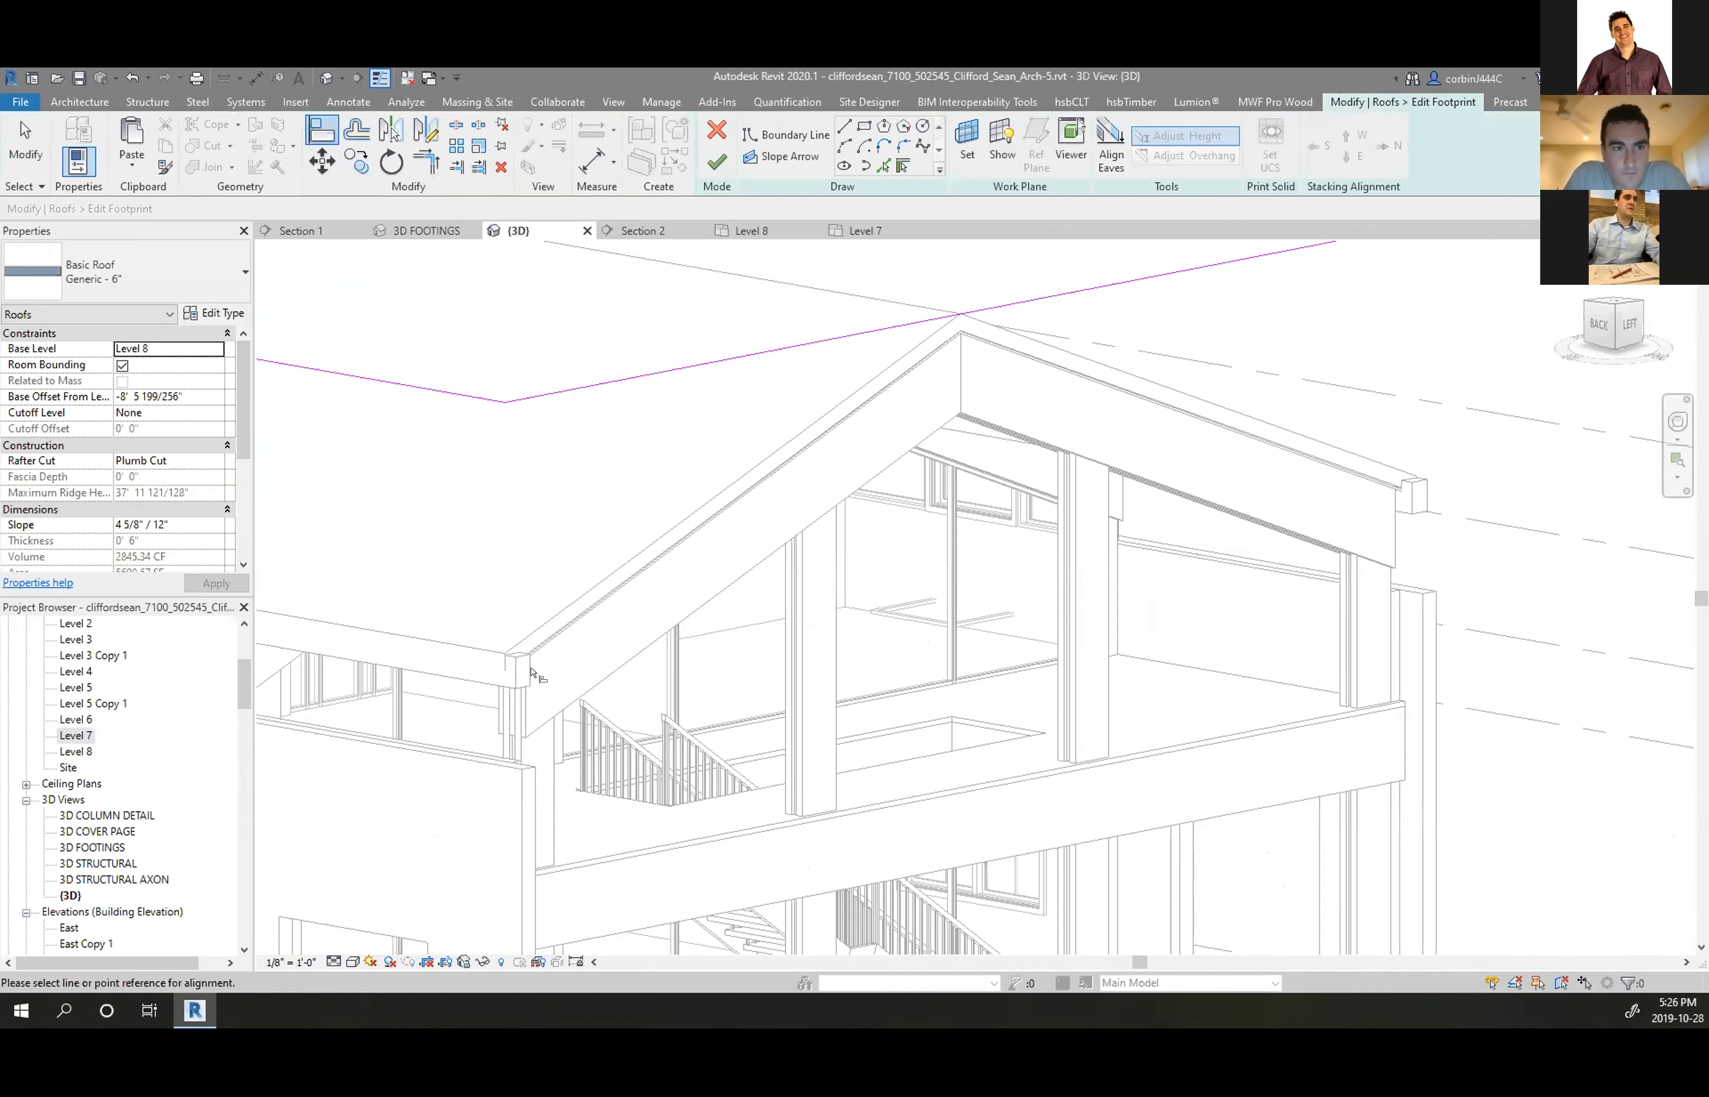
{"action": "left_click", "coordinate": [522, 673]}
{"action": "left_click", "coordinate": [553, 392]}
{"action": "scroll", "coordinate": [1115, 618], "scroll_direction": "down", "scroll_amount": 6}
{"action": "scroll", "coordinate": [1019, 582], "scroll_direction": "up", "scroll_amount": 3}
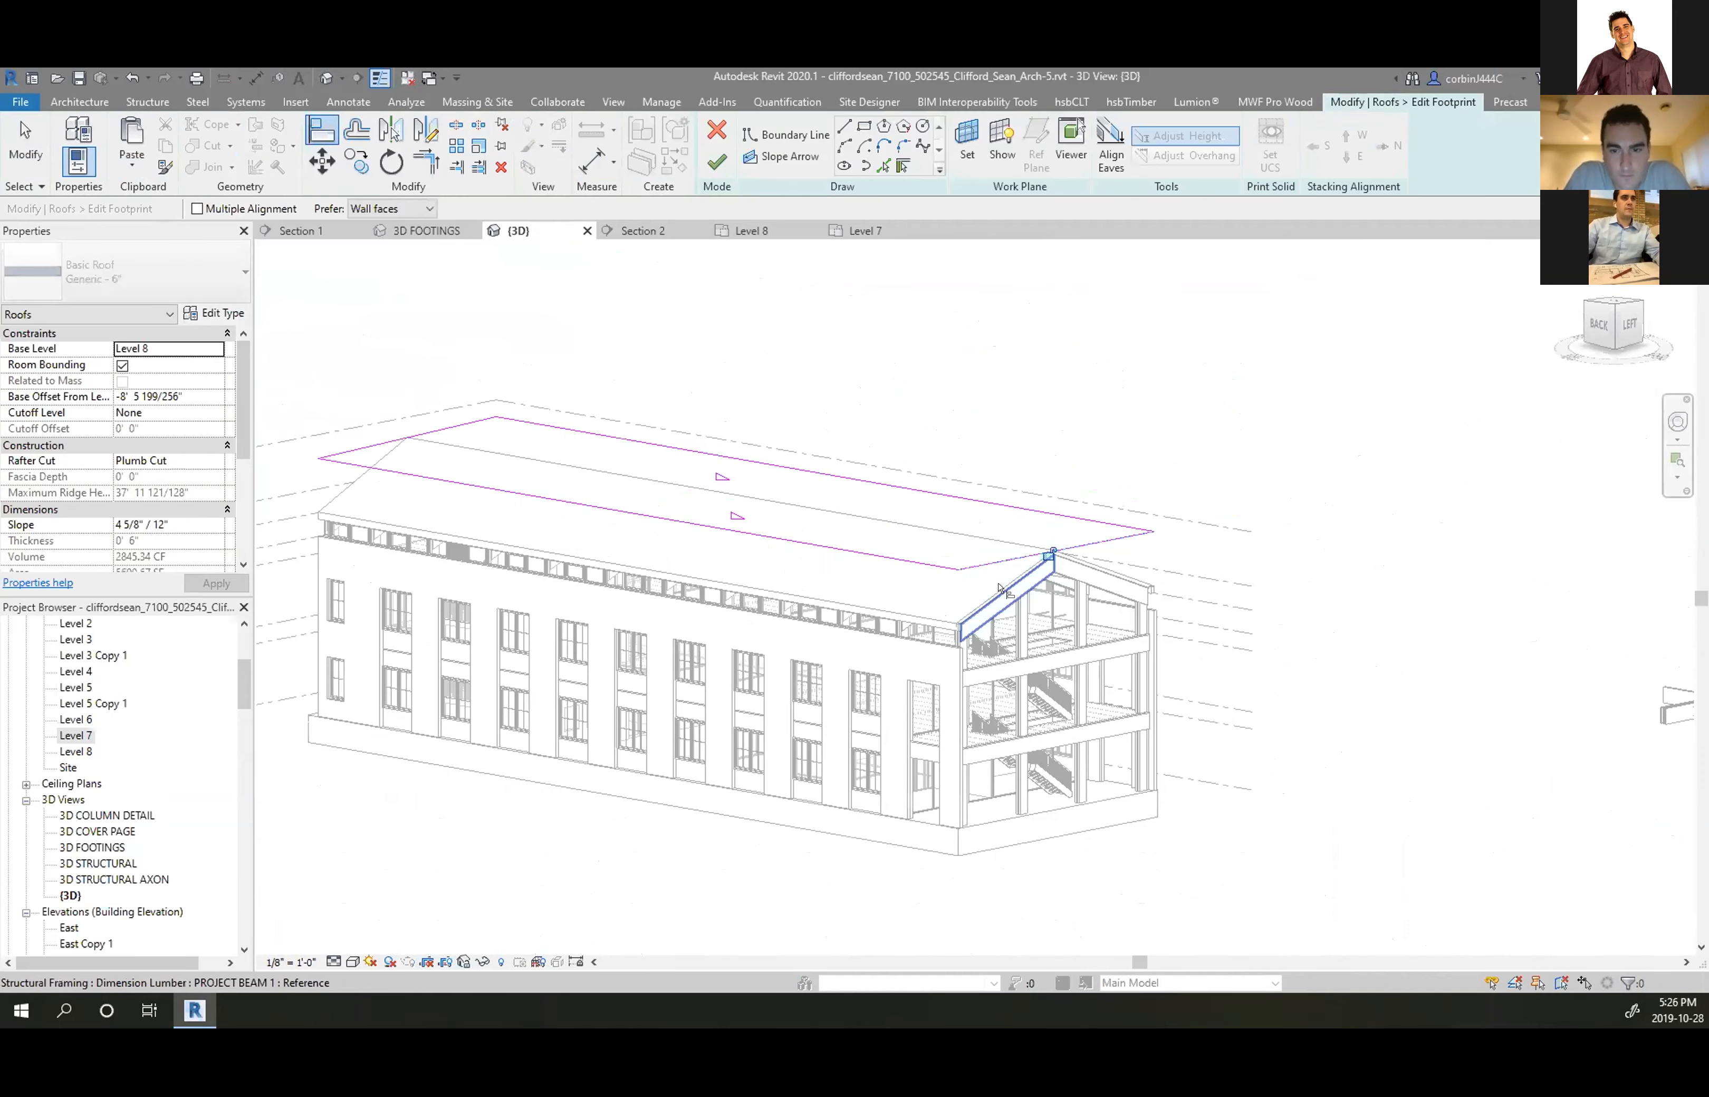
{"action": "left_click", "coordinate": [1000, 587]}
{"action": "scroll", "coordinate": [517, 412], "scroll_direction": "down", "scroll_amount": 4}
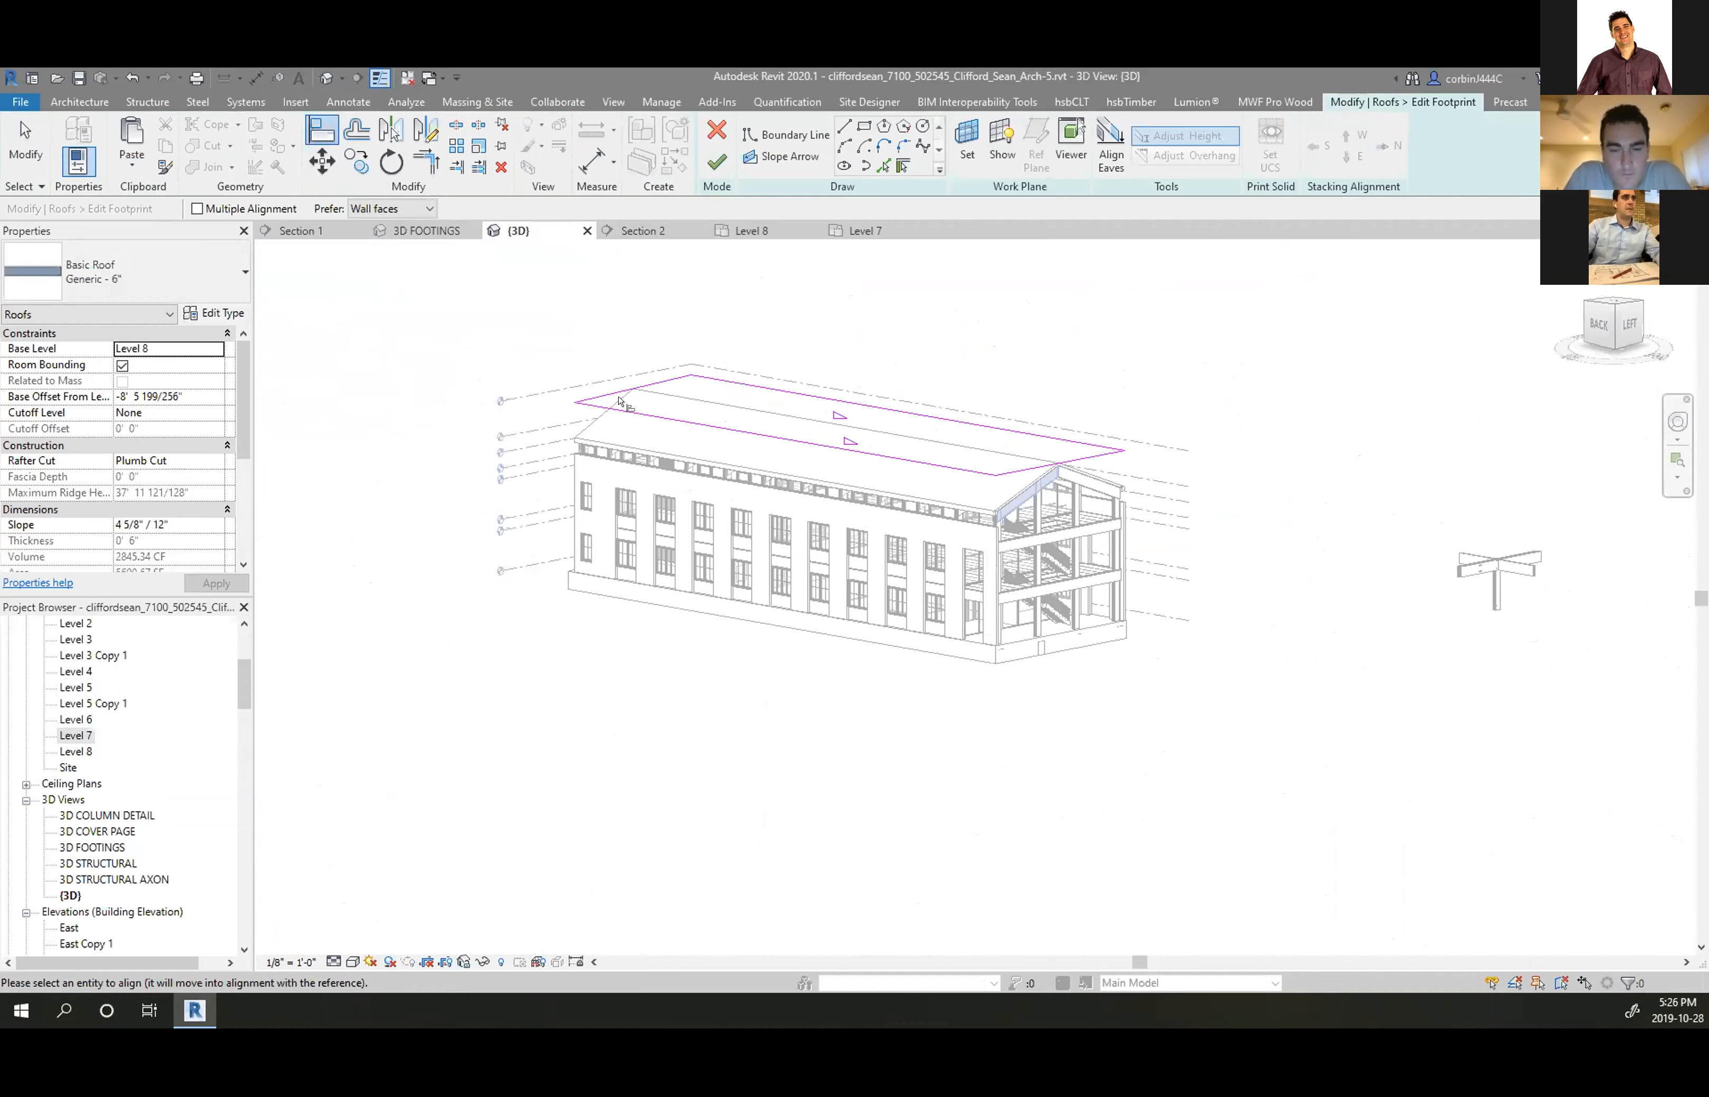
{"action": "left_click", "coordinate": [623, 402]}
{"action": "left_click", "coordinate": [718, 159]}
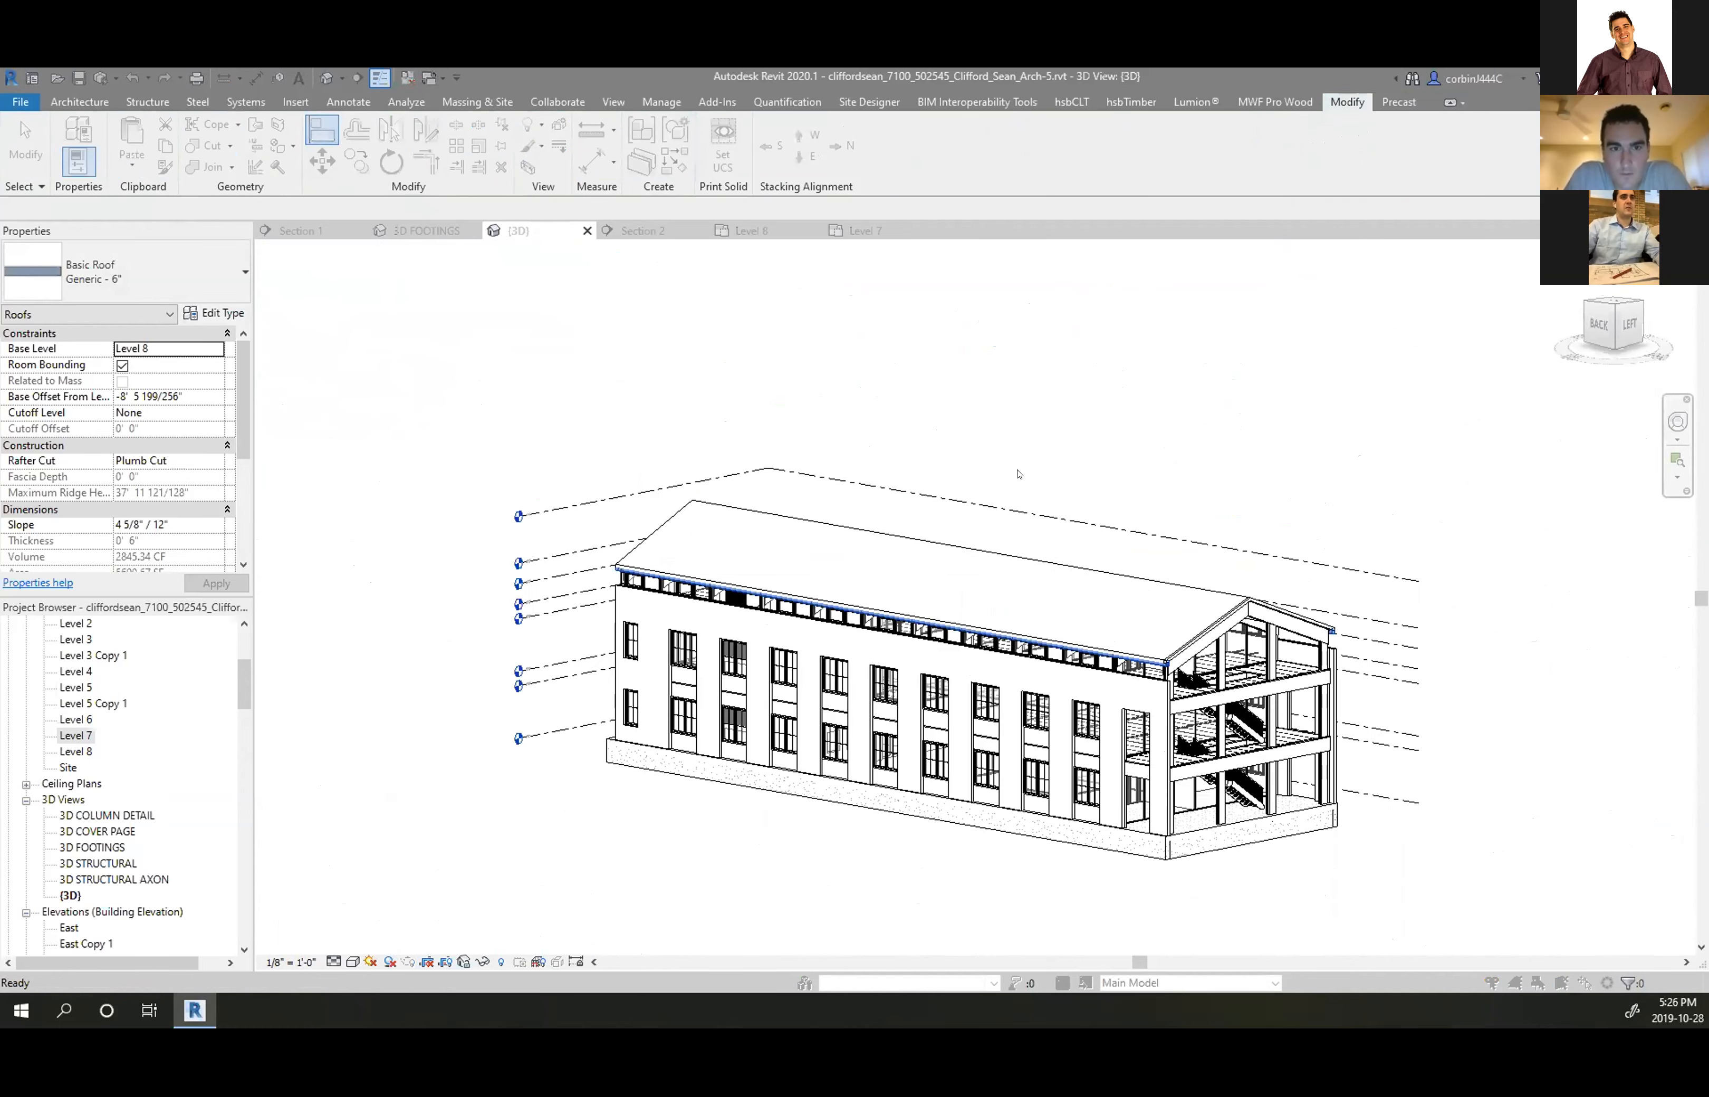
Leave the walls unattached and switch the narrow gable roof strip to Generic - 9"
{"action": "left_click", "coordinate": [989, 540]}
{"action": "scroll", "coordinate": [1495, 572], "scroll_direction": "up", "scroll_amount": 4}
{"action": "scroll", "coordinate": [475, 385], "scroll_direction": "up", "scroll_amount": 5}
{"action": "scroll", "coordinate": [475, 385], "scroll_direction": "up", "scroll_amount": 3}
{"action": "left_click", "coordinate": [475, 386]}
{"action": "left_click", "coordinate": [500, 419]}
{"action": "left_click", "coordinate": [93, 270]}
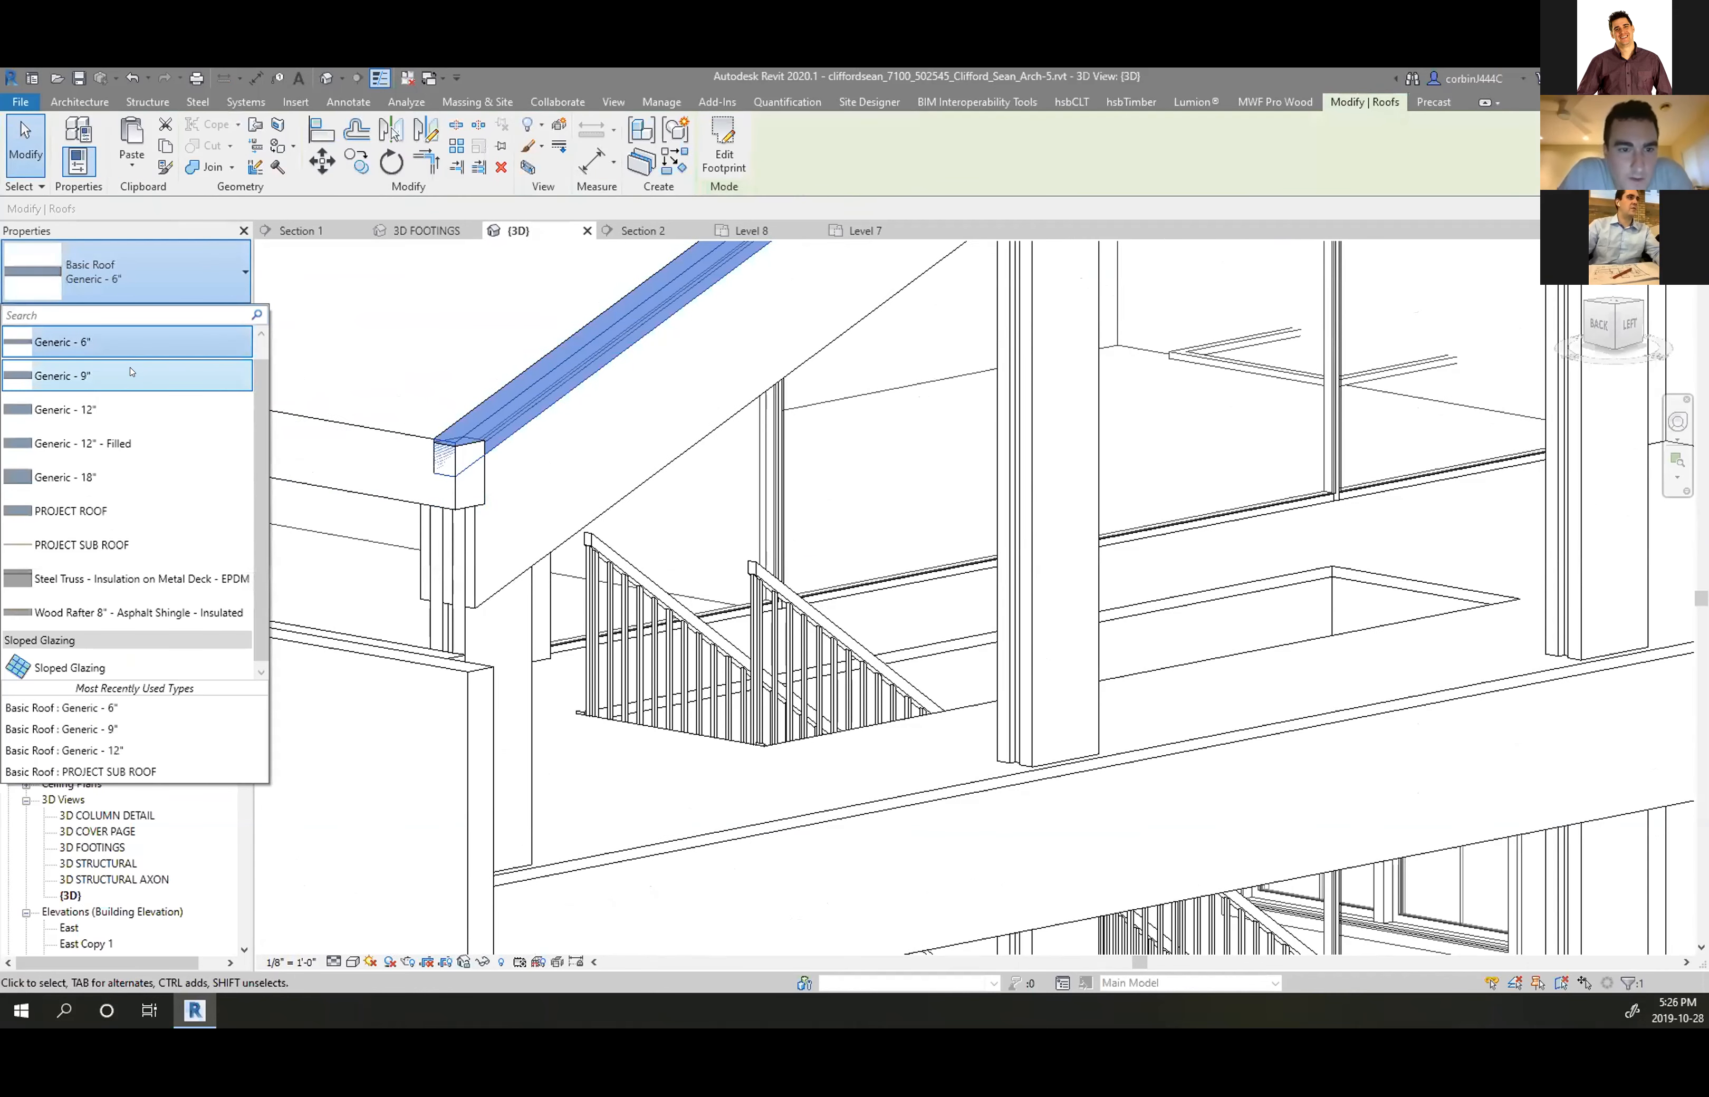
{"action": "left_click", "coordinate": [132, 372]}
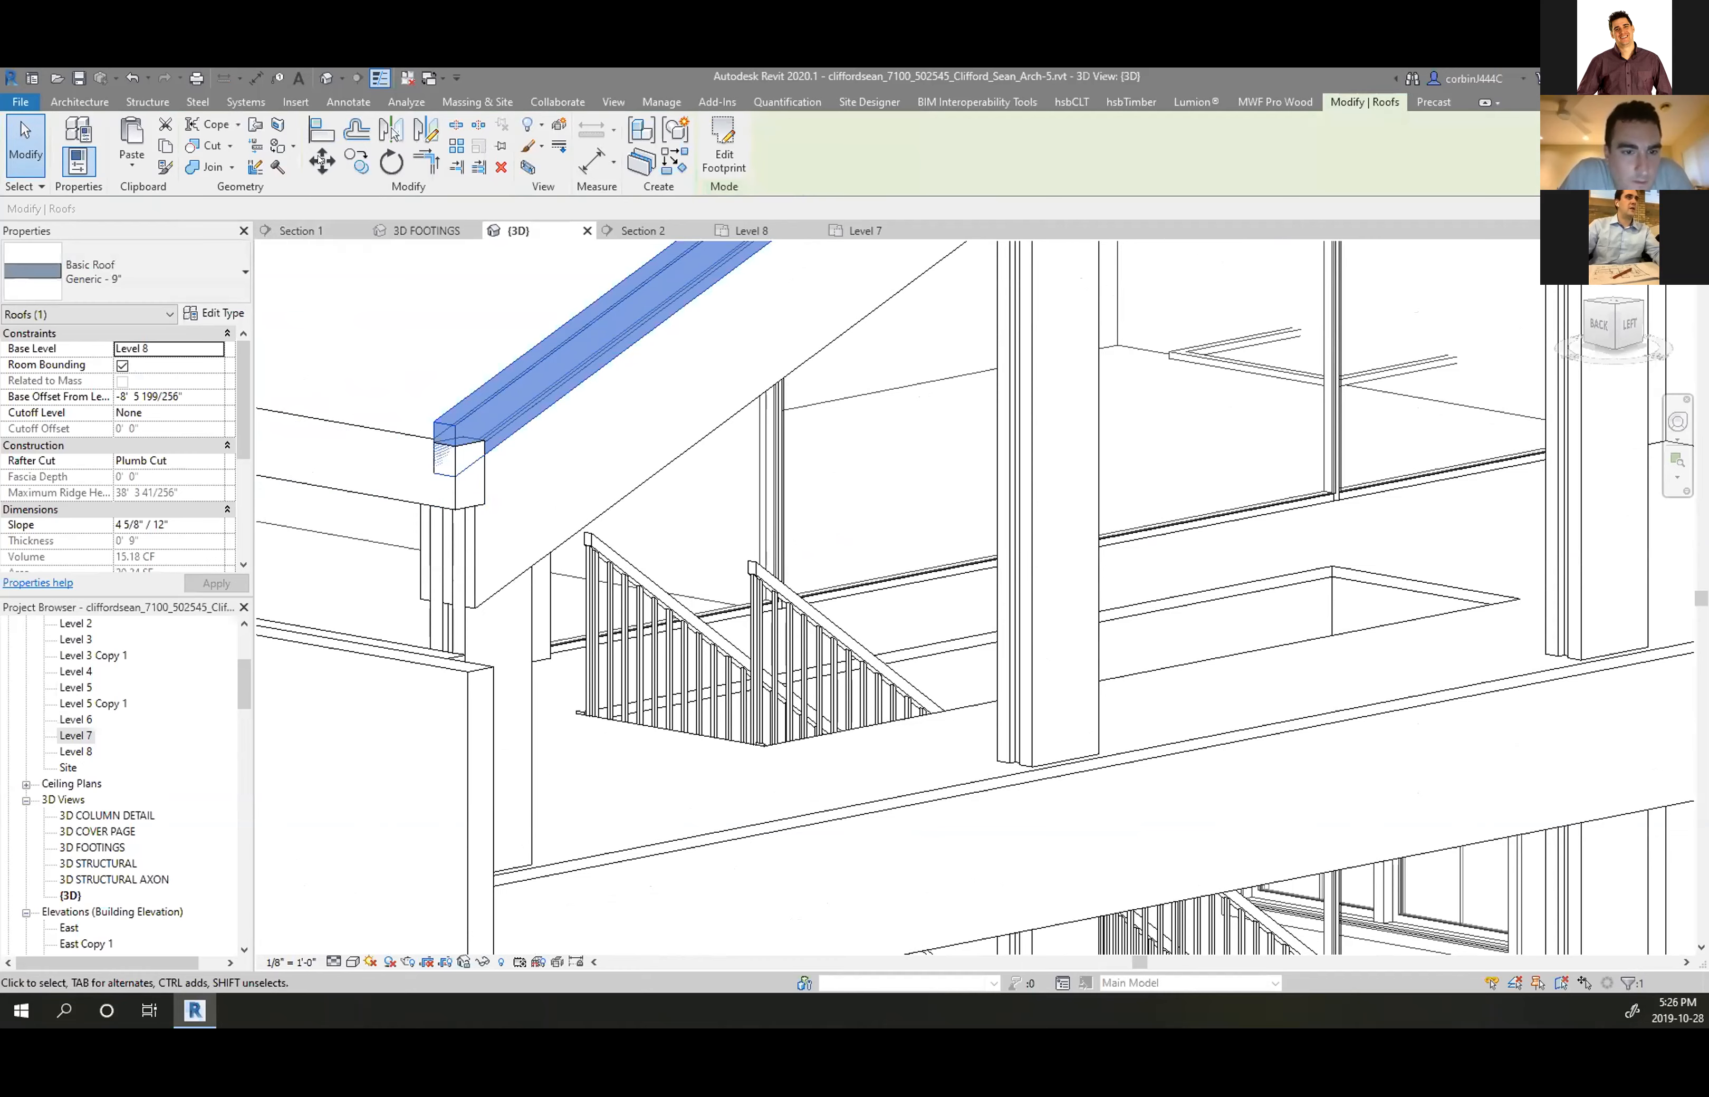
Try aligning the 9" strip to the large roof face, inspect the peak, then undo it
{"action": "left_click", "coordinate": [401, 425]}
{"action": "left_click", "coordinate": [455, 418]}
{"action": "scroll", "coordinate": [548, 542], "scroll_direction": "down", "scroll_amount": 5}
{"action": "scroll", "coordinate": [804, 307], "scroll_direction": "up", "scroll_amount": 5}
{"action": "mouse_move", "coordinate": [820, 402]}
{"action": "middle_mouse_down", "text": "shift"}
{"action": "mouse_move", "coordinate": [810, 465]}
{"action": "mouse_move", "coordinate": [840, 431]}
{"action": "middle_mouse_up", "text": "shift"}
{"action": "scroll", "coordinate": [1109, 323], "scroll_direction": "down", "scroll_amount": 5}
{"action": "key", "text": "ctrl+z"}
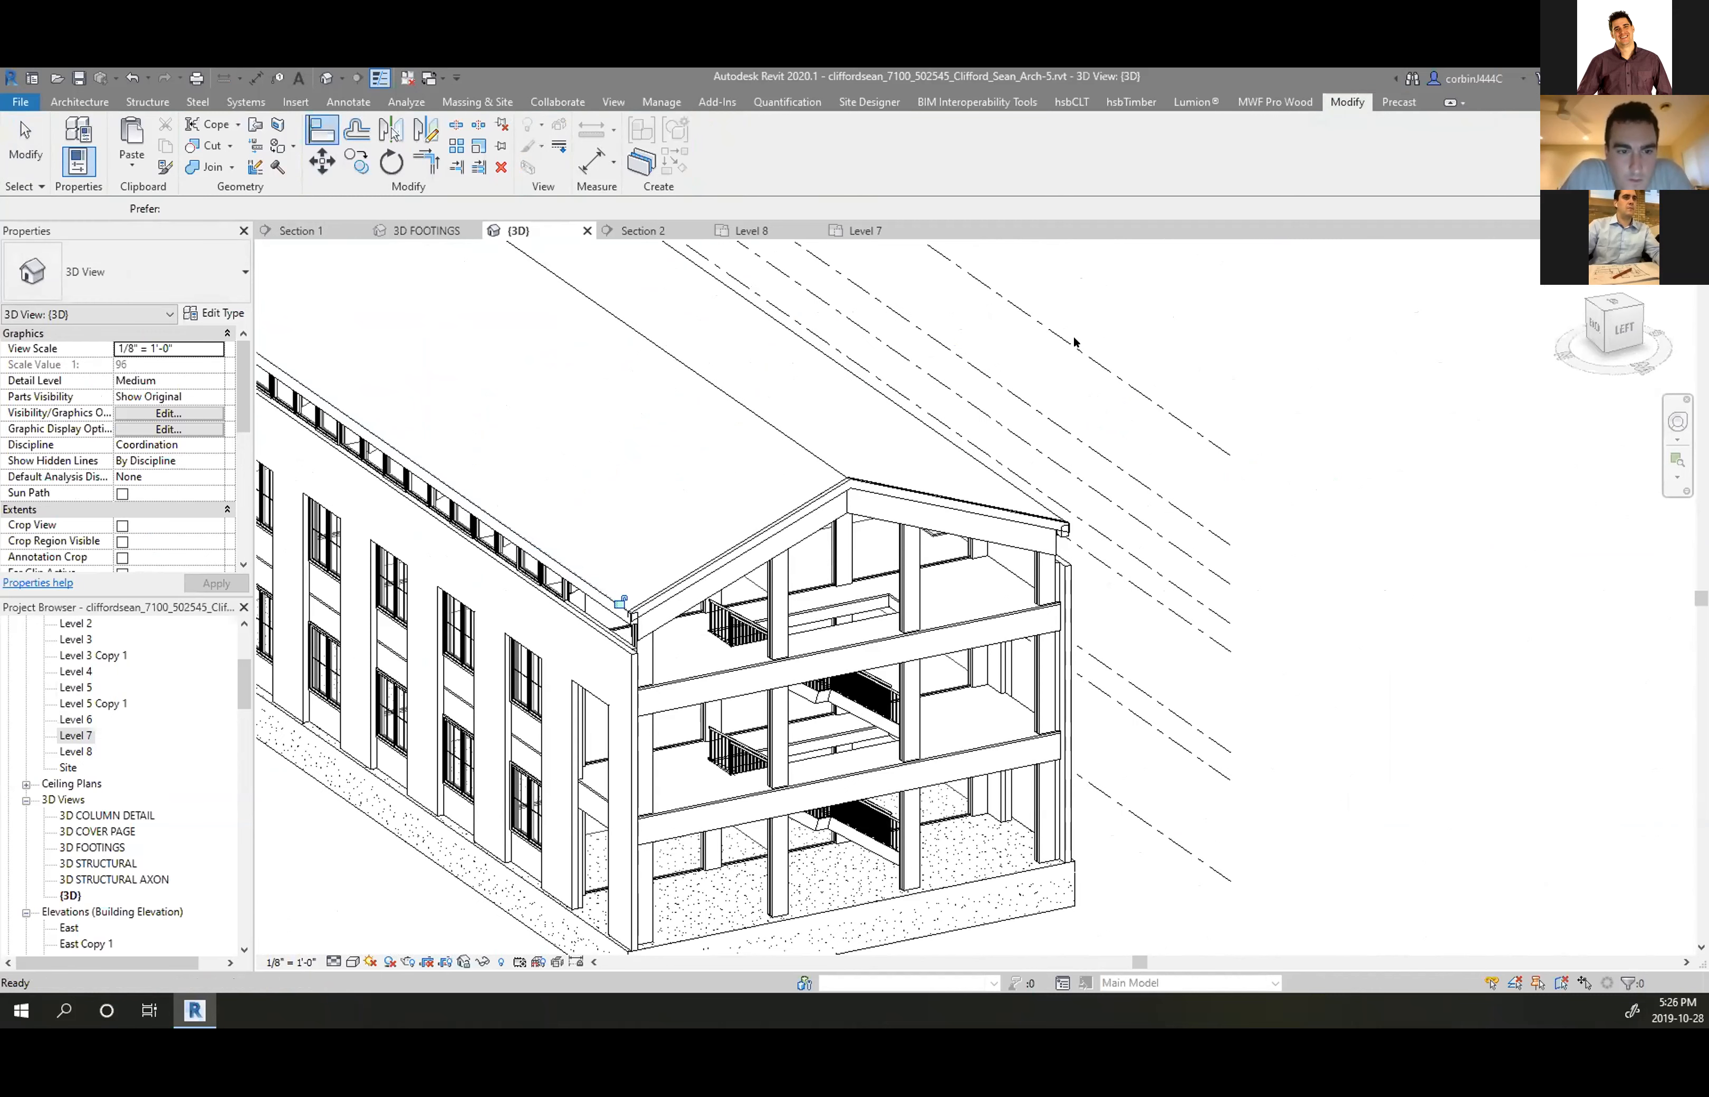
{"action": "scroll", "coordinate": [947, 459], "scroll_direction": "up", "scroll_amount": 5}
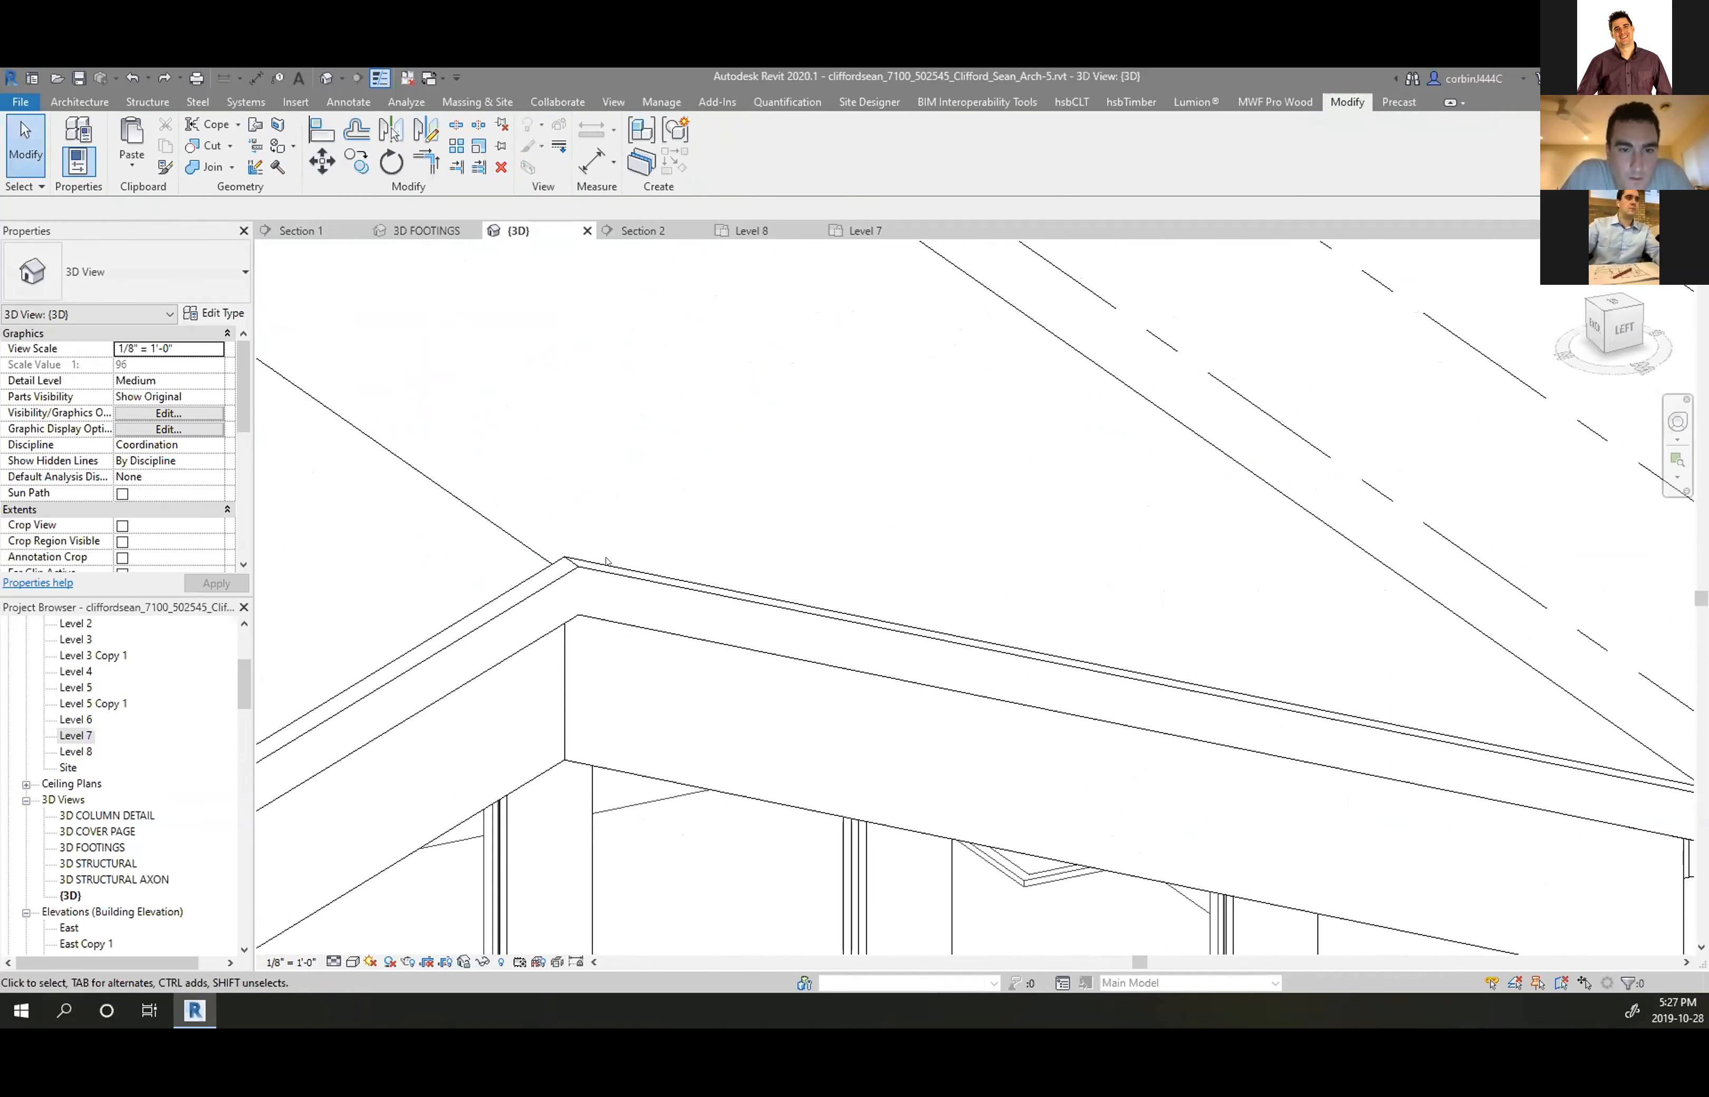
Select the gable roof strip and start a Move, then cancel it
{"action": "left_click", "coordinate": [606, 595]}
{"action": "left_click", "coordinate": [332, 162]}
{"action": "left_click", "coordinate": [634, 389]}
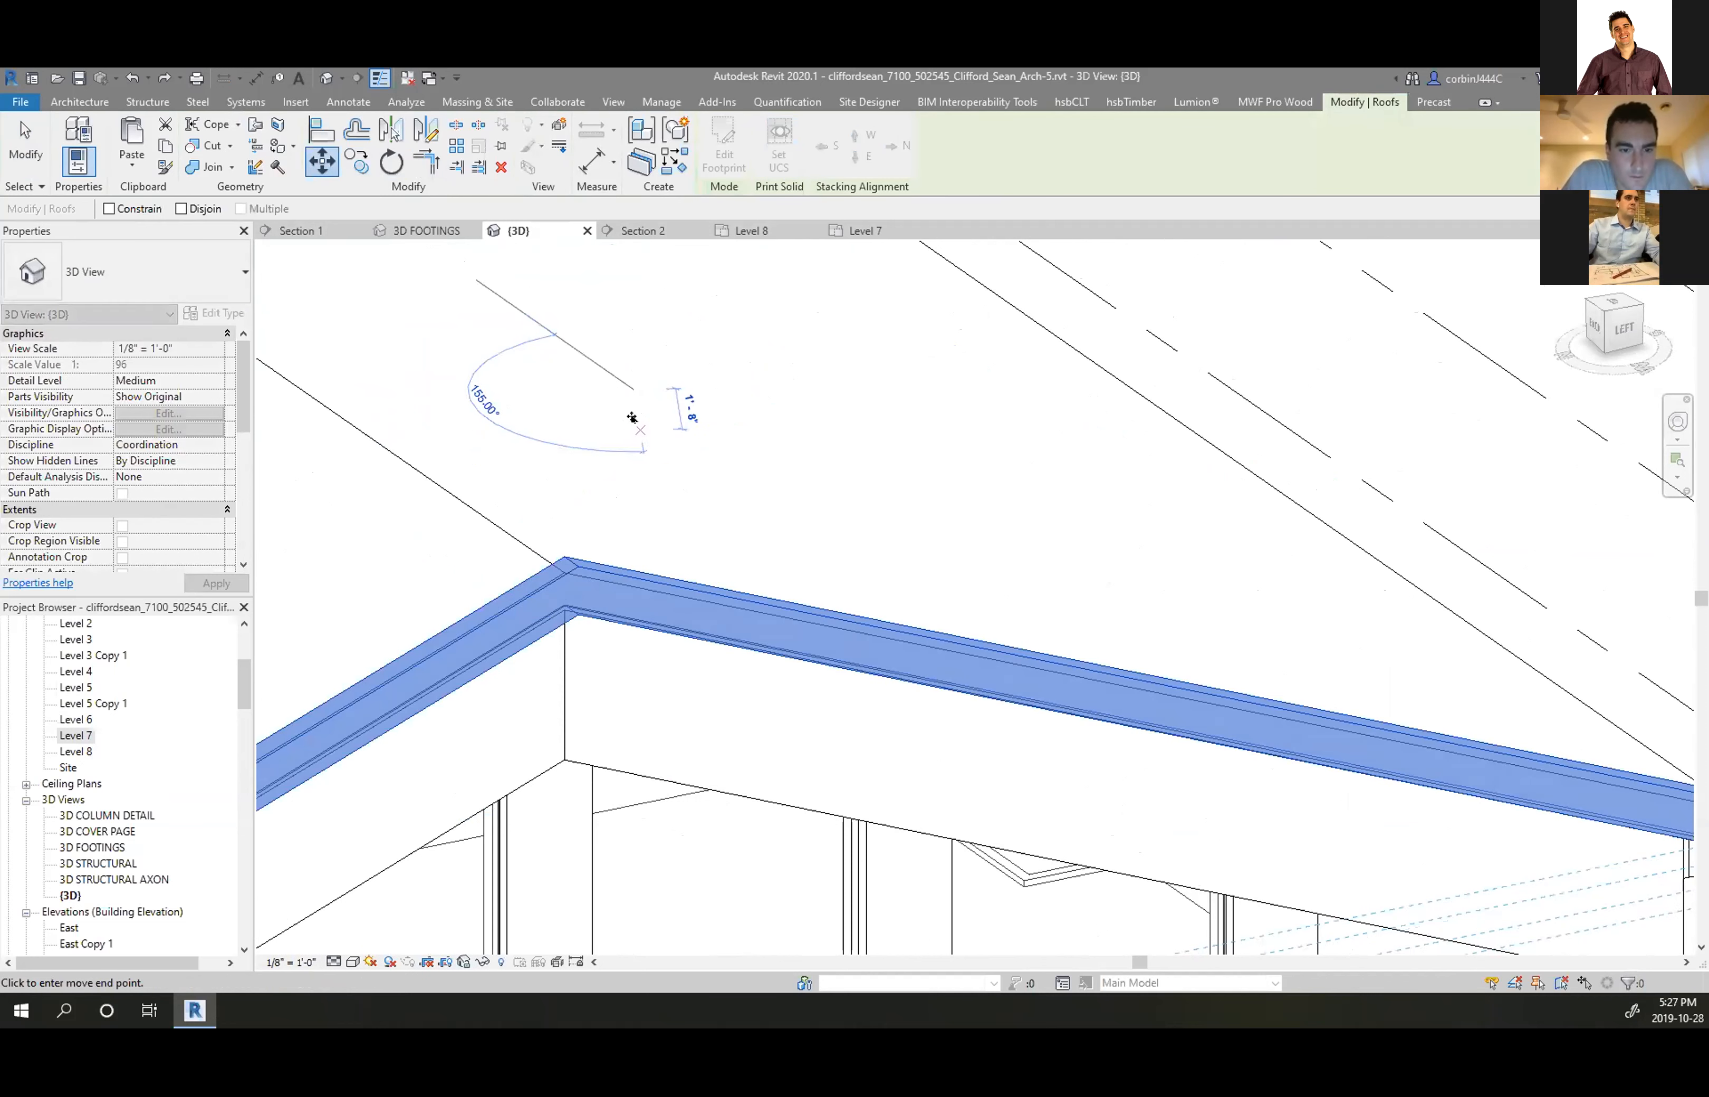
{"action": "key", "text": "Escape"}
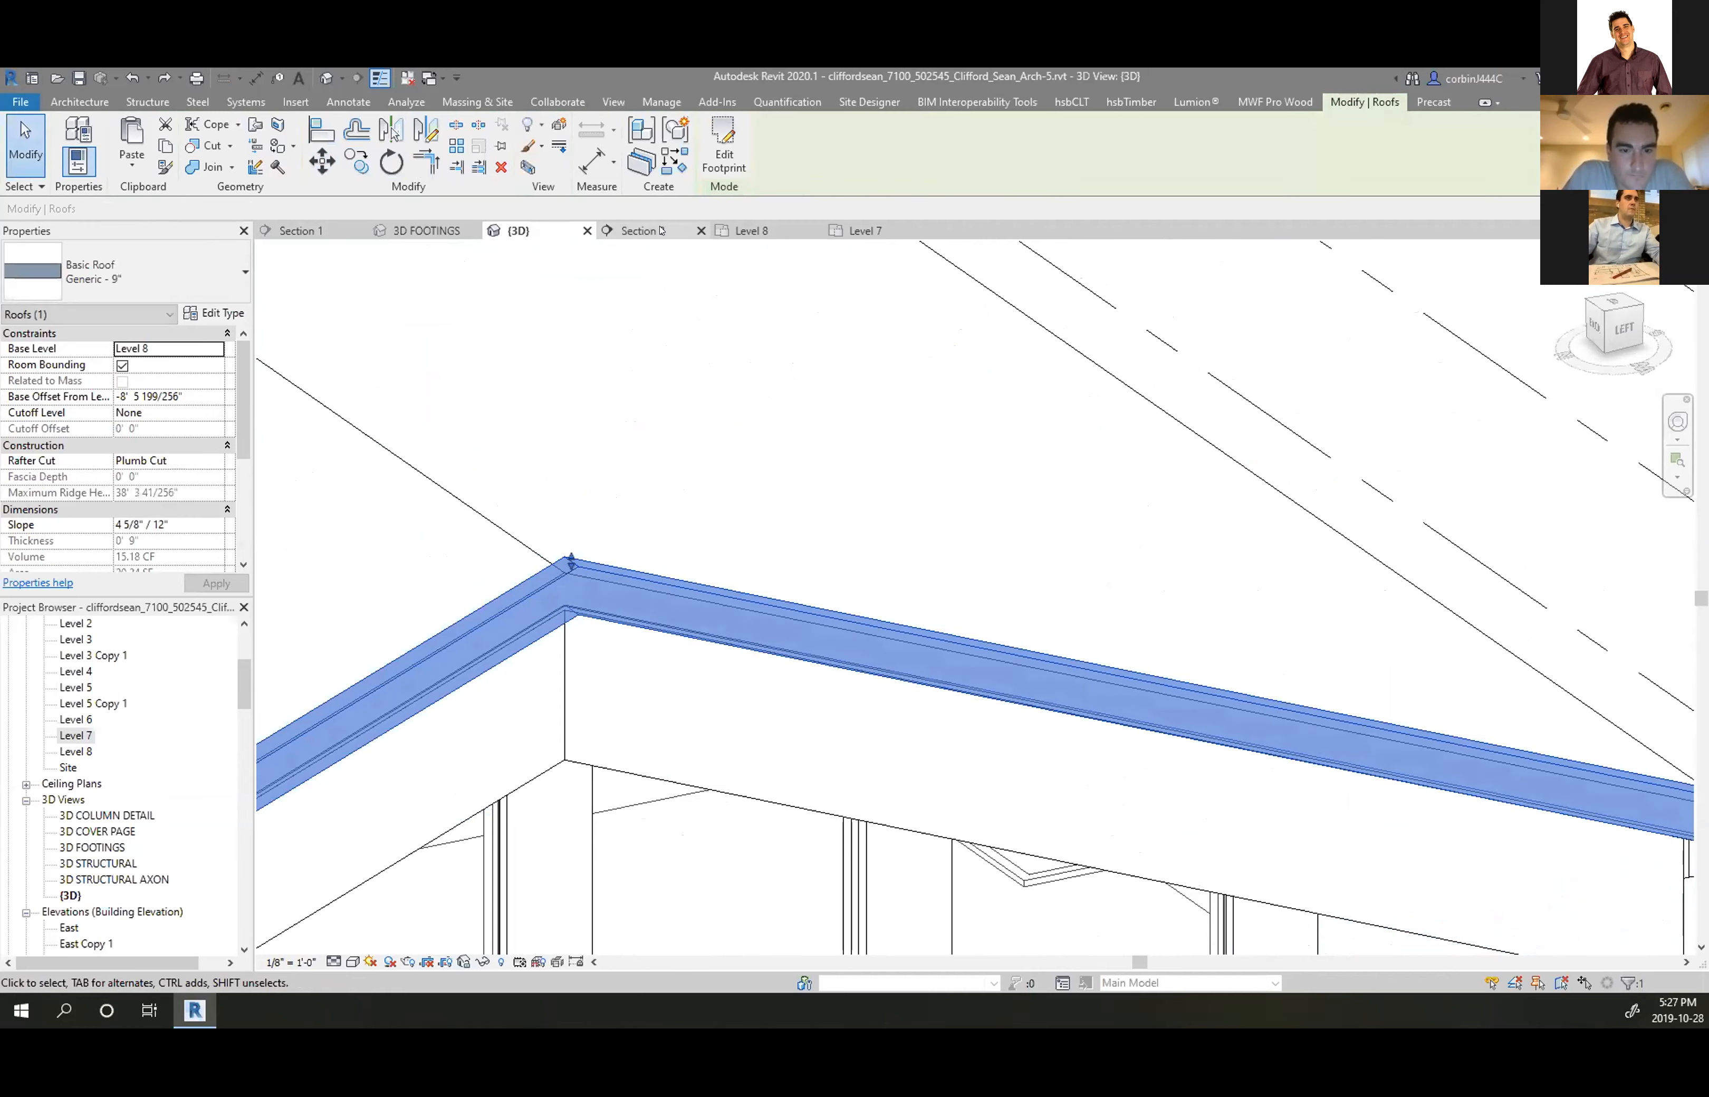
In Section 2, move the roof strip from its peak down to the lower point, then return to 3D
{"action": "left_click", "coordinate": [643, 230]}
{"action": "scroll", "coordinate": [847, 399], "scroll_direction": "up", "scroll_amount": 3}
{"action": "scroll", "coordinate": [856, 394], "scroll_direction": "up", "scroll_amount": 3}
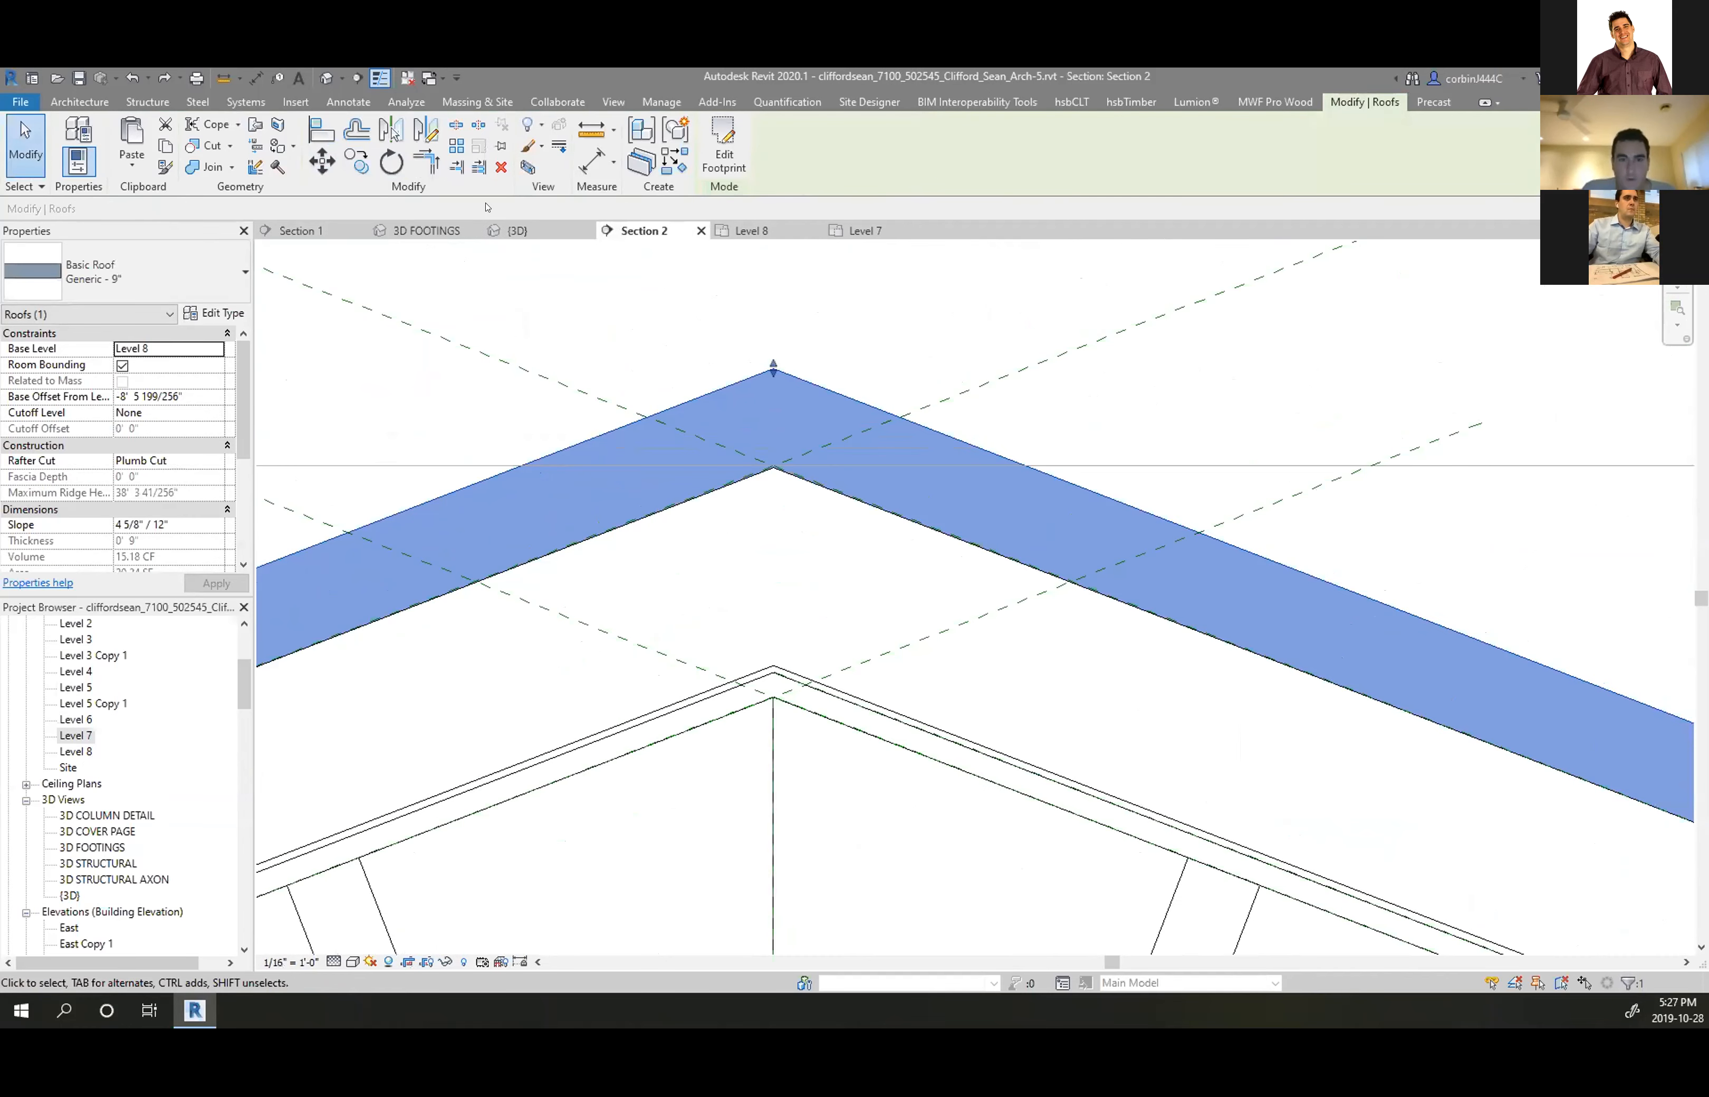
{"action": "left_click", "coordinate": [324, 162]}
{"action": "left_click", "coordinate": [774, 369]}
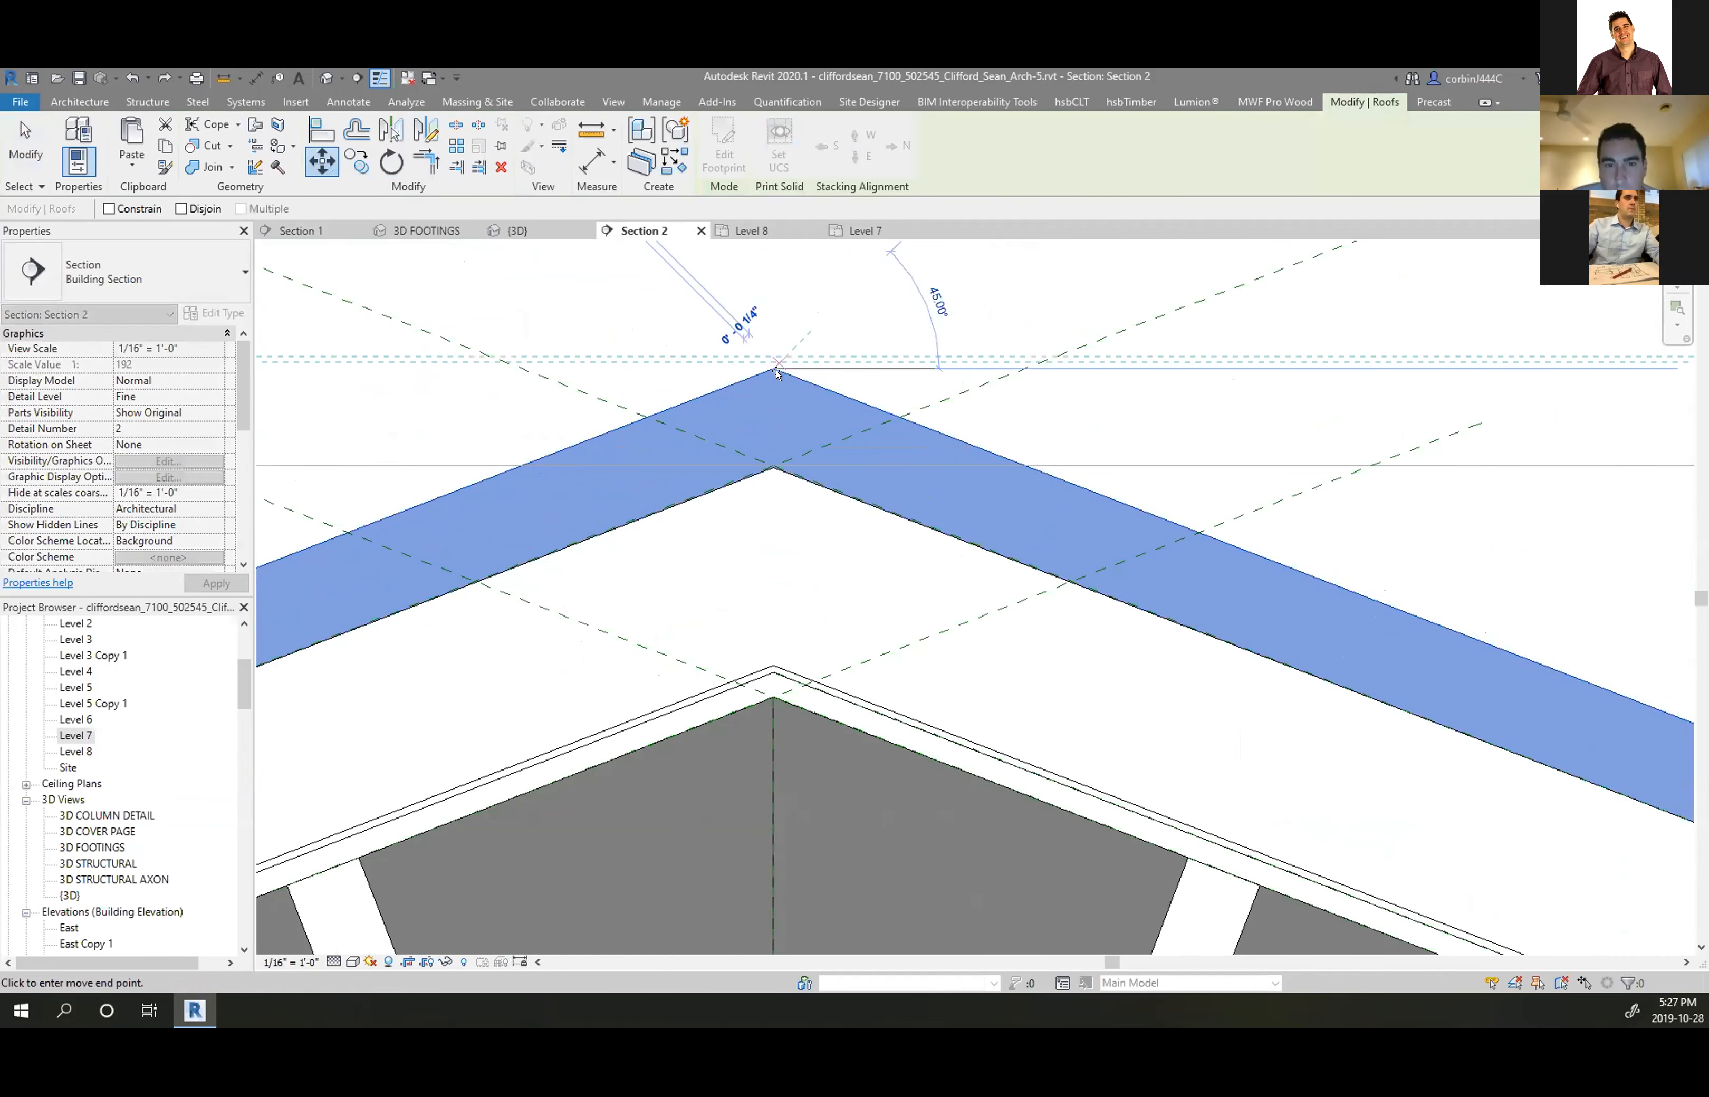
{"action": "left_click", "coordinate": [765, 465]}
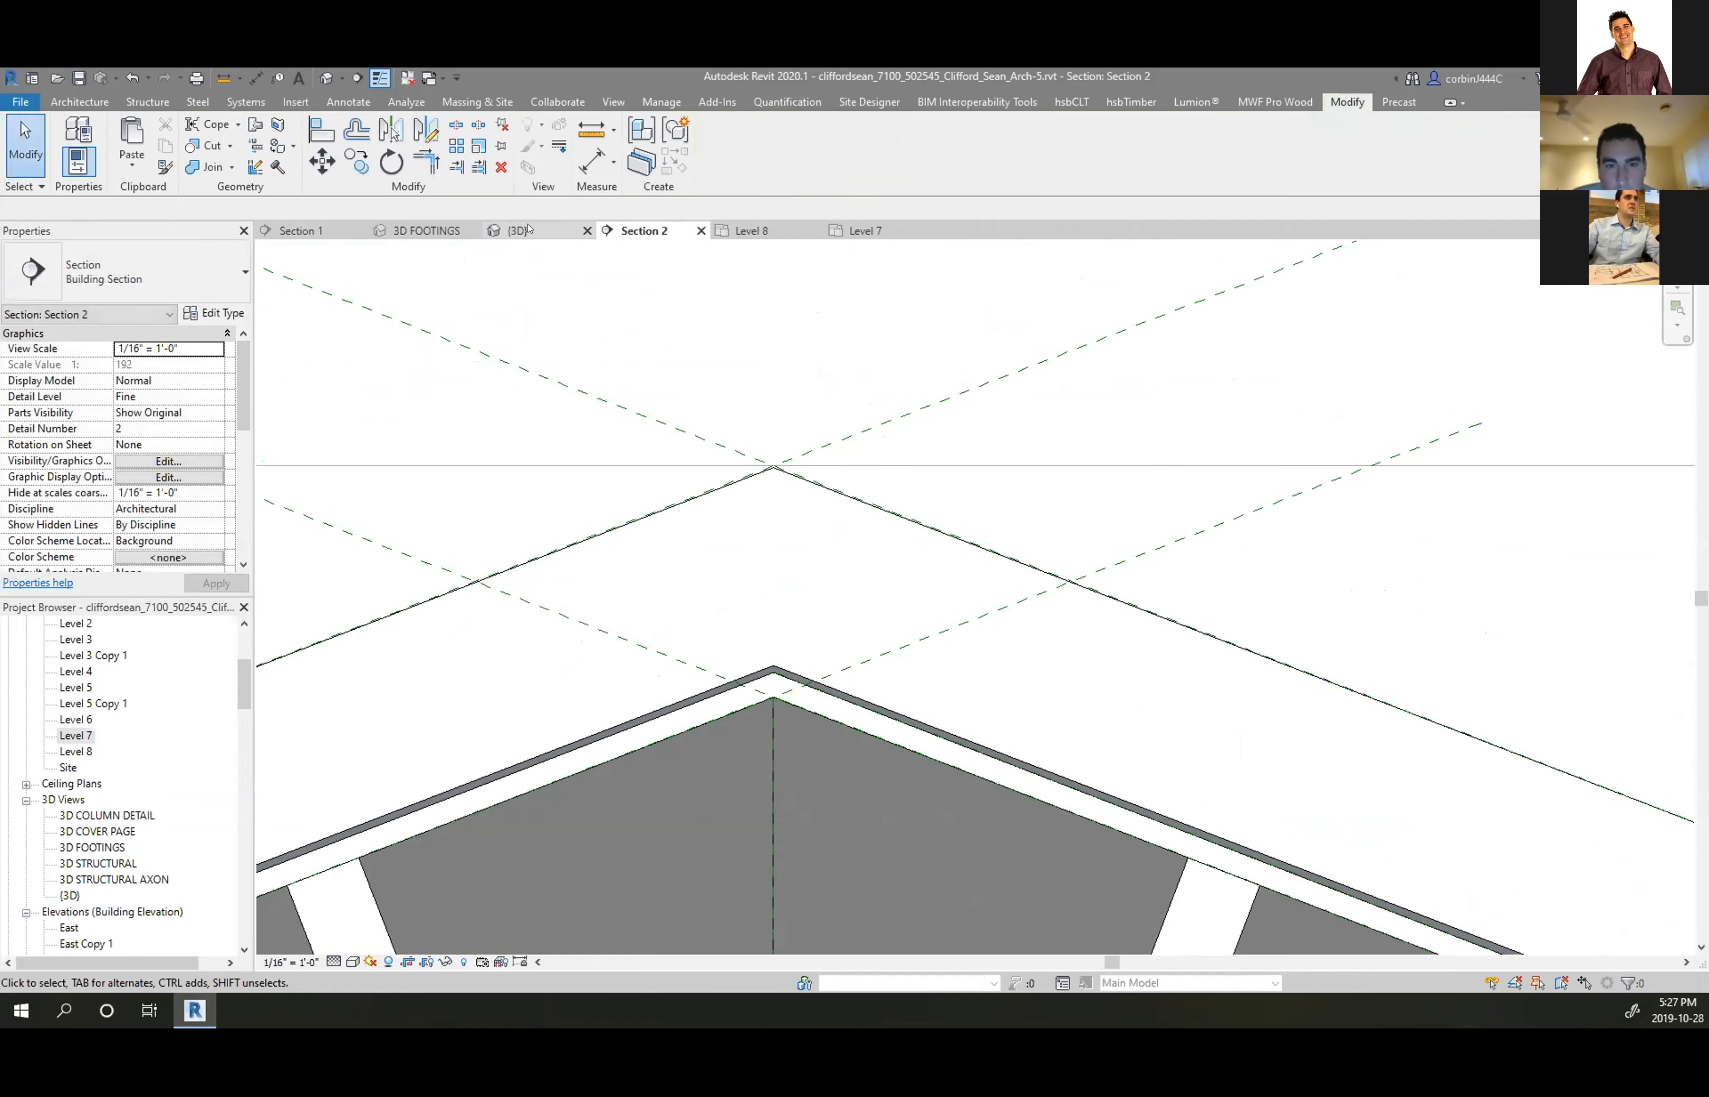
{"action": "left_click", "coordinate": [517, 230]}
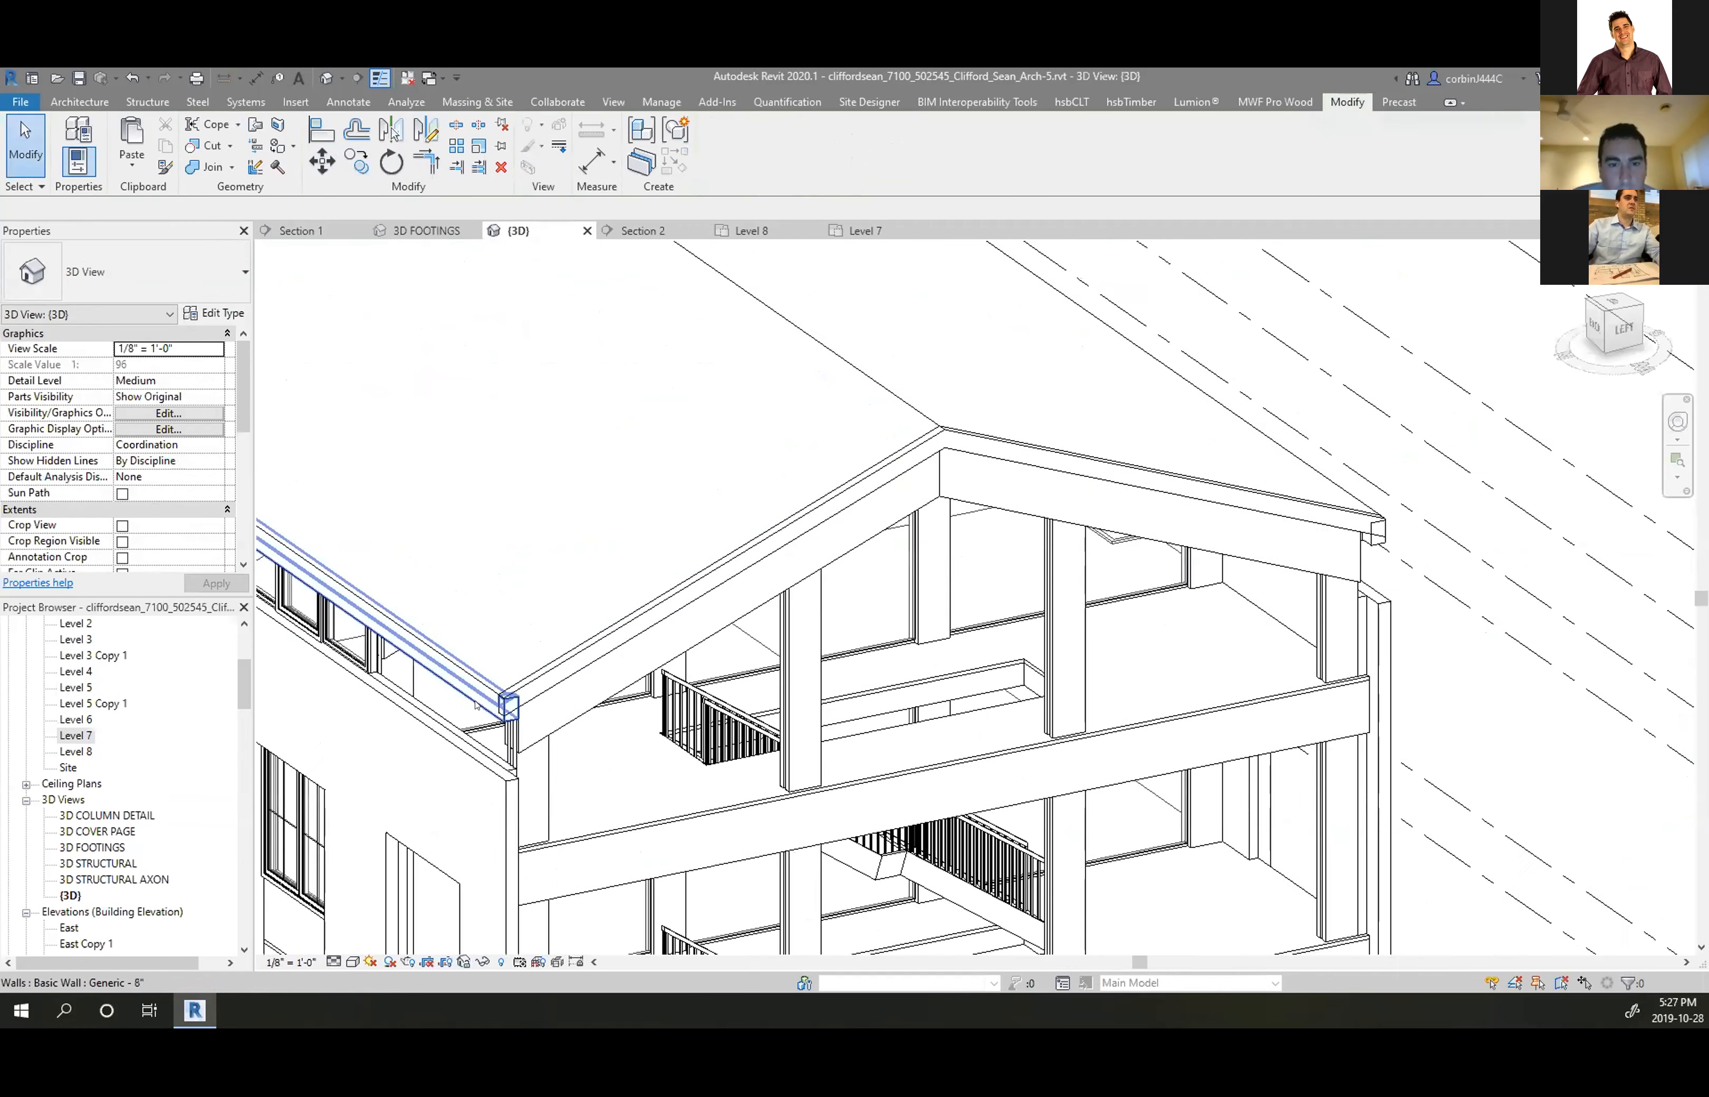
Join the gable roof strip's geometry with the corner post
{"action": "scroll", "coordinate": [533, 731], "scroll_direction": "up", "scroll_amount": 5}
{"action": "scroll", "coordinate": [532, 730], "scroll_direction": "up", "scroll_amount": 3}
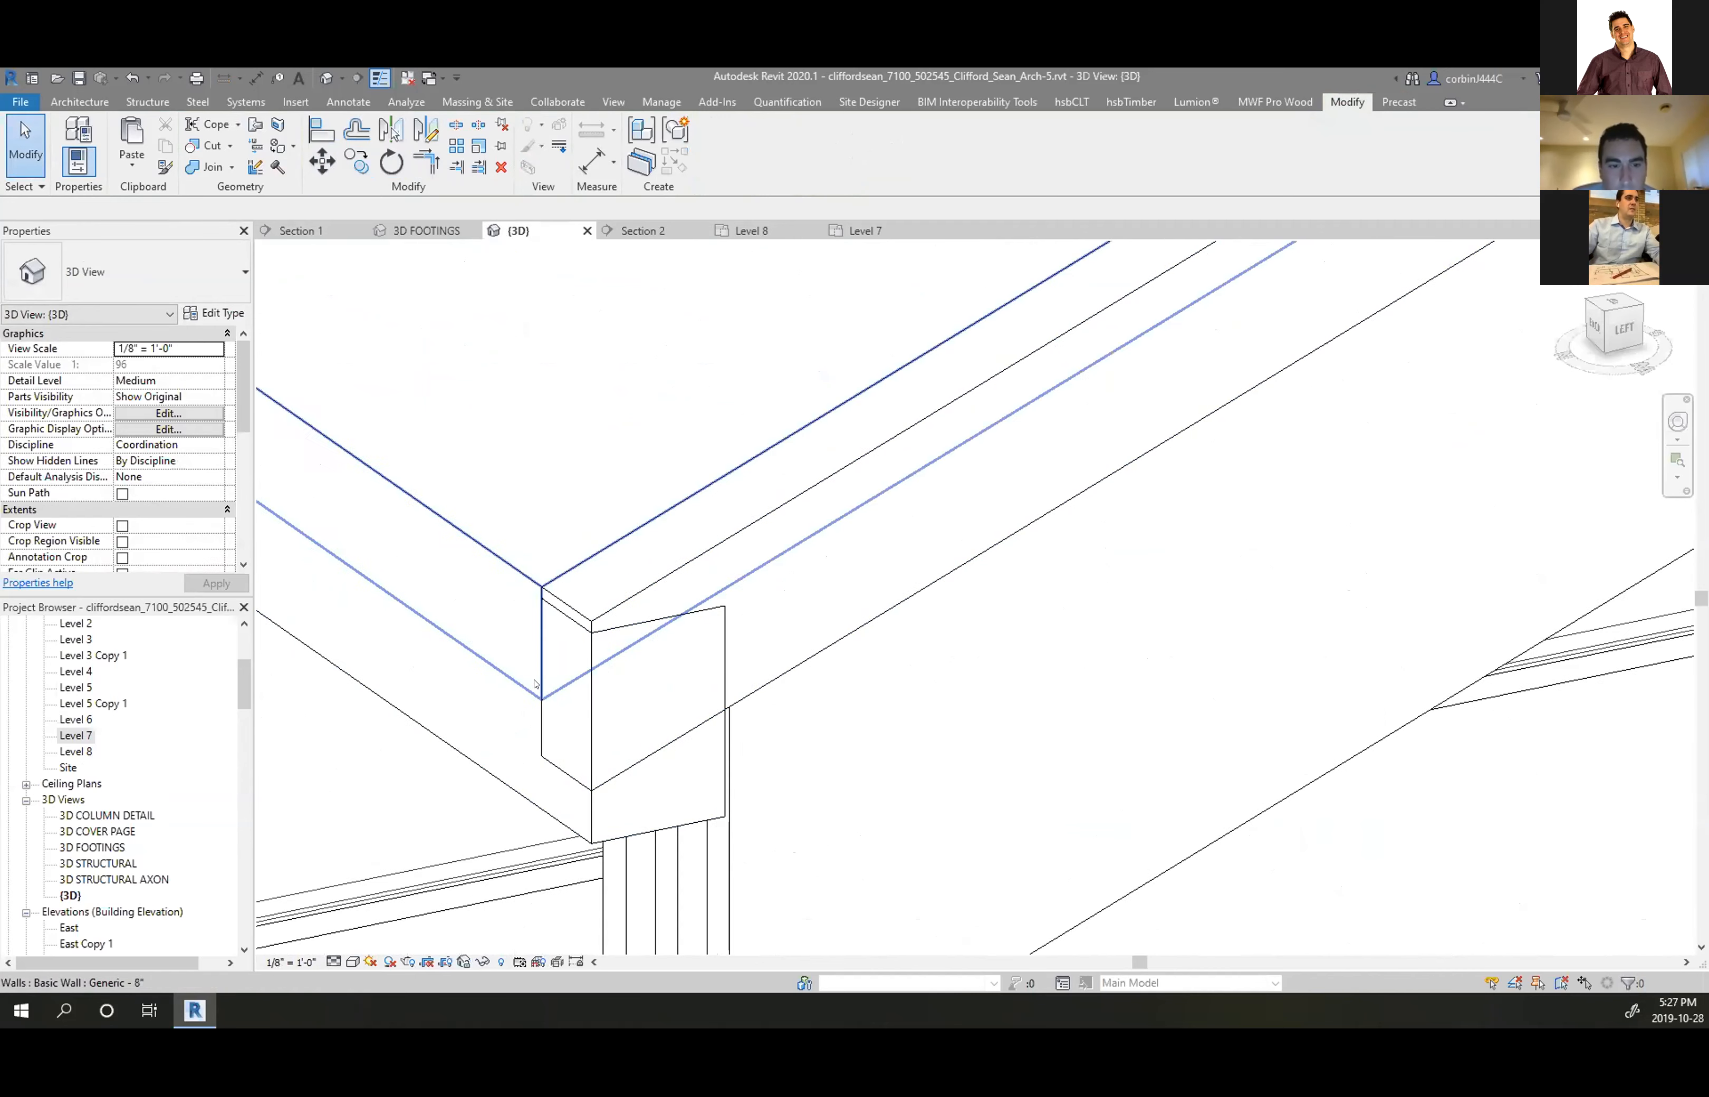
{"action": "left_click", "coordinate": [207, 169]}
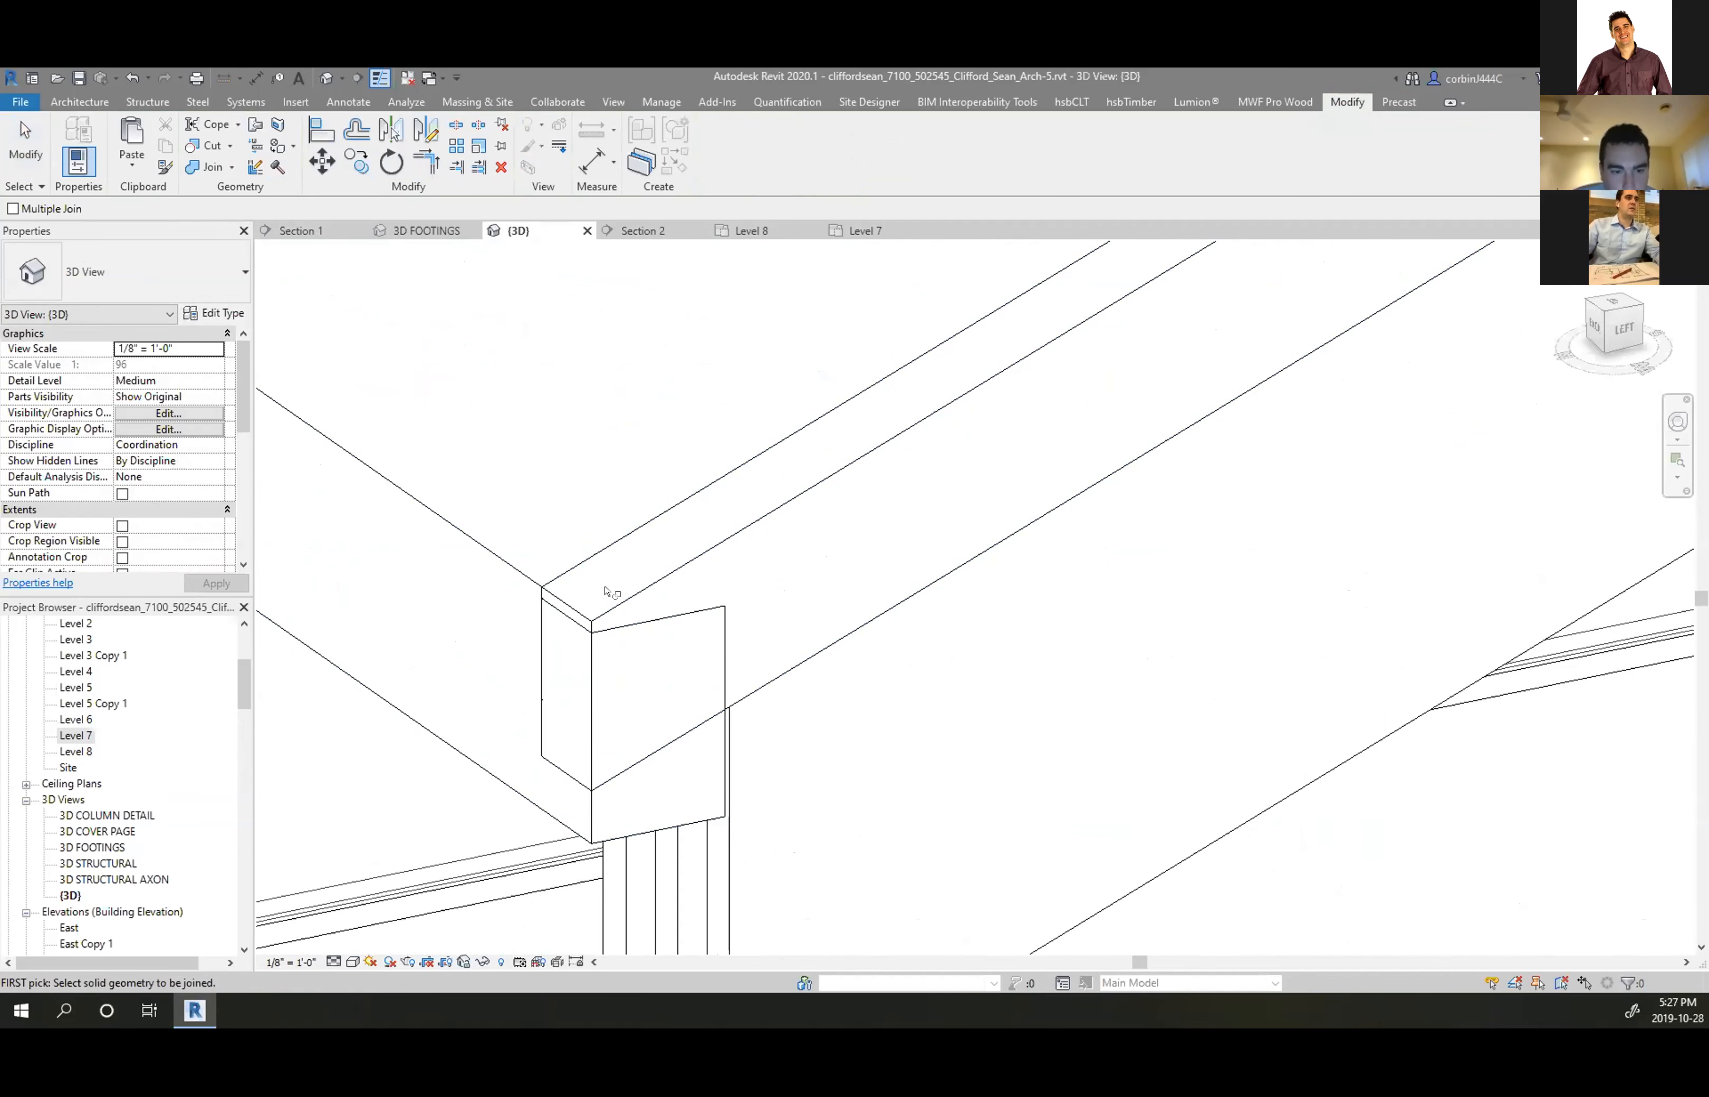
{"action": "left_click", "coordinate": [615, 603]}
{"action": "left_click", "coordinate": [642, 744]}
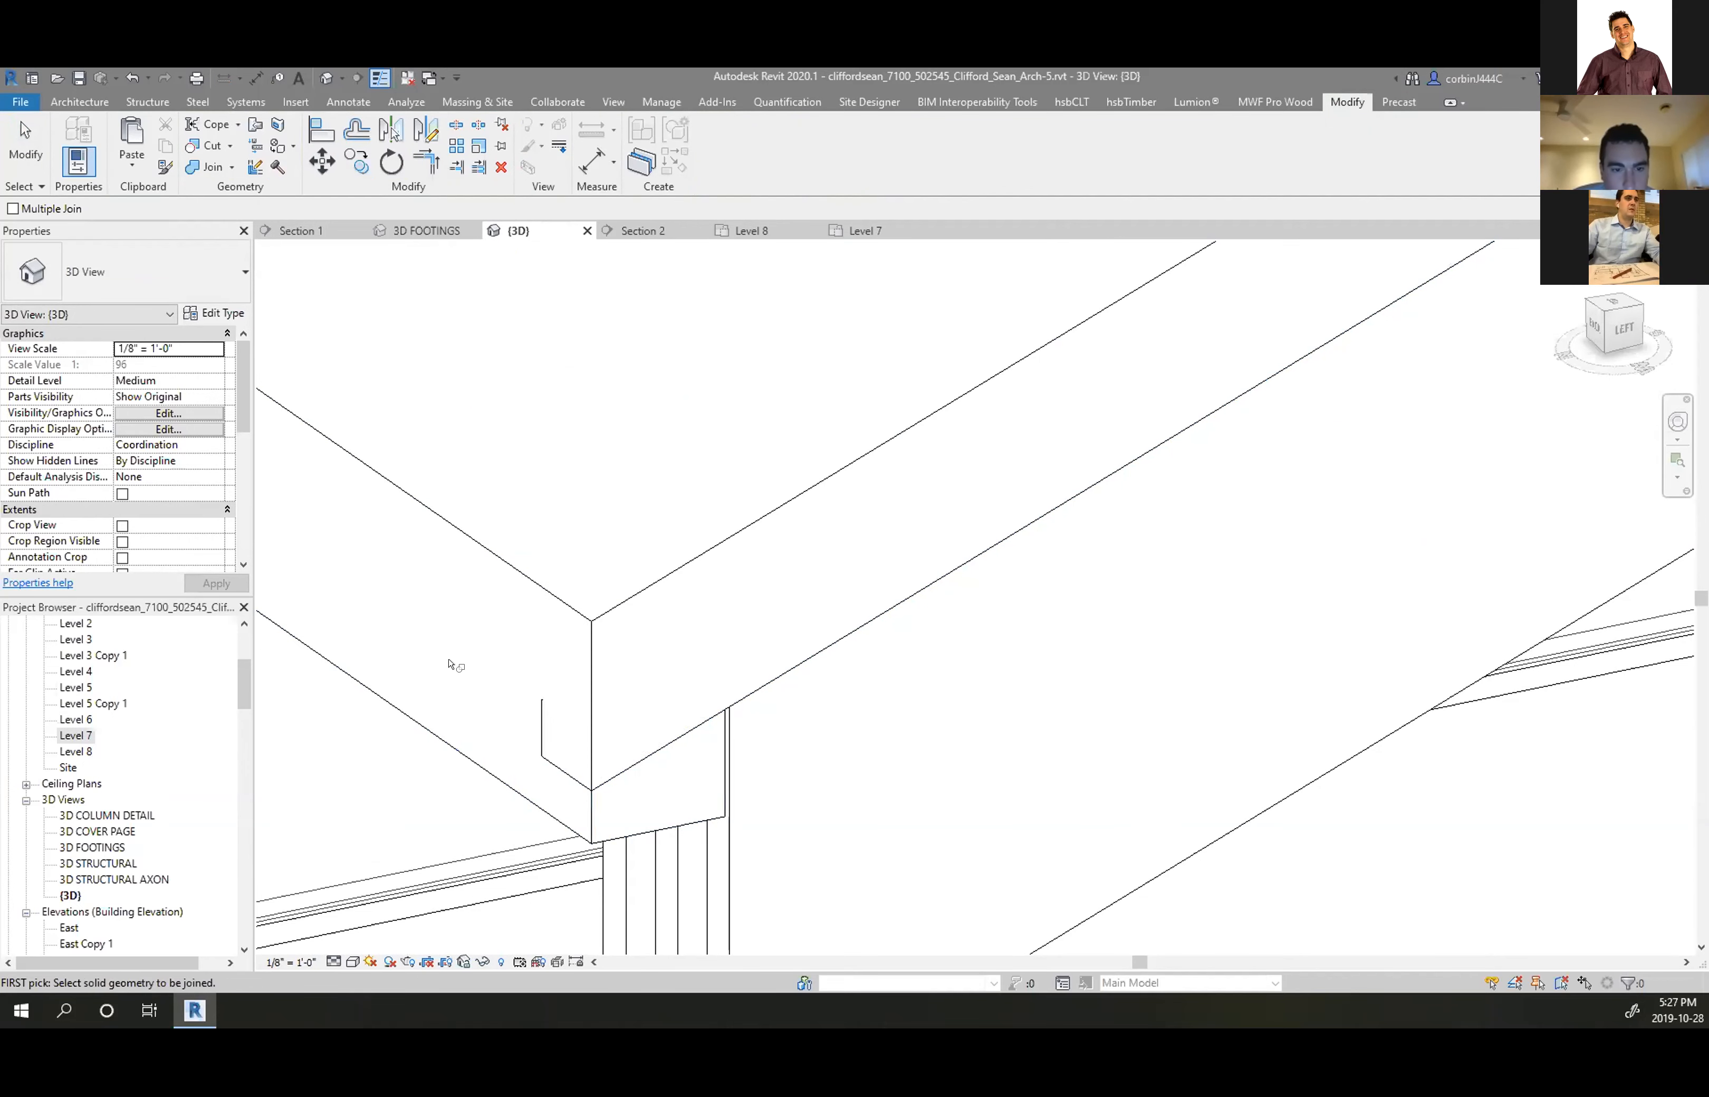
Join the roof with the fascia beam, then orbit around the building's corners to check
{"action": "scroll", "coordinate": [531, 634], "scroll_direction": "down", "scroll_amount": 5}
{"action": "scroll", "coordinate": [531, 634], "scroll_direction": "down", "scroll_amount": 2}
{"action": "scroll", "coordinate": [1061, 463], "scroll_direction": "up", "scroll_amount": 6}
{"action": "left_click", "coordinate": [1059, 459]}
{"action": "left_click", "coordinate": [1100, 535]}
{"action": "scroll", "coordinate": [1276, 543], "scroll_direction": "down", "scroll_amount": 3}
{"action": "key", "text": "Escape"}
{"action": "scroll", "coordinate": [1146, 555], "scroll_direction": "down", "scroll_amount": 3}
{"action": "middle_click_drag", "start_coordinate": [1146, 555], "coordinate": [900, 505], "text": "shift"}
{"action": "scroll", "coordinate": [707, 551], "scroll_direction": "up", "scroll_amount": 1}
{"action": "middle_click_drag", "start_coordinate": [707, 551], "coordinate": [962, 646], "text": "shift"}
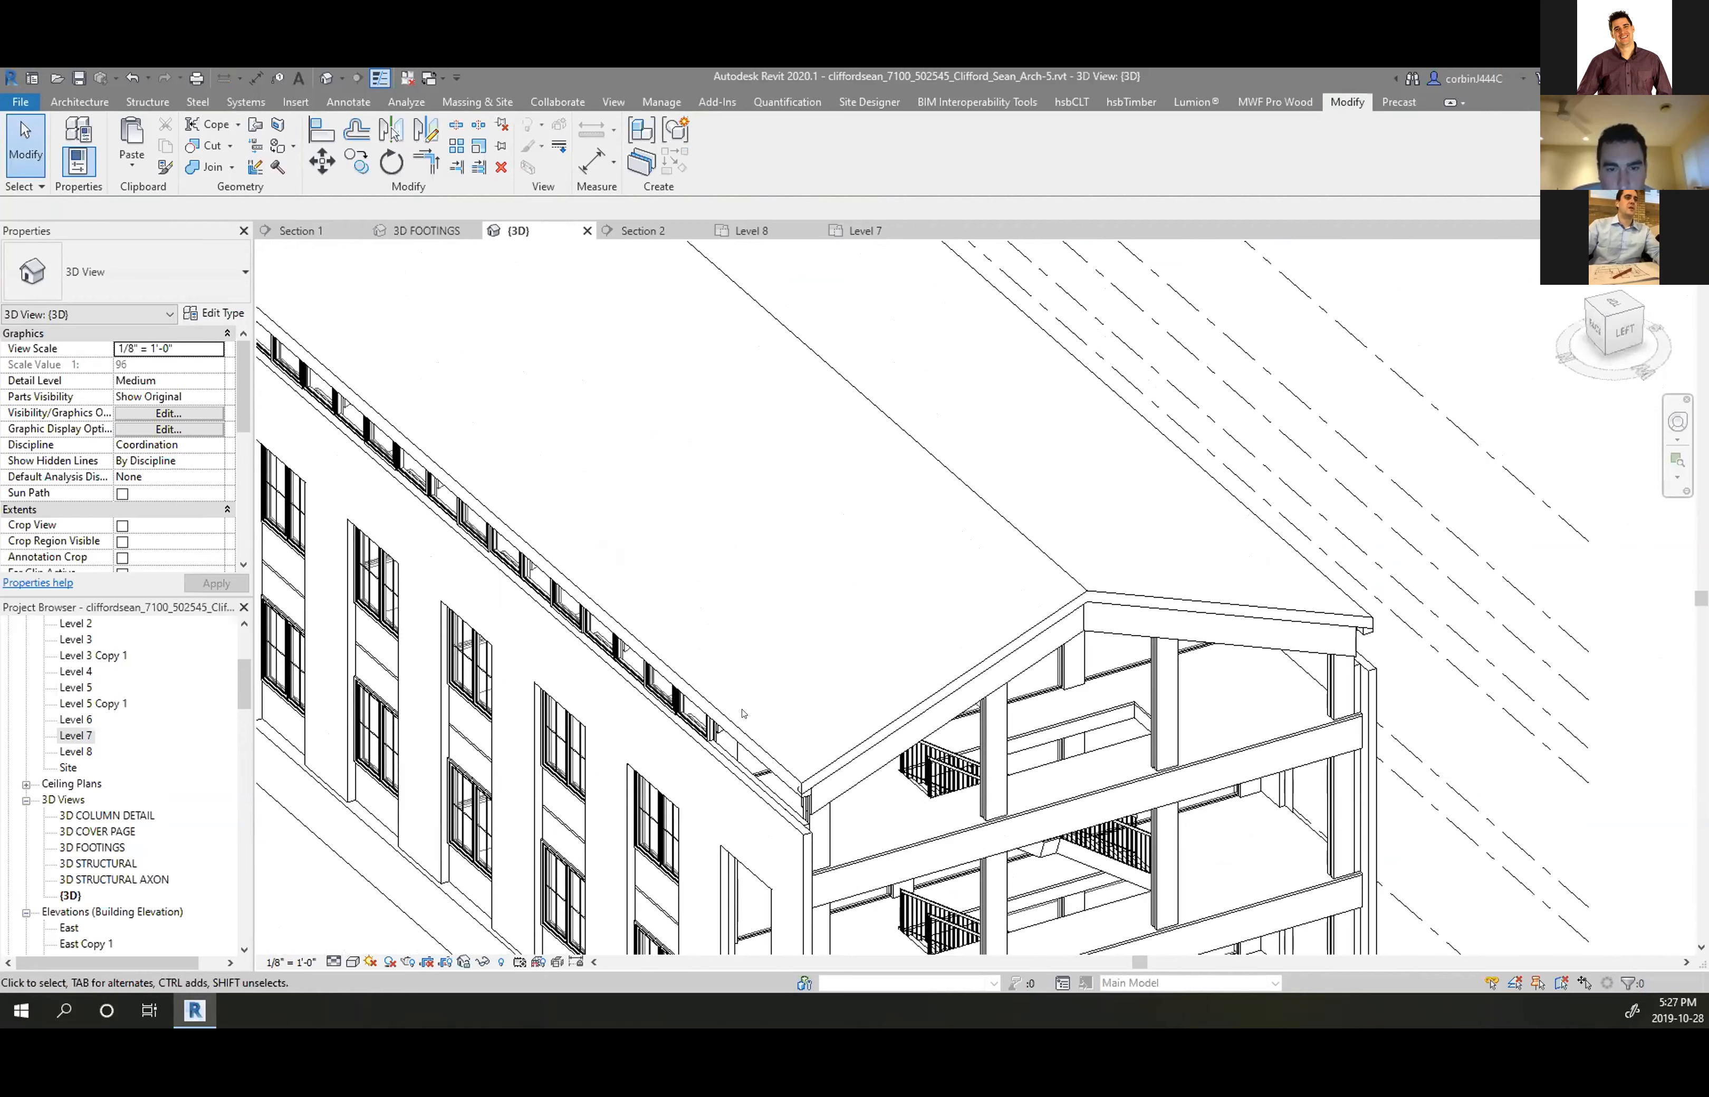
In the Level 7 plan, mirror a copy of the gable roof strip across an axis from the beam midpoint
{"action": "left_click", "coordinate": [1017, 635]}
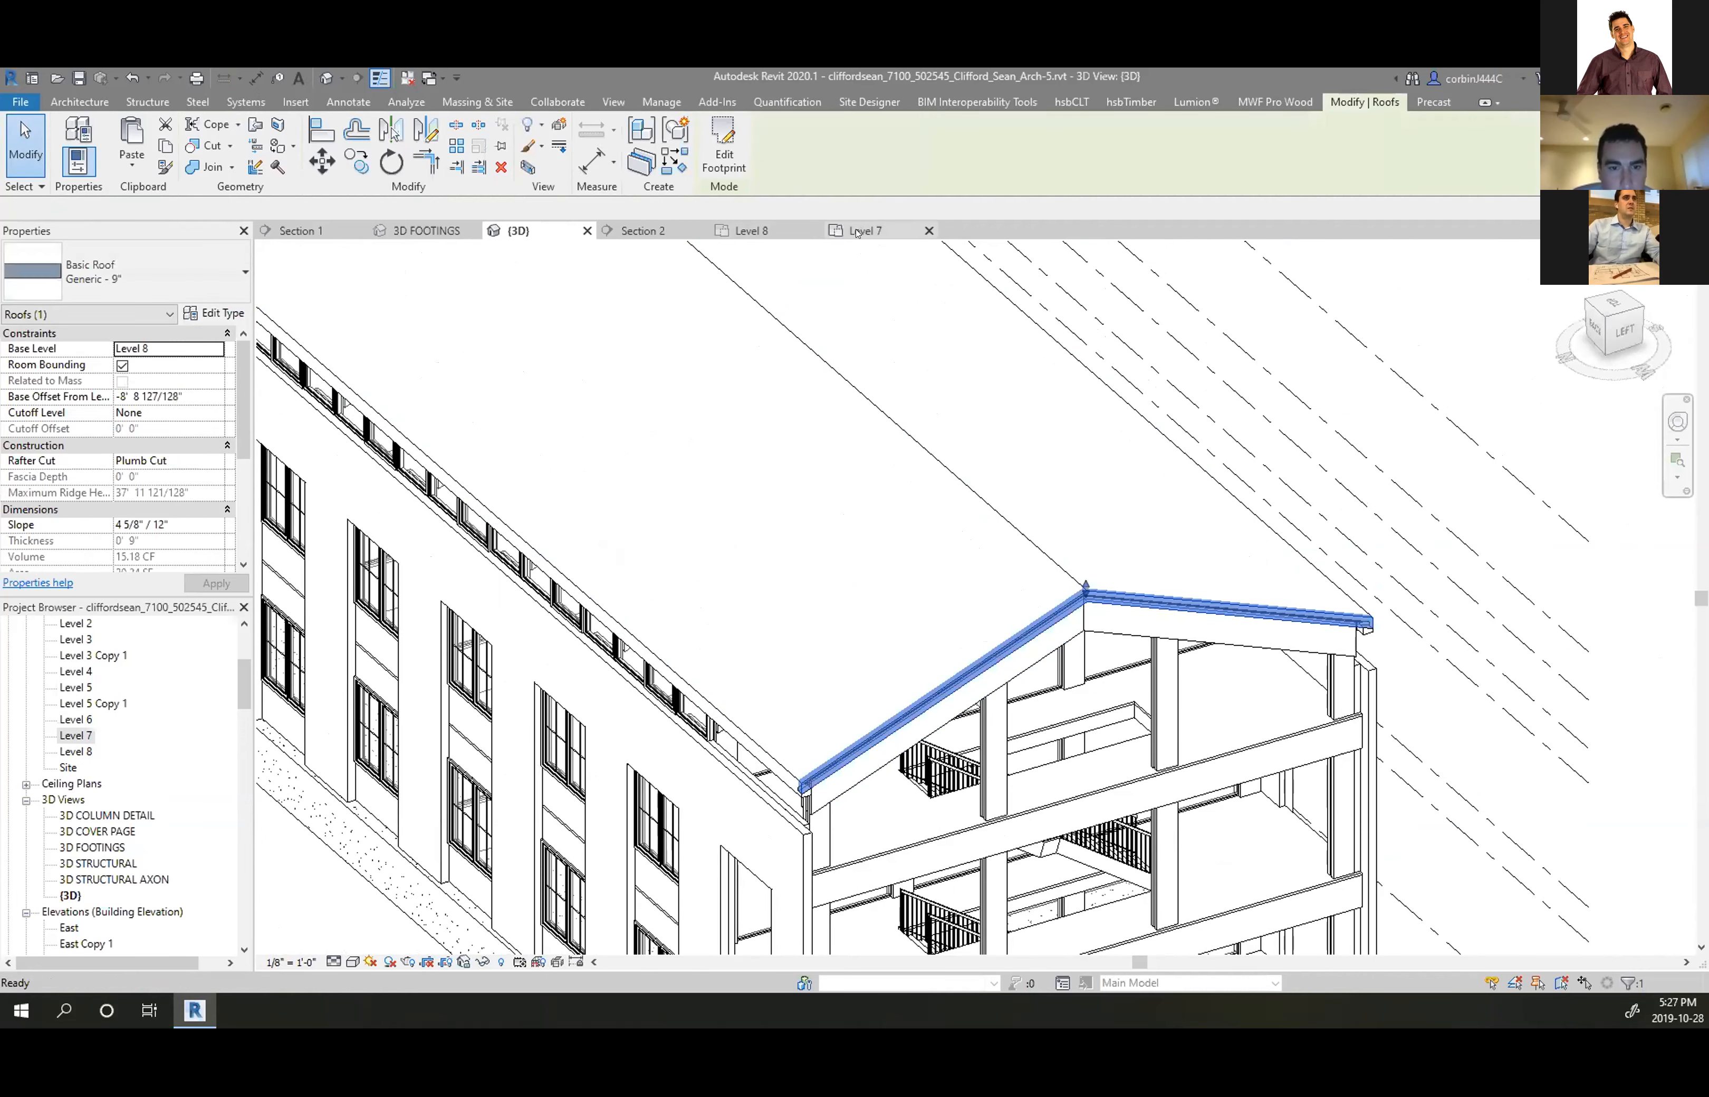
{"action": "left_click", "coordinate": [857, 232]}
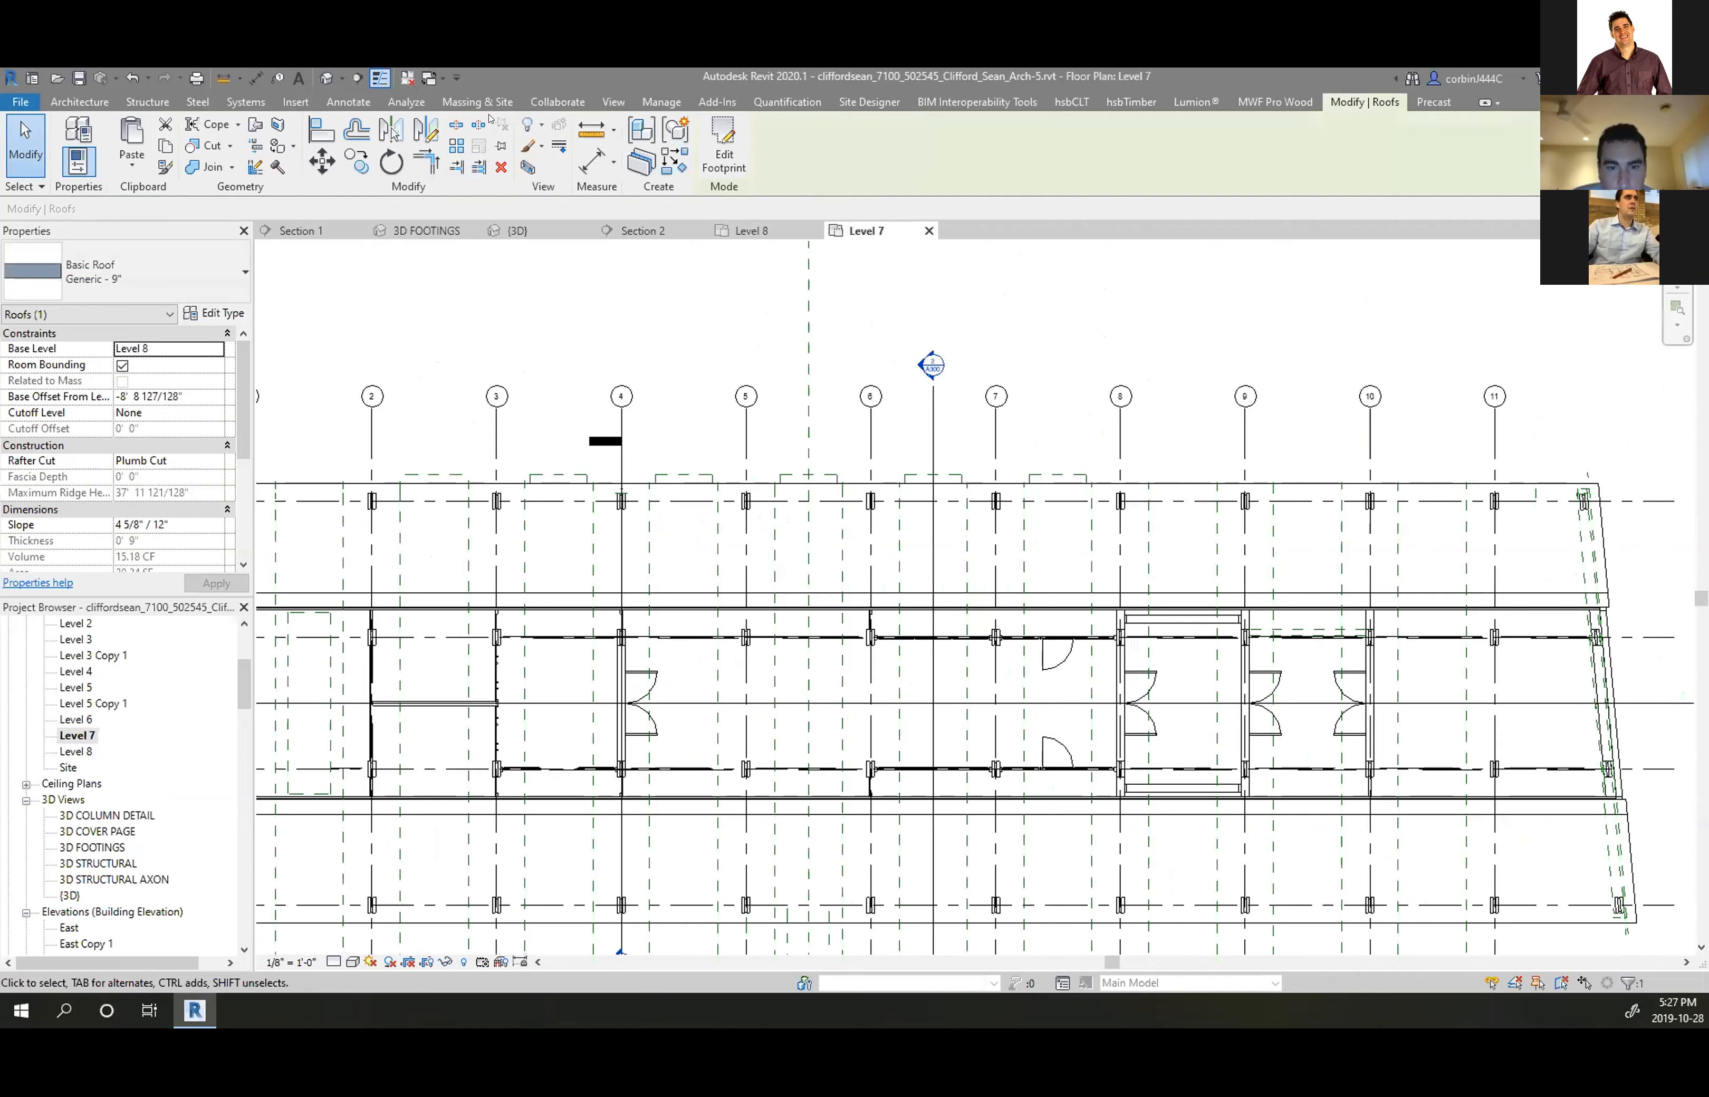
{"action": "left_click", "coordinate": [426, 129]}
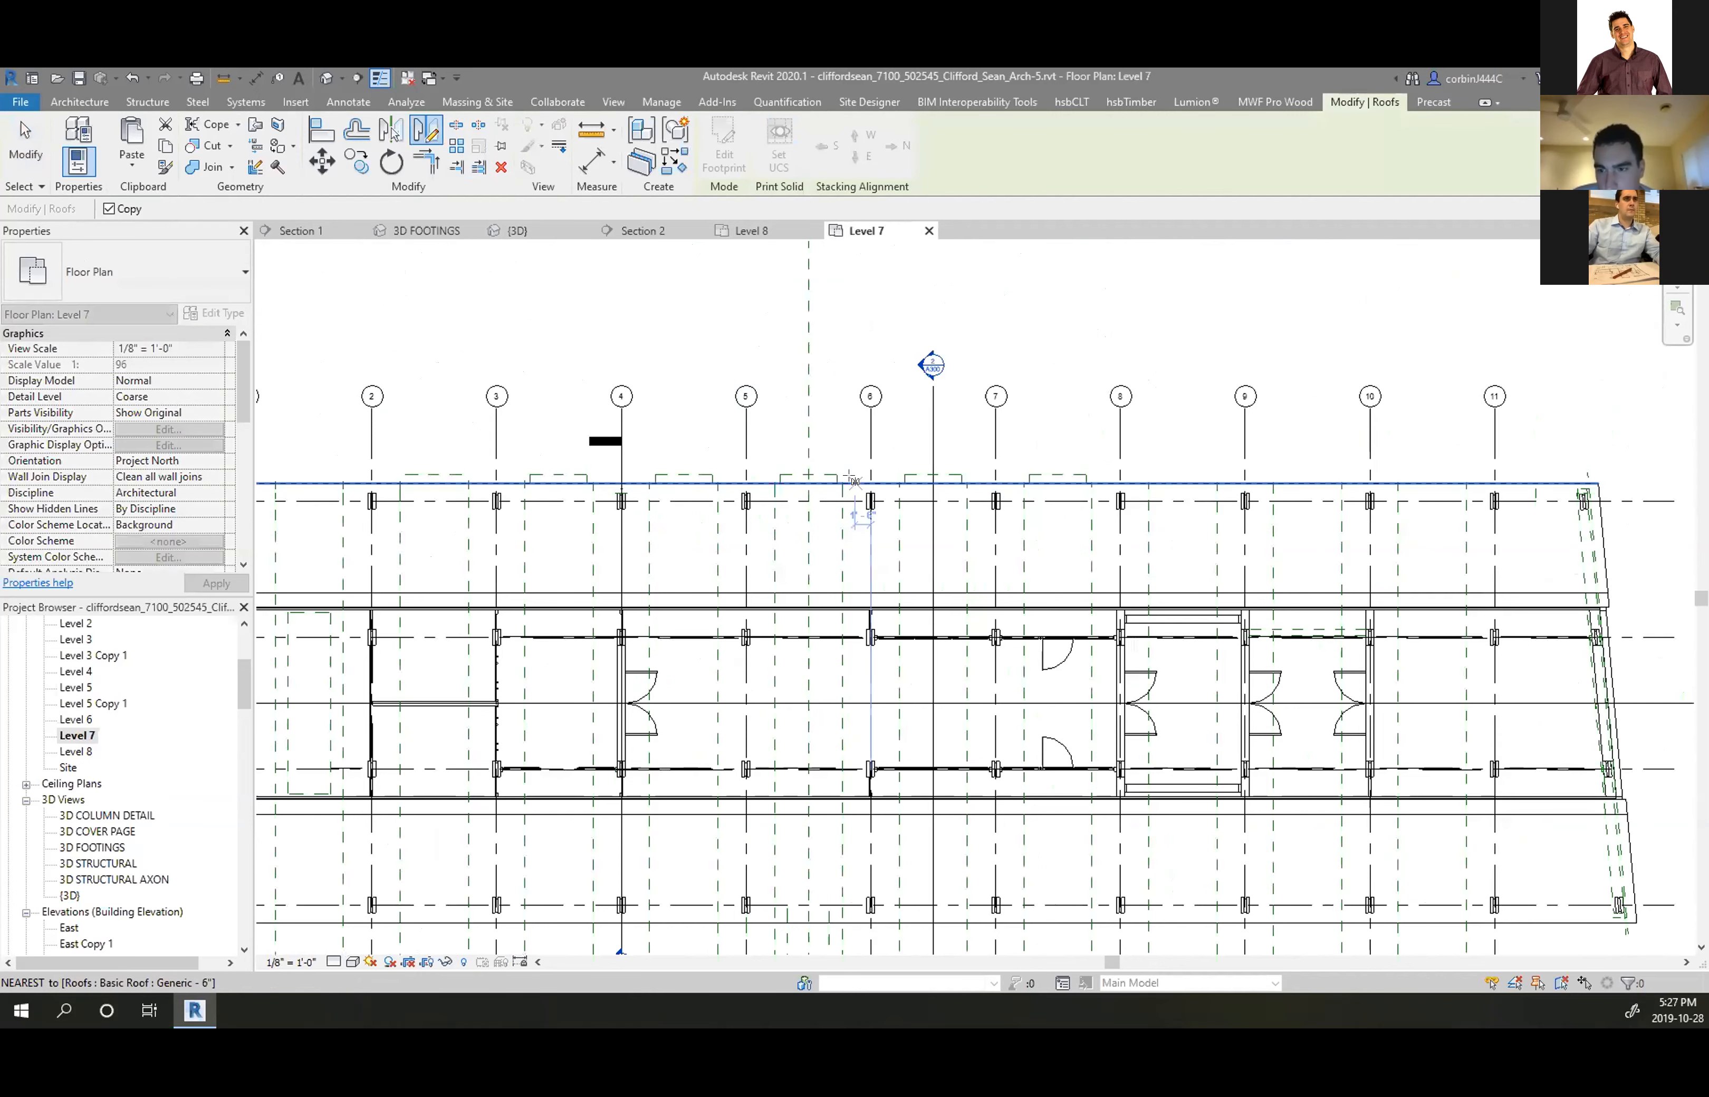
{"action": "scroll", "coordinate": [858, 481], "scroll_direction": "down", "scroll_amount": 3}
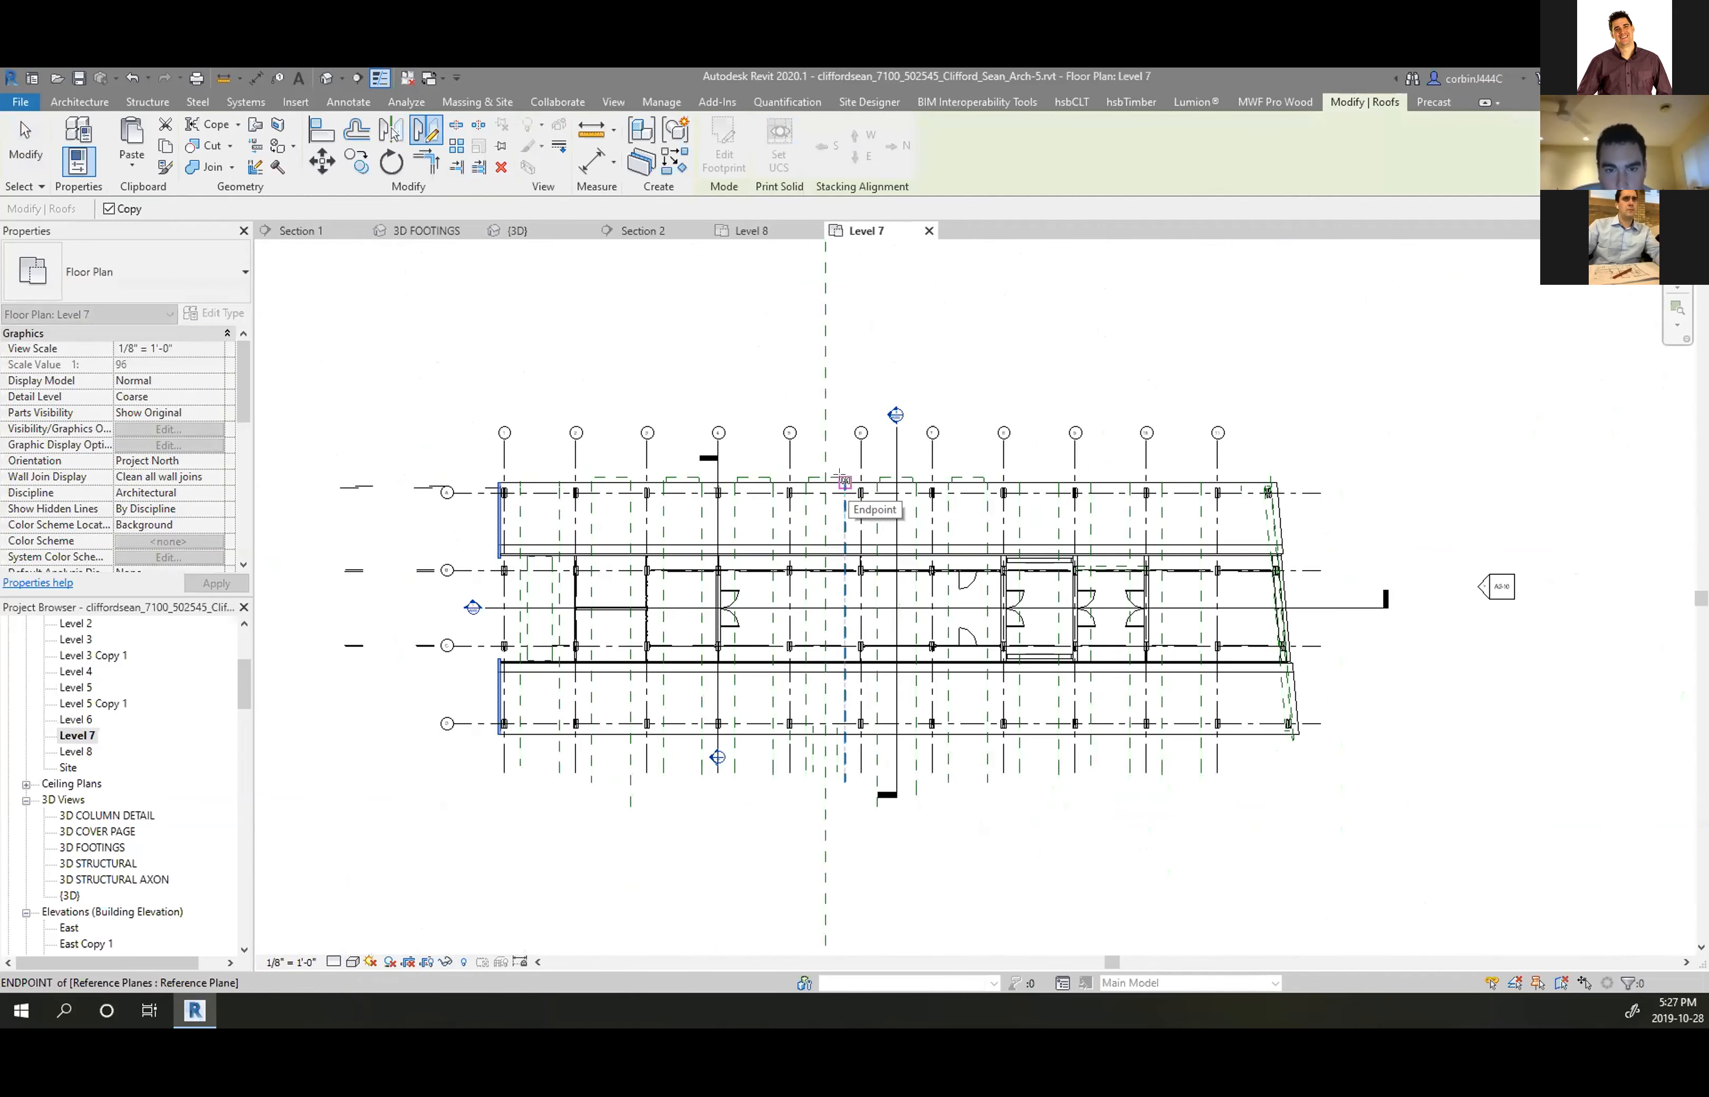
{"action": "scroll", "coordinate": [845, 481], "scroll_direction": "up", "scroll_amount": 3}
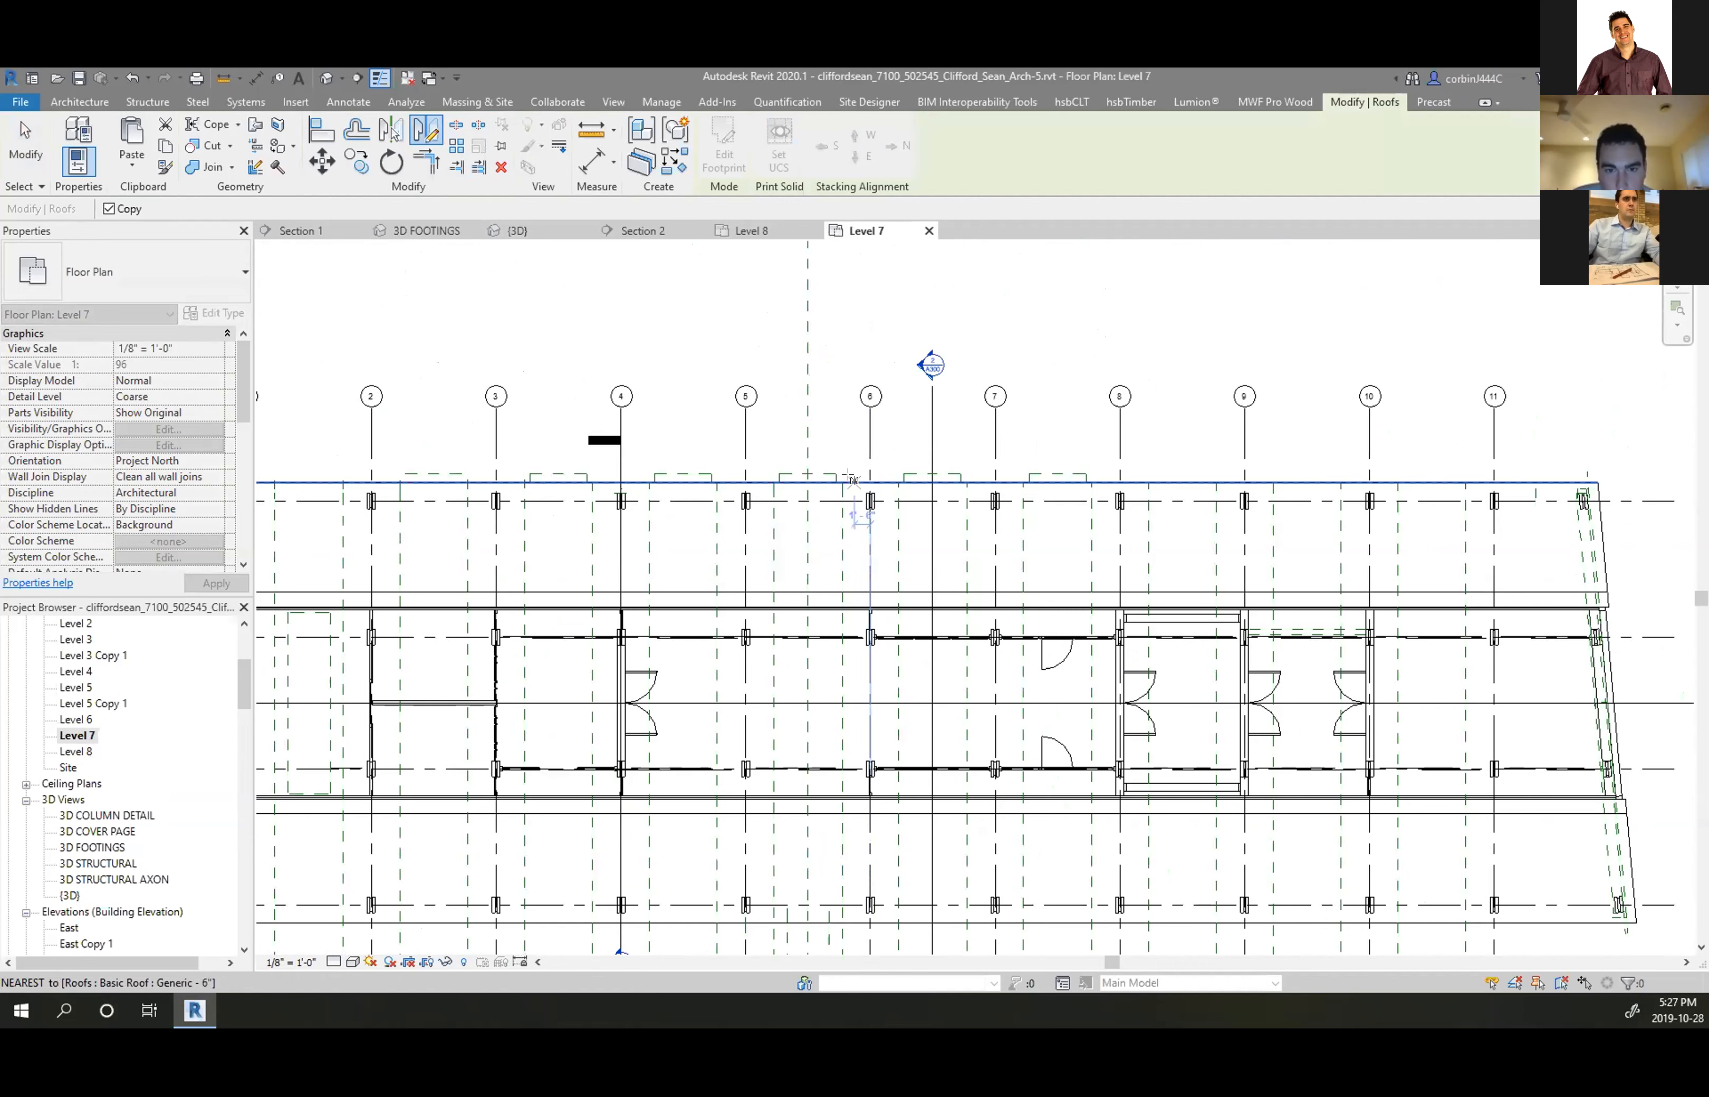
{"action": "left_click", "coordinate": [928, 485]}
{"action": "left_click", "coordinate": [916, 438]}
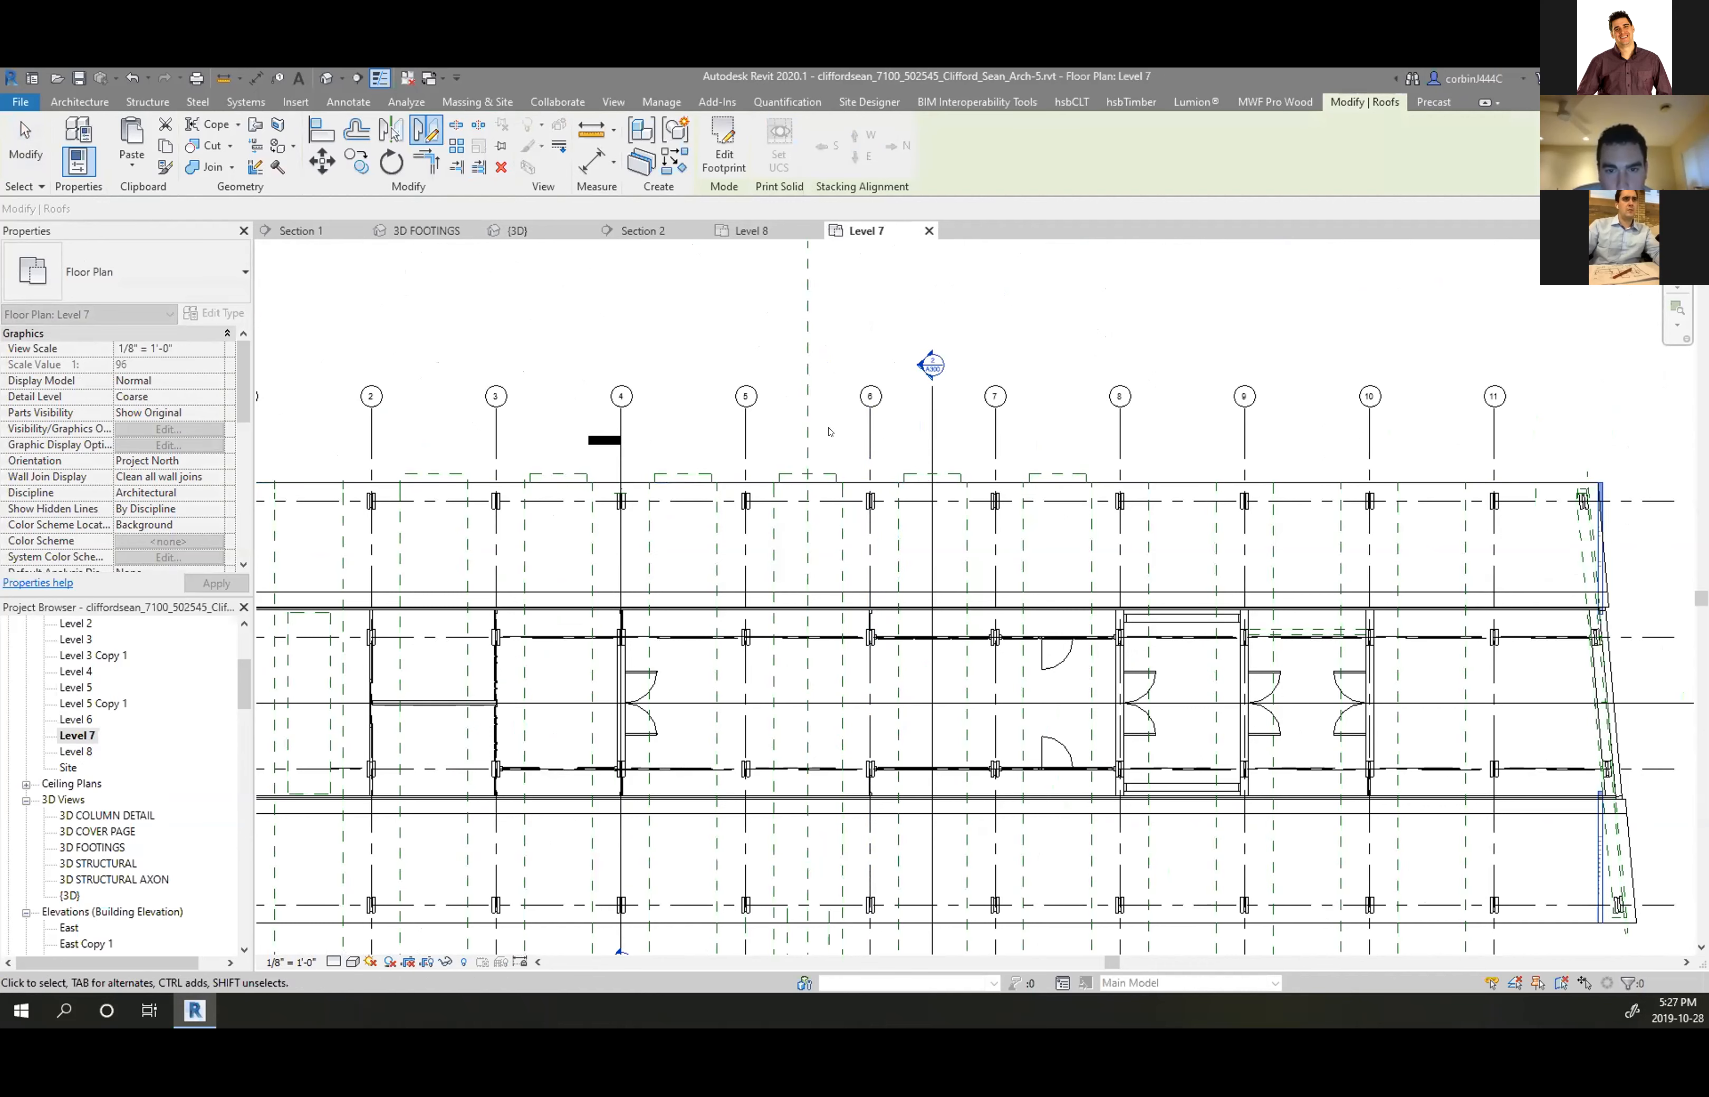
{"action": "scroll", "coordinate": [781, 431], "scroll_direction": "down", "scroll_amount": 3}
{"action": "scroll", "coordinate": [1142, 456], "scroll_direction": "up", "scroll_amount": 8}
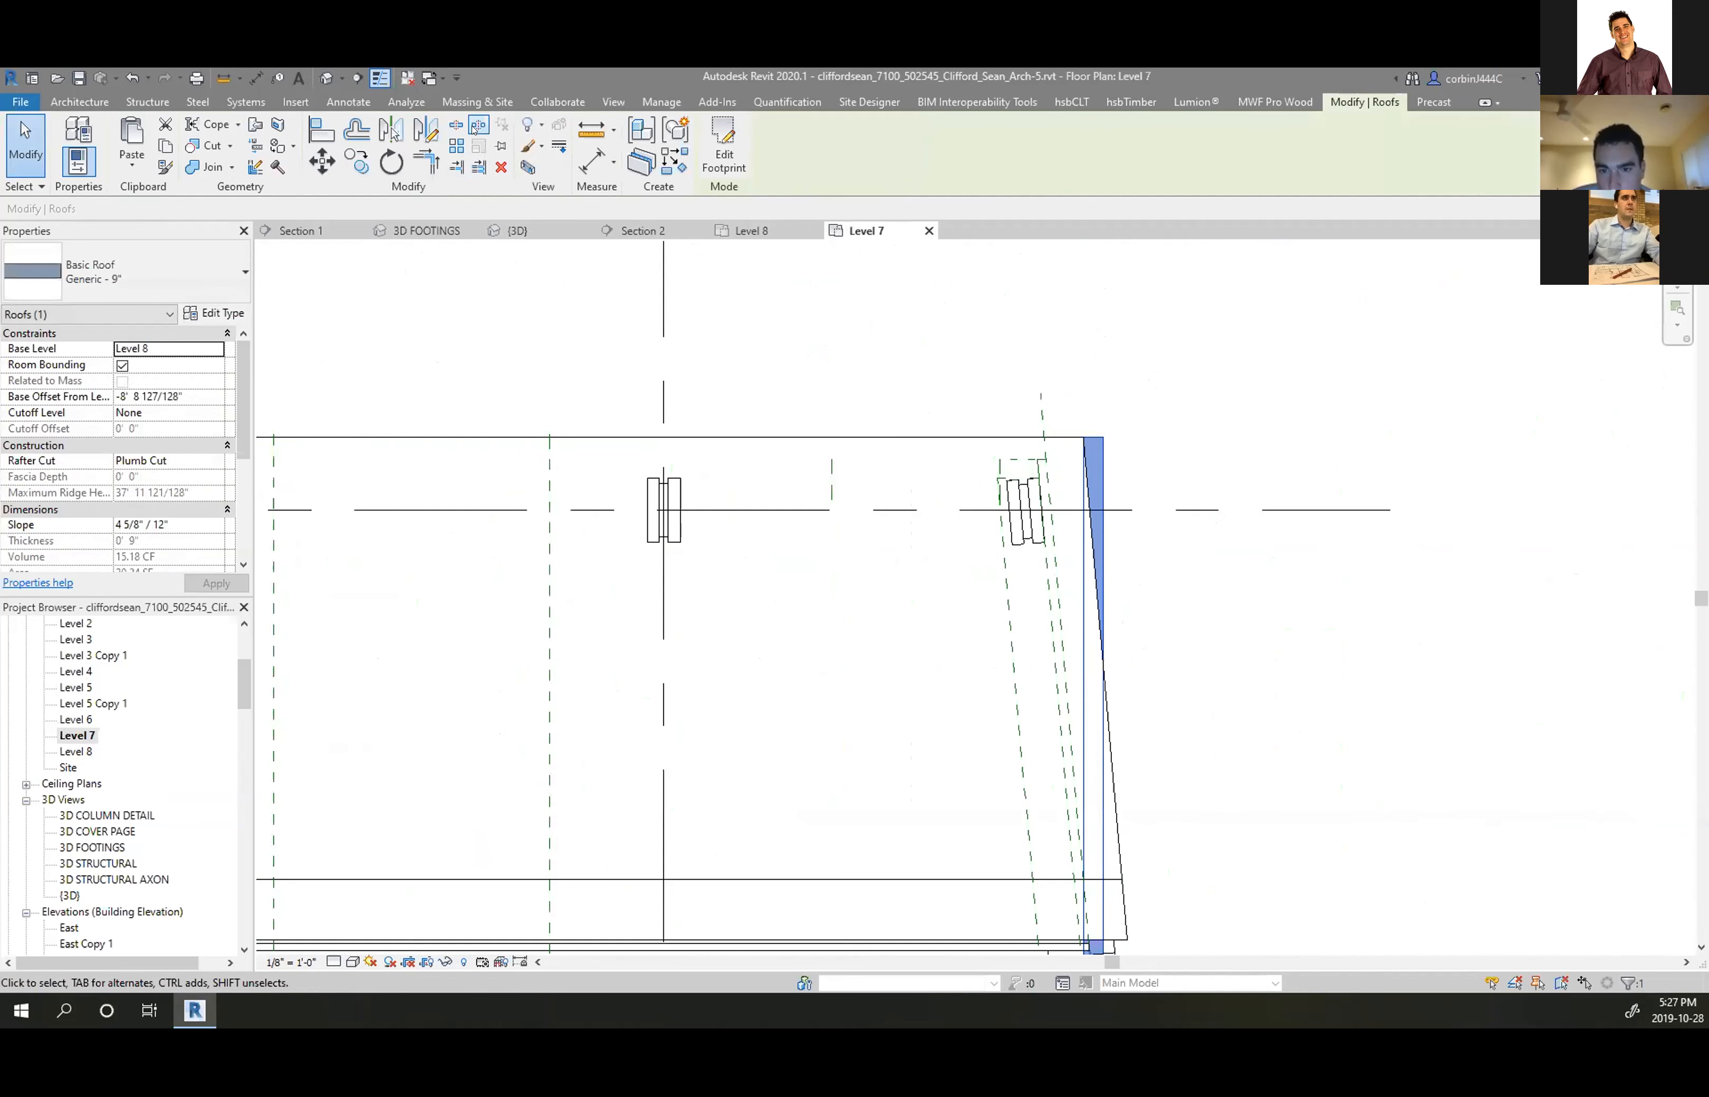
Try rotating the mirrored roof about its corner, then cancel the rotation
{"action": "left_click", "coordinate": [391, 160]}
{"action": "scroll", "coordinate": [1105, 458], "scroll_direction": "up", "scroll_amount": 2}
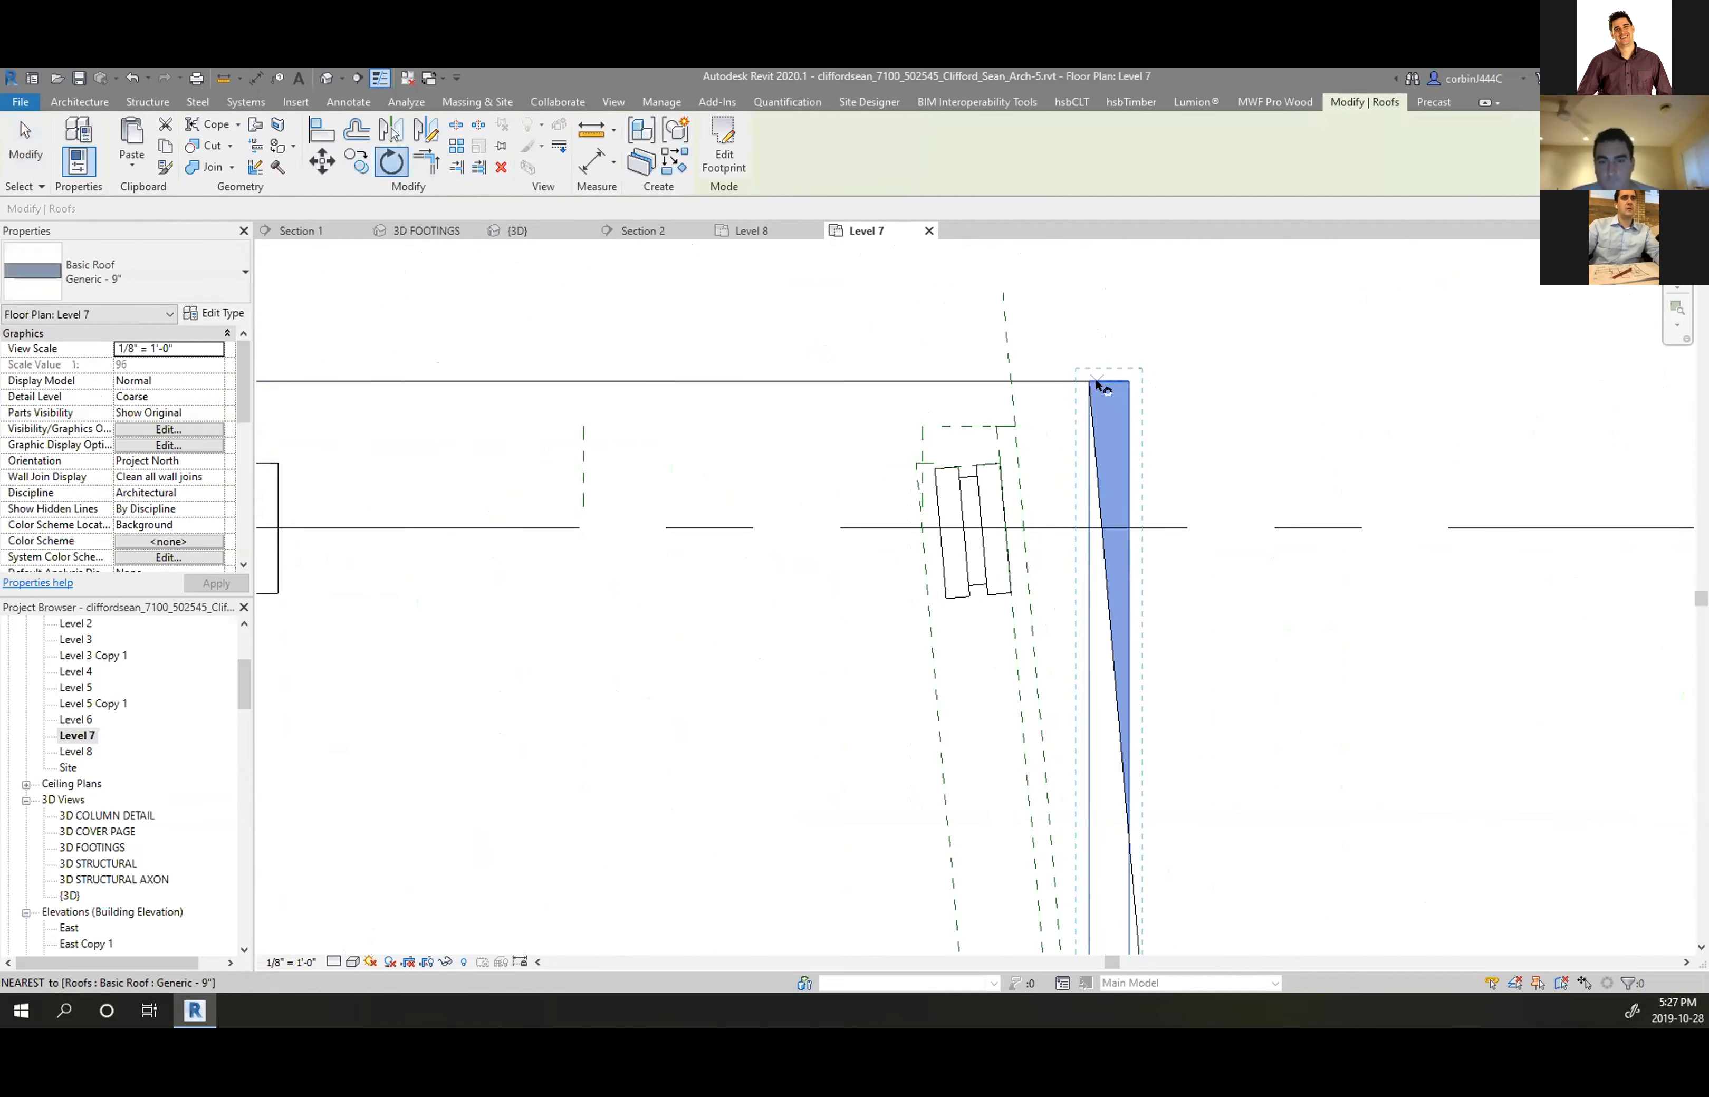
{"action": "left_click", "coordinate": [1079, 417]}
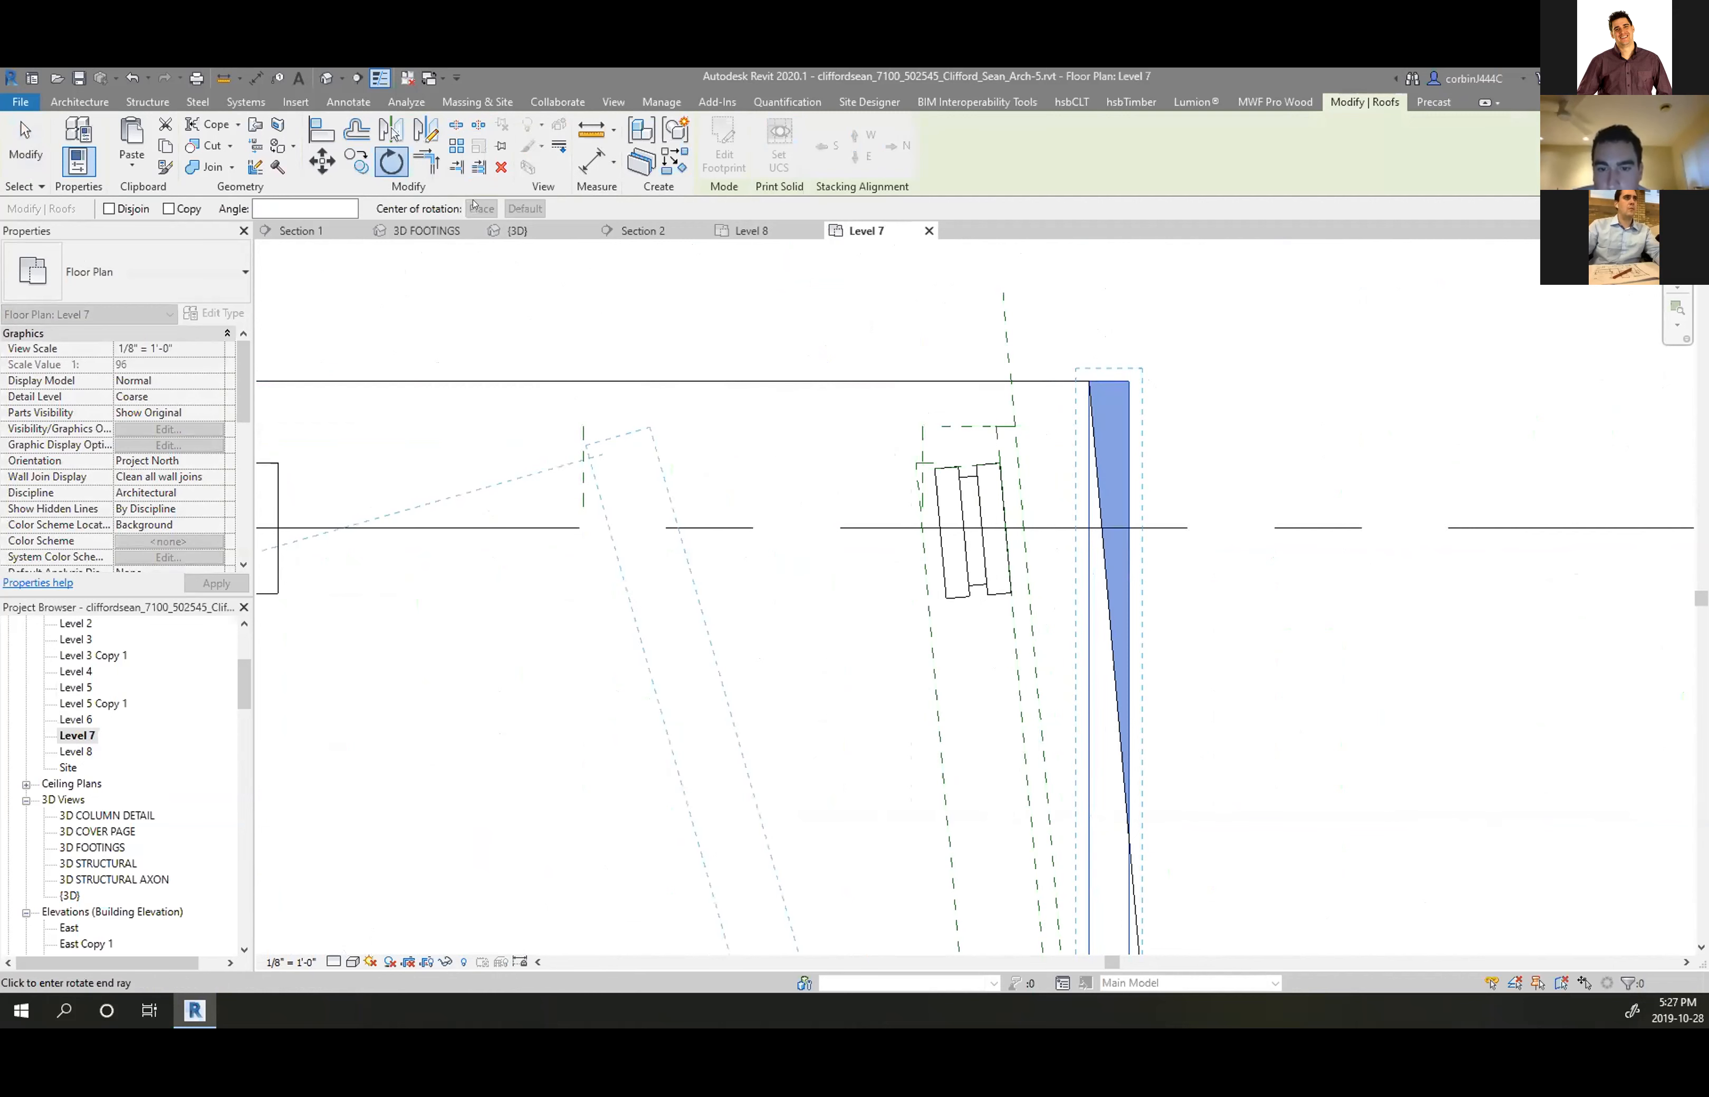
{"action": "key", "text": "Escape"}
{"action": "left_click", "coordinate": [392, 160]}
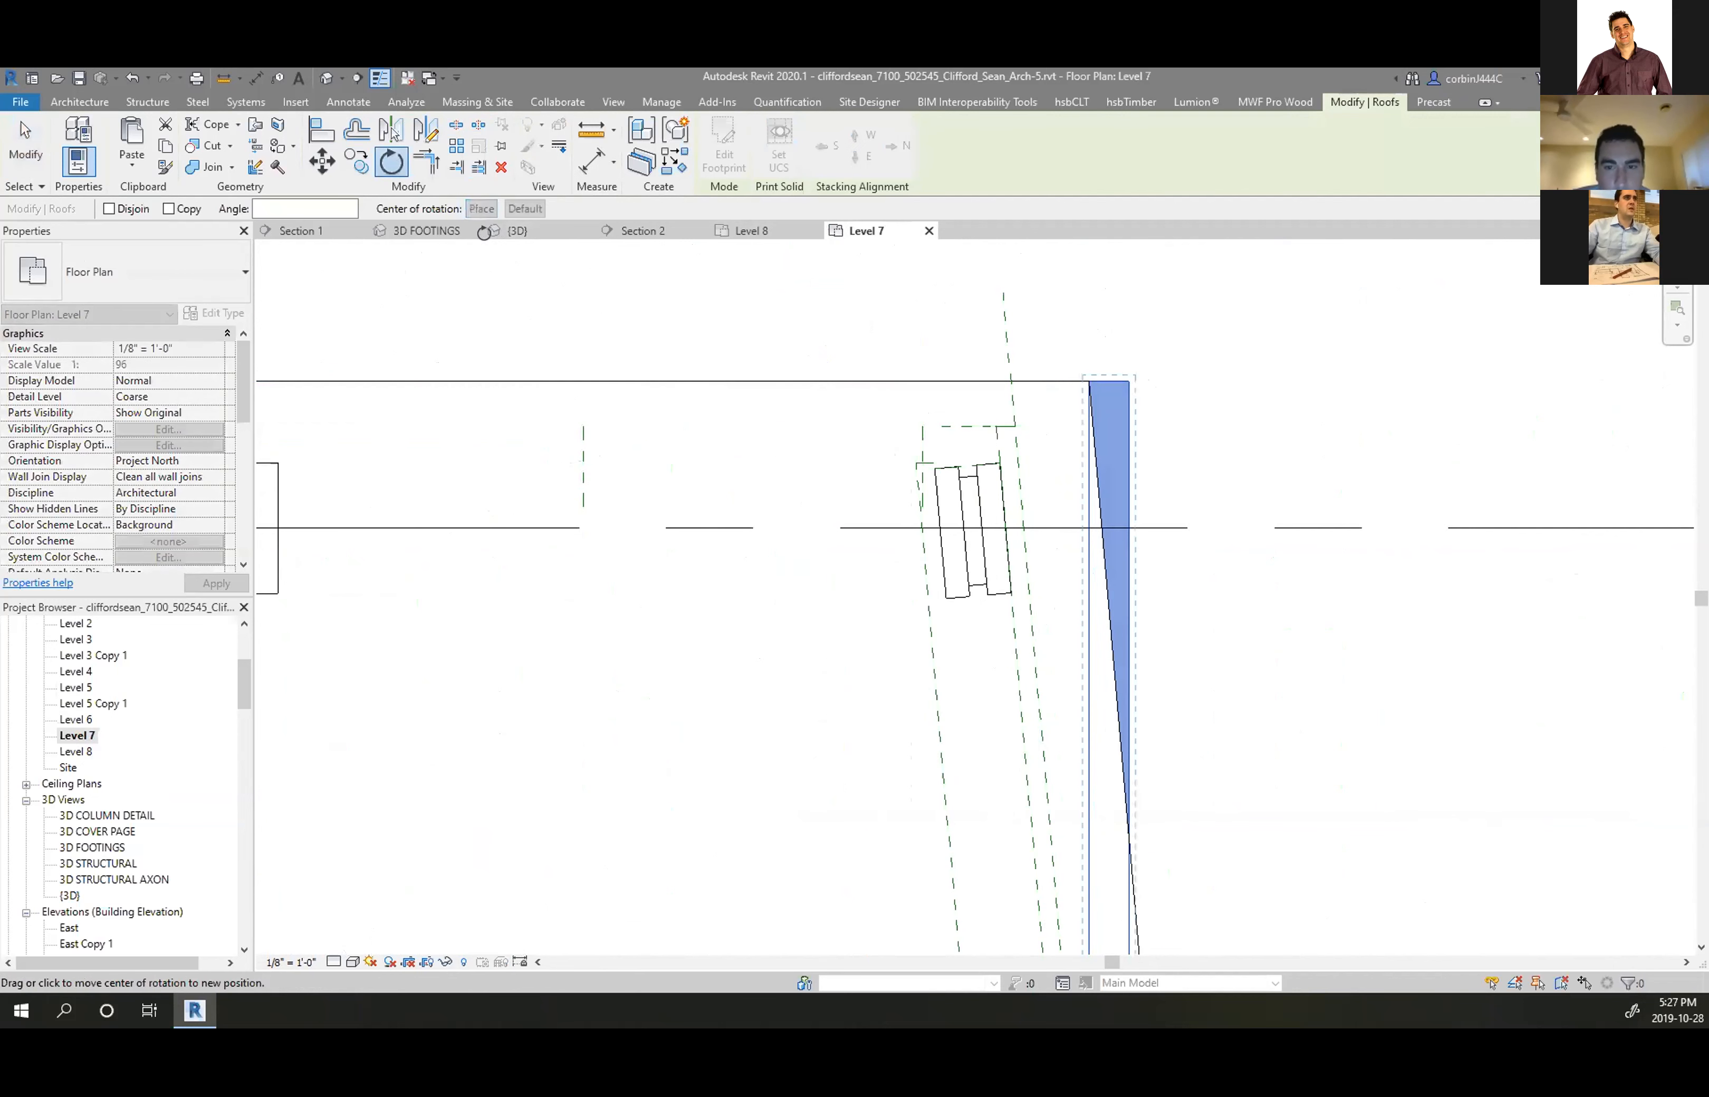
{"action": "left_click", "coordinate": [1087, 383]}
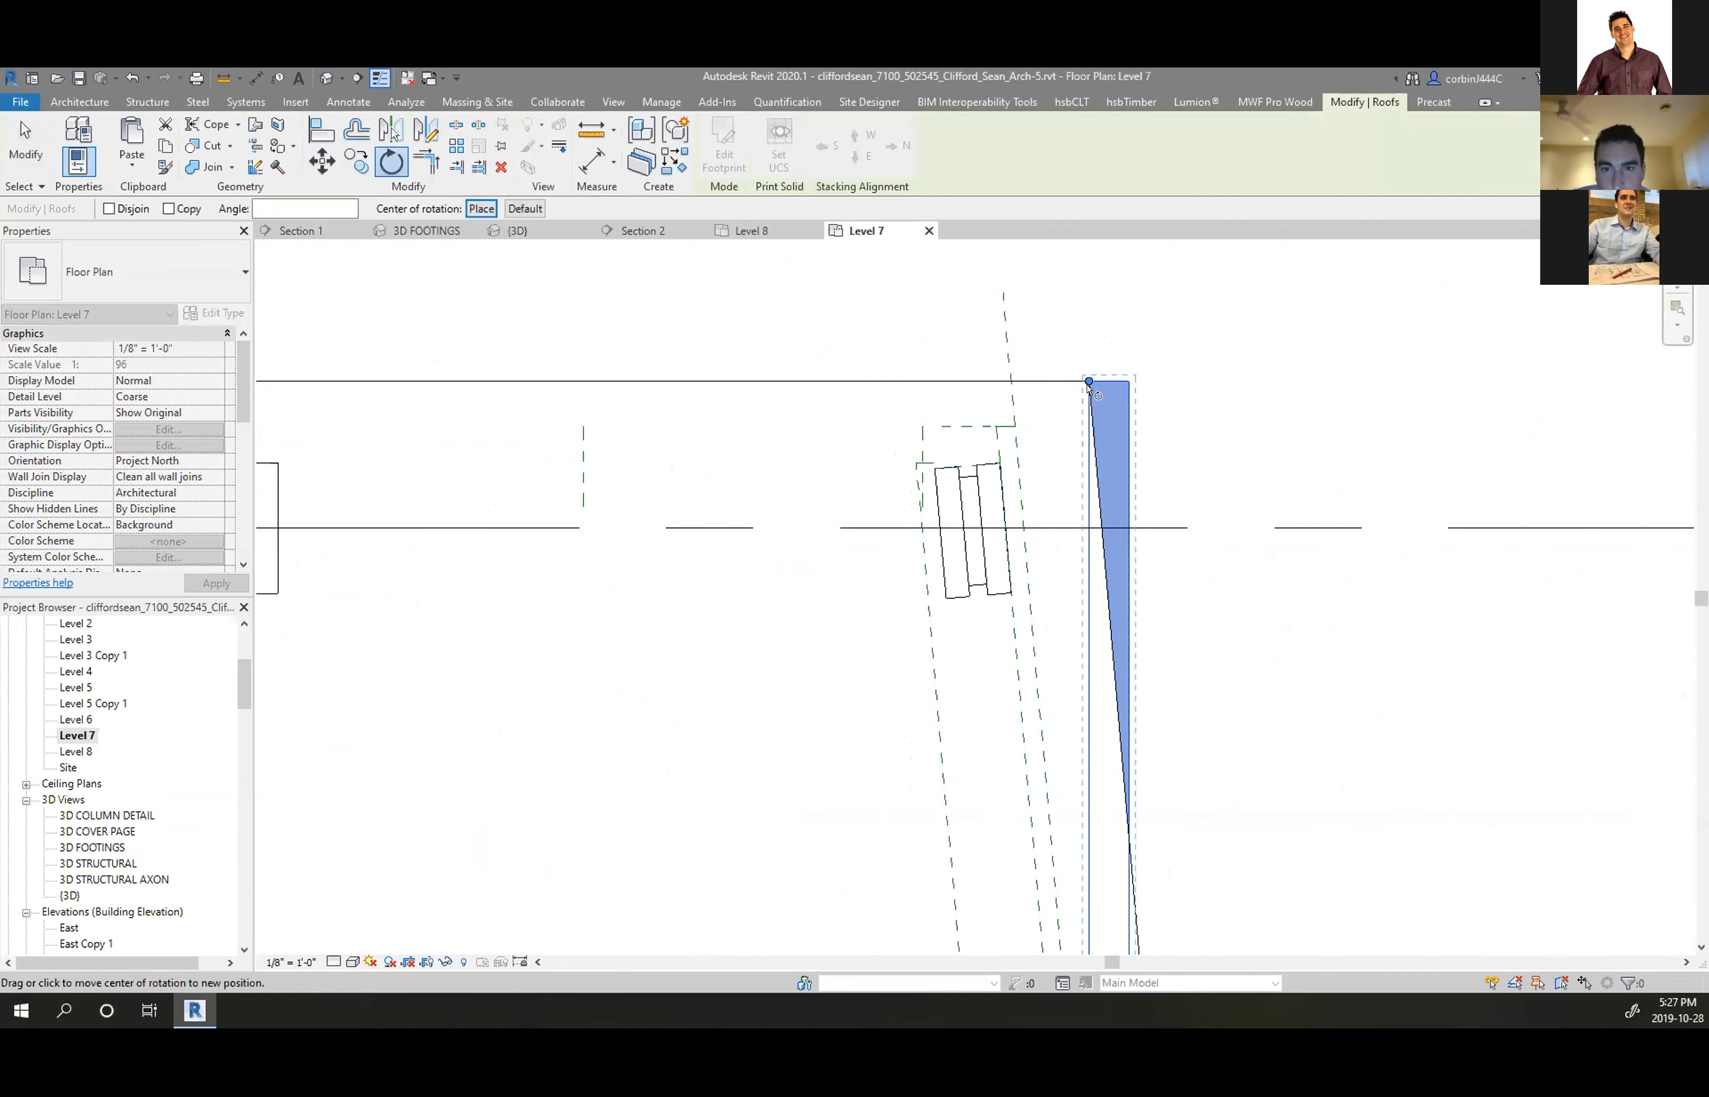
{"action": "scroll", "coordinate": [874, 311], "scroll_direction": "down", "scroll_amount": 3}
{"action": "key", "text": "Escape"}
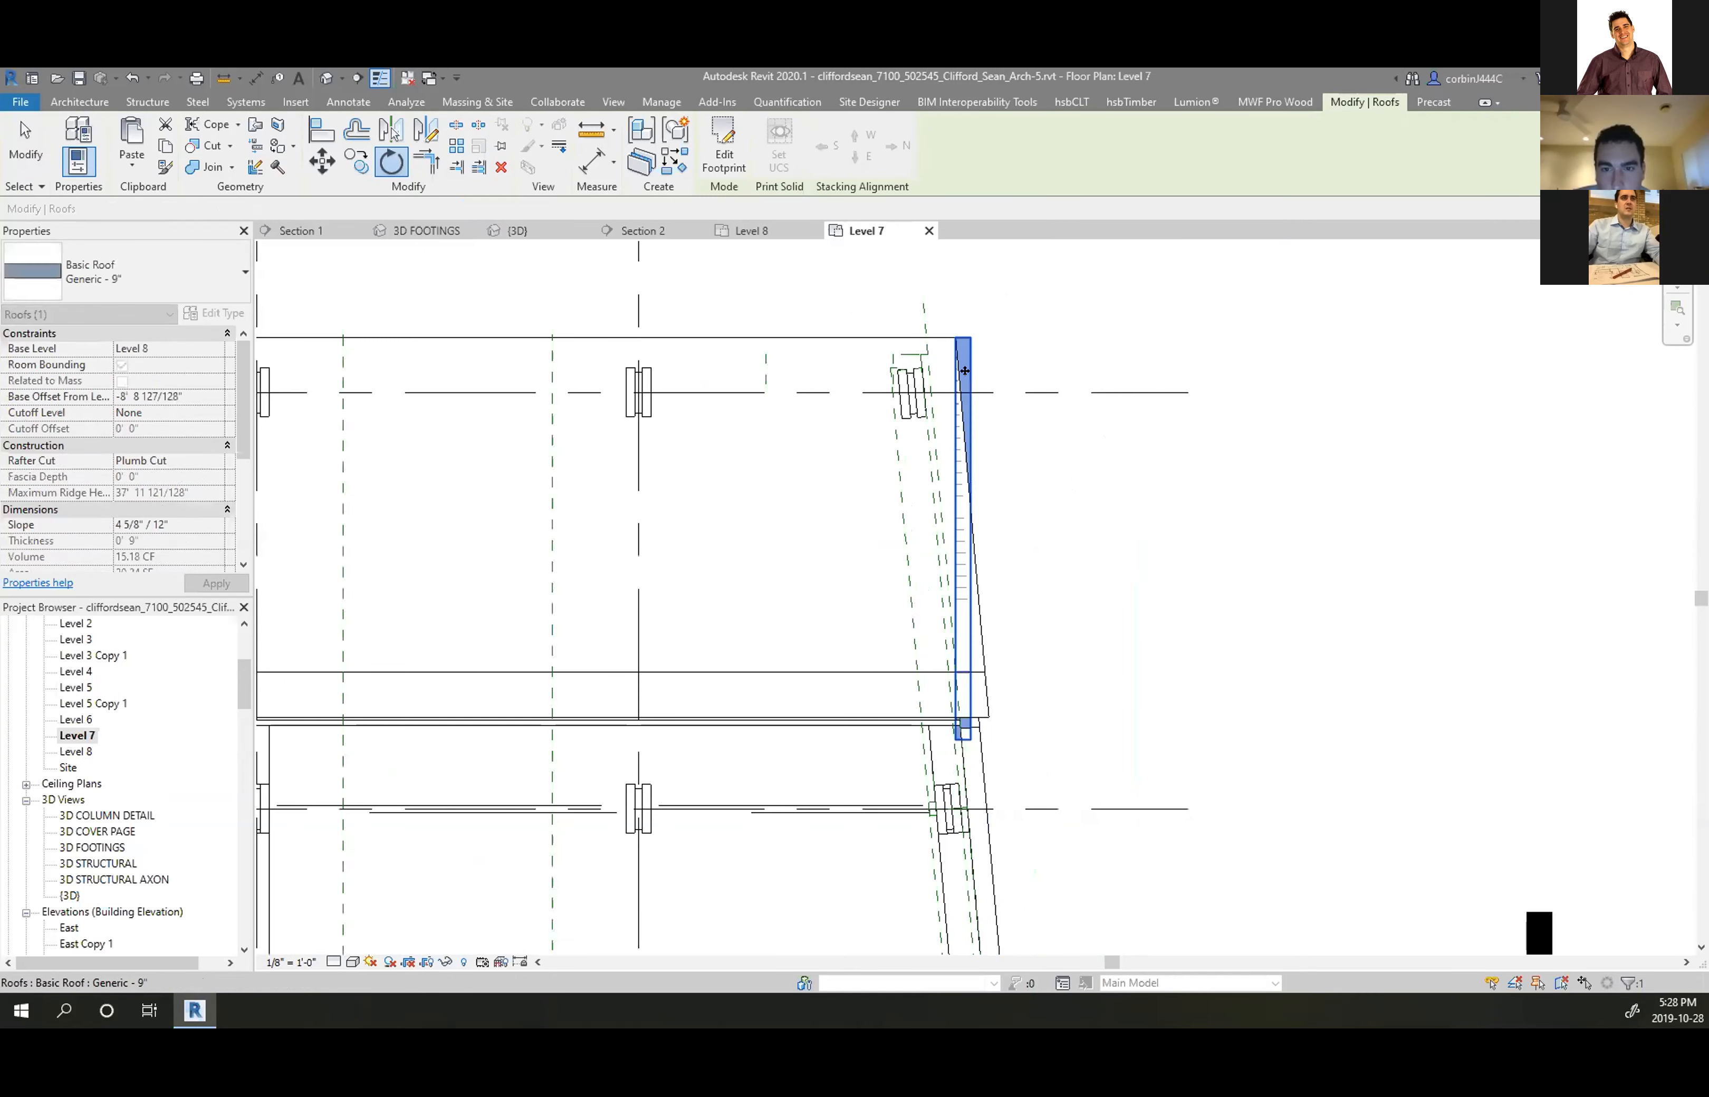
{"action": "key", "text": "Escape"}
In the mirrored roof's footprint sketch, stretch the bottom line to 4'-7" and delete both vertical lines
{"action": "left_click", "coordinate": [722, 151]}
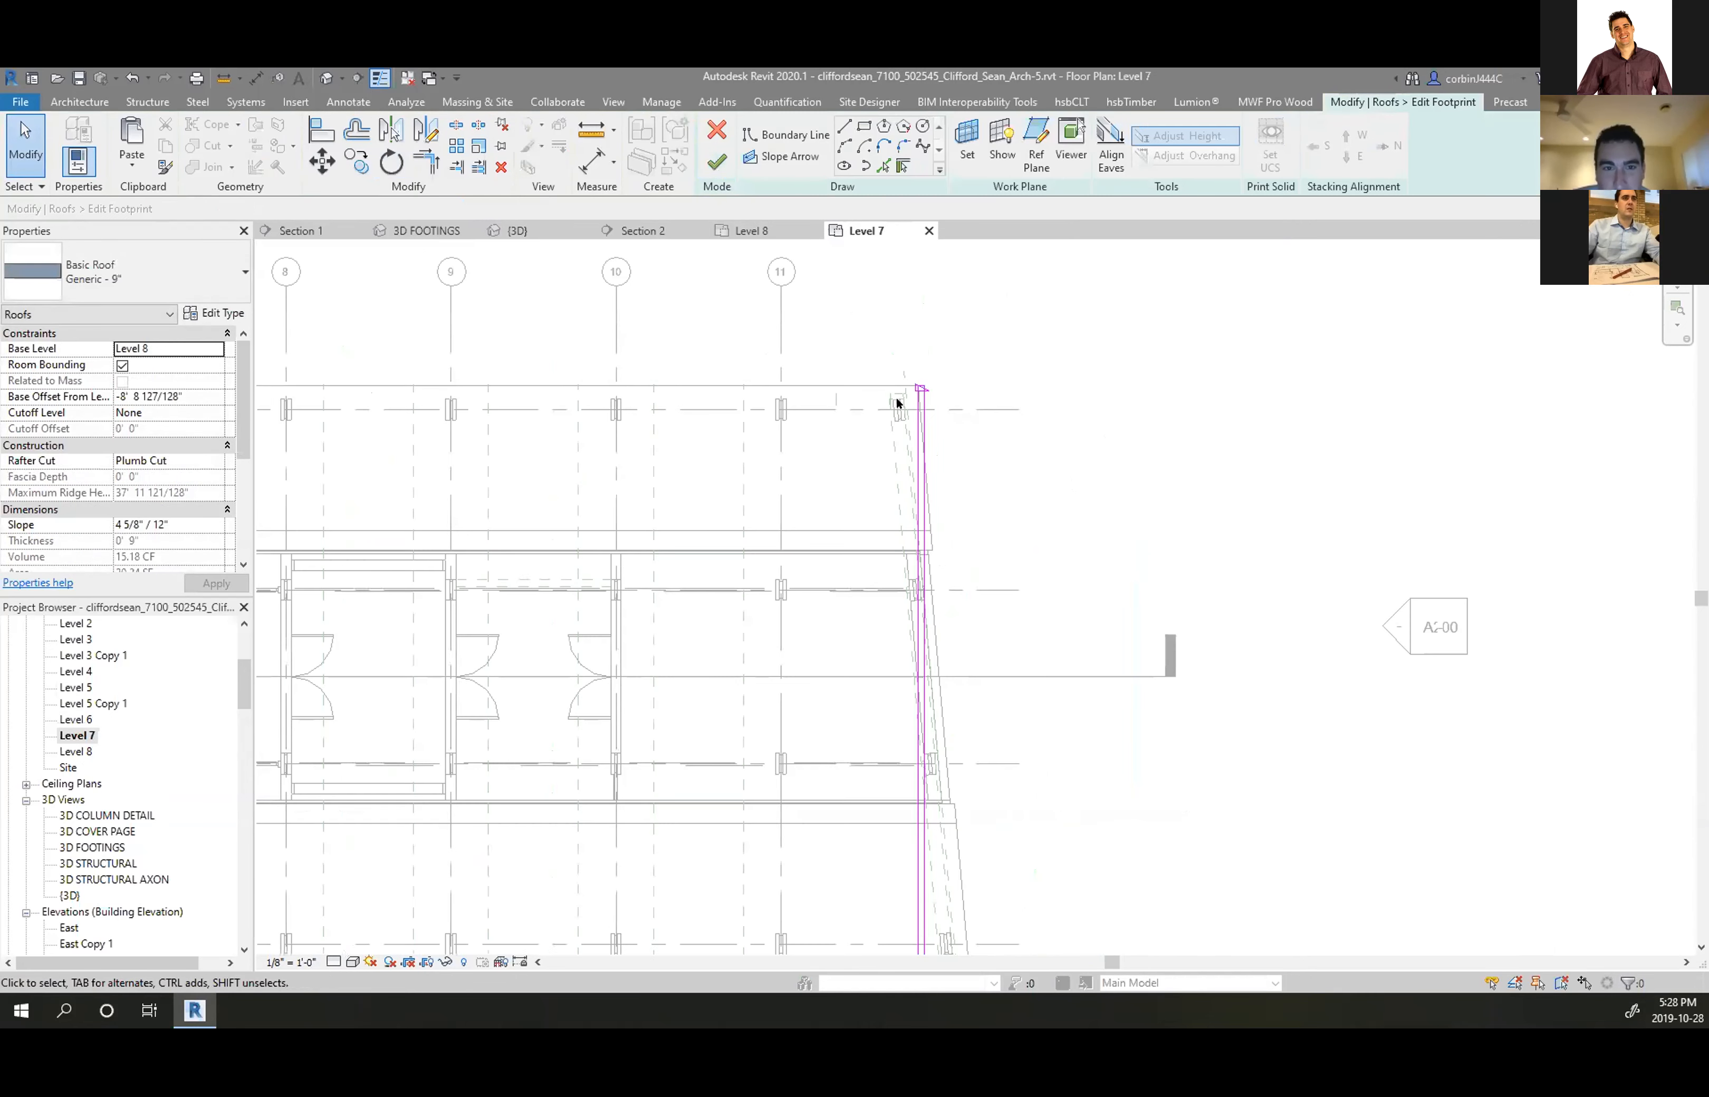
{"action": "scroll", "coordinate": [700, 376], "scroll_direction": "up", "scroll_amount": 5}
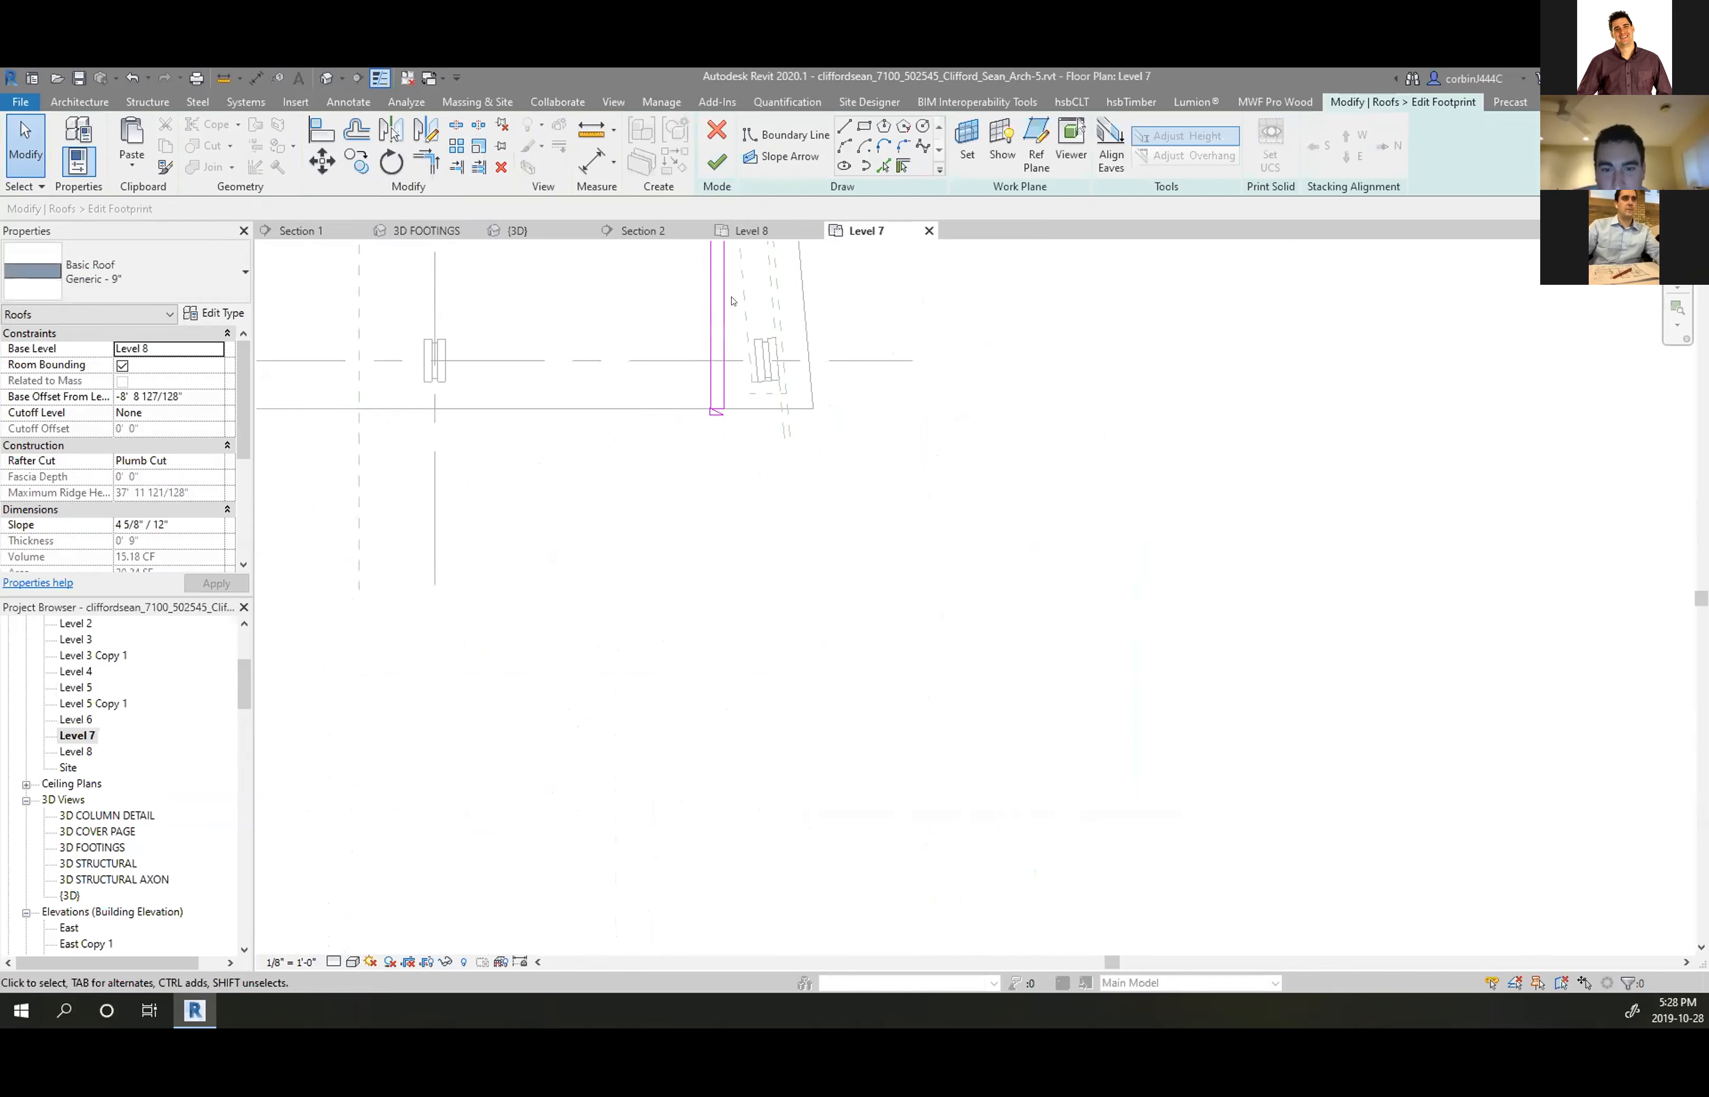
{"action": "left_click", "coordinate": [713, 452]}
{"action": "key", "text": "m"}
{"action": "key", "text": "v"}
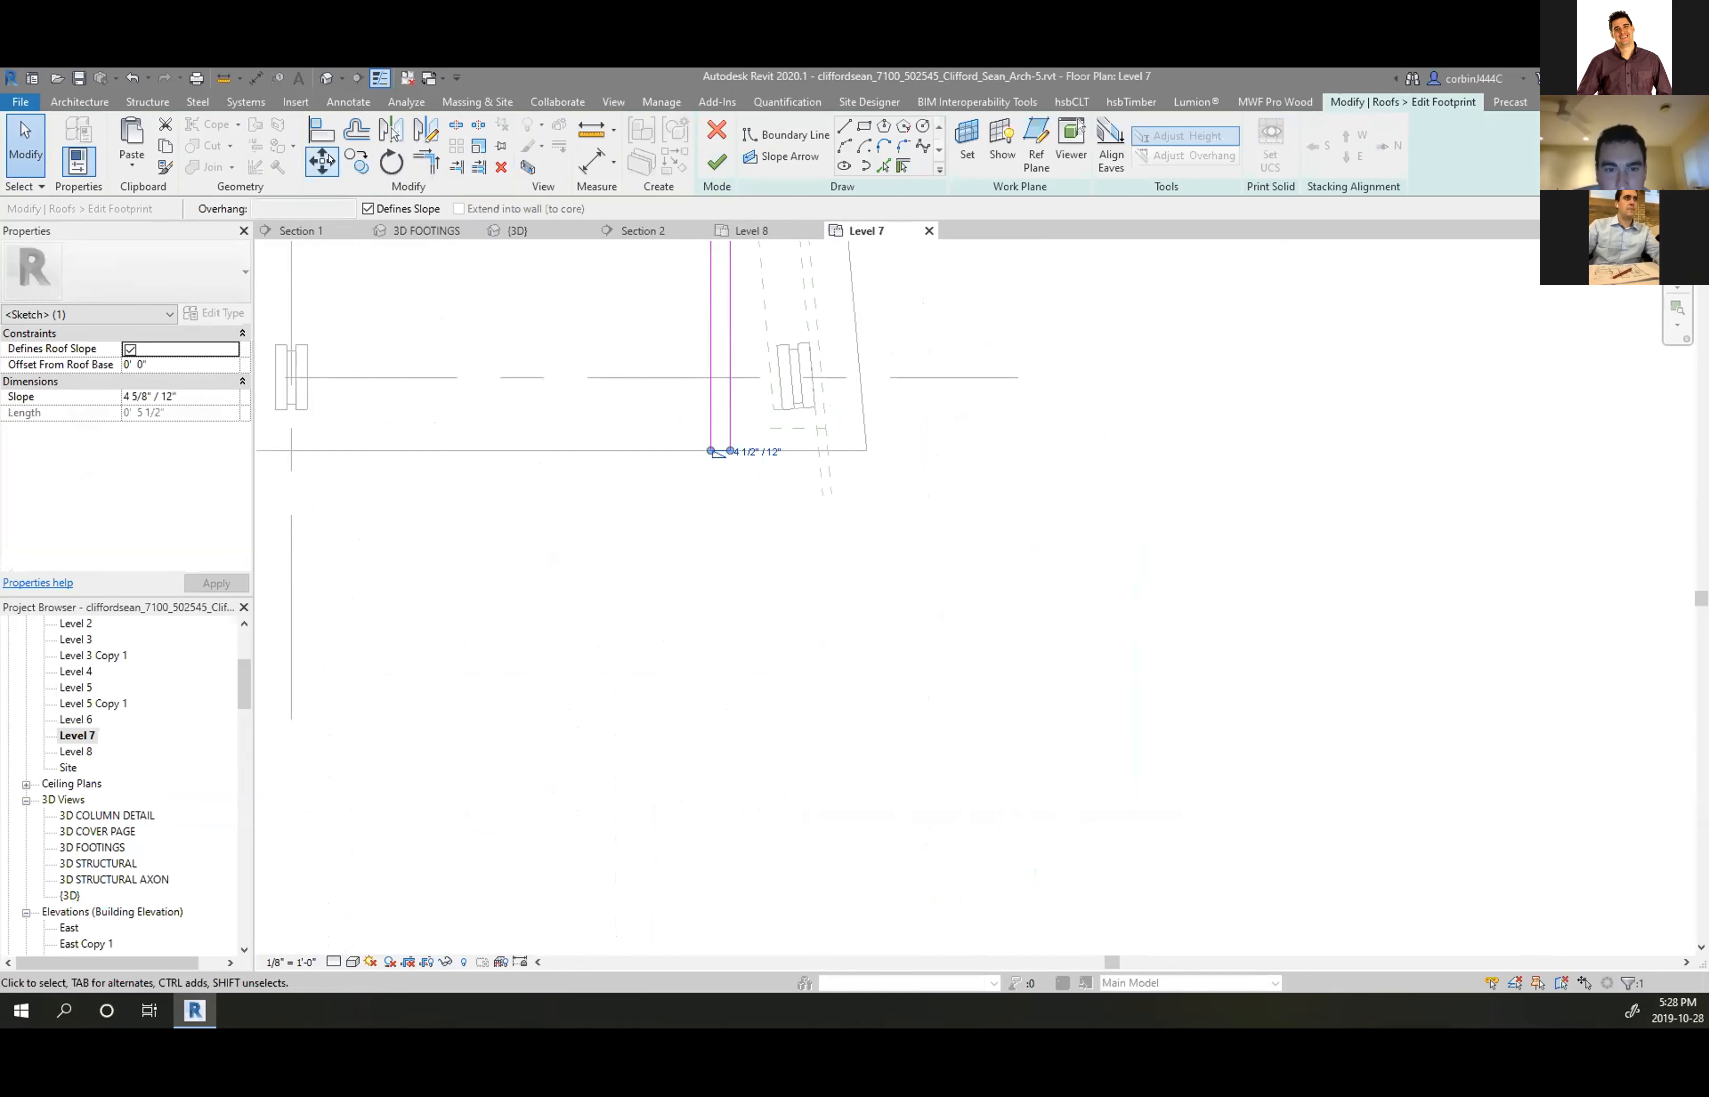
{"action": "key", "text": "Escape"}
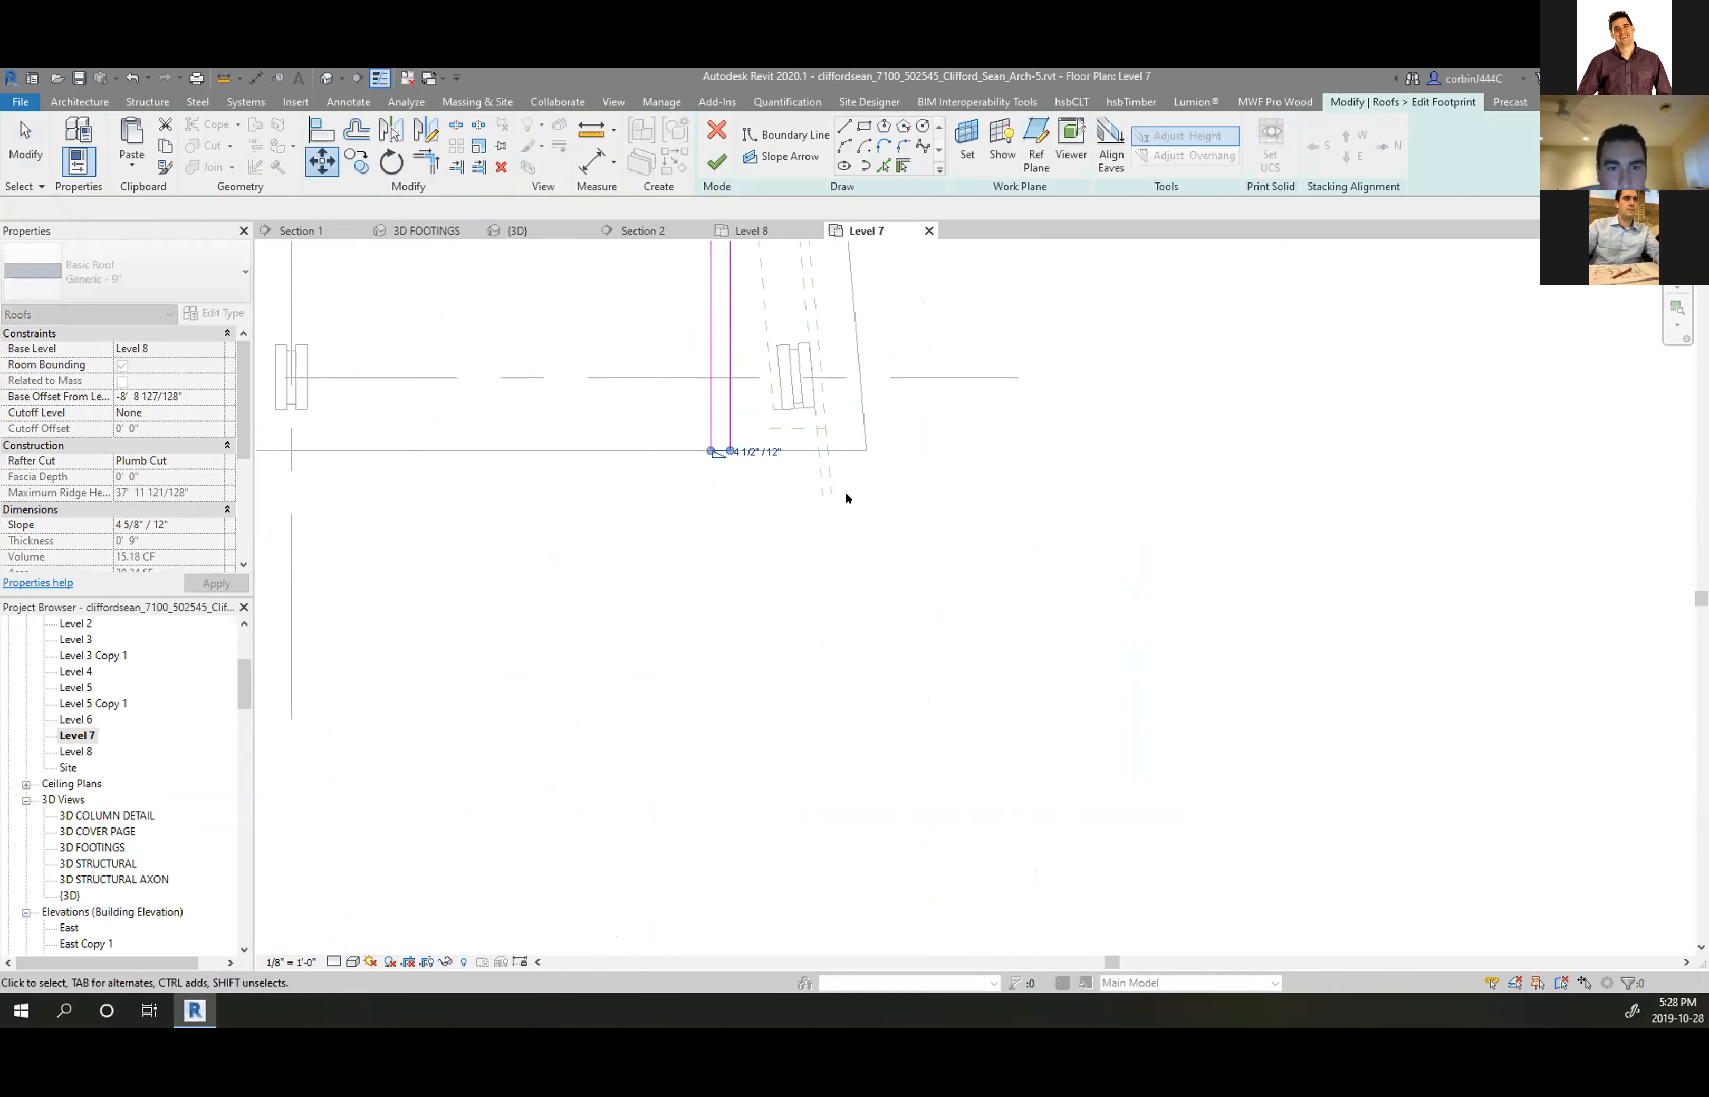
{"action": "left_click", "coordinate": [721, 450]}
{"action": "scroll", "coordinate": [718, 449], "scroll_direction": "up", "scroll_amount": 2}
{"action": "left_click_drag", "start_coordinate": [693, 454], "coordinate": [1104, 473]}
{"action": "scroll", "coordinate": [795, 598], "scroll_direction": "down", "scroll_amount": 3}
{"action": "left_click_drag", "start_coordinate": [820, 407], "coordinate": [610, 334]}
{"action": "key", "text": "Delete"}
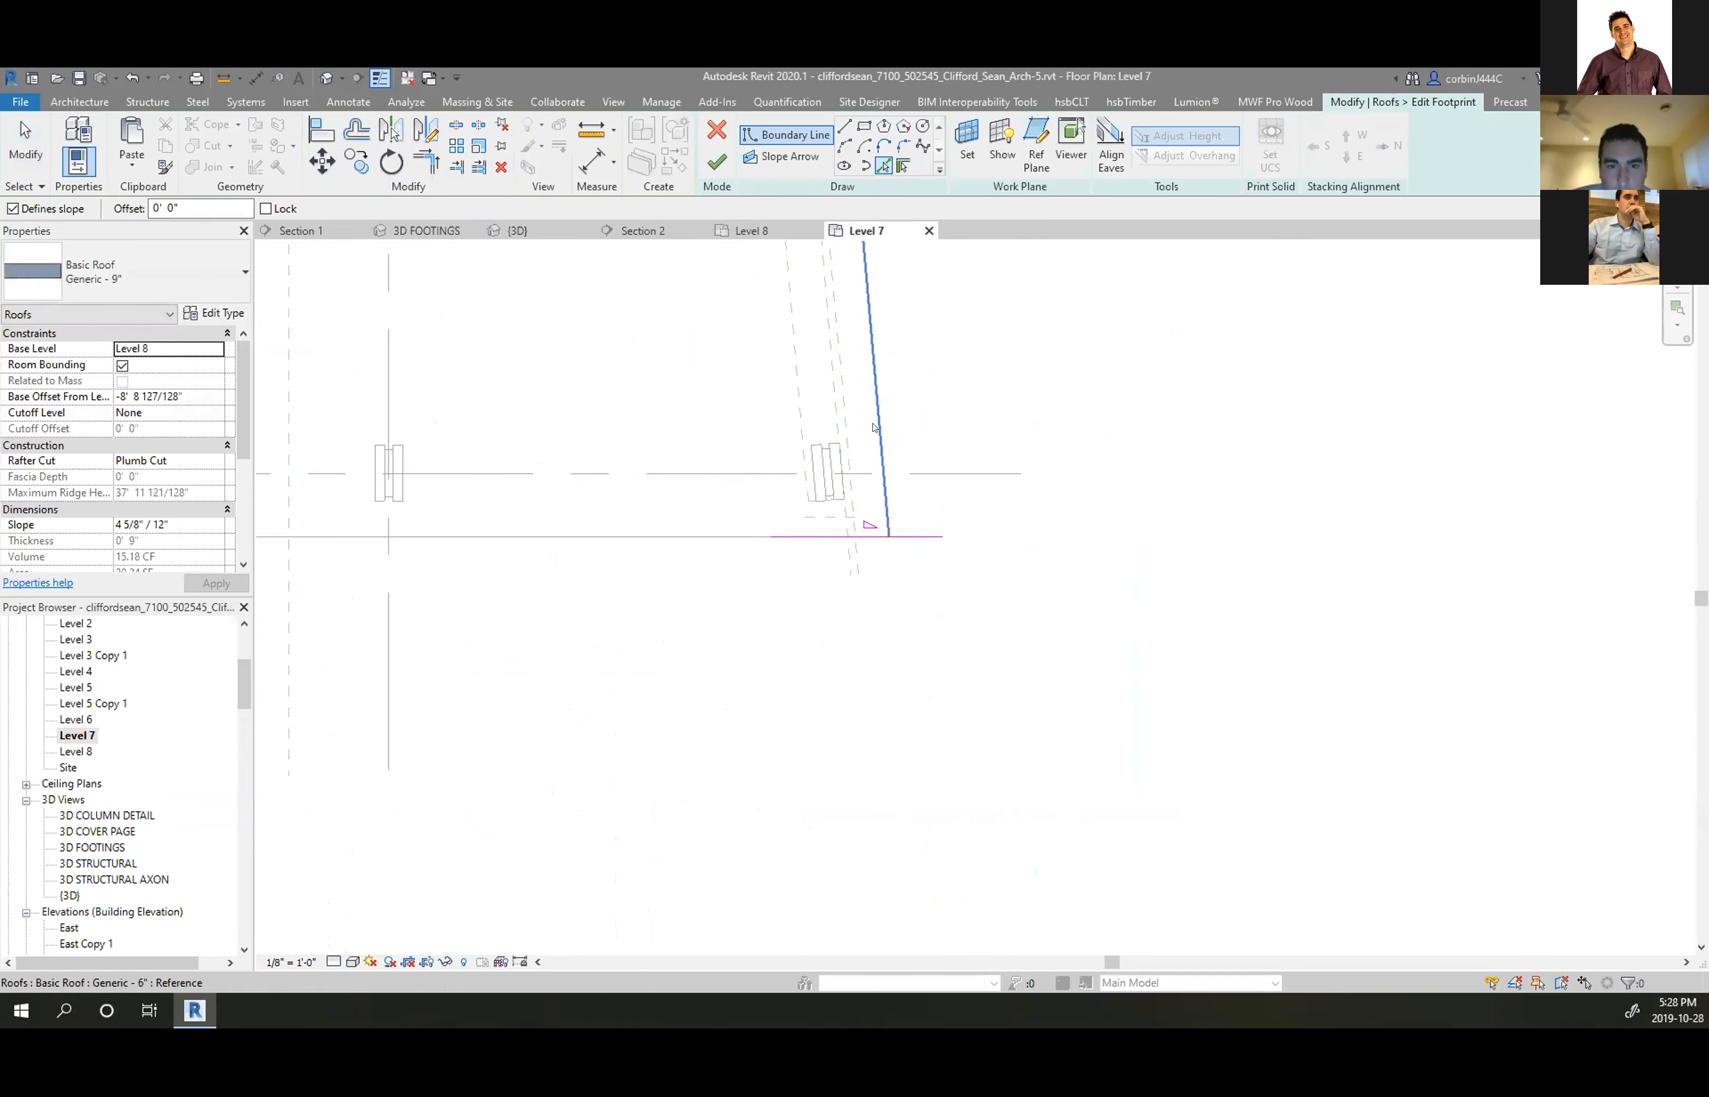
{"action": "scroll", "coordinate": [888, 682], "scroll_direction": "down", "scroll_amount": 3}
{"action": "scroll", "coordinate": [911, 584], "scroll_direction": "up", "scroll_amount": 3}
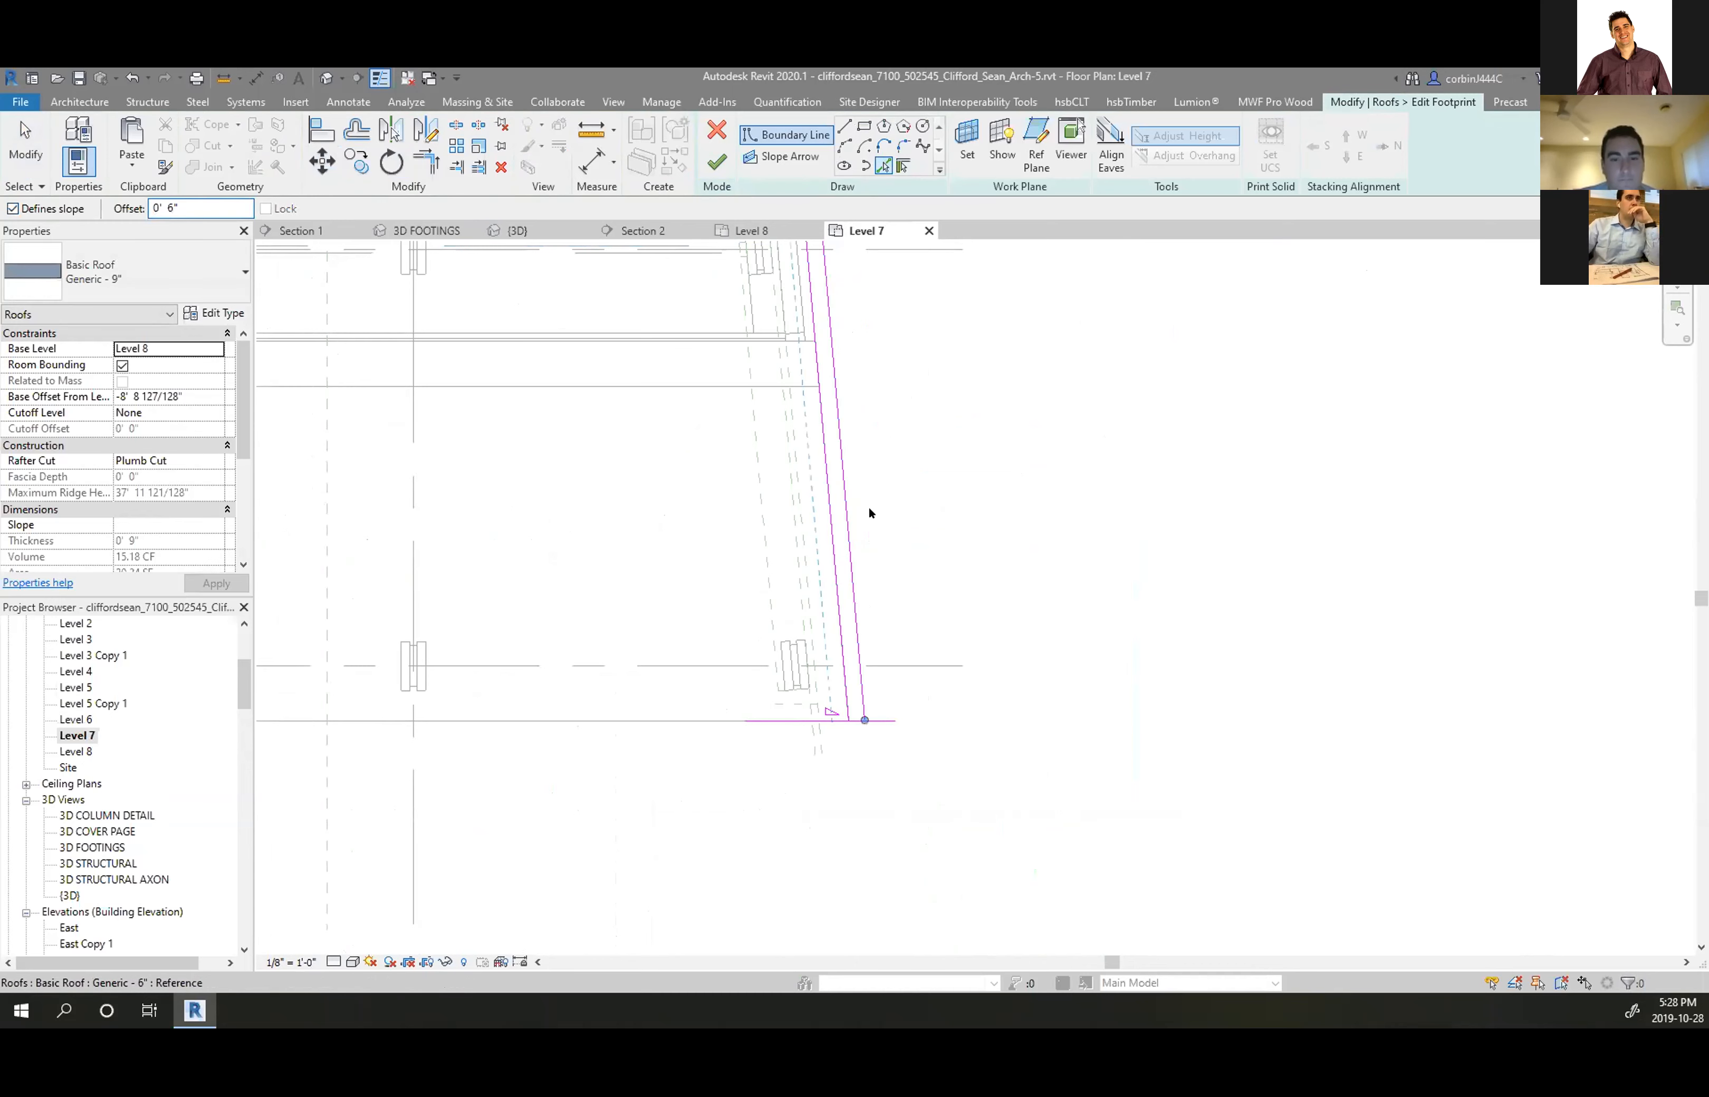
{"action": "scroll", "coordinate": [872, 717], "scroll_direction": "down", "scroll_amount": 3}
Trim the footprint boundary lines into closed corners and finish the sketch without attaching walls
{"action": "left_click", "coordinate": [426, 163]}
{"action": "scroll", "coordinate": [911, 691], "scroll_direction": "up", "scroll_amount": 3}
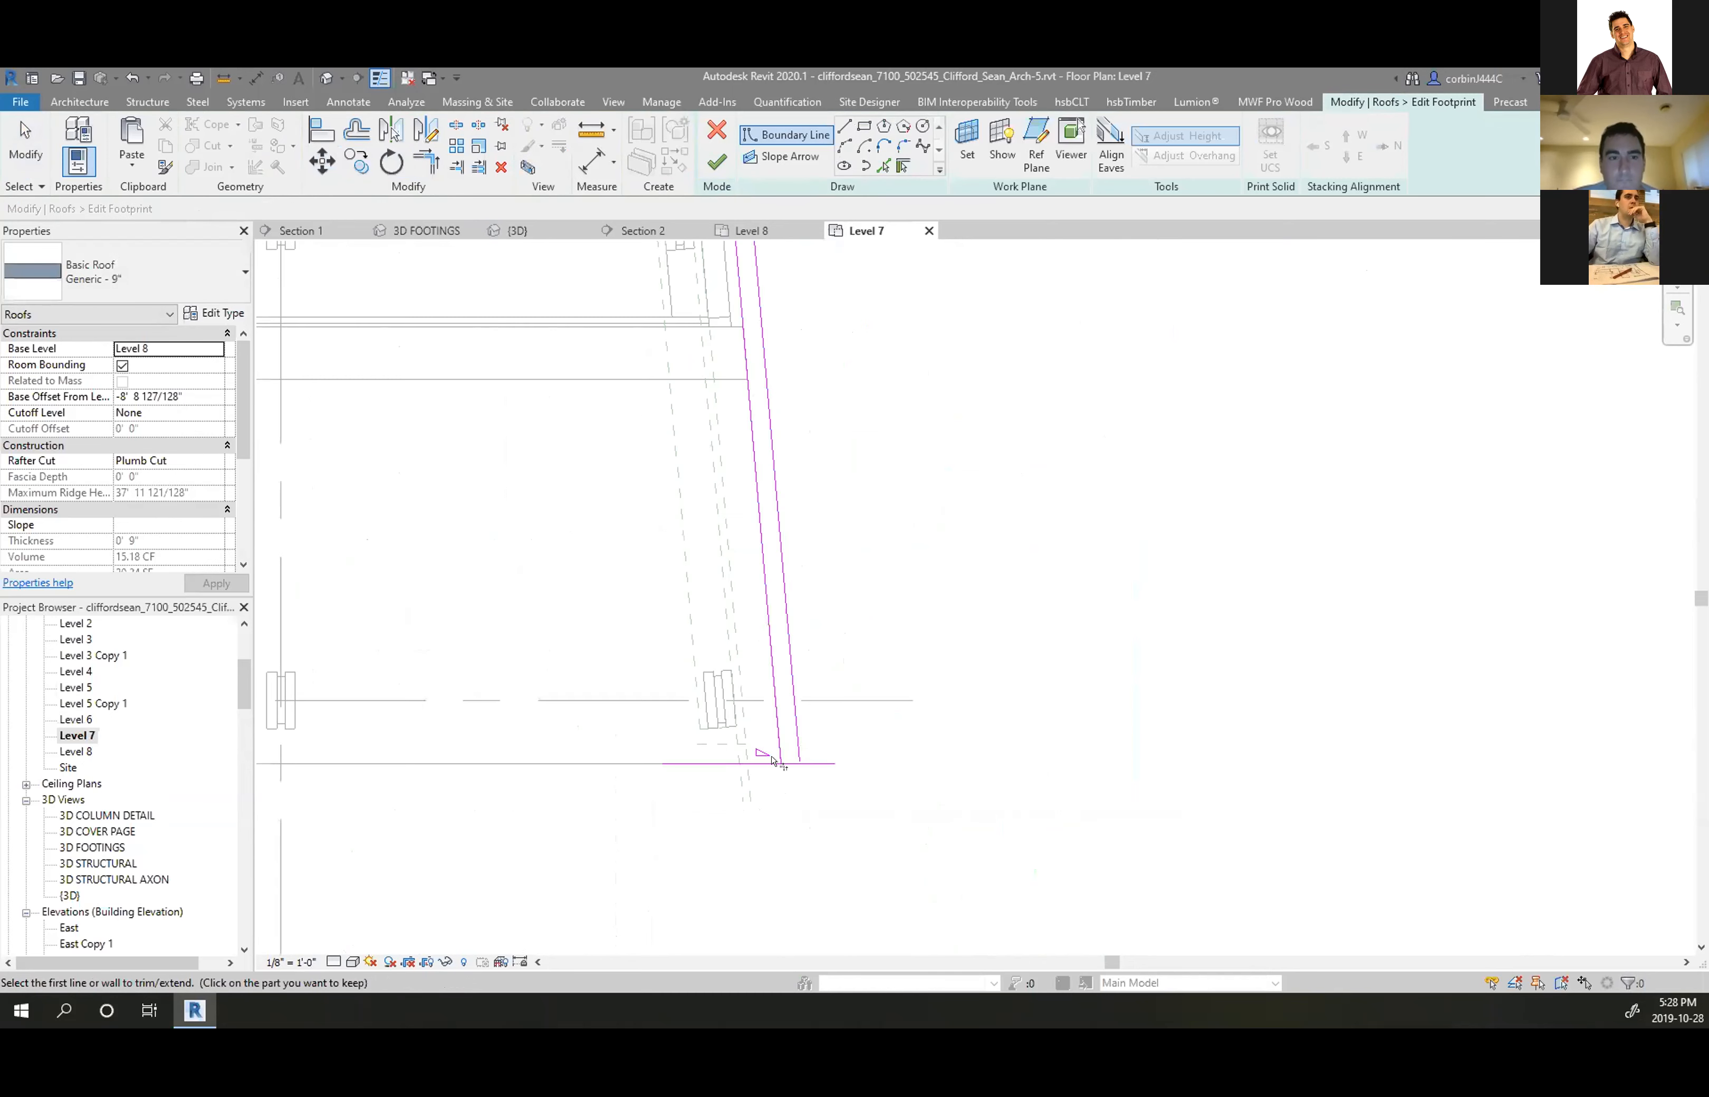
{"action": "scroll", "coordinate": [774, 761], "scroll_direction": "up", "scroll_amount": 3}
{"action": "left_click", "coordinate": [809, 705]}
{"action": "scroll", "coordinate": [862, 825], "scroll_direction": "down", "scroll_amount": 3}
{"action": "scroll", "coordinate": [845, 491], "scroll_direction": "up", "scroll_amount": 3}
{"action": "scroll", "coordinate": [846, 492], "scroll_direction": "up", "scroll_amount": 2}
{"action": "left_click", "coordinate": [918, 463]}
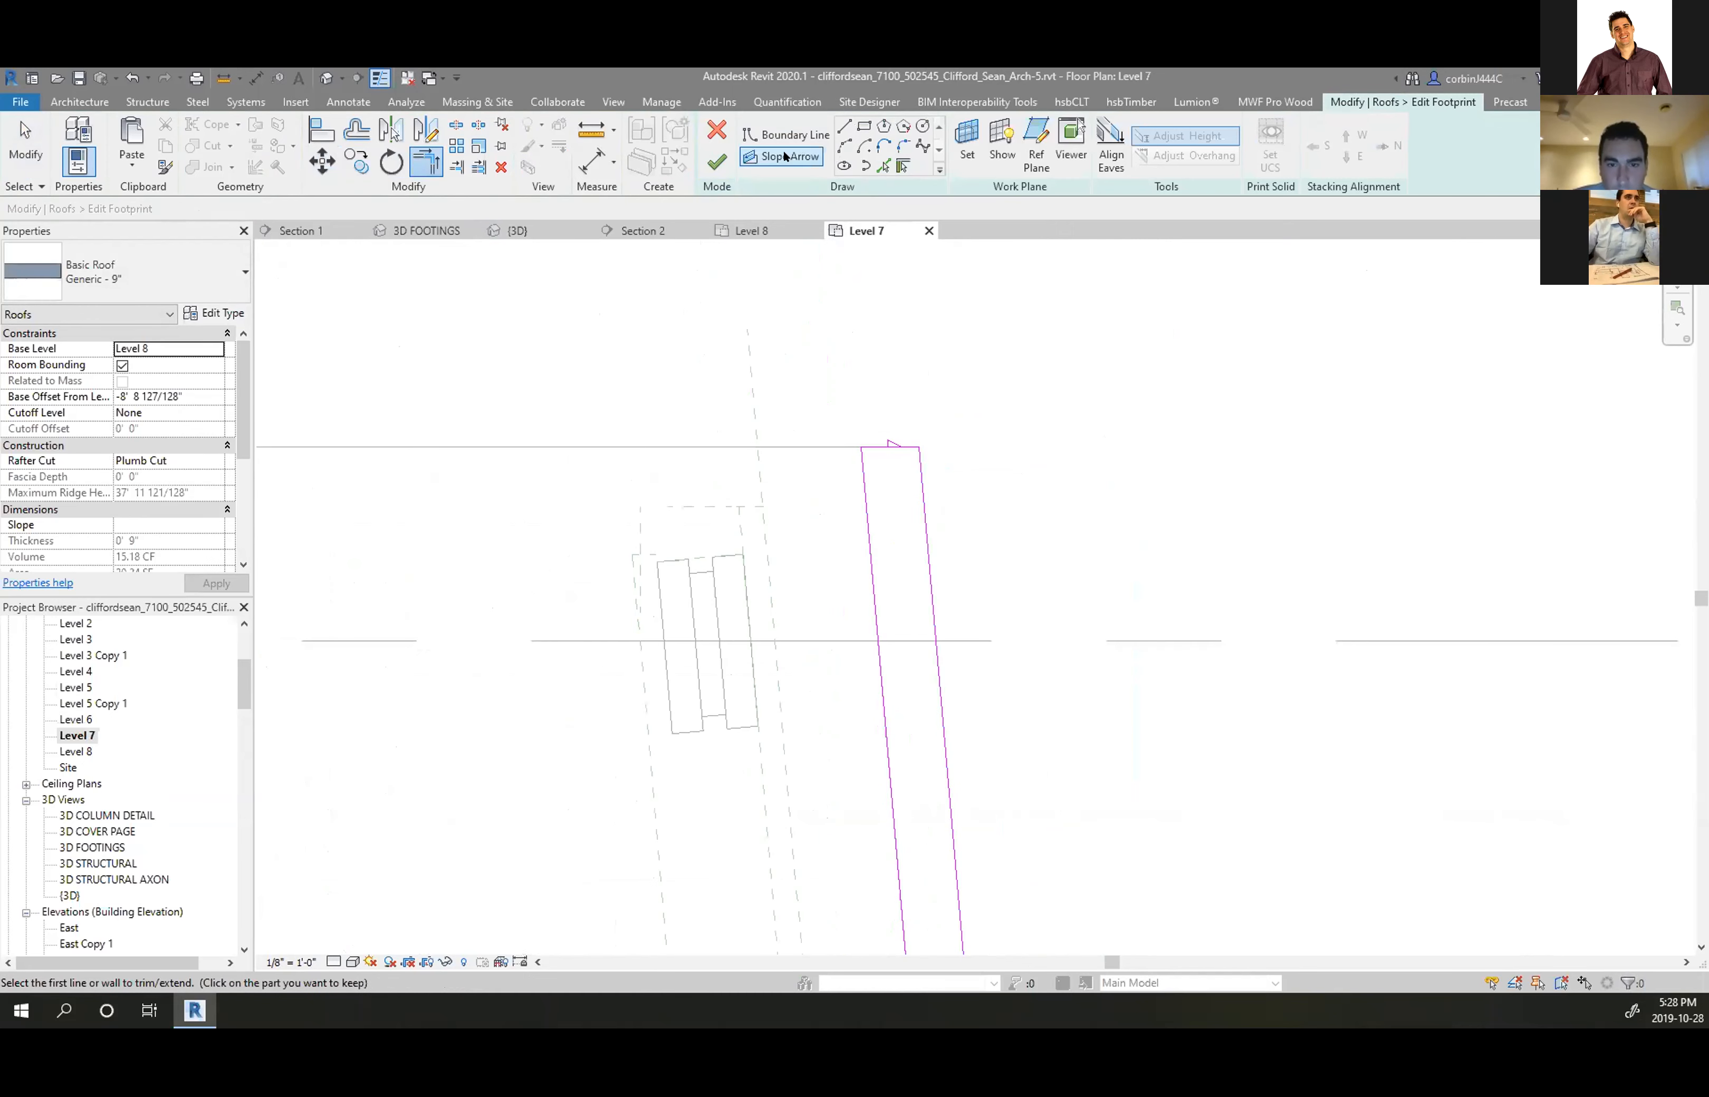
{"action": "left_click", "coordinate": [715, 172]}
{"action": "left_click", "coordinate": [966, 540]}
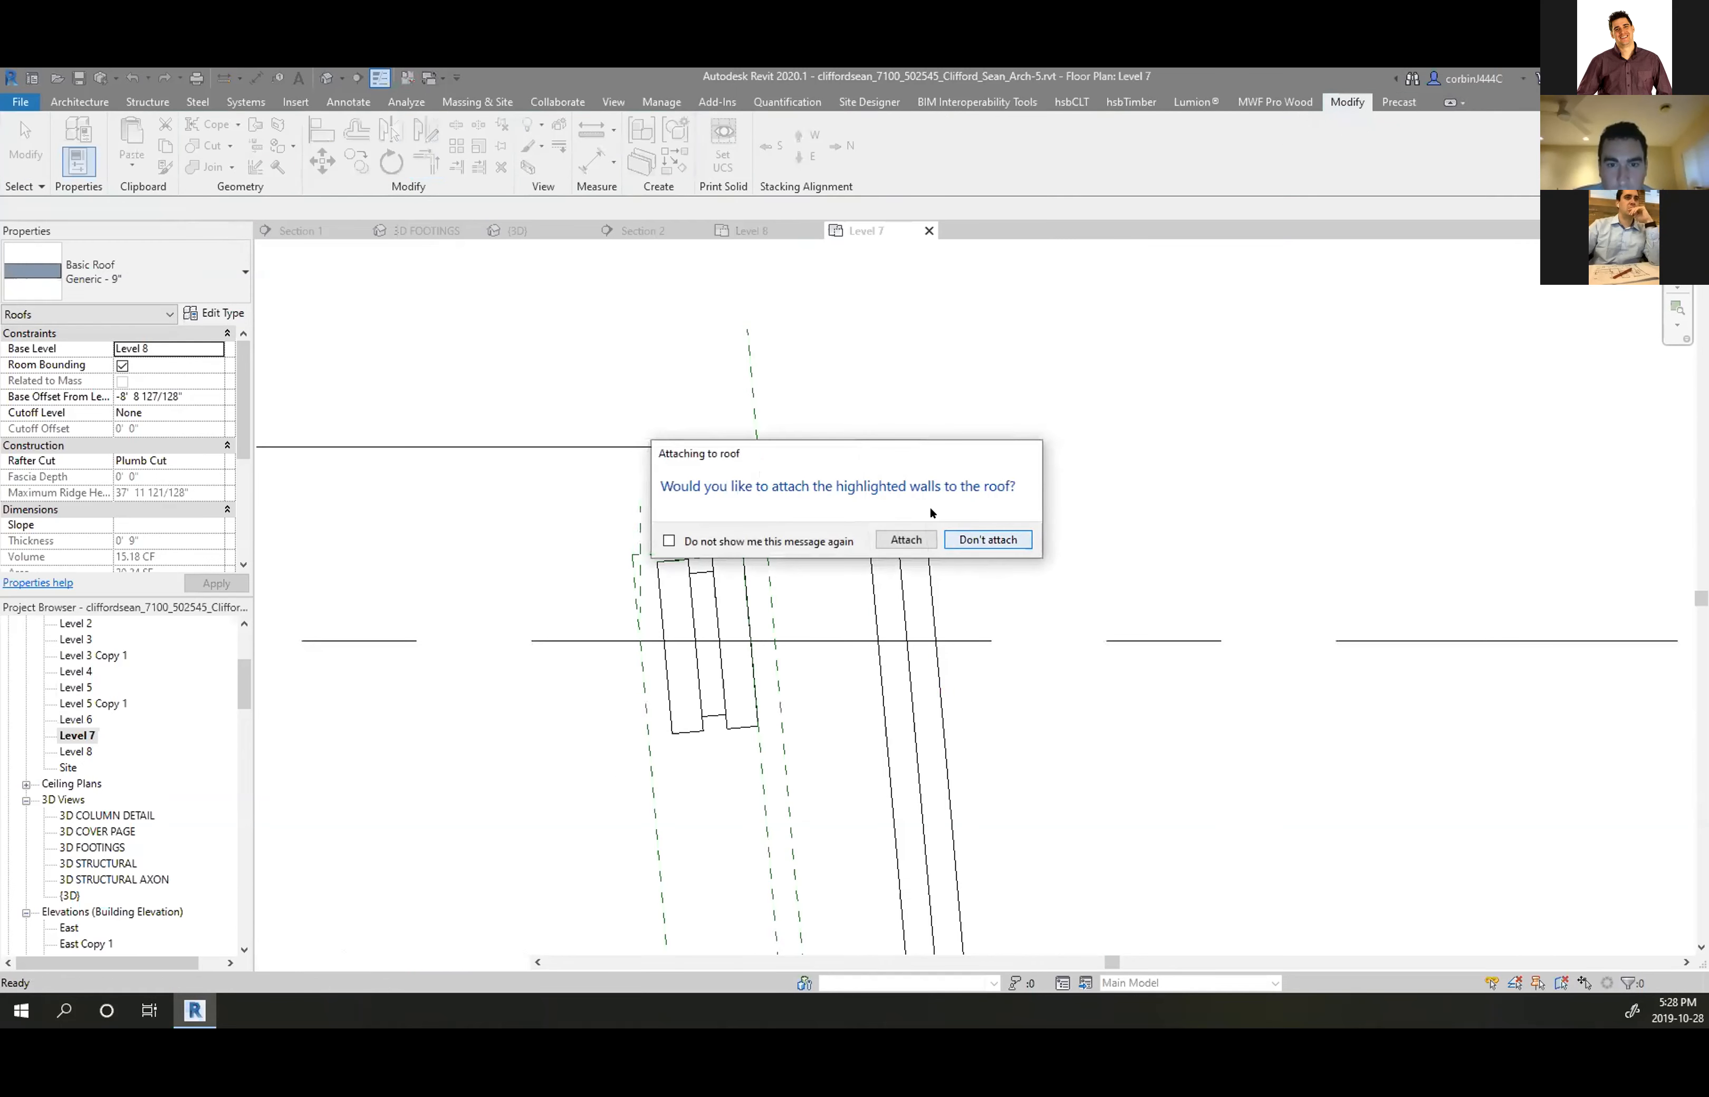
Re-finish the new roof's footprint without attaching walls and return to the 3D view
{"action": "left_click", "coordinate": [894, 521]}
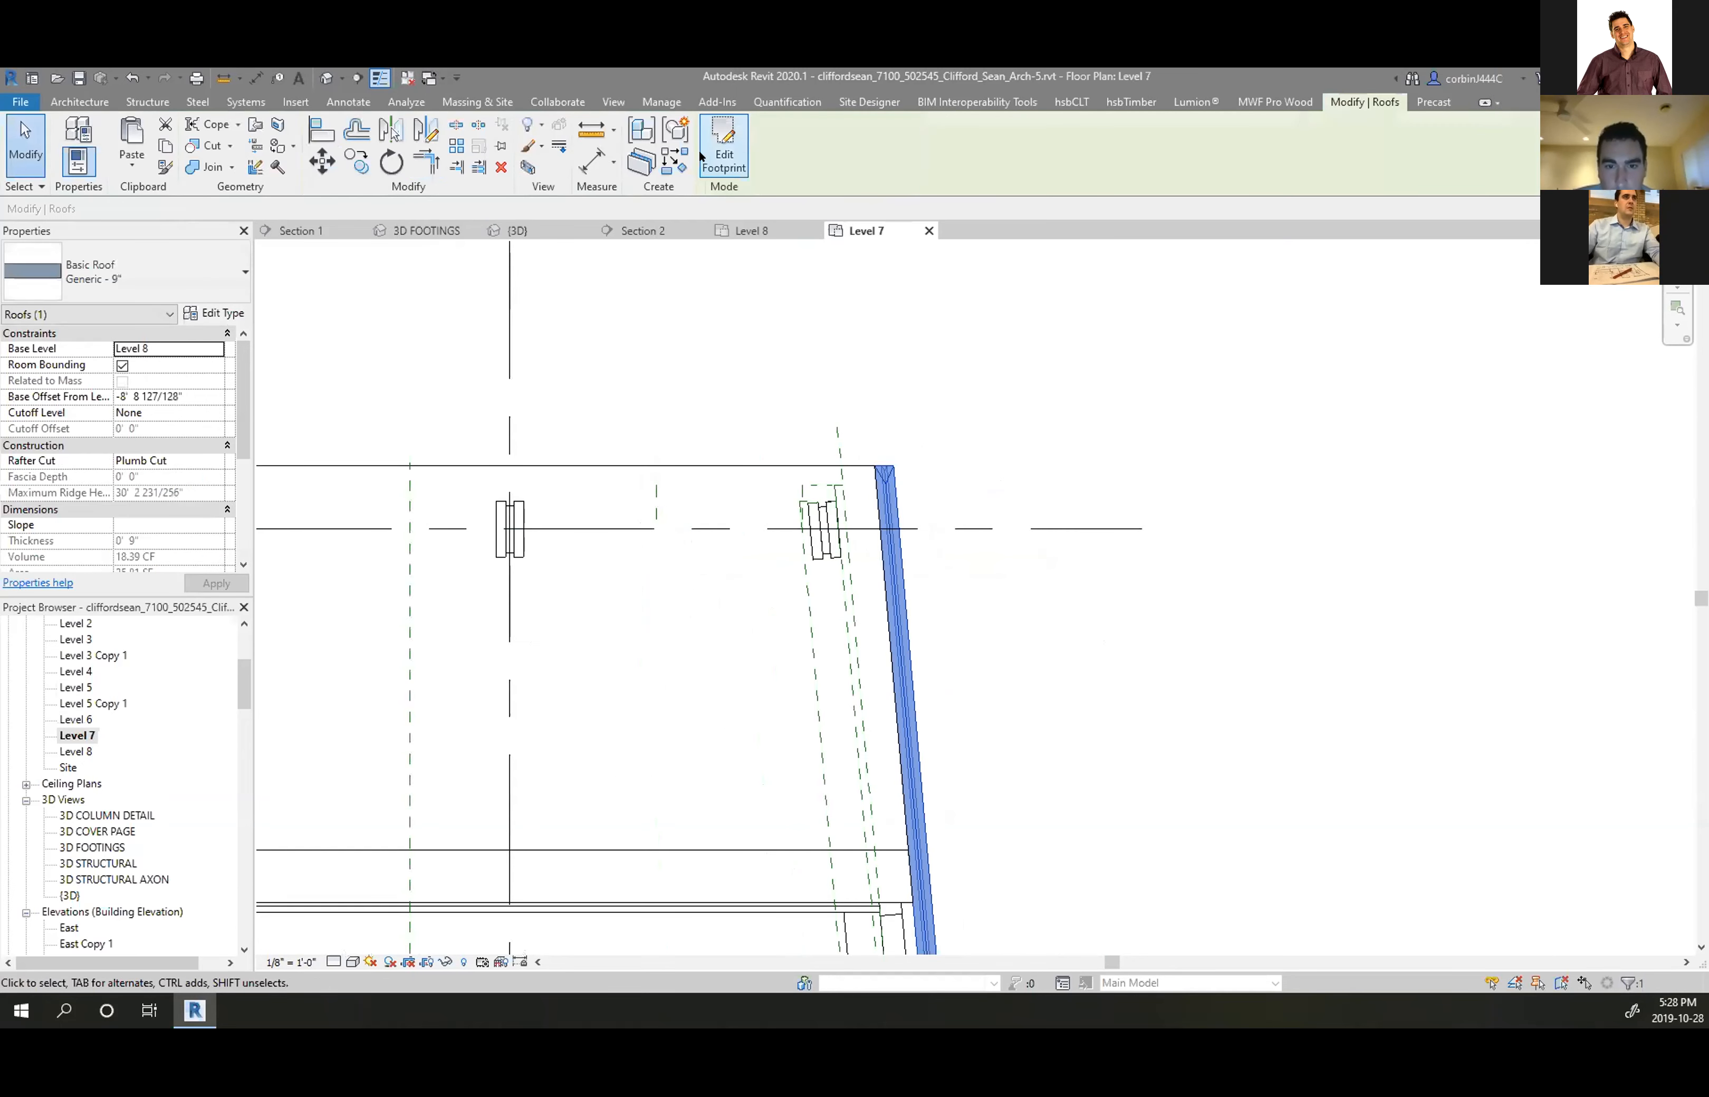
{"action": "left_click_drag", "start_coordinate": [1076, 637], "coordinate": [804, 574]}
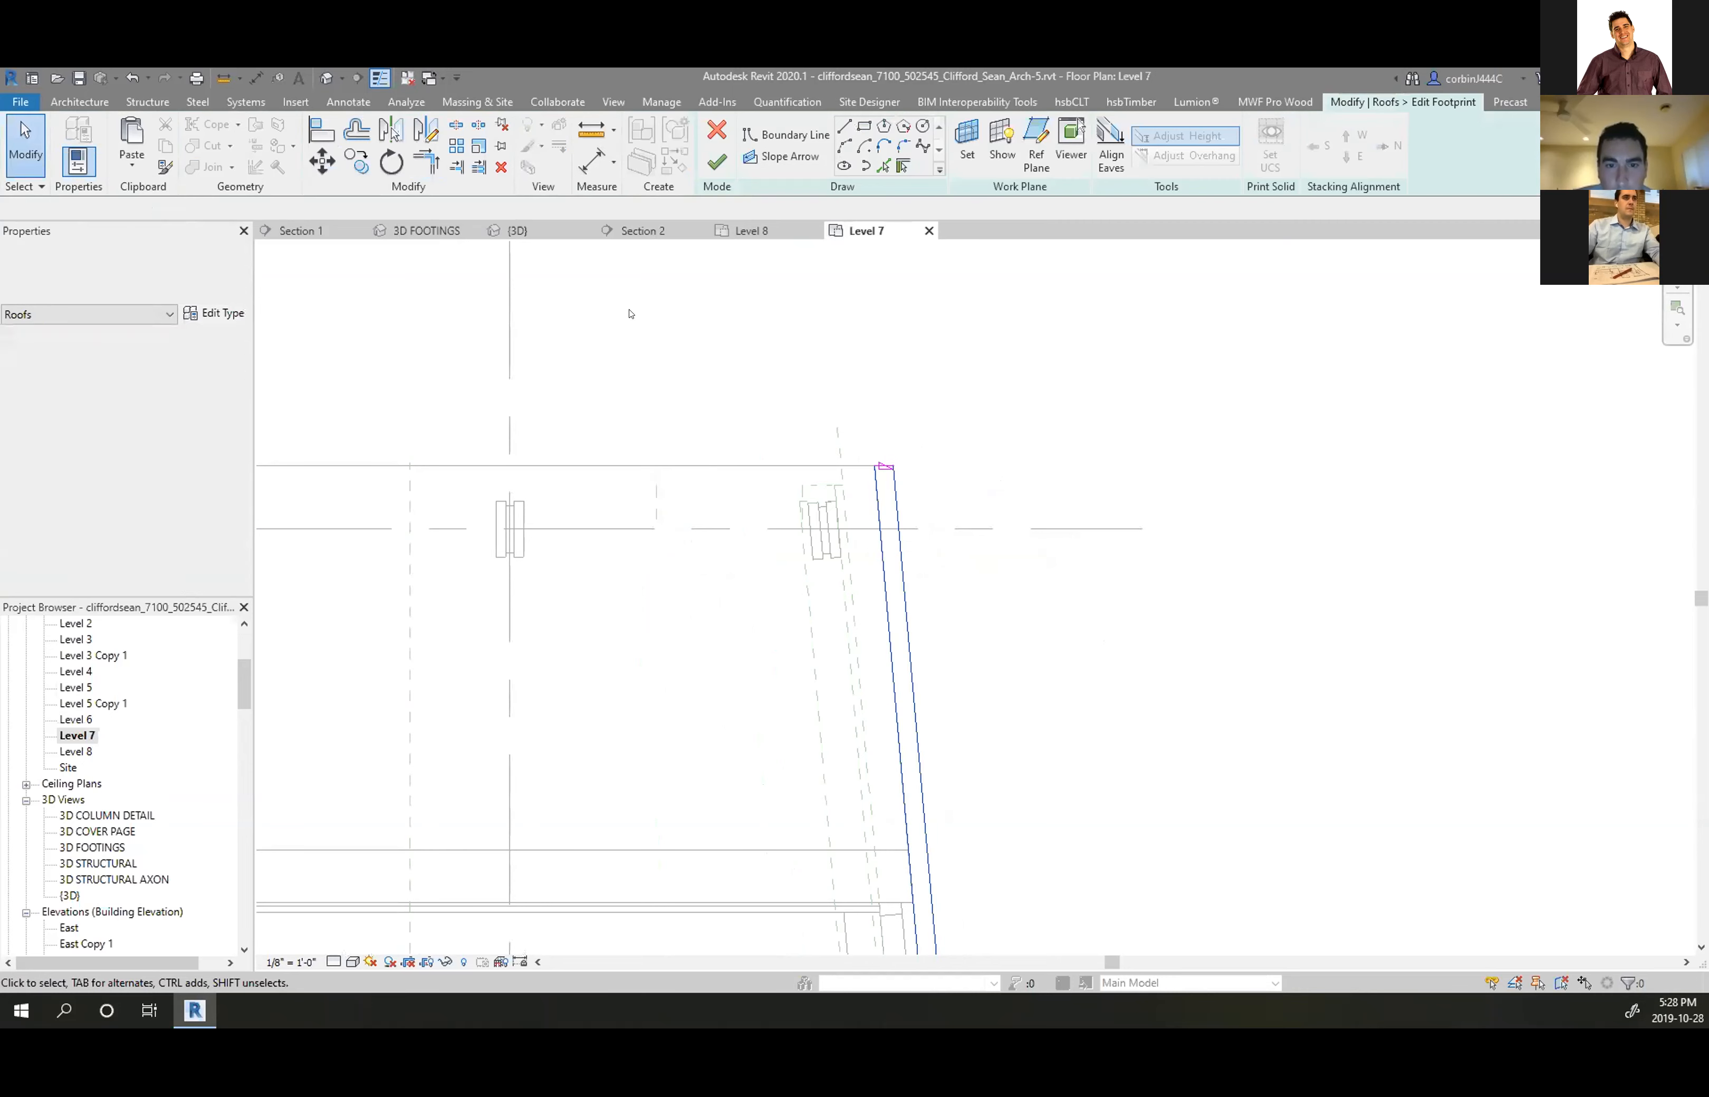
{"action": "left_click", "coordinate": [704, 159]}
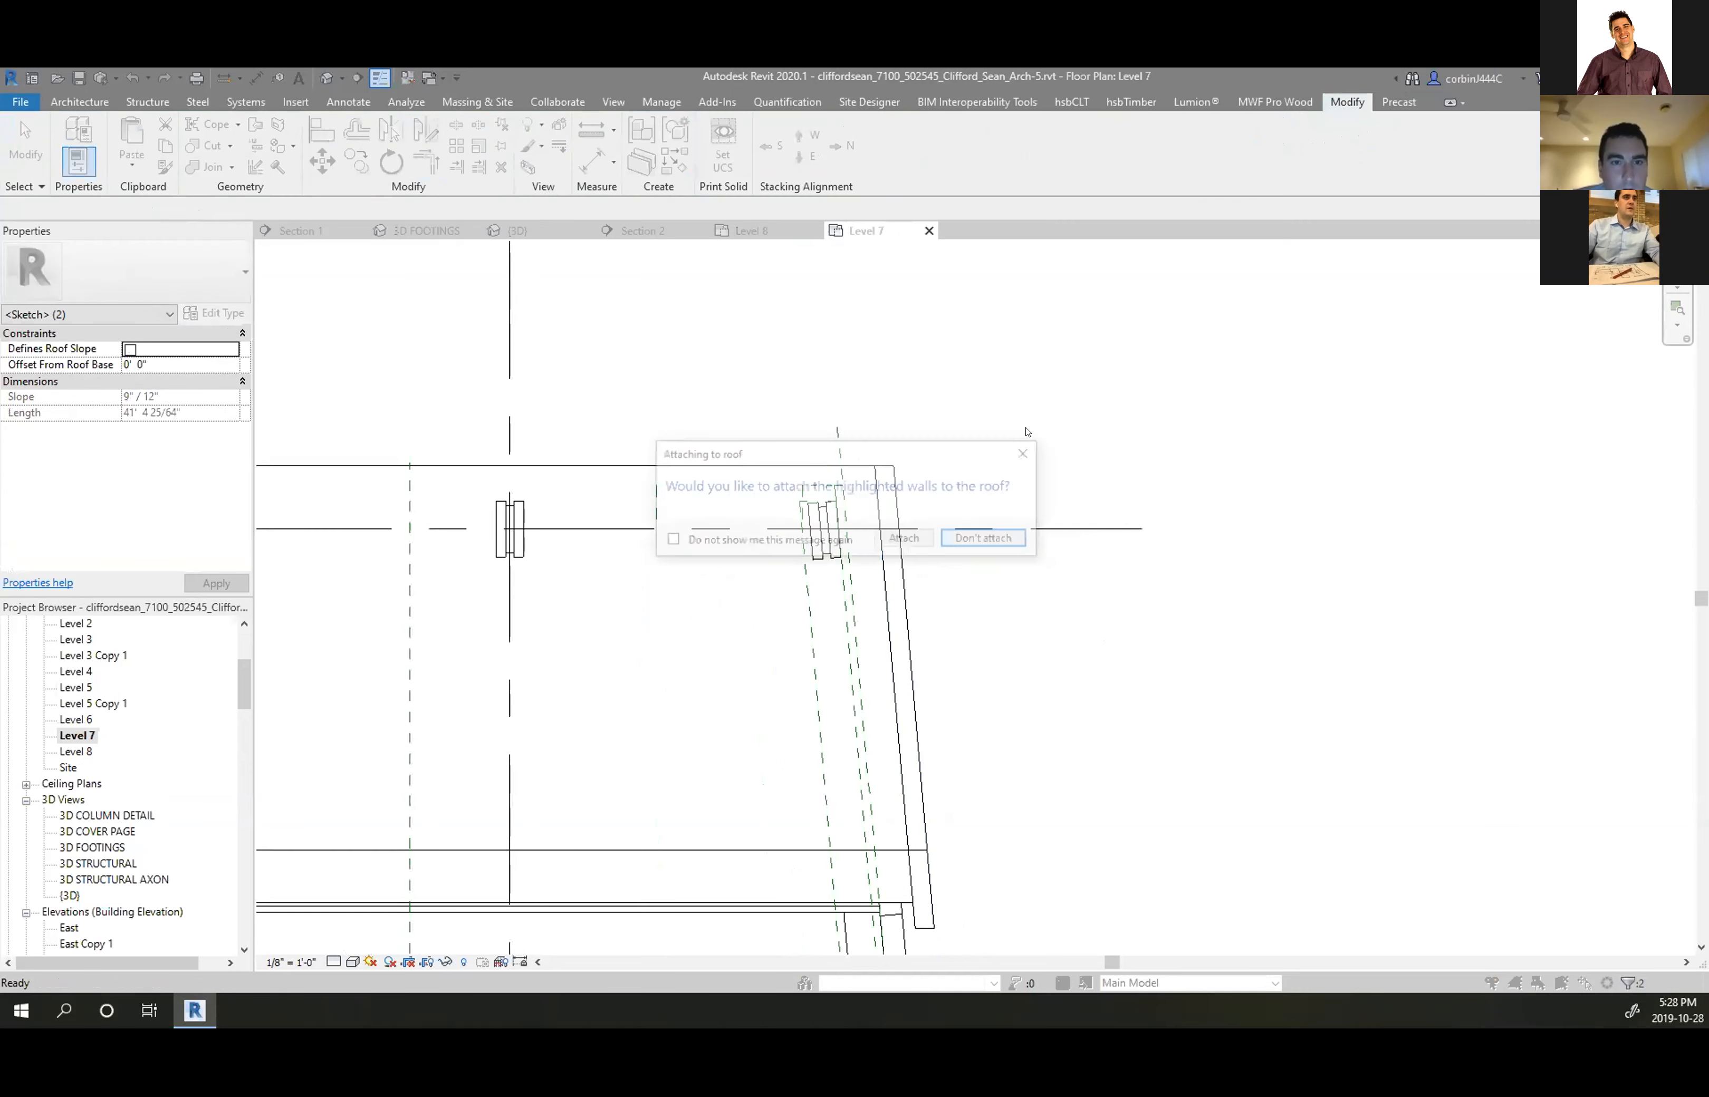
{"action": "left_click", "coordinate": [988, 539]}
{"action": "left_click", "coordinate": [861, 391]}
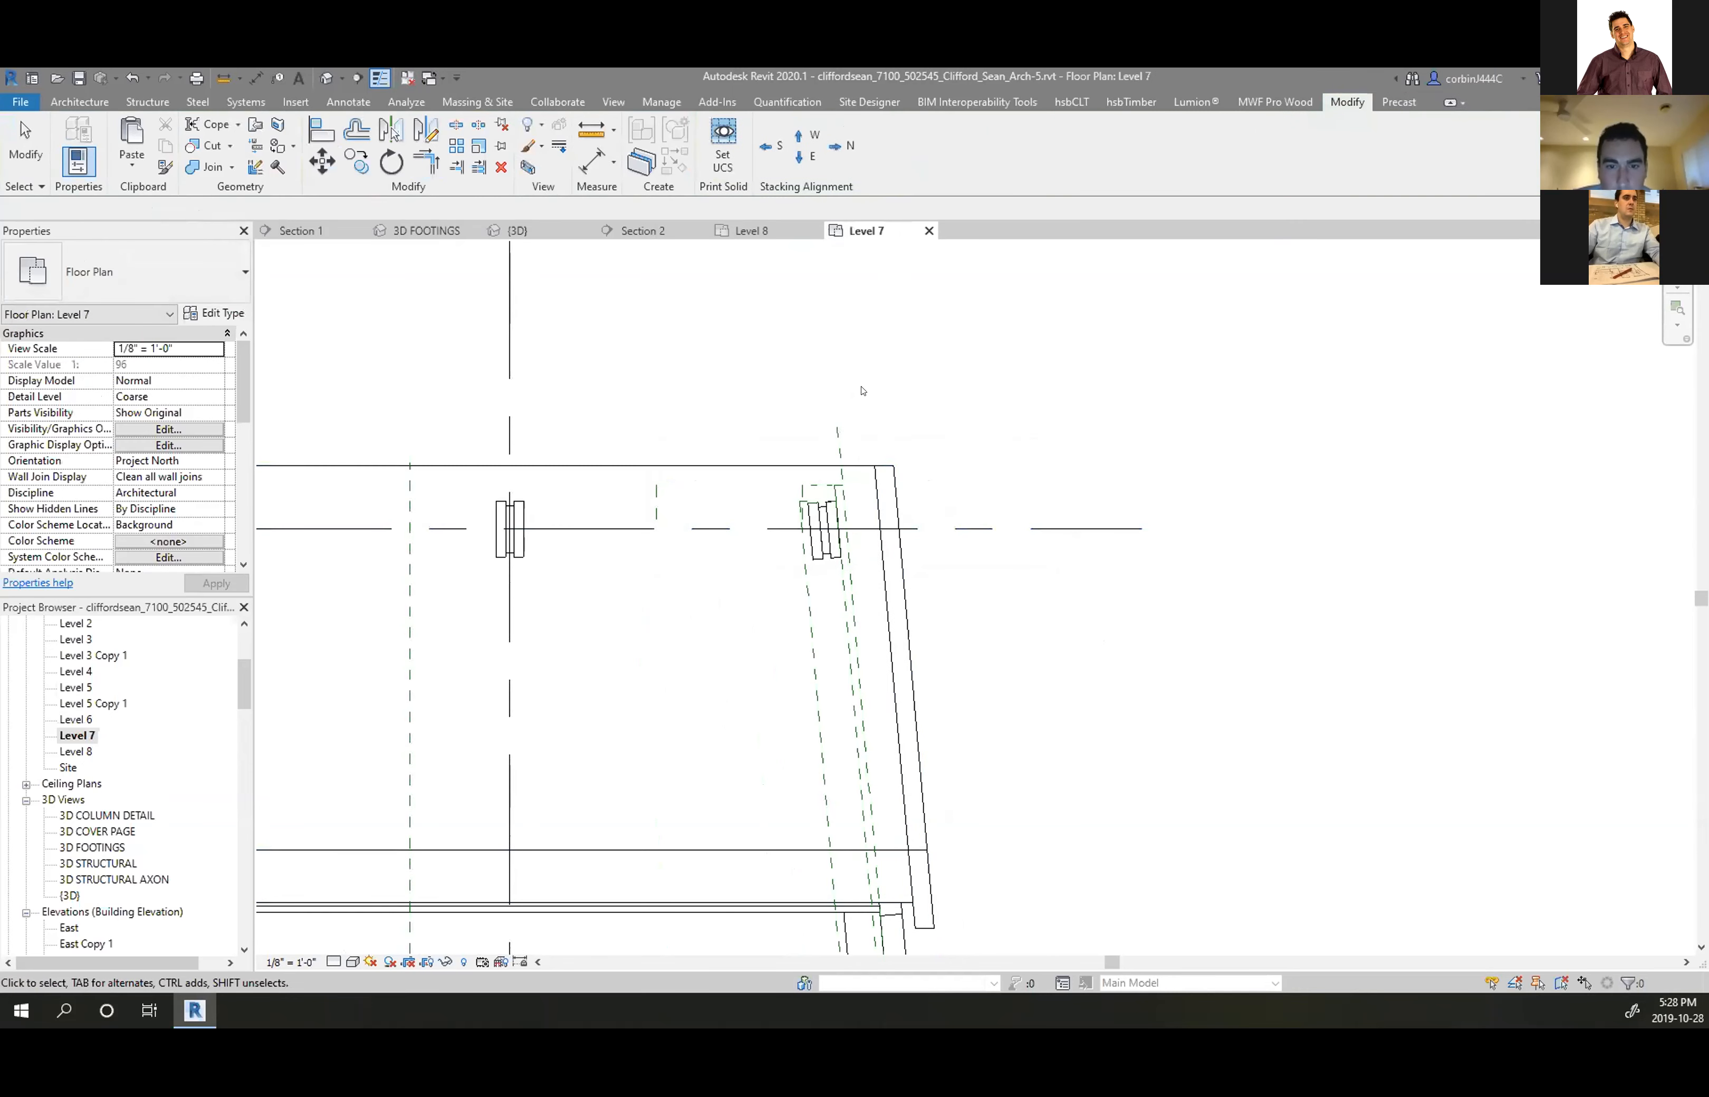
{"action": "left_click", "coordinate": [507, 230]}
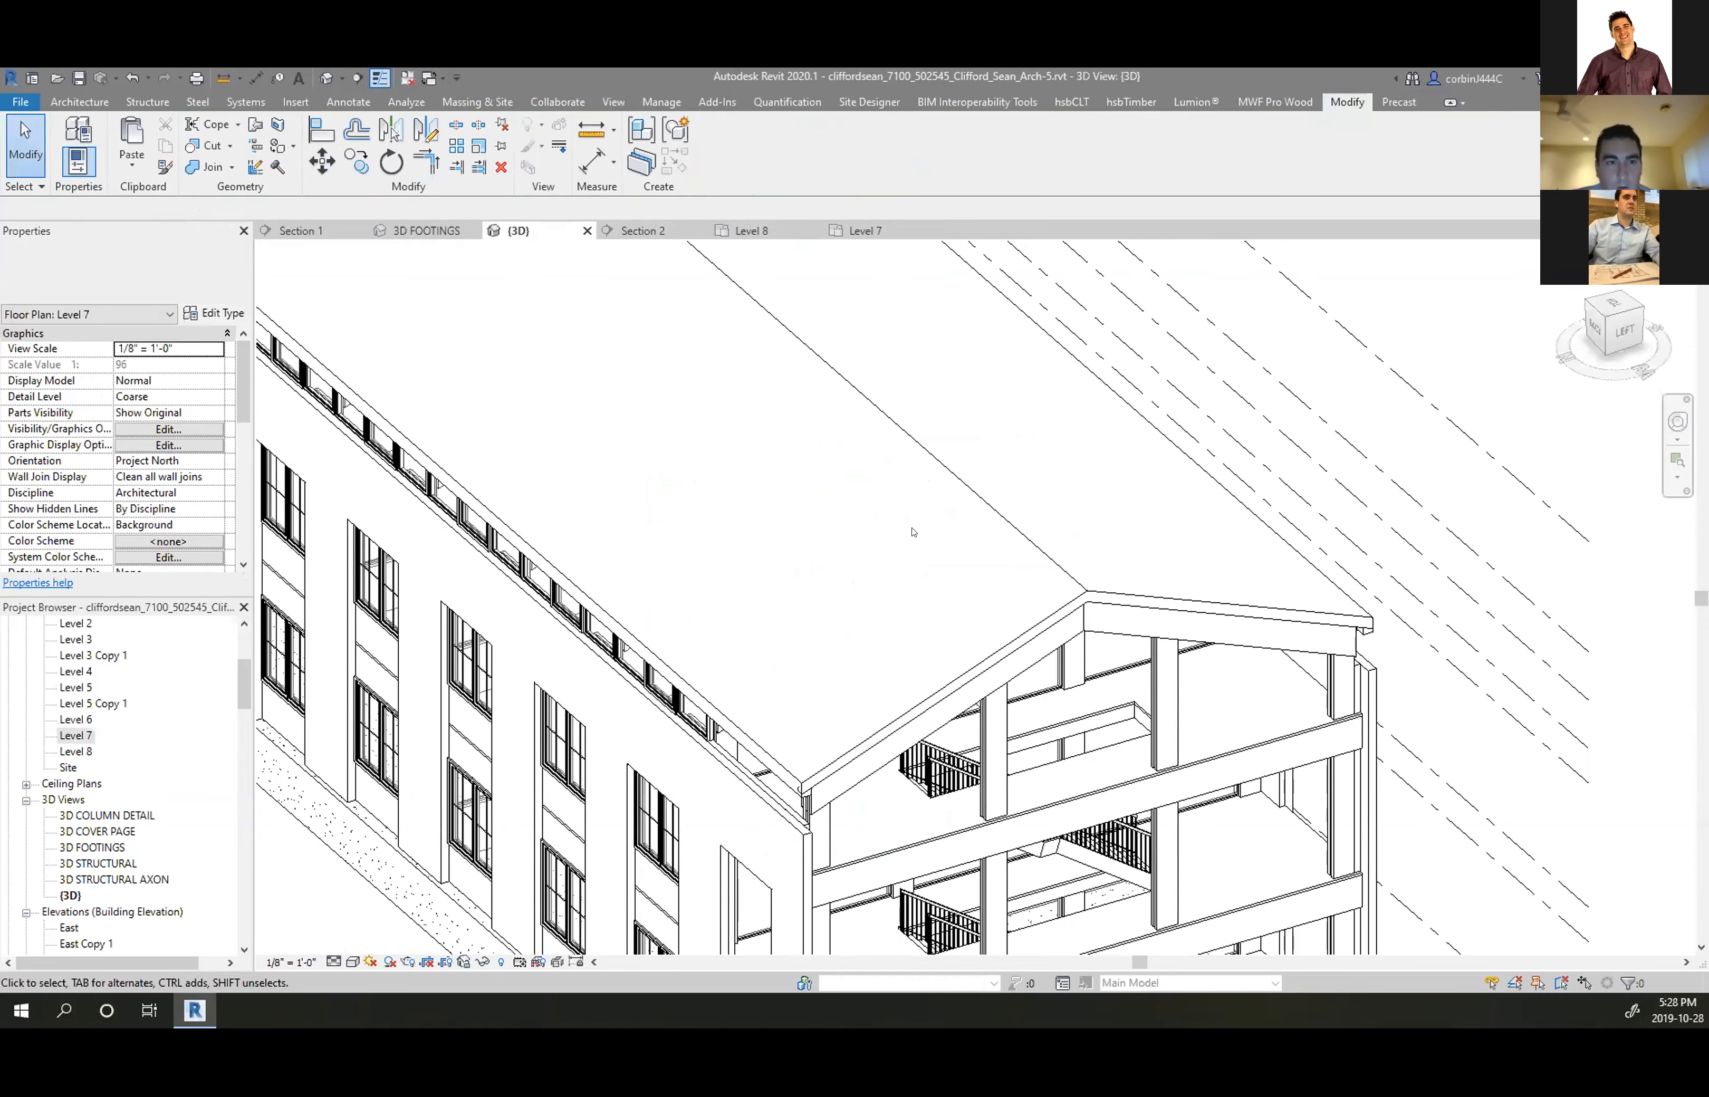
Align the wall at the gable end to the roof fascia line and dismiss the join warning
{"action": "middle_click_drag", "start_coordinate": [811, 696], "coordinate": [1143, 499], "text": "shift"}
{"action": "scroll", "coordinate": [668, 495], "scroll_direction": "up", "scroll_amount": 7}
{"action": "middle_click_drag", "start_coordinate": [700, 497], "coordinate": [1126, 598]}
{"action": "scroll", "coordinate": [1126, 598], "scroll_direction": "down", "scroll_amount": 6}
{"action": "middle_click_drag", "start_coordinate": [748, 591], "coordinate": [783, 685], "text": "shift"}
{"action": "left_click", "coordinate": [205, 167]}
{"action": "scroll", "coordinate": [731, 407], "scroll_direction": "up", "scroll_amount": 3}
{"action": "scroll", "coordinate": [928, 732], "scroll_direction": "up", "scroll_amount": 5}
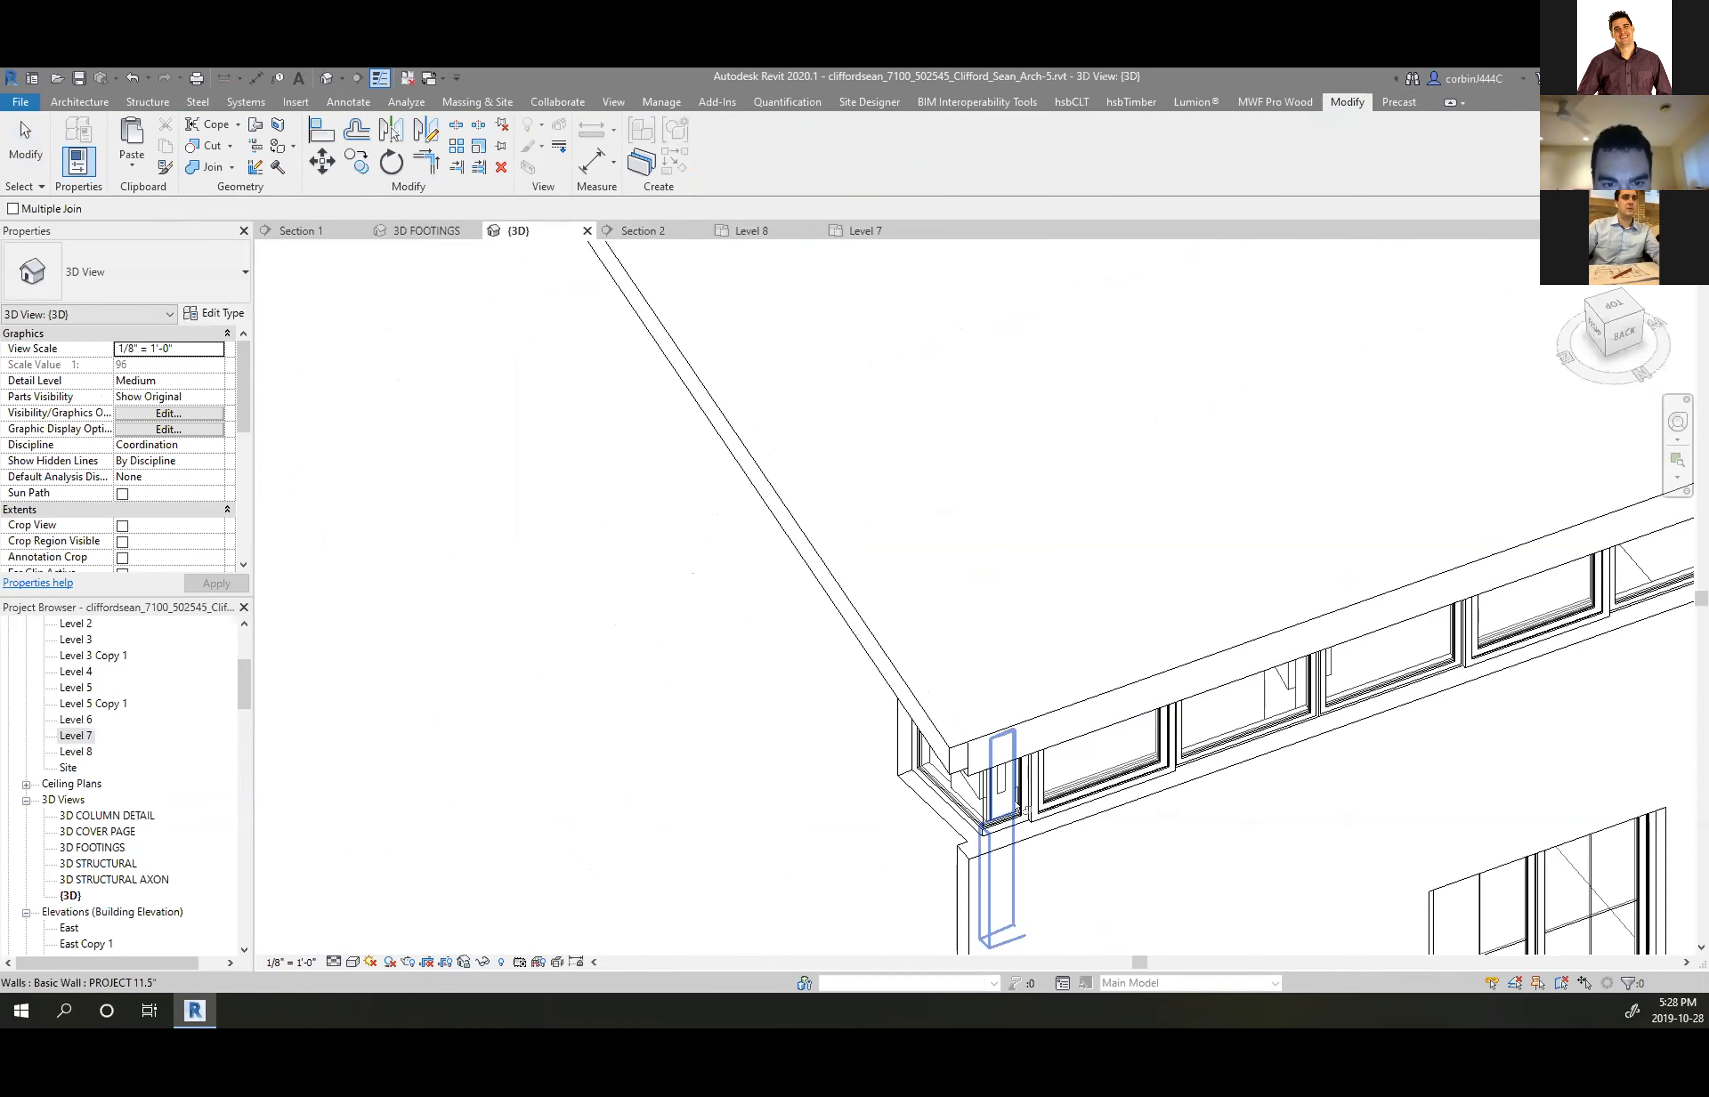
{"action": "scroll", "coordinate": [933, 682], "scroll_direction": "down", "scroll_amount": 3}
{"action": "scroll", "coordinate": [931, 646], "scroll_direction": "down", "scroll_amount": 5}
{"action": "middle_click_drag", "start_coordinate": [894, 722], "coordinate": [1091, 396], "text": "shift"}
{"action": "scroll", "coordinate": [1289, 437], "scroll_direction": "up", "scroll_amount": 5}
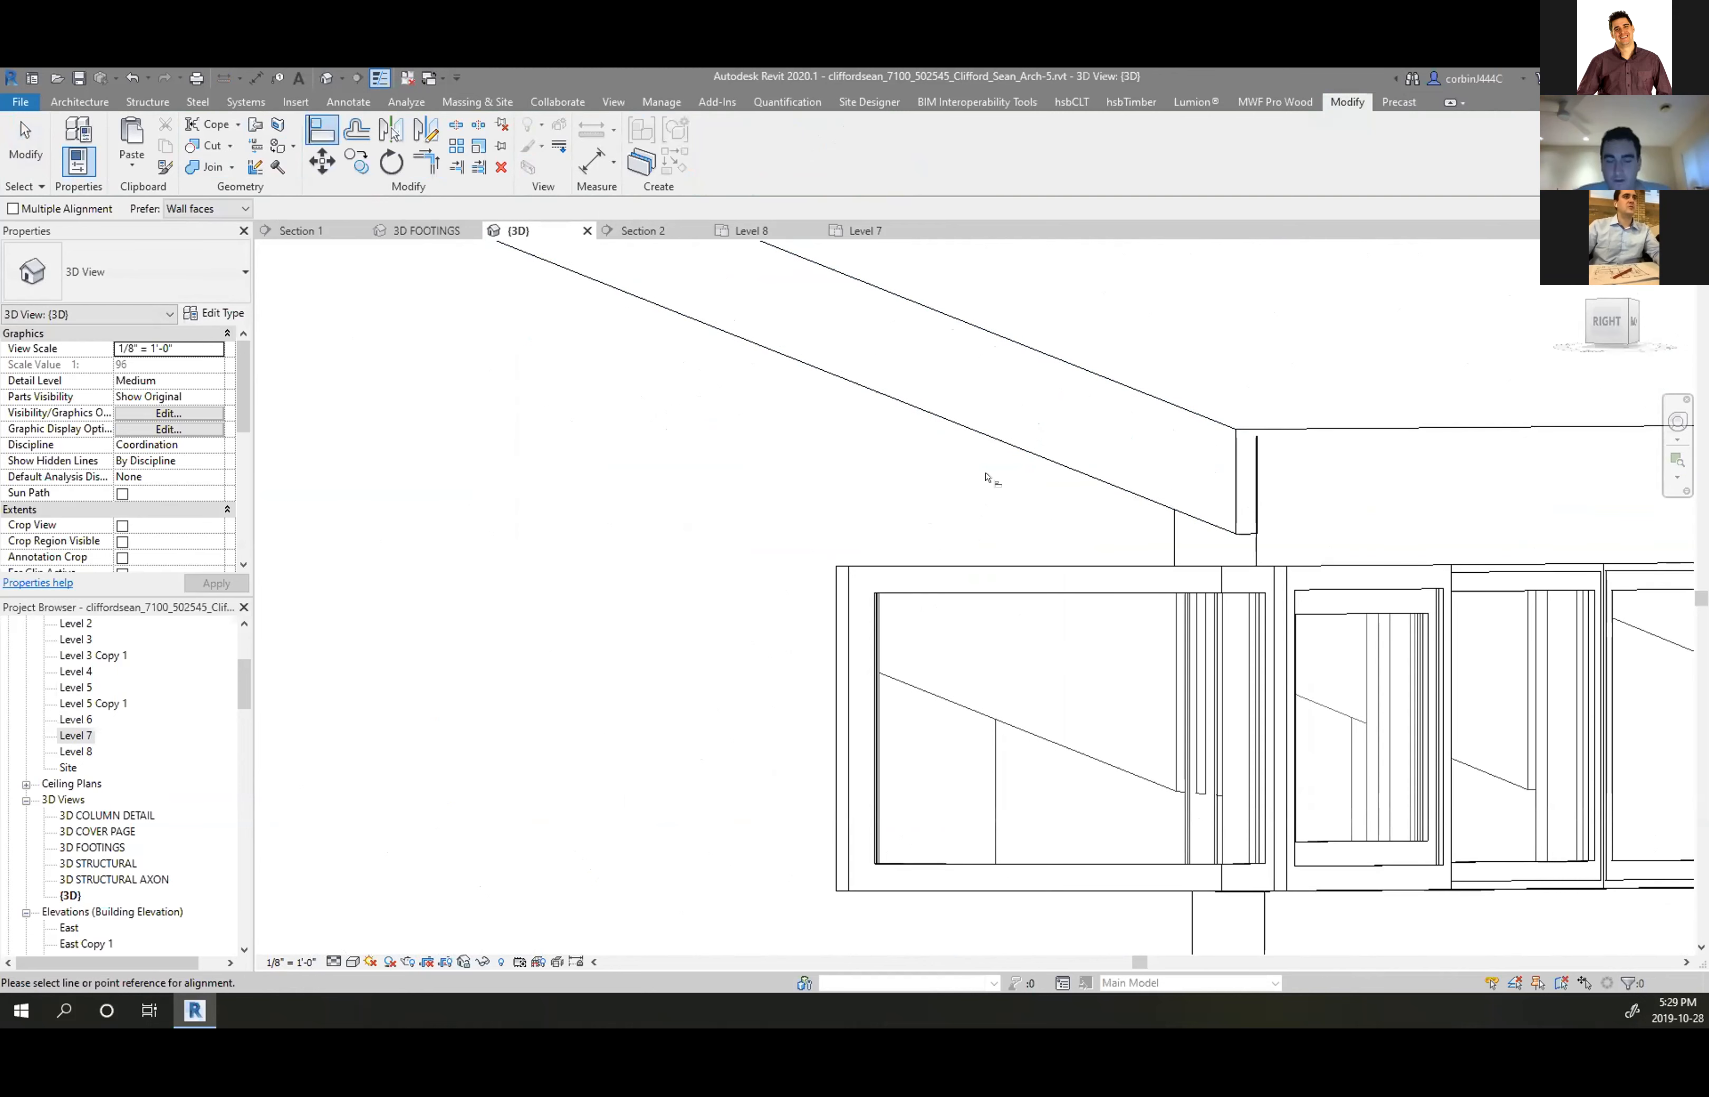
{"action": "left_click", "coordinate": [1170, 503]}
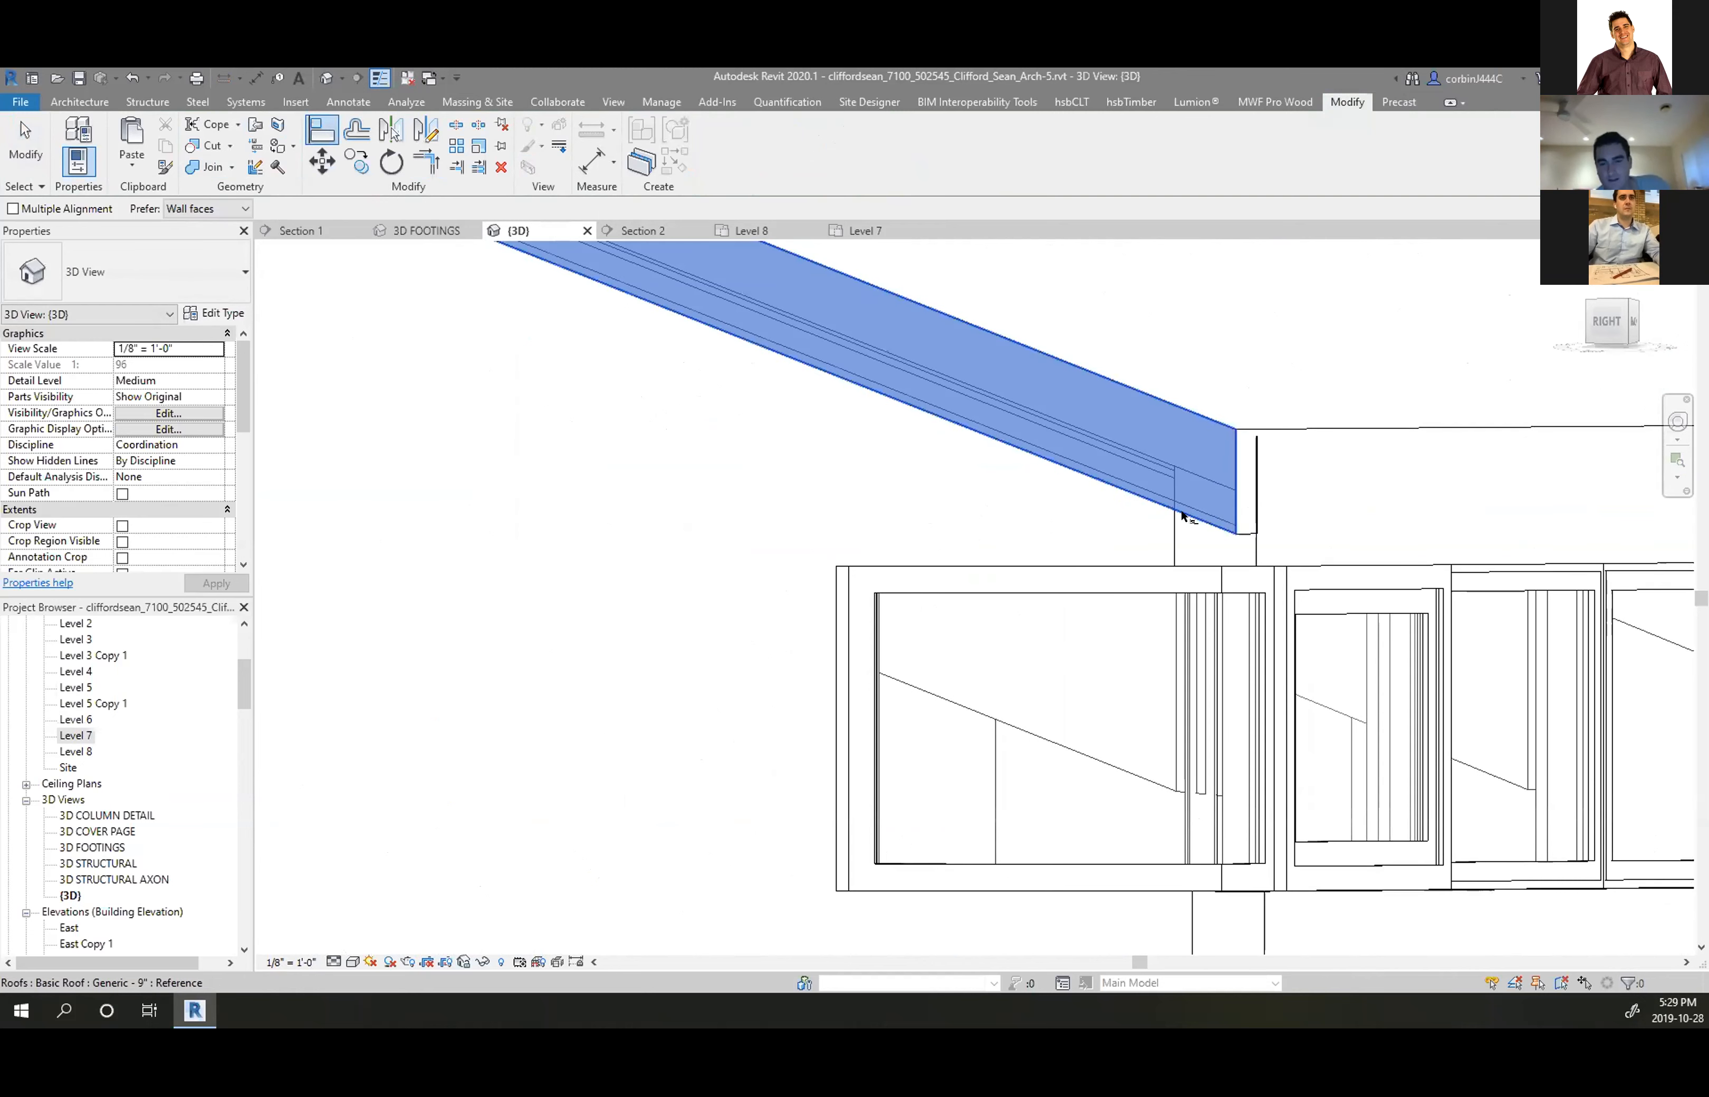
{"action": "left_click", "coordinate": [1247, 559]}
{"action": "left_click", "coordinate": [1142, 785]}
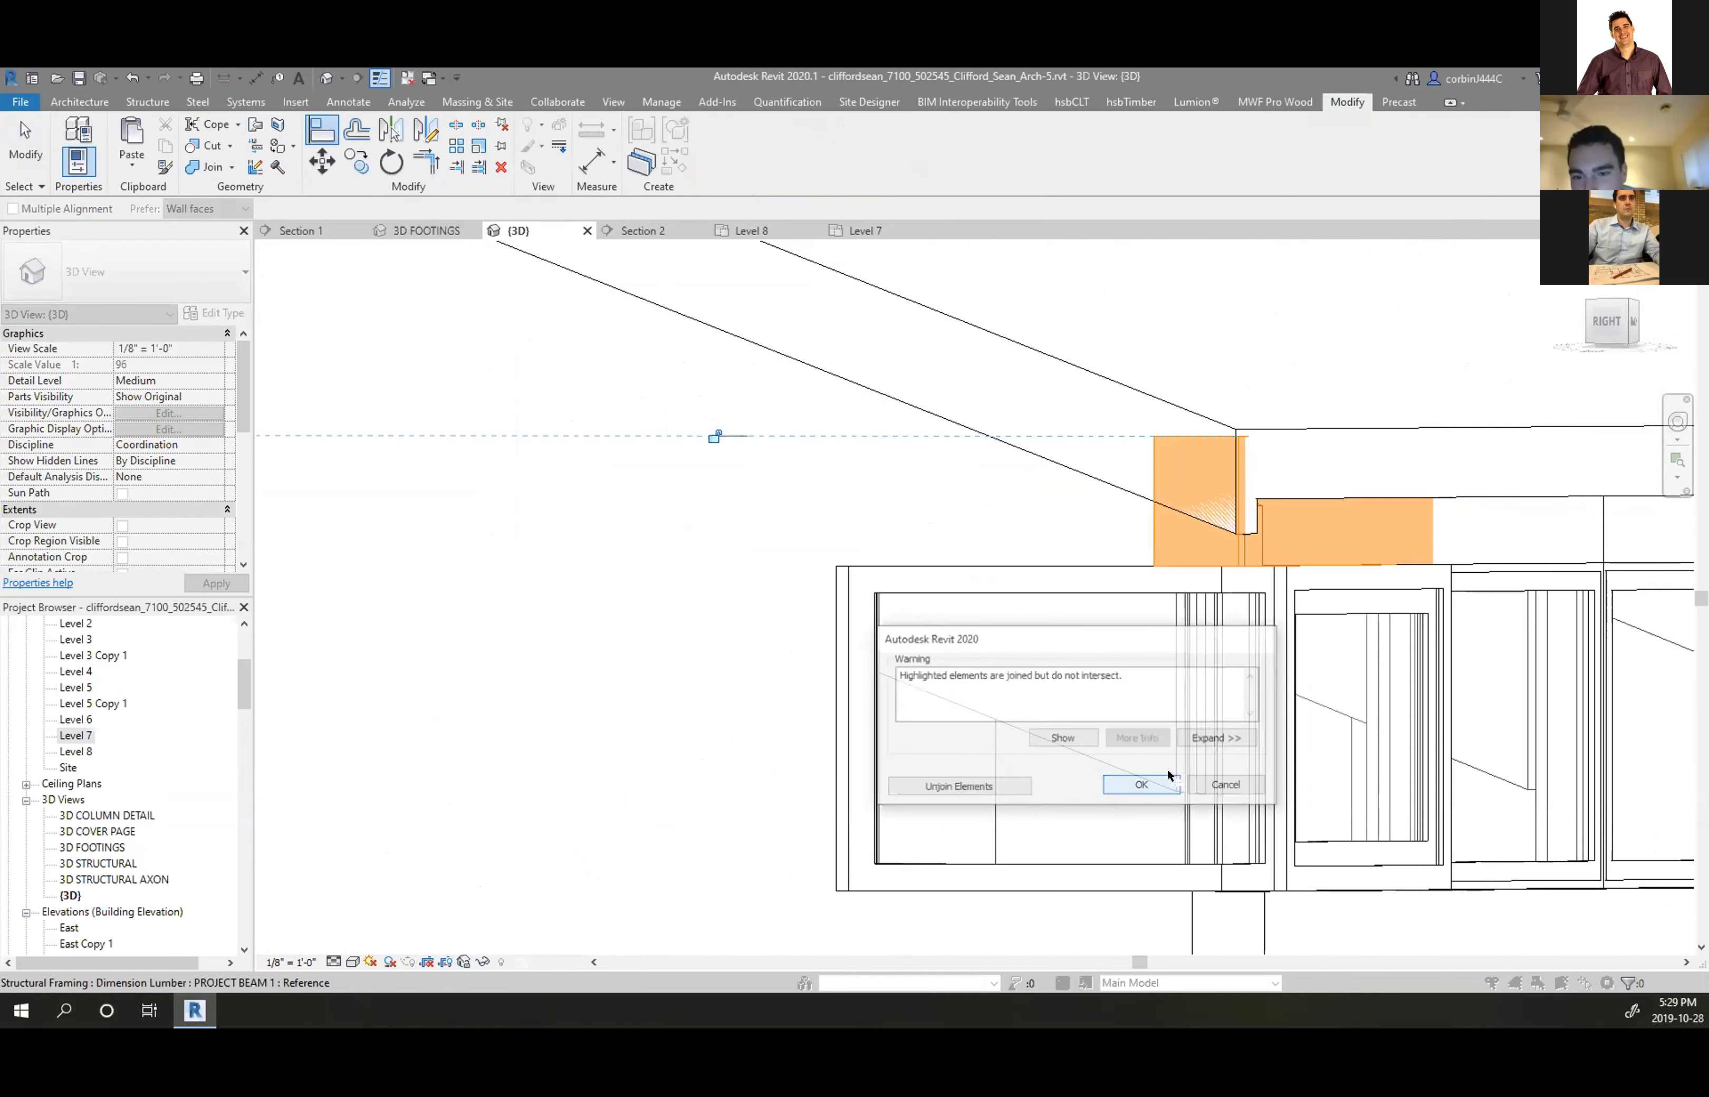
{"action": "key", "text": "Escape"}
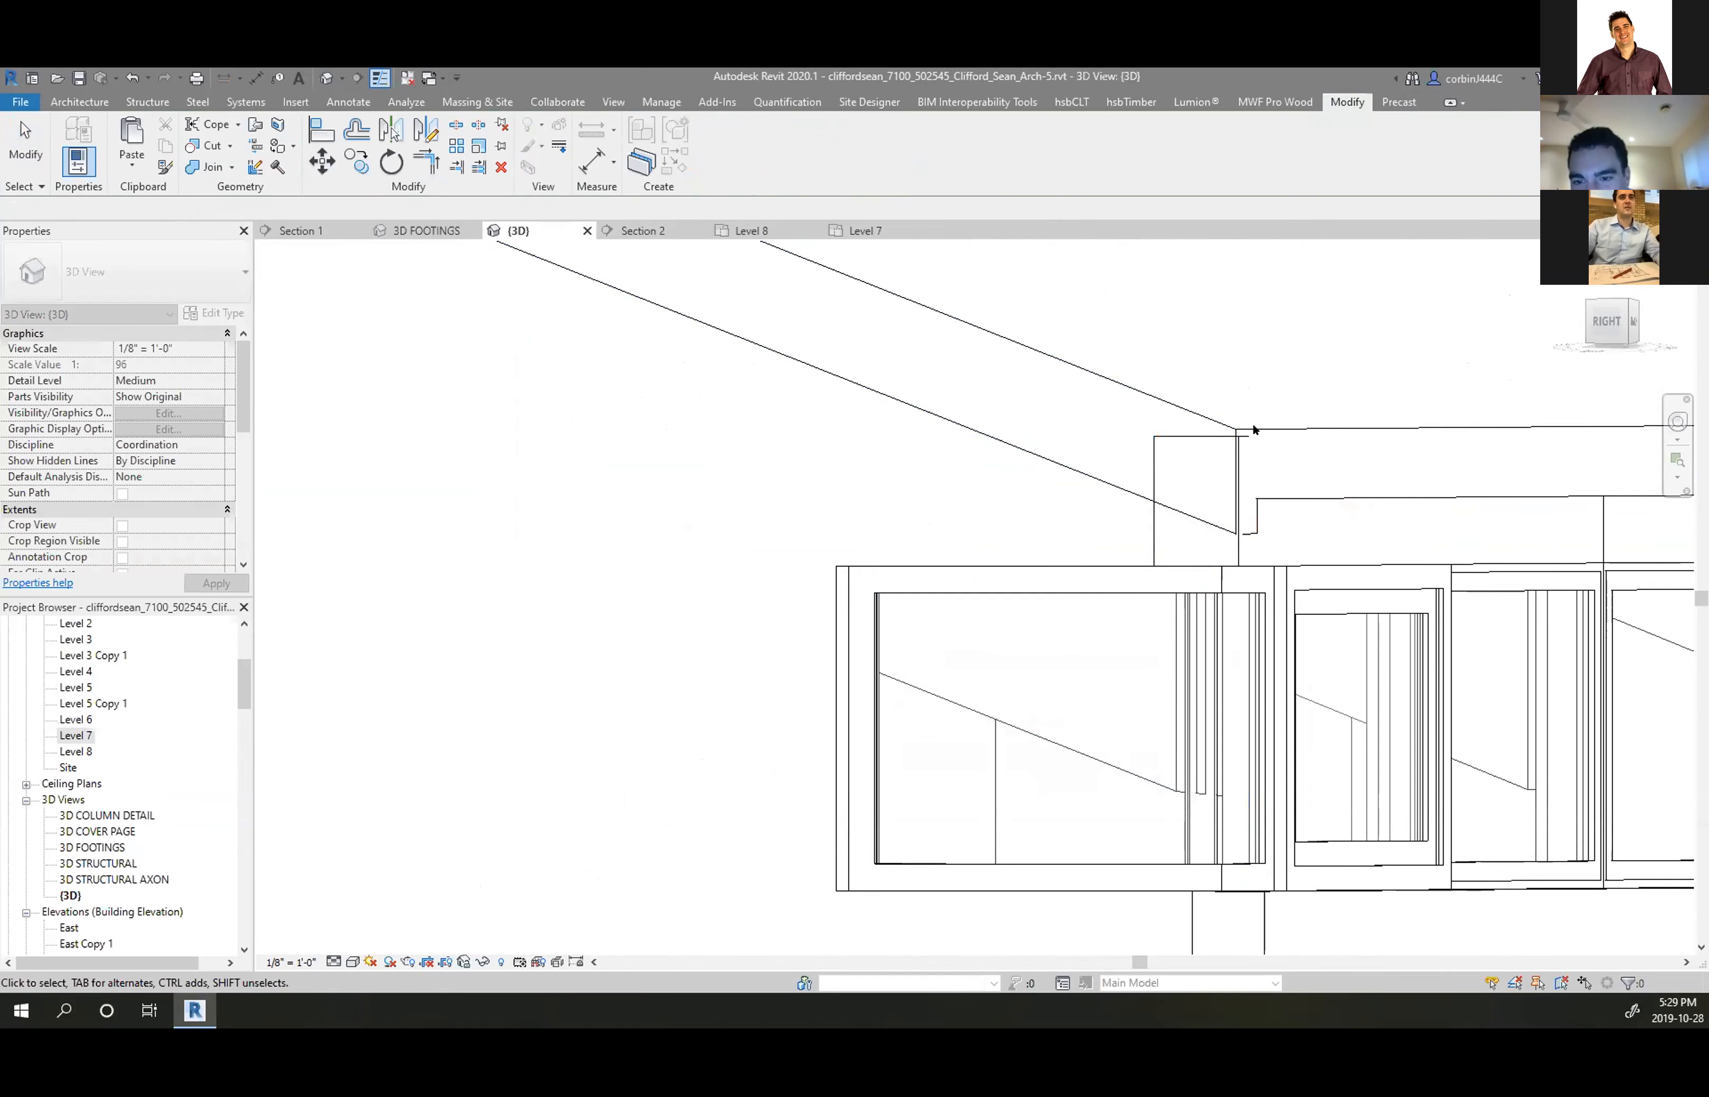
Drag the eave wall's top up to the roof, then view the model from a front corner
{"action": "scroll", "coordinate": [1220, 453], "scroll_direction": "down", "scroll_amount": 4}
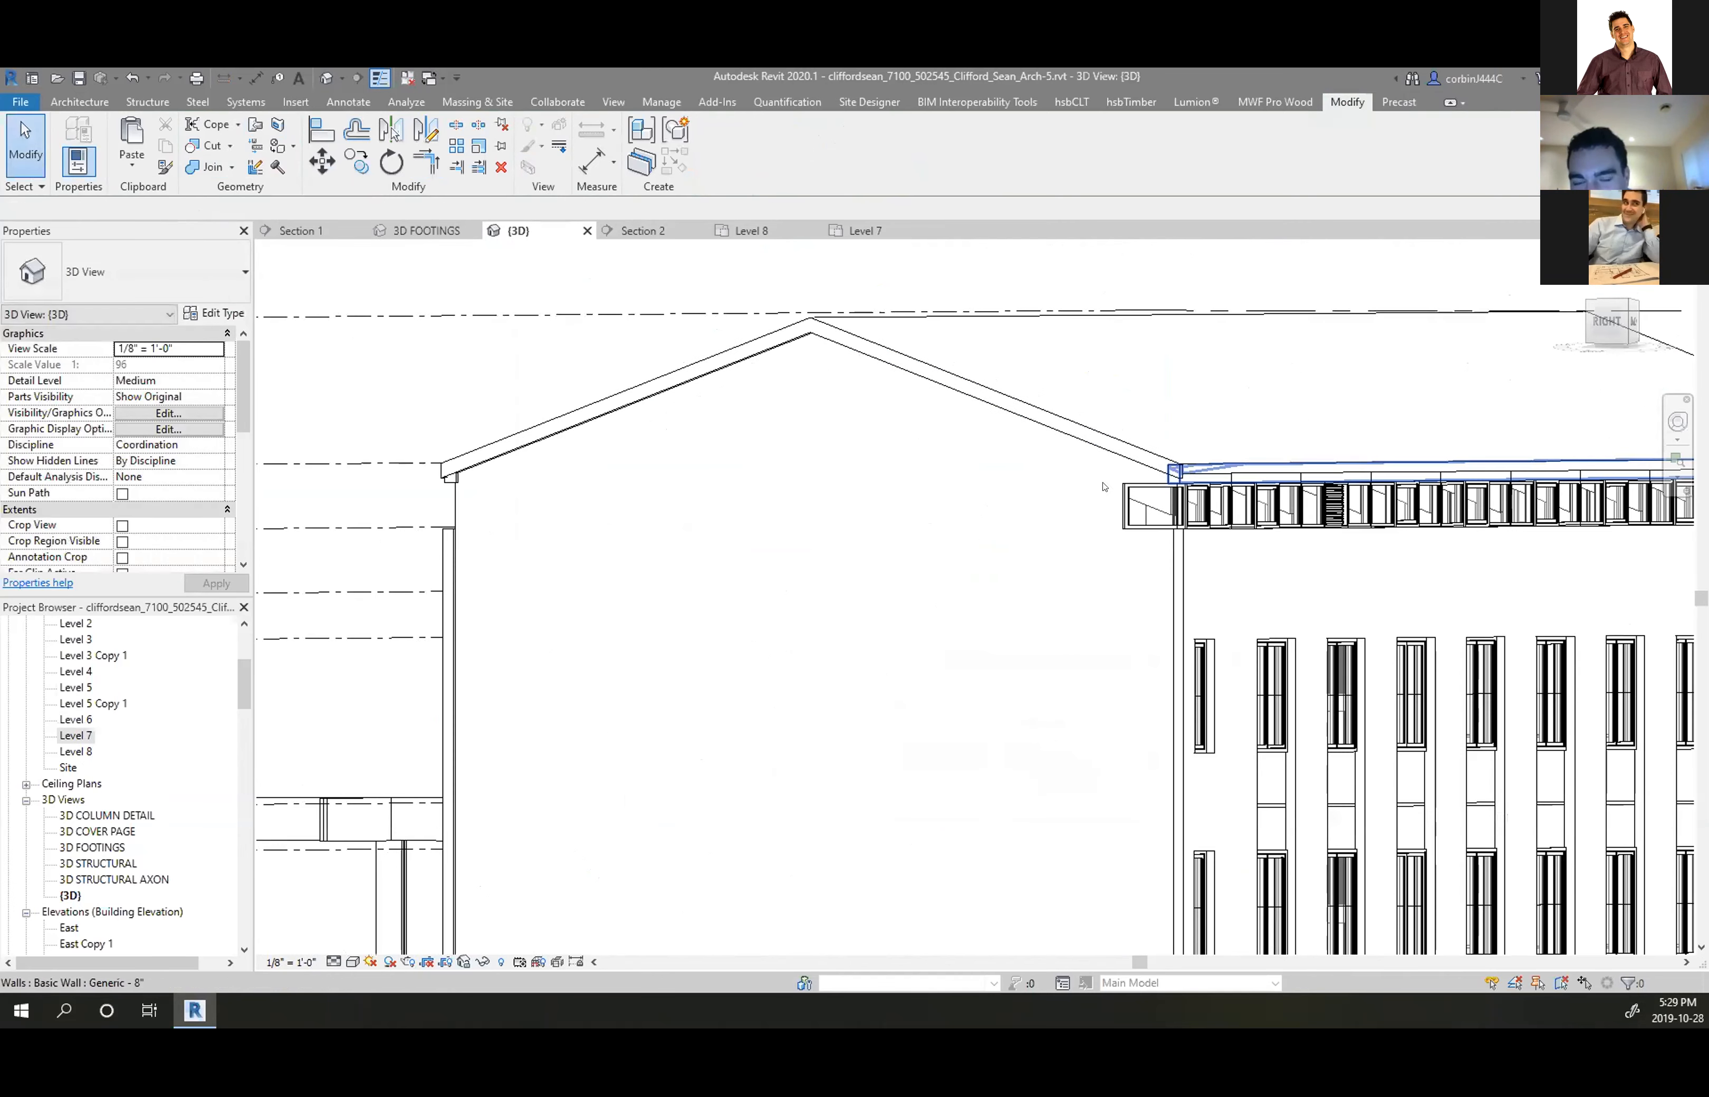
{"action": "scroll", "coordinate": [479, 458], "scroll_direction": "up", "scroll_amount": 5}
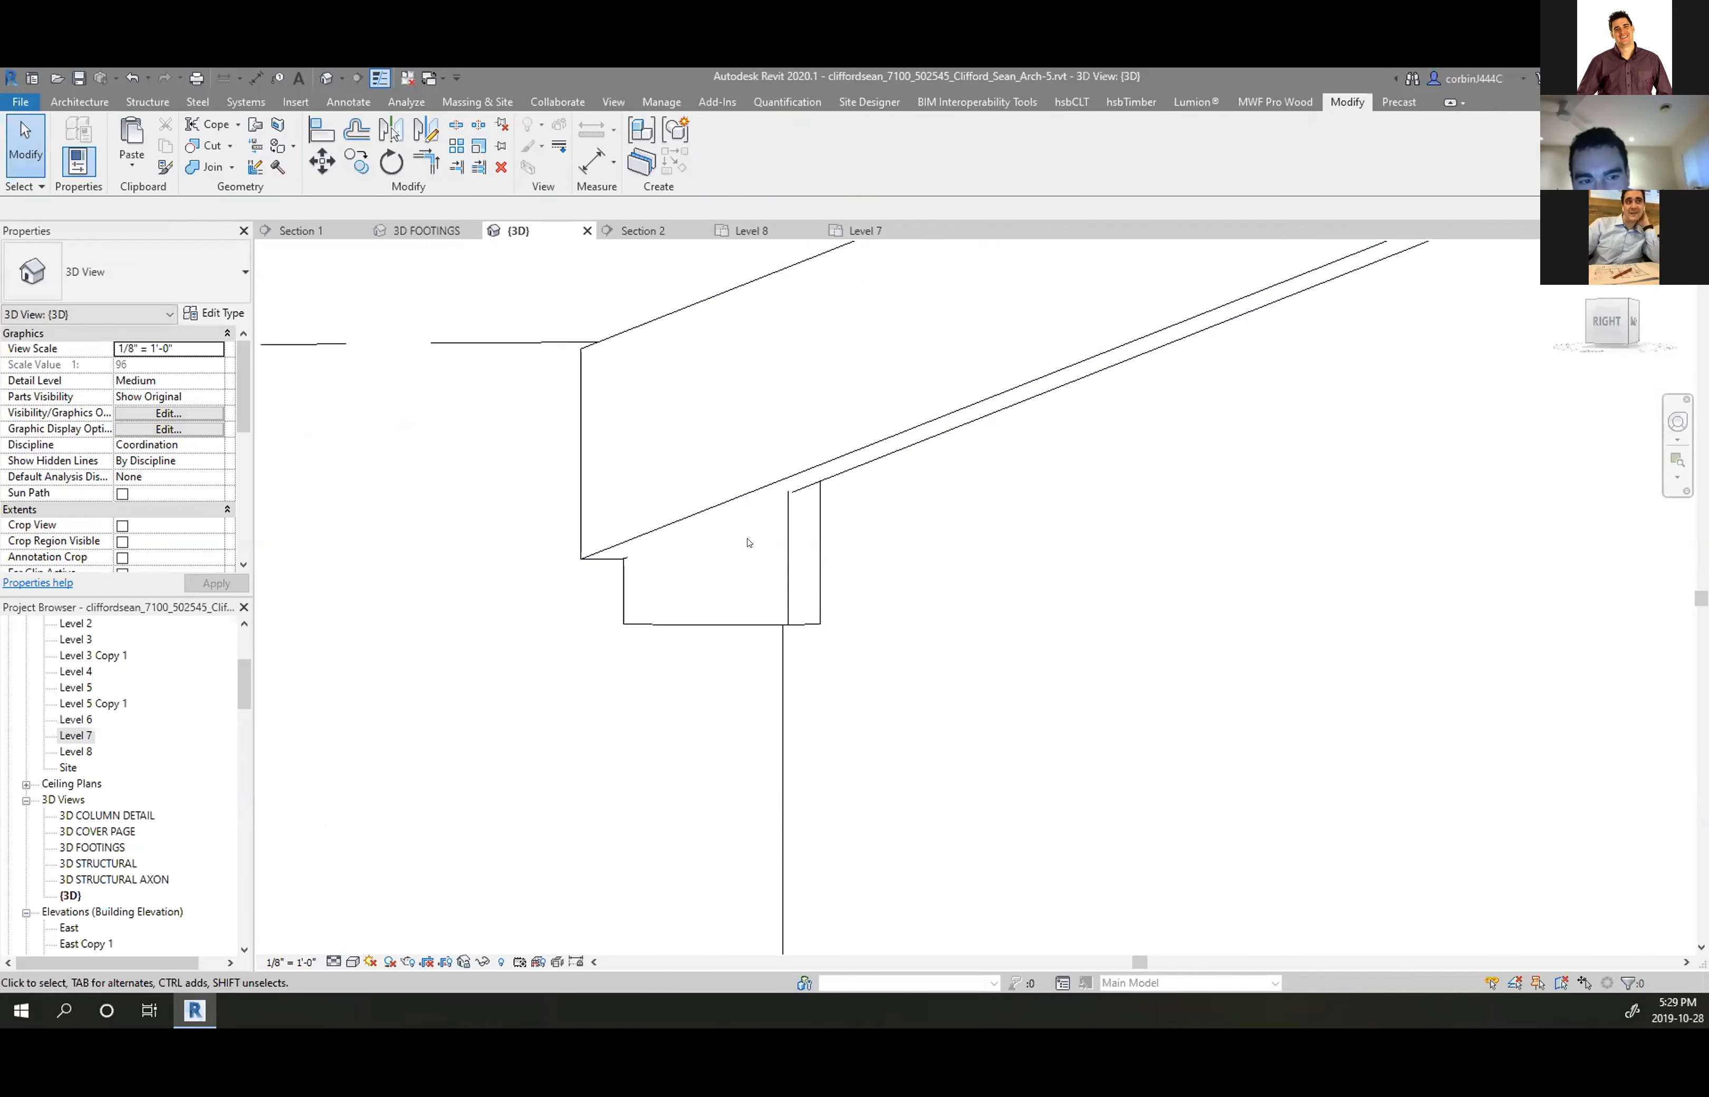
{"action": "left_click", "coordinate": [783, 536]}
{"action": "scroll", "coordinate": [646, 507], "scroll_direction": "down", "scroll_amount": 3}
{"action": "scroll", "coordinate": [596, 503], "scroll_direction": "up", "scroll_amount": 1}
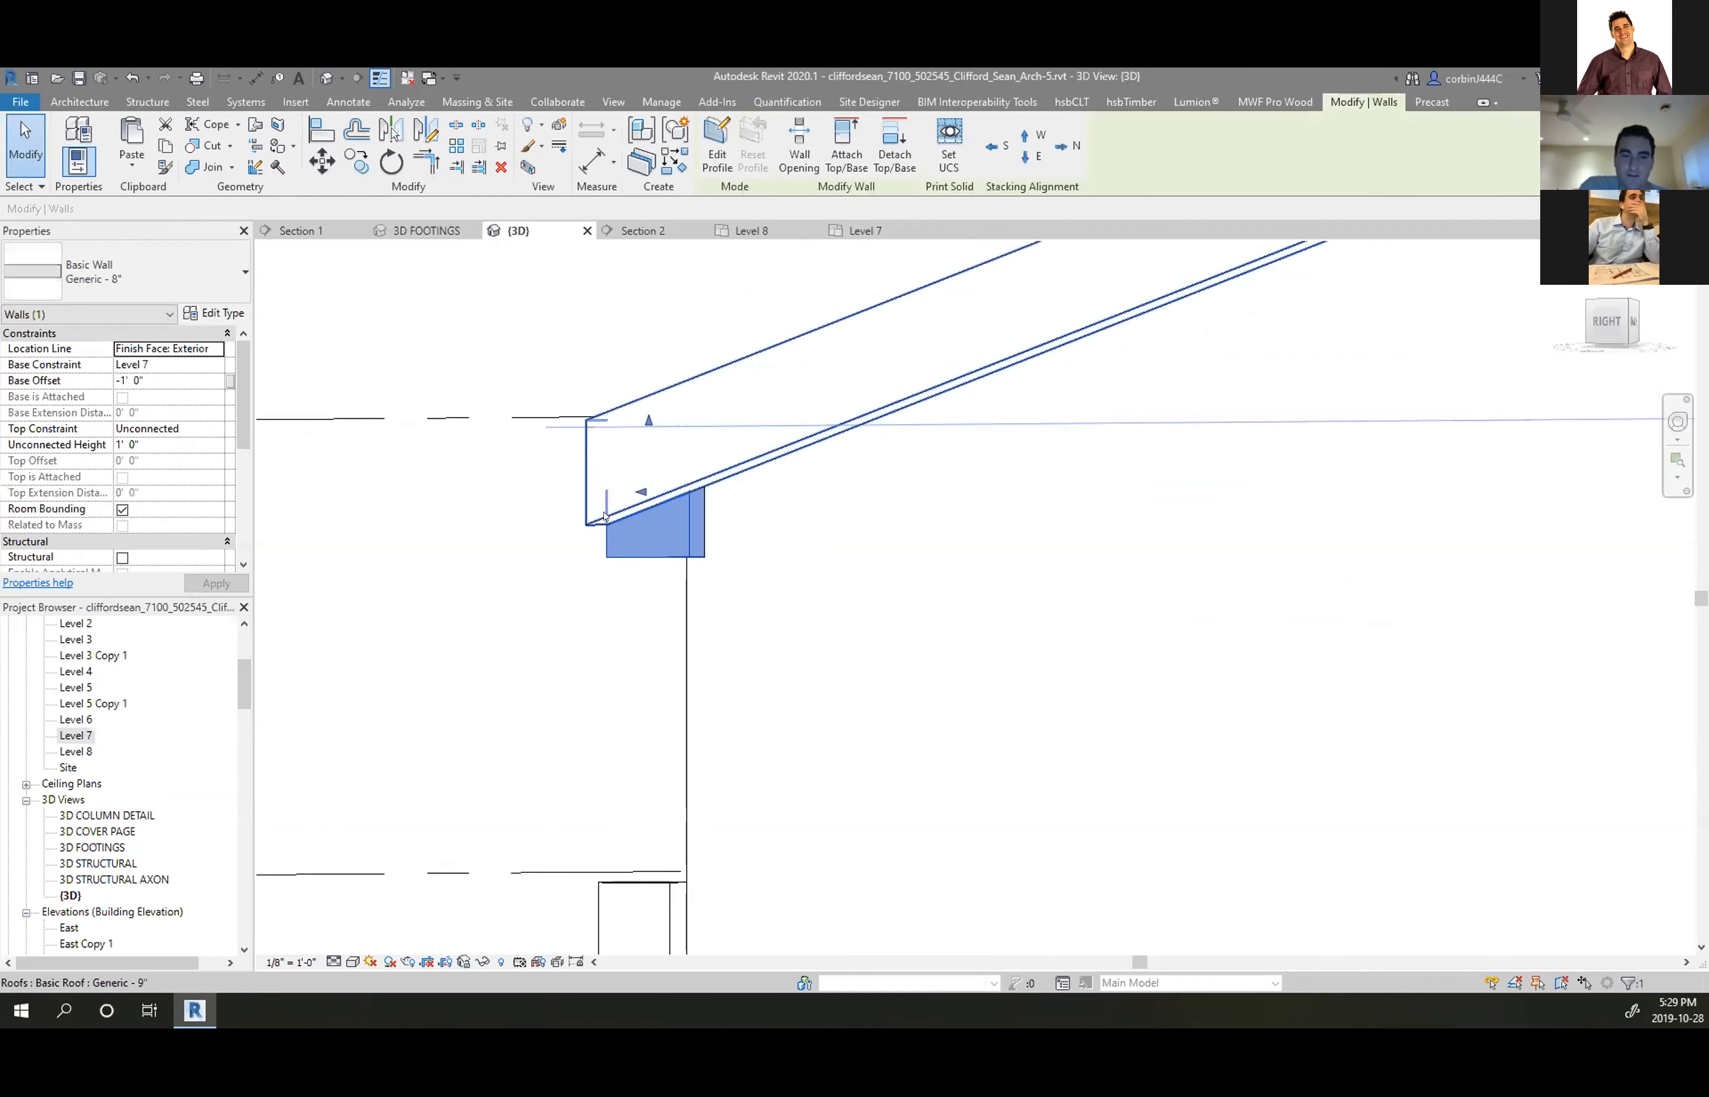
{"action": "scroll", "coordinate": [606, 515], "scroll_direction": "up", "scroll_amount": 2}
{"action": "left_click_drag", "start_coordinate": [692, 459], "coordinate": [648, 462]}
{"action": "left_click", "coordinate": [527, 532]}
{"action": "scroll", "coordinate": [590, 511], "scroll_direction": "down", "scroll_amount": 6}
{"action": "middle_click_drag", "start_coordinate": [785, 565], "coordinate": [561, 572], "text": "shift"}
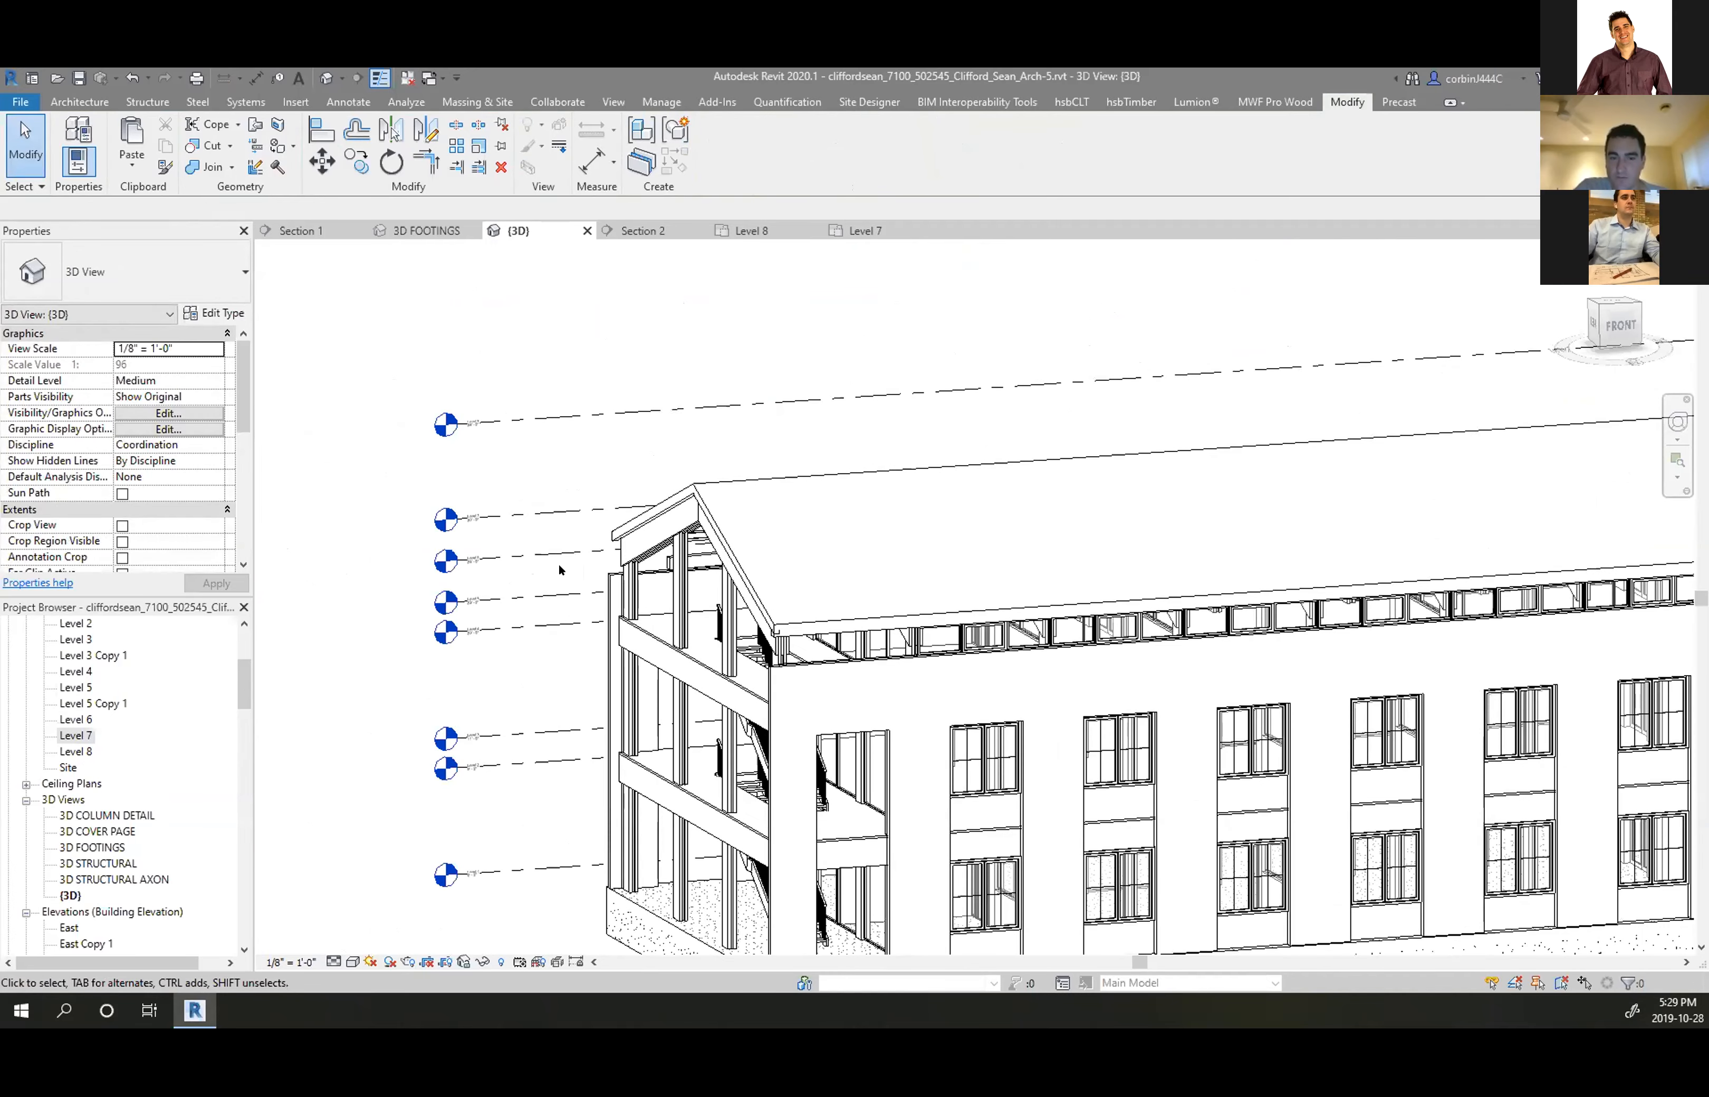
{"action": "scroll", "coordinate": [558, 564], "scroll_direction": "down", "scroll_amount": 3}
{"action": "middle_click_drag", "start_coordinate": [744, 553], "coordinate": [928, 558], "text": "shift"}
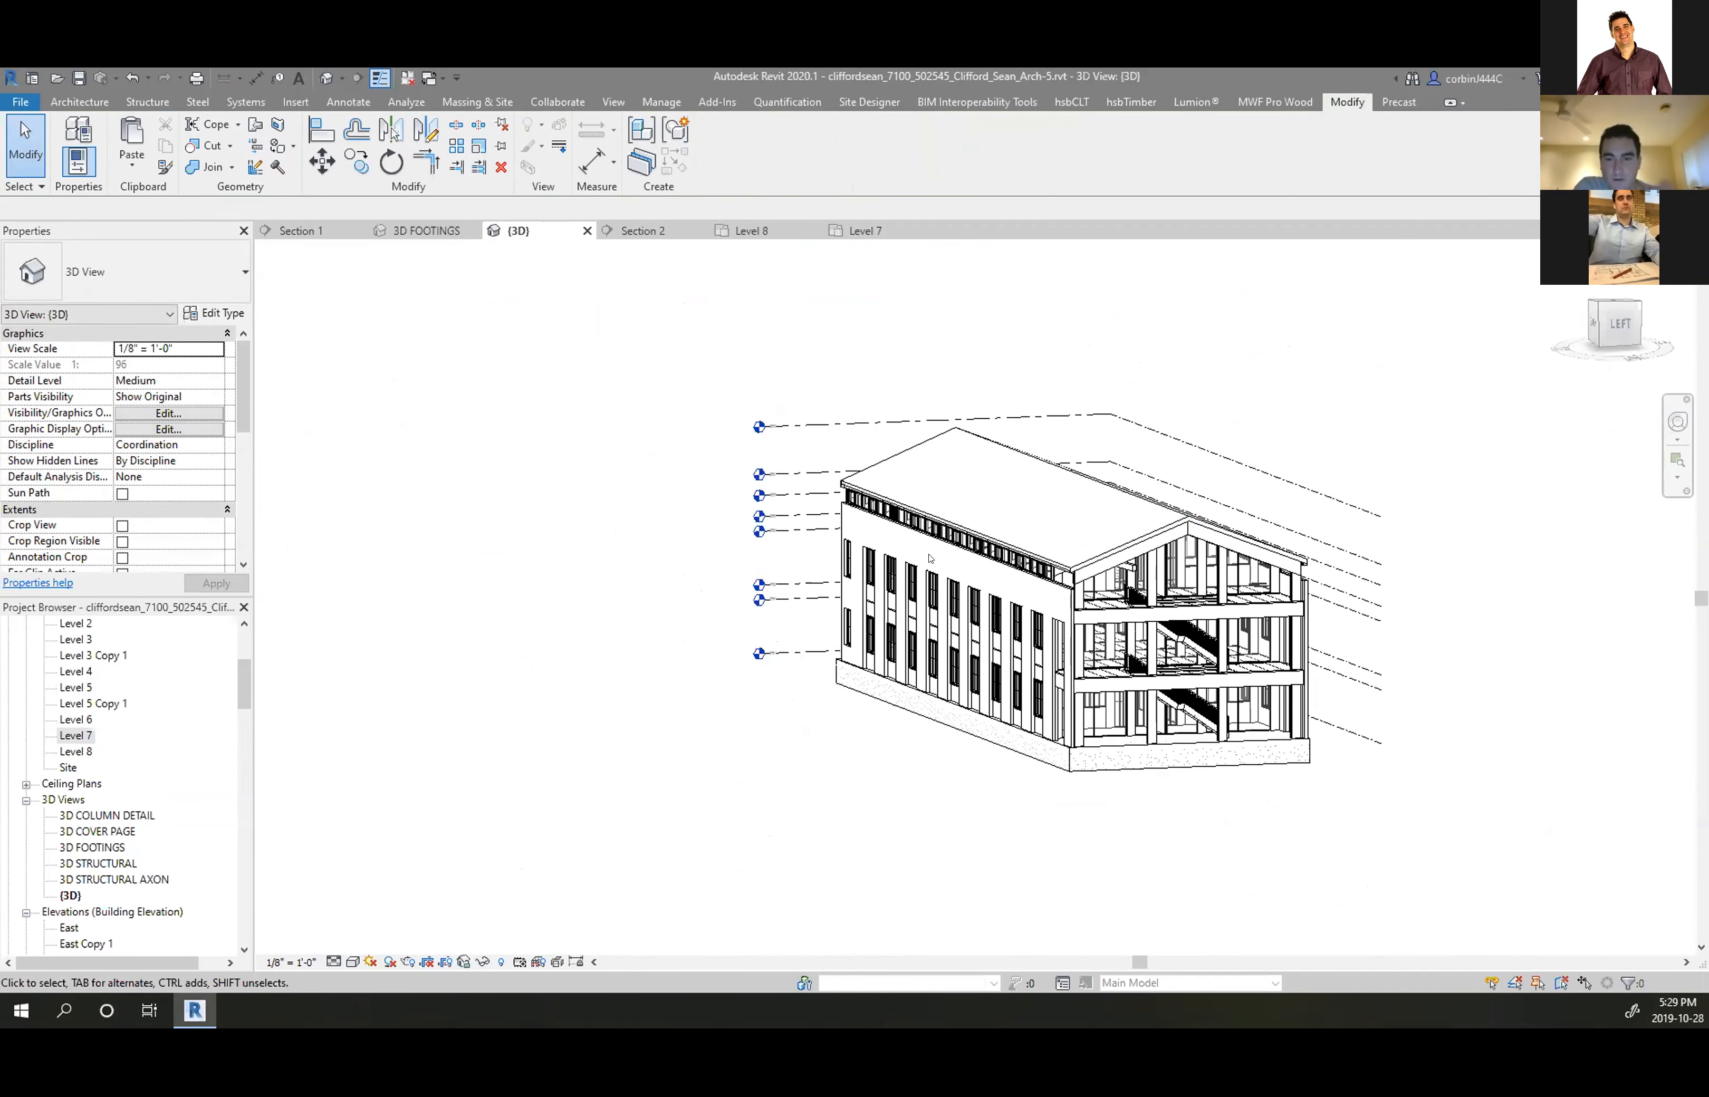
{"action": "scroll", "coordinate": [984, 503], "scroll_direction": "up", "scroll_amount": 5}
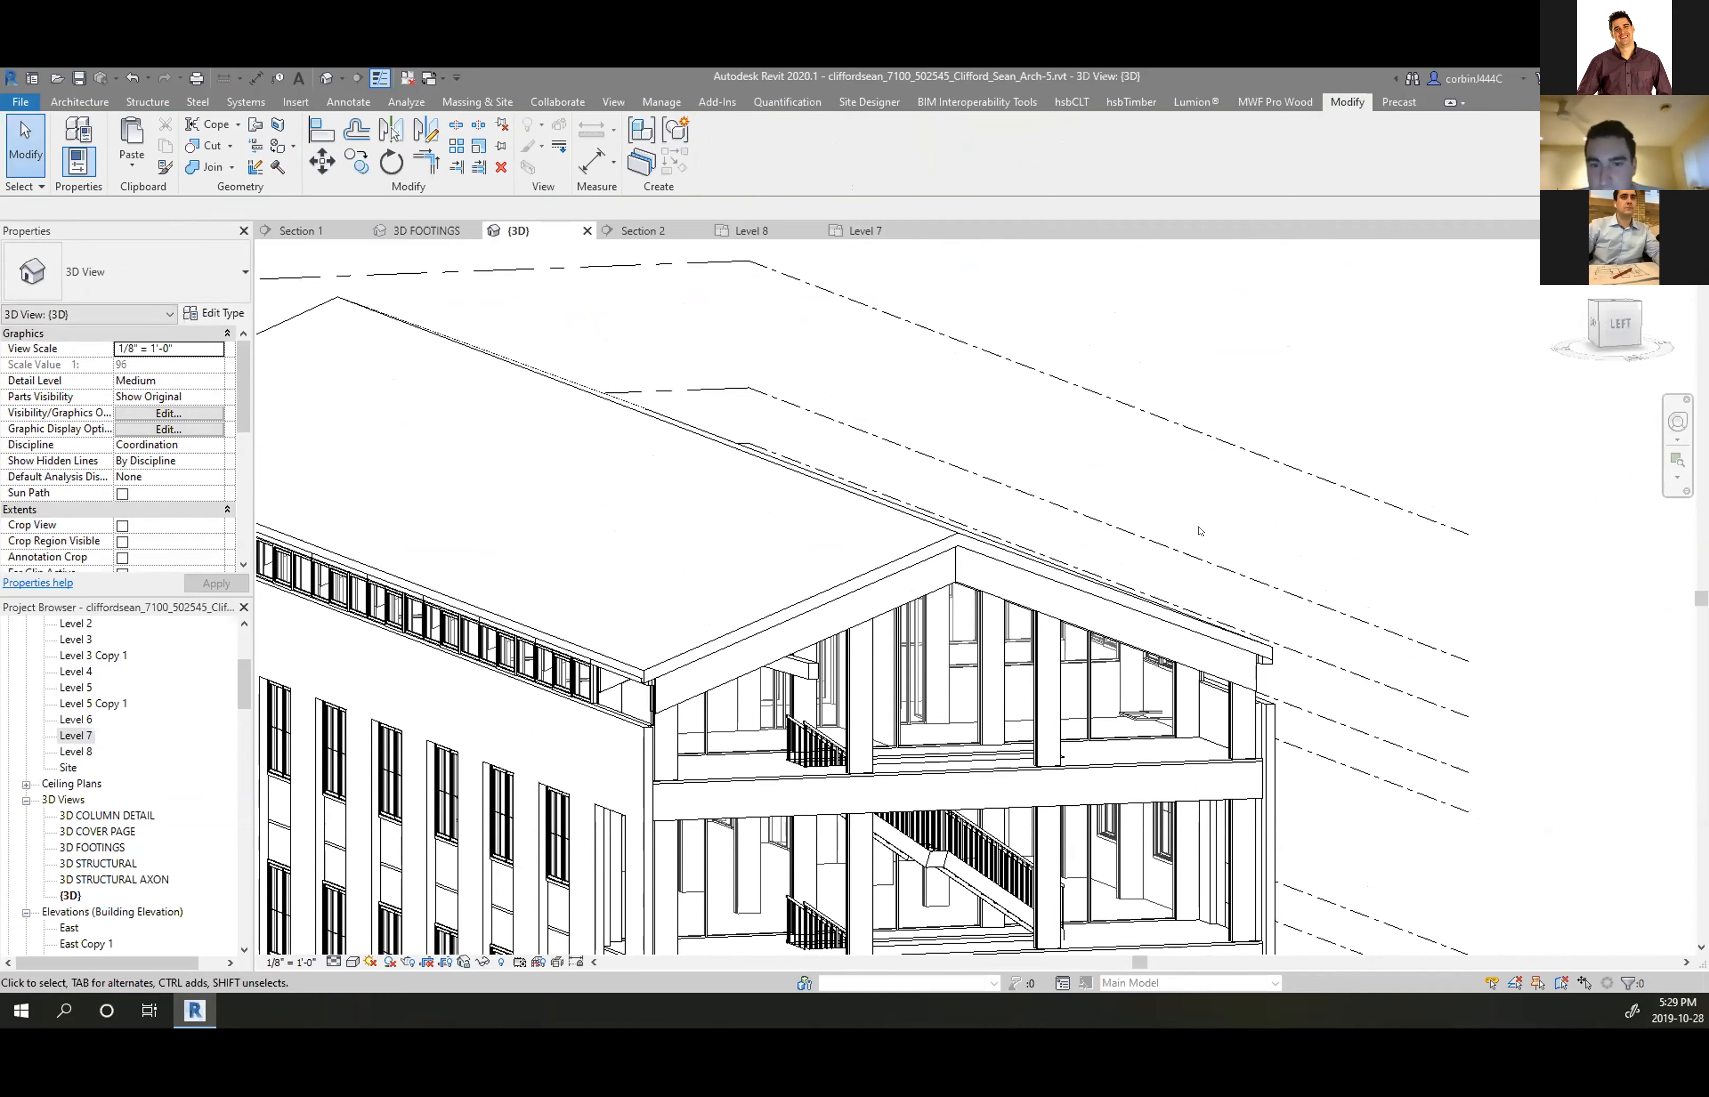
{"action": "scroll", "coordinate": [697, 632], "scroll_direction": "up", "scroll_amount": 4}
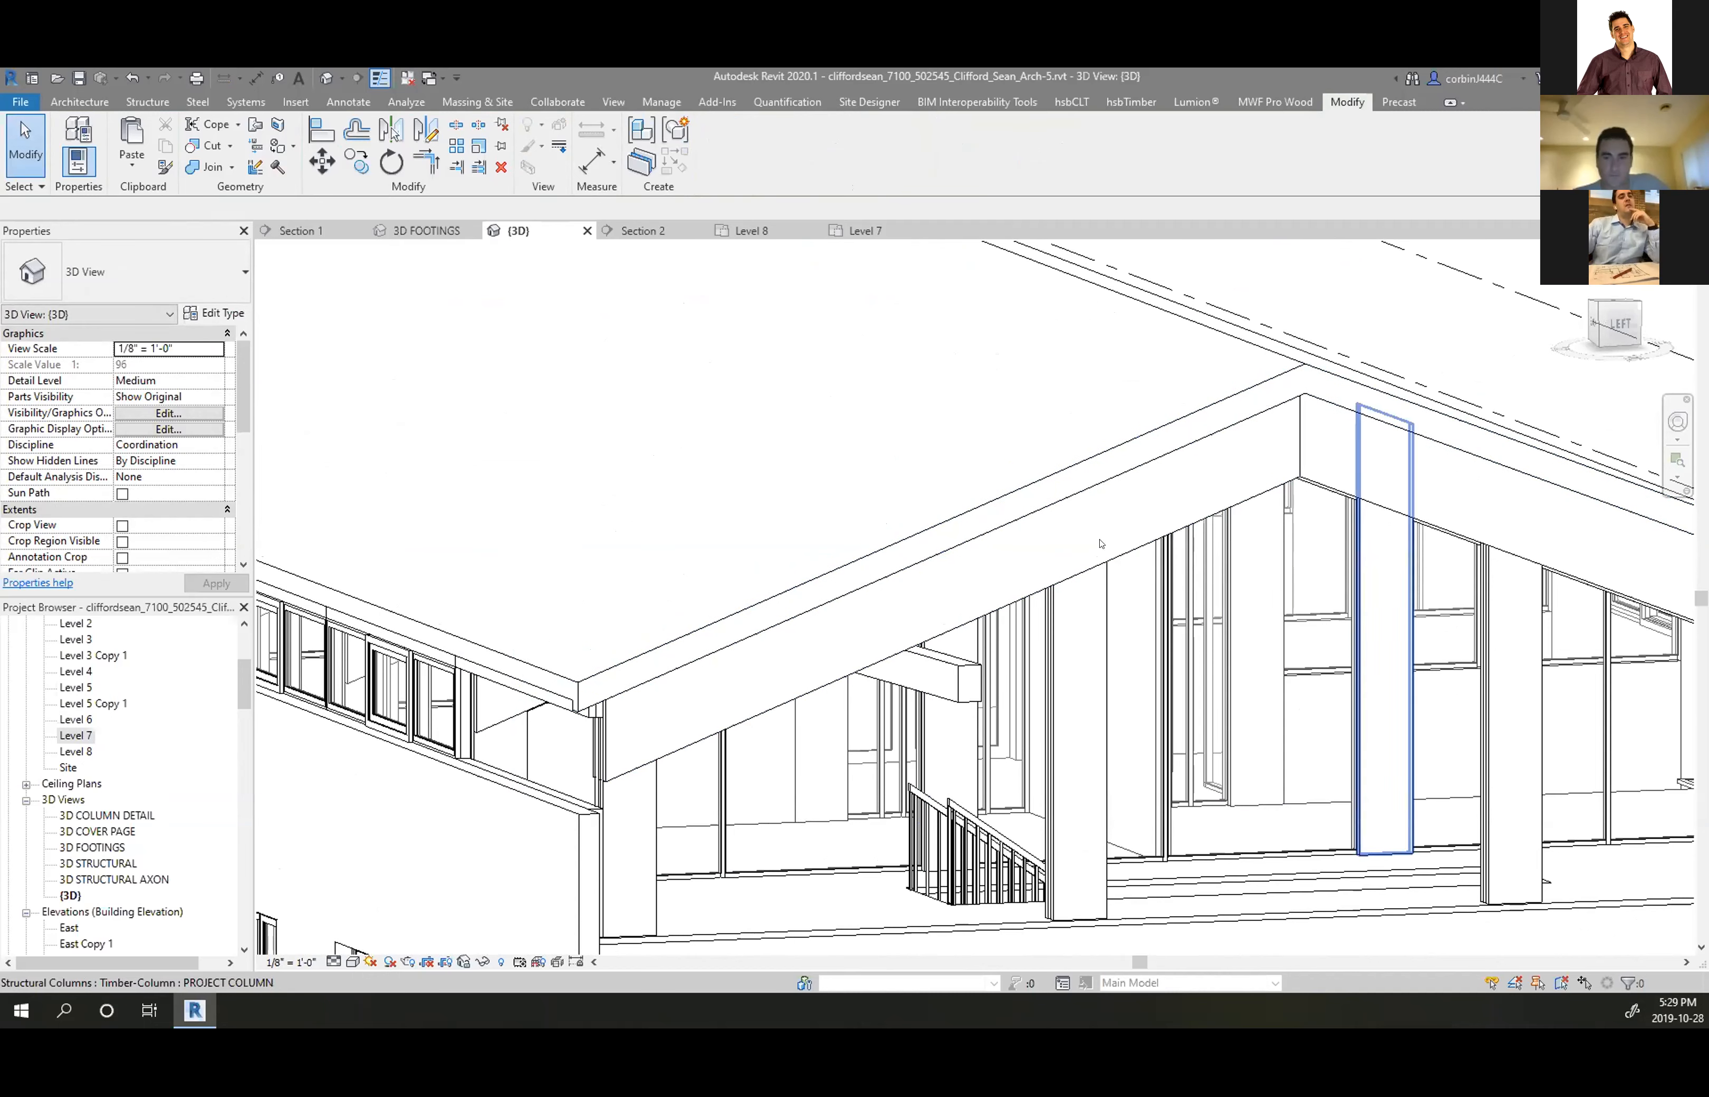
{"action": "scroll", "coordinate": [1028, 491], "scroll_direction": "down", "scroll_amount": 3}
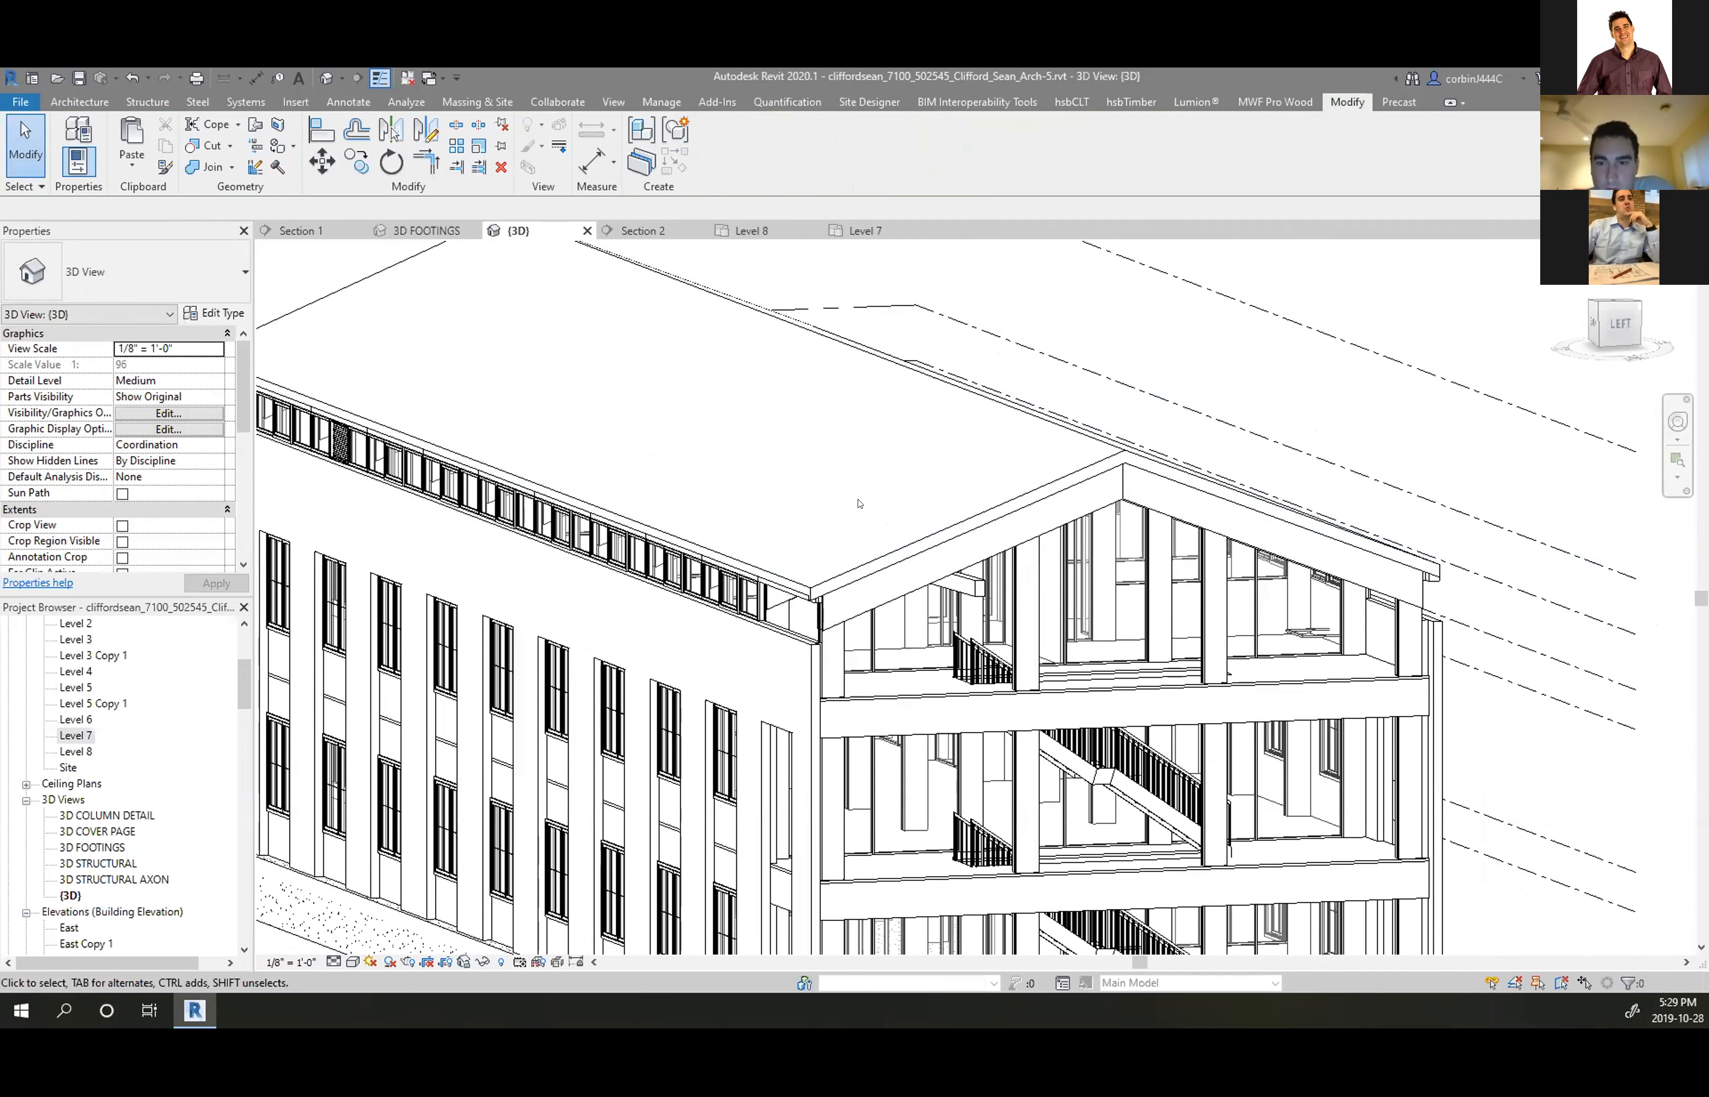
{"action": "scroll", "coordinate": [984, 590], "scroll_direction": "down", "scroll_amount": 2}
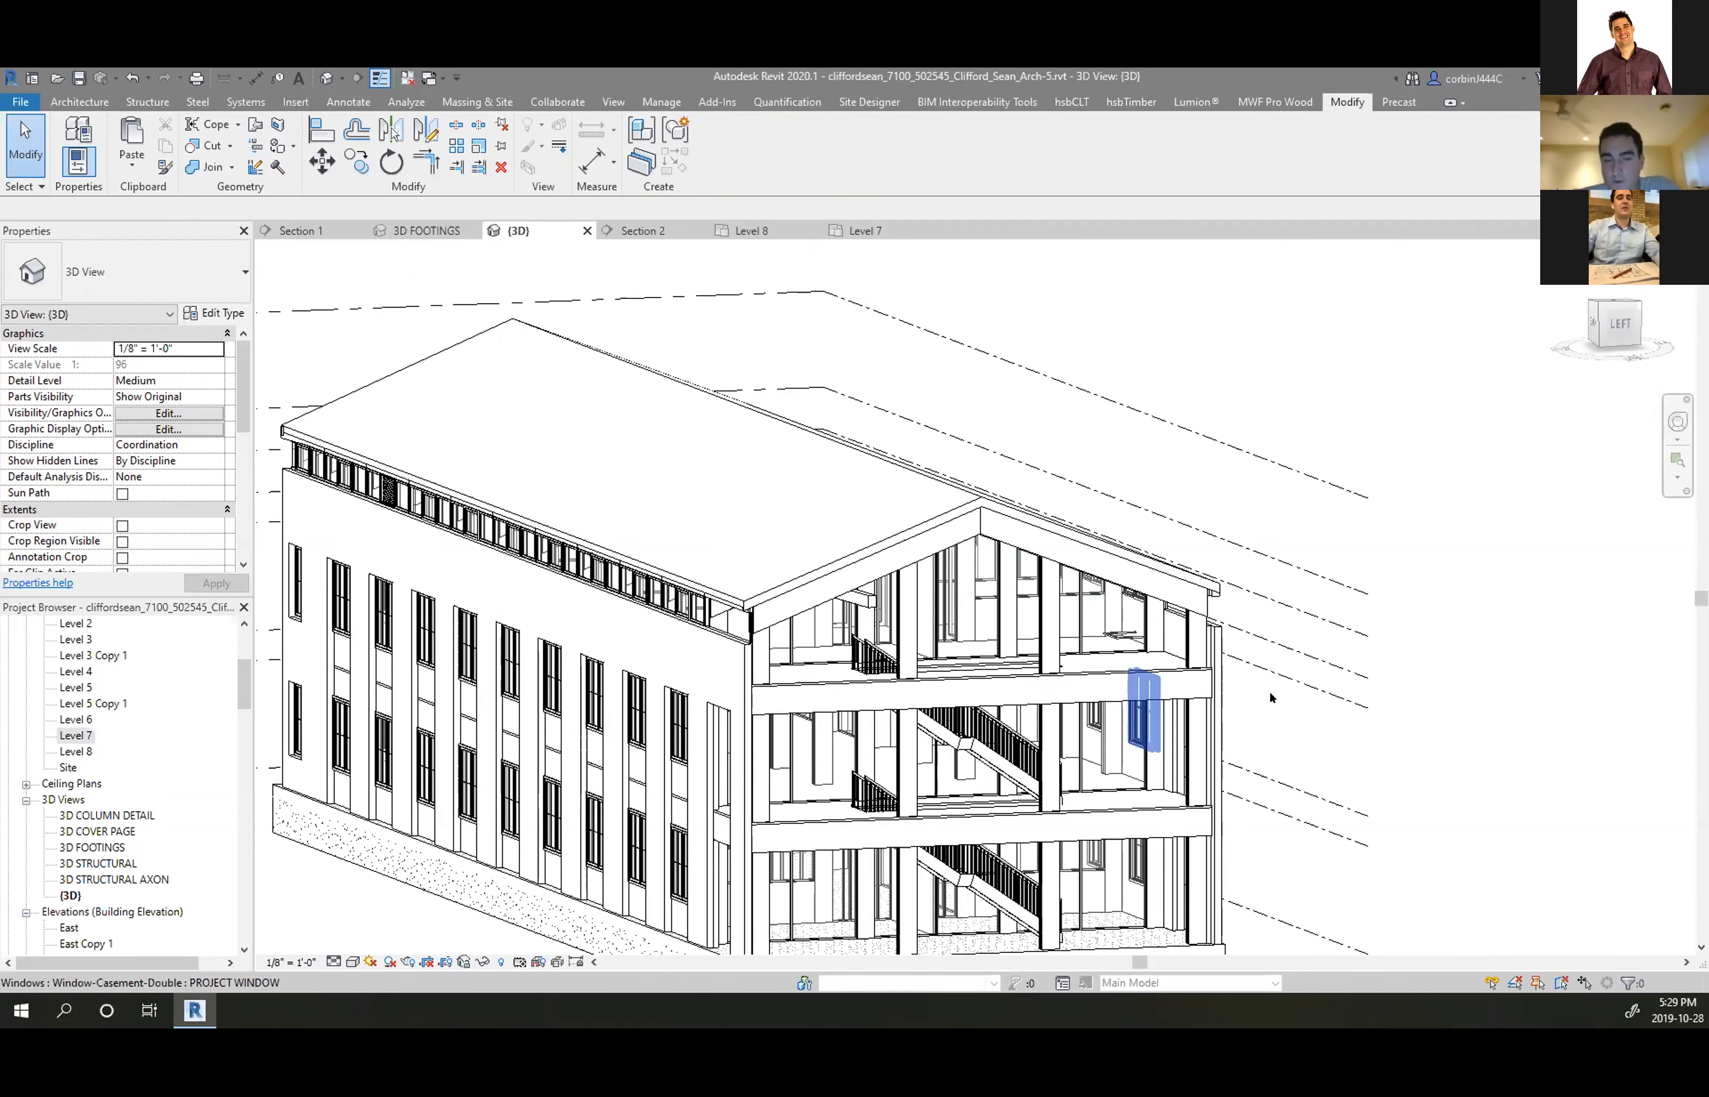
{"action": "scroll", "coordinate": [1048, 572], "scroll_direction": "down", "scroll_amount": 1}
Delete the column and its plate from the separate beam-column assembly
{"action": "scroll", "coordinate": [1048, 572], "scroll_direction": "down", "scroll_amount": 3}
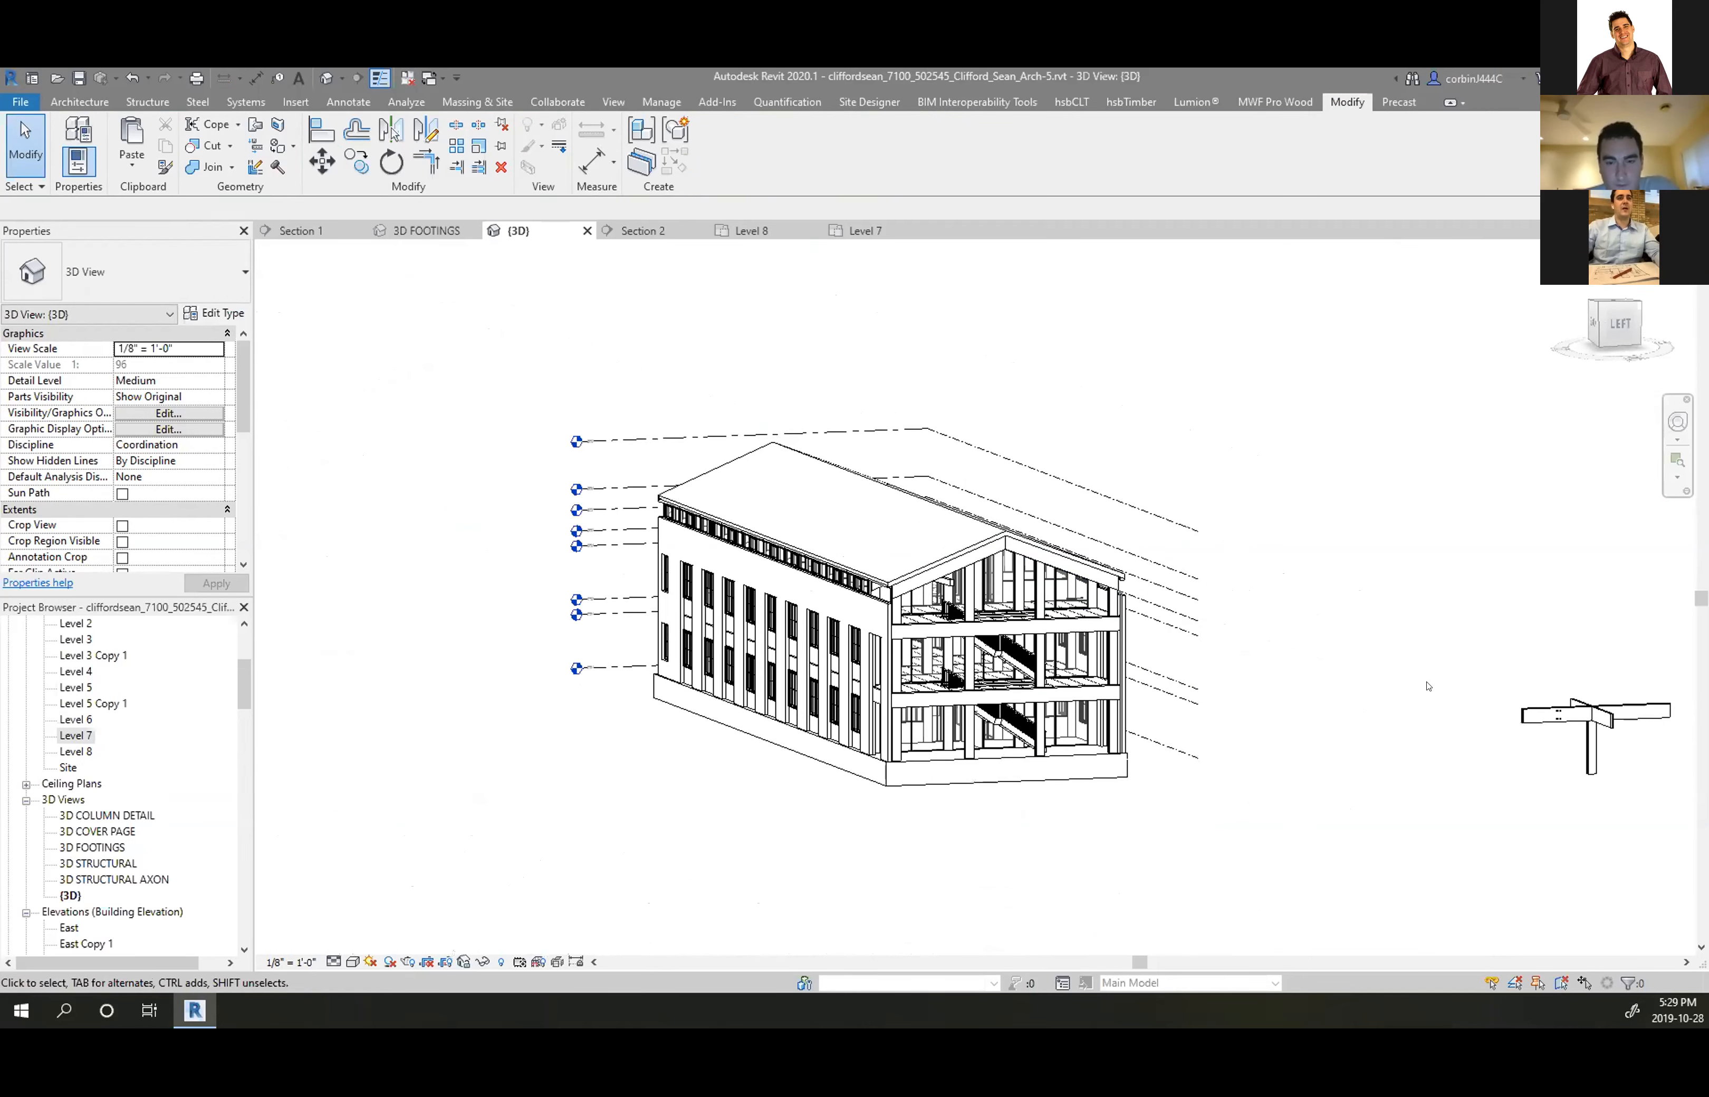
{"action": "scroll", "coordinate": [862, 660], "scroll_direction": "down", "scroll_amount": 3}
{"action": "scroll", "coordinate": [1364, 721], "scroll_direction": "up", "scroll_amount": 5}
{"action": "mouse_move", "coordinate": [830, 516]}
{"action": "left_mouse_down"}
{"action": "mouse_move", "coordinate": [1343, 846]}
{"action": "mouse_move", "coordinate": [1453, 849]}
{"action": "left_mouse_up"}
{"action": "scroll", "coordinate": [933, 638], "scroll_direction": "up", "scroll_amount": 4}
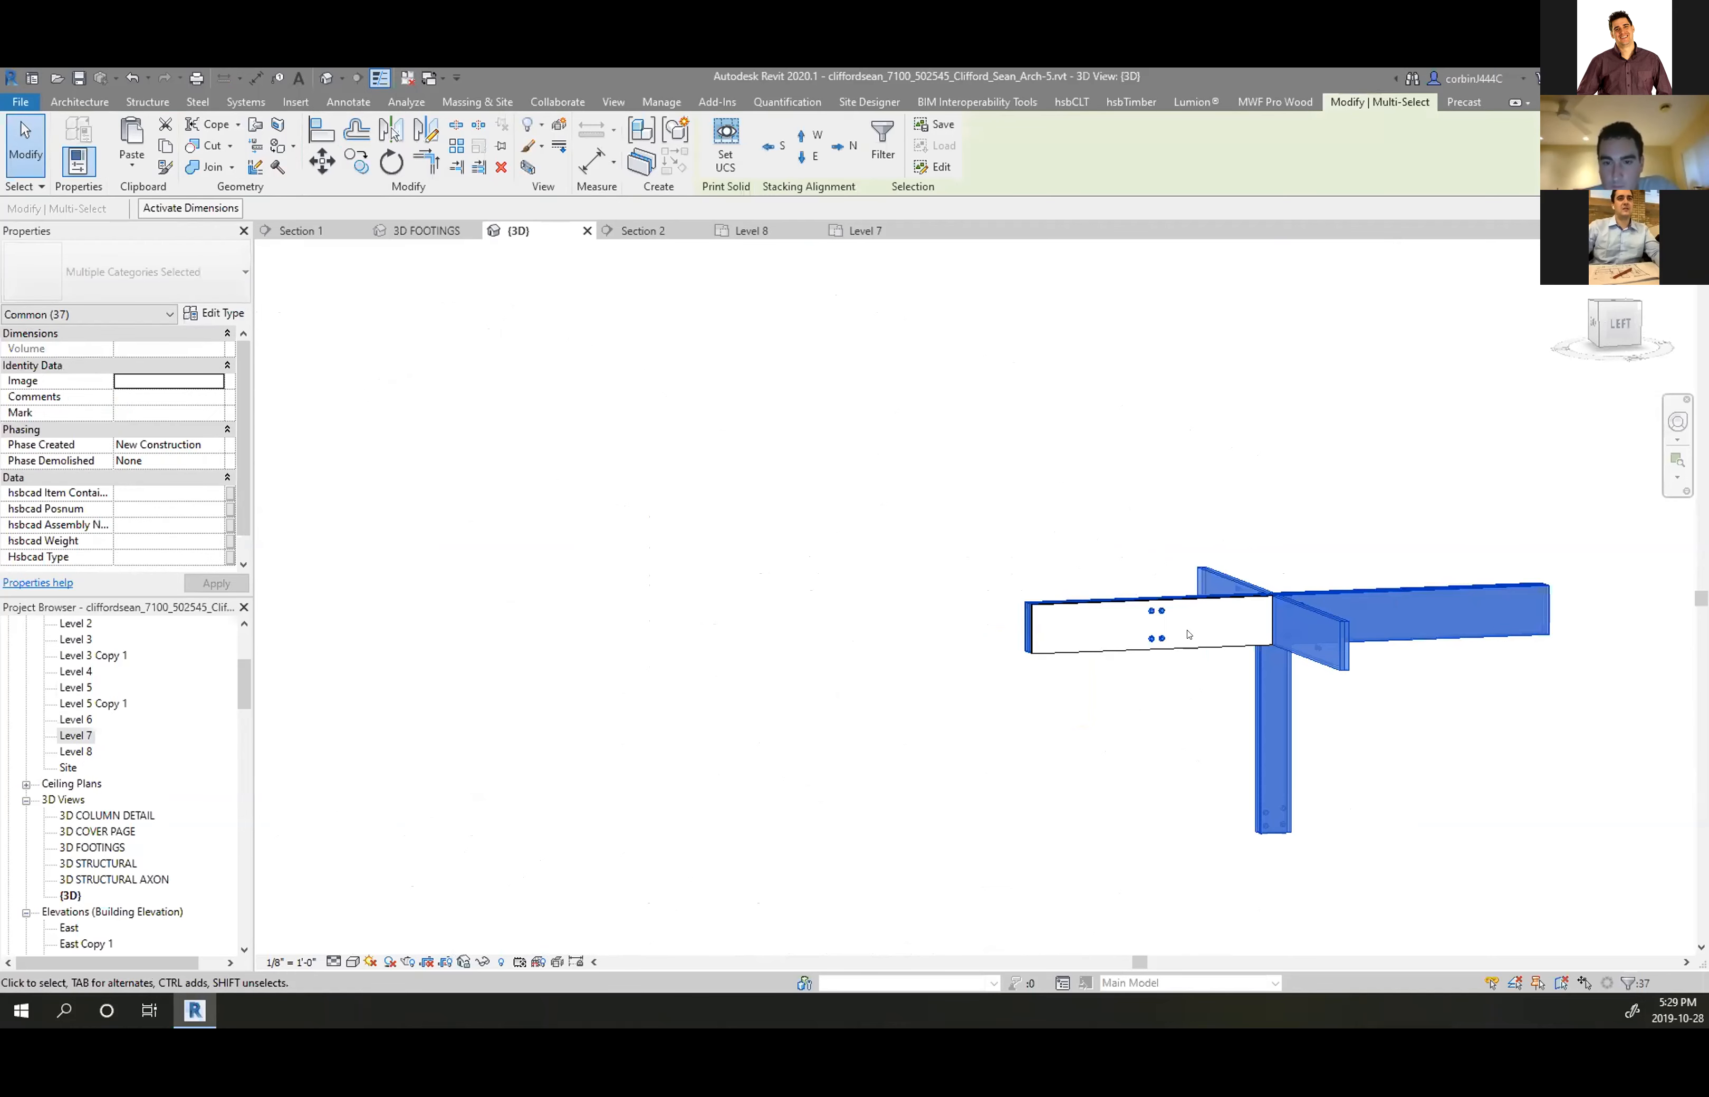
{"action": "scroll", "coordinate": [1188, 634], "scroll_direction": "up", "scroll_amount": 4}
{"action": "key", "text": "Escape"}
{"action": "scroll", "coordinate": [931, 540], "scroll_direction": "down", "scroll_amount": 6}
{"action": "left_click_drag", "start_coordinate": [945, 487], "coordinate": [1343, 717]}
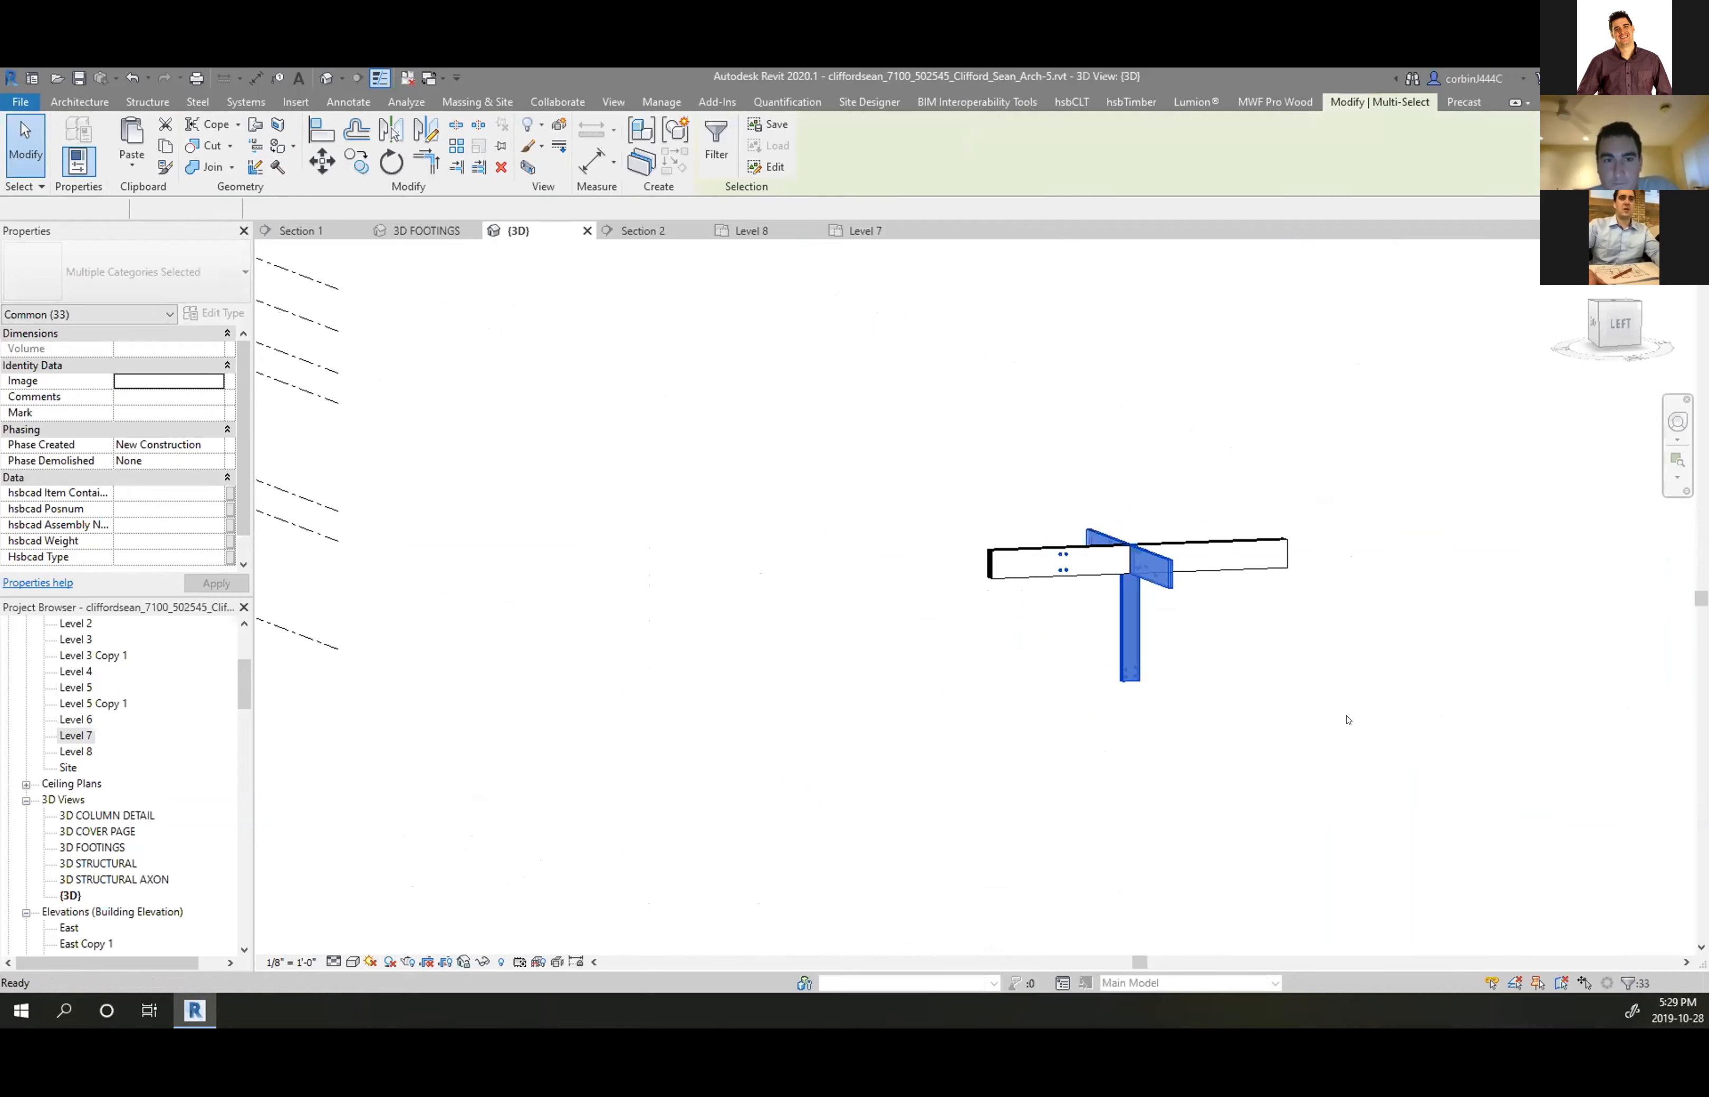
{"action": "key", "text": "Delete"}
Delete the left beam segment, keeping the right one, and zoom back out
{"action": "left_click", "coordinate": [1141, 517]}
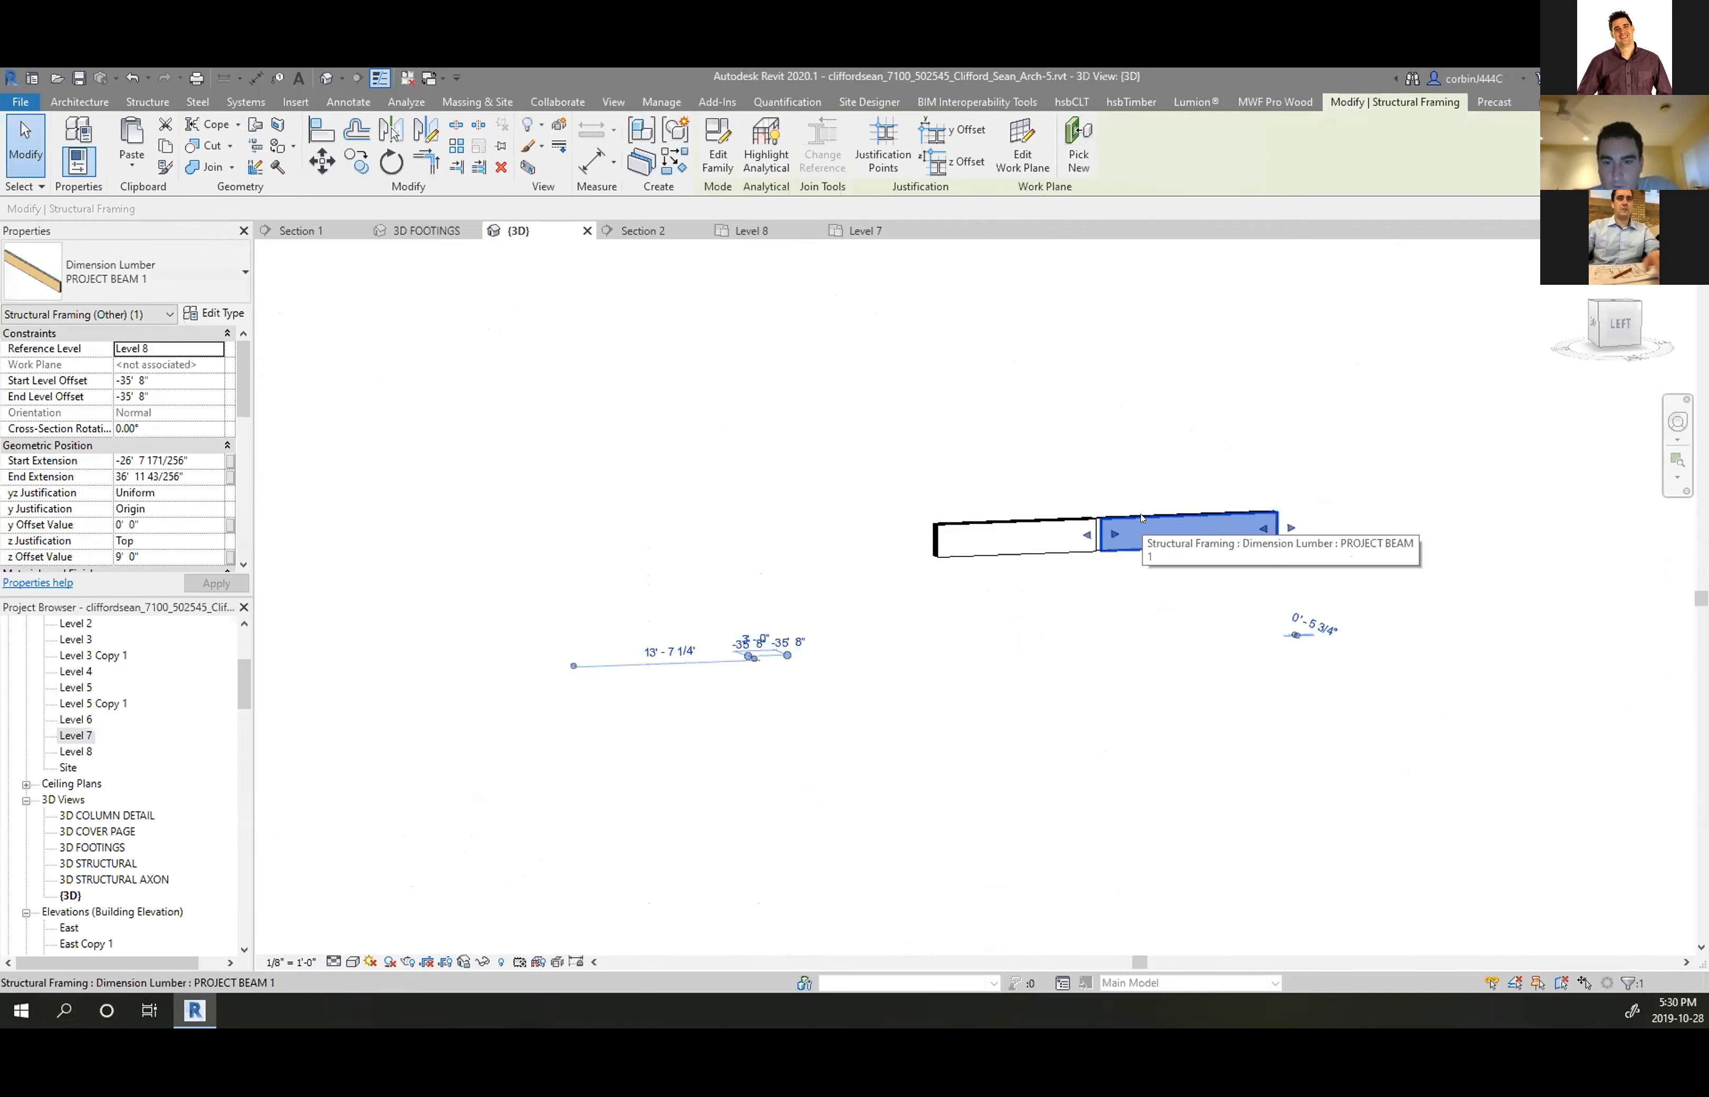
{"action": "key", "text": "Escape"}
{"action": "left_click", "coordinate": [1075, 520]}
{"action": "key", "text": "Delete"}
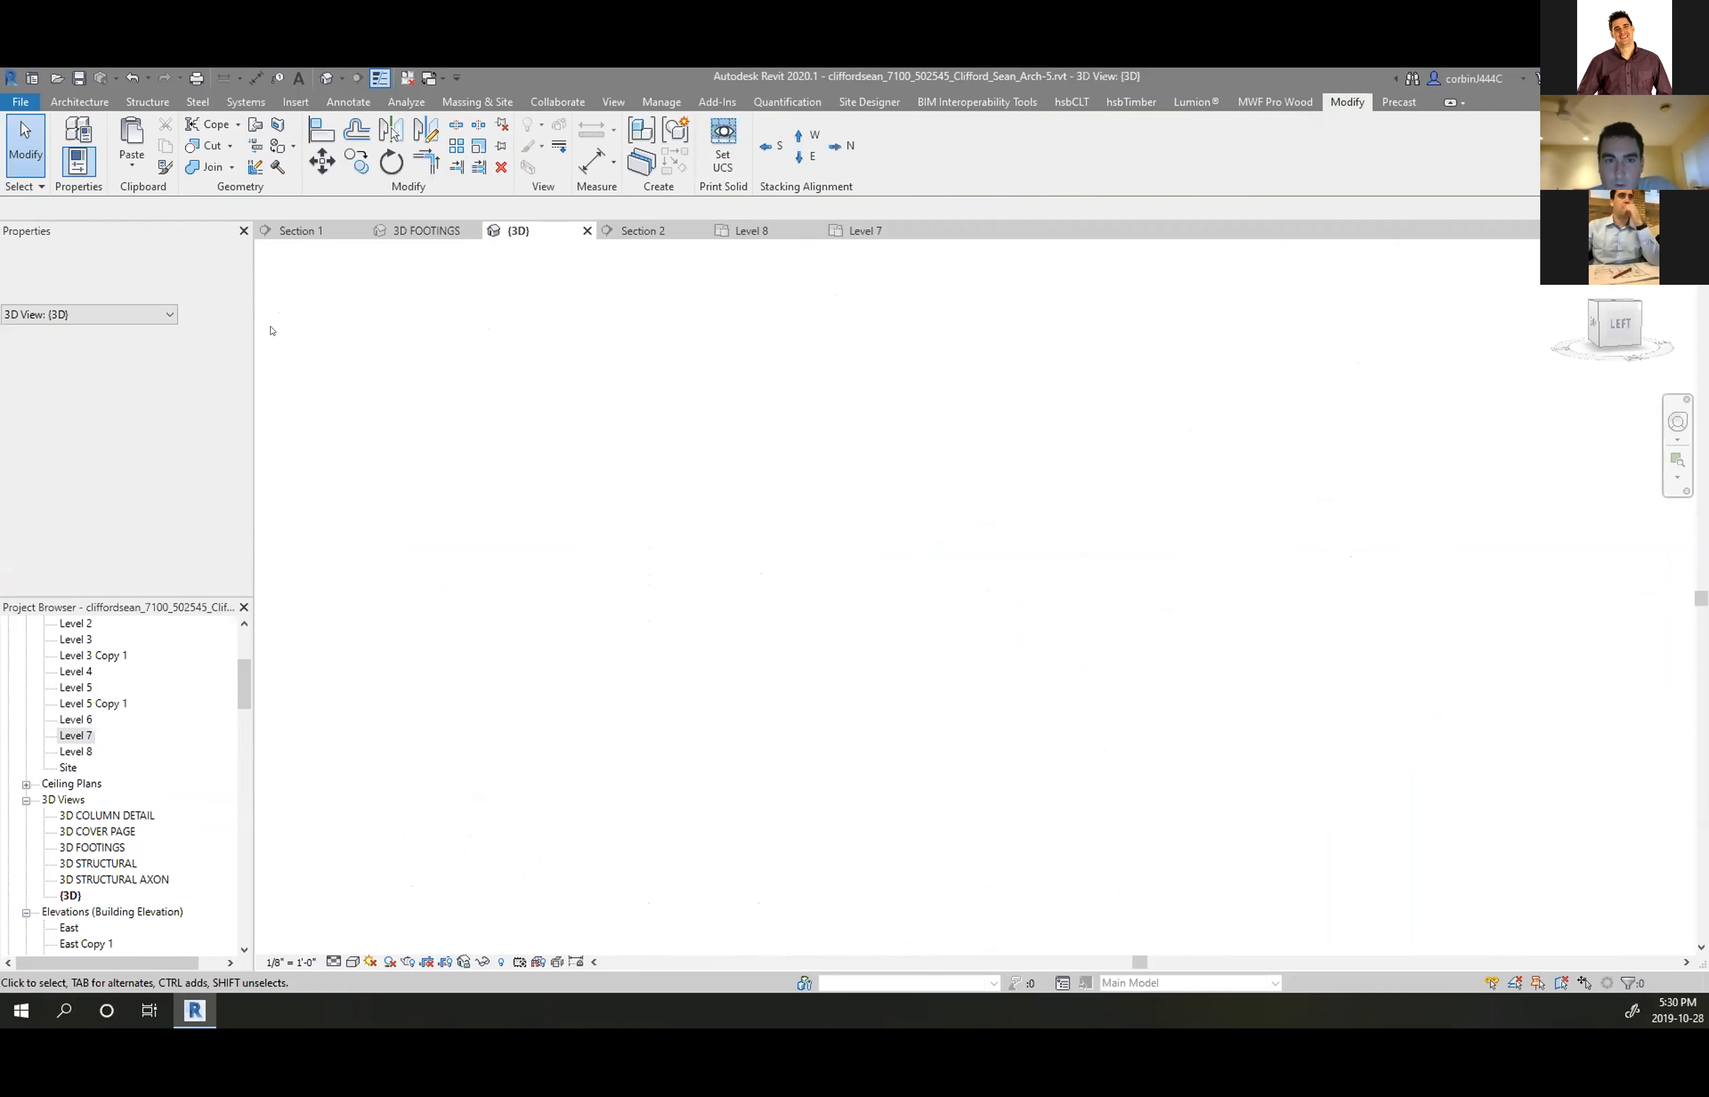
{"action": "scroll", "coordinate": [1246, 485], "scroll_direction": "down", "scroll_amount": 5}
{"action": "scroll", "coordinate": [947, 438], "scroll_direction": "up", "scroll_amount": 3}
{"action": "scroll", "coordinate": [1169, 455], "scroll_direction": "up", "scroll_amount": 4}
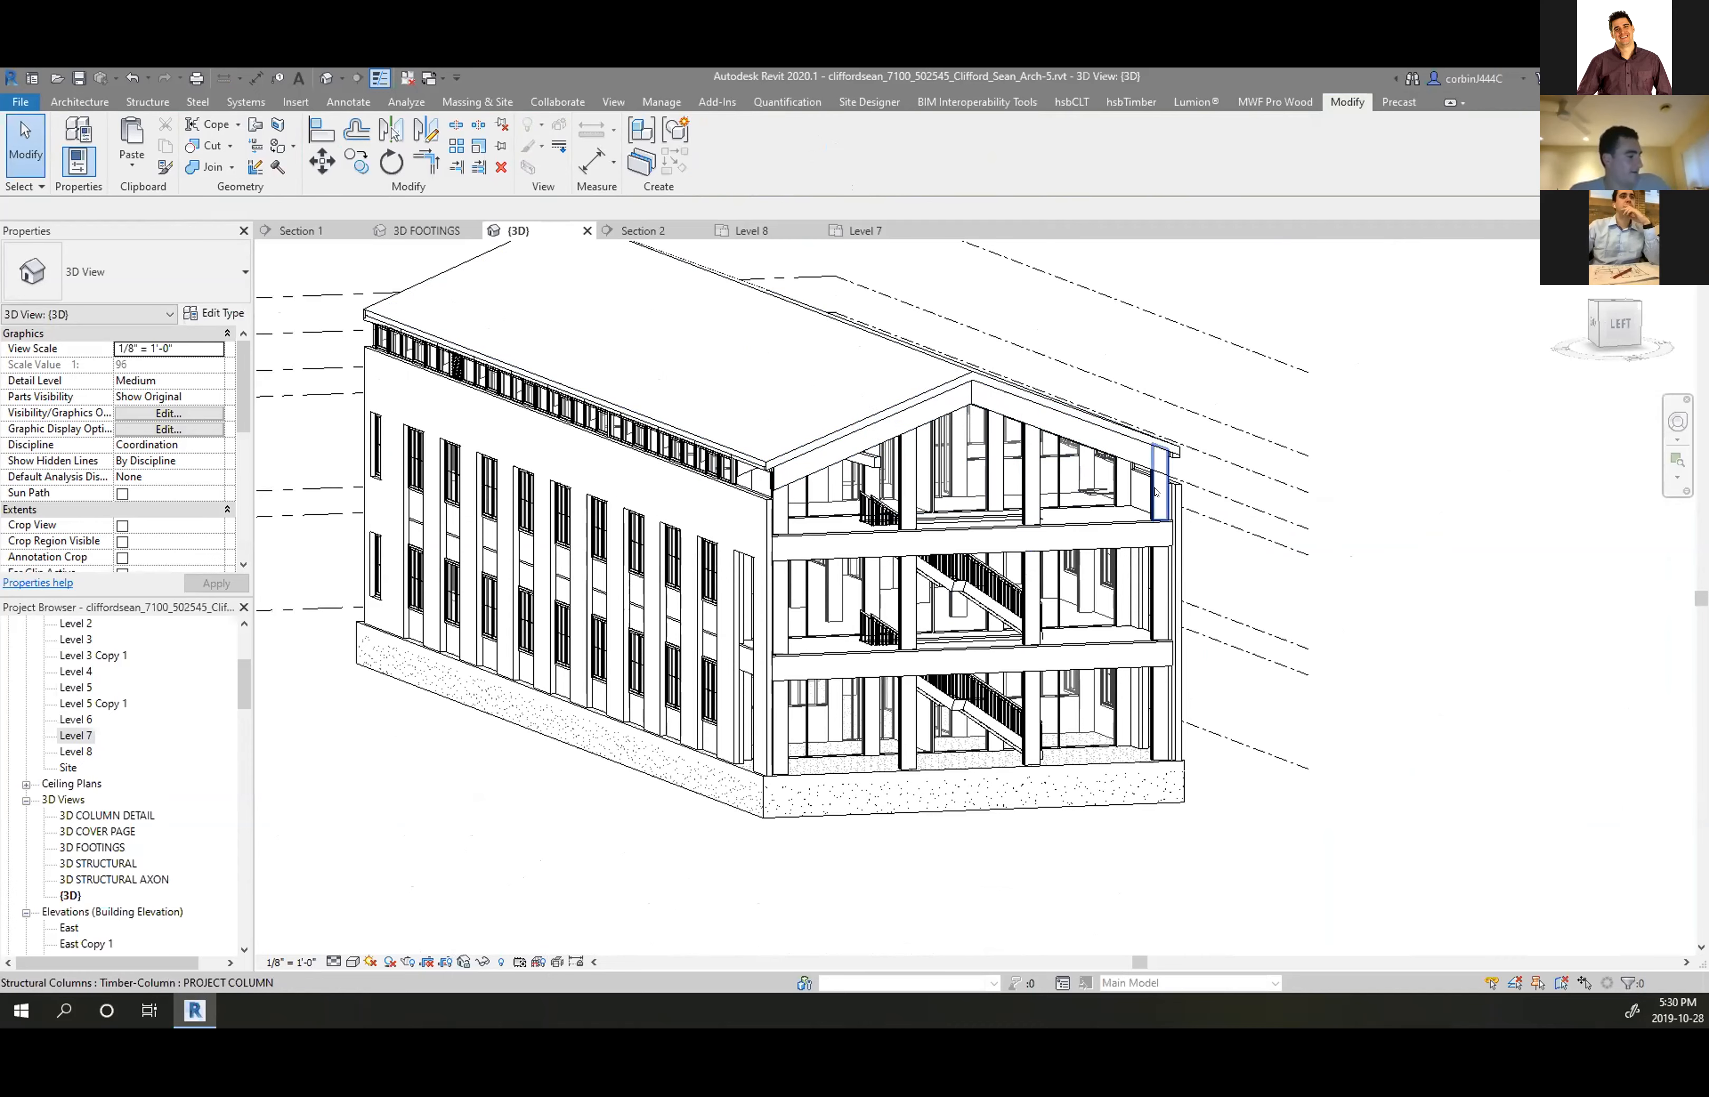
{"action": "scroll", "coordinate": [831, 433], "scroll_direction": "up", "scroll_amount": 3}
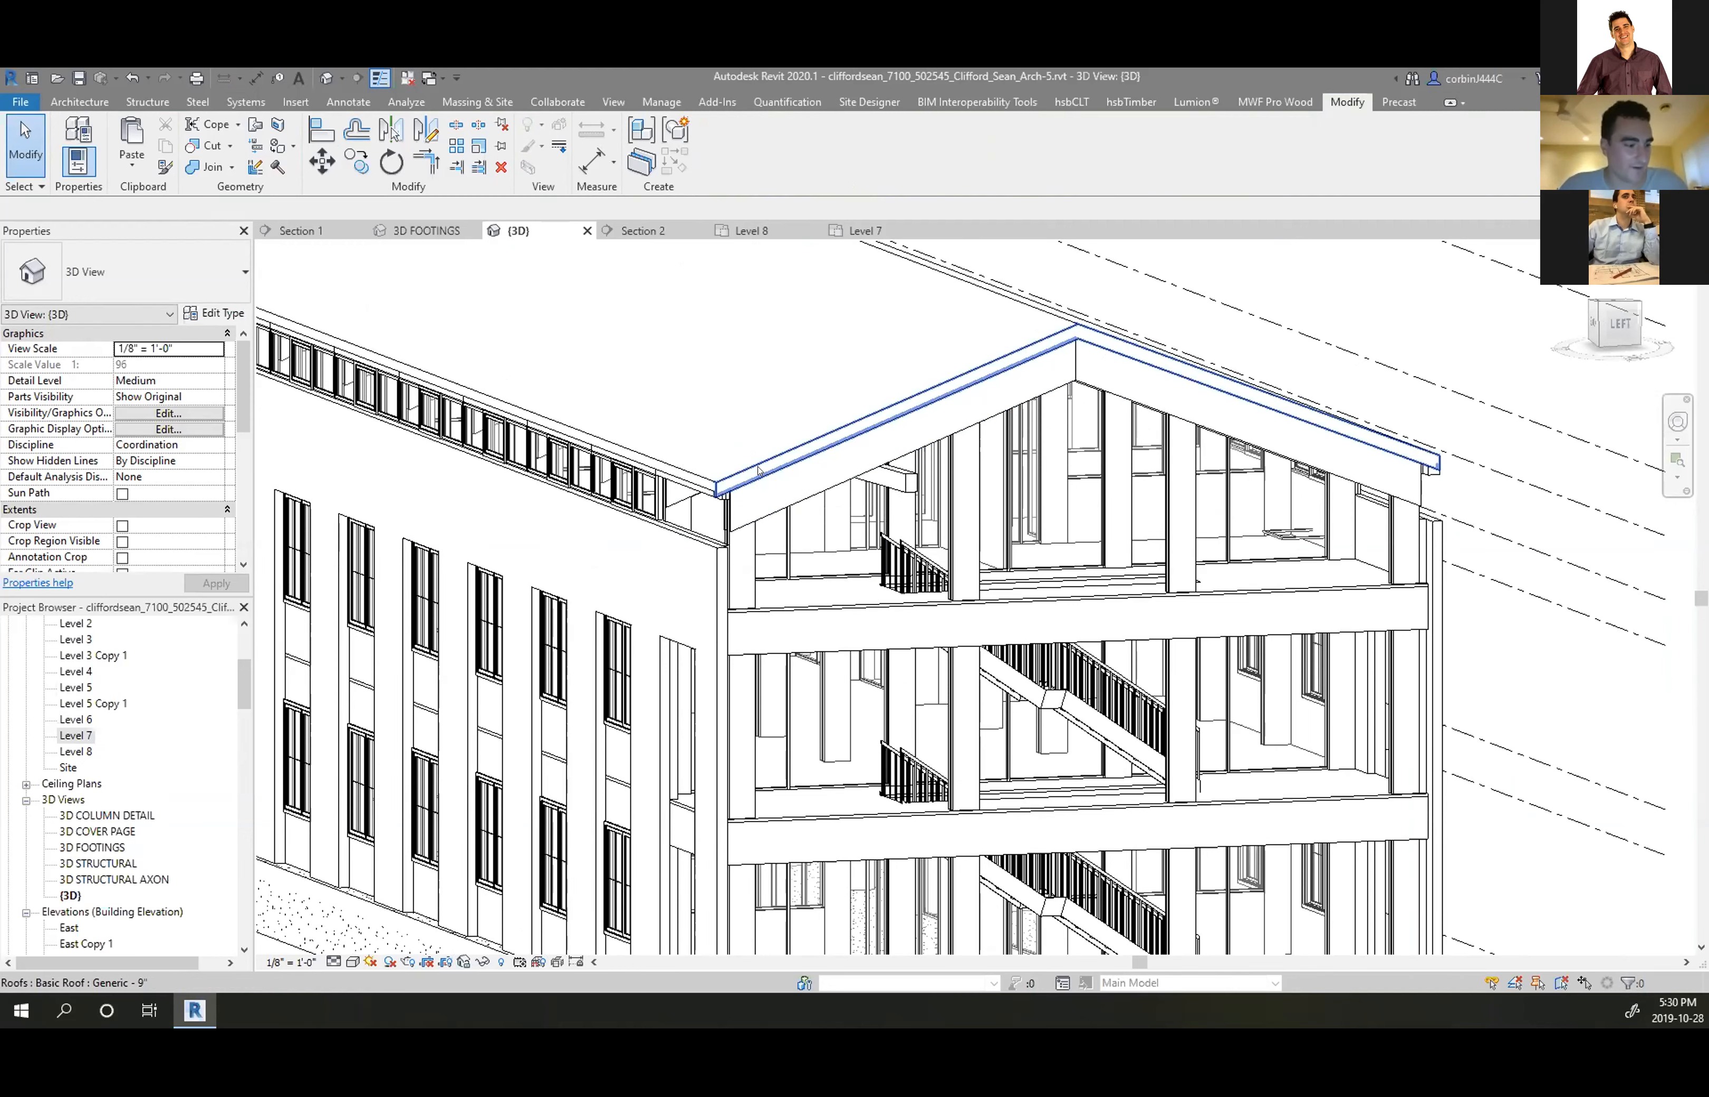
Open the Level 5 floor plan and duplicate the {3D} view with detailing
{"action": "left_click", "coordinate": [80, 687]}
{"action": "double_click", "coordinate": [80, 687]}
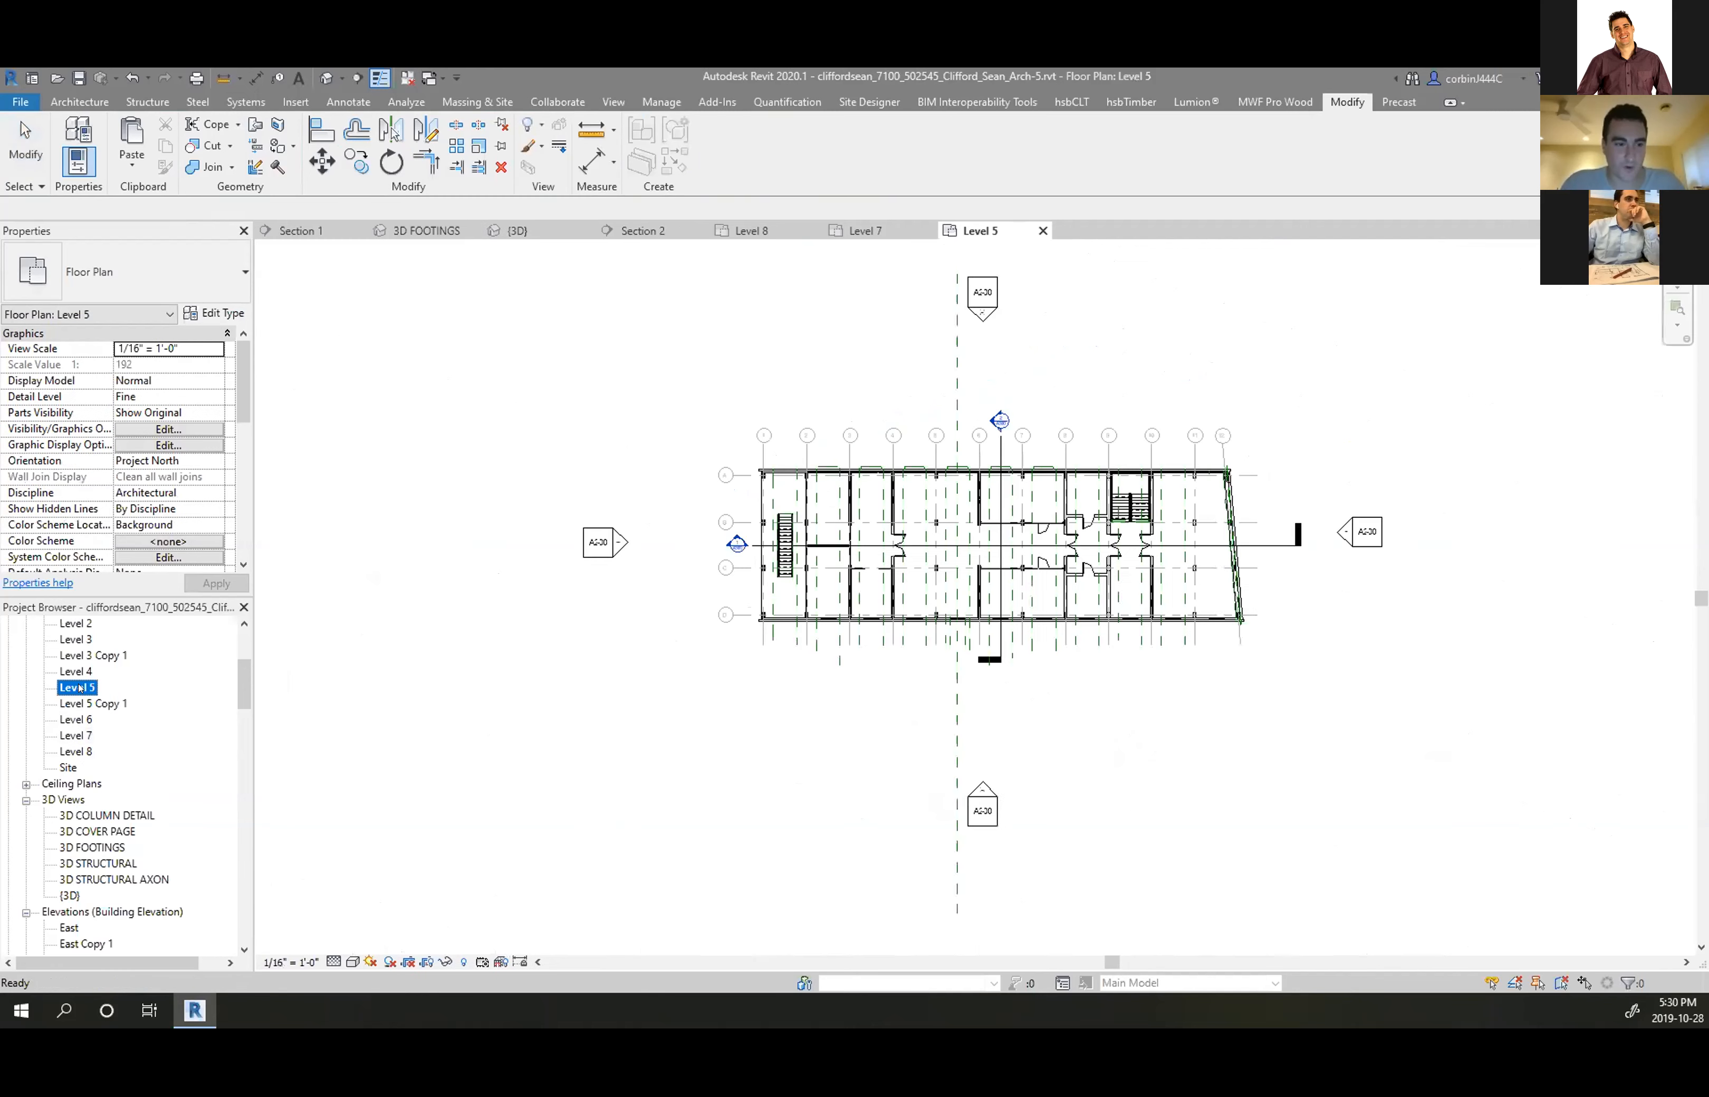
{"action": "scroll", "coordinate": [937, 537], "scroll_direction": "up", "scroll_amount": 6}
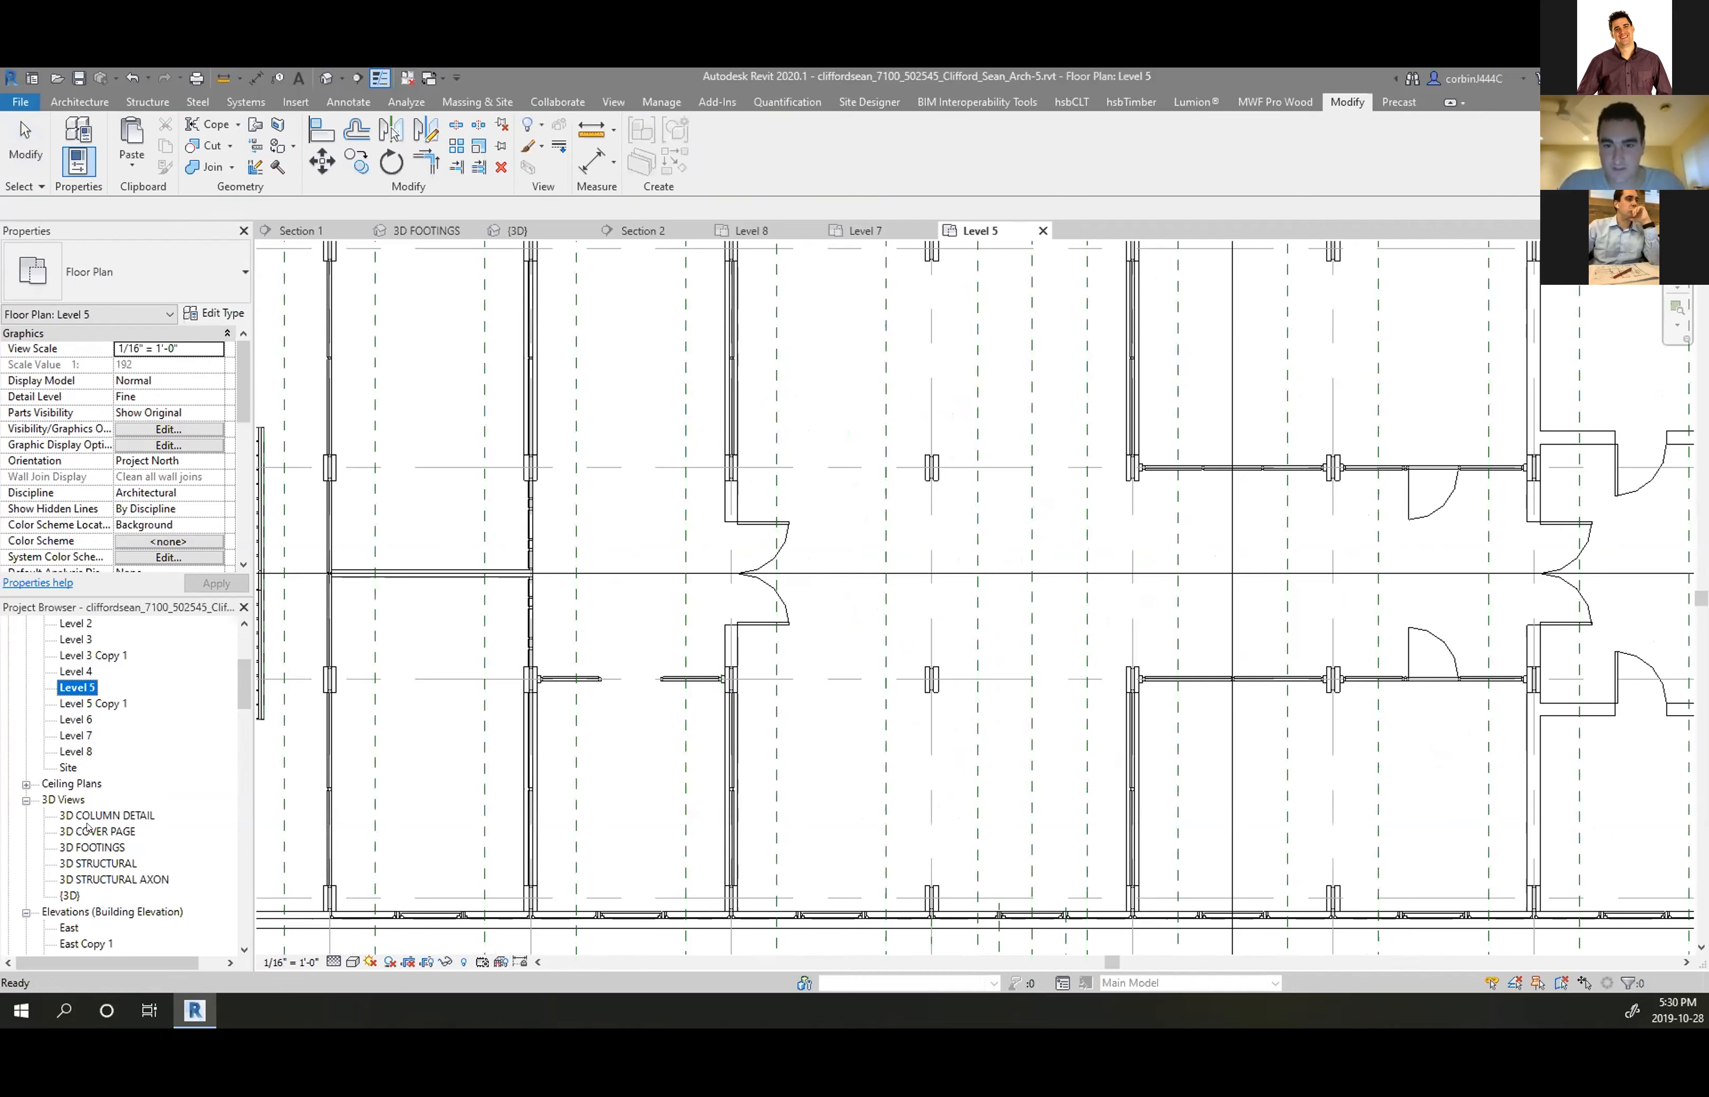
{"action": "right_click", "coordinate": [64, 799]}
{"action": "left_click", "coordinate": [69, 895]}
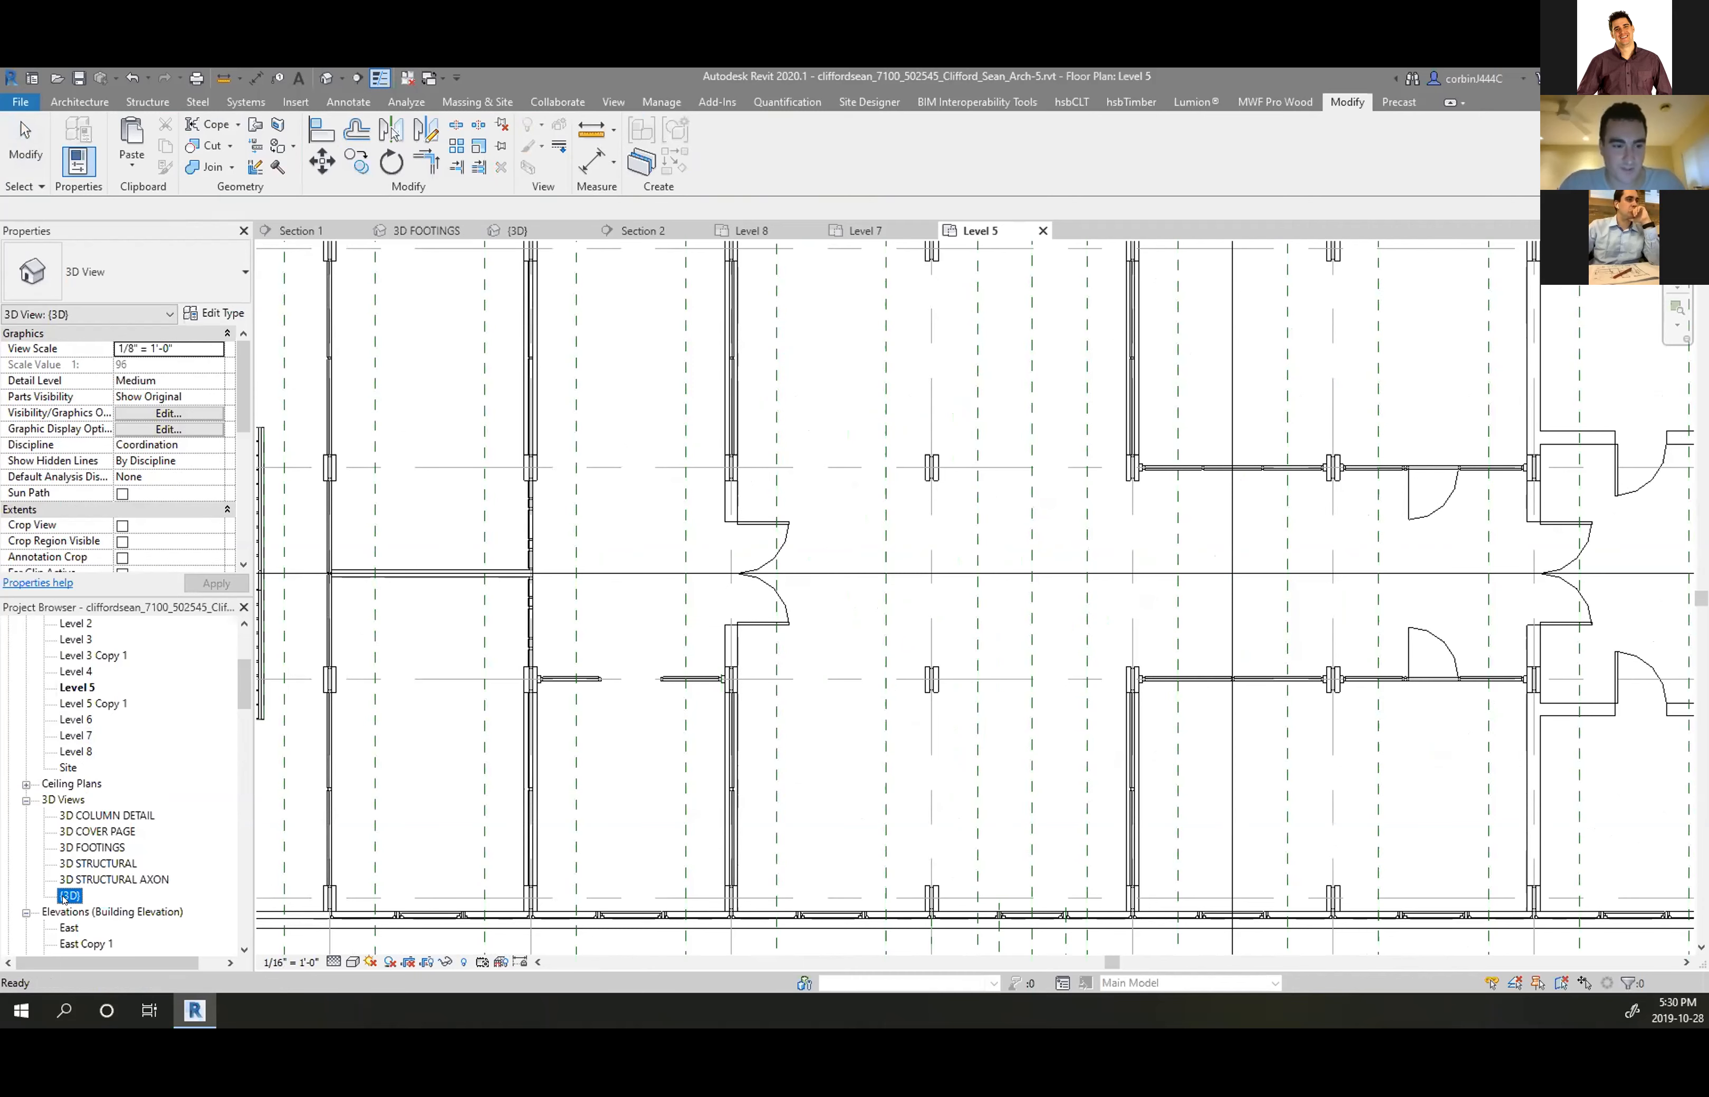
{"action": "right_click", "coordinate": [69, 895]}
{"action": "mouse_move", "coordinate": [301, 630]}
{"action": "left_click", "coordinate": [376, 651]}
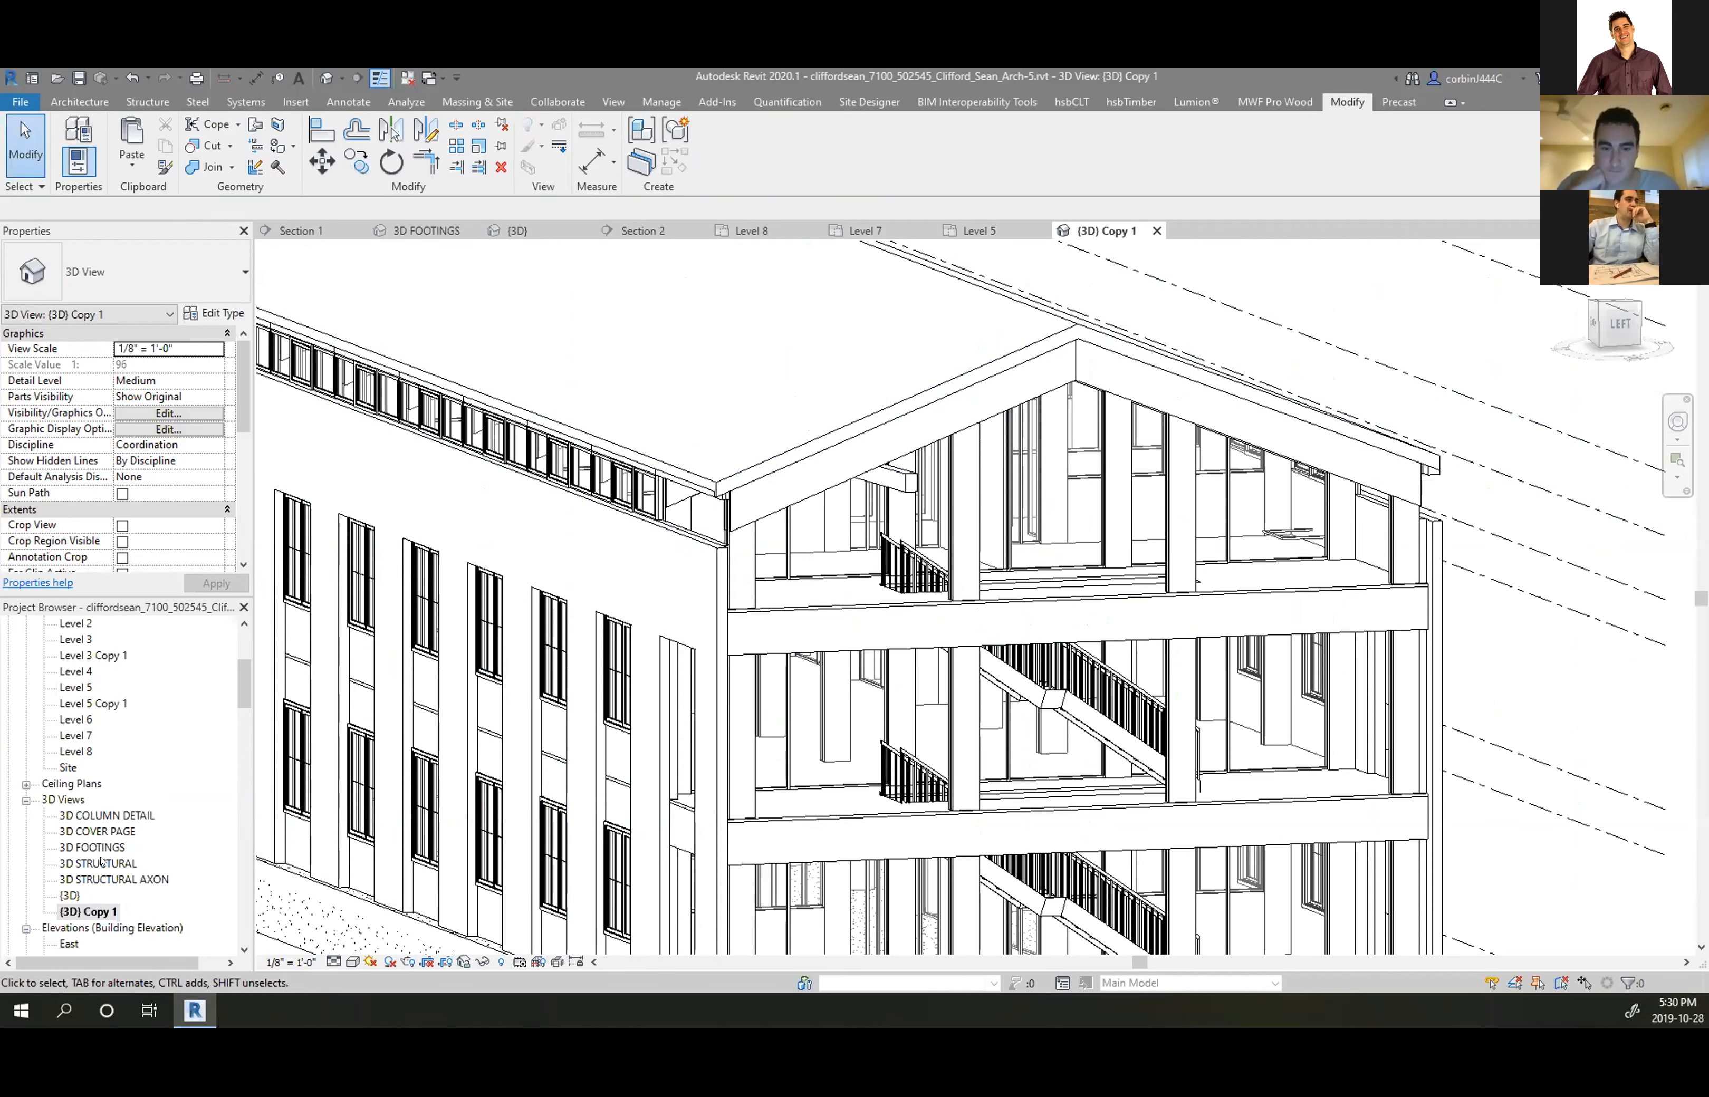
Review the Level 5 plan and the section box in the new {3D} Copy 1 view
{"action": "scroll", "coordinate": [140, 502], "scroll_direction": "down", "scroll_amount": 3}
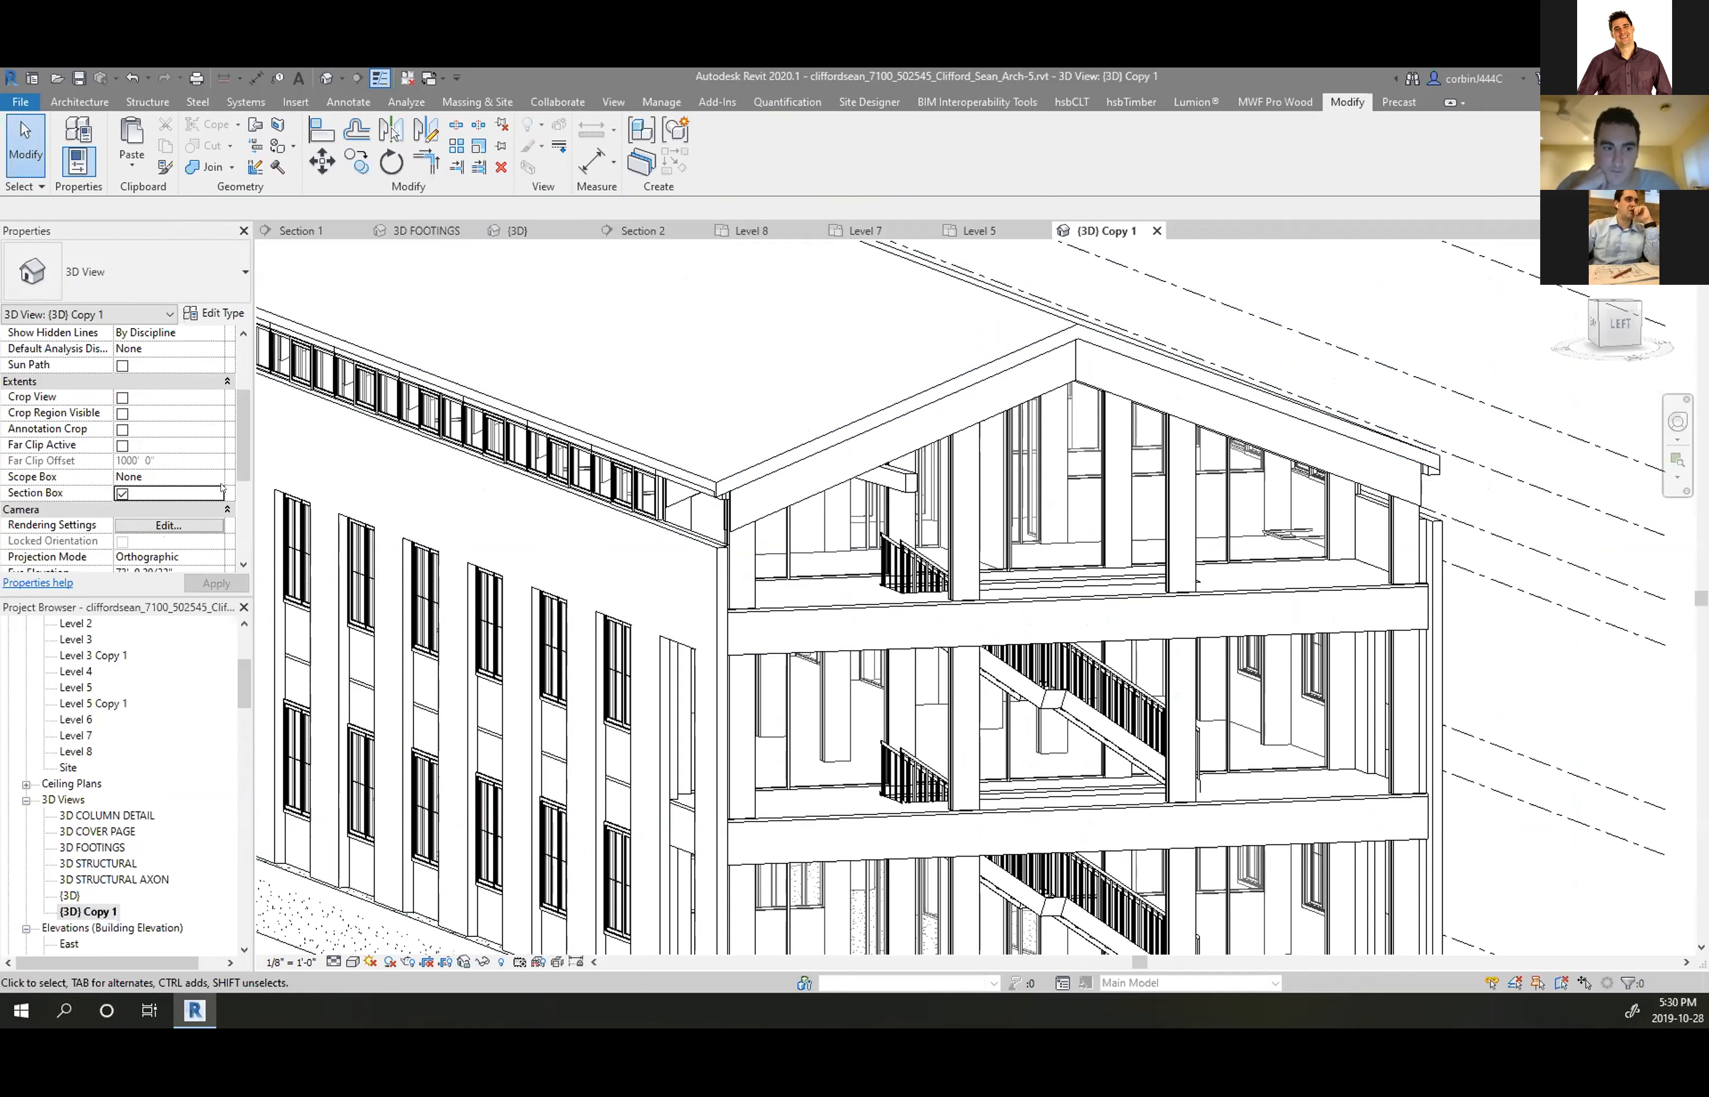
{"action": "left_click", "coordinate": [971, 230]}
{"action": "scroll", "coordinate": [804, 562], "scroll_direction": "down", "scroll_amount": 3}
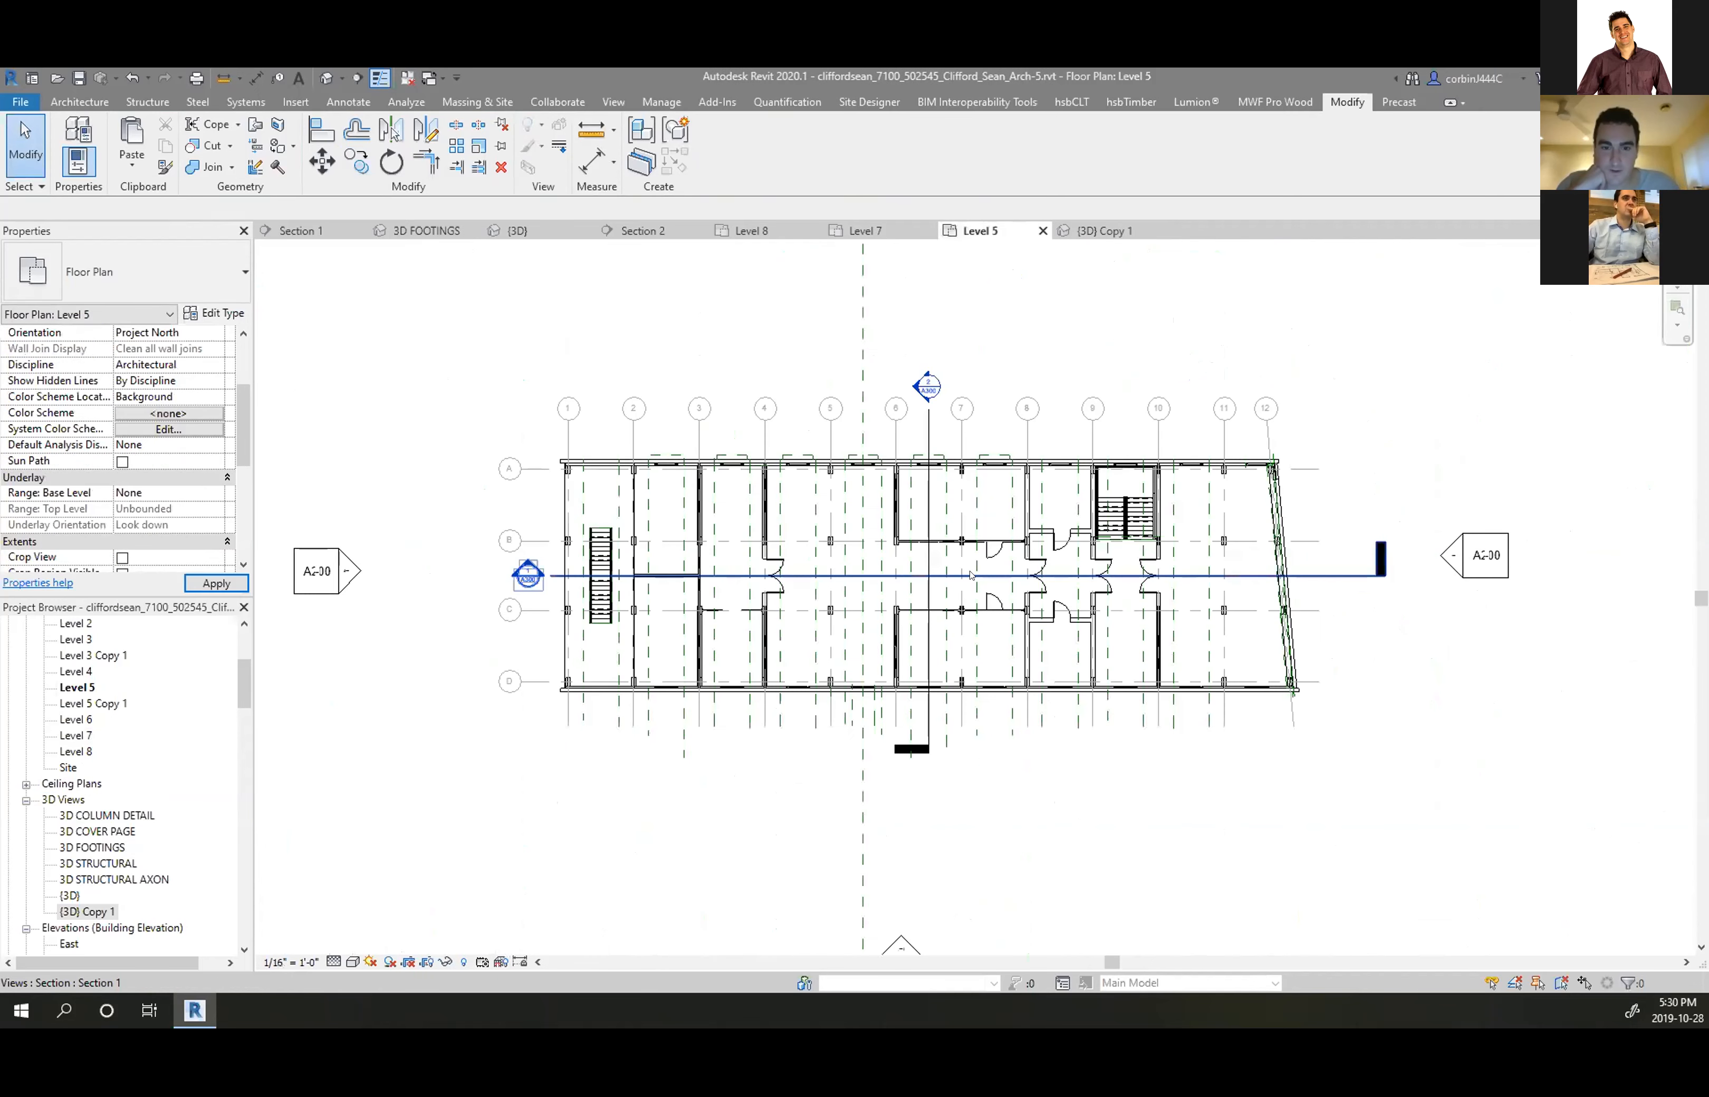
{"action": "scroll", "coordinate": [803, 563], "scroll_direction": "down", "scroll_amount": 3}
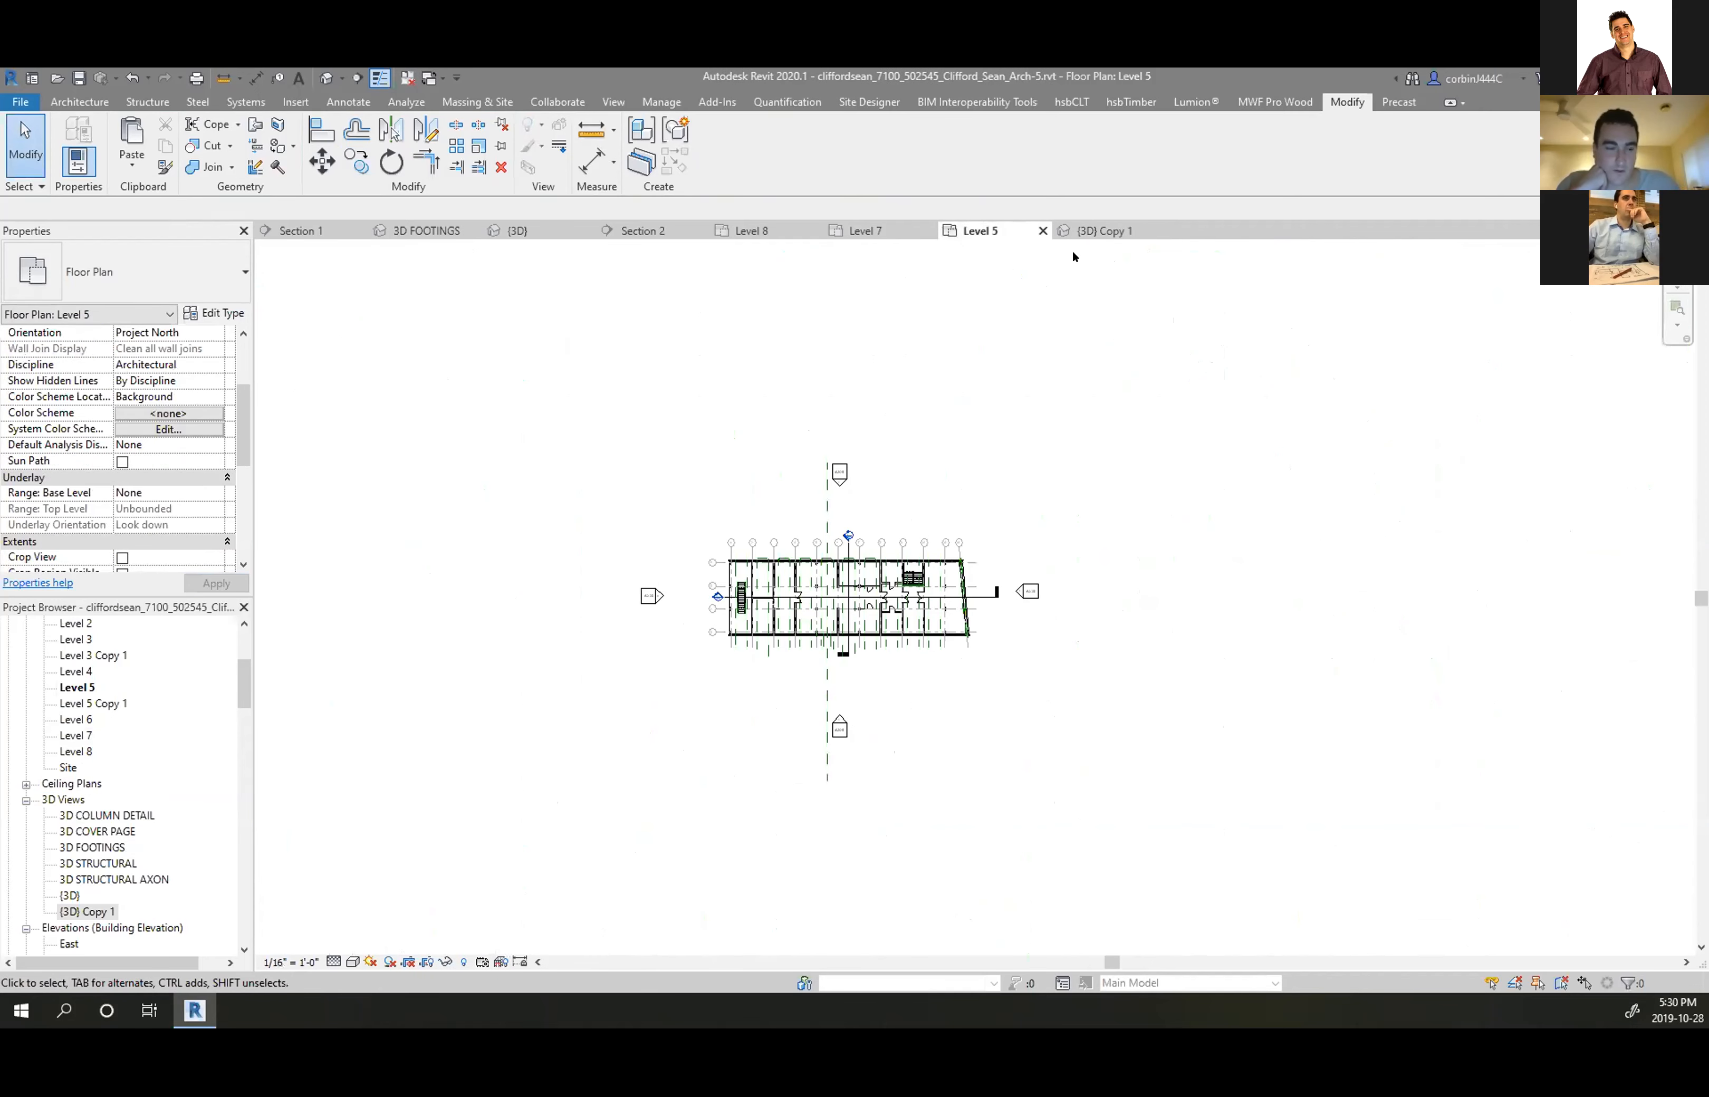
{"action": "left_click", "coordinate": [1099, 231]}
{"action": "scroll", "coordinate": [892, 342], "scroll_direction": "down", "scroll_amount": 4}
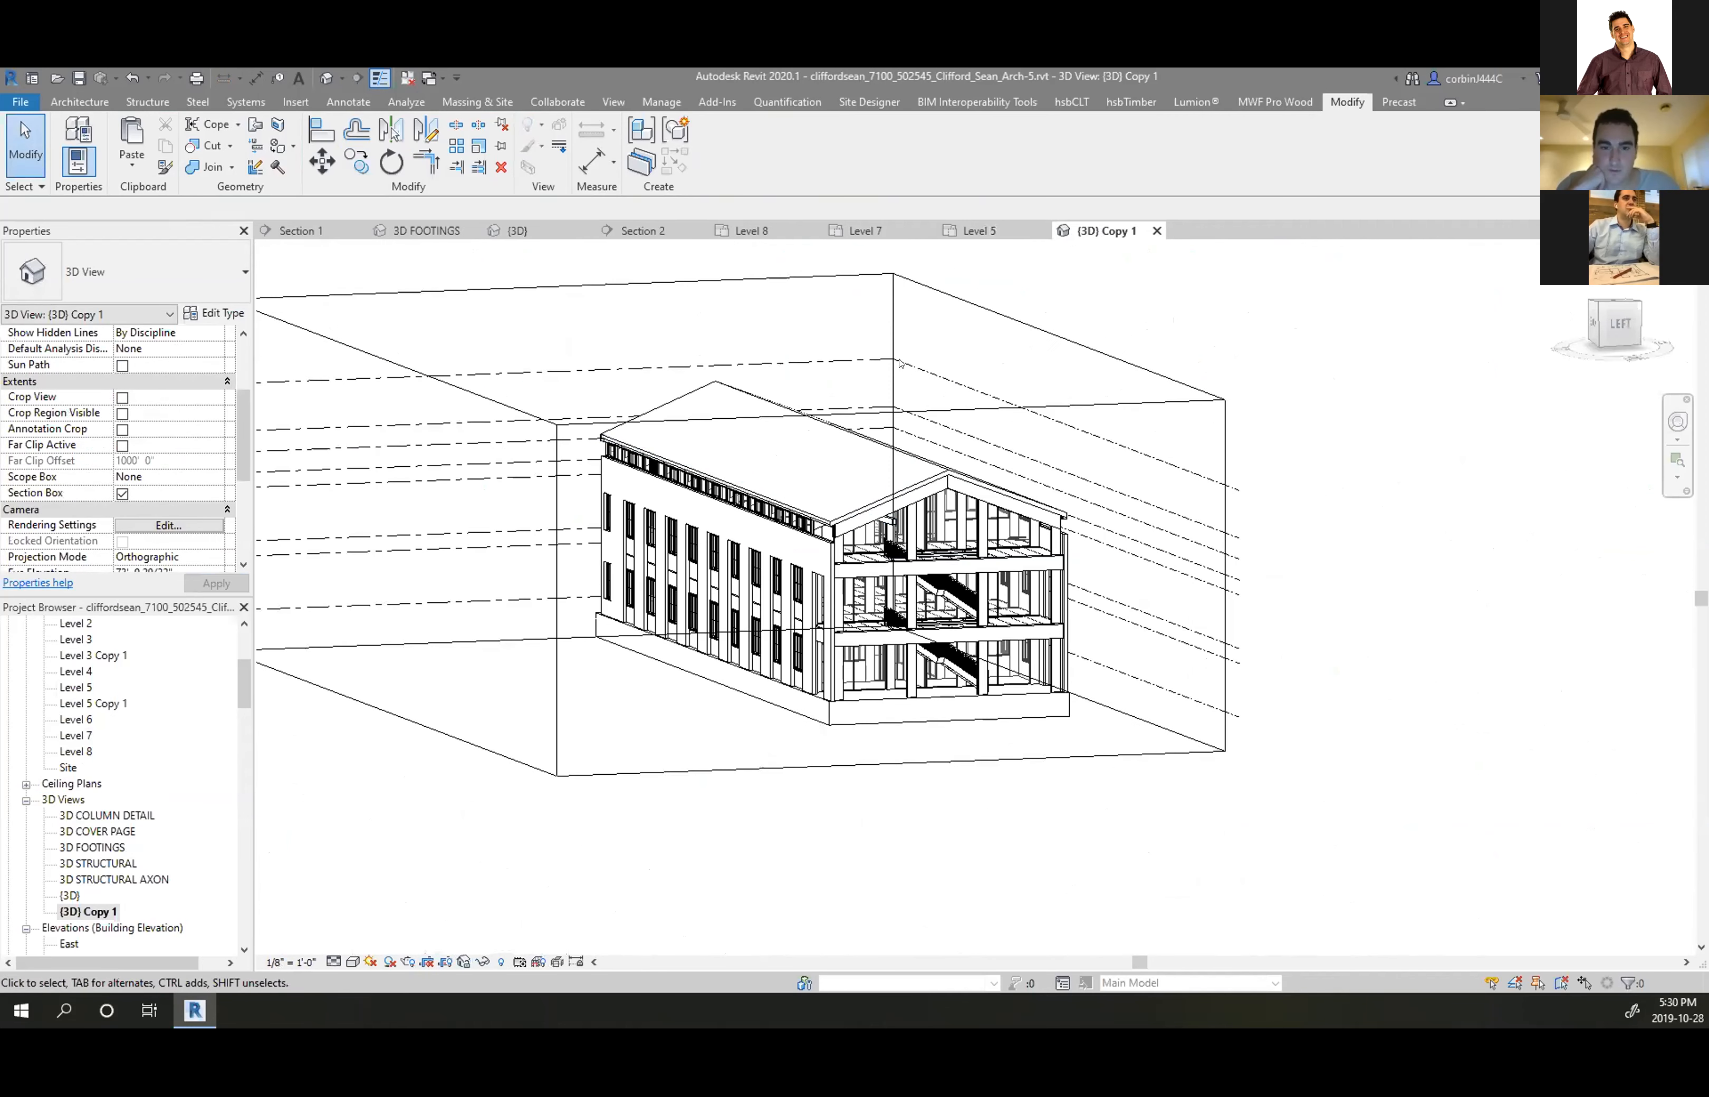
{"action": "left_click", "coordinate": [891, 342]}
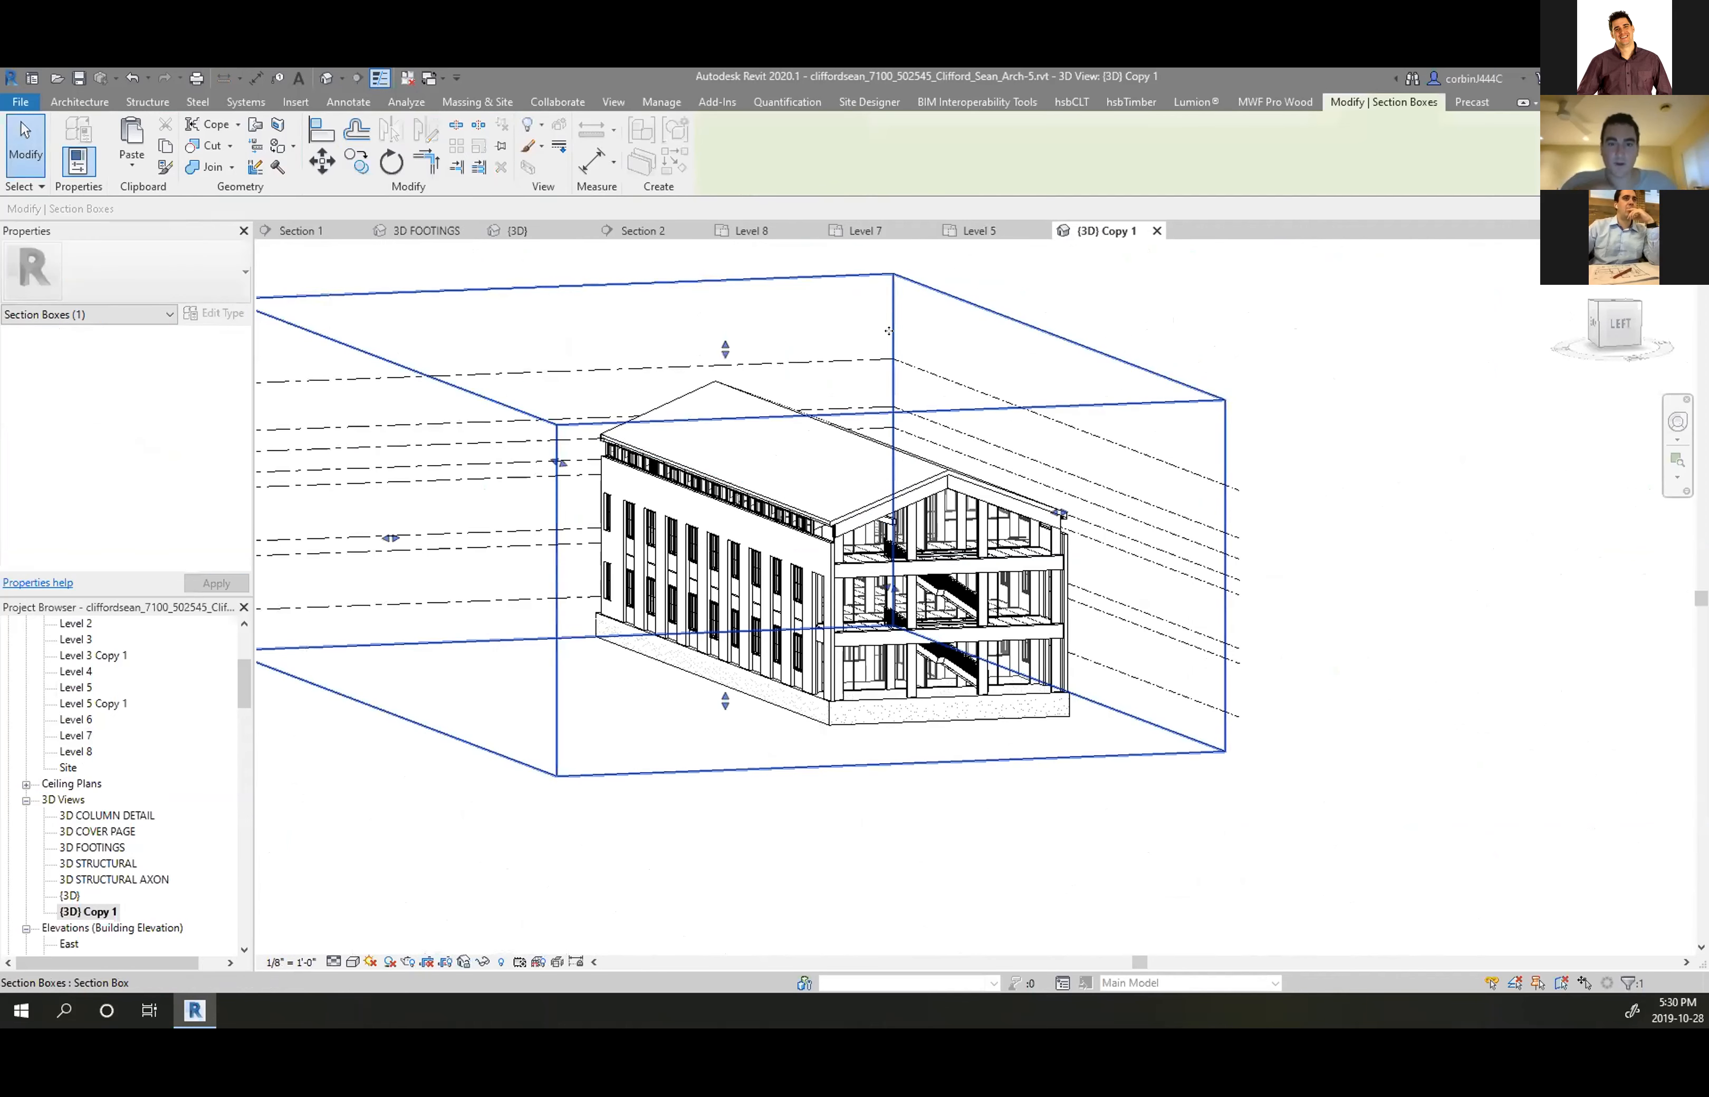
{"action": "left_click", "coordinate": [1126, 270]}
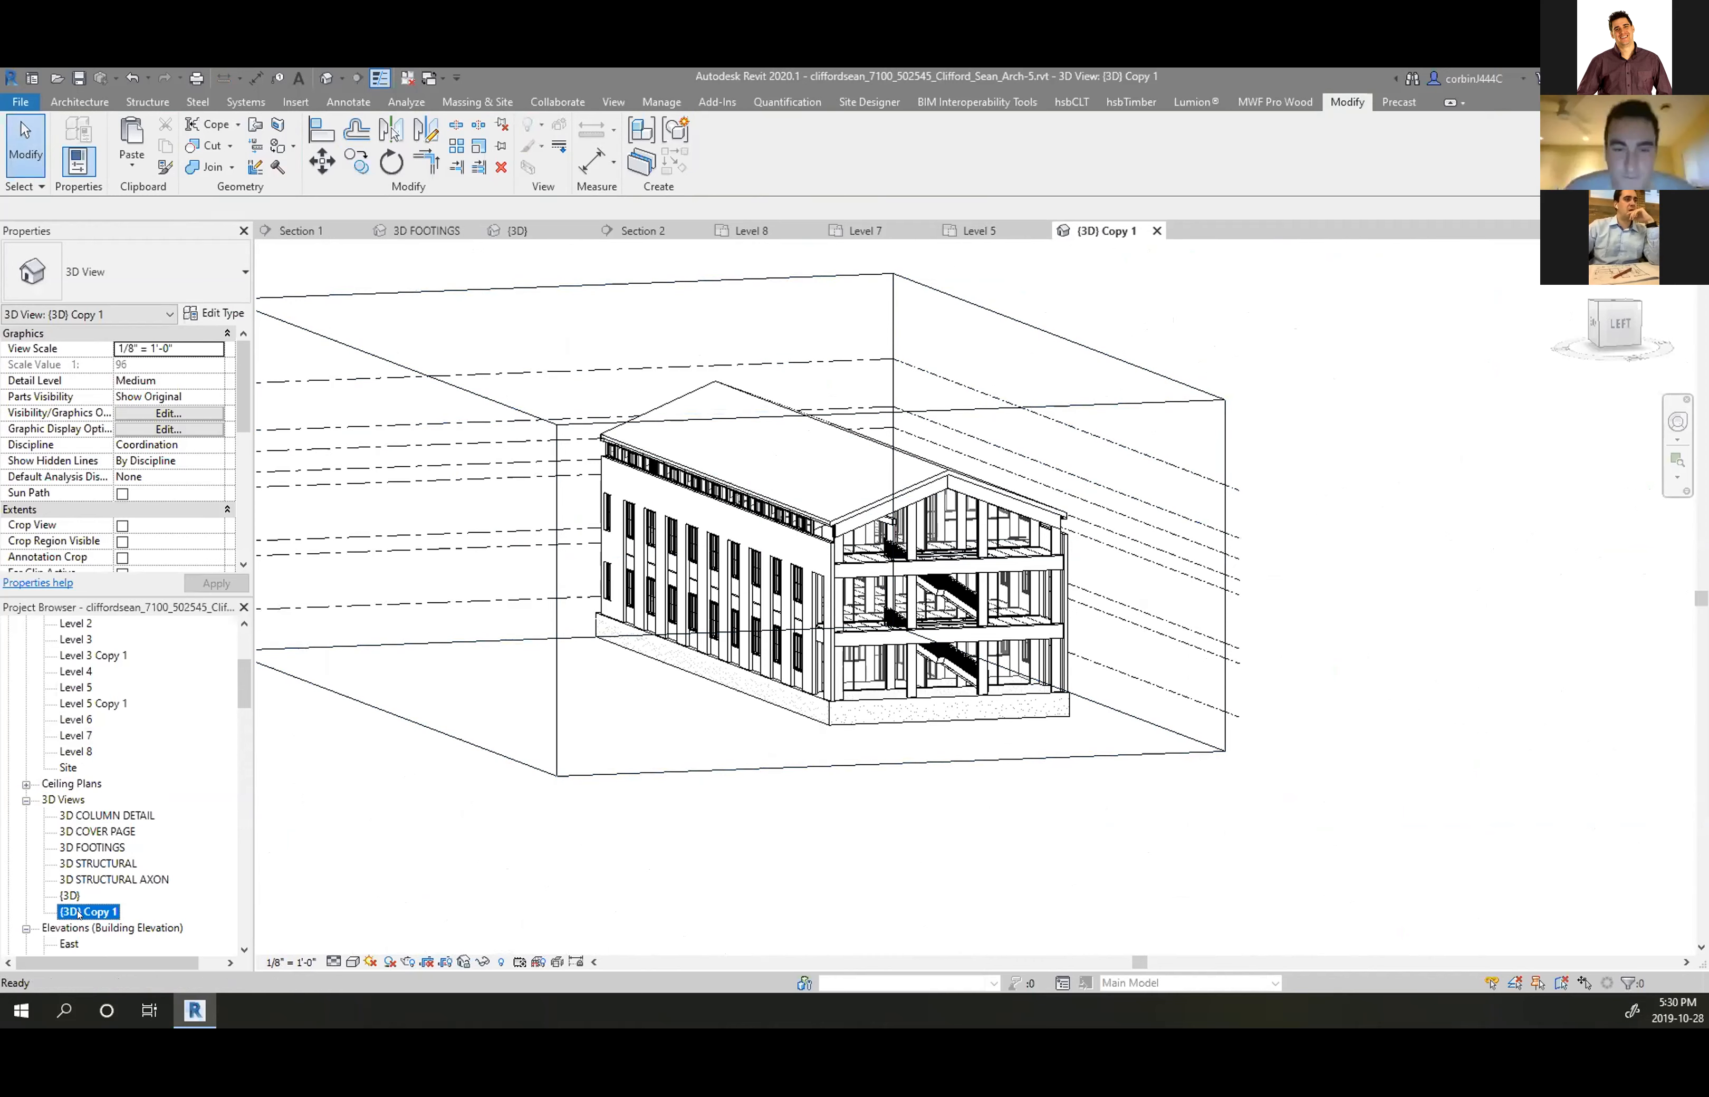
Rename {3D} Copy 1 to 3D COLUMN DETAIL 2, correcting the missing N, and return to Level 5
{"action": "right_click", "coordinate": [59, 912]}
{"action": "left_click", "coordinate": [151, 763]}
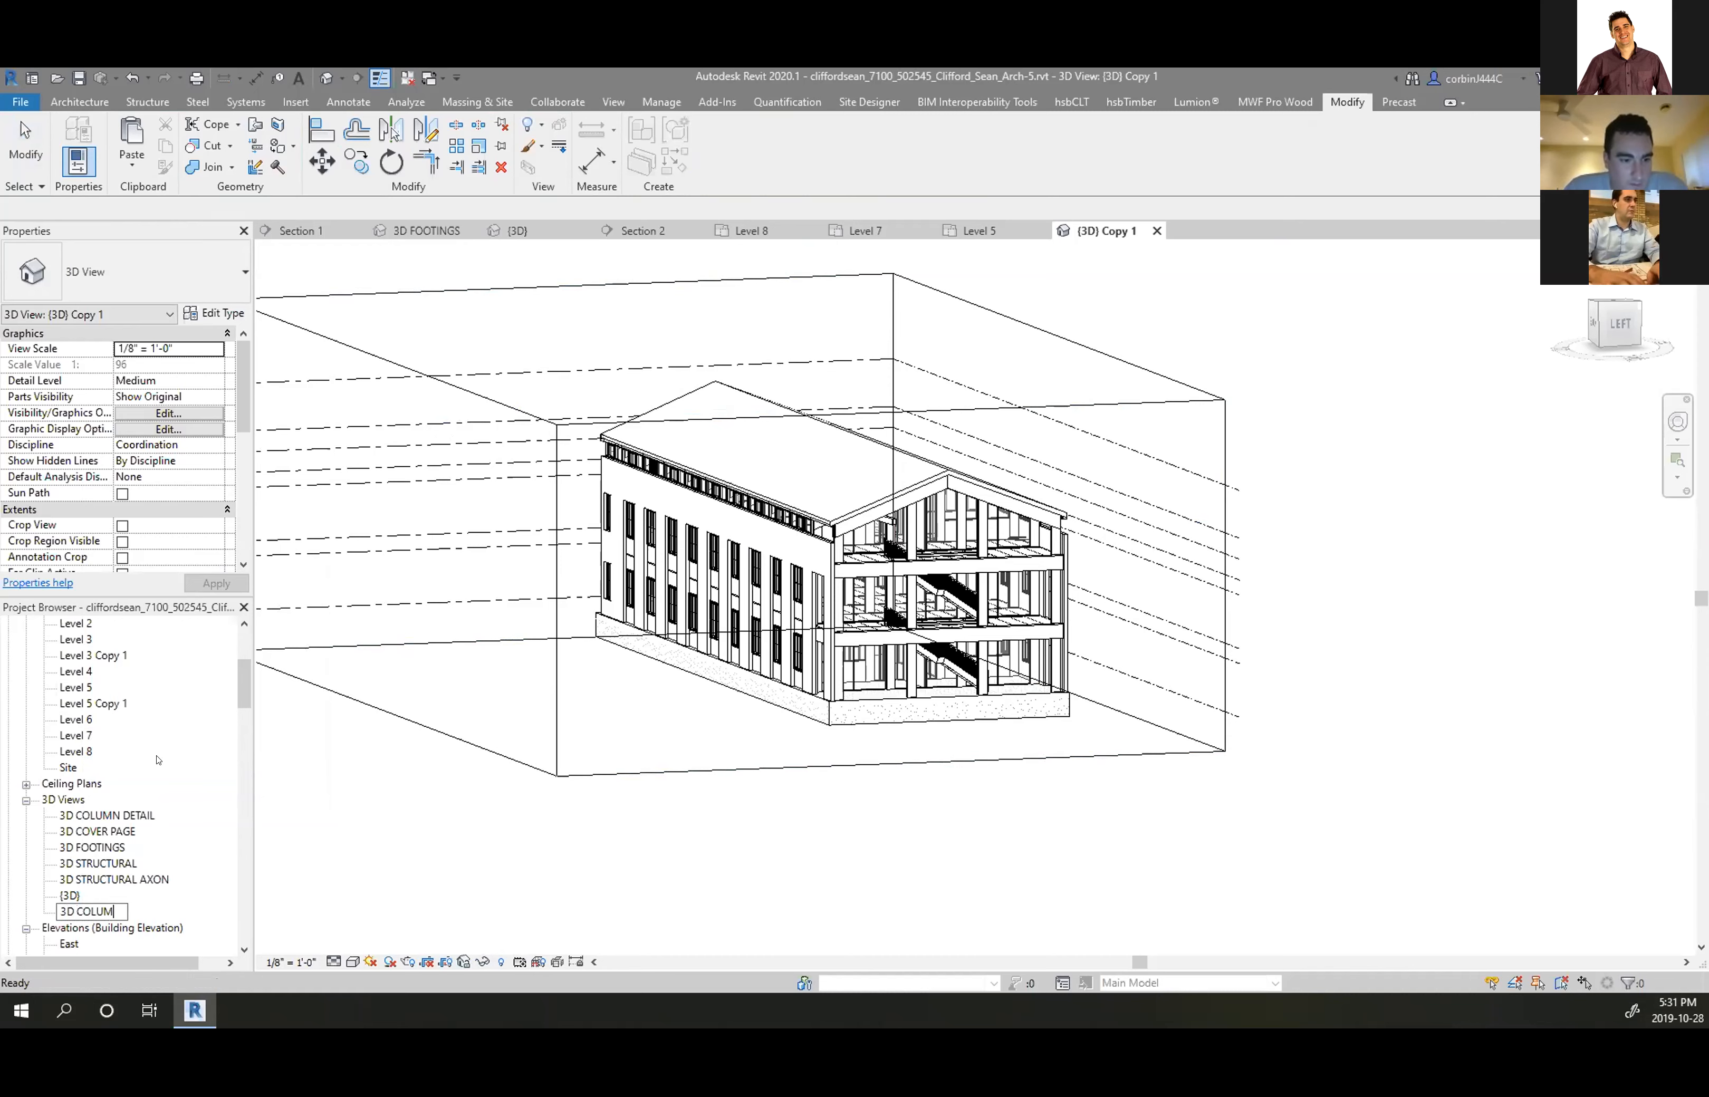
{"action": "key", "text": "Return"}
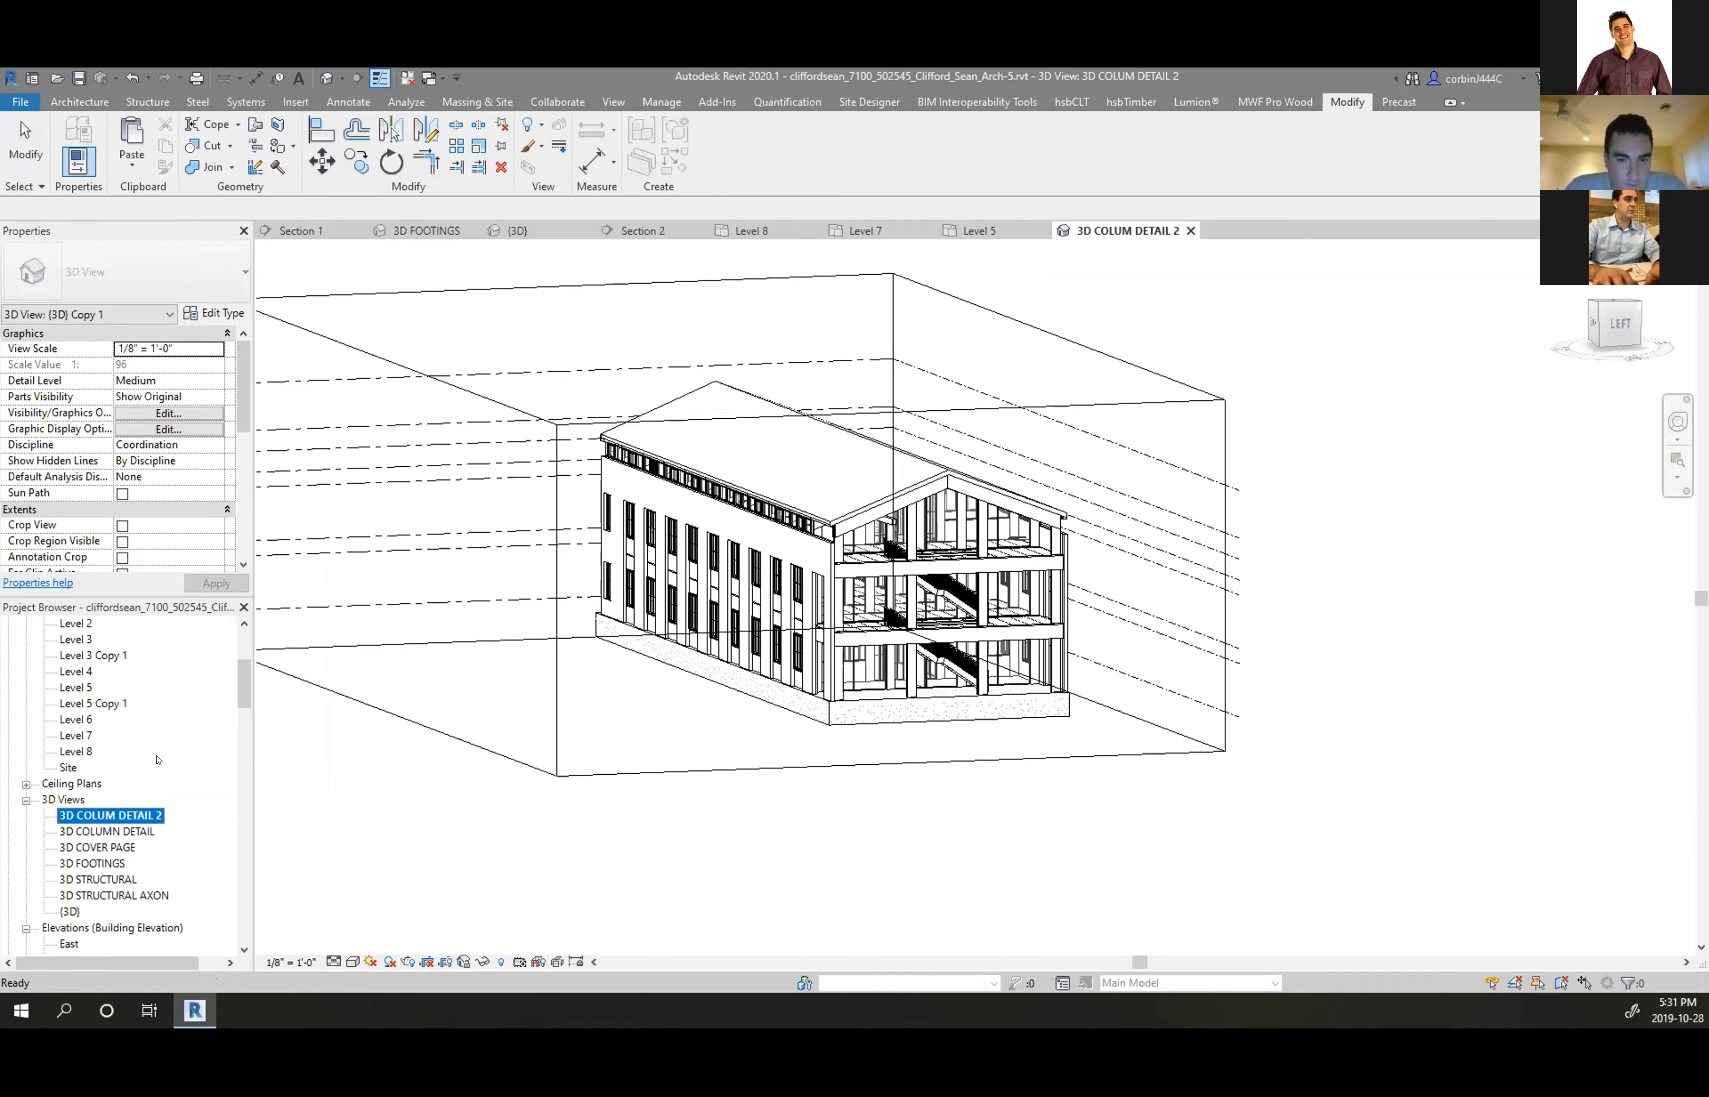
{"action": "right_click", "coordinate": [120, 813]}
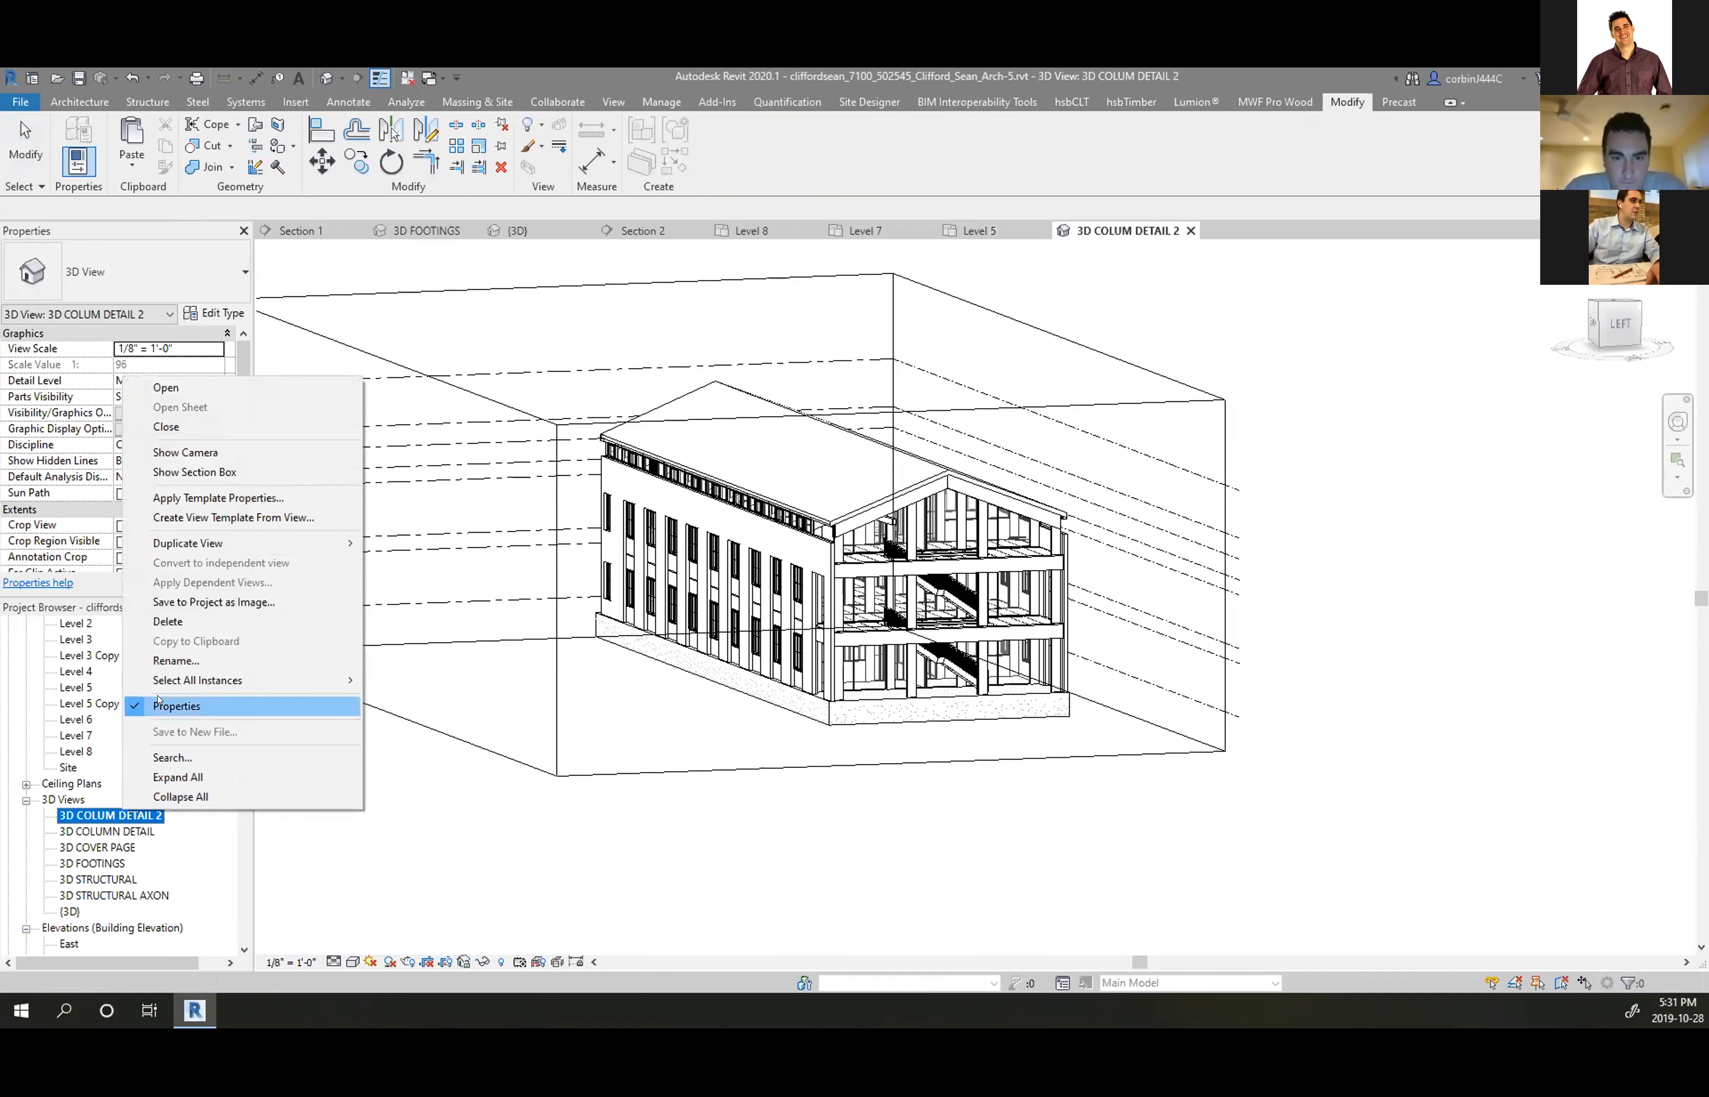
{"action": "left_click", "coordinate": [172, 662]}
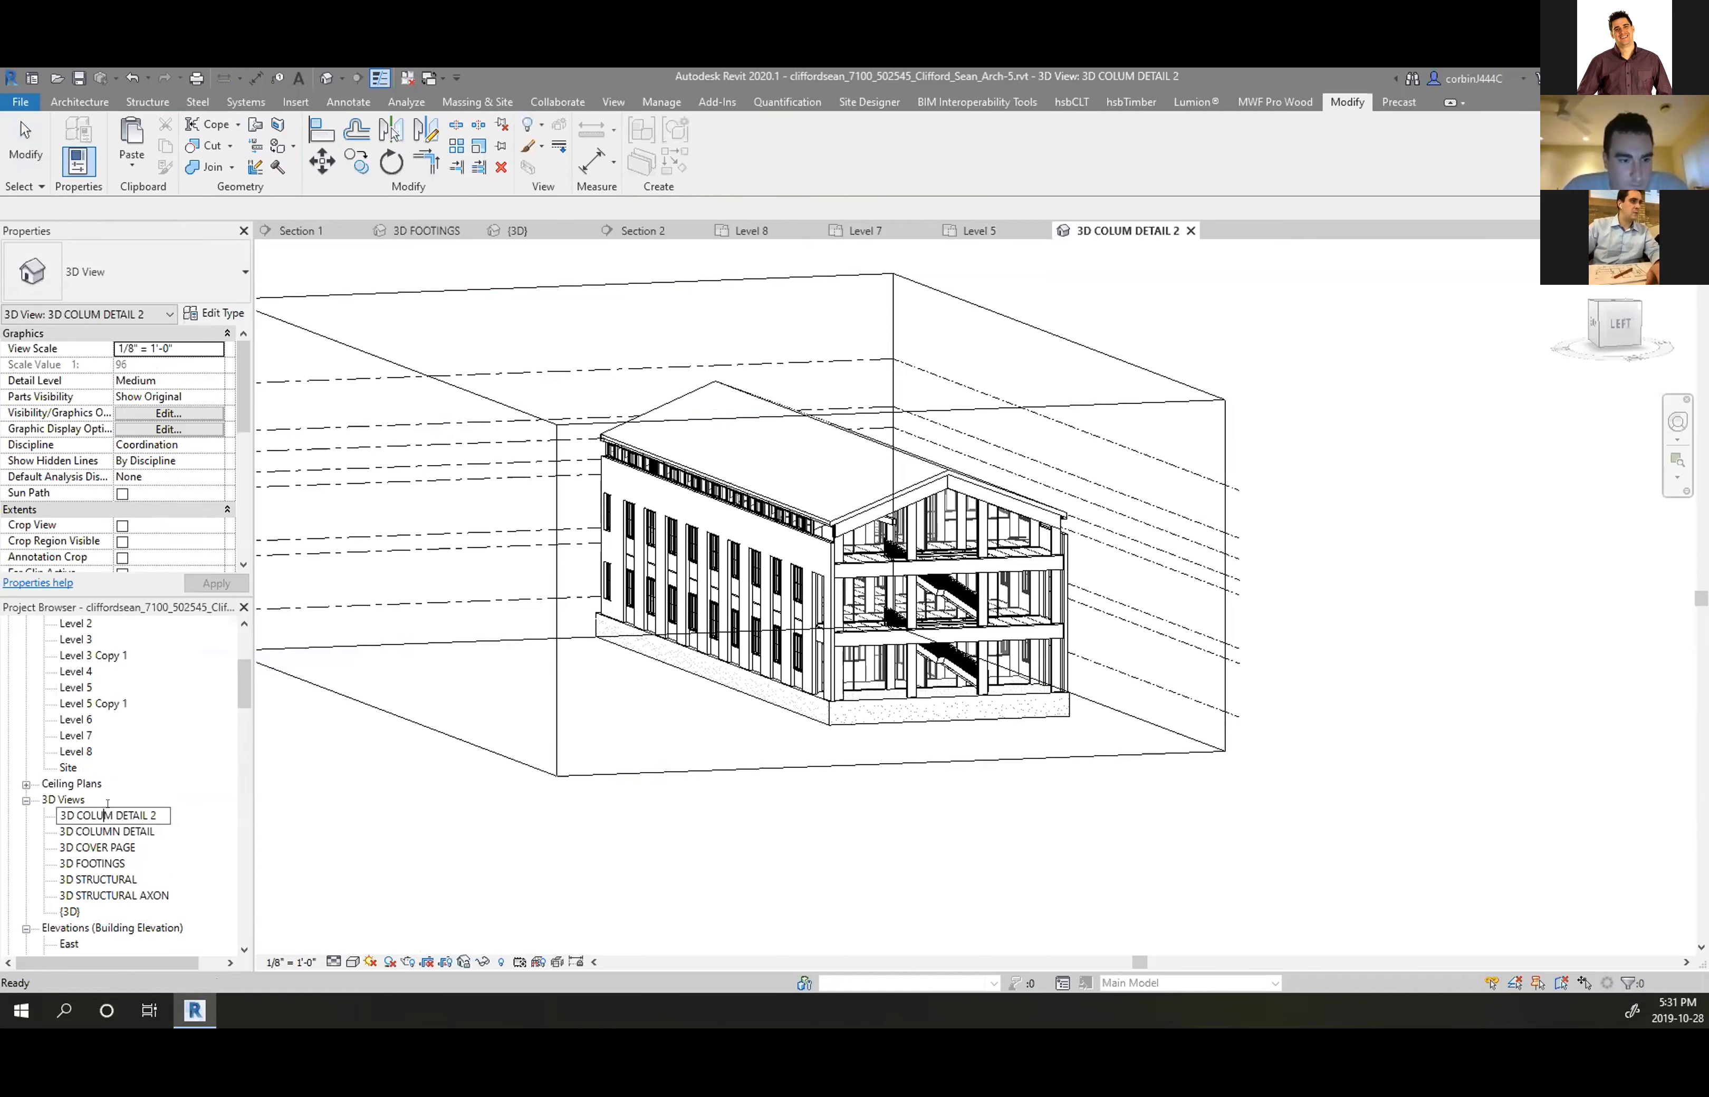
{"action": "type", "text": "N"}
{"action": "key", "text": "Return"}
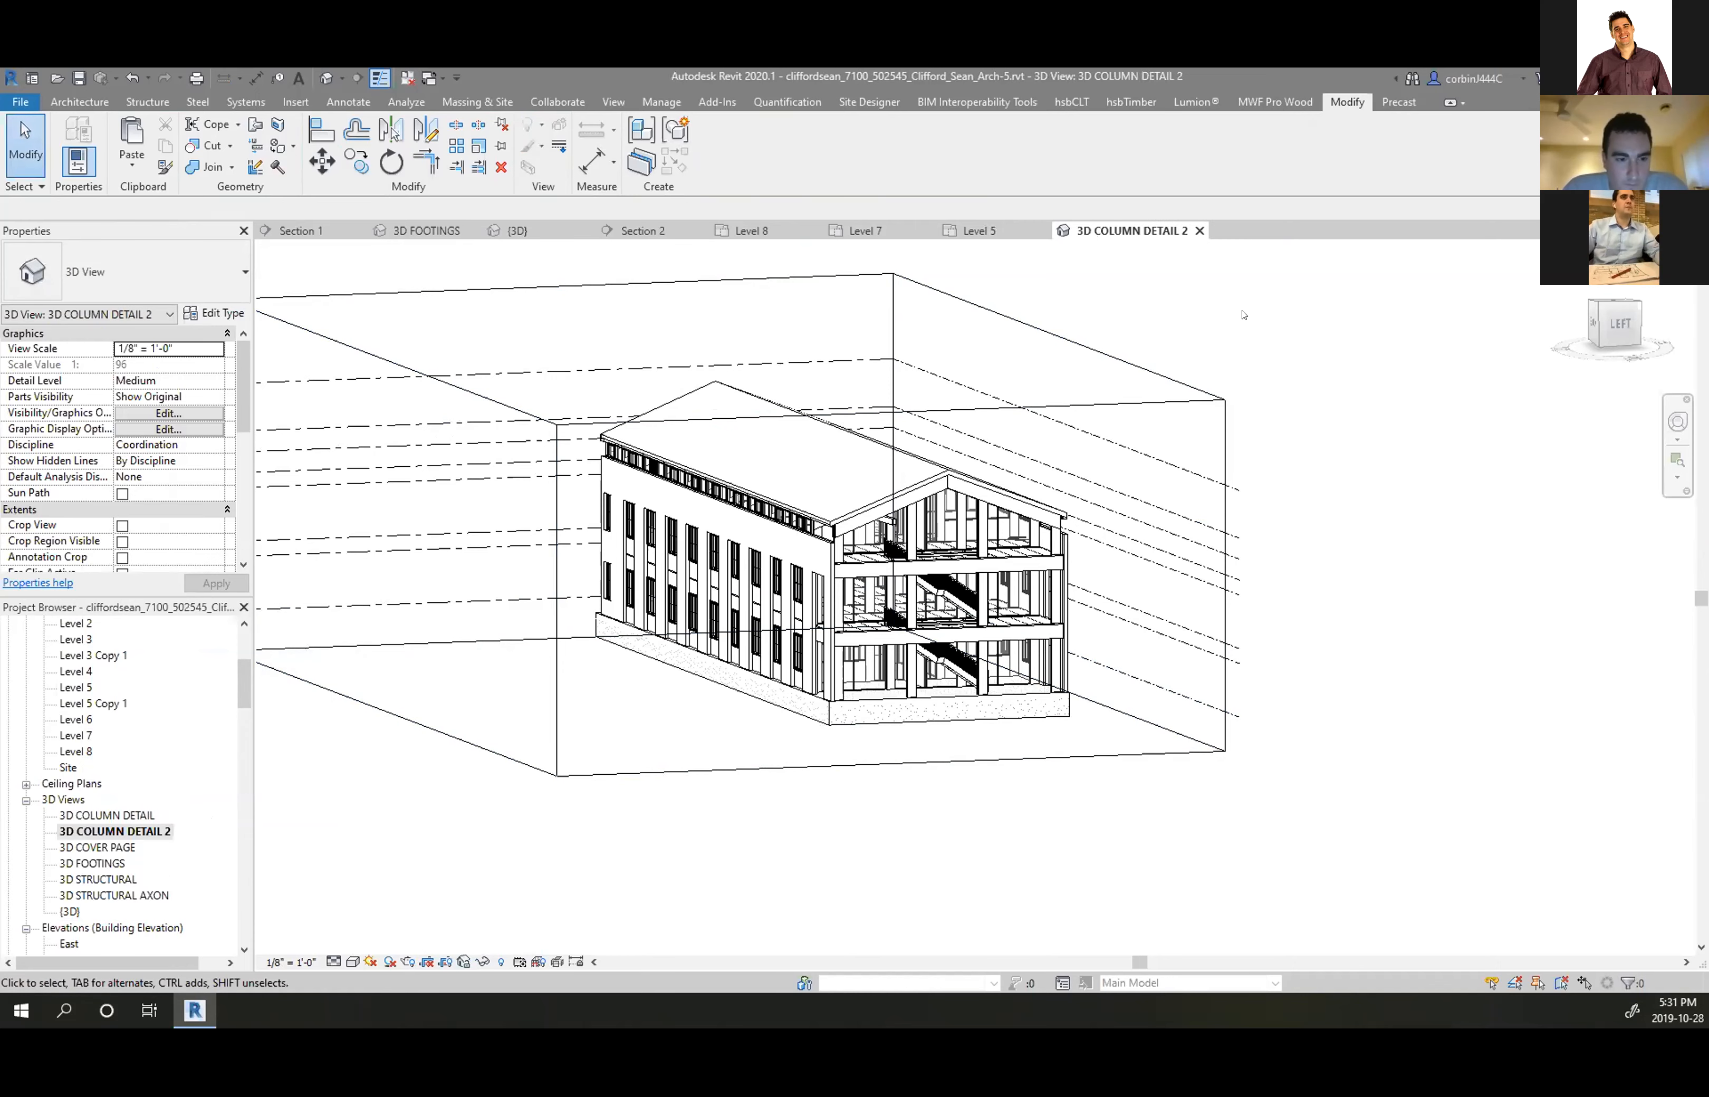
{"action": "left_click", "coordinate": [991, 231]}
Show the 3D COLUMN DETAIL 2 section box in Level 5 and pull its left side inward
{"action": "scroll", "coordinate": [842, 675], "scroll_direction": "up", "scroll_amount": 3}
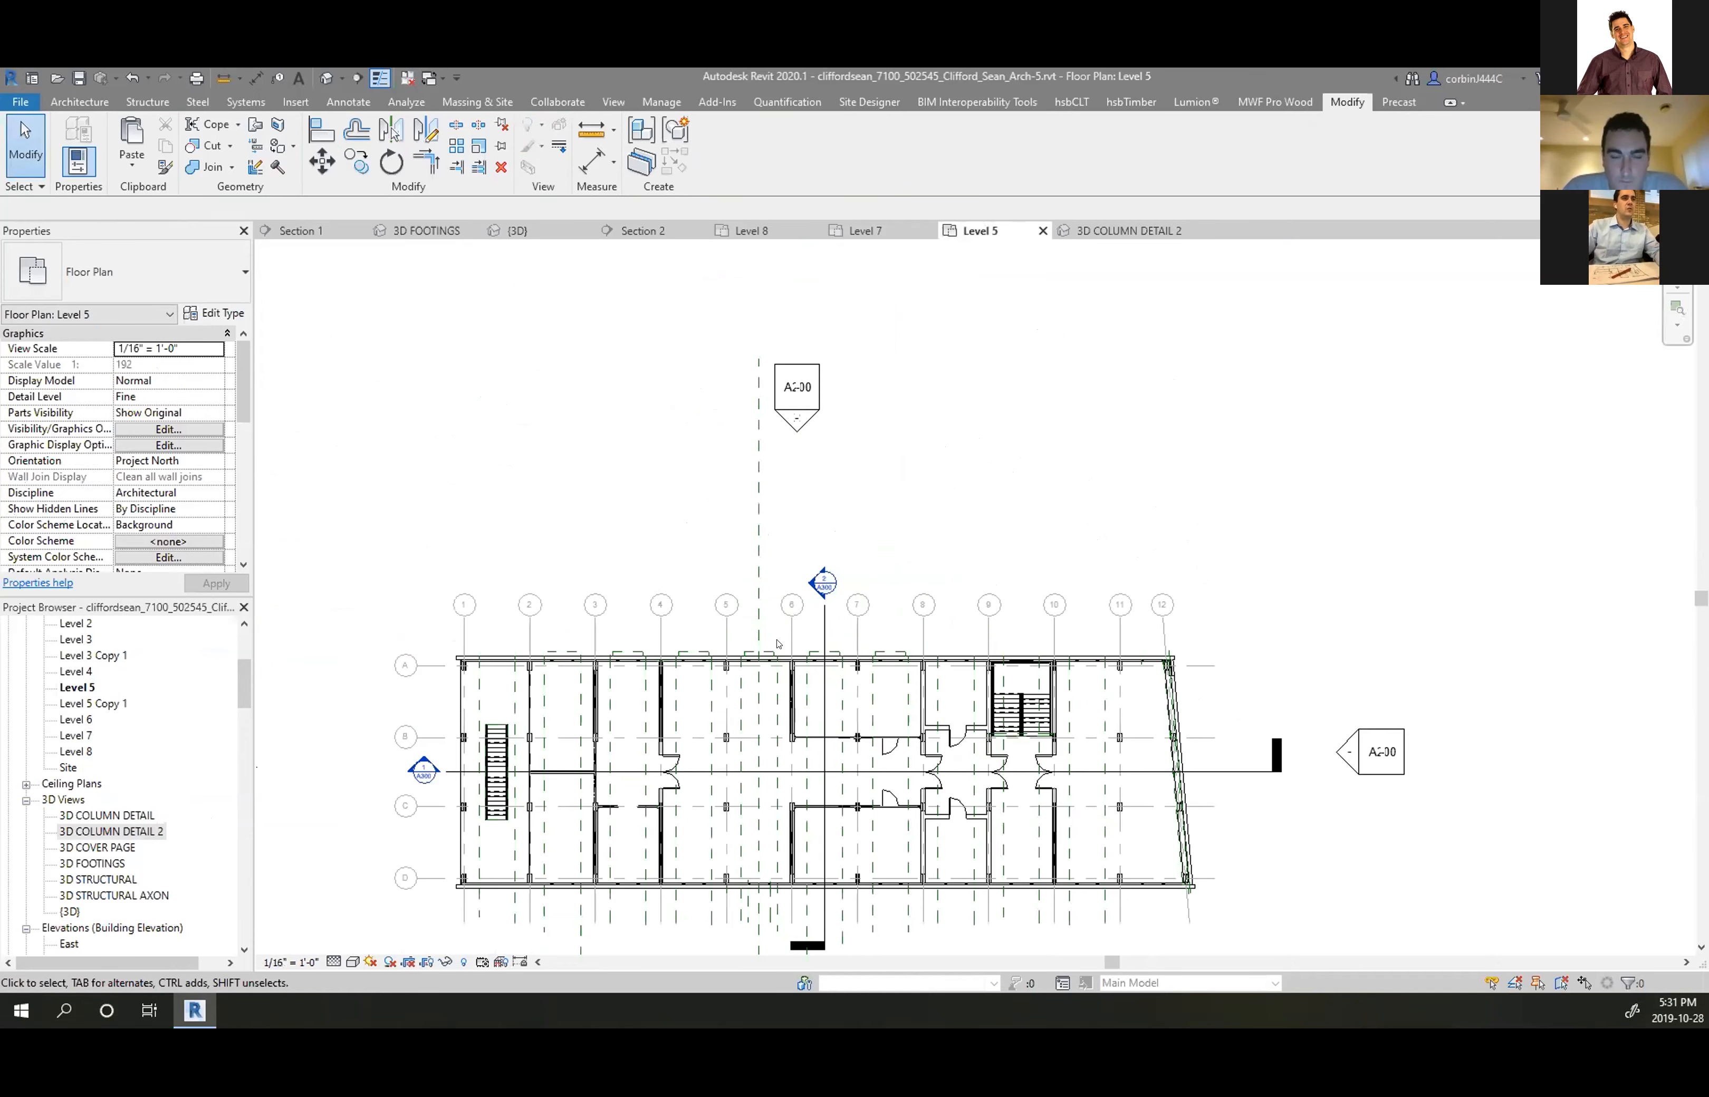
{"action": "scroll", "coordinate": [858, 740], "scroll_direction": "down", "scroll_amount": 1}
{"action": "scroll", "coordinate": [864, 746], "scroll_direction": "up", "scroll_amount": 3}
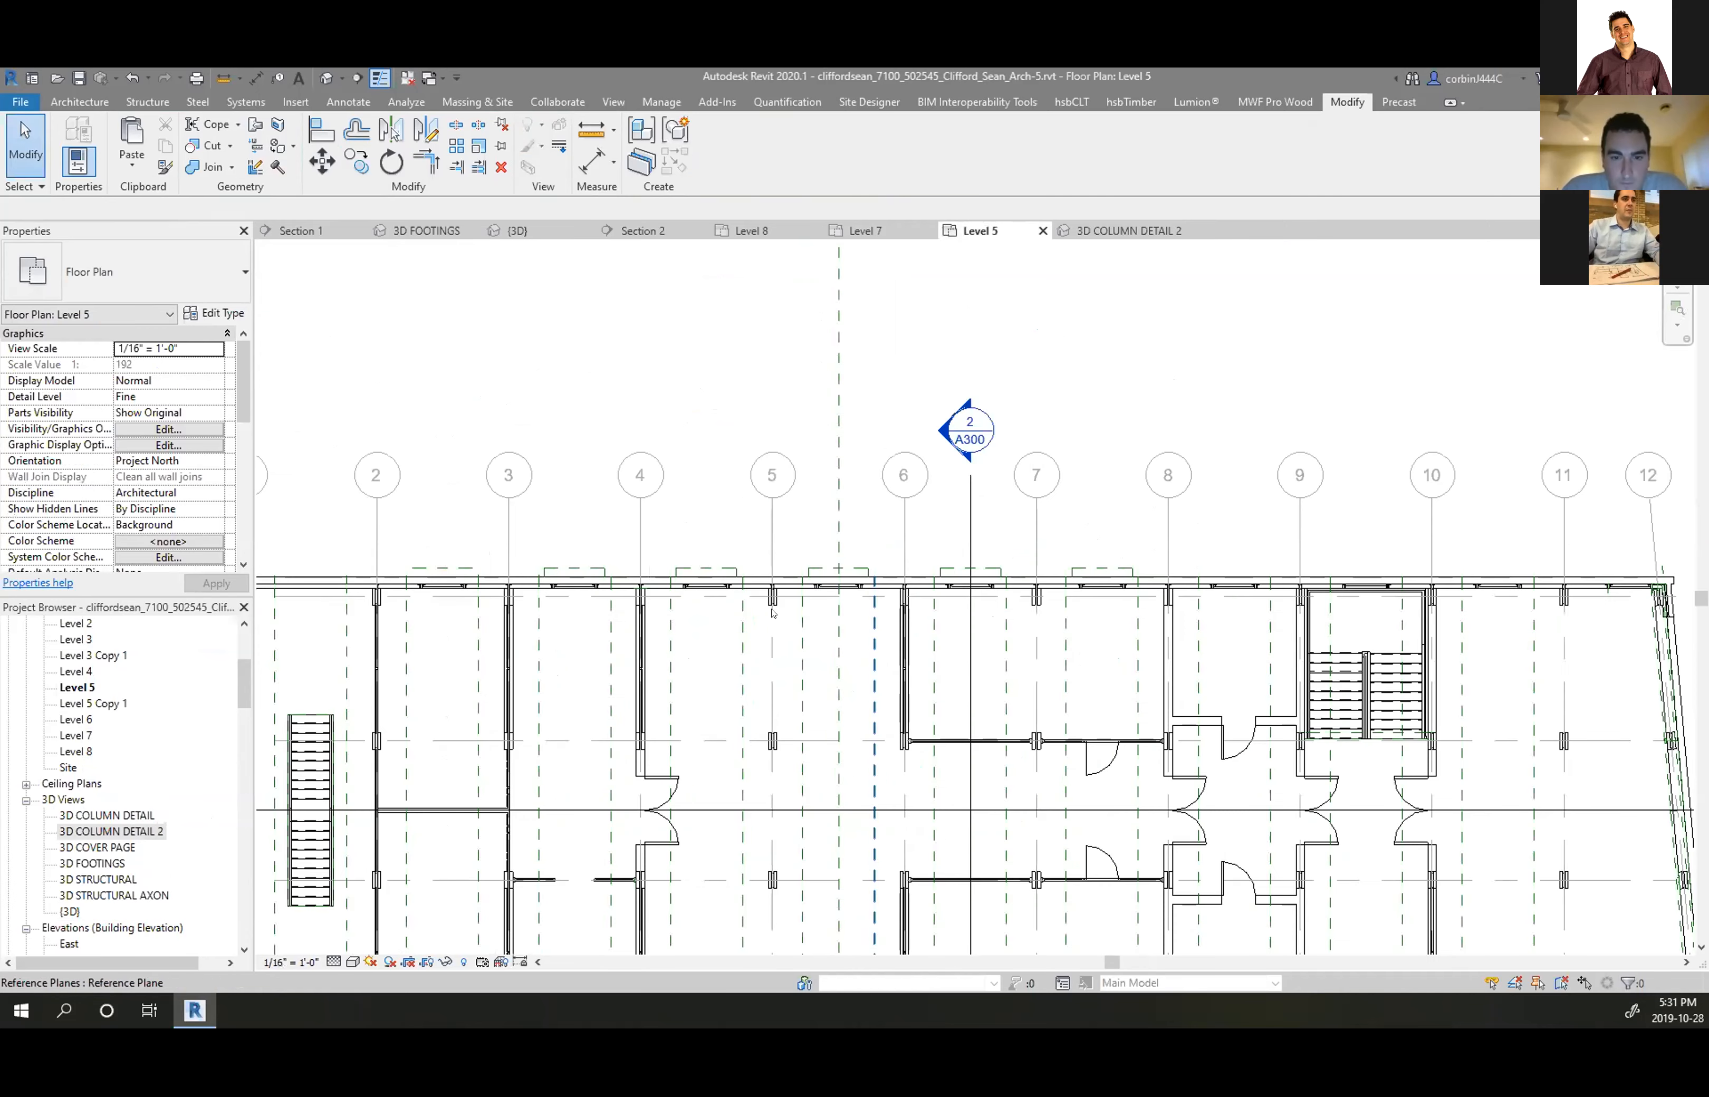
{"action": "scroll", "coordinate": [773, 612], "scroll_direction": "down", "scroll_amount": 3}
{"action": "scroll", "coordinate": [705, 789], "scroll_direction": "up", "scroll_amount": 2}
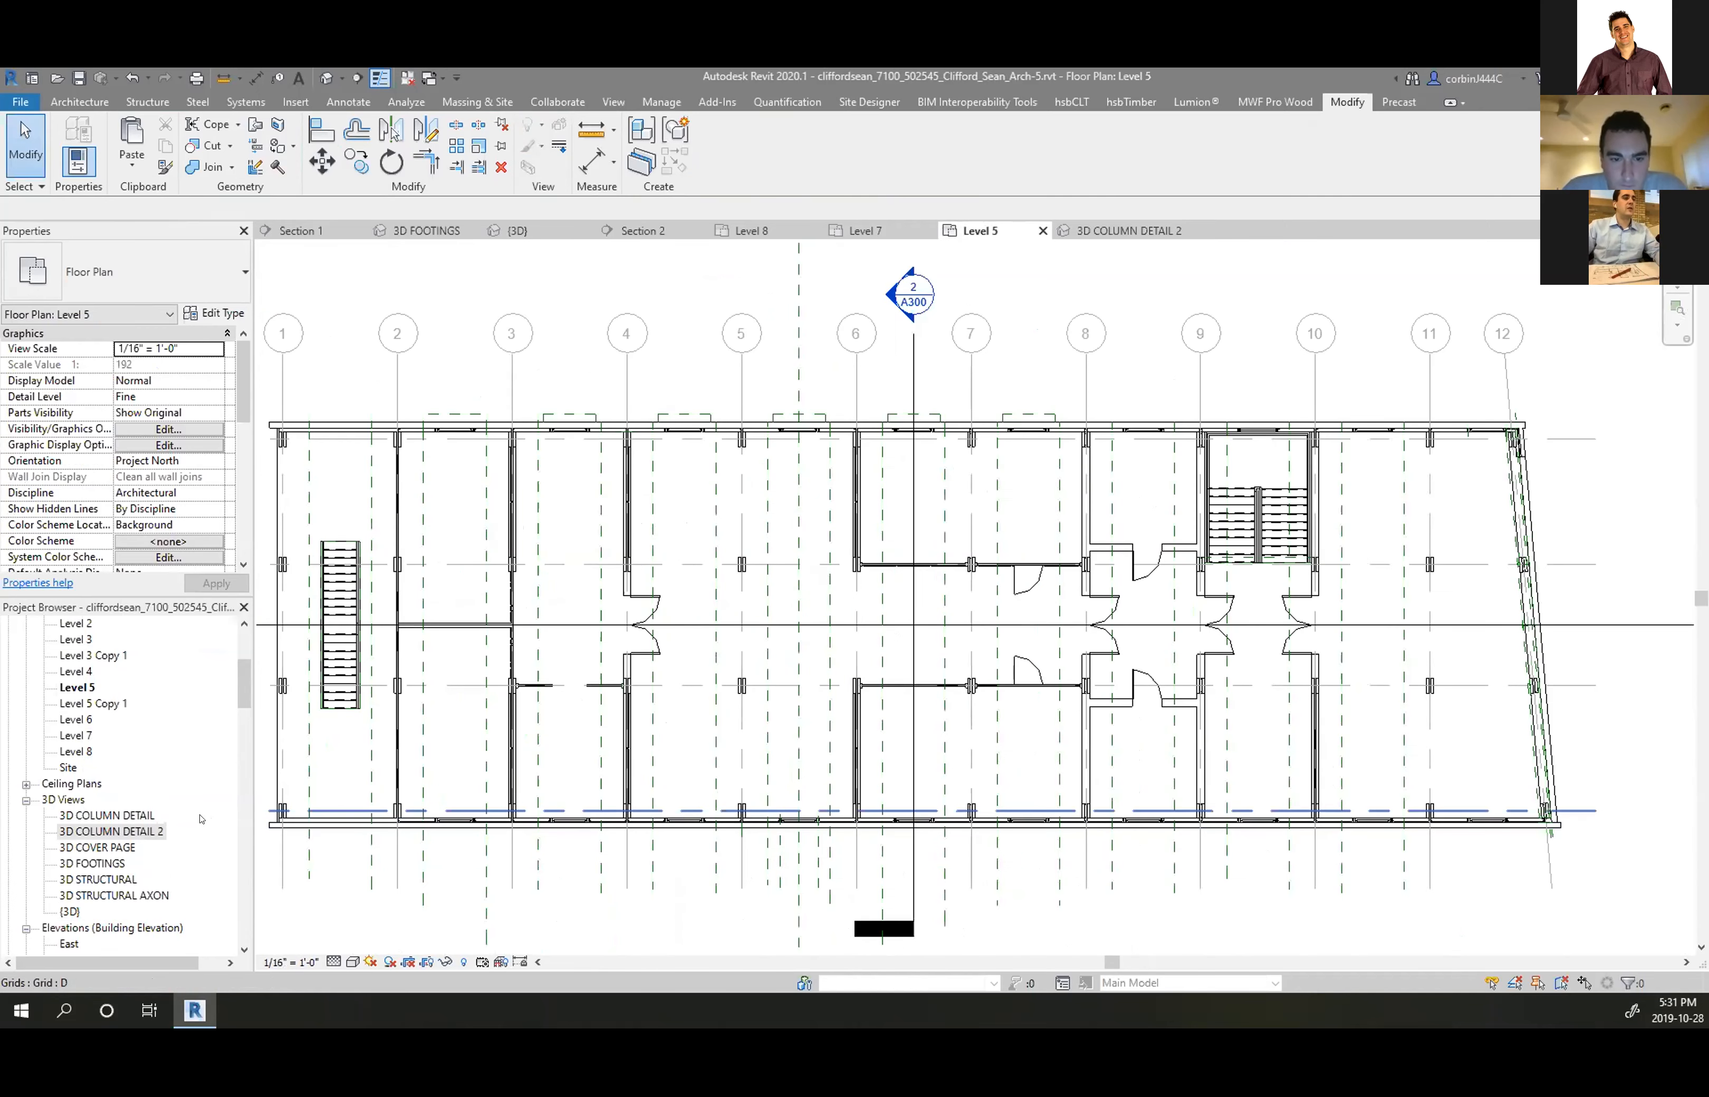
{"action": "right_click", "coordinate": [127, 829]}
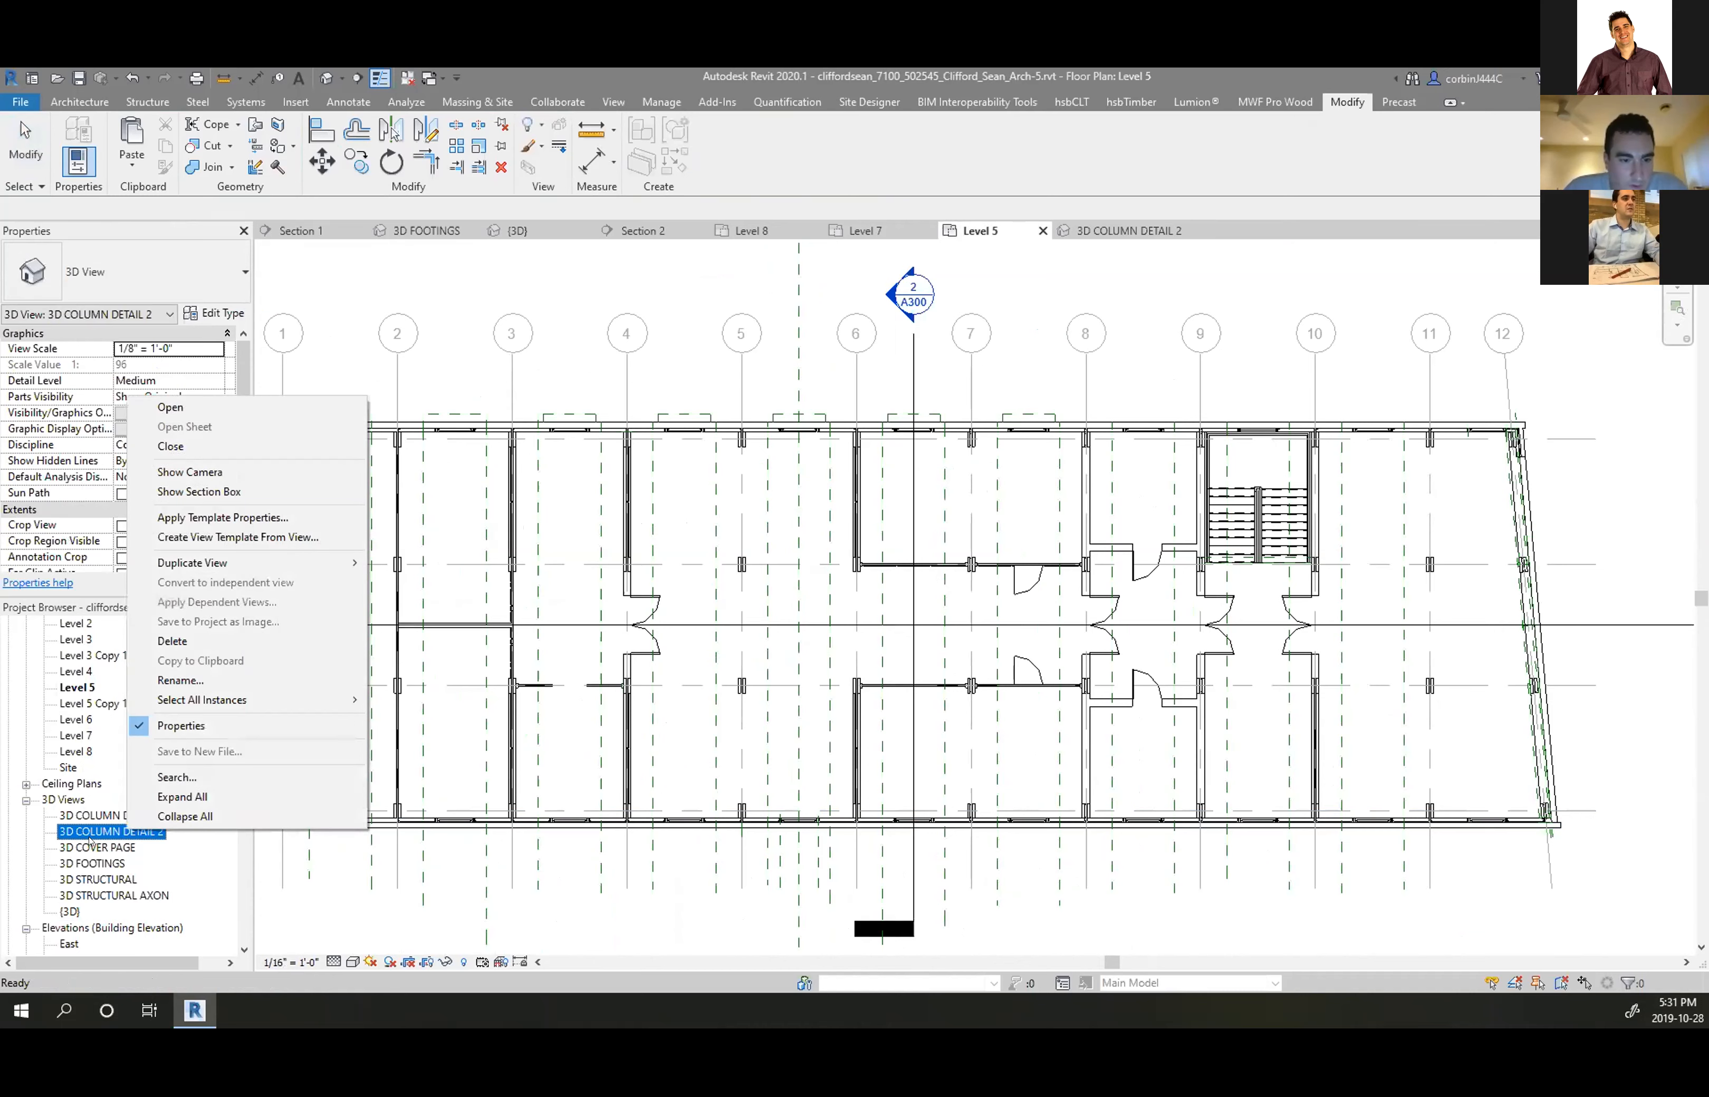
{"action": "left_click", "coordinate": [213, 491]}
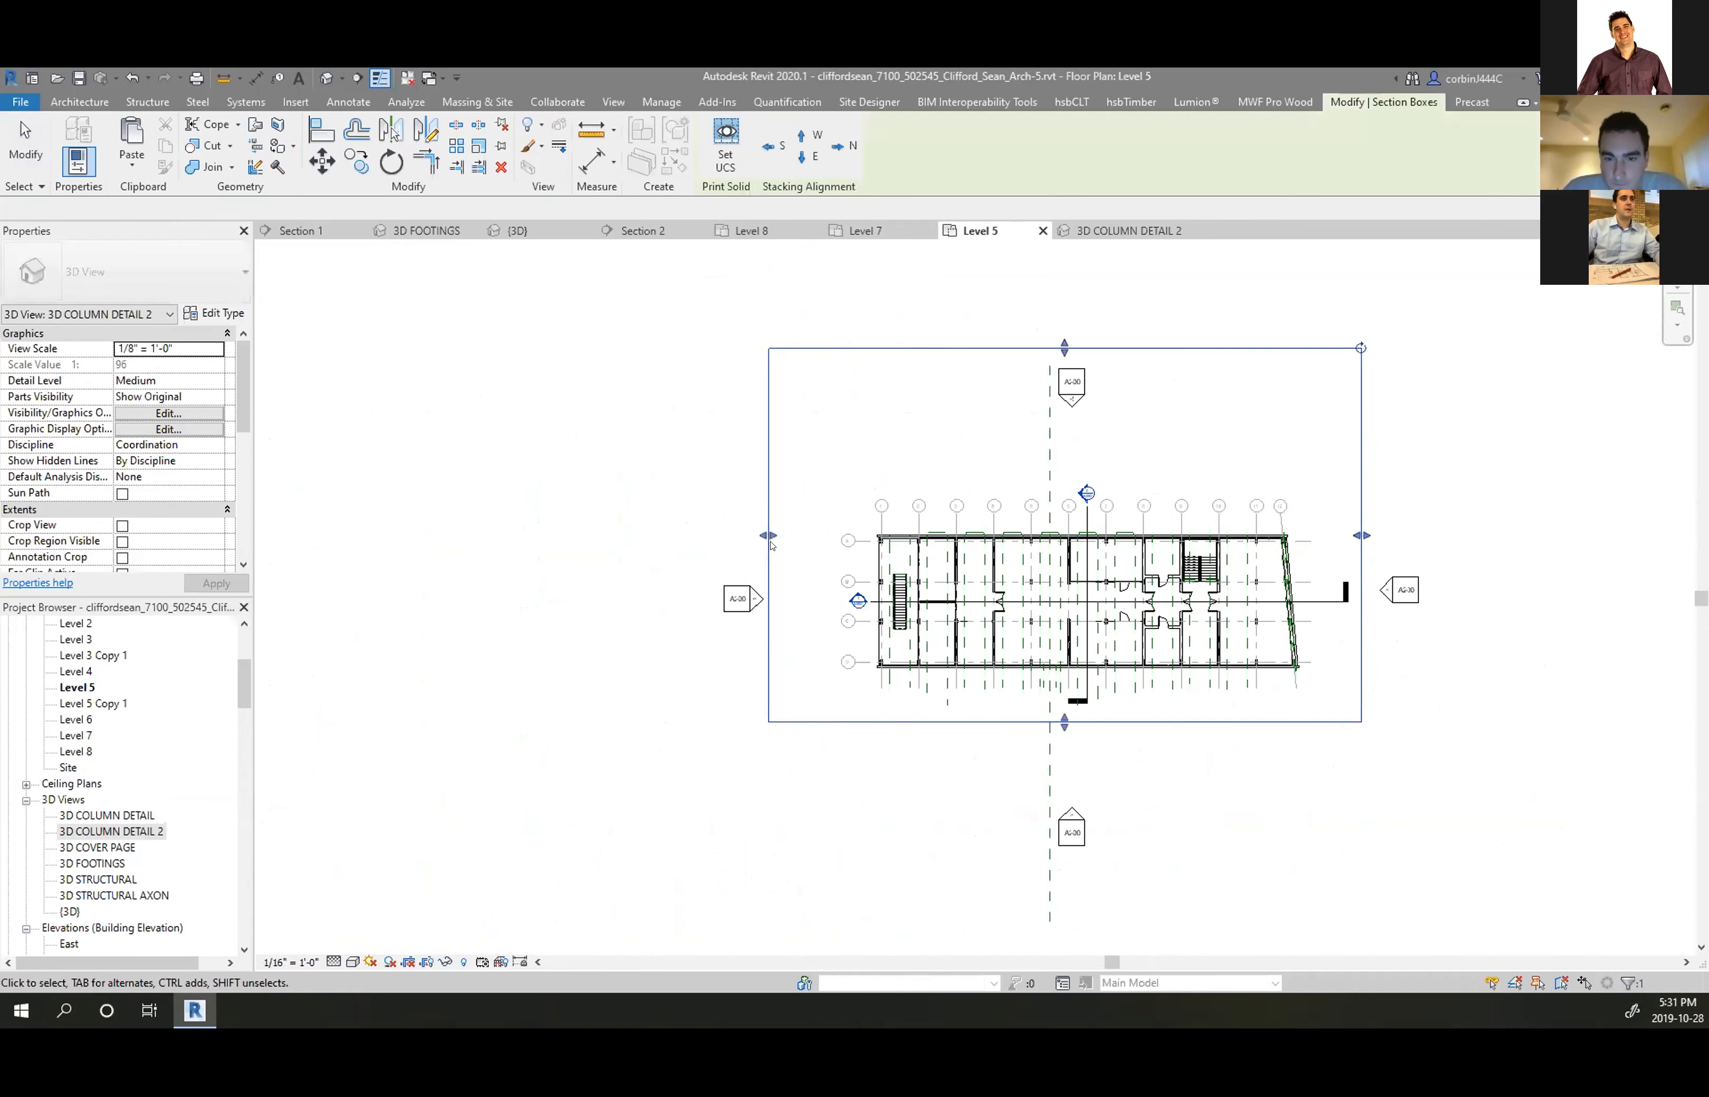
{"action": "scroll", "coordinate": [785, 539], "scroll_direction": "up", "scroll_amount": 2}
{"action": "left_click_drag", "start_coordinate": [756, 532], "coordinate": [1186, 630]}
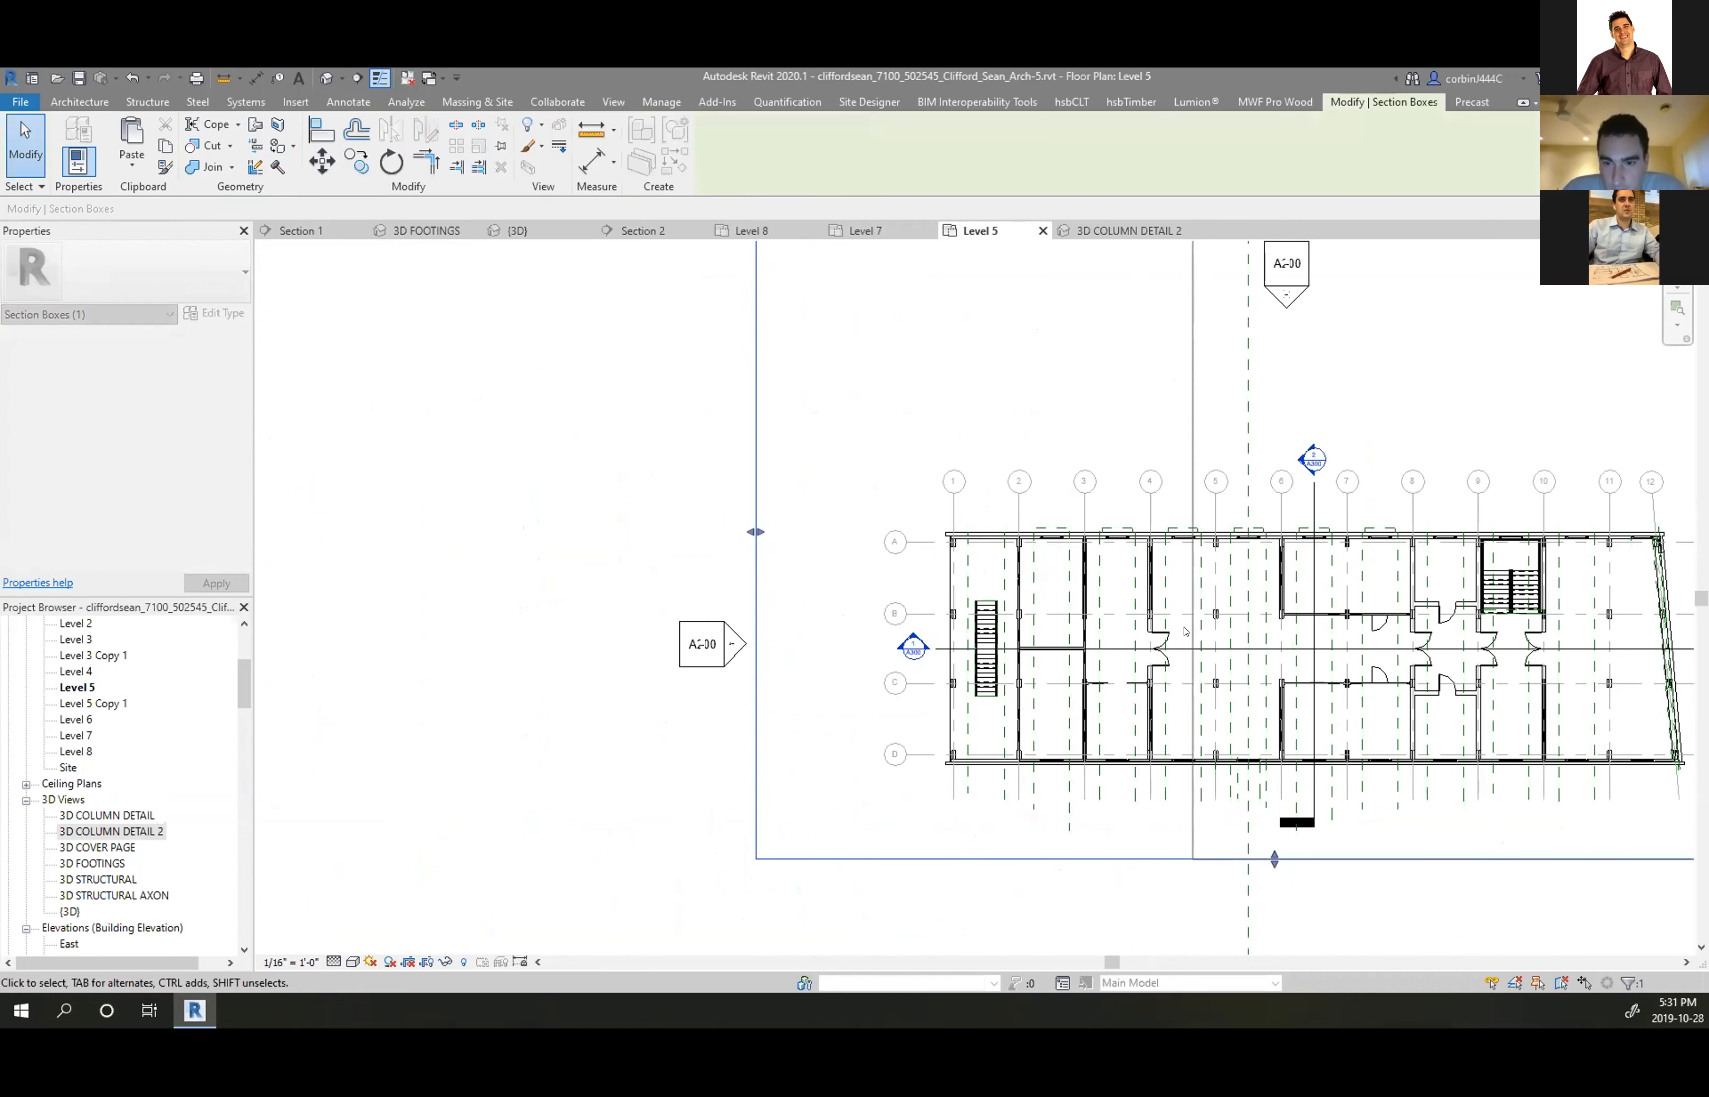
{"action": "scroll", "coordinate": [1095, 632], "scroll_direction": "down", "scroll_amount": 4}
{"action": "left_click", "coordinate": [1199, 557]}
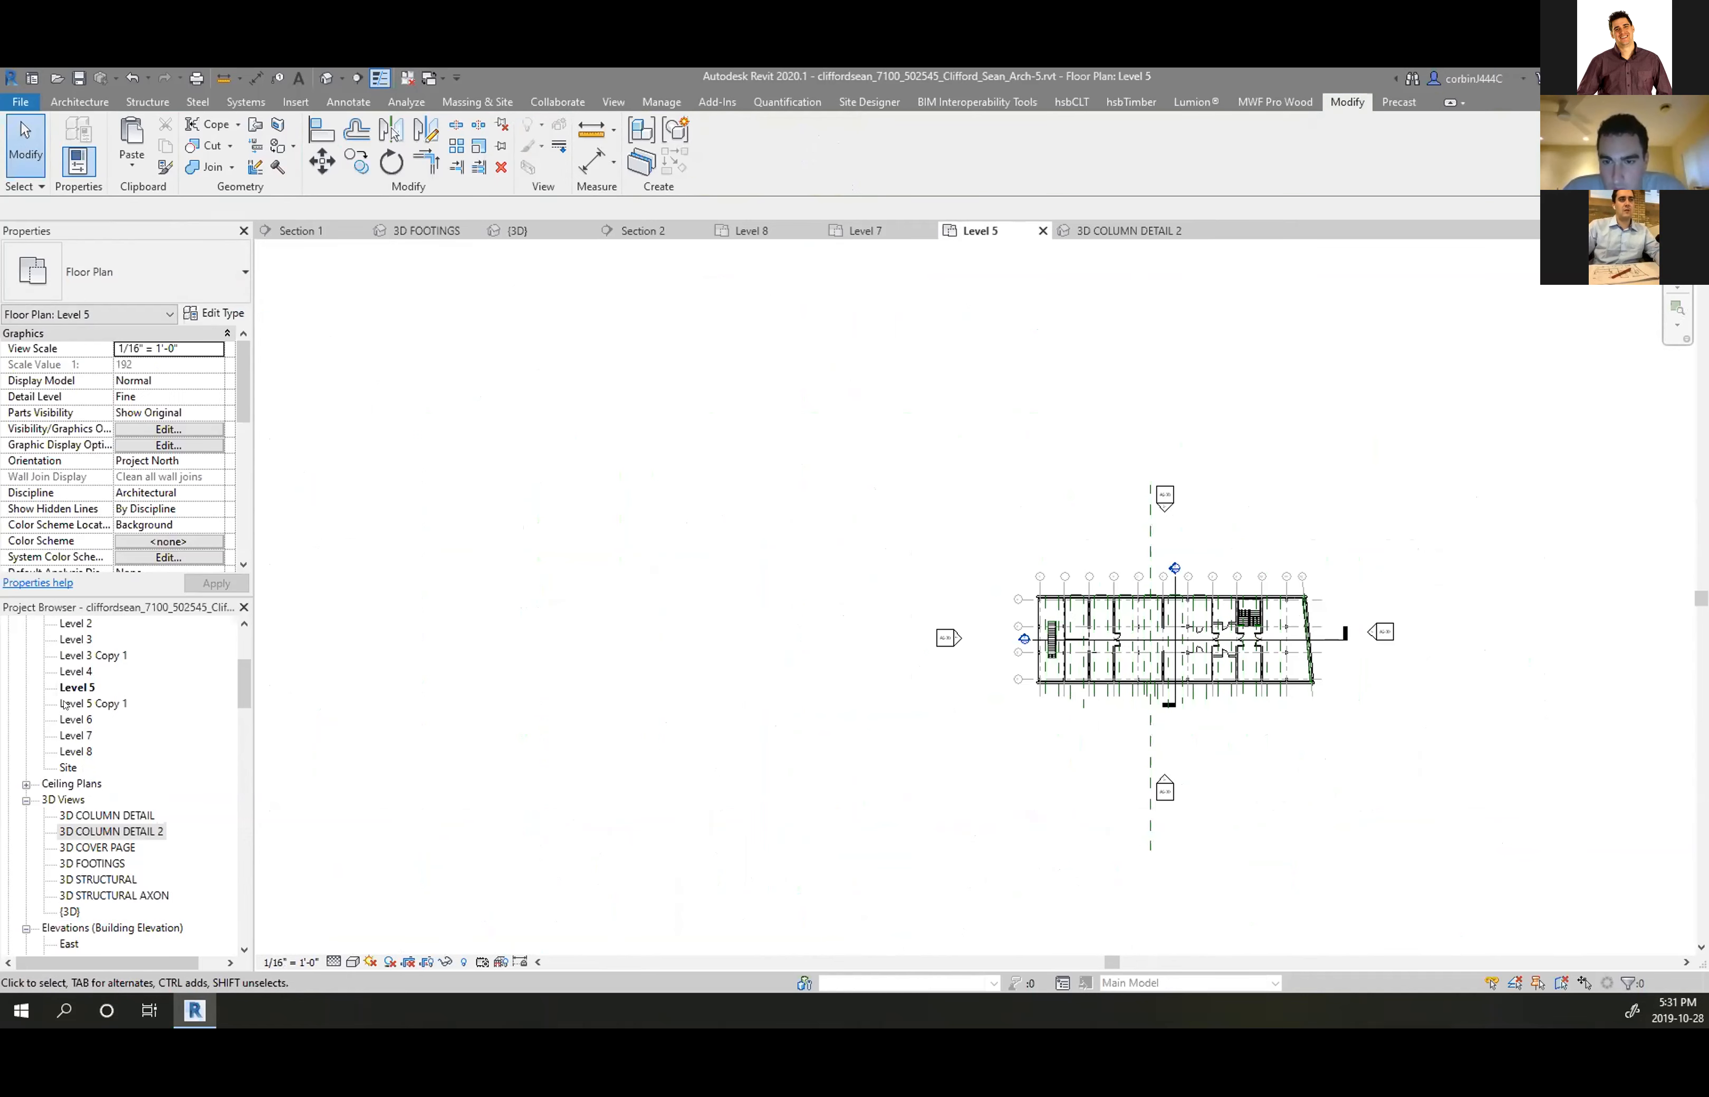
Tighten the section box's top, right and bottom edges around one column, then return to the 3D view
{"action": "right_click", "coordinate": [89, 831]}
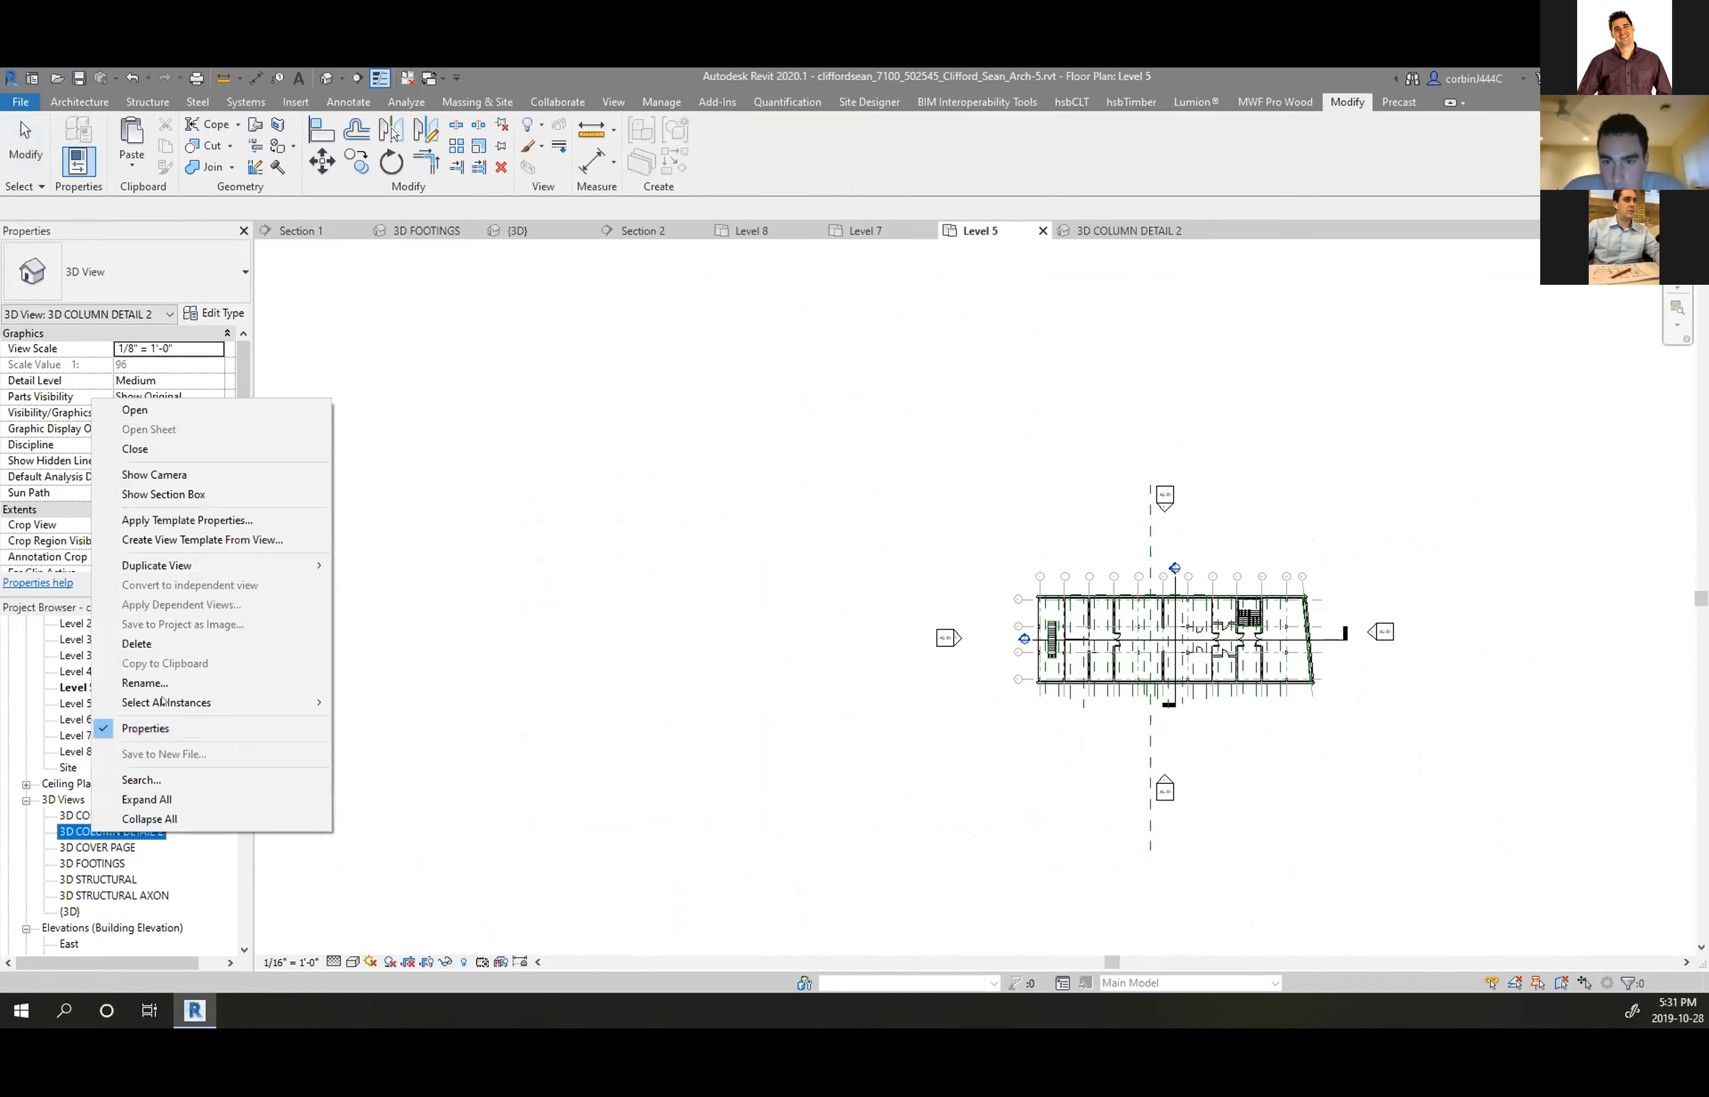
{"action": "left_click", "coordinate": [190, 494]}
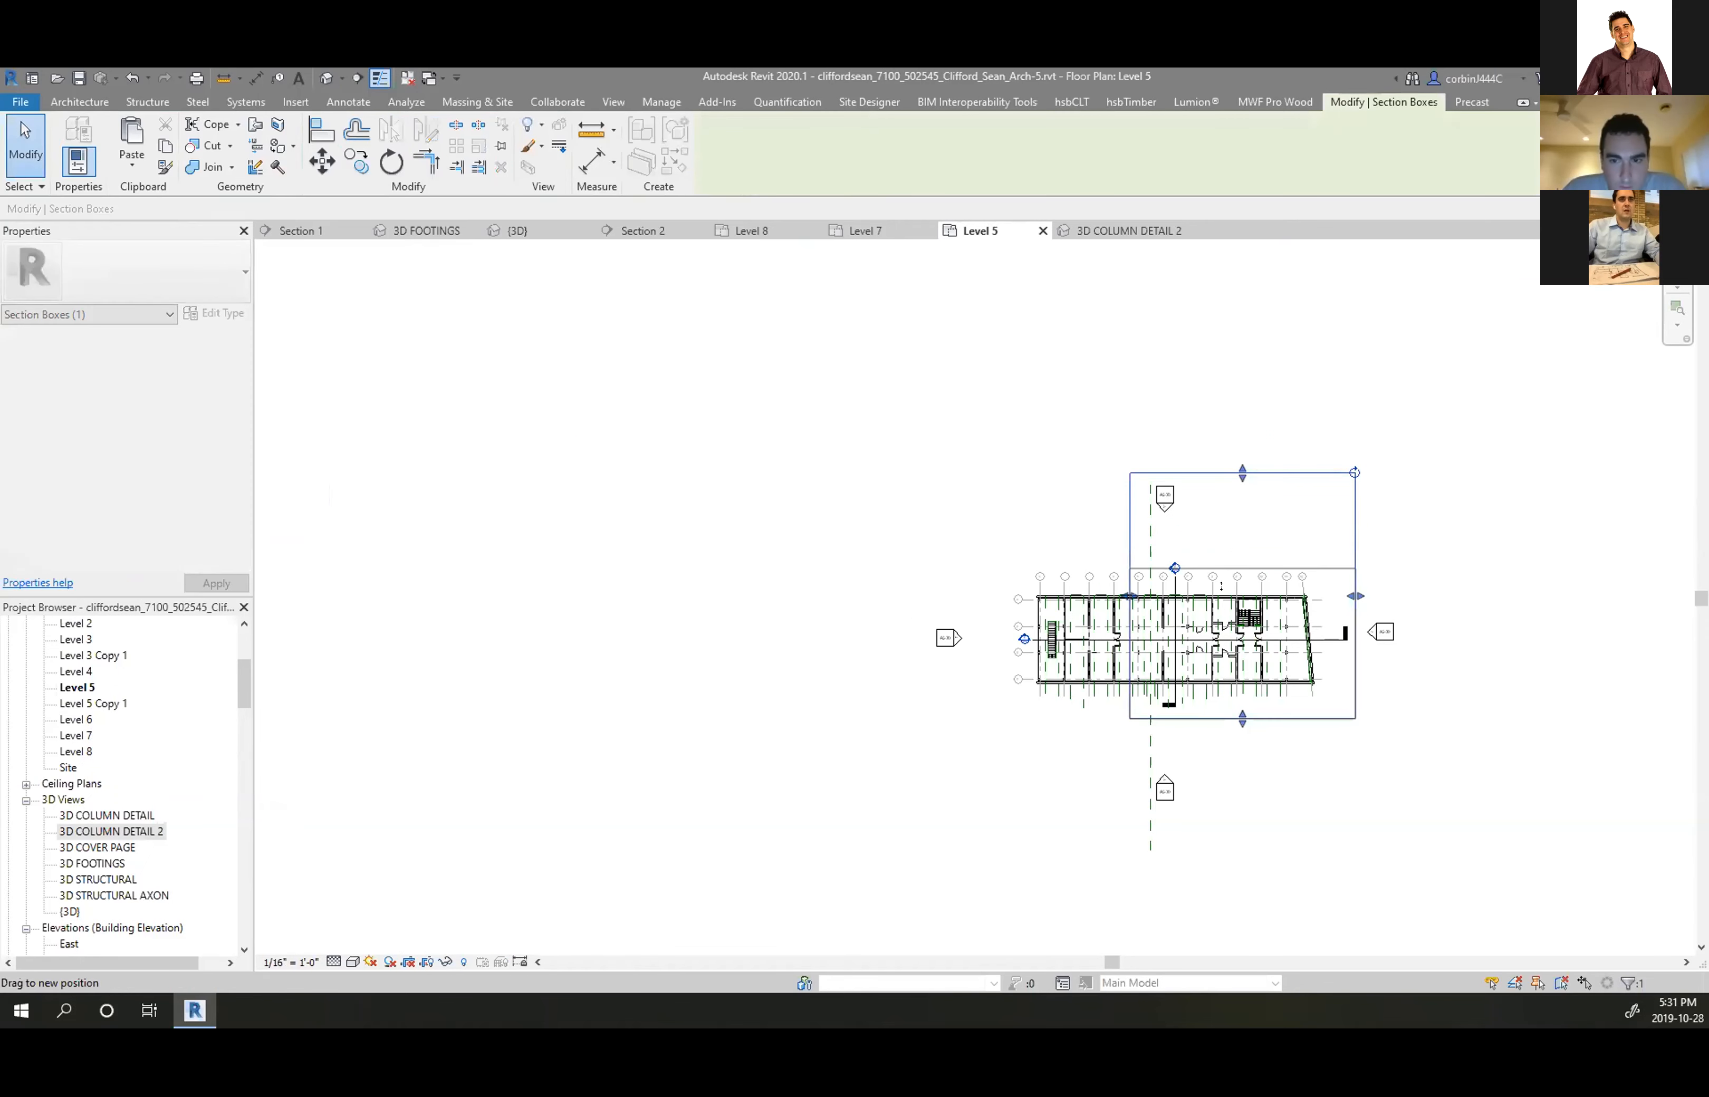
{"action": "left_click_drag", "start_coordinate": [1218, 606], "coordinate": [1218, 610]}
{"action": "scroll", "coordinate": [1131, 646], "scroll_direction": "up", "scroll_amount": 3}
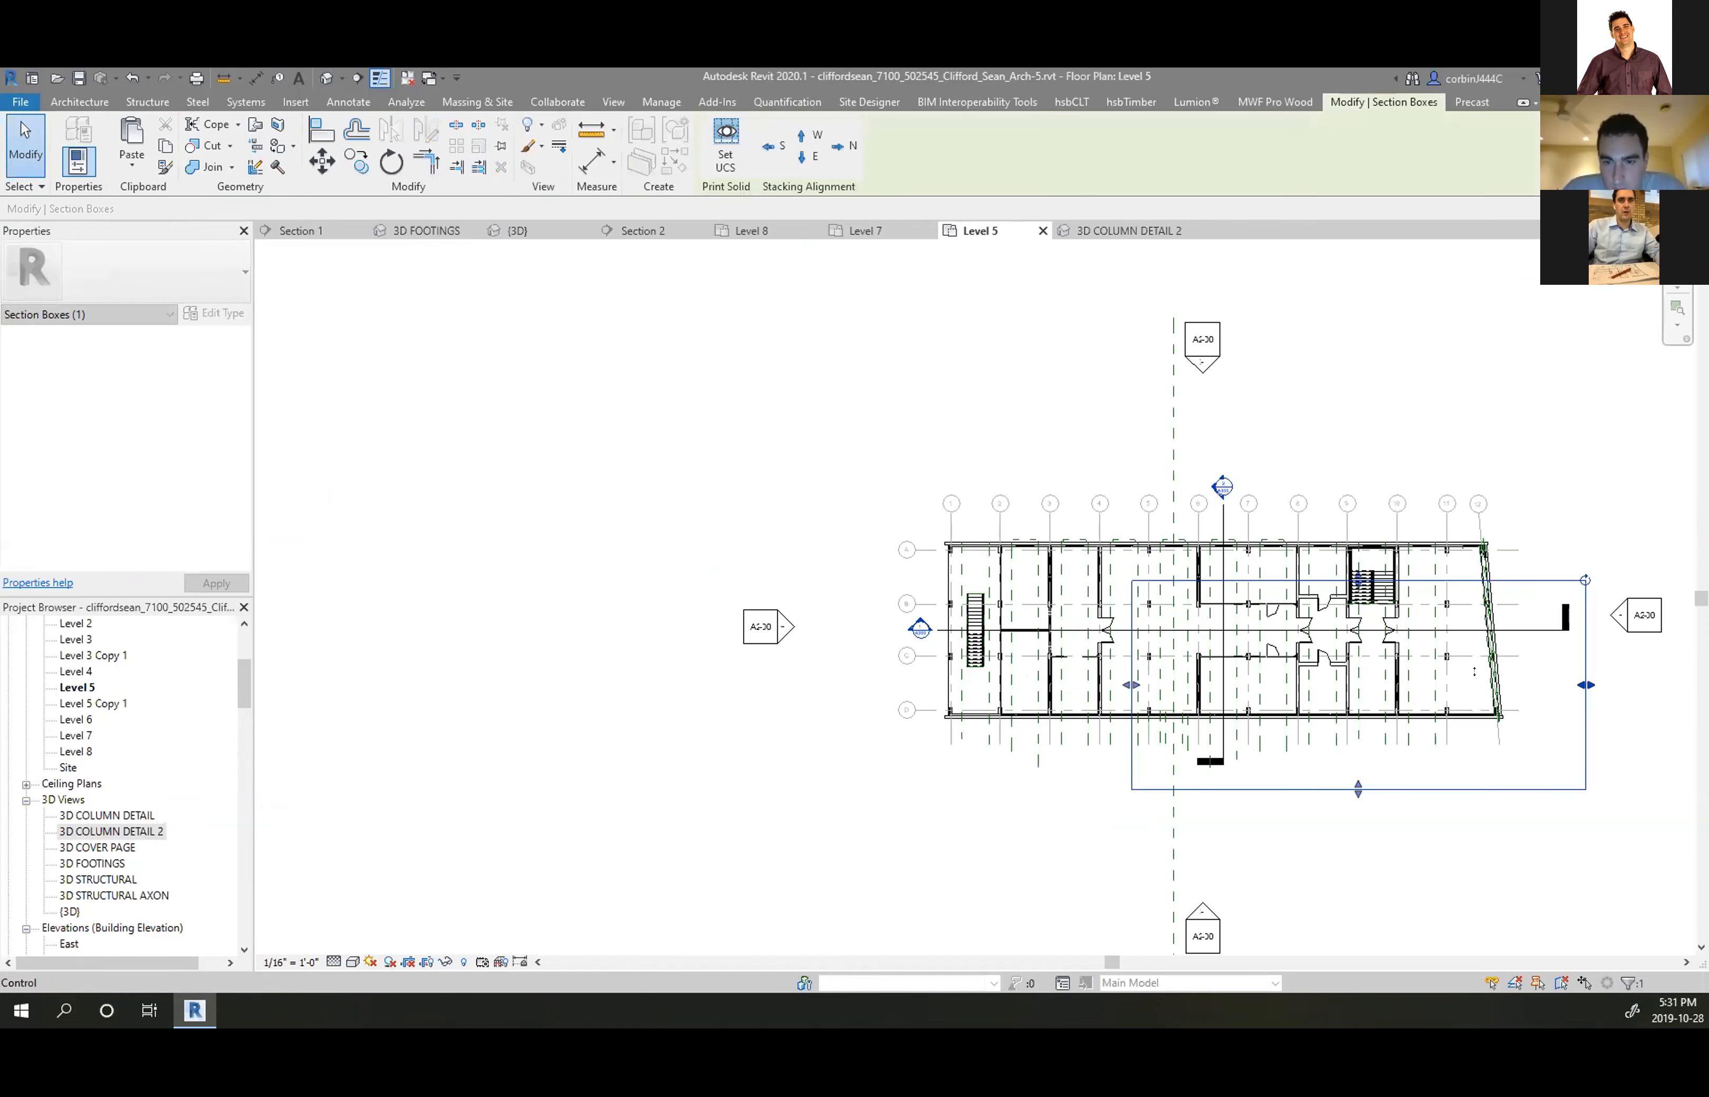
{"action": "left_click_drag", "start_coordinate": [1162, 632], "coordinate": [1163, 632]}
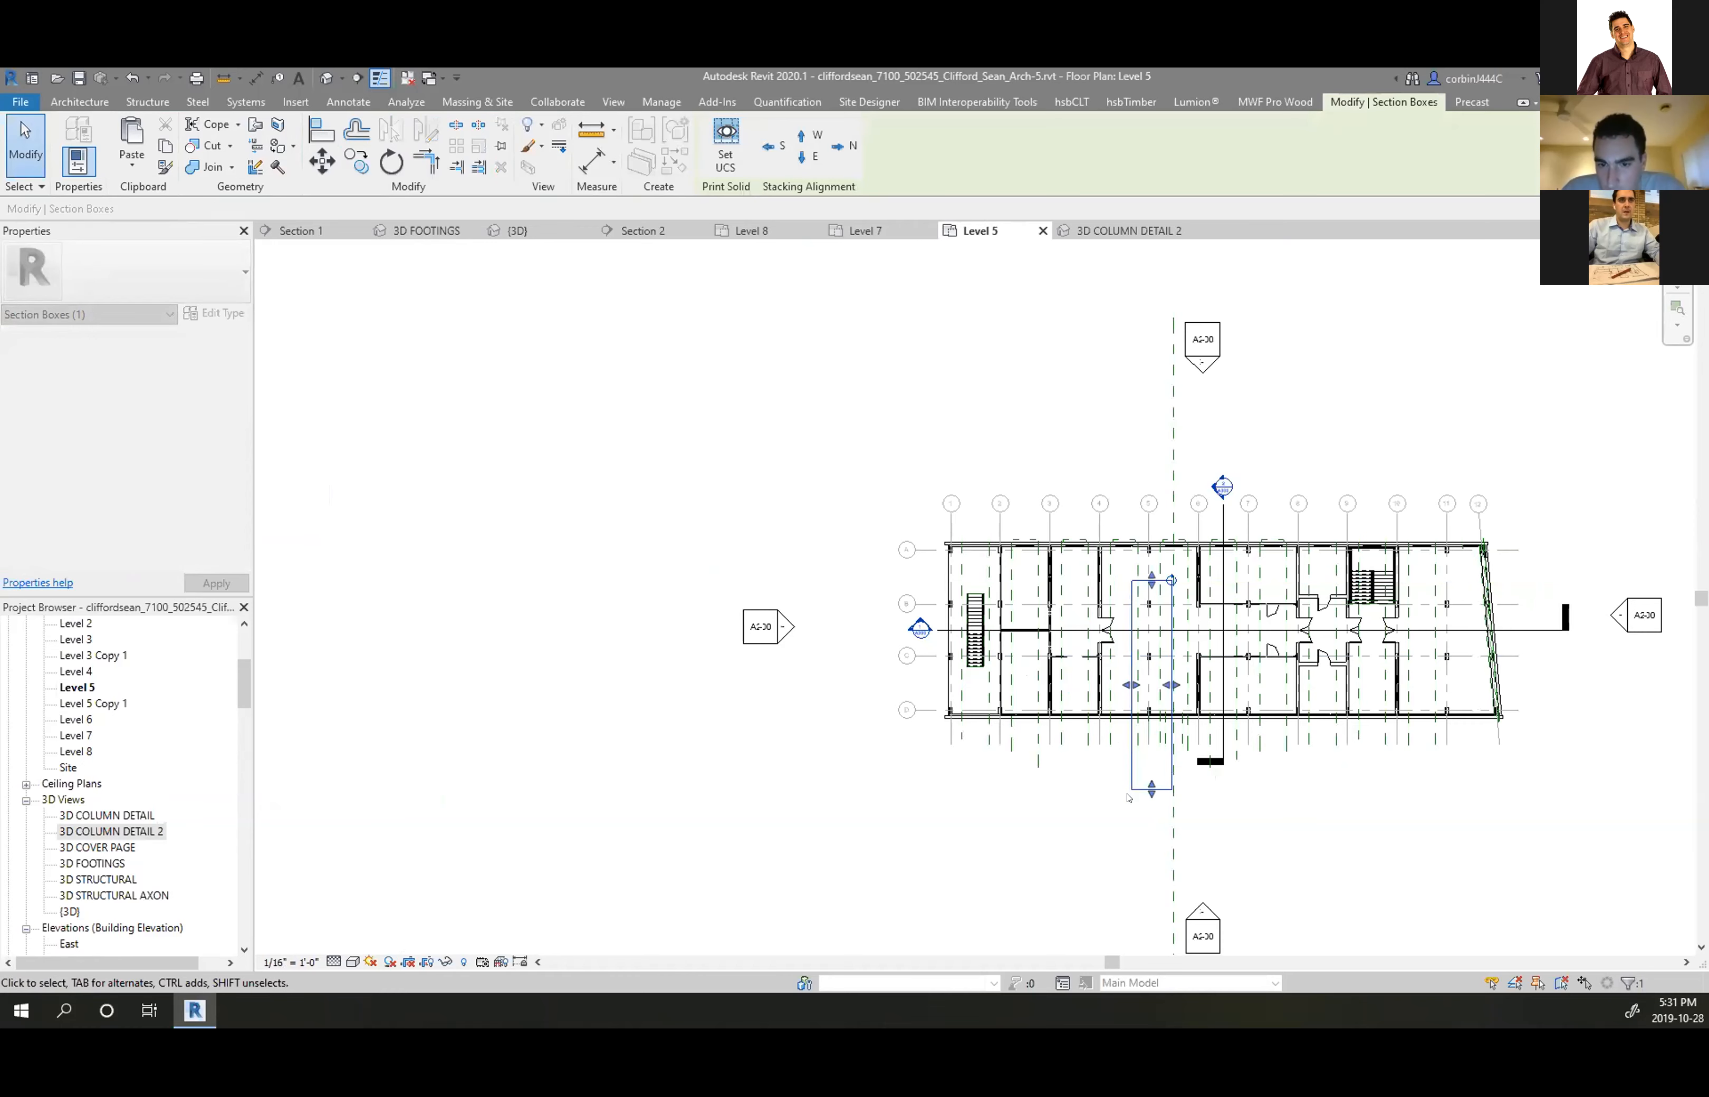
{"action": "left_click_drag", "start_coordinate": [1152, 787], "coordinate": [1150, 619]}
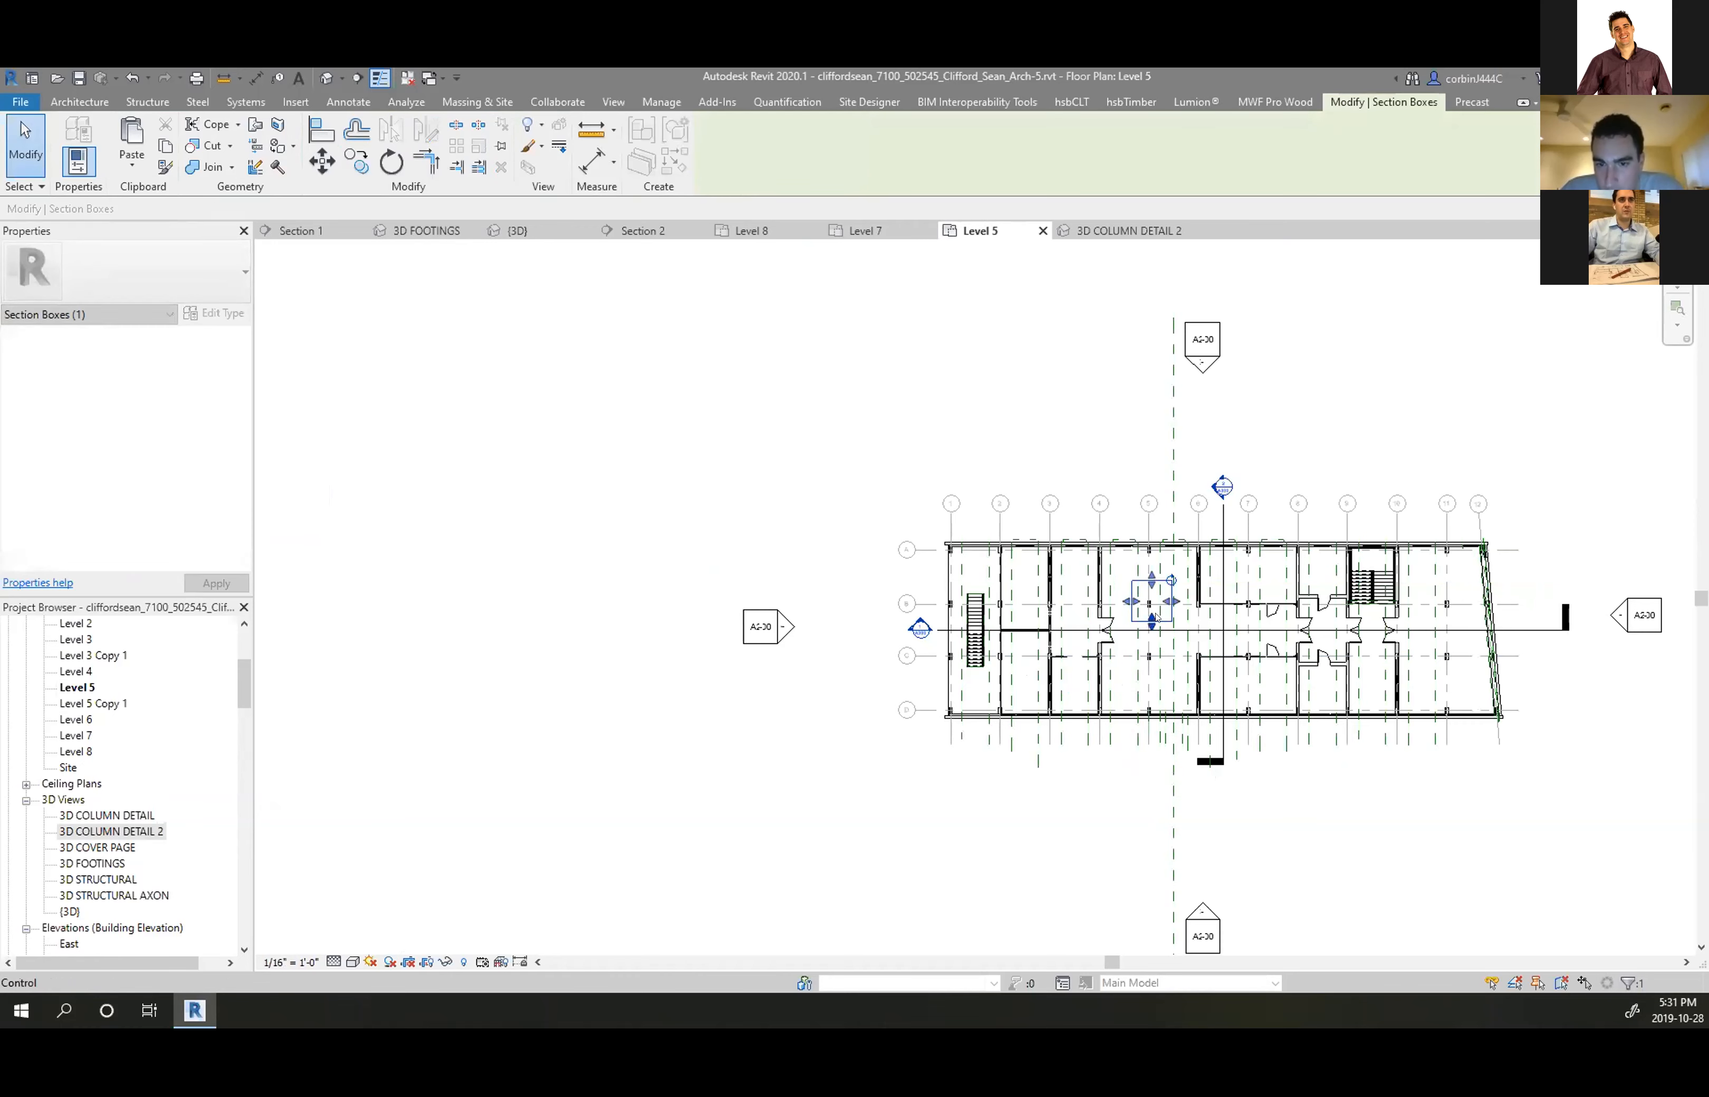
{"action": "scroll", "coordinate": [1149, 607], "scroll_direction": "up", "scroll_amount": 6}
{"action": "left_click_drag", "start_coordinate": [1157, 518], "coordinate": [1157, 519]}
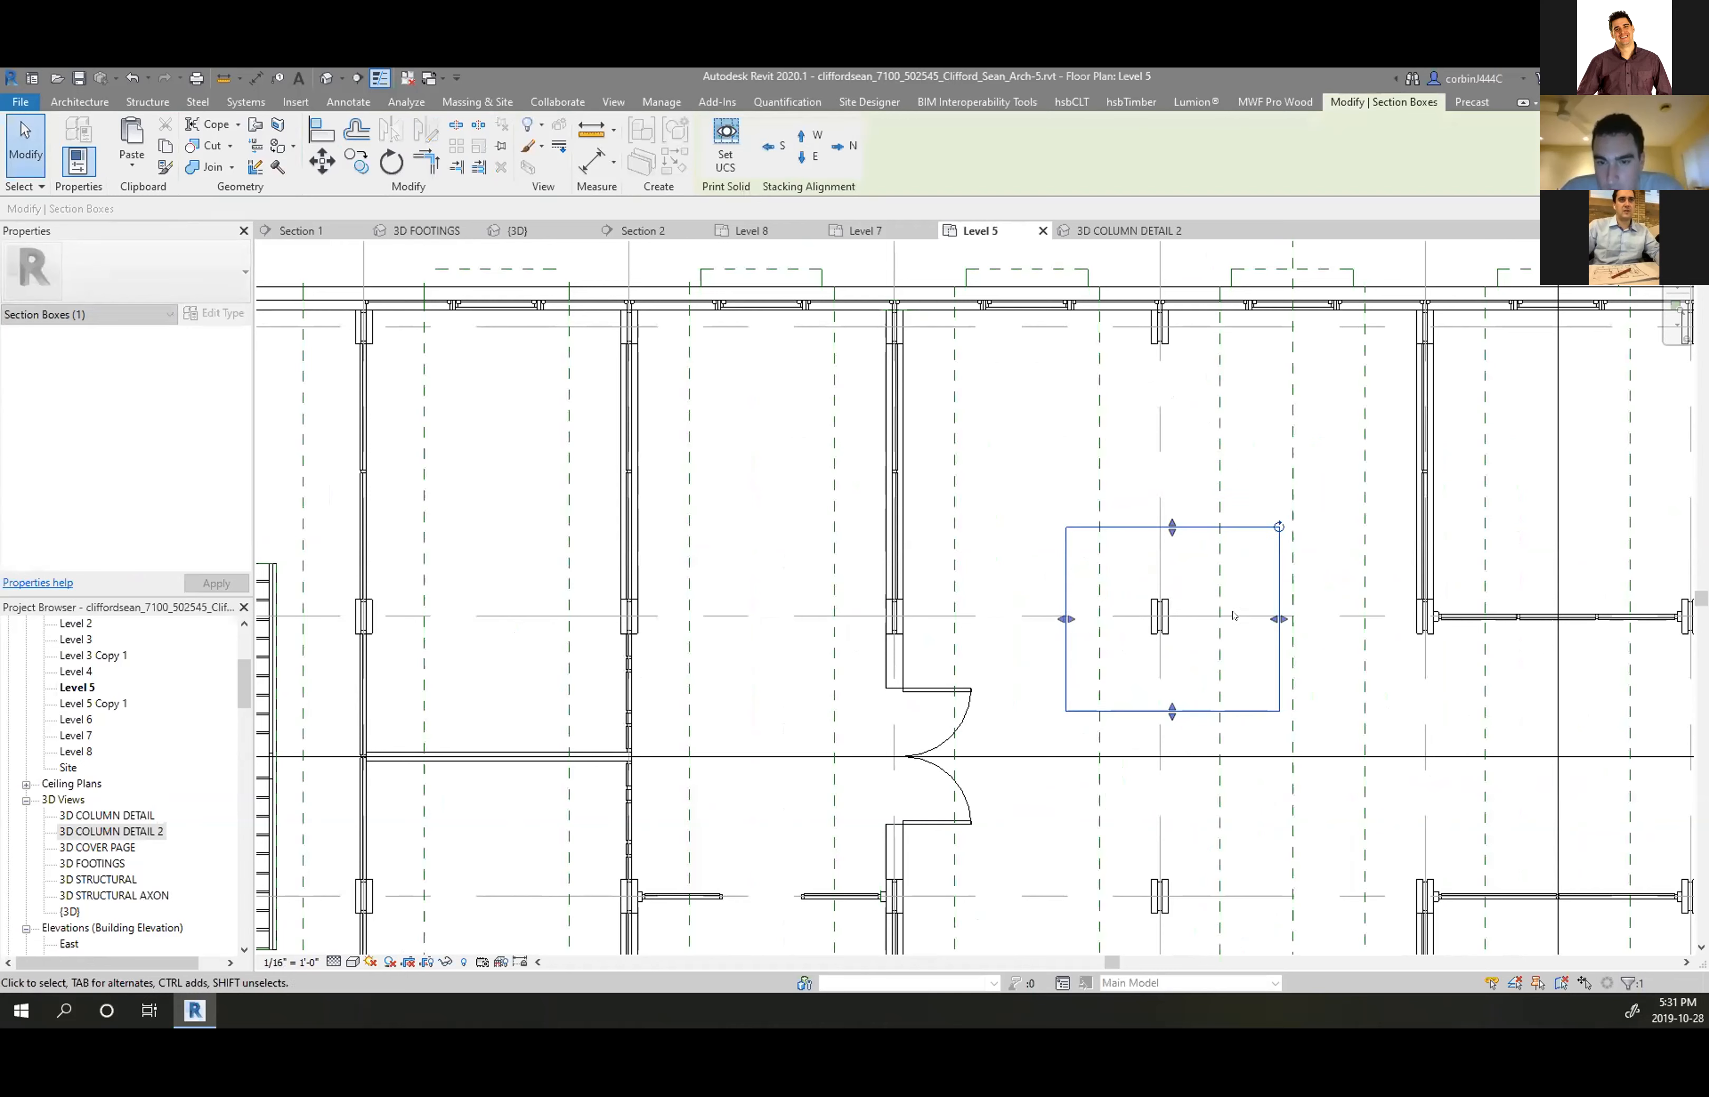
{"action": "left_click", "coordinate": [1240, 631]}
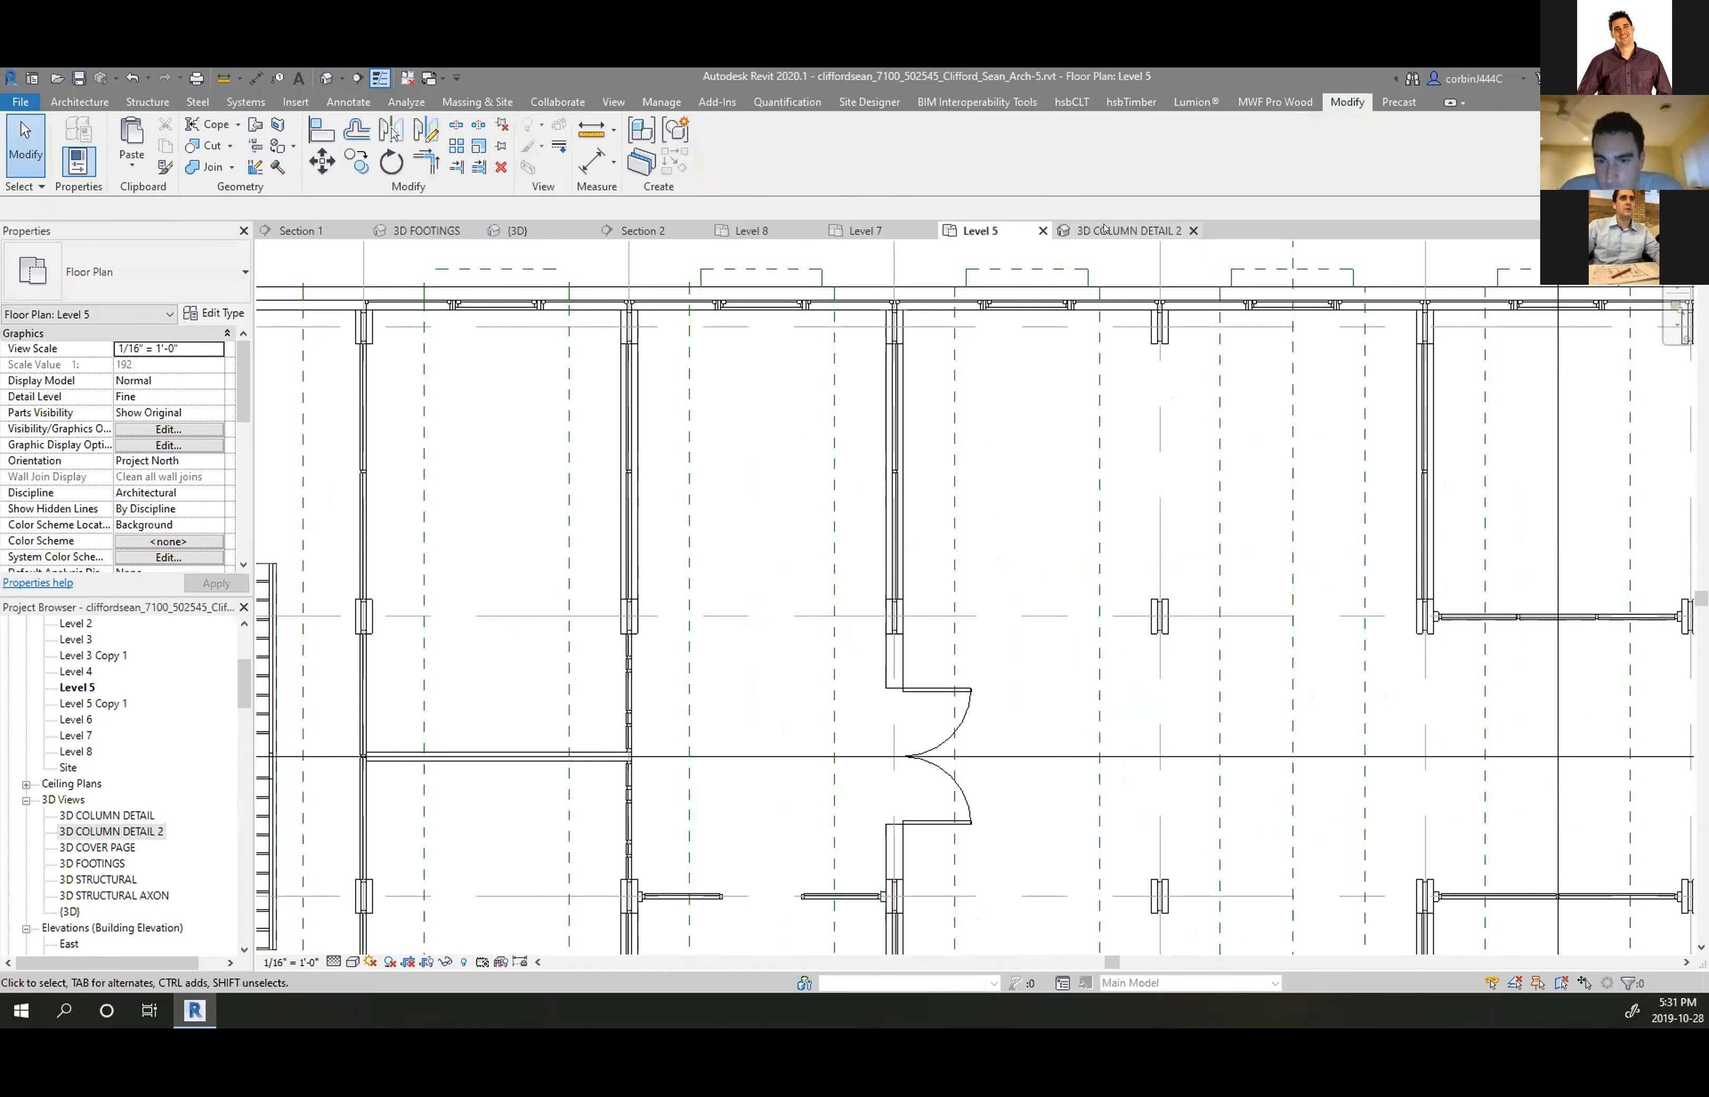
{"action": "left_click", "coordinate": [1128, 230]}
{"action": "scroll", "coordinate": [844, 431], "scroll_direction": "up", "scroll_amount": 3}
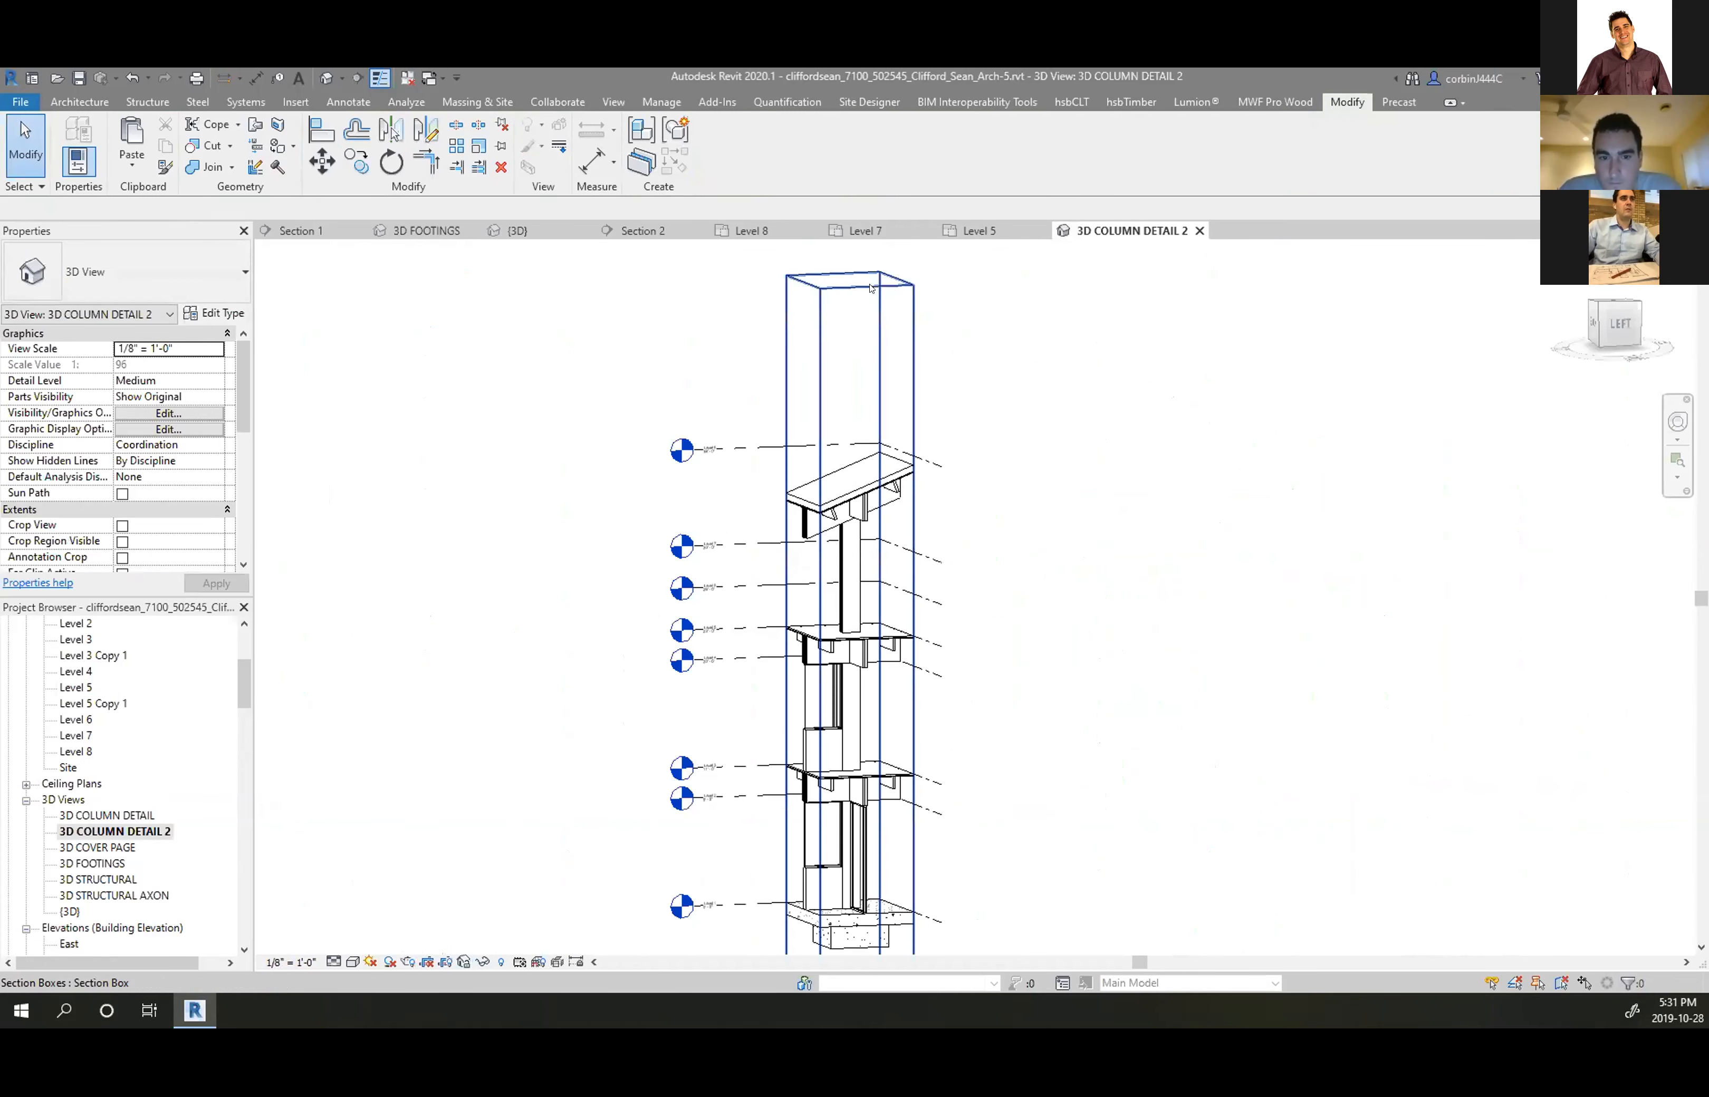
Drag the section box's top and bottom down to a single floor-level column junction
{"action": "left_click", "coordinate": [821, 320]}
{"action": "left_click_drag", "start_coordinate": [841, 314], "coordinate": [833, 588]}
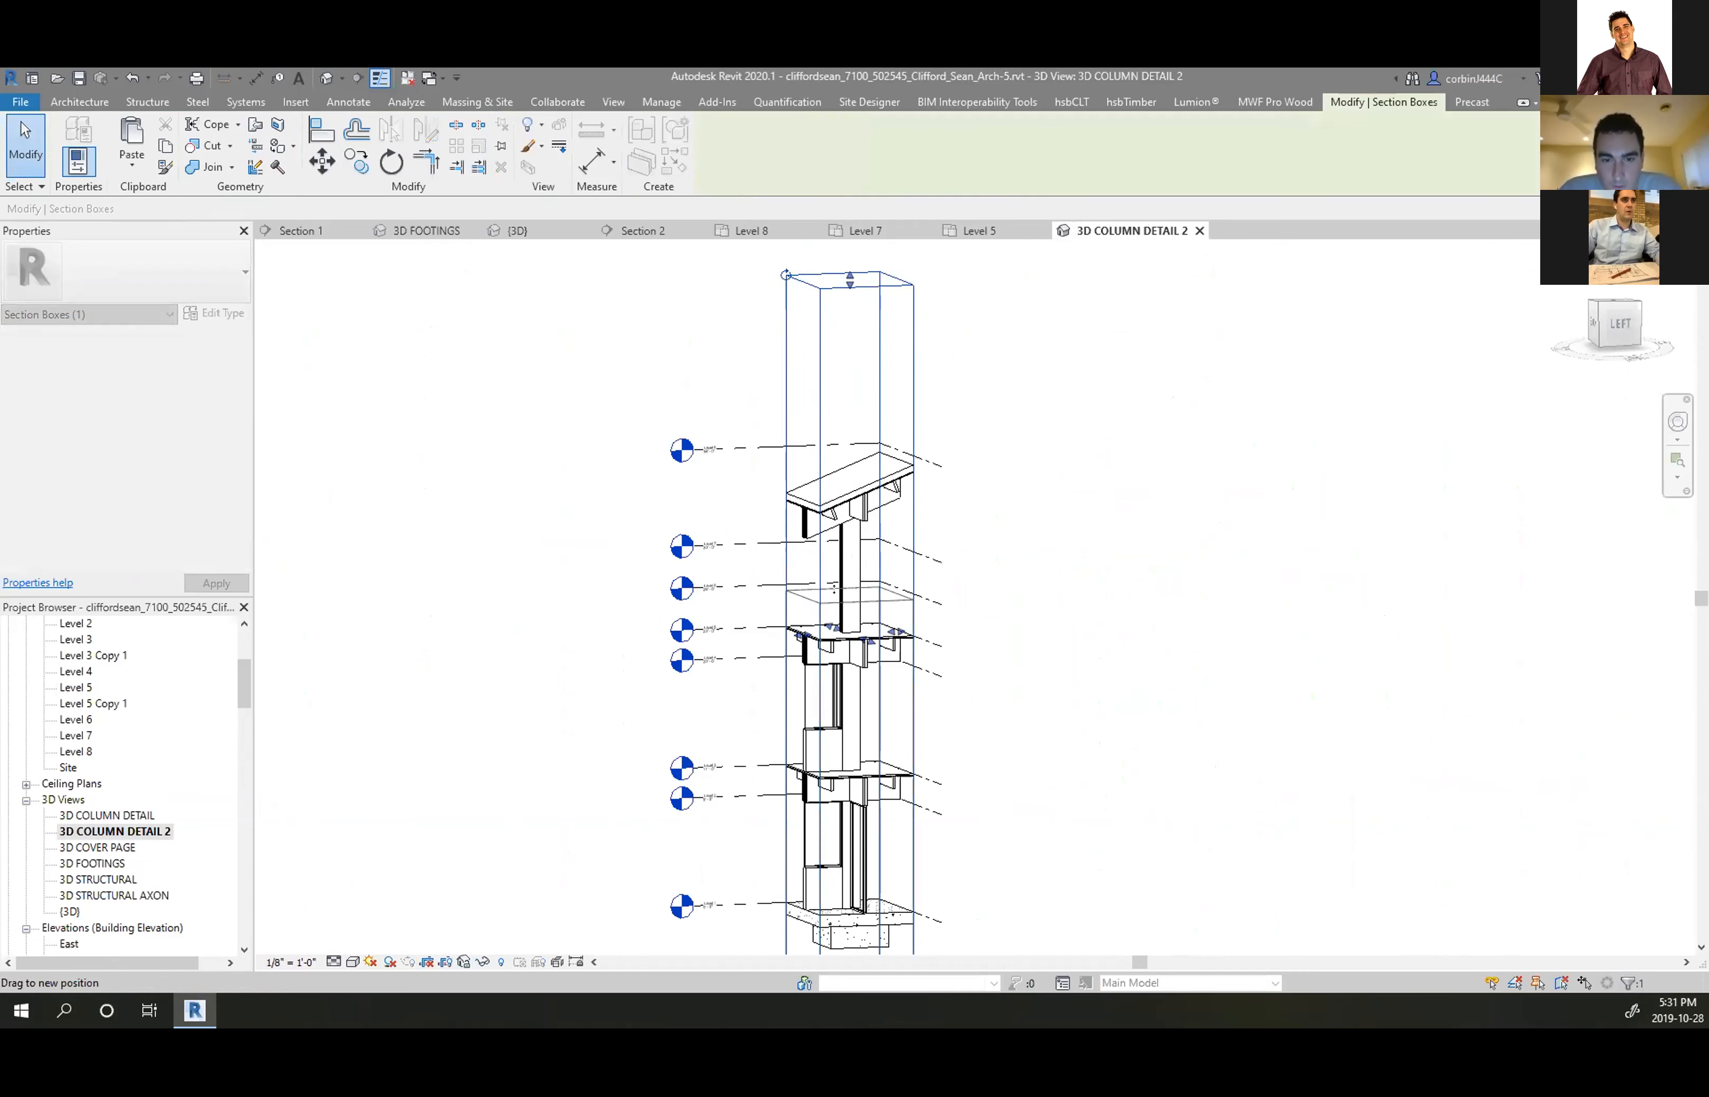
{"action": "scroll", "coordinate": [818, 642], "scroll_direction": "down", "scroll_amount": 4}
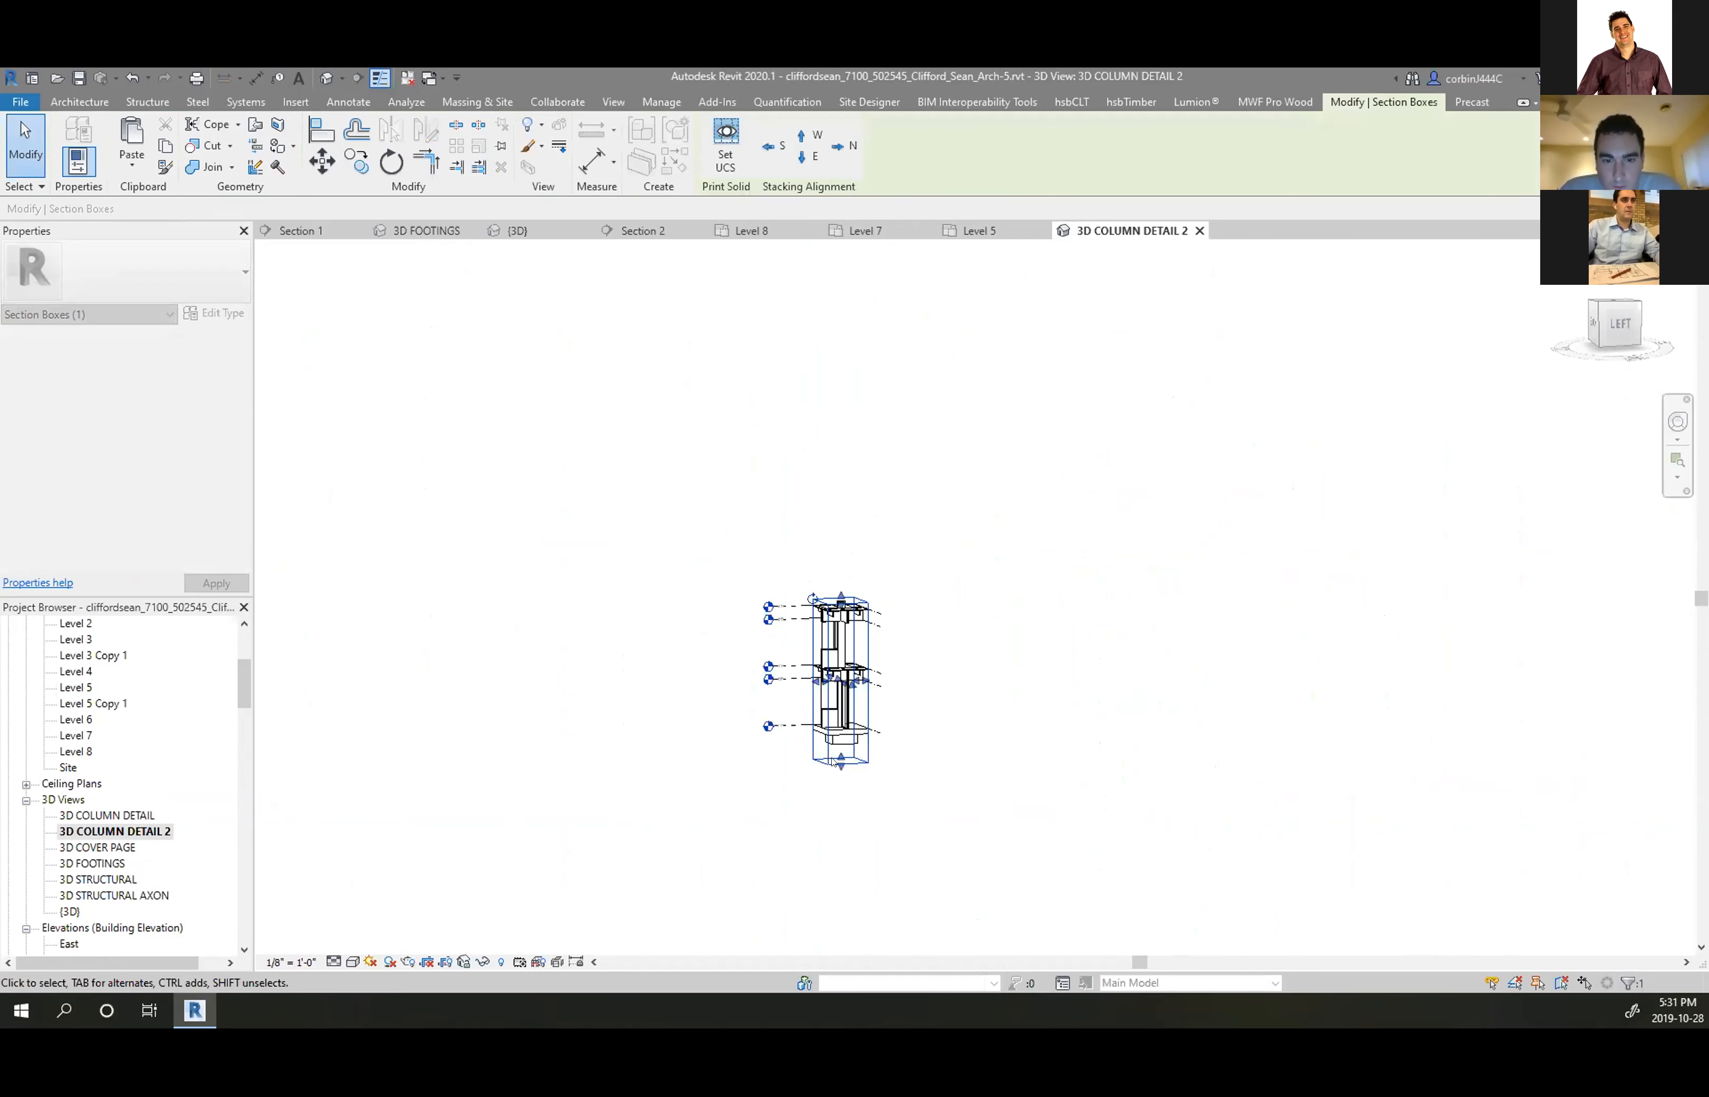
{"action": "scroll", "coordinate": [840, 546], "scroll_direction": "up", "scroll_amount": 2}
{"action": "left_click_drag", "start_coordinate": [846, 491], "coordinate": [846, 437]}
{"action": "middle_click_drag", "start_coordinate": [806, 454], "coordinate": [889, 515], "text": "shift"}
{"action": "scroll", "coordinate": [860, 362], "scroll_direction": "up", "scroll_amount": 4}
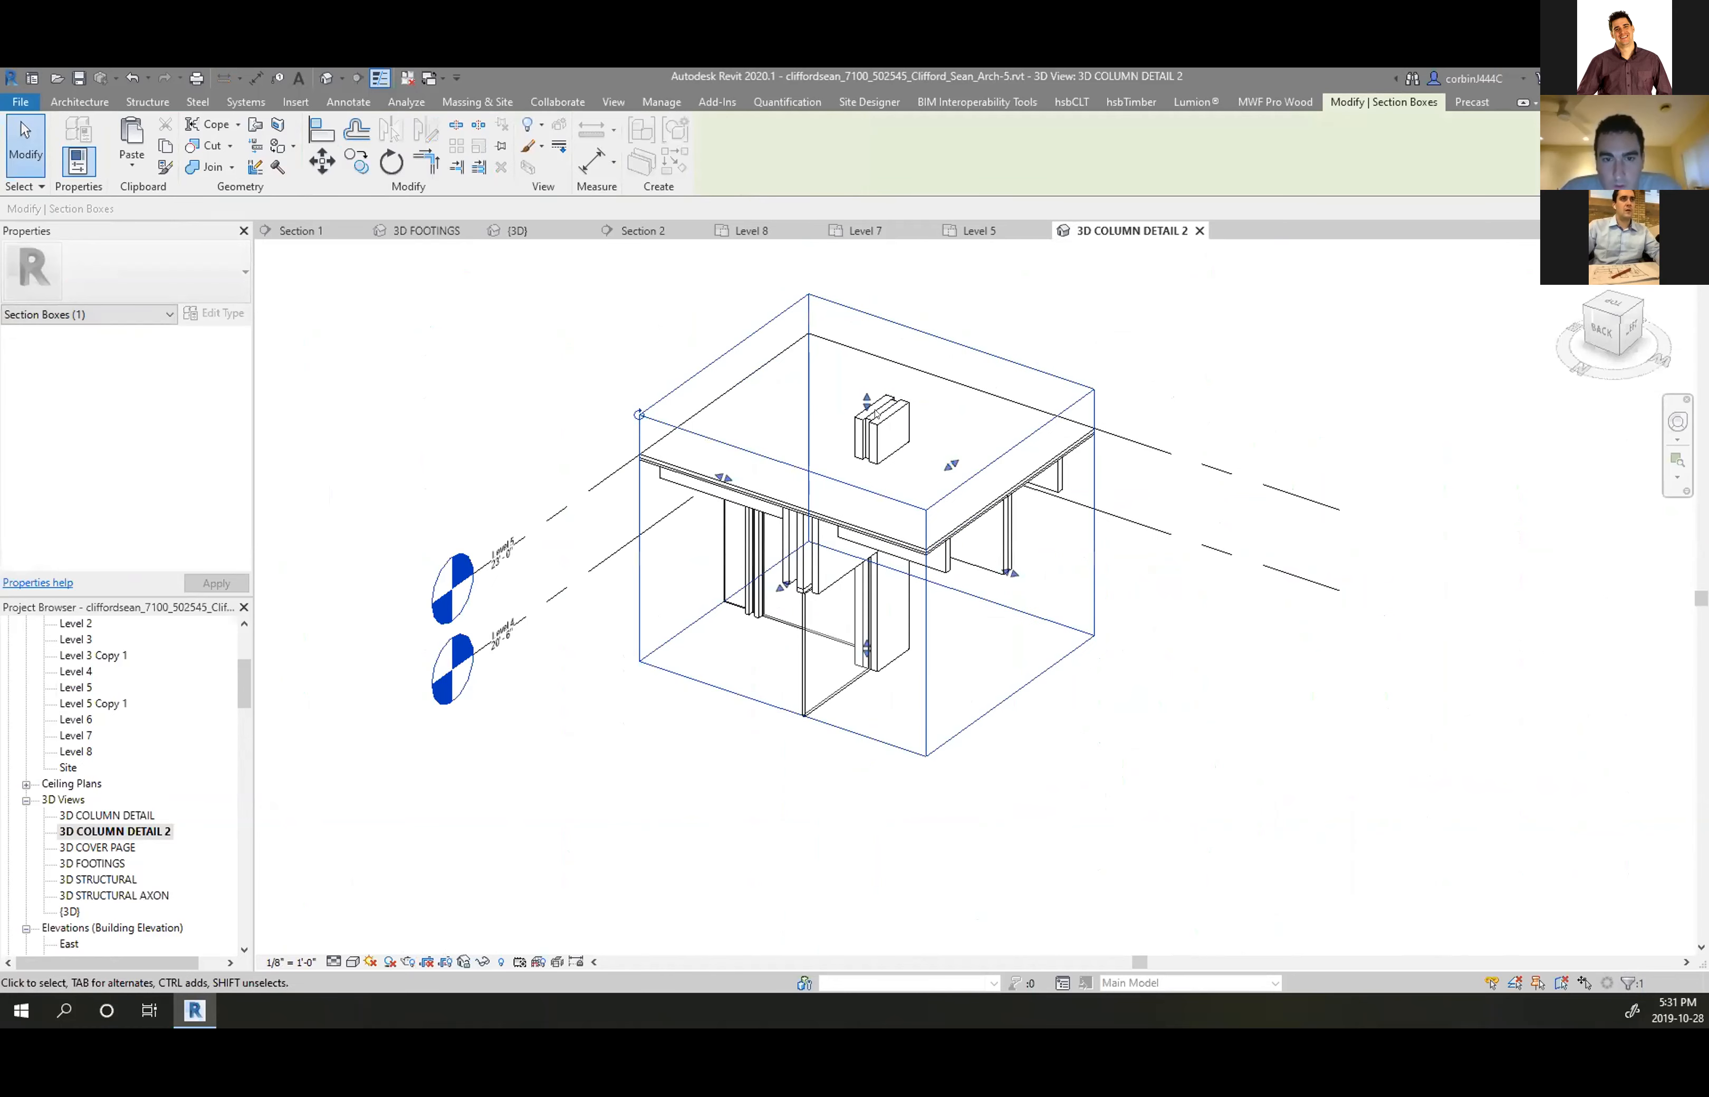
Hide the floor slab and the section box outline in this view
{"action": "left_click", "coordinate": [946, 528]}
{"action": "right_click", "coordinate": [955, 530]}
{"action": "mouse_move", "coordinate": [1084, 632]}
{"action": "left_click", "coordinate": [1226, 611]}
{"action": "left_click", "coordinate": [1095, 574]}
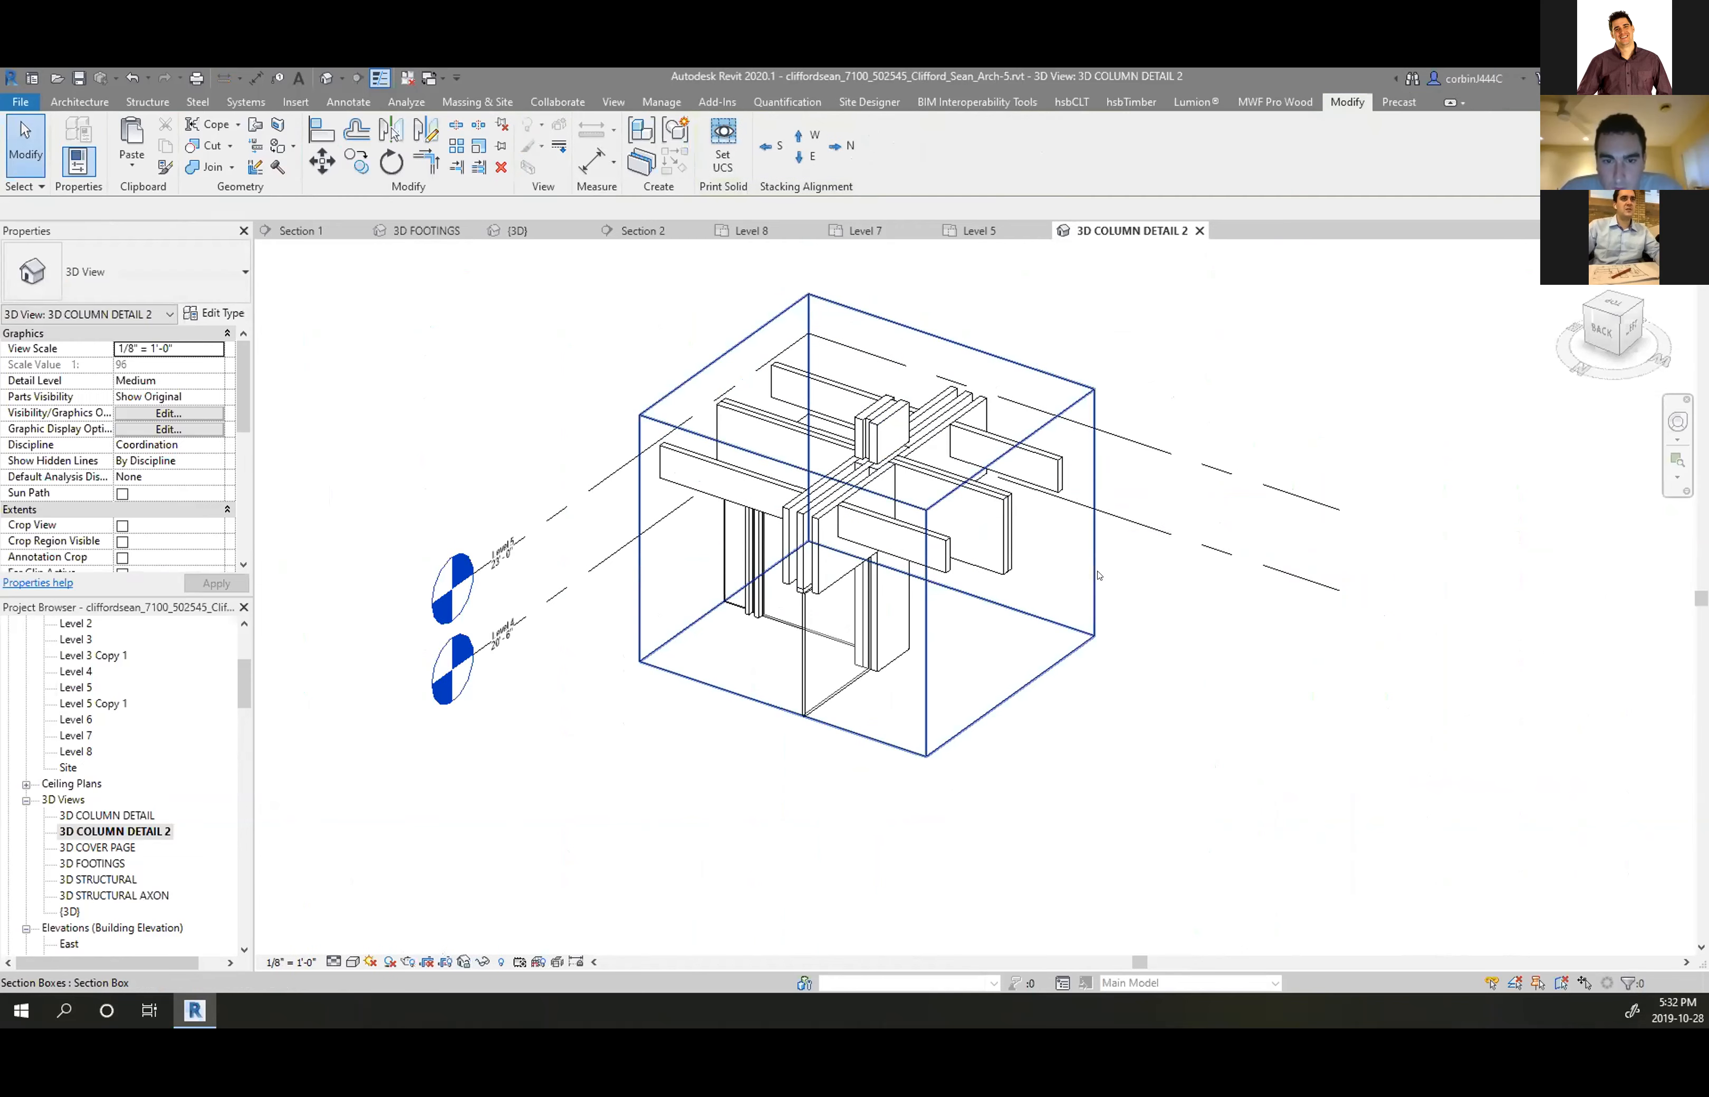
{"action": "right_click", "coordinate": [1091, 564]}
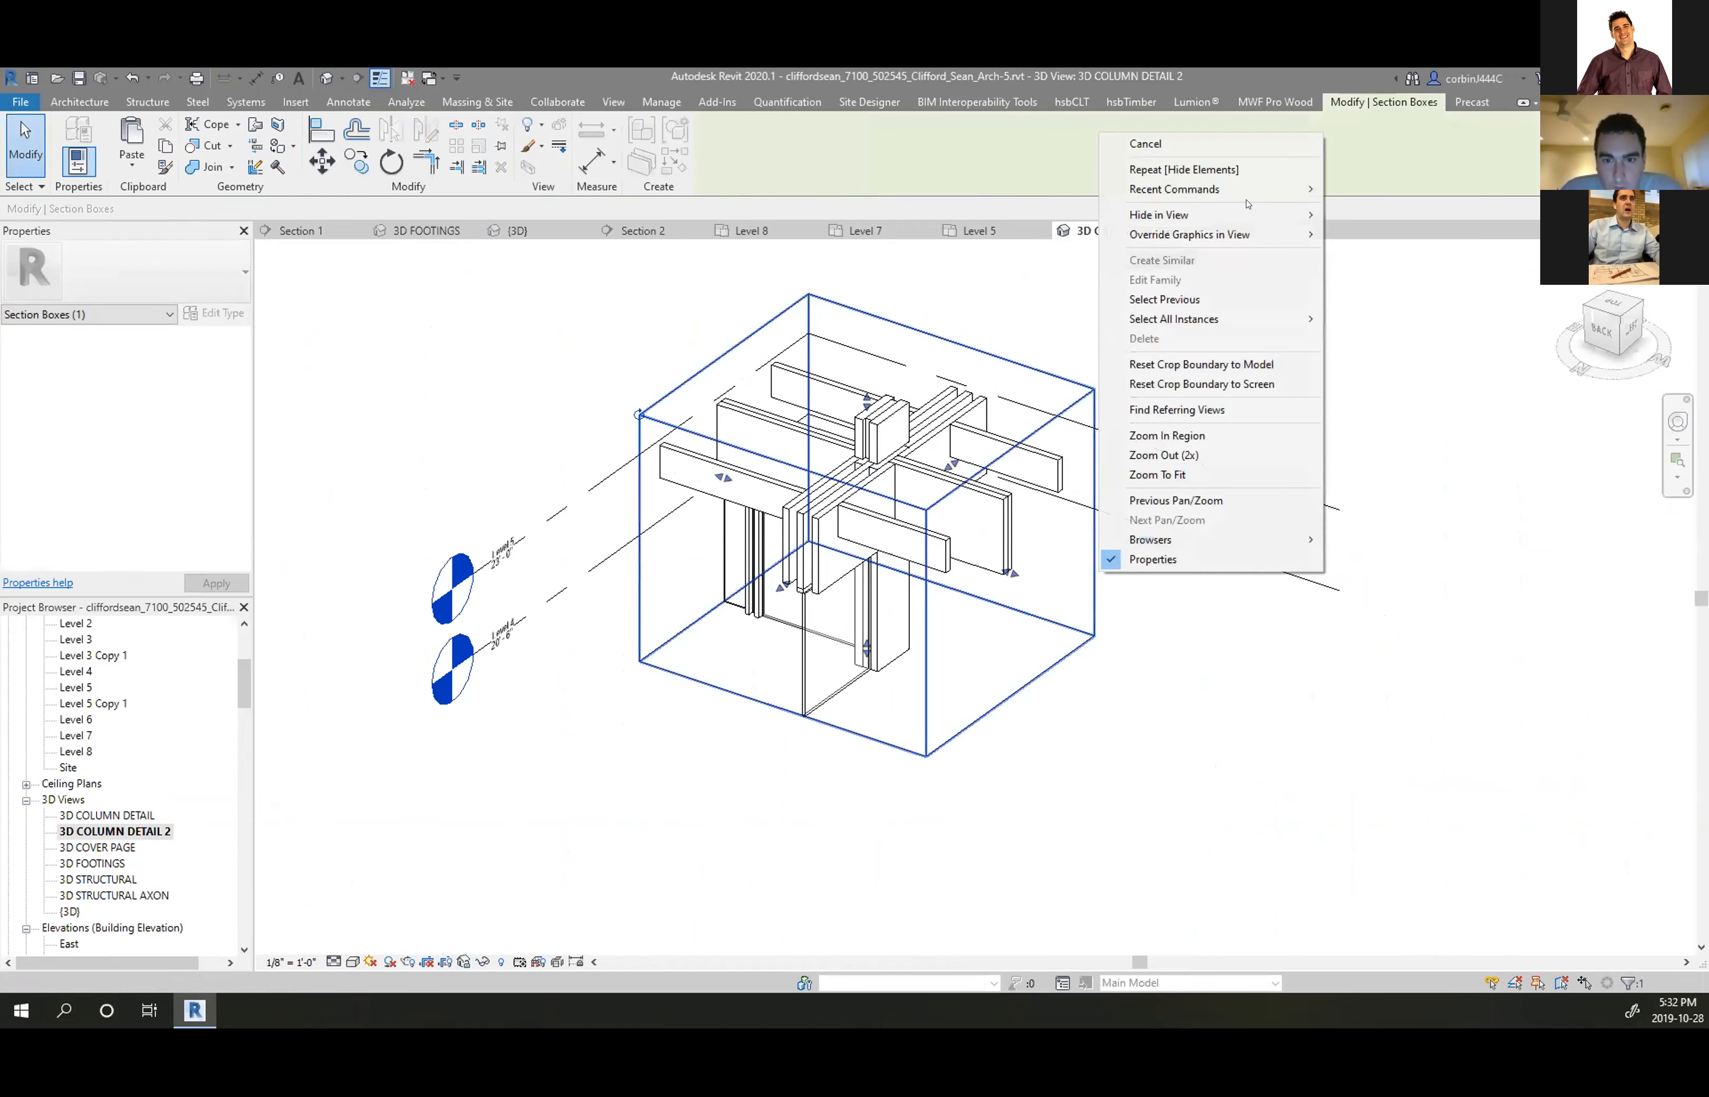
{"action": "mouse_move", "coordinate": [1234, 207]}
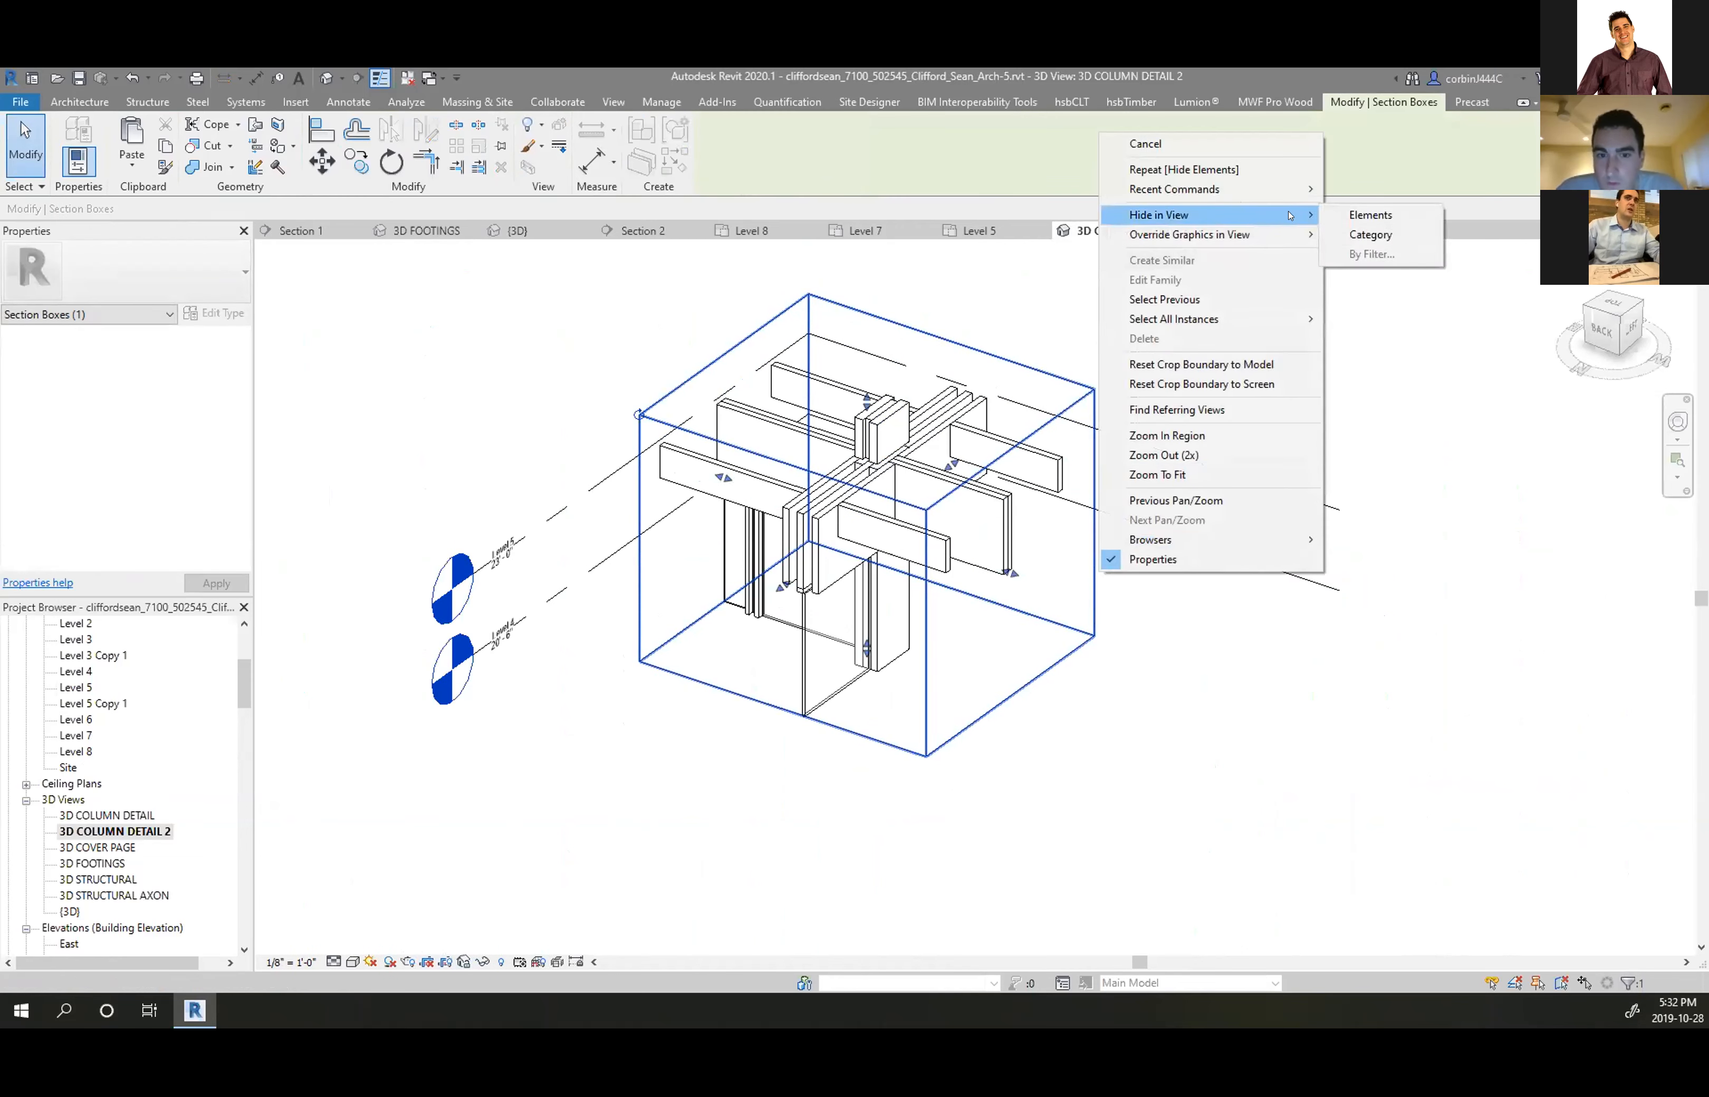
{"action": "left_click", "coordinate": [1369, 214]}
{"action": "scroll", "coordinate": [862, 417], "scroll_direction": "up", "scroll_amount": 3}
Hide the three extra timber columns at the junction in this view
{"action": "left_click", "coordinate": [842, 387]}
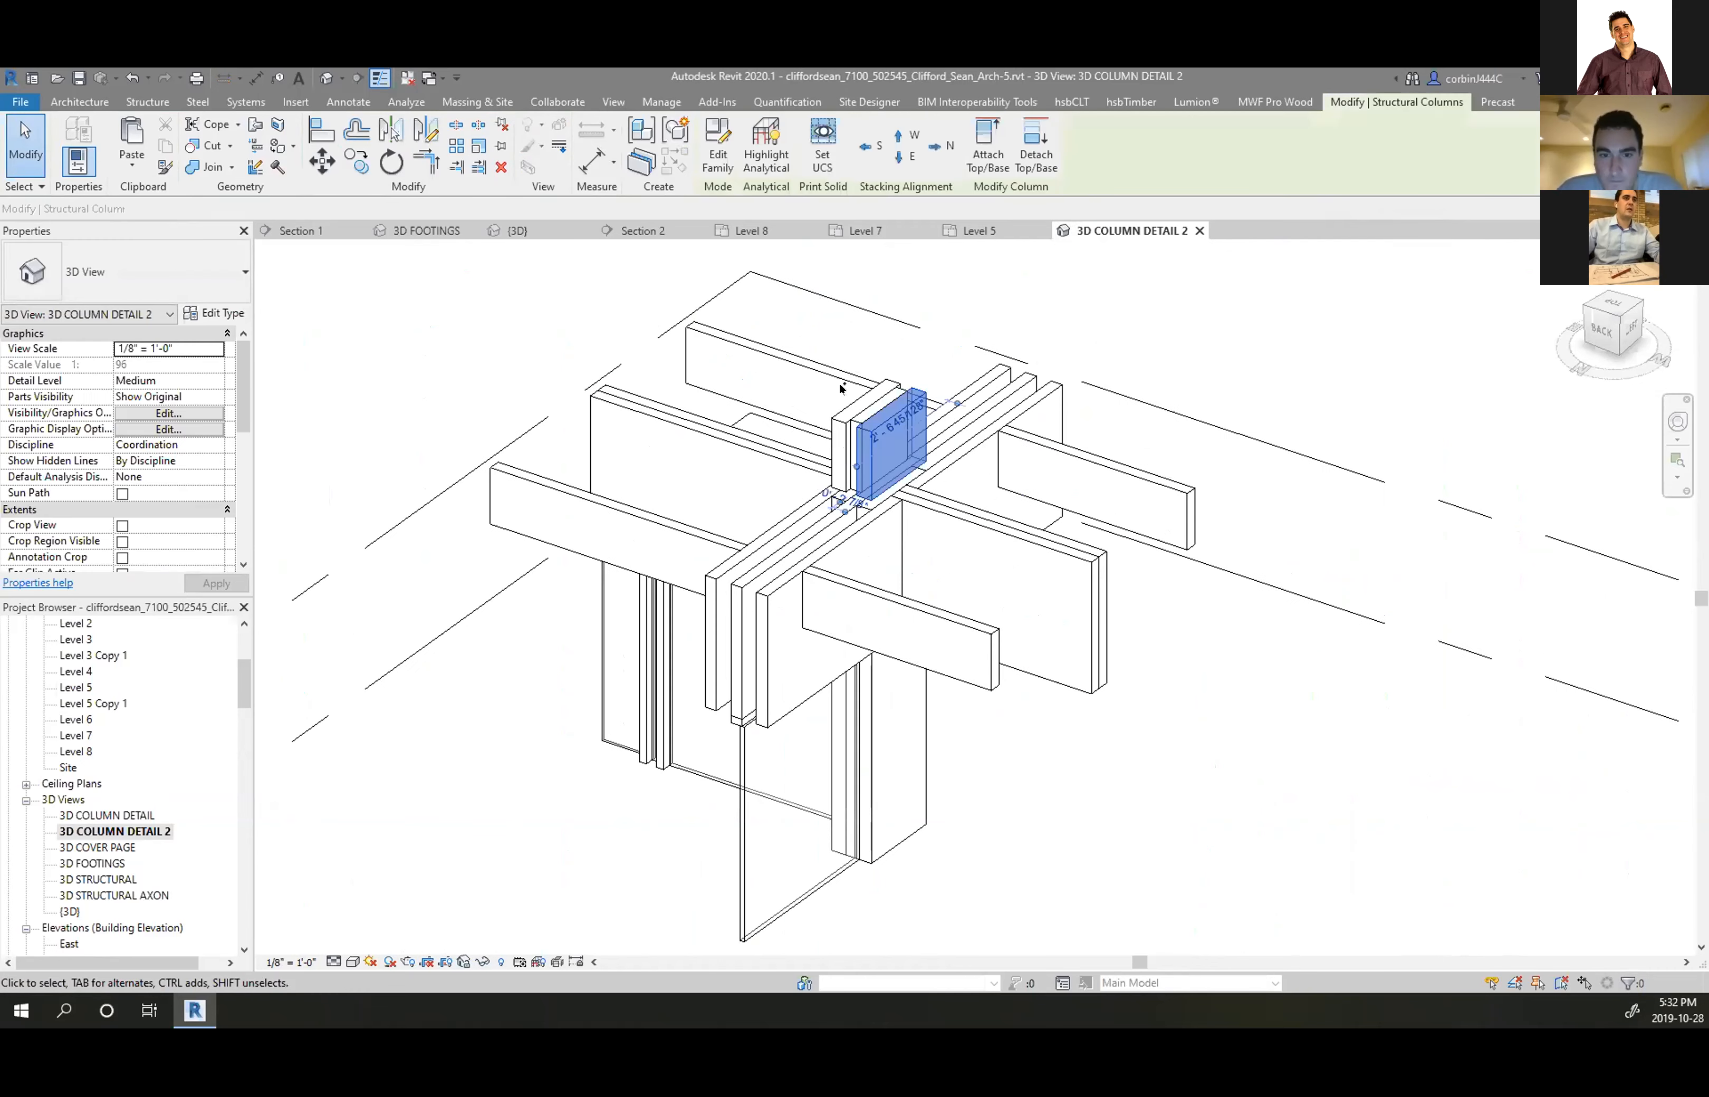
{"action": "left_click", "coordinate": [862, 403], "text": "ctrl"}
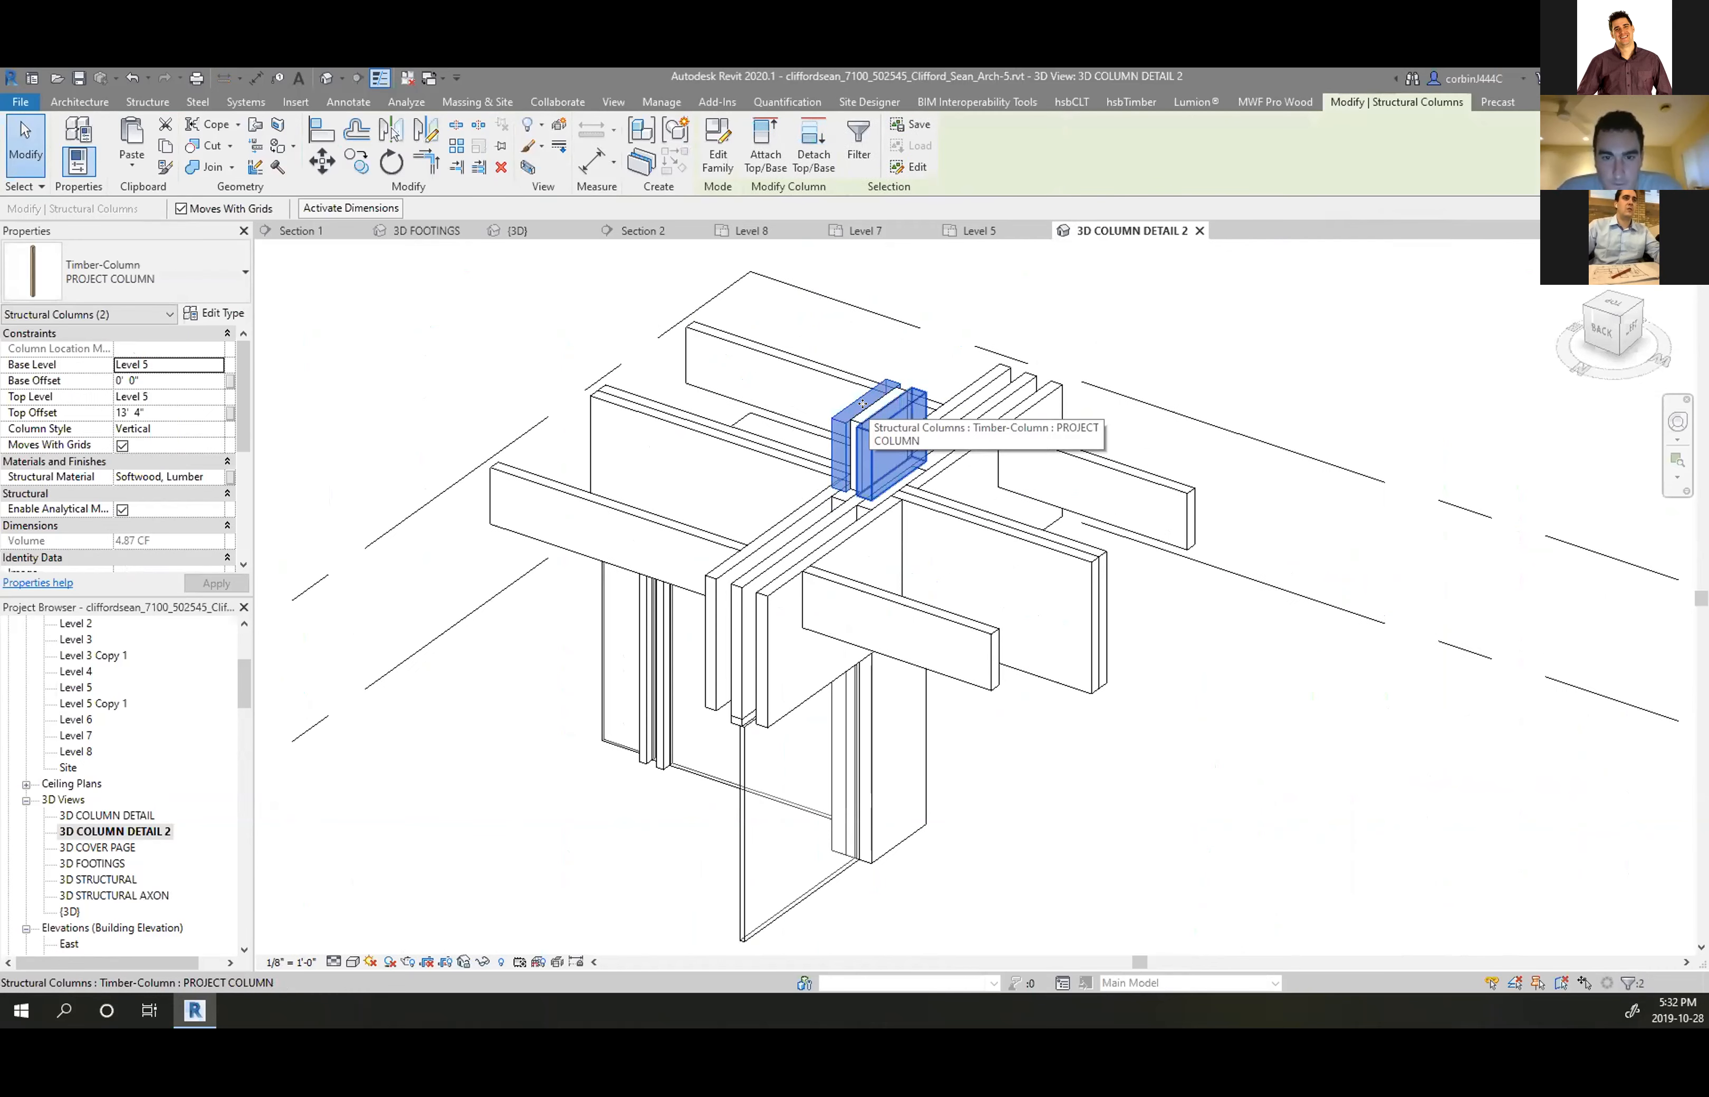
{"action": "left_click", "coordinate": [865, 407], "text": "ctrl"}
{"action": "right_click", "coordinate": [868, 409]}
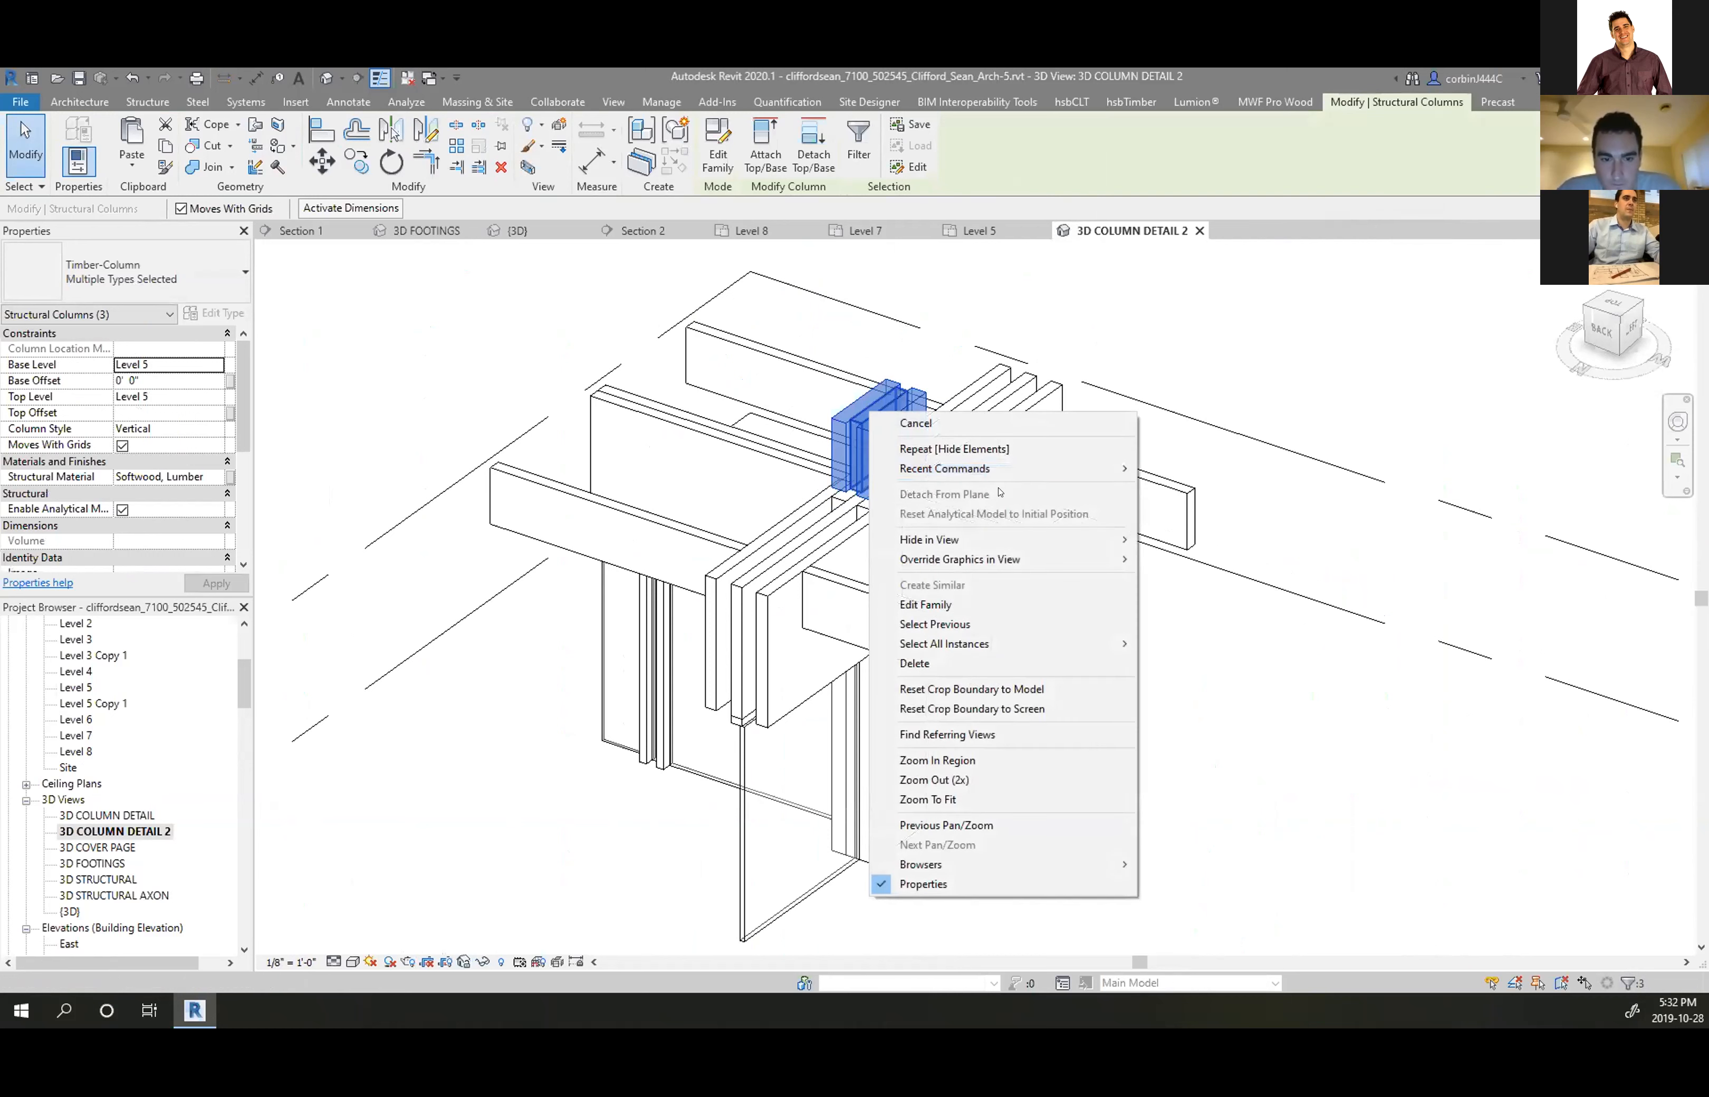
{"action": "mouse_move", "coordinate": [955, 539]}
{"action": "left_click", "coordinate": [1184, 539]}
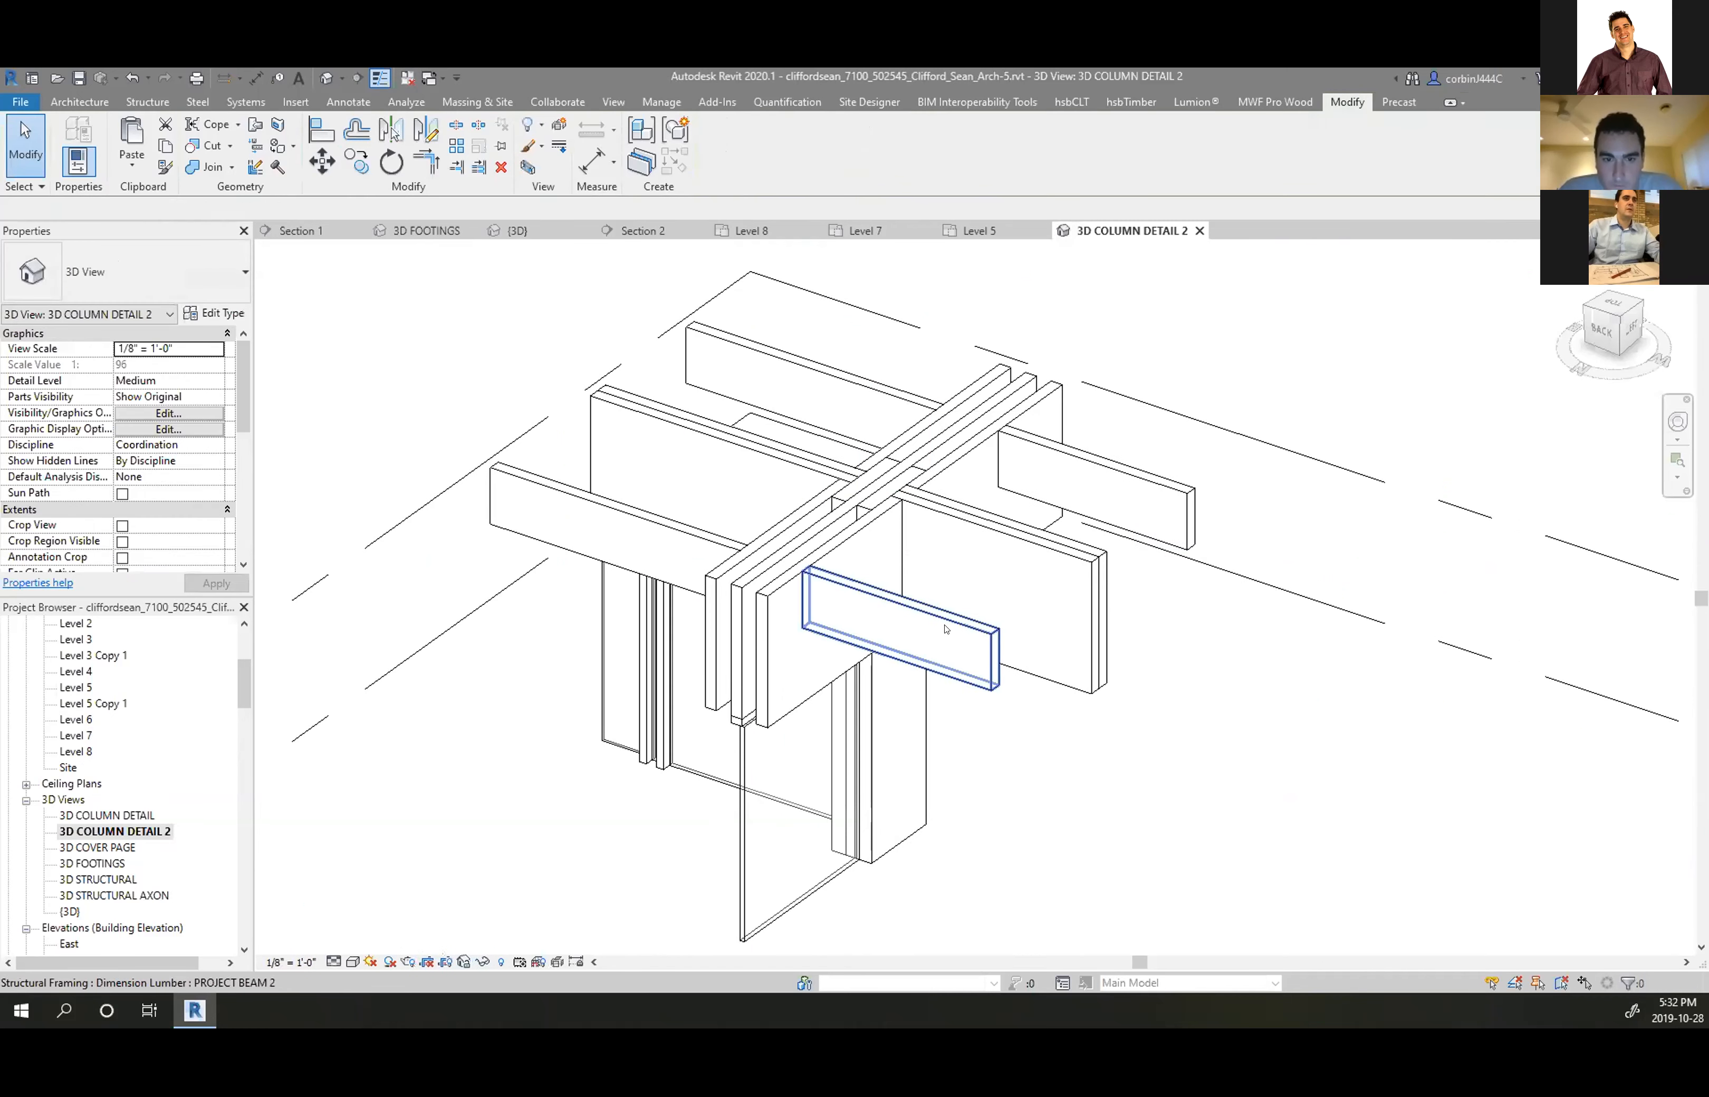
Hide the surrounding beams, the curtain wall and the left wall in this view
{"action": "left_click", "coordinate": [984, 643]}
{"action": "left_click", "coordinate": [1095, 495], "text": "ctrl"}
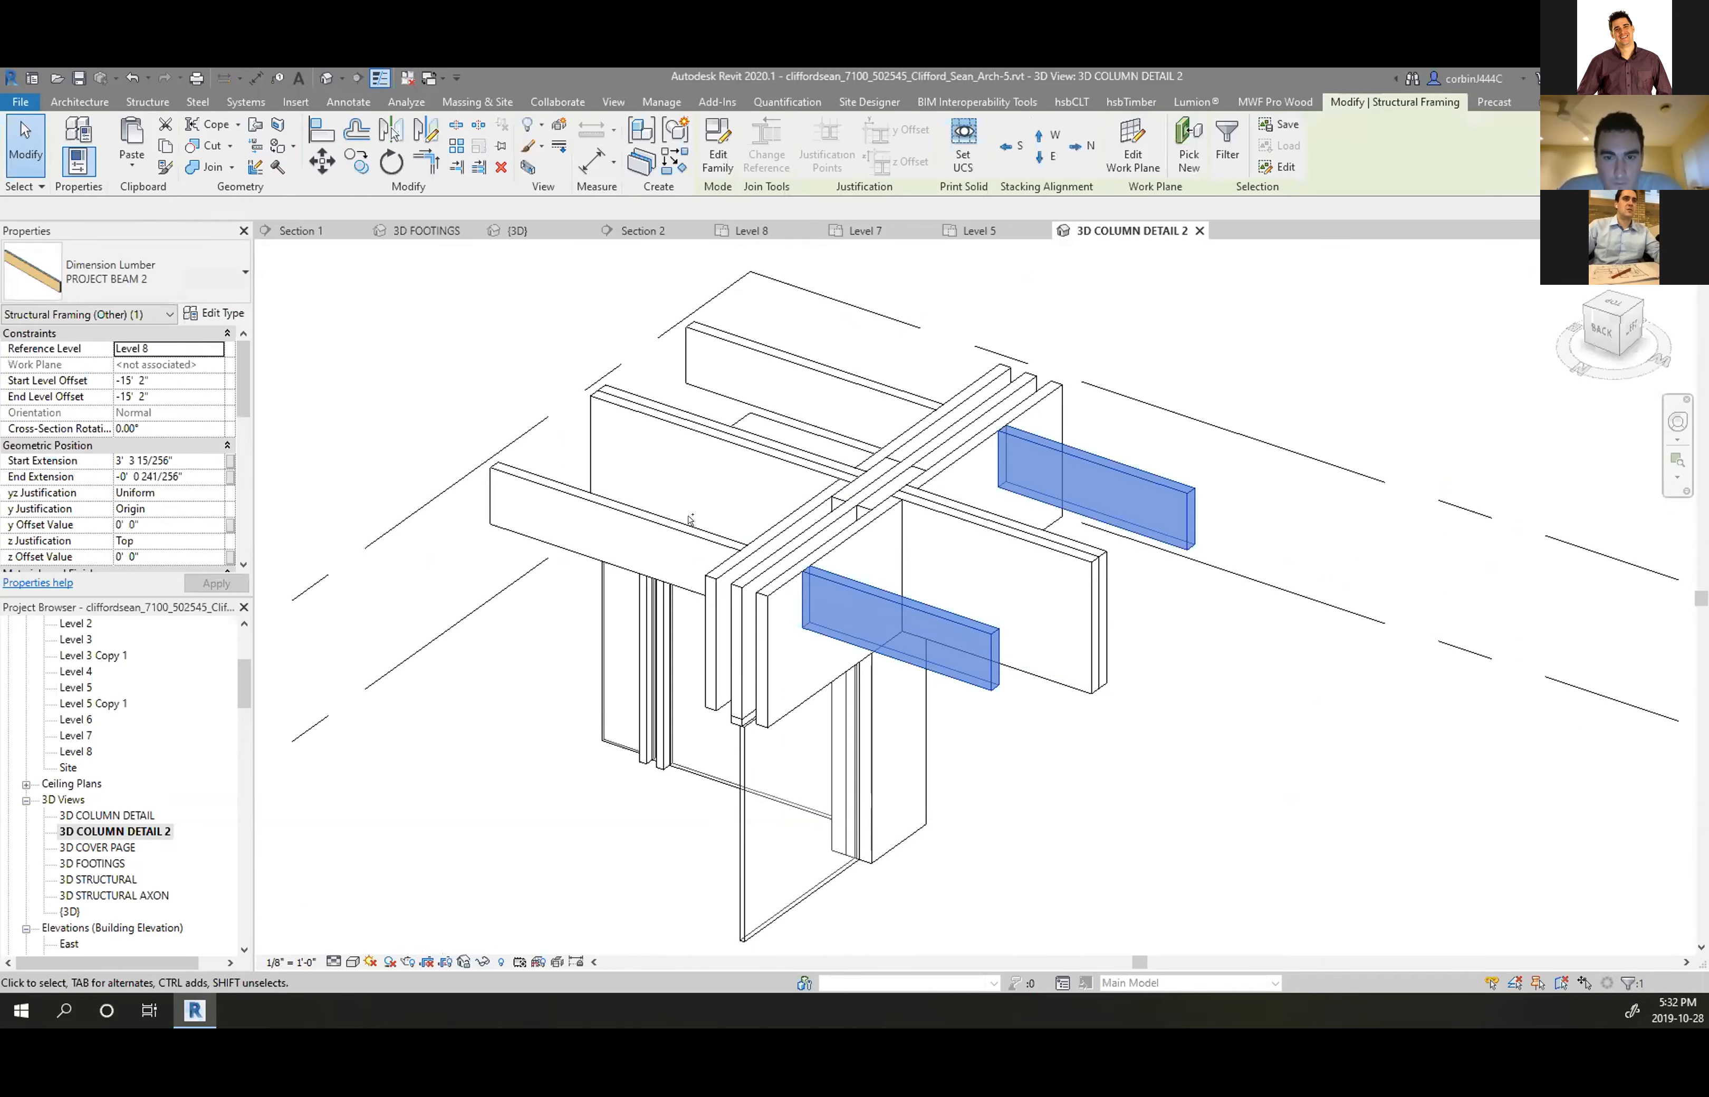
{"action": "left_click", "coordinate": [632, 528], "text": "ctrl"}
{"action": "left_click", "coordinate": [827, 377], "text": "ctrl"}
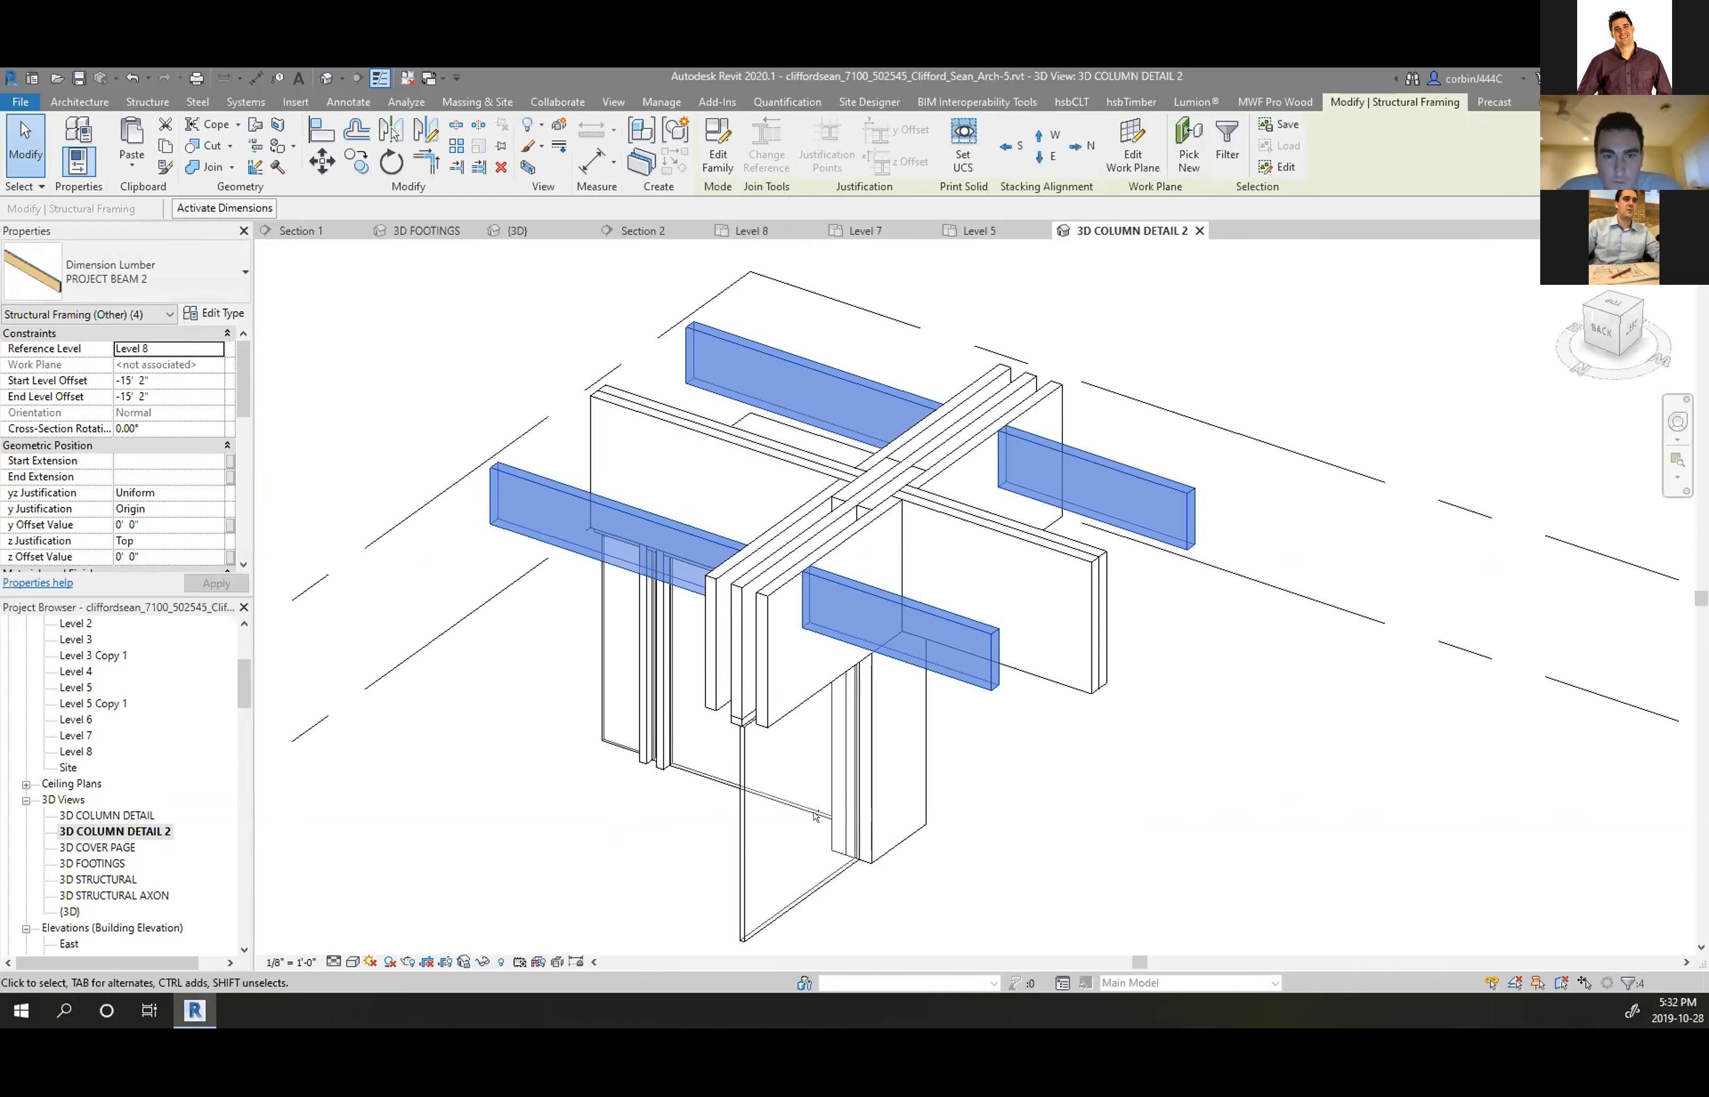
{"action": "left_click", "coordinate": [668, 757], "text": "ctrl"}
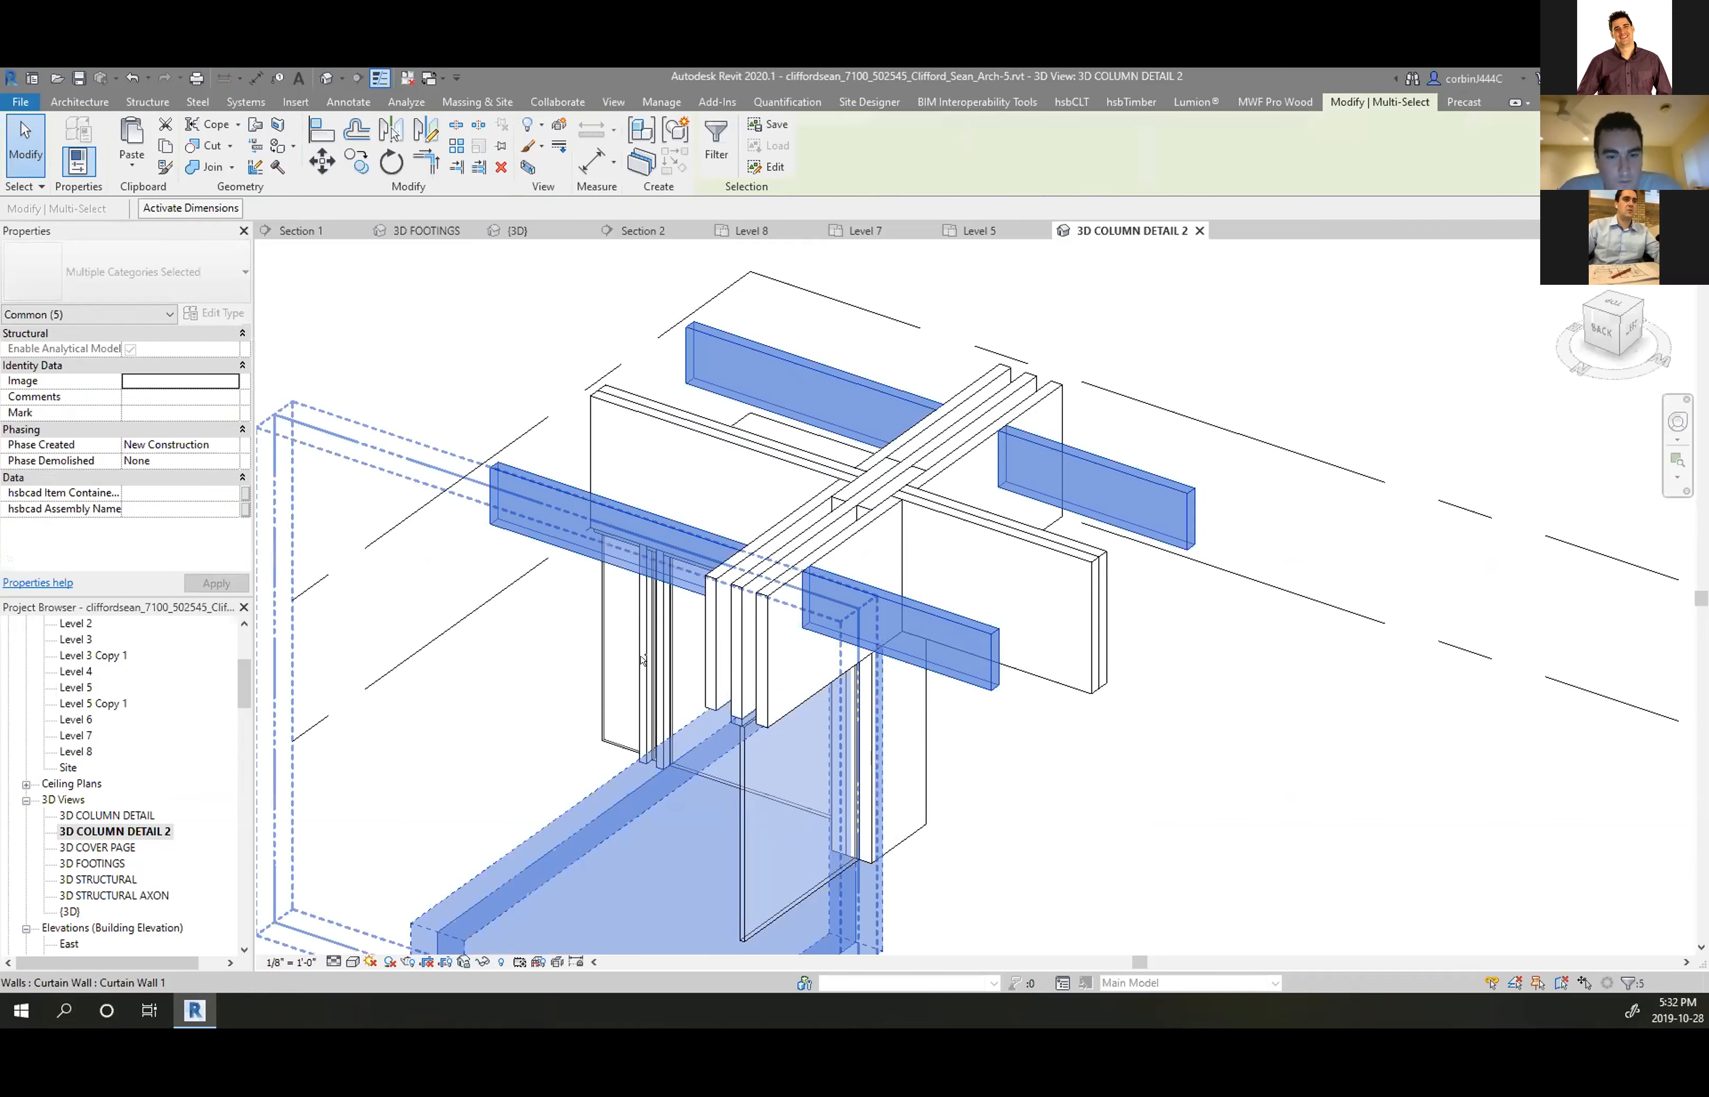
{"action": "left_click", "coordinate": [643, 660], "text": "ctrl"}
{"action": "right_click", "coordinate": [643, 662]}
{"action": "mouse_move", "coordinate": [789, 297]}
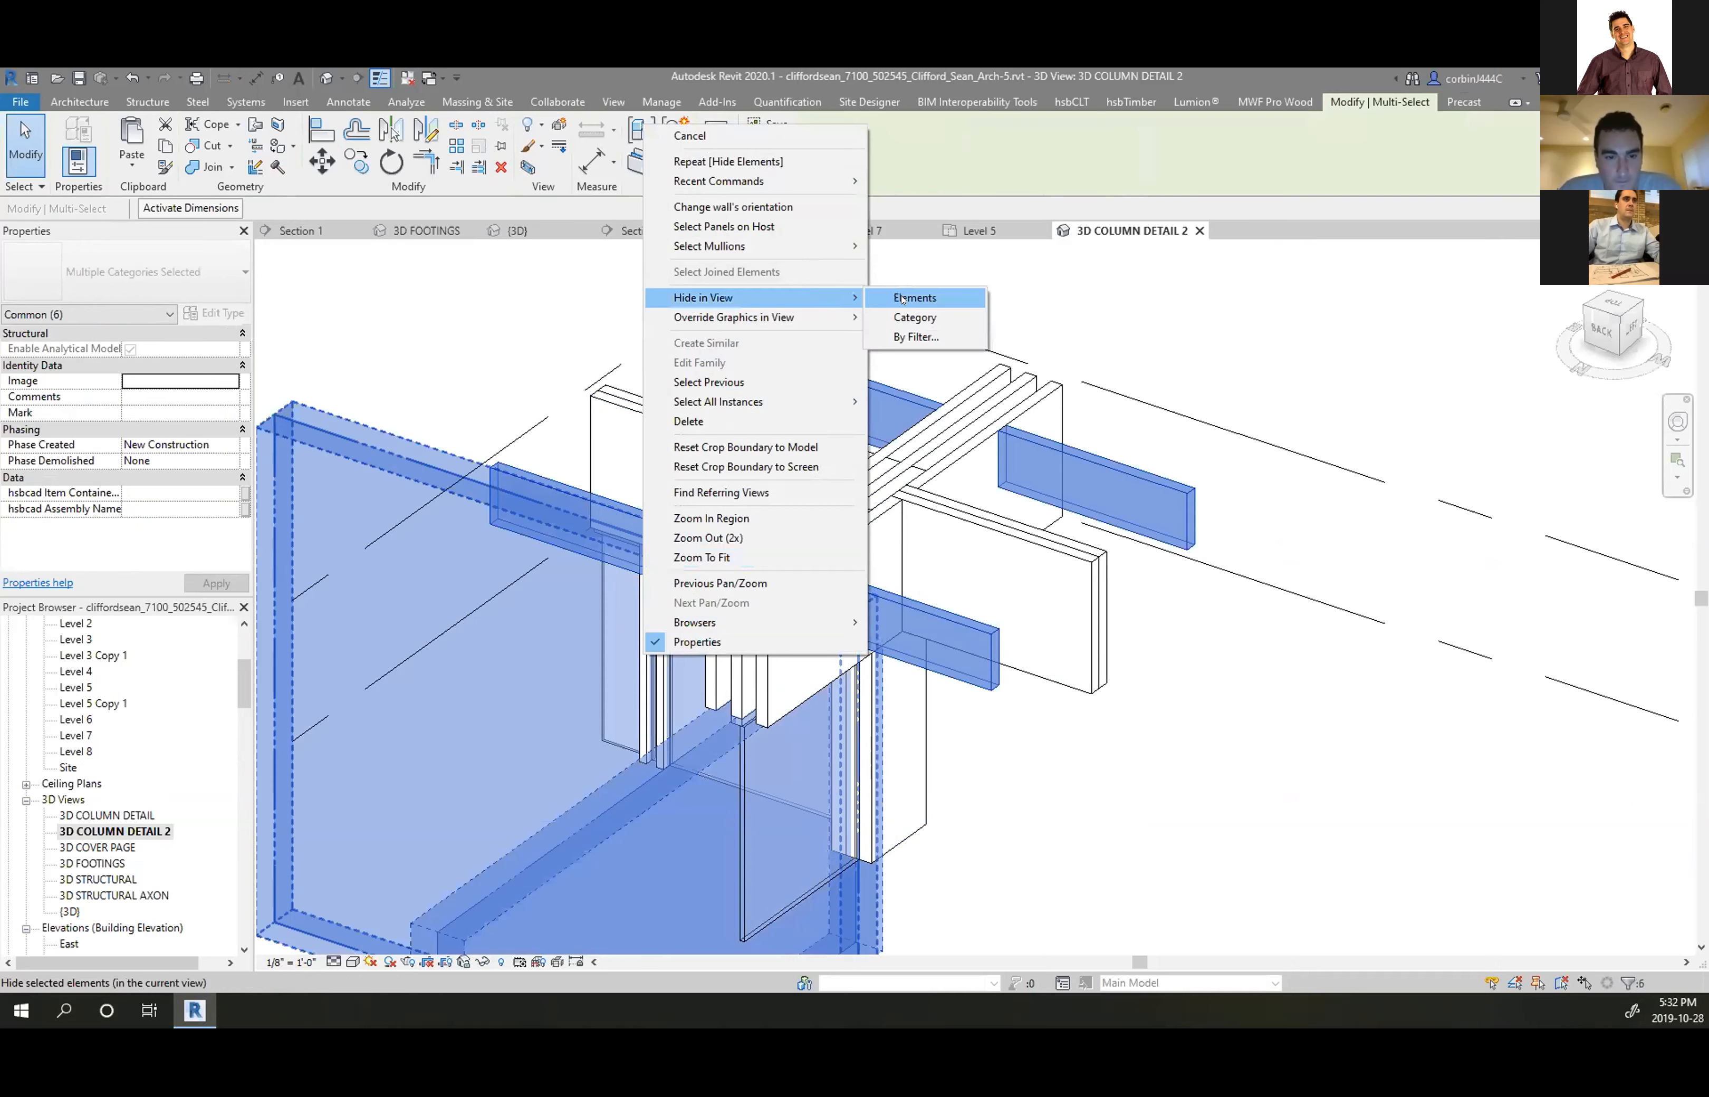
{"action": "left_click", "coordinate": [912, 297]}
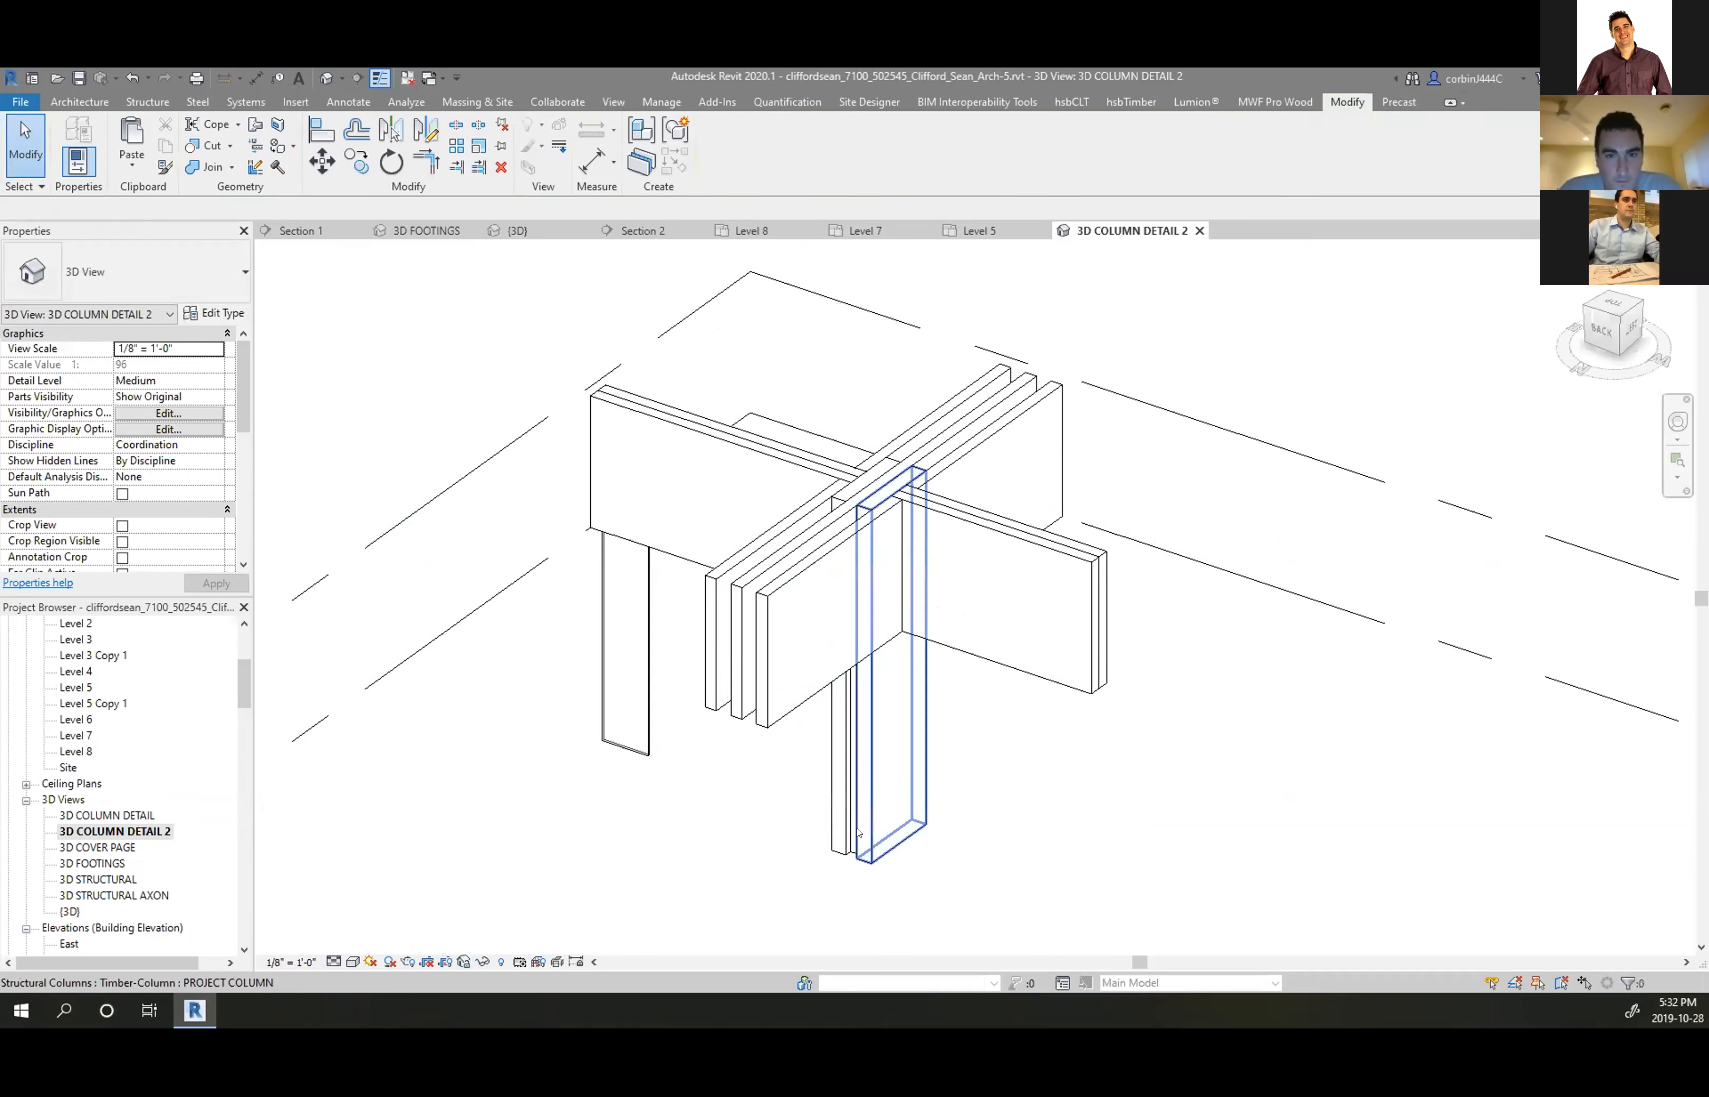
Hide the whole curtain-wall door category in this view
{"action": "left_click", "coordinate": [641, 732]}
{"action": "right_click", "coordinate": [643, 735]}
{"action": "mouse_move", "coordinate": [790, 380]}
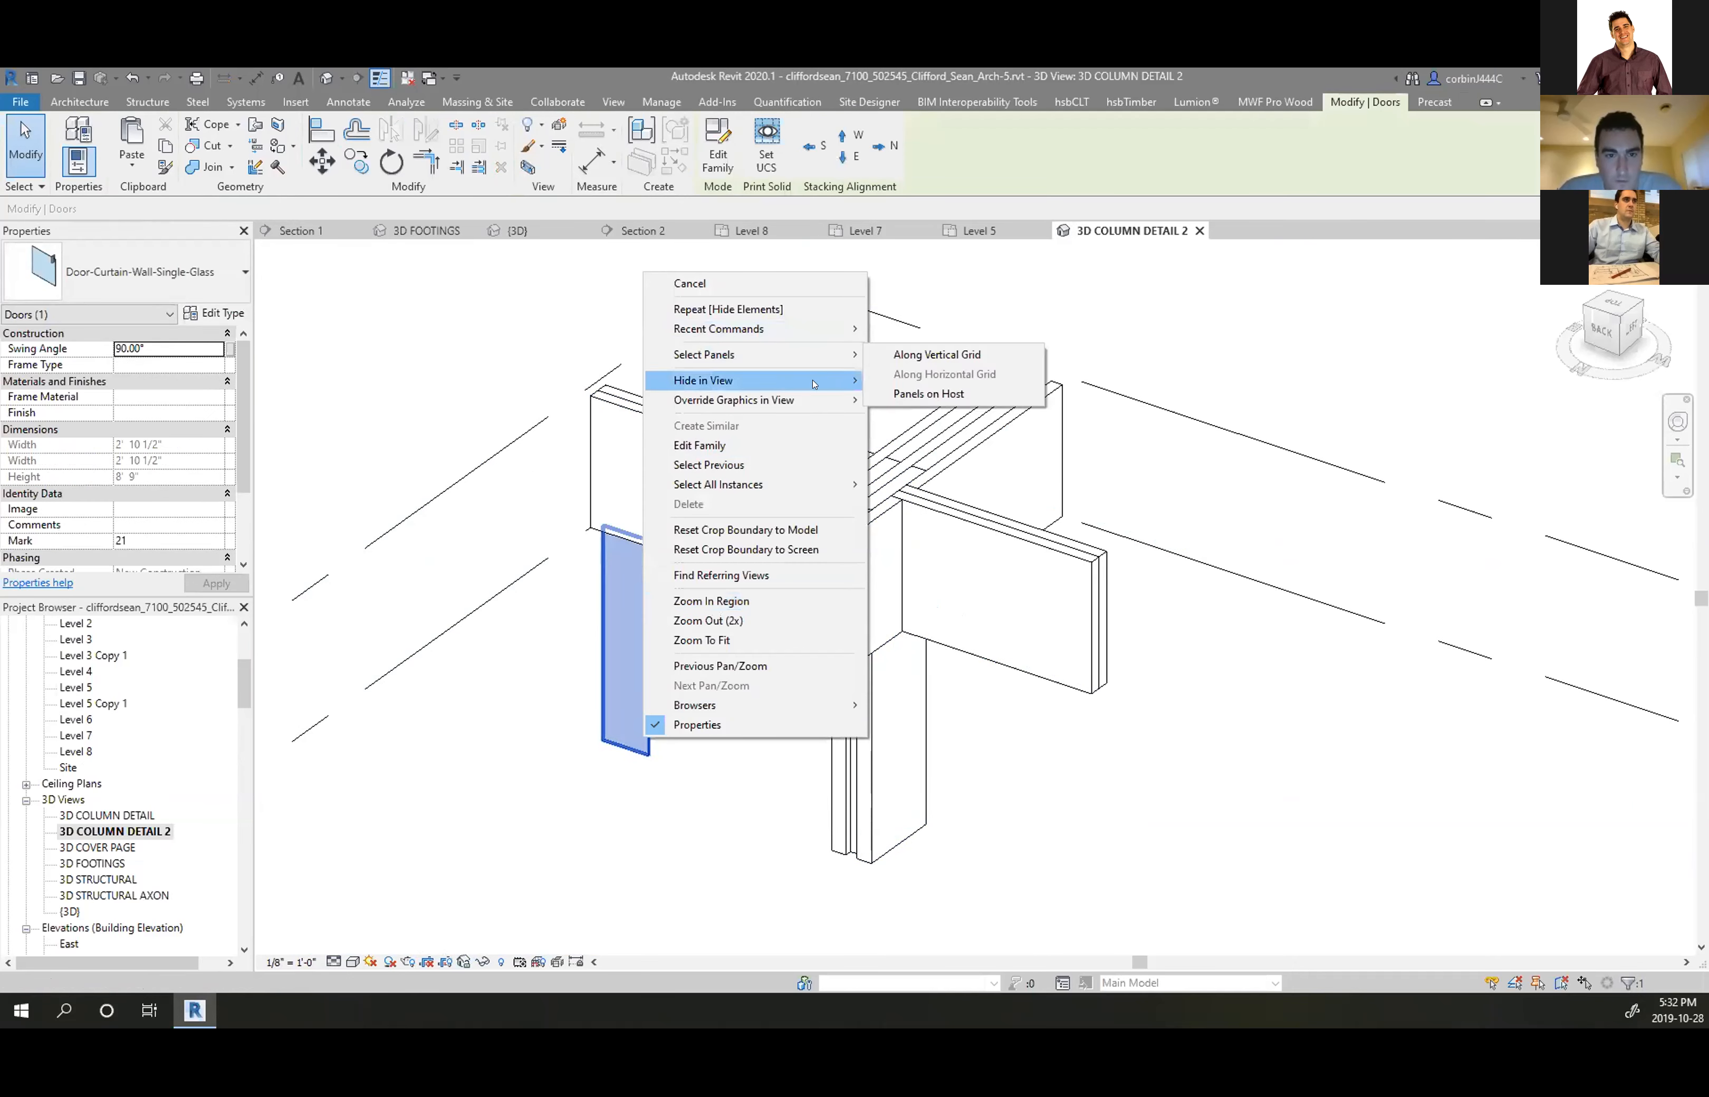
{"action": "left_click", "coordinate": [911, 399]}
From a front view, hide the two level lines in this view
{"action": "scroll", "coordinate": [1027, 731], "scroll_direction": "down", "scroll_amount": 3}
{"action": "middle_click_drag", "start_coordinate": [1060, 762], "coordinate": [675, 782], "text": "shift"}
{"action": "left_click_drag", "start_coordinate": [675, 782], "coordinate": [618, 561]}
{"action": "right_click", "coordinate": [632, 574]}
{"action": "mouse_move", "coordinate": [825, 220]}
{"action": "left_click", "coordinate": [902, 229]}
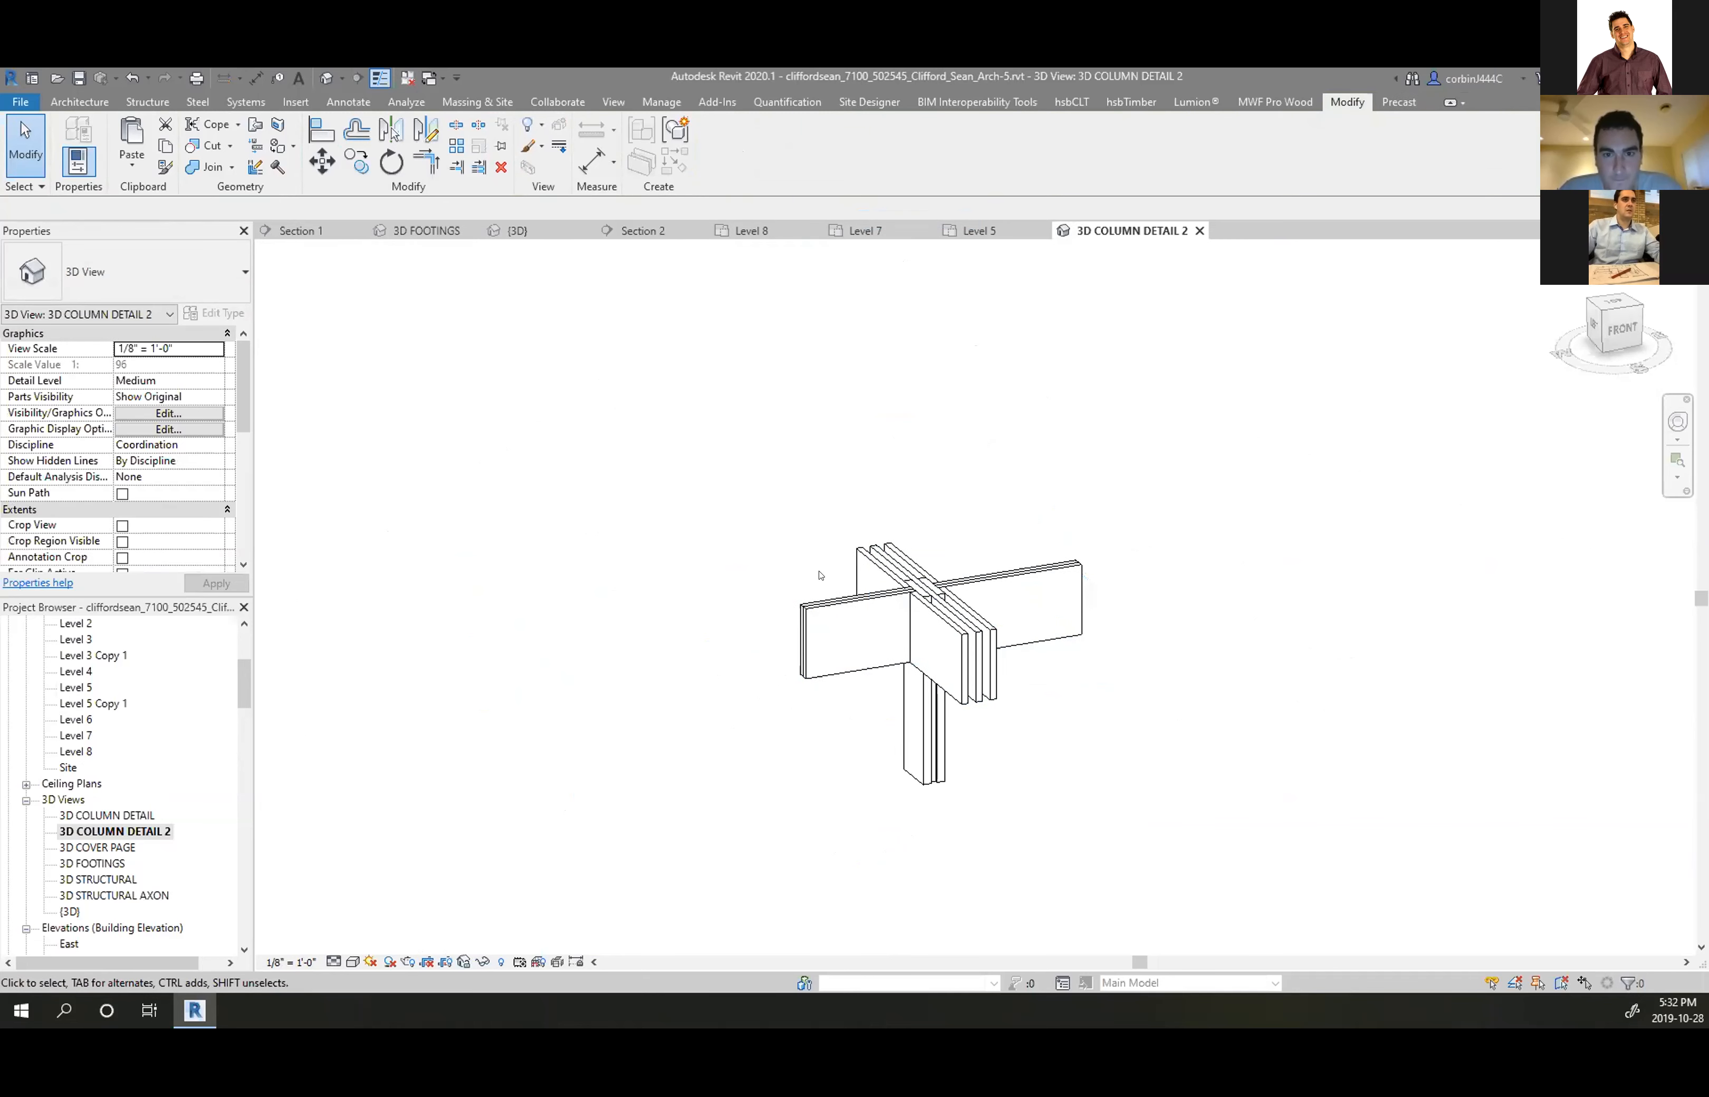
{"action": "scroll", "coordinate": [671, 560], "scroll_direction": "down", "scroll_amount": 2}
With hidden elements revealed, pull the section box's side in toward the column, then return to isometric
{"action": "middle_click_drag", "start_coordinate": [671, 560], "coordinate": [626, 608], "text": "shift"}
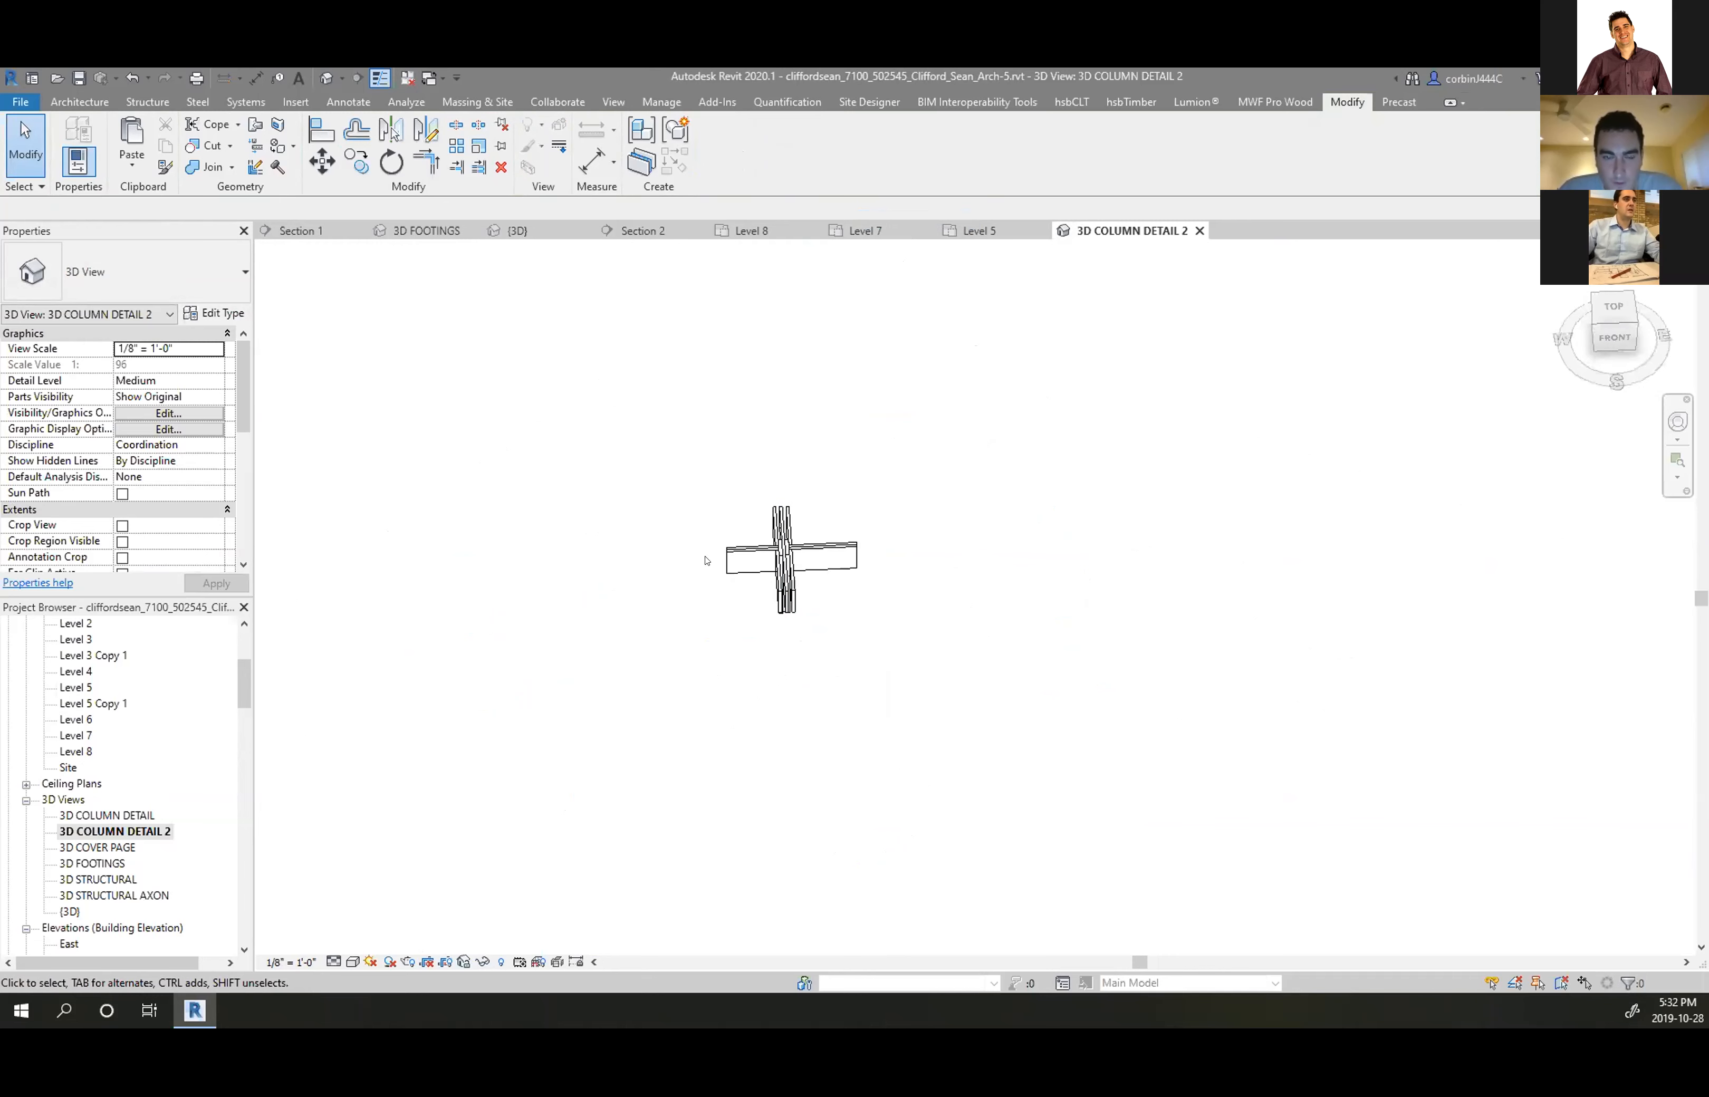
{"action": "left_click", "coordinate": [500, 962]}
{"action": "scroll", "coordinate": [870, 417], "scroll_direction": "up", "scroll_amount": 5}
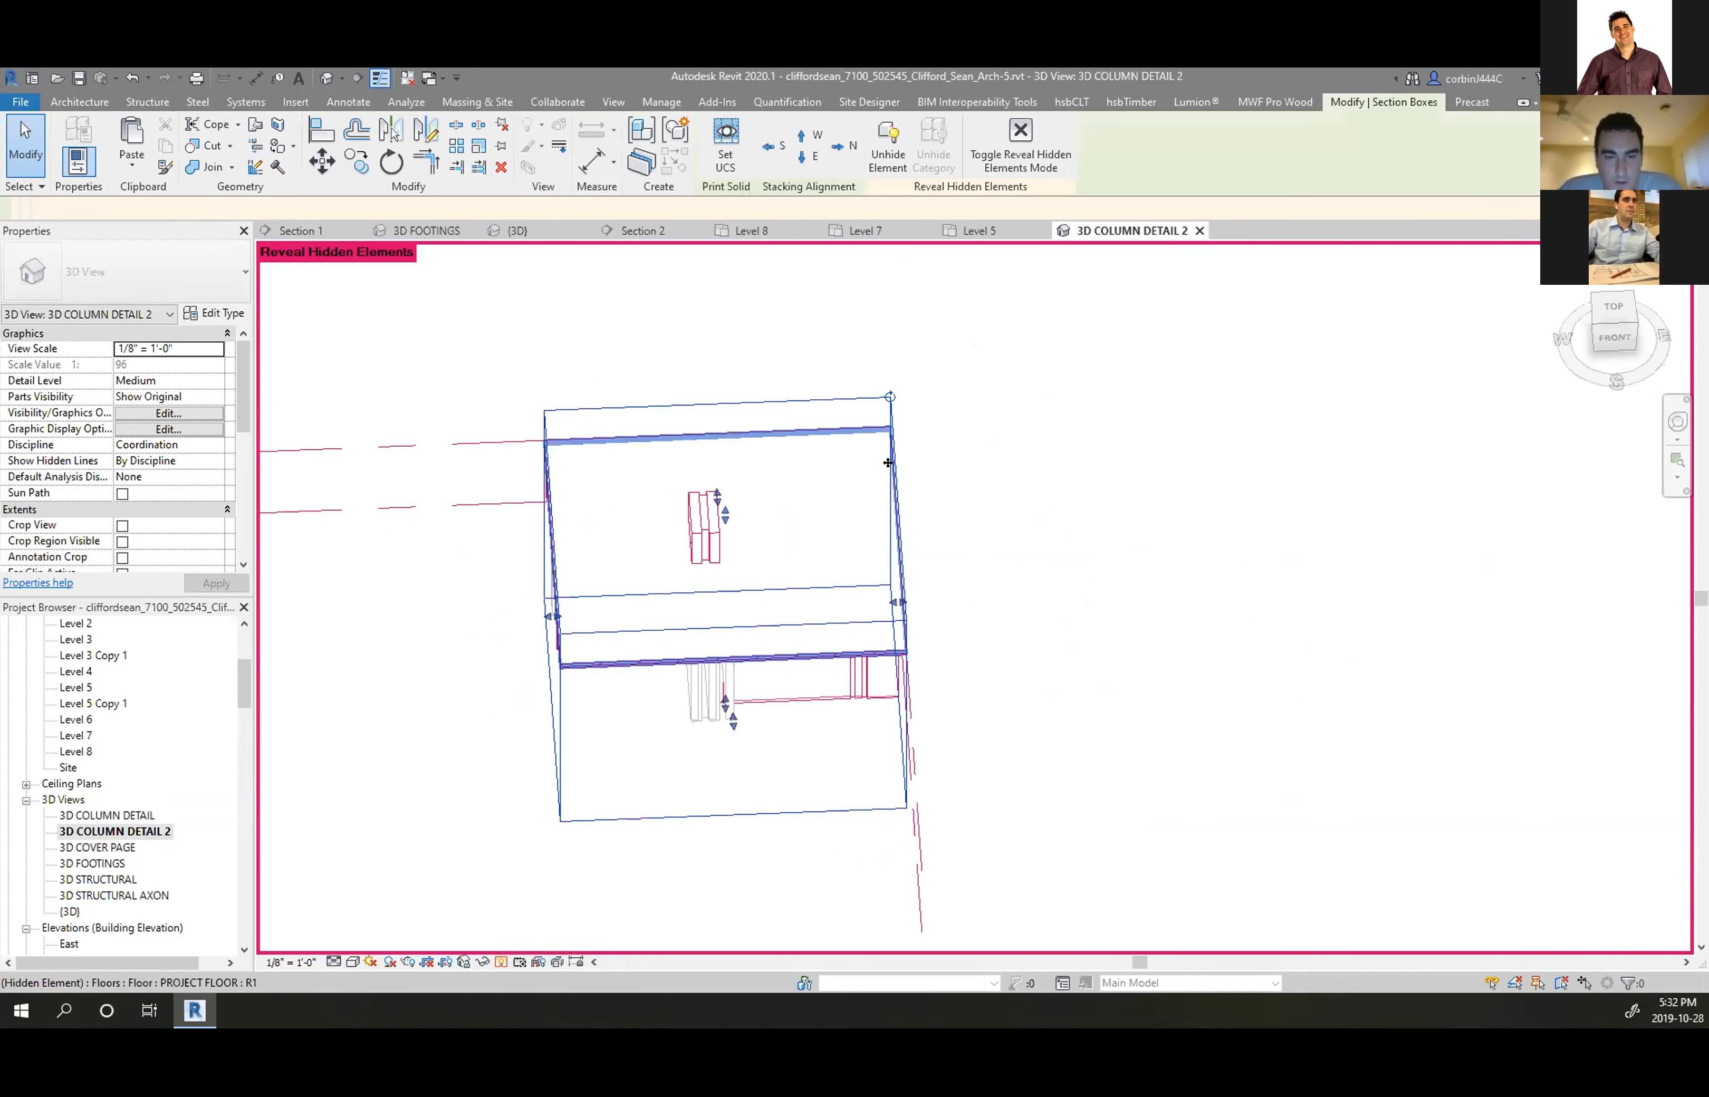
{"action": "left_click", "coordinate": [870, 401]}
{"action": "left_click_drag", "start_coordinate": [836, 598], "coordinate": [840, 602]}
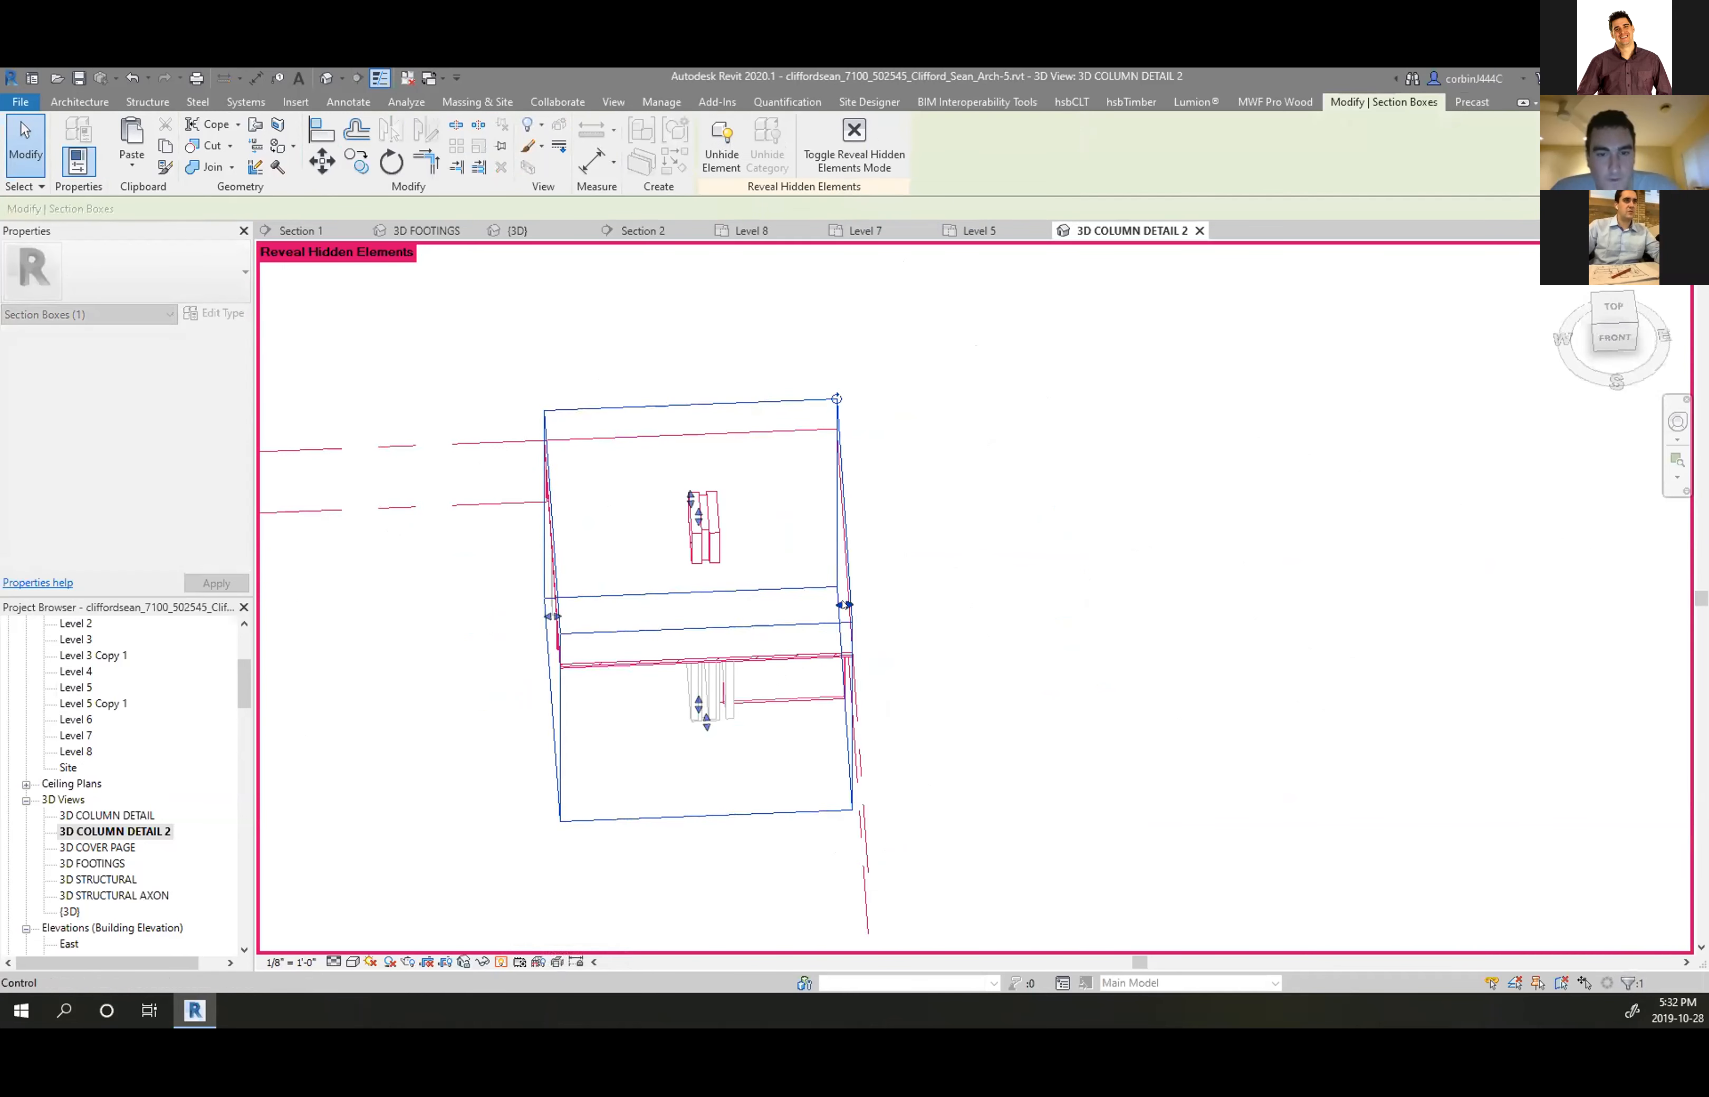
{"action": "left_click", "coordinate": [856, 145]}
{"action": "middle_click_drag", "start_coordinate": [976, 686], "coordinate": [678, 607], "text": "shift"}
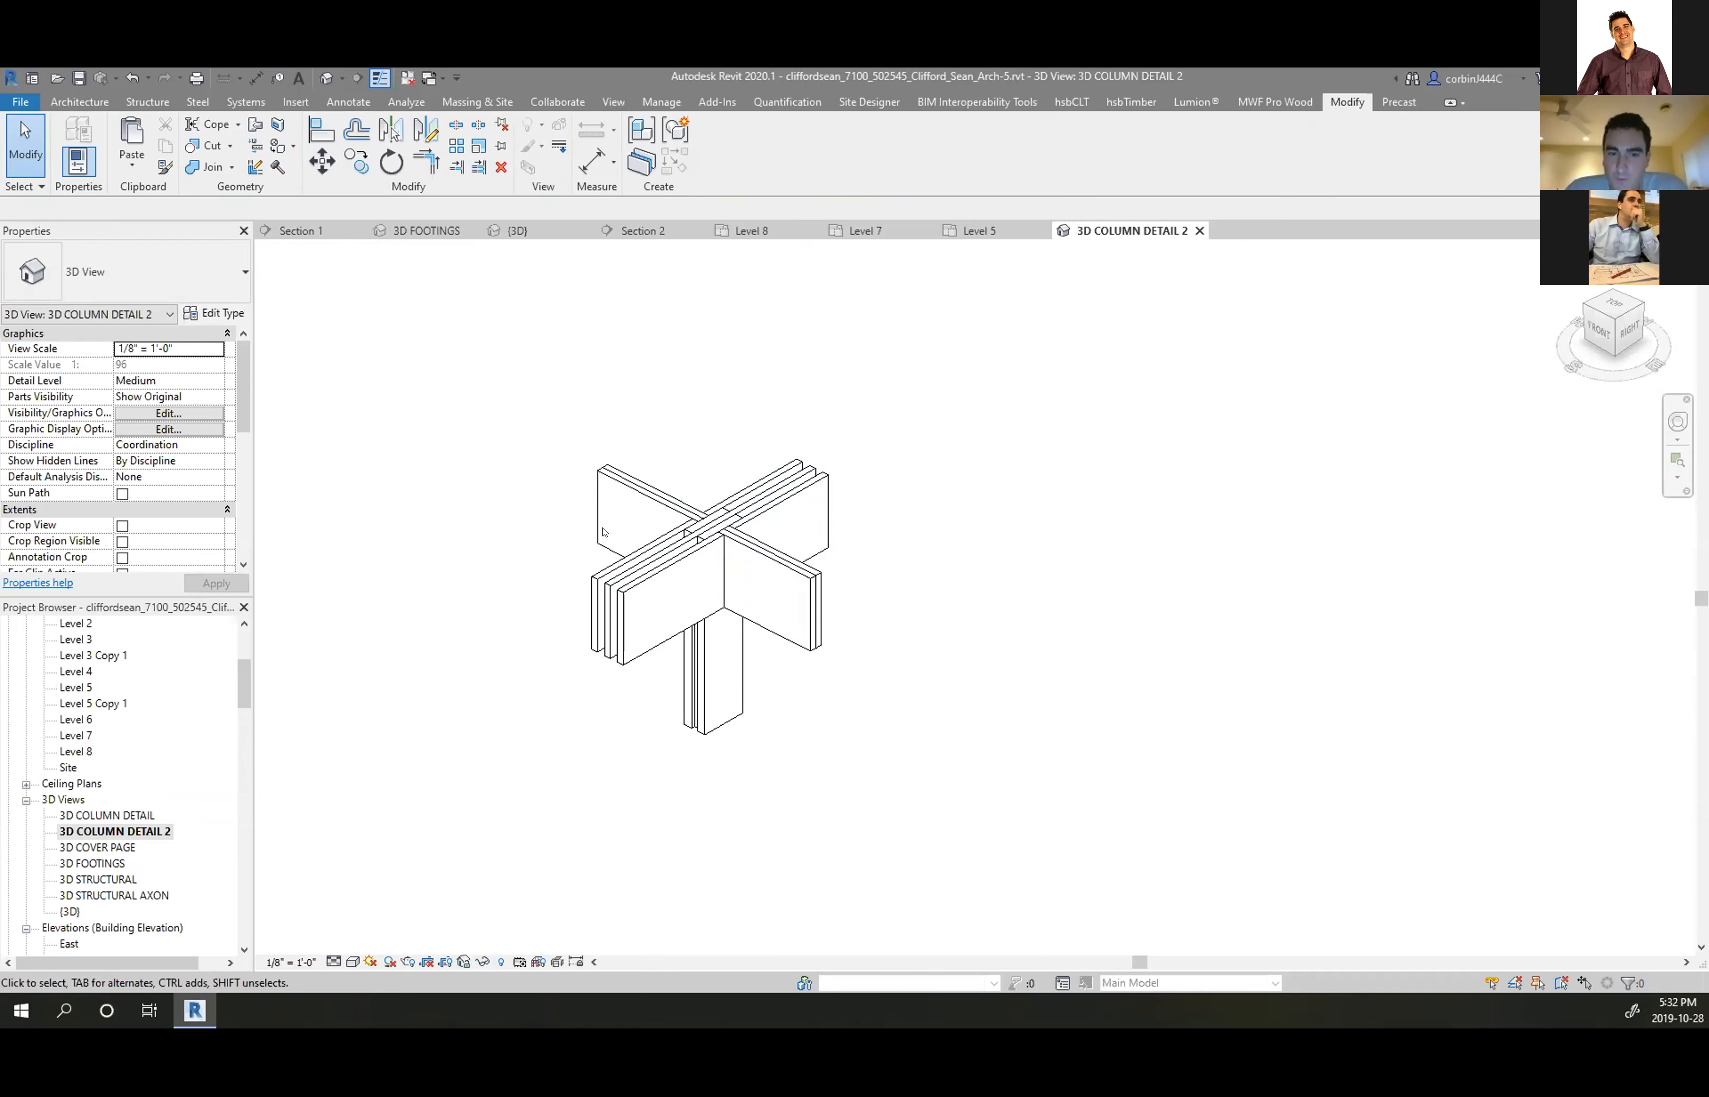
Start Create Parts for a beam layer on the column
{"action": "left_click", "coordinate": [620, 576]}
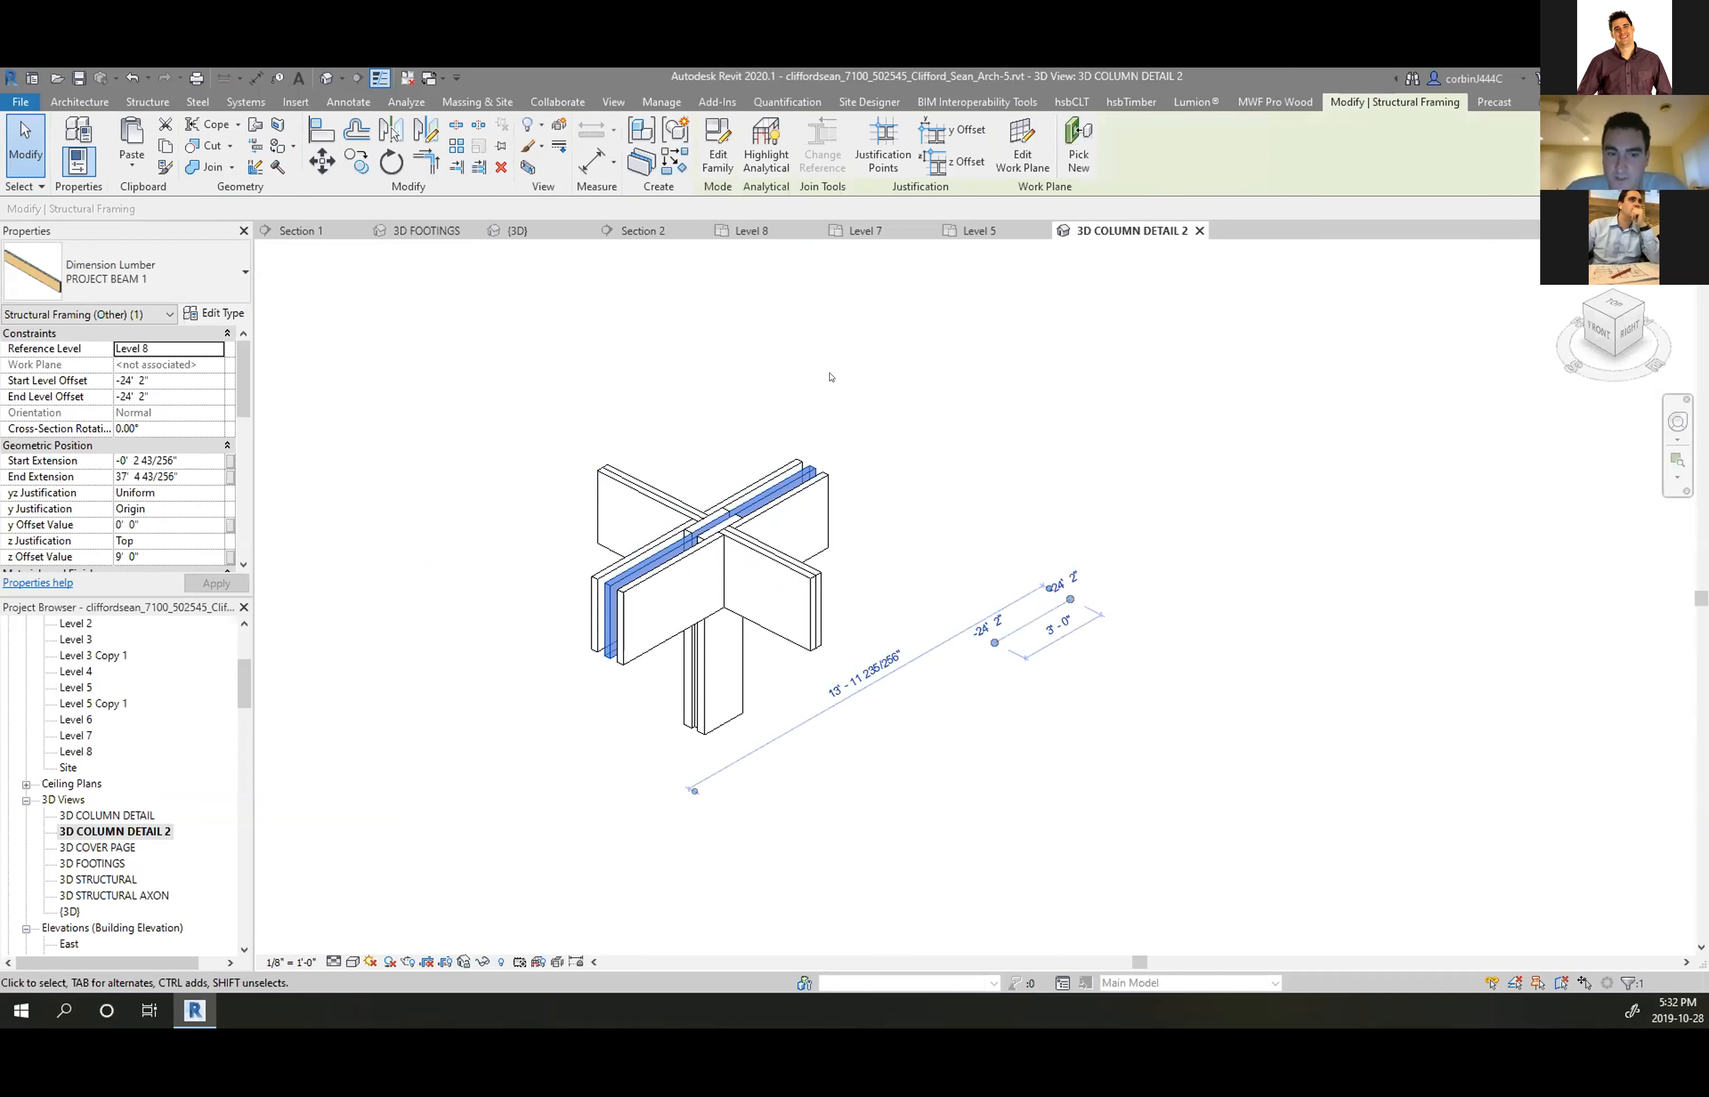
{"action": "key", "text": "Escape"}
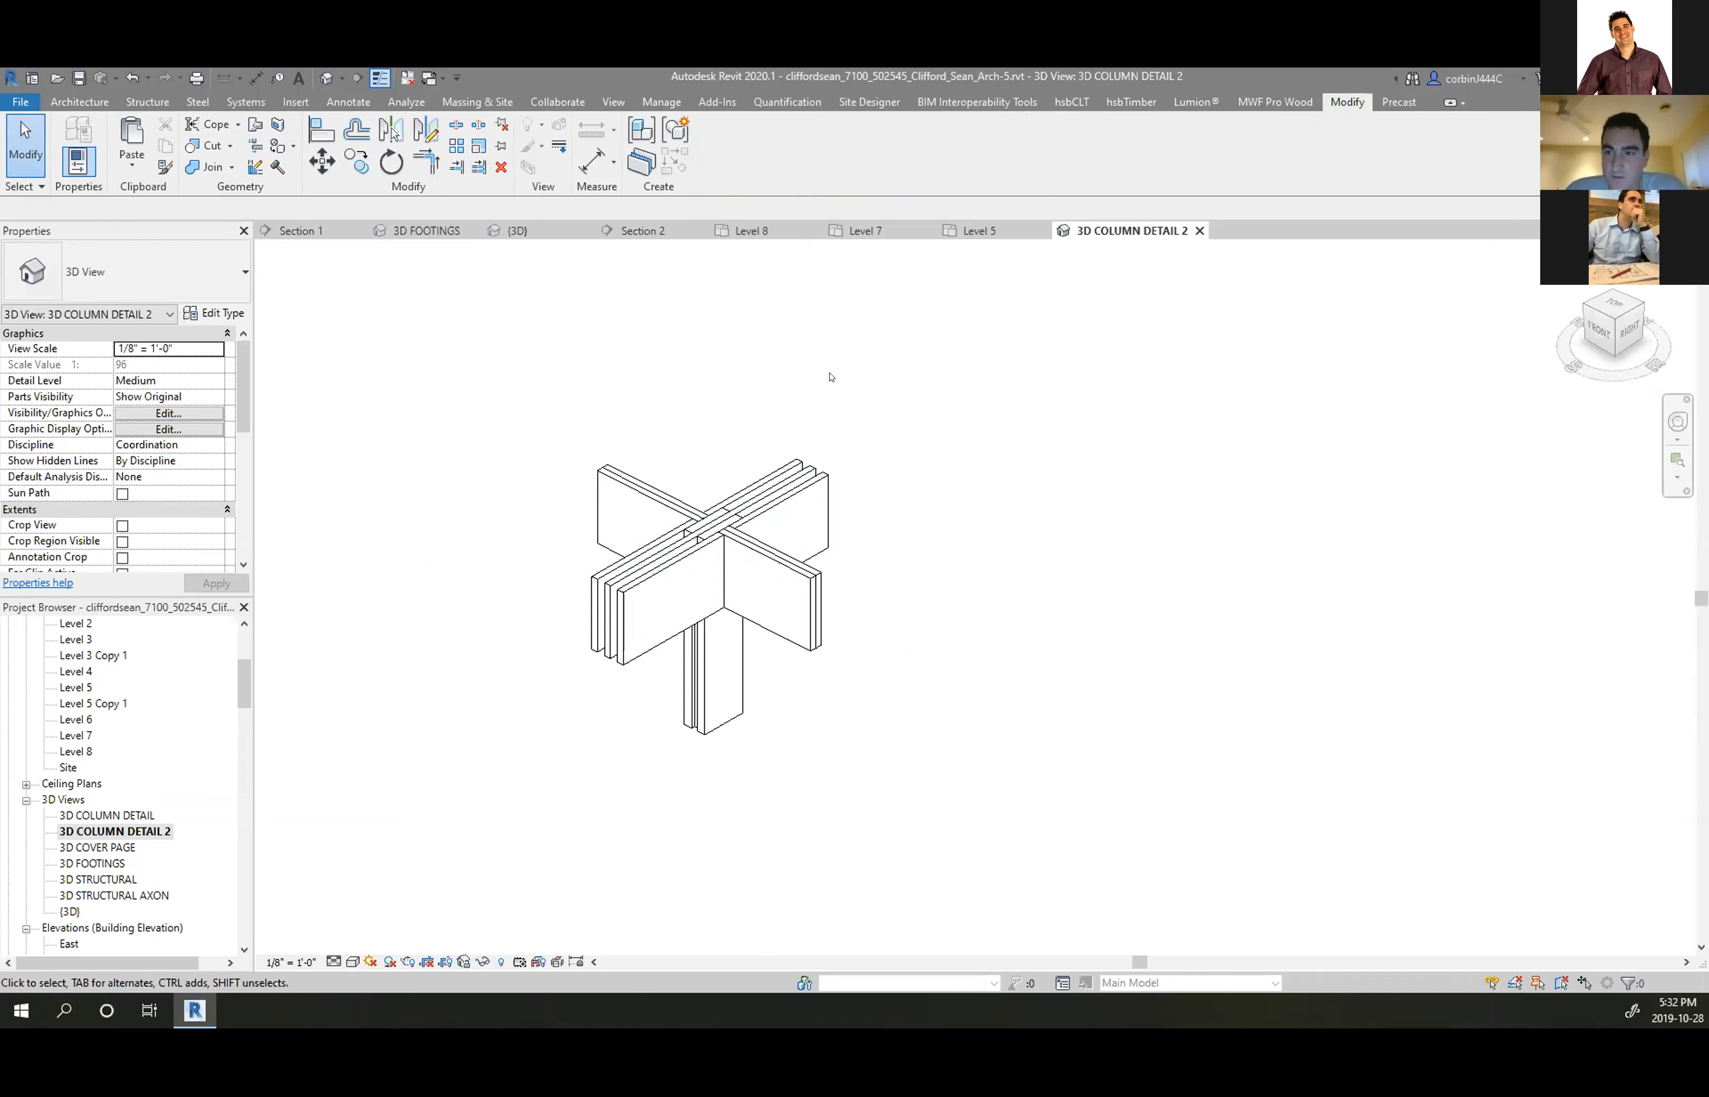
{"action": "left_click", "coordinate": [642, 163]}
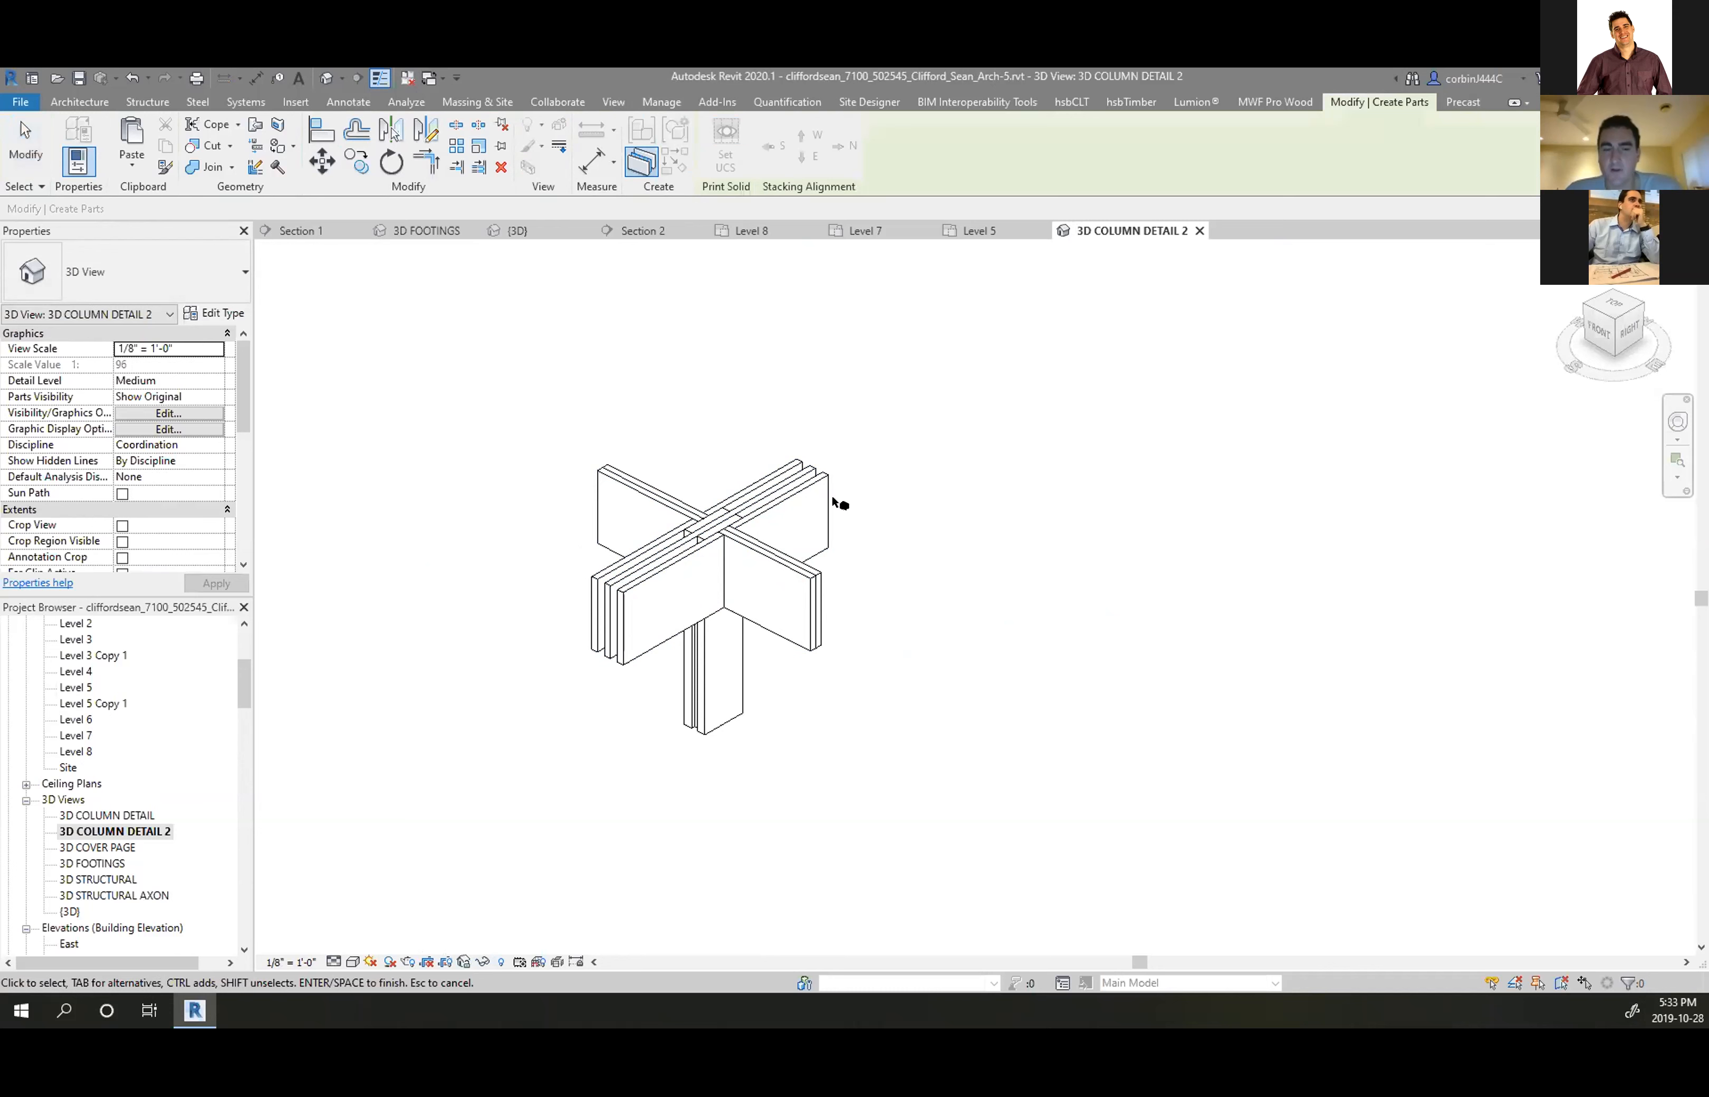
Cancel Create Parts and displace PROJECT BEAM 1 about 12 feet above the column
{"action": "left_click", "coordinate": [749, 517]}
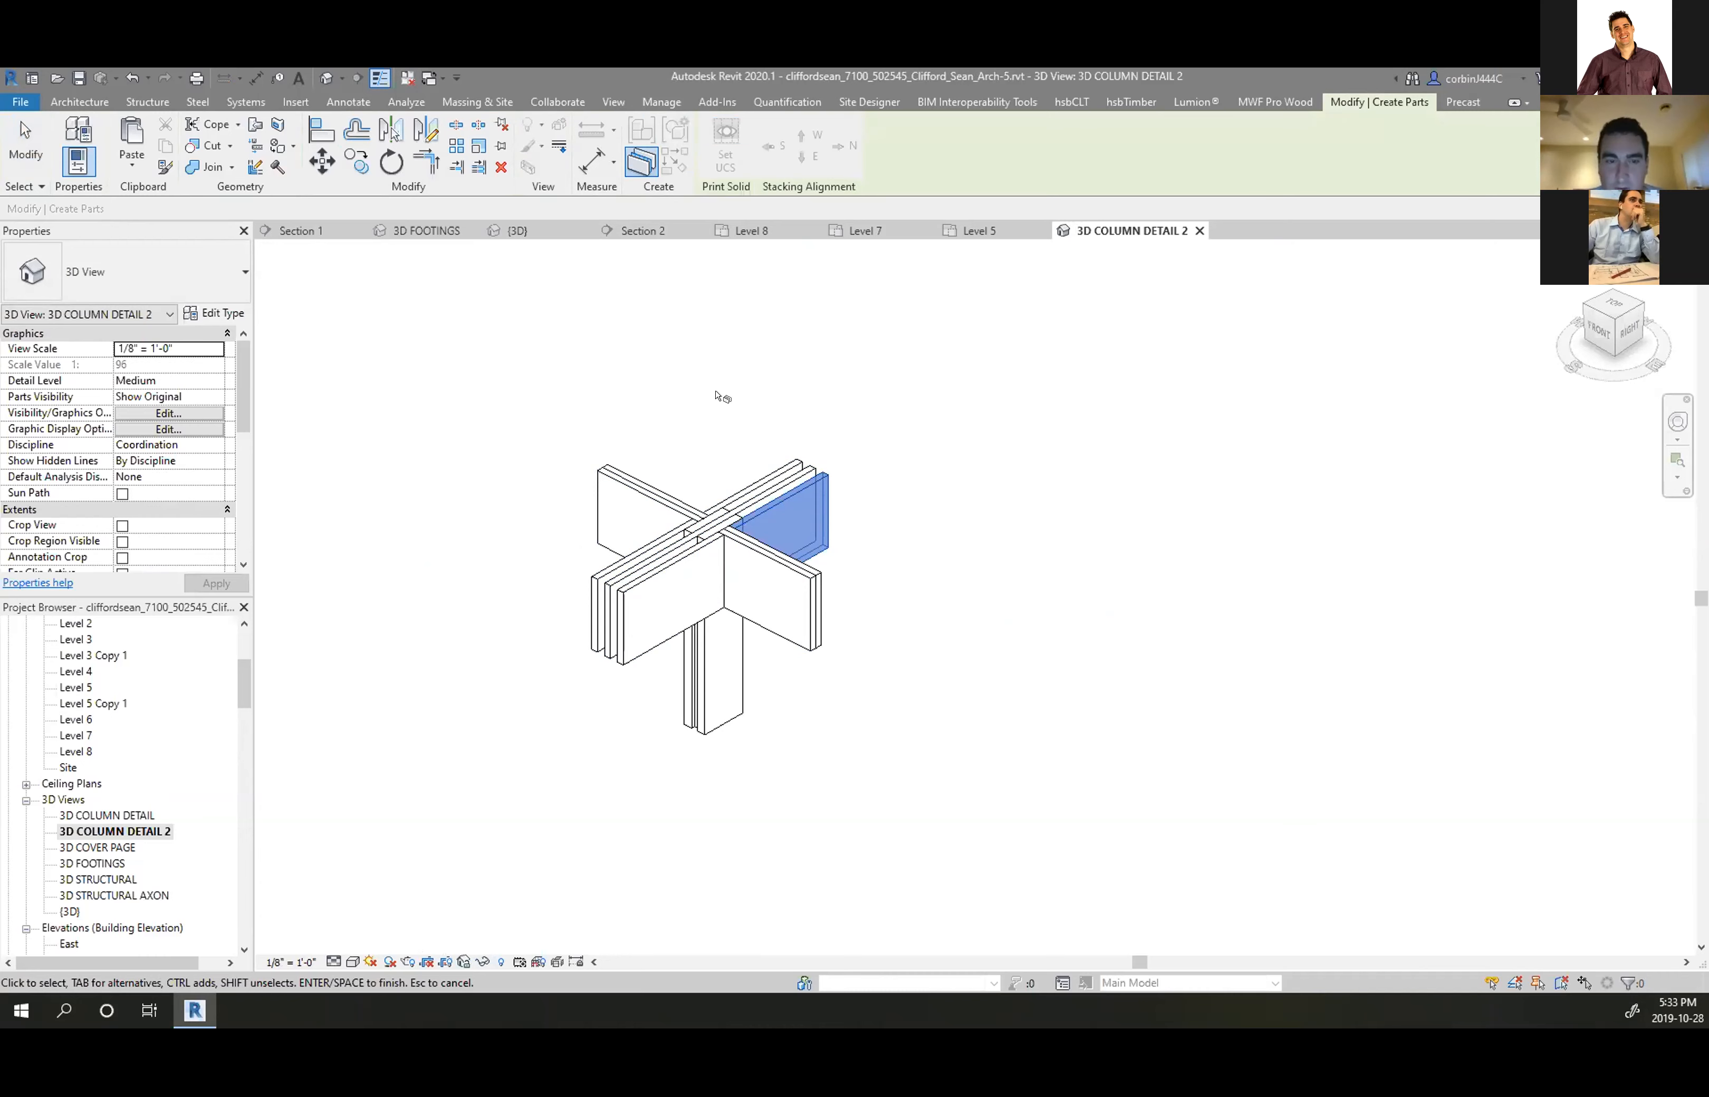
{"action": "key", "text": "Escape"}
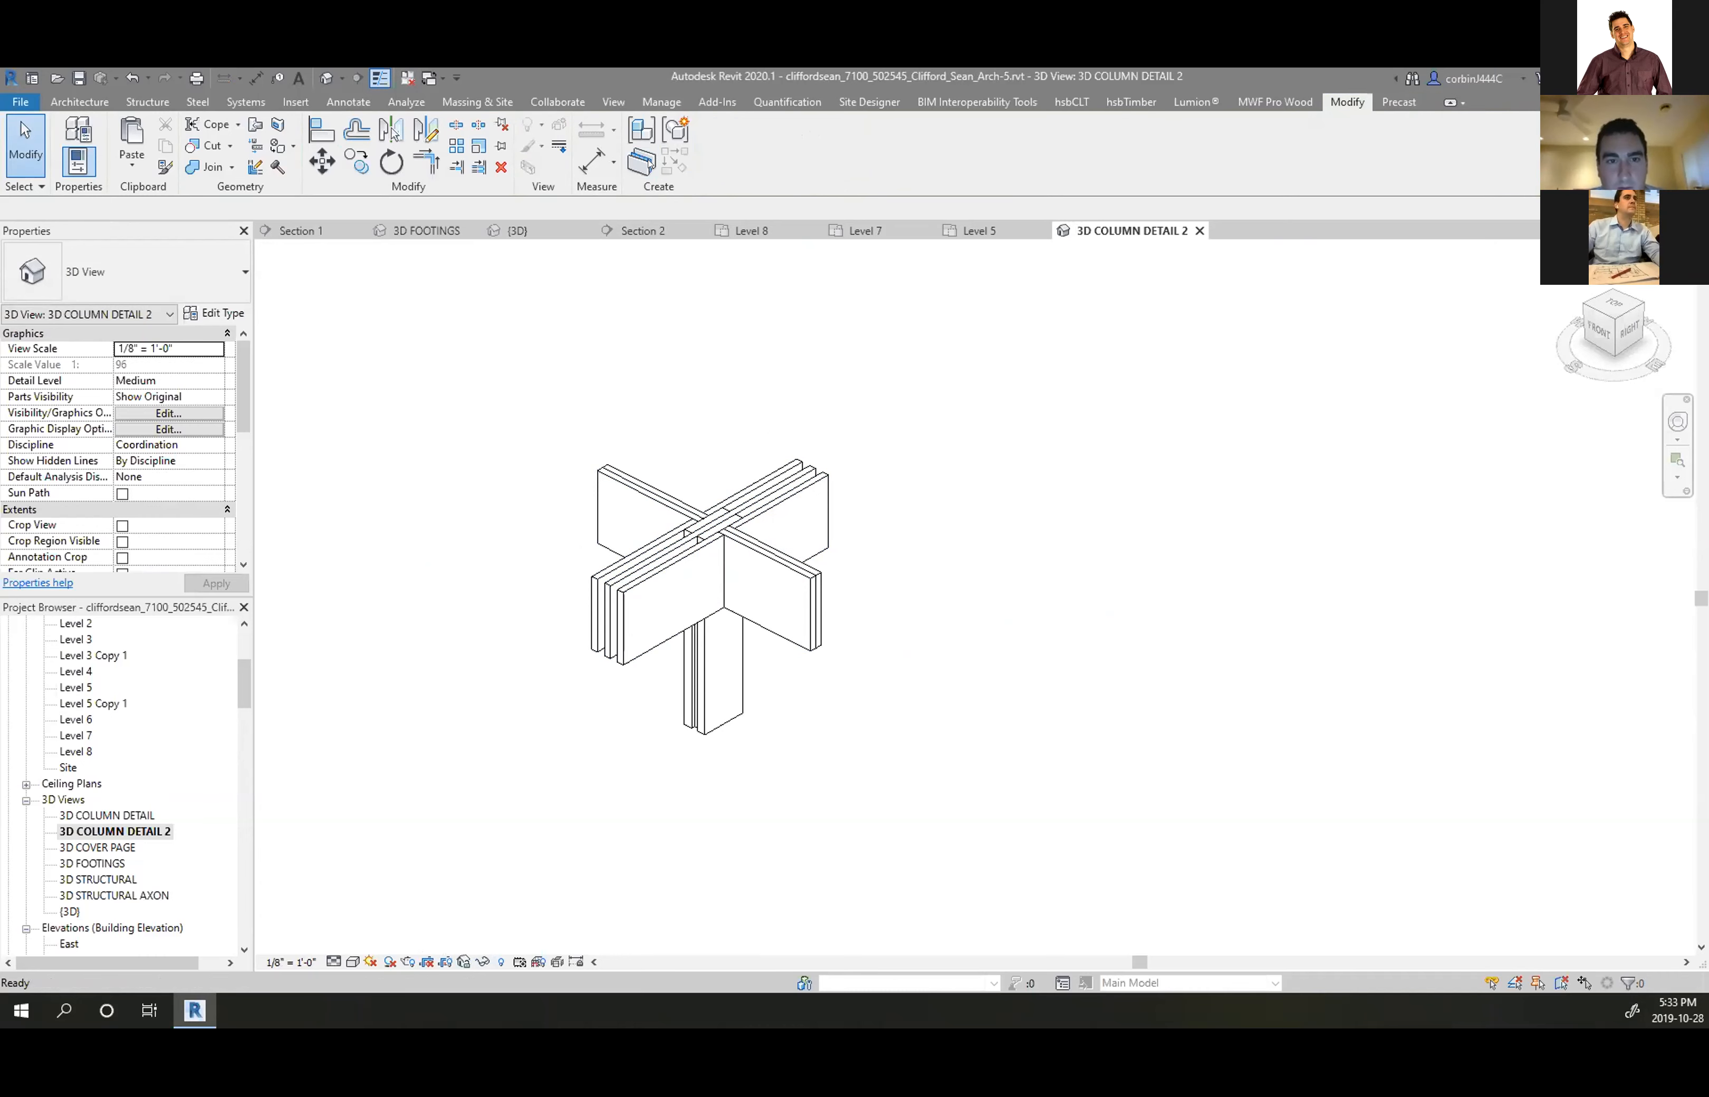
{"action": "left_click", "coordinate": [739, 528]}
{"action": "left_click", "coordinate": [559, 126]}
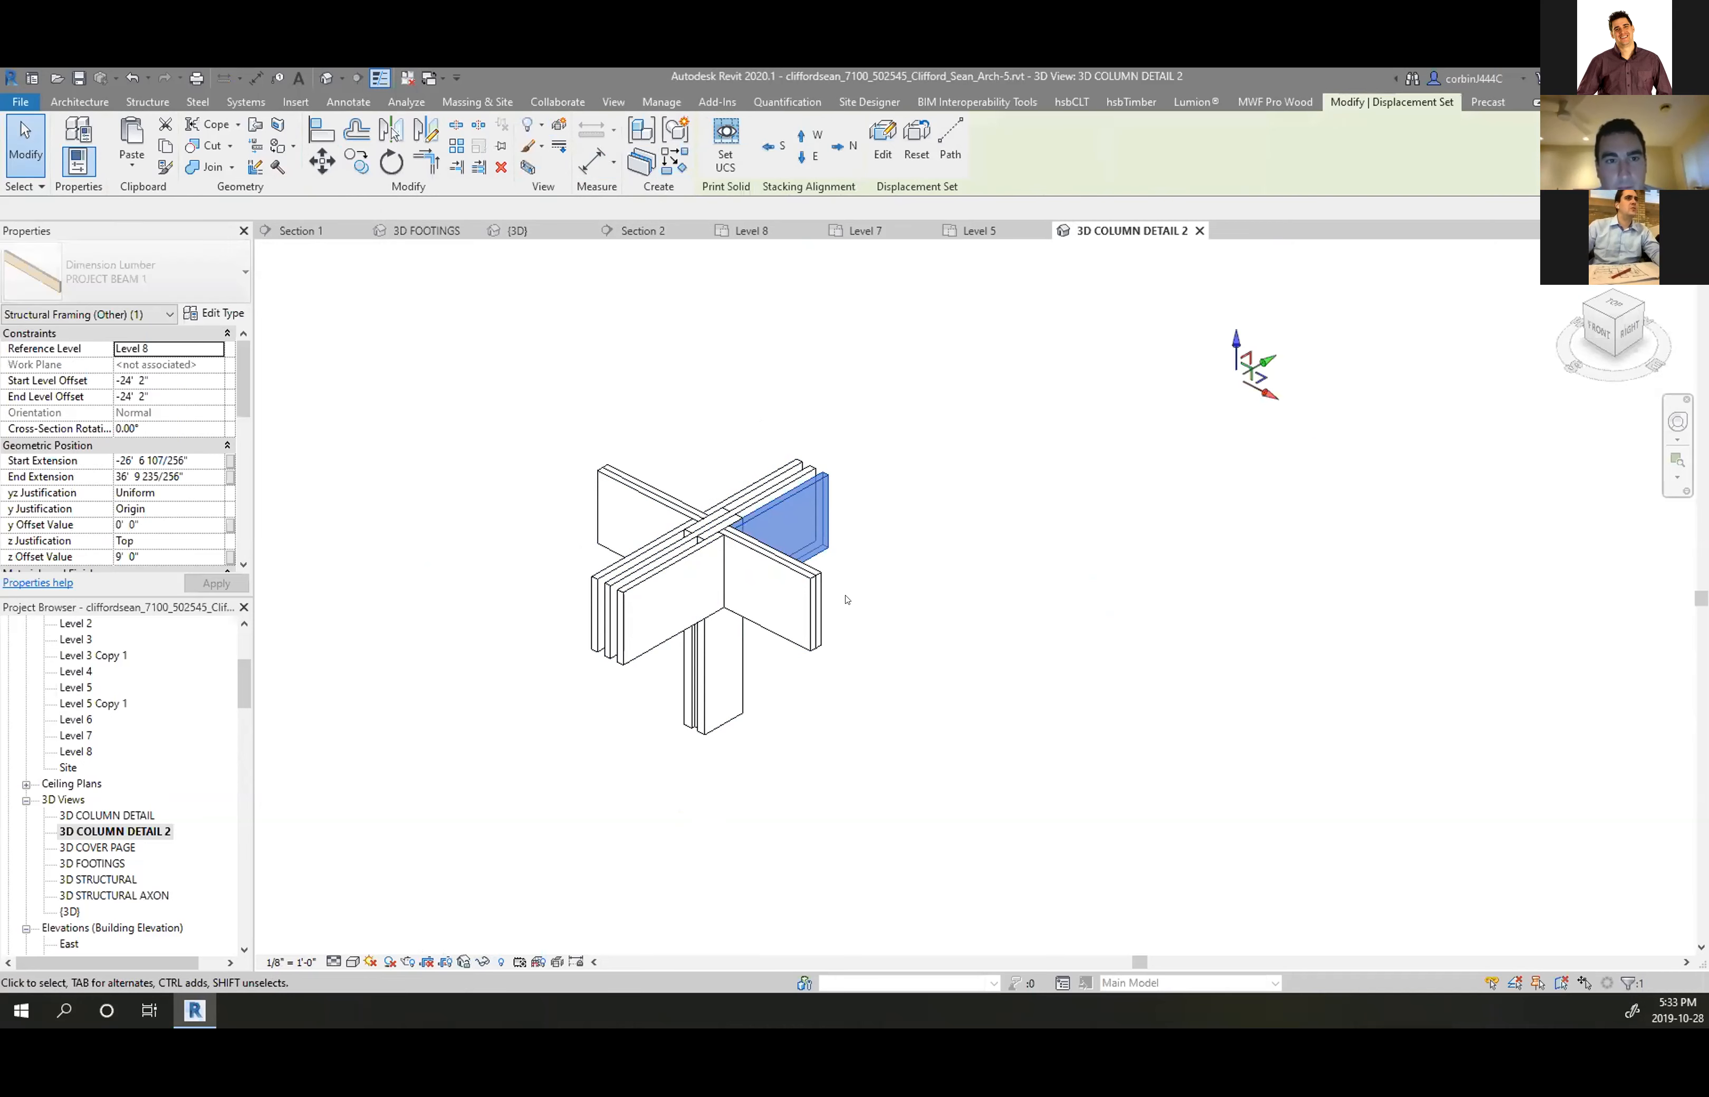
{"action": "left_click_drag", "start_coordinate": [1090, 542], "coordinate": [1217, 517]}
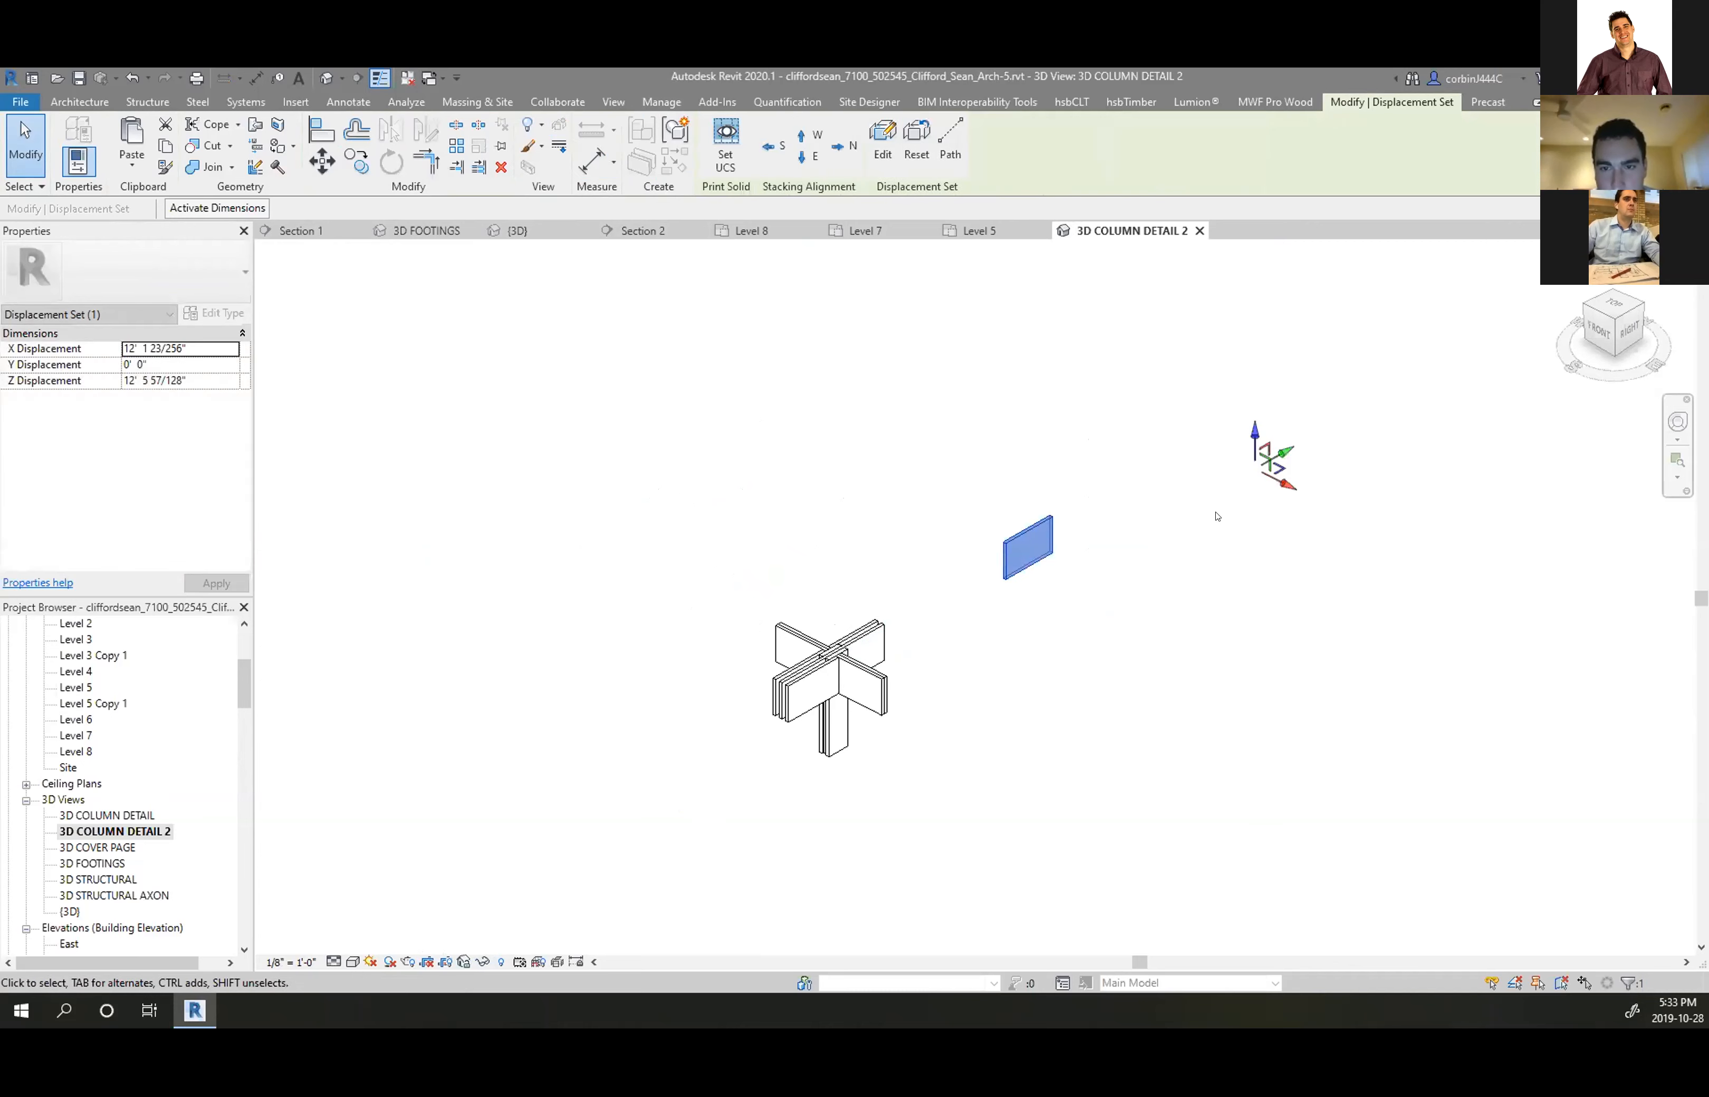
{"action": "left_click", "coordinate": [1213, 488]}
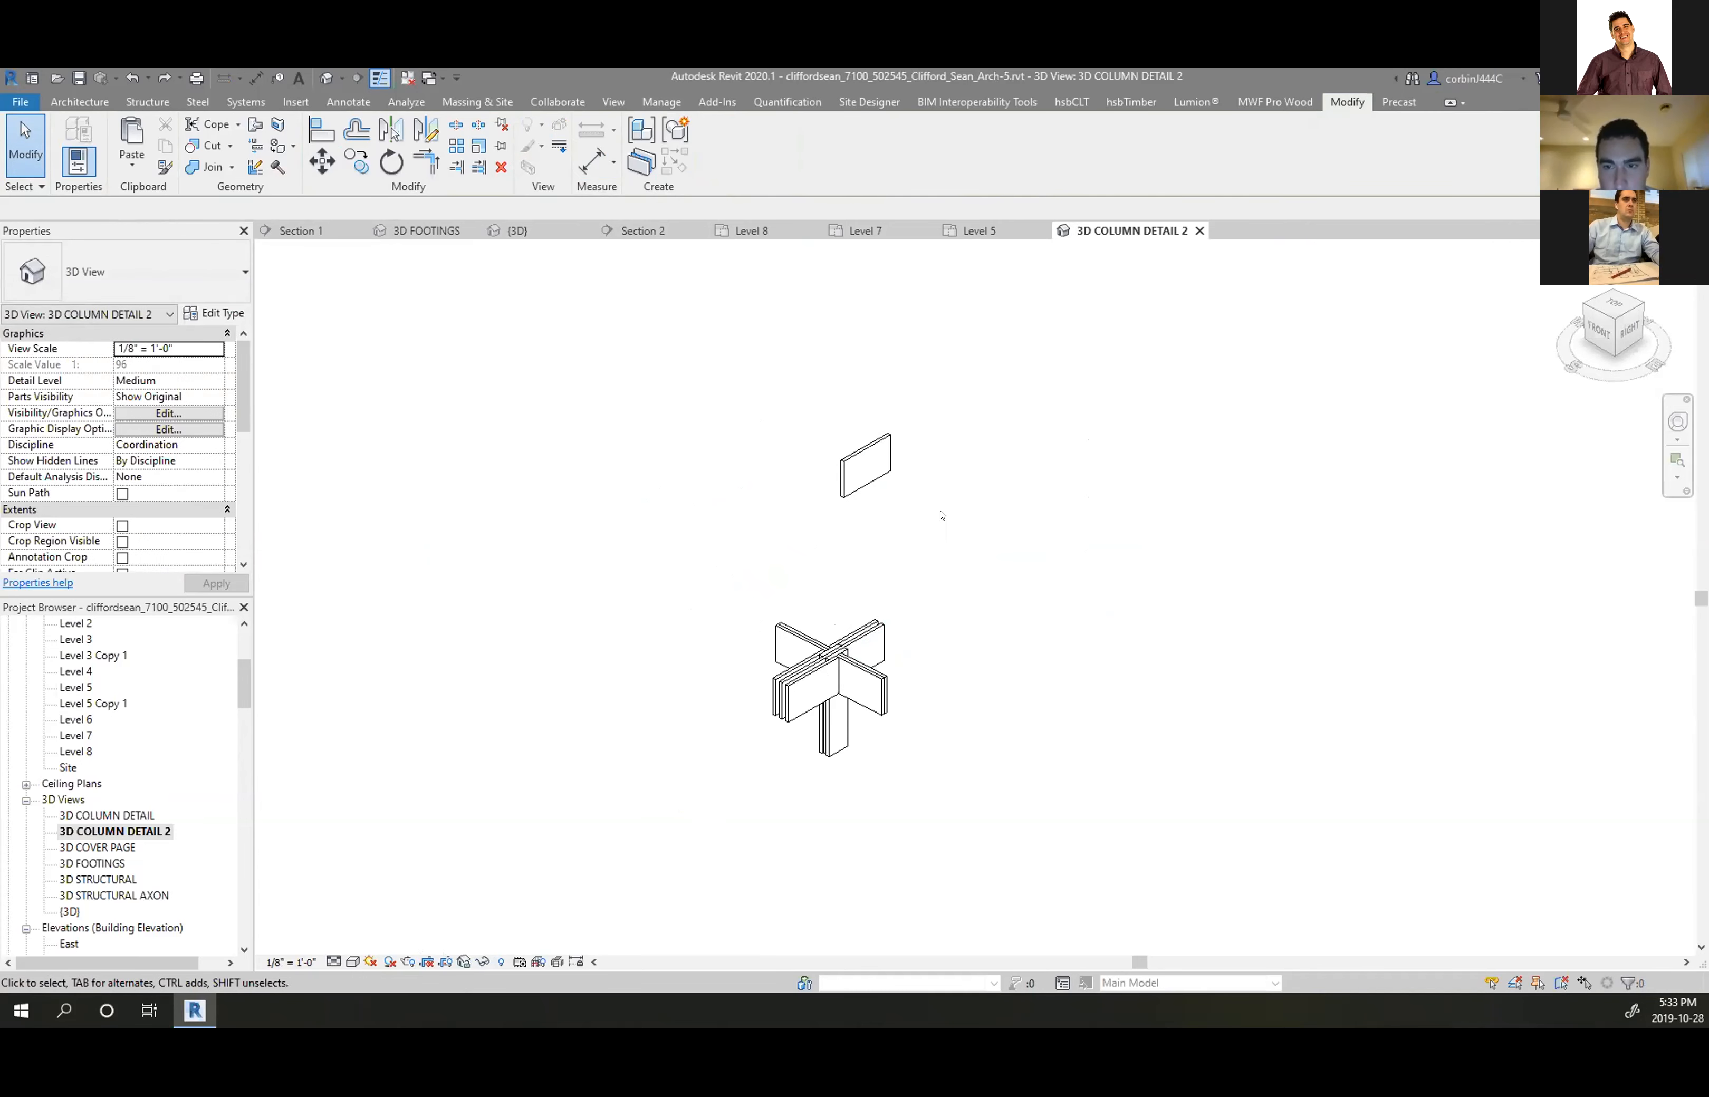
{"action": "scroll", "coordinate": [815, 648], "scroll_direction": "up", "scroll_amount": 3}
{"action": "scroll", "coordinate": [815, 648], "scroll_direction": "down", "scroll_amount": 1}
{"action": "scroll", "coordinate": [805, 675], "scroll_direction": "up", "scroll_amount": 2}
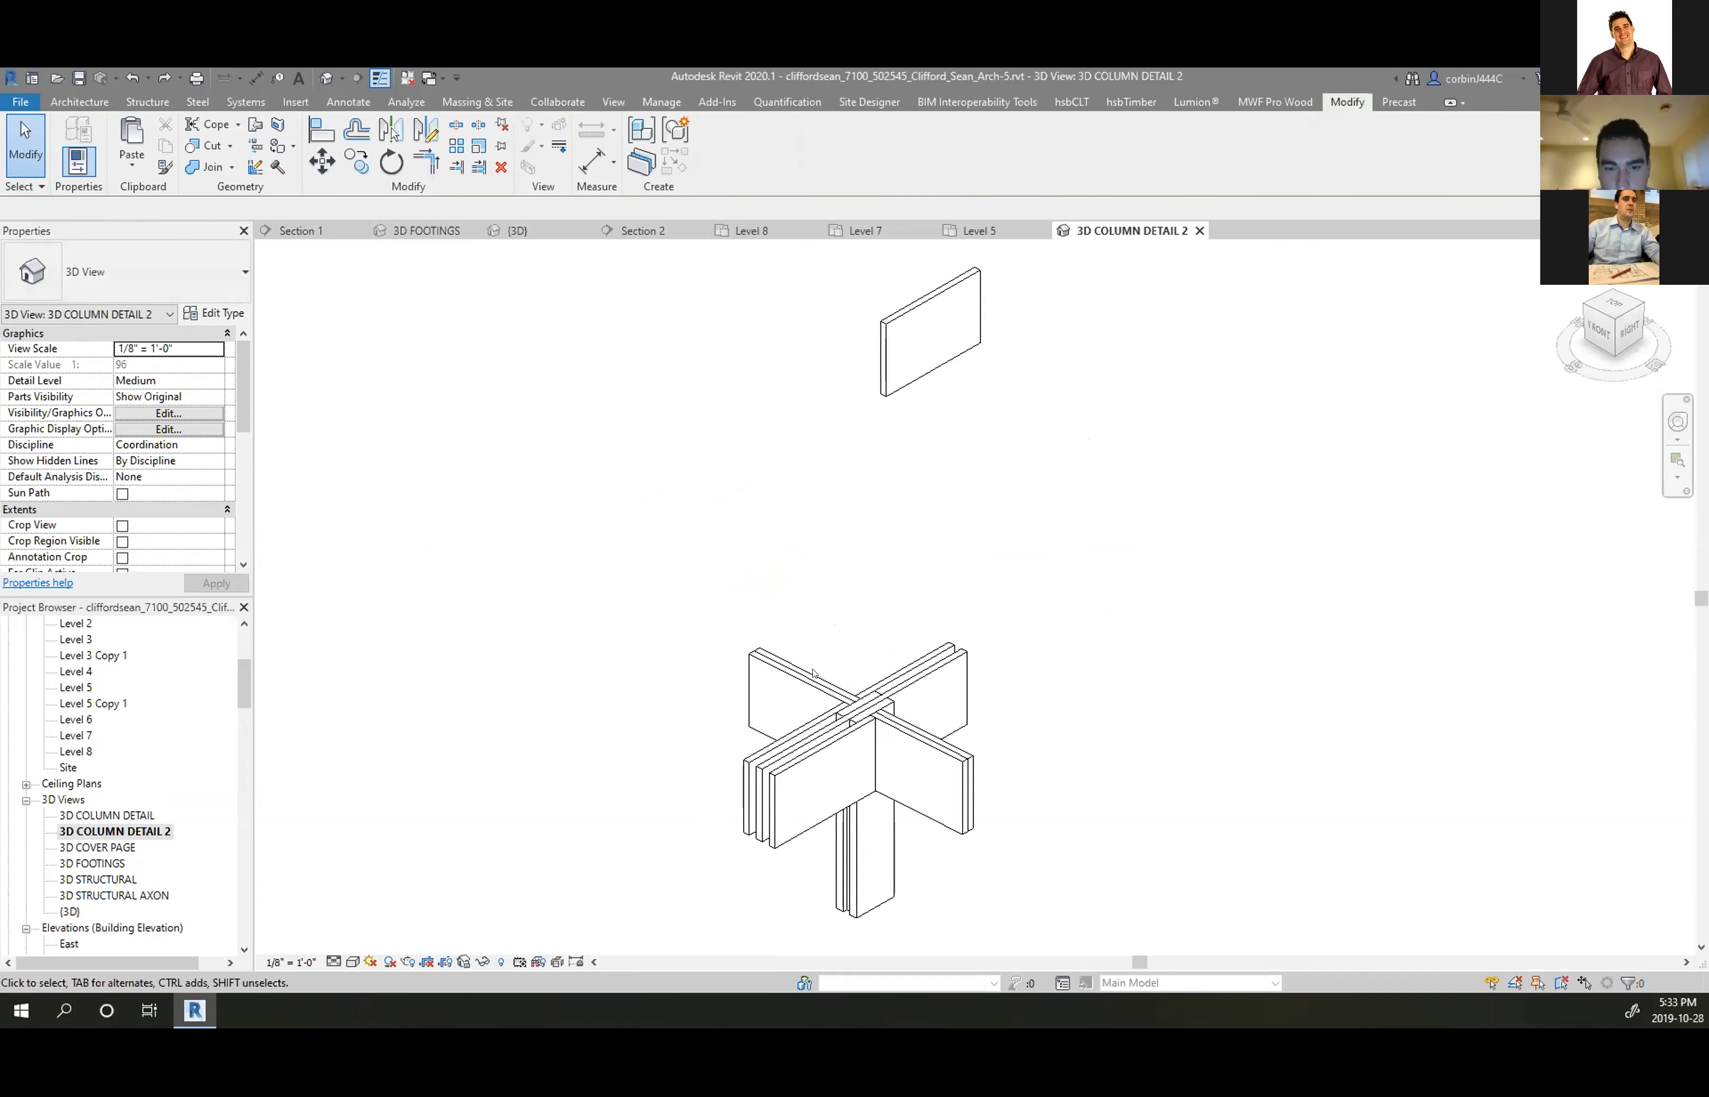
Add three more beam pieces to the raised beam's displacement set
{"action": "left_click", "coordinate": [890, 676]}
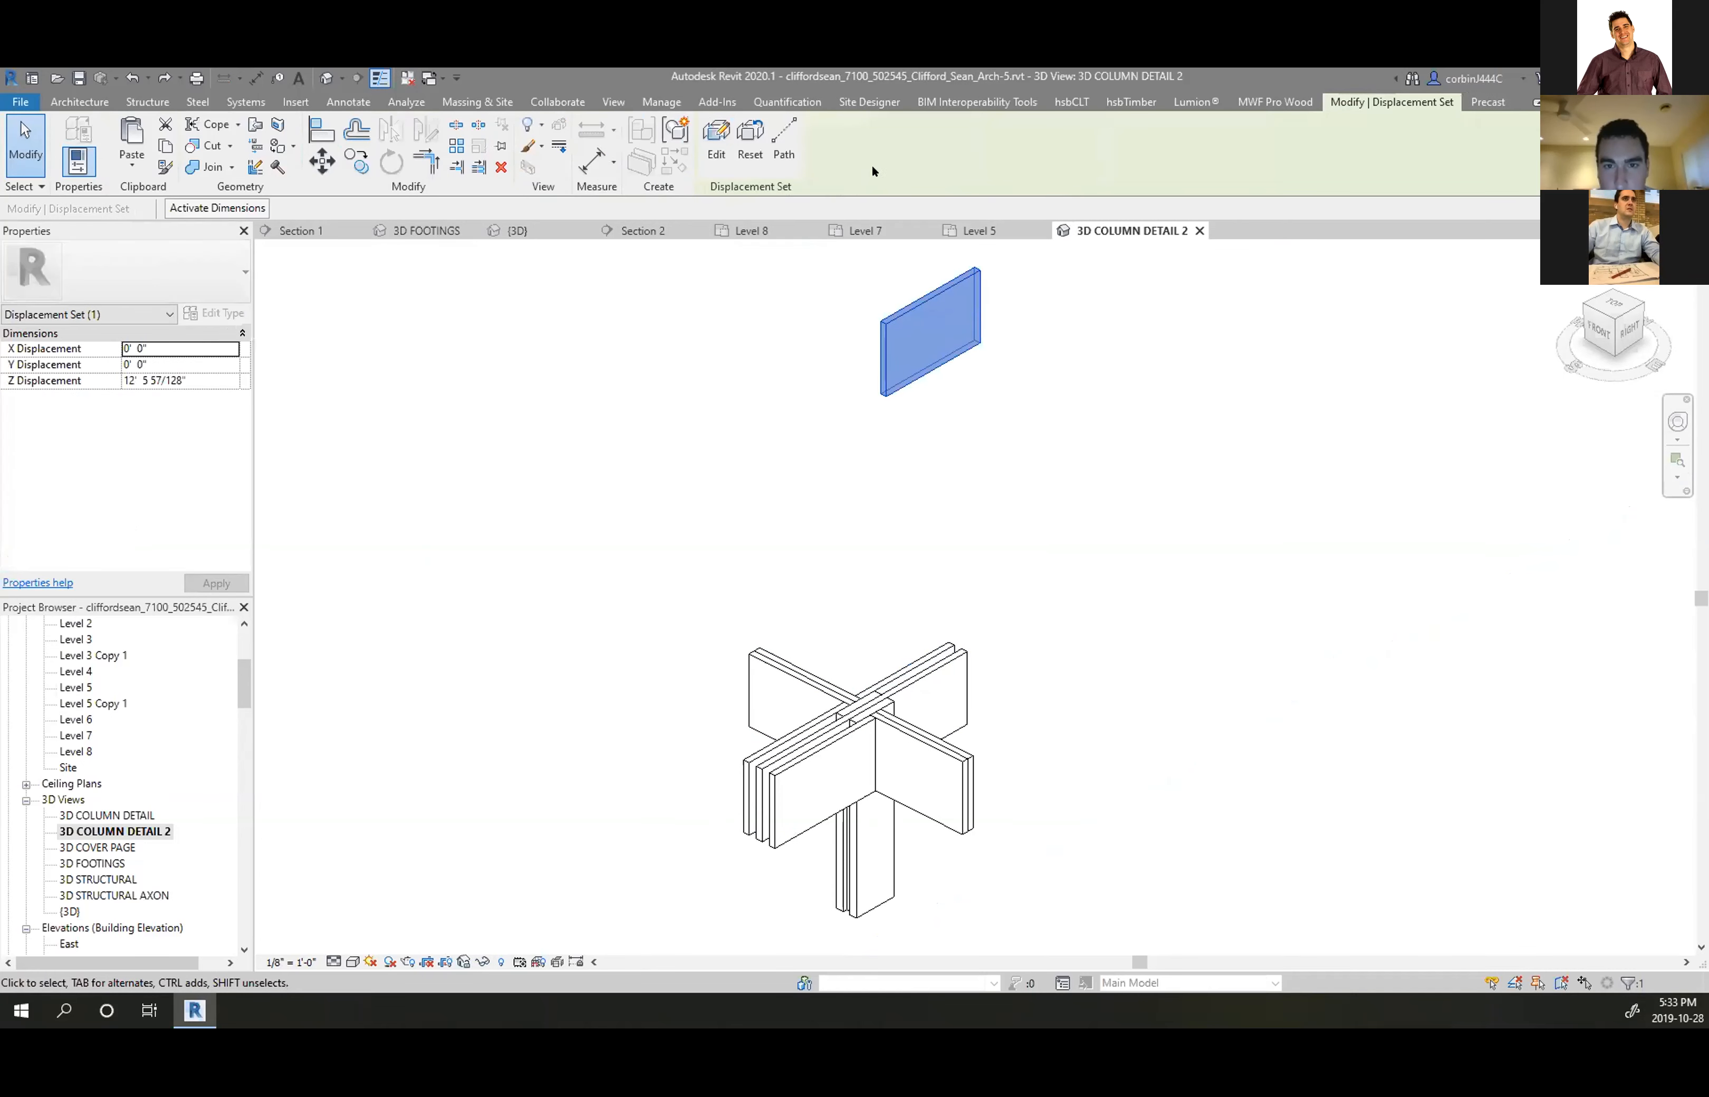
{"action": "left_click", "coordinate": [882, 140]}
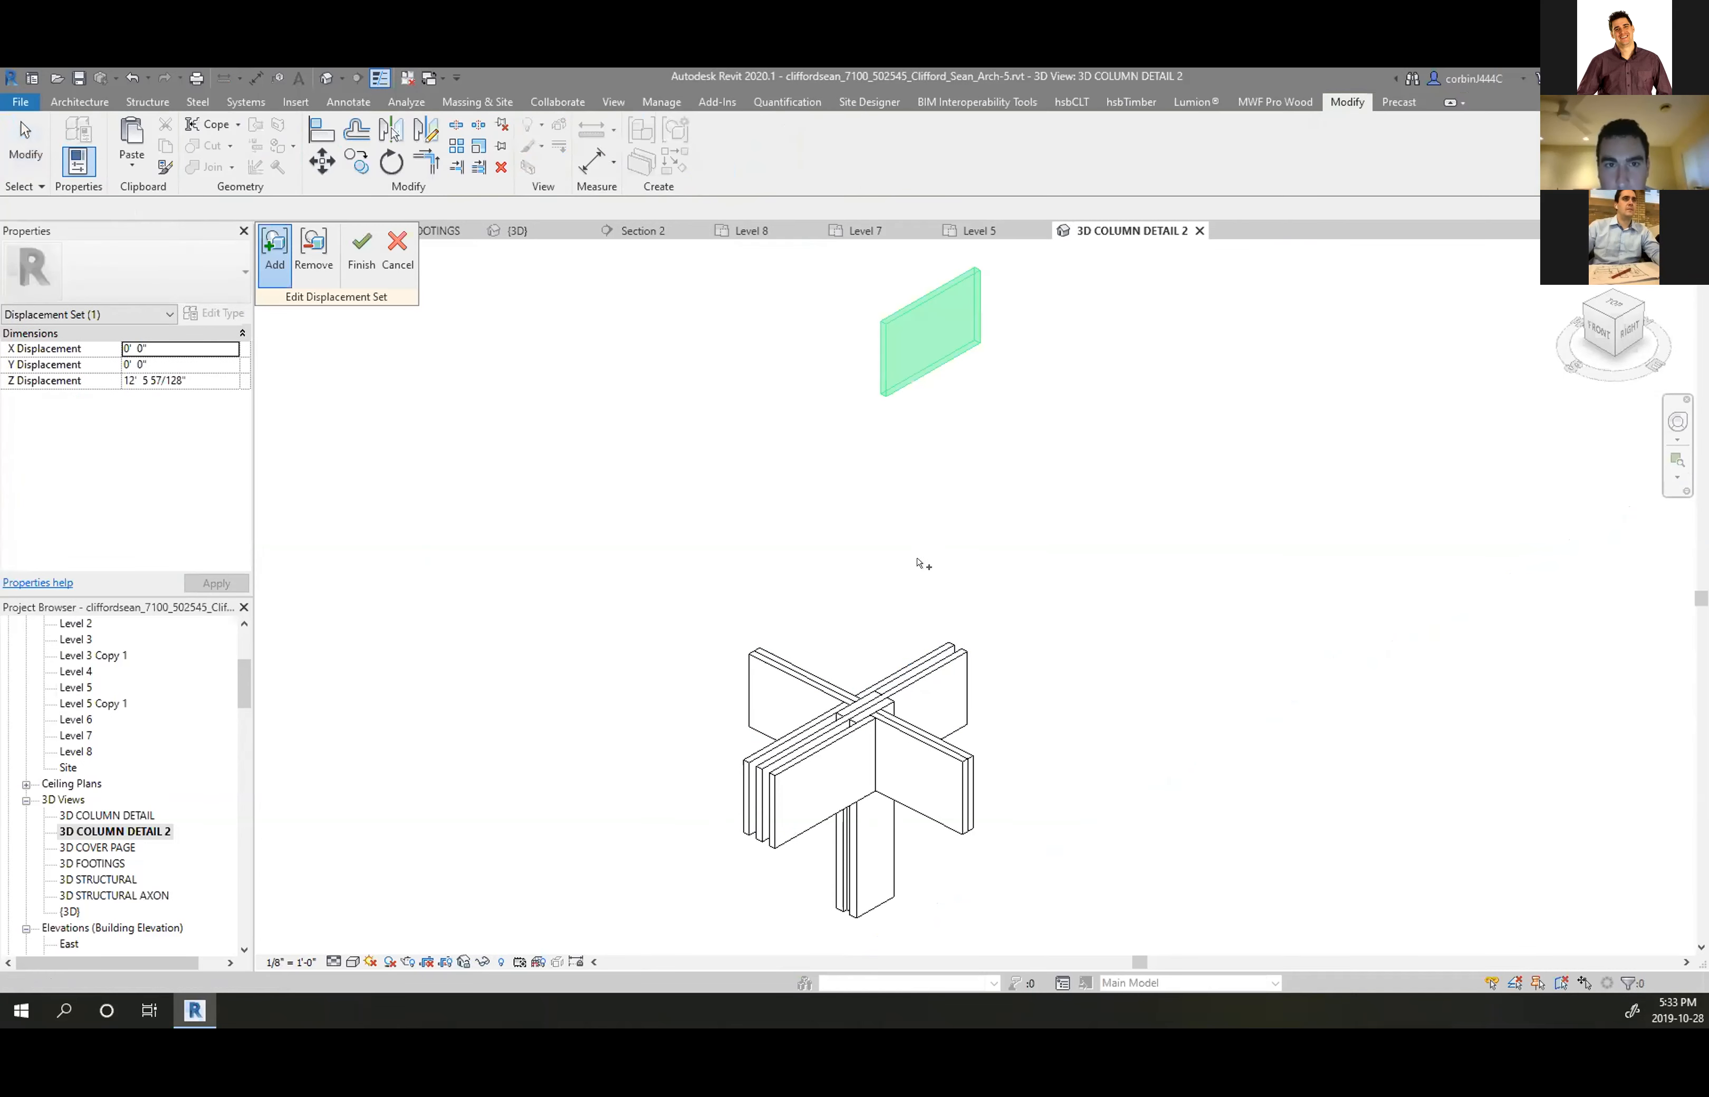
{"action": "left_click", "coordinate": [919, 667]}
{"action": "left_click", "coordinate": [797, 768]}
{"action": "left_click", "coordinate": [829, 751]}
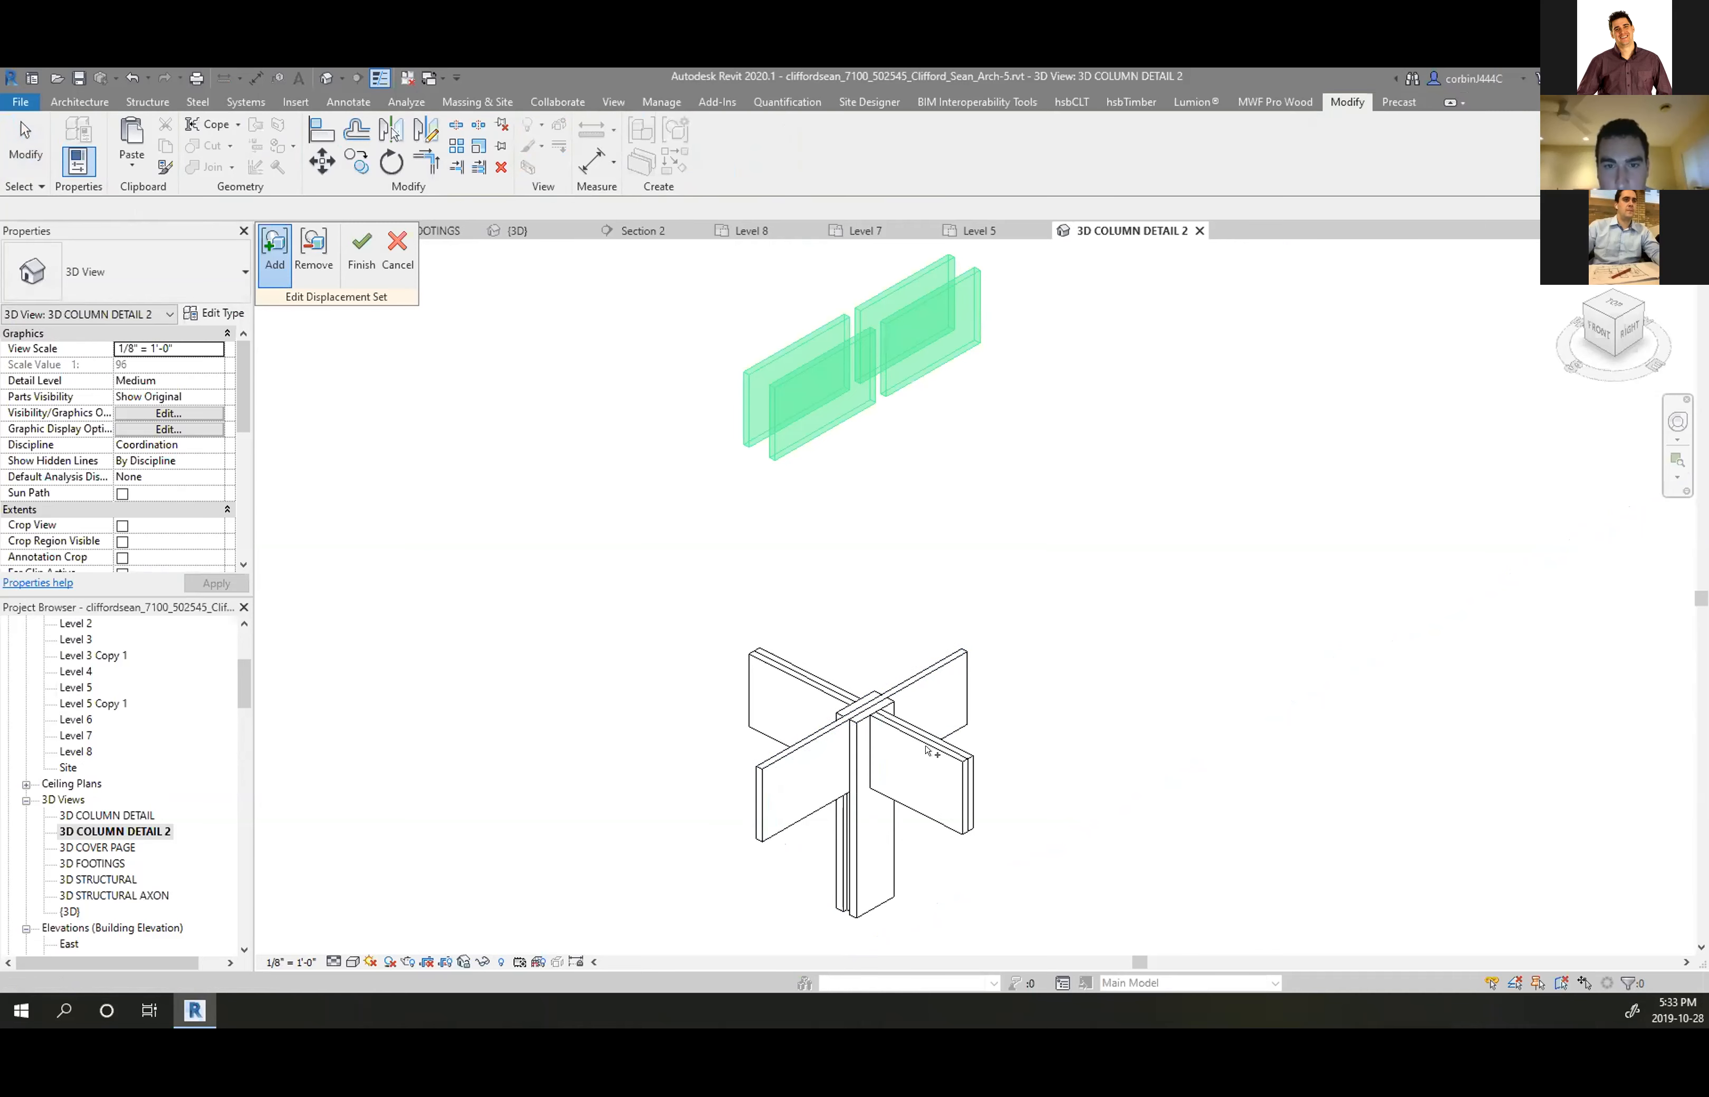
{"action": "left_click", "coordinate": [361, 251]}
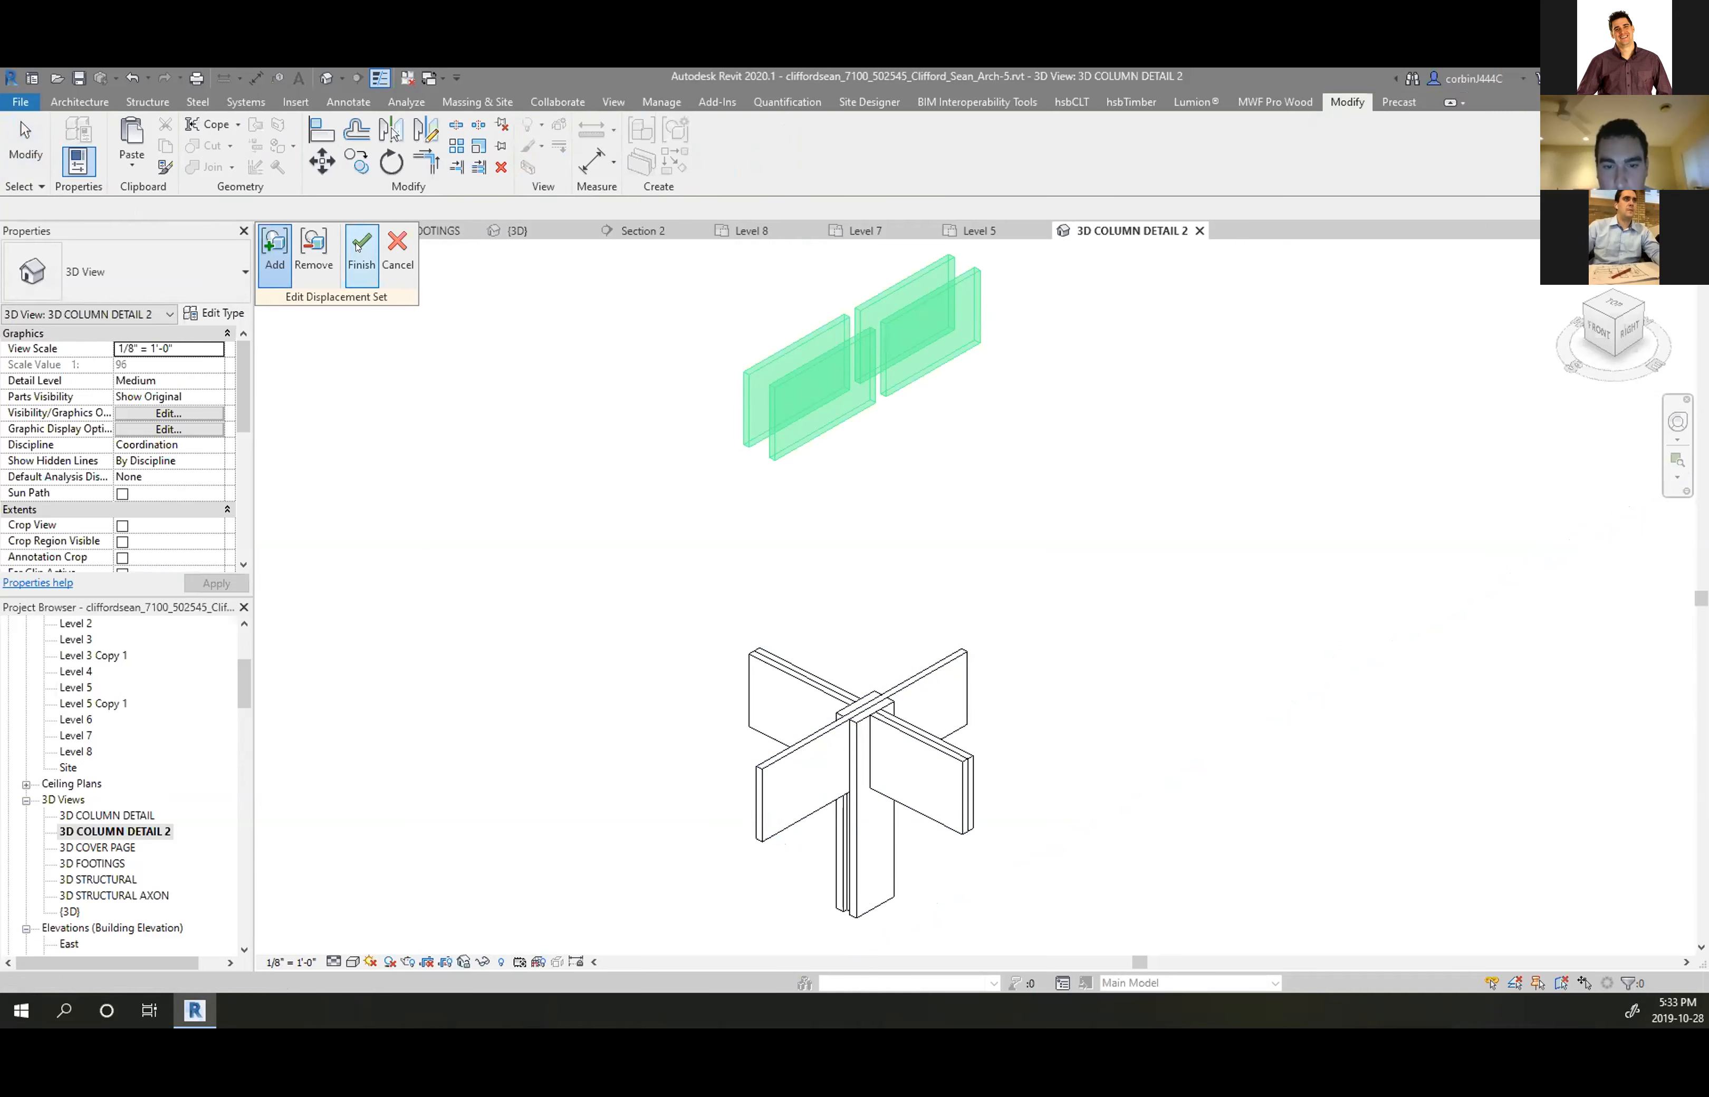
Start selecting the remaining beam panels, beginning with the upper-left panel
{"action": "scroll", "coordinate": [854, 743], "scroll_direction": "up", "scroll_amount": 2}
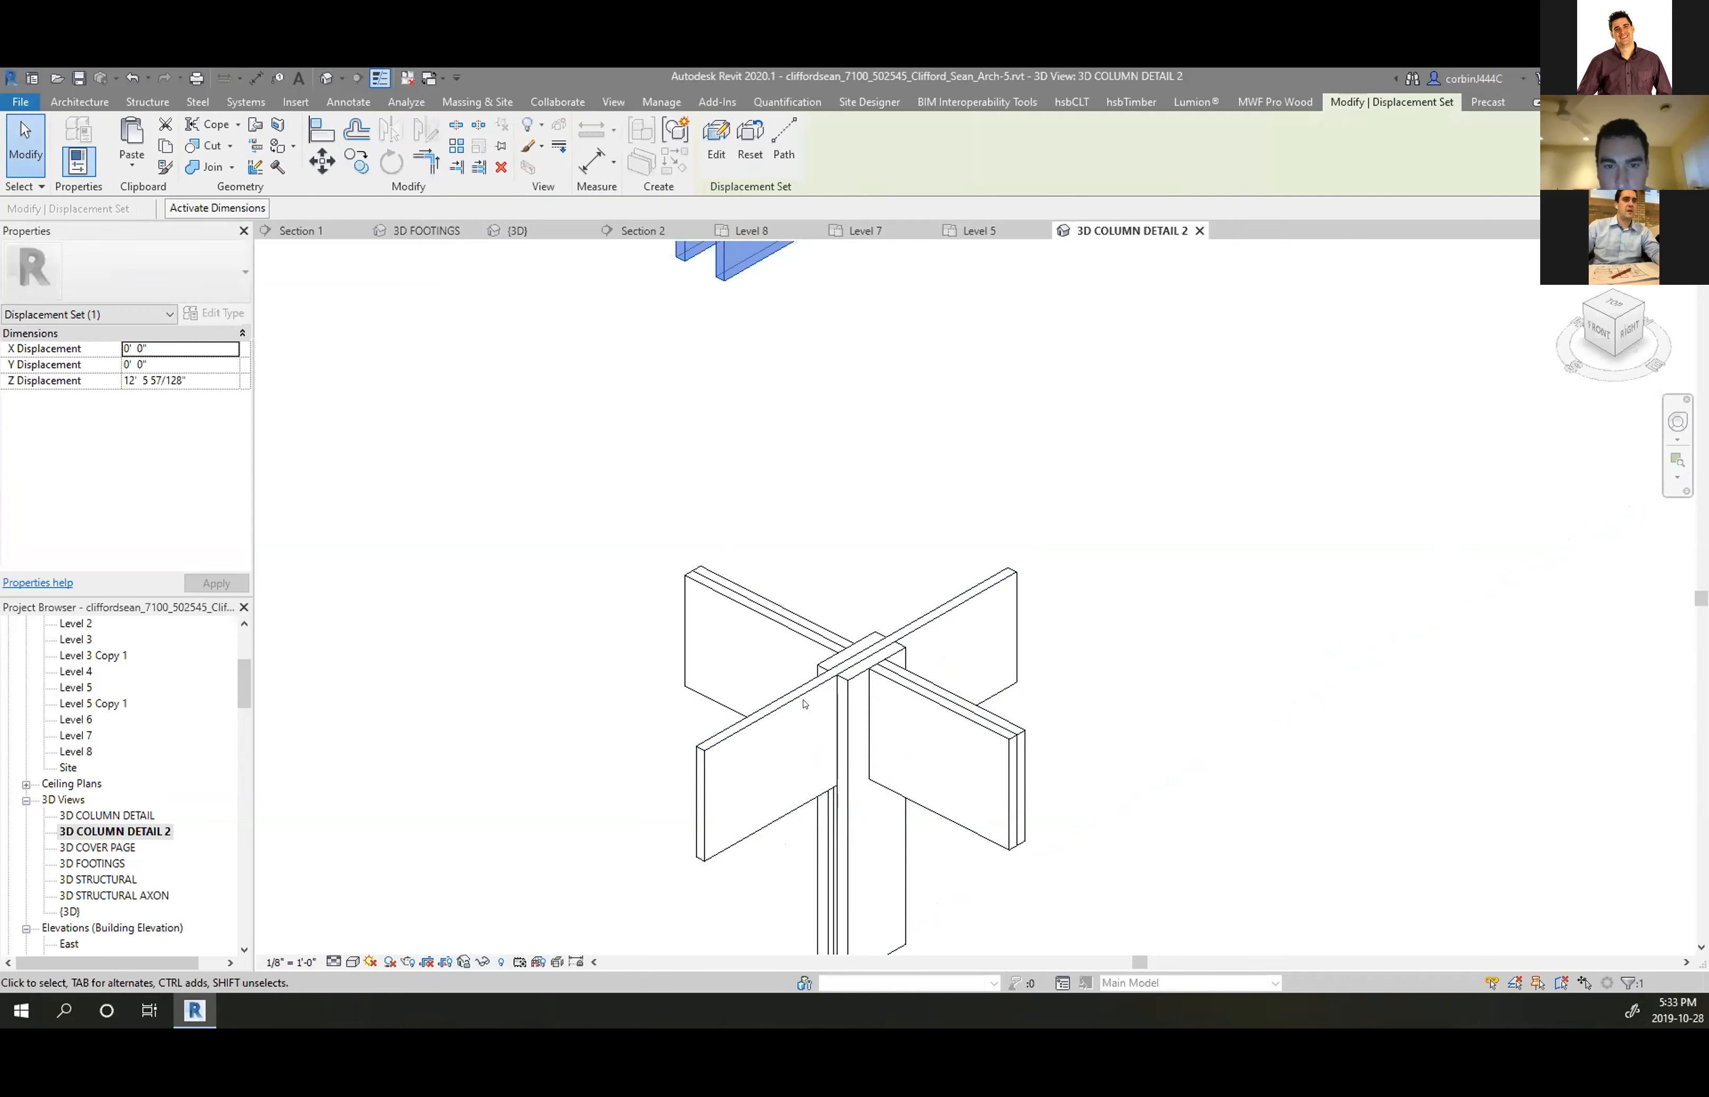
{"action": "left_click", "coordinate": [955, 639]}
{"action": "scroll", "coordinate": [1074, 643], "scroll_direction": "down", "scroll_amount": 2}
{"action": "key", "text": "Escape"}
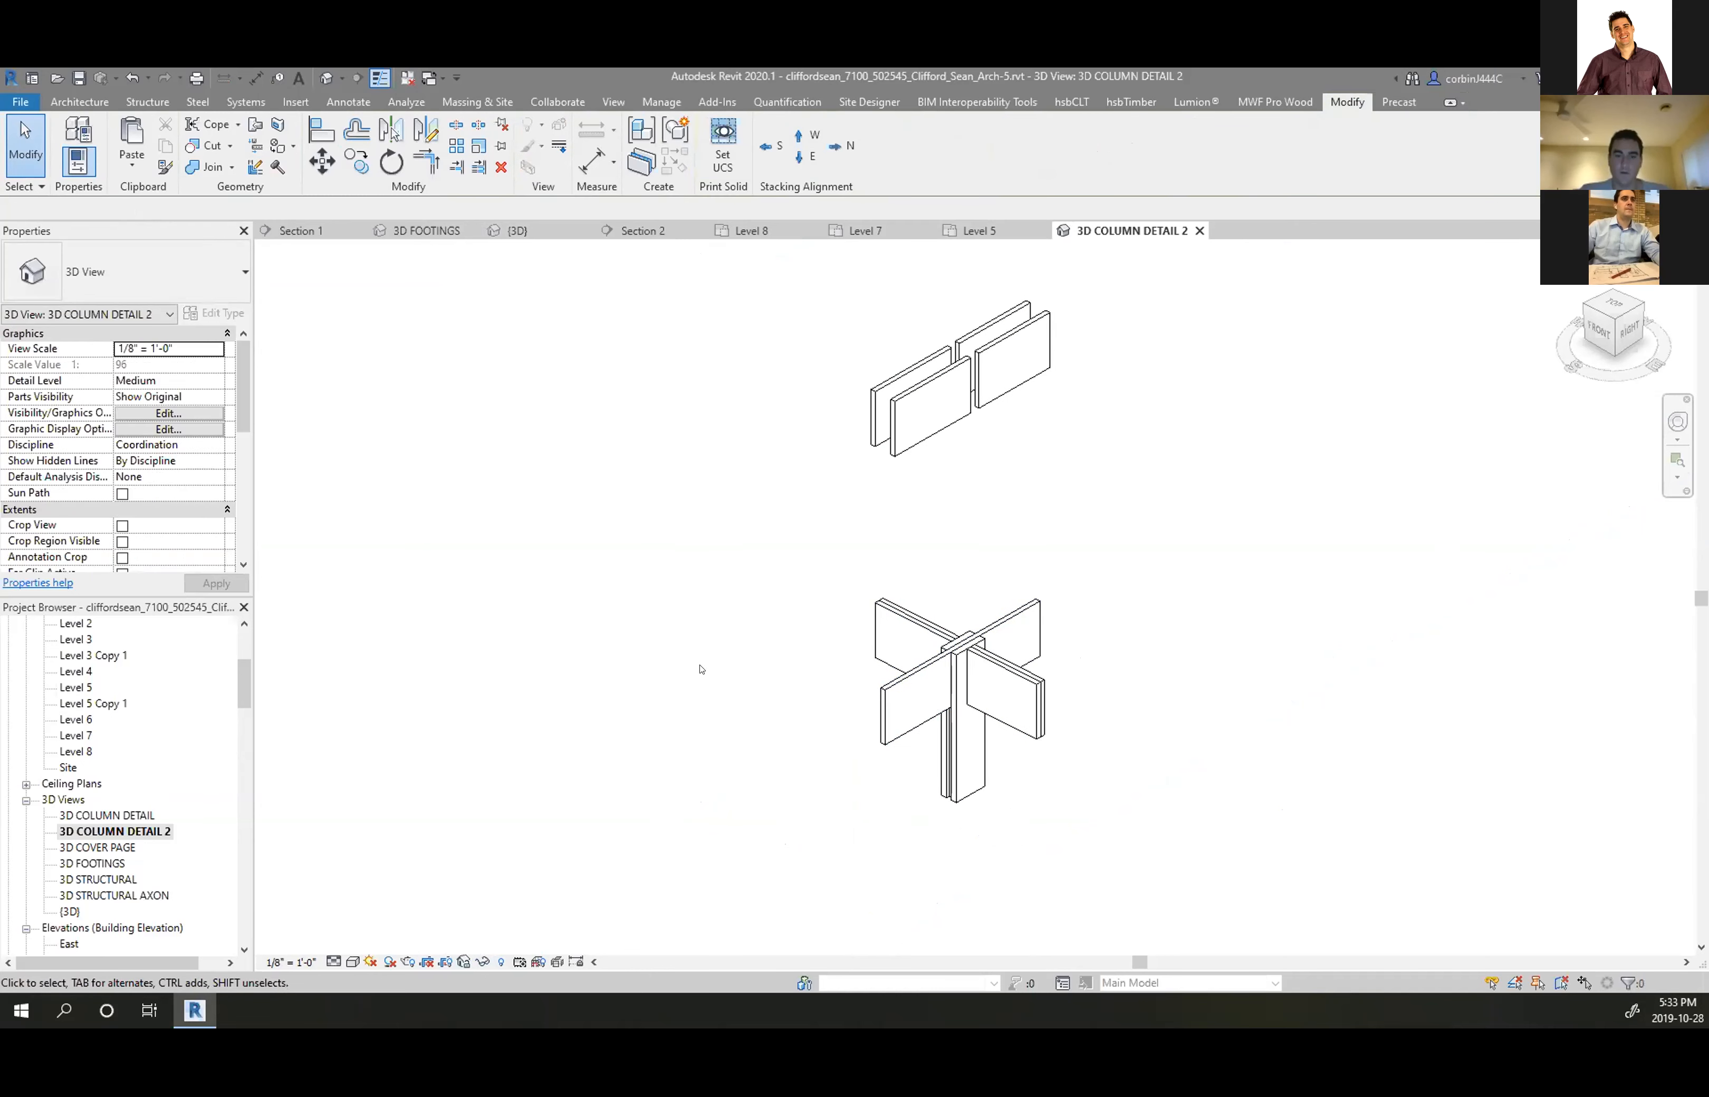
{"action": "scroll", "coordinate": [903, 640], "scroll_direction": "up", "scroll_amount": 2}
{"action": "left_click", "coordinate": [908, 598]}
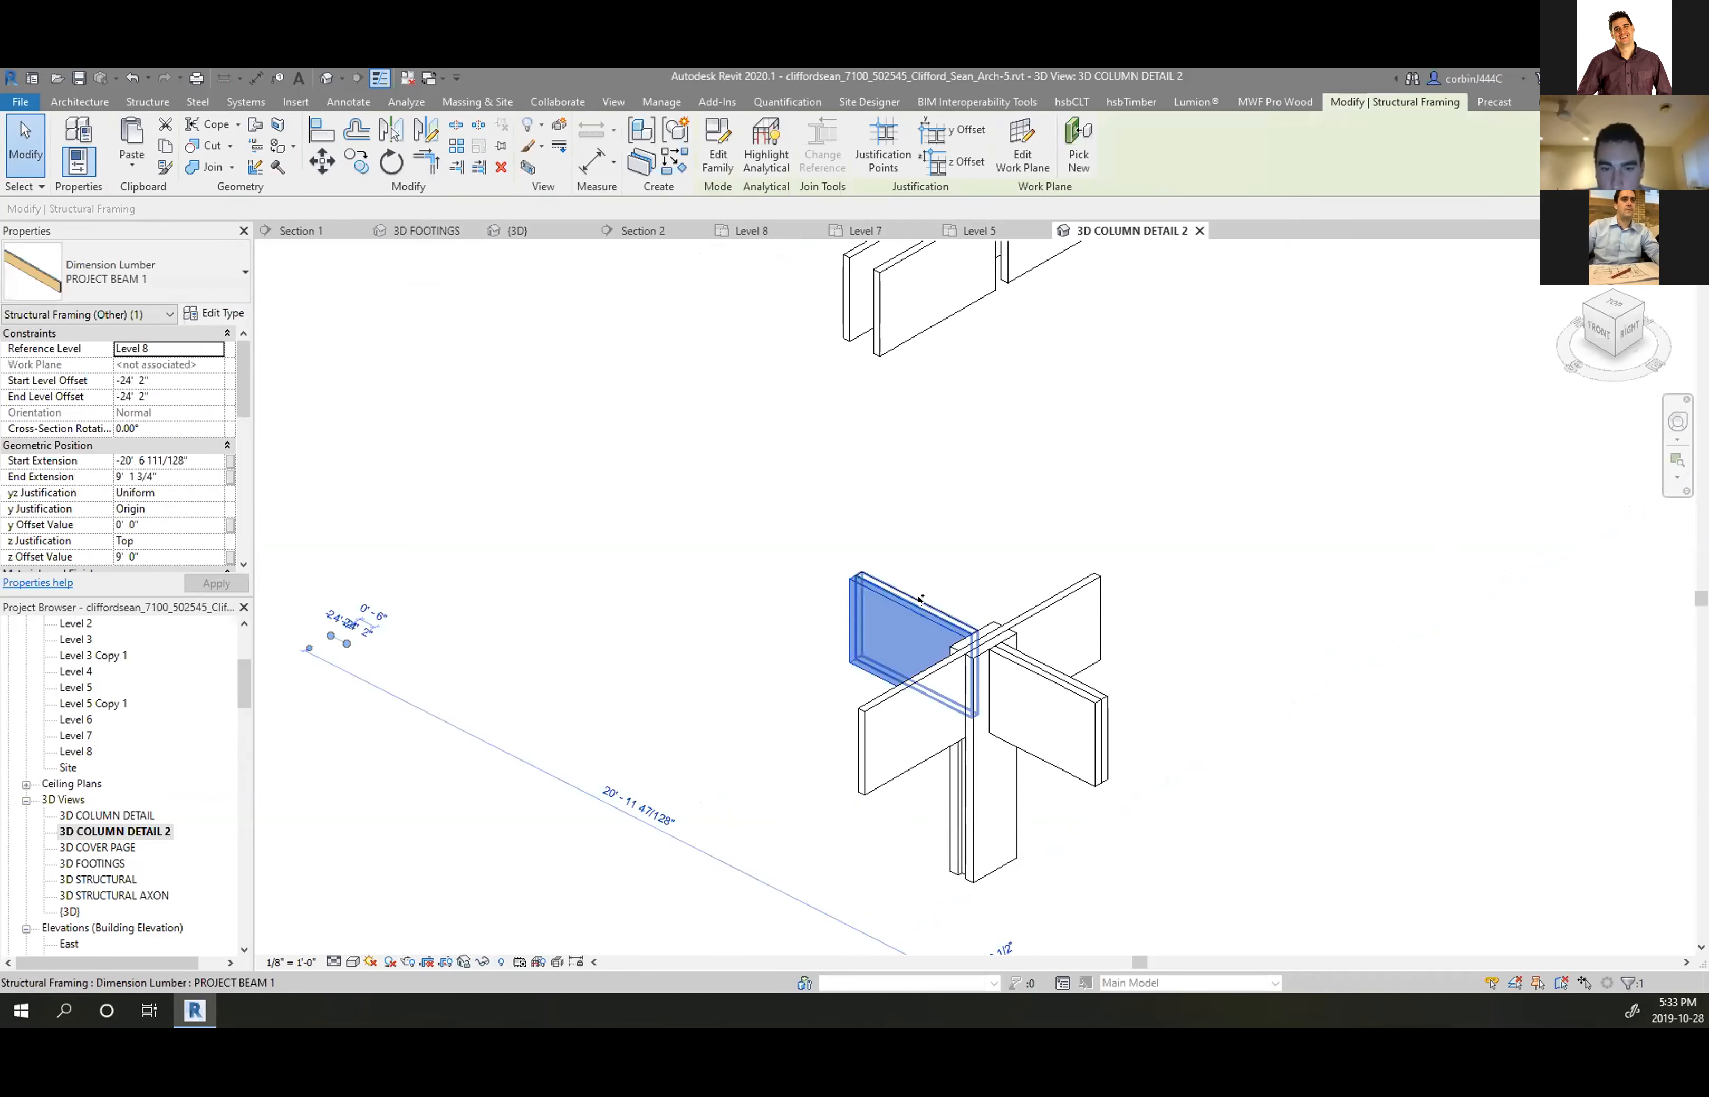
Displace the through-beam and lower panels upward as a second displacement set
{"action": "left_click", "coordinate": [1063, 618], "text": "ctrl"}
{"action": "left_click", "coordinate": [1070, 673], "text": "ctrl"}
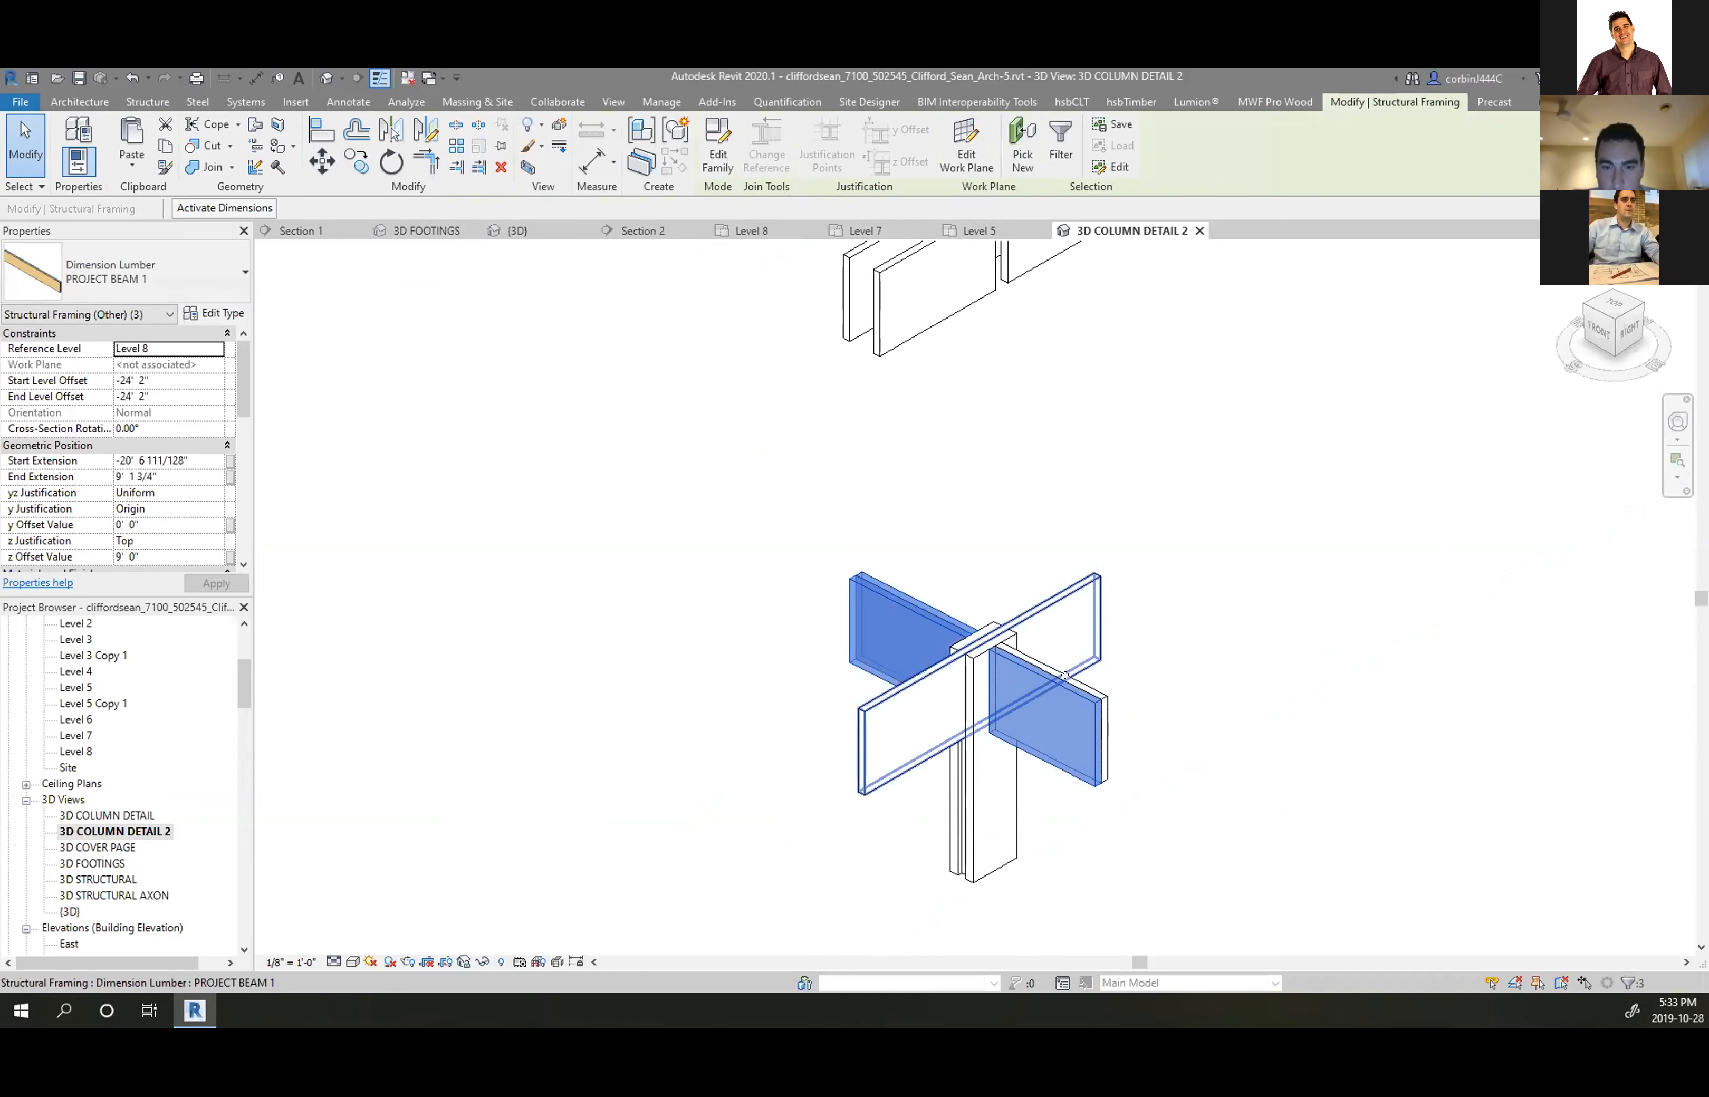
{"action": "left_click", "coordinate": [1065, 675], "text": "ctrl"}
{"action": "scroll", "coordinate": [864, 616], "scroll_direction": "down", "scroll_amount": 2}
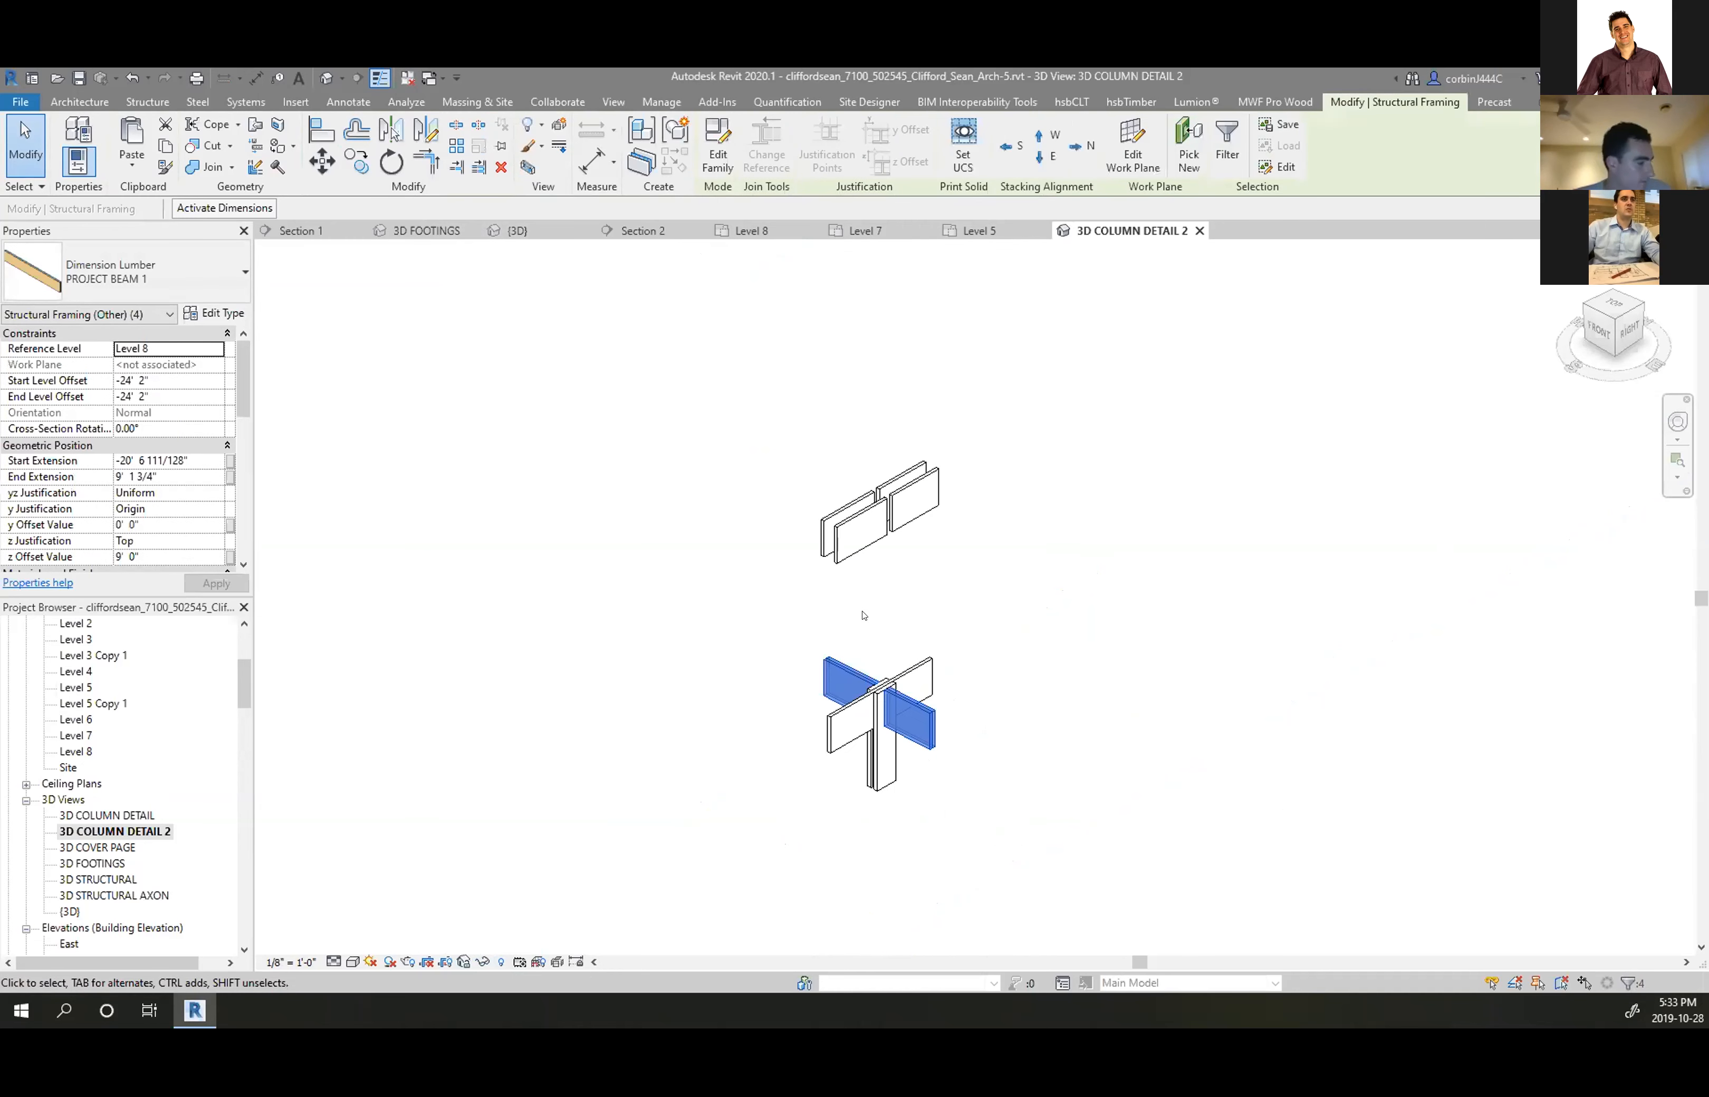
{"action": "scroll", "coordinate": [869, 611], "scroll_direction": "up", "scroll_amount": 2}
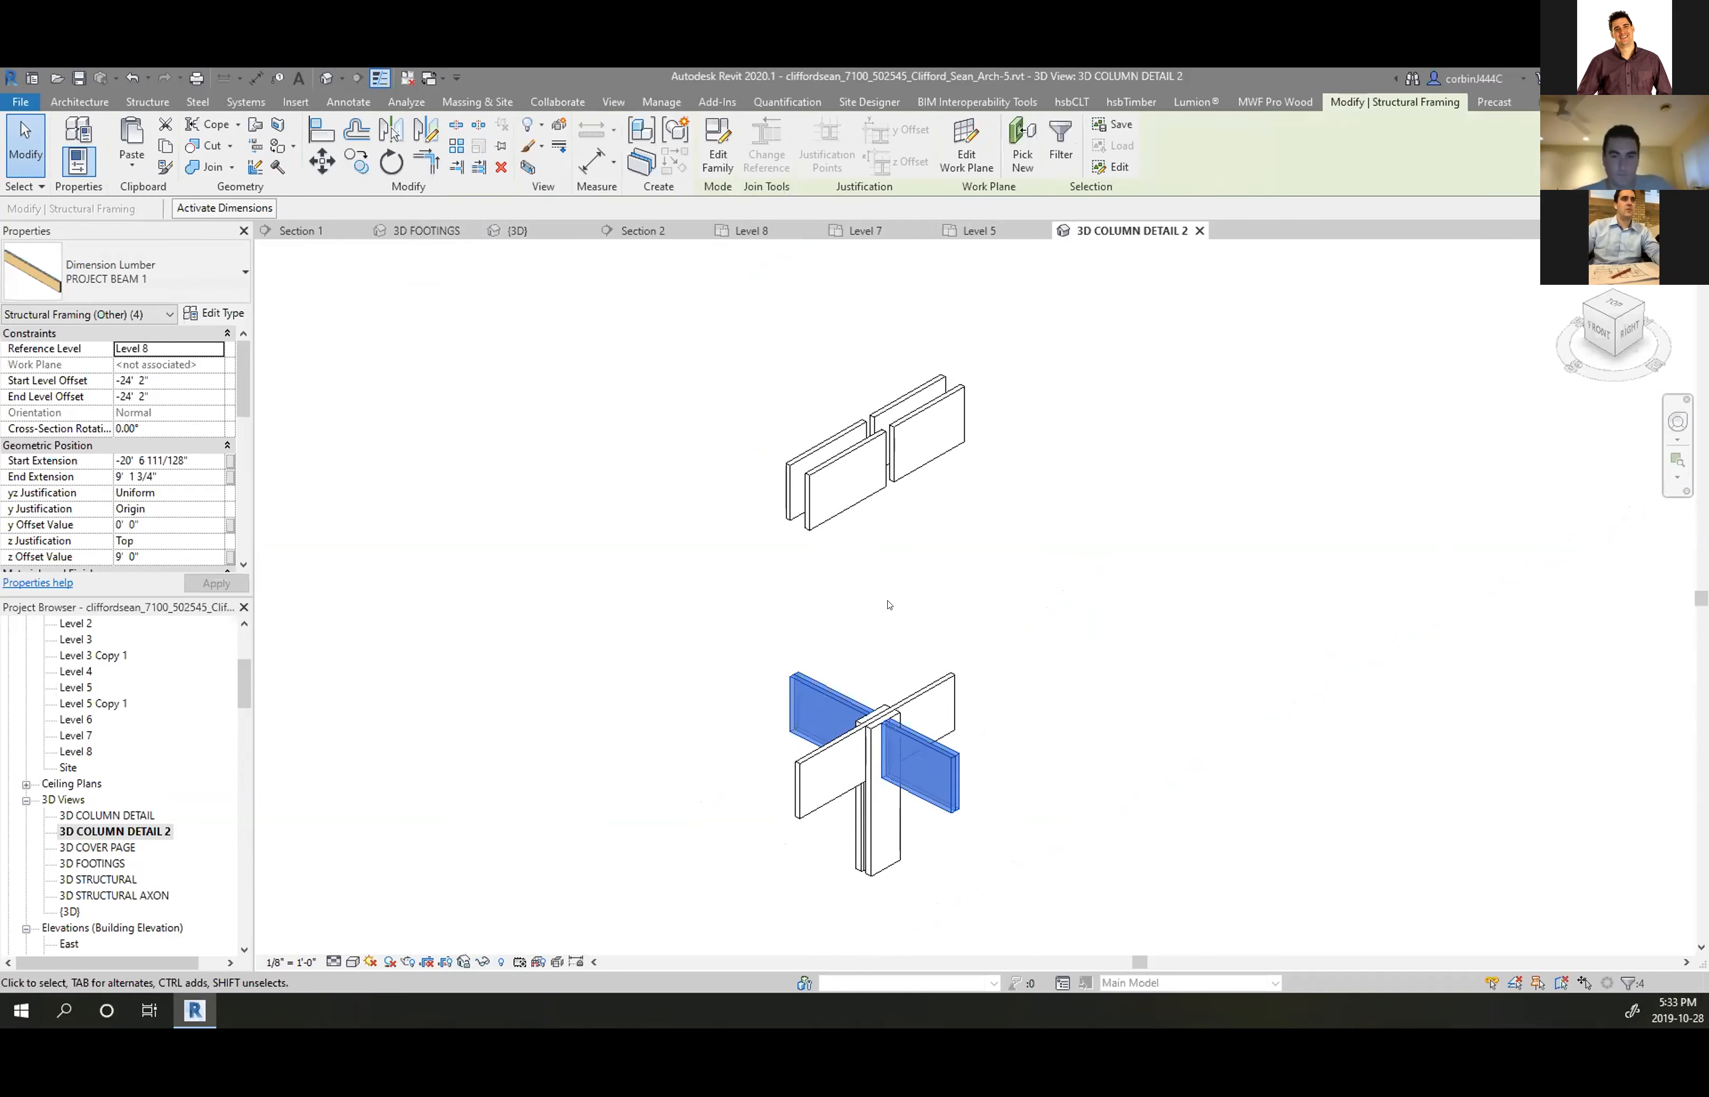
{"action": "left_click", "coordinate": [559, 127]}
{"action": "left_click_drag", "start_coordinate": [781, 727], "coordinate": [766, 587]}
{"action": "left_click", "coordinate": [892, 534]}
Raise the upper set to about 15' 4" and lift the middle pair to about 6'
{"action": "left_click", "coordinate": [888, 452]}
{"action": "left_click_drag", "start_coordinate": [1143, 334], "coordinate": [1142, 266]}
{"action": "left_click", "coordinate": [840, 576]}
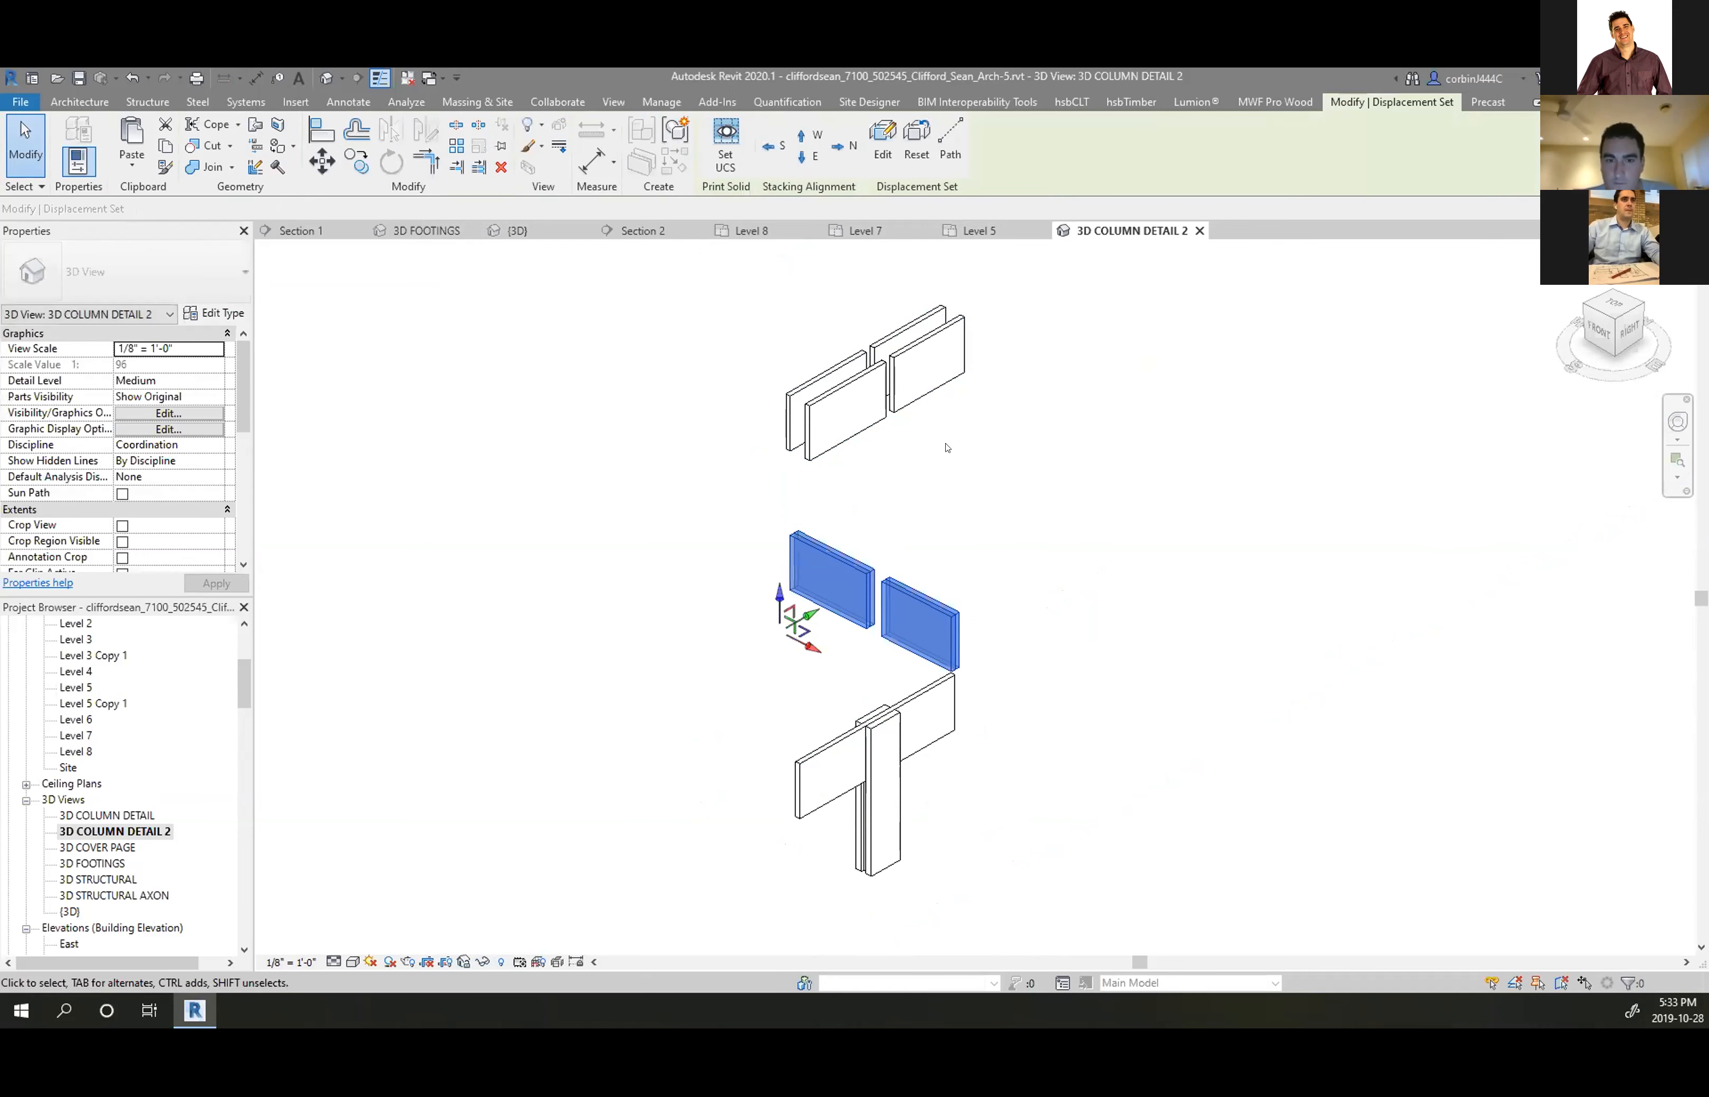
{"action": "left_click_drag", "start_coordinate": [779, 594], "coordinate": [779, 537]}
{"action": "left_click", "coordinate": [1070, 570]}
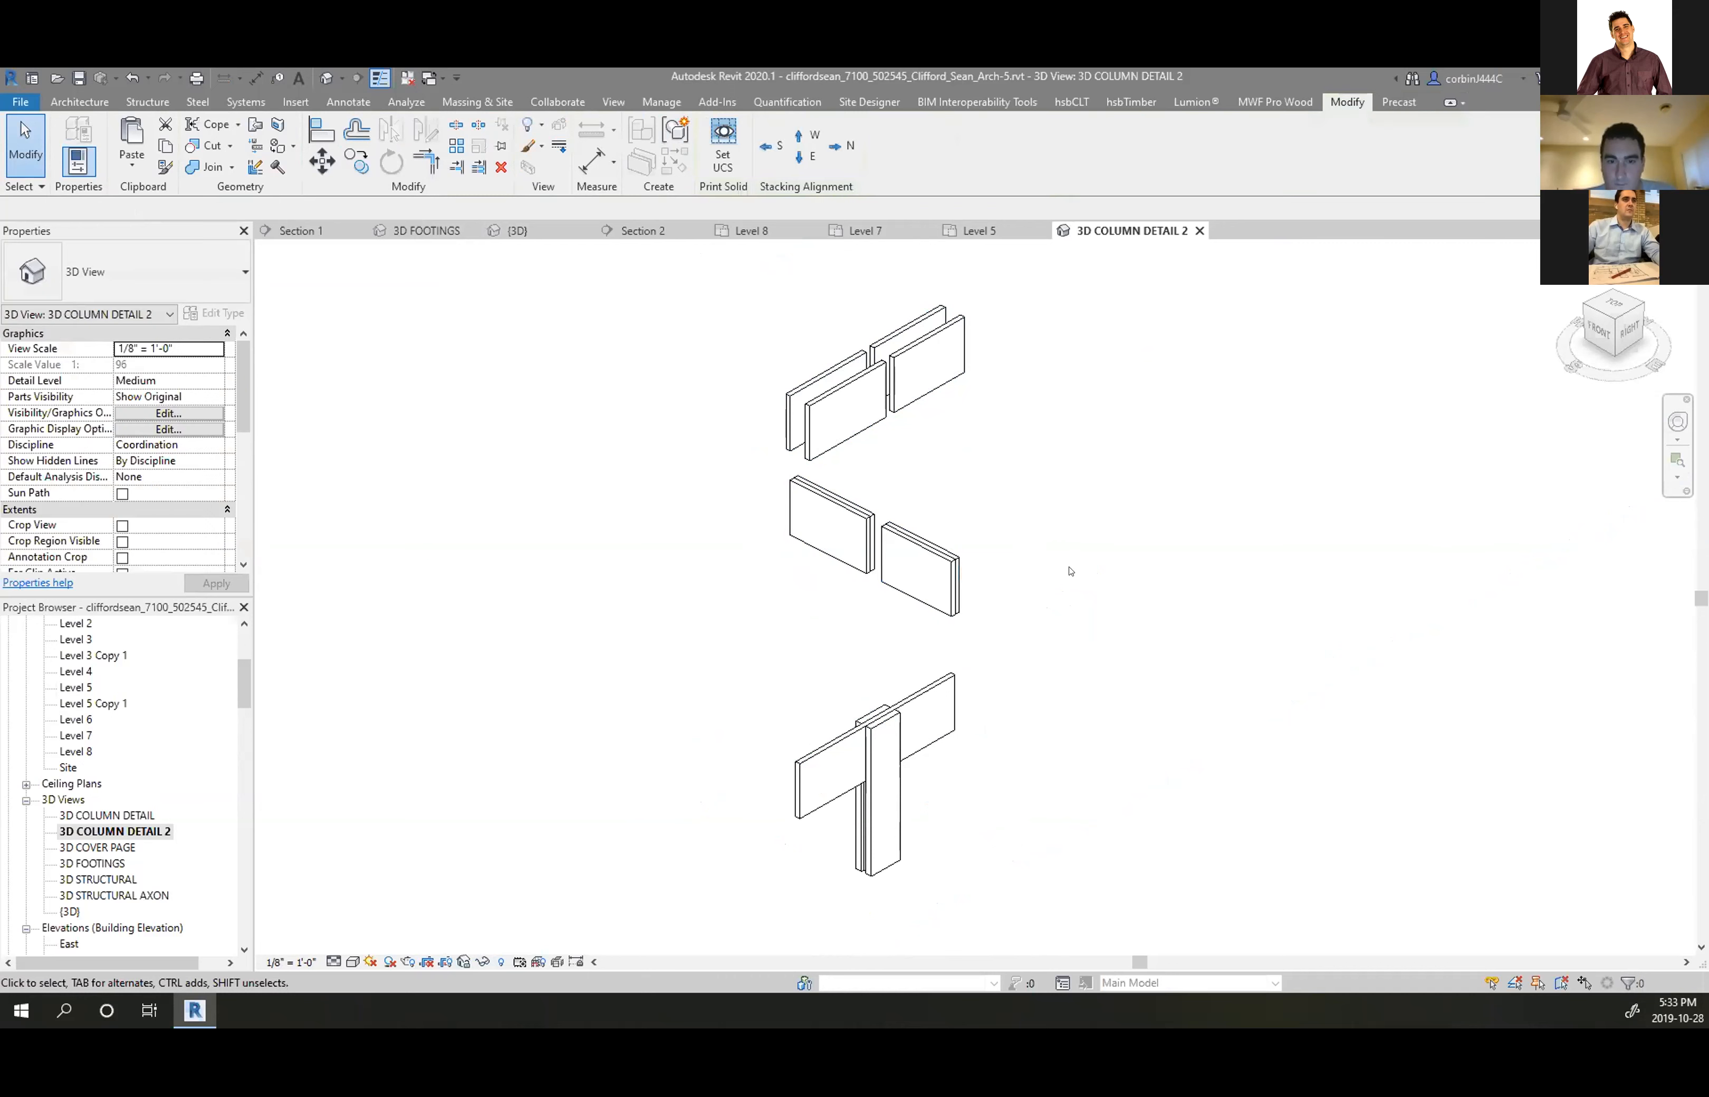
{"action": "left_click", "coordinate": [942, 556]}
Orbit the detail and select the top displacement set to add displacement paths
{"action": "scroll", "coordinate": [935, 756], "scroll_direction": "down", "scroll_amount": 1}
{"action": "middle_click_drag", "start_coordinate": [936, 759], "coordinate": [898, 750], "text": "shift"}
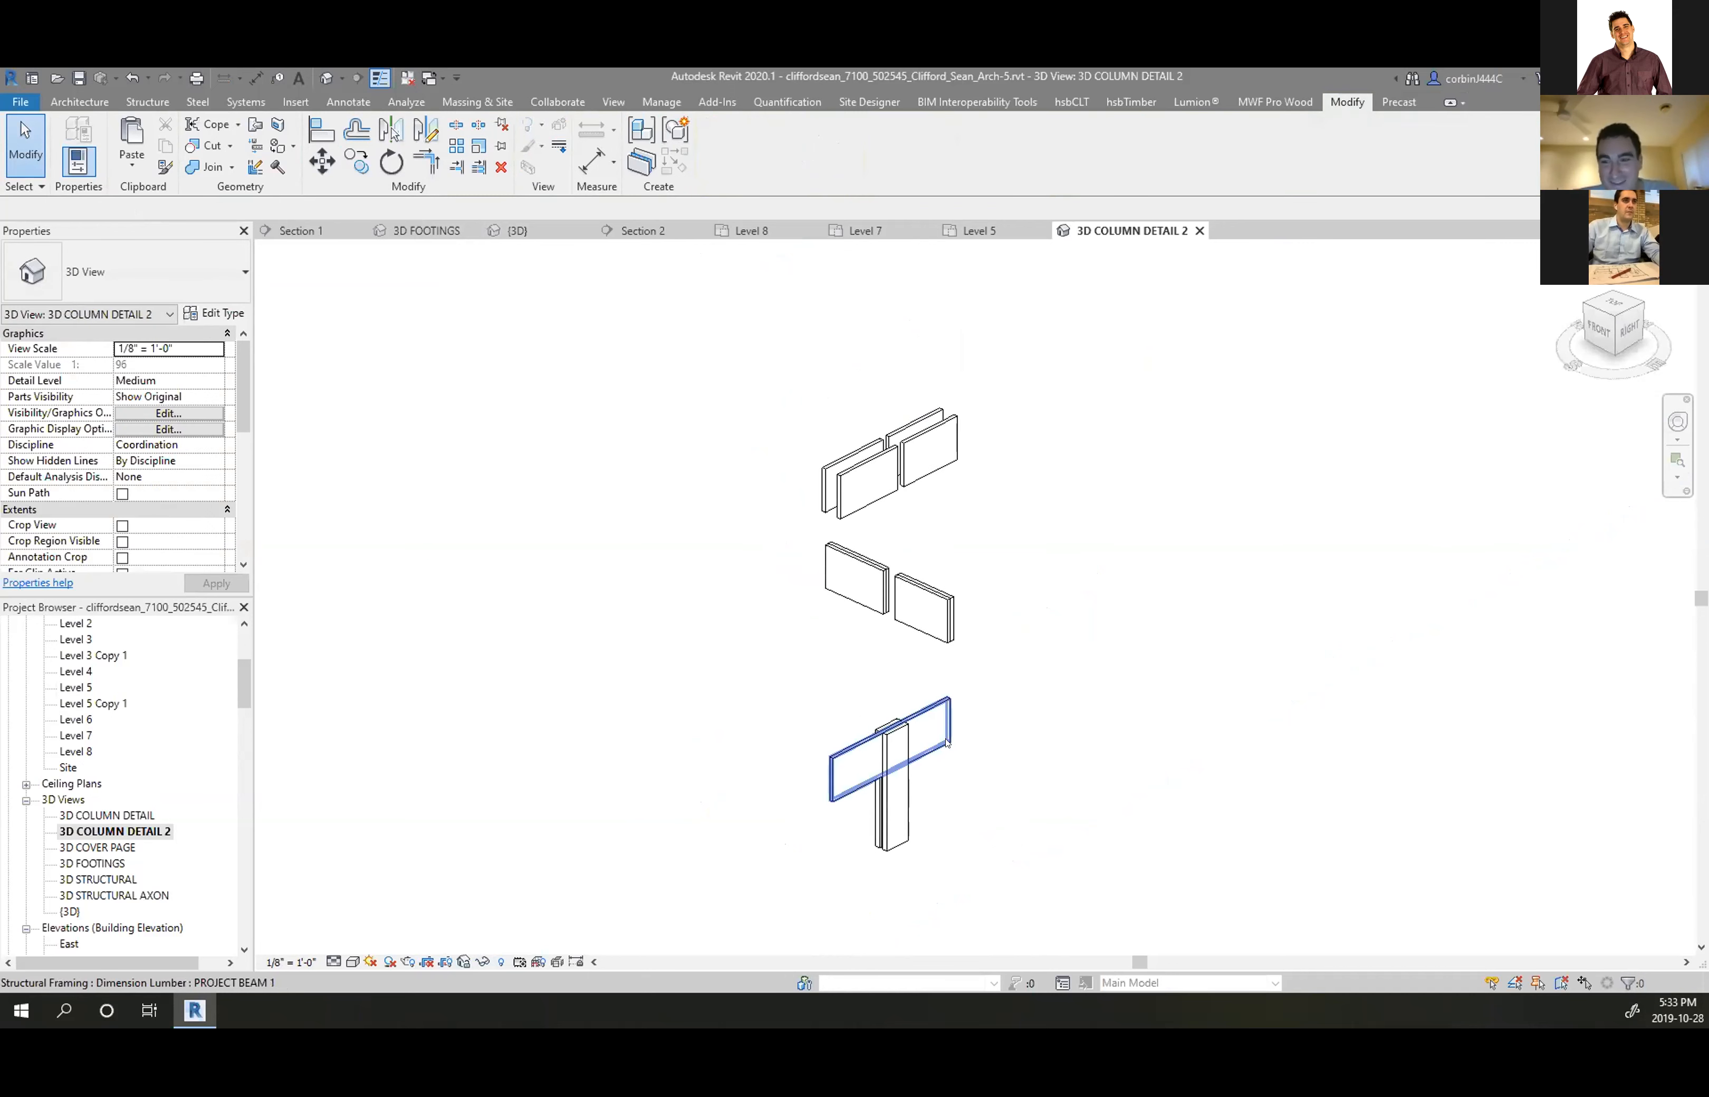
{"action": "scroll", "coordinate": [910, 654], "scroll_direction": "up", "scroll_amount": 1}
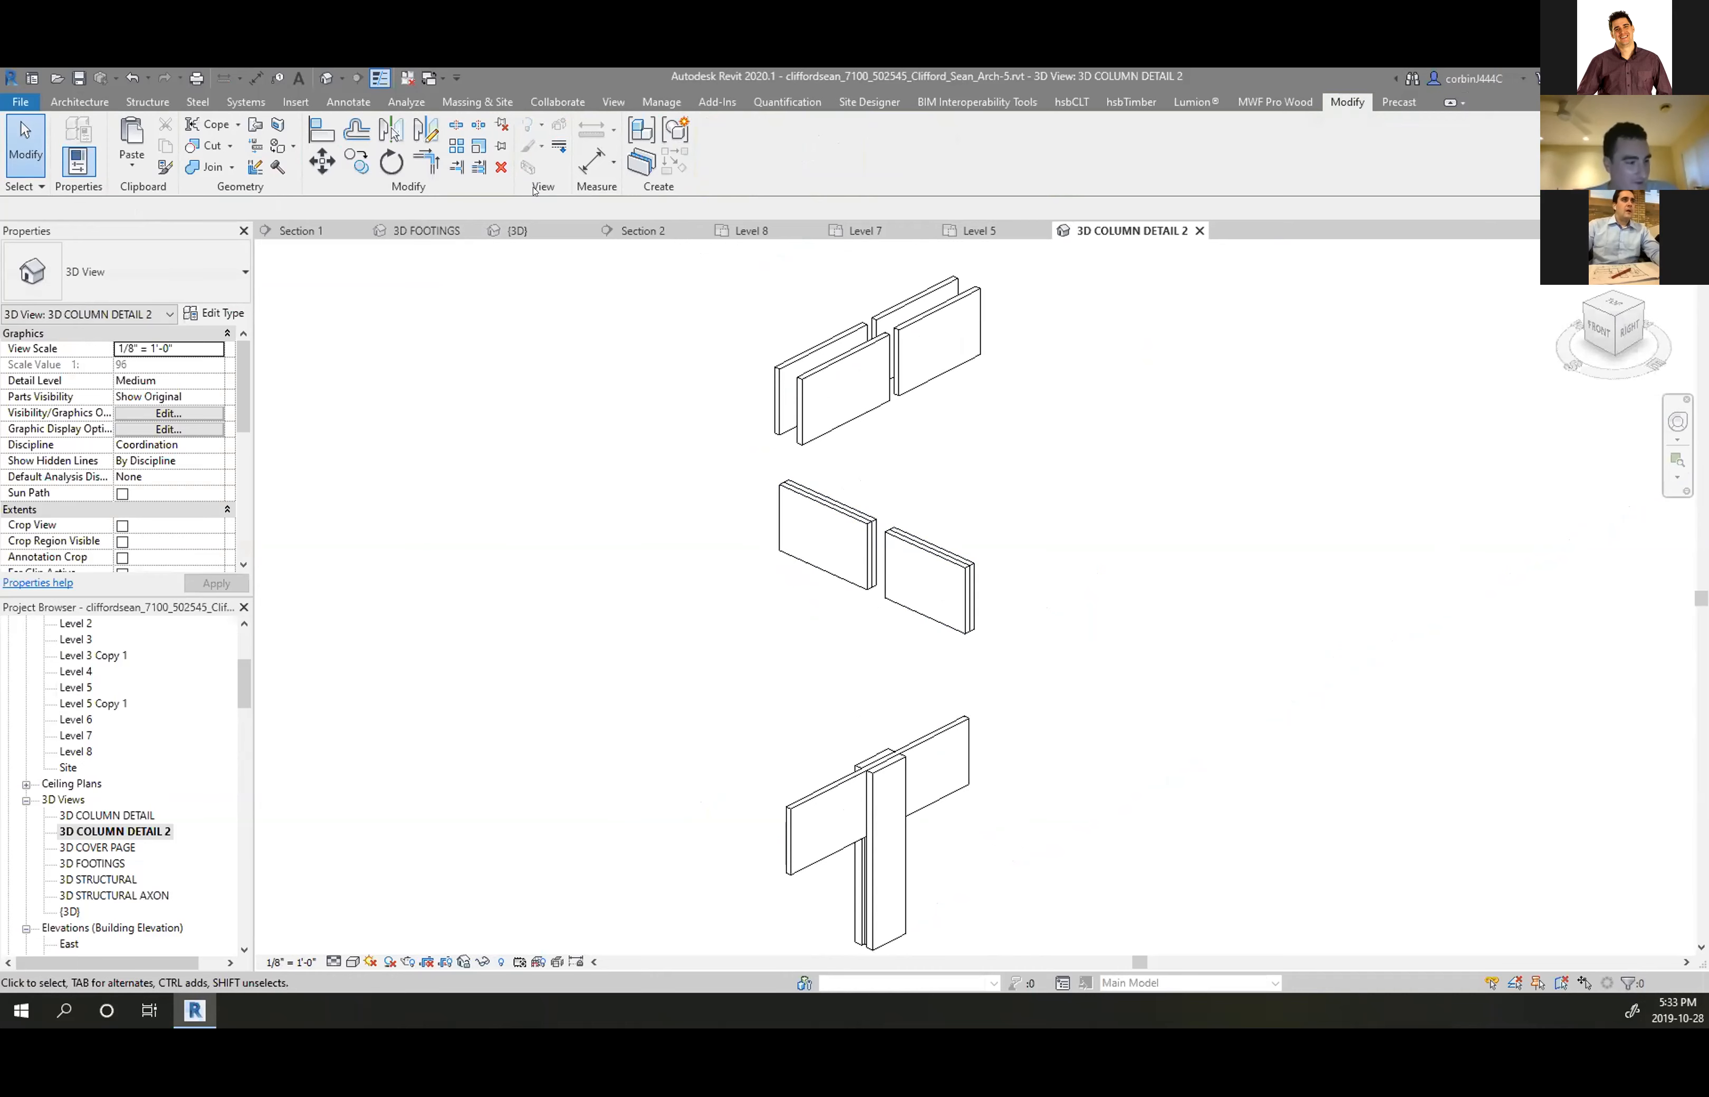
{"action": "left_click", "coordinate": [803, 441]}
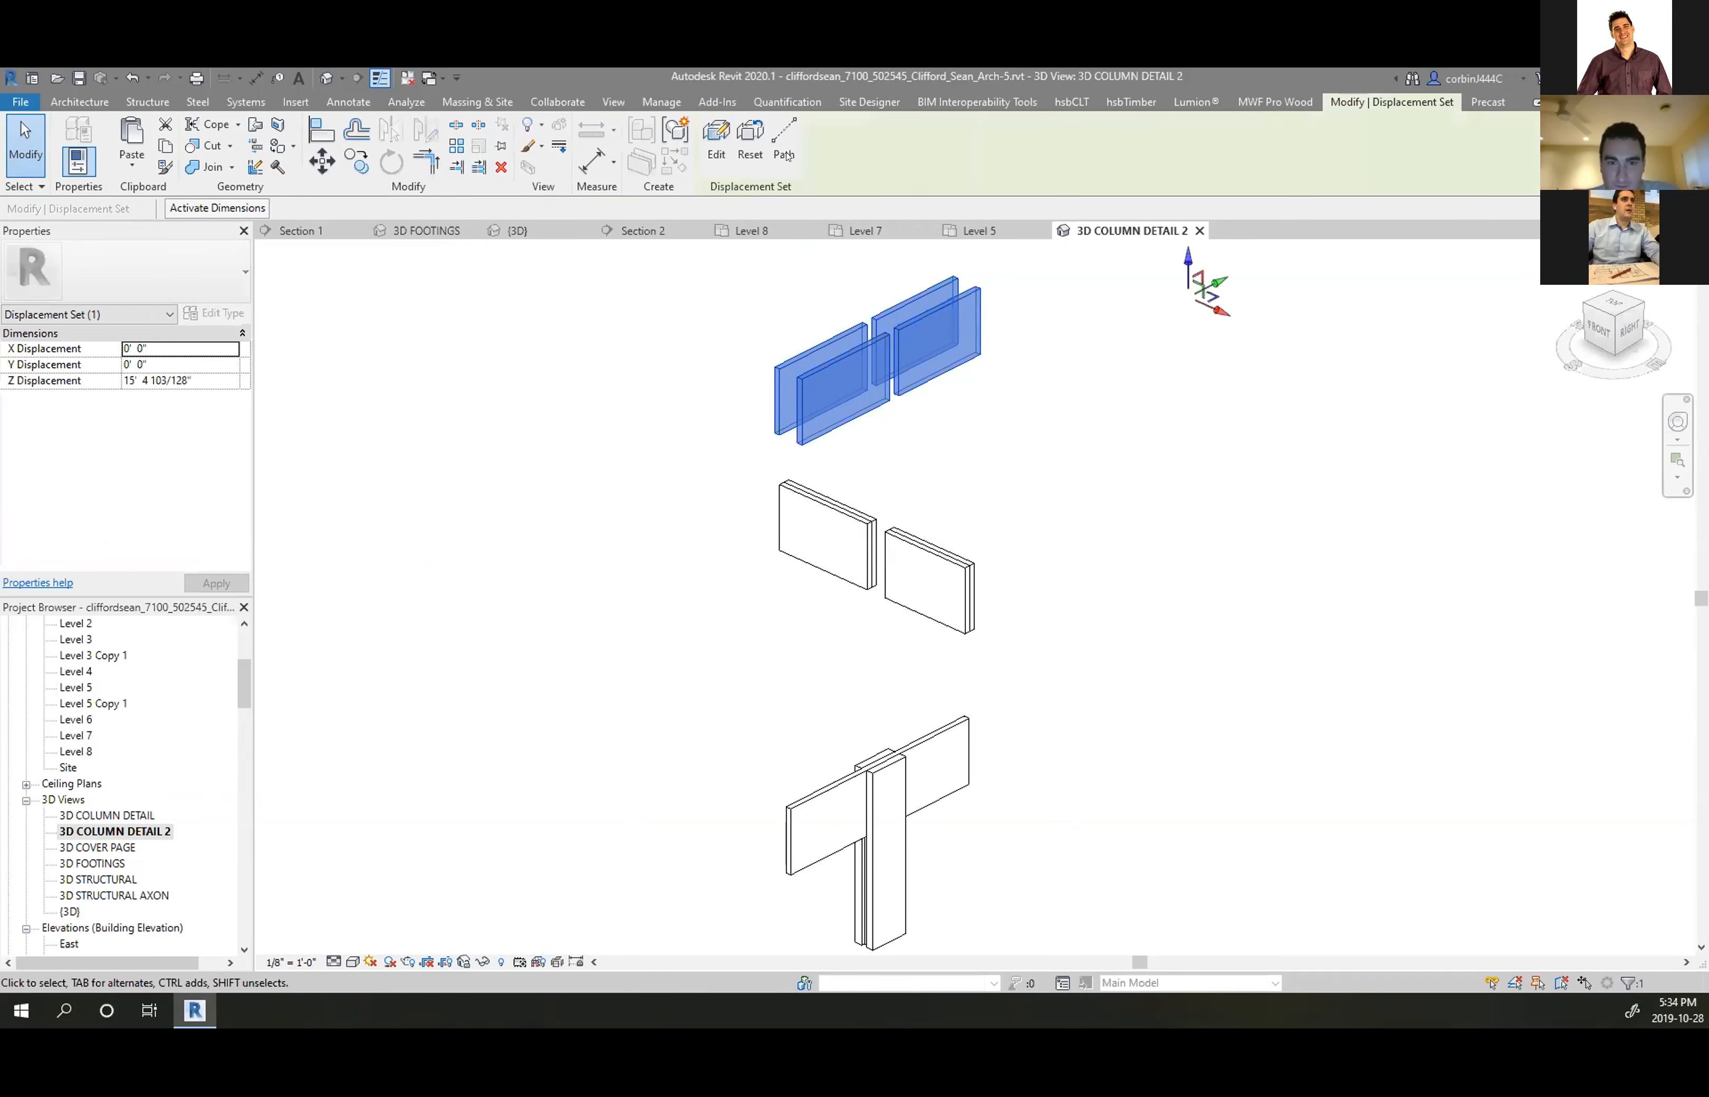
{"action": "left_click", "coordinate": [948, 140]}
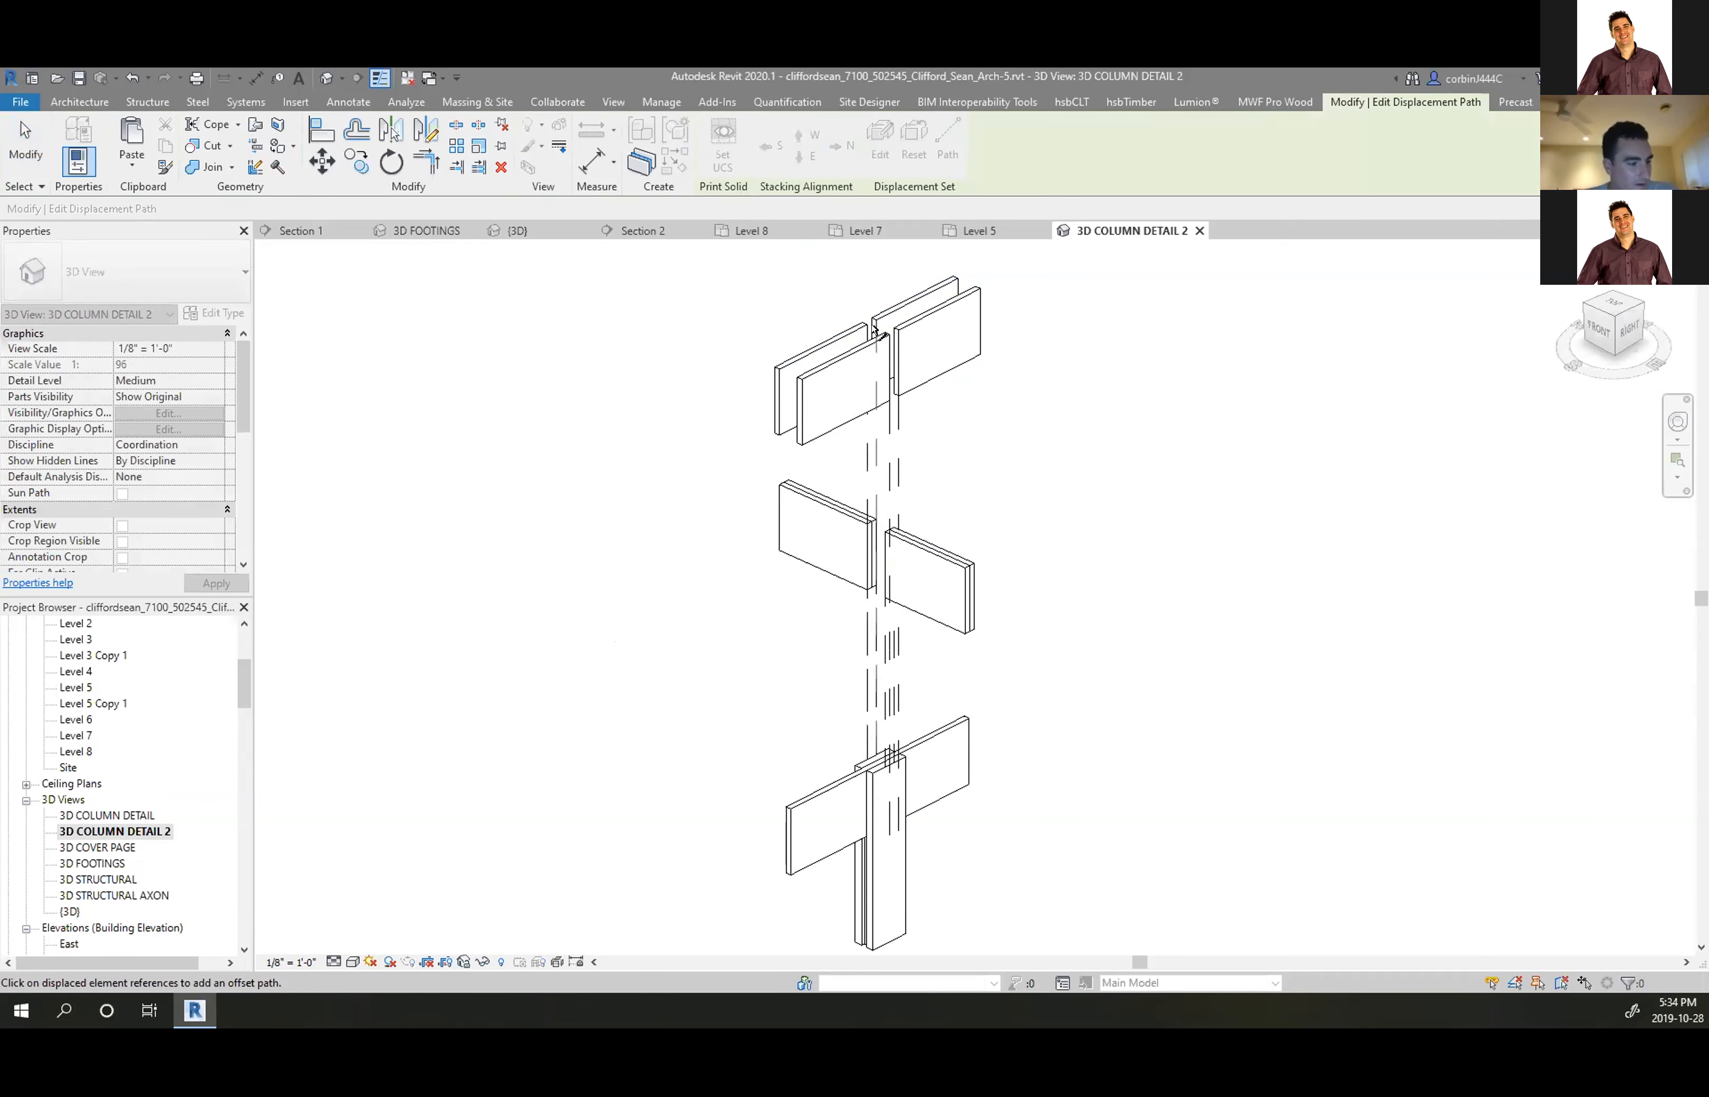
Finish the dashed displacement paths, then view the full-building {3D} model from above
{"action": "key", "text": "Escape"}
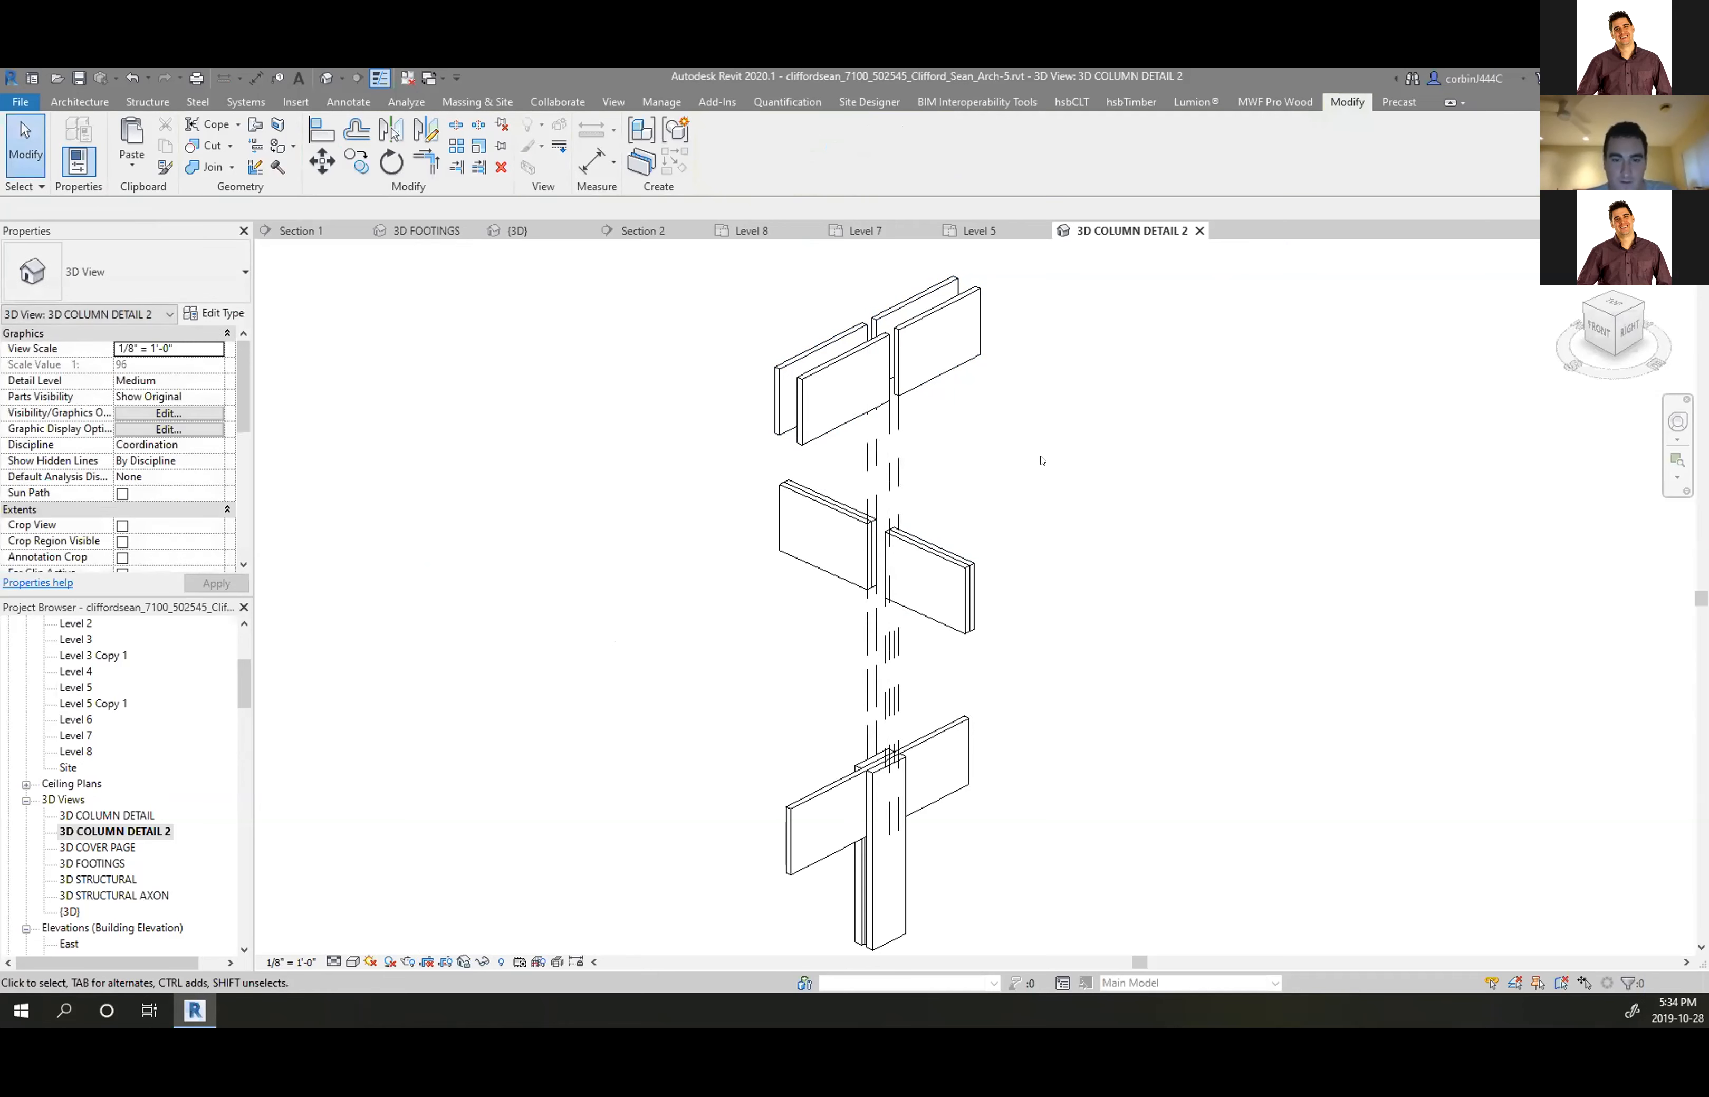
{"action": "scroll", "coordinate": [1042, 461], "scroll_direction": "down", "scroll_amount": 3}
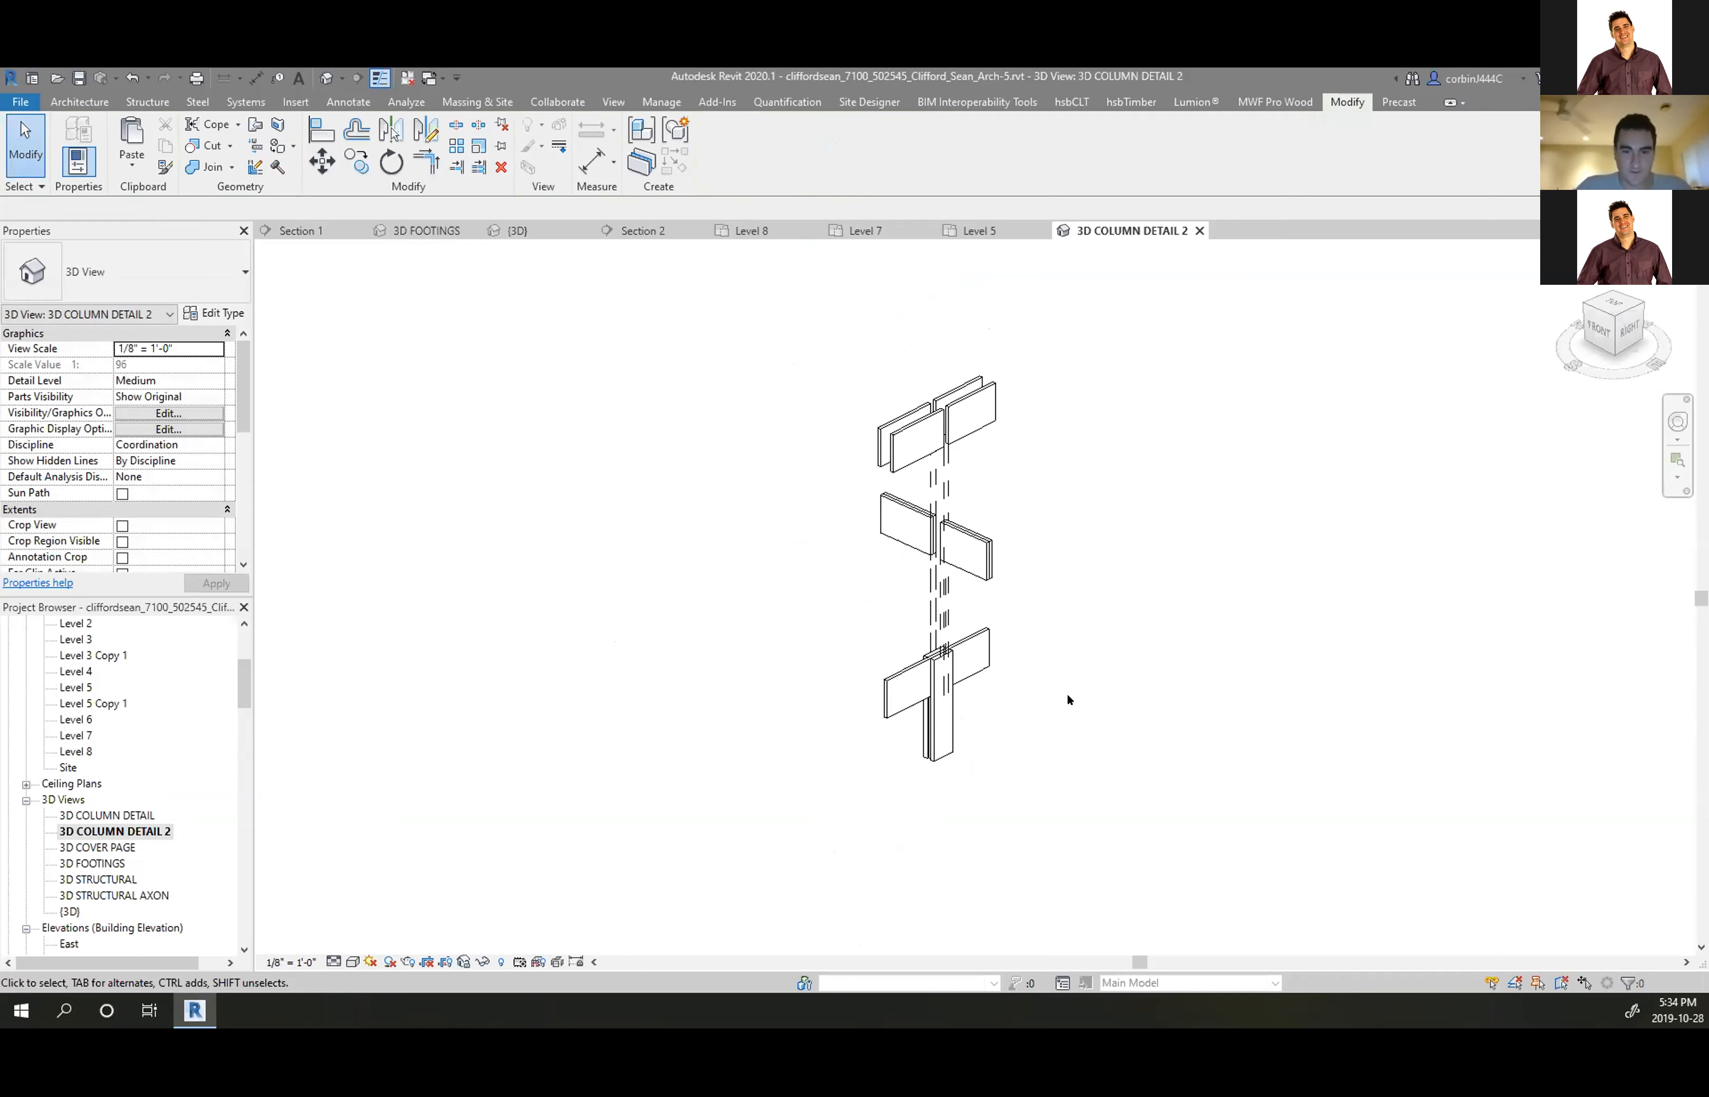
{"action": "scroll", "coordinate": [1026, 697], "scroll_direction": "up", "scroll_amount": 5}
{"action": "scroll", "coordinate": [850, 761], "scroll_direction": "down", "scroll_amount": 4}
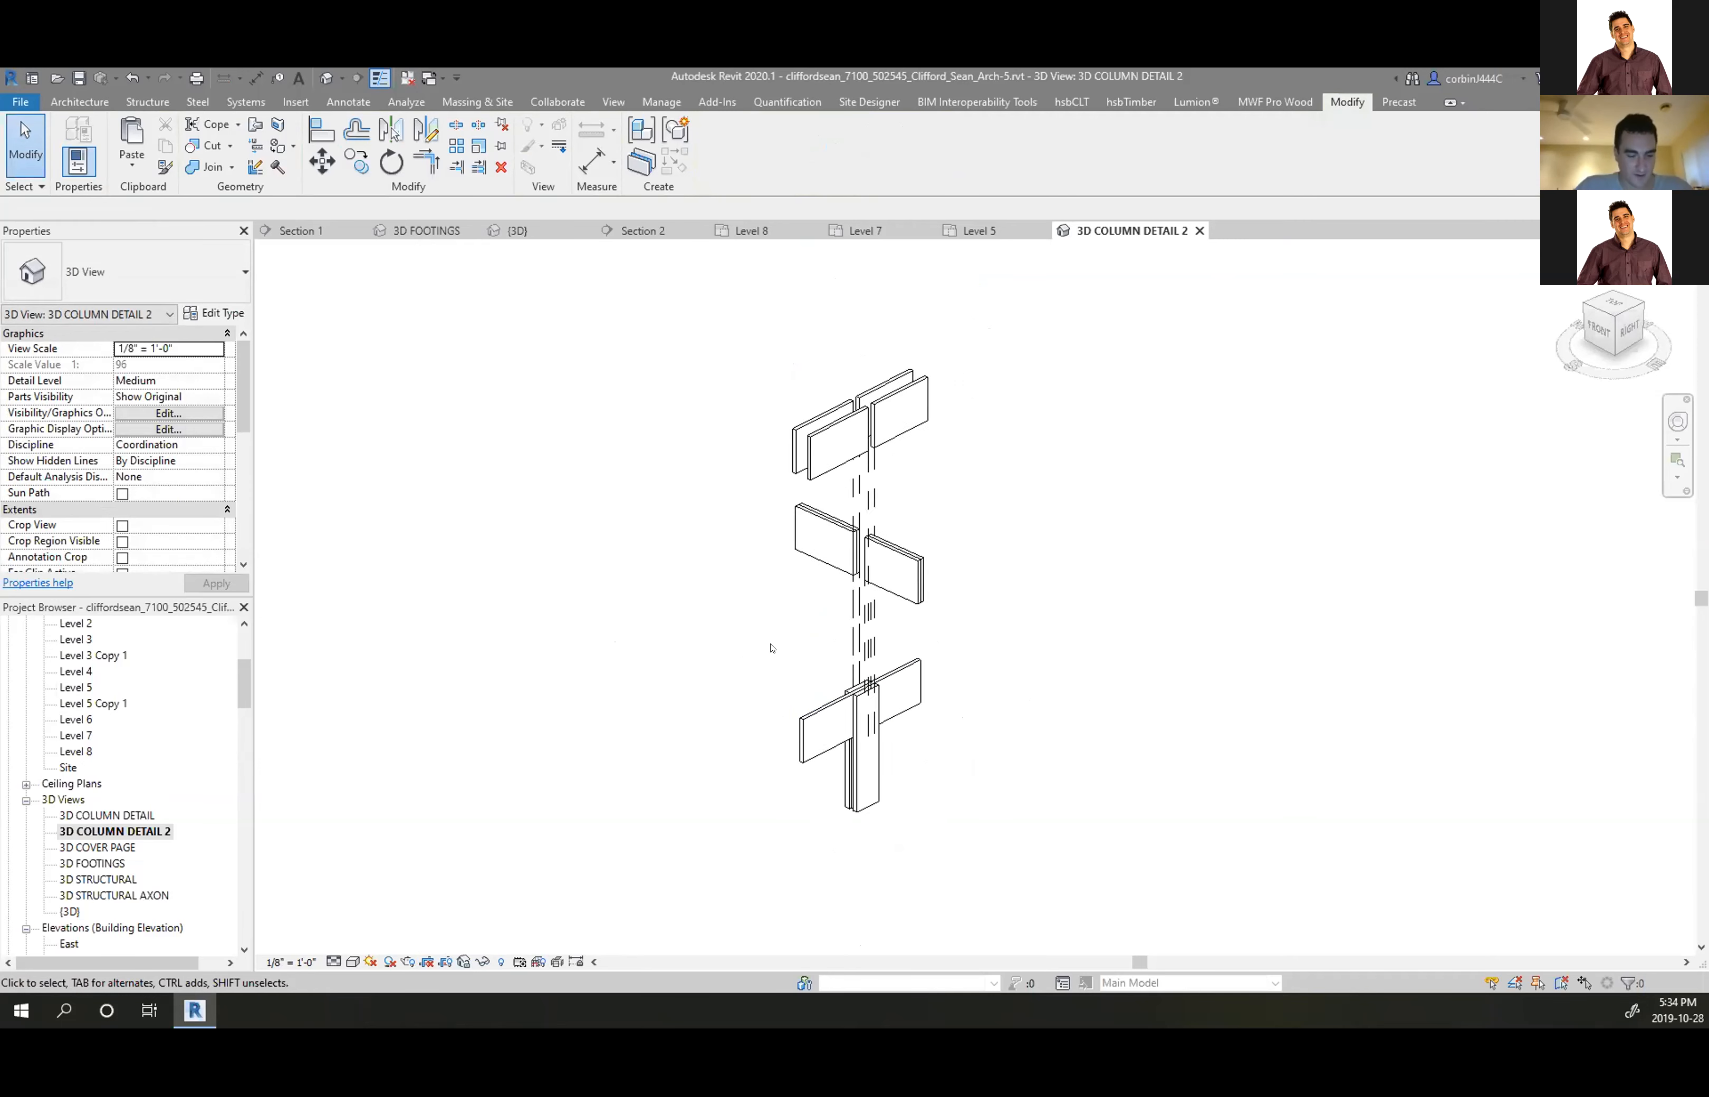
{"action": "scroll", "coordinate": [771, 648], "scroll_direction": "up", "scroll_amount": 2}
{"action": "left_click", "coordinate": [944, 802]}
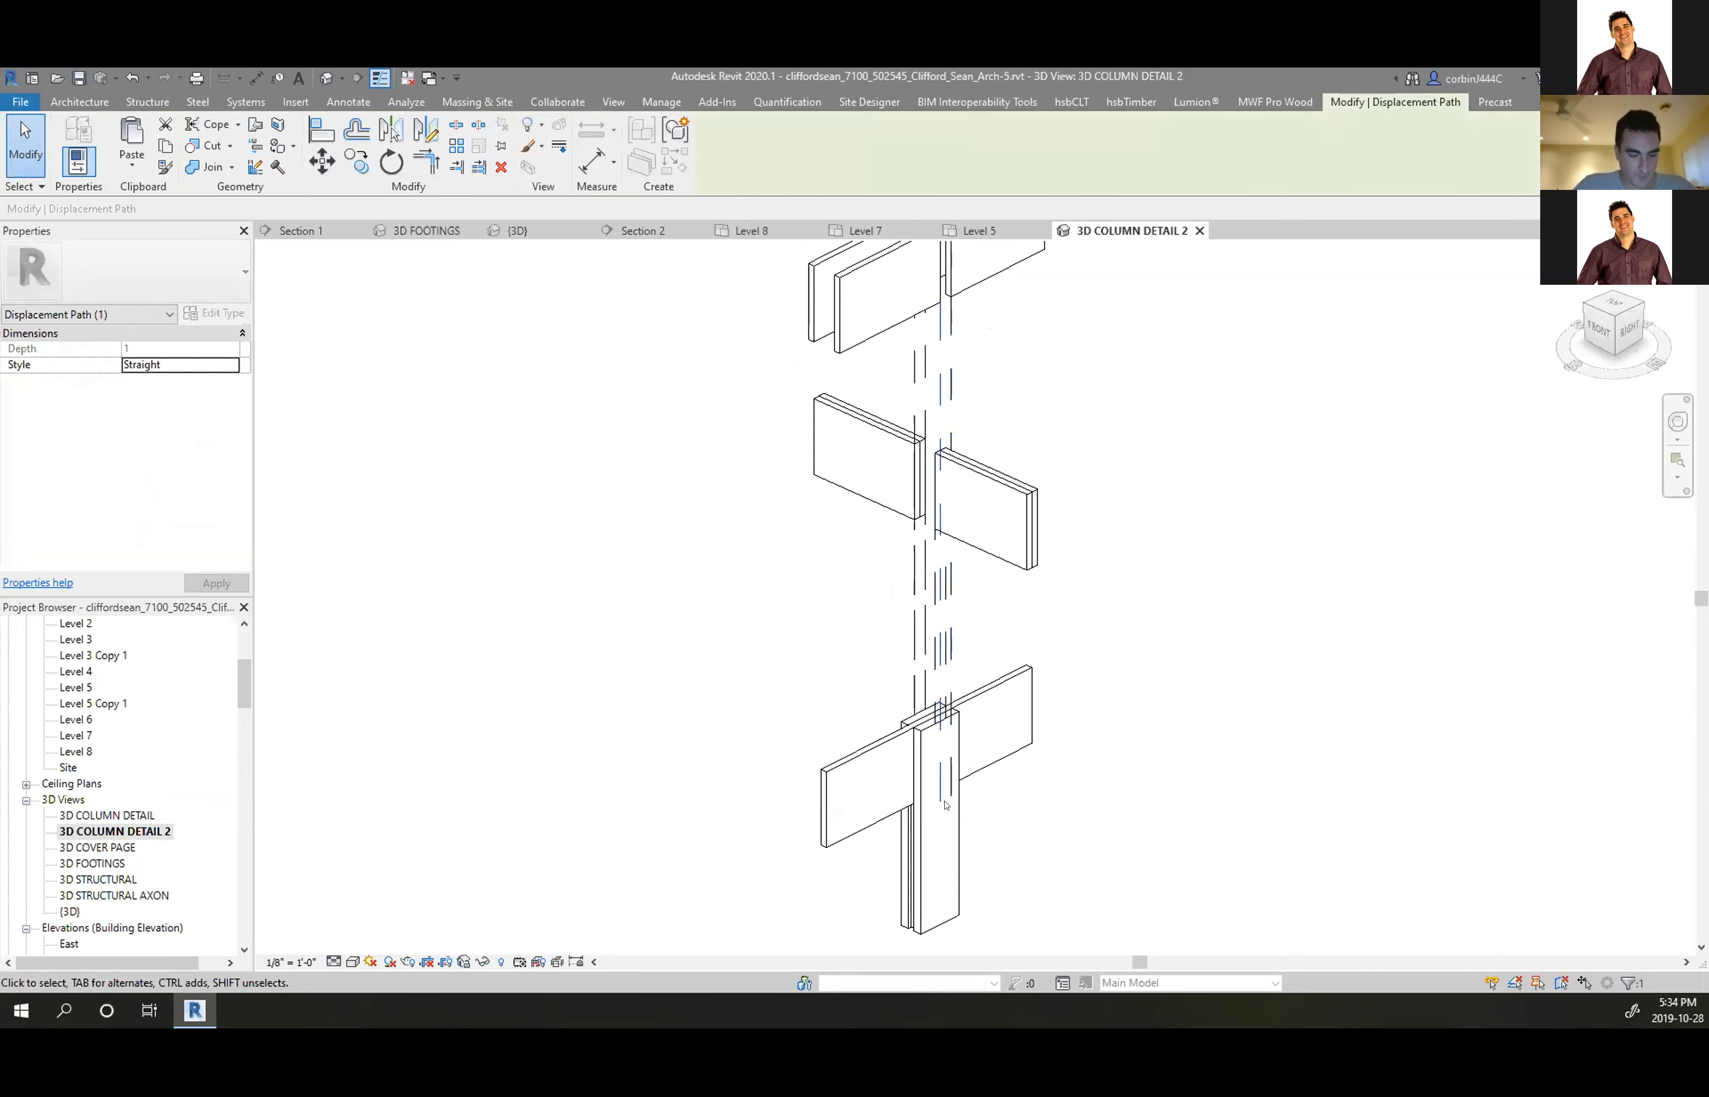
{"action": "left_click", "coordinate": [812, 541]}
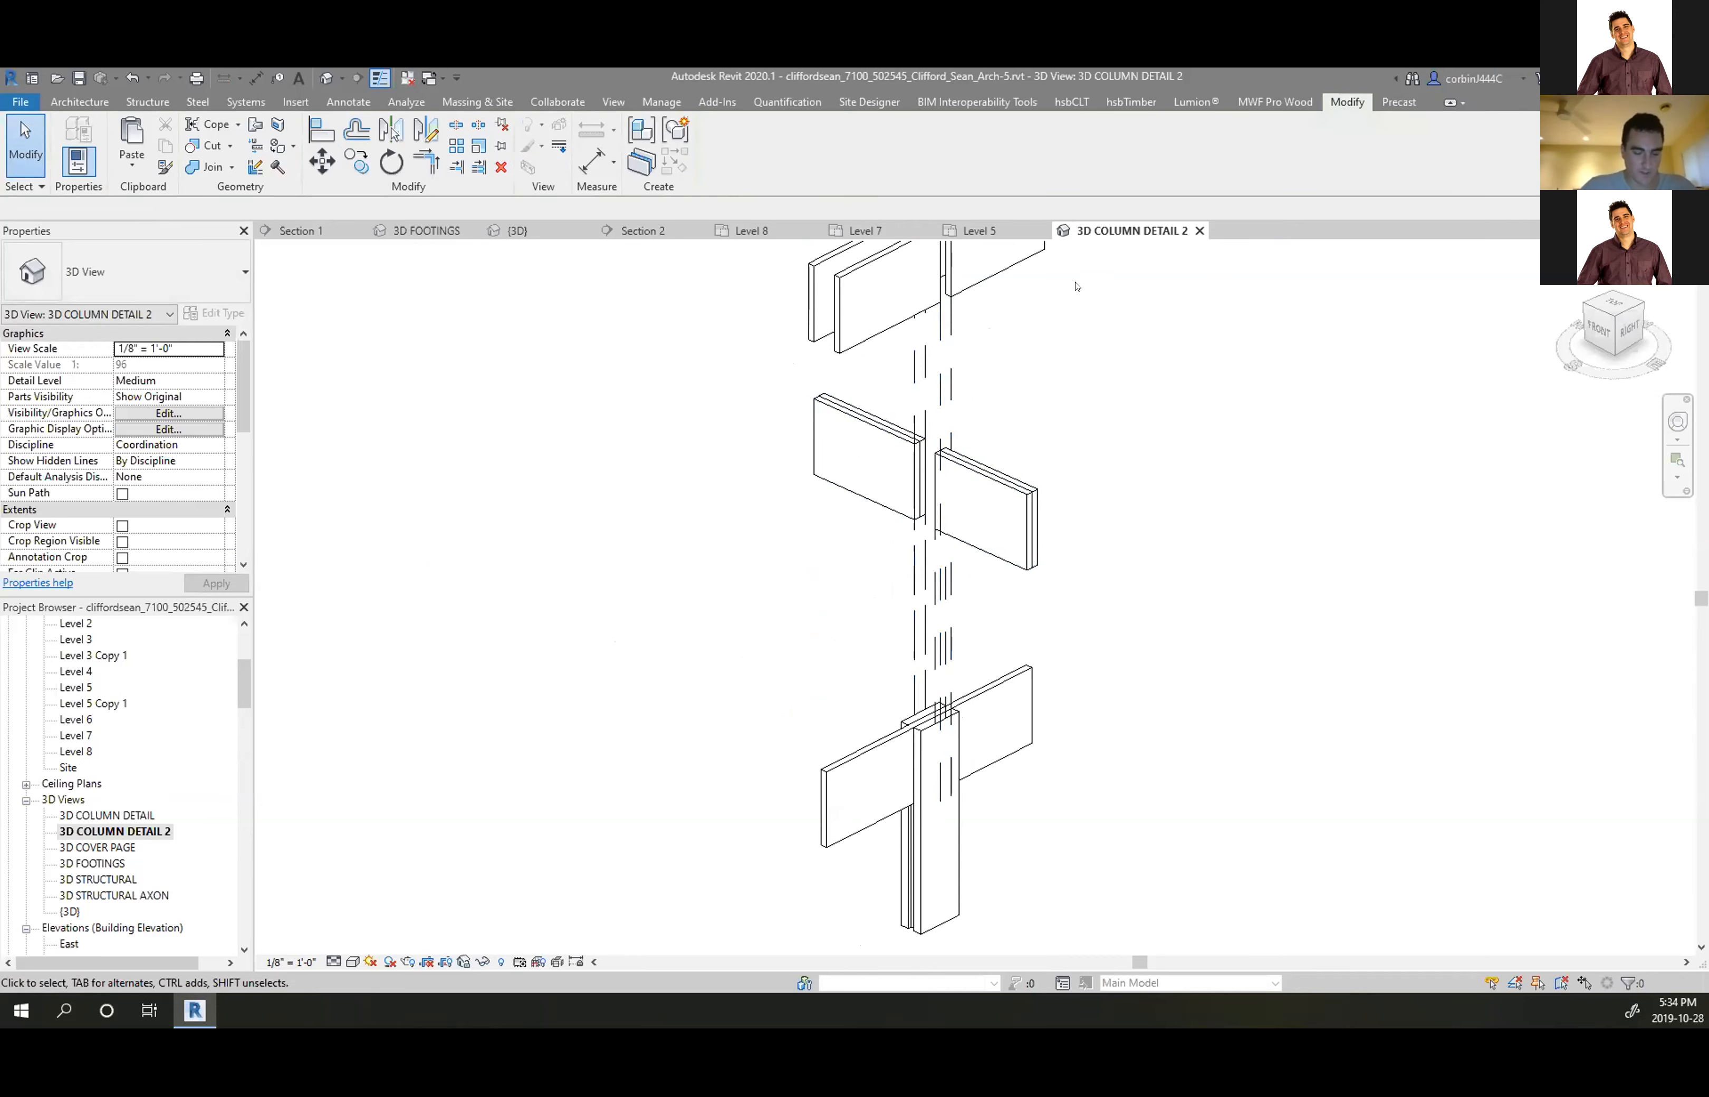
{"action": "left_click", "coordinate": [516, 230]}
{"action": "middle_click_drag", "start_coordinate": [1121, 594], "coordinate": [892, 710], "text": "shift"}
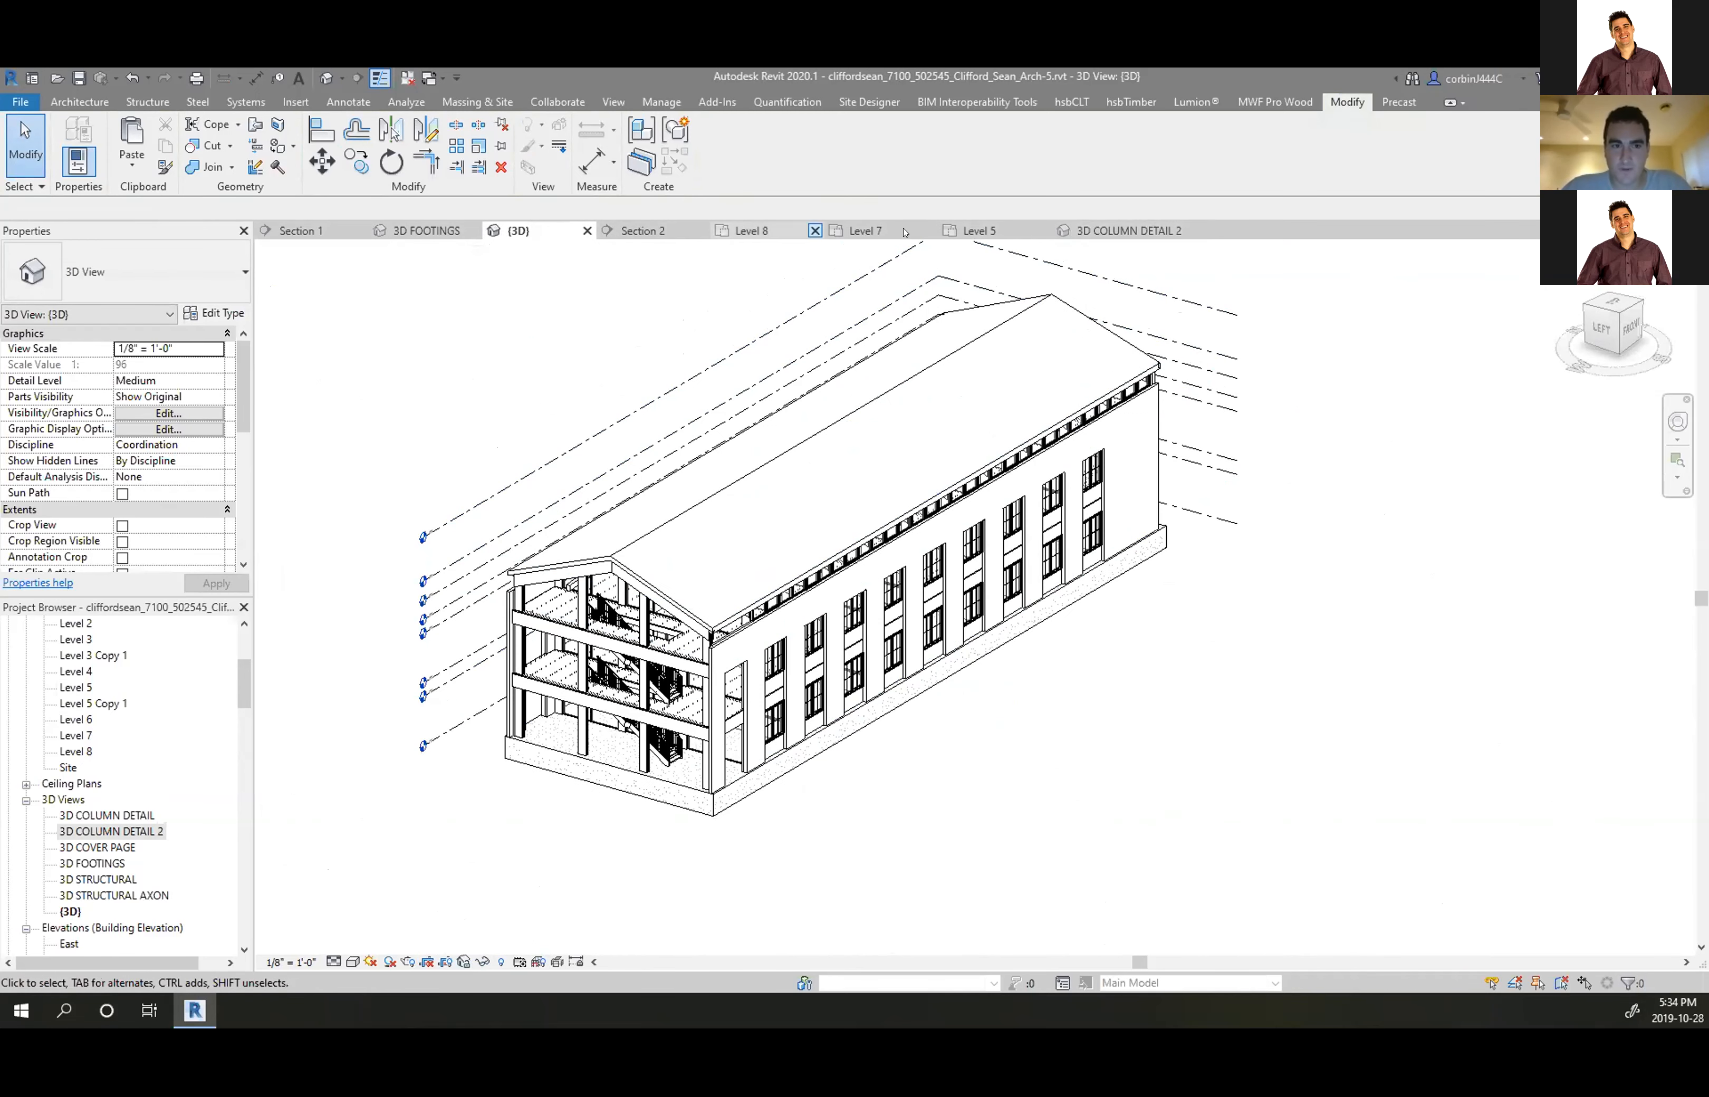
On the Level 5 floor plan, inspect the angled grid line 12
{"action": "left_click", "coordinate": [988, 231]}
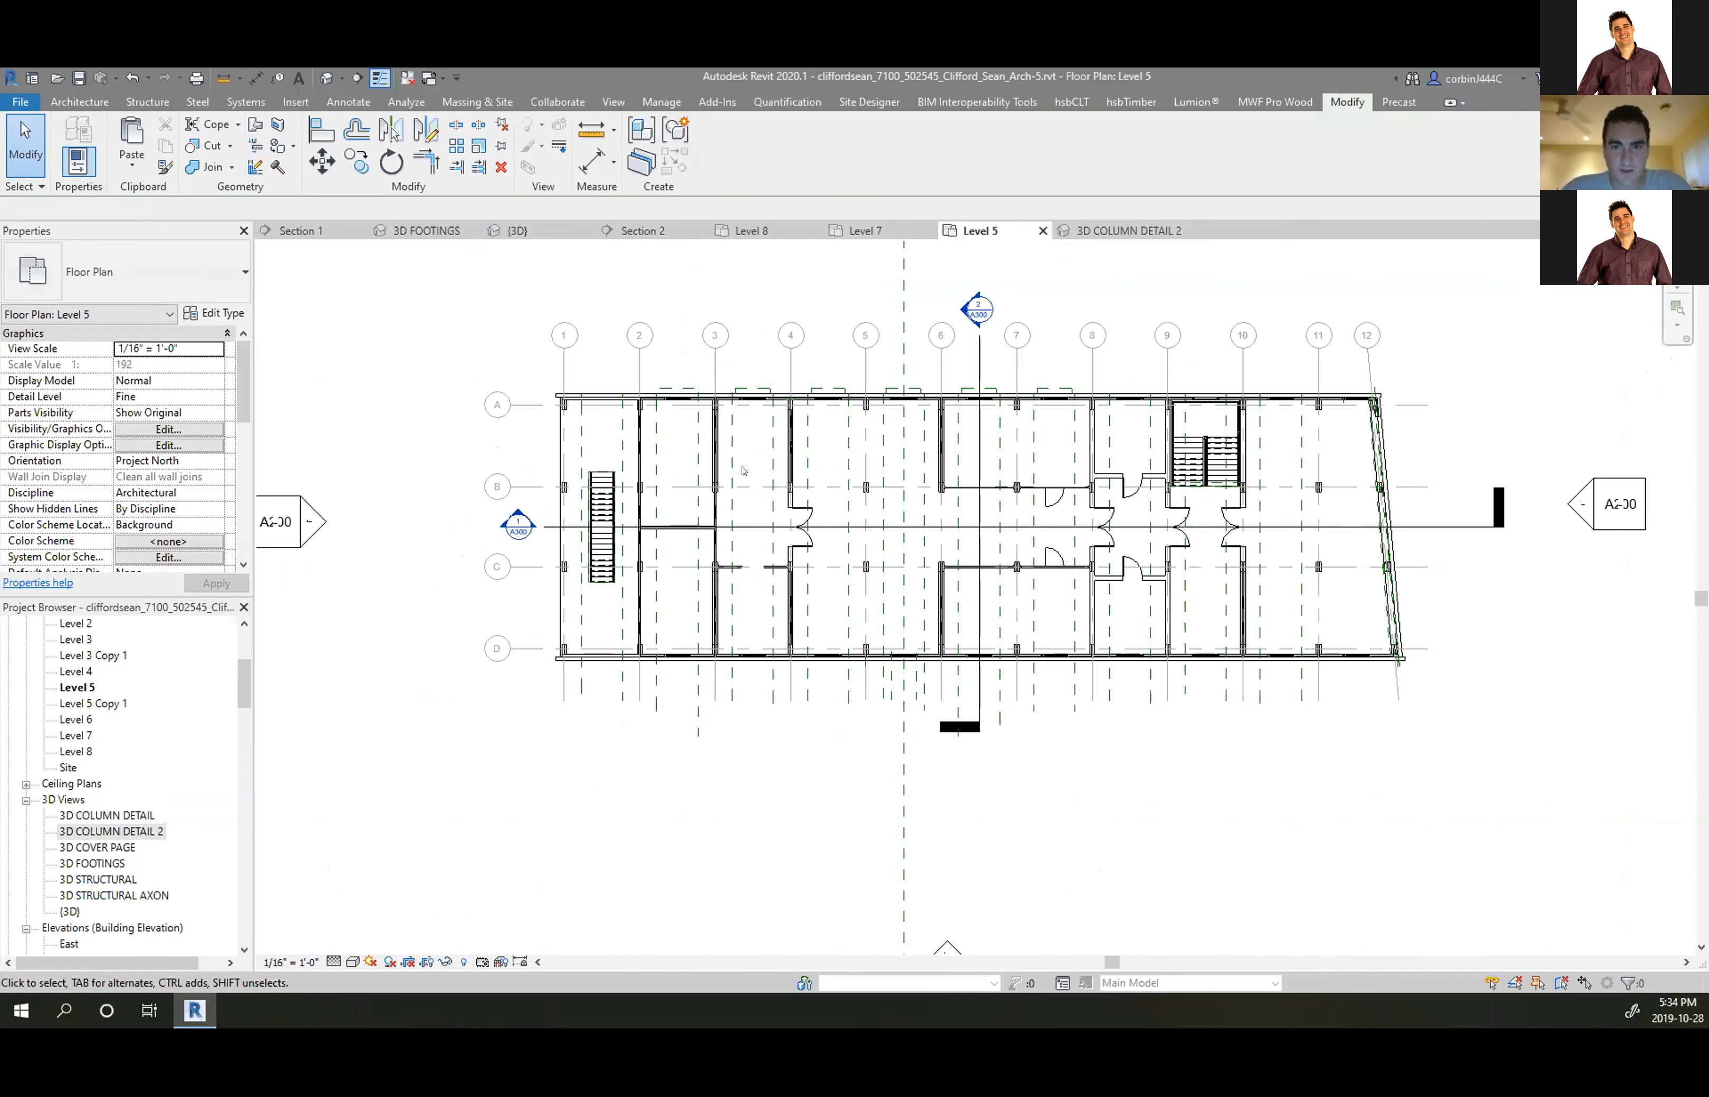
{"action": "scroll", "coordinate": [986, 436], "scroll_direction": "up", "scroll_amount": 6}
{"action": "left_click", "coordinate": [1074, 371]}
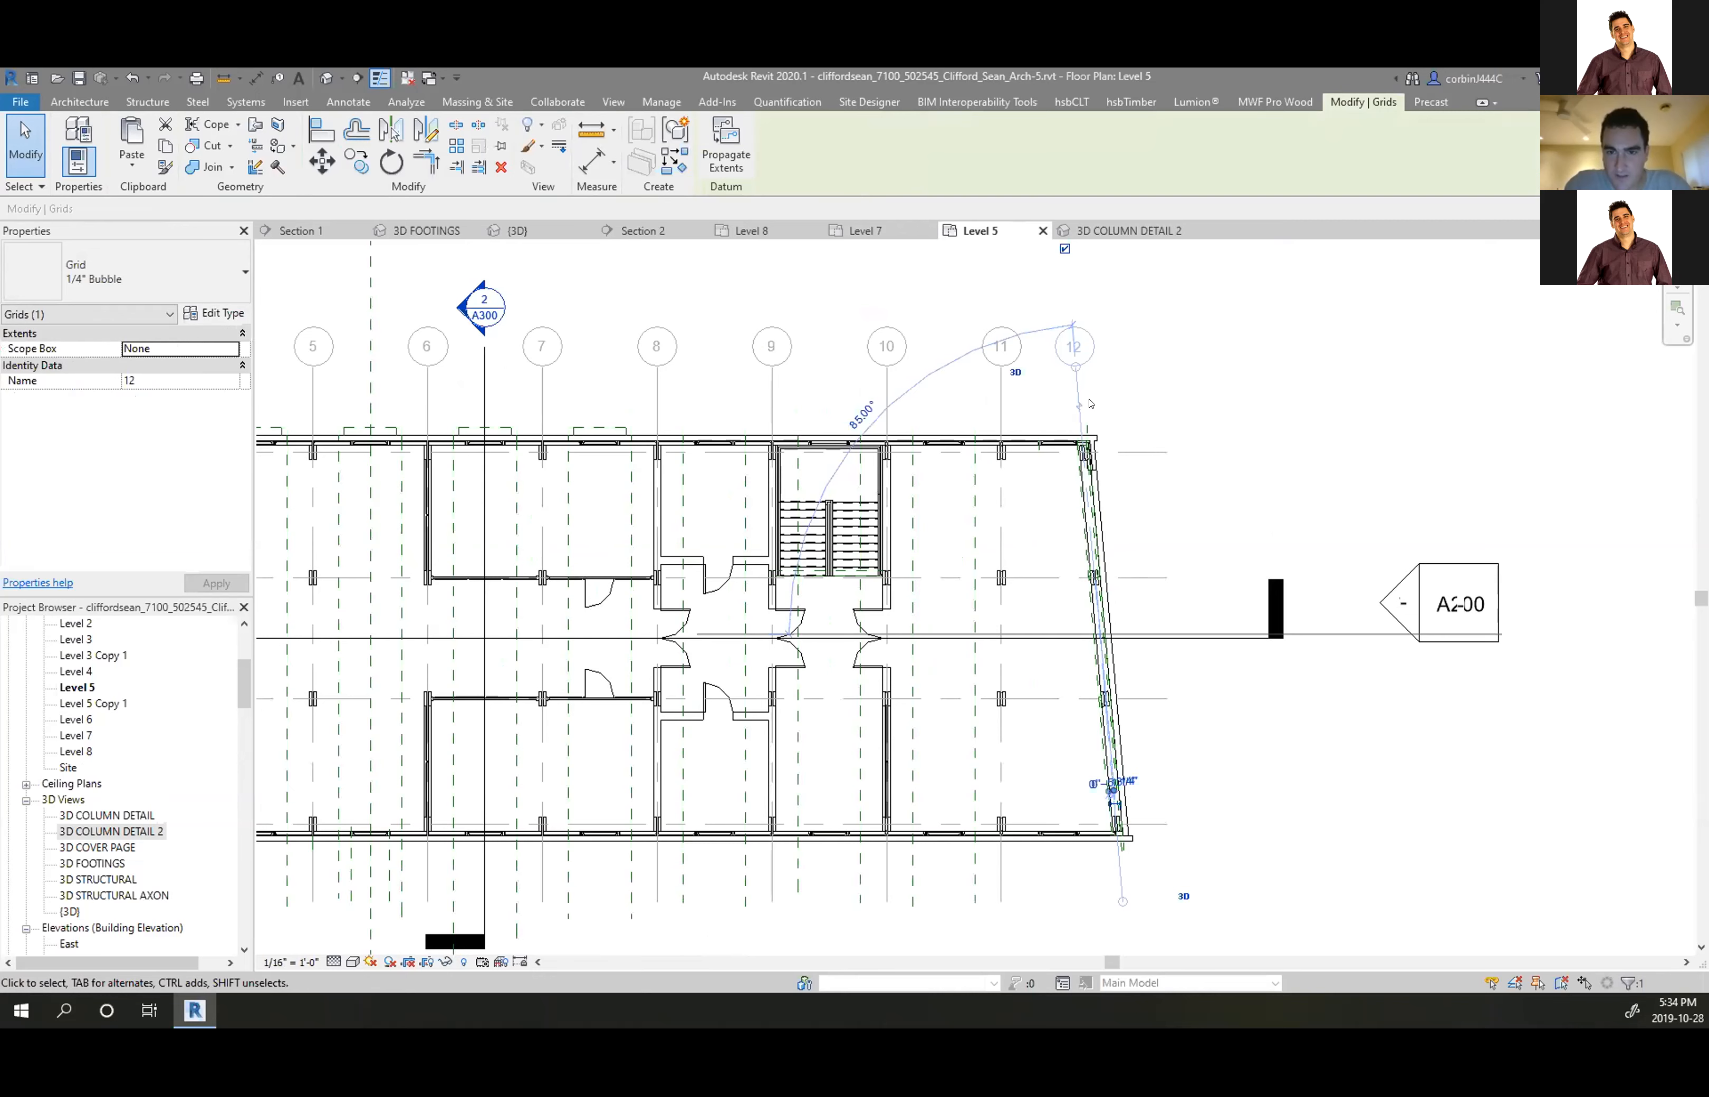
{"action": "left_click", "coordinate": [1114, 403]}
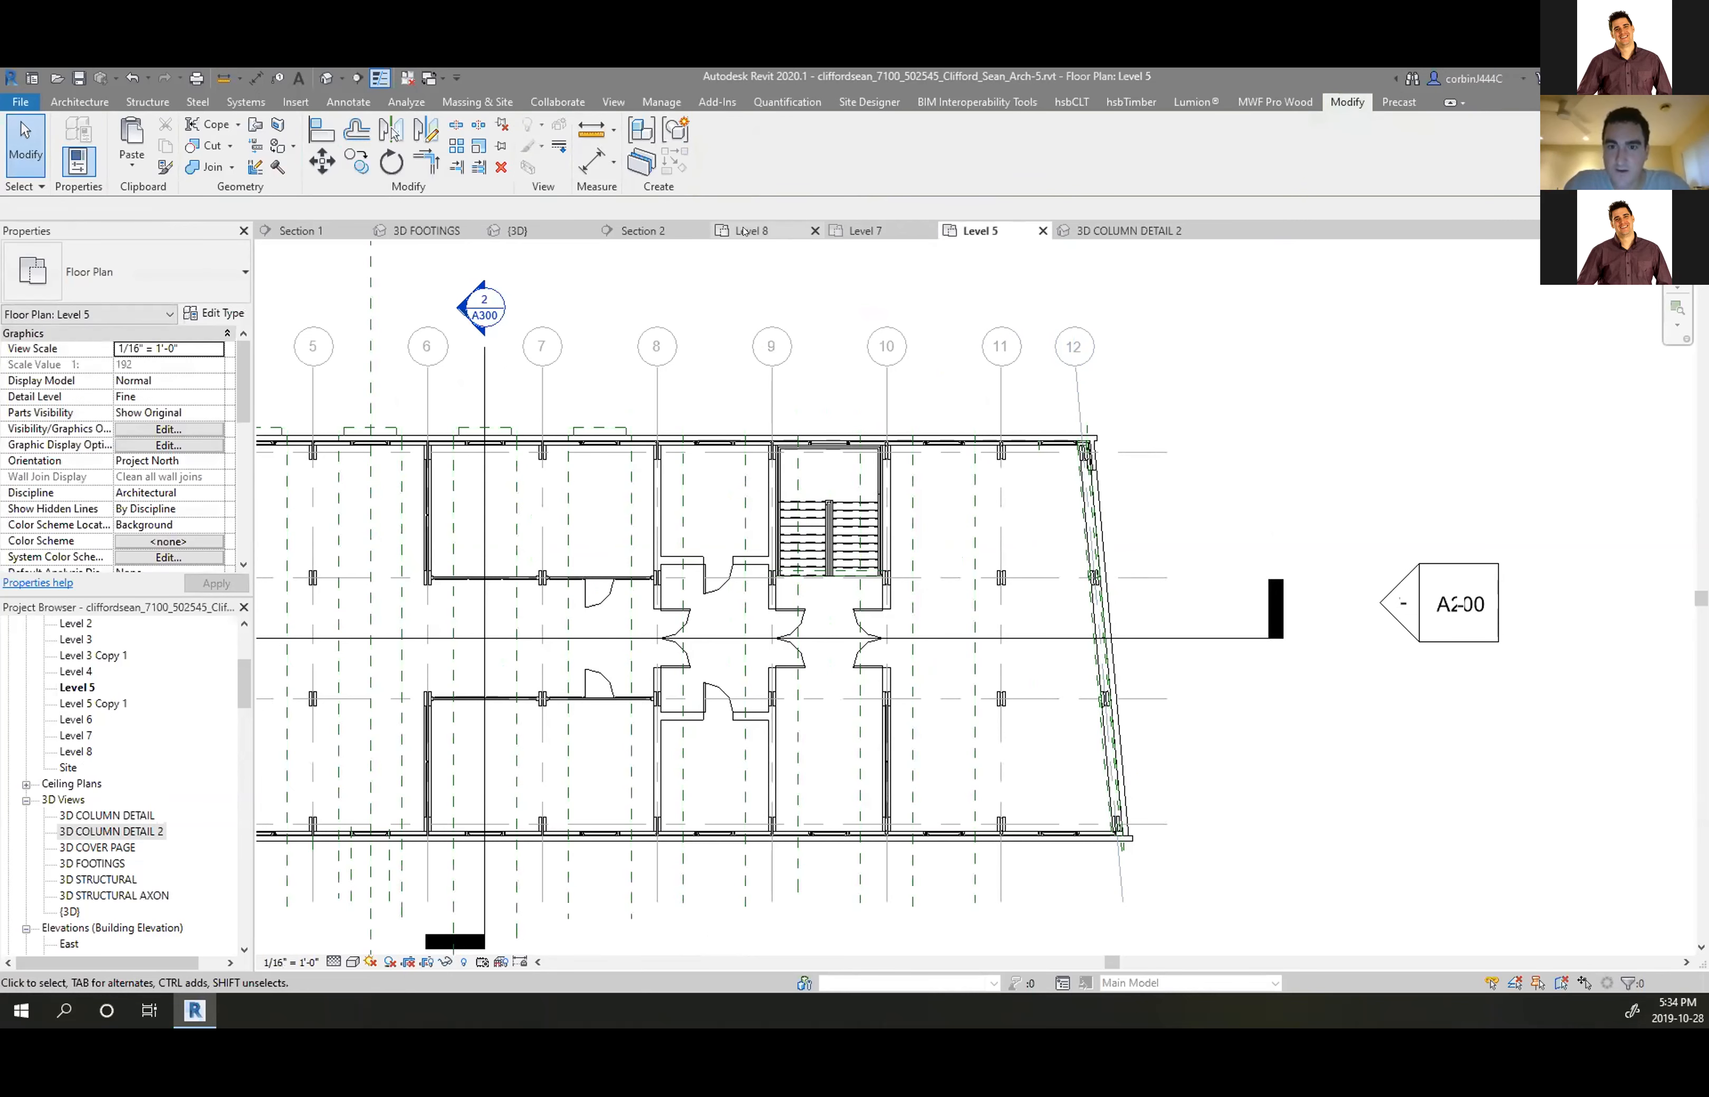
{"action": "scroll", "coordinate": [93, 829], "scroll_direction": "down", "scroll_amount": 2}
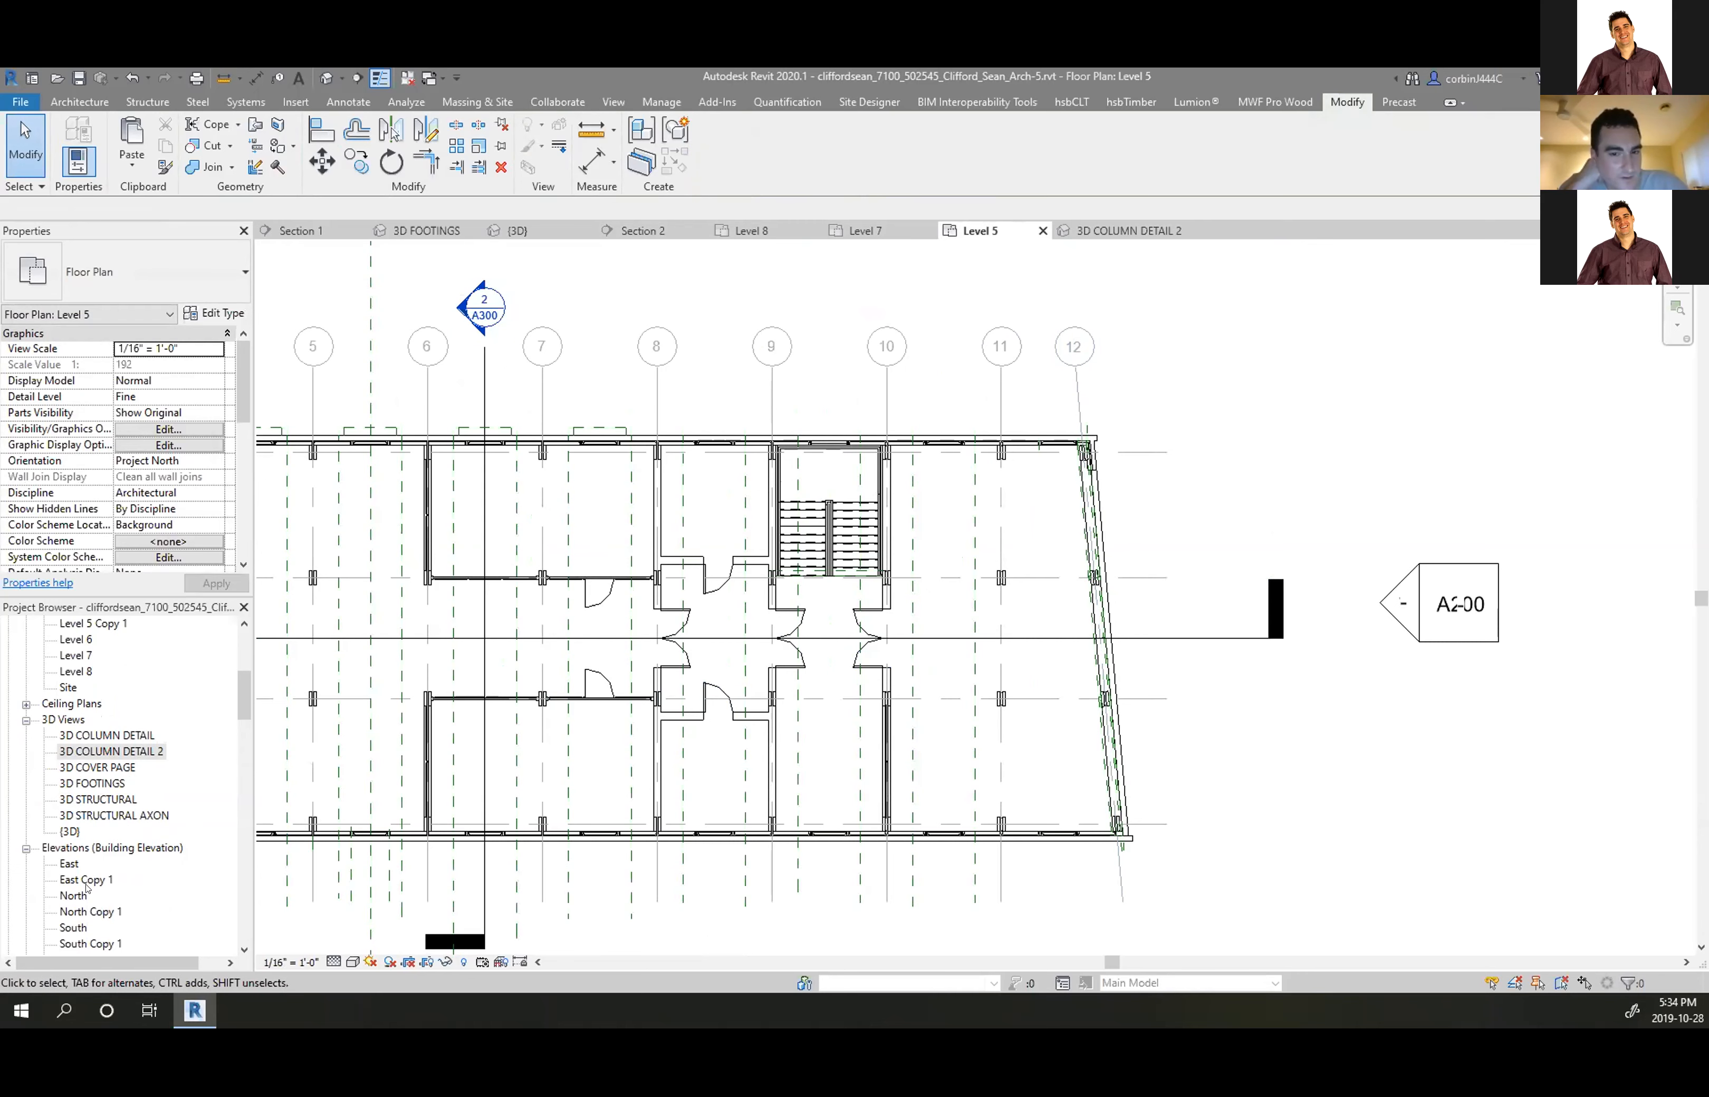
Open the East and North elevations and select the beam at grid 11
{"action": "scroll", "coordinate": [89, 697], "scroll_direction": "down", "scroll_amount": 4}
{"action": "double_click", "coordinate": [70, 688]}
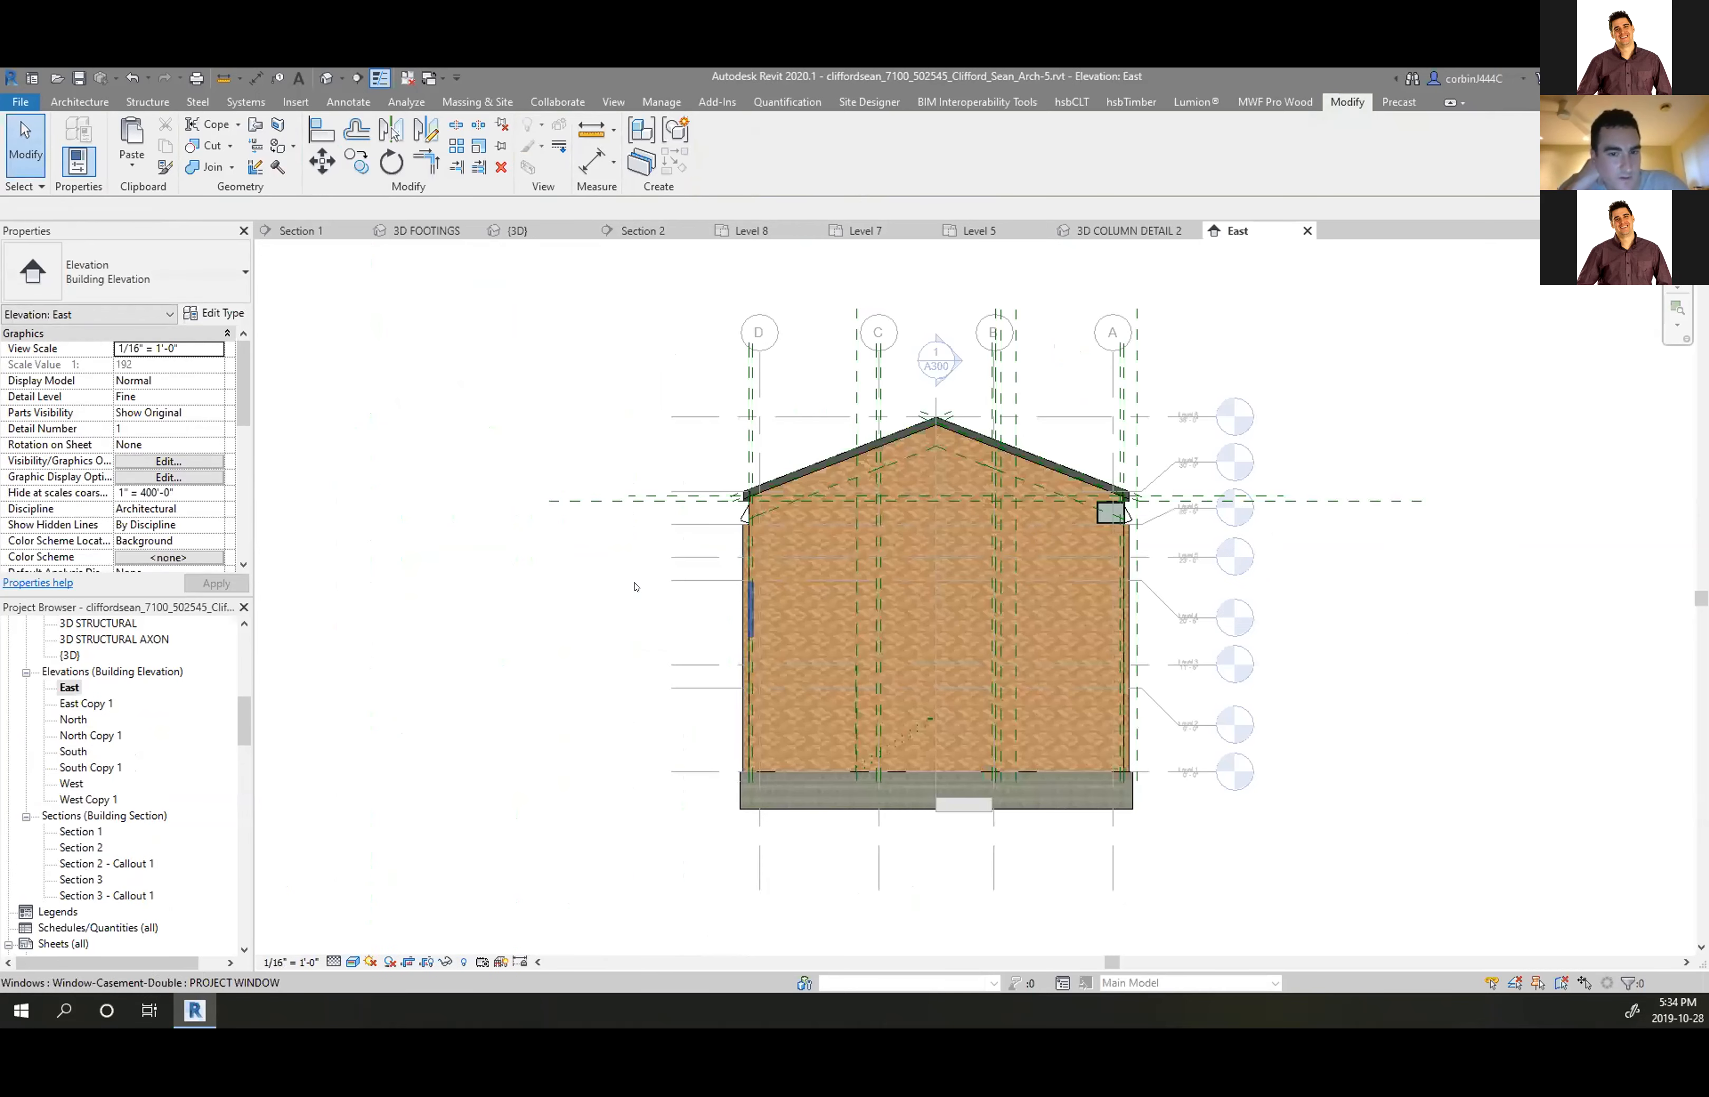
{"action": "double_click", "coordinate": [75, 721]}
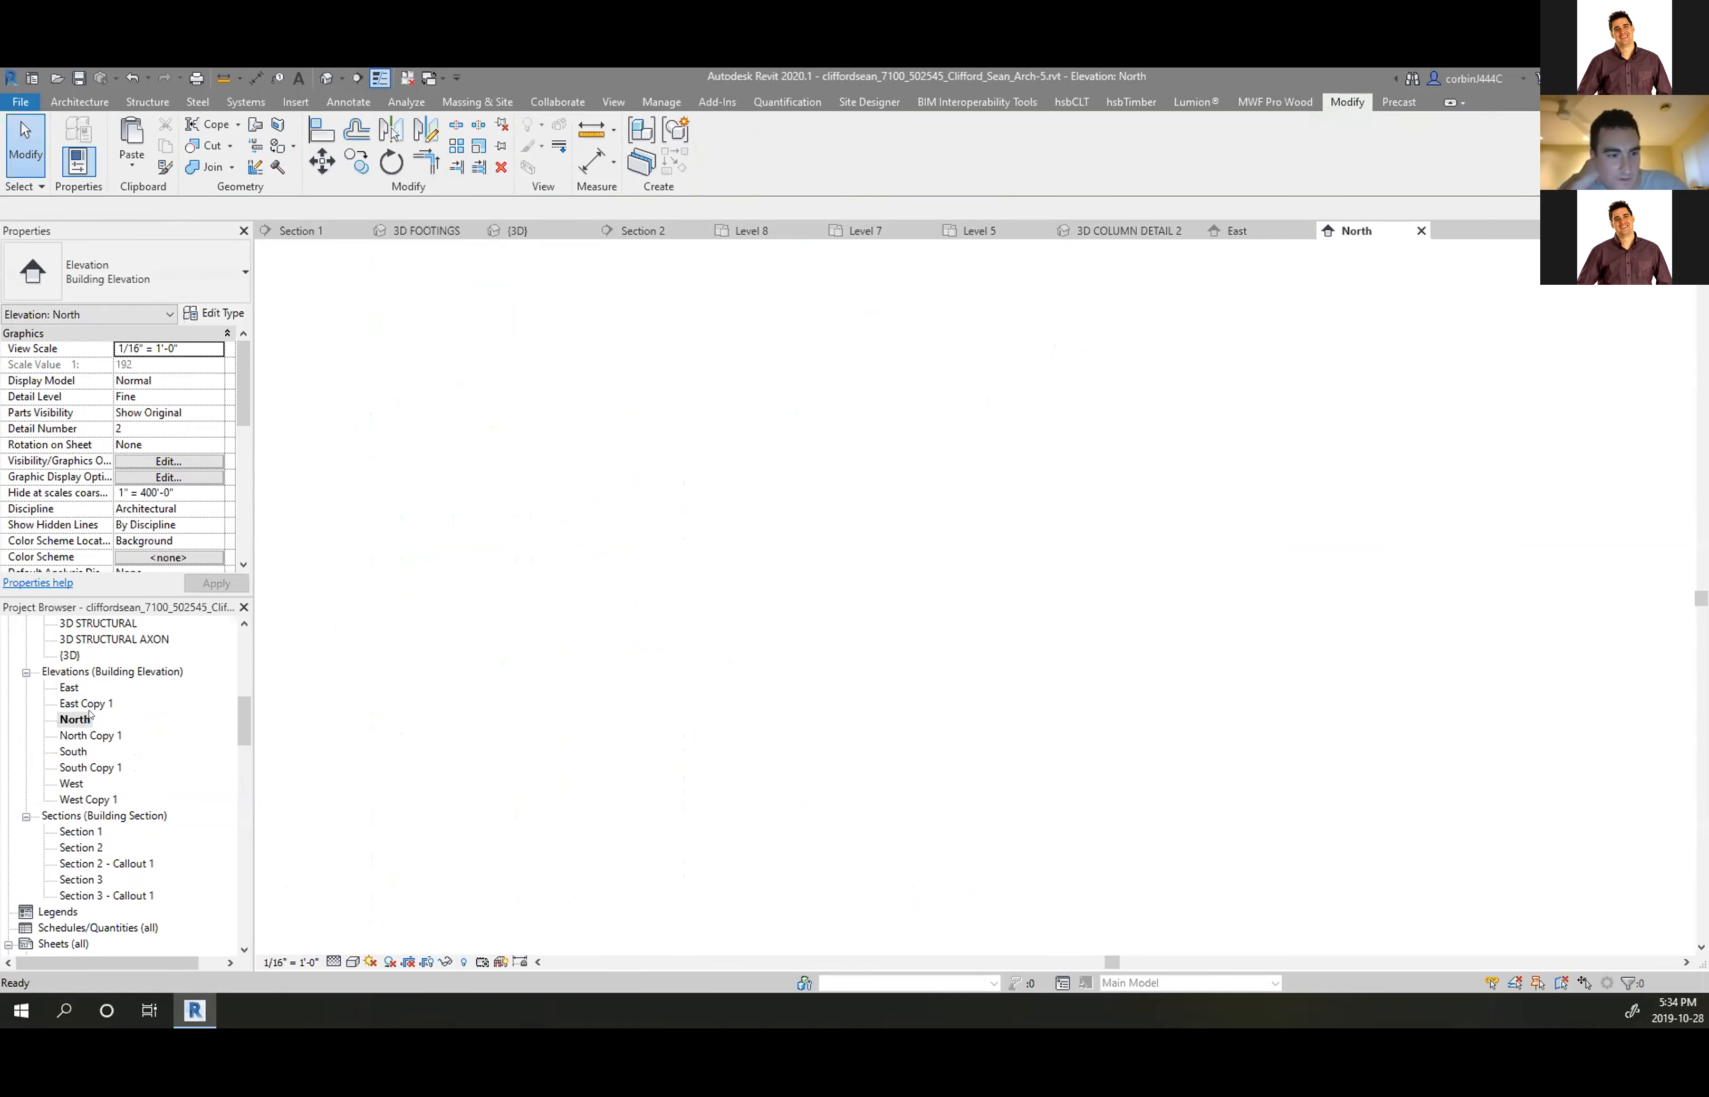
{"action": "scroll", "coordinate": [349, 530], "scroll_direction": "up", "scroll_amount": 3}
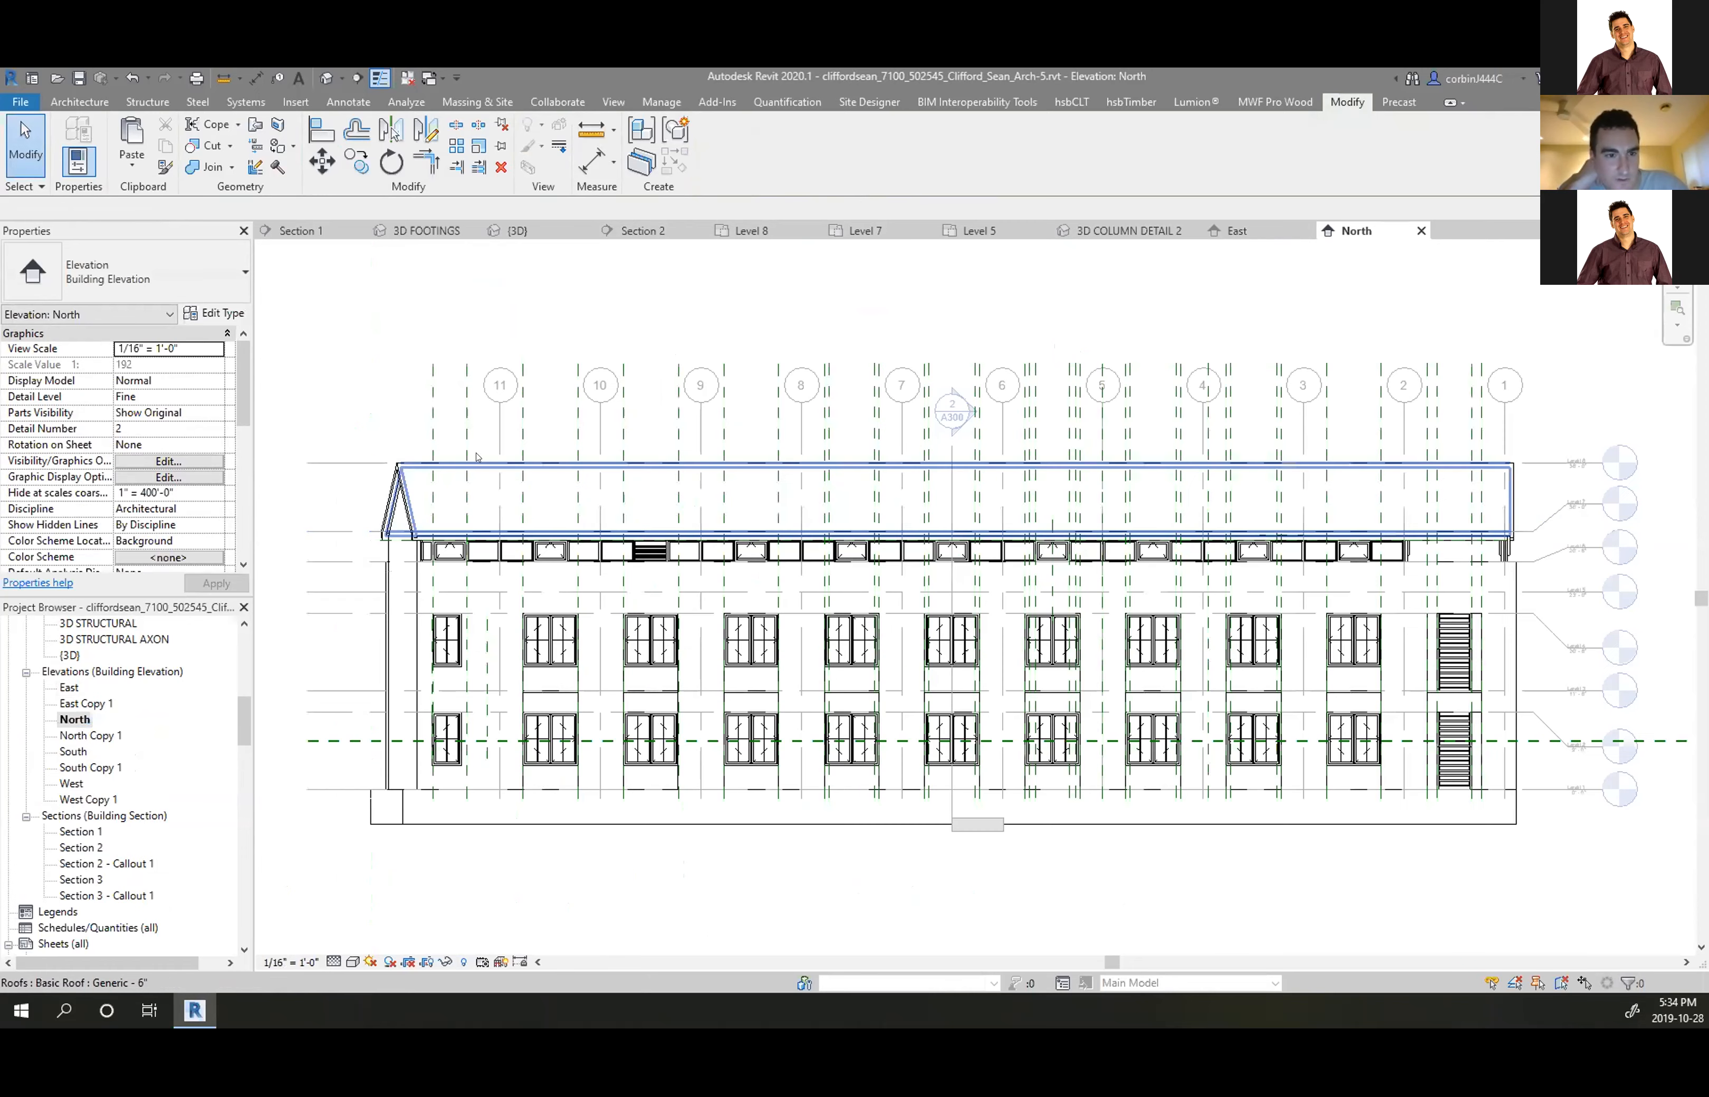
{"action": "left_click", "coordinate": [500, 445]}
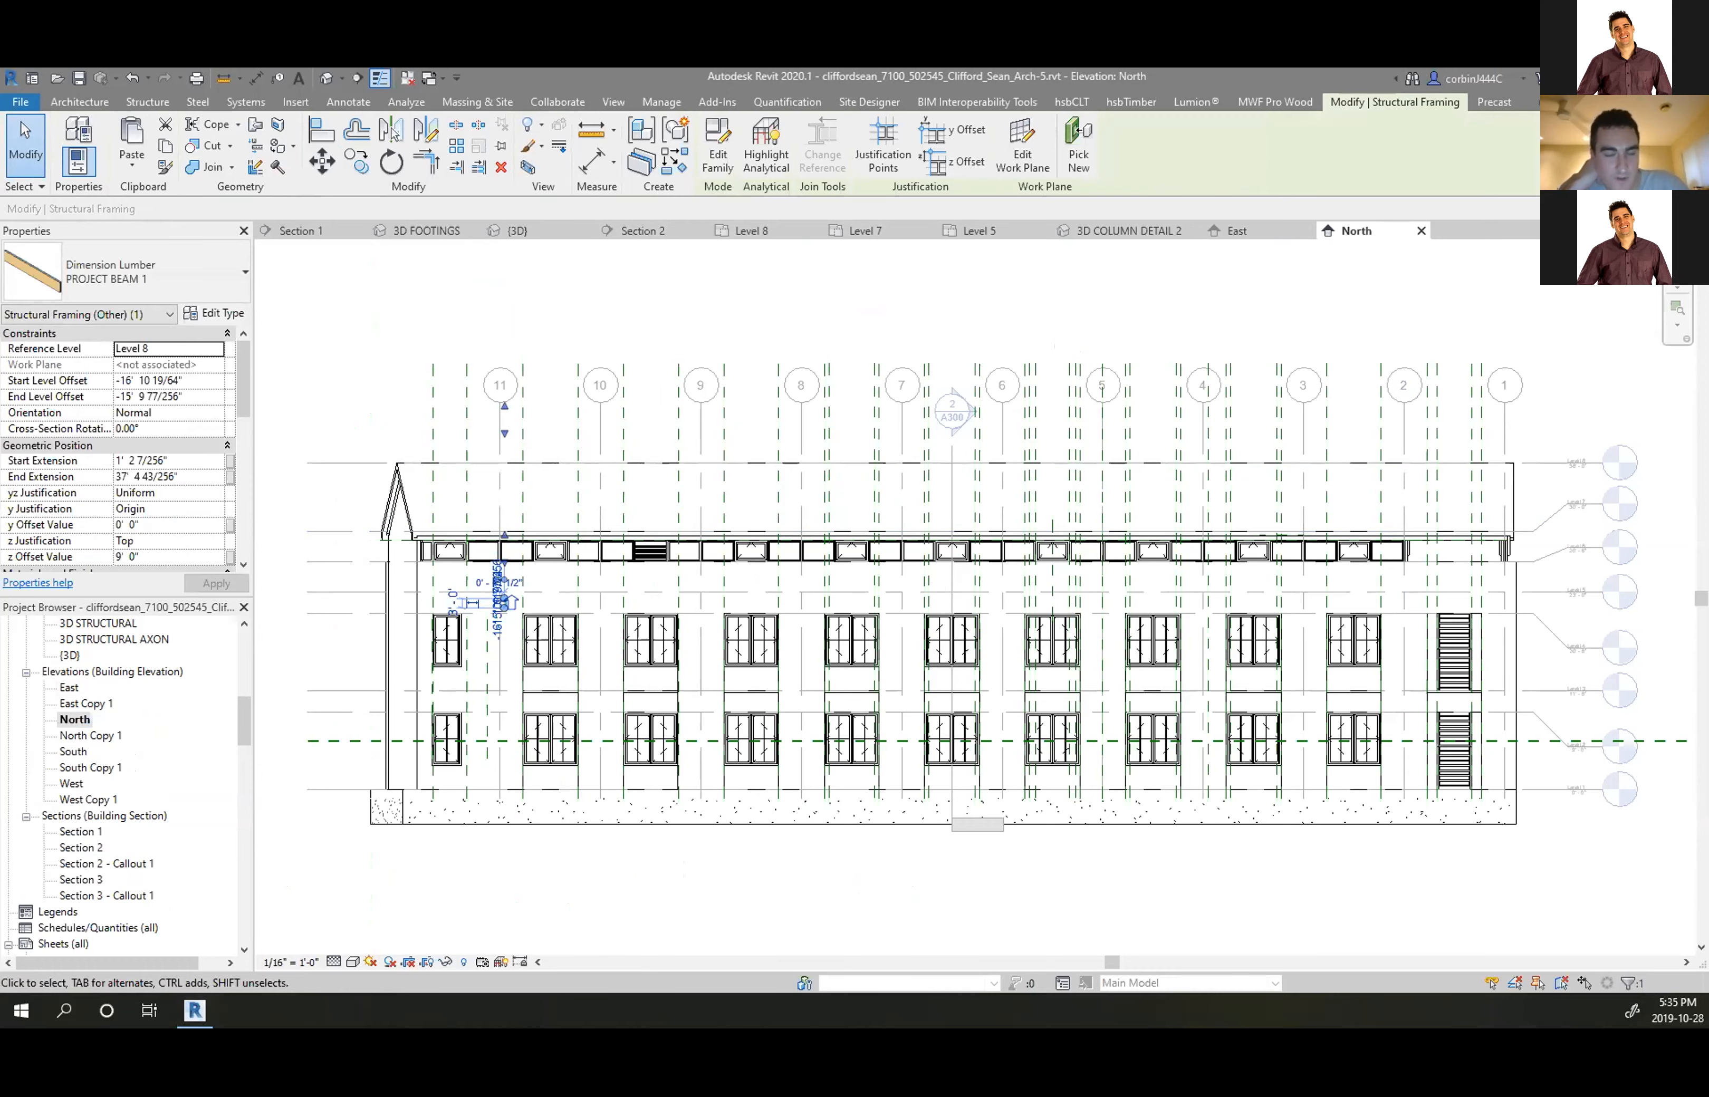
Search Bing for 'ANGLED GRID LINE REVIT ELEVATION' and open the RevitCity angled-grids thread
{"action": "type", "text": "ANGLED E"}
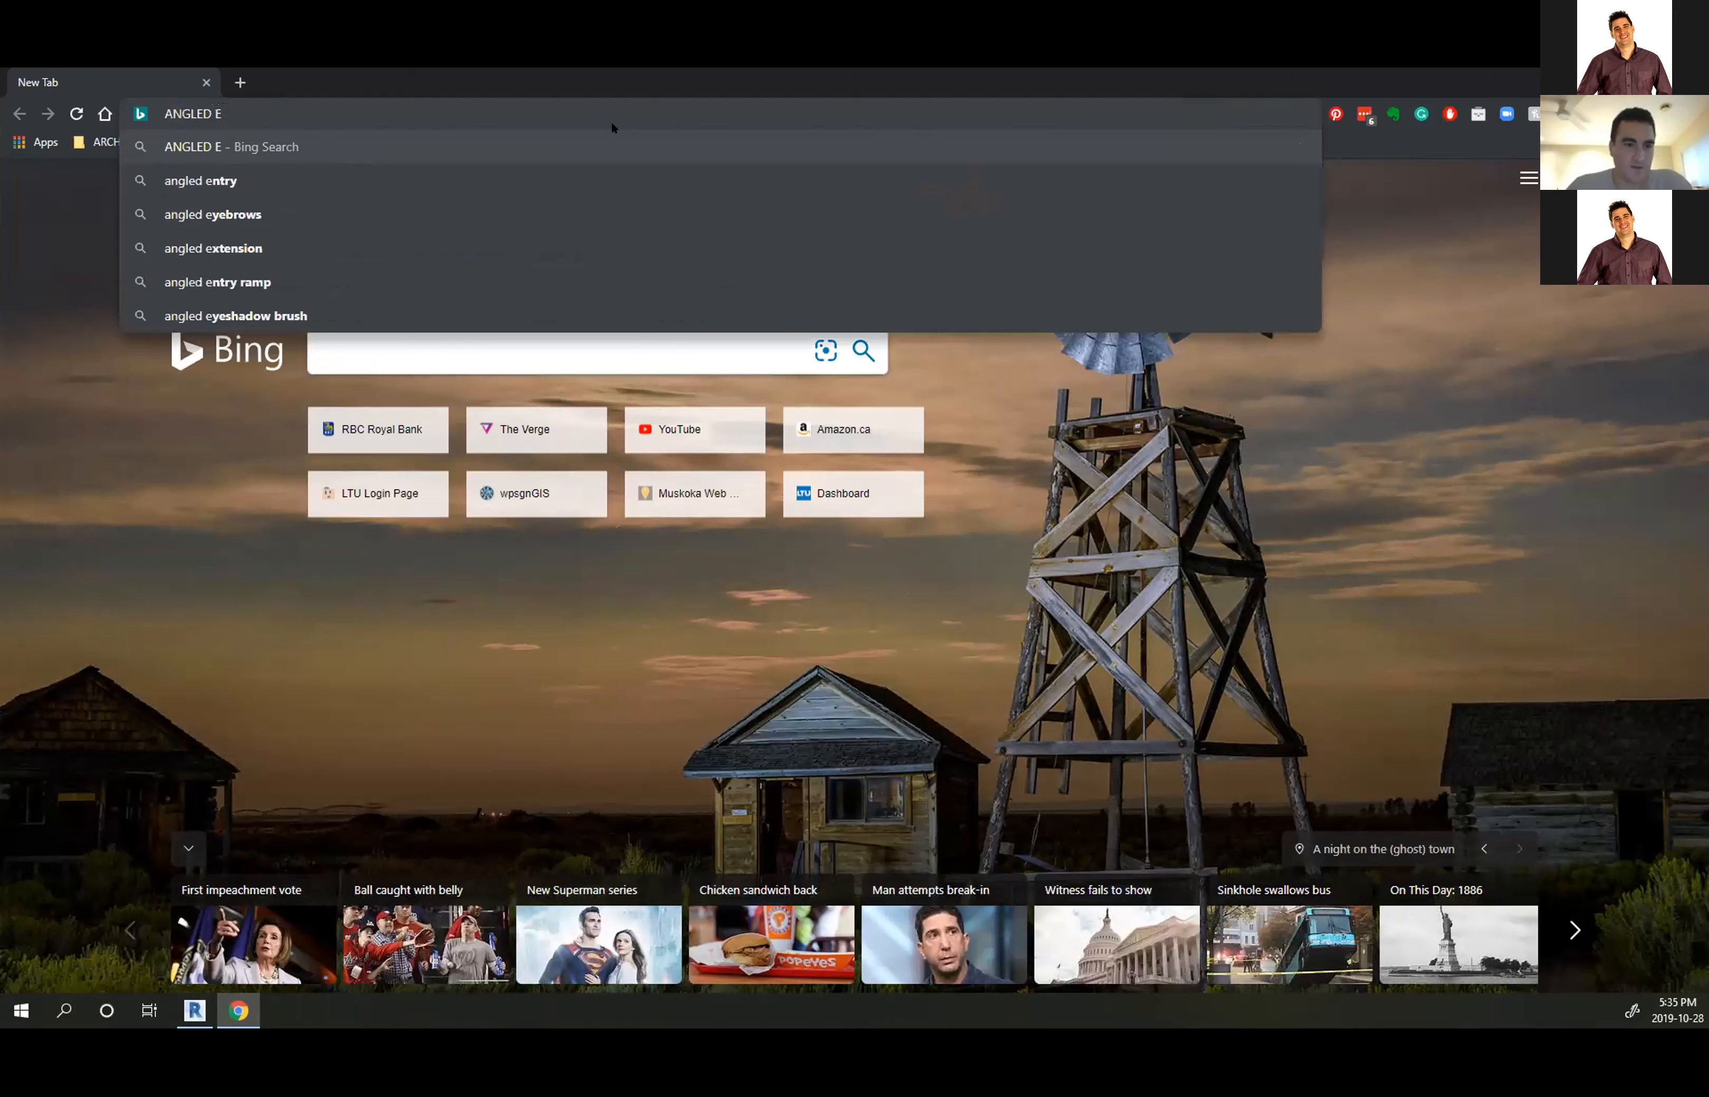
{"action": "key", "text": "BackSpace"}
{"action": "type", "text": "G"}
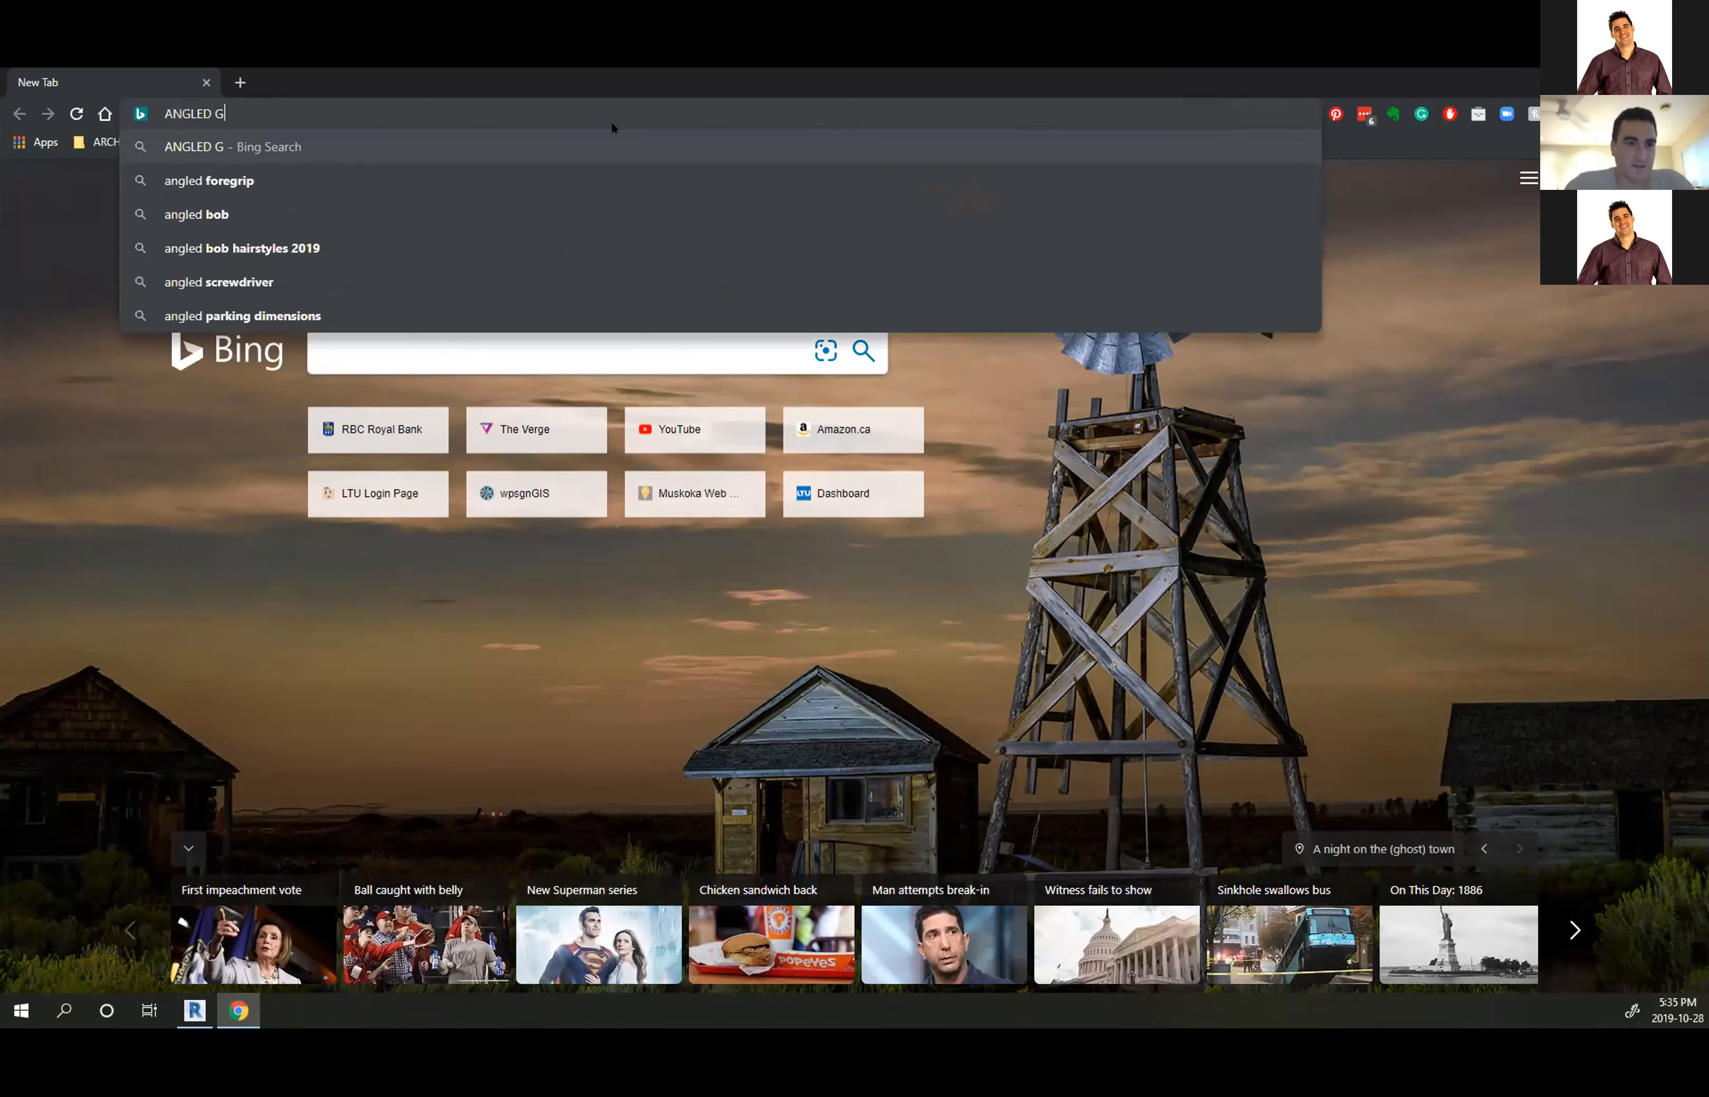
{"action": "type", "text": "RID LINE REVIT "}
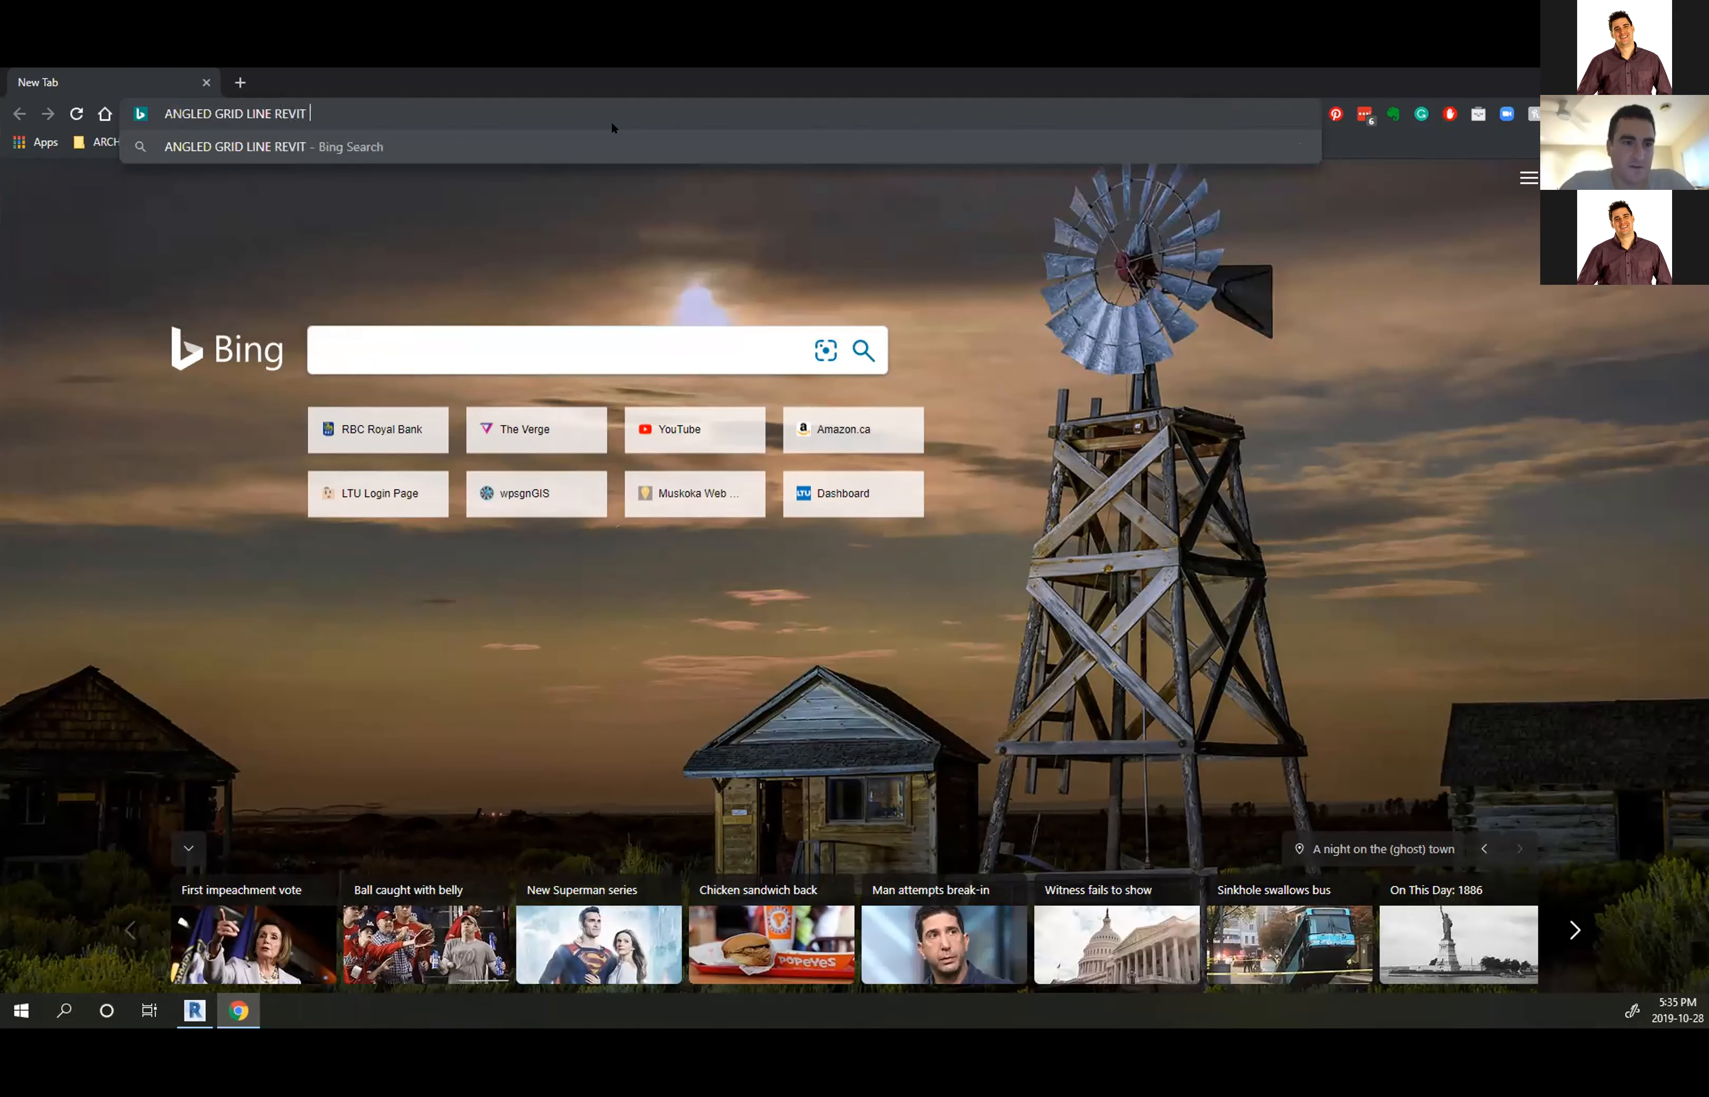
{"action": "type", "text": "ELEVATION"}
{"action": "key", "text": "Return"}
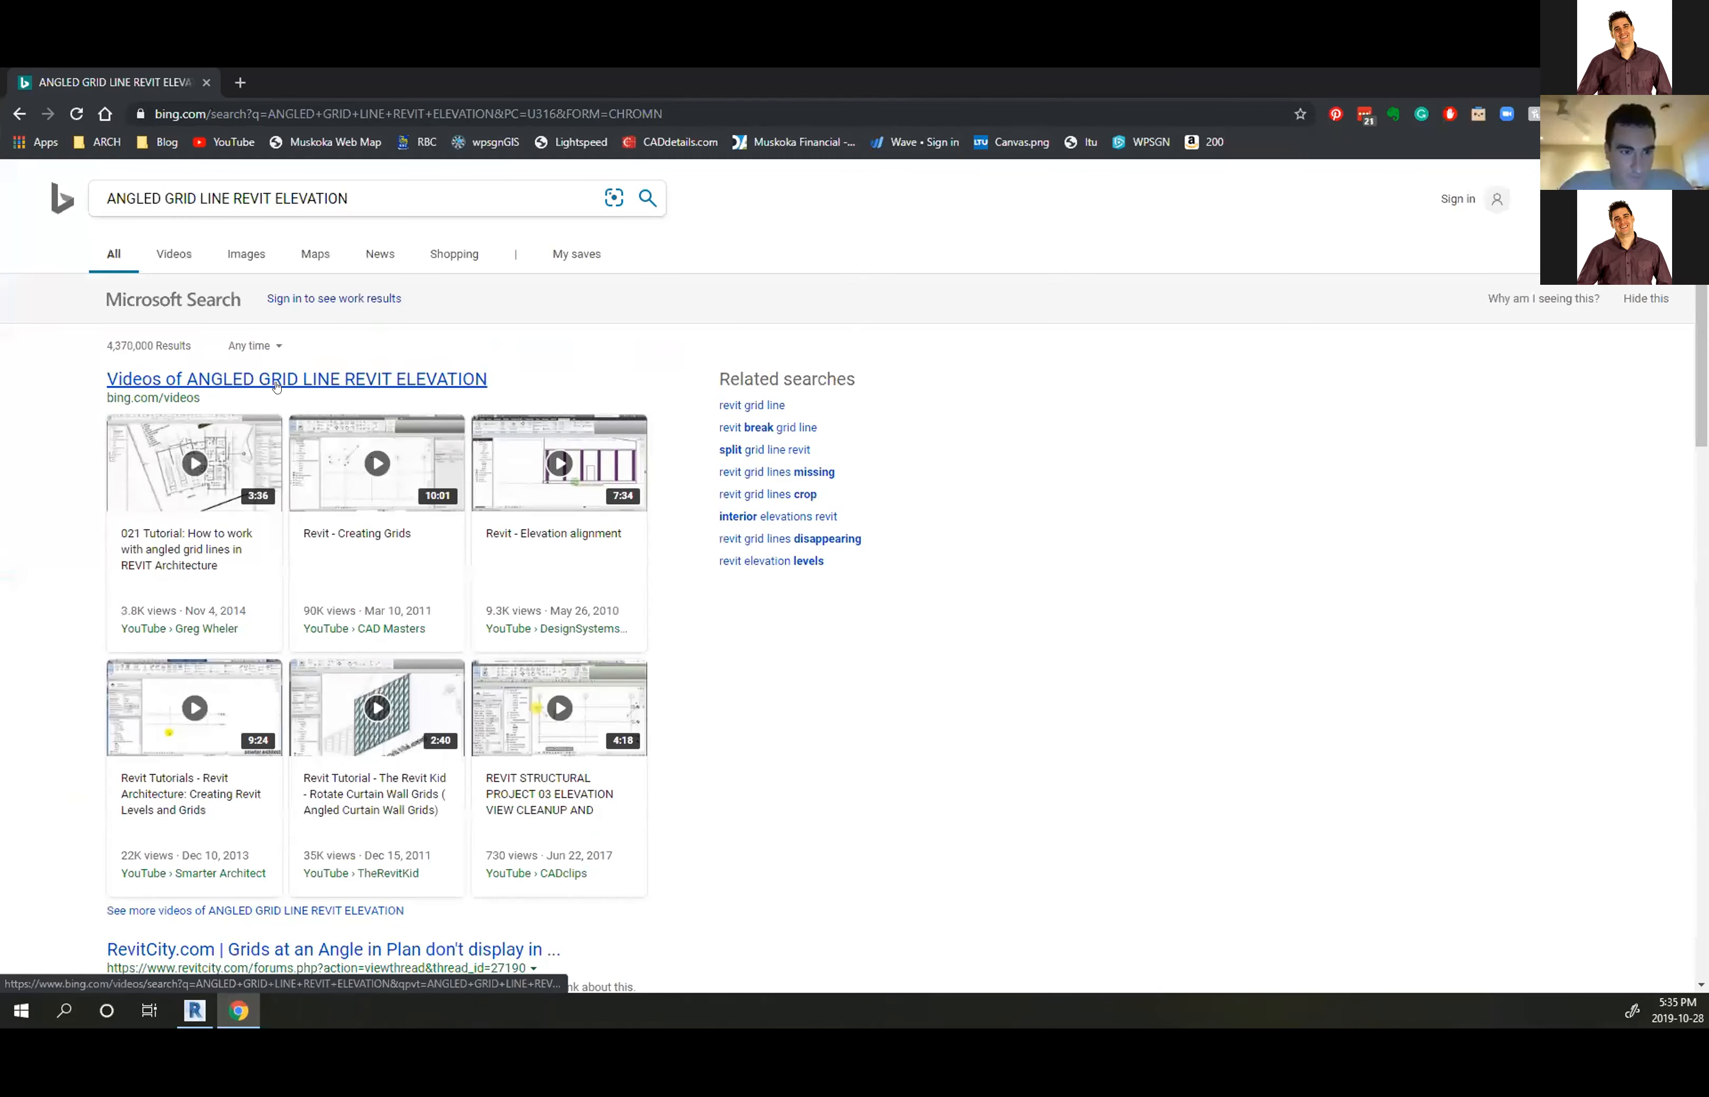
{"action": "scroll", "coordinate": [281, 344], "scroll_direction": "down", "scroll_amount": 8}
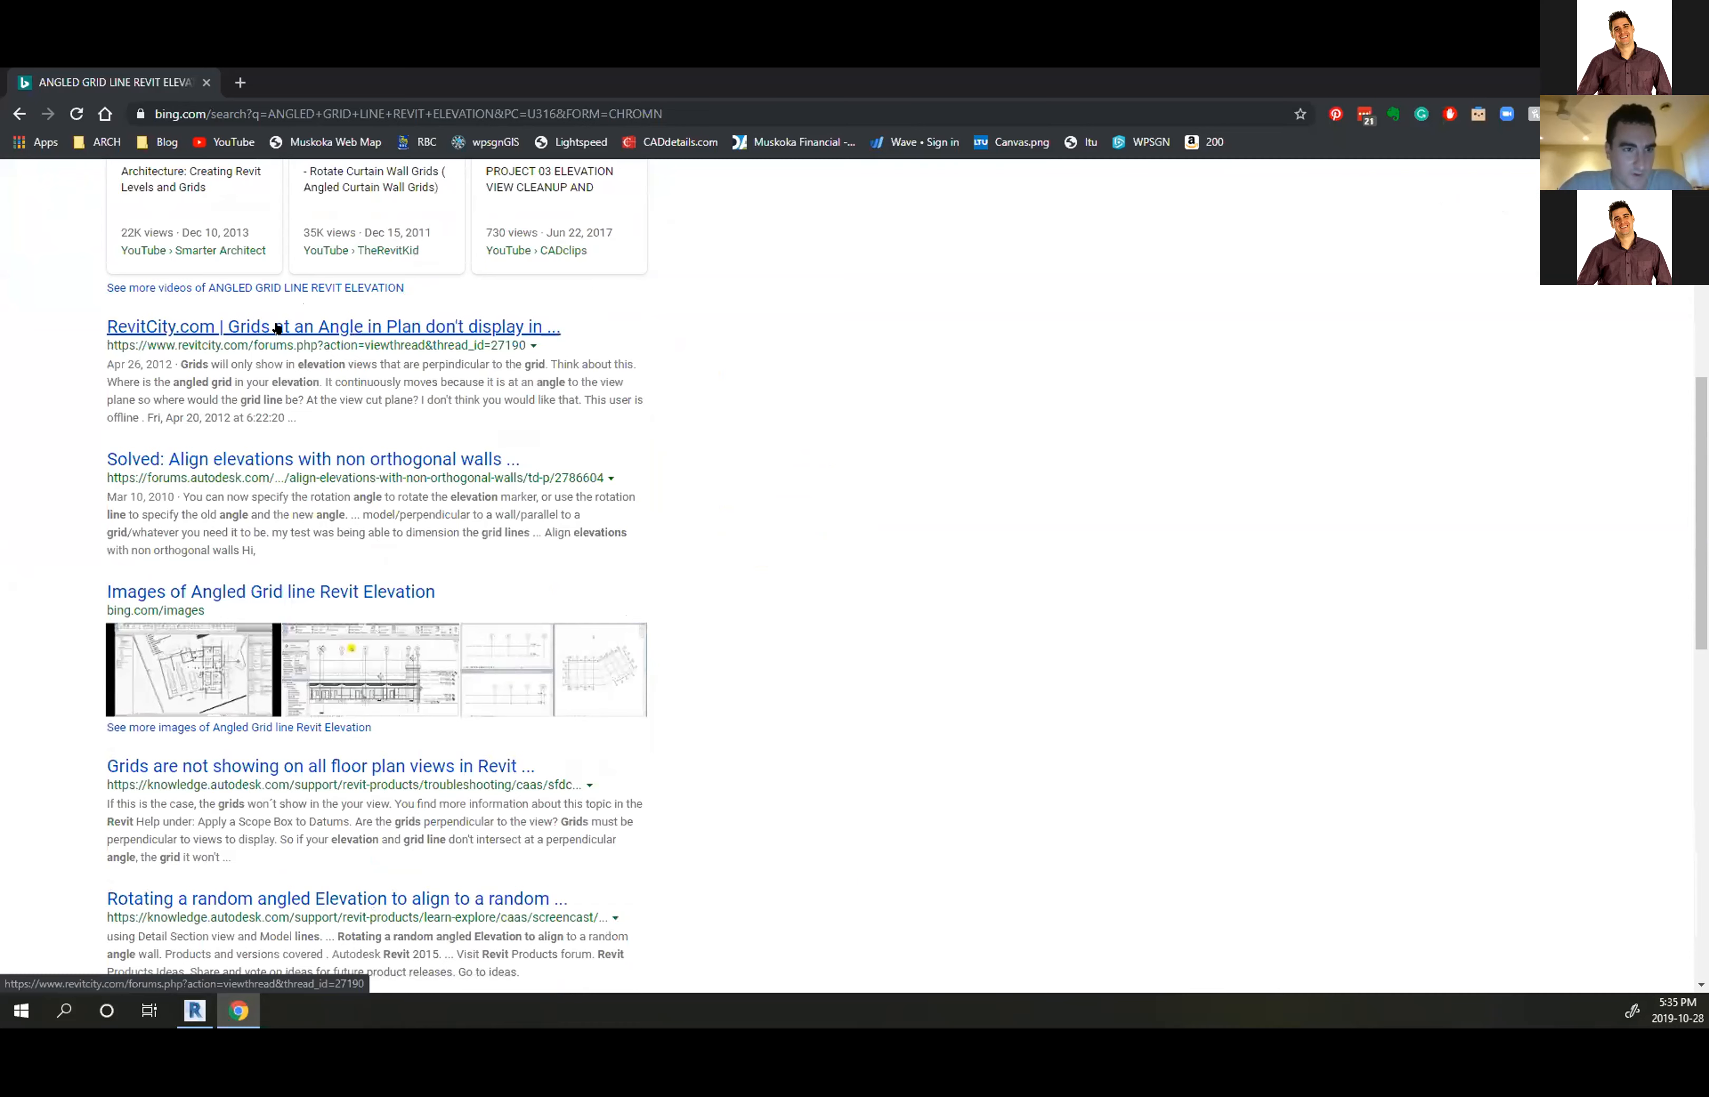
{"action": "left_click", "coordinate": [277, 329]}
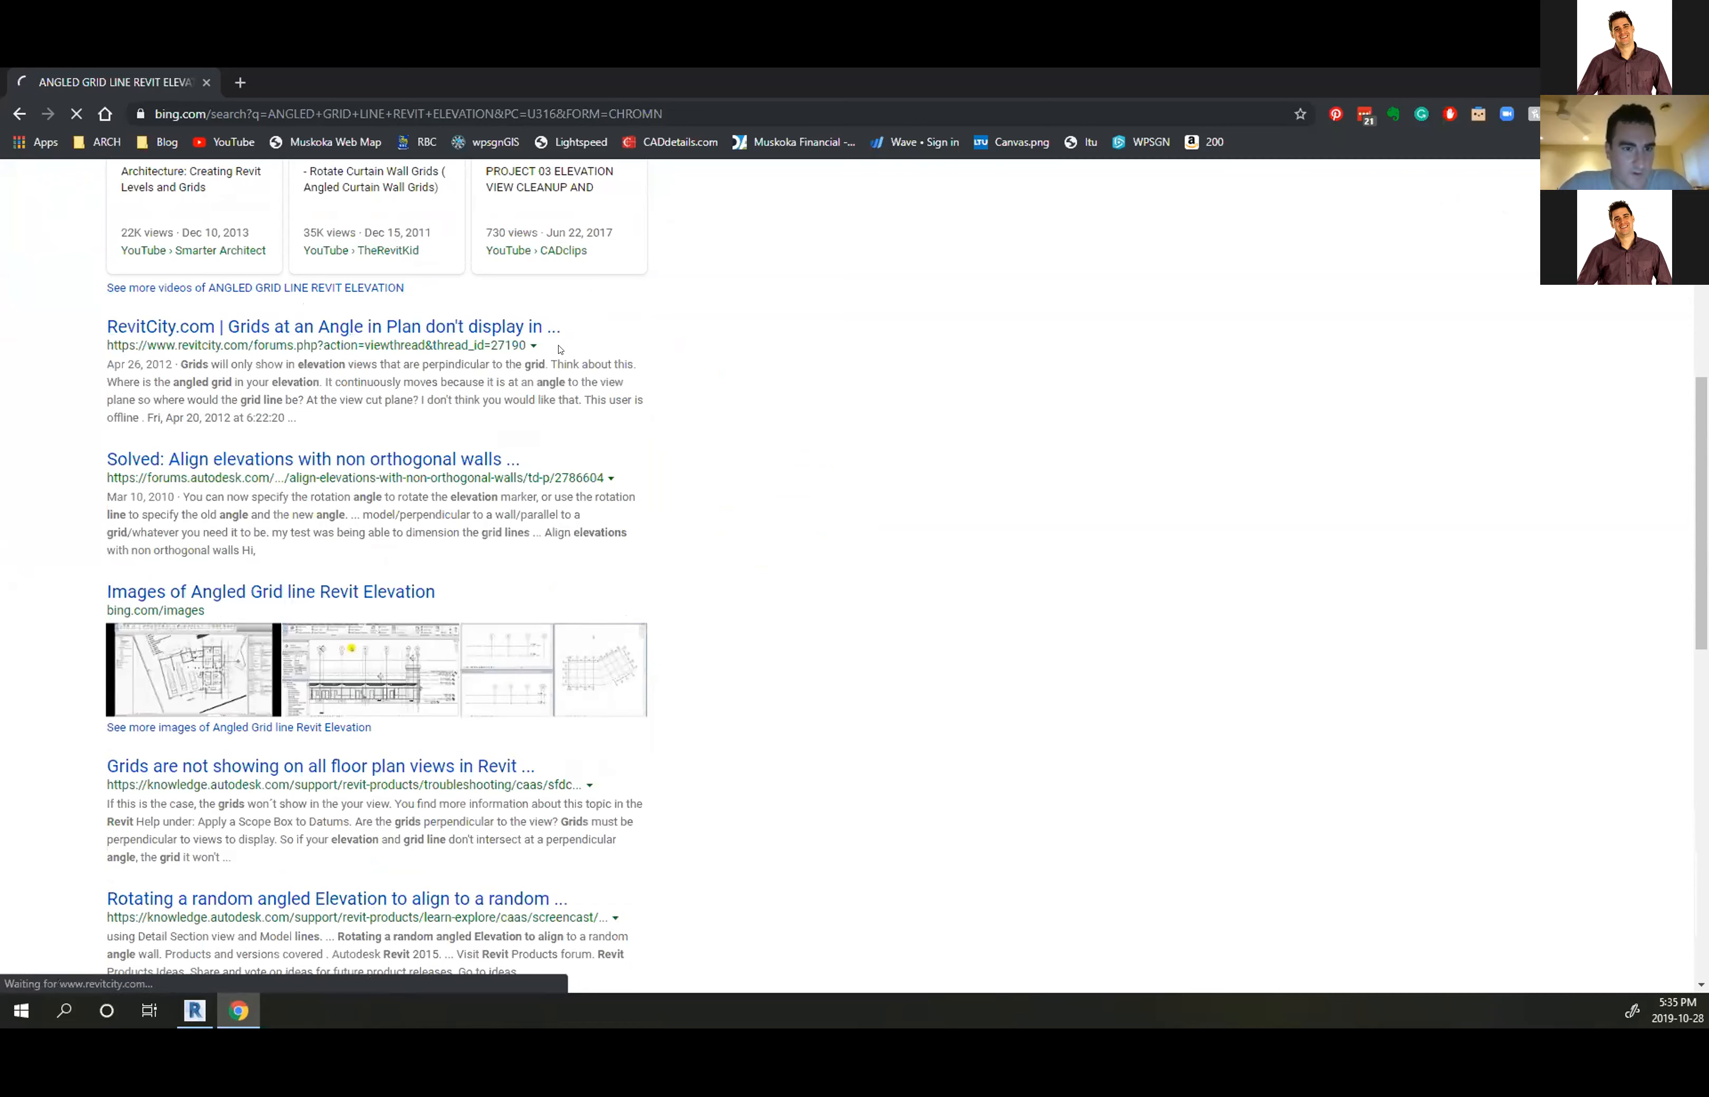
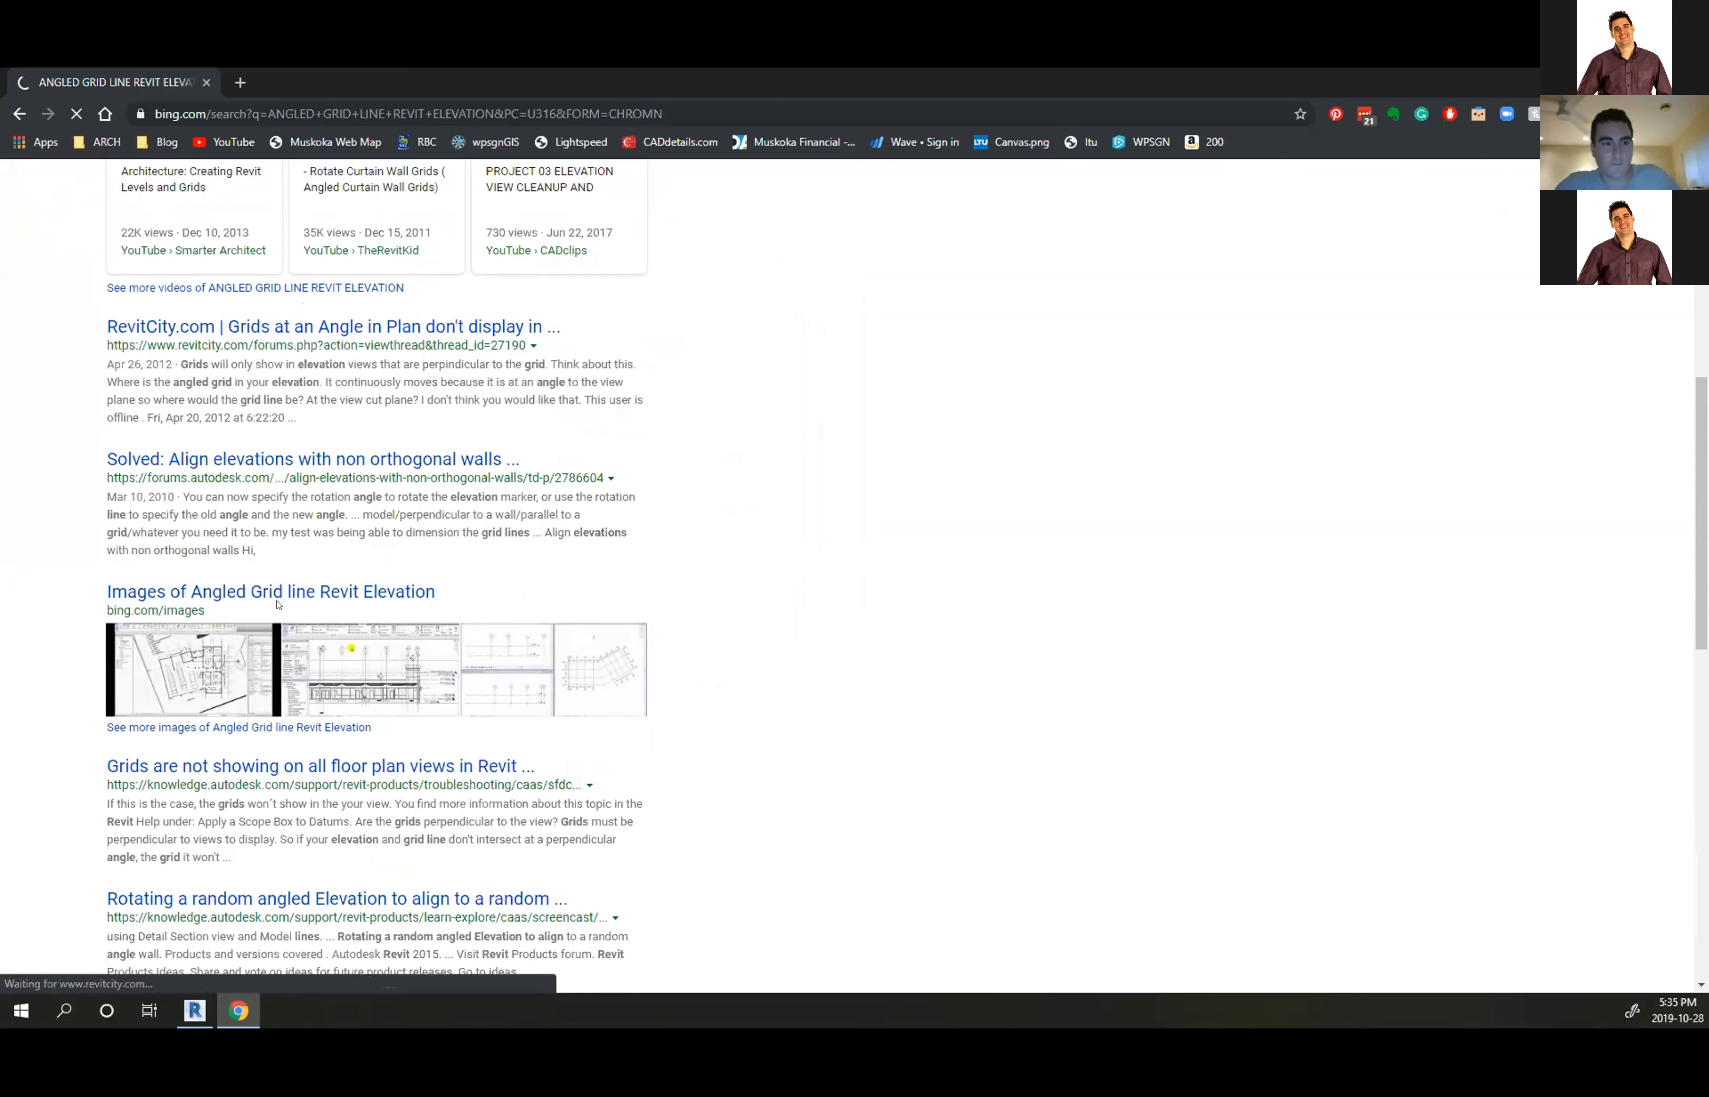
Read the Autodesk Knowledge Network article on grids not showing in views, then return to Revit
{"action": "left_click", "coordinate": [304, 763]}
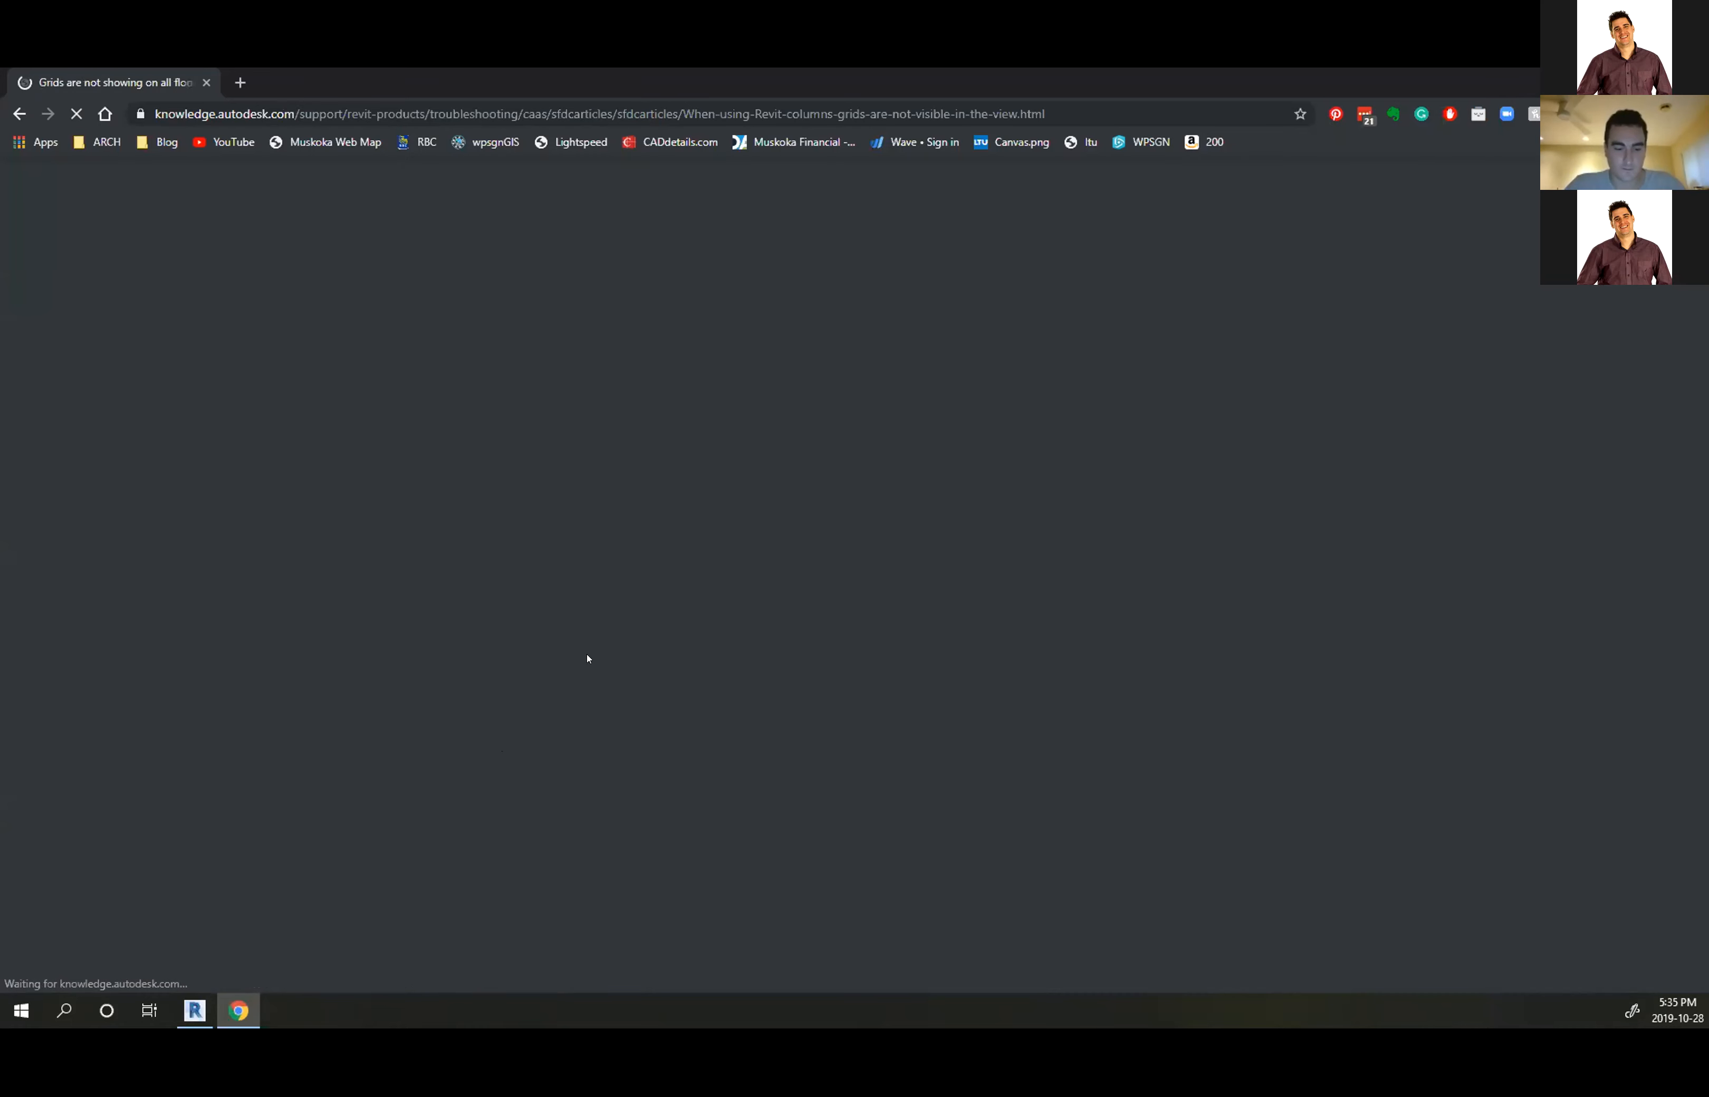
{"action": "scroll", "coordinate": [564, 547], "scroll_direction": "down", "scroll_amount": 5}
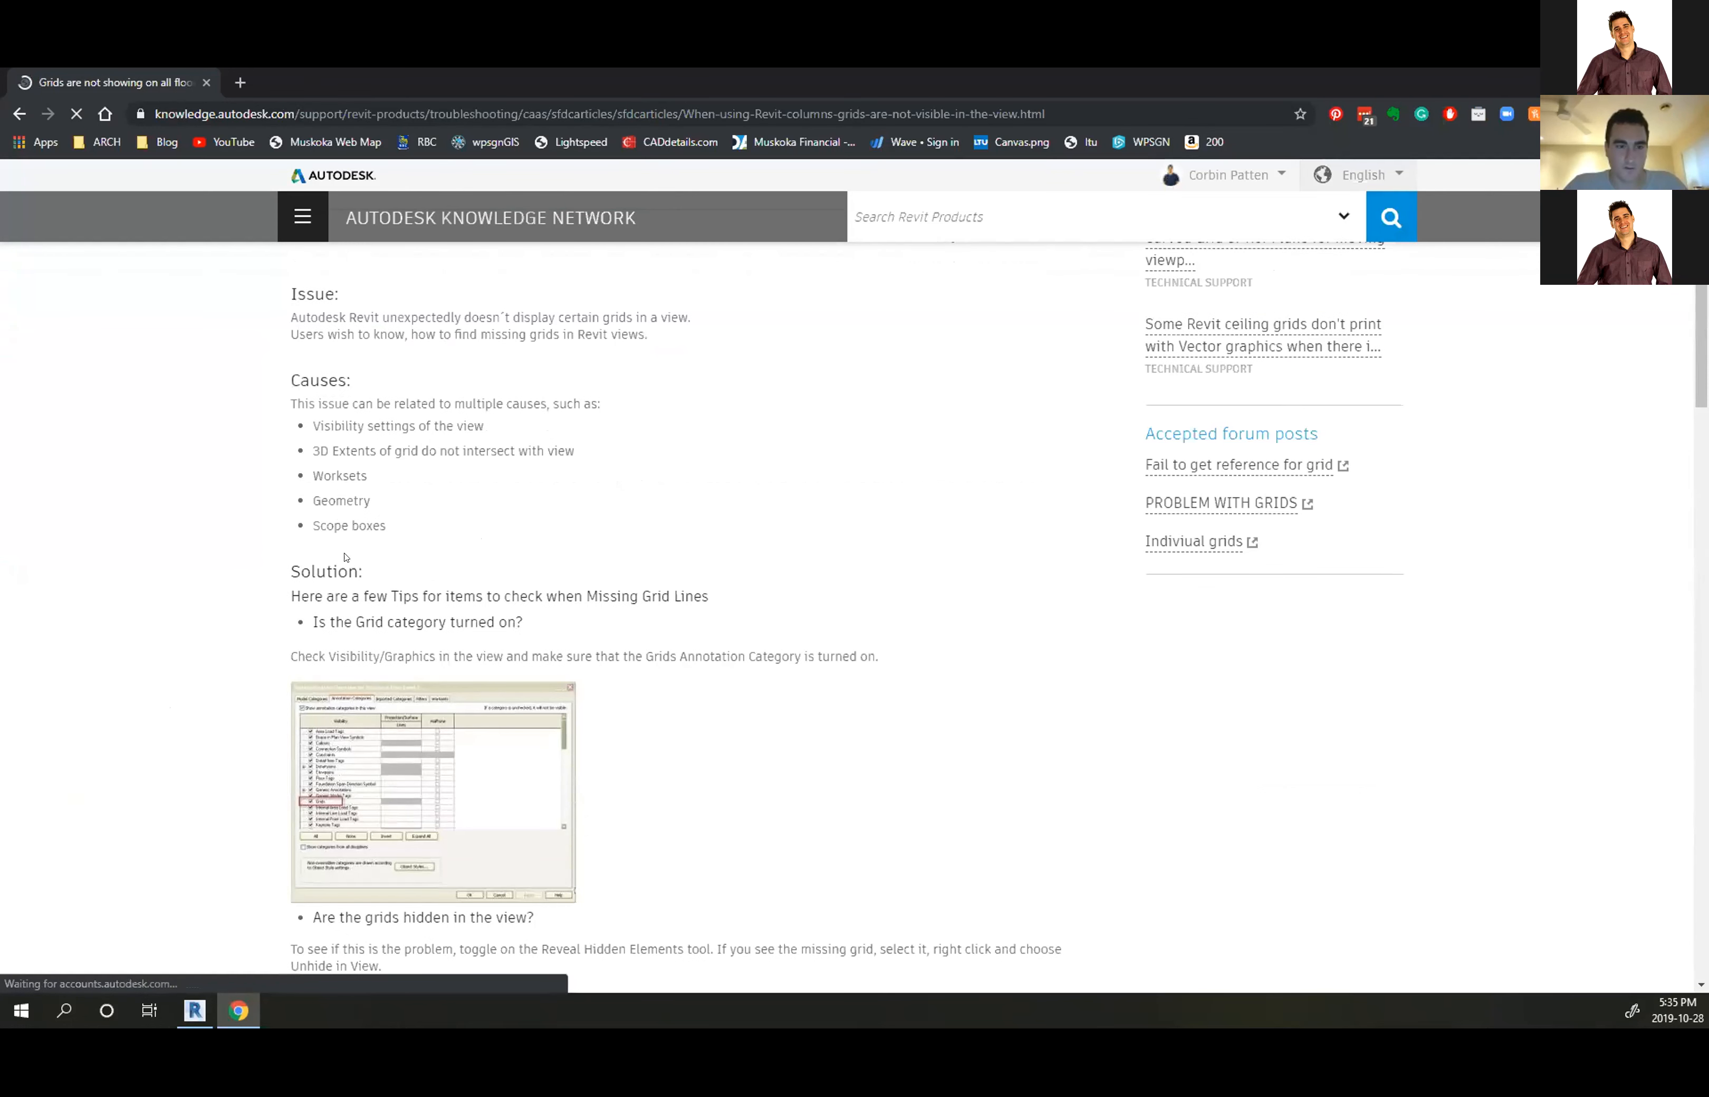
{"action": "scroll", "coordinate": [345, 557], "scroll_direction": "down", "scroll_amount": 2}
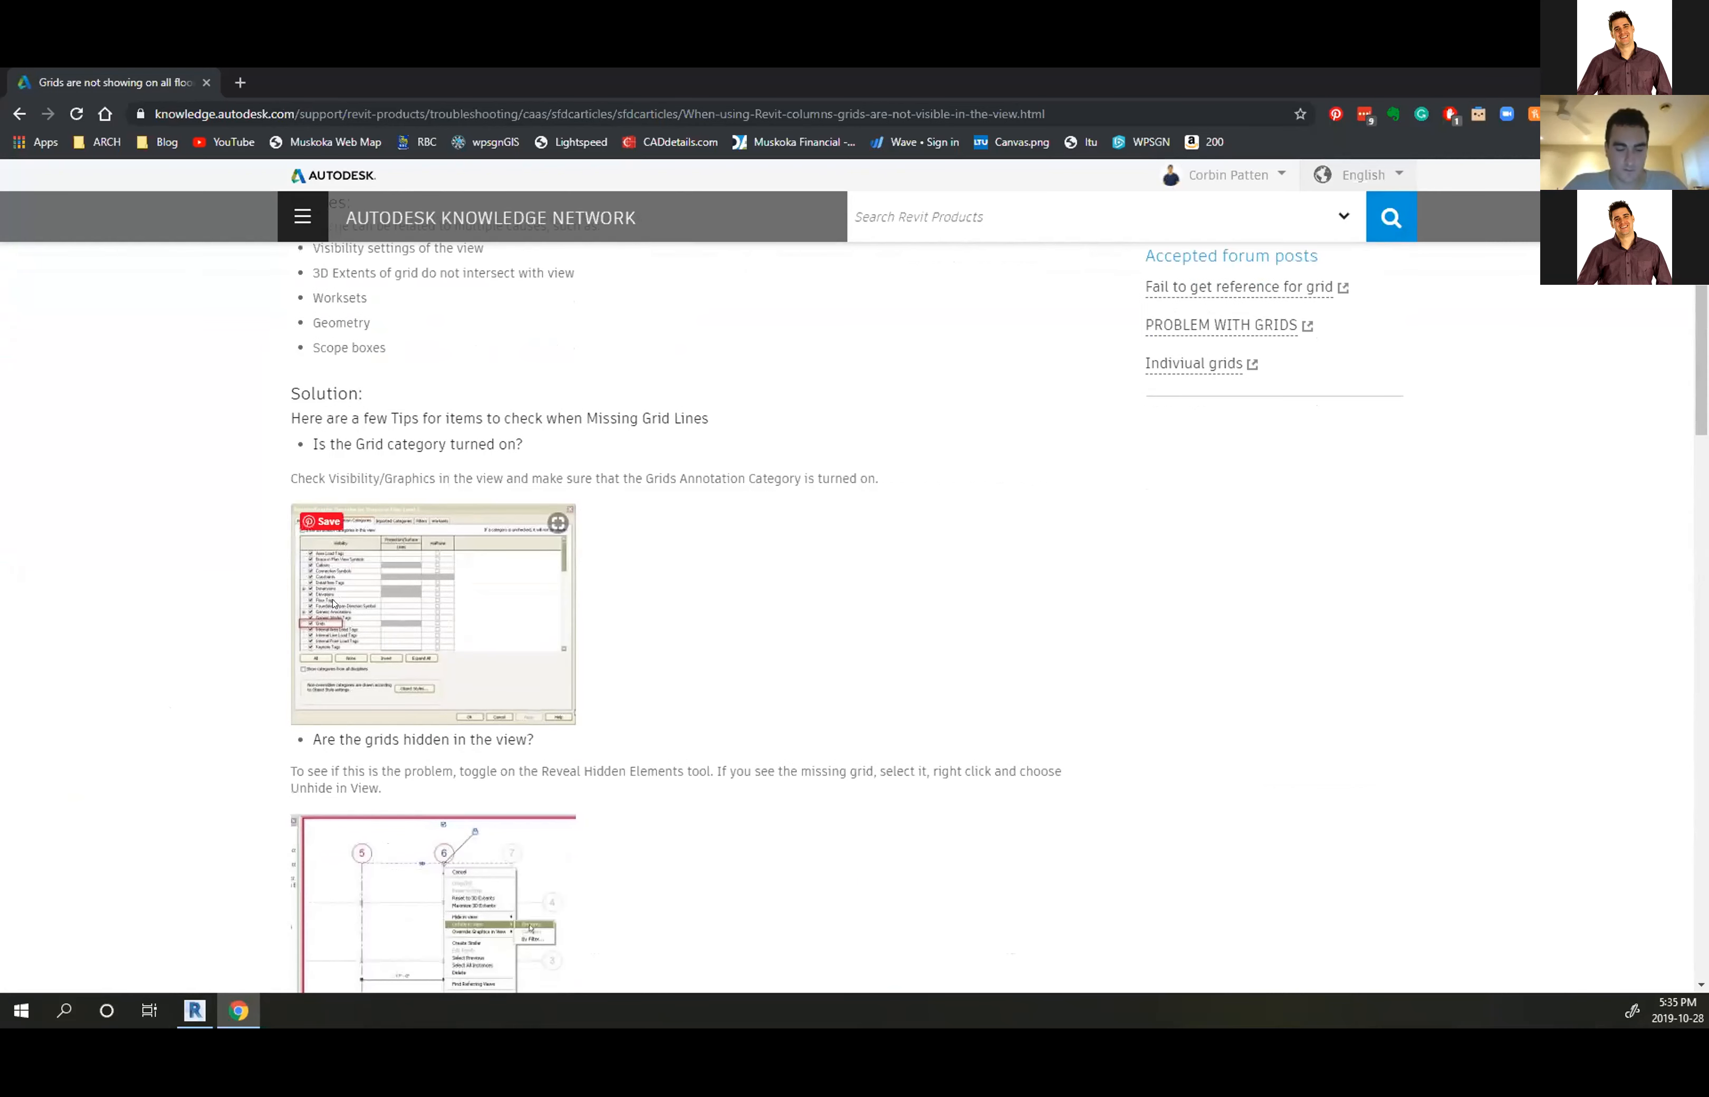
{"action": "scroll", "coordinate": [332, 603], "scroll_direction": "down", "scroll_amount": 4}
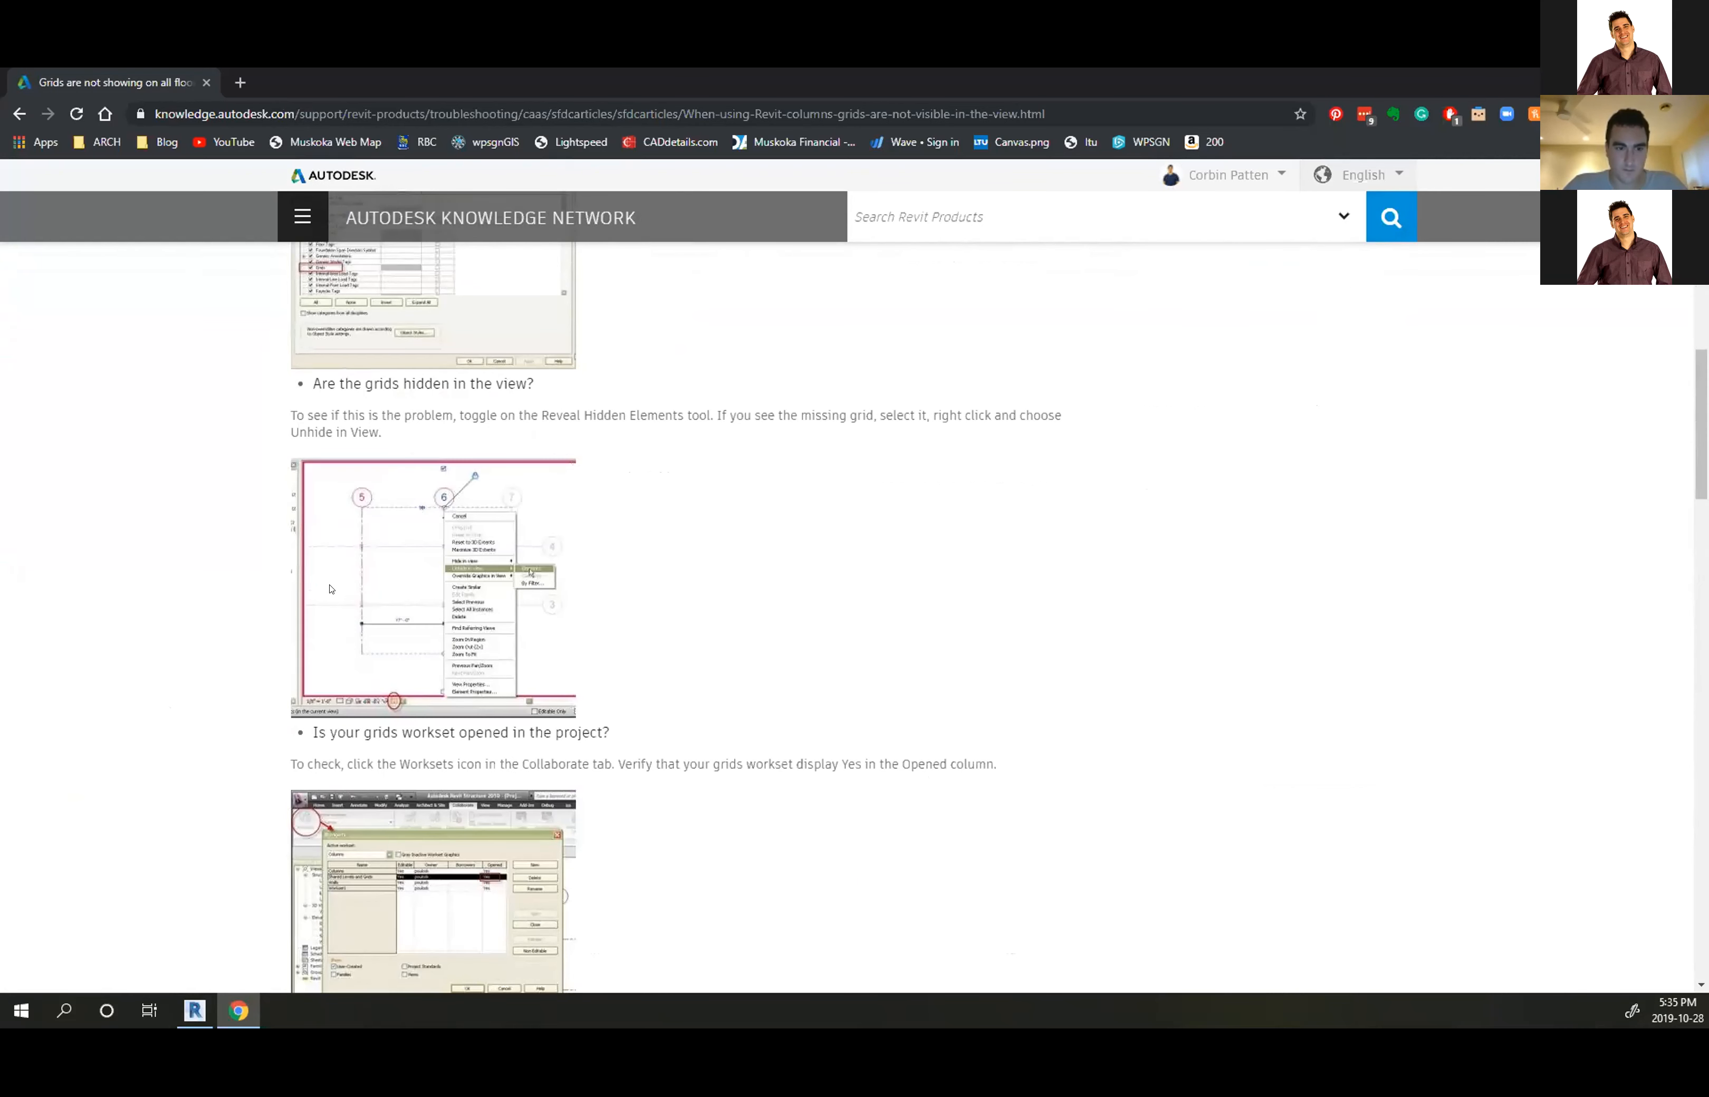
{"action": "scroll", "coordinate": [330, 588], "scroll_direction": "down", "scroll_amount": 4}
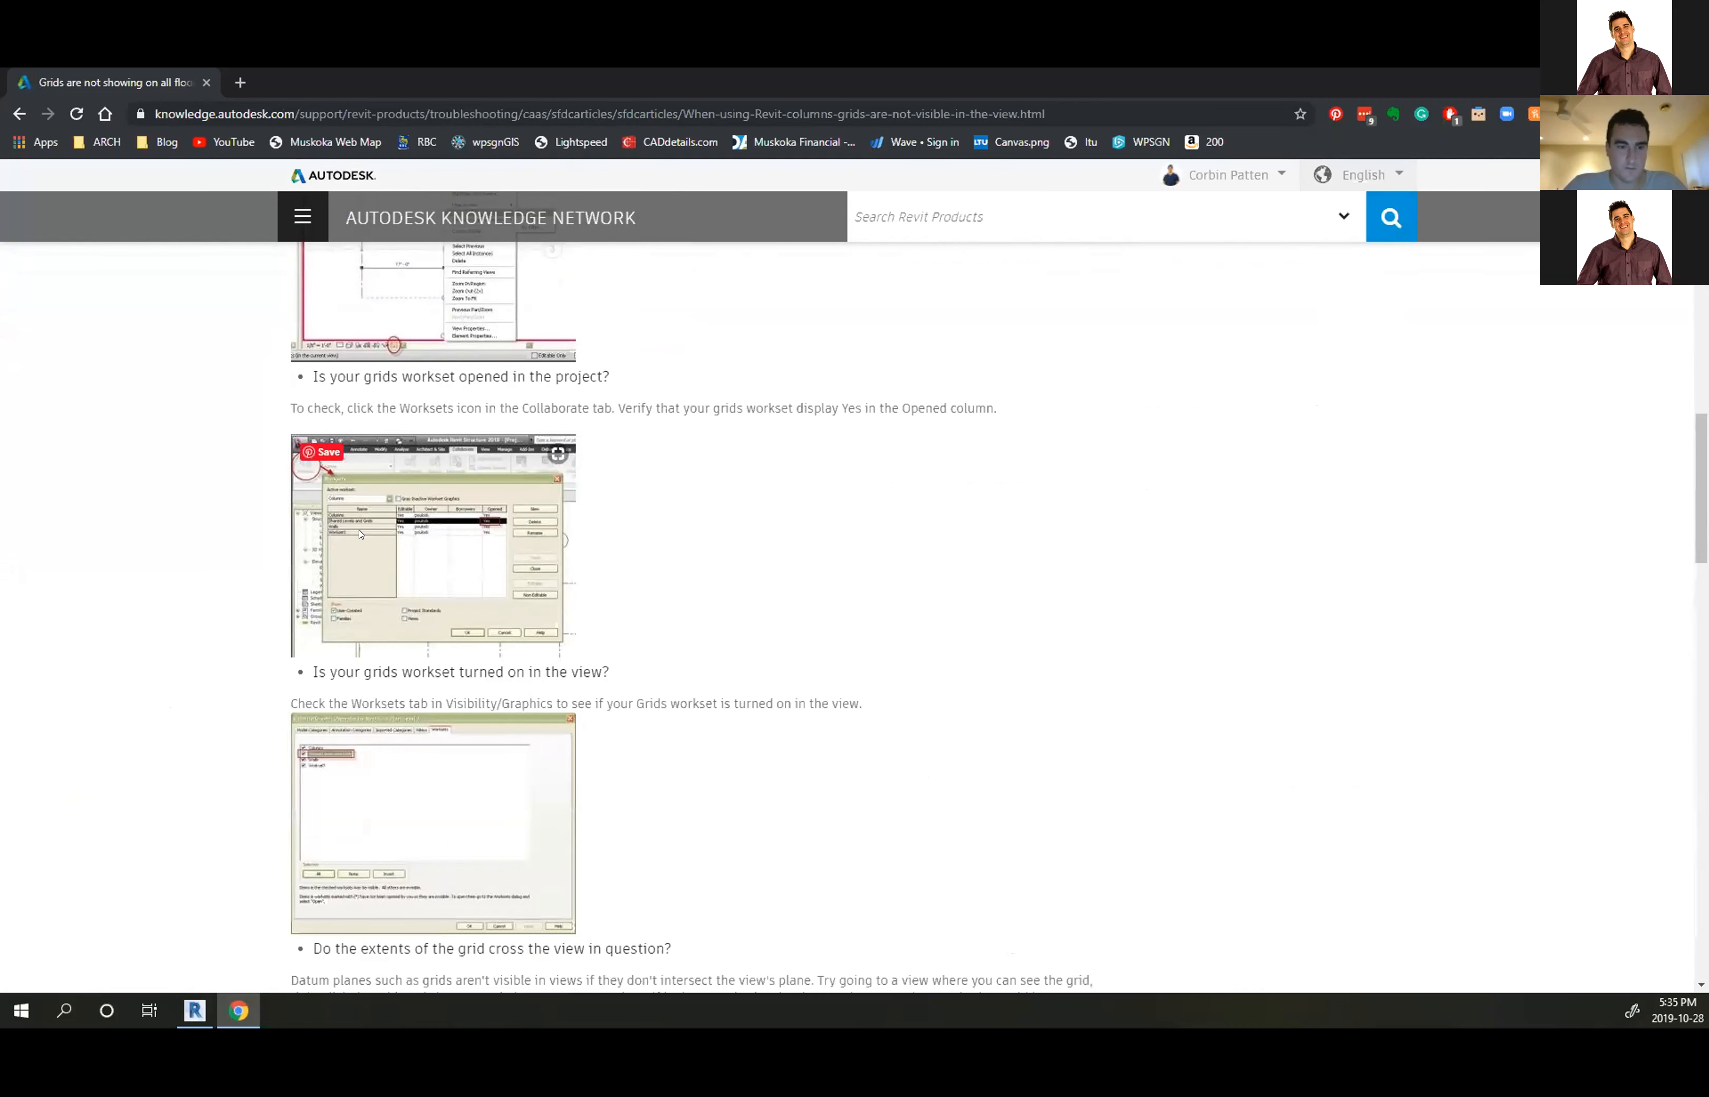
{"action": "scroll", "coordinate": [360, 533], "scroll_direction": "down", "scroll_amount": 5}
{"action": "scroll", "coordinate": [362, 540], "scroll_direction": "up", "scroll_amount": 2}
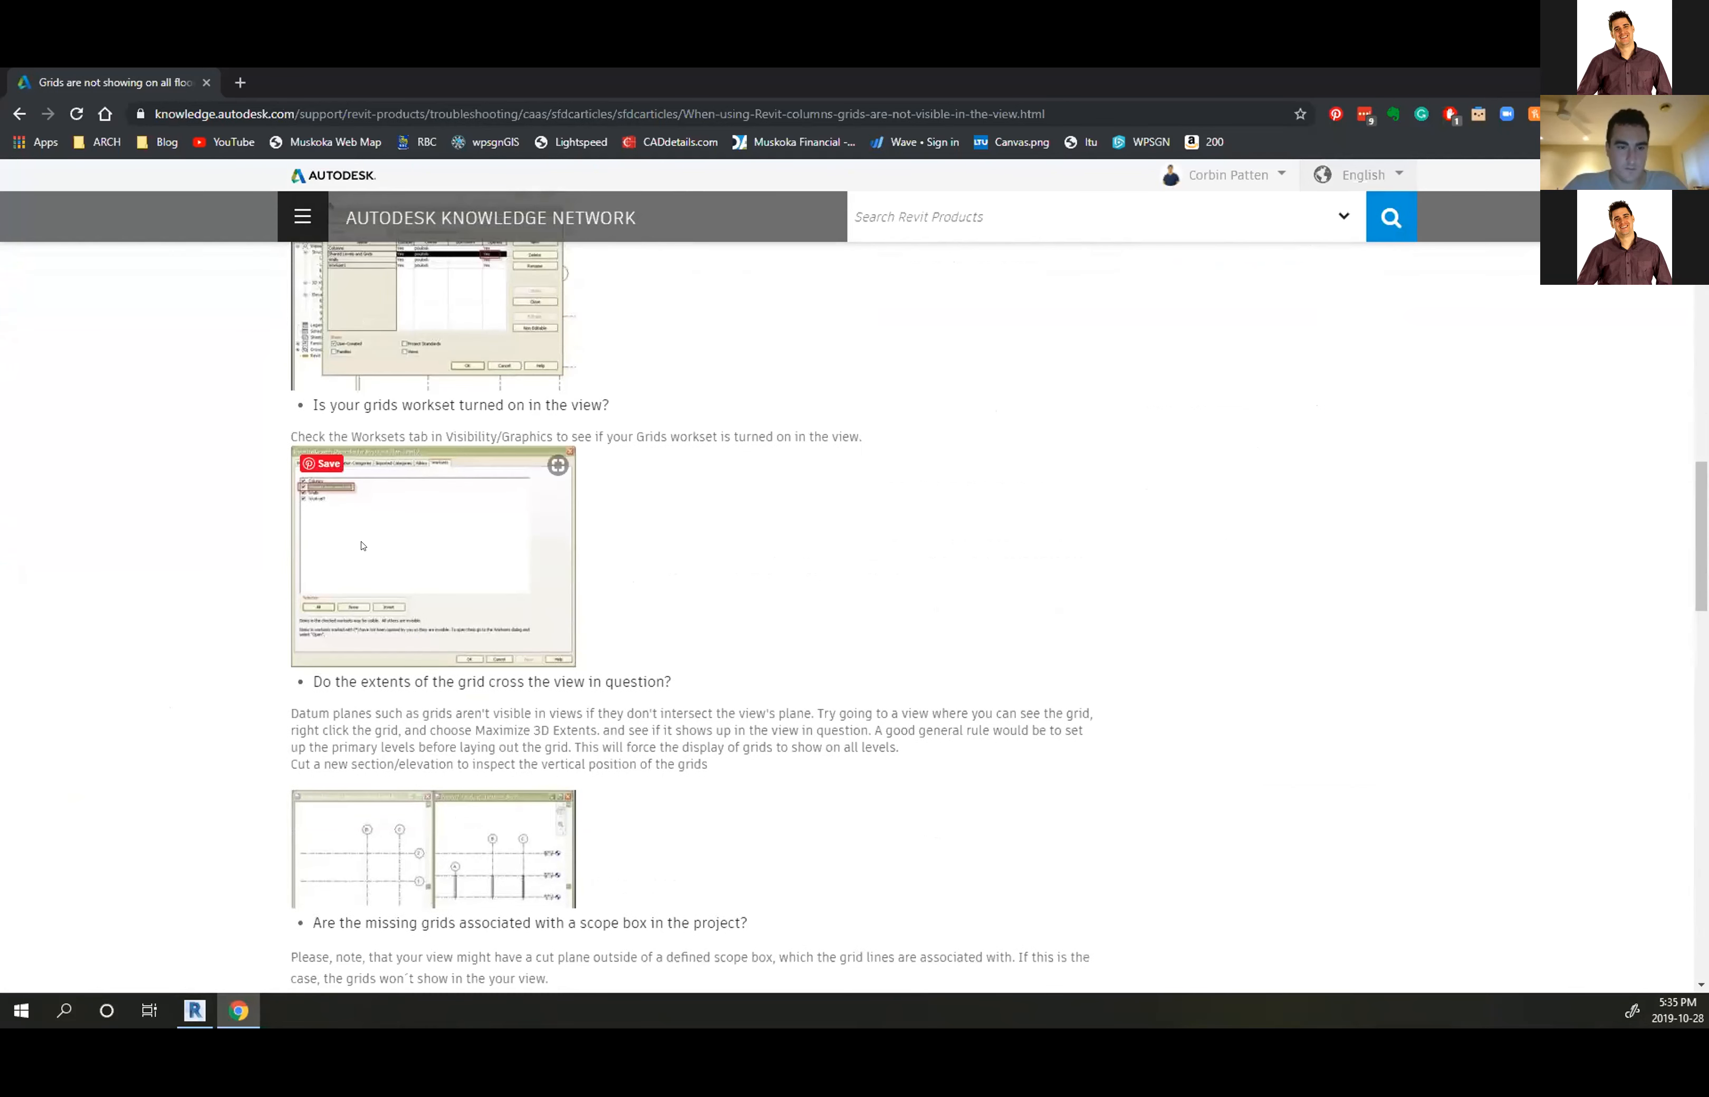
{"action": "scroll", "coordinate": [361, 546], "scroll_direction": "down", "scroll_amount": 7}
{"action": "scroll", "coordinate": [362, 549], "scroll_direction": "up", "scroll_amount": 3}
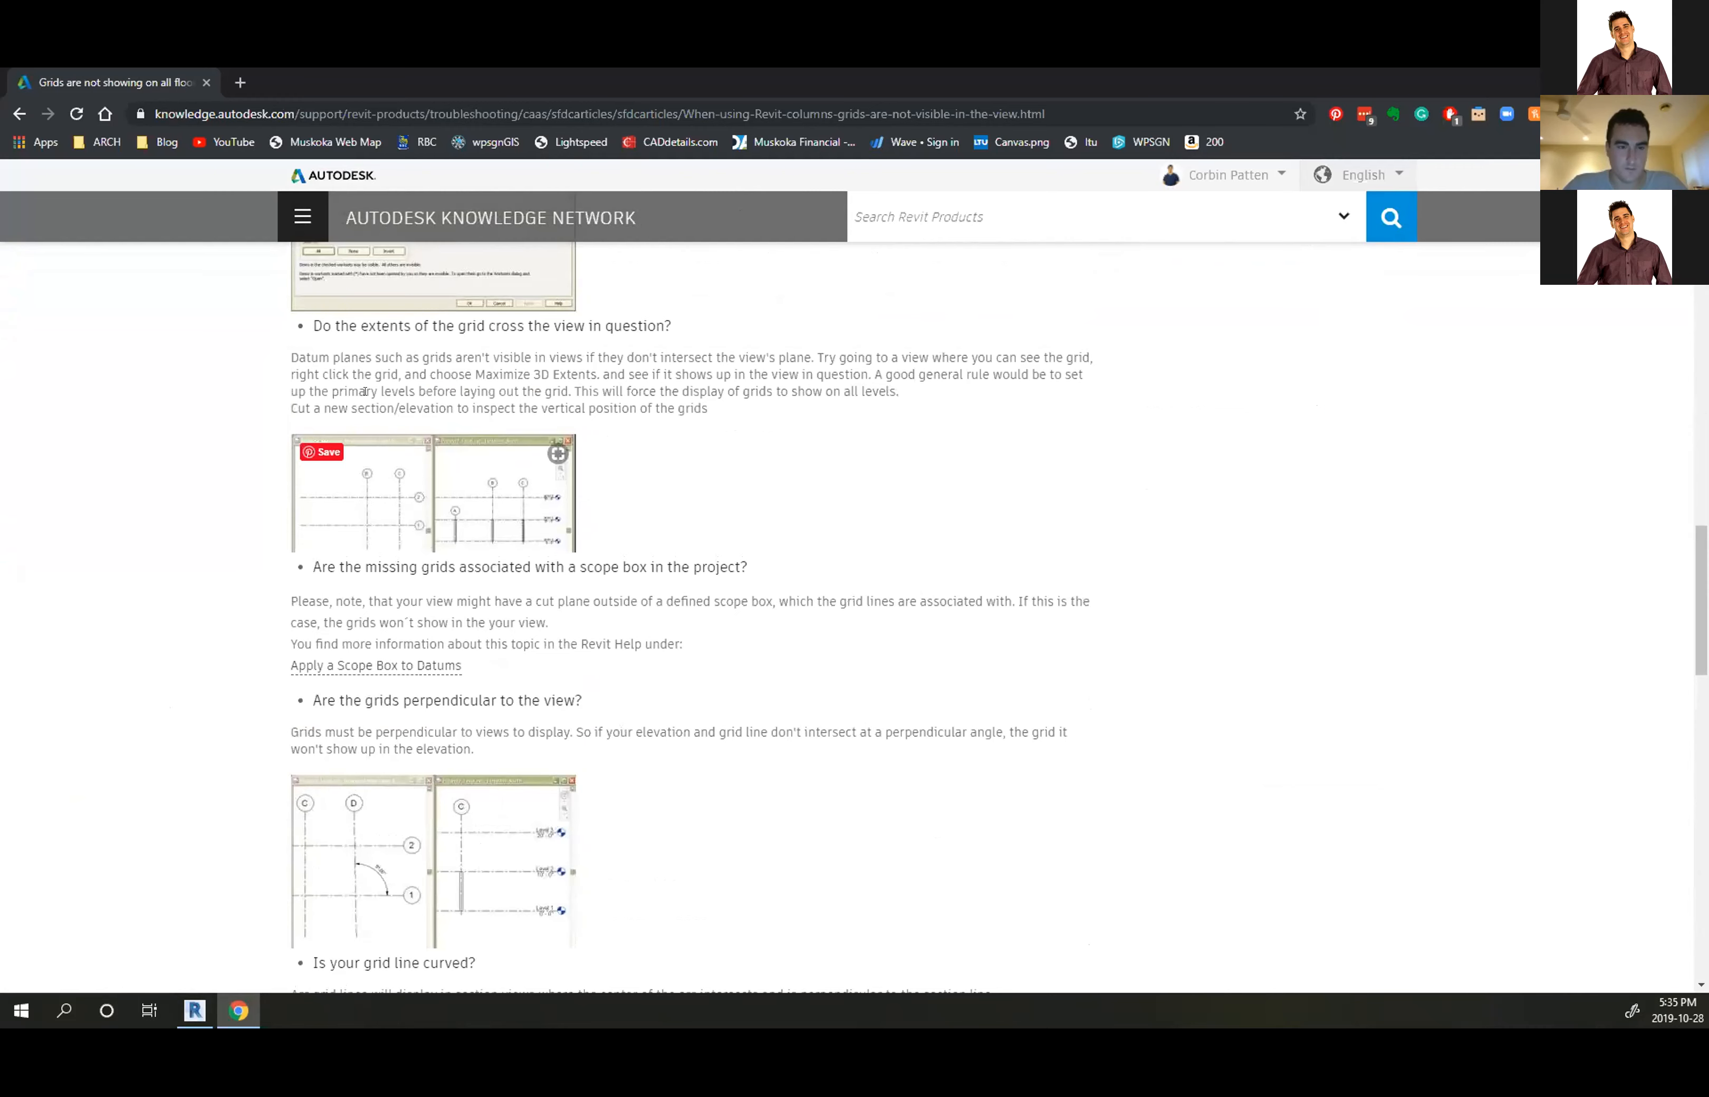
{"action": "scroll", "coordinate": [365, 391], "scroll_direction": "up", "scroll_amount": 1}
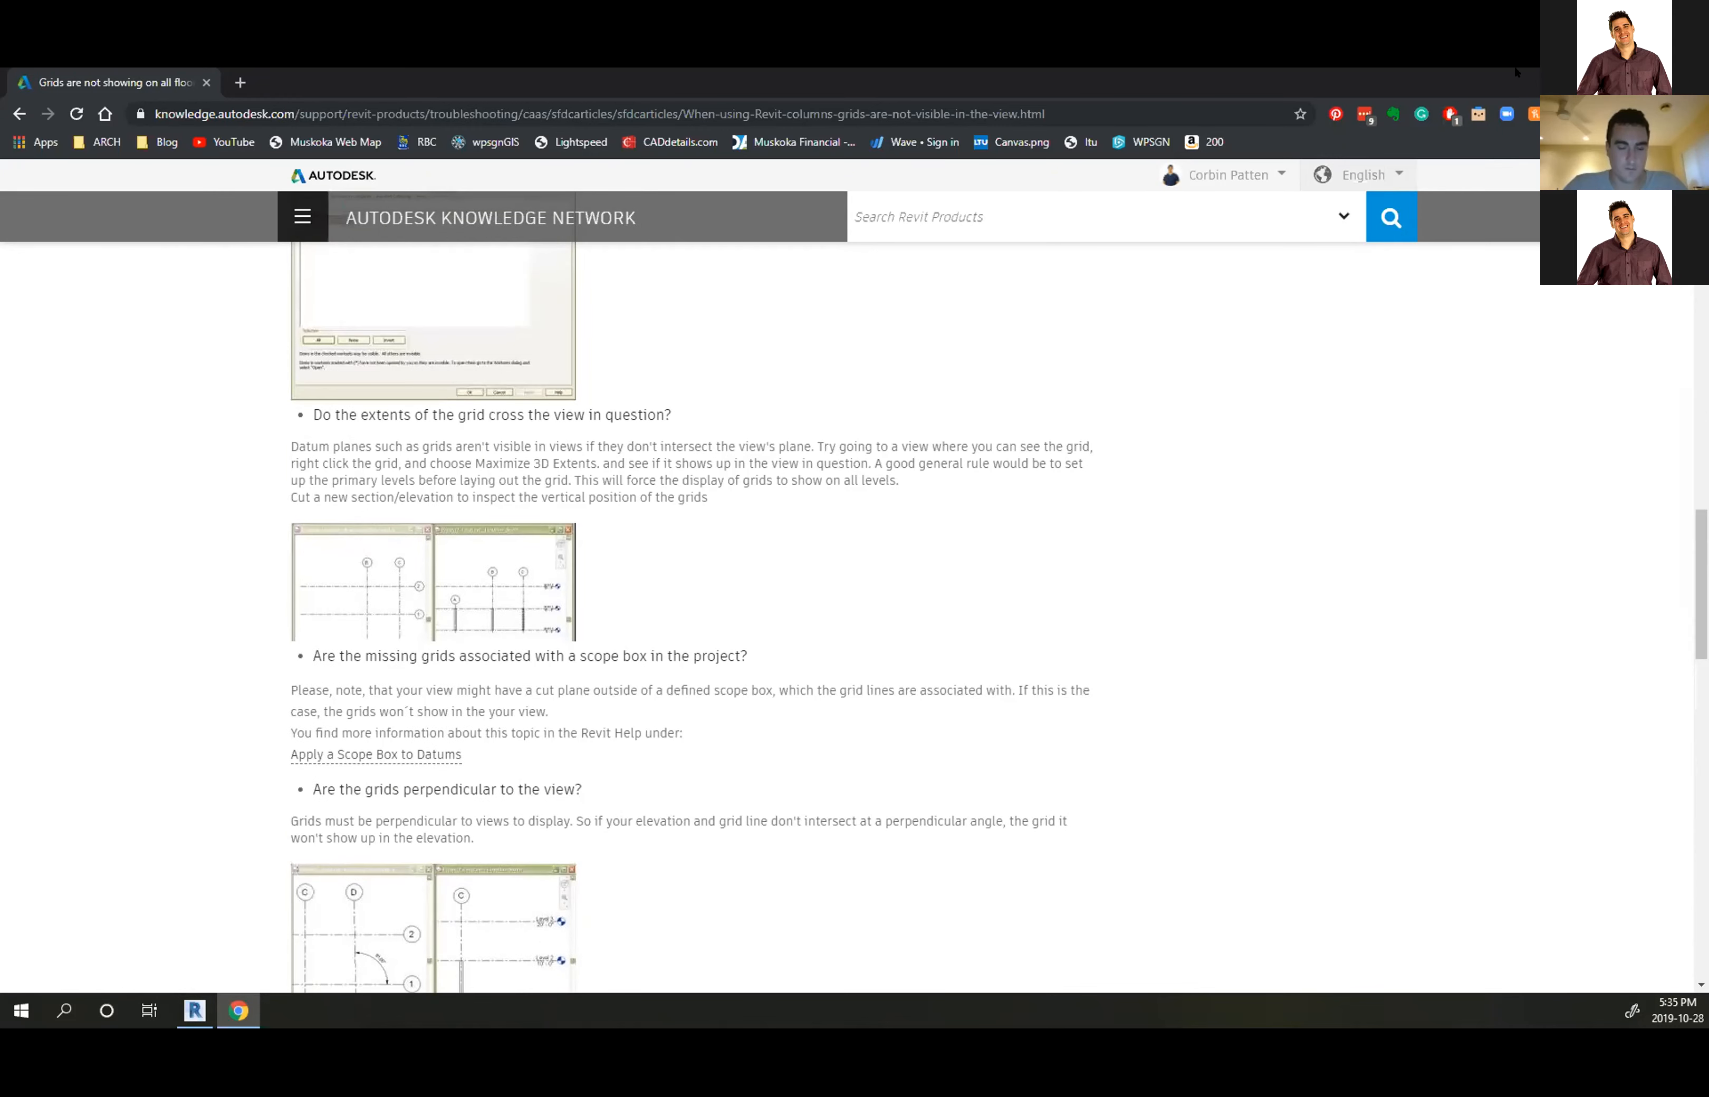
{"action": "key", "text": "alt+Tab"}
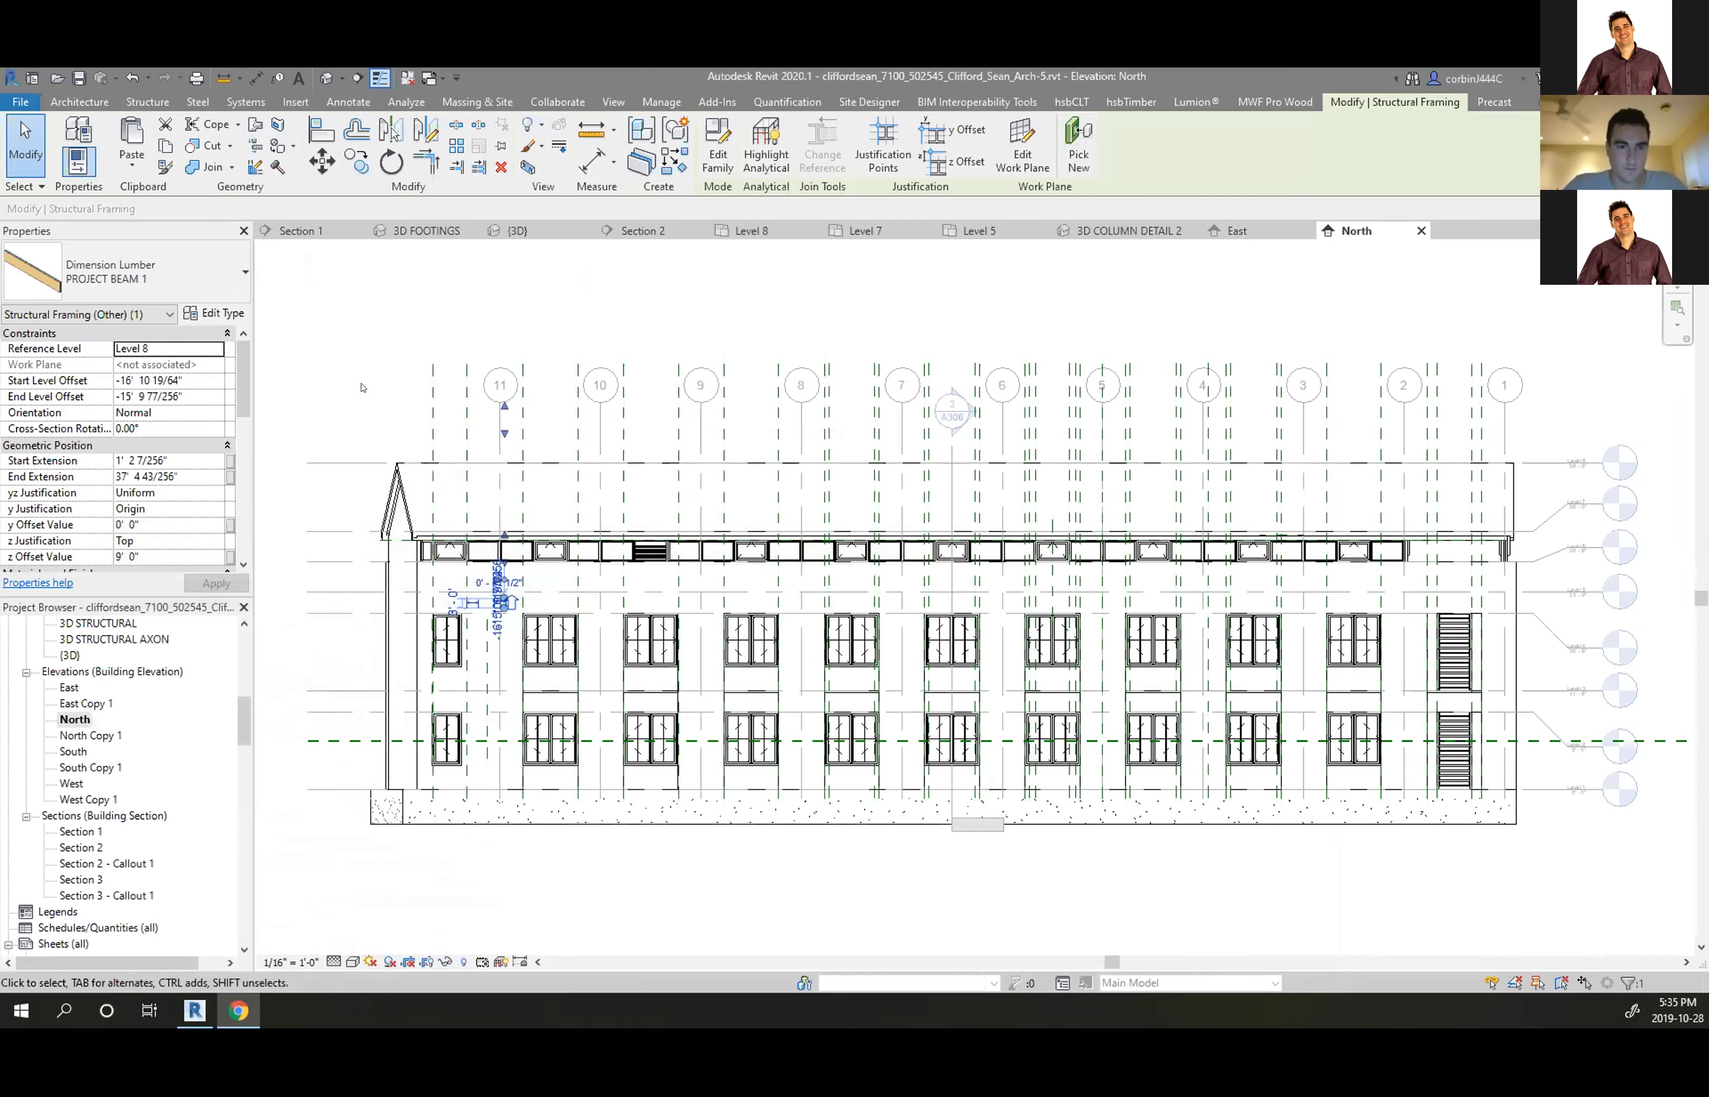
{"action": "key", "text": "v"}
{"action": "key", "text": "g"}
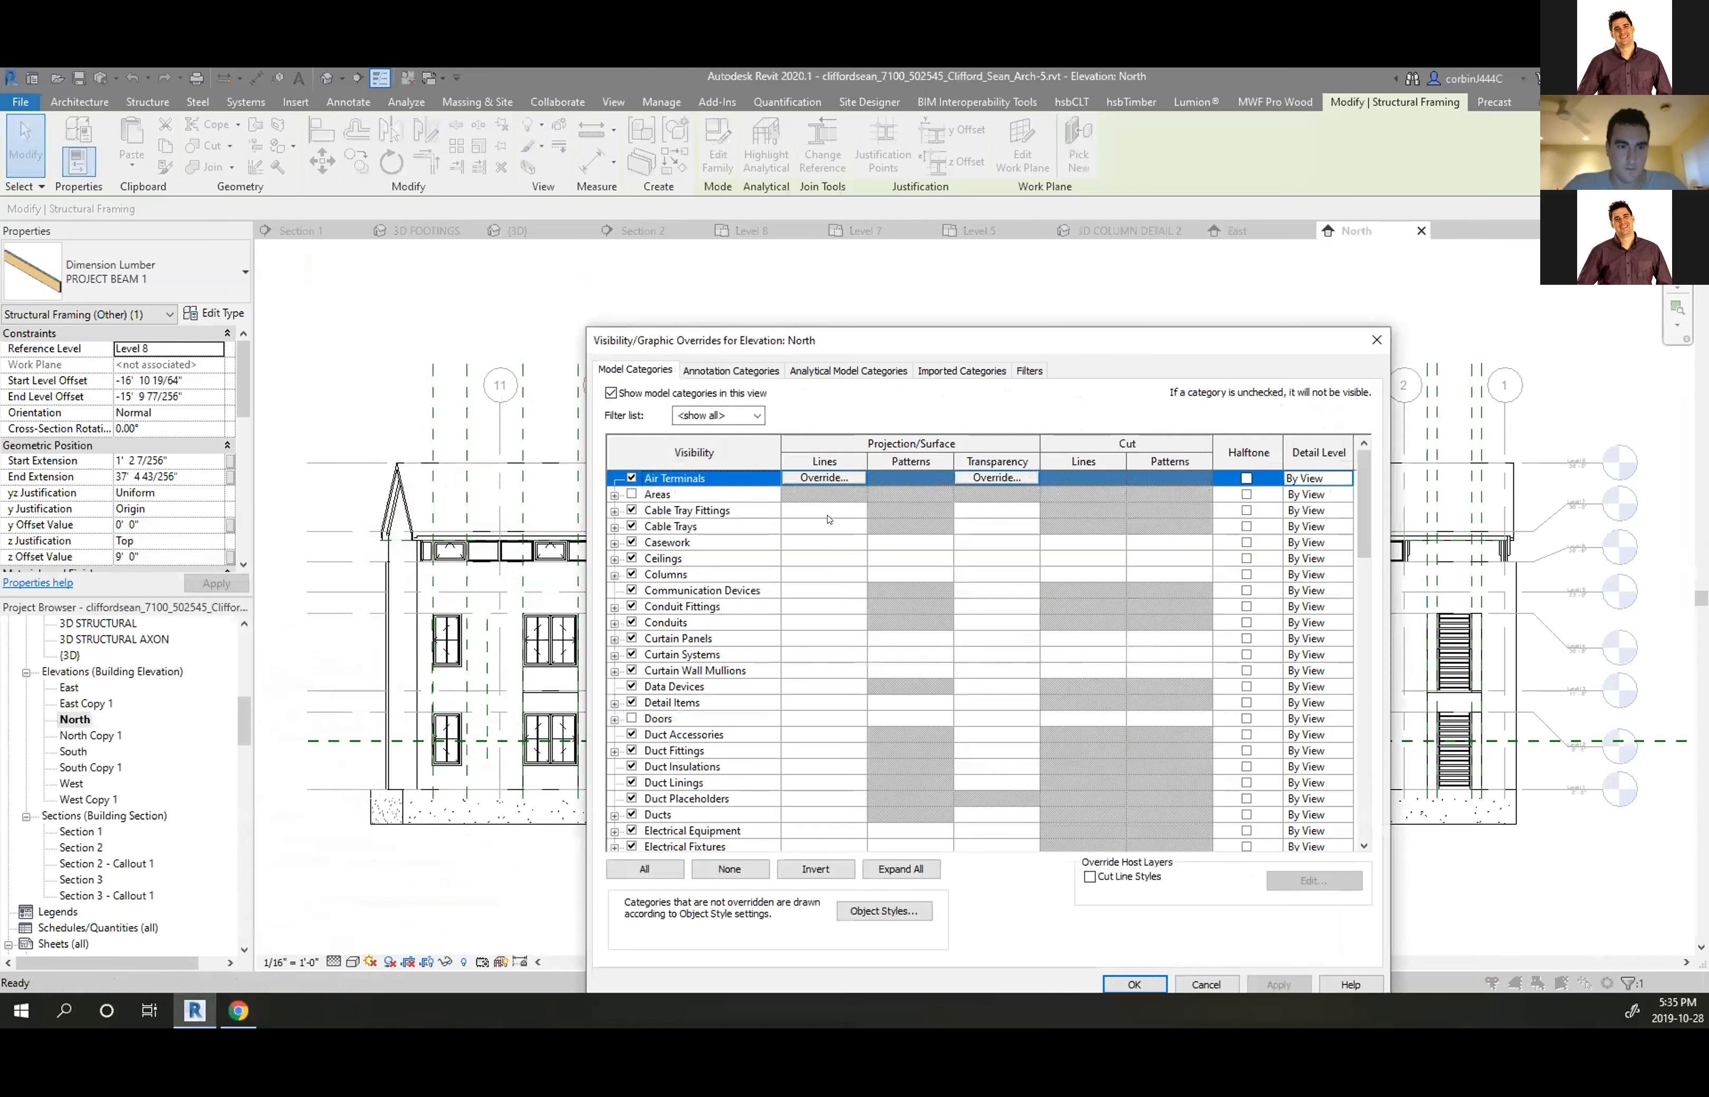
{"action": "scroll", "coordinate": [828, 519], "scroll_direction": "down", "scroll_amount": 2}
{"action": "scroll", "coordinate": [617, 611], "scroll_direction": "up", "scroll_amount": 2}
{"action": "left_click", "coordinate": [731, 369]}
{"action": "scroll", "coordinate": [647, 685], "scroll_direction": "down", "scroll_amount": 10}
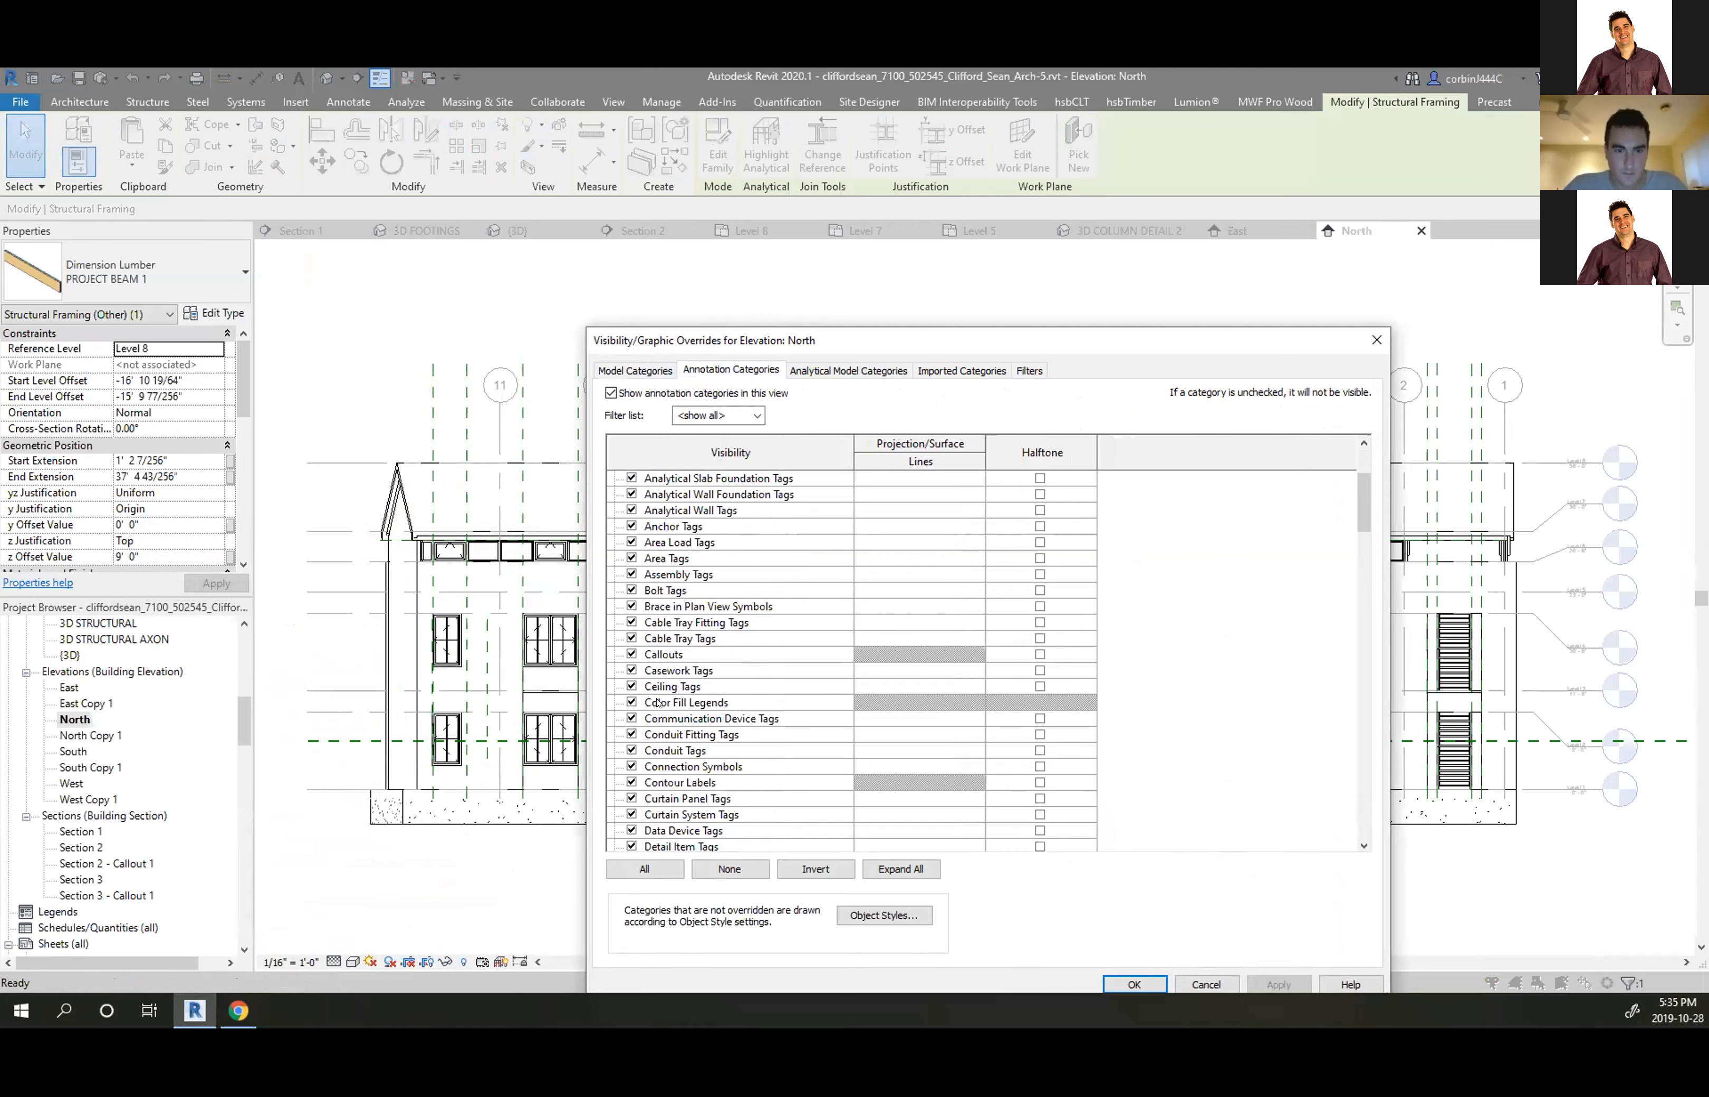
{"action": "scroll", "coordinate": [647, 685], "scroll_direction": "down", "scroll_amount": 6}
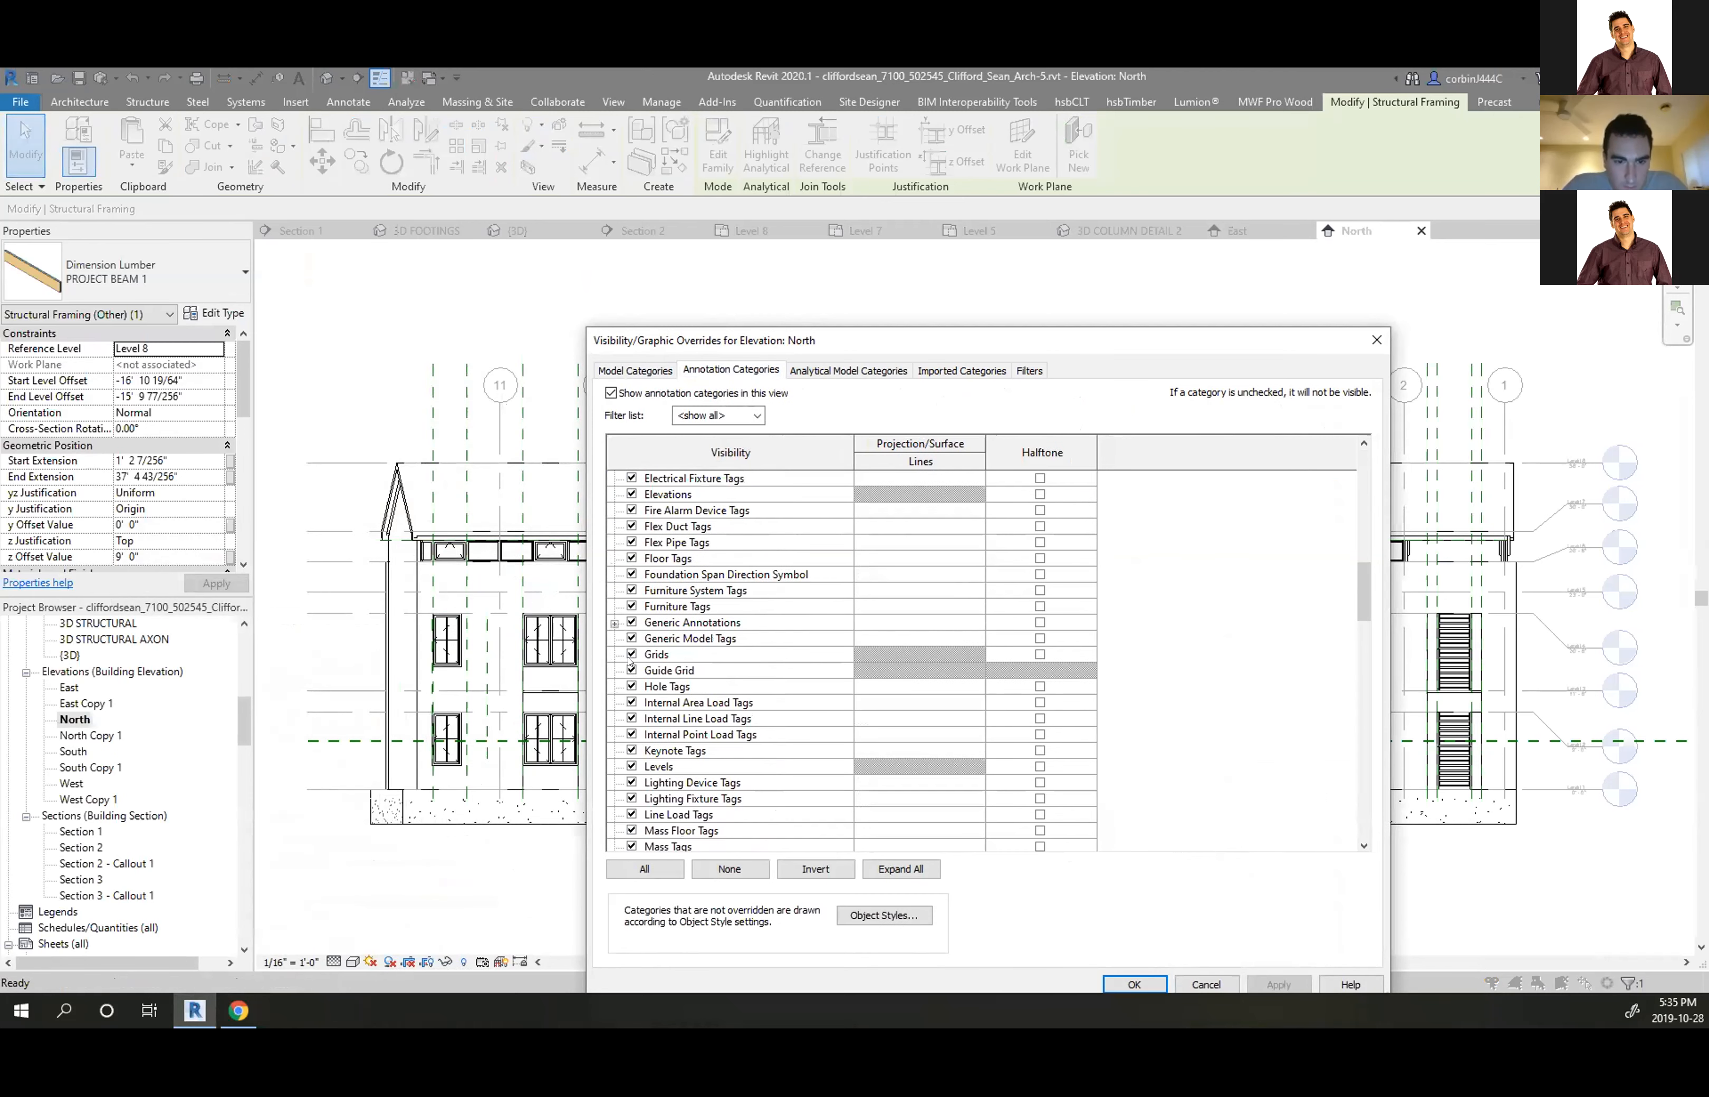
{"action": "left_click", "coordinate": [660, 656]}
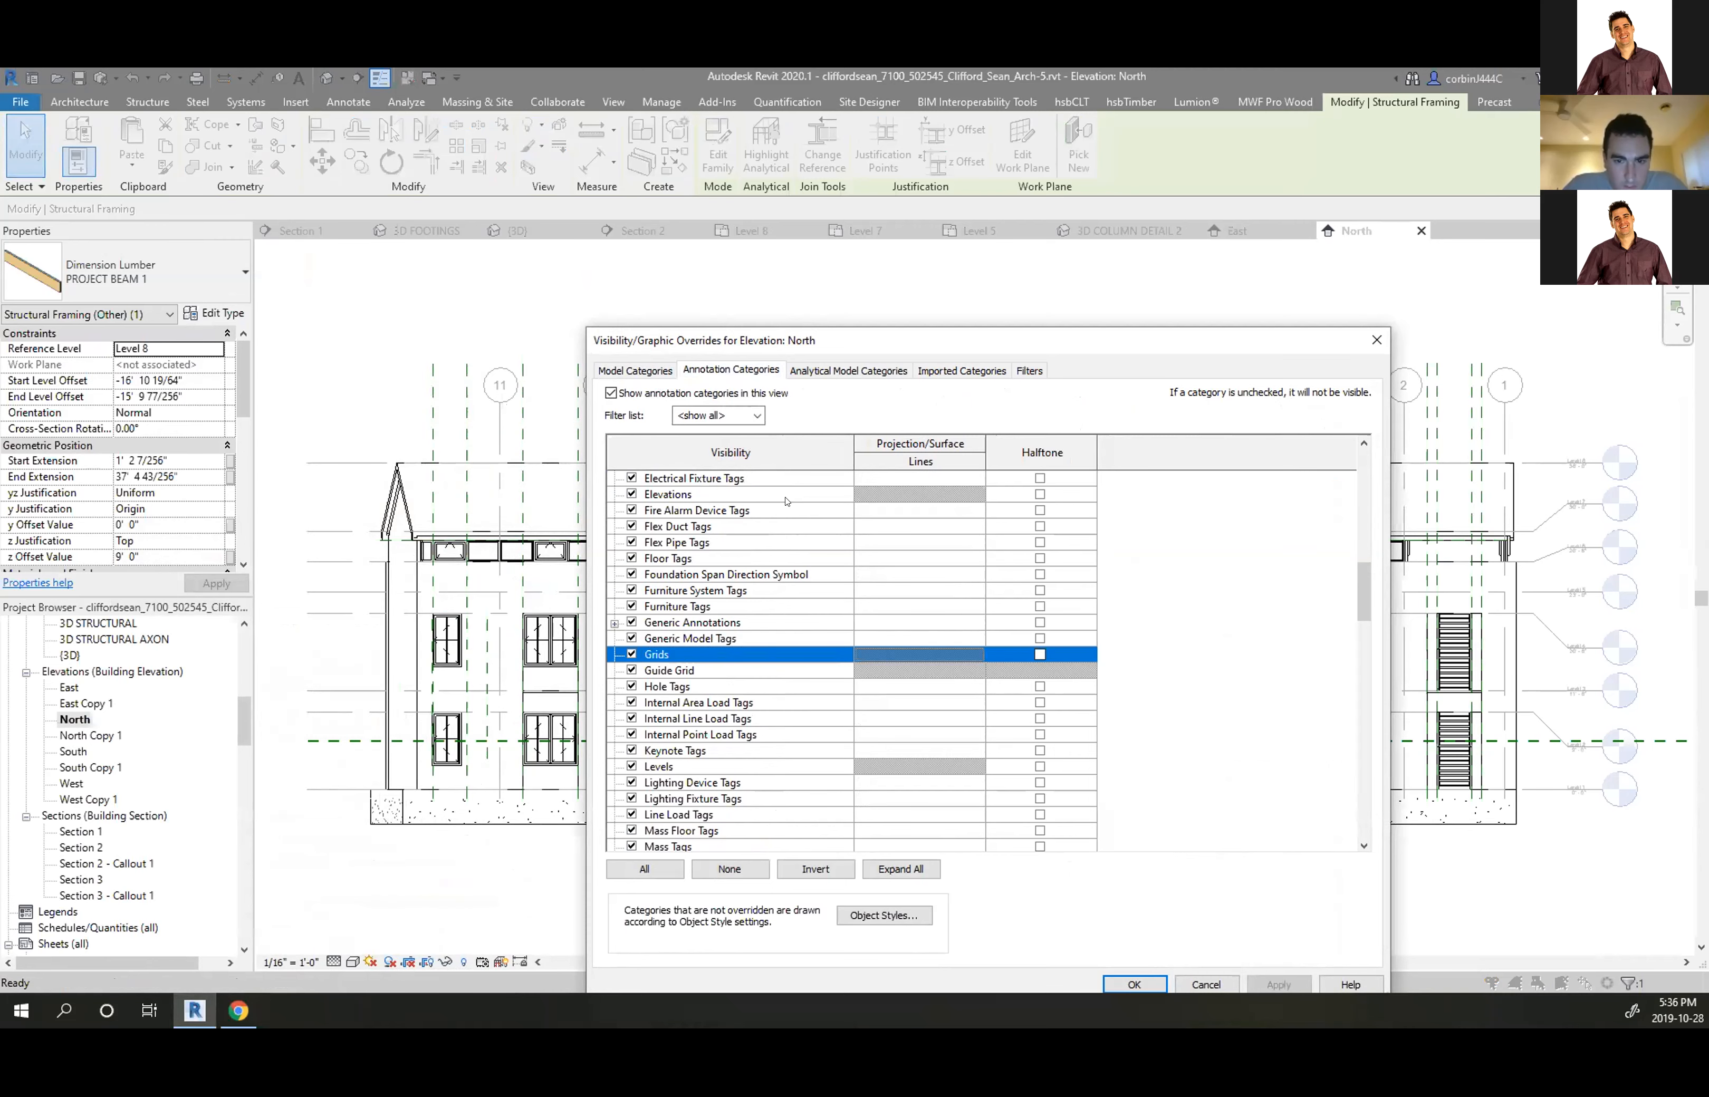
{"action": "left_click", "coordinate": [848, 371]}
{"action": "left_click", "coordinate": [972, 370]}
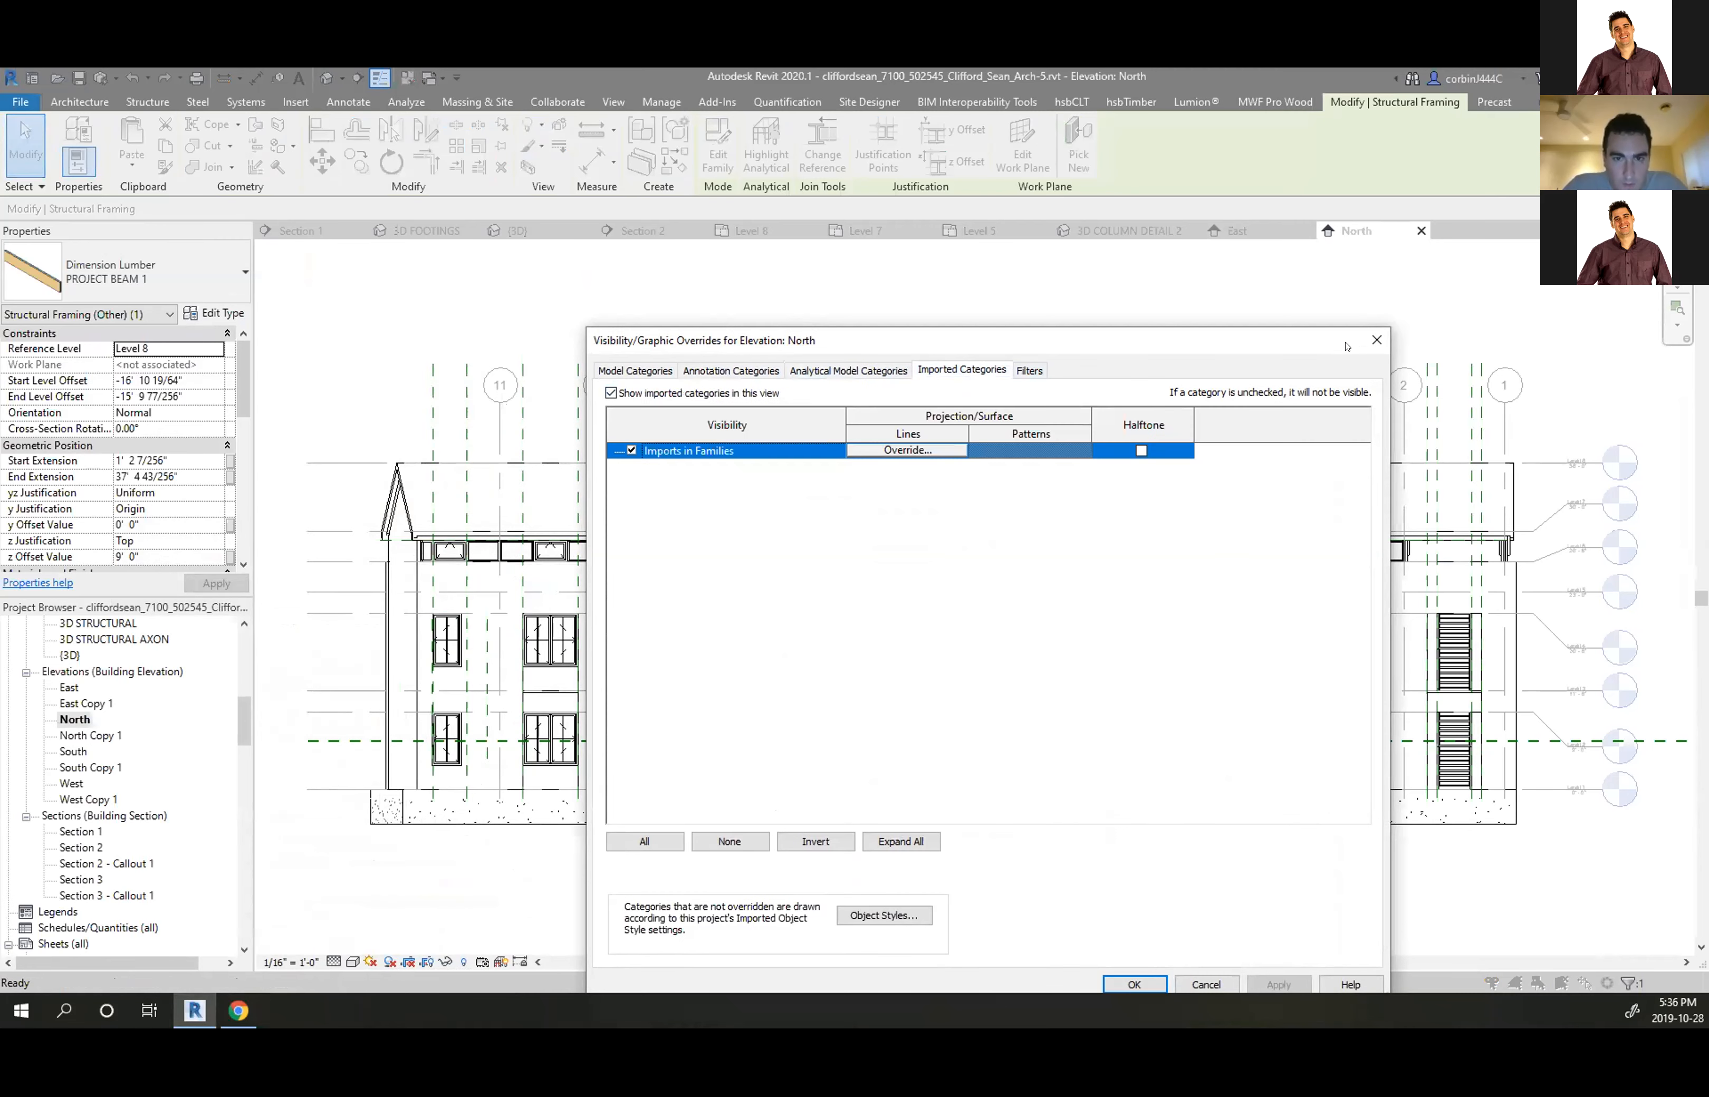
{"action": "left_click", "coordinate": [1375, 340]}
Deselect the beam, check the view's template, and try the Grid tool before cancelling it
{"action": "key", "text": "Escape"}
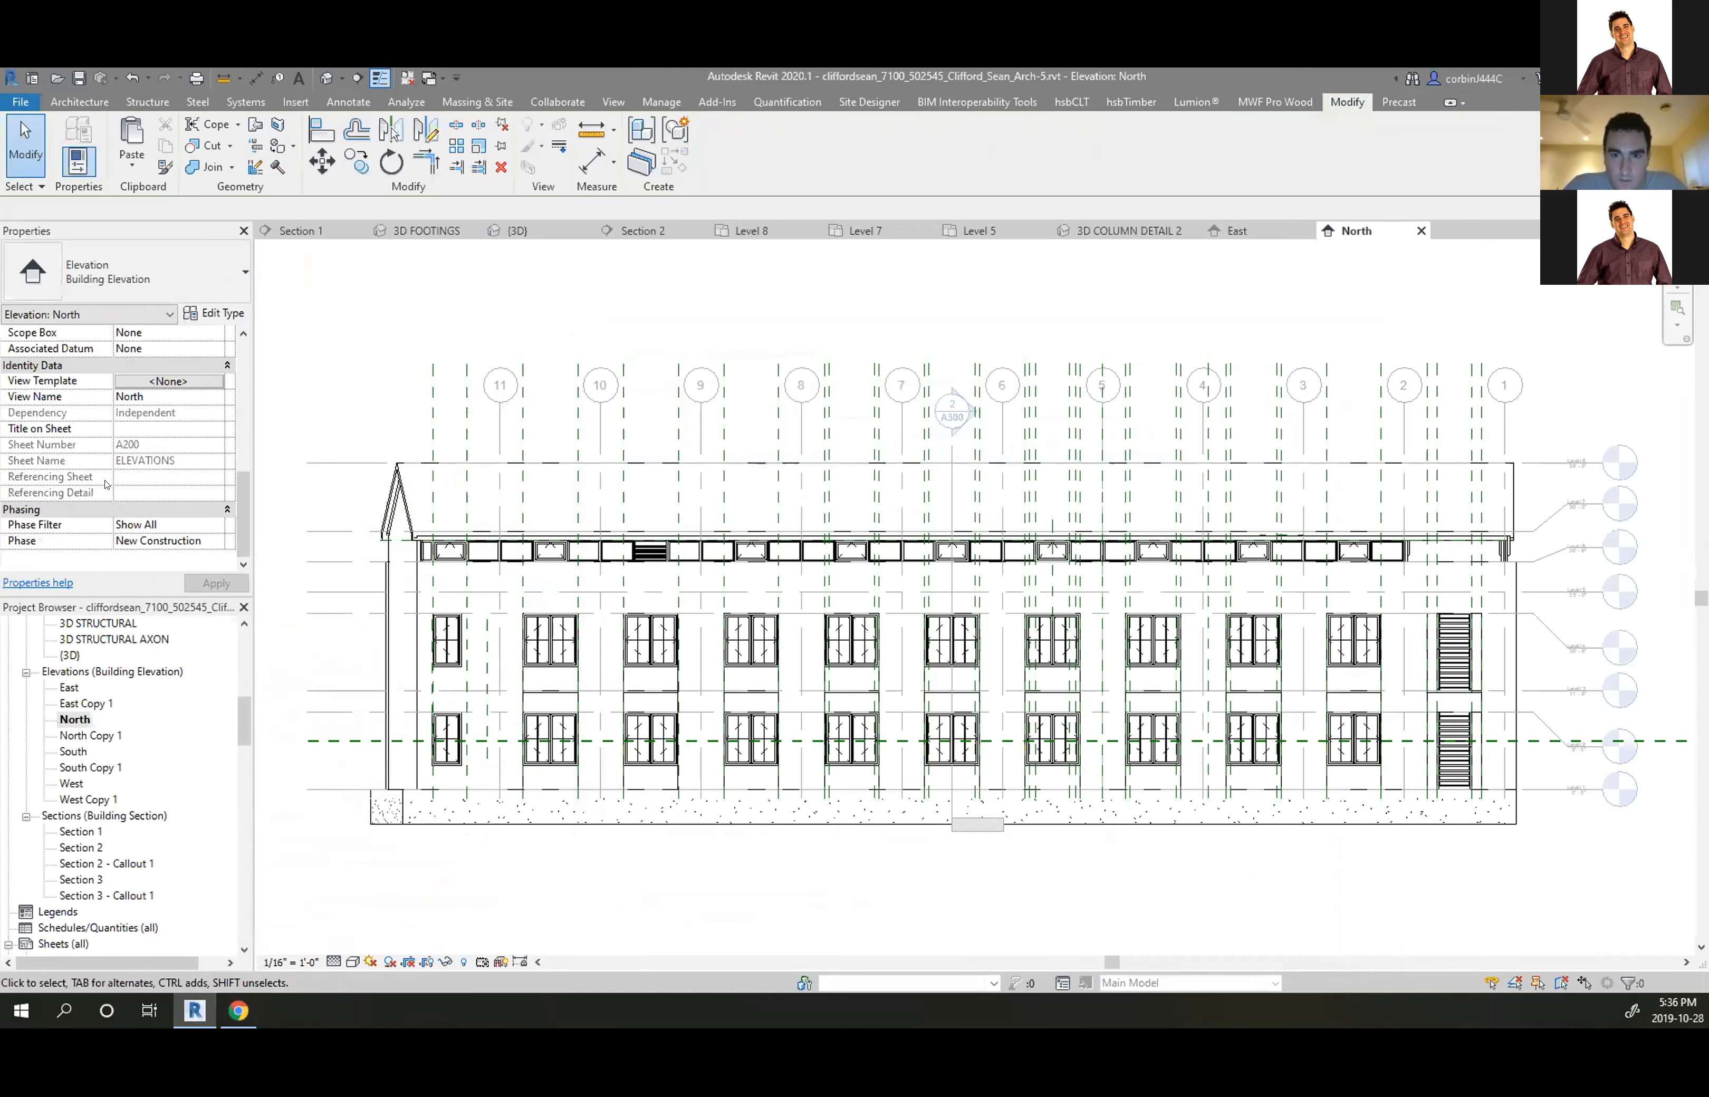
{"action": "left_click", "coordinate": [192, 384]}
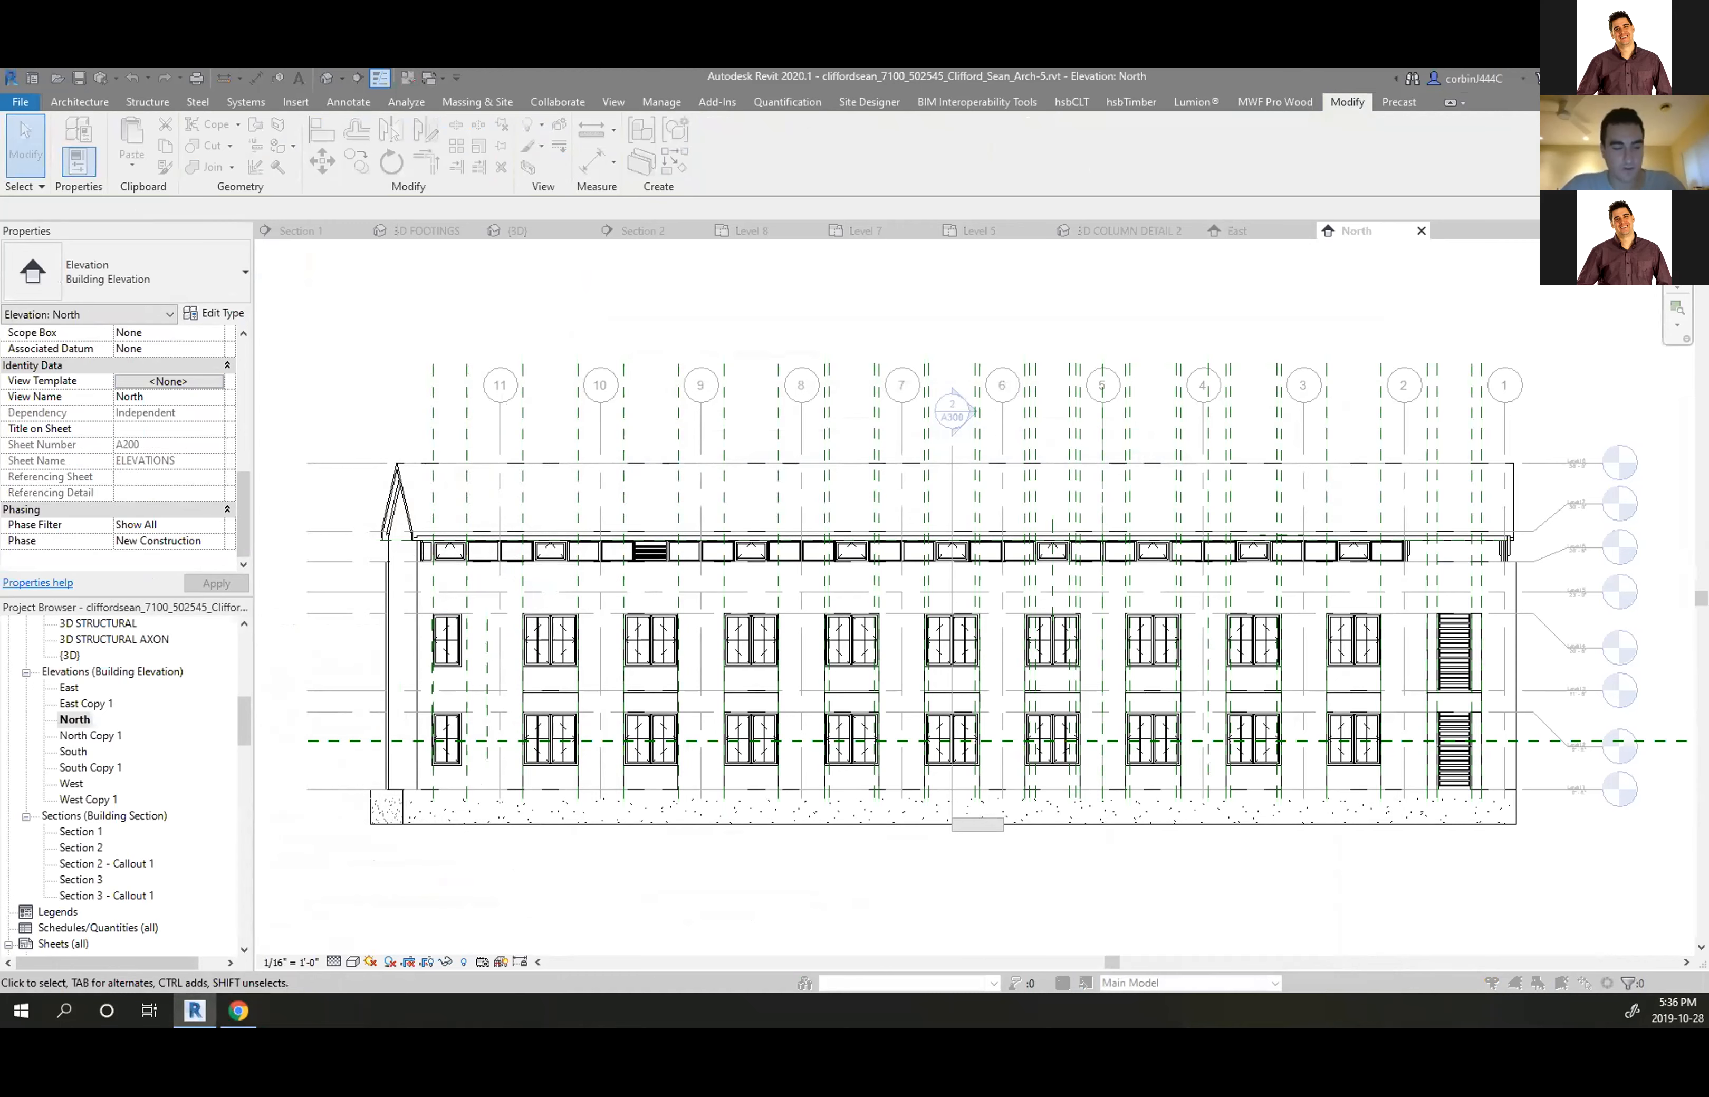
{"action": "left_click", "coordinate": [84, 101]}
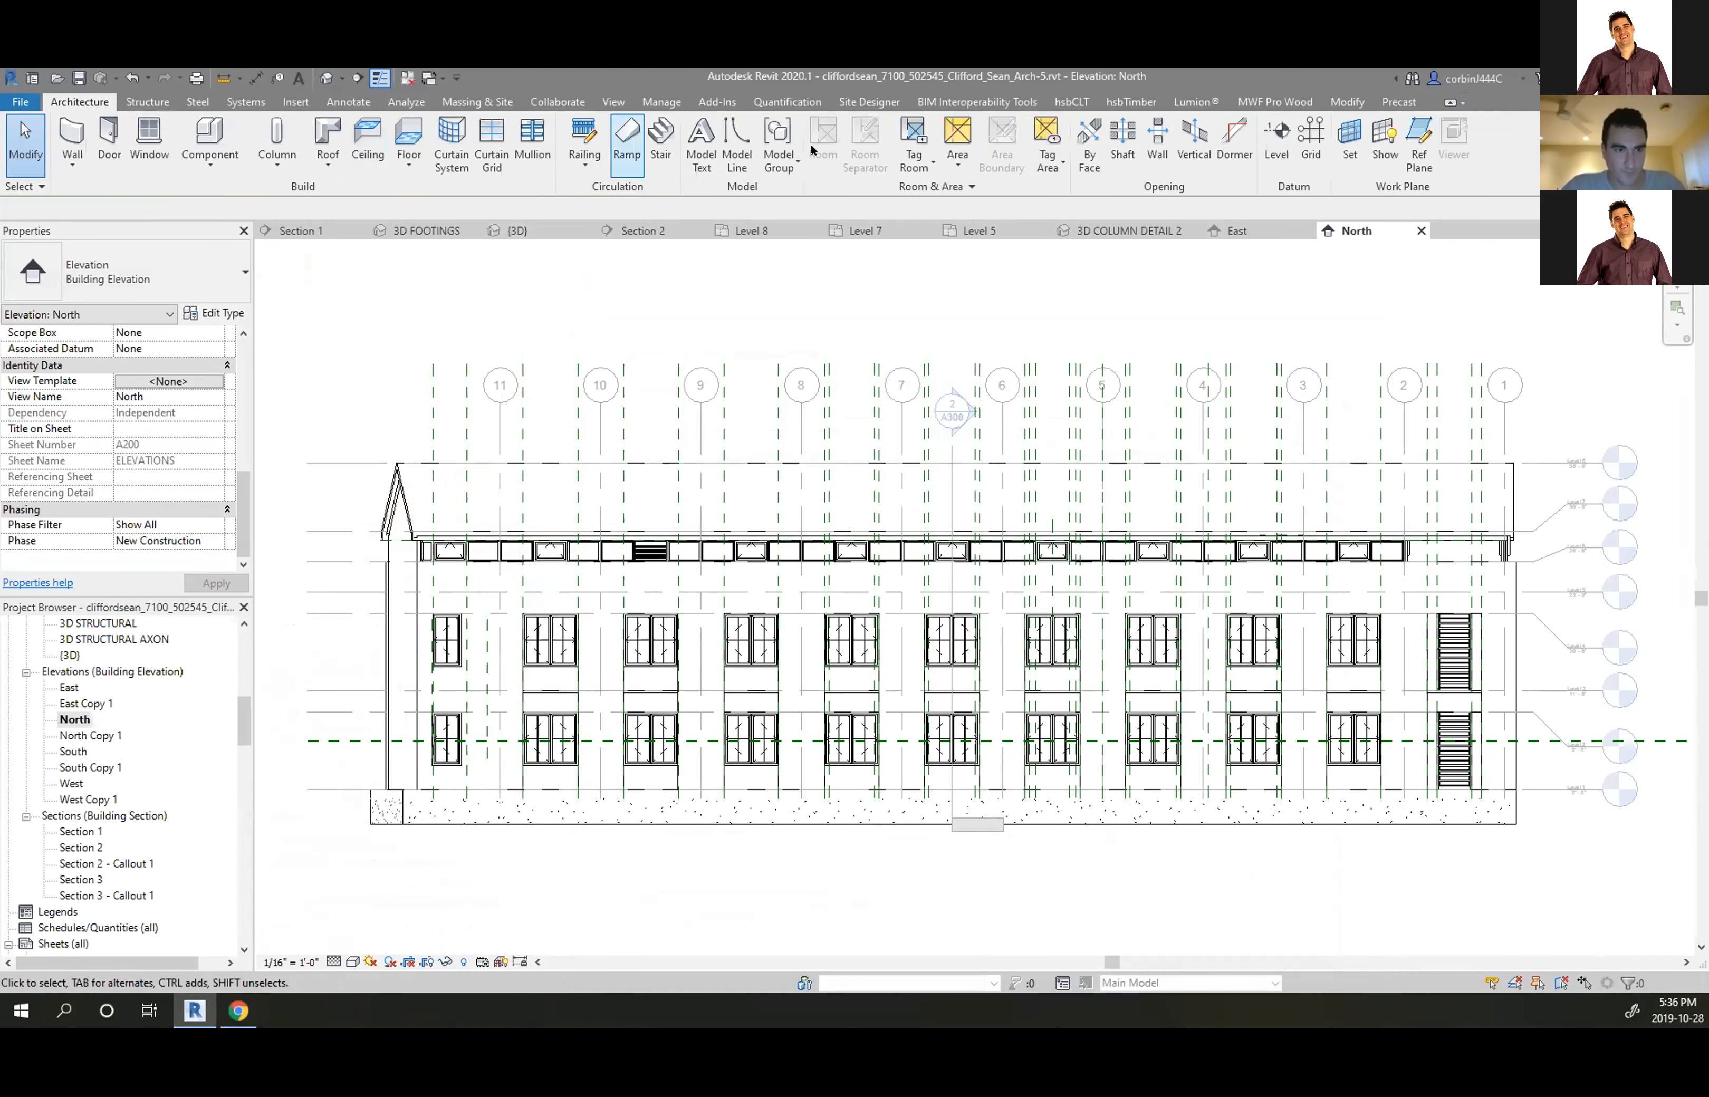
{"action": "left_click", "coordinate": [1316, 142]}
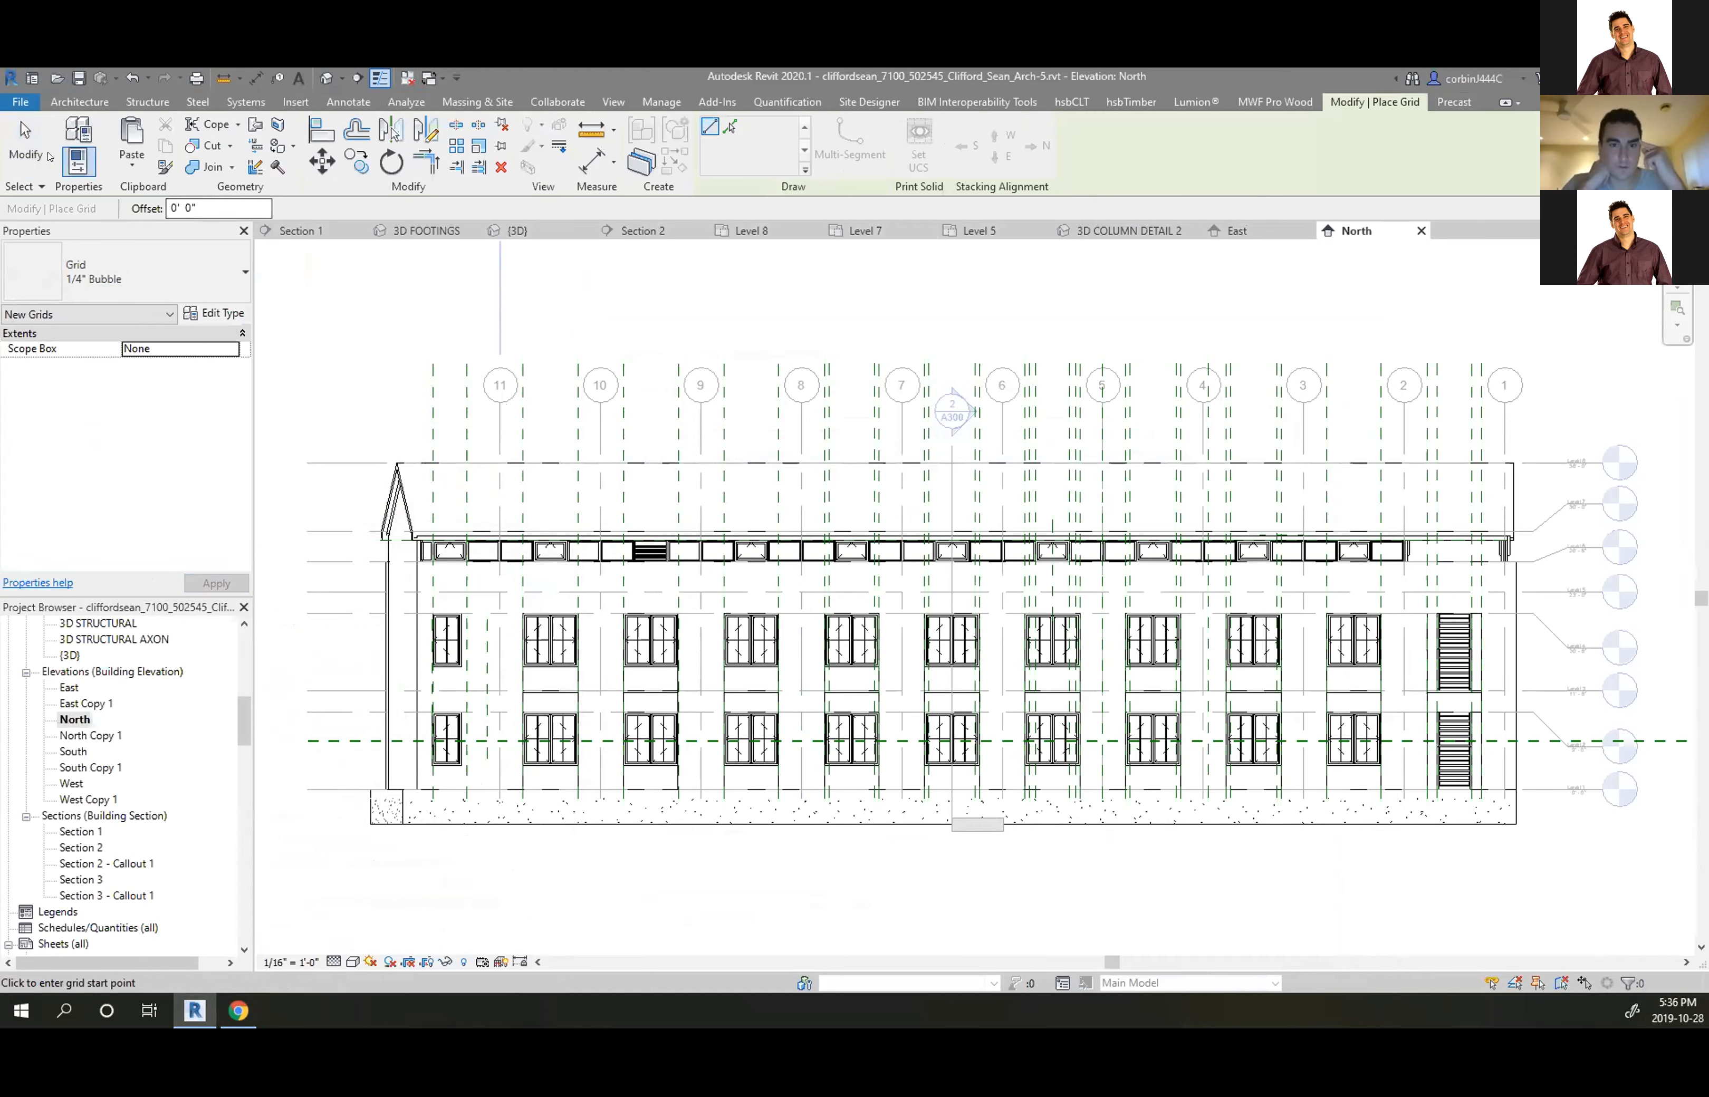
{"action": "left_click", "coordinate": [25, 144]}
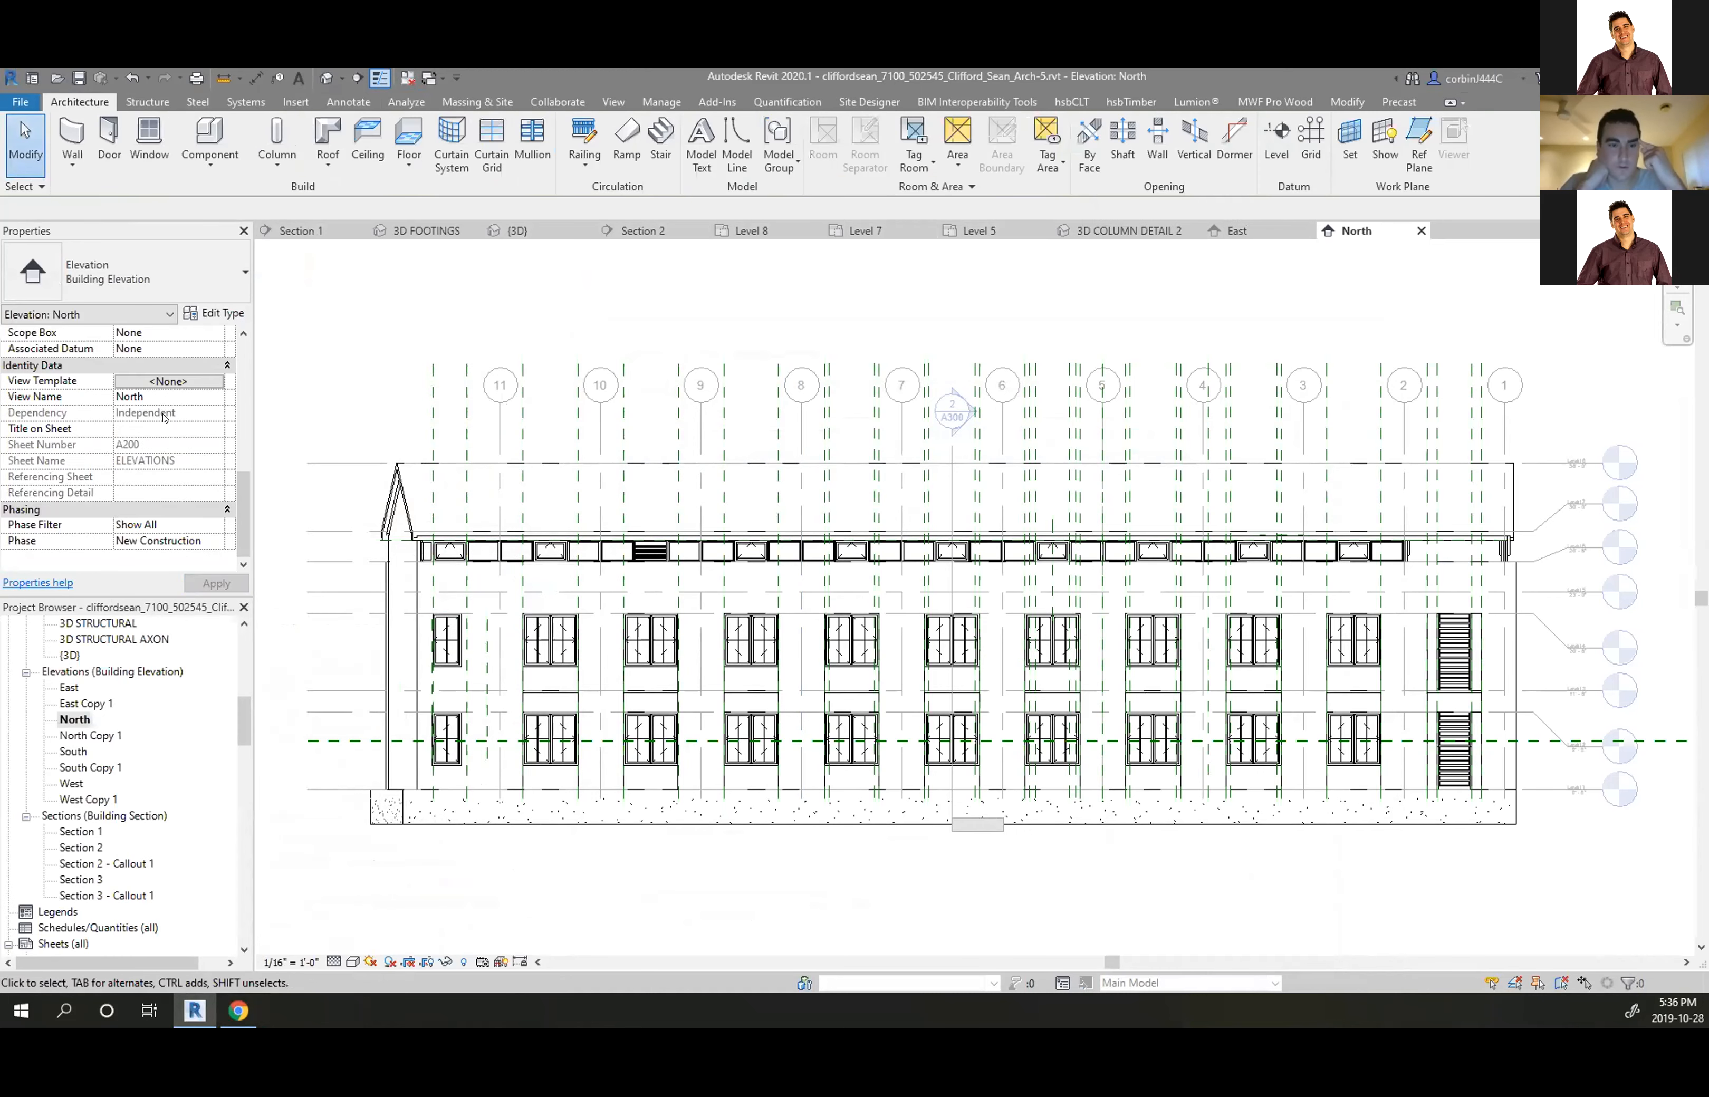
Zoom in on the North elevation and inspect grid line 11
{"action": "scroll", "coordinate": [164, 417], "scroll_direction": "up", "scroll_amount": 5}
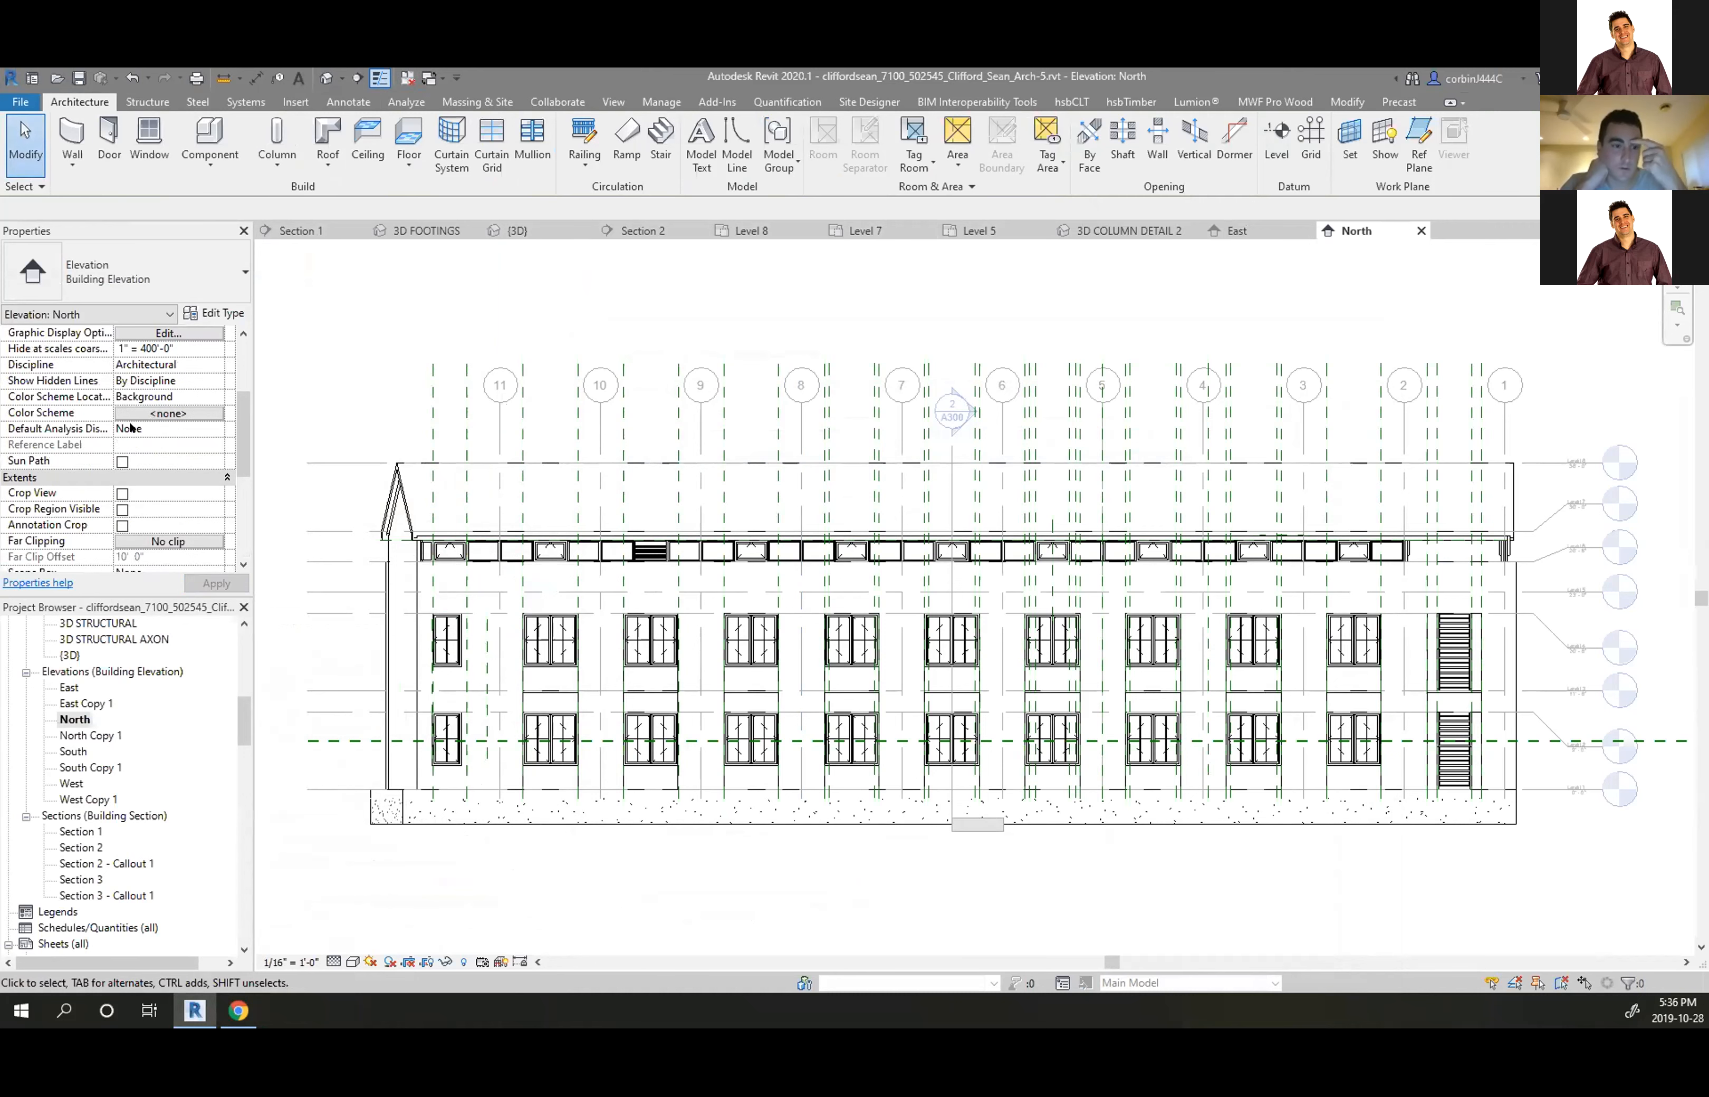
{"action": "scroll", "coordinate": [130, 426], "scroll_direction": "up", "scroll_amount": 2}
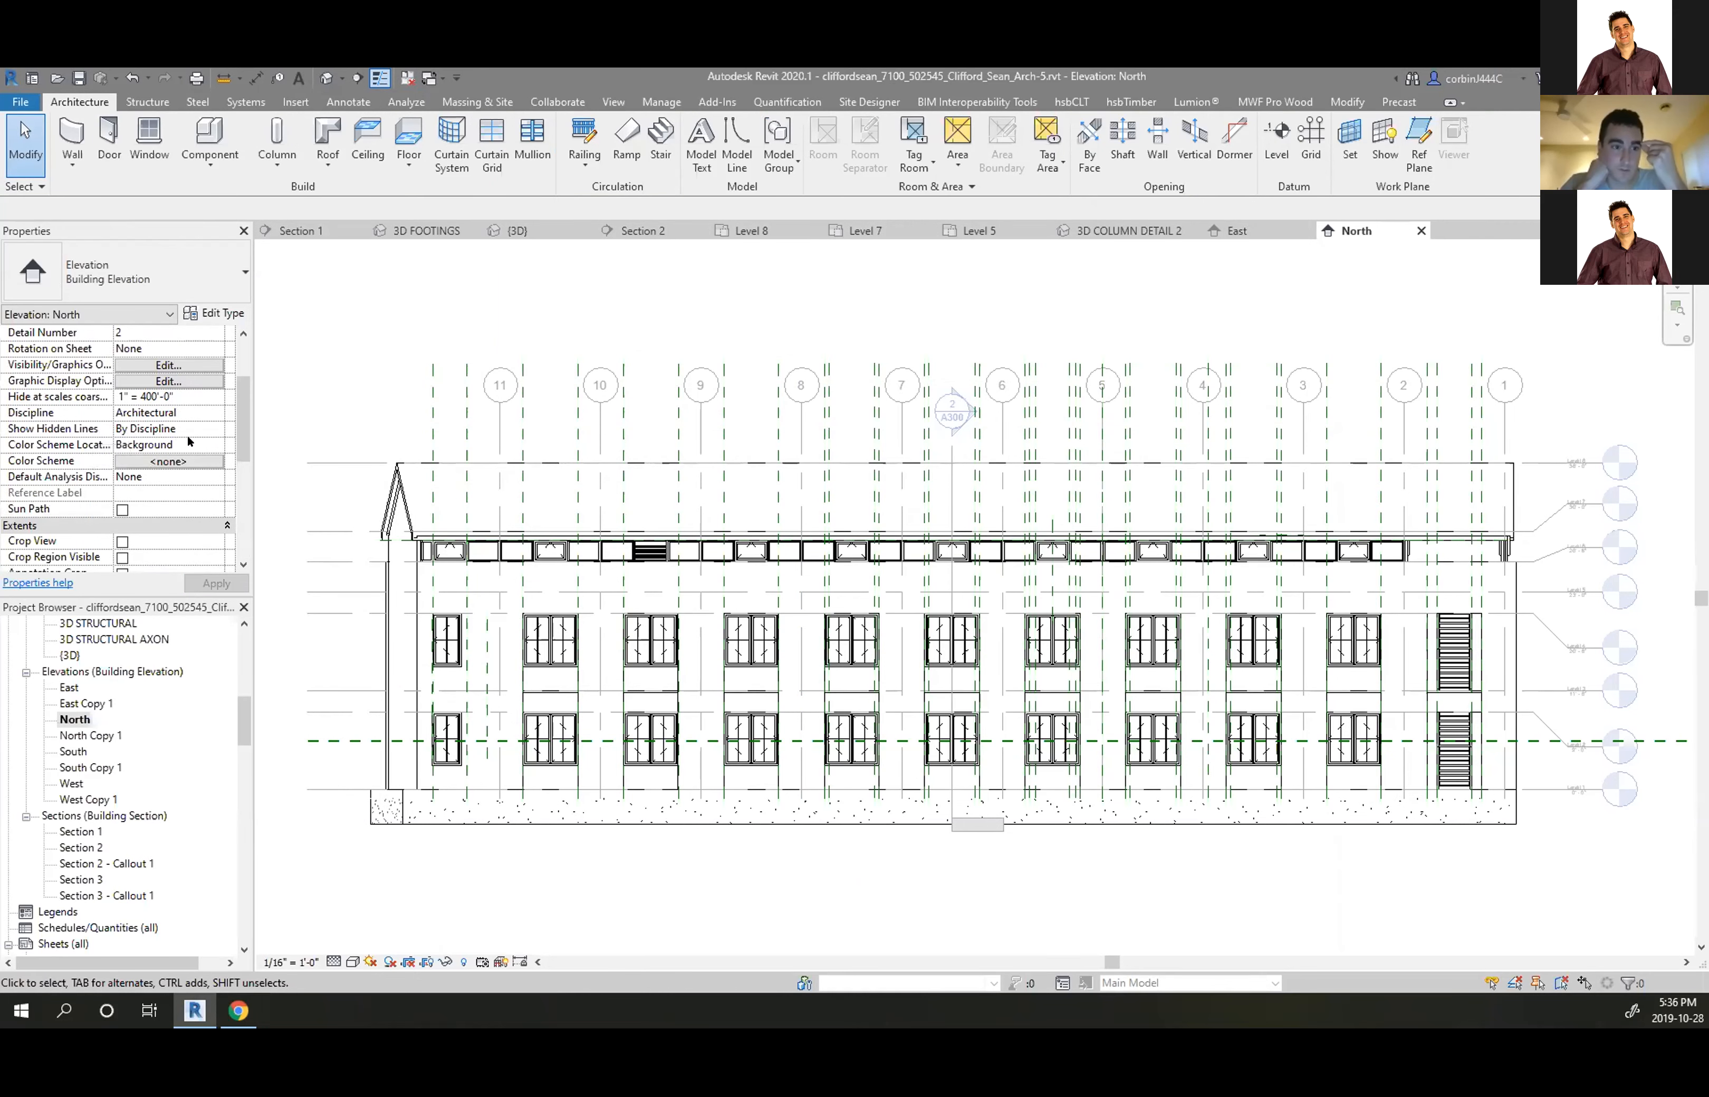
{"action": "scroll", "coordinate": [273, 433], "scroll_direction": "up", "scroll_amount": 1}
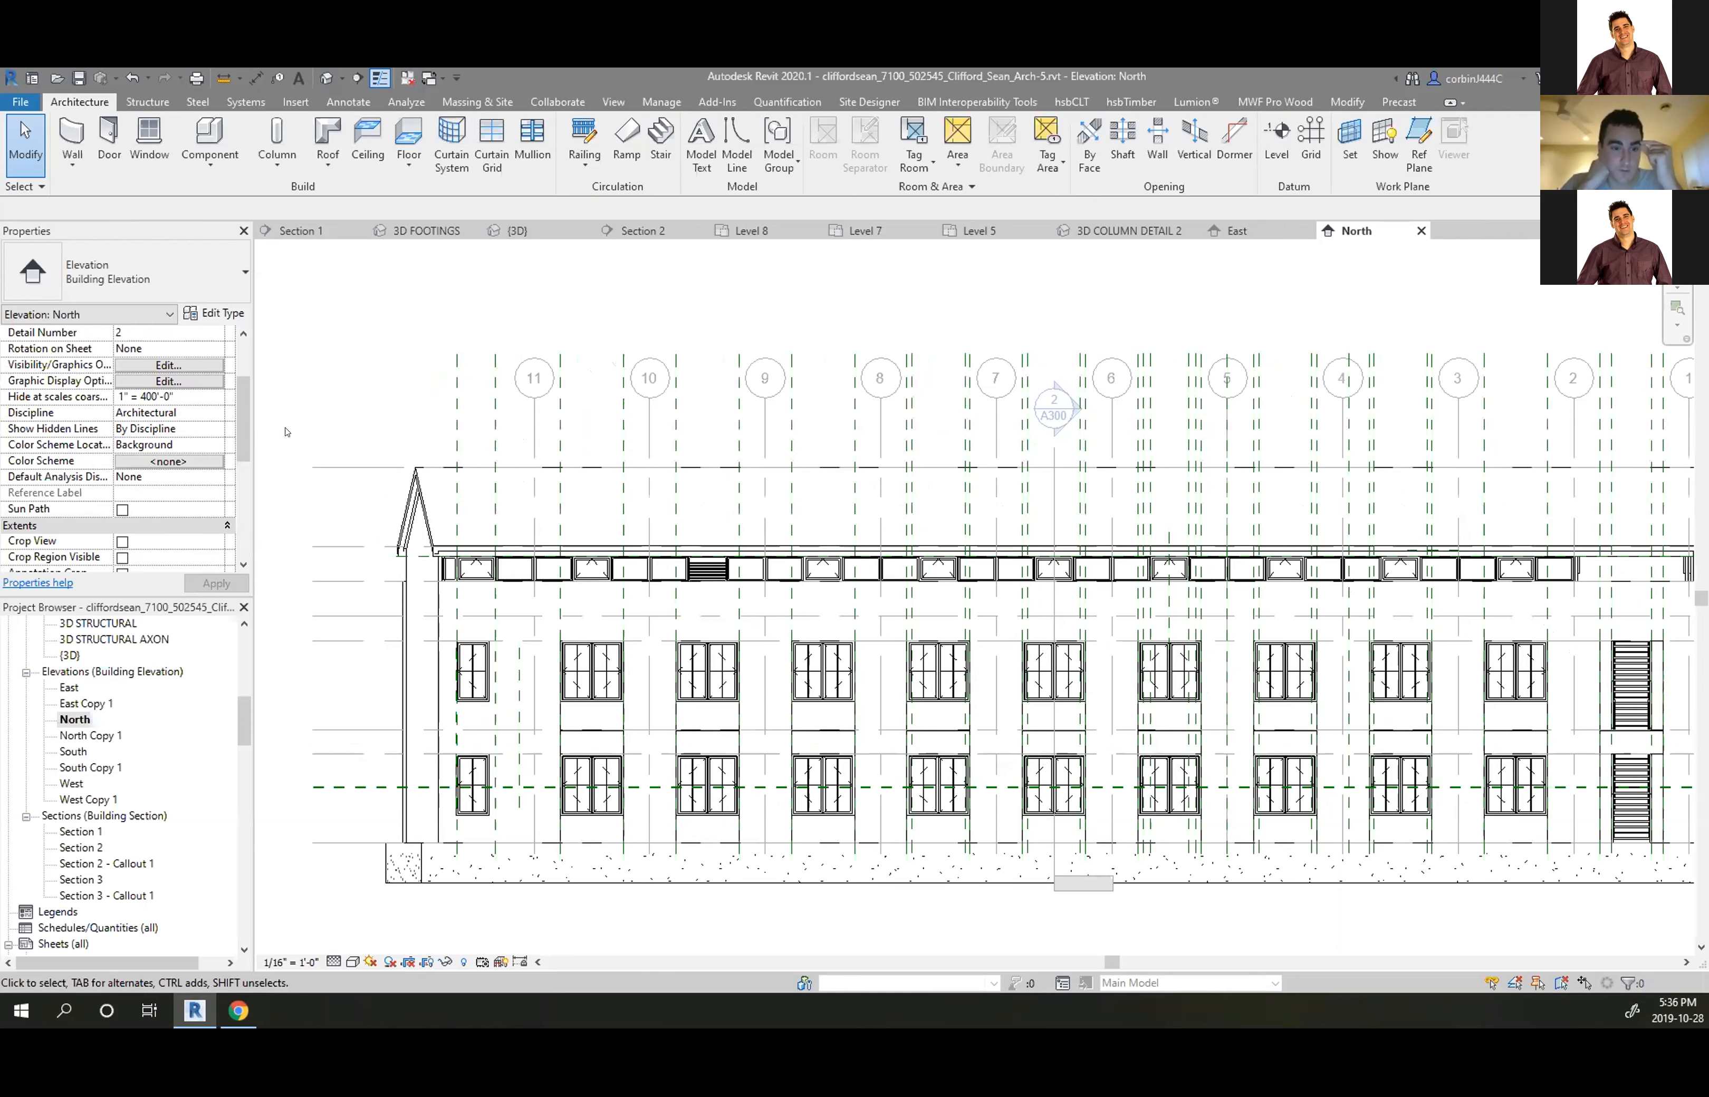
{"action": "scroll", "coordinate": [289, 428], "scroll_direction": "up", "scroll_amount": 4}
{"action": "scroll", "coordinate": [289, 427], "scroll_direction": "down", "scroll_amount": 8}
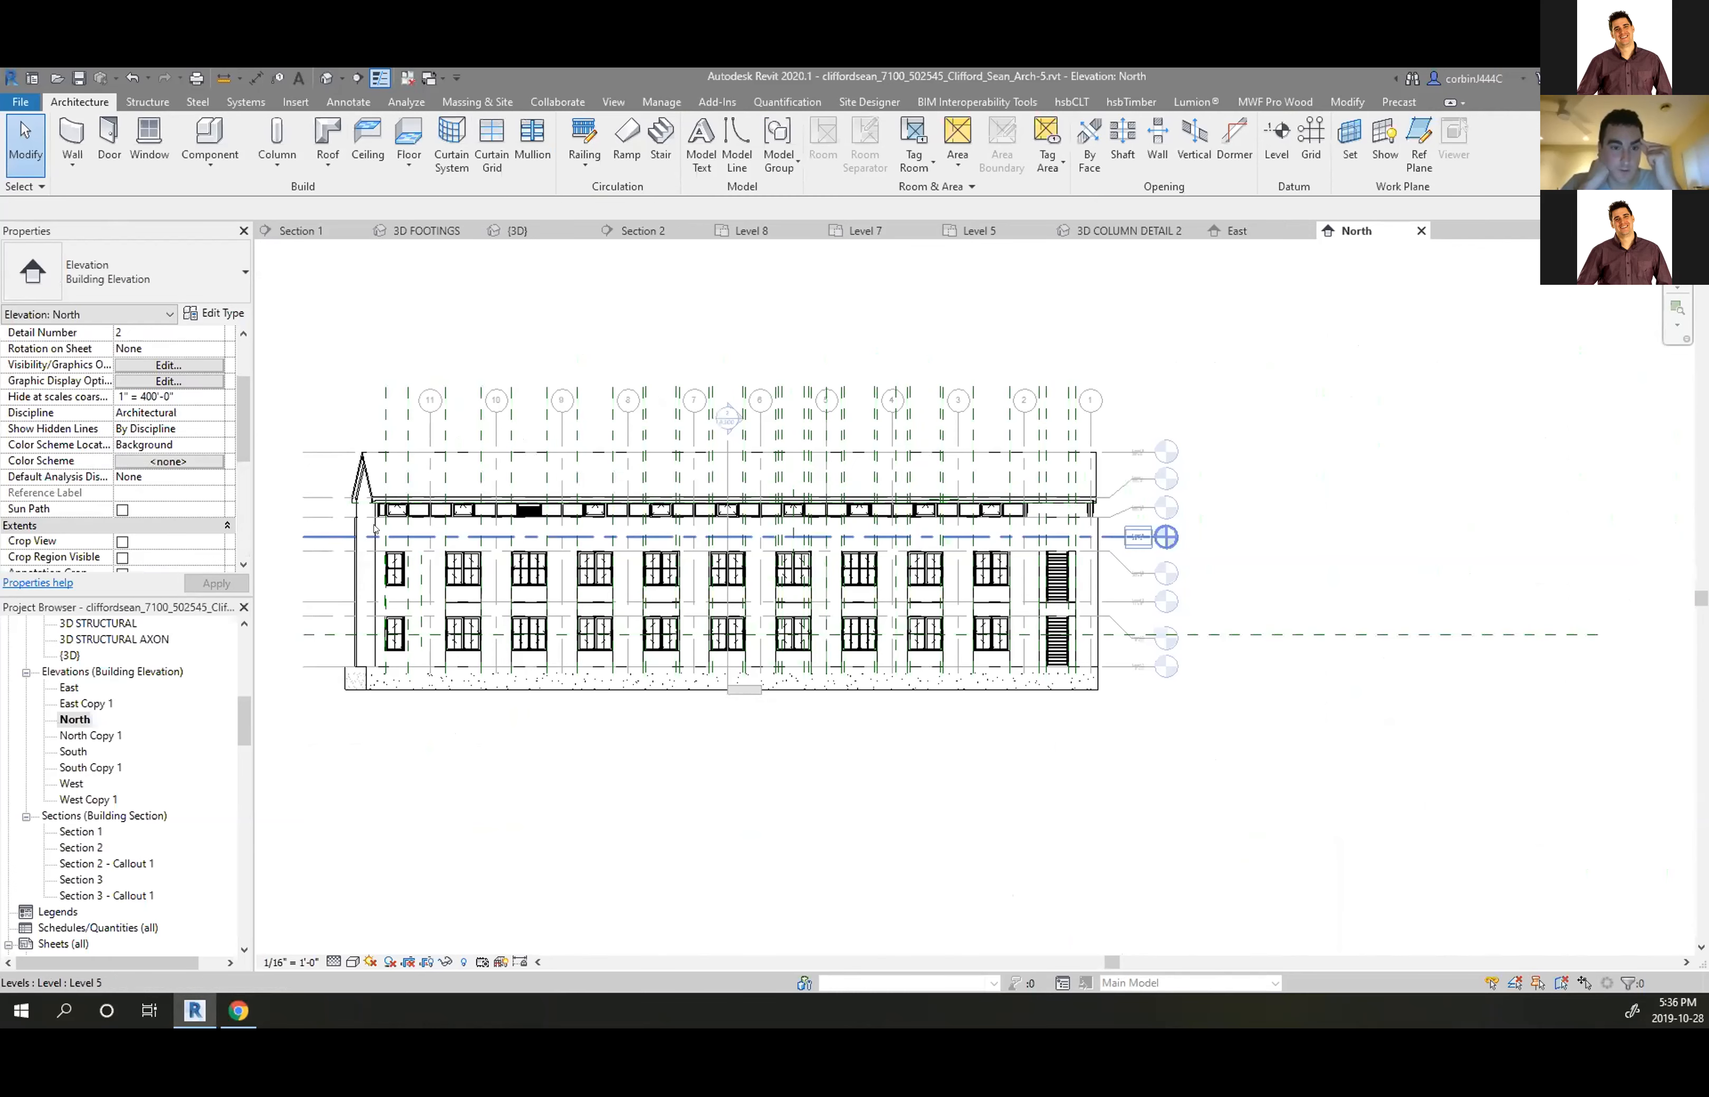
{"action": "scroll", "coordinate": [489, 390], "scroll_direction": "up", "scroll_amount": 6}
{"action": "scroll", "coordinate": [496, 391], "scroll_direction": "down", "scroll_amount": 3}
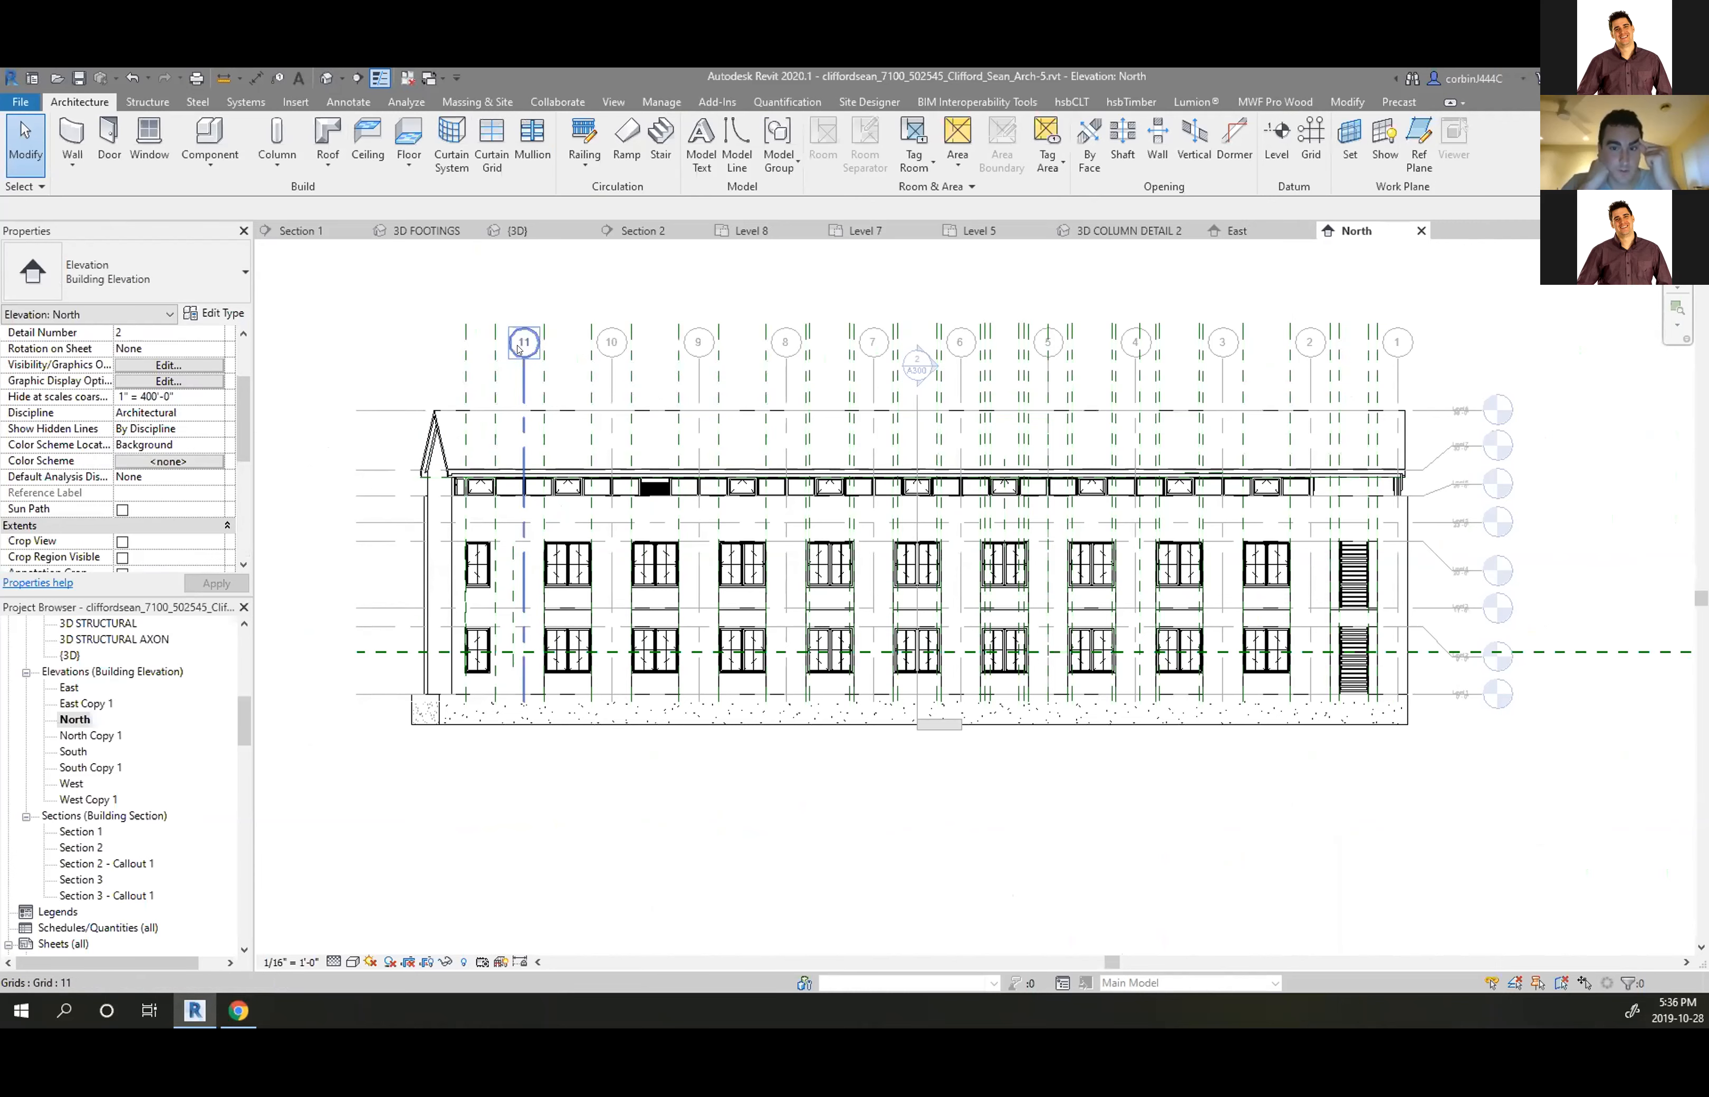
{"action": "left_click", "coordinate": [523, 350]}
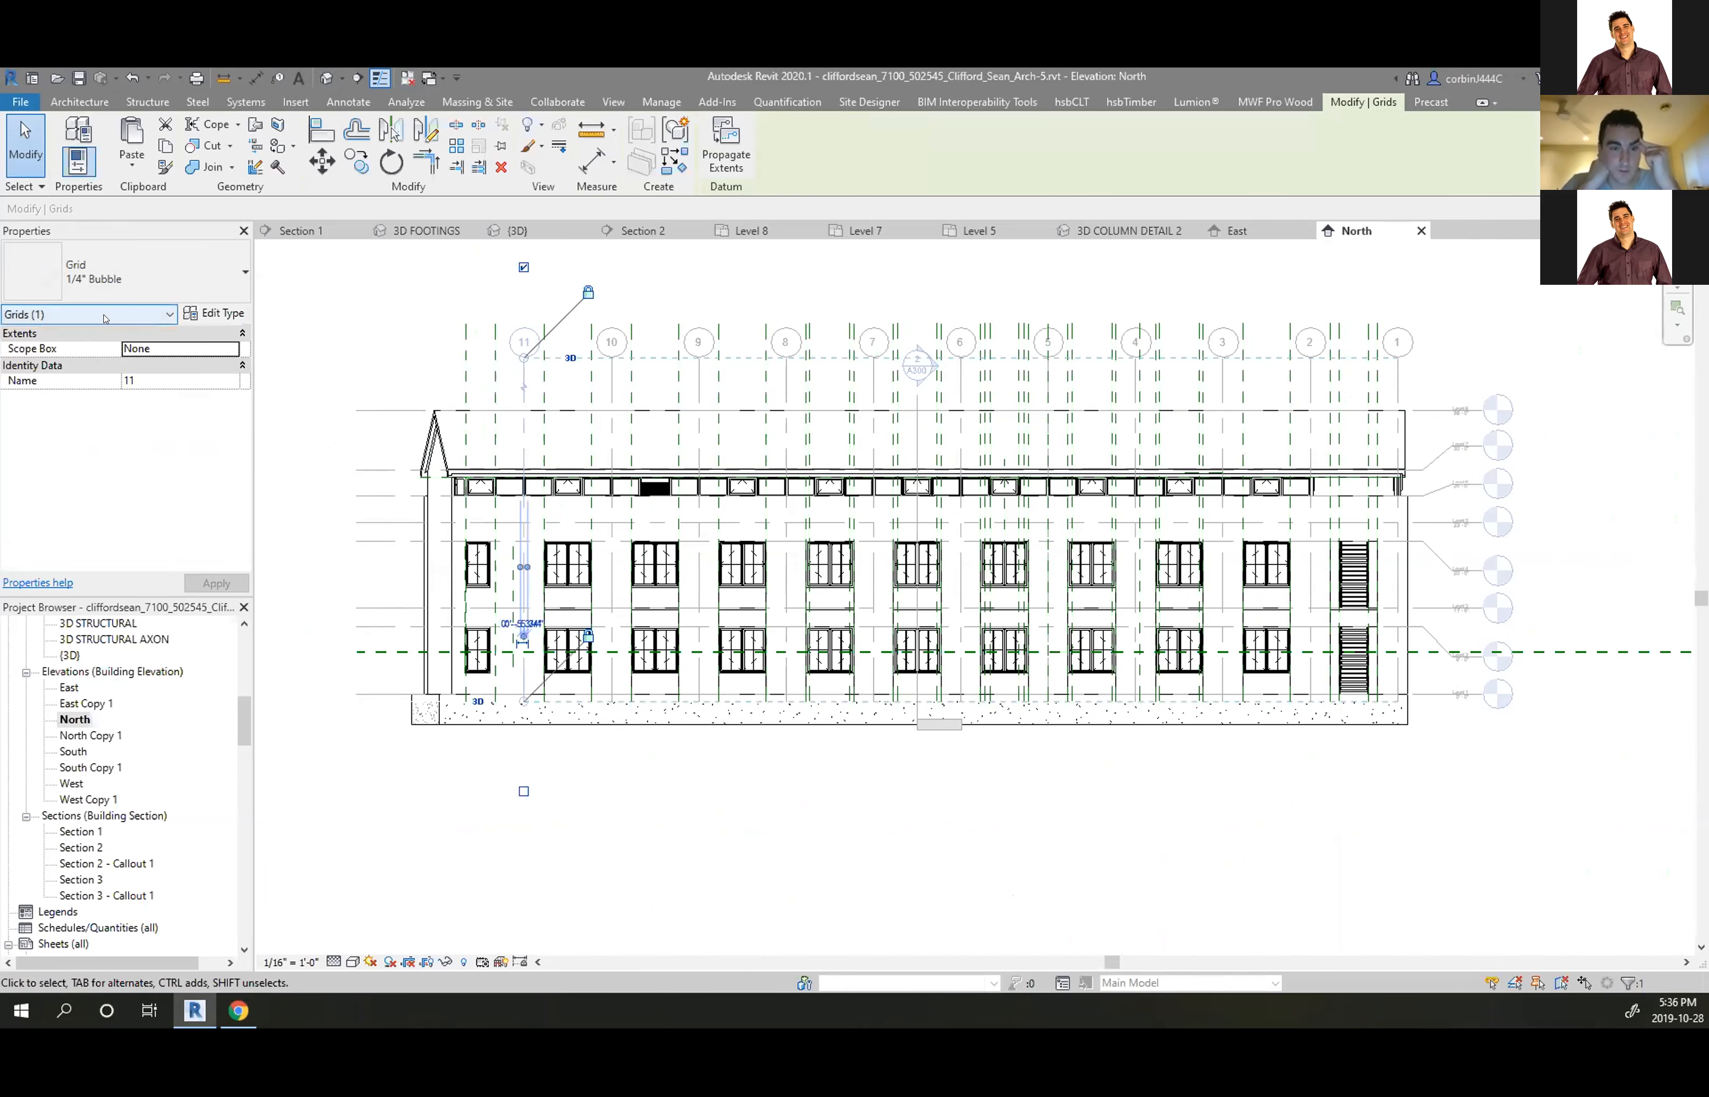
{"action": "left_click", "coordinate": [418, 520]}
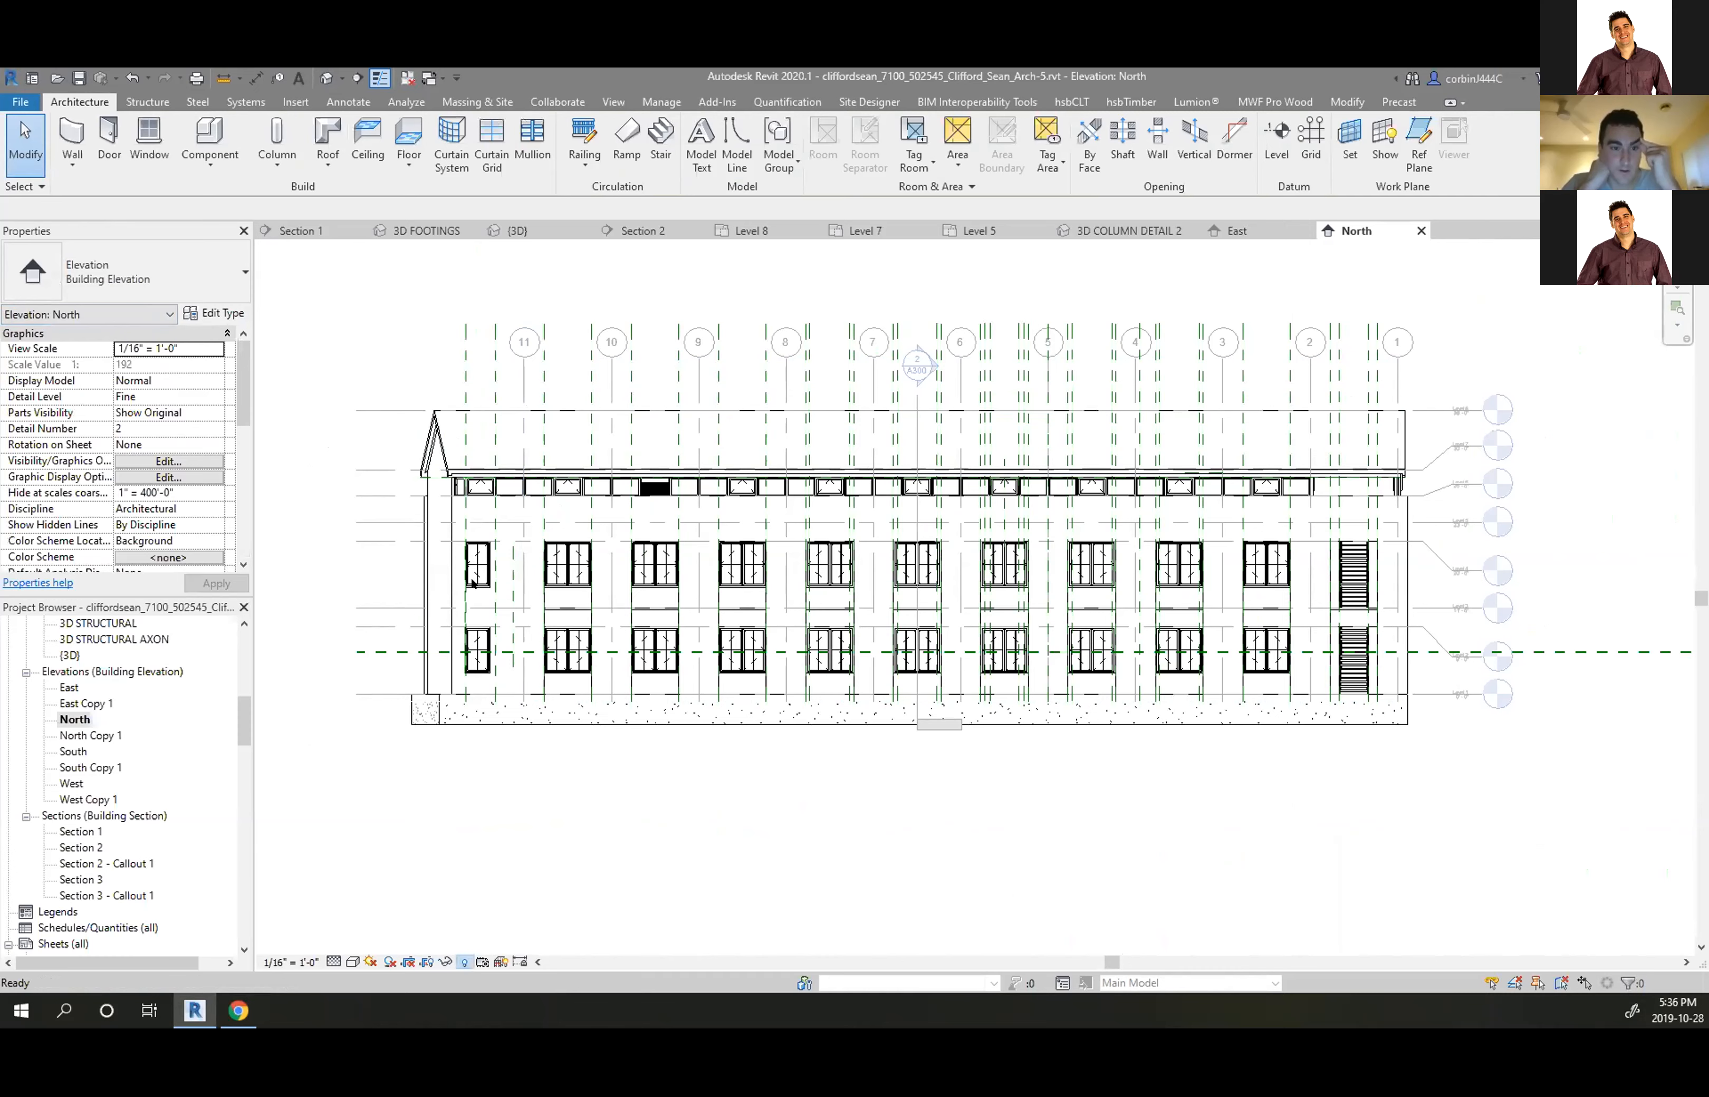
Toggle Reveal Hidden Elements on and off, then close the North elevation
{"action": "left_click", "coordinate": [463, 962]}
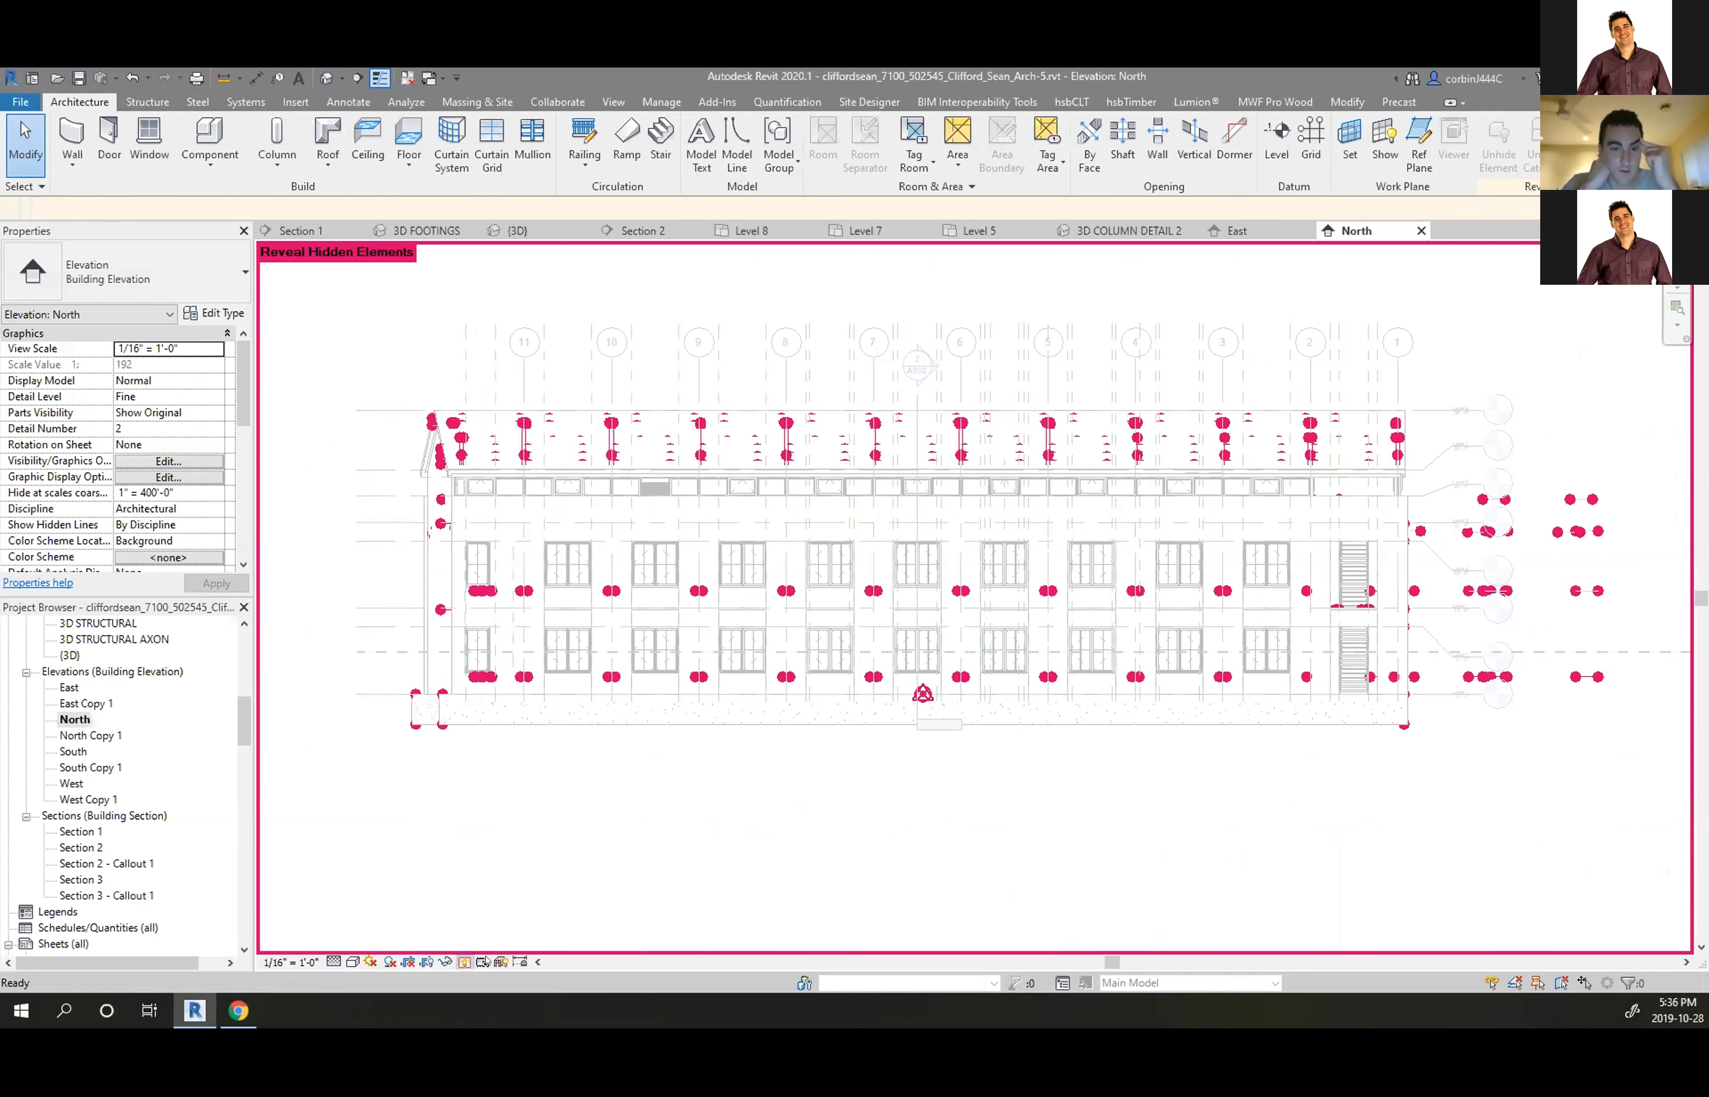
{"action": "left_click", "coordinate": [463, 962]}
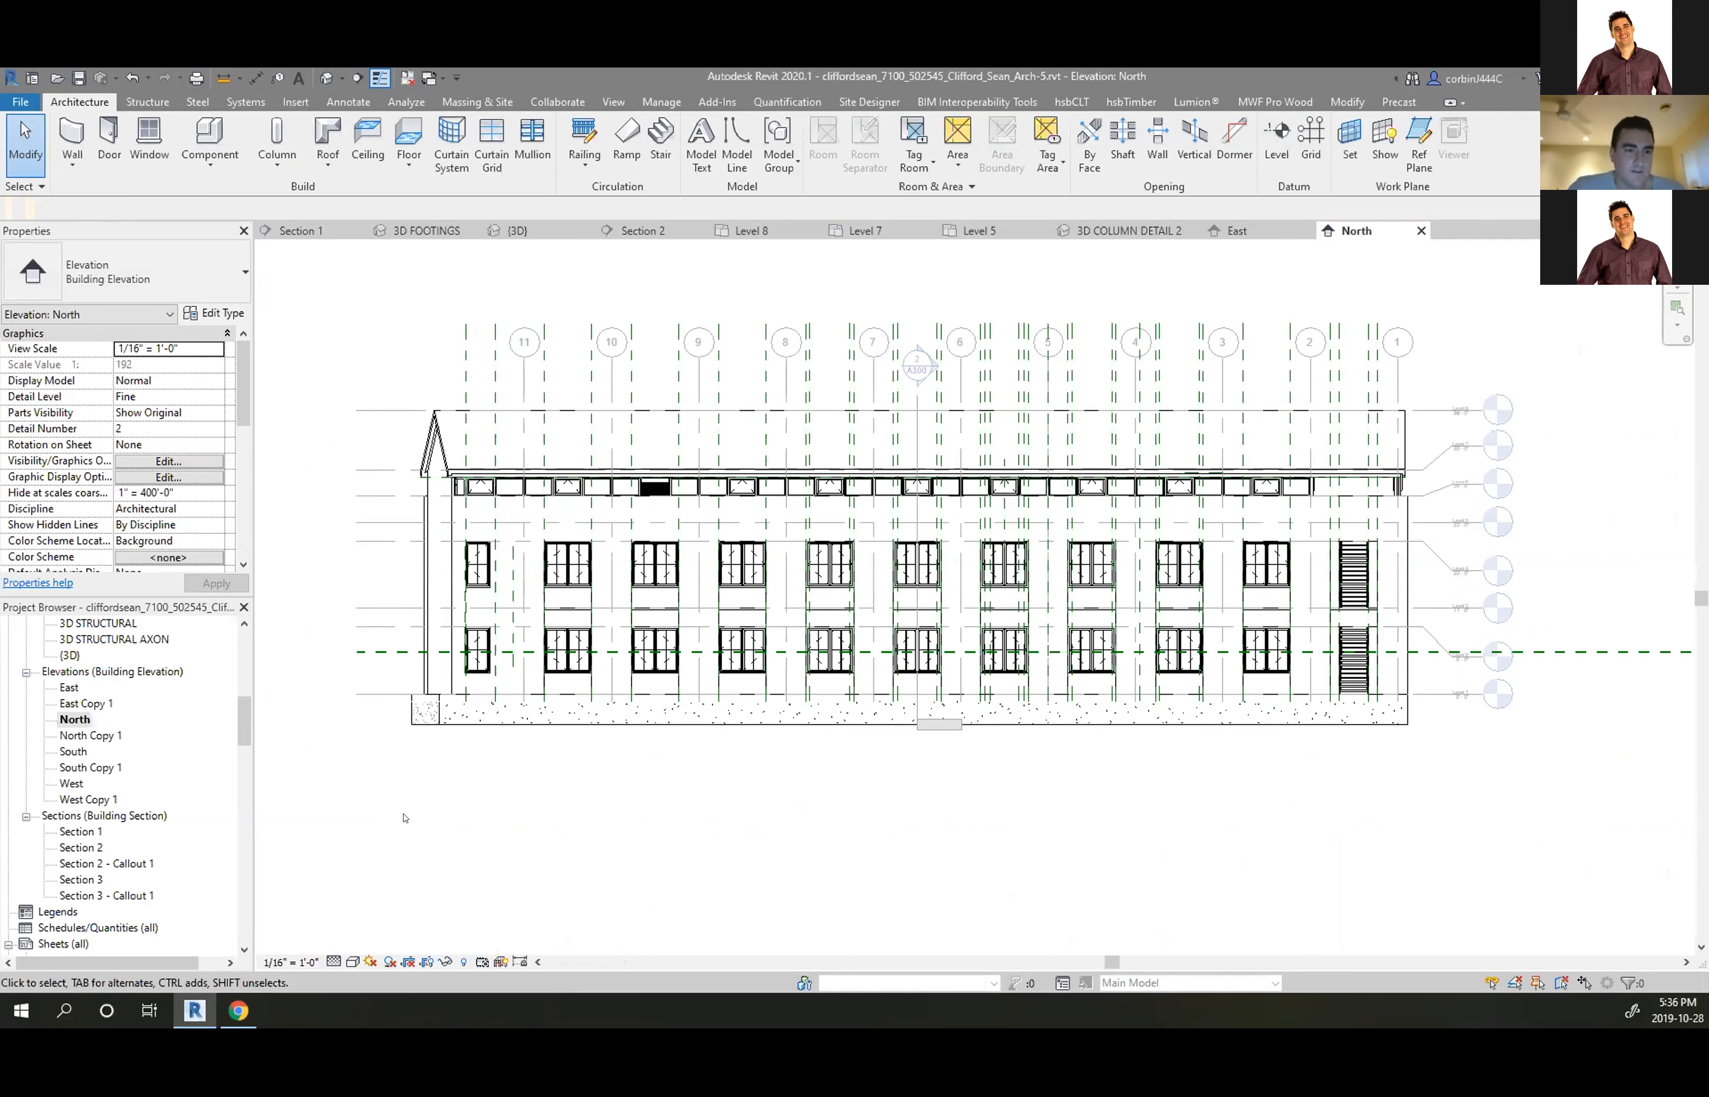
{"action": "left_click", "coordinate": [1421, 231]}
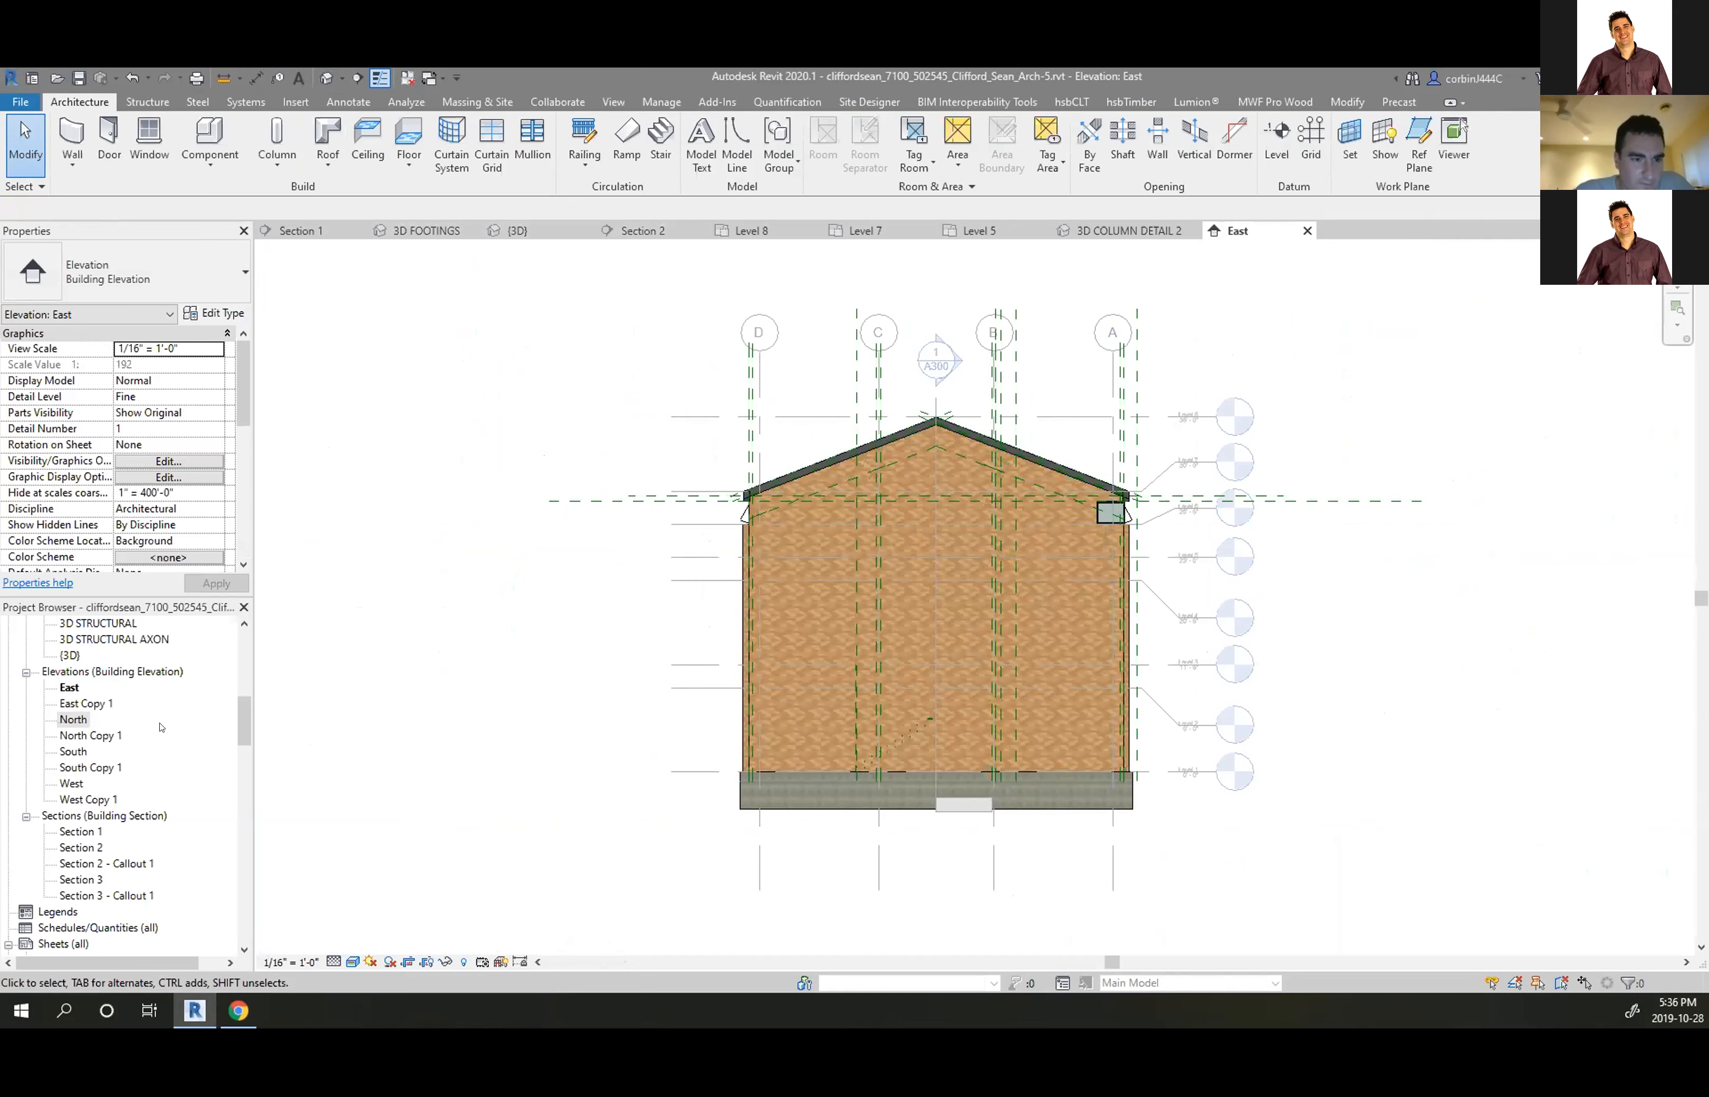
Open the Level 1 floor plan and zoom around it
{"action": "scroll", "coordinate": [22, 657], "scroll_direction": "up", "scroll_amount": 3}
{"action": "scroll", "coordinate": [22, 657], "scroll_direction": "up", "scroll_amount": 5}
{"action": "double_click", "coordinate": [75, 718]}
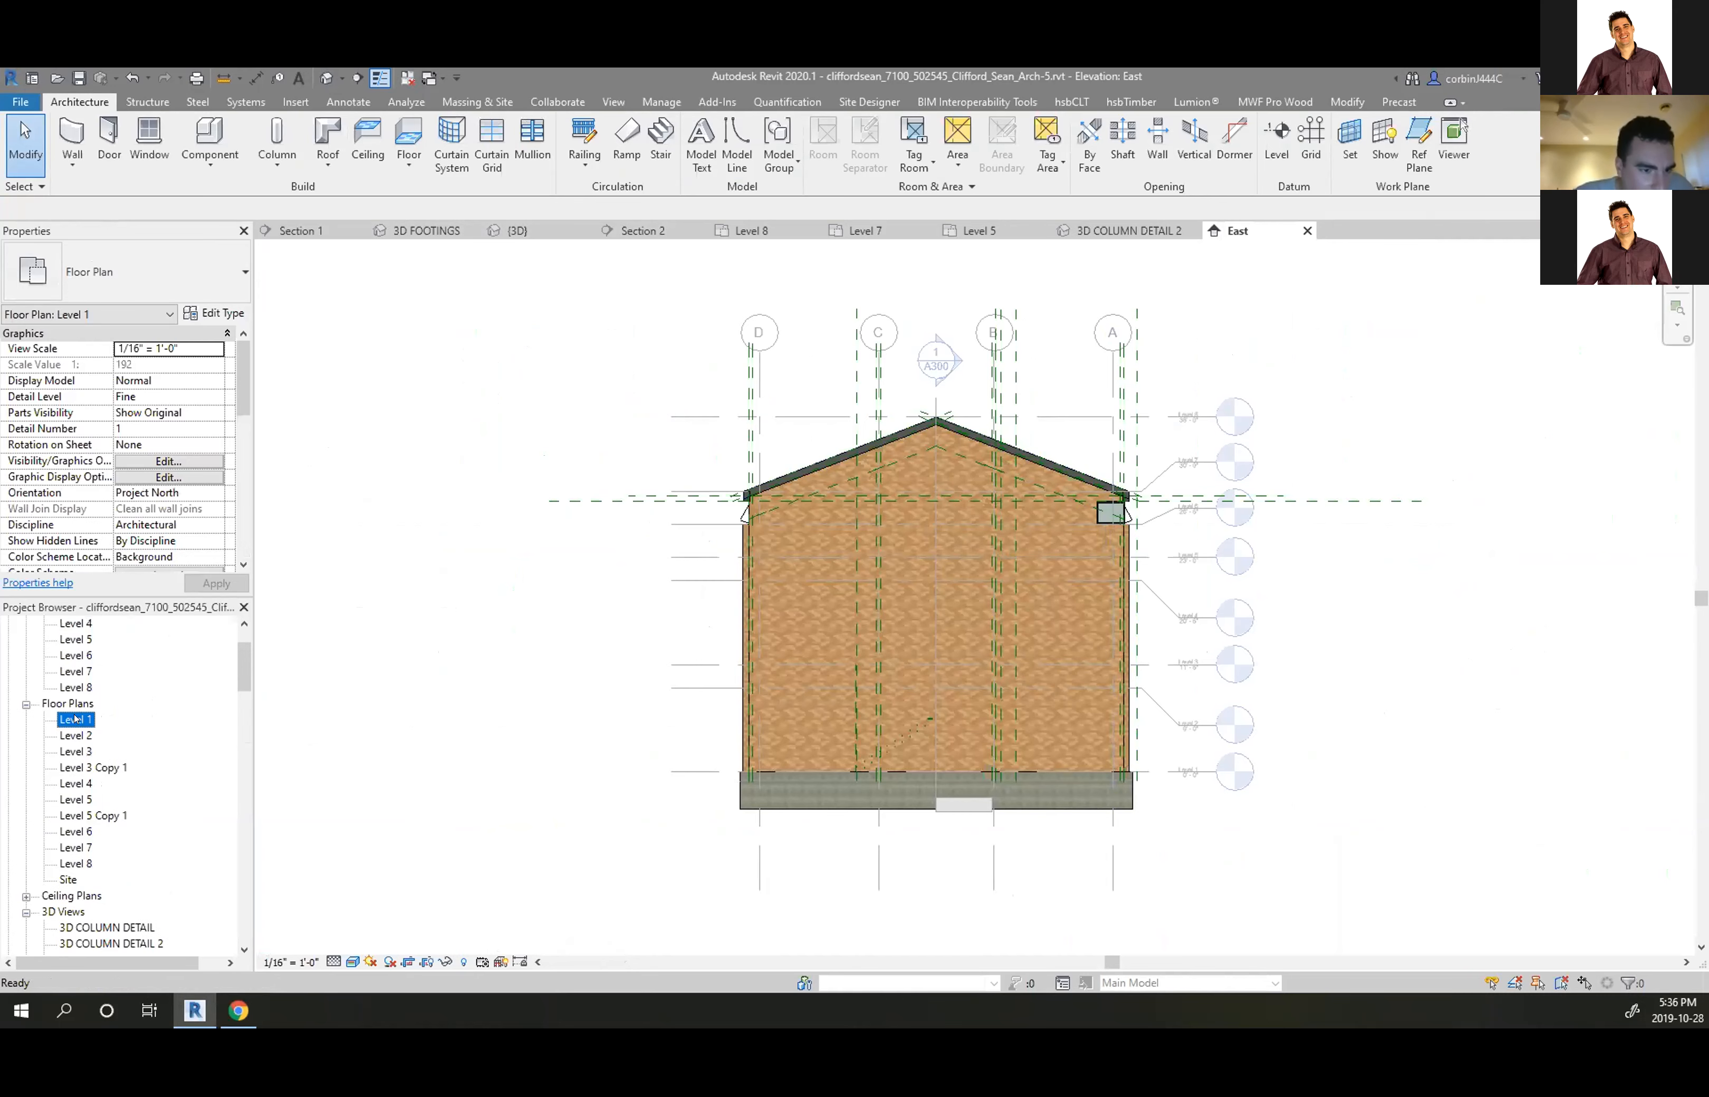
{"action": "scroll", "coordinate": [1074, 630], "scroll_direction": "up", "scroll_amount": 2}
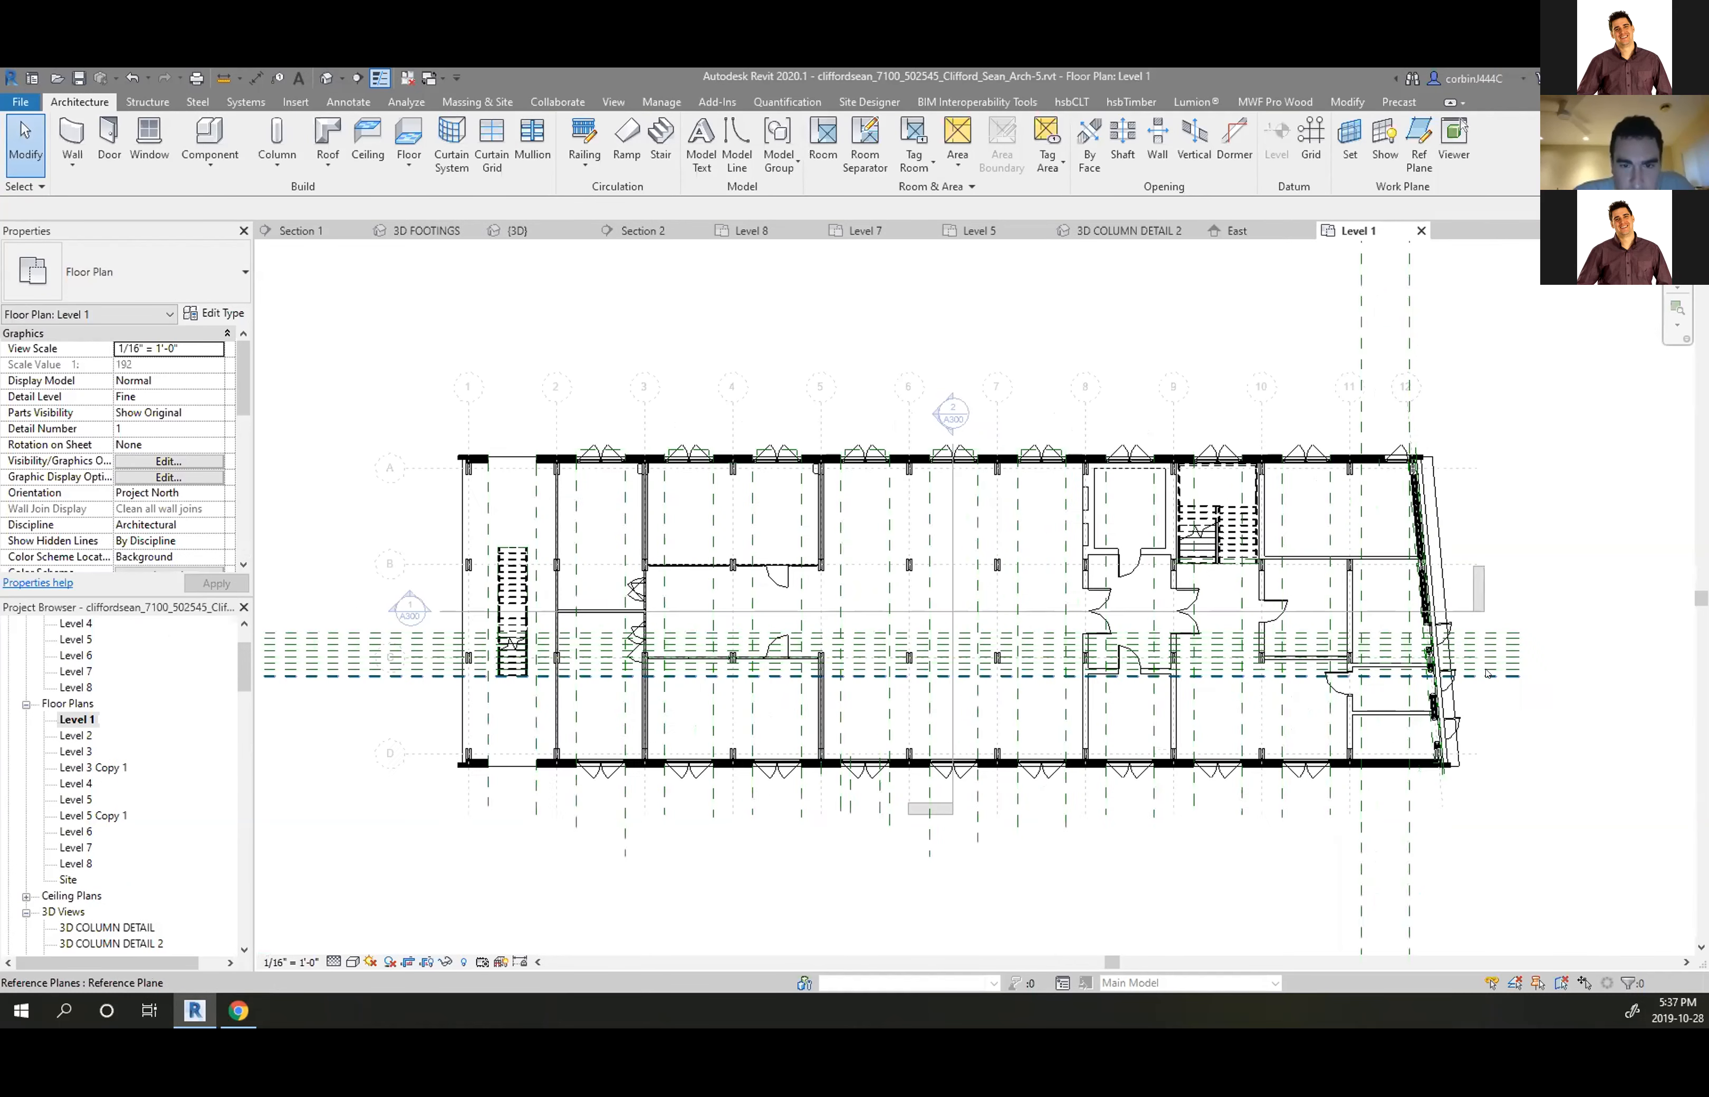
{"action": "scroll", "coordinate": [1053, 532], "scroll_direction": "down", "scroll_amount": 2}
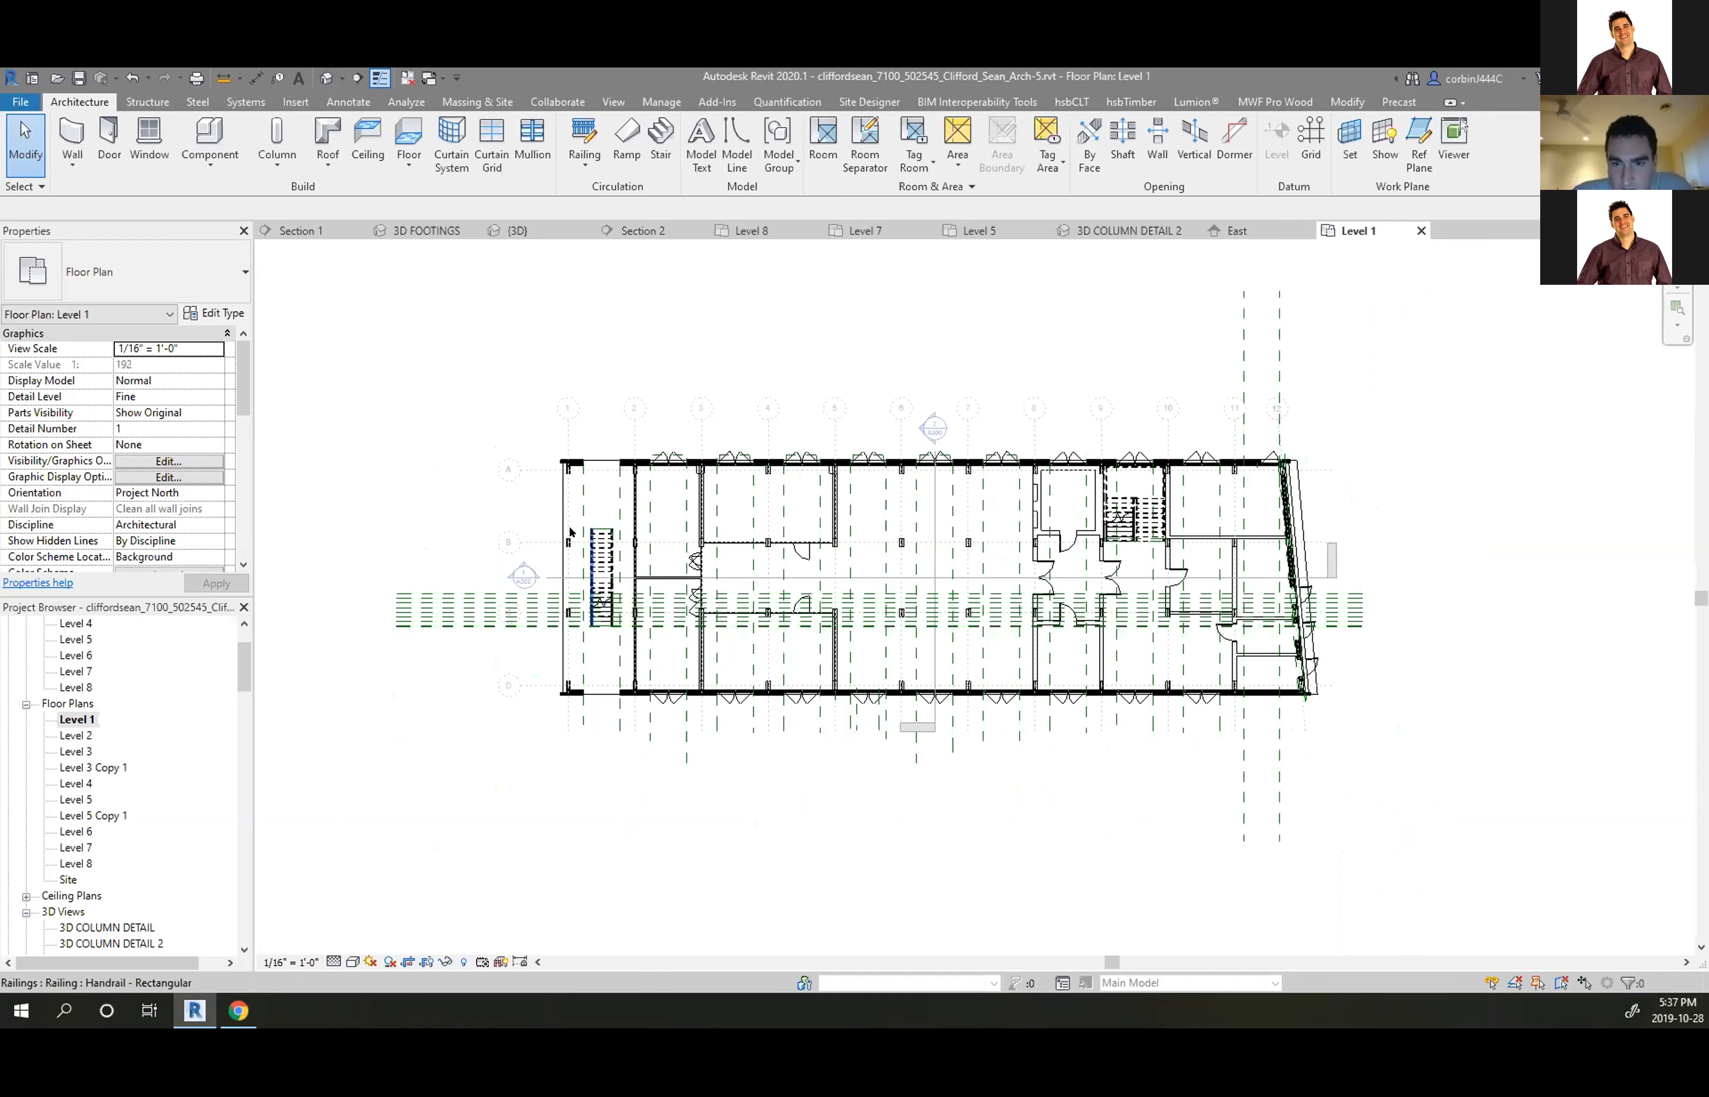
{"action": "scroll", "coordinate": [530, 583], "scroll_direction": "up", "scroll_amount": 1}
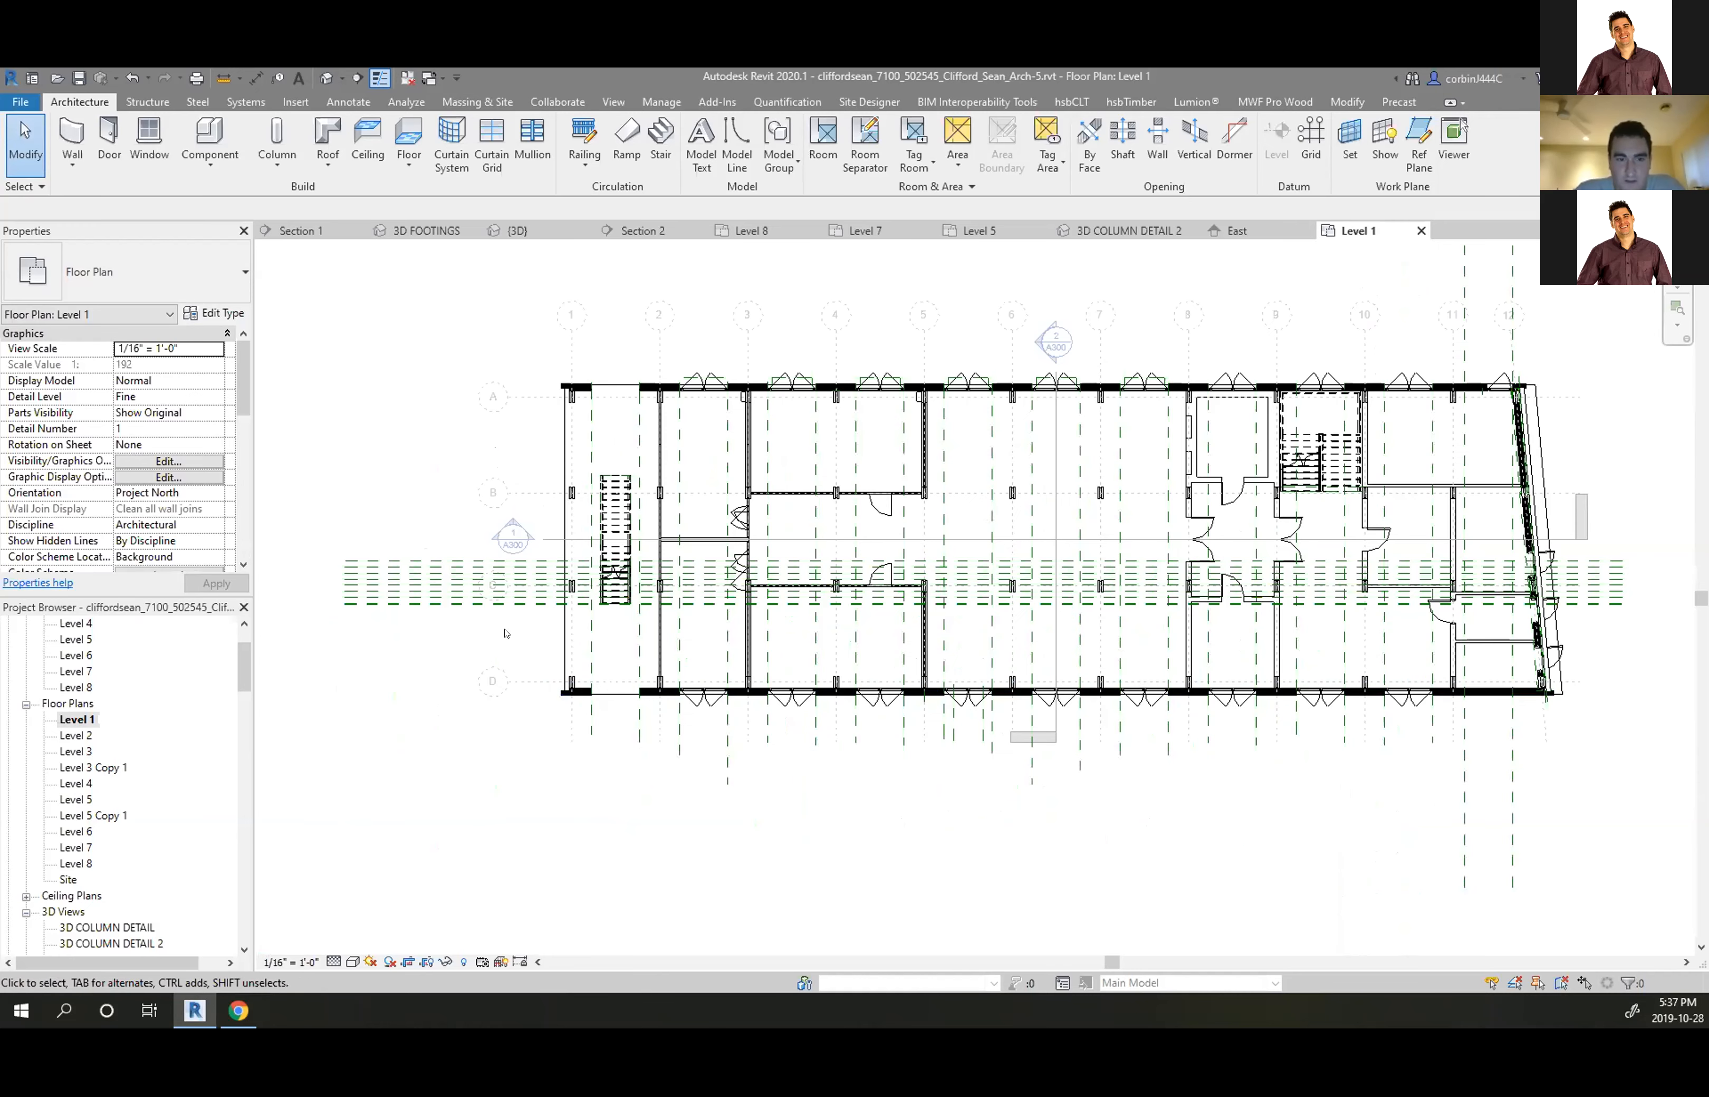
{"action": "scroll", "coordinate": [533, 632], "scroll_direction": "down", "scroll_amount": 1}
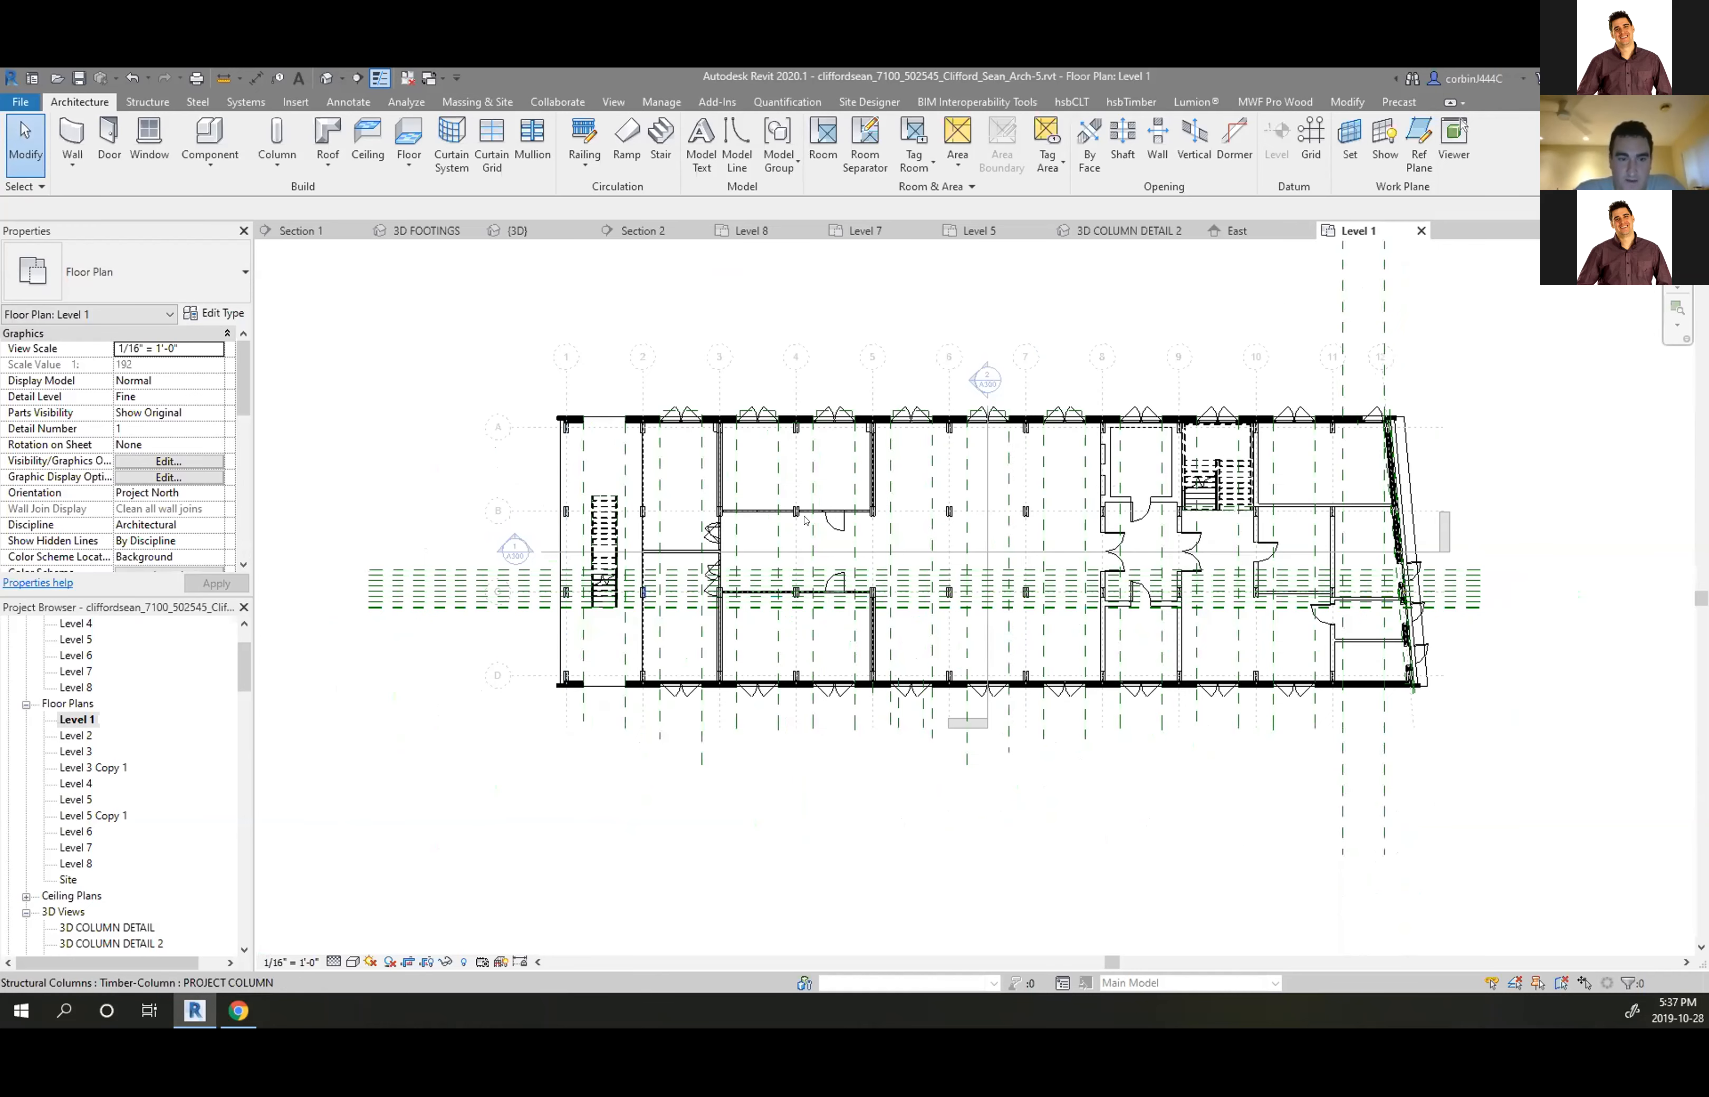
Inspect the building section line, then open the Level 2 floor plan
{"action": "left_click", "coordinate": [989, 415]}
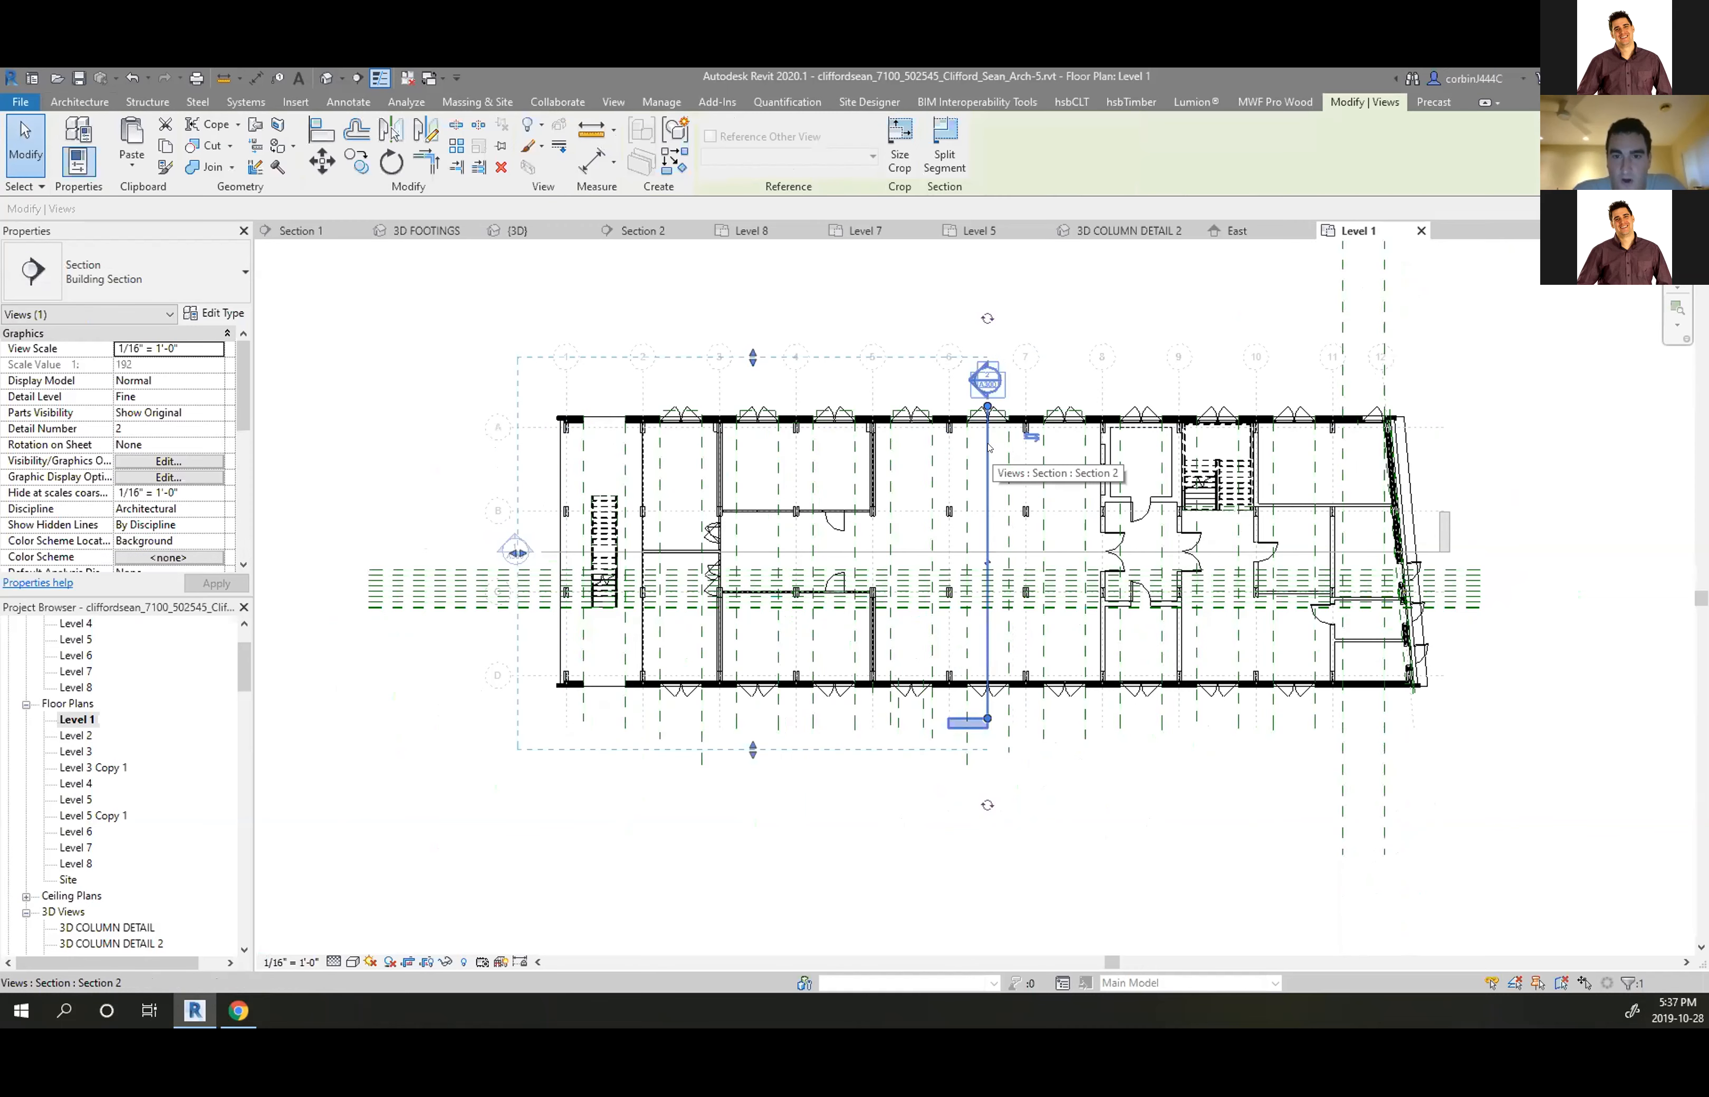
{"action": "left_click", "coordinate": [378, 446]}
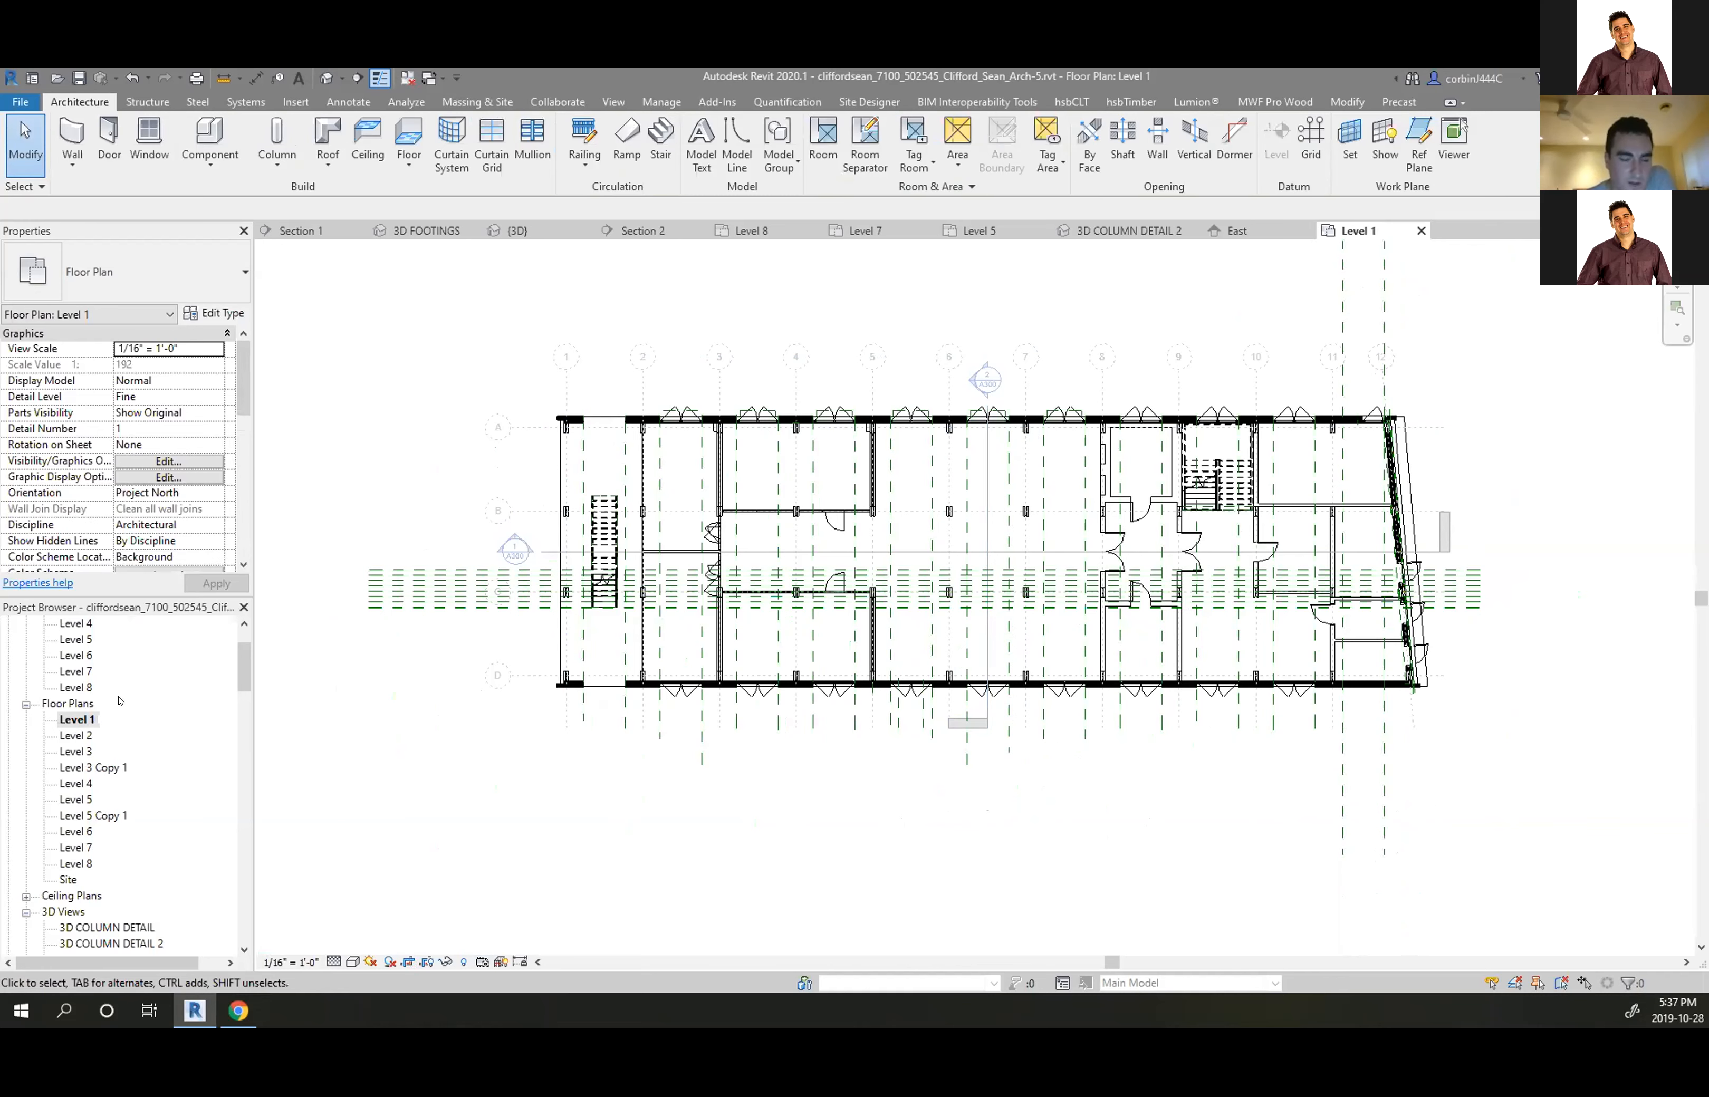
{"action": "left_click", "coordinate": [79, 736]}
{"action": "double_click", "coordinate": [80, 737]}
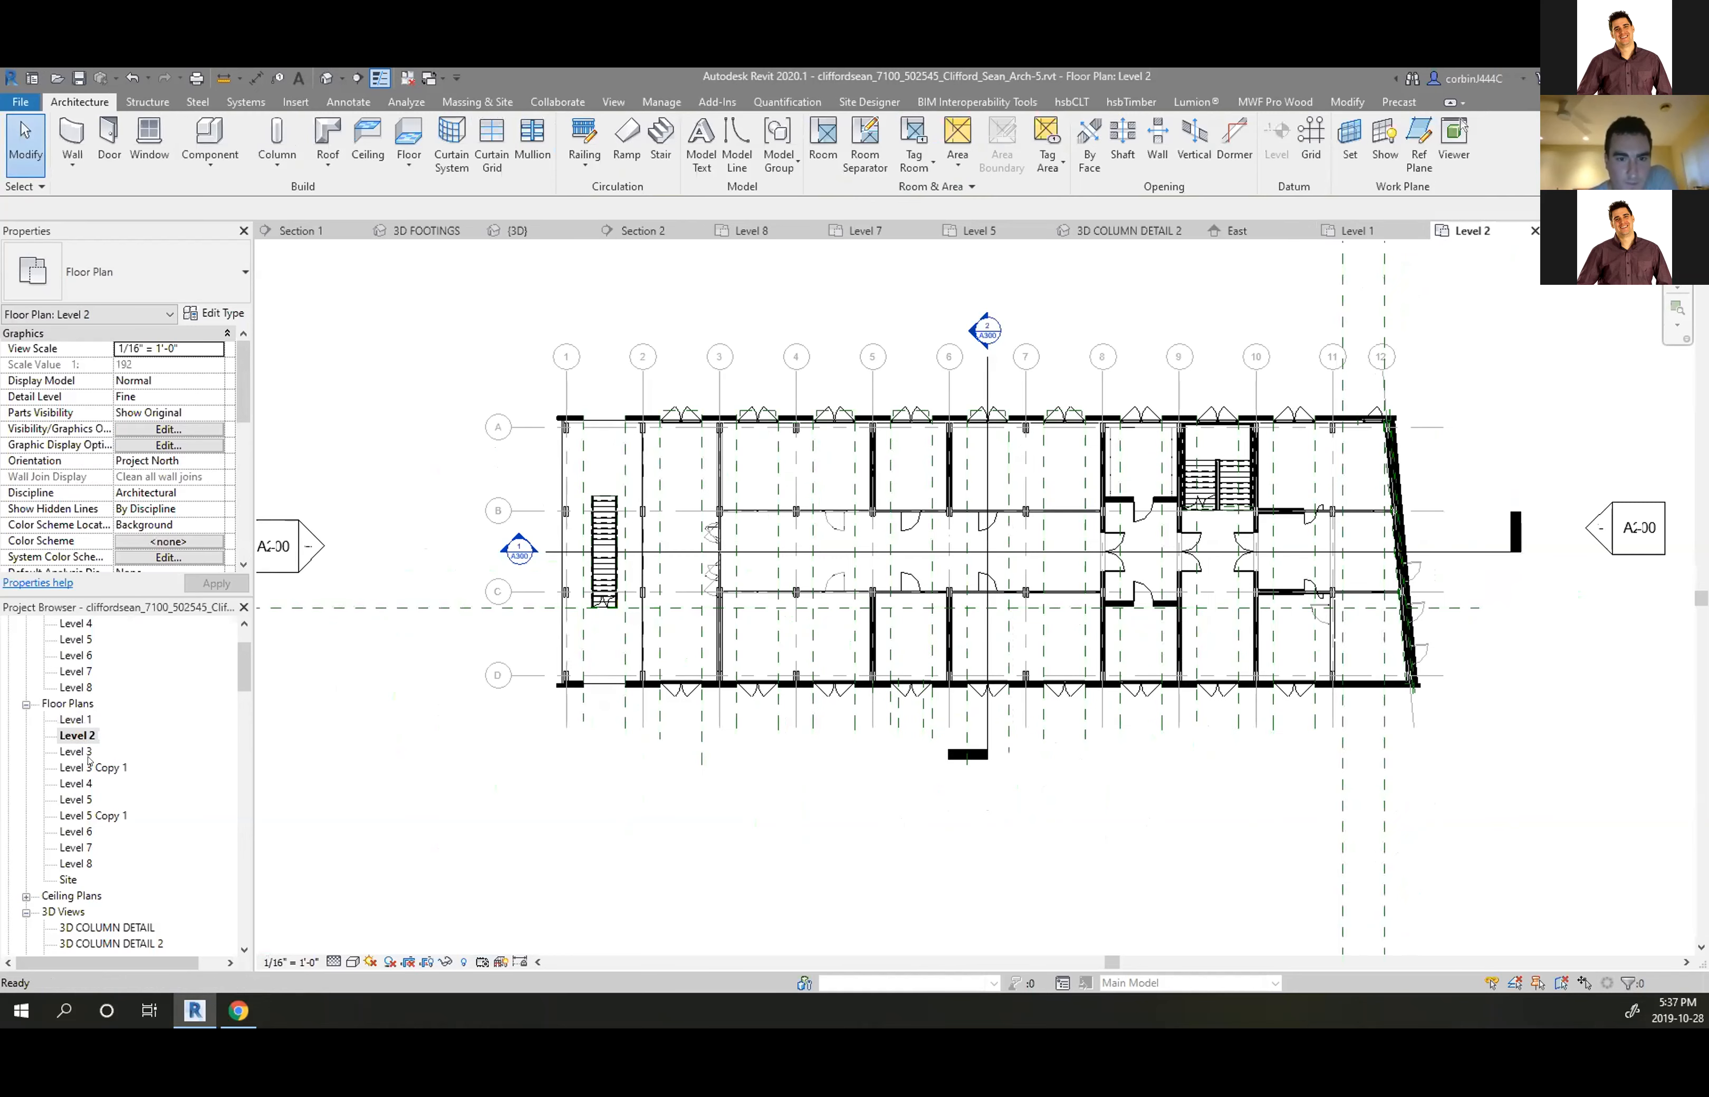
Inspect the section line and set the Level 2 view scale to 1" = 20'-0"
{"action": "left_click", "coordinate": [988, 377]}
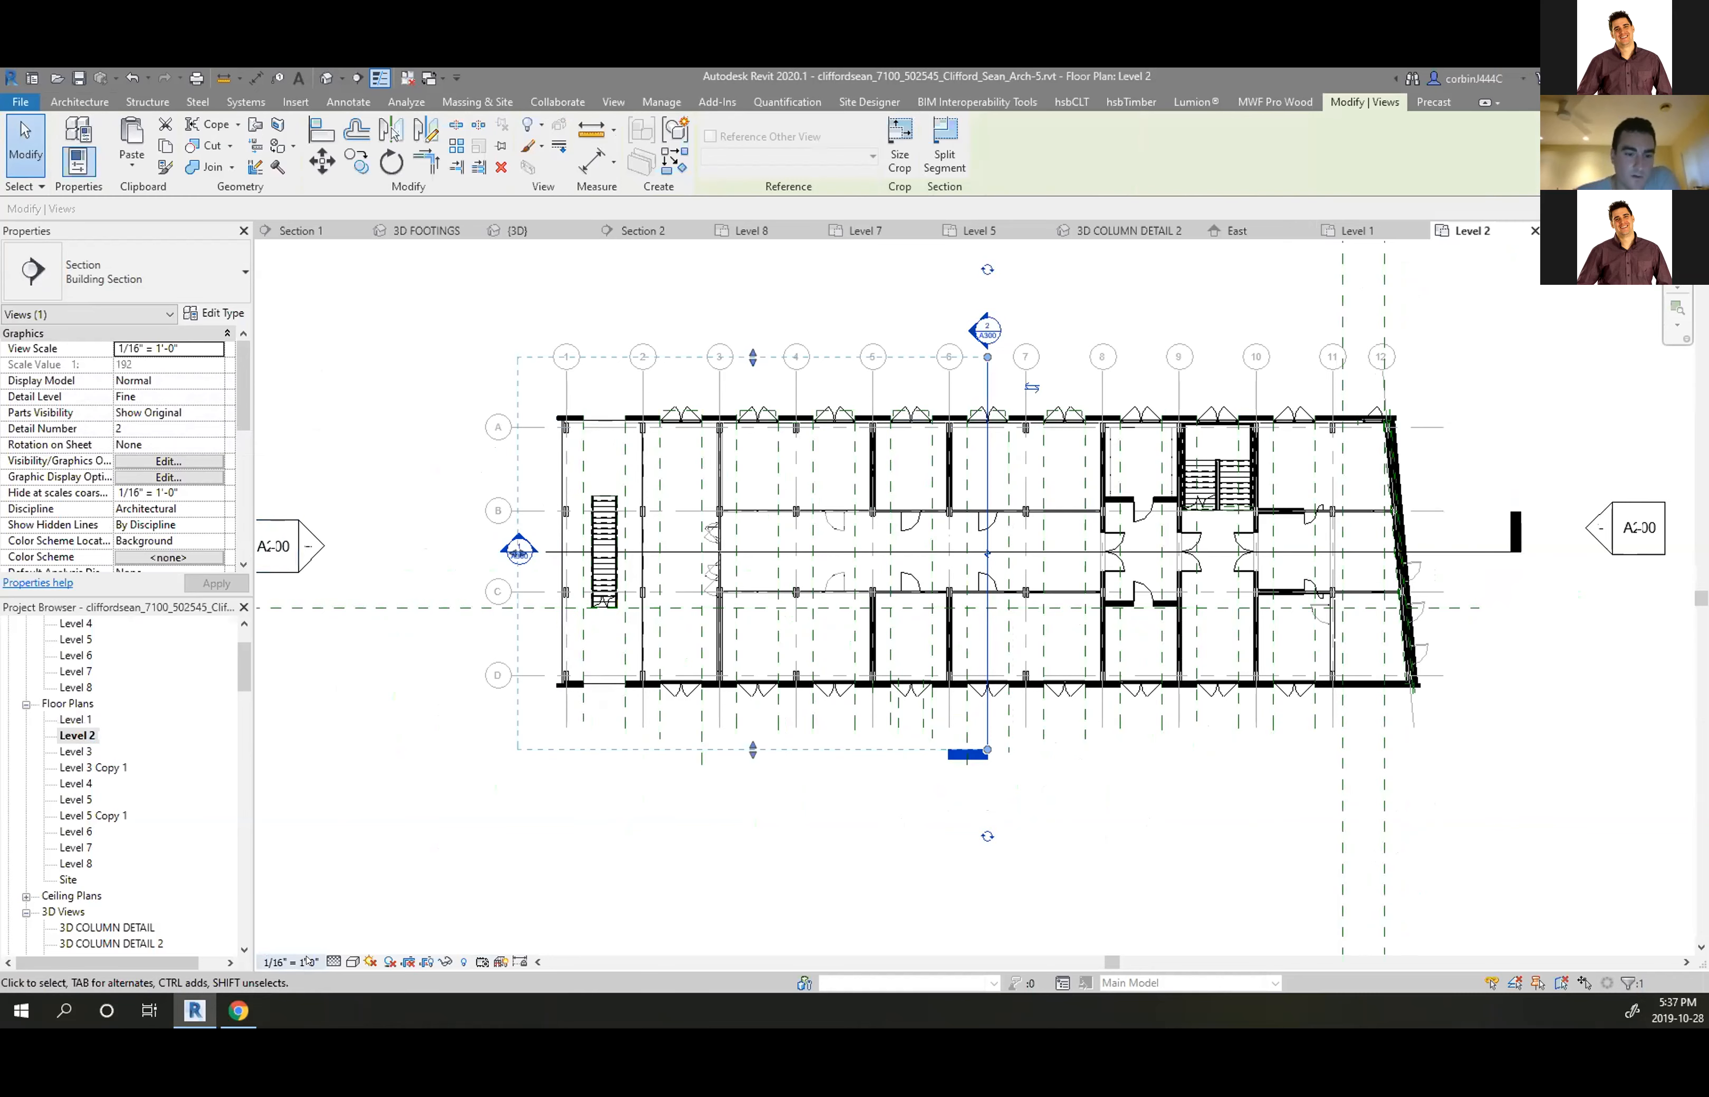
{"action": "left_click", "coordinate": [291, 962]}
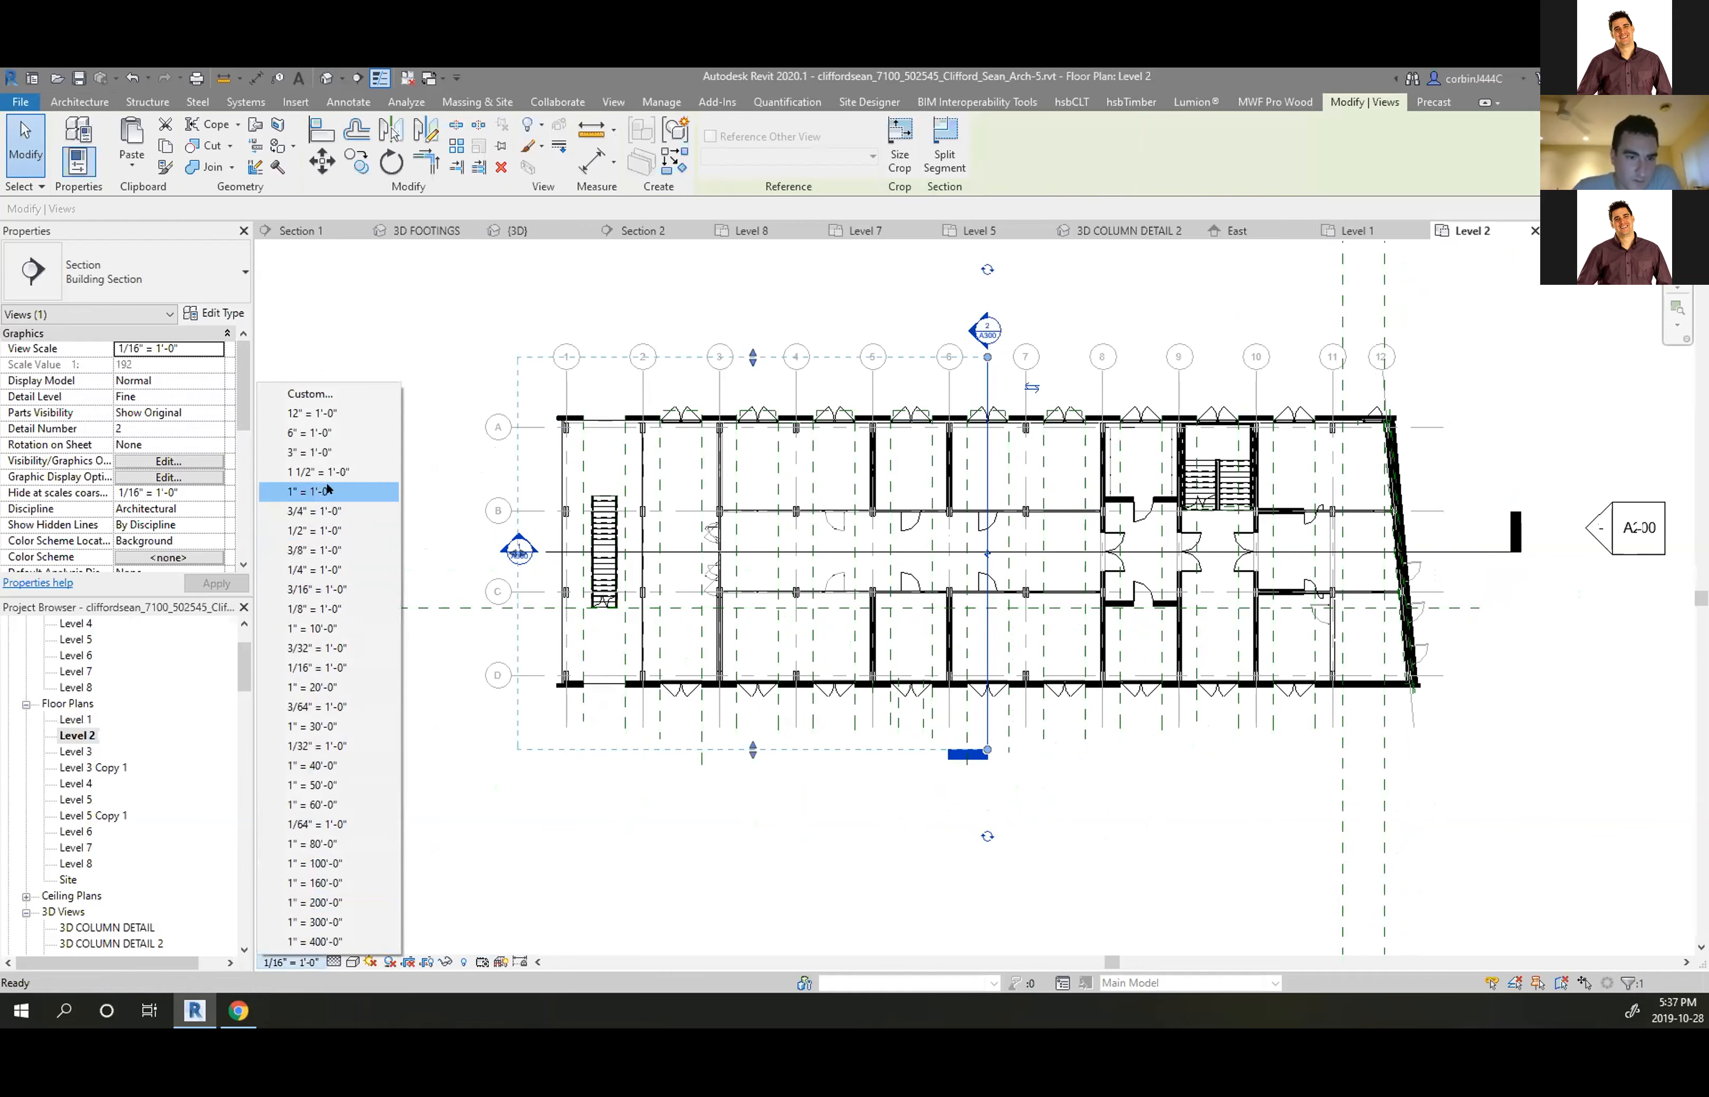
{"action": "left_click", "coordinate": [315, 608]}
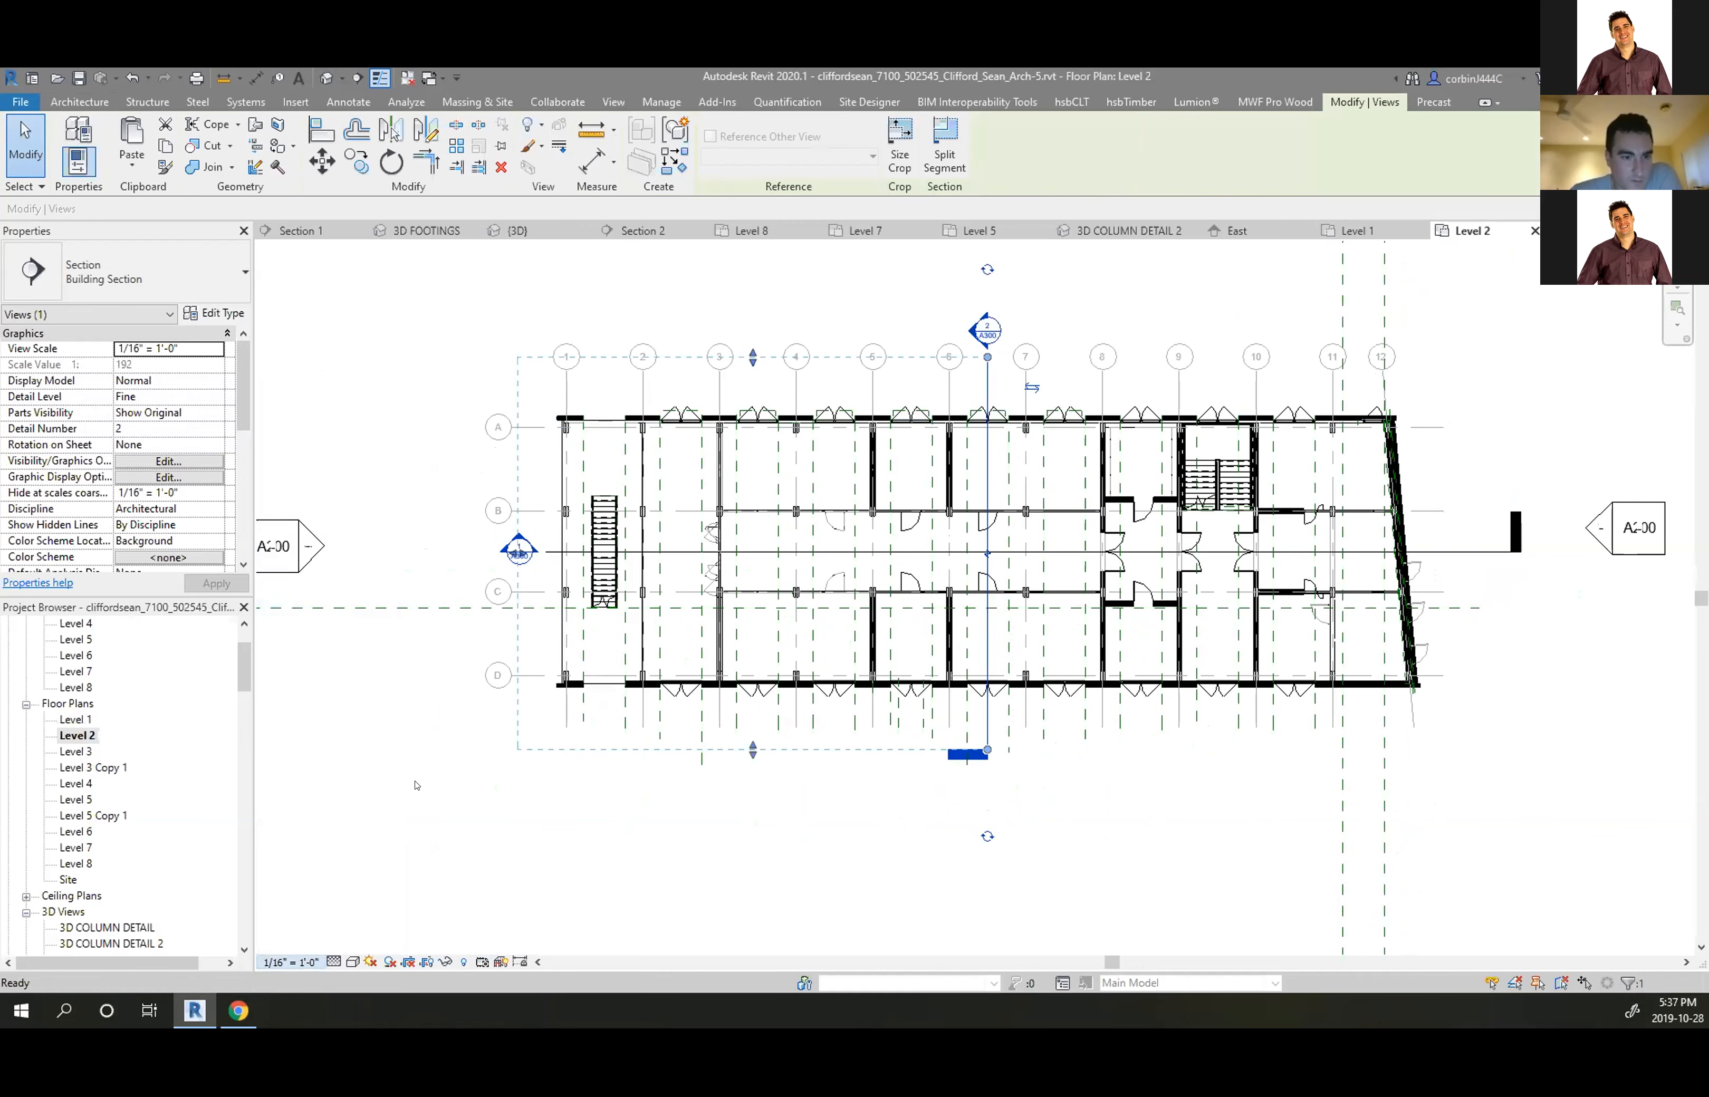
{"action": "left_click", "coordinate": [419, 788]}
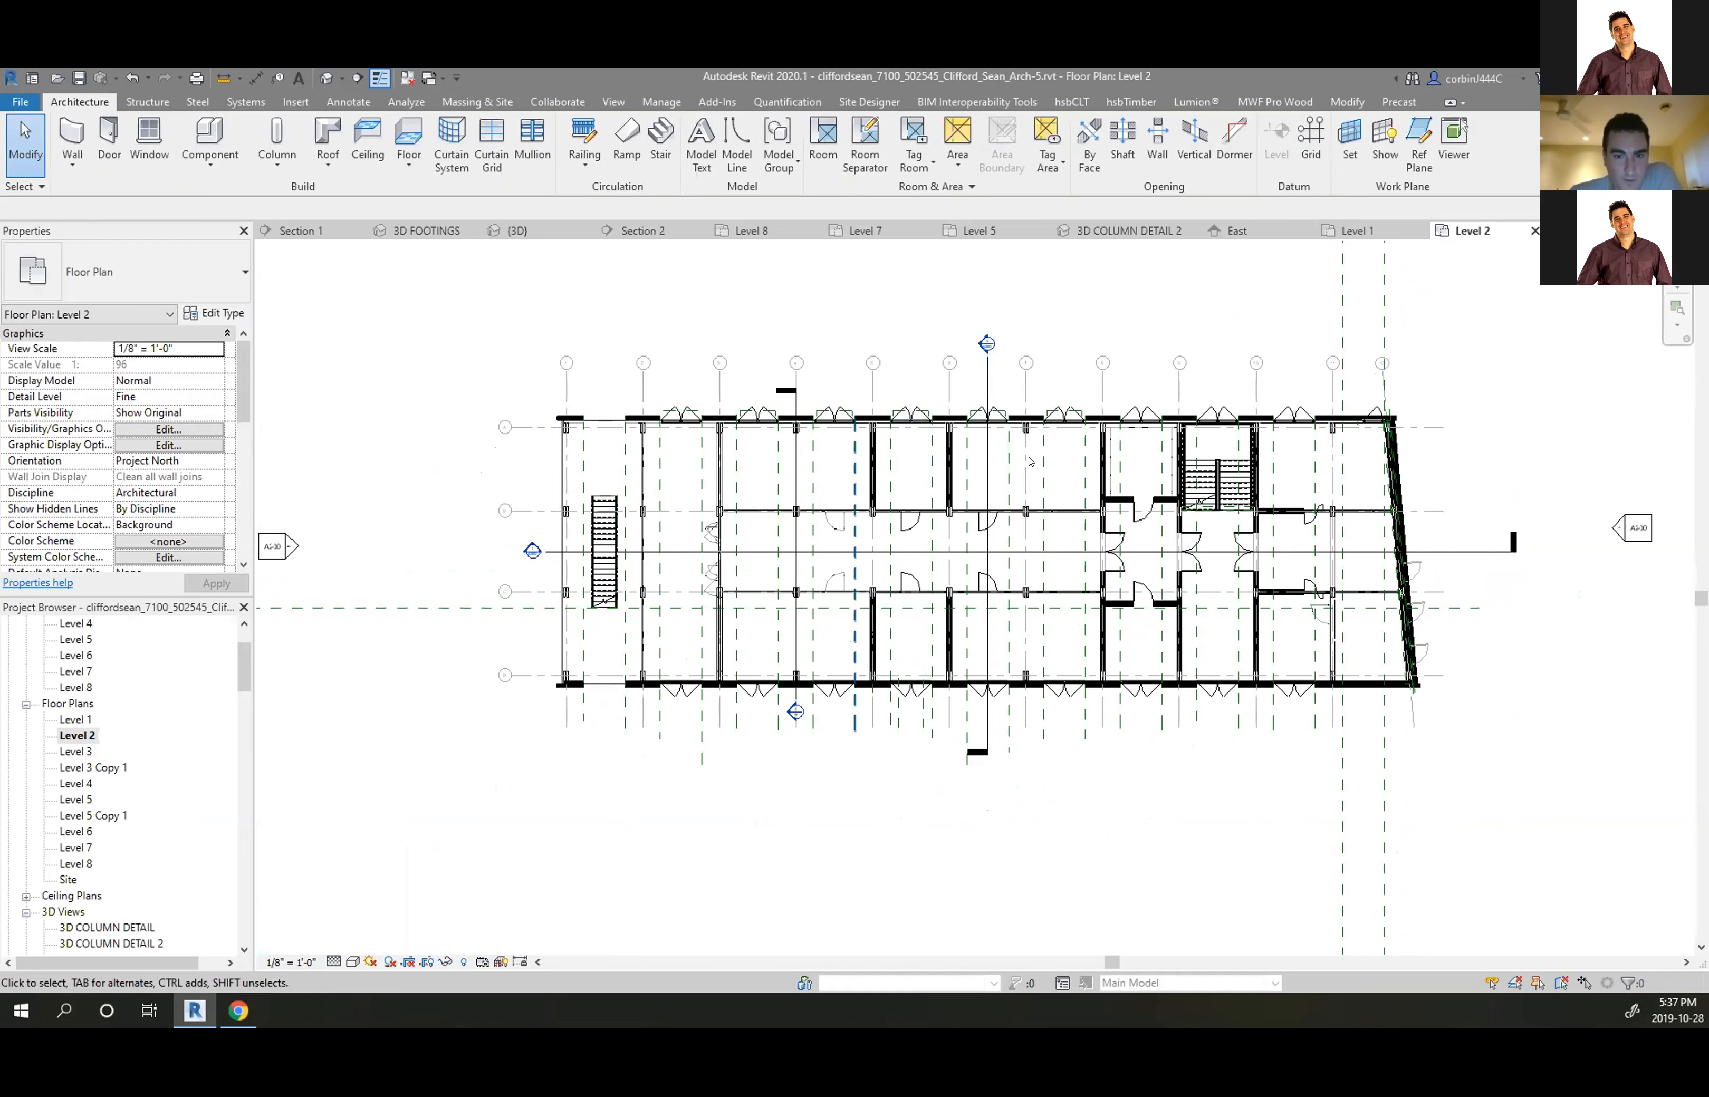
{"action": "left_click", "coordinate": [988, 370]}
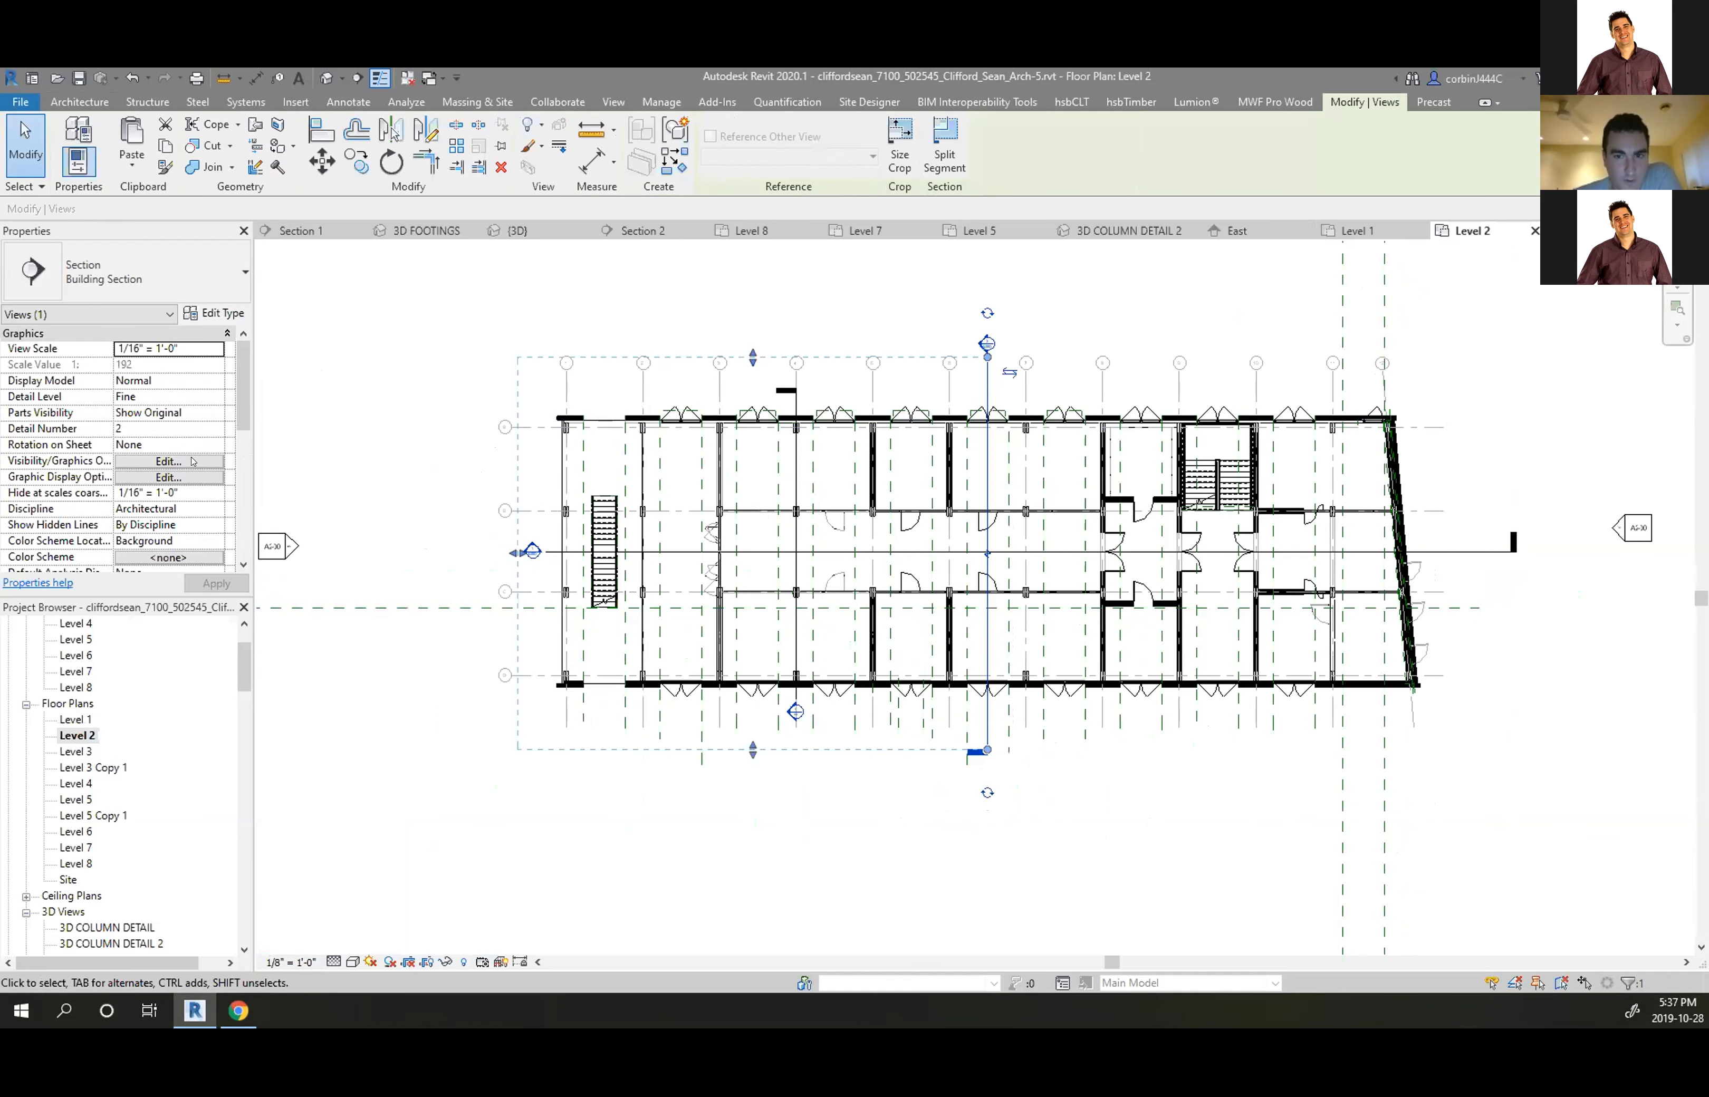
{"action": "scroll", "coordinate": [193, 461], "scroll_direction": "down", "scroll_amount": 2}
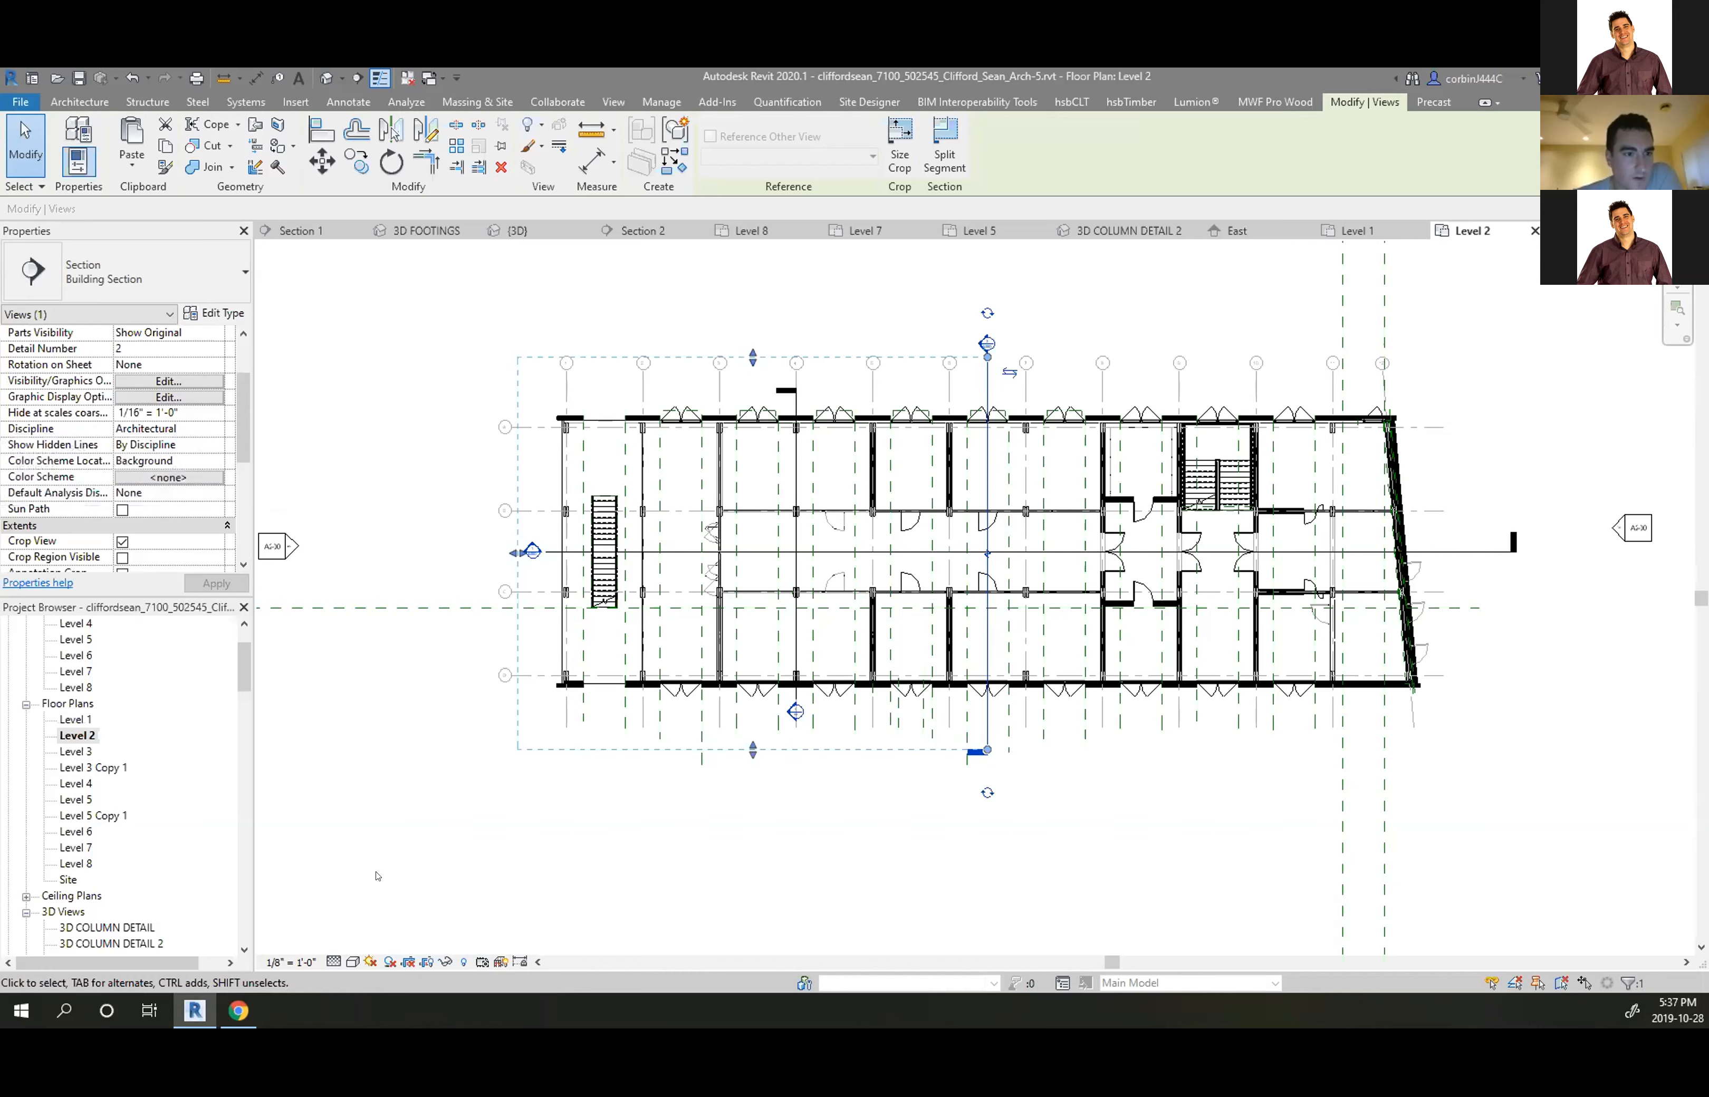
{"action": "left_click", "coordinate": [422, 855]}
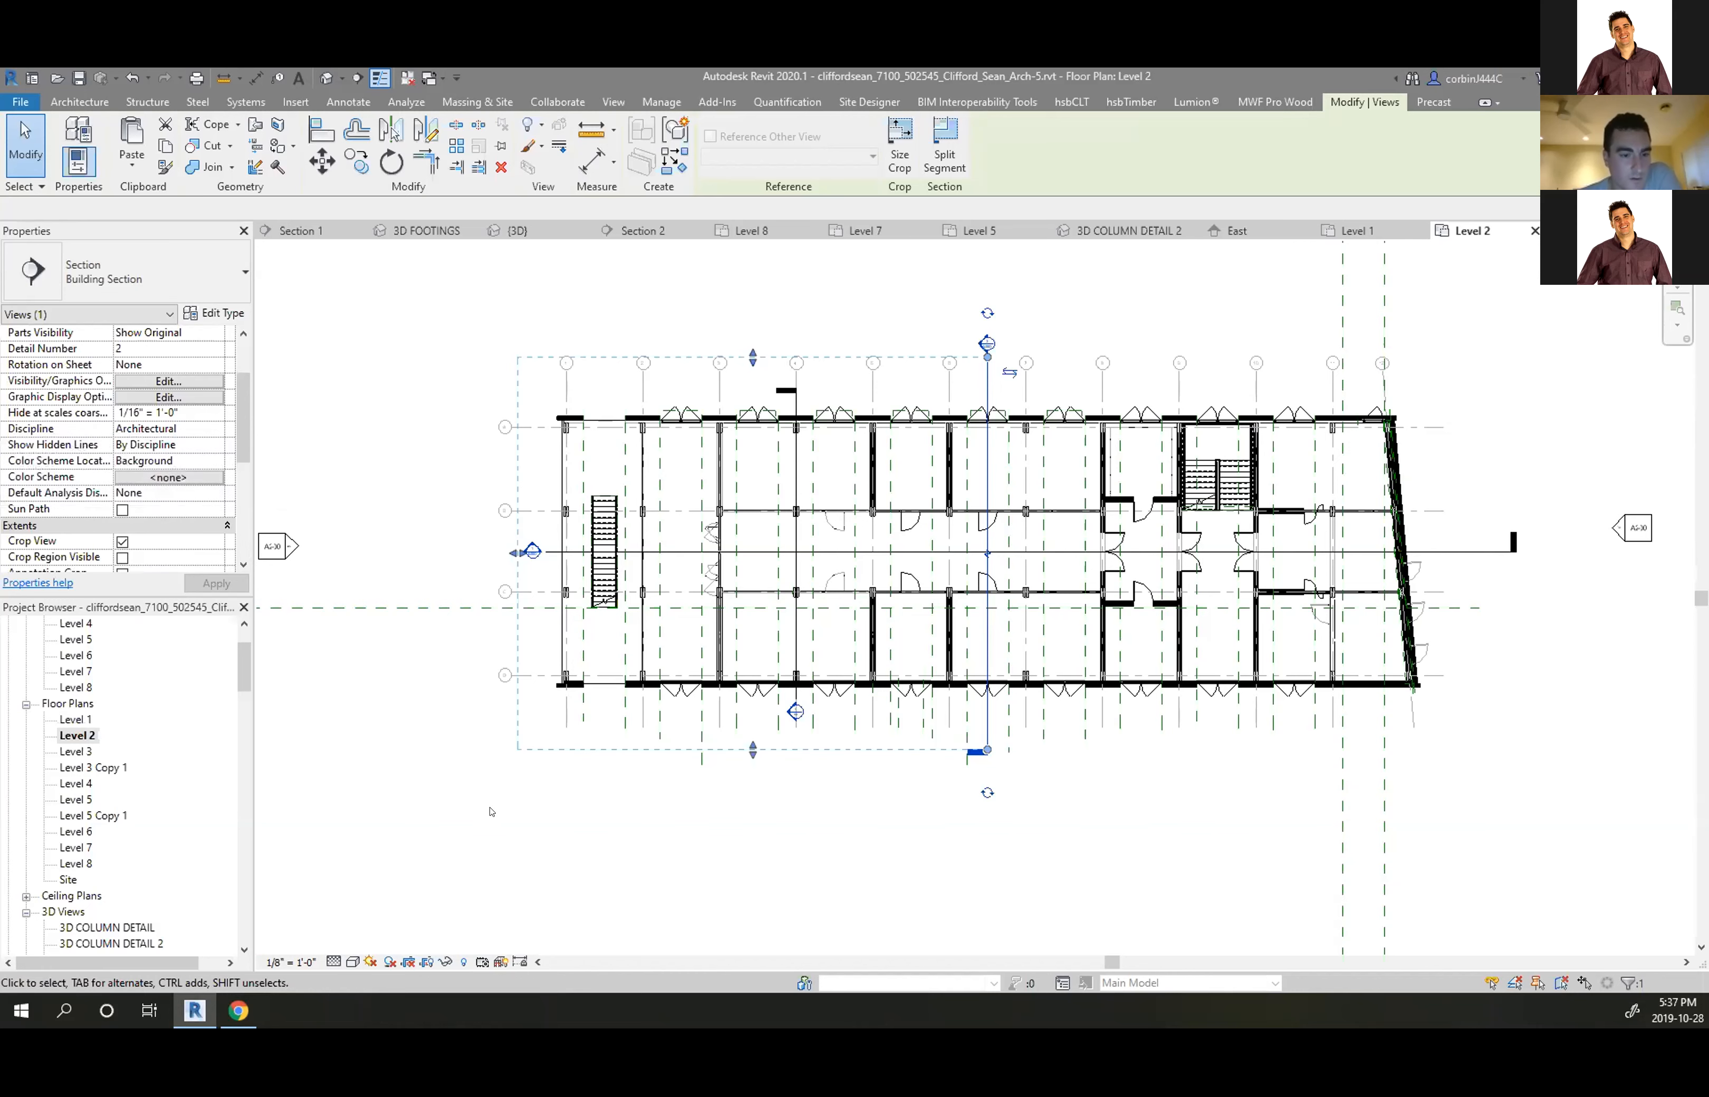
{"action": "left_click", "coordinate": [294, 962]}
{"action": "left_click", "coordinate": [484, 770]}
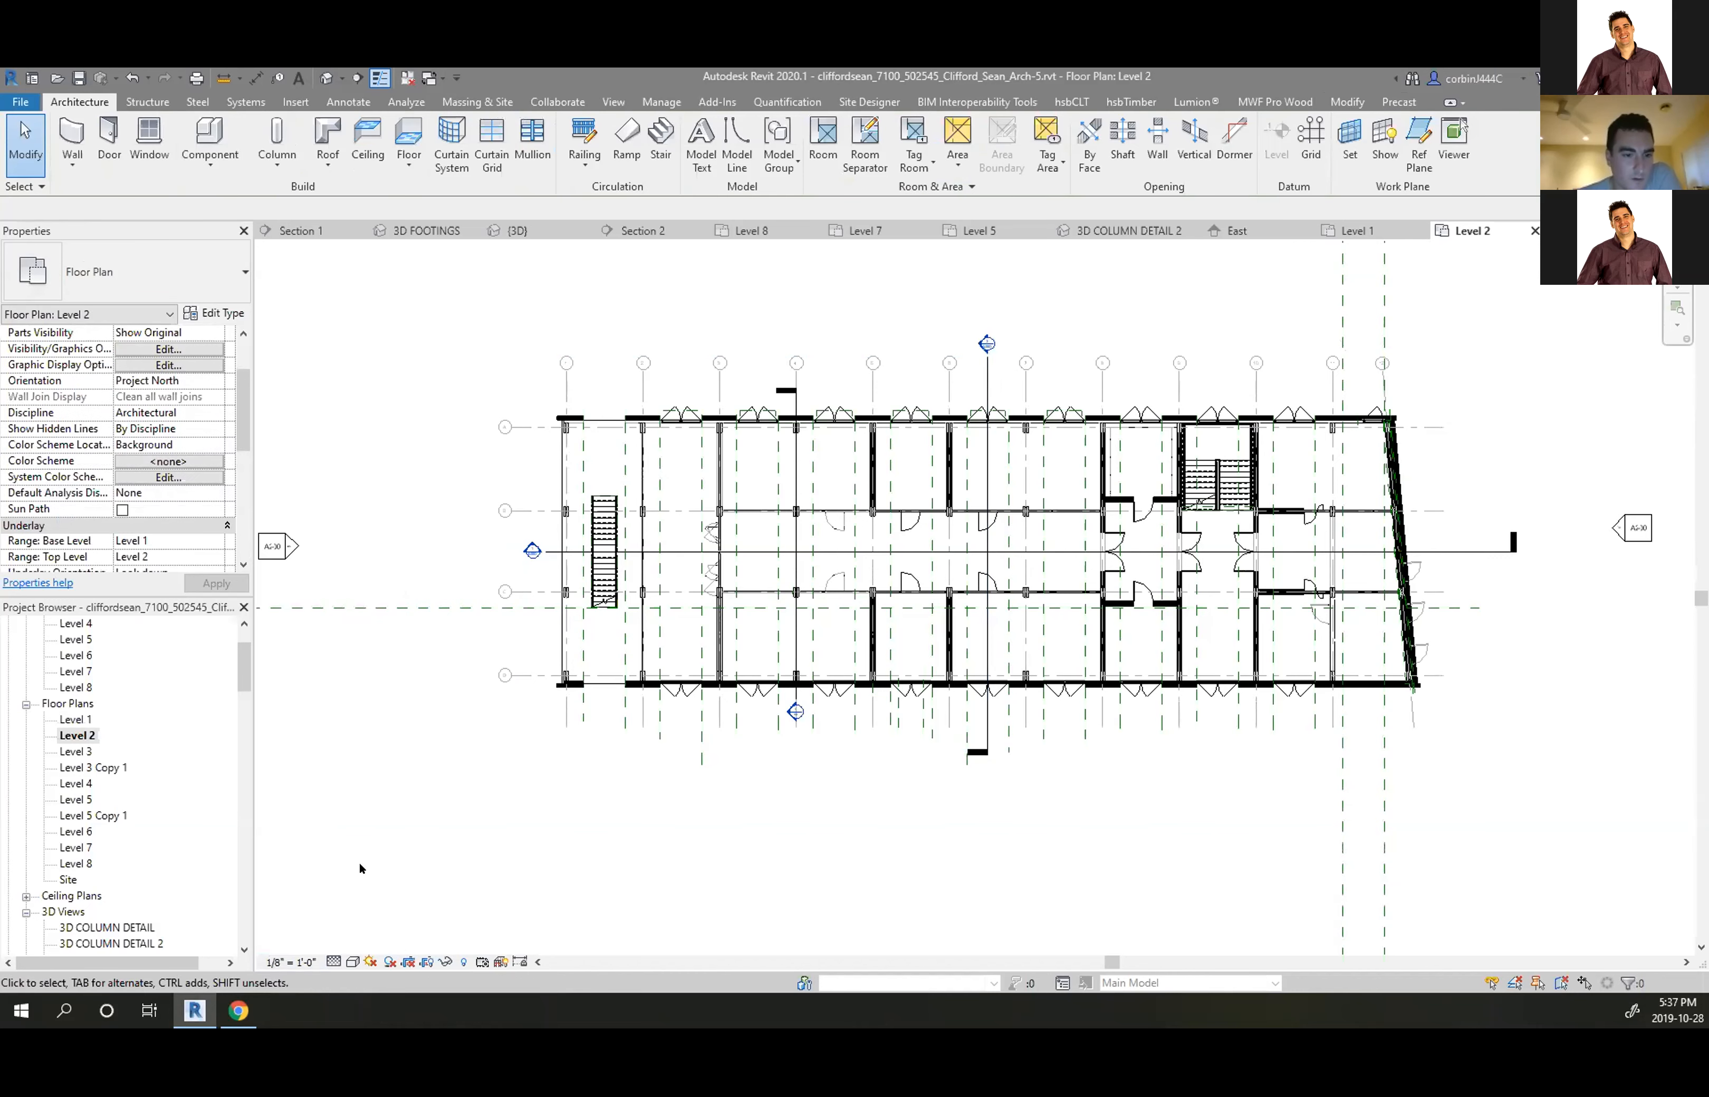
{"action": "left_click", "coordinate": [320, 962]}
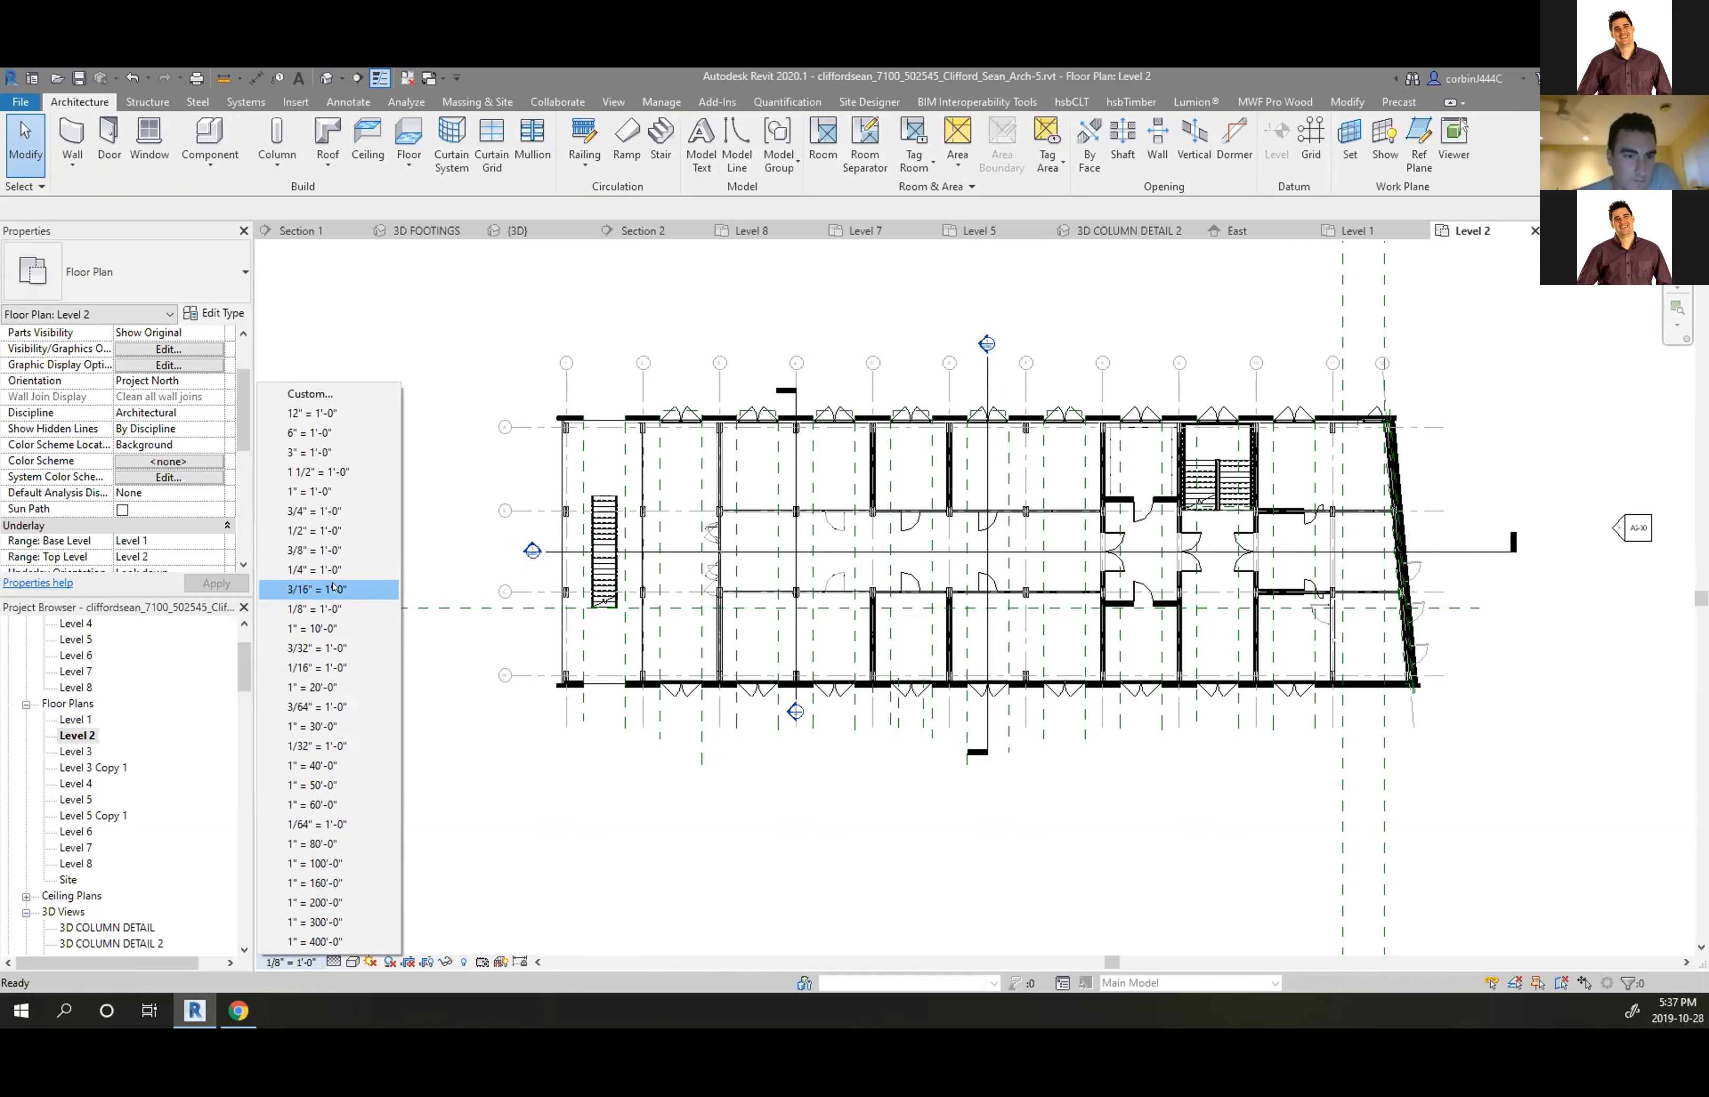
{"action": "left_click", "coordinate": [333, 686]}
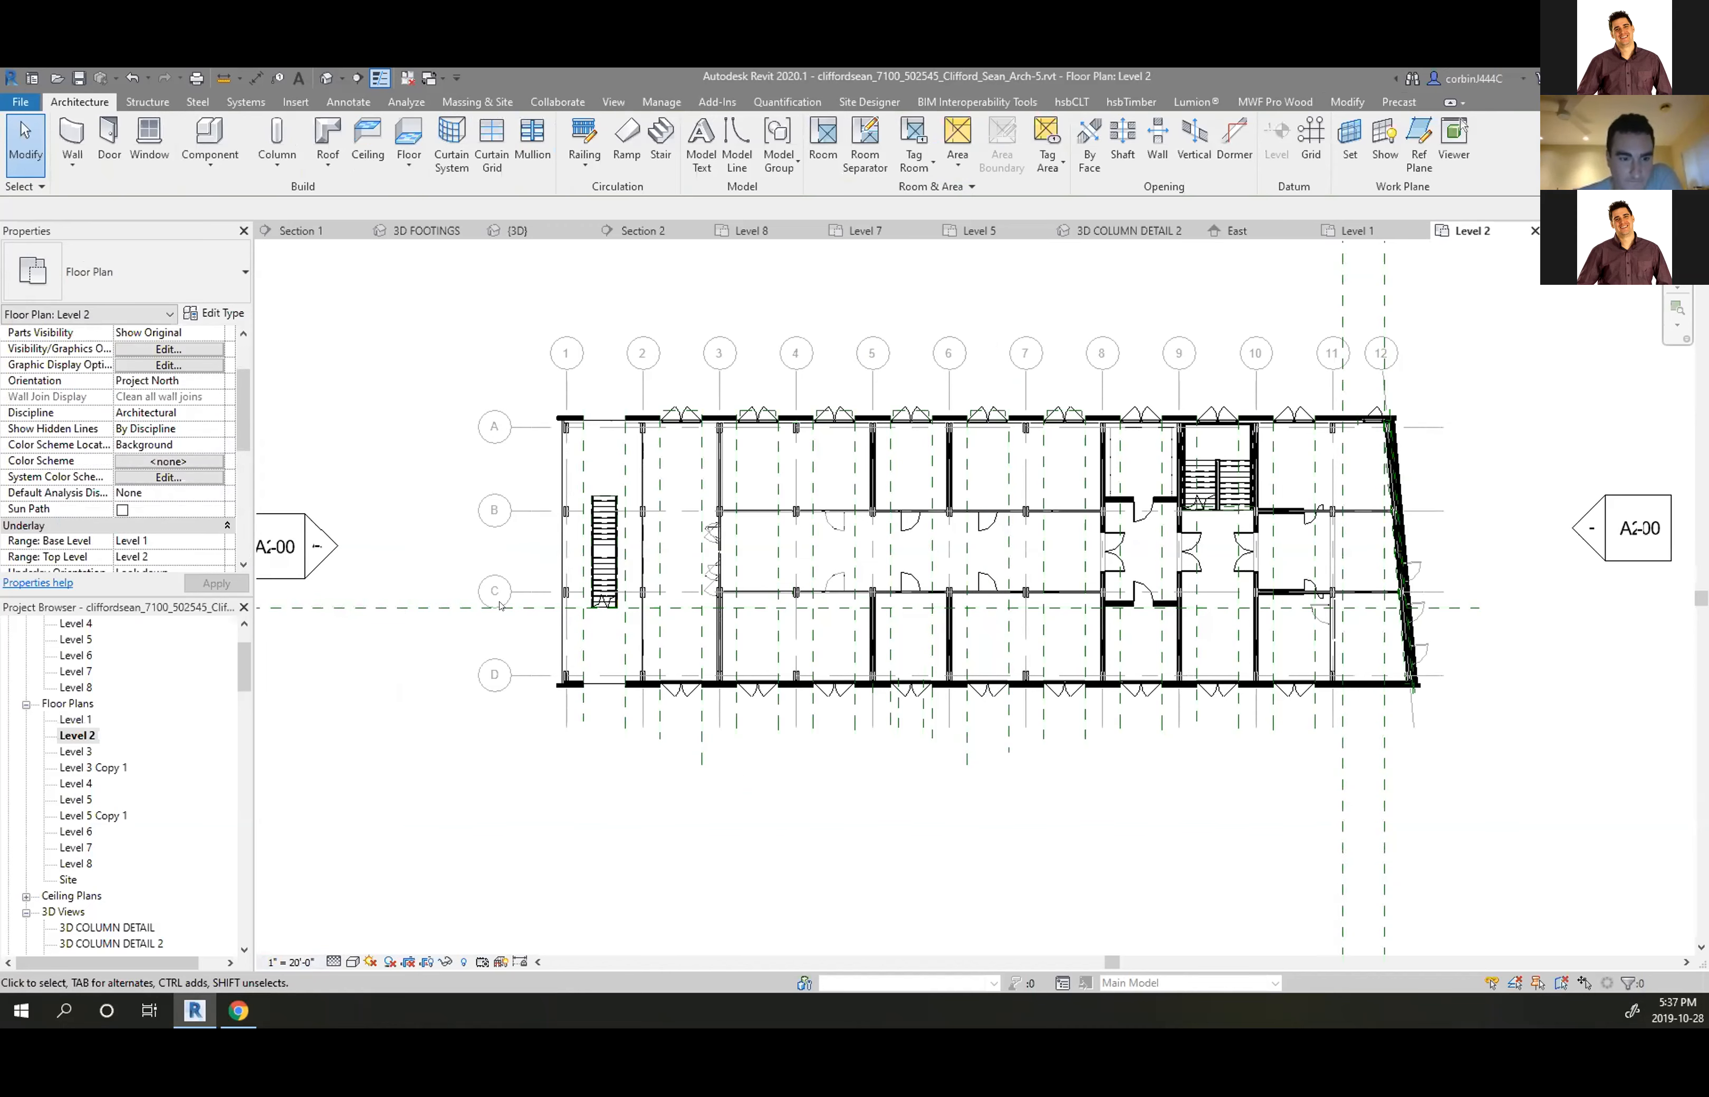
Set Section 1's Hide at scales coarser than to 1/32" = 1'-0" and apply
{"action": "left_click", "coordinate": [290, 961]}
{"action": "left_click", "coordinate": [117, 856]}
{"action": "scroll", "coordinate": [117, 857], "scroll_direction": "down", "scroll_amount": 10}
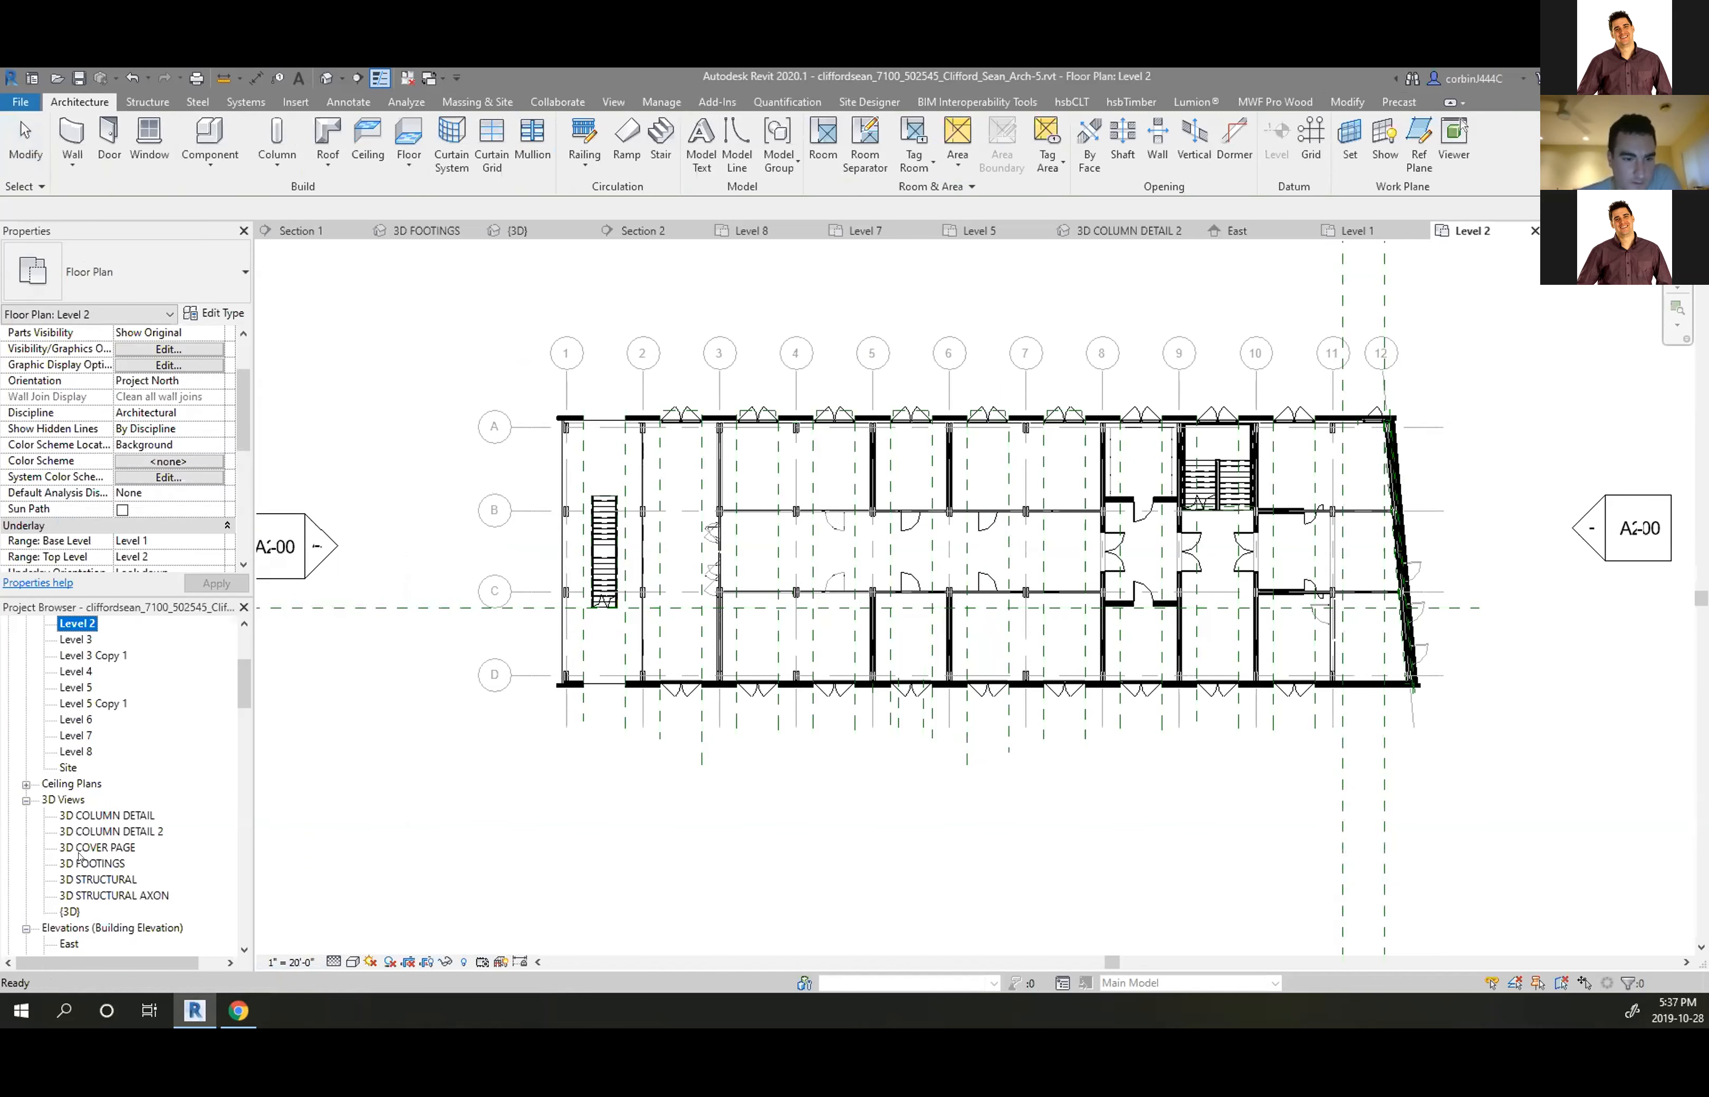
{"action": "right_click", "coordinate": [77, 833]}
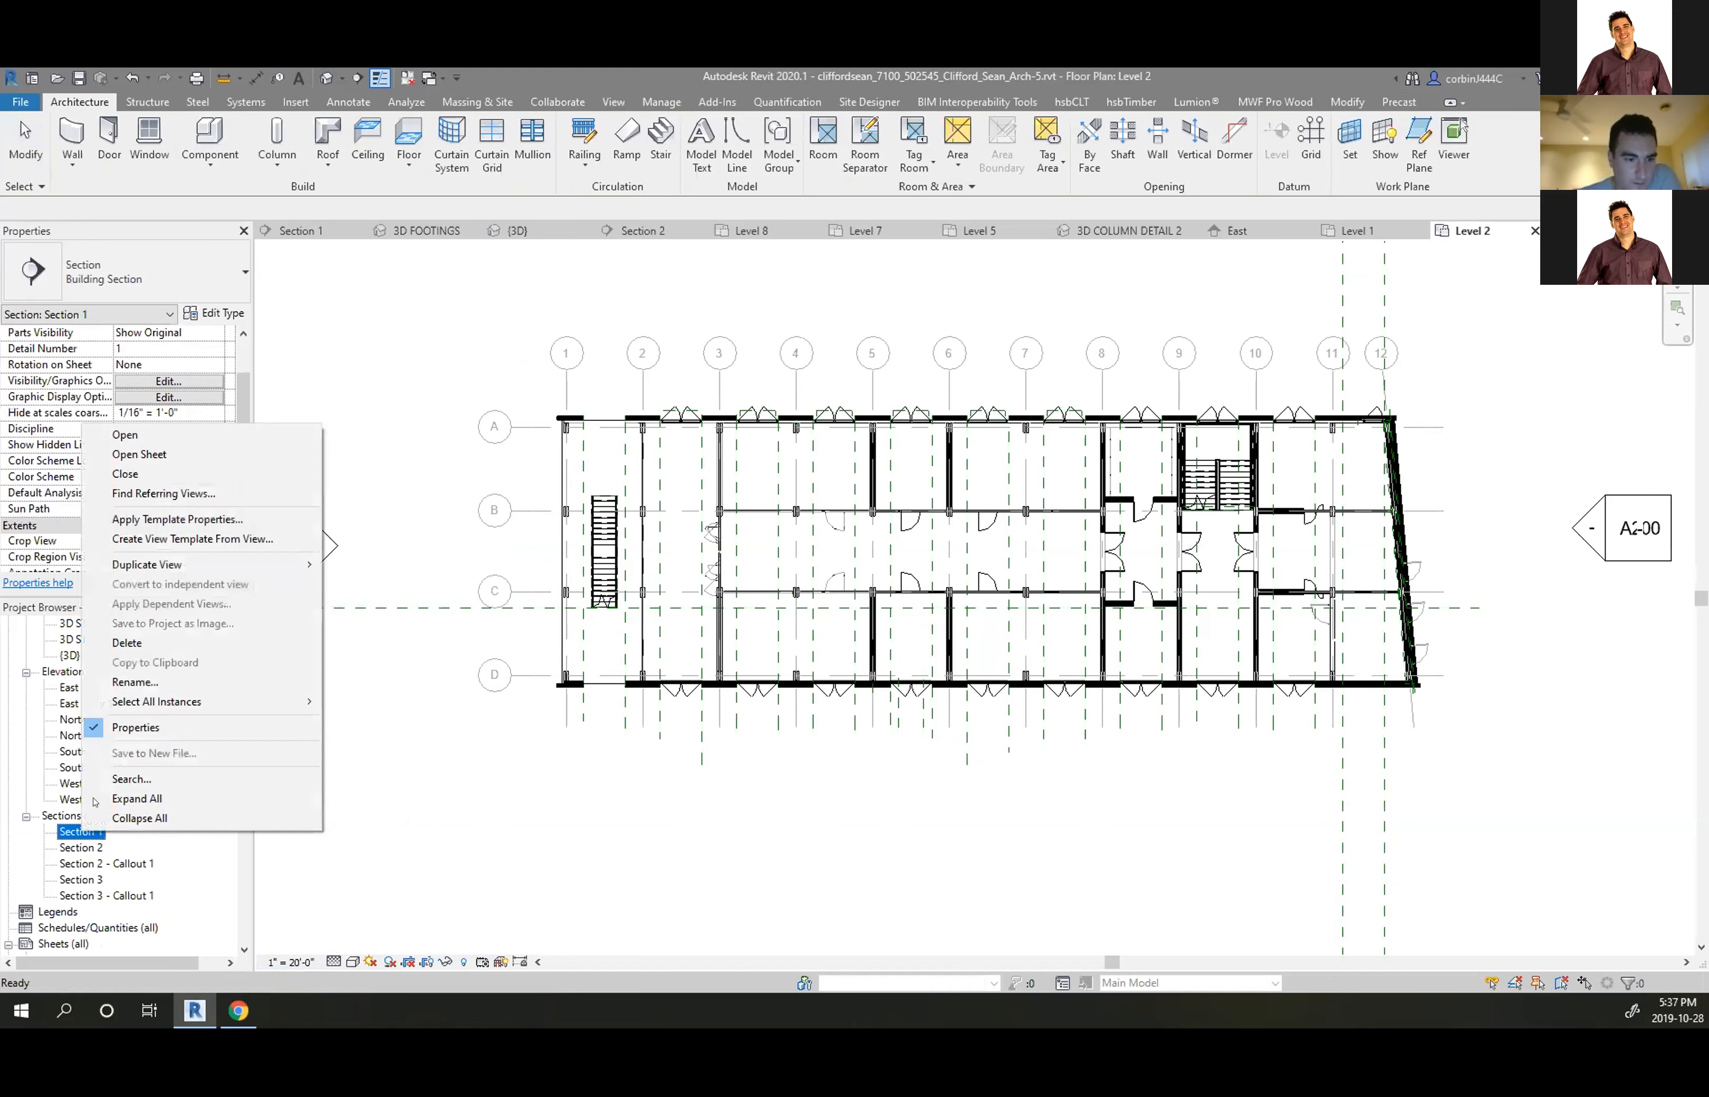
{"action": "left_click", "coordinate": [203, 207]}
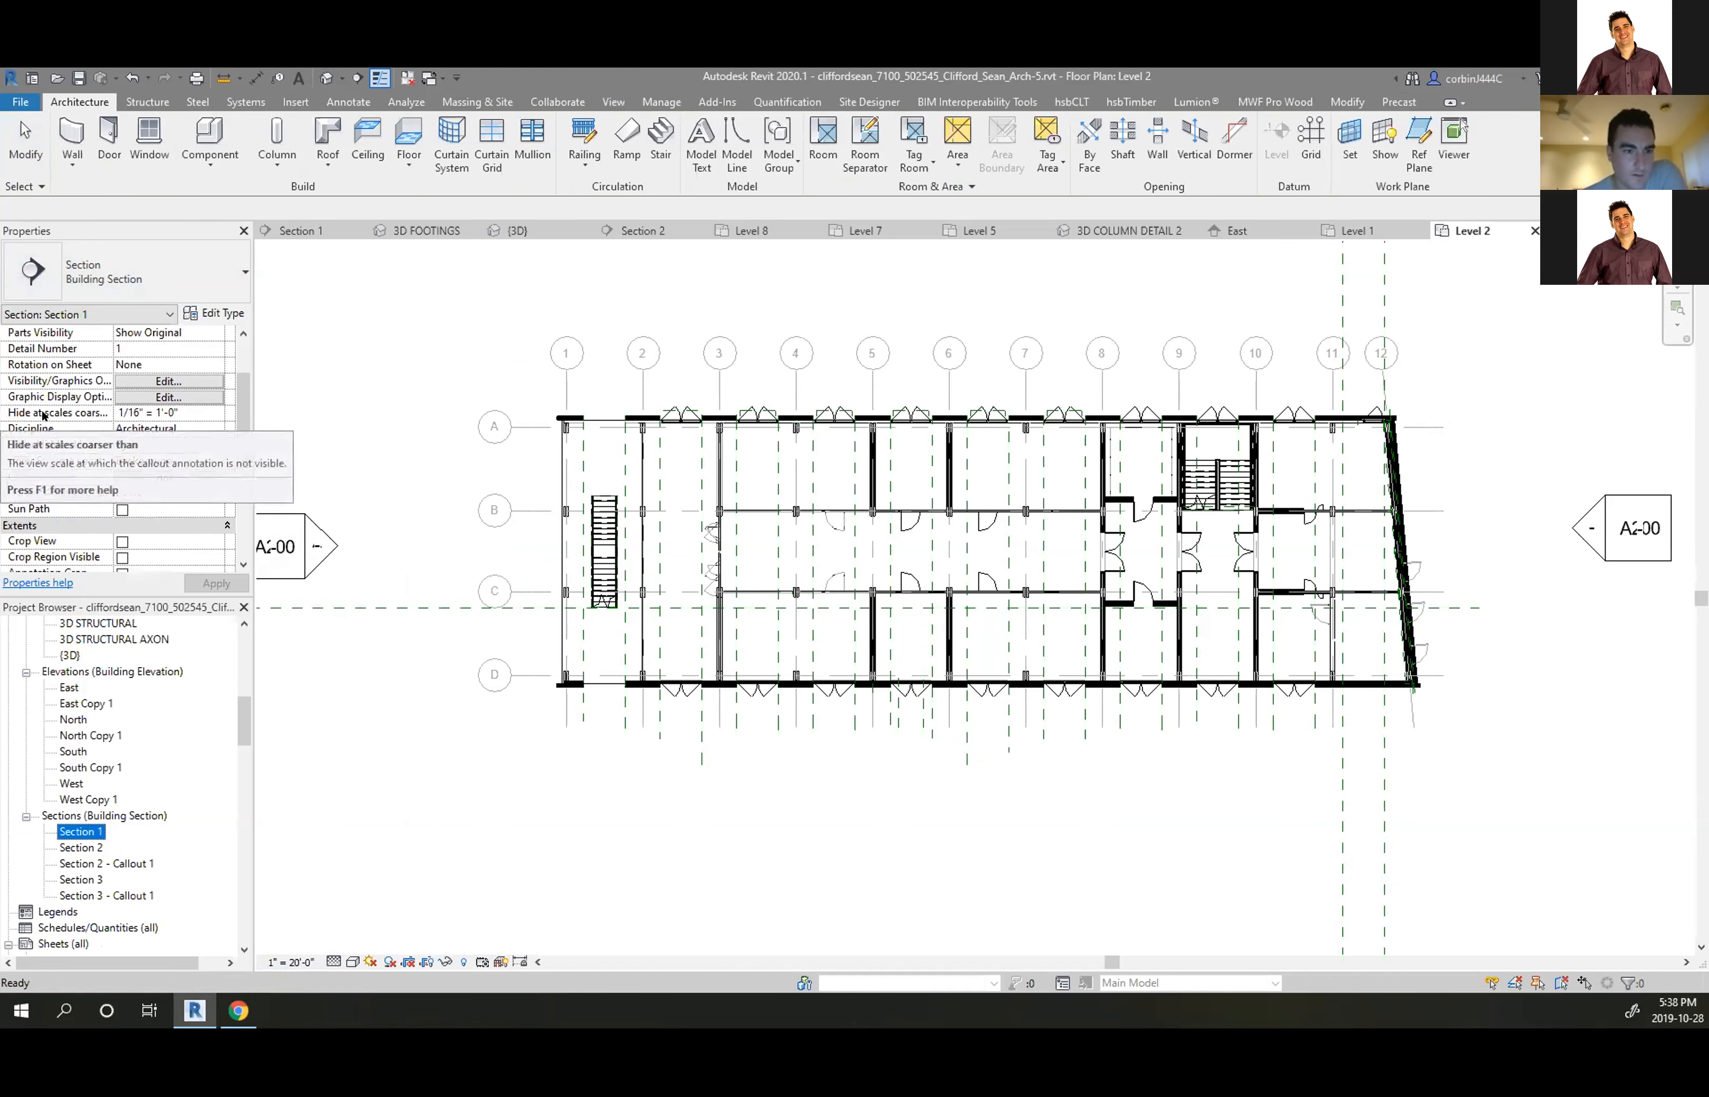
{"action": "left_click", "coordinate": [215, 413]}
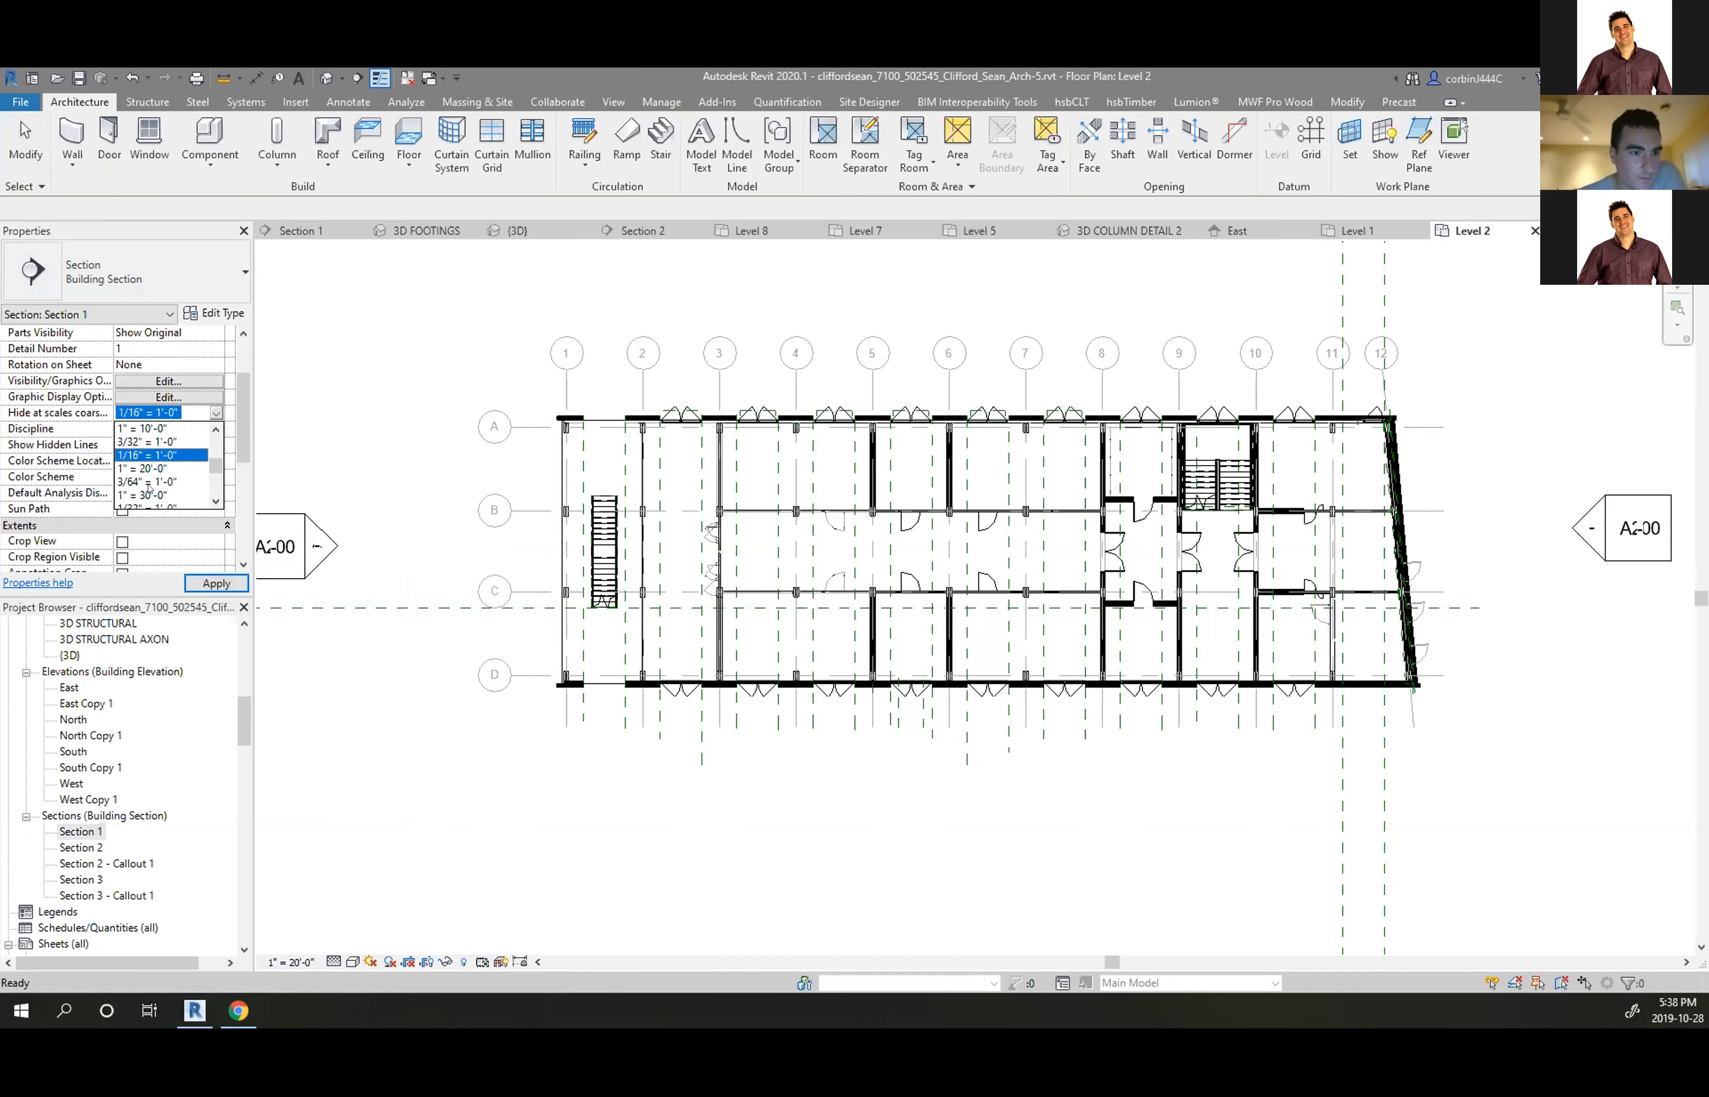
{"action": "left_click", "coordinate": [143, 506]}
{"action": "left_click", "coordinate": [216, 583]}
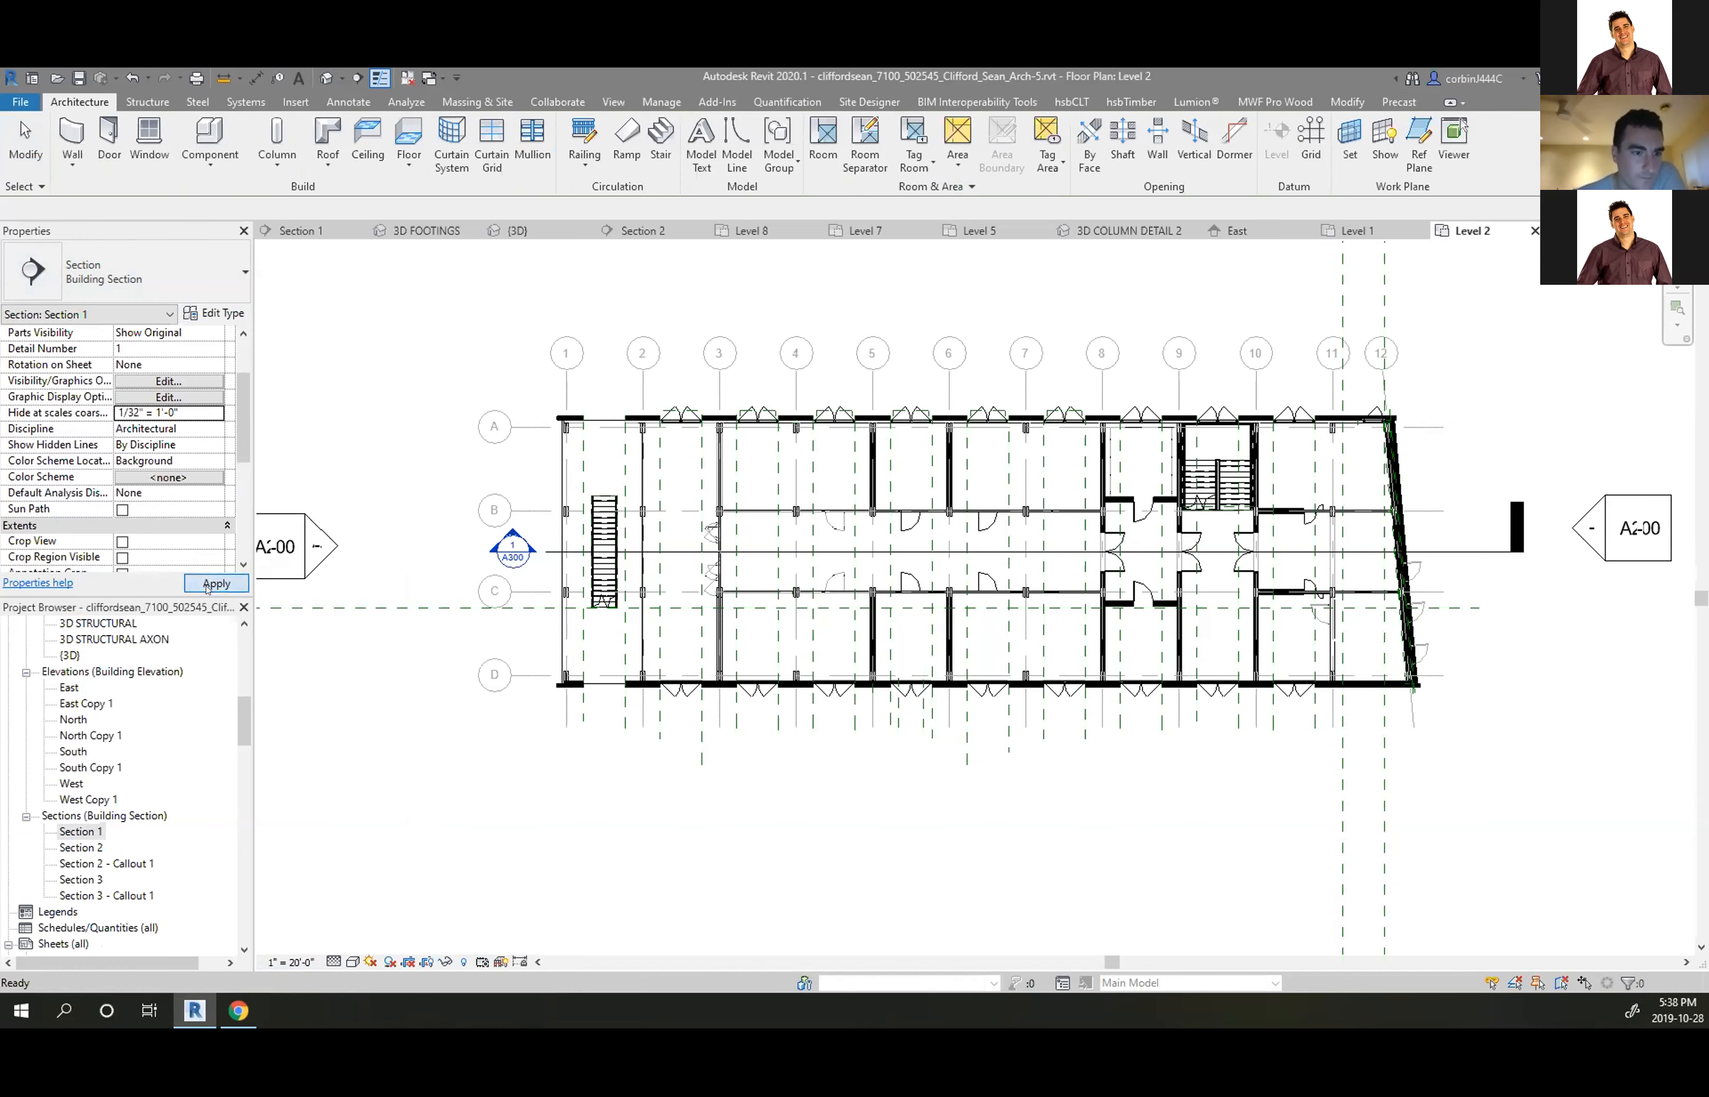
{"action": "scroll", "coordinate": [518, 747], "scroll_direction": "down", "scroll_amount": 2}
{"action": "scroll", "coordinate": [546, 632], "scroll_direction": "up", "scroll_amount": 2}
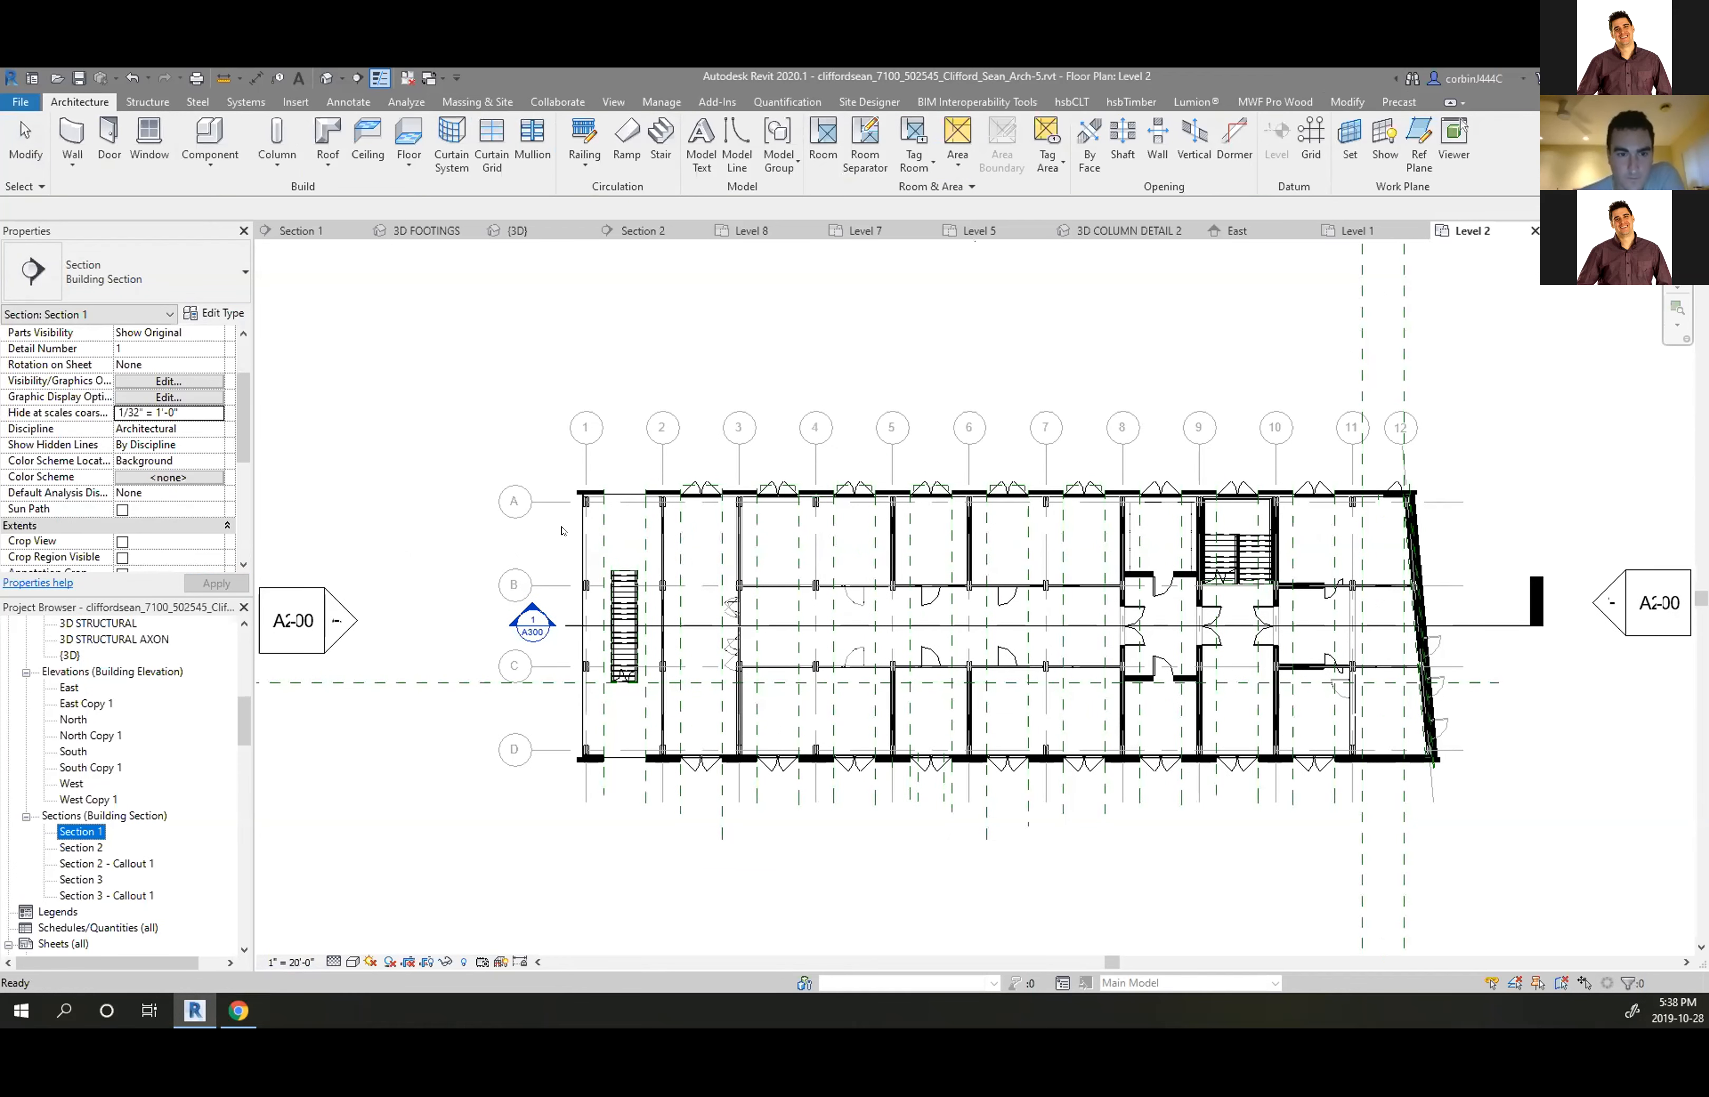
{"action": "left_click", "coordinate": [562, 531]}
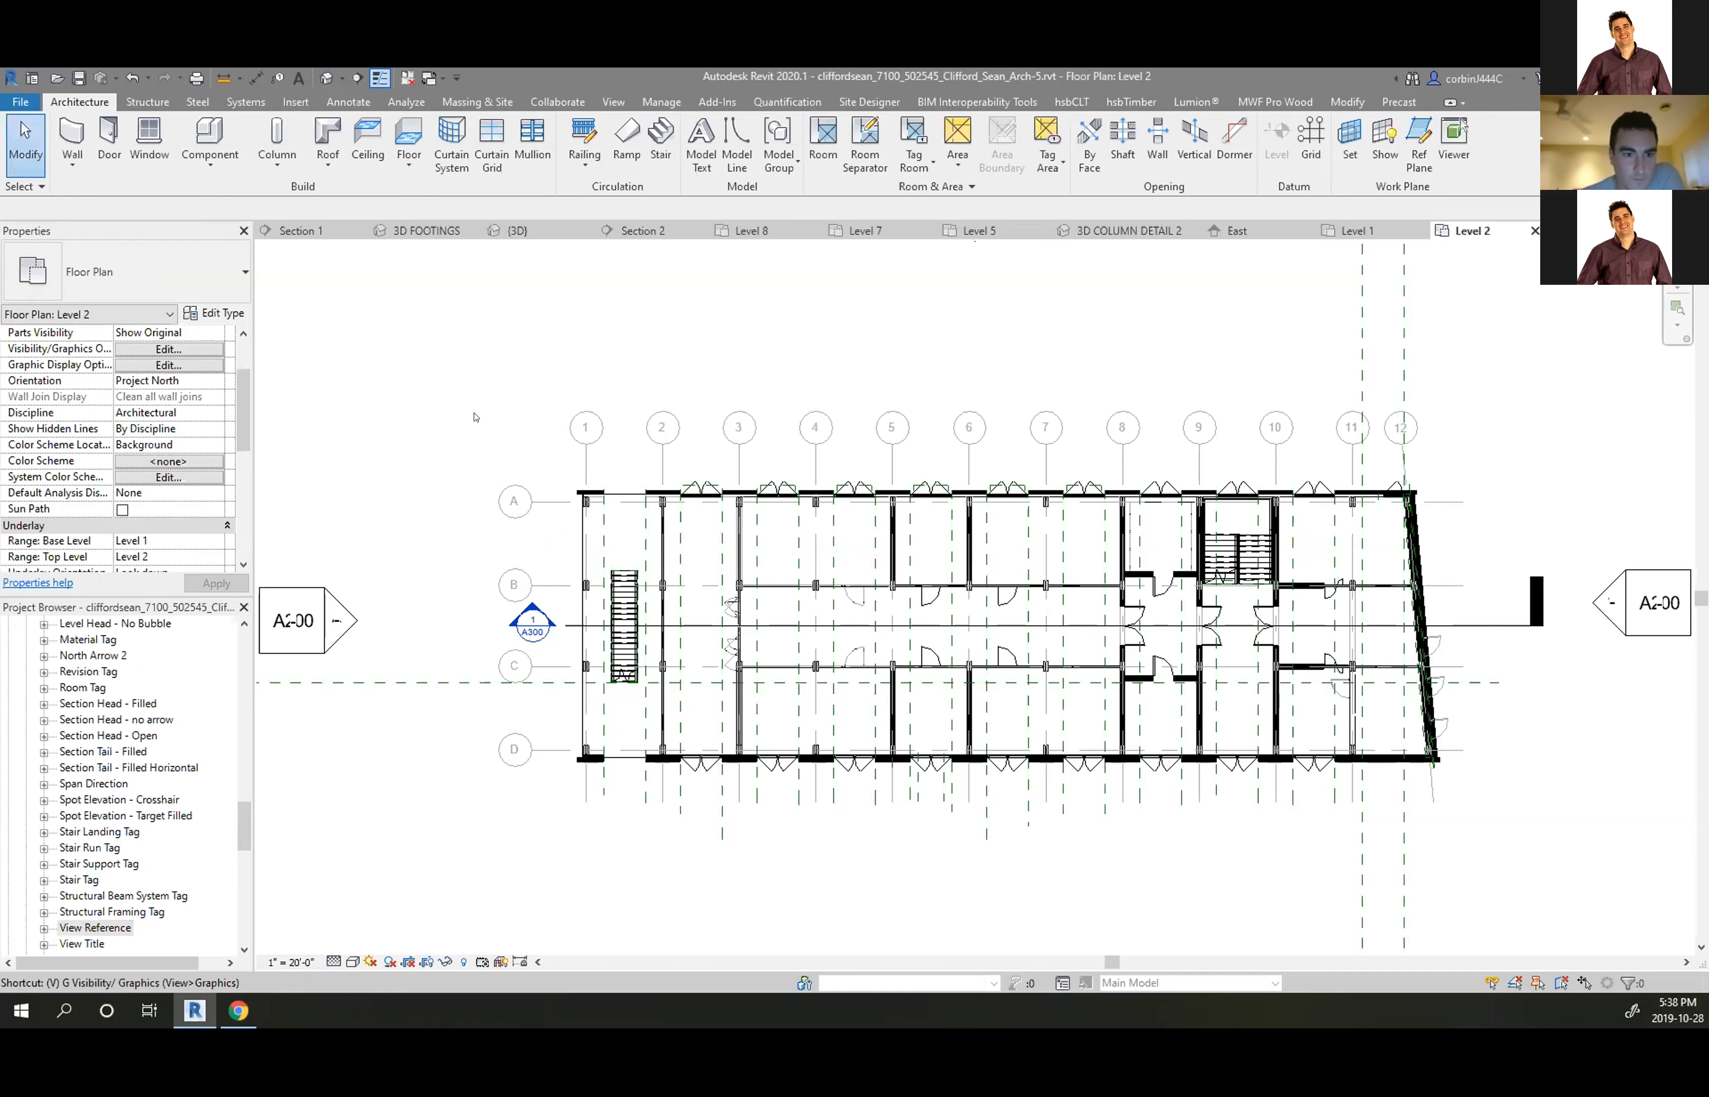
{"action": "key", "text": "g"}
{"action": "left_click", "coordinate": [730, 369]}
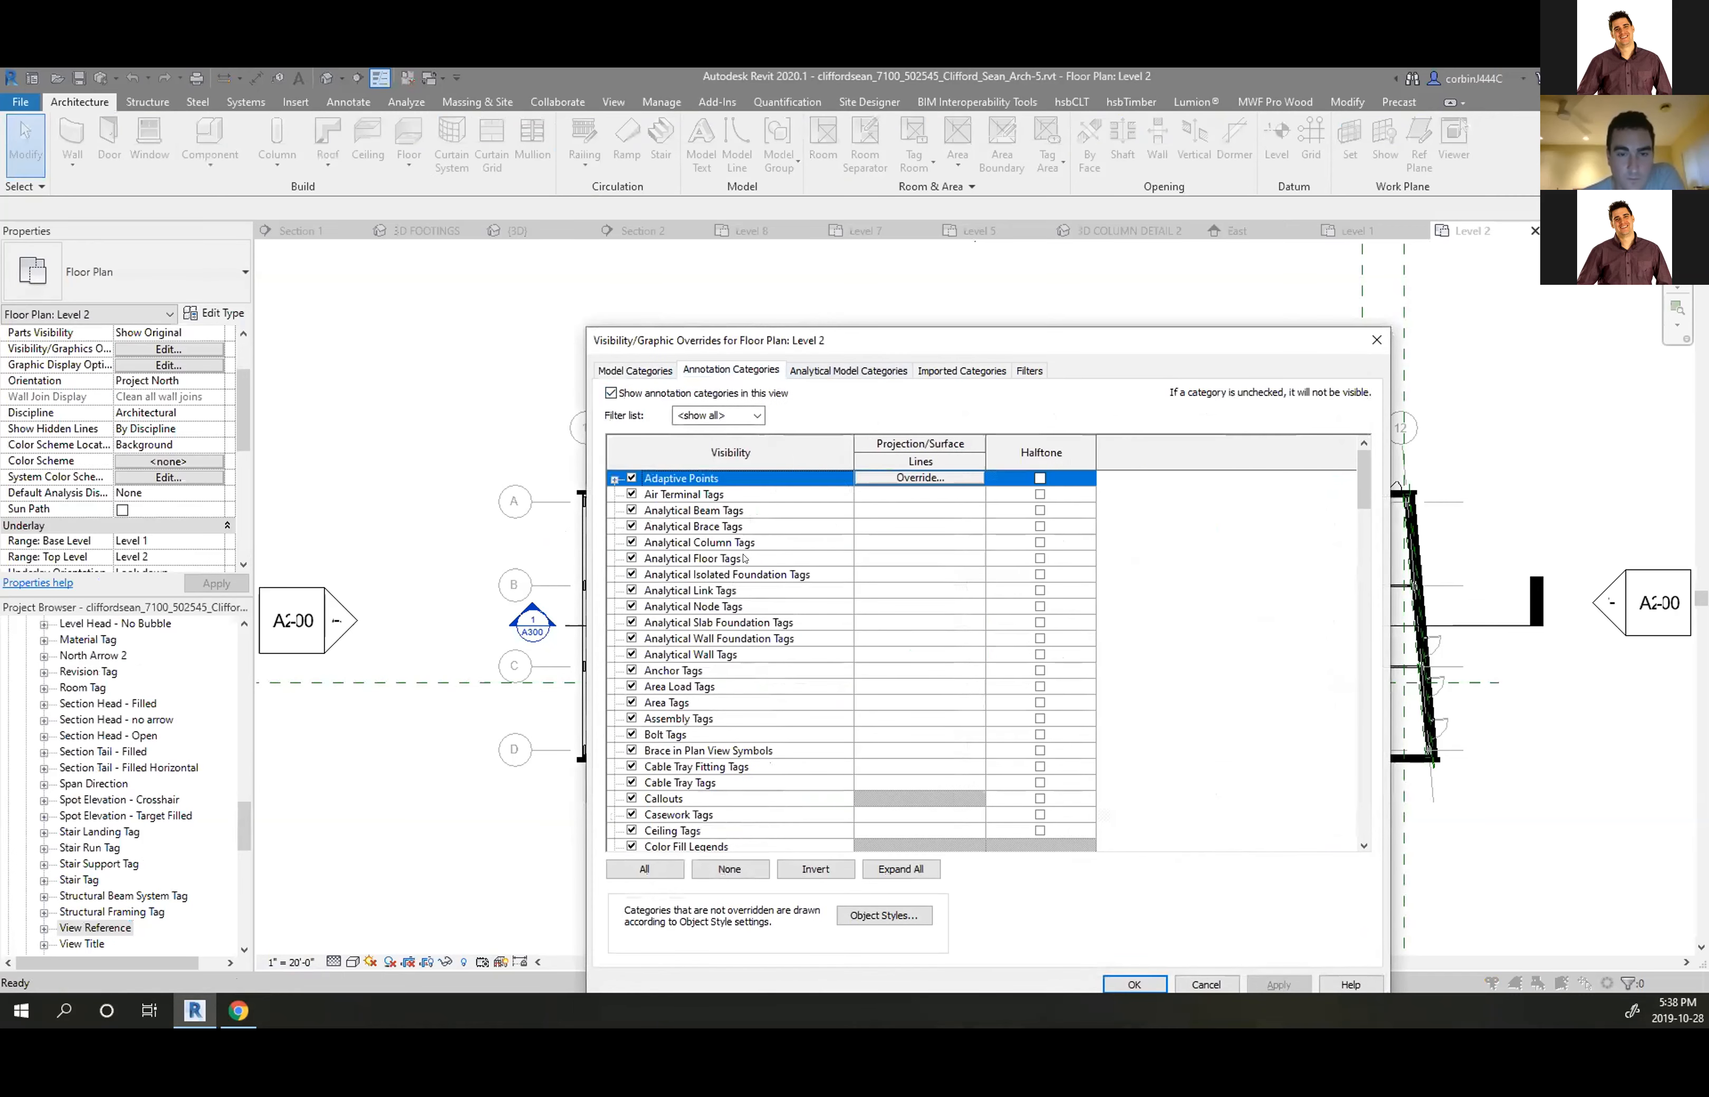
{"action": "scroll", "coordinate": [743, 558], "scroll_direction": "down", "scroll_amount": 15}
{"action": "scroll", "coordinate": [629, 745], "scroll_direction": "down", "scroll_amount": 3}
{"action": "scroll", "coordinate": [662, 759], "scroll_direction": "down", "scroll_amount": 9}
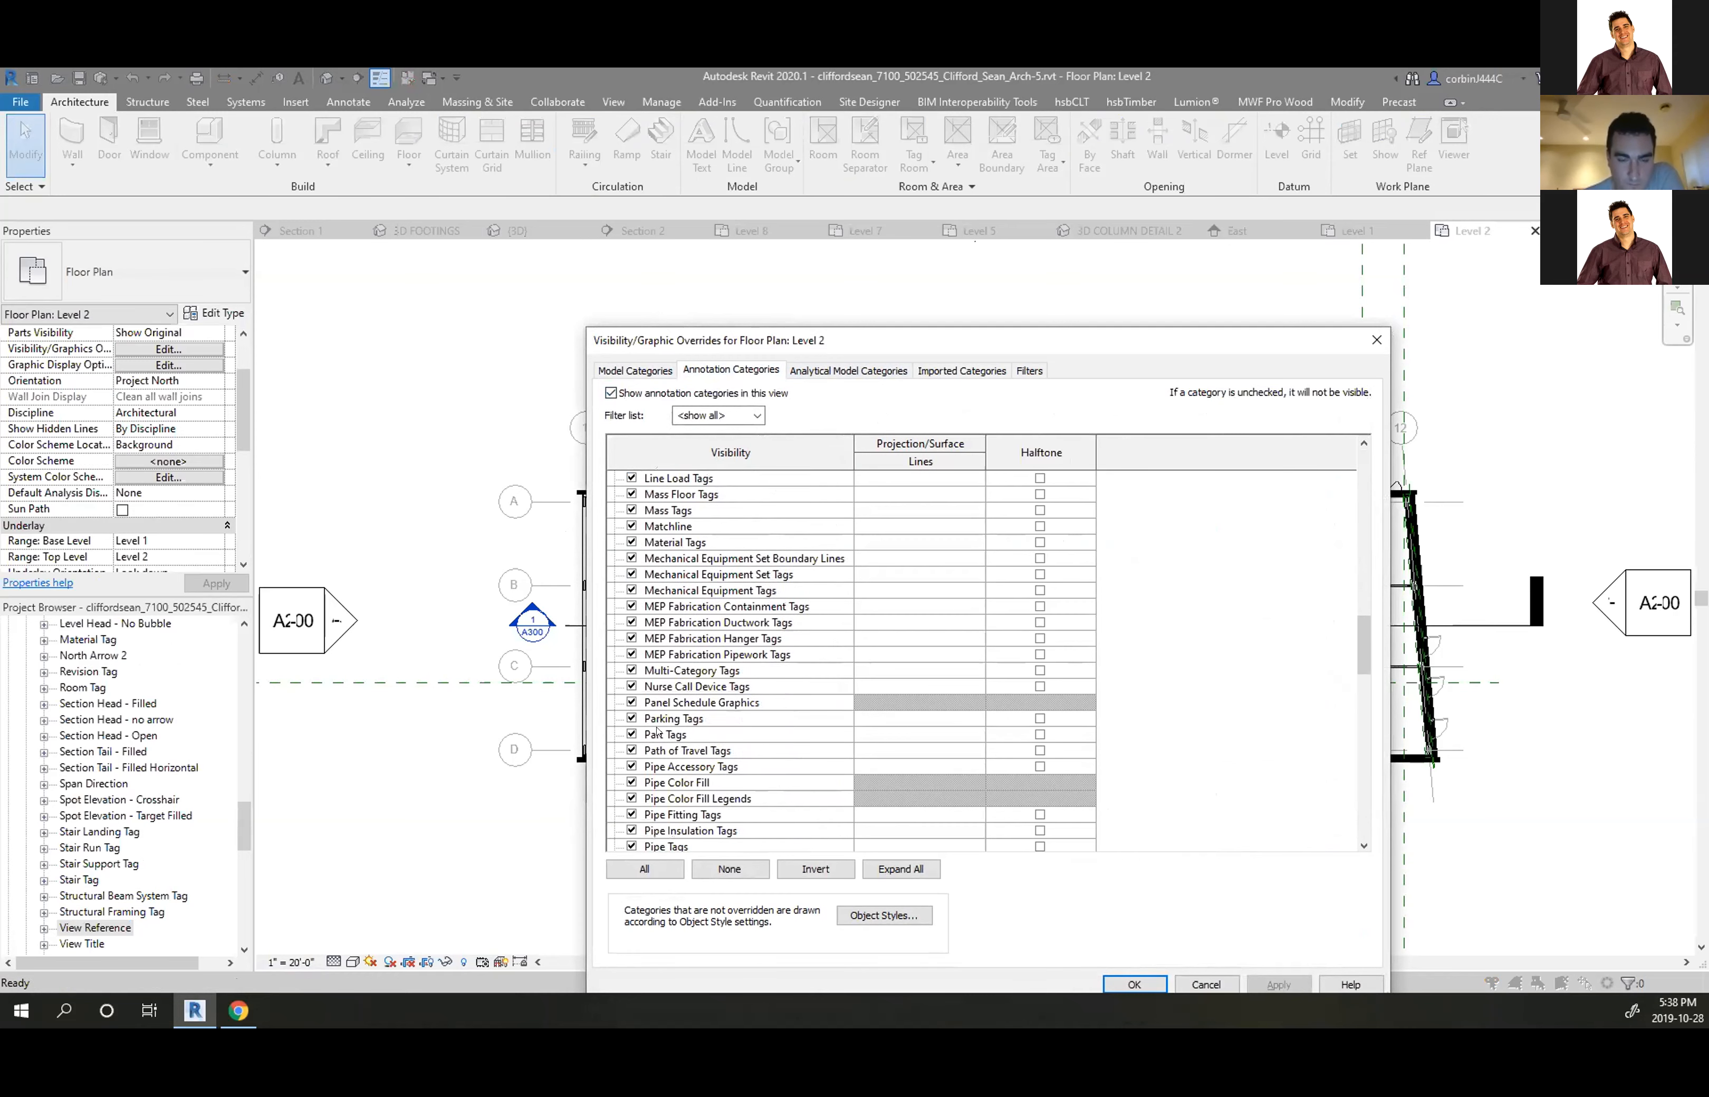
{"action": "scroll", "coordinate": [620, 726], "scroll_direction": "down", "scroll_amount": 2}
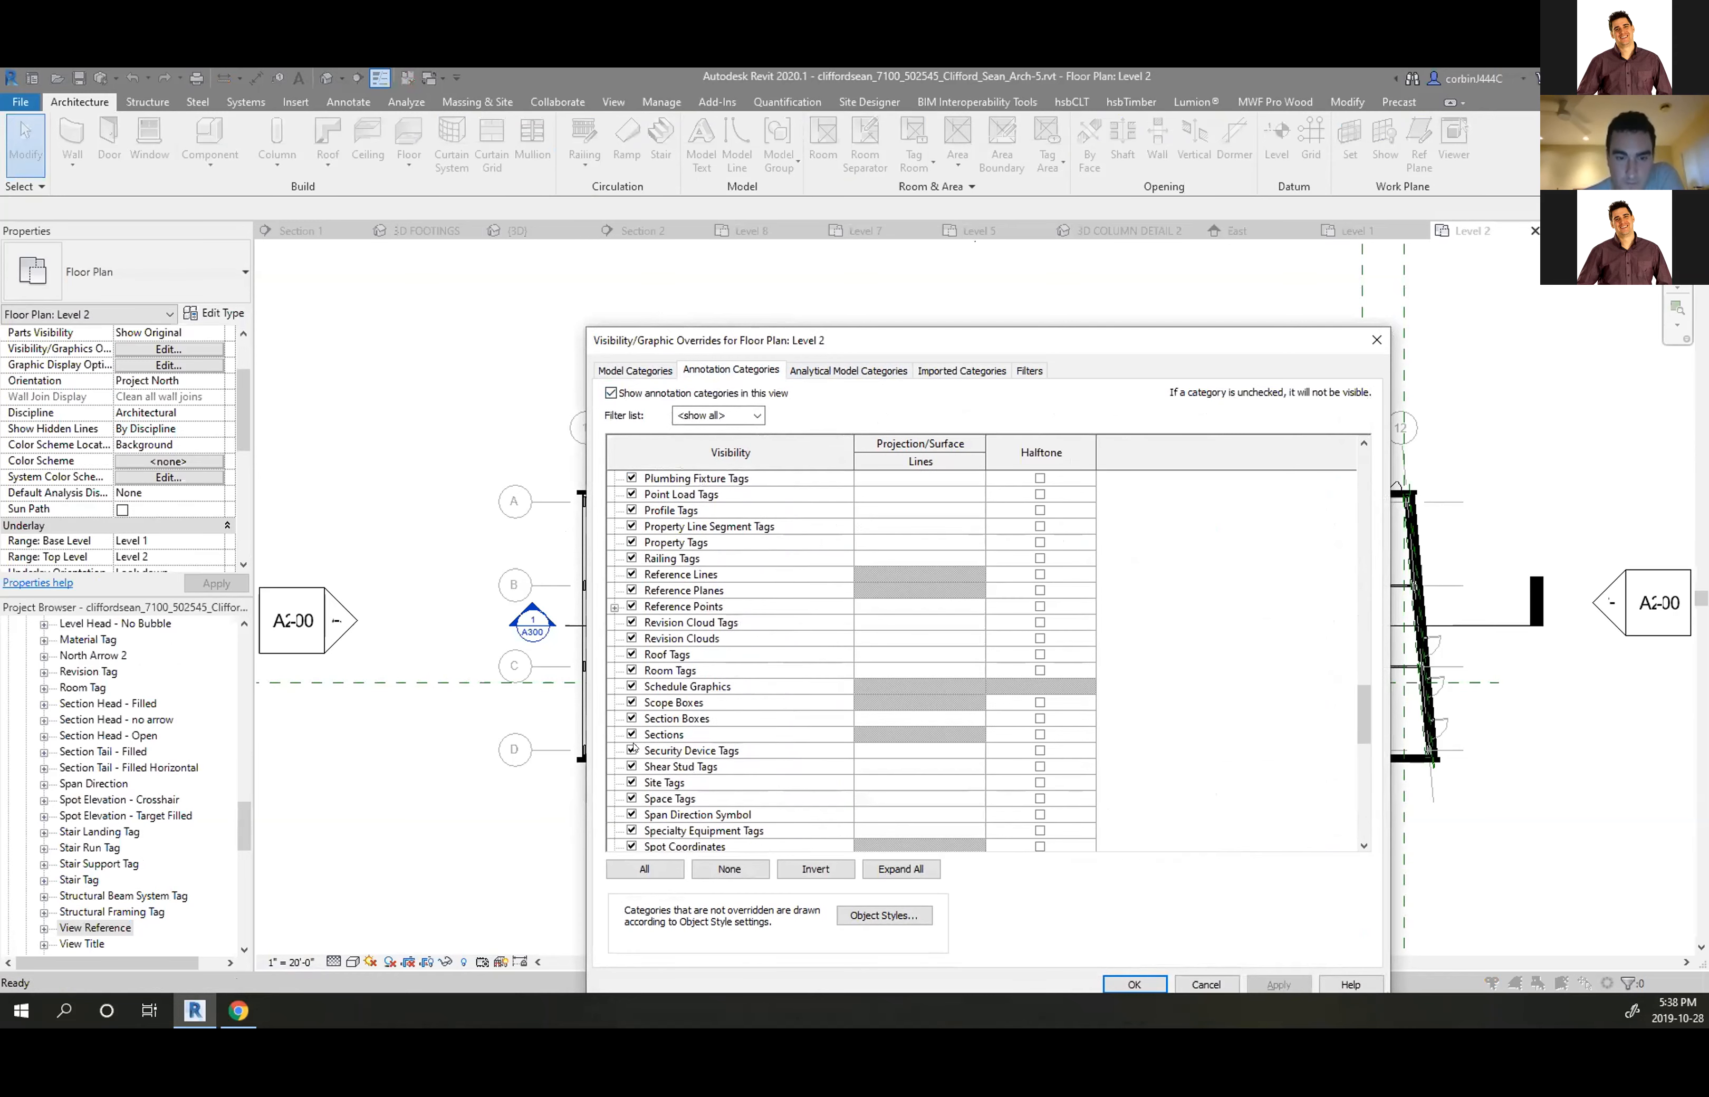
{"action": "left_click", "coordinate": [702, 717]}
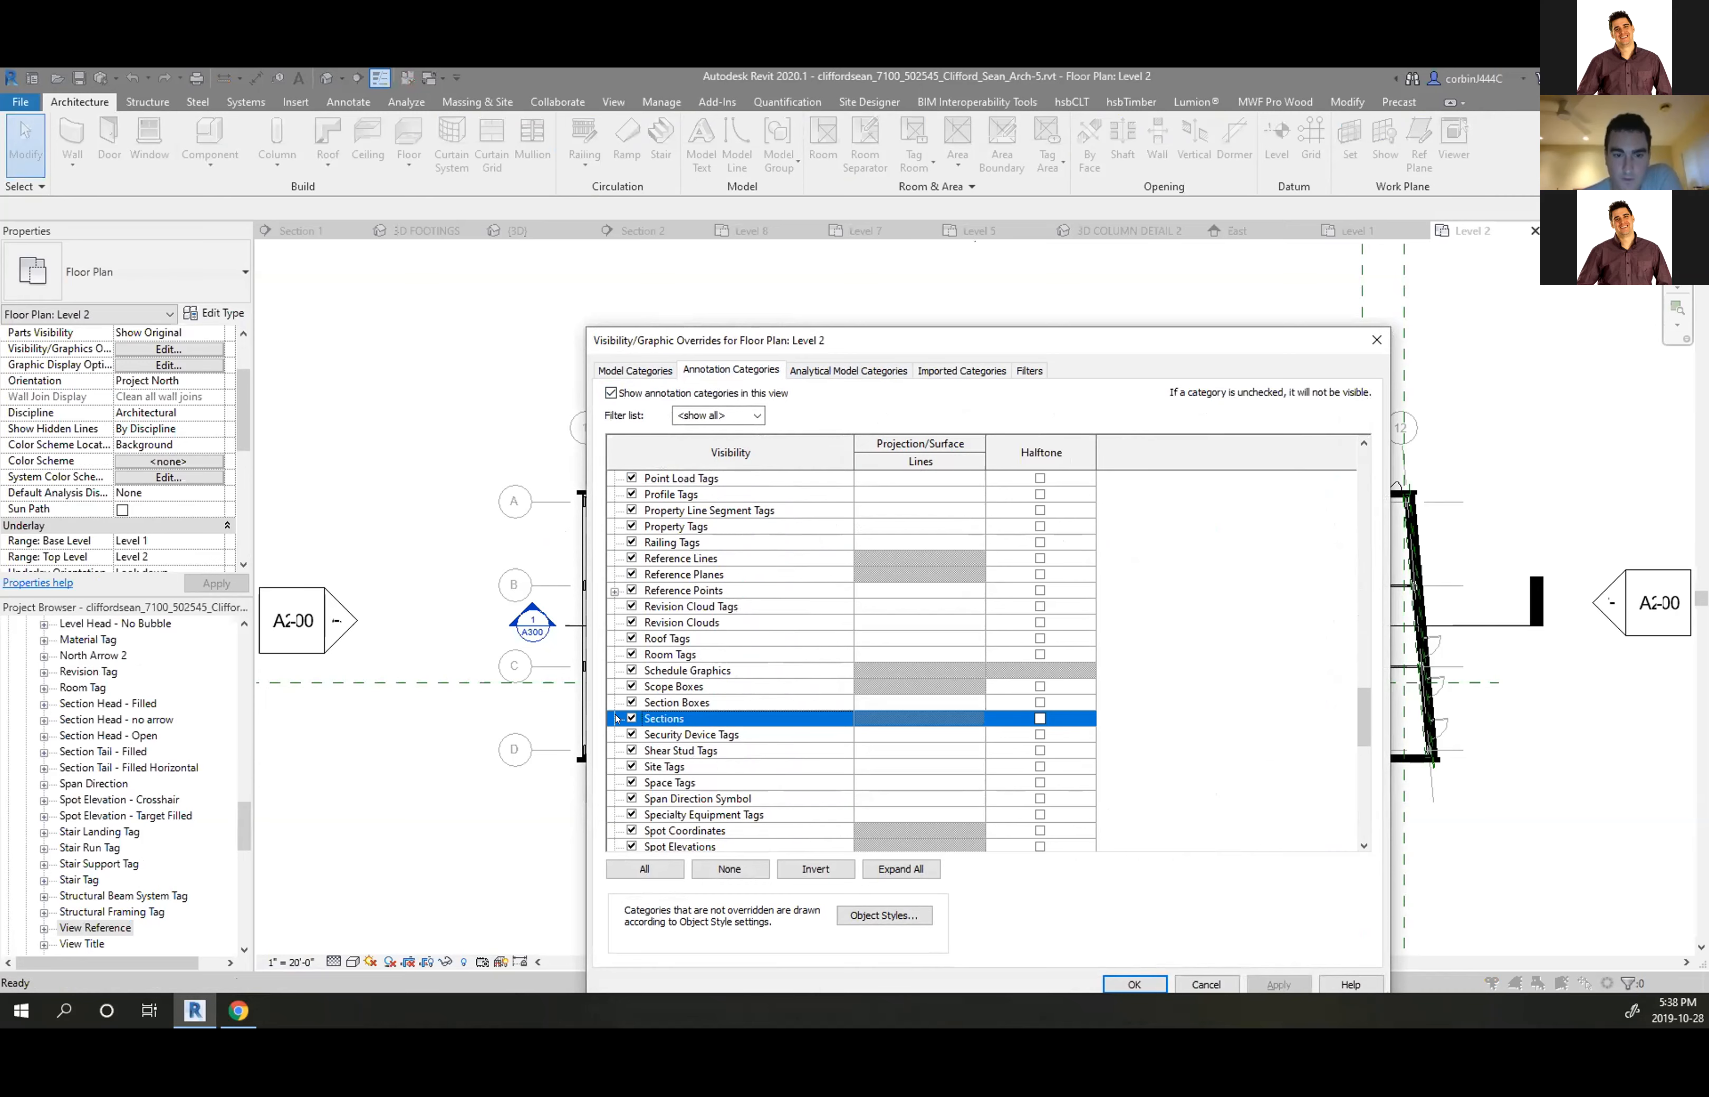
{"action": "left_click", "coordinate": [1200, 982]}
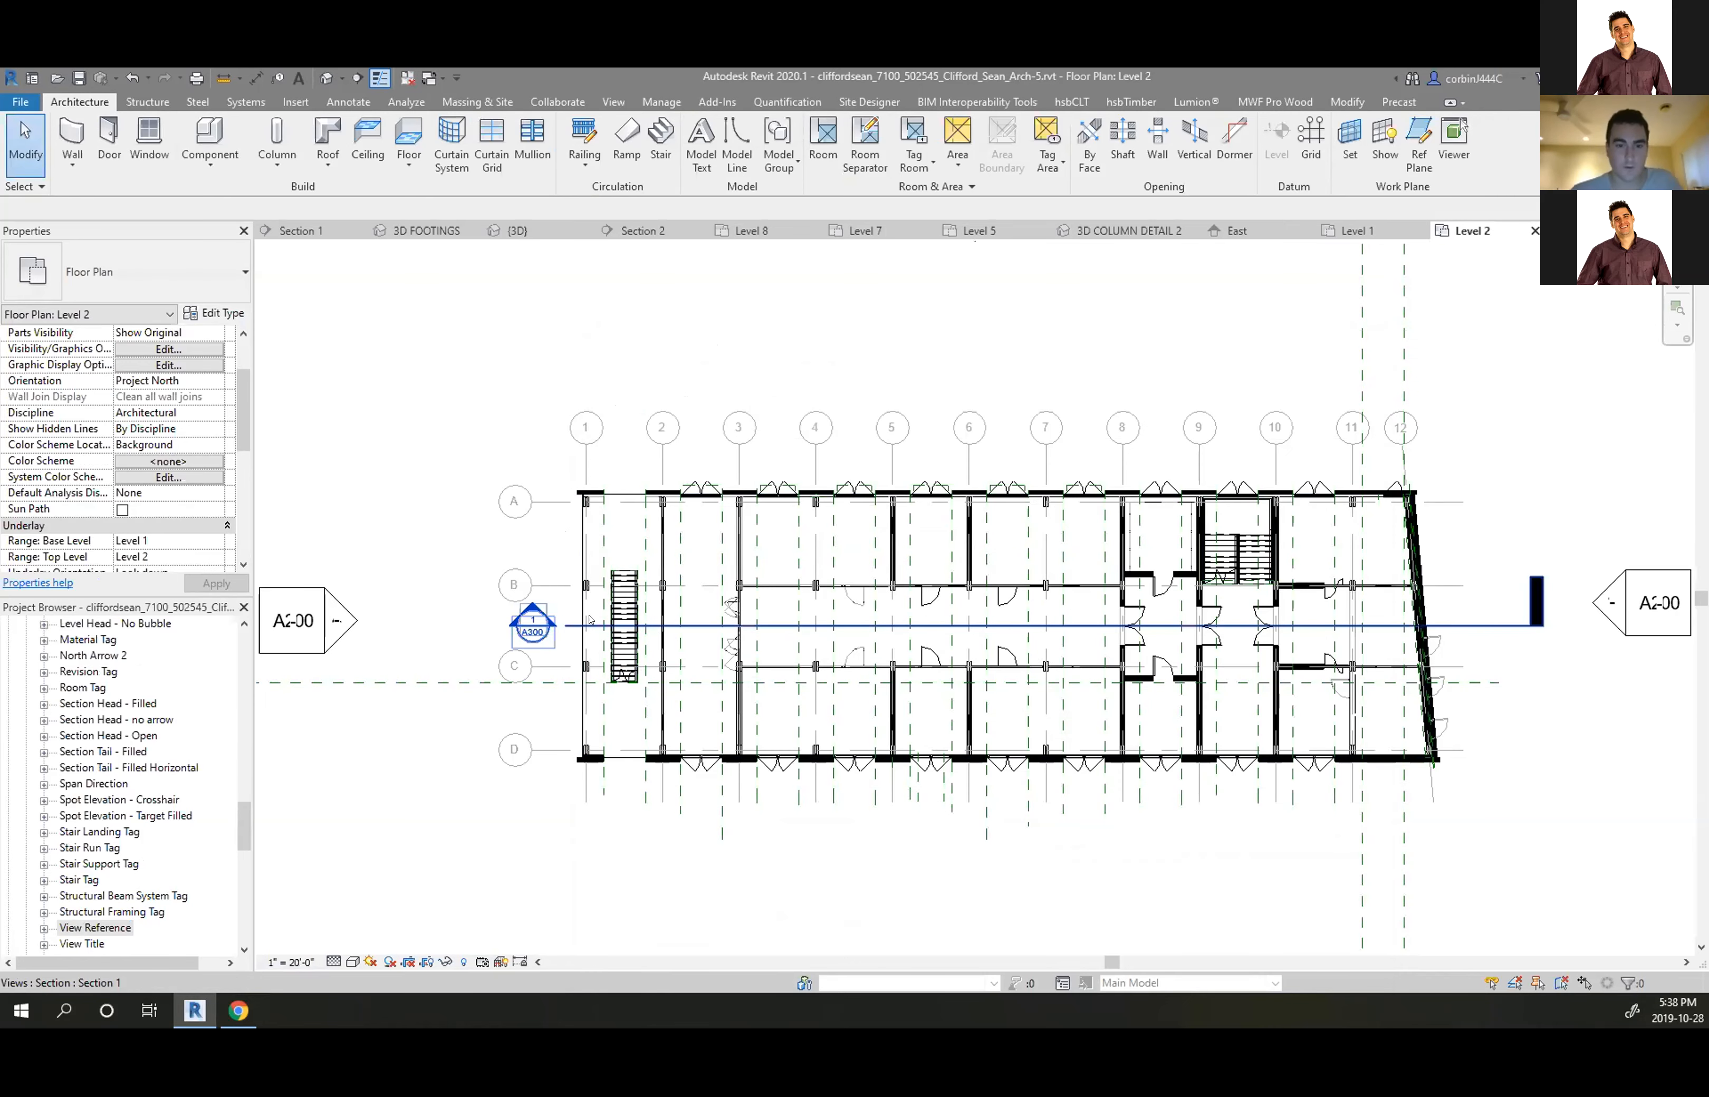
{"action": "left_click", "coordinate": [604, 626]}
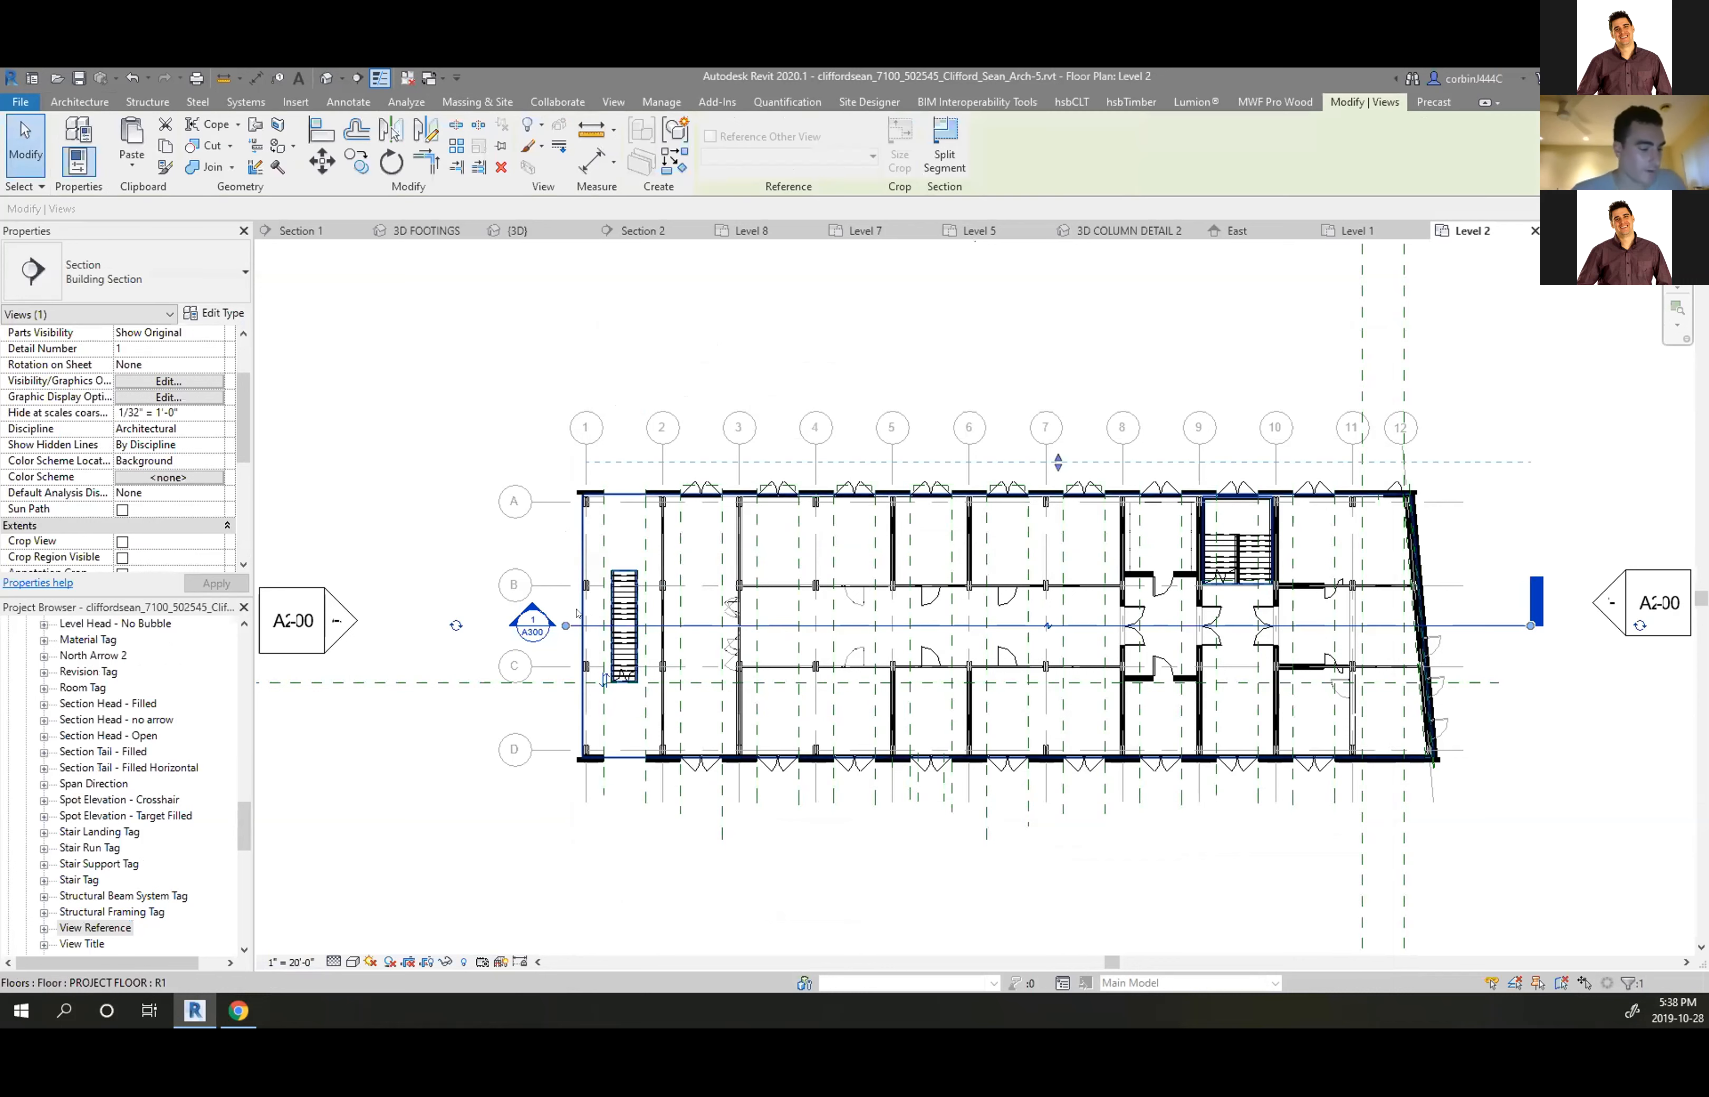
Select a section line in the plan and review its hide-at-scale options
{"action": "left_click", "coordinate": [207, 414]}
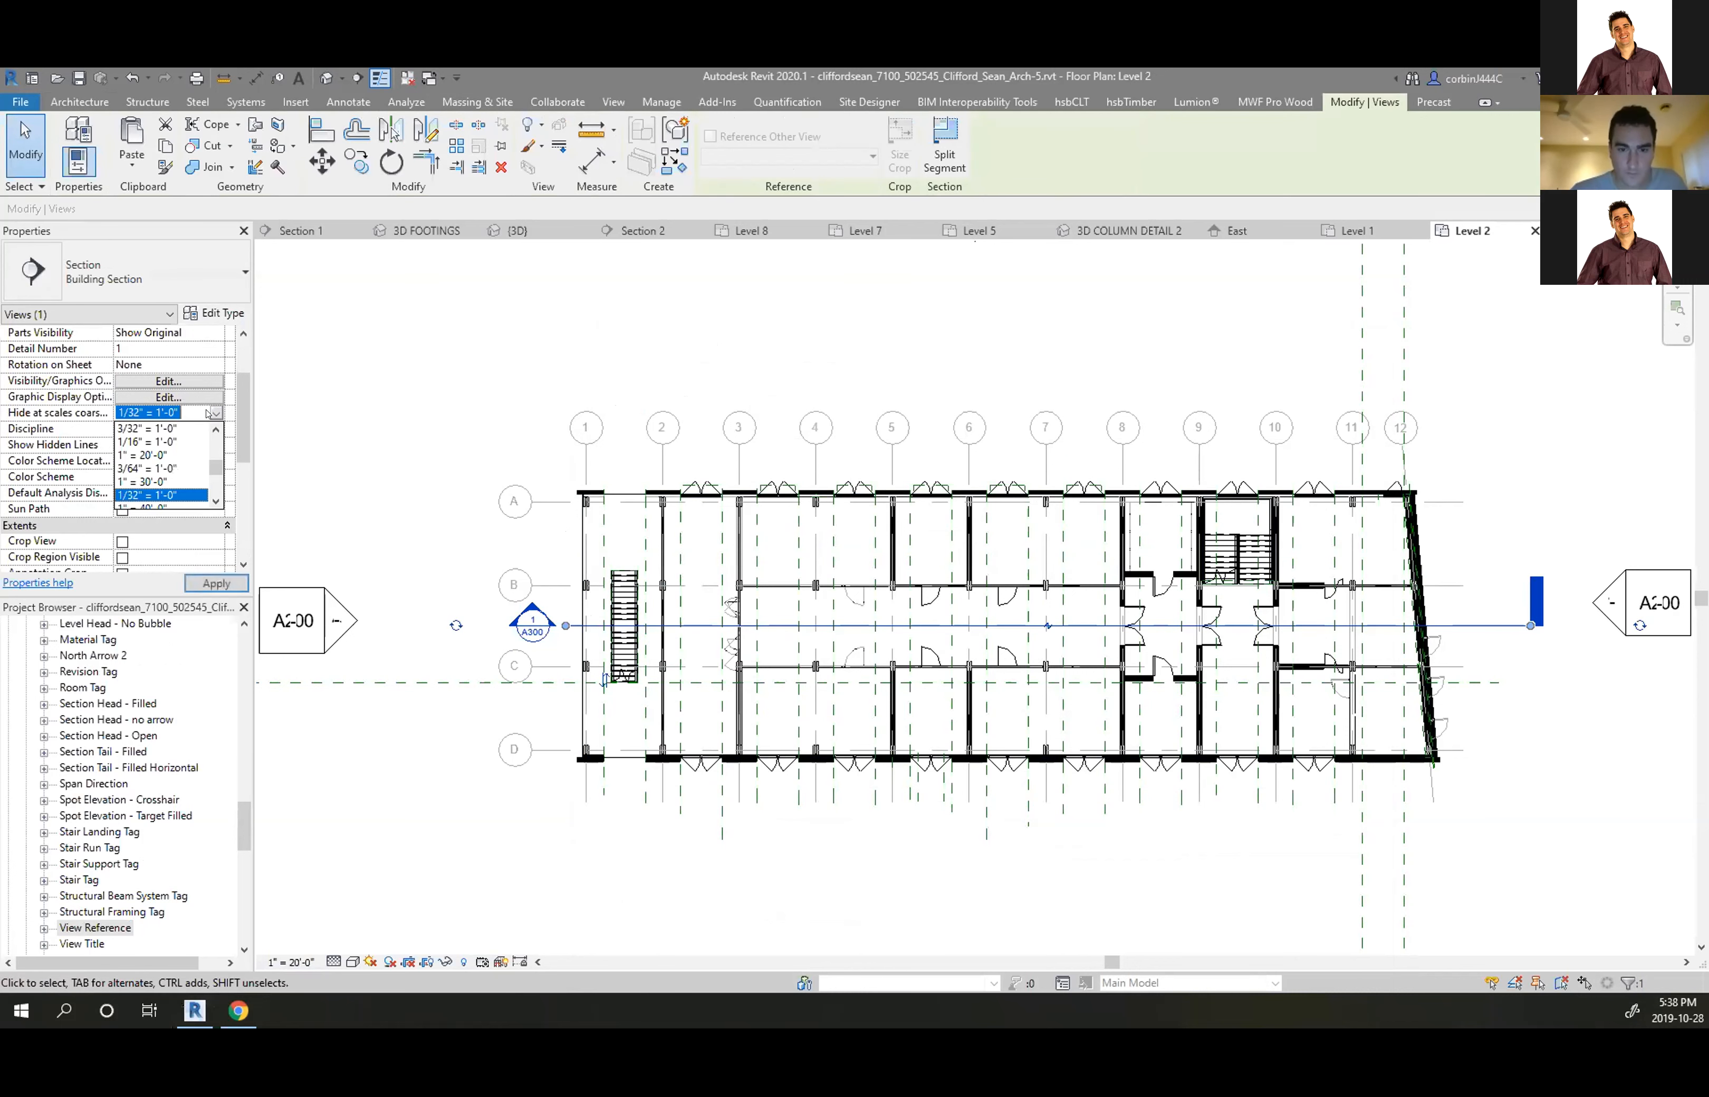
{"action": "scroll", "coordinate": [163, 787], "scroll_direction": "up", "scroll_amount": 5}
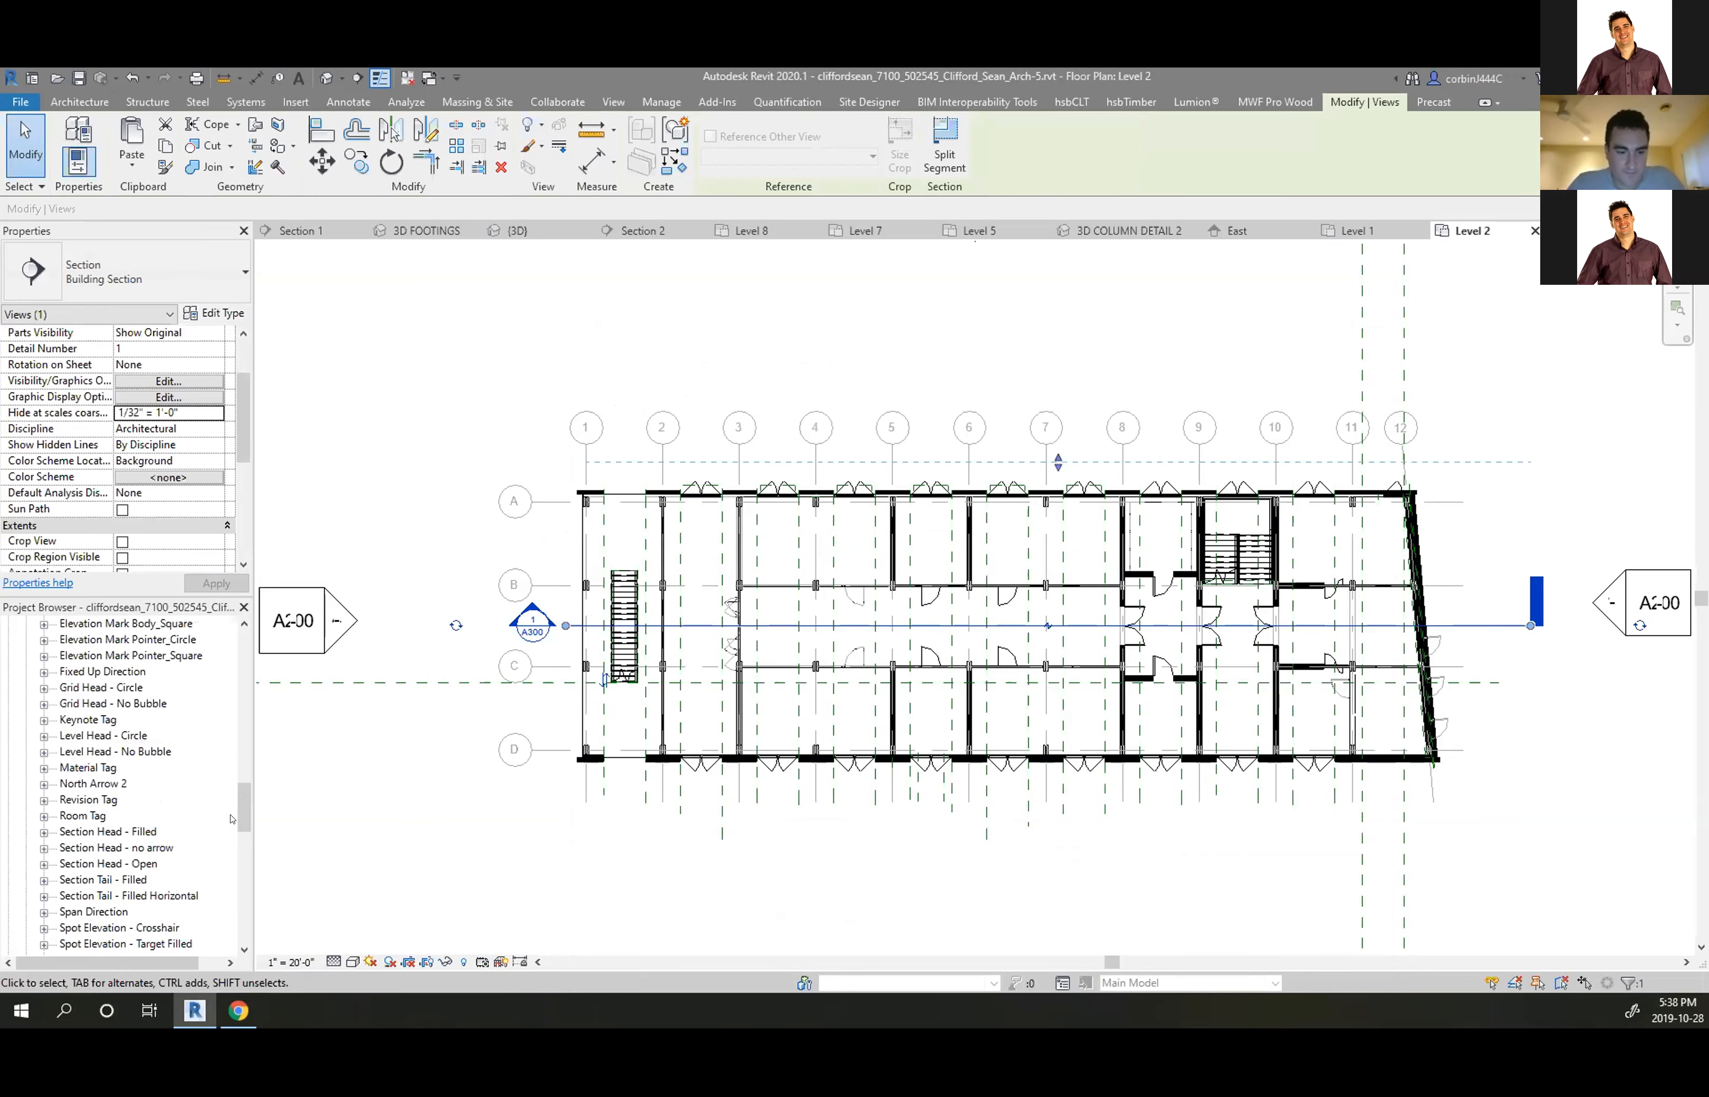
{"action": "key", "text": "Escape"}
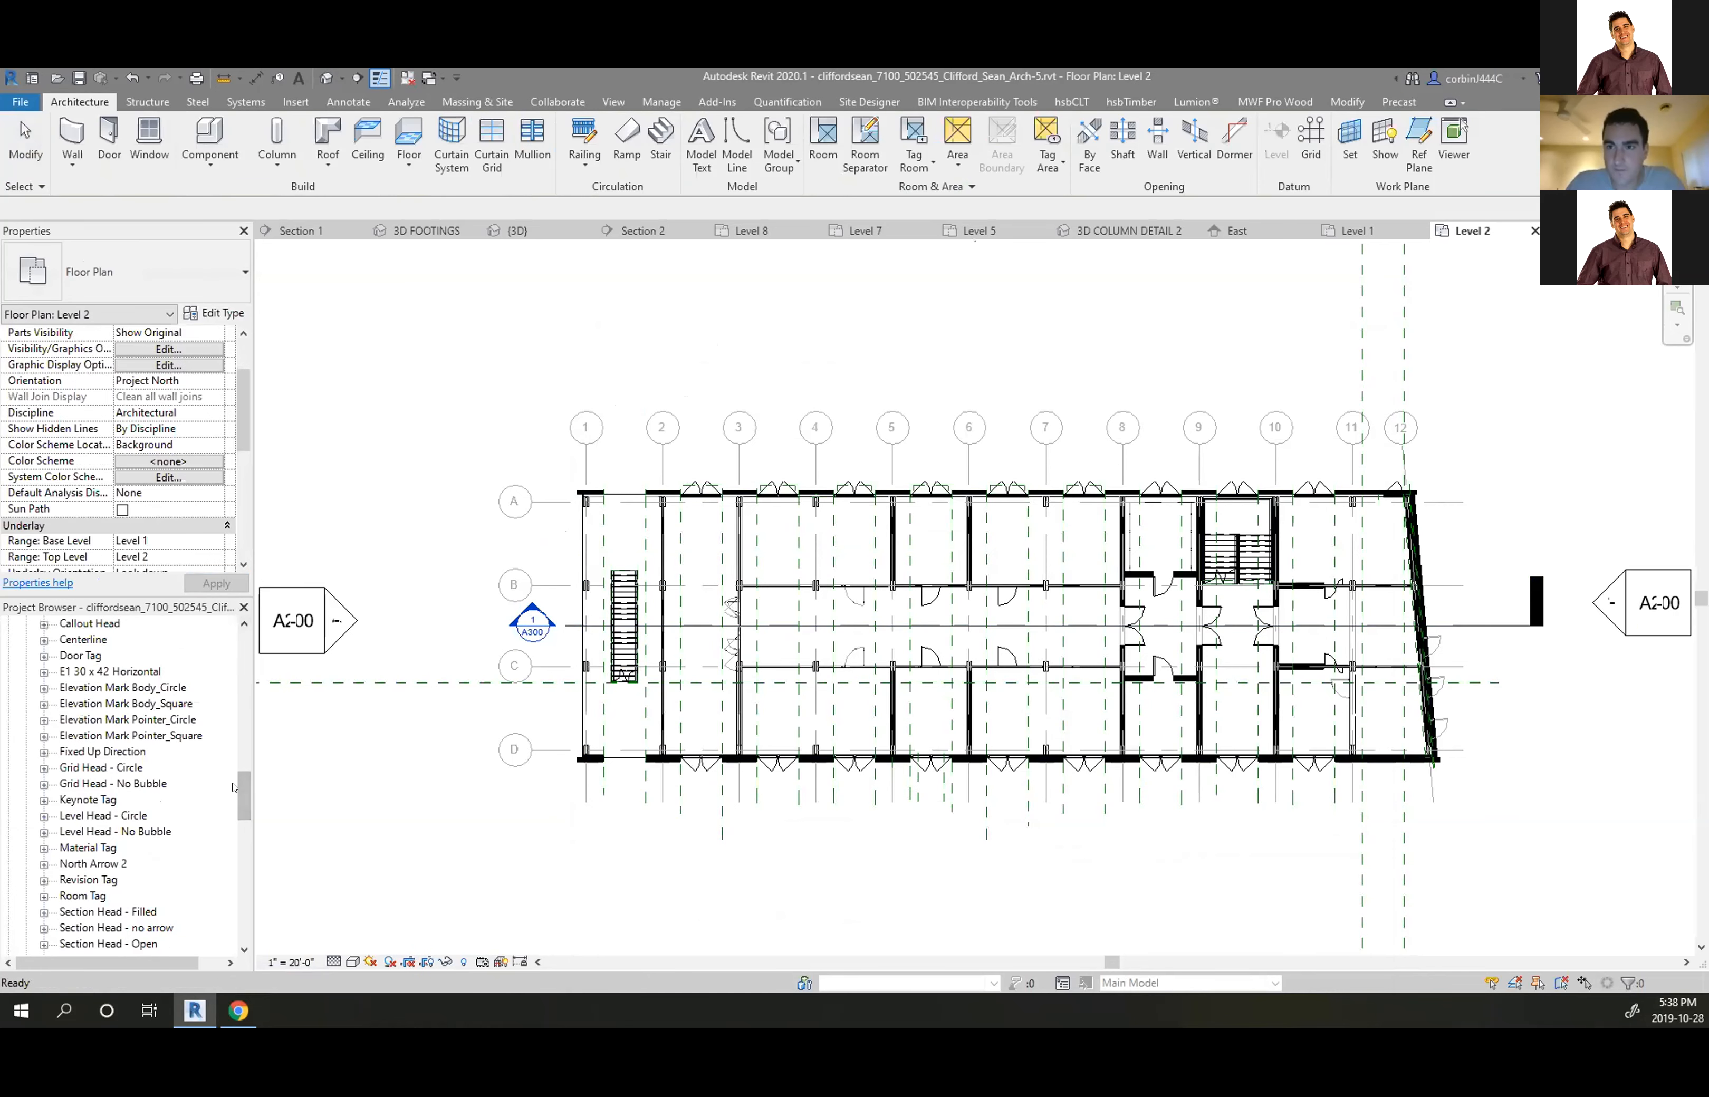
{"action": "left_click", "coordinate": [604, 626]}
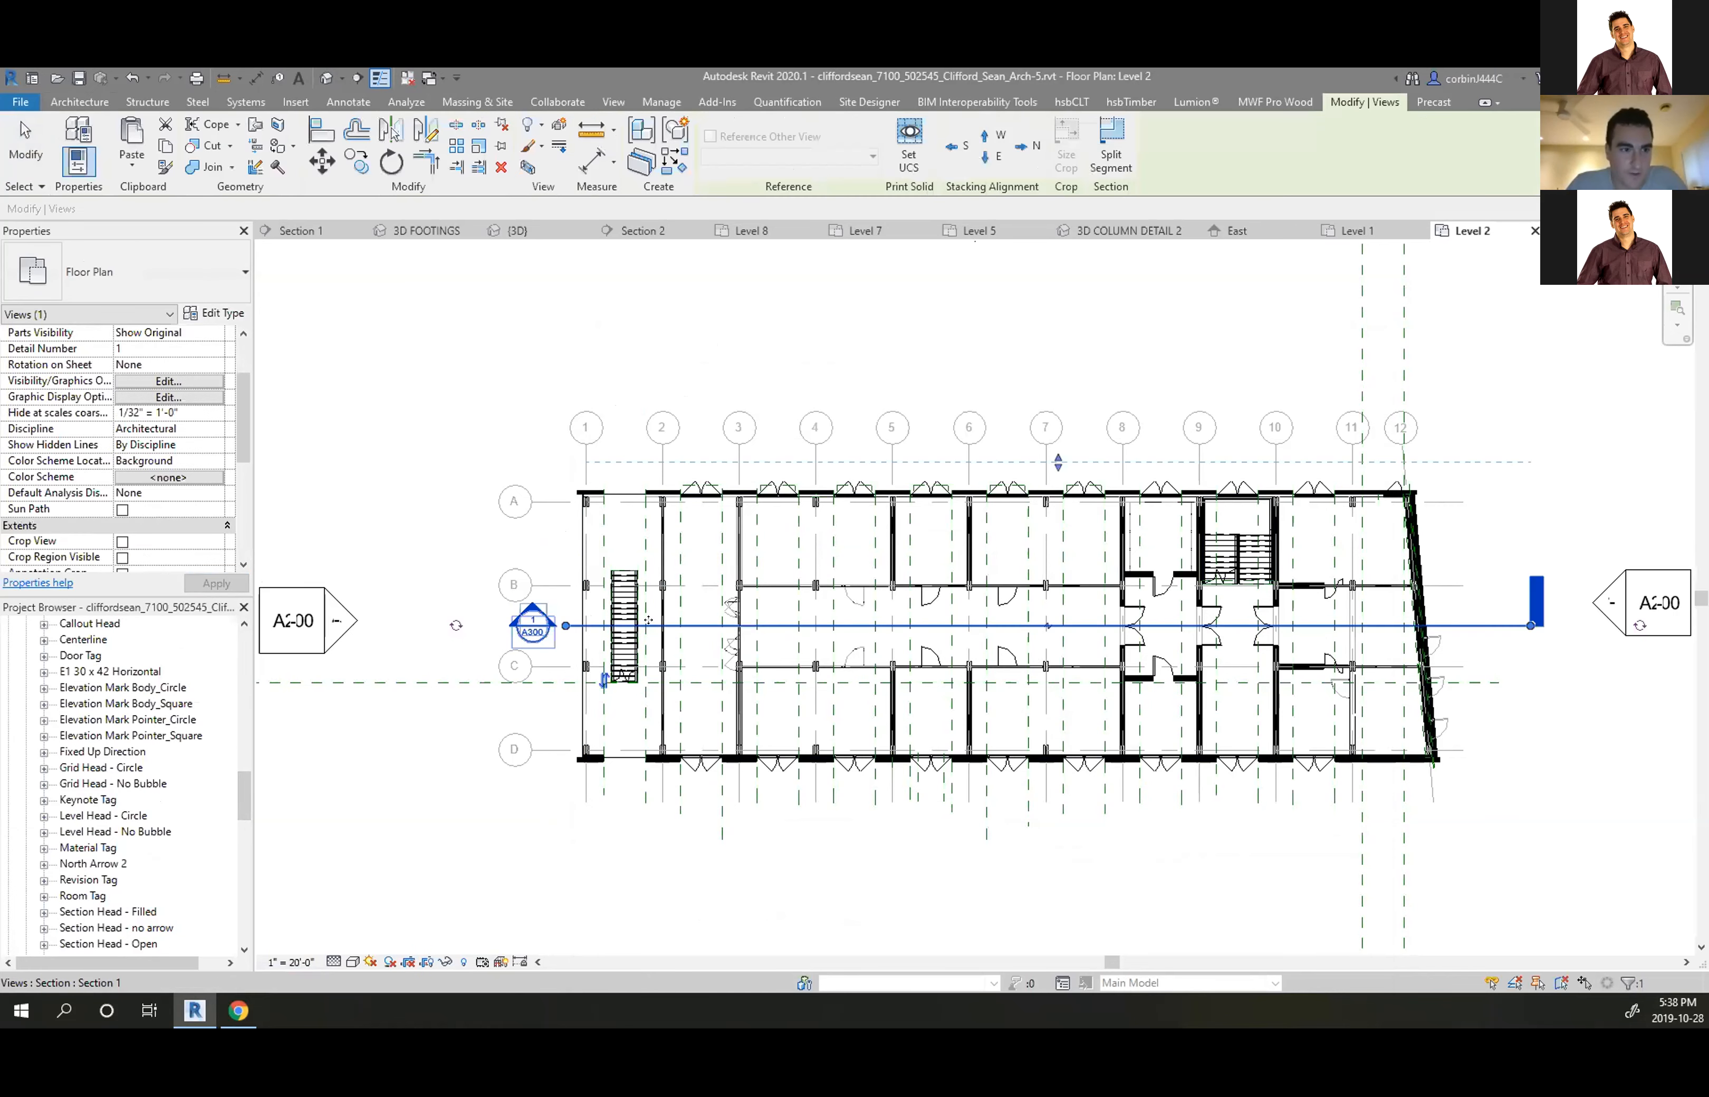
{"action": "scroll", "coordinate": [158, 432], "scroll_direction": "up", "scroll_amount": 2}
{"action": "scroll", "coordinate": [180, 499], "scroll_direction": "down", "scroll_amount": 2}
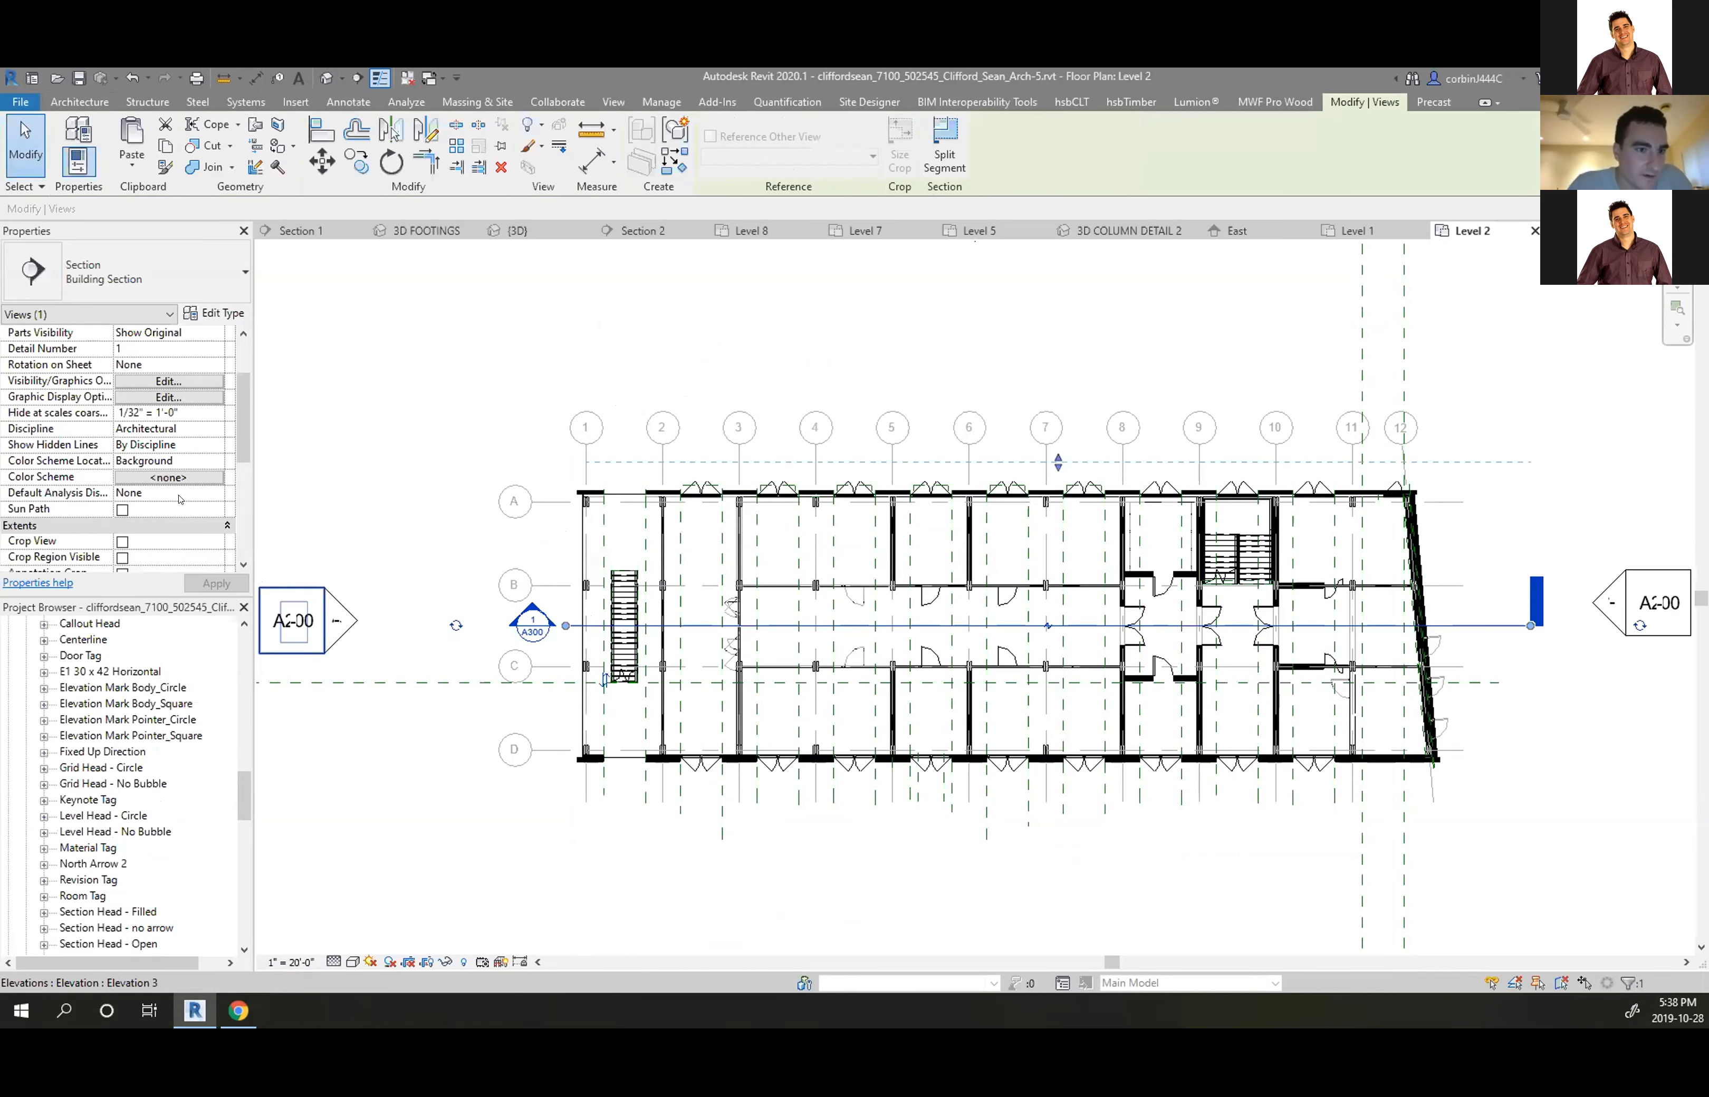
{"action": "left_click", "coordinate": [222, 414]}
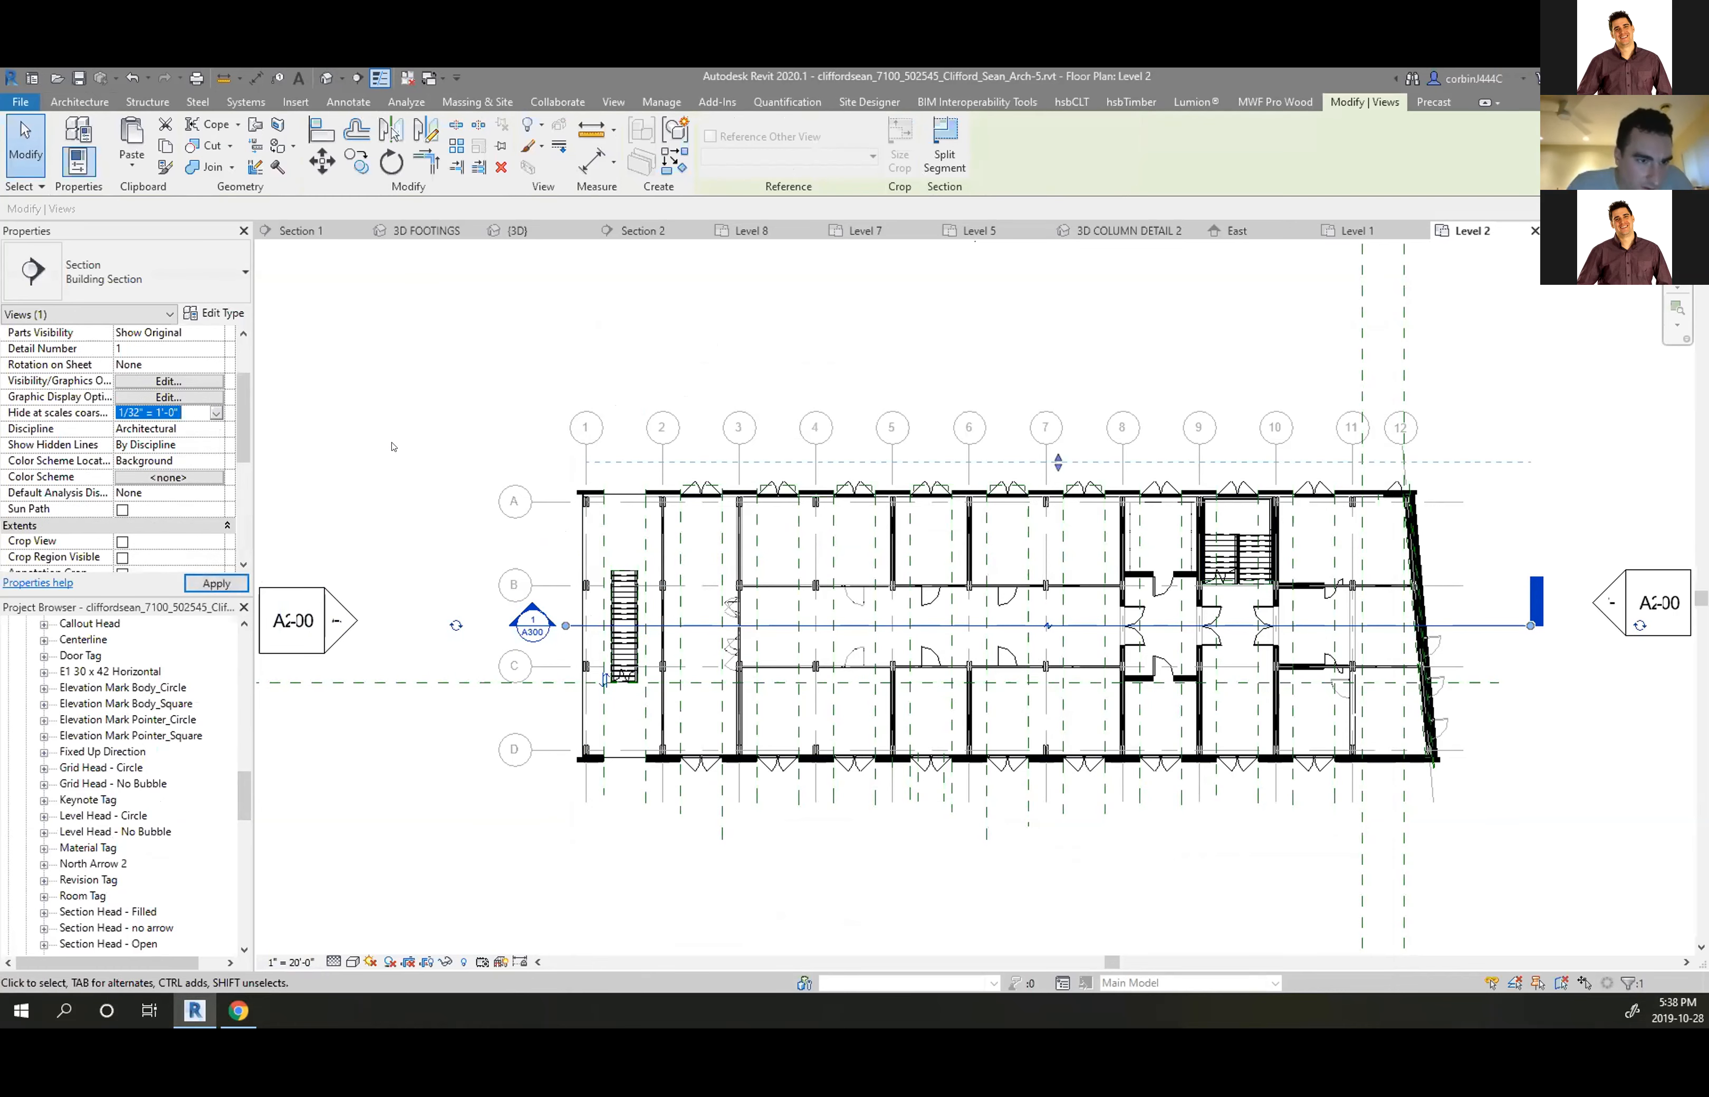
{"action": "left_click", "coordinate": [286, 676]}
{"action": "scroll", "coordinate": [143, 789], "scroll_direction": "up", "scroll_amount": 2}
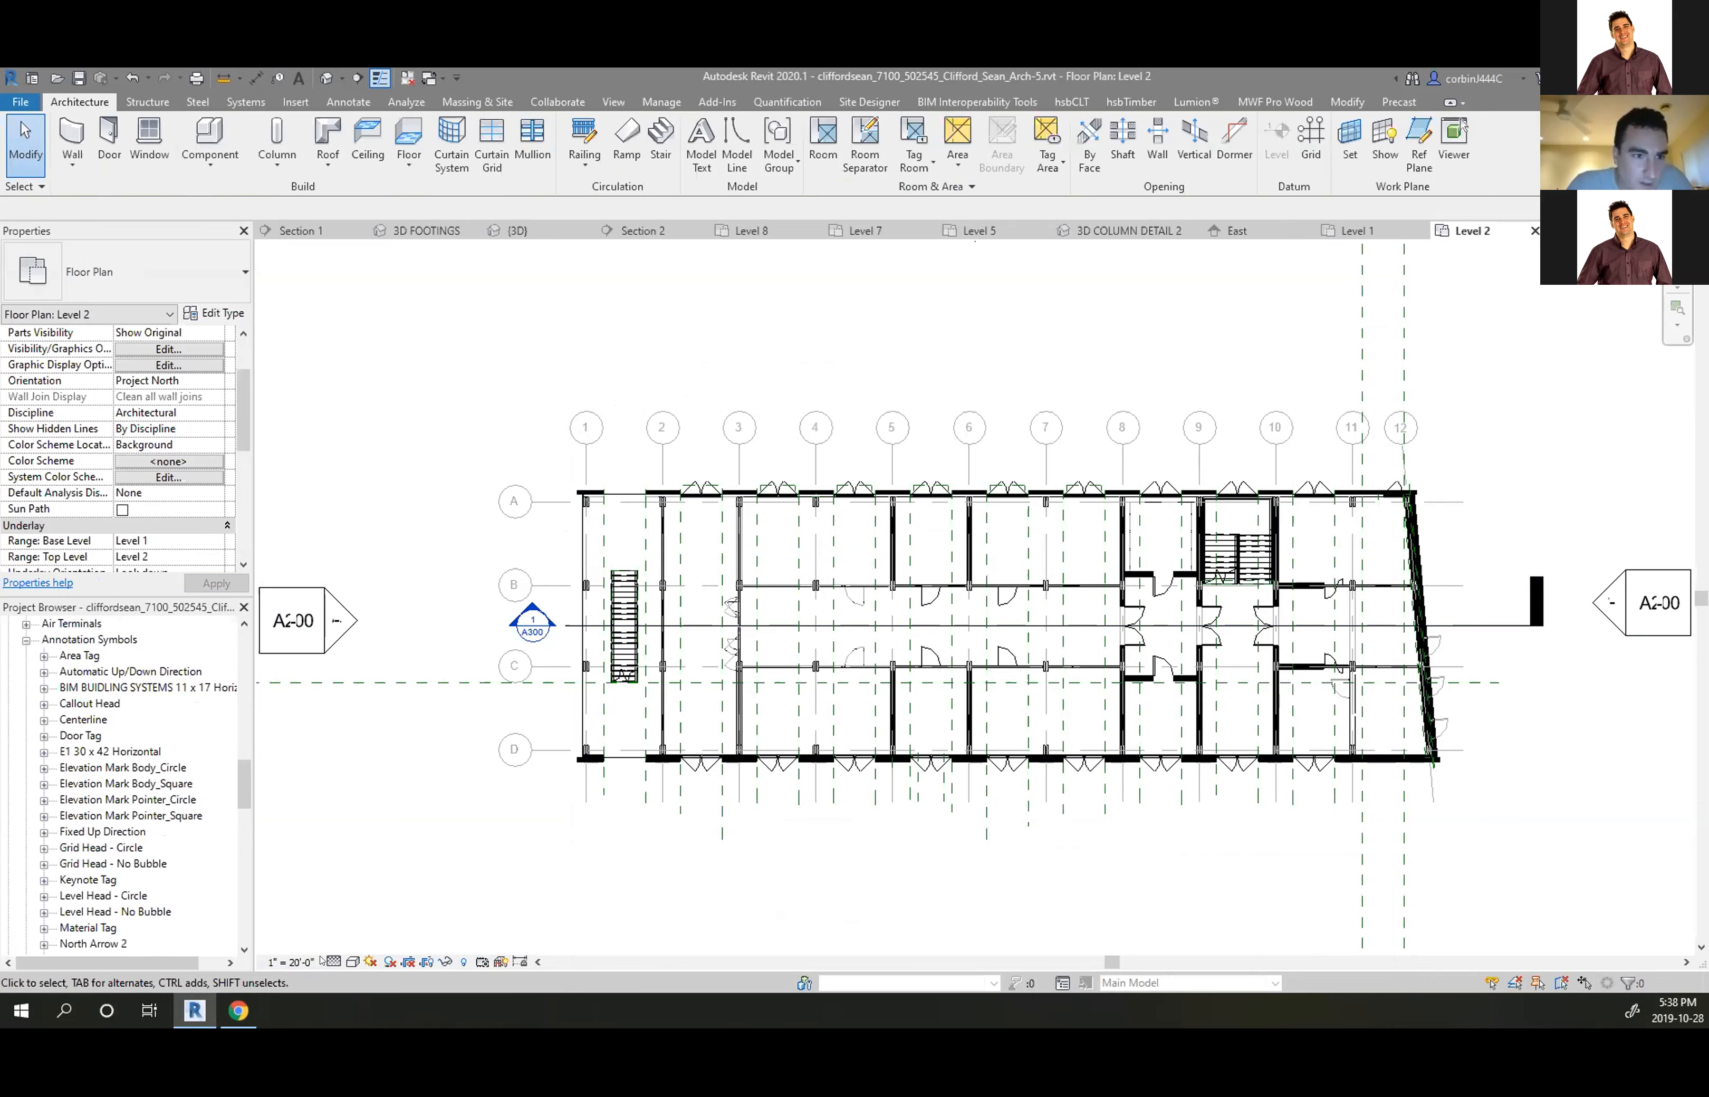
{"action": "scroll", "coordinate": [77, 785], "scroll_direction": "up", "scroll_amount": 10}
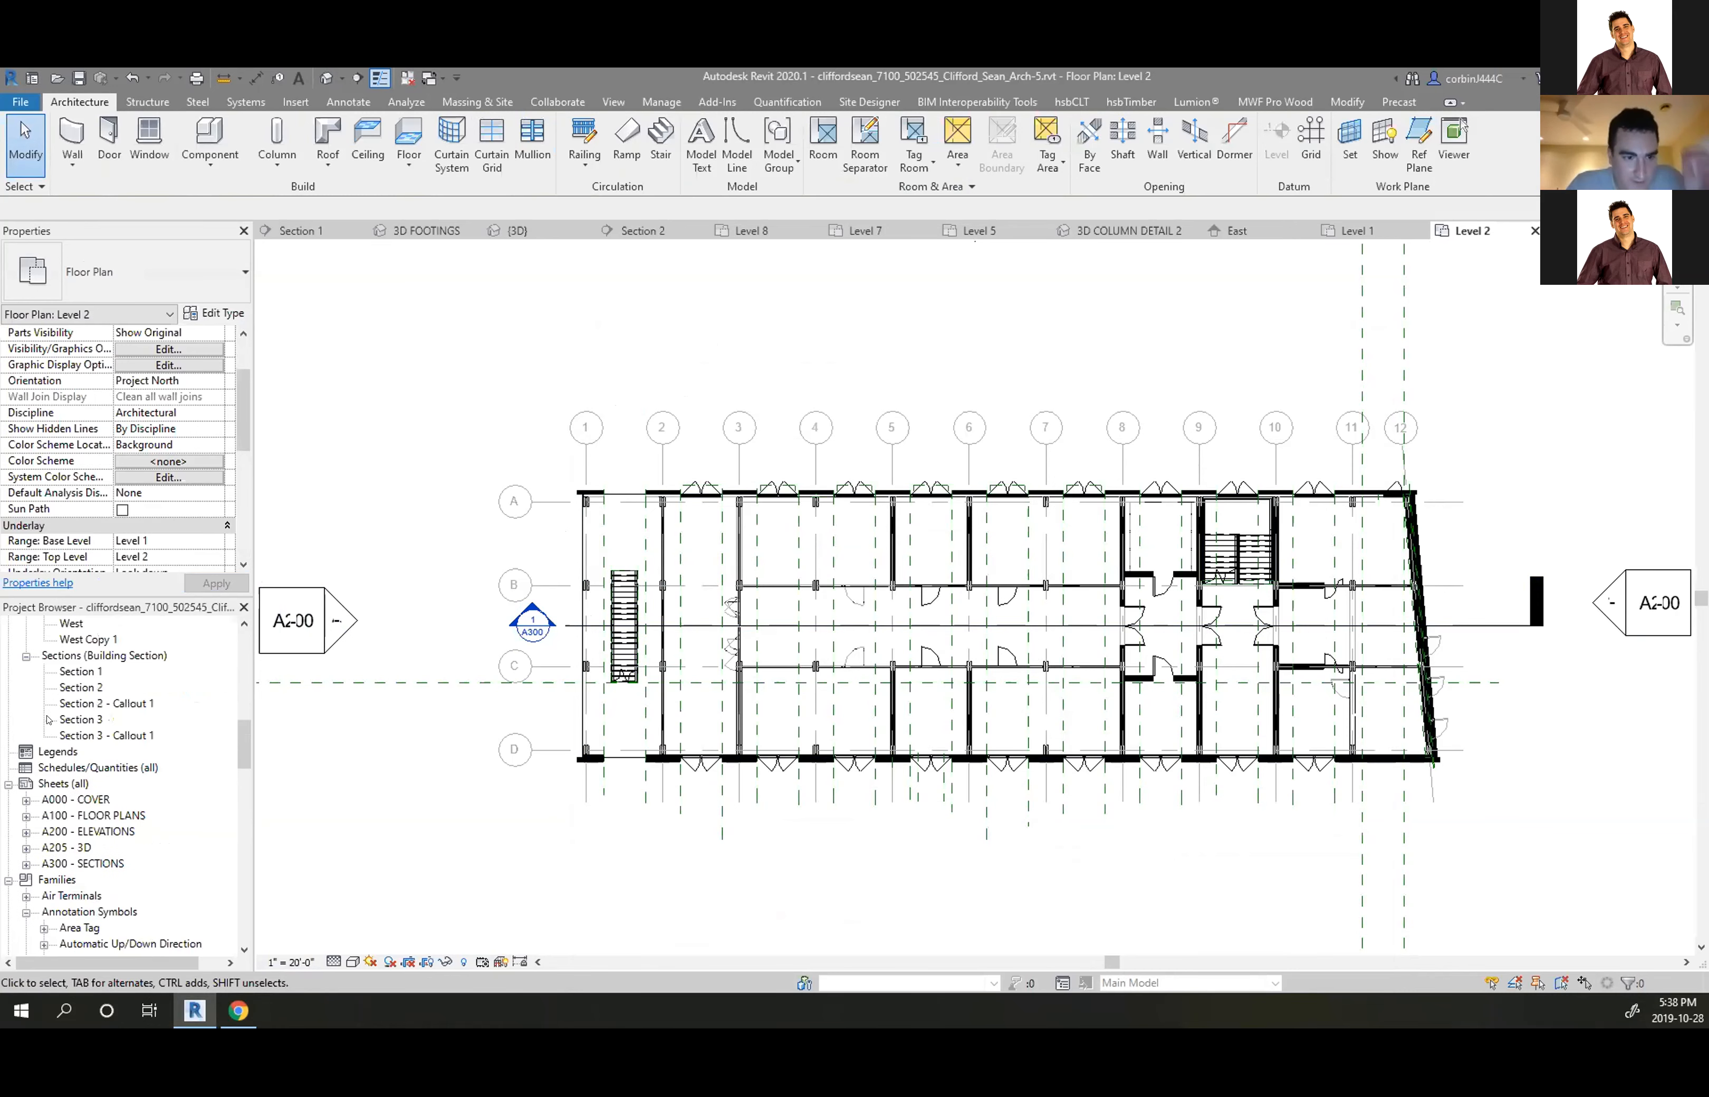
Select Section 2 in the Project Browser and apply a 1/32" = 1'-0" hide threshold
{"action": "left_click", "coordinate": [79, 799]}
{"action": "right_click", "coordinate": [83, 799]}
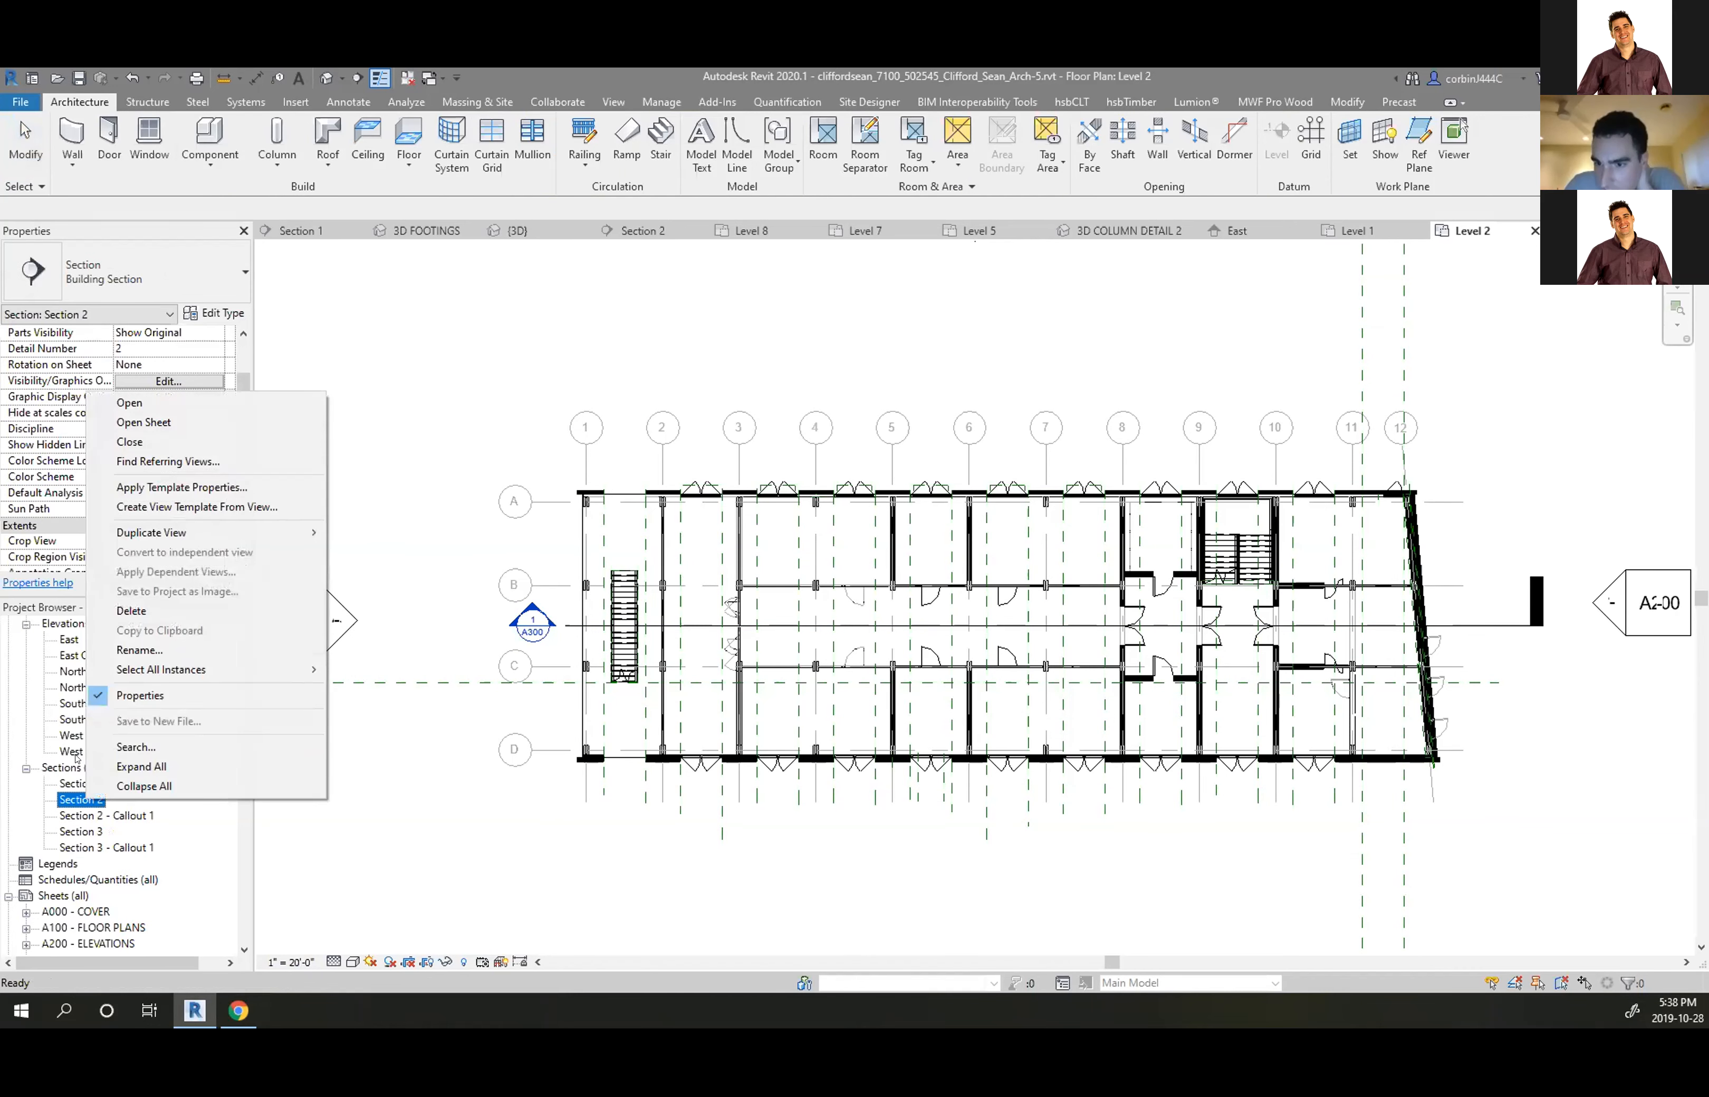
{"action": "left_click", "coordinate": [205, 232]}
{"action": "left_click", "coordinate": [215, 413]}
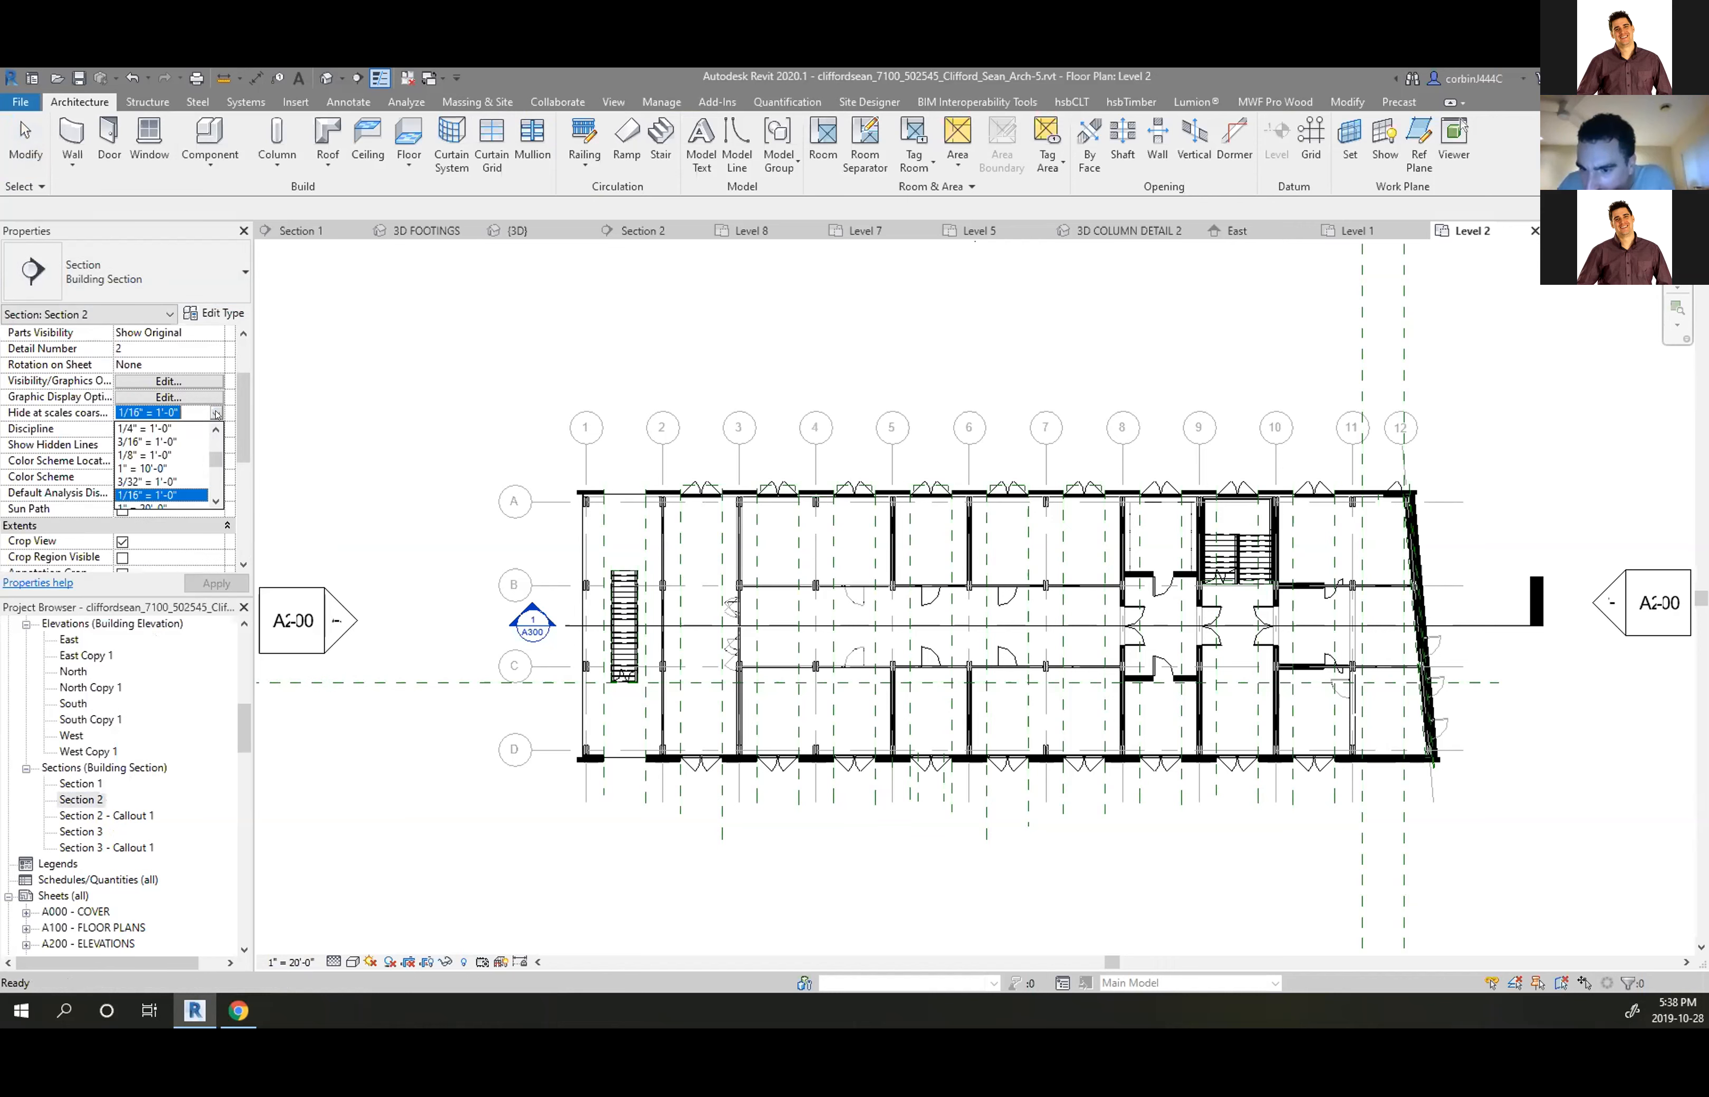
{"action": "left_click", "coordinate": [173, 442]}
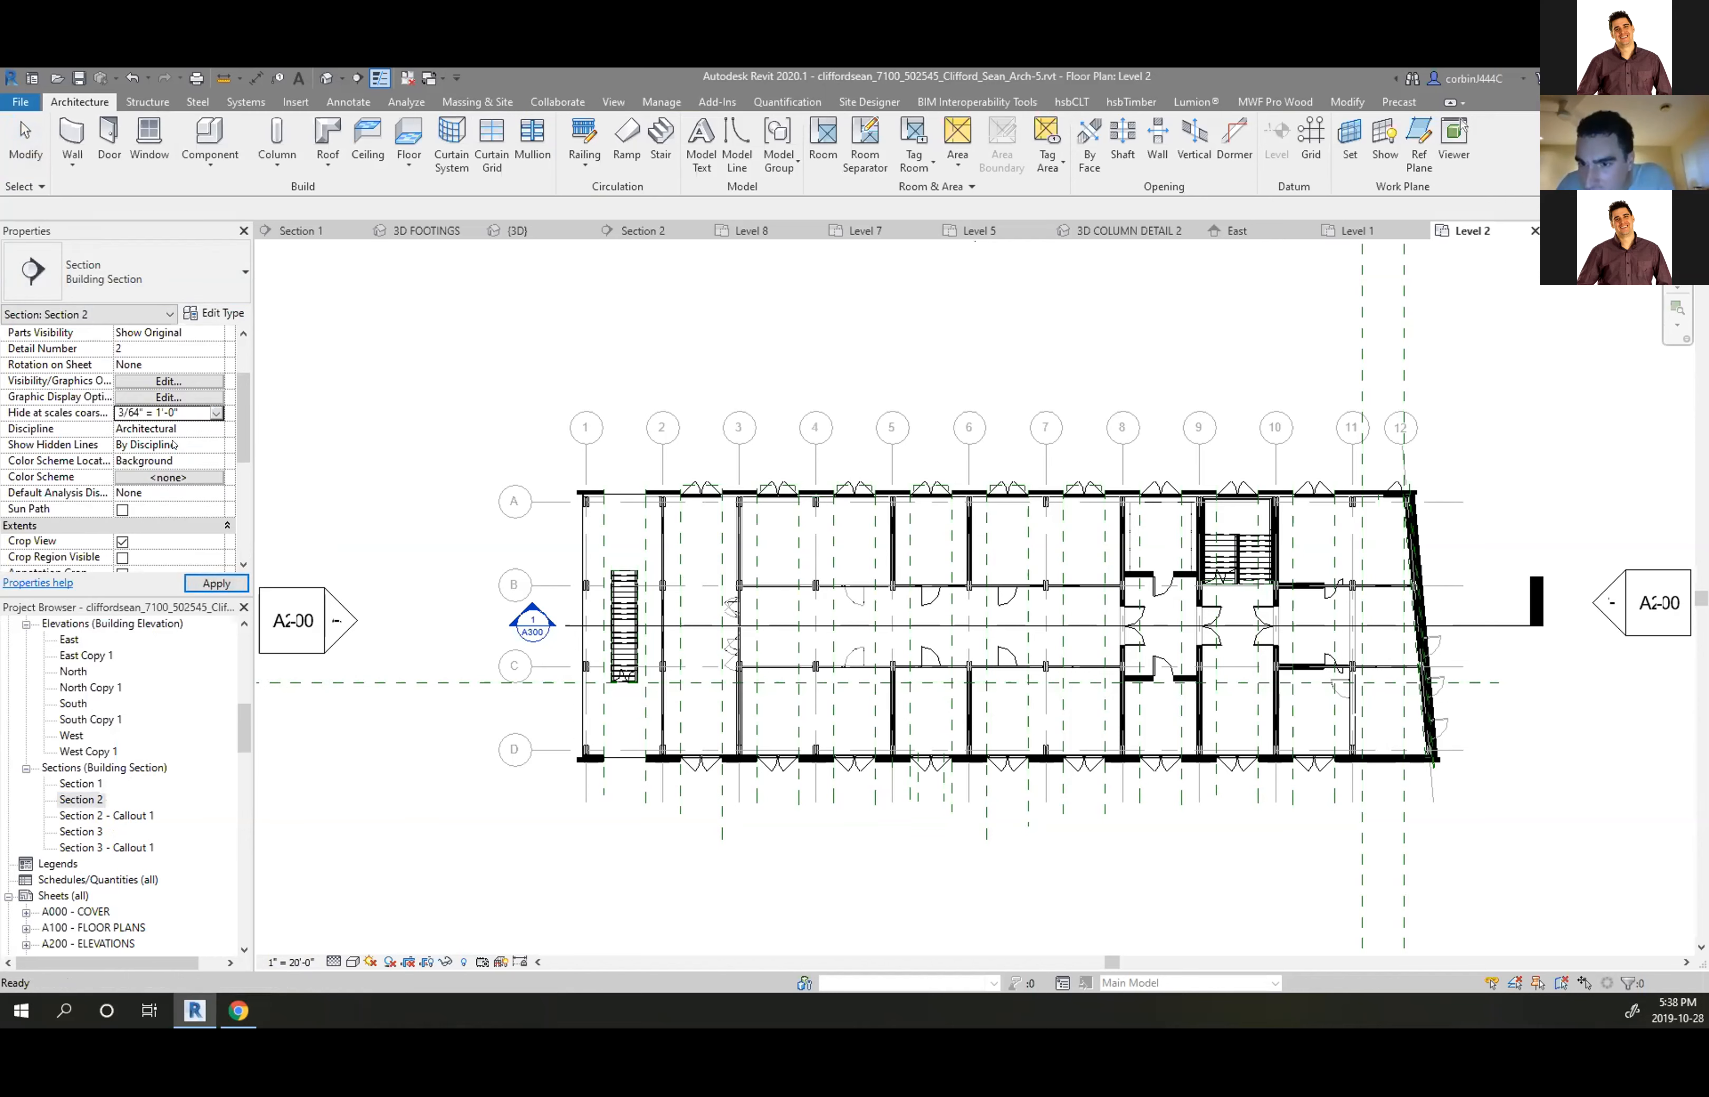
{"action": "left_click", "coordinate": [216, 413]}
{"action": "left_click", "coordinate": [215, 413]}
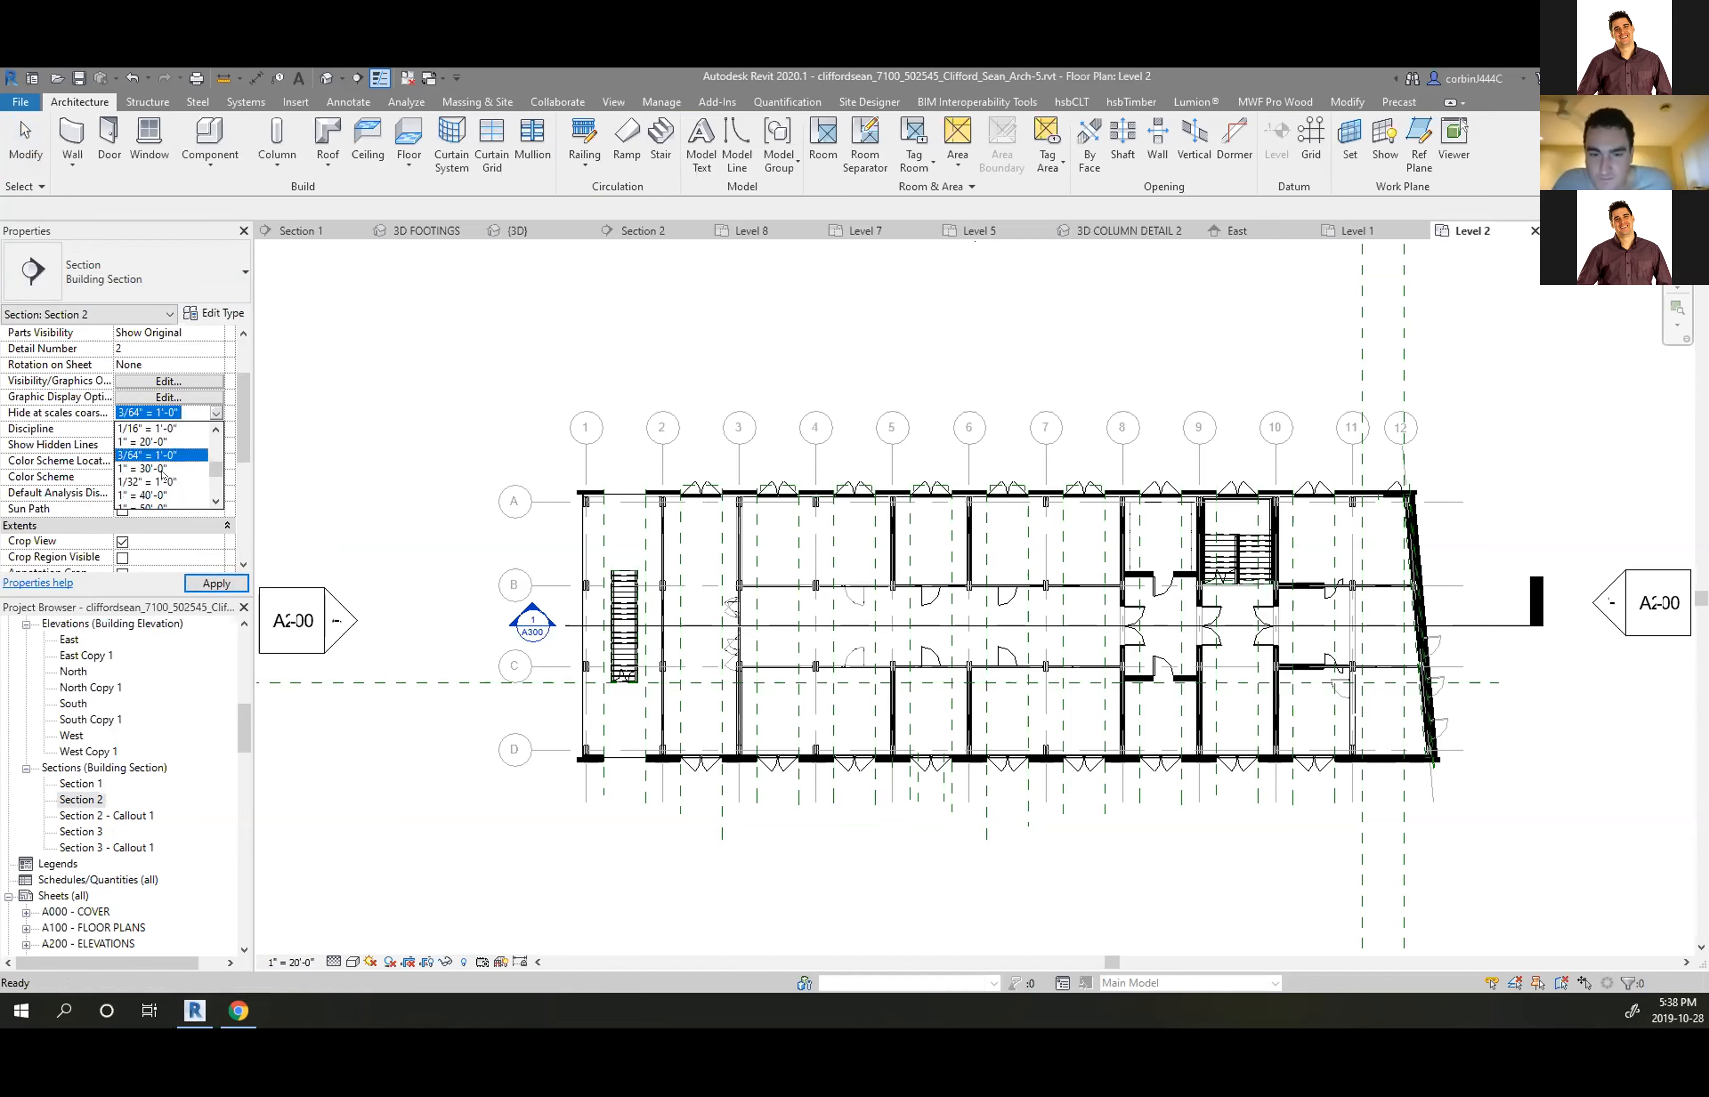
{"action": "left_click", "coordinate": [159, 483]}
{"action": "left_click", "coordinate": [207, 584]}
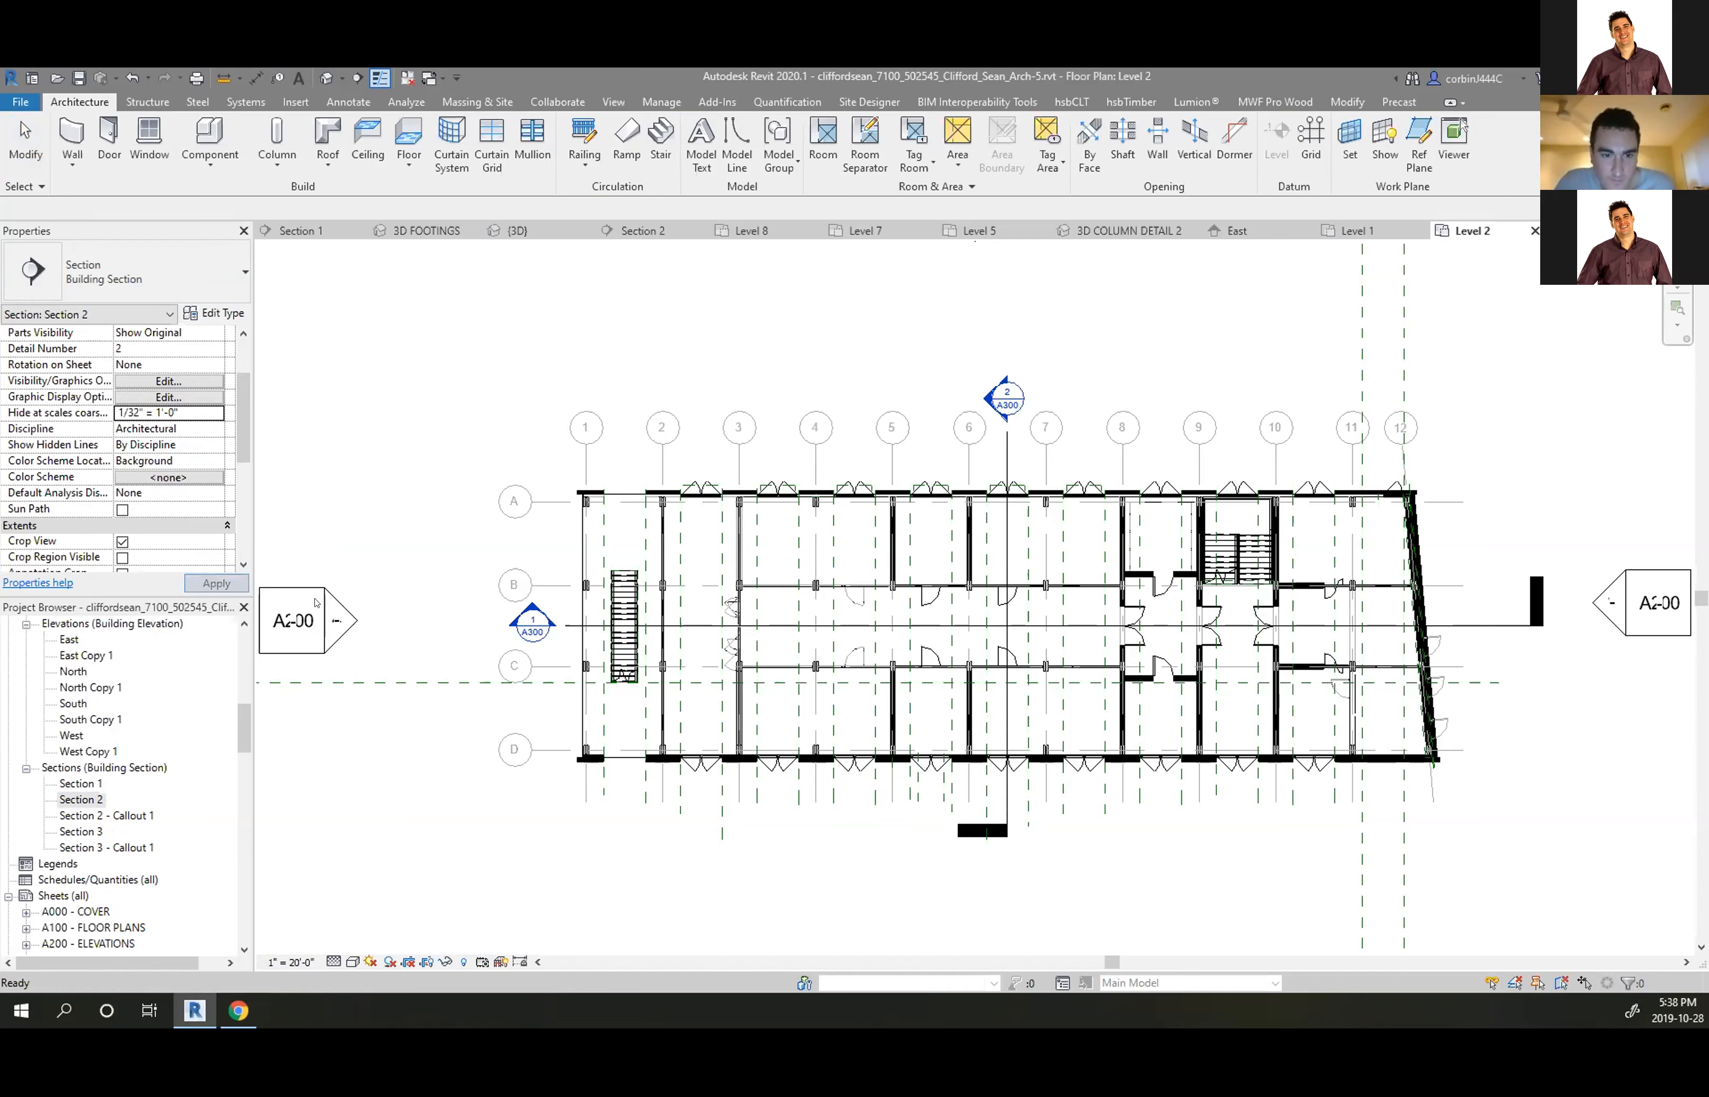
{"action": "left_click", "coordinate": [435, 515]}
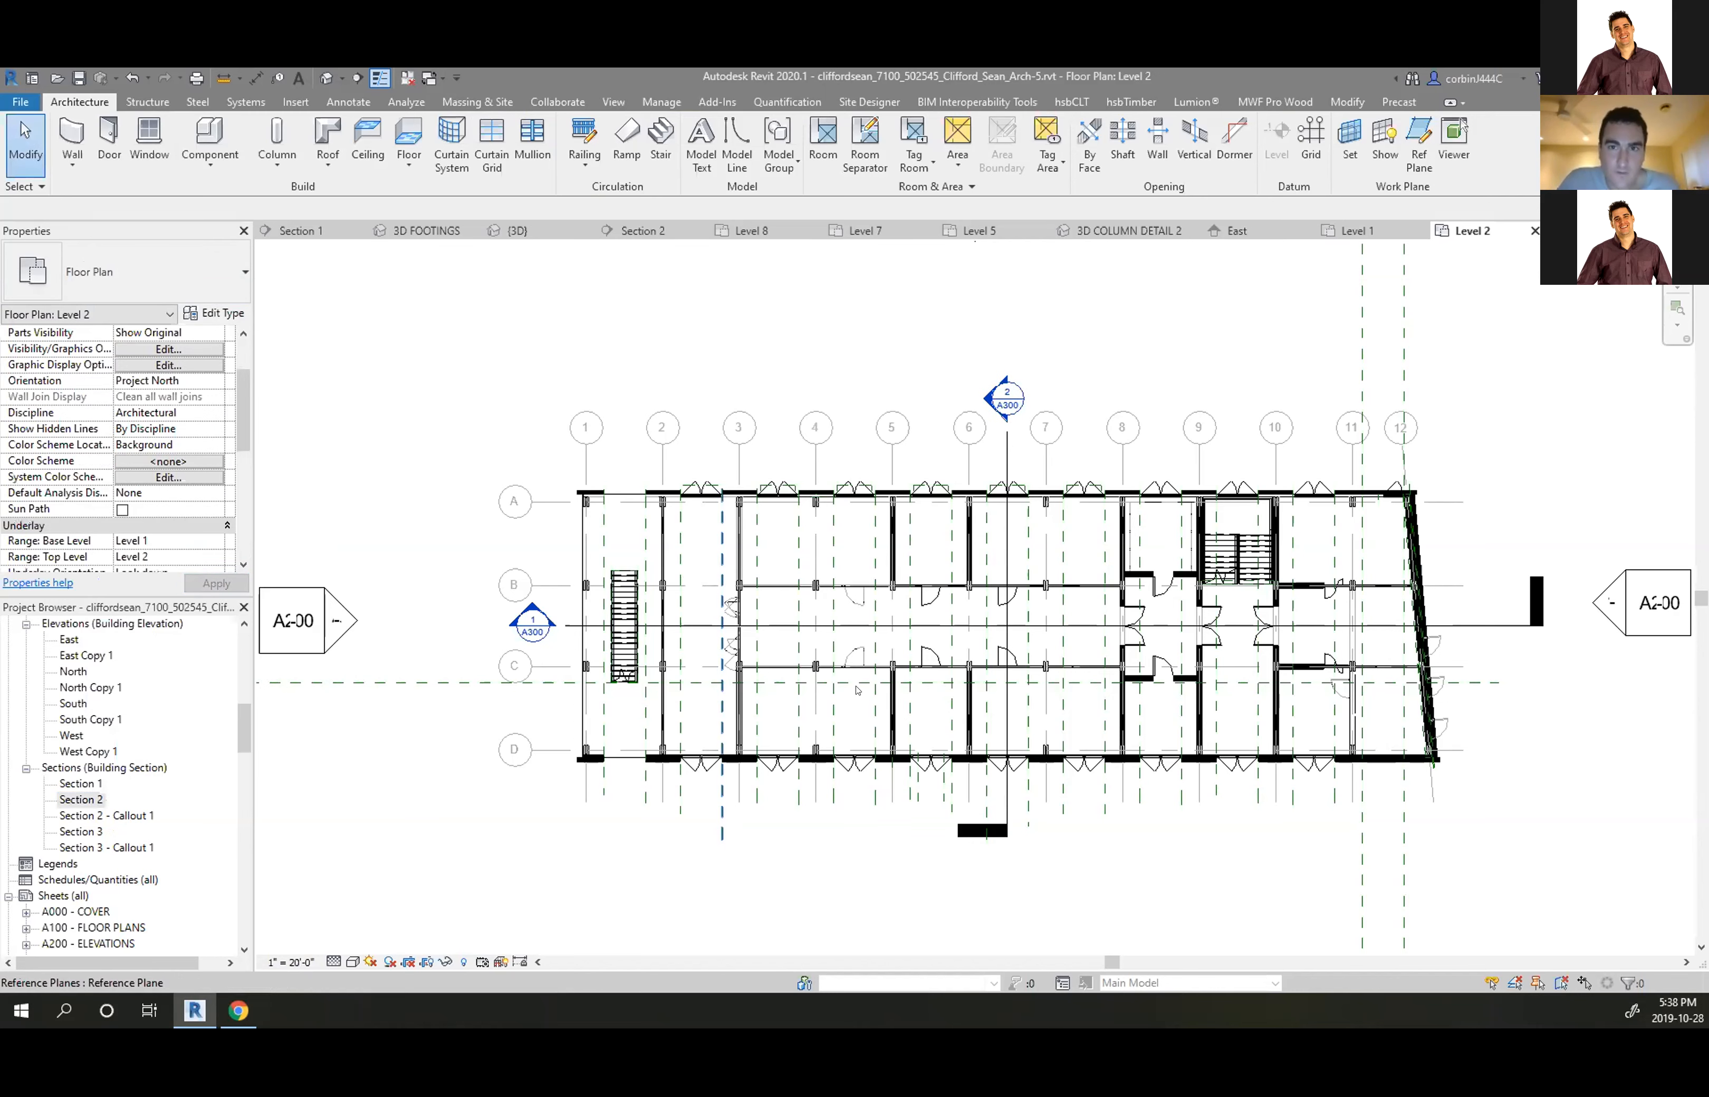
{"action": "left_click", "coordinate": [937, 624]}
{"action": "left_click", "coordinate": [742, 858]}
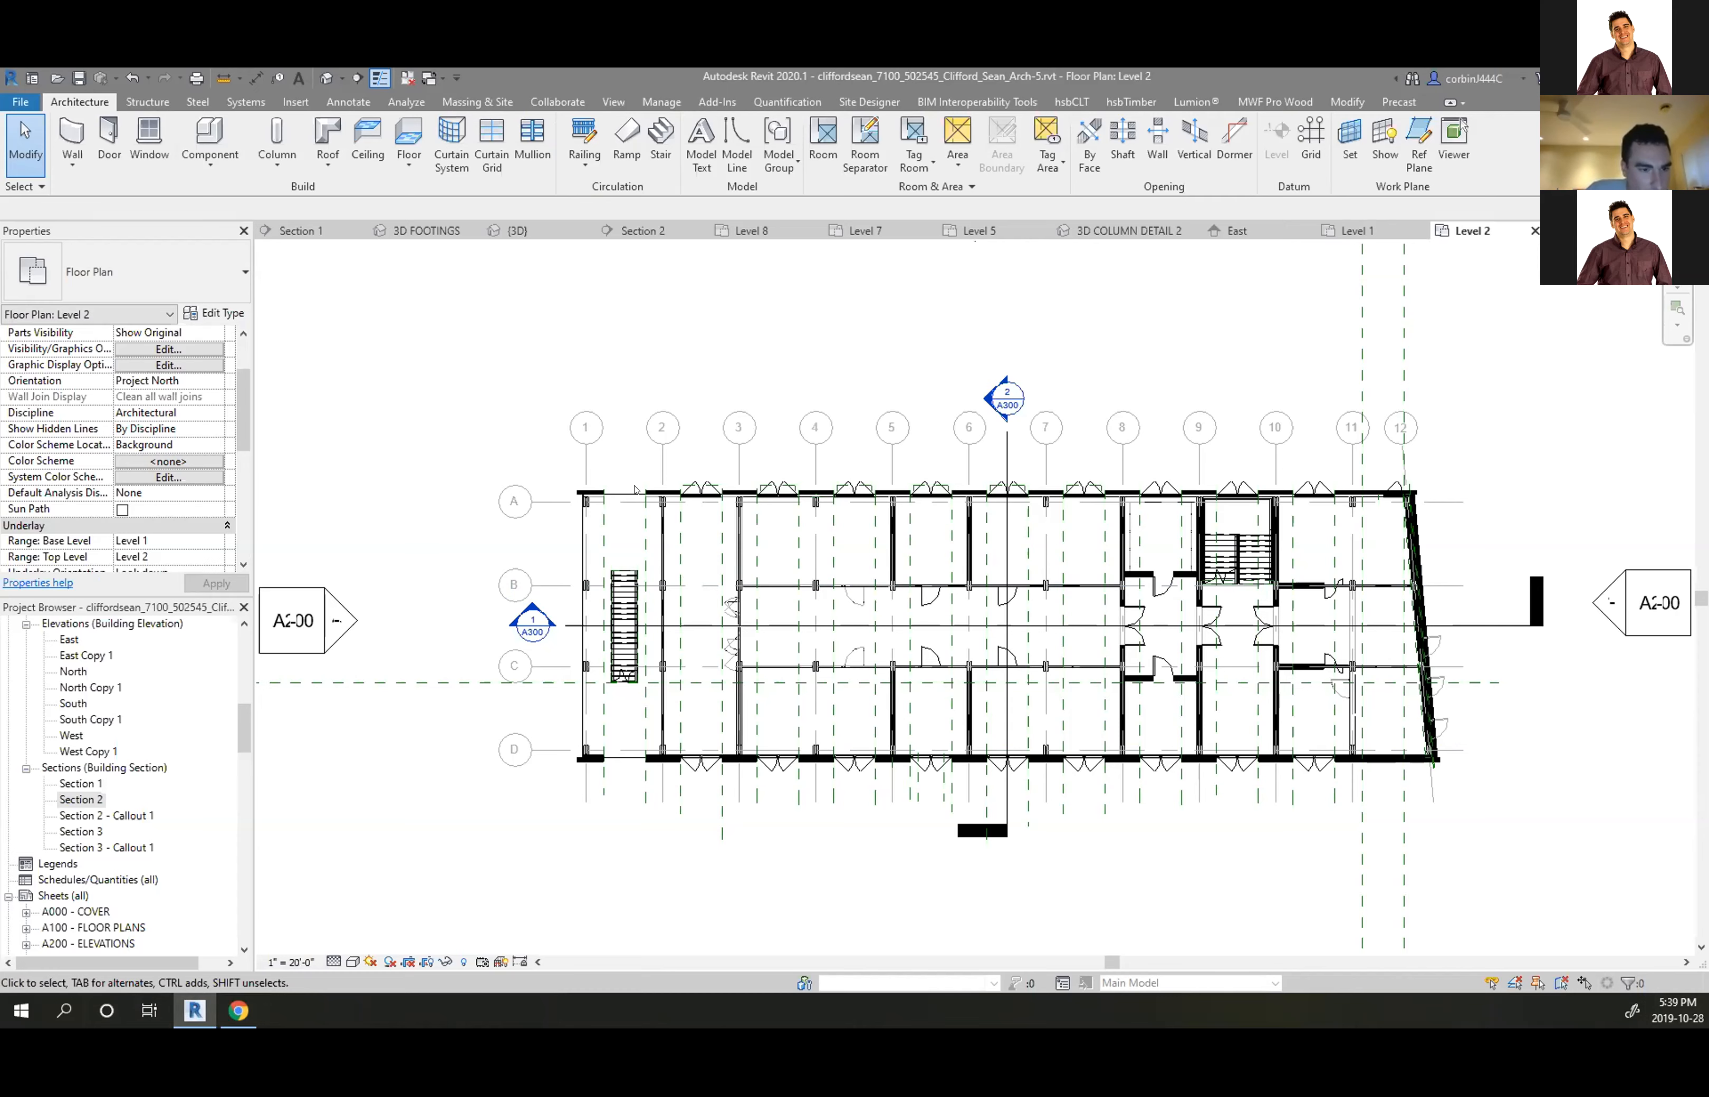
{"action": "scroll", "coordinate": [626, 471], "scroll_direction": "up", "scroll_amount": 3}
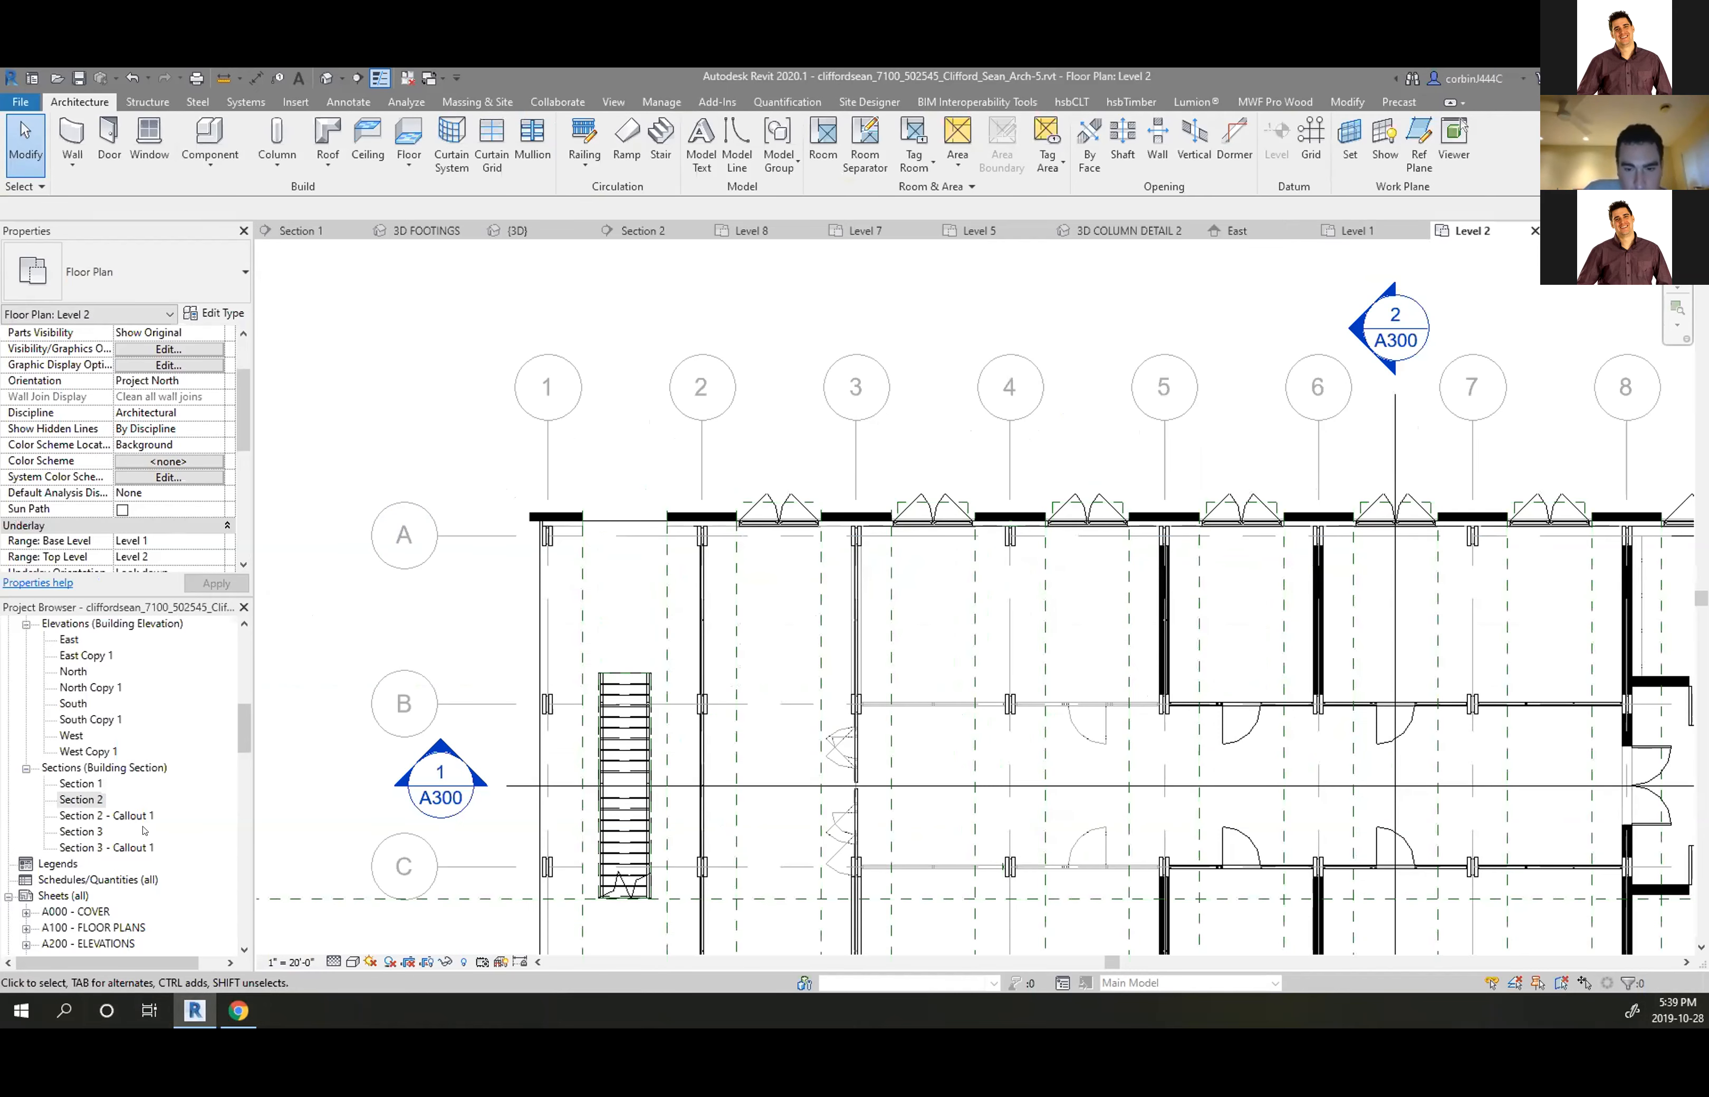
{"action": "scroll", "coordinate": [176, 733], "scroll_direction": "up", "scroll_amount": 2}
{"action": "scroll", "coordinate": [553, 476], "scroll_direction": "down", "scroll_amount": 5}
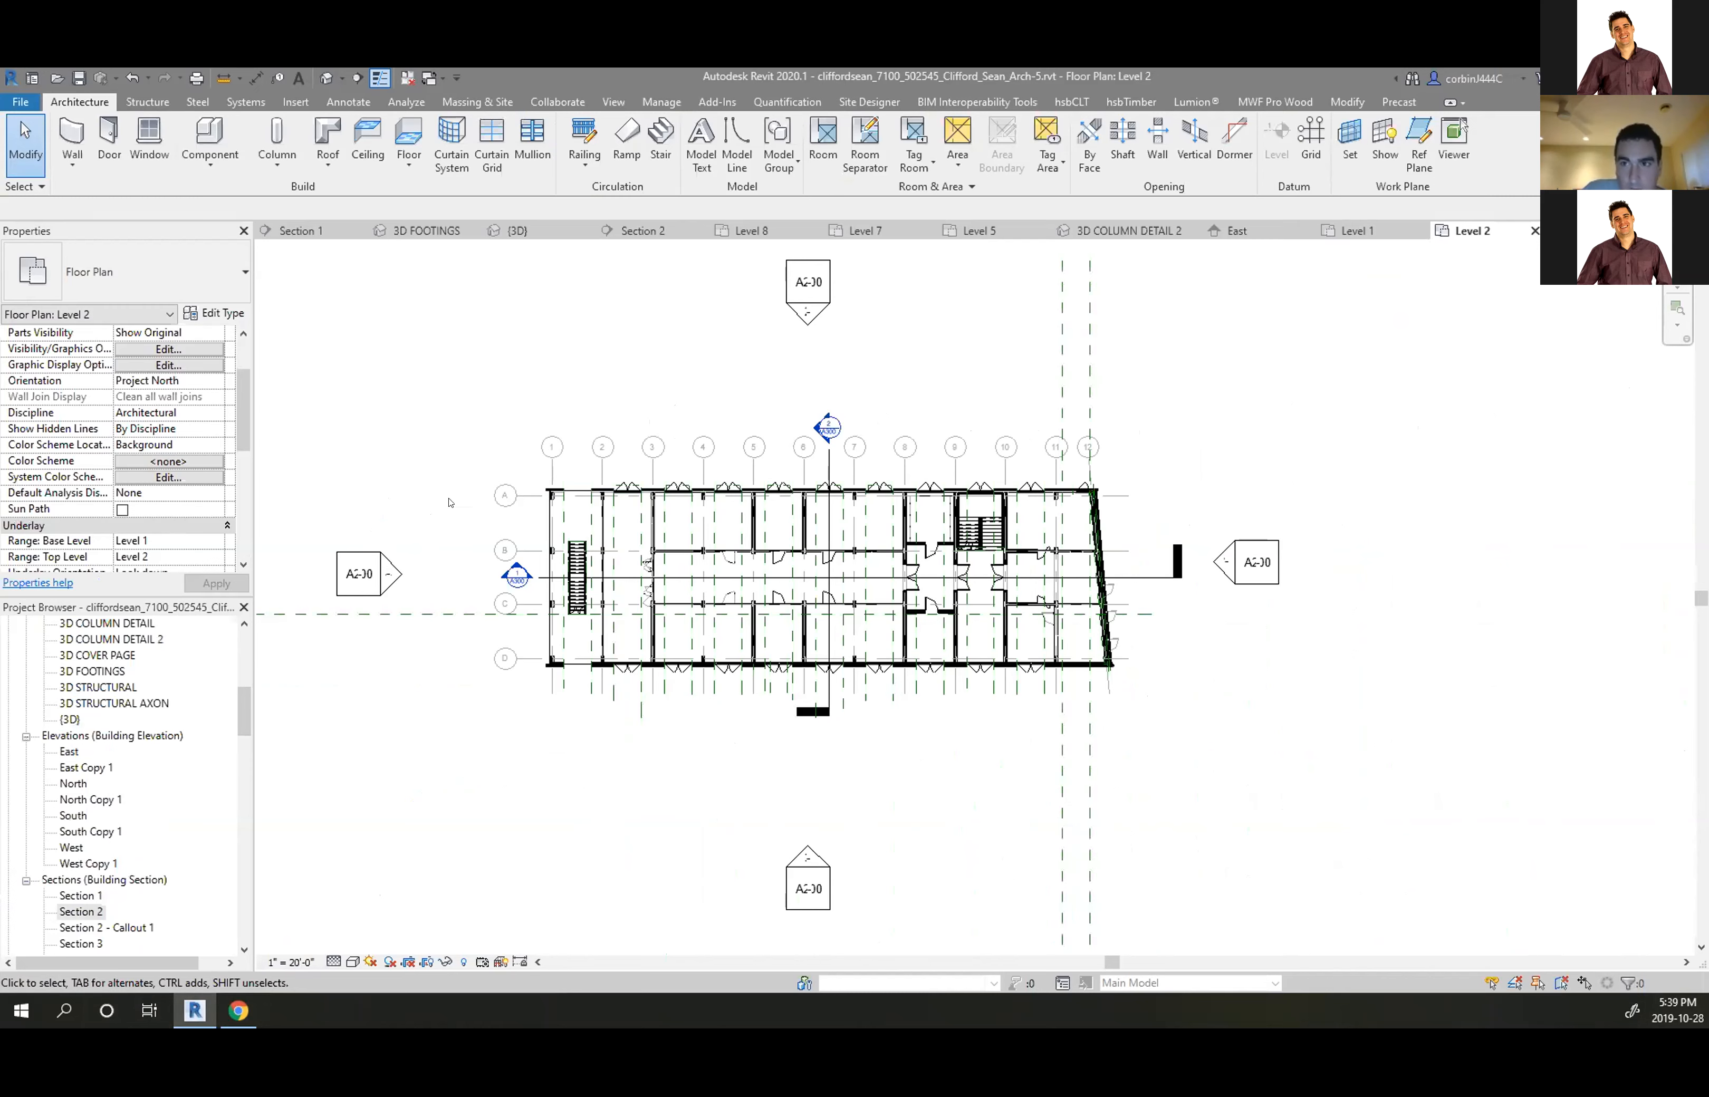
Set the plan scale to 3/64" = 1'-0" and draw a callout around grids 1–2 and A–B
{"action": "left_click", "coordinate": [294, 962]}
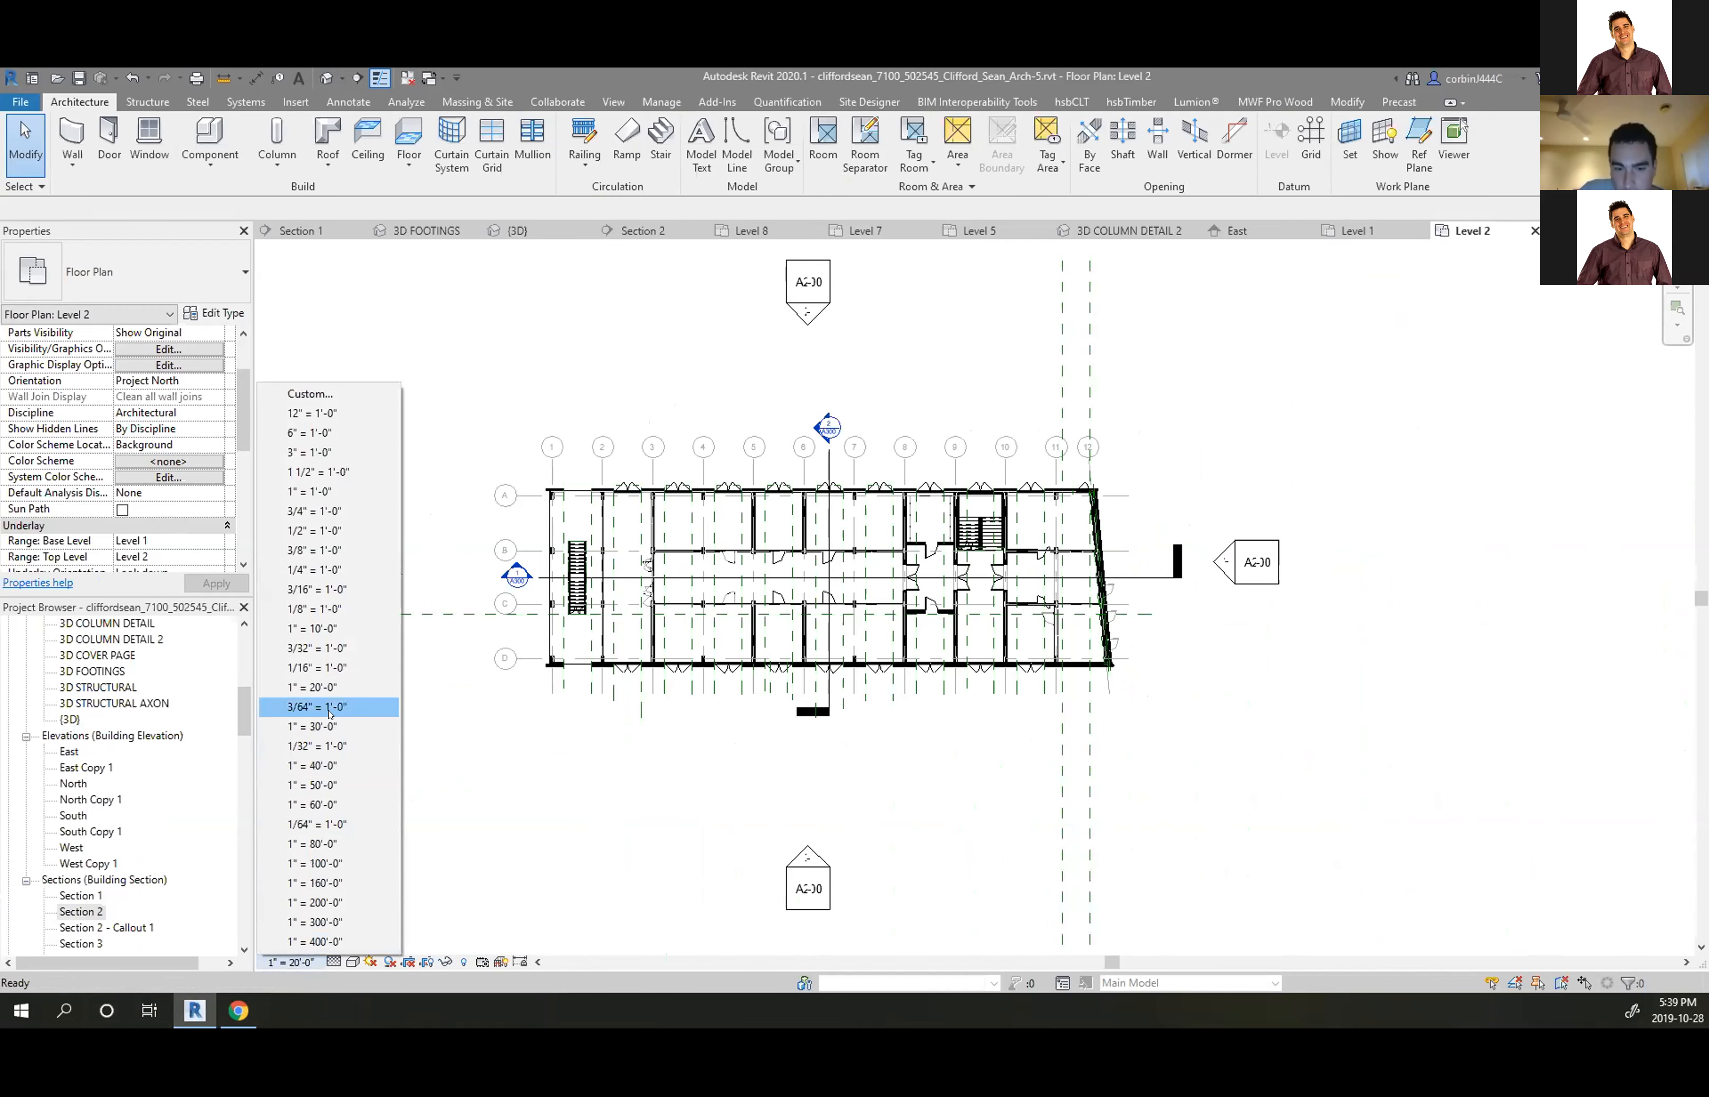
{"action": "left_click", "coordinate": [330, 707]}
{"action": "scroll", "coordinate": [554, 566], "scroll_direction": "up", "scroll_amount": 3}
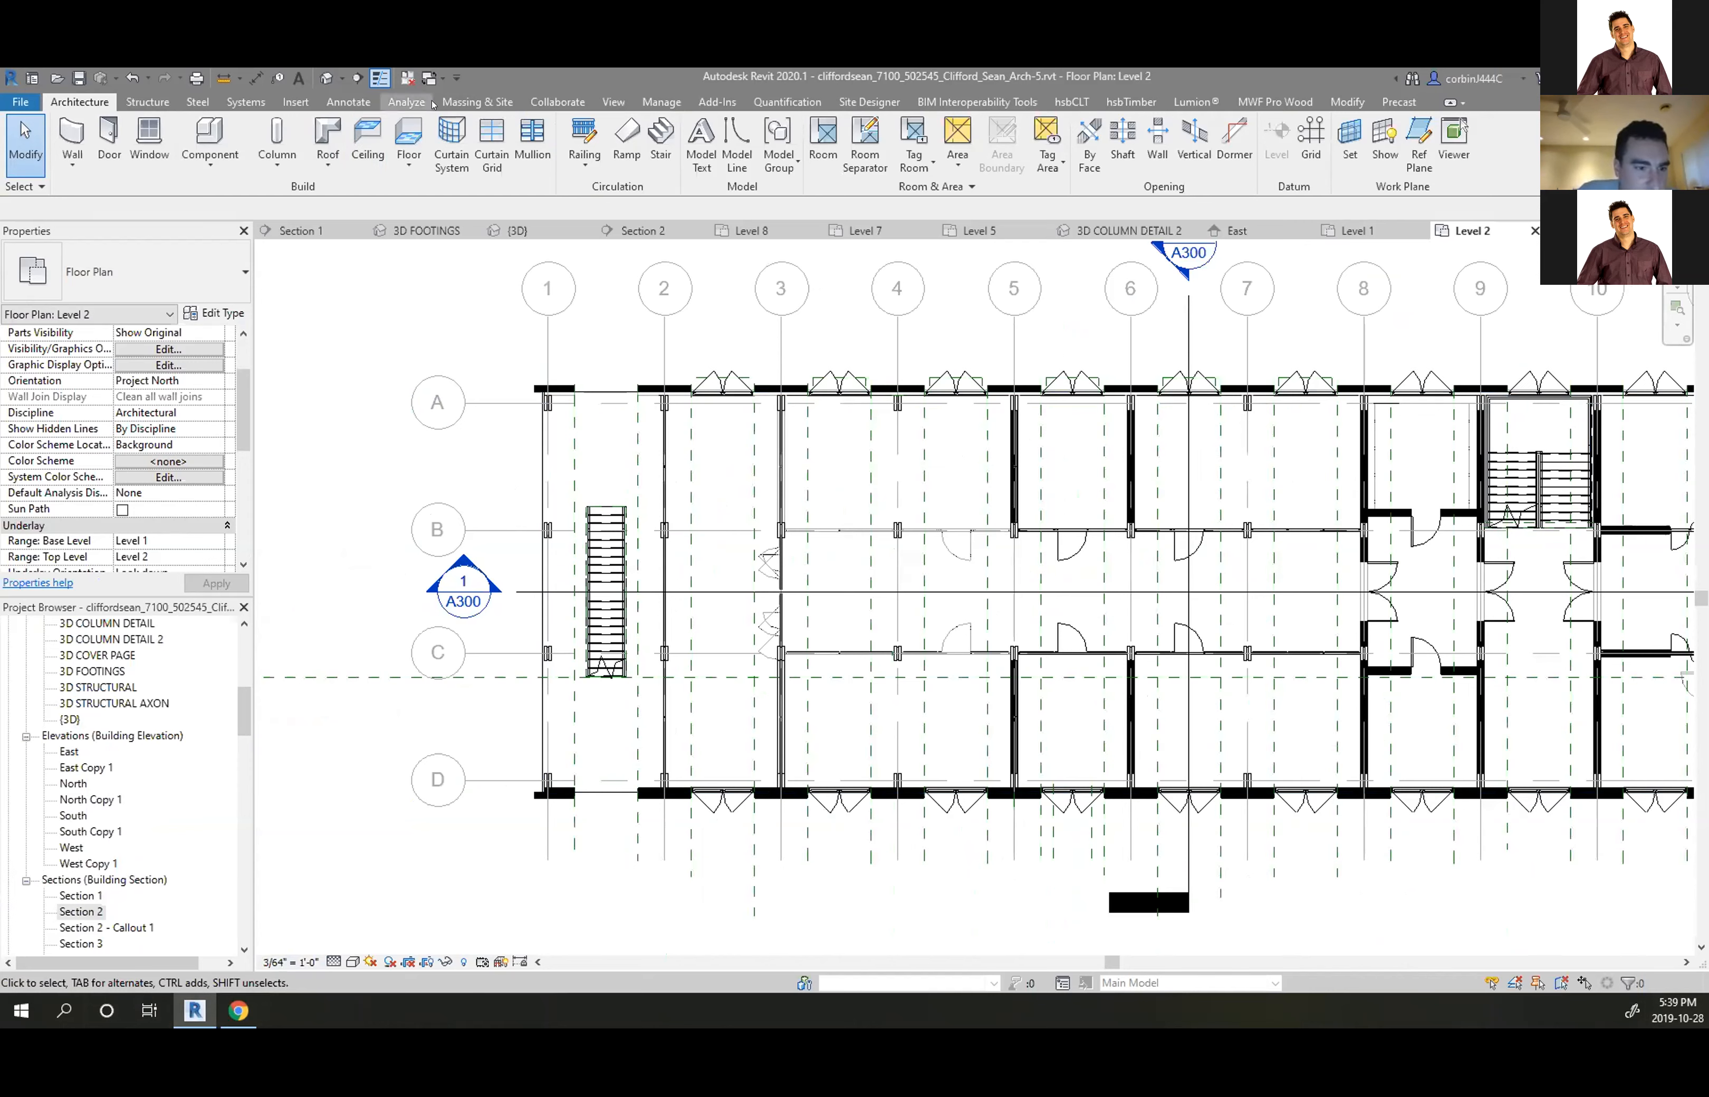
{"action": "left_click", "coordinate": [613, 101]}
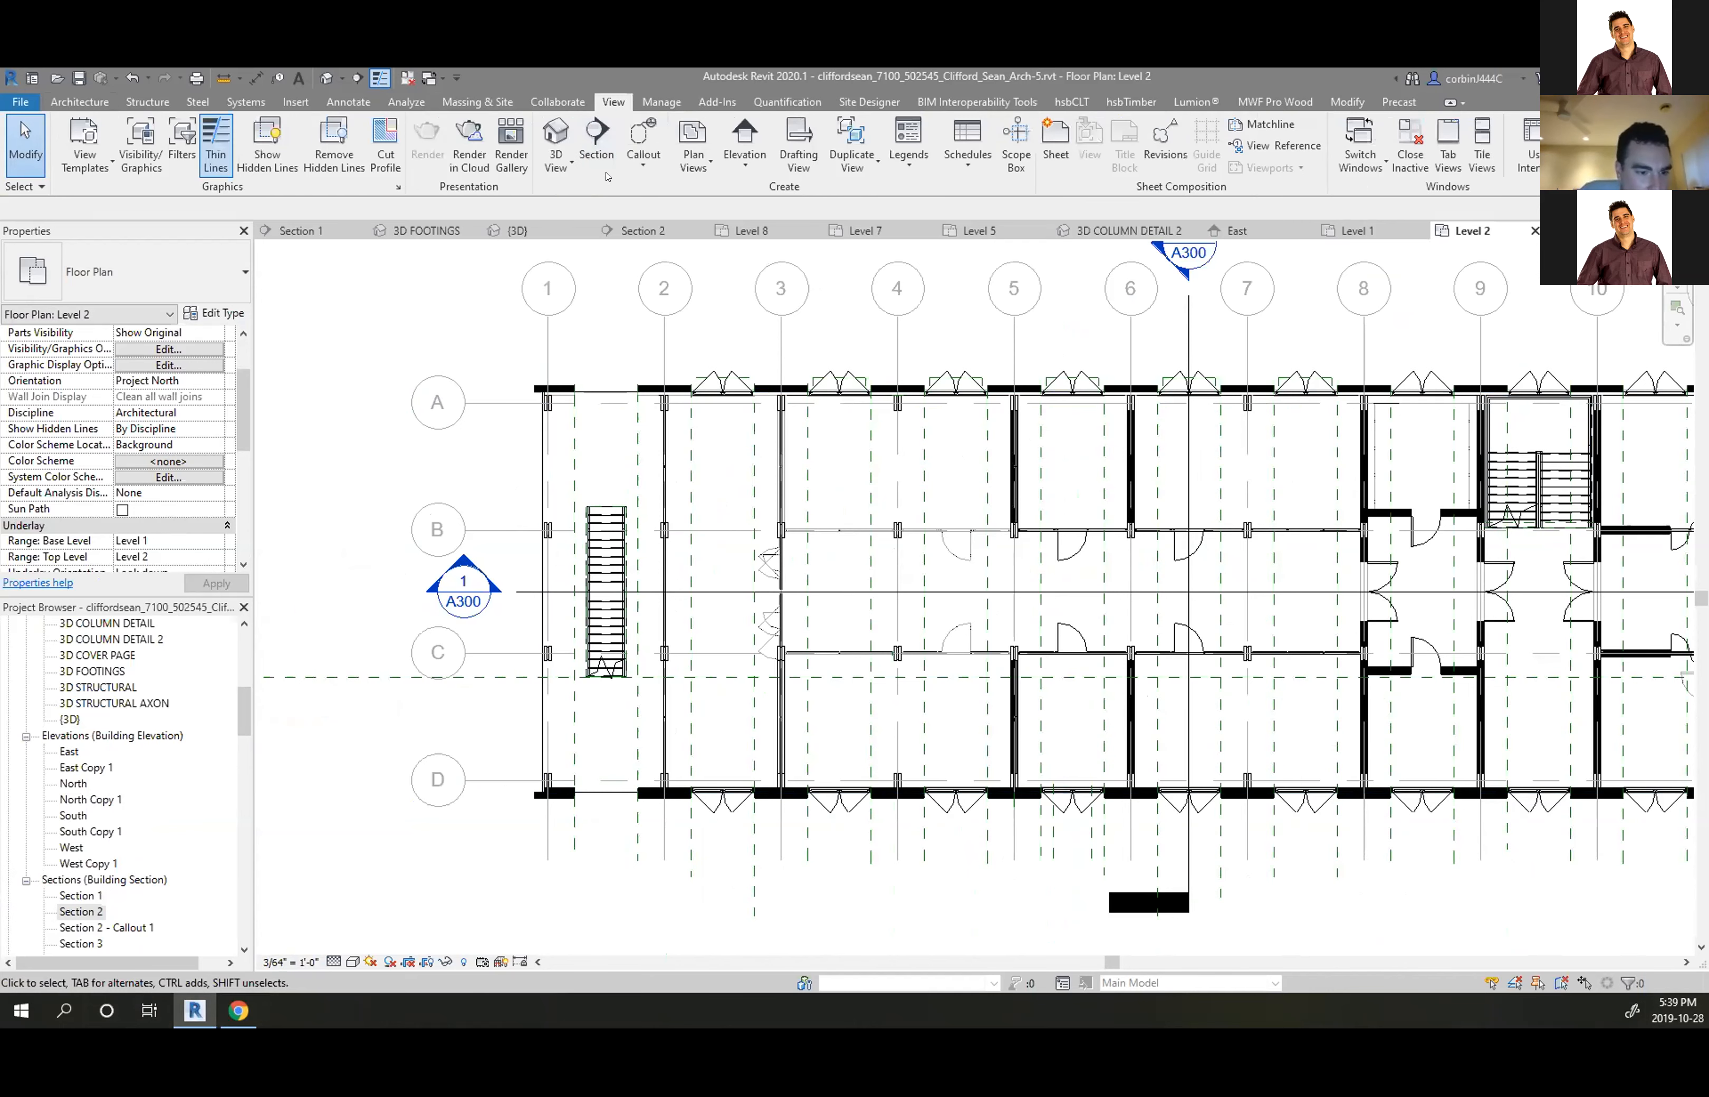
{"action": "left_click", "coordinate": [595, 147]}
{"action": "left_click", "coordinate": [501, 342]}
{"action": "left_click", "coordinate": [690, 554]}
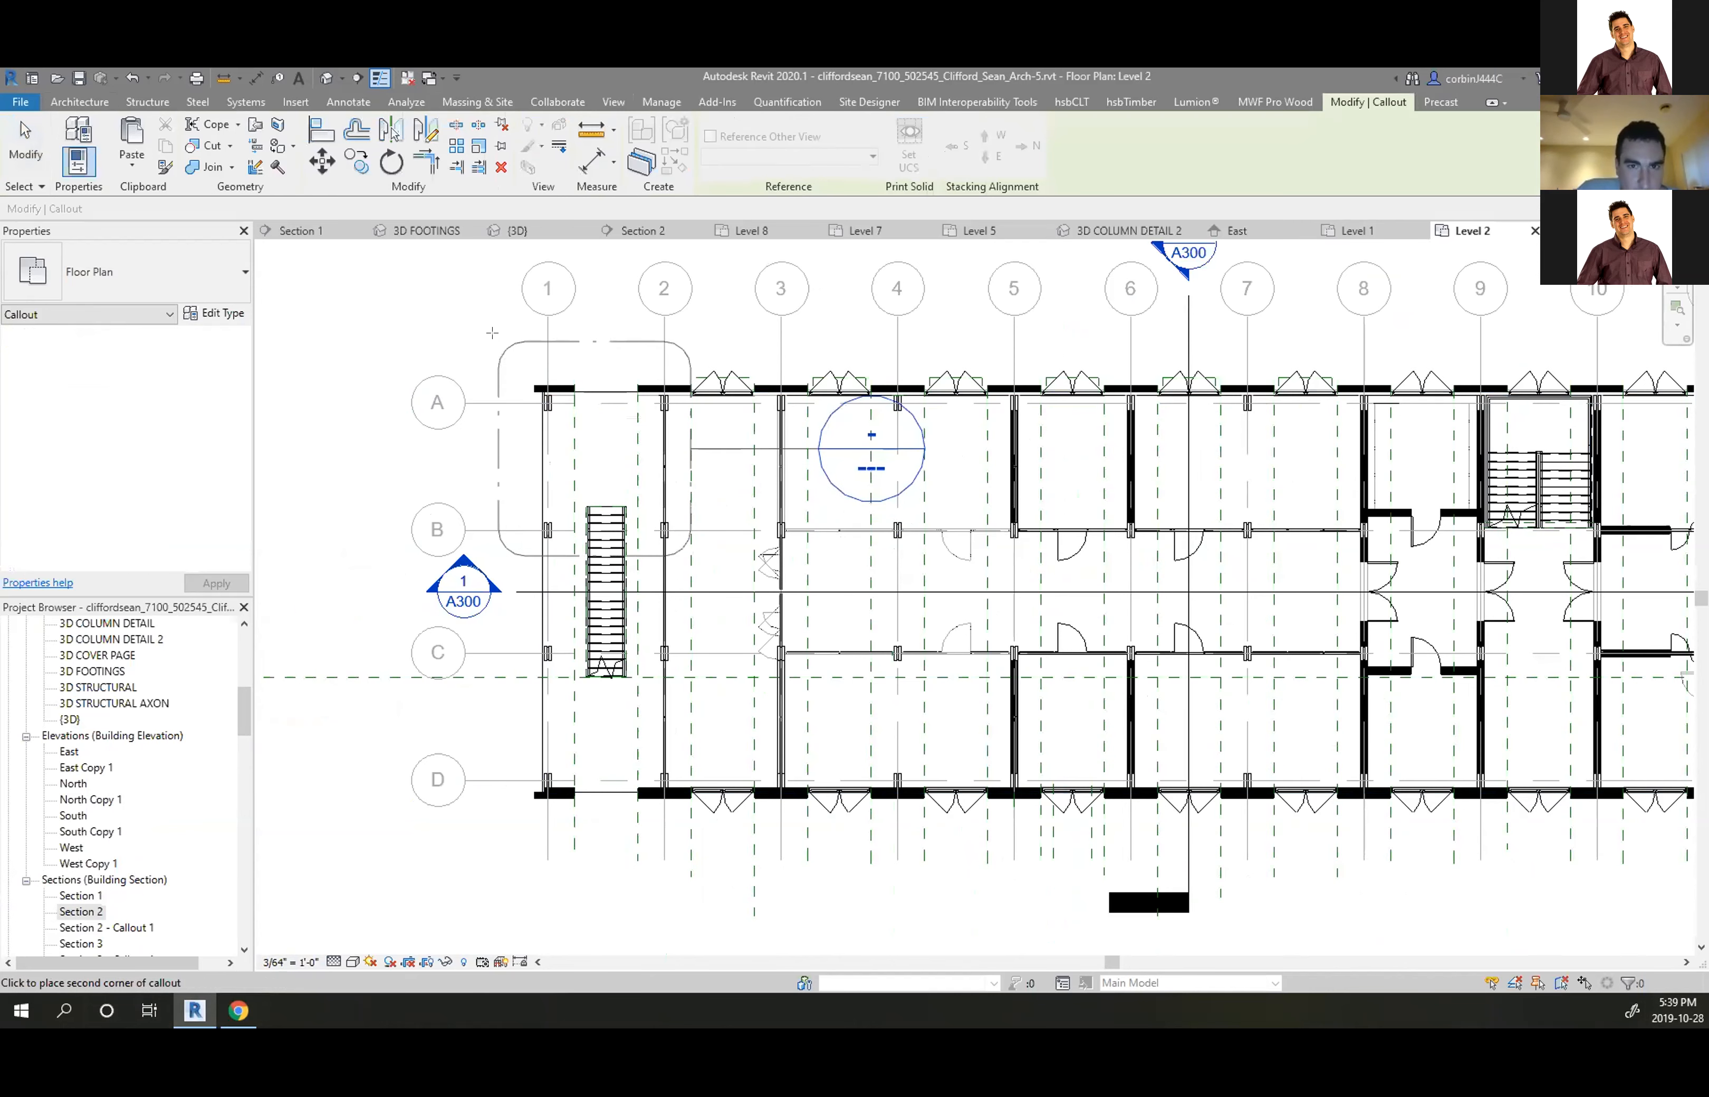
{"action": "key", "text": "Escape"}
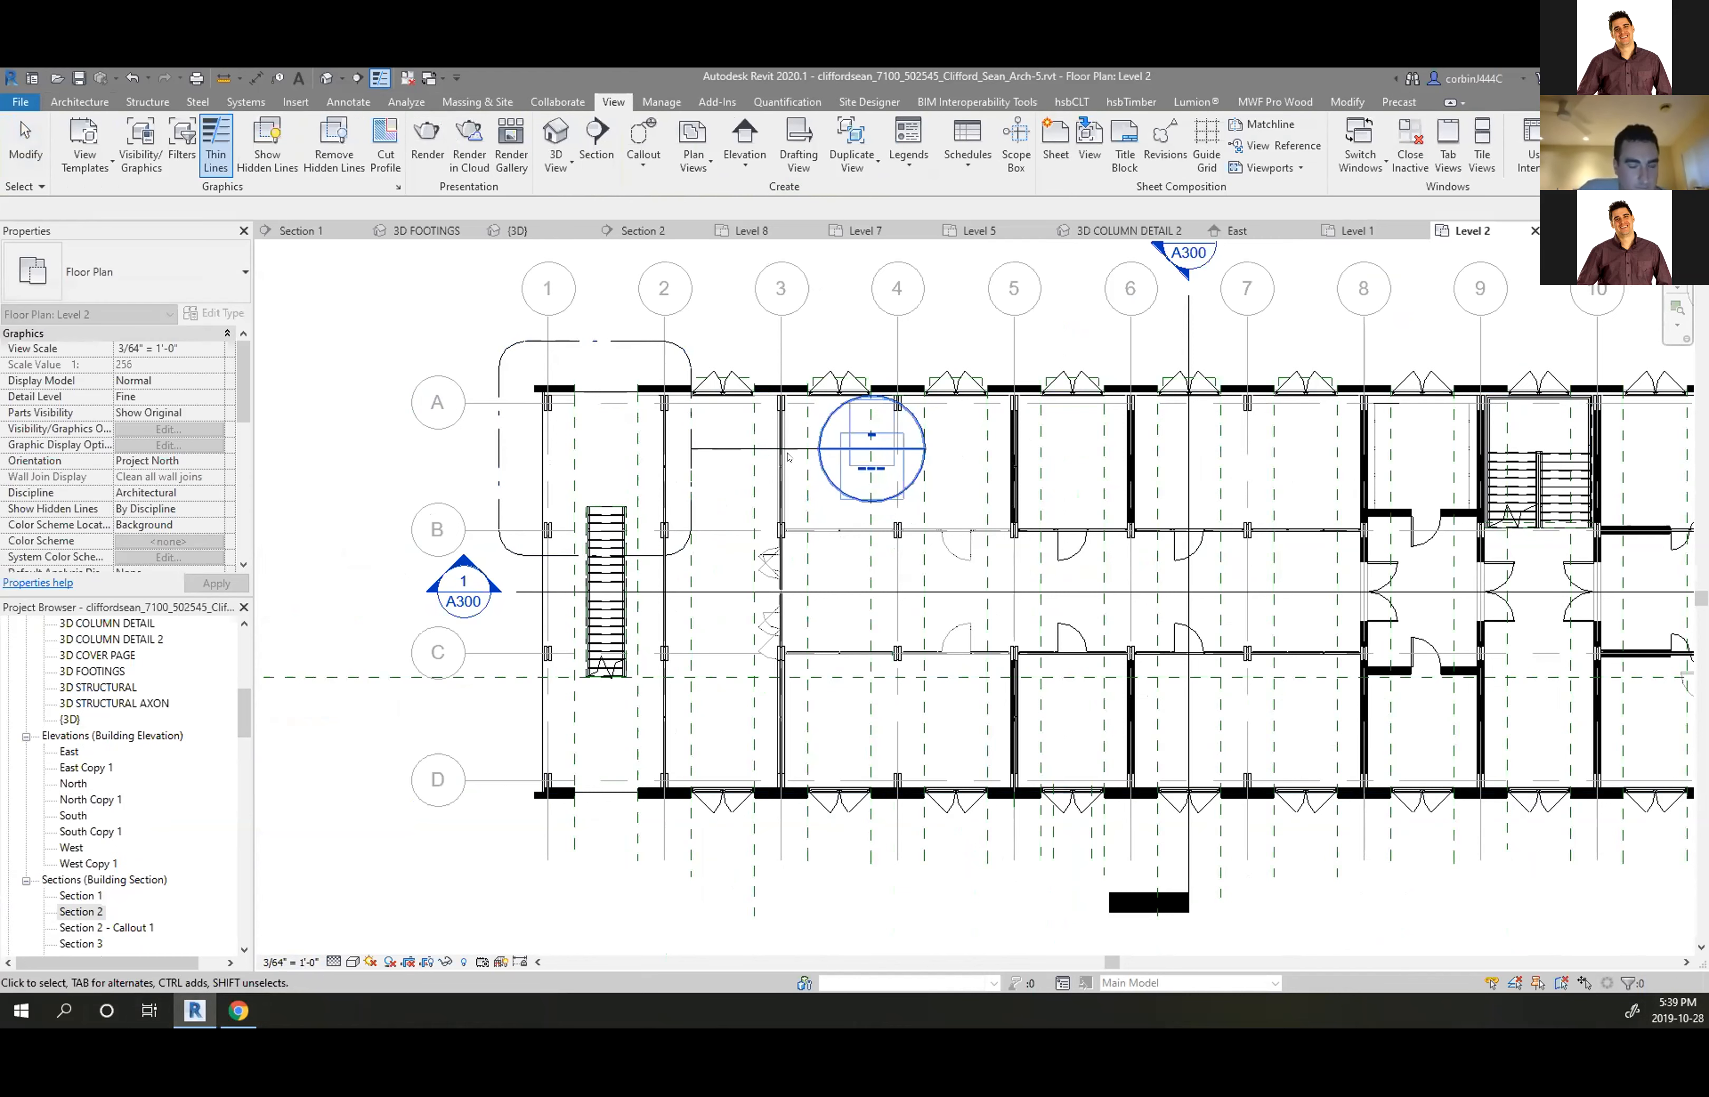
Move the callout head above grid A, left of grid 1
{"action": "left_click", "coordinate": [790, 448]}
{"action": "left_click_drag", "start_coordinate": [818, 449], "coordinate": [465, 343]}
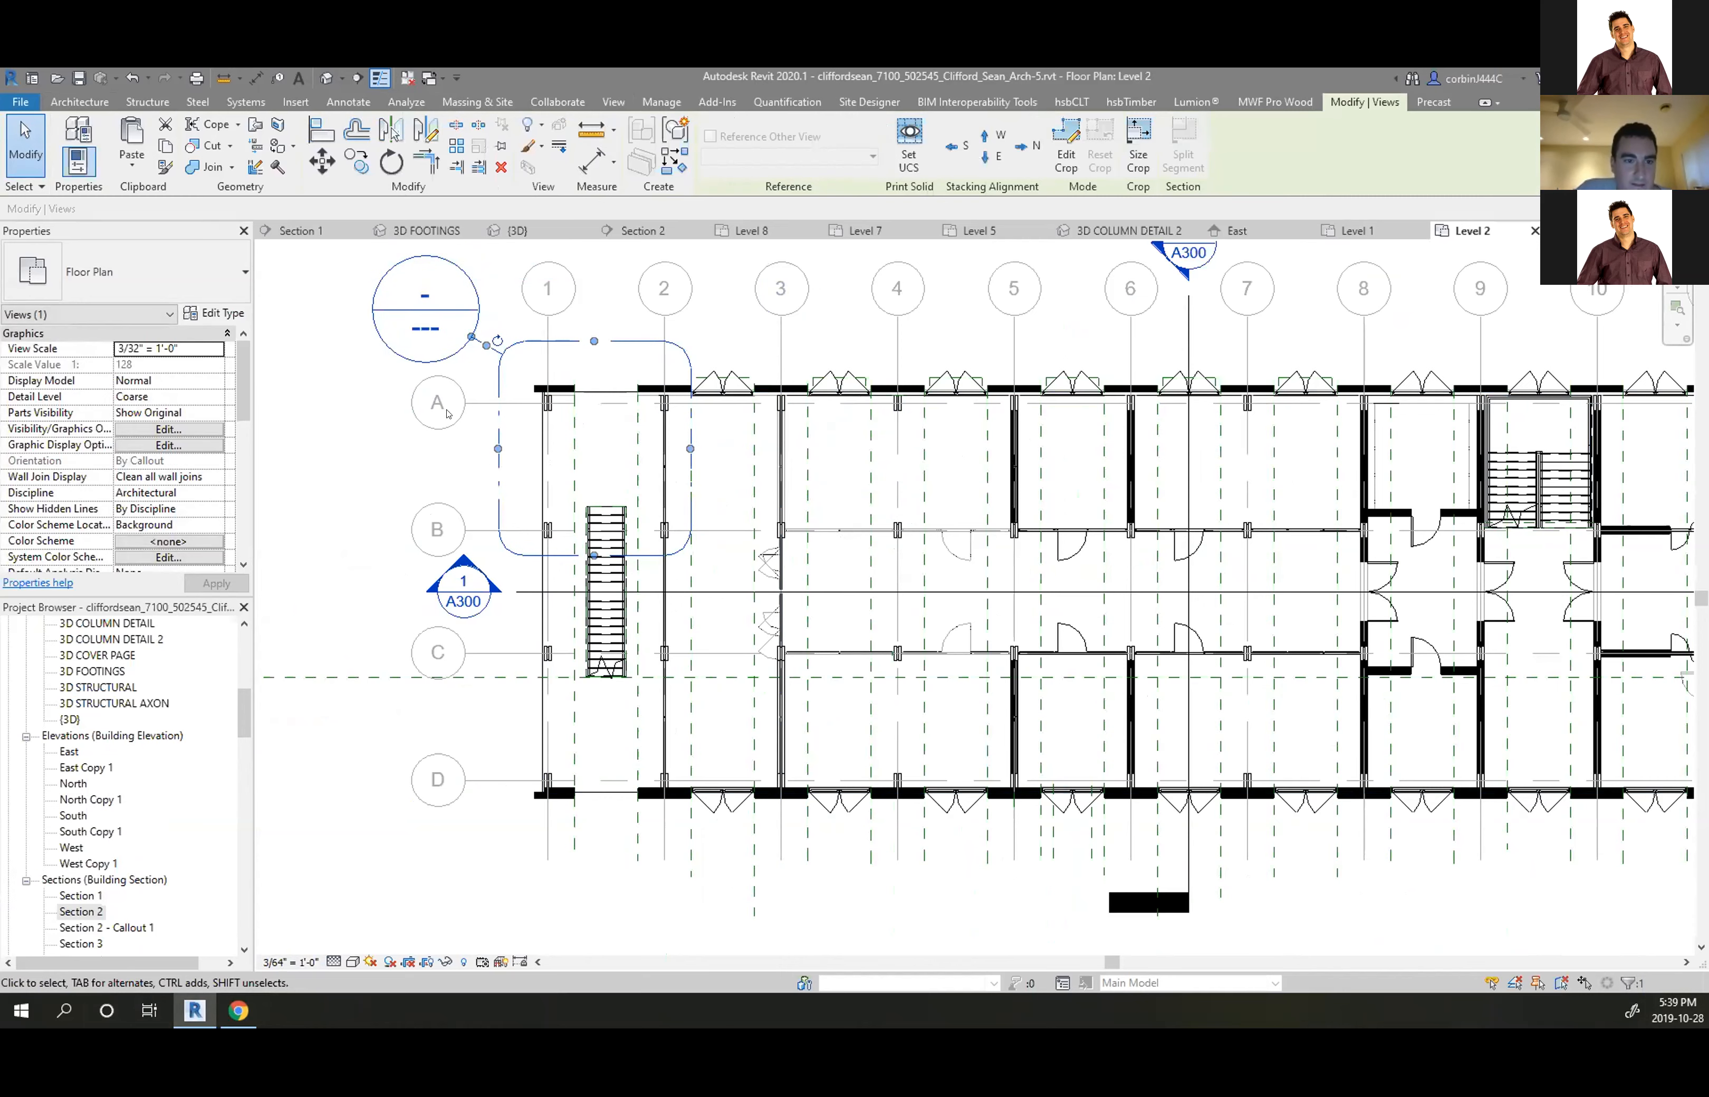
{"action": "scroll", "coordinate": [447, 388], "scroll_direction": "down", "scroll_amount": 3}
{"action": "key", "text": "Escape"}
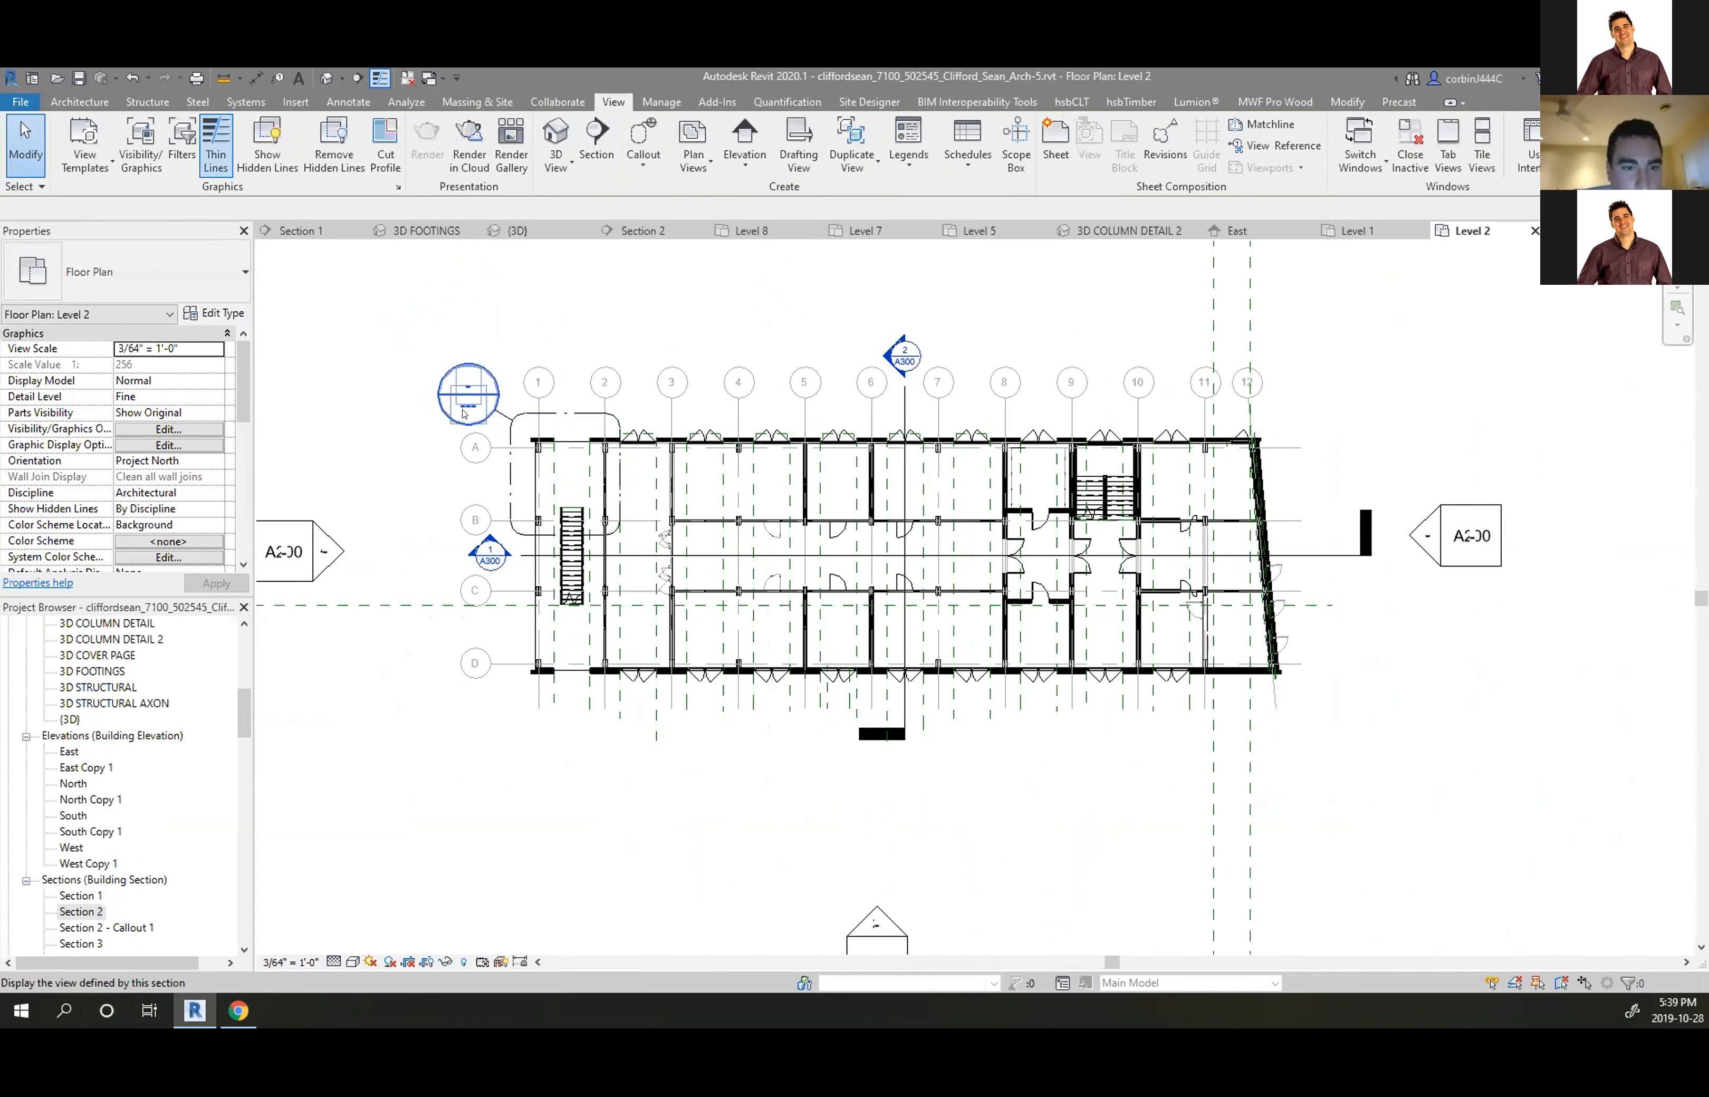
Expand the Callout Head family in the Project Browser and bring up its options
{"action": "scroll", "coordinate": [59, 785], "scroll_direction": "down", "scroll_amount": 11}
{"action": "scroll", "coordinate": [60, 778], "scroll_direction": "up", "scroll_amount": 2}
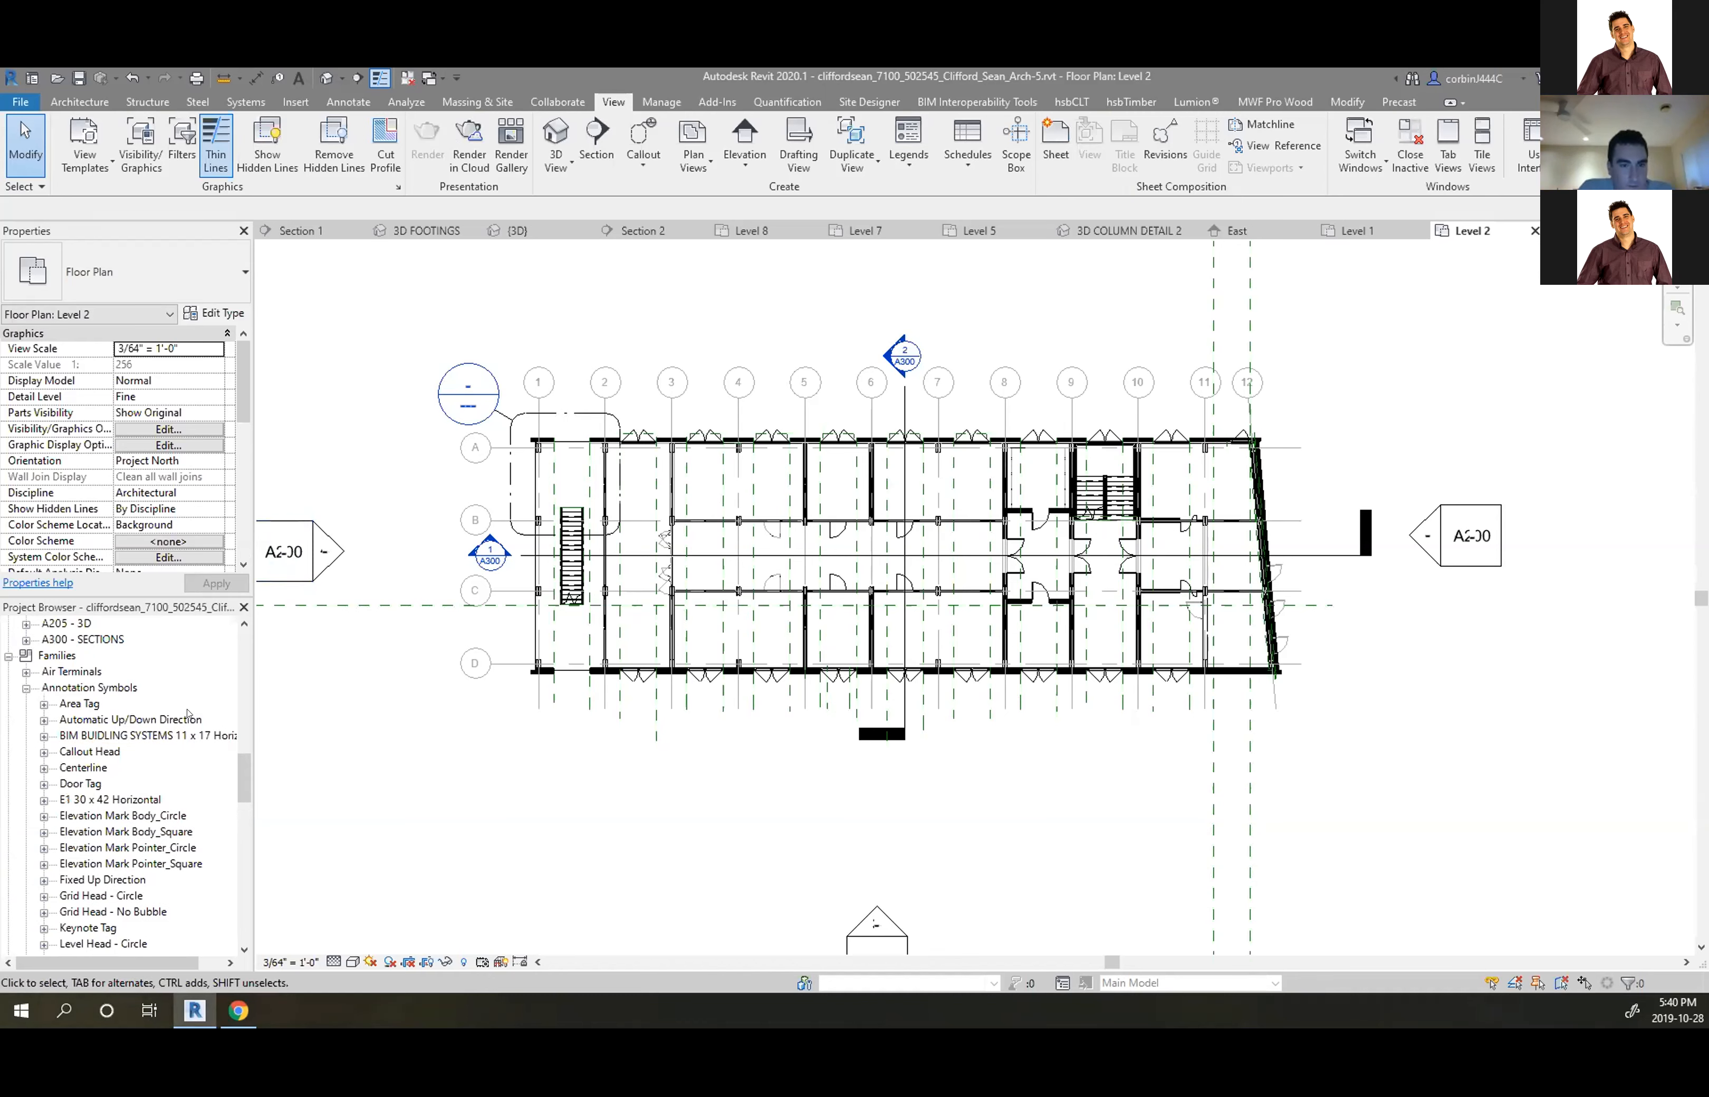
{"action": "scroll", "coordinate": [89, 711], "scroll_direction": "down", "scroll_amount": 2}
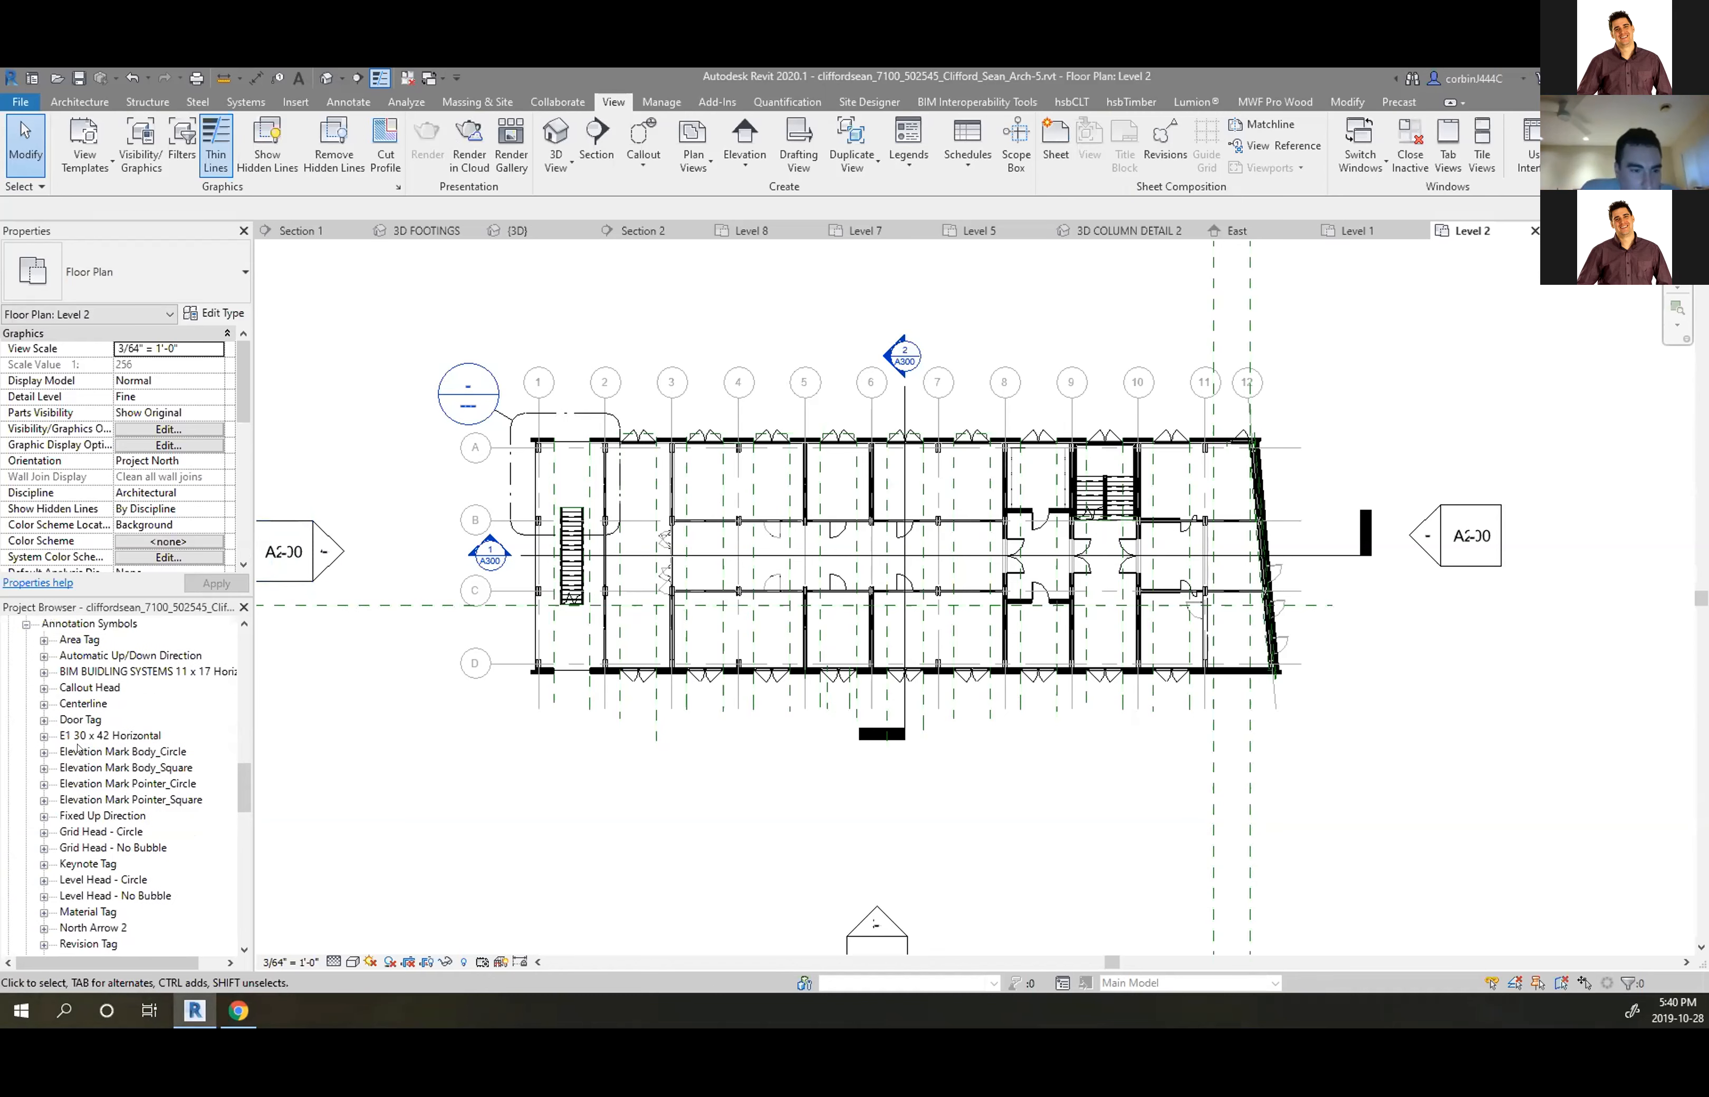
{"action": "left_click", "coordinate": [45, 688]}
{"action": "left_click", "coordinate": [44, 689]}
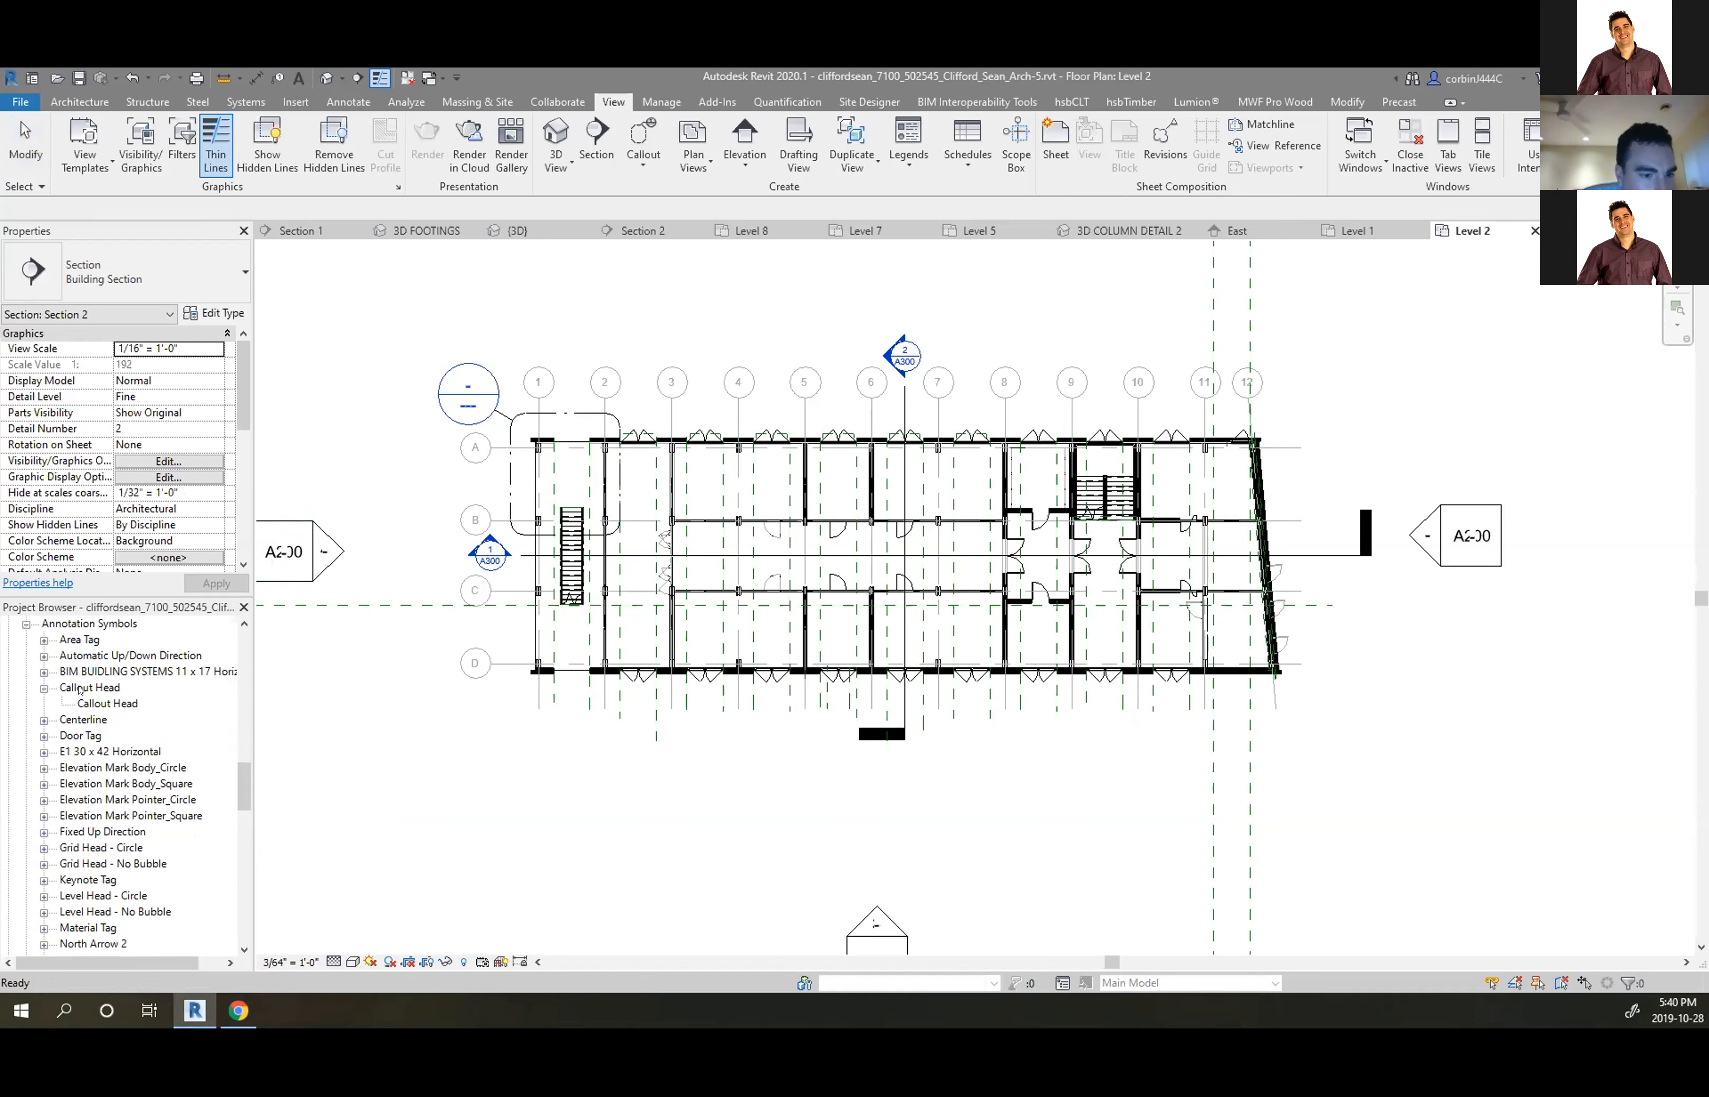
{"action": "scroll", "coordinate": [79, 690], "scroll_direction": "up", "scroll_amount": 4}
{"action": "scroll", "coordinate": [44, 719], "scroll_direction": "down", "scroll_amount": 2}
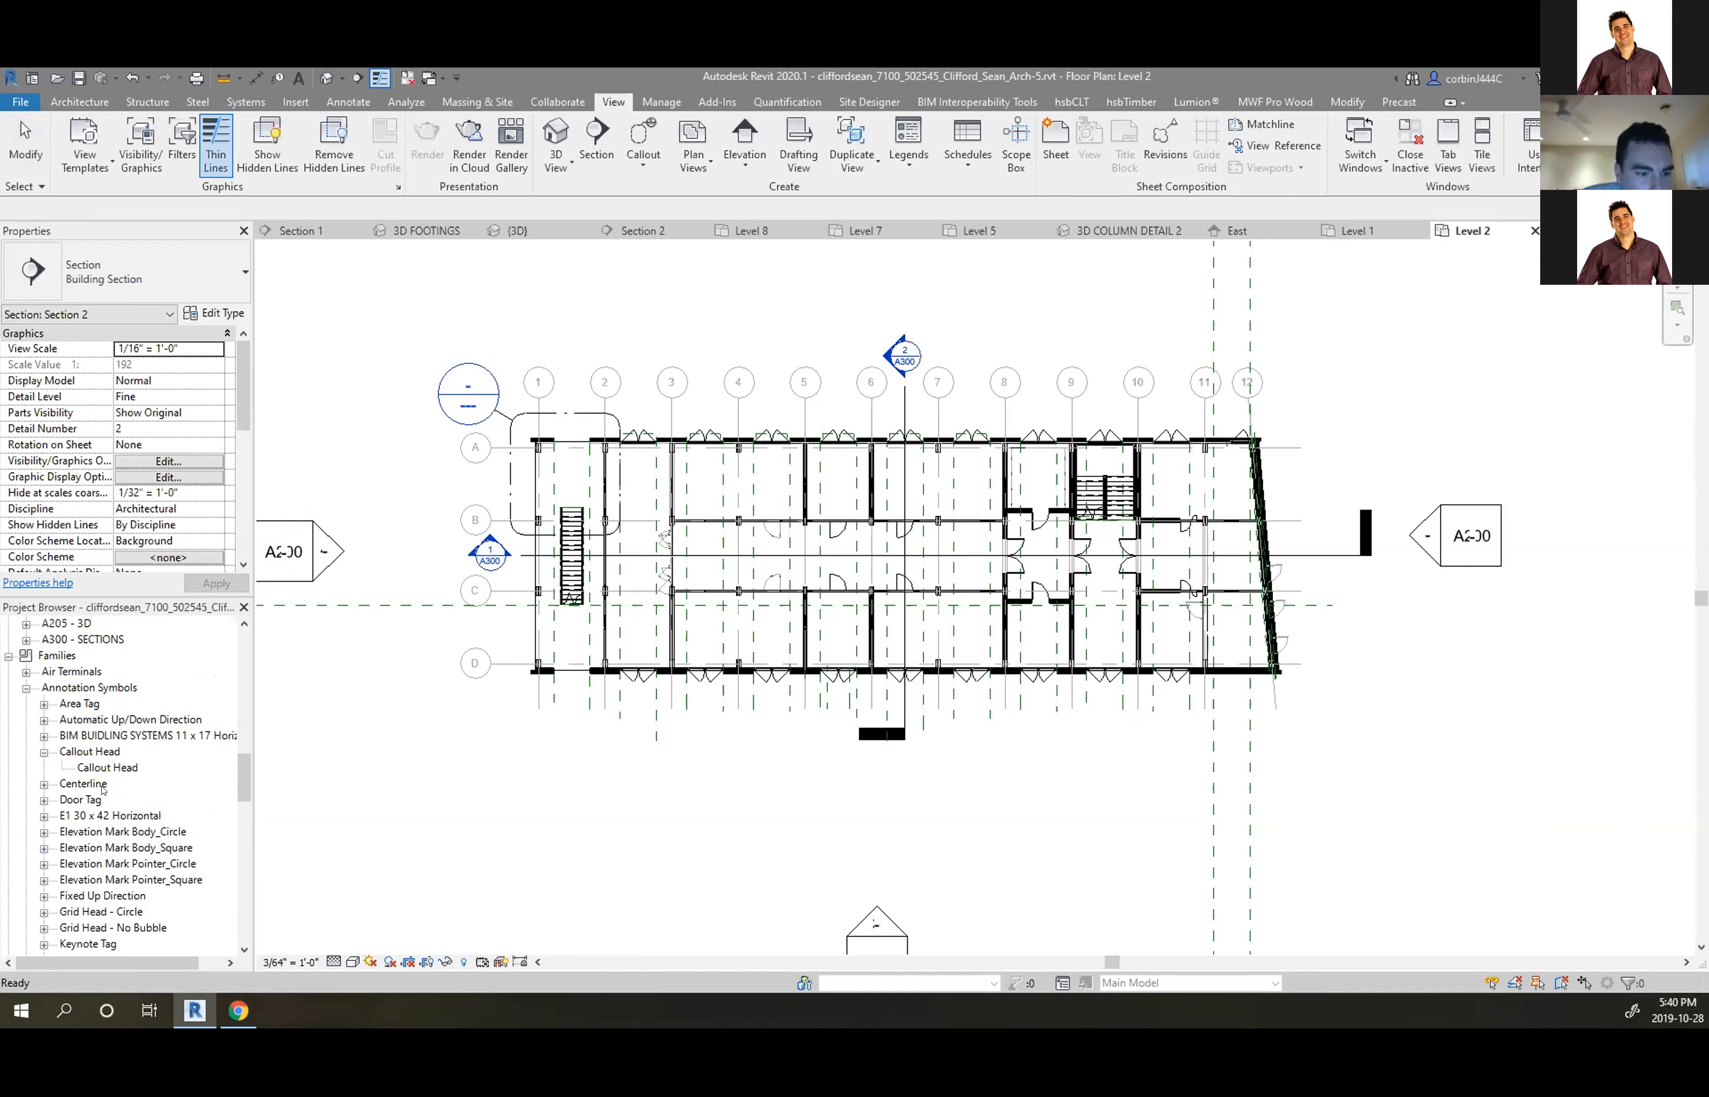
{"action": "left_click", "coordinate": [87, 751]}
{"action": "right_click", "coordinate": [89, 751]}
Open the Callout Head family and set the 1 and A101 labels' text size to 1/16"
{"action": "left_click", "coordinate": [120, 831]}
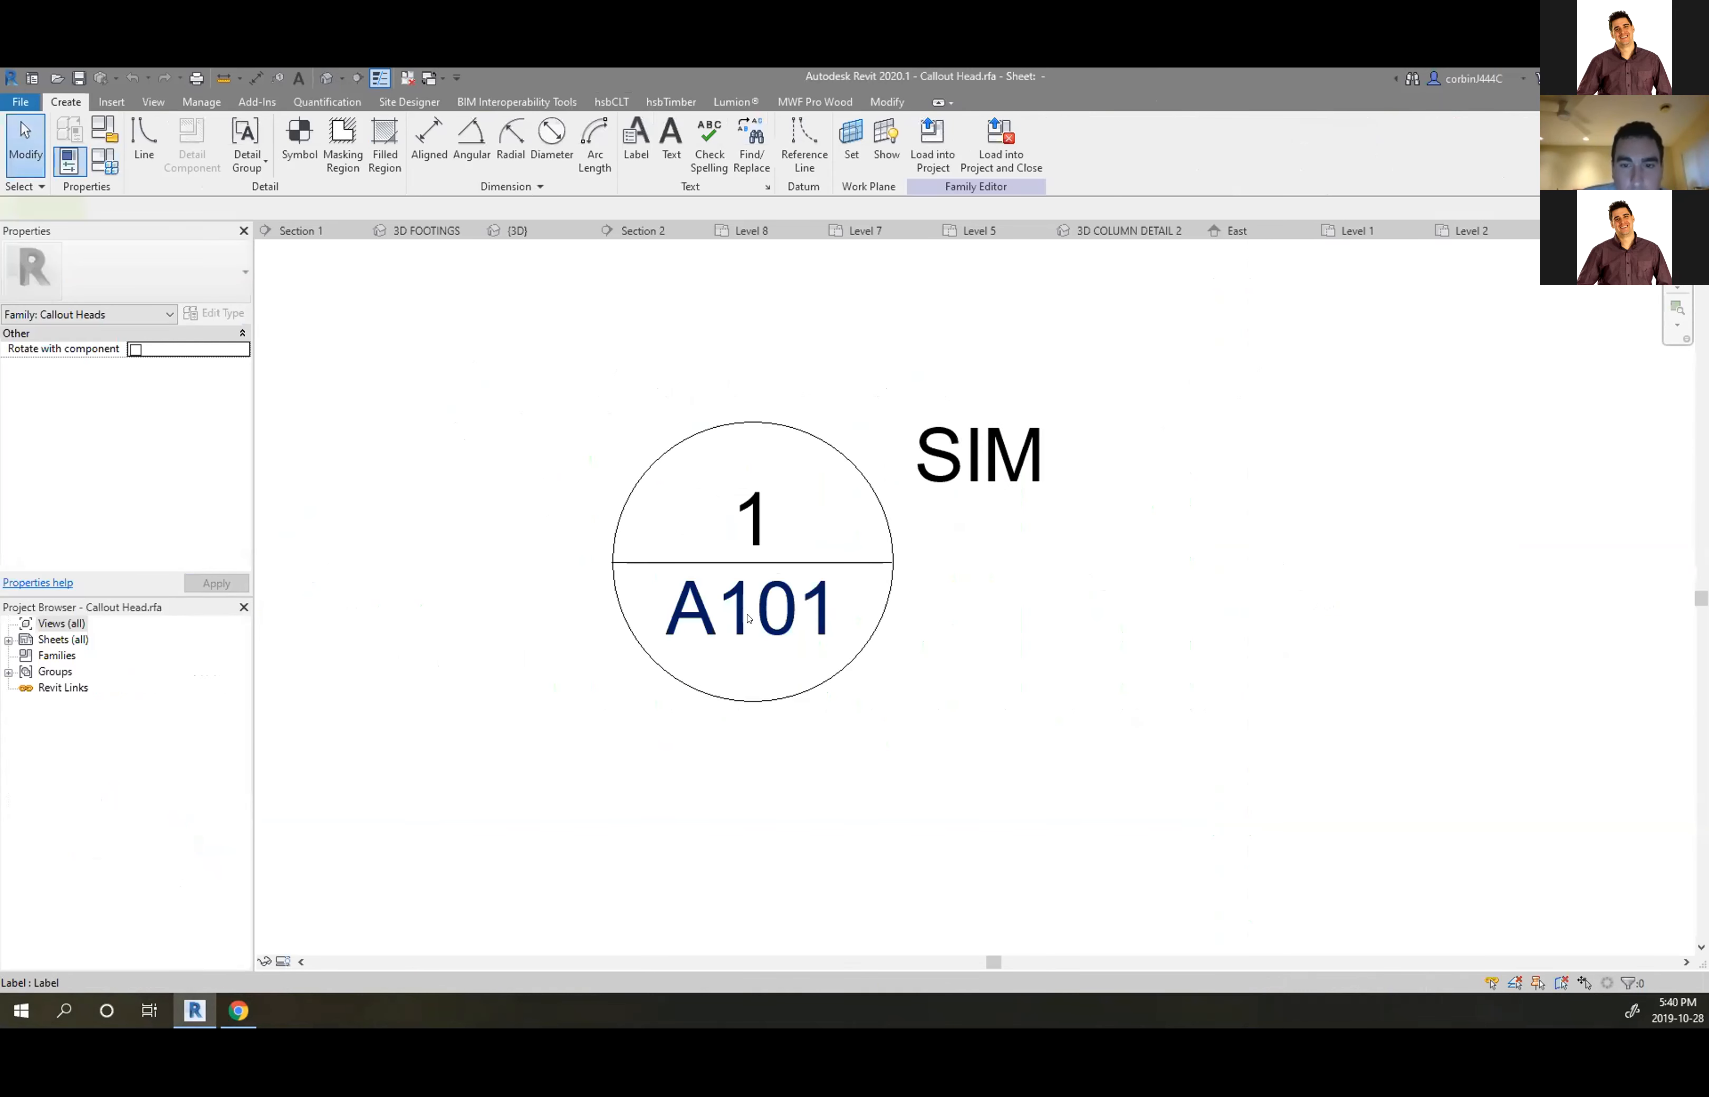
{"action": "left_click", "coordinate": [747, 617]}
{"action": "left_click", "coordinate": [758, 492], "text": "ctrl"}
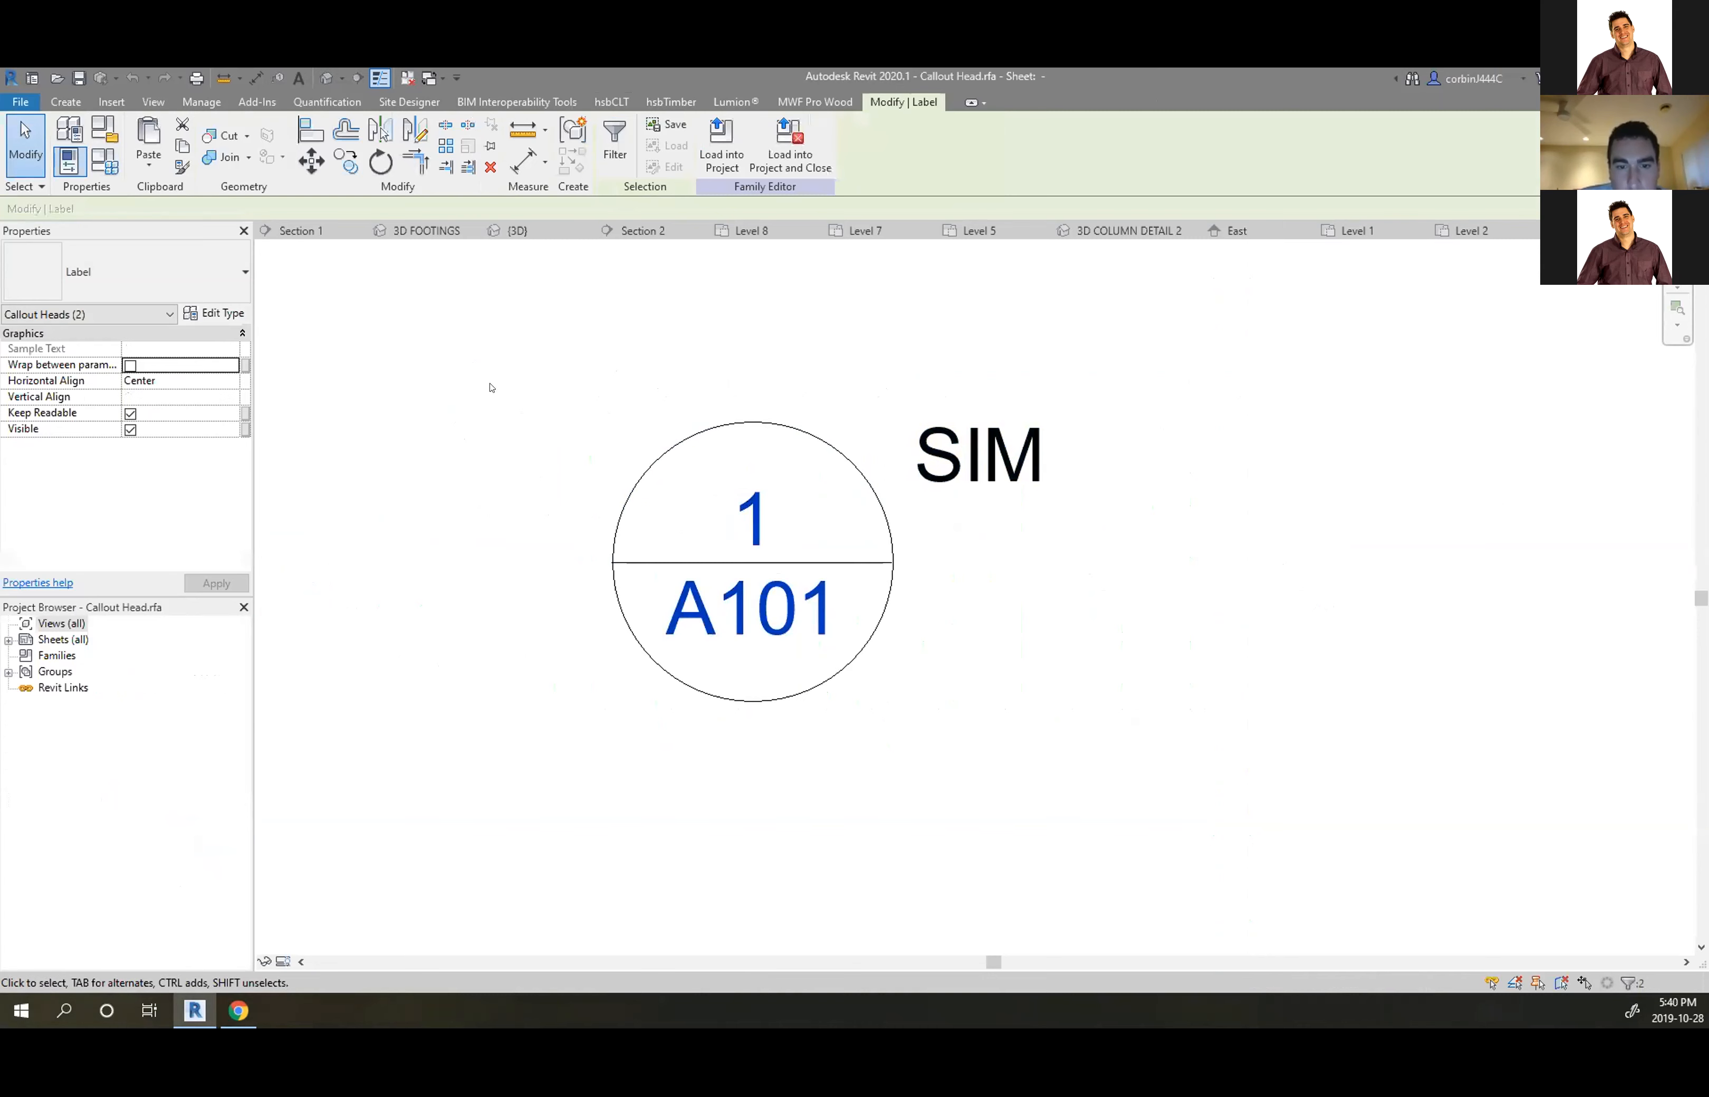
{"action": "left_click", "coordinate": [226, 315]}
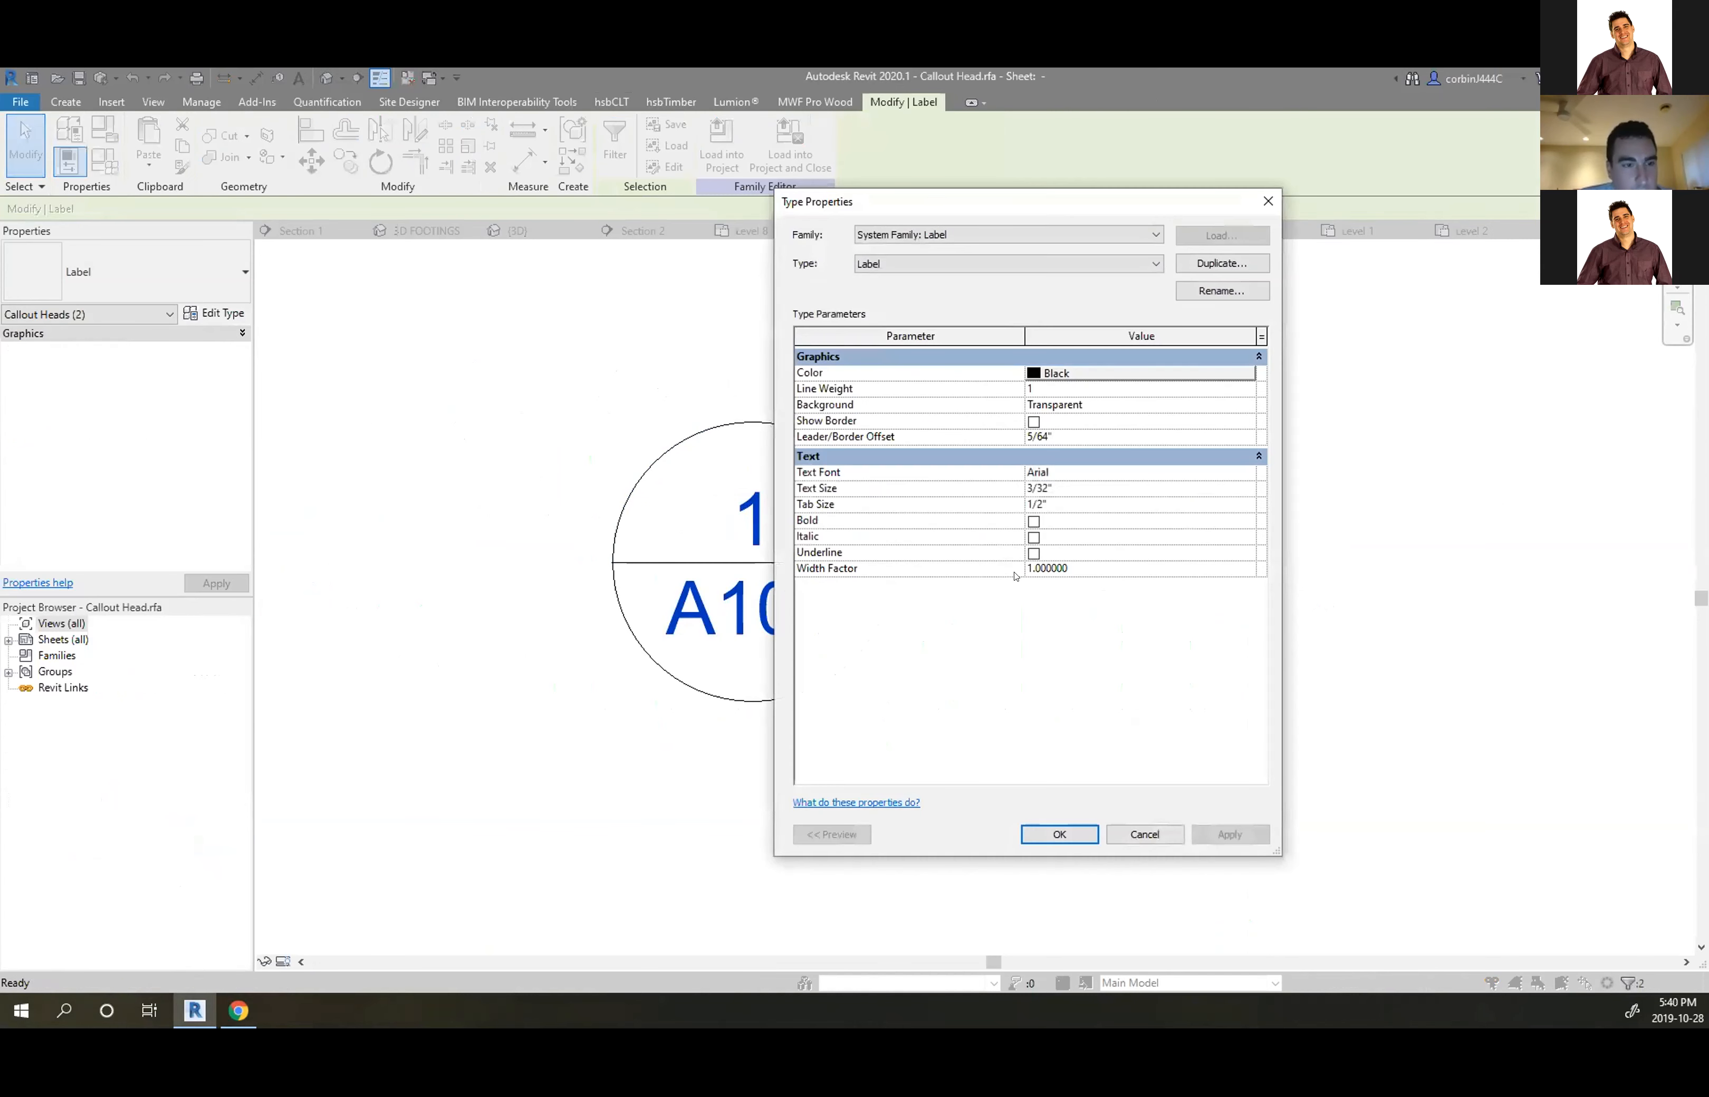
{"action": "type", "text": "1/16"}
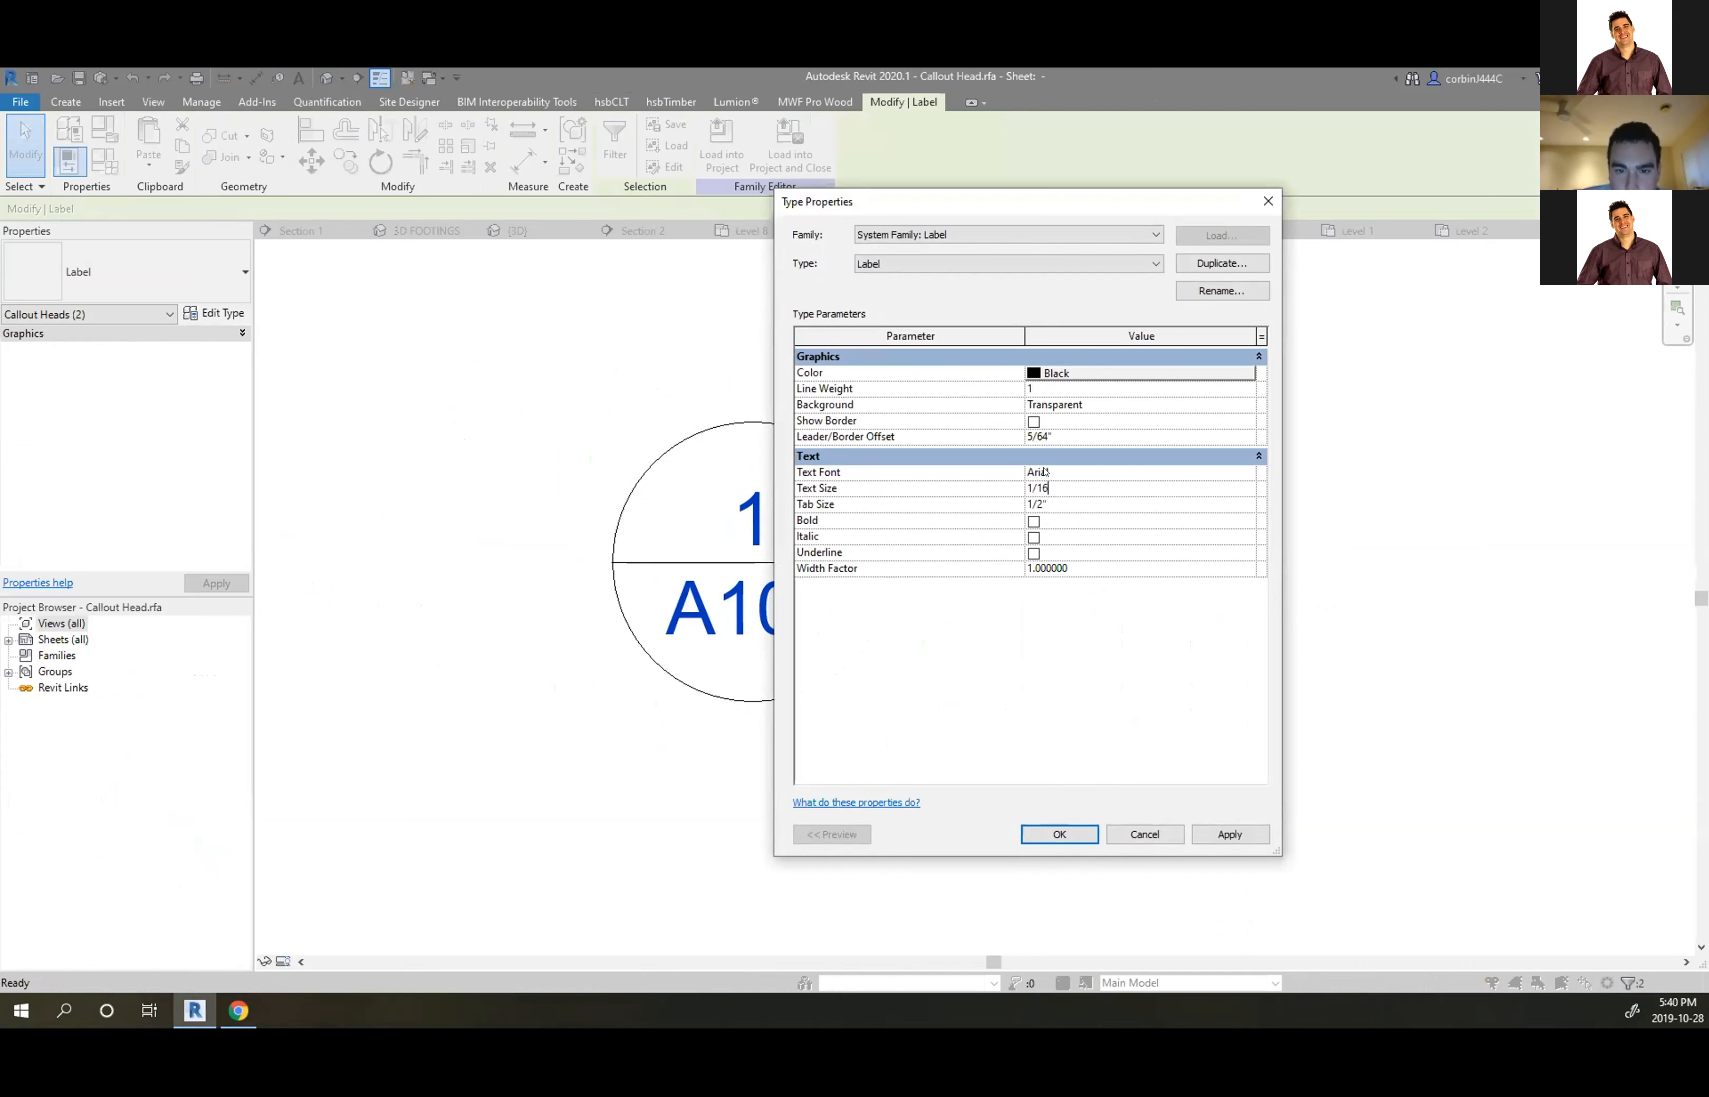
{"action": "key", "text": "Return"}
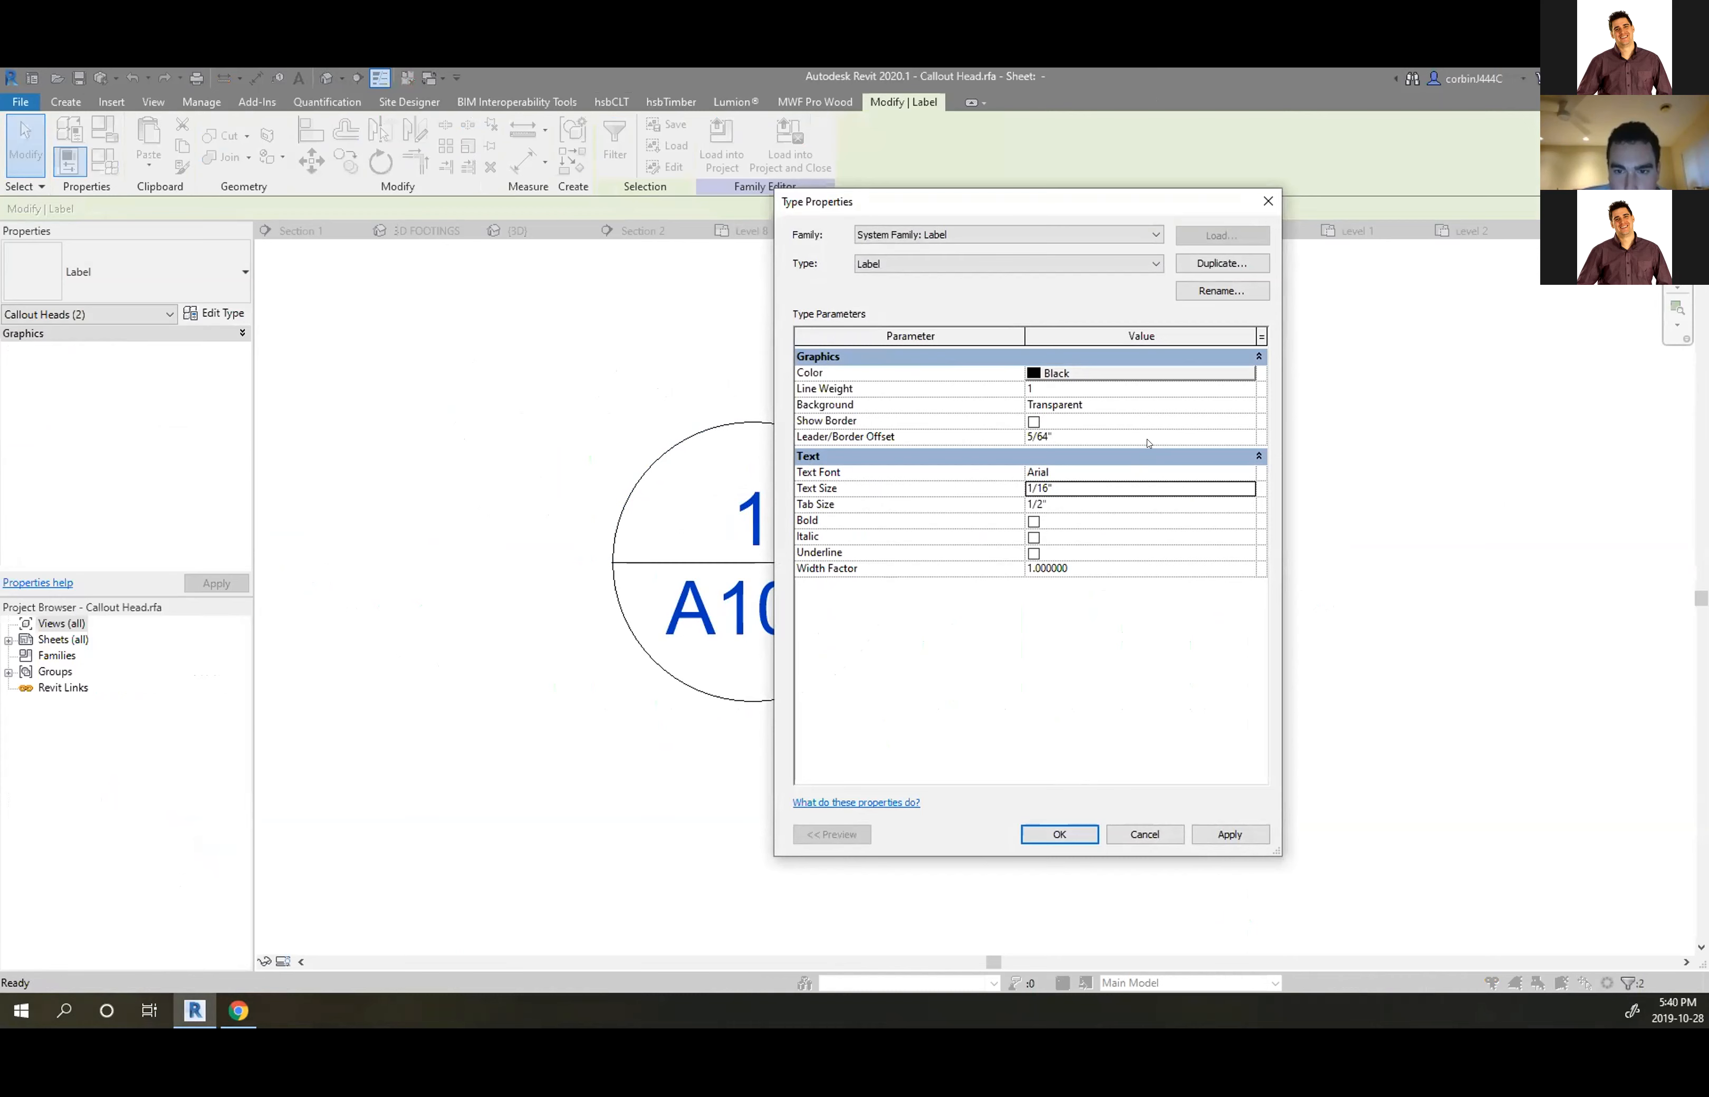
{"action": "left_click", "coordinate": [1027, 833]}
{"action": "left_click", "coordinate": [1068, 788]}
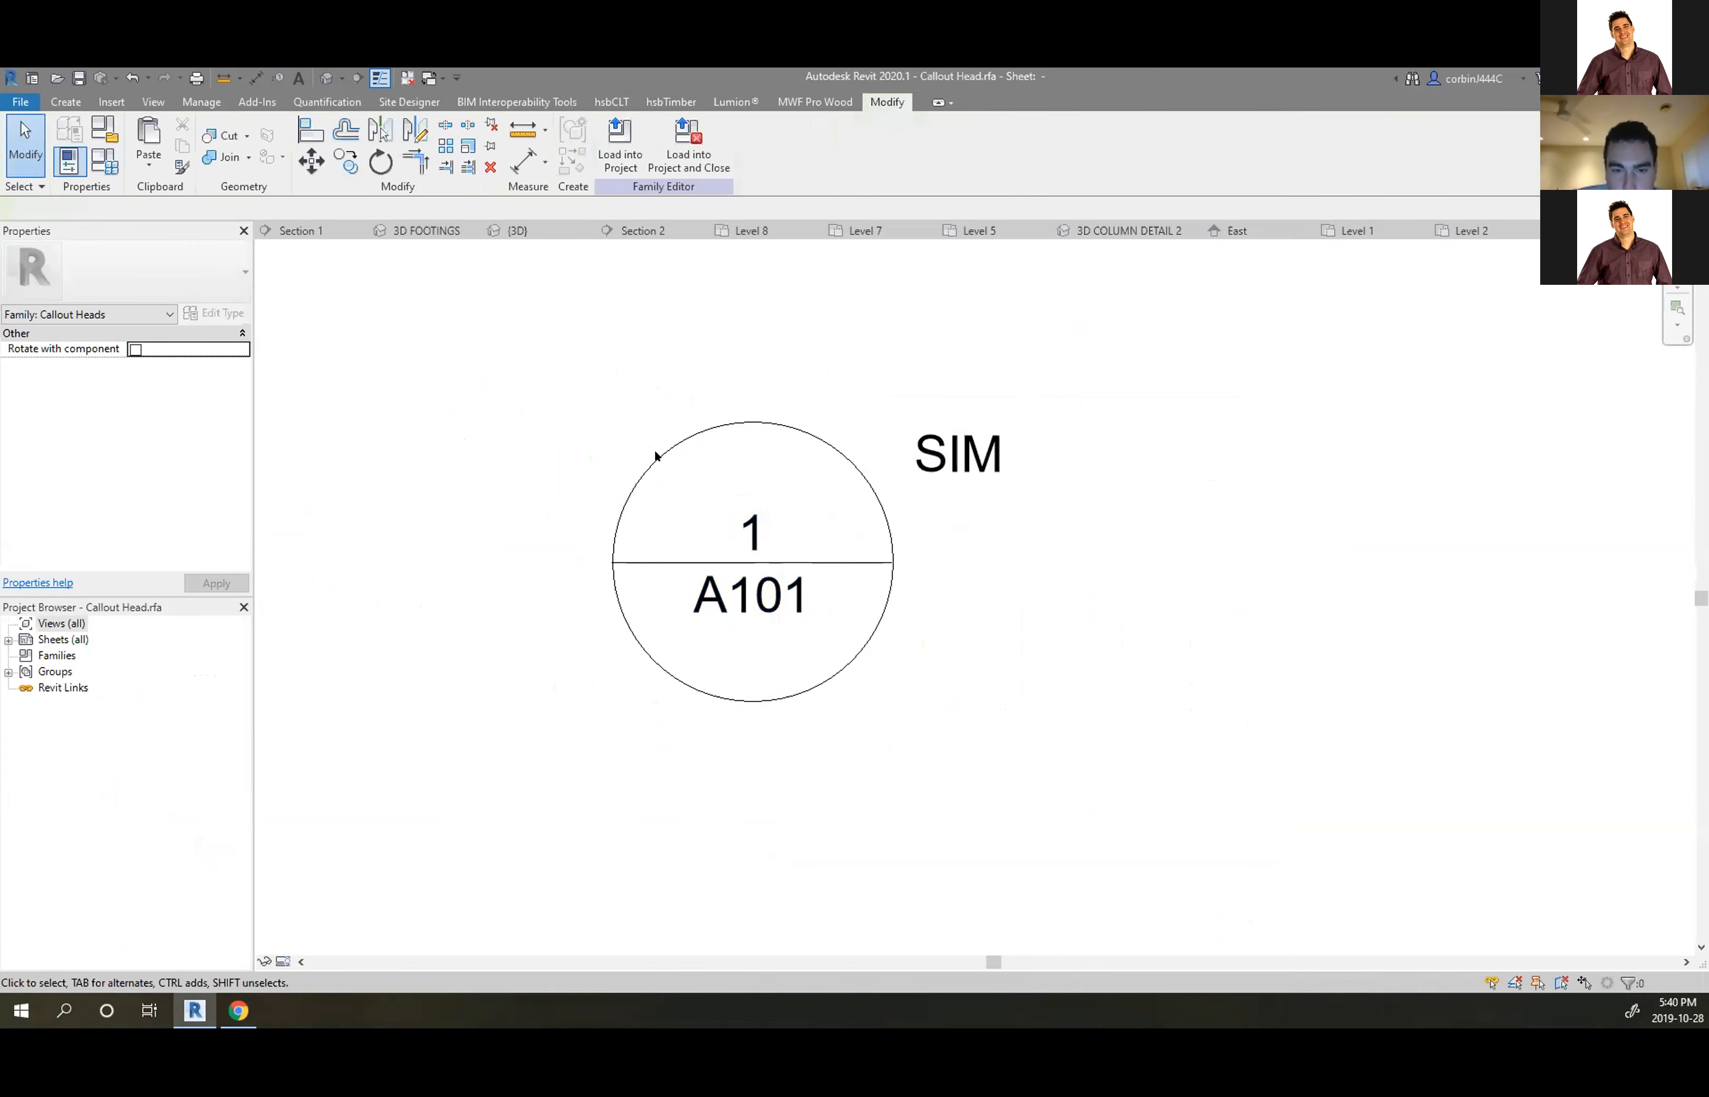
Shrink the callout circle's radius, trying 1/8" and 3/16" values
{"action": "left_click", "coordinate": [655, 455]}
{"action": "left_click", "coordinate": [779, 500]}
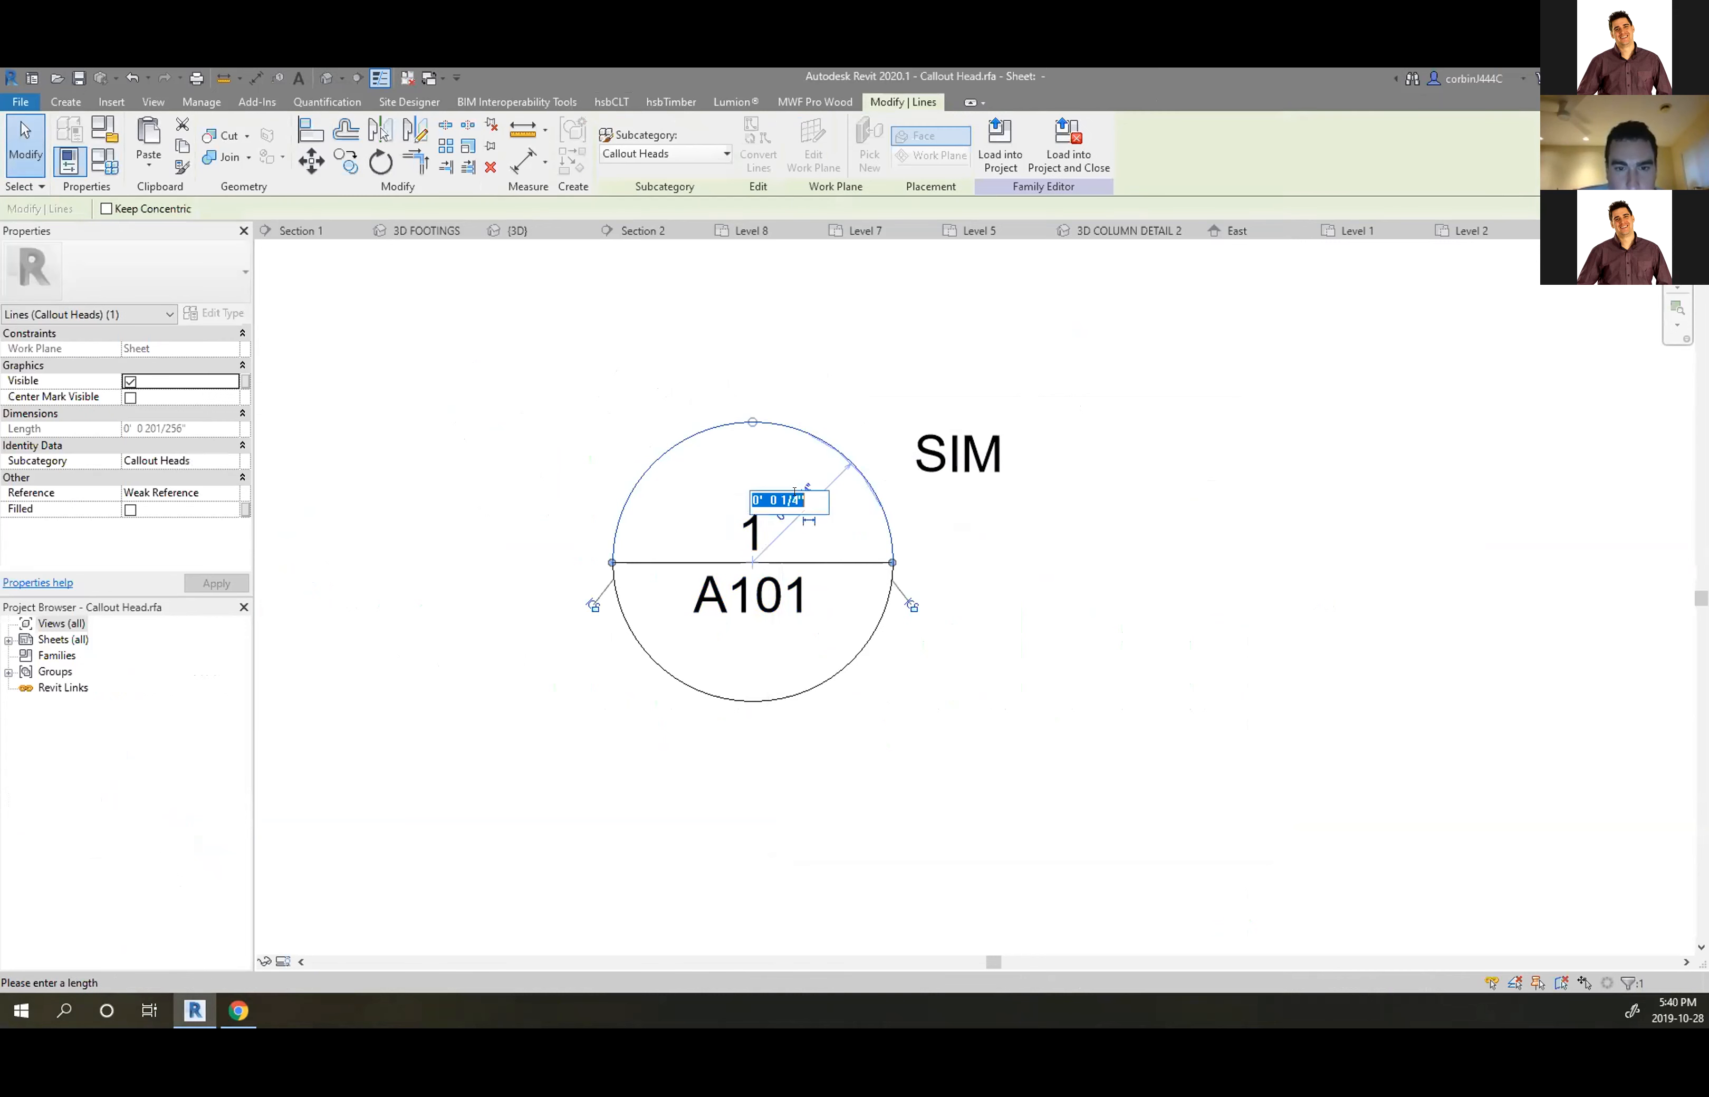
{"action": "left_click", "coordinate": [789, 501]}
{"action": "key", "text": "Return"}
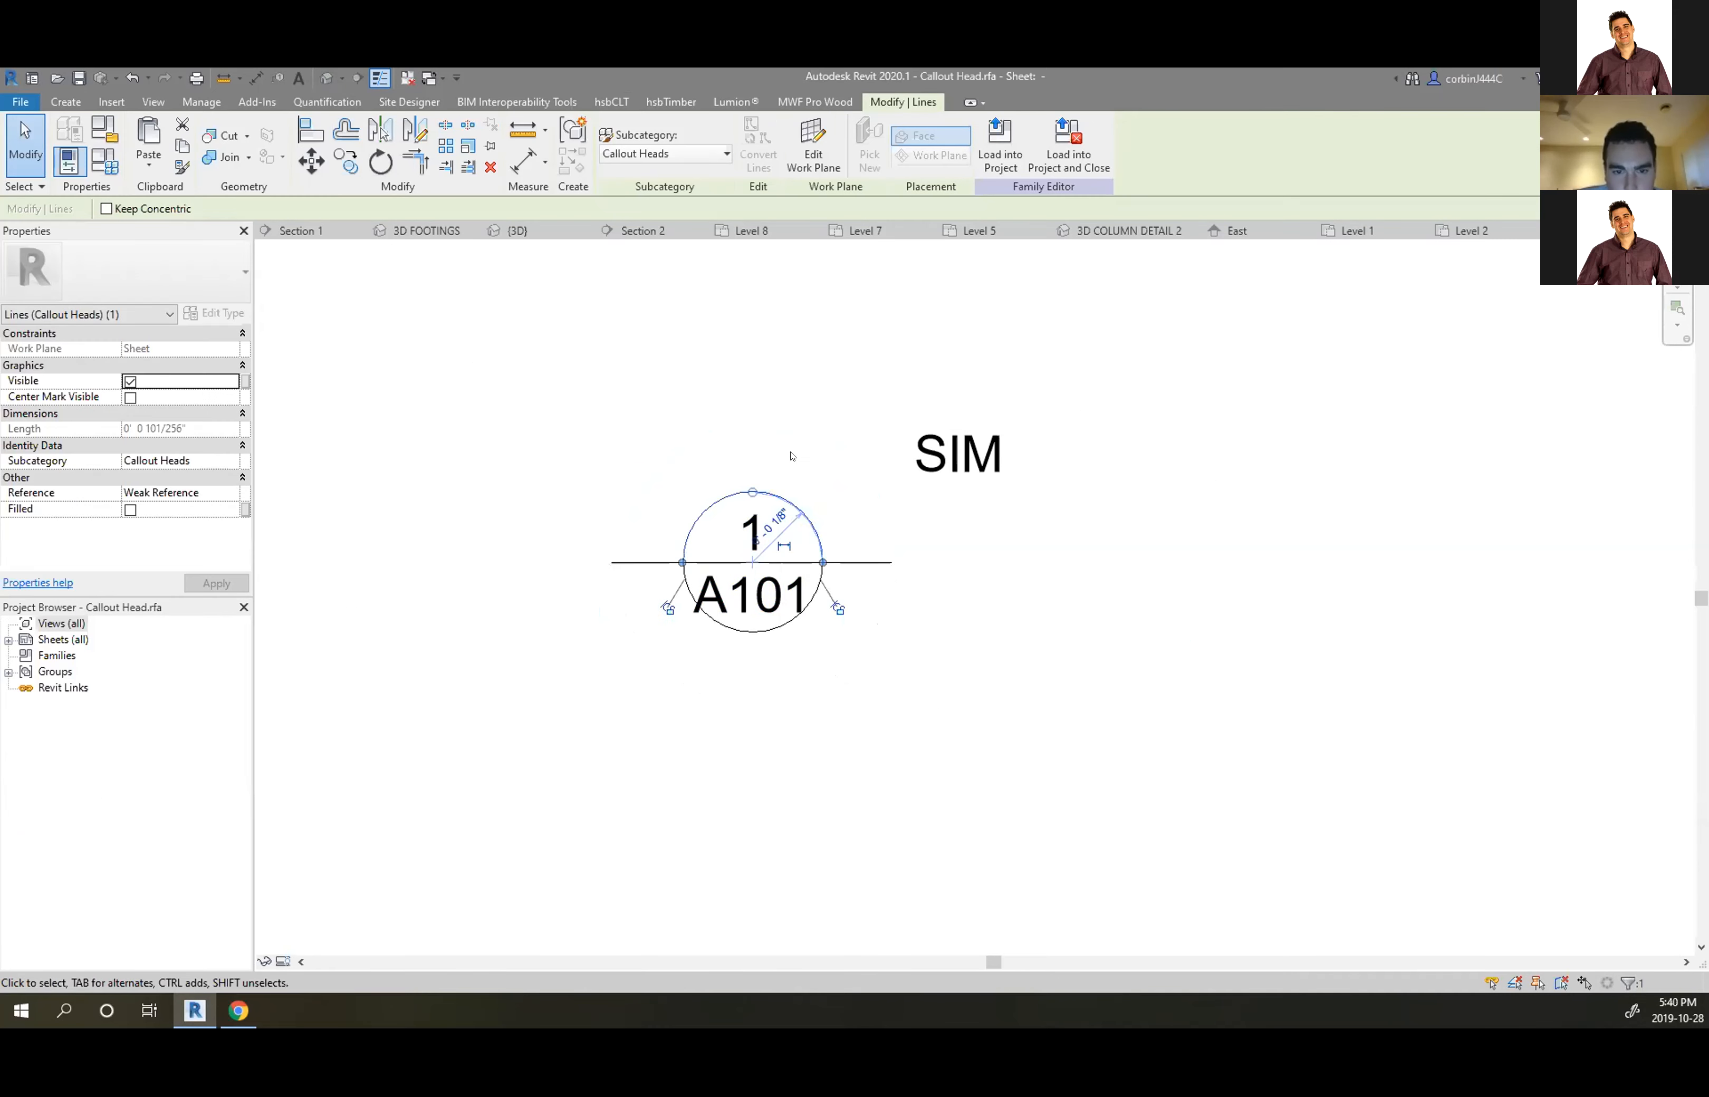
{"action": "scroll", "coordinate": [686, 595], "scroll_direction": "up", "scroll_amount": 3}
{"action": "left_click", "coordinate": [818, 478]}
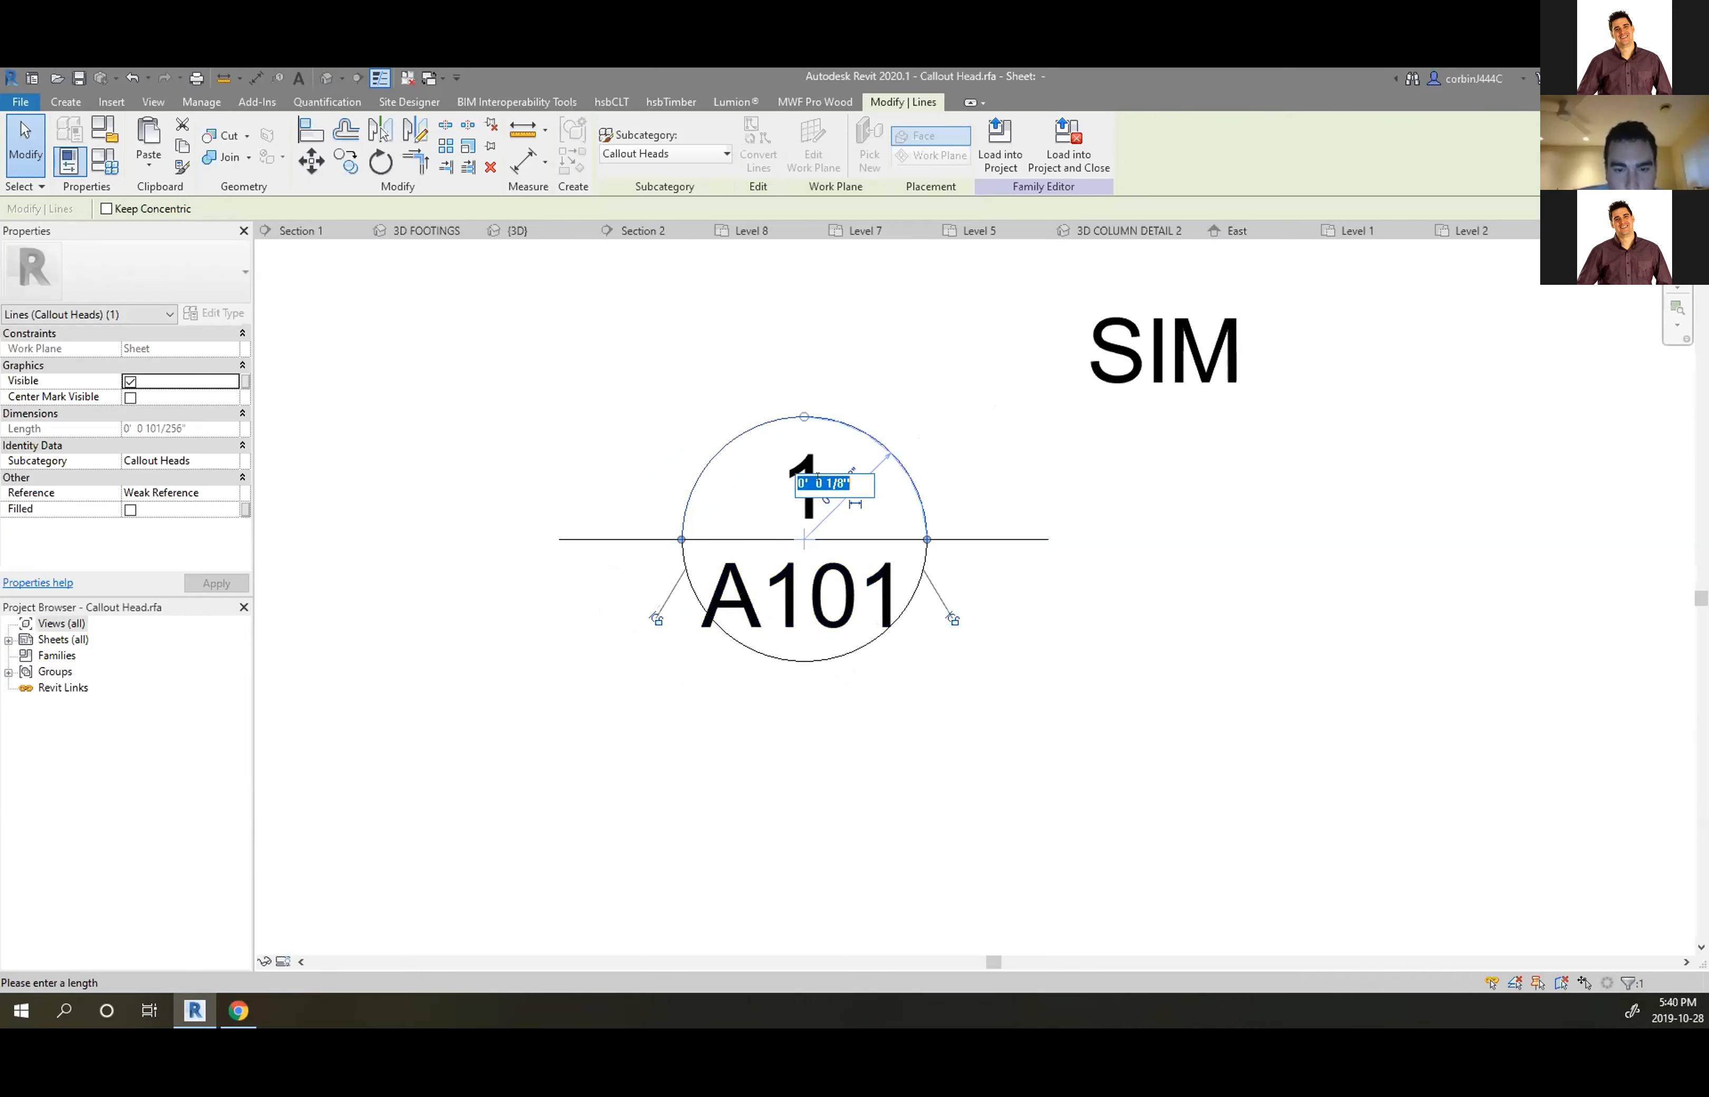
{"action": "left_click_drag", "start_coordinate": [844, 482], "coordinate": [821, 485]}
{"action": "type", "text": "3/16"}
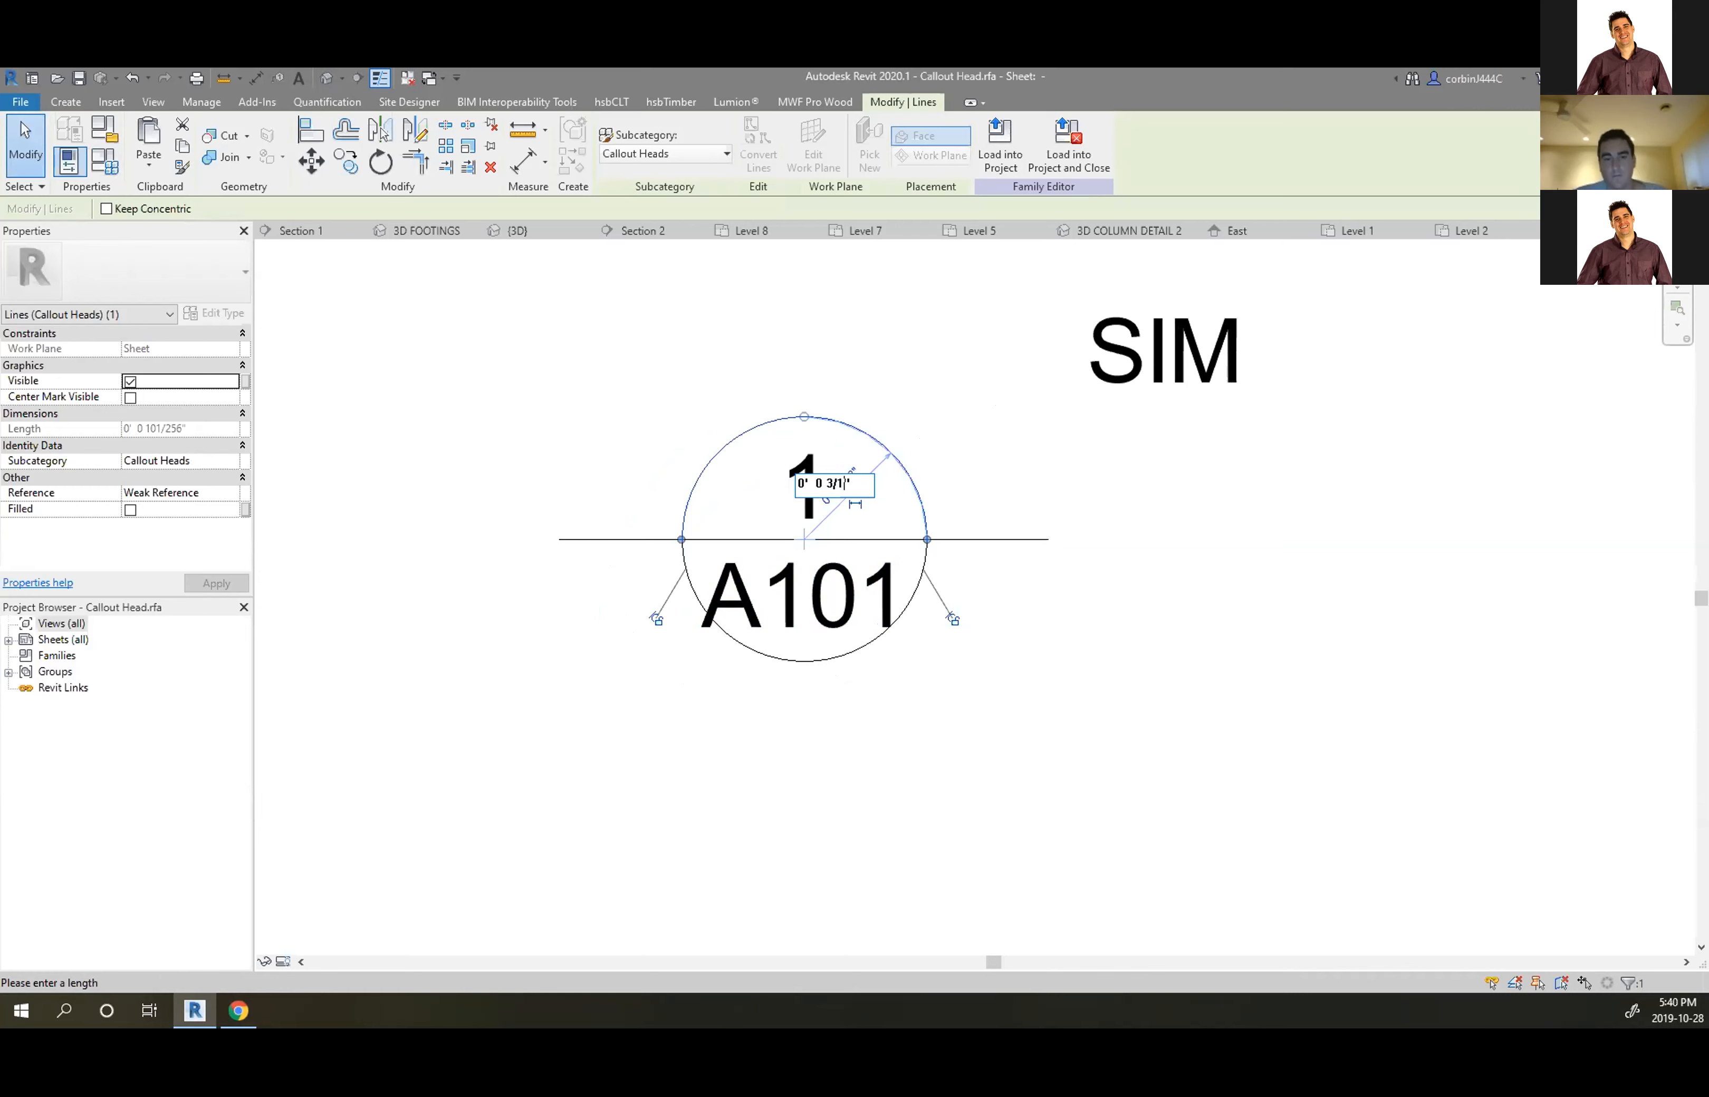
{"action": "key", "text": "Return"}
{"action": "left_click", "coordinate": [864, 457]}
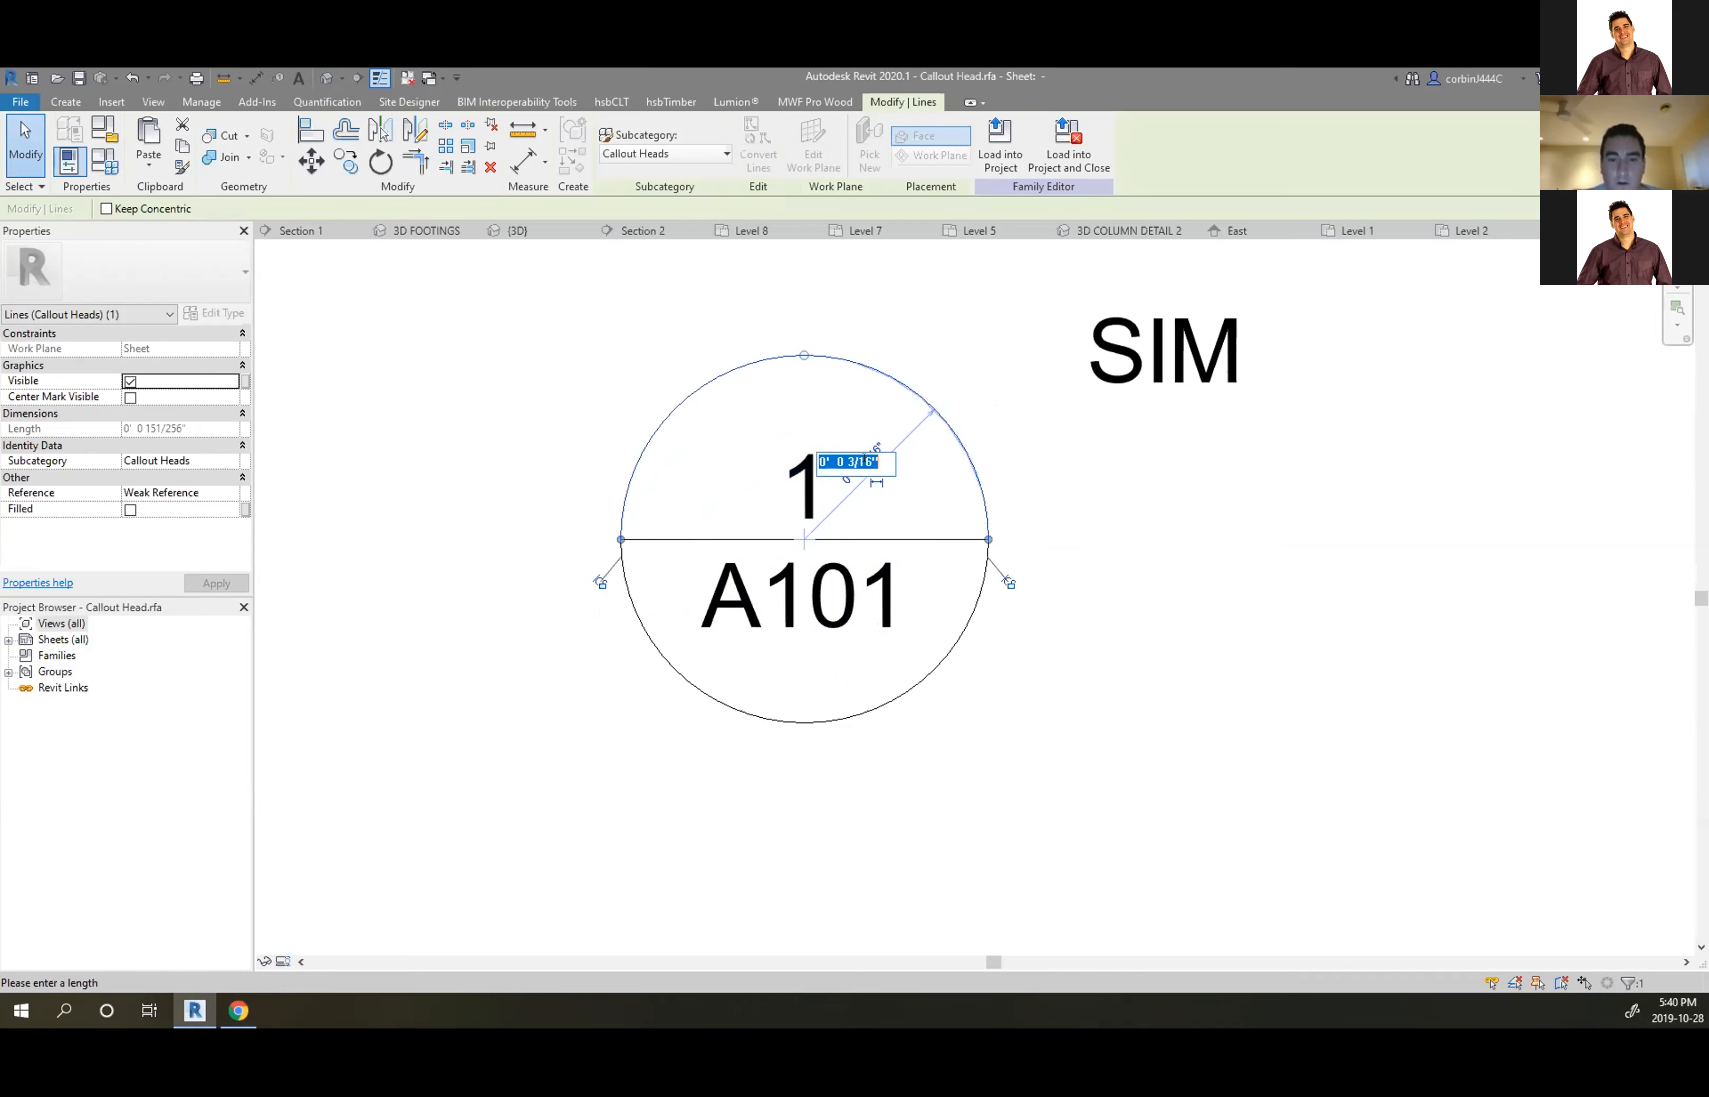
{"action": "left_click_drag", "start_coordinate": [873, 460], "coordinate": [864, 460]}
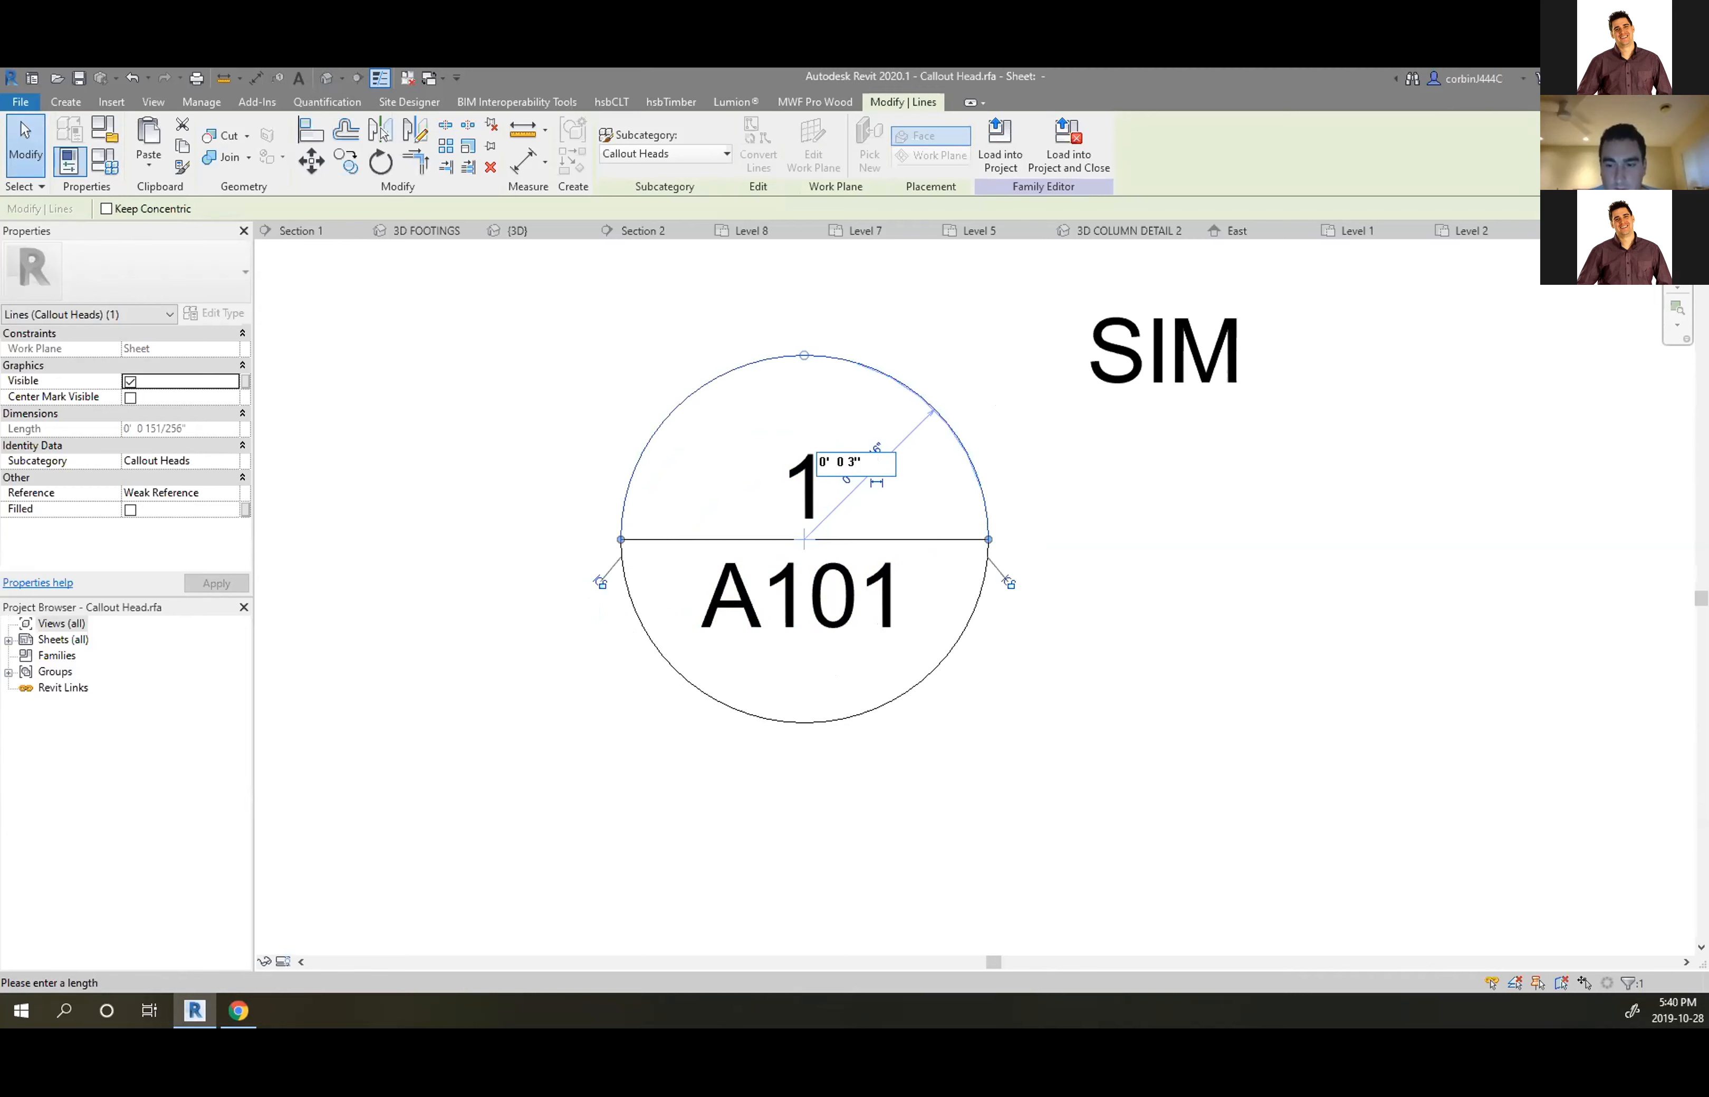
{"action": "key", "text": "Return"}
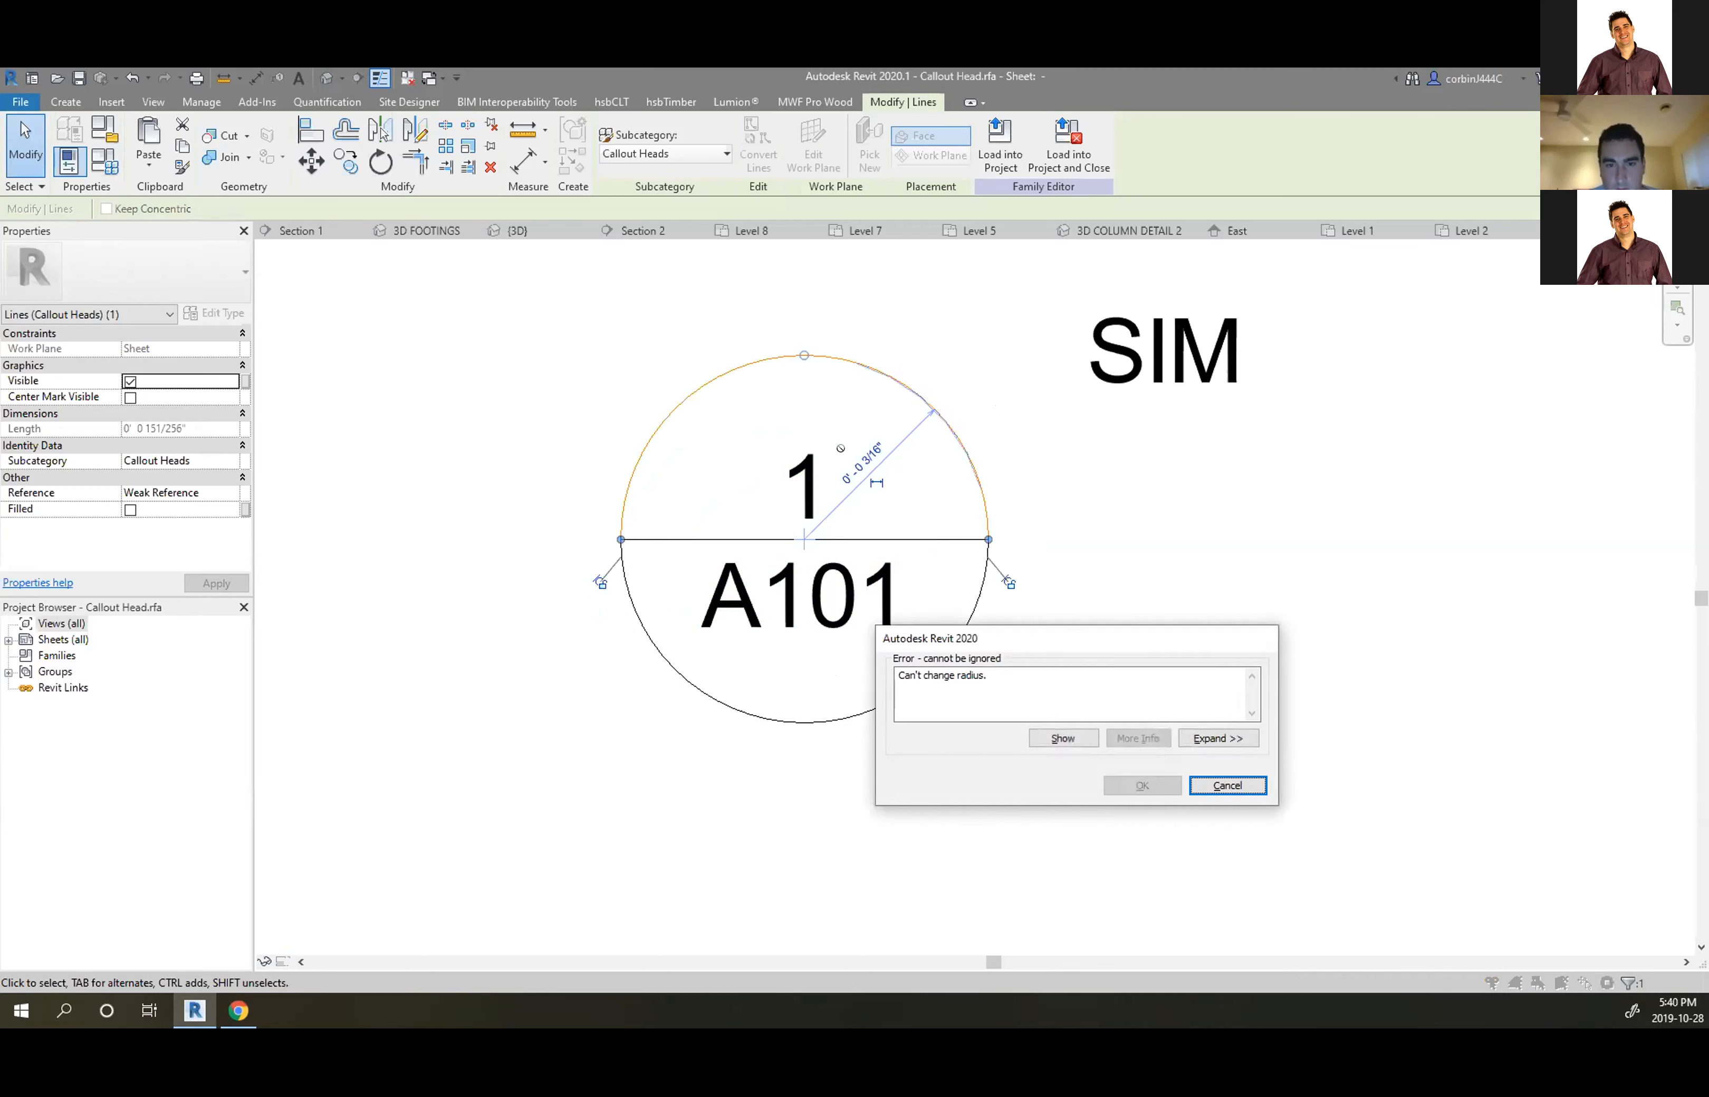
{"action": "left_click", "coordinate": [1228, 785]}
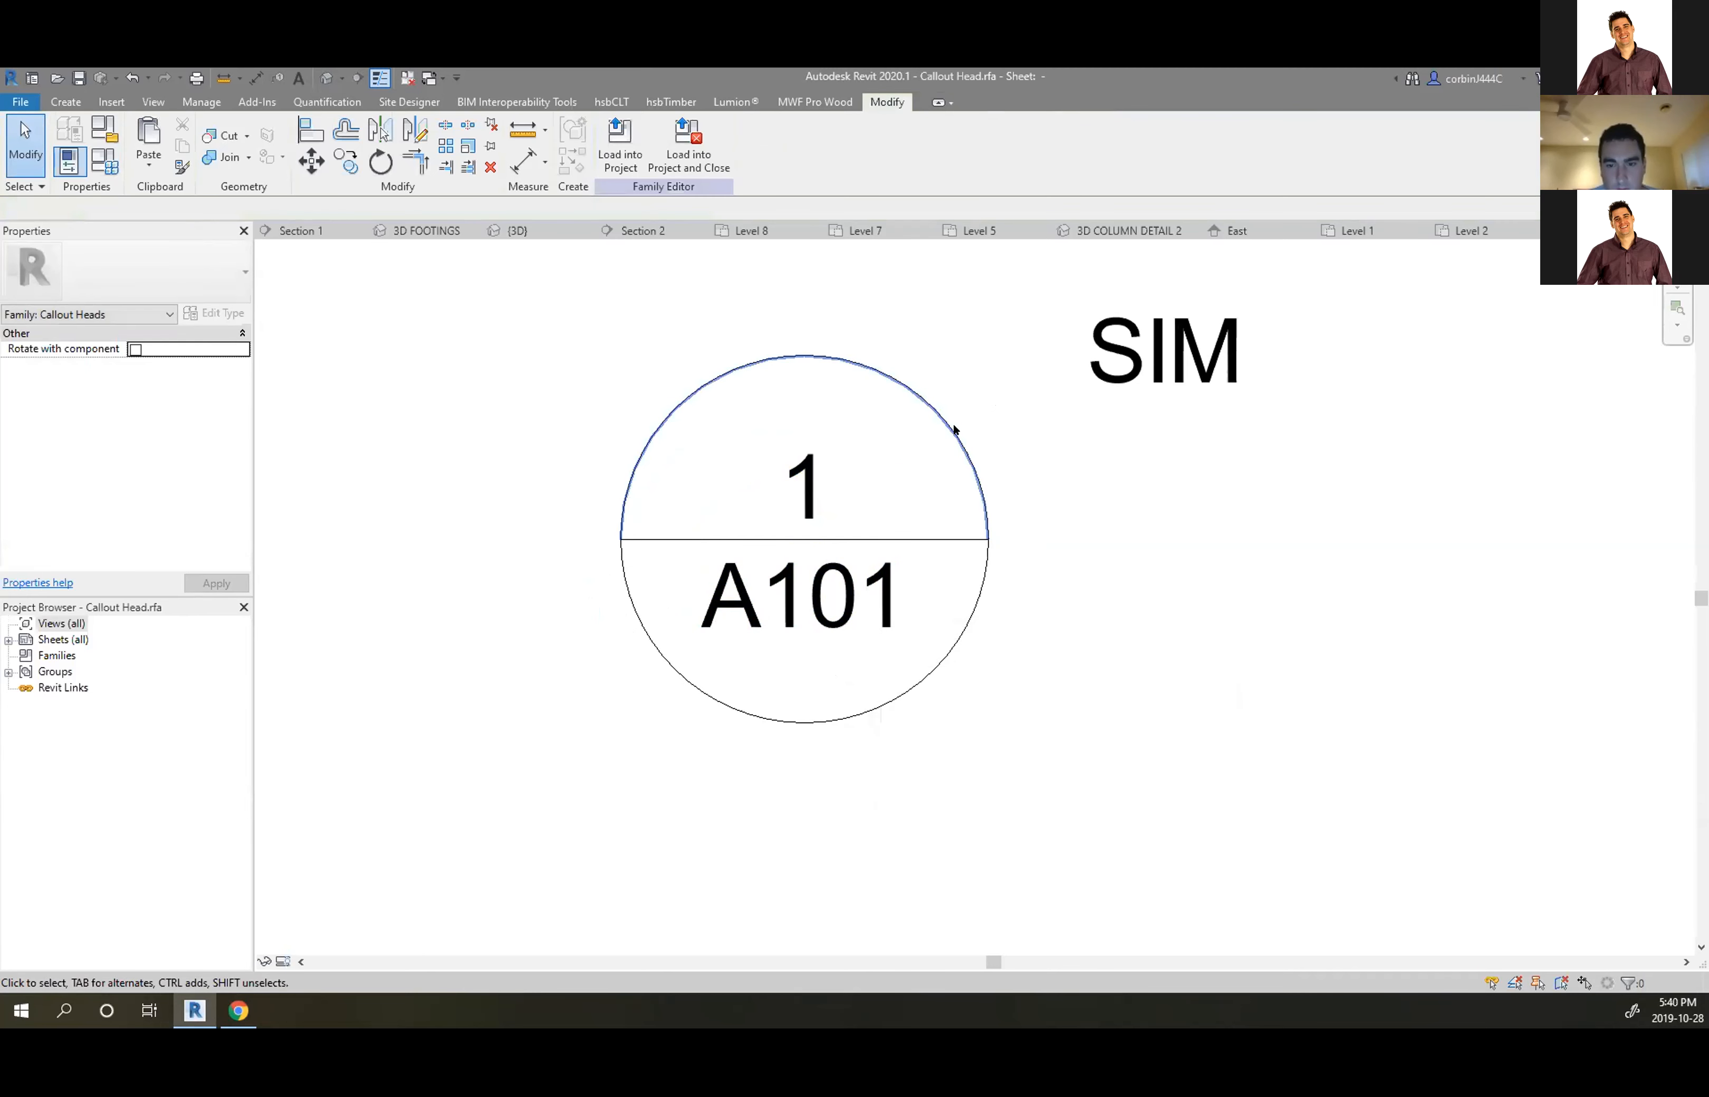
Settle the callout circle's radius at 5/32", passing through 3/32"
{"action": "left_click", "coordinate": [946, 441]}
{"action": "left_click", "coordinate": [852, 456]}
{"action": "left_click", "coordinate": [862, 460]}
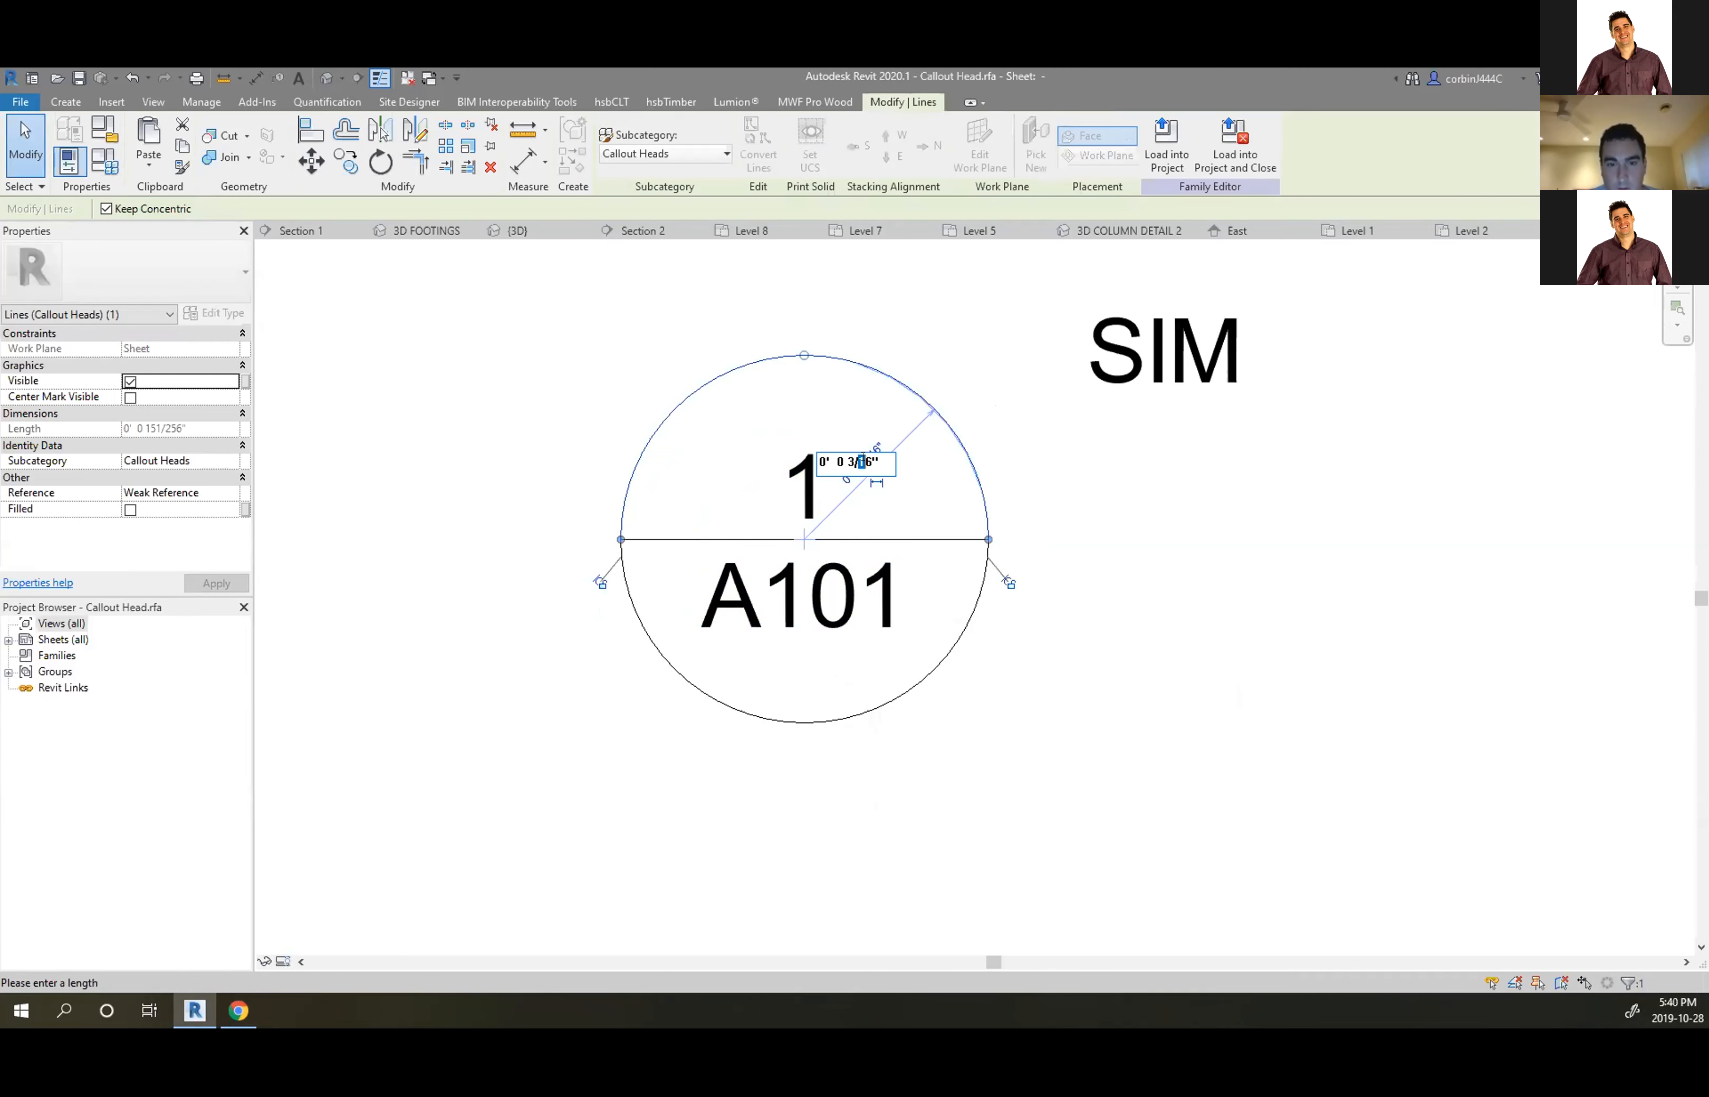
{"action": "type", "text": "2"}
{"action": "key", "text": "Return"}
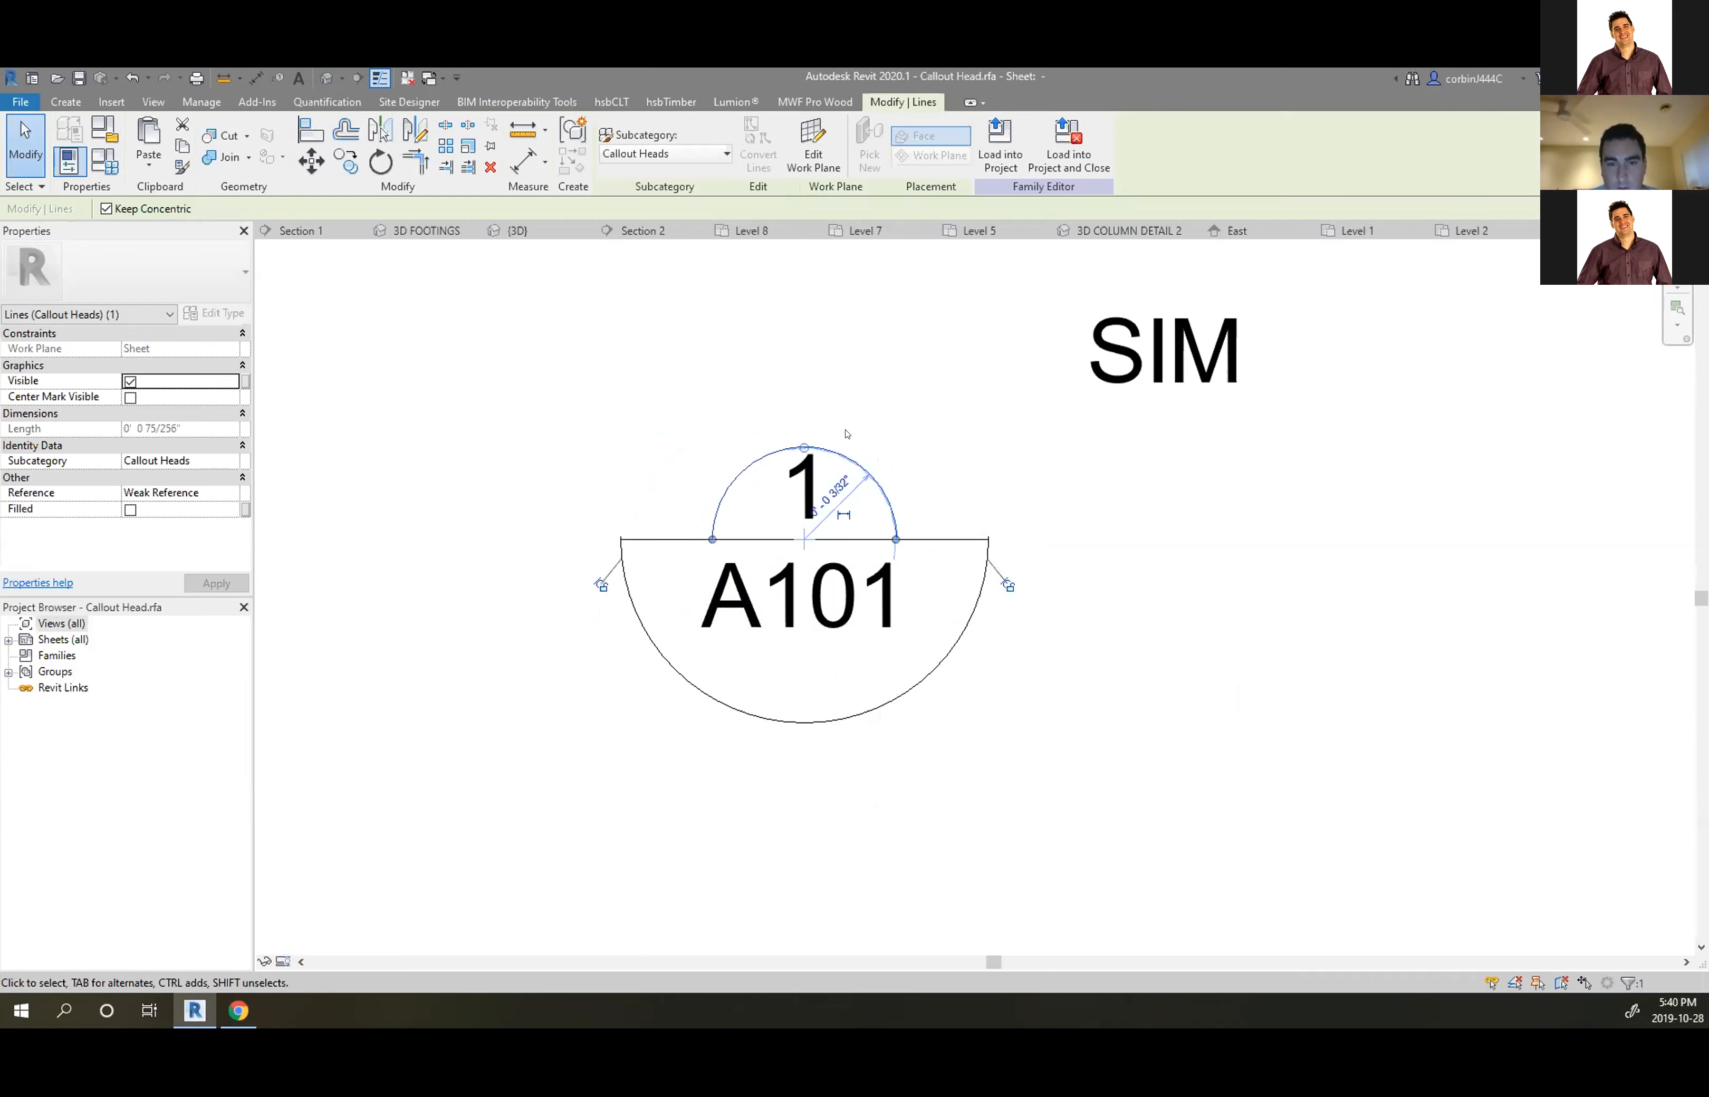
{"action": "left_click", "coordinate": [830, 486]}
{"action": "left_click_drag", "start_coordinate": [814, 485], "coordinate": [820, 486]}
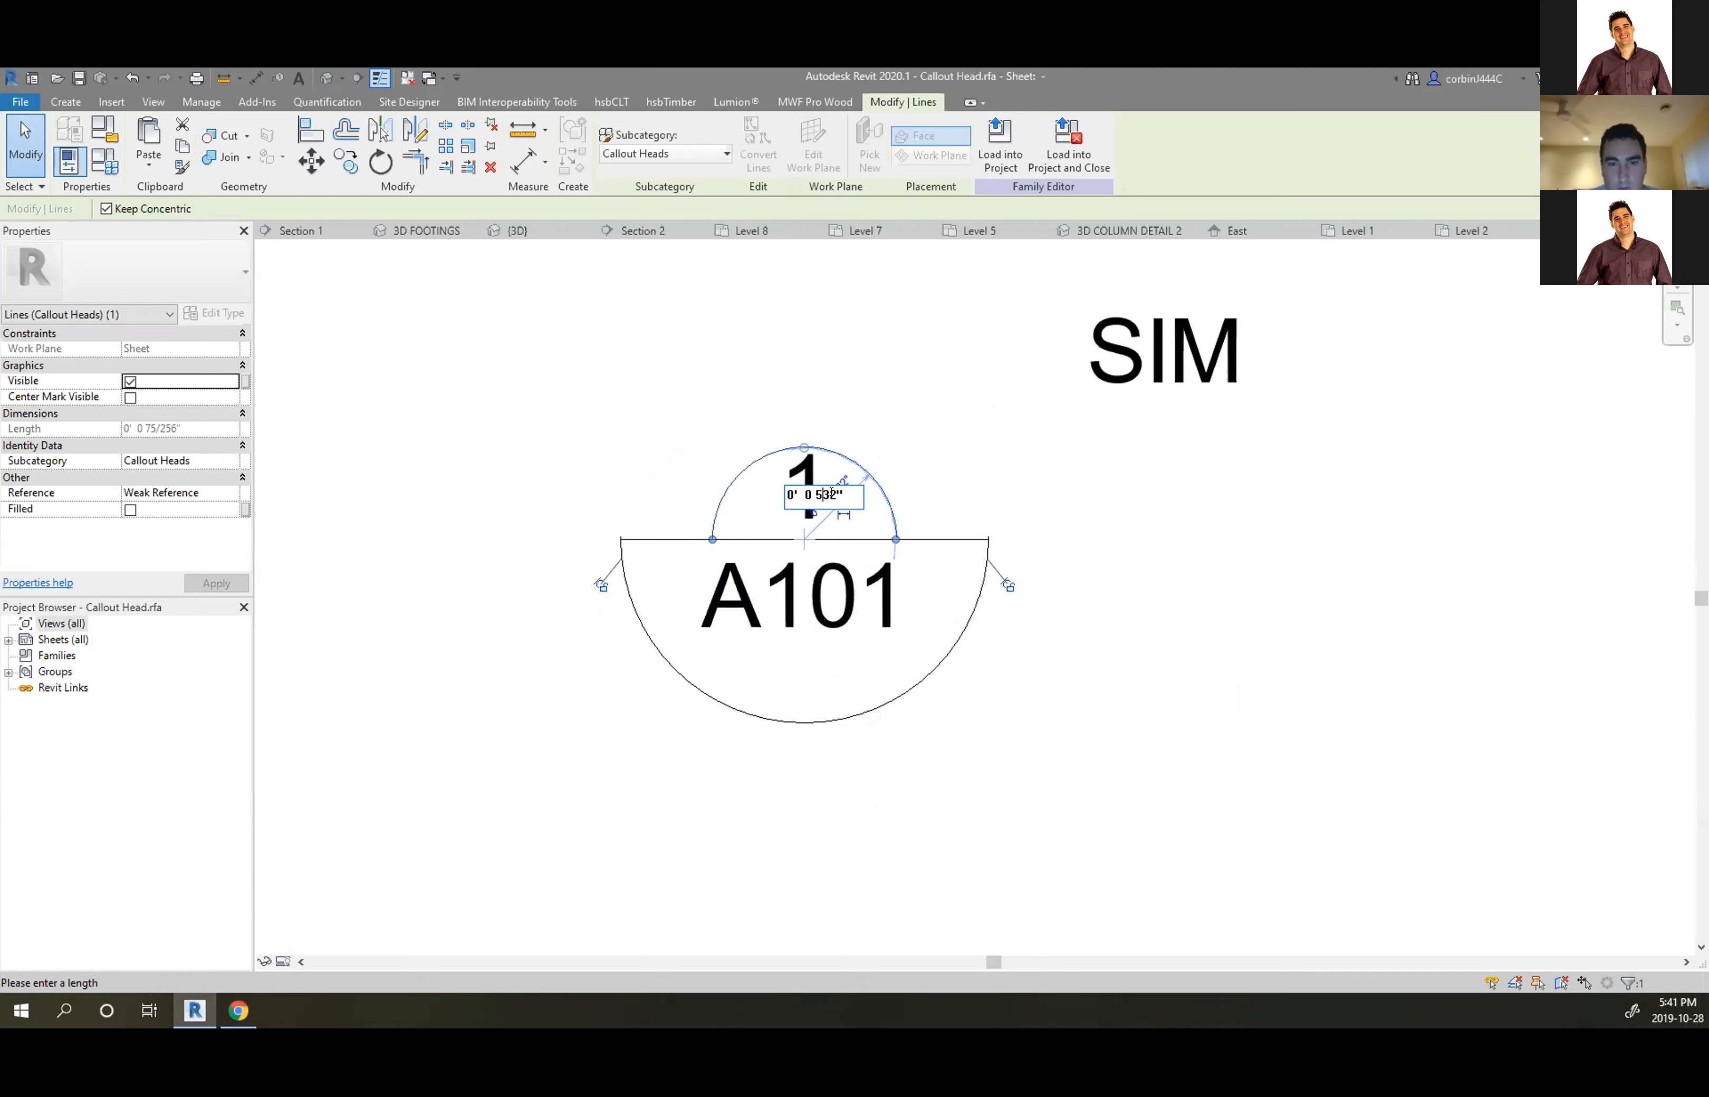
{"action": "type", "text": "5"}
{"action": "key", "text": "Return"}
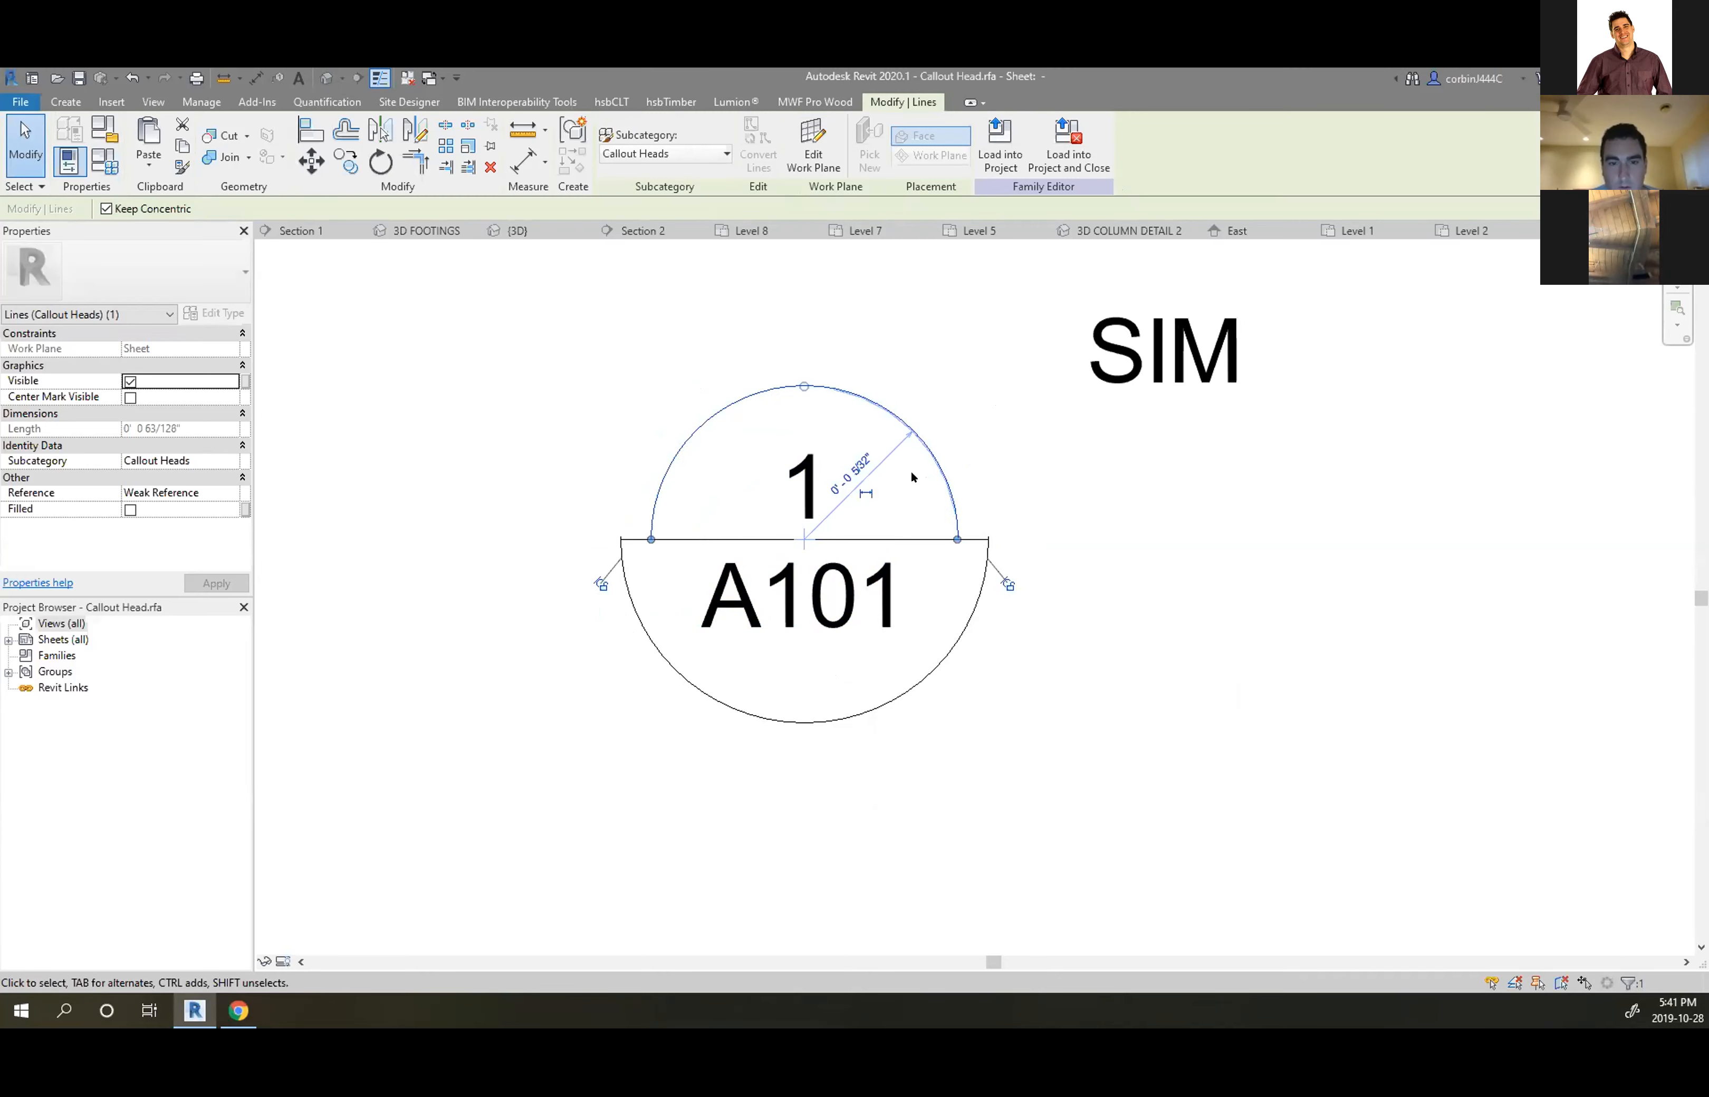
{"action": "key", "text": "Escape"}
Align the lower arc to the upper arc, place SIM beside the circle, and load the family
{"action": "key", "text": "a"}
{"action": "key", "text": "l"}
{"action": "left_click", "coordinate": [646, 591]}
{"action": "left_click", "coordinate": [630, 588]}
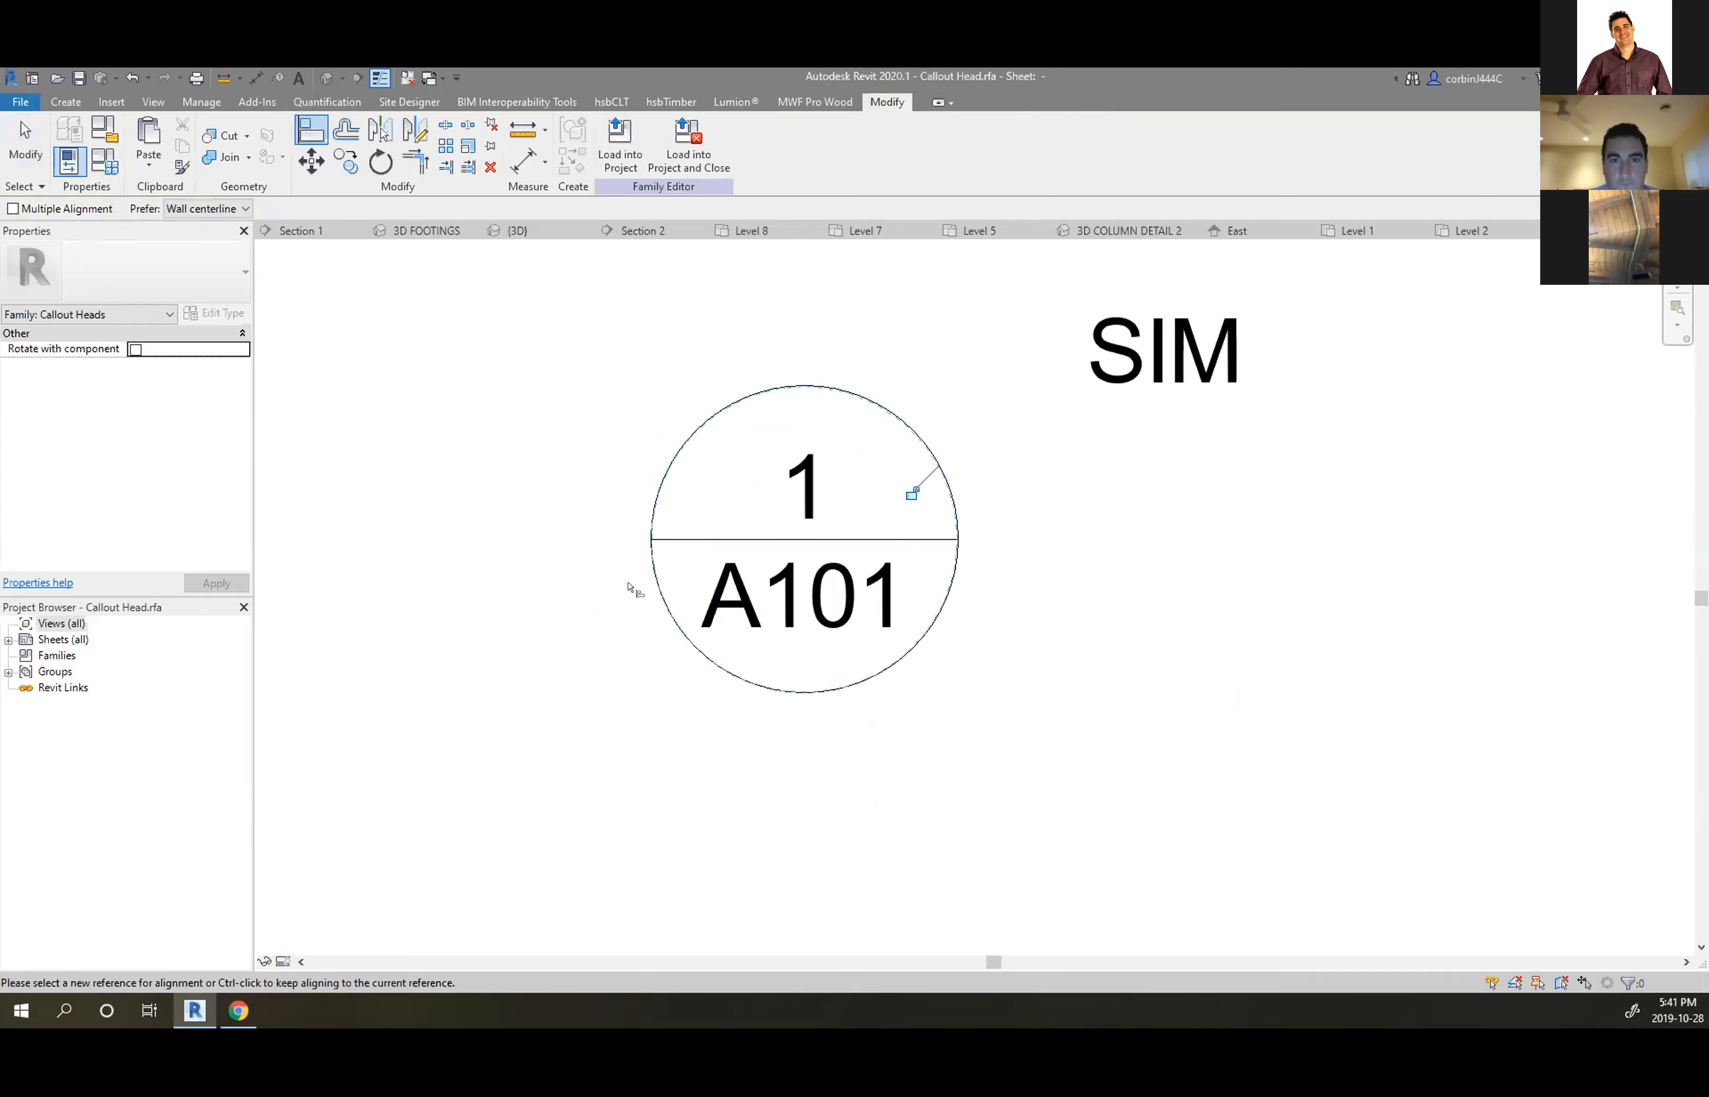
{"action": "key", "text": "Escape"}
{"action": "key", "text": "Escape"}
{"action": "scroll", "coordinate": [1057, 430], "scroll_direction": "down", "scroll_amount": 3}
{"action": "scroll", "coordinate": [1072, 385], "scroll_direction": "up", "scroll_amount": 2}
{"action": "left_click_drag", "start_coordinate": [1072, 385], "coordinate": [950, 427]}
{"action": "key", "text": "Escape"}
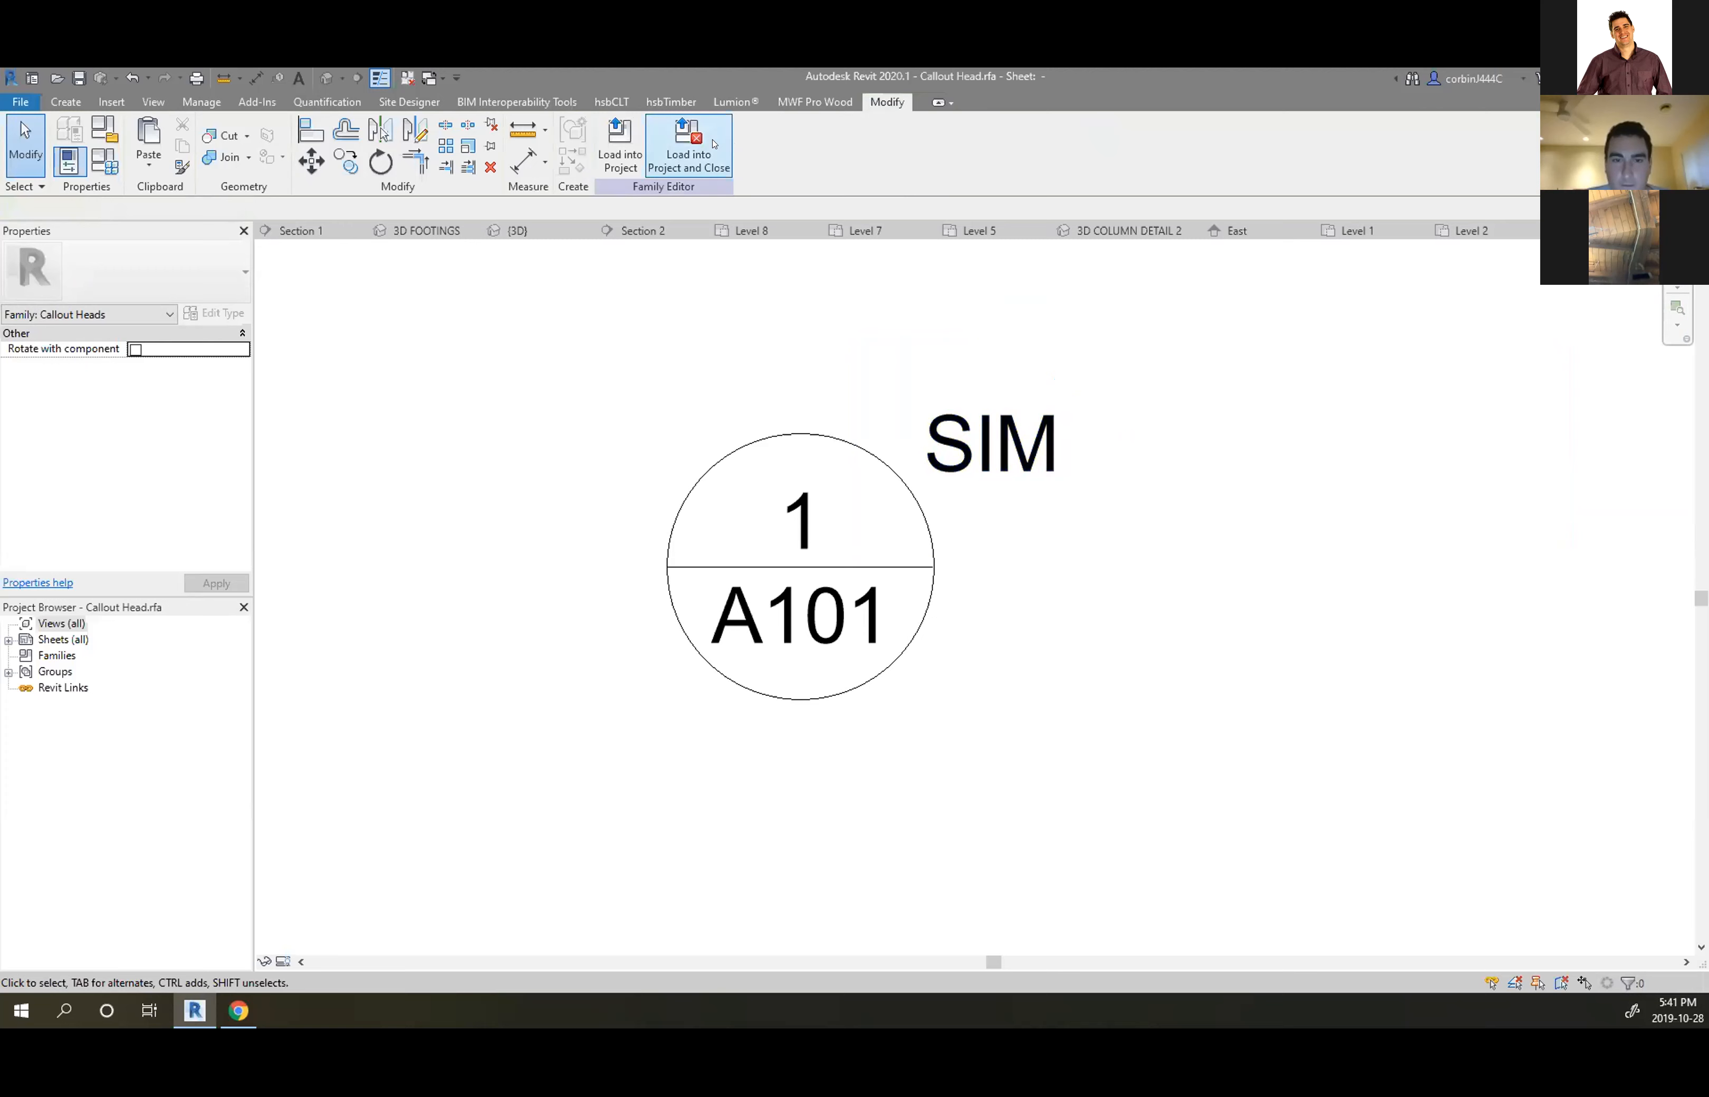
{"action": "left_click", "coordinate": [714, 144]}
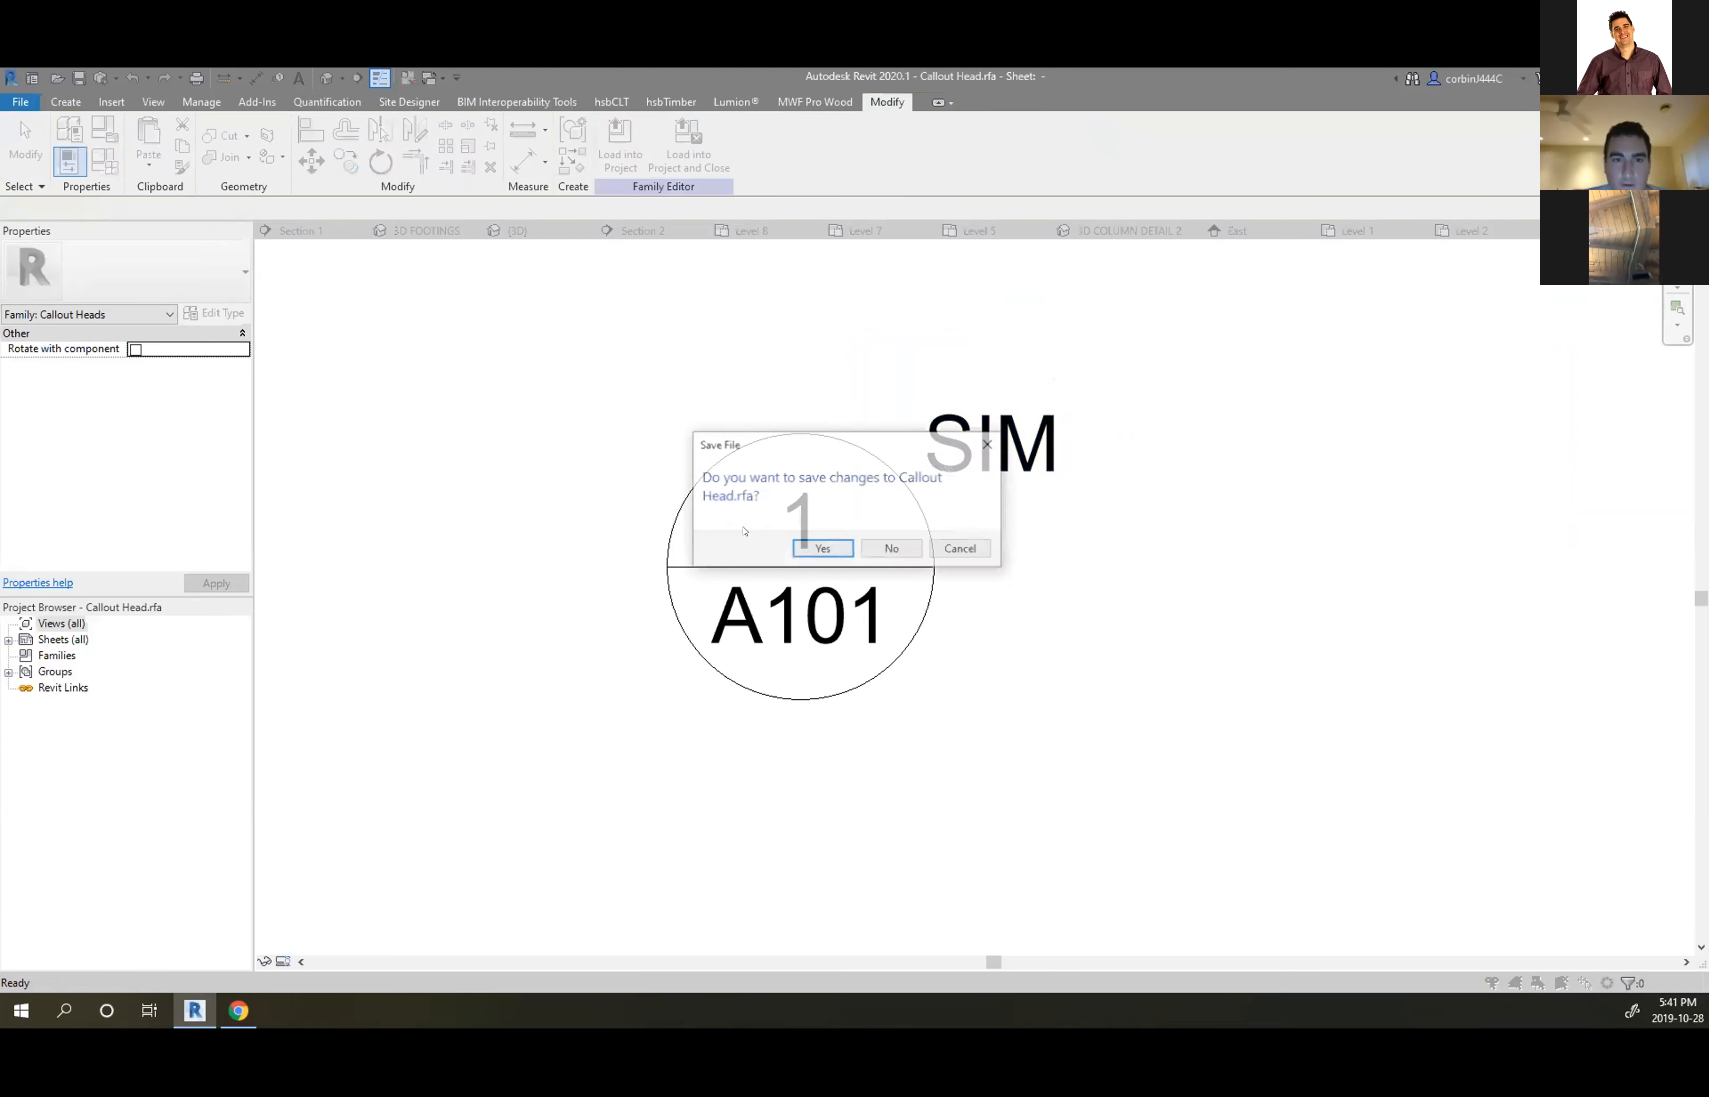
Load the callout head without saving the family file, overwrite the existing version, and save the project
{"action": "left_click", "coordinate": [891, 548]}
{"action": "left_click", "coordinate": [761, 531]}
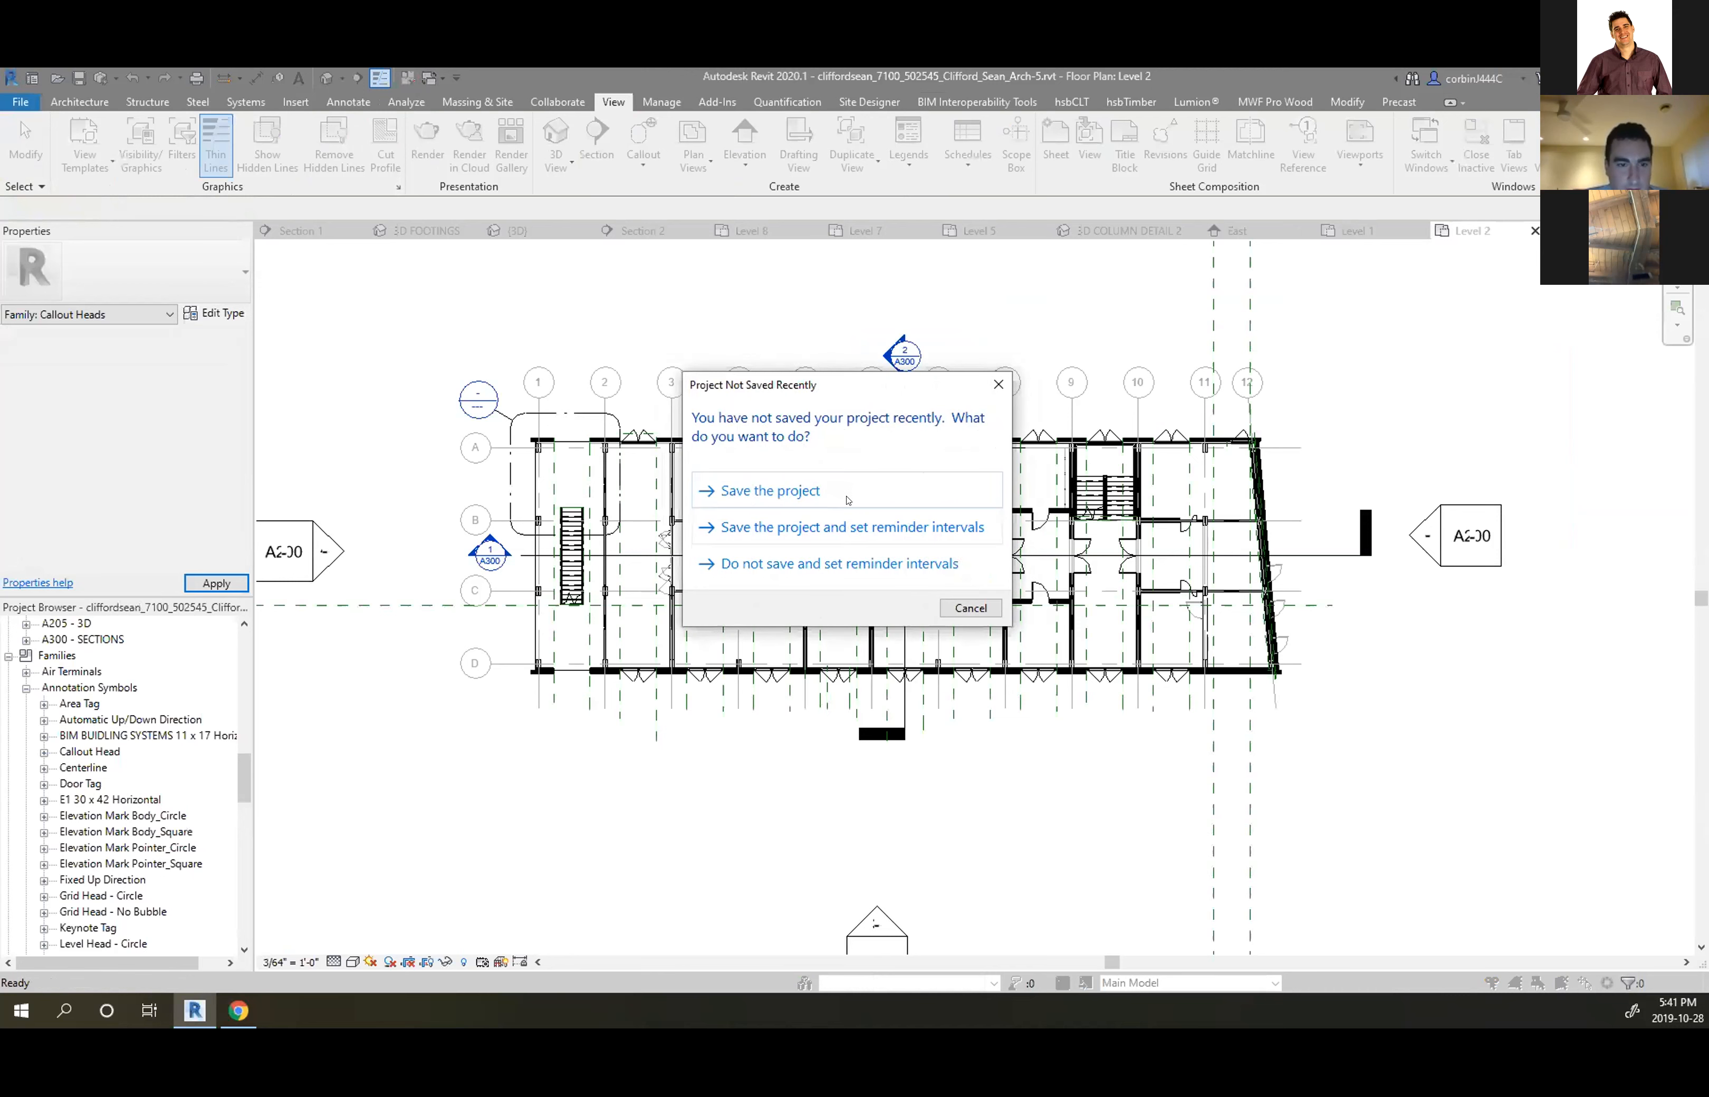
{"action": "left_click", "coordinate": [848, 499]}
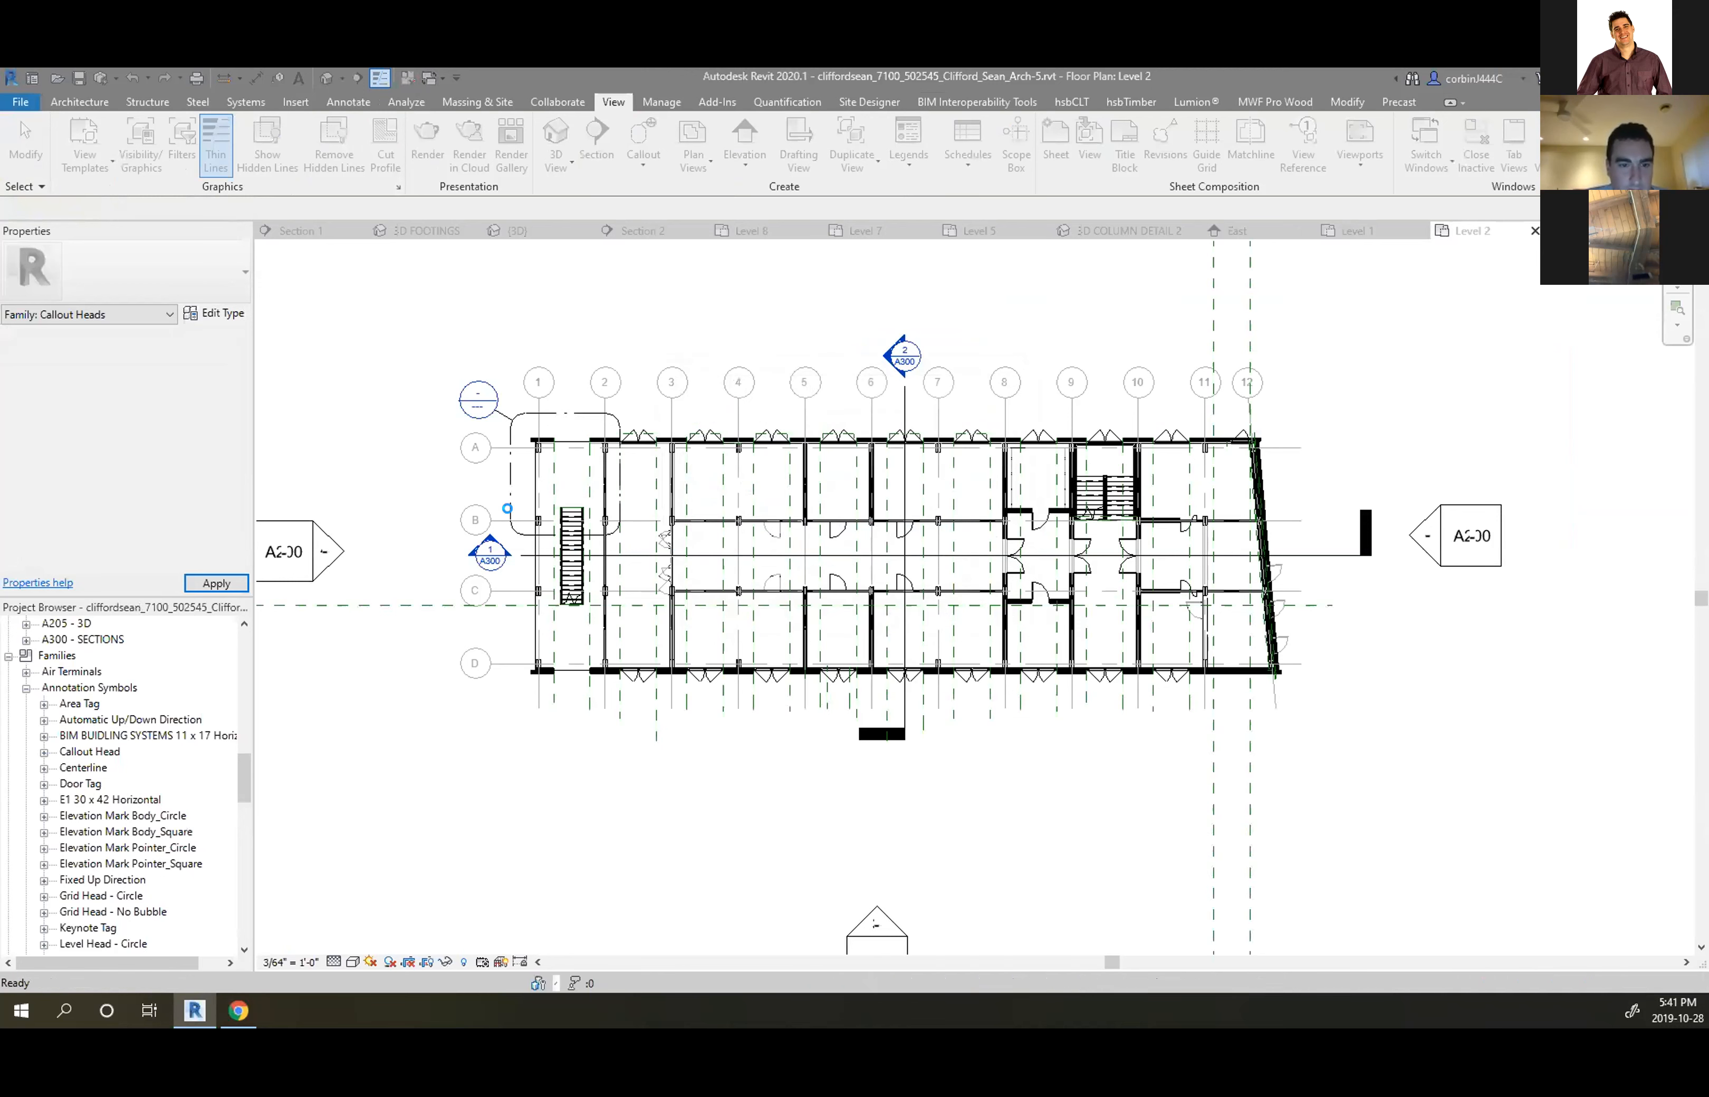
{"action": "scroll", "coordinate": [507, 511], "scroll_direction": "down", "scroll_amount": 3}
{"action": "scroll", "coordinate": [411, 479], "scroll_direction": "up", "scroll_amount": 4}
{"action": "scroll", "coordinate": [961, 427], "scroll_direction": "up", "scroll_amount": 5}
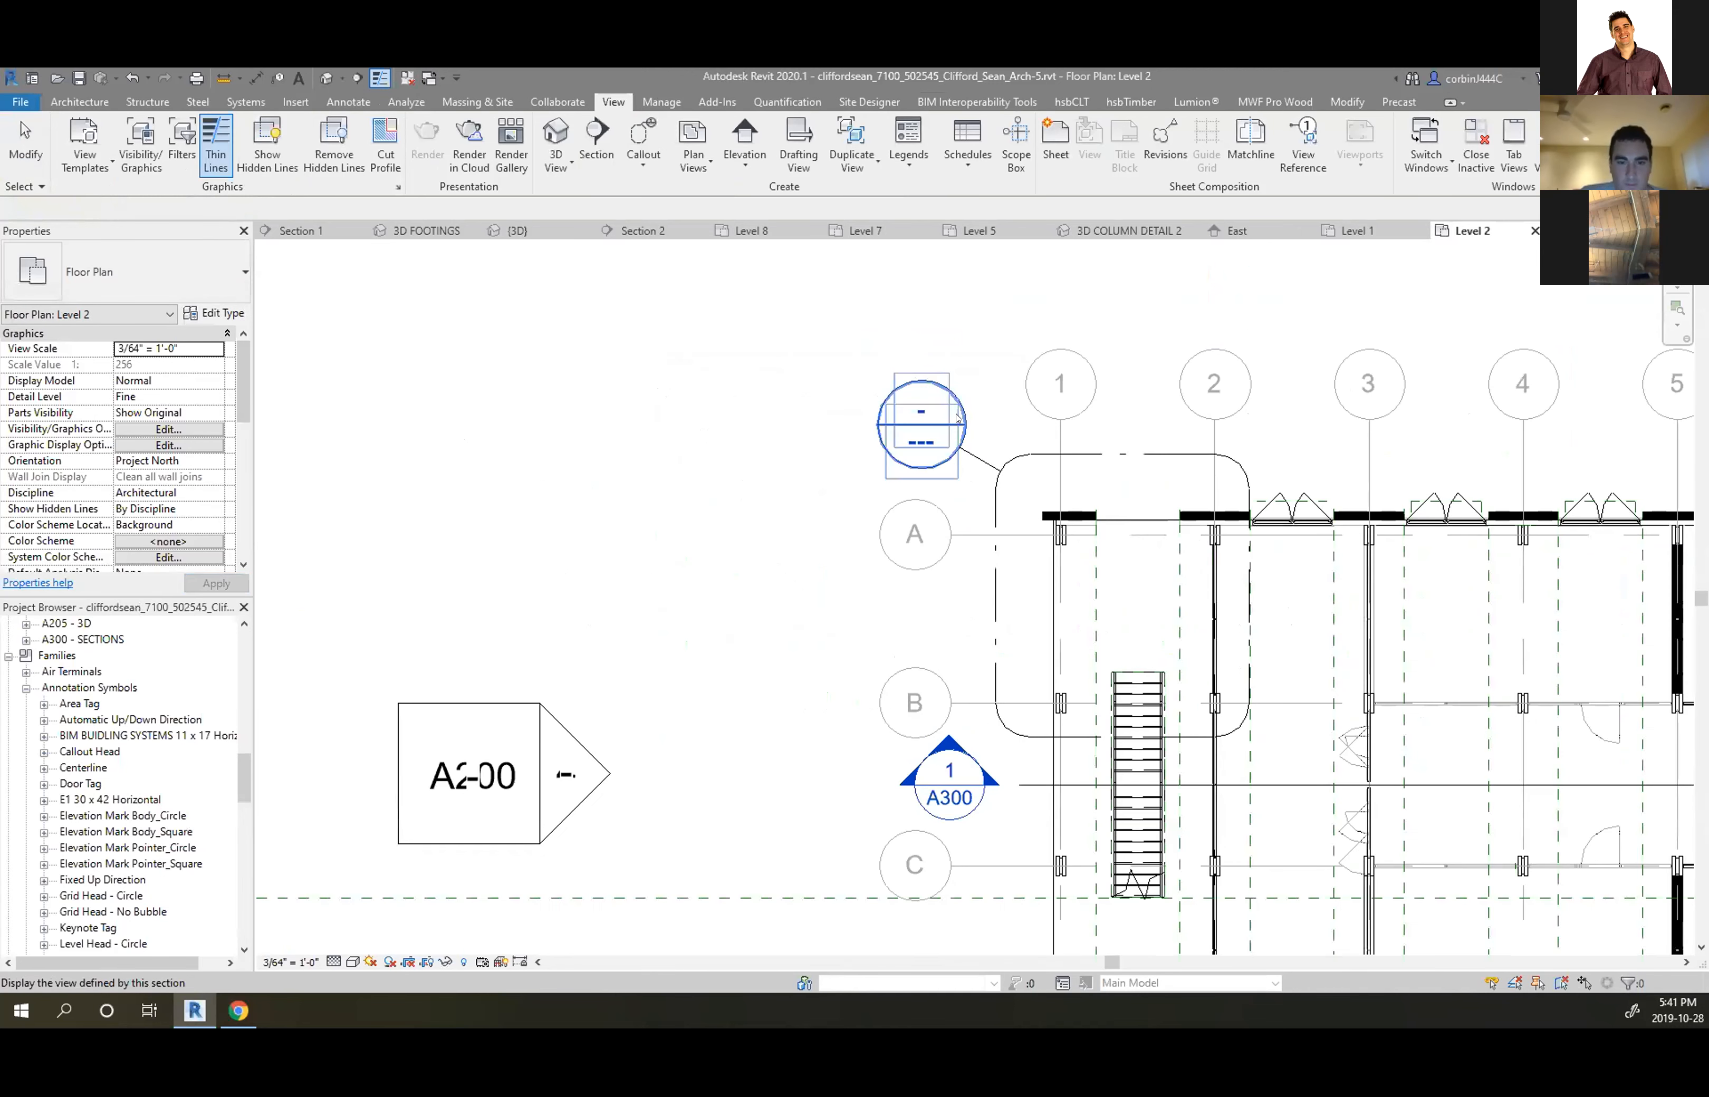
{"action": "scroll", "coordinate": [659, 500], "scroll_direction": "down", "scroll_amount": 4}
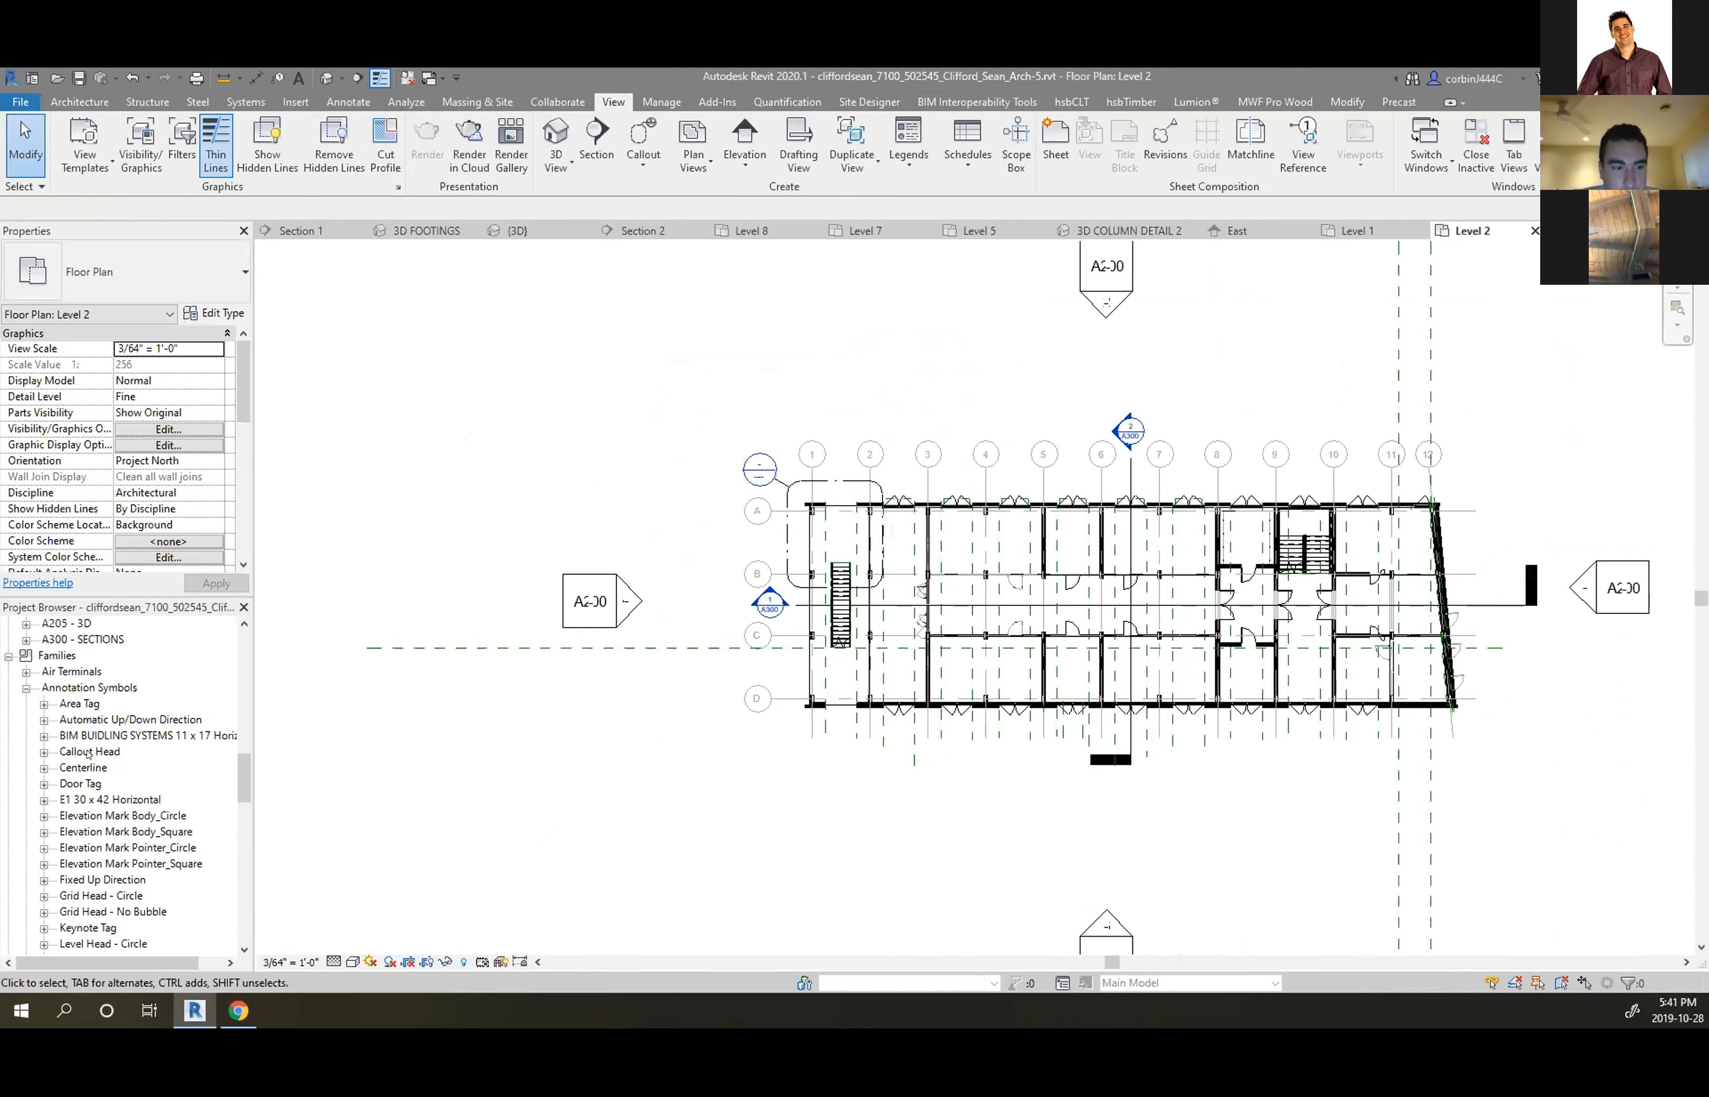
Review the Callout Head family's options, zoom the Level 2 plan, and pull the section line near grid B left
{"action": "right_click", "coordinate": [88, 753]}
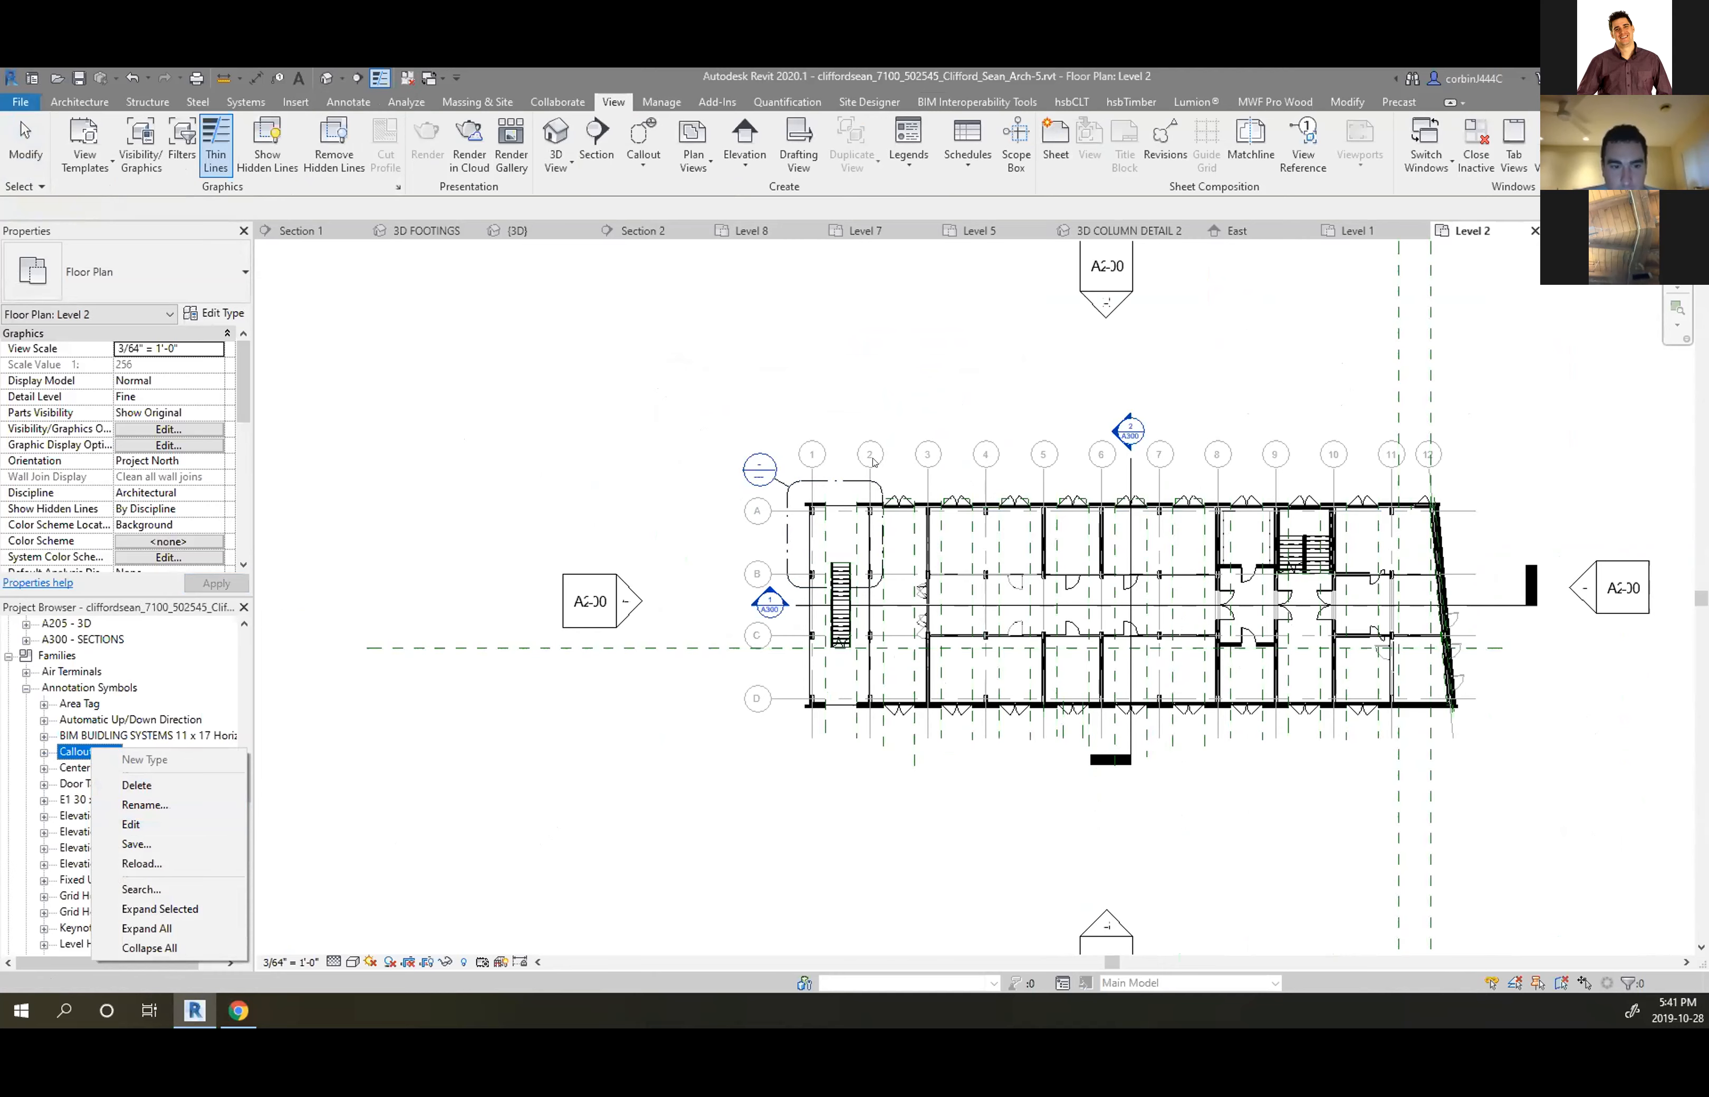
{"action": "left_click", "coordinate": [818, 401]}
{"action": "scroll", "coordinate": [910, 548], "scroll_direction": "up", "scroll_amount": 3}
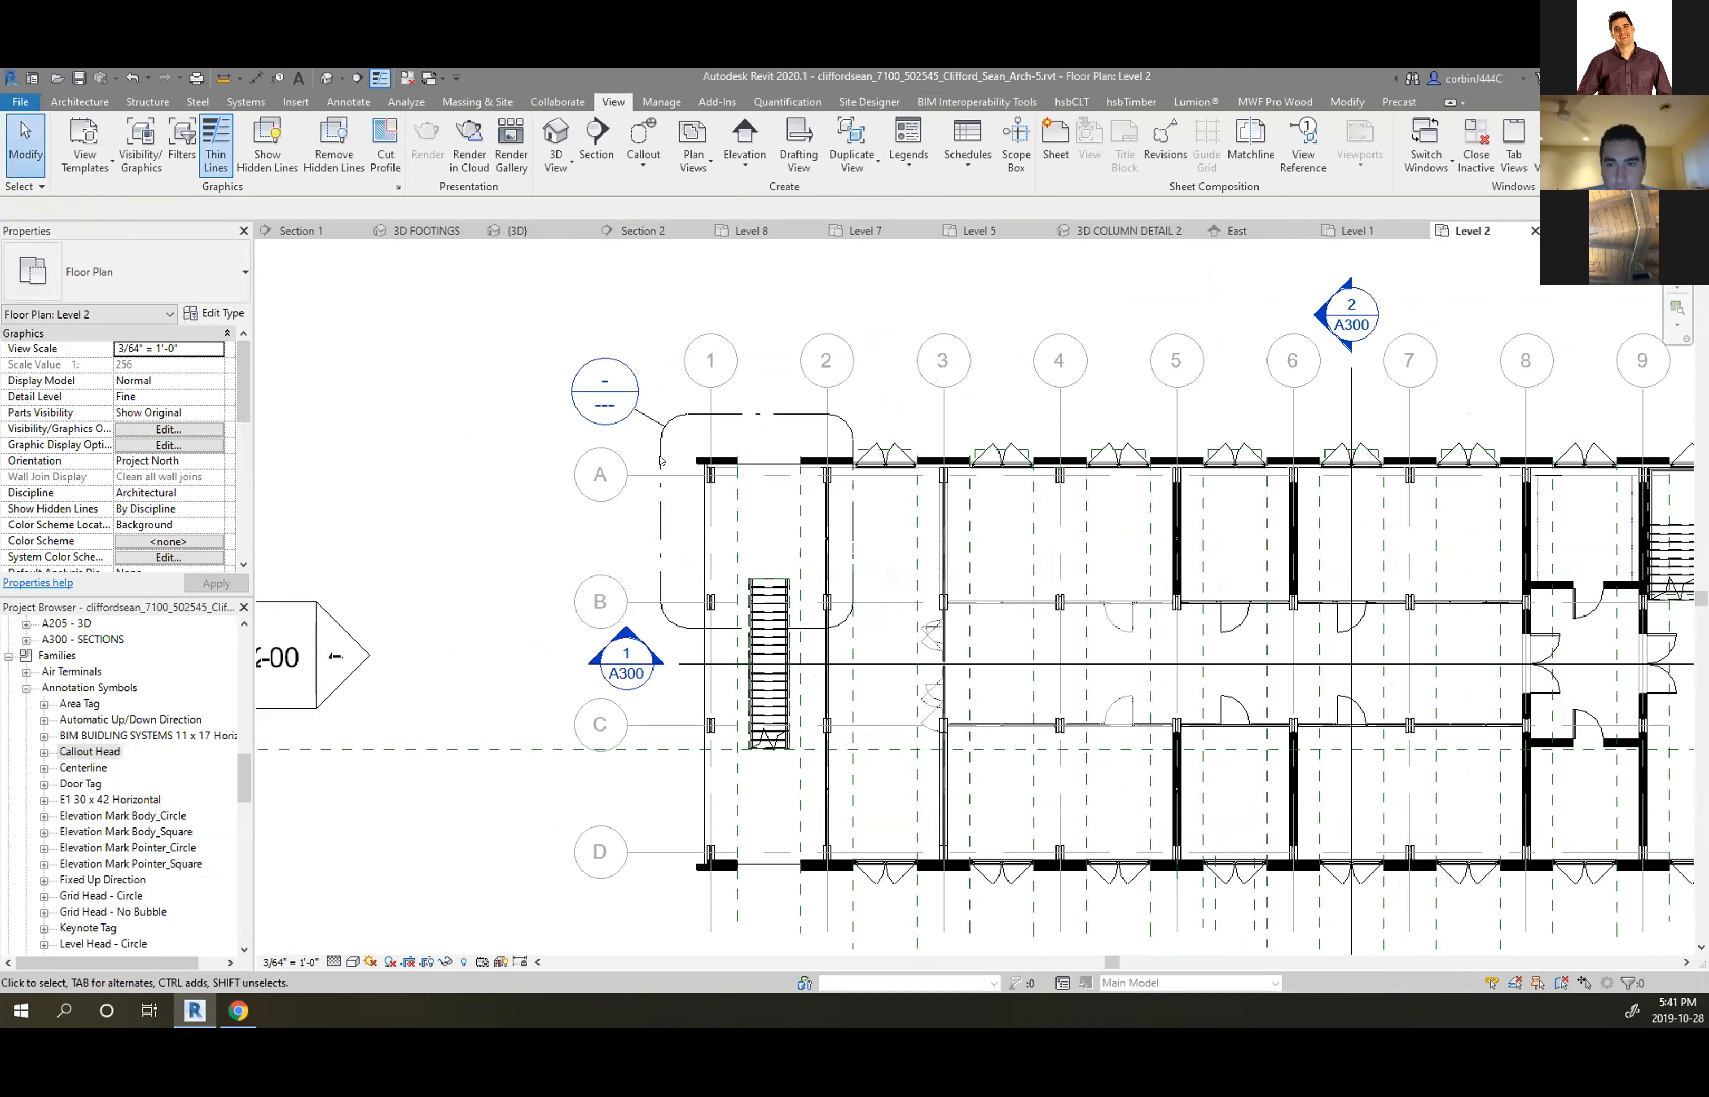
{"action": "scroll", "coordinate": [662, 458], "scroll_direction": "down", "scroll_amount": 3}
{"action": "scroll", "coordinate": [655, 472], "scroll_direction": "up", "scroll_amount": 3}
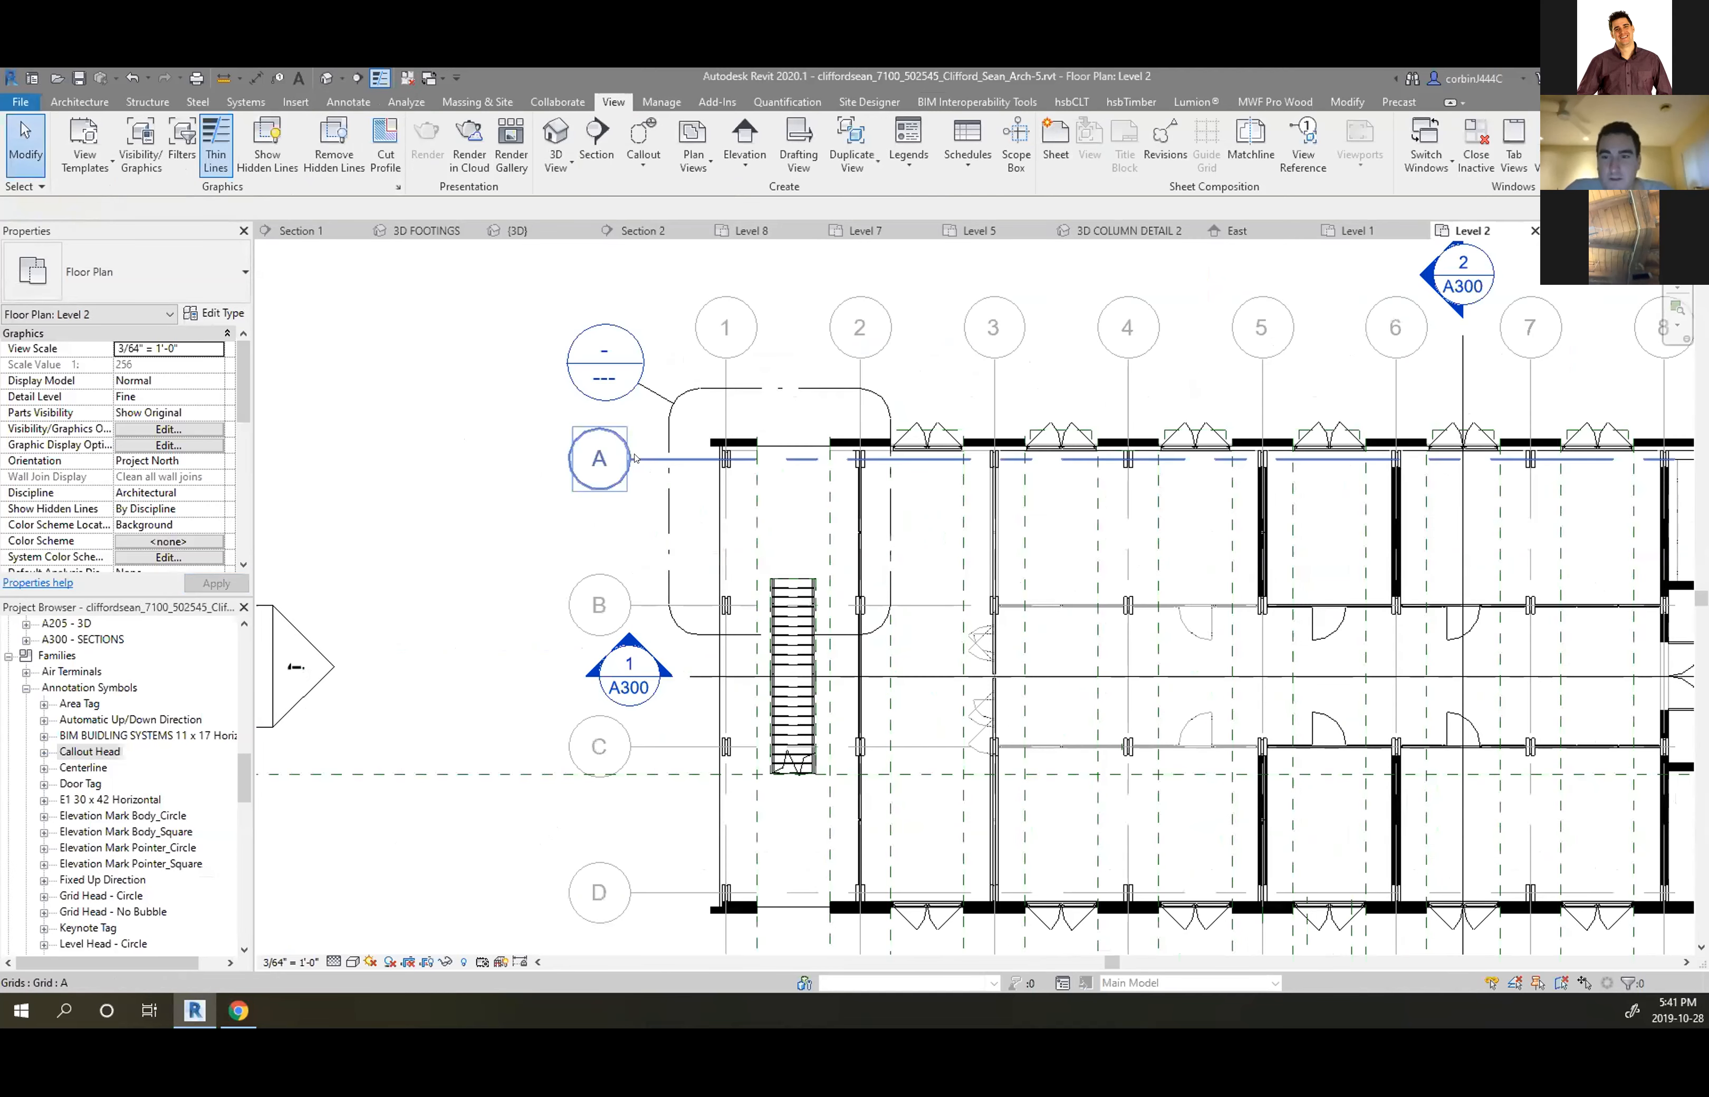
{"action": "scroll", "coordinate": [668, 391], "scroll_direction": "up", "scroll_amount": 2}
{"action": "scroll", "coordinate": [447, 431], "scroll_direction": "down", "scroll_amount": 3}
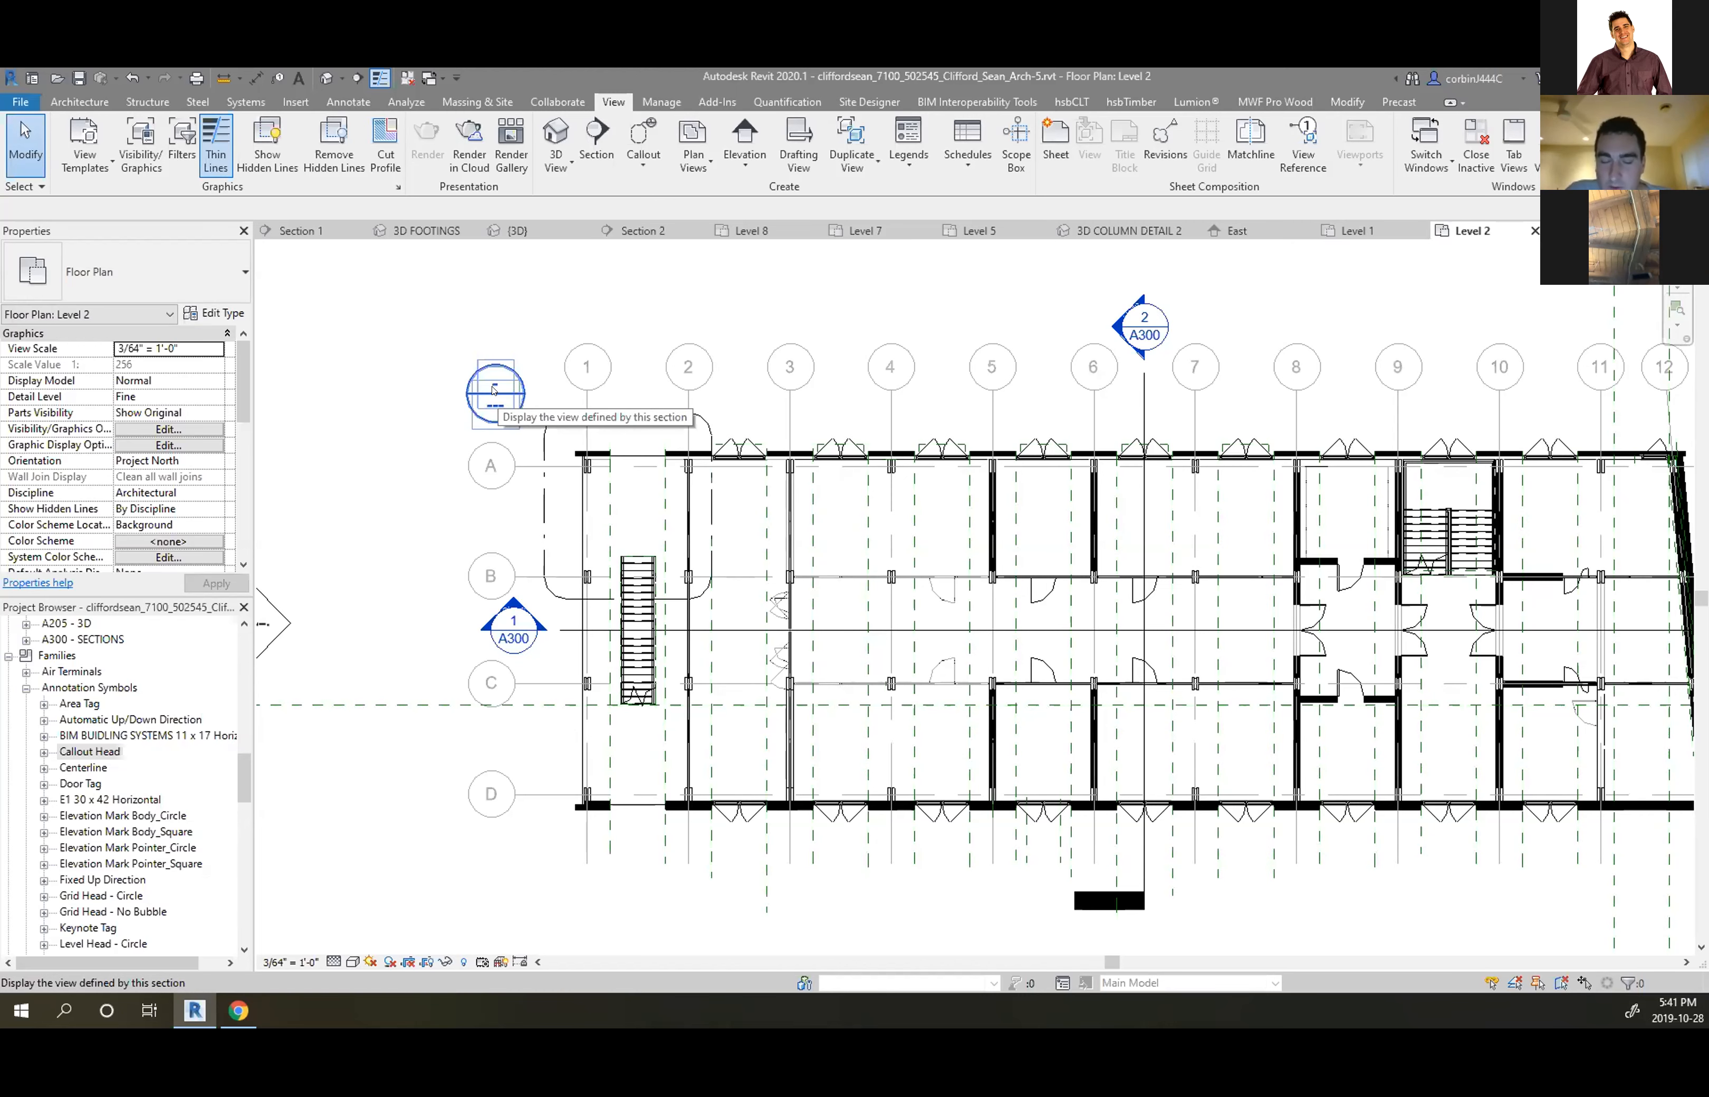
{"action": "scroll", "coordinate": [494, 390], "scroll_direction": "up", "scroll_amount": 3}
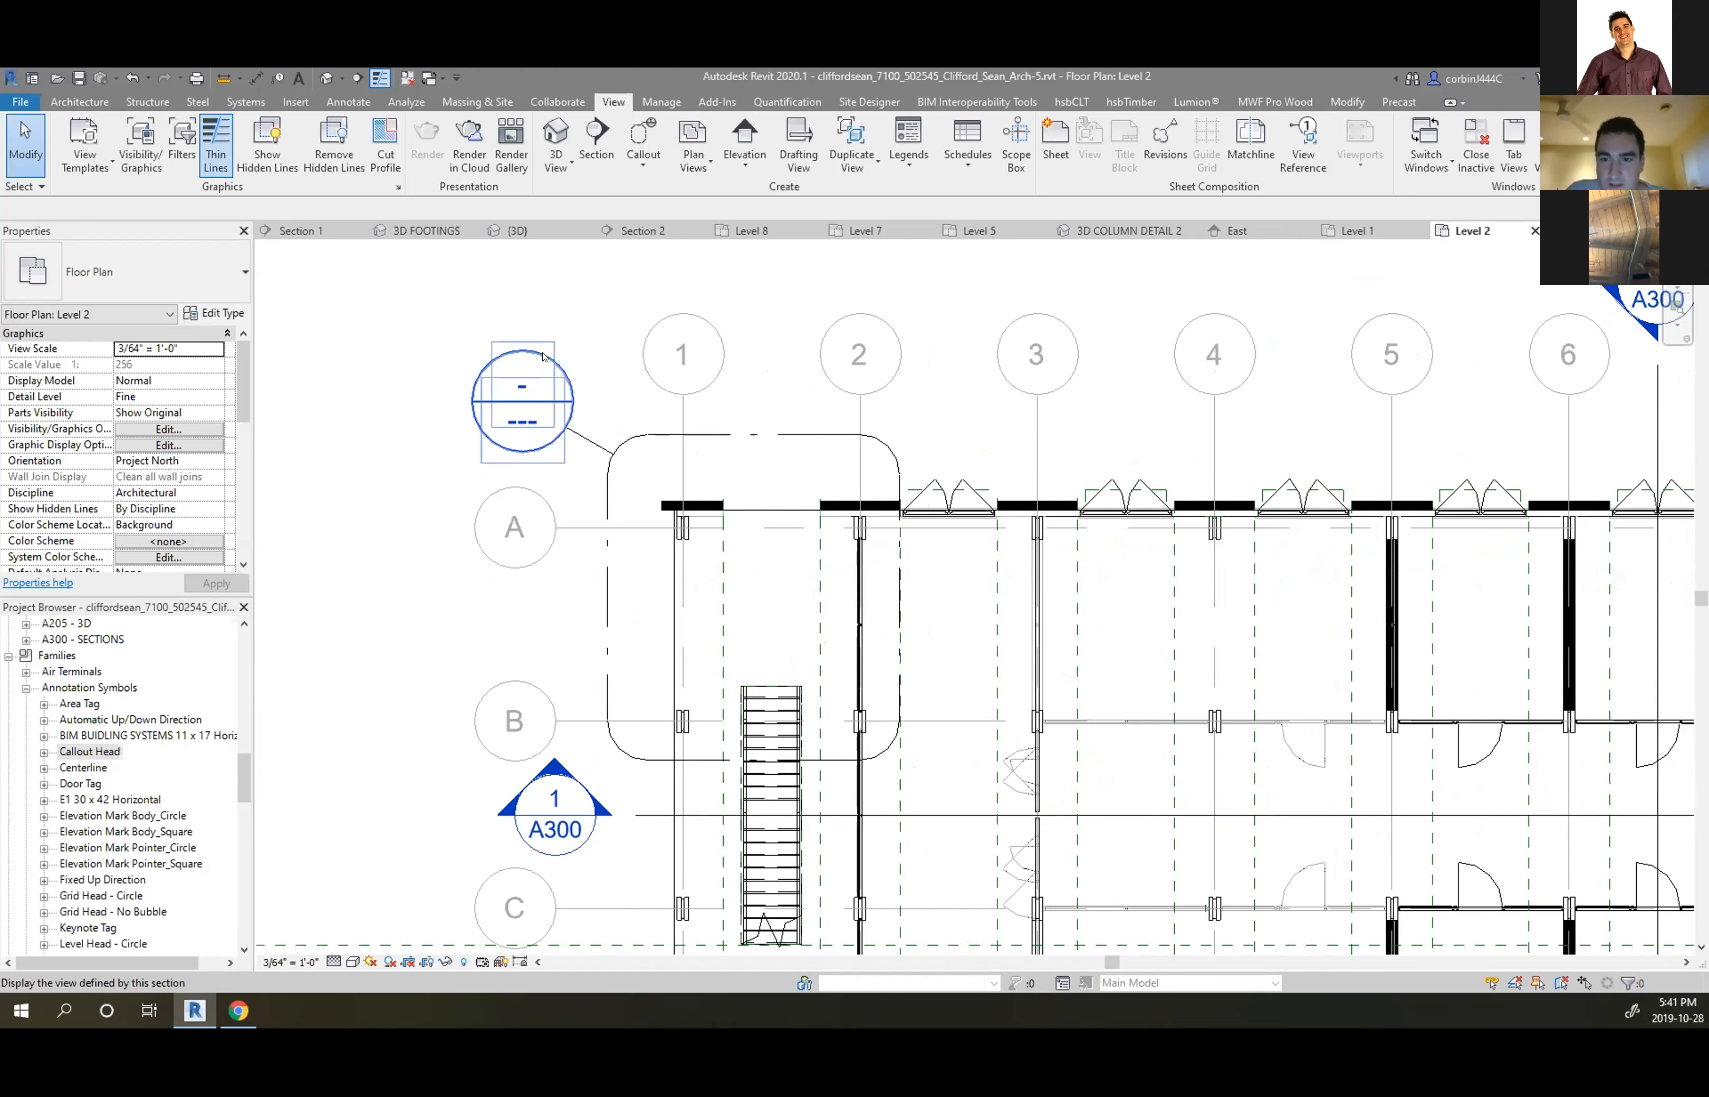
{"action": "scroll", "coordinate": [549, 788], "scroll_direction": "down", "scroll_amount": 5}
{"action": "scroll", "coordinate": [549, 788], "scroll_direction": "up", "scroll_amount": 8}
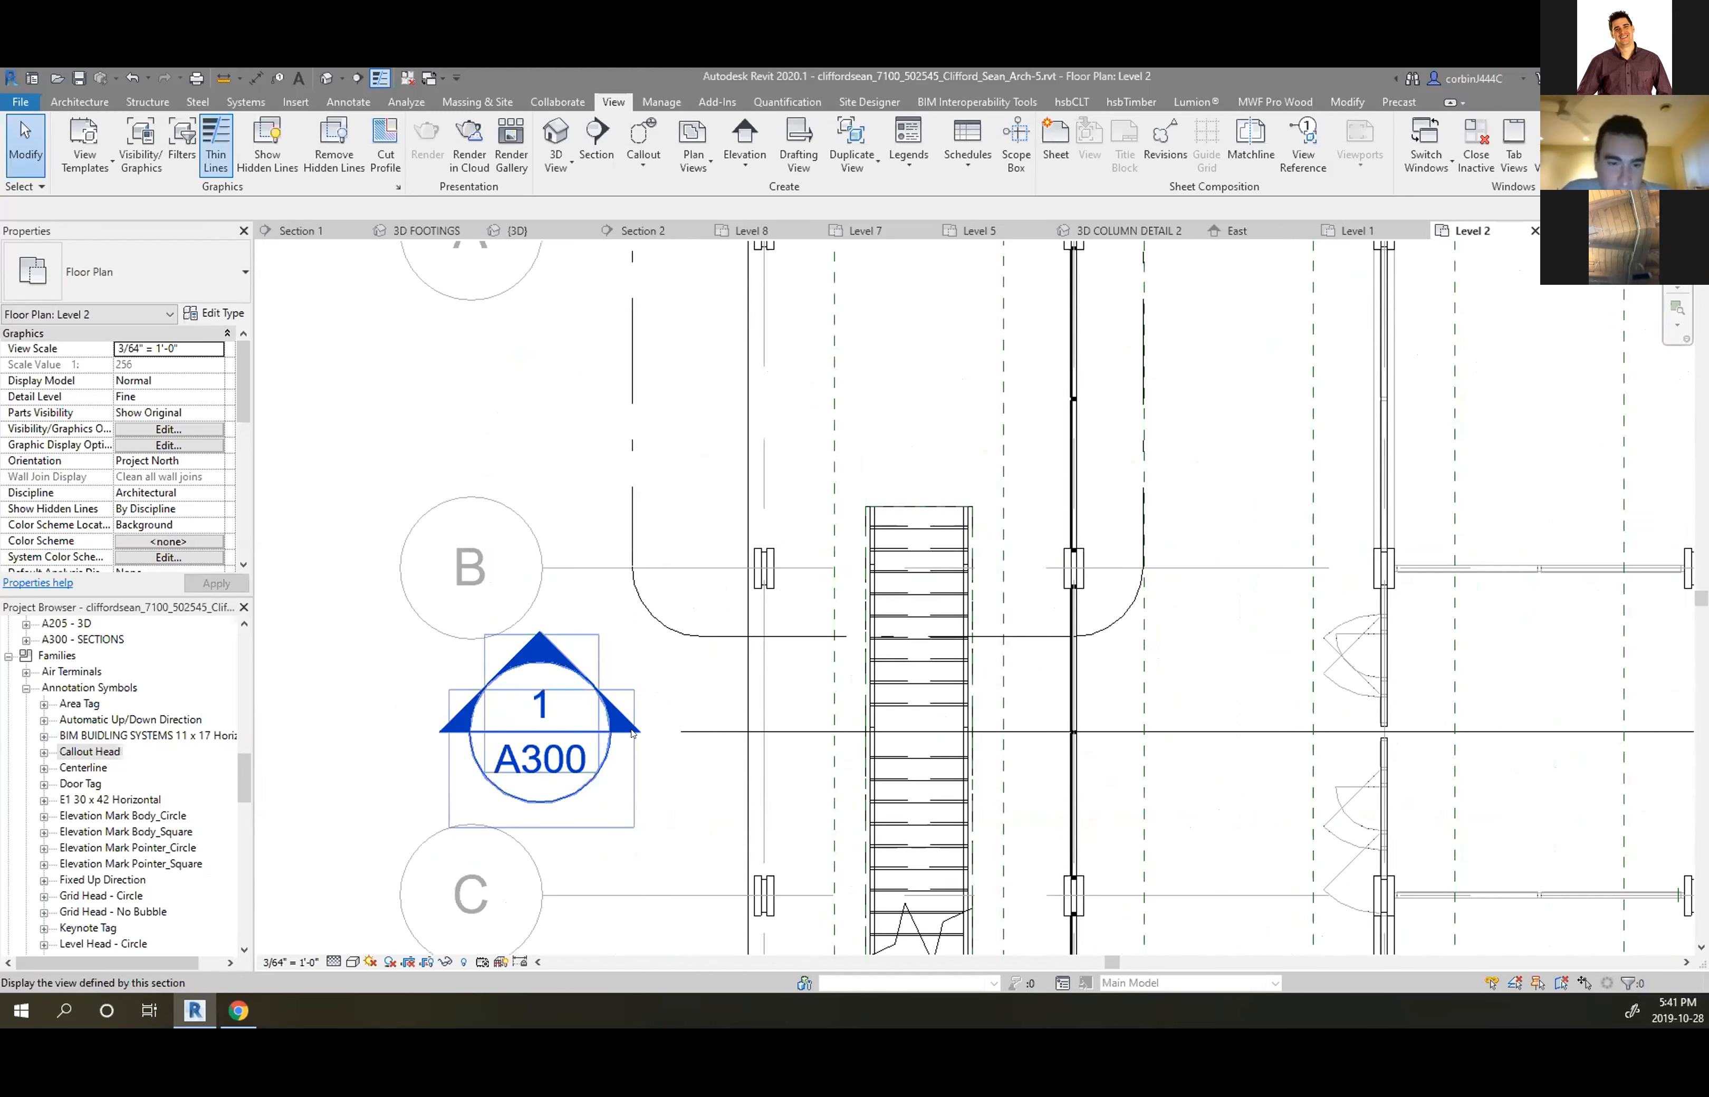
{"action": "left_click", "coordinate": [688, 732]}
{"action": "mouse_move", "coordinate": [681, 732]}
{"action": "left_mouse_down"}
{"action": "mouse_move", "coordinate": [624, 729]}
{"action": "mouse_move", "coordinate": [679, 731]}
{"action": "left_mouse_up"}
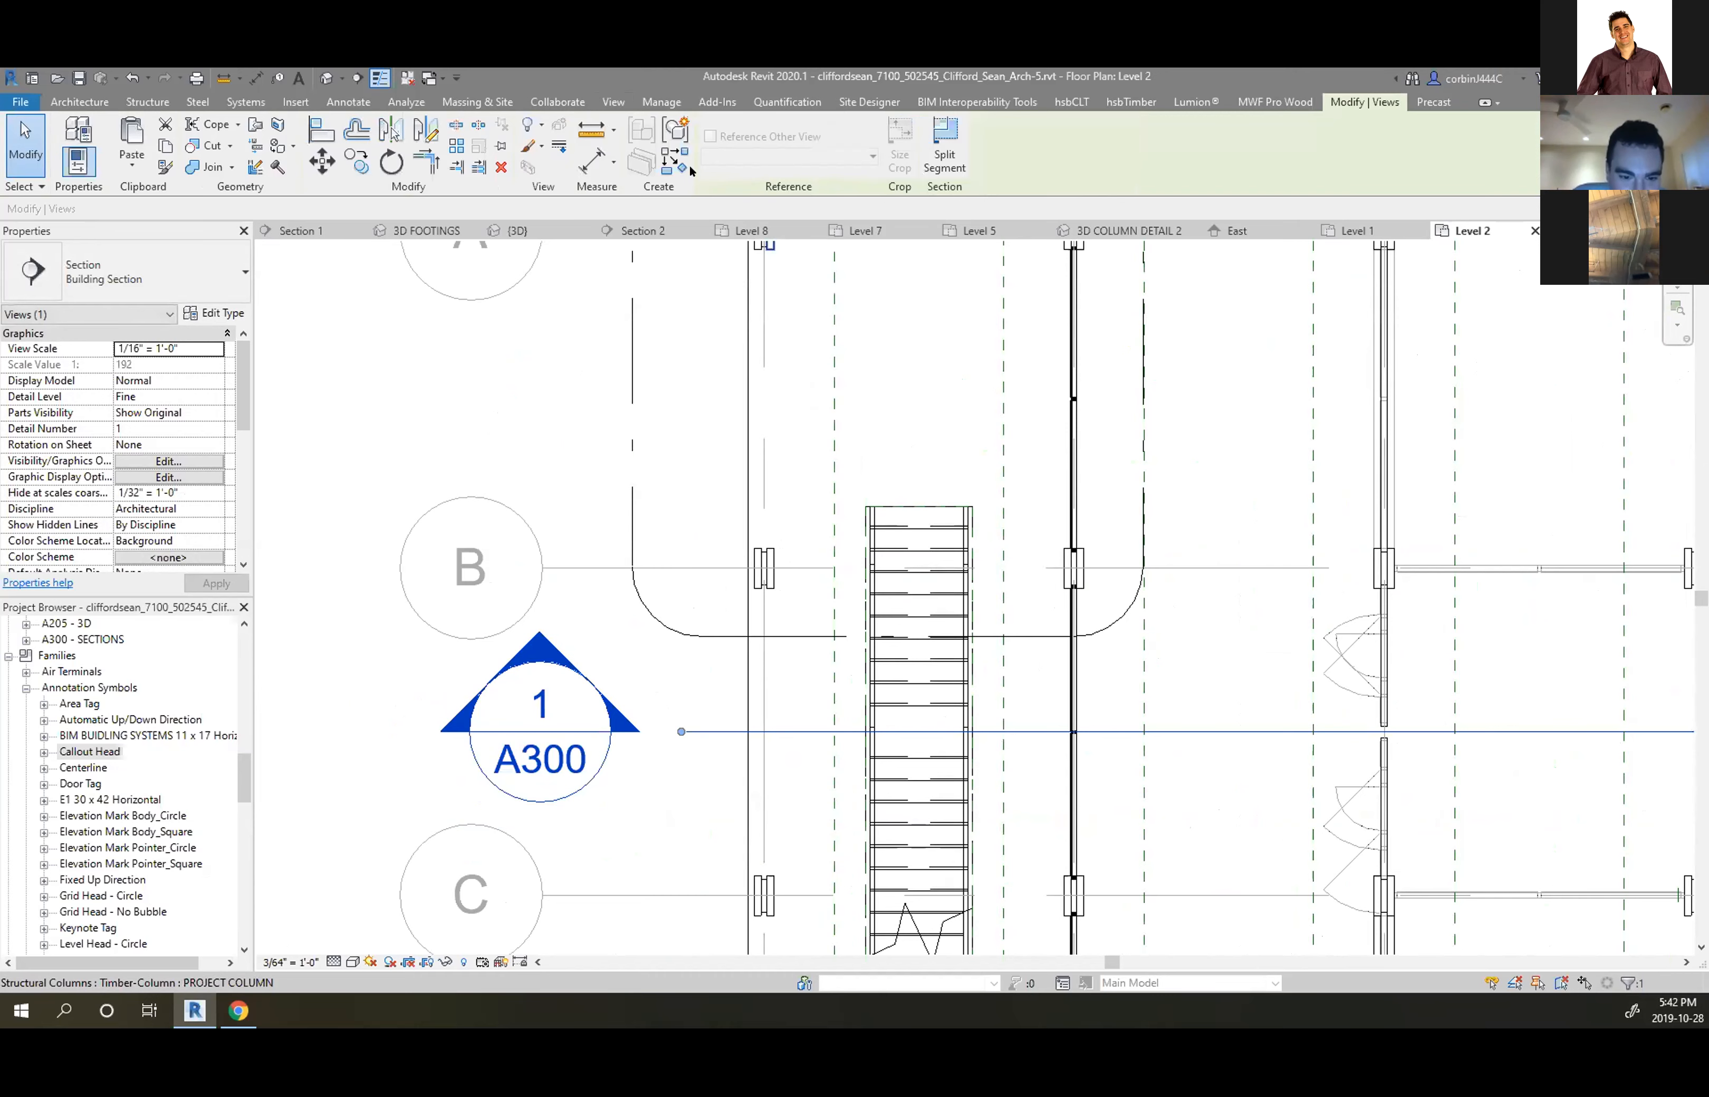
{"action": "left_click", "coordinate": [273, 801]}
{"action": "scroll", "coordinate": [102, 673], "scroll_direction": "down", "scroll_amount": 8}
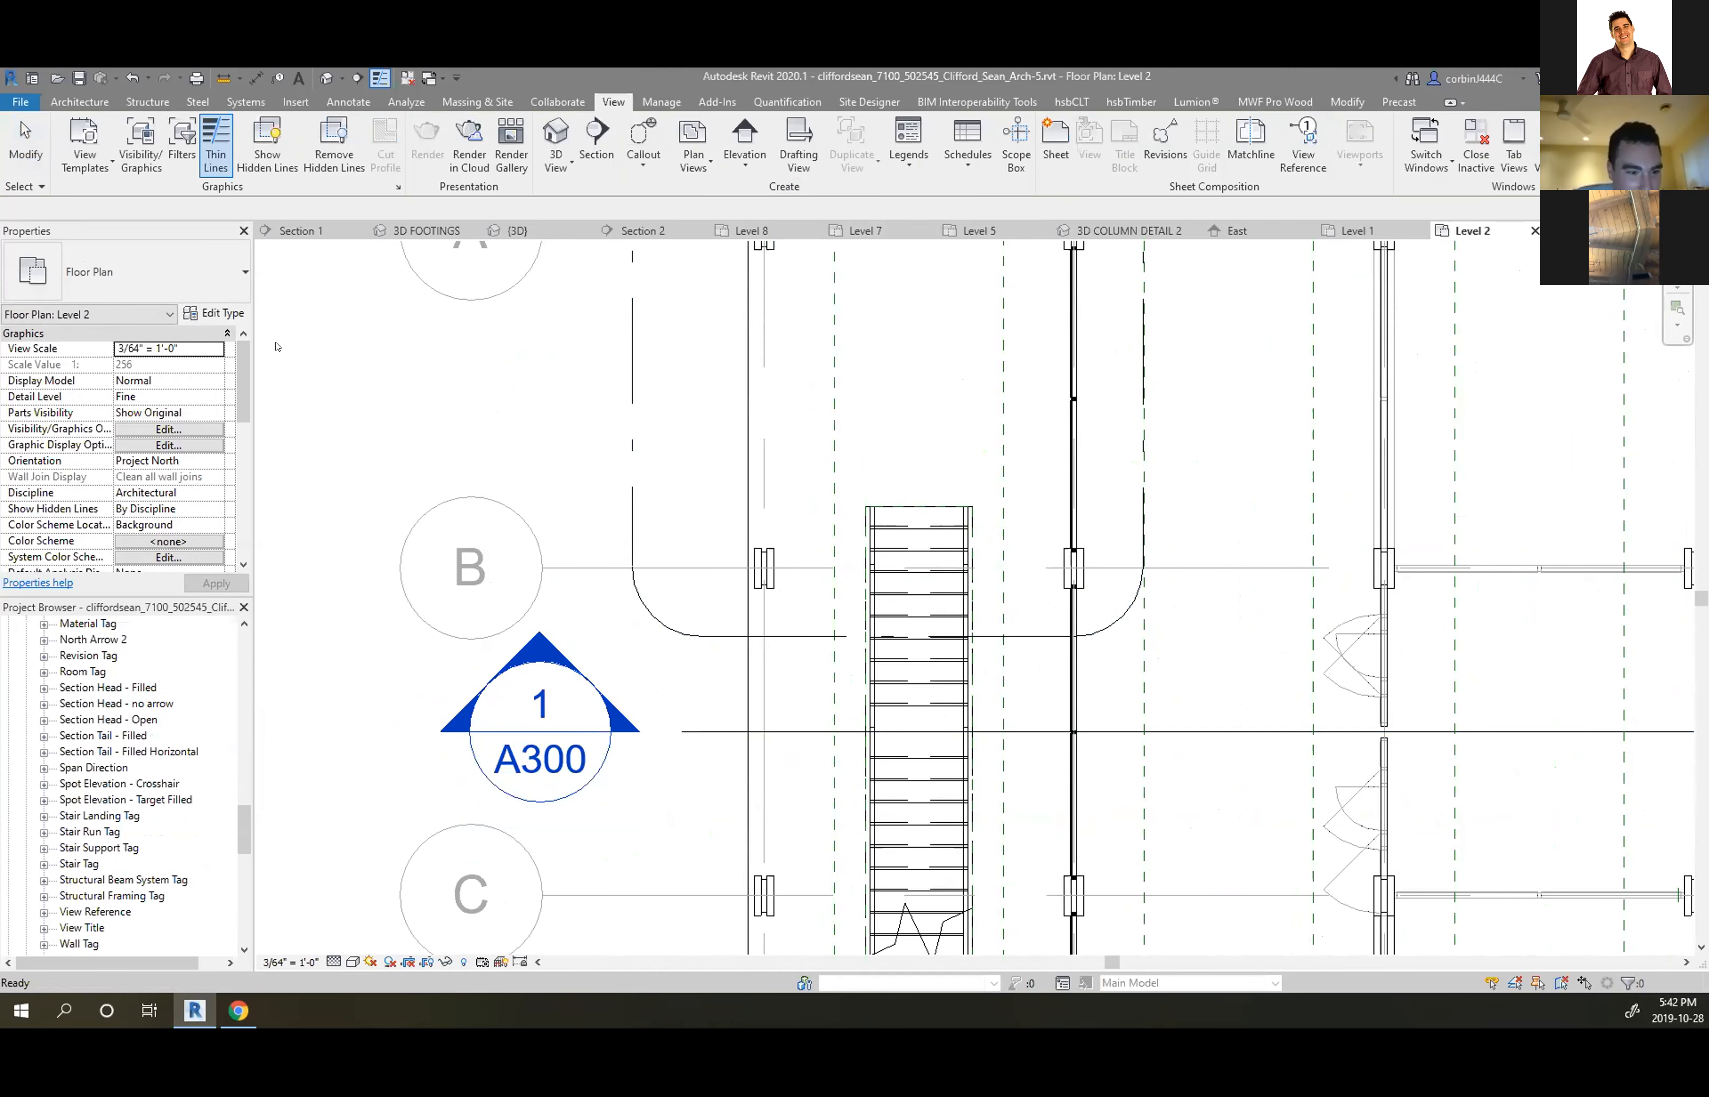
{"action": "left_click", "coordinate": [548, 772]}
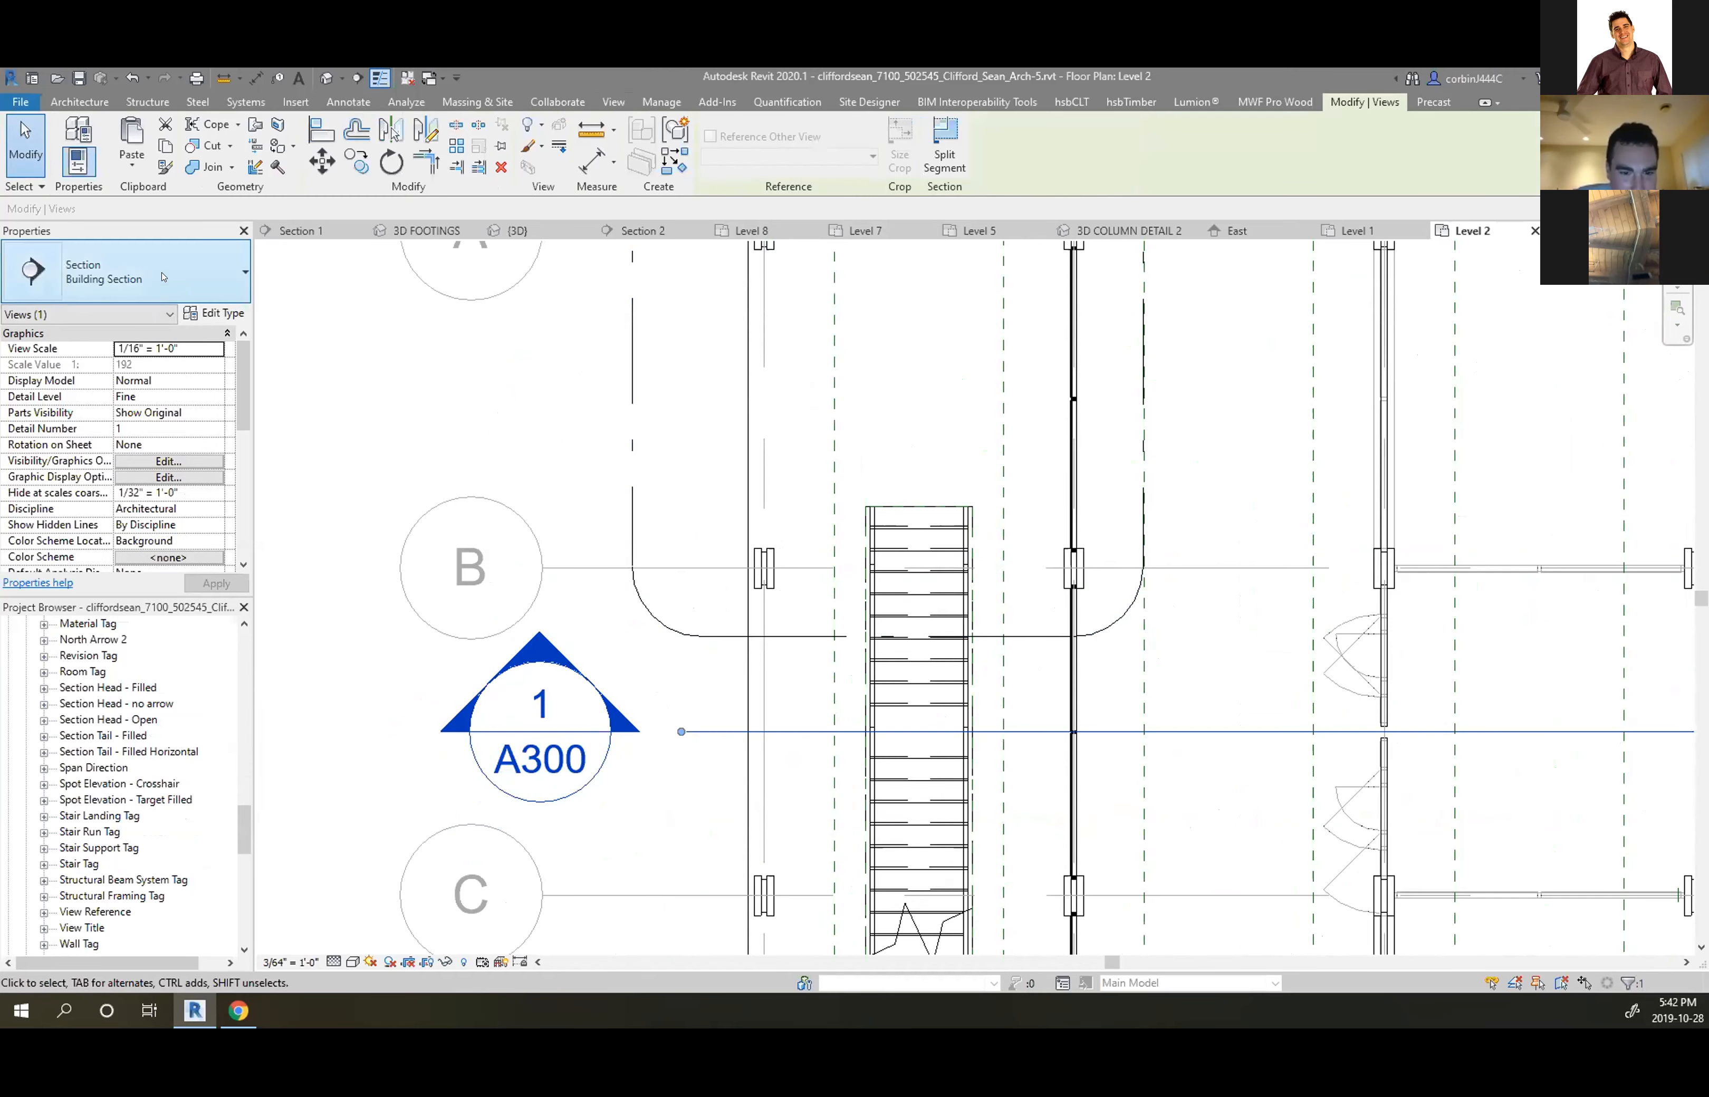
{"action": "left_click", "coordinate": [216, 314]}
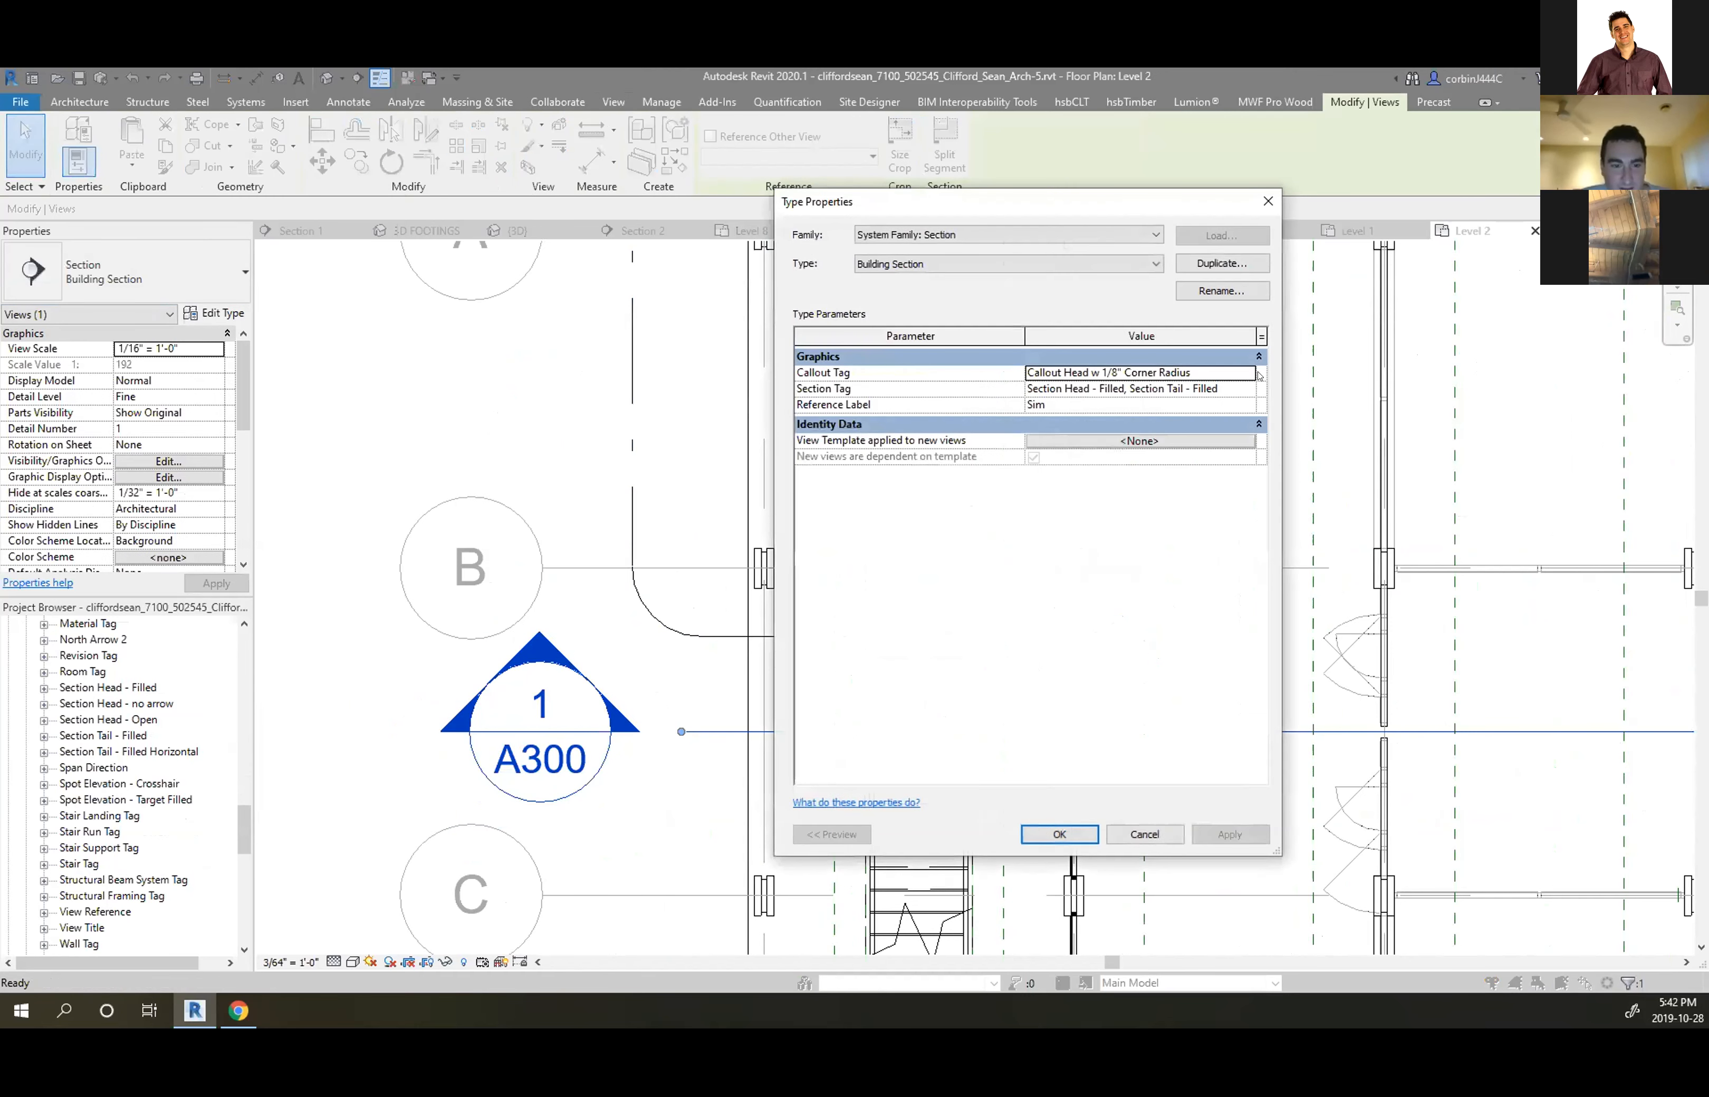
{"action": "left_click_drag", "start_coordinate": [1150, 836], "coordinate": [1167, 769]}
{"action": "left_click", "coordinate": [1248, 388]}
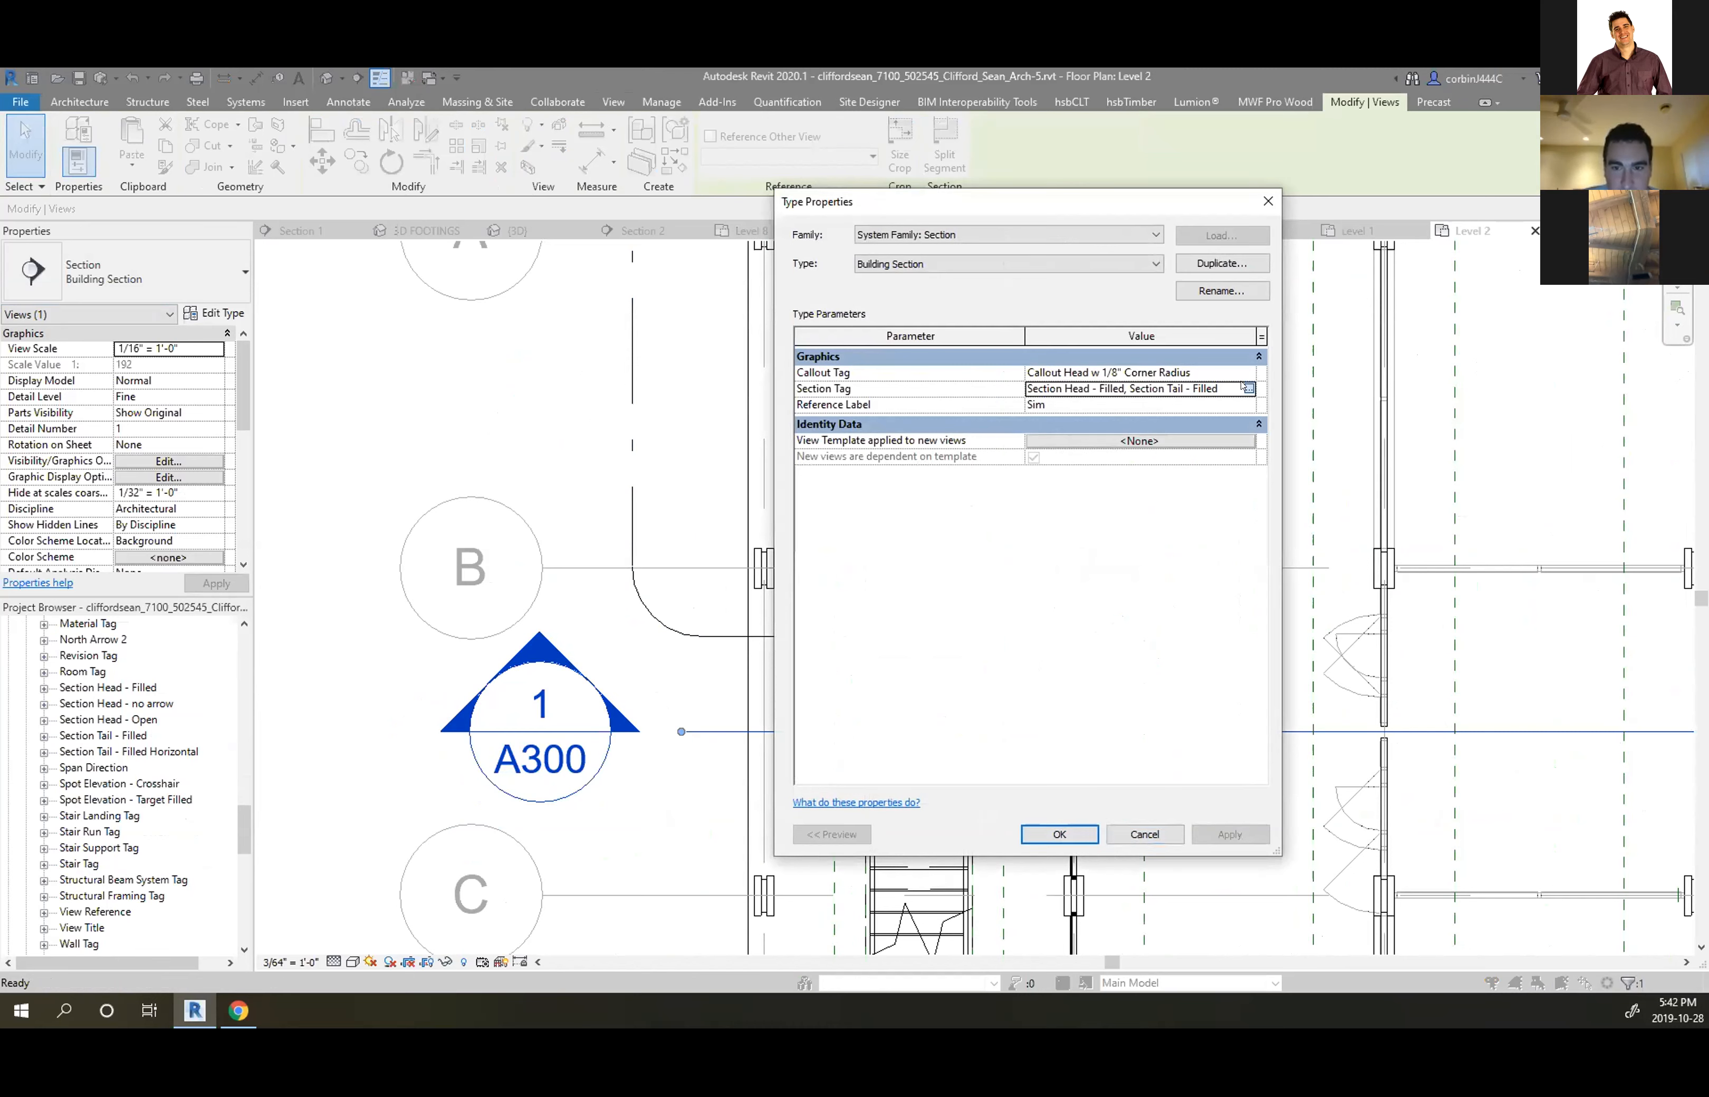
{"action": "left_click", "coordinate": [1250, 389]}
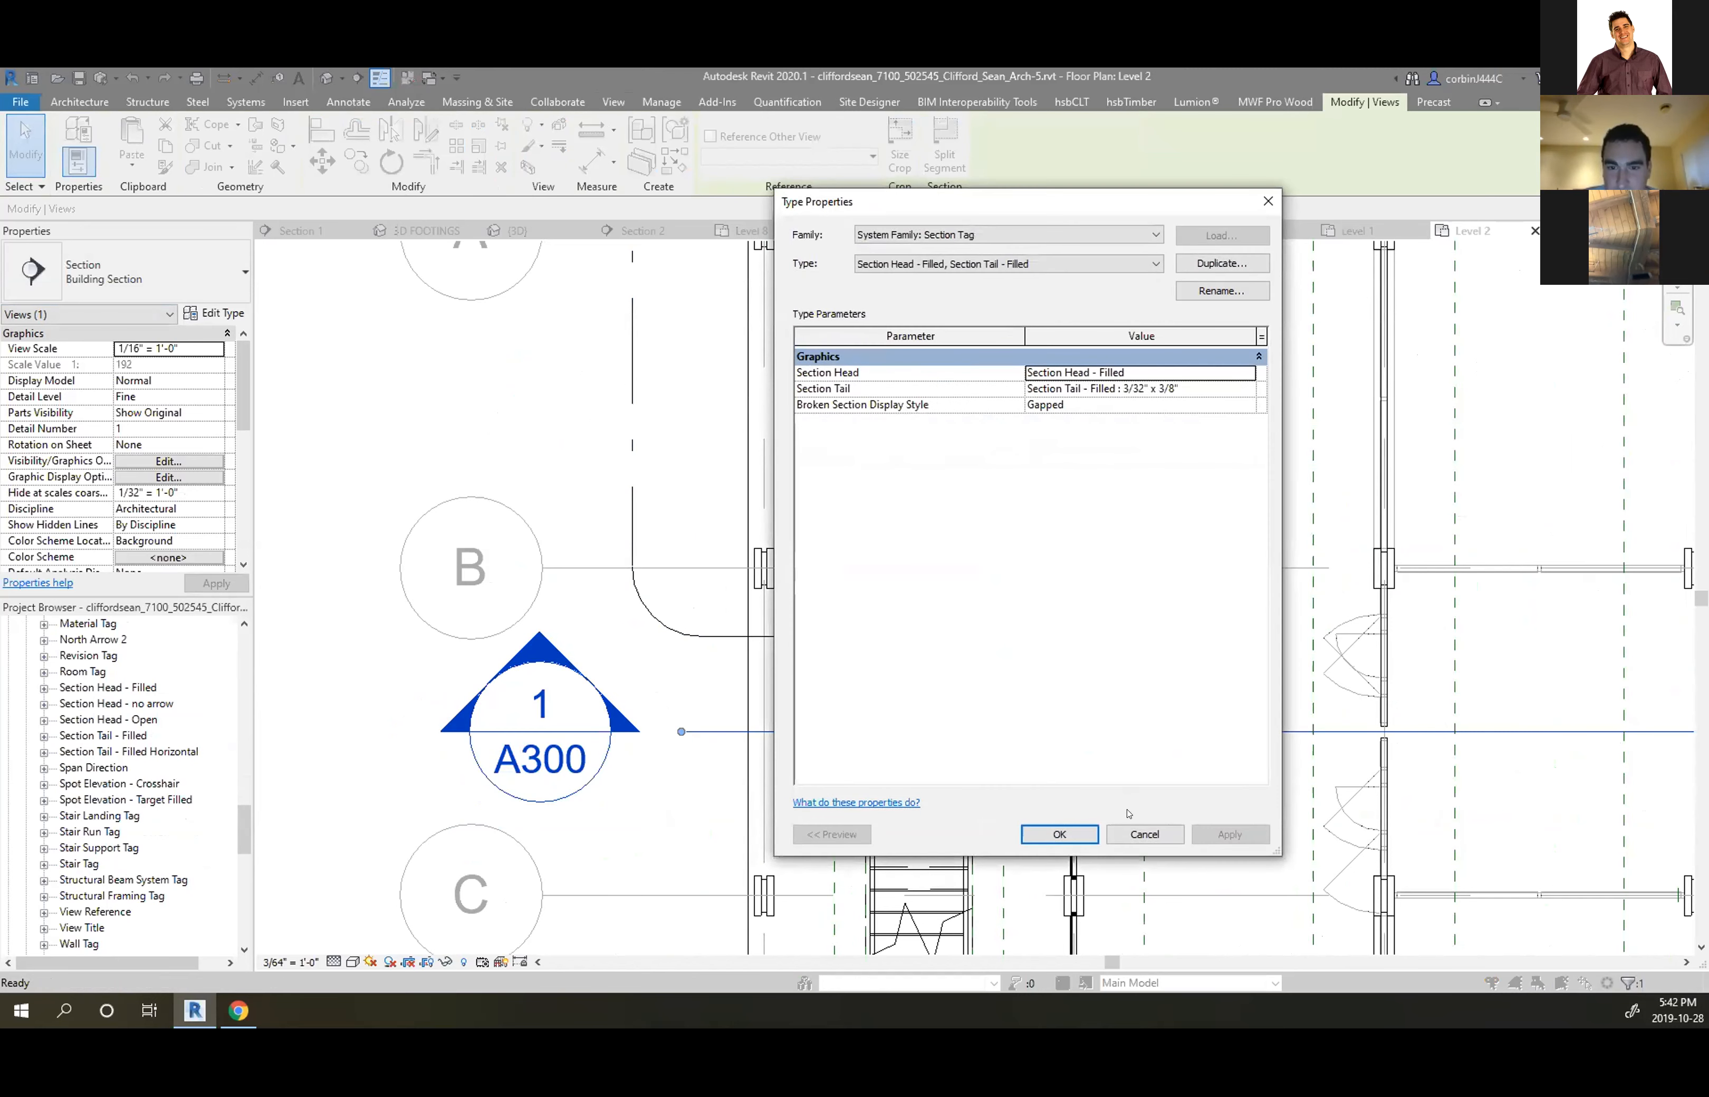
{"action": "left_click", "coordinate": [1144, 834]}
{"action": "left_click", "coordinate": [1145, 835]}
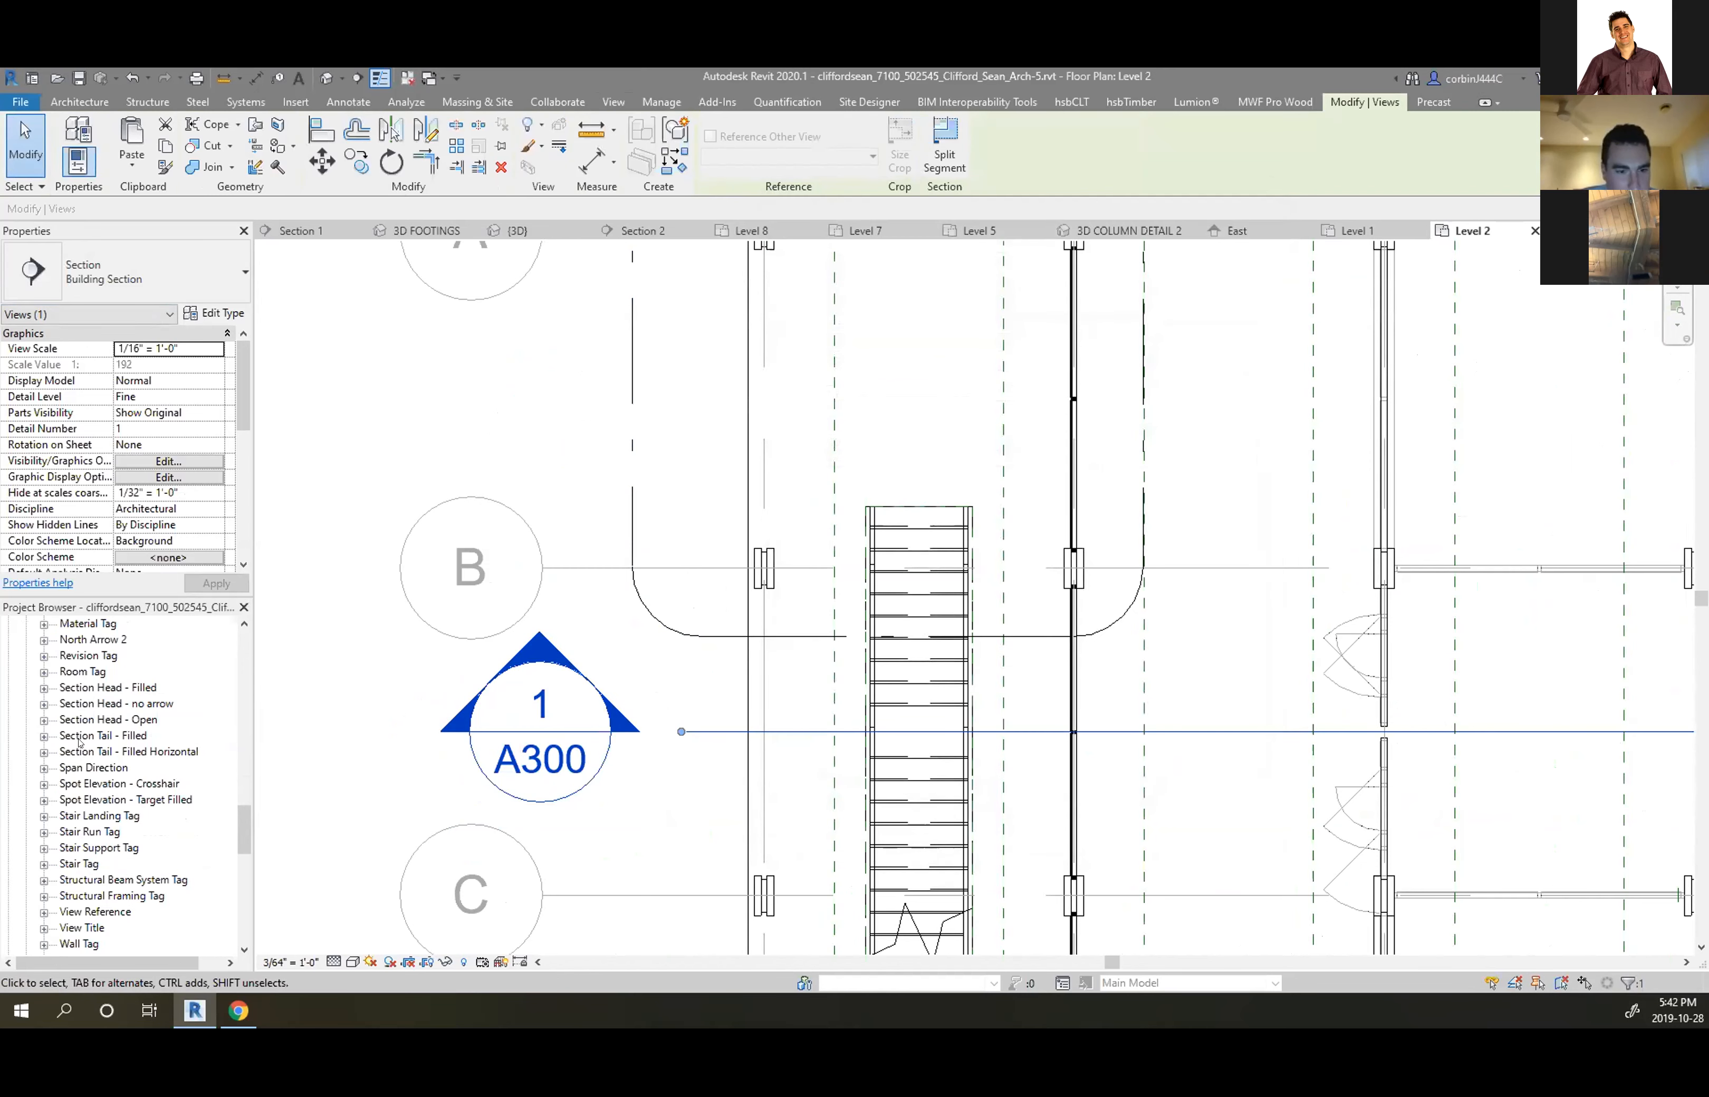
Open Section Head - Filled for editing and select its symbol, cancelling a first move attempt
{"action": "right_click", "coordinate": [101, 688]}
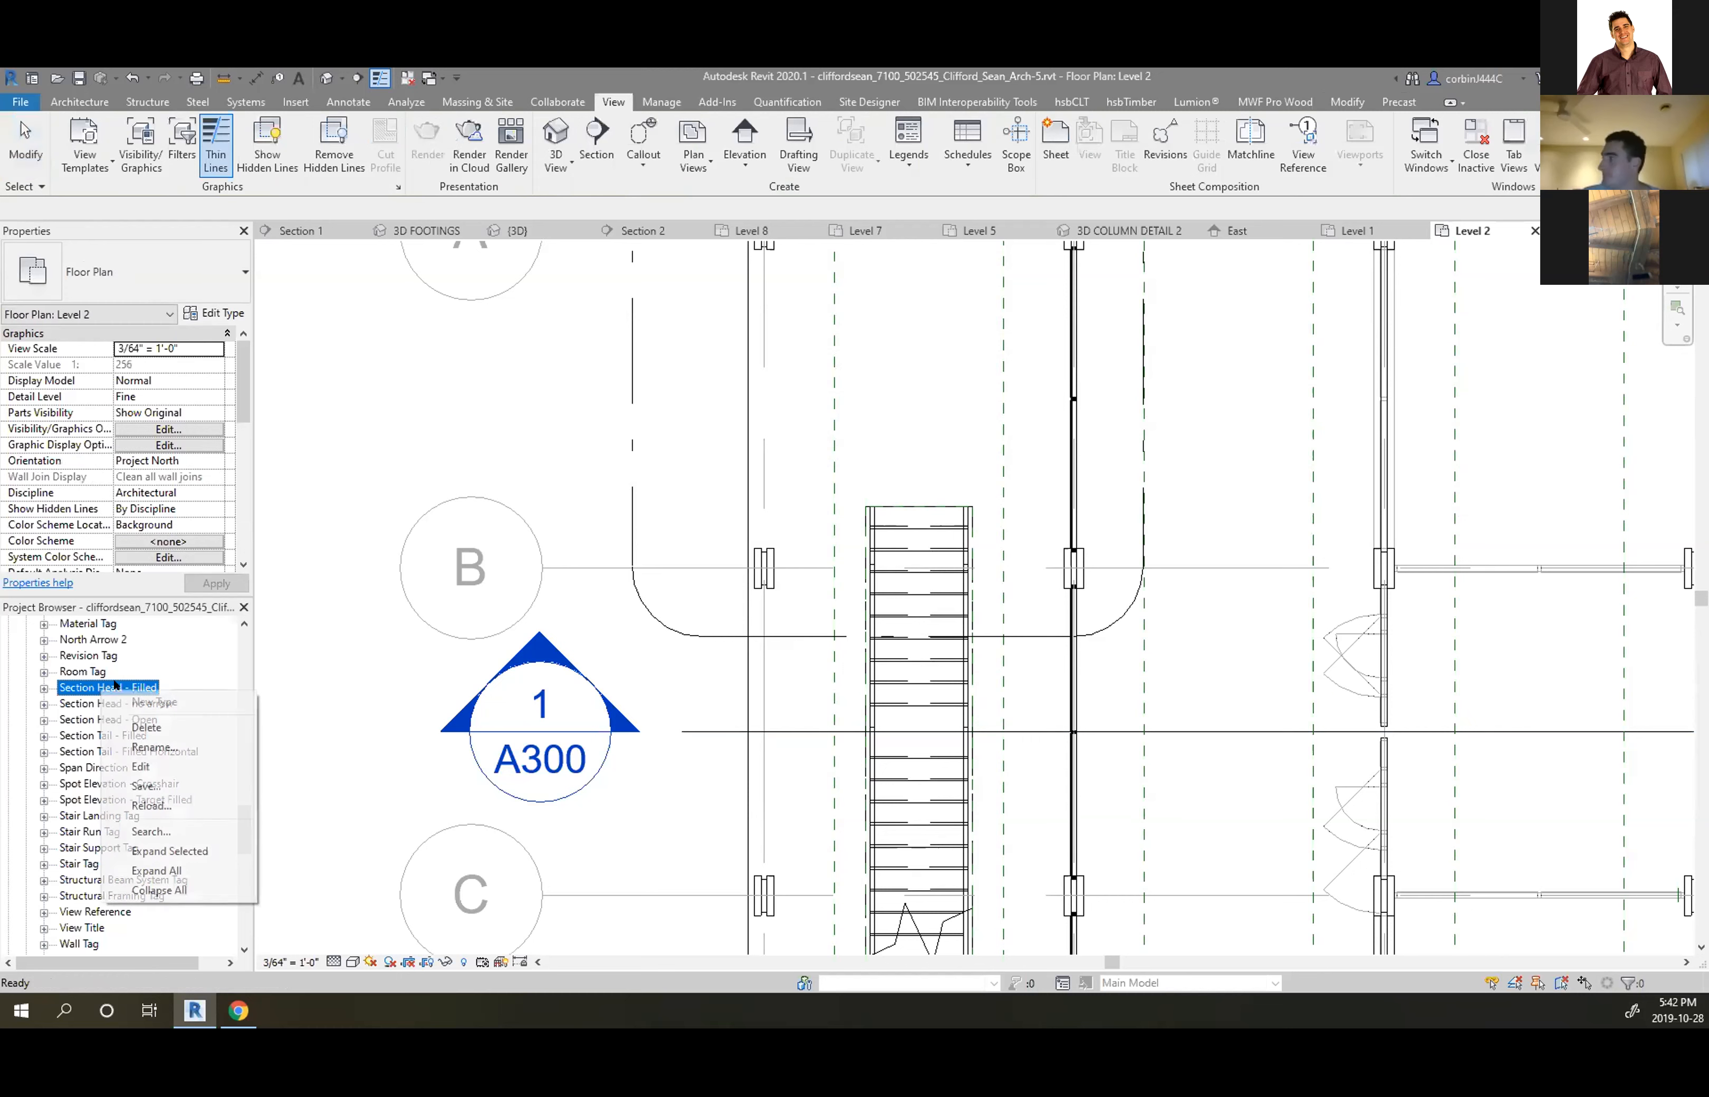
{"action": "left_click", "coordinate": [142, 767]}
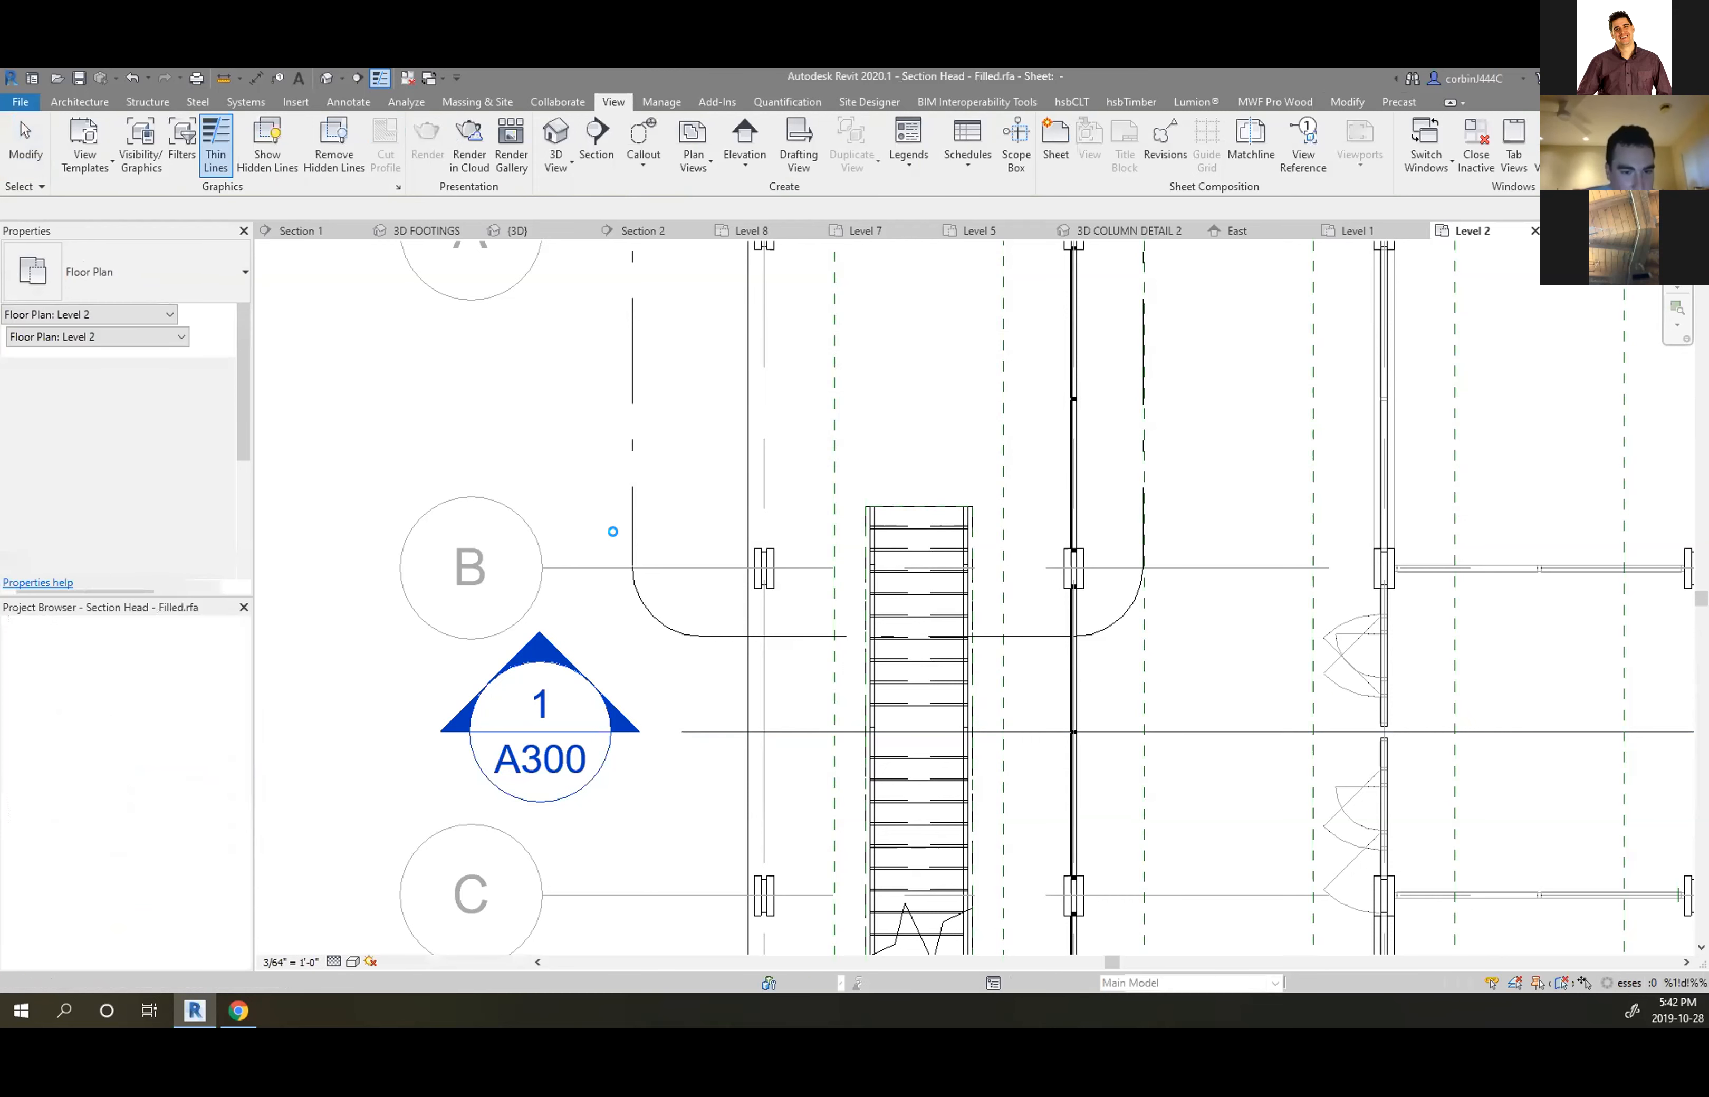
{"action": "scroll", "coordinate": [702, 604], "scroll_direction": "down", "scroll_amount": 1}
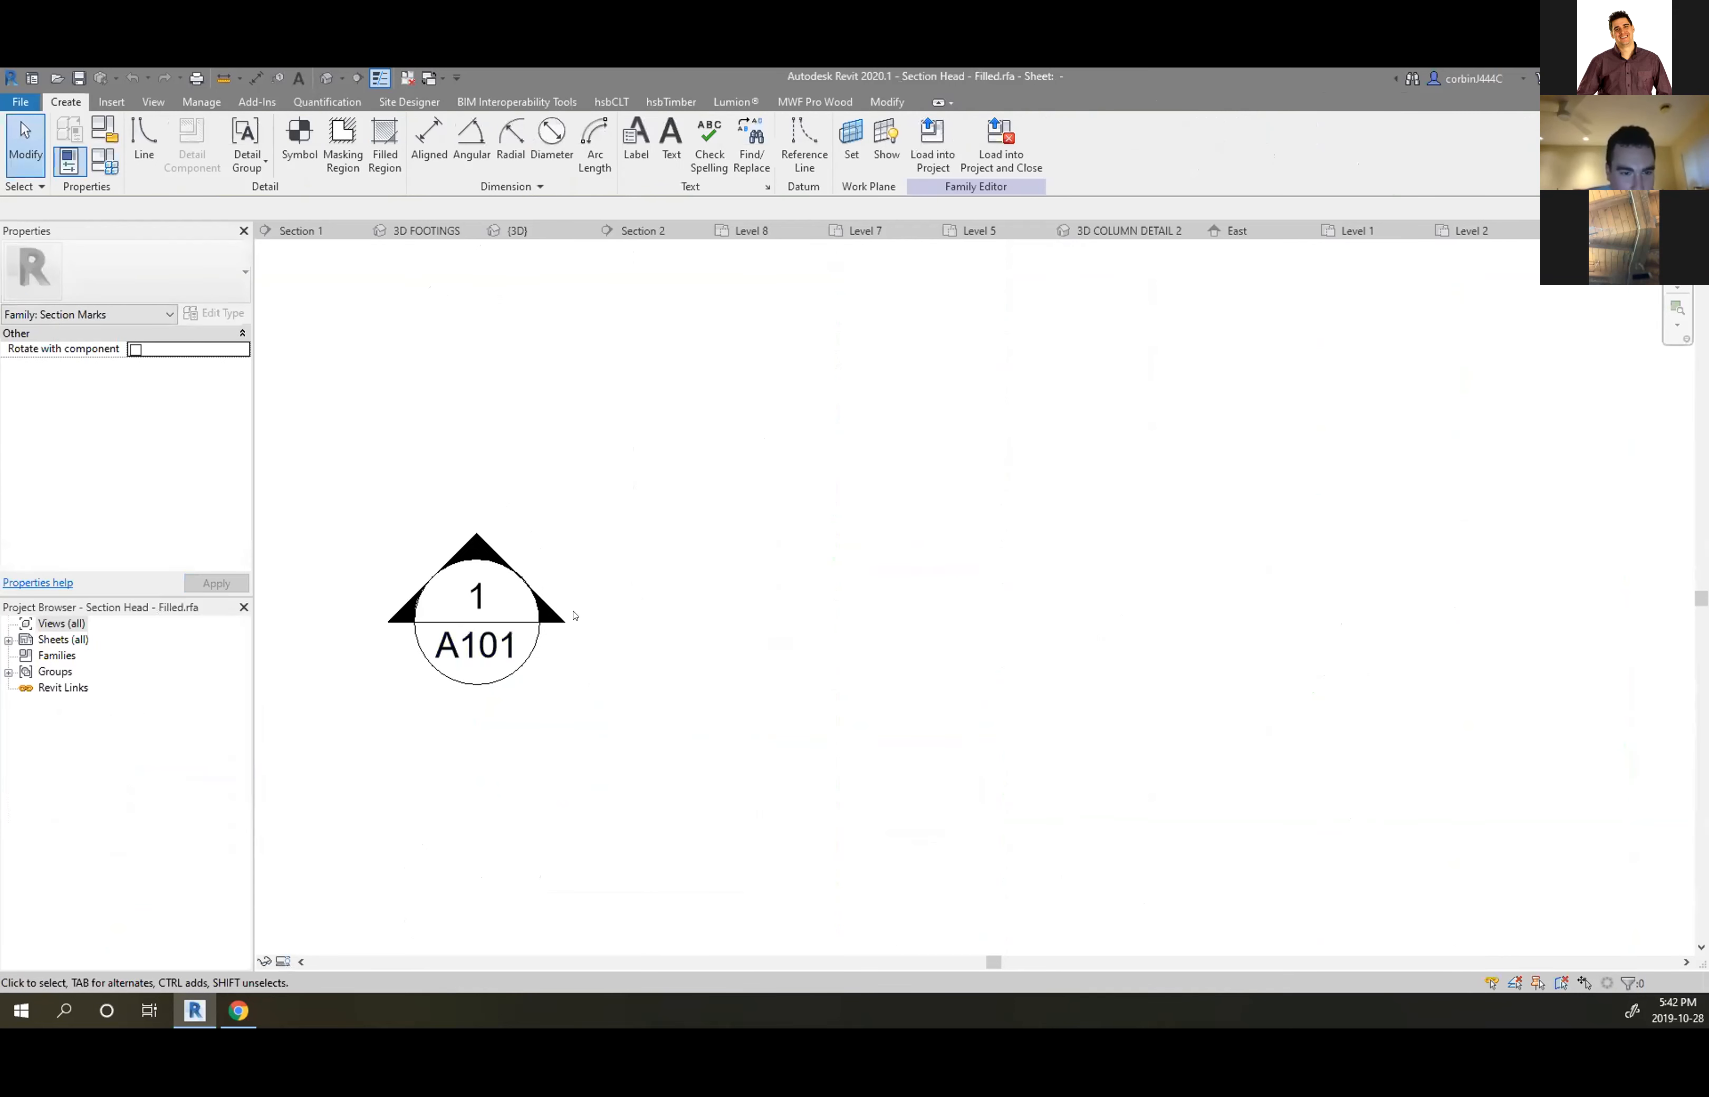
{"action": "left_click_drag", "start_coordinate": [310, 472], "coordinate": [803, 823]}
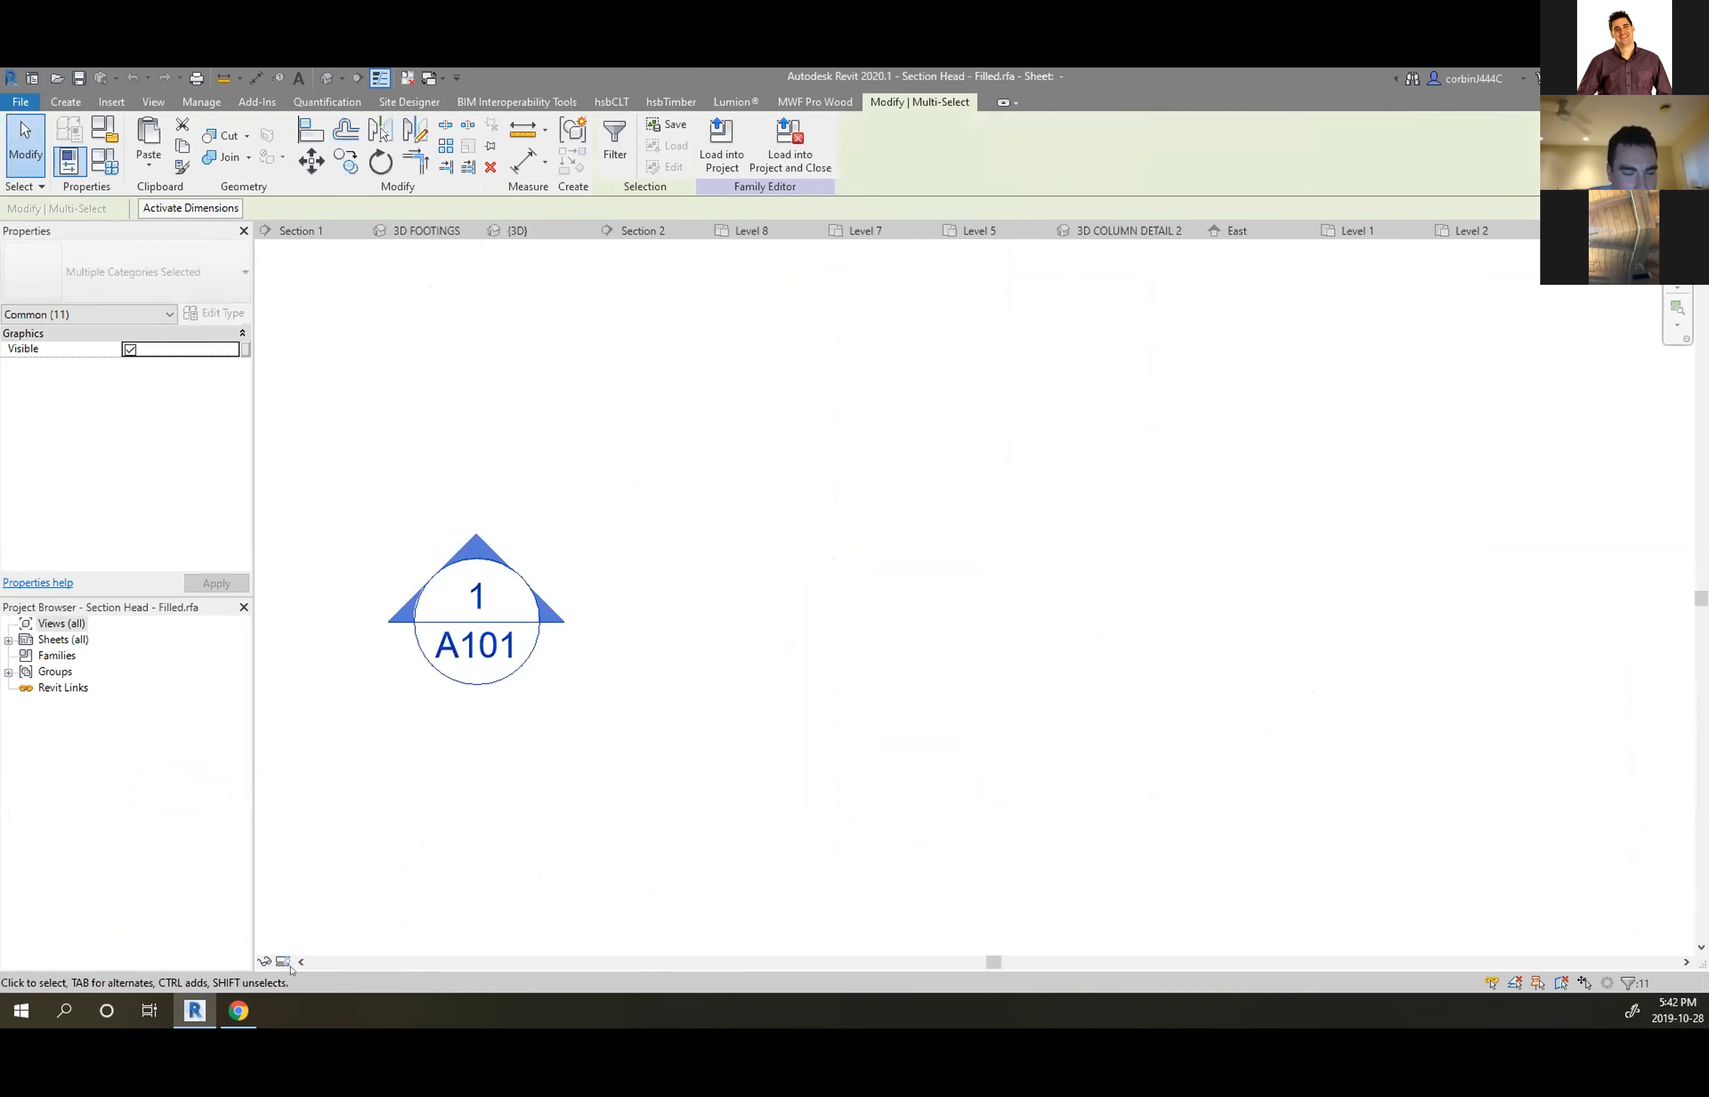
{"action": "scroll", "coordinate": [387, 606], "scroll_direction": "up", "scroll_amount": 4}
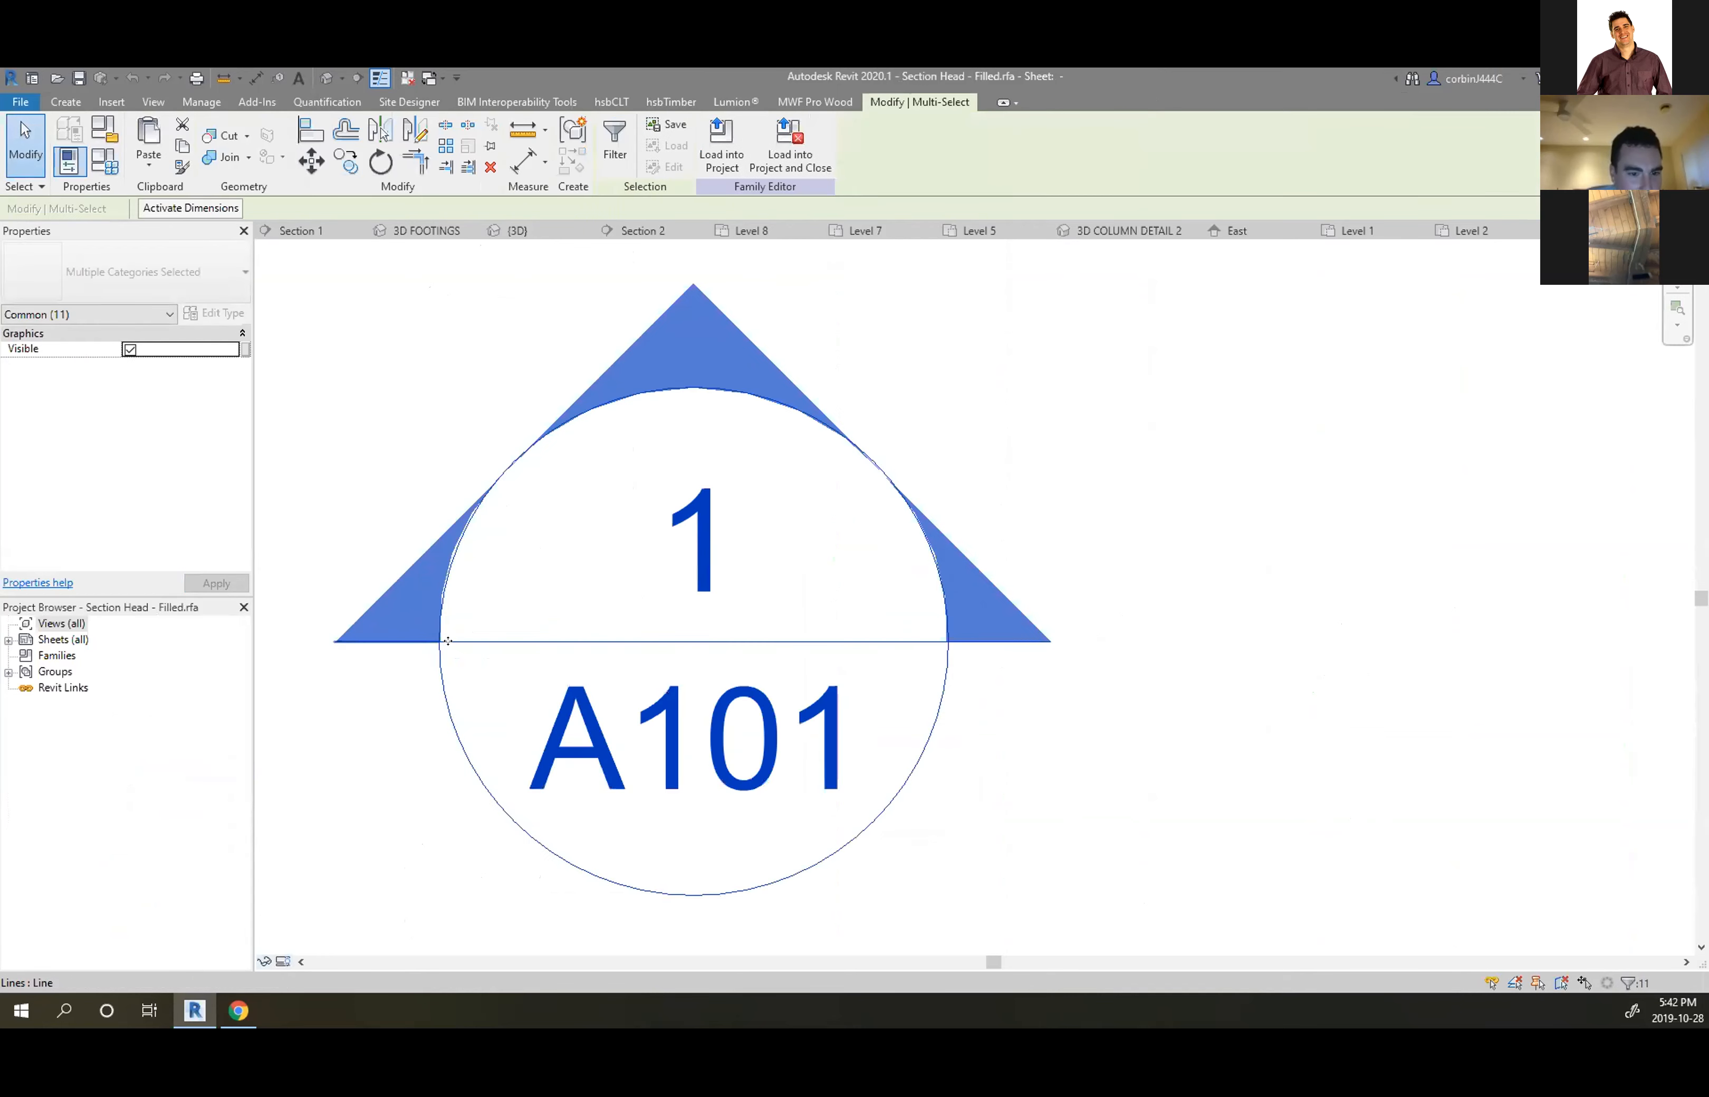
{"action": "scroll", "coordinate": [467, 610], "scroll_direction": "down", "scroll_amount": 2}
{"action": "left_click", "coordinate": [310, 161]}
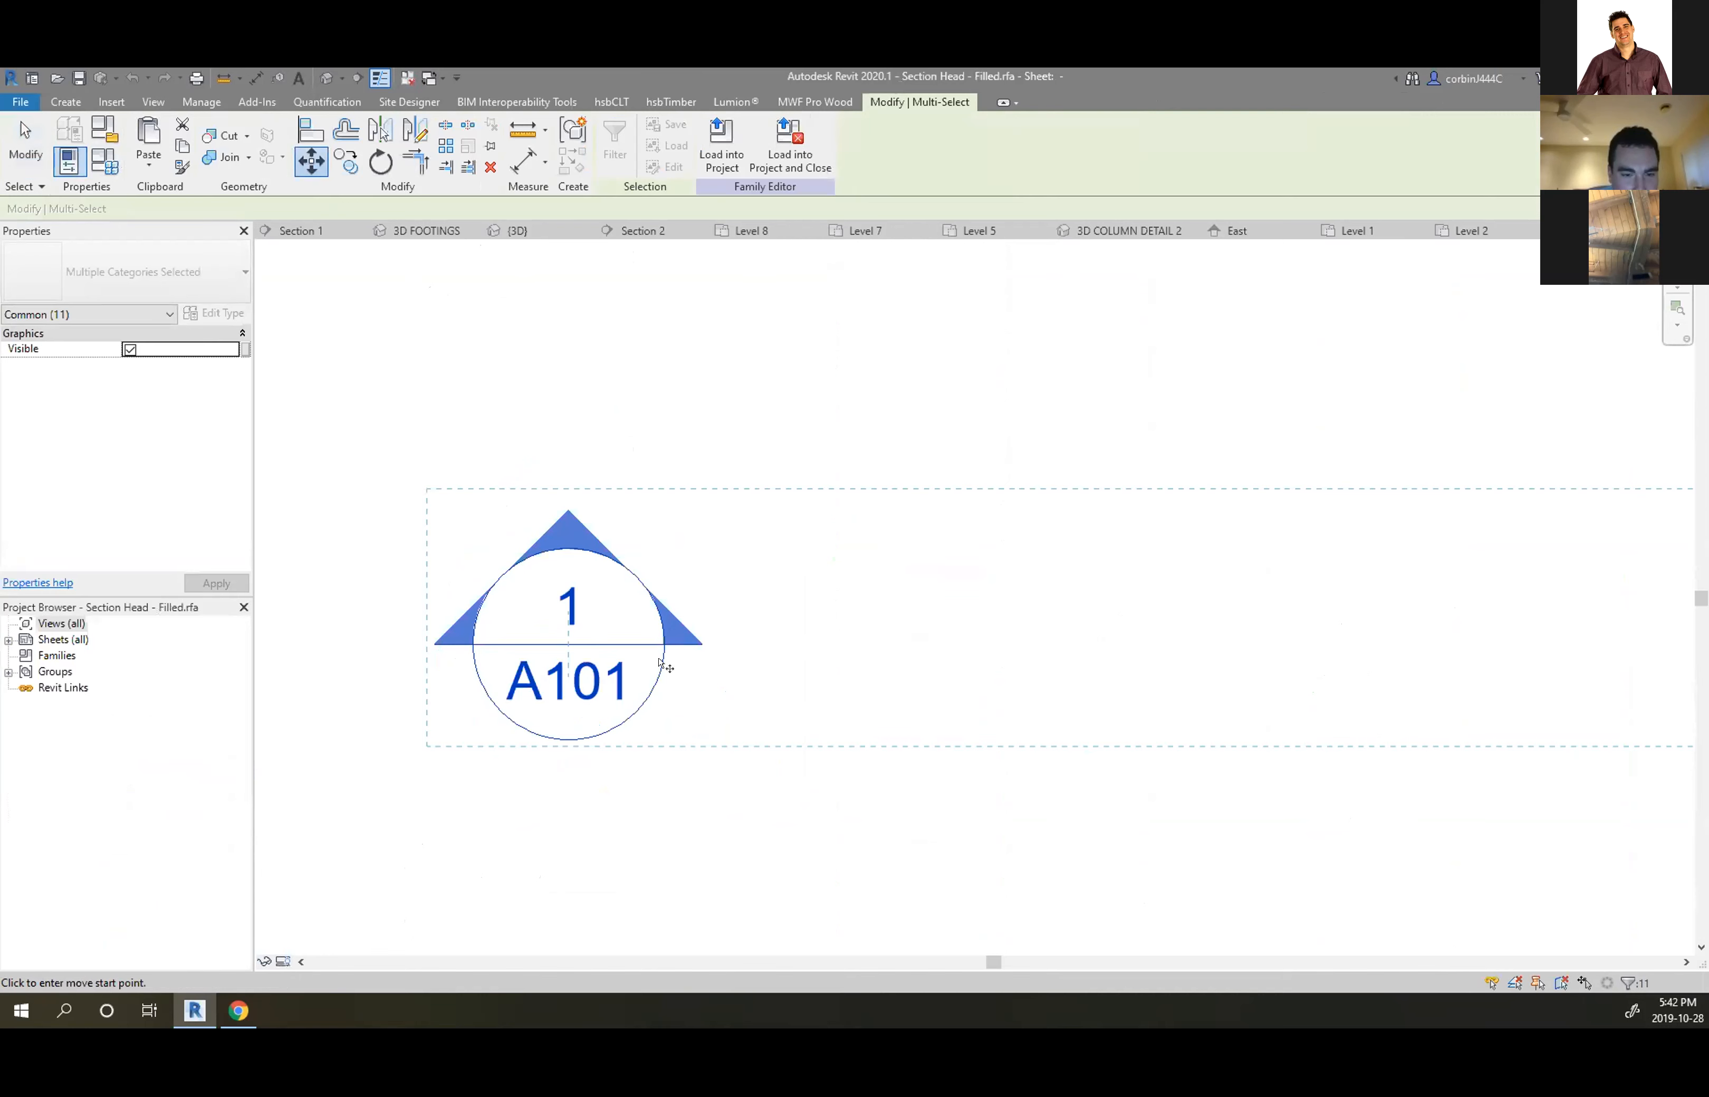
{"action": "left_click", "coordinate": [703, 643]}
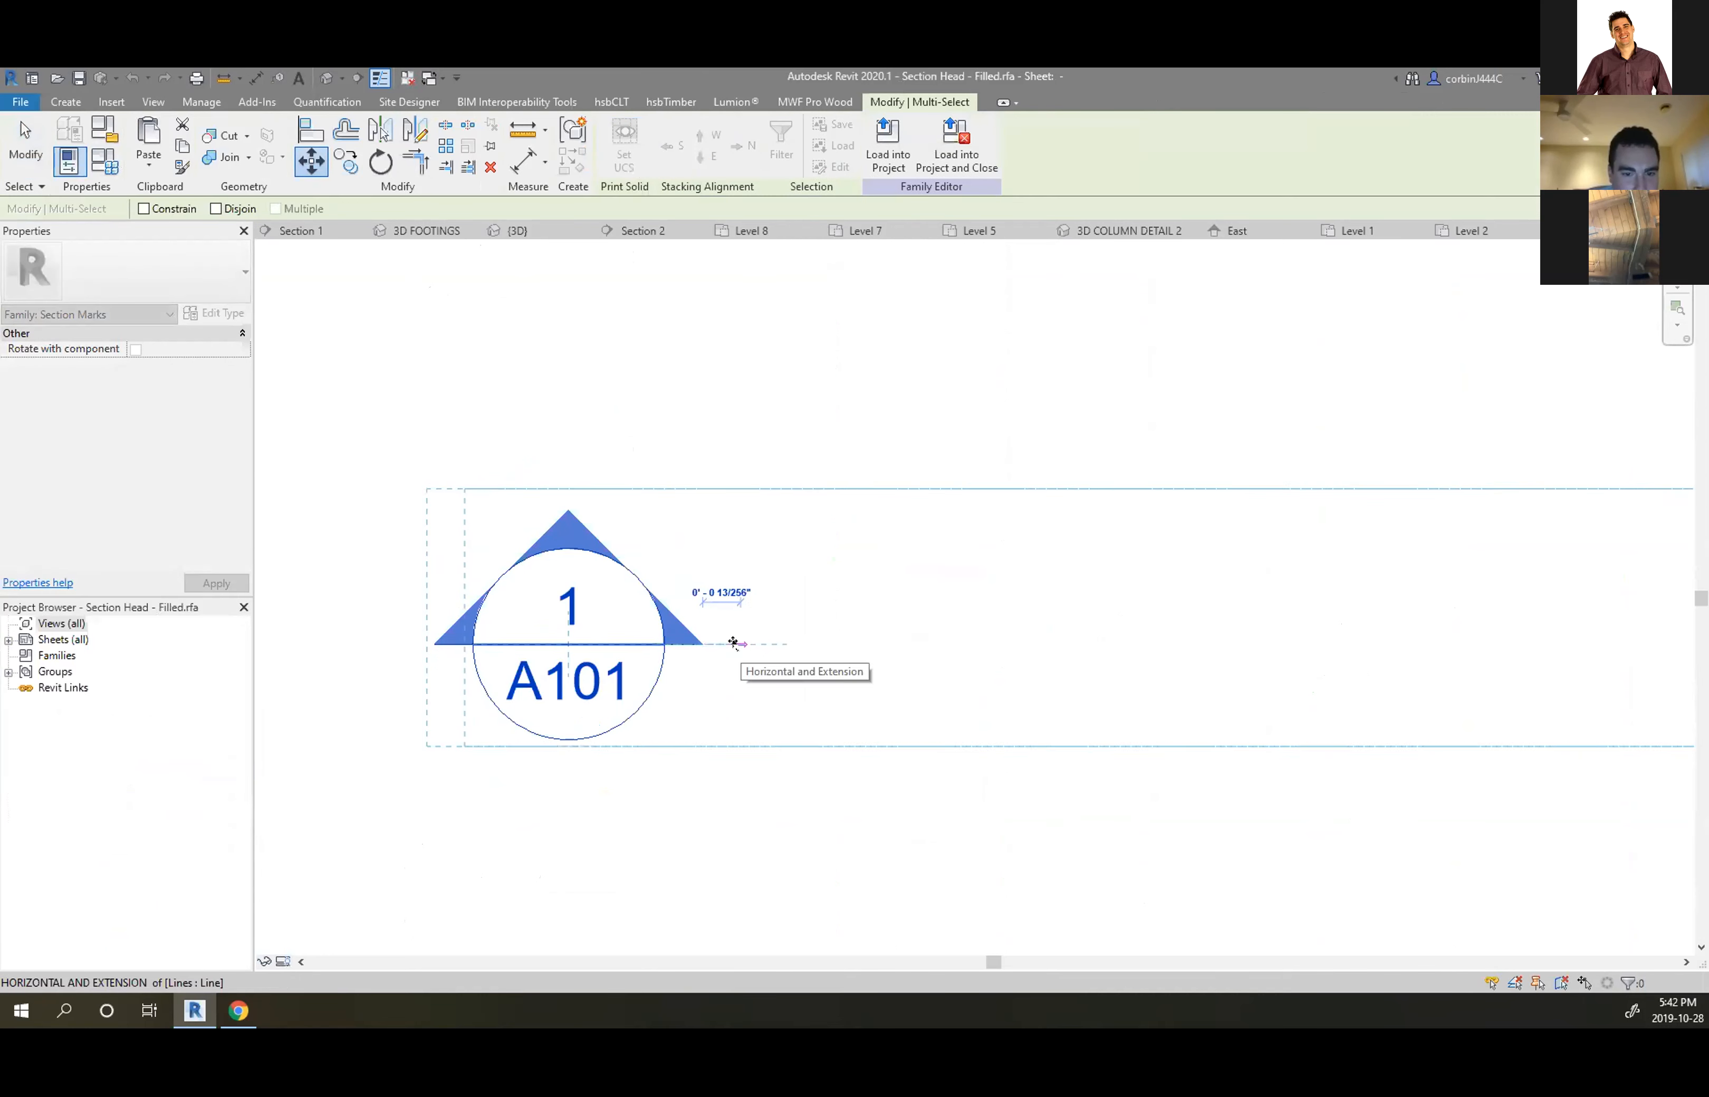
{"action": "key", "text": "Escape"}
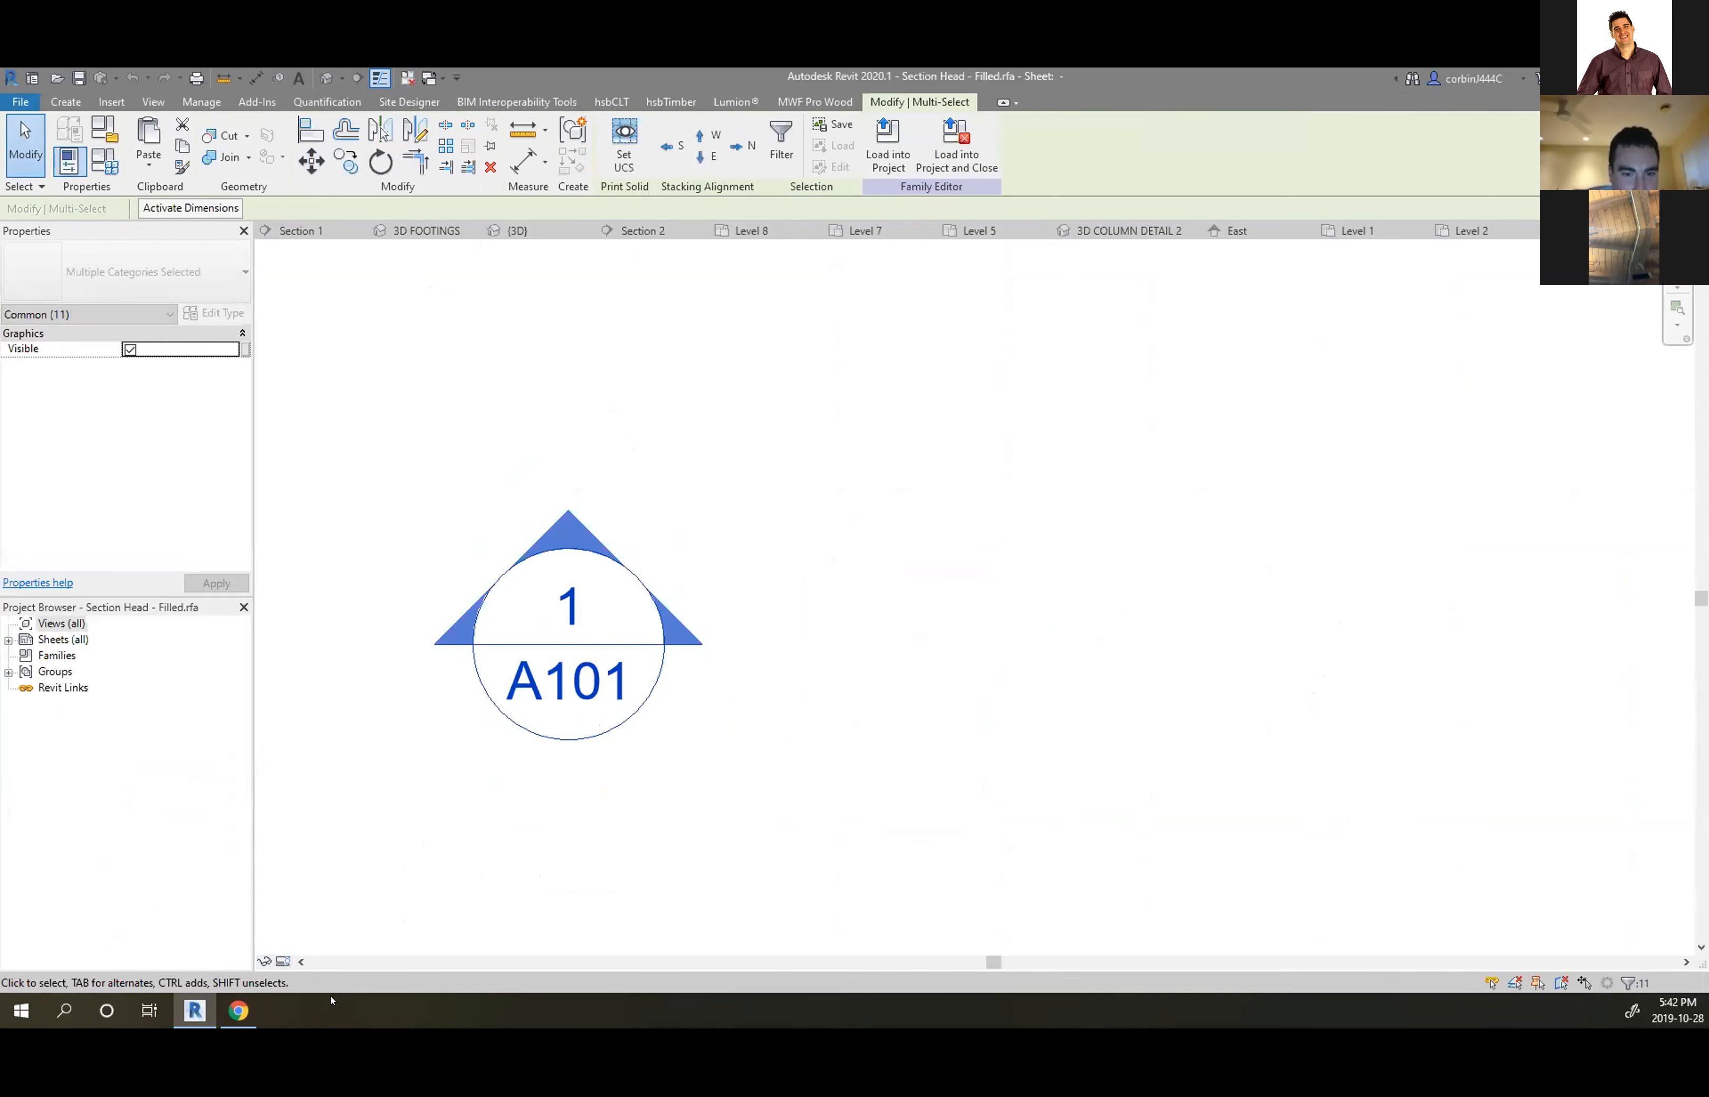
Make reference planes visible in the family through Visibility/Graphics (VG)
{"action": "left_click", "coordinate": [279, 960]}
{"action": "left_click", "coordinate": [292, 943]}
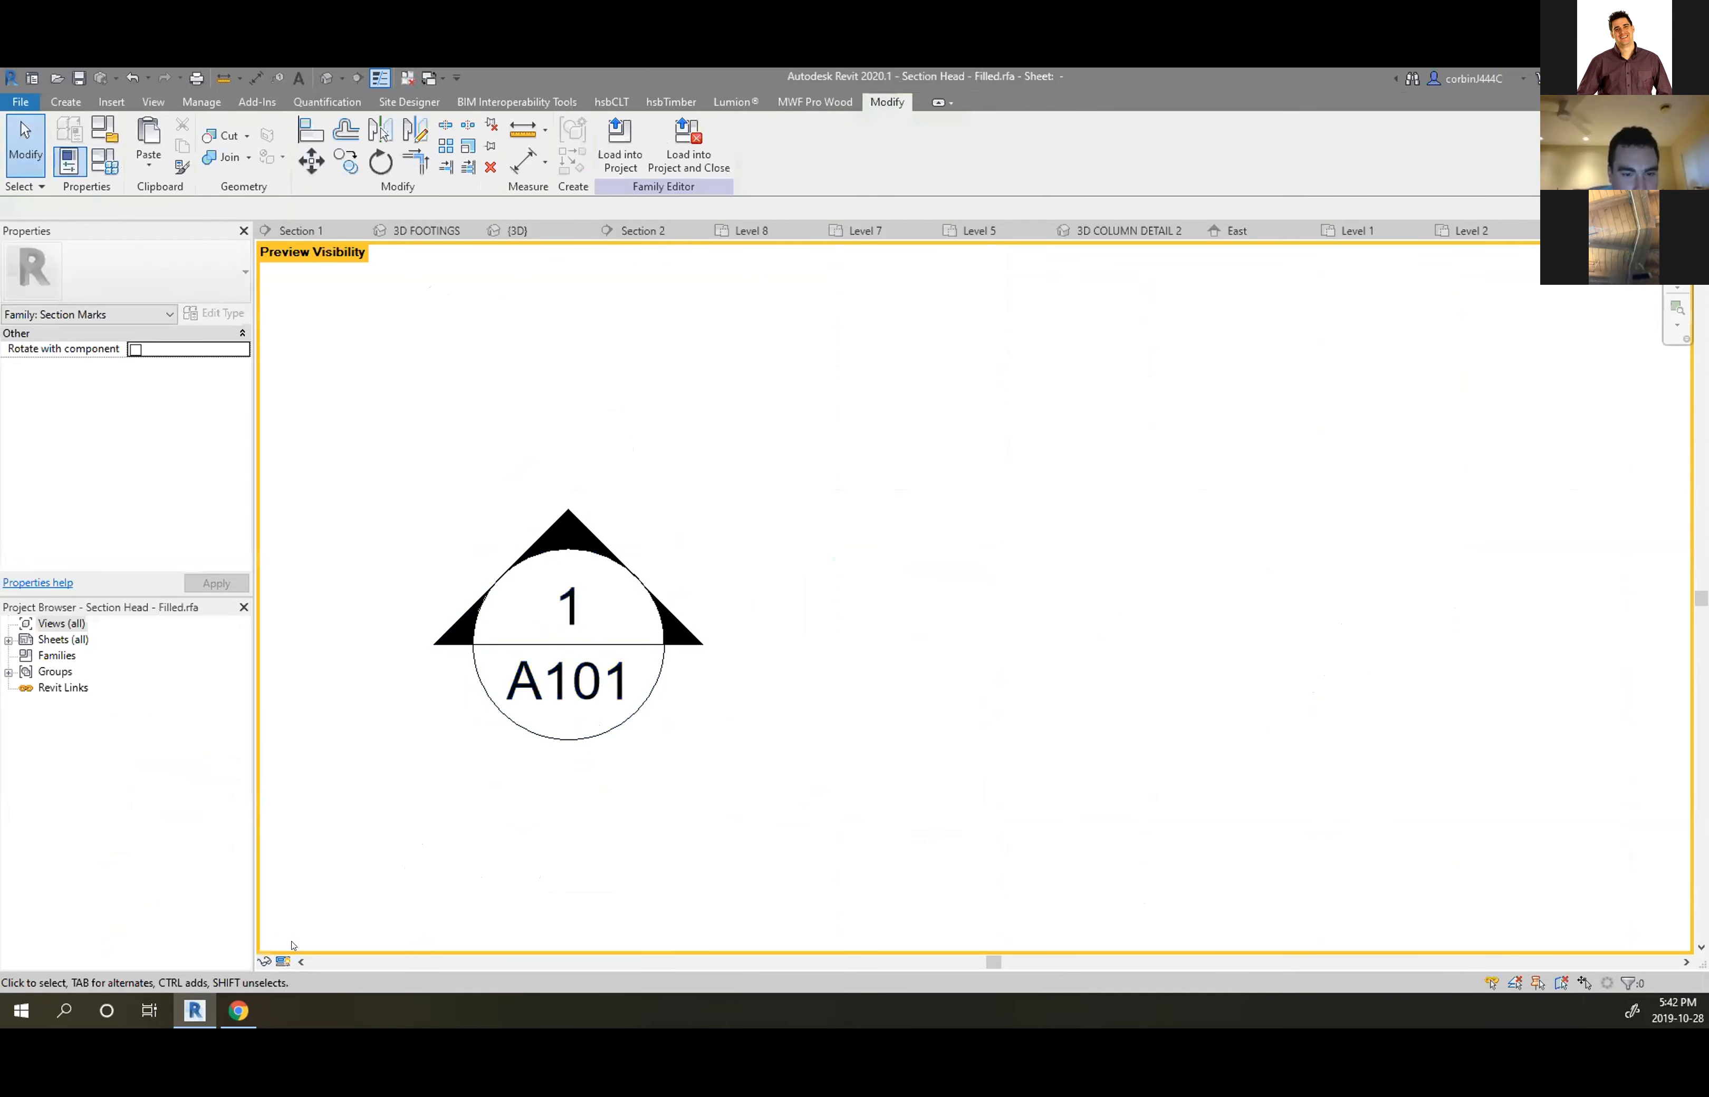
{"action": "left_click", "coordinate": [285, 962]}
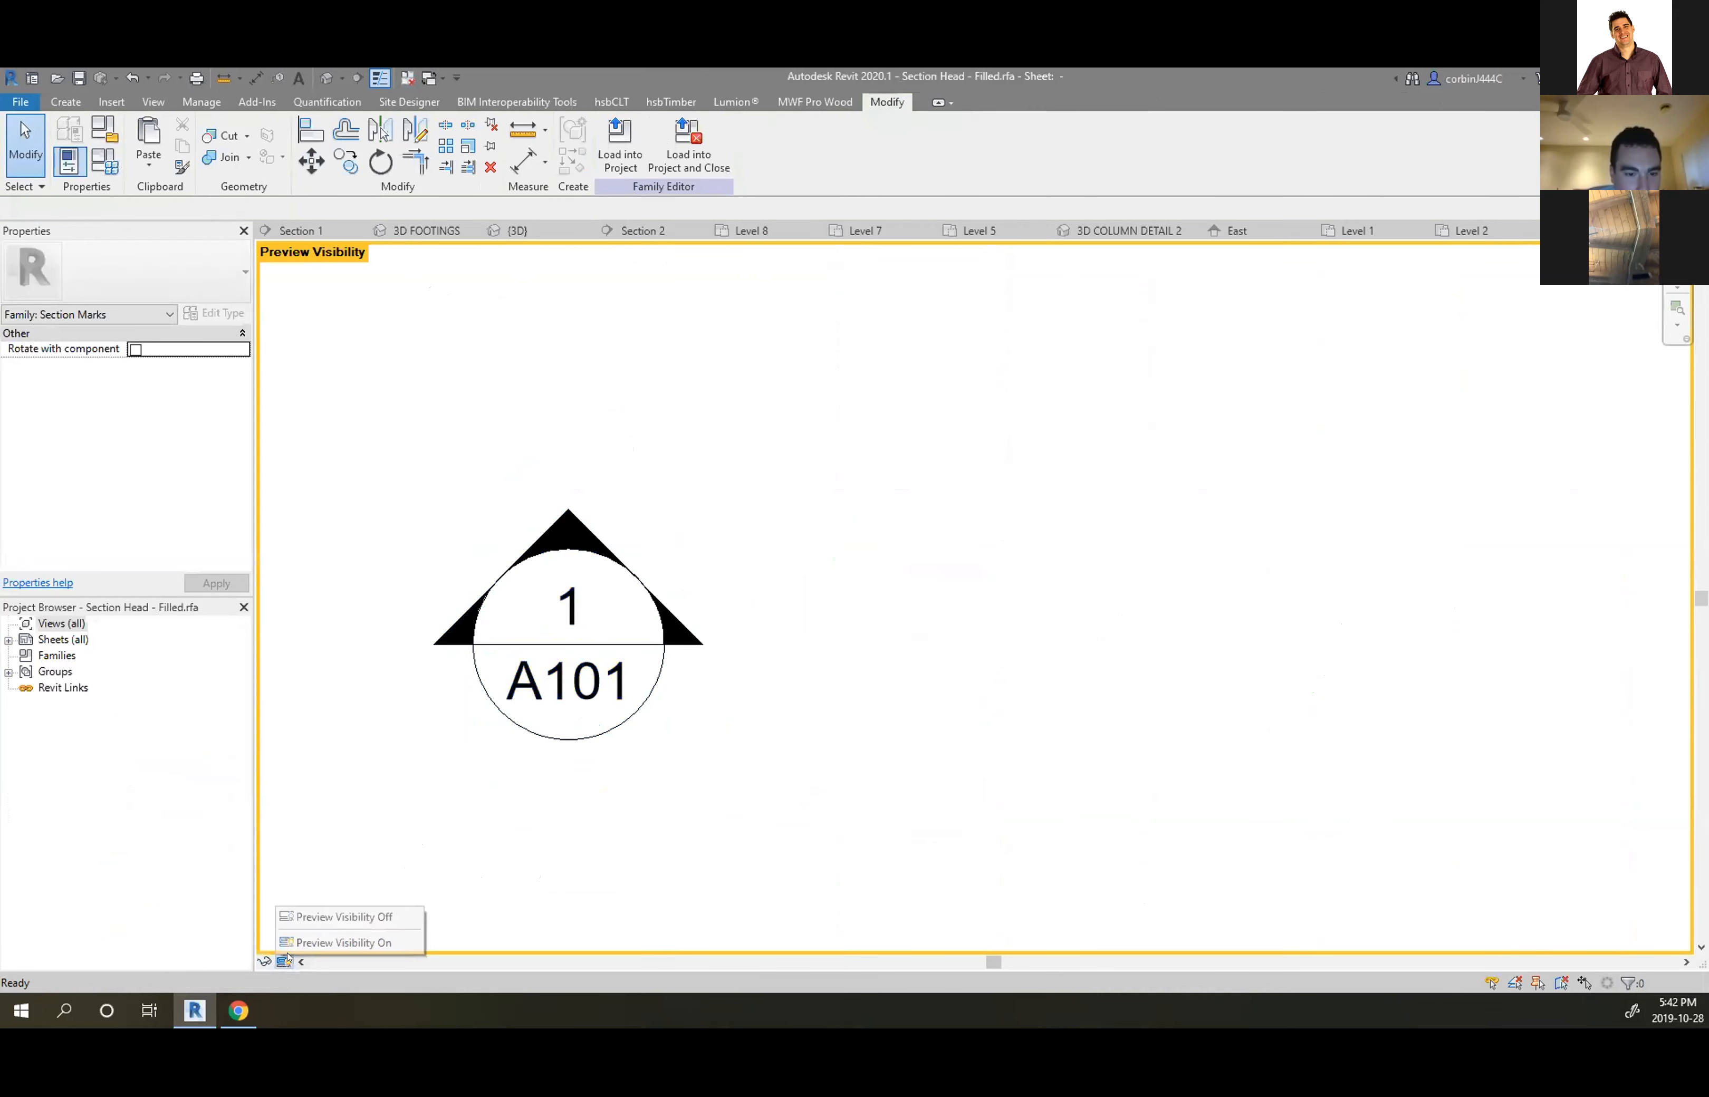
{"action": "left_click", "coordinate": [337, 917]}
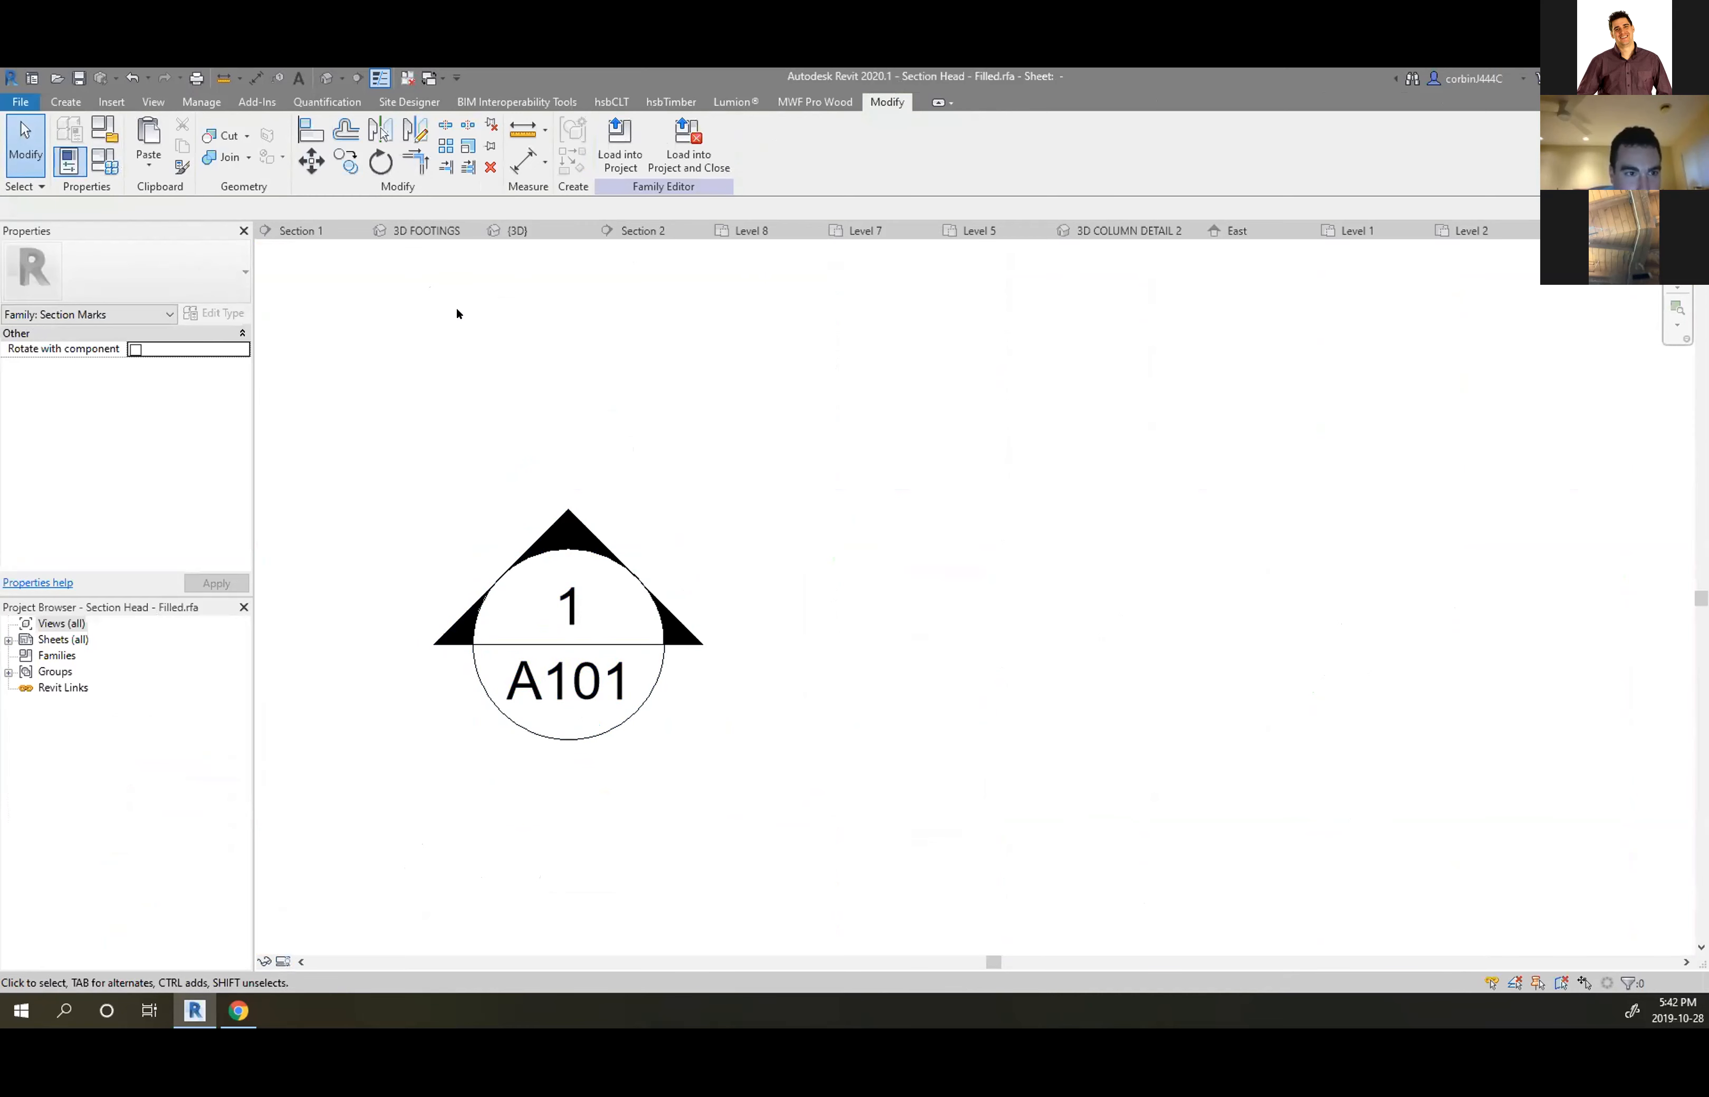
{"action": "key", "text": "v"}
{"action": "key", "text": "g"}
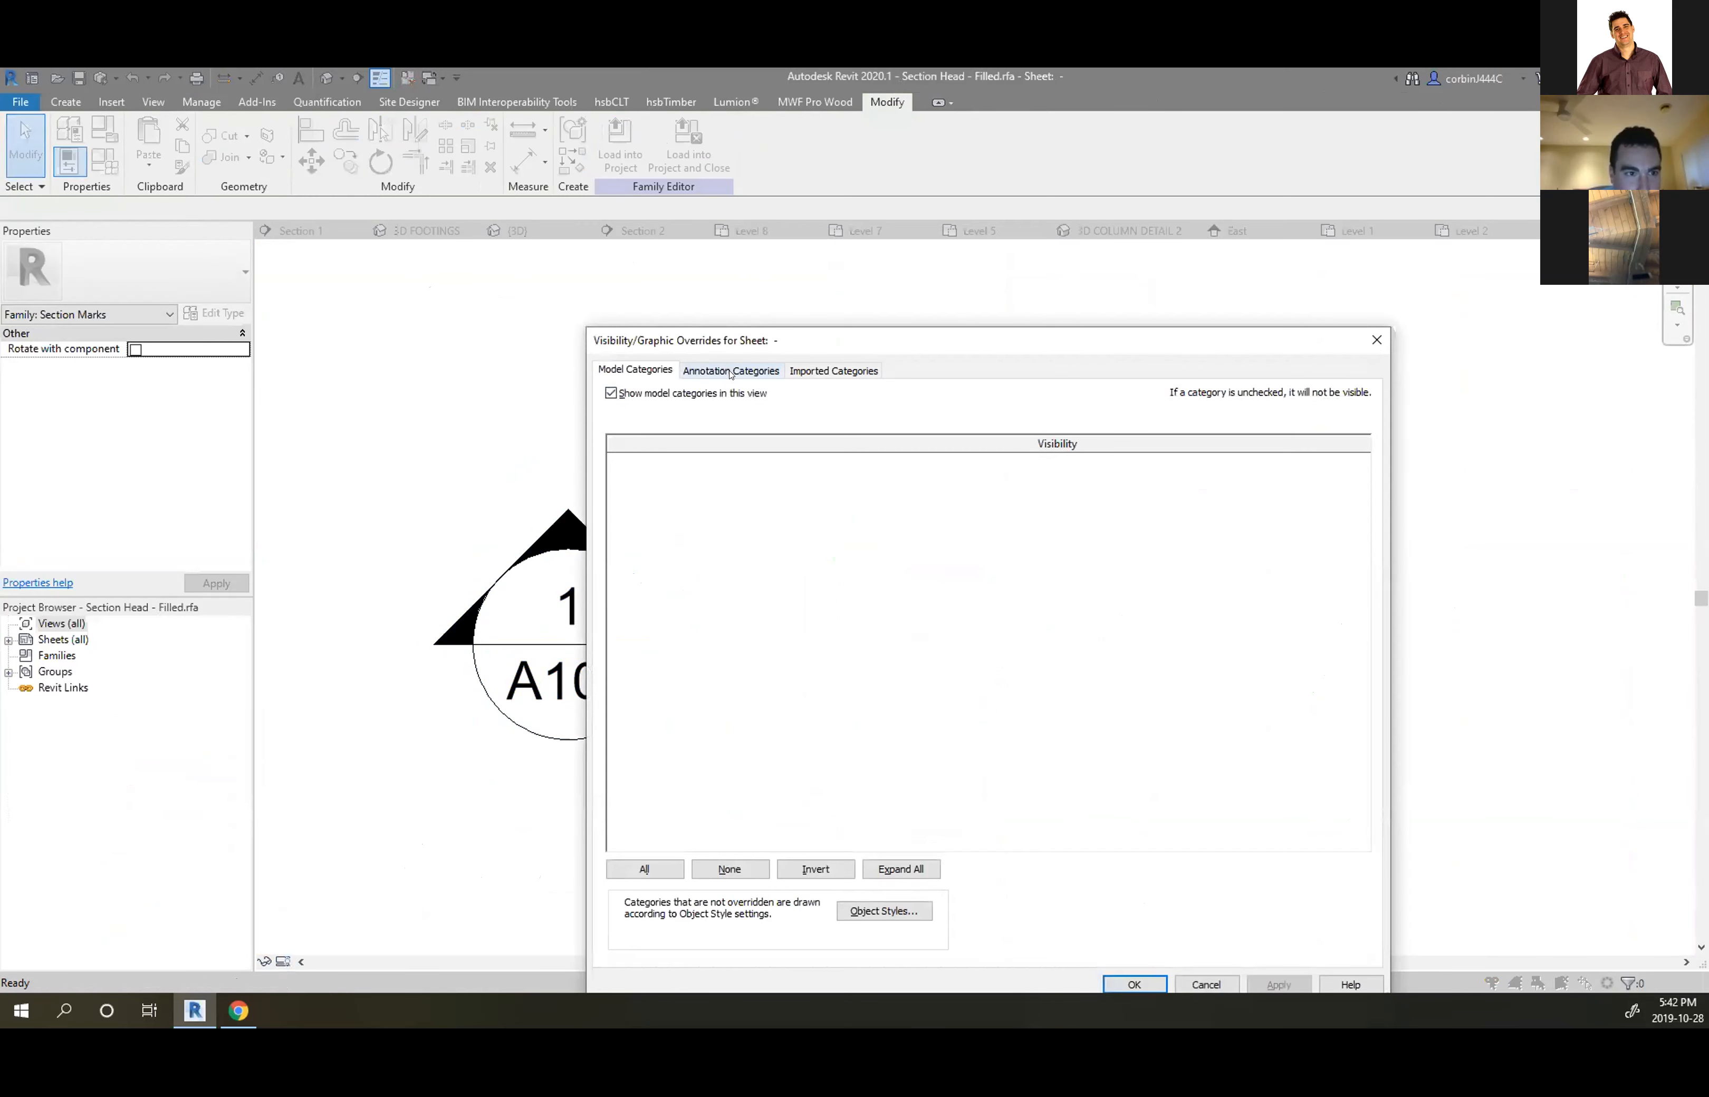
{"action": "left_click", "coordinate": [725, 370]}
{"action": "left_click", "coordinate": [632, 525]}
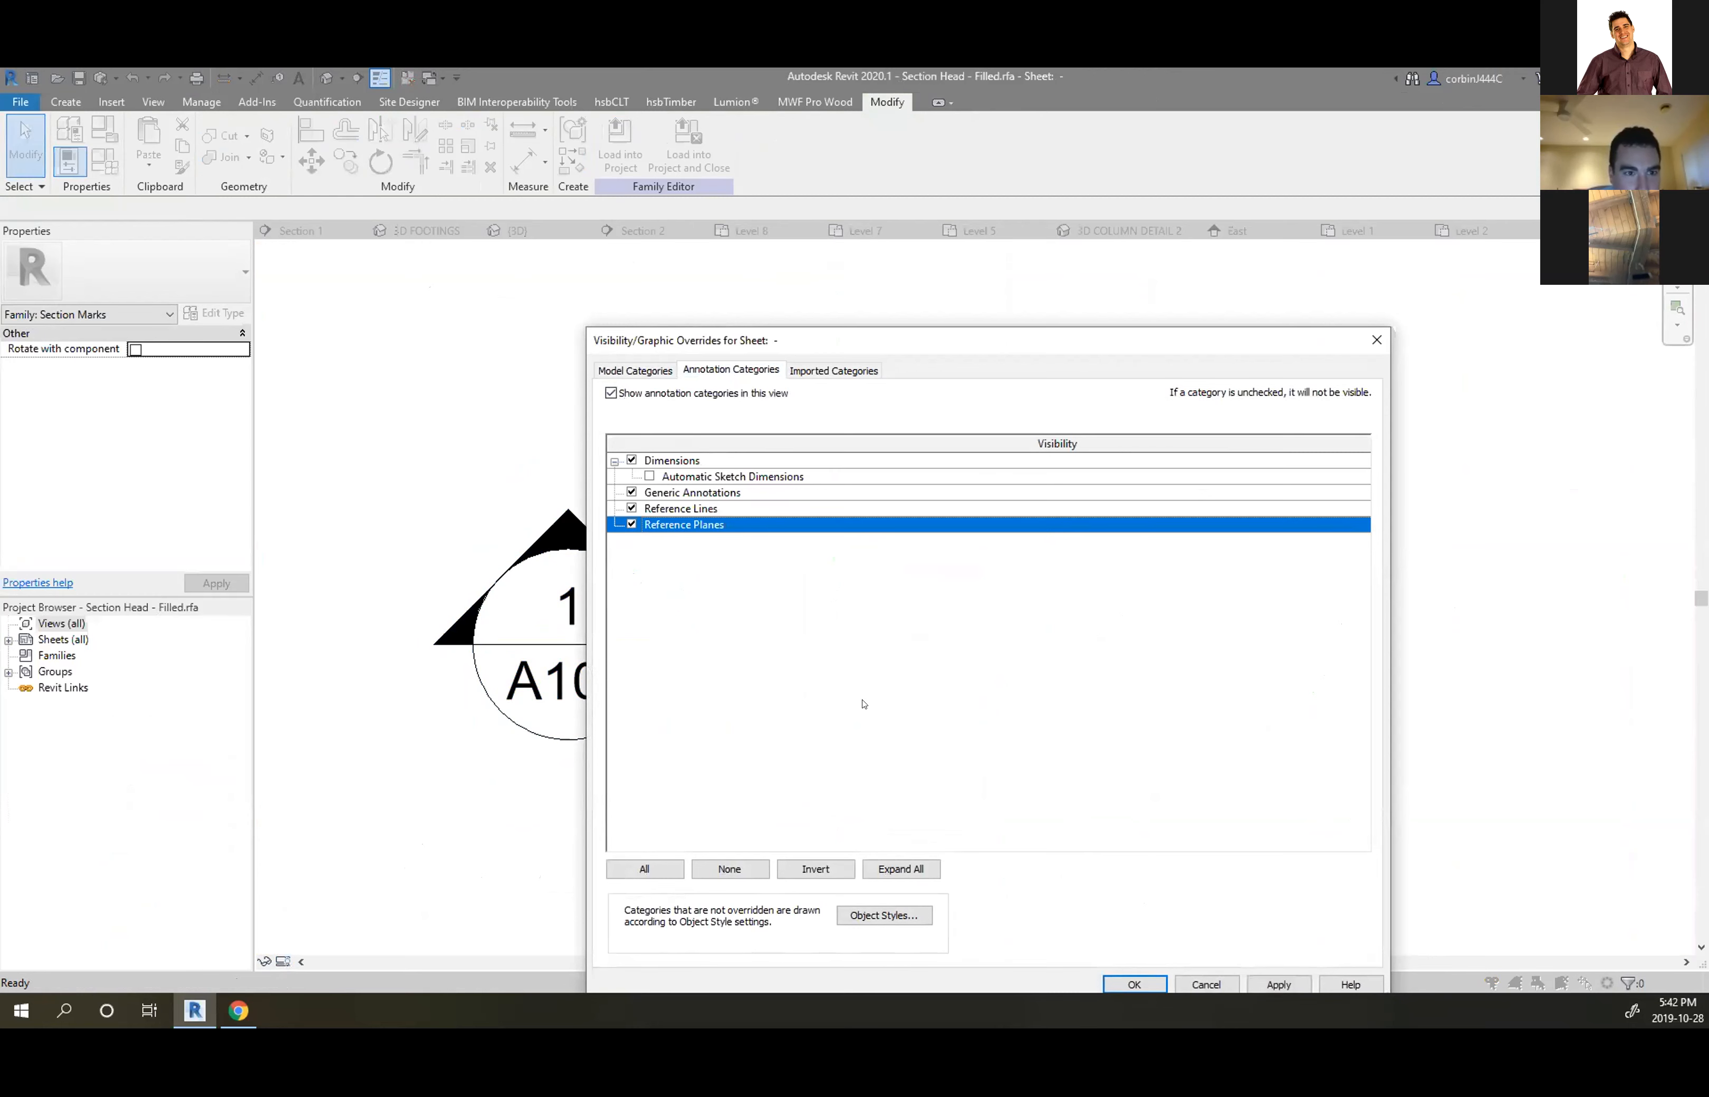
{"action": "key", "text": "Return"}
Move the whole section head so its triangle tip sits on the vertical reference plane
{"action": "left_click_drag", "start_coordinate": [414, 469], "coordinate": [809, 838]}
{"action": "scroll", "coordinate": [656, 628], "scroll_direction": "up", "scroll_amount": 4}
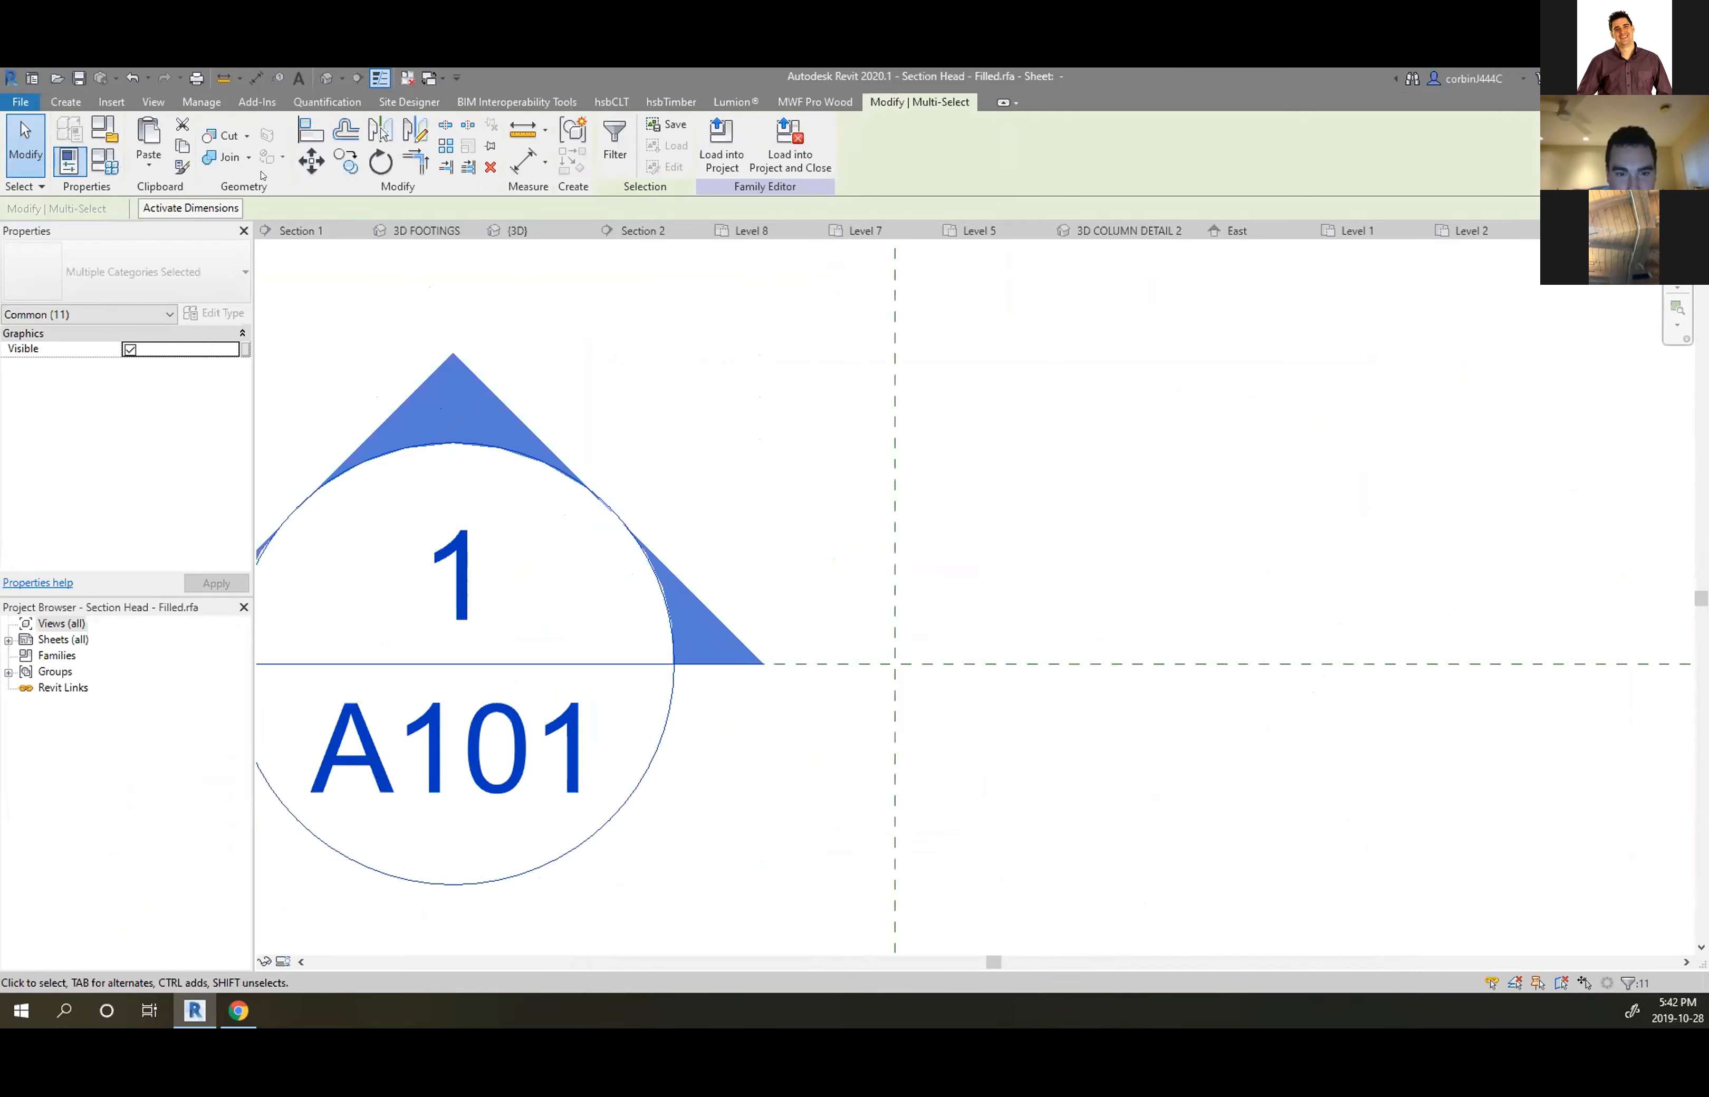
{"action": "left_click", "coordinate": [305, 160]}
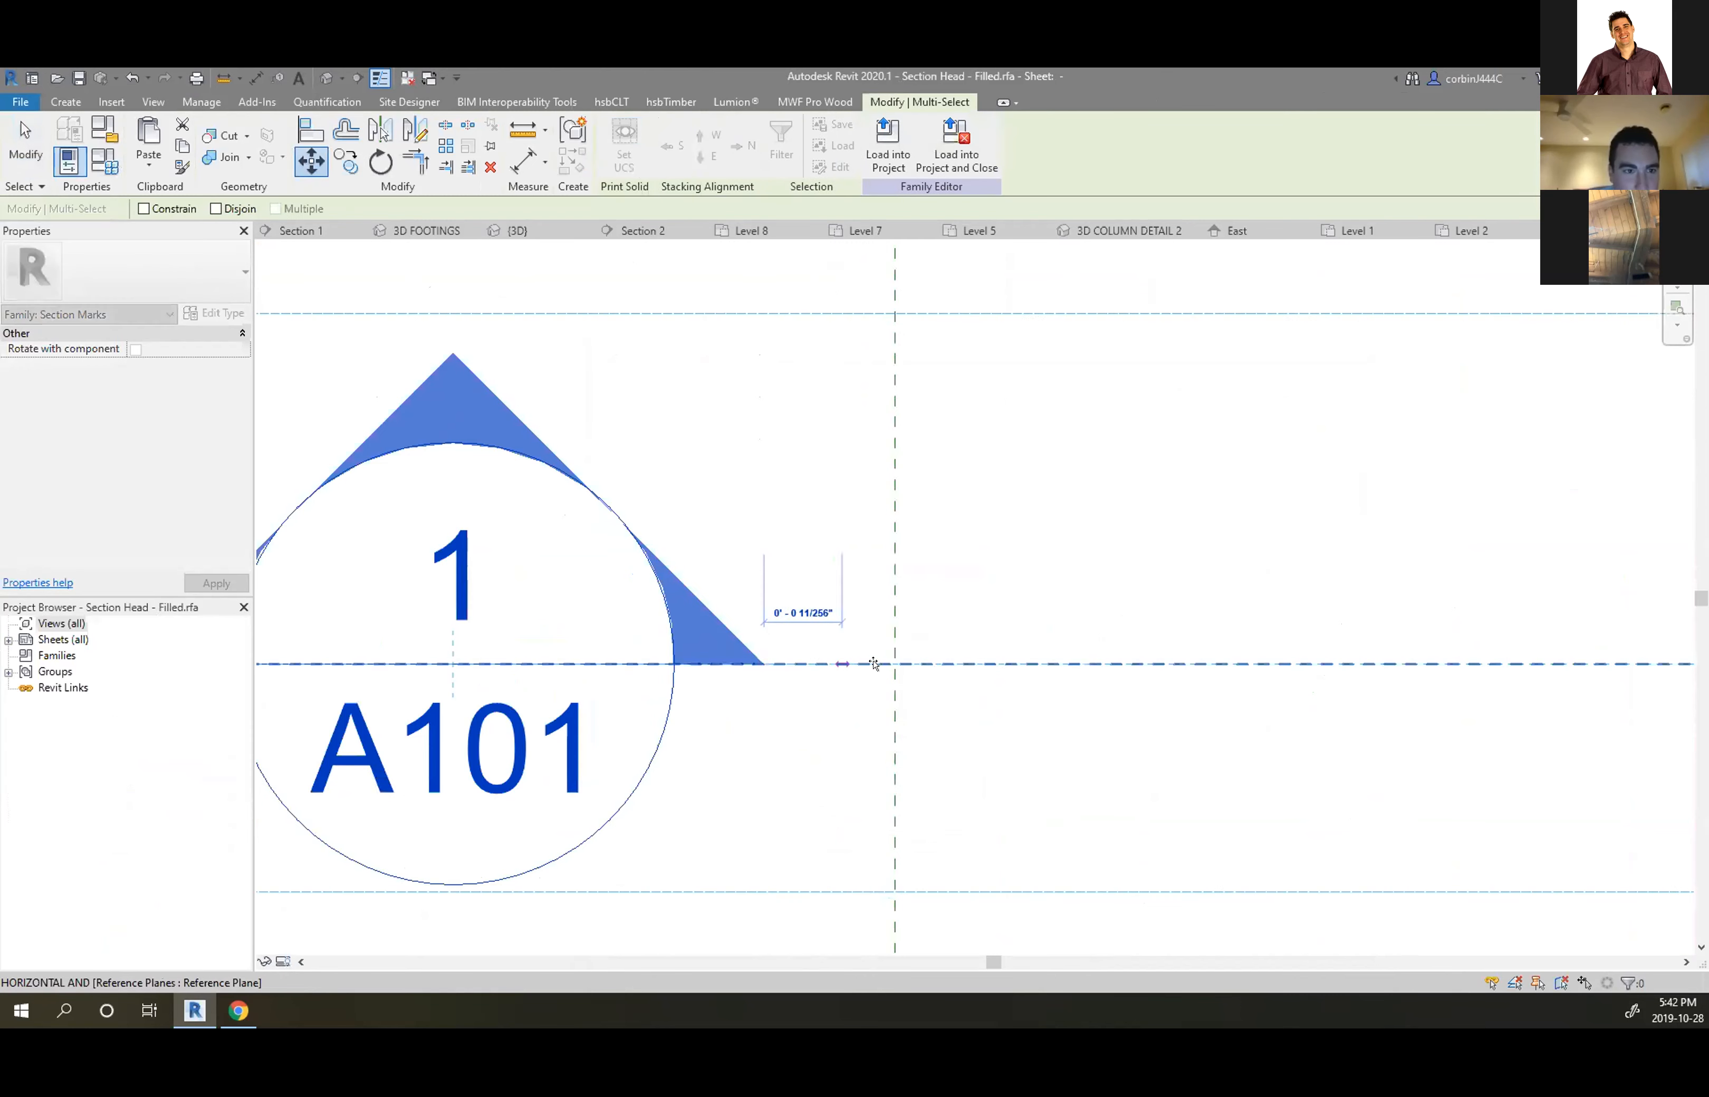
{"action": "left_click", "coordinate": [894, 663]}
{"action": "scroll", "coordinate": [1020, 639], "scroll_direction": "down", "scroll_amount": 8}
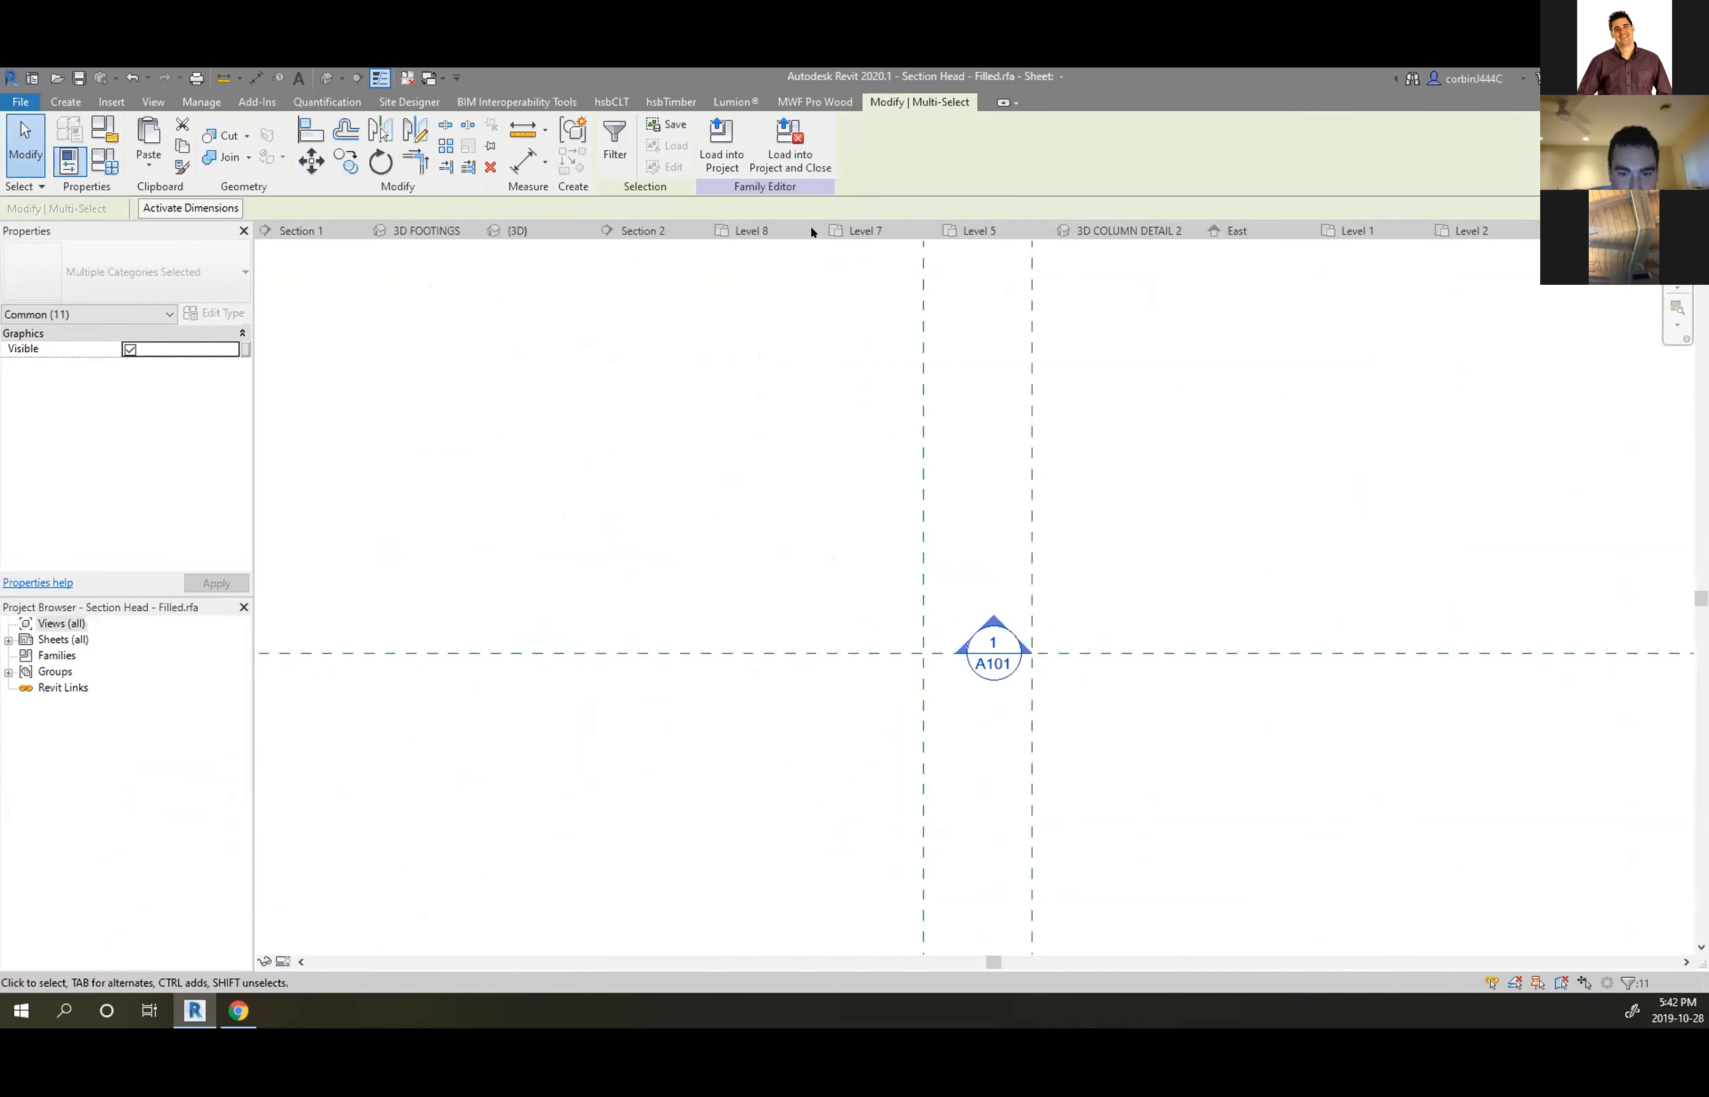
Load the family into the project without saving it, overwriting the existing Section Head - Filled
{"action": "left_click", "coordinate": [789, 147]}
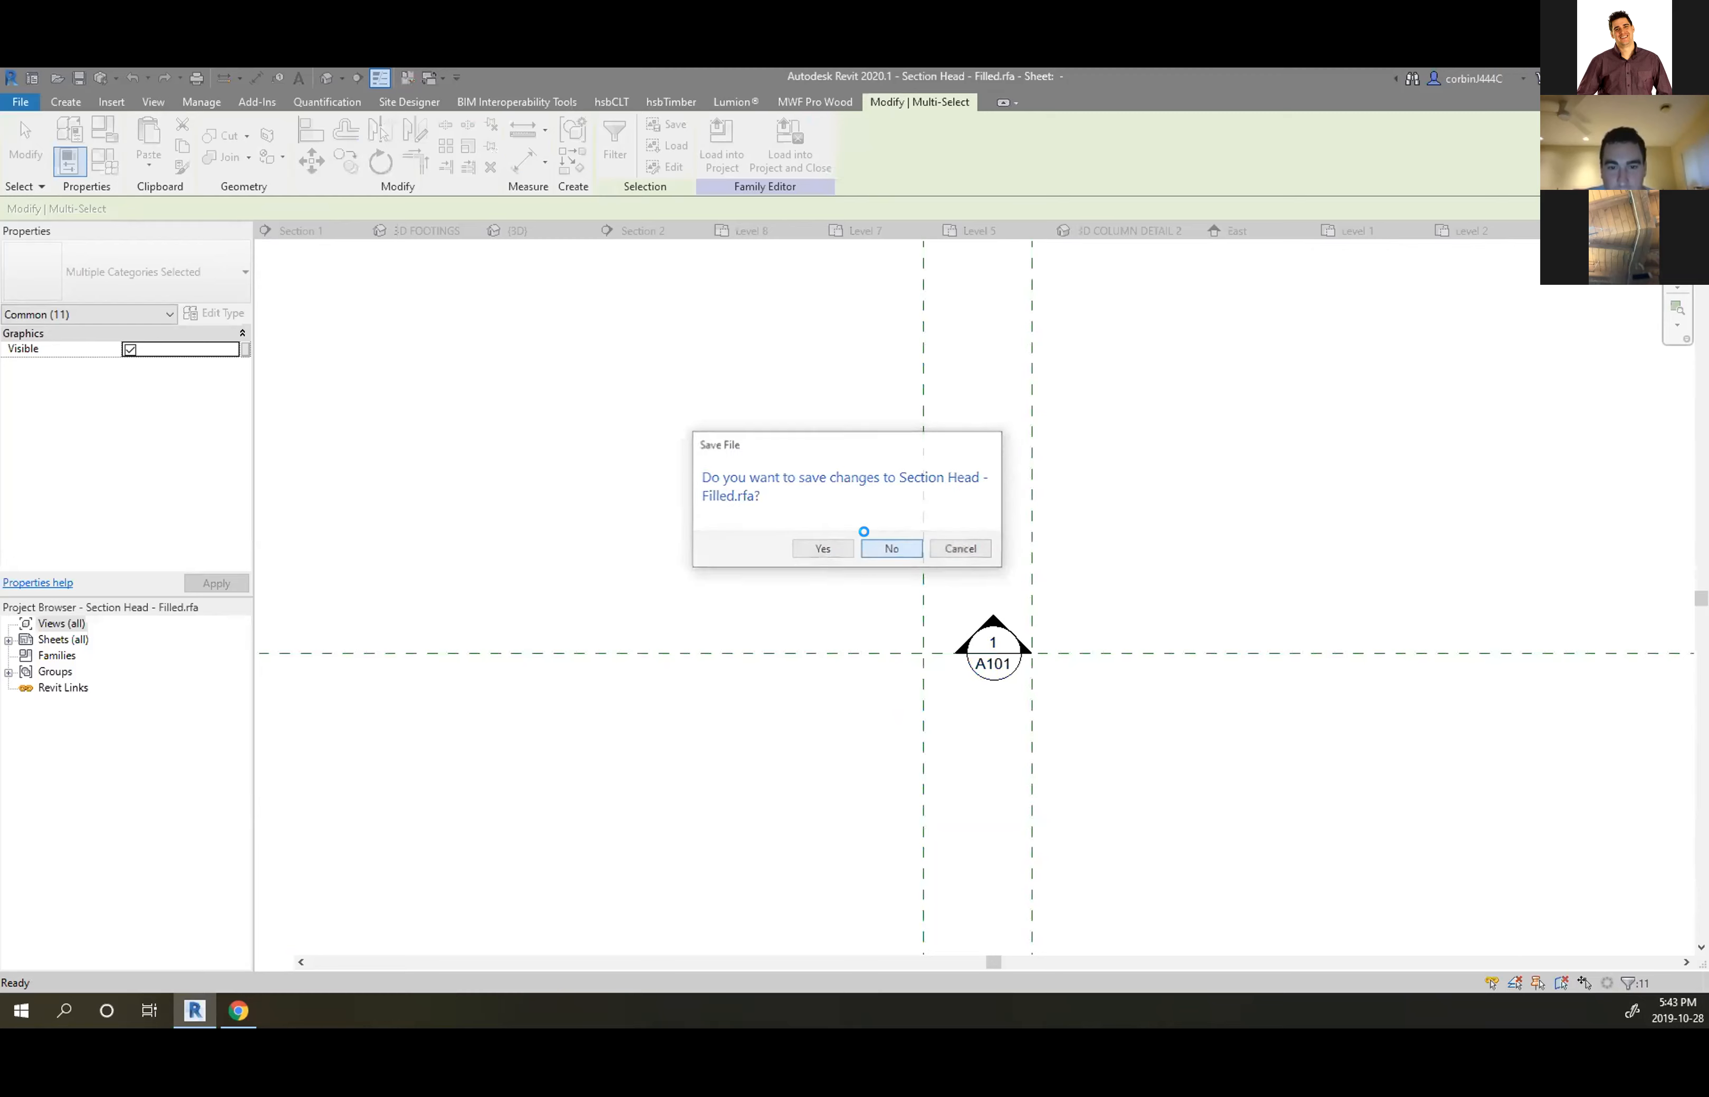
{"action": "left_click", "coordinate": [869, 546]}
{"action": "left_click", "coordinate": [785, 544]}
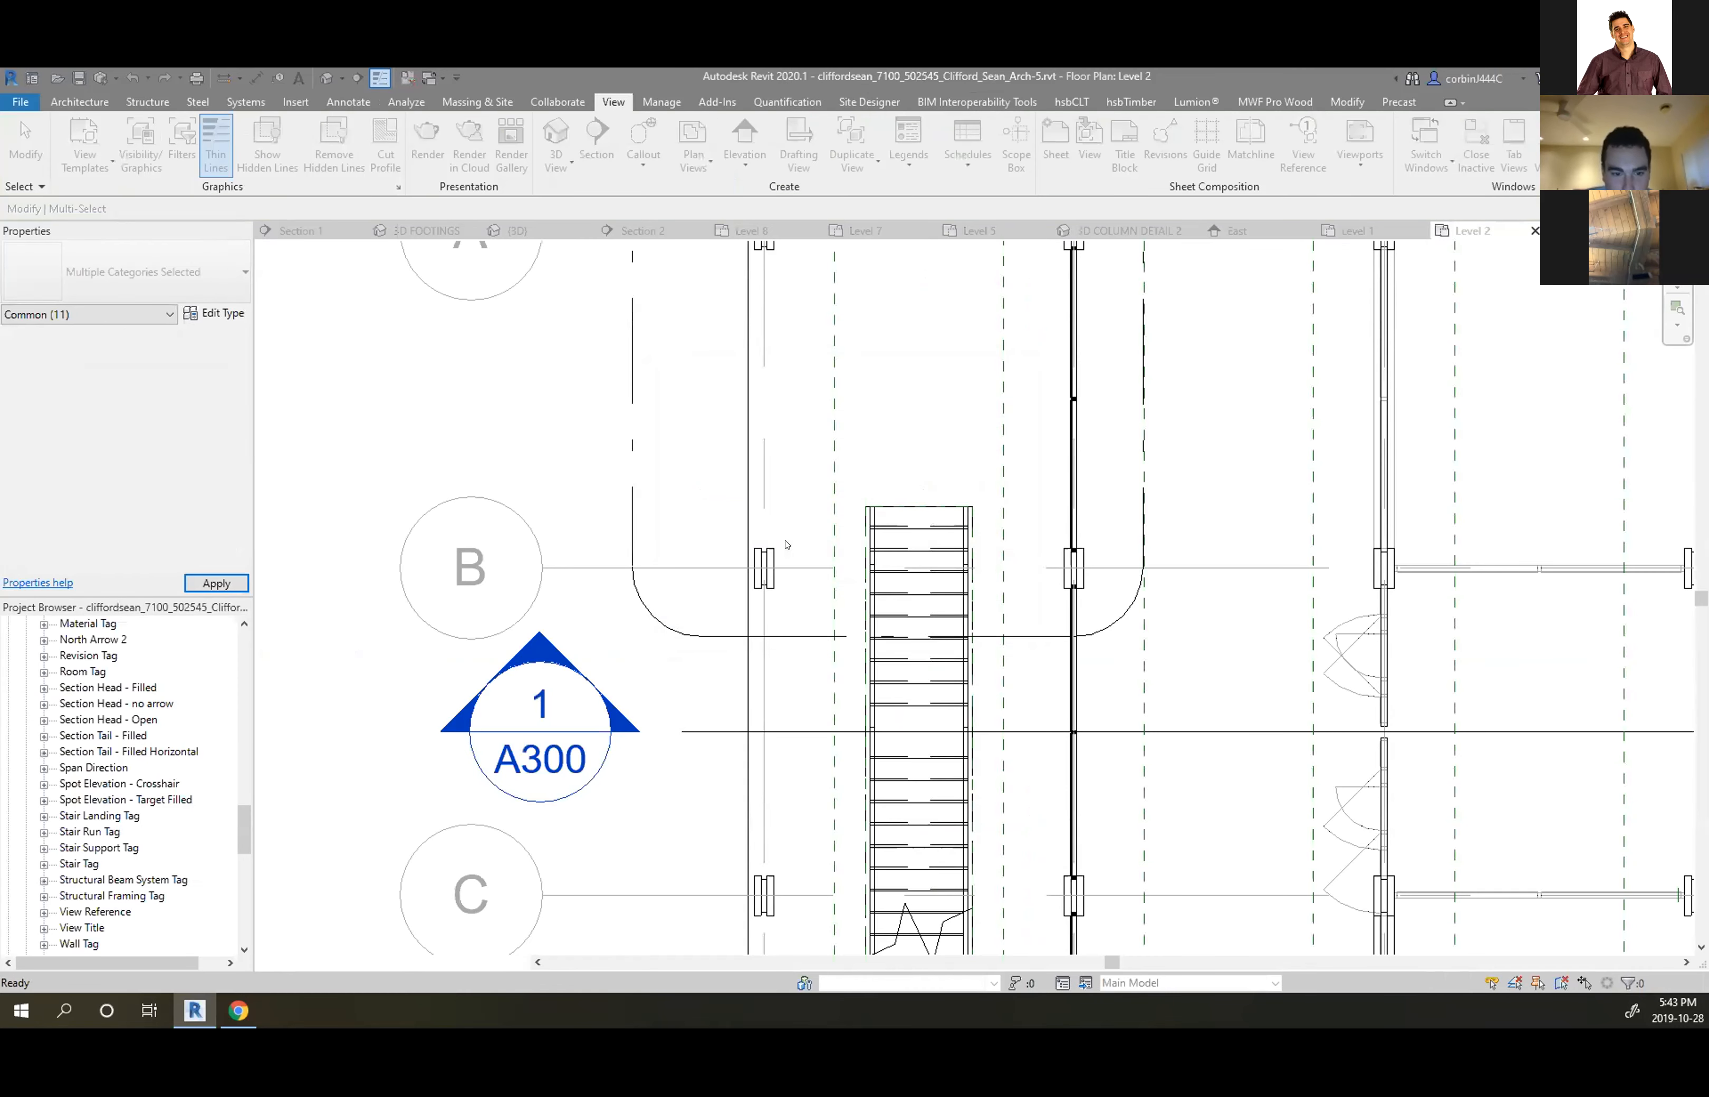
{"action": "scroll", "coordinate": [753, 668], "scroll_direction": "down", "scroll_amount": 3}
{"action": "scroll", "coordinate": [758, 687], "scroll_direction": "up", "scroll_amount": 2}
Zoom around the Level 2 plan and select the building section line
{"action": "scroll", "coordinate": [757, 687], "scroll_direction": "down", "scroll_amount": 3}
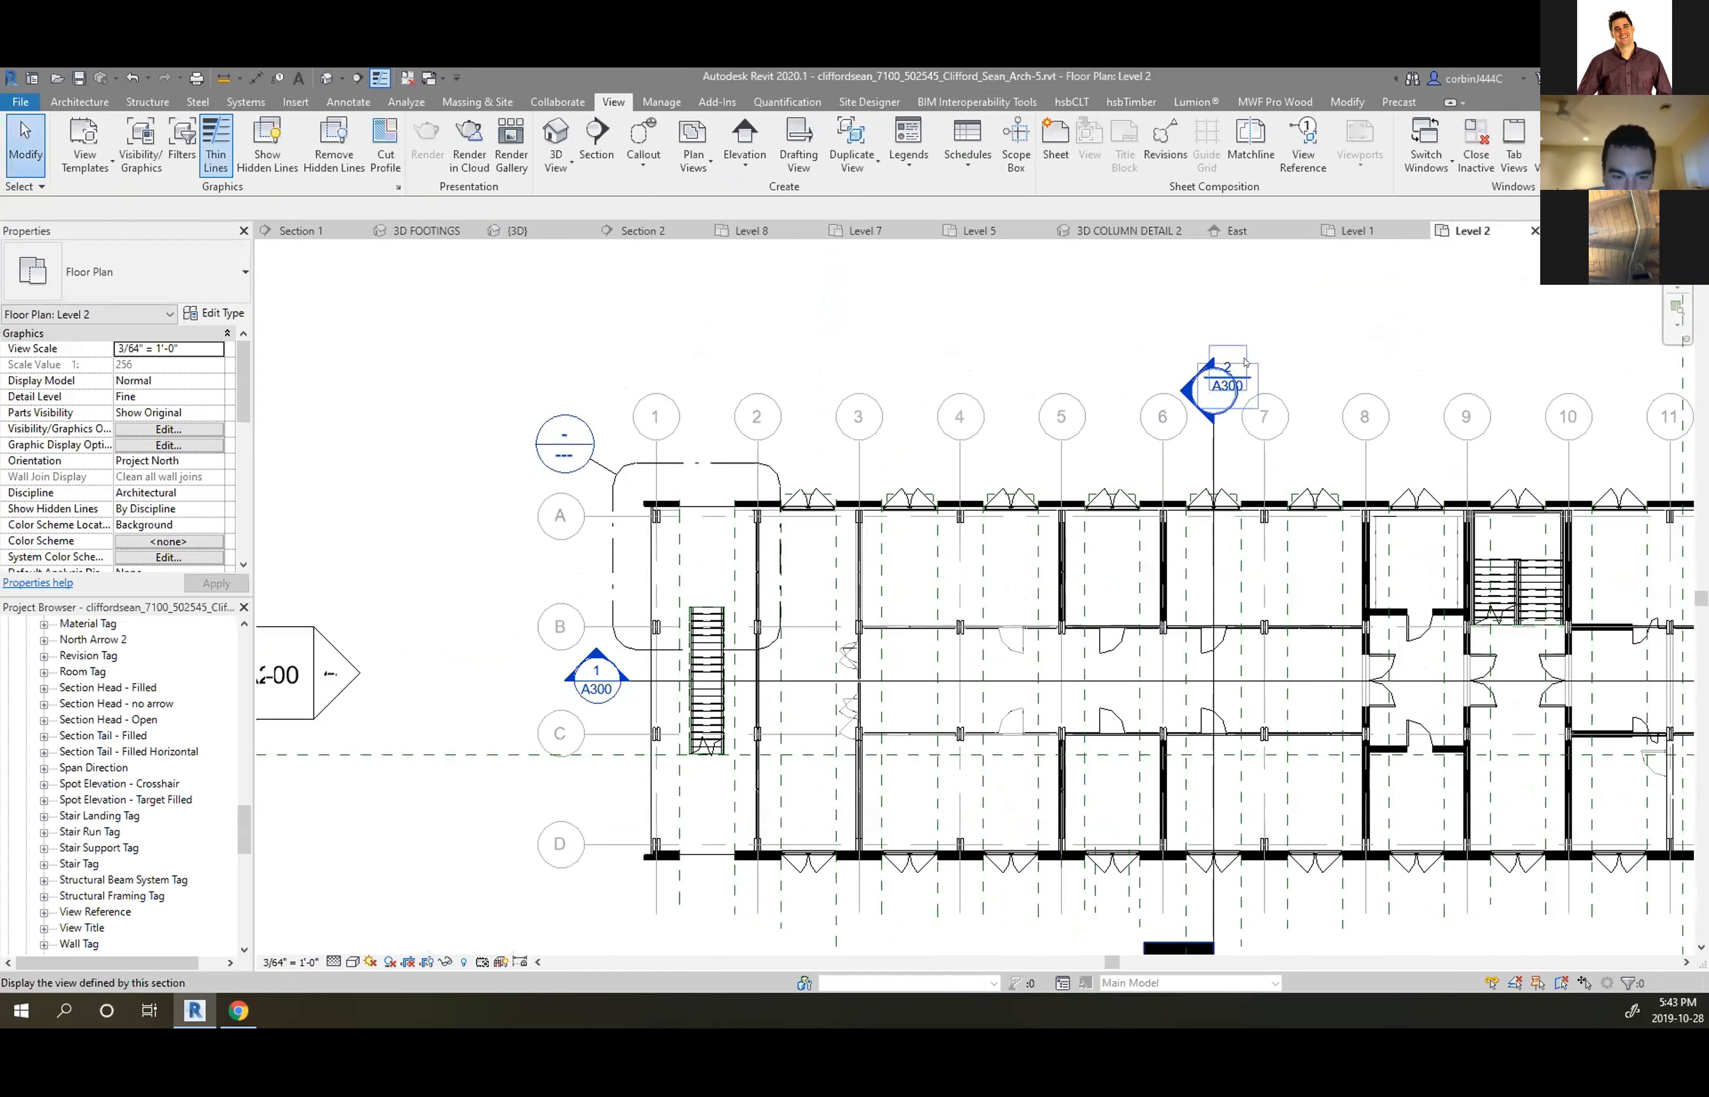
{"action": "scroll", "coordinate": [1244, 362], "scroll_direction": "up", "scroll_amount": 2}
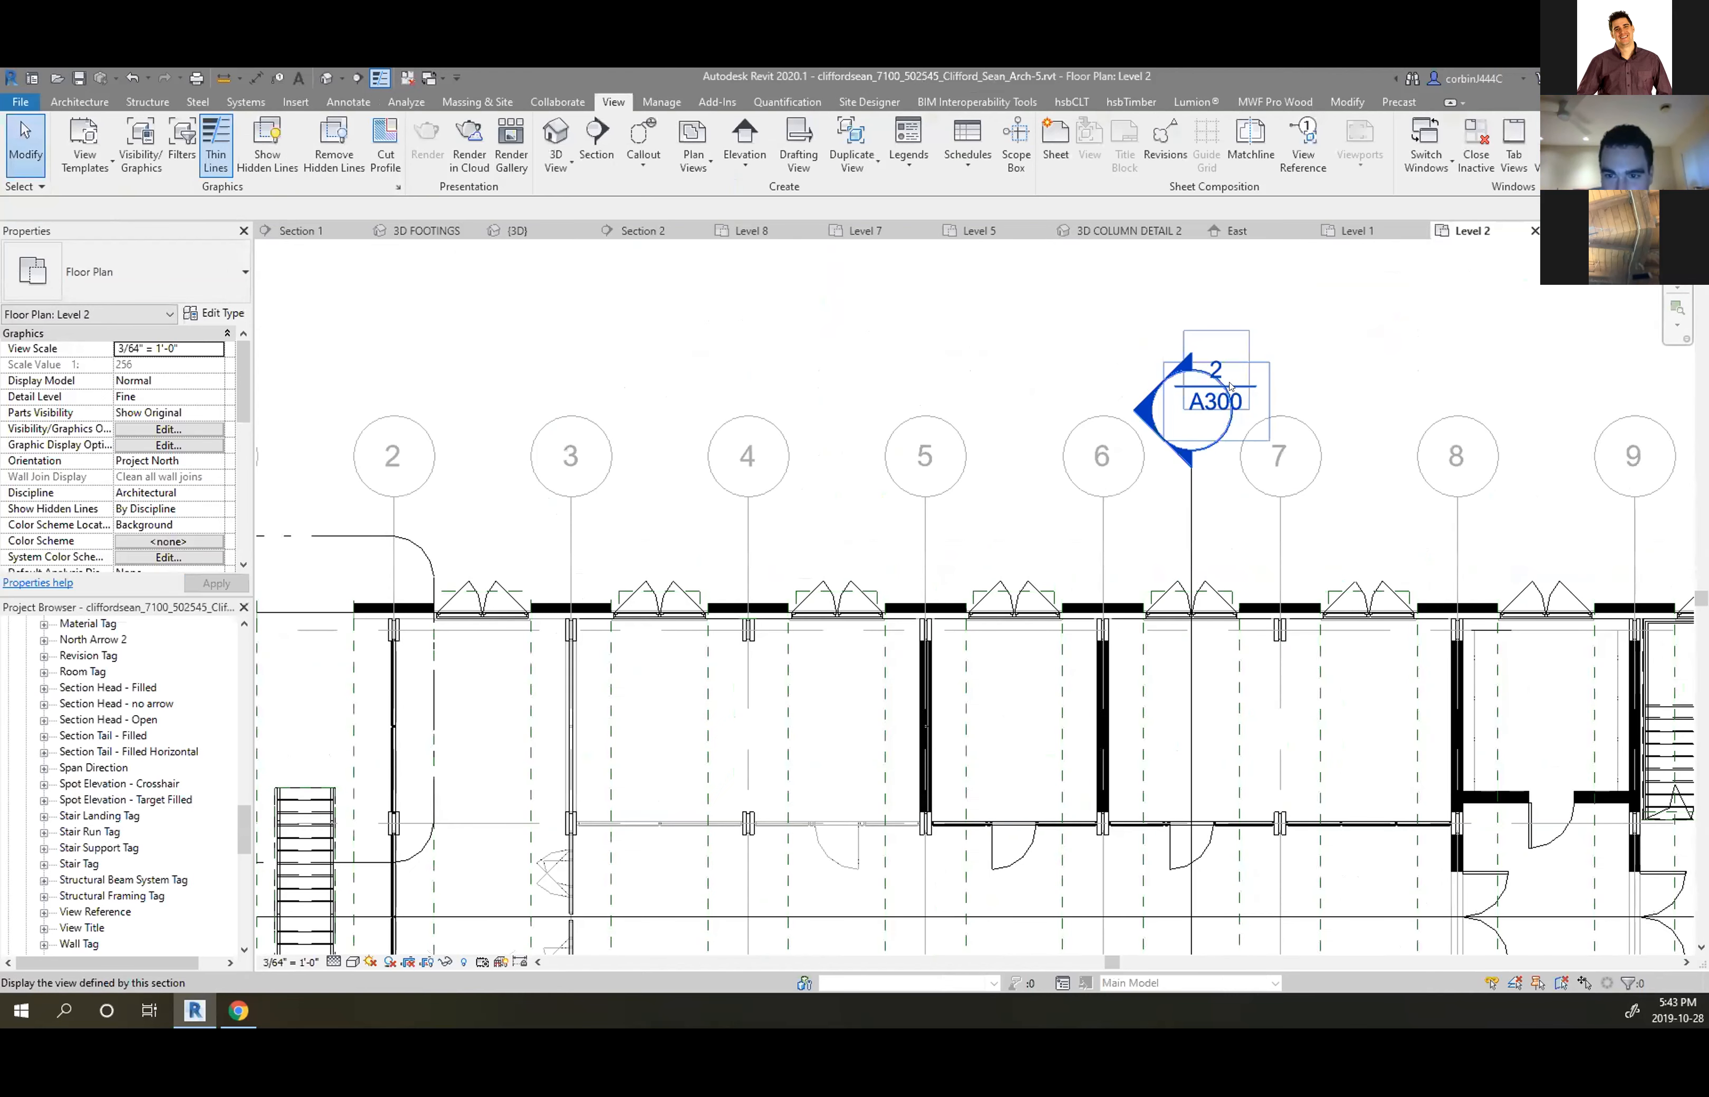
{"action": "scroll", "coordinate": [1085, 452], "scroll_direction": "down", "scroll_amount": 3}
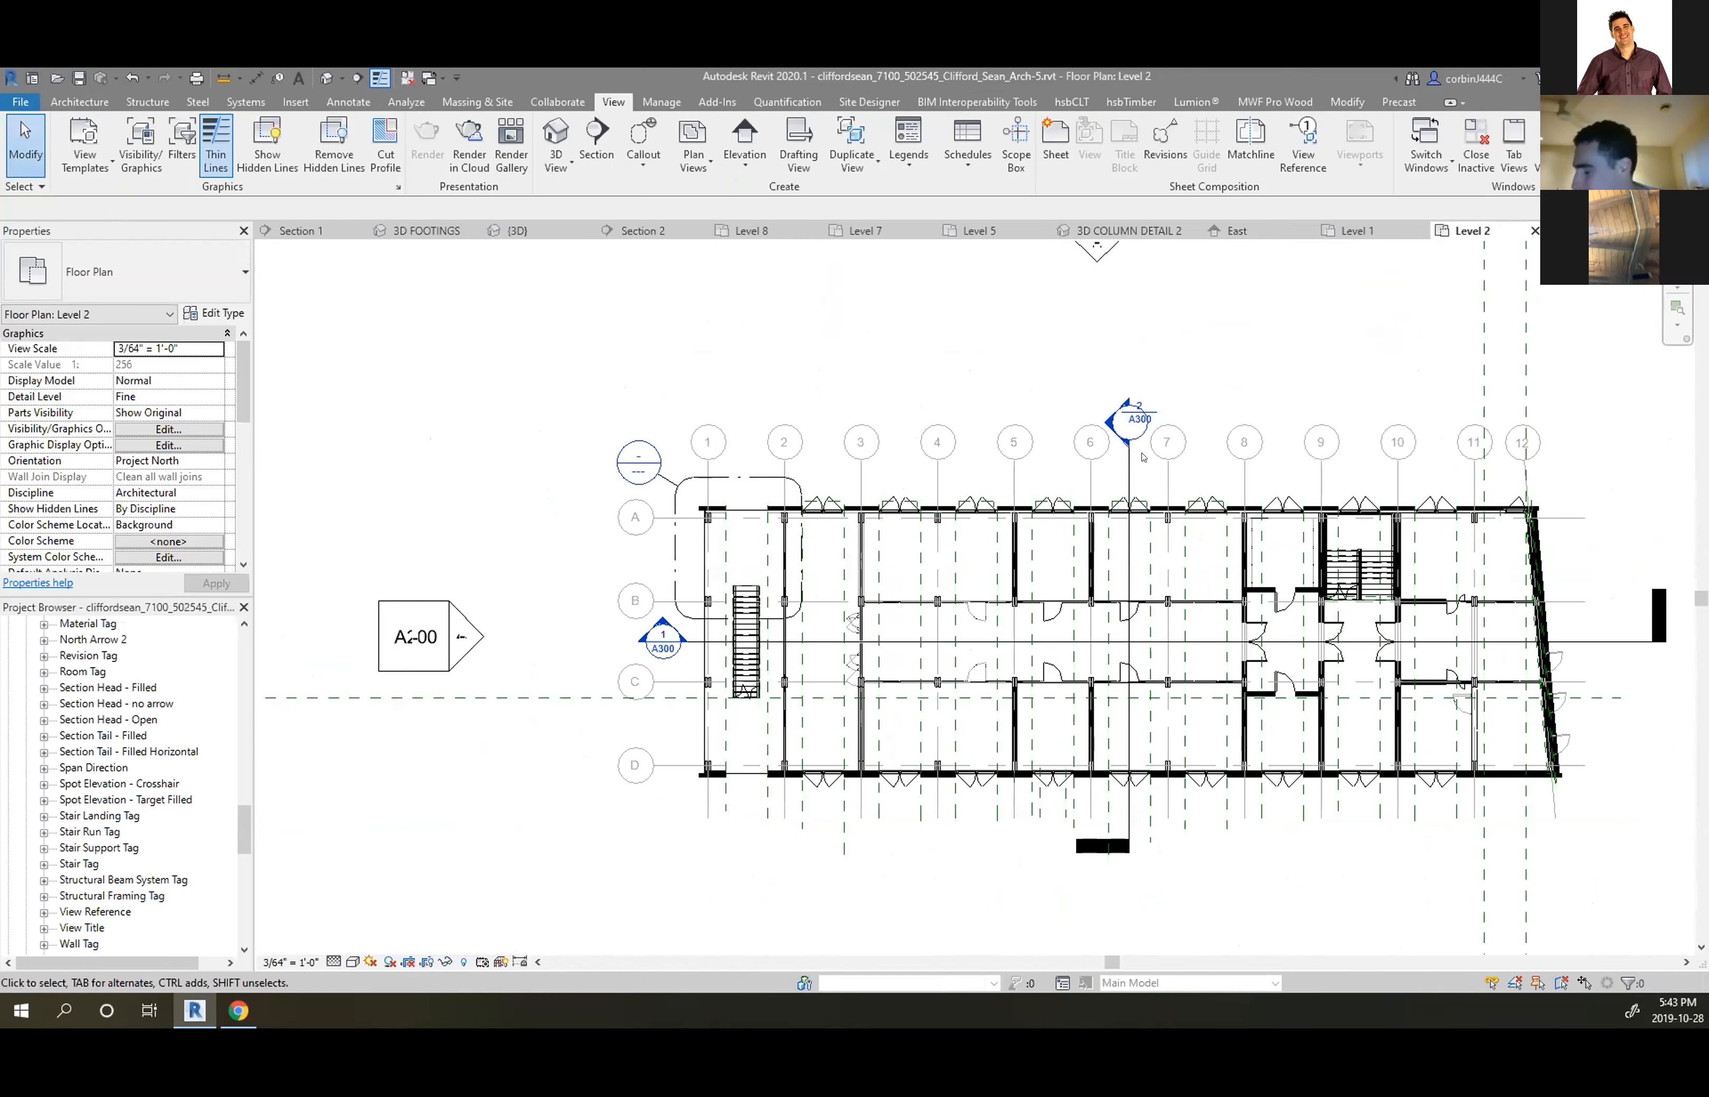
{"action": "scroll", "coordinate": [689, 612], "scroll_direction": "up", "scroll_amount": 5}
{"action": "scroll", "coordinate": [980, 538], "scroll_direction": "down", "scroll_amount": 1}
{"action": "scroll", "coordinate": [946, 660], "scroll_direction": "down", "scroll_amount": 4}
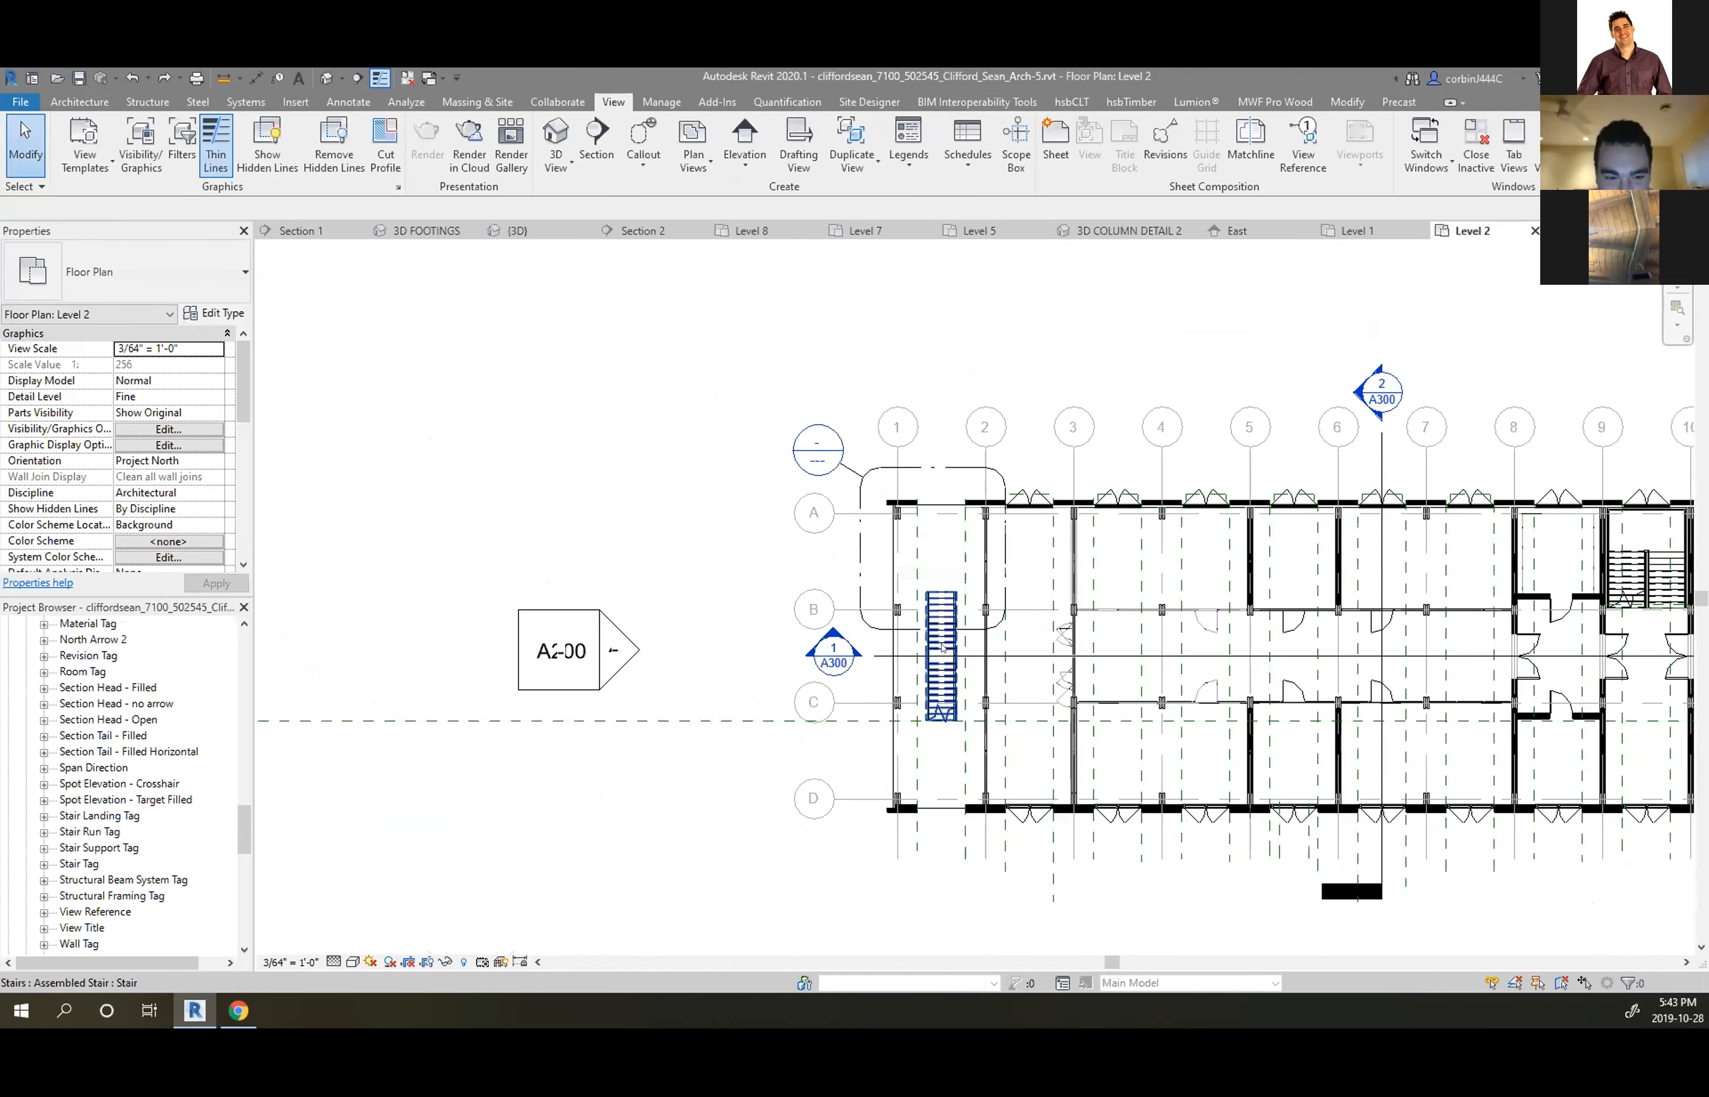
{"action": "scroll", "coordinate": [702, 748], "scroll_direction": "up", "scroll_amount": 2}
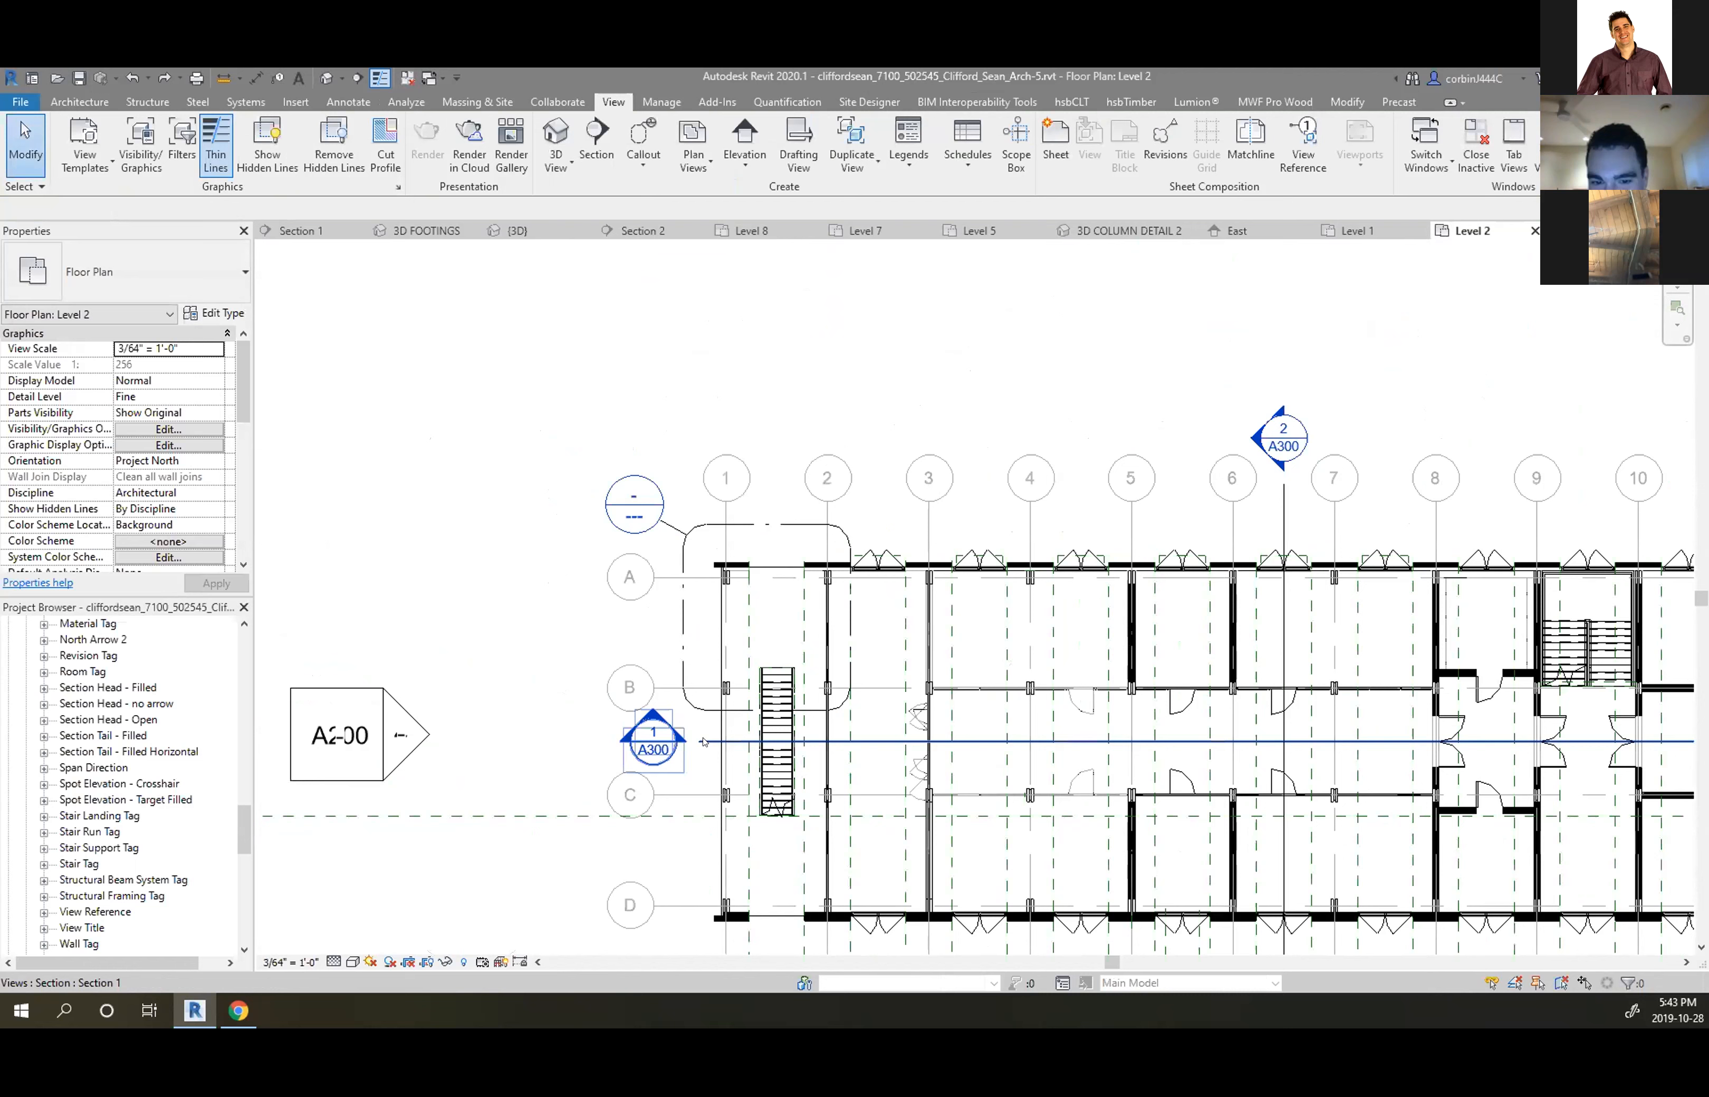
{"action": "left_click", "coordinate": [702, 745]}
Inspect the section's Section Tag type, keeping Section Head - Filled, then cancel both dialogs and deselect
{"action": "left_click", "coordinate": [202, 316]}
{"action": "left_click", "coordinate": [1156, 390]}
{"action": "left_click", "coordinate": [1230, 390]}
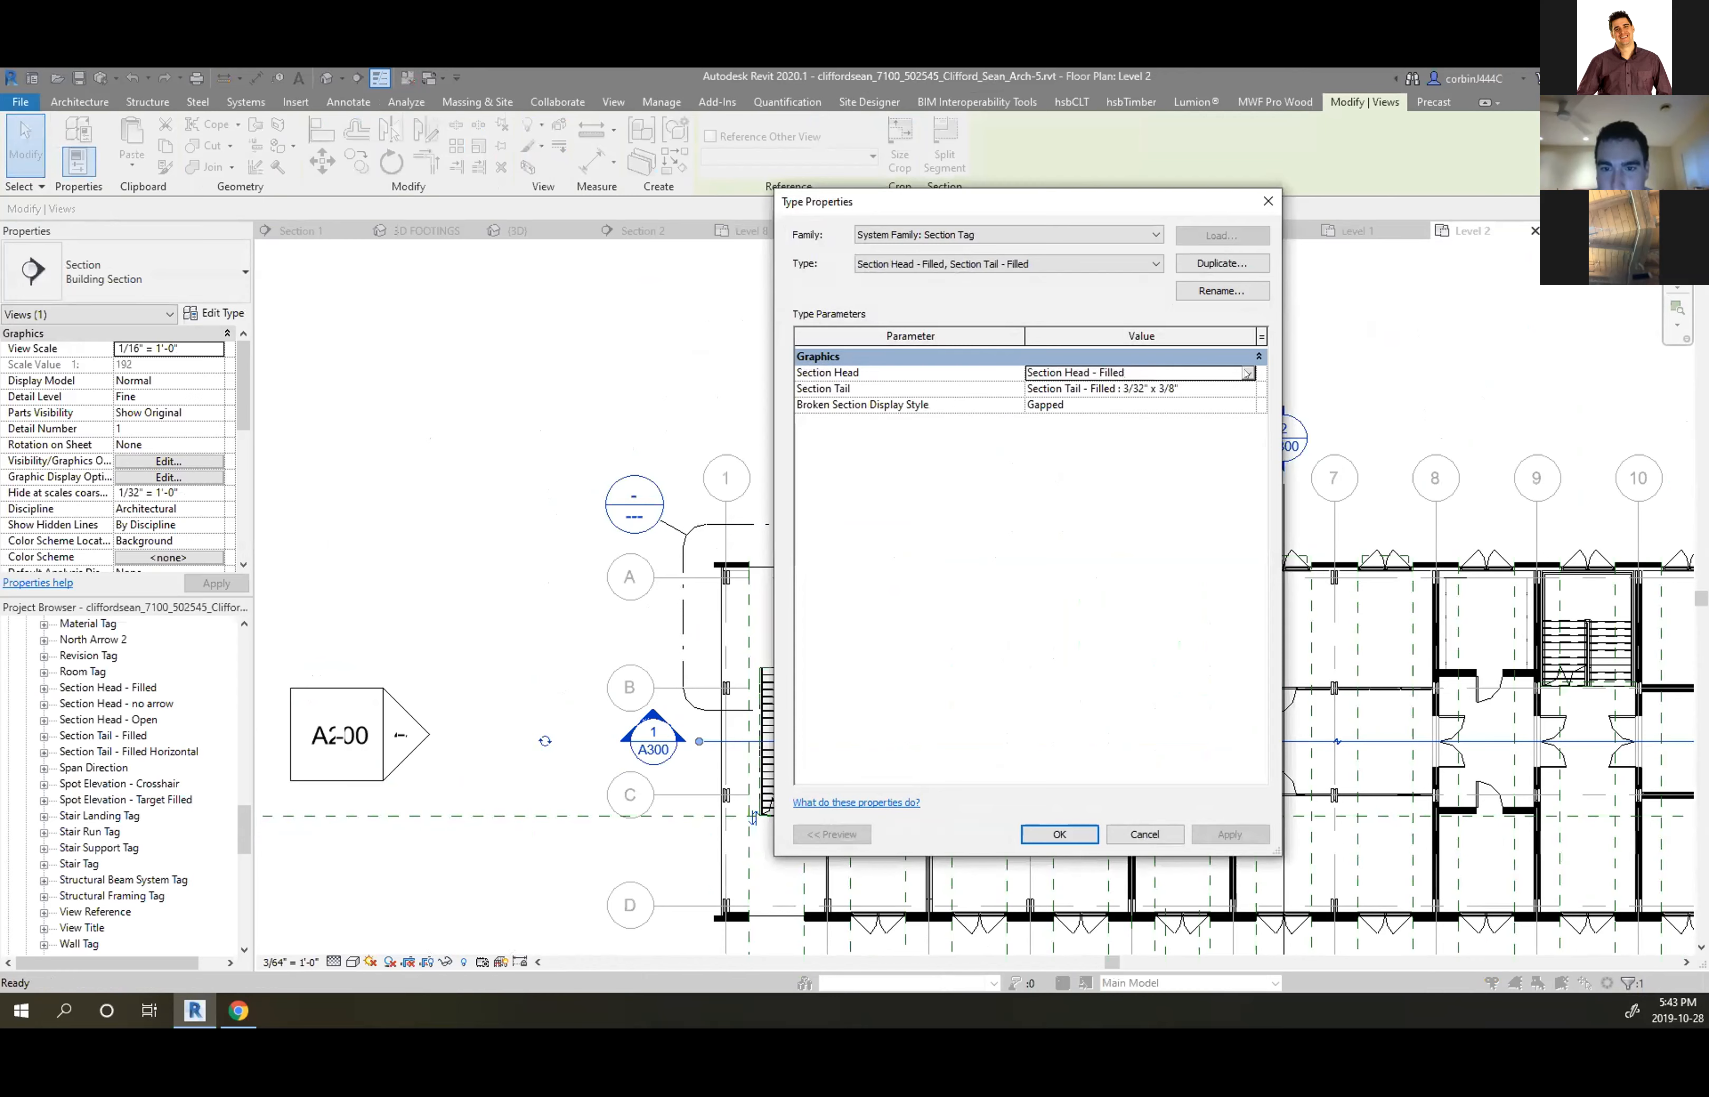
{"action": "left_click", "coordinate": [1246, 373]}
{"action": "left_click", "coordinate": [1140, 375]}
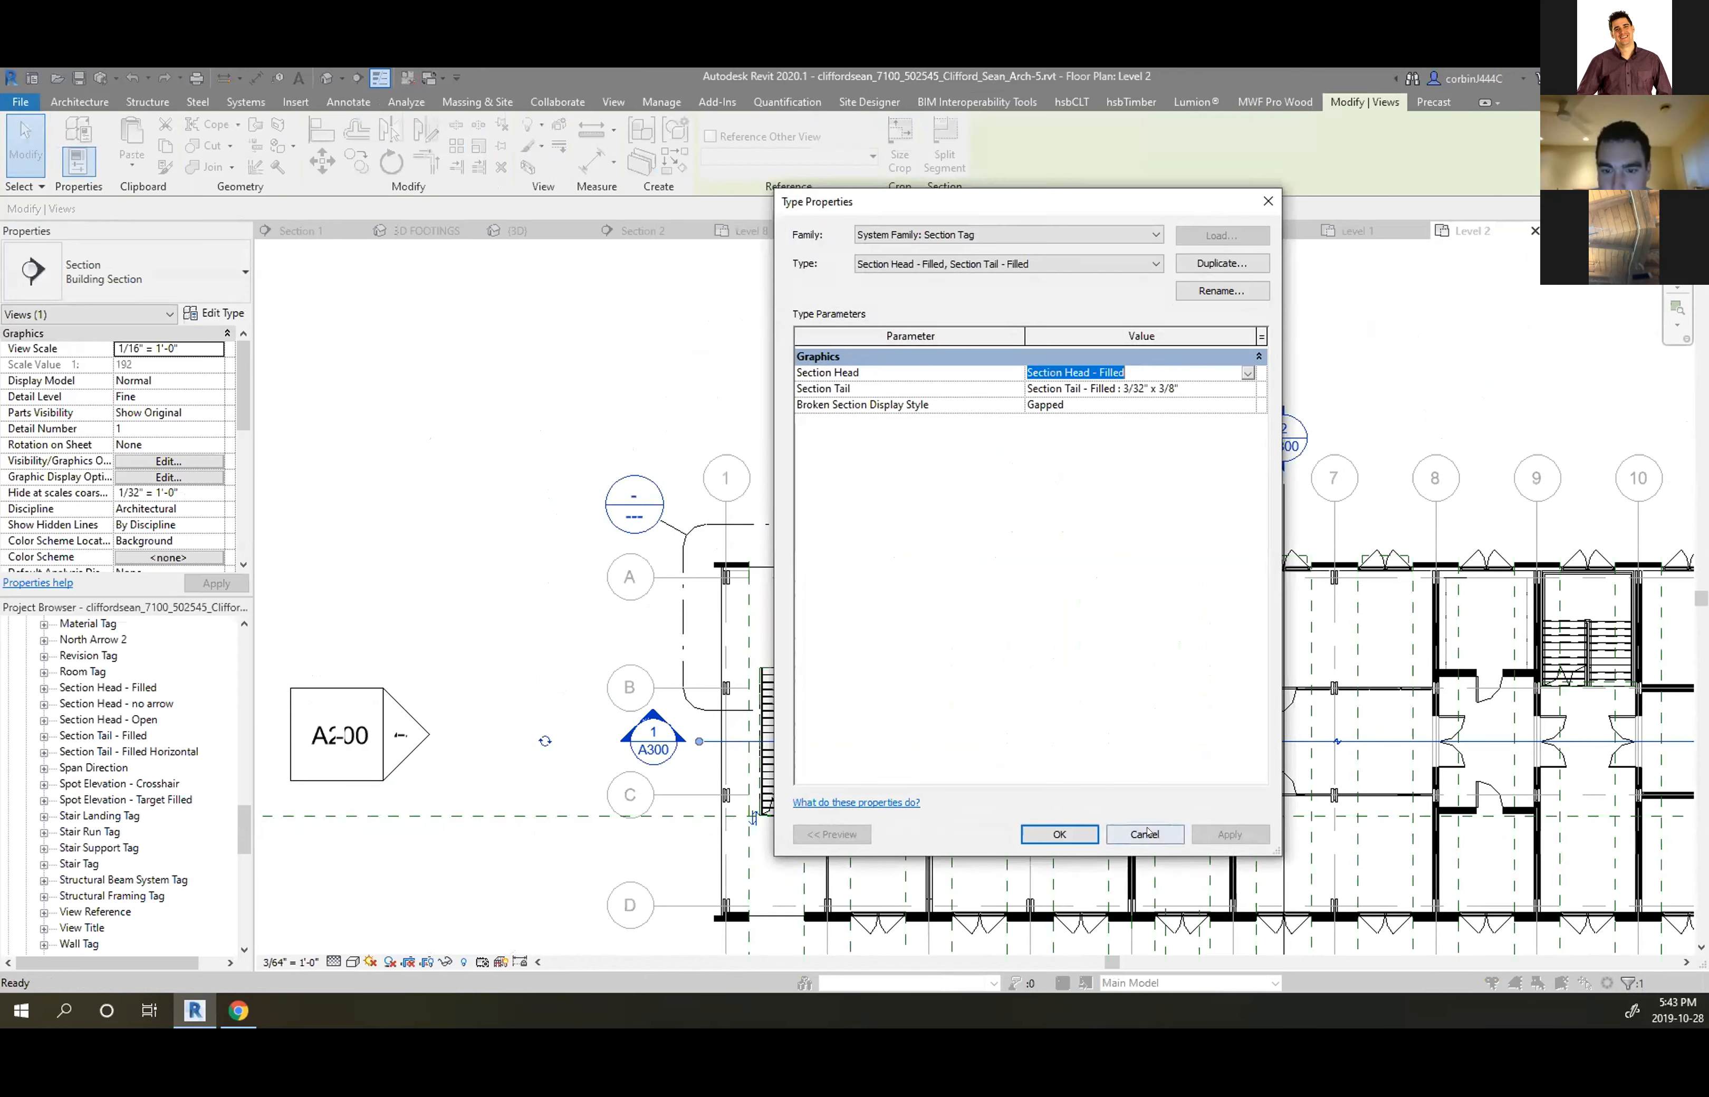
{"action": "left_click", "coordinate": [1145, 833]}
{"action": "left_click", "coordinate": [1114, 833]}
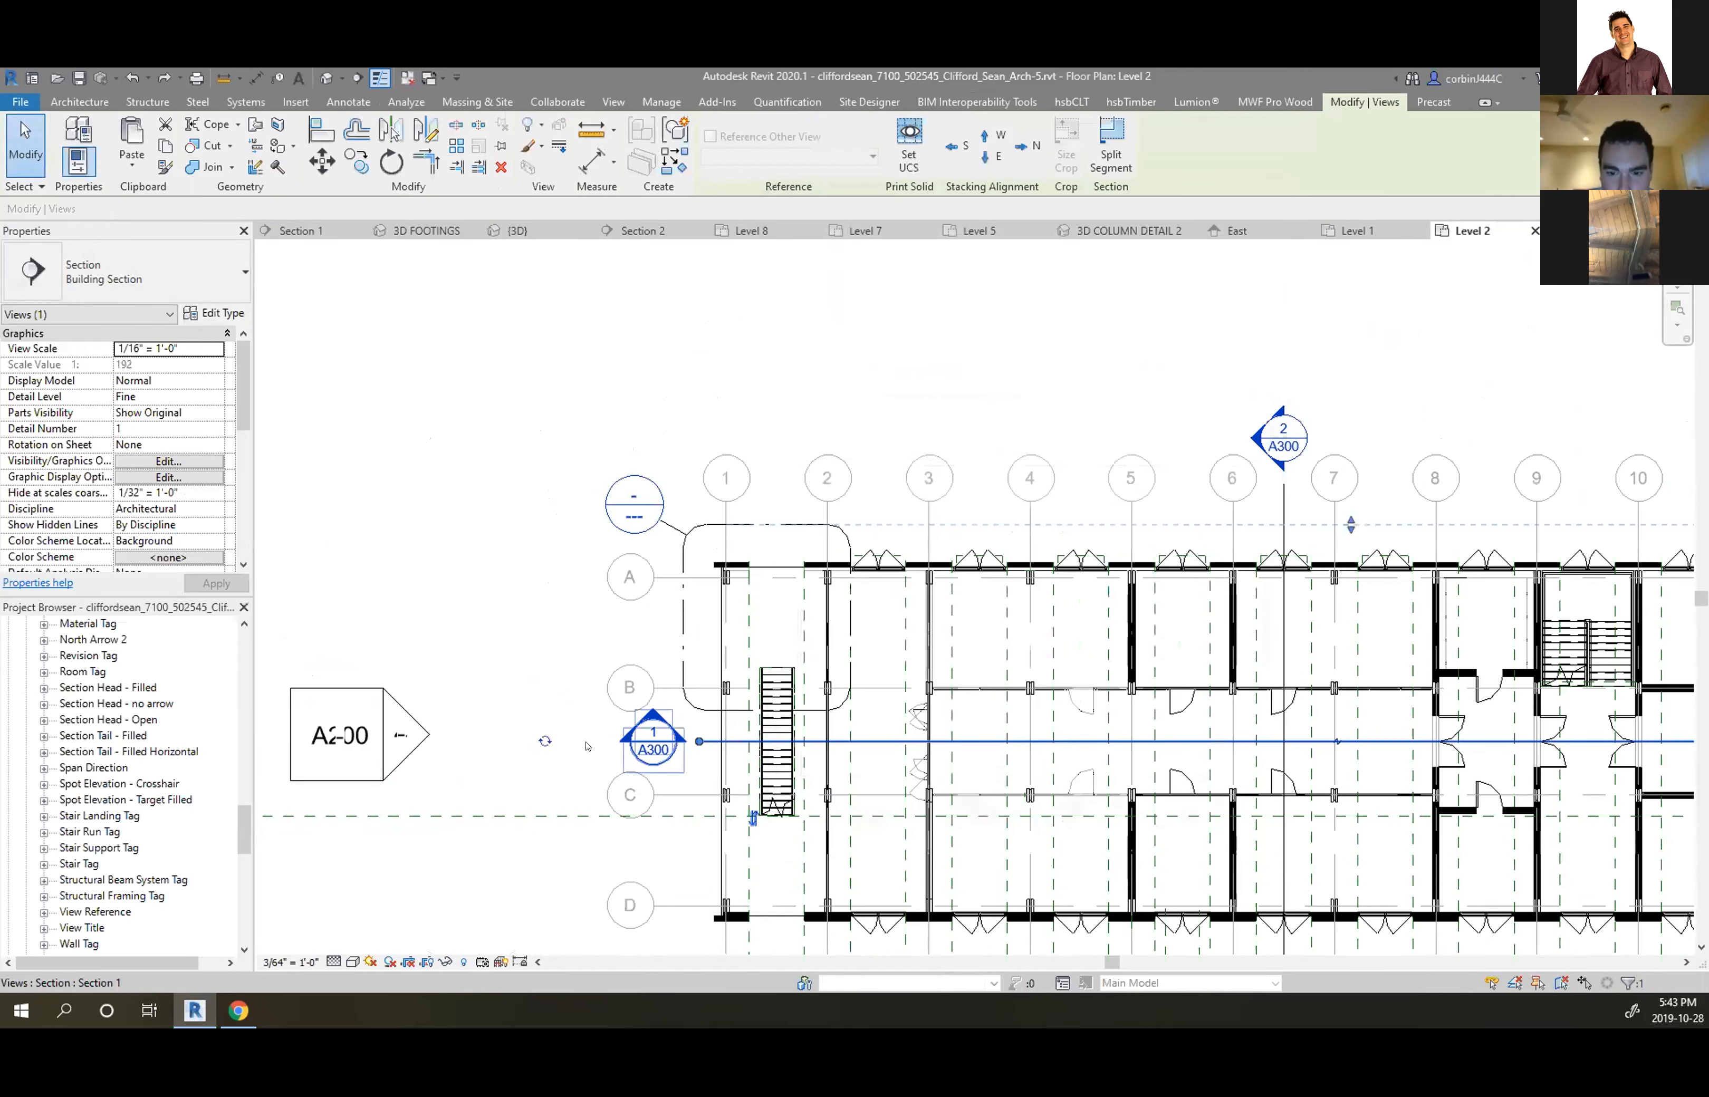
{"action": "key", "text": "Escape"}
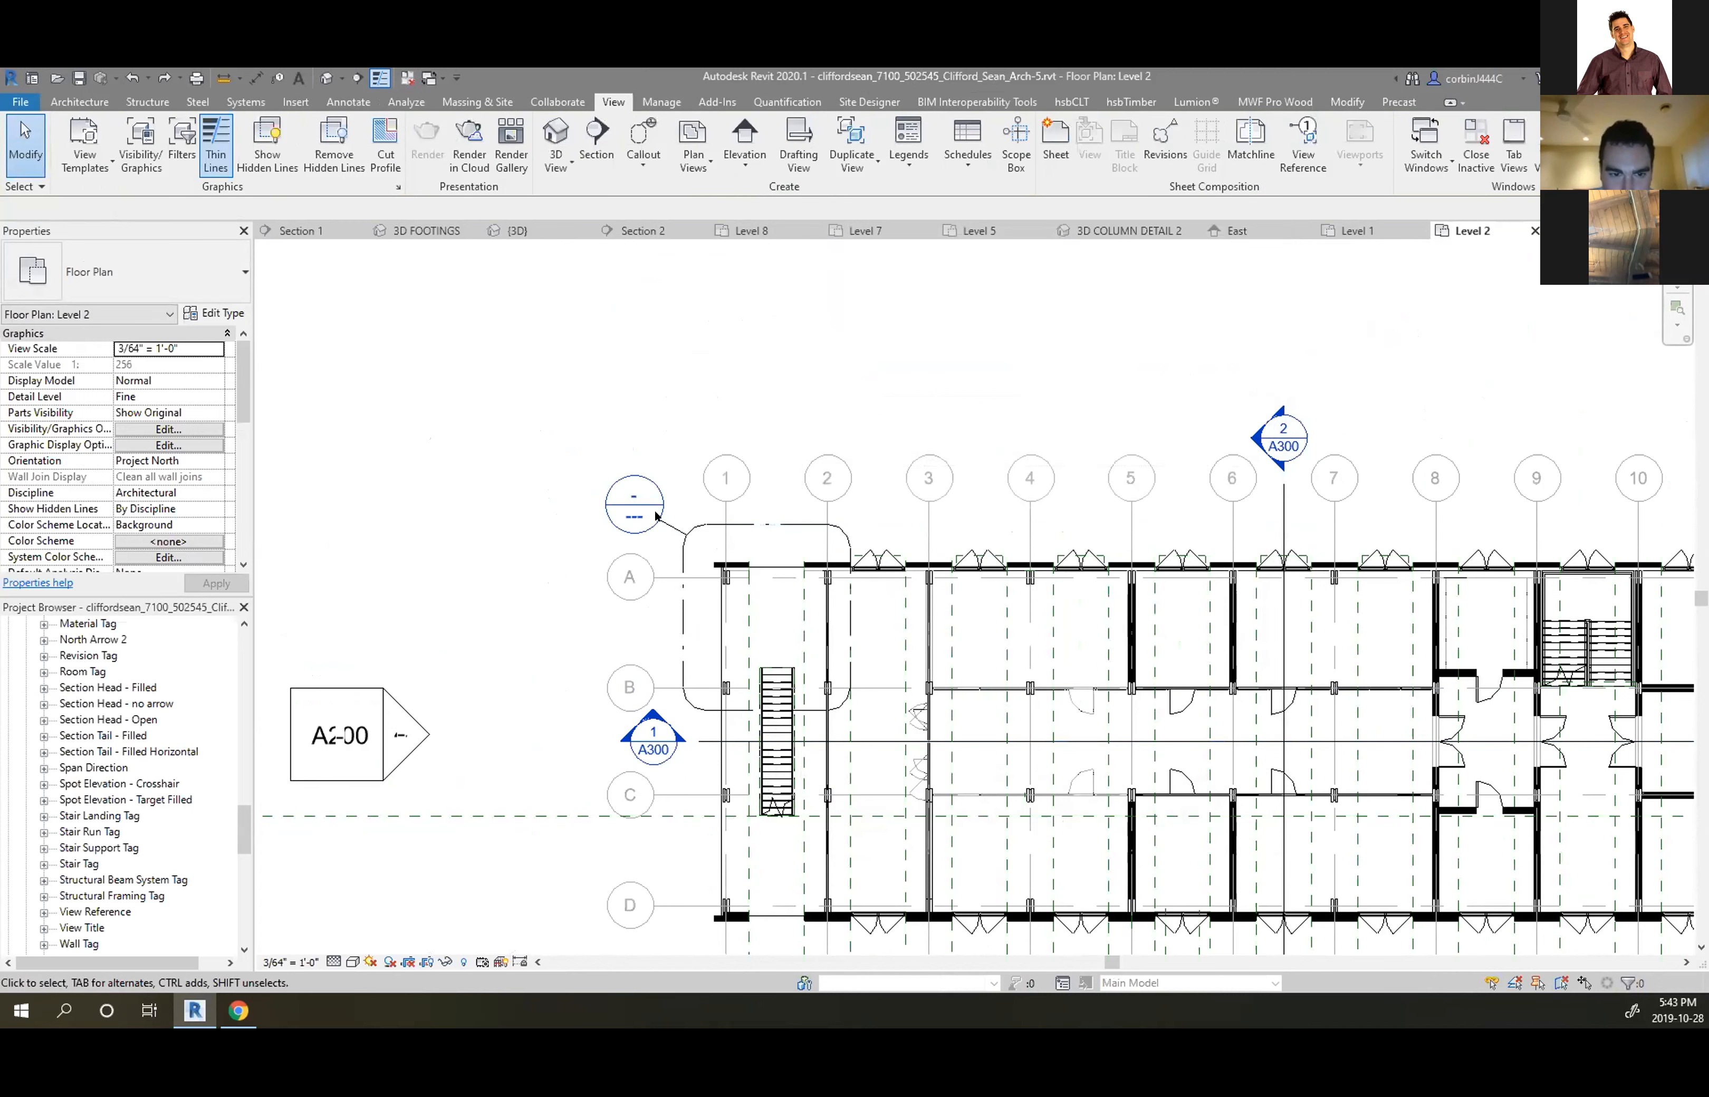
Open the Section Head - Filled family and select its A101 label
{"action": "right_click", "coordinate": [107, 690]}
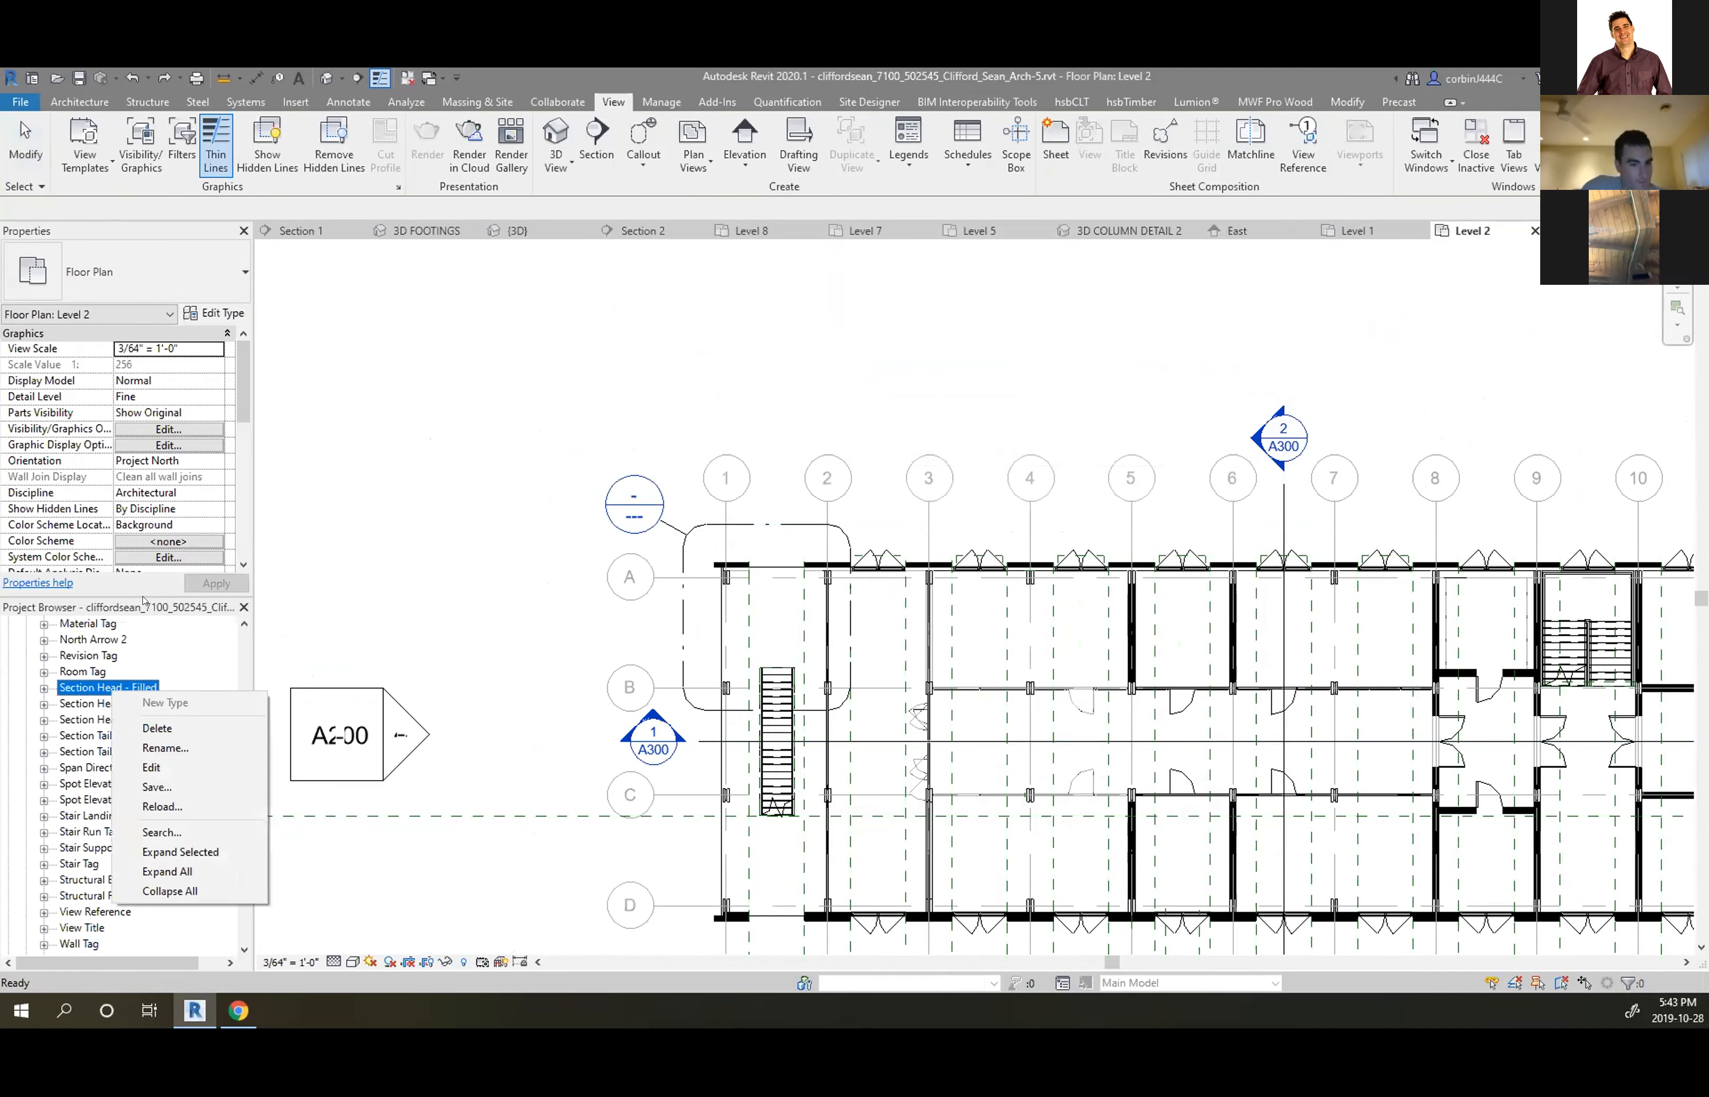
{"action": "left_click", "coordinate": [180, 767]}
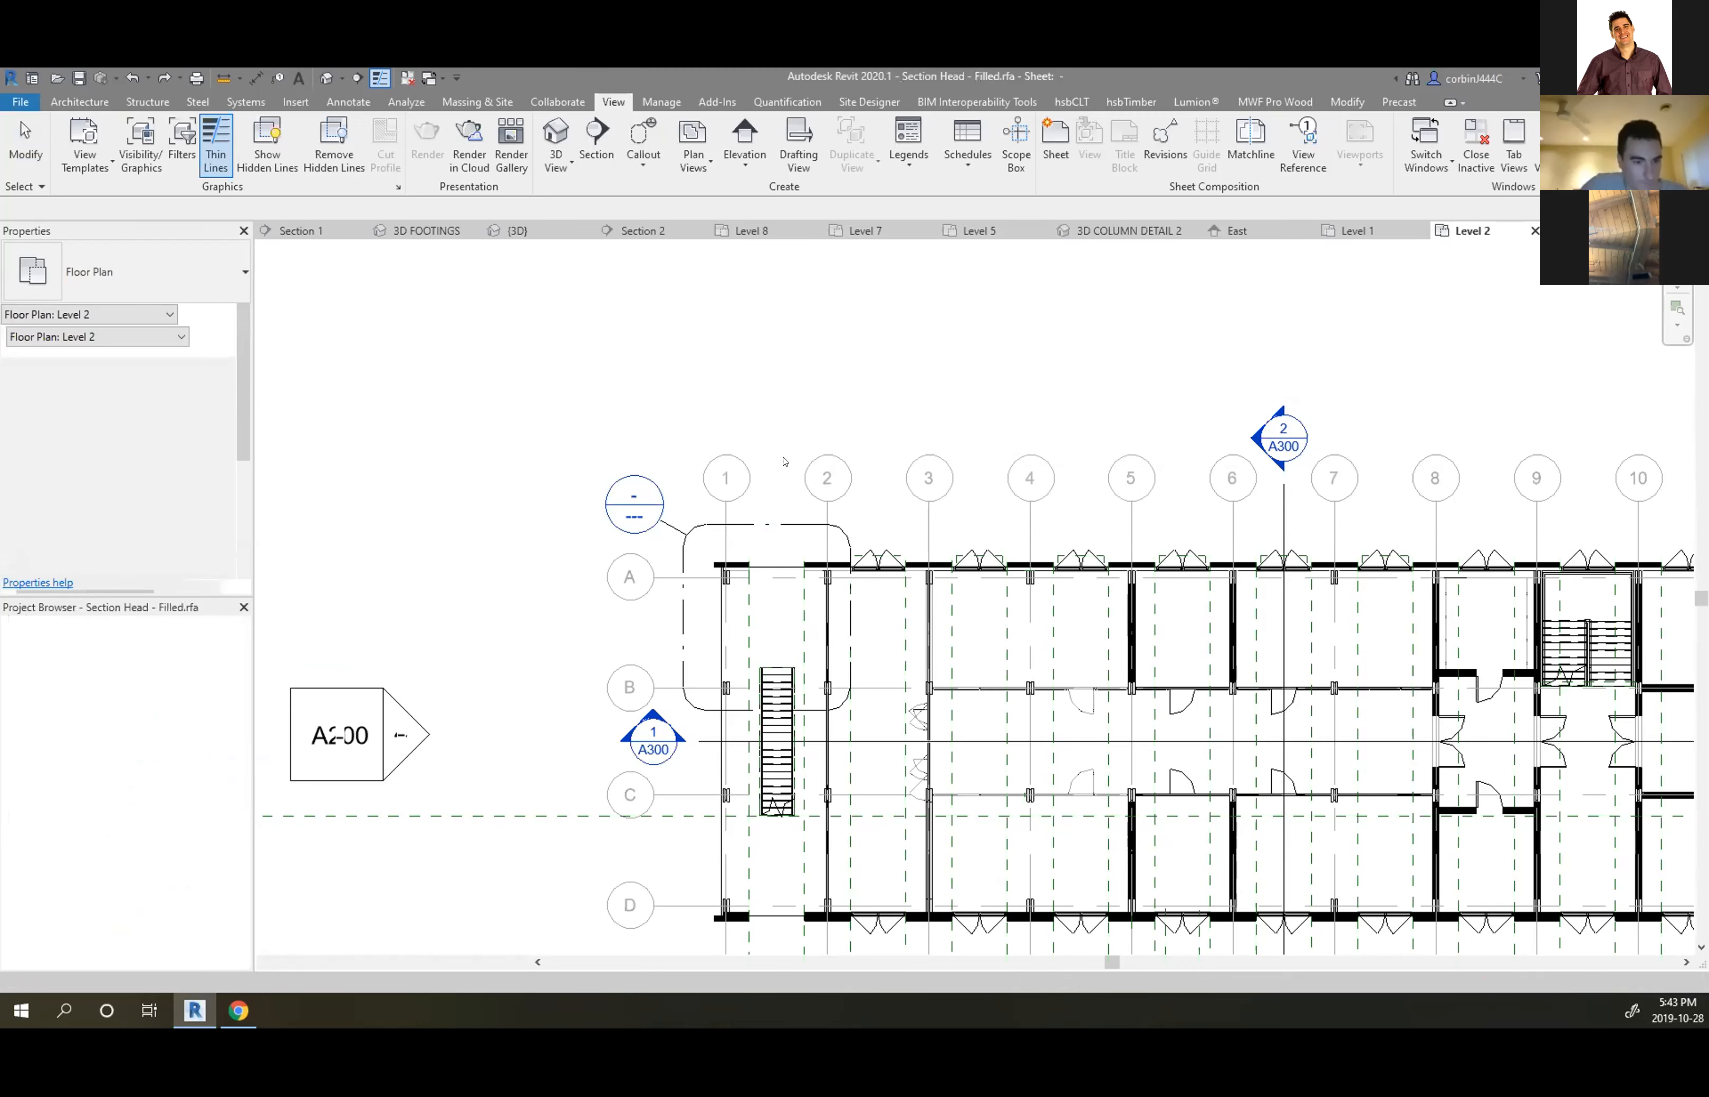
{"action": "scroll", "coordinate": [520, 605], "scroll_direction": "up", "scroll_amount": 1}
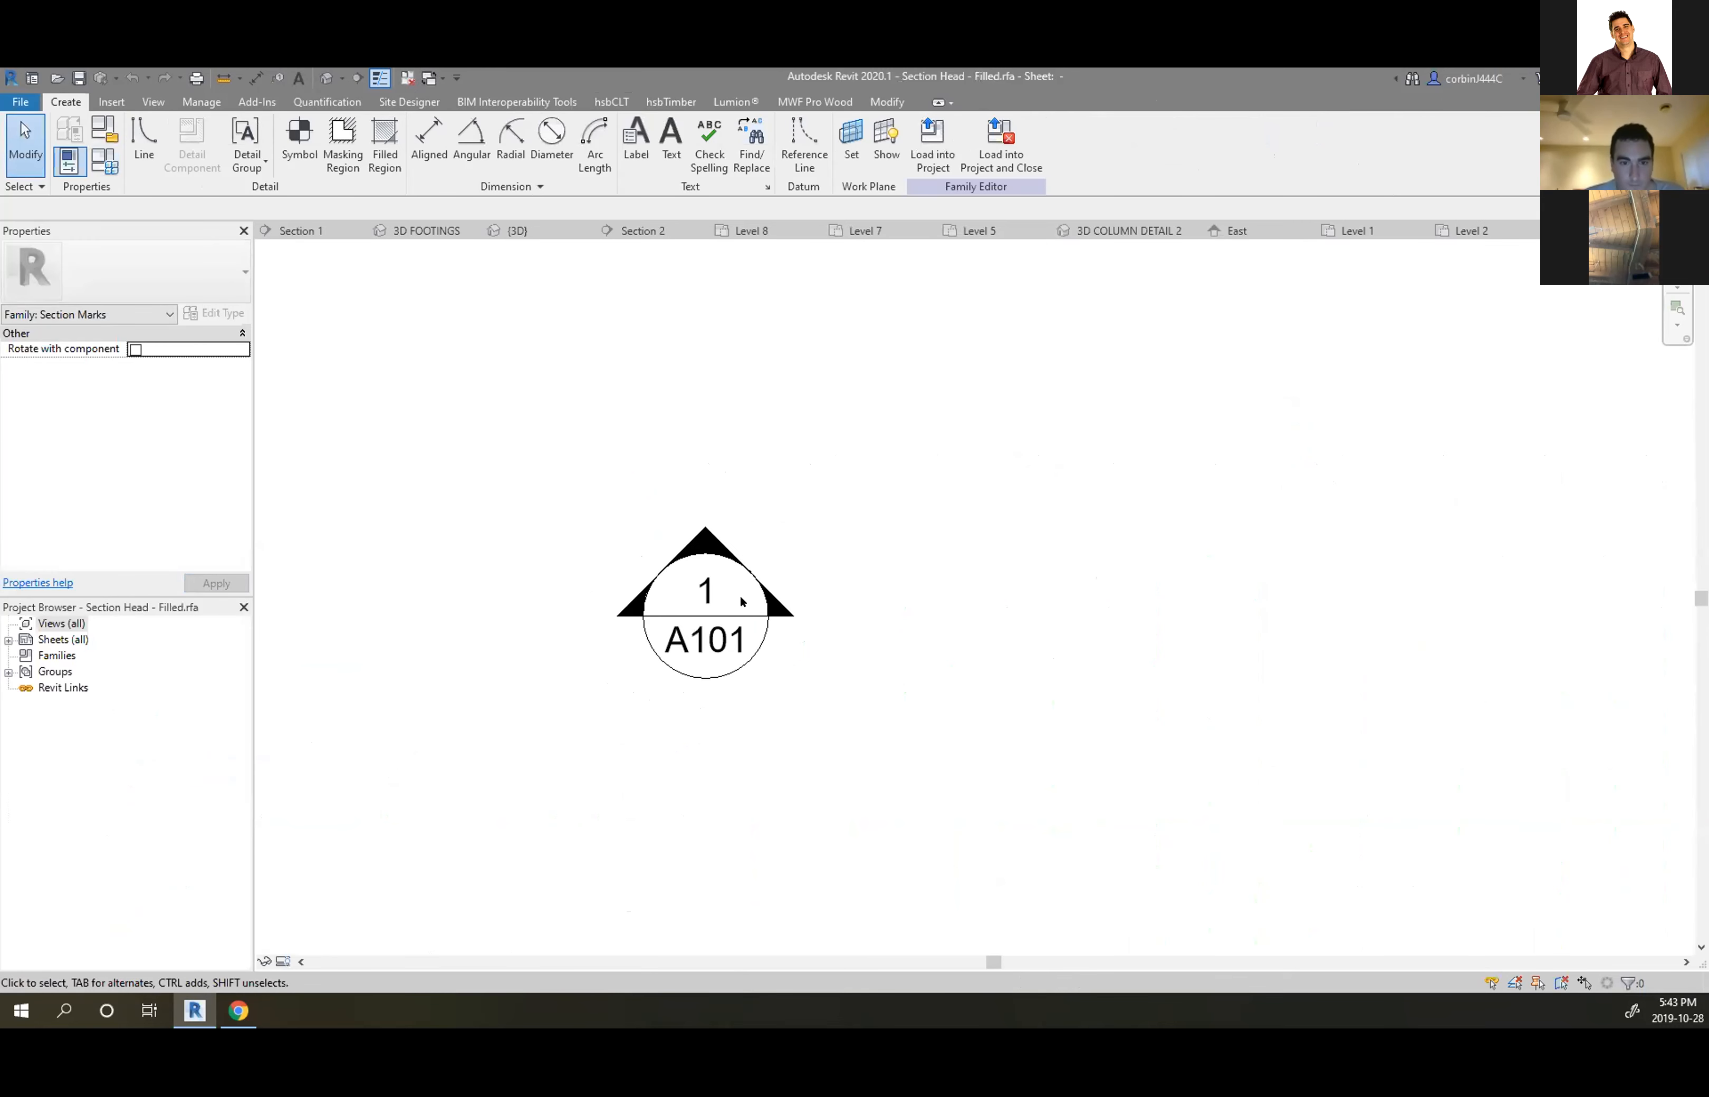
{"action": "left_click", "coordinate": [707, 588]}
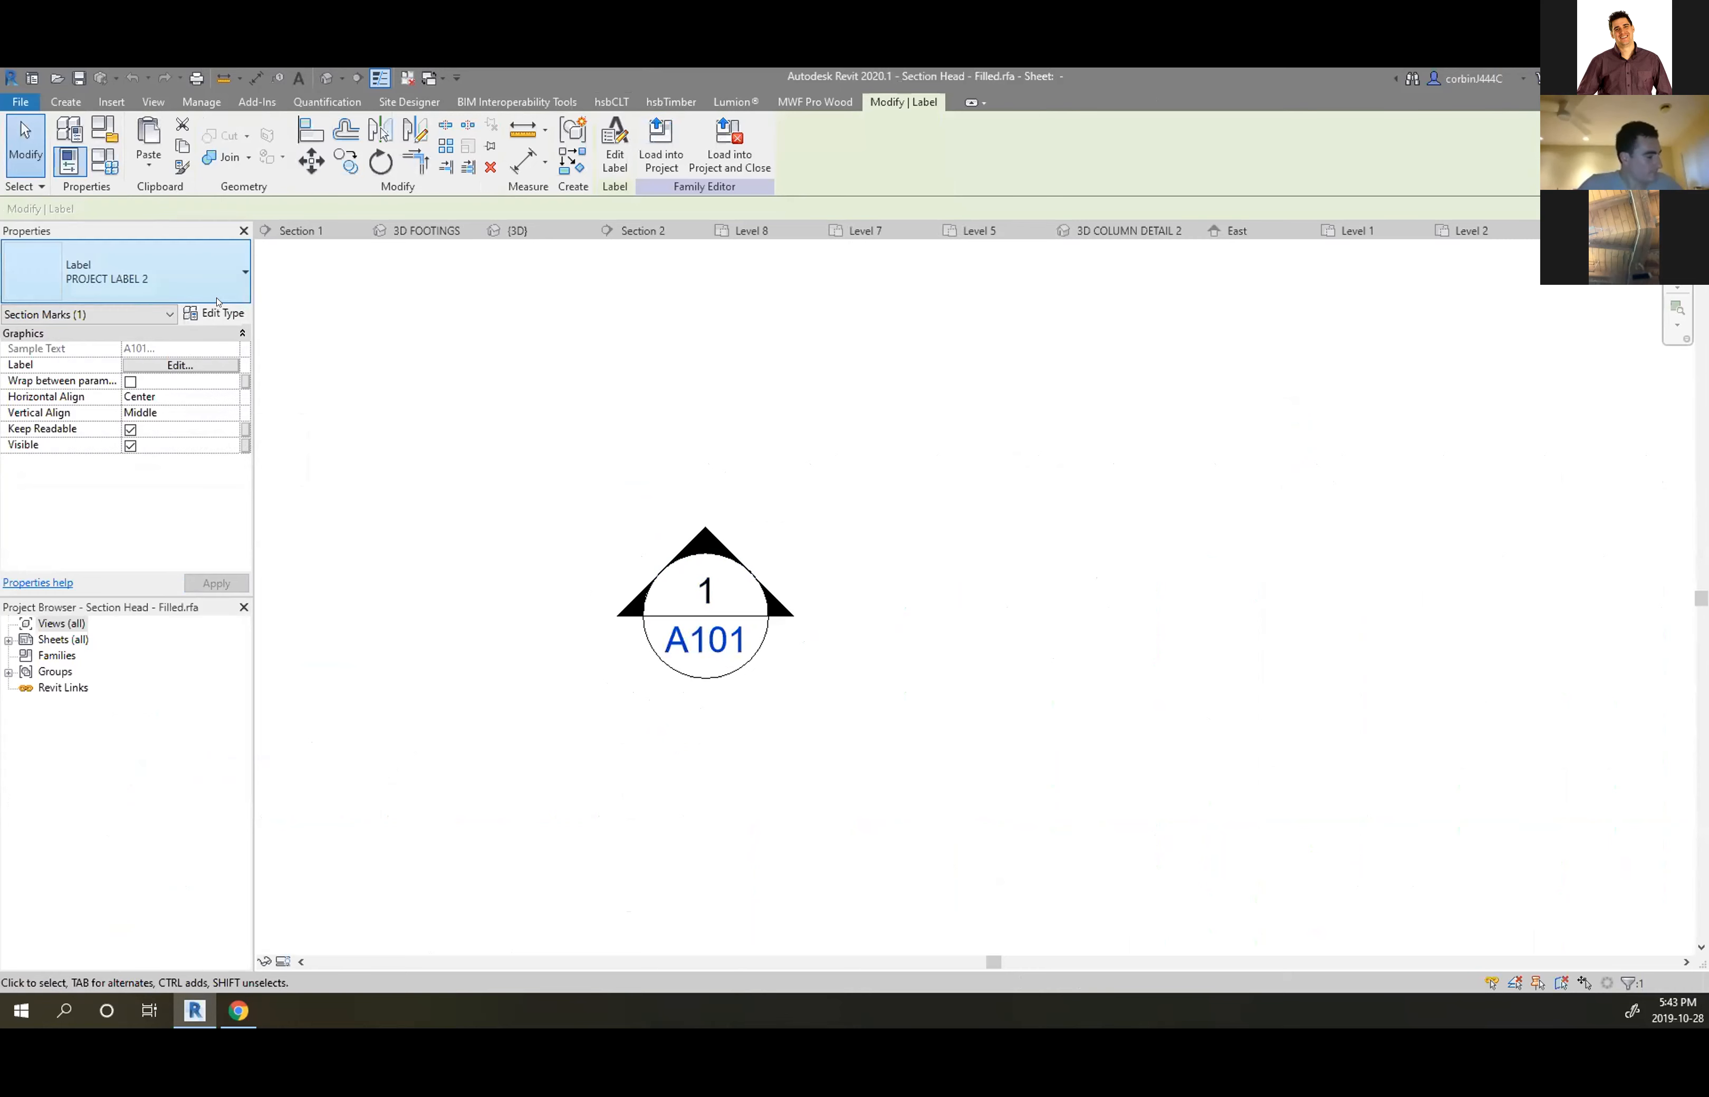
Switch the A101 label to the 3/32" Label type after browsing the label types
{"action": "left_click", "coordinate": [204, 277]}
{"action": "left_click", "coordinate": [204, 277]}
{"action": "left_click", "coordinate": [215, 313]}
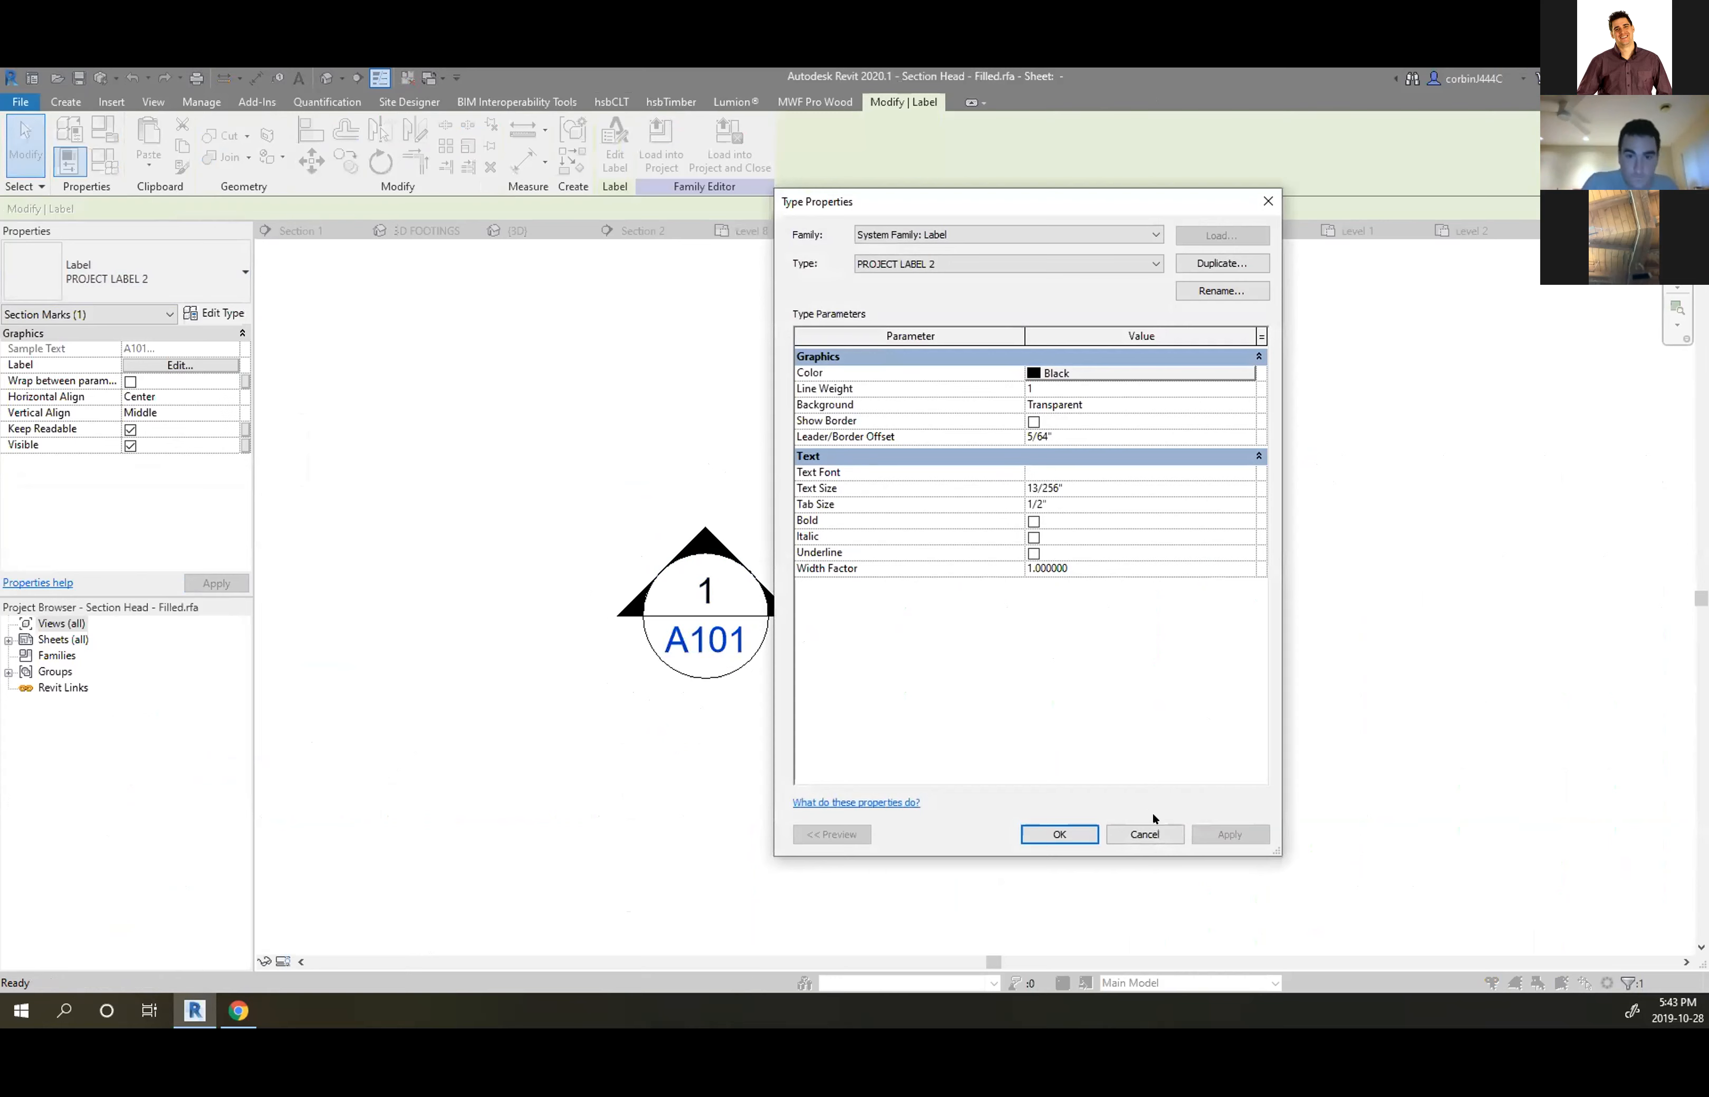
{"action": "left_click", "coordinate": [1145, 832]}
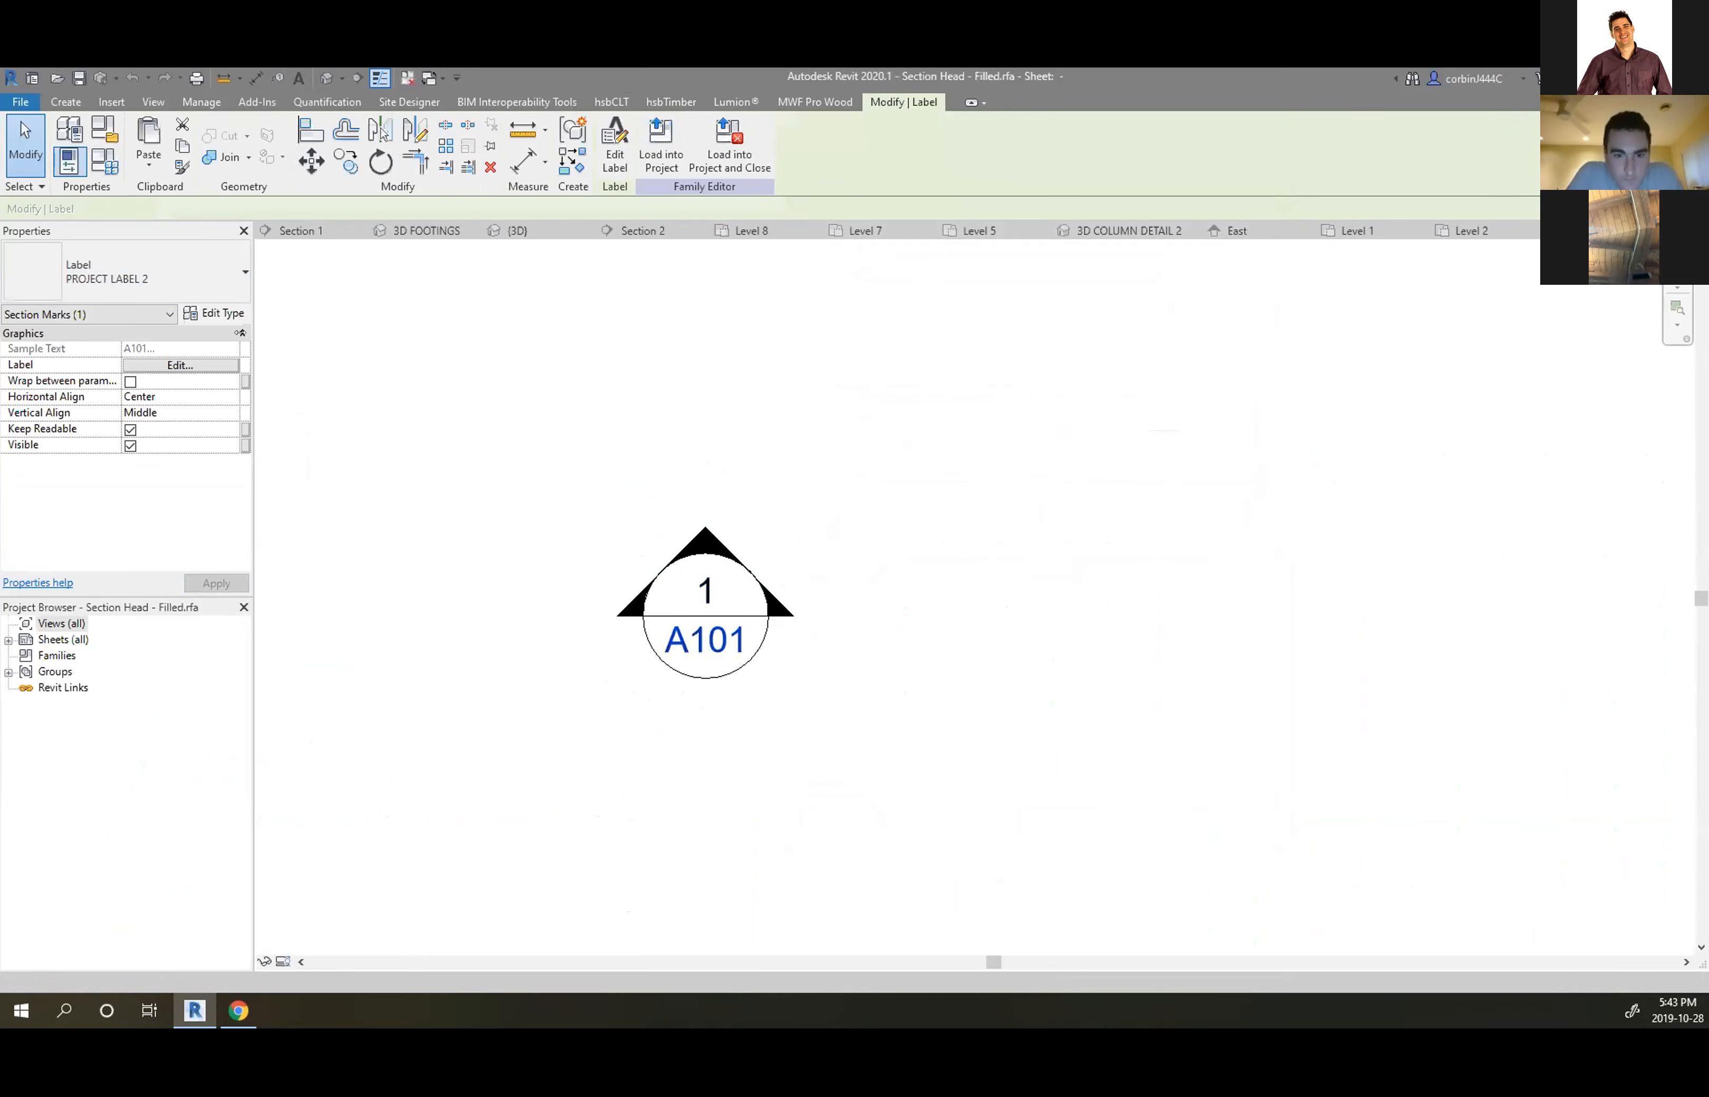
{"action": "left_click", "coordinate": [129, 291]}
{"action": "left_click", "coordinate": [62, 357]}
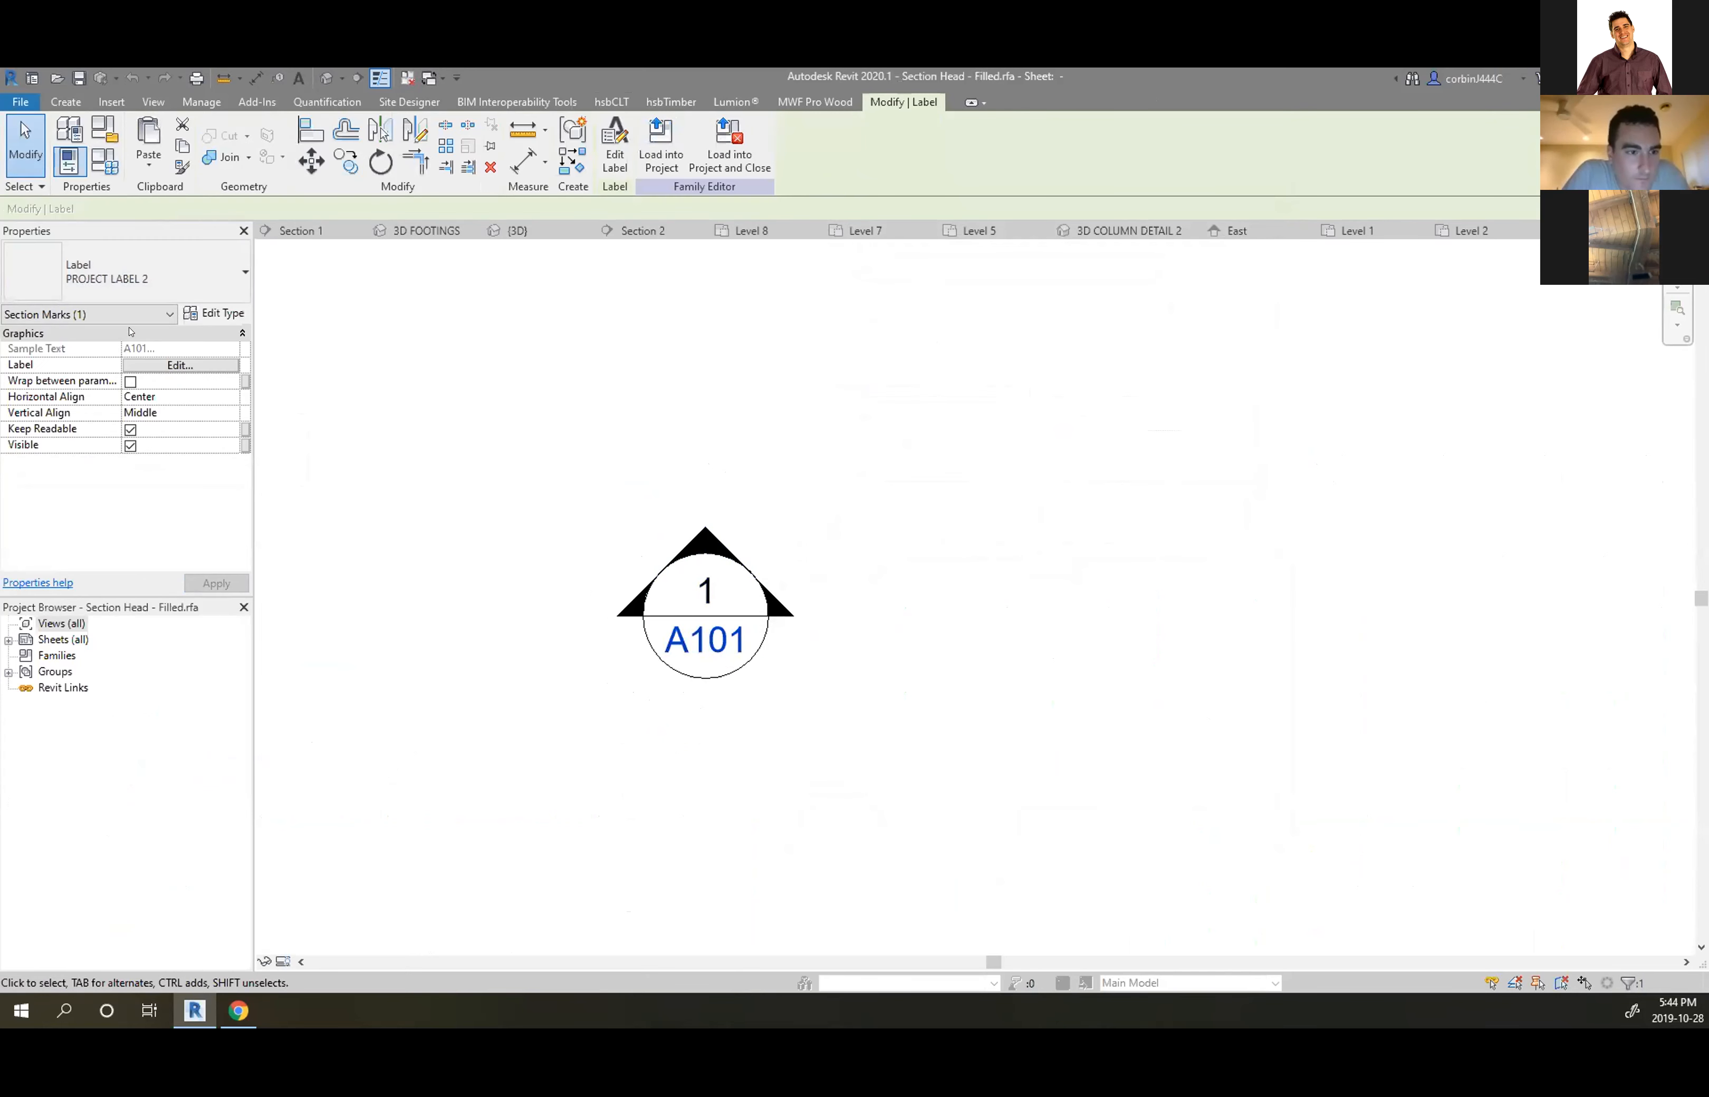
Browse label type settings, including PROJECT LABEL 2's font and text size, discarding the changes
{"action": "left_click", "coordinate": [175, 288]}
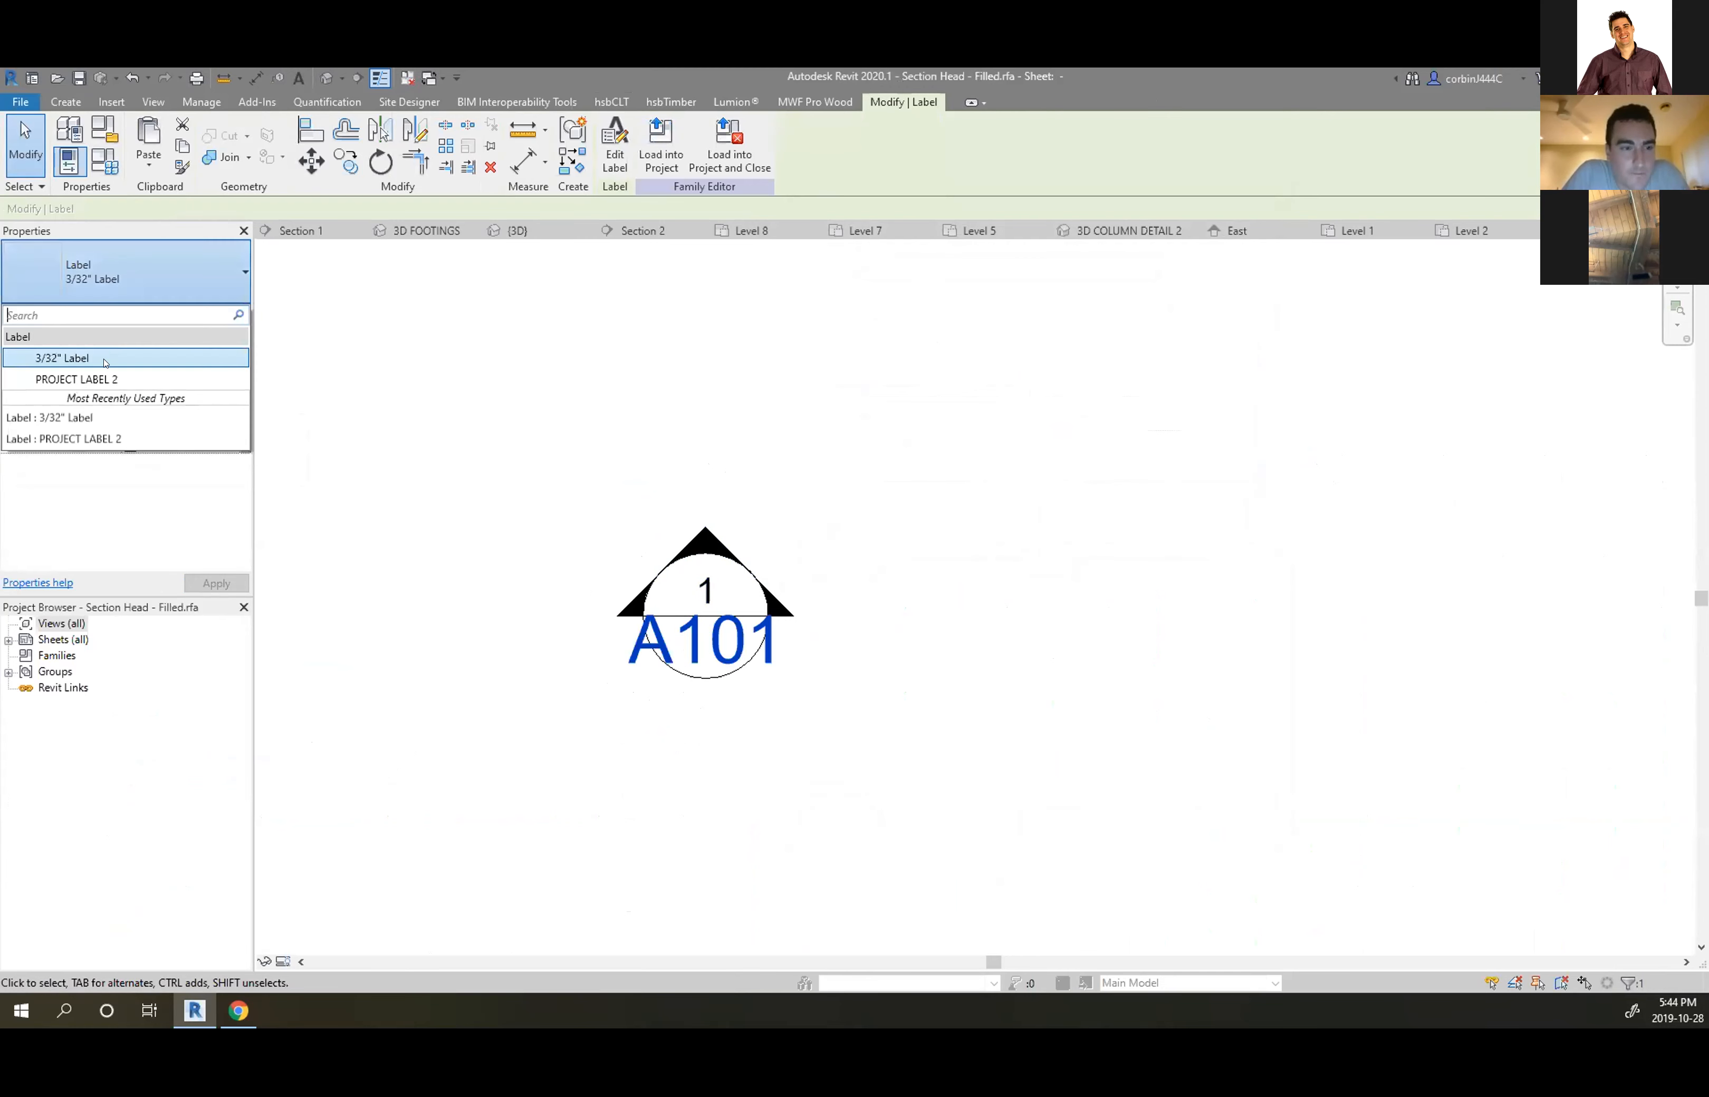
{"action": "left_click", "coordinate": [194, 293]}
{"action": "left_click", "coordinate": [212, 298]}
{"action": "left_click", "coordinate": [213, 298]}
{"action": "left_click", "coordinate": [214, 313]}
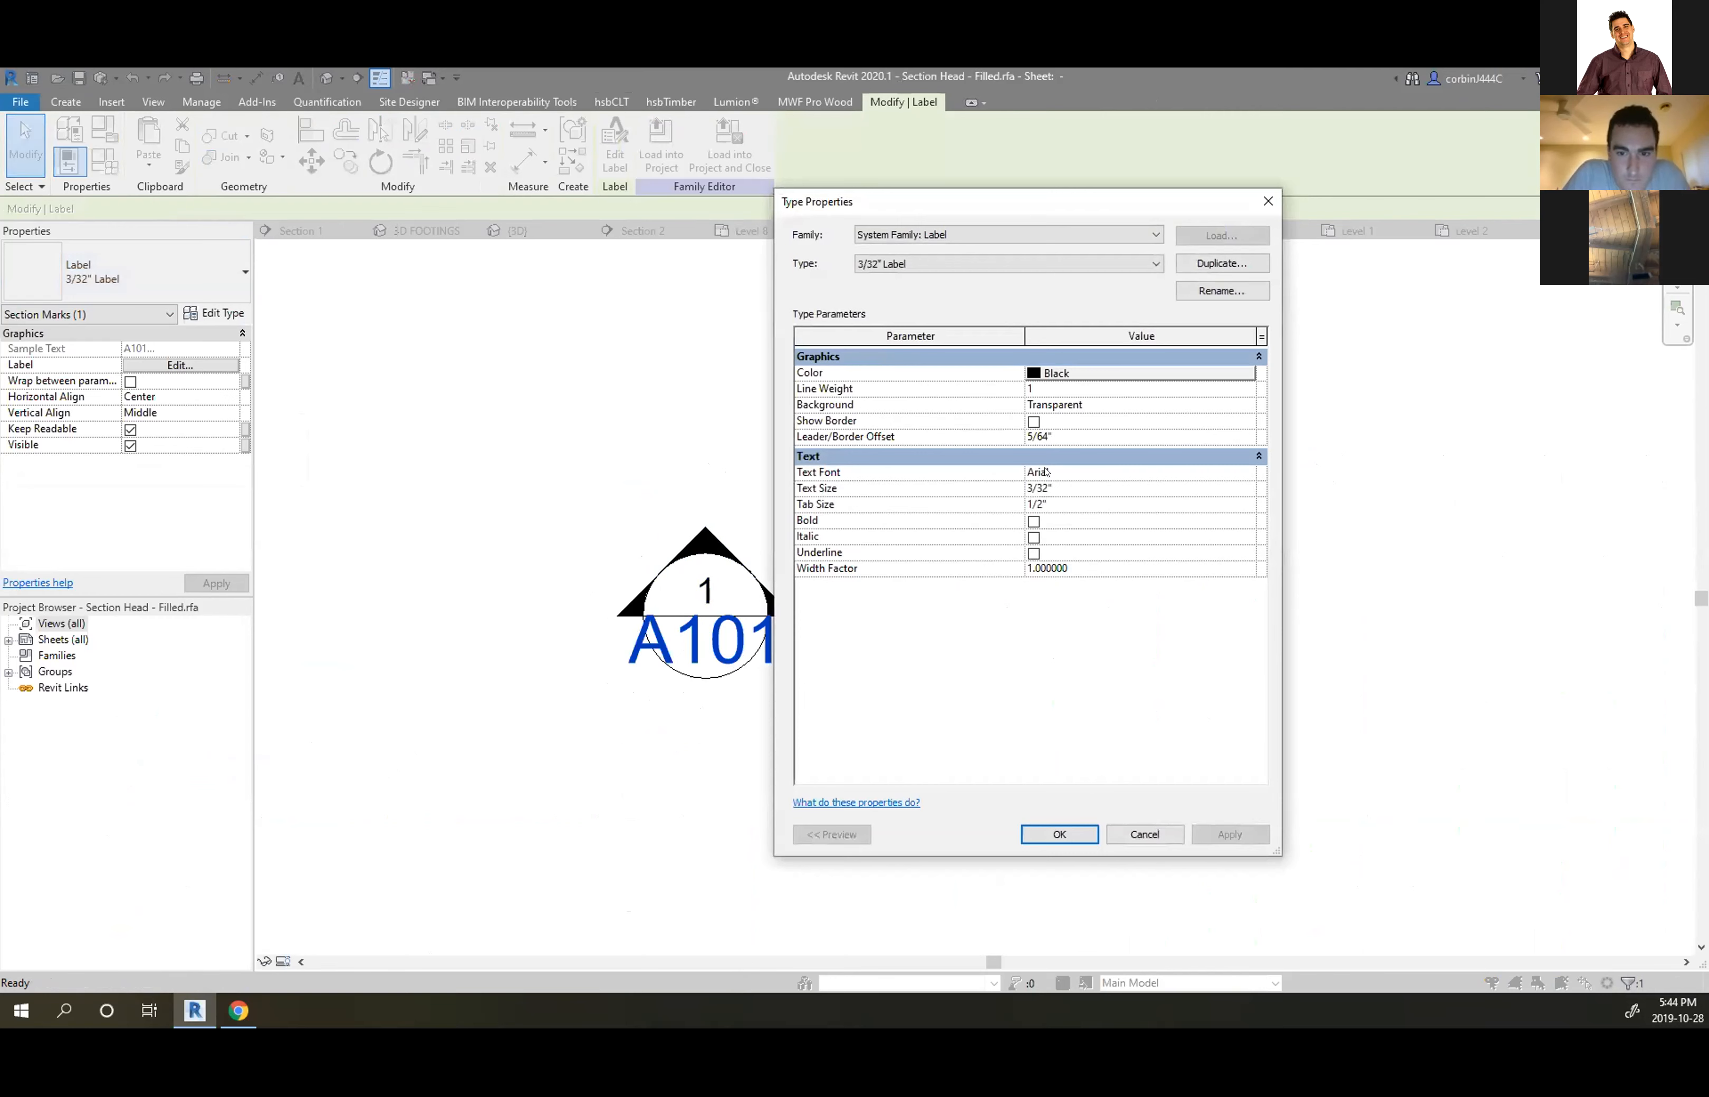
{"action": "left_click", "coordinate": [976, 264]}
{"action": "left_click", "coordinate": [959, 295]}
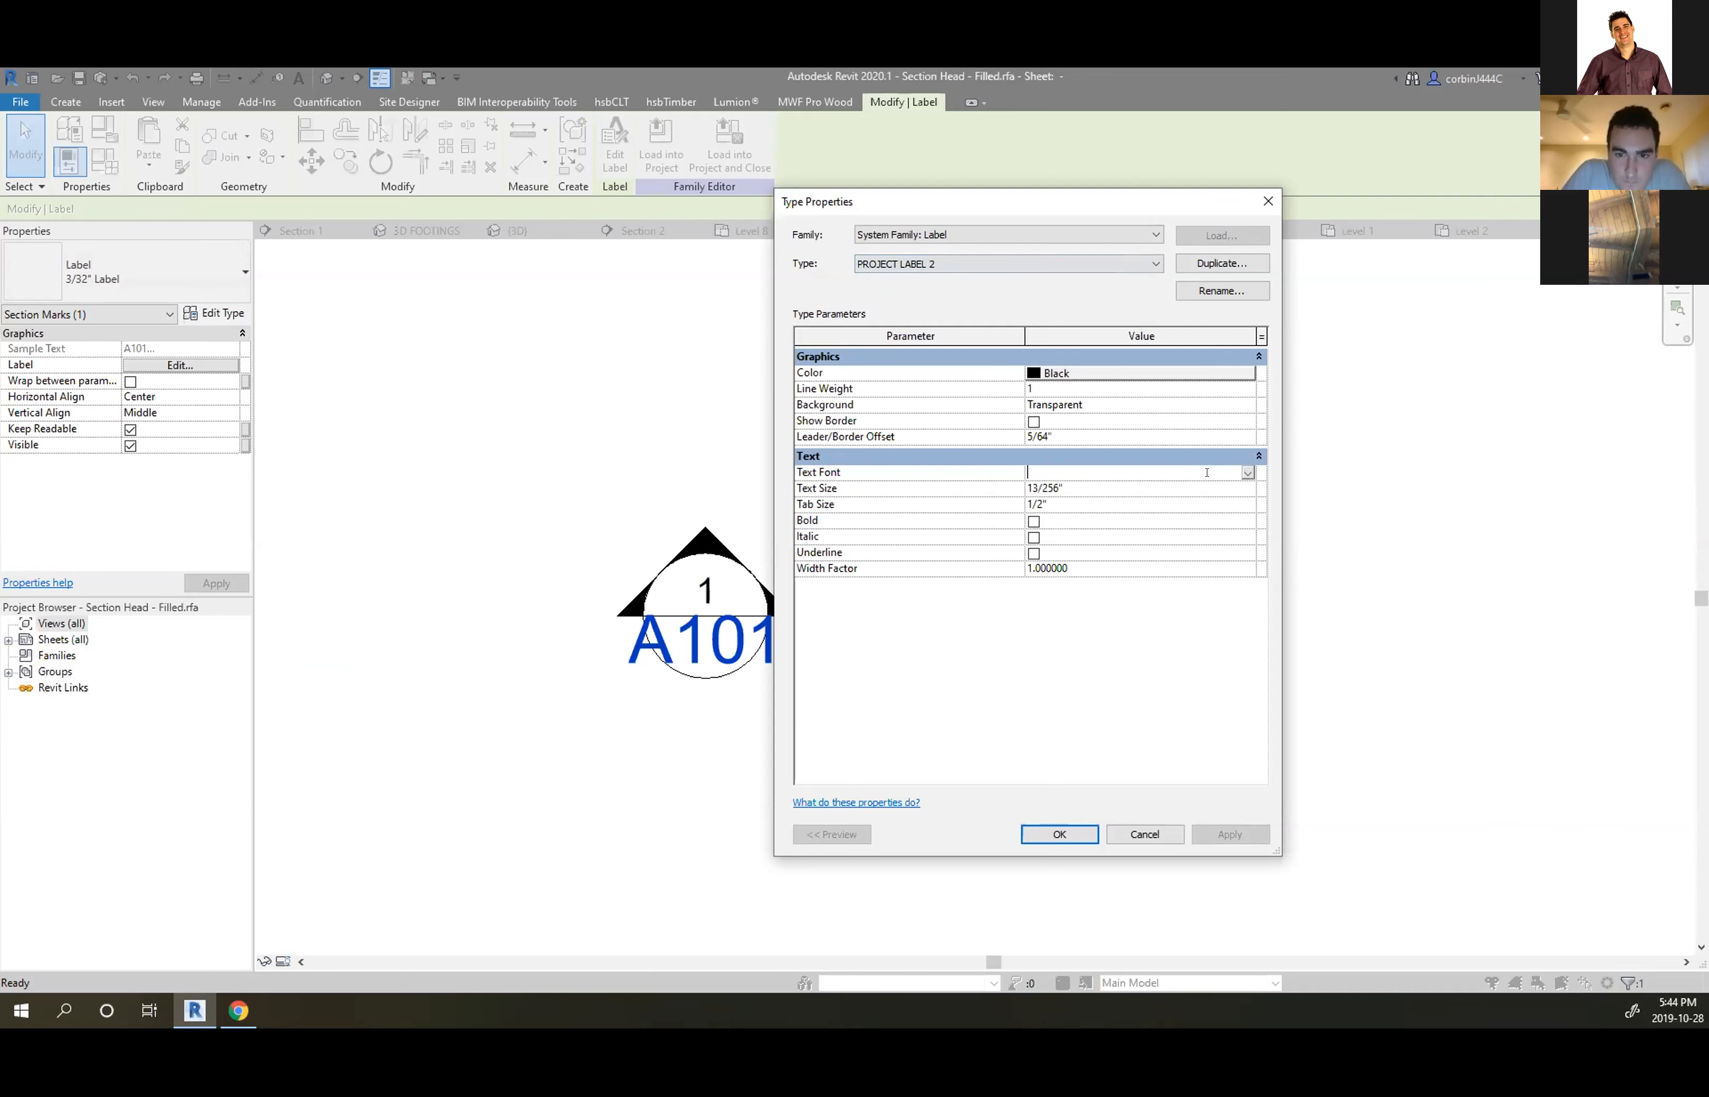
{"action": "left_click", "coordinate": [1246, 473]}
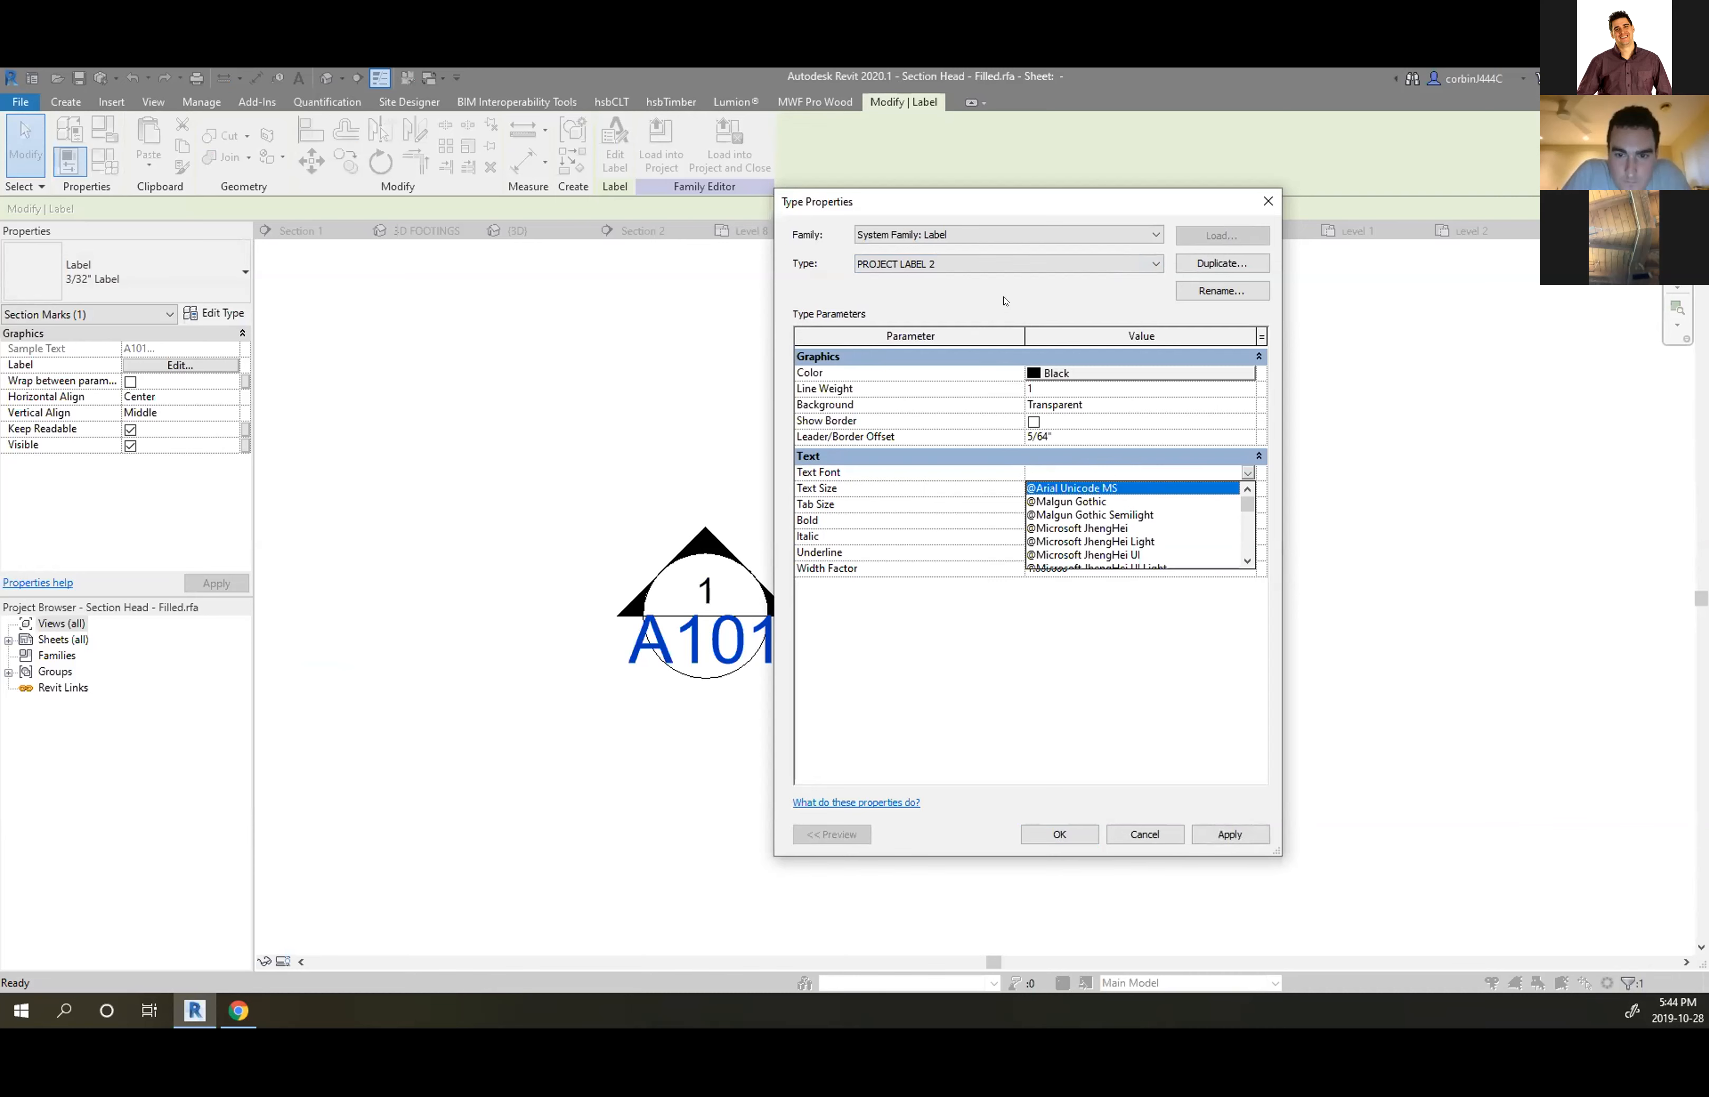
{"action": "left_click", "coordinate": [1091, 463]}
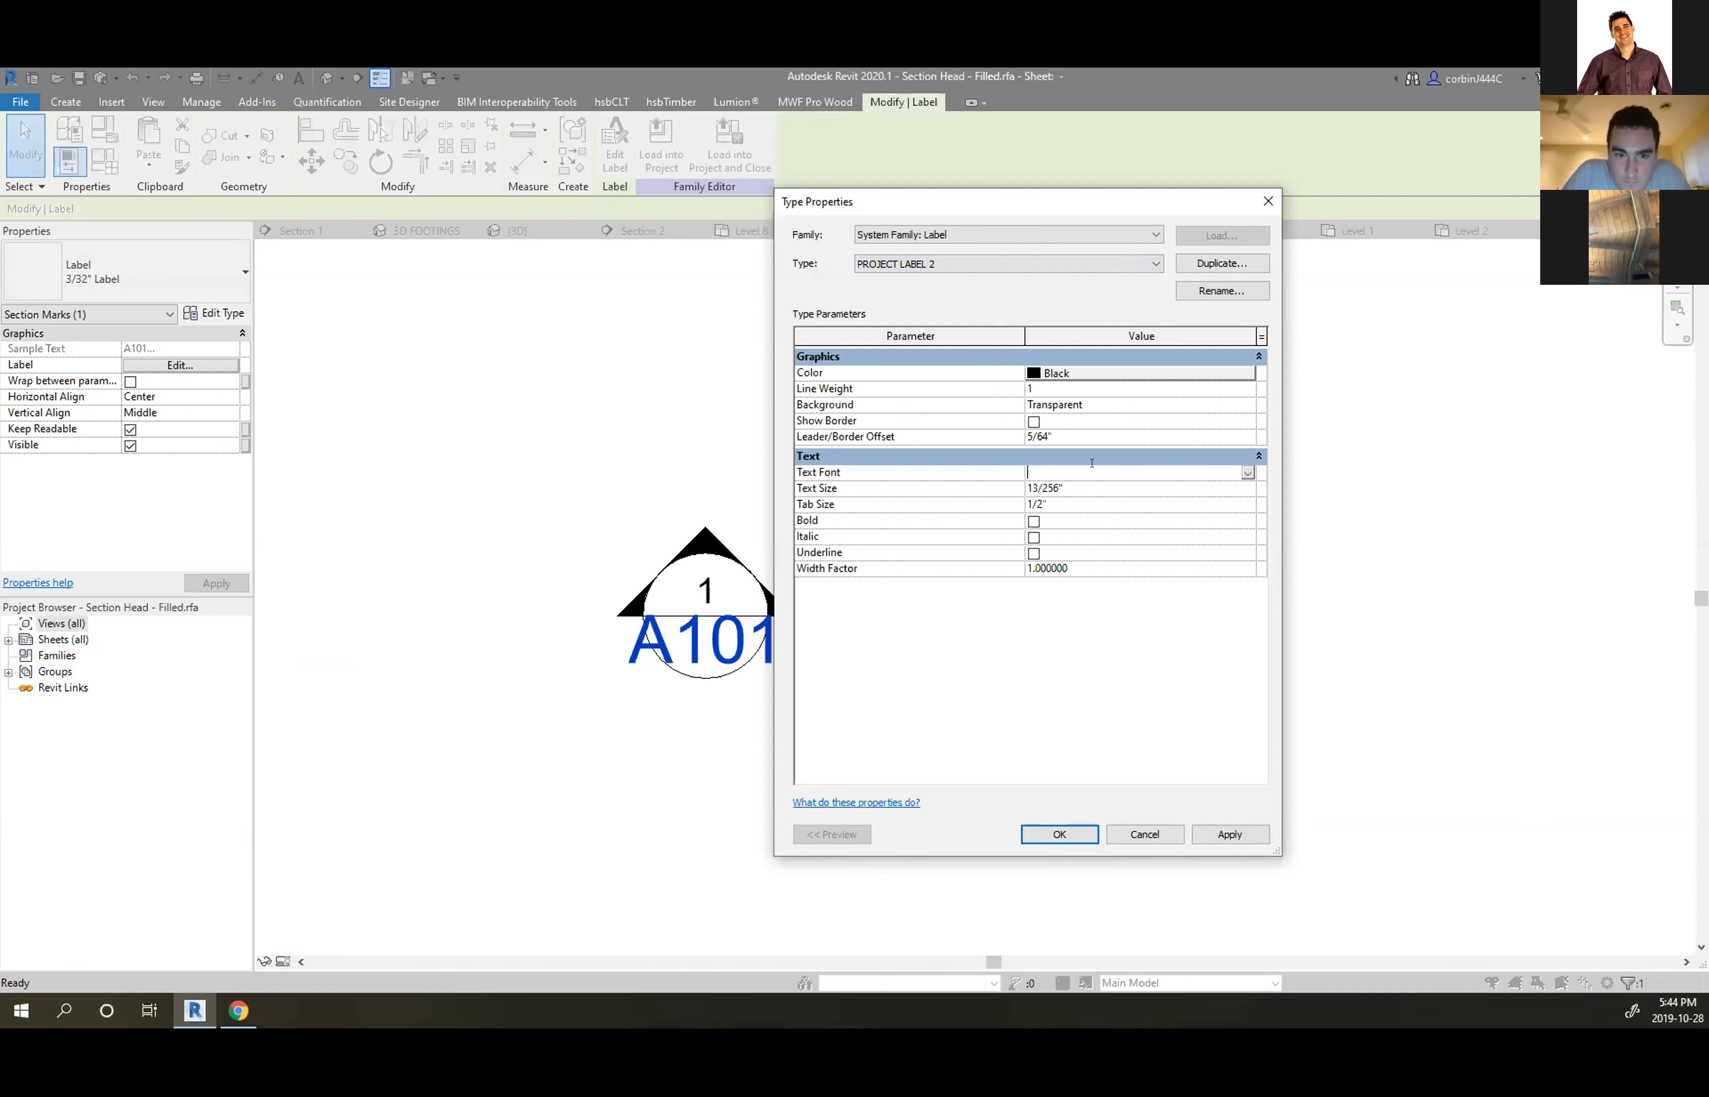
{"action": "left_click", "coordinate": [1019, 270]}
{"action": "left_click", "coordinate": [1012, 281]}
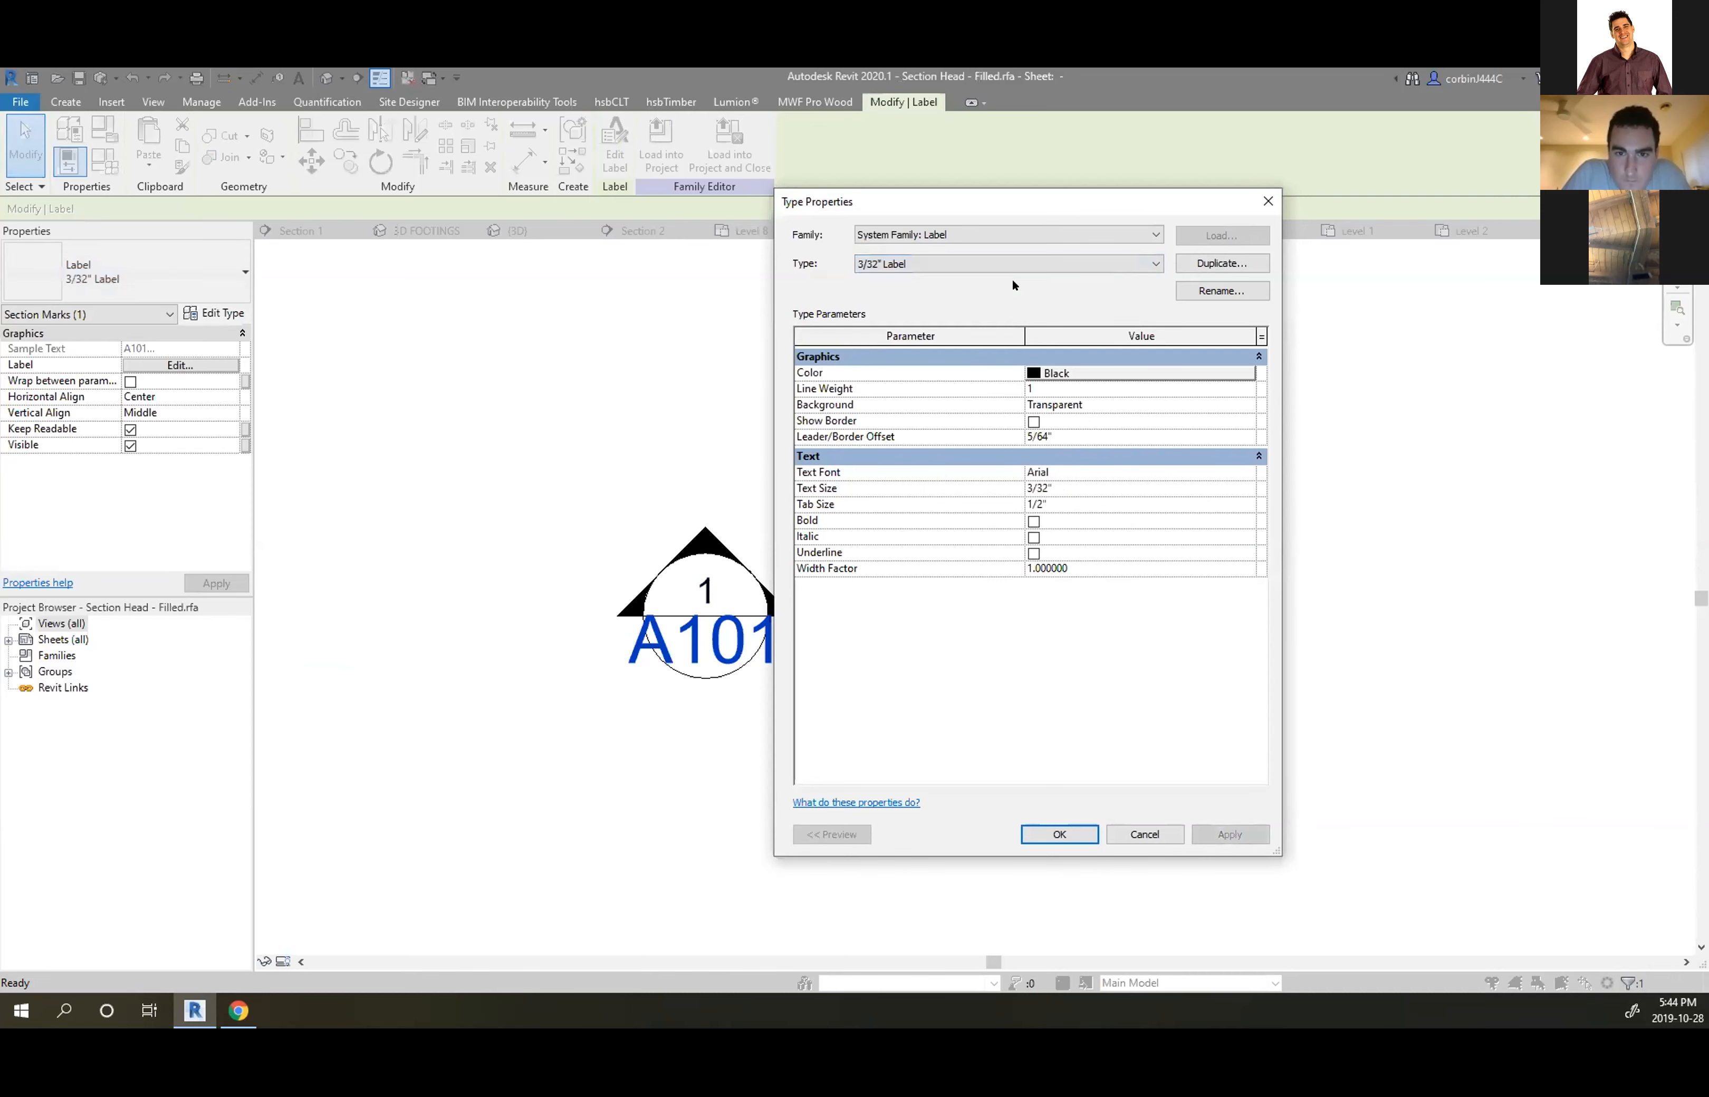
{"action": "left_click", "coordinate": [1012, 265]}
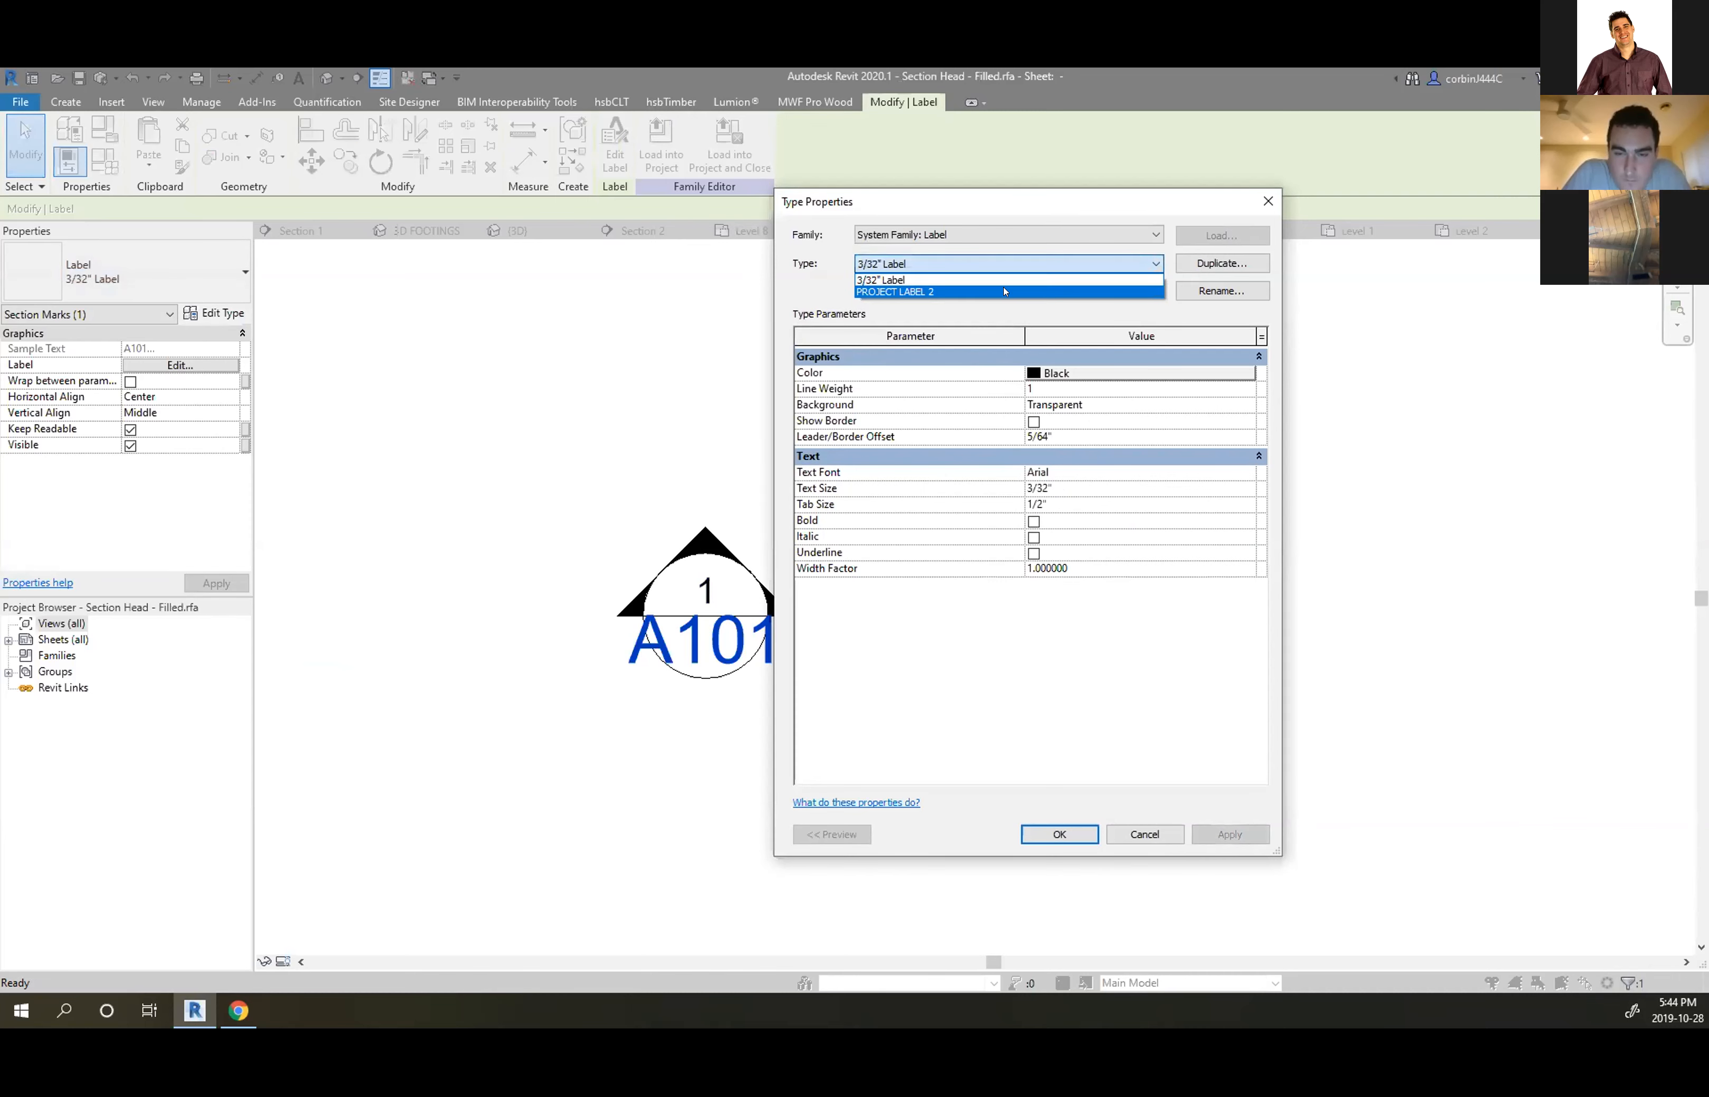
{"action": "left_click", "coordinate": [1005, 292]}
{"action": "left_click", "coordinate": [1037, 489]}
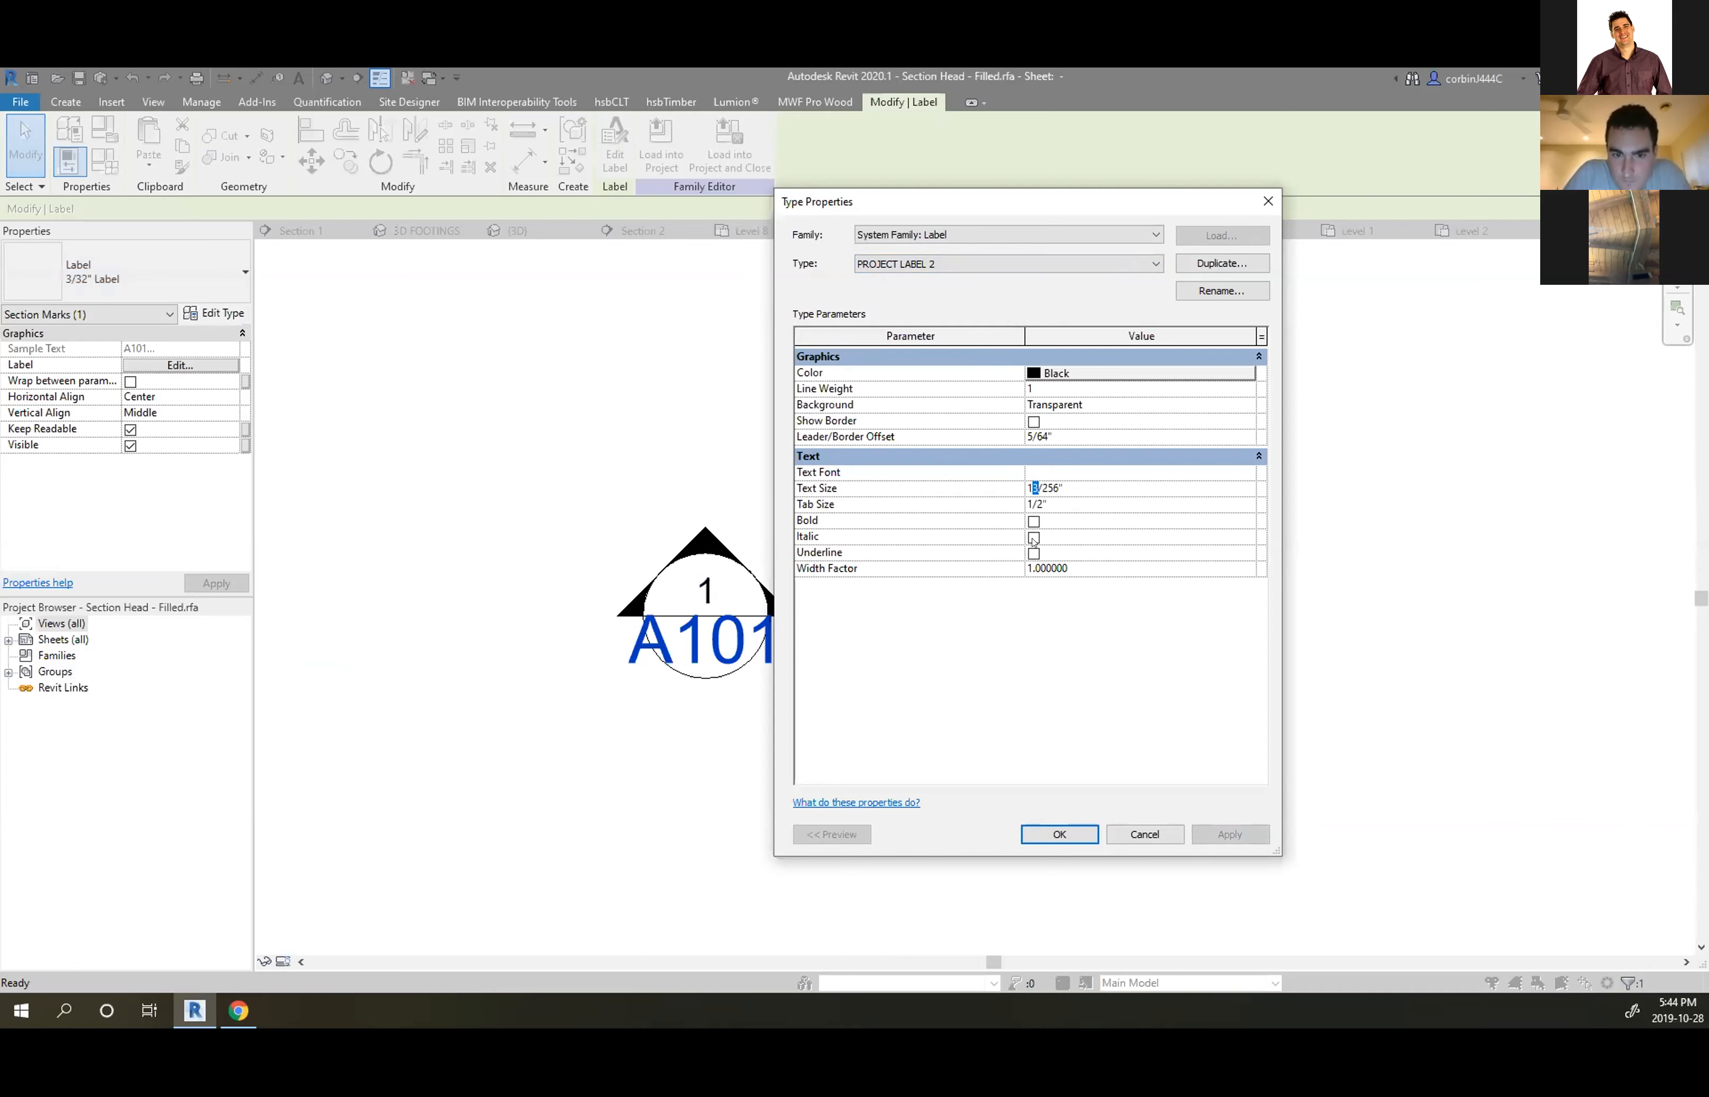
{"action": "key", "text": "Return"}
{"action": "left_click", "coordinate": [1031, 489]}
{"action": "left_click", "coordinate": [1145, 834]}
Change the 3/32" Label type's text size to 1/32" and confirm
{"action": "left_click", "coordinate": [214, 314]}
{"action": "left_click_drag", "start_coordinate": [1059, 489], "coordinate": [1023, 477]}
{"action": "type", "text": "1"}
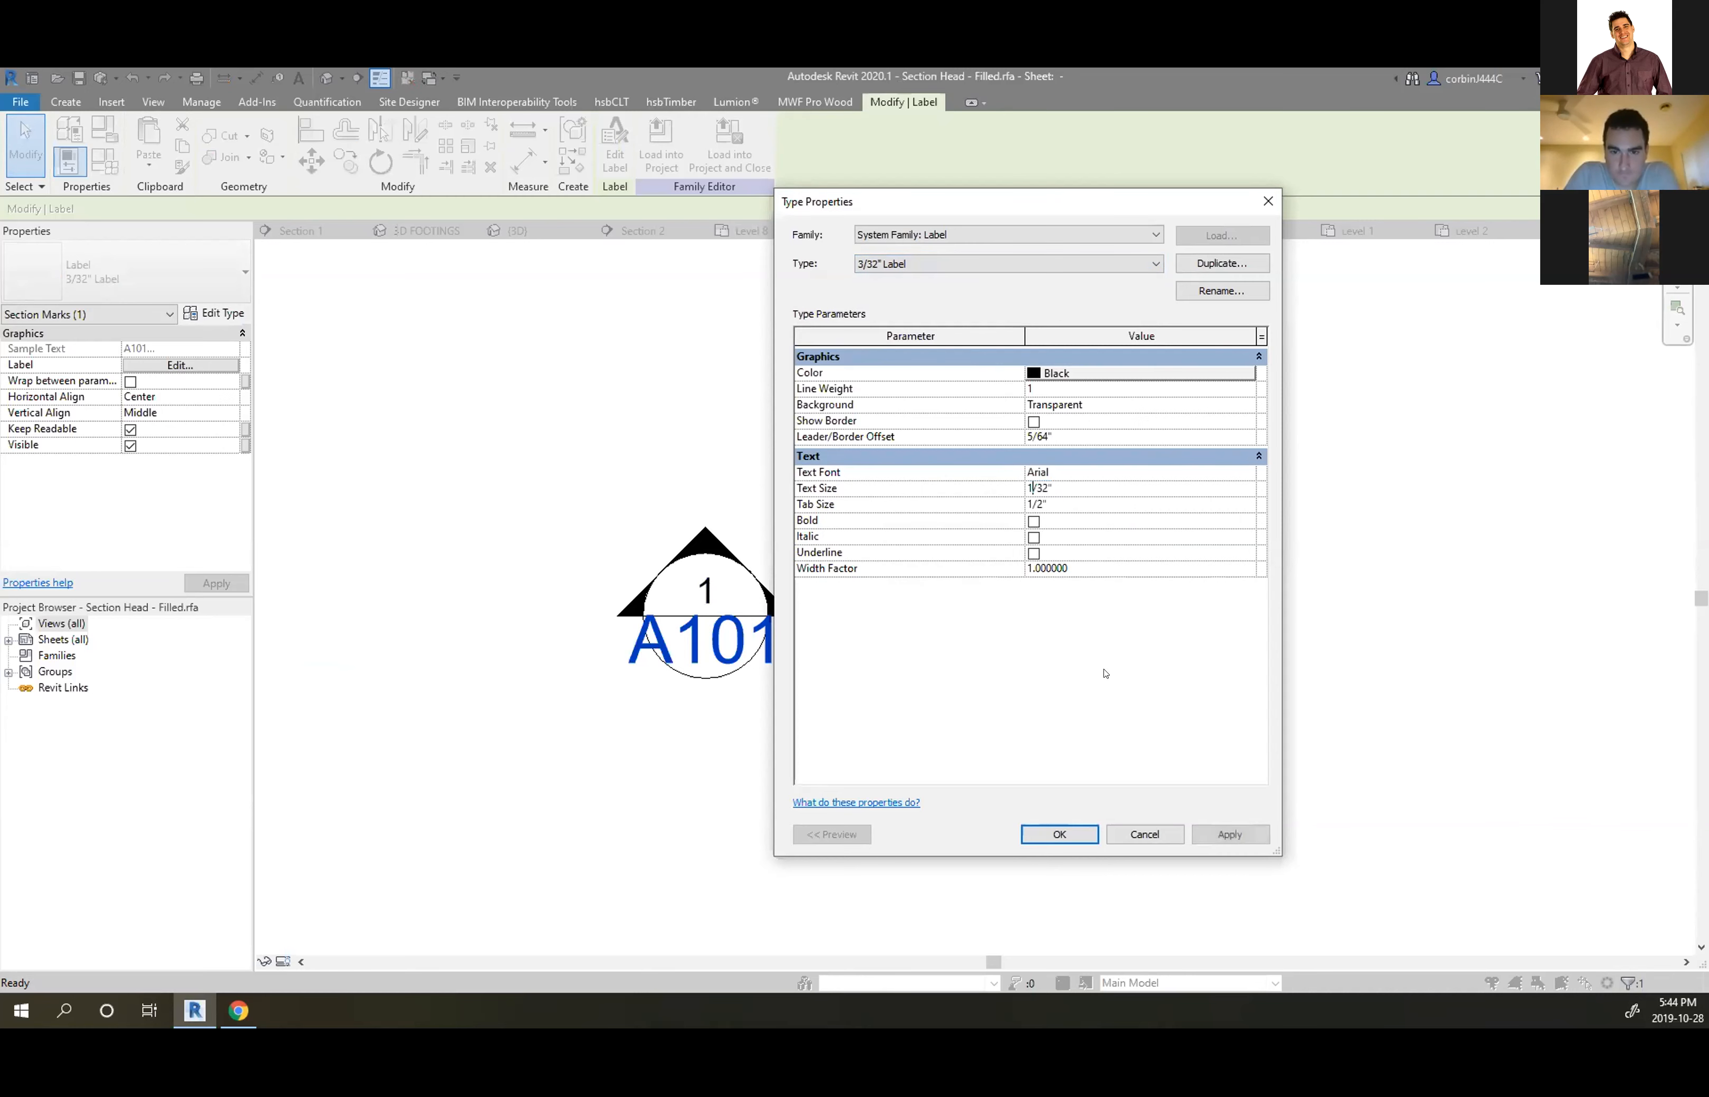
{"action": "left_click", "coordinate": [1059, 834]}
{"action": "left_click", "coordinate": [901, 689]}
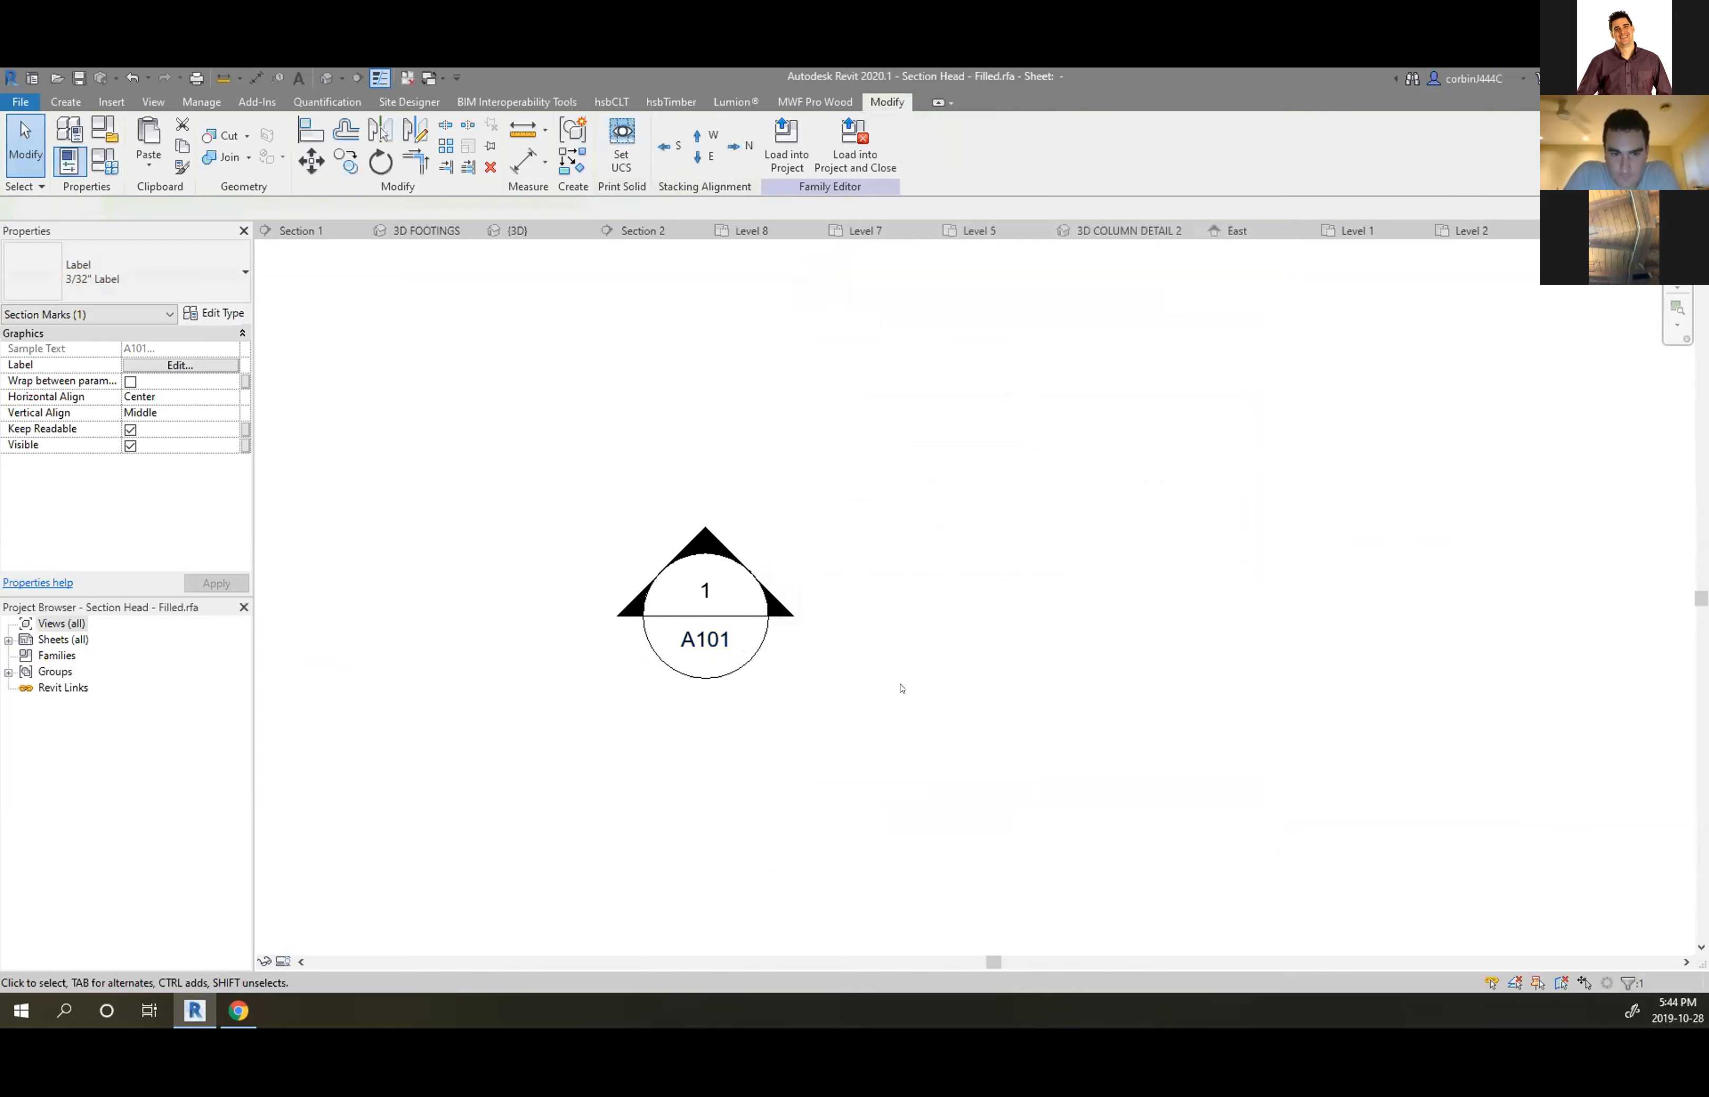
{"action": "scroll", "coordinate": [659, 607], "scroll_direction": "up", "scroll_amount": 3}
Reload the edited section head family into the project unsaved, overwriting the existing version and parameters
{"action": "left_click", "coordinate": [687, 156]}
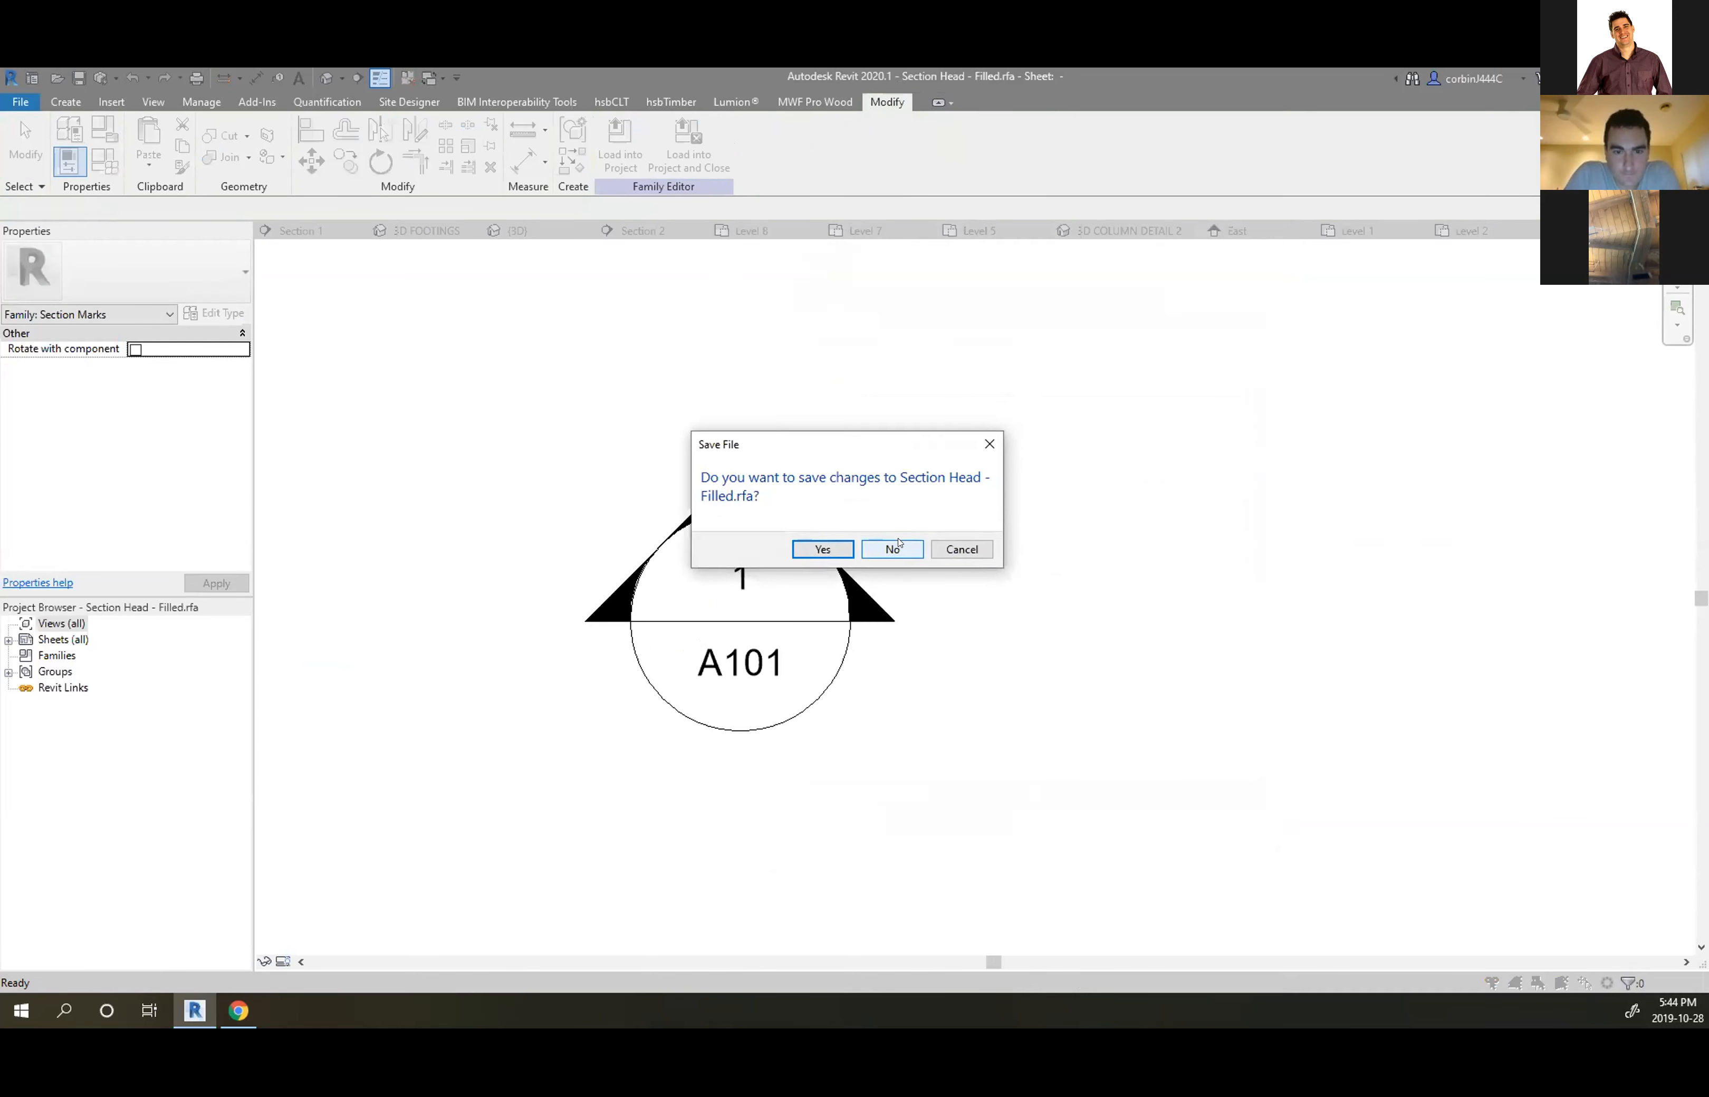
{"action": "left_click", "coordinate": [893, 549]}
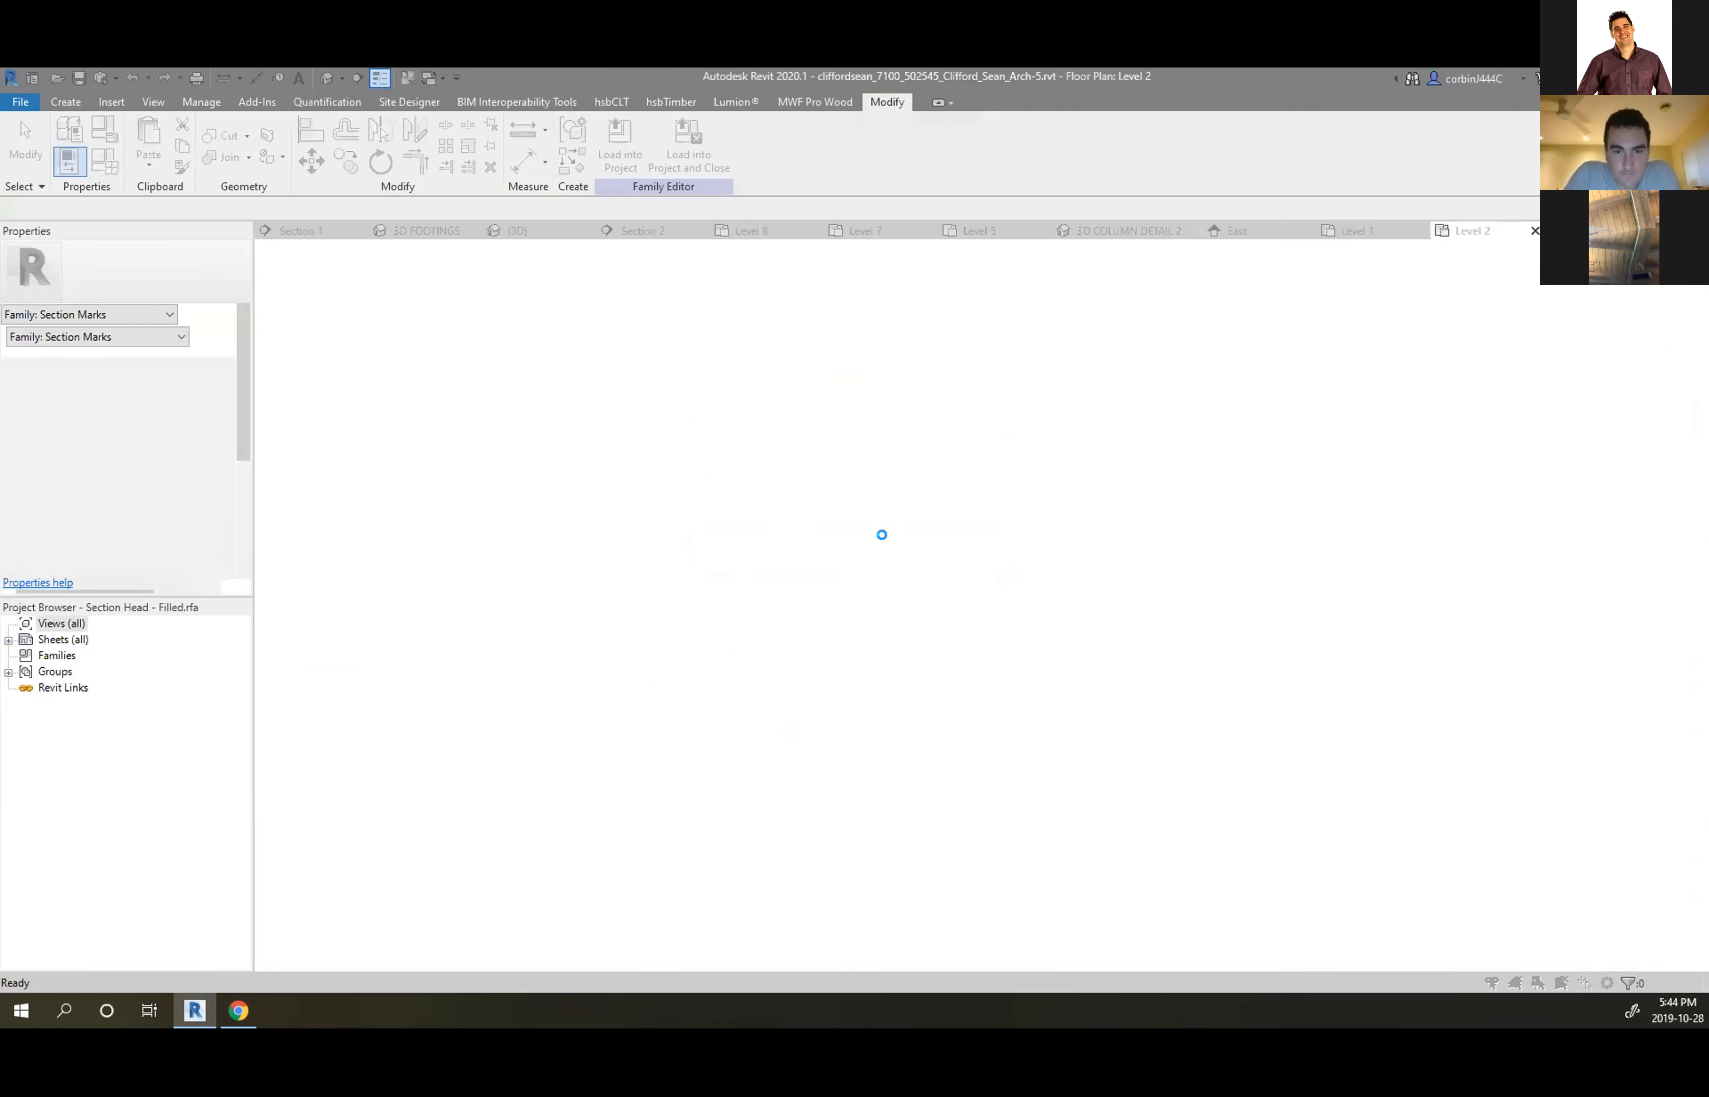
{"action": "left_click", "coordinate": [775, 544]}
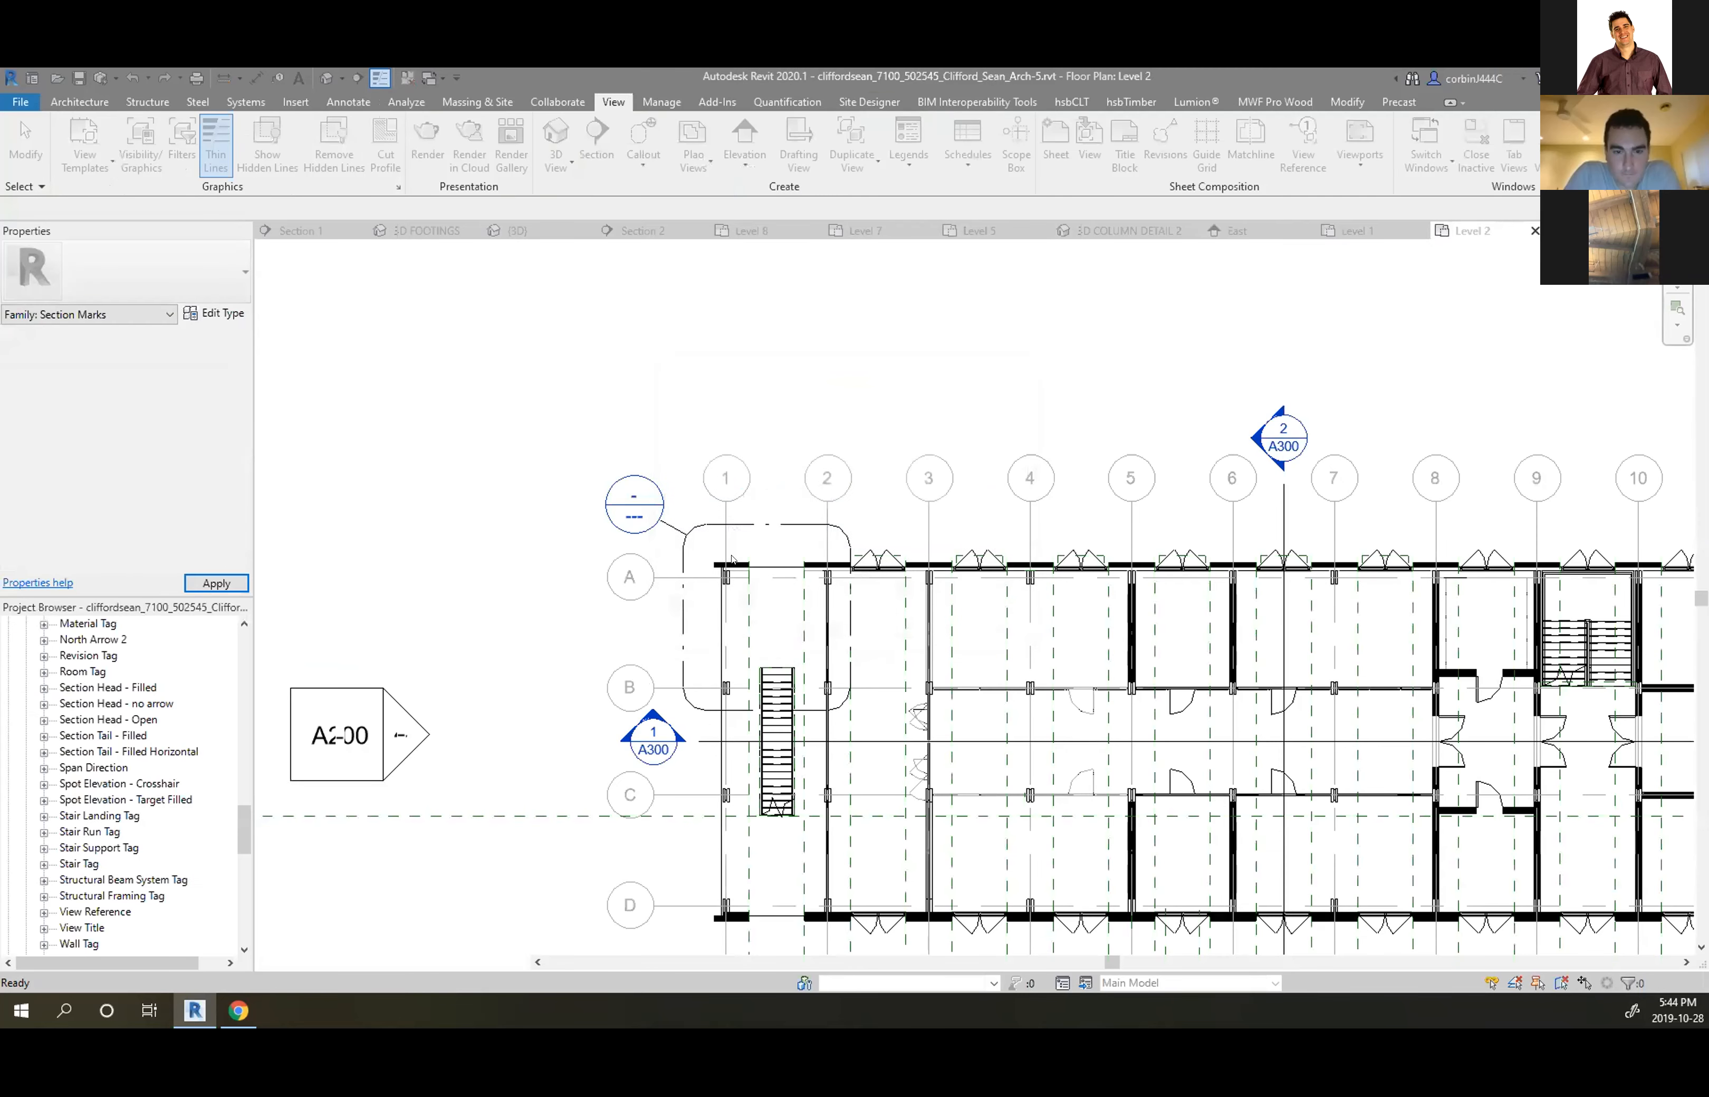
{"action": "scroll", "coordinate": [716, 906], "scroll_direction": "up", "scroll_amount": 2}
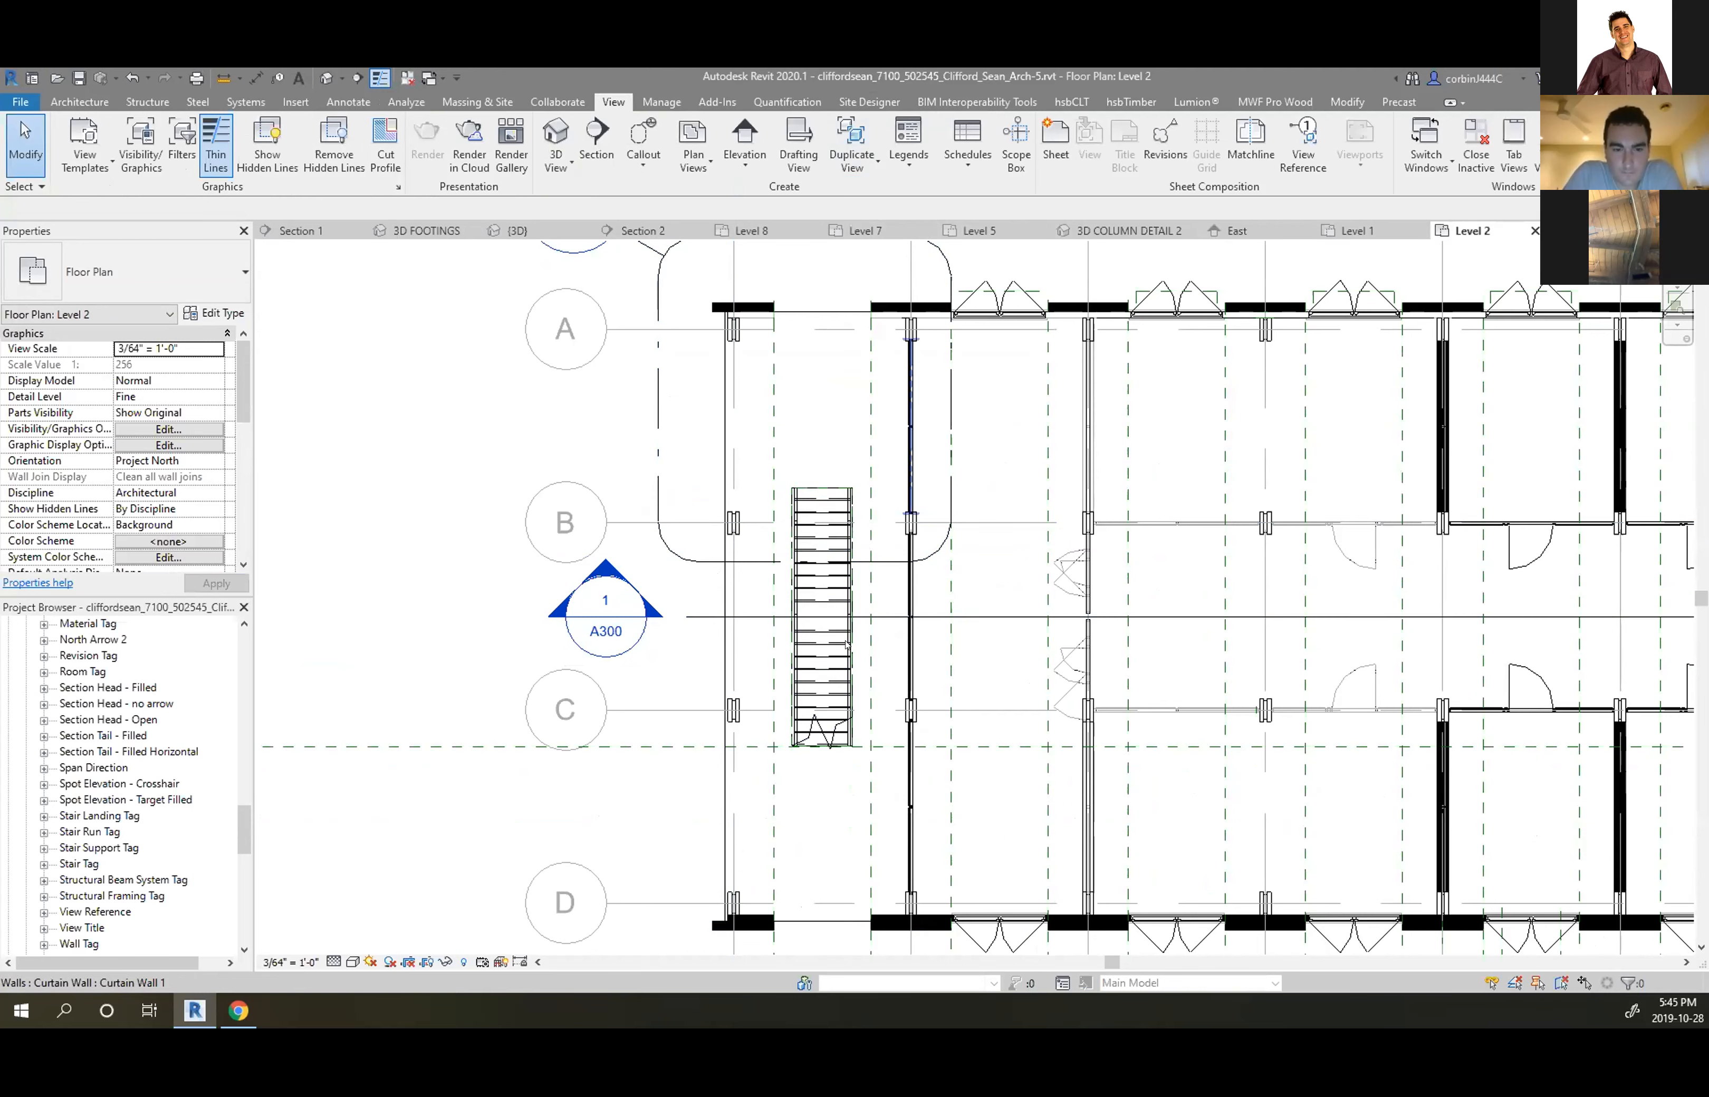
Open the Section Head - Filled family and make Reference Planes visible through VG
{"action": "left_click", "coordinate": [916, 616]}
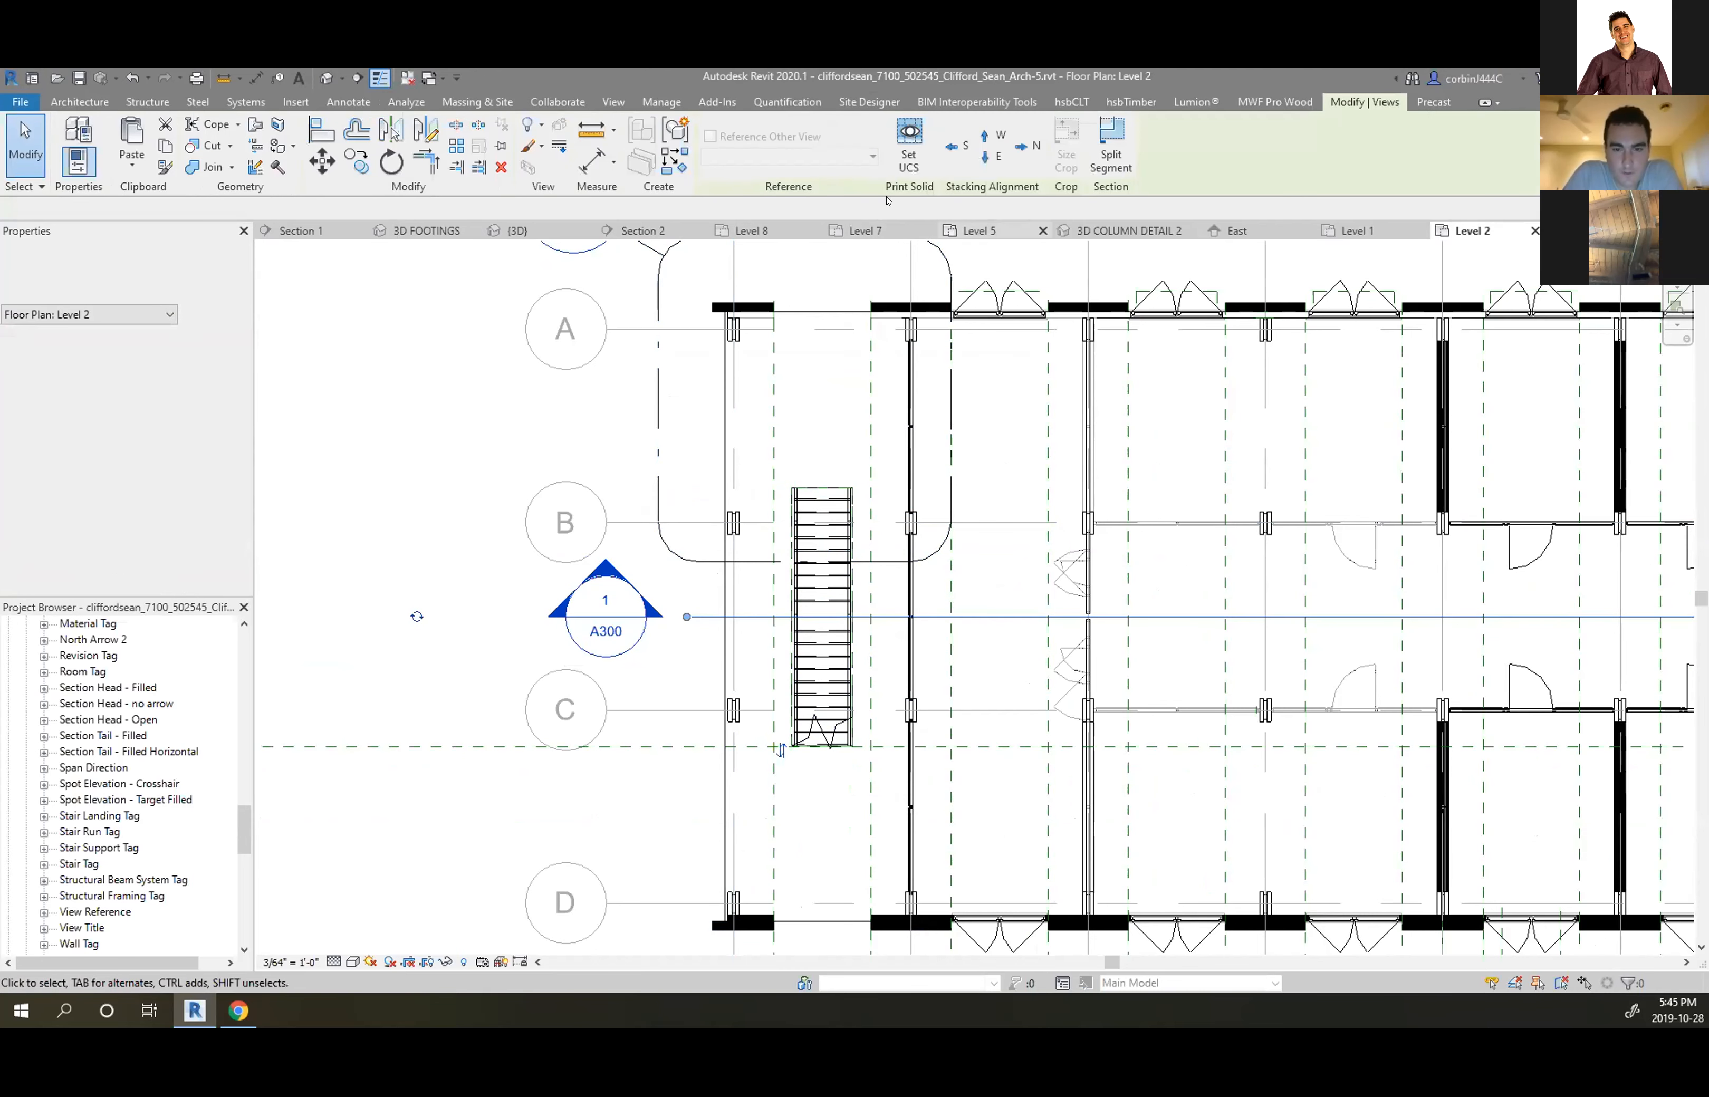
{"action": "right_click", "coordinate": [129, 688]}
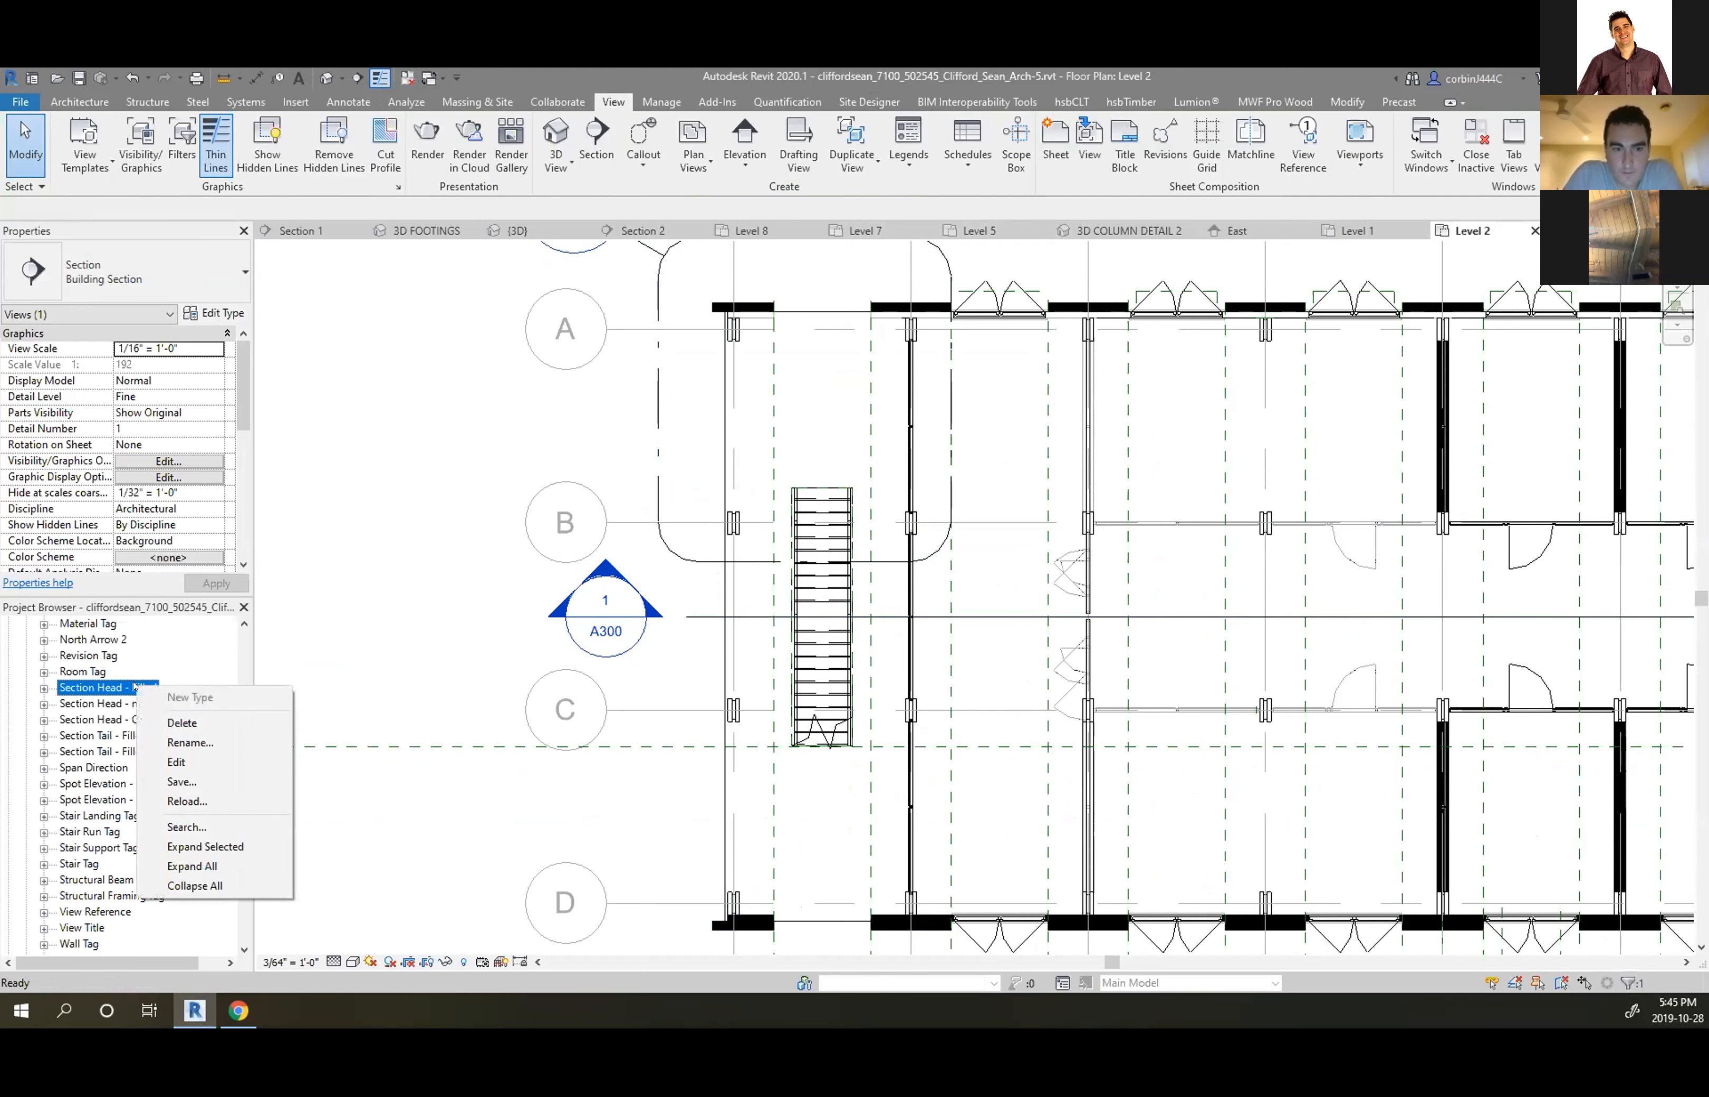
{"action": "key", "text": "Escape"}
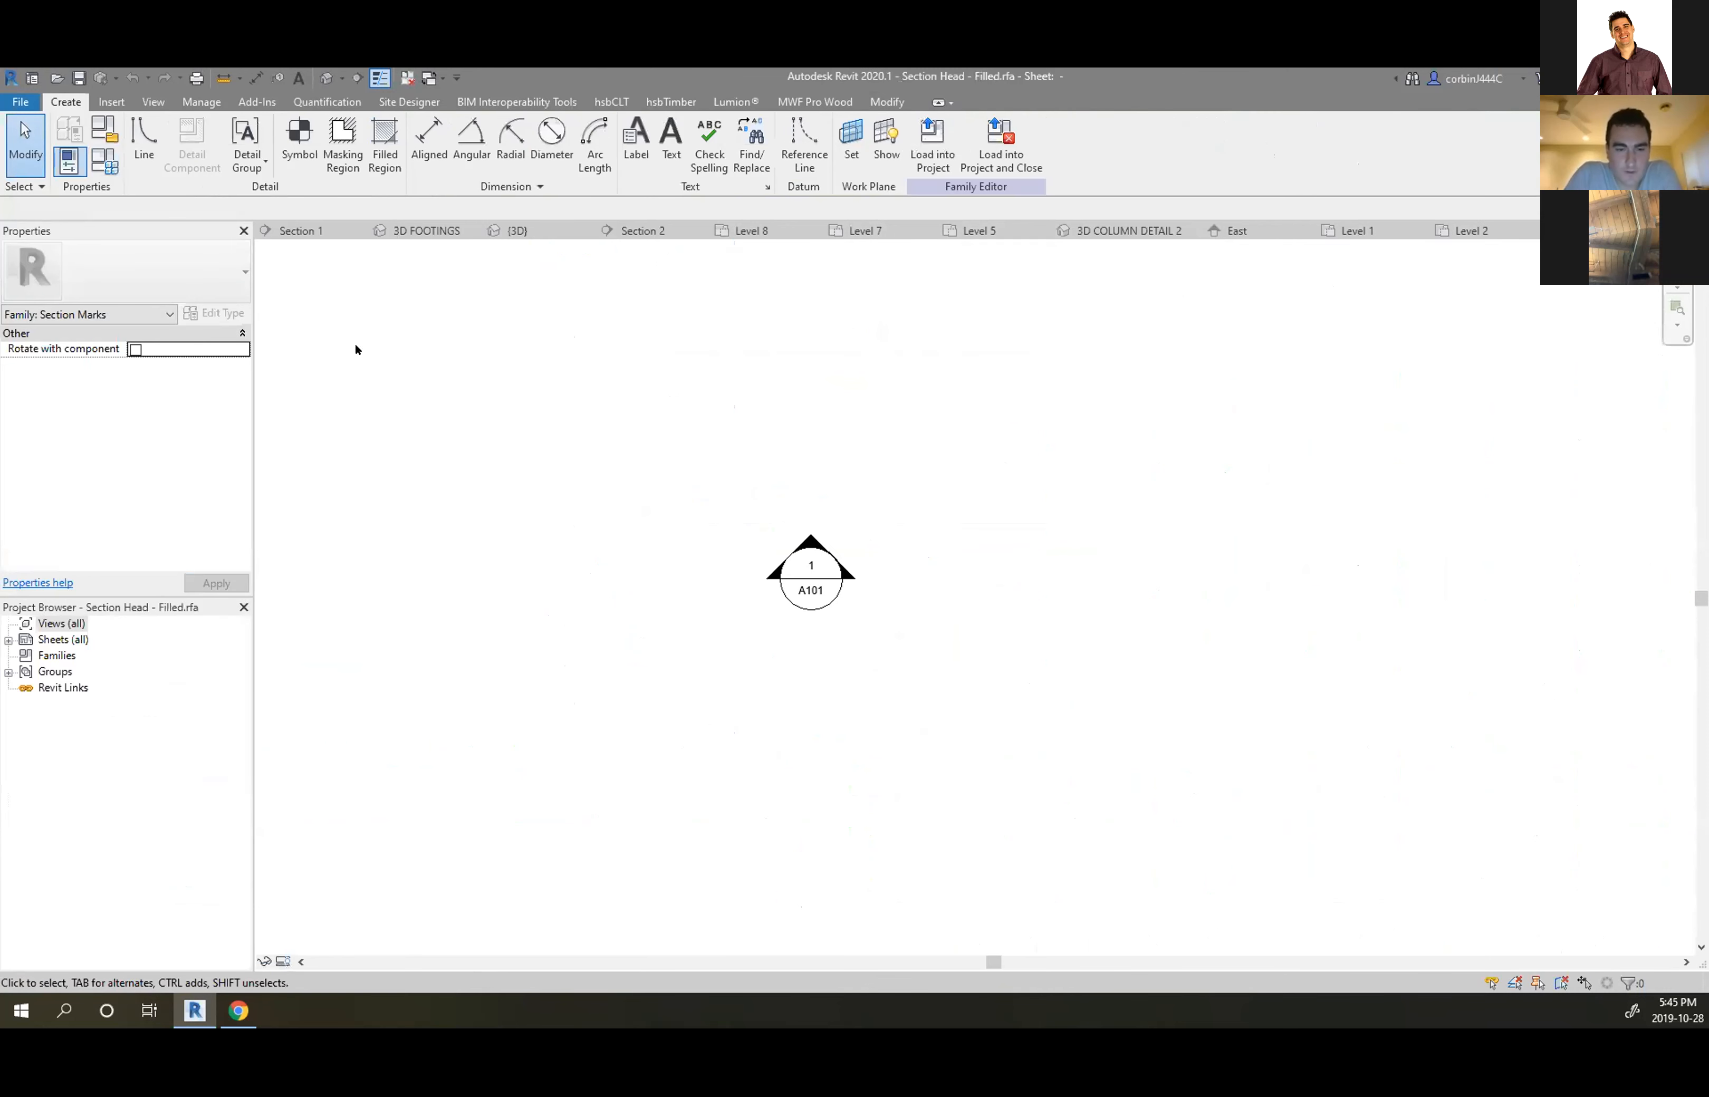
{"action": "key", "text": "v"}
{"action": "key", "text": "g"}
{"action": "left_click", "coordinate": [730, 371]}
{"action": "left_click", "coordinate": [629, 529]}
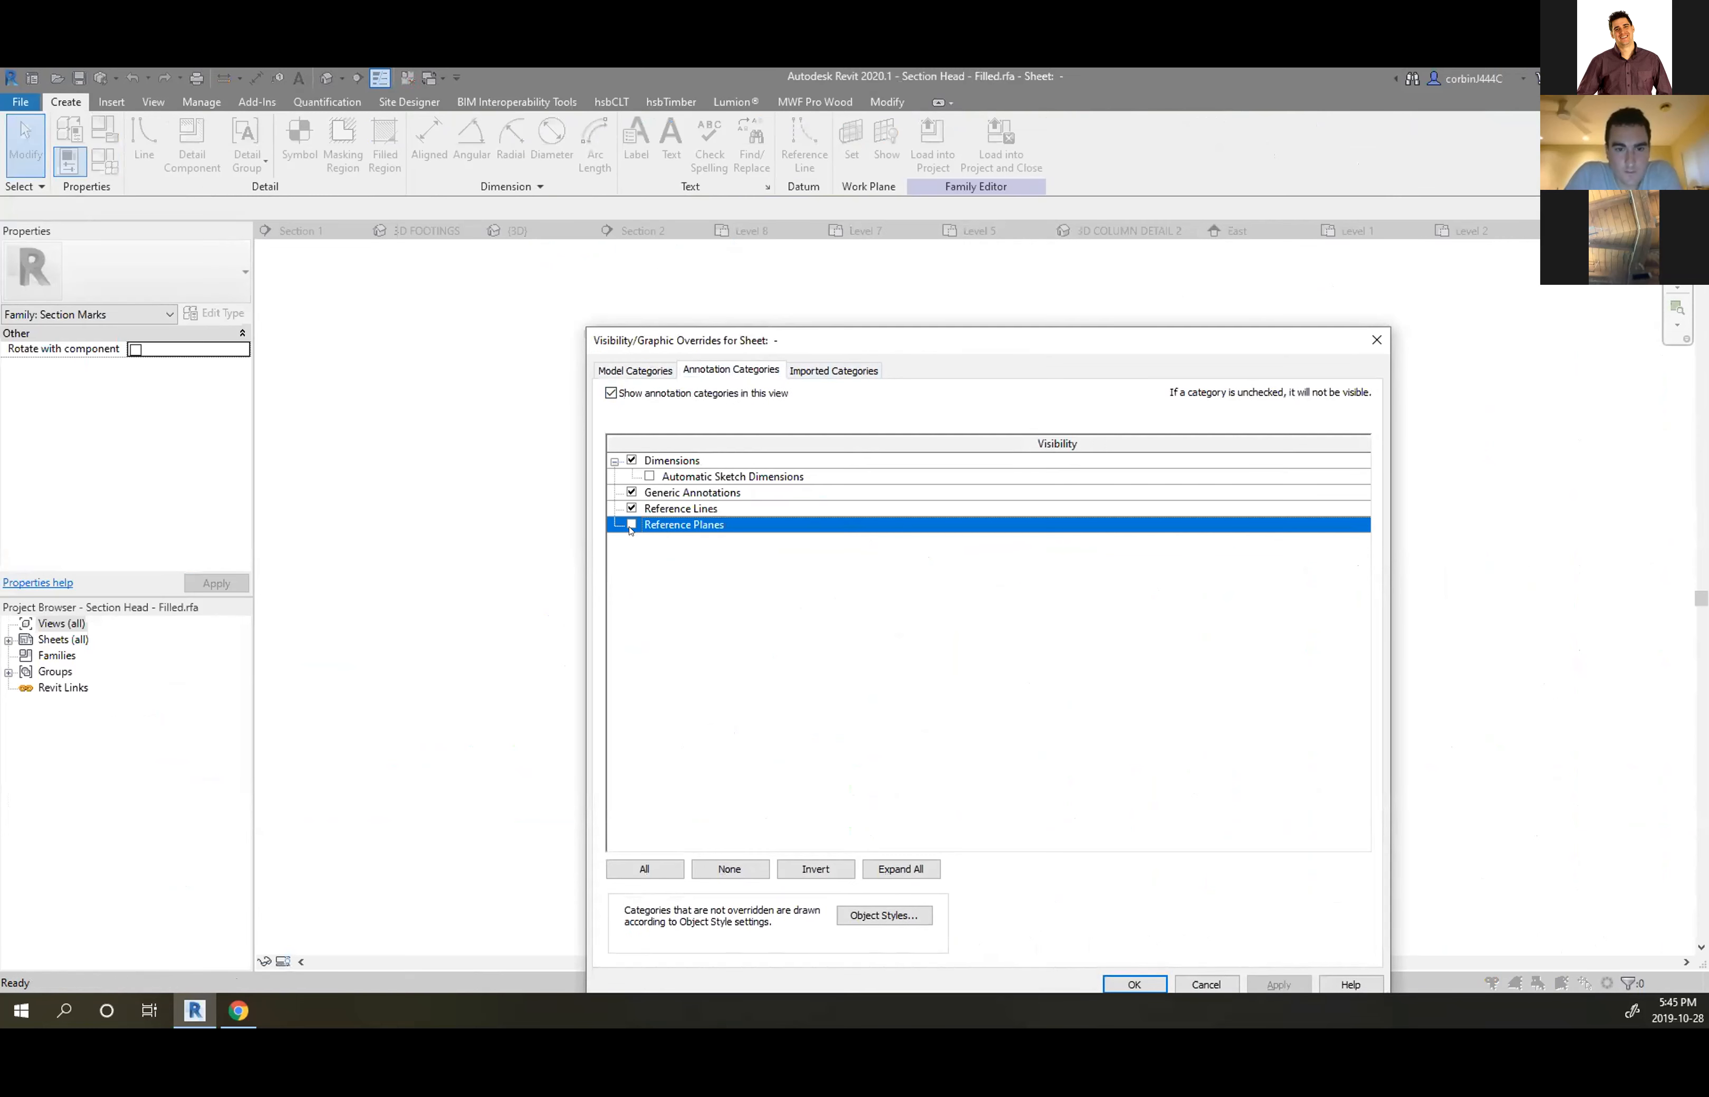
{"action": "left_click", "coordinate": [1133, 982]}
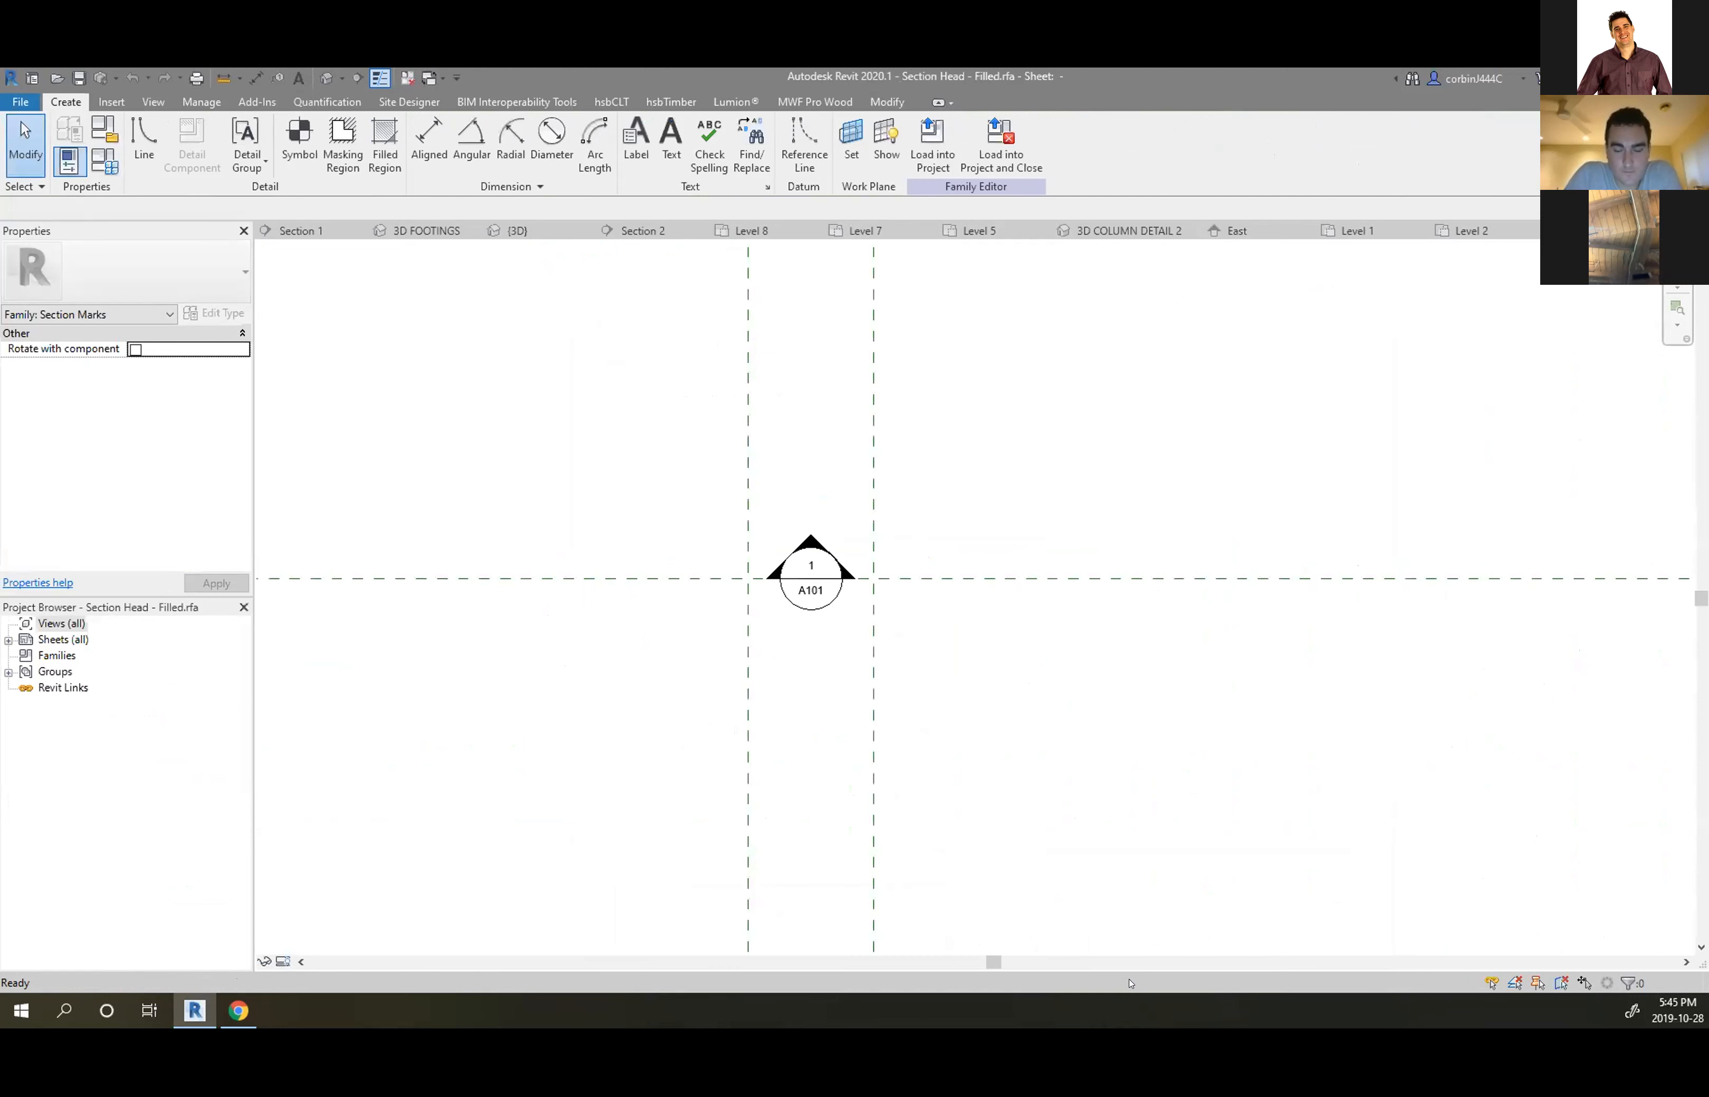
Select the section head symbol and pick out its right vertical reference plane
{"action": "scroll", "coordinate": [718, 538], "scroll_direction": "up", "scroll_amount": 3}
{"action": "scroll", "coordinate": [891, 704], "scroll_direction": "down", "scroll_amount": 3}
{"action": "scroll", "coordinate": [890, 704], "scroll_direction": "down", "scroll_amount": 4}
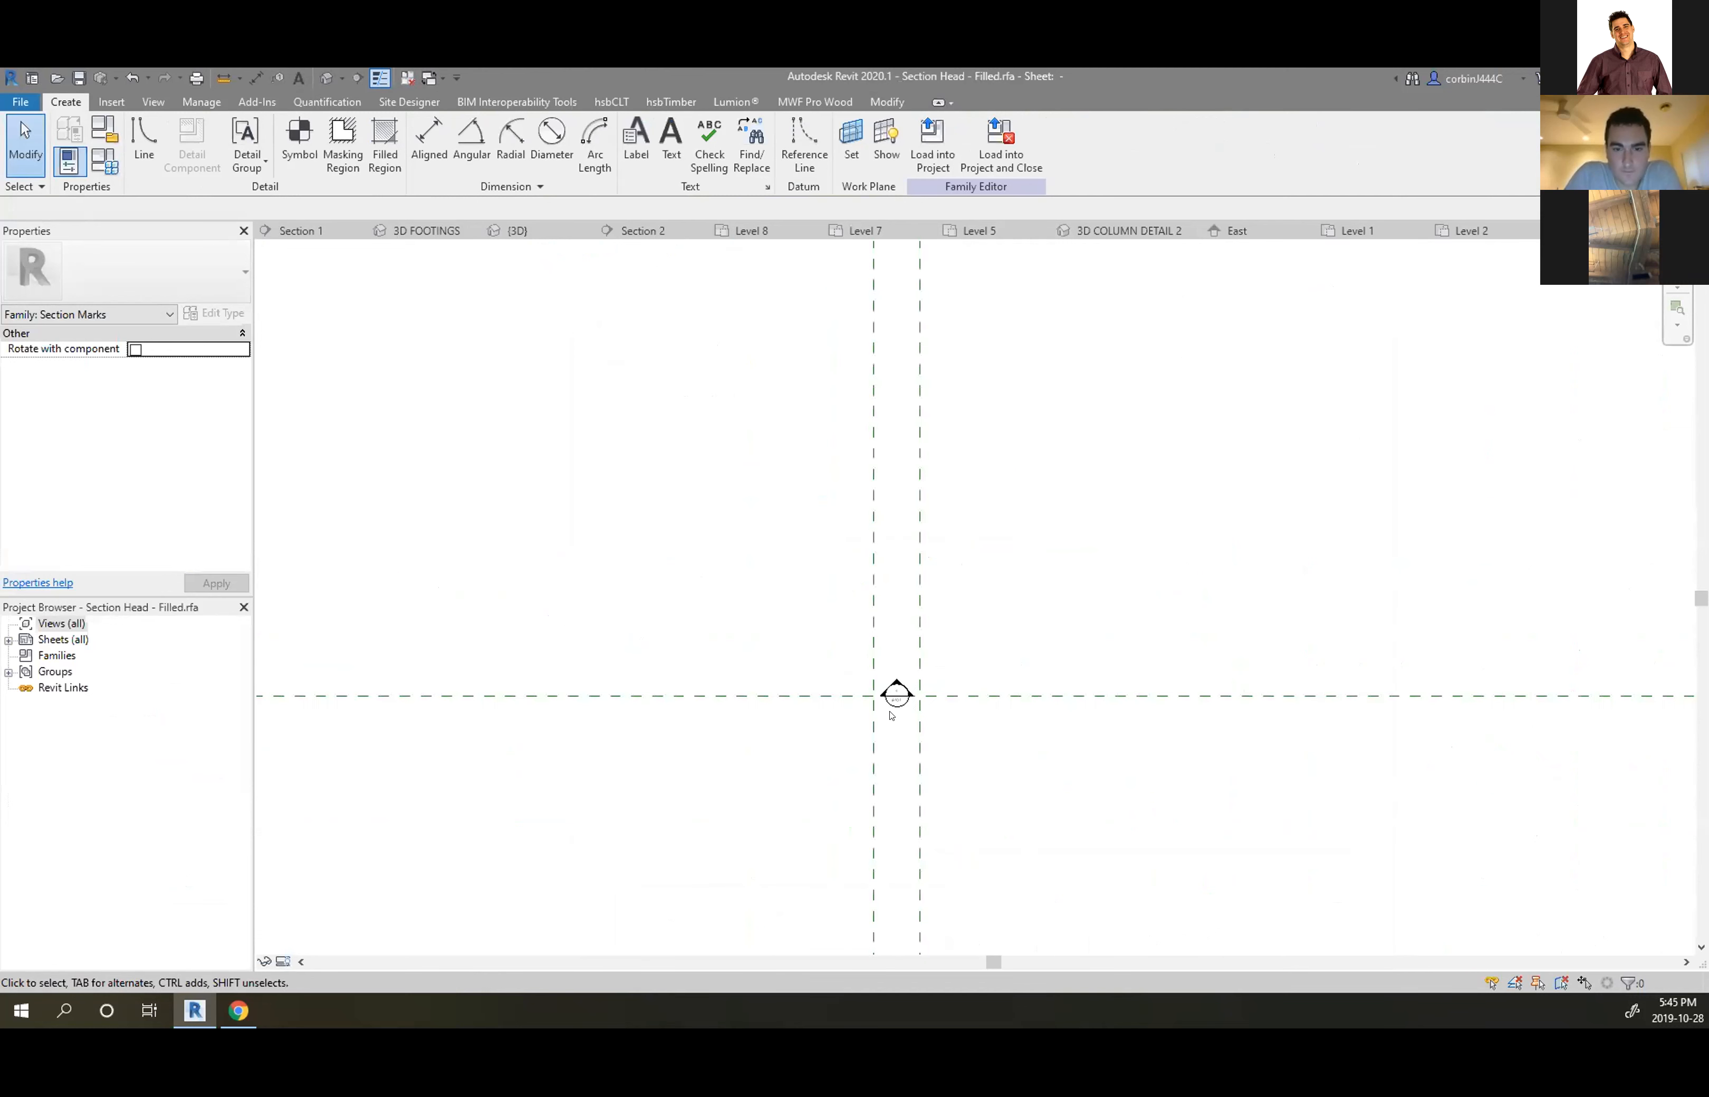
{"action": "scroll", "coordinate": [889, 701], "scroll_direction": "up", "scroll_amount": 6}
{"action": "scroll", "coordinate": [829, 705], "scroll_direction": "up", "scroll_amount": 1}
{"action": "left_click_drag", "start_coordinate": [699, 489], "coordinate": [1120, 820]}
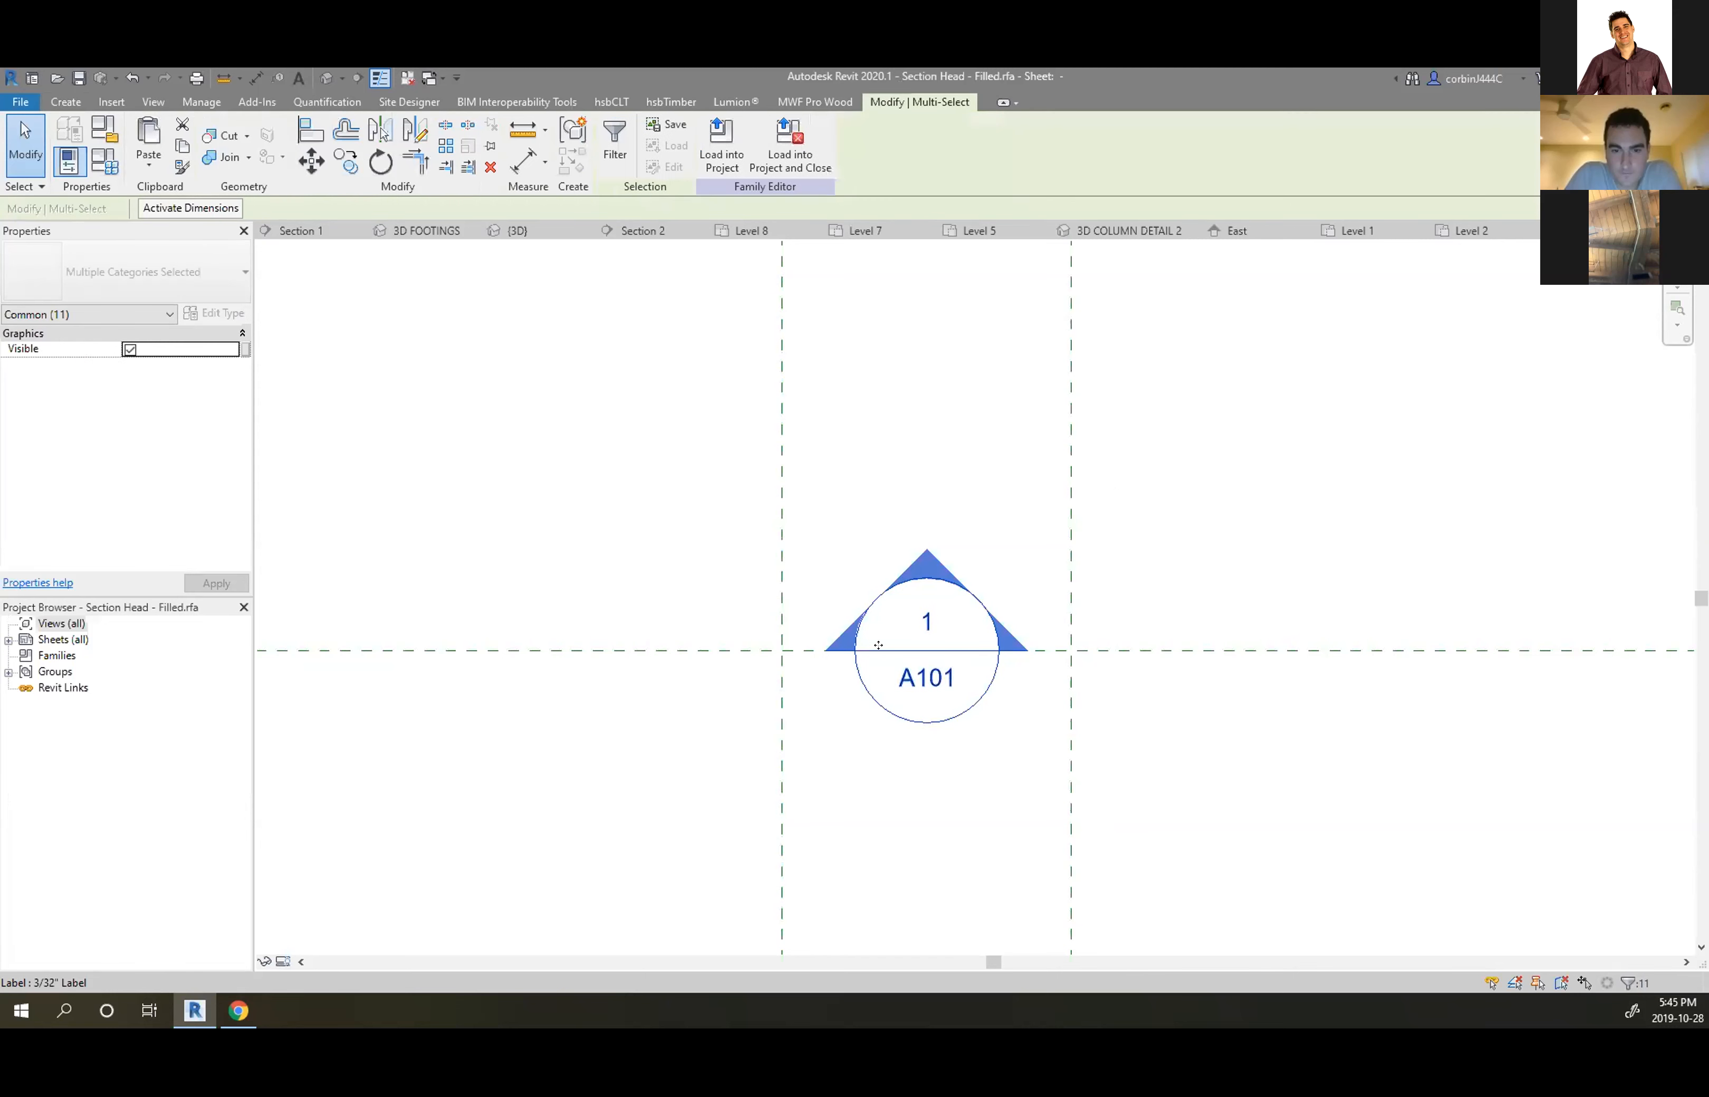
{"action": "left_click", "coordinate": [1025, 666]}
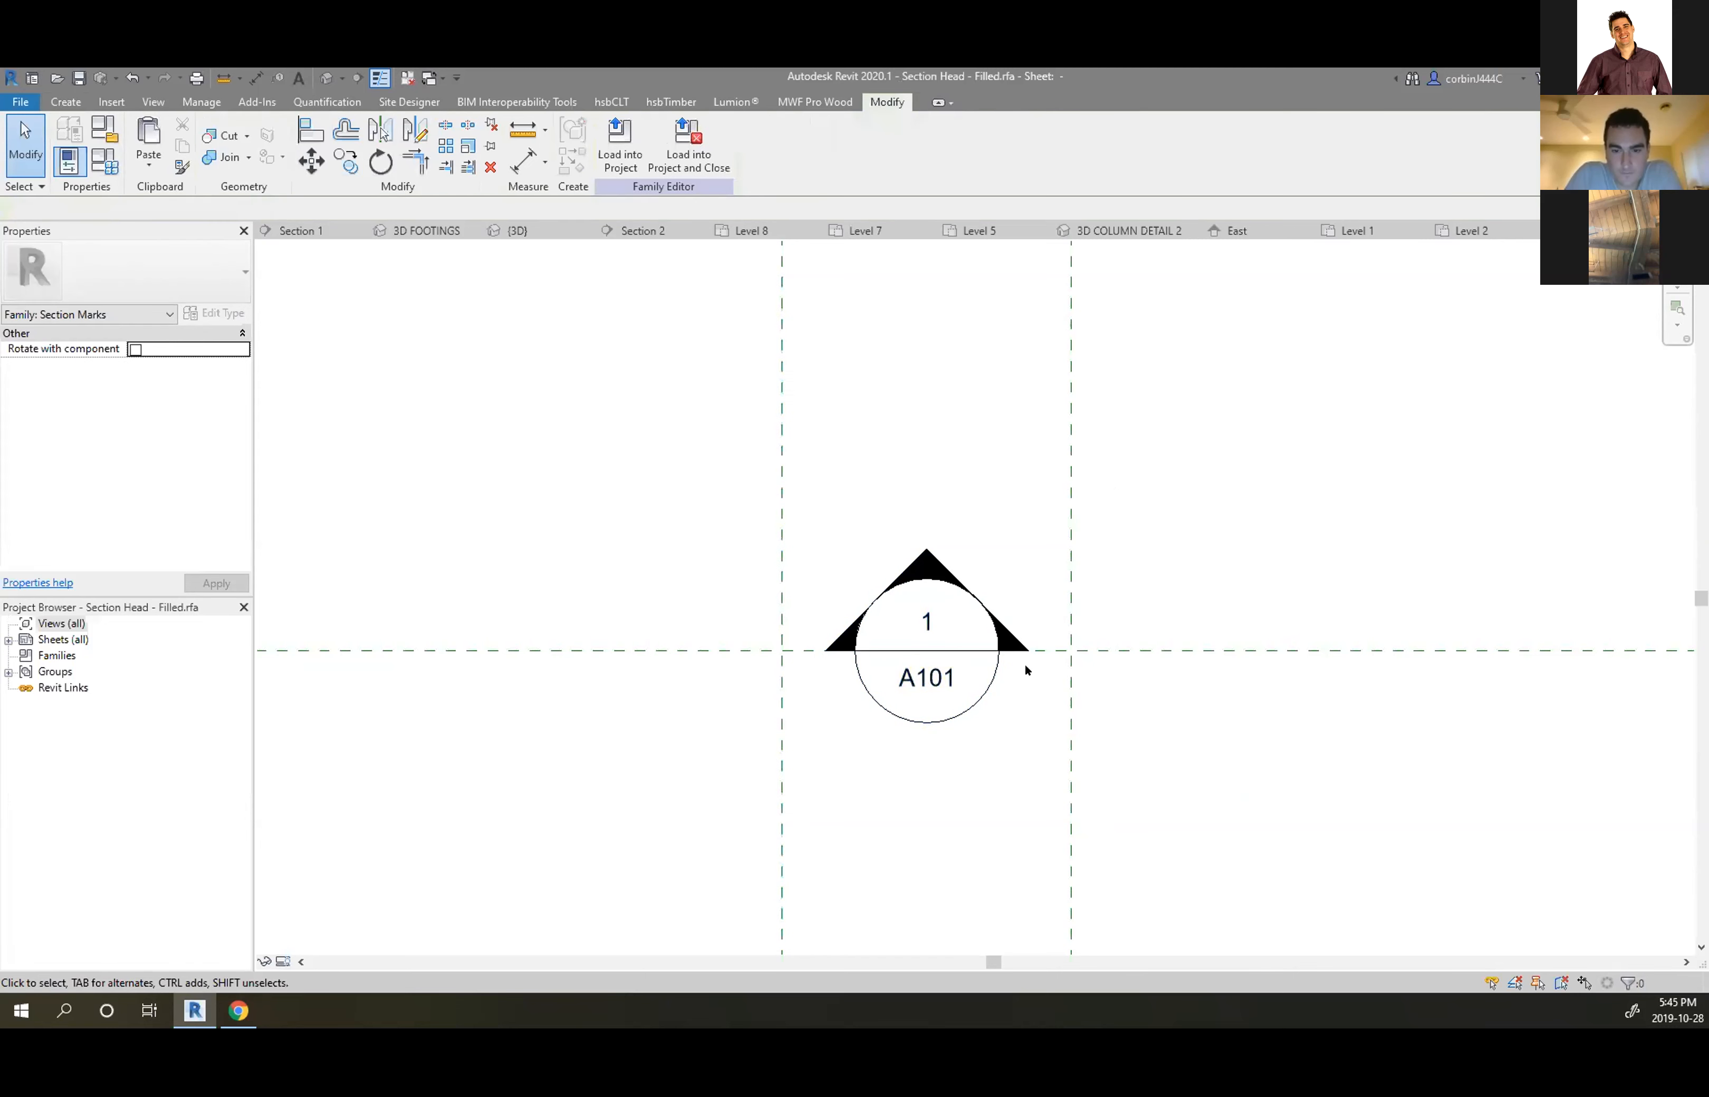
{"action": "left_click", "coordinate": [1068, 678]}
{"action": "scroll", "coordinate": [1047, 656], "scroll_direction": "up", "scroll_amount": 3}
Move the right and left reference planes so they snap to the triangle's tips
{"action": "left_click", "coordinate": [311, 160]}
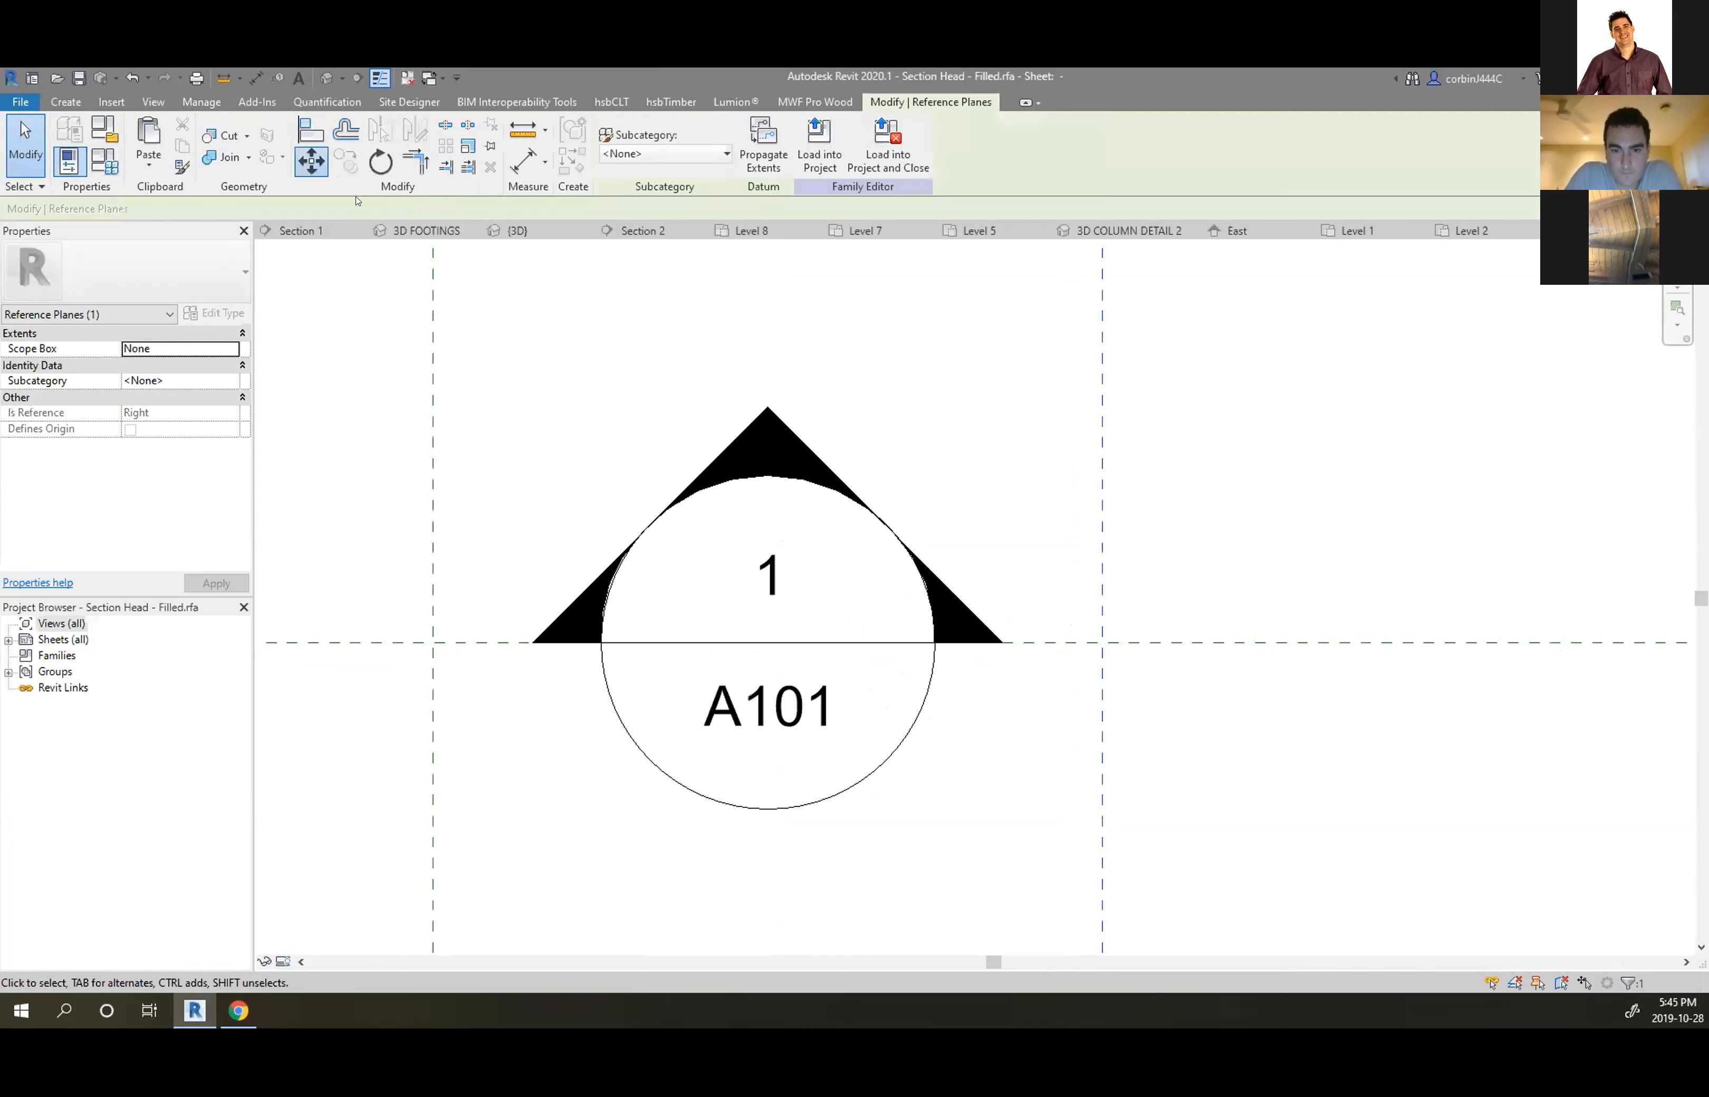
{"action": "left_click", "coordinate": [1102, 642]}
{"action": "left_click", "coordinate": [991, 634]}
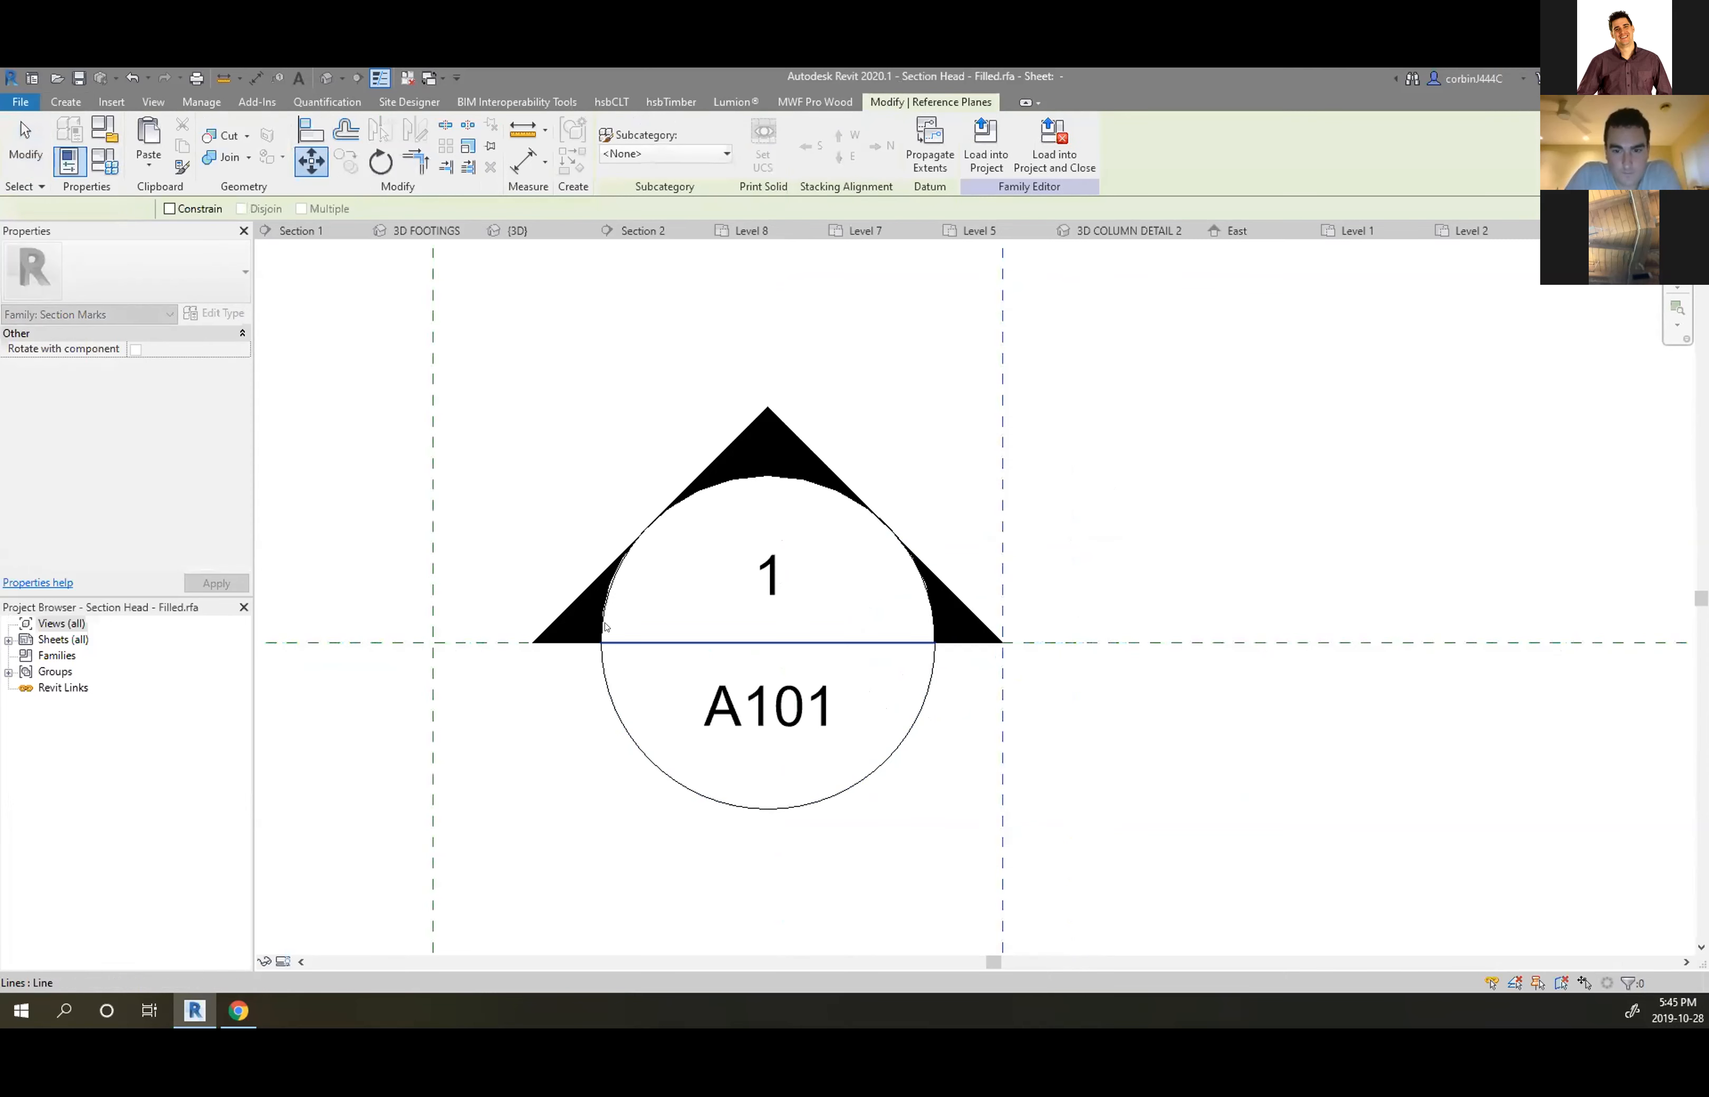
{"action": "left_click", "coordinate": [311, 161]}
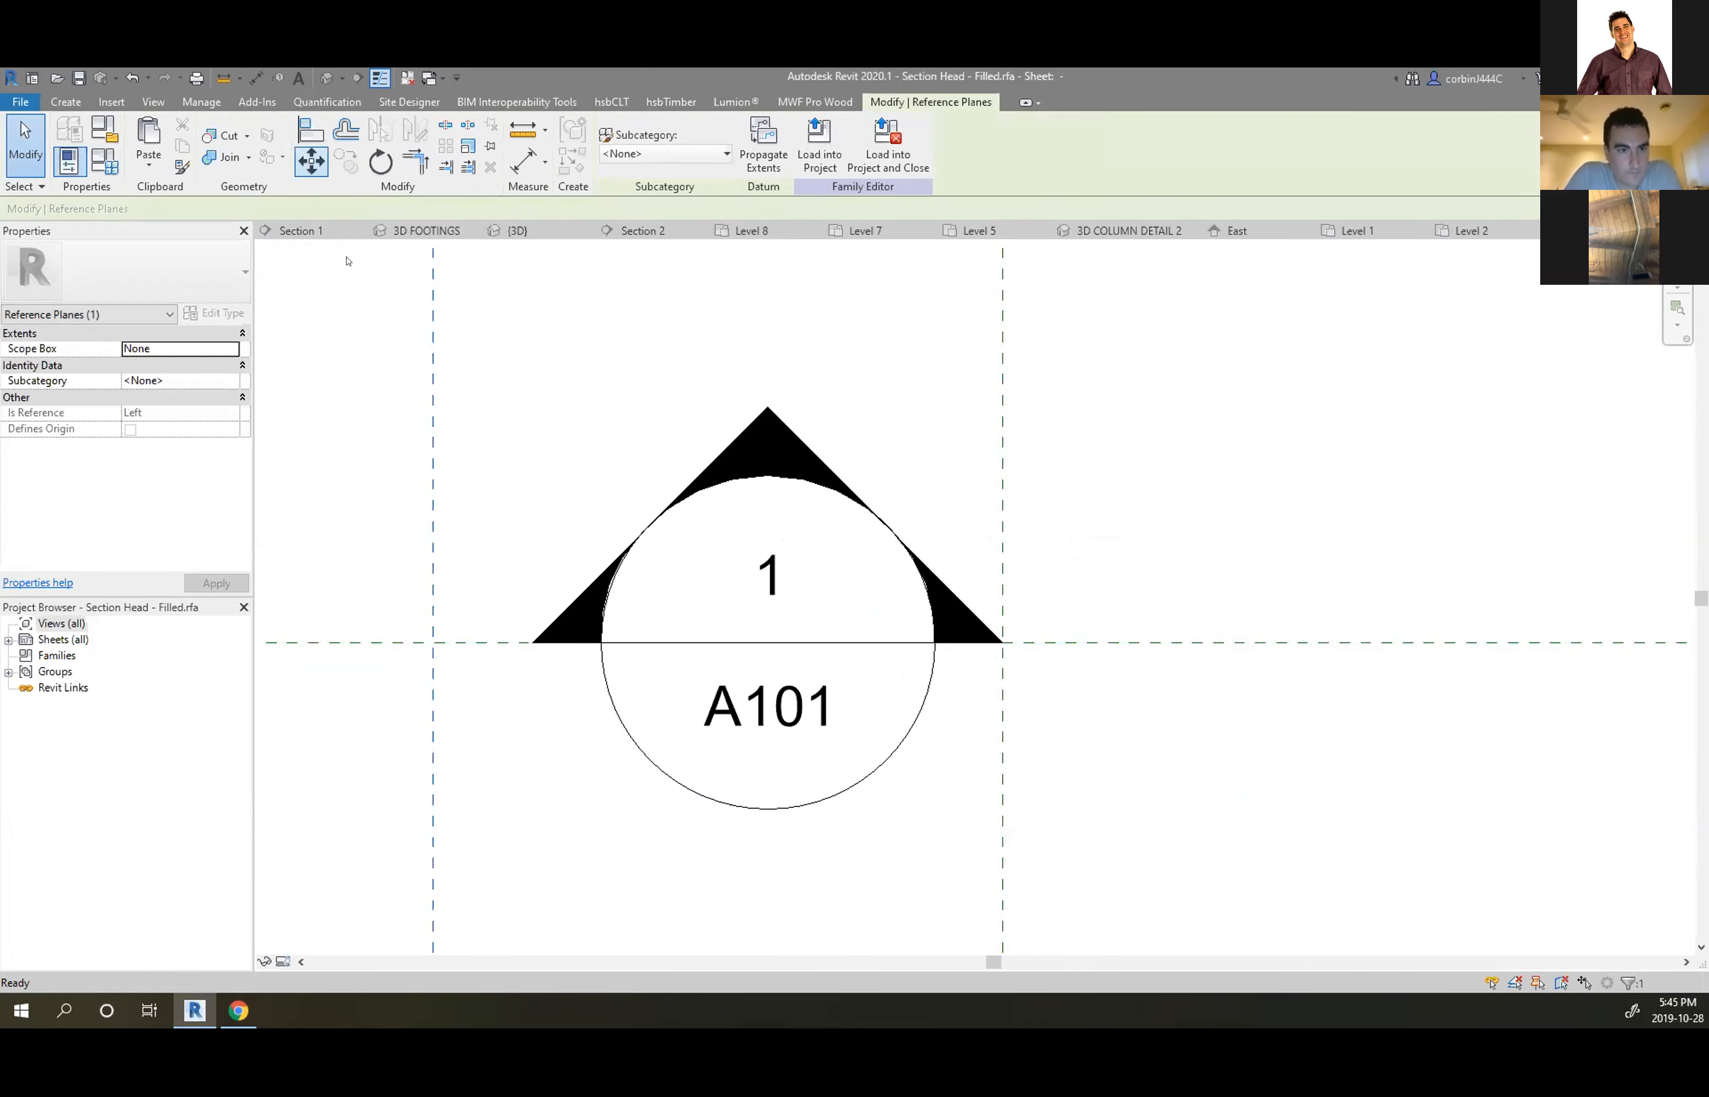
{"action": "left_click", "coordinate": [433, 642]}
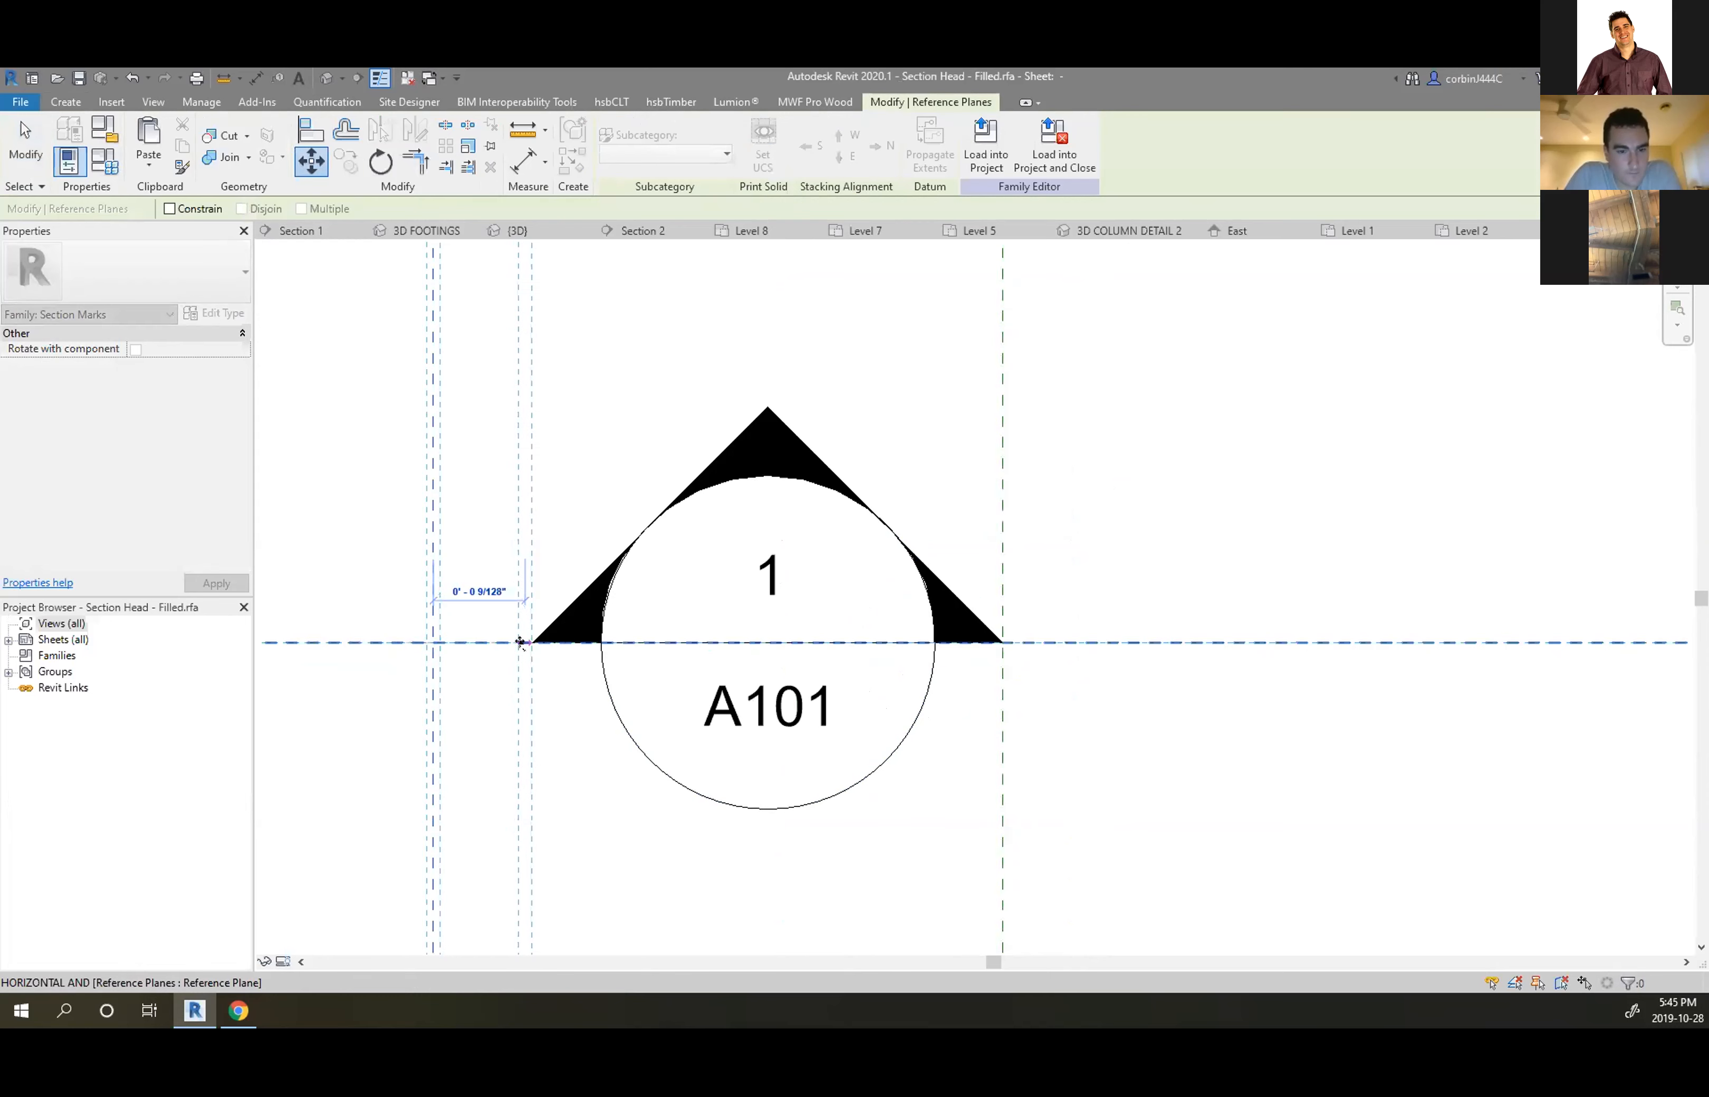
{"action": "left_click", "coordinate": [532, 642]}
Deselect everything and load the family back into the project without saving
{"action": "left_click", "coordinate": [1094, 515]}
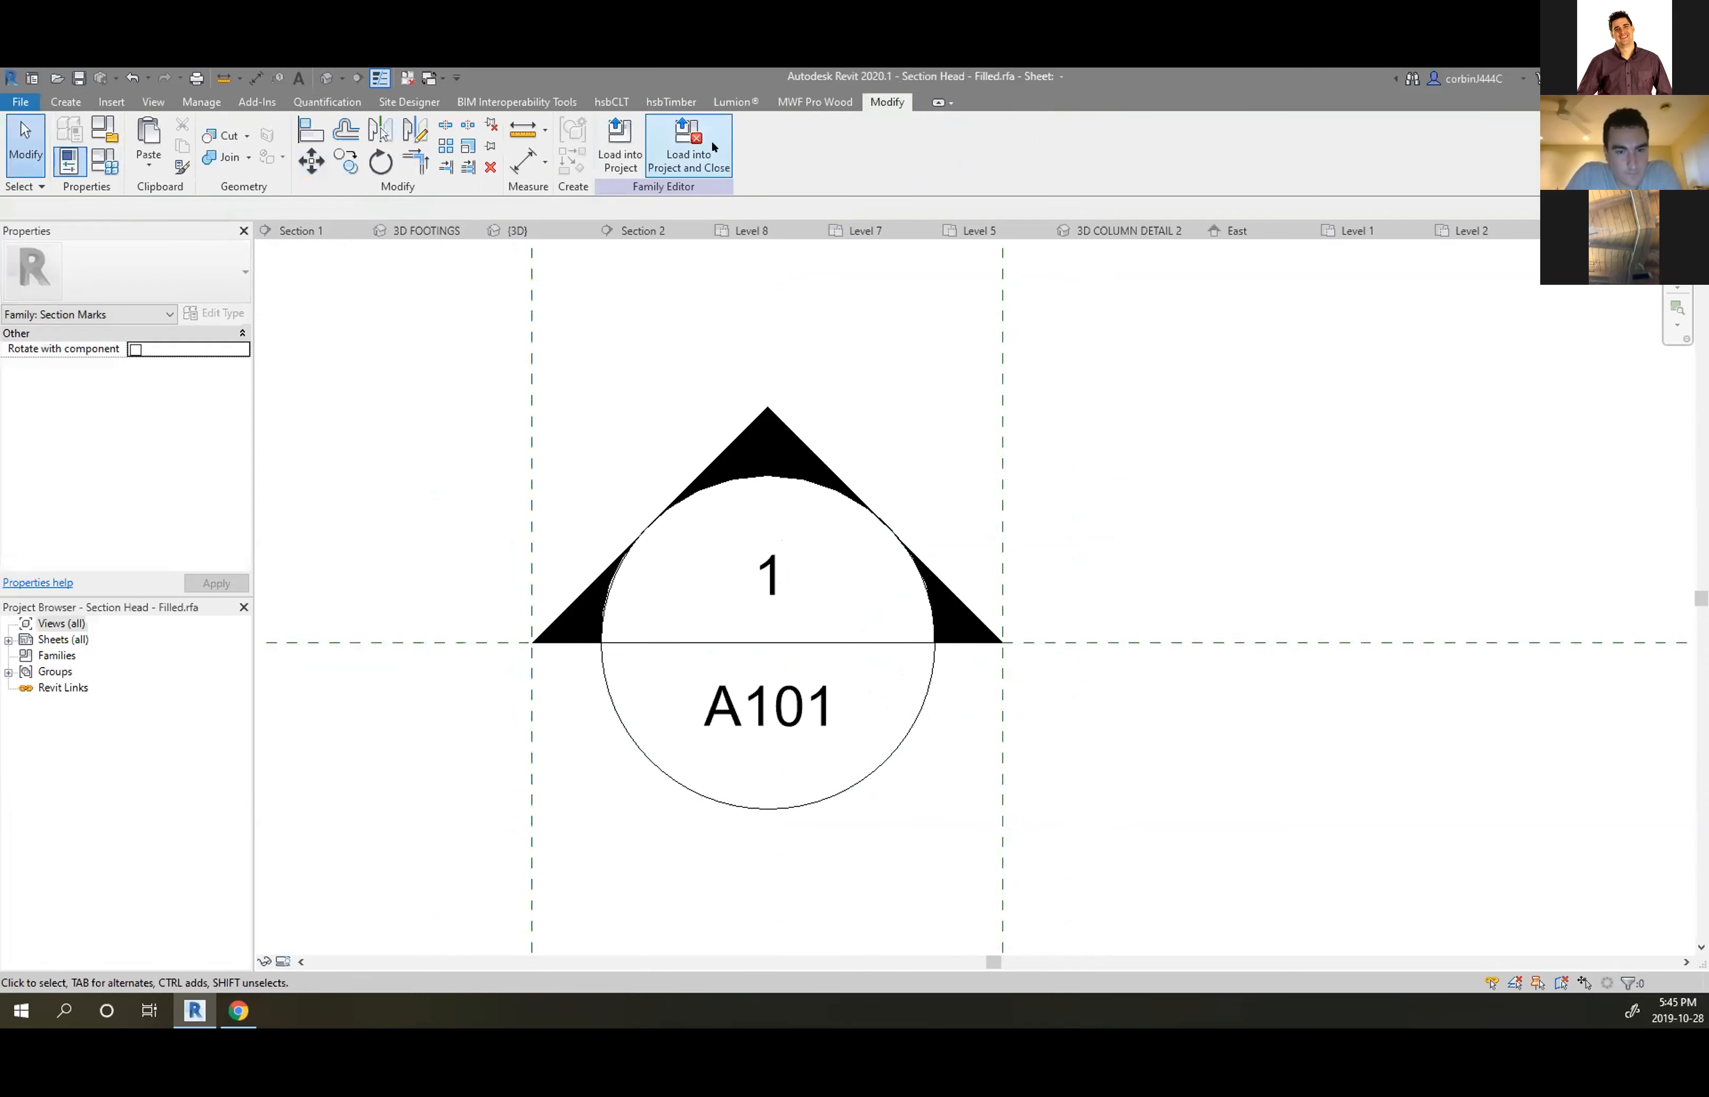
{"action": "left_click", "coordinate": [687, 143]}
{"action": "left_click", "coordinate": [872, 550]}
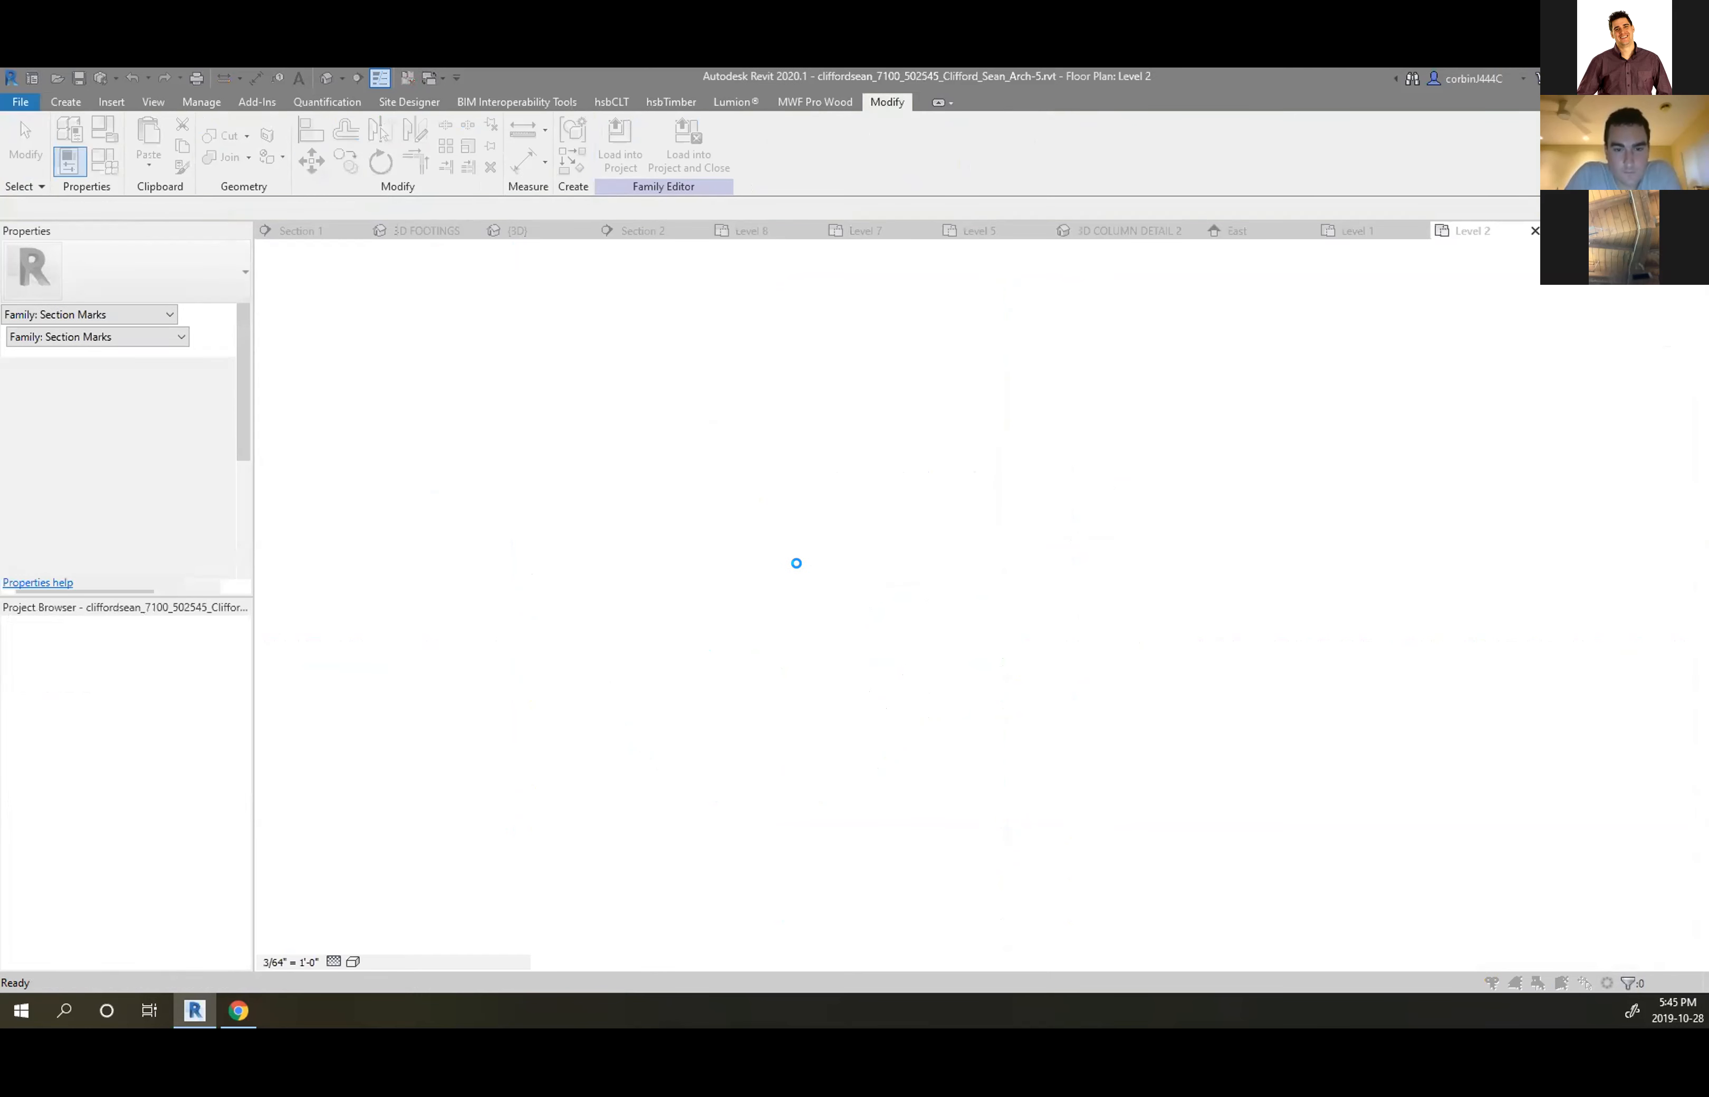
Overwrite the project's existing family version, then reopen Section Head - Filled for editing
{"action": "left_click", "coordinate": [785, 549]}
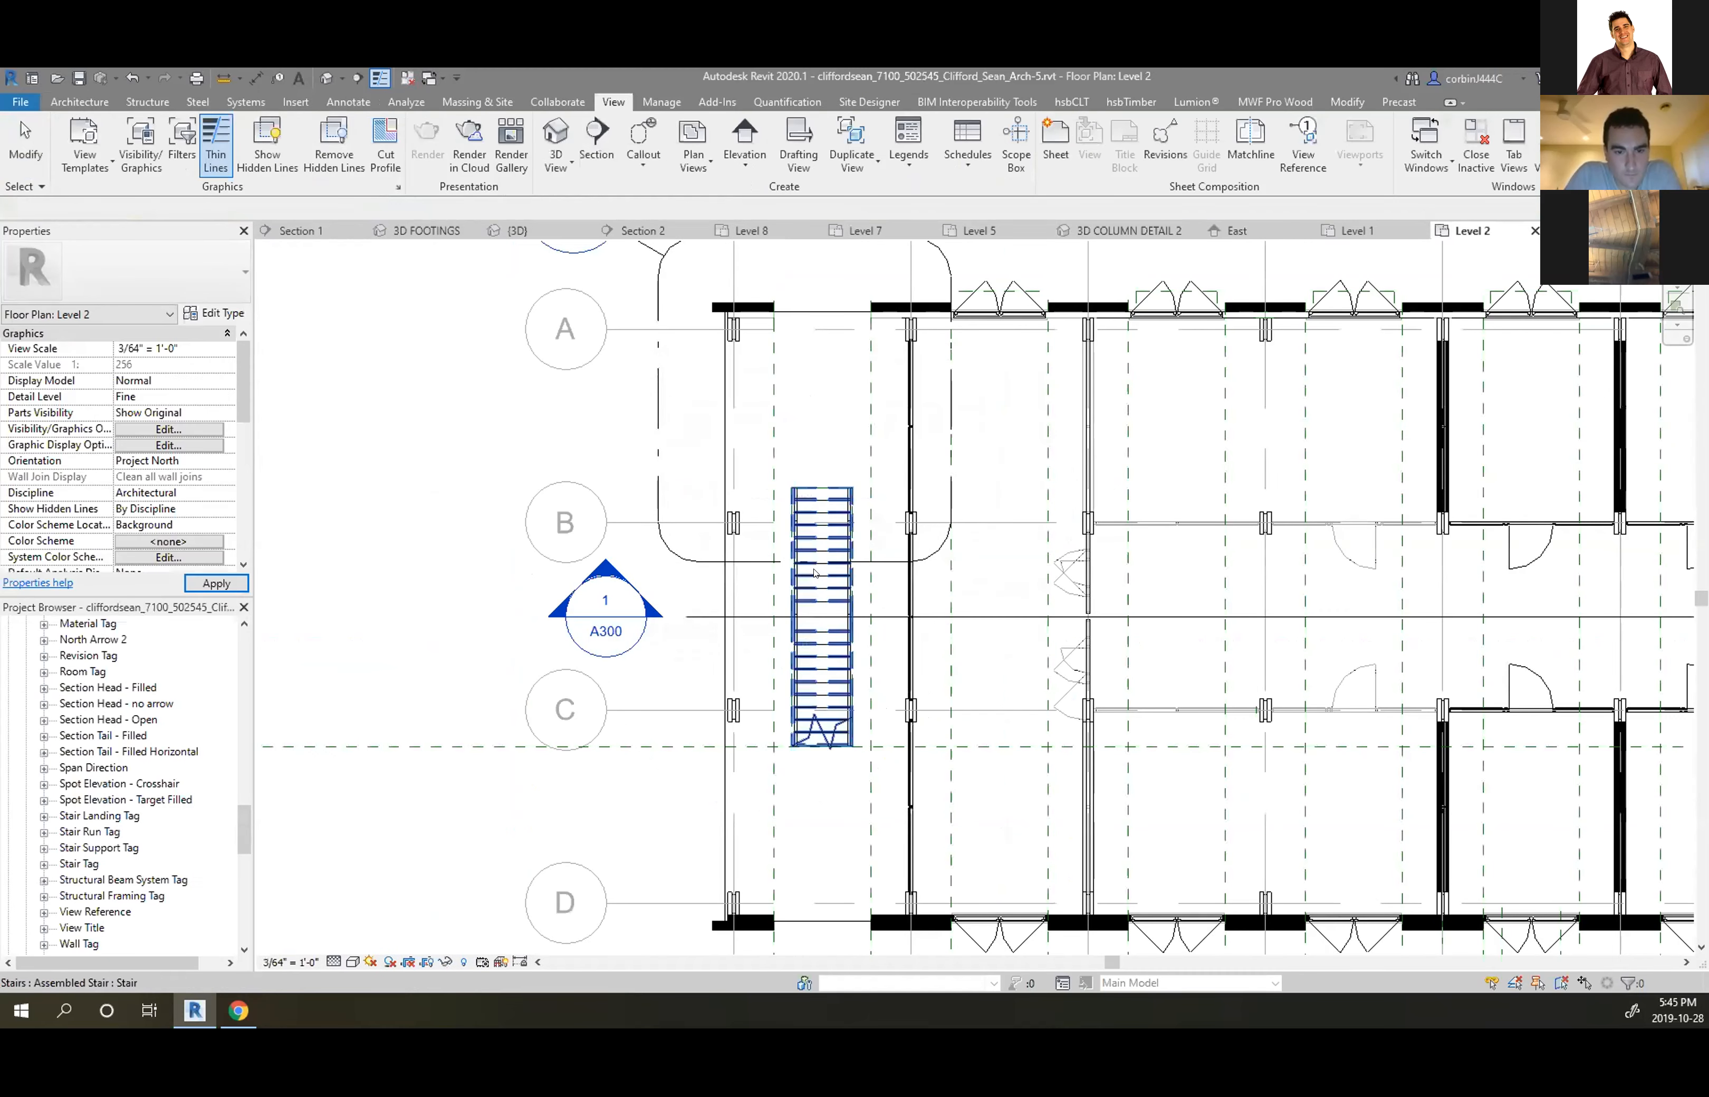
{"action": "scroll", "coordinate": [640, 655], "scroll_direction": "up", "scroll_amount": 2}
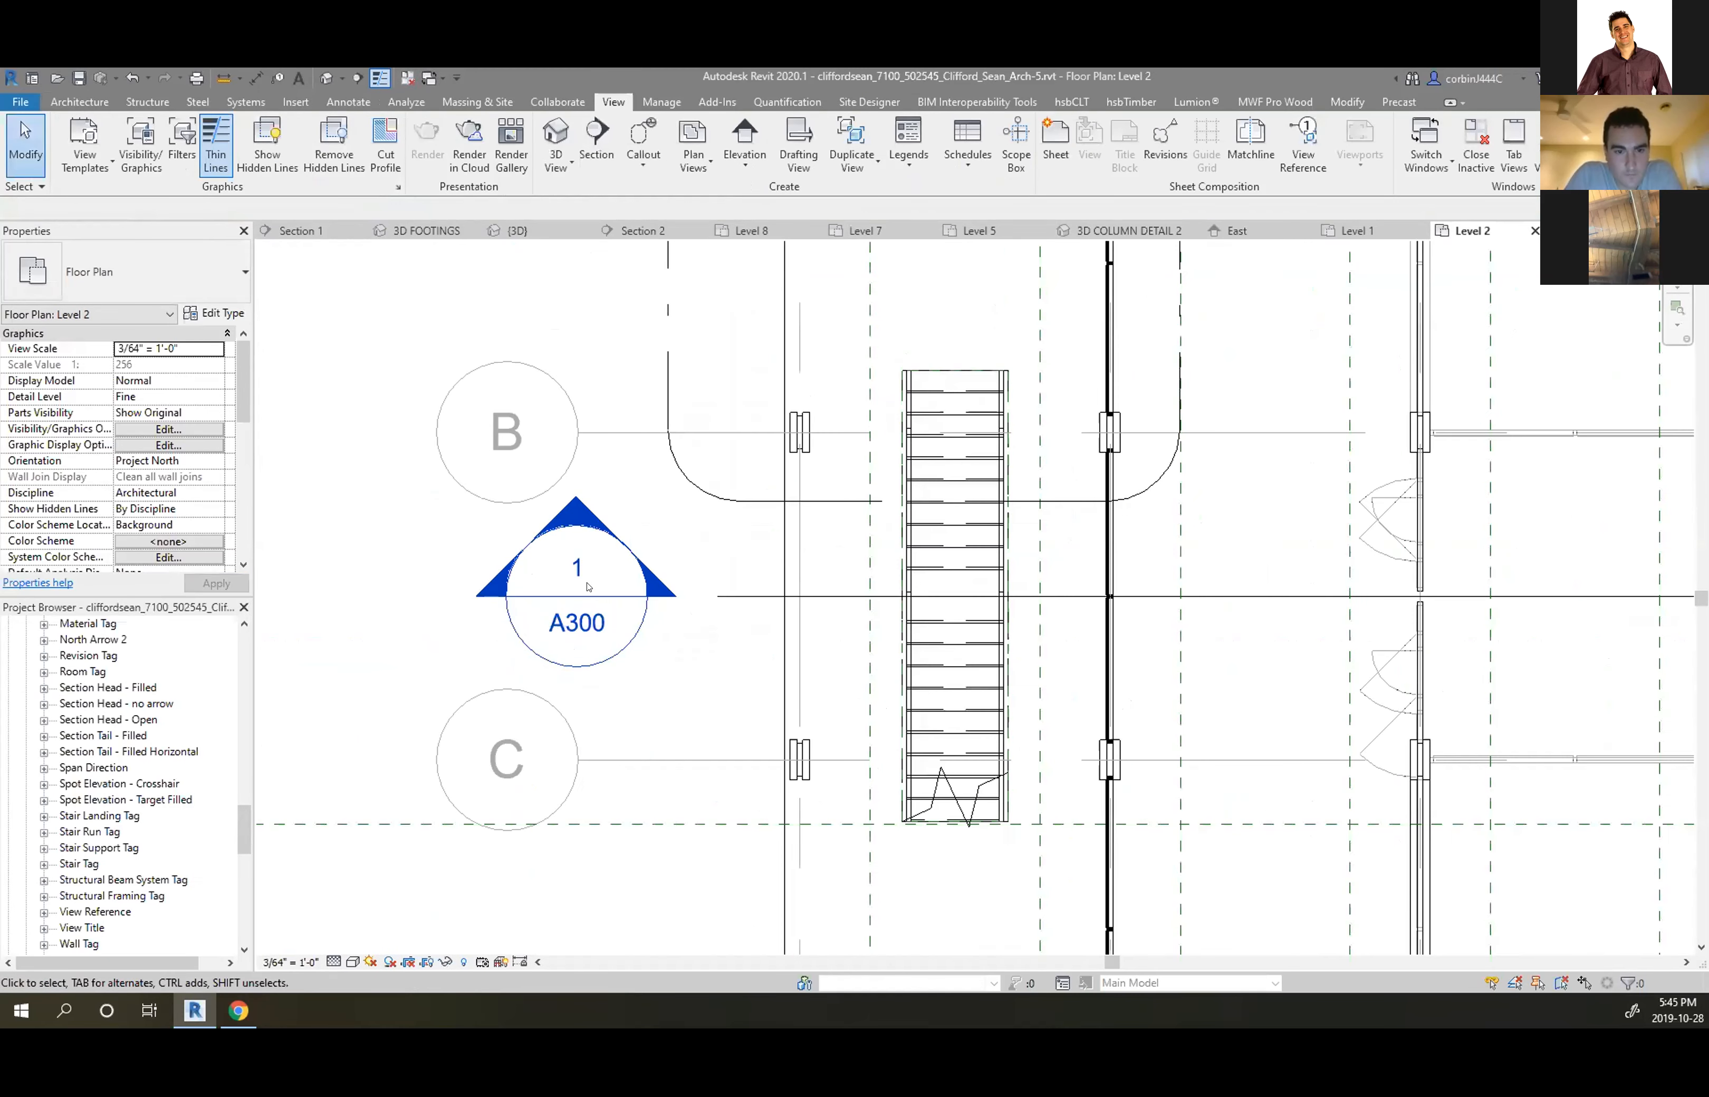
{"action": "right_click", "coordinate": [119, 692]}
{"action": "left_click", "coordinate": [162, 771]}
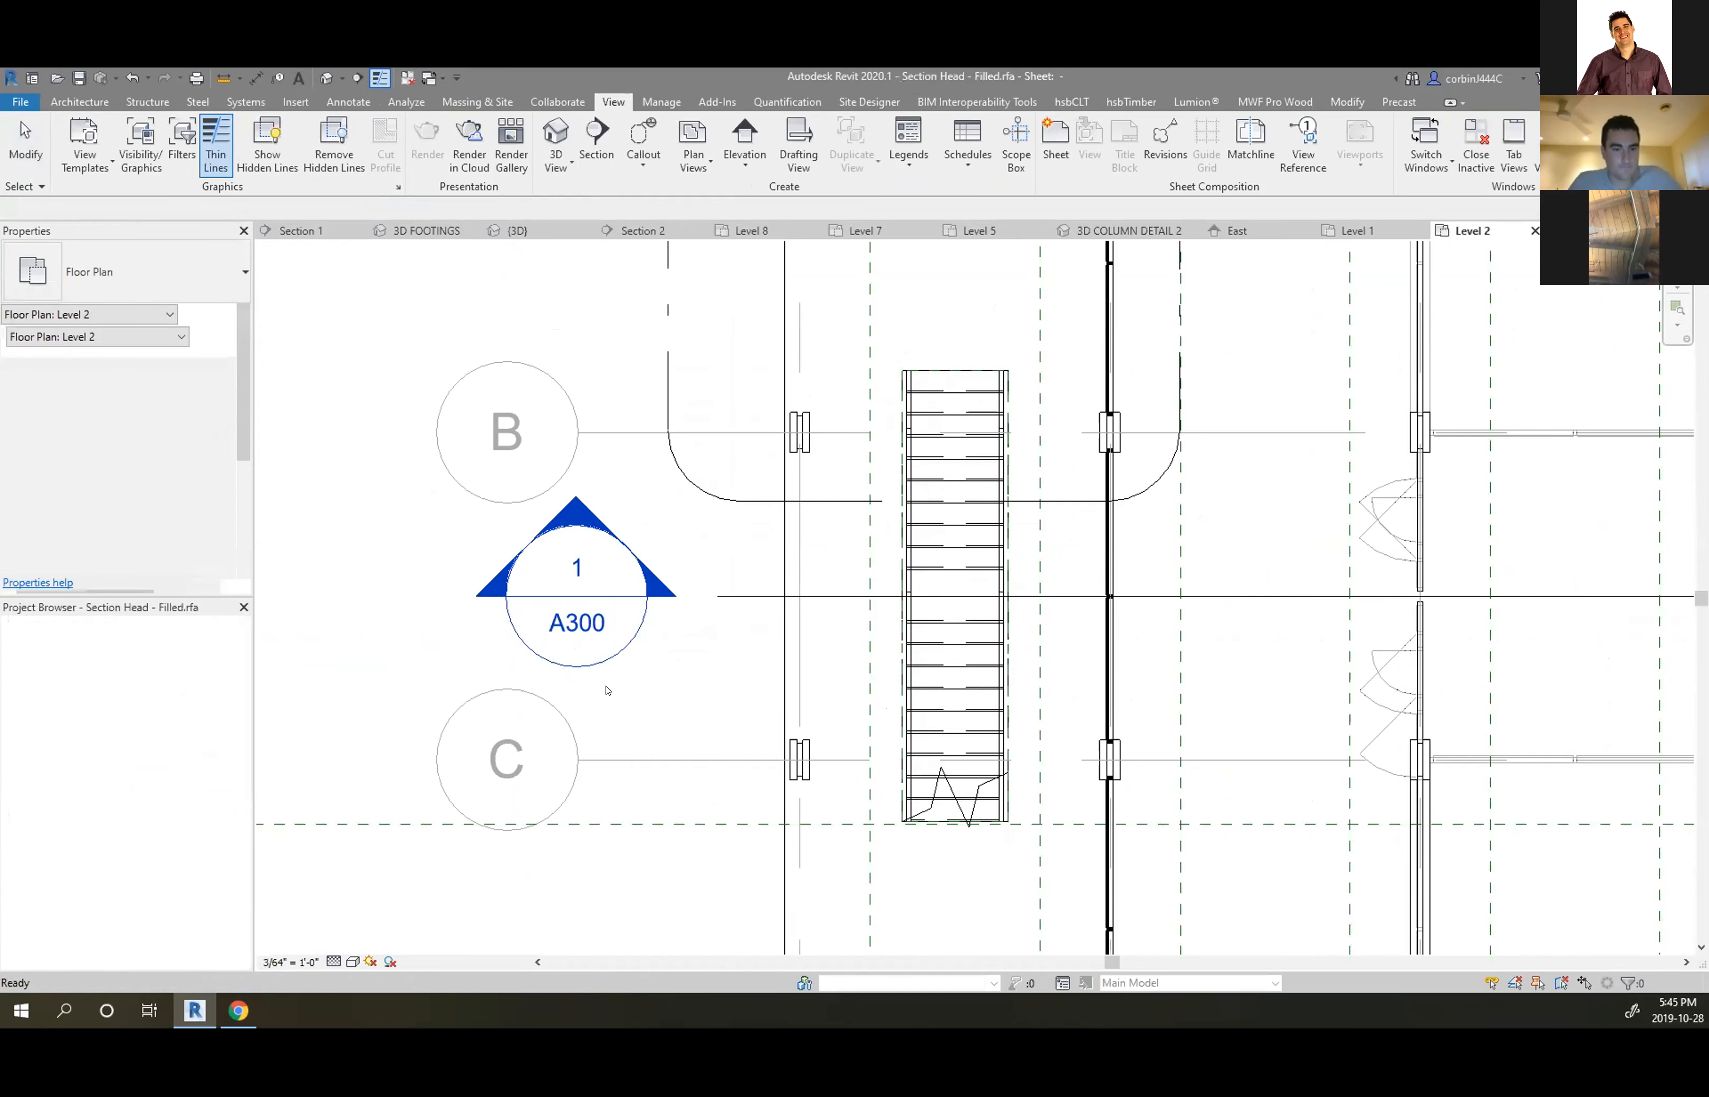
Window-select the section head symbol's parts, then close the family without saving
{"action": "scroll", "coordinate": [1003, 588], "scroll_direction": "up", "scroll_amount": 10}
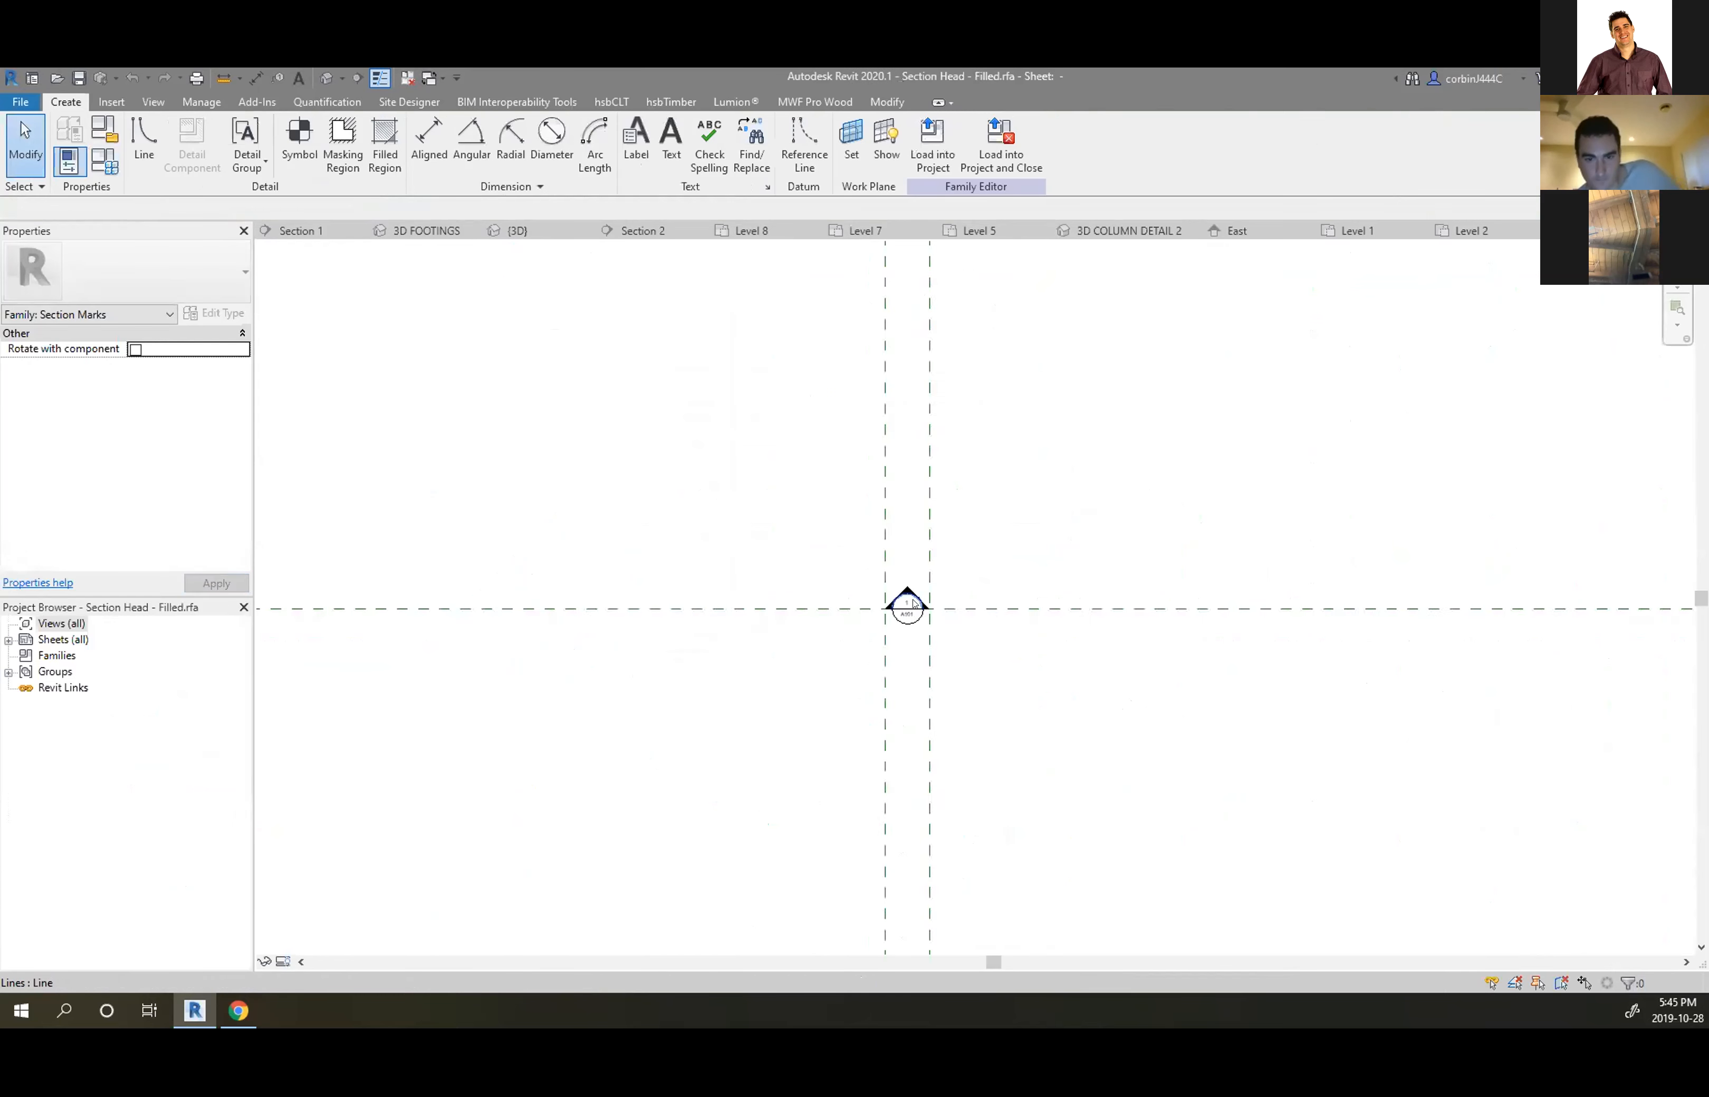
{"action": "left_click_drag", "start_coordinate": [975, 756], "coordinate": [869, 797]}
{"action": "left_click_drag", "start_coordinate": [584, 451], "coordinate": [1400, 922]}
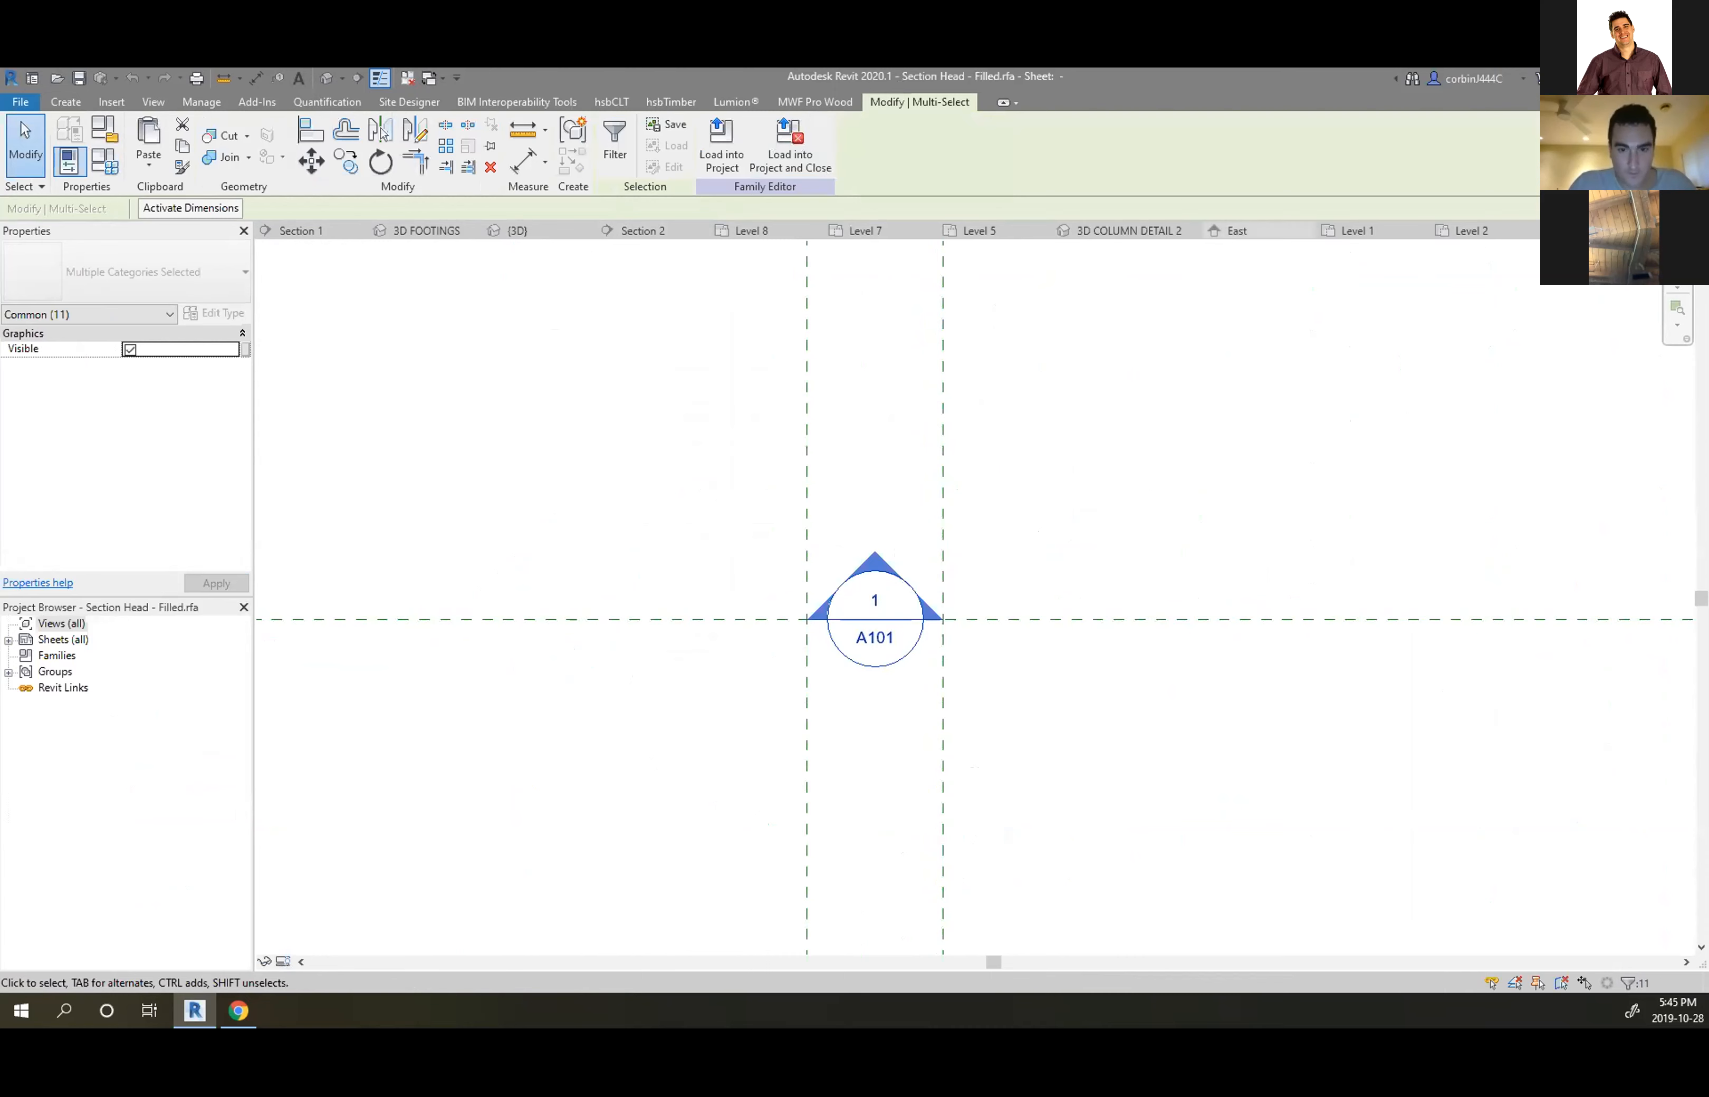
{"action": "left_click", "coordinate": [1653, 231]}
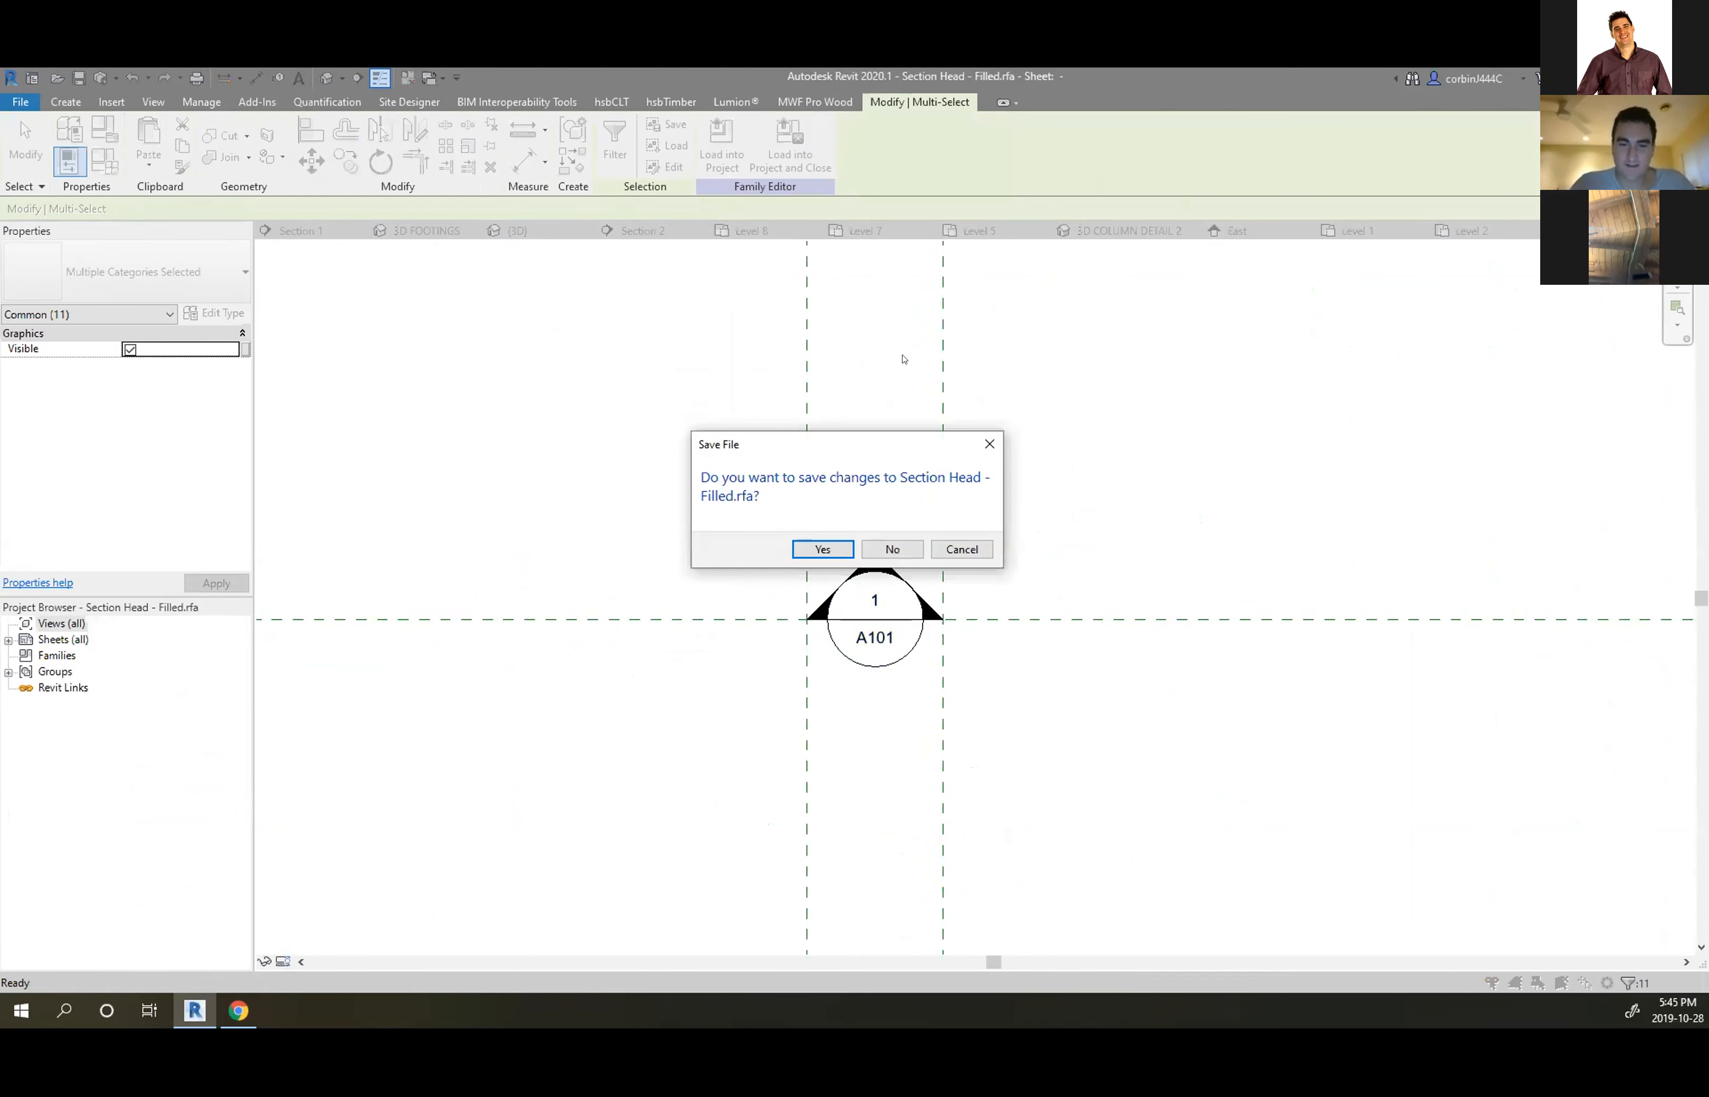
{"action": "left_click", "coordinate": [919, 549]}
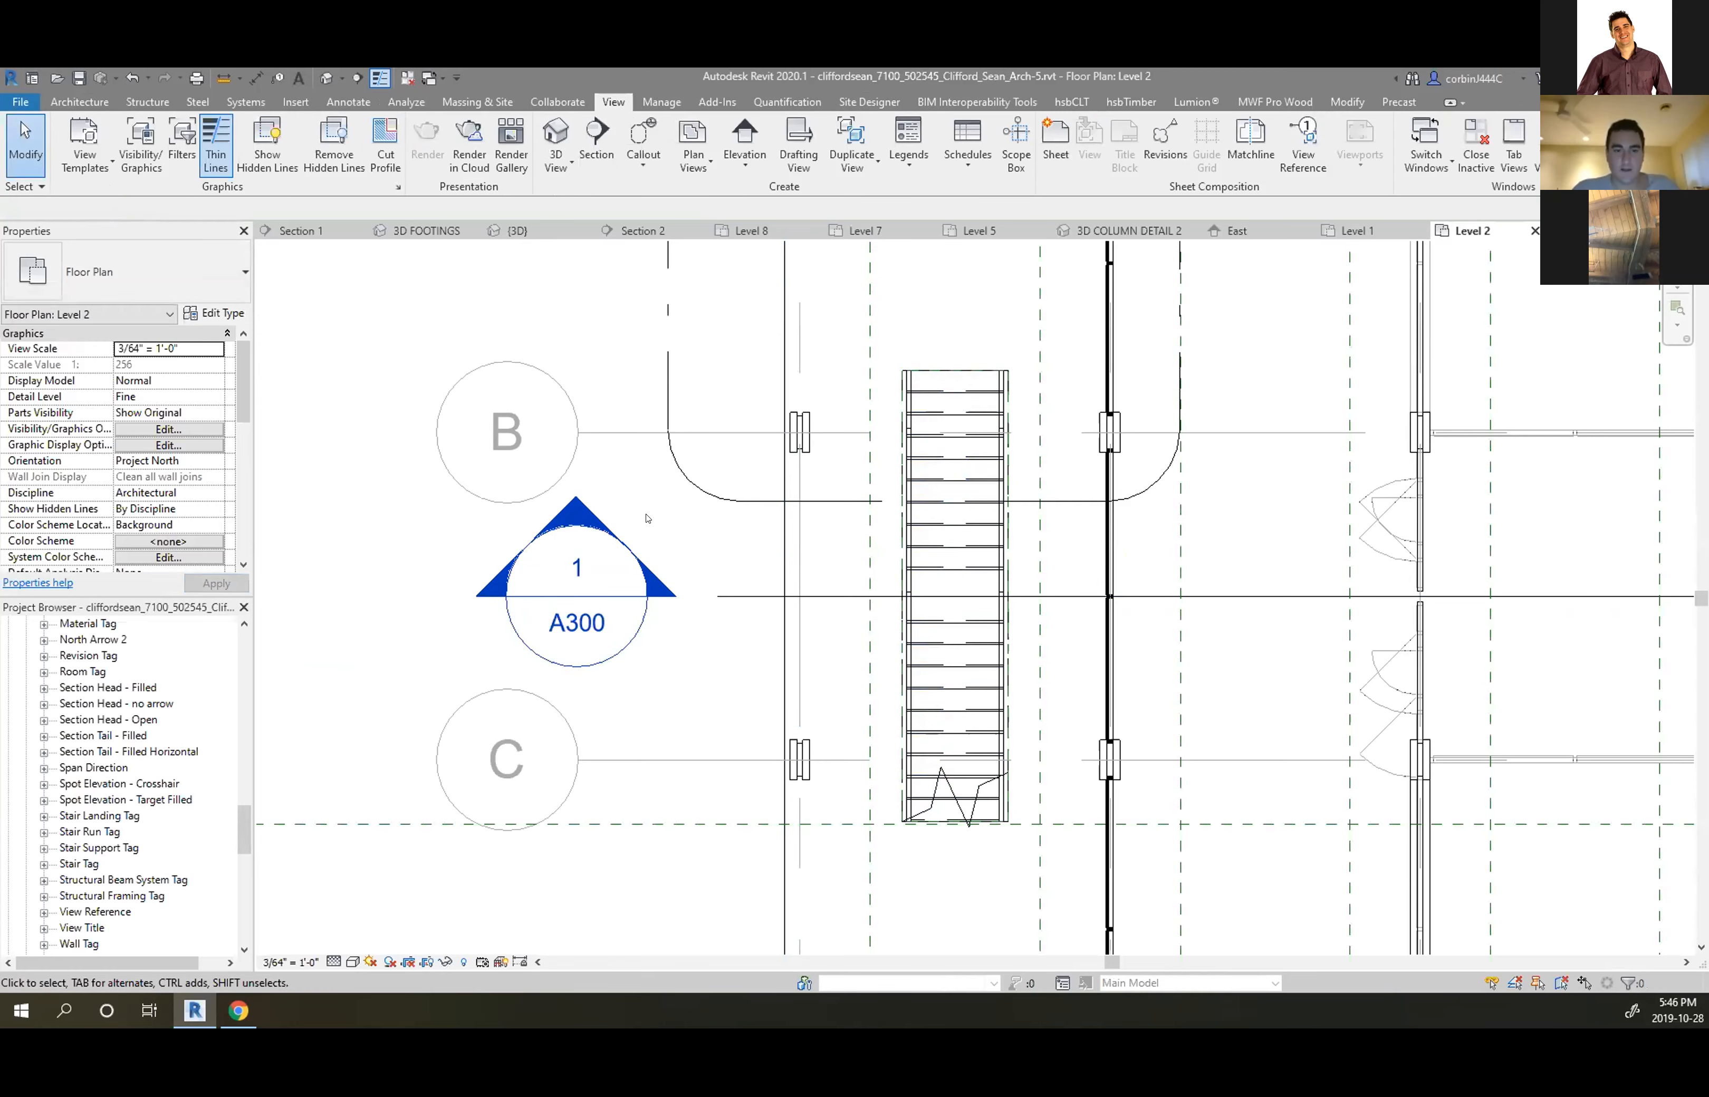
Open Level 3, check a south-wall casement window, open Level 5, then switch to Section 2
{"action": "scroll", "coordinate": [647, 517], "scroll_direction": "down", "scroll_amount": 5}
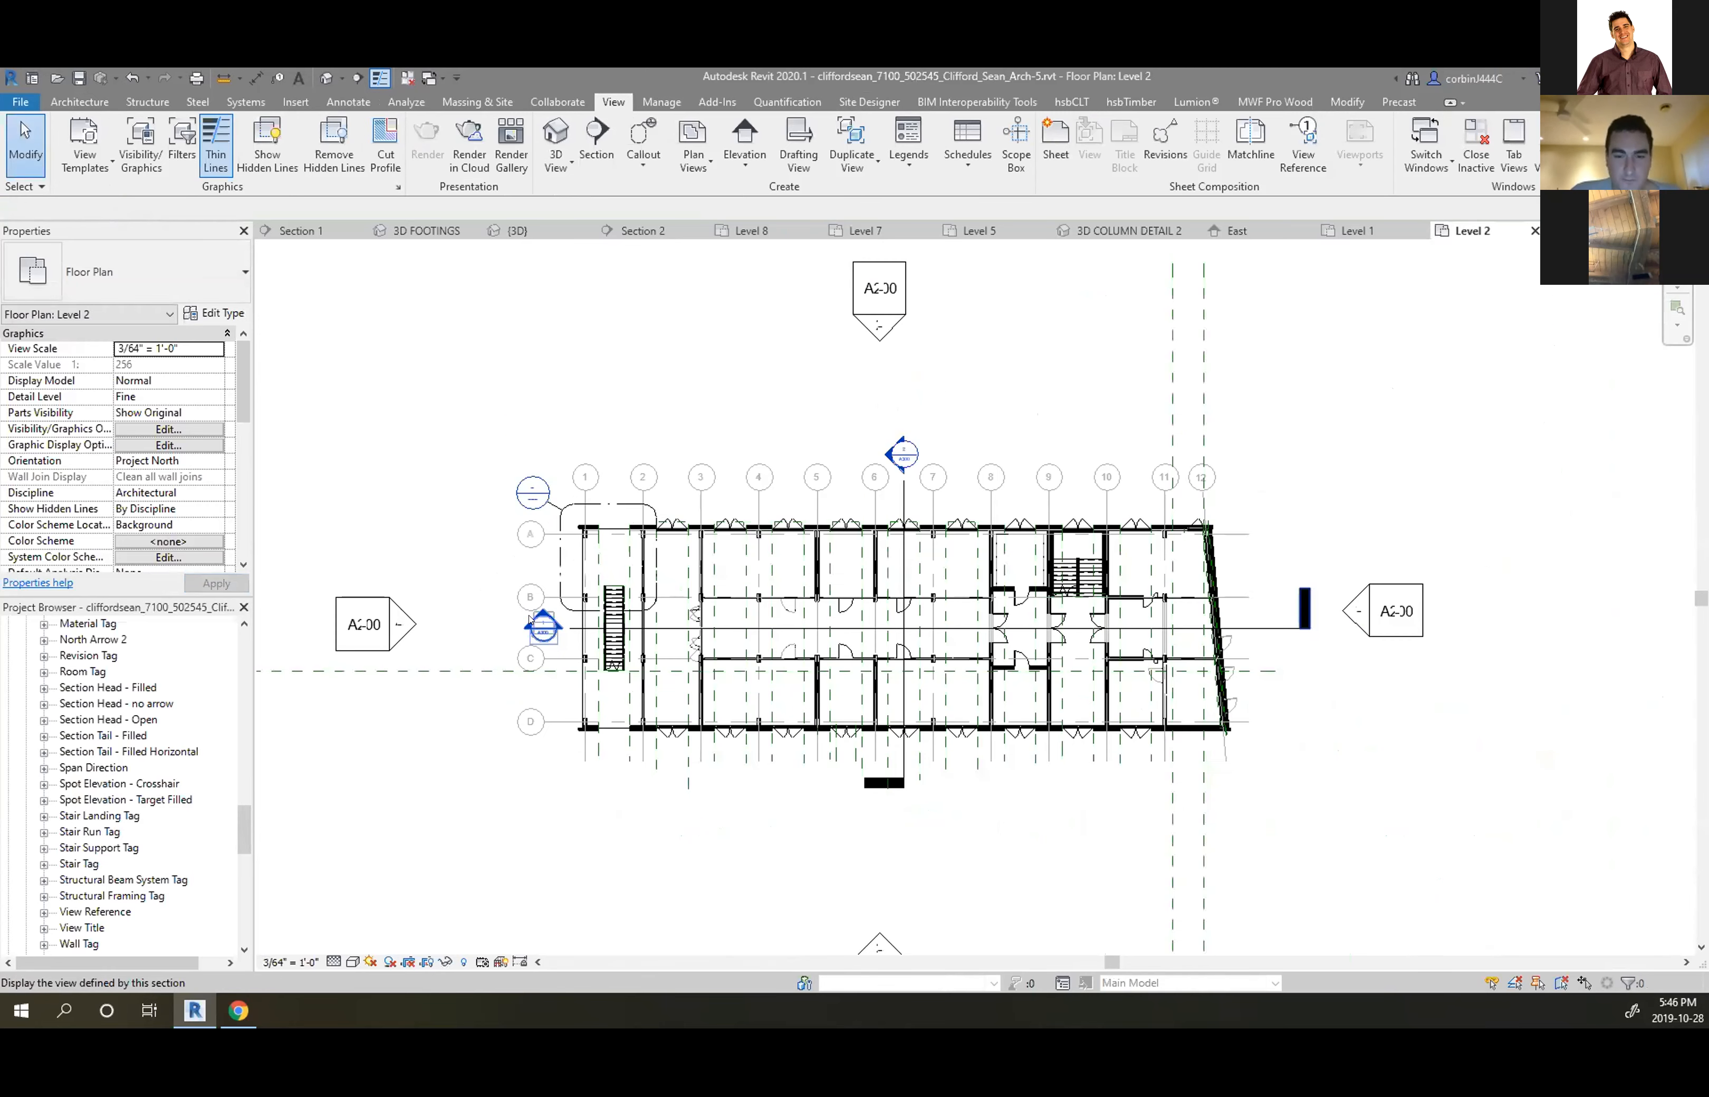
{"action": "scroll", "coordinate": [528, 613], "scroll_direction": "up", "scroll_amount": 2}
{"action": "scroll", "coordinate": [115, 661], "scroll_direction": "up", "scroll_amount": 6}
{"action": "scroll", "coordinate": [115, 662], "scroll_direction": "up", "scroll_amount": 2}
{"action": "left_click_drag", "start_coordinate": [245, 774], "coordinate": [245, 668]}
{"action": "left_click", "coordinate": [81, 752]}
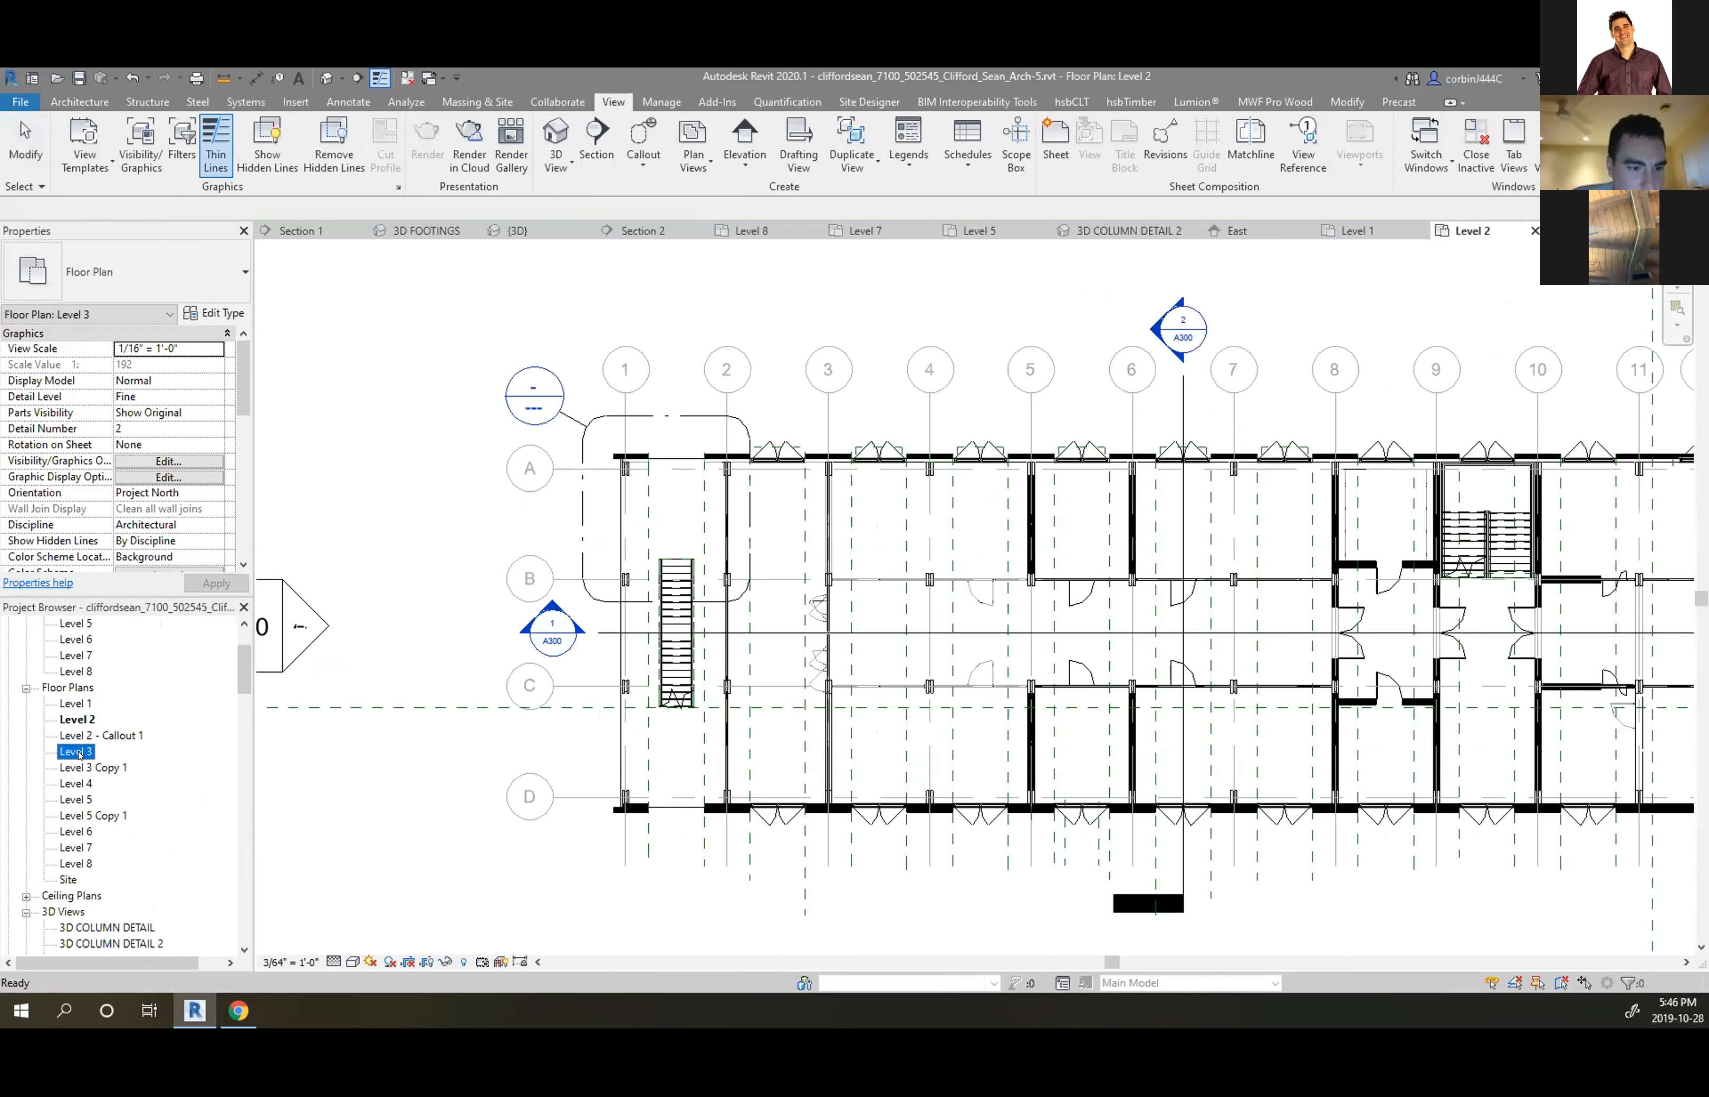
{"action": "double_click", "coordinate": [79, 753]}
{"action": "scroll", "coordinate": [942, 719], "scroll_direction": "up", "scroll_amount": 5}
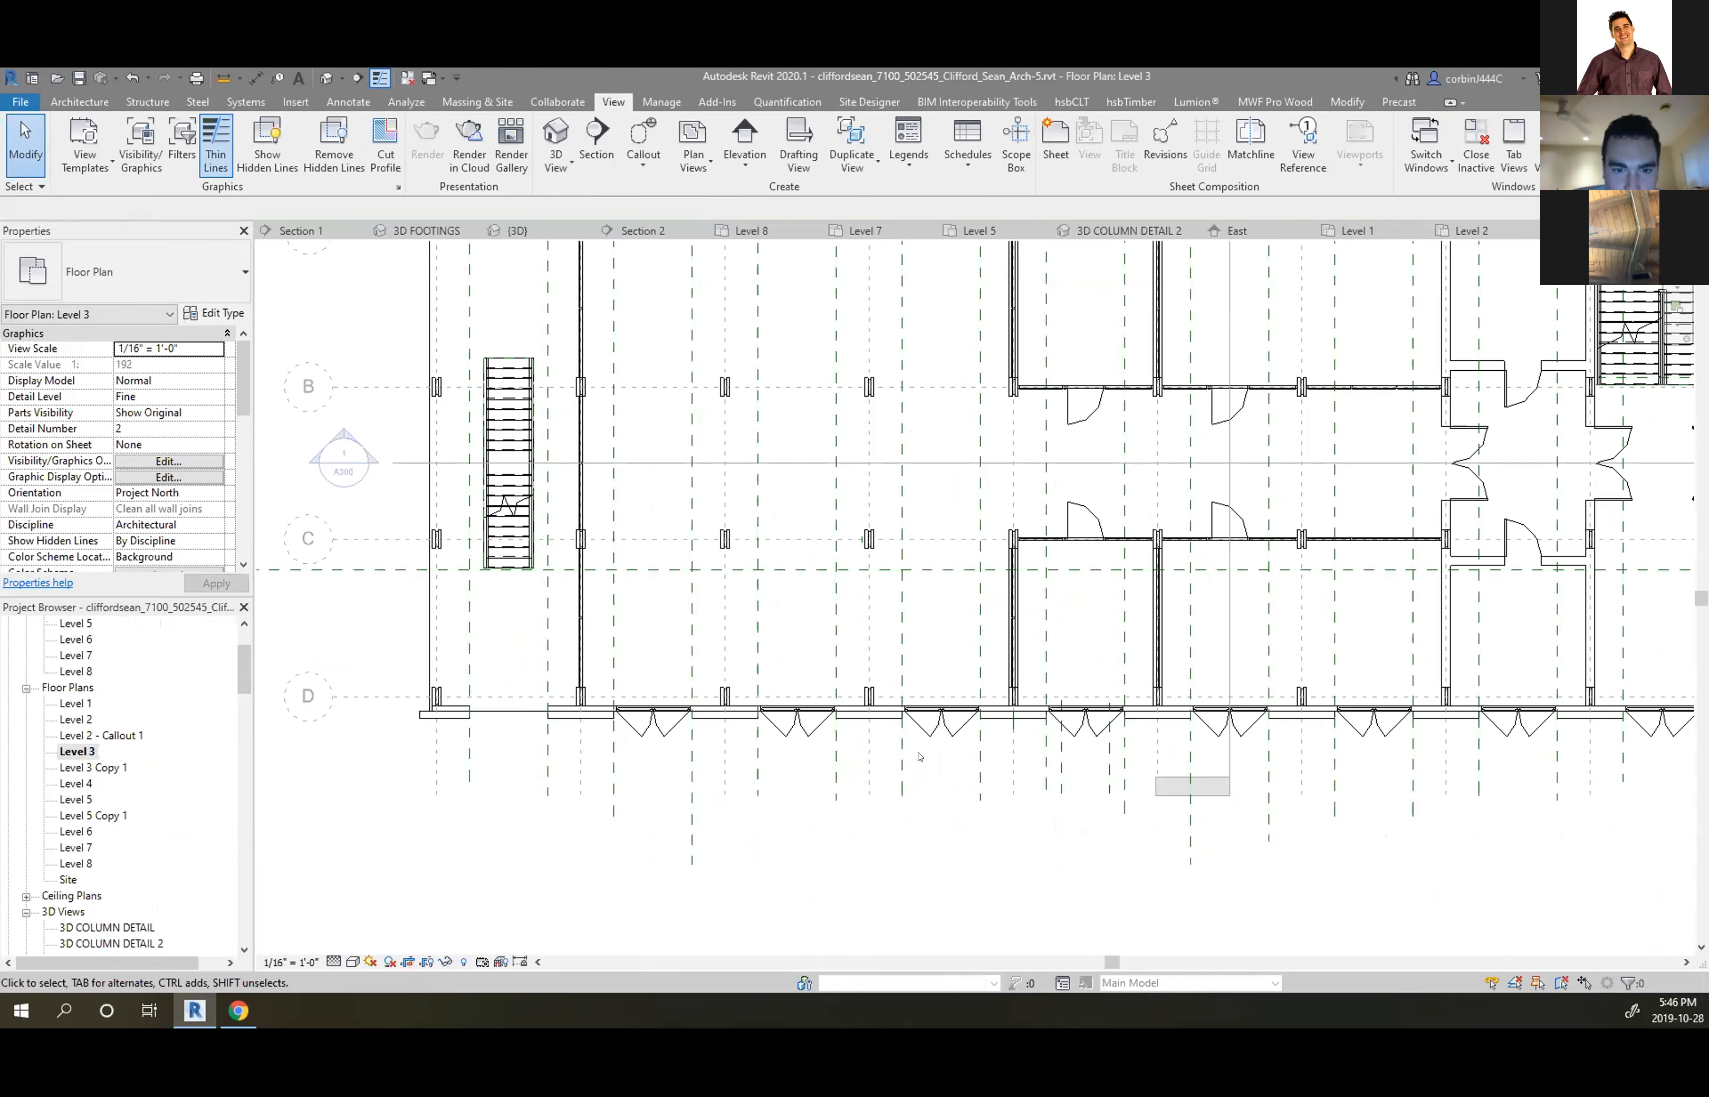
{"action": "left_click", "coordinate": [942, 711]}
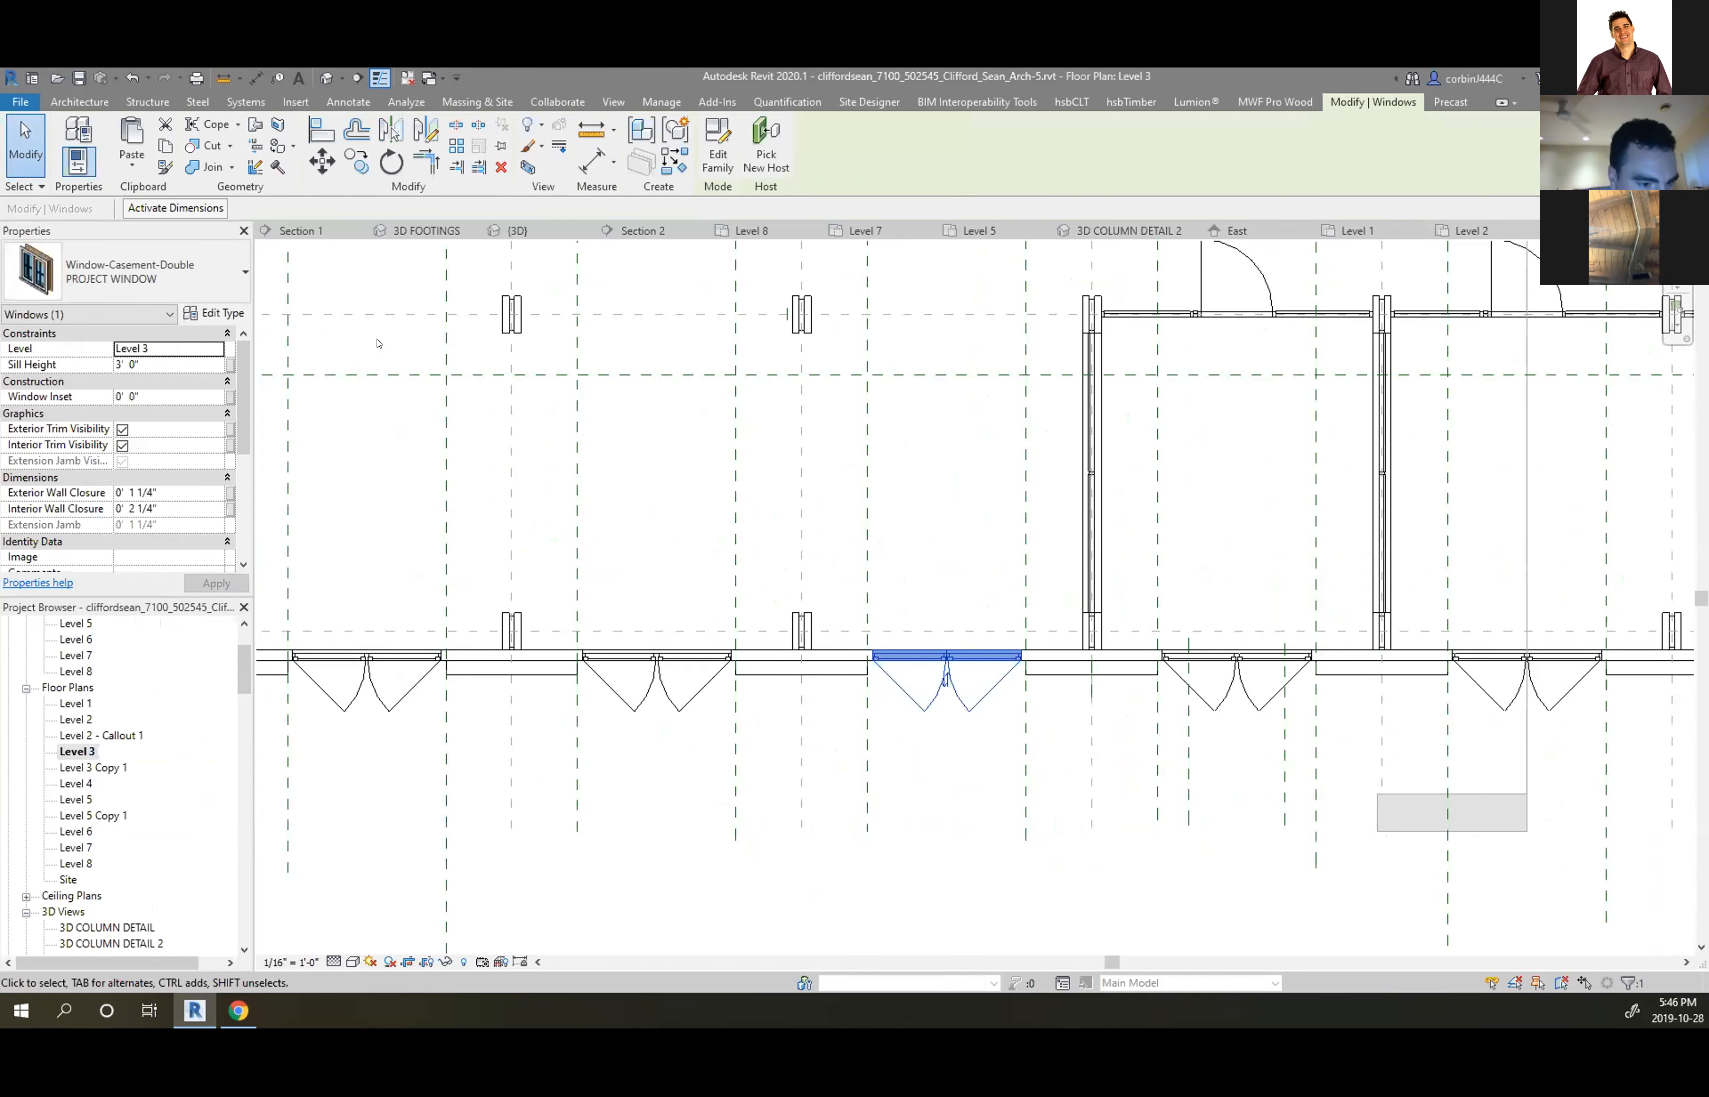
{"action": "double_click", "coordinate": [76, 799]}
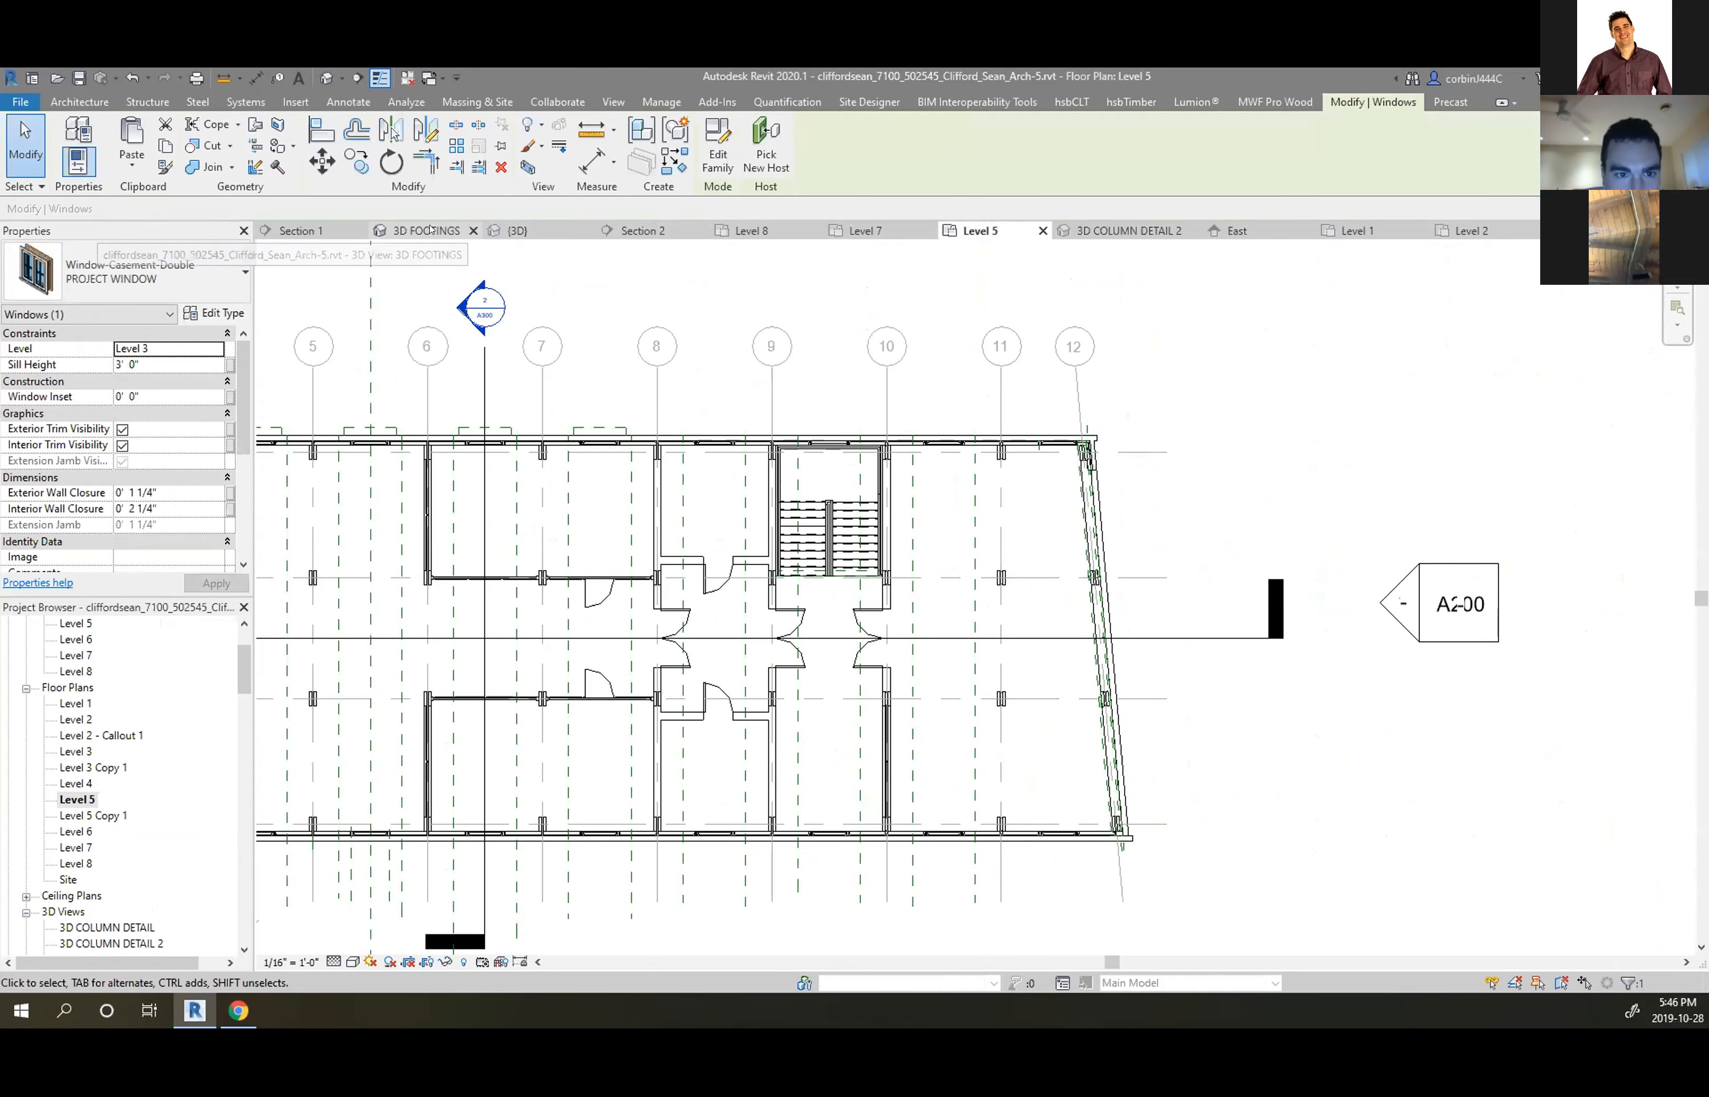
{"action": "left_click", "coordinate": [641, 230]}
Rename the 9'-0" level to Level 1 B.O.S., renaming its matching views too
{"action": "scroll", "coordinate": [1058, 572], "scroll_direction": "down", "scroll_amount": 6}
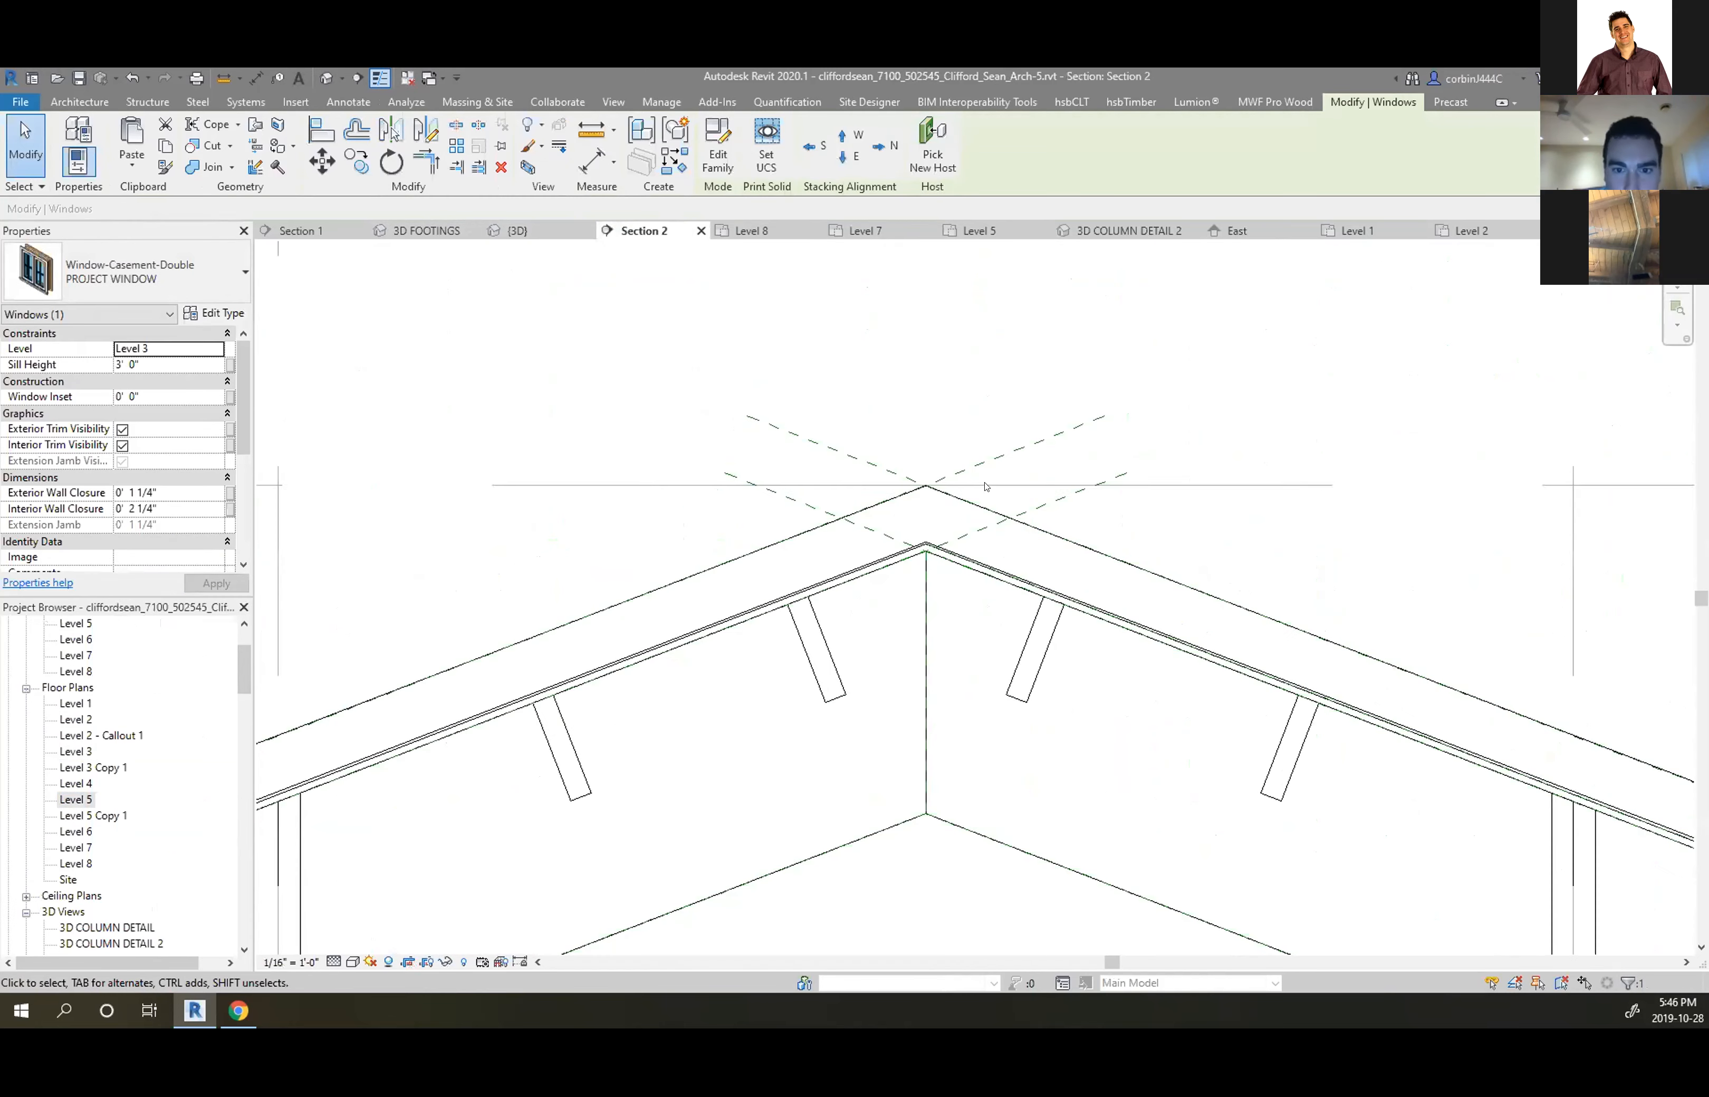
{"action": "scroll", "coordinate": [1112, 697], "scroll_direction": "up", "scroll_amount": 4}
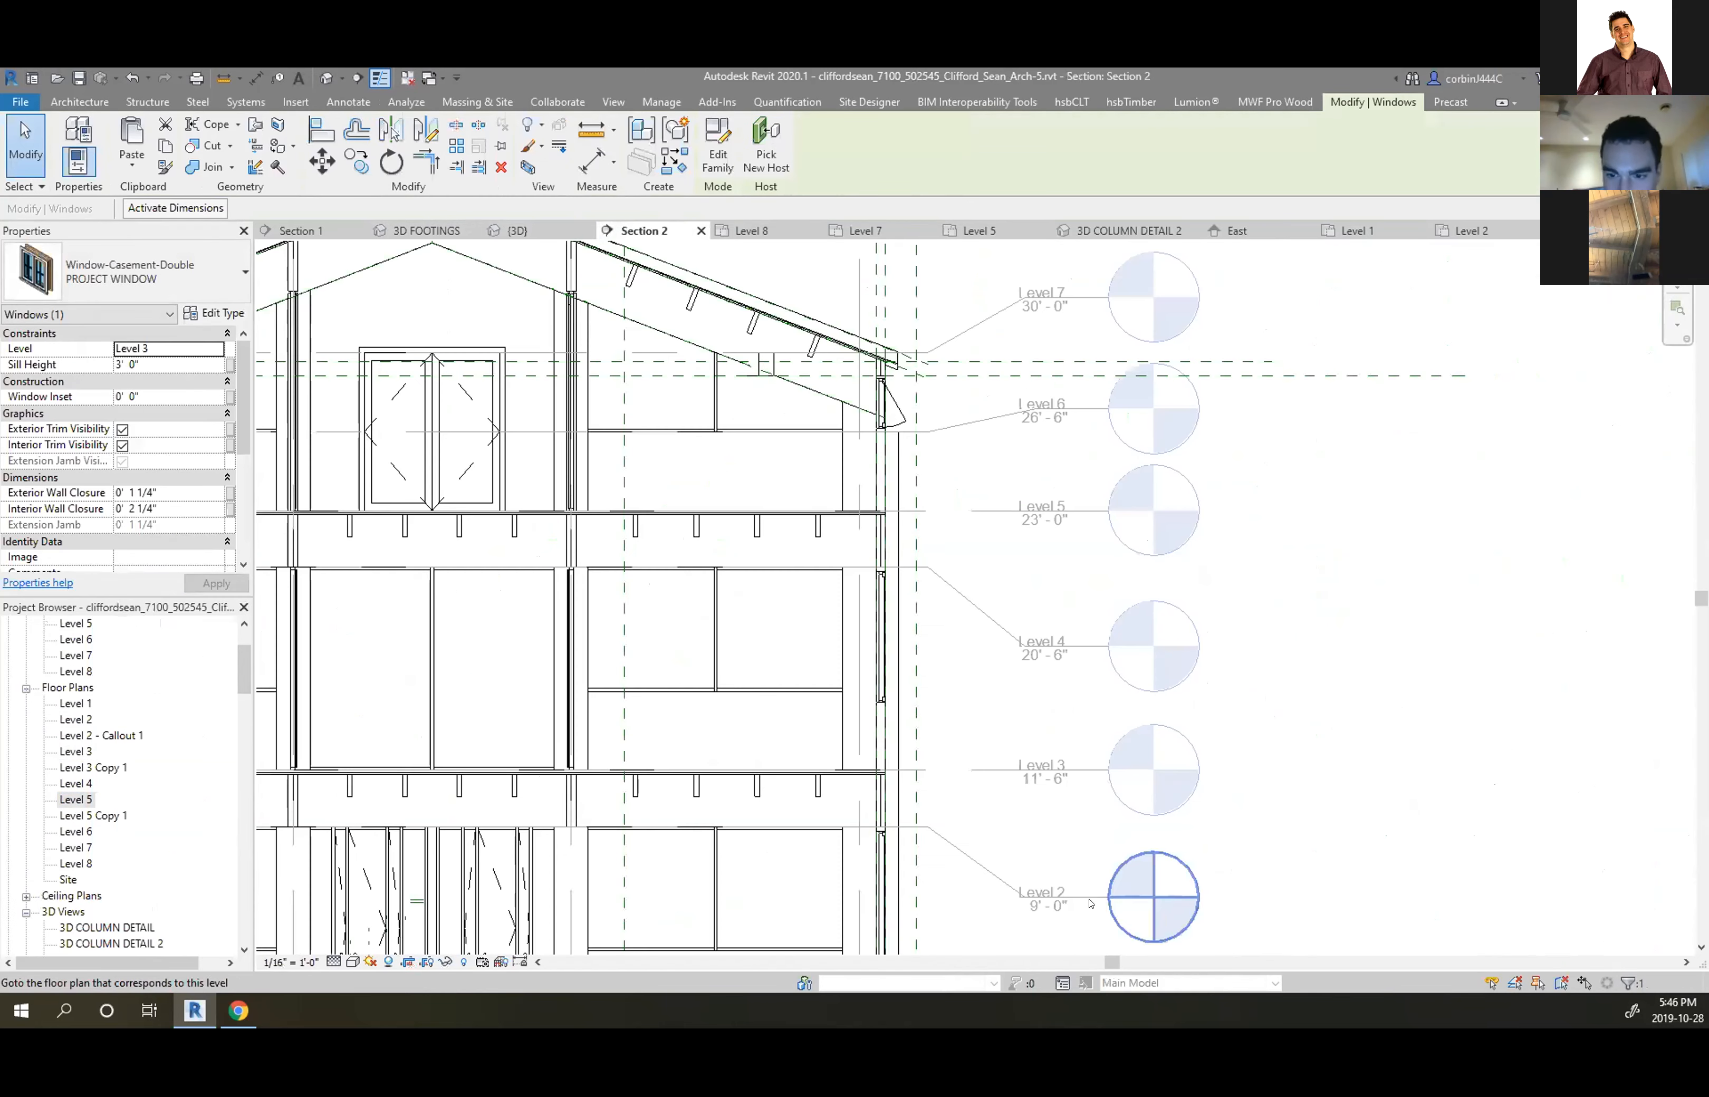
{"action": "scroll", "coordinate": [1112, 698], "scroll_direction": "down", "scroll_amount": 4}
{"action": "scroll", "coordinate": [1113, 698], "scroll_direction": "up", "scroll_amount": 3}
{"action": "scroll", "coordinate": [1112, 698], "scroll_direction": "up", "scroll_amount": 2}
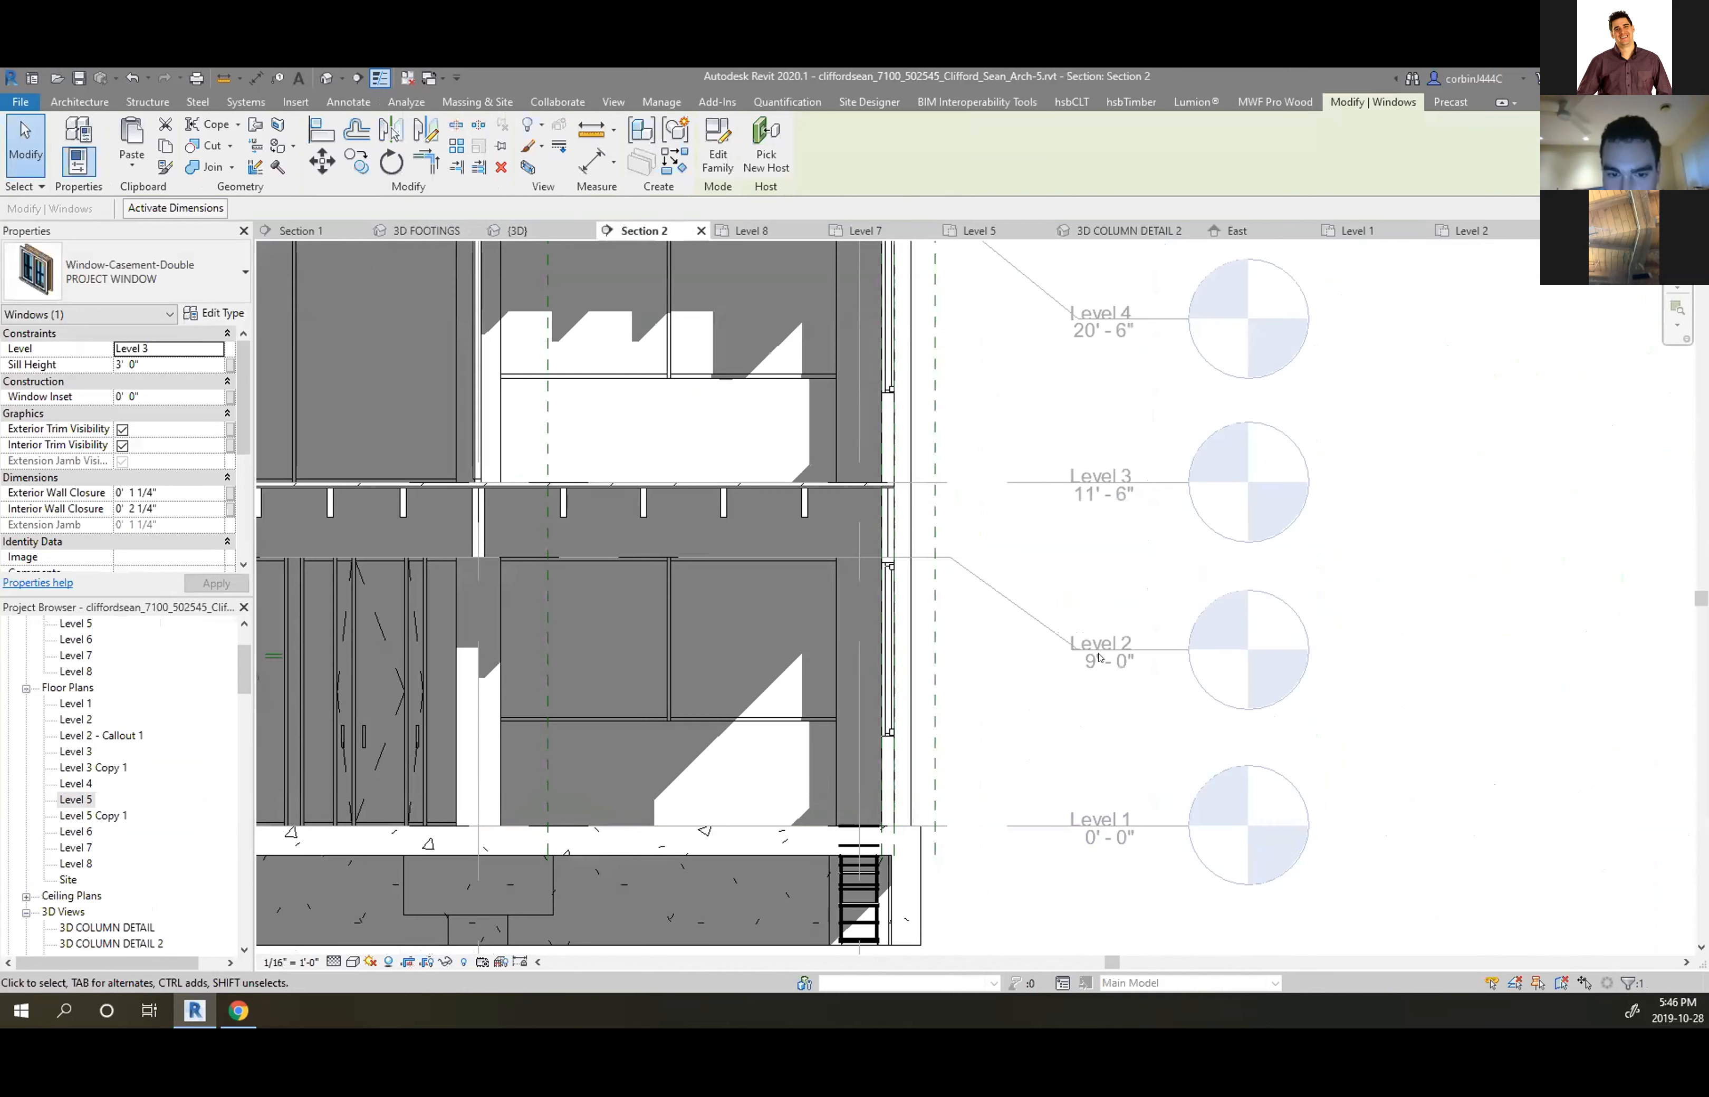
{"action": "left_click", "coordinate": [1115, 636]}
{"action": "left_click", "coordinate": [1115, 635]}
{"action": "type", "text": "LEV"}
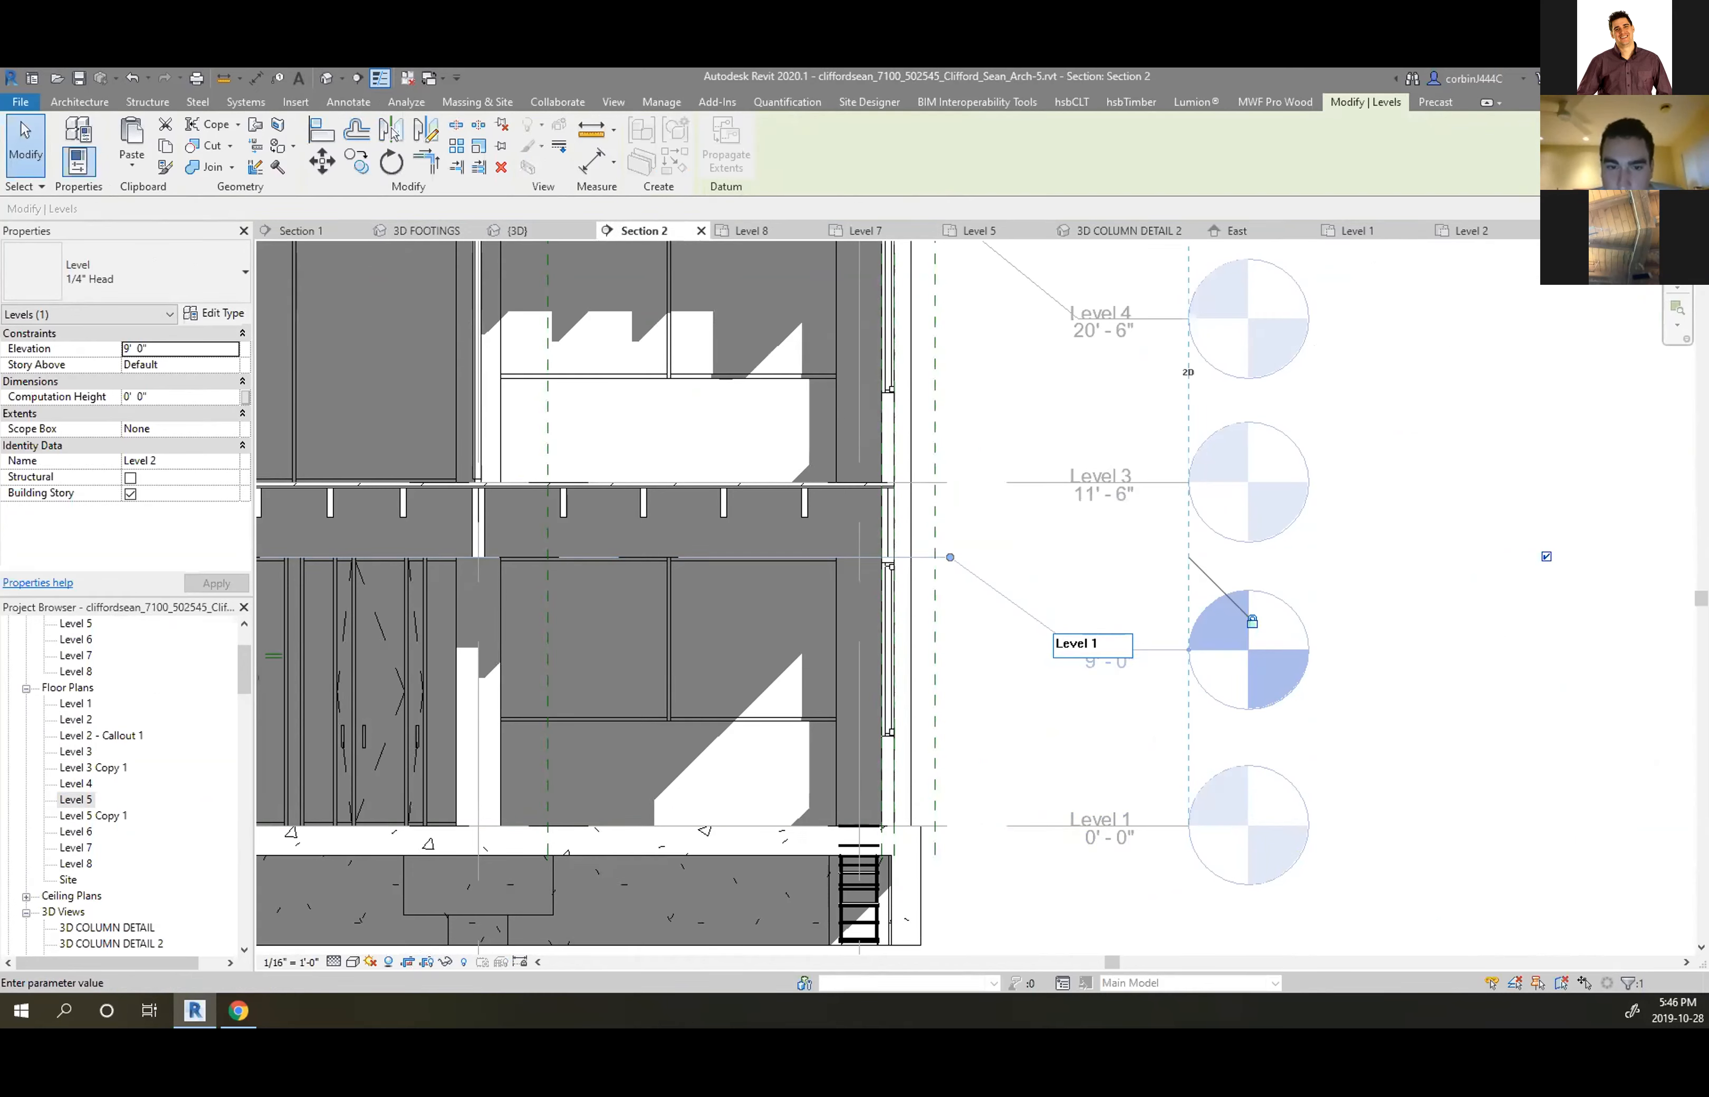
{"action": "type", "text": "el 1 B.O.S."}
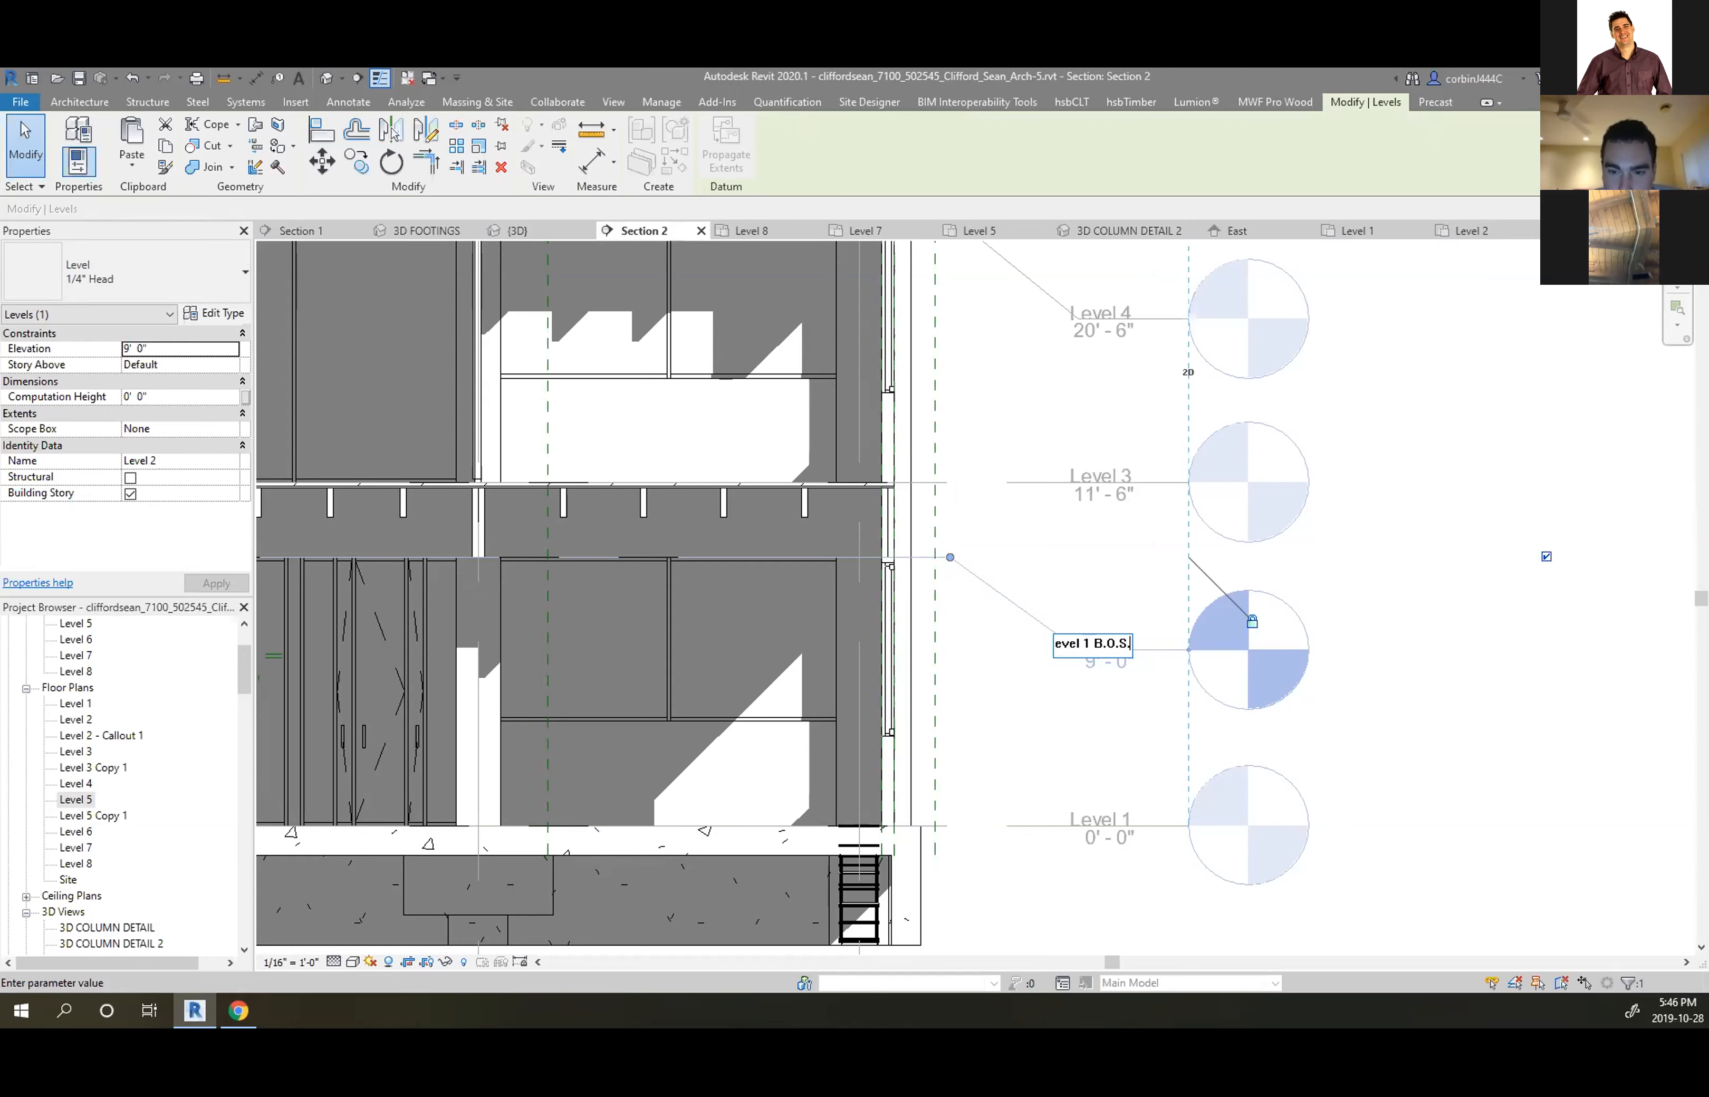
{"action": "key", "text": "Return"}
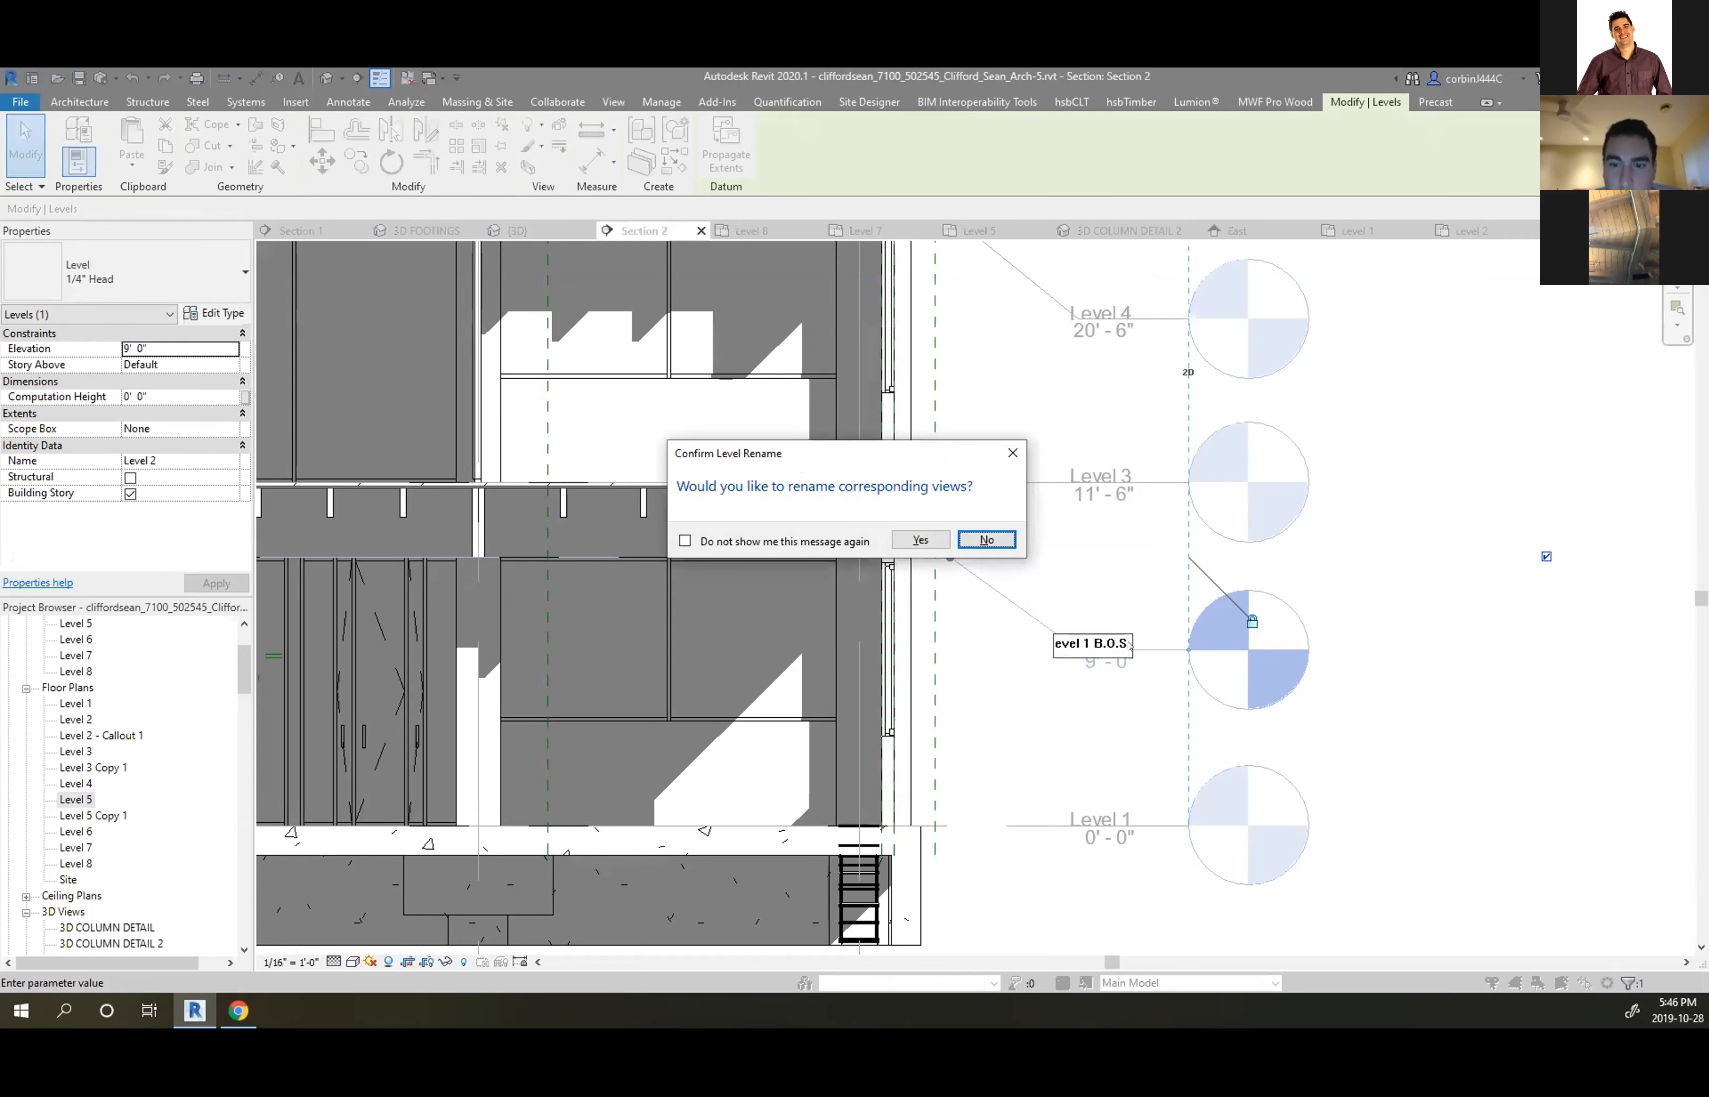
{"action": "left_click", "coordinate": [920, 540]}
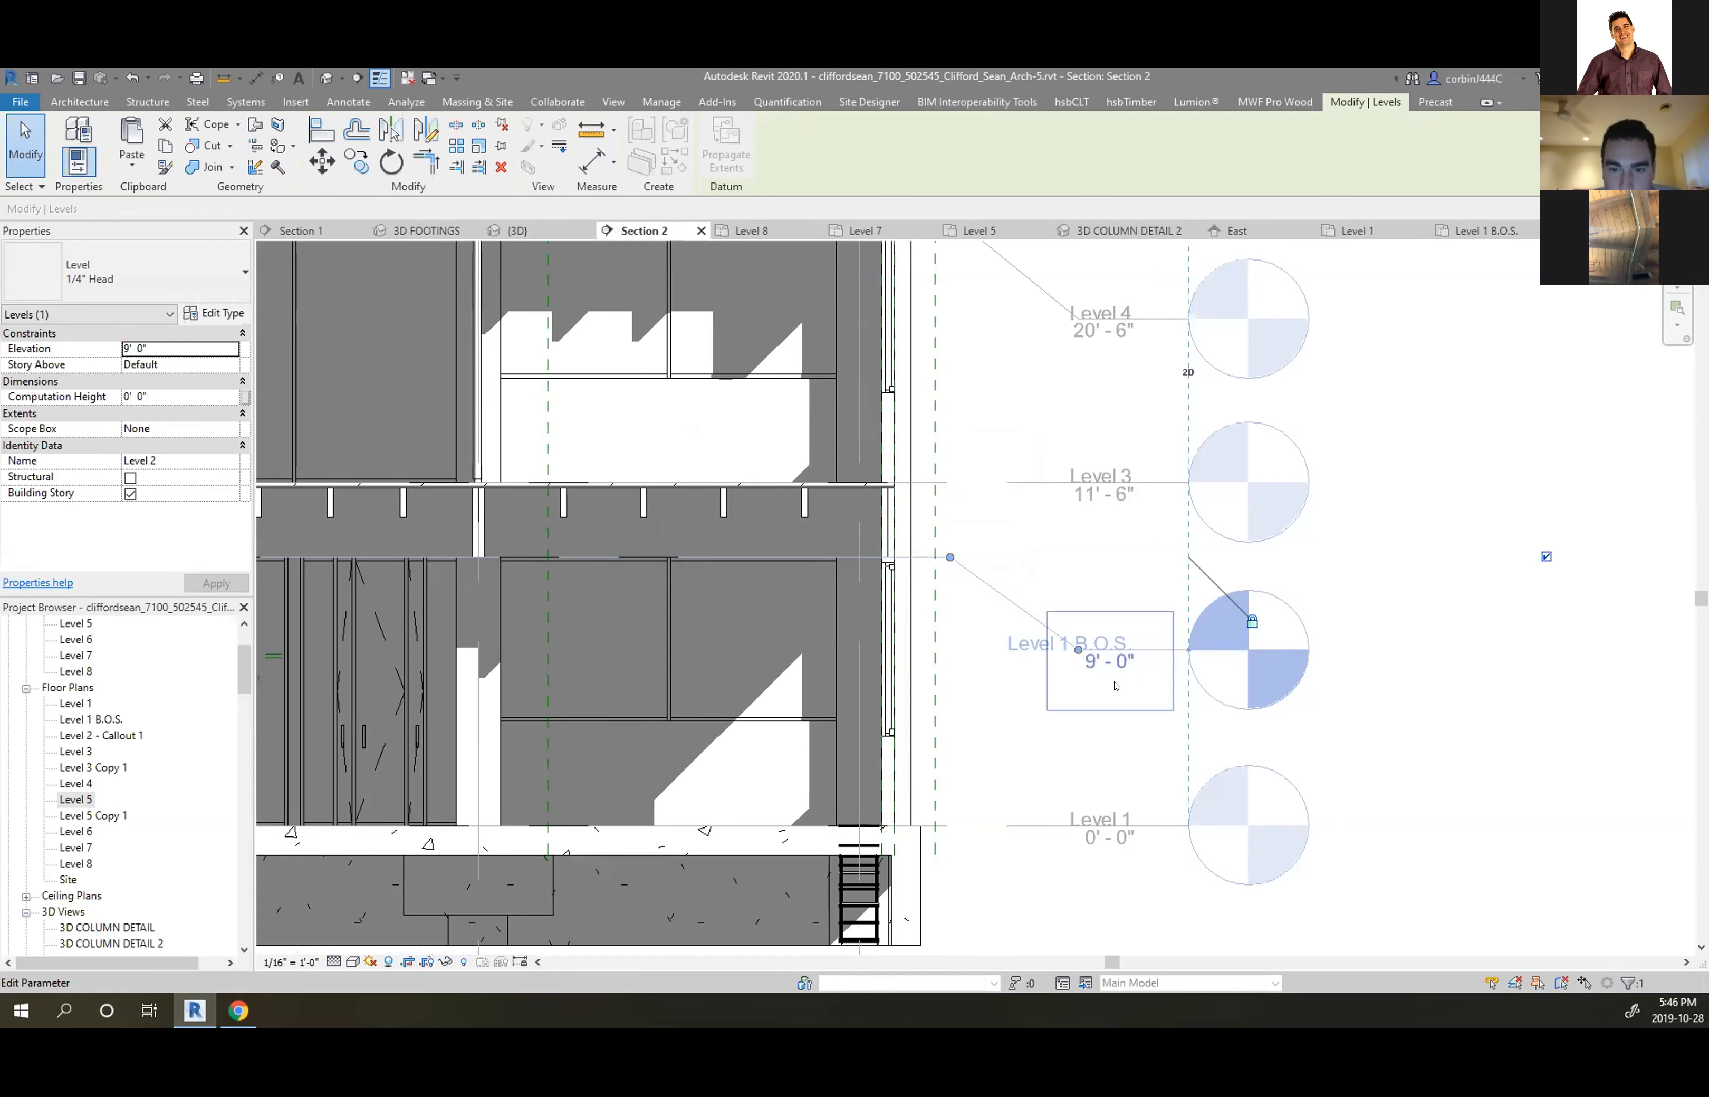
{"action": "left_click", "coordinate": [1102, 587]}
Edit the name again to change it from Level 1 B.O.S. to Level 1 T.O.W
{"action": "scroll", "coordinate": [1050, 652], "scroll_direction": "up", "scroll_amount": 3}
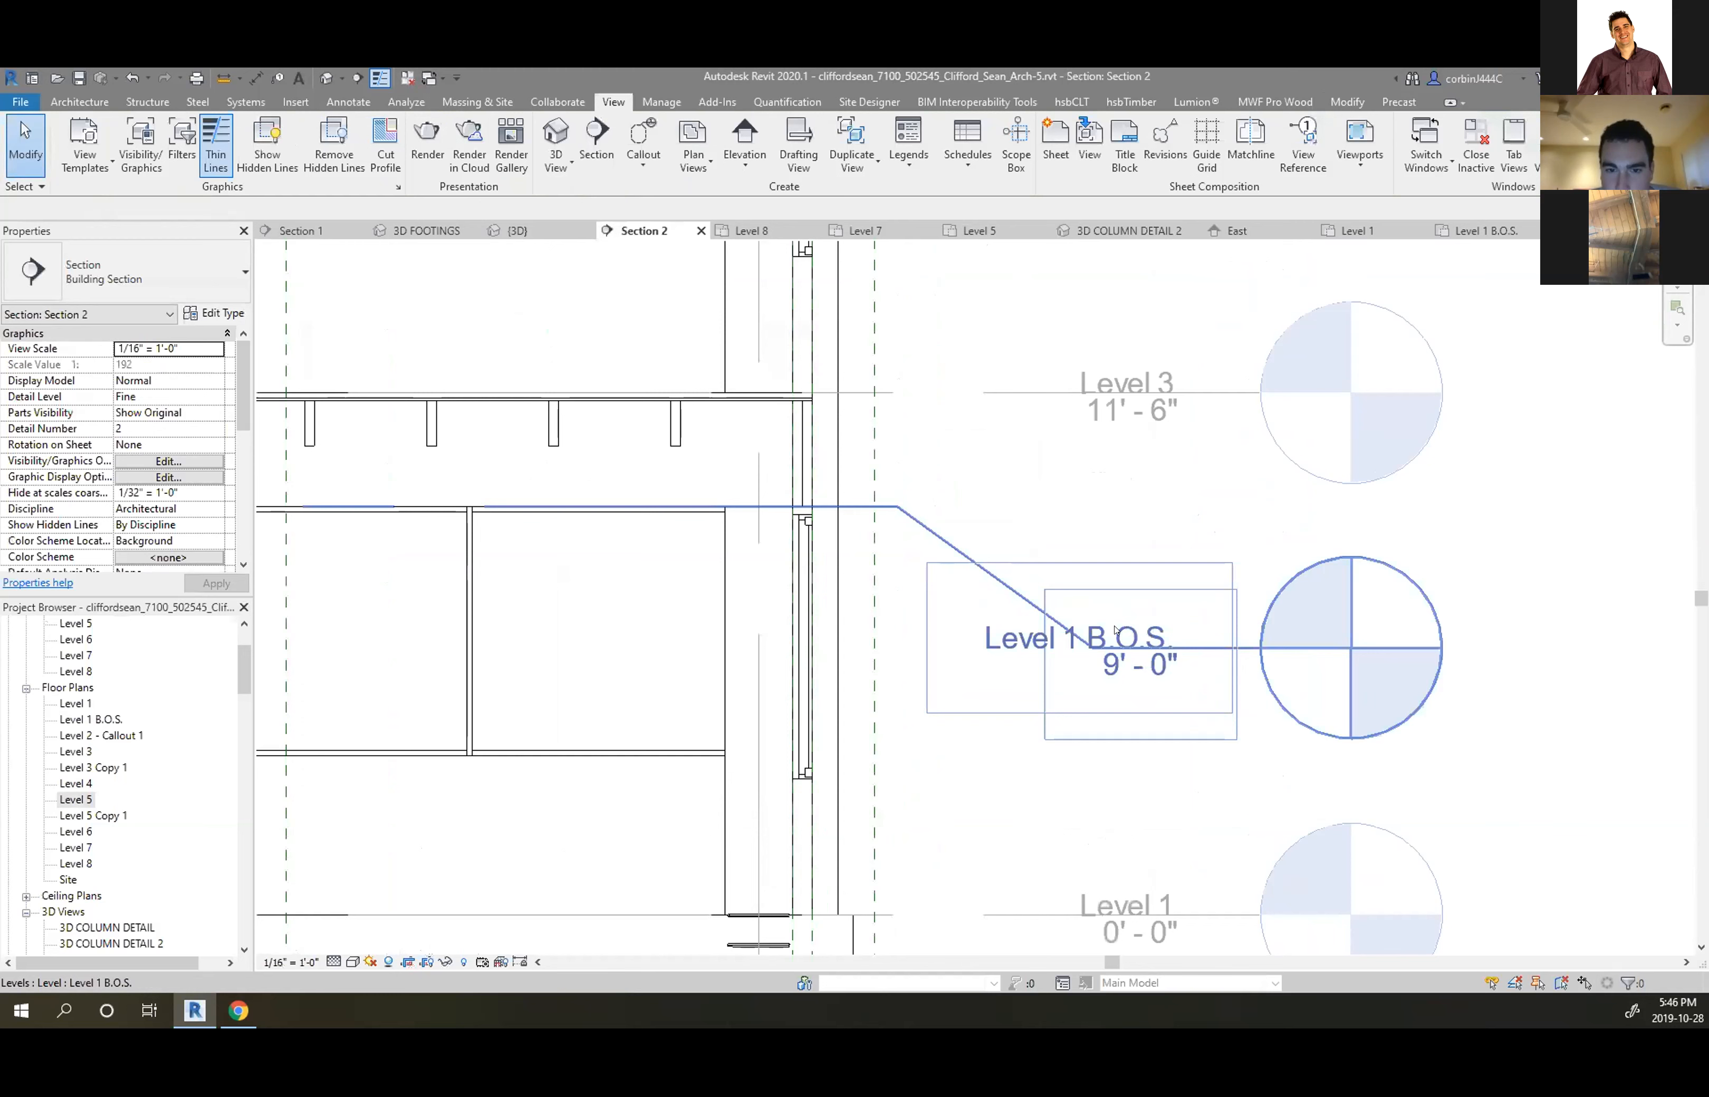
{"action": "left_click", "coordinate": [1128, 634]}
{"action": "left_click", "coordinate": [1130, 632]}
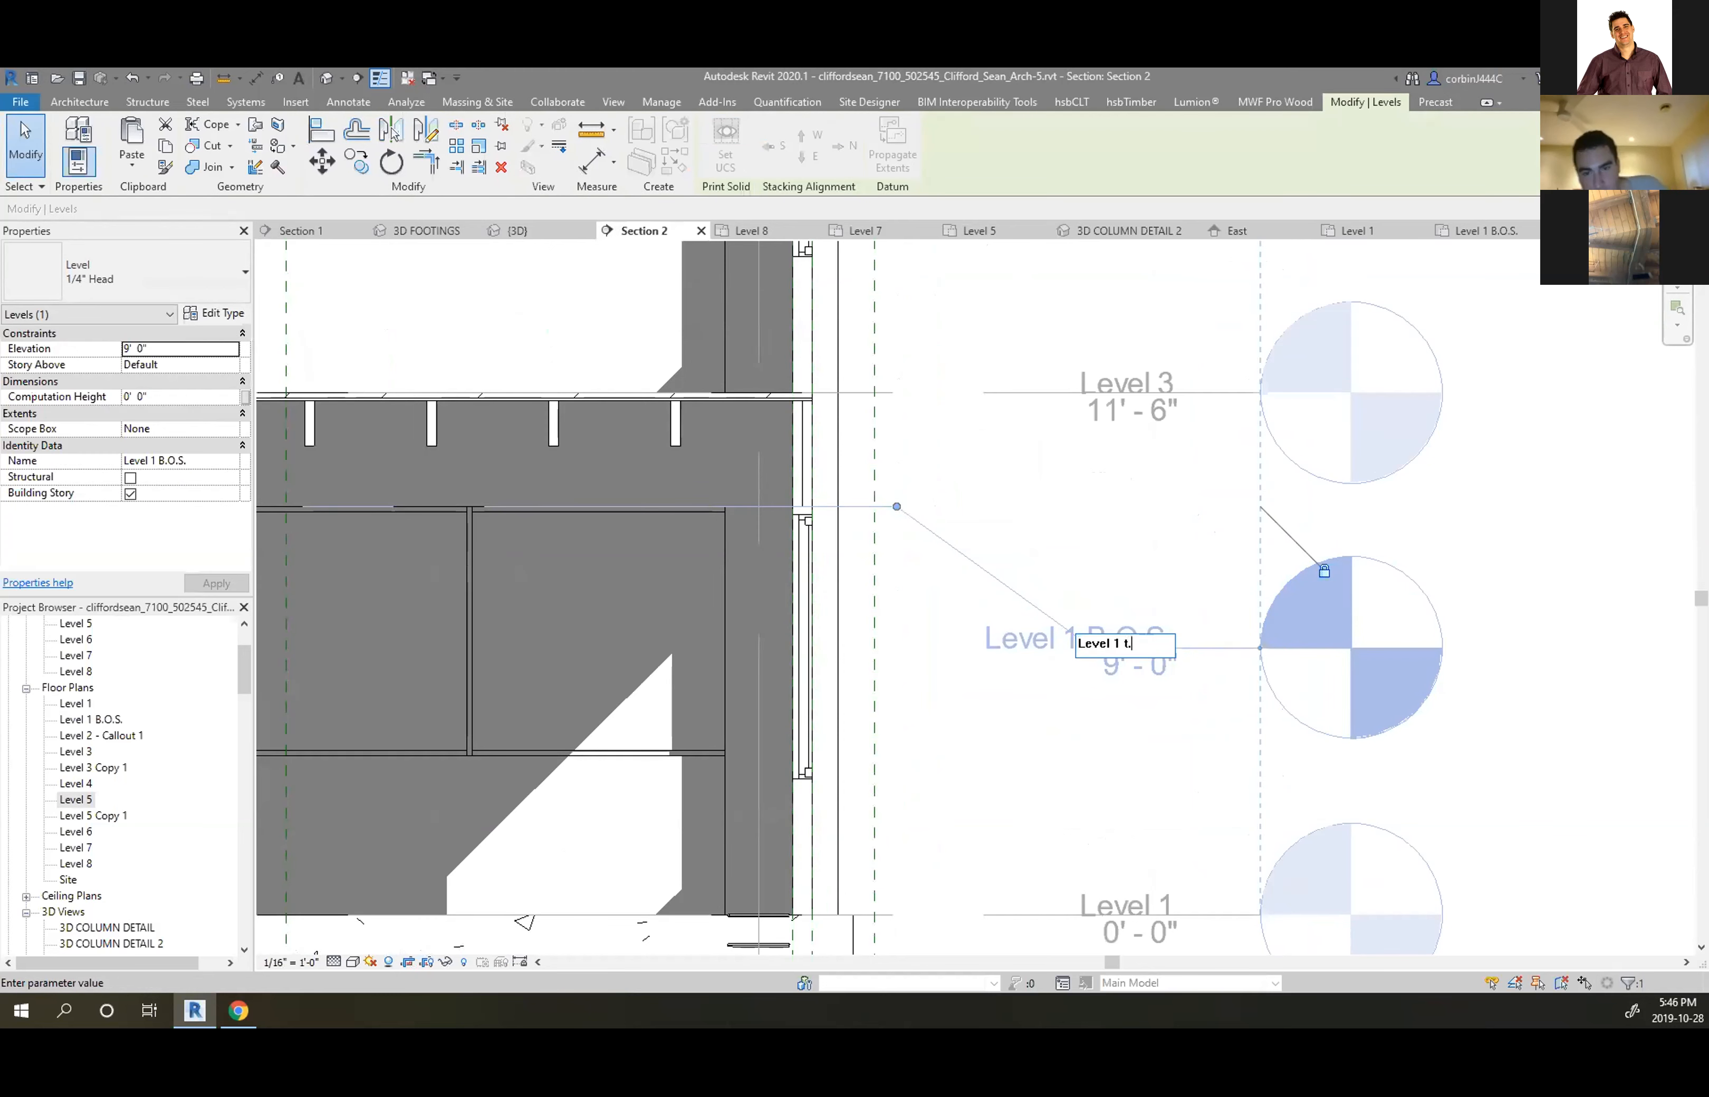
{"action": "key", "text": "BackSpace"}
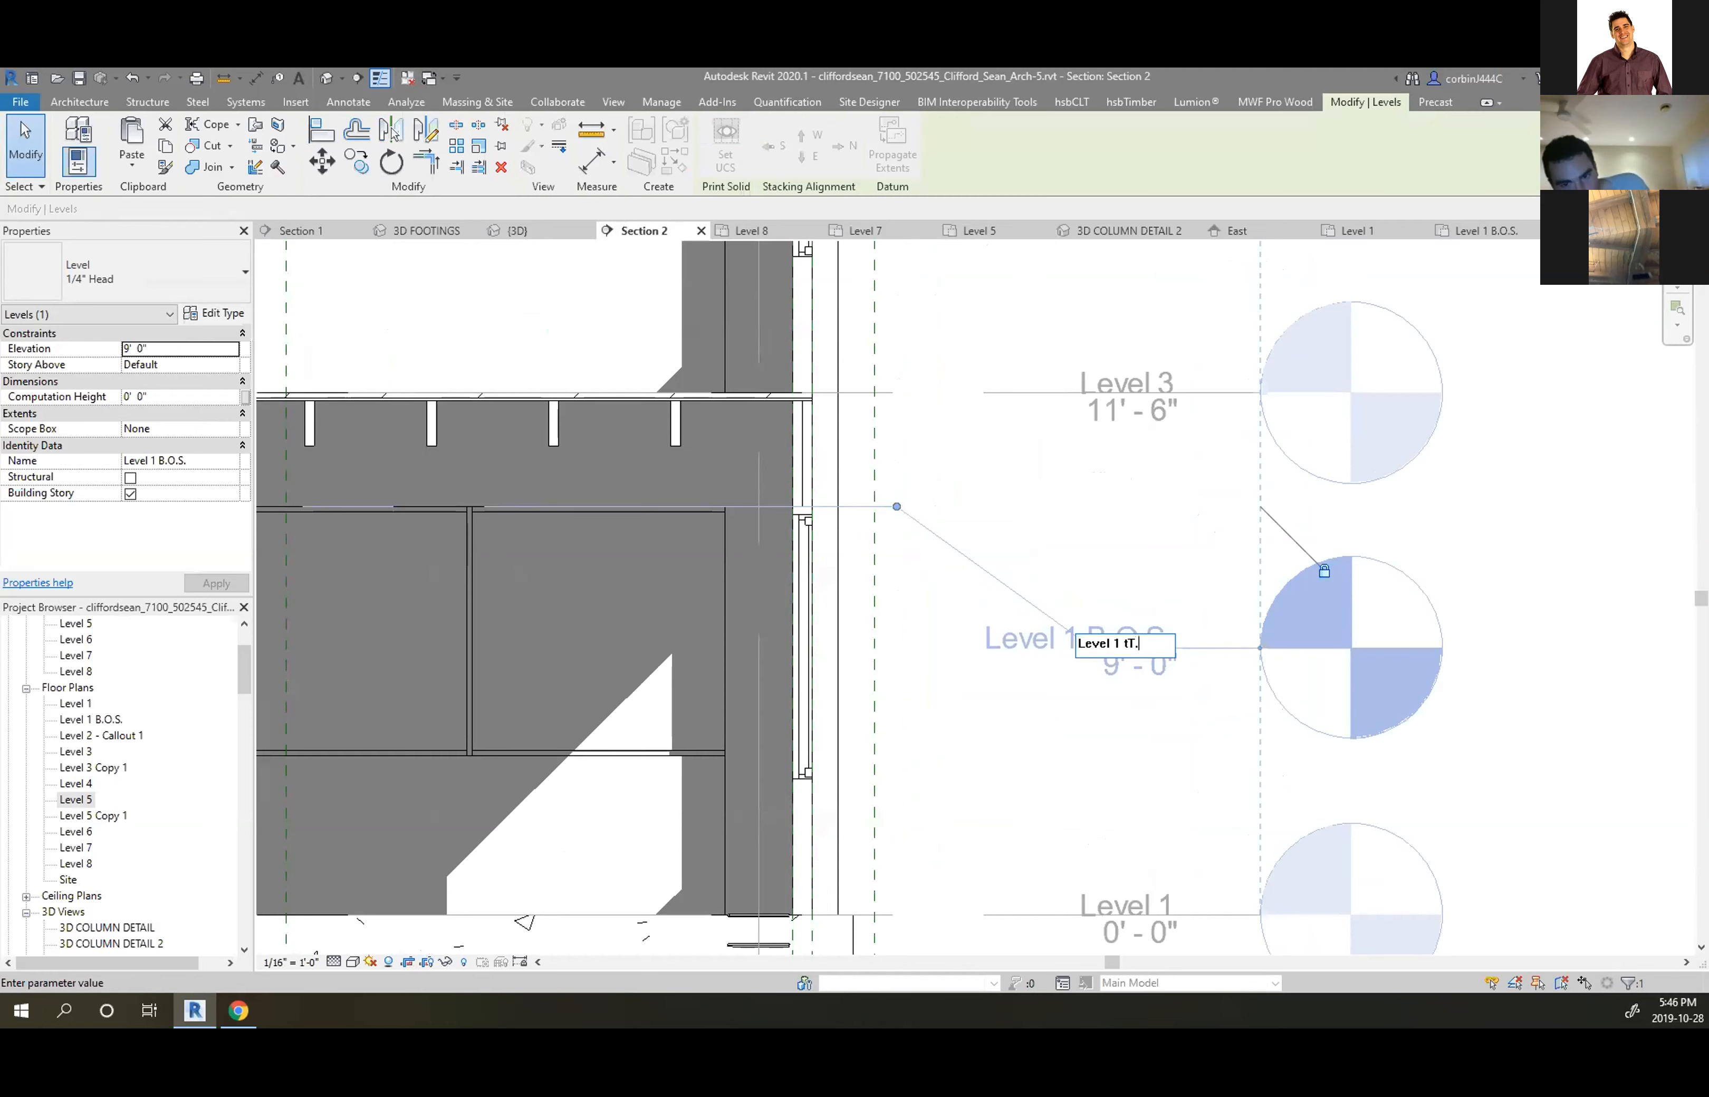
{"action": "type", "text": ".O.W."}
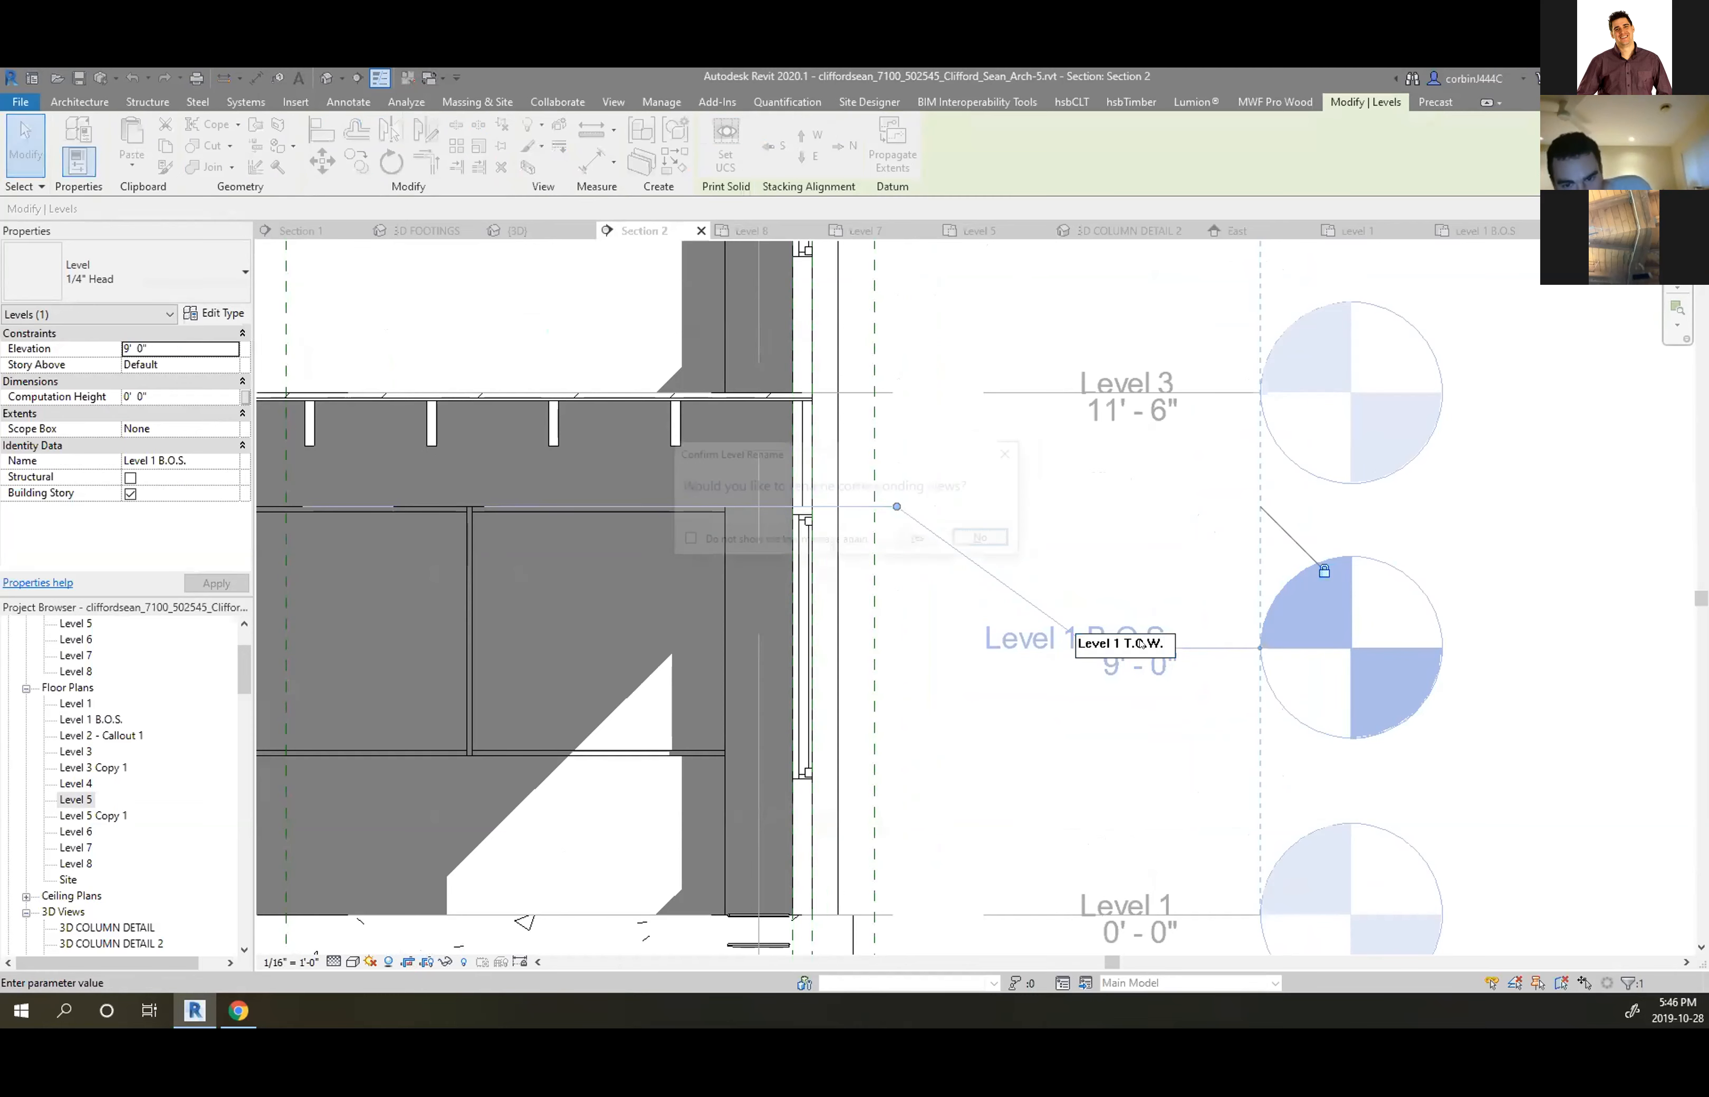
{"action": "key", "text": "Return"}
{"action": "scroll", "coordinate": [1177, 721], "scroll_direction": "down", "scroll_amount": 3}
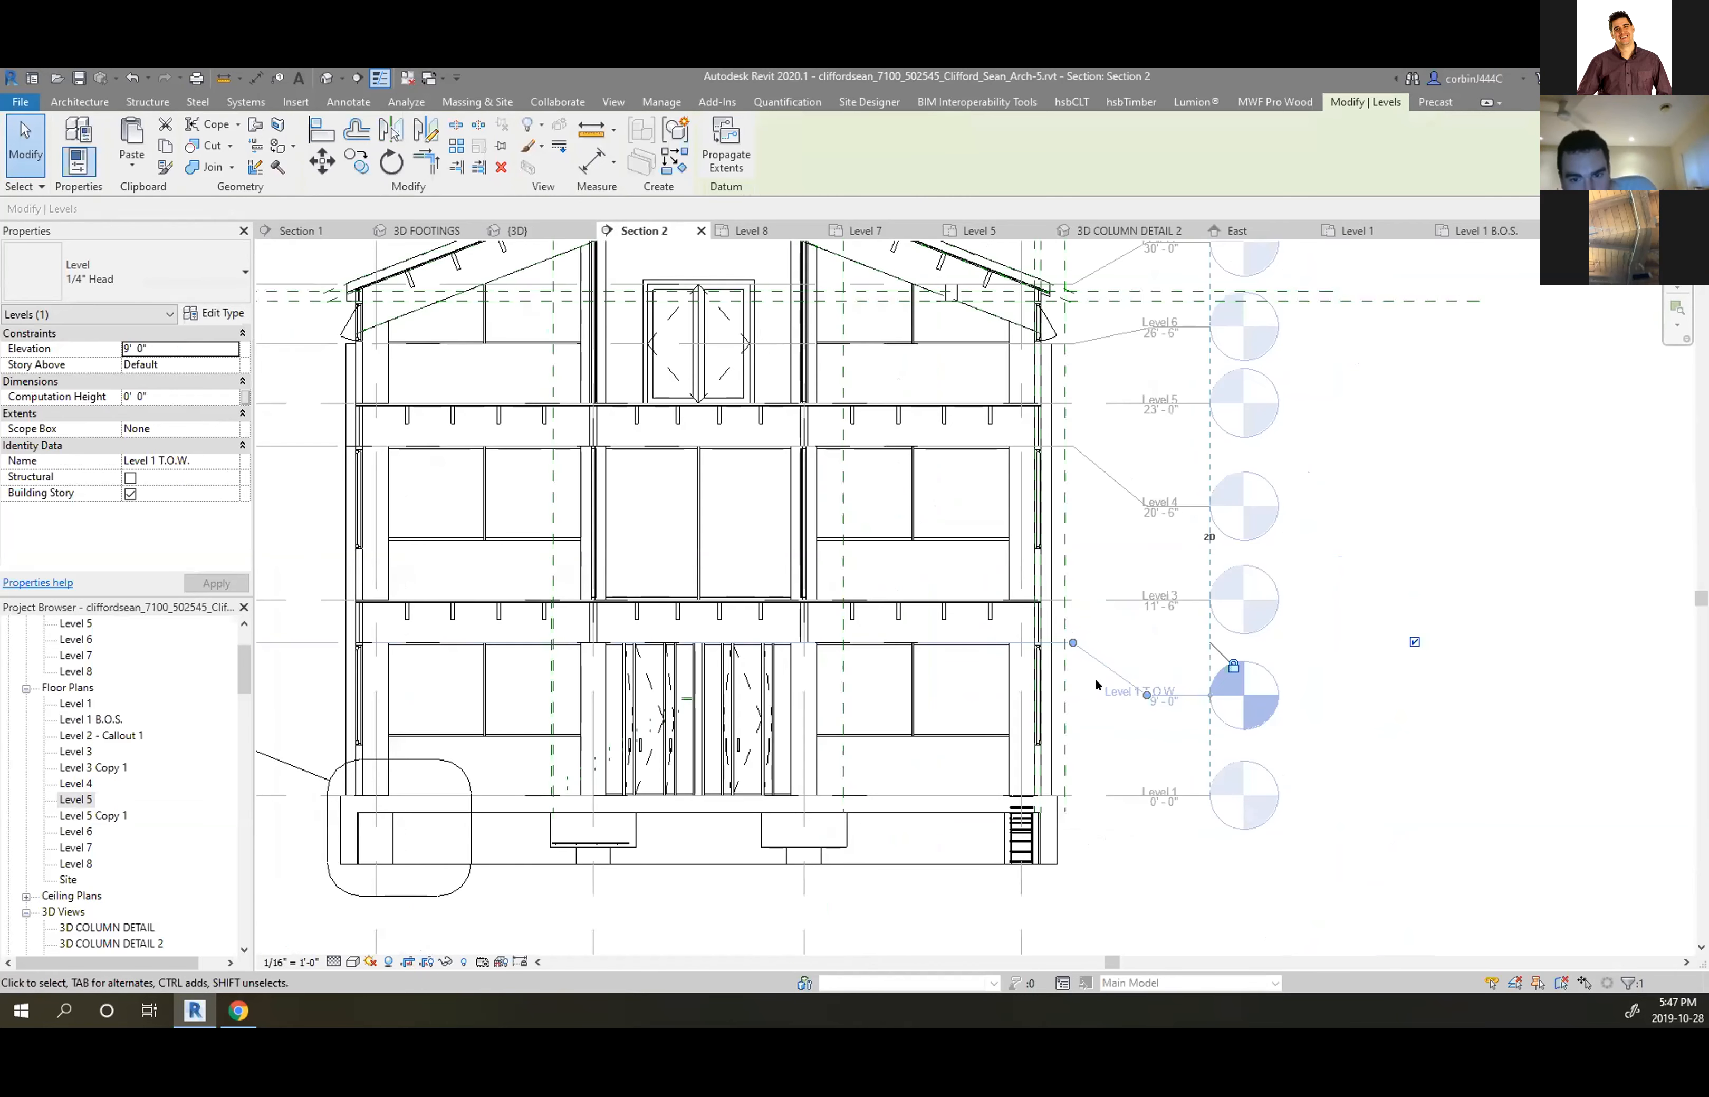
{"action": "left_click", "coordinate": [1099, 598]}
{"action": "scroll", "coordinate": [1117, 706], "scroll_direction": "up", "scroll_amount": 5}
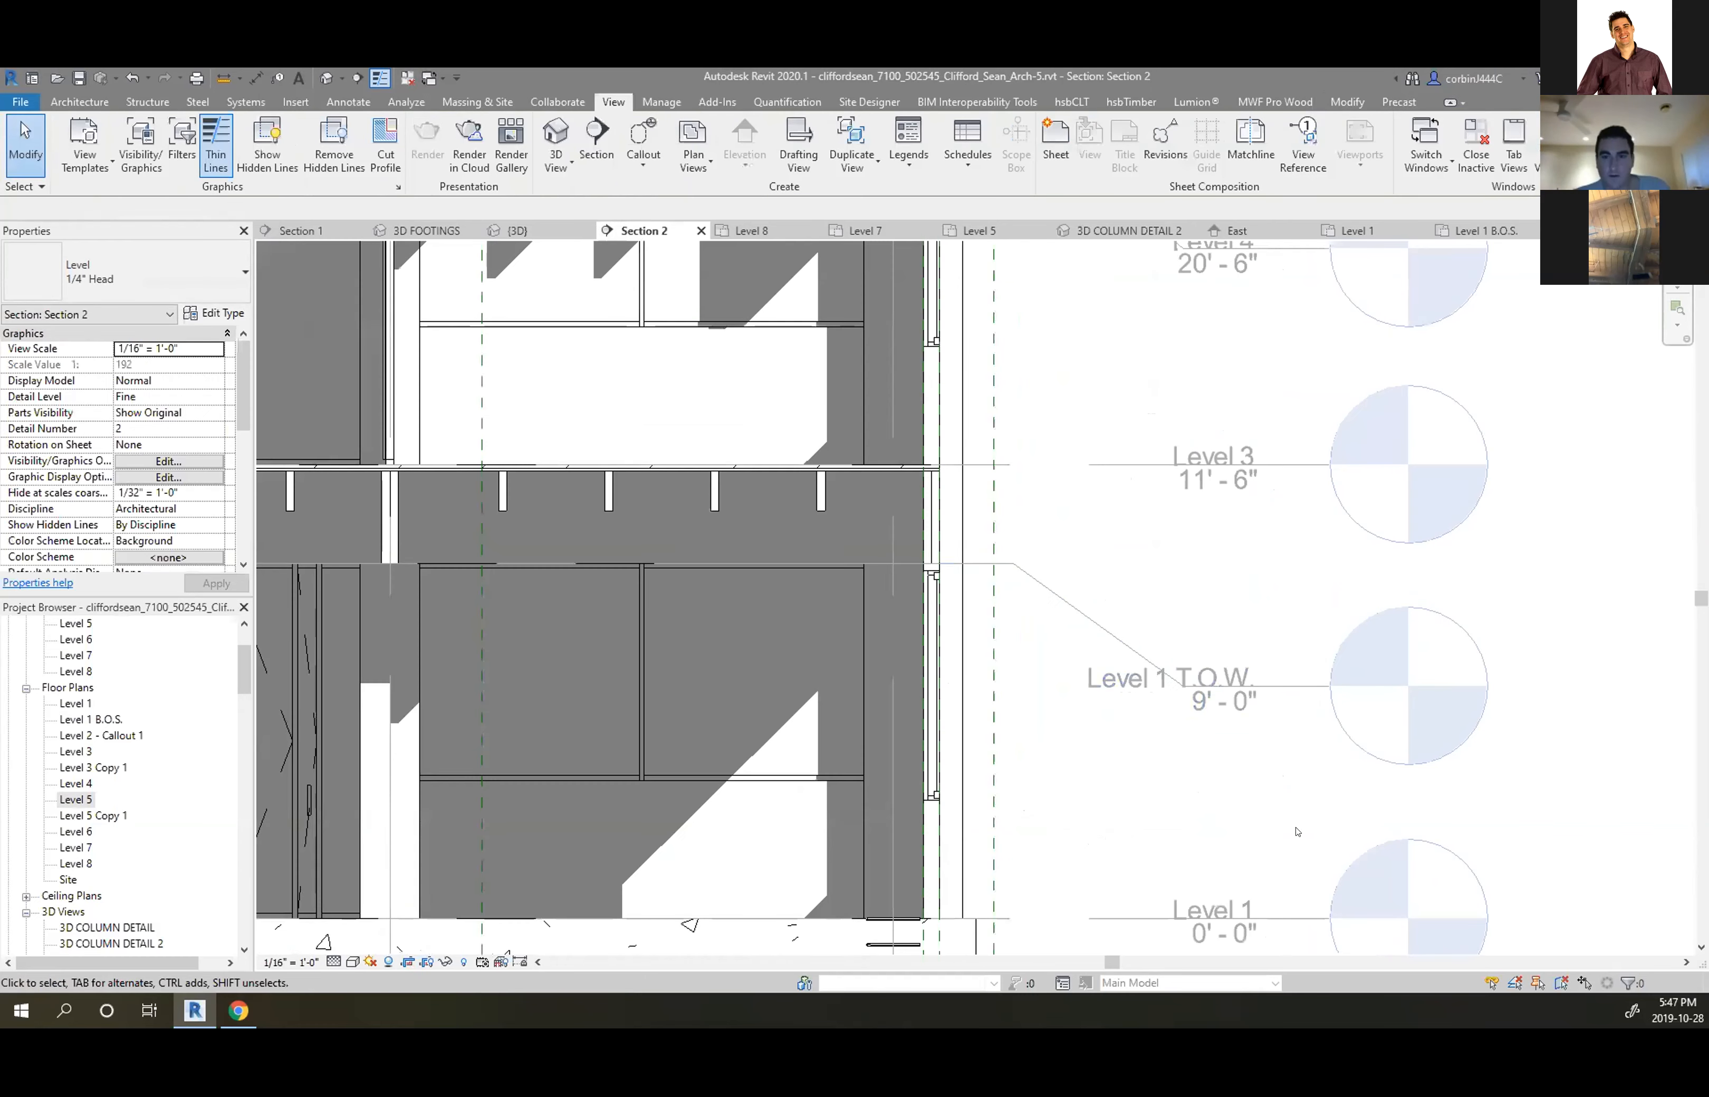
{"action": "scroll", "coordinate": [1297, 832], "scroll_direction": "down", "scroll_amount": 5}
{"action": "scroll", "coordinate": [1281, 775], "scroll_direction": "up", "scroll_amount": 1}
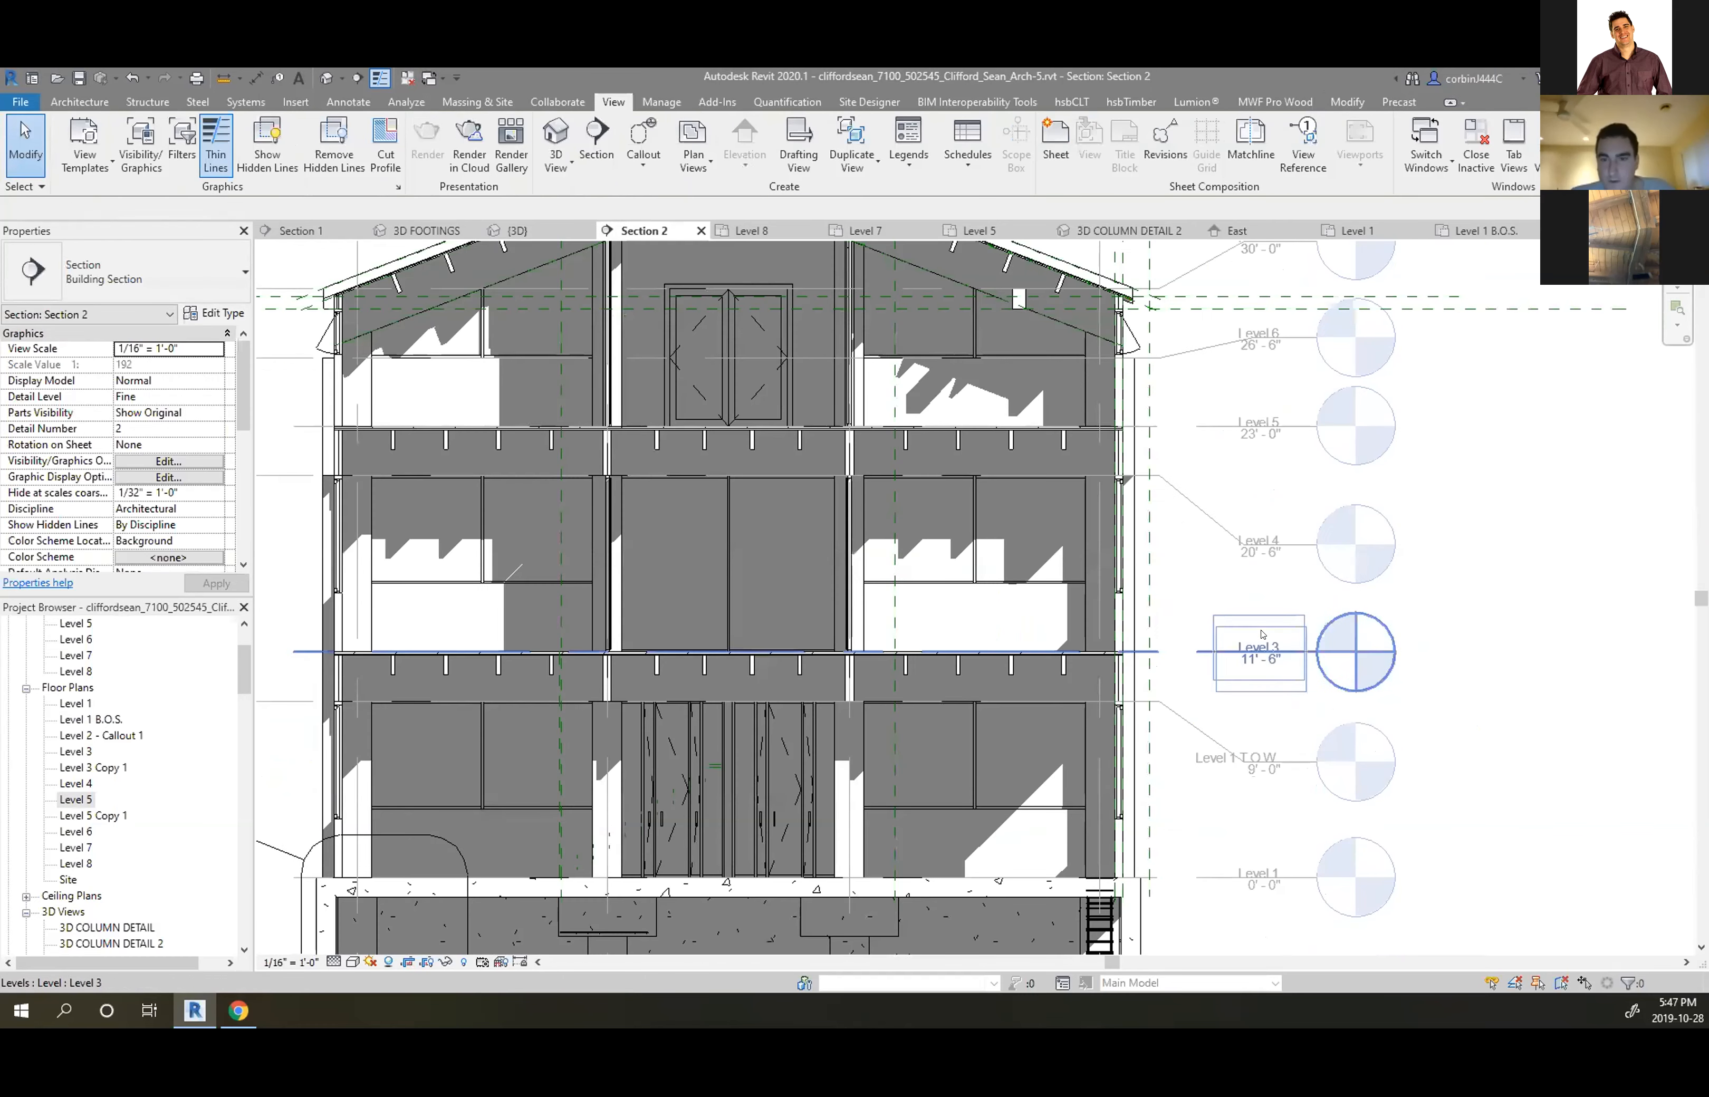
Rename the Level 3 level to LEVEL 2, renaming its matching views too
{"action": "double_click", "coordinate": [1258, 647]}
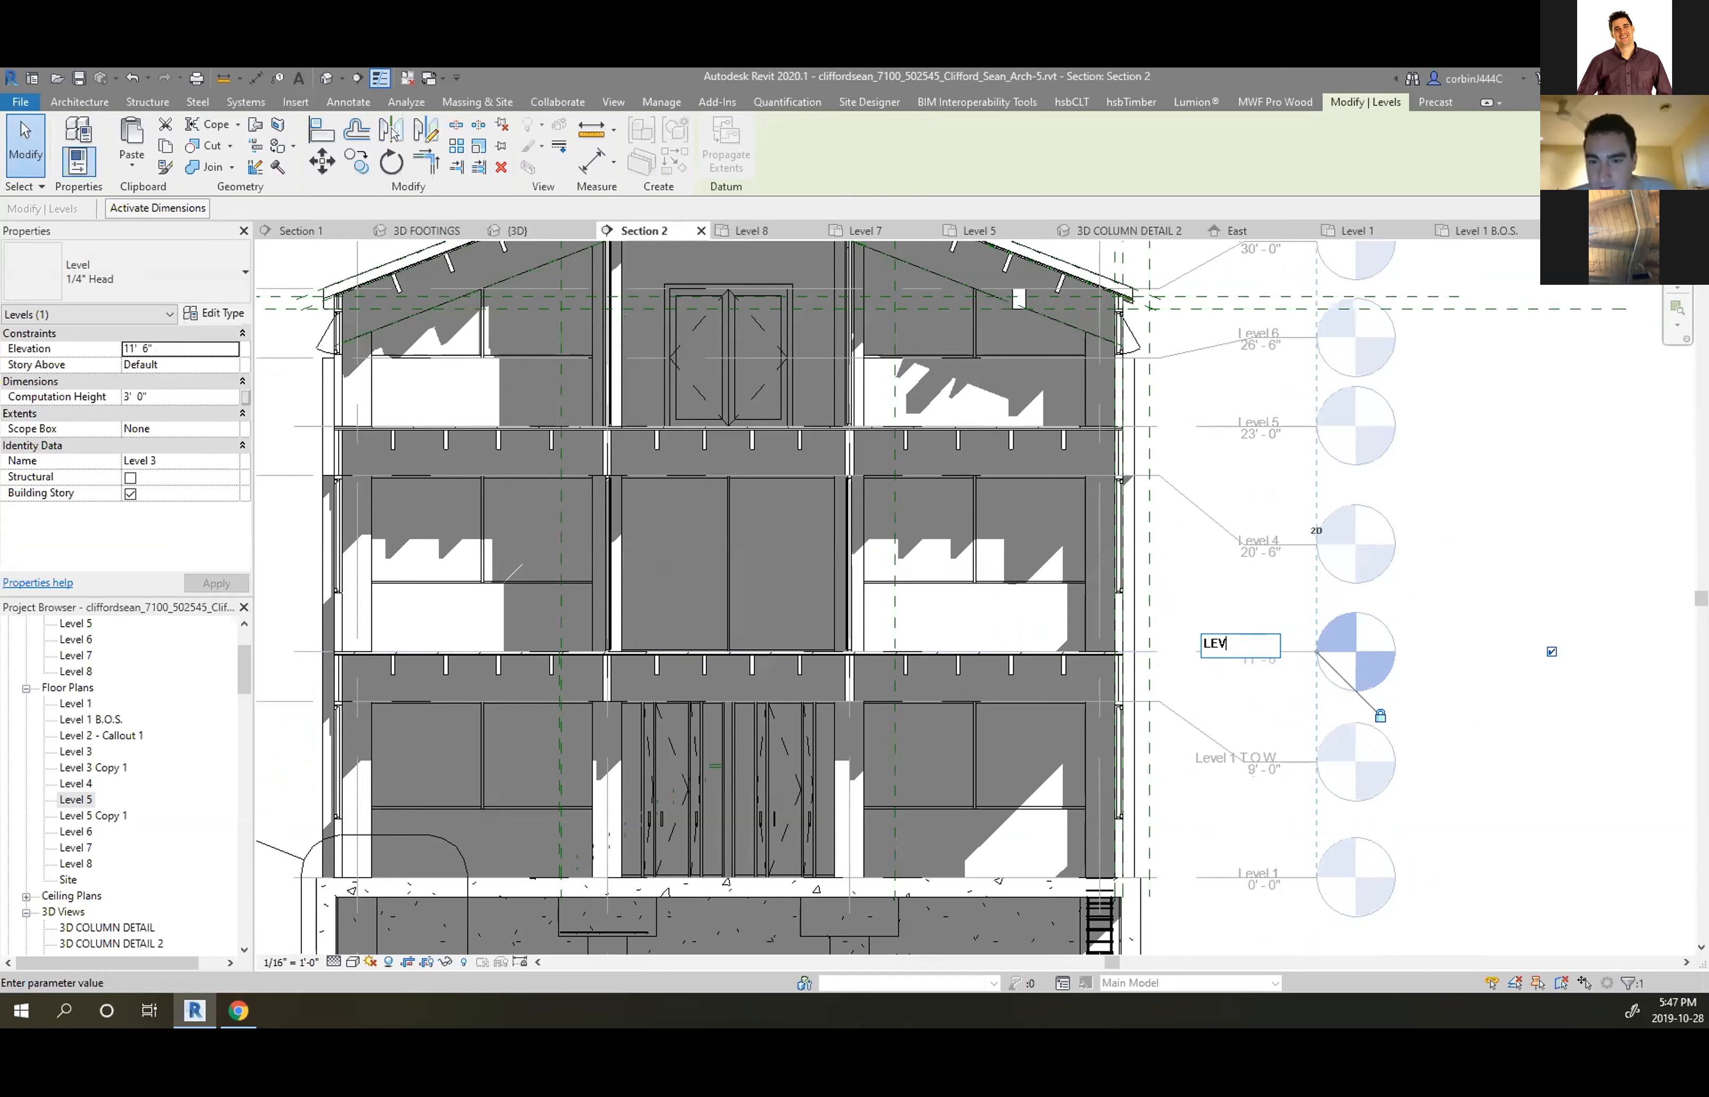
{"action": "type", "text": "LEVEL 2"}
{"action": "key", "text": "Return"}
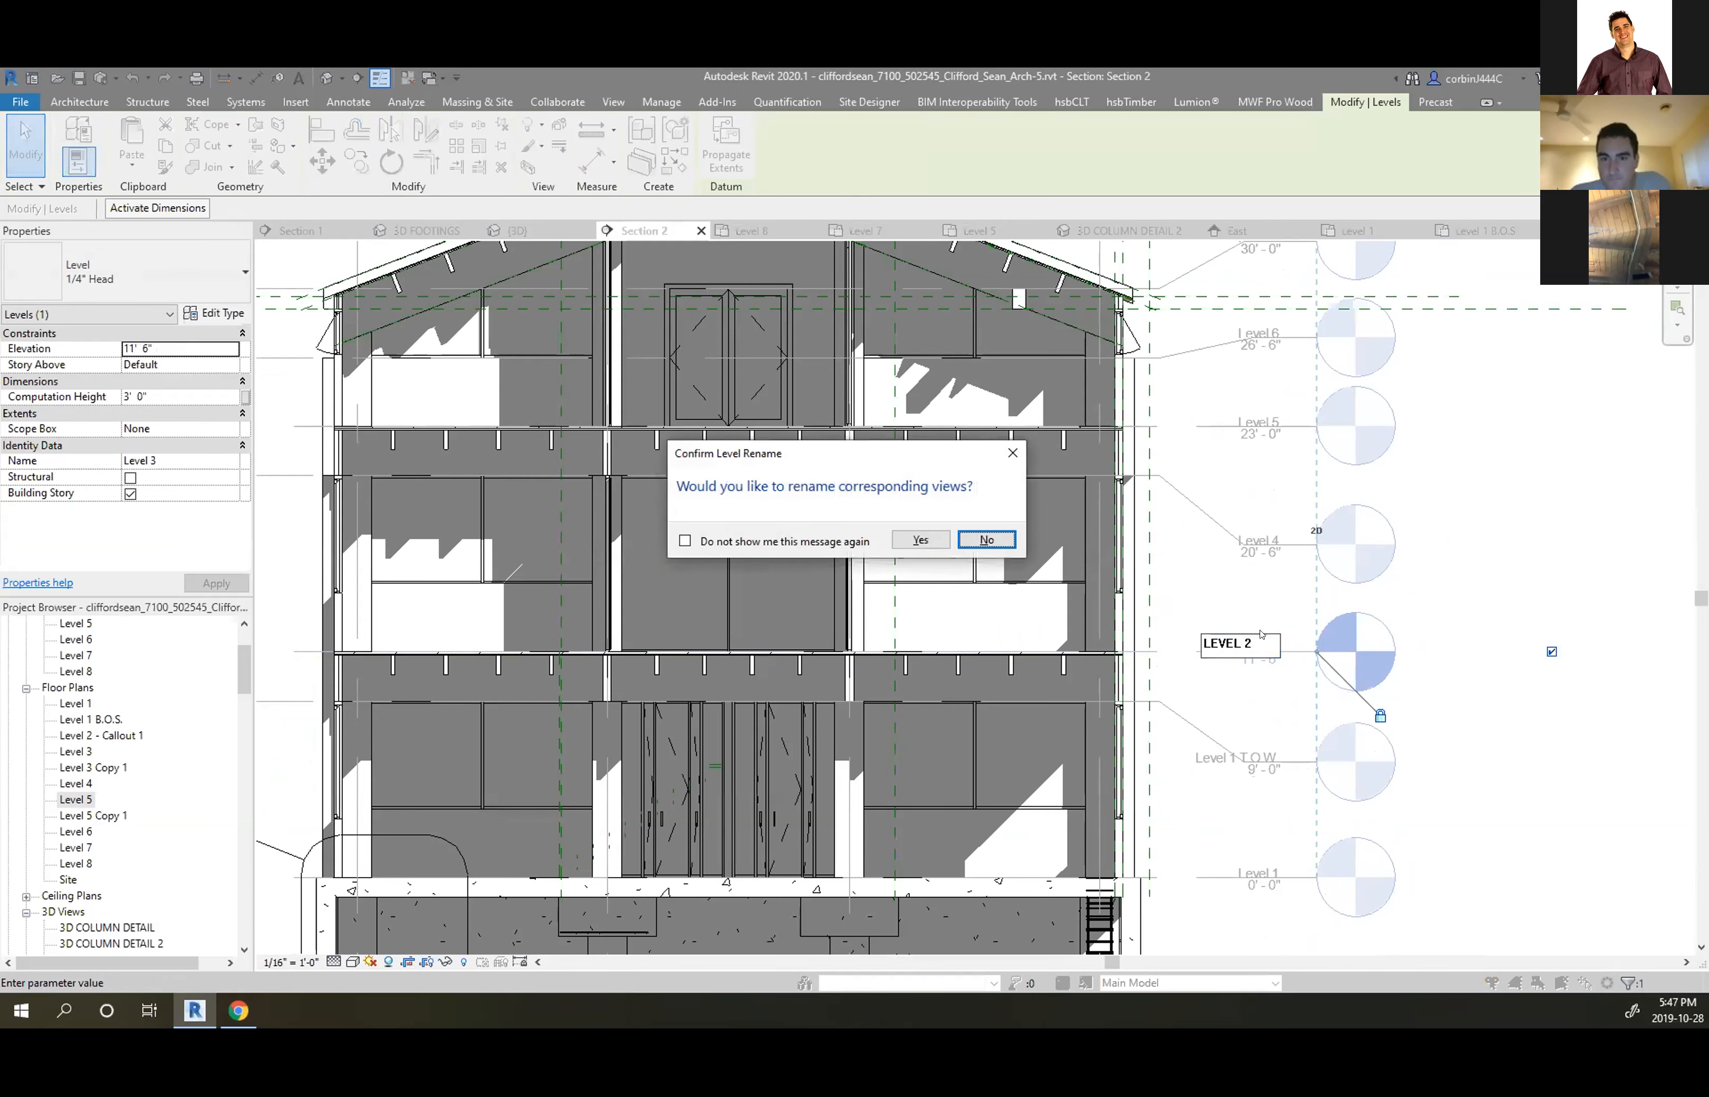
{"action": "left_click", "coordinate": [920, 540]}
{"action": "key", "text": "Escape"}
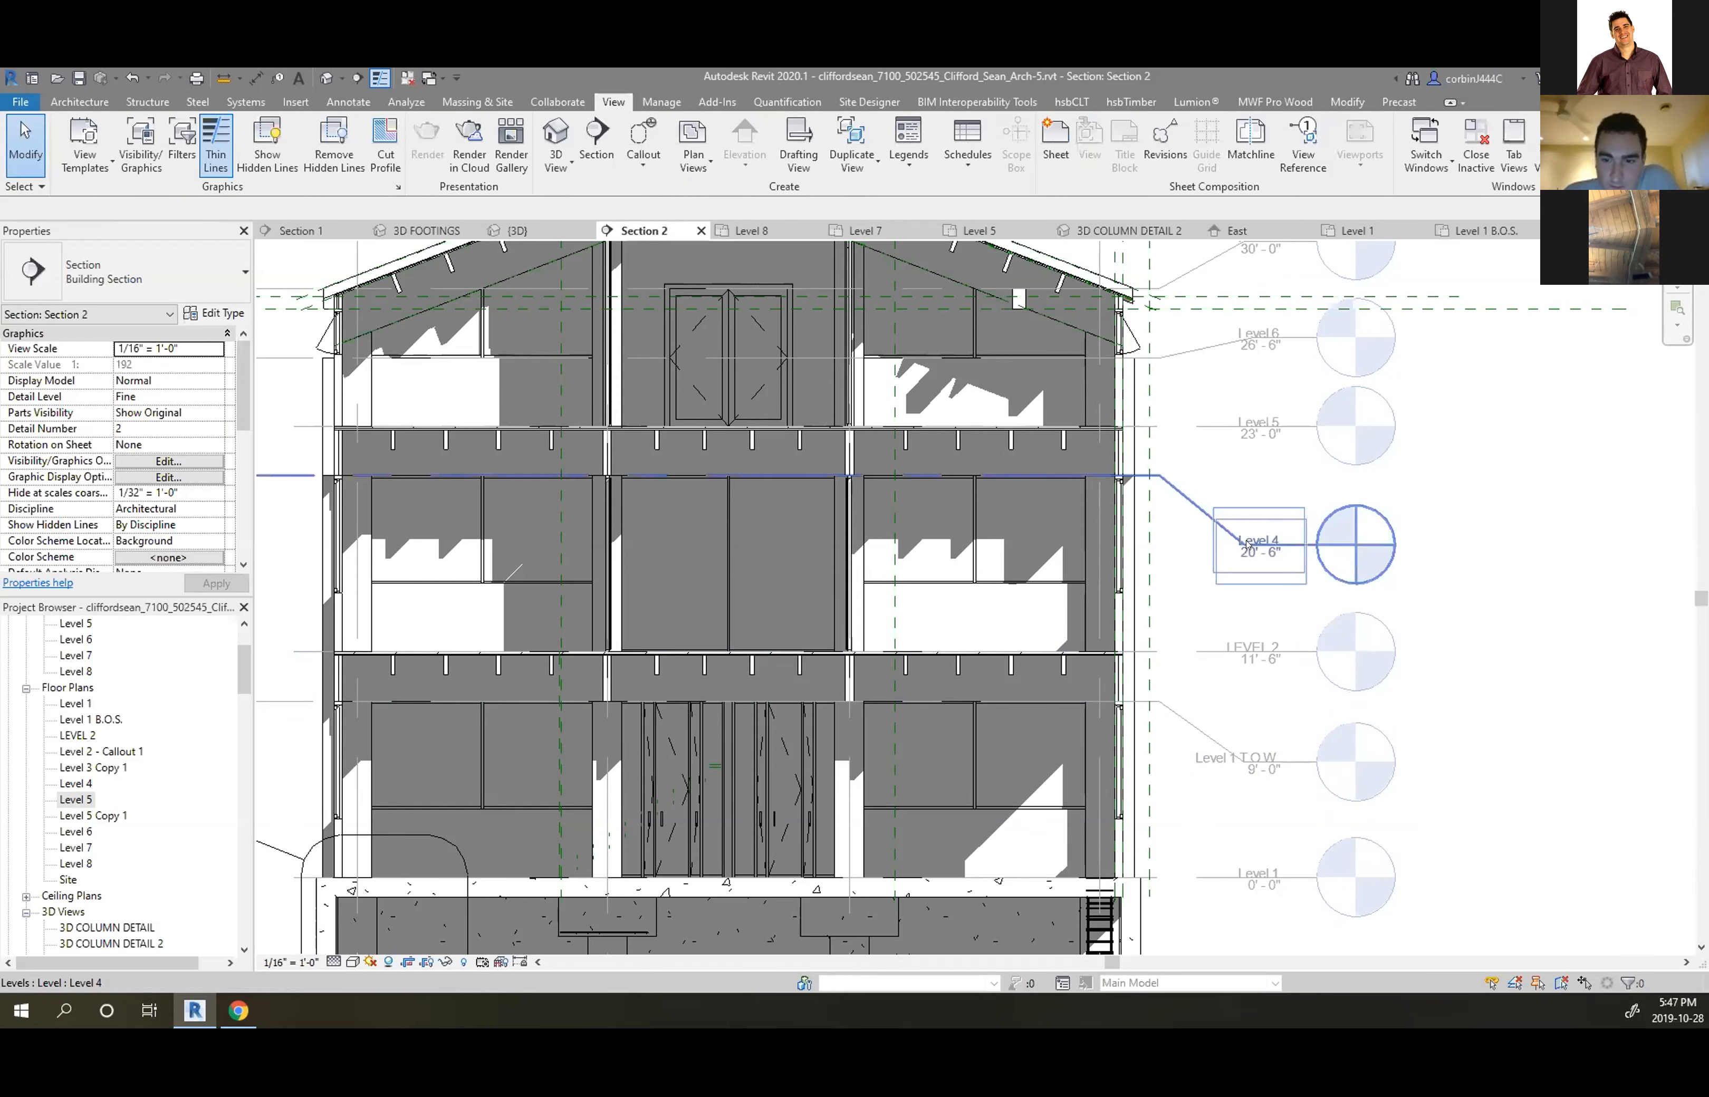
Rename the top Level 8 at 38'-0" to T.O.R., renaming its matching views too
{"action": "scroll", "coordinate": [1230, 528], "scroll_direction": "down", "scroll_amount": 3}
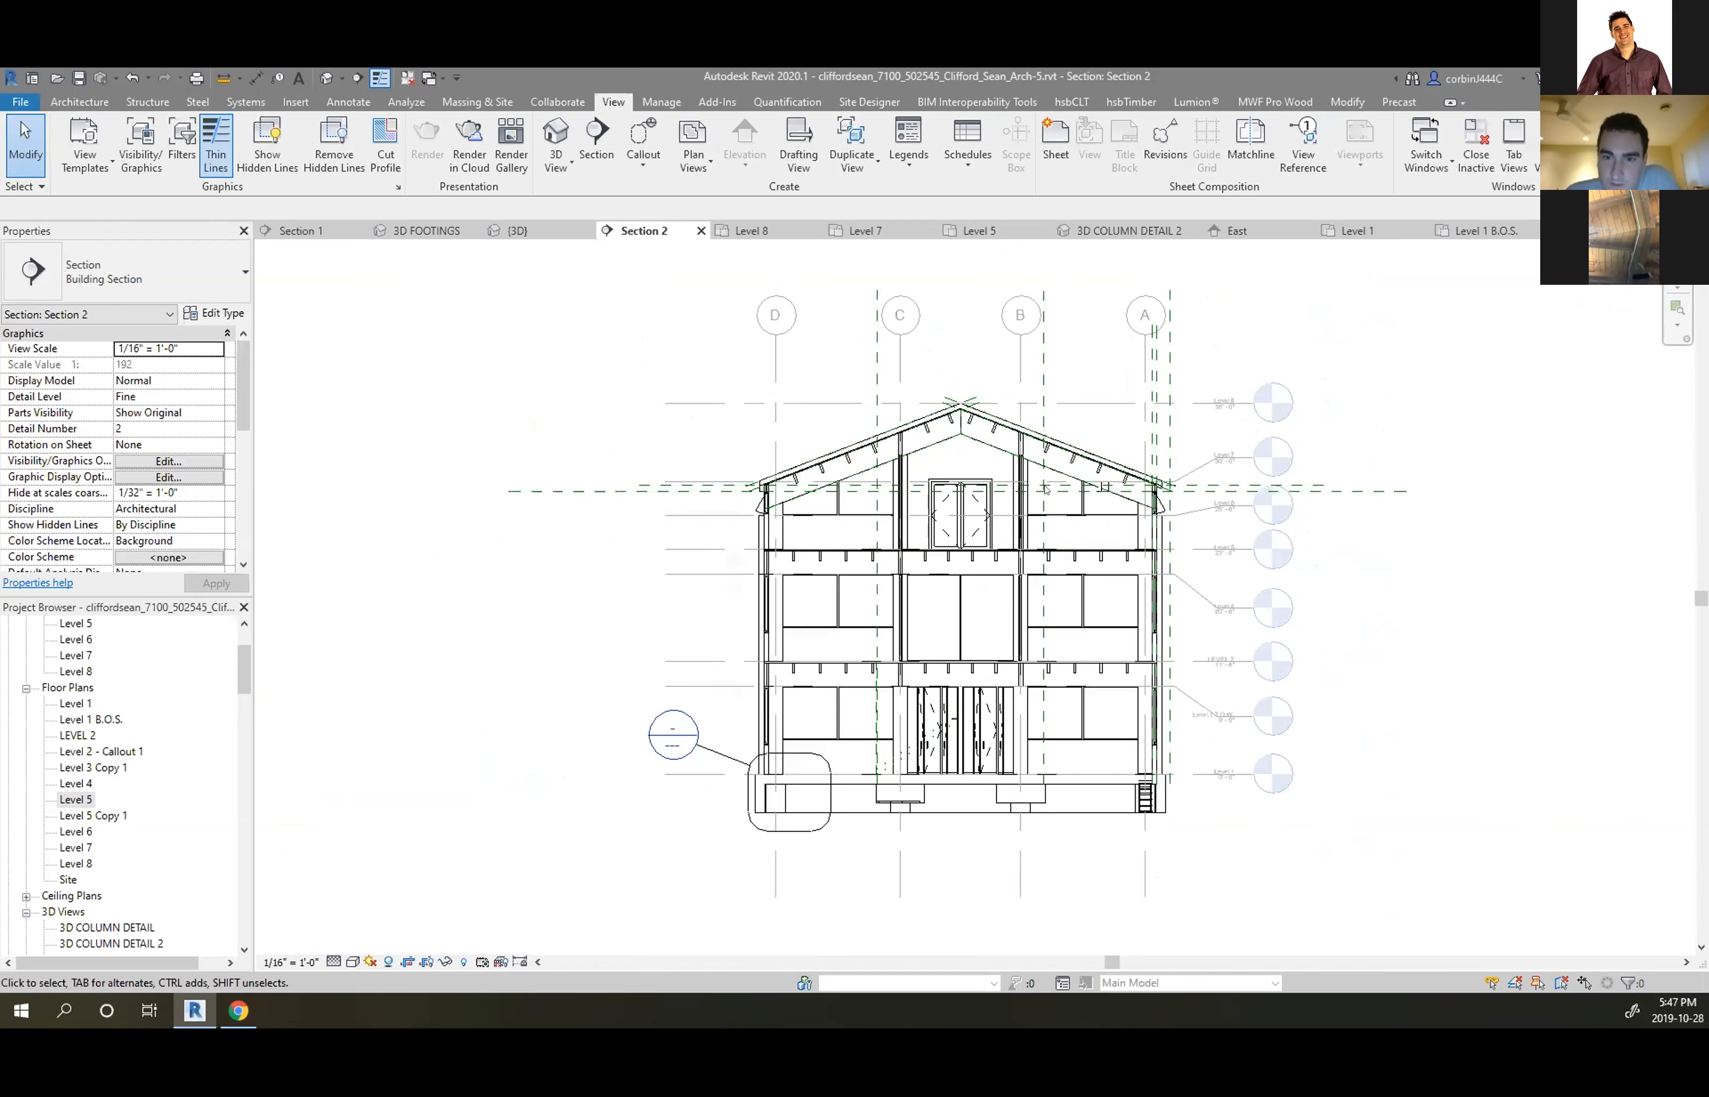
{"action": "scroll", "coordinate": [1003, 546], "scroll_direction": "up", "scroll_amount": 2}
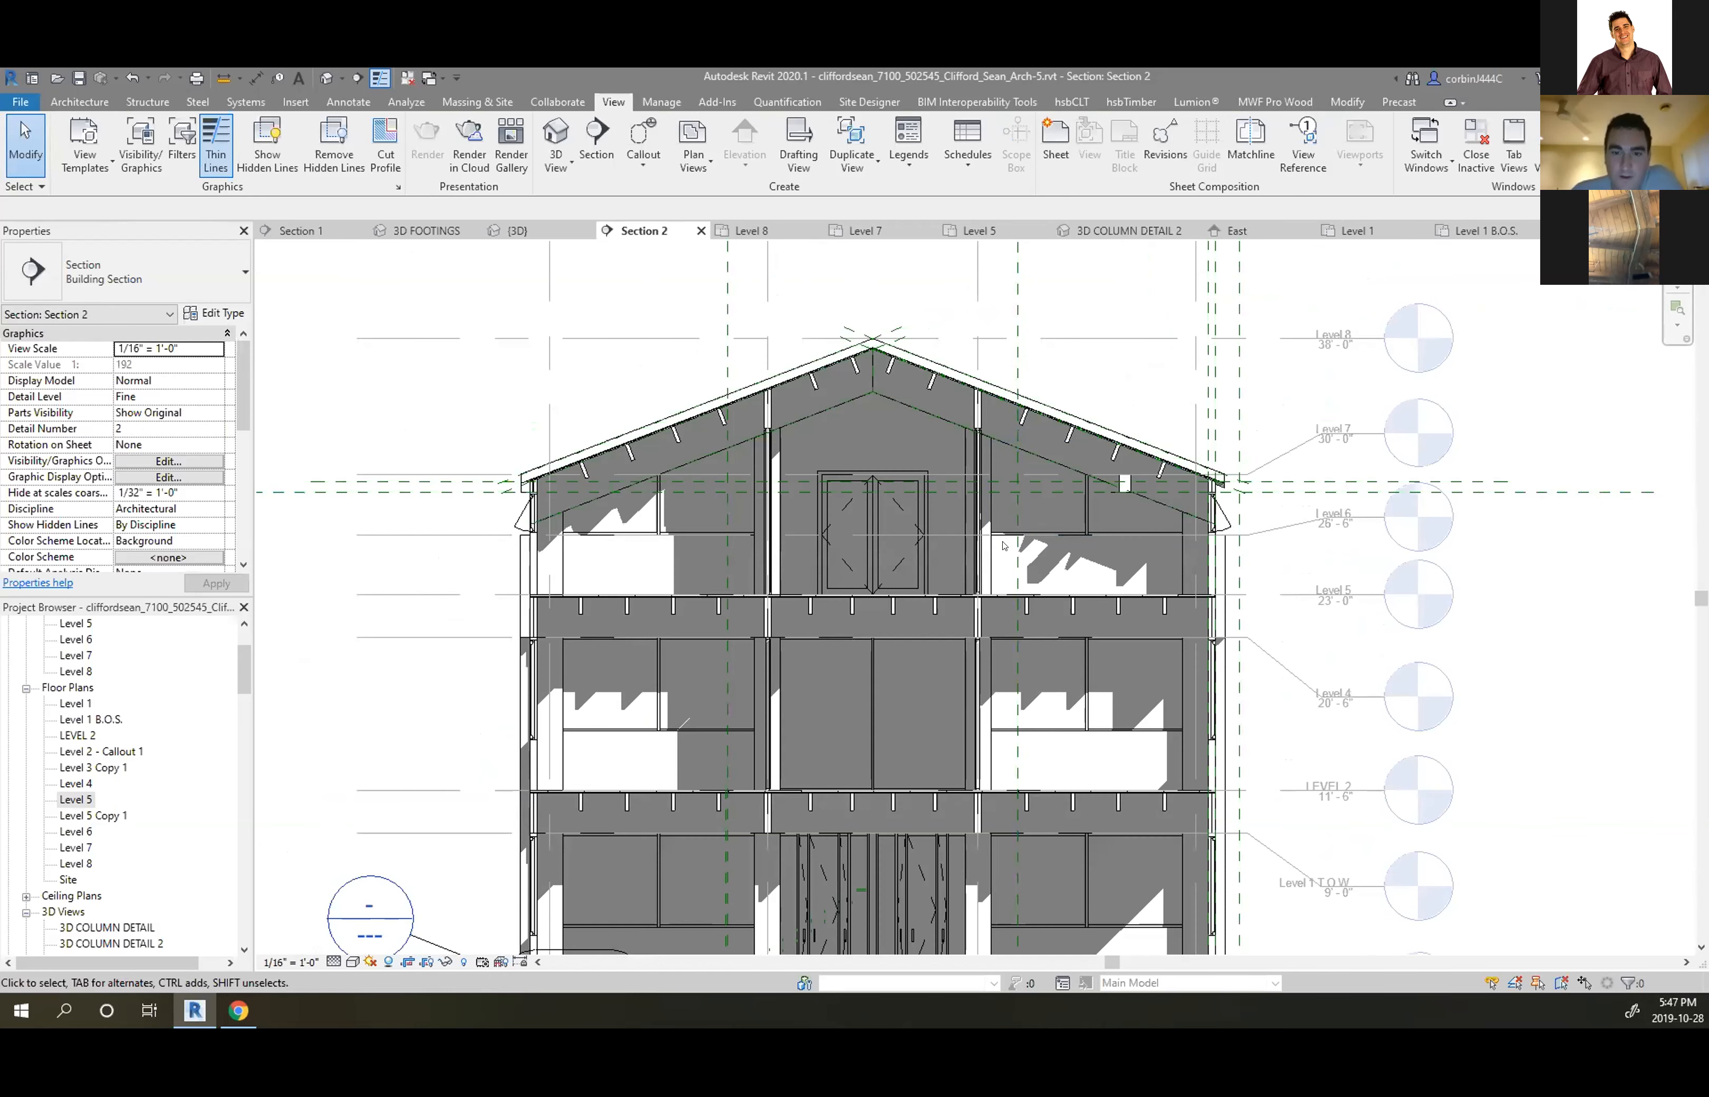
{"action": "left_click", "coordinate": [1333, 332]}
{"action": "left_click", "coordinate": [1334, 329]}
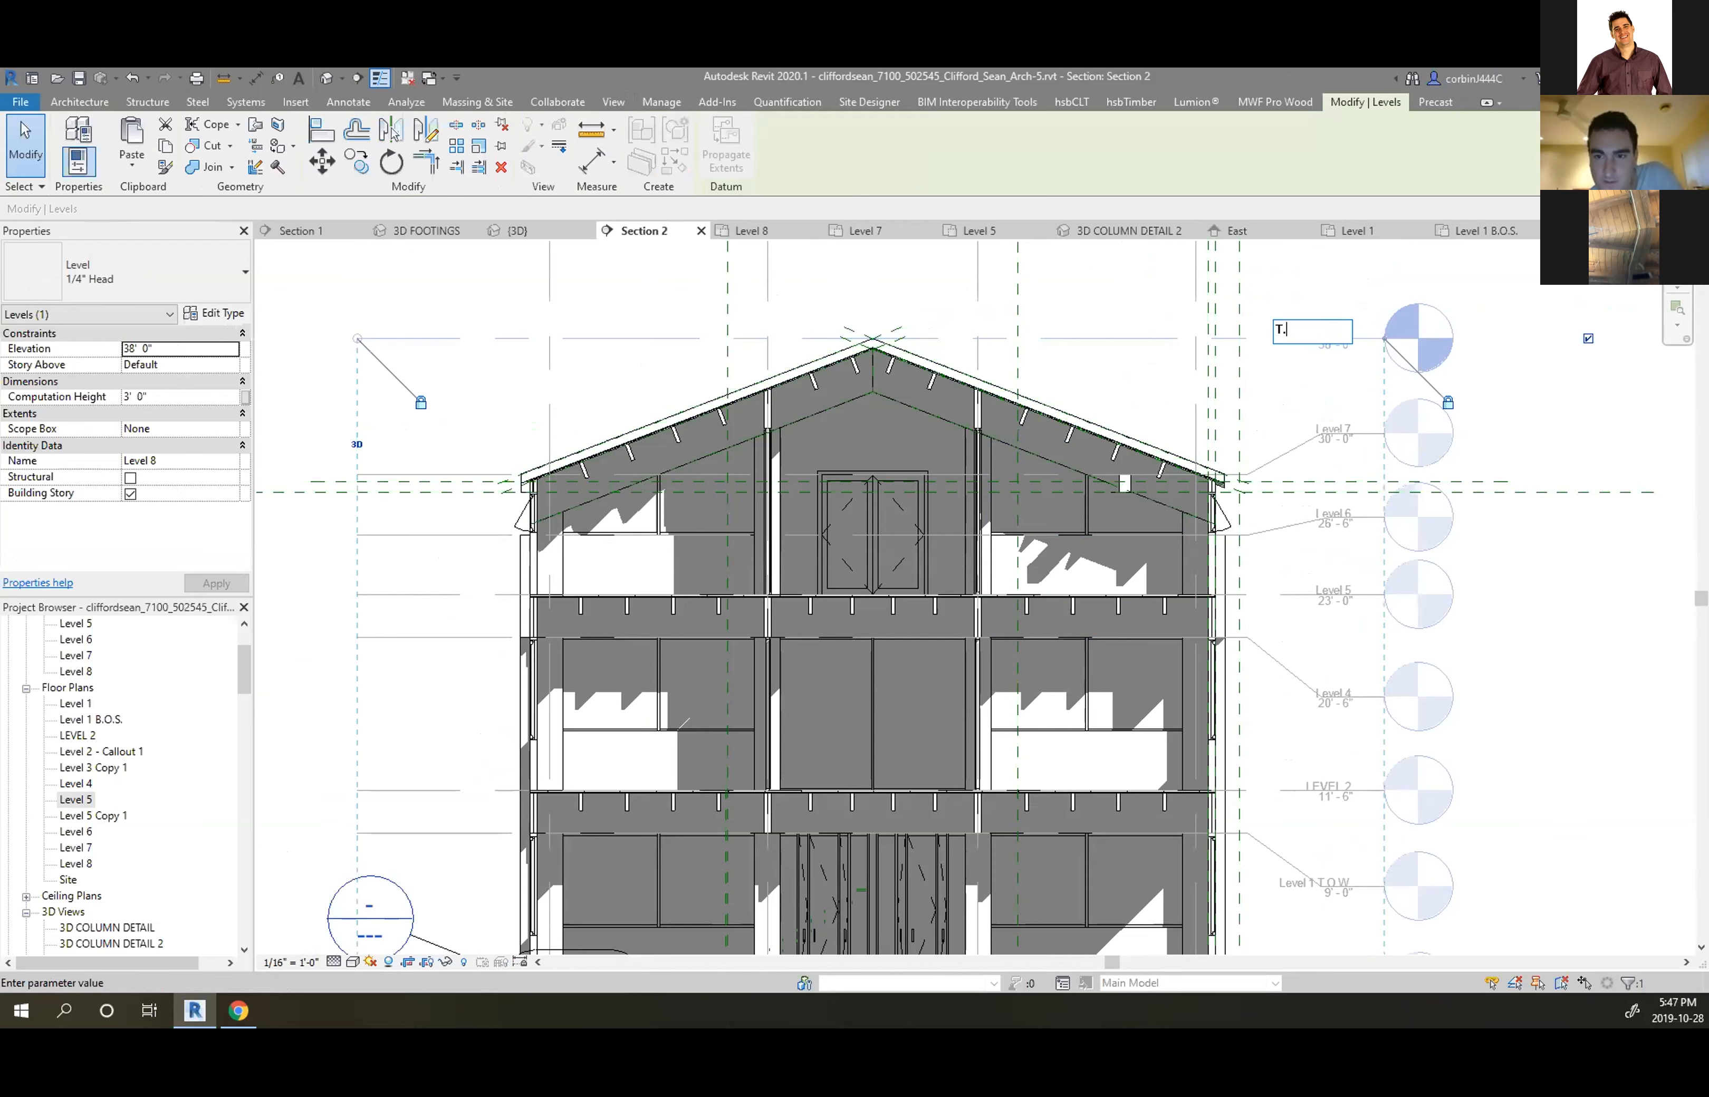
{"action": "type", "text": "T.O.R."}
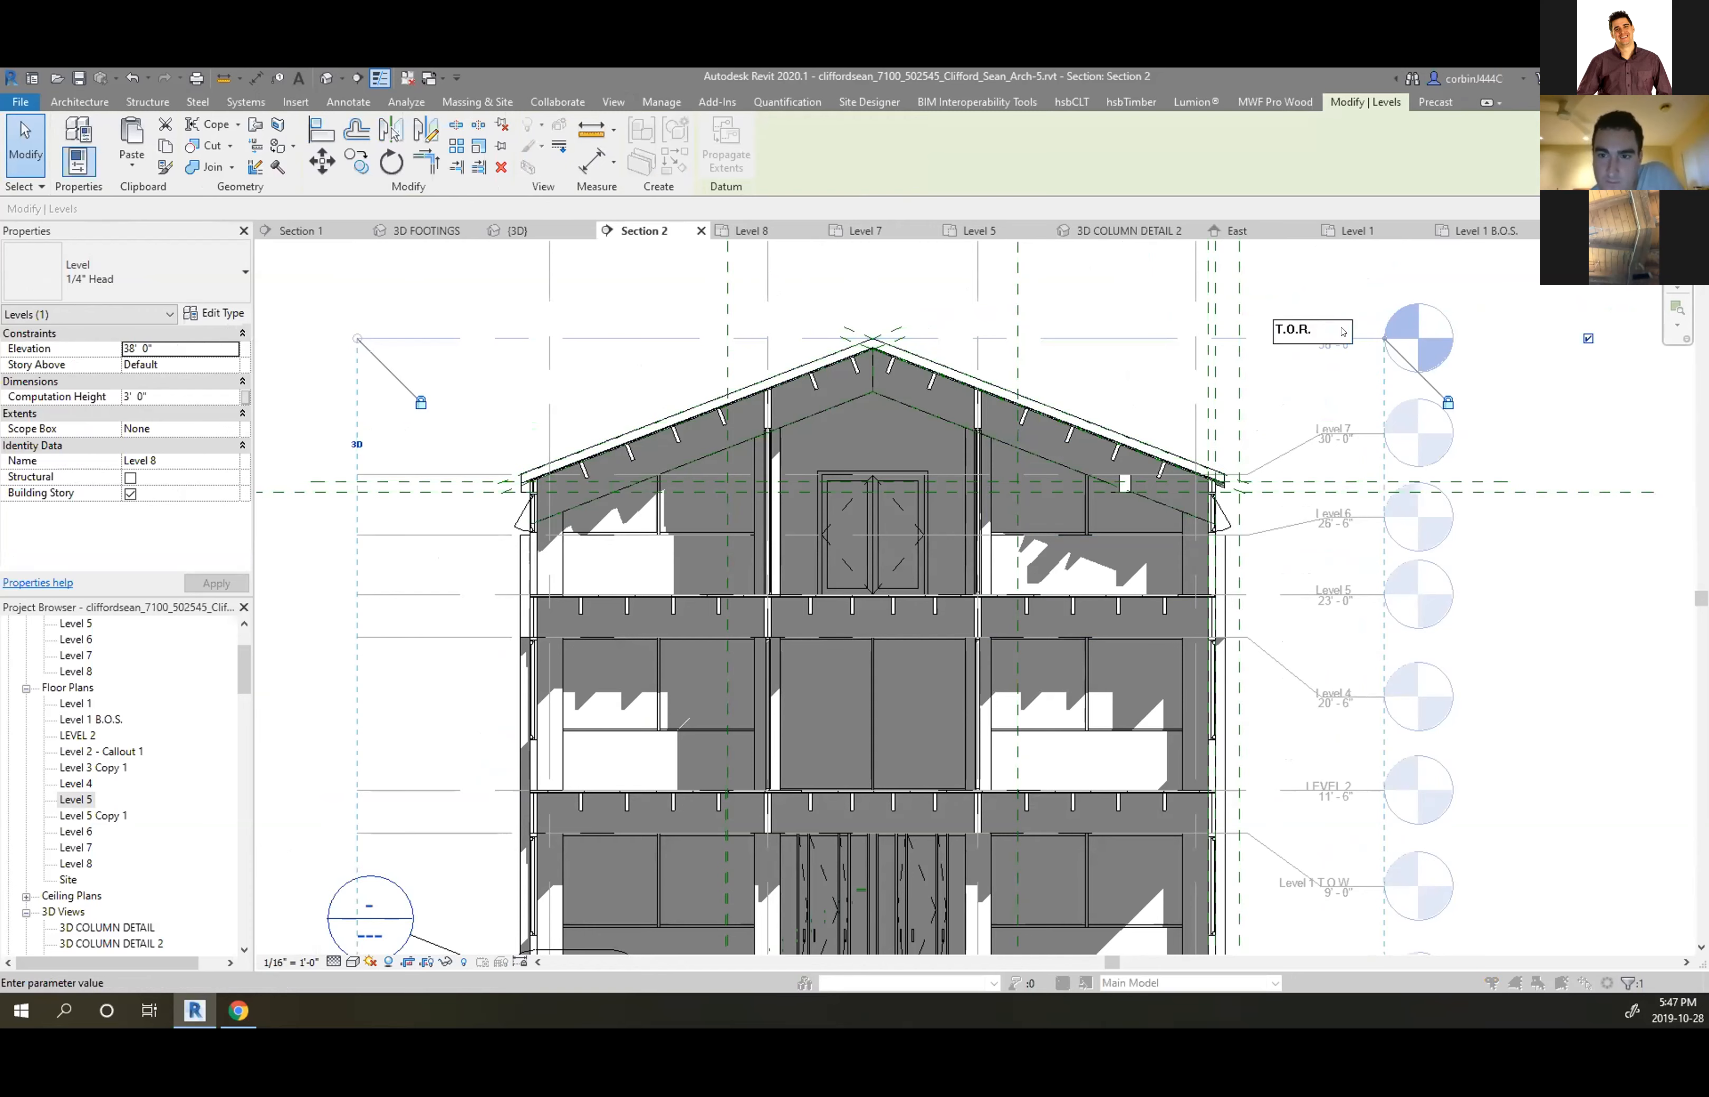
{"action": "key", "text": "Return"}
{"action": "left_click", "coordinate": [920, 540]}
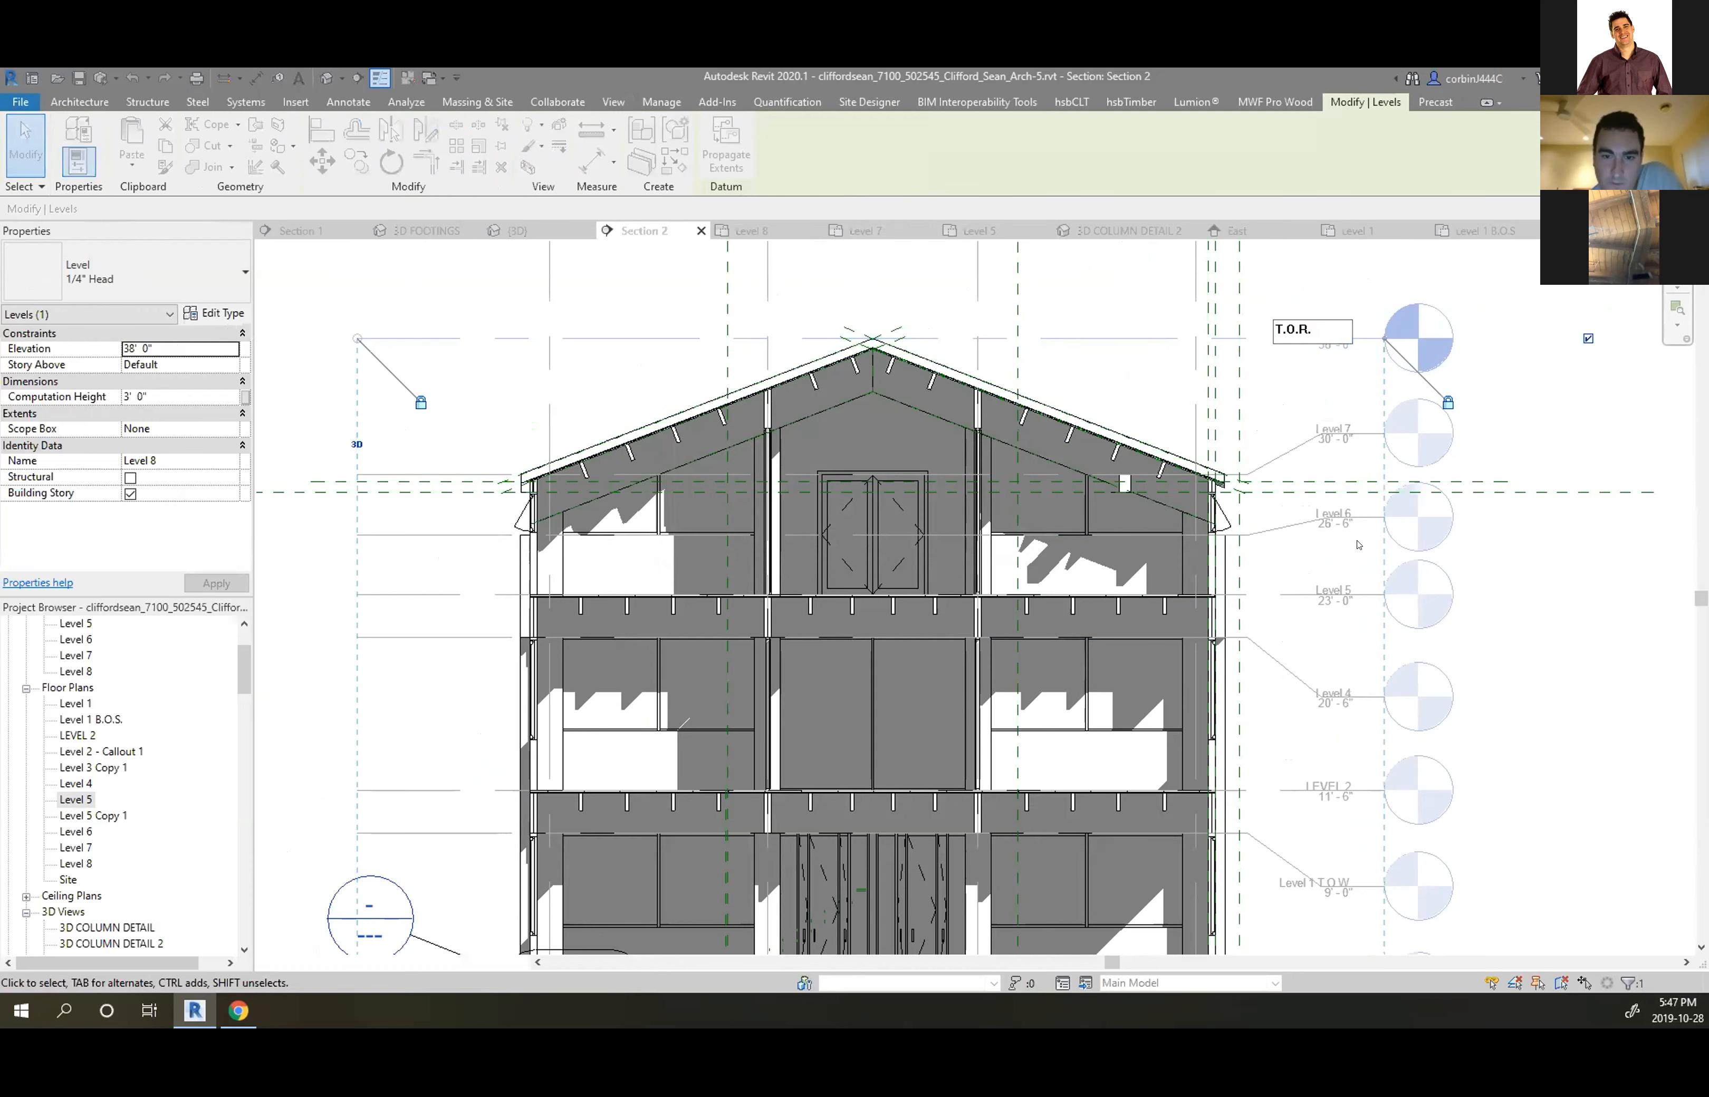
{"action": "scroll", "coordinate": [1167, 293], "scroll_direction": "down", "scroll_amount": 2}
{"action": "scroll", "coordinate": [1245, 688], "scroll_direction": "up", "scroll_amount": 2}
{"action": "left_click", "coordinate": [1270, 729]}
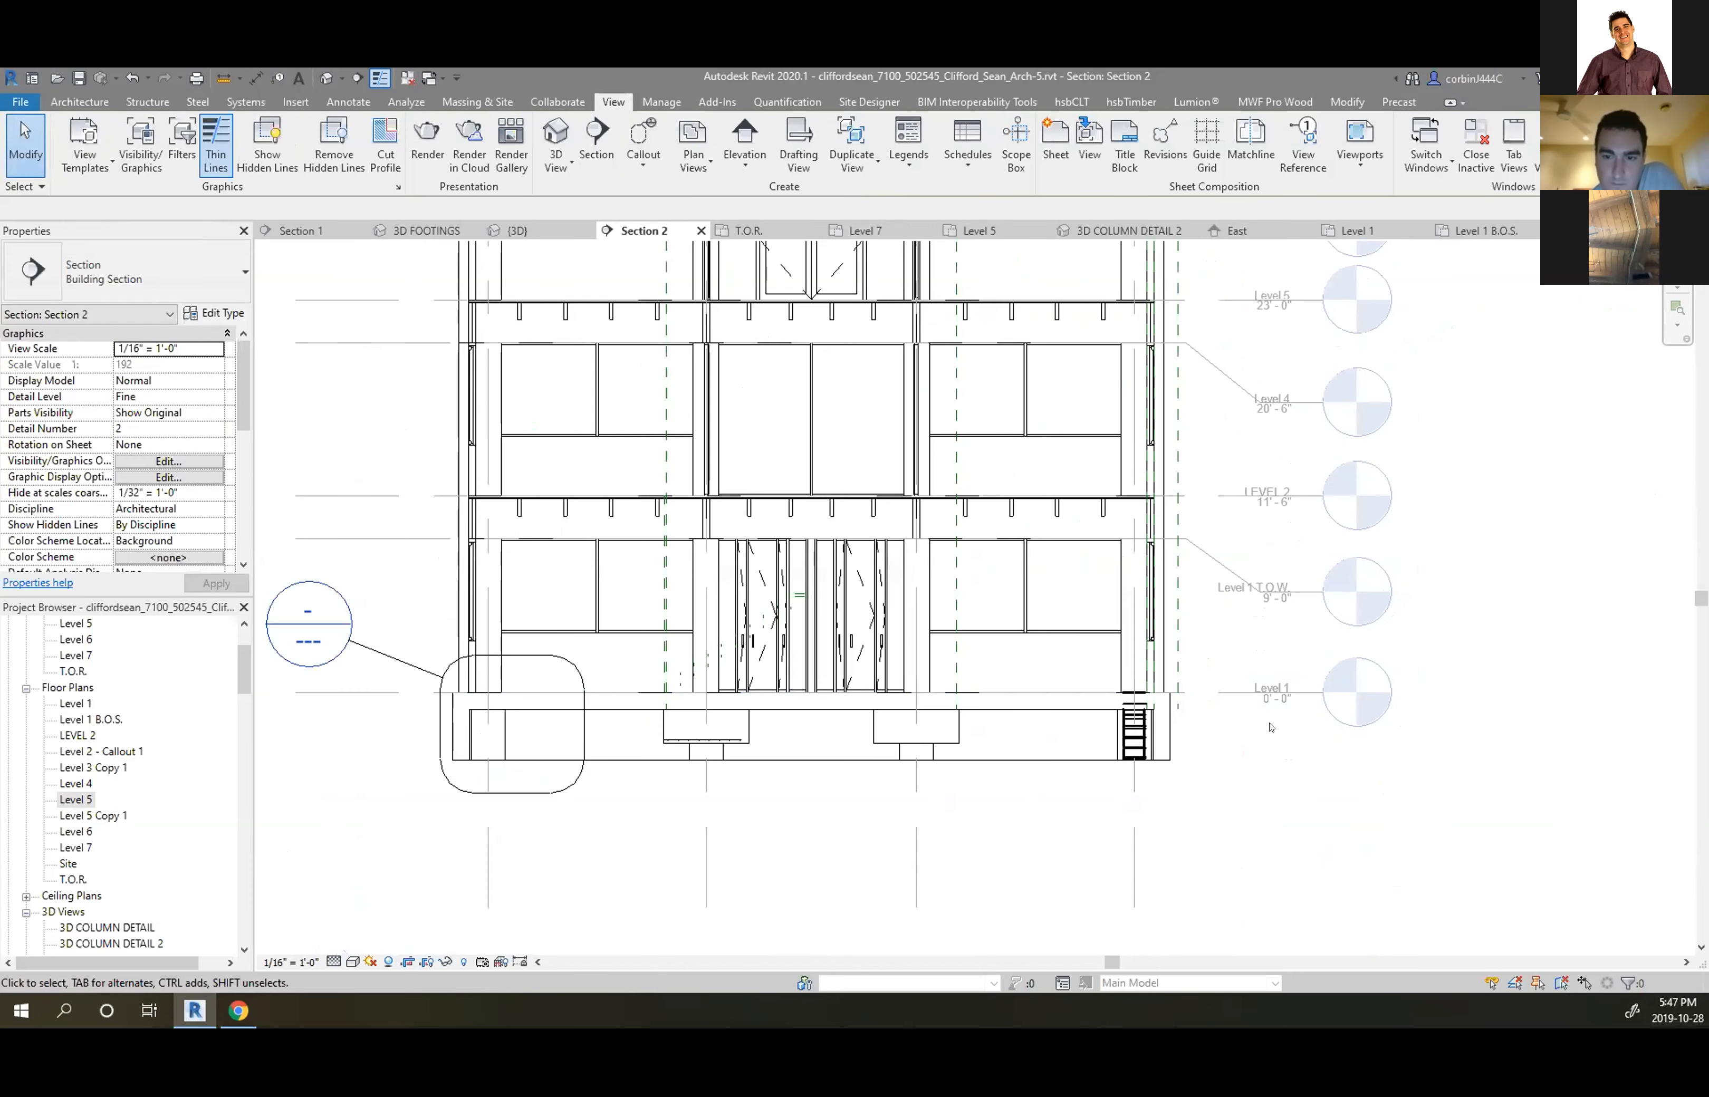
{"action": "scroll", "coordinate": [1269, 729], "scroll_direction": "down", "scroll_amount": 3}
{"action": "scroll", "coordinate": [924, 711], "scroll_direction": "up", "scroll_amount": 3}
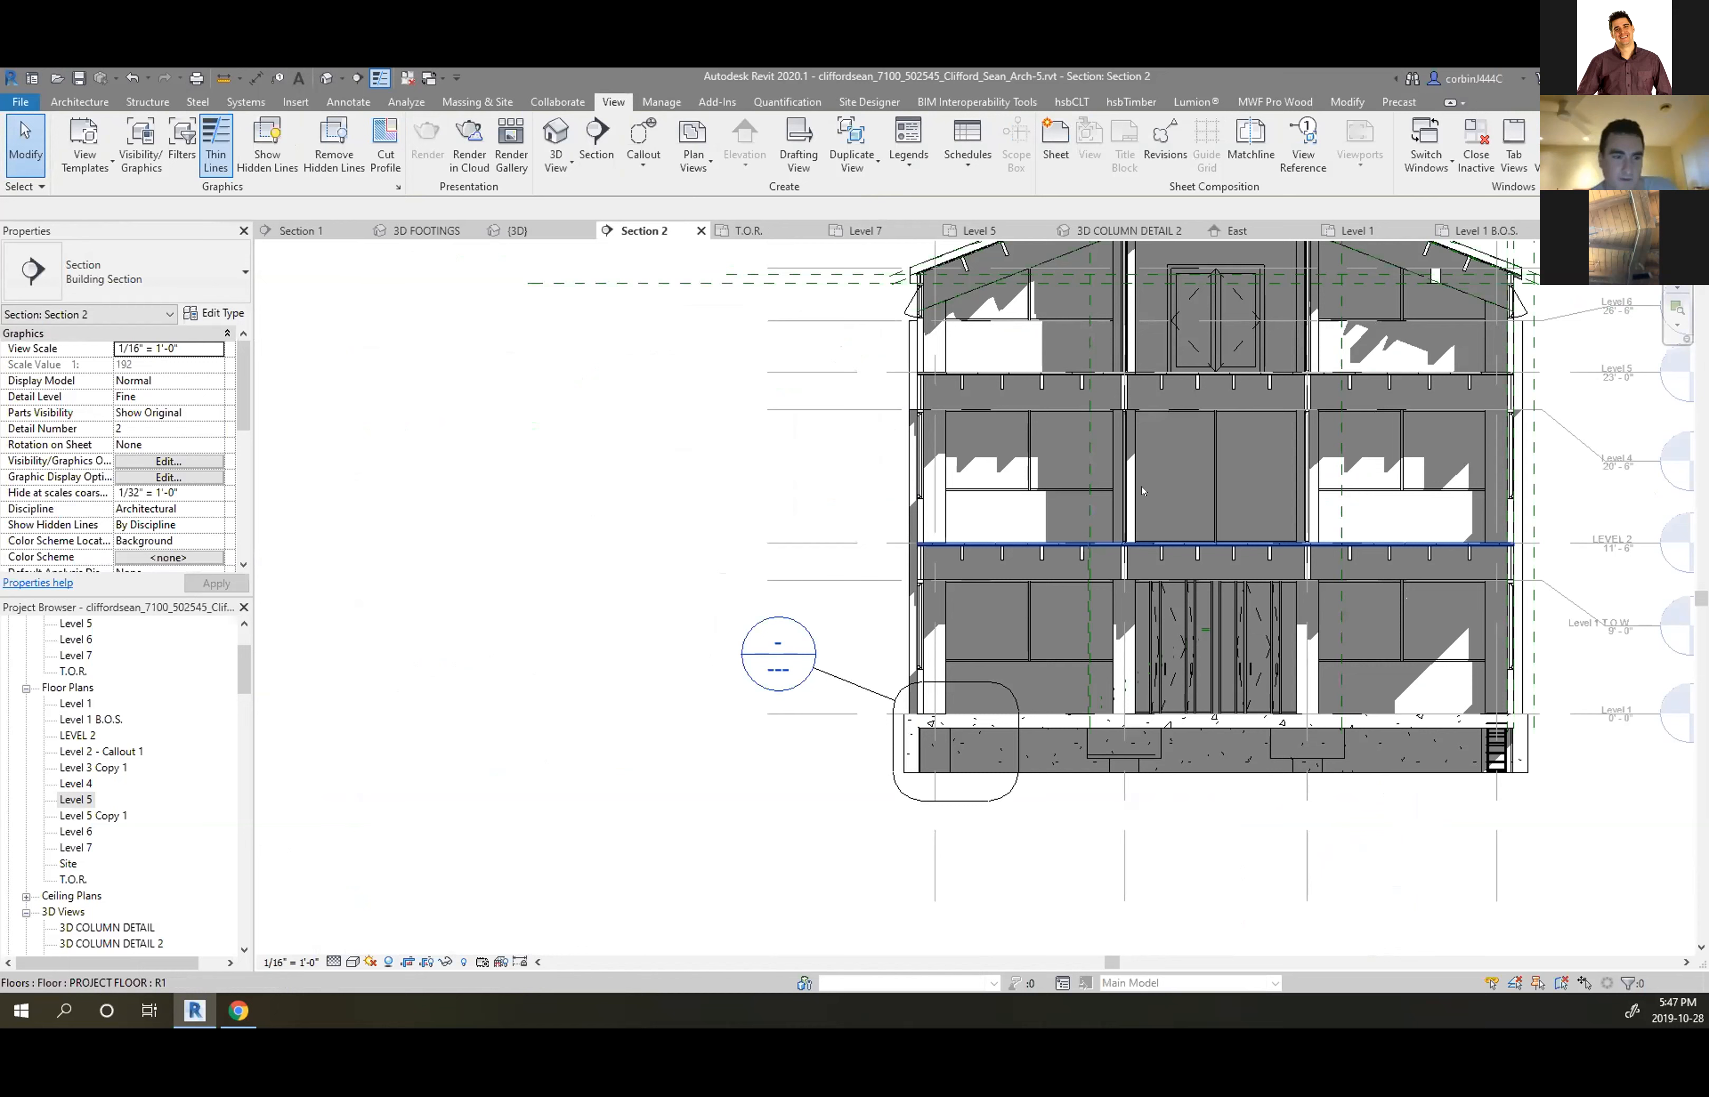
{"action": "scroll", "coordinate": [876, 546], "scroll_direction": "down", "scroll_amount": 2}
{"action": "scroll", "coordinate": [1374, 373], "scroll_direction": "up", "scroll_amount": 3}
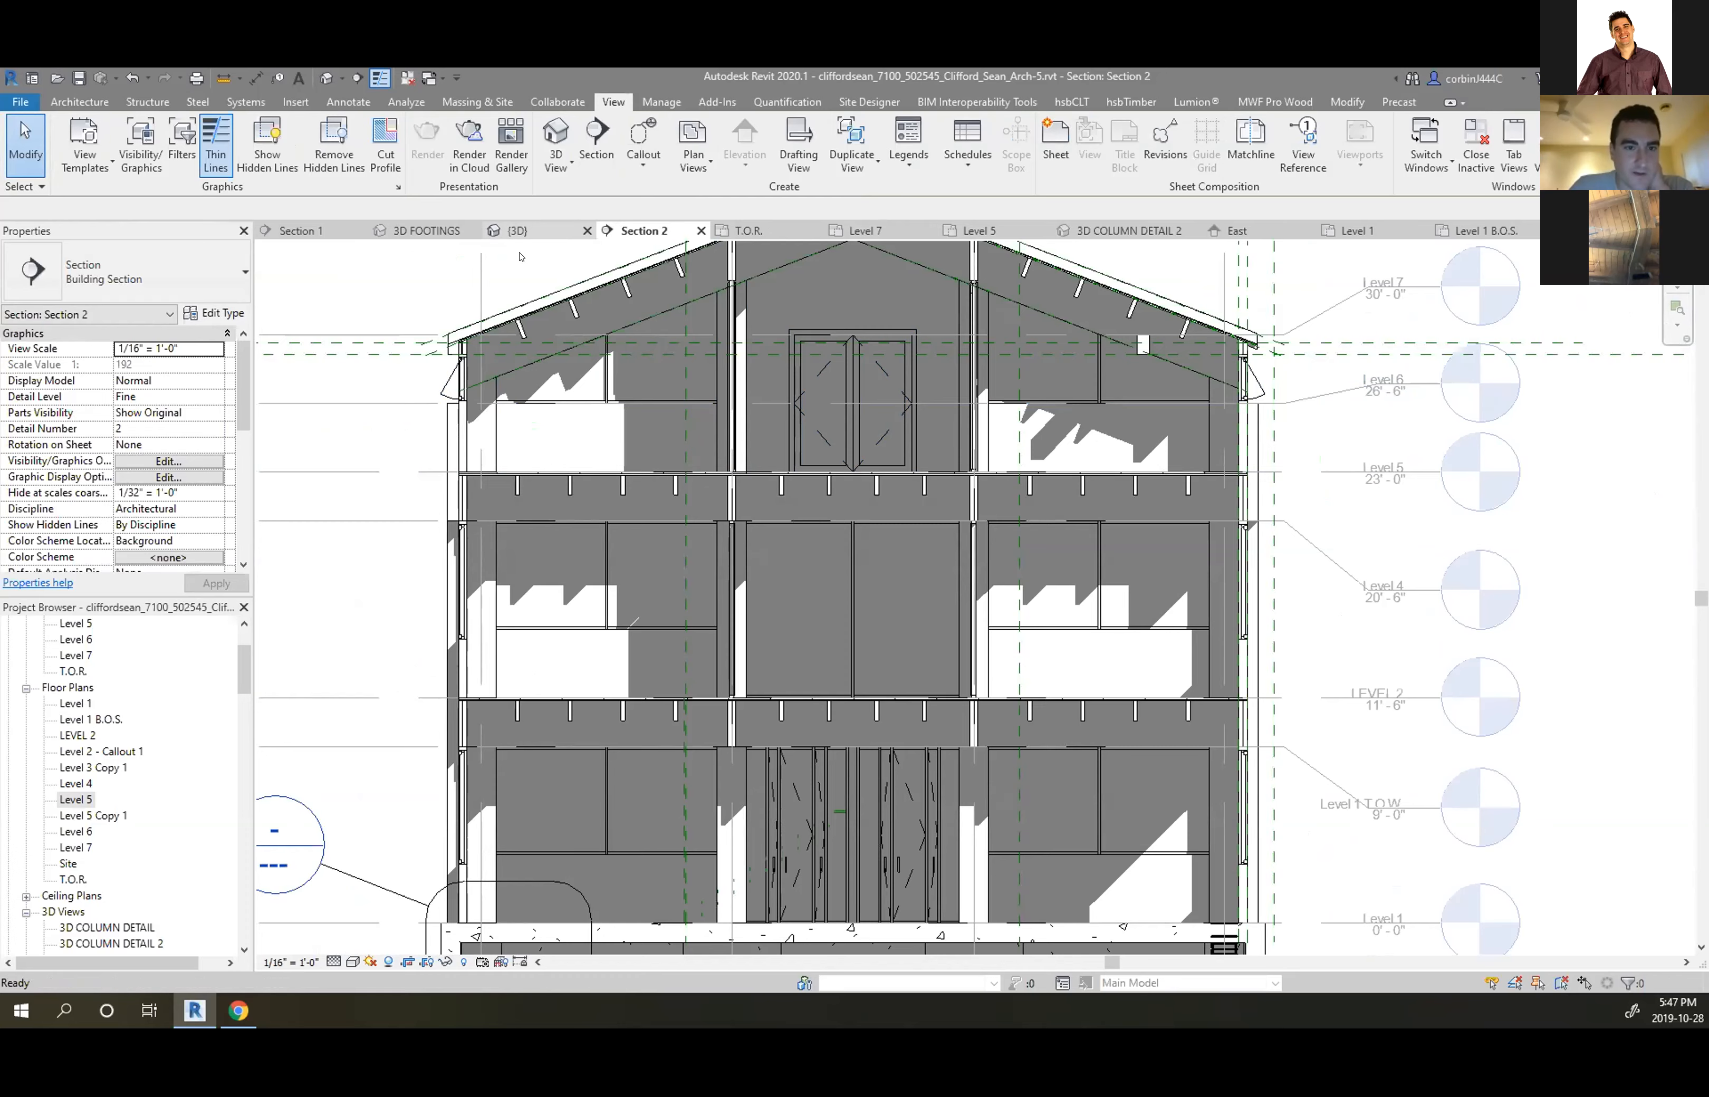
{"action": "left_click", "coordinate": [516, 230]}
In 3D, select the Level 6 awning window with the loose trim and open its family, removing unsatisfied constraints
{"action": "scroll", "coordinate": [781, 559], "scroll_direction": "up", "scroll_amount": 5}
{"action": "scroll", "coordinate": [781, 559], "scroll_direction": "down", "scroll_amount": 2}
{"action": "scroll", "coordinate": [781, 374], "scroll_direction": "up", "scroll_amount": 6}
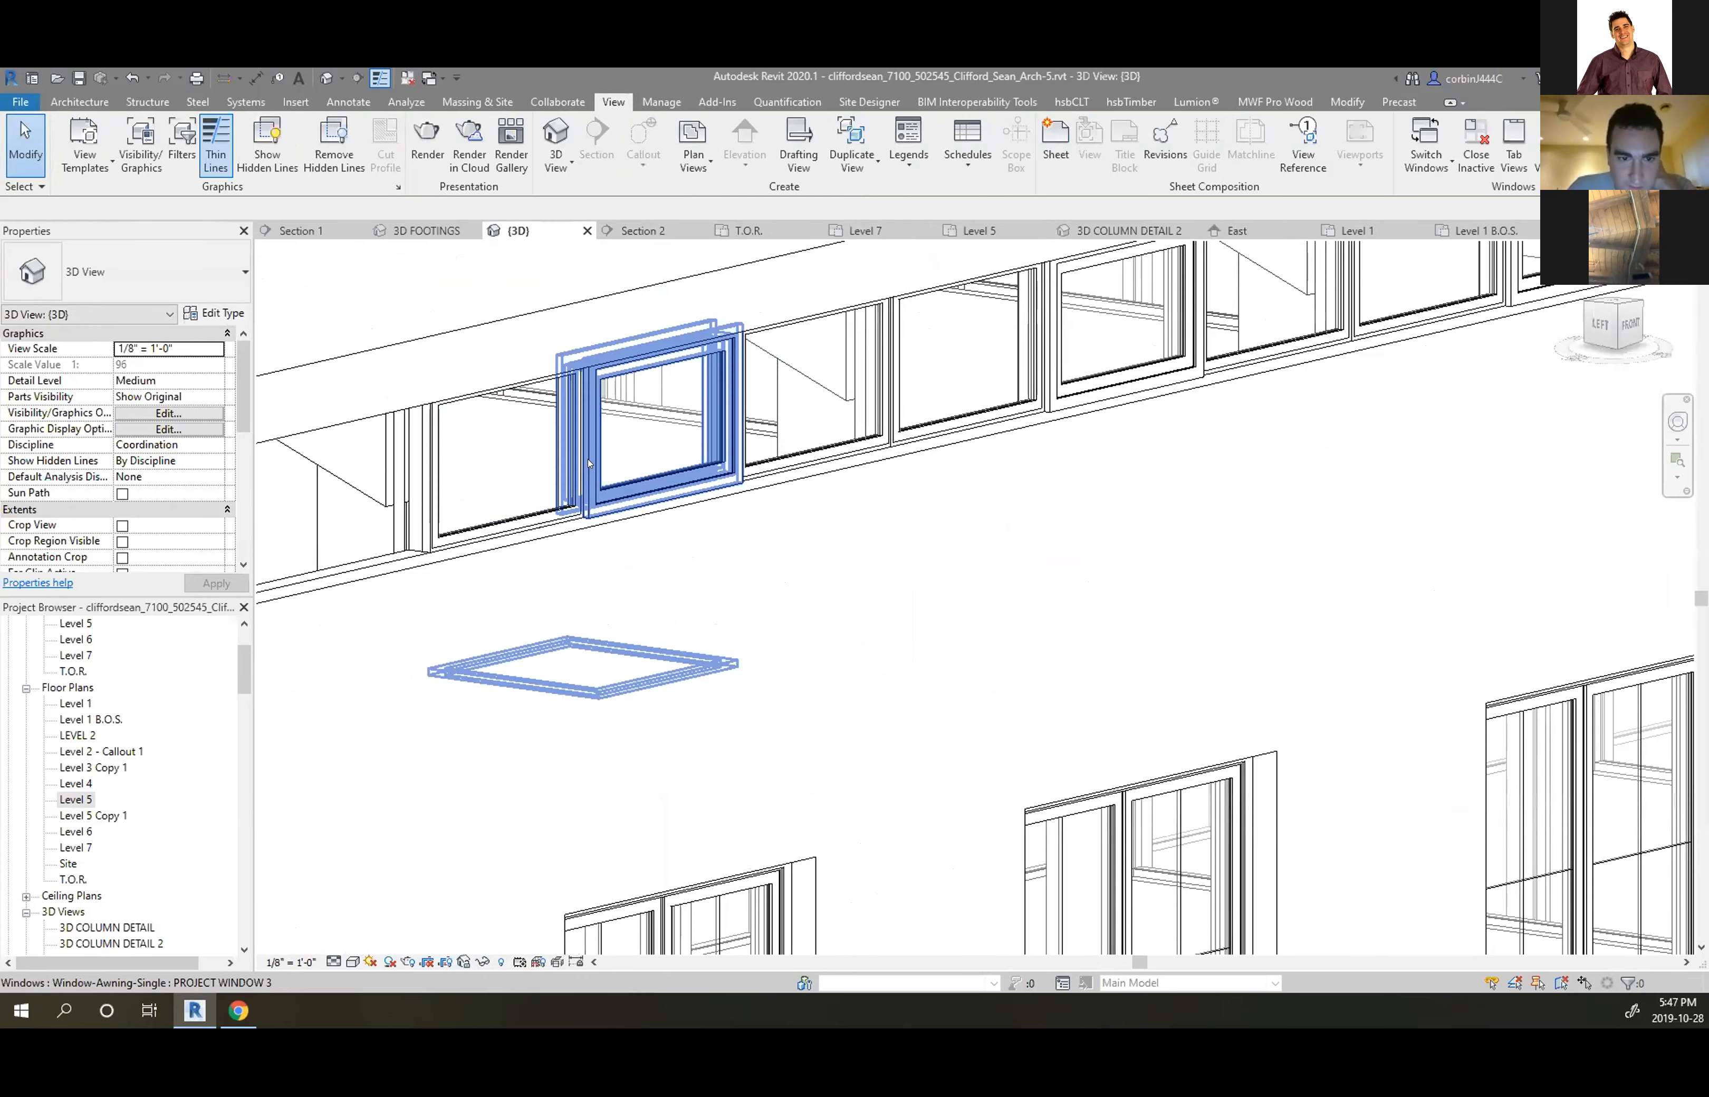
{"action": "left_click", "coordinate": [588, 463]}
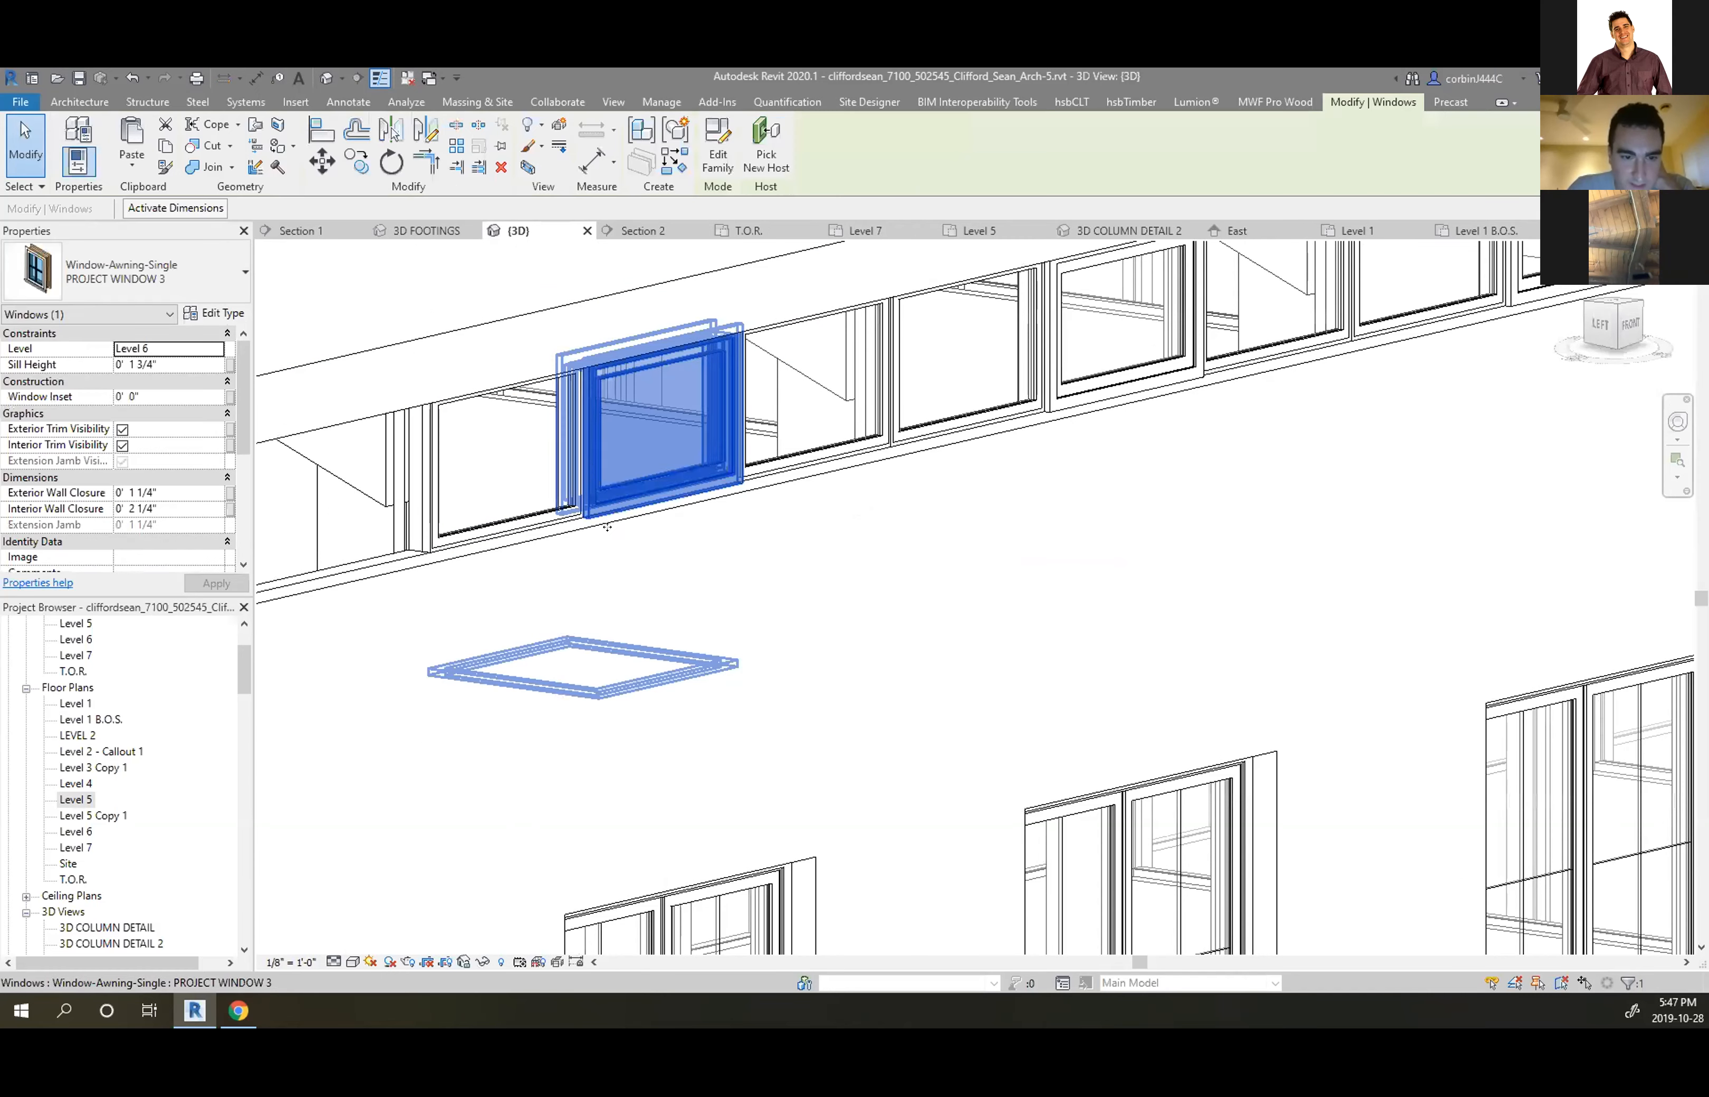
{"action": "left_click", "coordinate": [520, 503]}
{"action": "scroll", "coordinate": [701, 616], "scroll_direction": "down", "scroll_amount": 3}
{"action": "middle_click_drag", "start_coordinate": [701, 615], "coordinate": [928, 608], "text": "shift"}
{"action": "scroll", "coordinate": [661, 631], "scroll_direction": "up", "scroll_amount": 3}
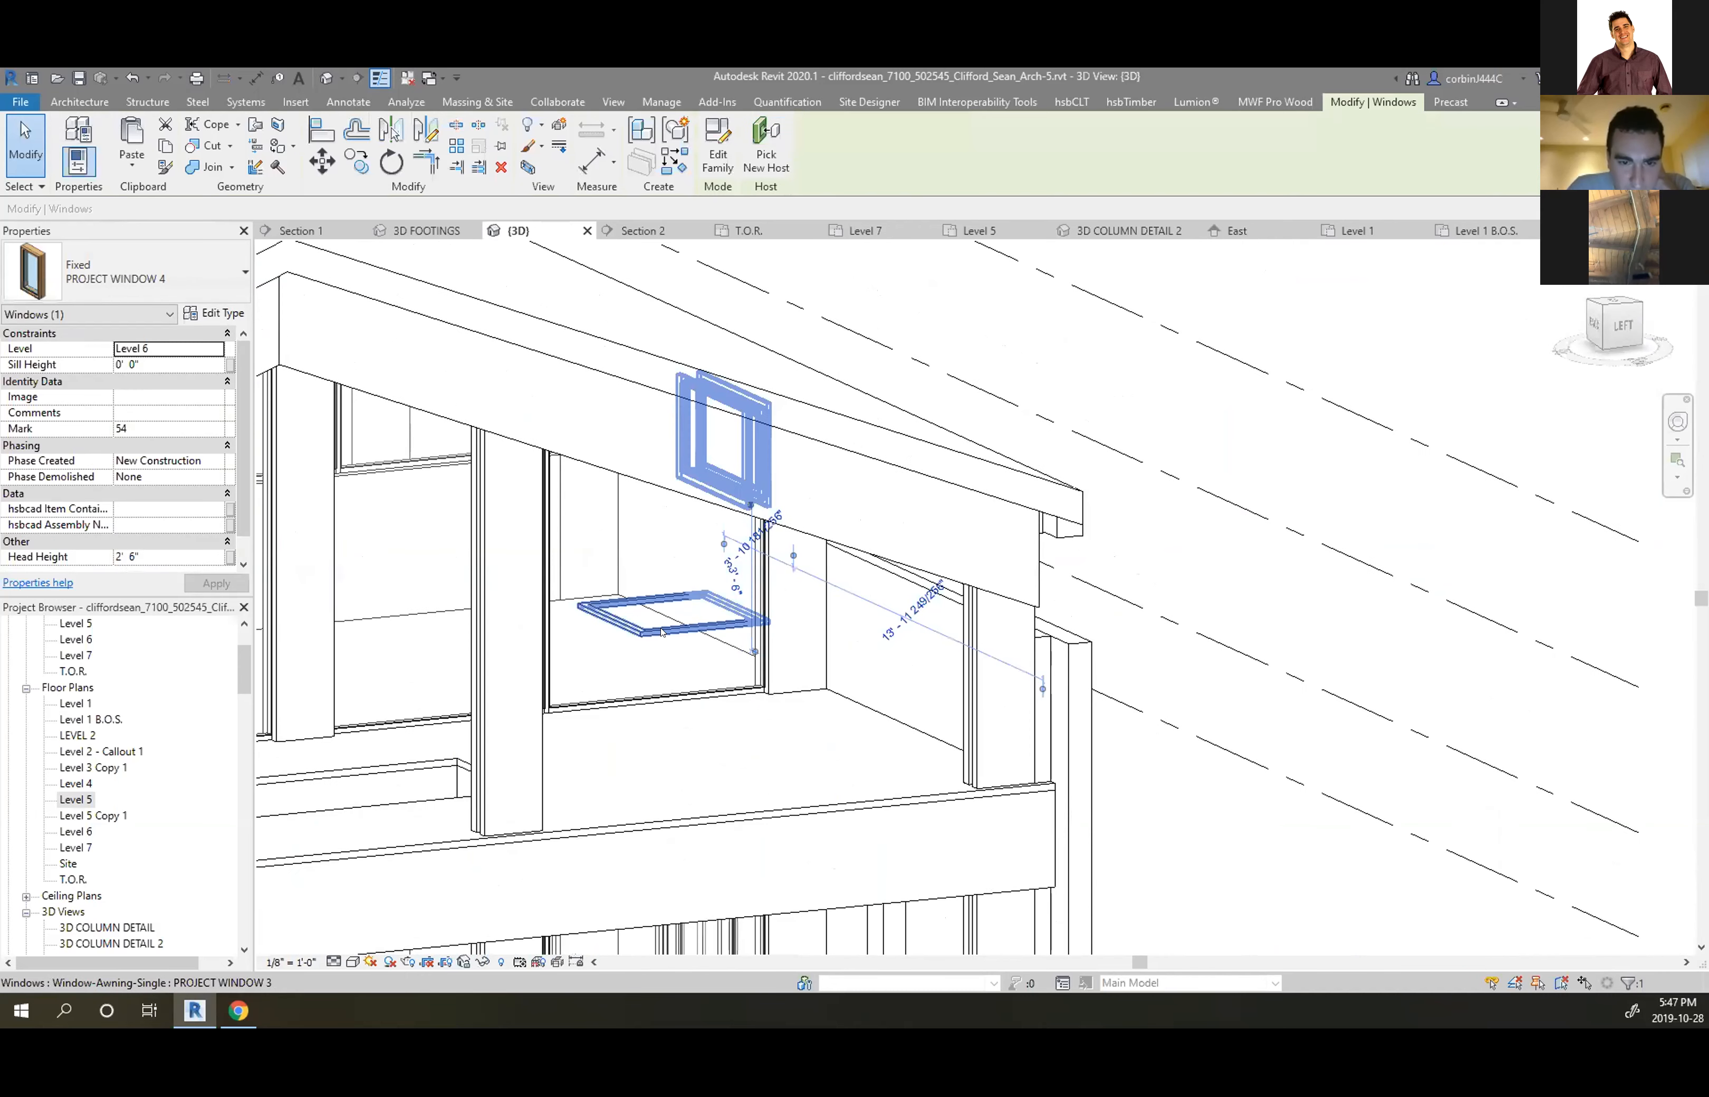
{"action": "left_click", "coordinate": [661, 631]}
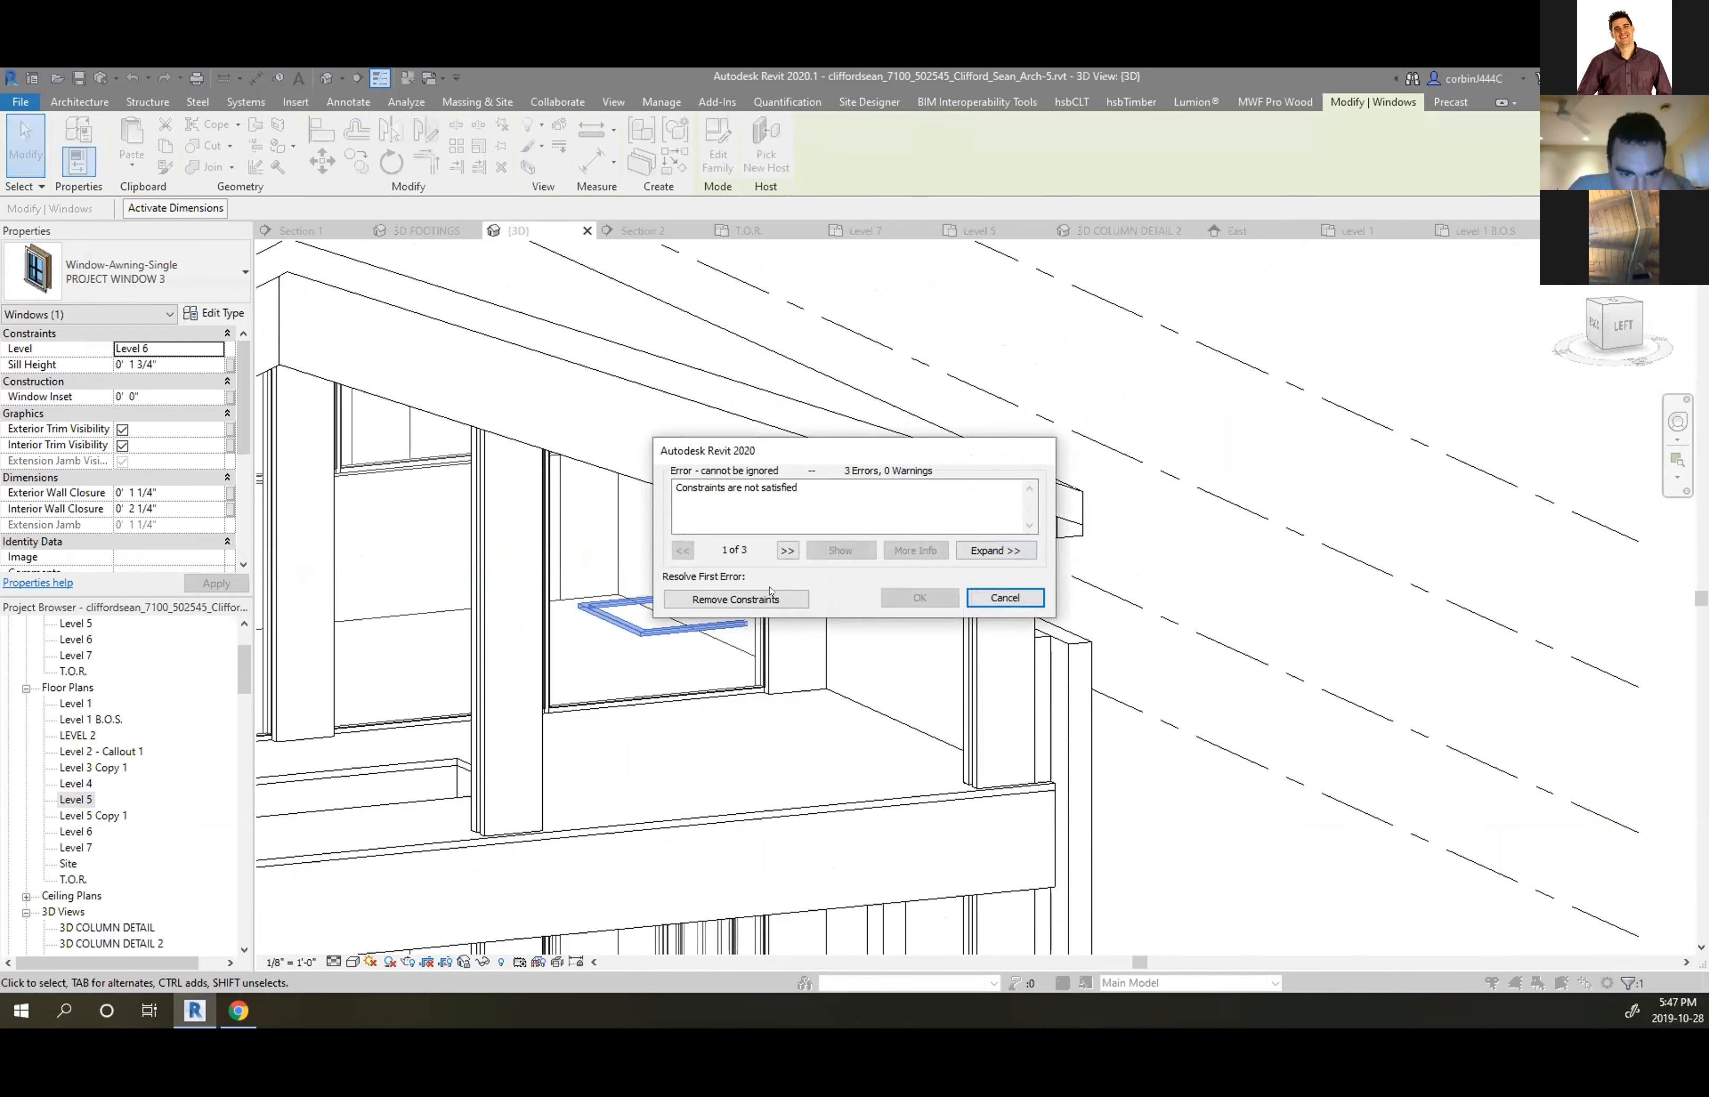
{"action": "left_click", "coordinate": [771, 596]}
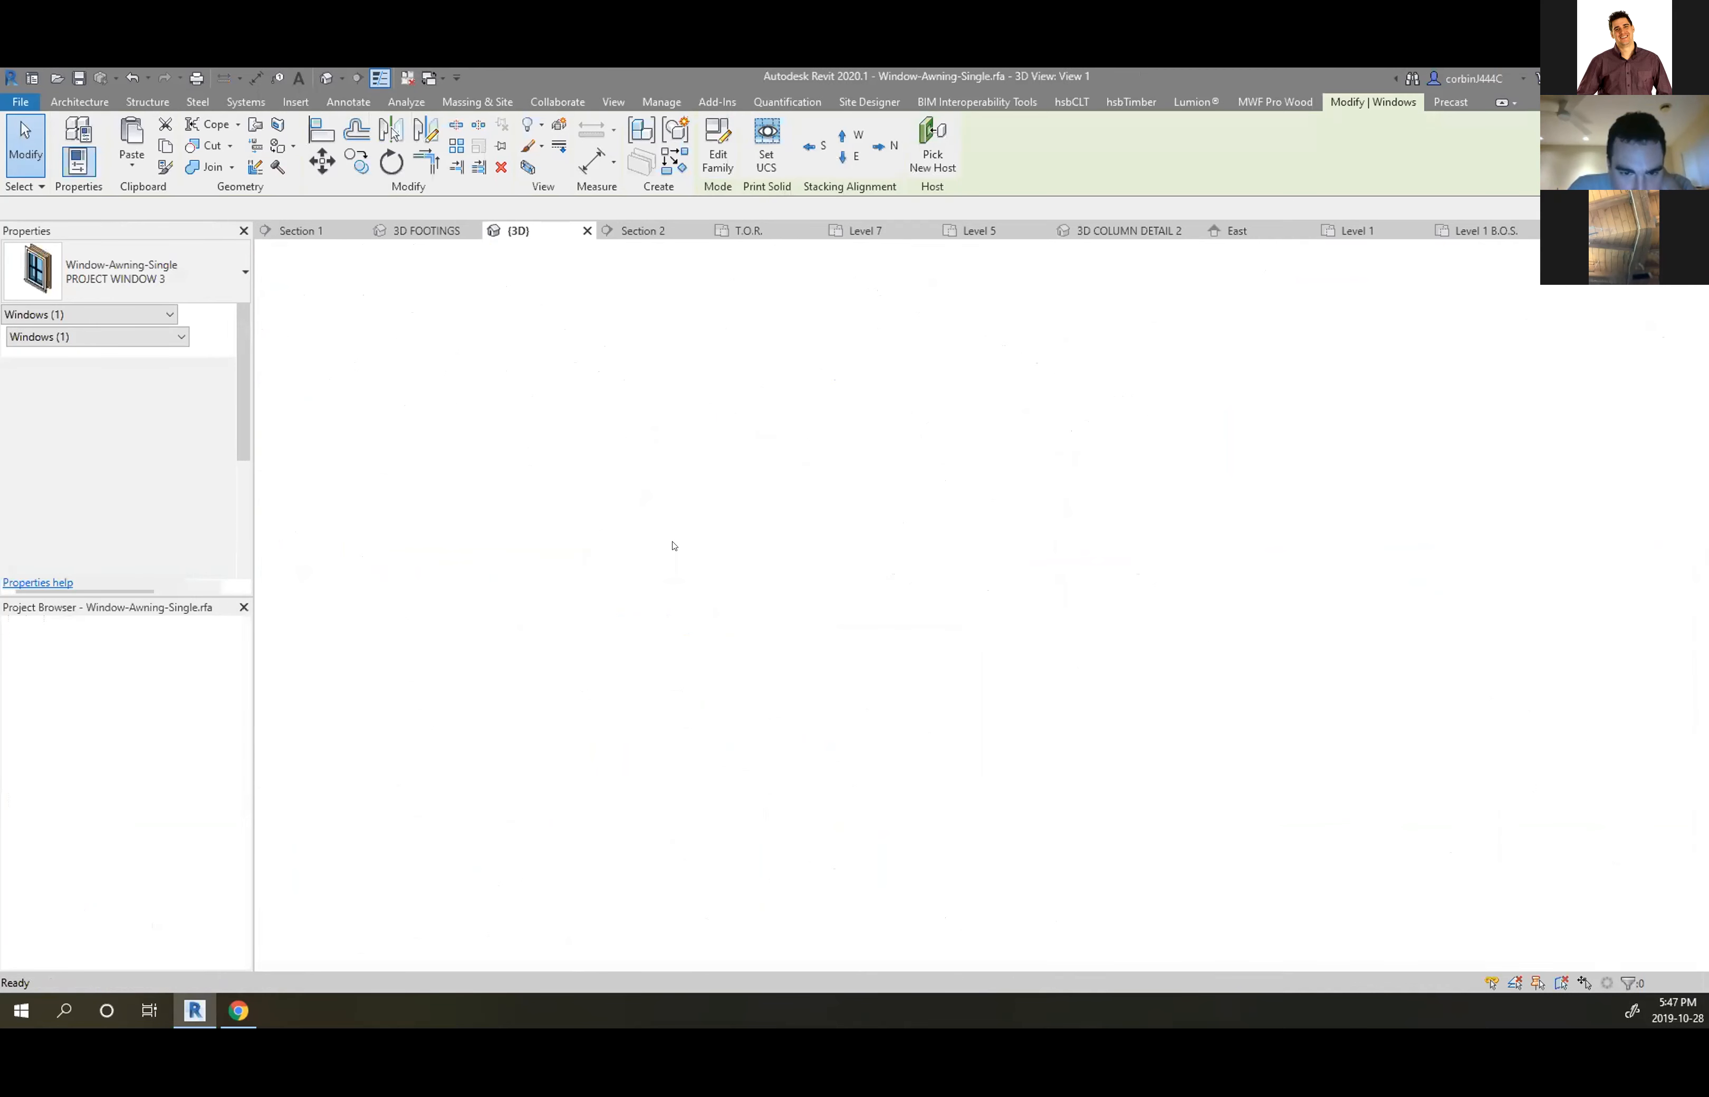
Delete the detached picture-frame trim from the Window-Awning-Single family
{"action": "middle_click_drag", "start_coordinate": [775, 558], "coordinate": [980, 790], "text": "shift"}
{"action": "scroll", "coordinate": [974, 704], "scroll_direction": "up", "scroll_amount": 4}
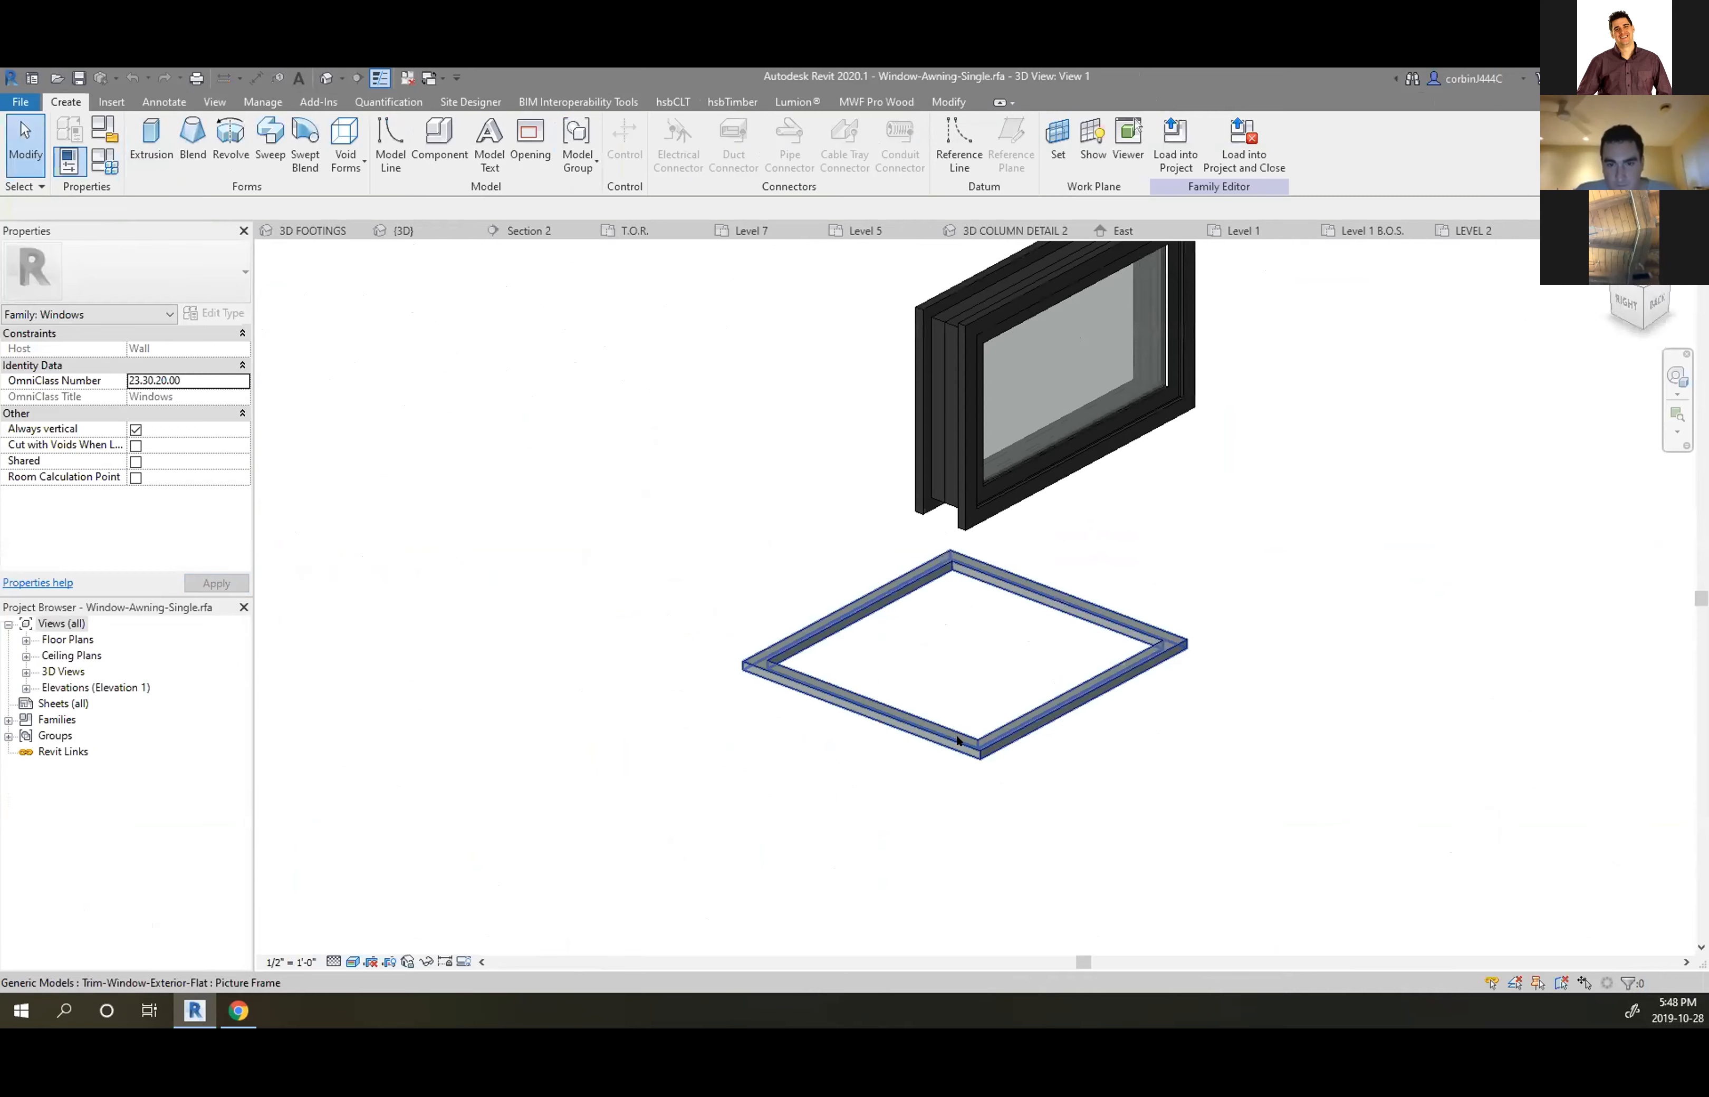
{"action": "left_click", "coordinate": [957, 740]}
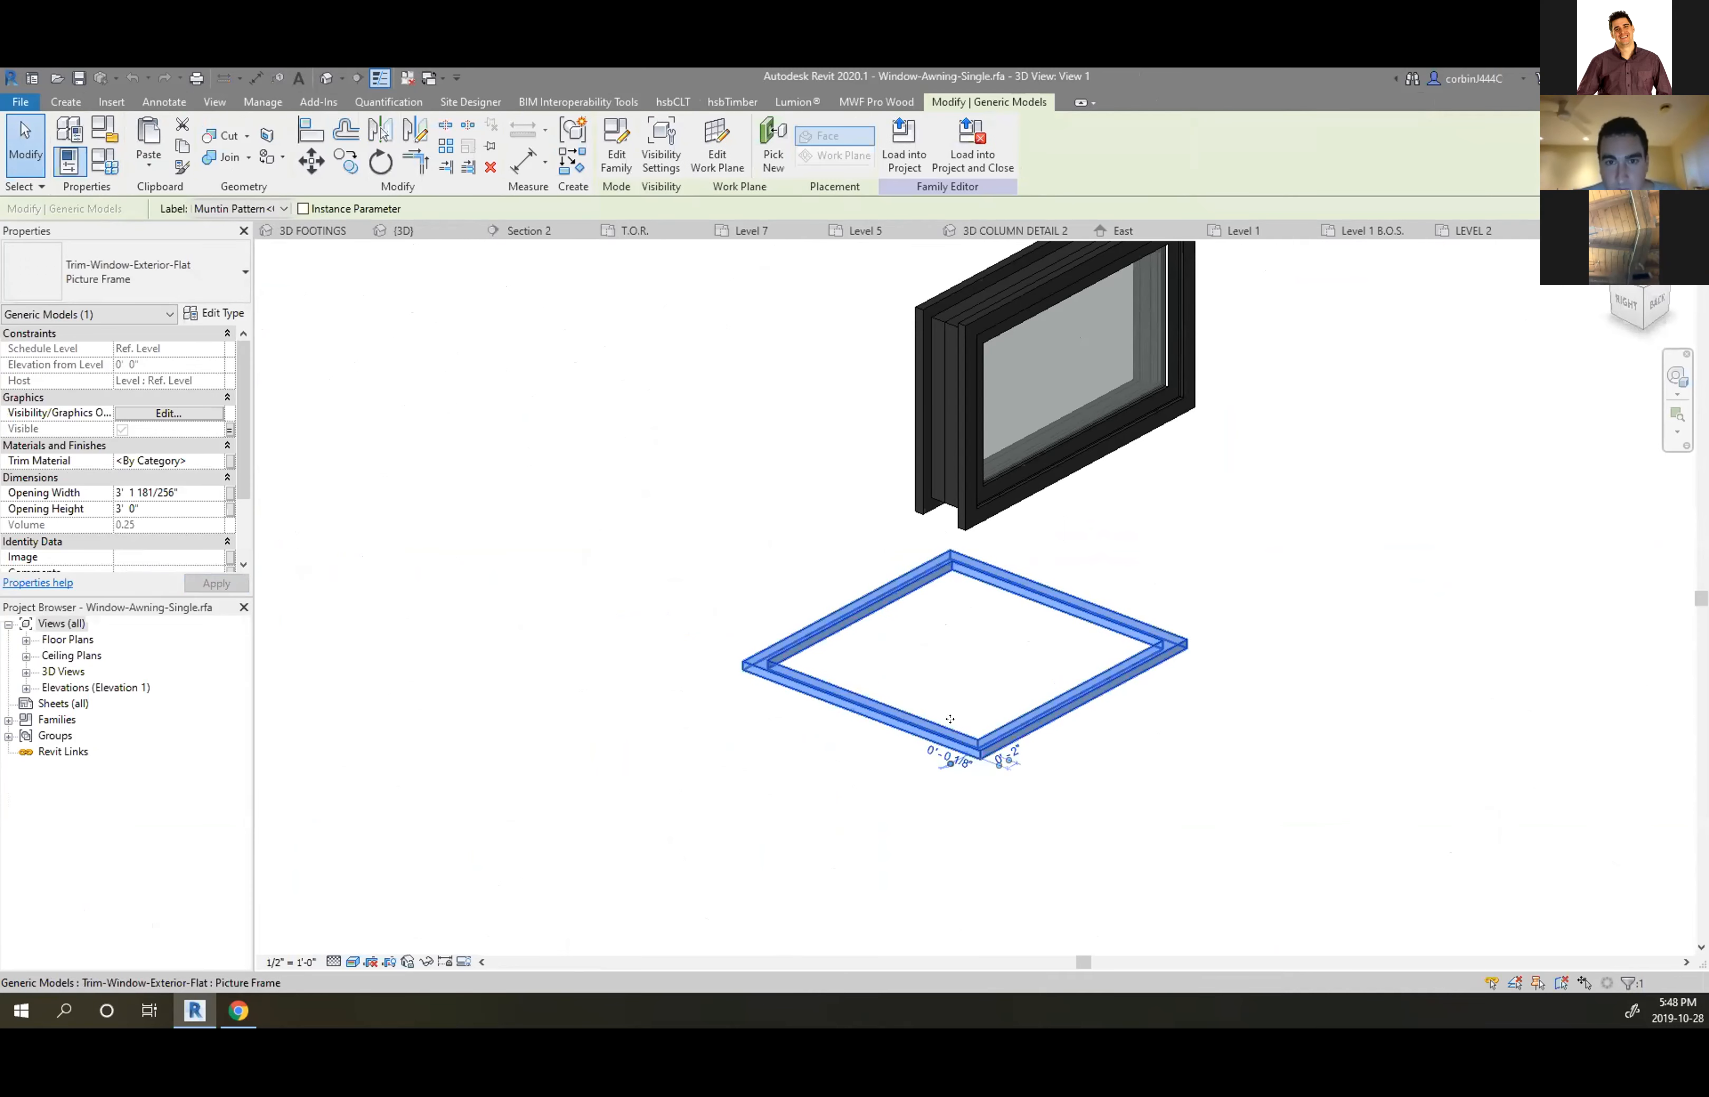
{"action": "key", "text": "Delete"}
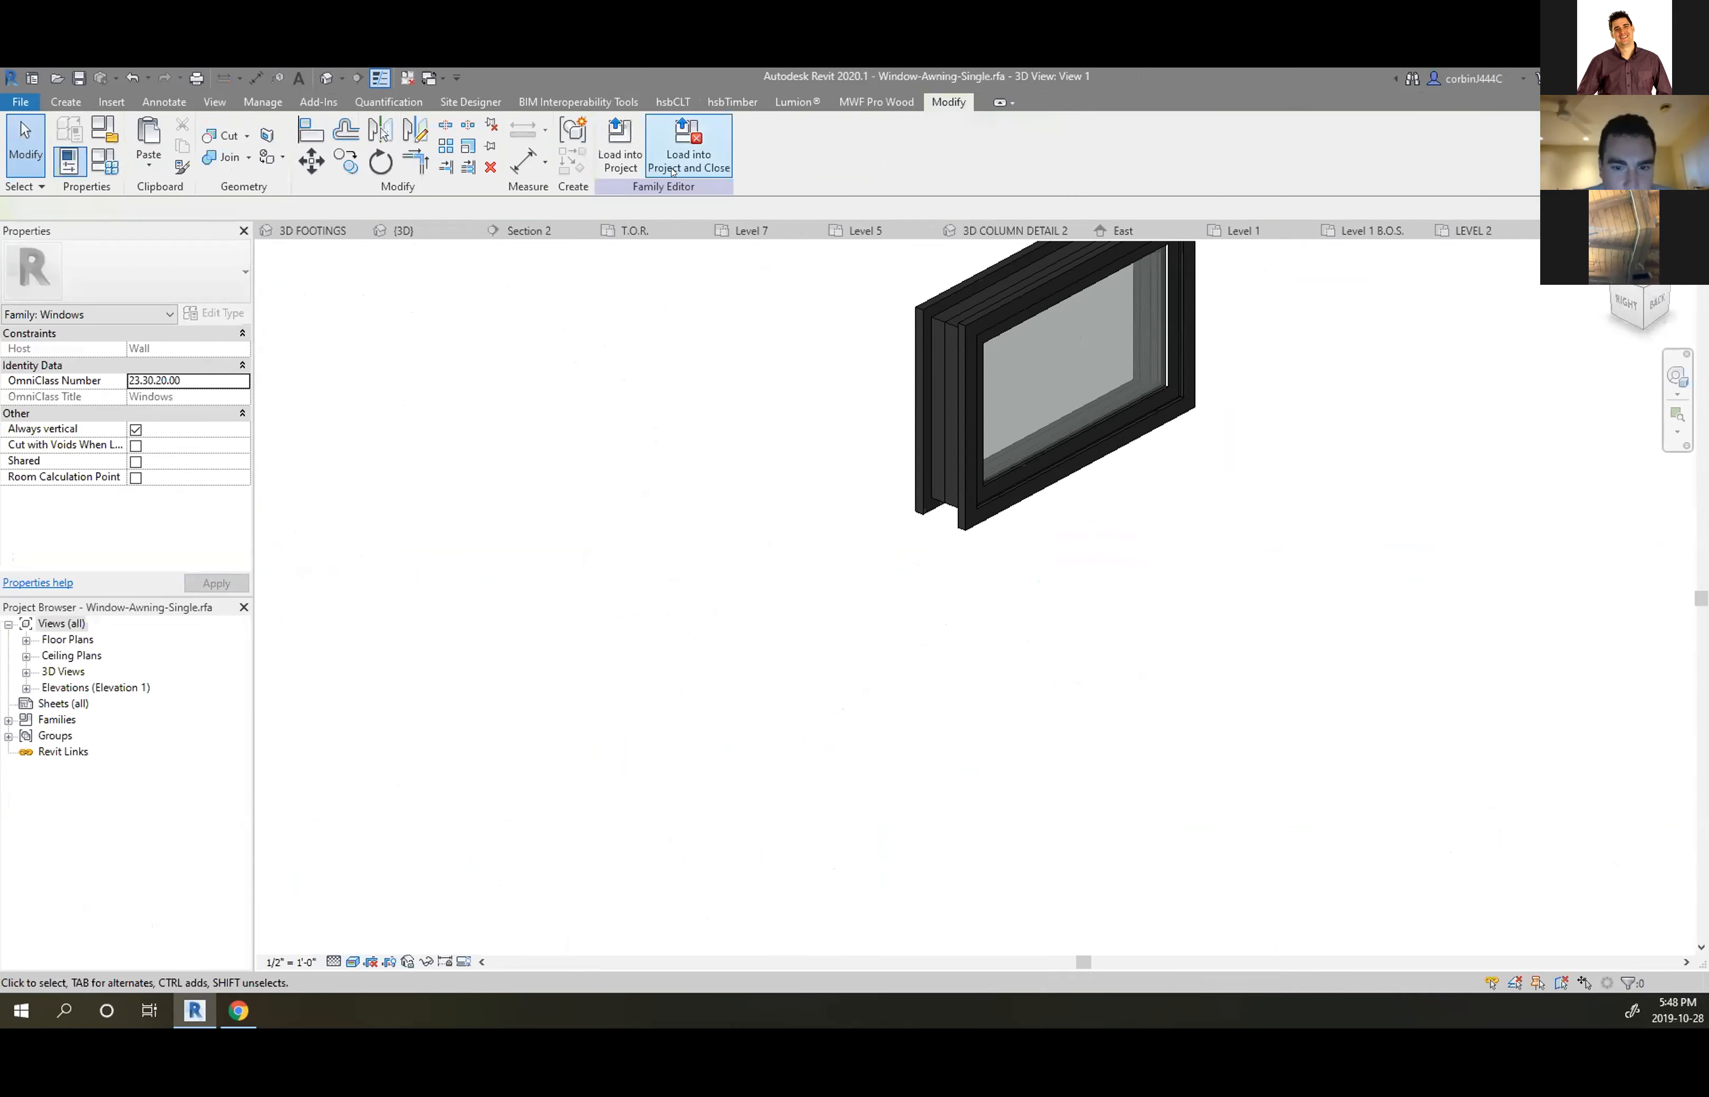
Reload the family into the project unsaved, overwrite the existing version, and select a clerestory window
{"action": "left_click", "coordinate": [688, 147]}
{"action": "left_click", "coordinate": [889, 547]}
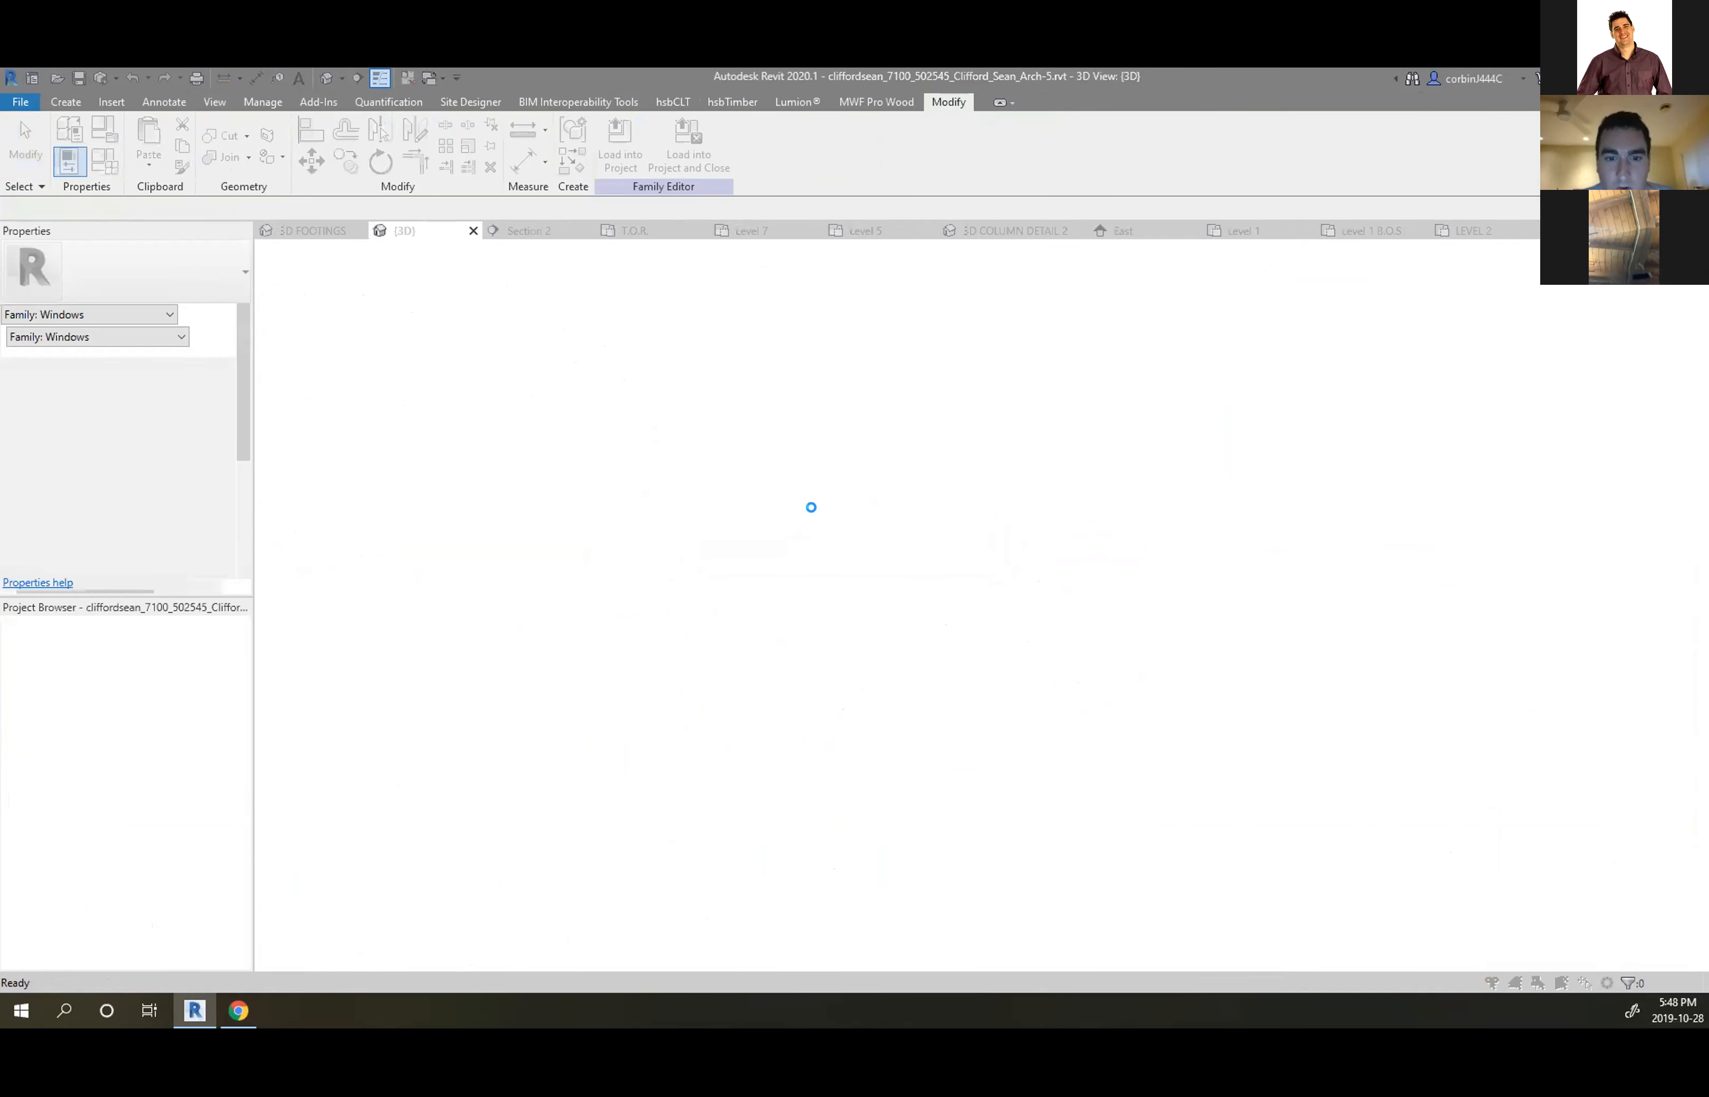
{"action": "left_click", "coordinate": [826, 538]}
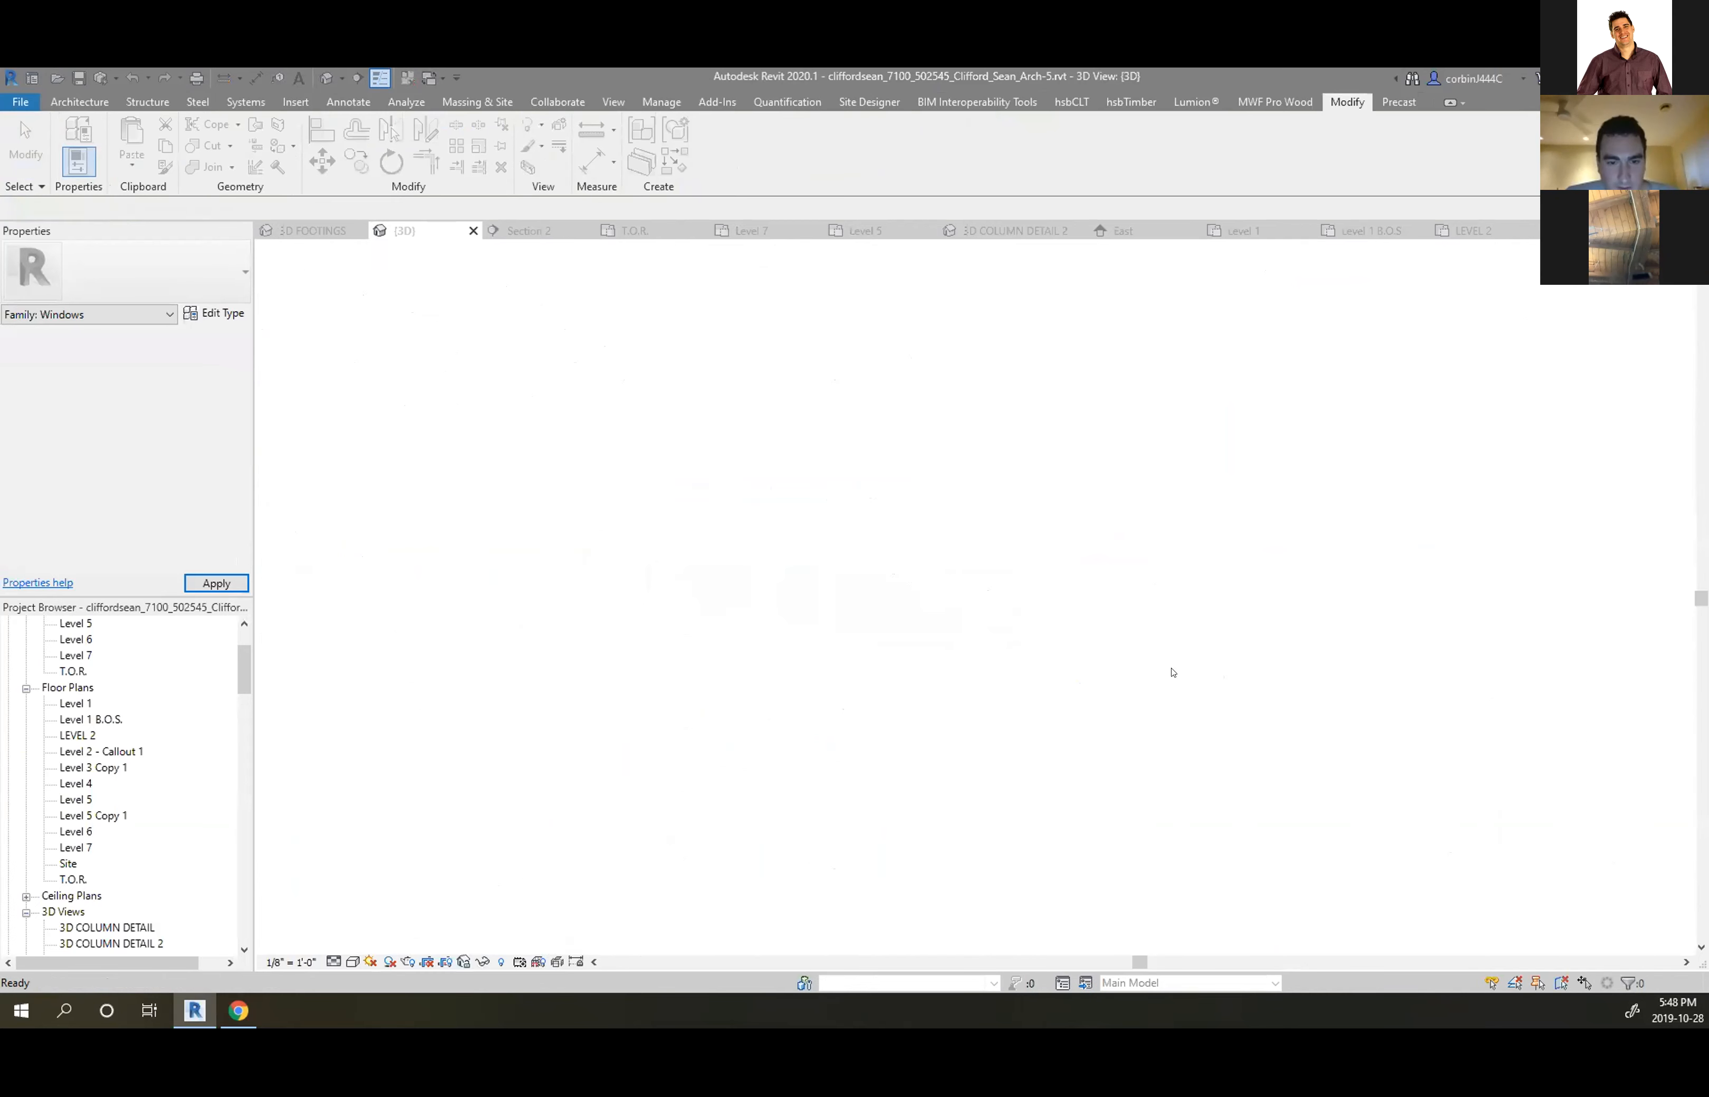
{"action": "middle_click_drag", "start_coordinate": [1201, 691], "coordinate": [915, 569], "text": "shift"}
{"action": "left_click", "coordinate": [906, 460]}
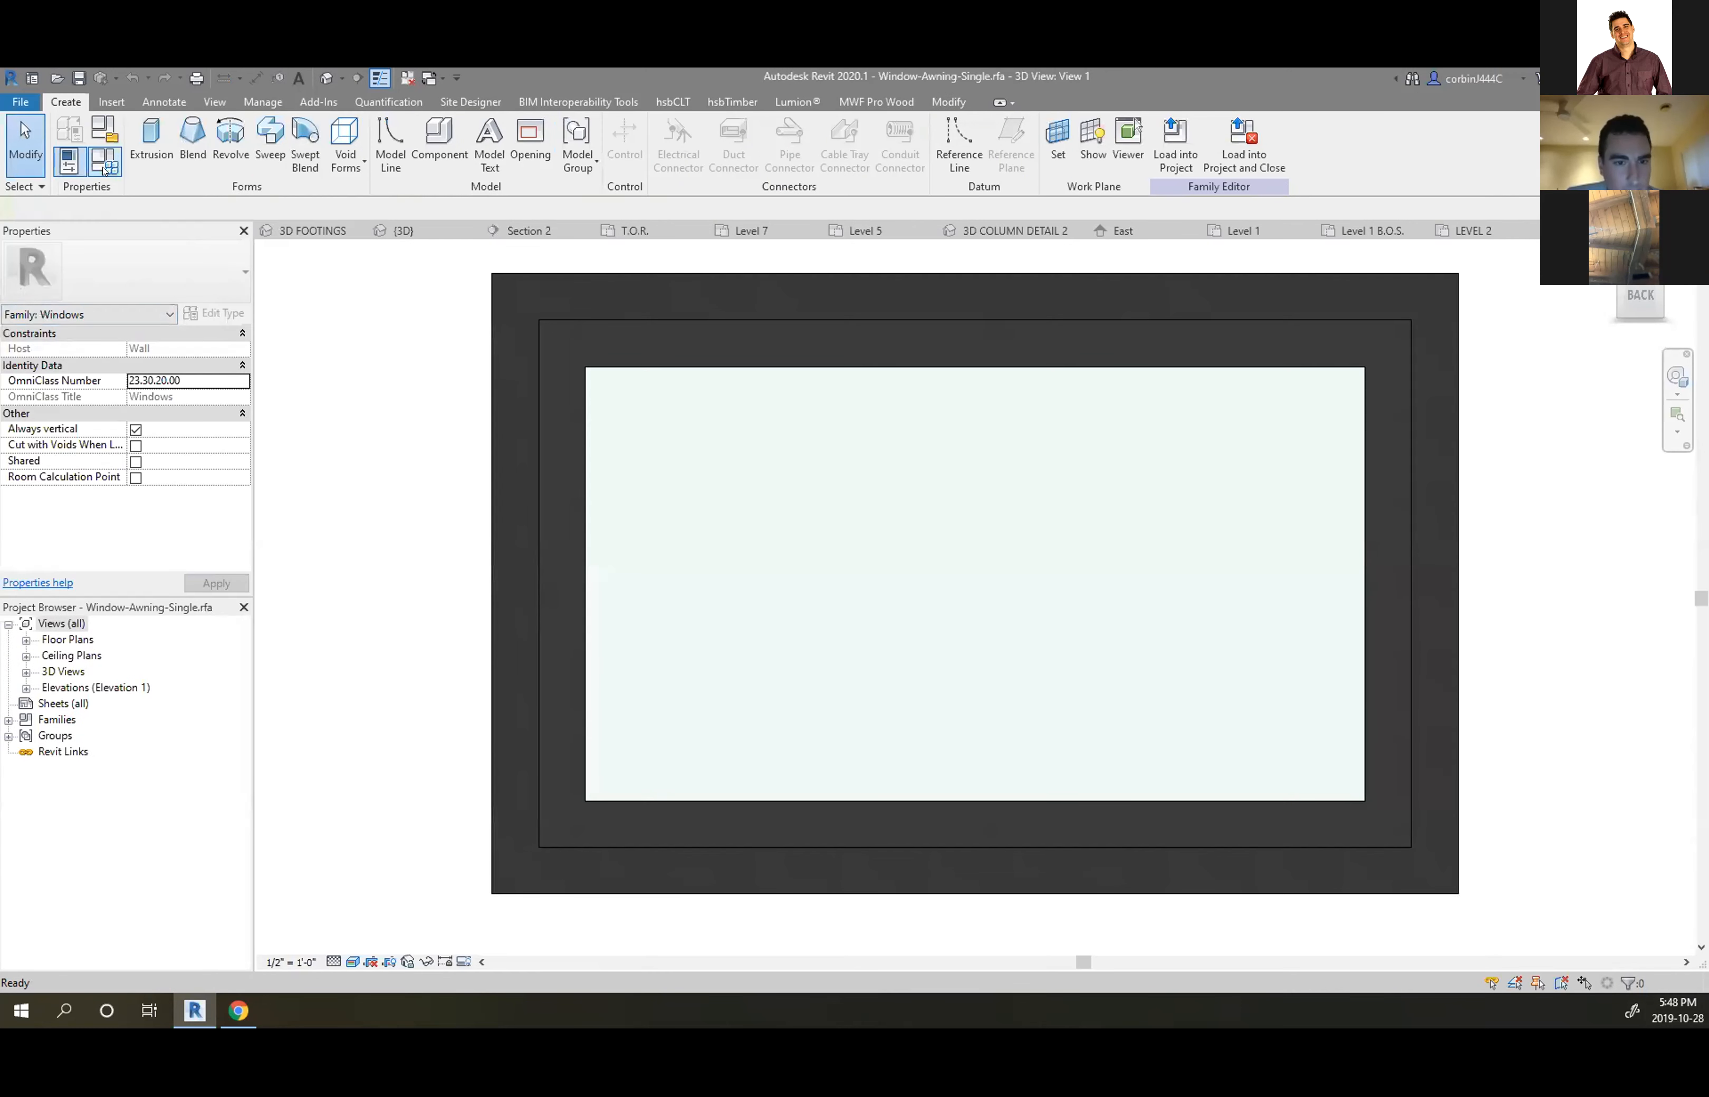
Open Family Types and browse the type list, showing PROJECT WINDOW 3 and 17" x 36"
{"action": "left_click", "coordinate": [105, 162]}
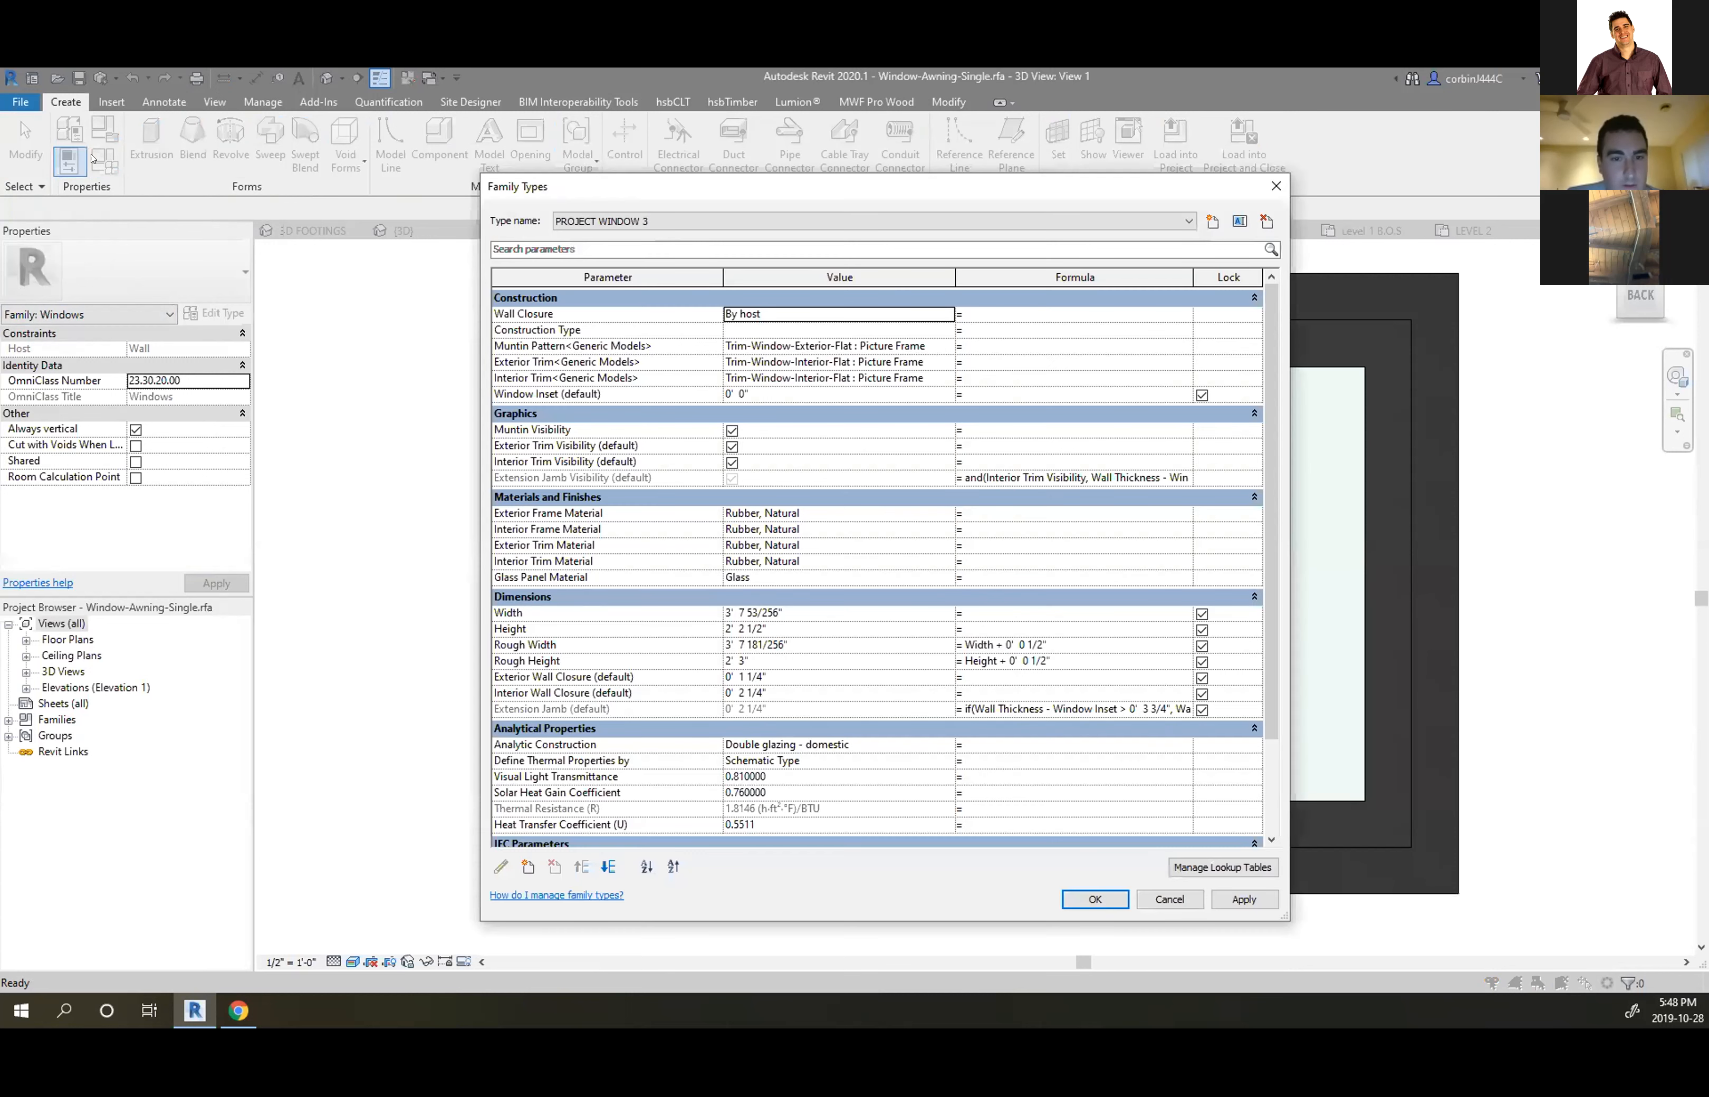
{"action": "left_click", "coordinate": [684, 219]}
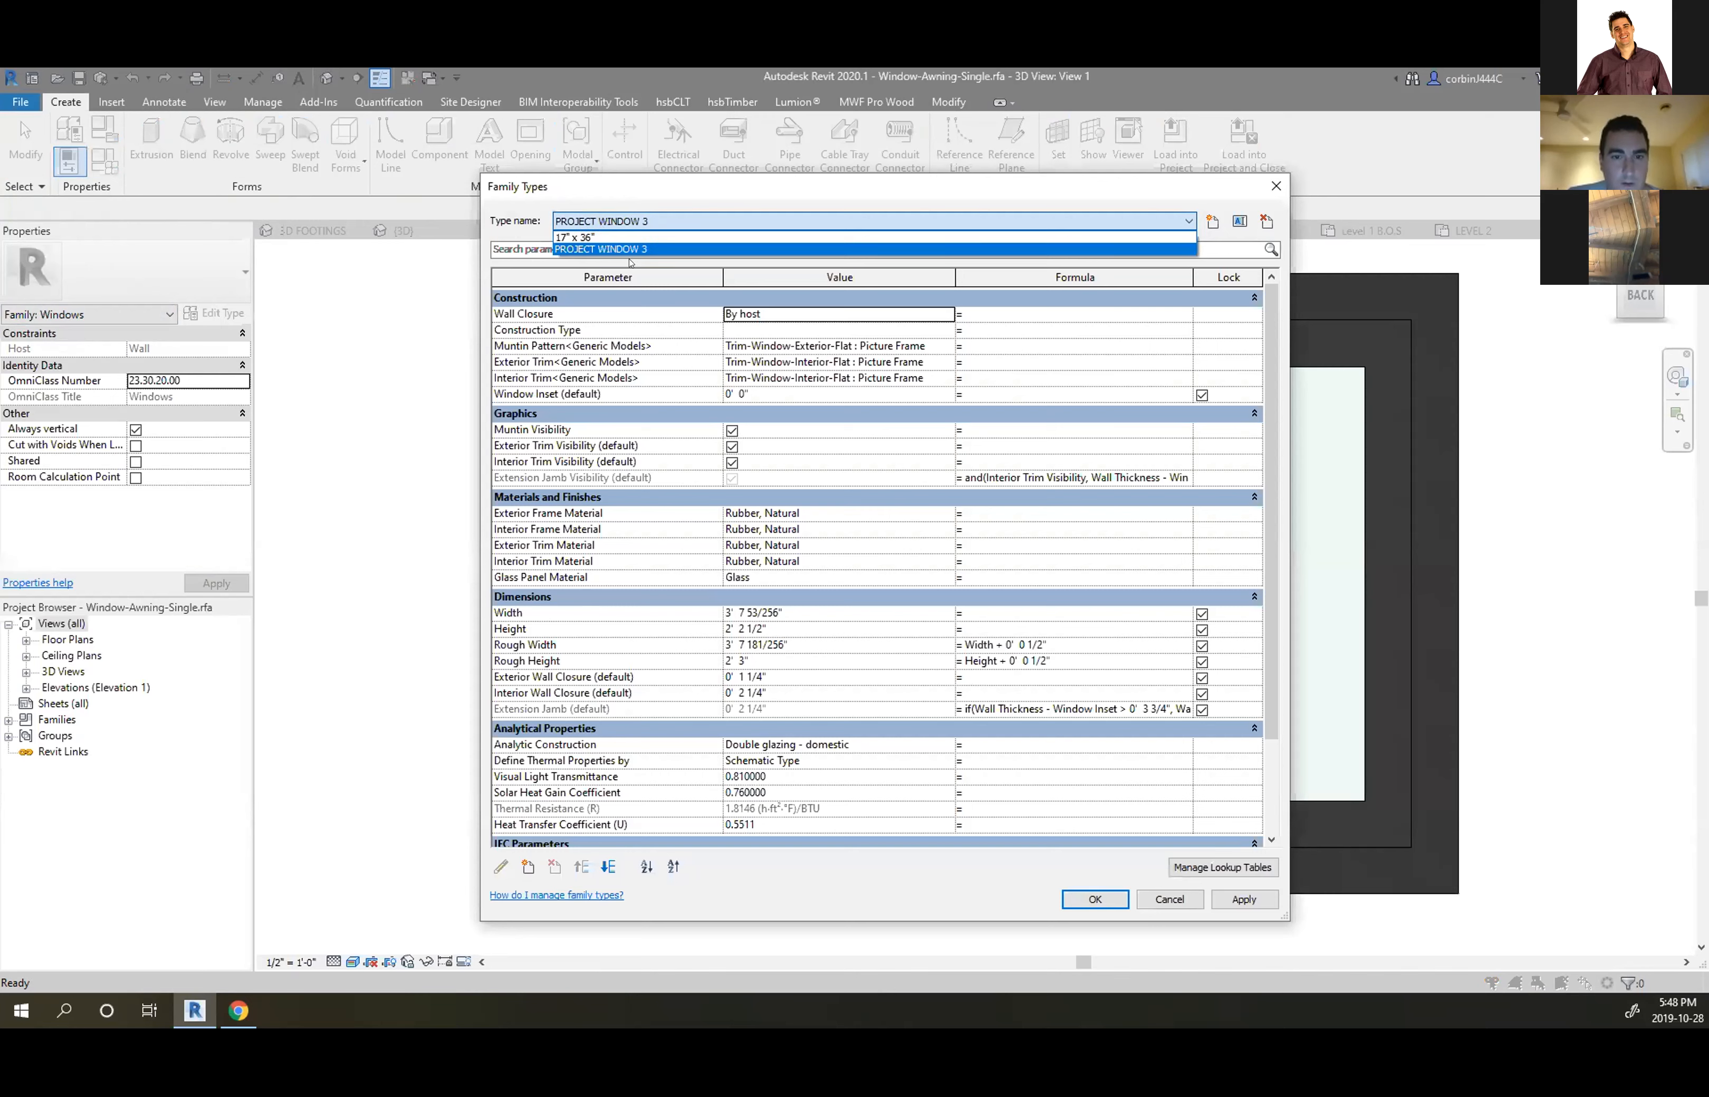
{"action": "left_click", "coordinate": [1159, 901]}
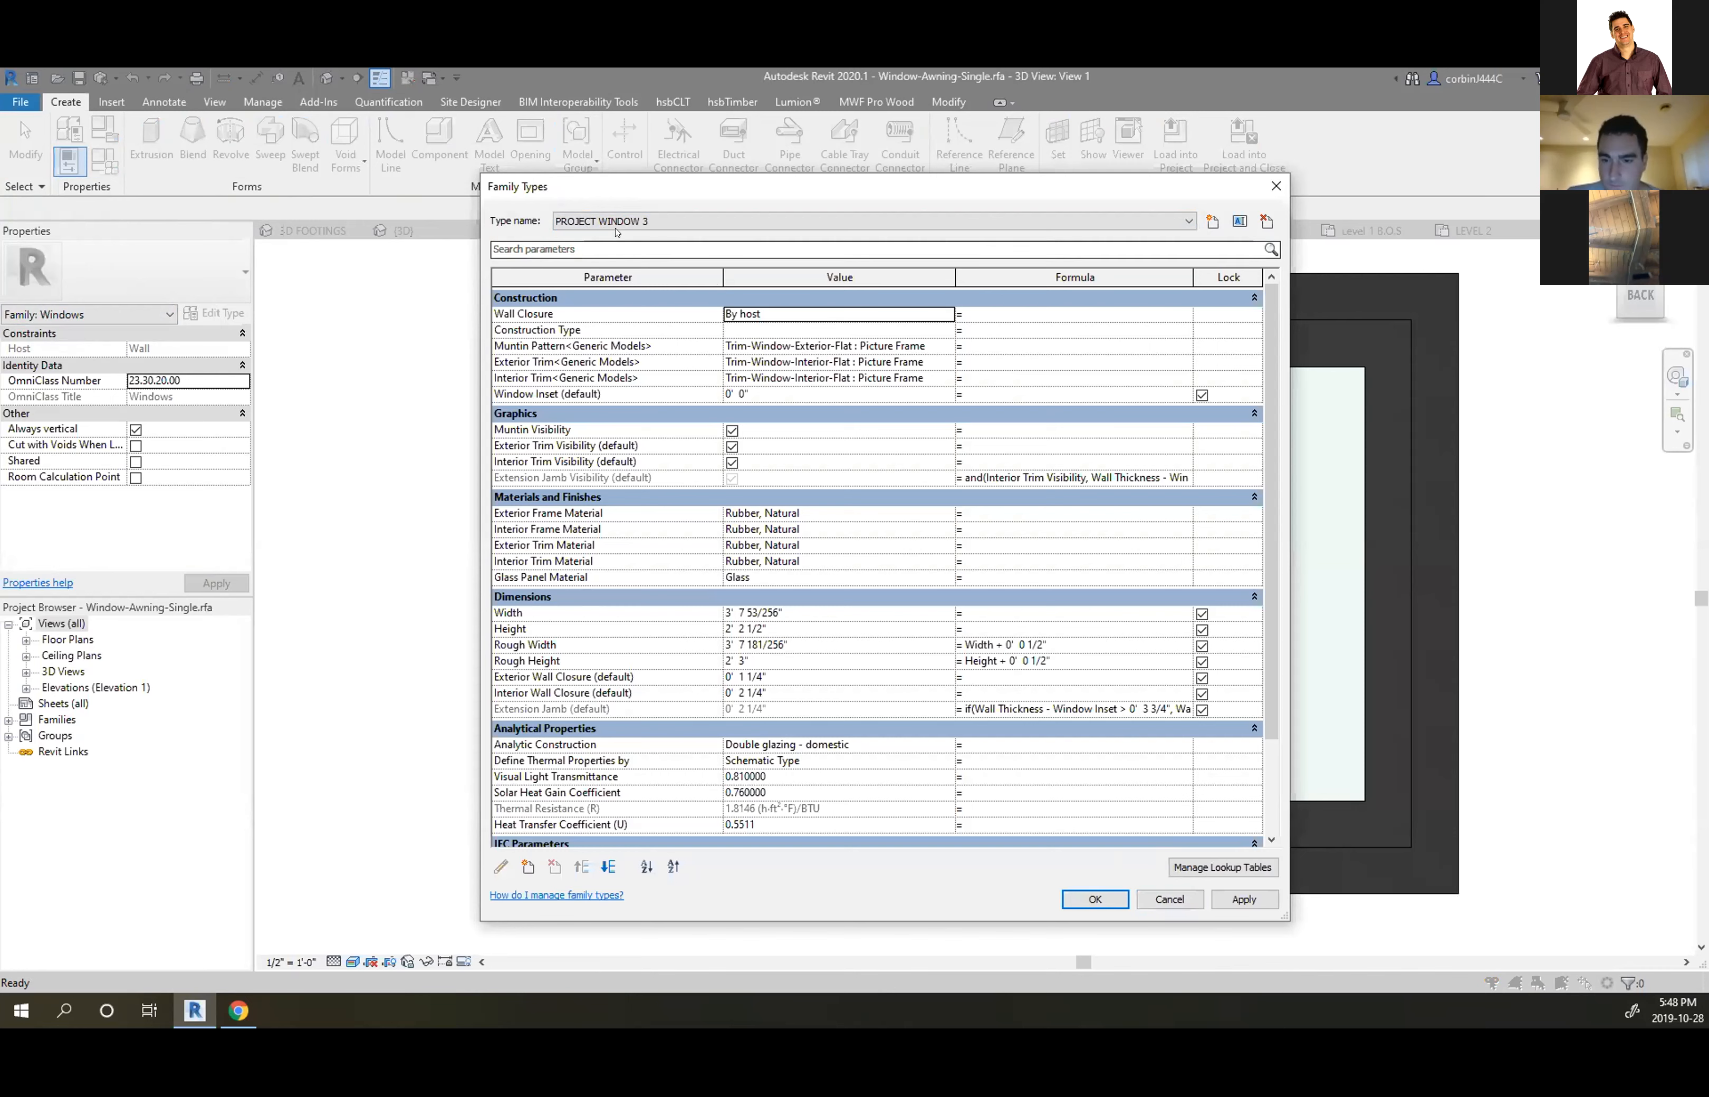
{"action": "left_click", "coordinate": [589, 221]}
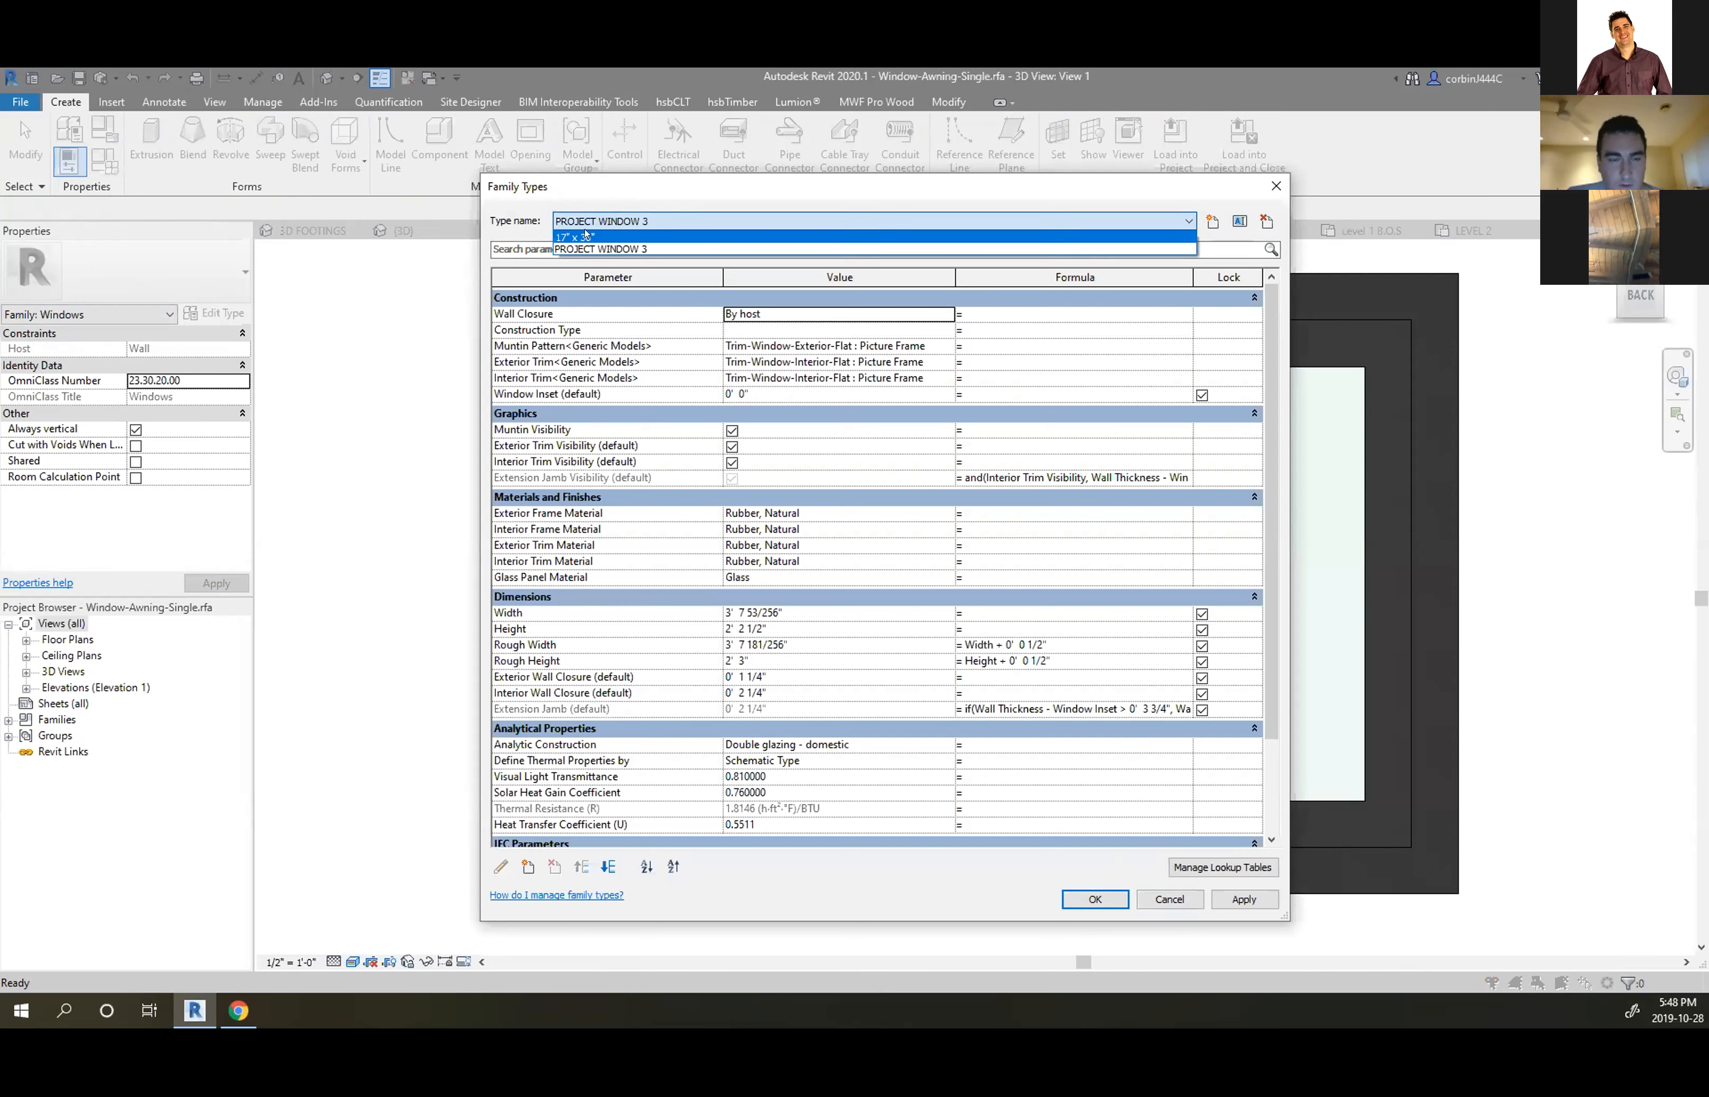
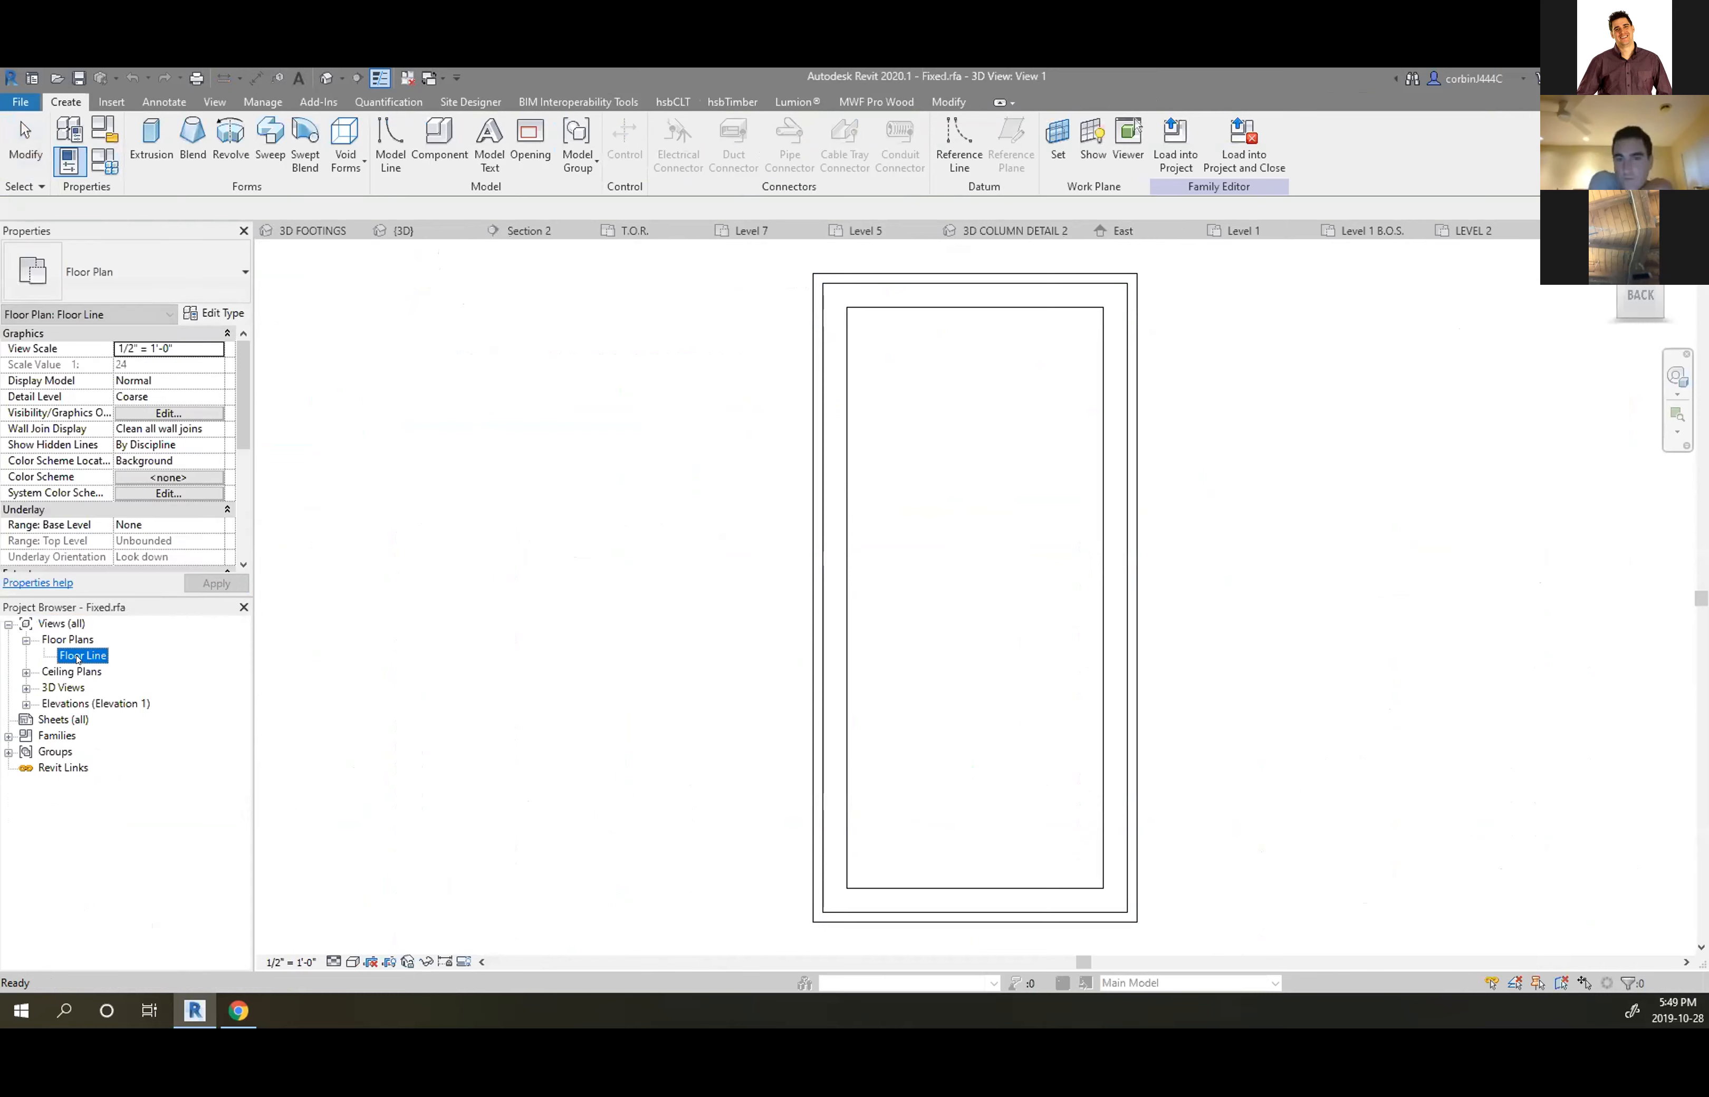
Zoom in on the window set in its wall in the Floor Line plan
{"action": "scroll", "coordinate": [917, 556], "scroll_direction": "up", "scroll_amount": 3}
{"action": "scroll", "coordinate": [917, 556], "scroll_direction": "up", "scroll_amount": 4}
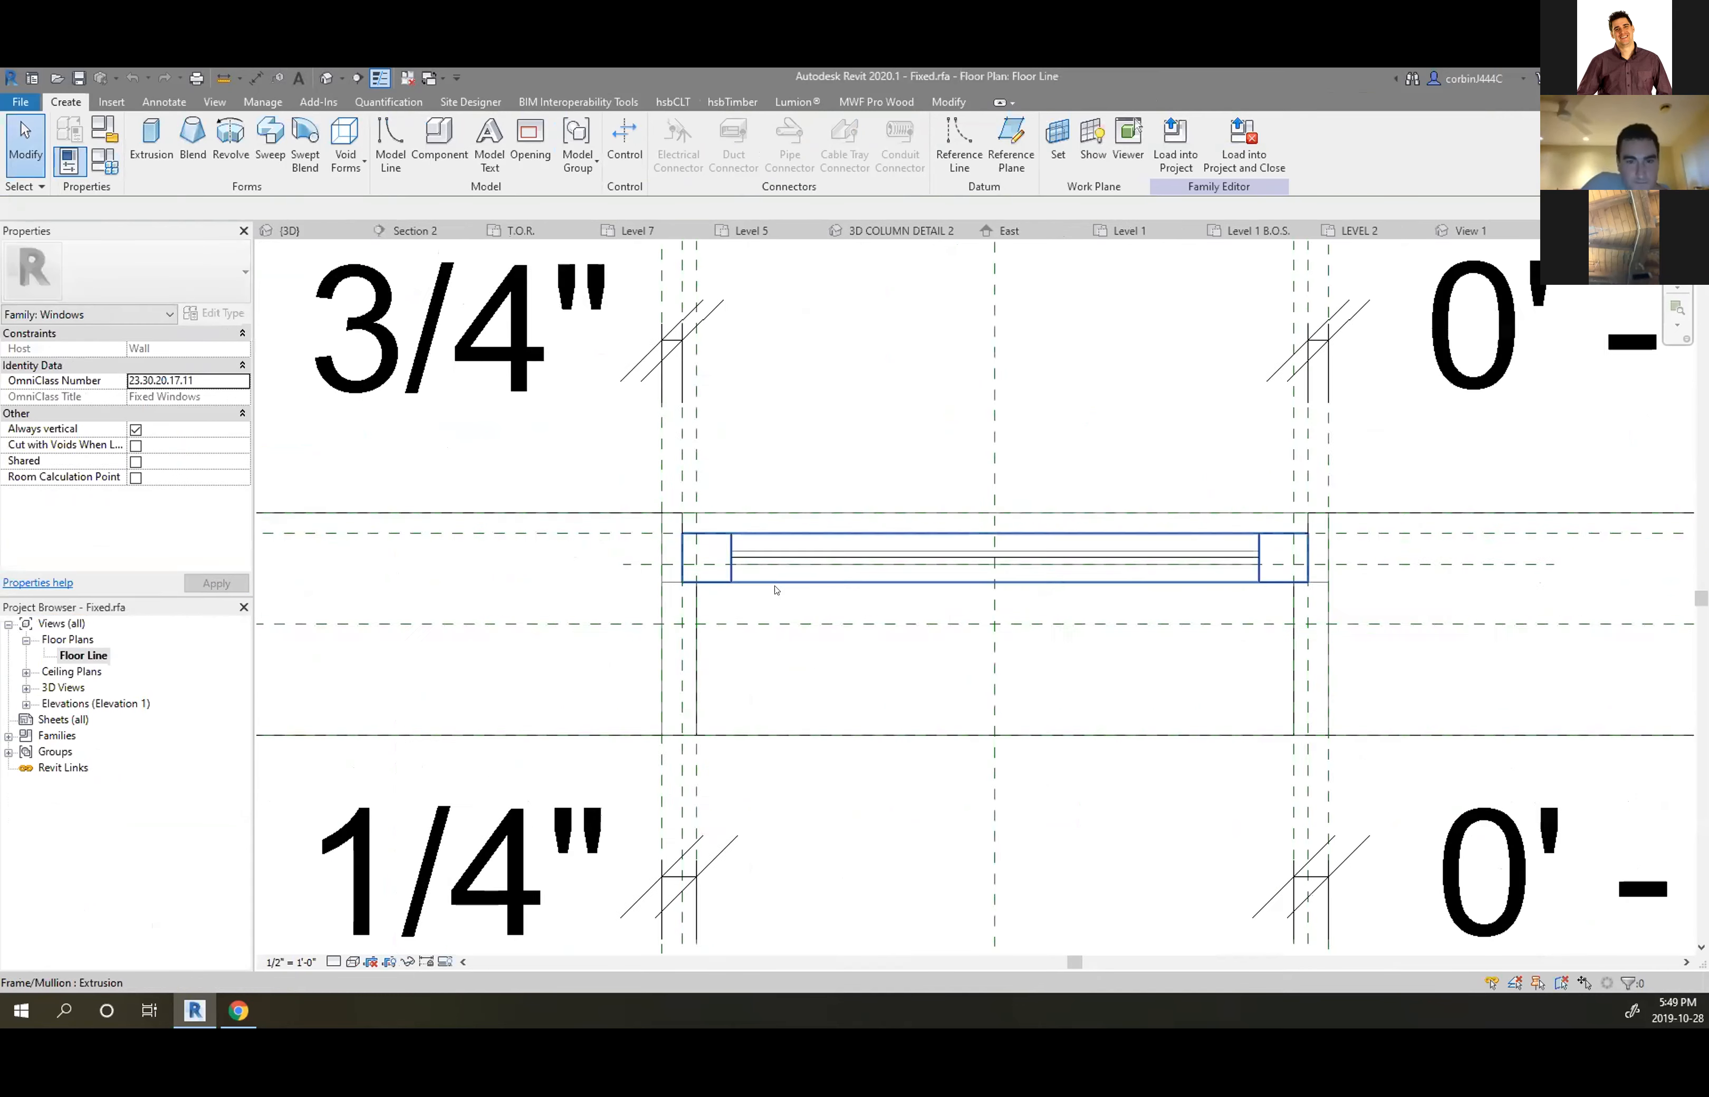
{"action": "scroll", "coordinate": [648, 675], "scroll_direction": "down", "scroll_amount": 2}
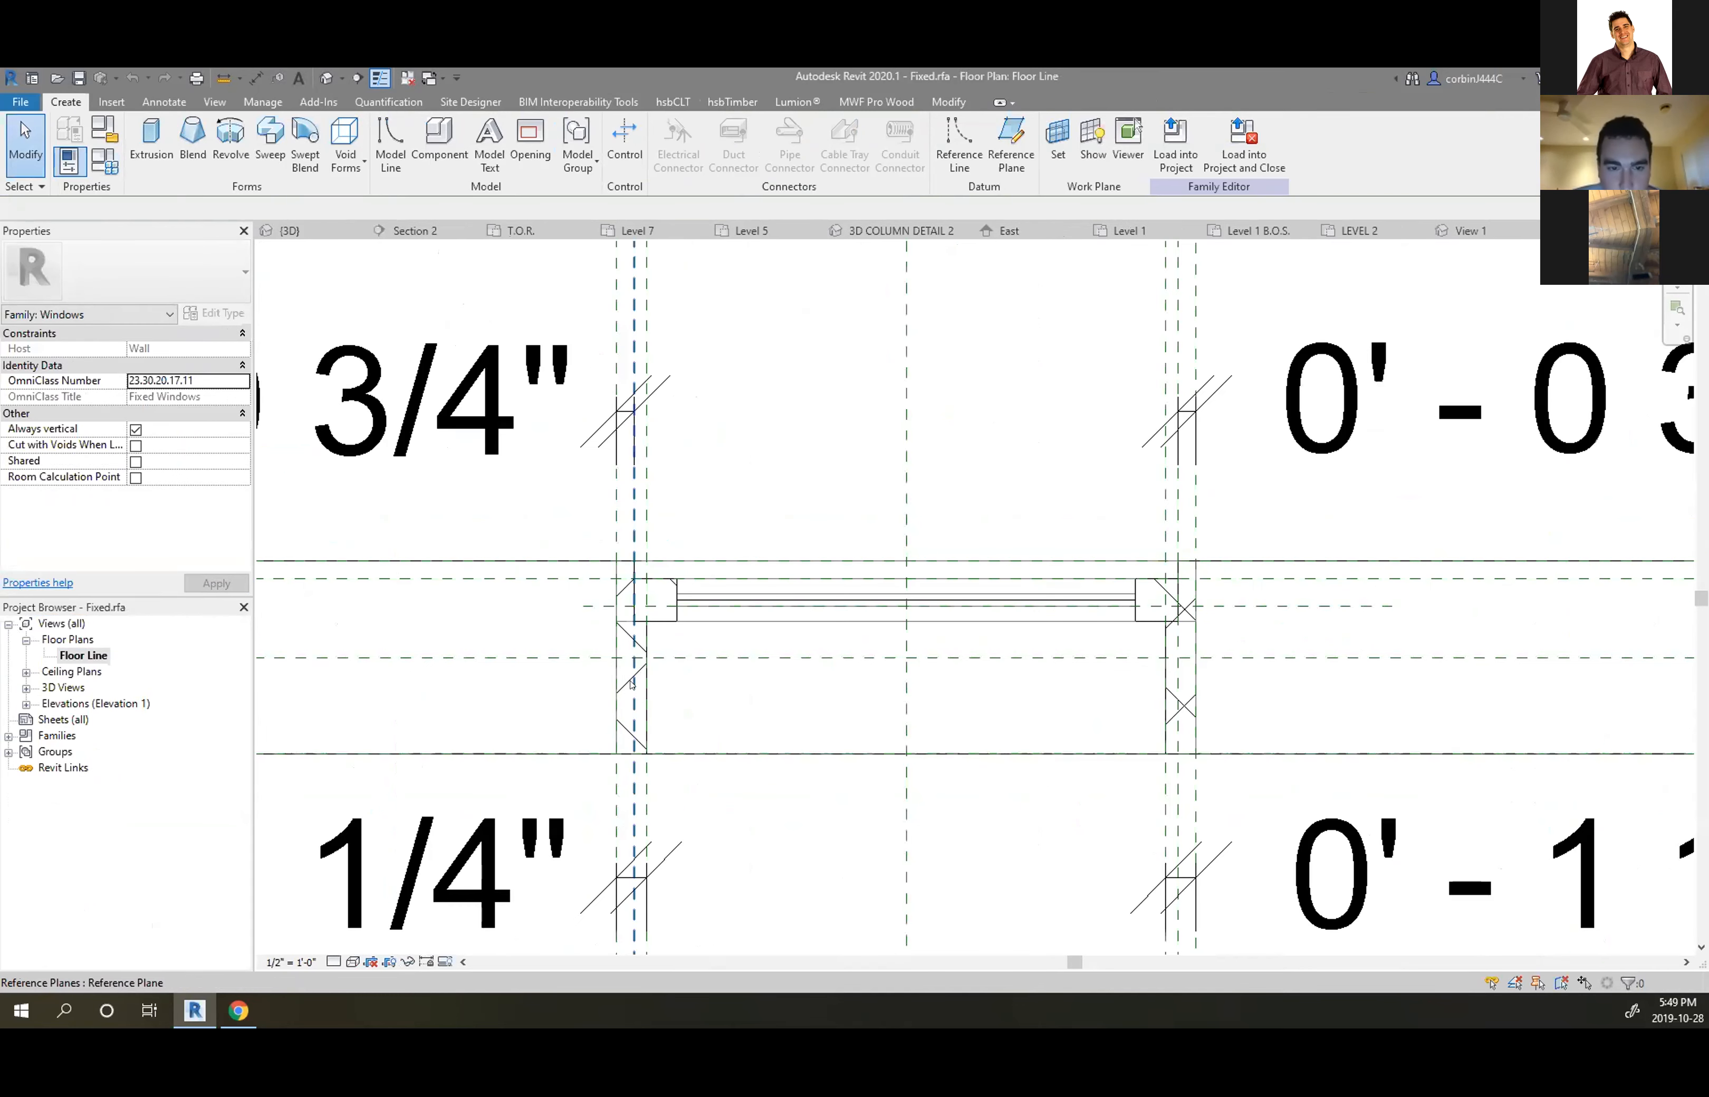
Isolate the glass line's category, inspect the glass extrusion, then reset the temporary isolation
{"action": "left_click", "coordinate": [706, 602]}
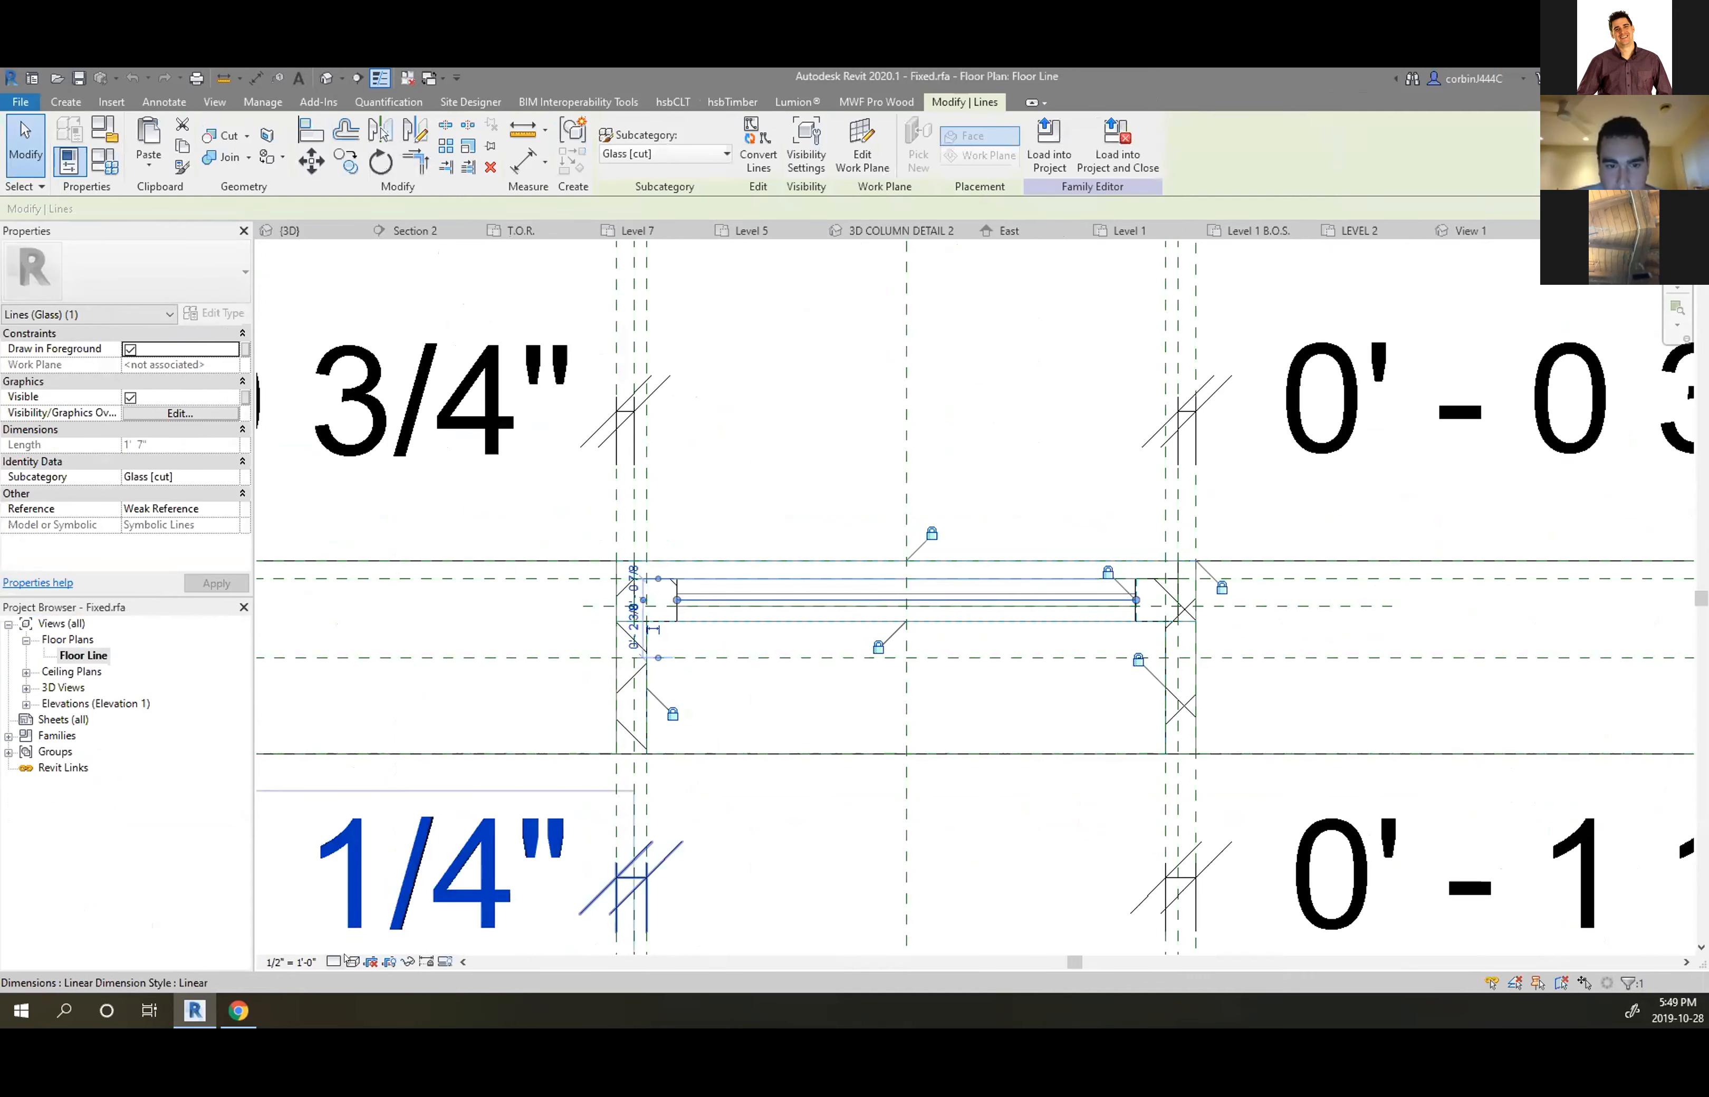
{"action": "left_click", "coordinate": [408, 962]}
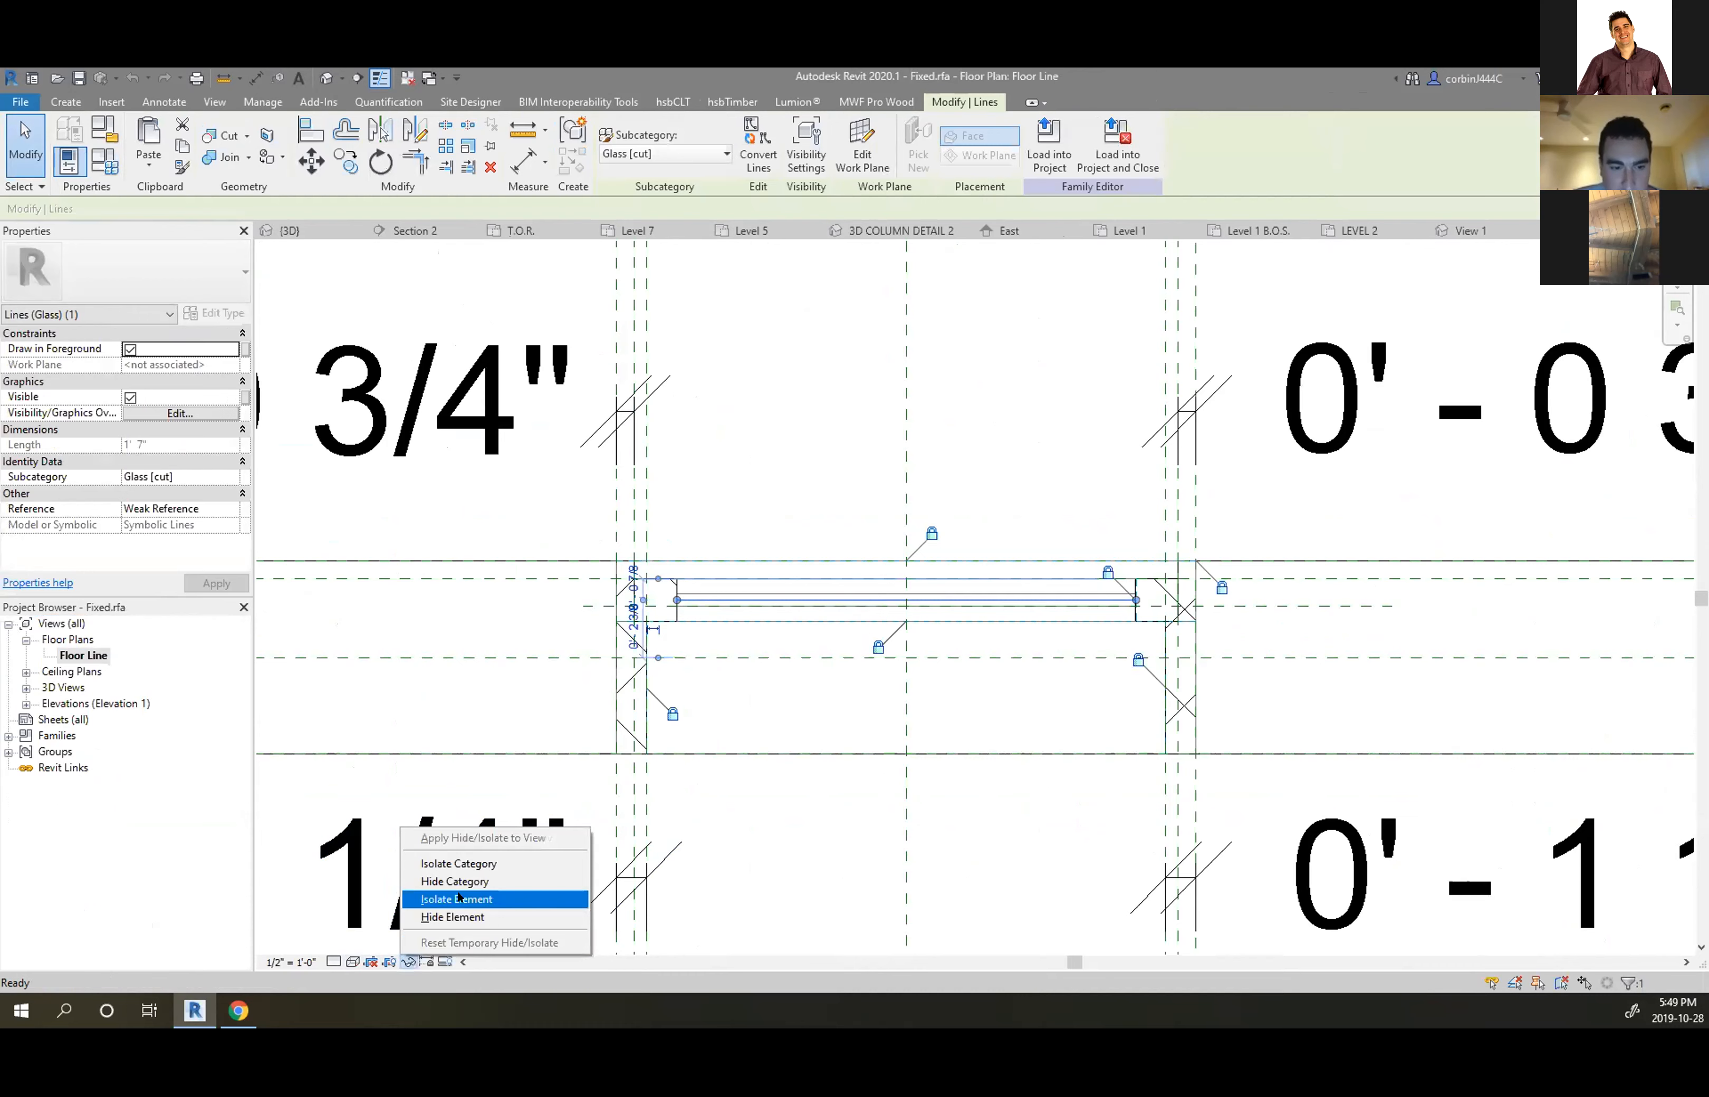
{"action": "left_click", "coordinate": [472, 863]}
{"action": "left_click", "coordinate": [916, 685]}
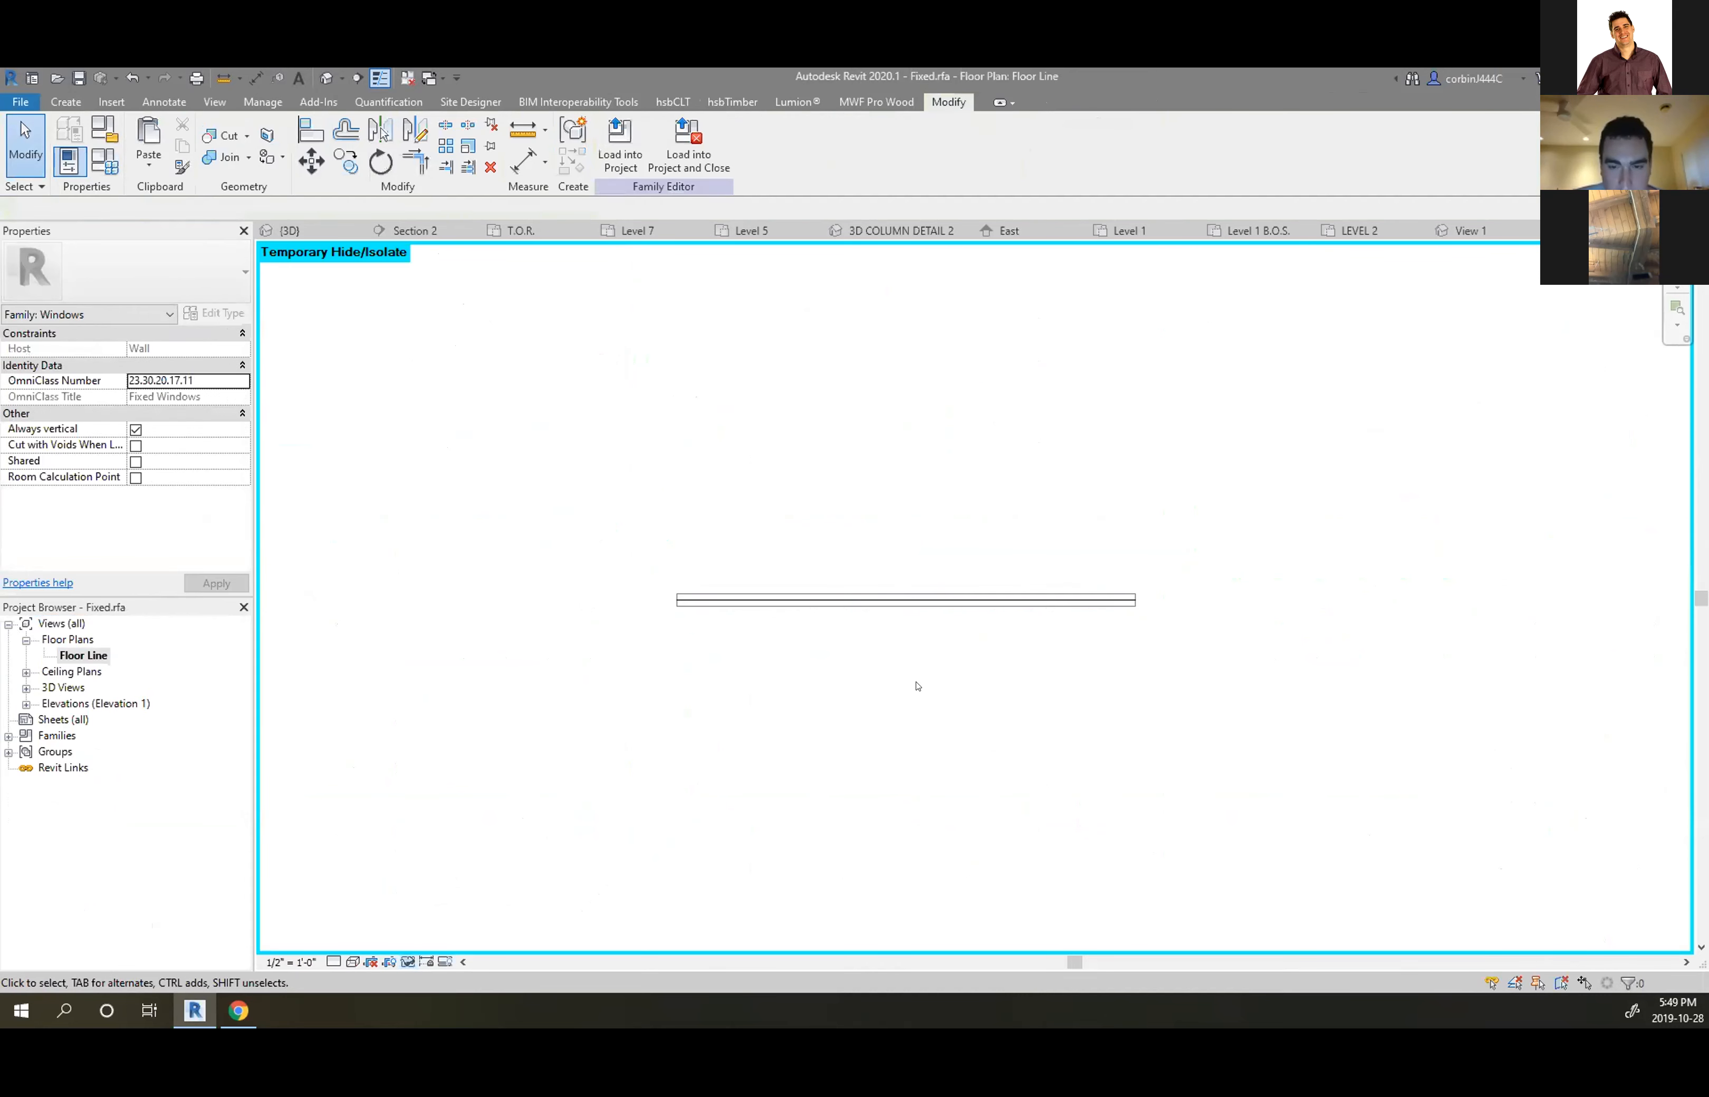
{"action": "left_click", "coordinate": [860, 612]}
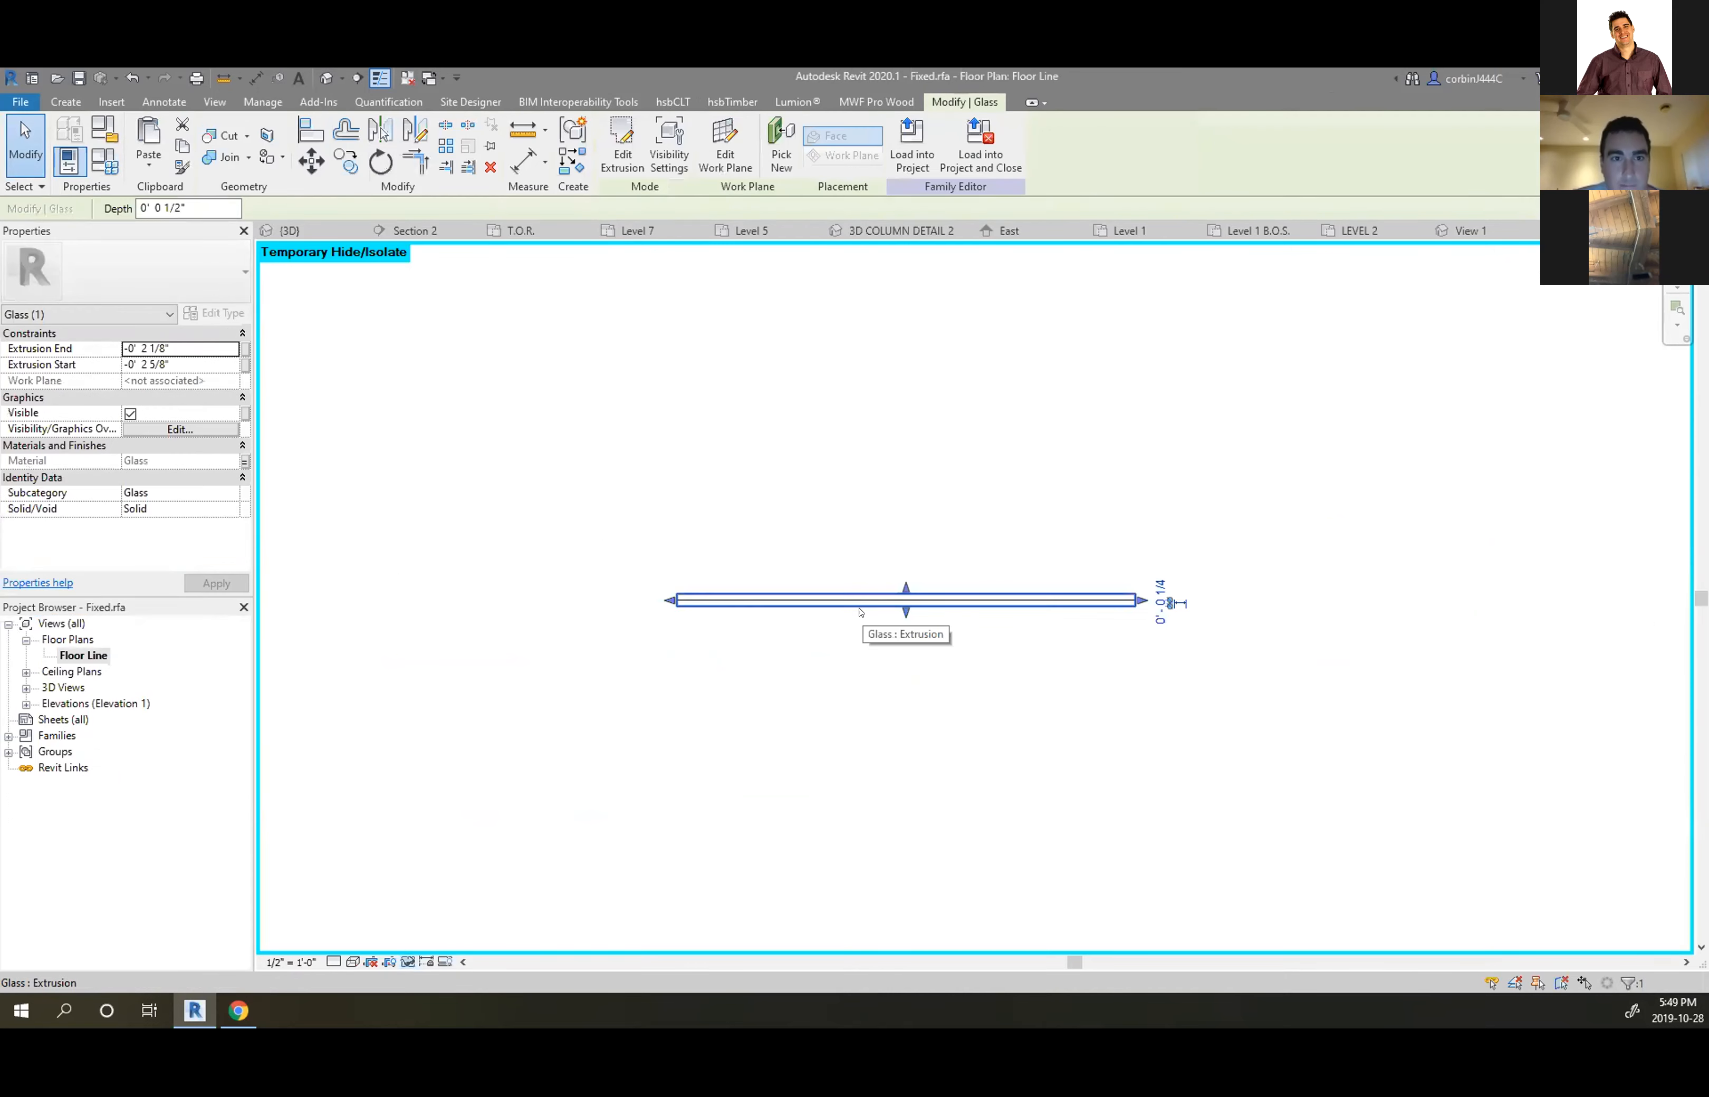
{"action": "left_click", "coordinate": [829, 678]}
{"action": "key", "text": "h"}
{"action": "key", "text": "r"}
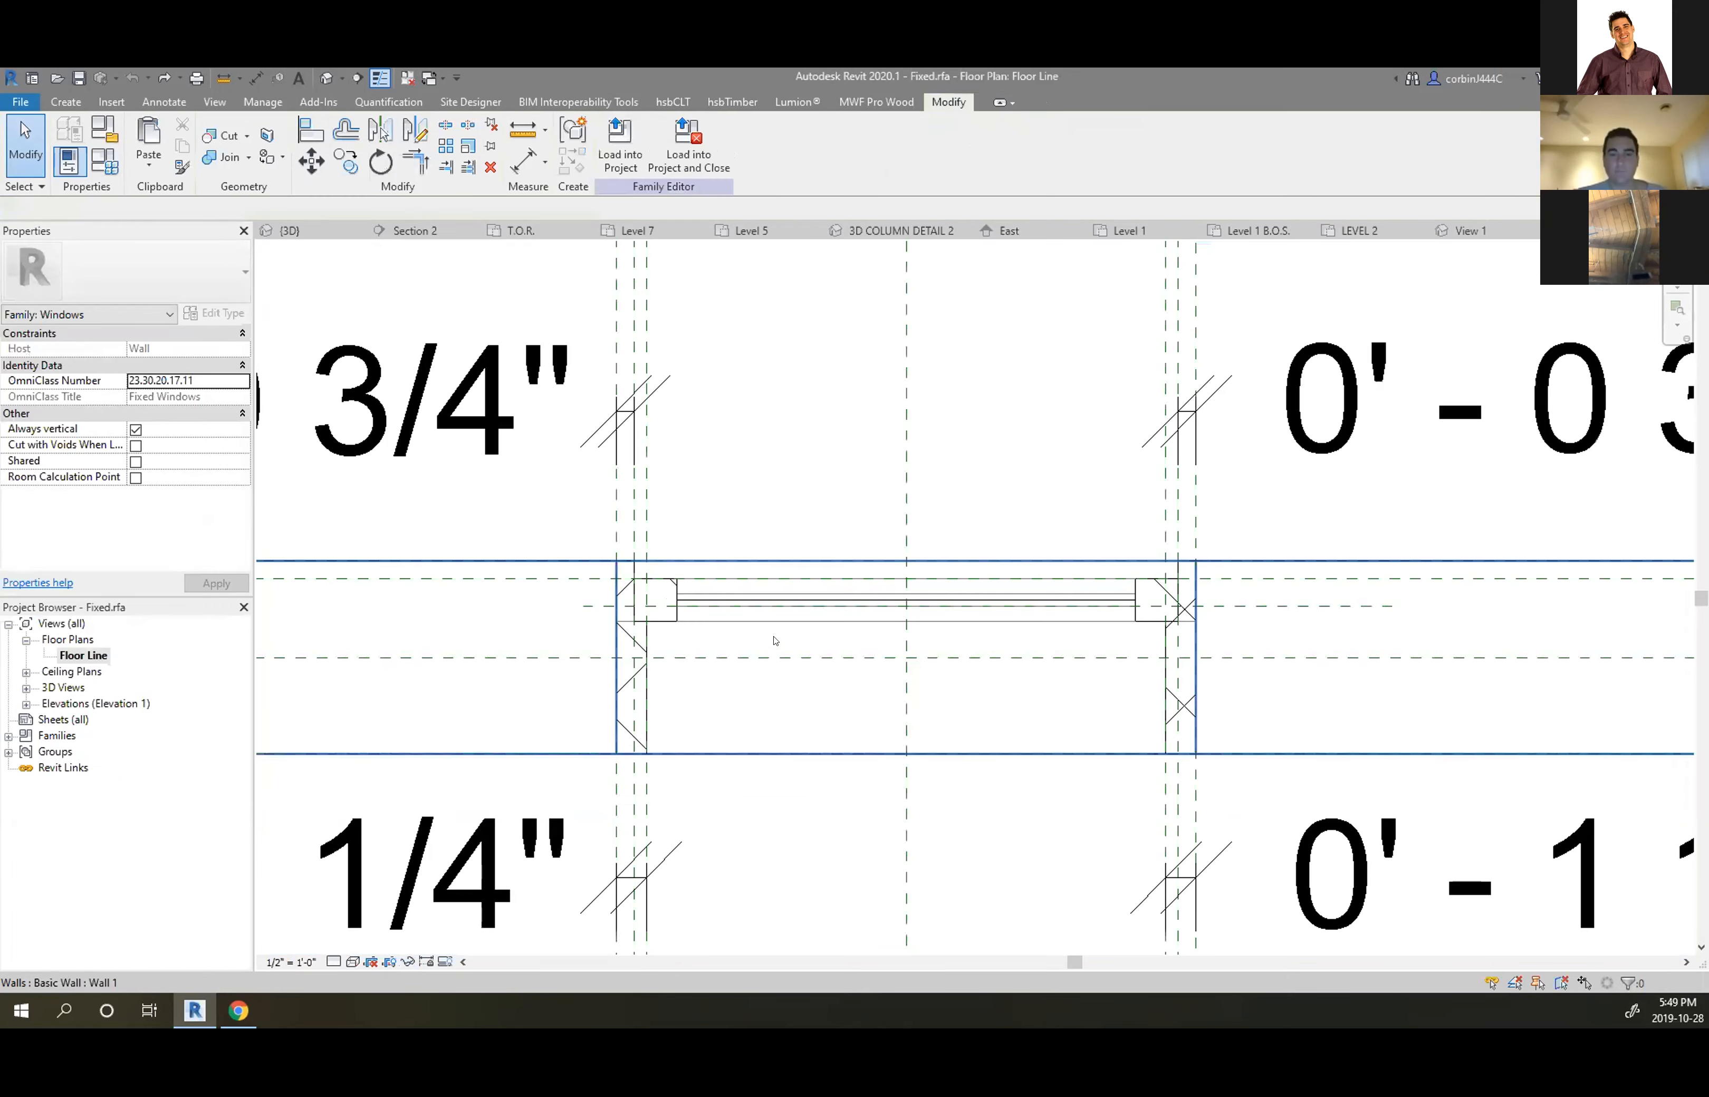
Select the Frame/Mullion extrusion and wall, checking their right-click options
{"action": "left_click", "coordinate": [733, 598]}
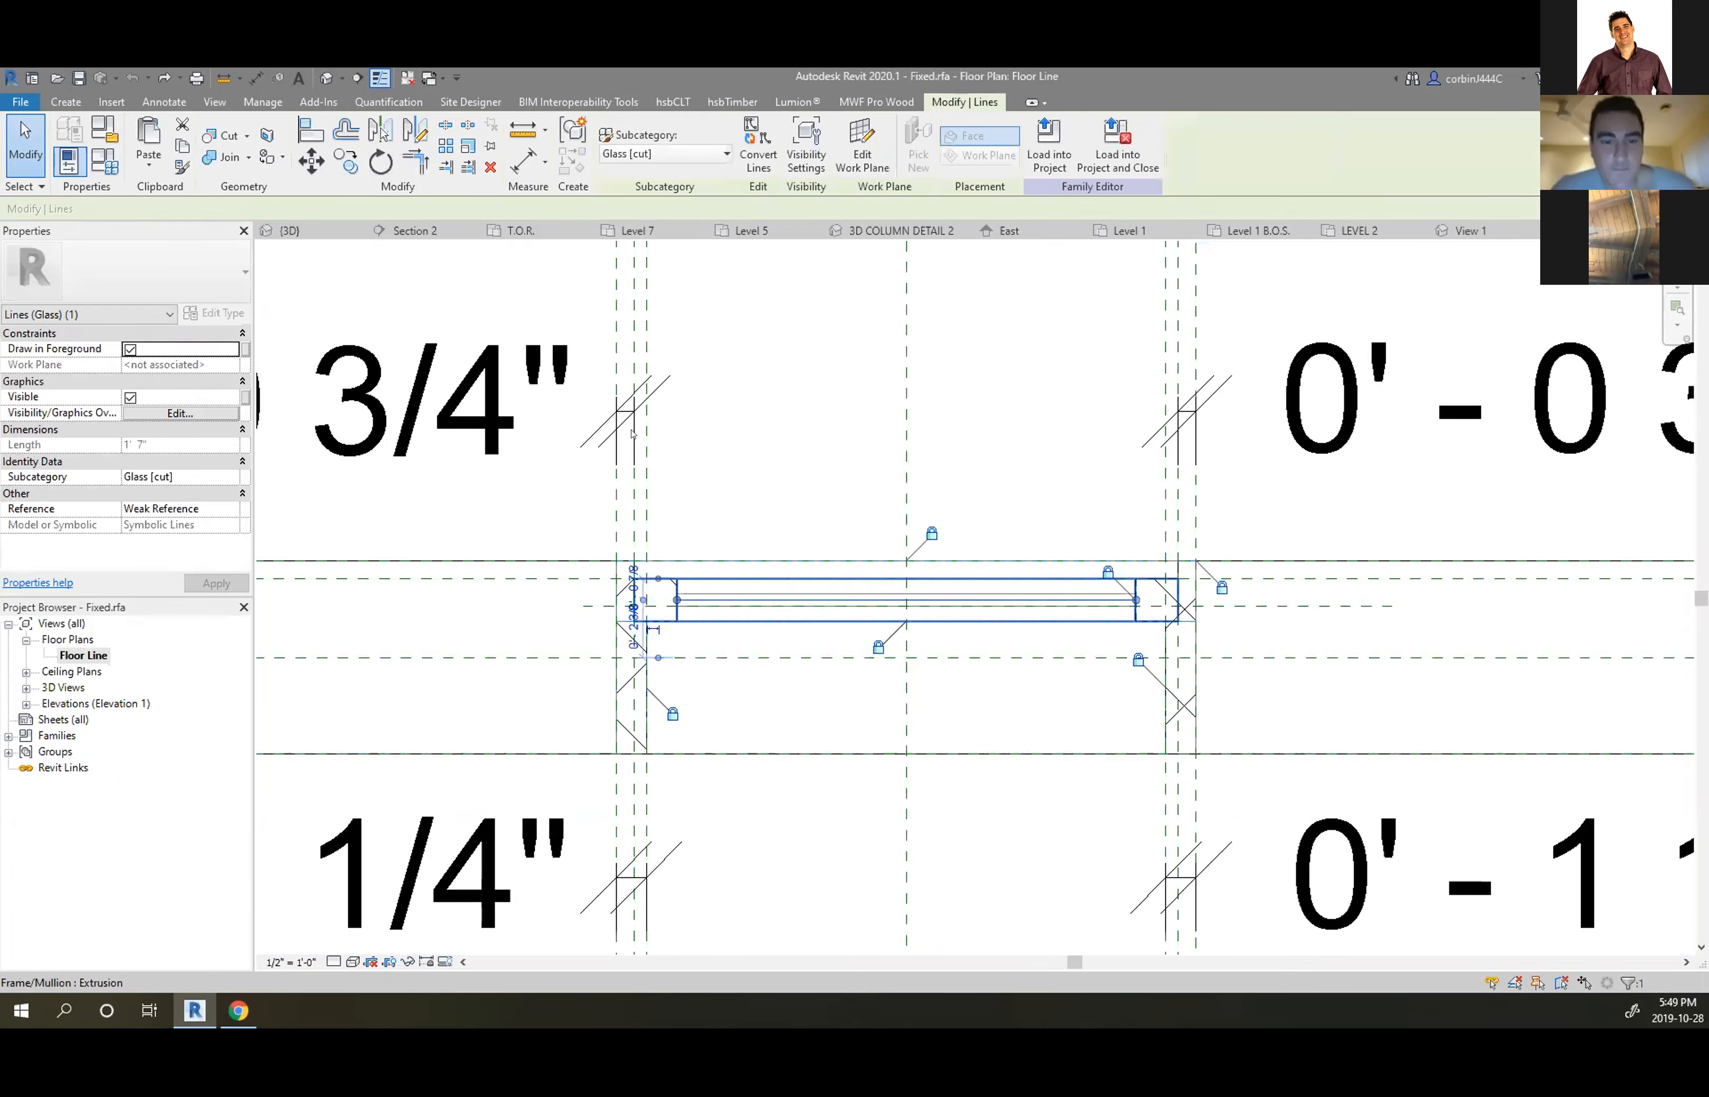
{"action": "left_click", "coordinate": [701, 531]}
{"action": "left_click", "coordinate": [690, 560]}
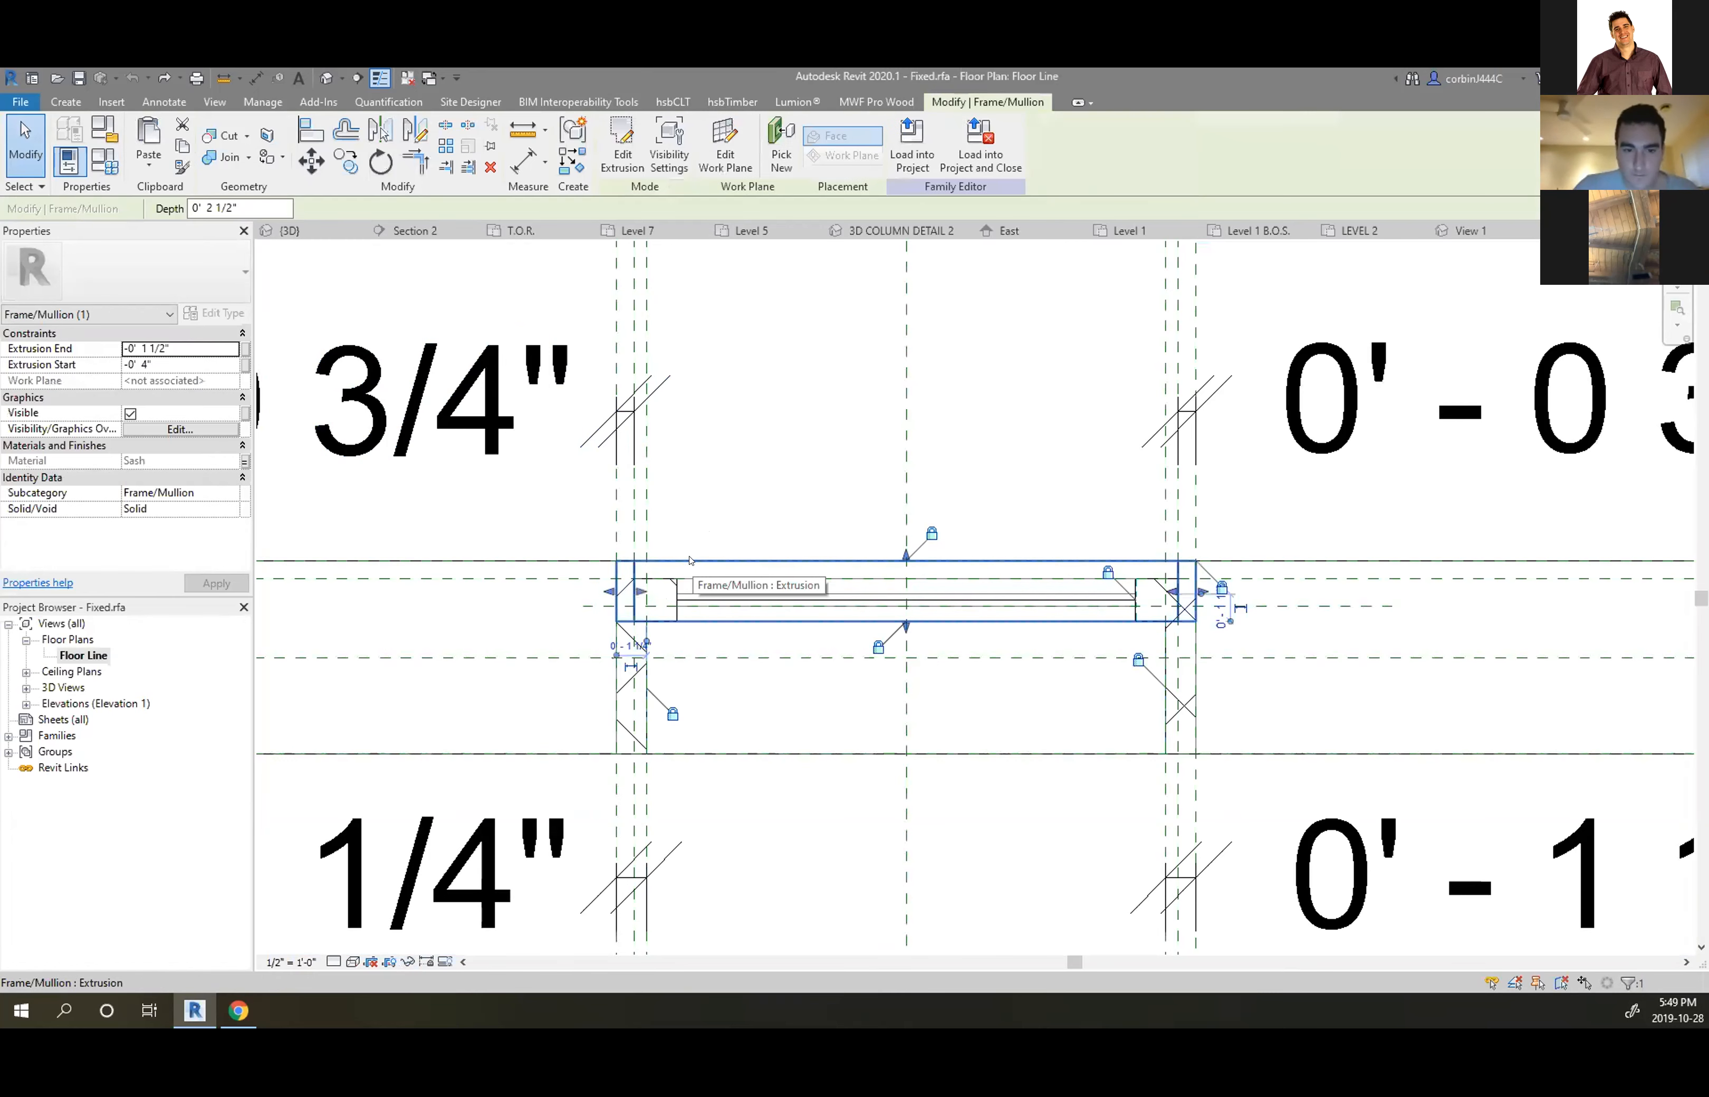
{"action": "right_click", "coordinate": [515, 559]}
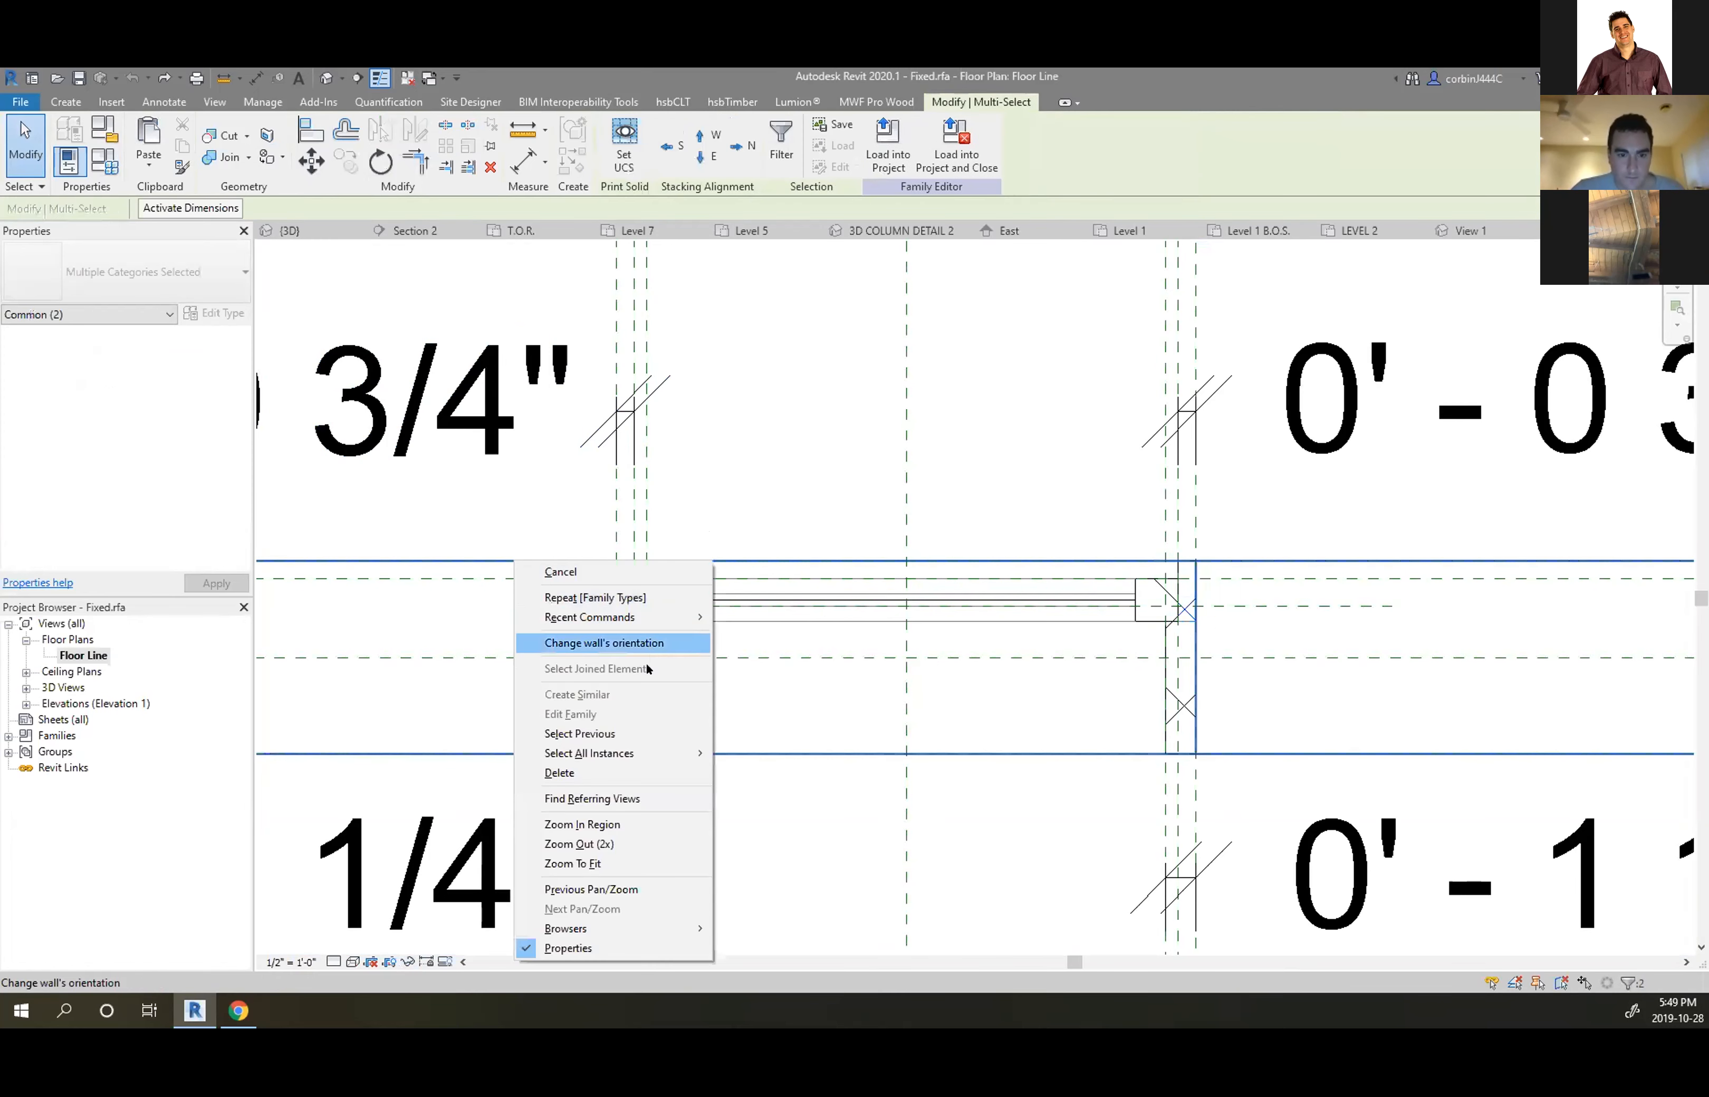
{"action": "left_click", "coordinate": [494, 535]}
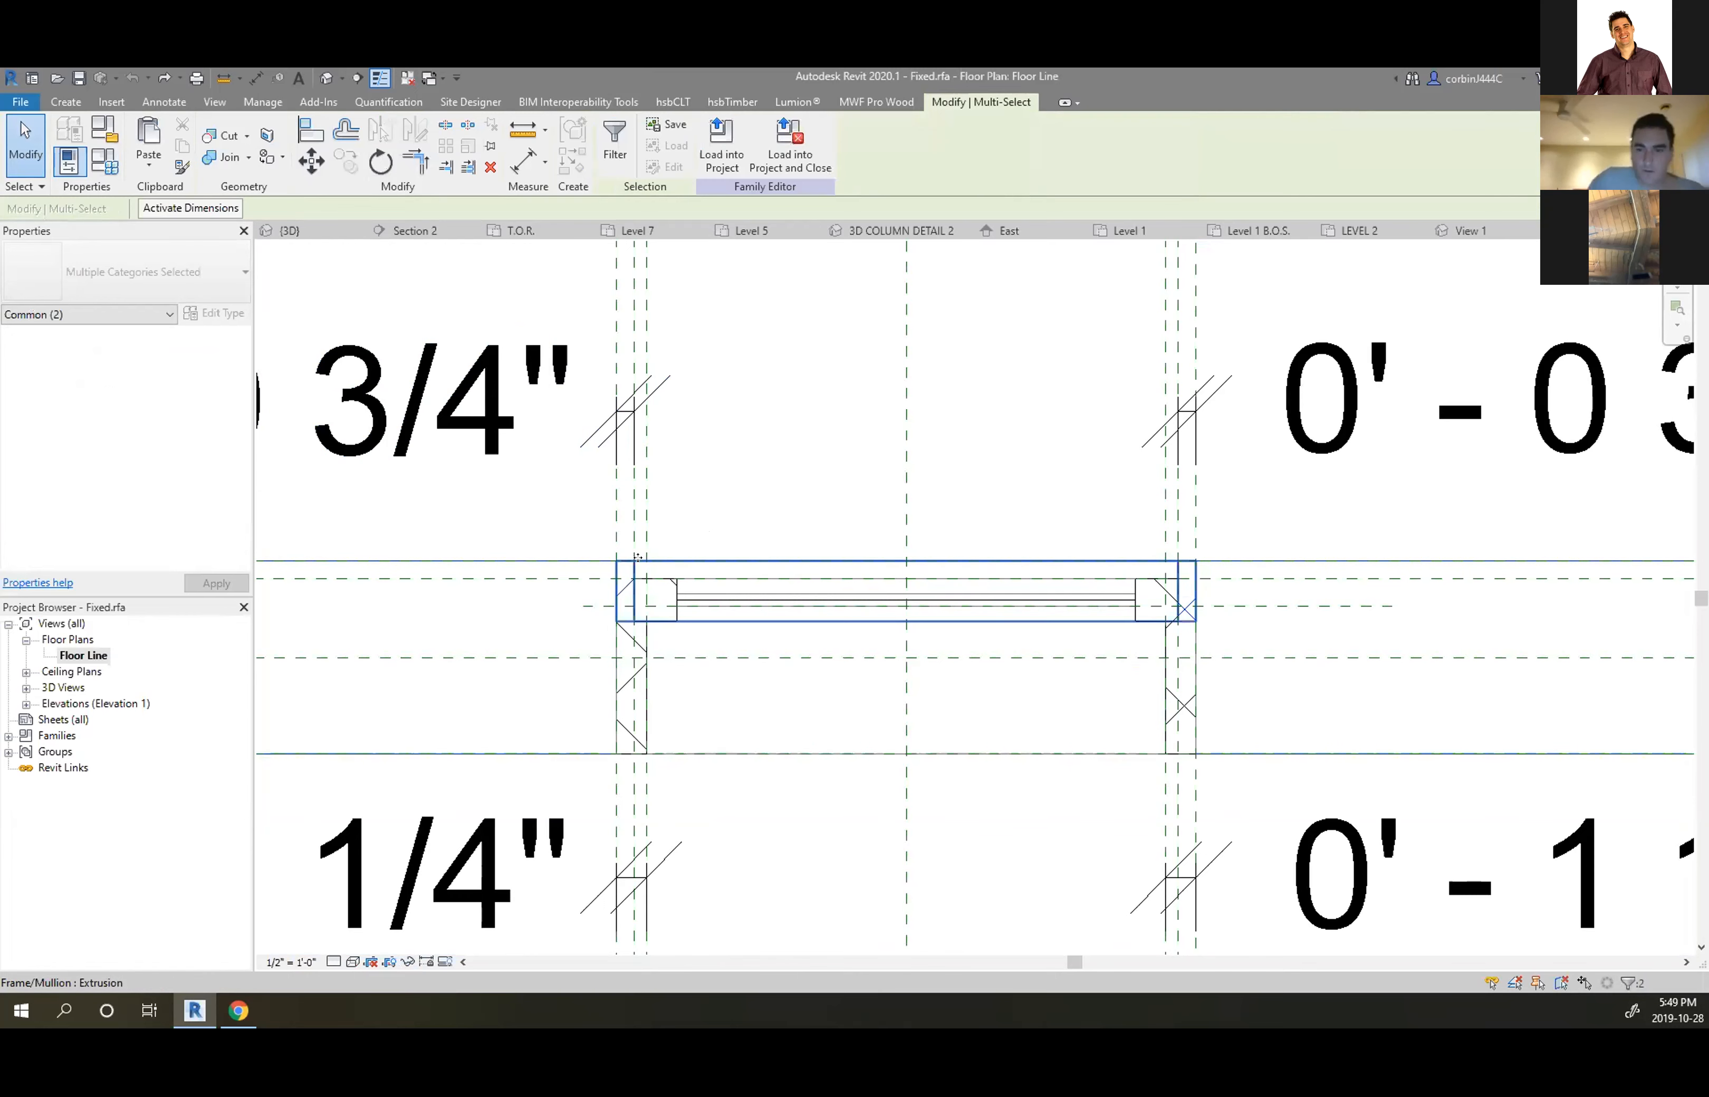
Temporarily hide the wall and frame, then Tab-select the whole Frame/Mullion extrusion
{"action": "key", "text": "h"}
{"action": "key", "text": "h"}
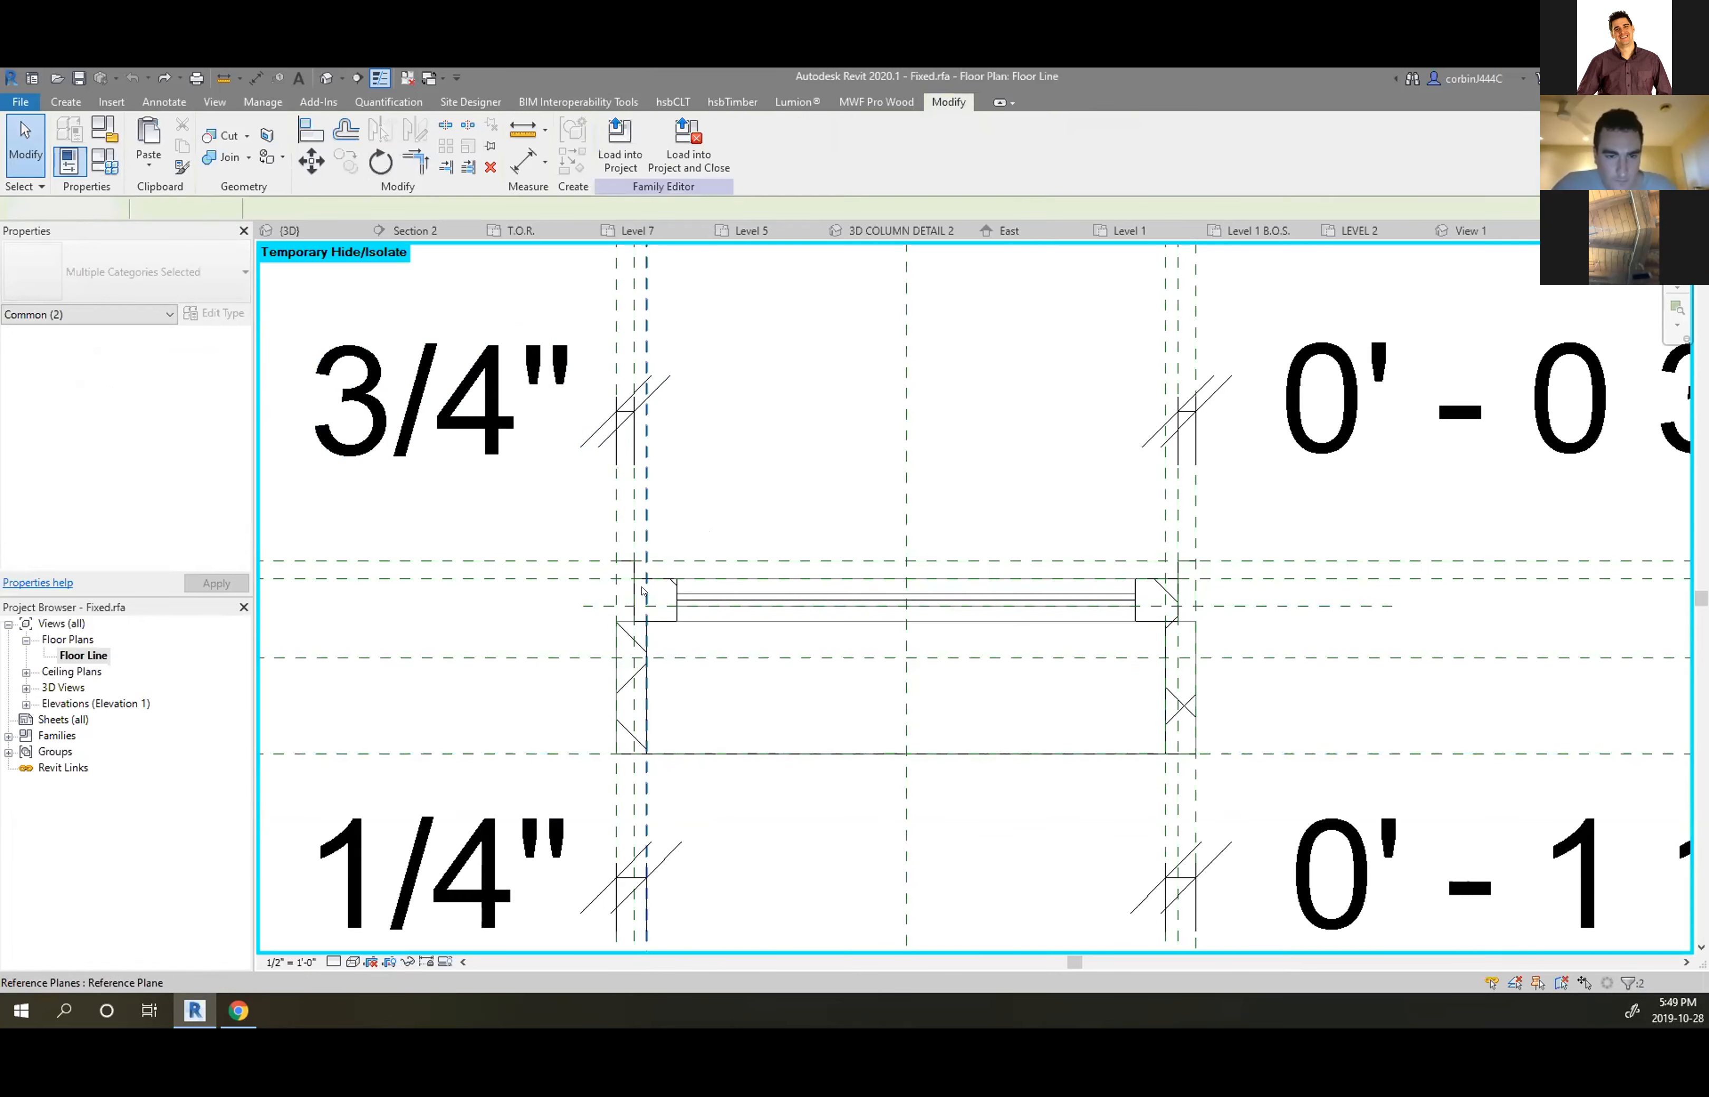
{"action": "scroll", "coordinate": [645, 575], "scroll_direction": "up", "scroll_amount": 2}
{"action": "key", "text": "Tab"}
{"action": "key", "text": "Tab"}
{"action": "key", "text": "Tab"}
{"action": "key", "text": "Tab"}
{"action": "key", "text": "Tab"}
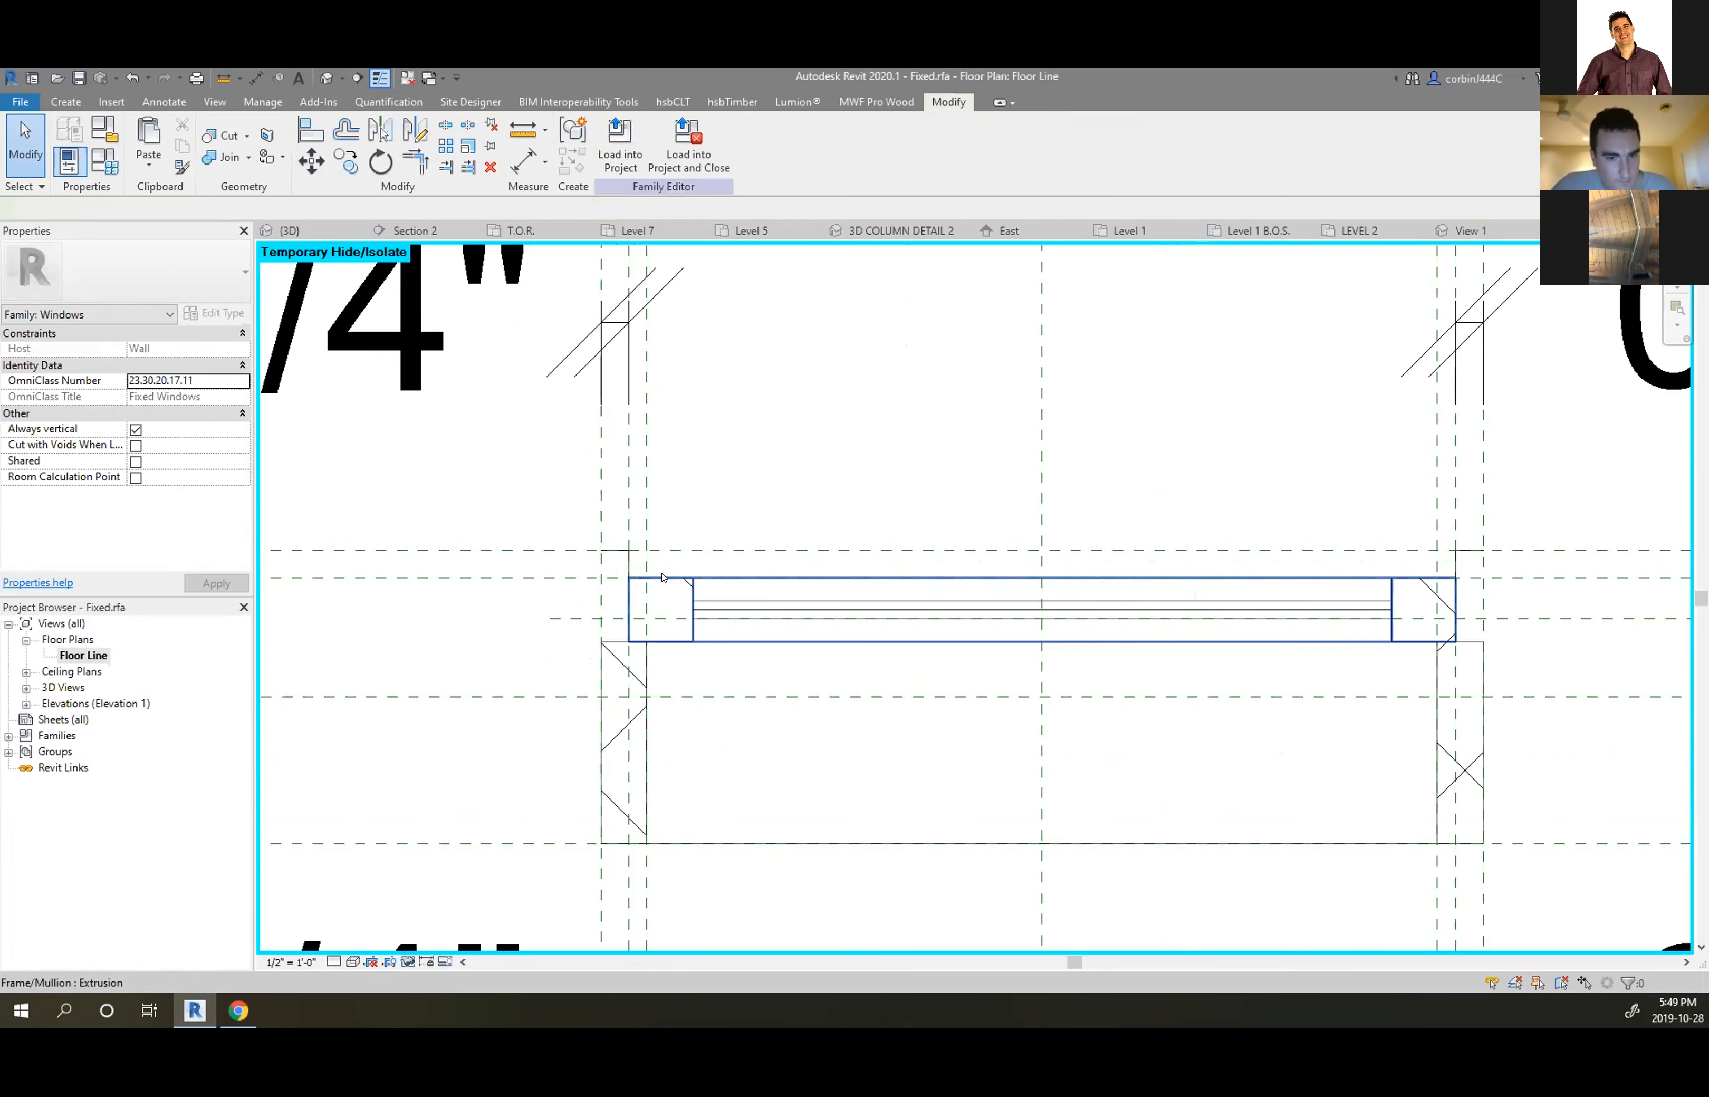
{"action": "key", "text": "Tab"}
{"action": "key", "text": "Tab"}
{"action": "left_click", "coordinate": [662, 576]}
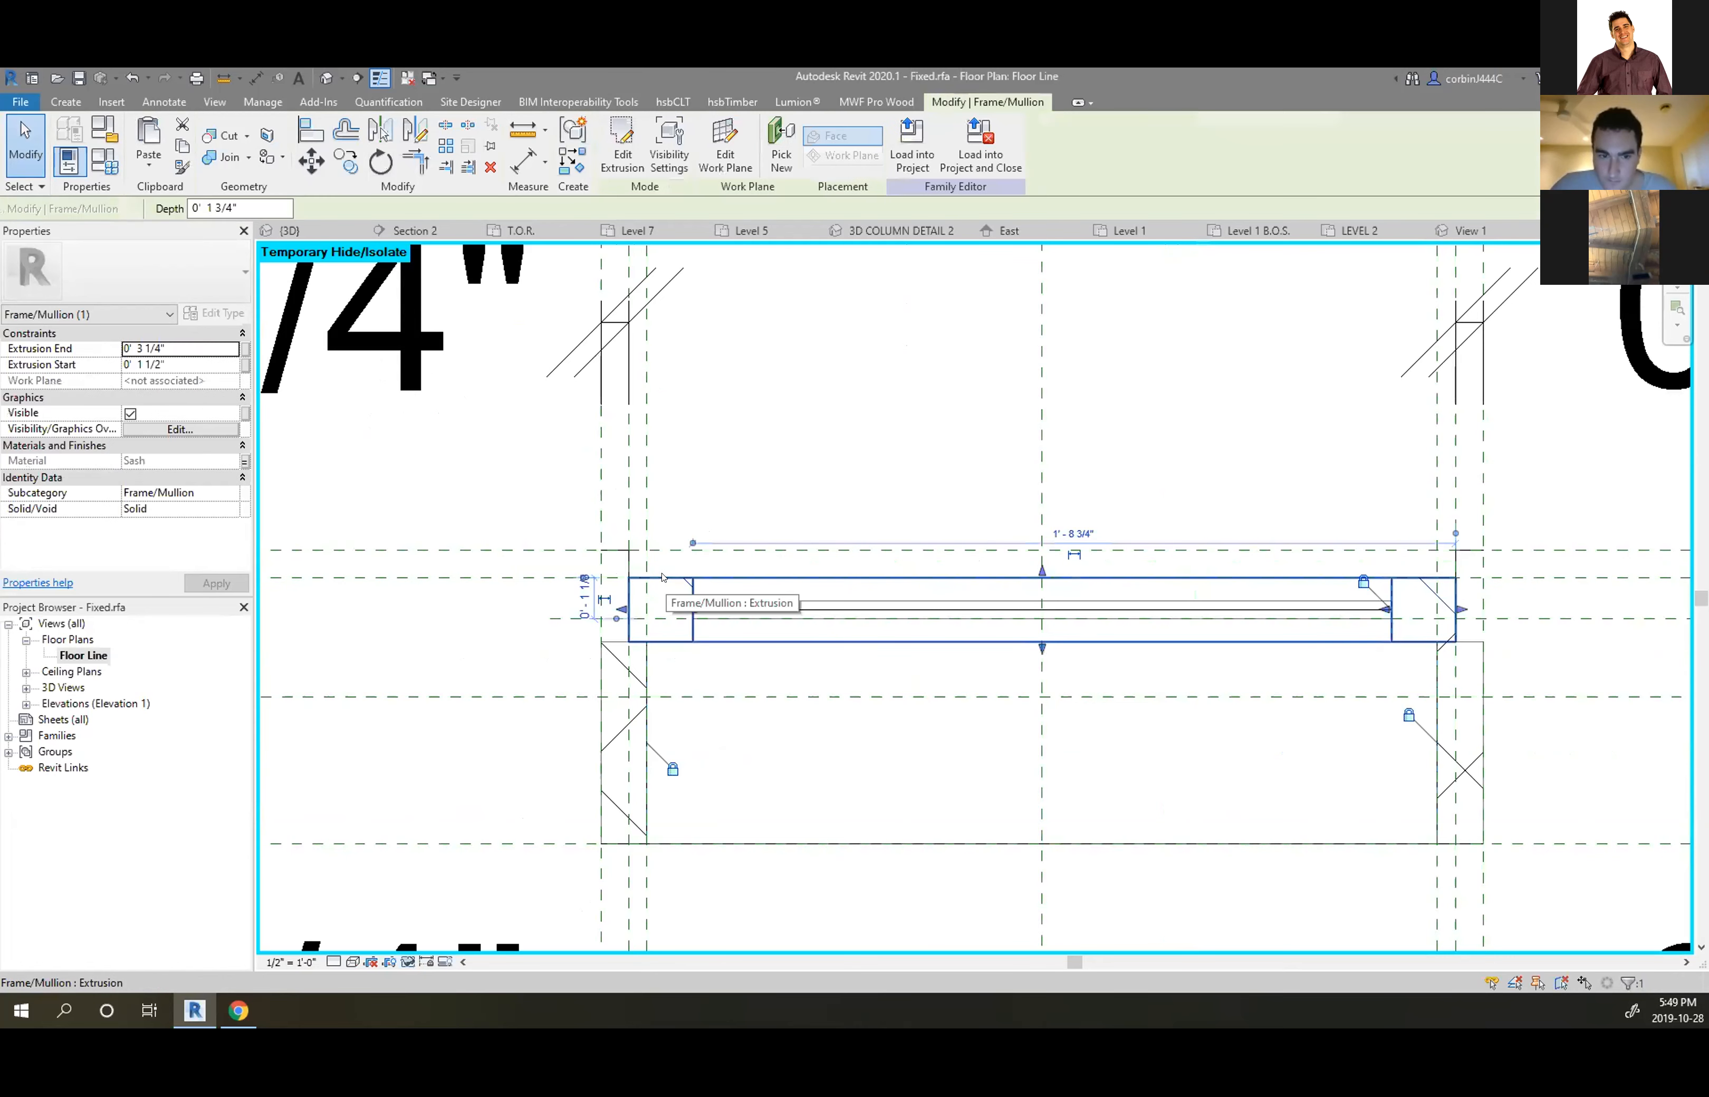
{"action": "key", "text": "Escape"}
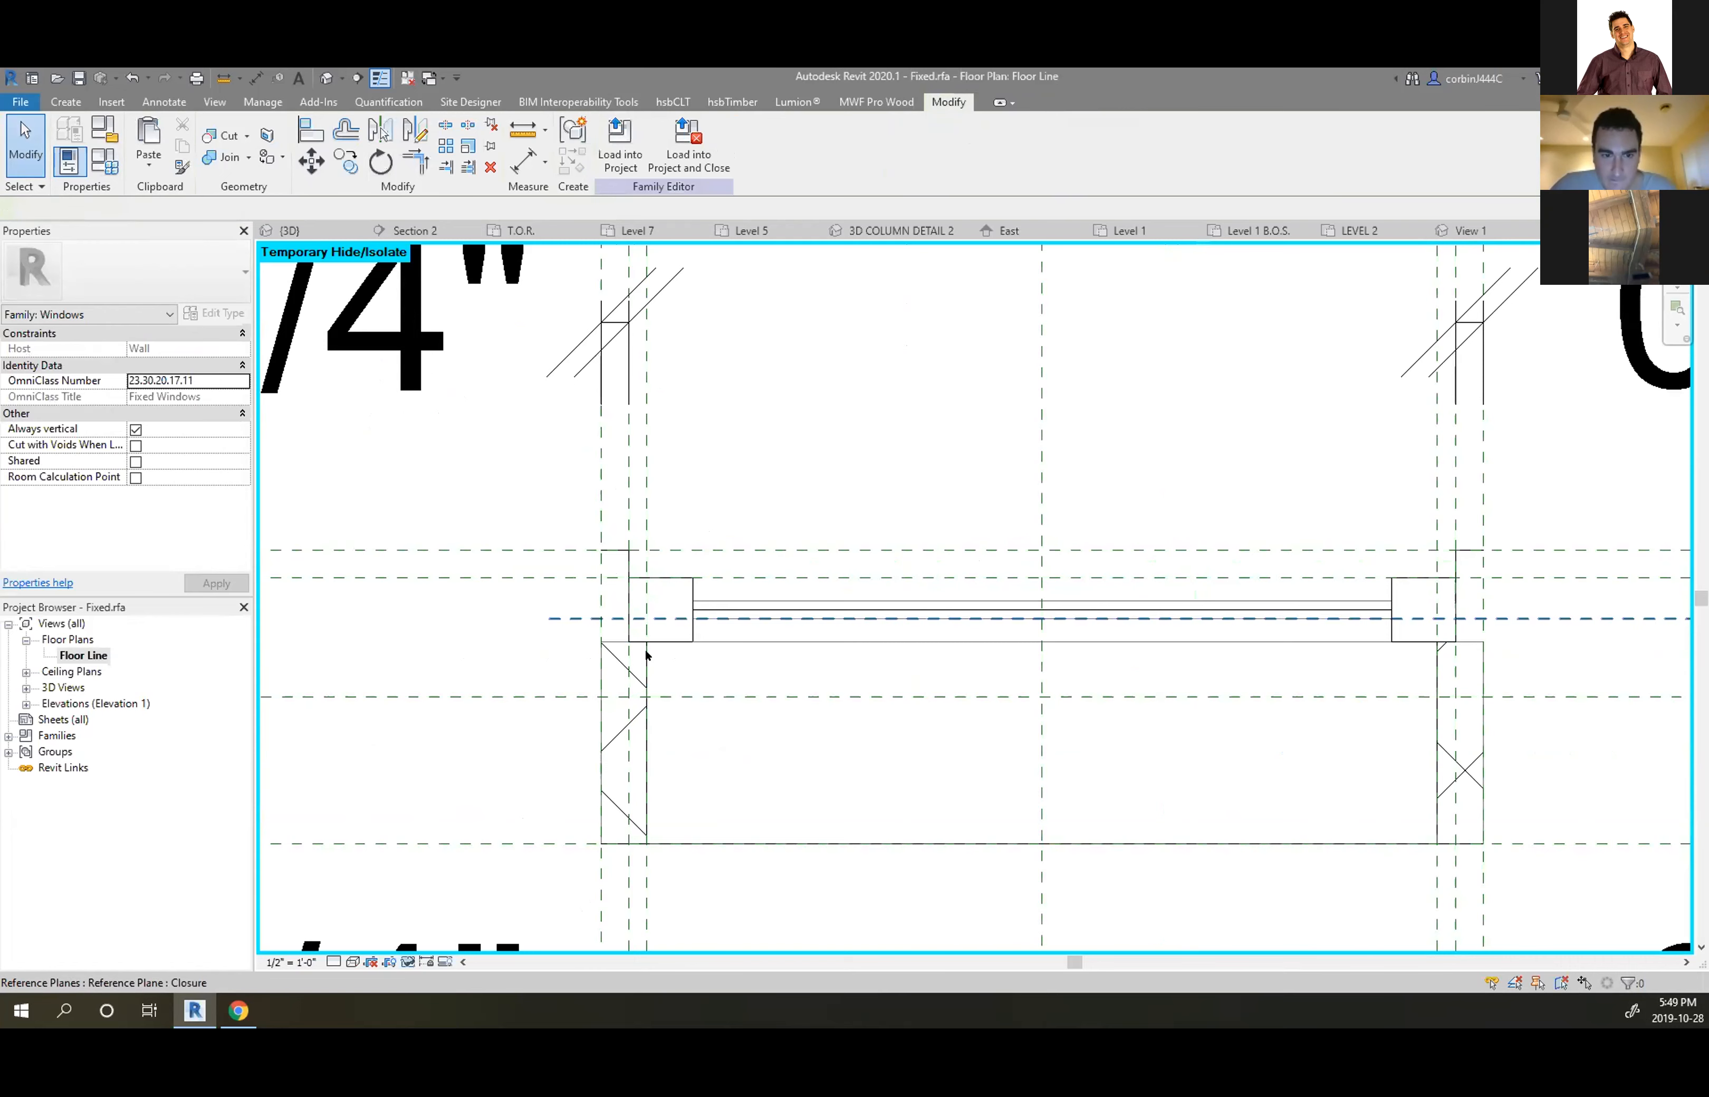
Inspect the other Frame/Mullion extrusion, the frame symbolic lines and the glass extrusion
{"action": "left_click", "coordinate": [616, 642]}
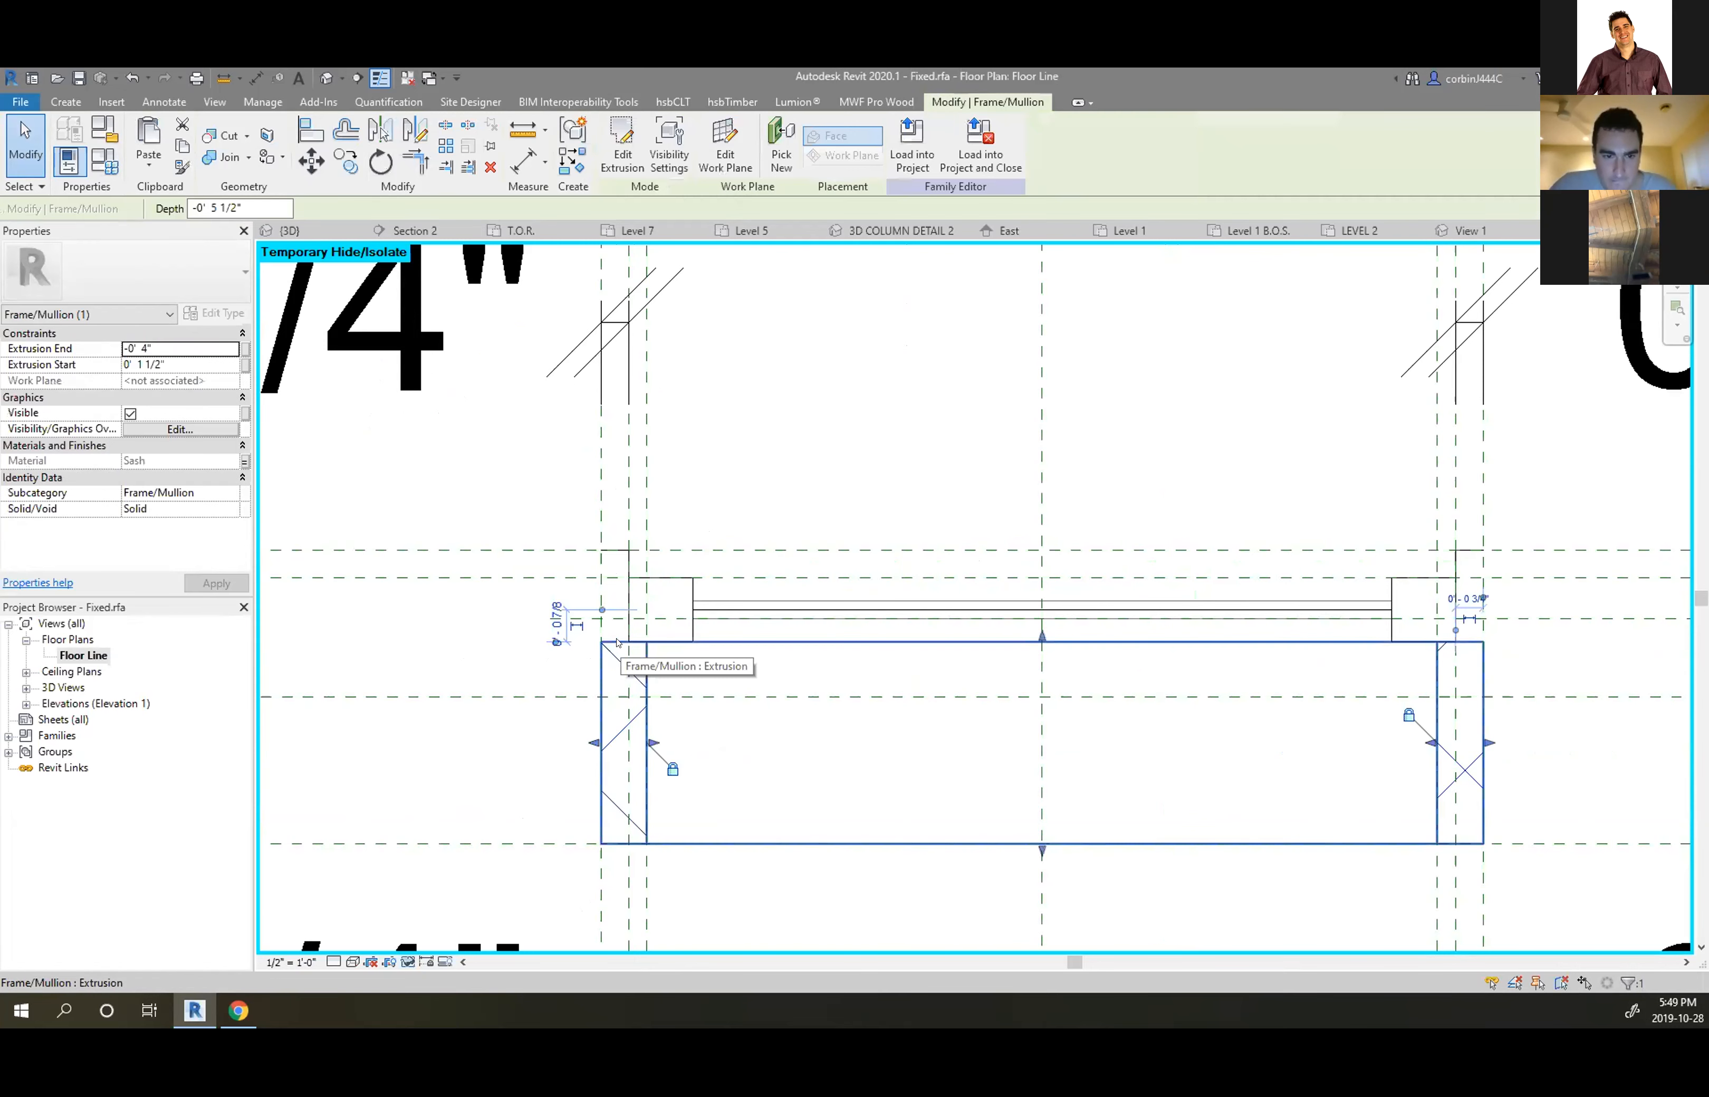
{"action": "key", "text": "Escape"}
{"action": "left_click", "coordinate": [644, 703]}
{"action": "key", "text": "Escape"}
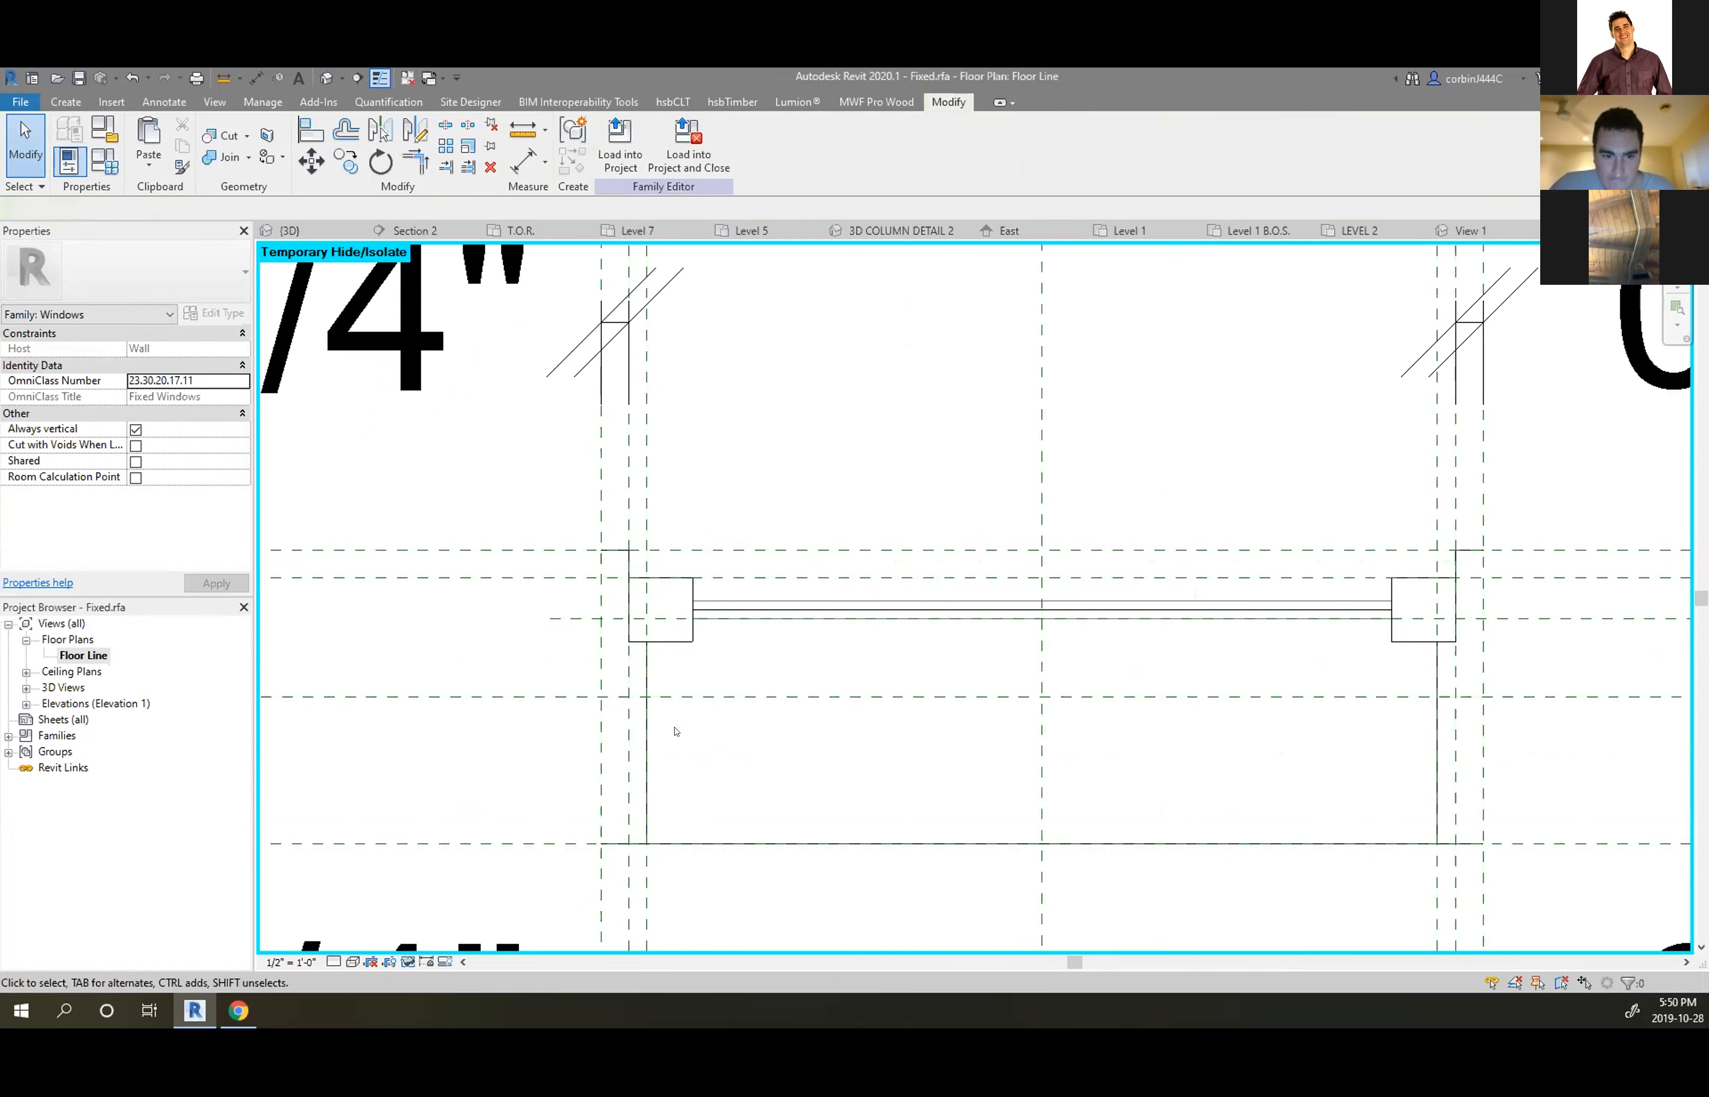
{"action": "left_click", "coordinate": [605, 553]}
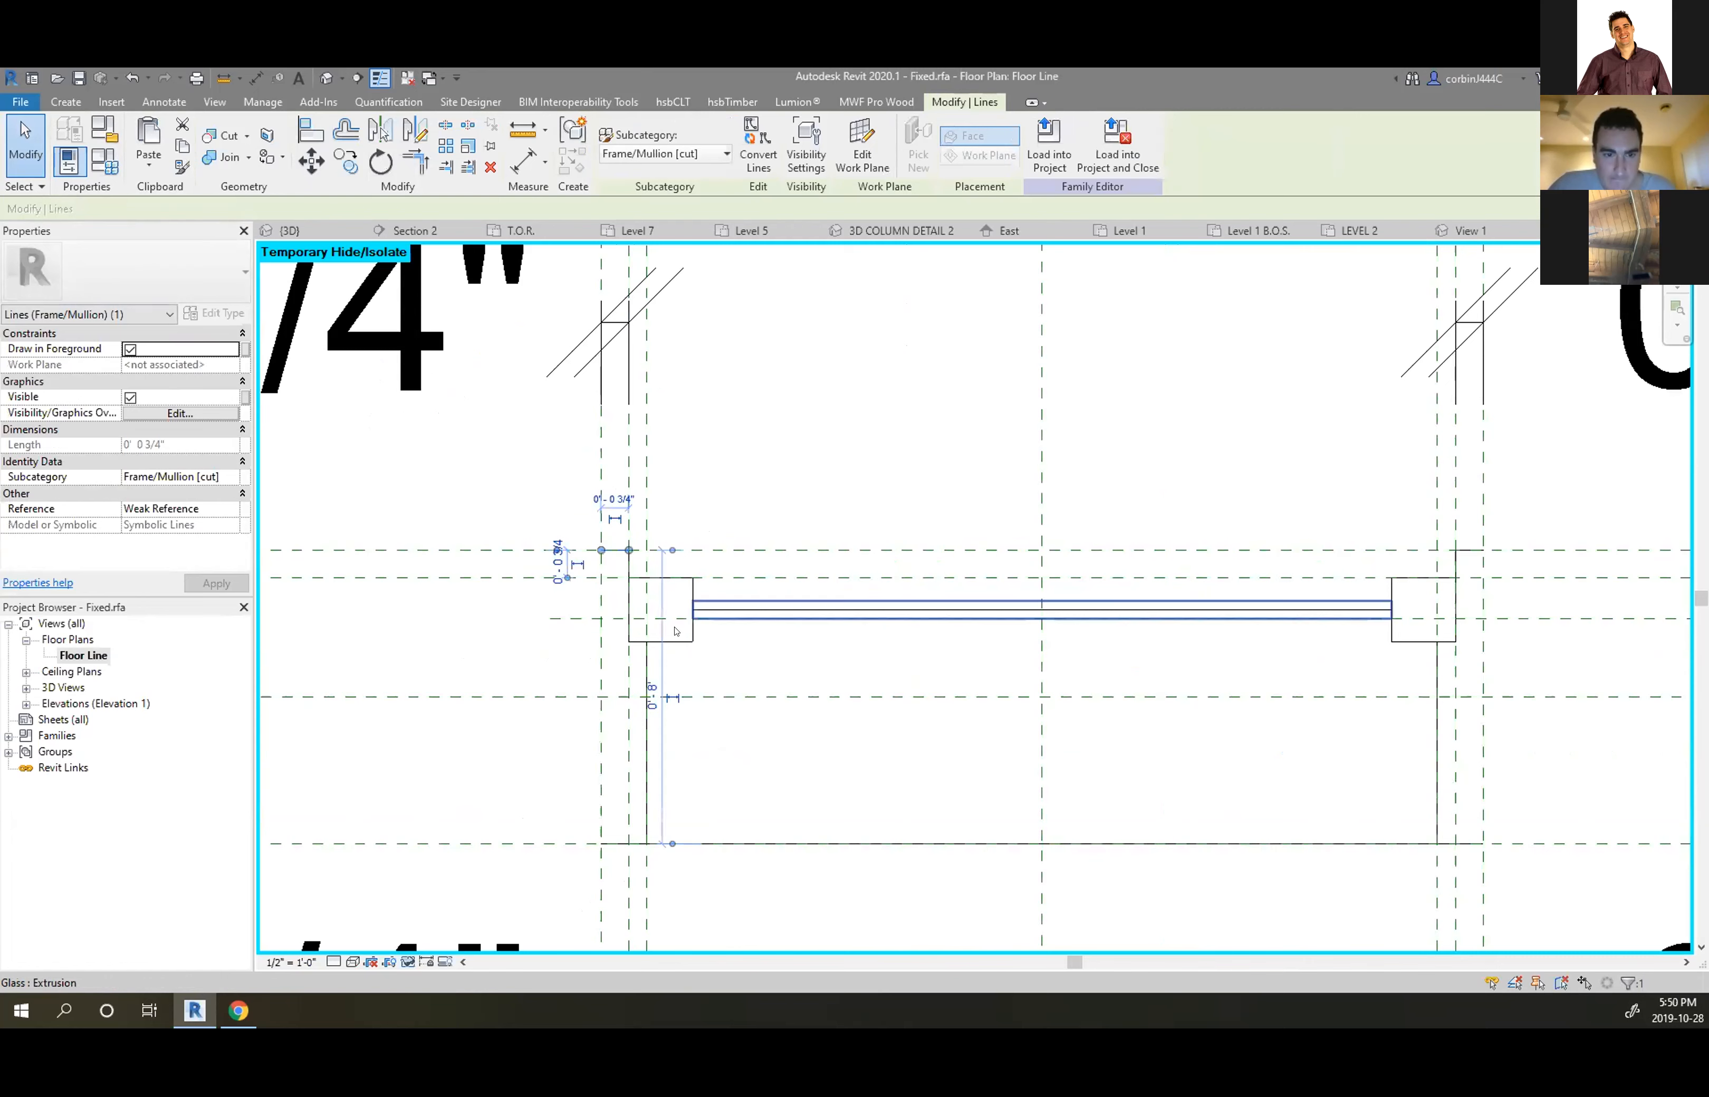
{"action": "left_click", "coordinate": [627, 602]}
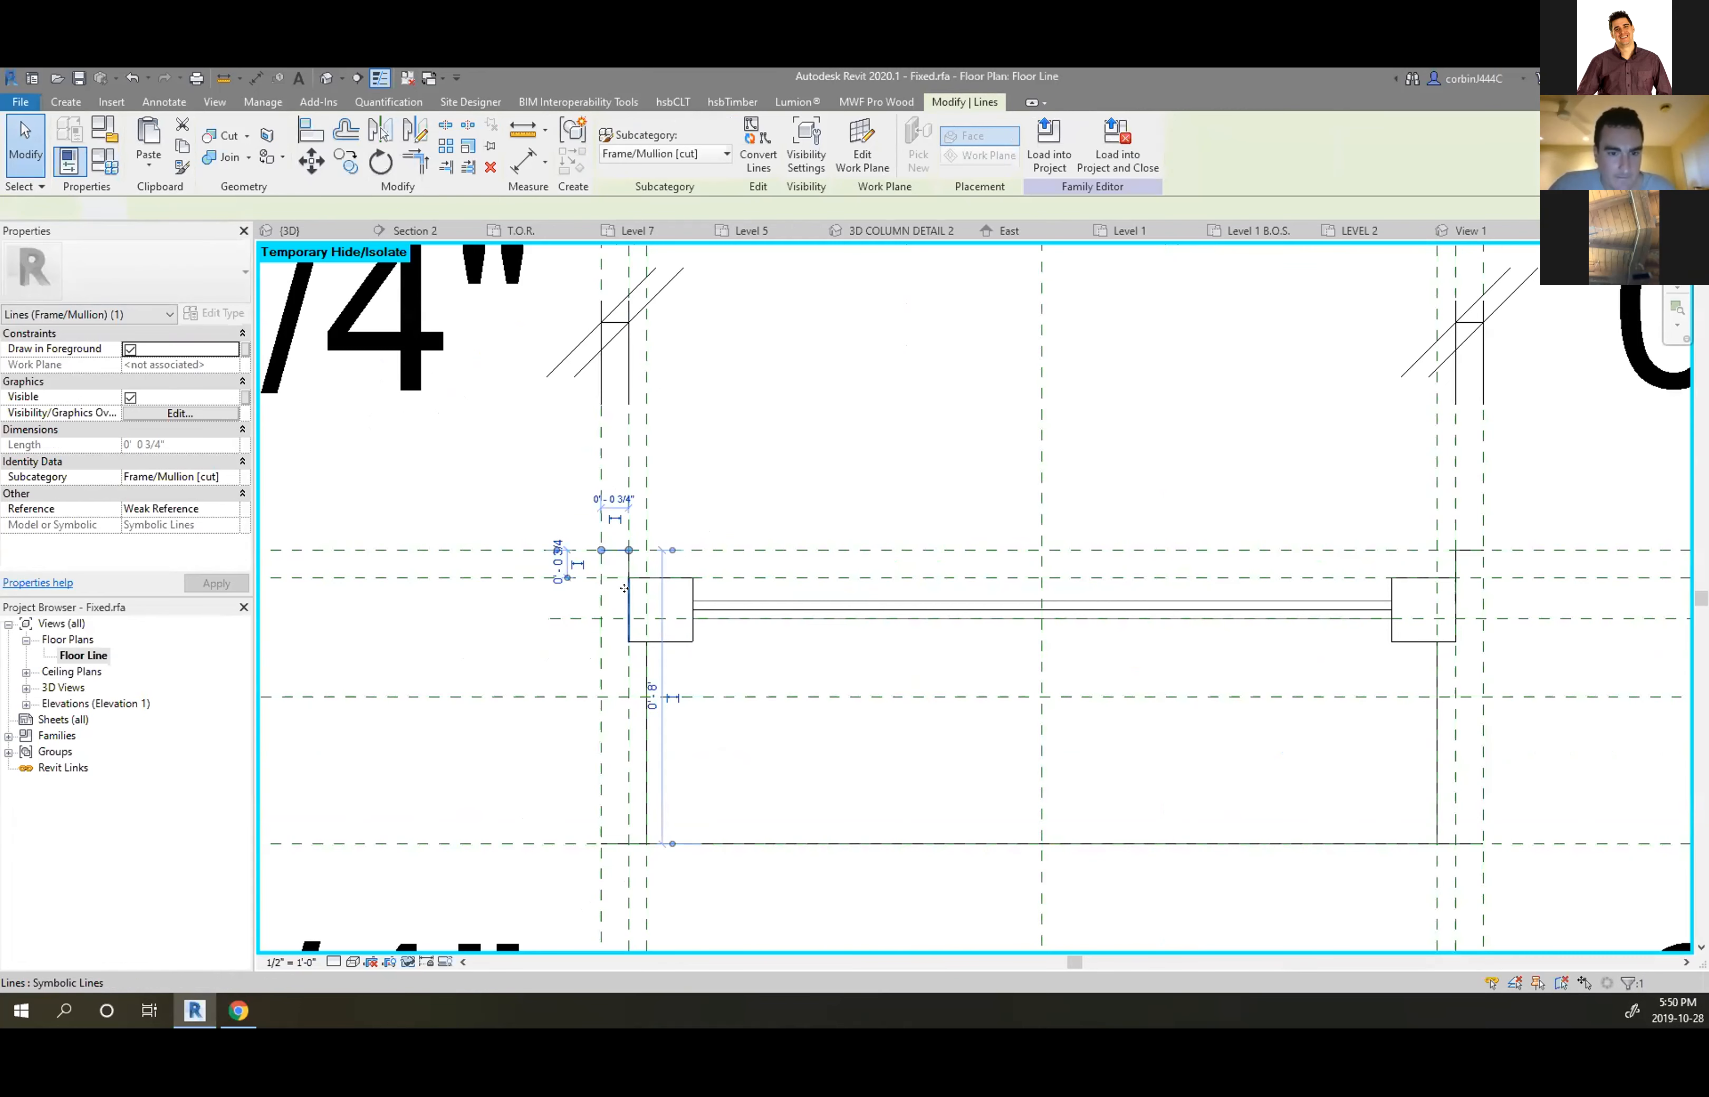
{"action": "left_click", "coordinate": [733, 600]}
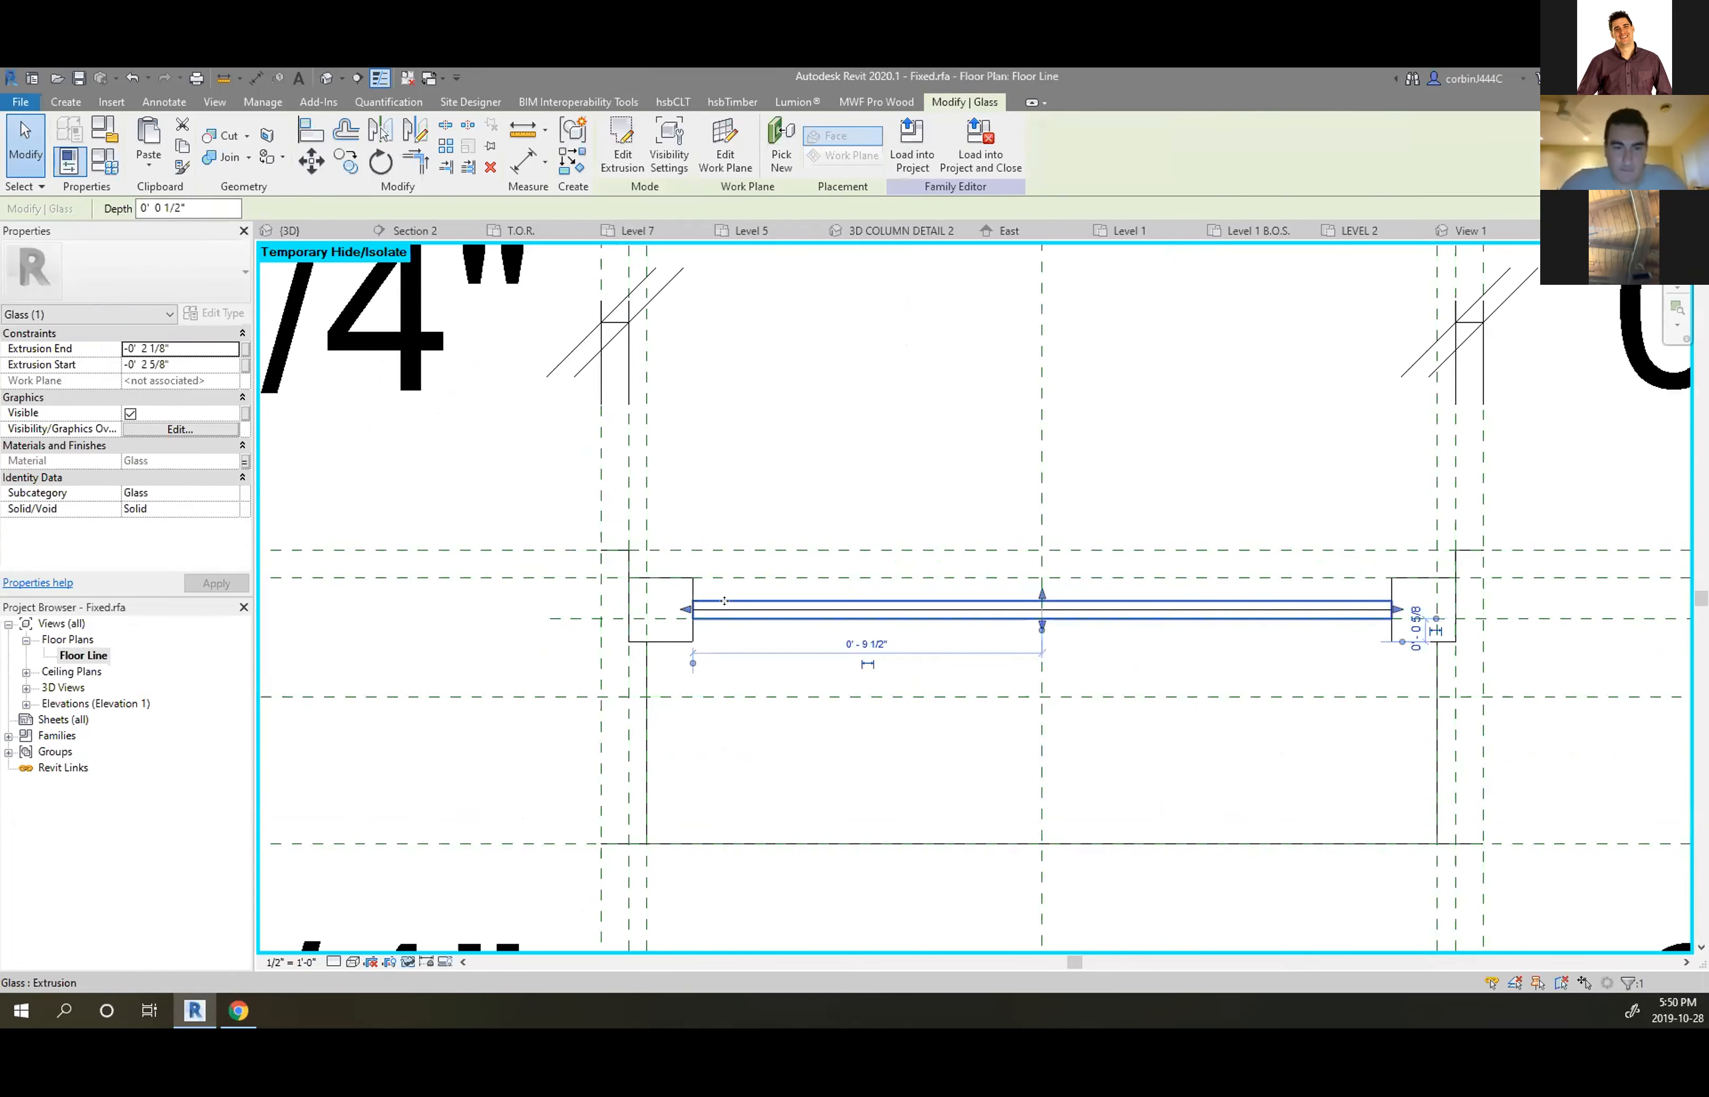
{"action": "key", "text": "Escape"}
Copy the upper glass symbolic line onto the lower reference line and load the family into the project
{"action": "scroll", "coordinate": [731, 627], "scroll_direction": "up", "scroll_amount": 1}
{"action": "scroll", "coordinate": [731, 627], "scroll_direction": "down", "scroll_amount": 1}
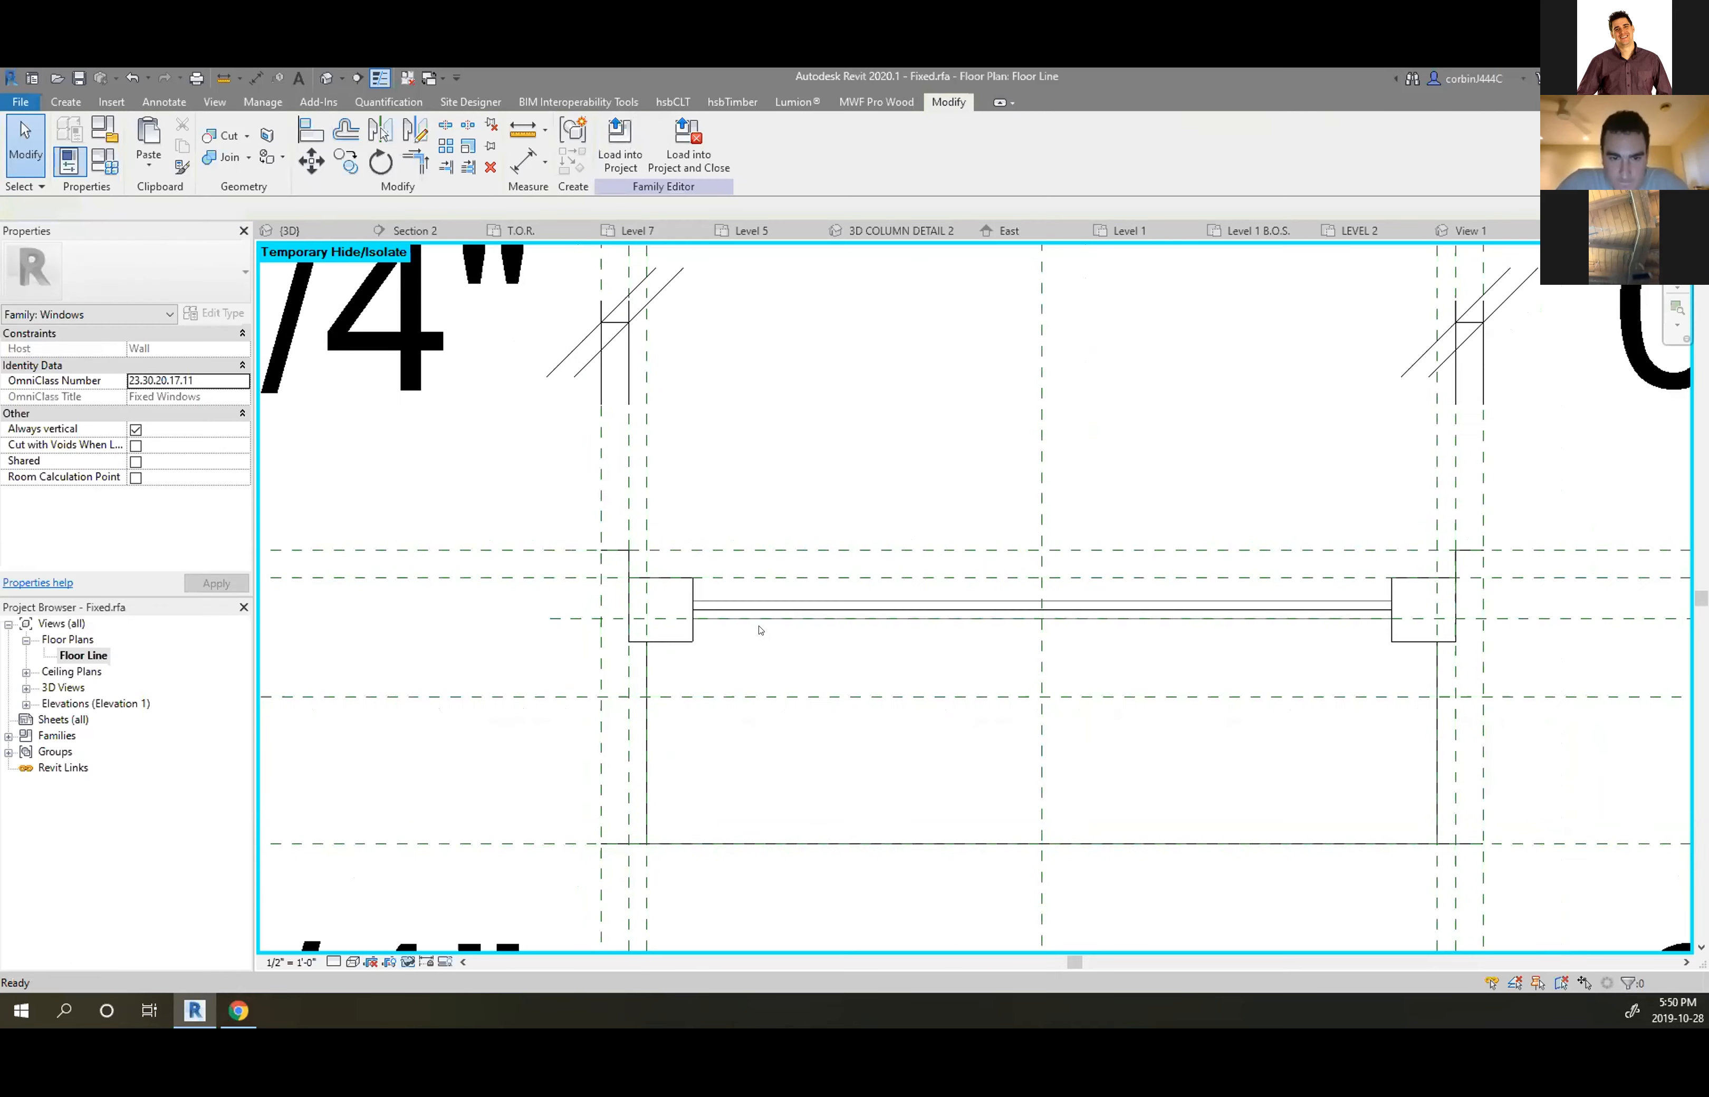
{"action": "scroll", "coordinate": [733, 611], "scroll_direction": "up", "scroll_amount": 2}
{"action": "scroll", "coordinate": [734, 612], "scroll_direction": "up", "scroll_amount": 2}
{"action": "left_click", "coordinate": [737, 592]}
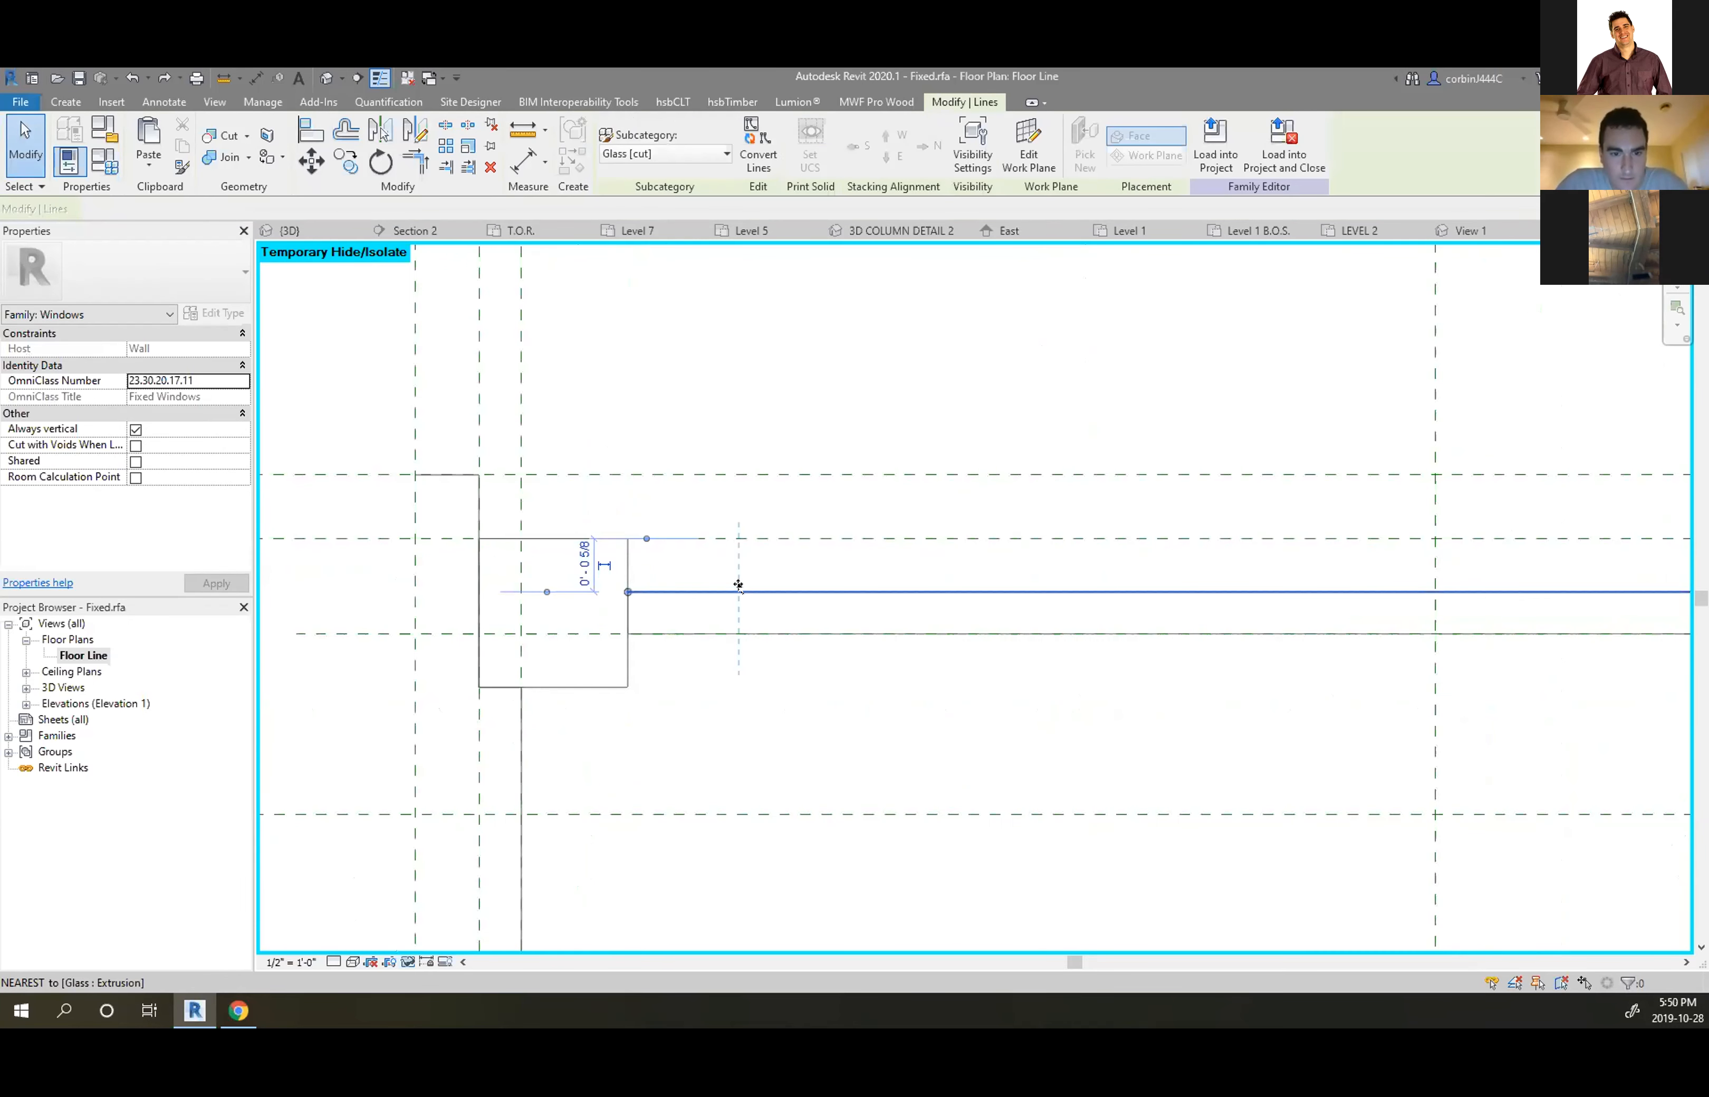
{"action": "left_click", "coordinate": [345, 161]}
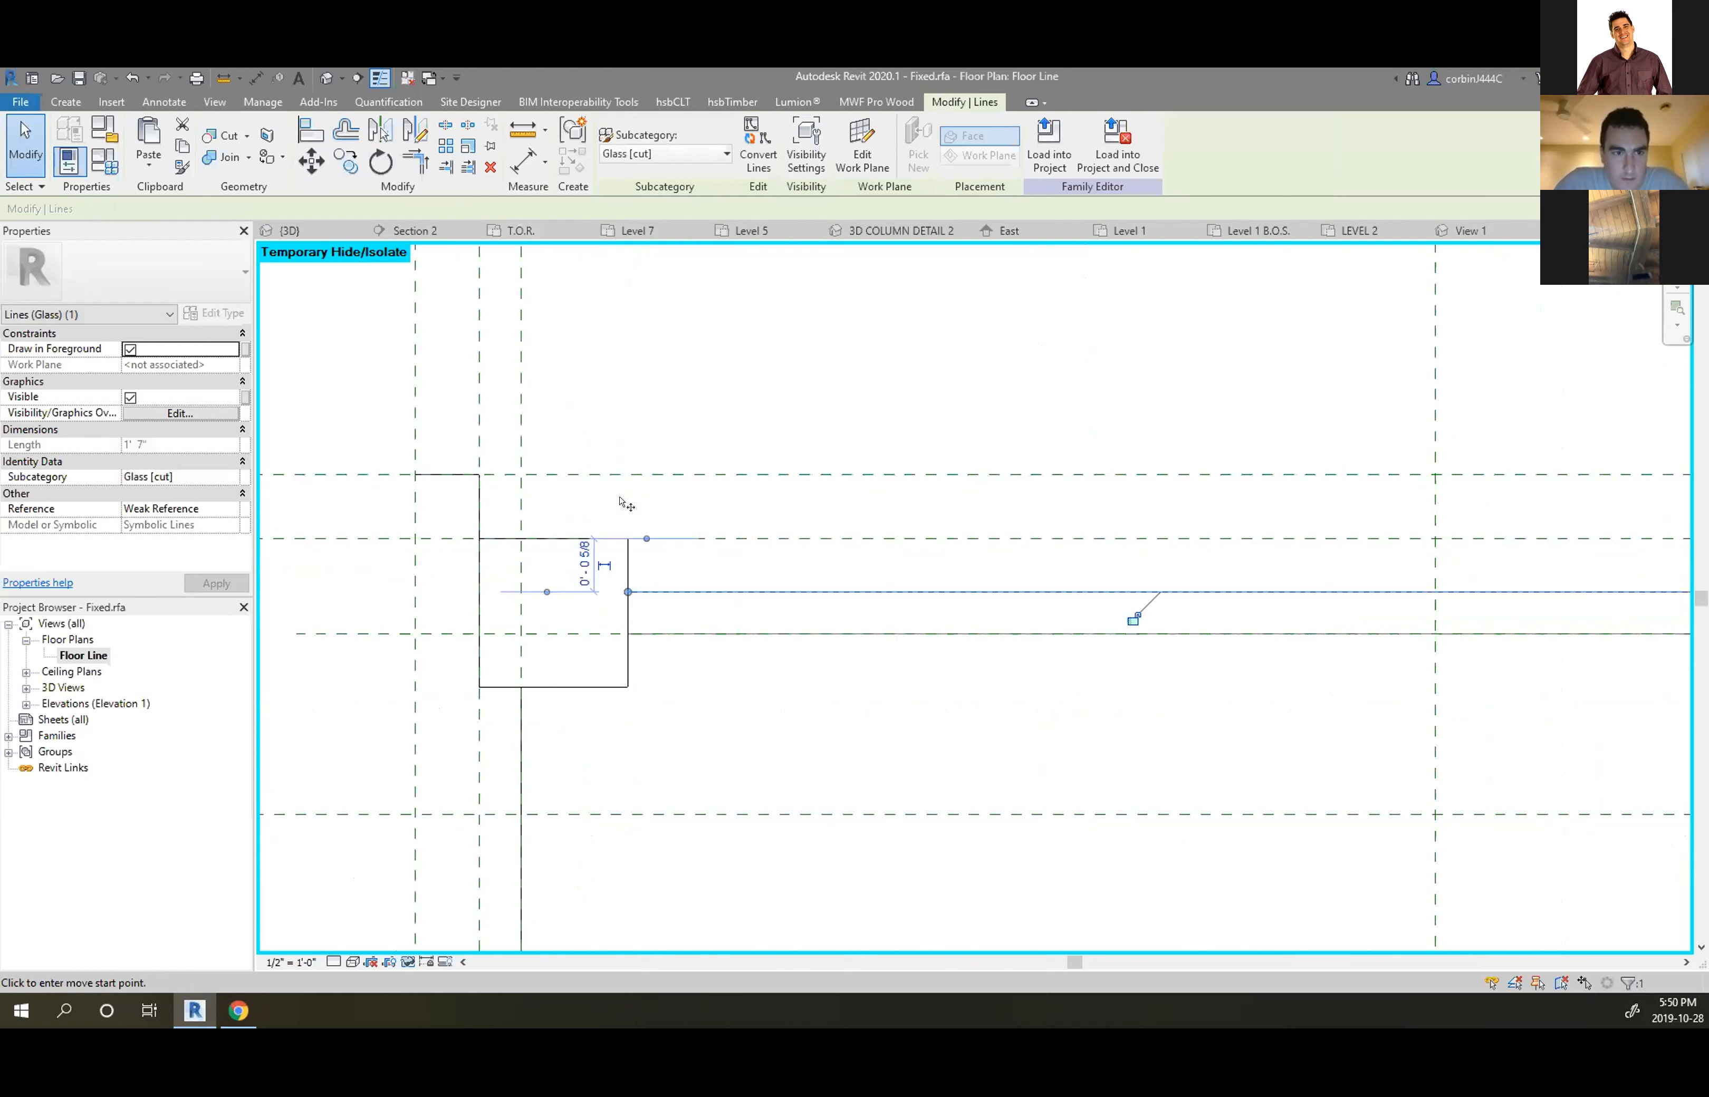
{"action": "left_click", "coordinate": [708, 590]}
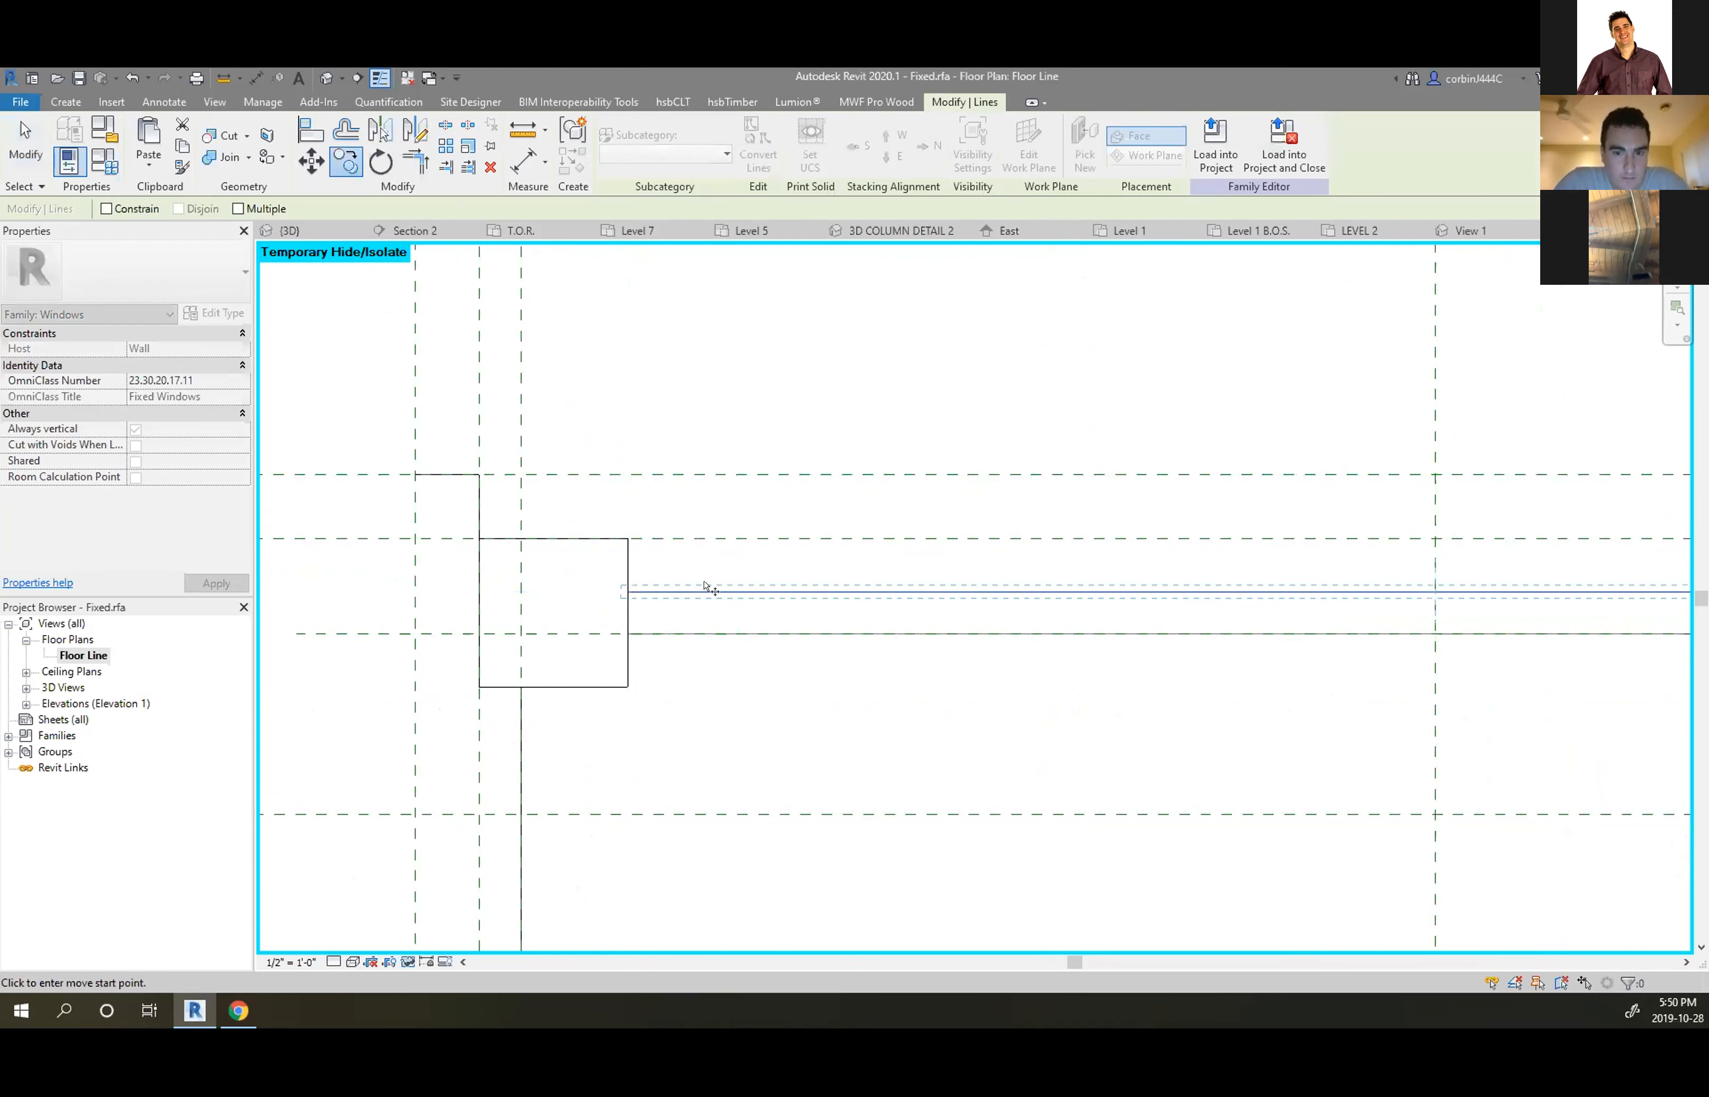
{"action": "left_click", "coordinate": [707, 631]}
{"action": "left_click", "coordinate": [704, 571]}
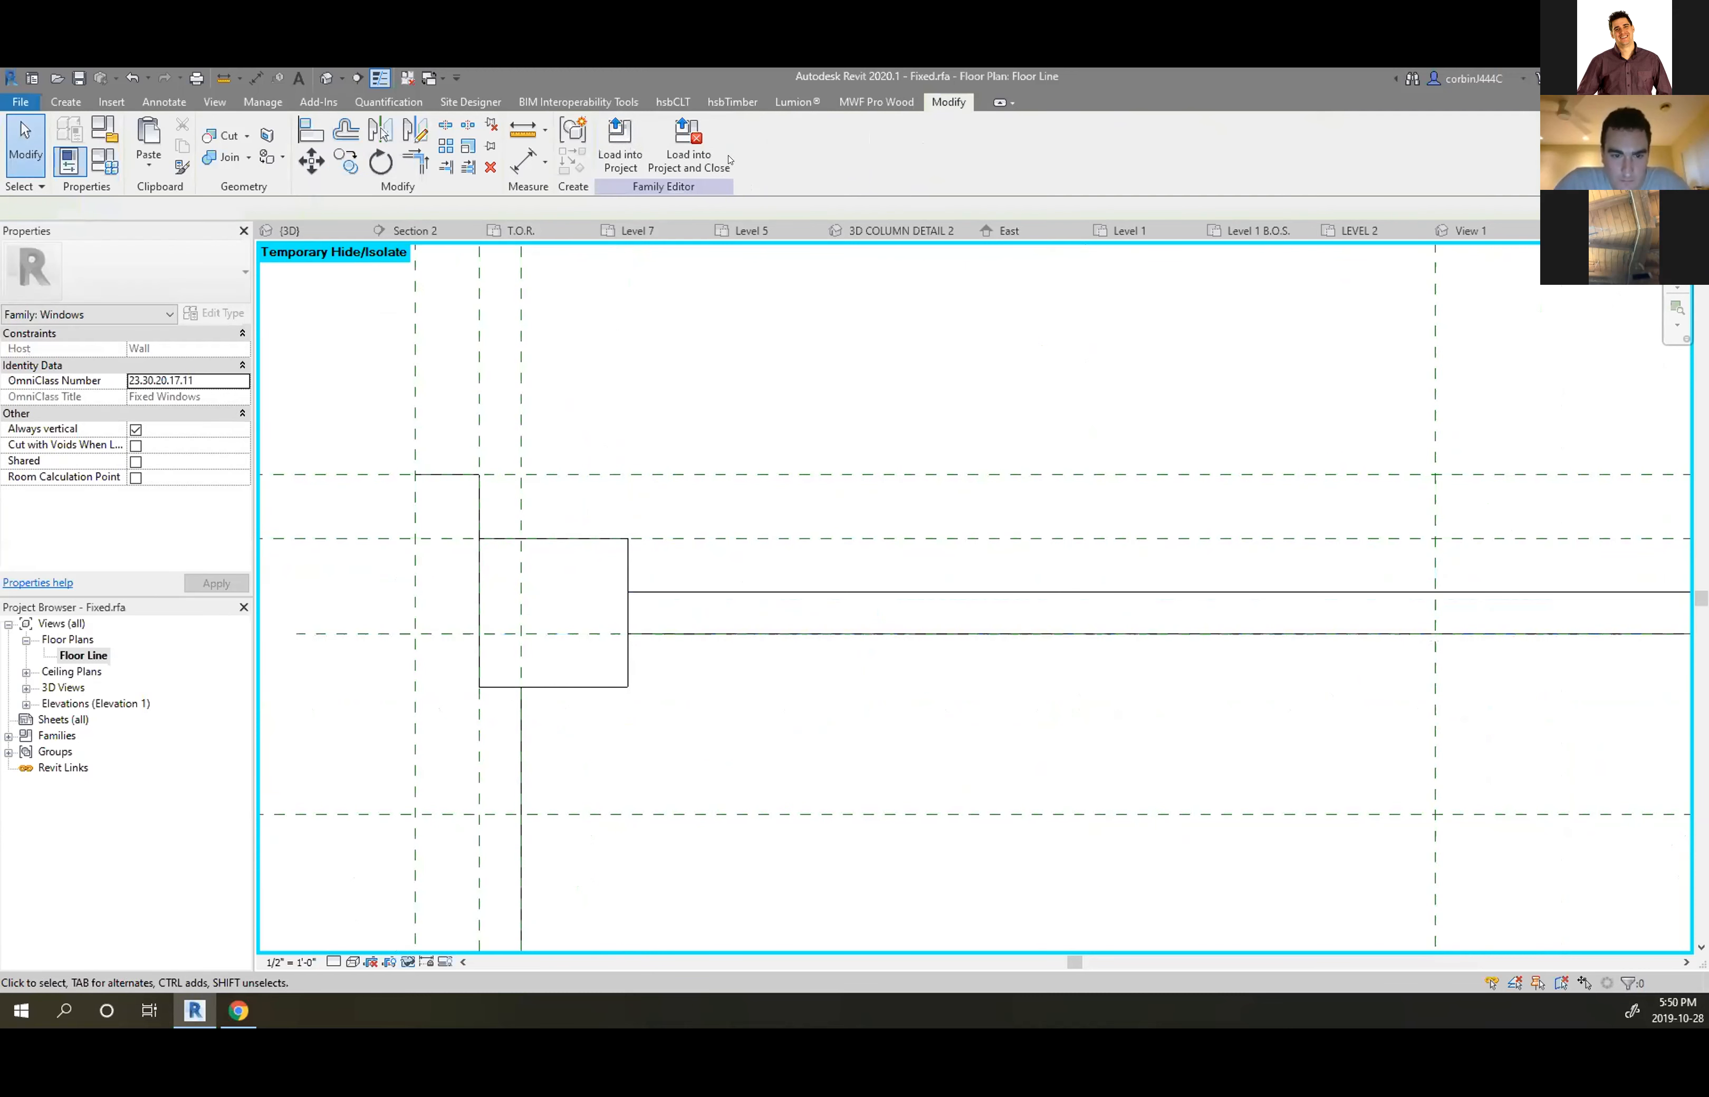
{"action": "left_click", "coordinate": [687, 150]}
Save Fixed.rfa, overwrite the existing version and its parameter values, and zoom around Level 5
{"action": "left_click", "coordinate": [824, 539]}
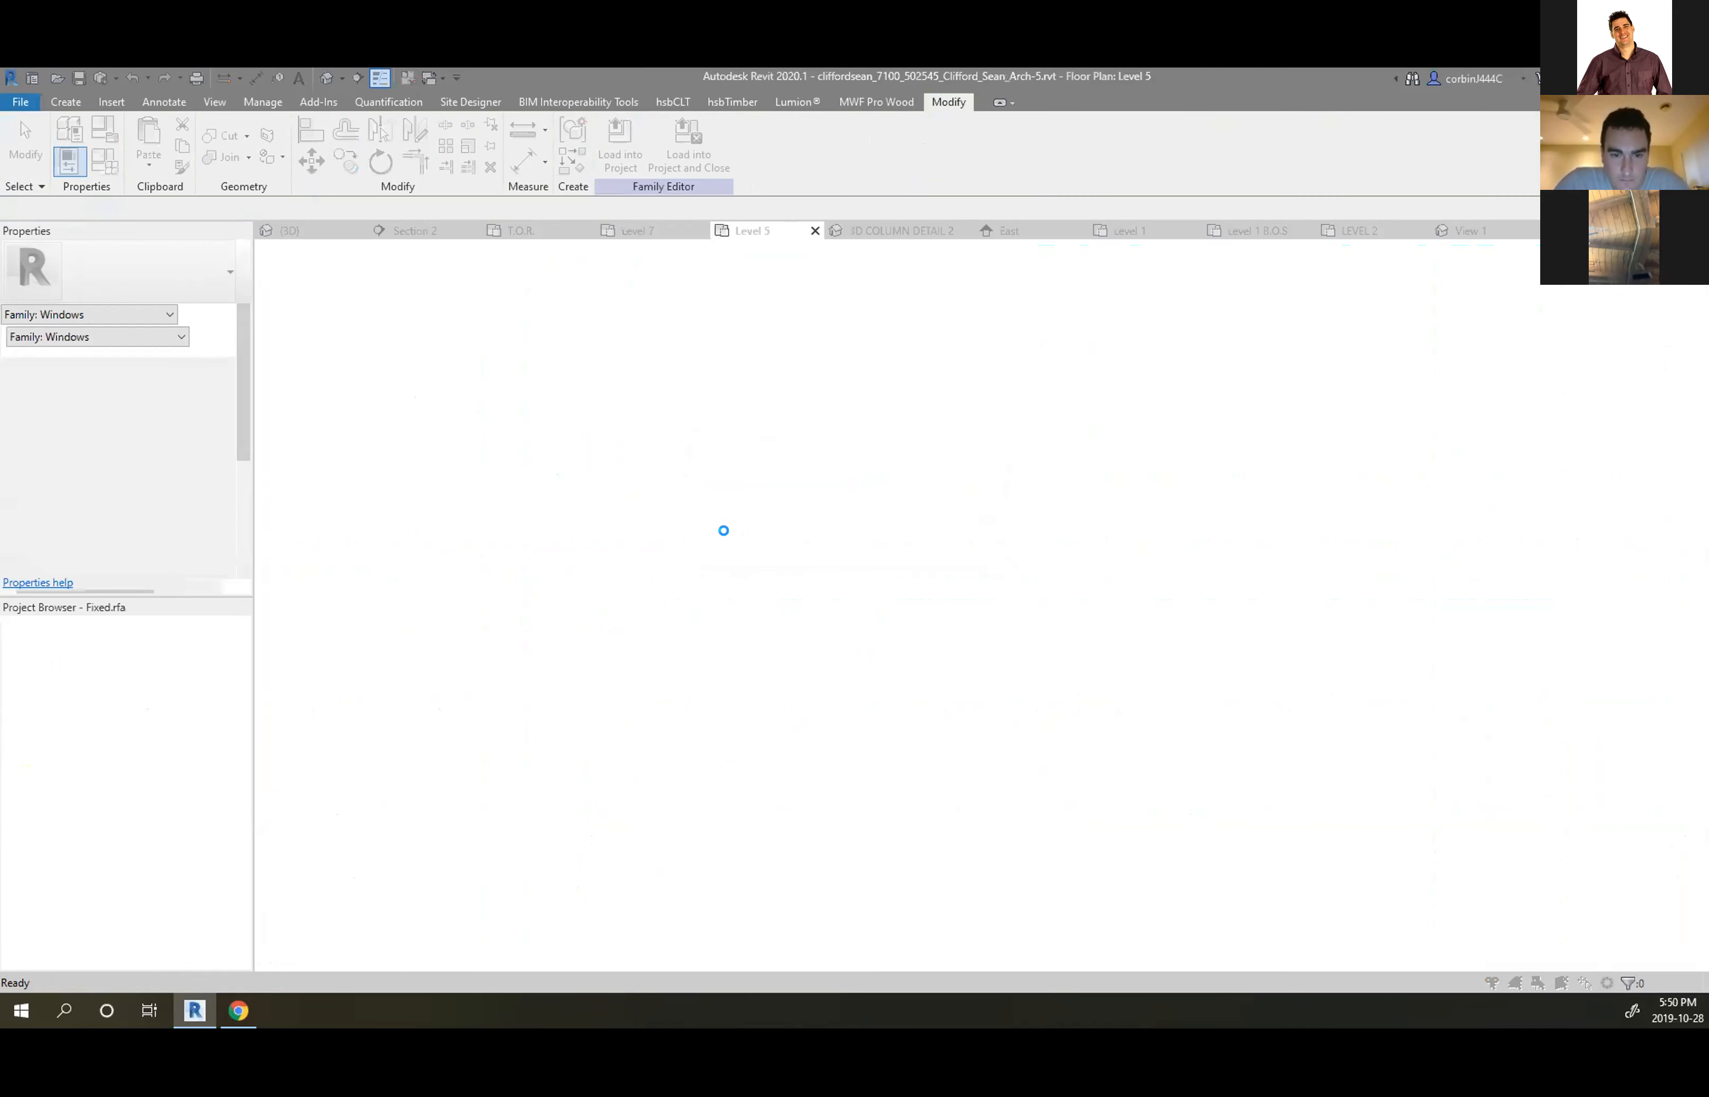
{"action": "left_click", "coordinate": [701, 529]}
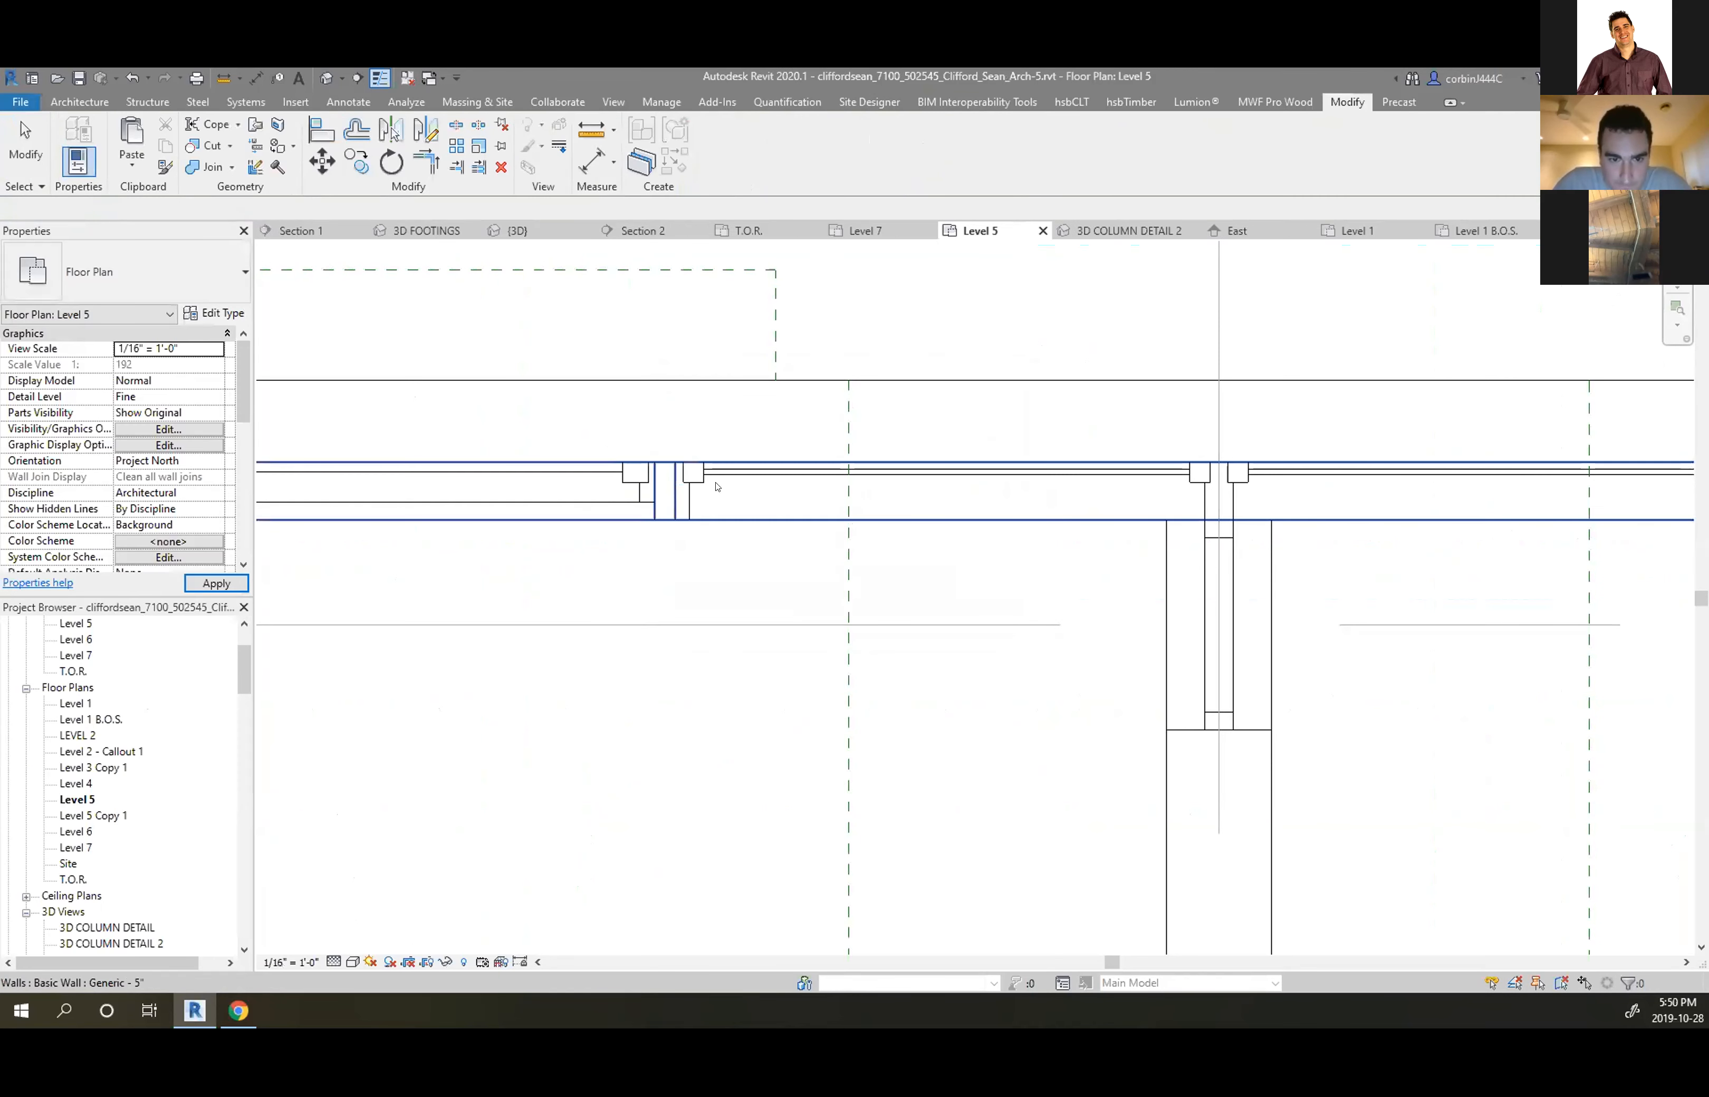
{"action": "scroll", "coordinate": [709, 481], "scroll_direction": "up", "scroll_amount": 3}
{"action": "scroll", "coordinate": [616, 485], "scroll_direction": "down", "scroll_amount": 4}
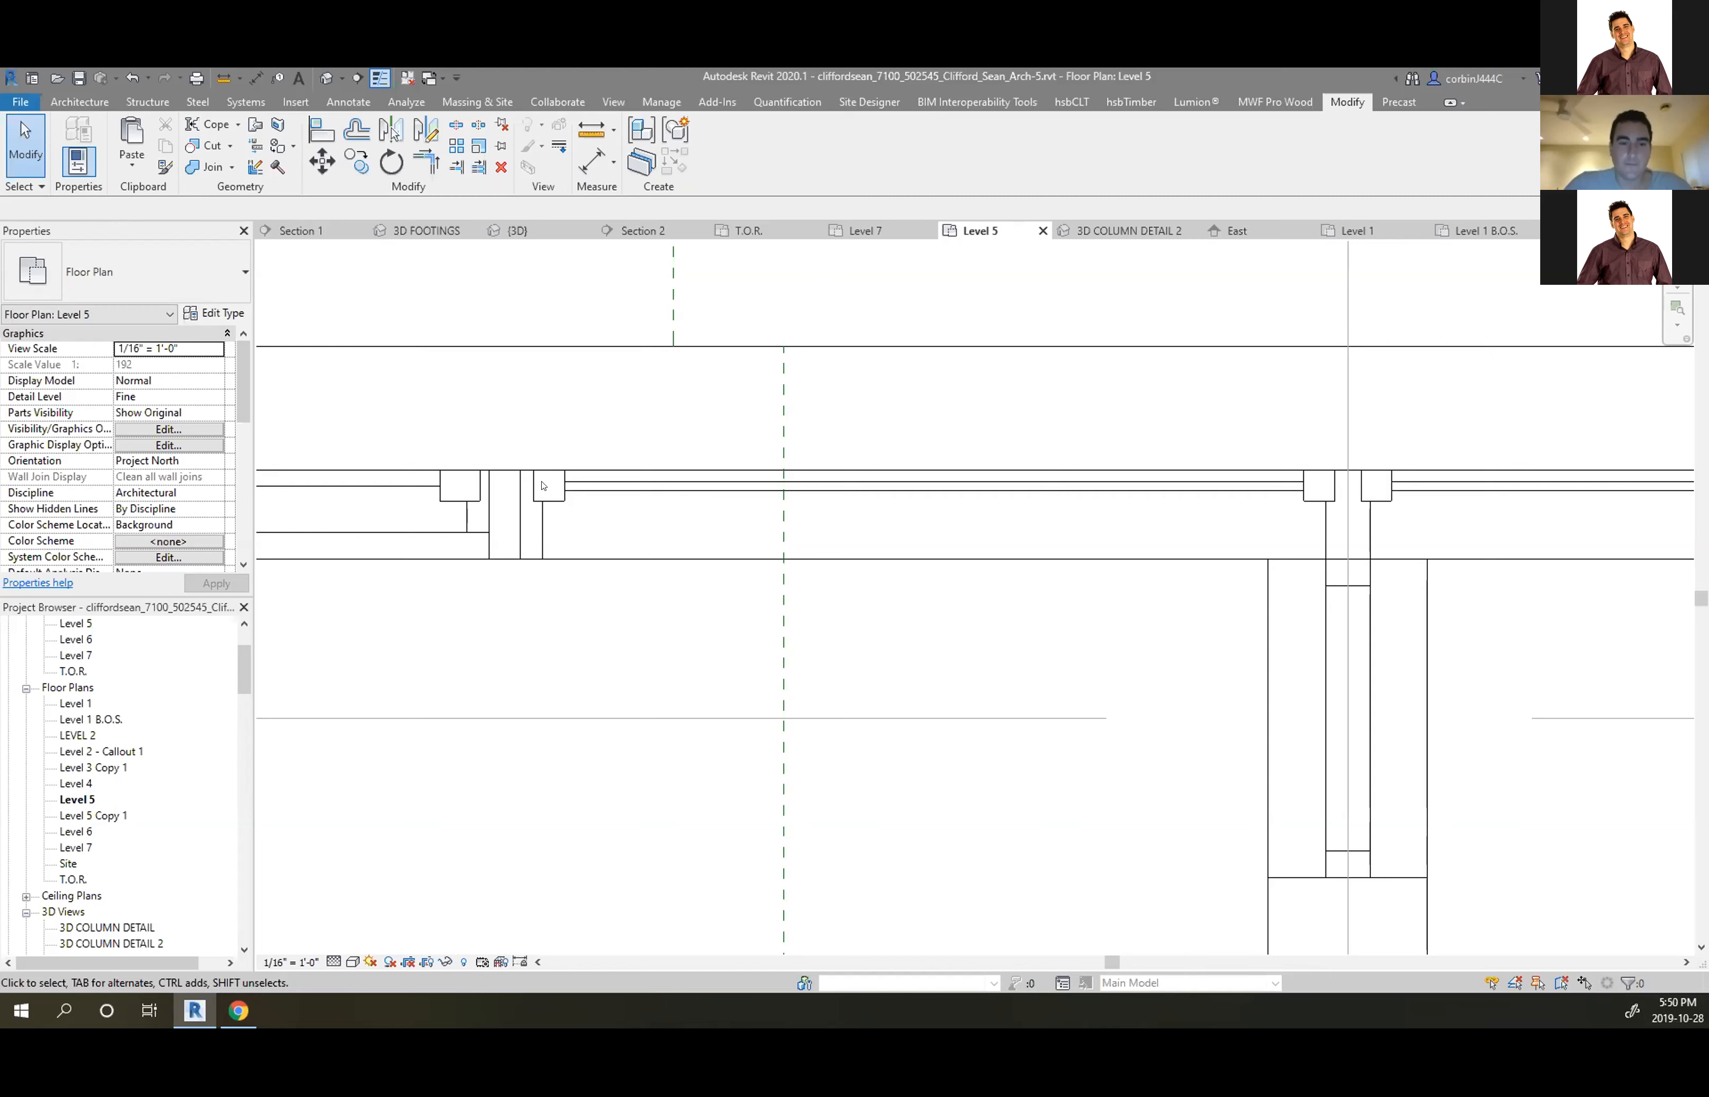
Edit the fixed window's family and open its Floor Line plan, then 3D View 1
{"action": "left_click", "coordinate": [509, 545]}
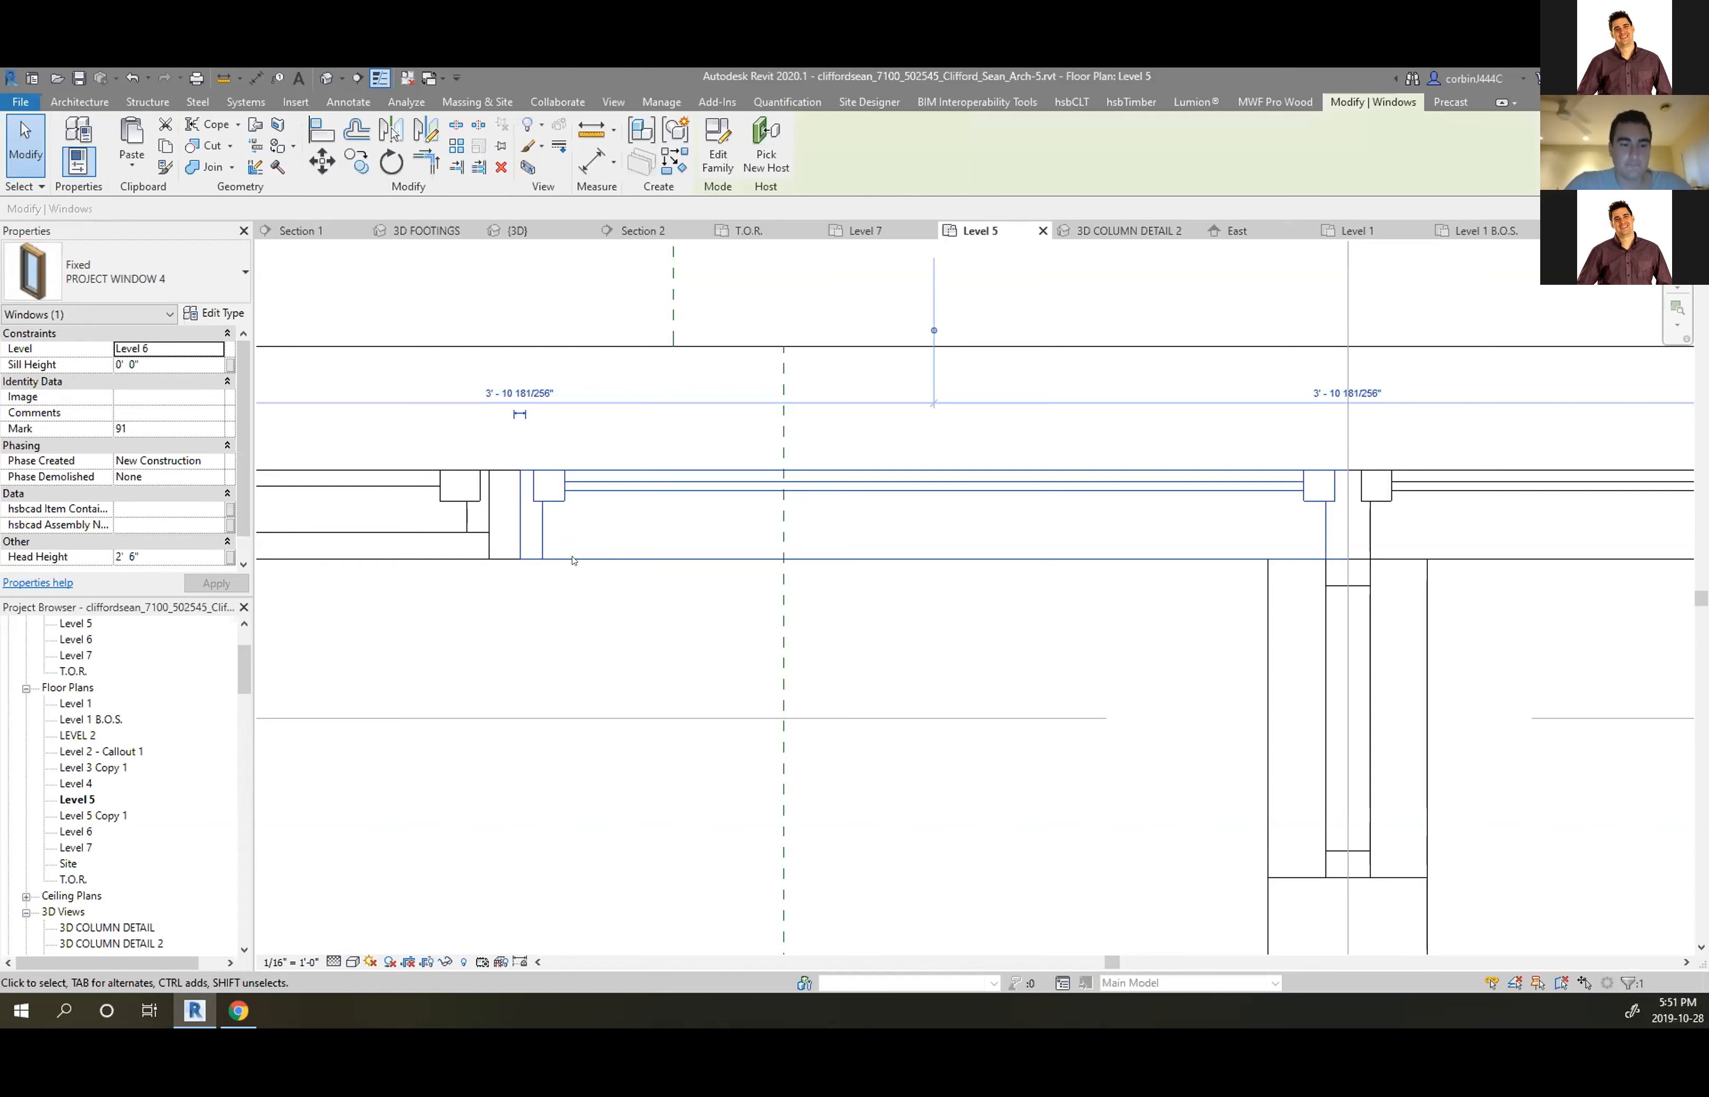
{"action": "left_click", "coordinate": [729, 147]}
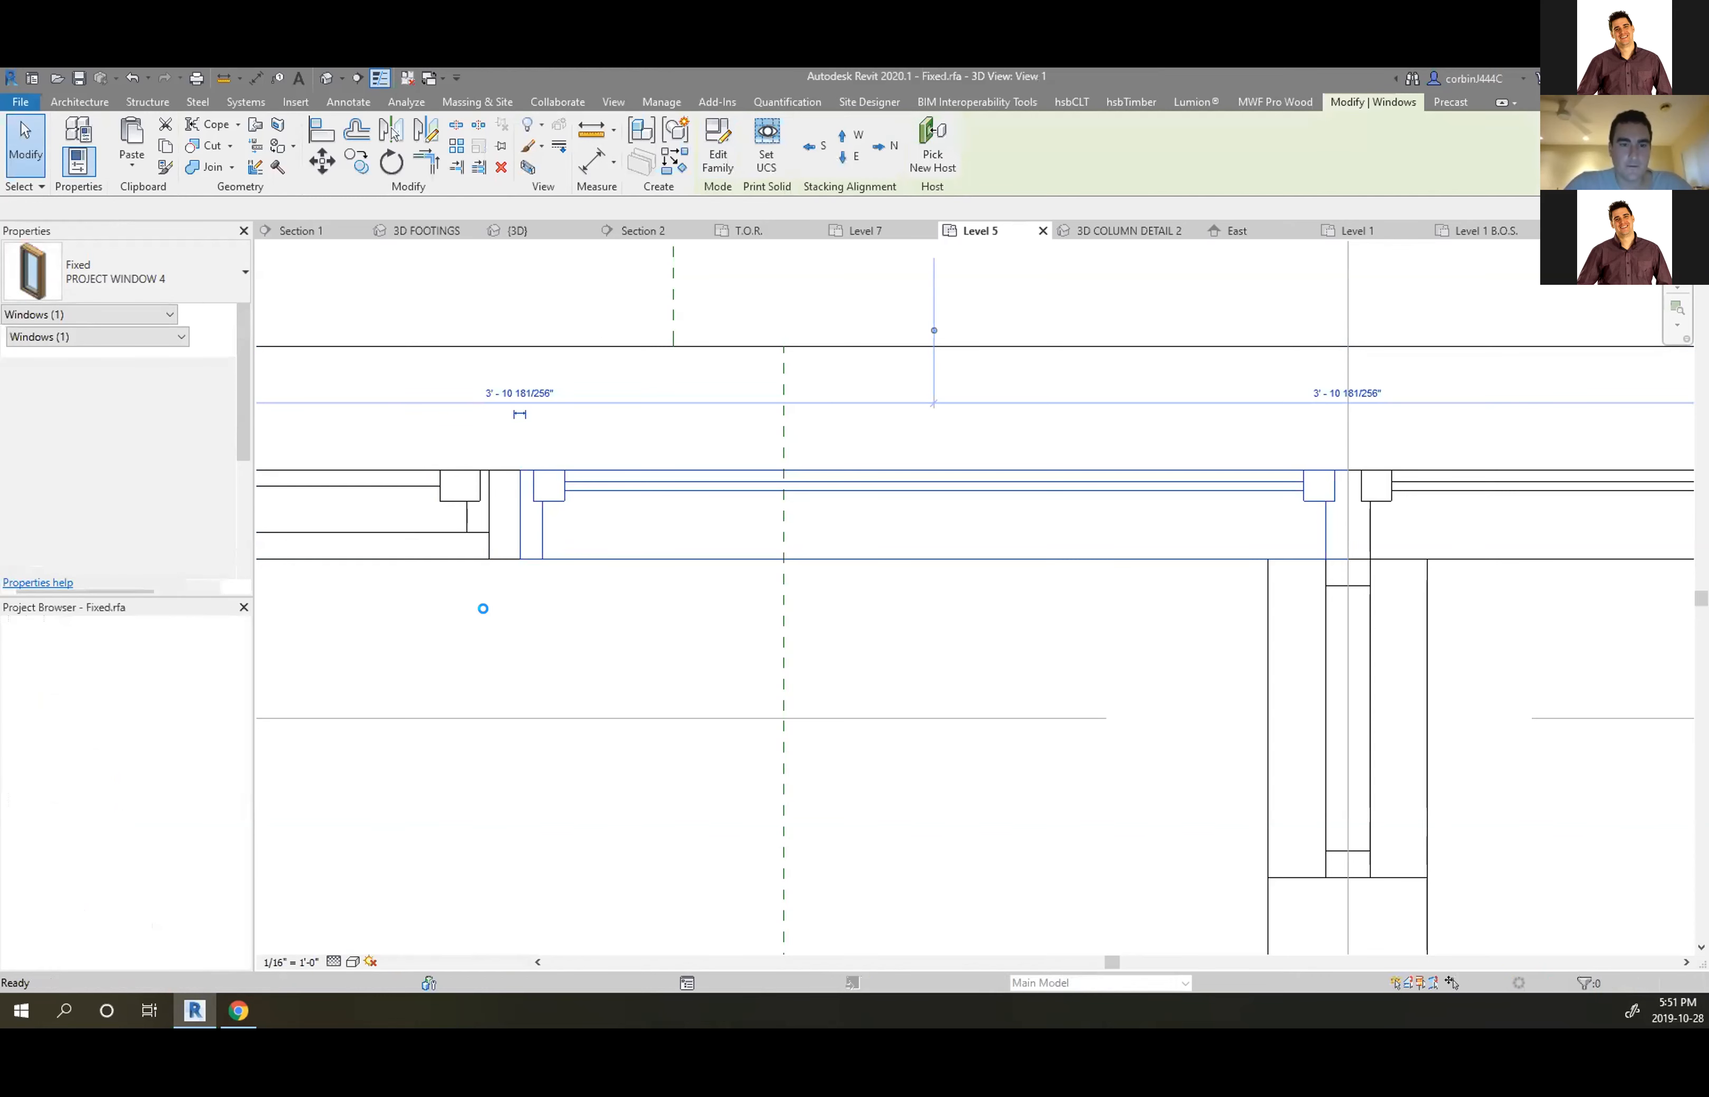
{"action": "left_click", "coordinate": [79, 655]}
{"action": "double_click", "coordinate": [79, 655]}
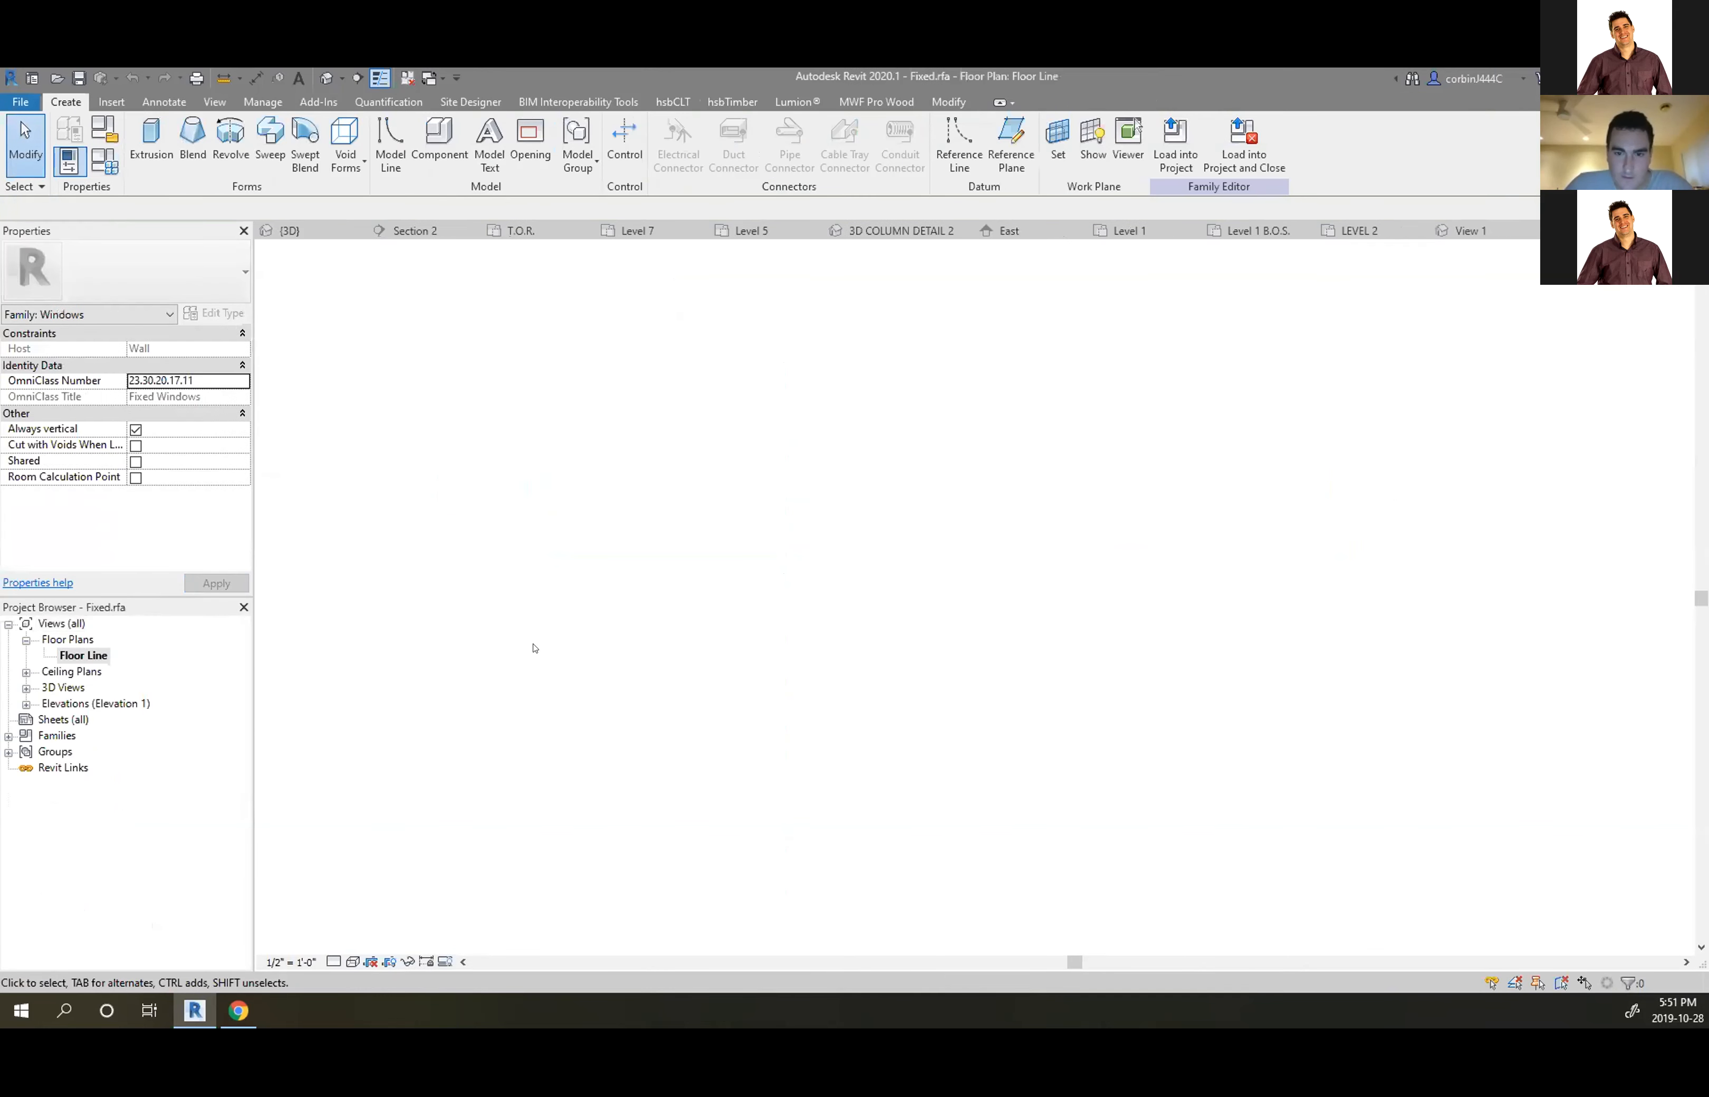
{"action": "double_click", "coordinate": [60, 687]}
{"action": "double_click", "coordinate": [75, 704]}
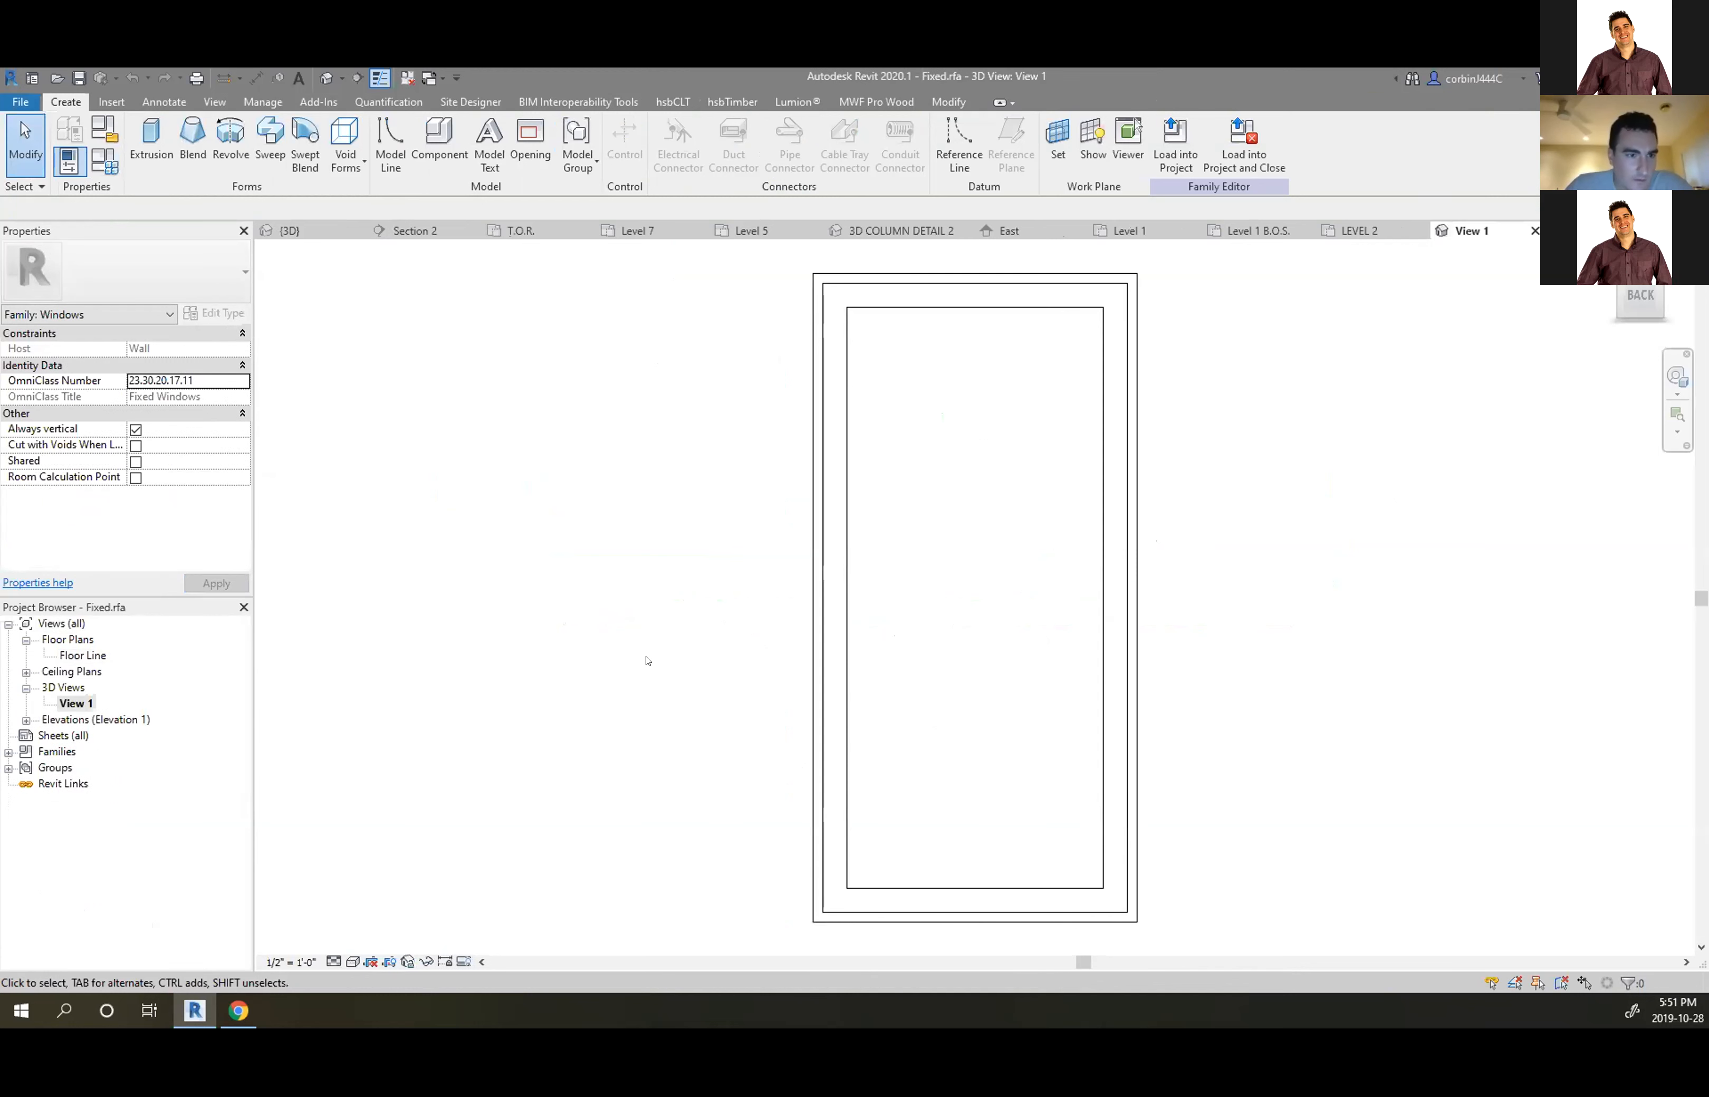
Reopen the Floor Line plan, zoom into the frame, and check a frame/mullion symbolic line
{"action": "double_click", "coordinate": [84, 656]}
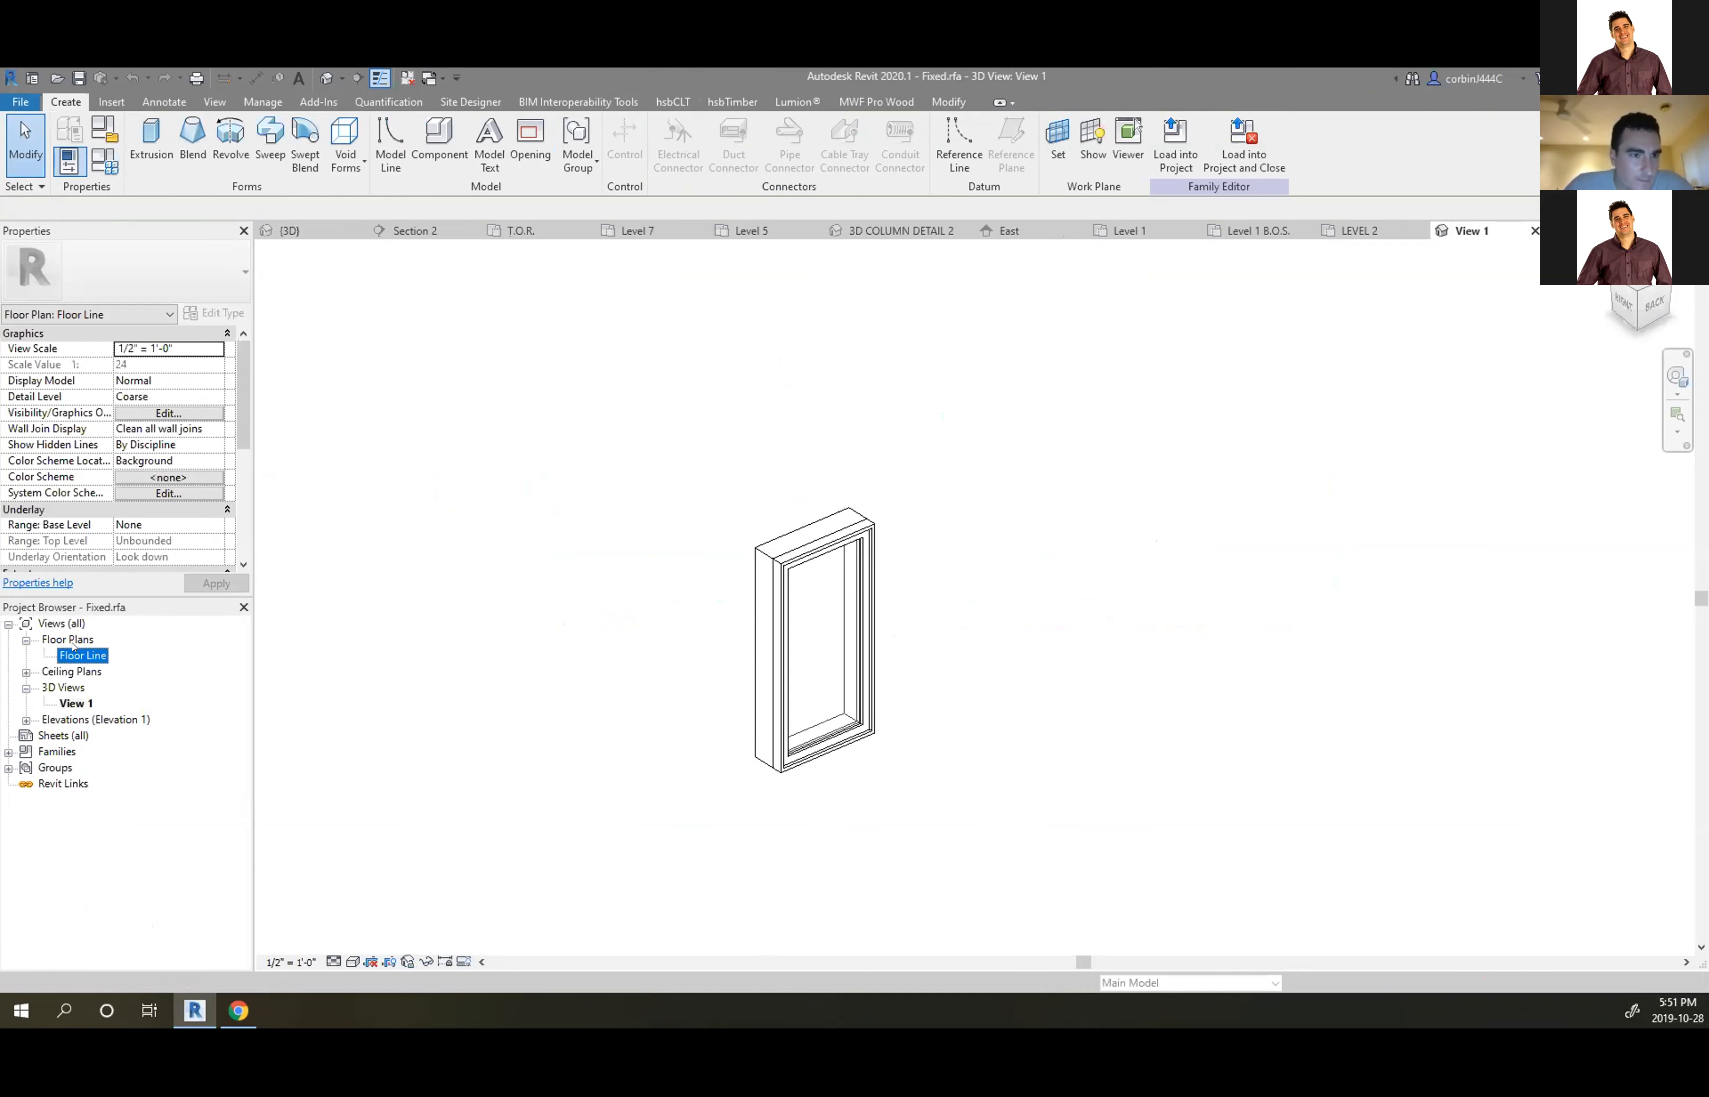
{"action": "scroll", "coordinate": [859, 615], "scroll_direction": "up", "scroll_amount": 4}
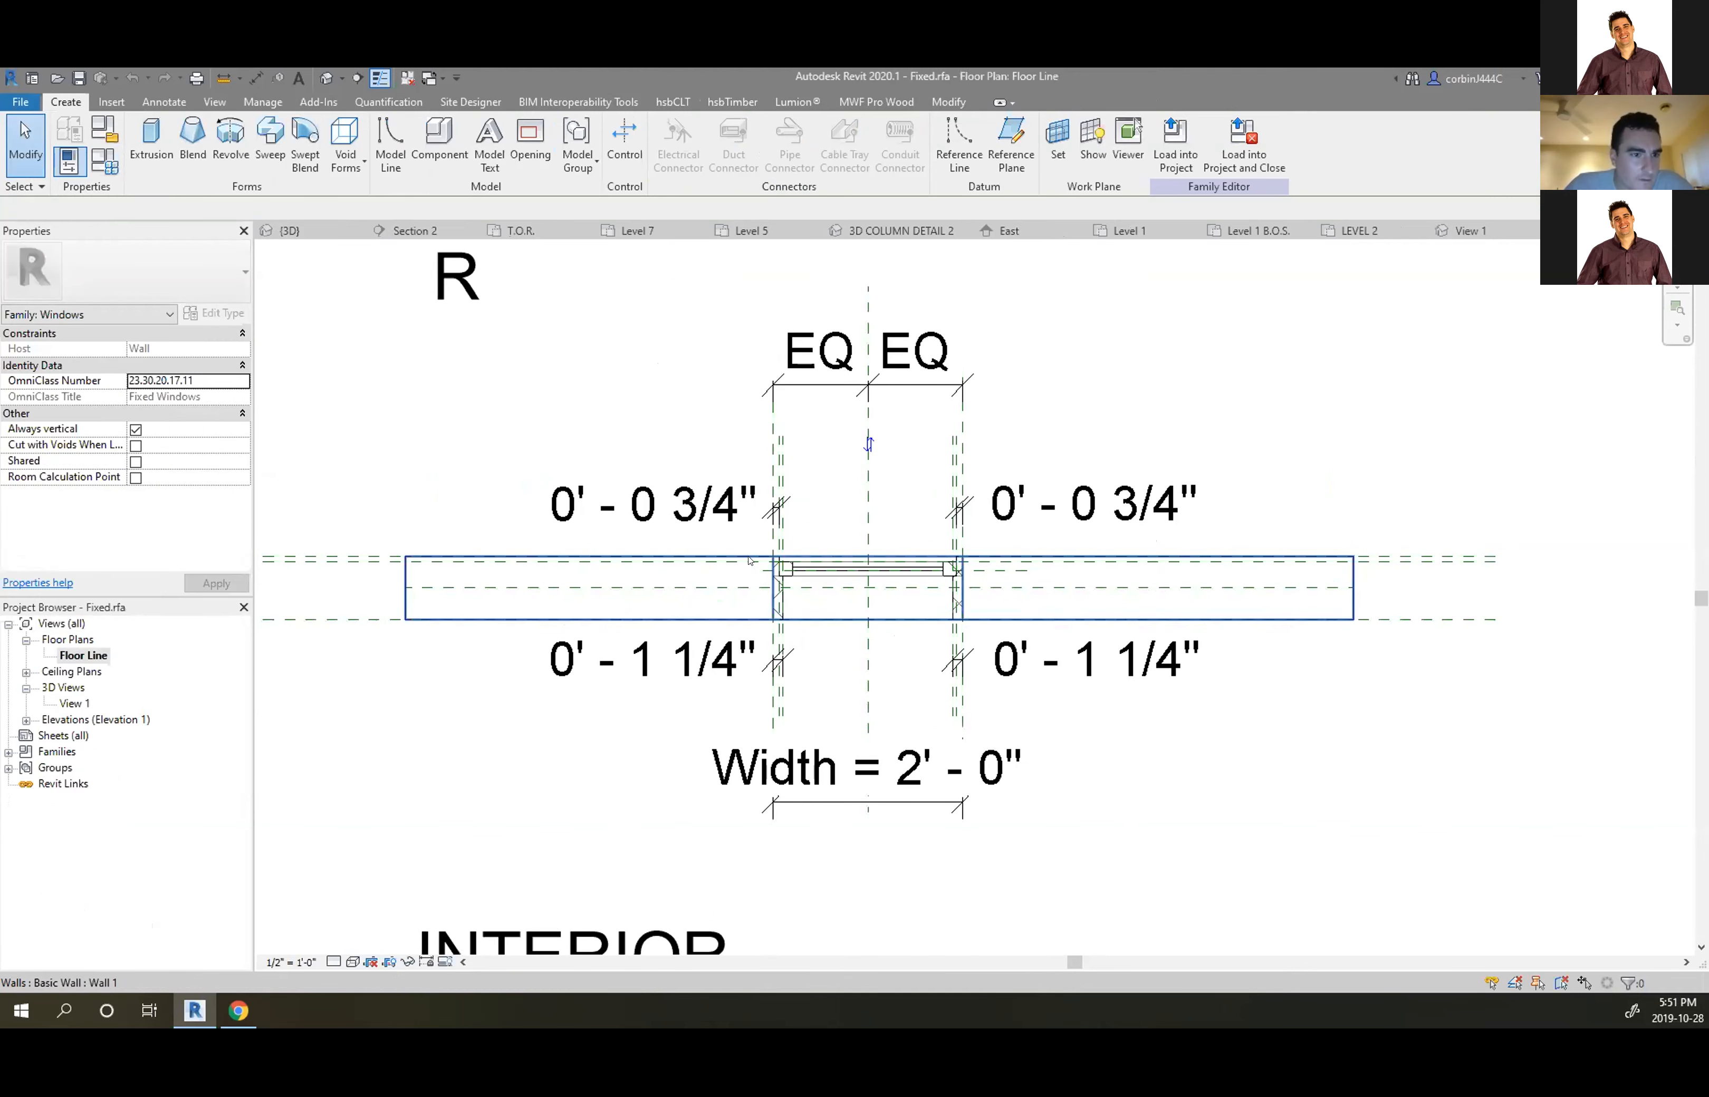
{"action": "scroll", "coordinate": [790, 574], "scroll_direction": "up", "scroll_amount": 2}
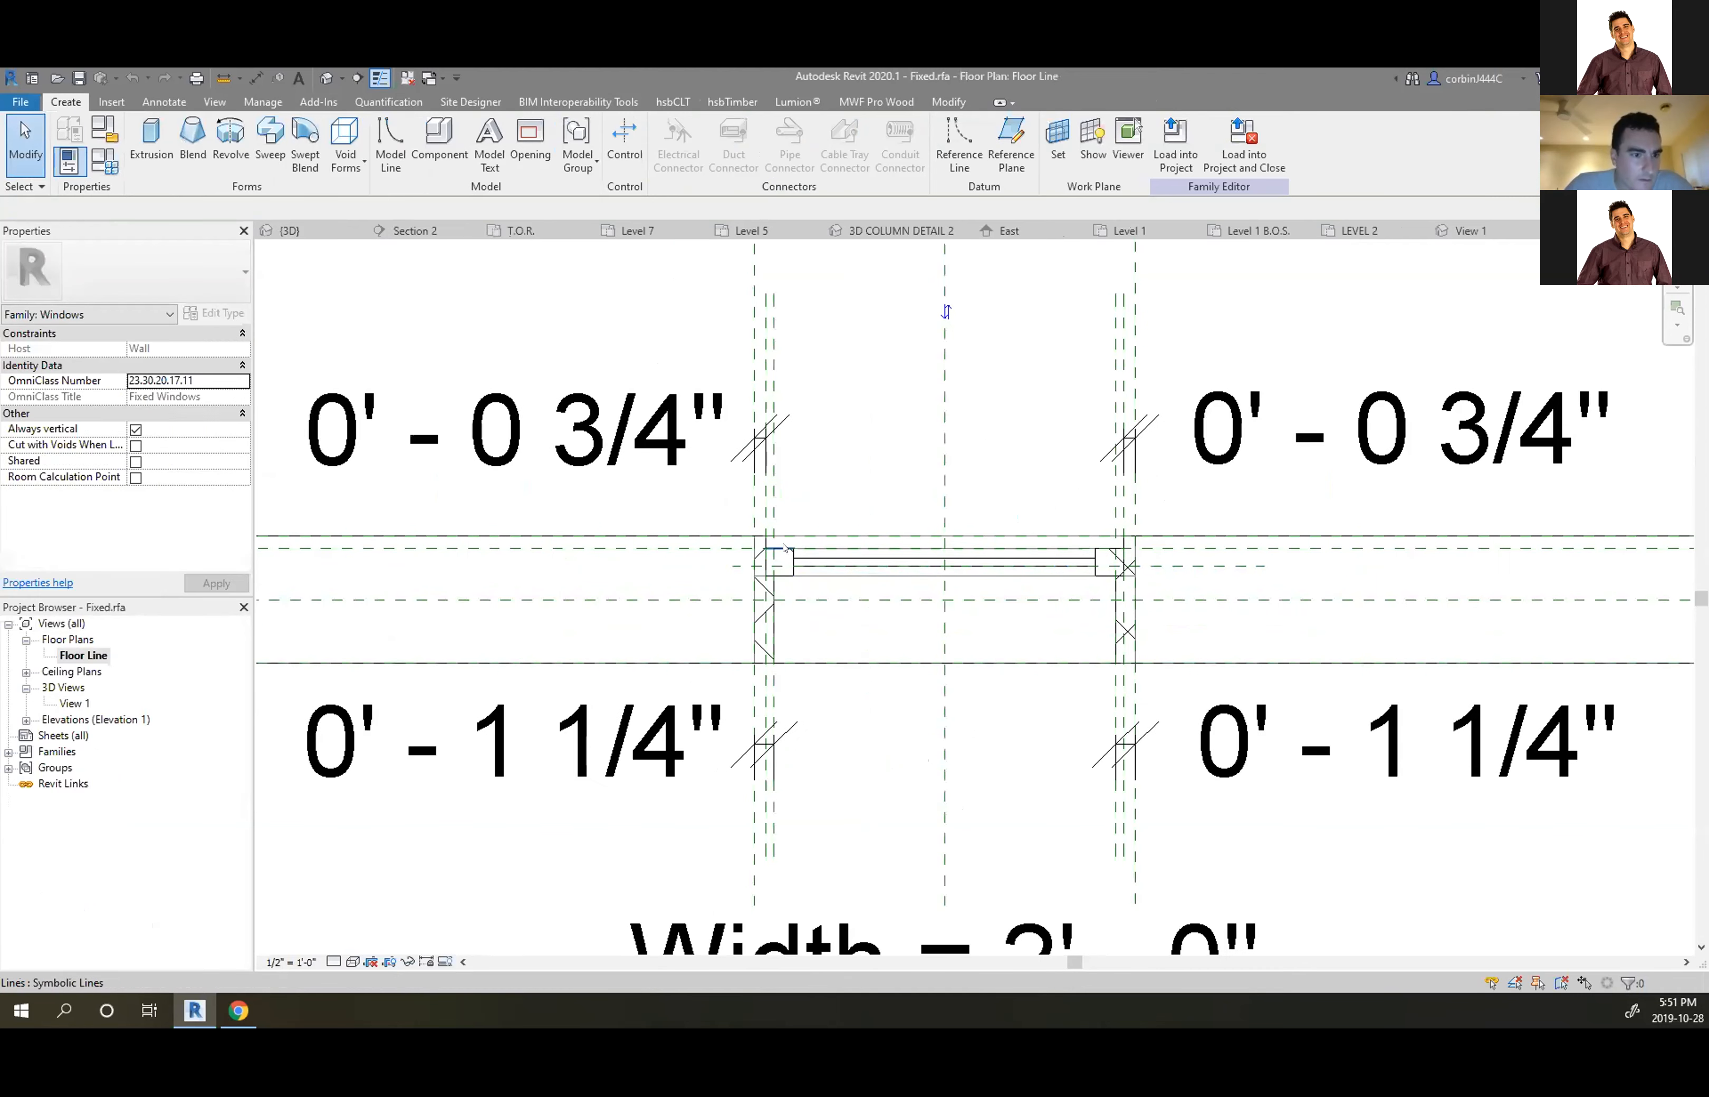
{"action": "left_click", "coordinate": [787, 562]}
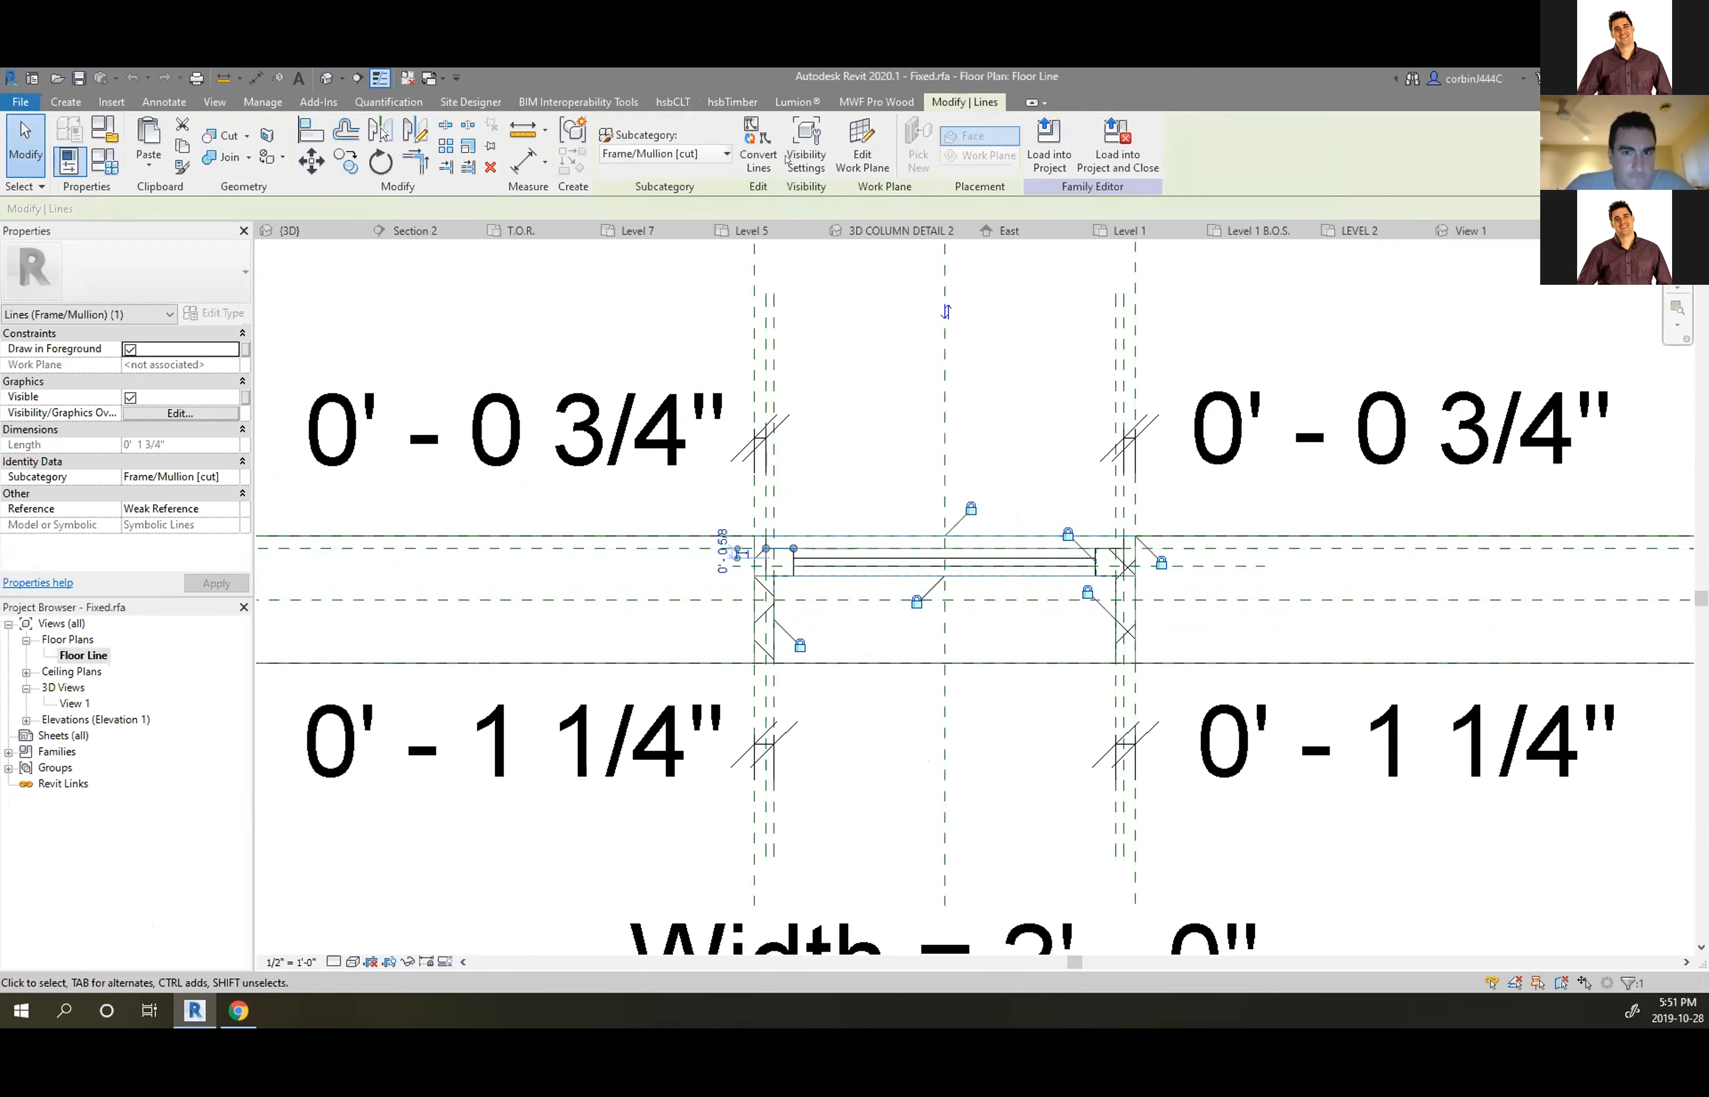
{"action": "key", "text": "Escape"}
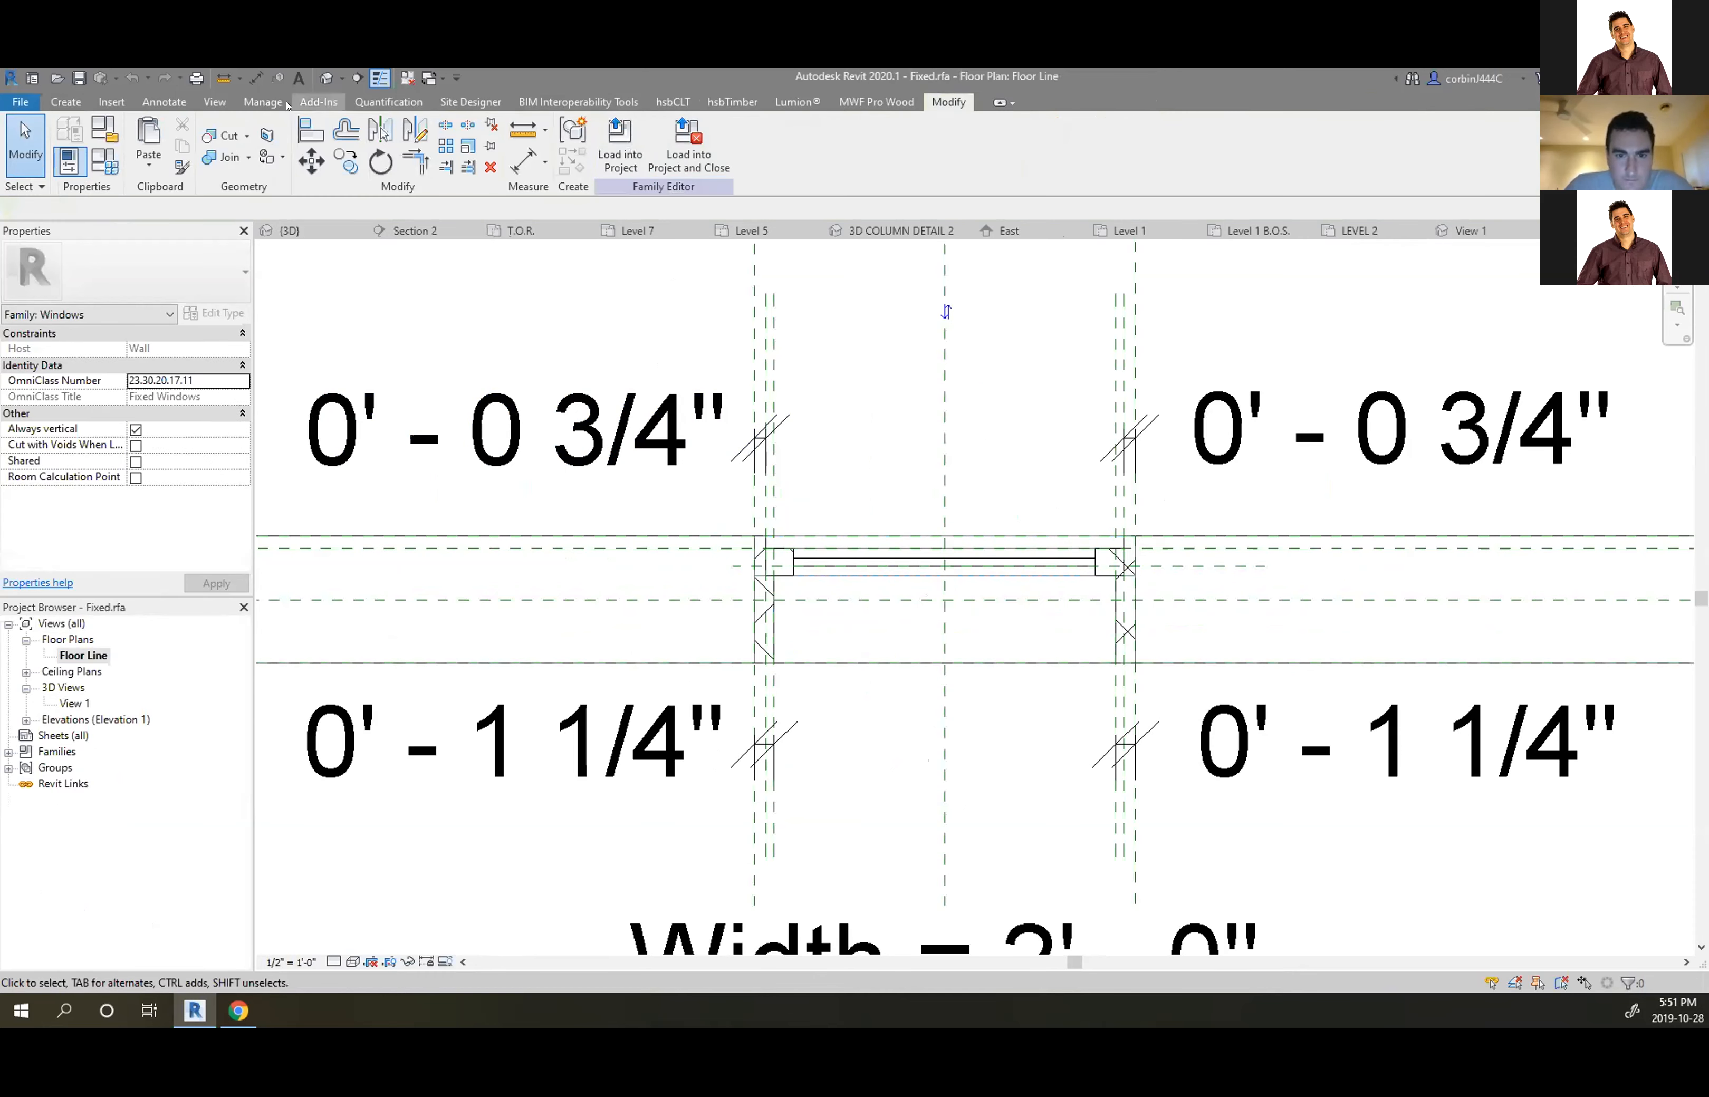
Browse Manage > Additional Settings, then check the short frame/mullion symbolic line
{"action": "left_click", "coordinate": [260, 102]}
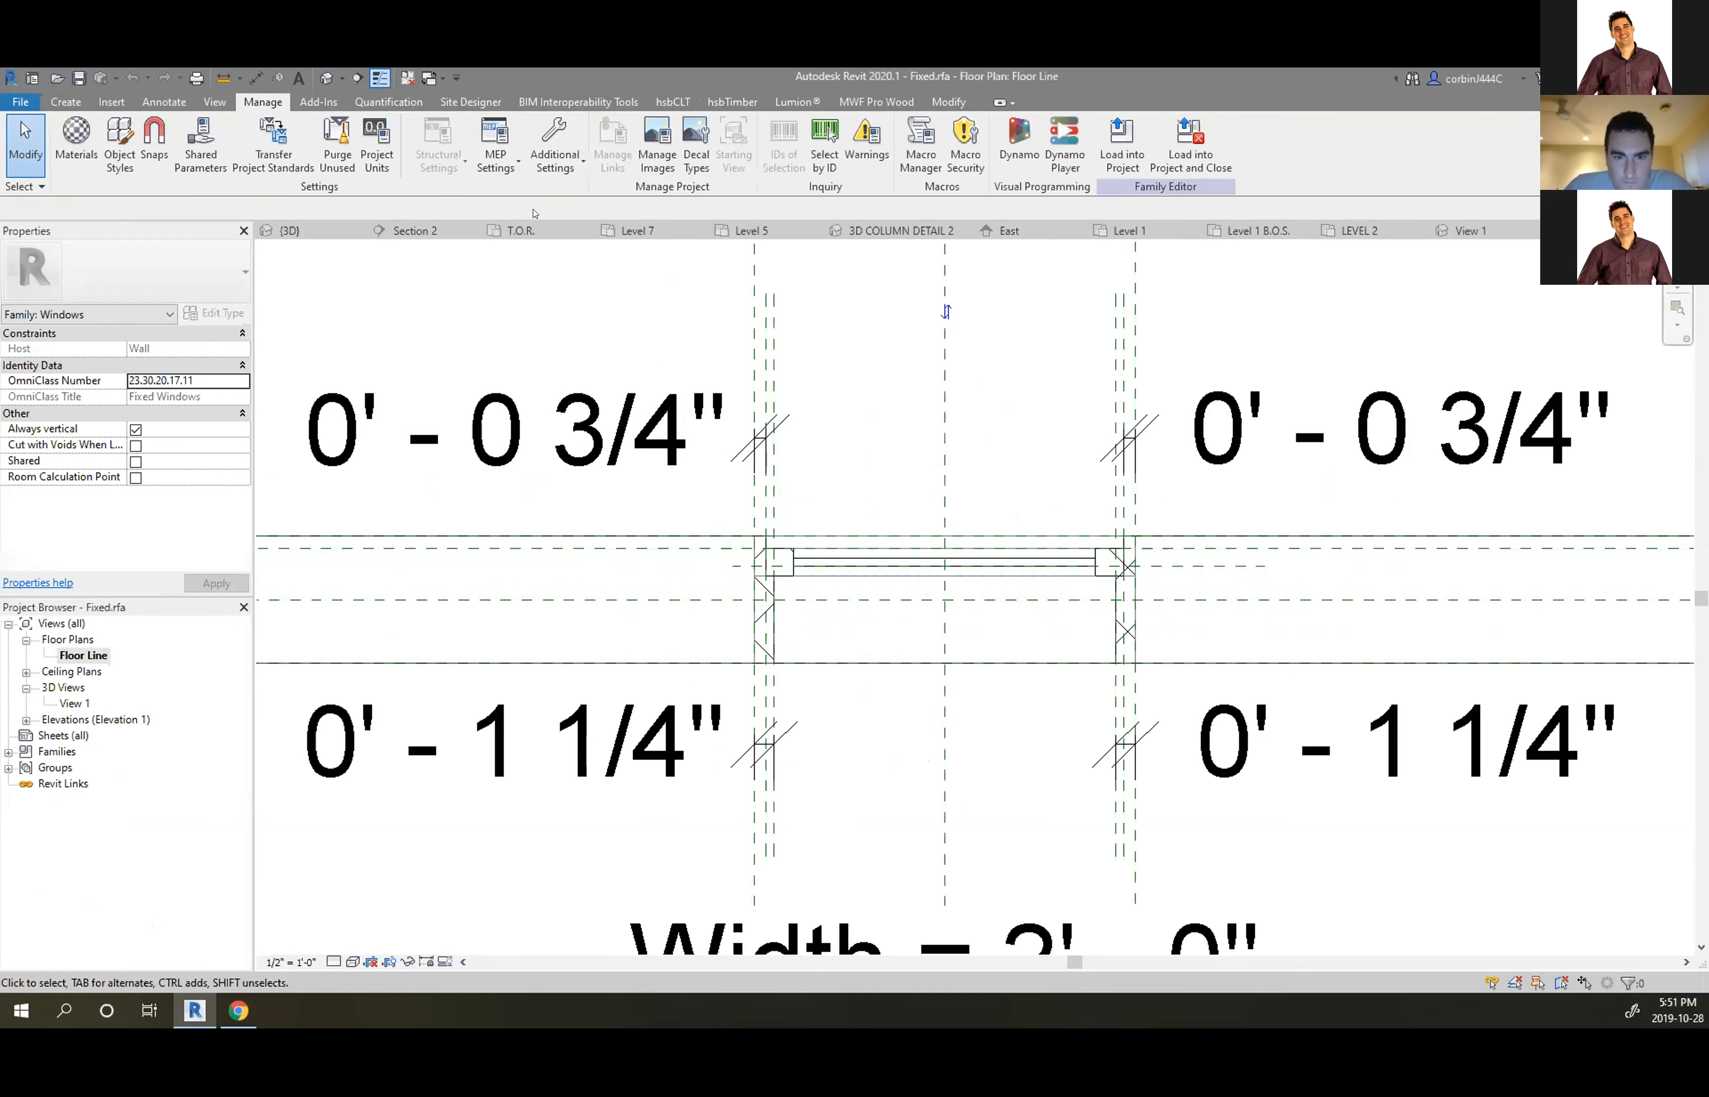
{"action": "left_click", "coordinate": [554, 148]}
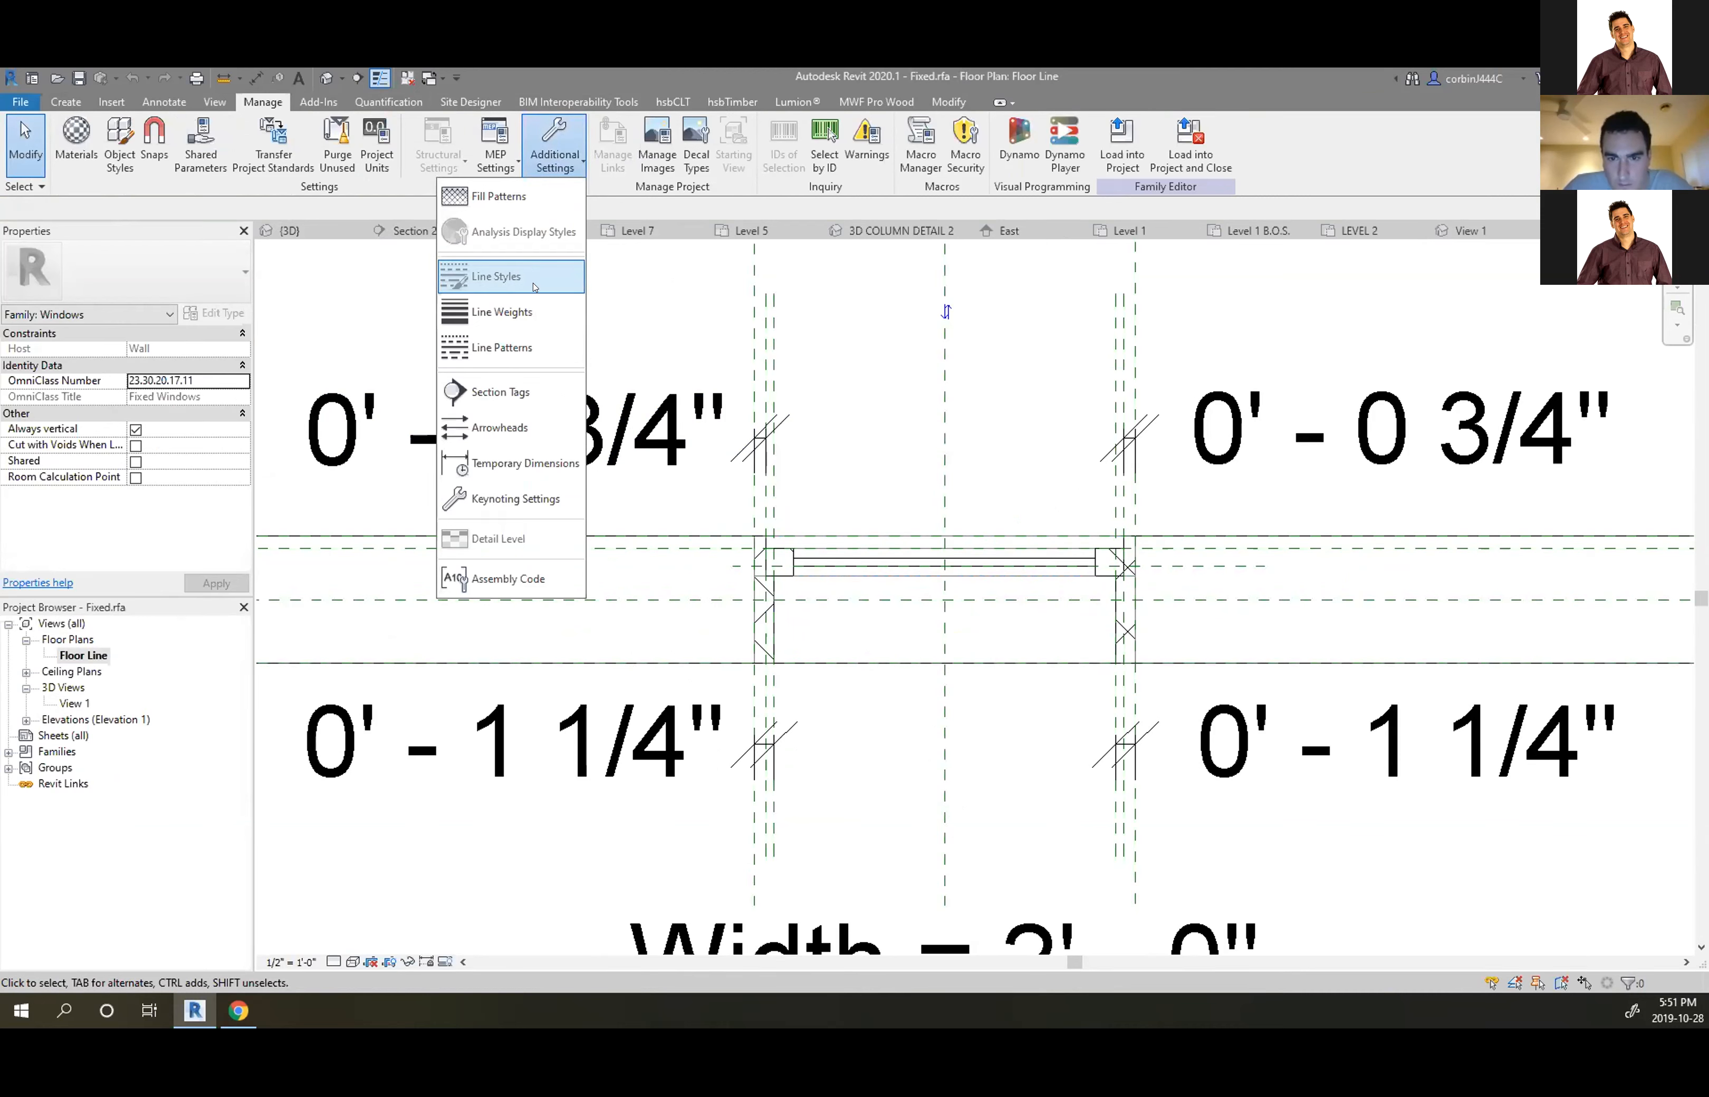
{"action": "left_click", "coordinate": [532, 286]}
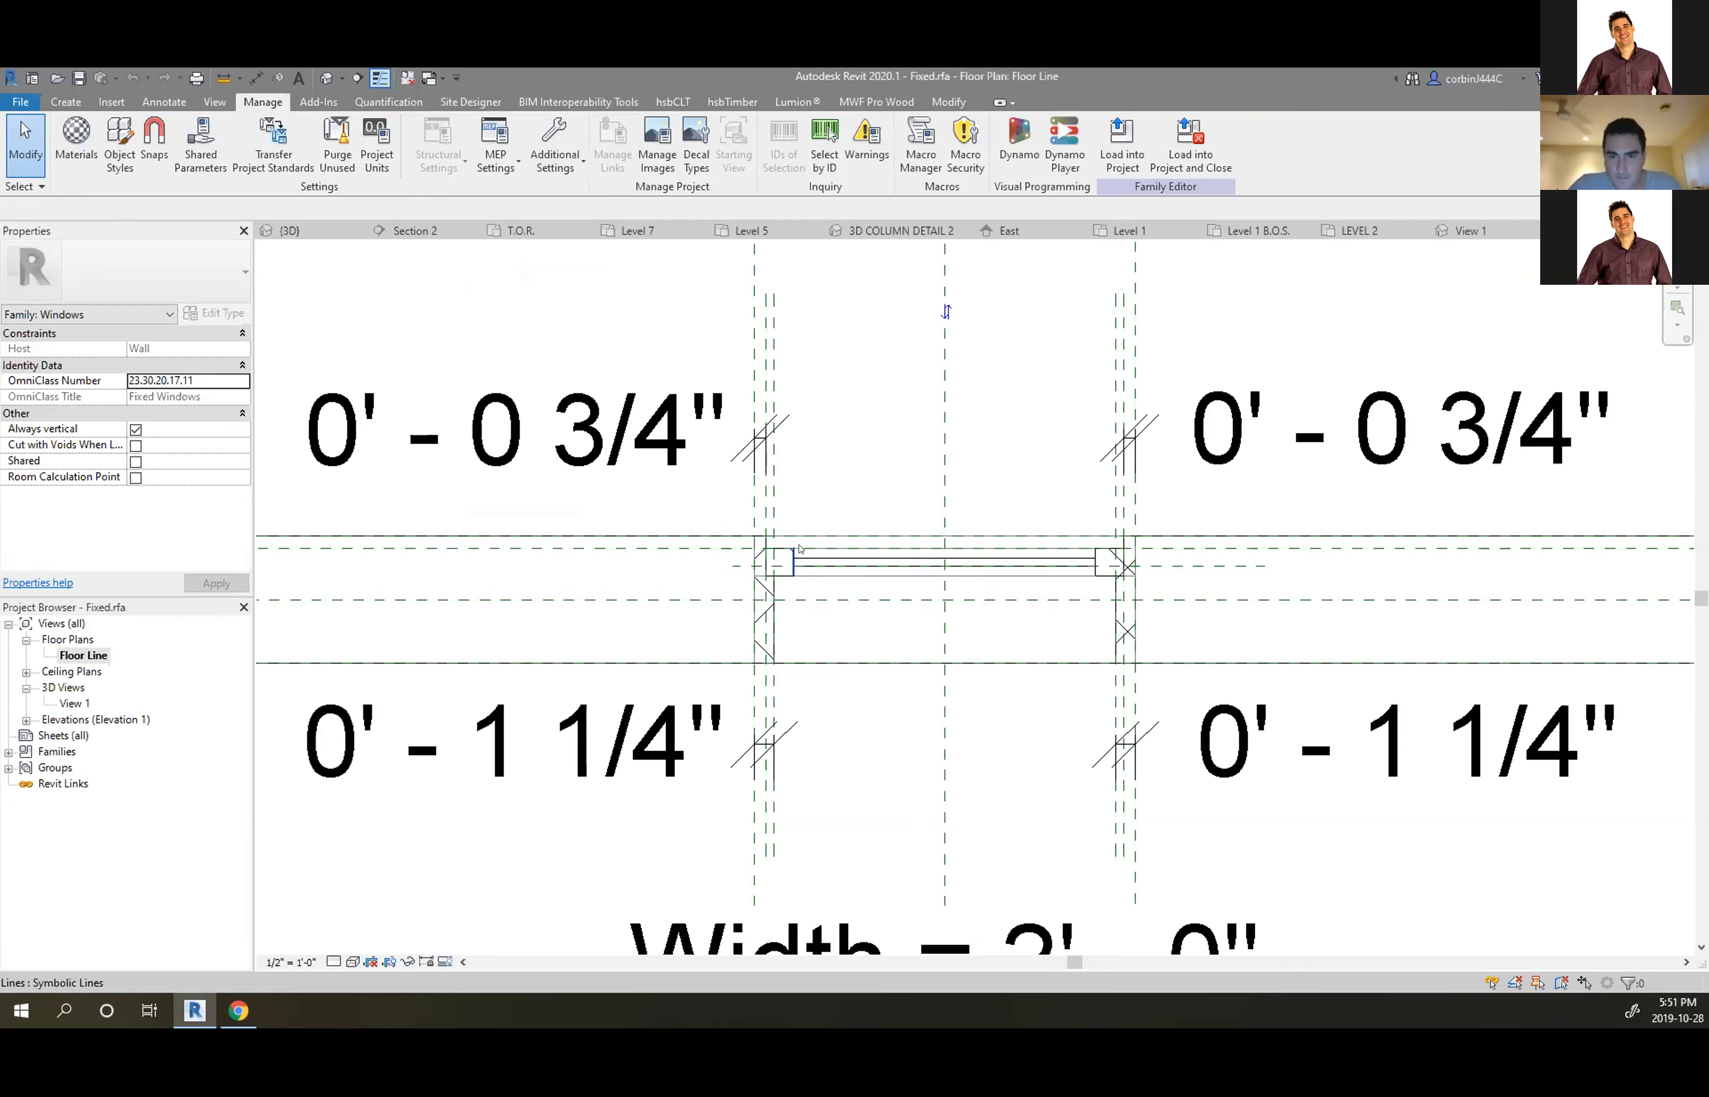
{"action": "left_click", "coordinate": [777, 548]}
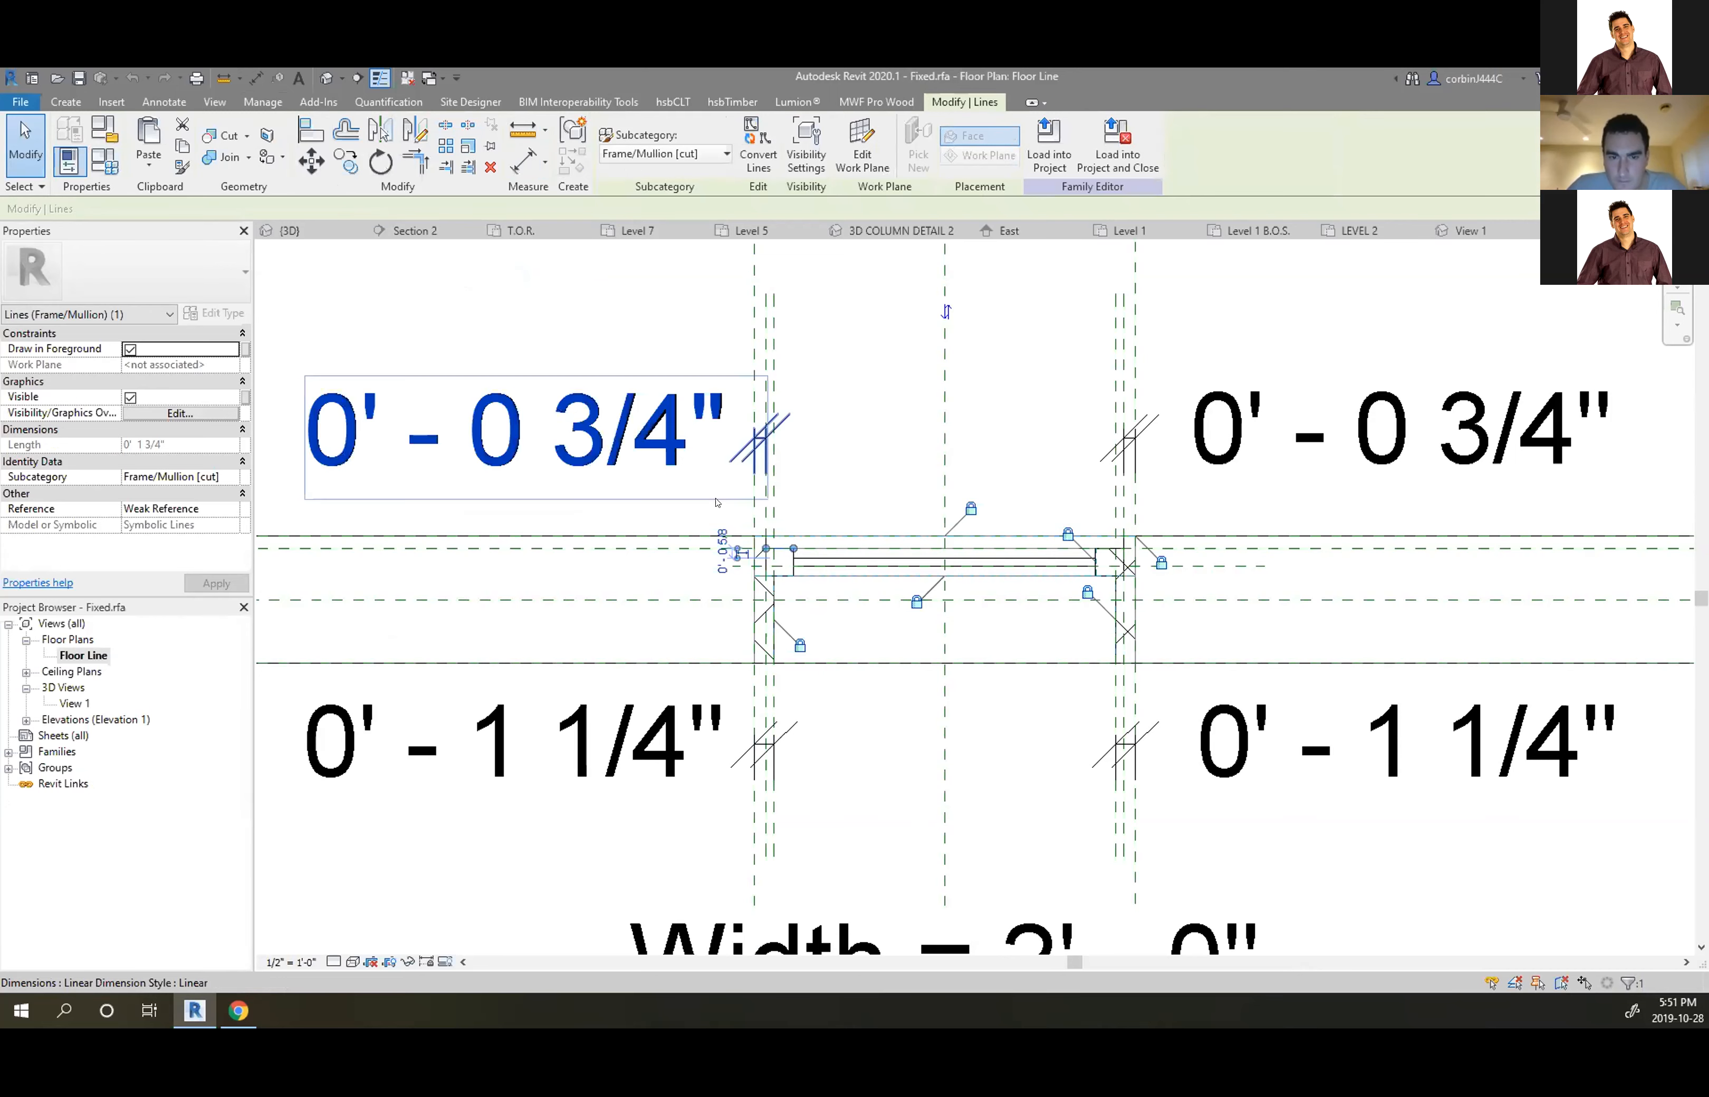
{"action": "left_click", "coordinate": [854, 422]}
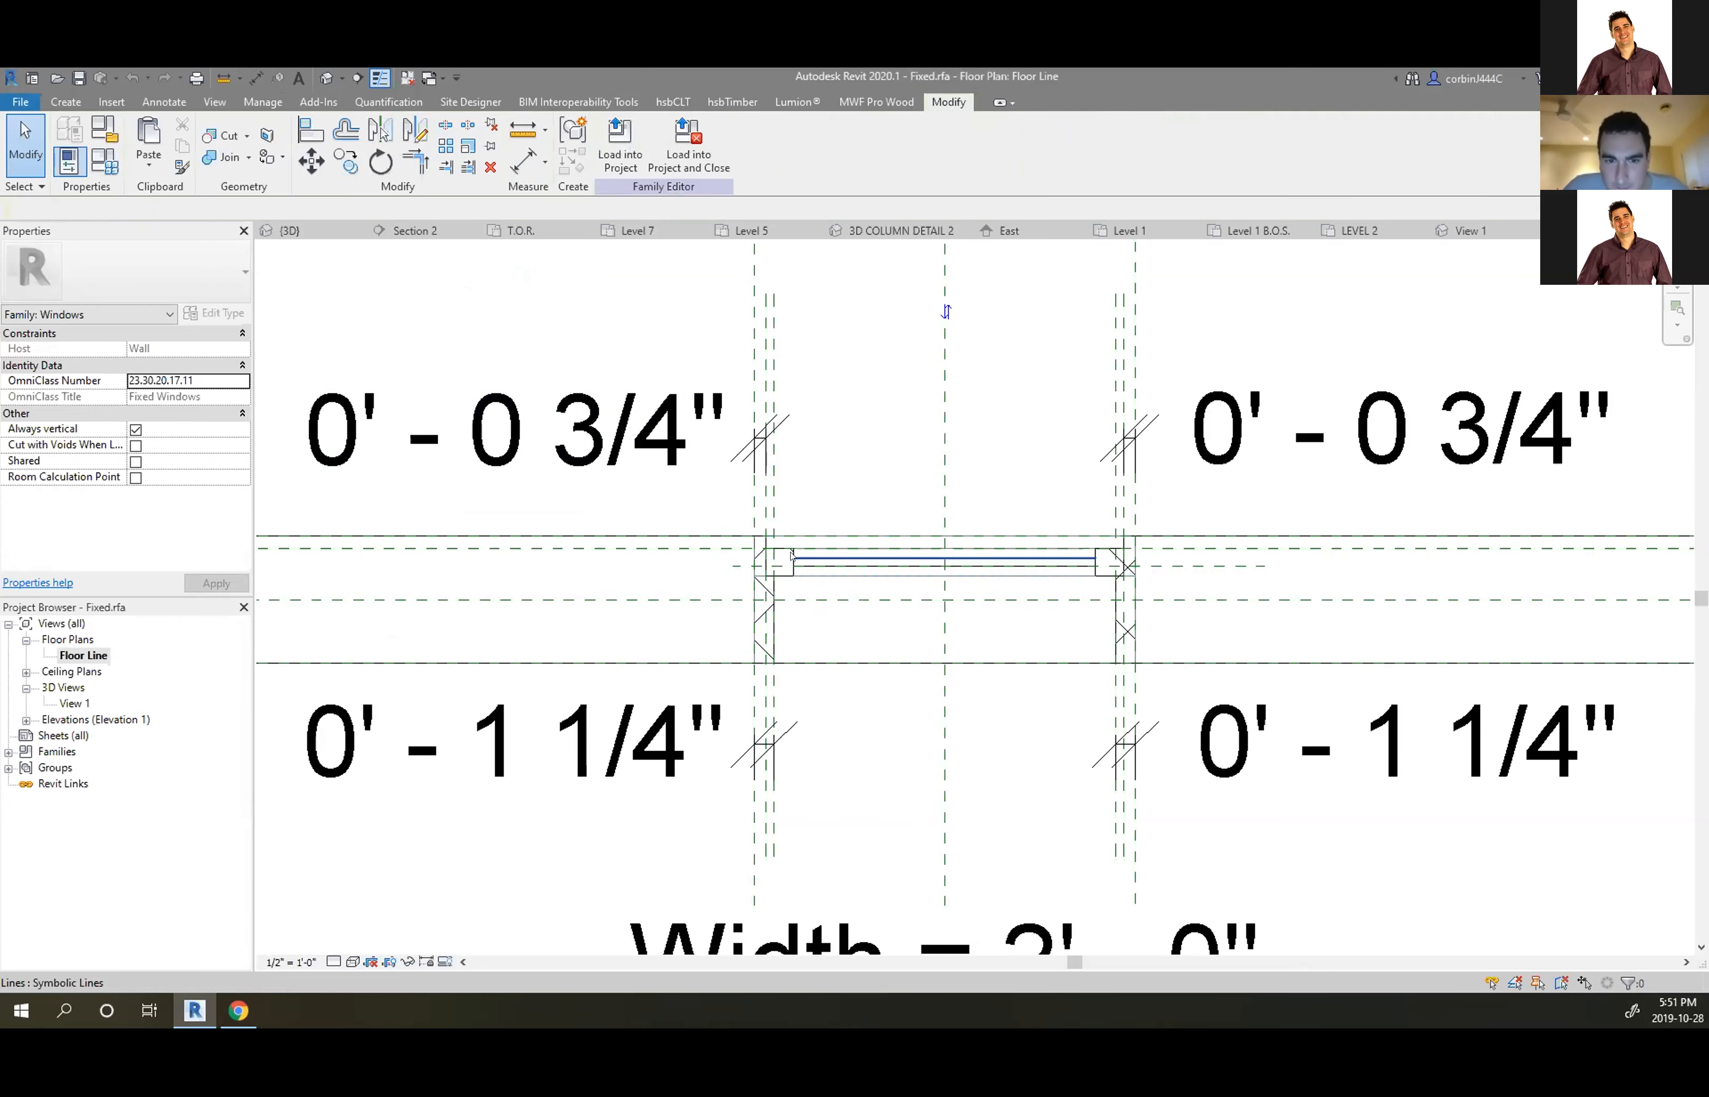
{"action": "scroll", "coordinate": [792, 559], "scroll_direction": "up", "scroll_amount": 3}
{"action": "scroll", "coordinate": [754, 531], "scroll_direction": "down", "scroll_amount": 2}
{"action": "scroll", "coordinate": [789, 502], "scroll_direction": "up", "scroll_amount": 4}
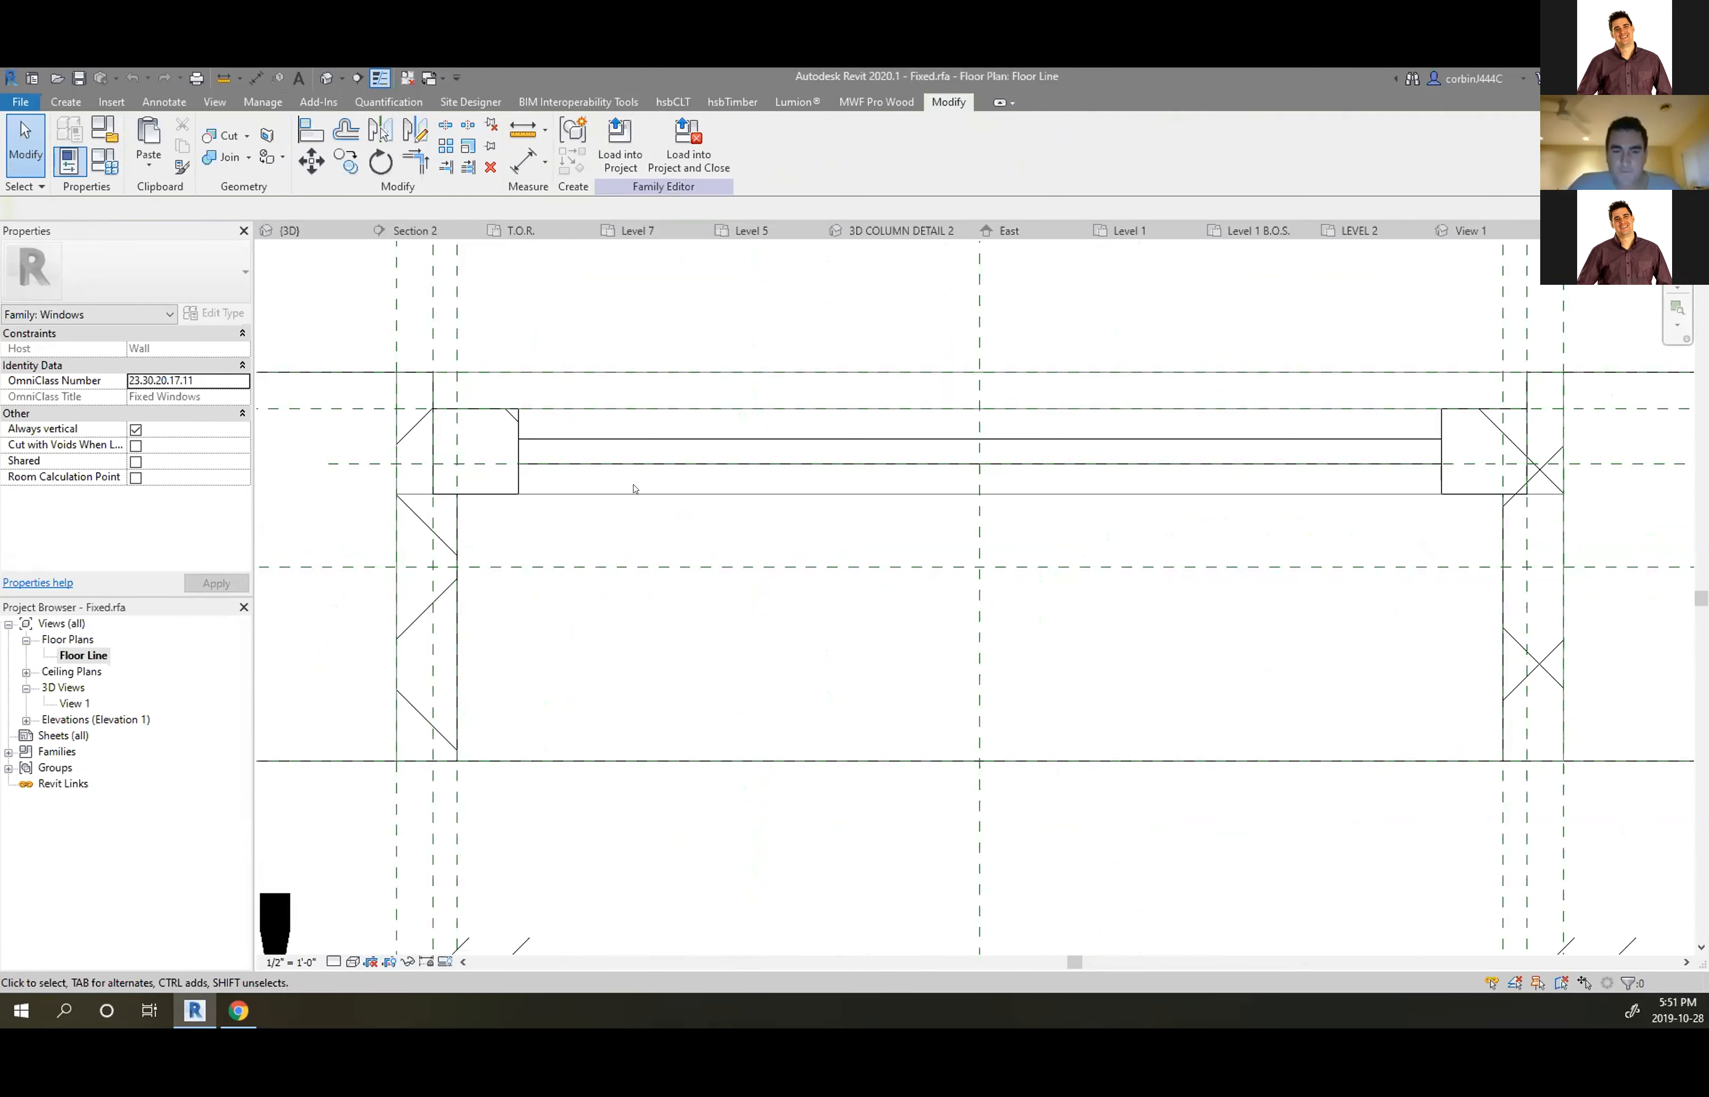
{"action": "left_click", "coordinate": [444, 961]}
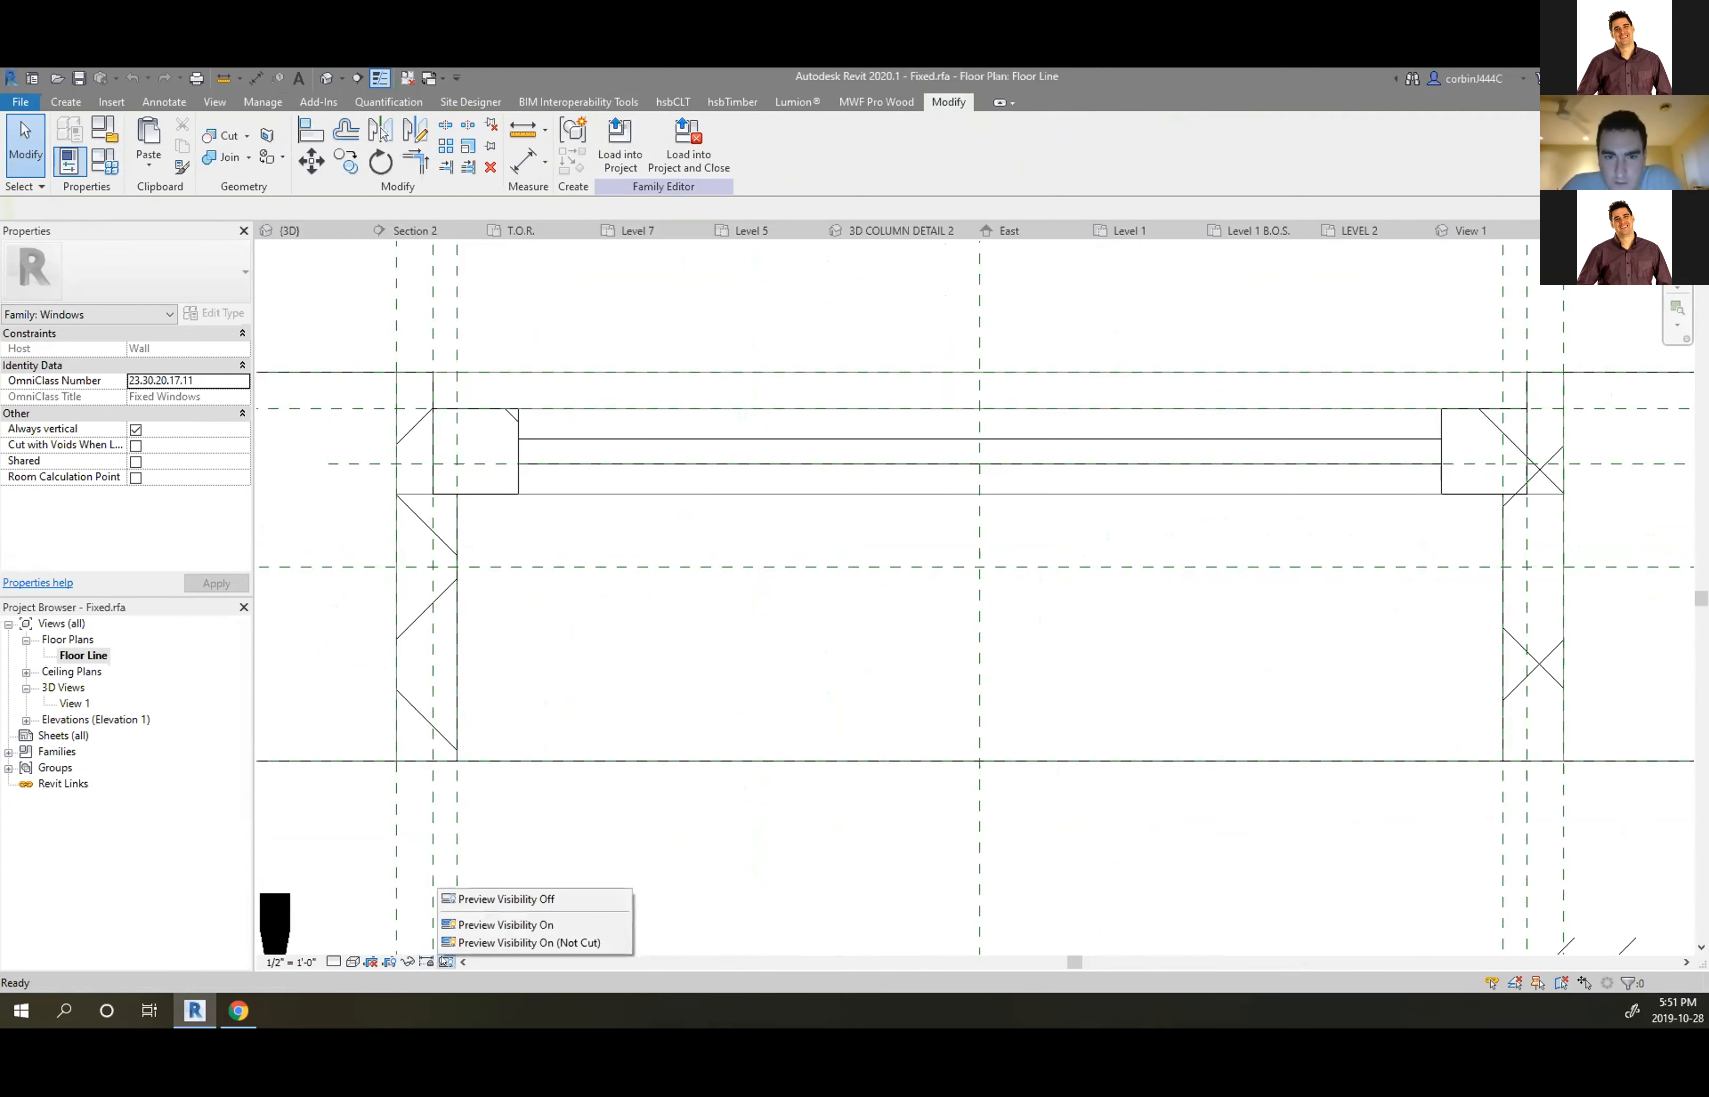
{"action": "left_click", "coordinate": [500, 926]}
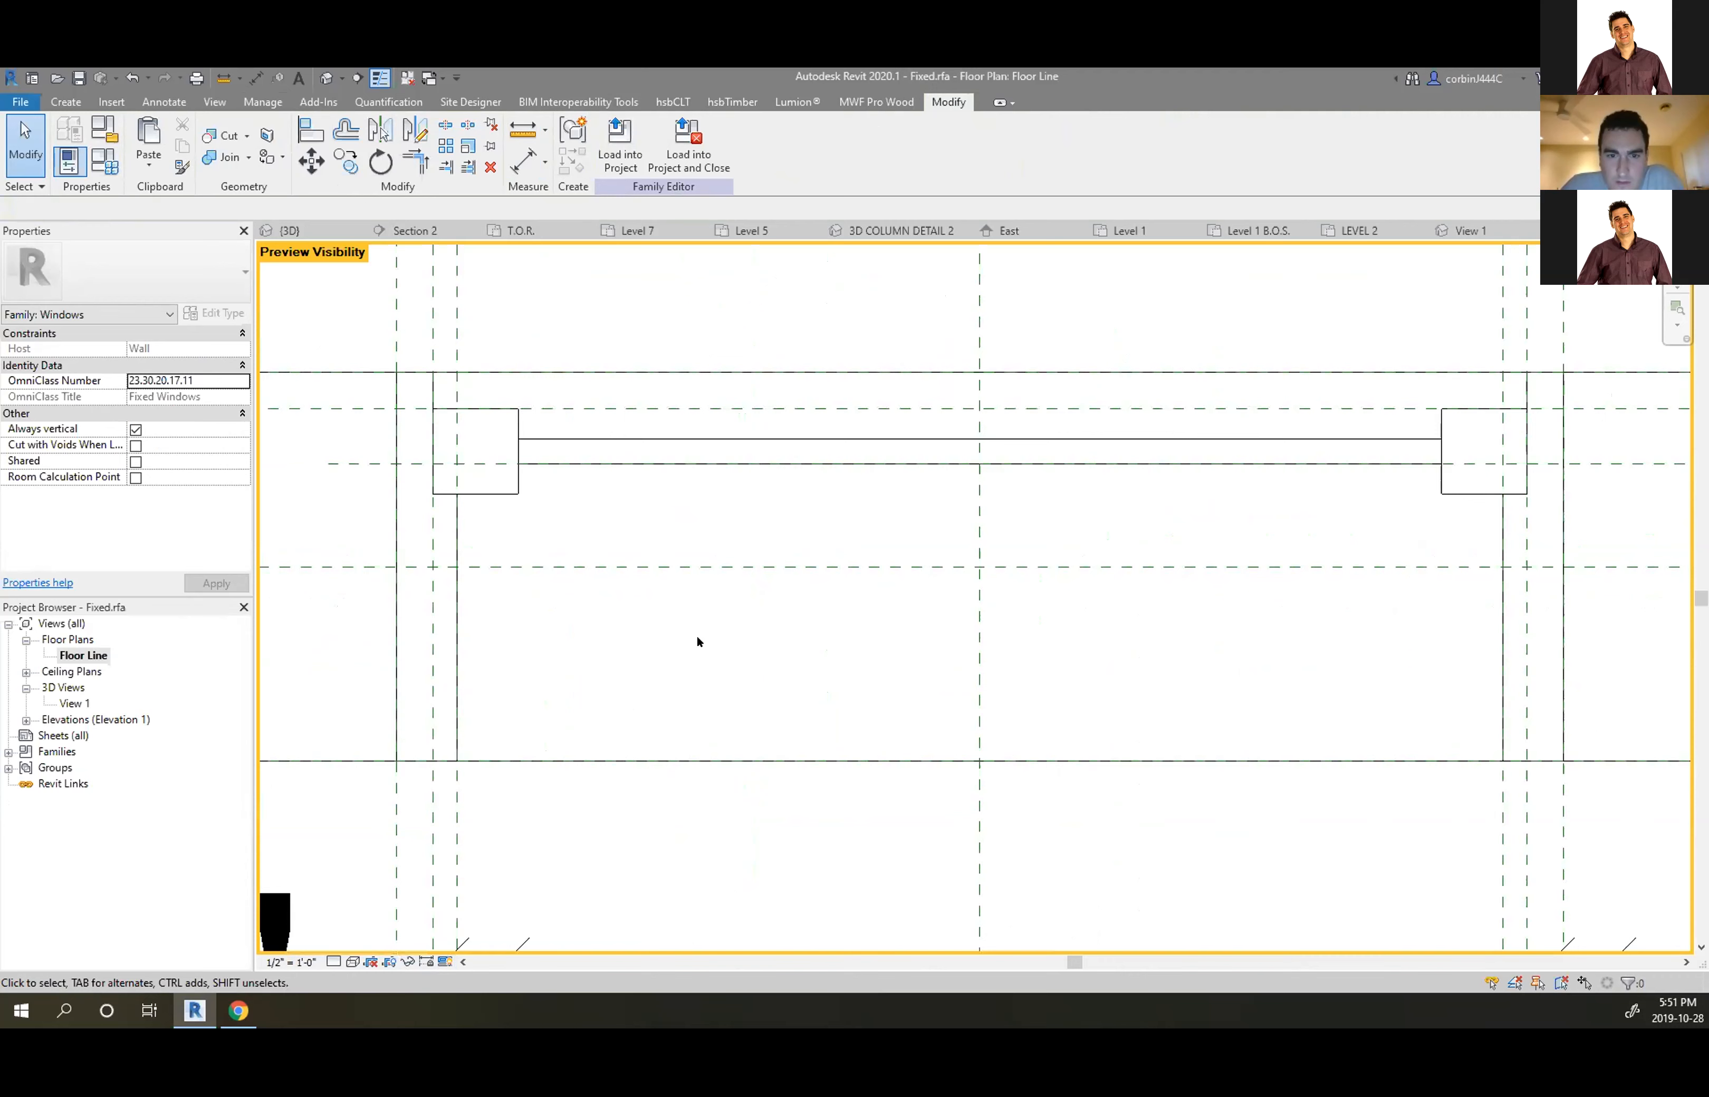
{"action": "left_click", "coordinate": [445, 962]}
{"action": "left_click", "coordinate": [492, 900]}
{"action": "left_click", "coordinate": [445, 962]}
{"action": "left_click", "coordinate": [486, 926]}
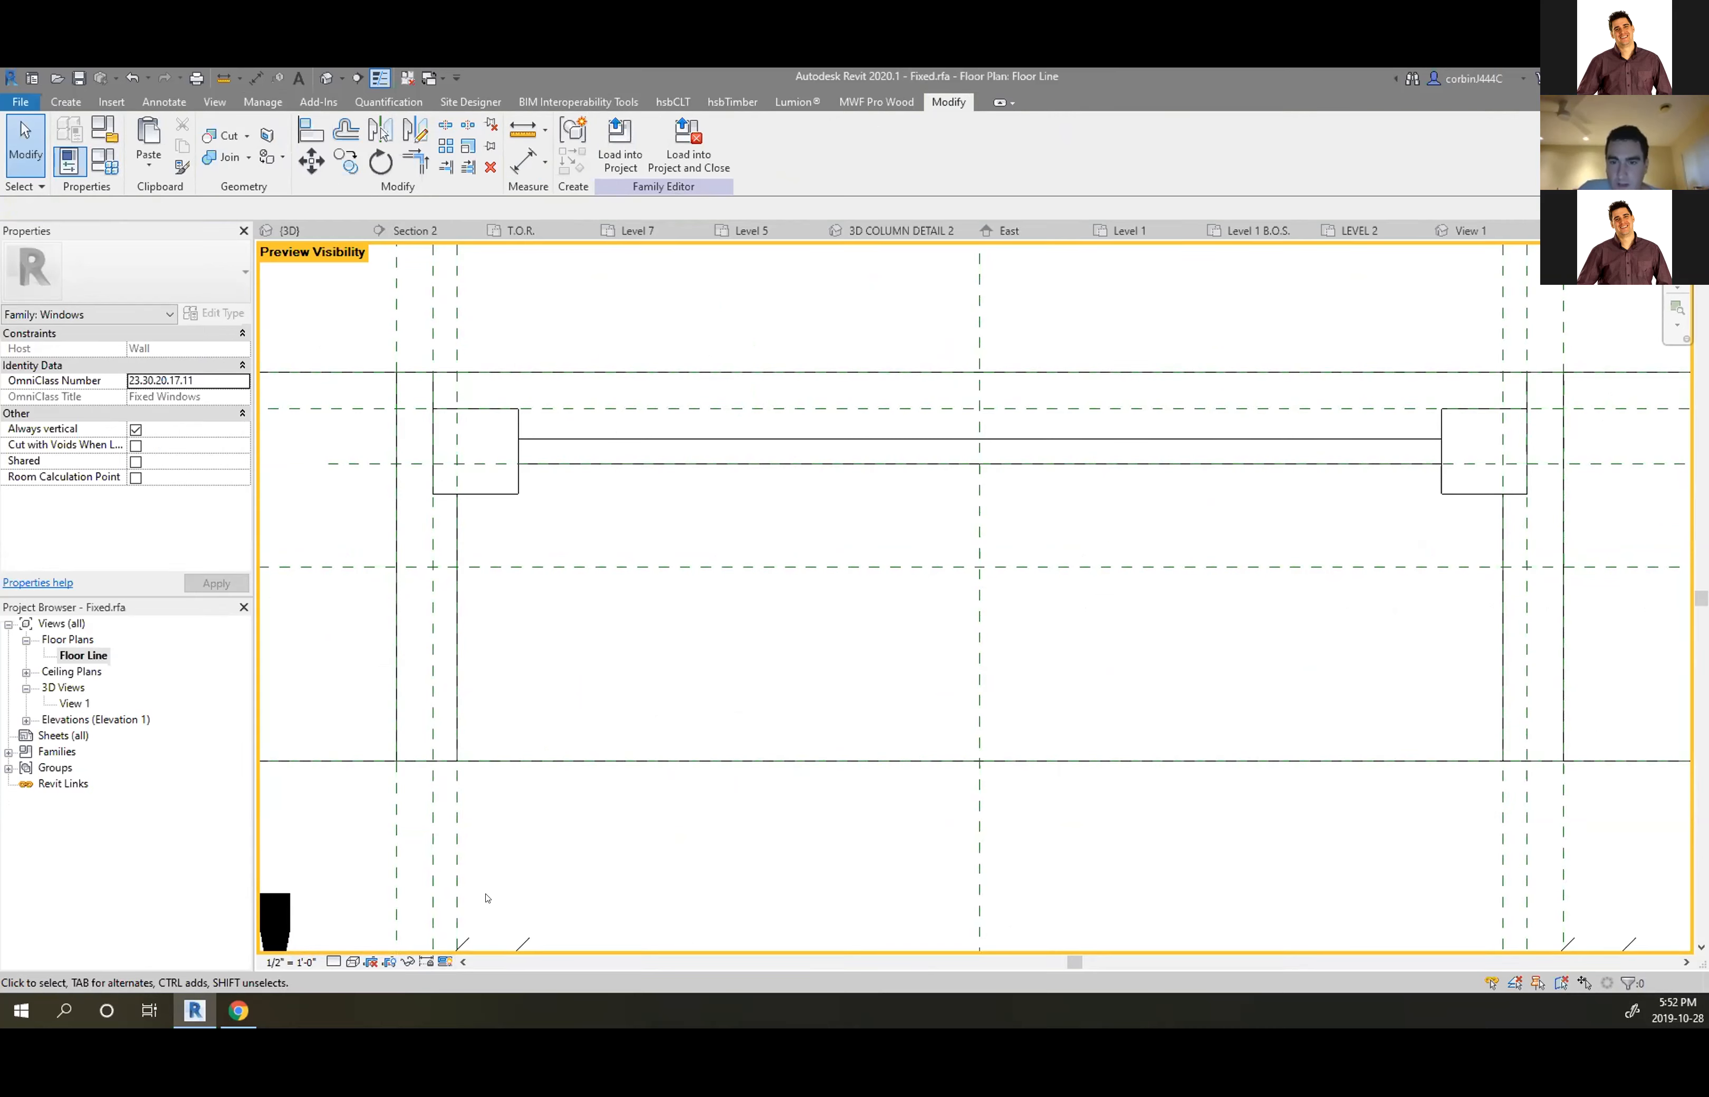
{"action": "left_click", "coordinate": [445, 960]}
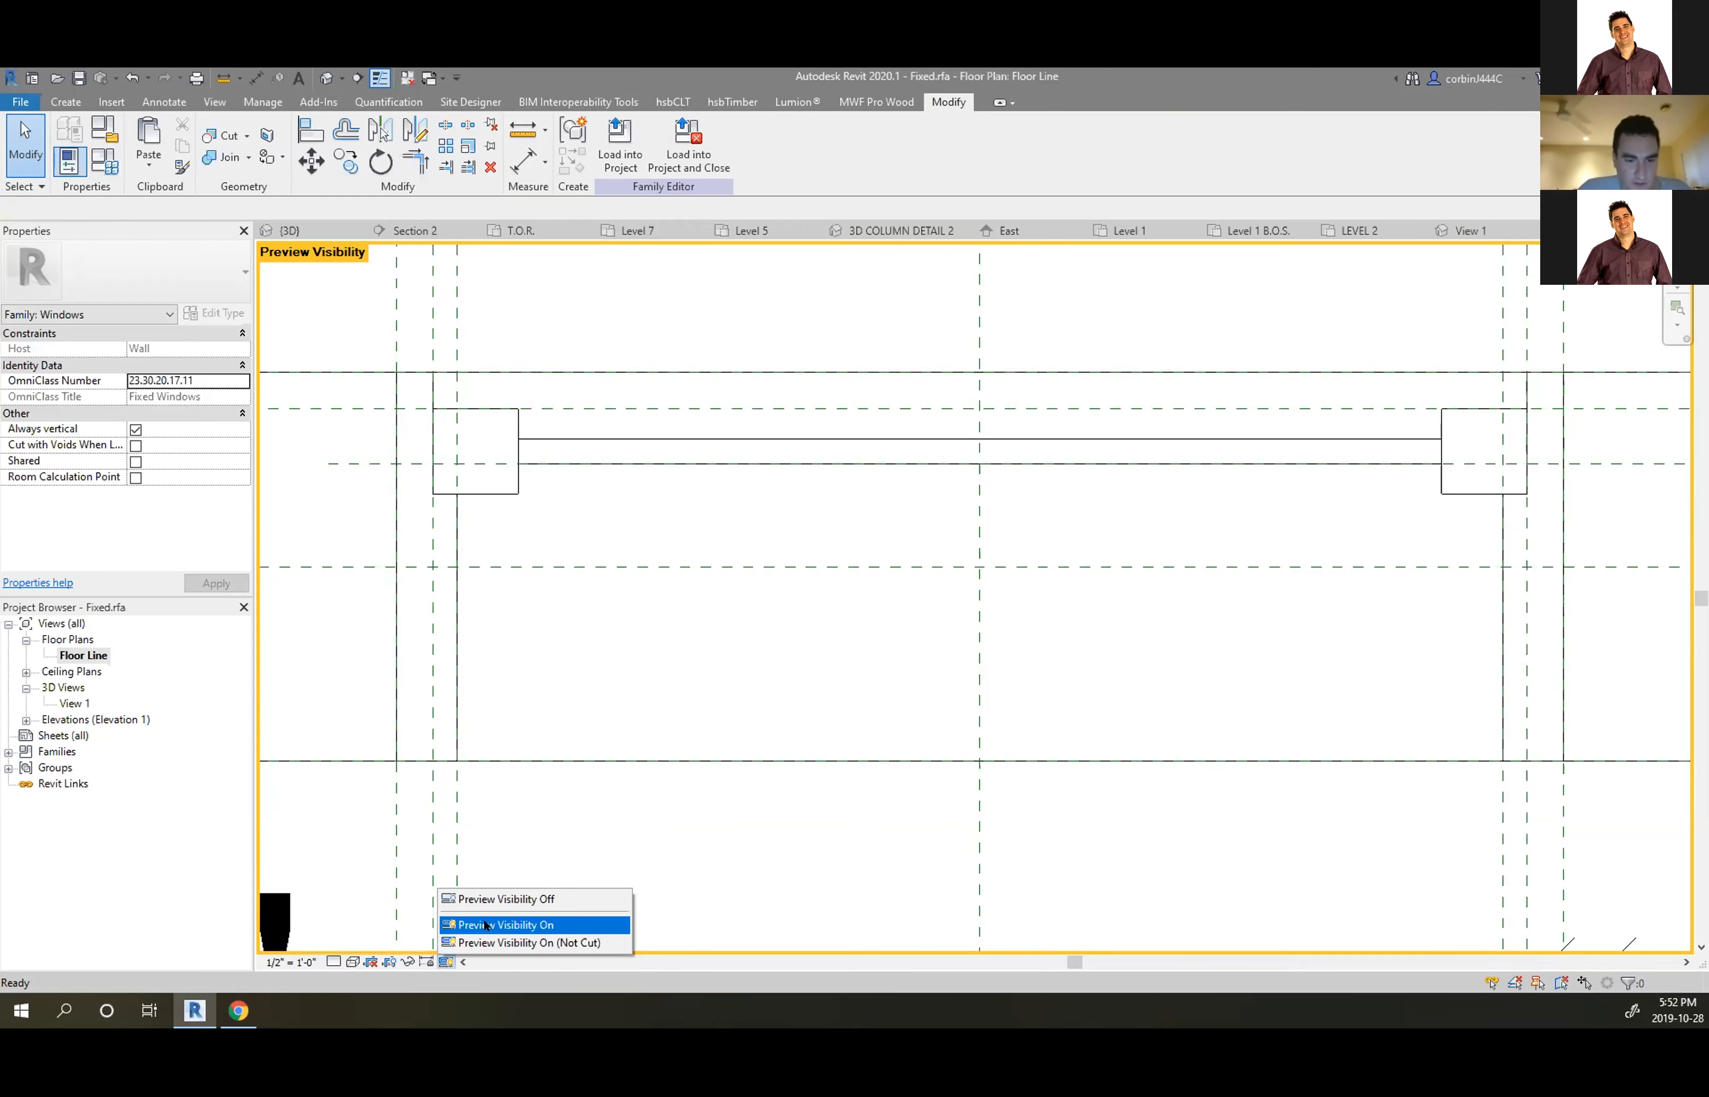
{"action": "left_click", "coordinate": [452, 942]}
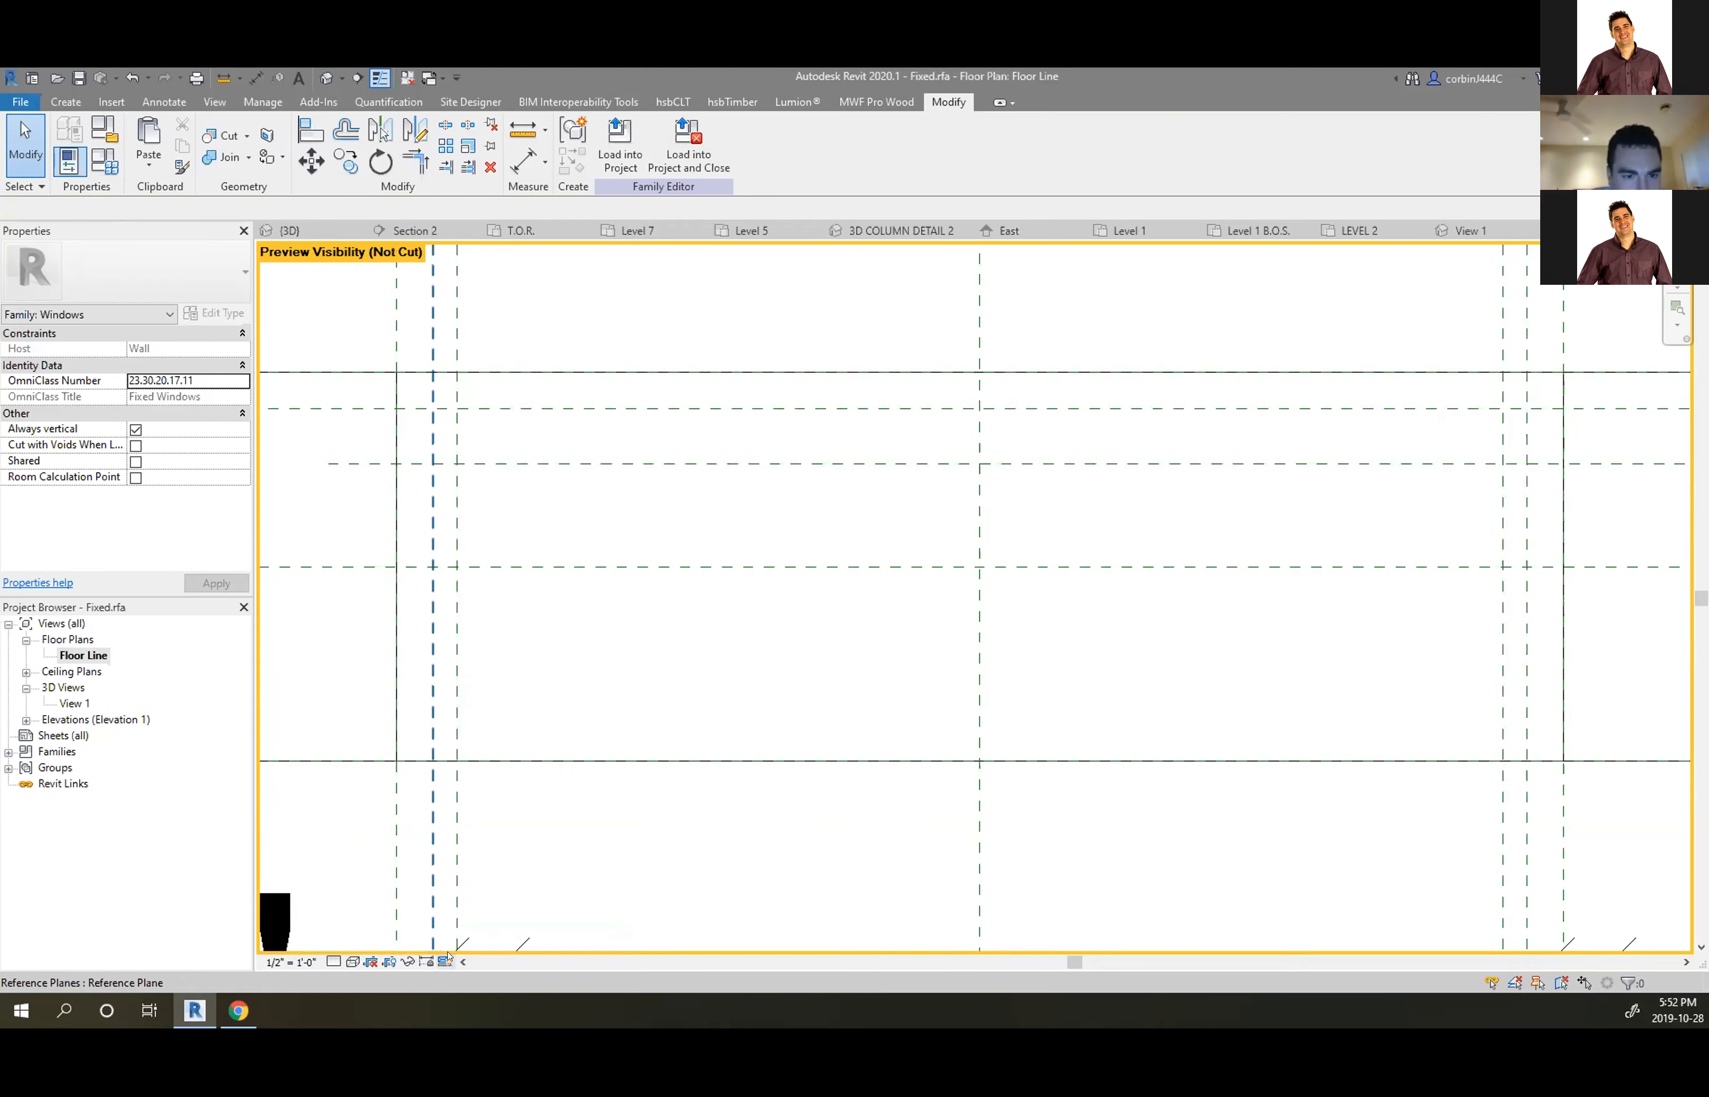
{"action": "left_click", "coordinate": [445, 961]}
{"action": "left_click", "coordinate": [477, 926]}
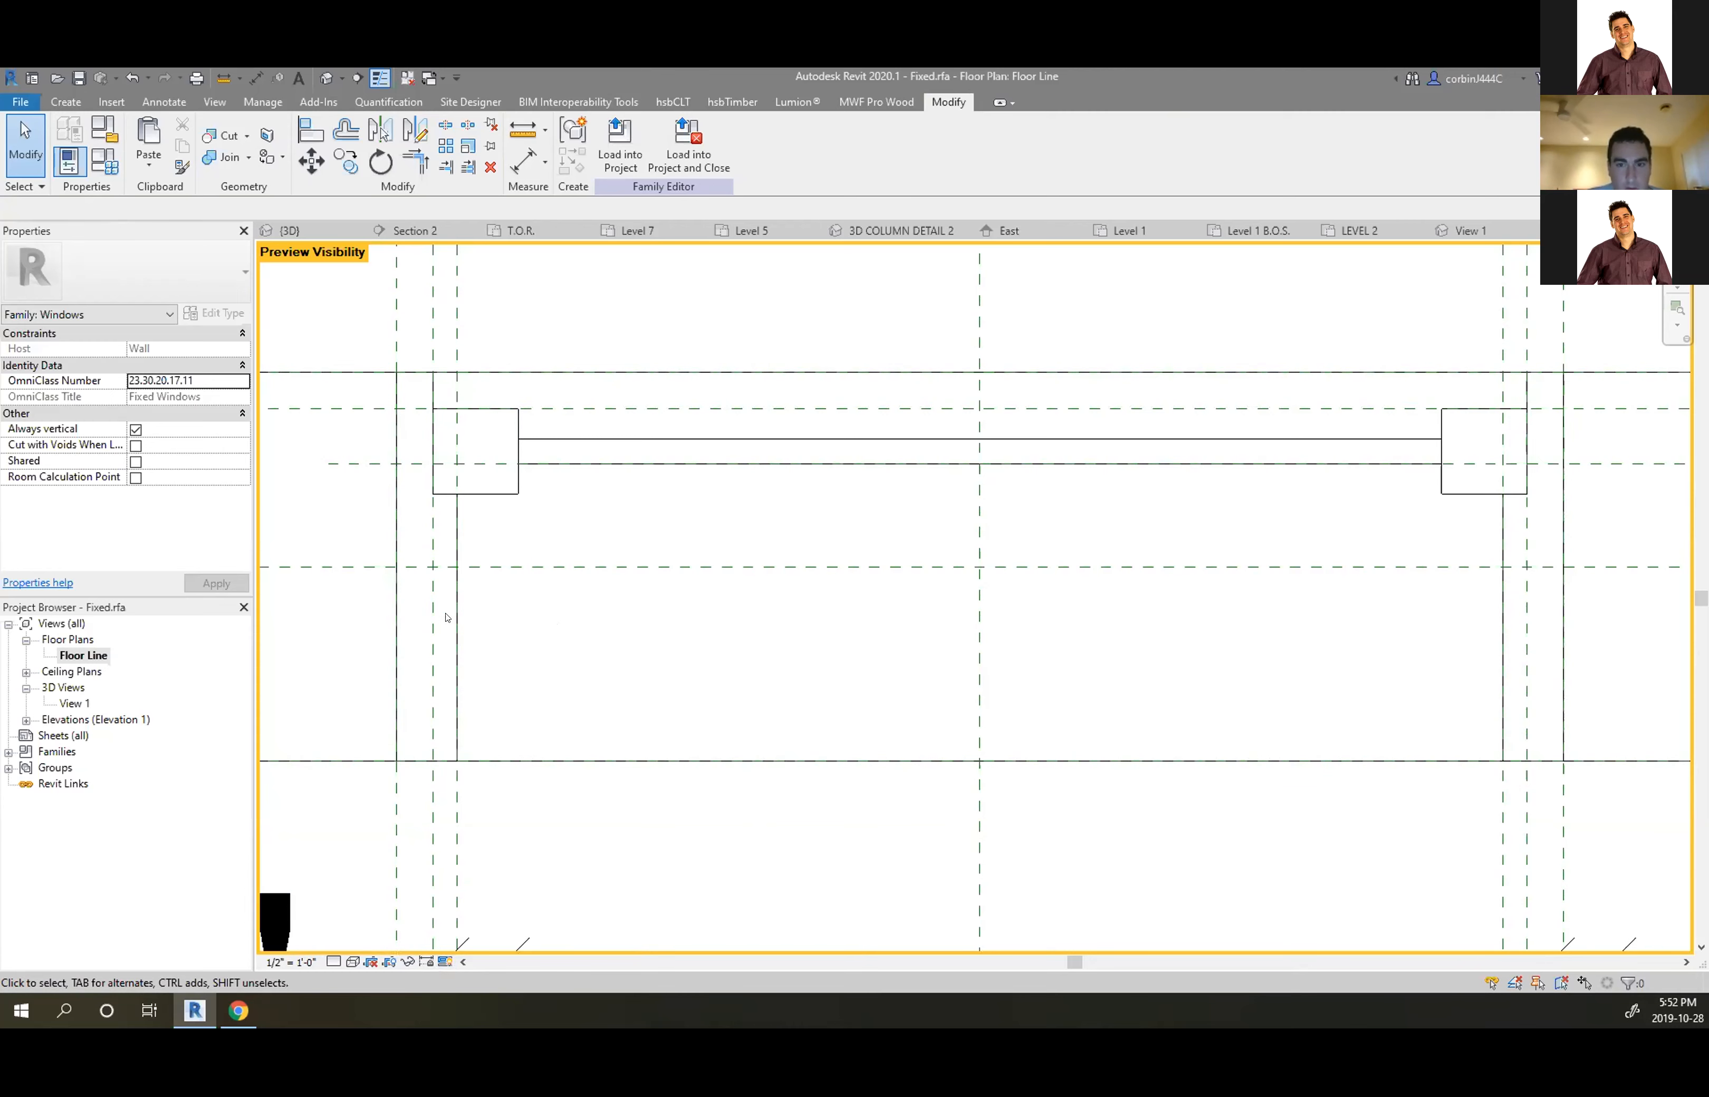
{"action": "left_click", "coordinate": [461, 644]}
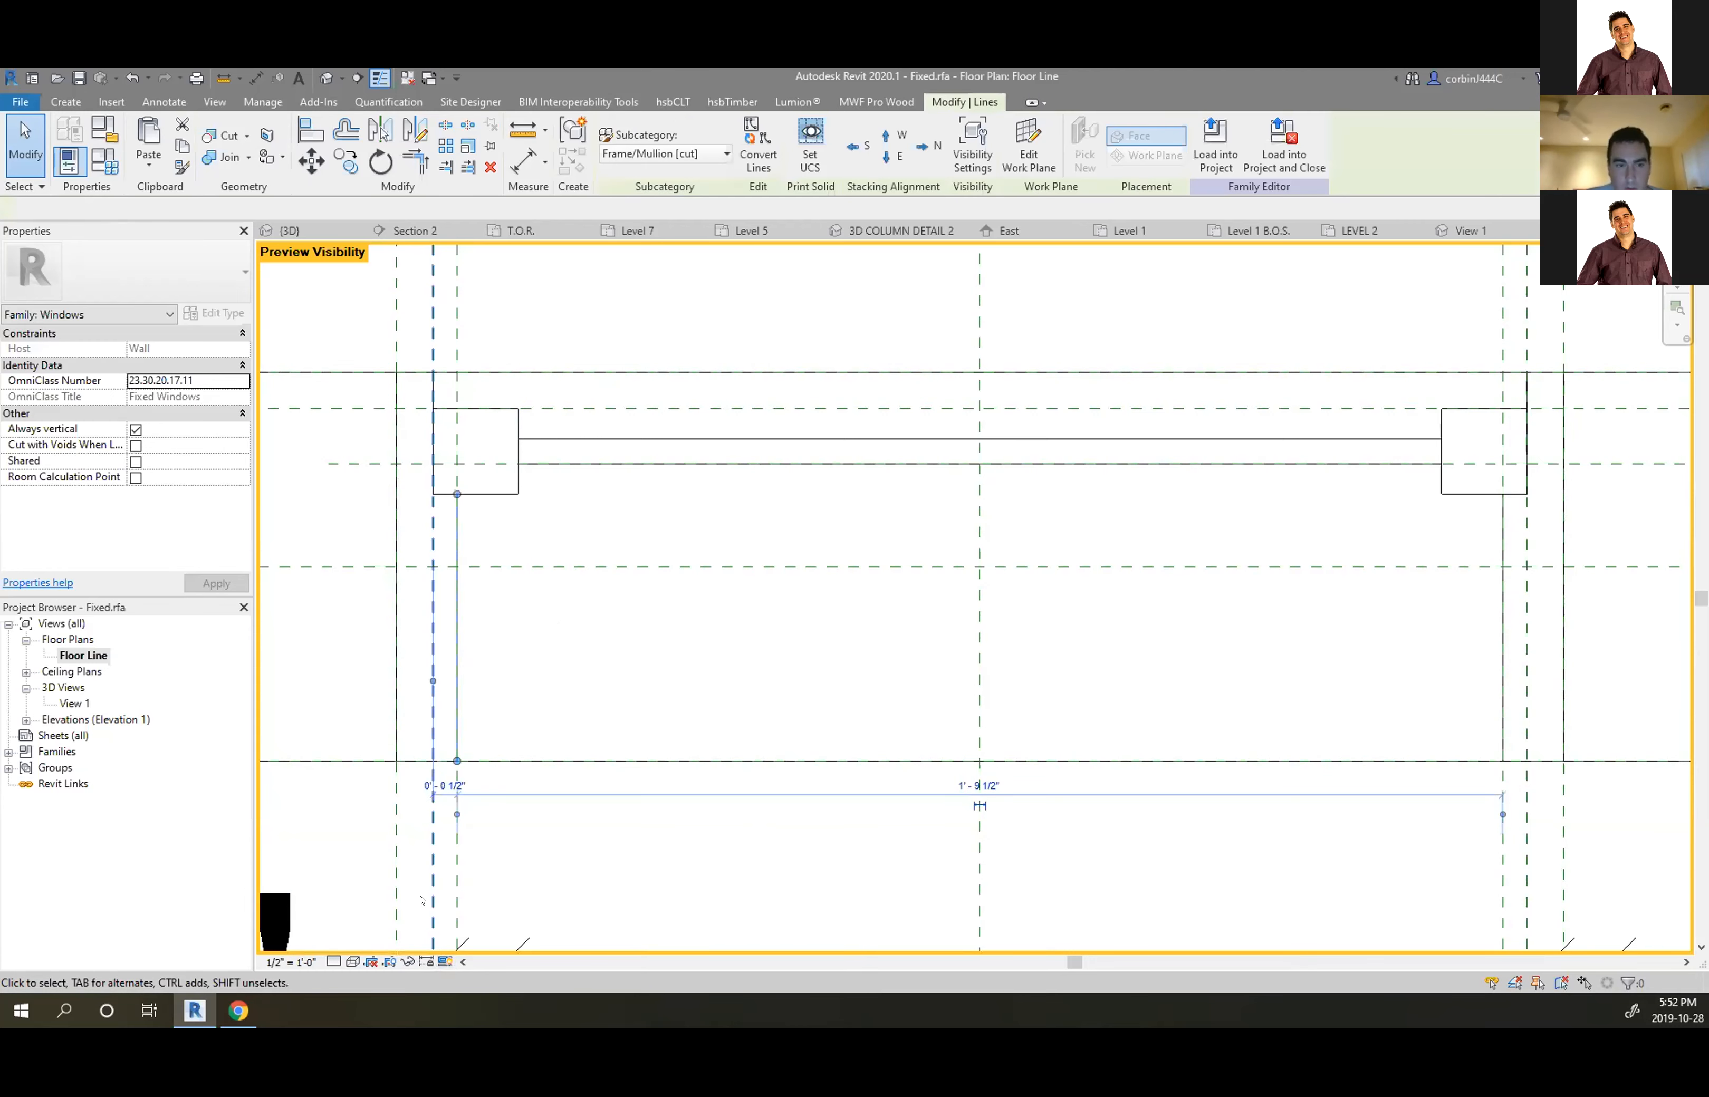
{"action": "left_click", "coordinate": [445, 962]}
{"action": "left_click", "coordinate": [503, 898]}
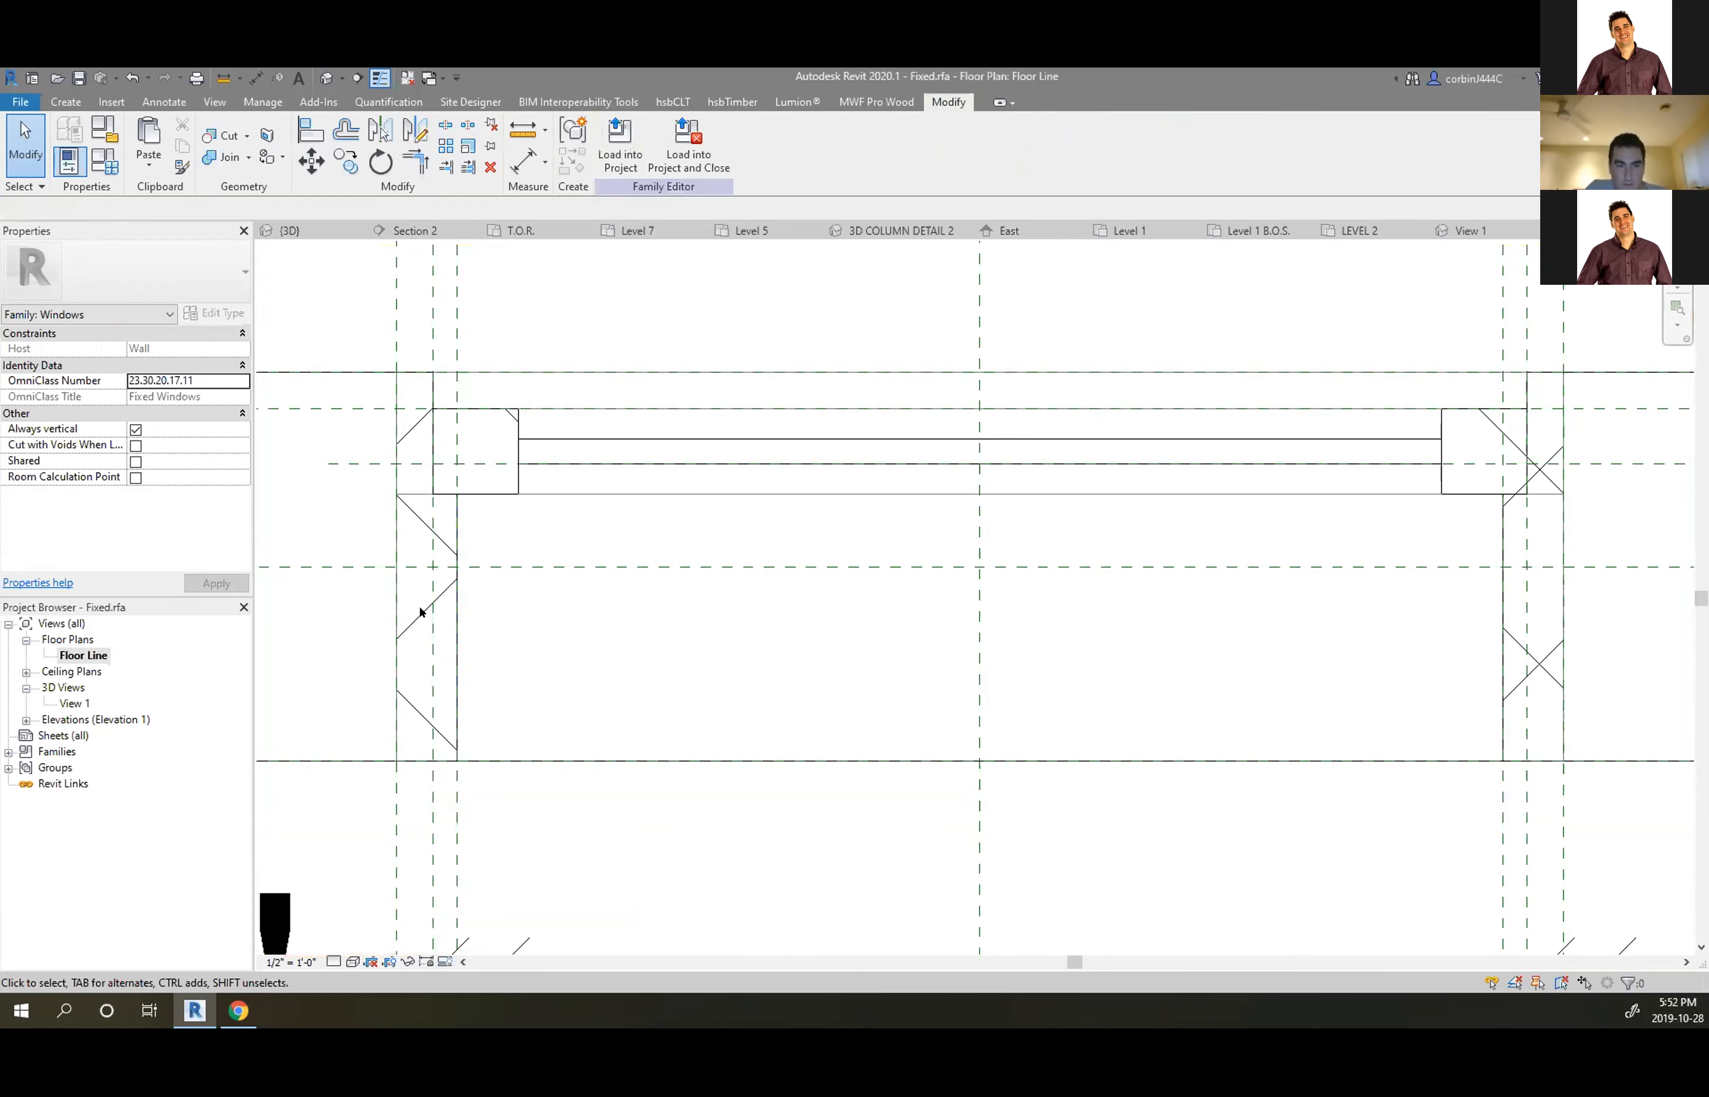
{"action": "left_click", "coordinate": [454, 596]}
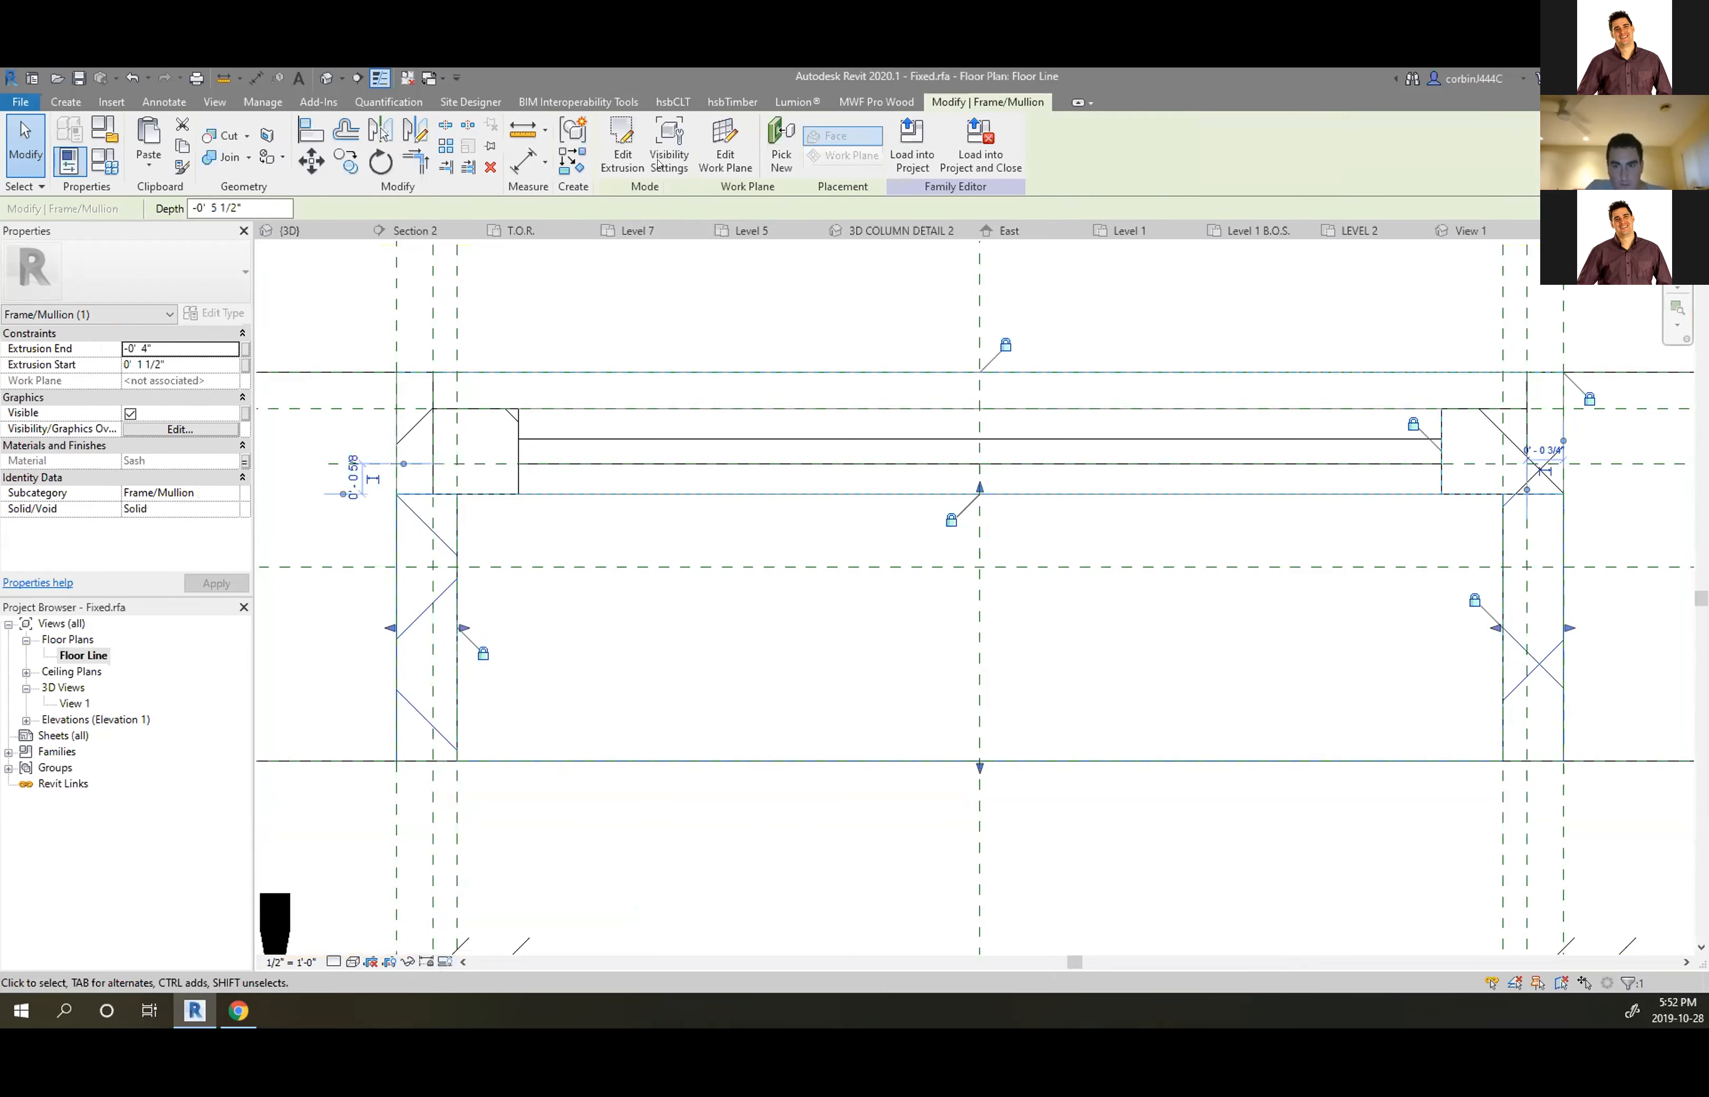
{"action": "left_click", "coordinate": [668, 146]}
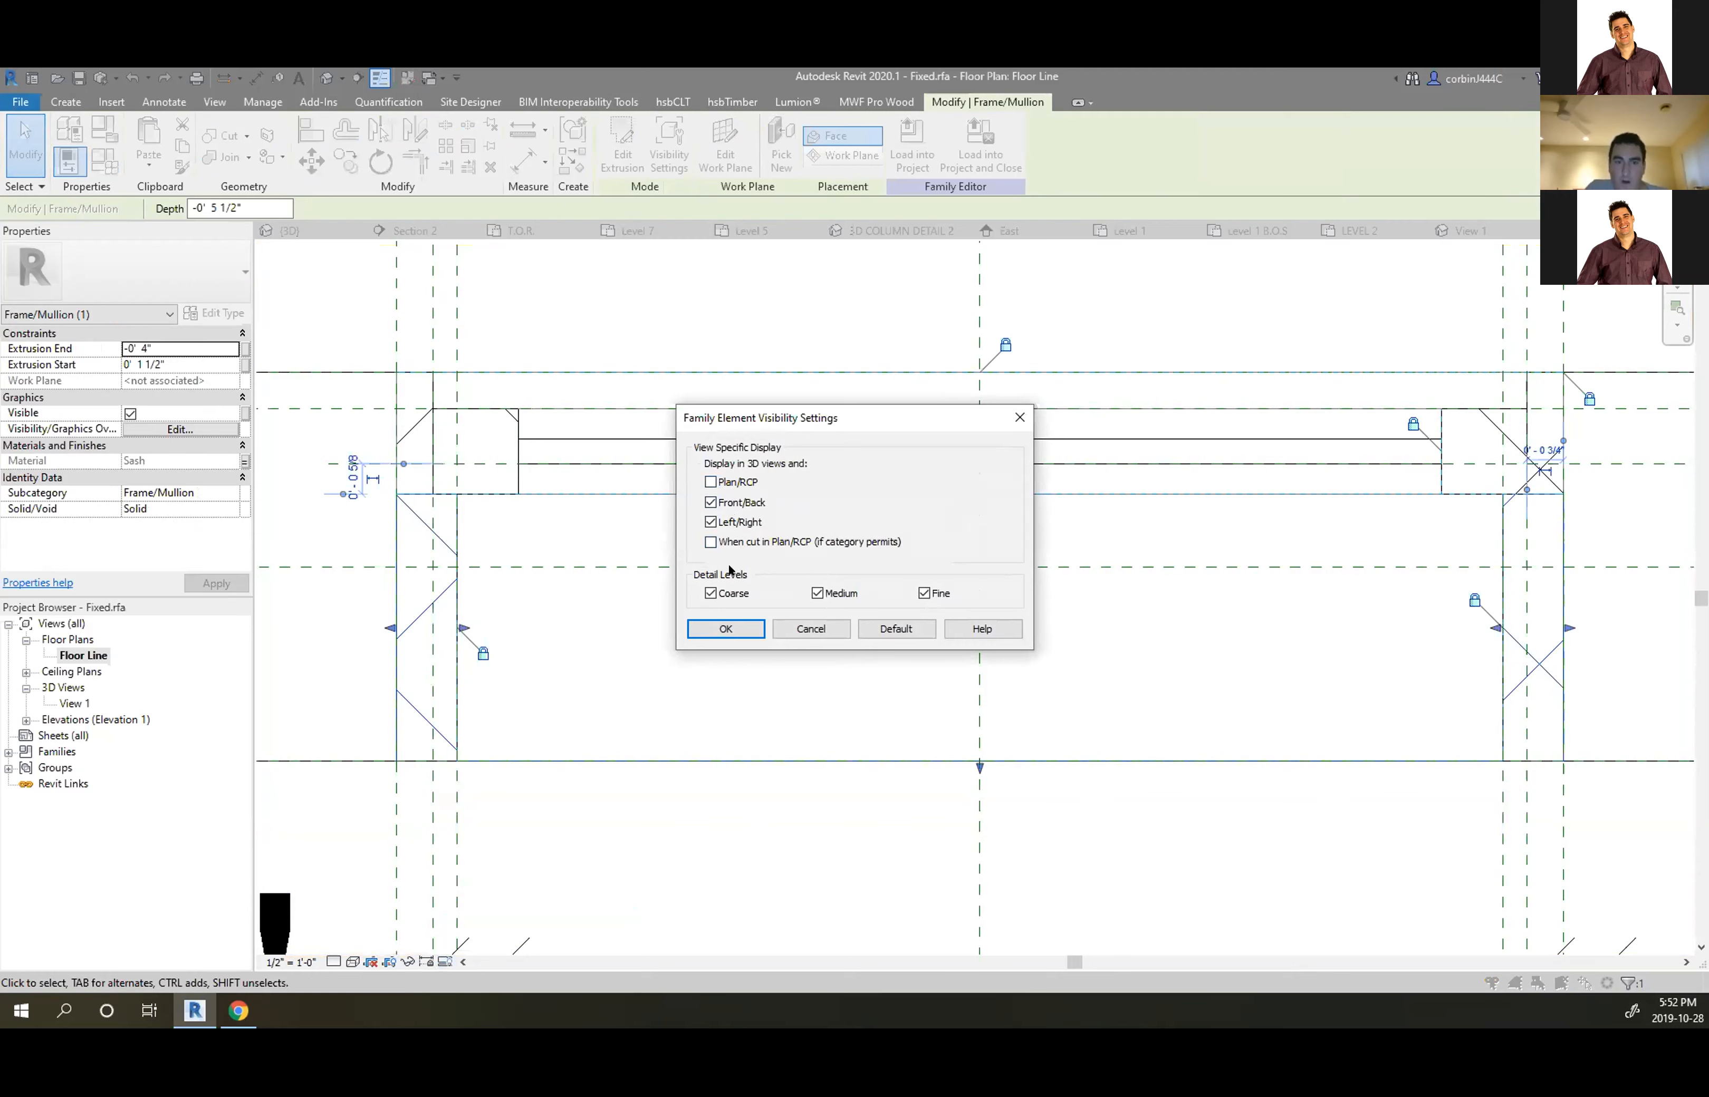
{"action": "left_click", "coordinate": [774, 629]}
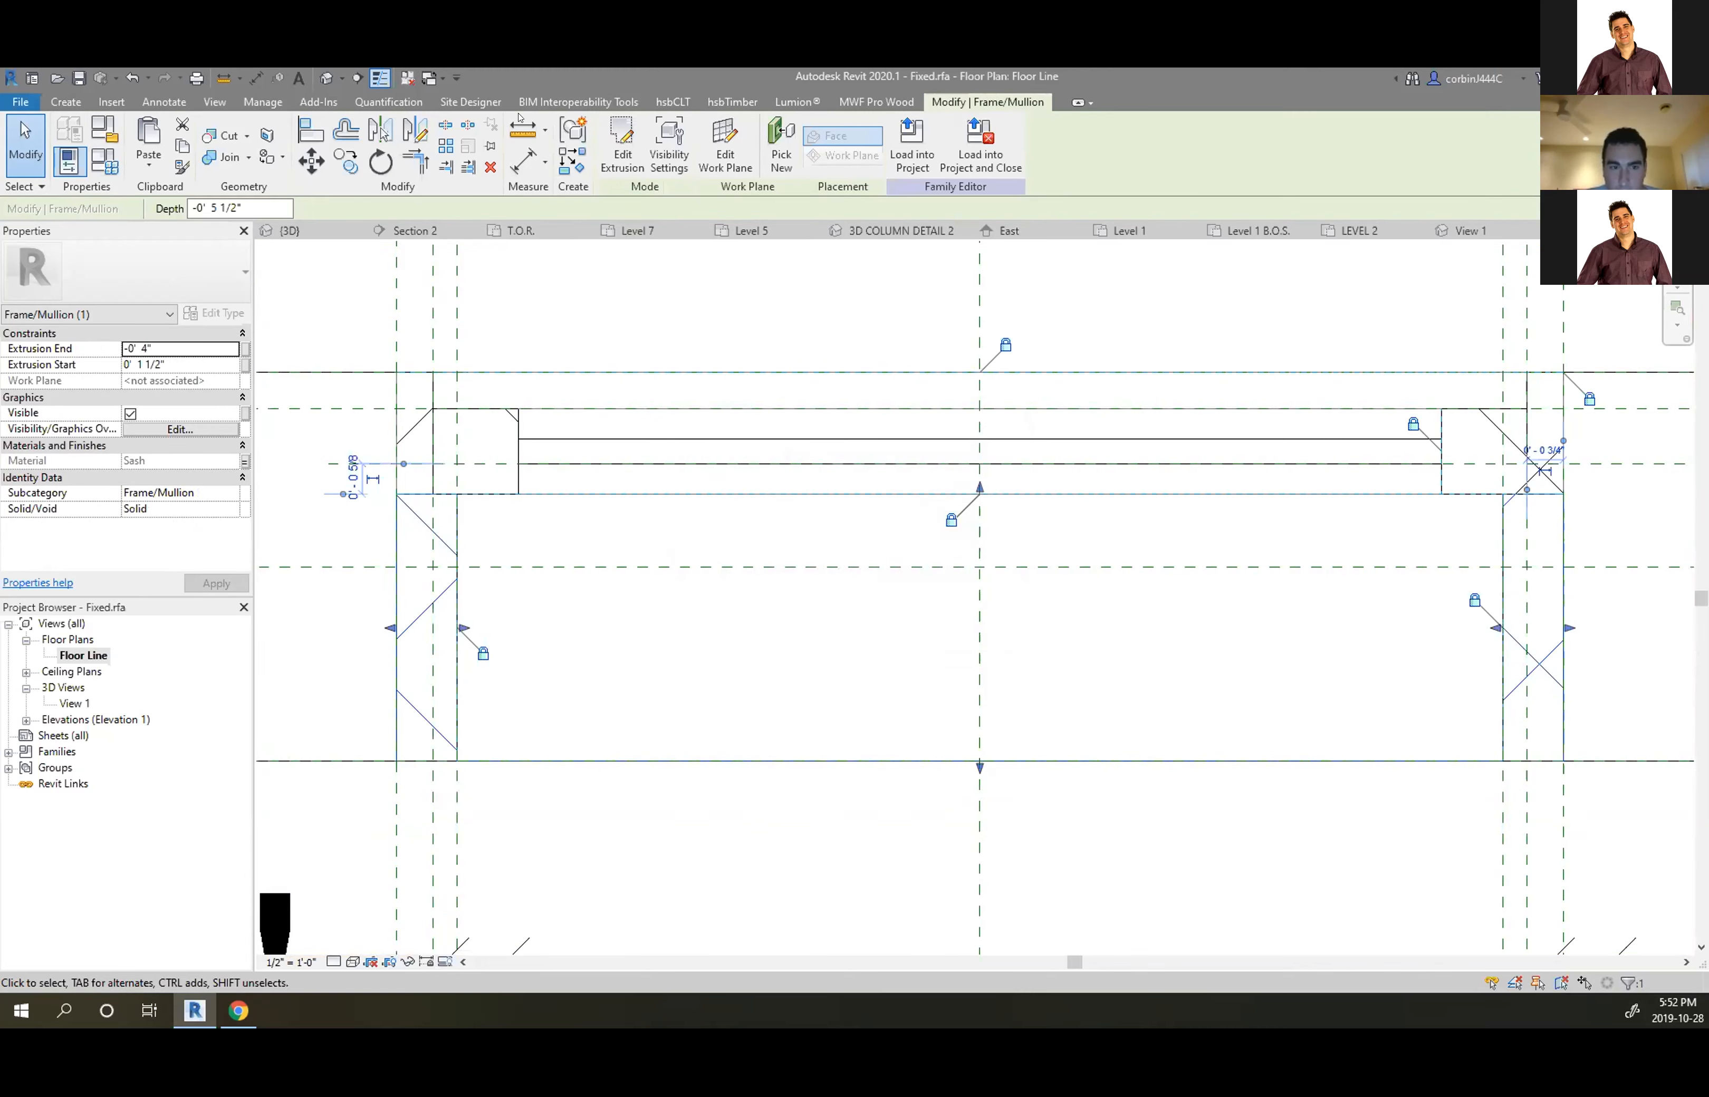
{"action": "key", "text": "Escape"}
Close the Floor Line view and Fixed.rfa without saving, returning to the Level 5 plan
{"action": "left_click", "coordinate": [1649, 231]}
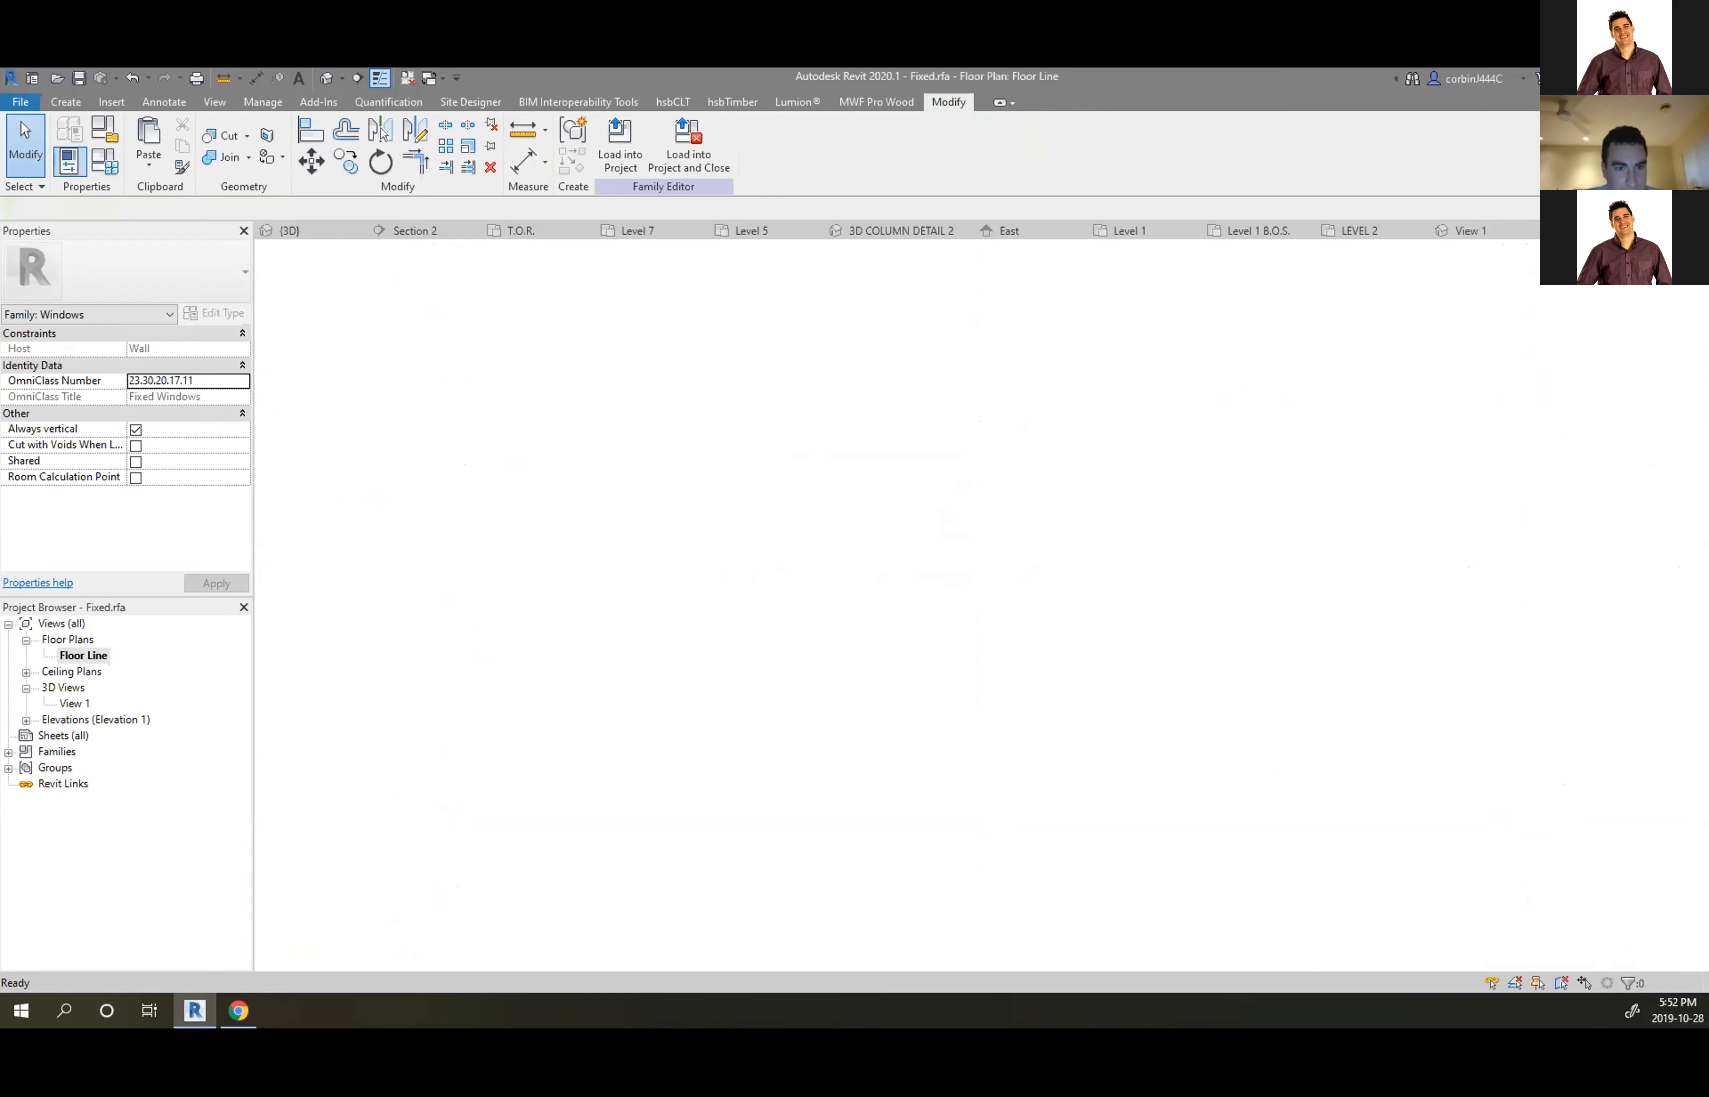
{"action": "left_click", "coordinate": [1648, 230]}
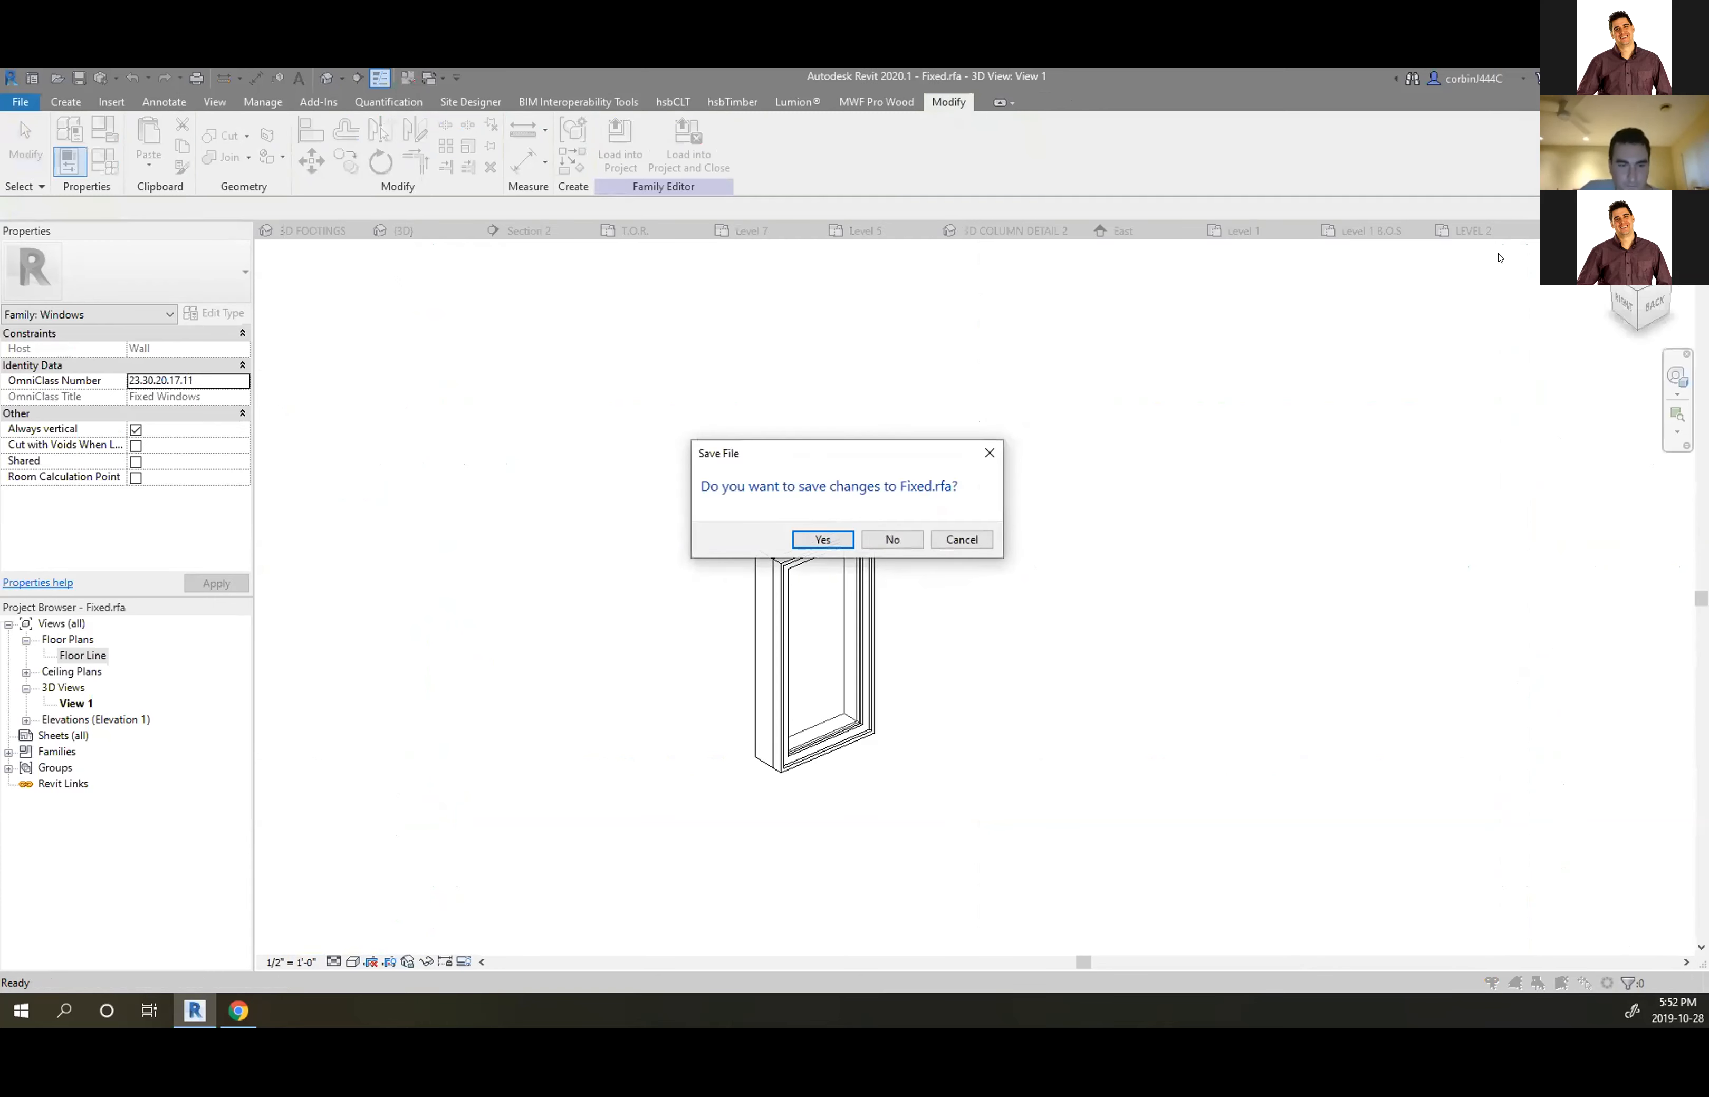
{"action": "left_click", "coordinate": [876, 543]}
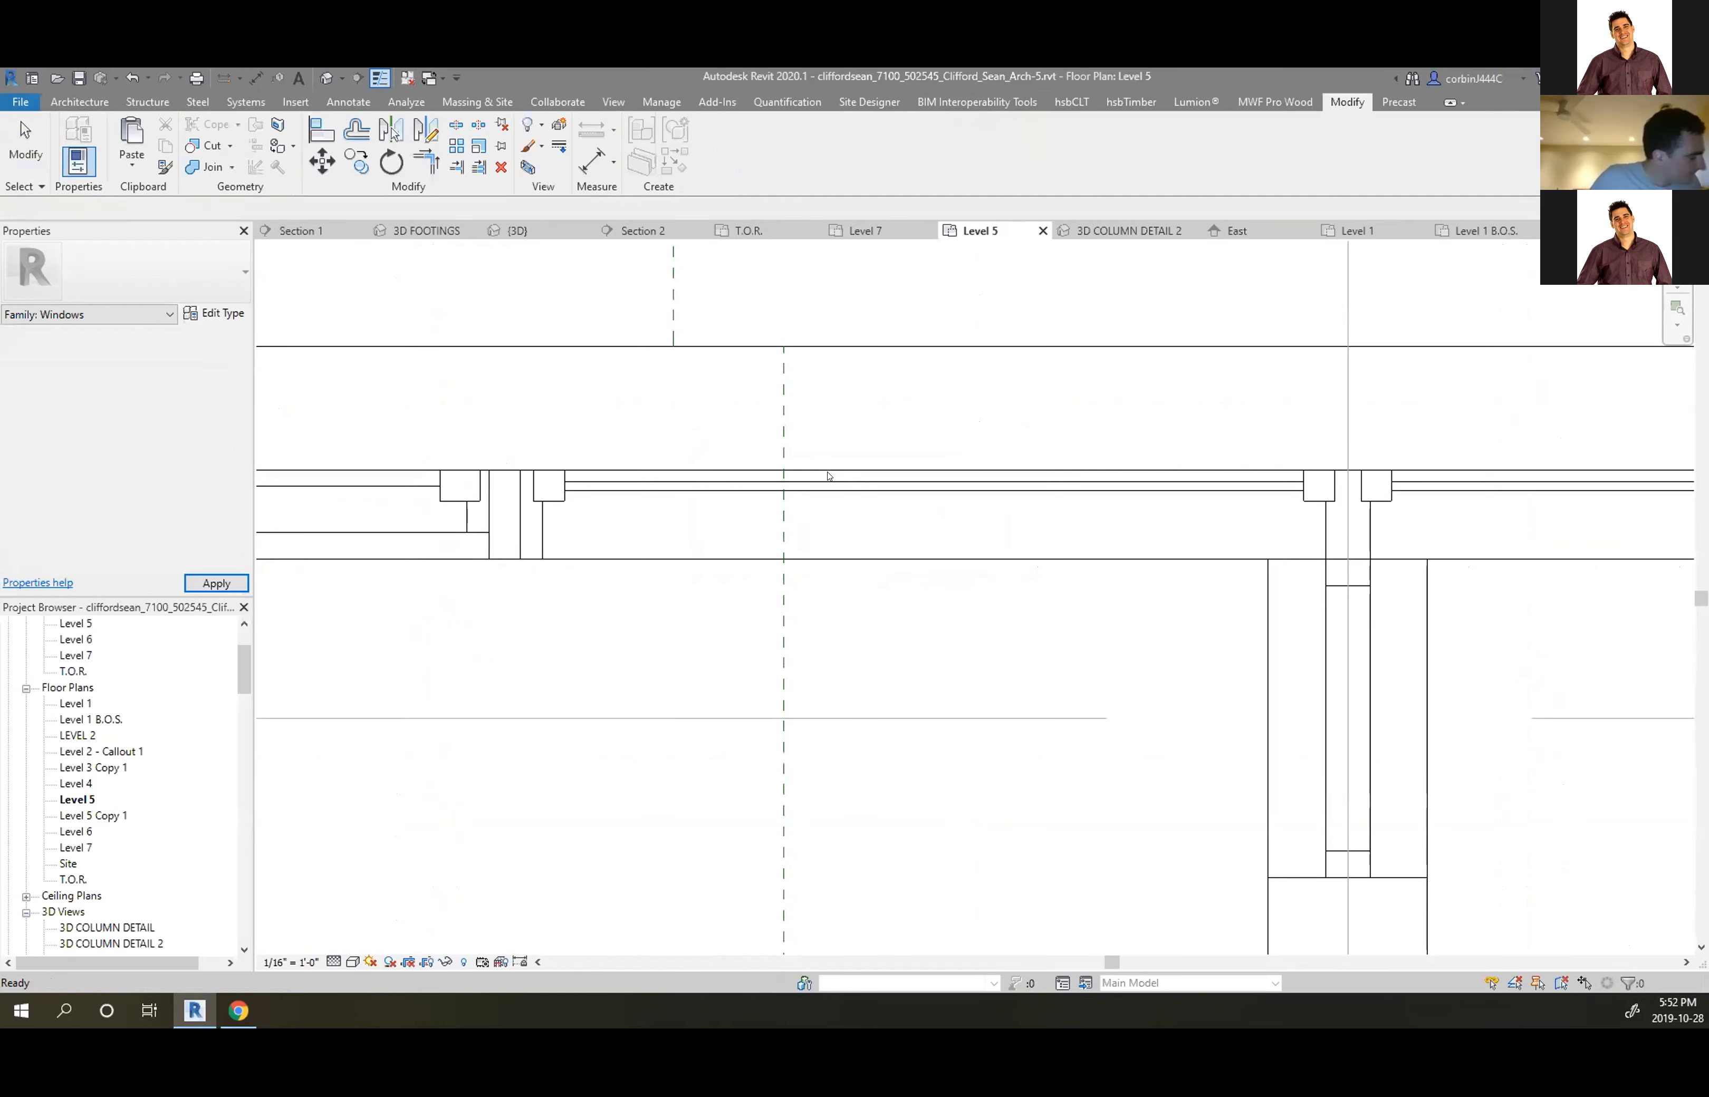
{"action": "scroll", "coordinate": [790, 475], "scroll_direction": "down", "scroll_amount": 3}
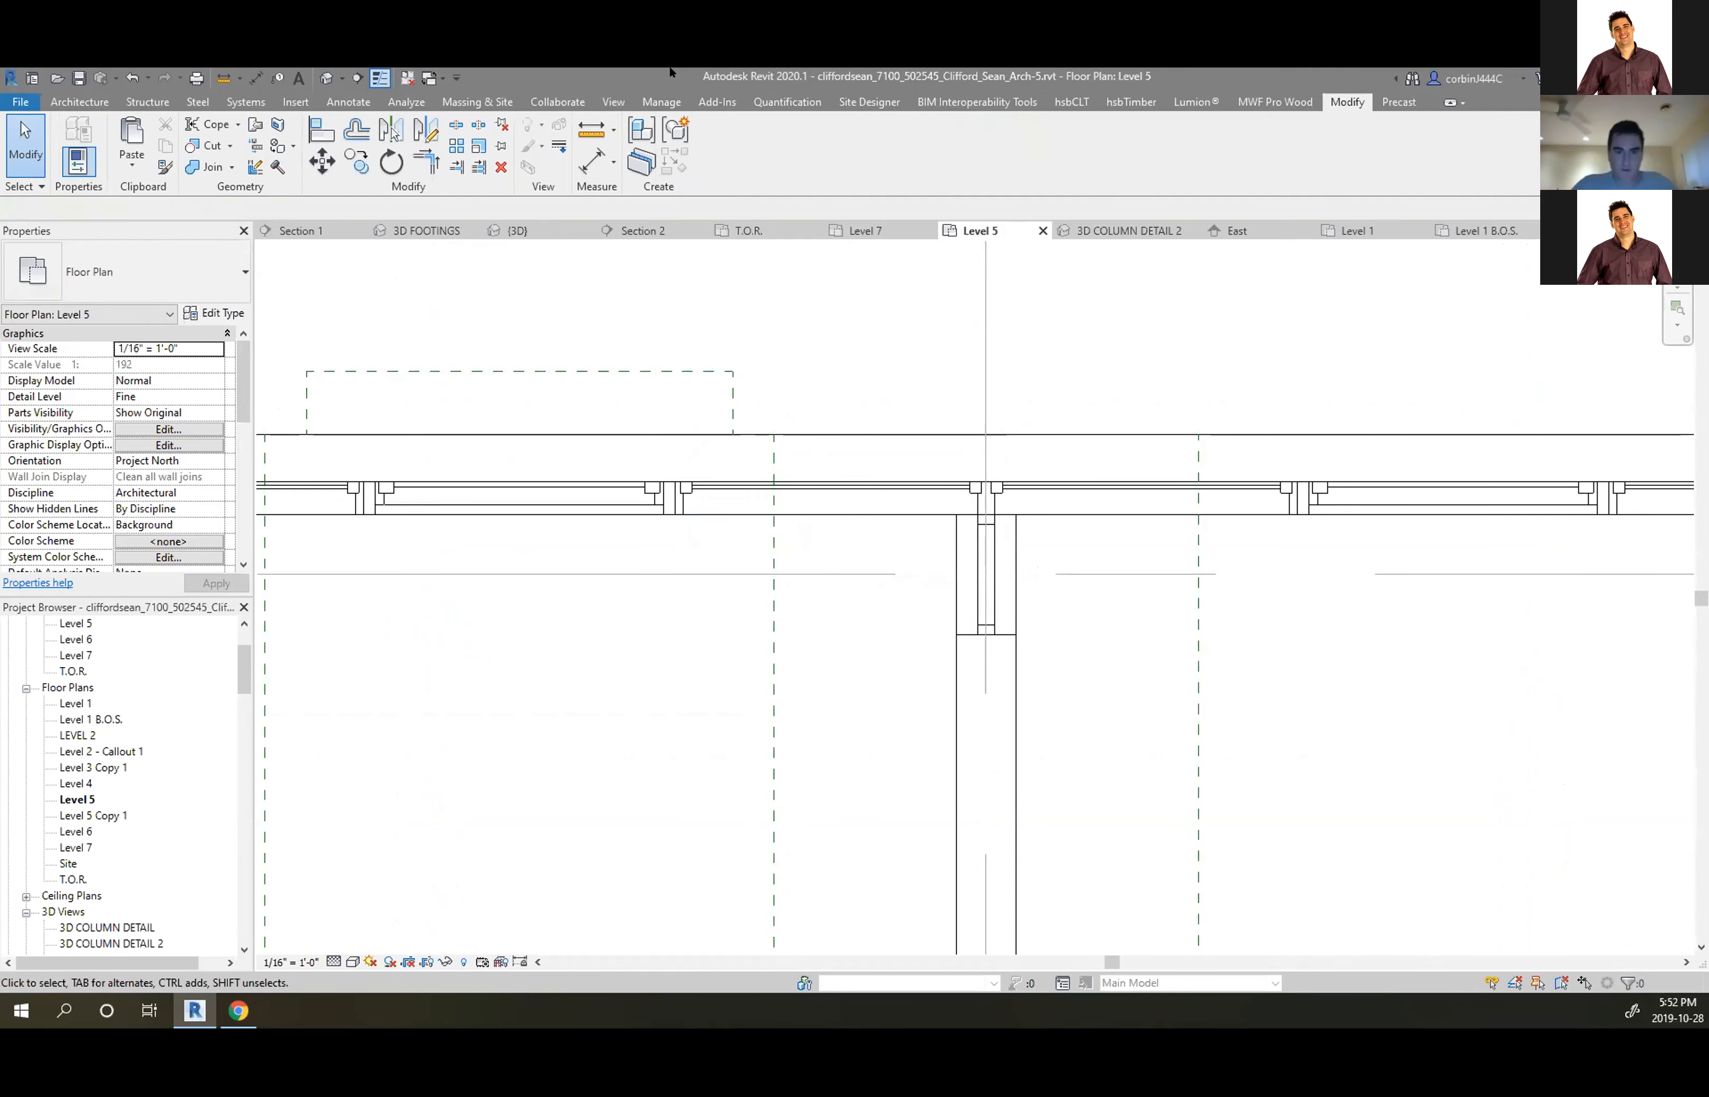
Switch to the {3D} view and select a window in the model
{"action": "left_click", "coordinate": [516, 230]}
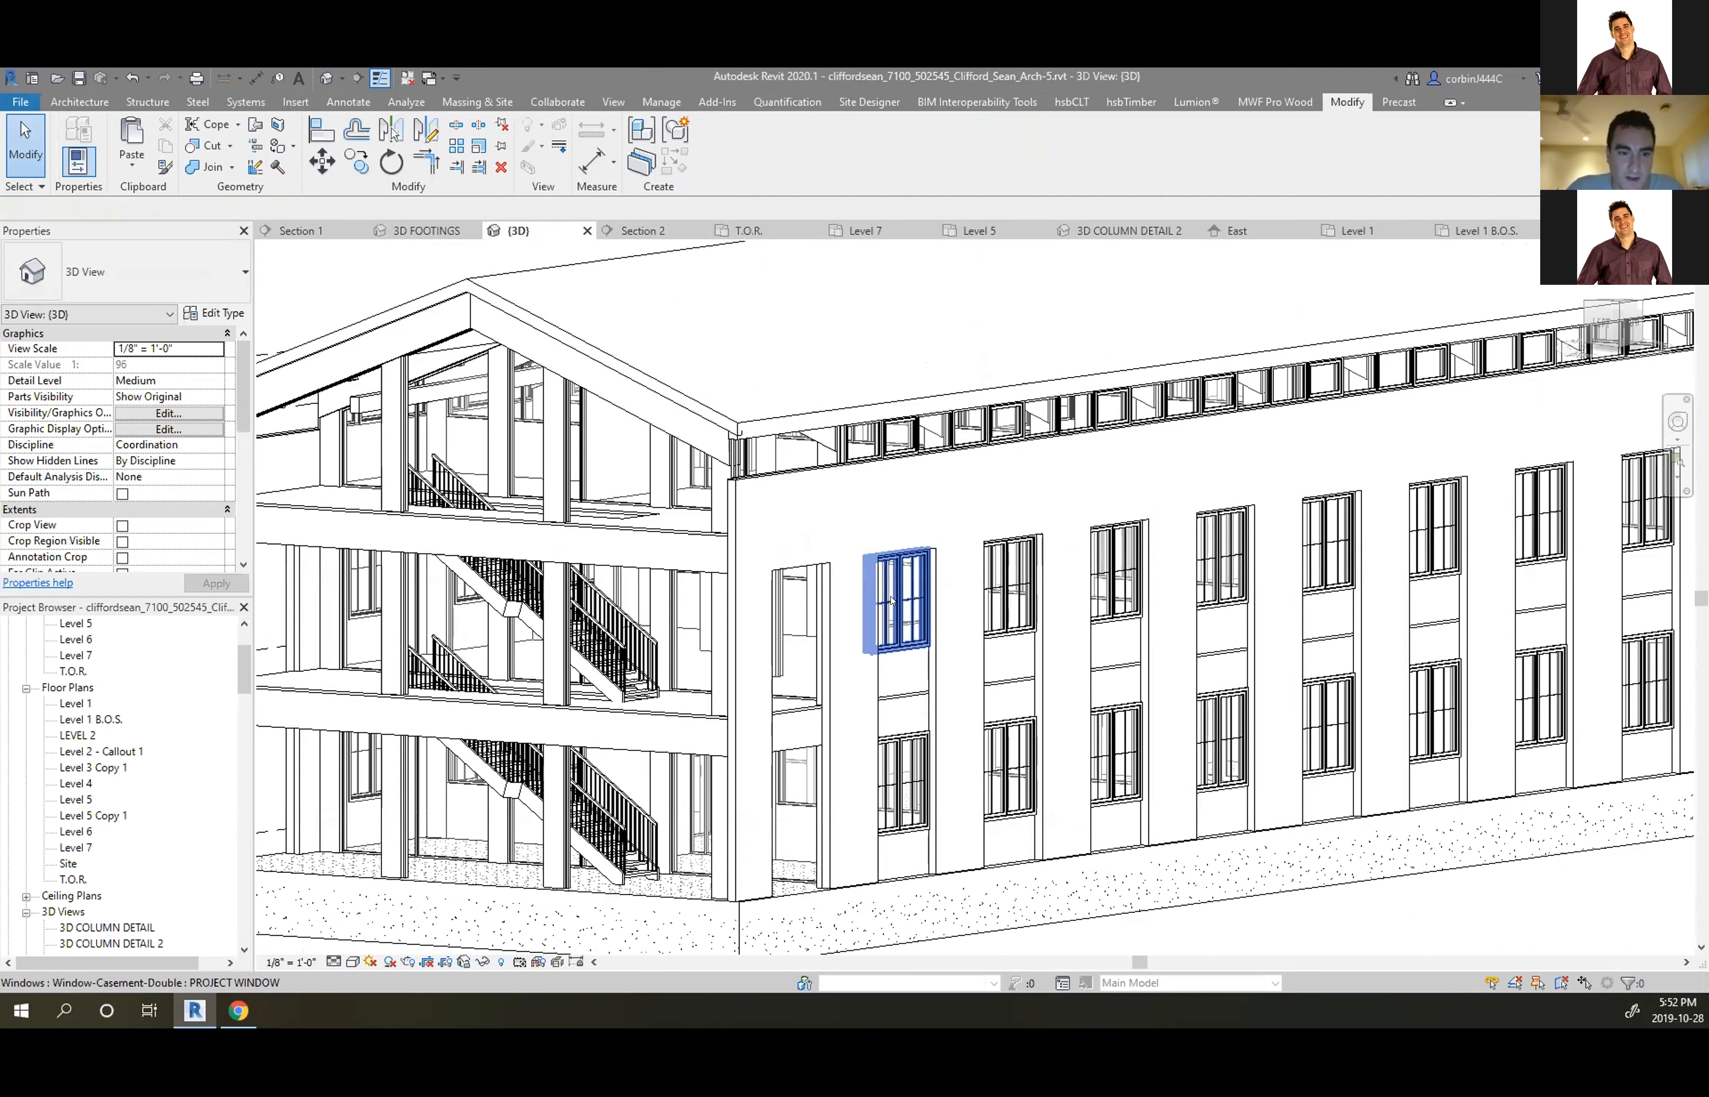
{"action": "left_click", "coordinate": [891, 600]}
{"action": "key", "text": "Escape"}
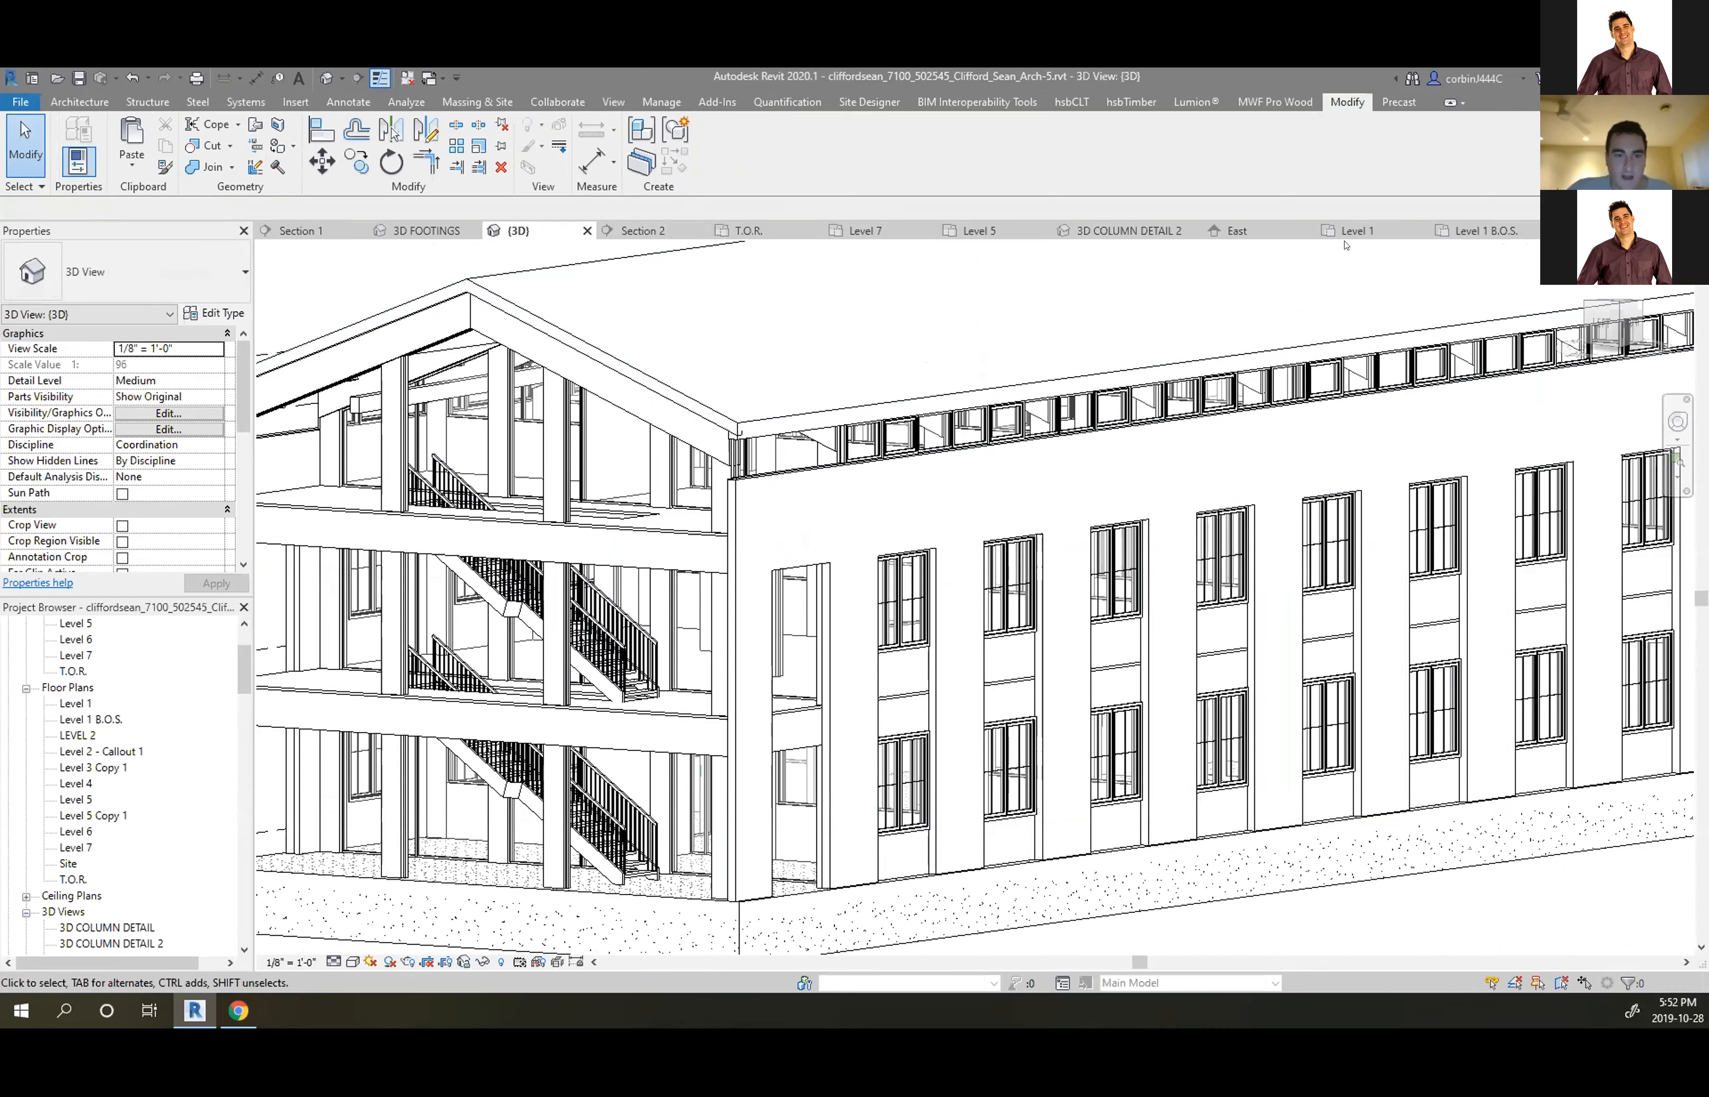
Switch through 3D FOOTINGS to 3D COLUMN DETAIL 2 and zoom on the column
{"action": "left_click", "coordinate": [426, 231]}
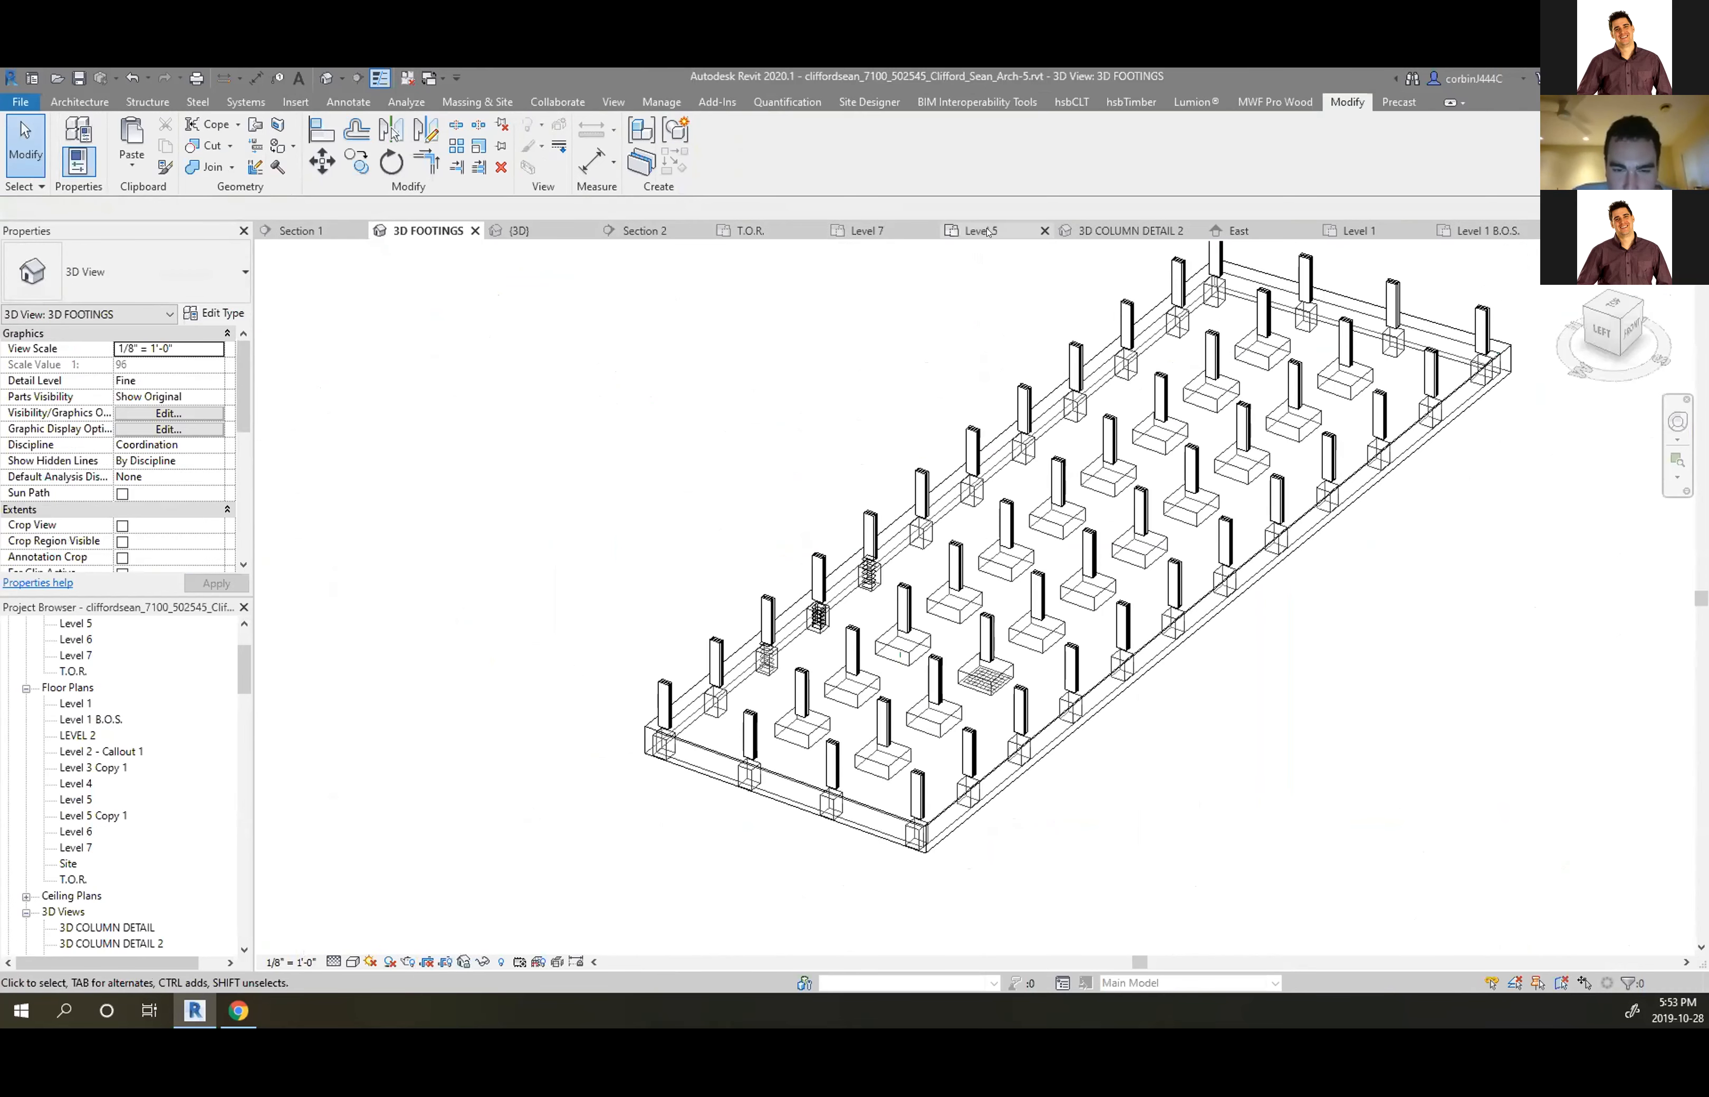
{"action": "left_click", "coordinate": [1113, 230]}
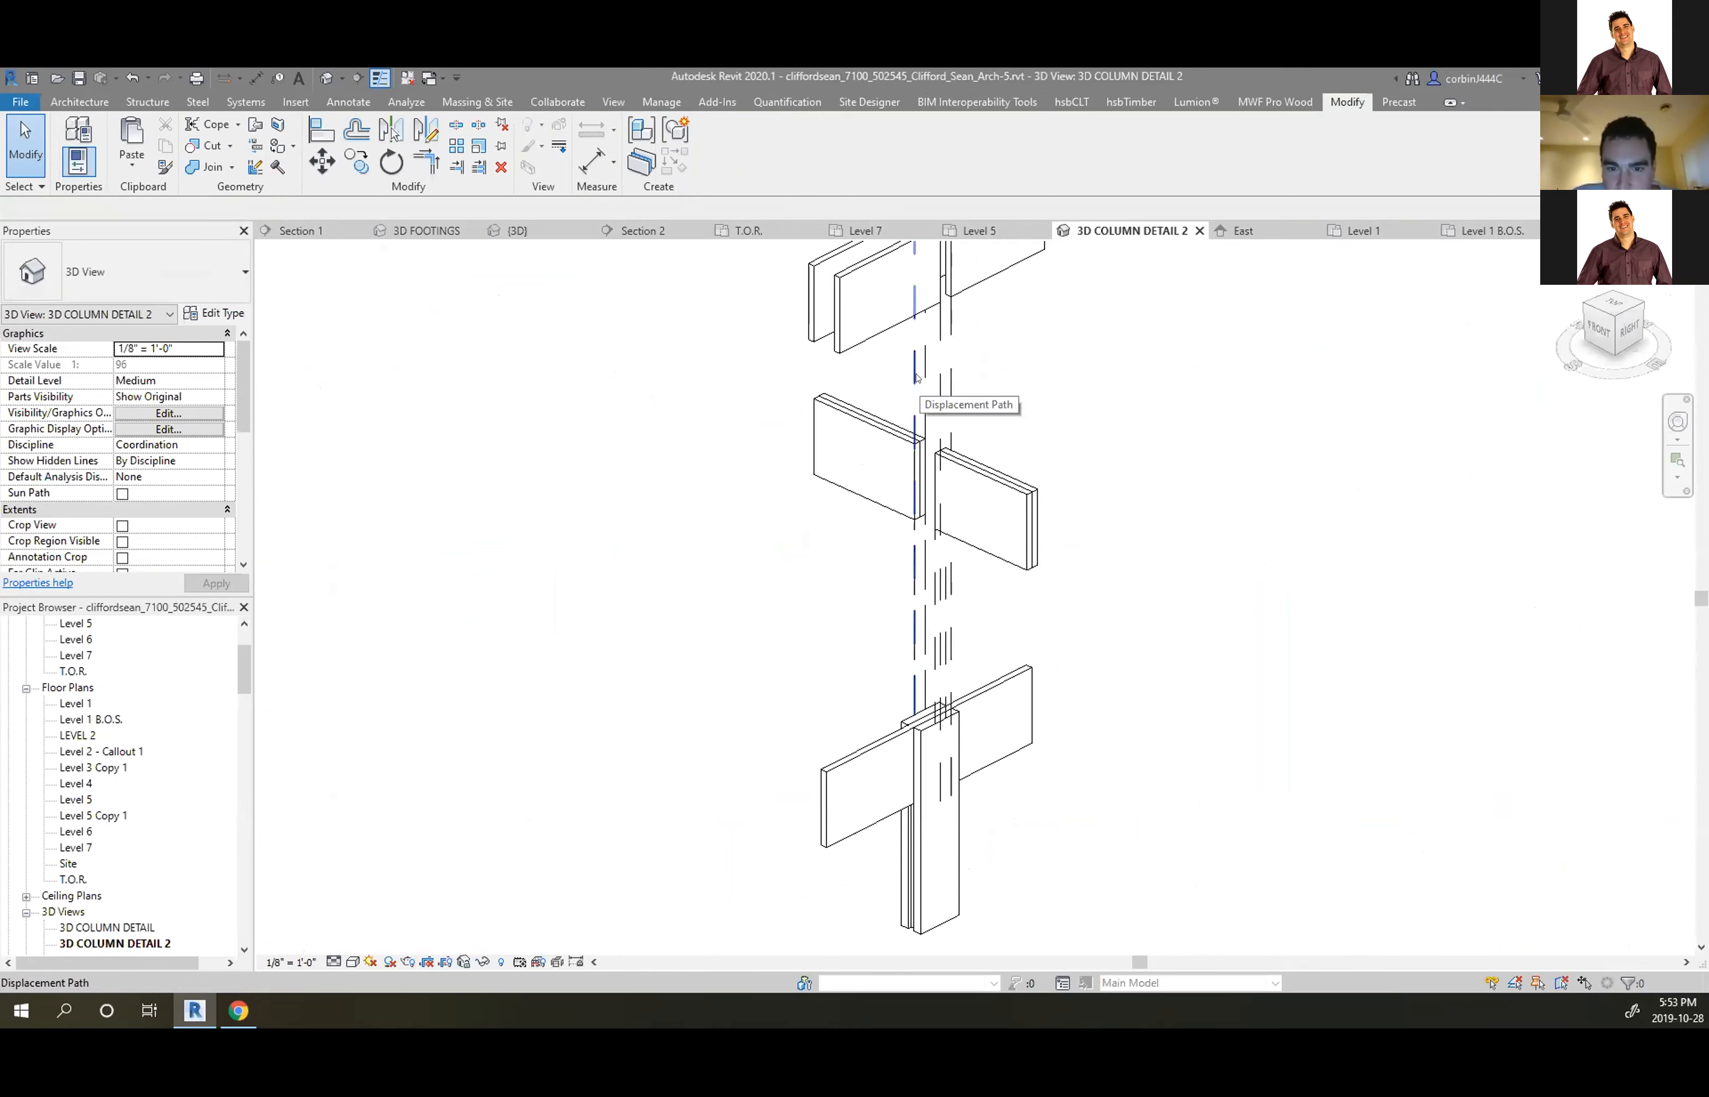
{"action": "scroll", "coordinate": [1033, 632], "scroll_direction": "down", "scroll_amount": 2}
{"action": "scroll", "coordinate": [1013, 634], "scroll_direction": "up", "scroll_amount": 5}
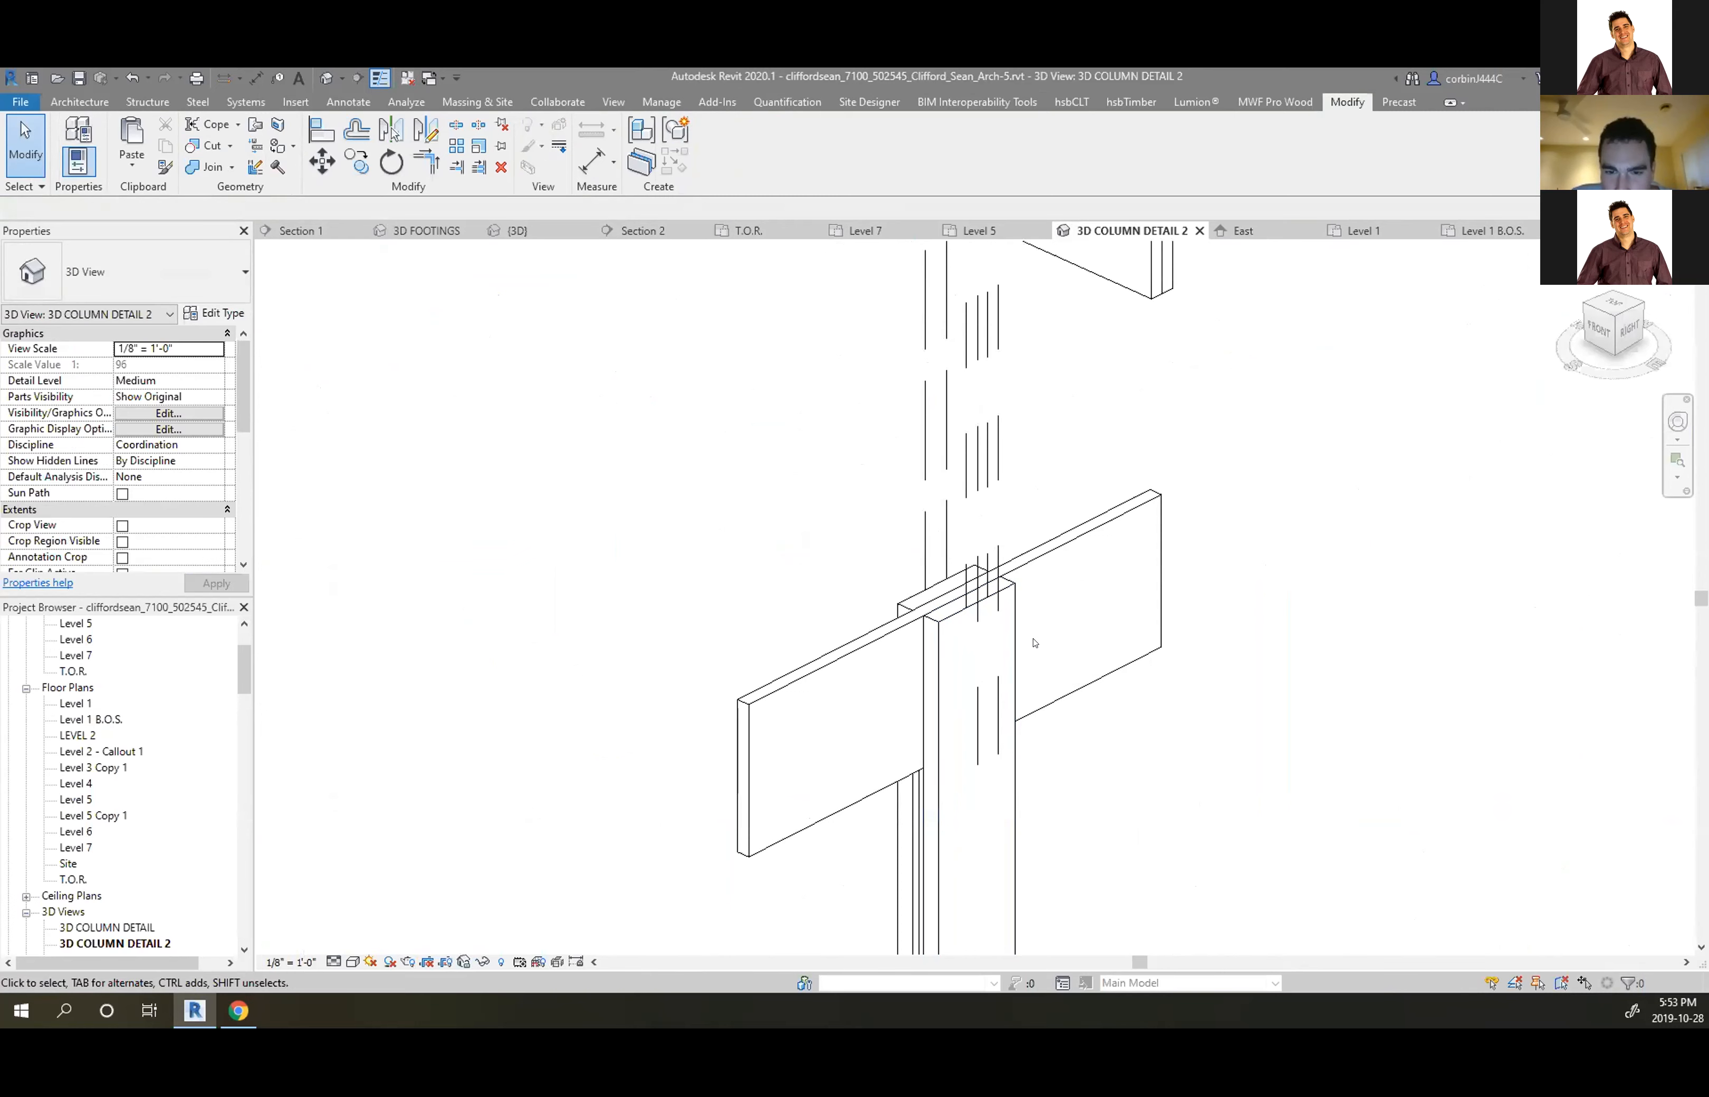
{"action": "scroll", "coordinate": [1212, 731], "scroll_direction": "down", "scroll_amount": 3}
{"action": "scroll", "coordinate": [1212, 731], "scroll_direction": "down", "scroll_amount": 1}
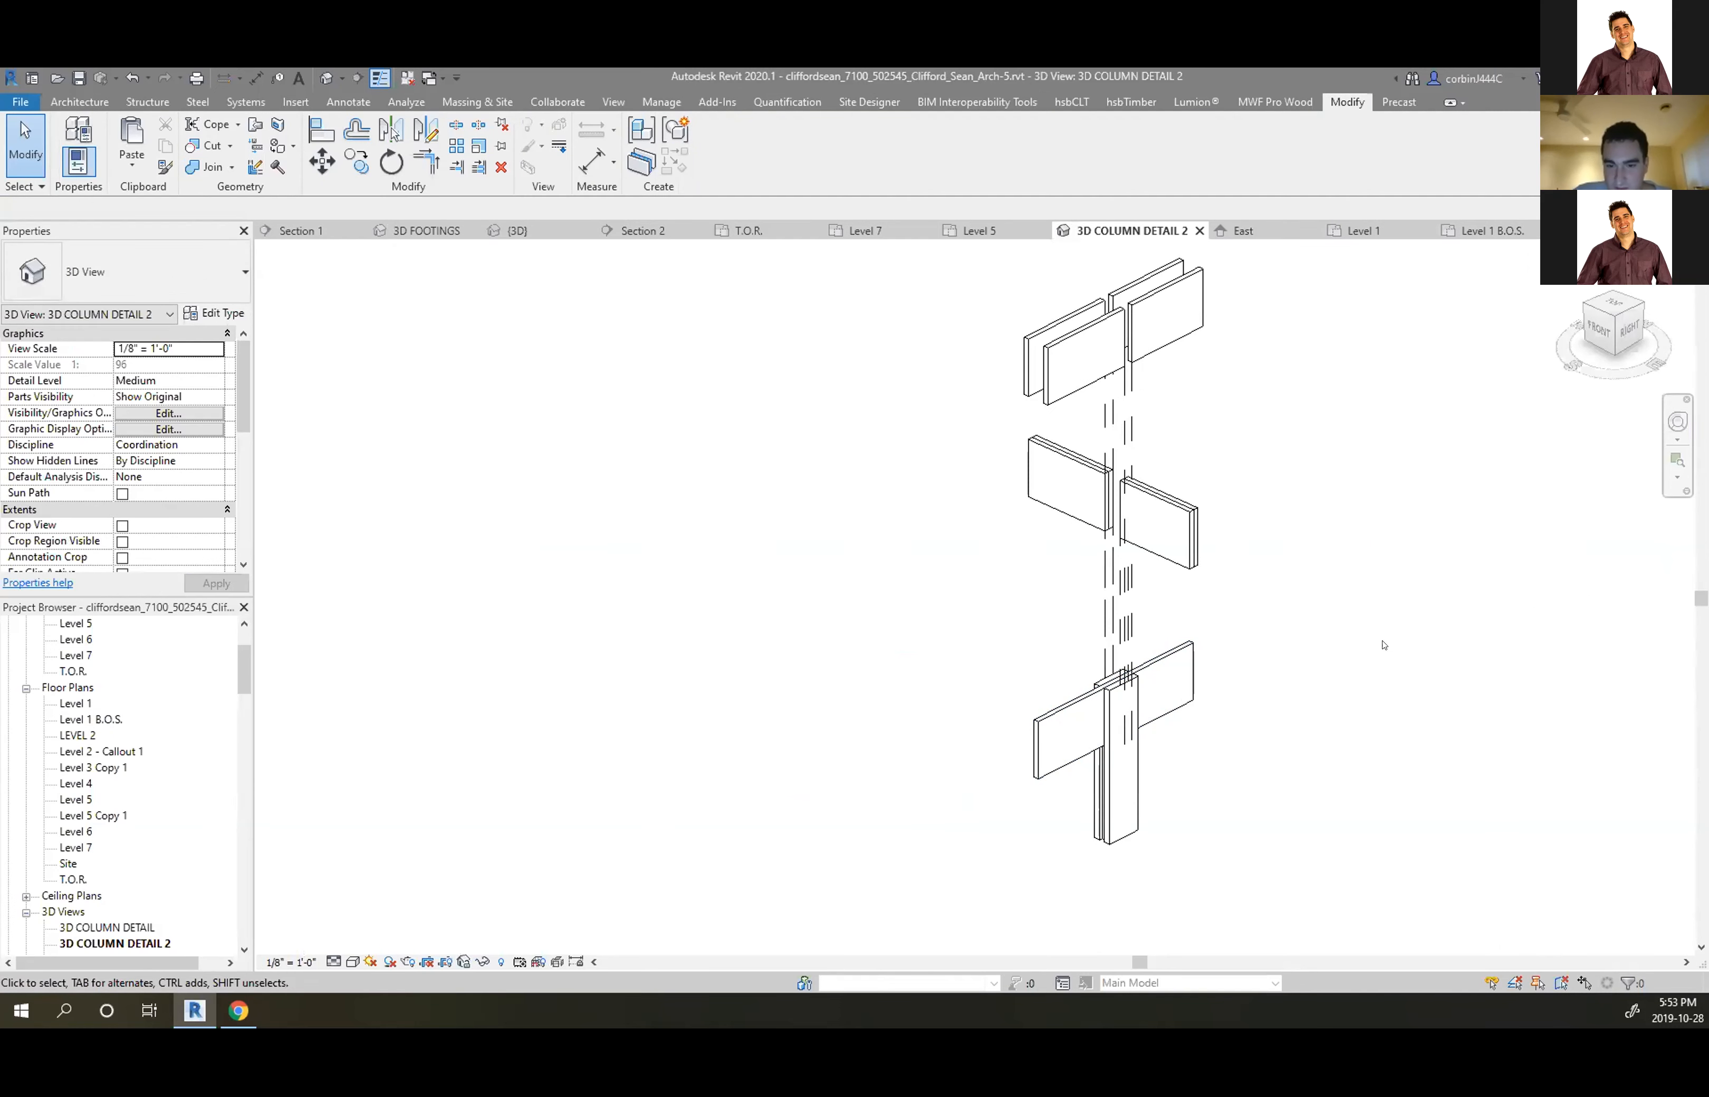
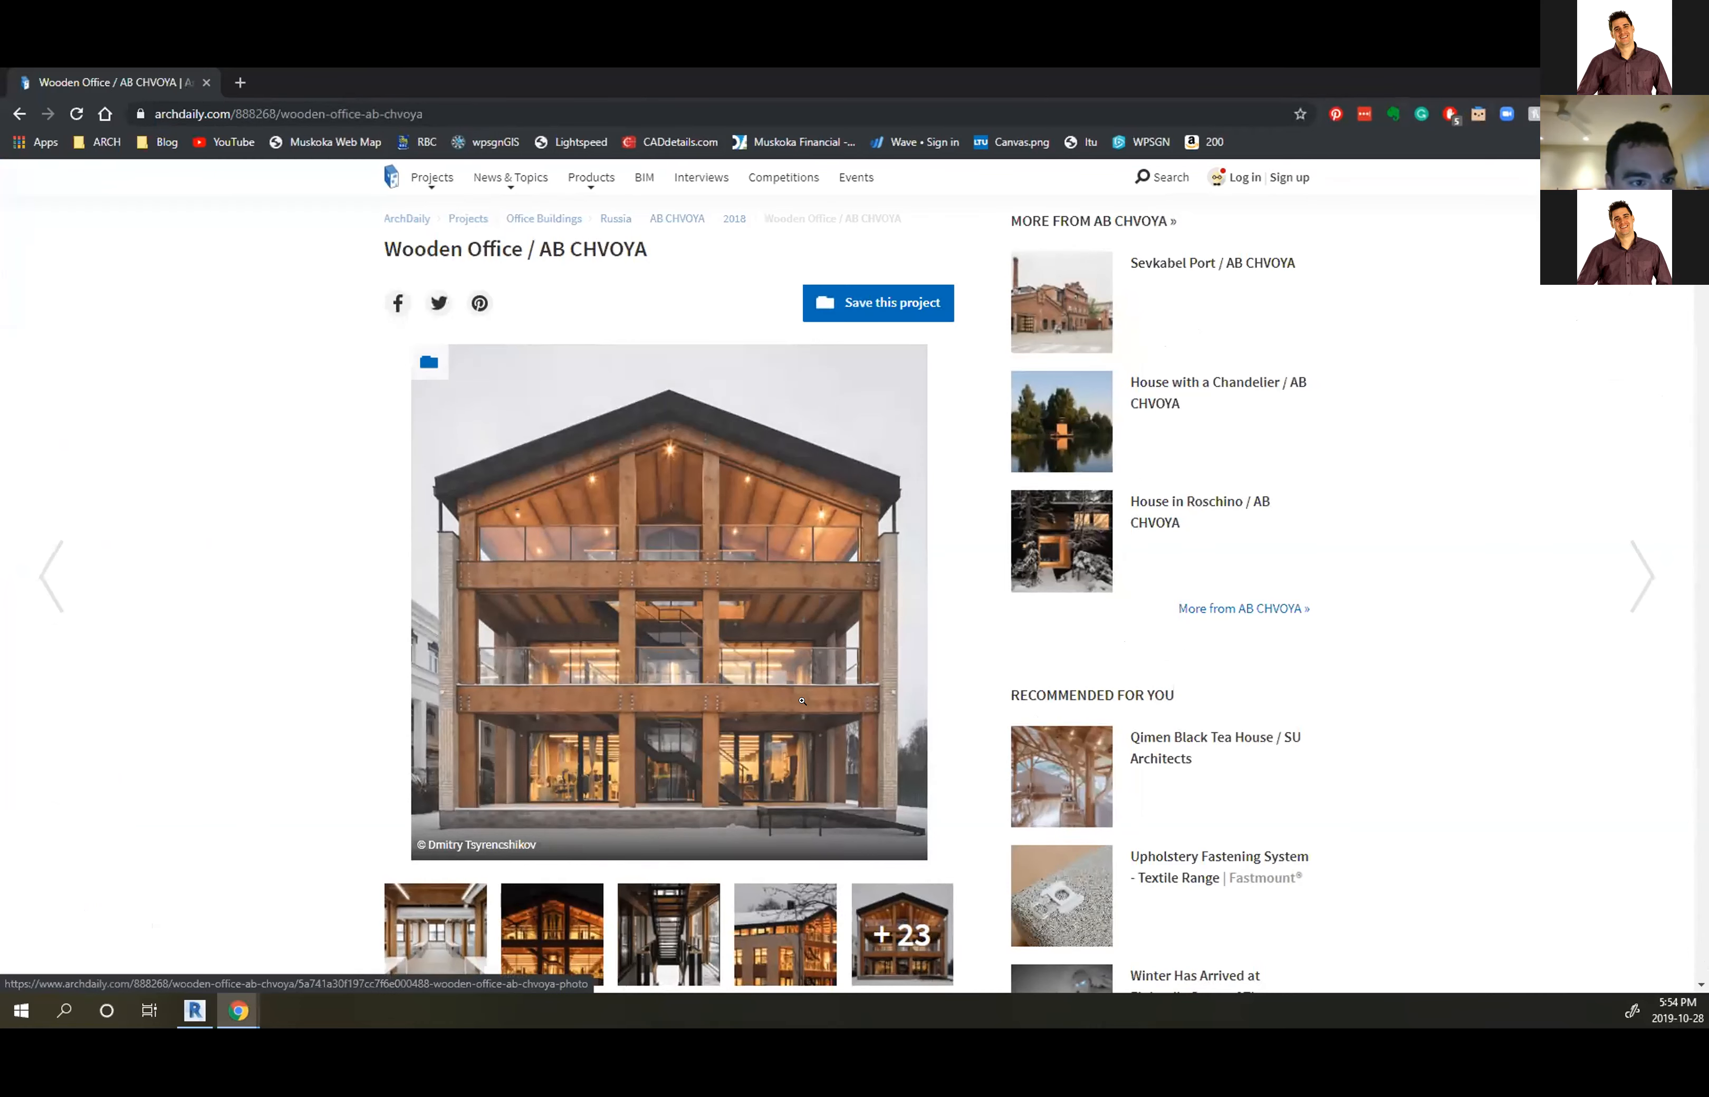
Open the Wooden Office gallery from its third thumbnail and page forward to photo 13/23, the timber-and-brick exterior
{"action": "scroll", "coordinate": [802, 701], "scroll_direction": "down", "scroll_amount": 3}
{"action": "left_click", "coordinate": [689, 685]}
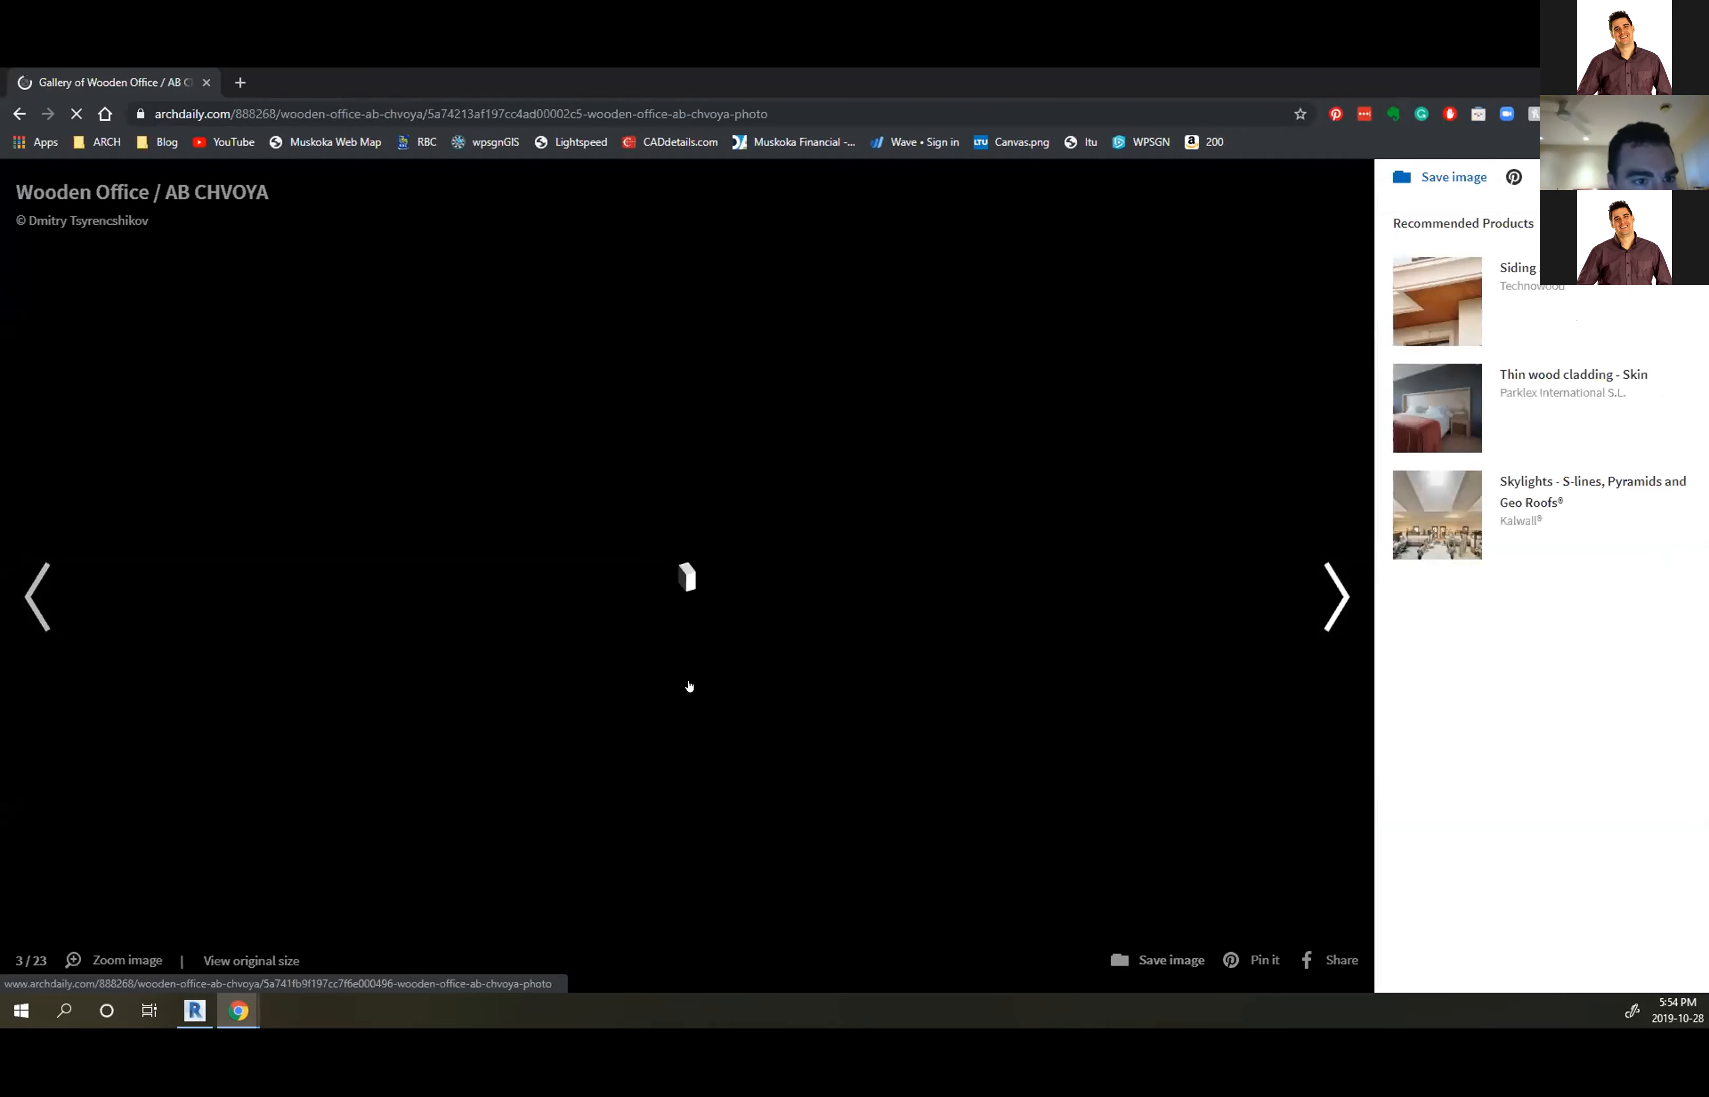
{"action": "left_click", "coordinate": [704, 660]}
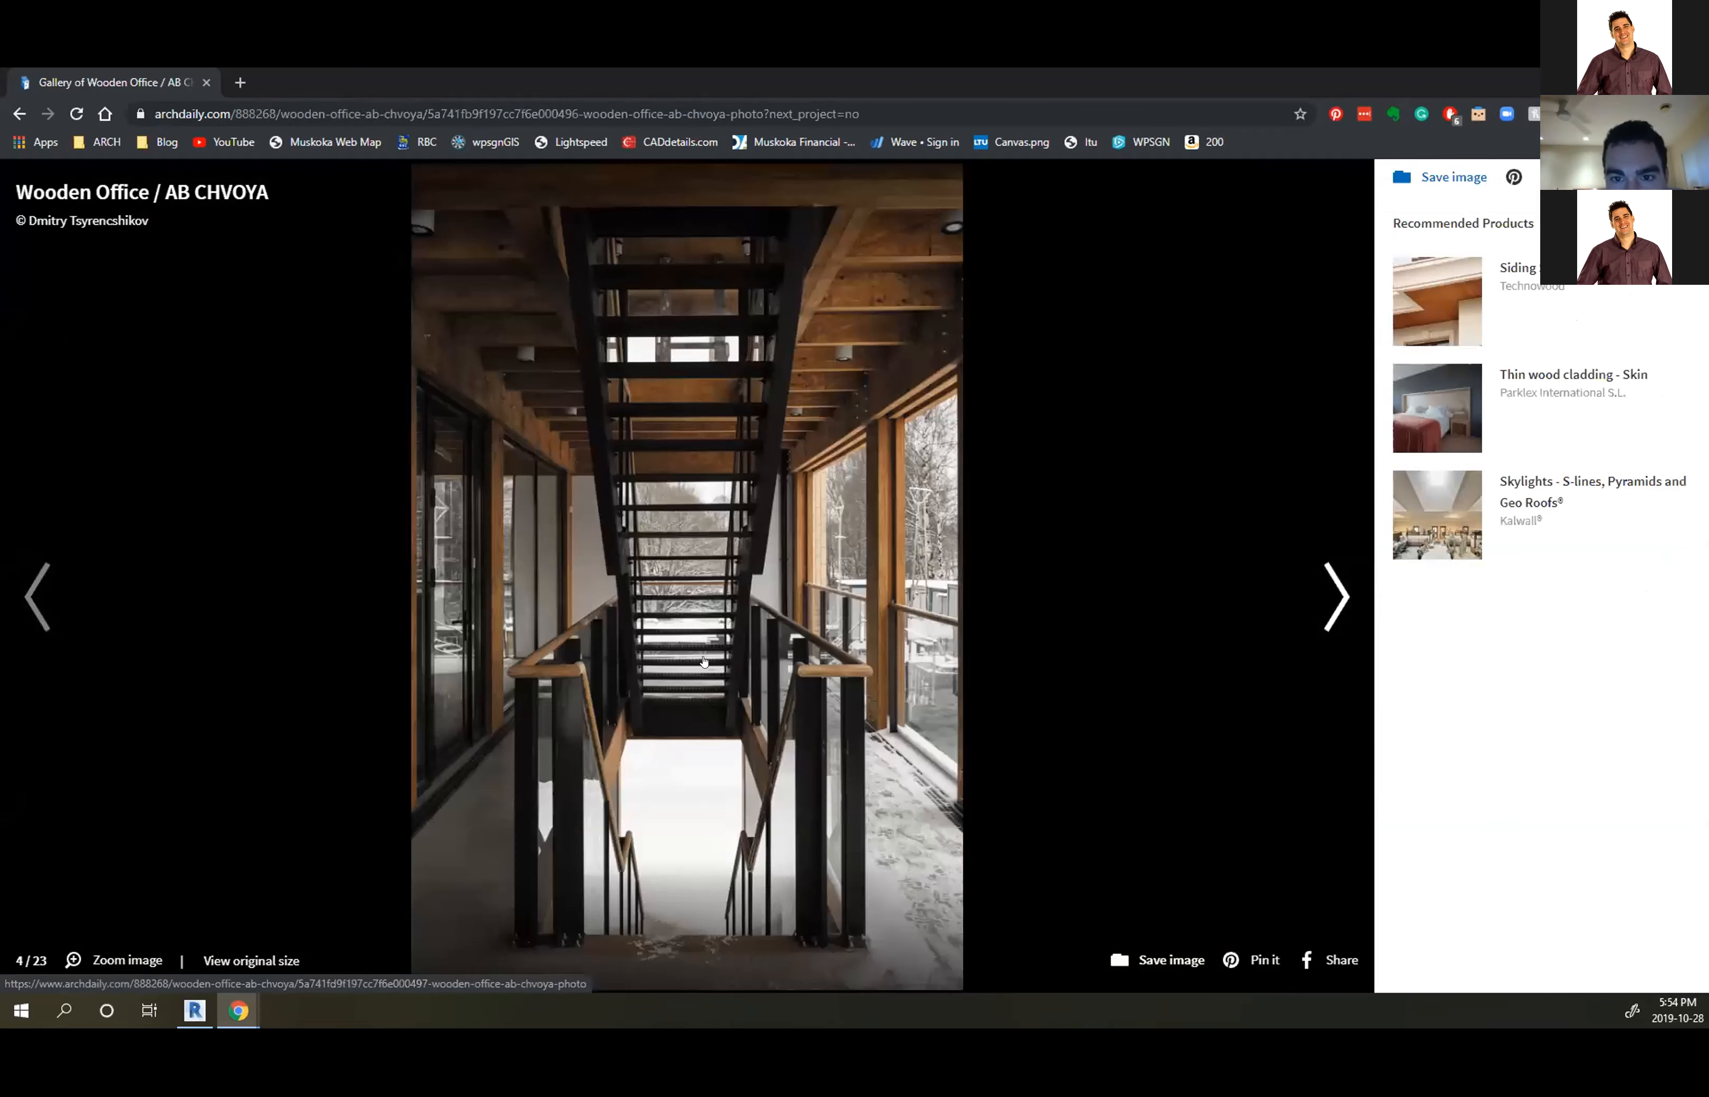
{"action": "left_click", "coordinate": [703, 660]}
{"action": "left_click", "coordinate": [704, 660]}
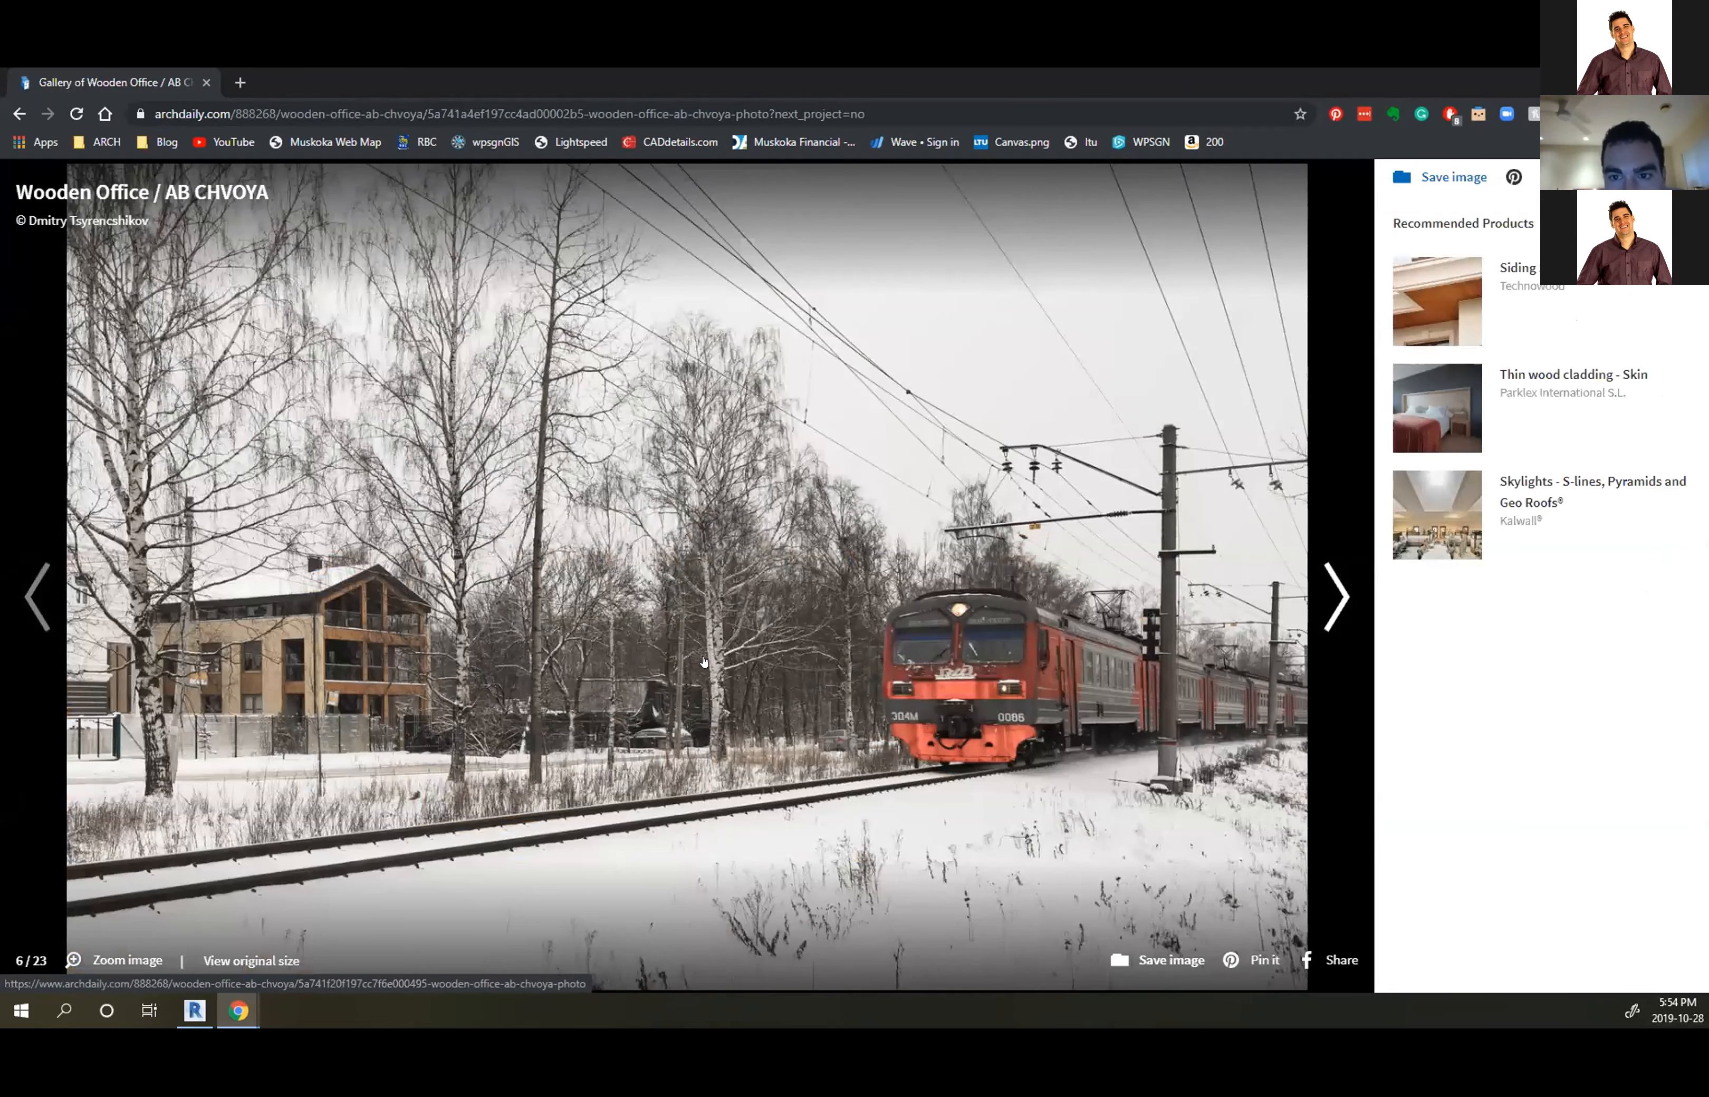
{"action": "left_click", "coordinate": [704, 660]}
{"action": "left_click", "coordinate": [704, 660]}
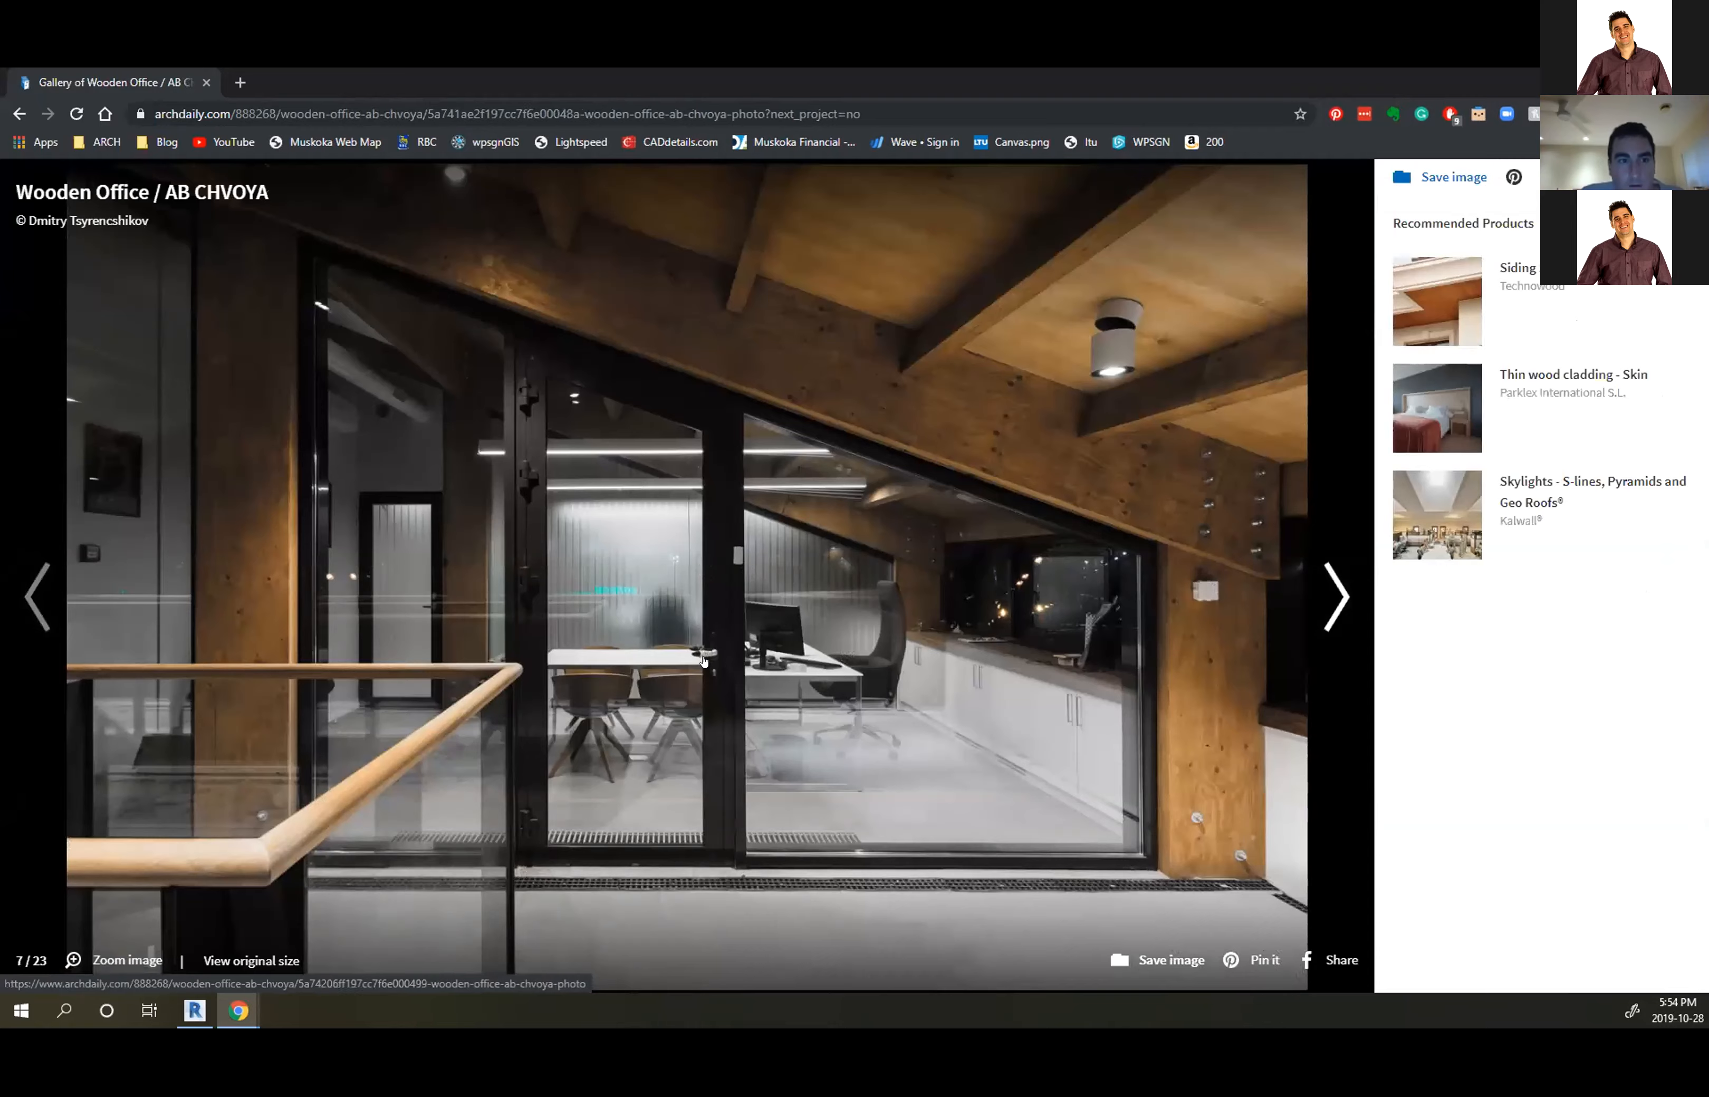
{"action": "left_click", "coordinate": [704, 660]}
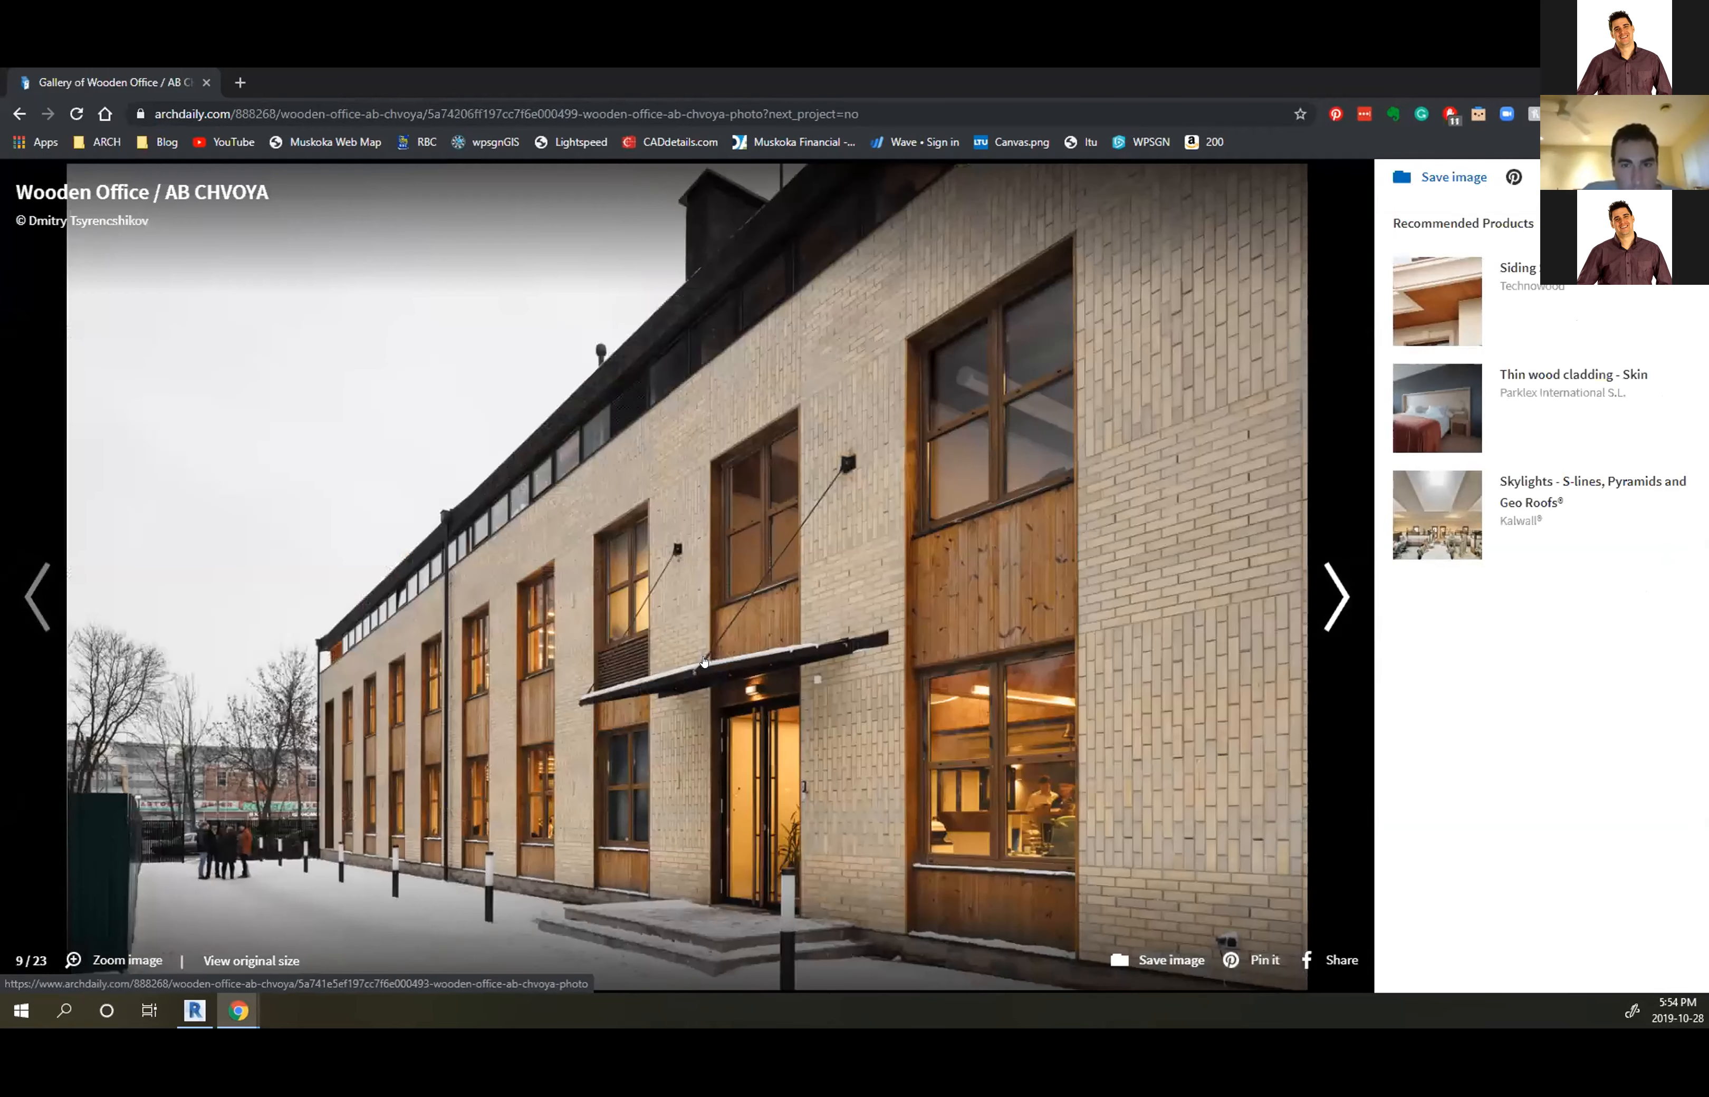
{"action": "left_click", "coordinate": [704, 660]}
{"action": "left_click", "coordinate": [704, 660]}
{"action": "left_click", "coordinate": [704, 660]}
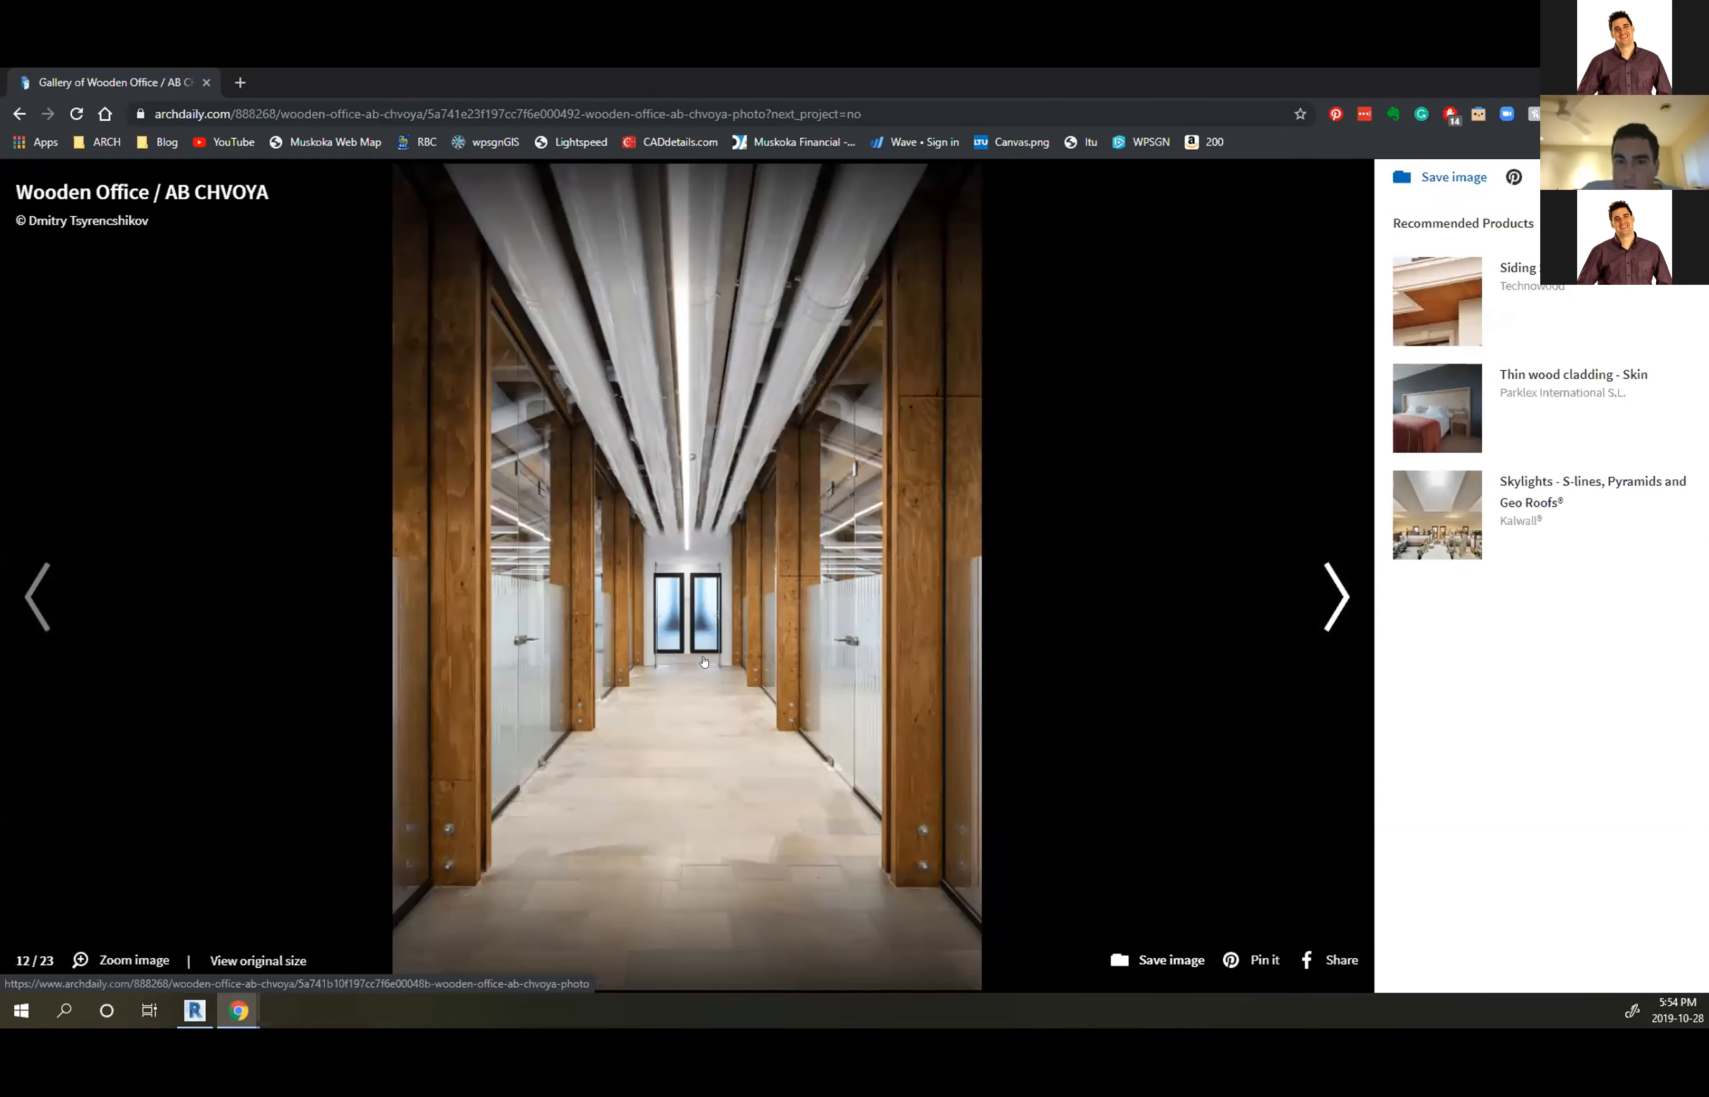
{"action": "left_click", "coordinate": [703, 661]}
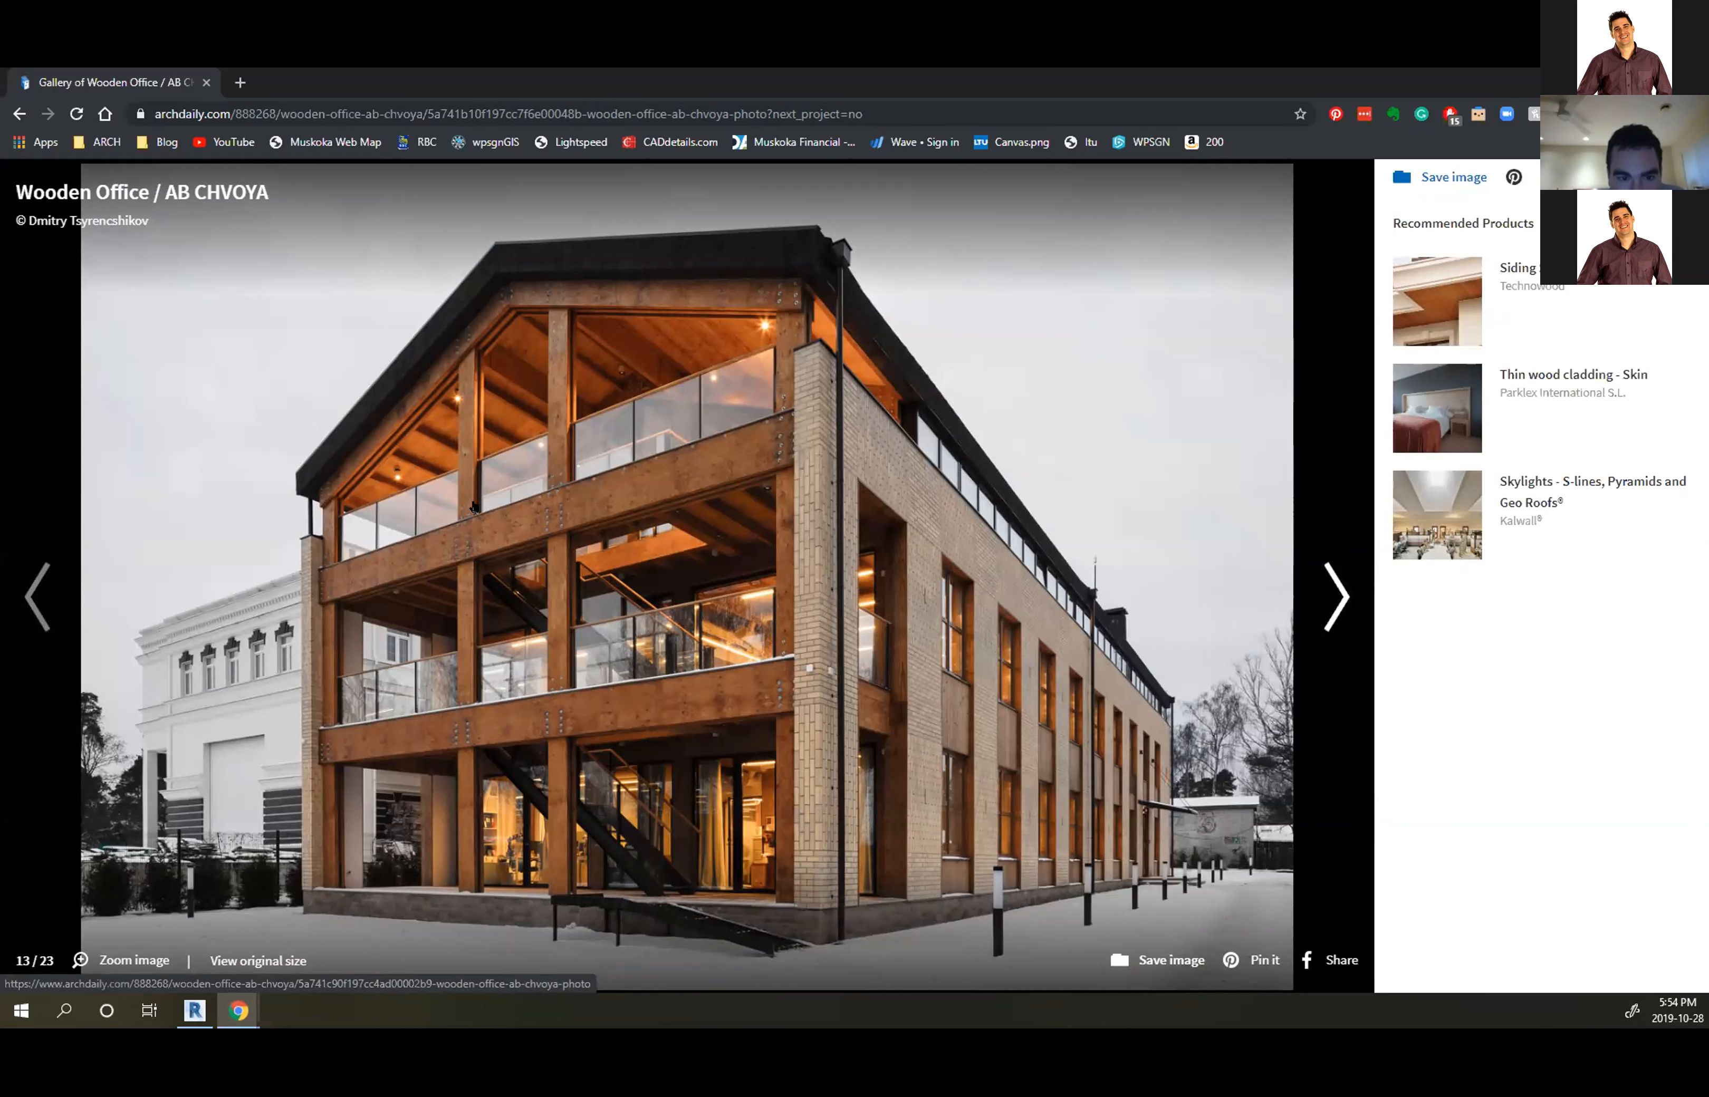
{"action": "scroll", "coordinate": [473, 514], "scroll_direction": "up", "scroll_amount": 9, "text": "ctrl"}
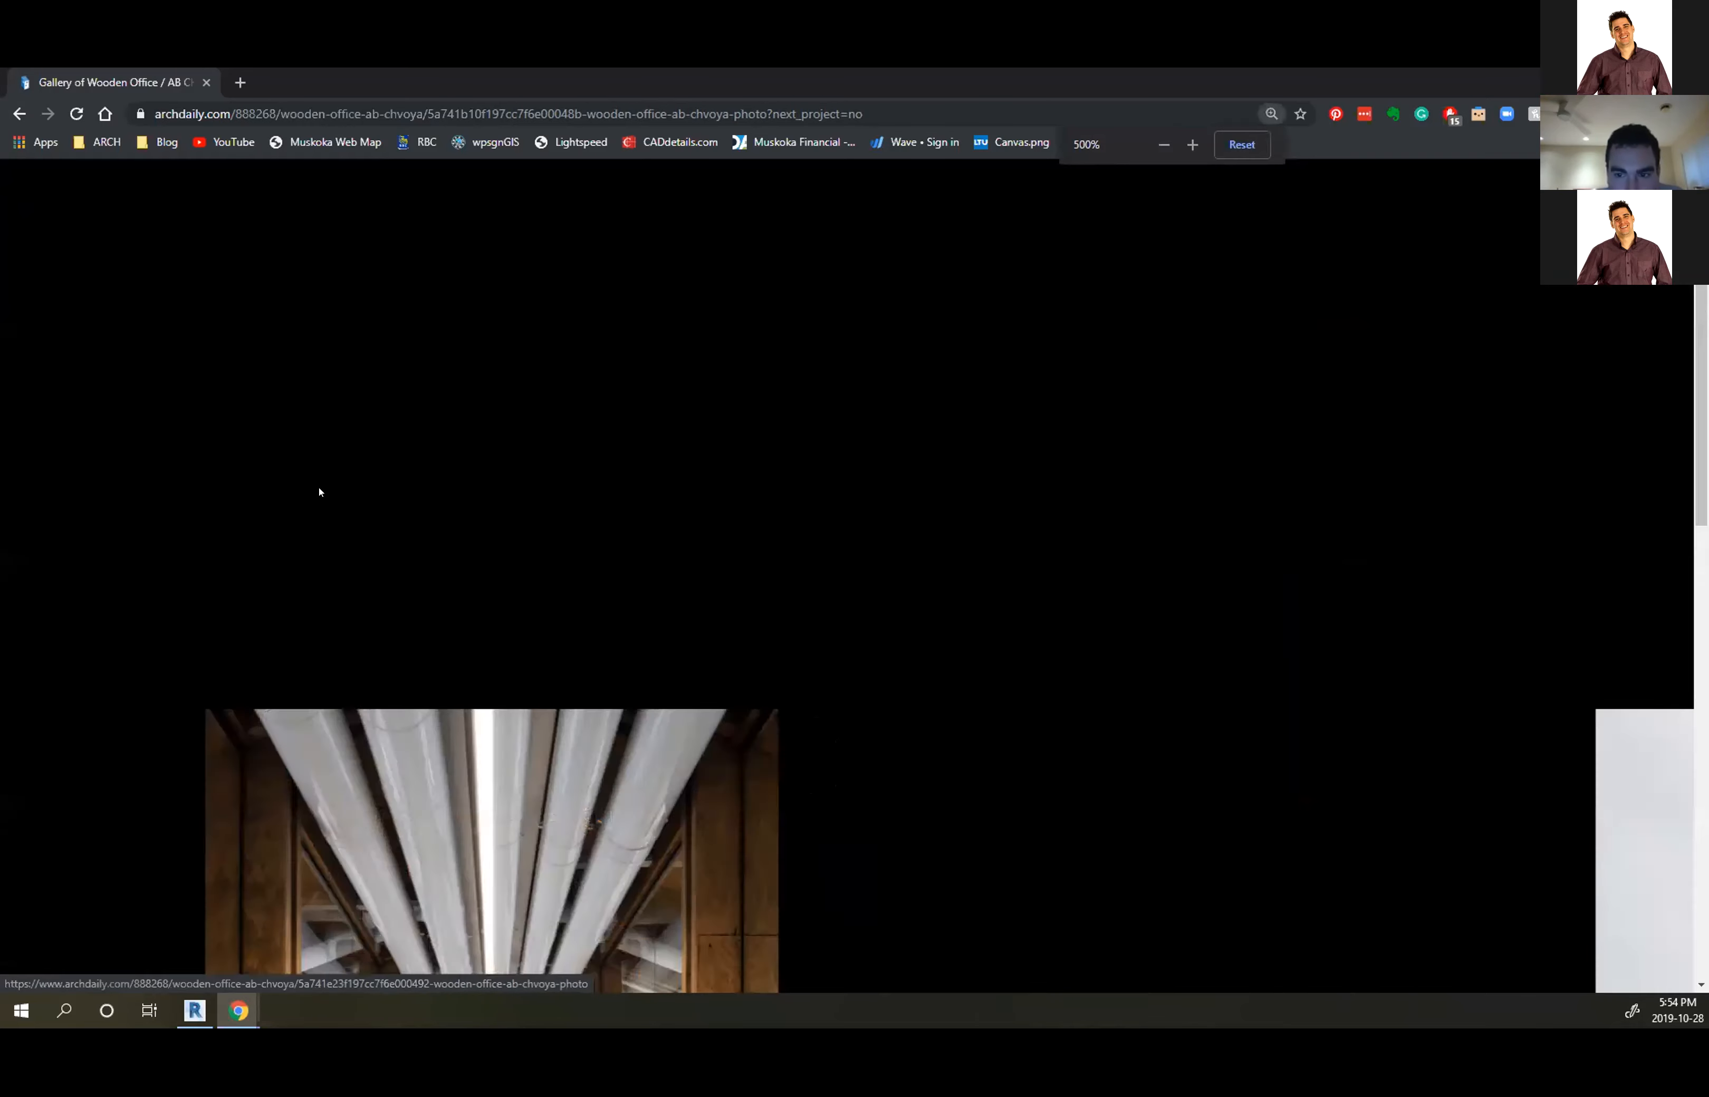
Close the gallery, scroll past the plans and sections, and reopen it at photo 2, the open-plan office
{"action": "scroll", "coordinate": [473, 514], "scroll_direction": "down", "scroll_amount": 3, "text": "ctrl"}
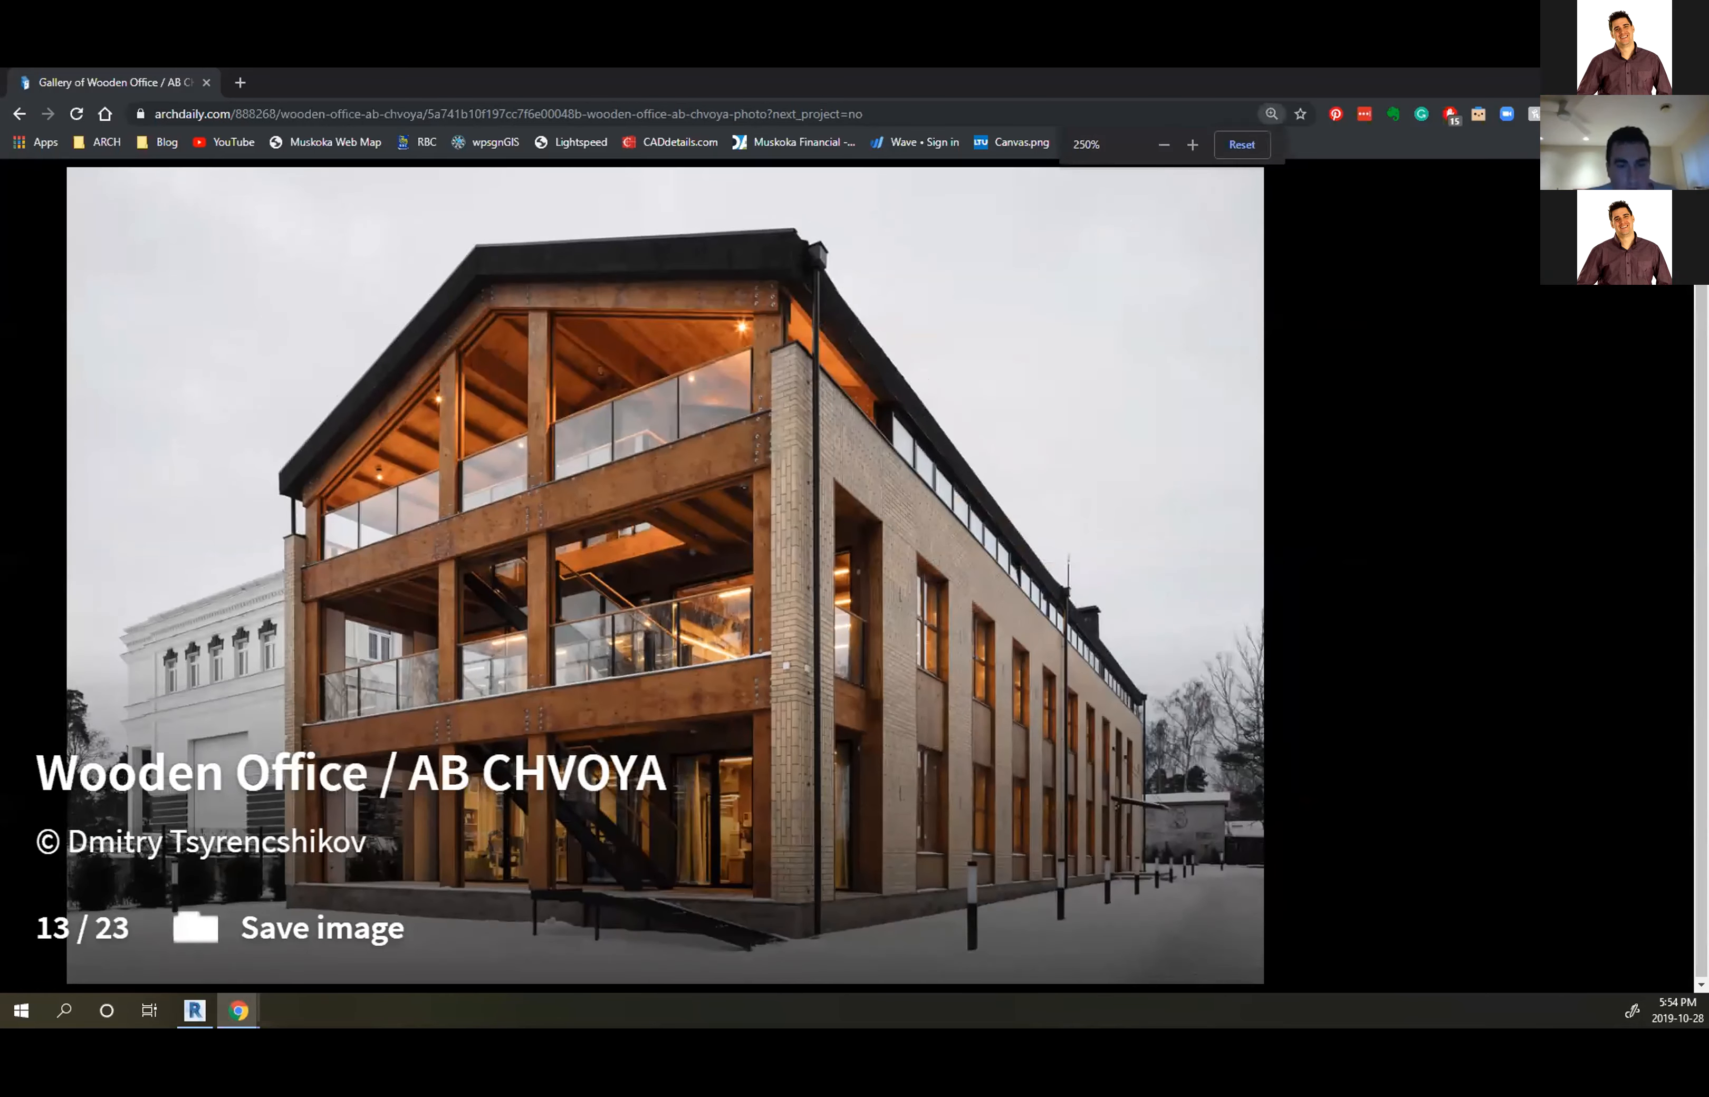
{"action": "left_click", "coordinate": [1618, 231]}
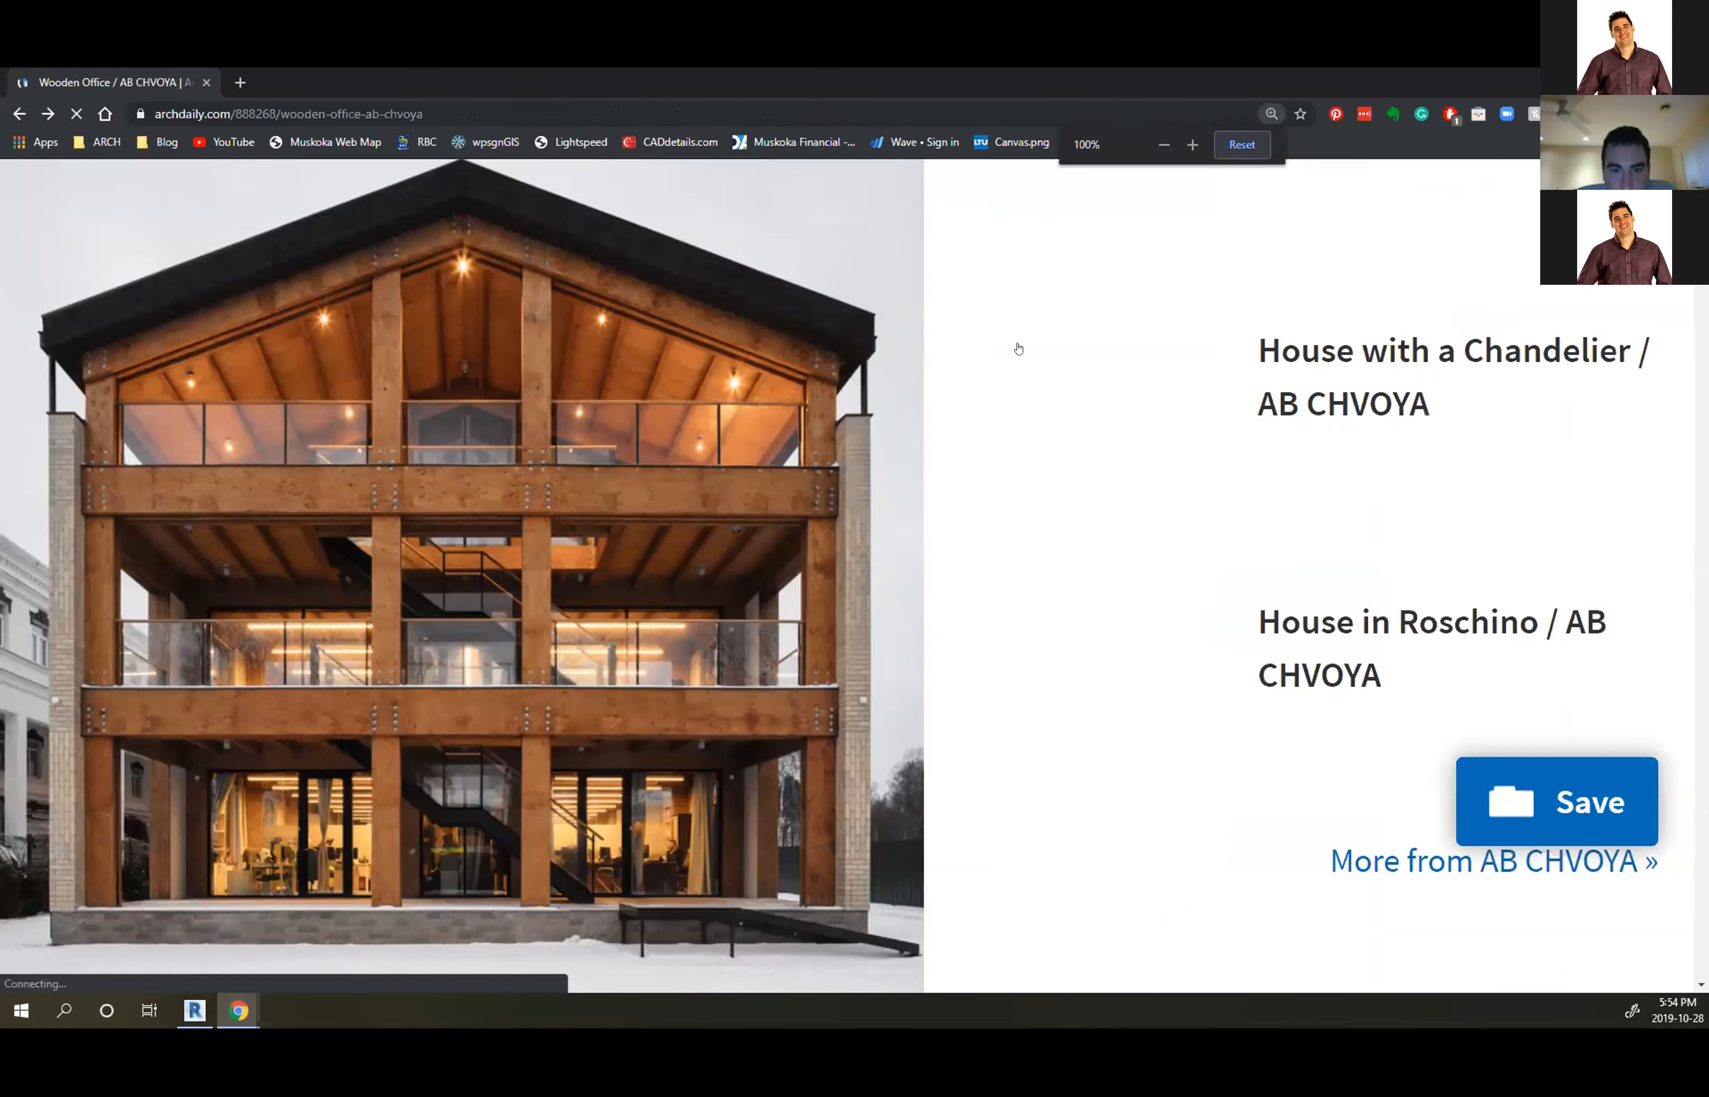
{"action": "scroll", "coordinate": [1018, 348], "scroll_direction": "down", "scroll_amount": 6, "text": "ctrl"}
{"action": "scroll", "coordinate": [615, 514], "scroll_direction": "down", "scroll_amount": 15}
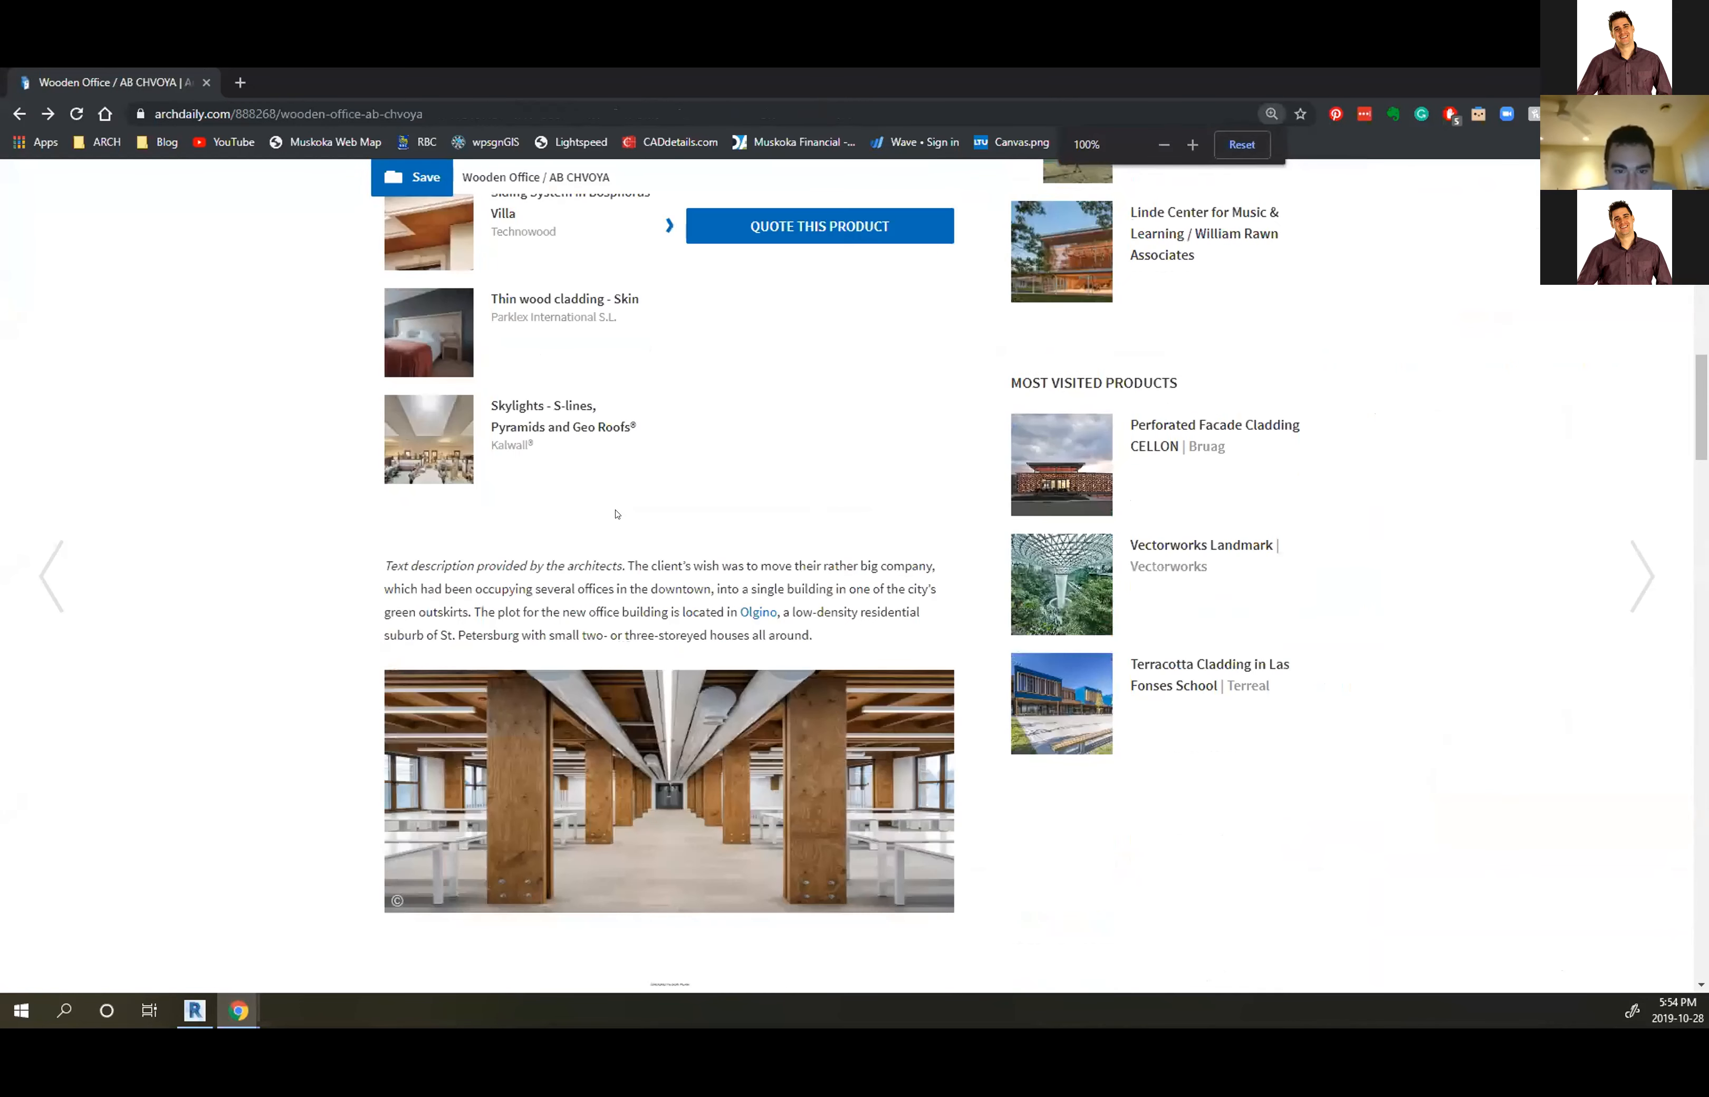
{"action": "scroll", "coordinate": [616, 514], "scroll_direction": "down", "scroll_amount": 3}
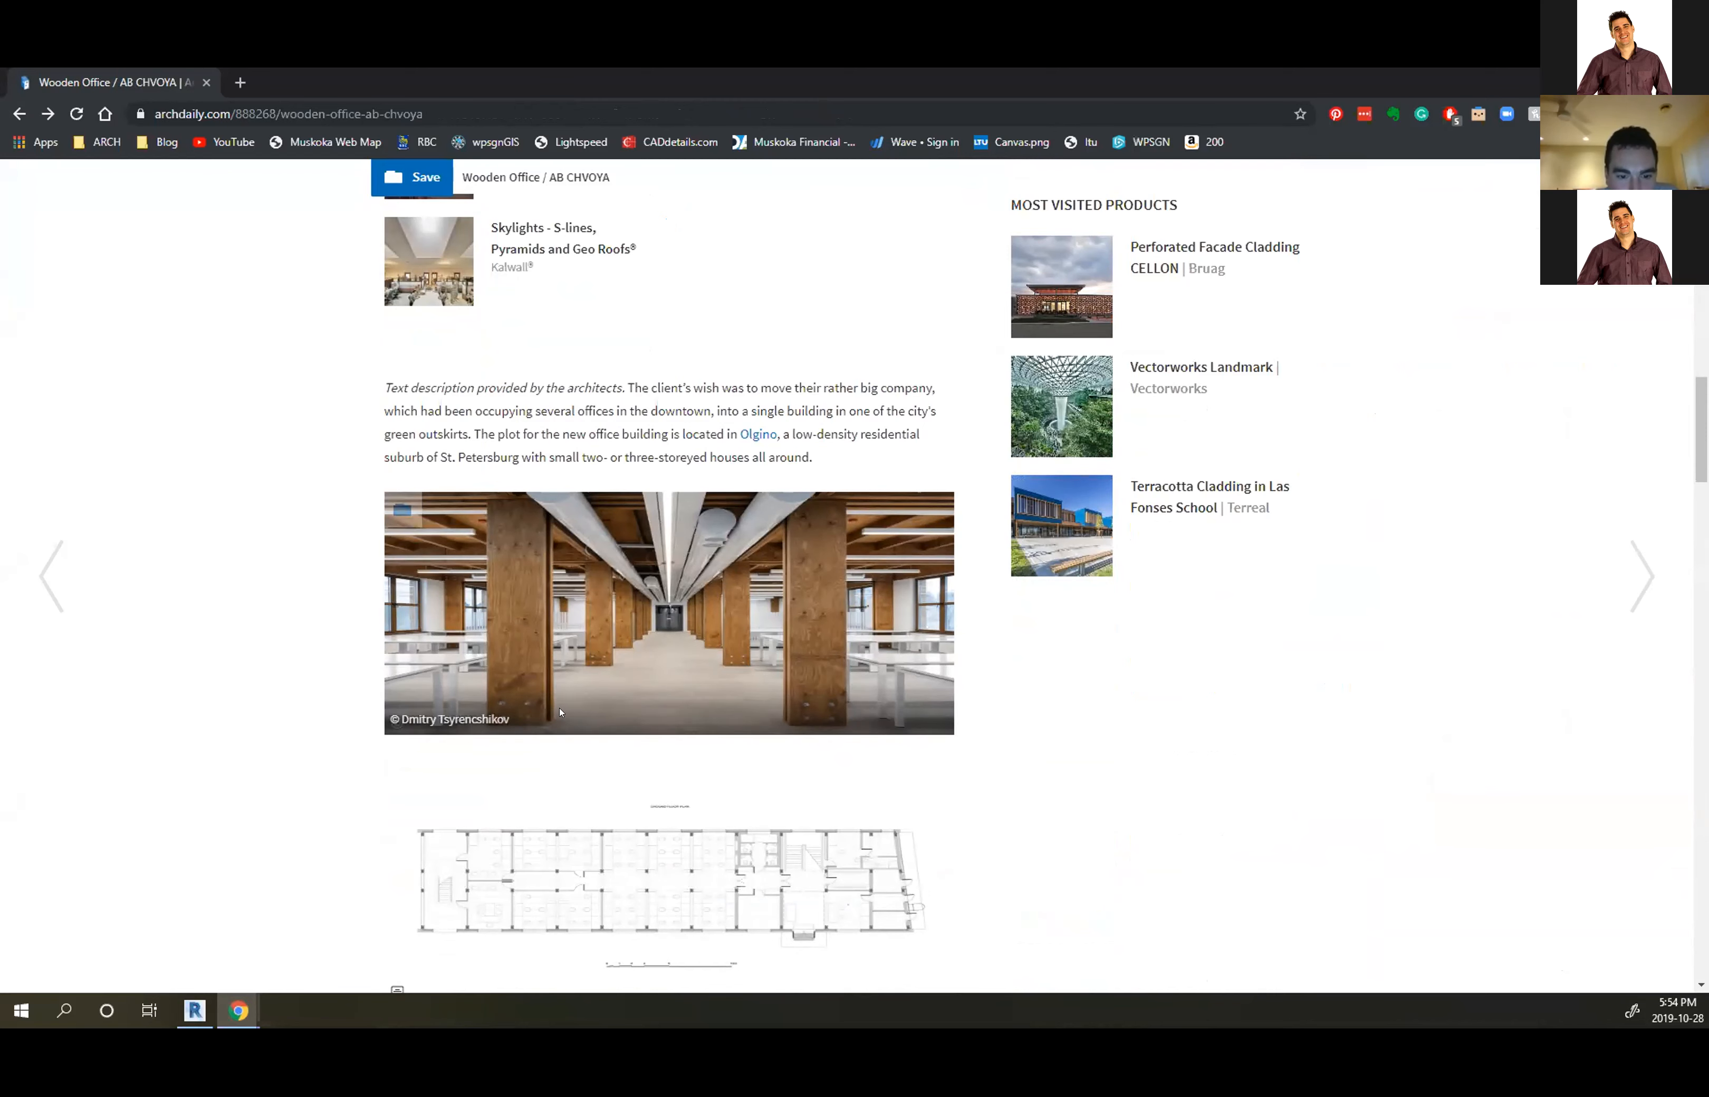
{"action": "scroll", "coordinate": [531, 688], "scroll_direction": "down", "scroll_amount": 15}
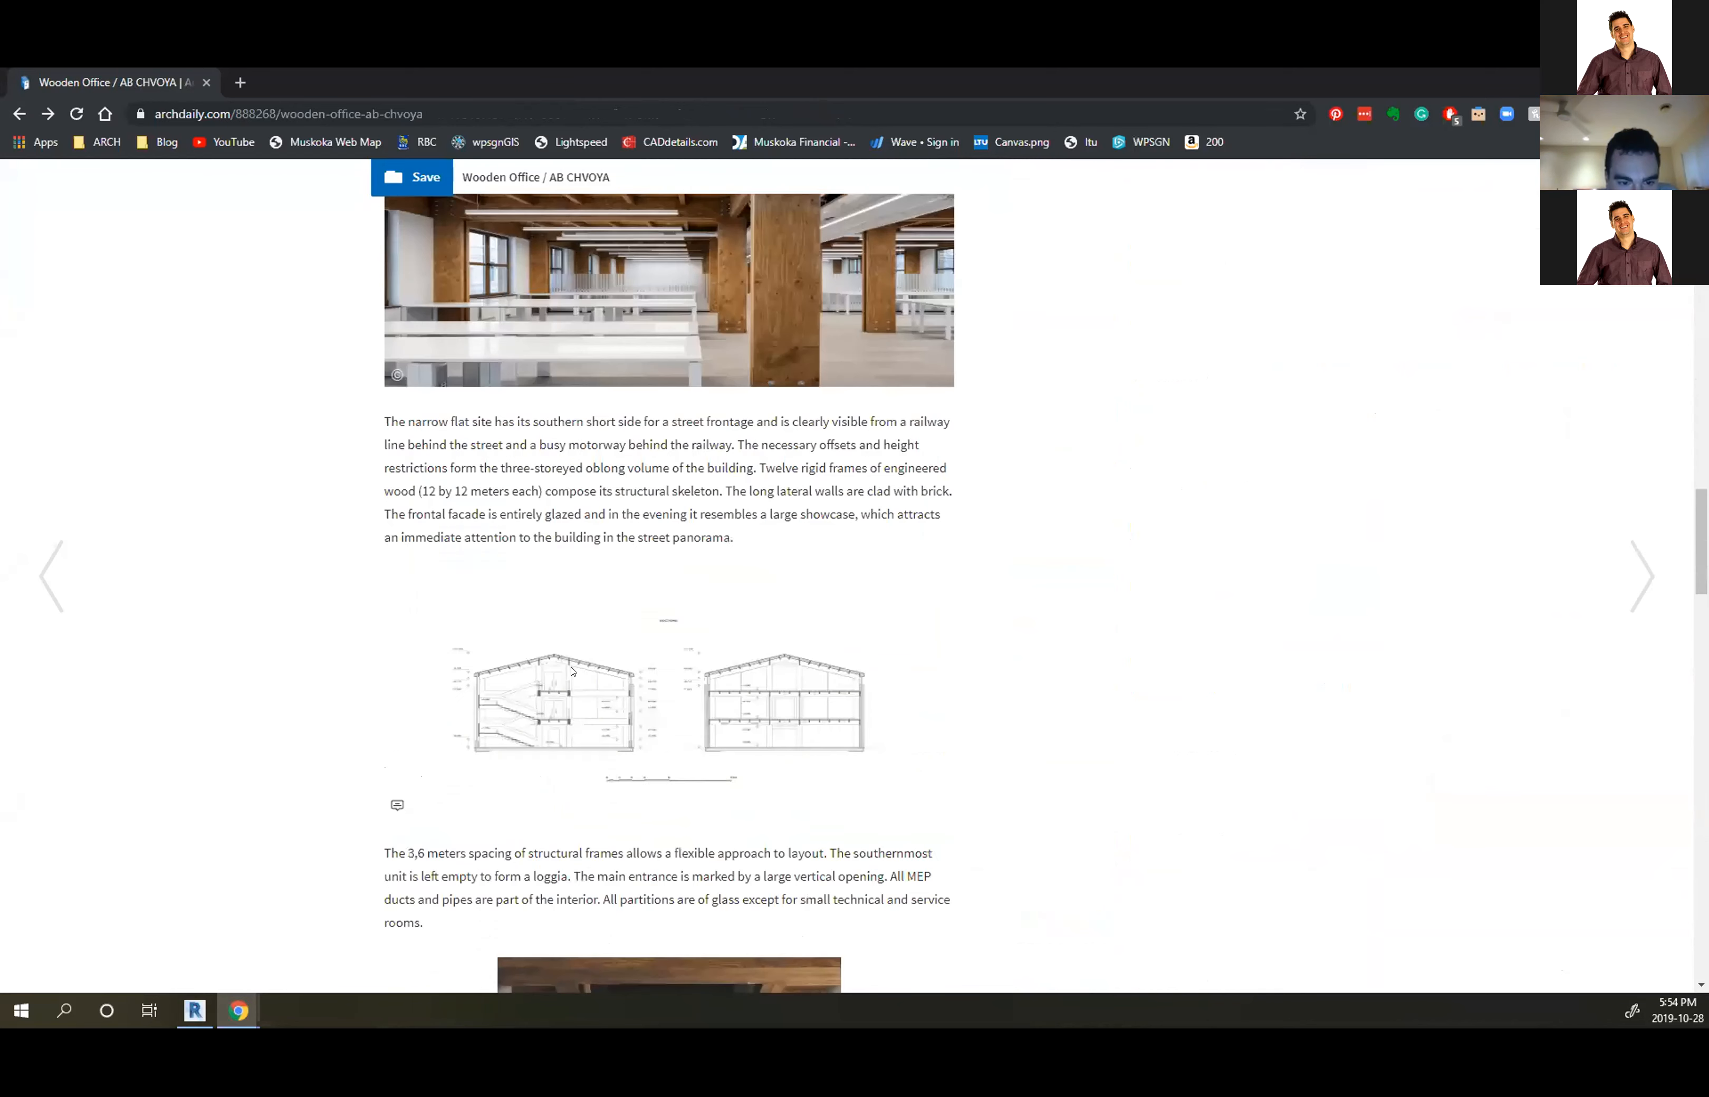
{"action": "scroll", "coordinate": [572, 671], "scroll_direction": "down", "scroll_amount": 8}
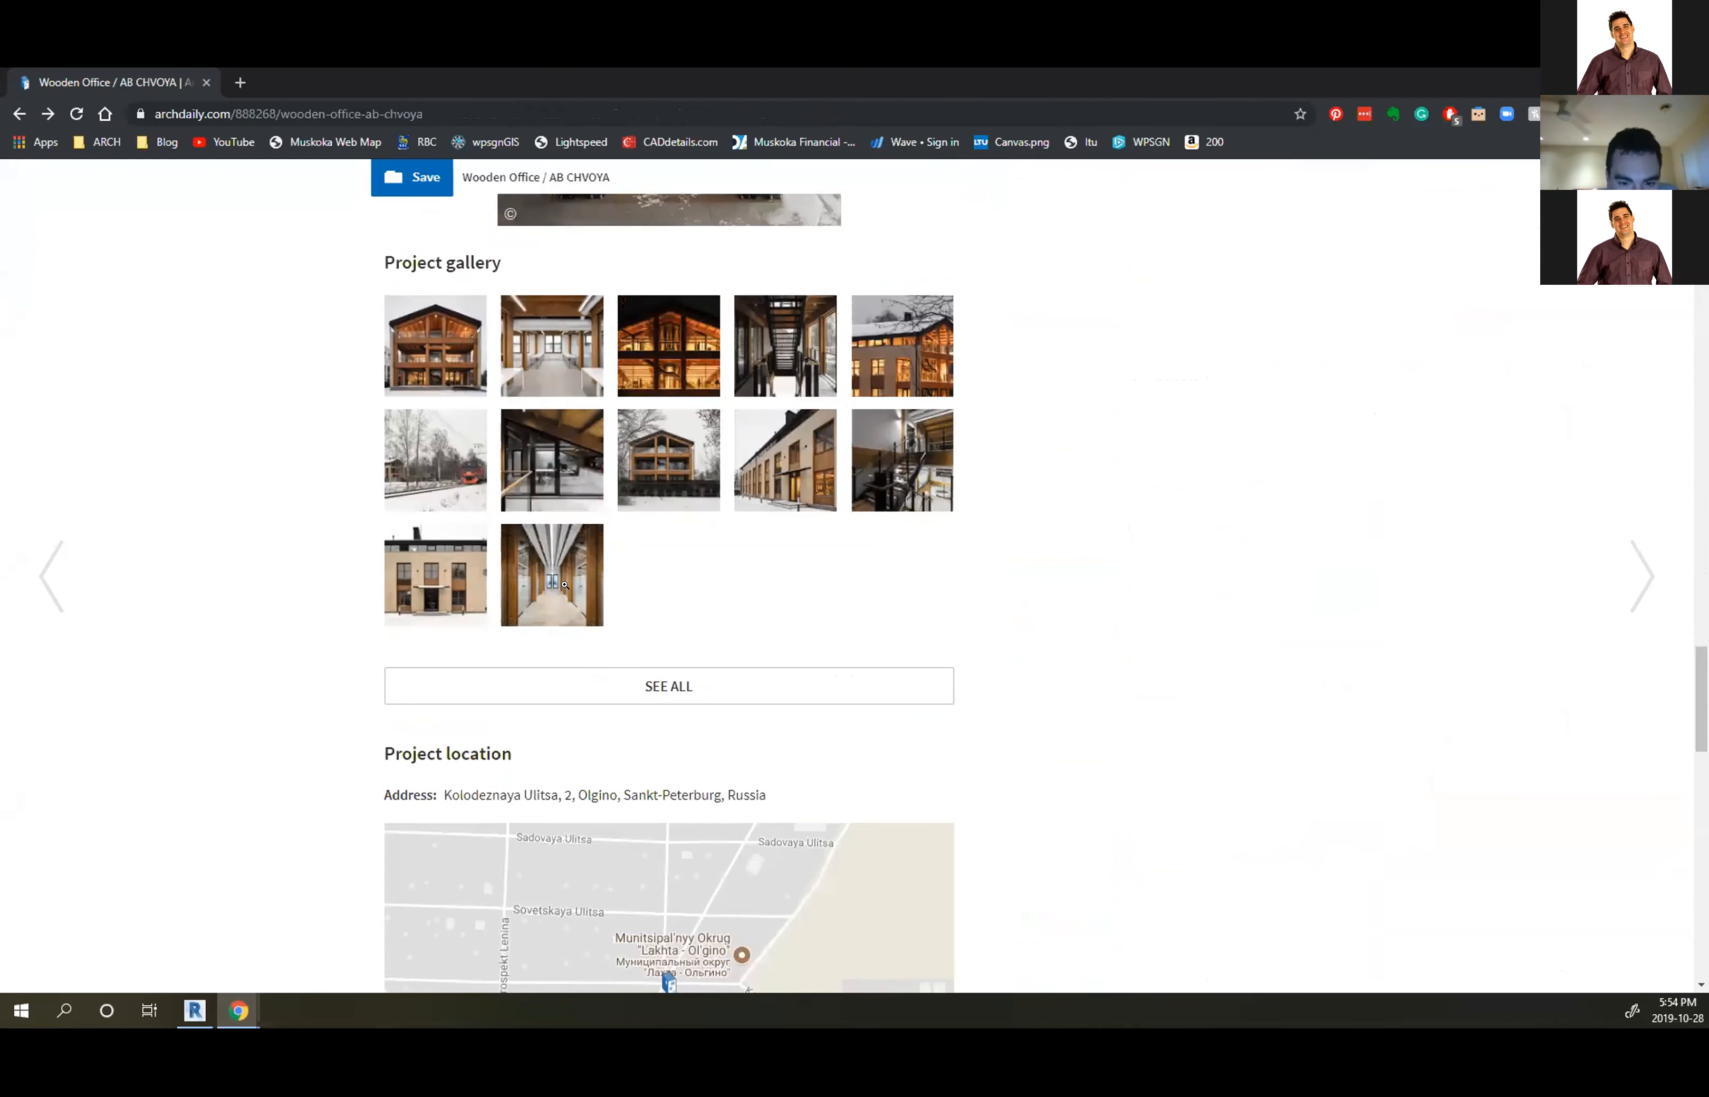
{"action": "left_click", "coordinate": [441, 359]}
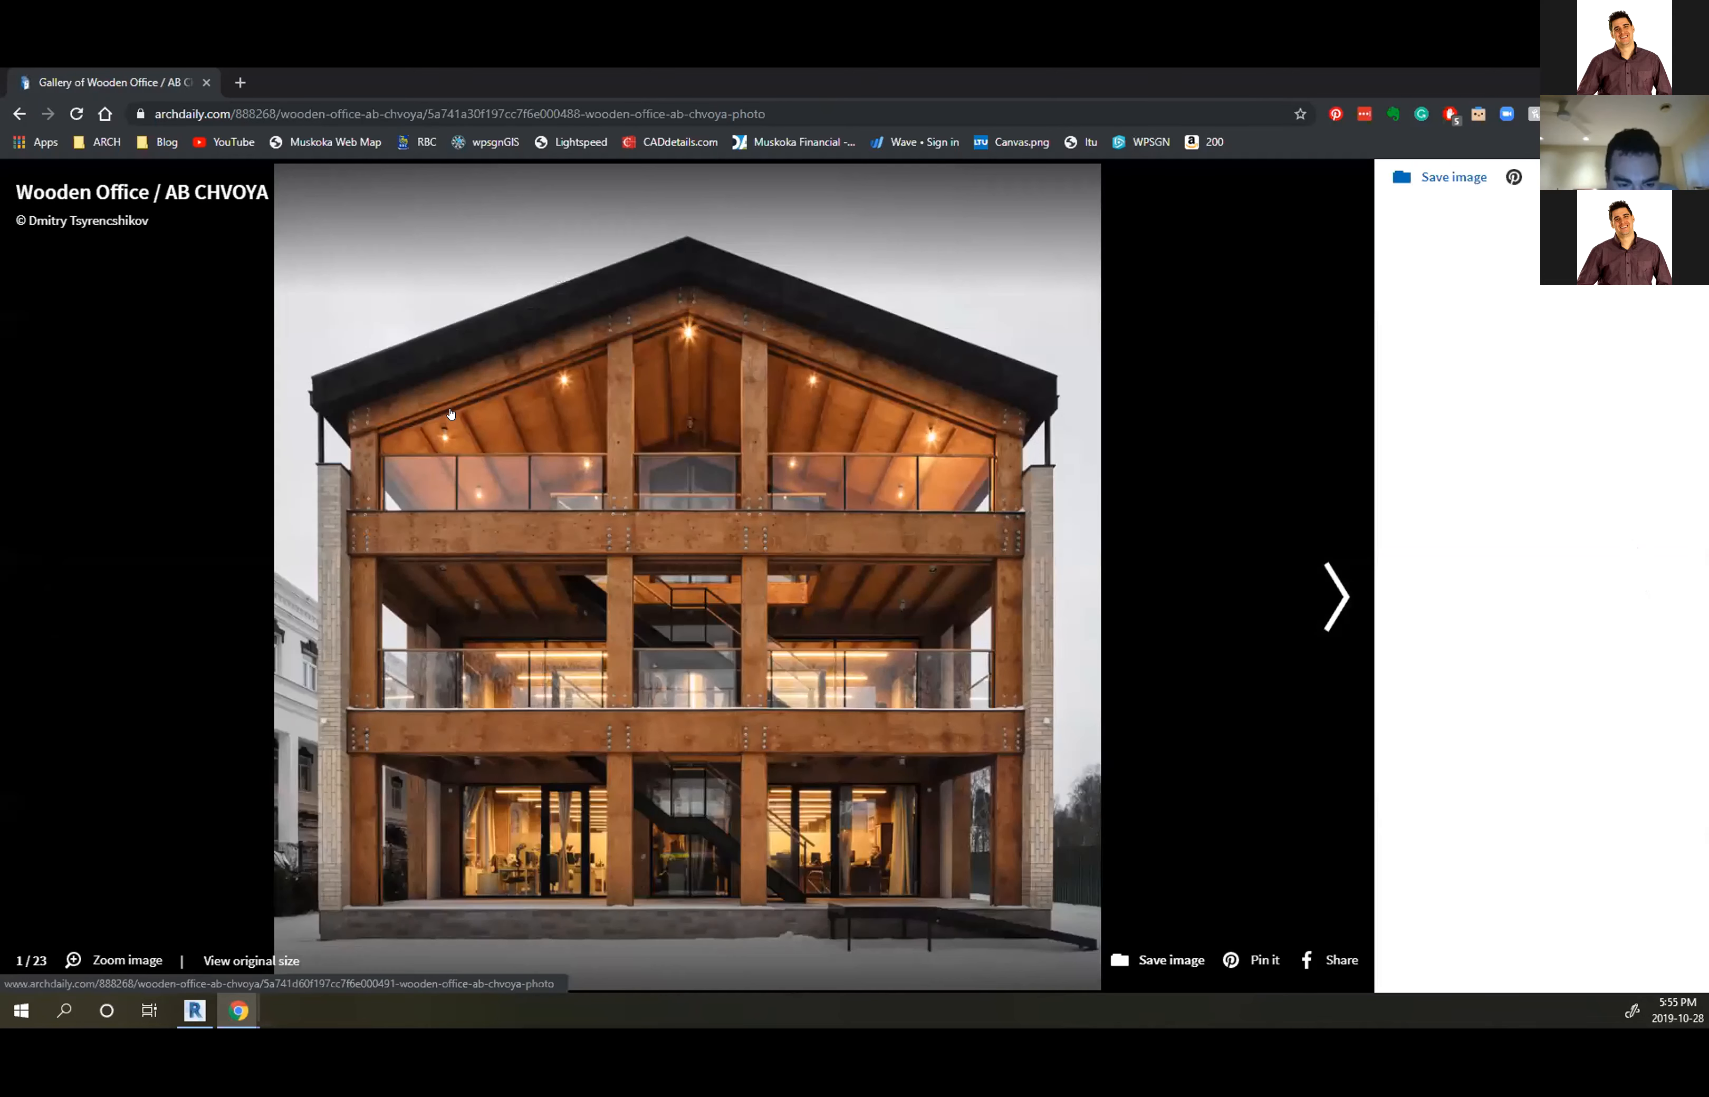
{"action": "left_click", "coordinate": [451, 414]}
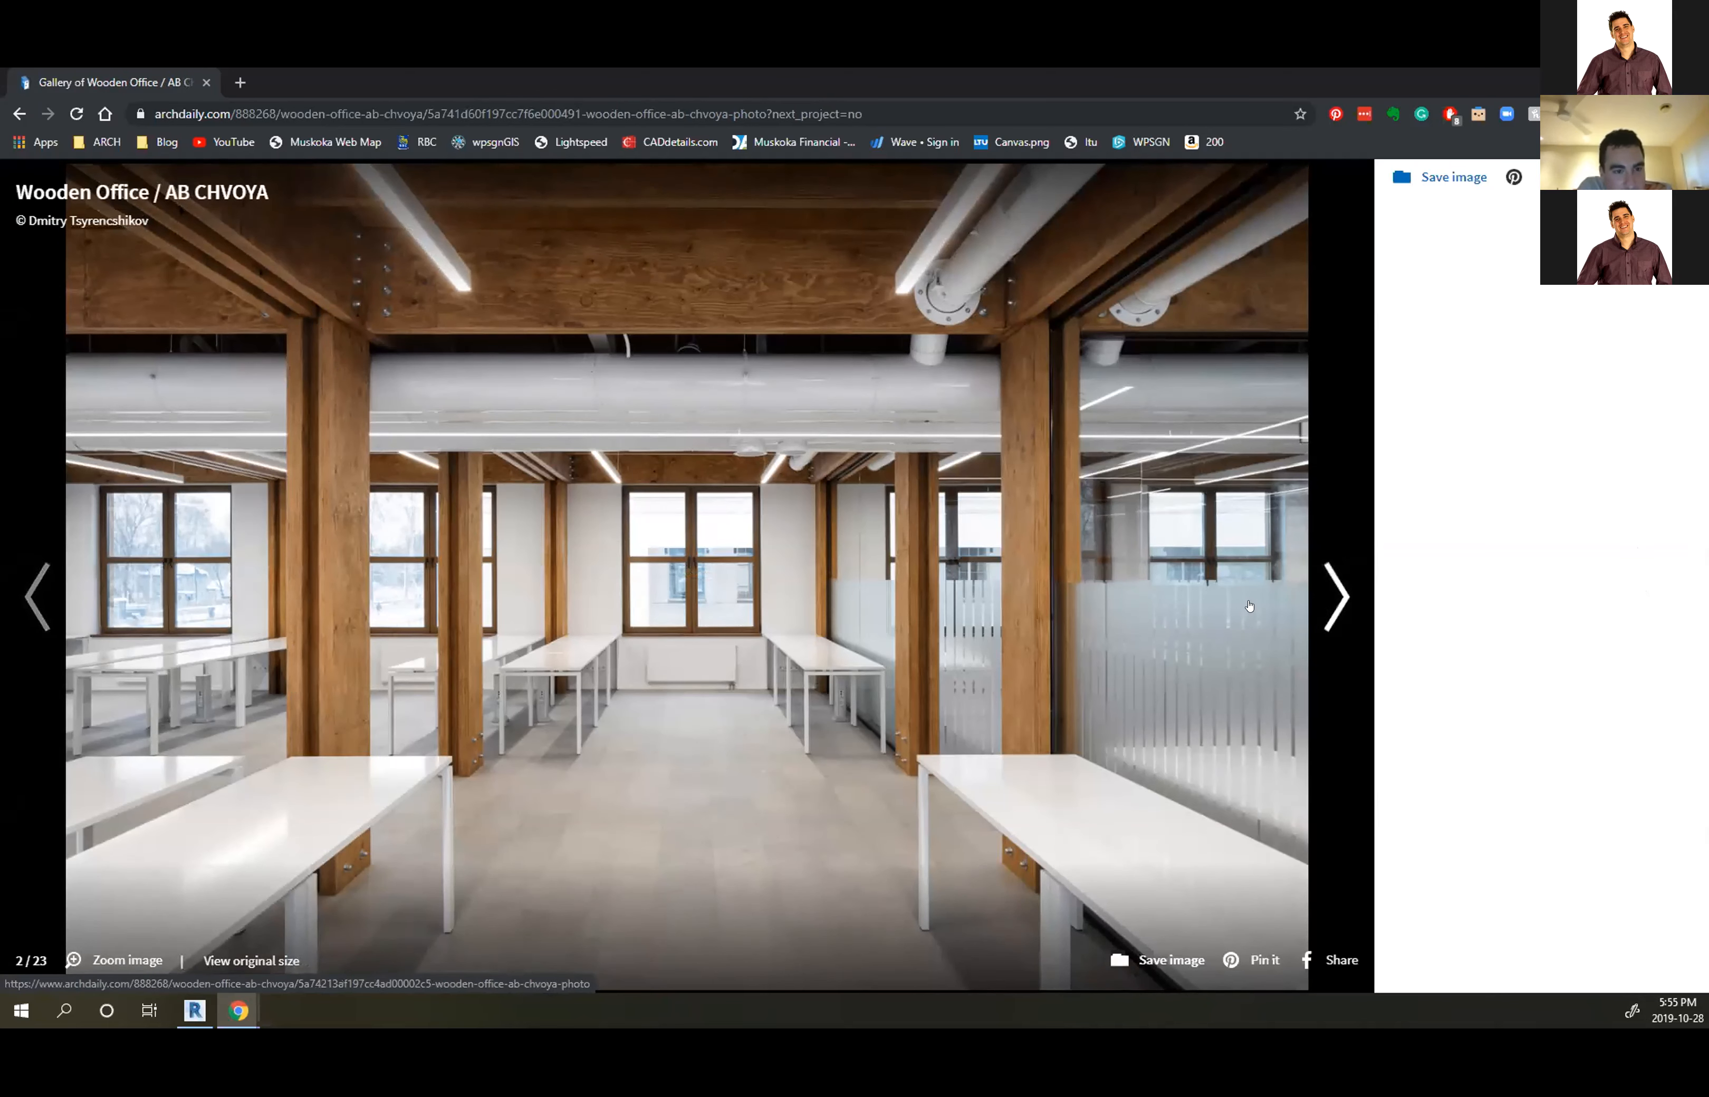
Page the gallery forward to photo 13/23, then bring in the 'knife edge wood plate' Bing images tab
{"action": "left_click", "coordinate": [1317, 588]}
{"action": "left_click", "coordinate": [1317, 587]}
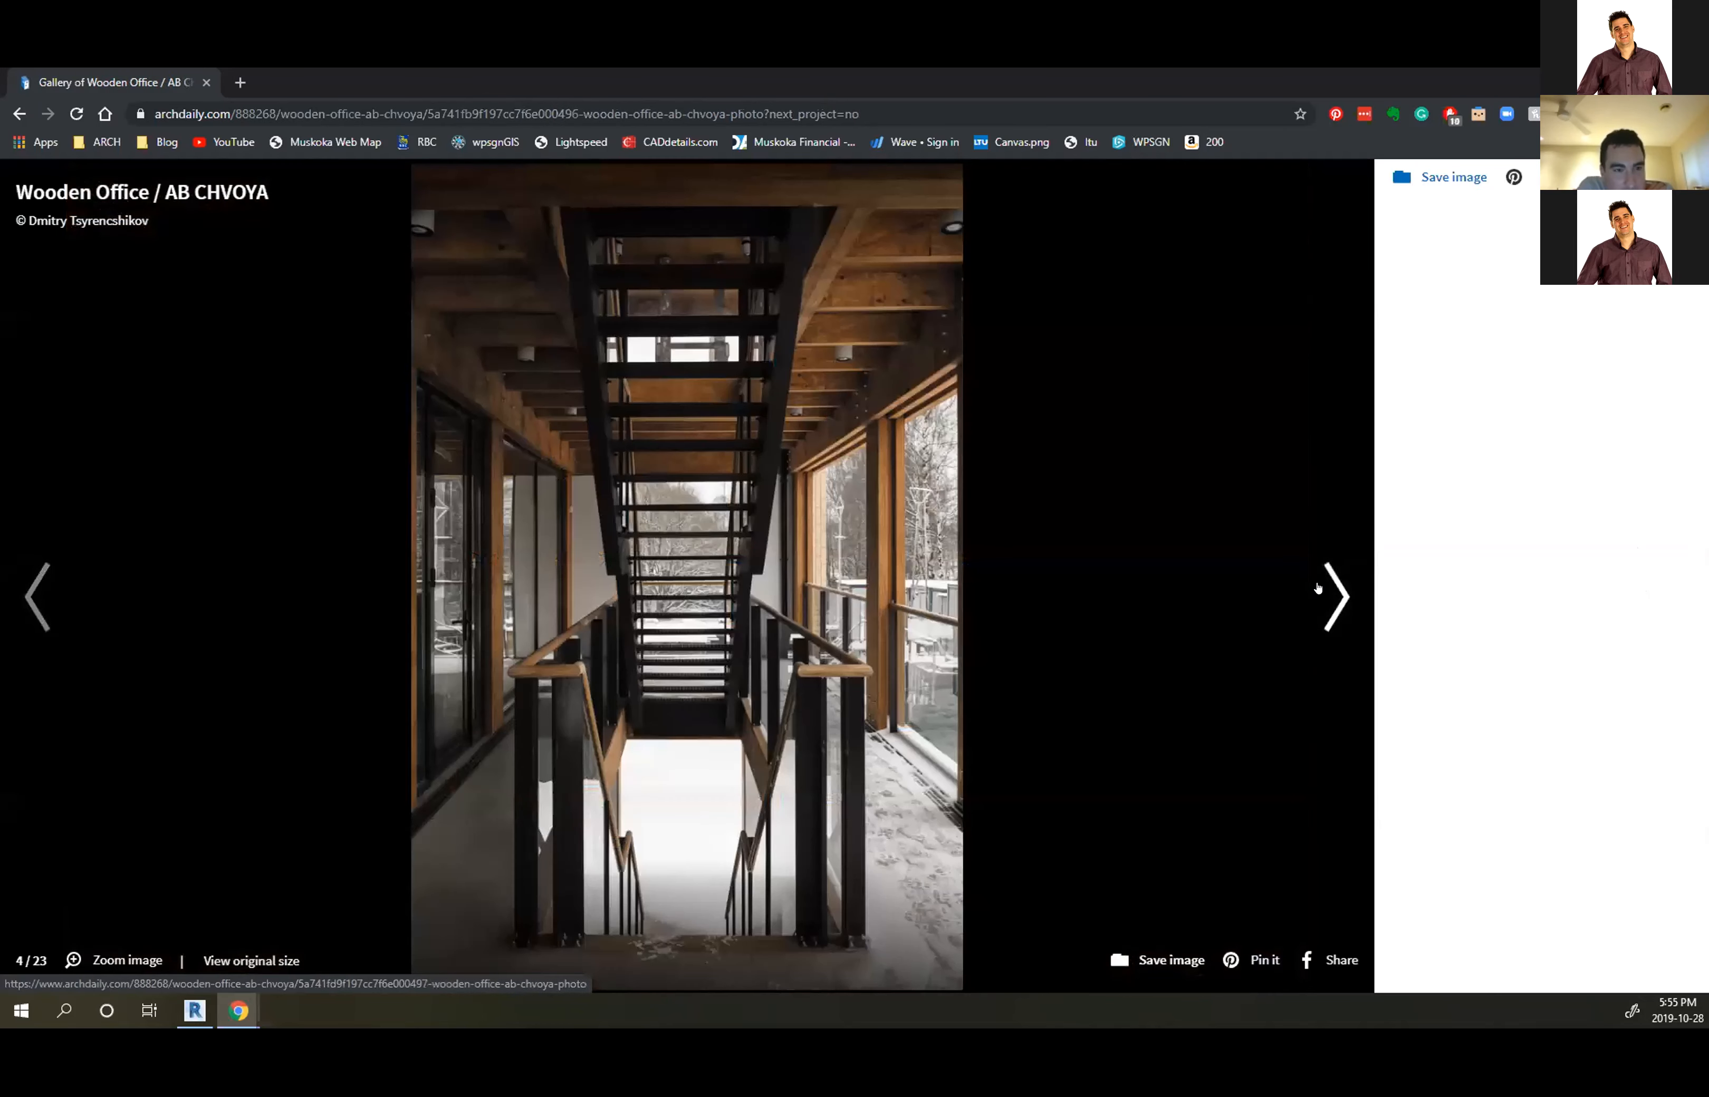
{"action": "left_click", "coordinate": [1317, 587]}
{"action": "left_click", "coordinate": [1318, 587]}
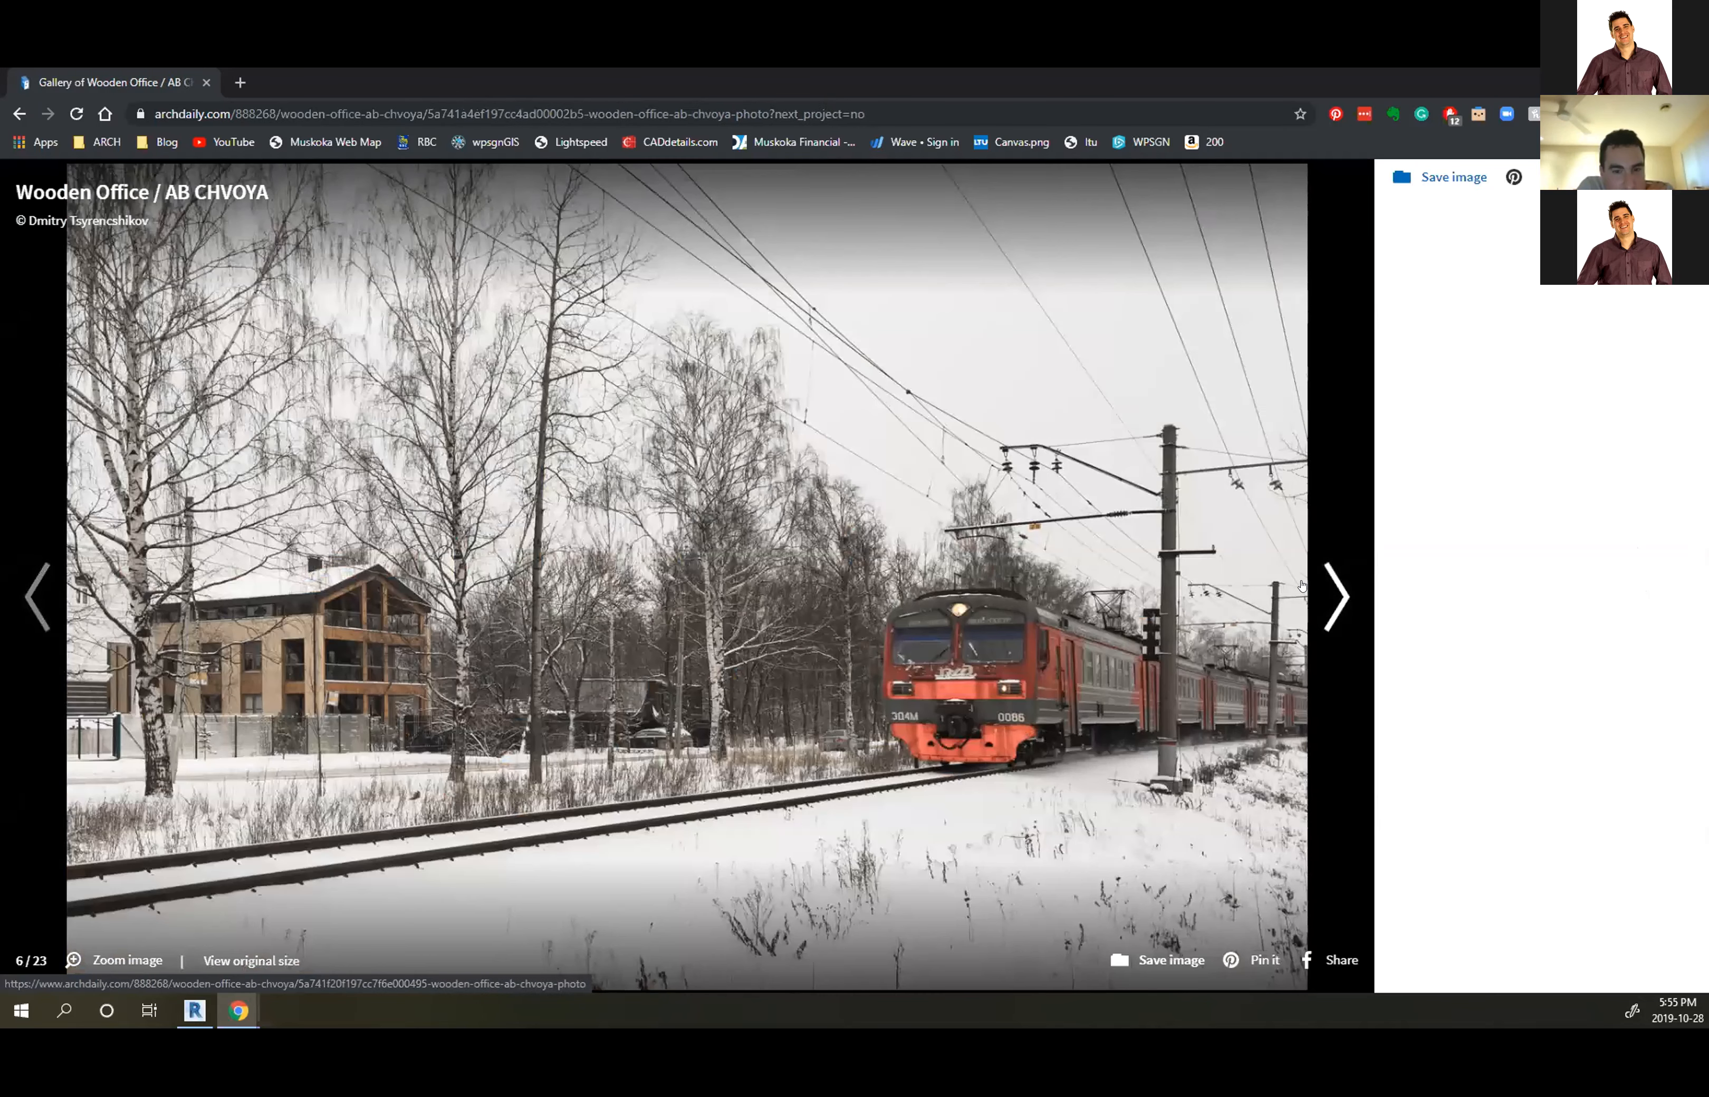
{"action": "left_click", "coordinate": [1330, 588]}
{"action": "left_click", "coordinate": [1330, 588]}
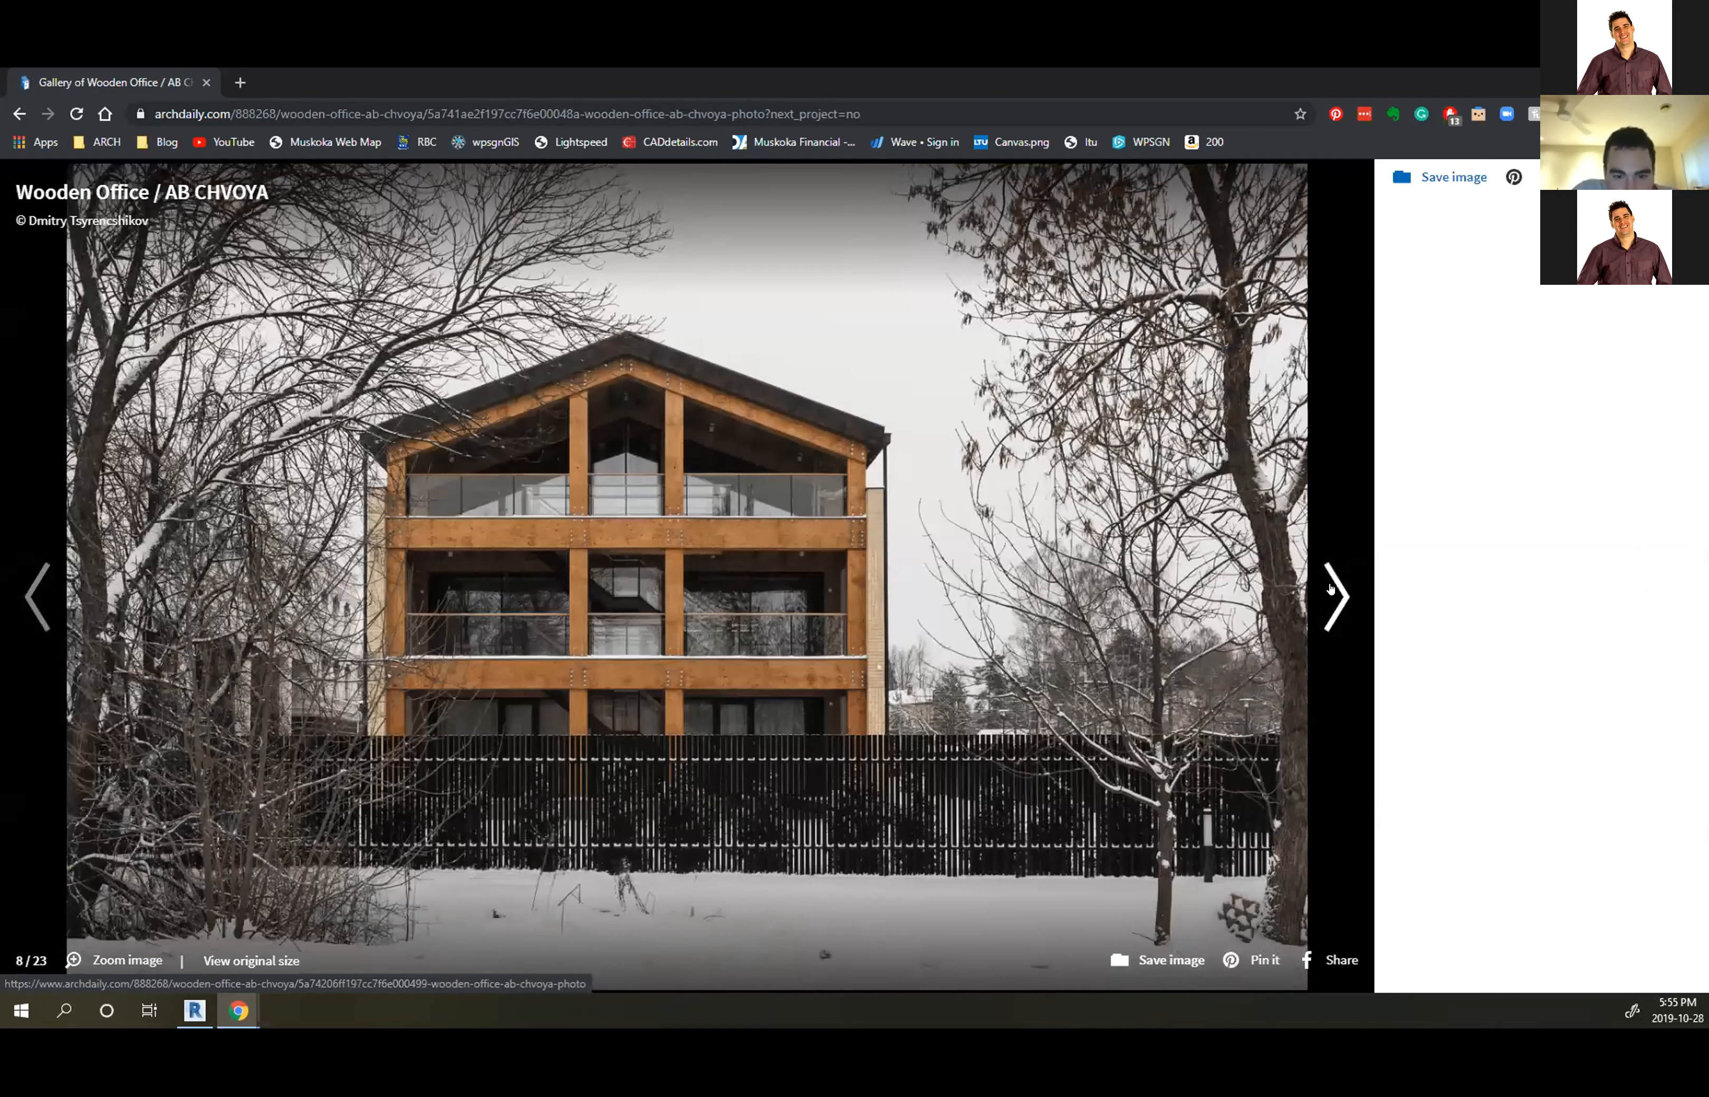
{"action": "left_click", "coordinate": [1330, 588]}
{"action": "left_click", "coordinate": [1329, 588]}
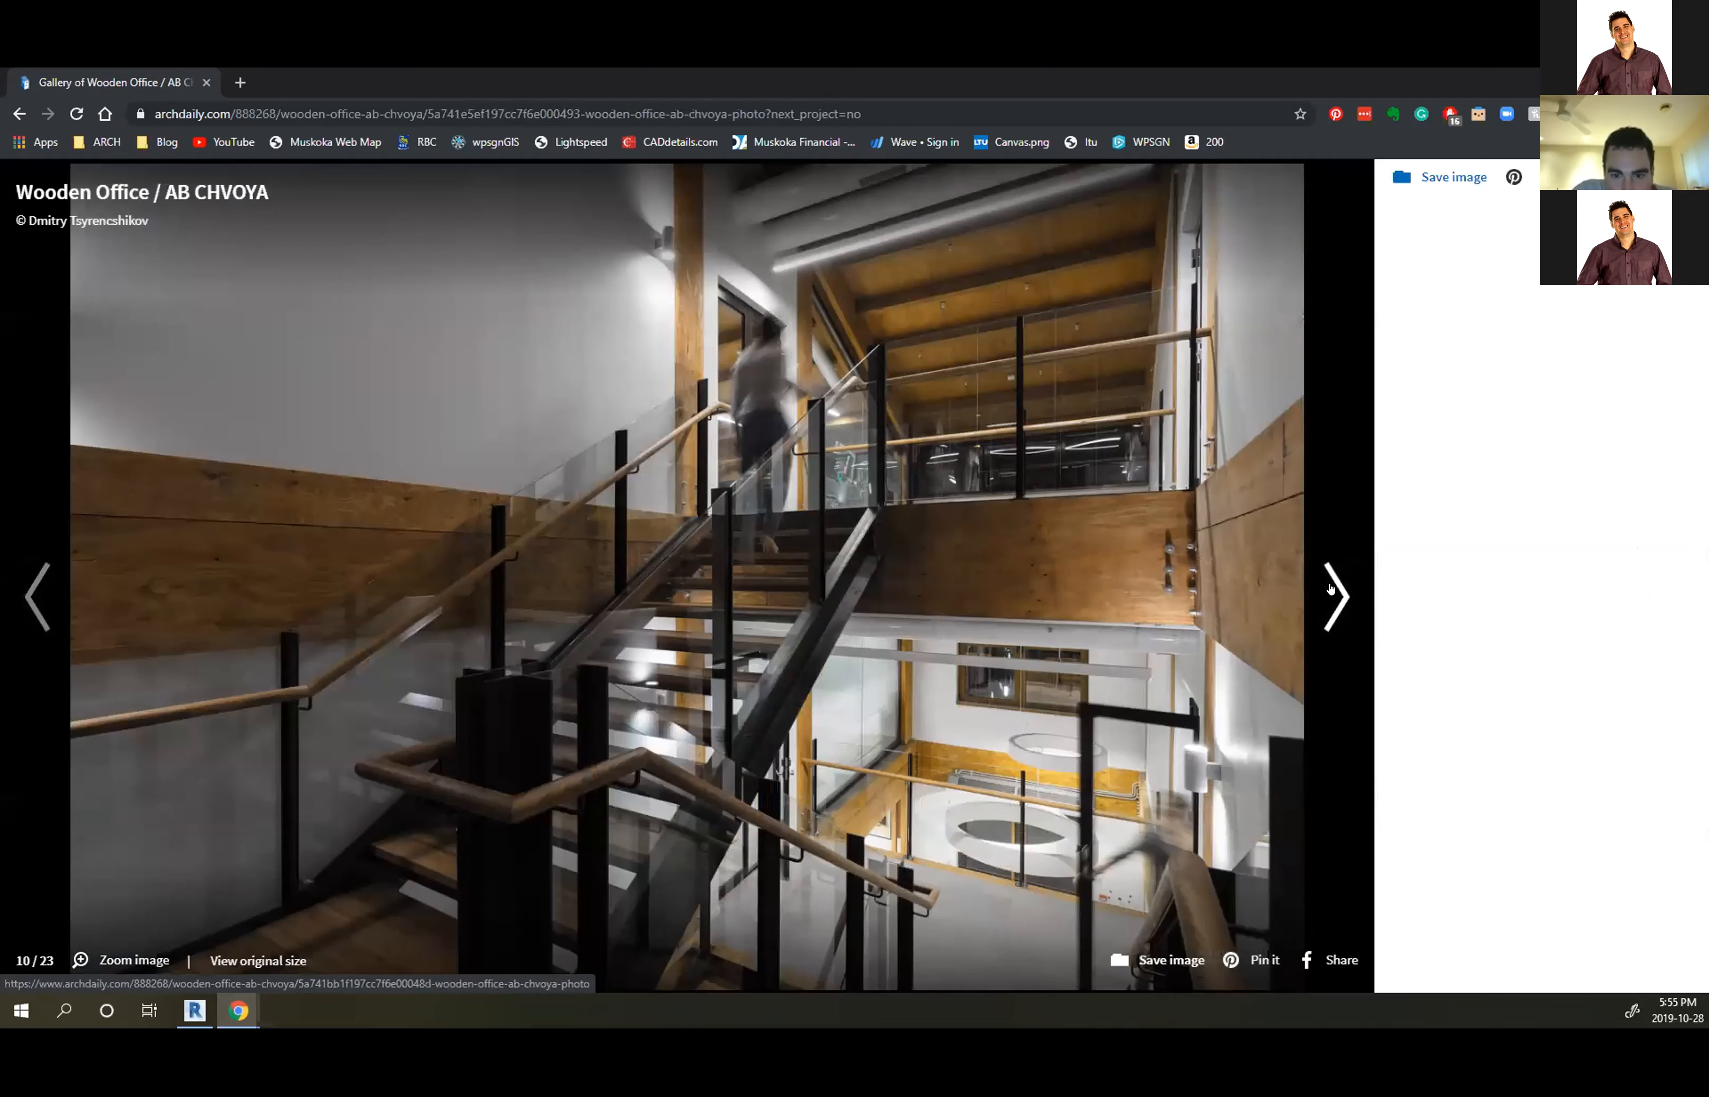
{"action": "left_click", "coordinate": [1330, 588]}
{"action": "left_click", "coordinate": [1329, 588]}
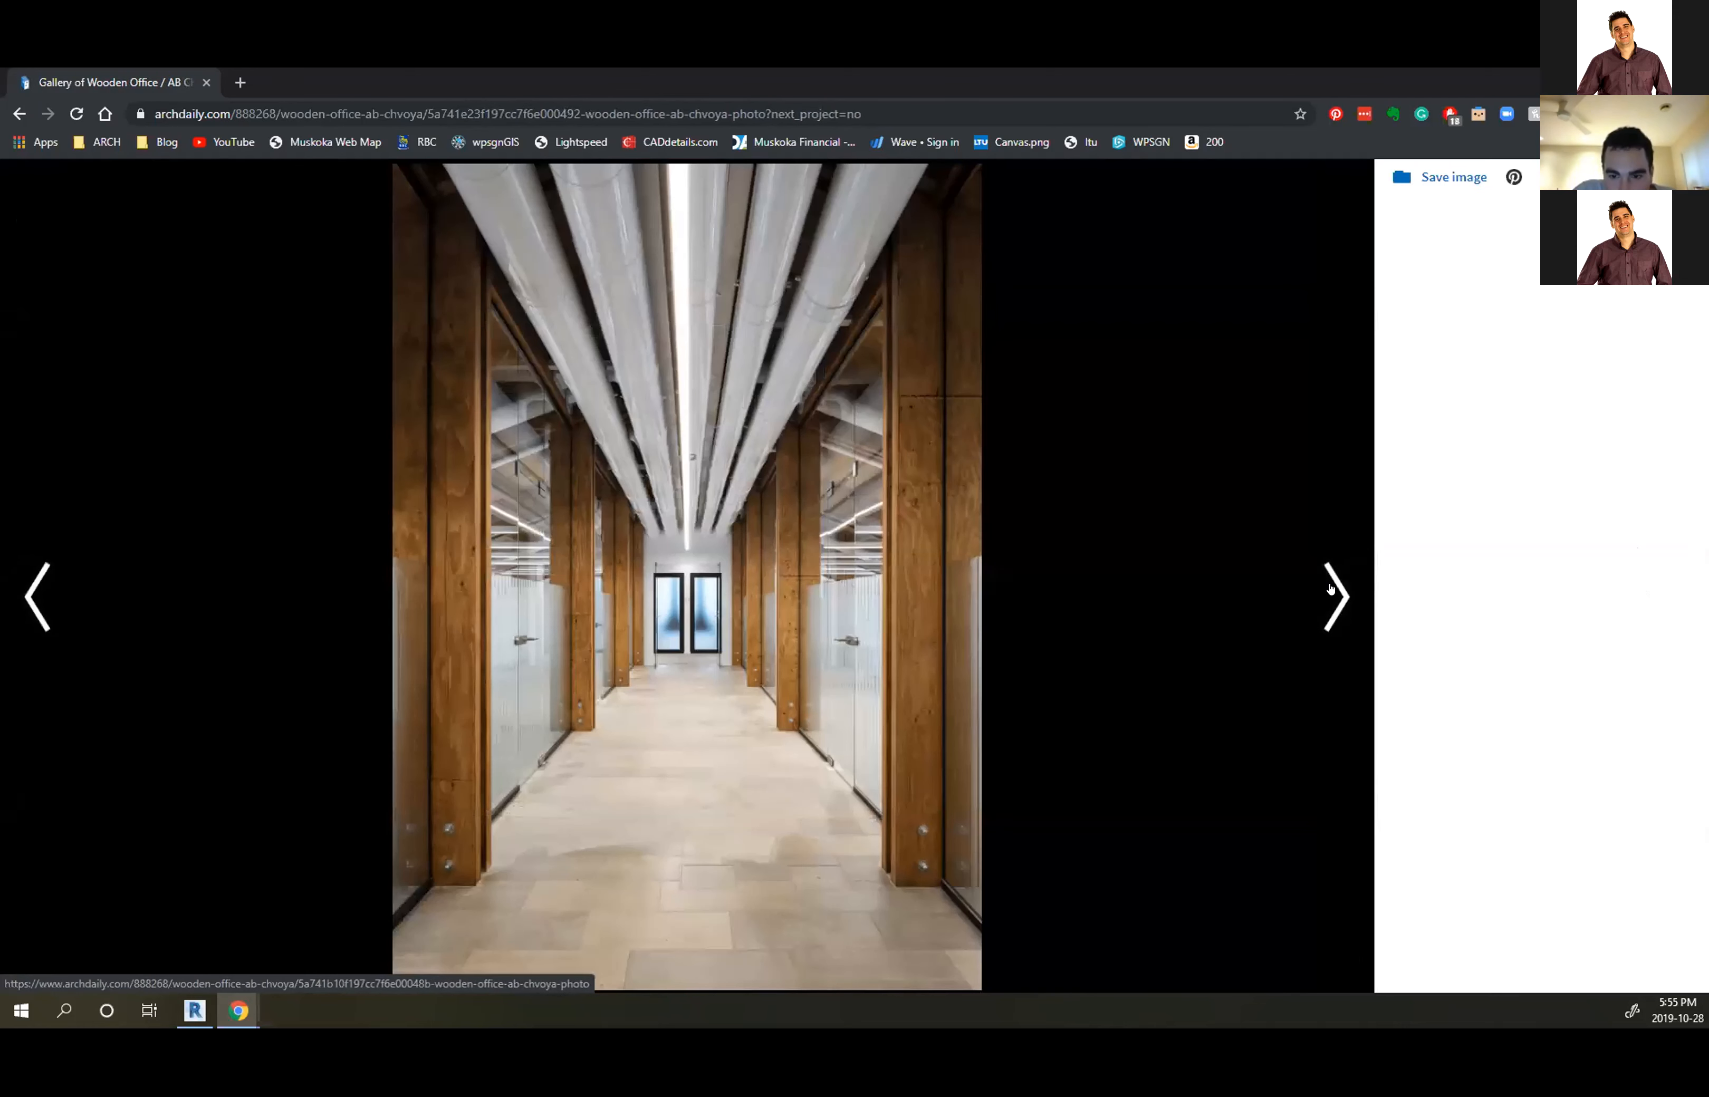
{"action": "left_click", "coordinate": [1329, 588]}
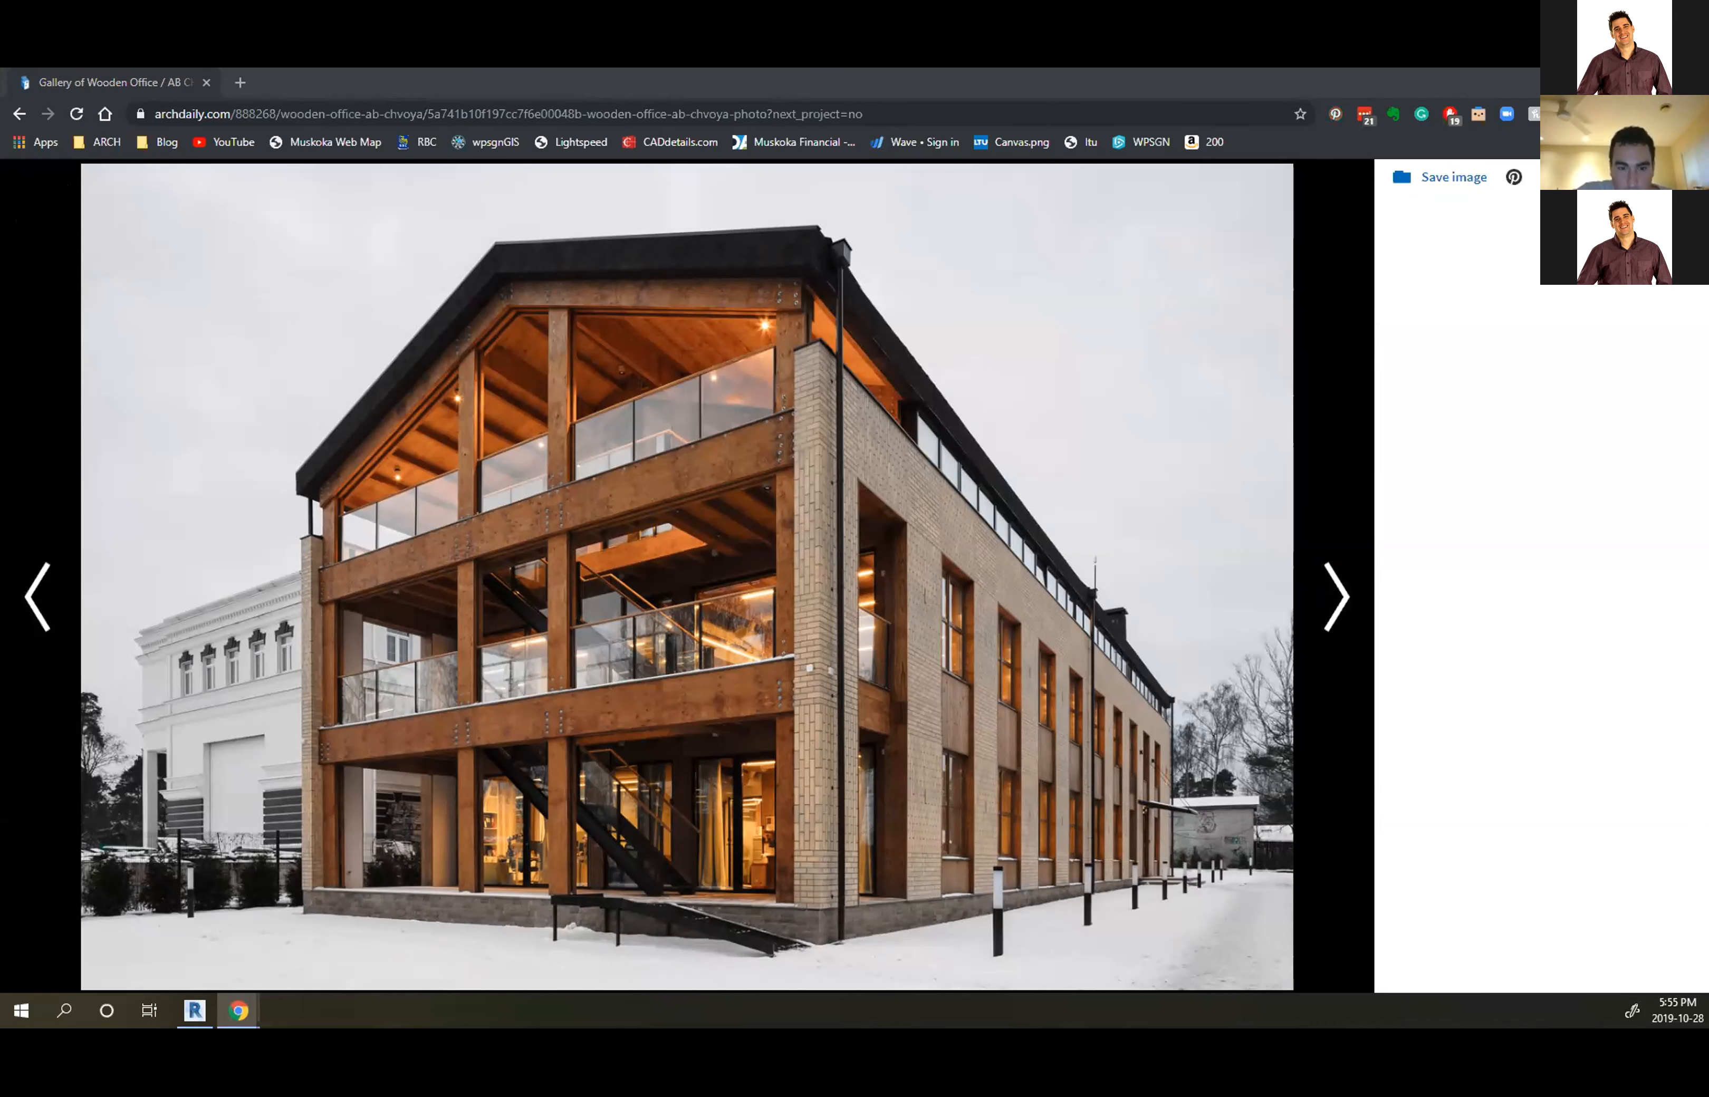
{"action": "left_click_drag", "start_coordinate": [659, 70], "coordinate": [664, 83]}
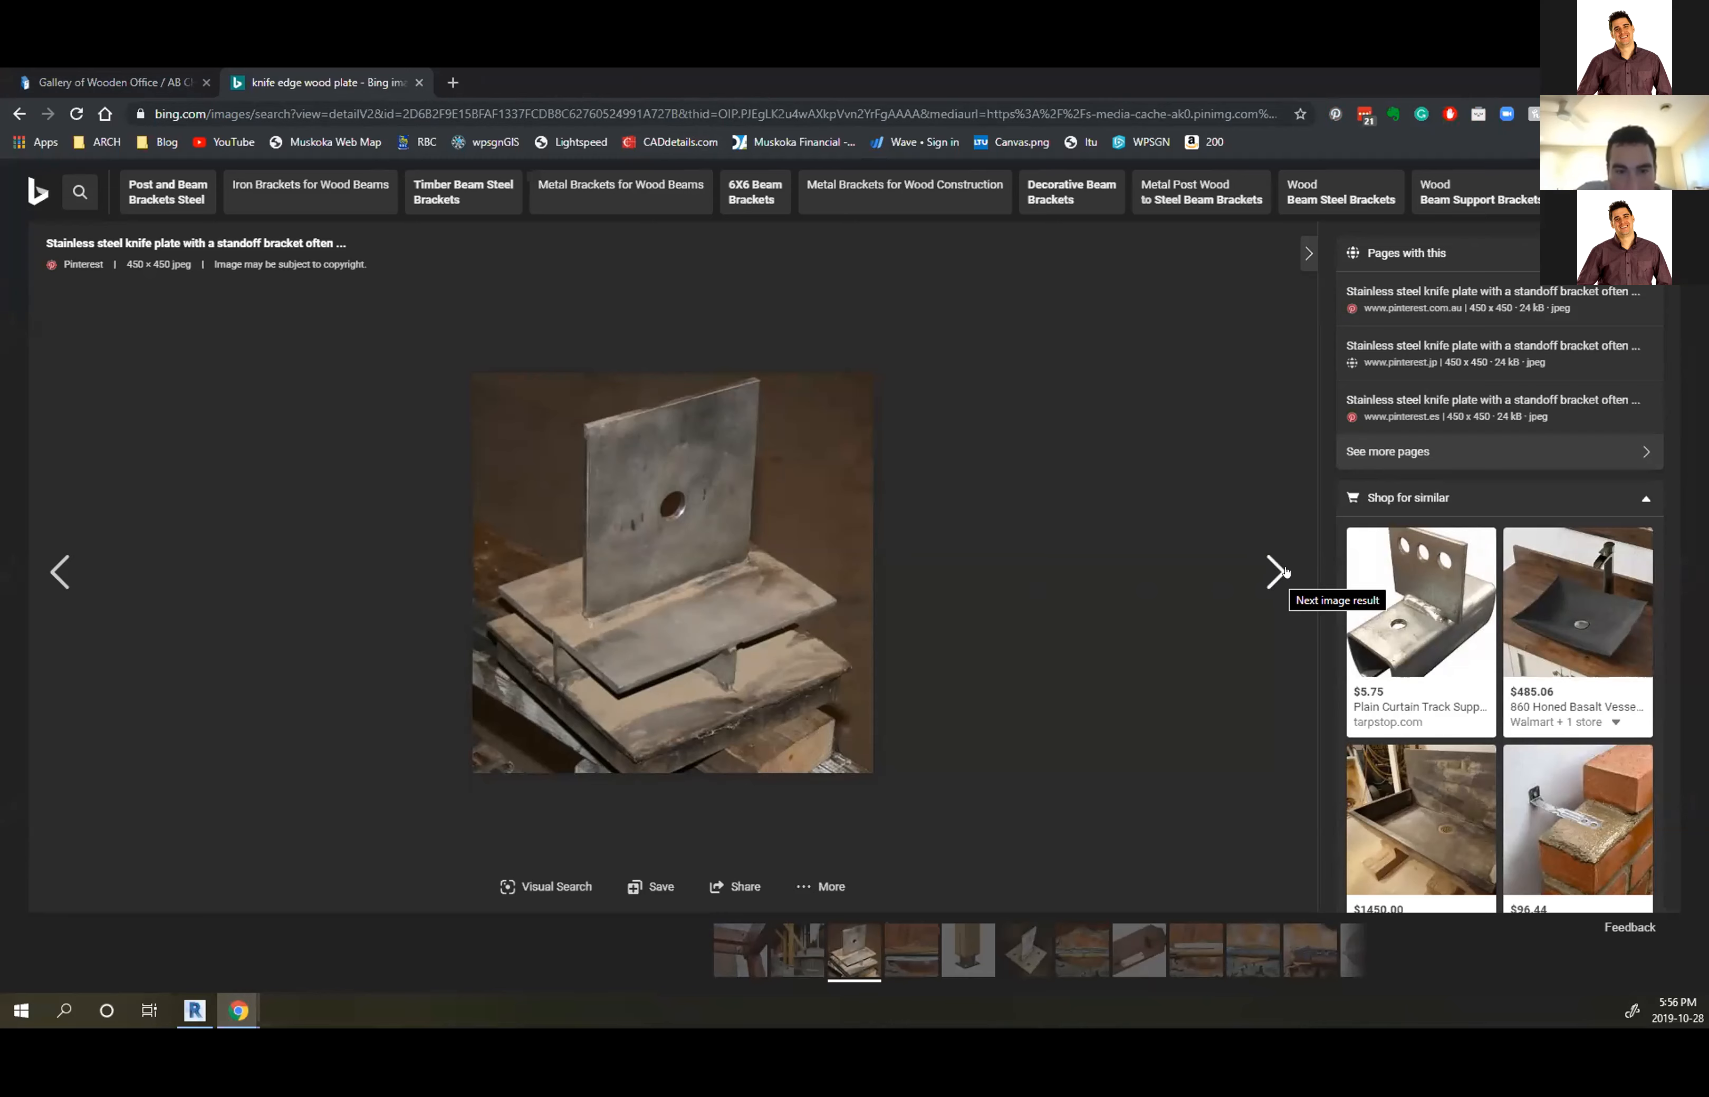
In the 'knife edge wood plate' results, view the wooden building photo in detail, then browse the grid
{"action": "left_click", "coordinate": [1671, 191]}
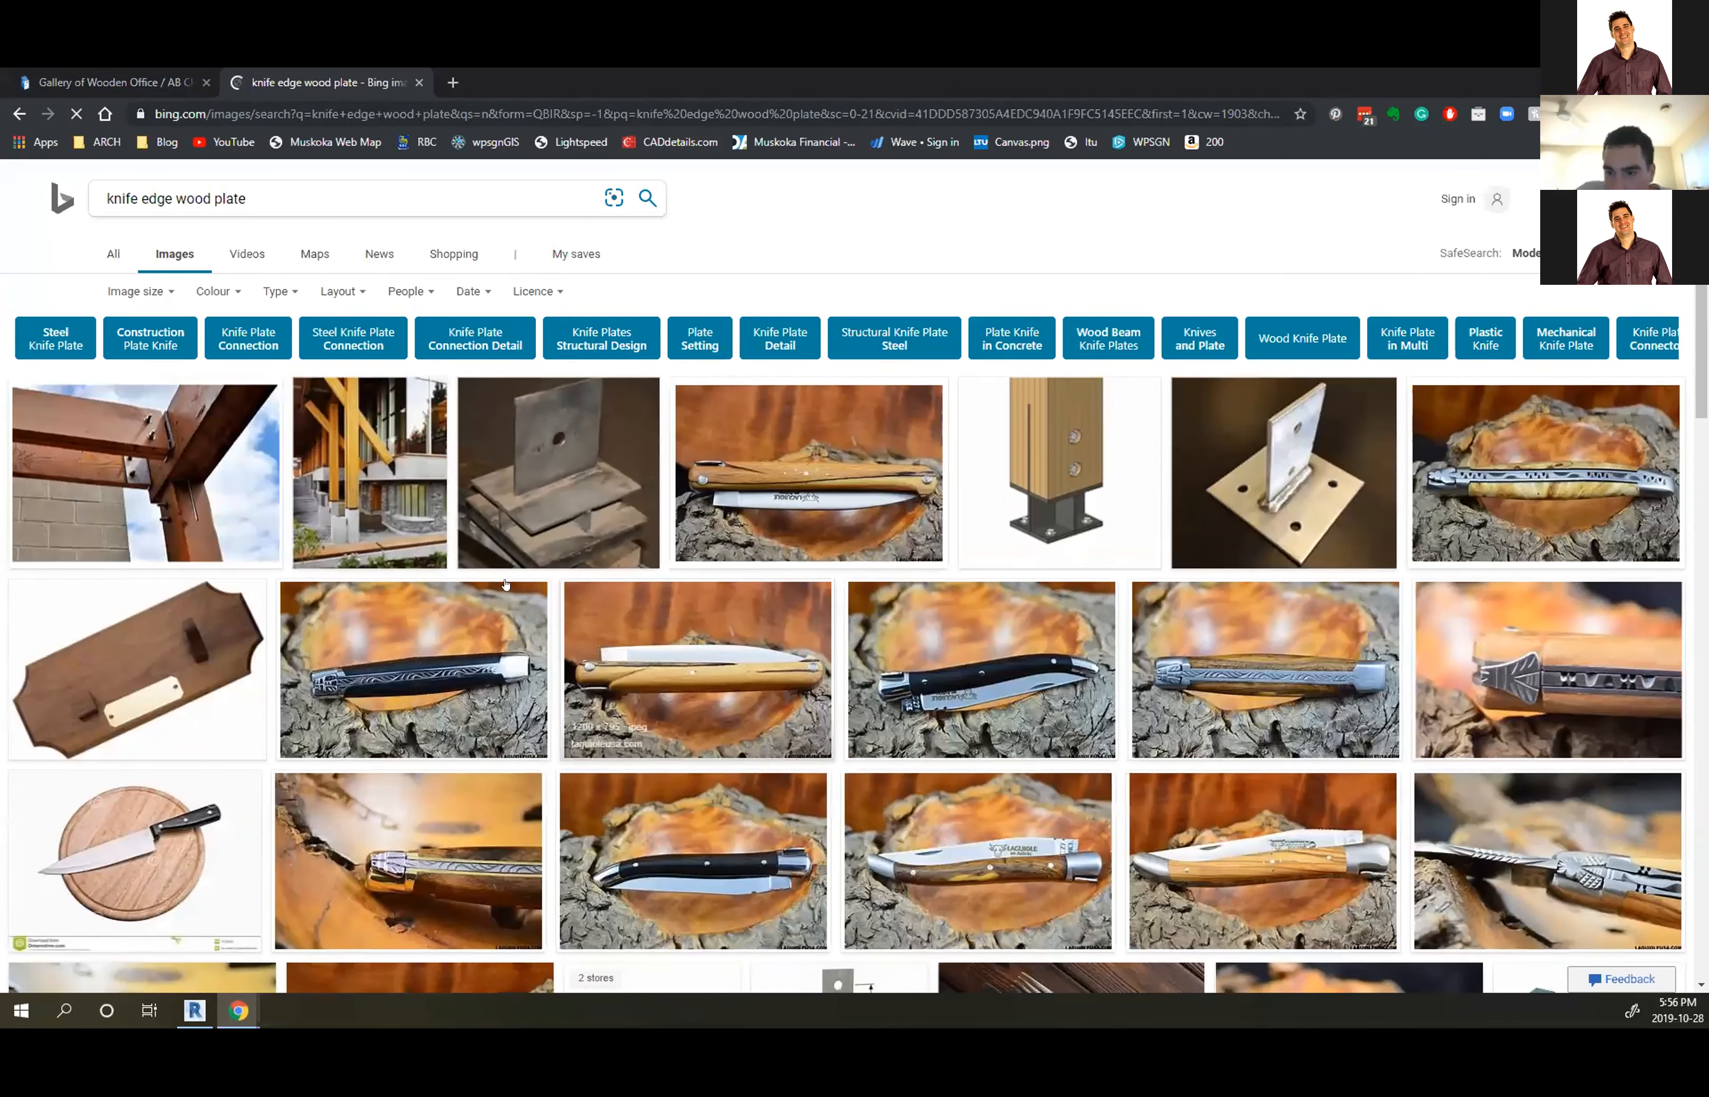
{"action": "left_click", "coordinate": [358, 500]}
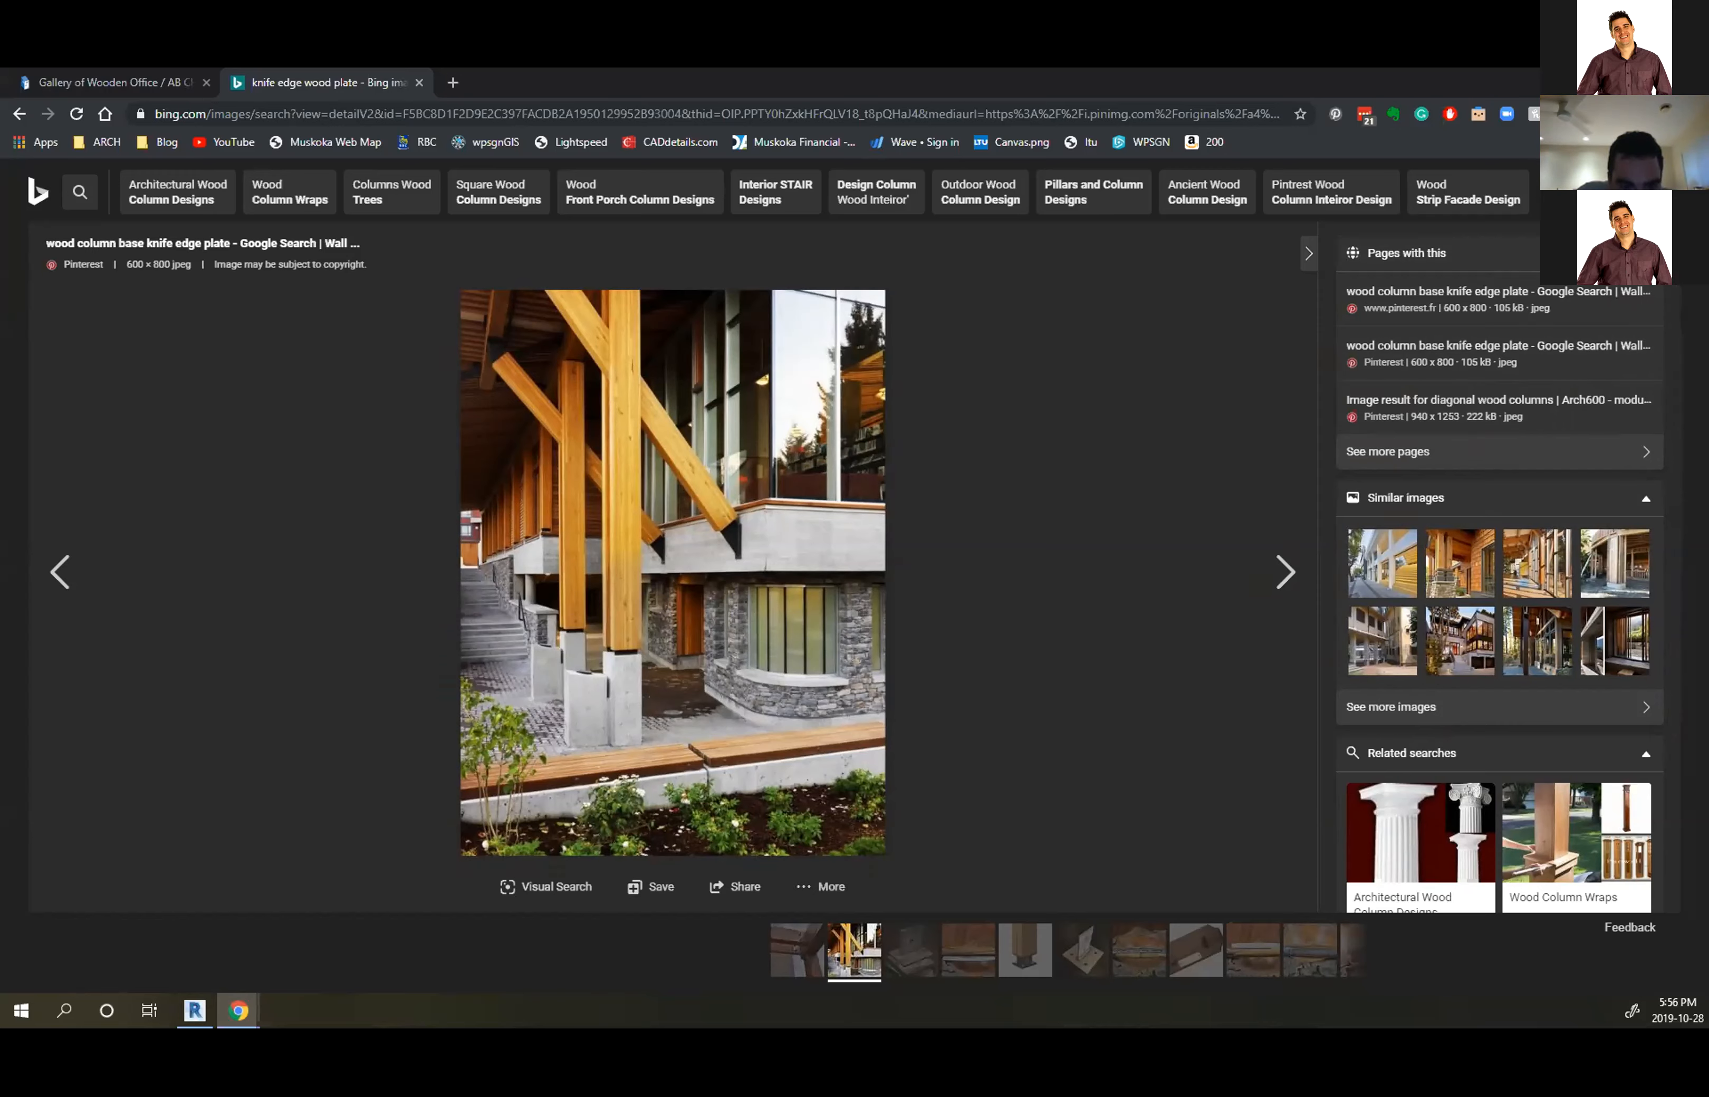
{"action": "left_click", "coordinate": [1677, 188]}
{"action": "scroll", "coordinate": [916, 631], "scroll_direction": "down", "scroll_amount": 3}
{"action": "scroll", "coordinate": [546, 488], "scroll_direction": "up", "scroll_amount": 3}
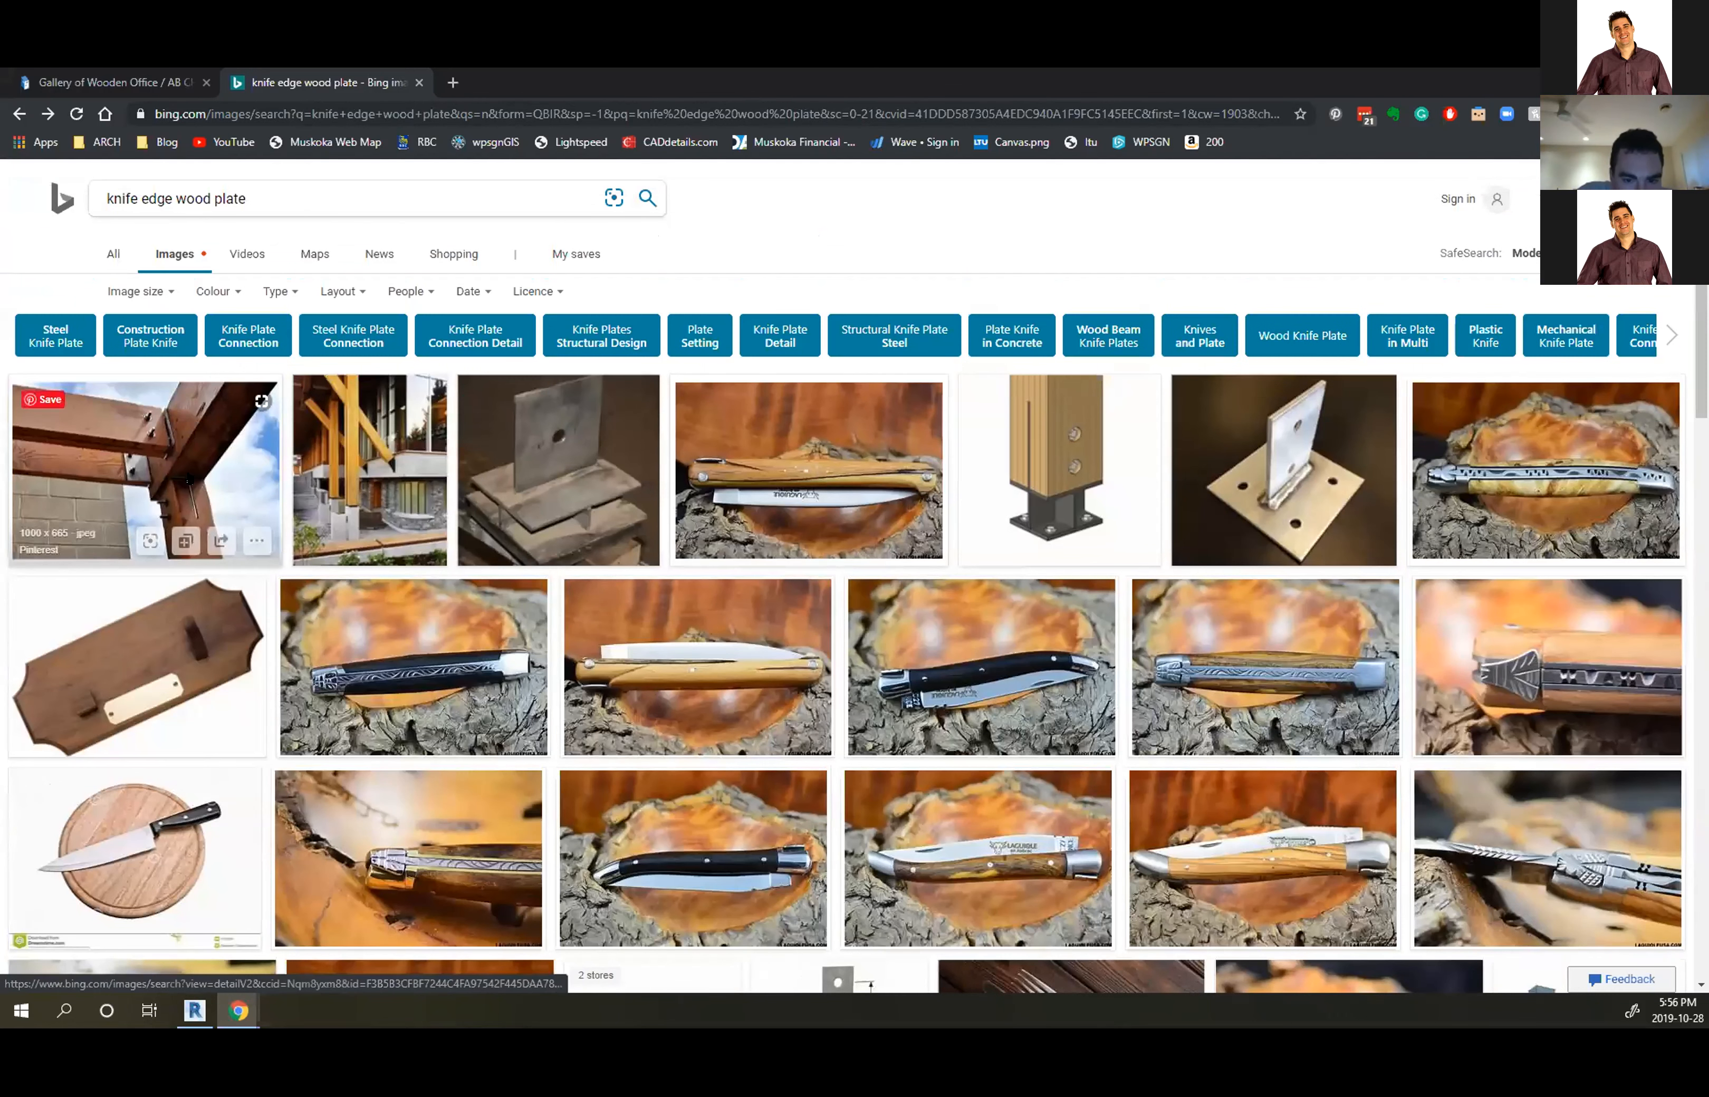
{"action": "scroll", "coordinate": [135, 485], "scroll_direction": "down", "scroll_amount": 7}
{"action": "scroll", "coordinate": [287, 574], "scroll_direction": "up", "scroll_amount": 5}
{"action": "scroll", "coordinate": [446, 646], "scroll_direction": "down", "scroll_amount": 5}
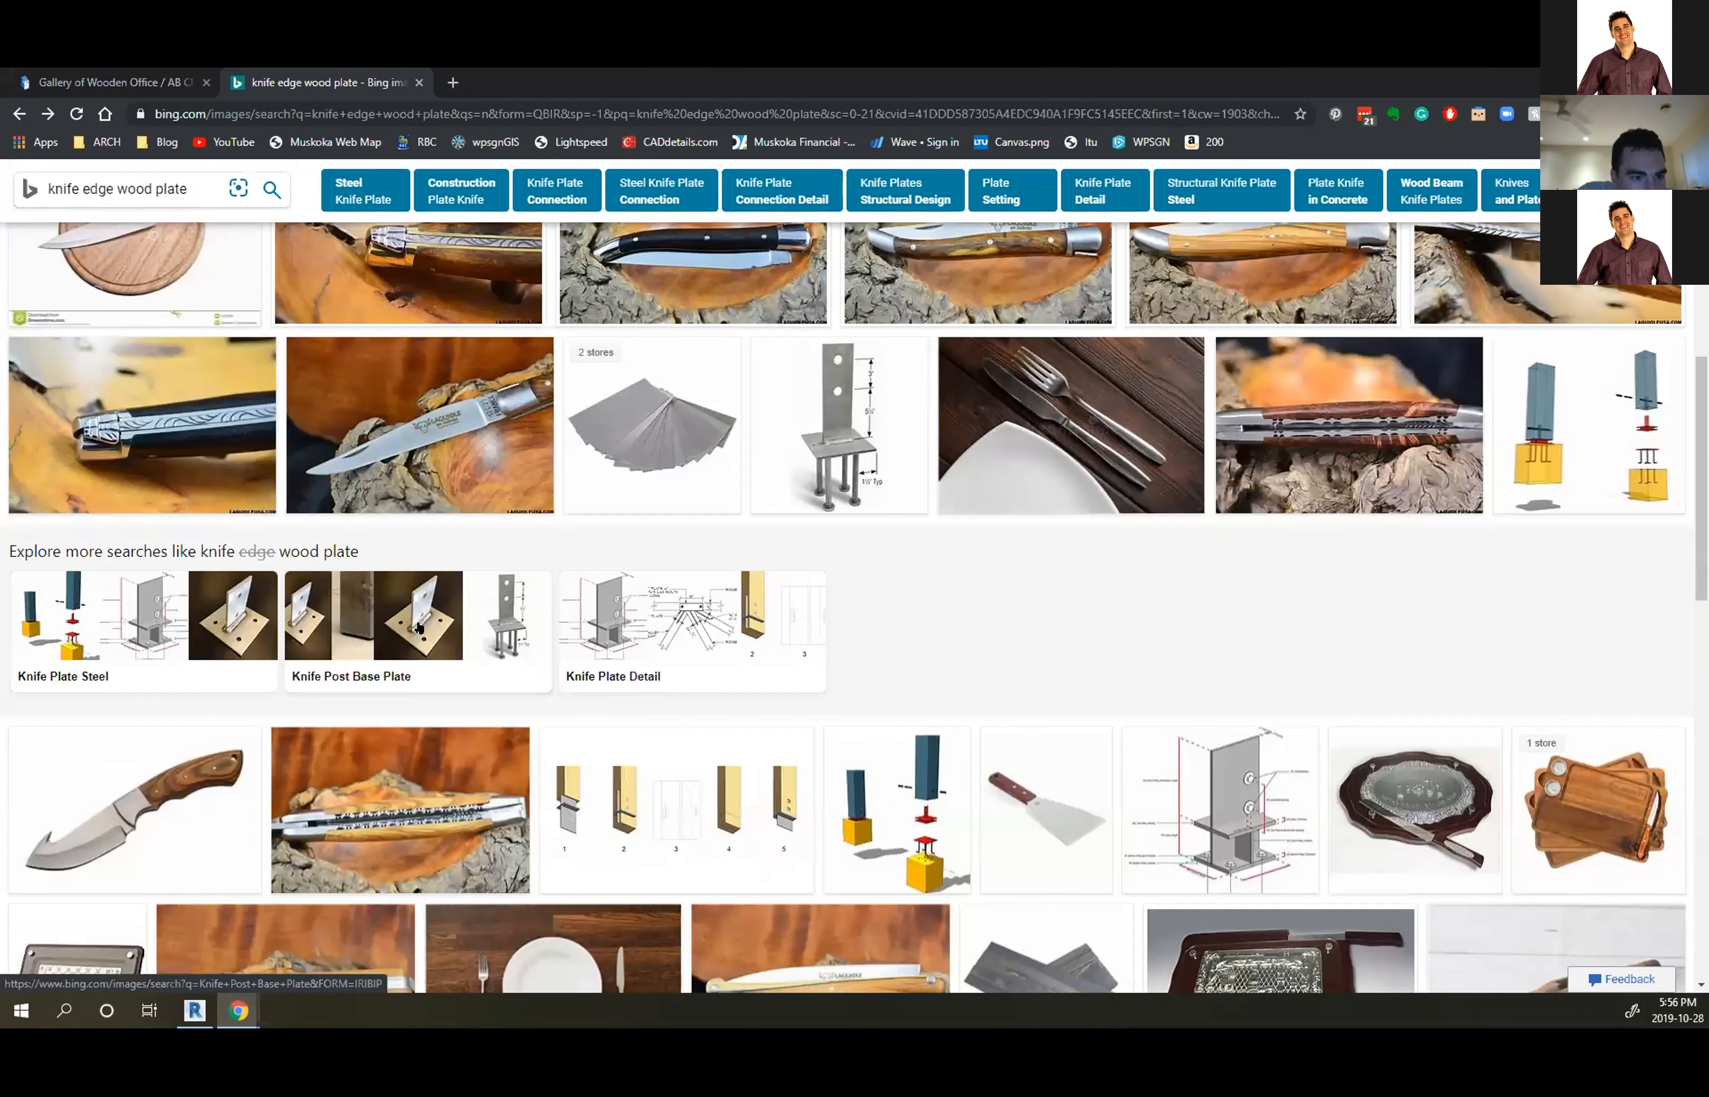
Inspect the numbered timber knife-plate connection drawing and the next result, then return to the results grid
{"action": "left_click", "coordinate": [575, 819]}
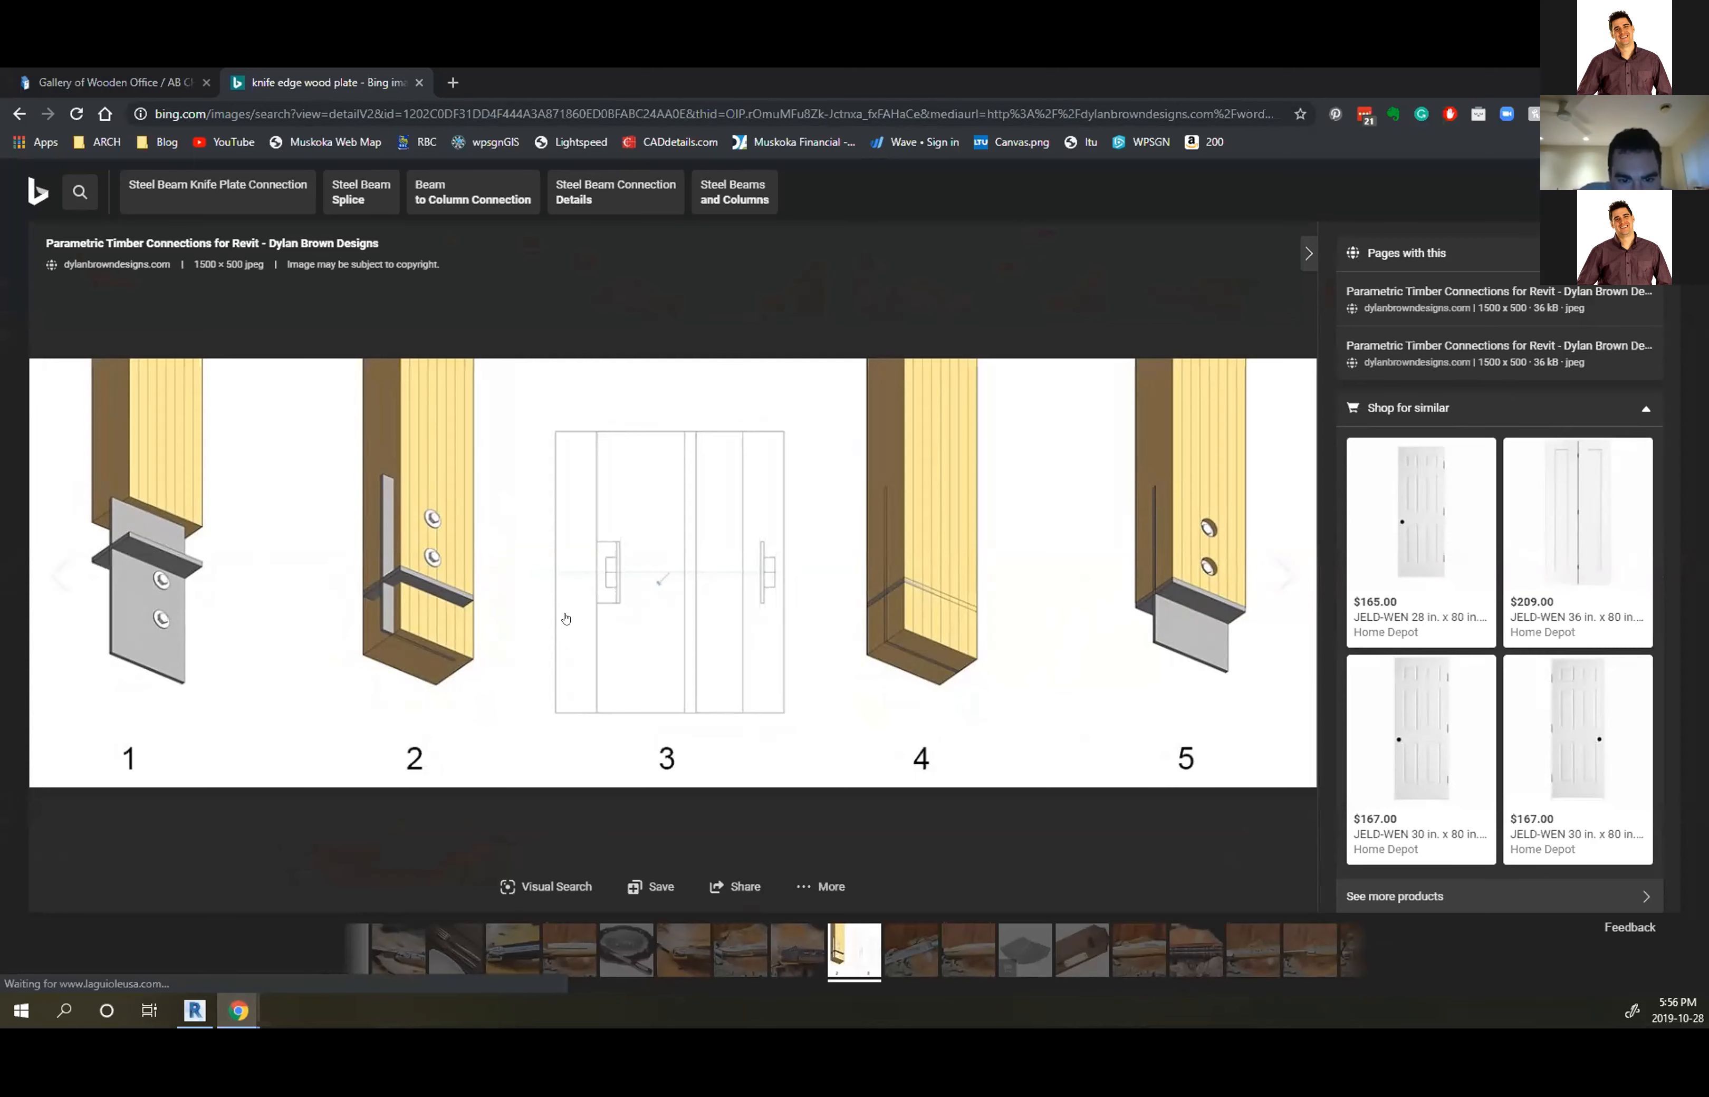
{"action": "left_click", "coordinate": [920, 954]}
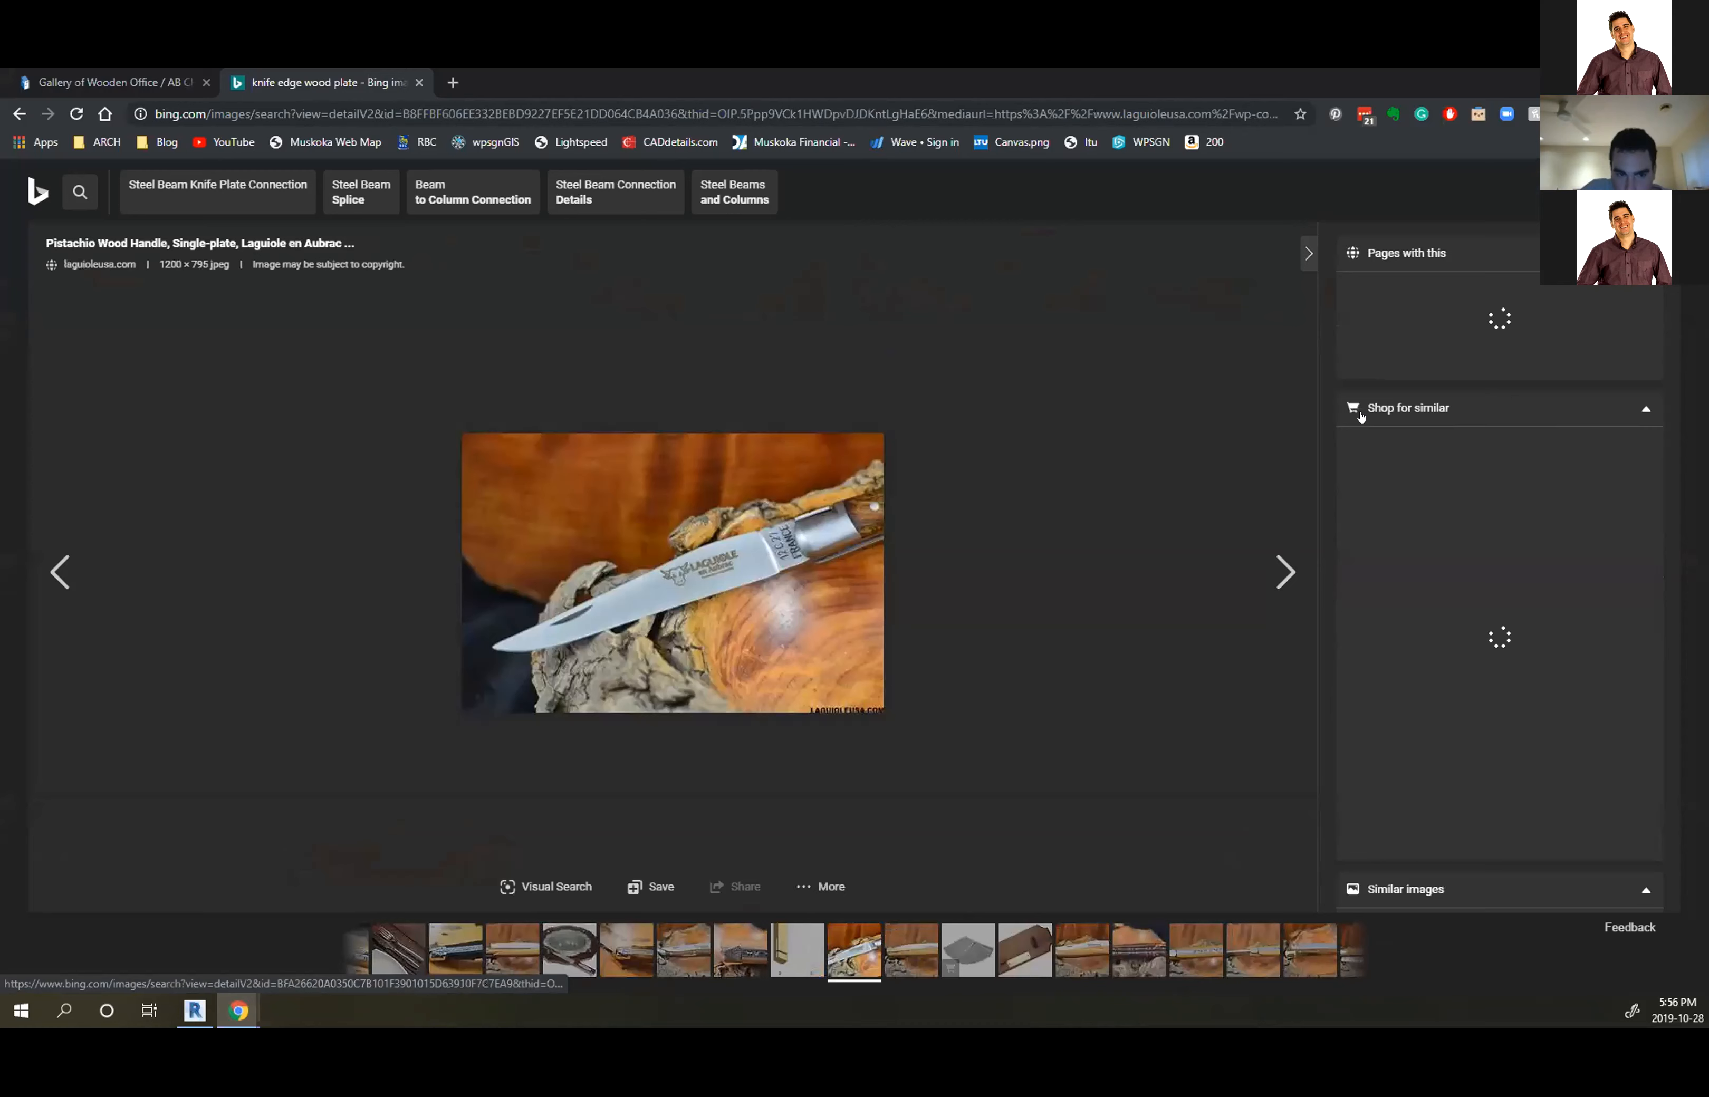
{"action": "left_click", "coordinate": [1679, 189]}
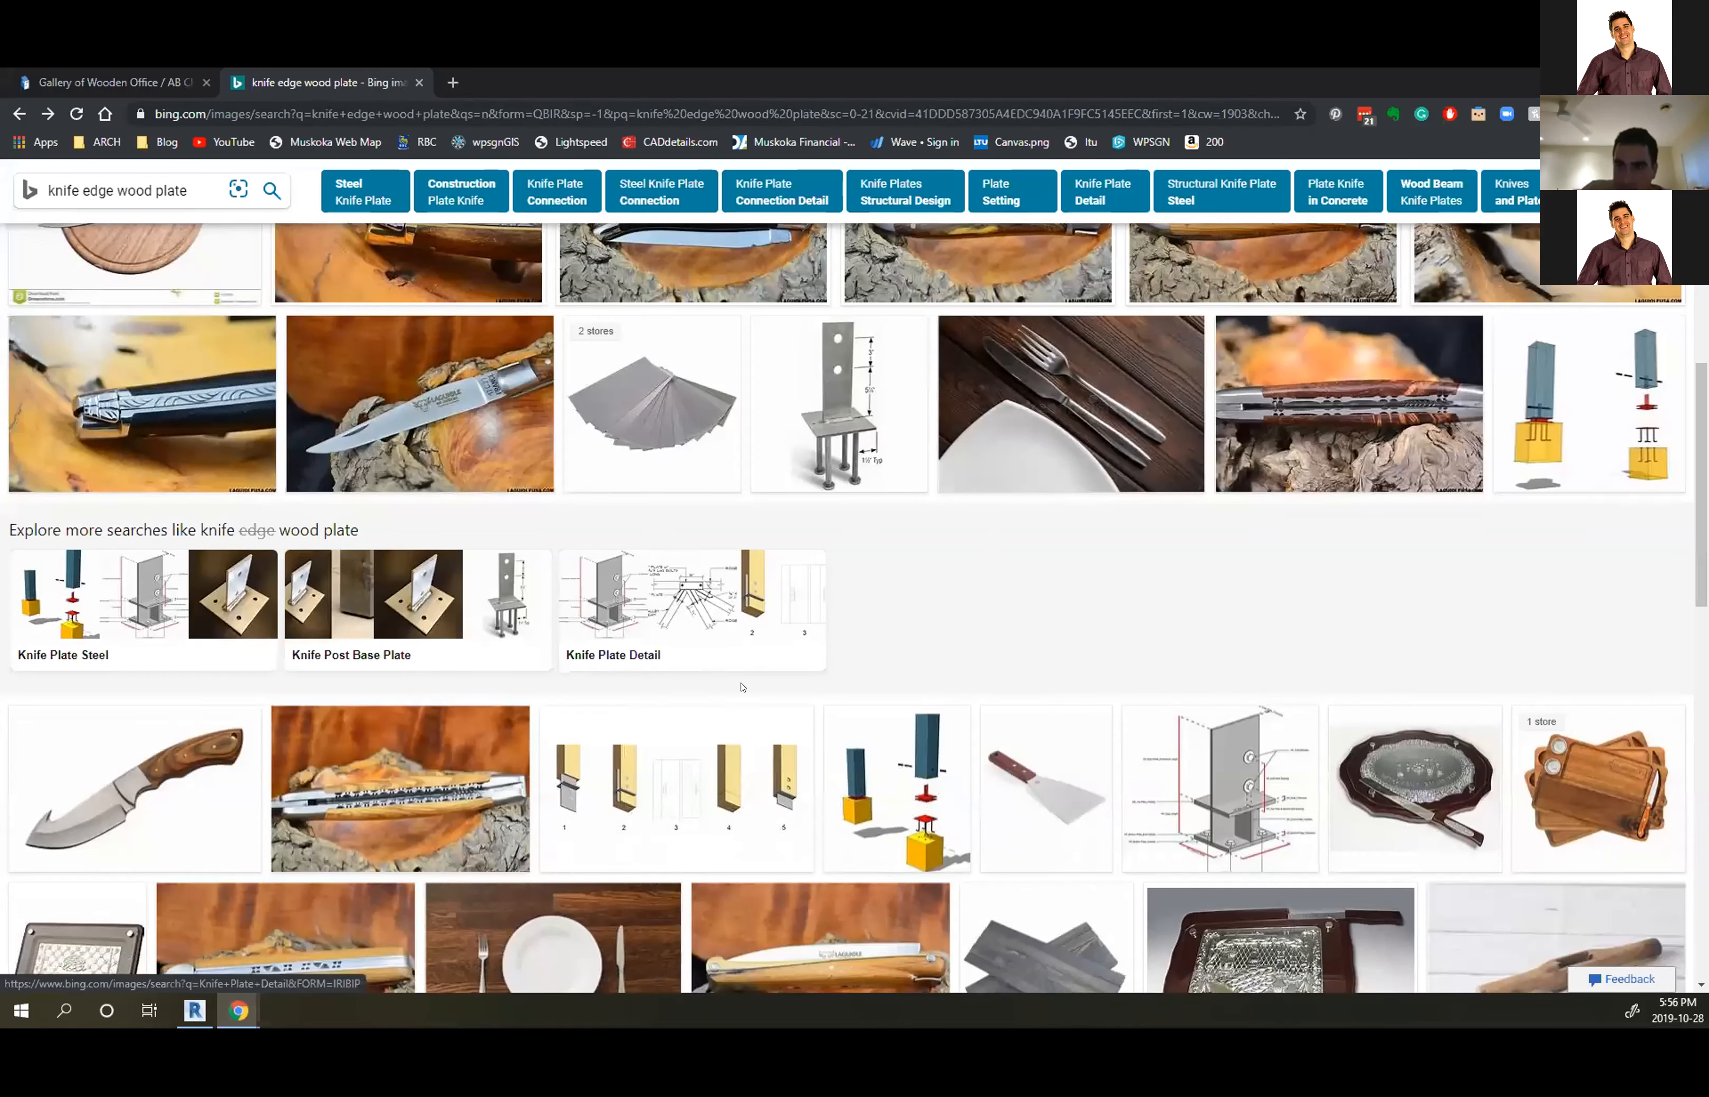
{"action": "scroll", "coordinate": [987, 555], "scroll_direction": "down", "scroll_amount": 5}
{"action": "scroll", "coordinate": [988, 555], "scroll_direction": "up", "scroll_amount": 3}
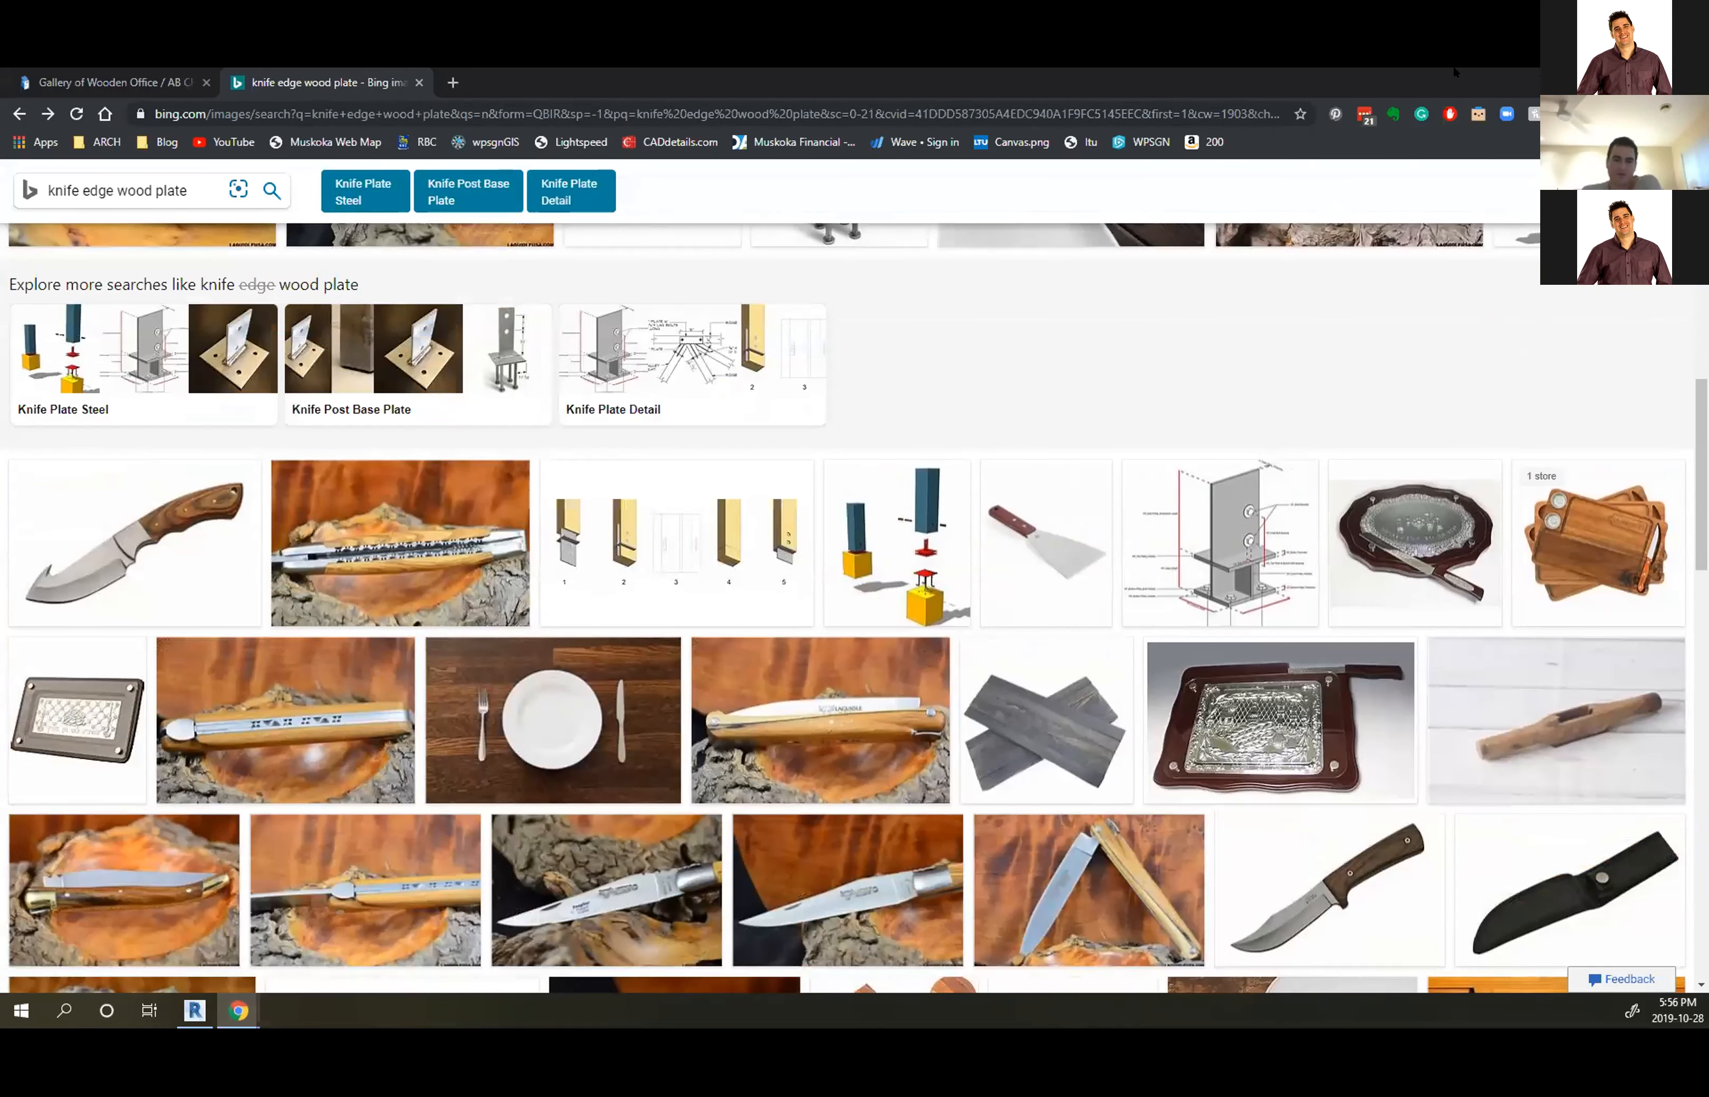
In Revit's column detail, displace the inner timber column about 5'-4" down below the beam joint
{"action": "key", "text": "alt+Tab"}
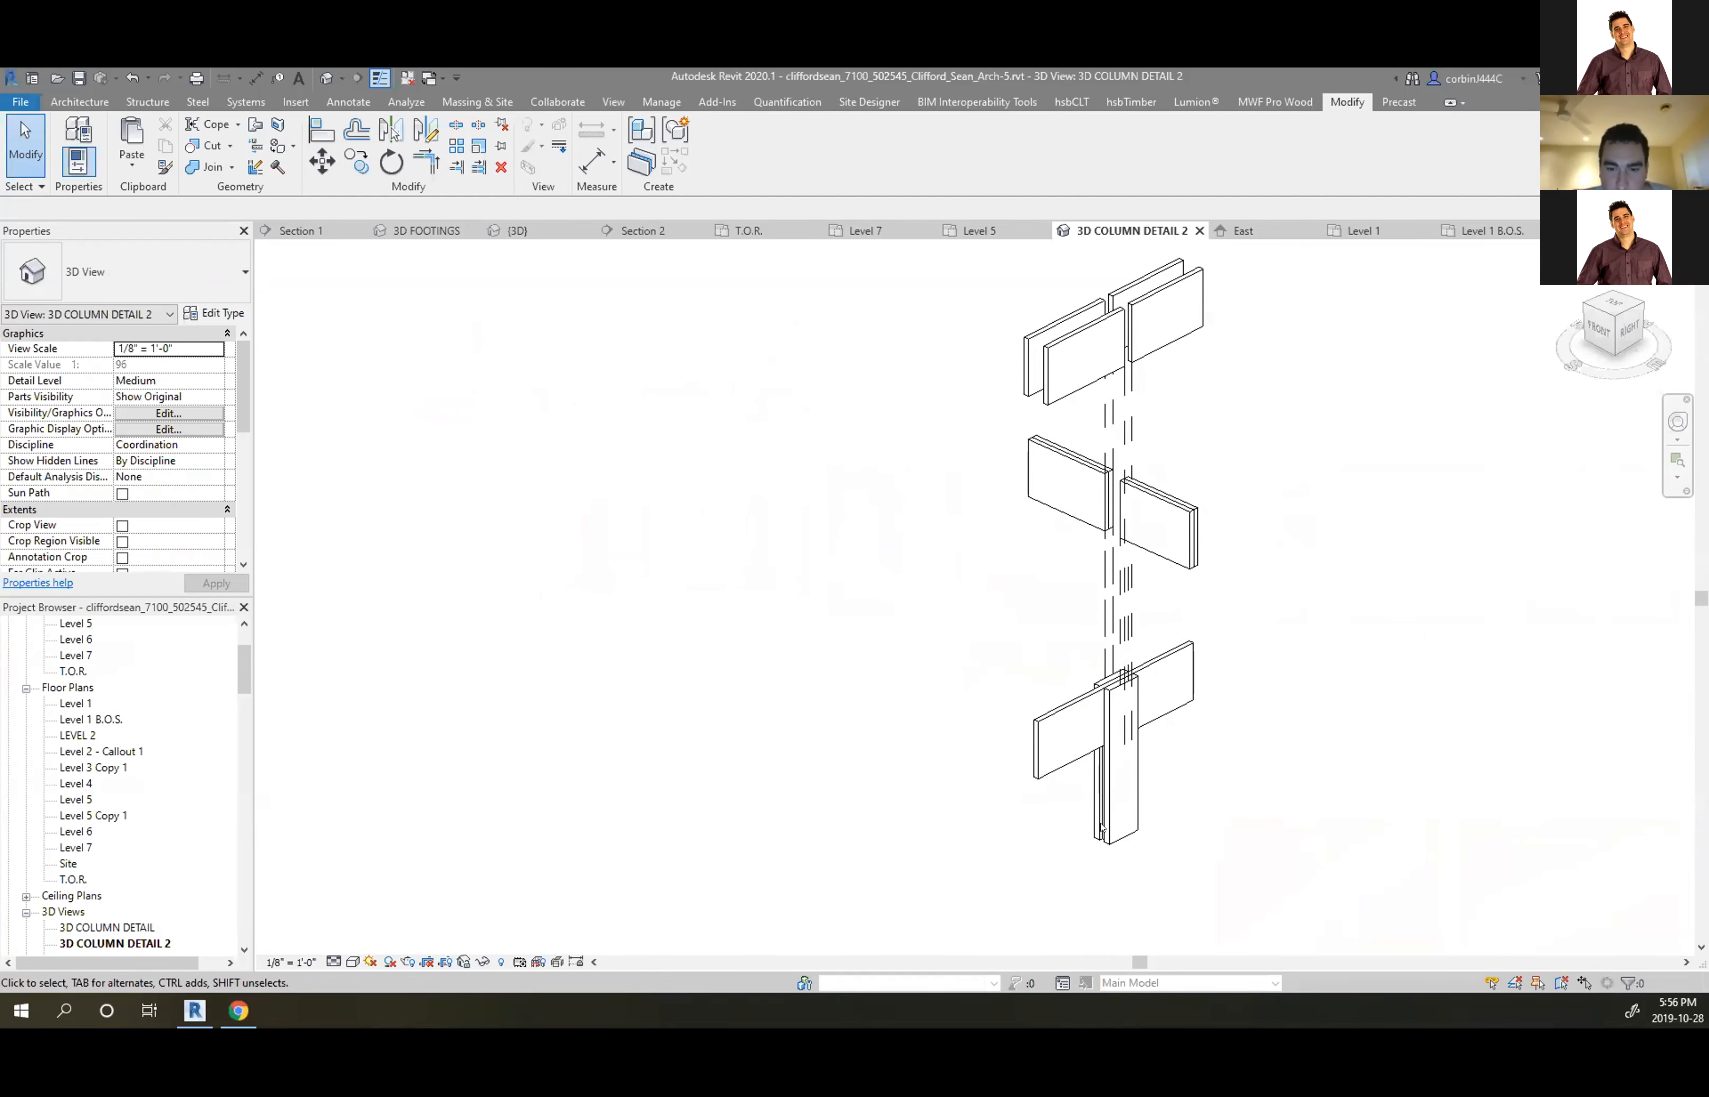
{"action": "scroll", "coordinate": [1100, 829], "scroll_direction": "up", "scroll_amount": 2}
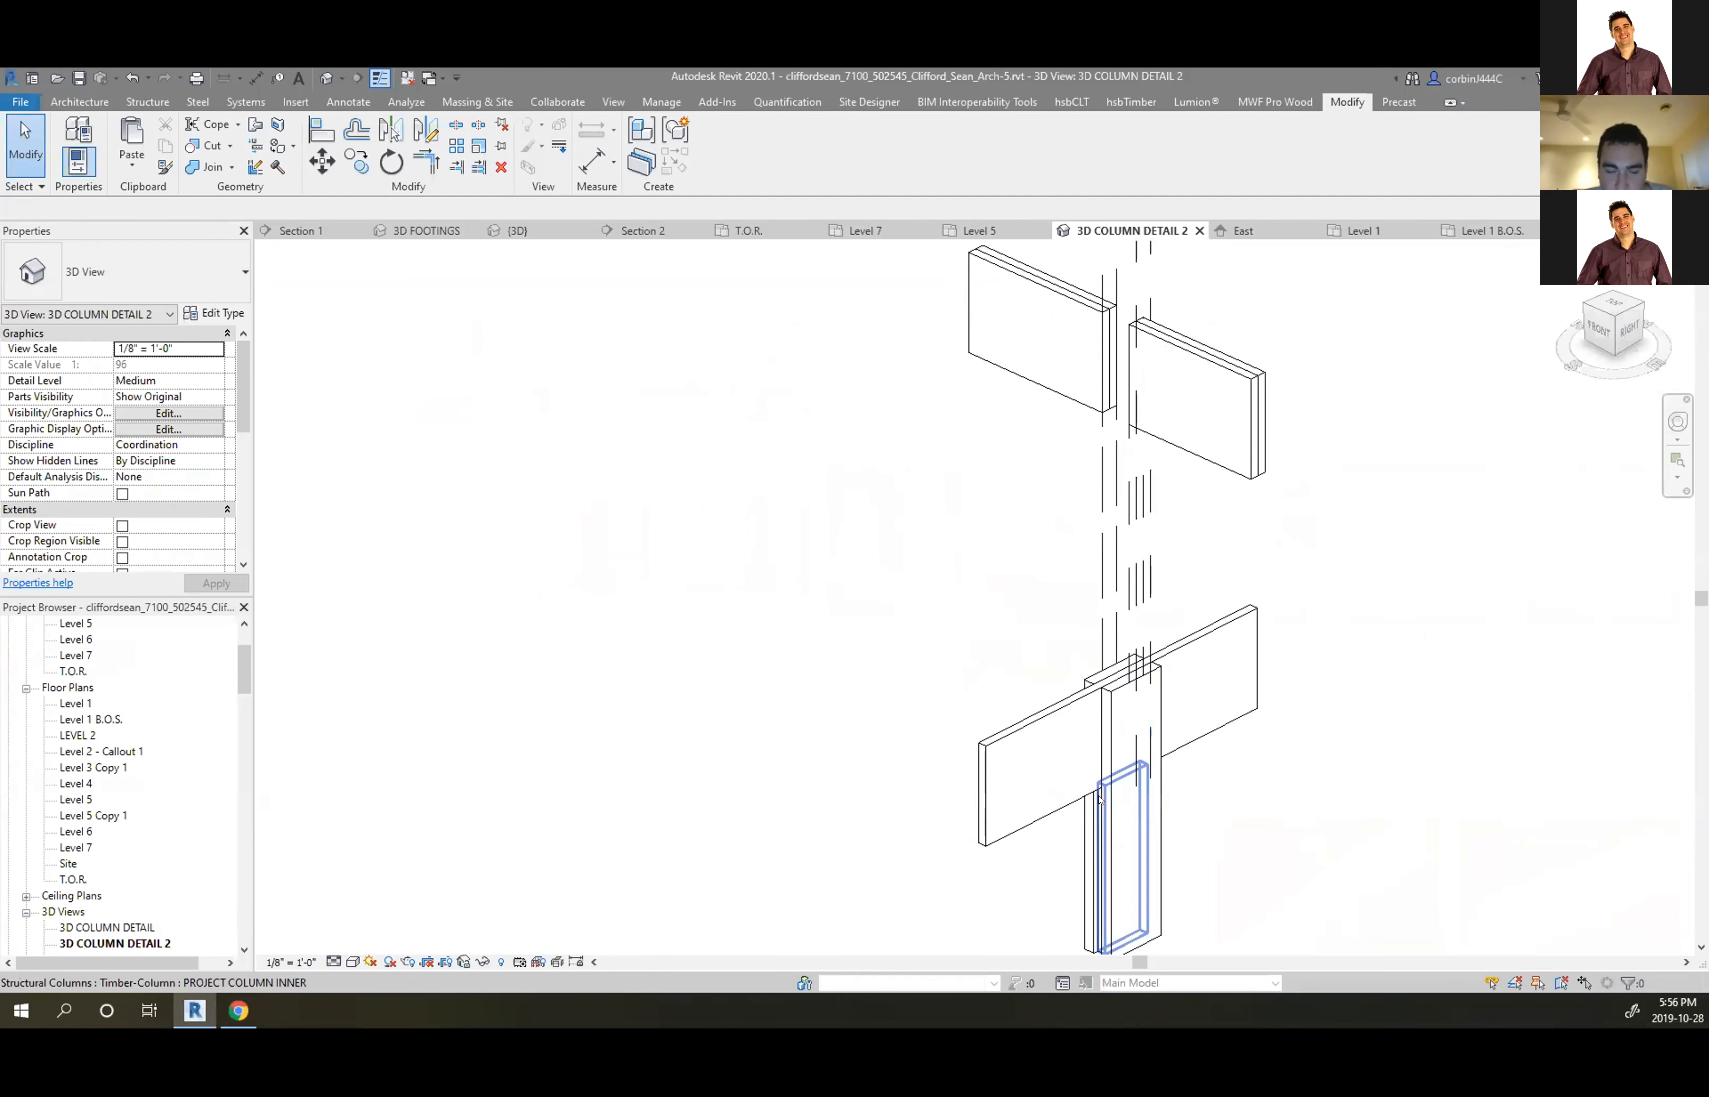
{"action": "left_click", "coordinate": [1101, 829]}
{"action": "scroll", "coordinate": [1118, 772], "scroll_direction": "down", "scroll_amount": 3}
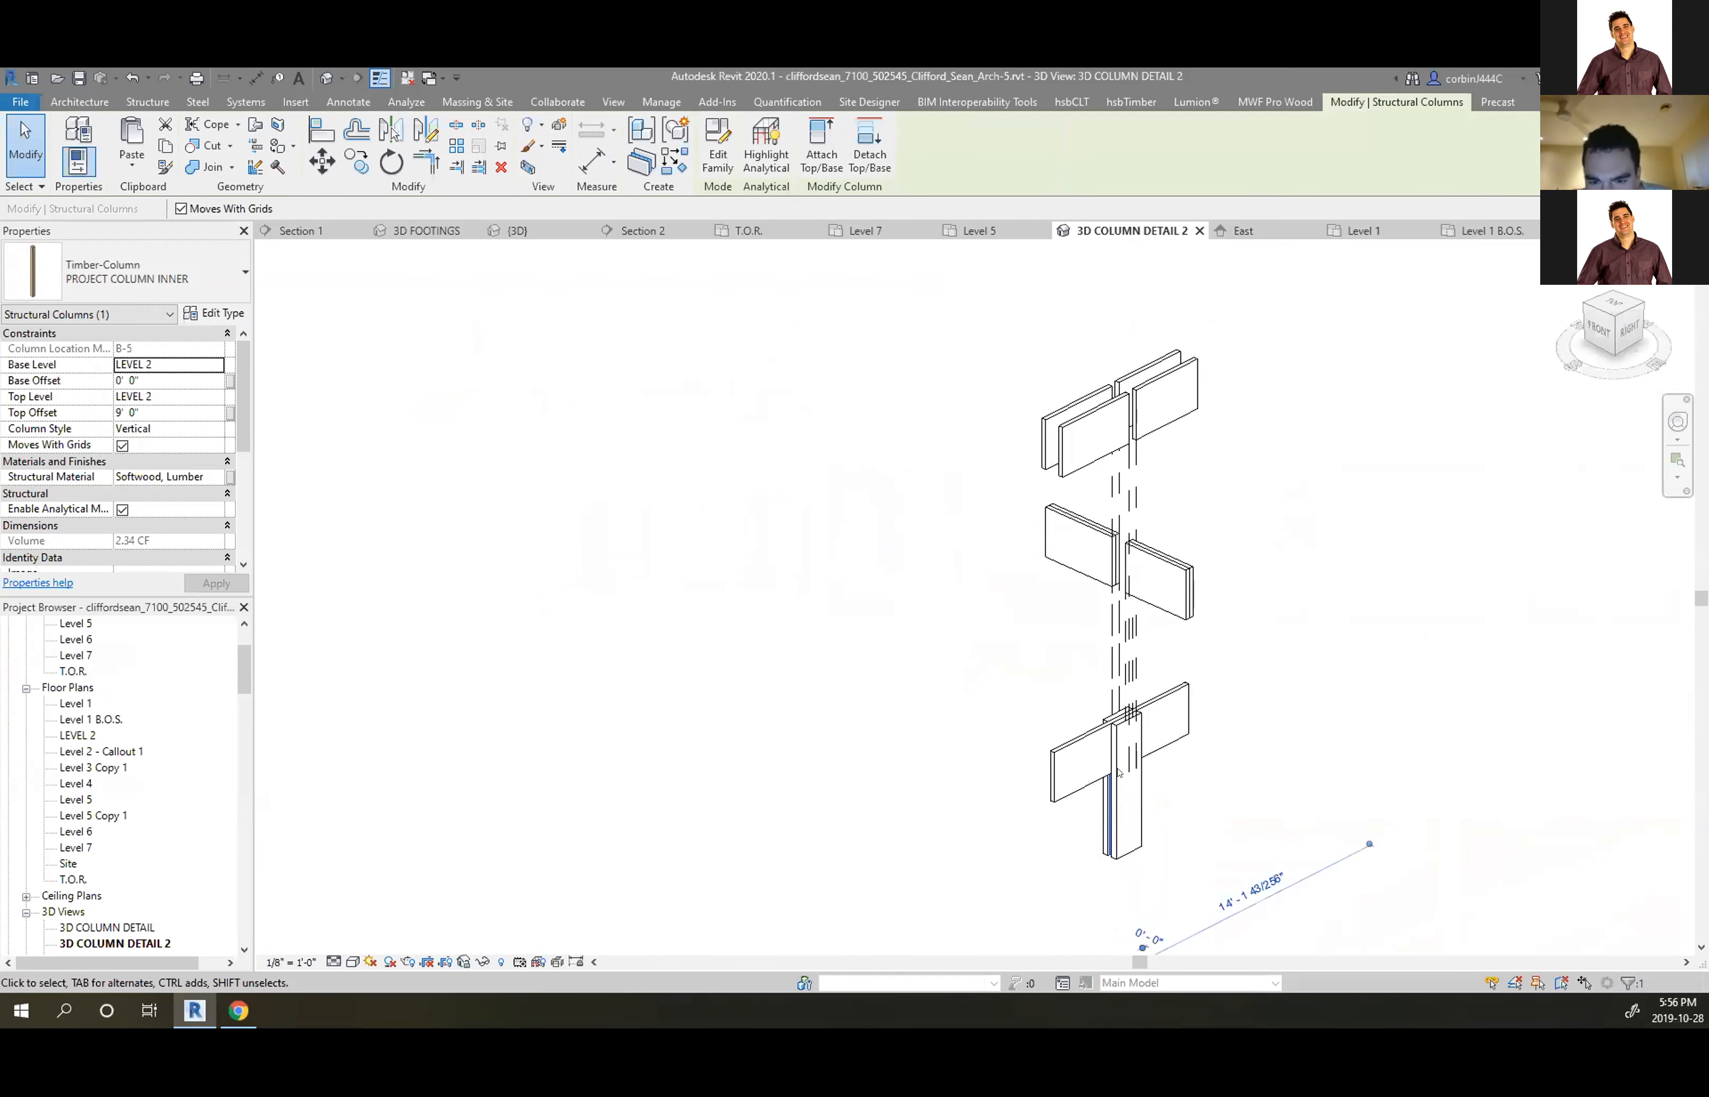
{"action": "scroll", "coordinate": [1111, 836], "scroll_direction": "up", "scroll_amount": 2}
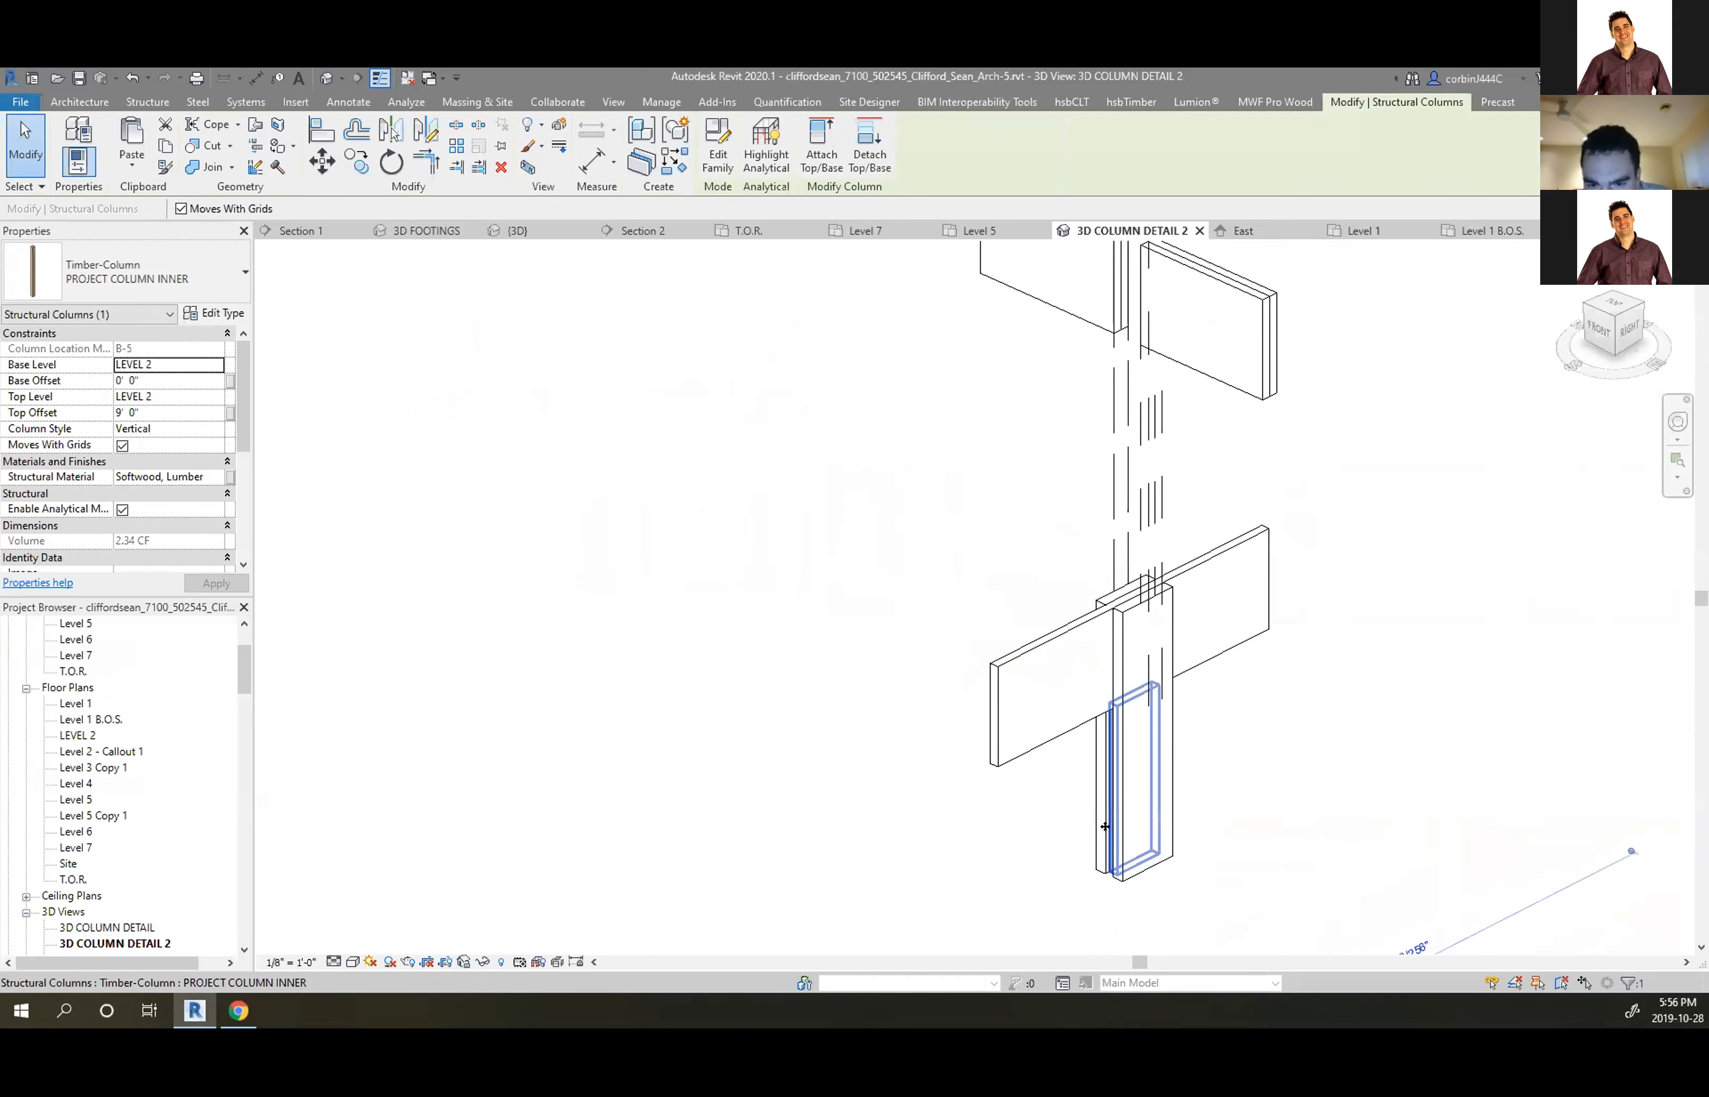
{"action": "left_click", "coordinate": [524, 126]}
{"action": "scroll", "coordinate": [1145, 876], "scroll_direction": "down", "scroll_amount": 2}
{"action": "scroll", "coordinate": [1277, 707], "scroll_direction": "up", "scroll_amount": 2}
{"action": "left_click_drag", "start_coordinate": [1258, 645], "coordinate": [1260, 814]}
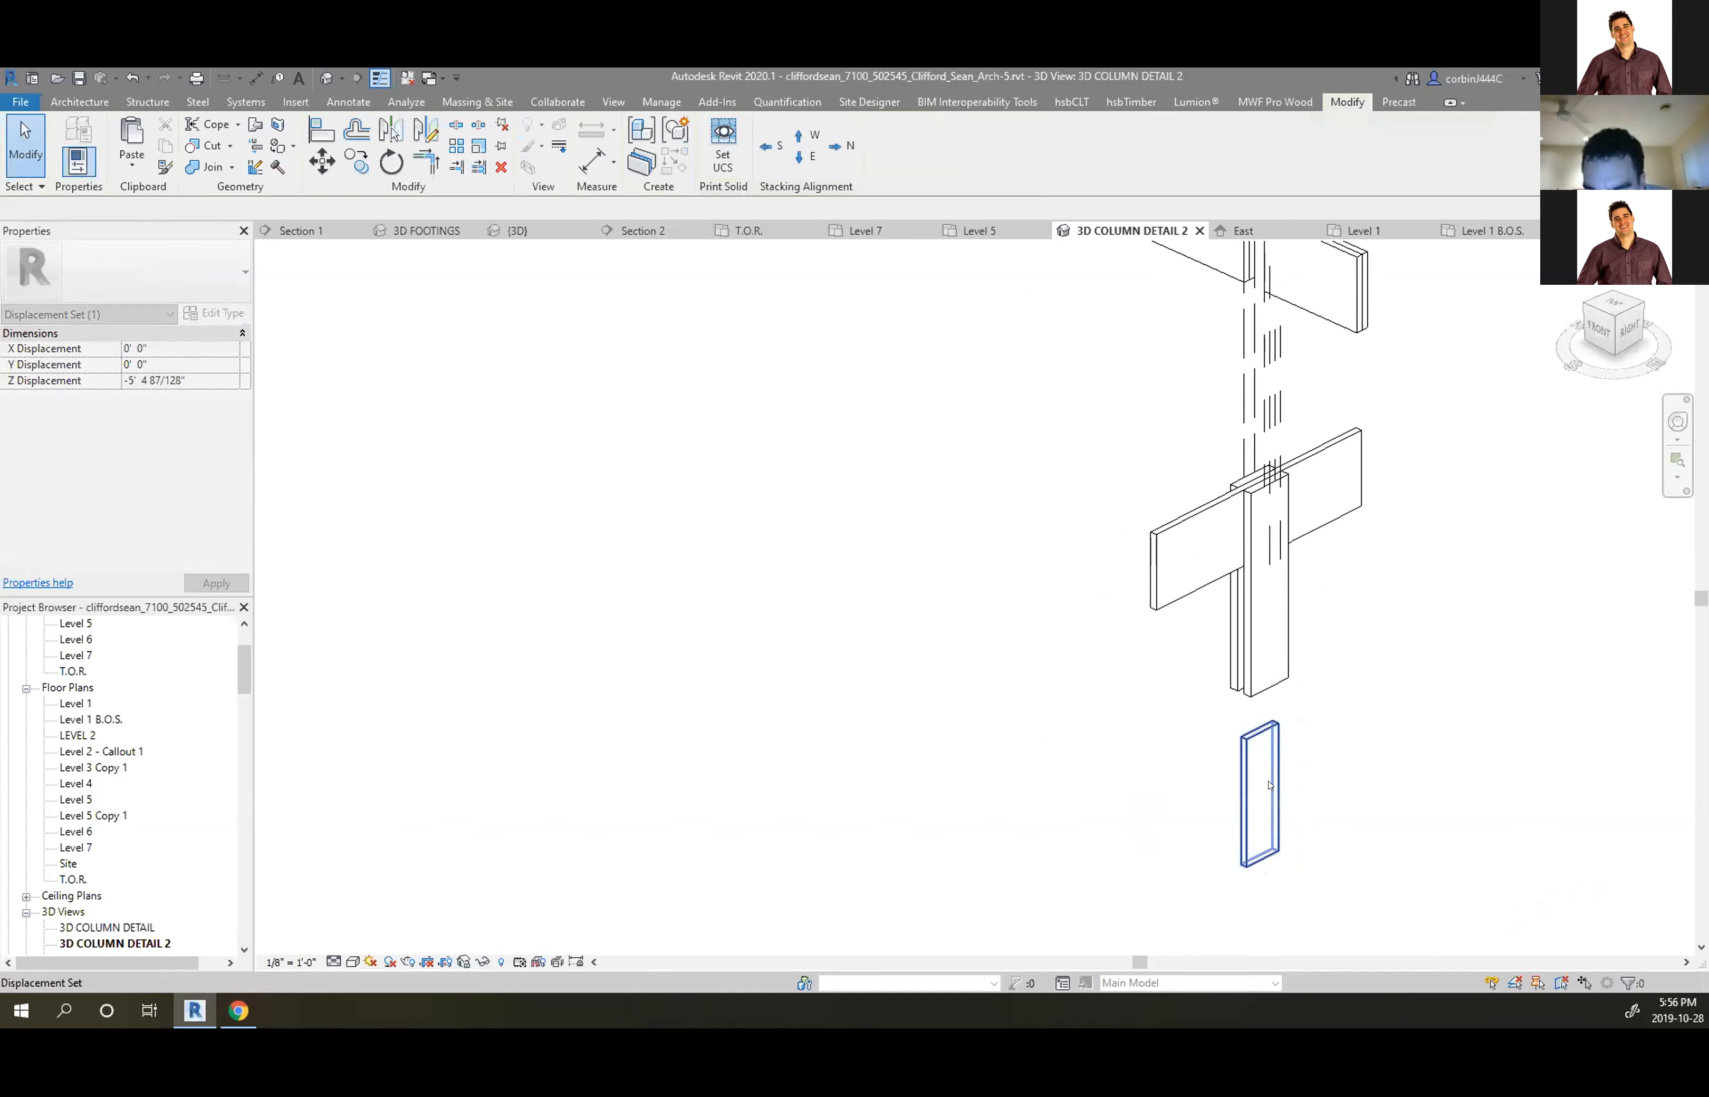
Check the columns selected at the beam connection, then clear the selection
{"action": "left_click", "coordinate": [1230, 630]}
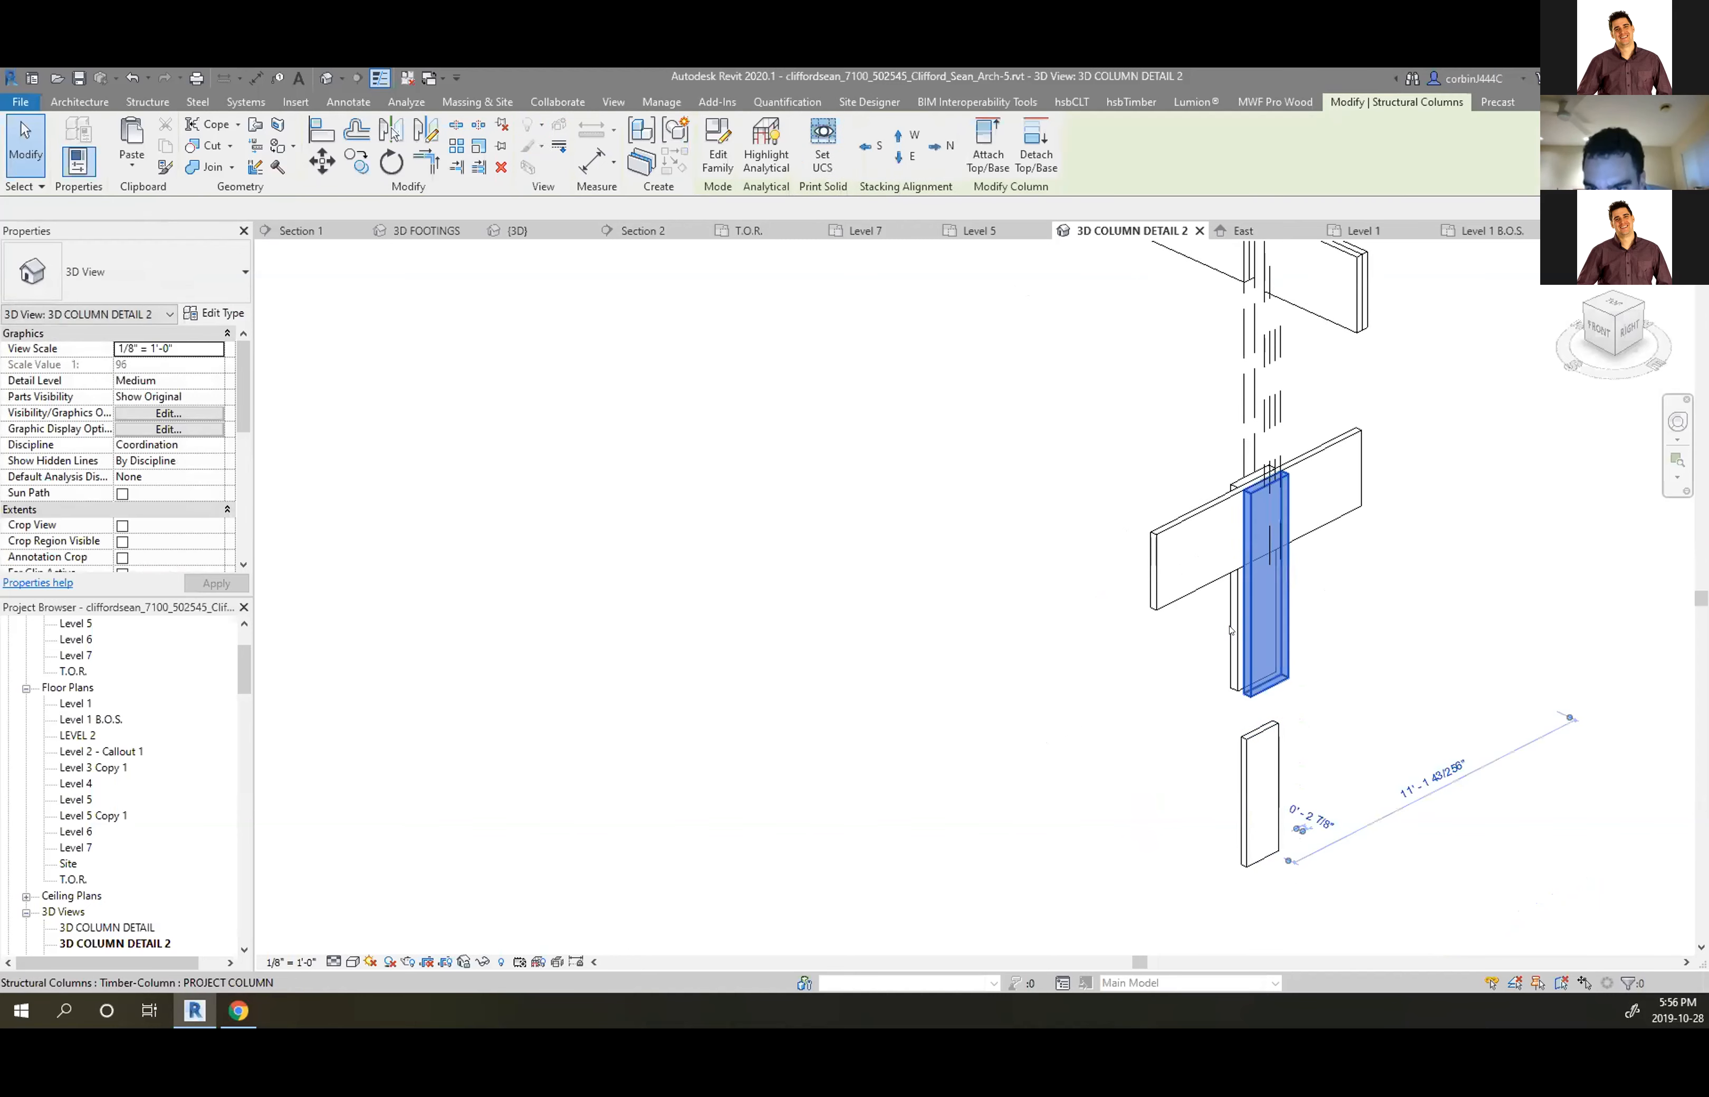
{"action": "left_click", "coordinate": [1230, 630]}
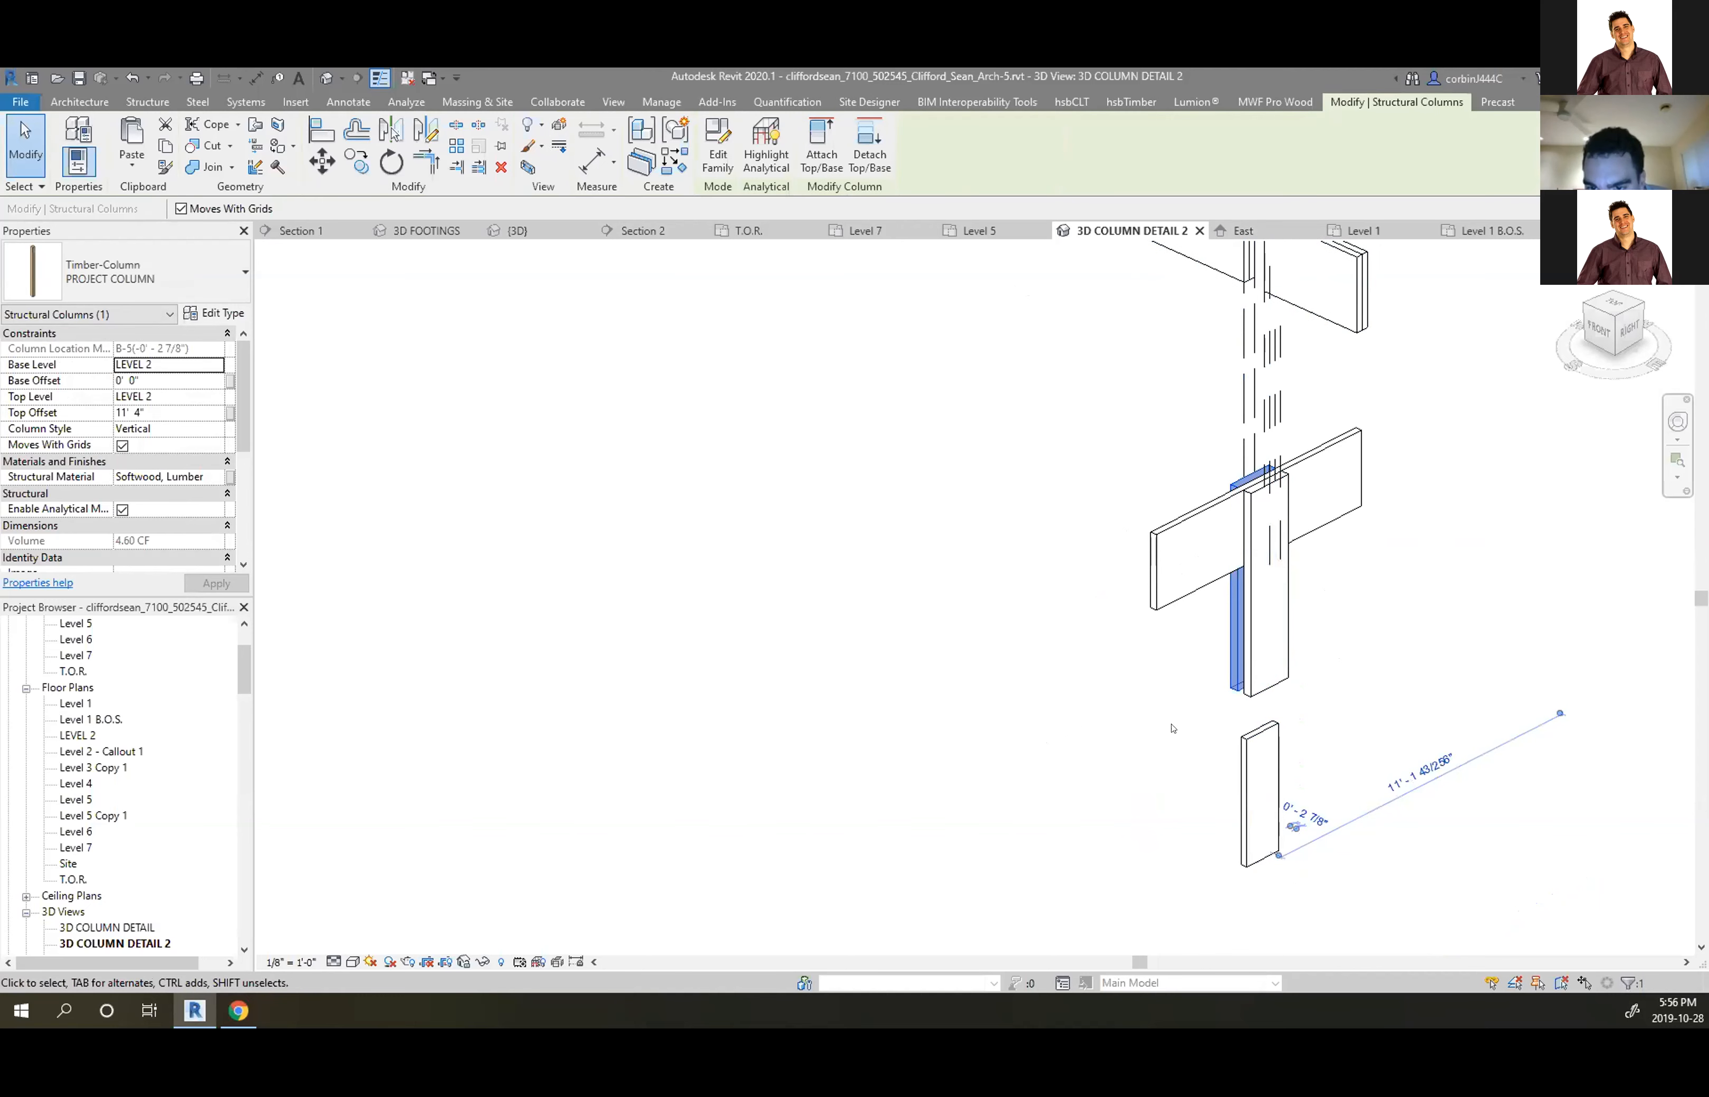
{"action": "scroll", "coordinate": [1172, 727], "scroll_direction": "down", "scroll_amount": 3}
{"action": "scroll", "coordinate": [1144, 743], "scroll_direction": "up", "scroll_amount": 2}
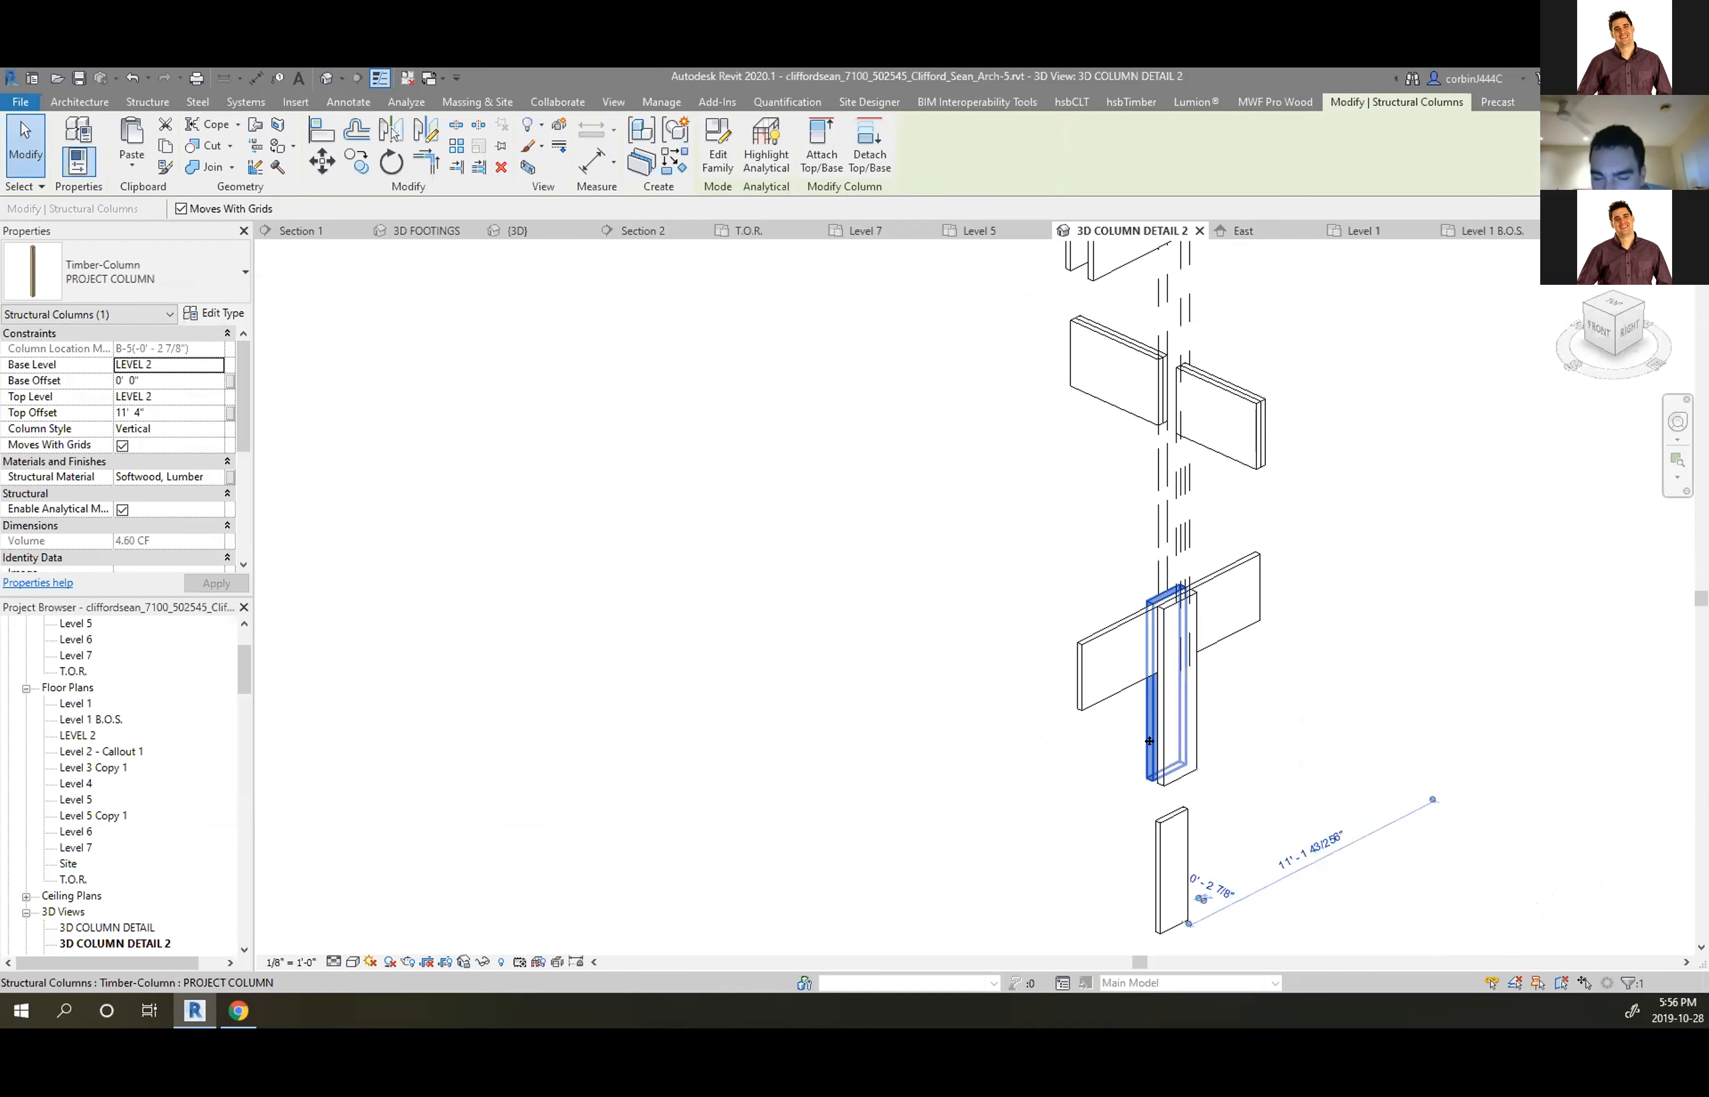
{"action": "left_click", "coordinate": [1273, 717]}
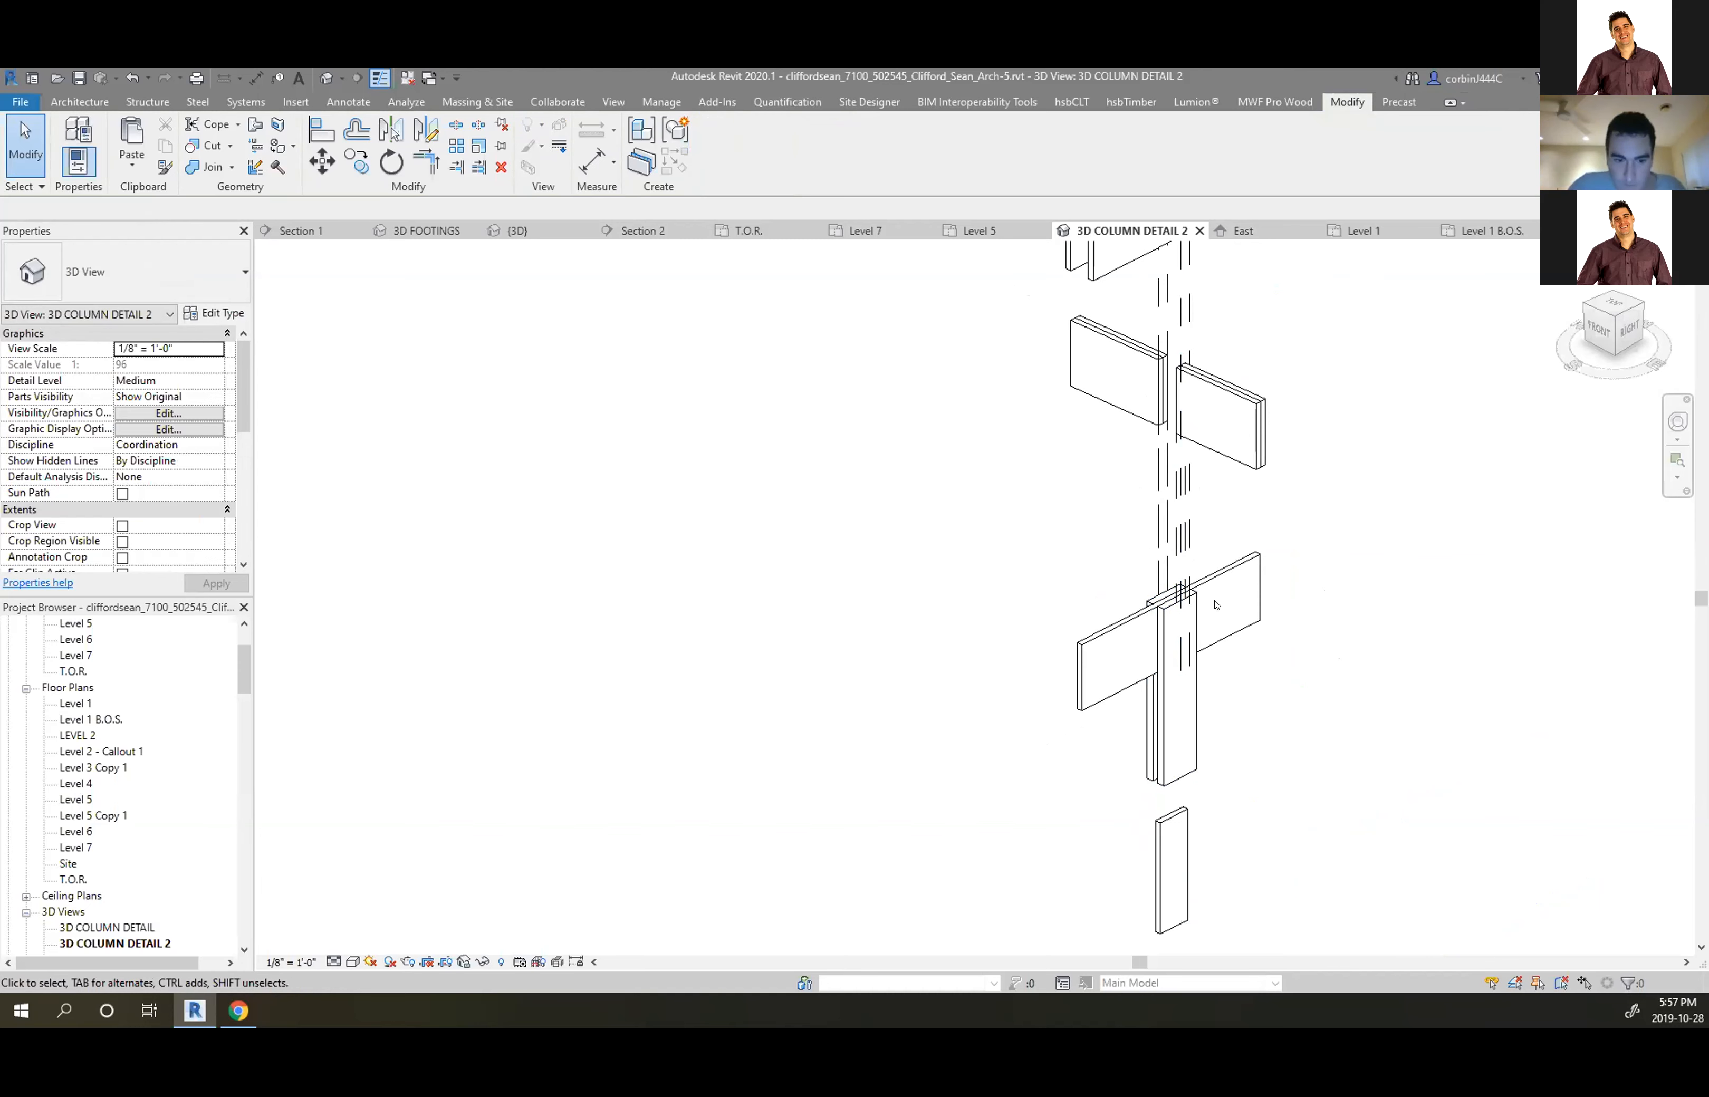
Select the lowered column displacement set and switch back to the ArchDaily gallery
{"action": "scroll", "coordinate": [1140, 631], "scroll_direction": "up", "scroll_amount": 2}
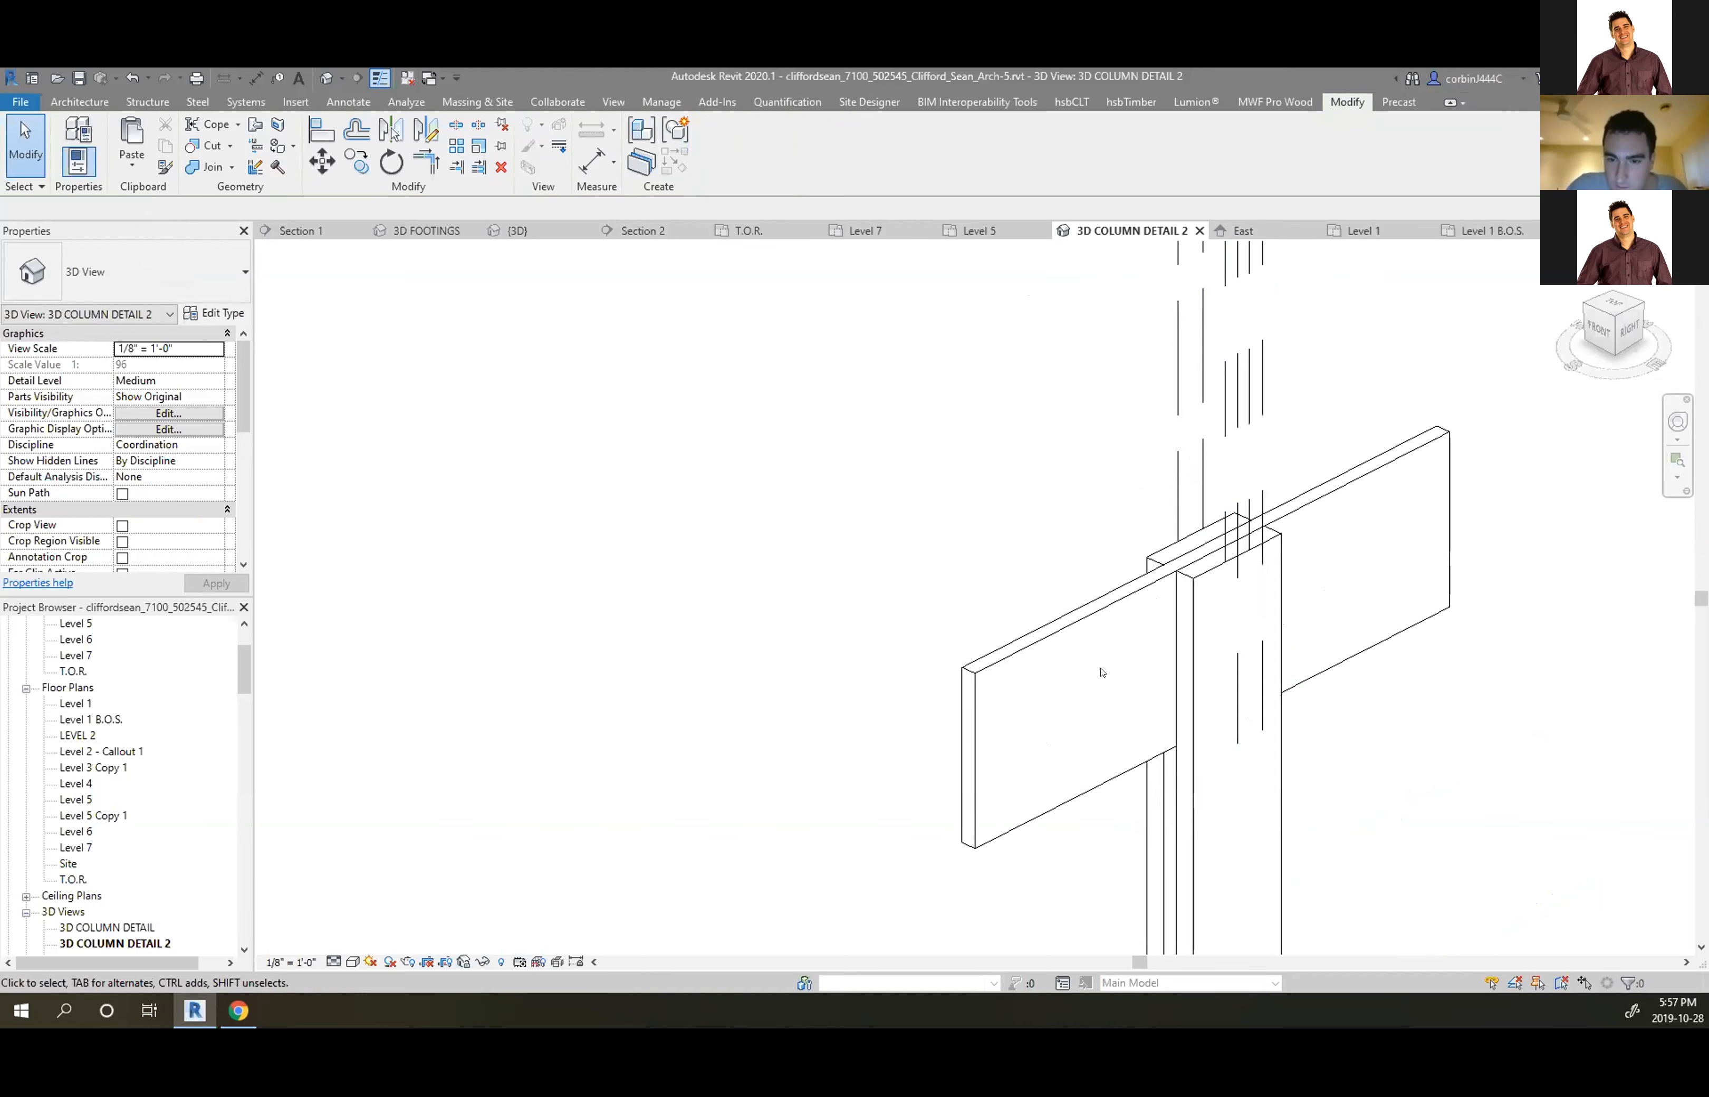
{"action": "scroll", "coordinate": [1163, 682], "scroll_direction": "down", "scroll_amount": 2}
{"action": "scroll", "coordinate": [1206, 826], "scroll_direction": "down", "scroll_amount": 2}
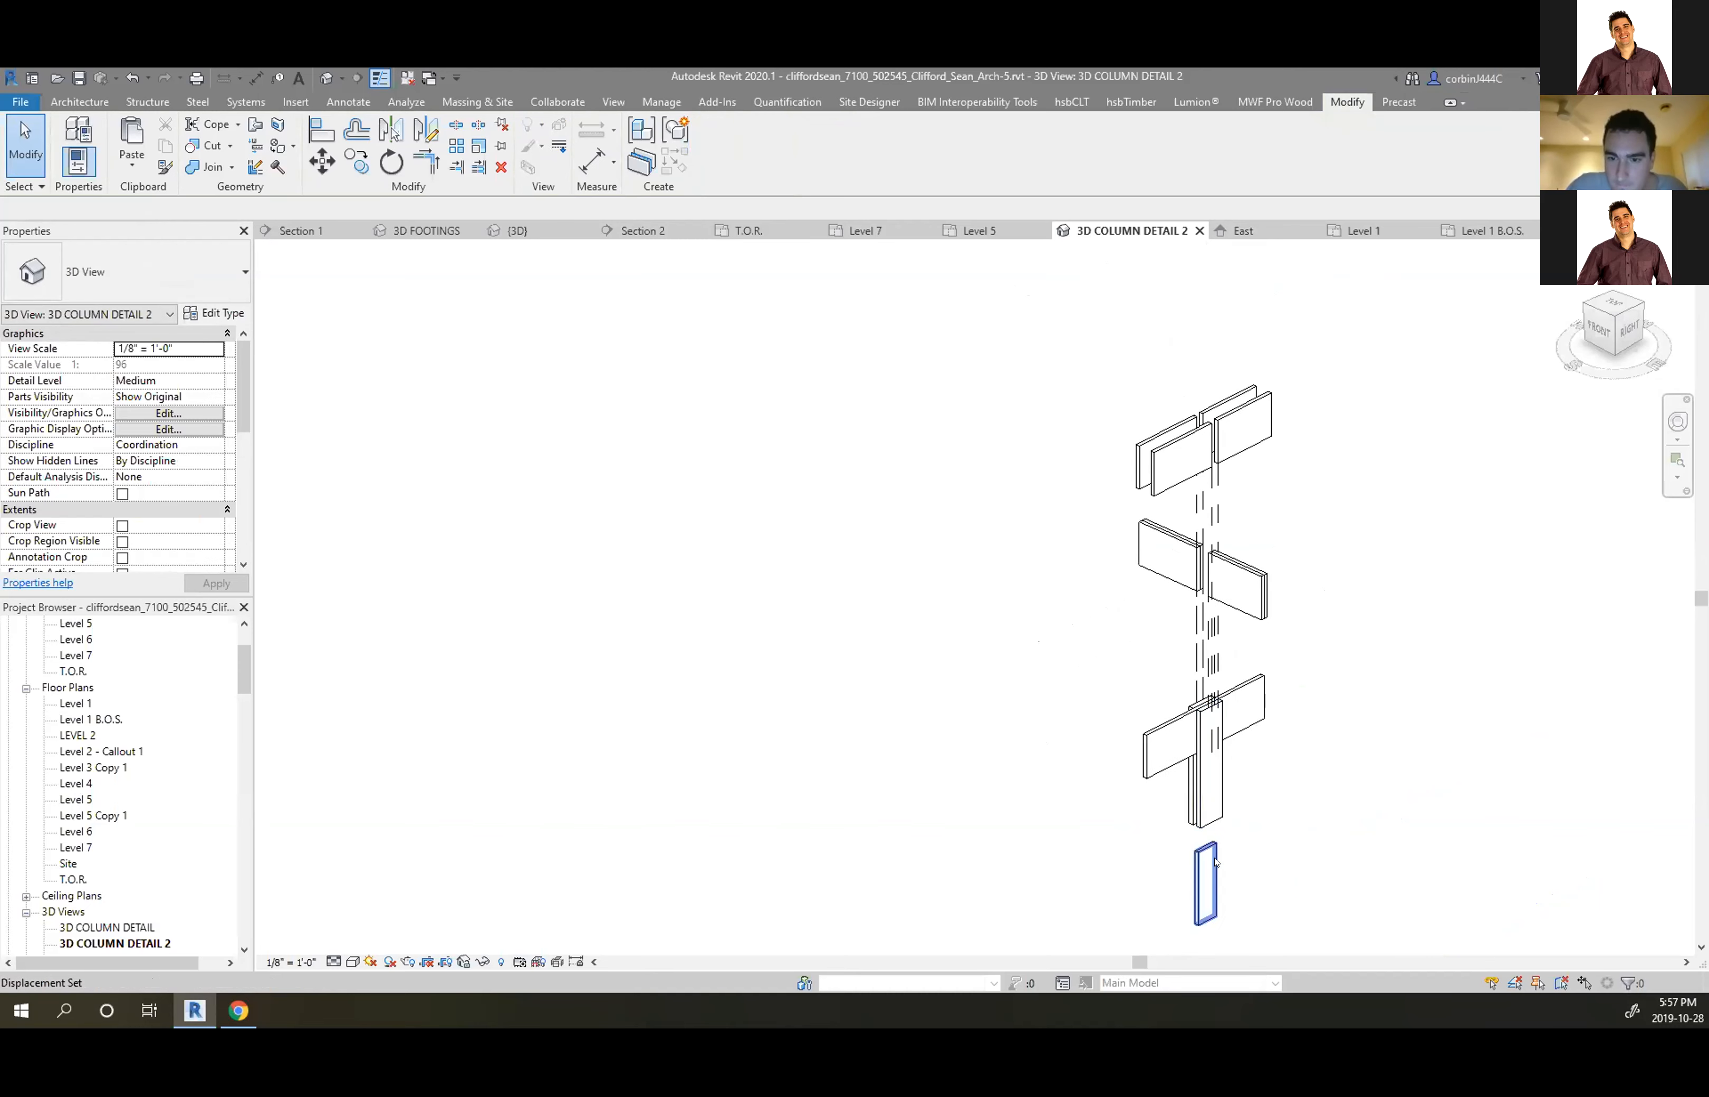
{"action": "left_click", "coordinate": [1212, 865]}
{"action": "scroll", "coordinate": [1213, 750], "scroll_direction": "up", "scroll_amount": 2}
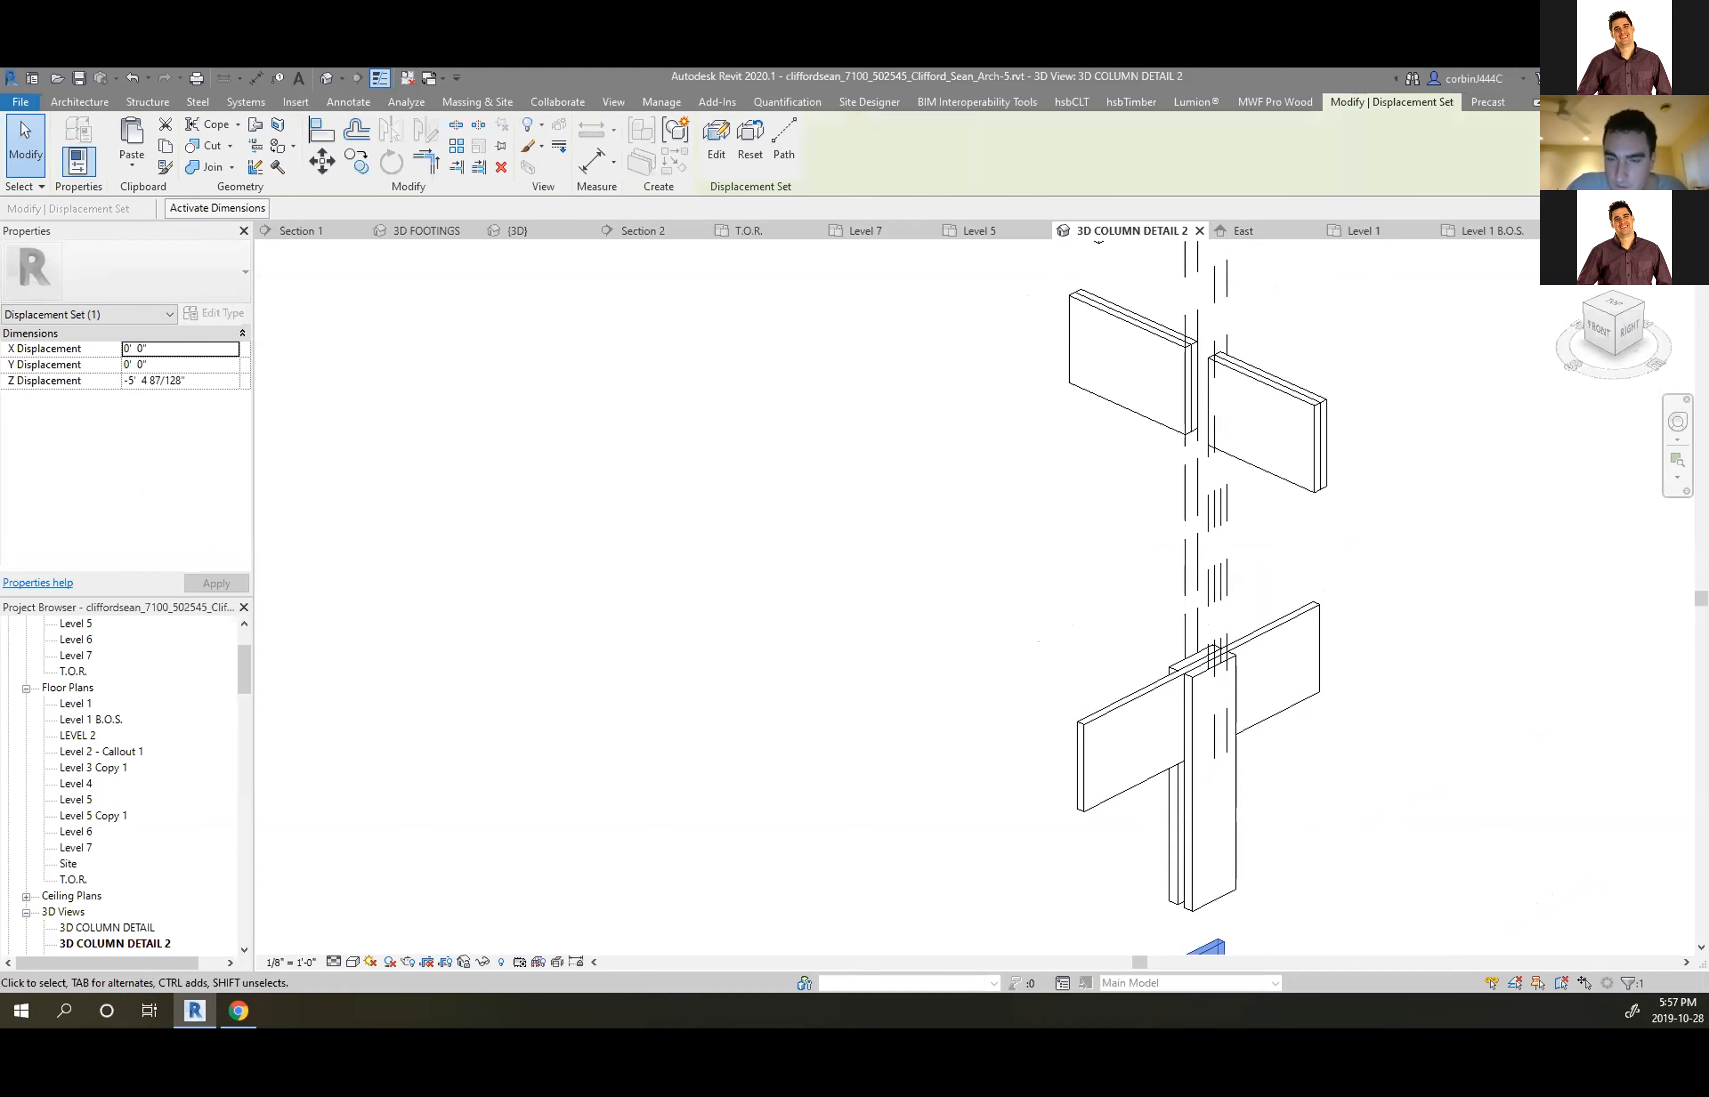
{"action": "key", "text": "alt+Tab"}
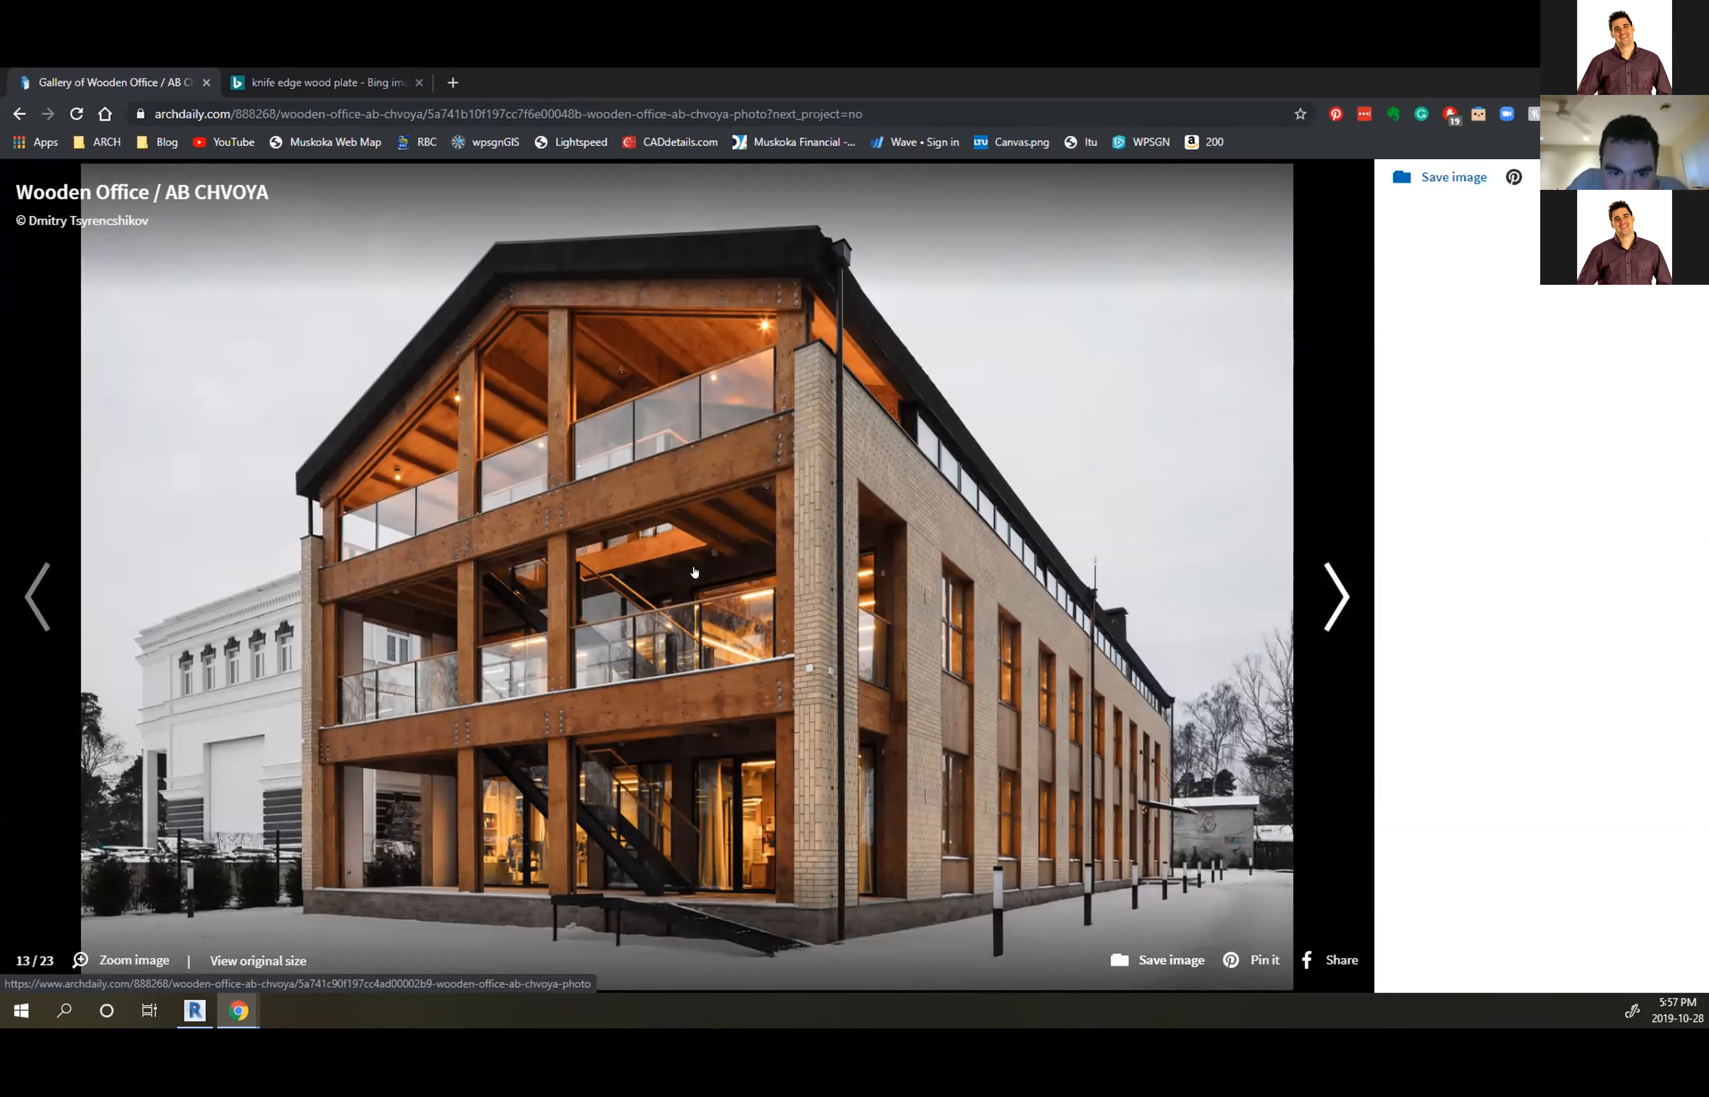
Page through the staircase, open office and timber house exterior photos, then return to Revit
{"action": "left_click", "coordinate": [649, 572]}
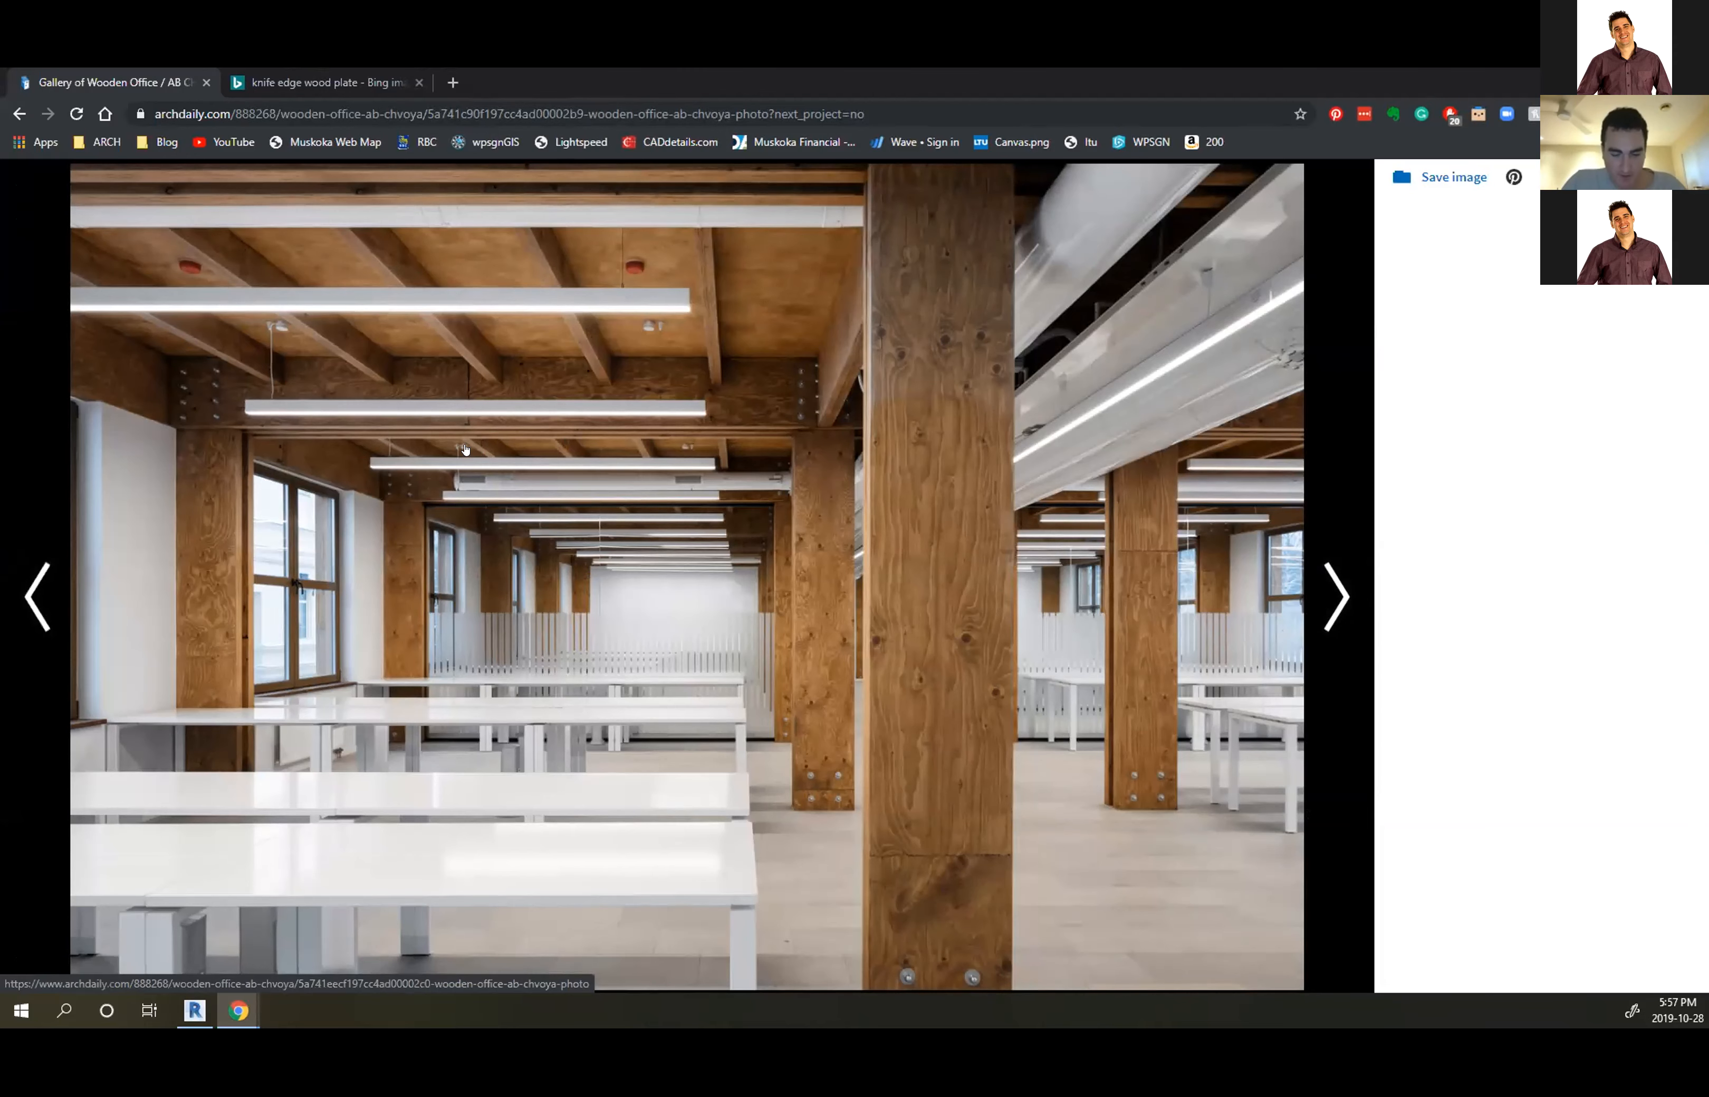
{"action": "left_click", "coordinate": [465, 449]}
{"action": "left_click", "coordinate": [465, 450]}
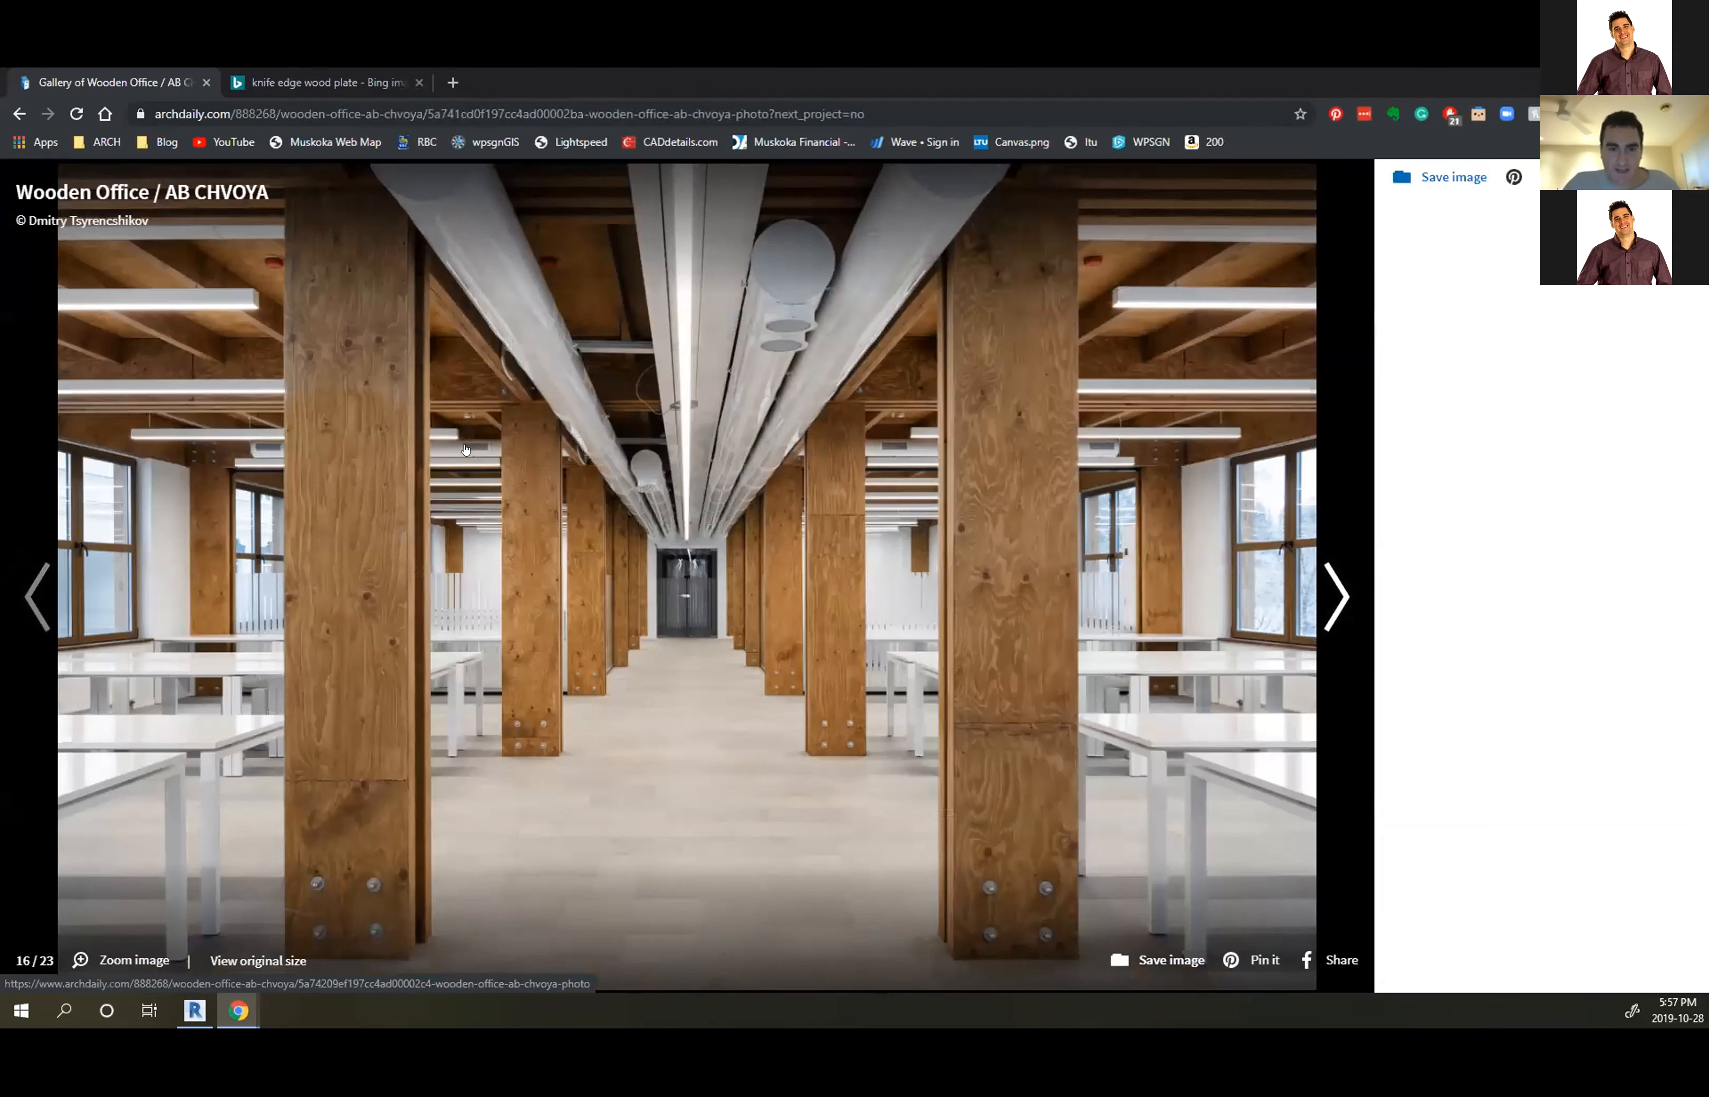
{"action": "left_click", "coordinate": [465, 449]}
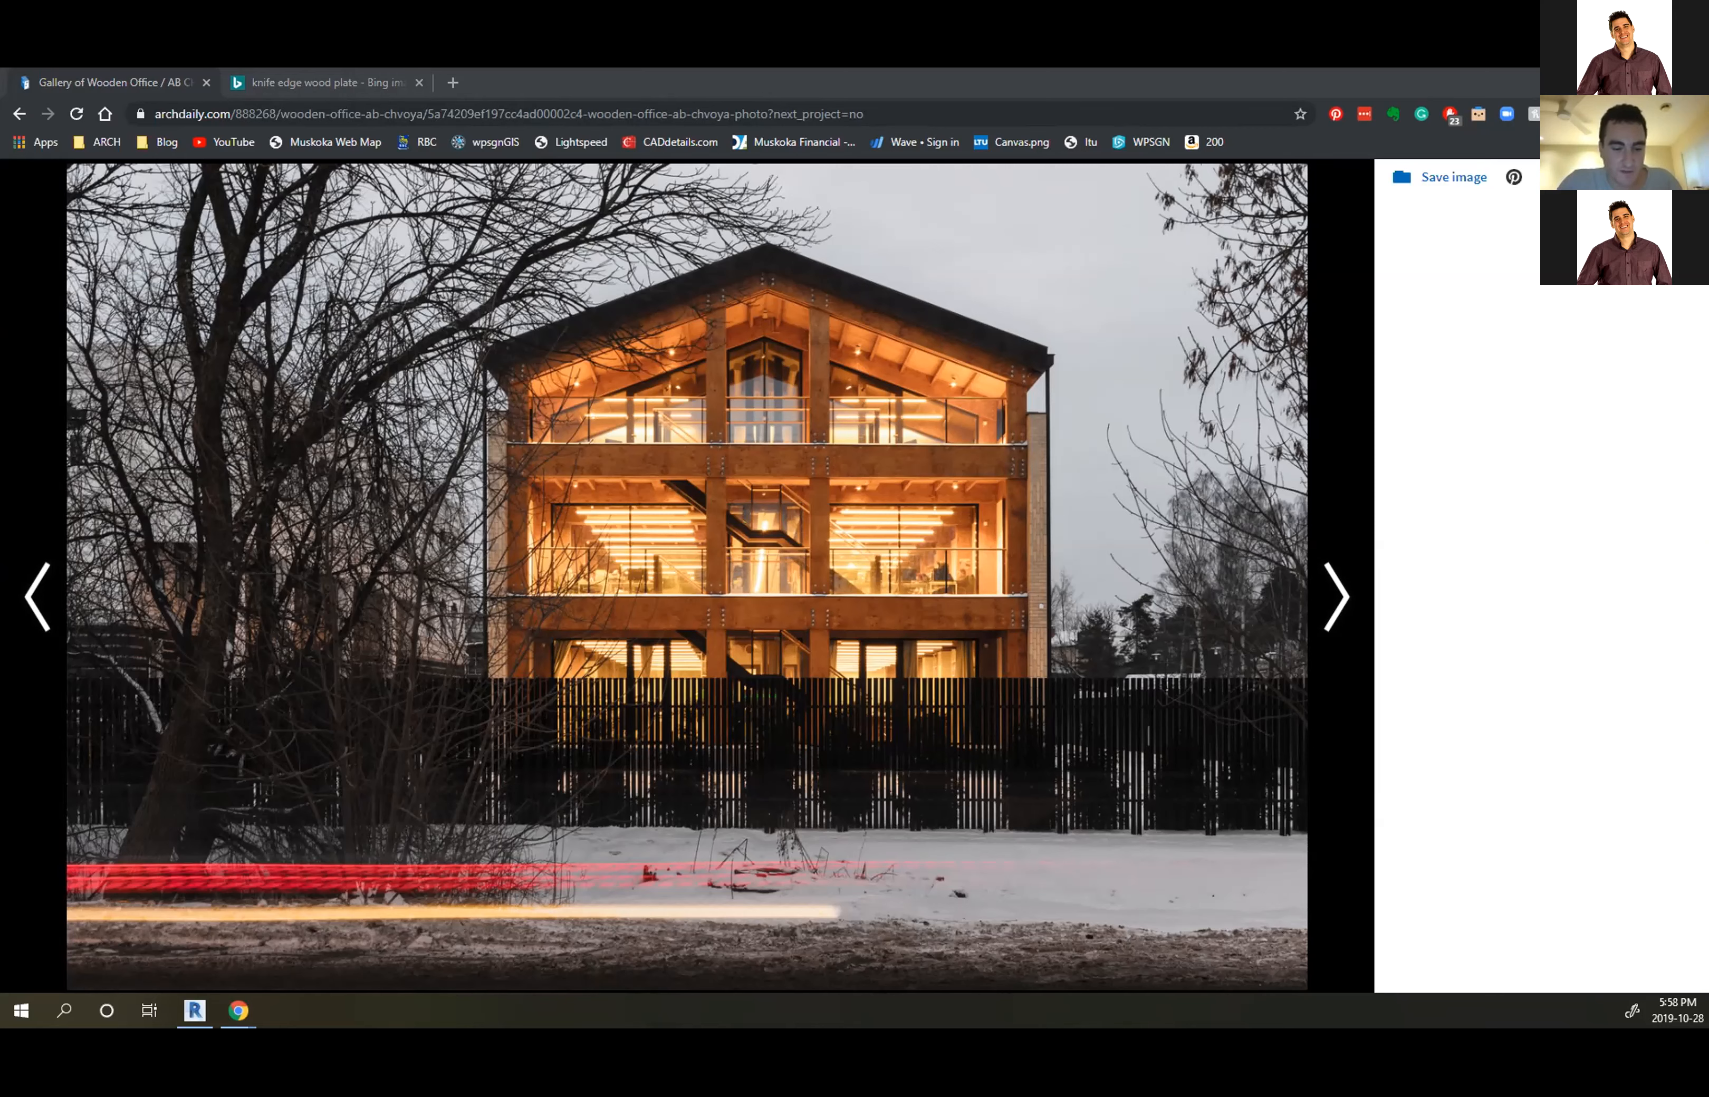
{"action": "key", "text": "alt+Tab"}
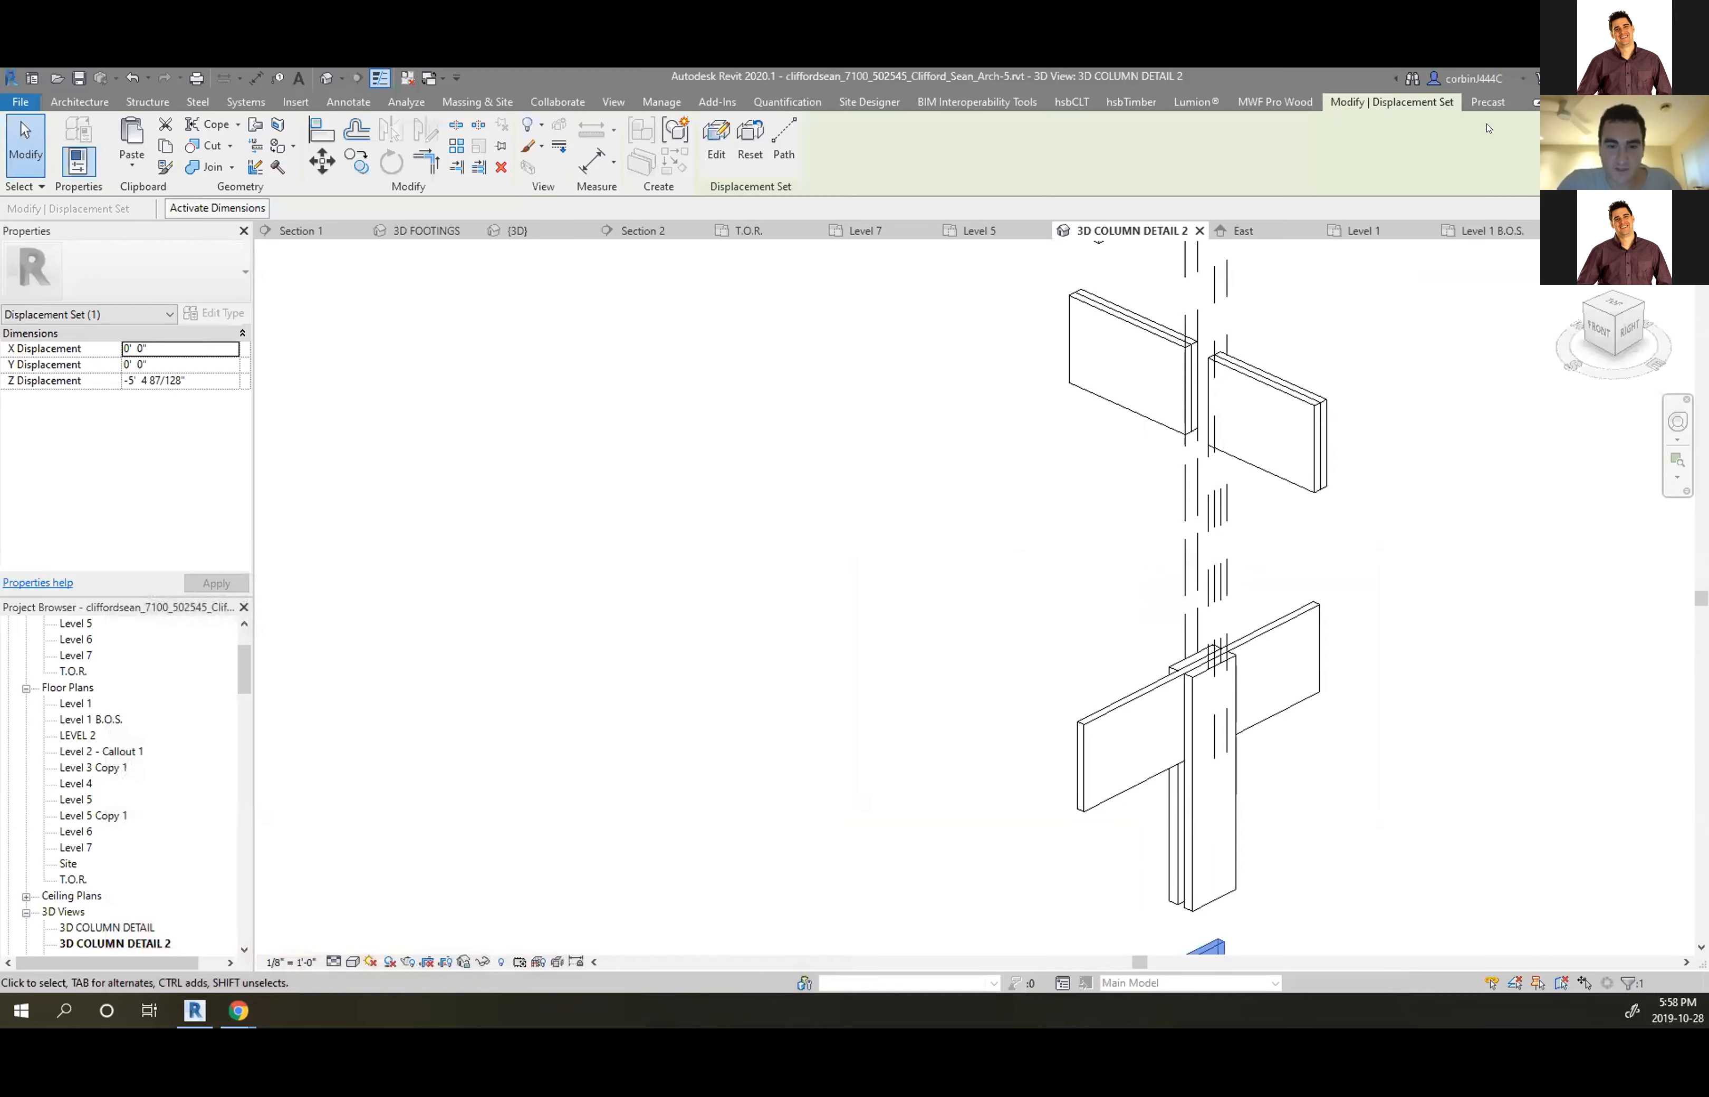
Save the project and lock the 3D column detail with Save Orientation and Lock View
{"action": "left_click", "coordinate": [1126, 740]}
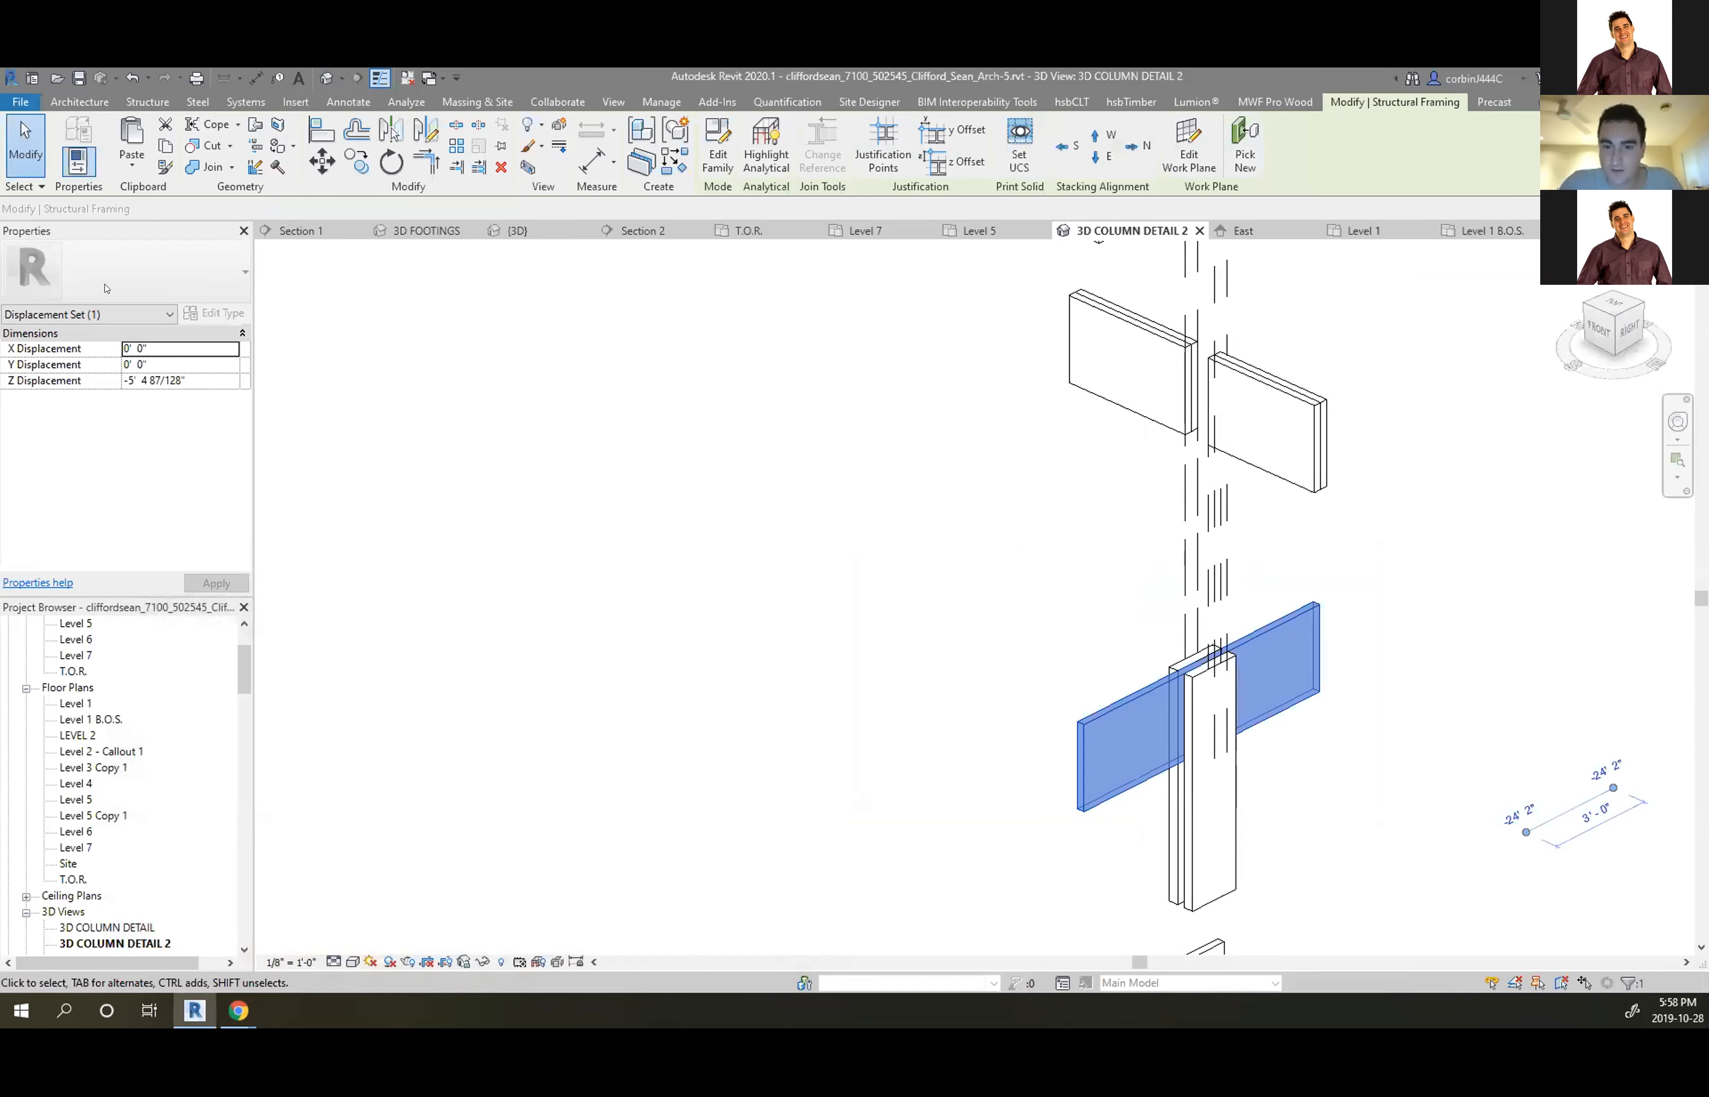
{"action": "left_click", "coordinate": [476, 362]}
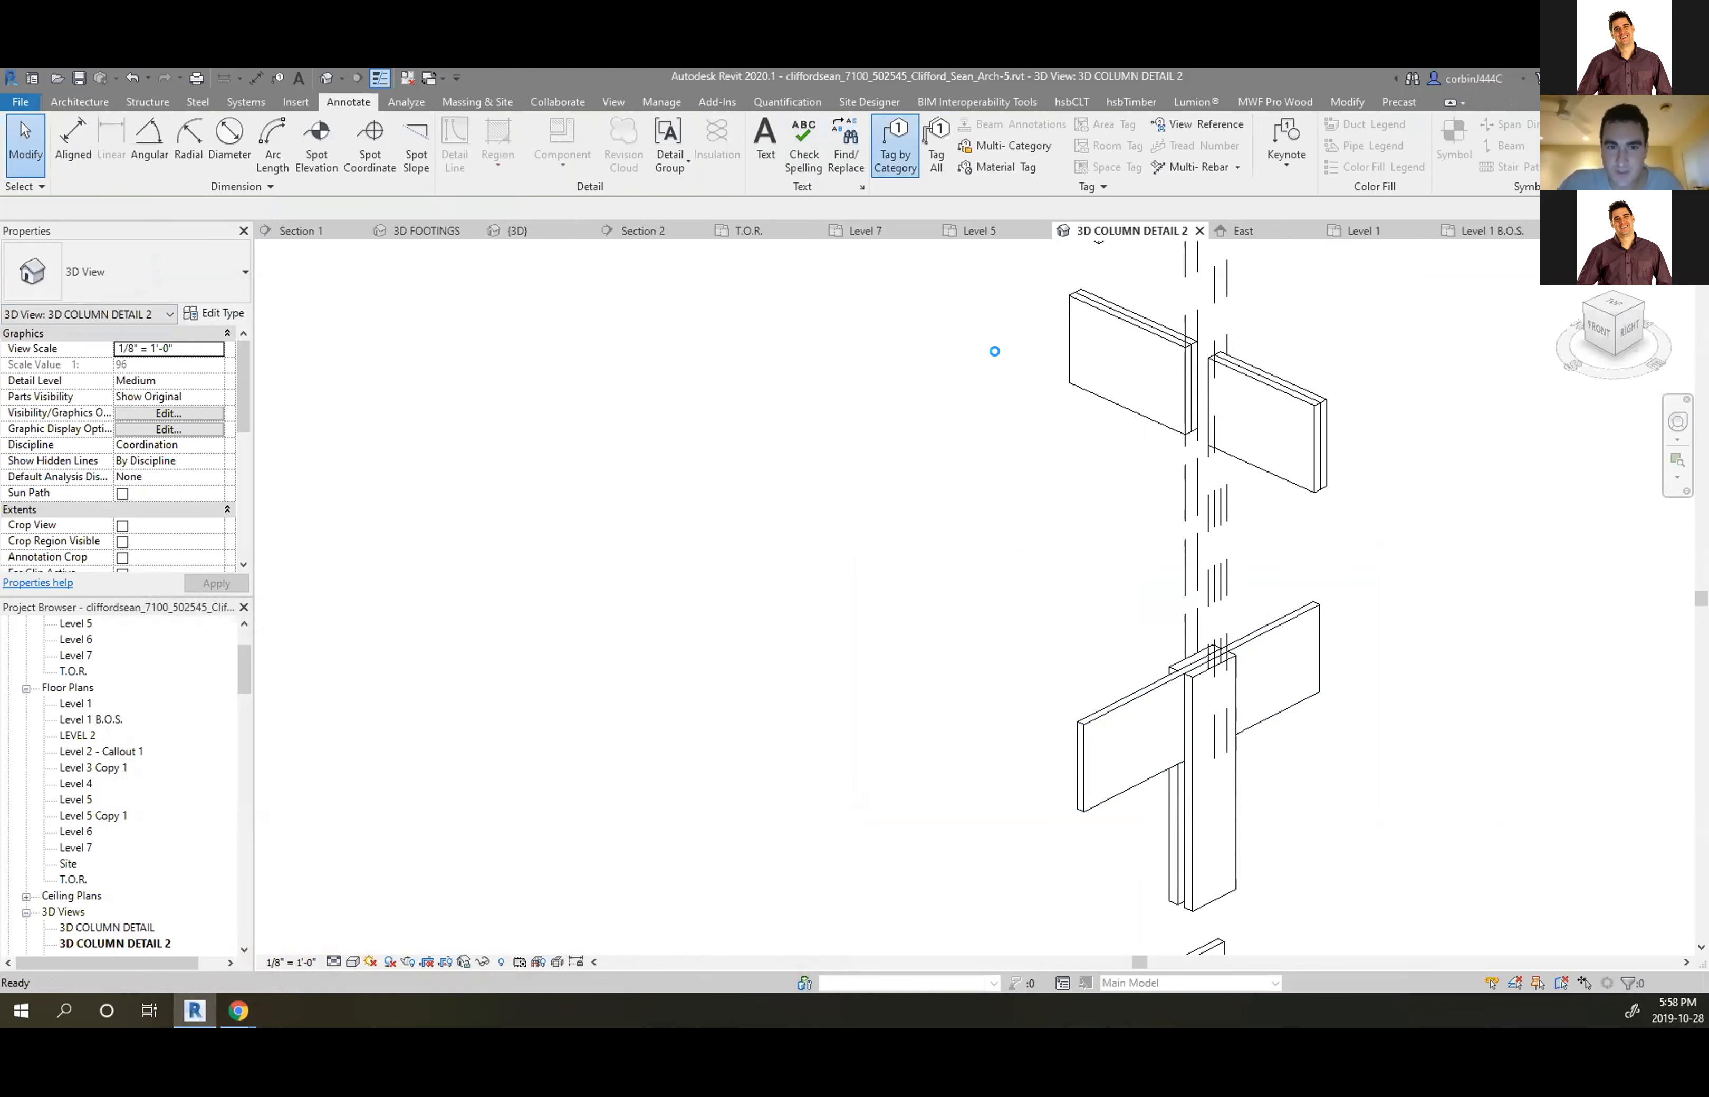
{"action": "left_click", "coordinate": [871, 489]}
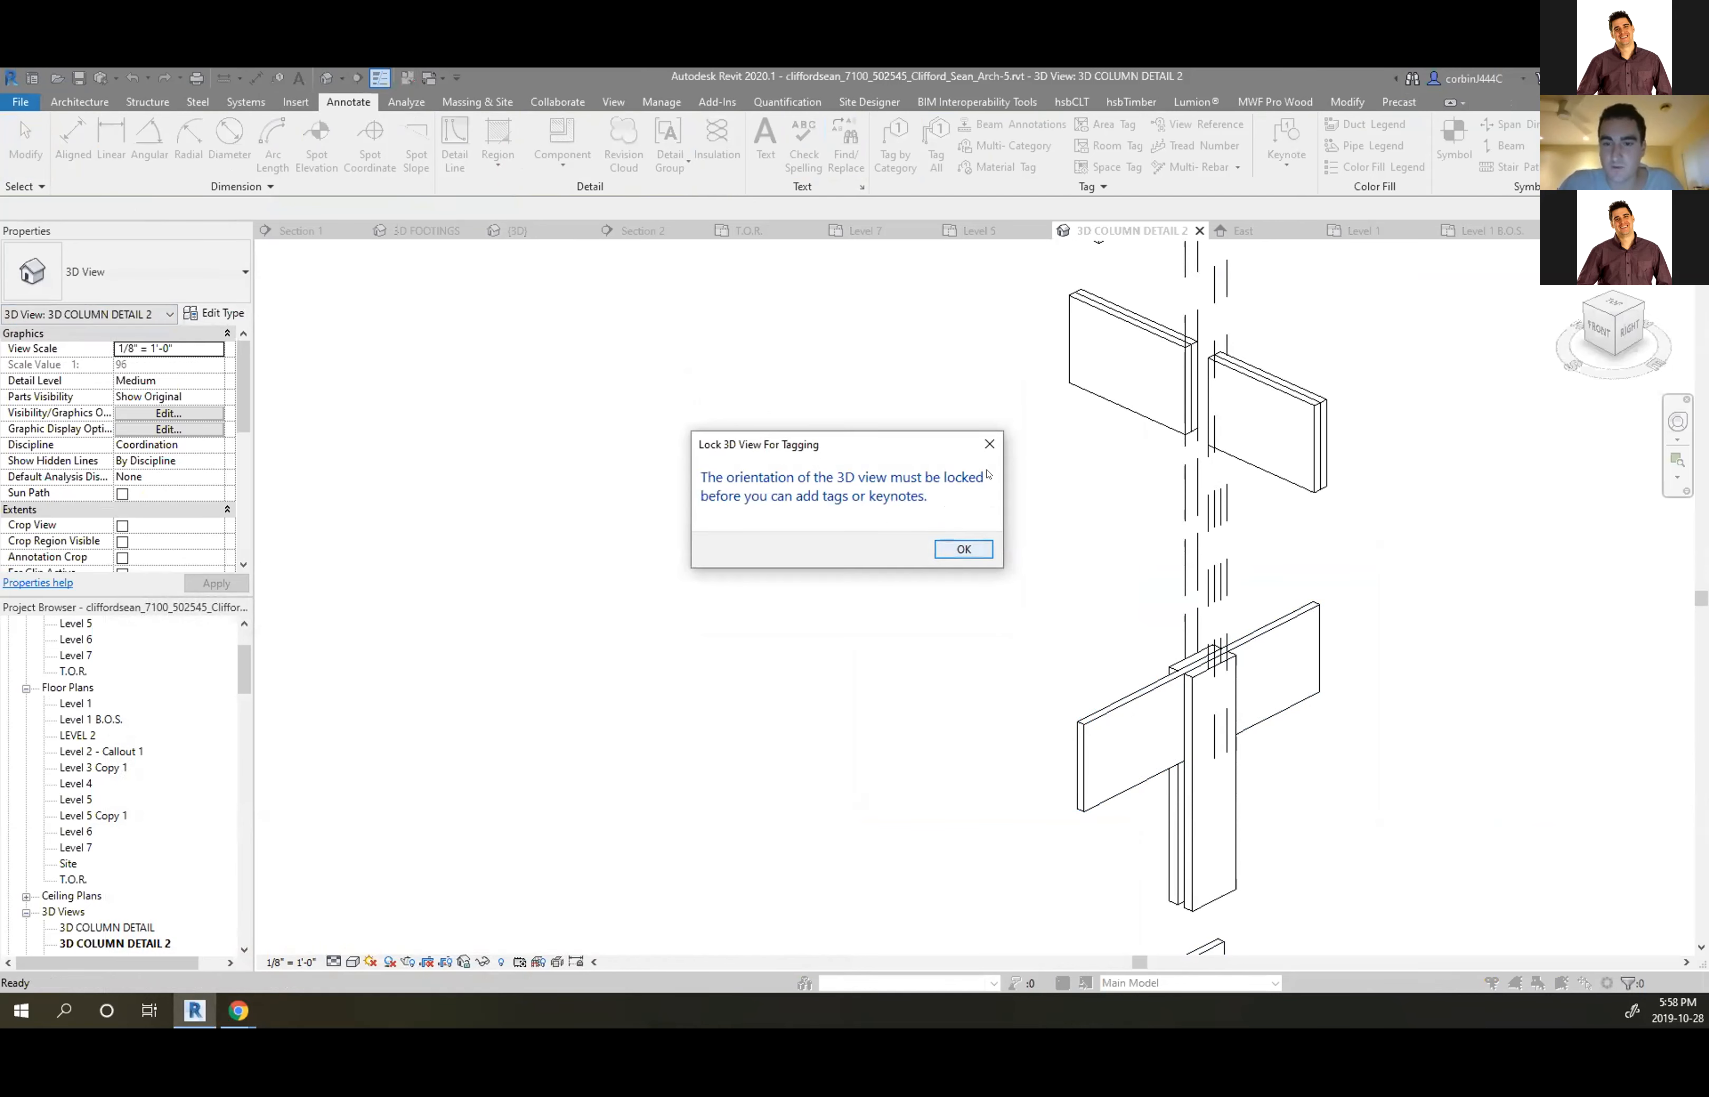
{"action": "left_click", "coordinate": [990, 443]}
{"action": "left_click", "coordinate": [463, 961]}
{"action": "left_click", "coordinate": [553, 907]}
{"action": "scroll", "coordinate": [626, 324], "scroll_direction": "down", "scroll_amount": 5}
{"action": "scroll", "coordinate": [861, 519], "scroll_direction": "up", "scroll_amount": 5}
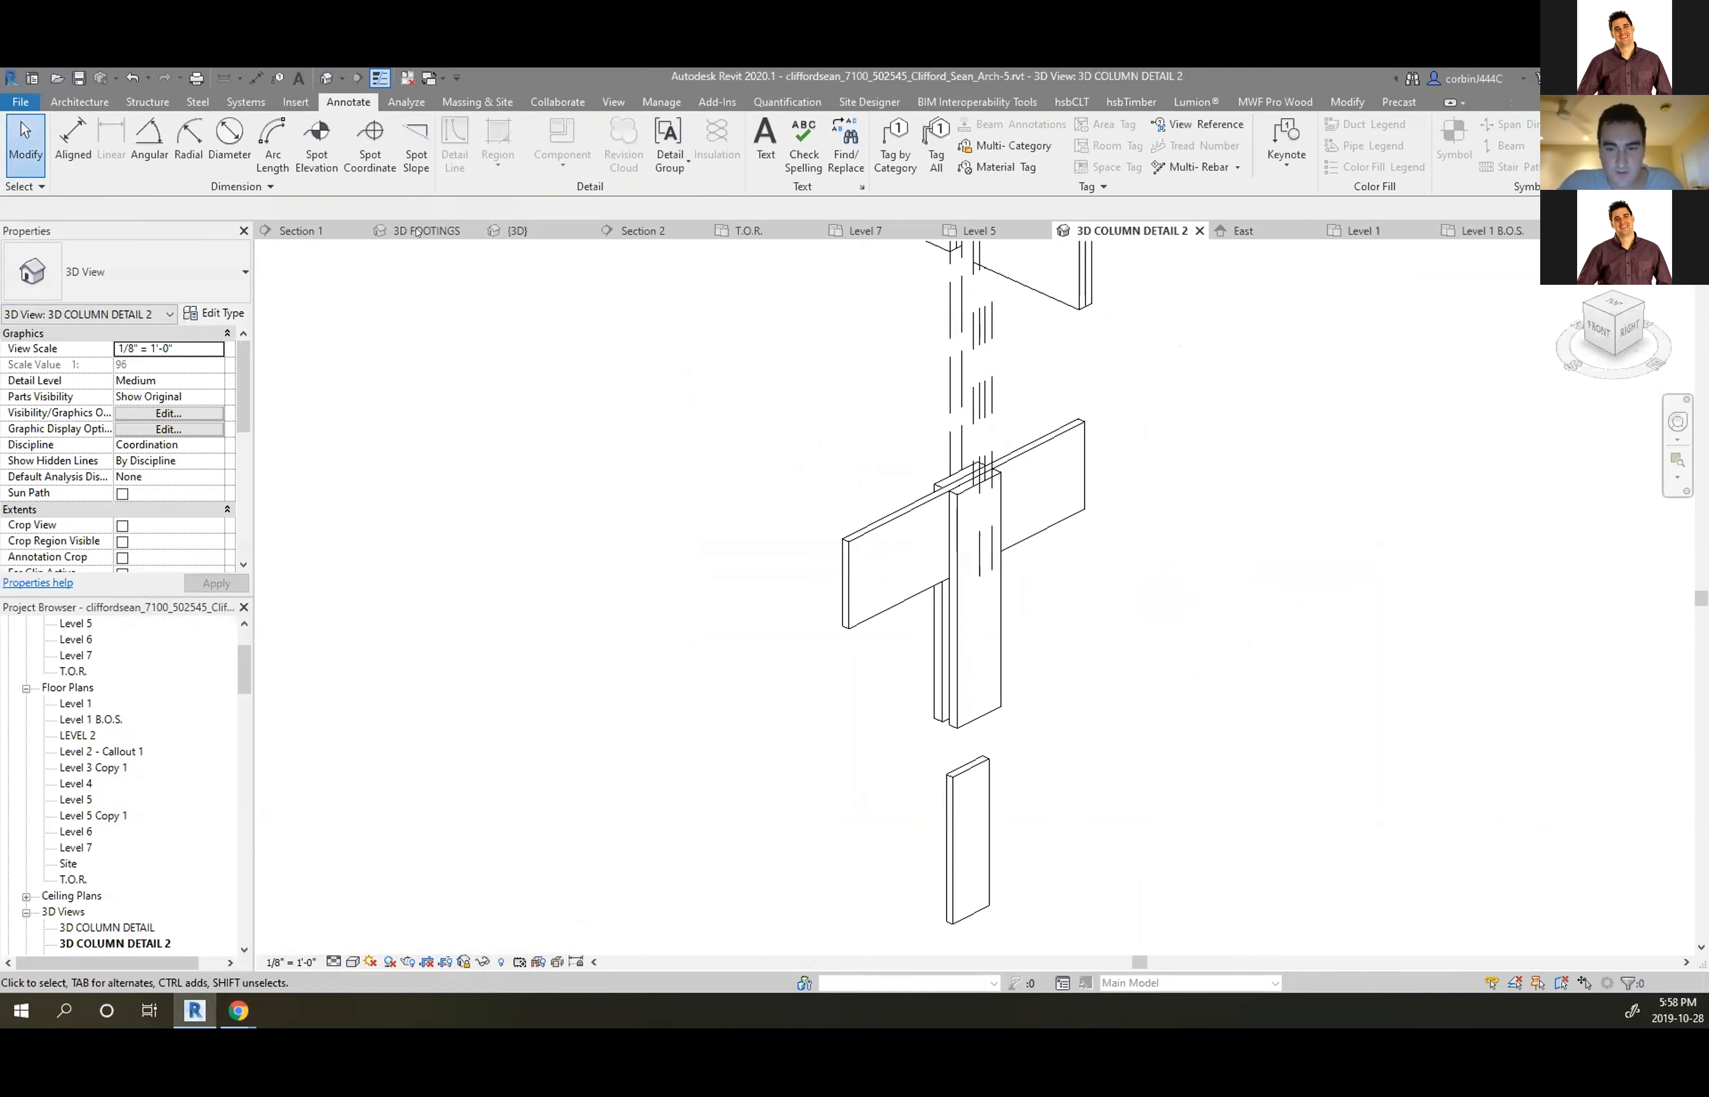
Tag the lower beam by category as PROJECT BEAM 1 and drag the tag beside it
{"action": "left_click", "coordinate": [765, 140]}
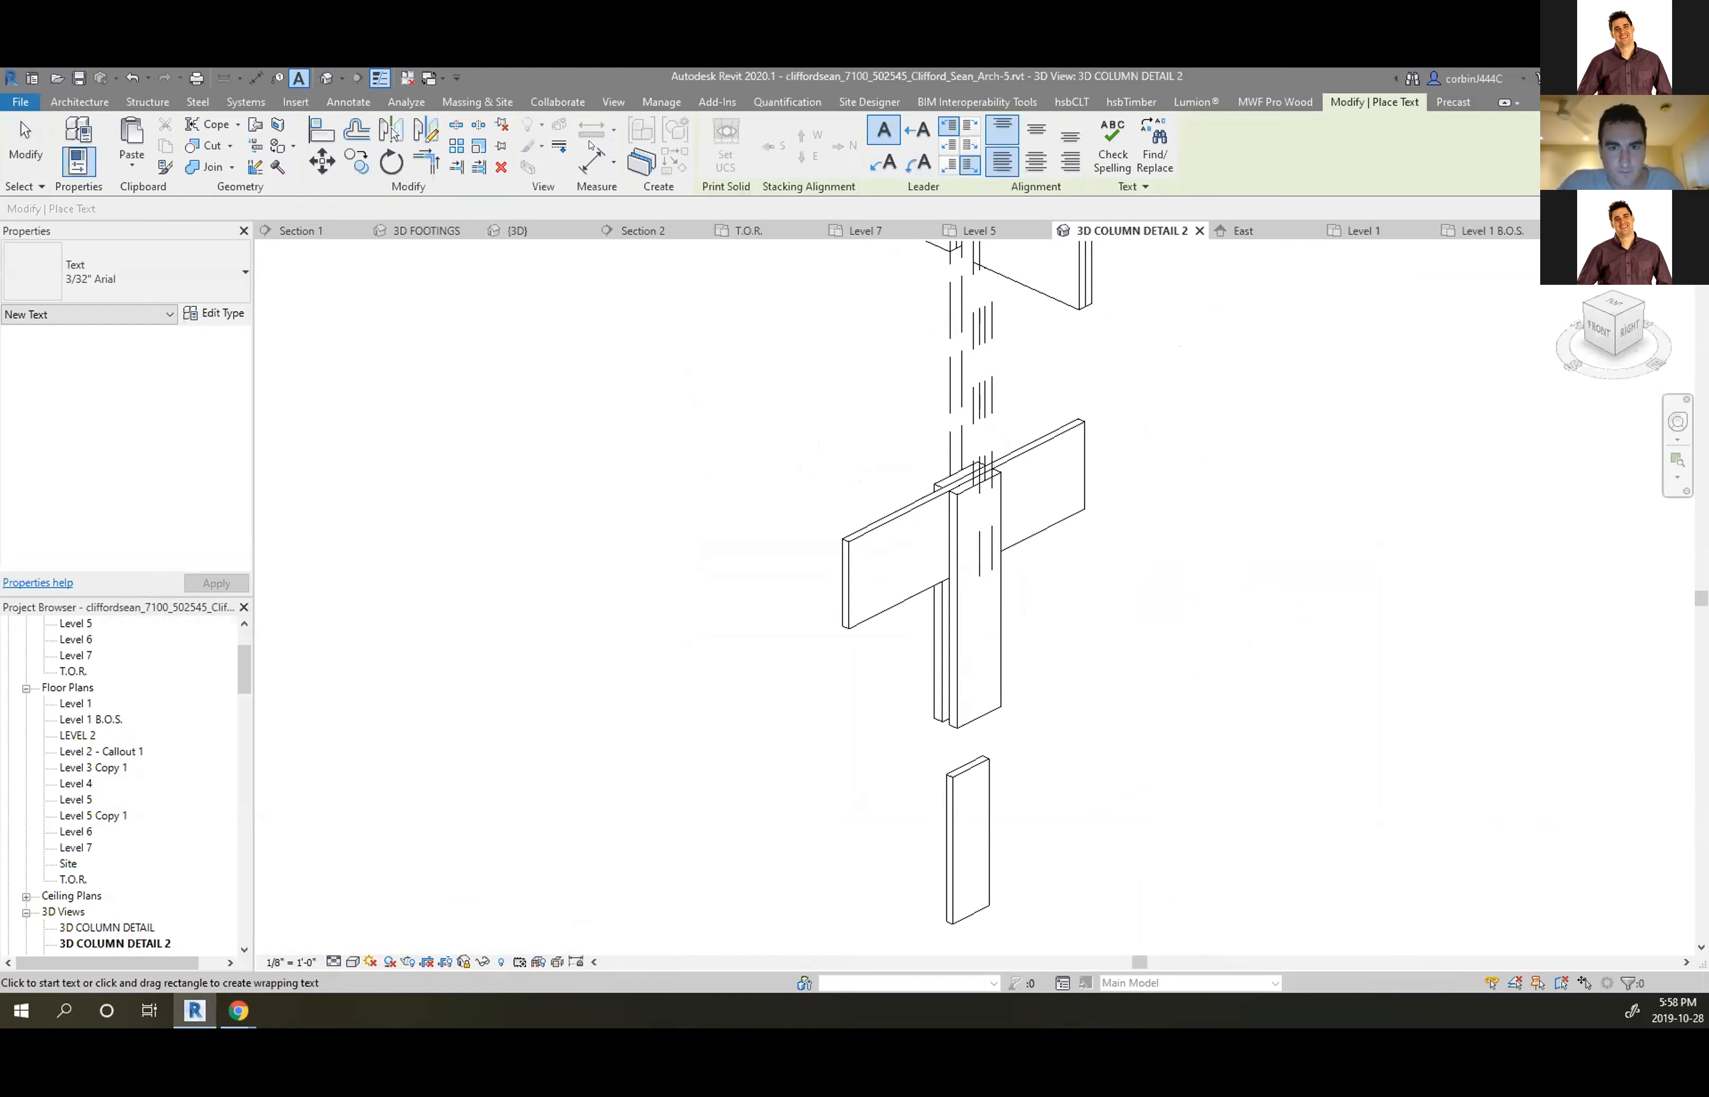
{"action": "key", "text": "Escape"}
{"action": "left_click", "coordinate": [894, 147]}
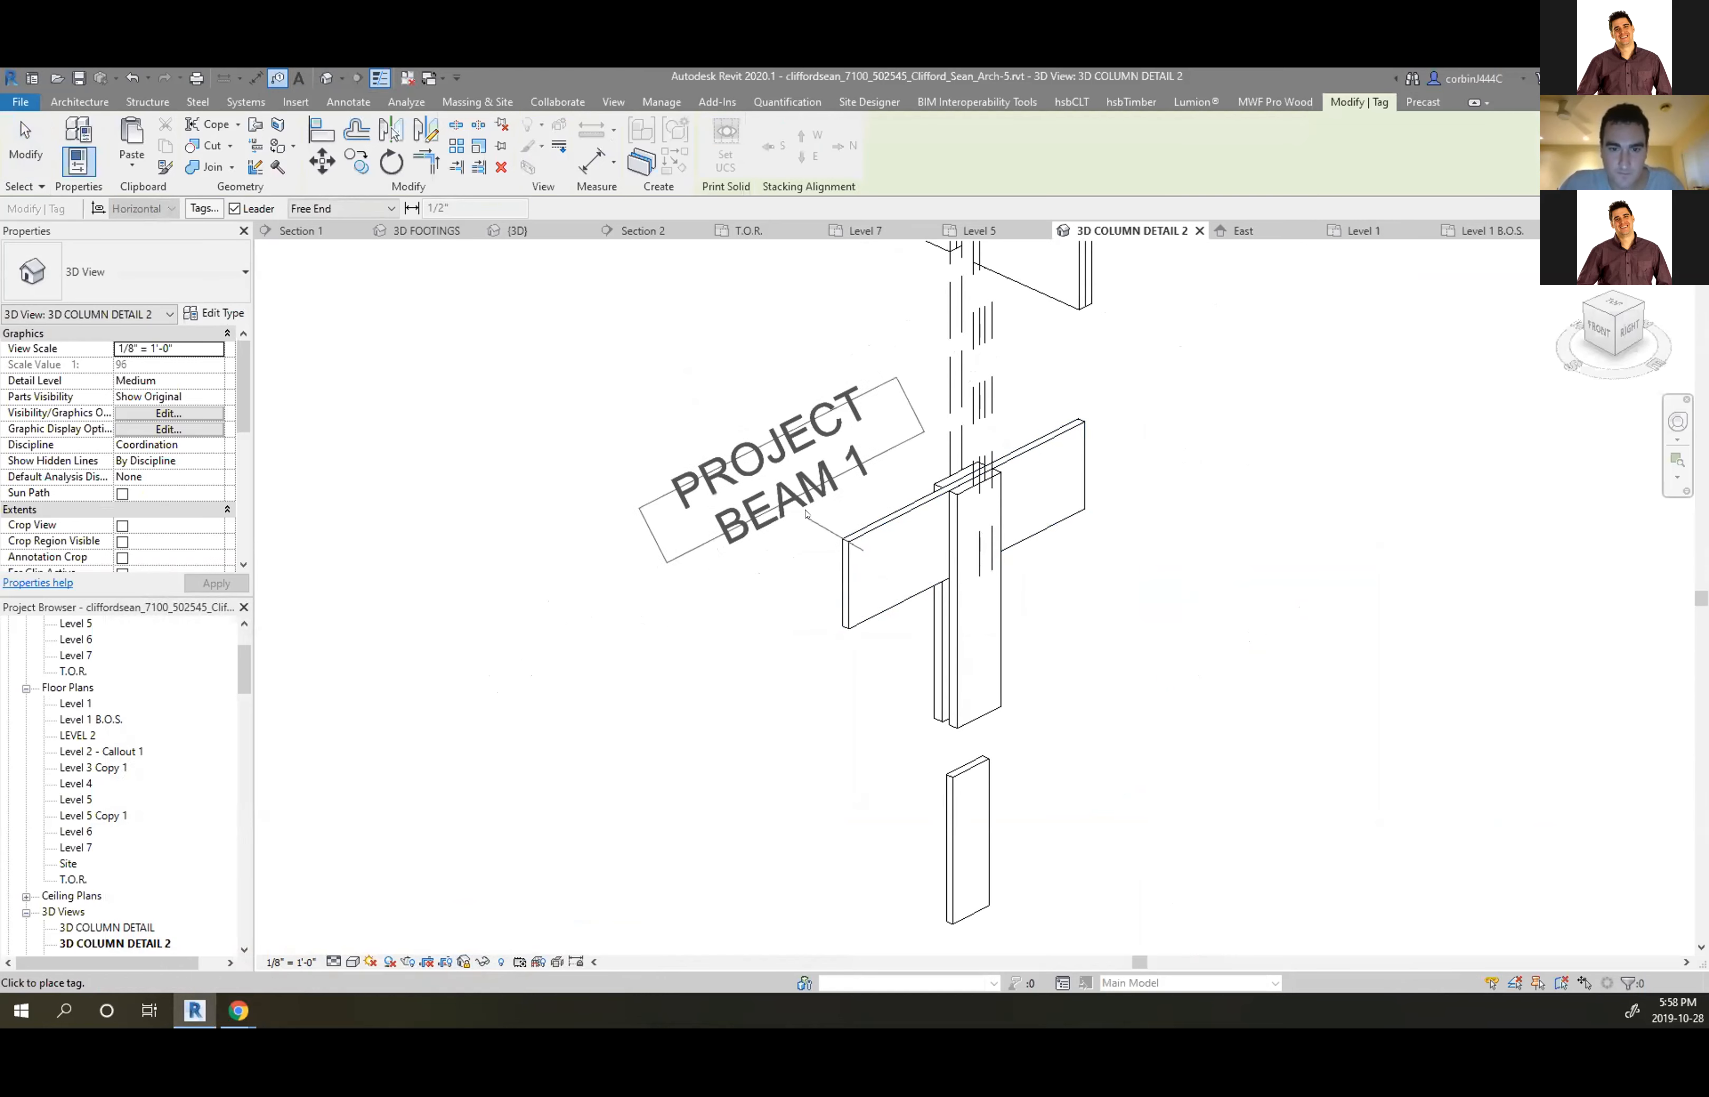
{"action": "key", "text": "Escape"}
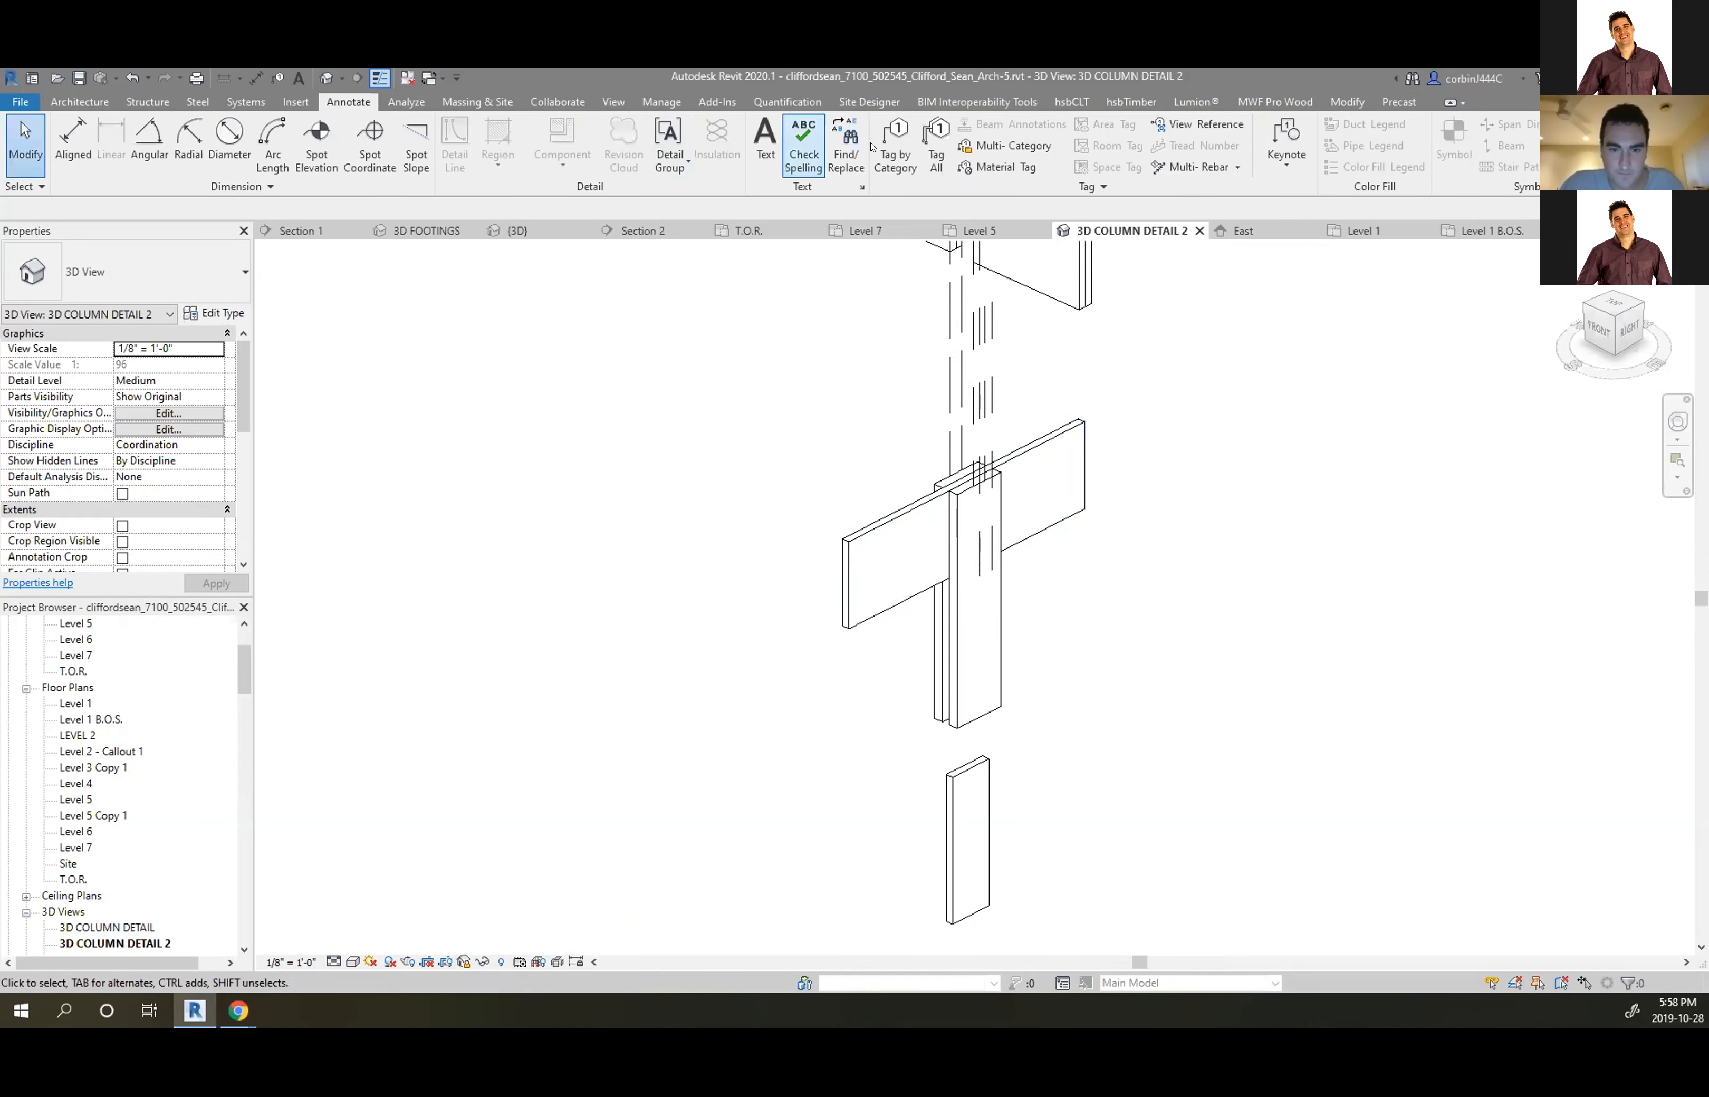
{"action": "key", "text": "t"}
{"action": "key", "text": "g"}
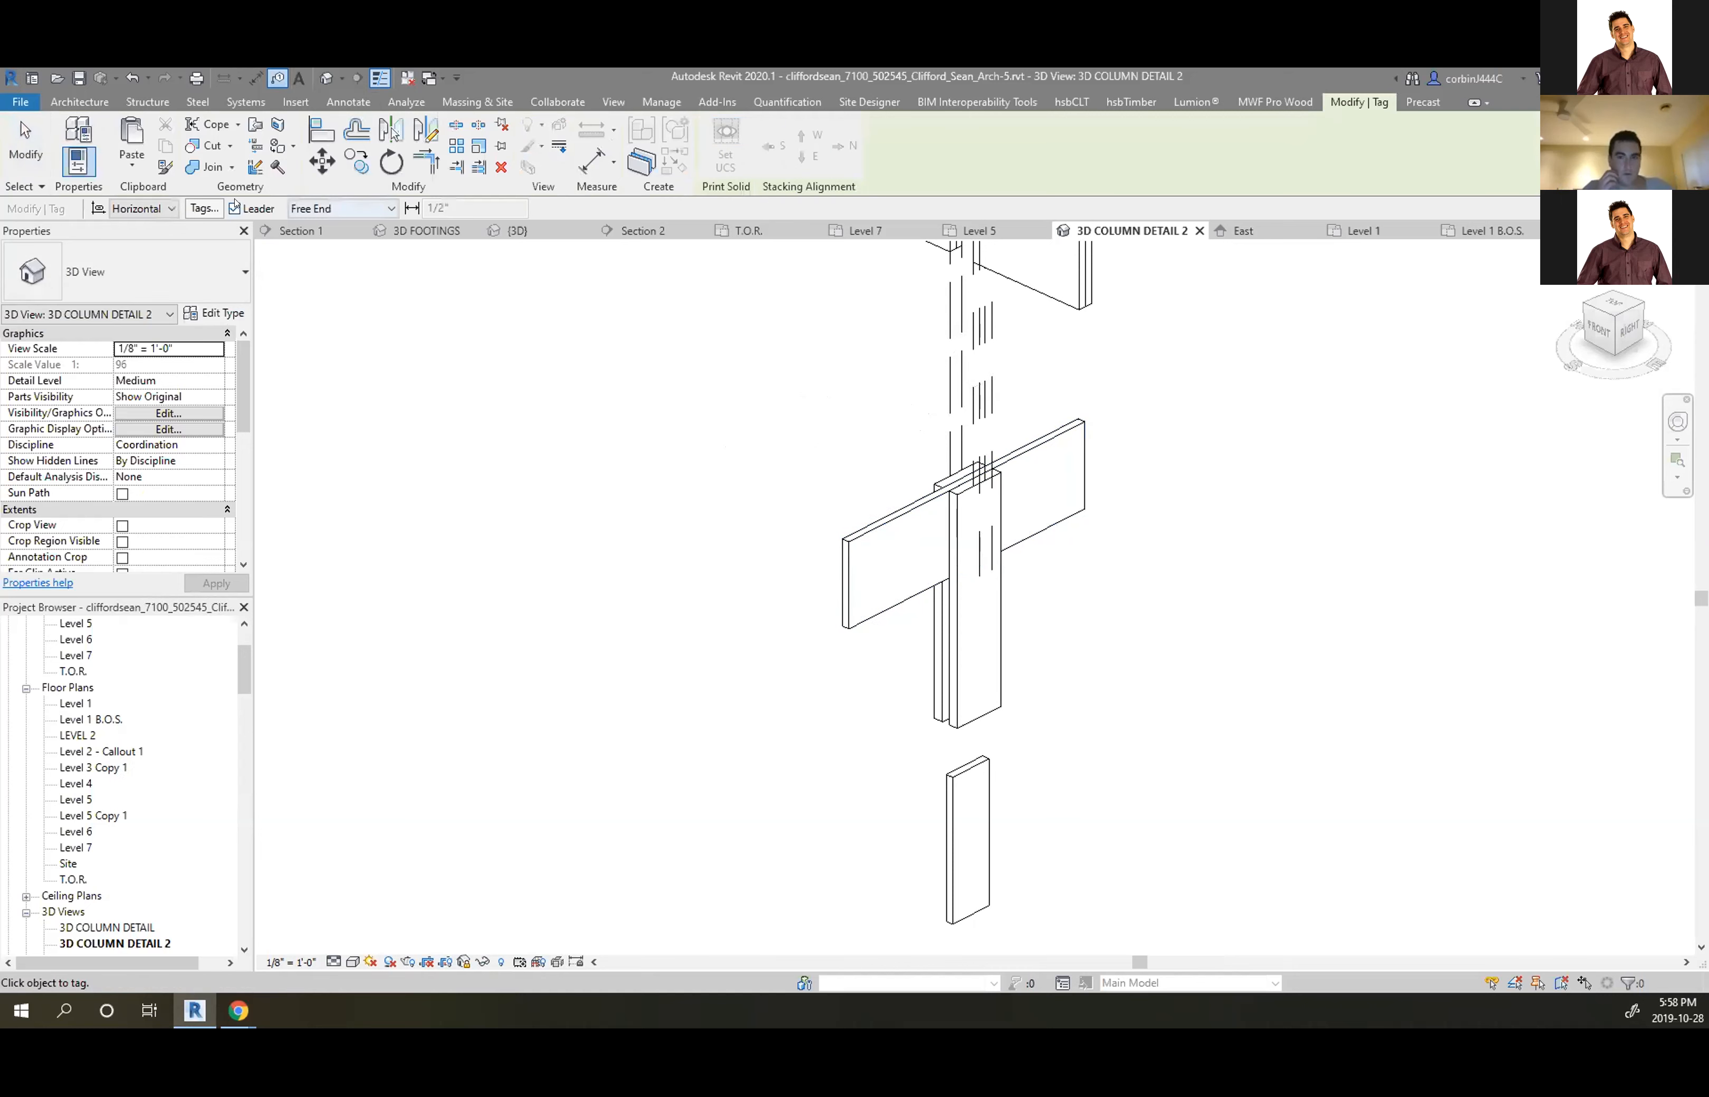
{"action": "left_click", "coordinate": [849, 556]}
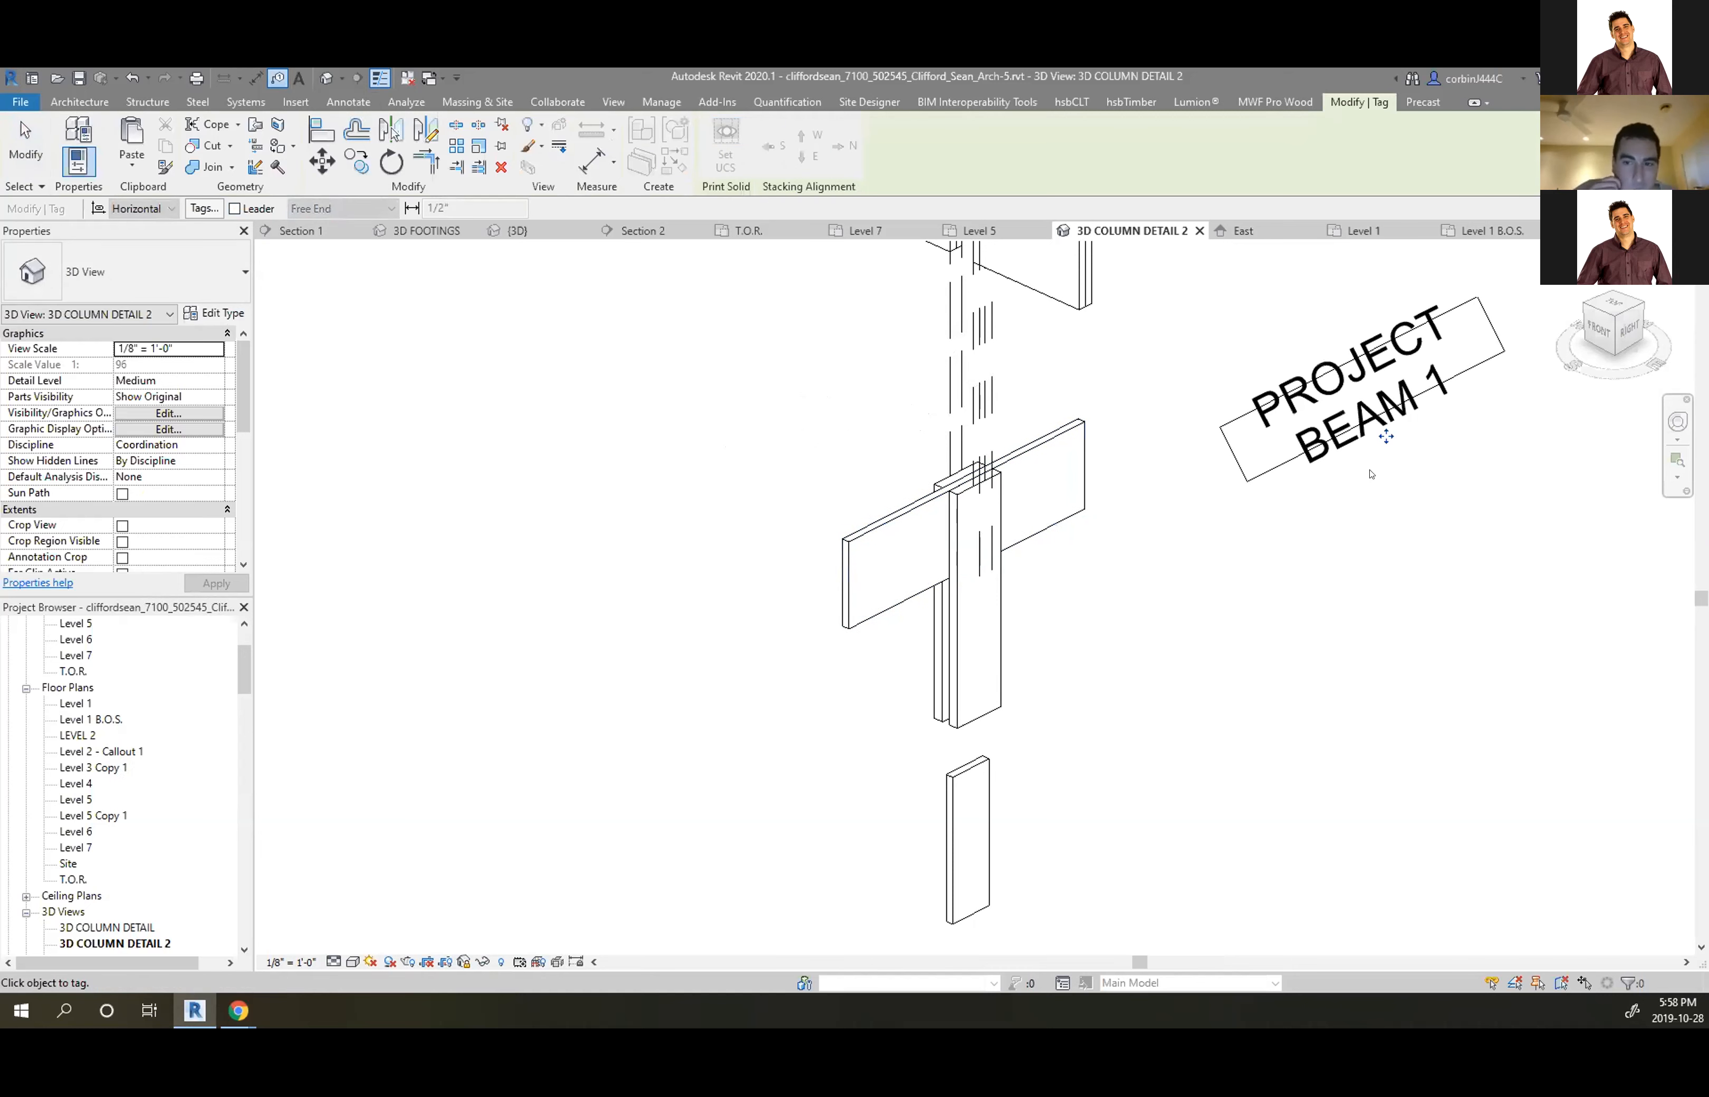
{"action": "left_click_drag", "start_coordinate": [1202, 475], "coordinate": [1018, 623]}
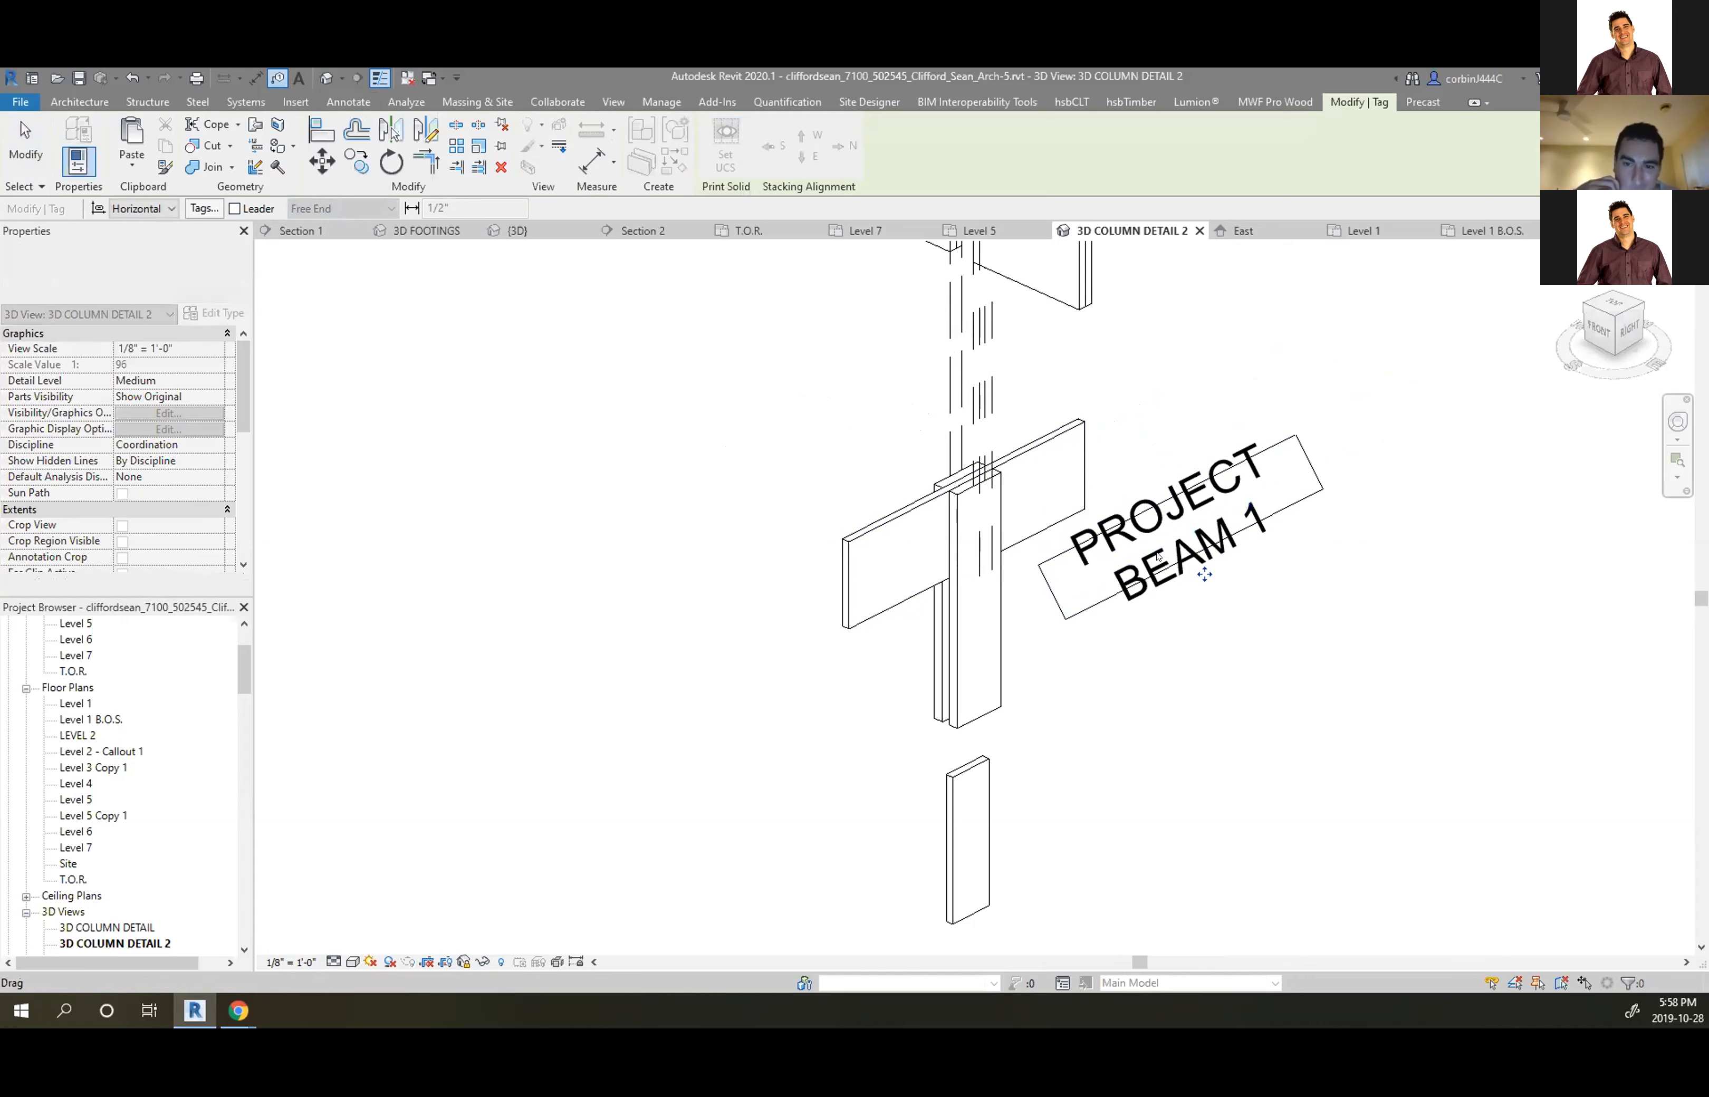
{"action": "key", "text": "Escape"}
{"action": "left_click", "coordinate": [1055, 433]}
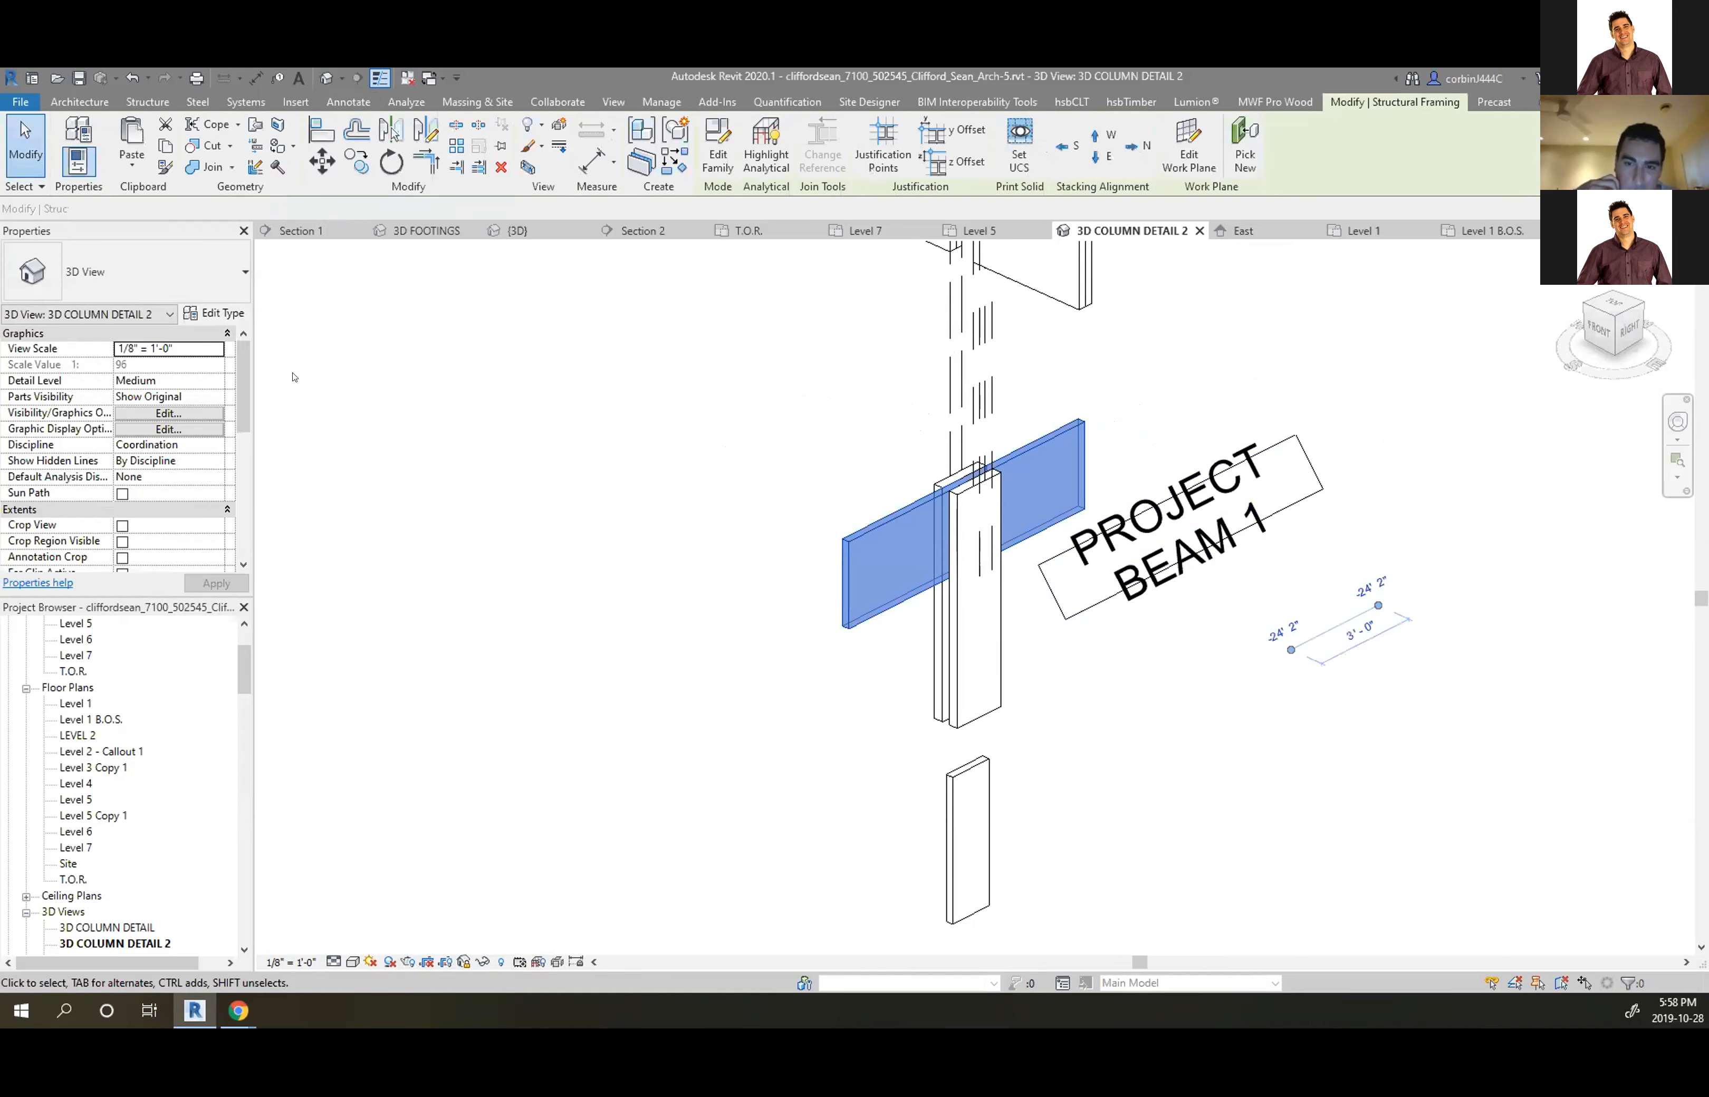
Rename the beam type to 2 1/2" x 28" and nudge its size tag into place beside the beam
{"action": "left_click", "coordinate": [208, 314]}
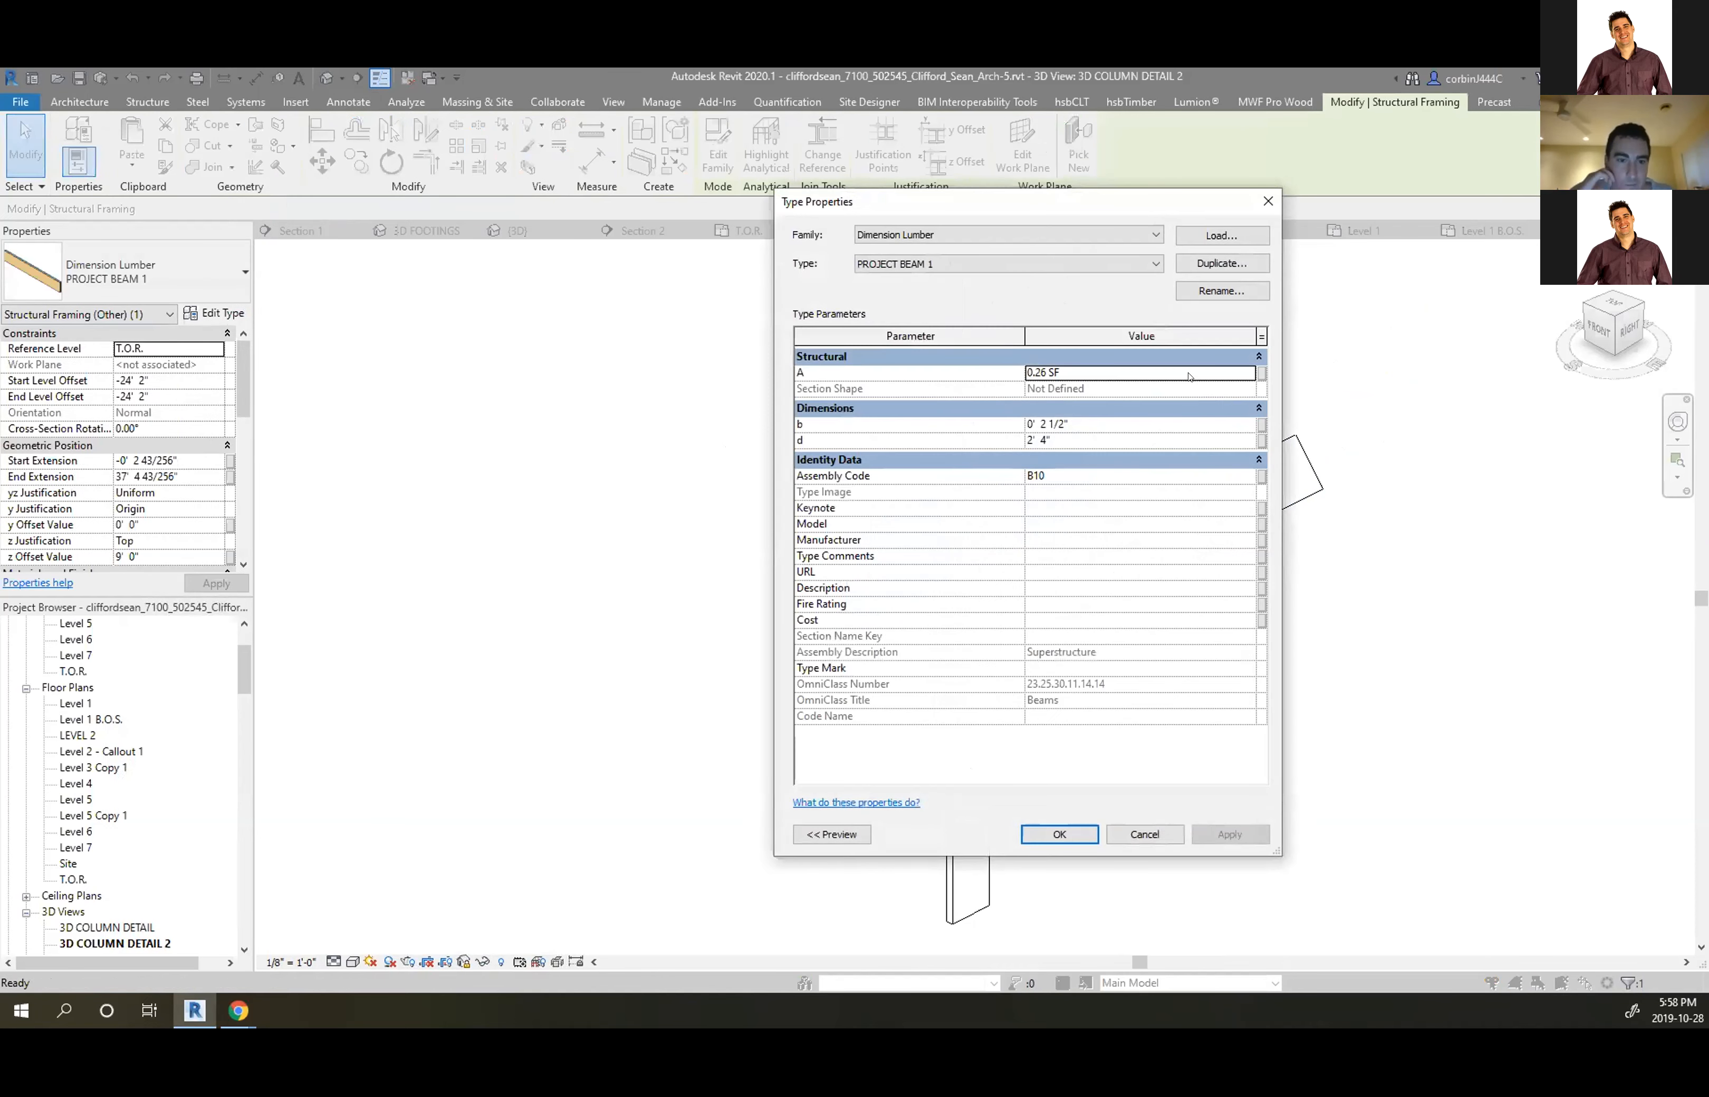
{"action": "left_click", "coordinate": [1220, 291]}
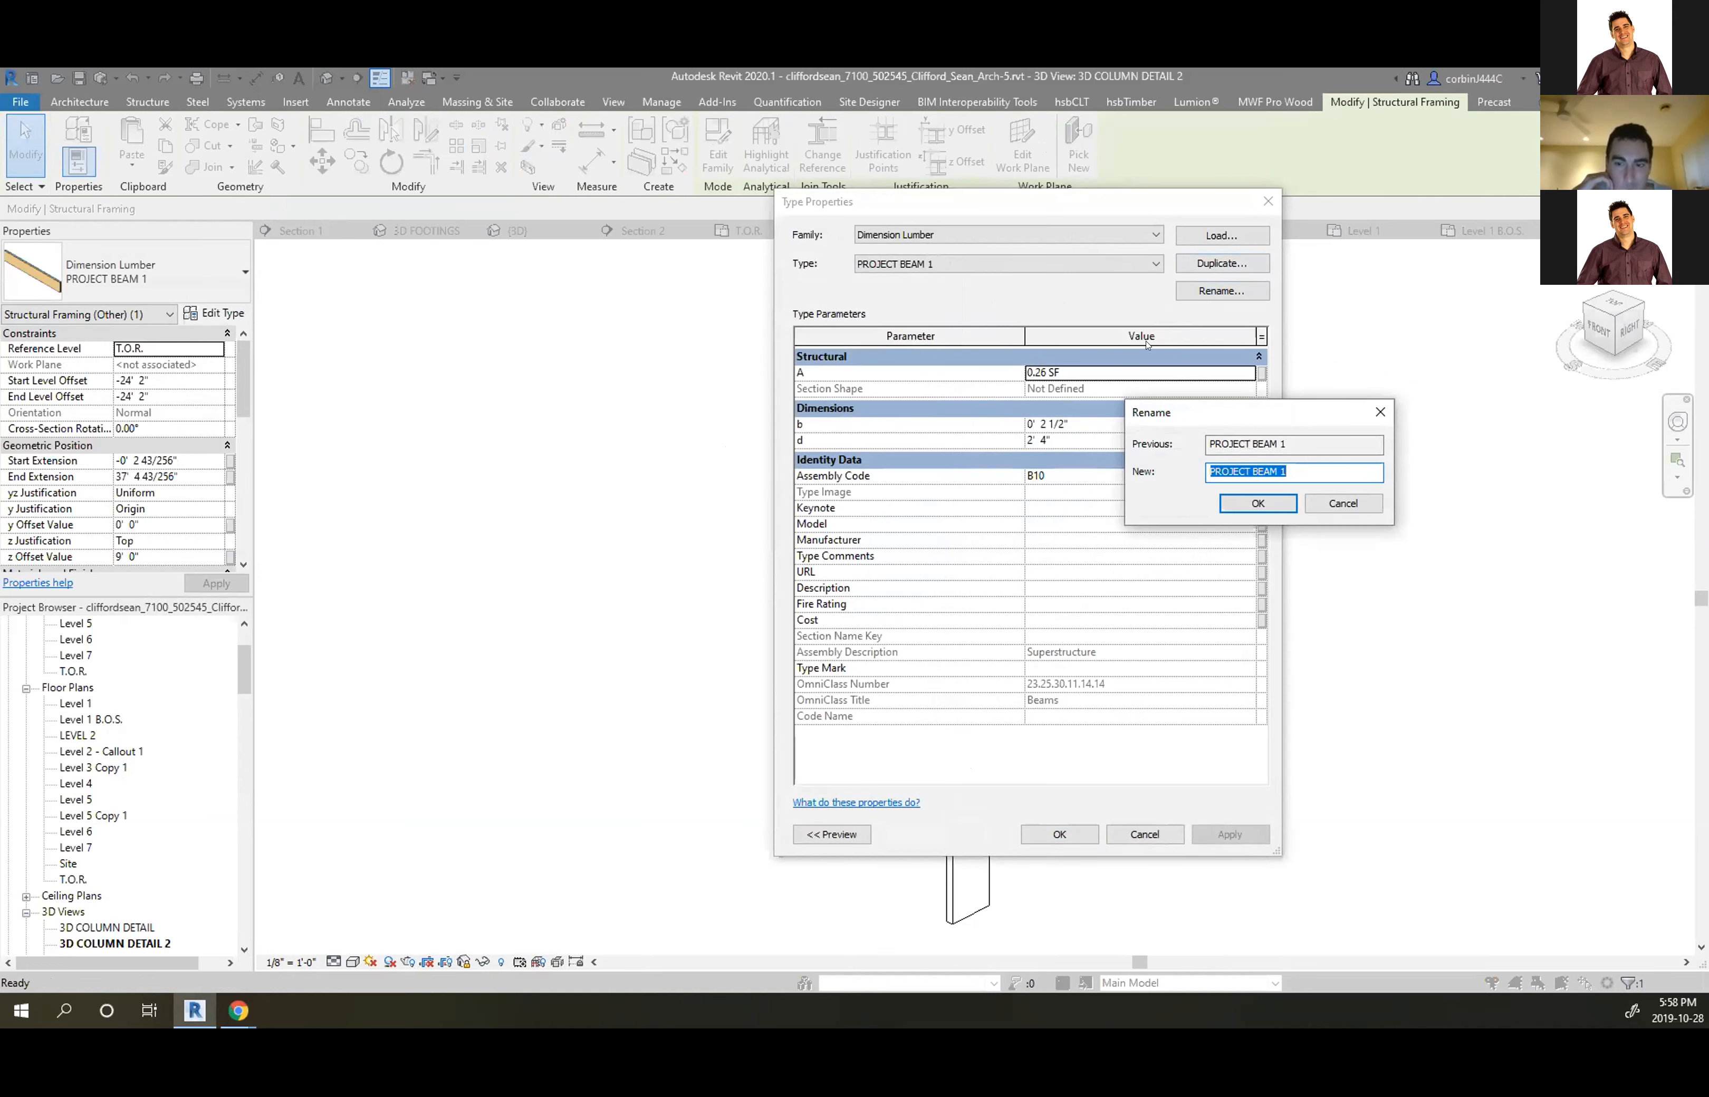
{"action": "type", "text": "2"}
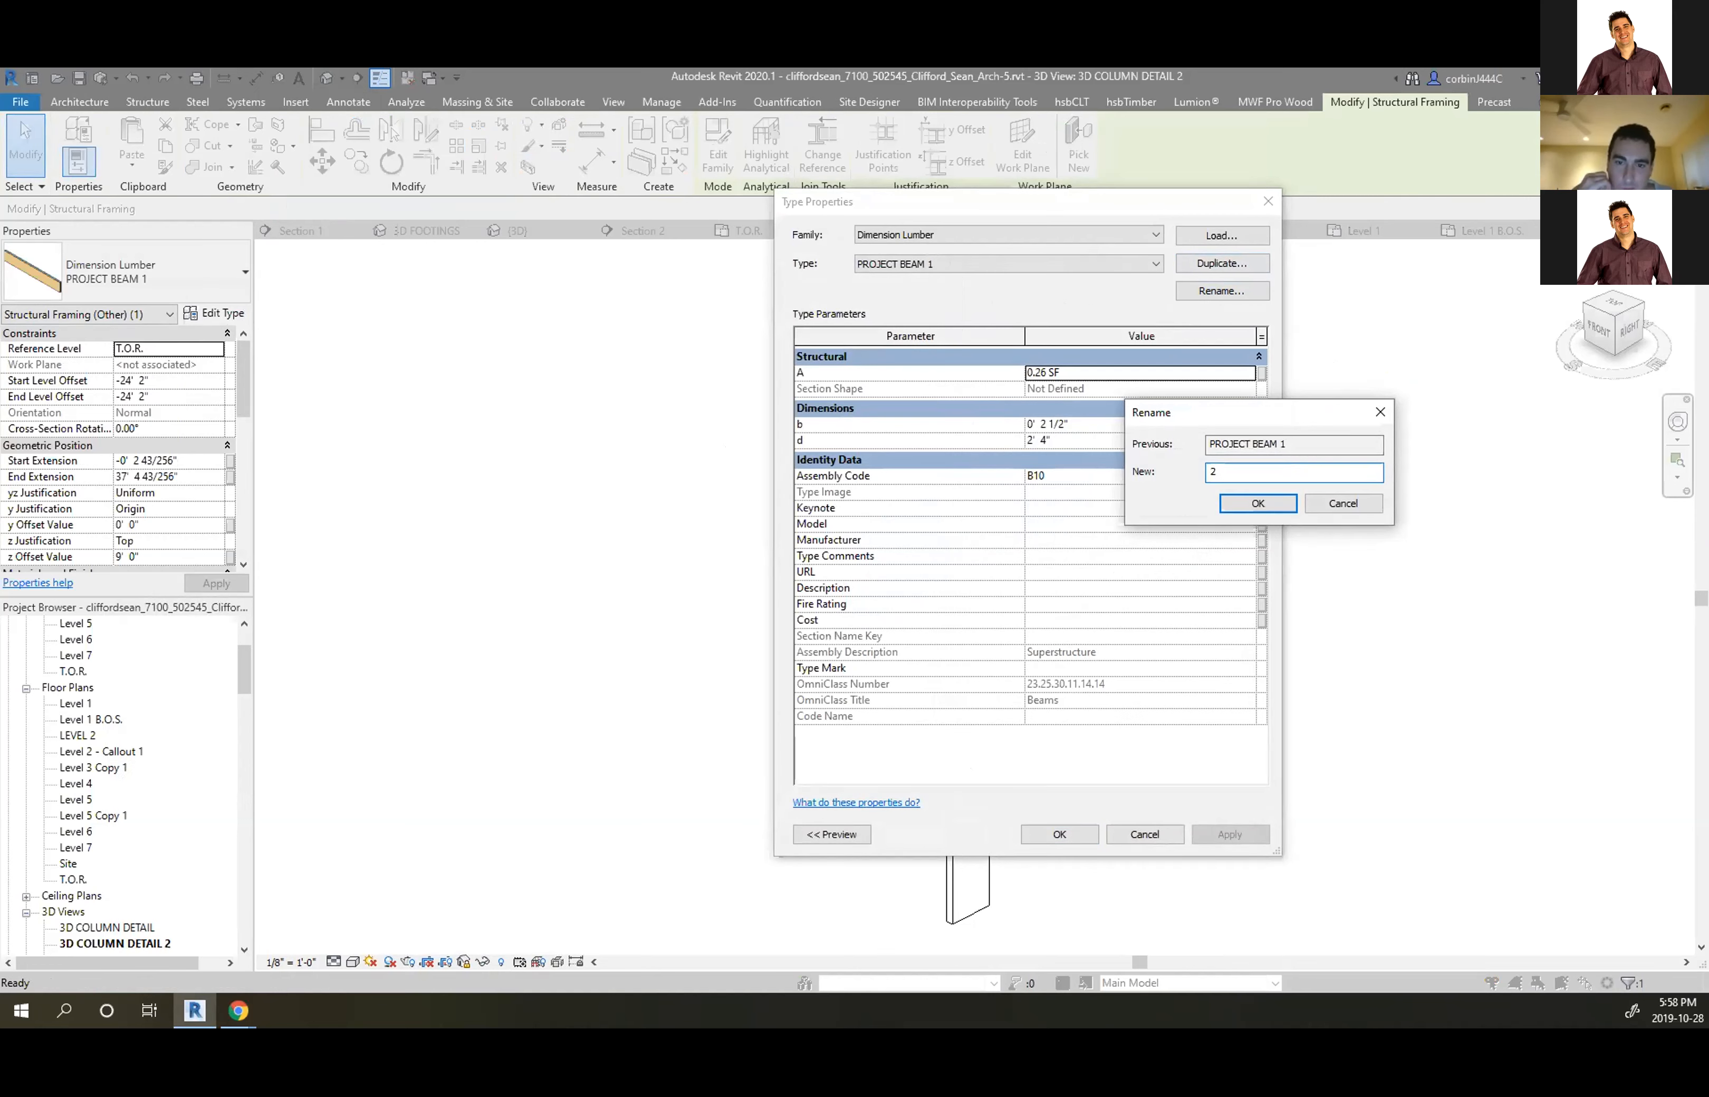
{"action": "type", "text": " 1/2"}
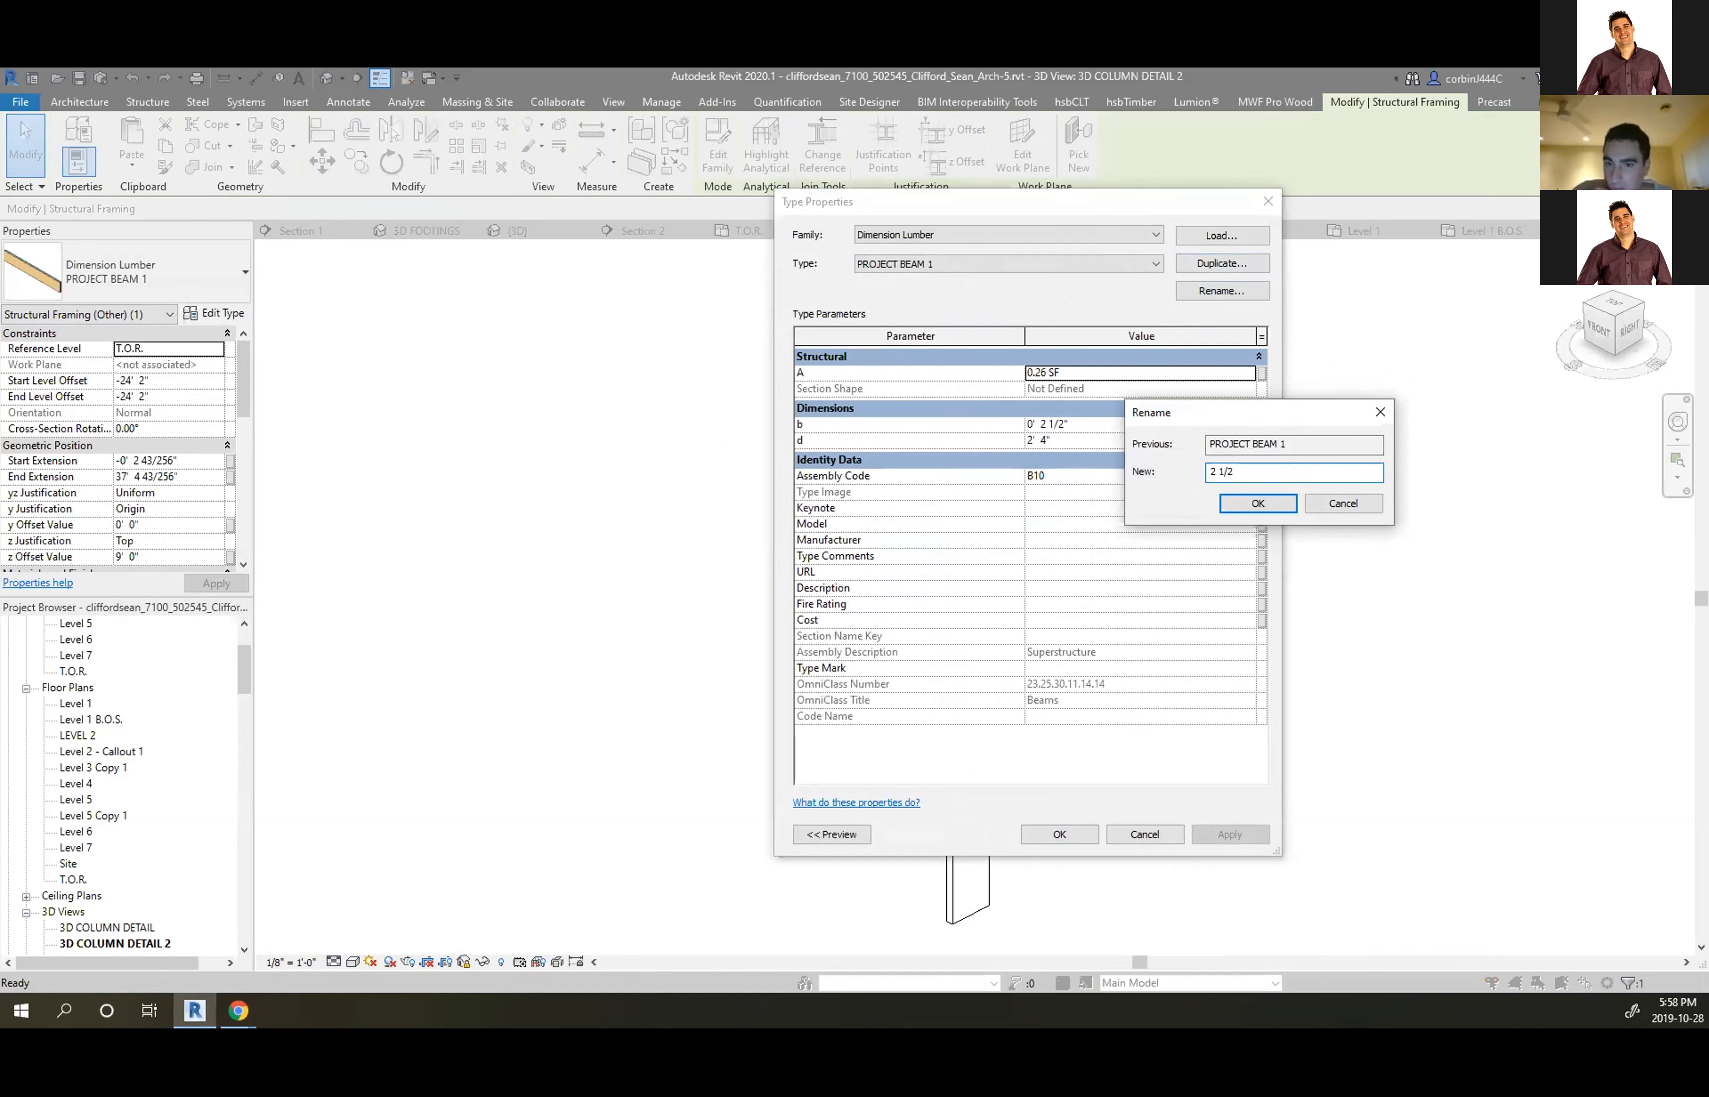
{"action": "type", "text": "\" x "}
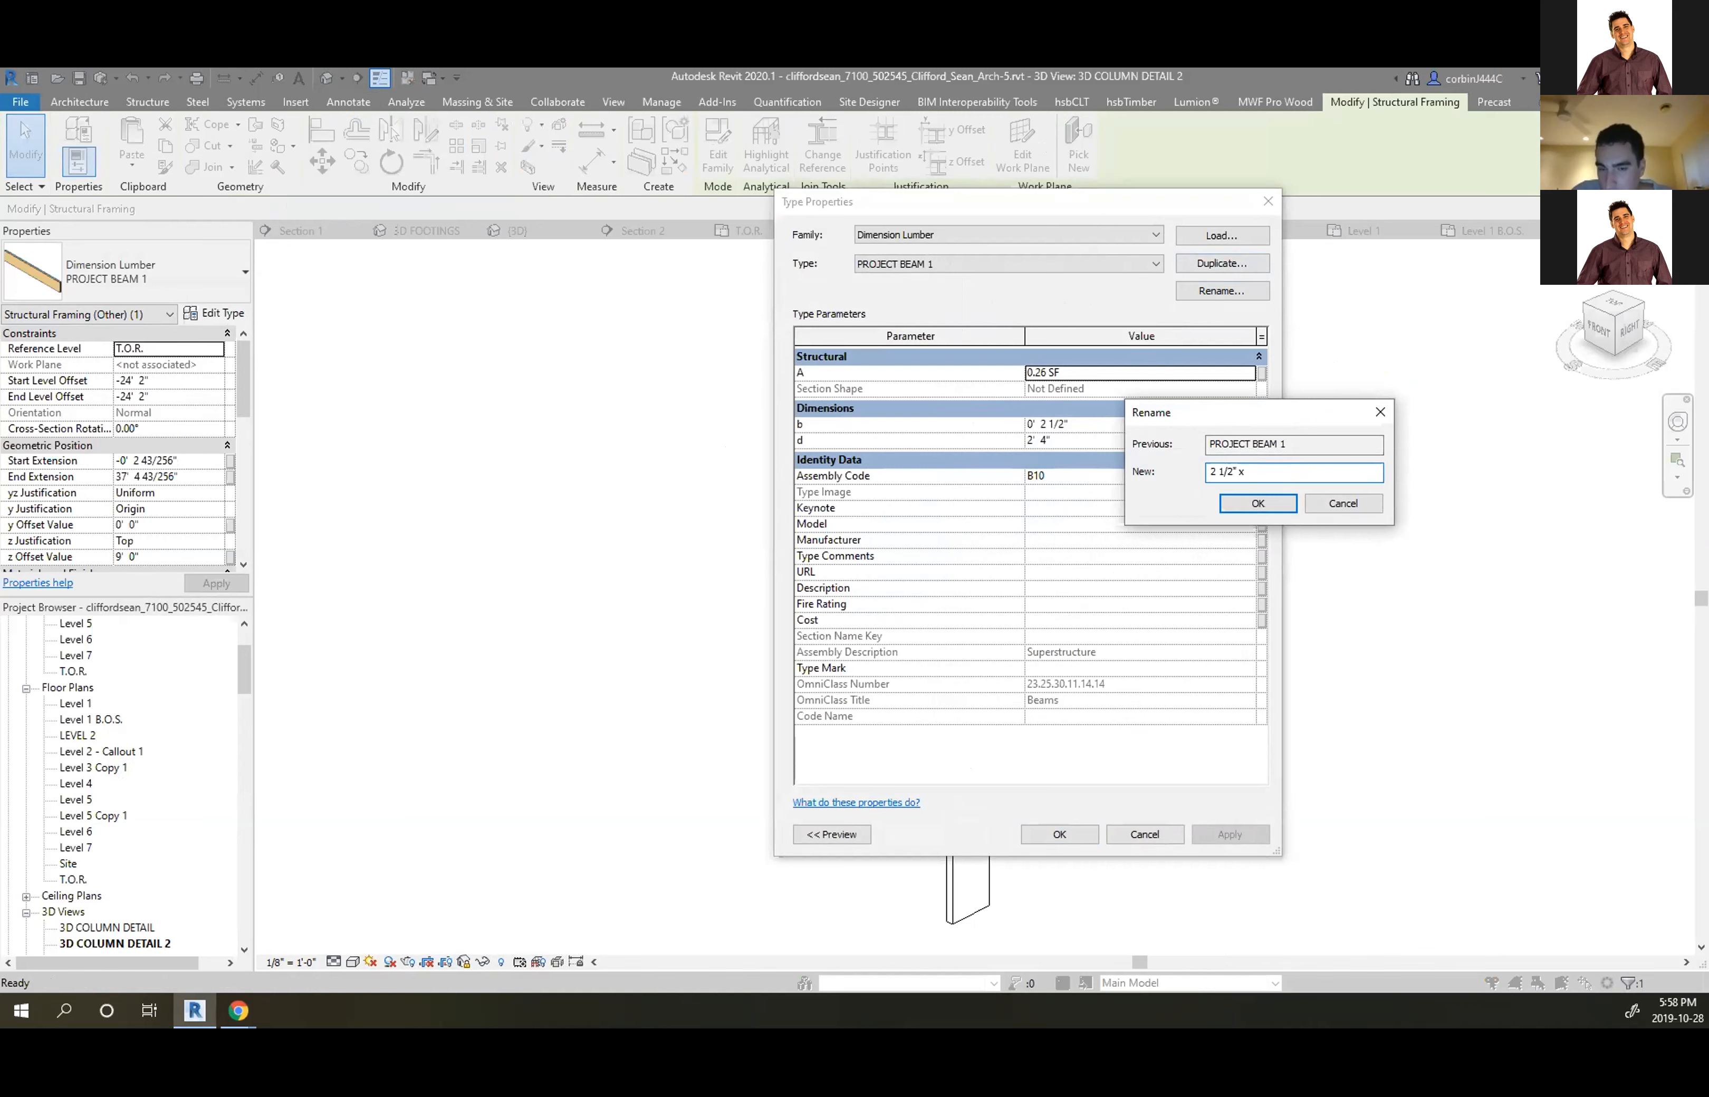
{"action": "type", "text": "28"}
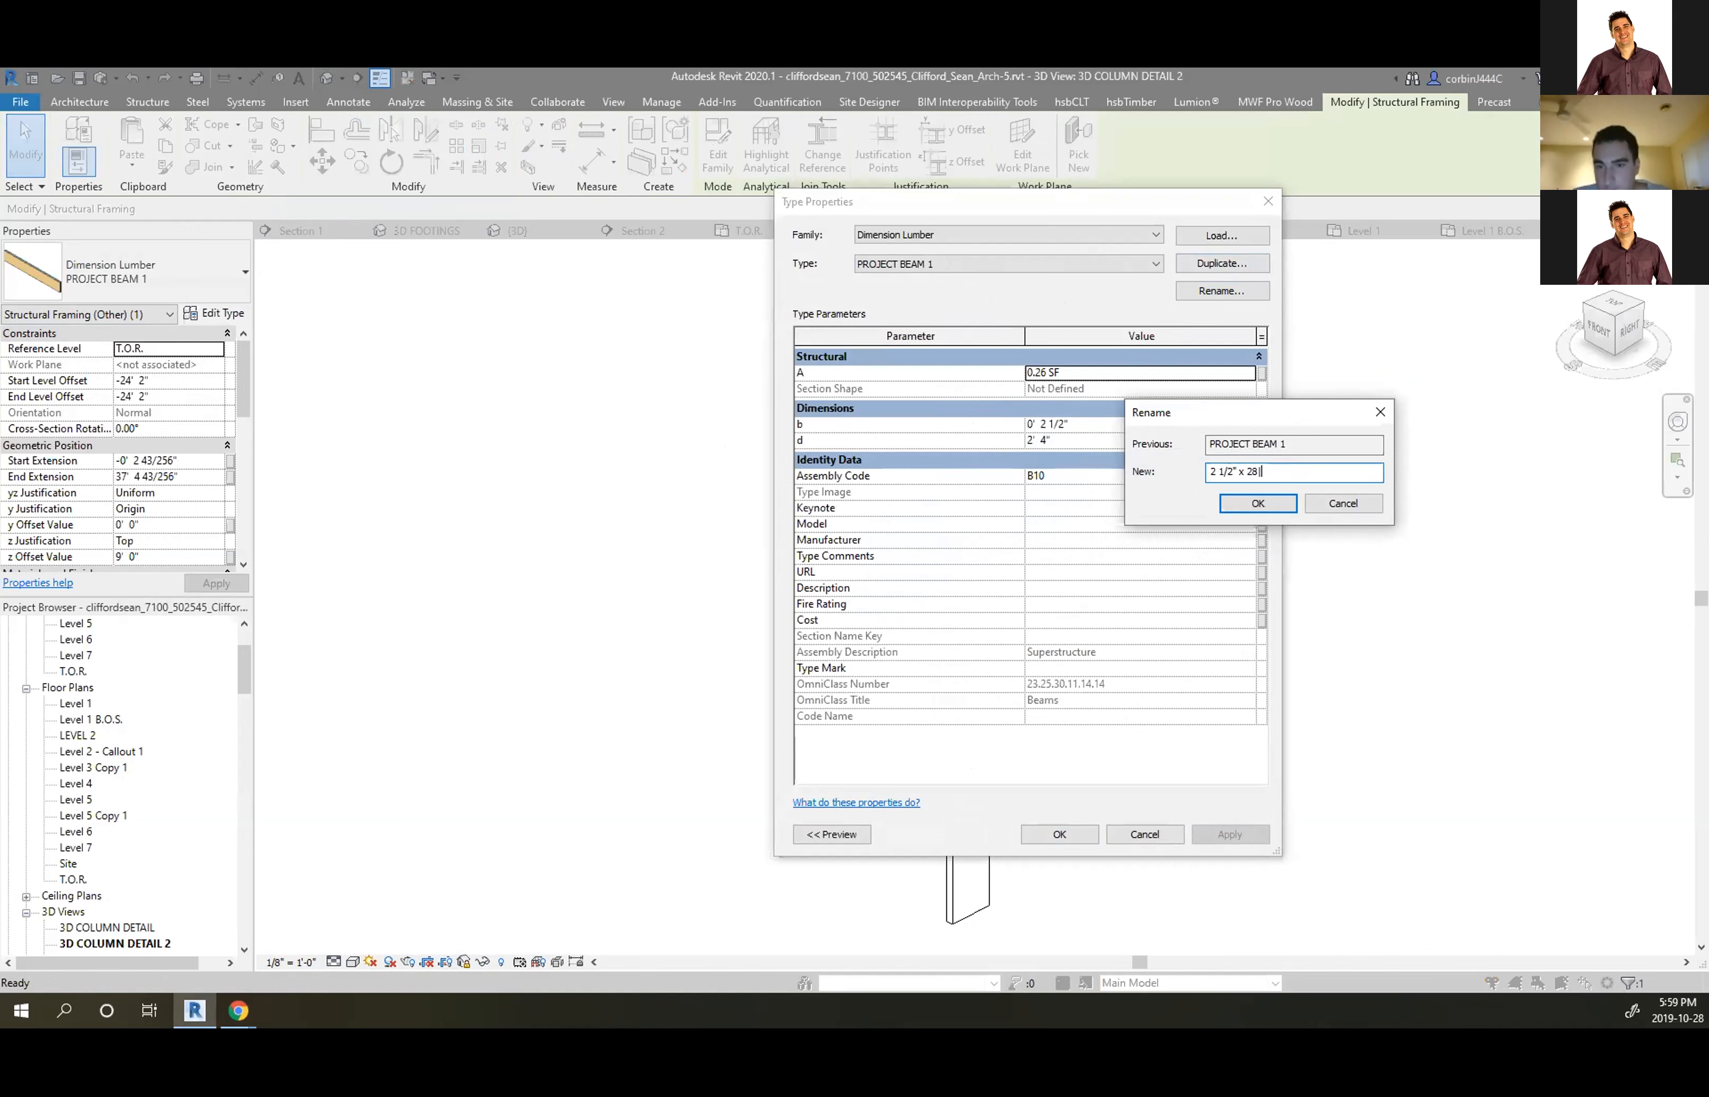
{"action": "type", "text": "\""}
{"action": "key", "text": "Return"}
{"action": "left_click", "coordinate": [1059, 834]}
{"action": "left_click", "coordinate": [1128, 557]}
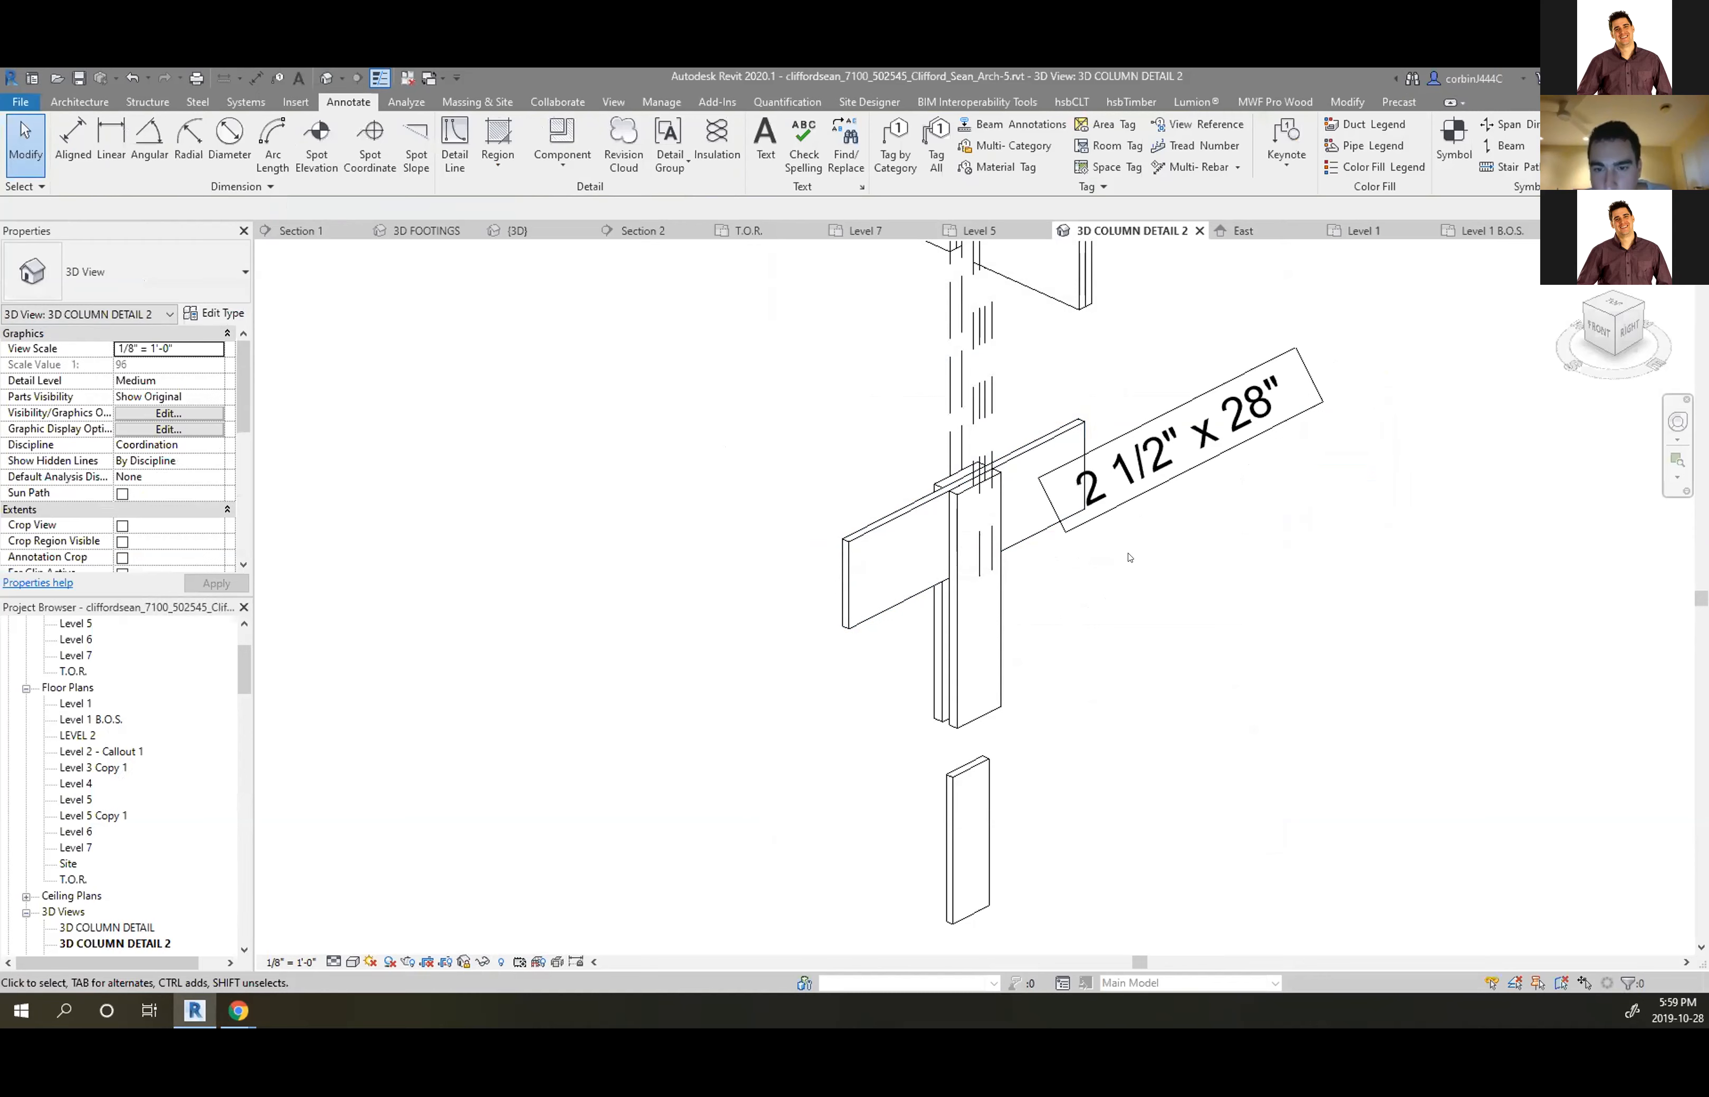
{"action": "mouse_move", "coordinate": [1181, 459]}
{"action": "left_mouse_down"}
{"action": "mouse_move", "coordinate": [1206, 523]}
{"action": "mouse_move", "coordinate": [1204, 435]}
{"action": "left_mouse_up"}
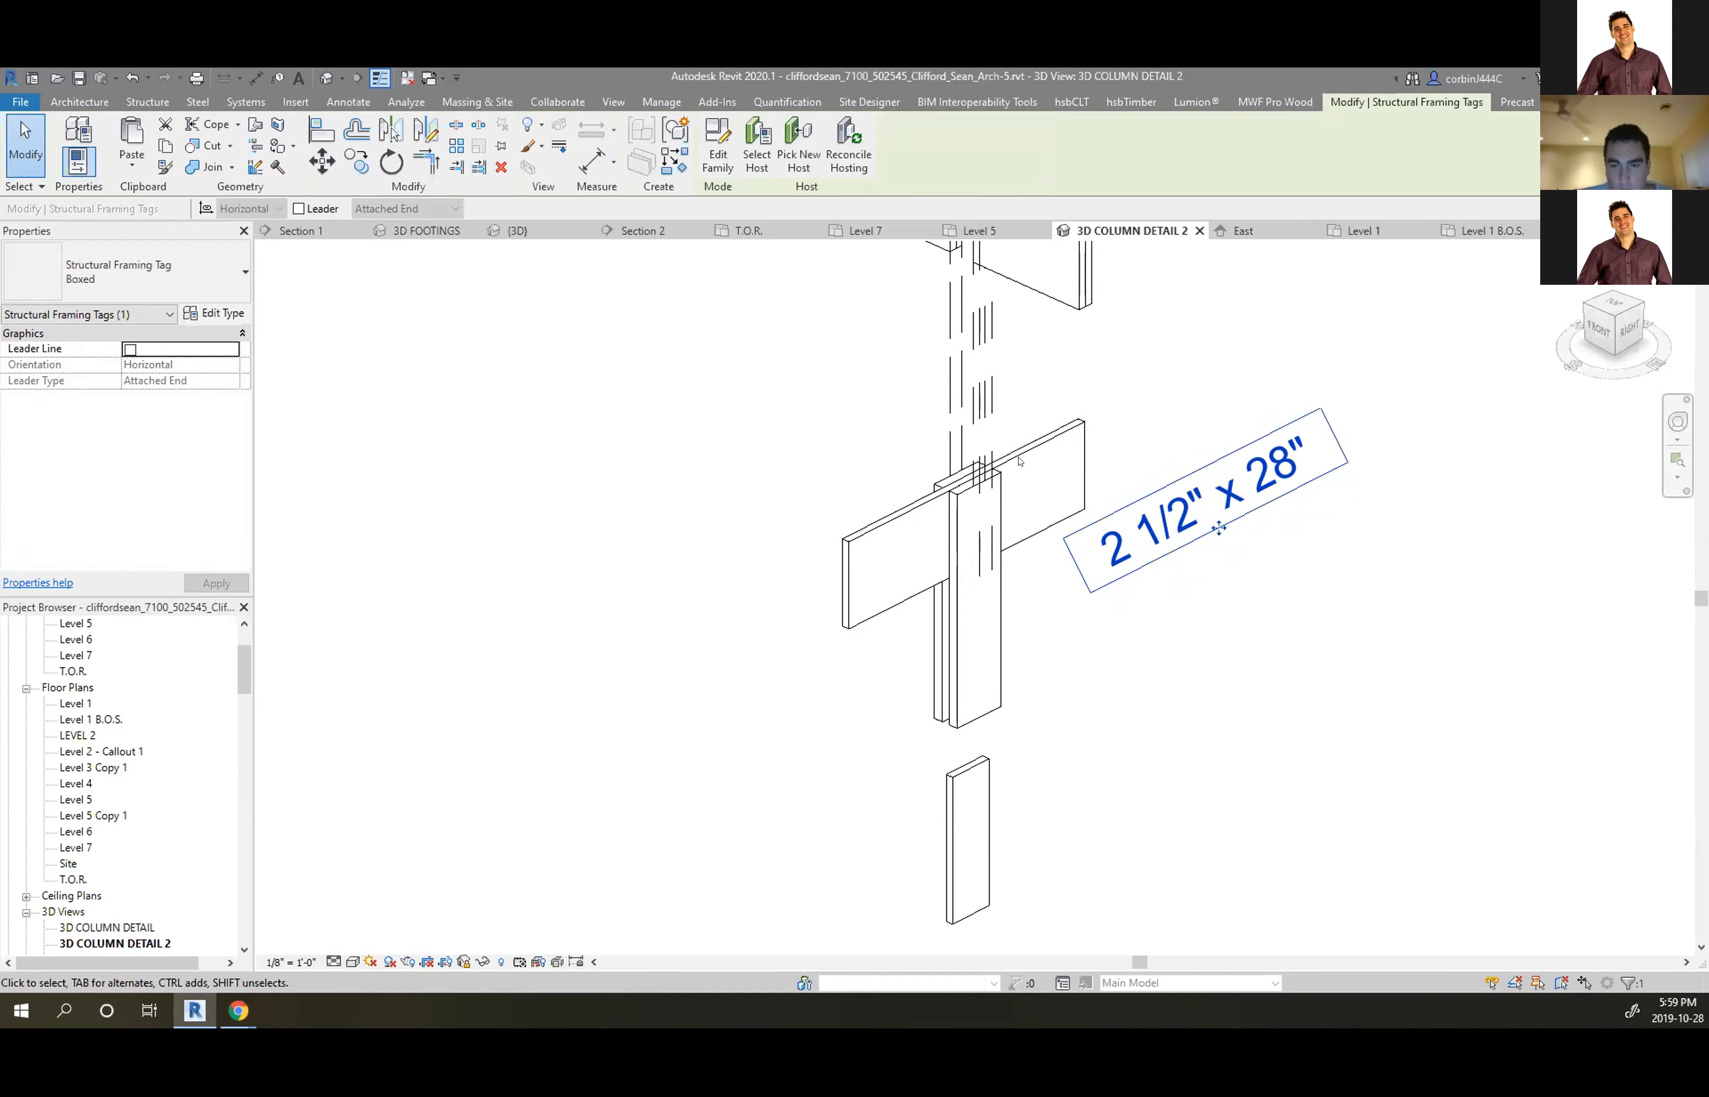
{"action": "left_click", "coordinate": [613, 101]}
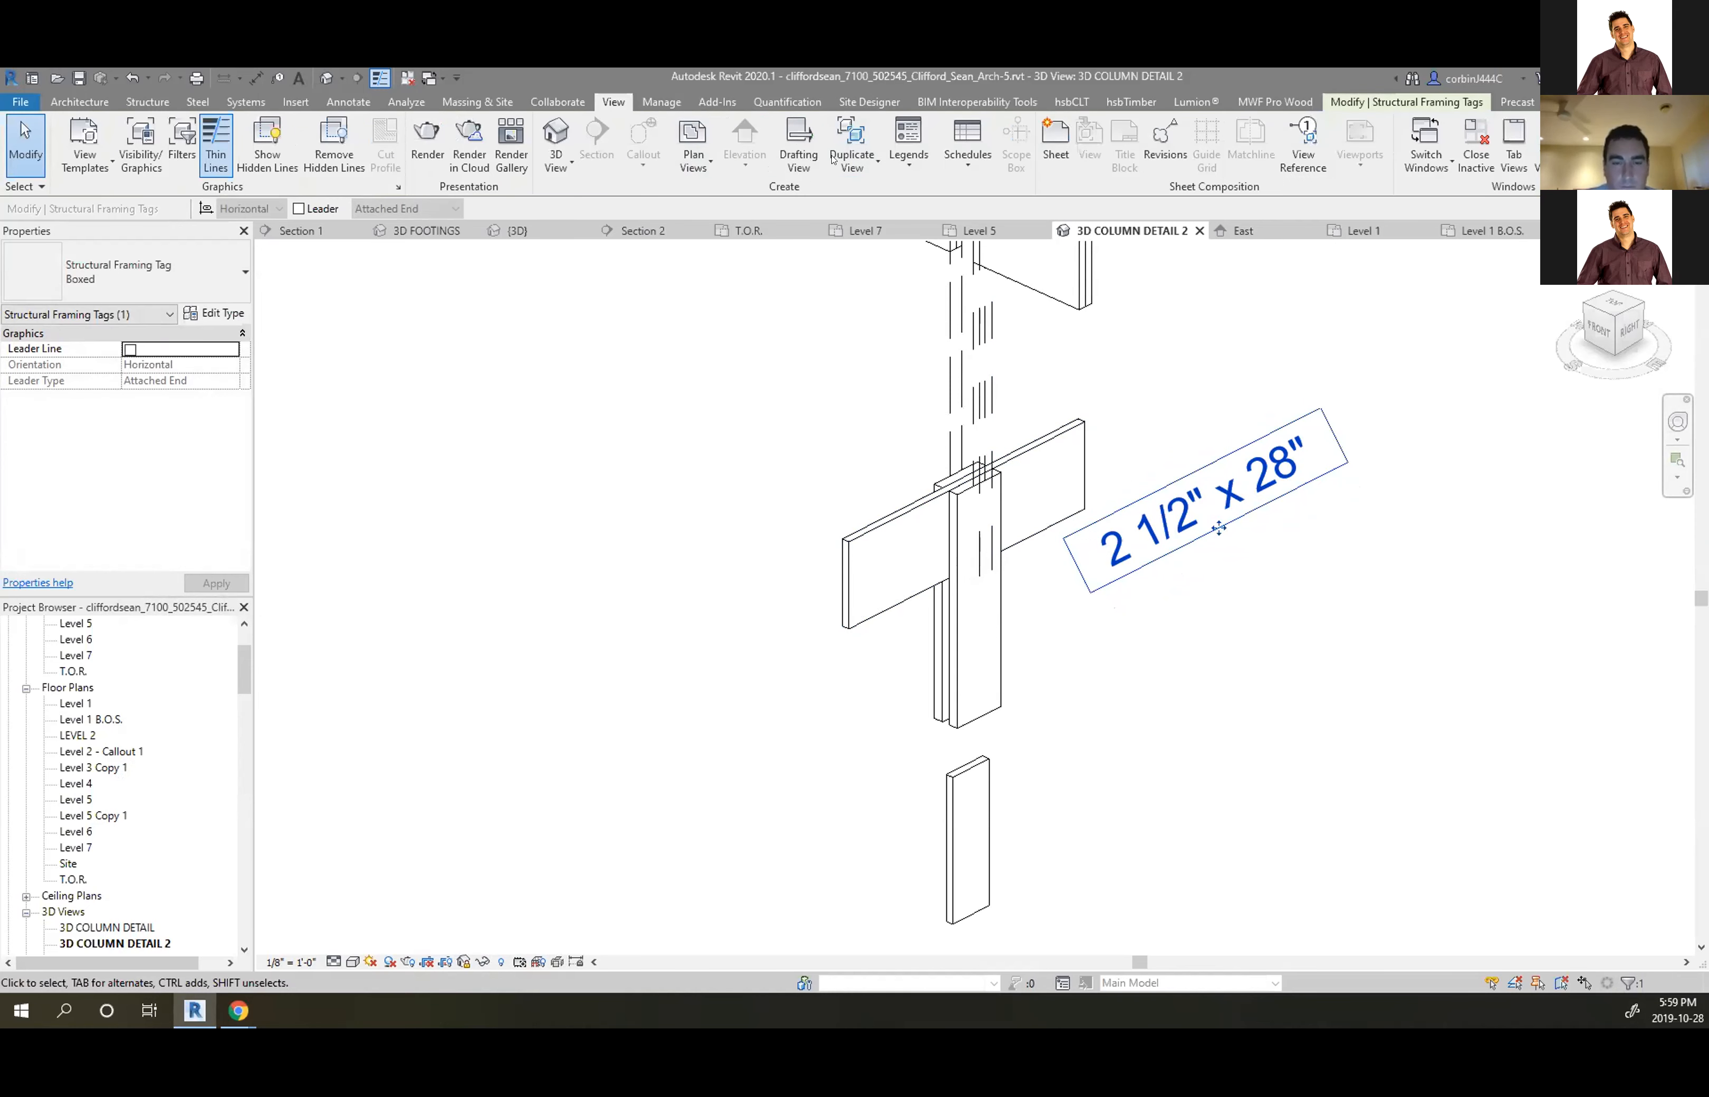
Create a new Structural Framing schedule through View > Schedules > Schedule/Quantities
{"action": "left_click", "coordinate": [963, 147]}
{"action": "left_click", "coordinate": [906, 191]}
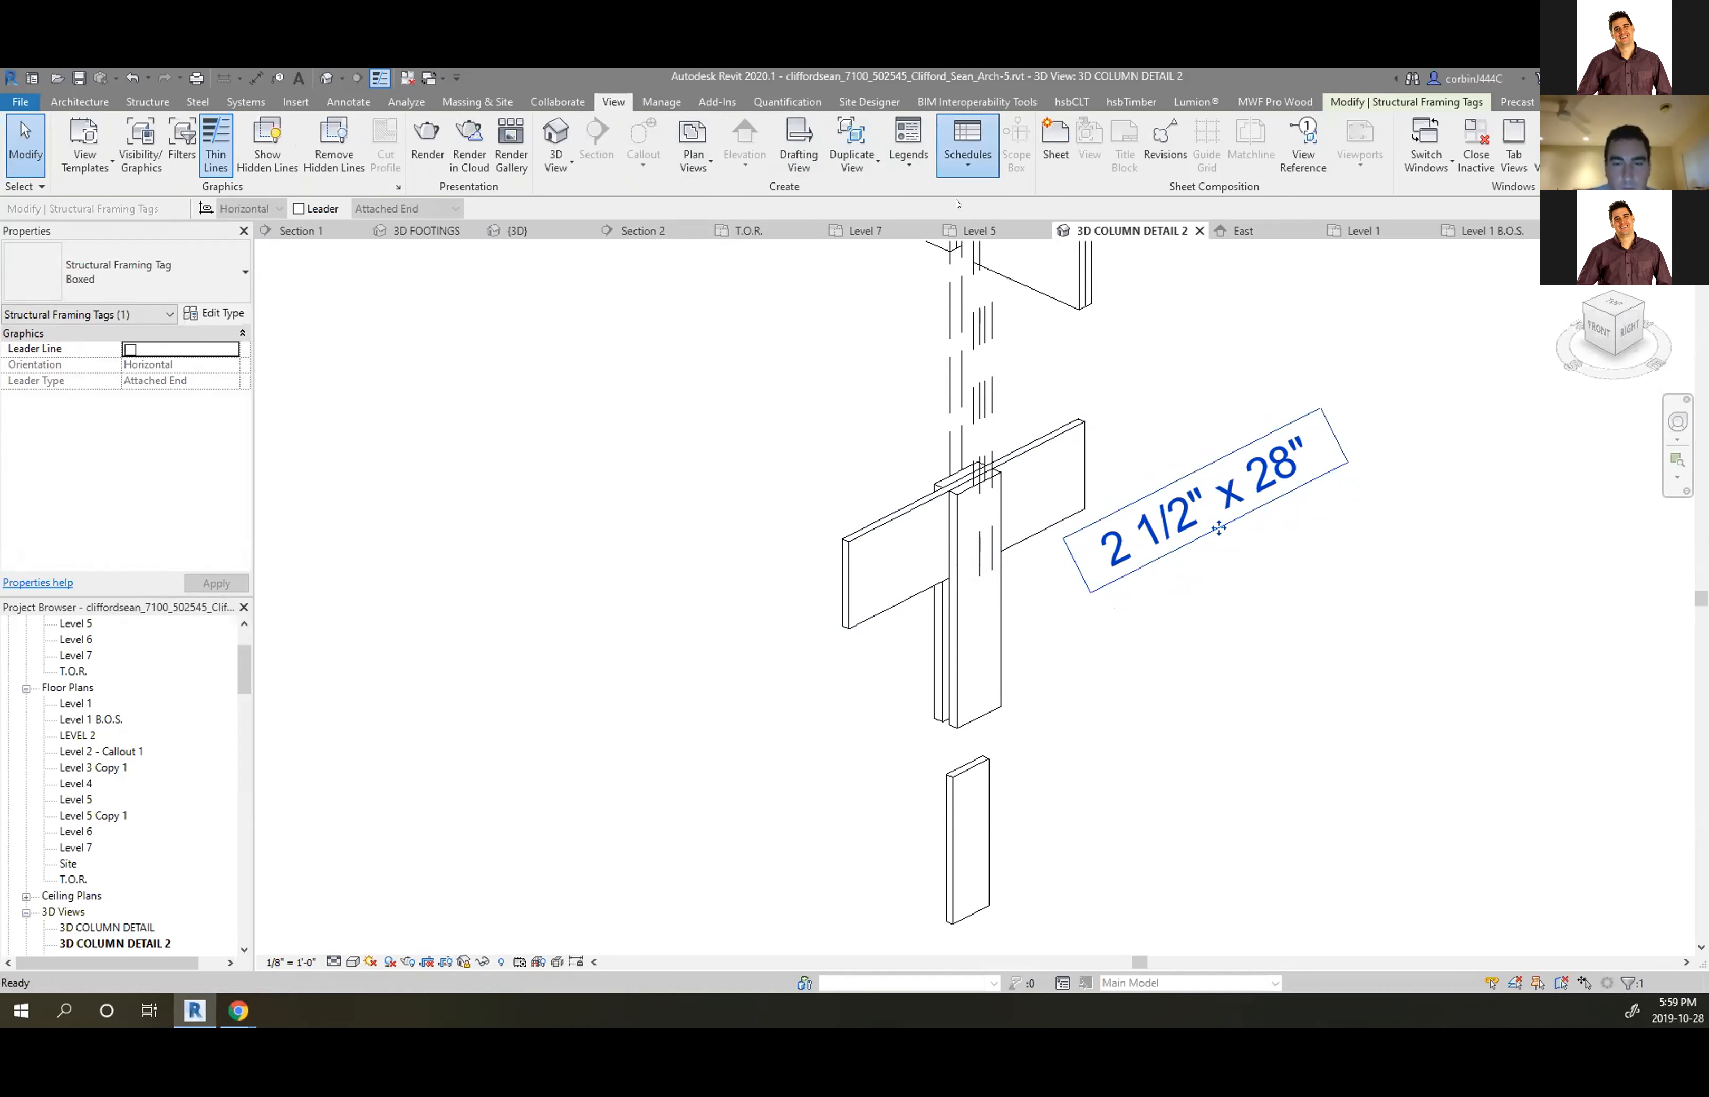
{"action": "scroll", "coordinate": [731, 485], "scroll_direction": "down", "scroll_amount": 20}
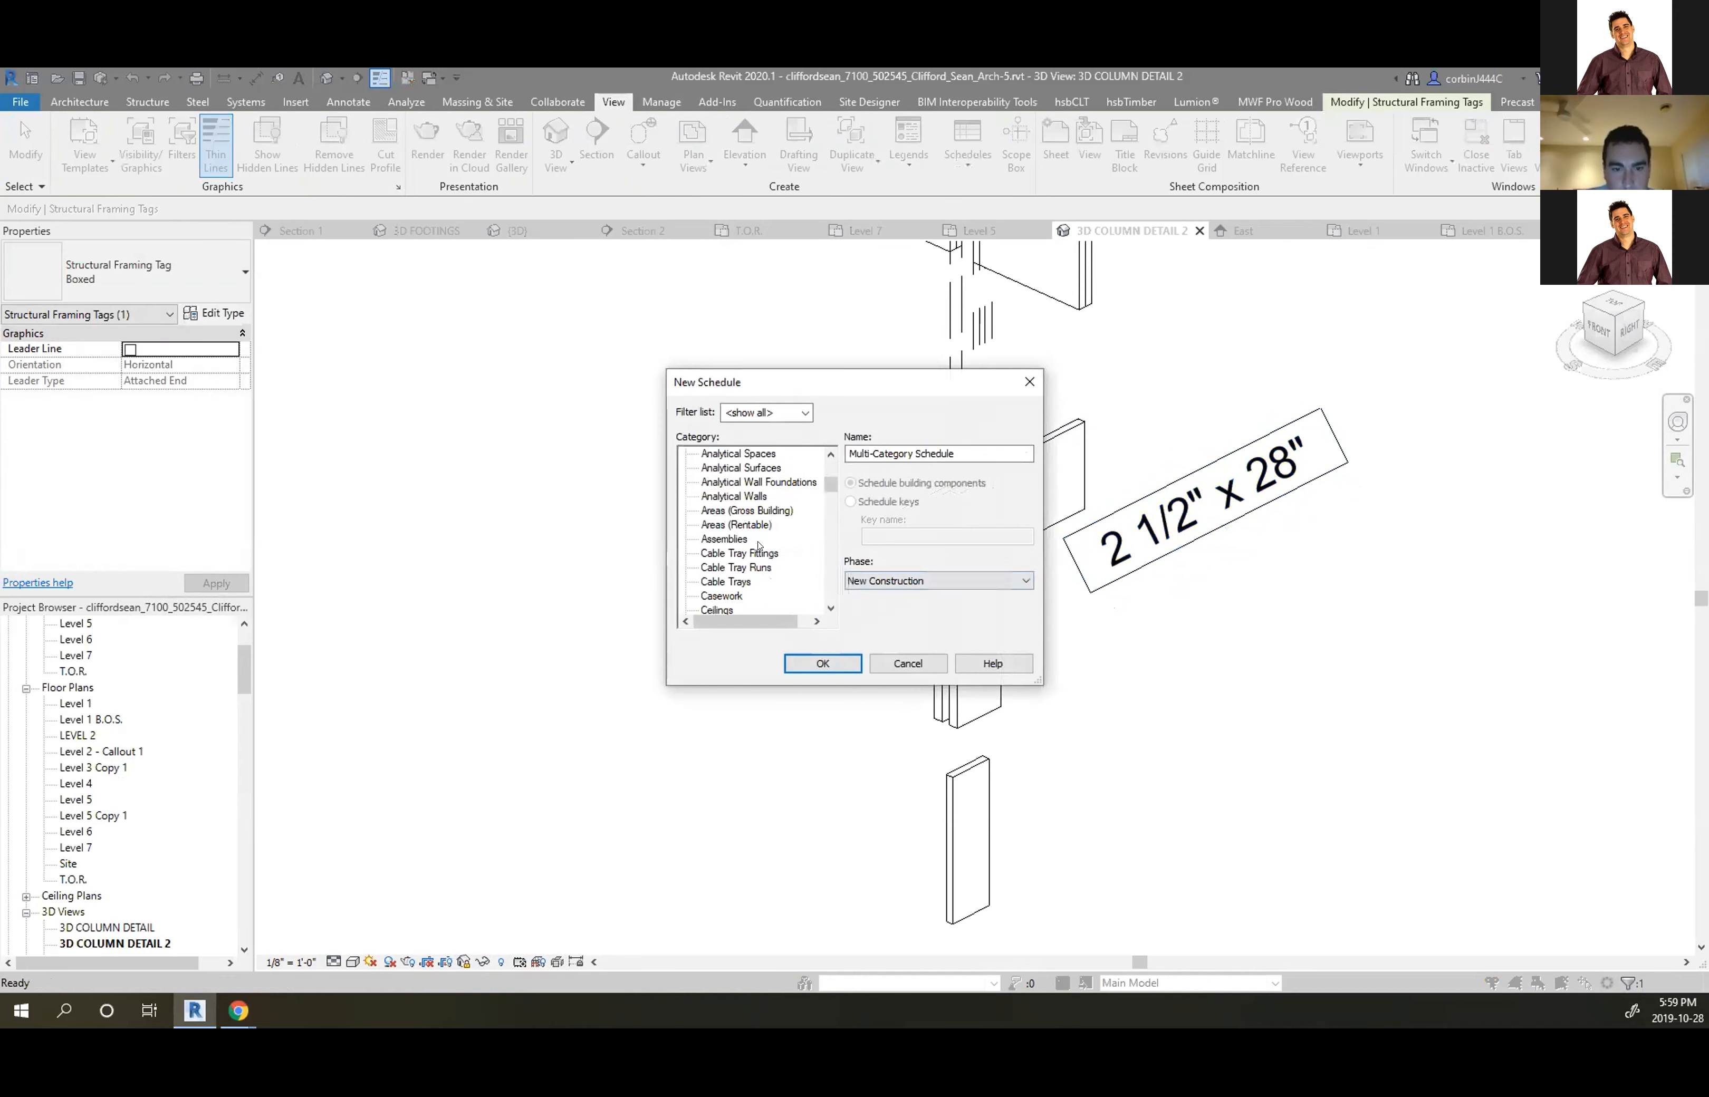
{"action": "scroll", "coordinate": [725, 539], "scroll_direction": "down", "scroll_amount": 12}
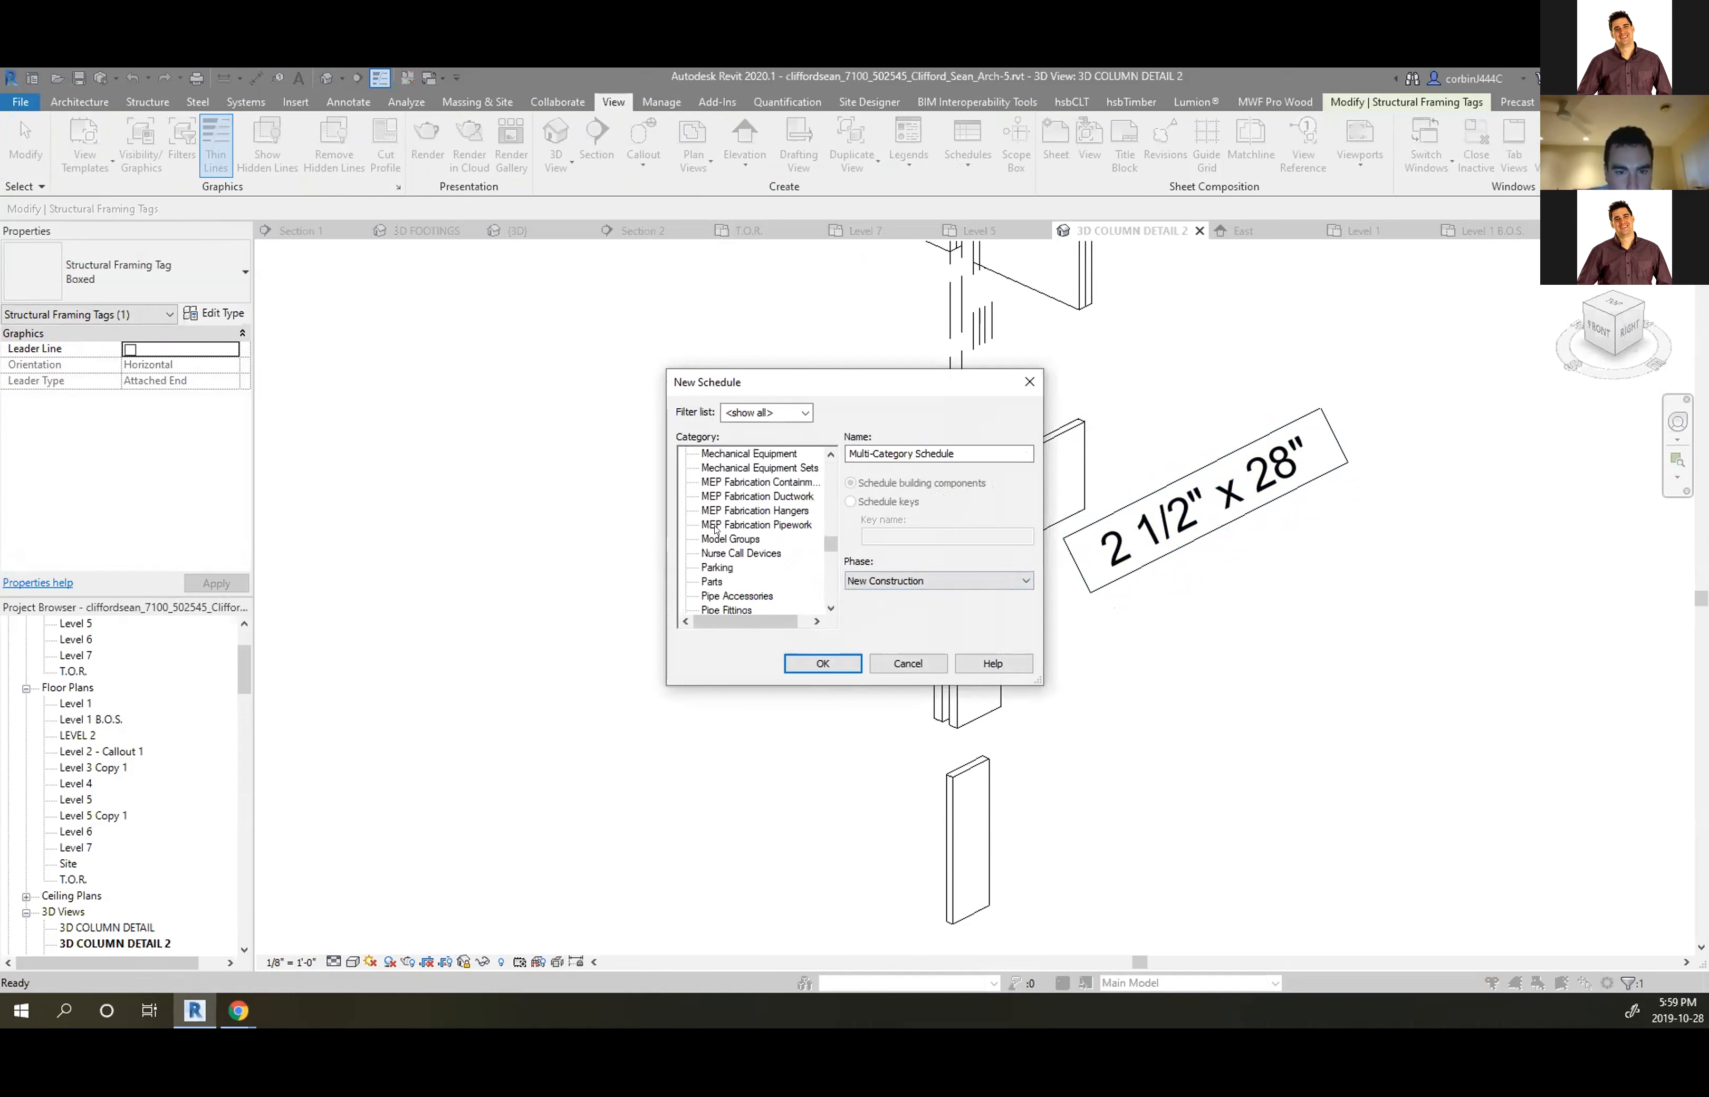
{"action": "scroll", "coordinate": [747, 517], "scroll_direction": "down", "scroll_amount": 3}
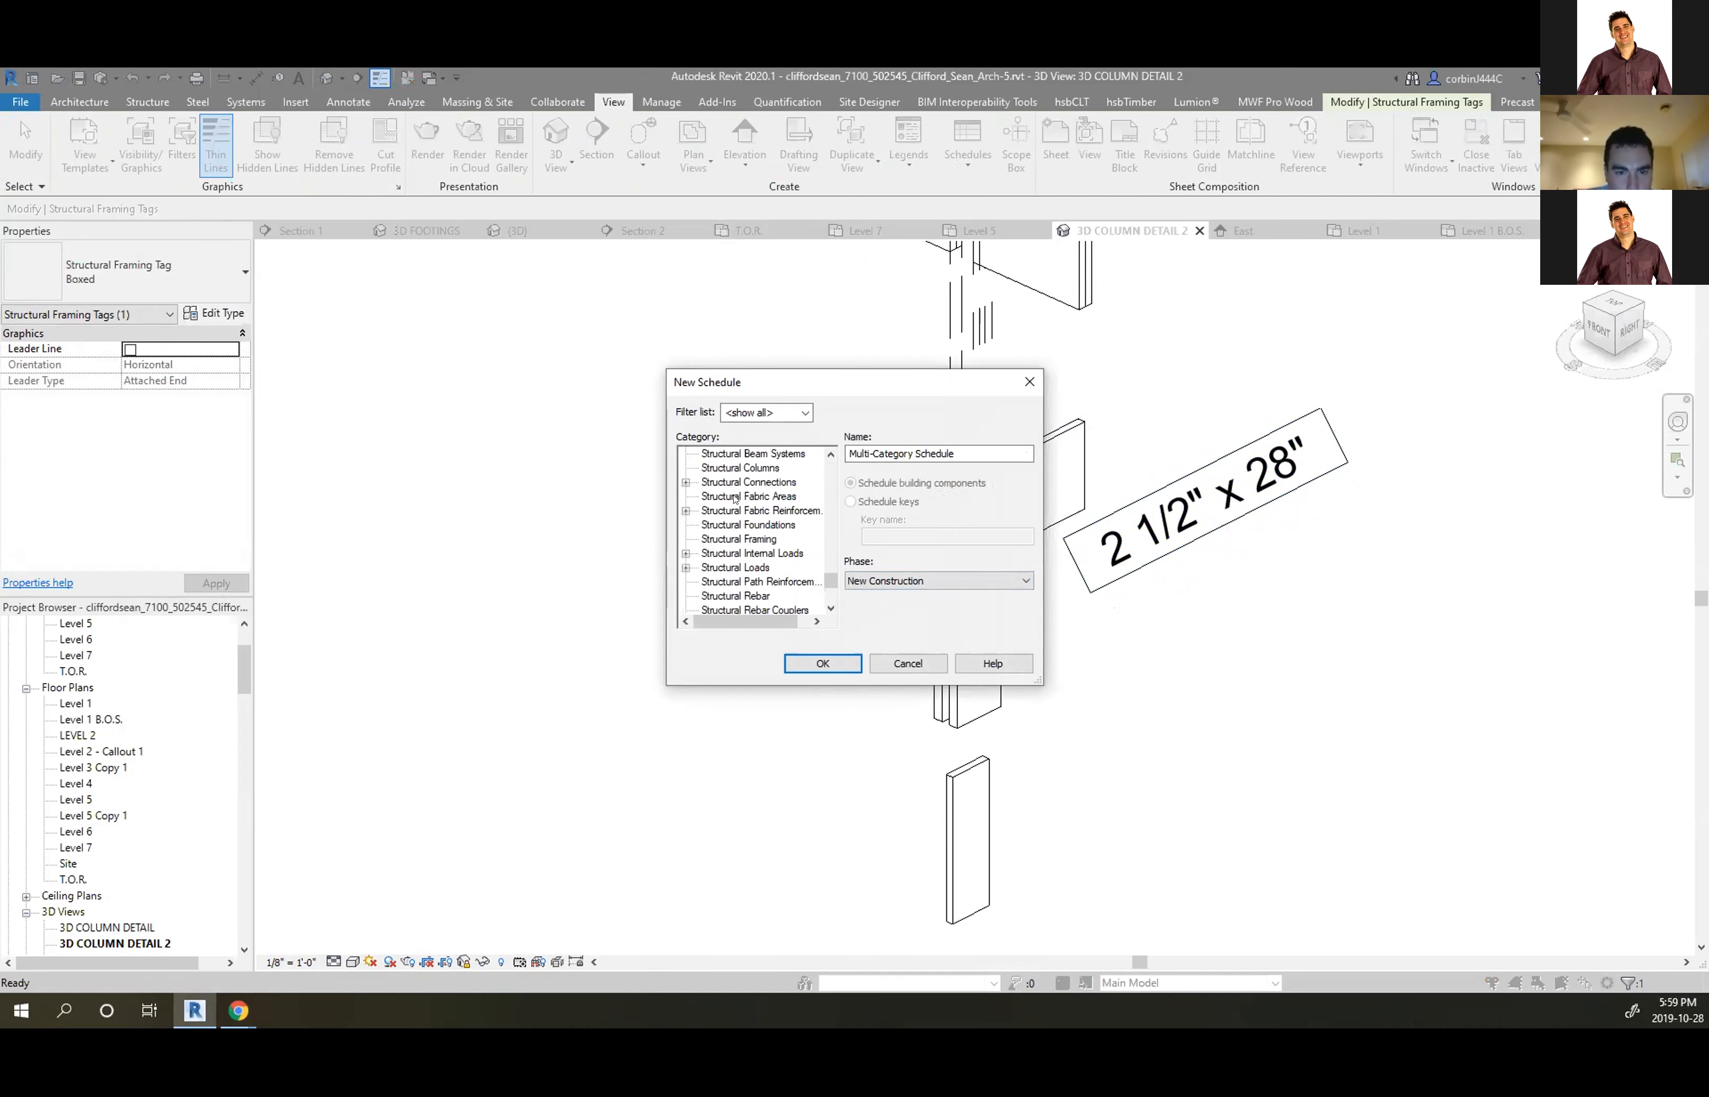
{"action": "left_click", "coordinate": [747, 538]}
{"action": "left_click", "coordinate": [822, 663]}
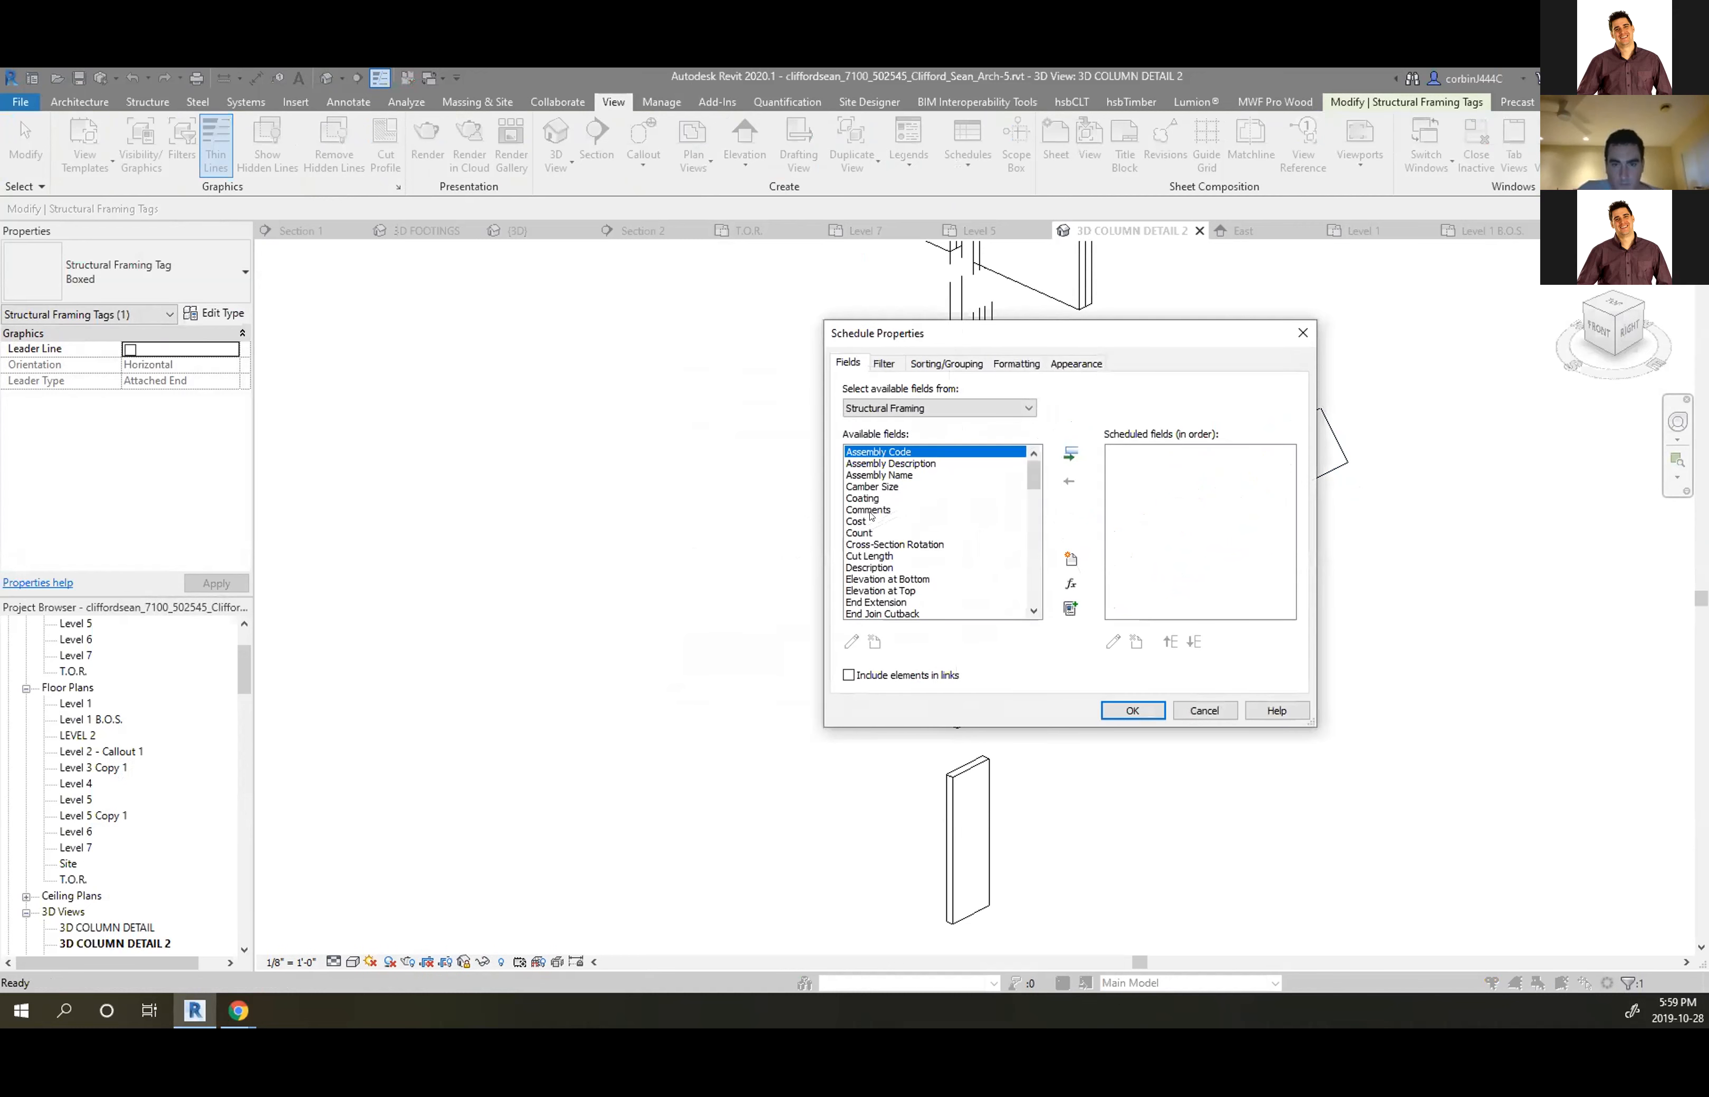
Add Family to the scheduled fields and bring up Combine Parameters
{"action": "scroll", "coordinate": [873, 514], "scroll_direction": "down", "scroll_amount": 5}
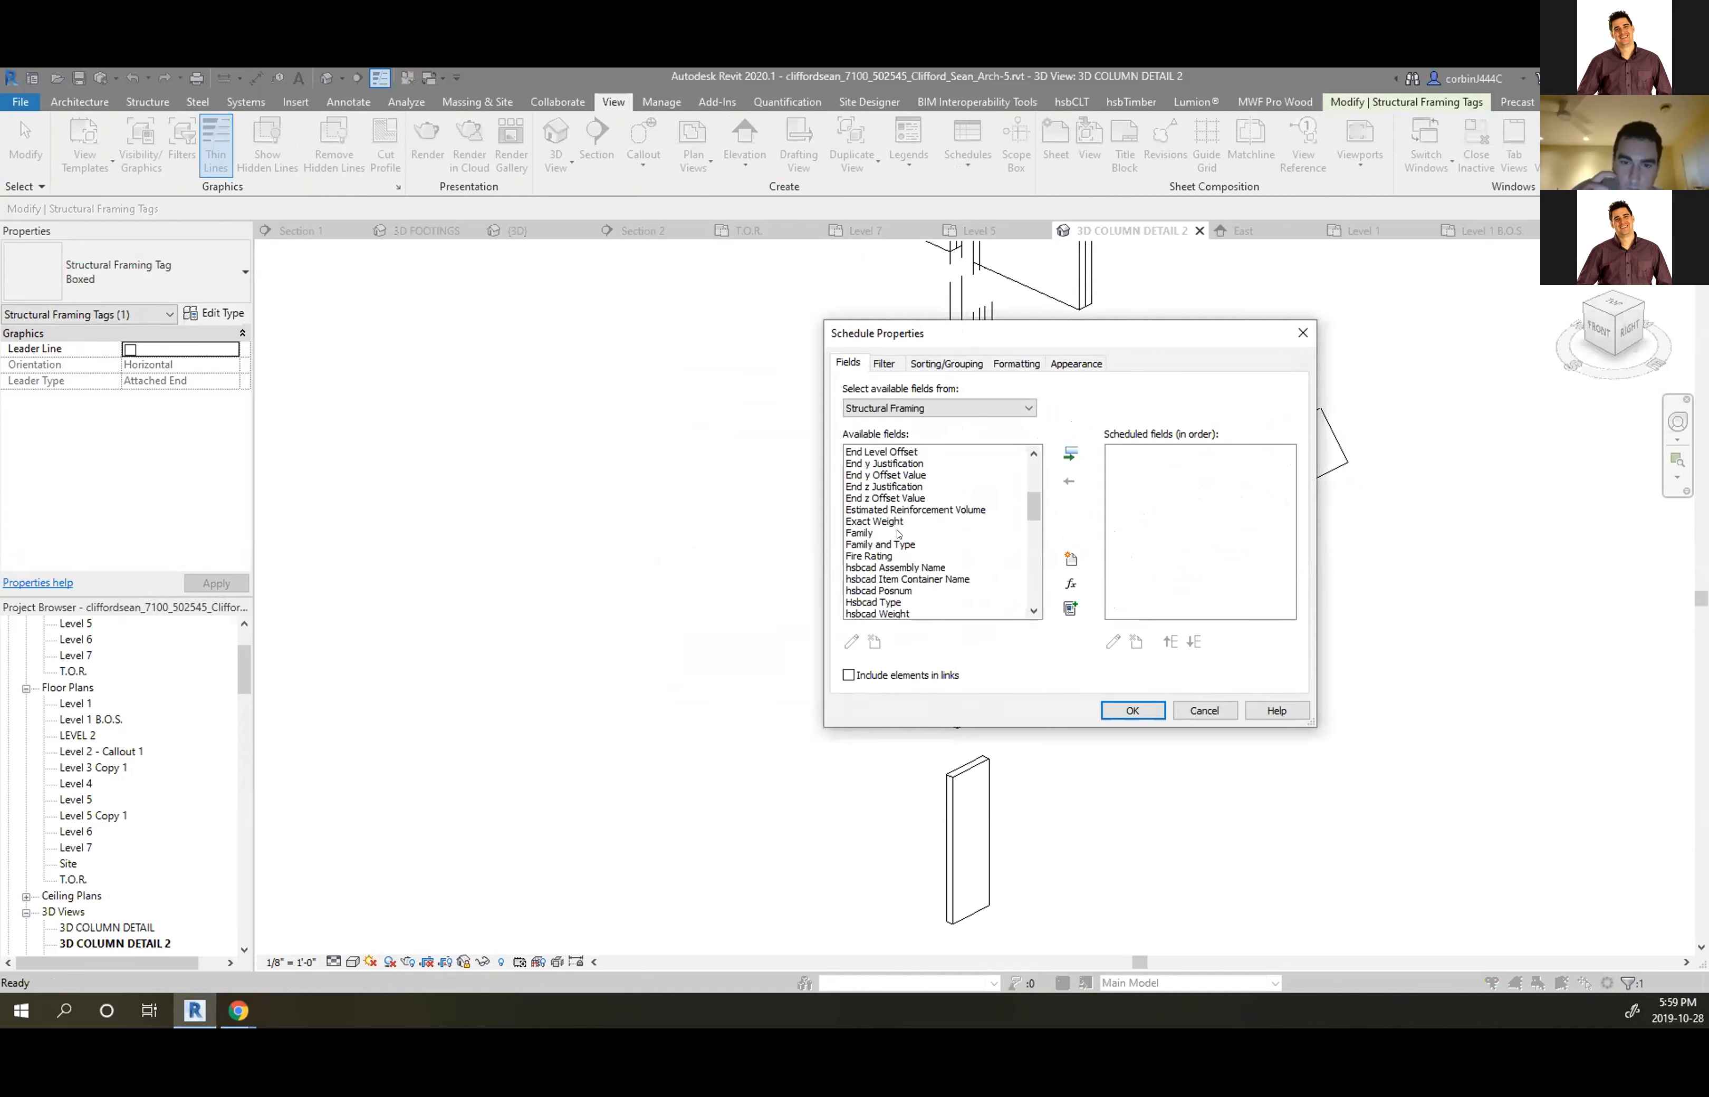
{"action": "left_click", "coordinate": [848, 532]}
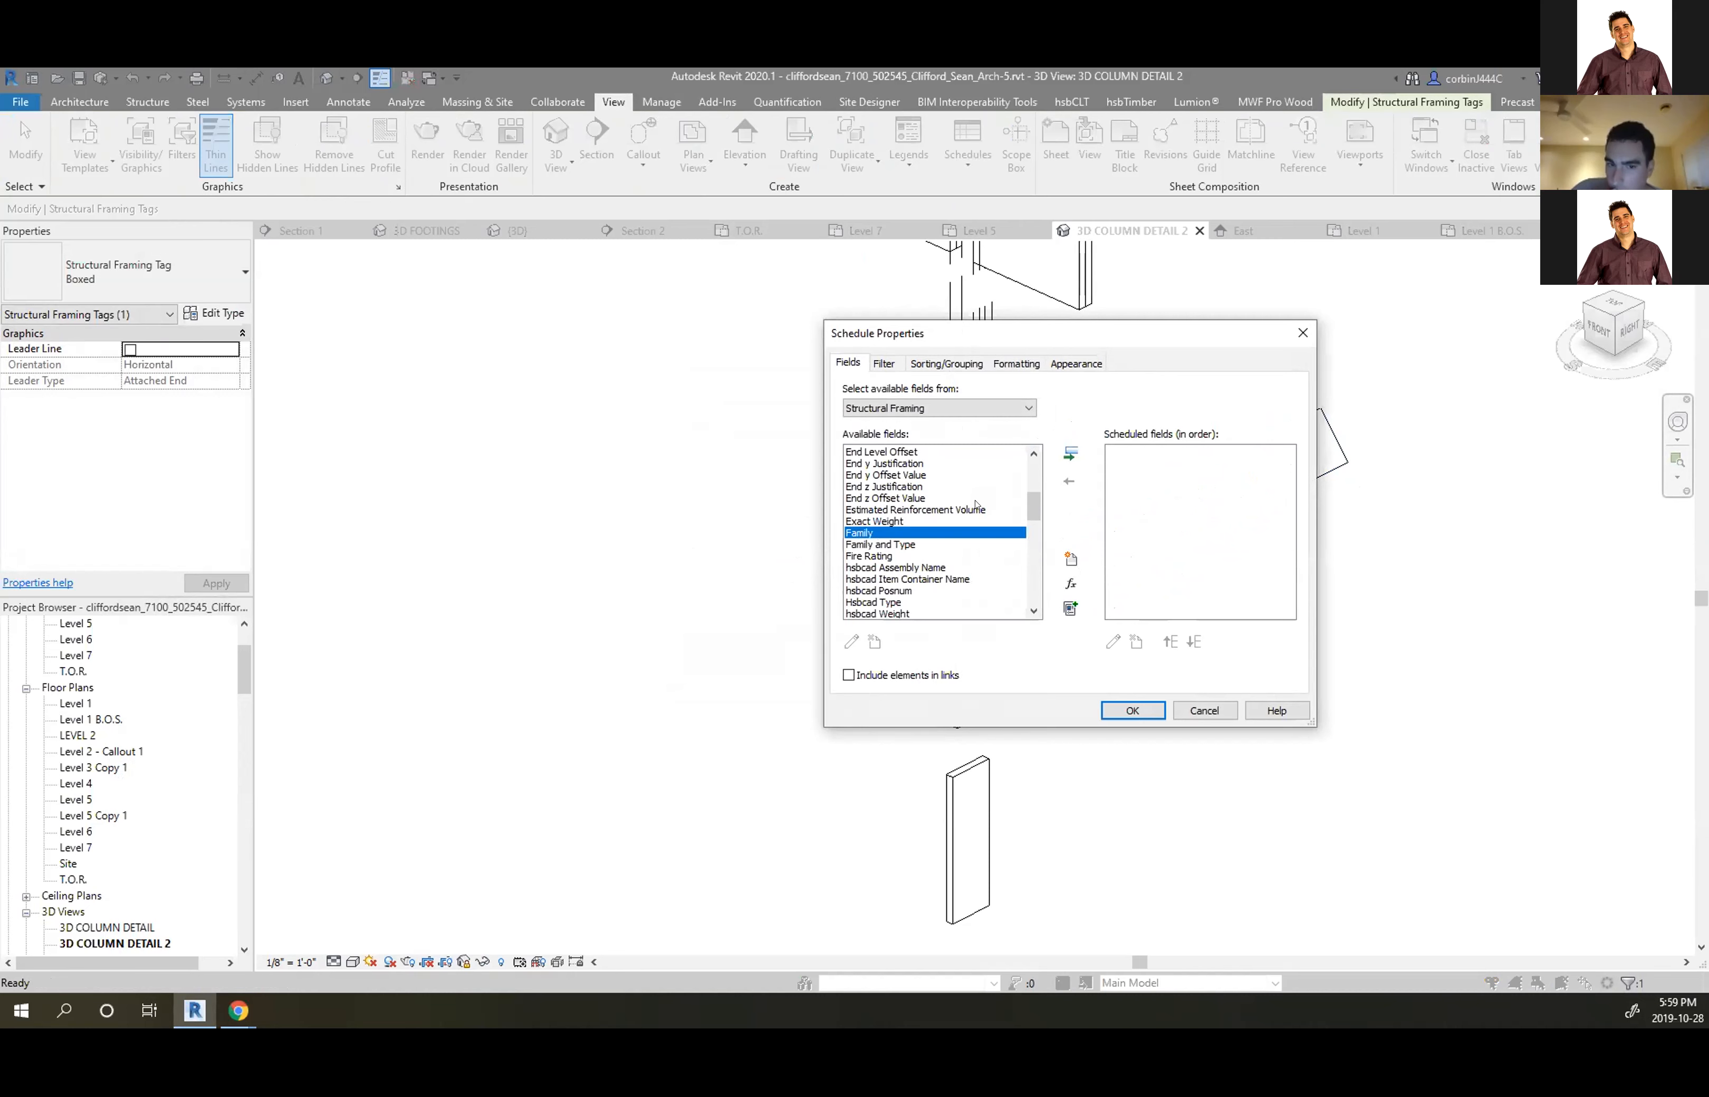
{"action": "left_click", "coordinate": [1064, 456]}
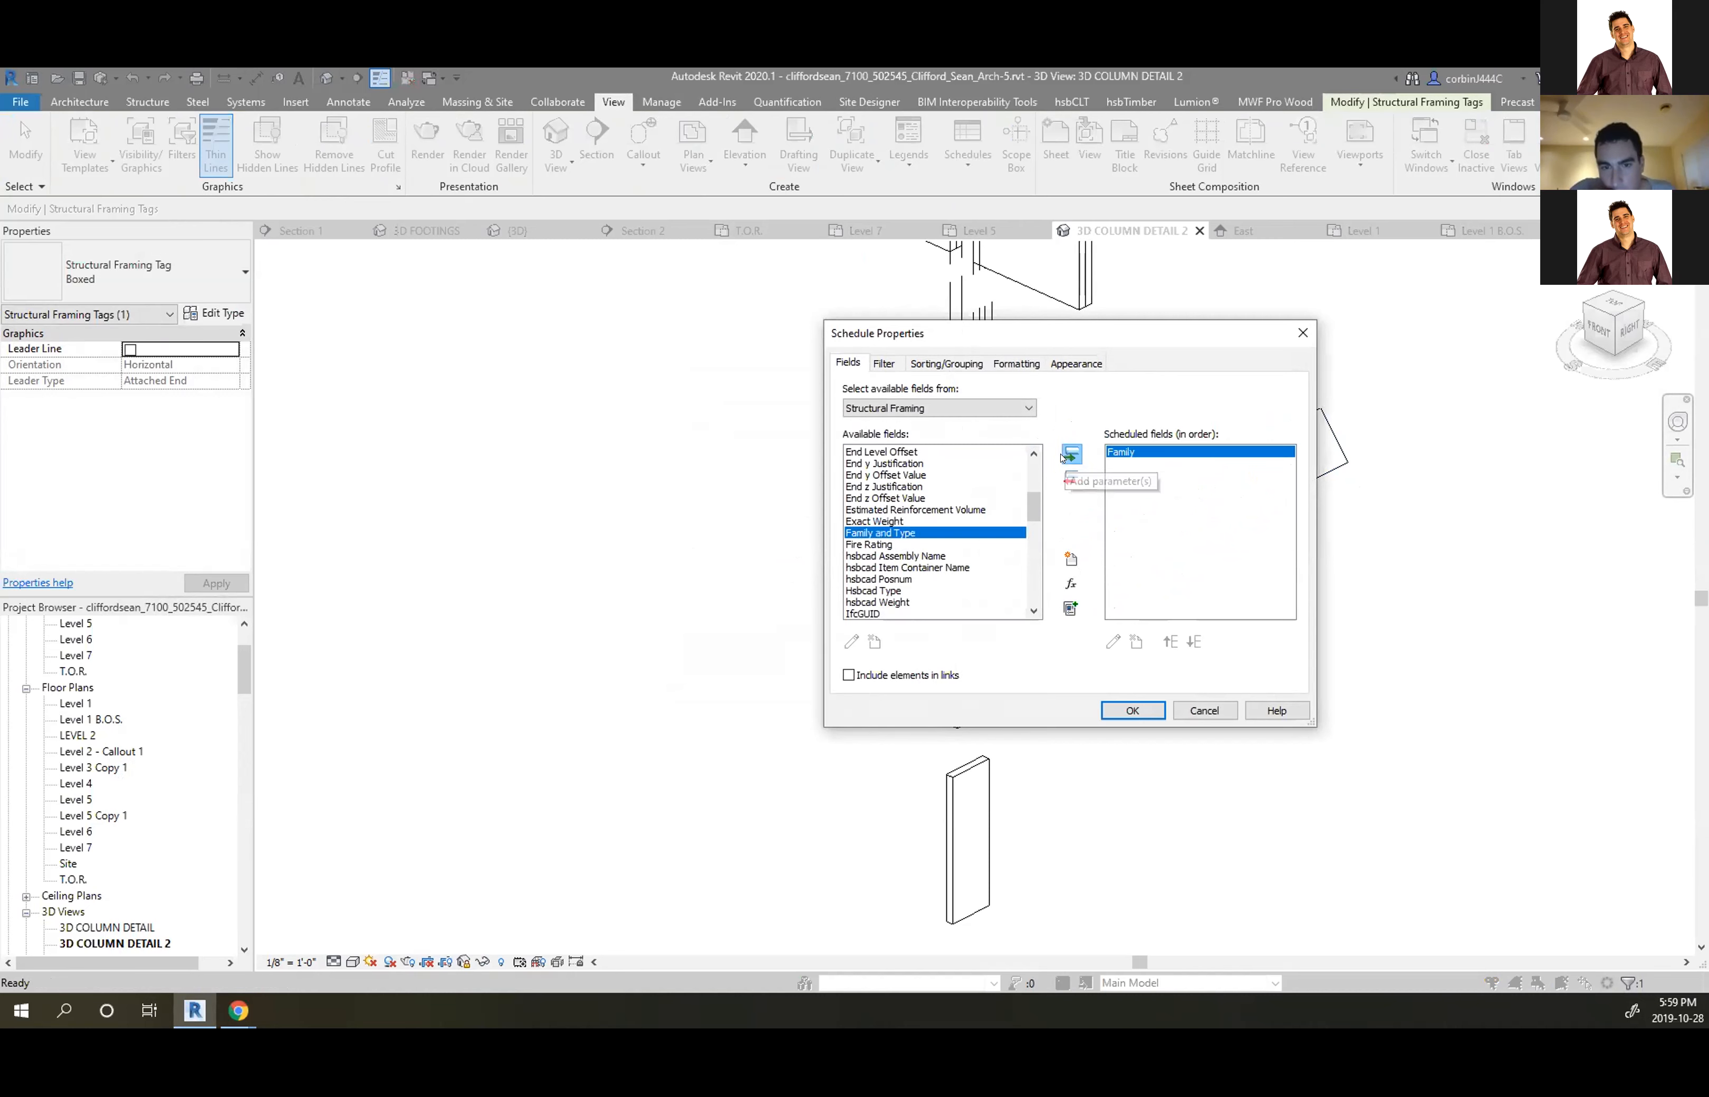
{"action": "scroll", "coordinate": [905, 553], "scroll_direction": "down", "scroll_amount": 5}
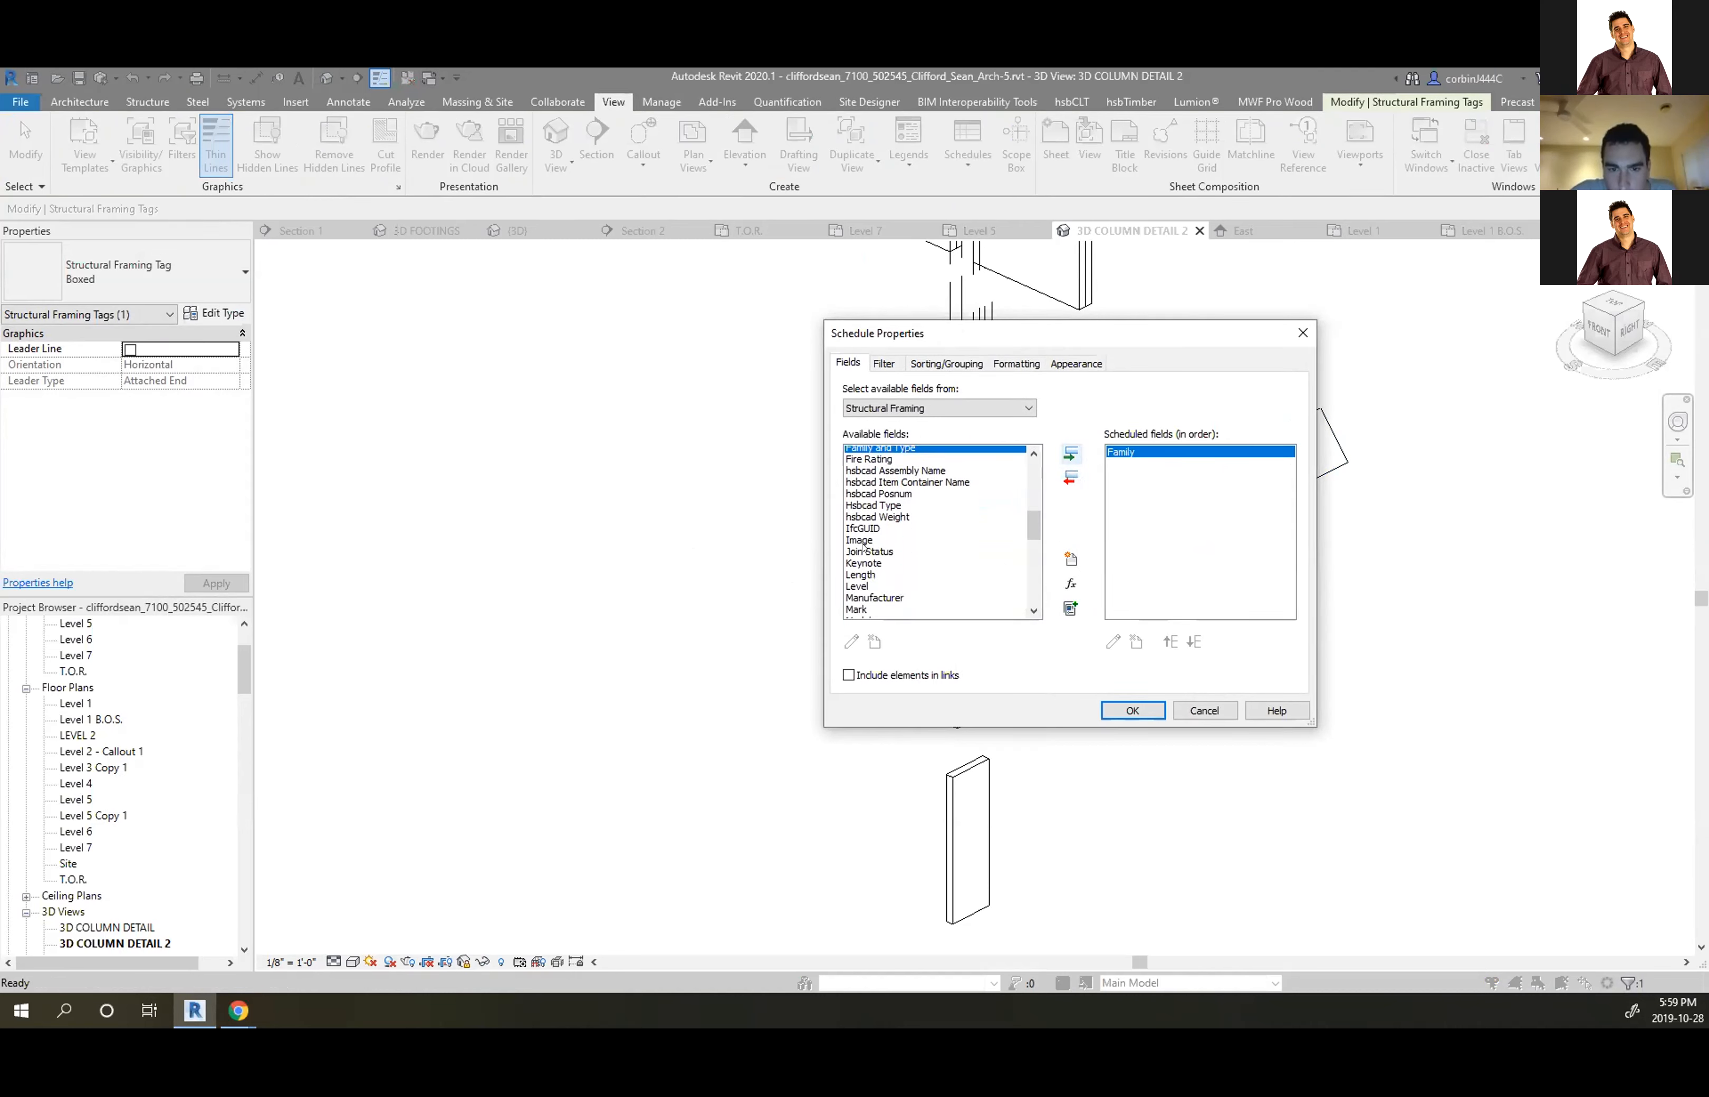
{"action": "scroll", "coordinate": [885, 576], "scroll_direction": "down", "scroll_amount": 1}
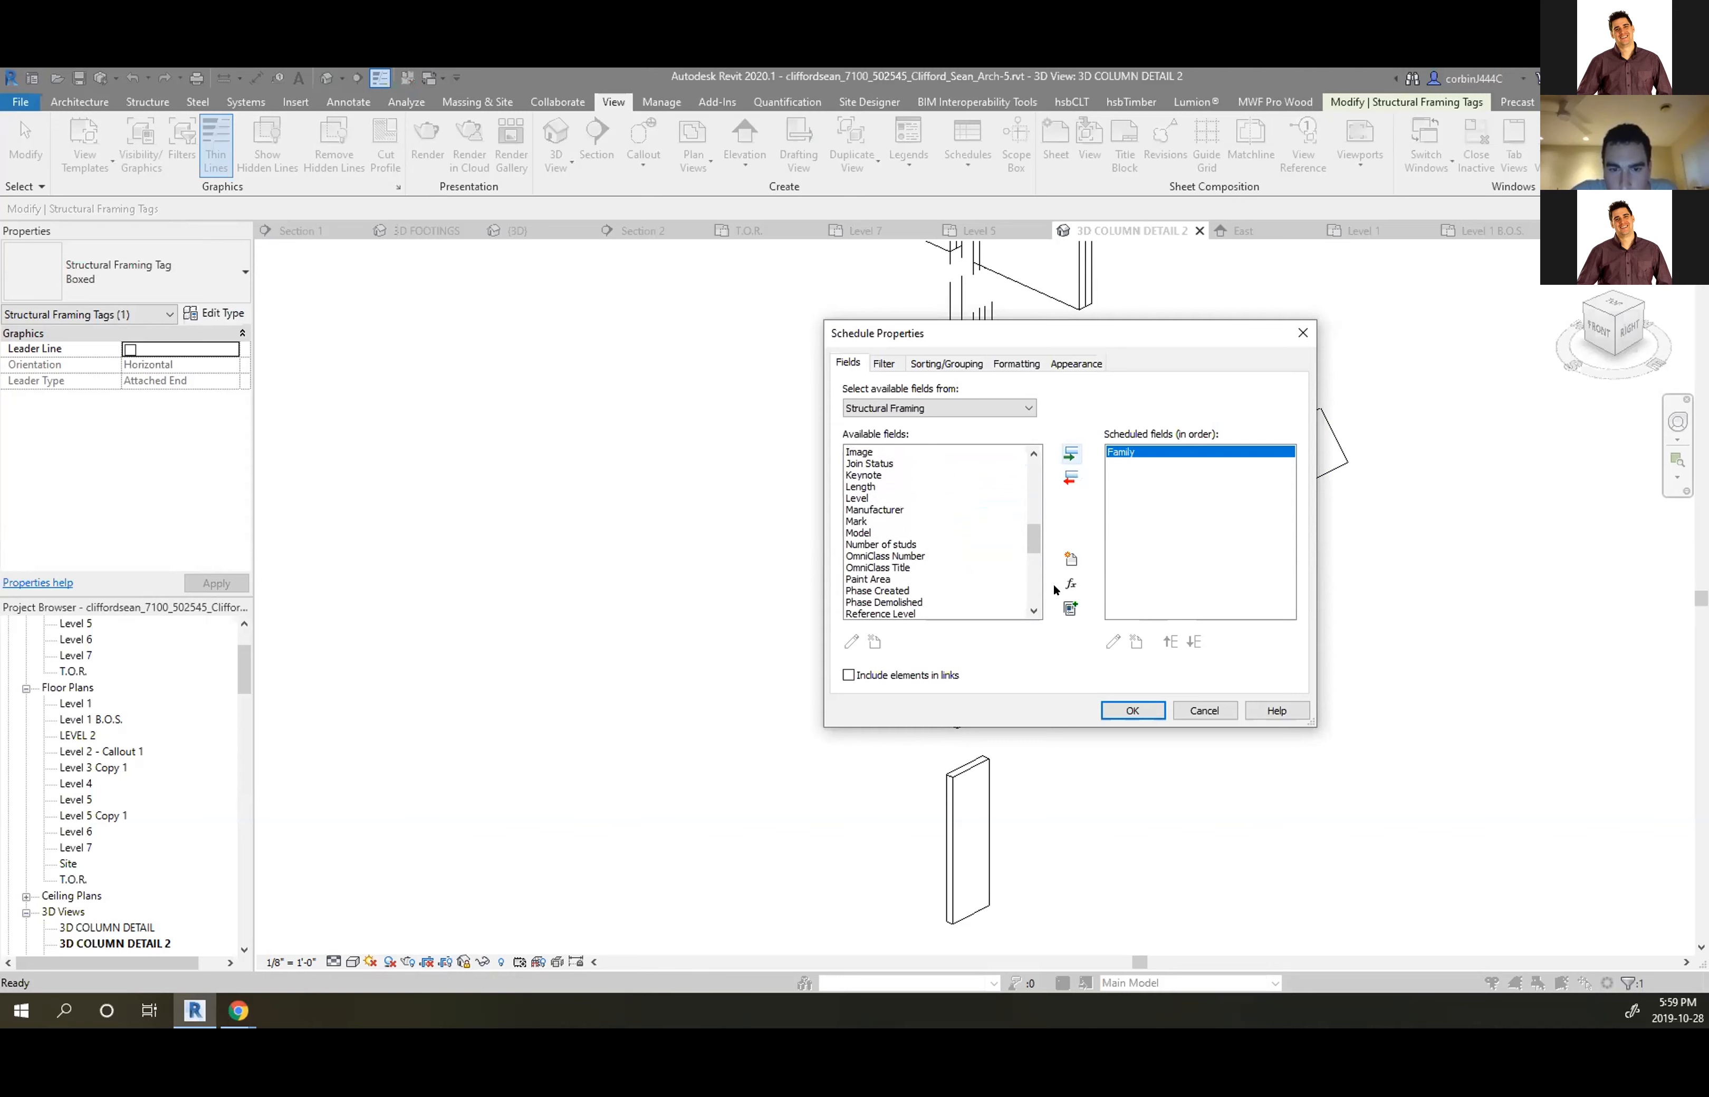
{"action": "left_click", "coordinate": [1069, 609]}
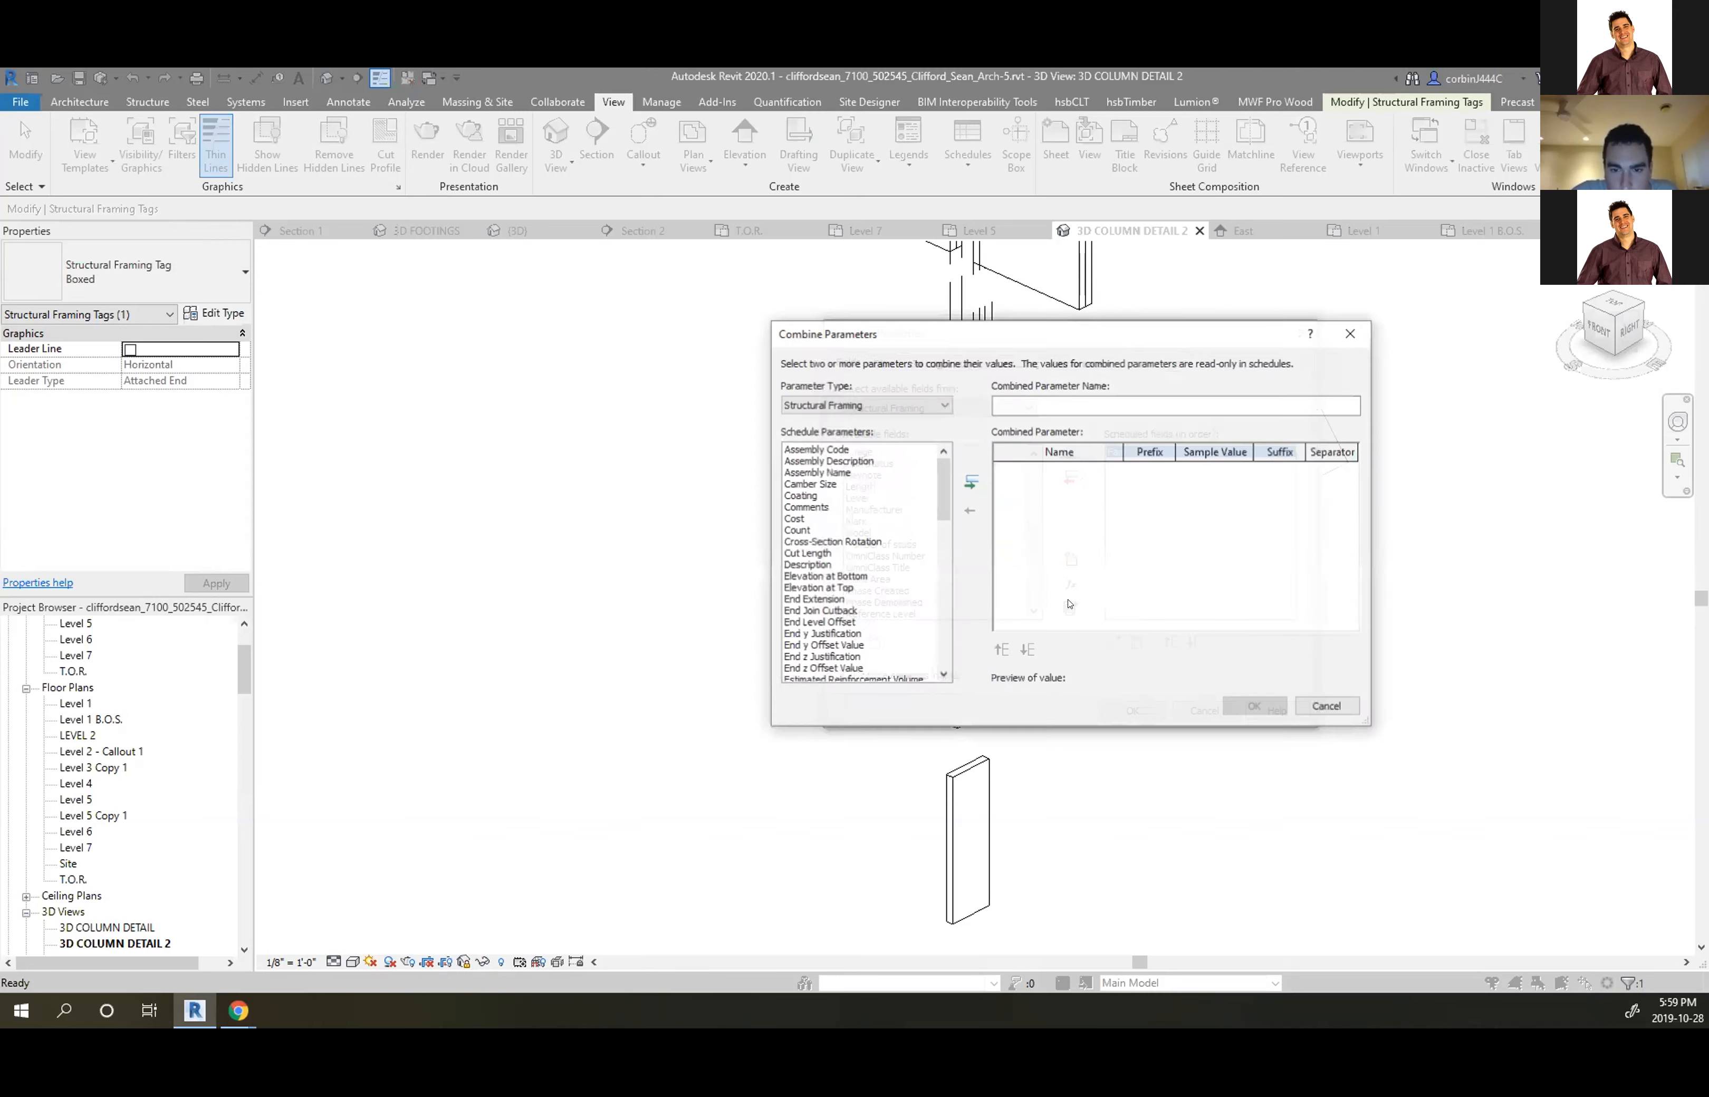
{"action": "scroll", "coordinate": [814, 490], "scroll_direction": "down", "scroll_amount": 8}
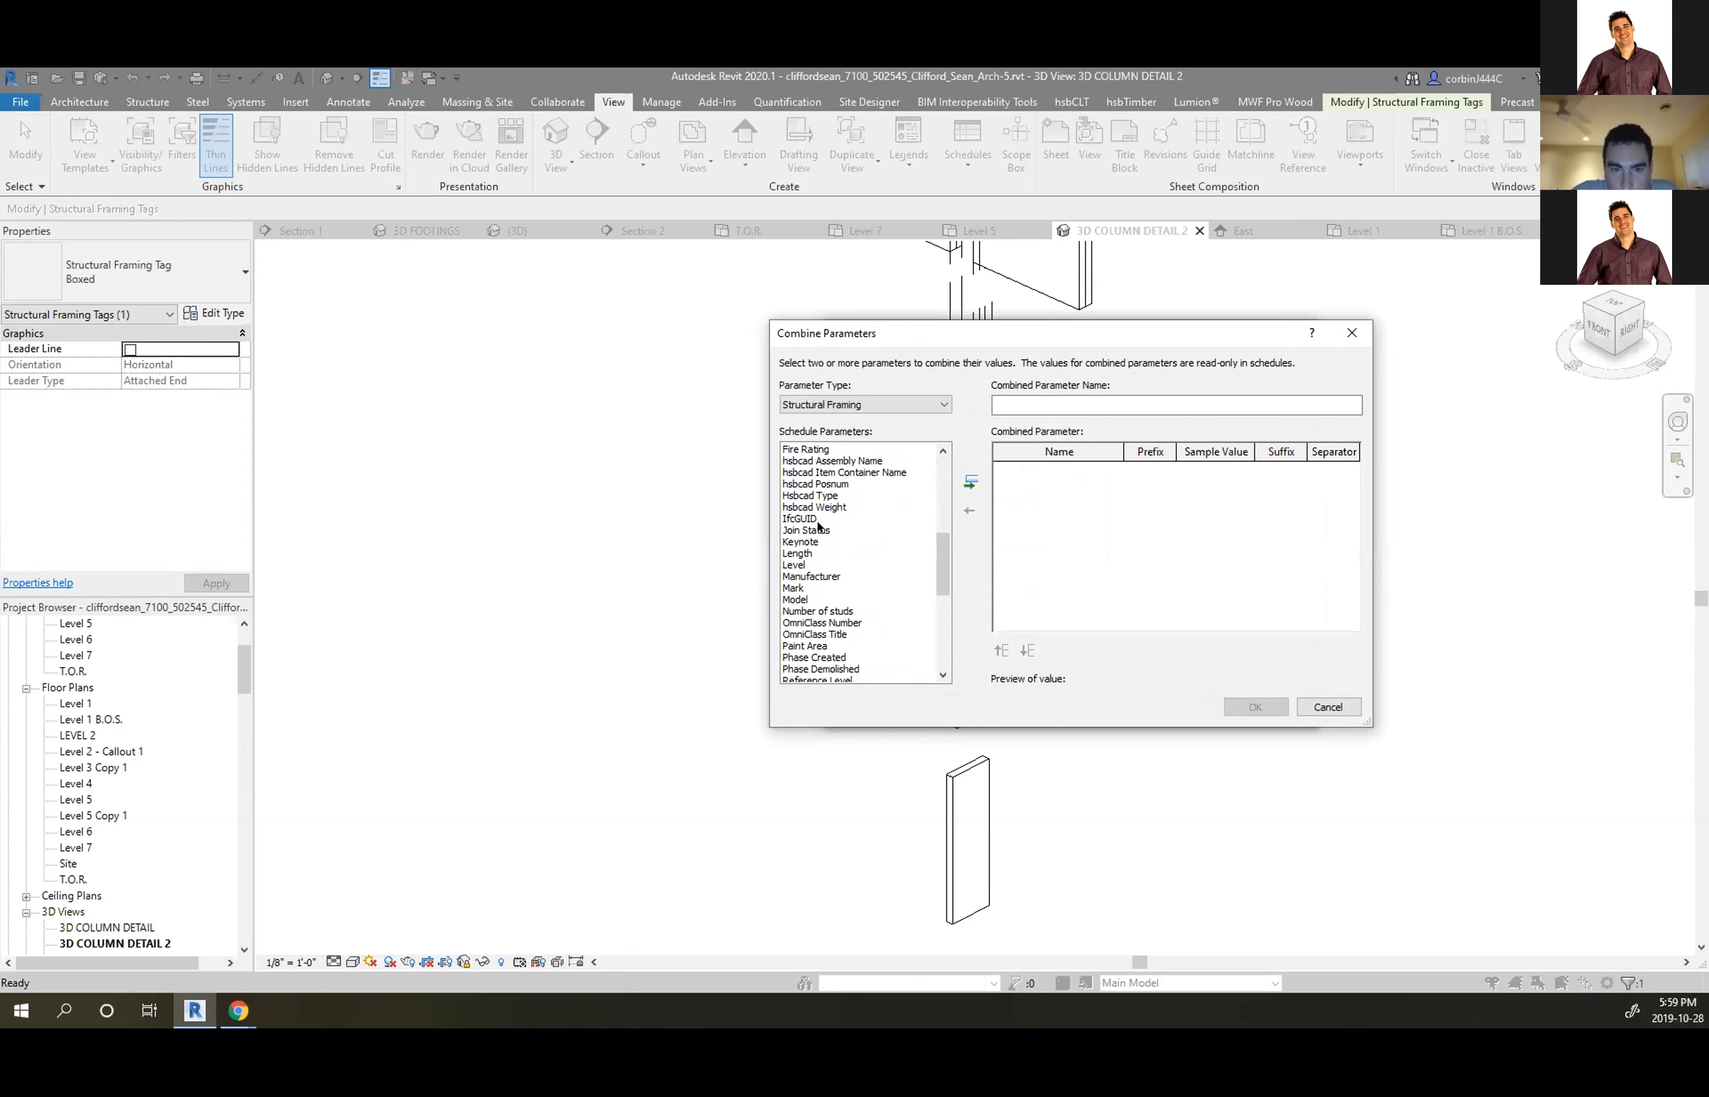
{"action": "scroll", "coordinate": [817, 574], "scroll_direction": "down", "scroll_amount": 7}
{"action": "scroll", "coordinate": [826, 625], "scroll_direction": "down", "scroll_amount": 2}
{"action": "scroll", "coordinate": [800, 543], "scroll_direction": "up", "scroll_amount": 10}
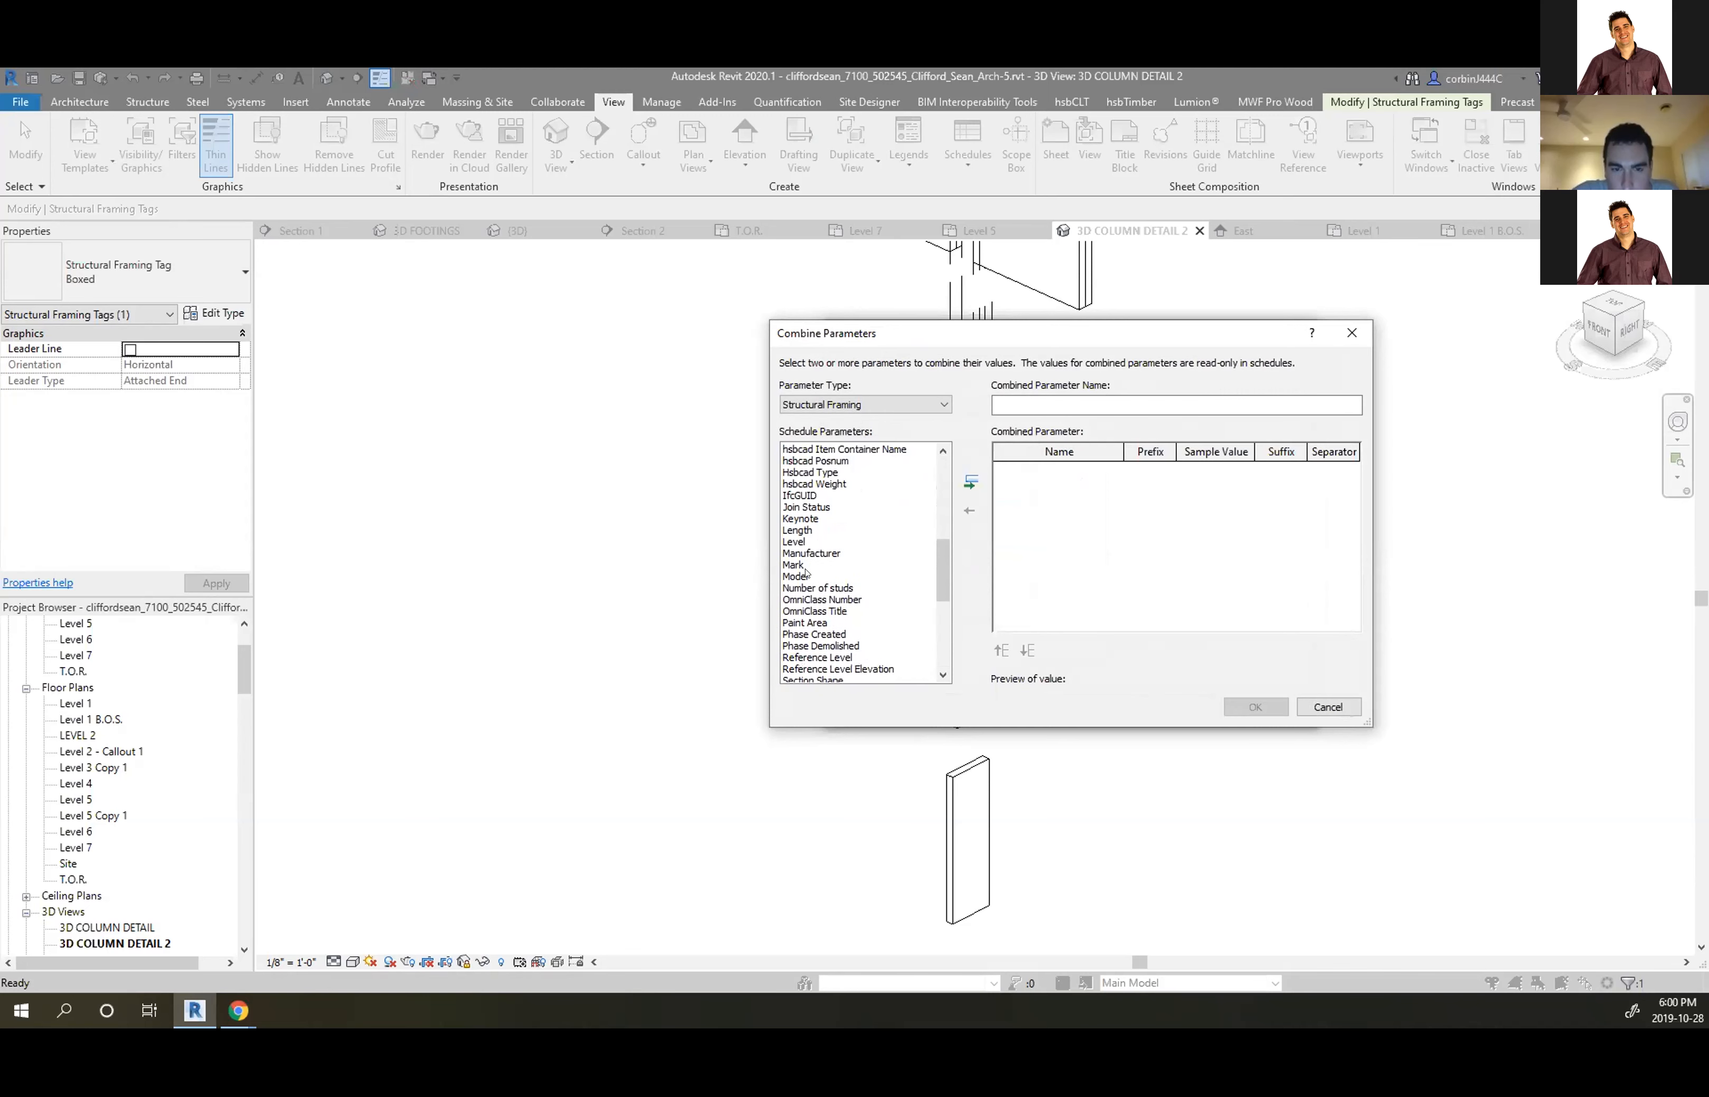
{"action": "scroll", "coordinate": [800, 556], "scroll_direction": "up", "scroll_amount": 2}
{"action": "left_click", "coordinate": [803, 564]}
{"action": "key", "text": "w"}
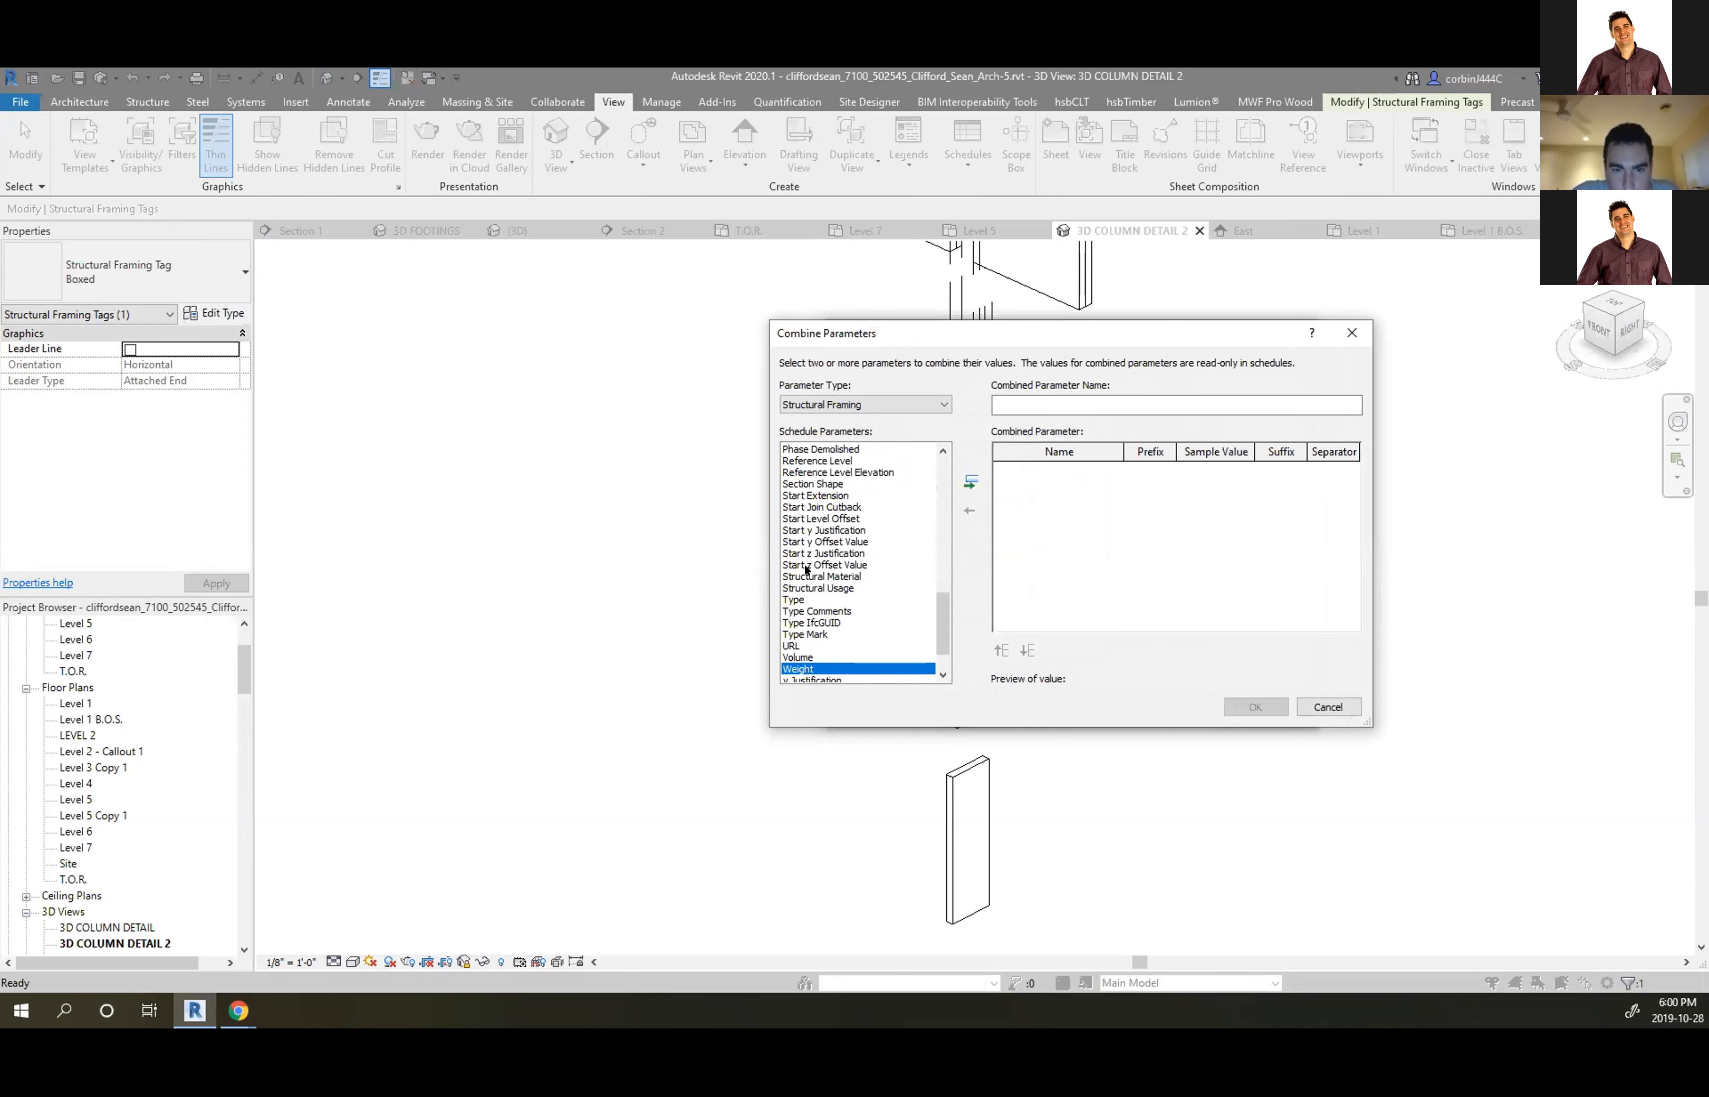
{"action": "scroll", "coordinate": [814, 645], "scroll_direction": "down", "scroll_amount": 2}
{"action": "scroll", "coordinate": [800, 603], "scroll_direction": "up", "scroll_amount": 7}
{"action": "scroll", "coordinate": [811, 567], "scroll_direction": "up", "scroll_amount": 10}
{"action": "scroll", "coordinate": [822, 513], "scroll_direction": "down", "scroll_amount": 2}
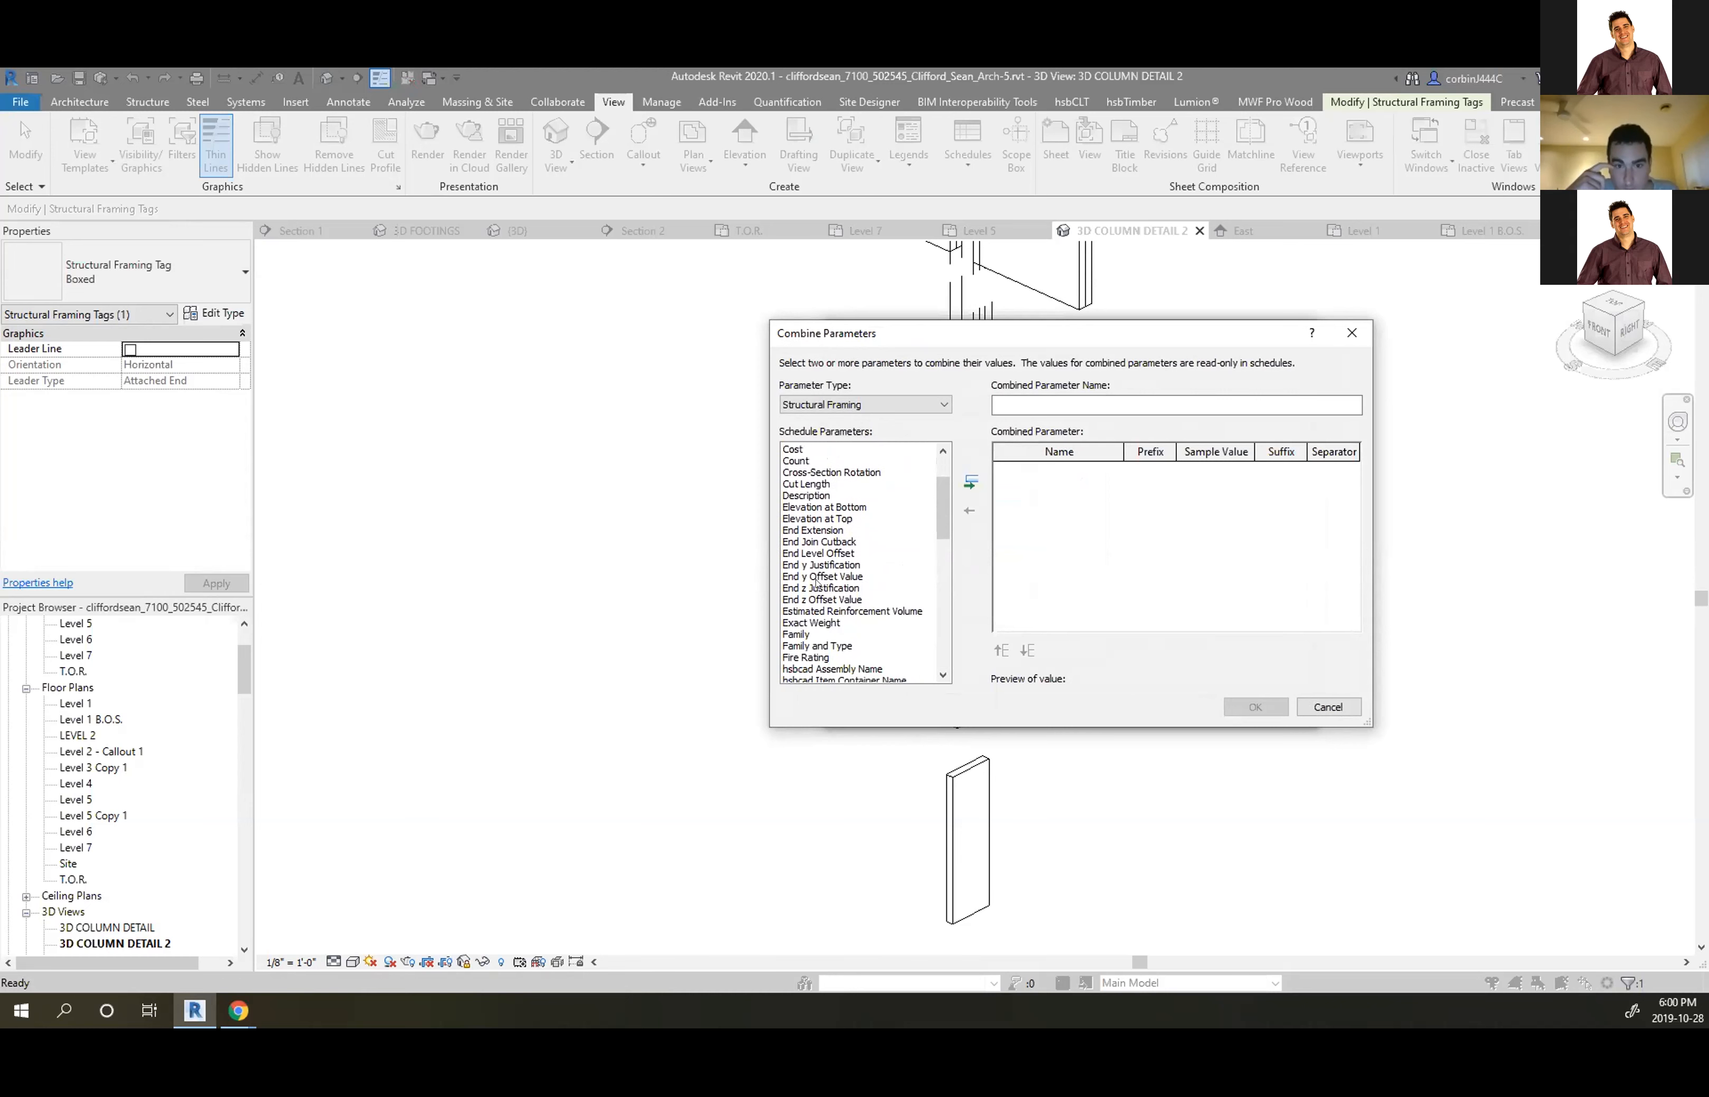
{"action": "scroll", "coordinate": [829, 643], "scroll_direction": "down", "scroll_amount": 2}
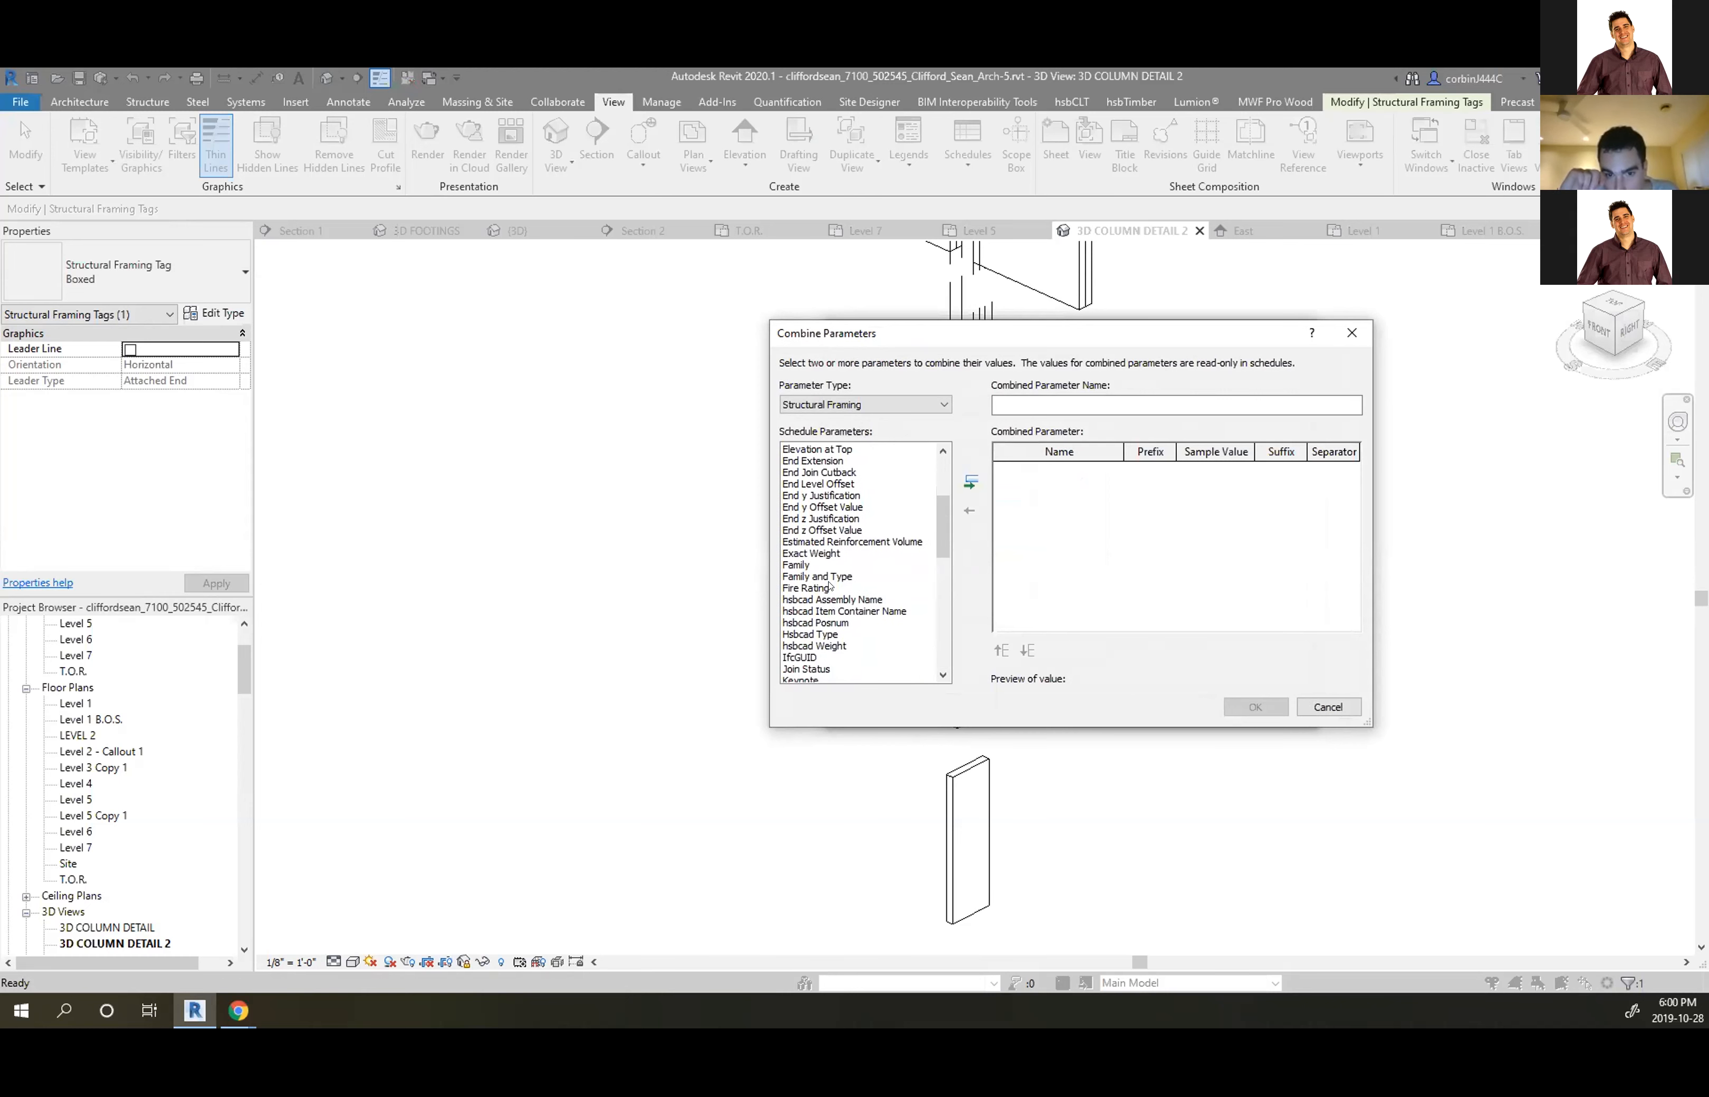
{"action": "left_click", "coordinate": [825, 576]}
Cancel combining parameters and replace the Family field with Family and Type
{"action": "left_click", "coordinate": [1328, 706]}
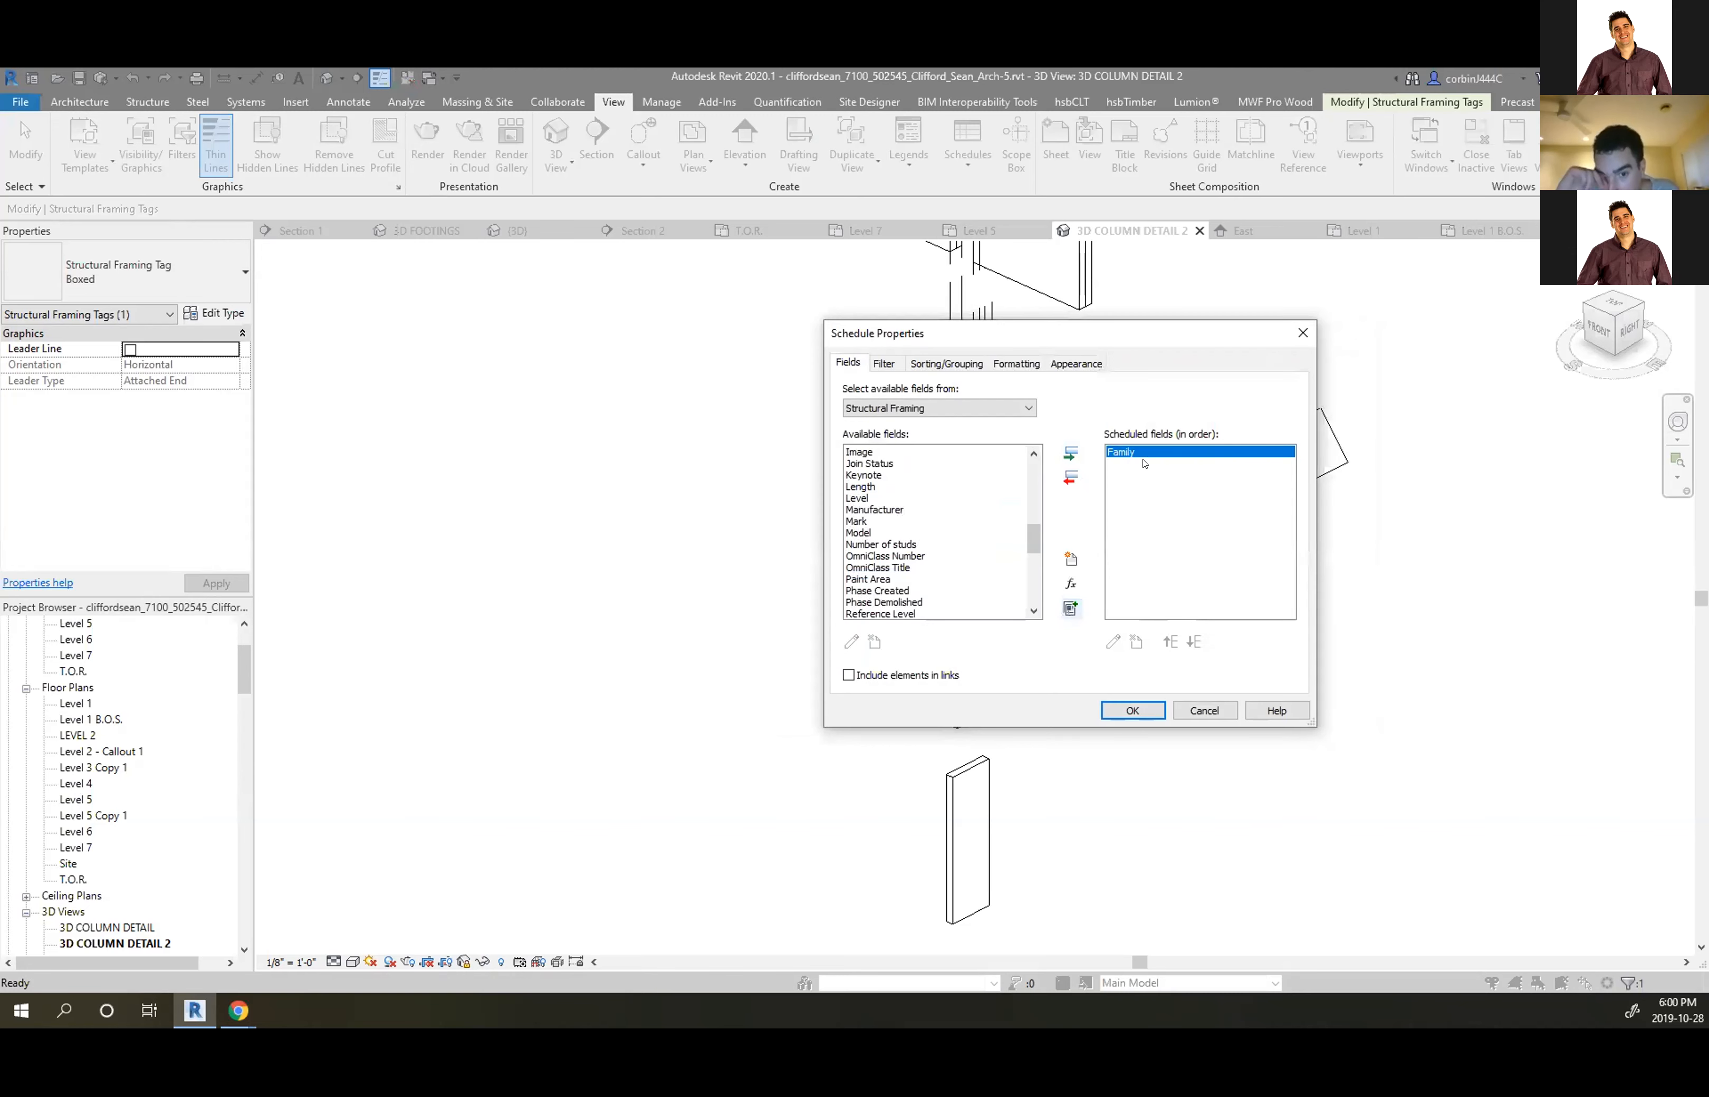
{"action": "left_click", "coordinate": [1069, 477]}
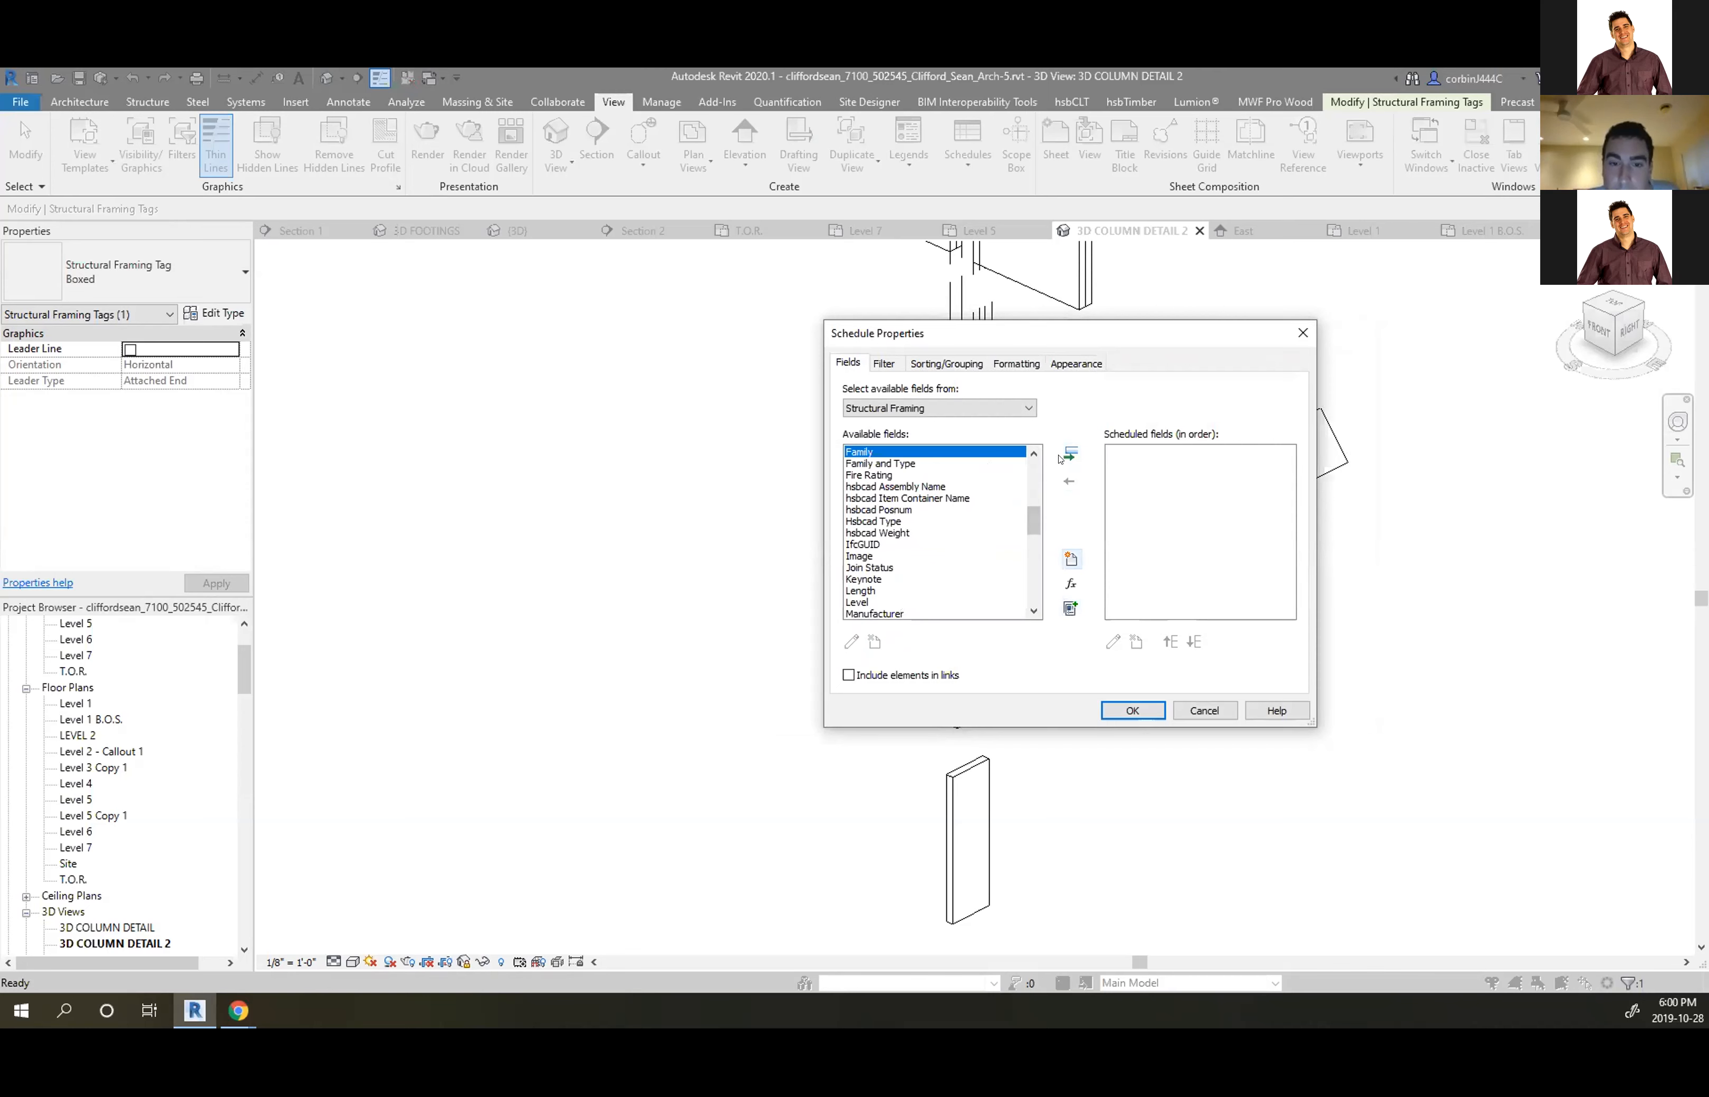
{"action": "left_click", "coordinate": [958, 463]}
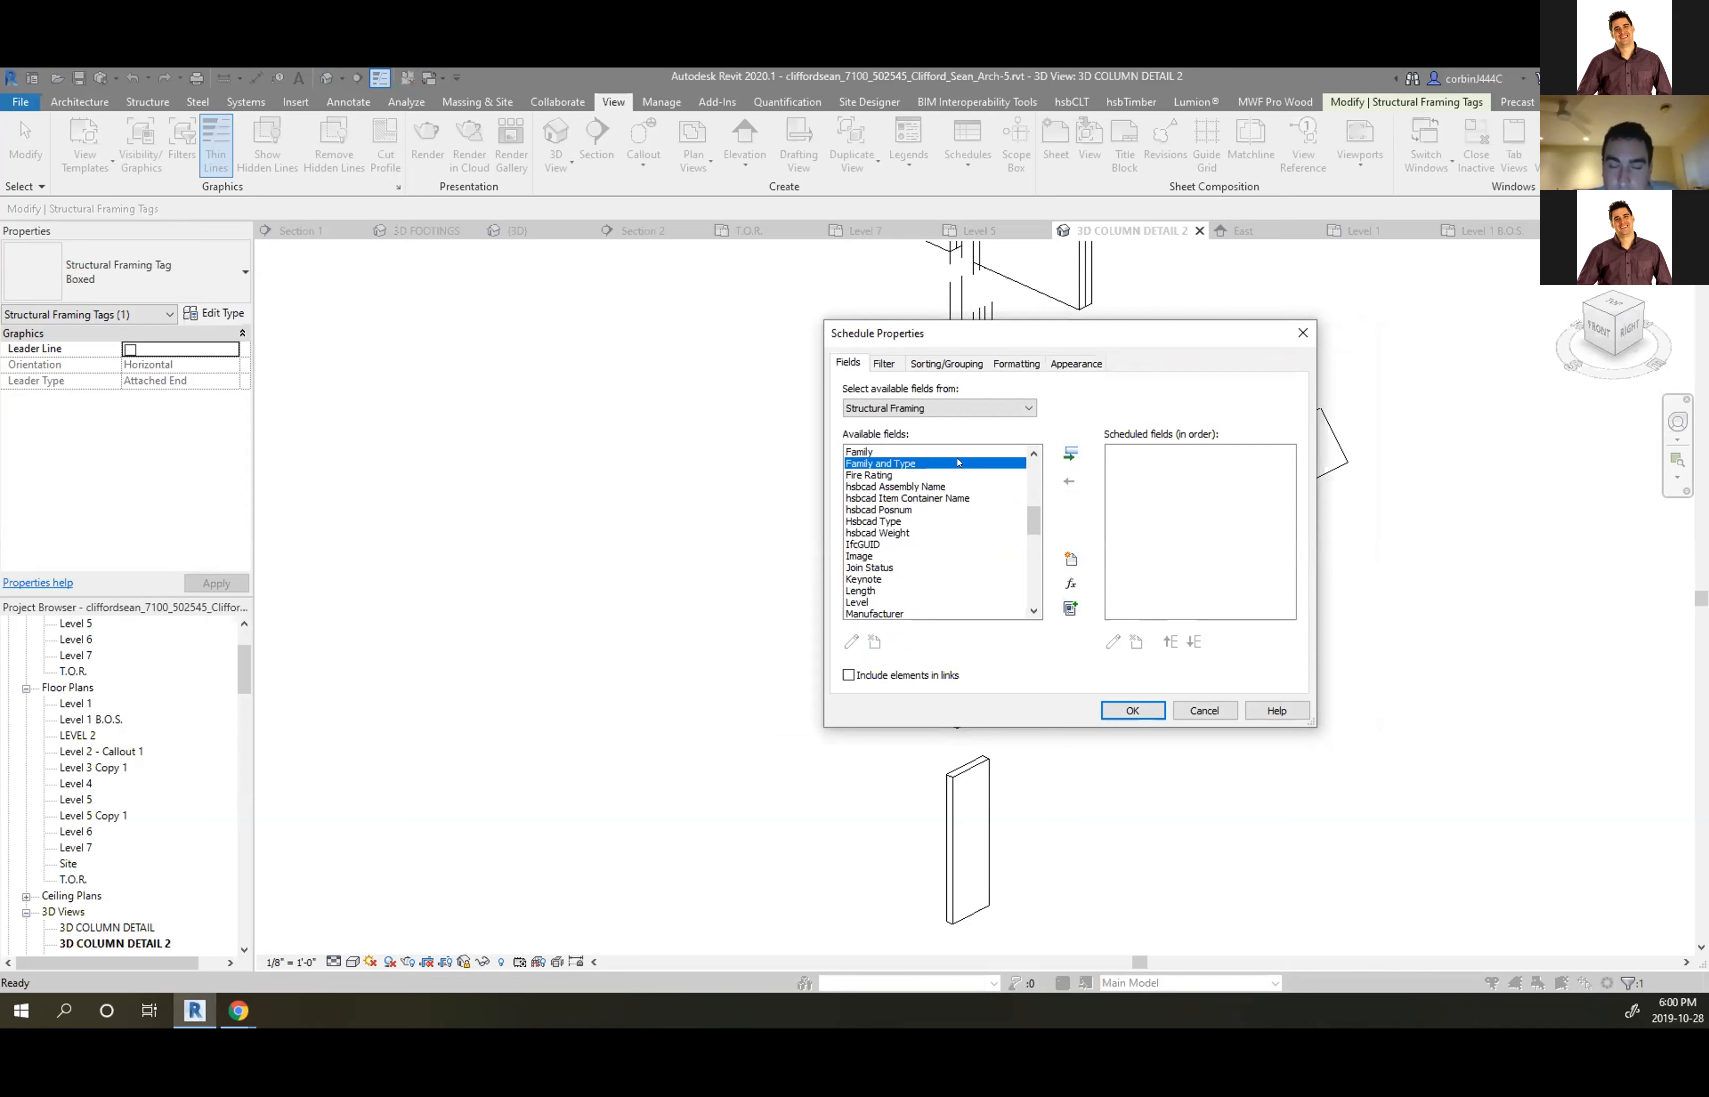
{"action": "left_click", "coordinate": [1072, 457]}
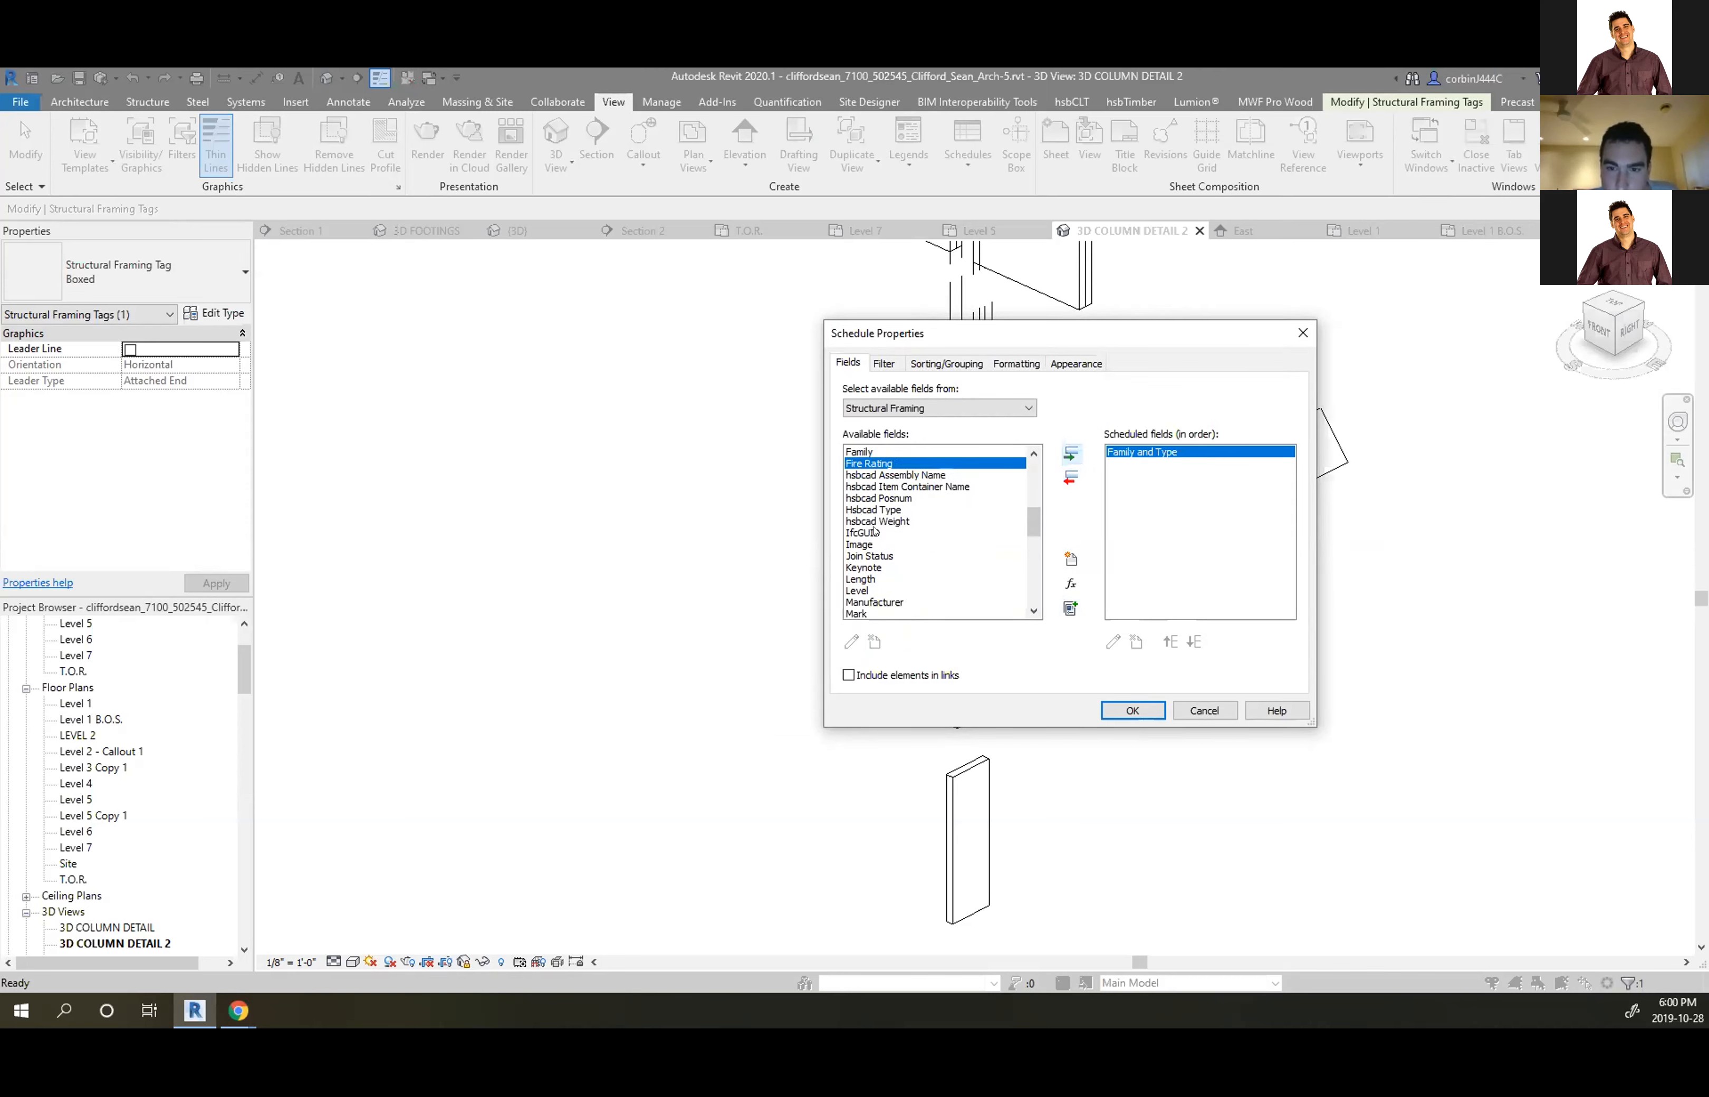
Review the field list and confirm, producing the schedule of Dimension Lumber Family and Type rows
{"action": "scroll", "coordinate": [887, 534], "scroll_direction": "down", "scroll_amount": 1}
{"action": "scroll", "coordinate": [898, 578], "scroll_direction": "down", "scroll_amount": 1}
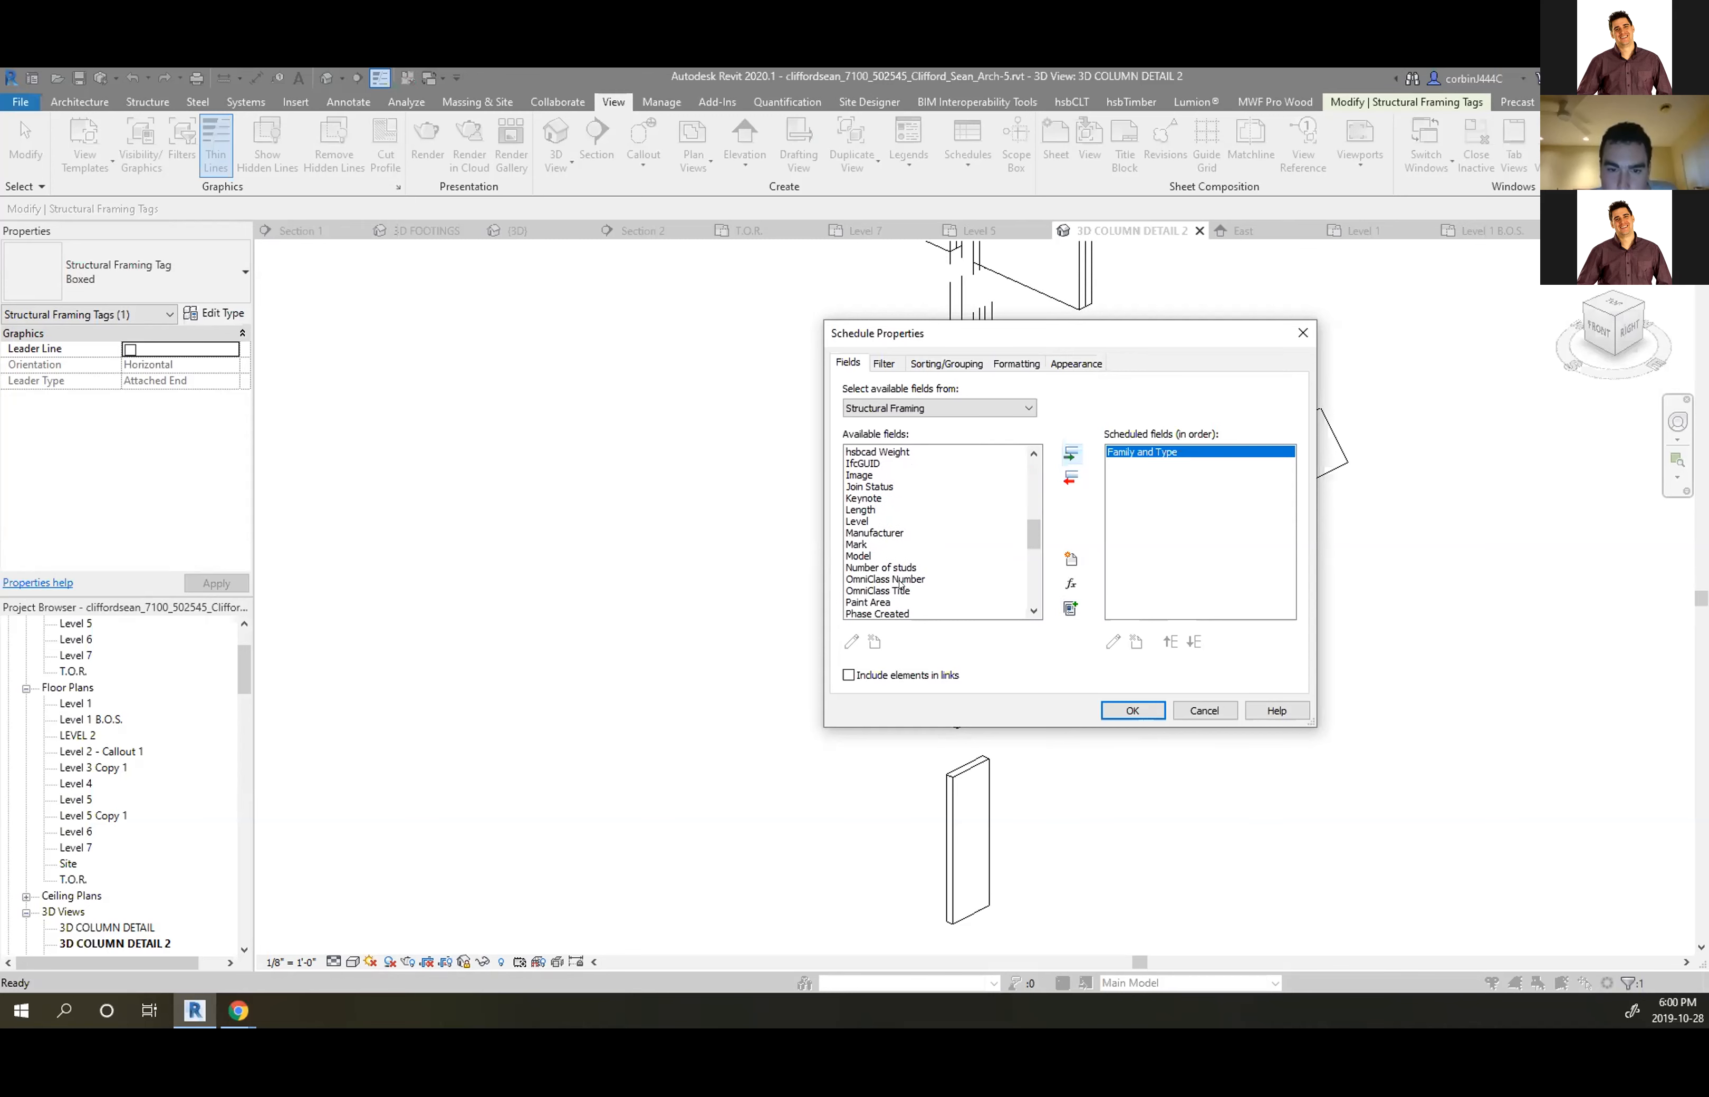
{"action": "scroll", "coordinate": [872, 574], "scroll_direction": "down", "scroll_amount": 2}
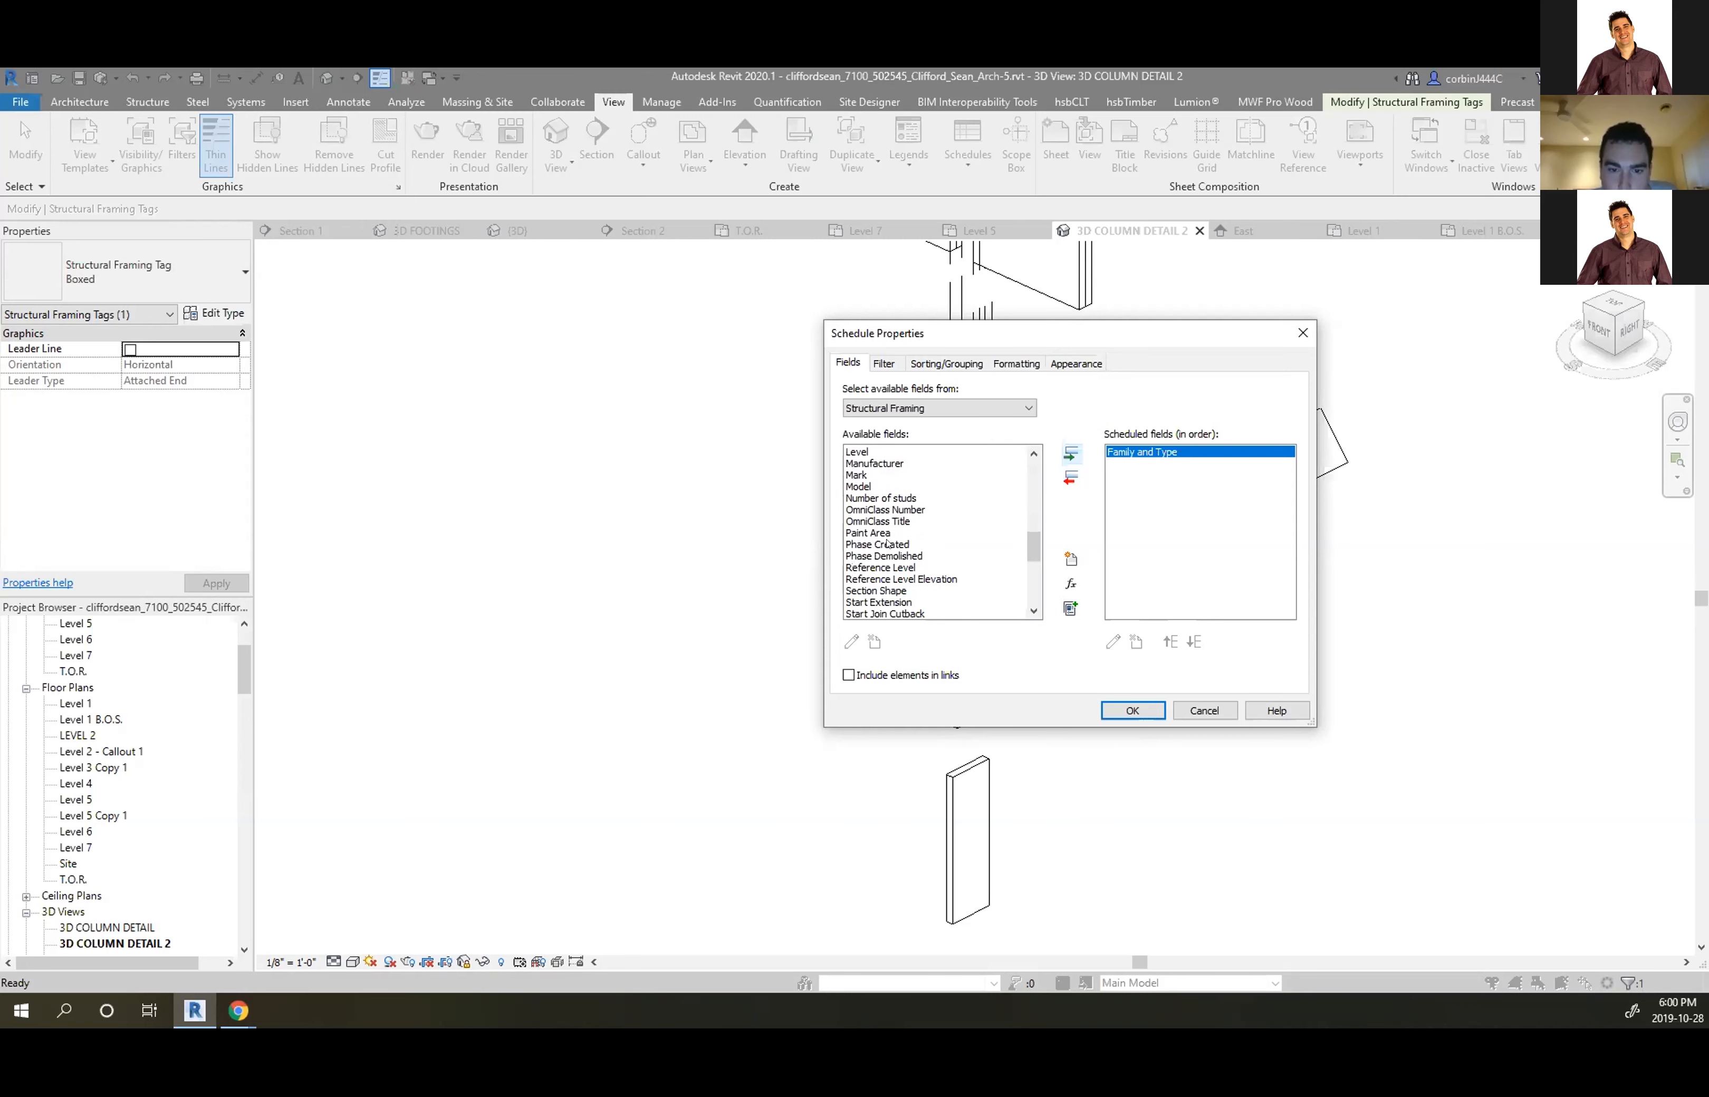
{"action": "scroll", "coordinate": [898, 576], "scroll_direction": "down", "scroll_amount": 2}
{"action": "scroll", "coordinate": [897, 575], "scroll_direction": "down", "scroll_amount": 1}
{"action": "scroll", "coordinate": [903, 571], "scroll_direction": "down", "scroll_amount": 1}
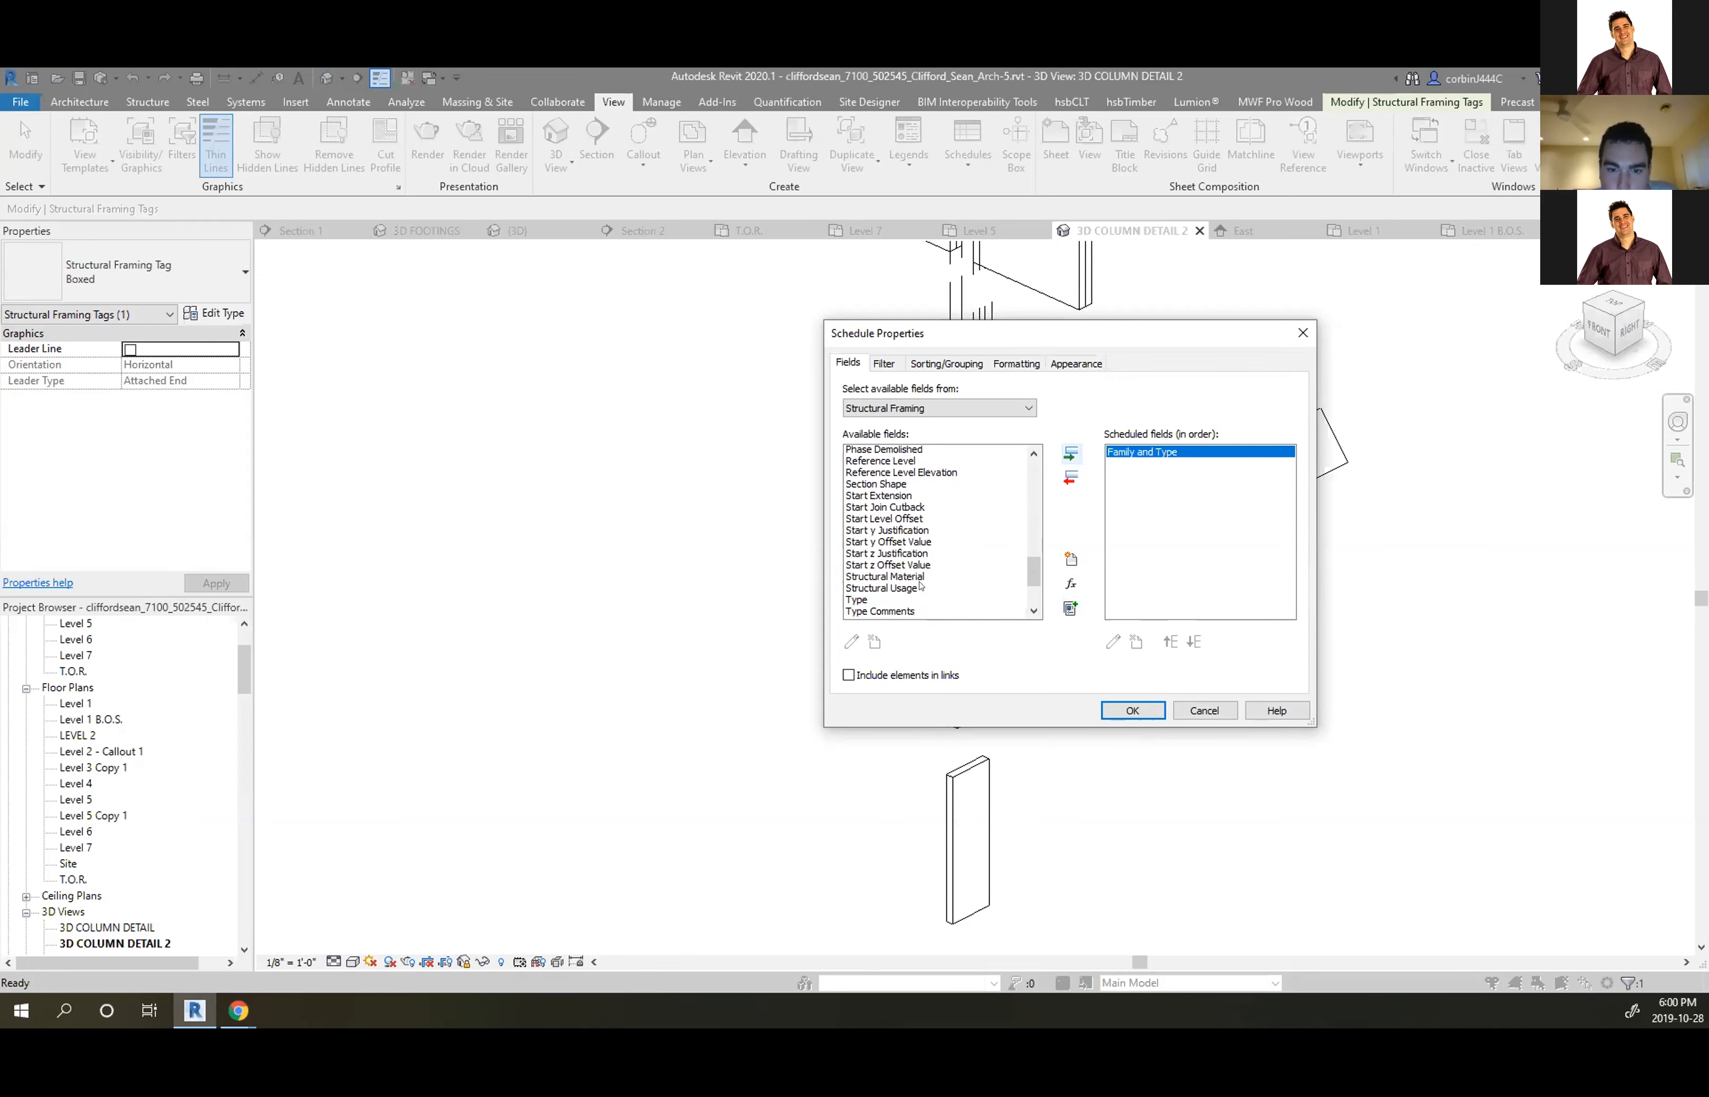
{"action": "scroll", "coordinate": [903, 558], "scroll_direction": "down", "scroll_amount": 3}
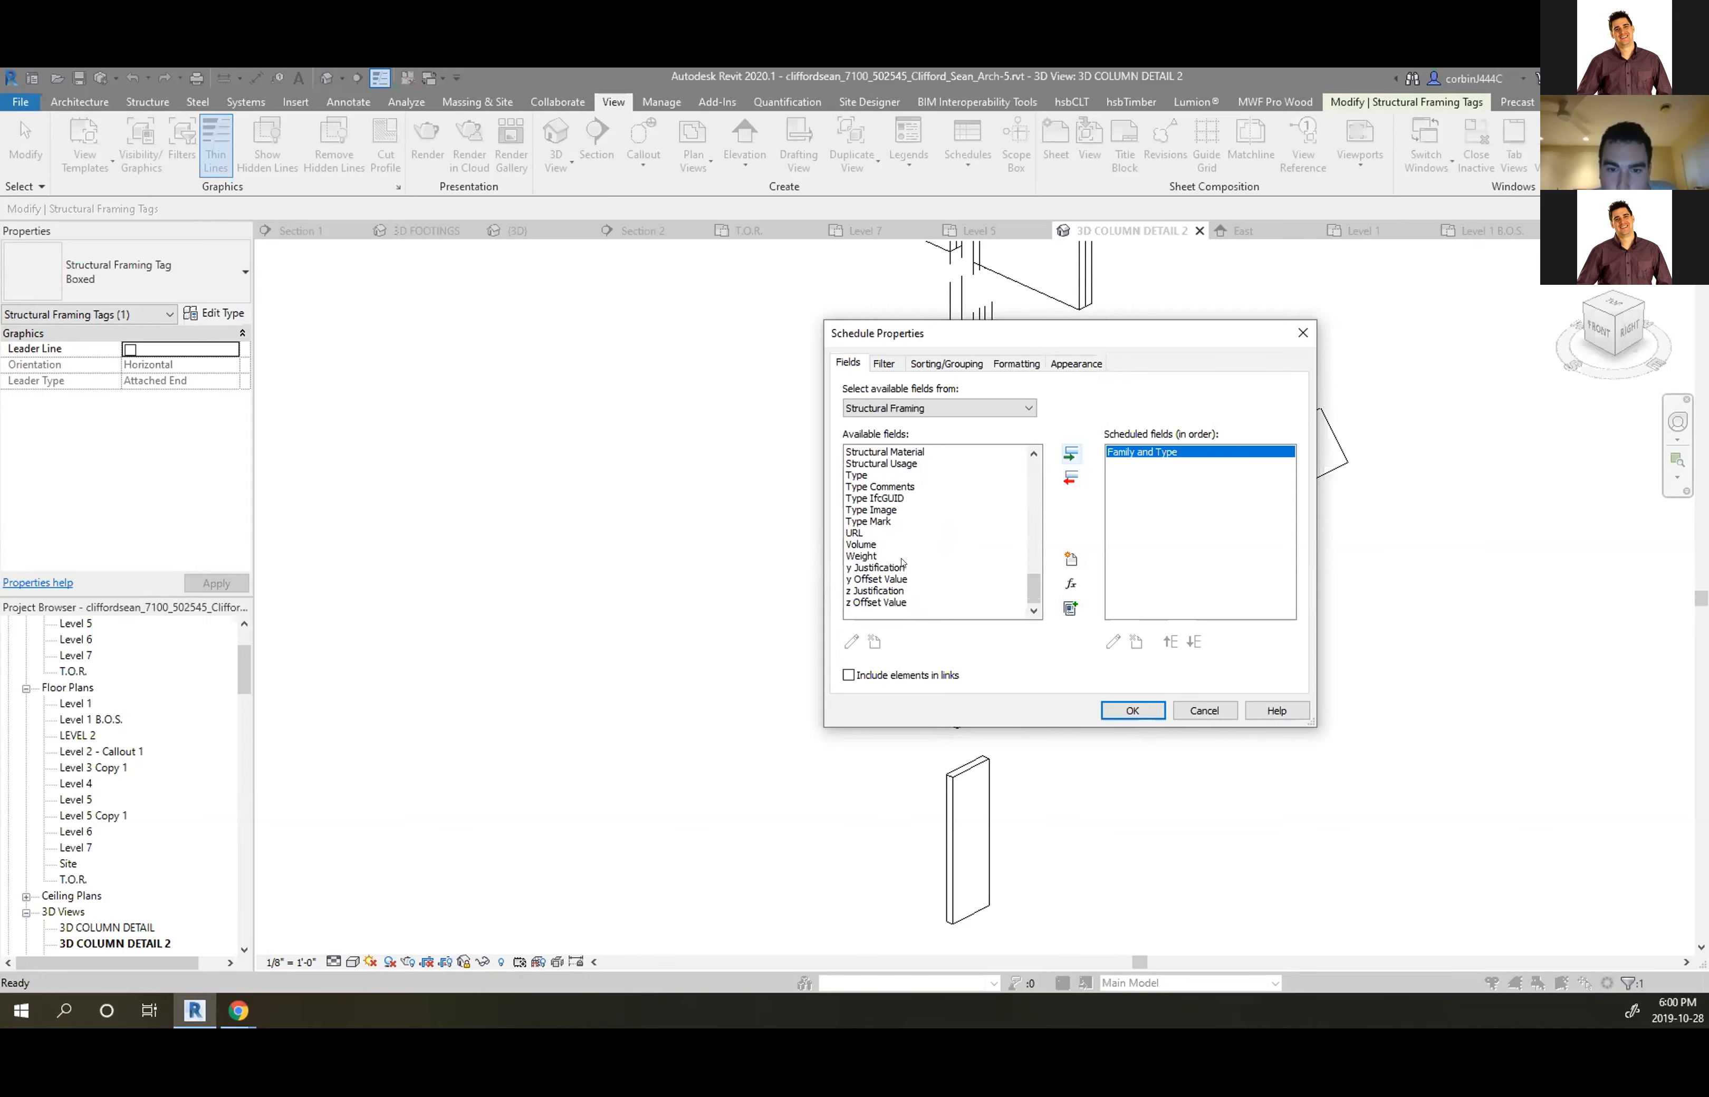
{"action": "scroll", "coordinate": [872, 546], "scroll_direction": "up", "scroll_amount": 9}
{"action": "scroll", "coordinate": [889, 534], "scroll_direction": "up", "scroll_amount": 6}
{"action": "scroll", "coordinate": [889, 534], "scroll_direction": "down", "scroll_amount": 1}
{"action": "scroll", "coordinate": [885, 555], "scroll_direction": "up", "scroll_amount": 3}
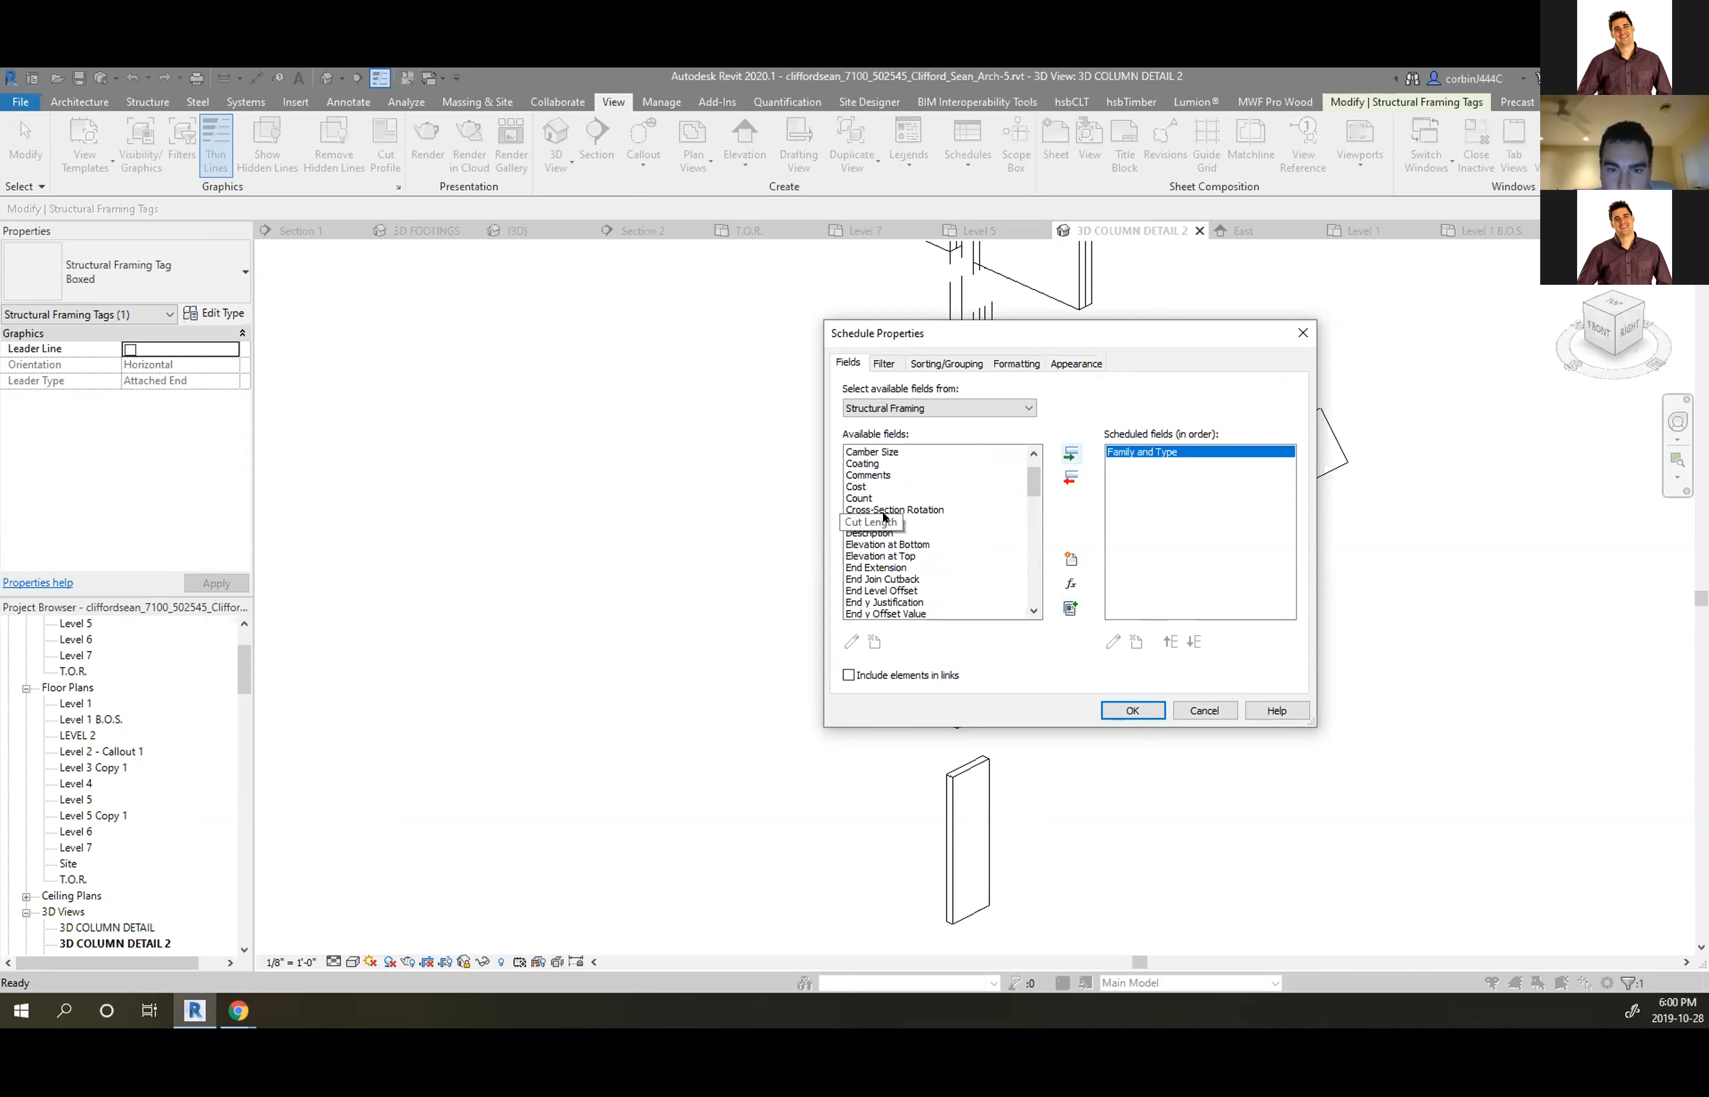
{"action": "scroll", "coordinate": [887, 495], "scroll_direction": "up", "scroll_amount": 1}
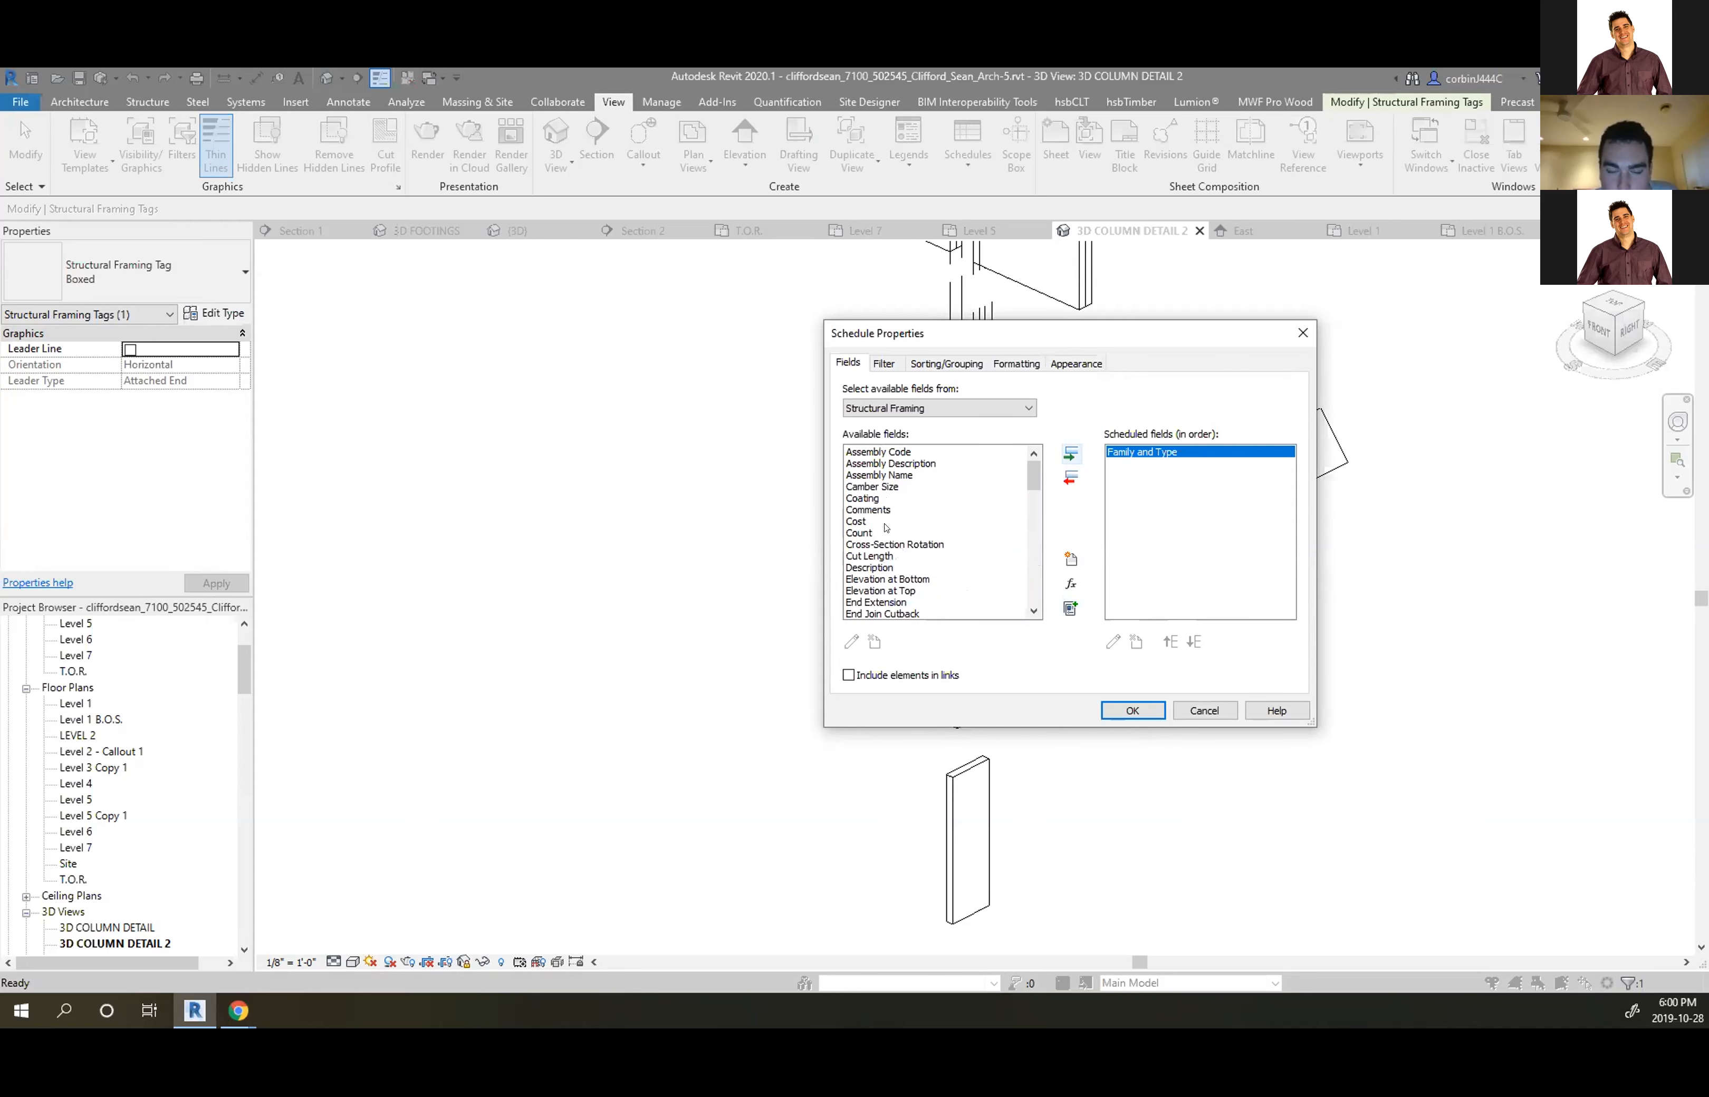
{"action": "scroll", "coordinate": [875, 575], "scroll_direction": "down", "scroll_amount": 1}
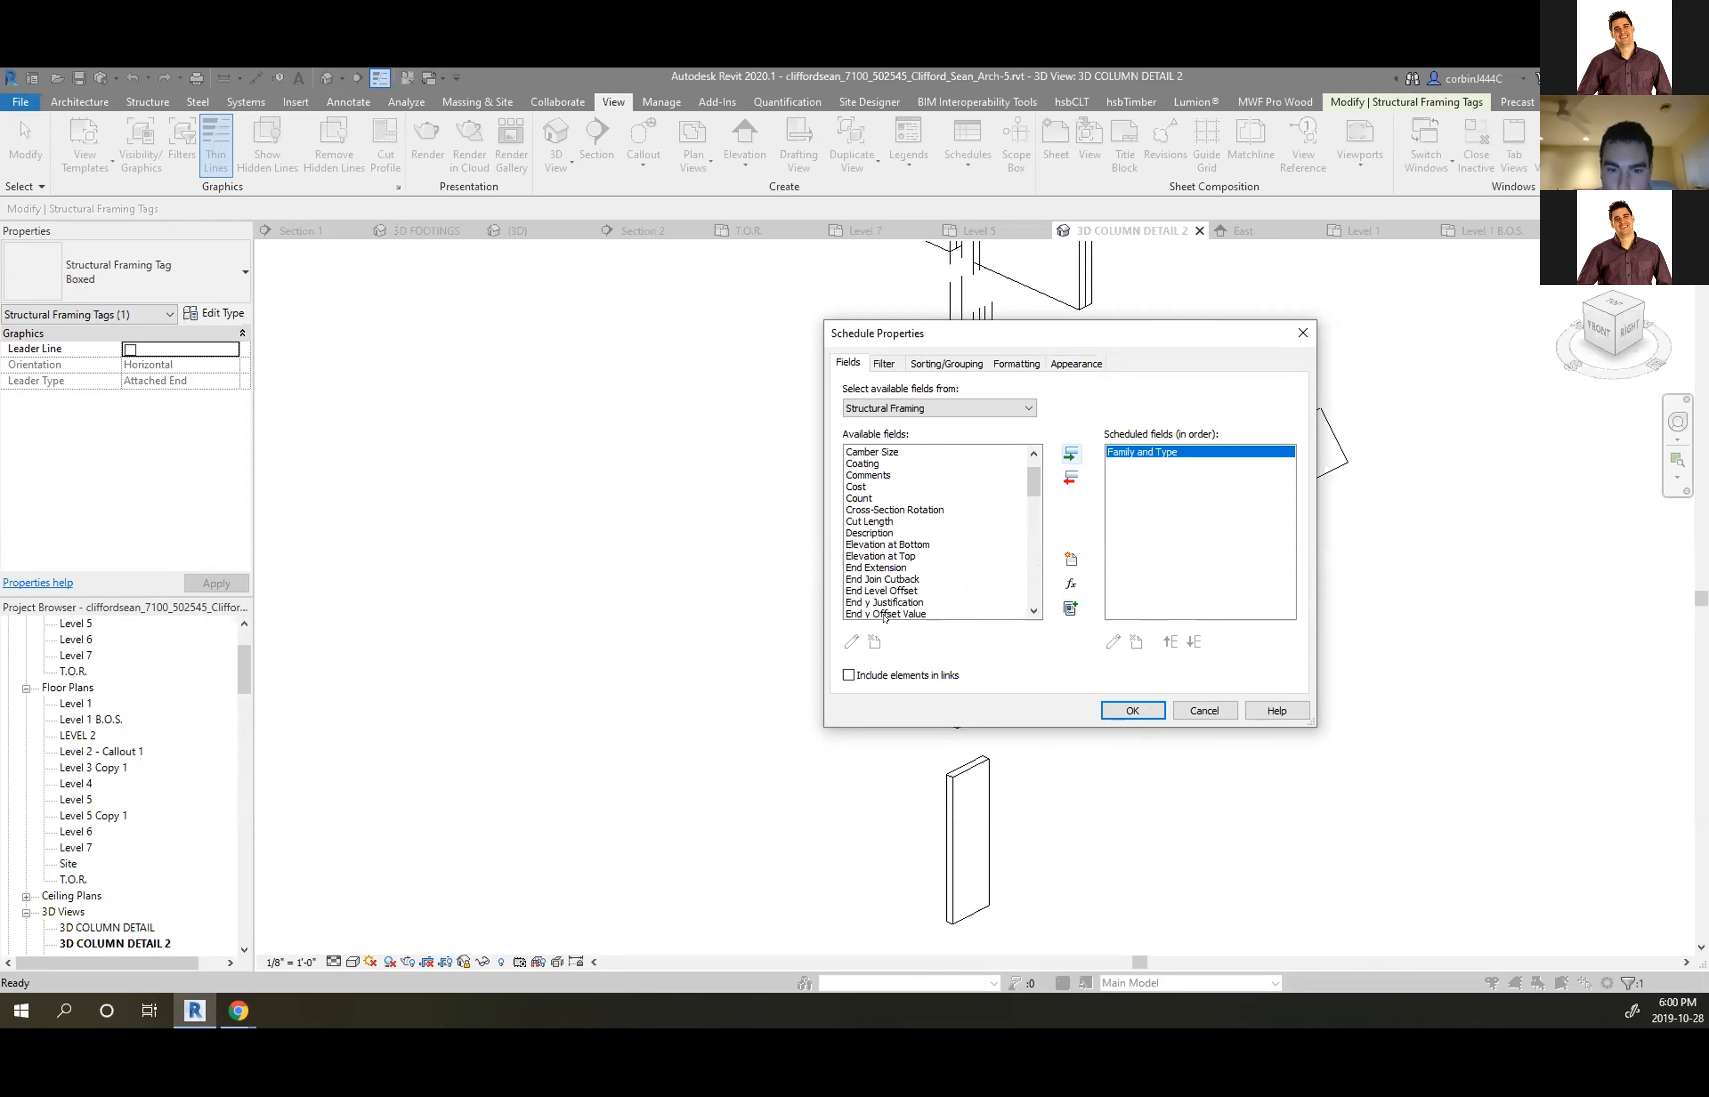
{"action": "left_click", "coordinate": [1200, 708]}
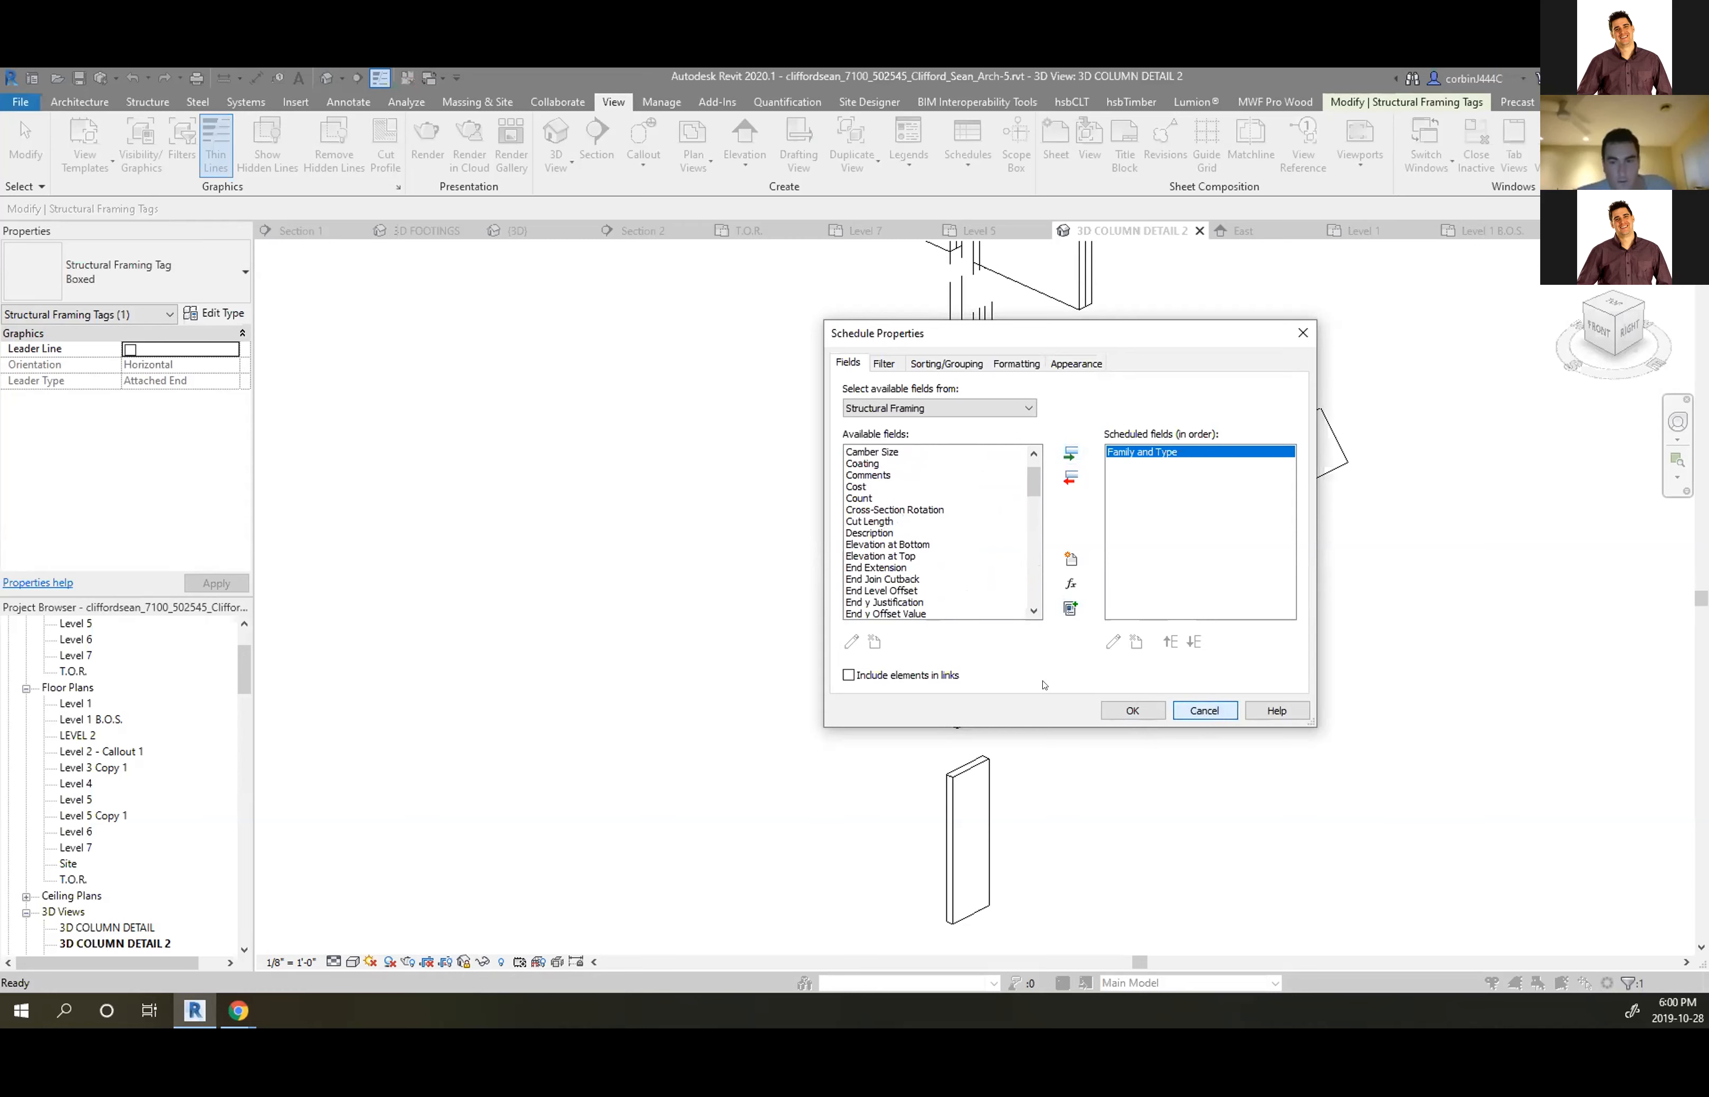
{"action": "left_click", "coordinate": [1117, 707]}
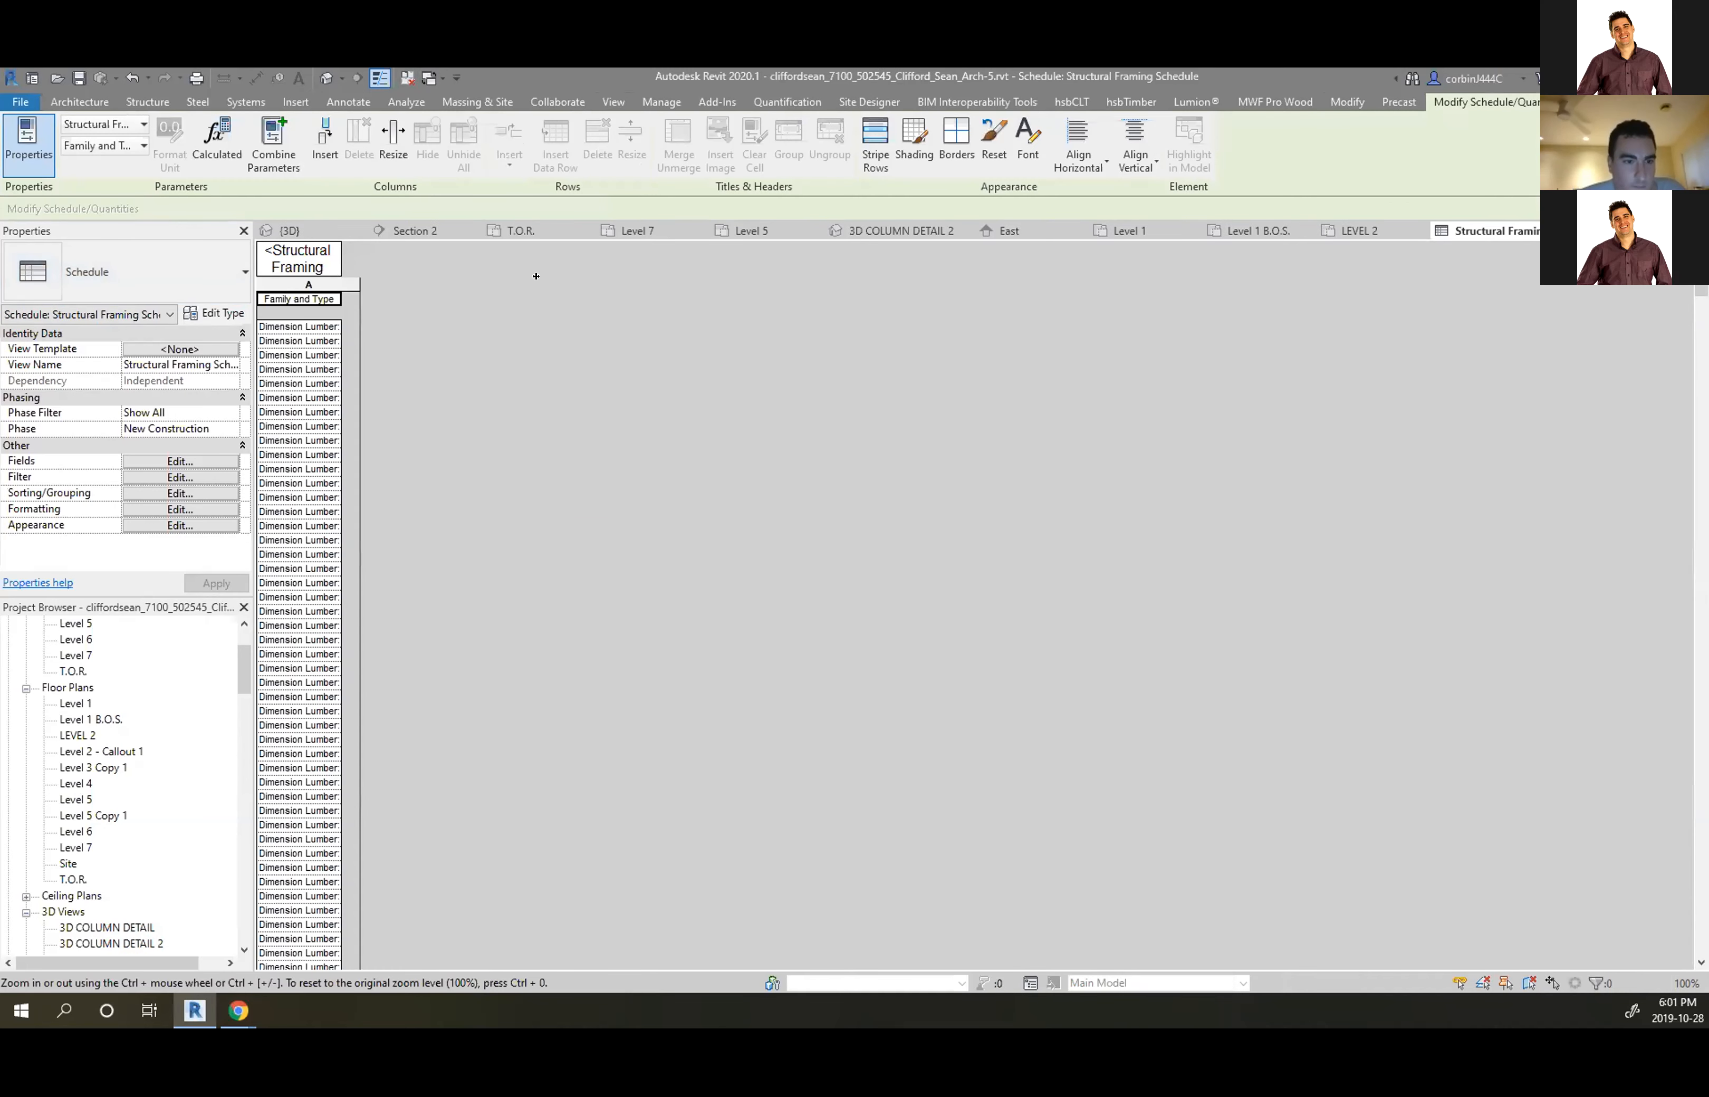
Look over the schedule's Sorting/Grouping settings and close them unchanged
{"action": "scroll", "coordinate": [343, 332], "scroll_direction": "down", "scroll_amount": 2}
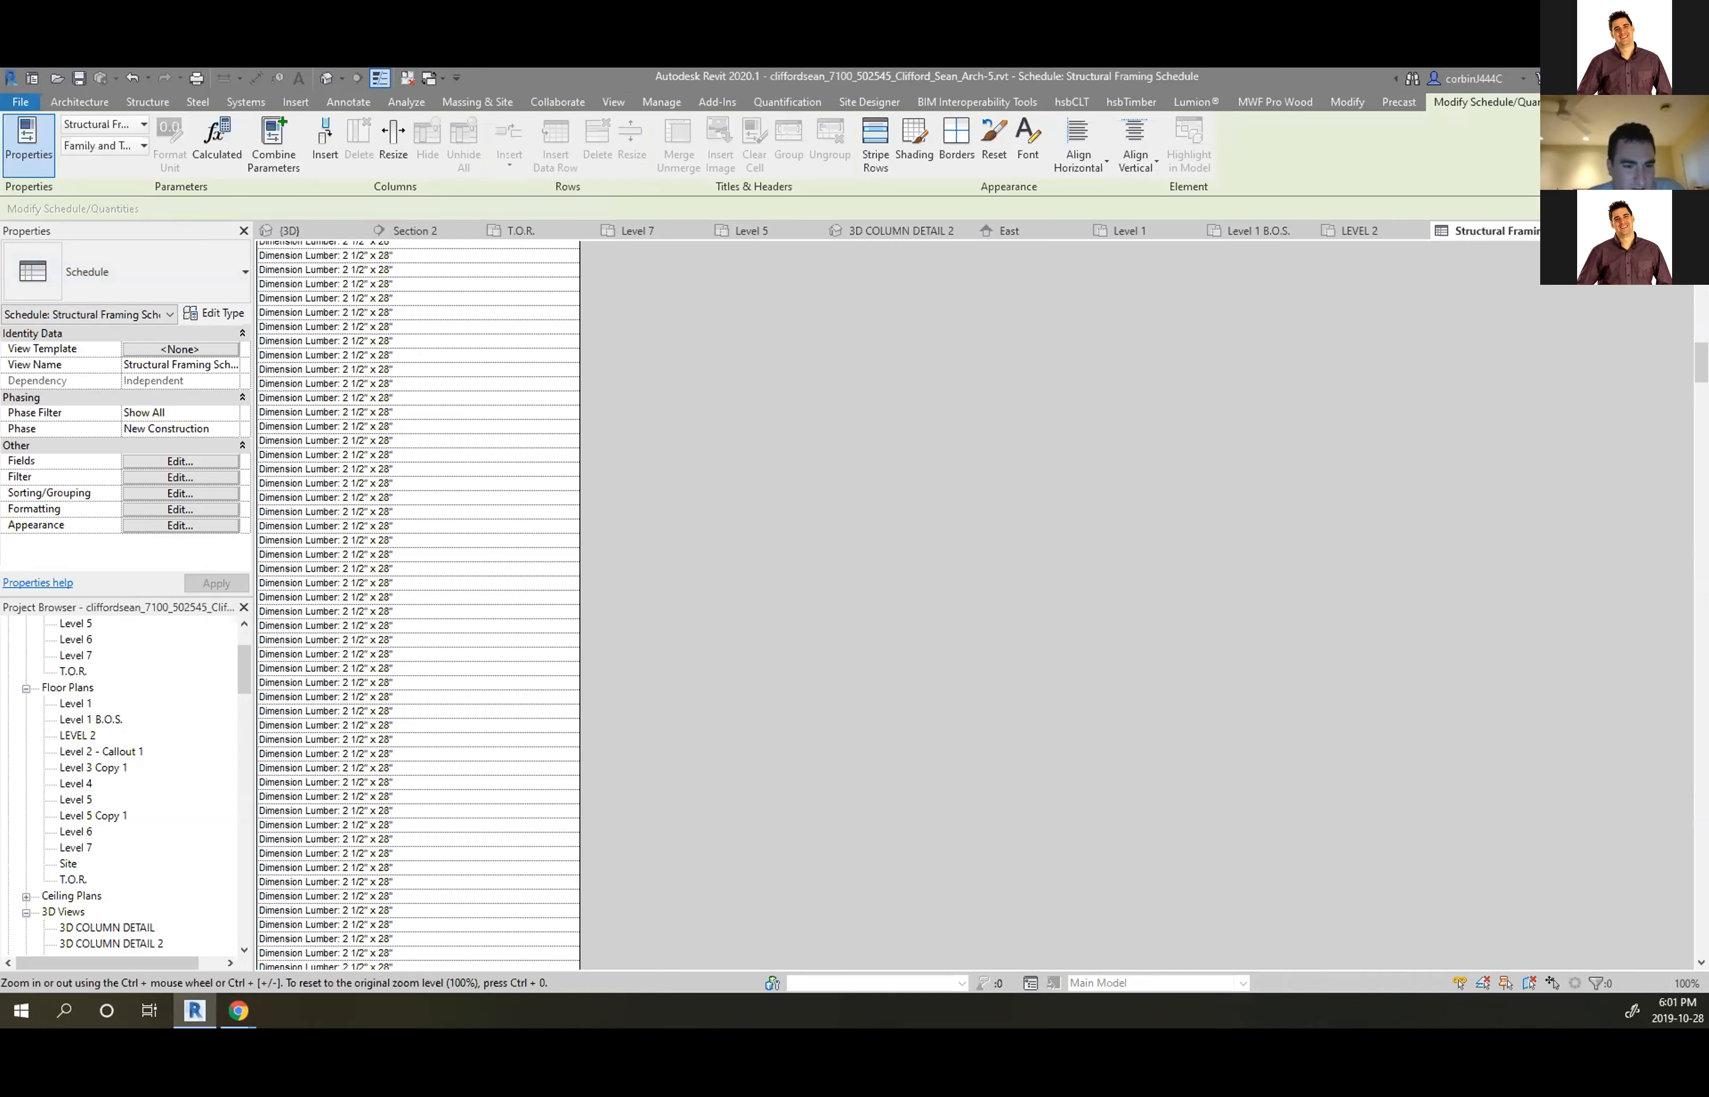
{"action": "mouse_move", "coordinate": [1700, 362]}
{"action": "left_mouse_down"}
{"action": "mouse_move", "coordinate": [1701, 935]}
{"action": "mouse_move", "coordinate": [1701, 363]}
{"action": "left_mouse_up"}
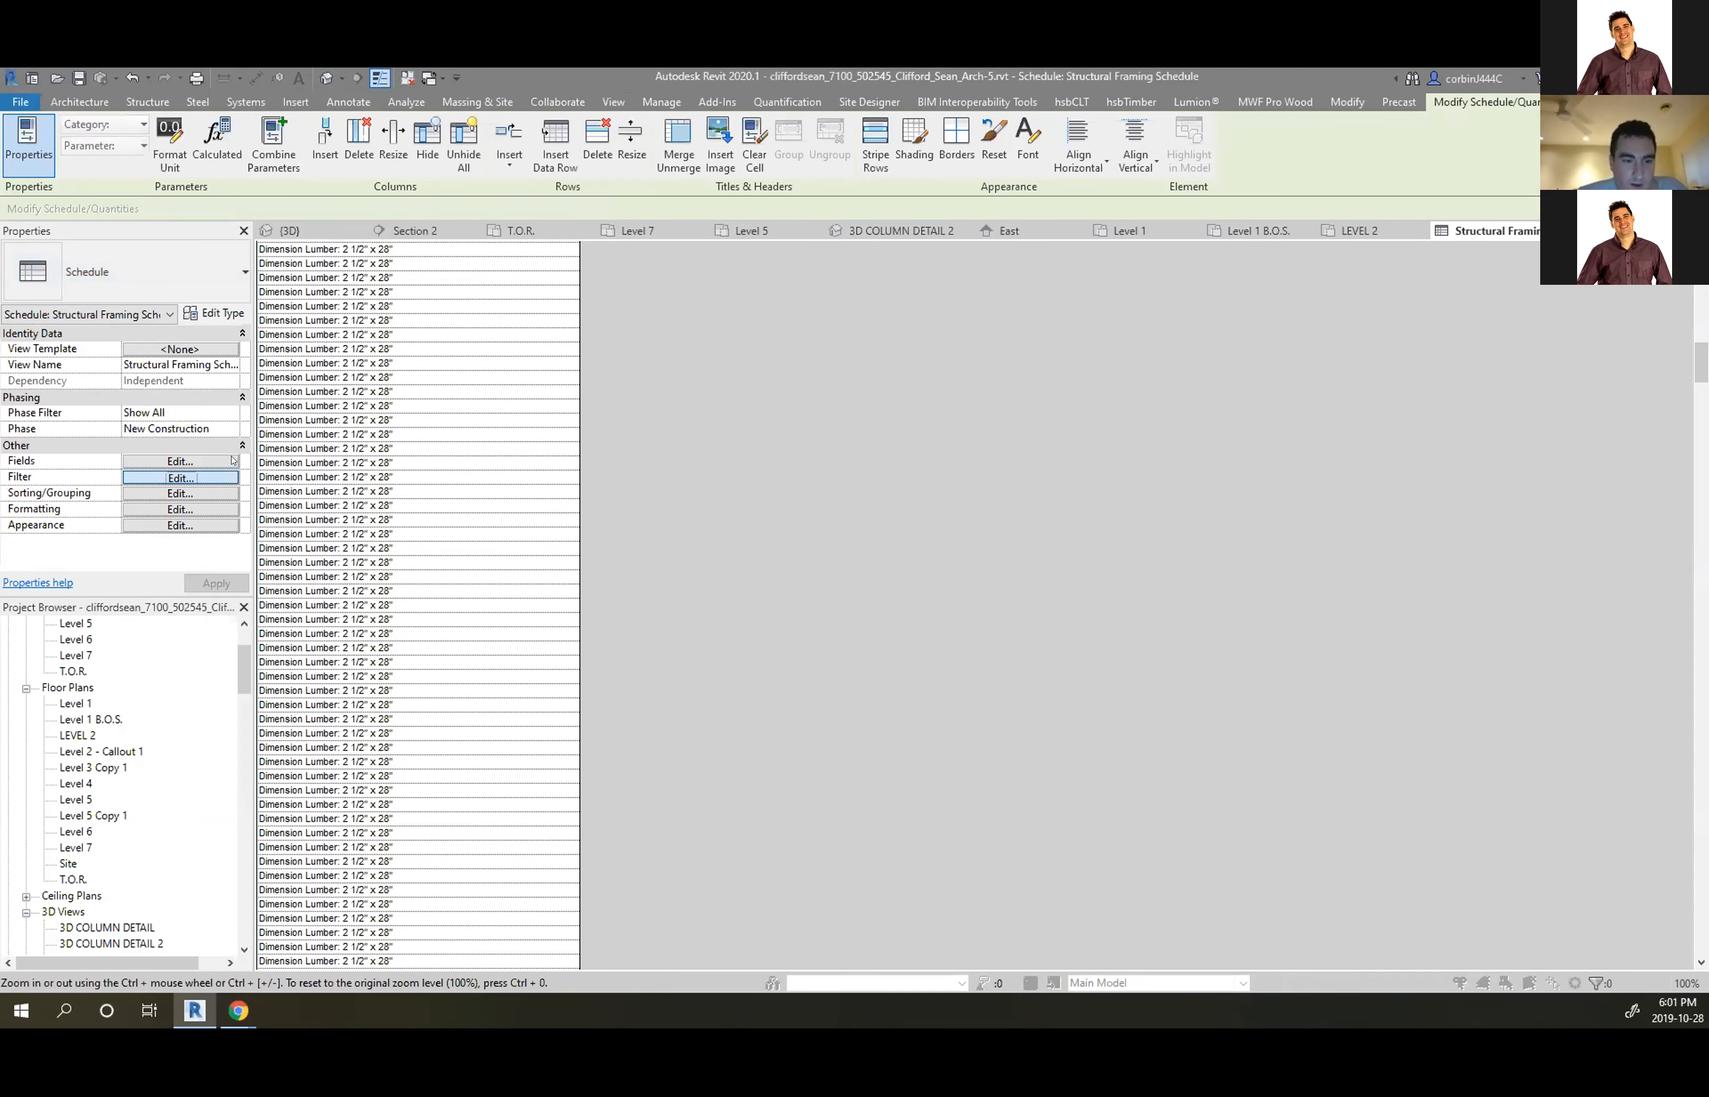
{"action": "left_click", "coordinate": [228, 477]}
{"action": "left_click", "coordinate": [934, 362]}
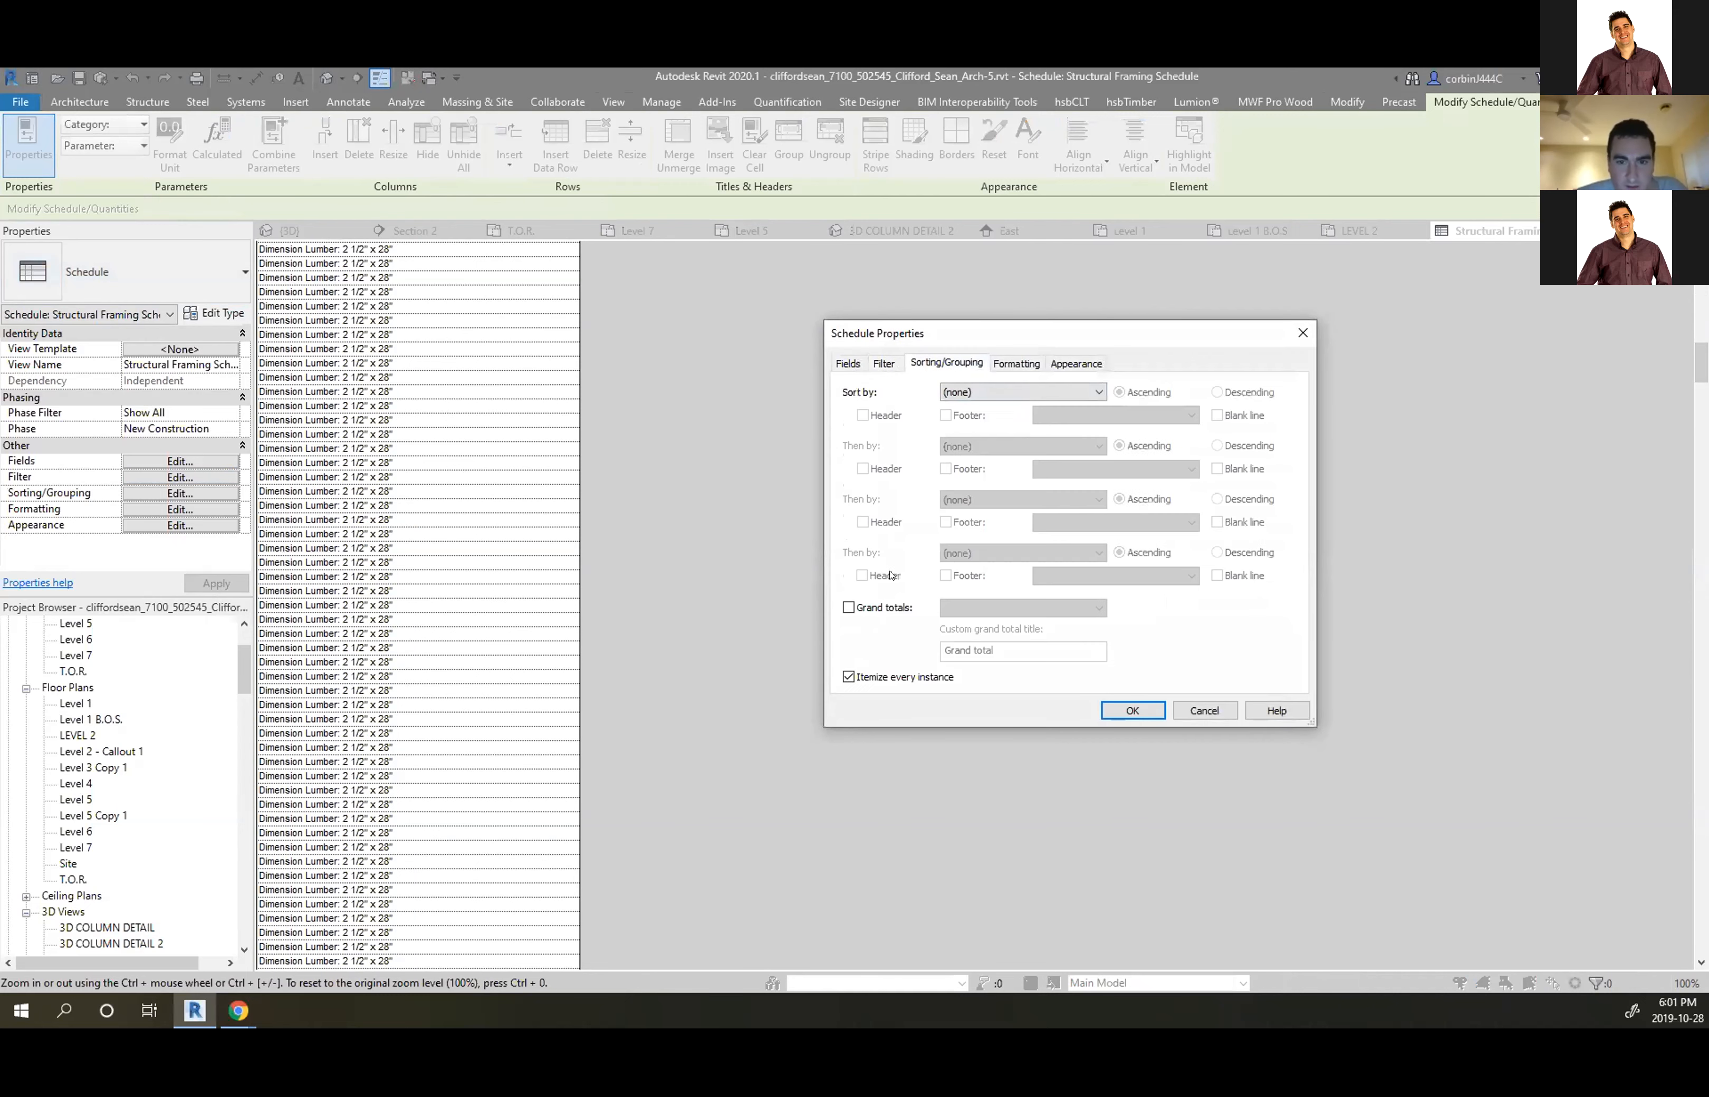
{"action": "left_click", "coordinate": [1132, 710]}
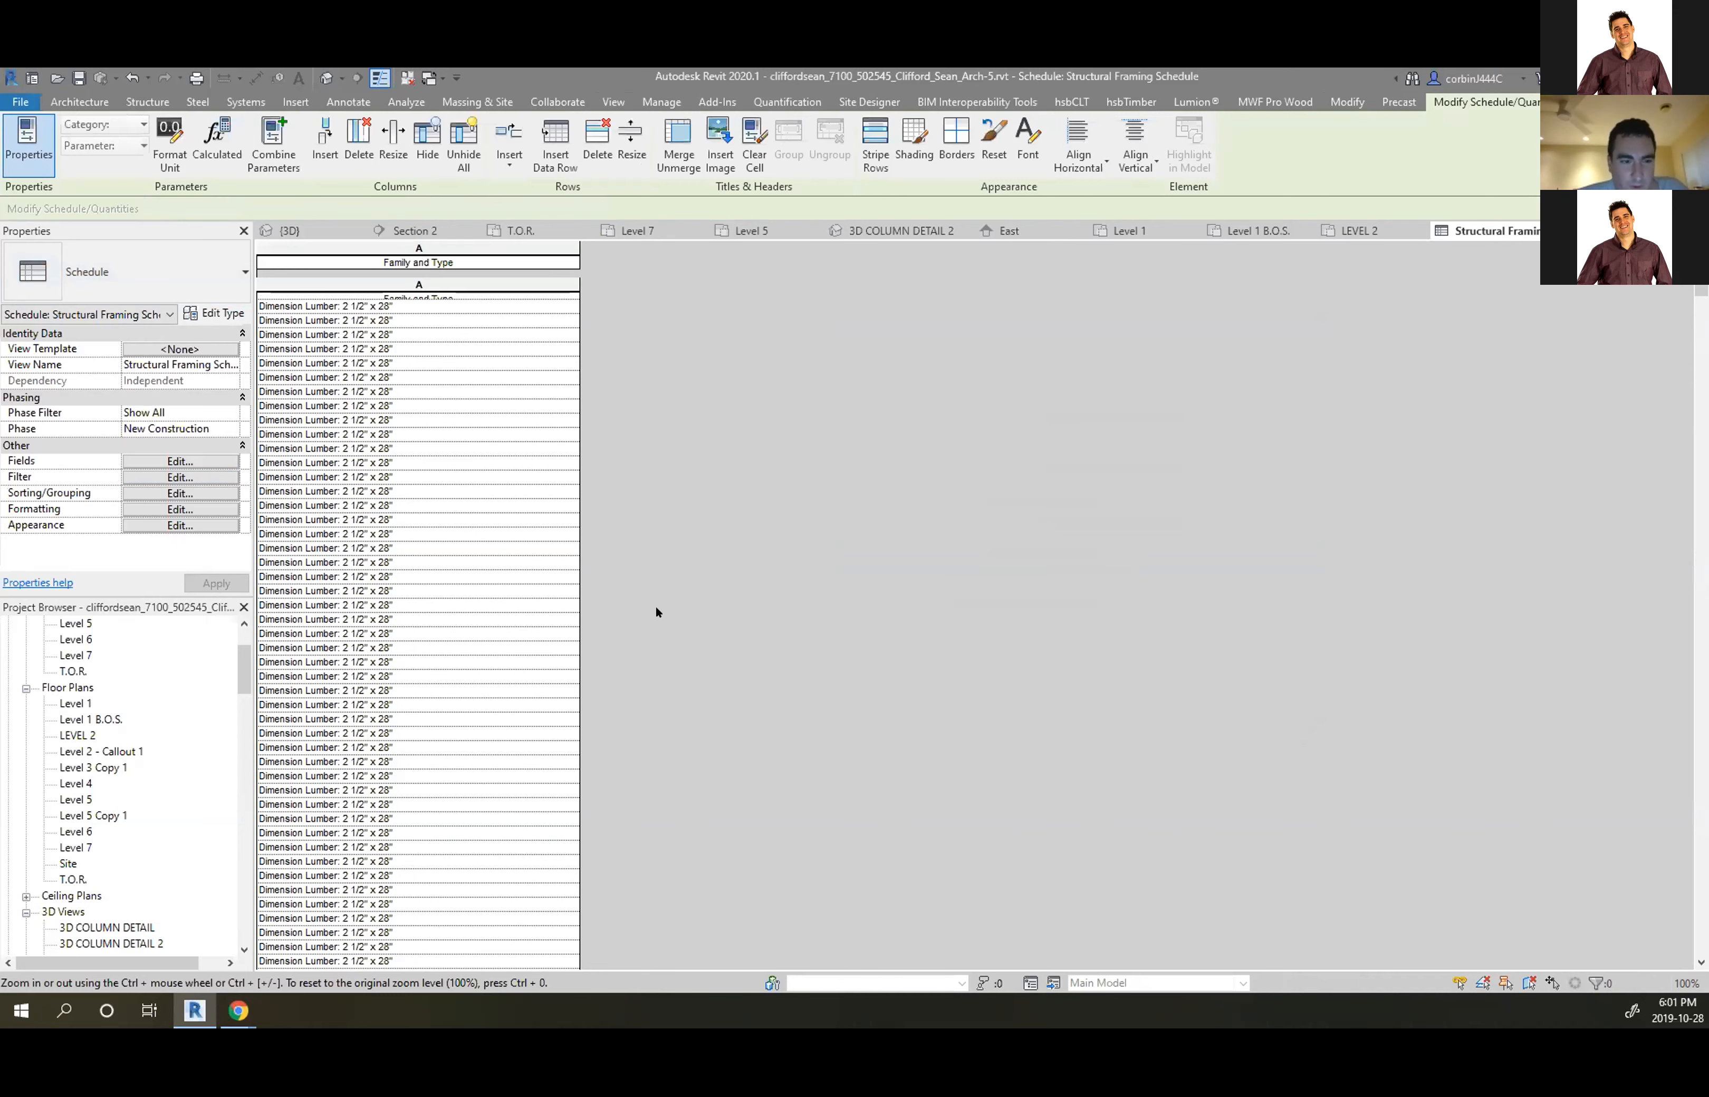
Sort the framing schedule by Family and Type, not itemized, and narrow column A
{"action": "left_click", "coordinate": [188, 461]}
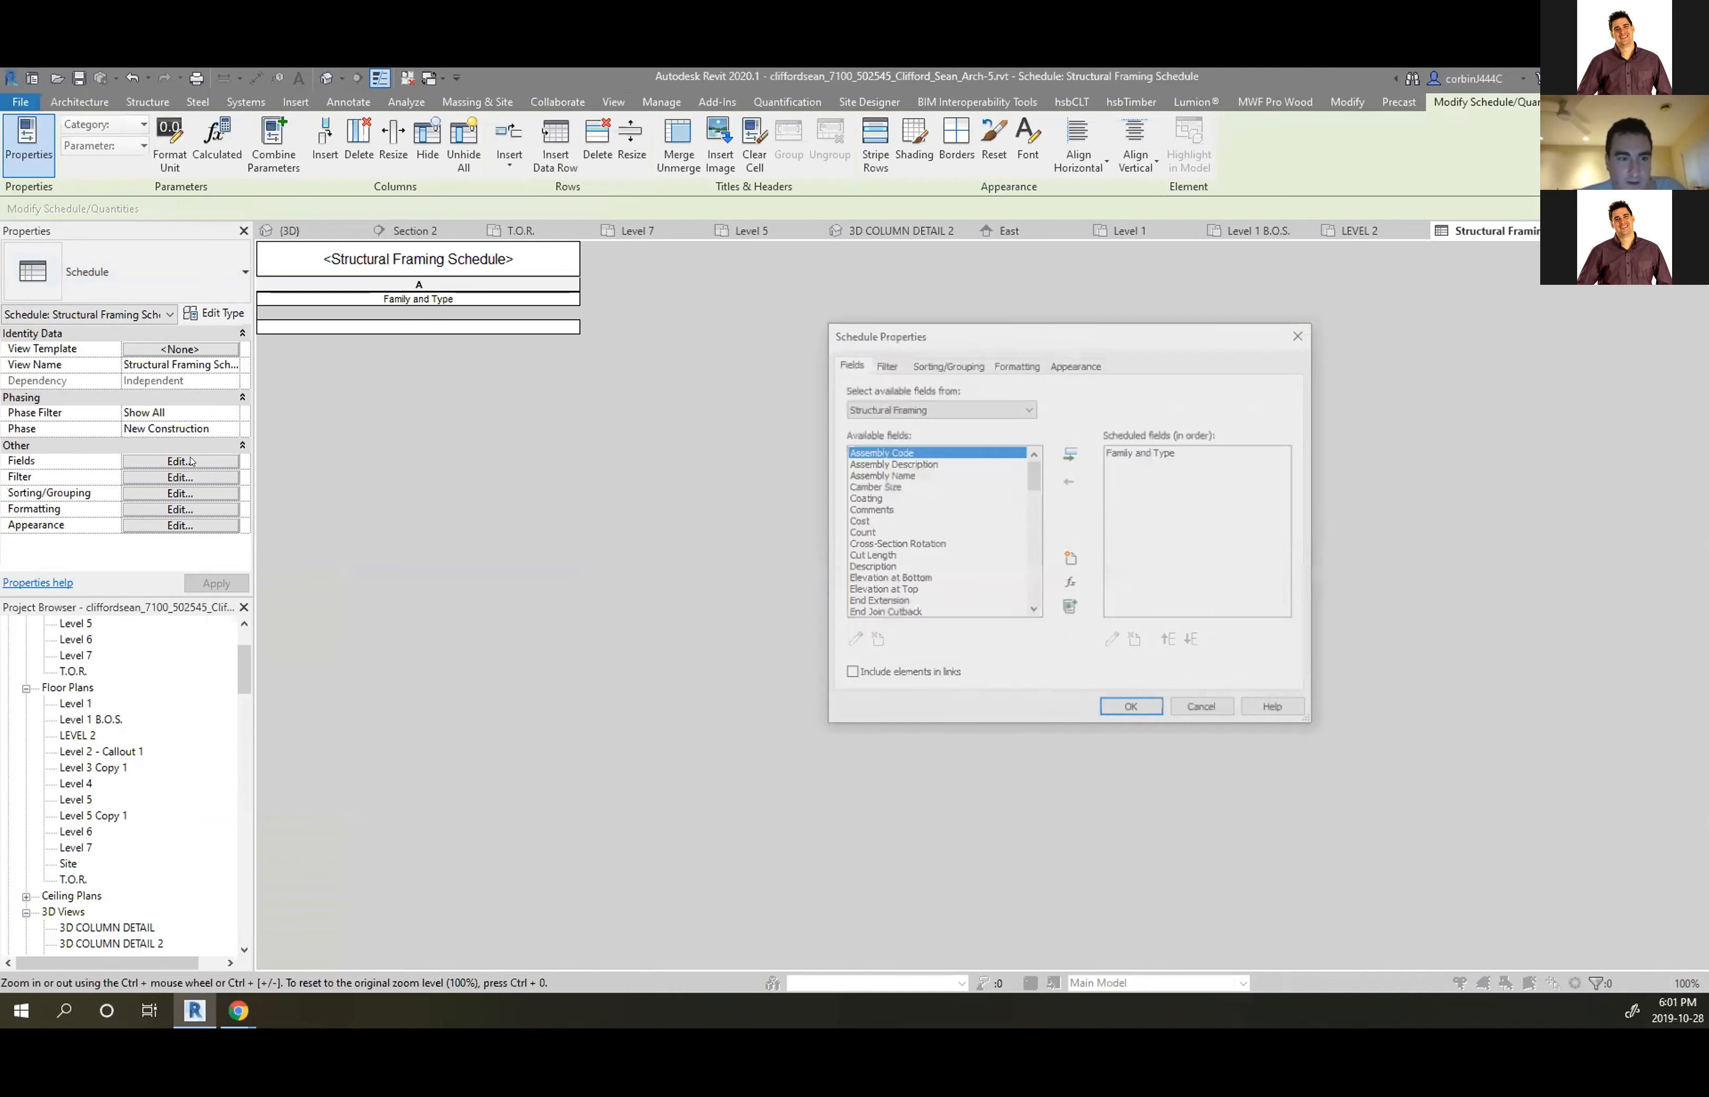
{"action": "left_click", "coordinate": [934, 362]}
{"action": "left_click", "coordinate": [1020, 392]}
{"action": "left_click", "coordinate": [991, 419]}
{"action": "left_click", "coordinate": [1113, 710]}
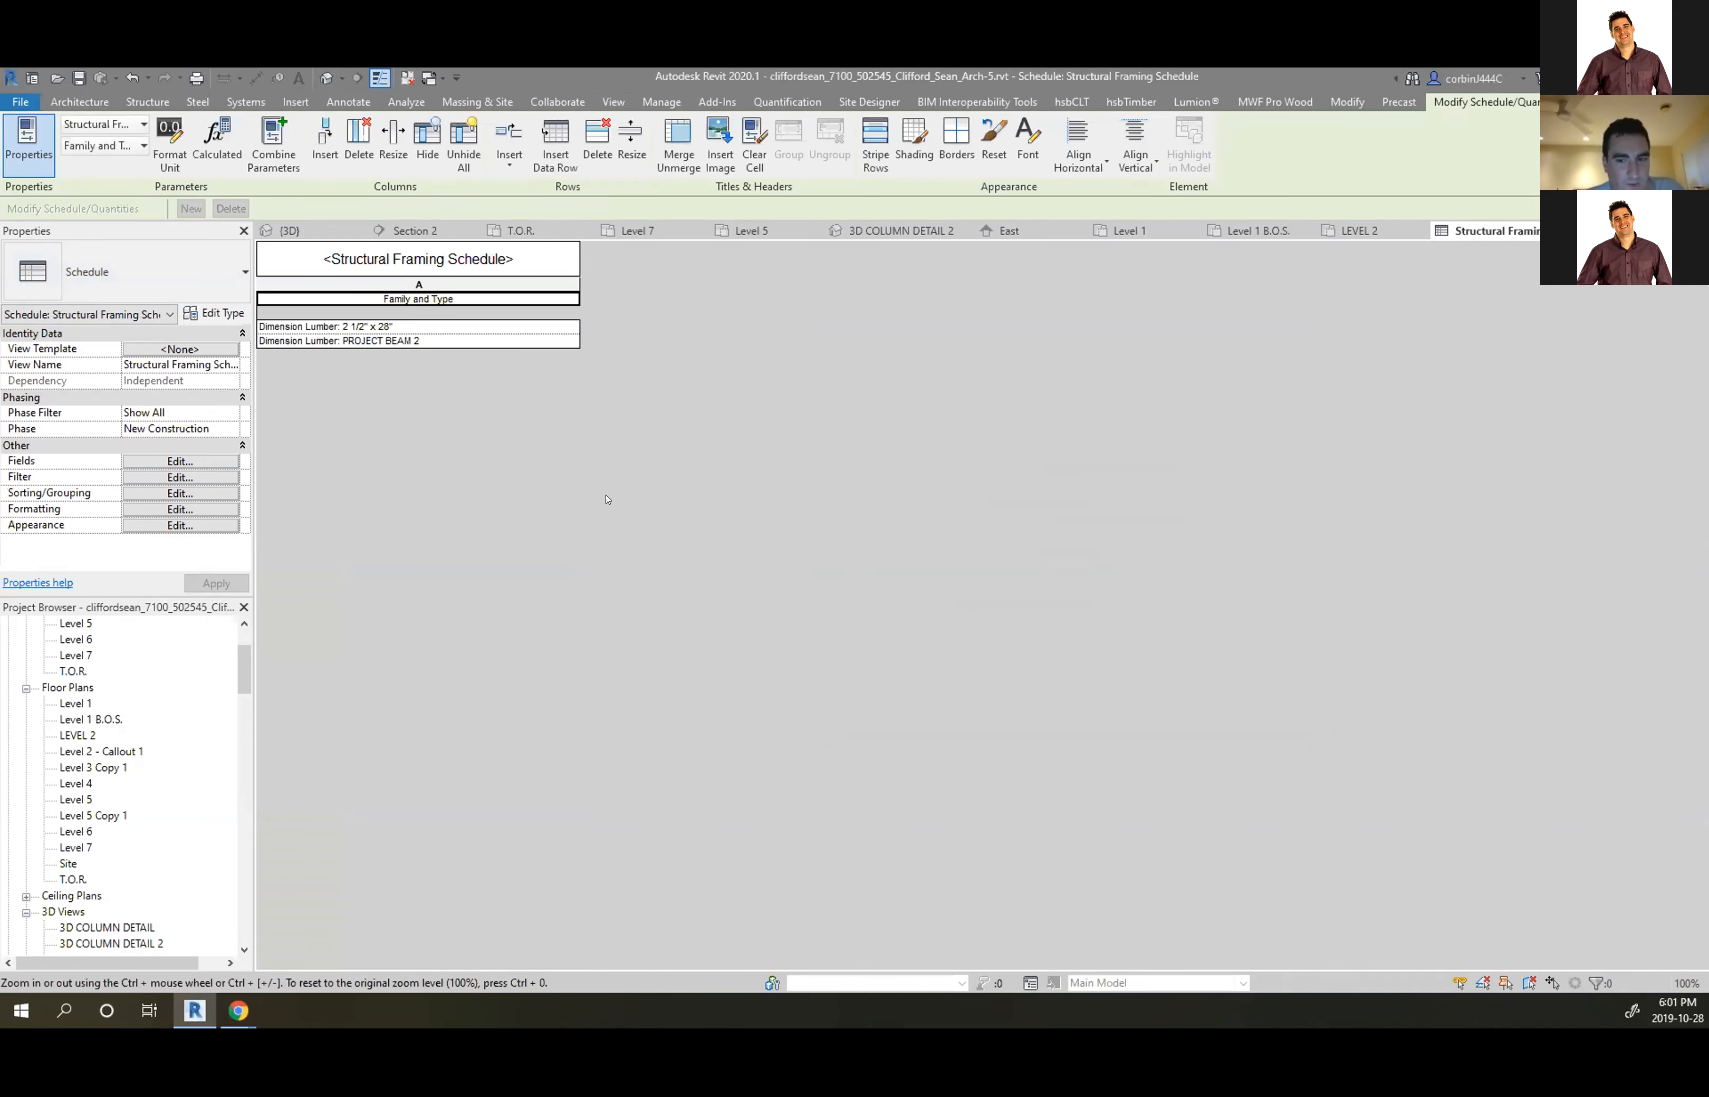
{"action": "left_click_drag", "start_coordinate": [575, 272], "coordinate": [433, 277]}
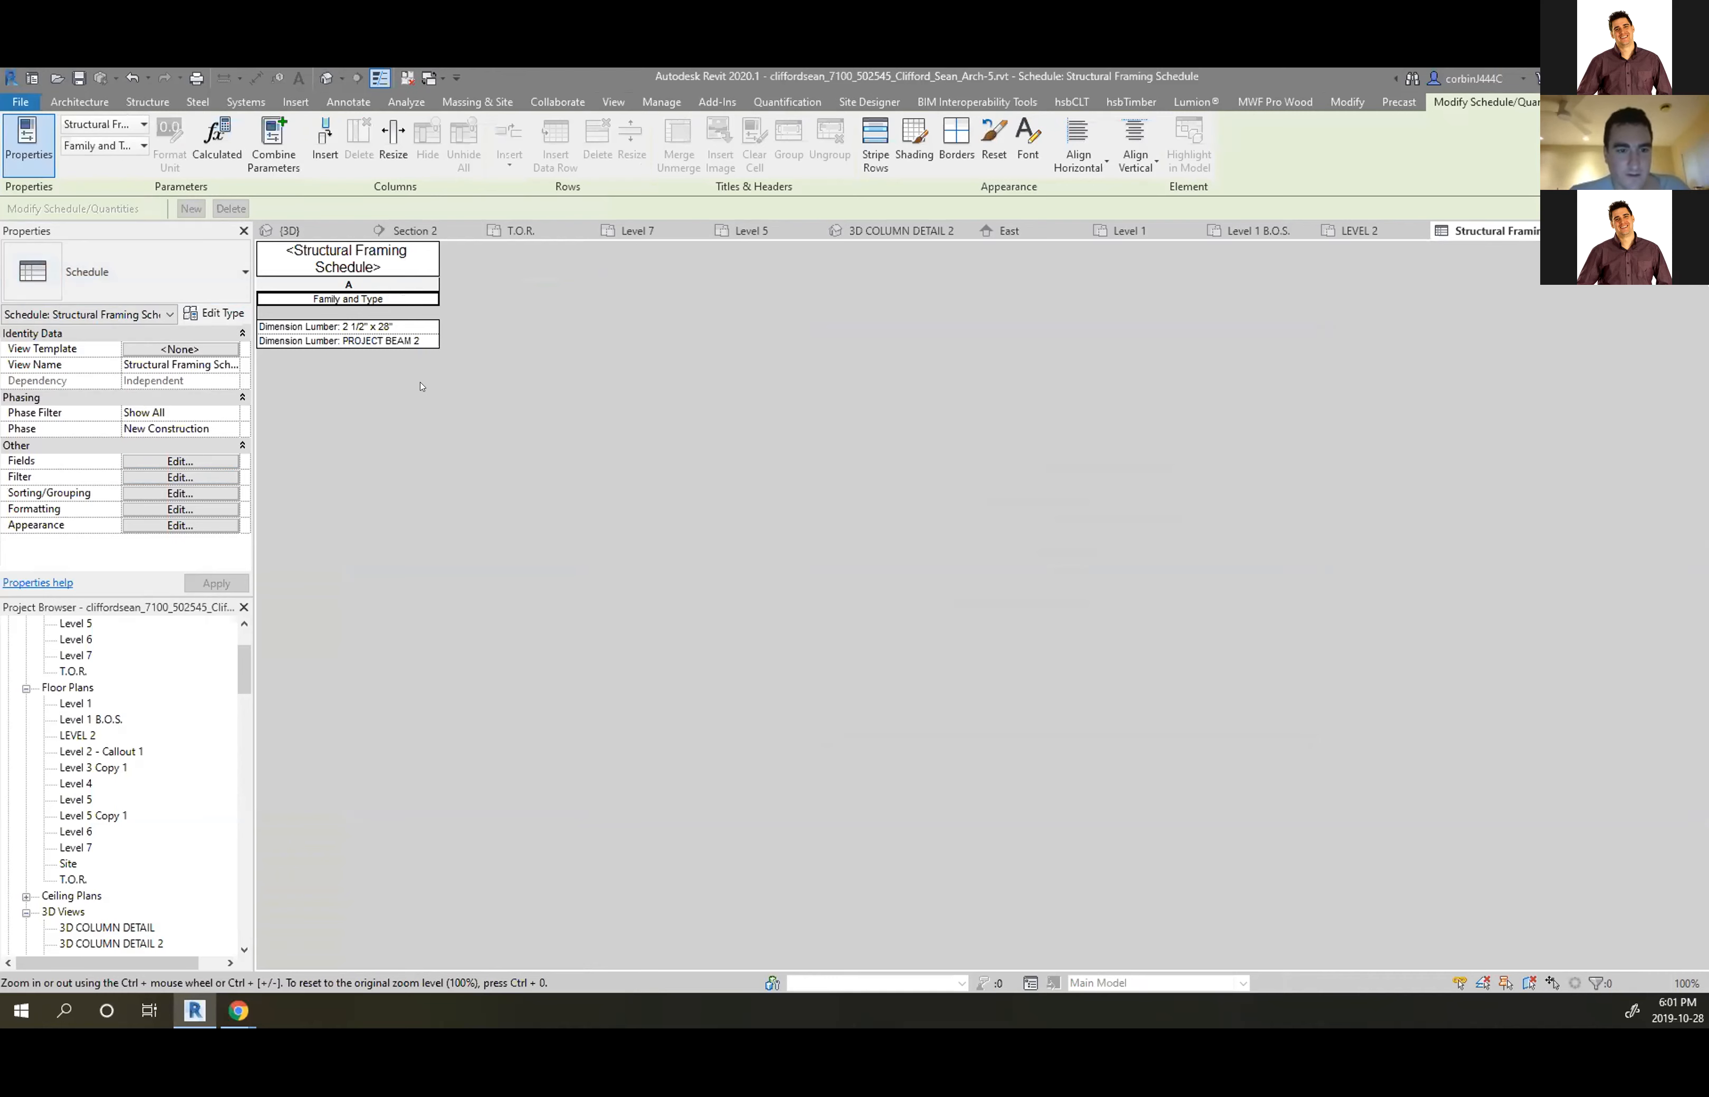
Turn on Grand totals in Sorting/Grouping so a 896 total row appears below the beam types
{"action": "left_click", "coordinate": [176, 508]}
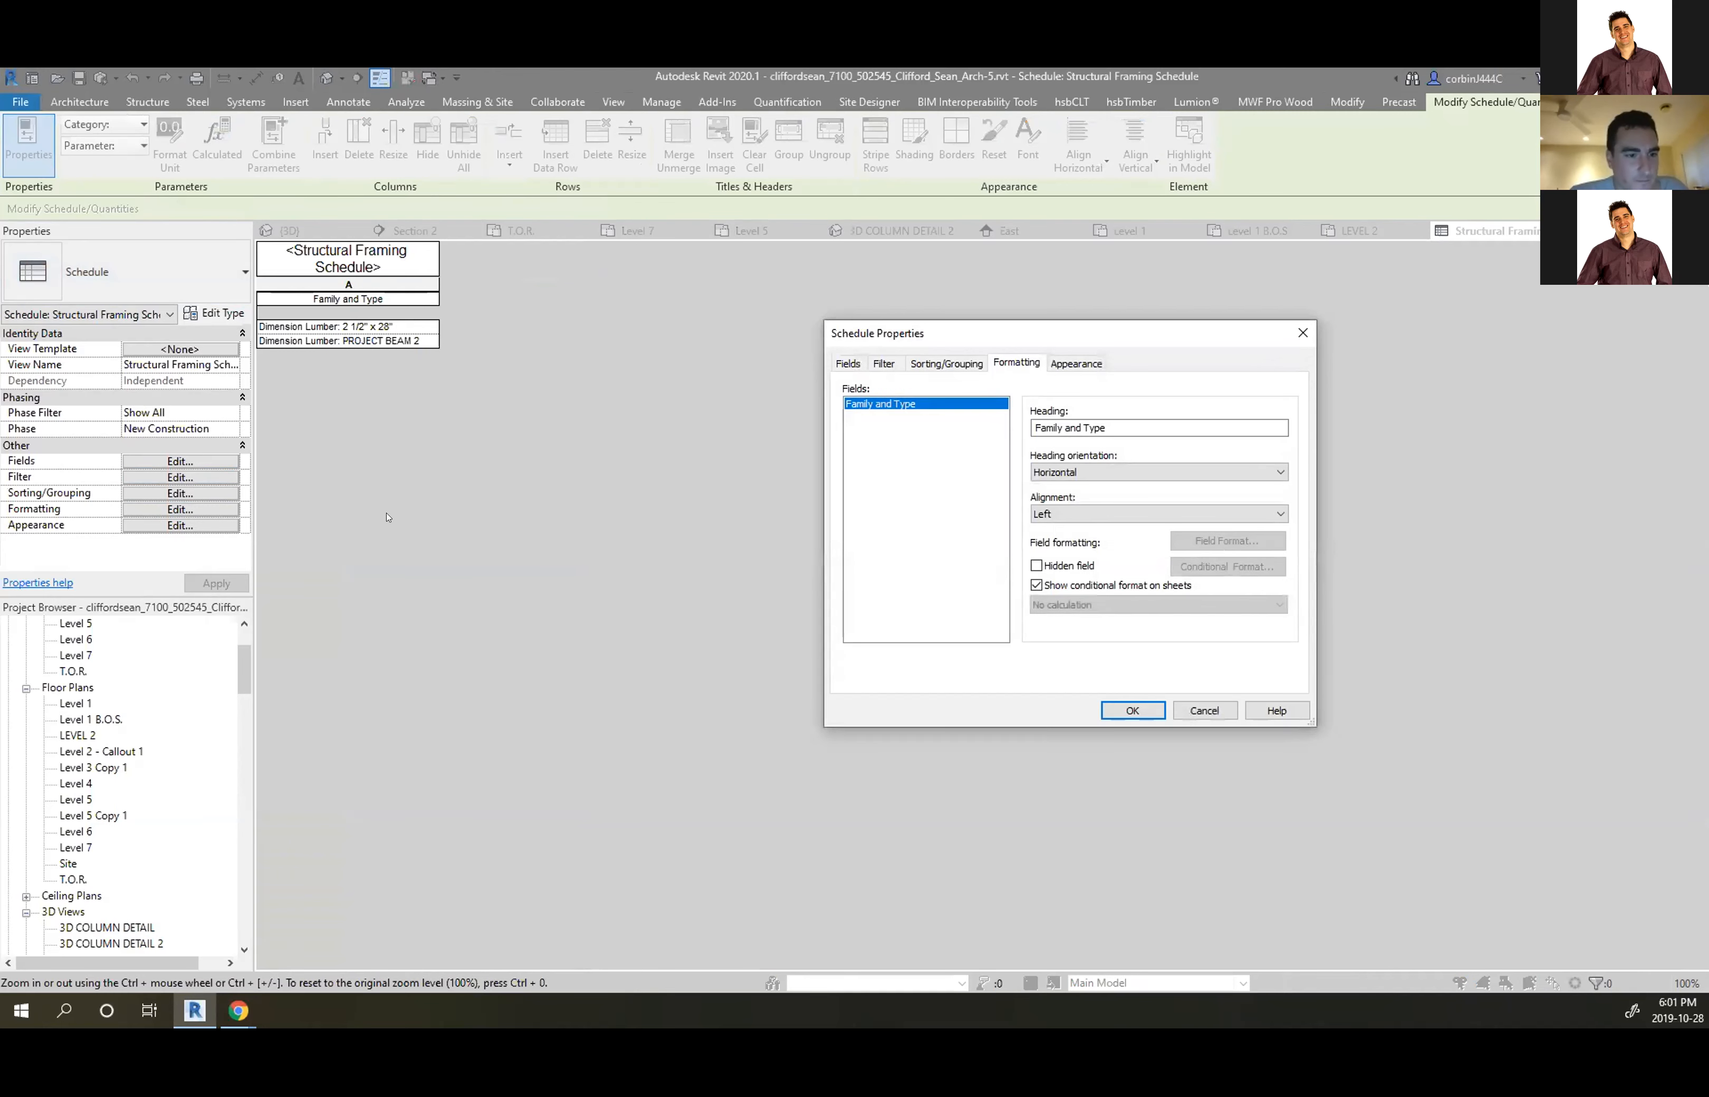
{"action": "left_click", "coordinate": [1212, 710]}
{"action": "left_click", "coordinate": [180, 492]}
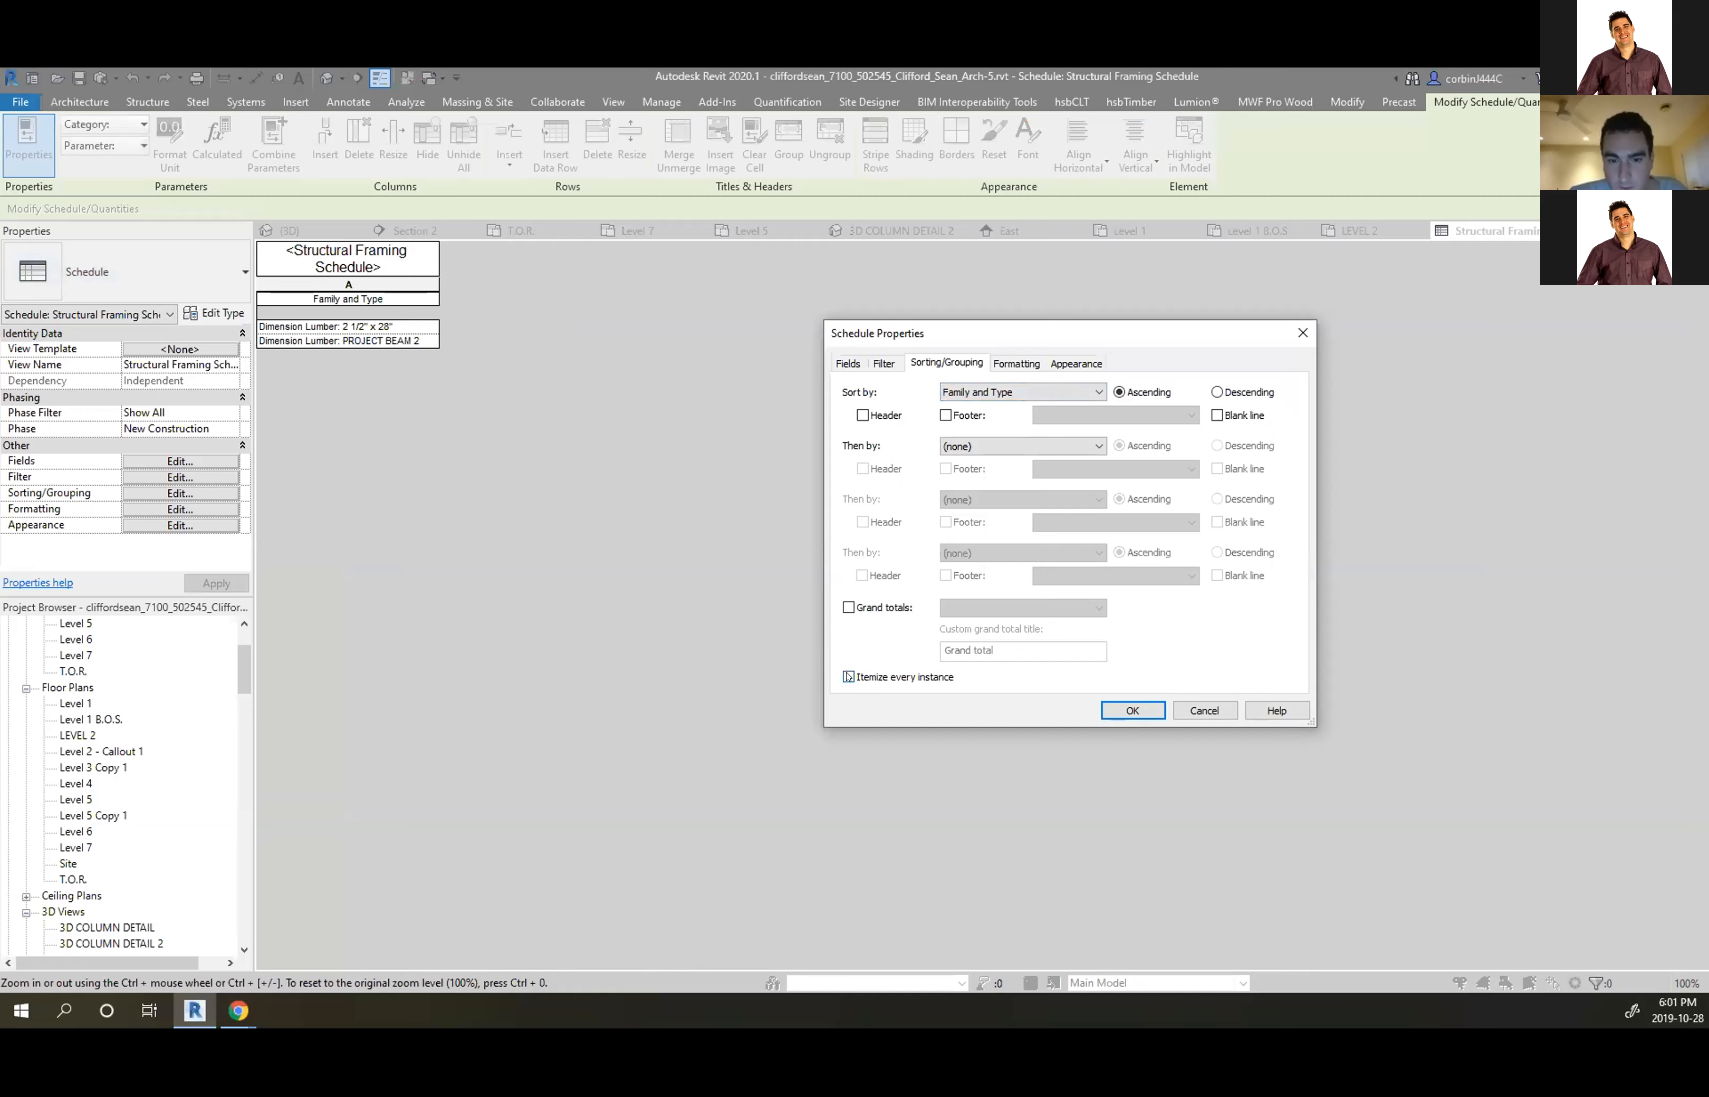
{"action": "left_click", "coordinate": [868, 609]}
{"action": "left_click", "coordinate": [1132, 710]}
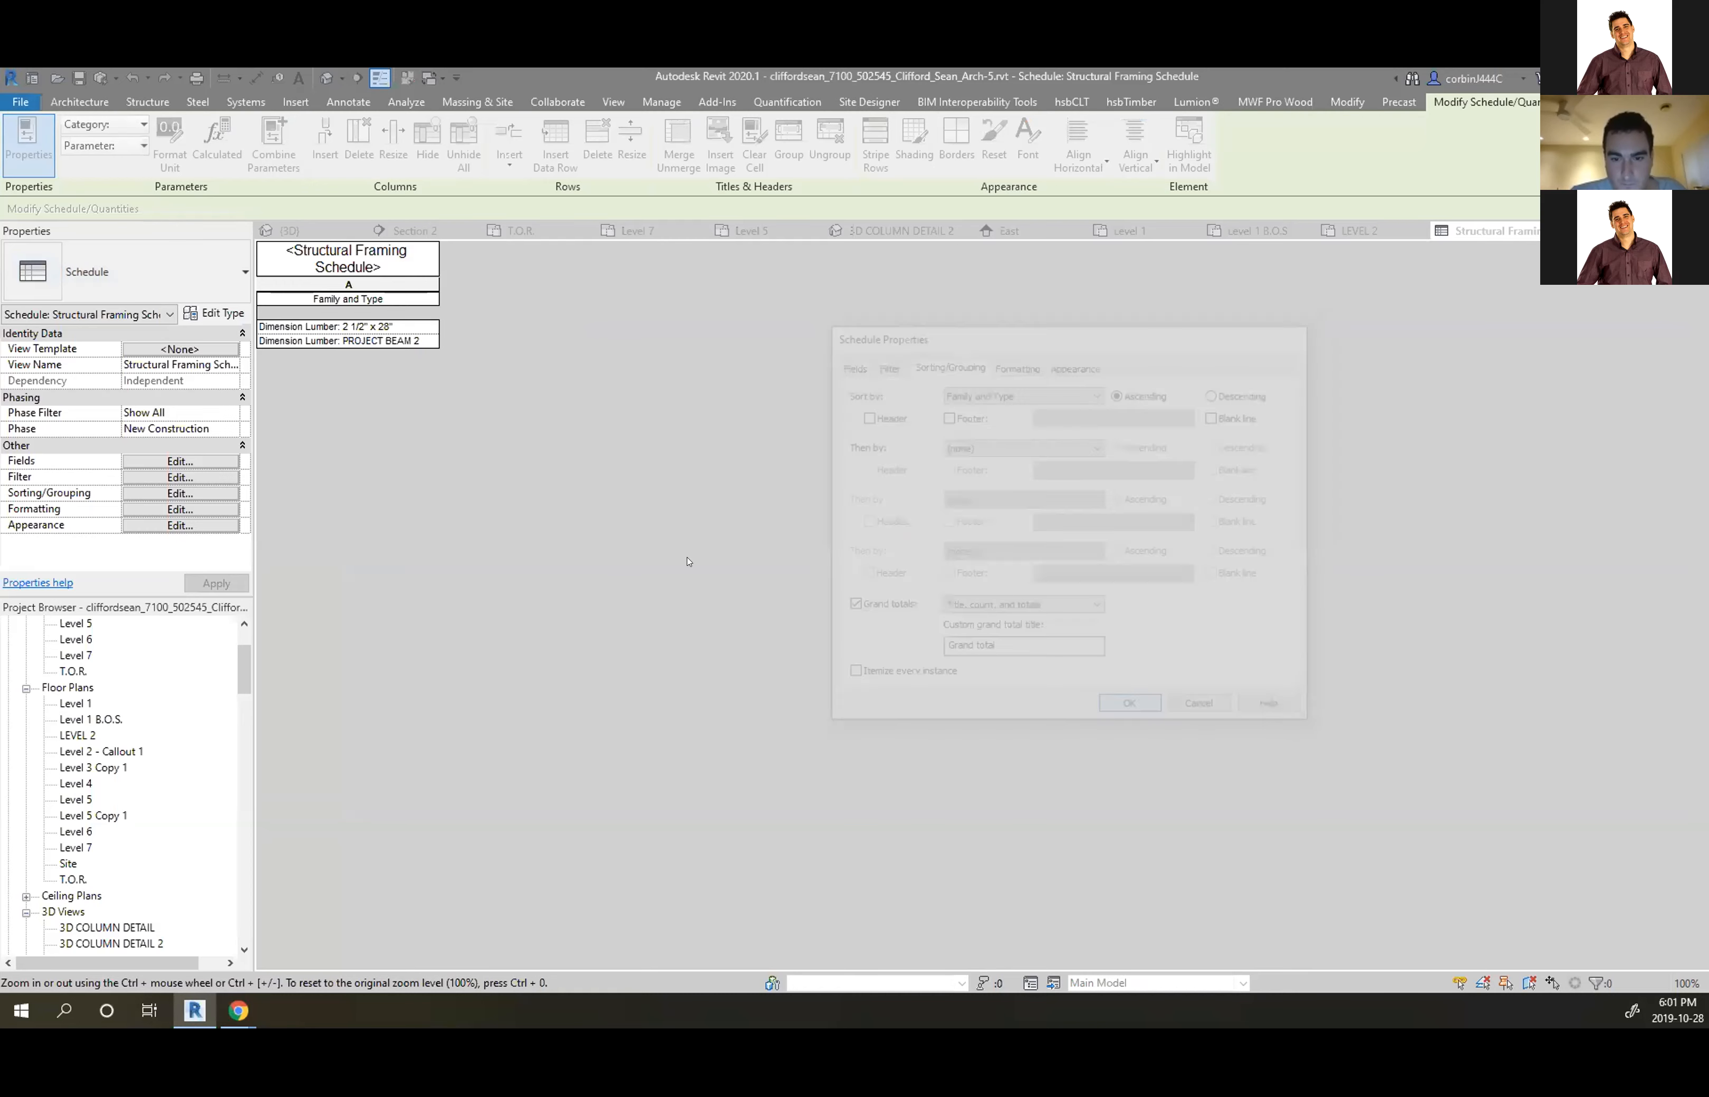
{"action": "left_click", "coordinate": [177, 461]}
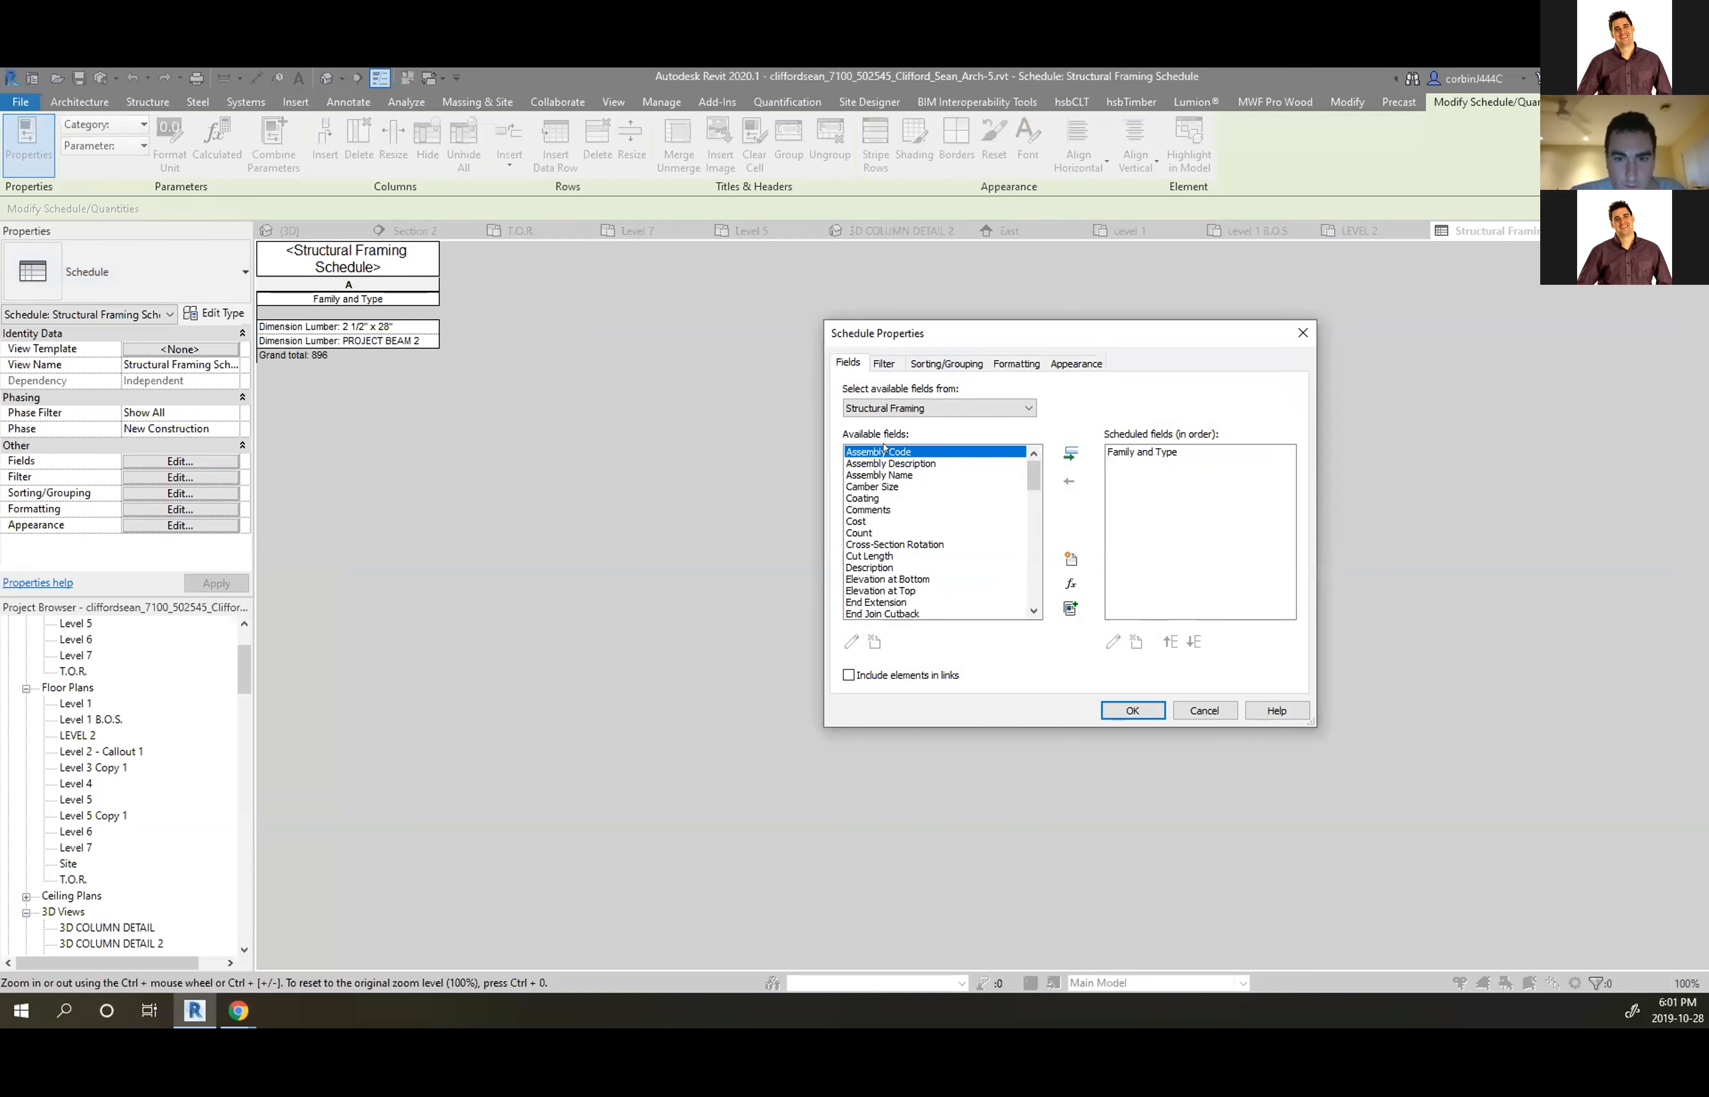
Add the Count field as a new schedule column
{"action": "scroll", "coordinate": [876, 502], "scroll_direction": "down", "scroll_amount": 2}
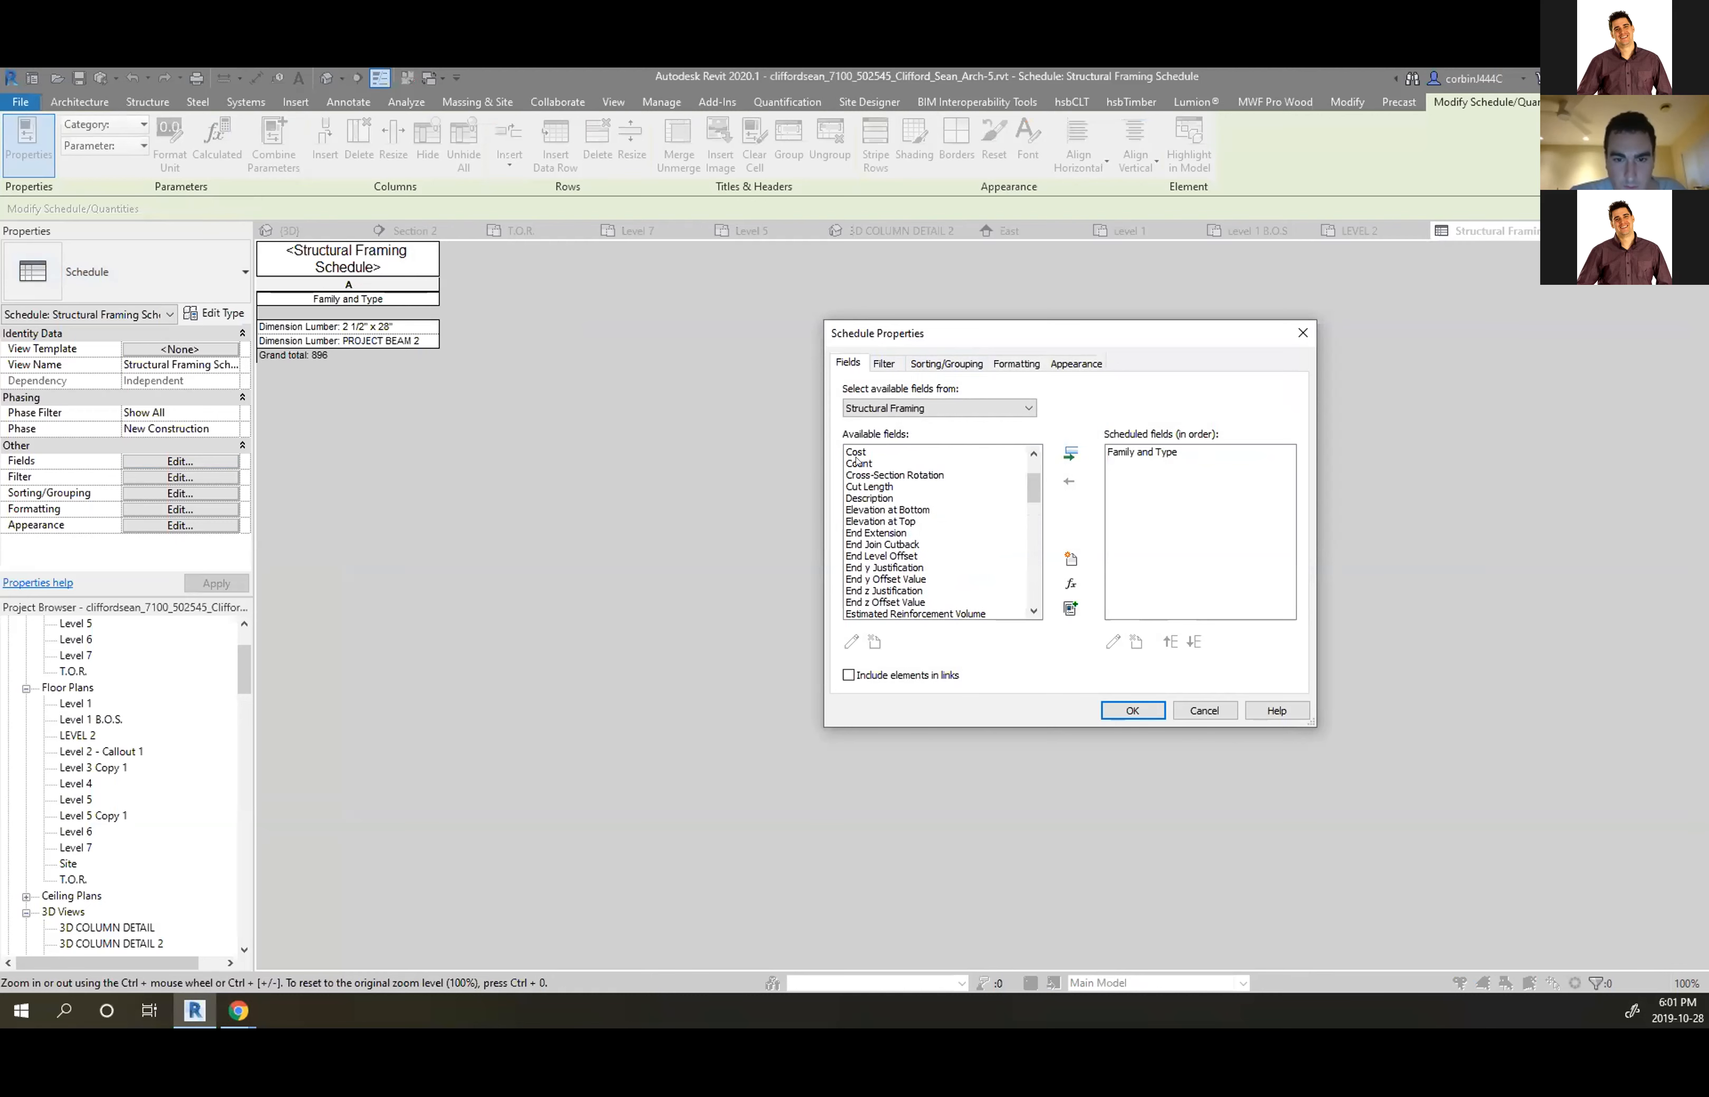
{"action": "left_click", "coordinate": [858, 463]}
{"action": "left_click", "coordinate": [1069, 453]}
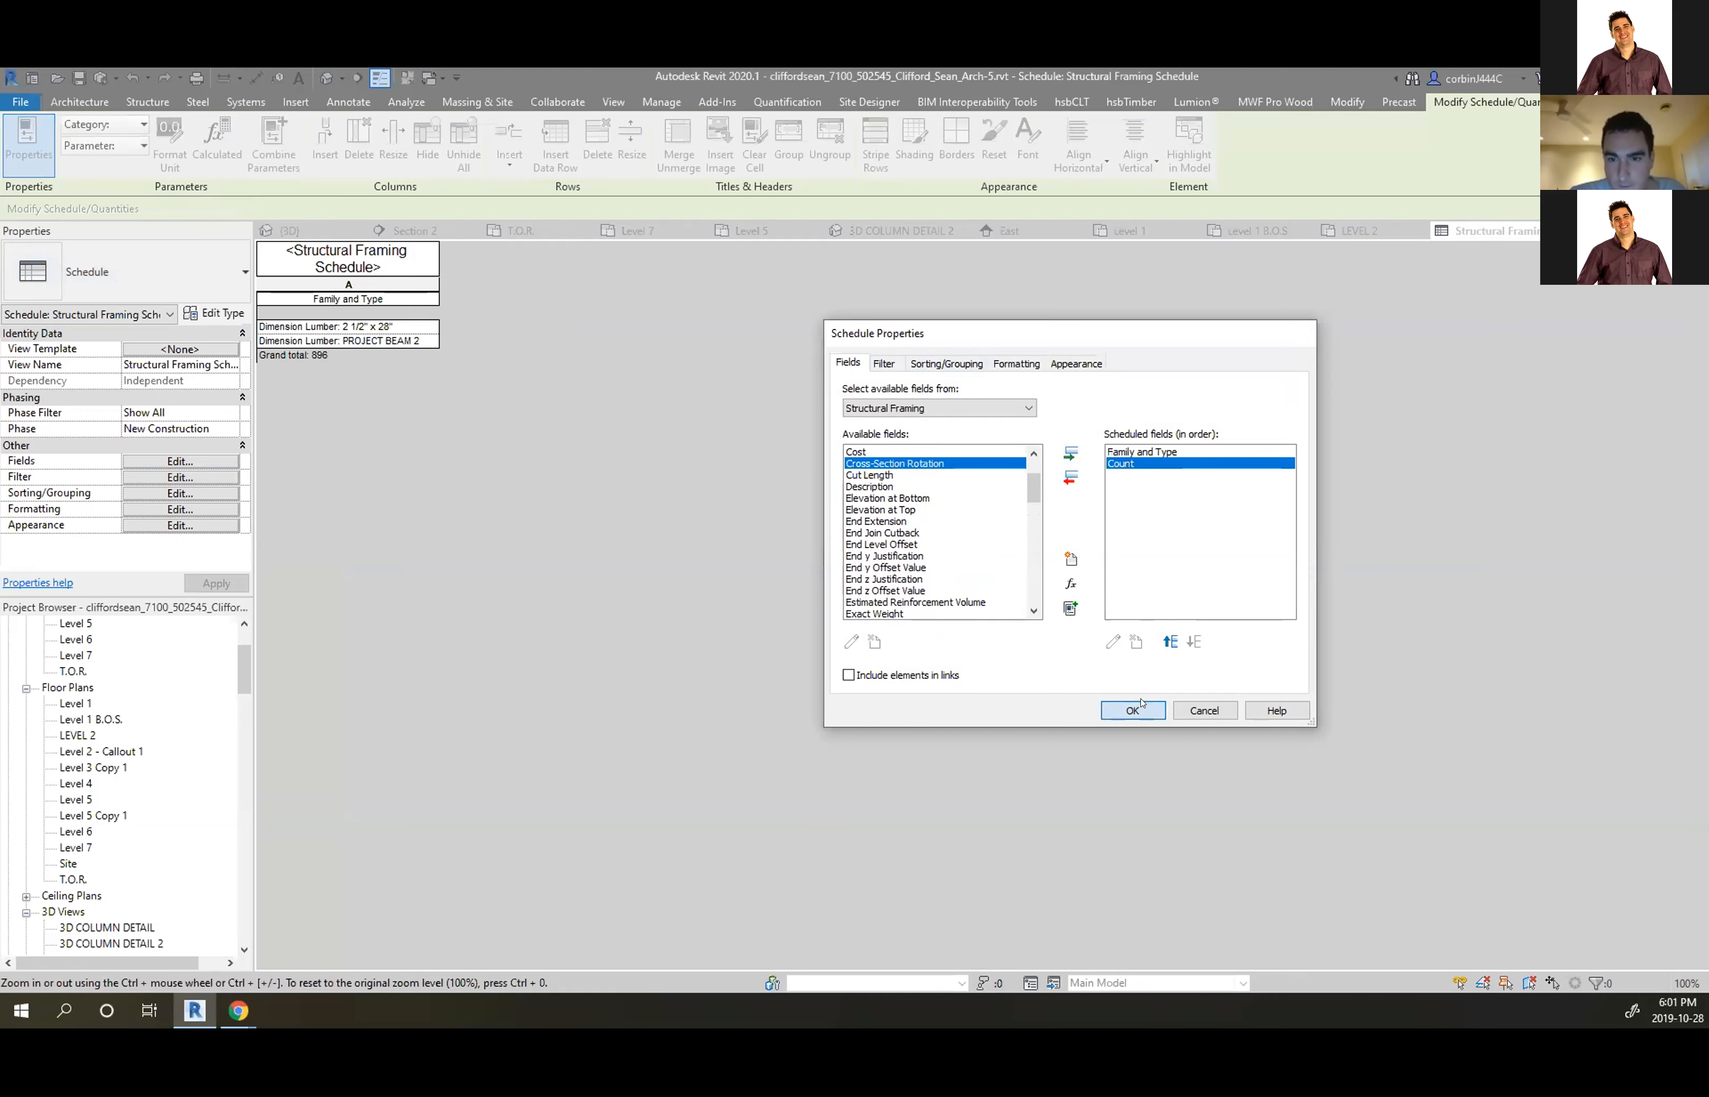
{"action": "left_click", "coordinate": [1135, 710]}
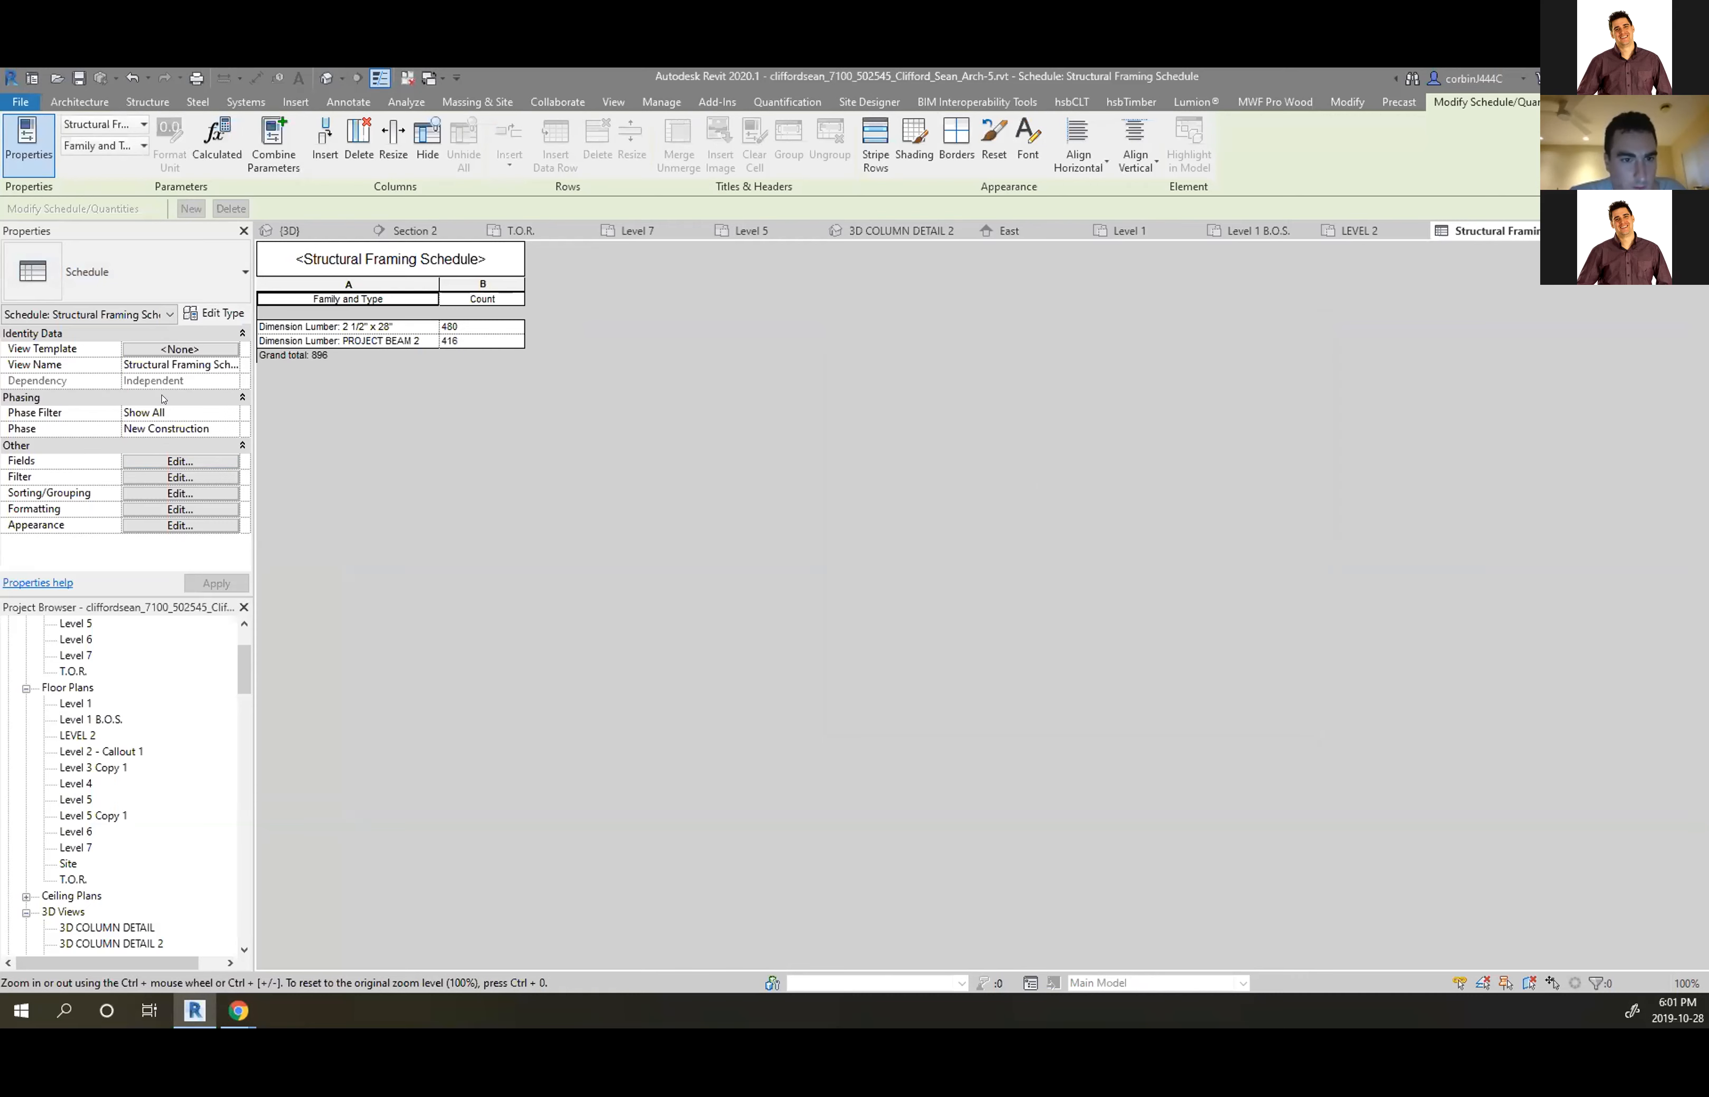
Format the Count column to calculate totals, giving 480, 416 and a 896 total
{"action": "left_click", "coordinate": [187, 462]}
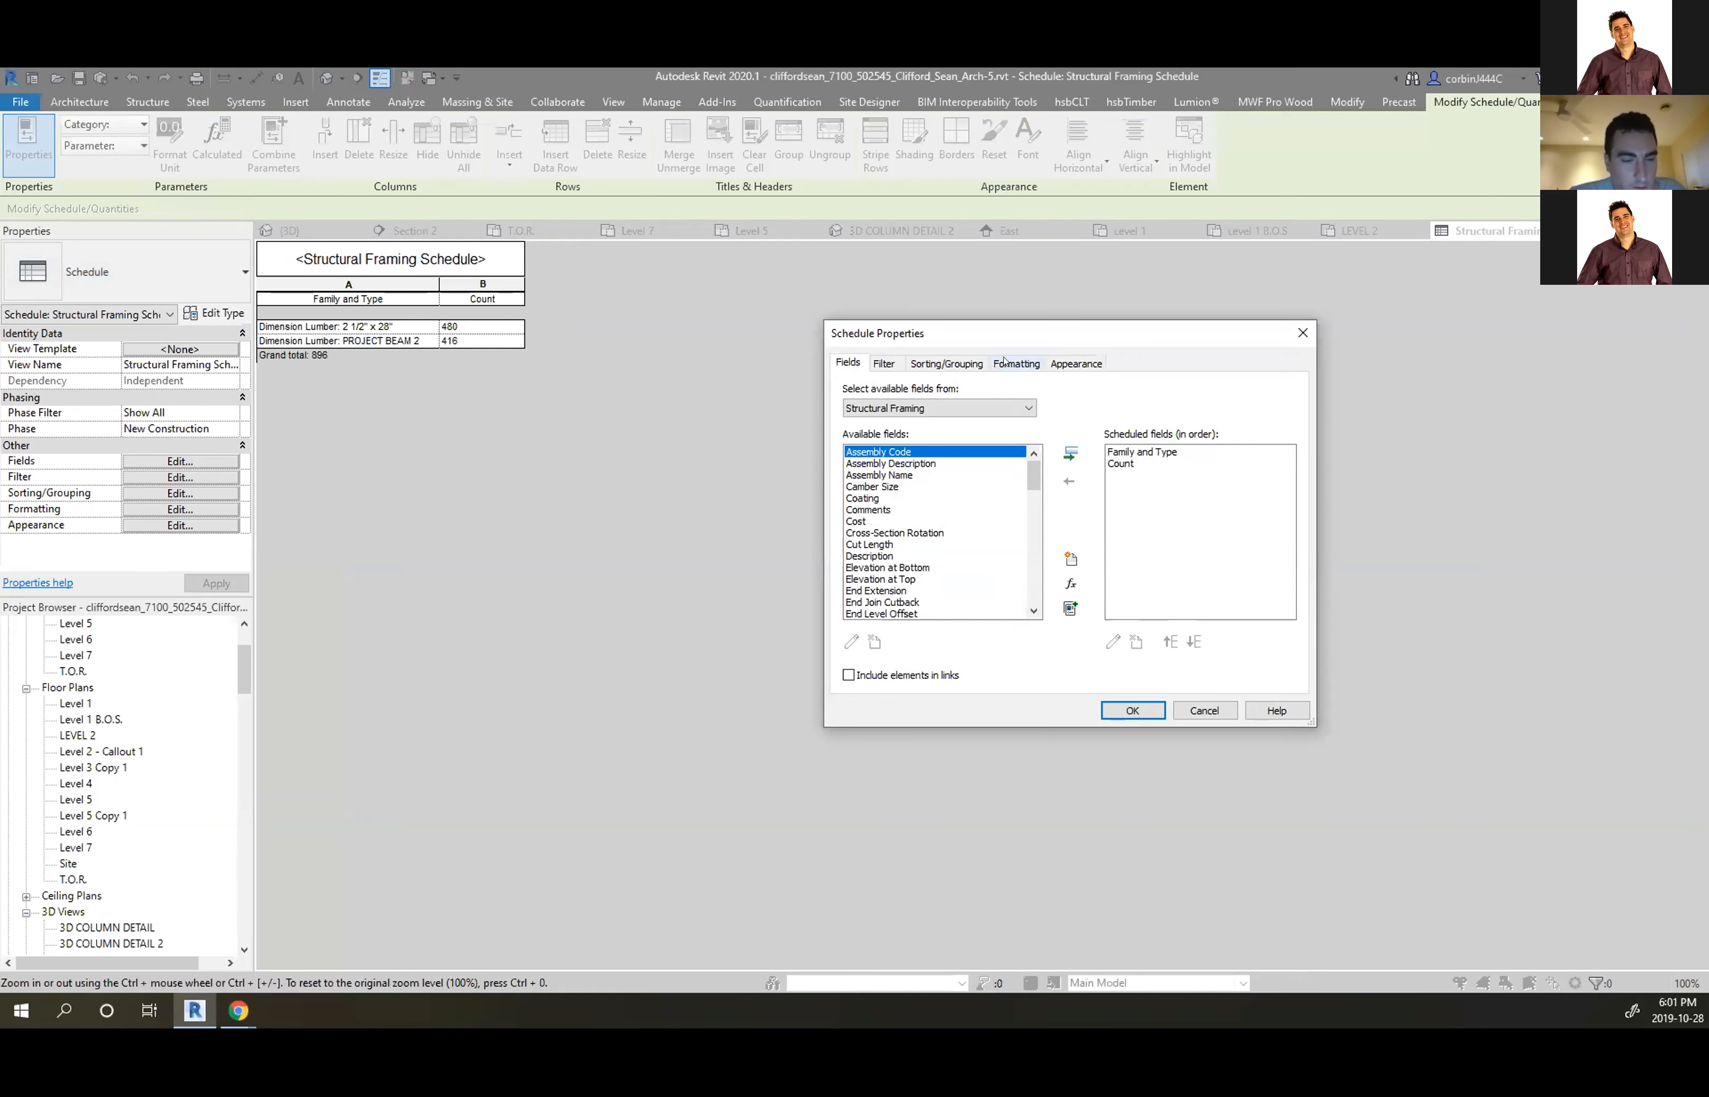
{"action": "left_click", "coordinate": [1013, 363]}
{"action": "left_click", "coordinate": [859, 416]}
{"action": "left_click", "coordinate": [1075, 606]}
{"action": "left_click", "coordinate": [1074, 632]}
{"action": "left_click", "coordinate": [1133, 710]}
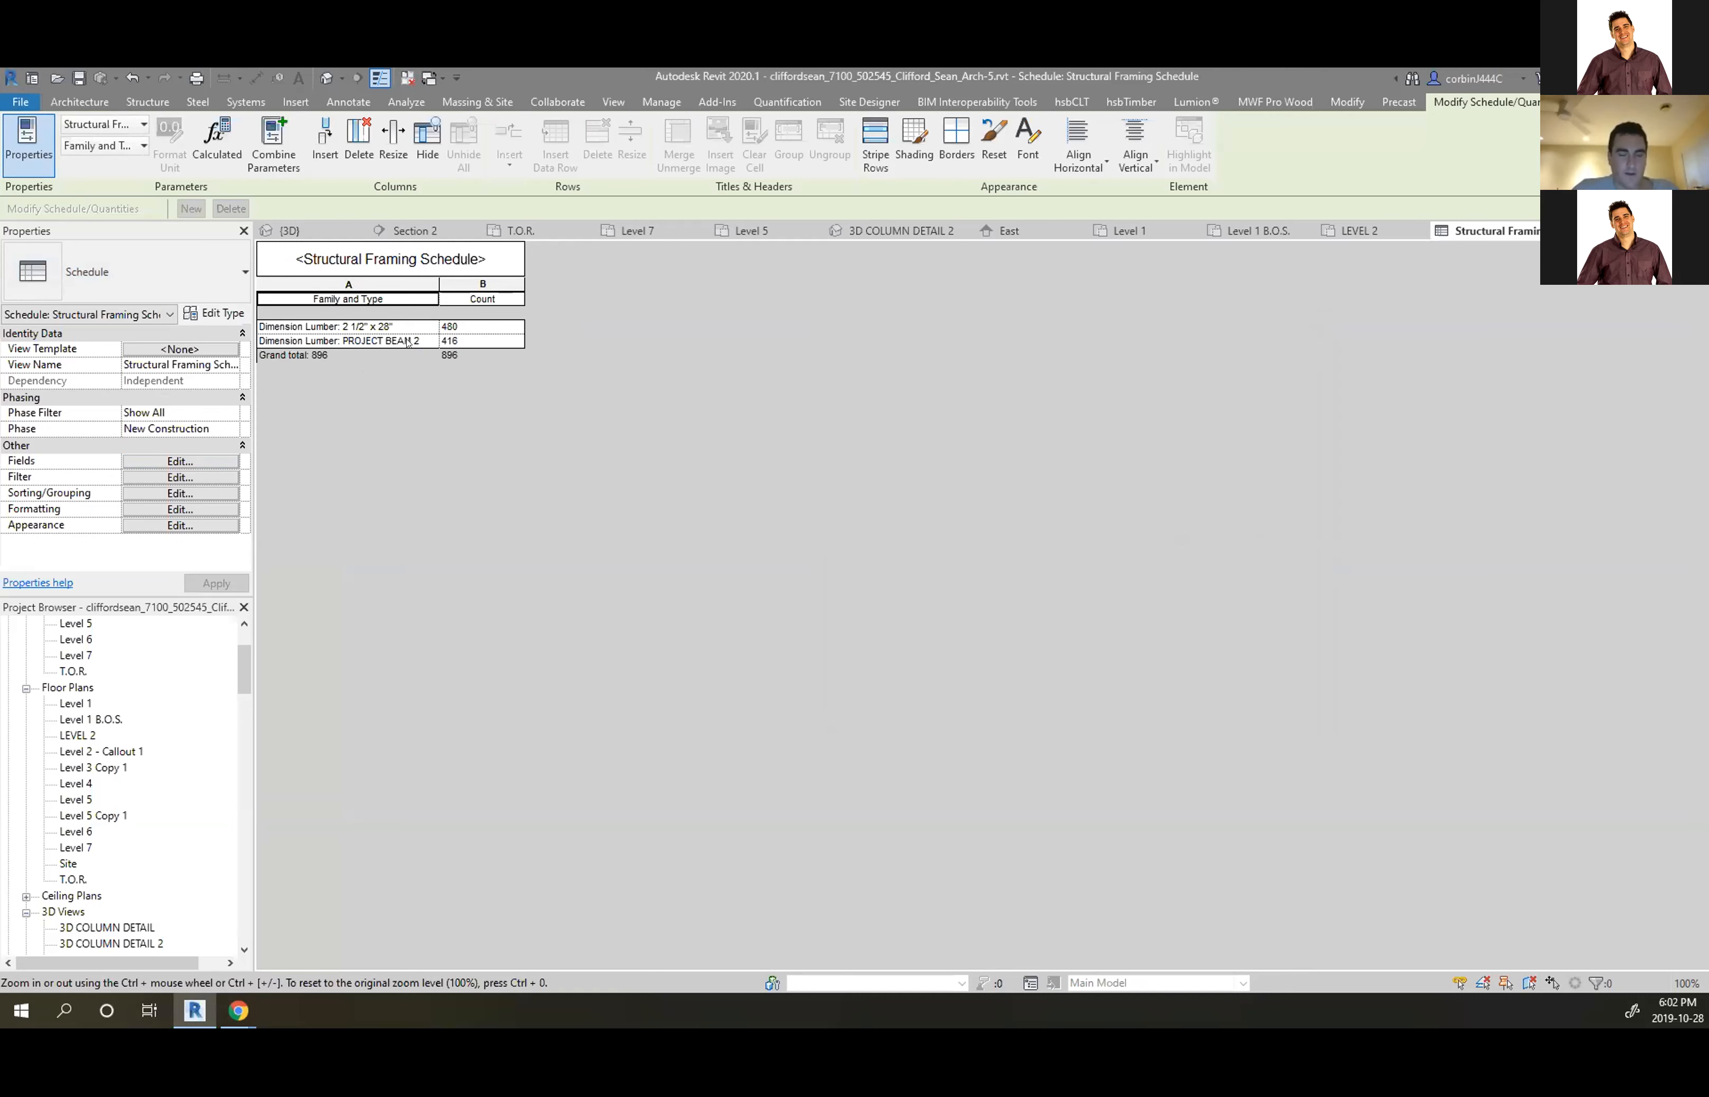
{"action": "left_click", "coordinate": [173, 460]}
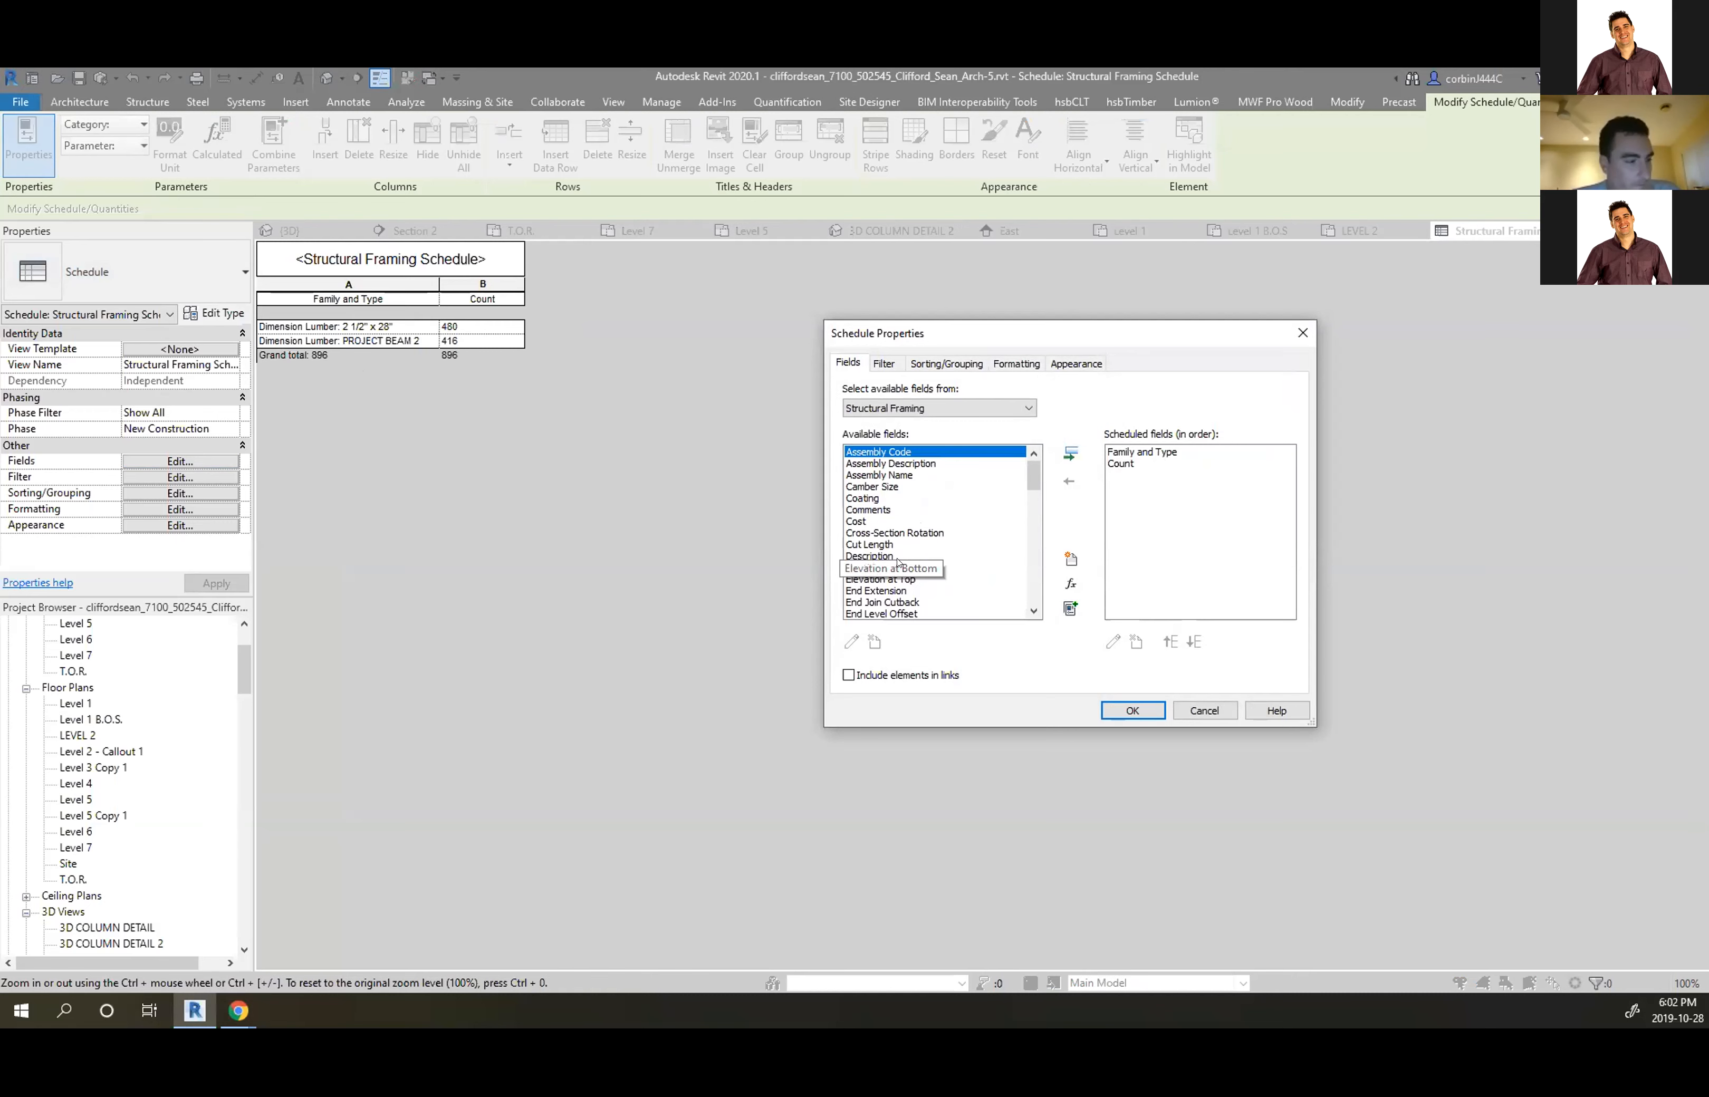
Add the Cut Length field to the framing schedule
{"action": "scroll", "coordinate": [898, 562], "scroll_direction": "down", "scroll_amount": 2}
{"action": "left_click", "coordinate": [878, 475]}
{"action": "left_click", "coordinate": [1070, 453]}
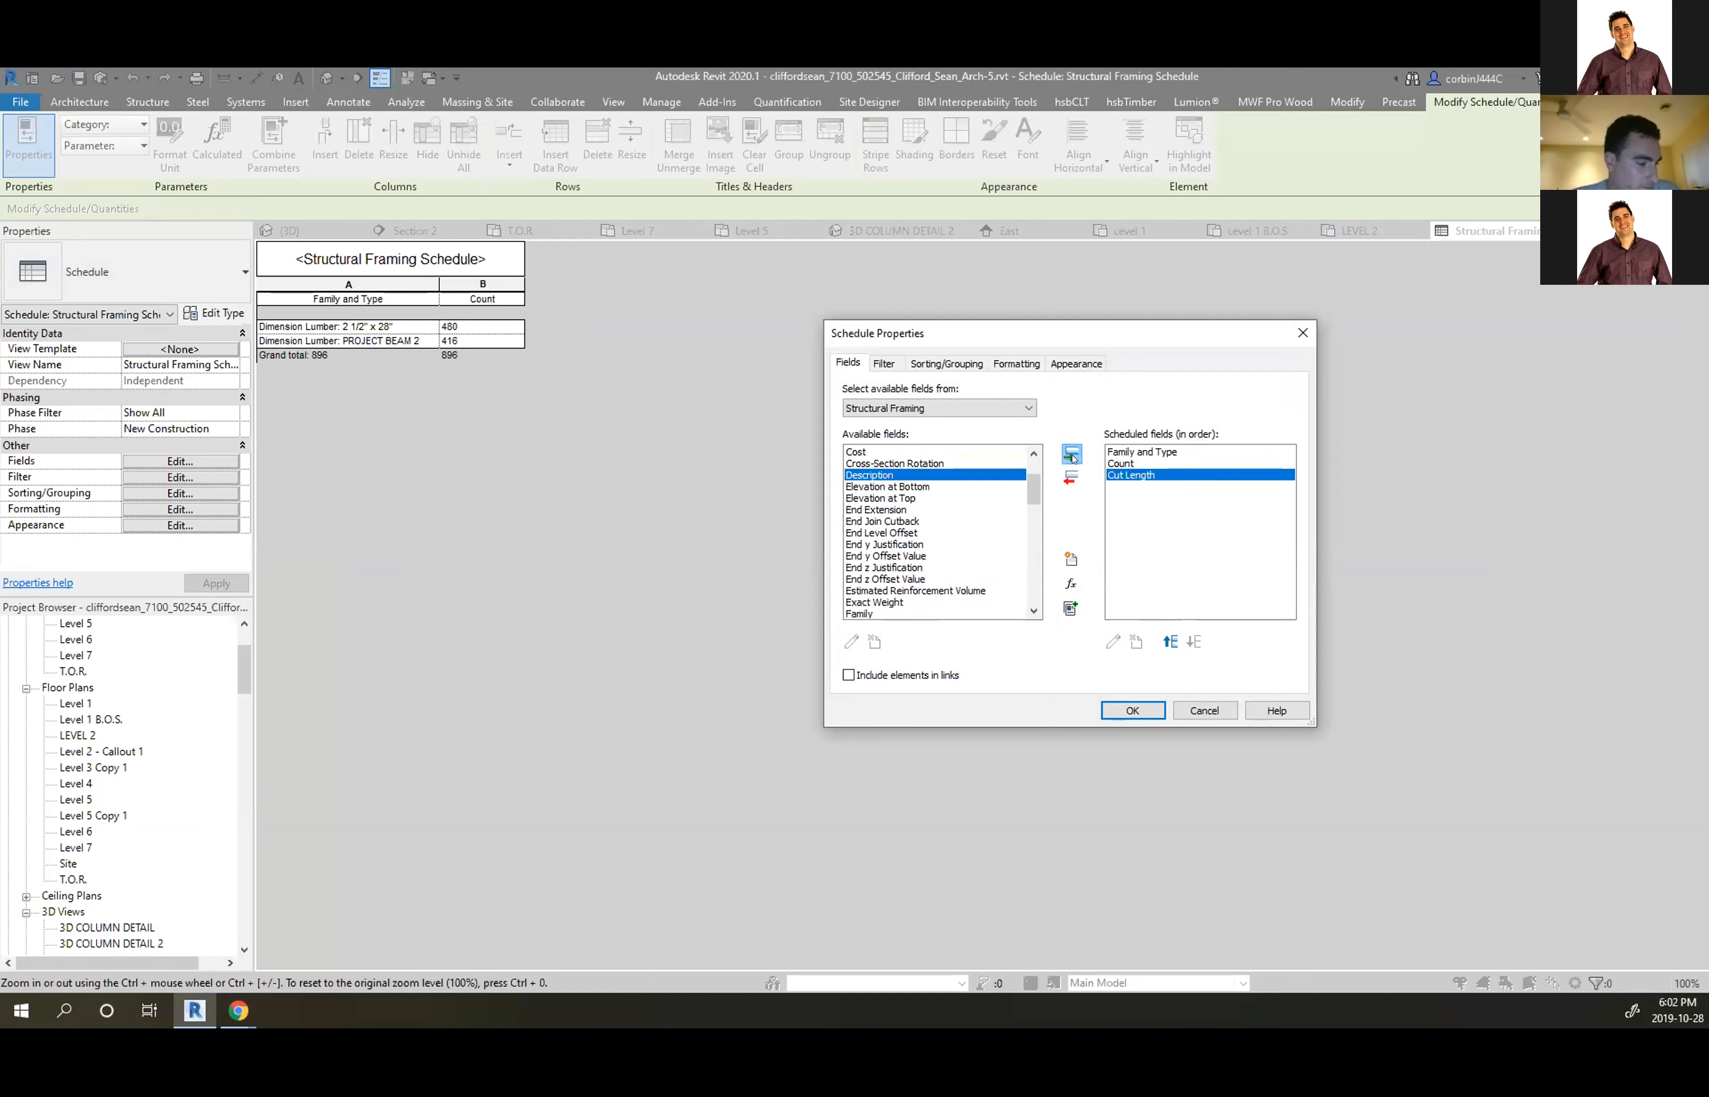
{"action": "left_click", "coordinate": [1133, 710]}
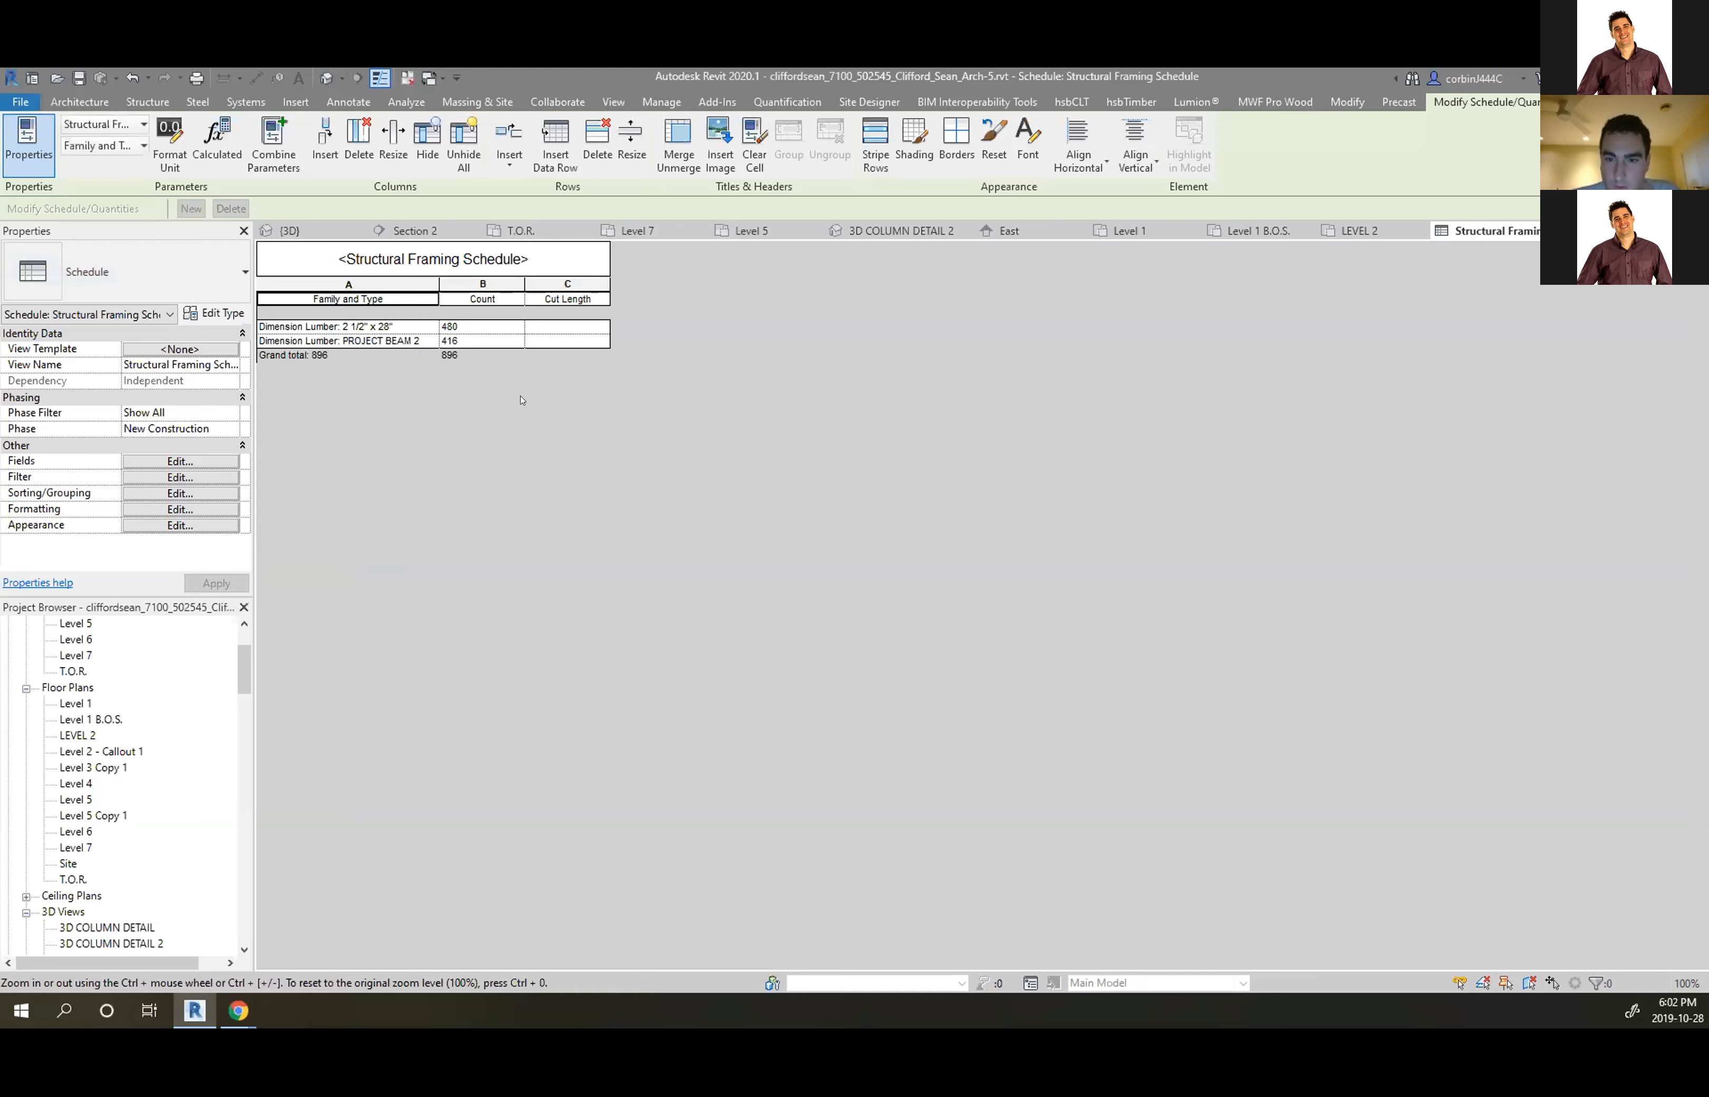
Replace Cut Length with the Length field as the schedule's third column
{"action": "left_click", "coordinate": [179, 460]}
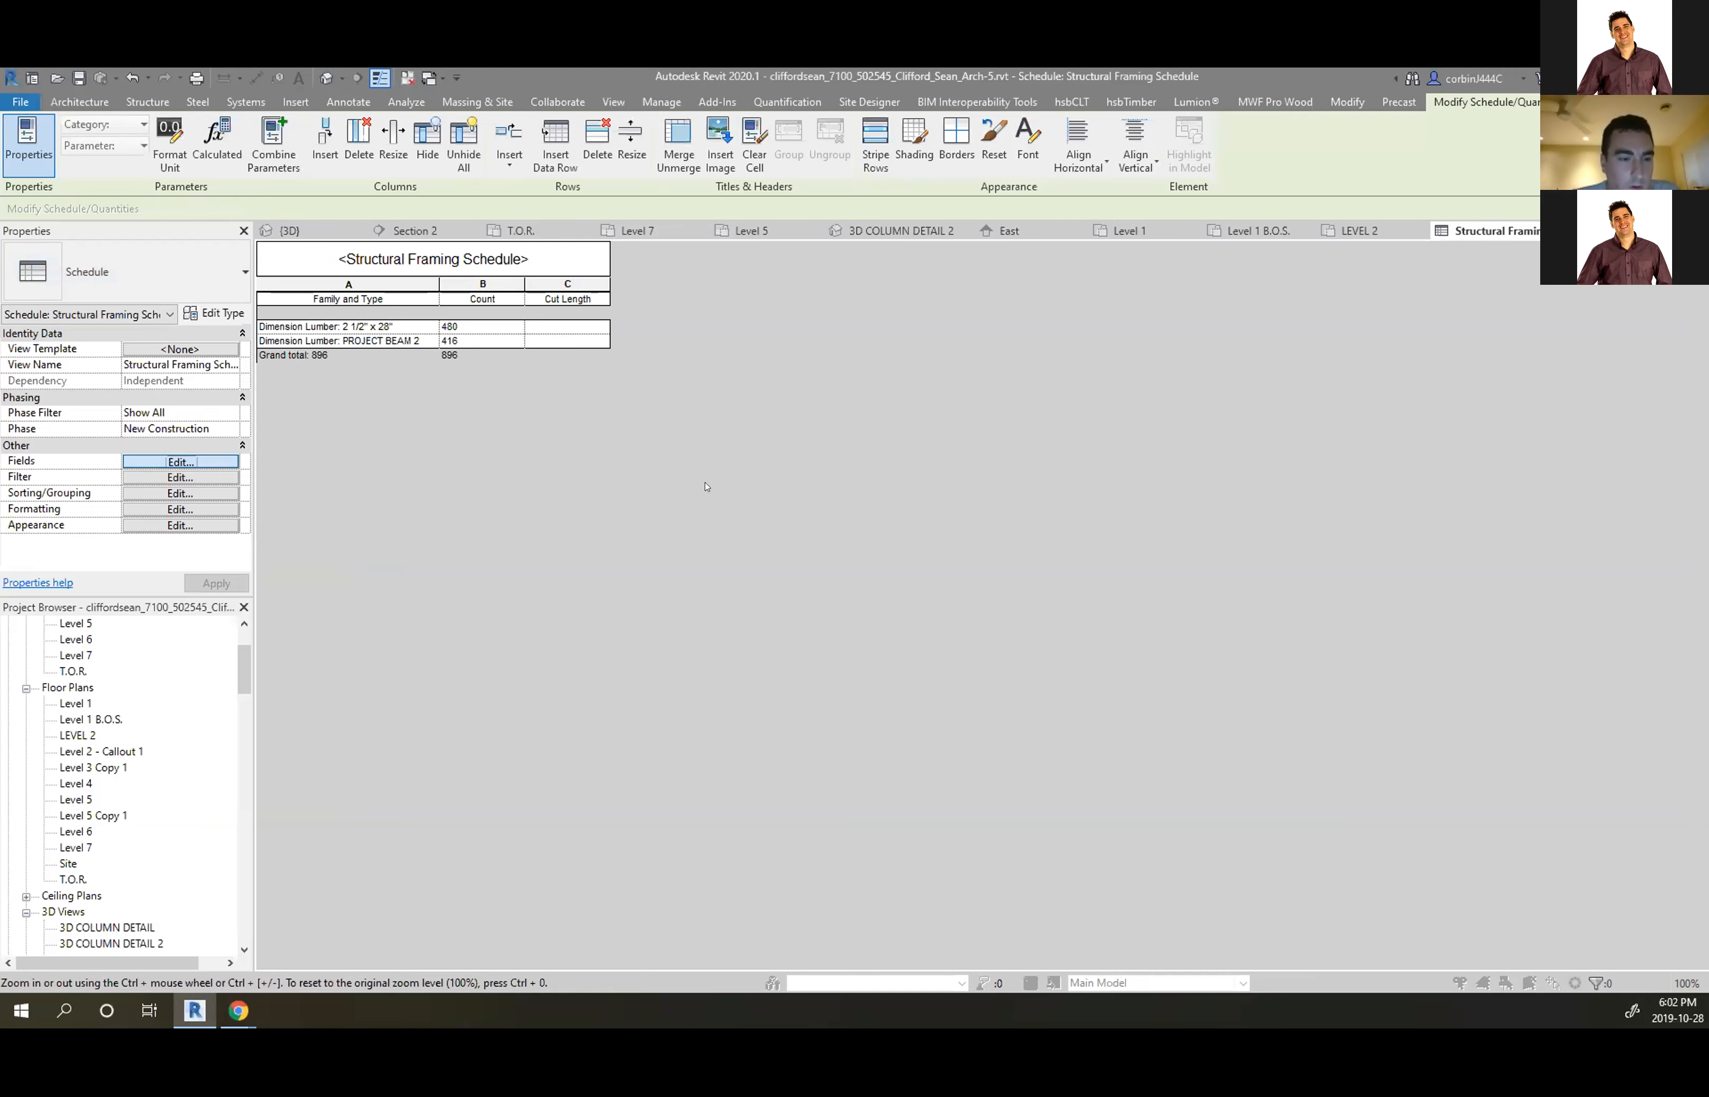
{"action": "left_click", "coordinate": [1131, 475]}
{"action": "left_click", "coordinate": [1069, 481]}
{"action": "scroll", "coordinate": [872, 519], "scroll_direction": "down", "scroll_amount": 3}
{"action": "scroll", "coordinate": [873, 519], "scroll_direction": "down", "scroll_amount": 1}
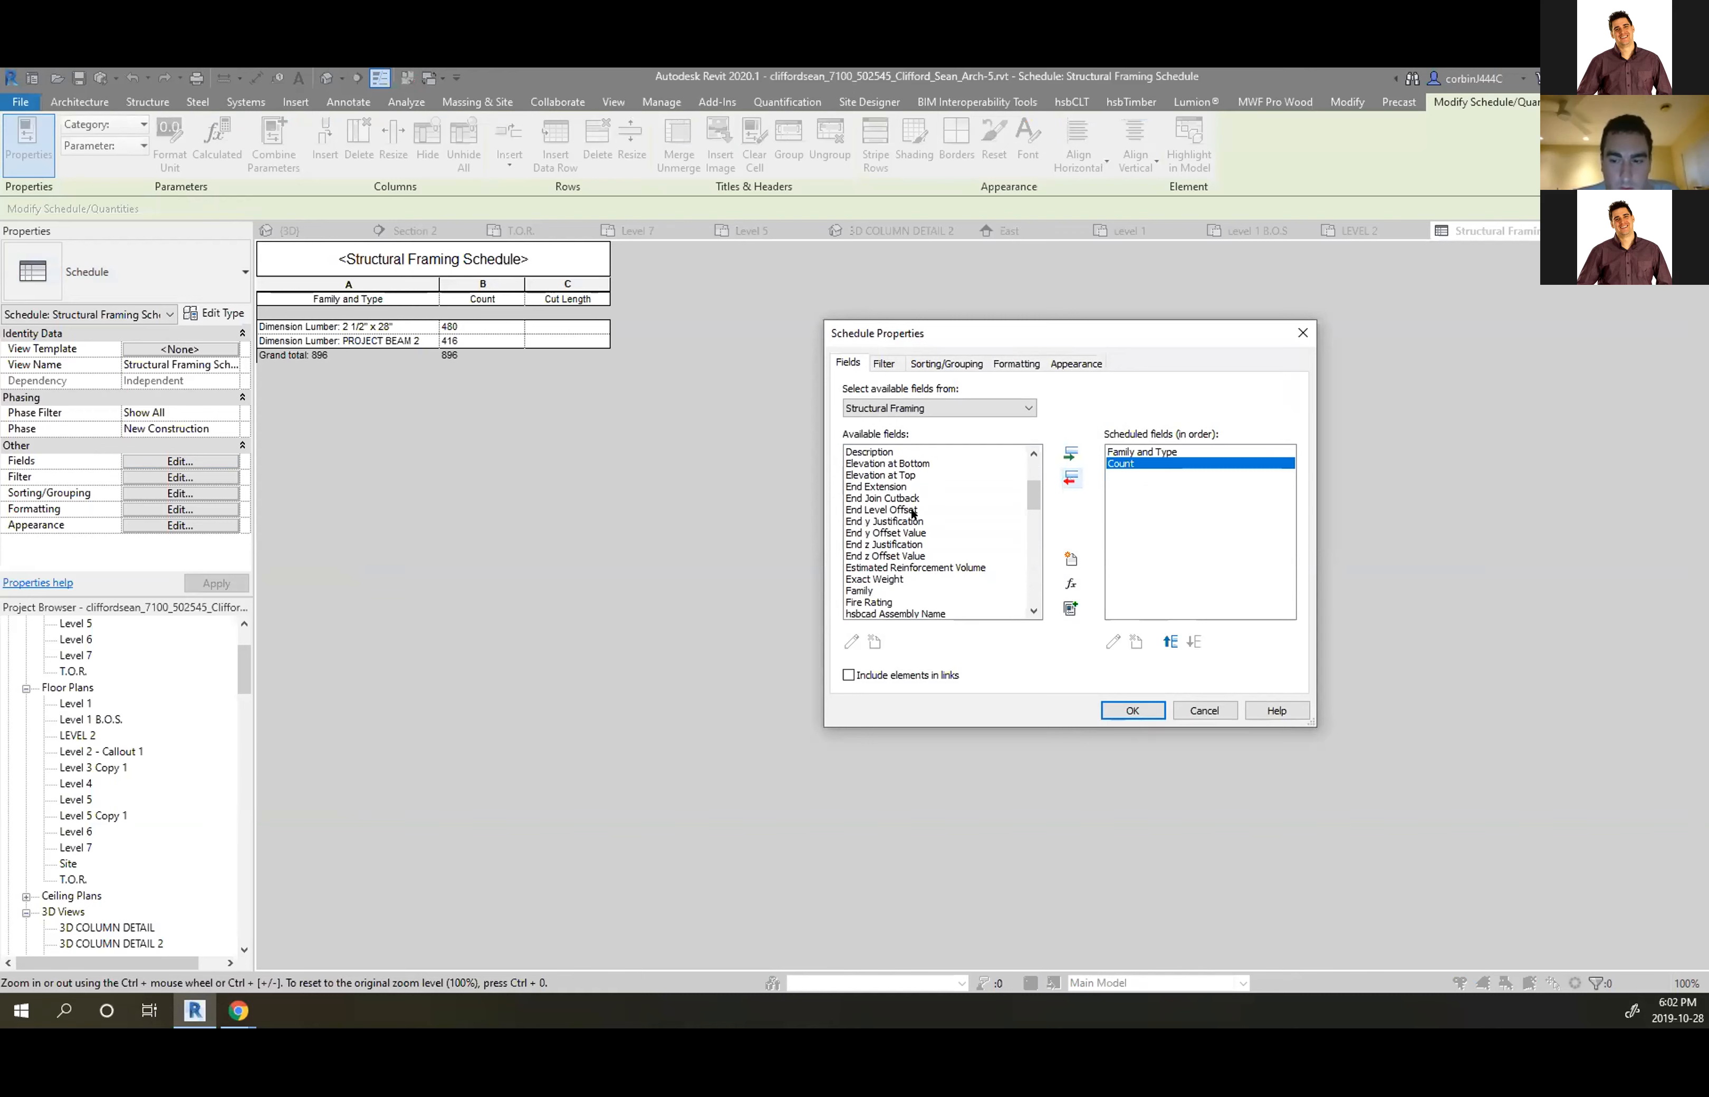
{"action": "scroll", "coordinate": [915, 567], "scroll_direction": "down", "scroll_amount": 3}
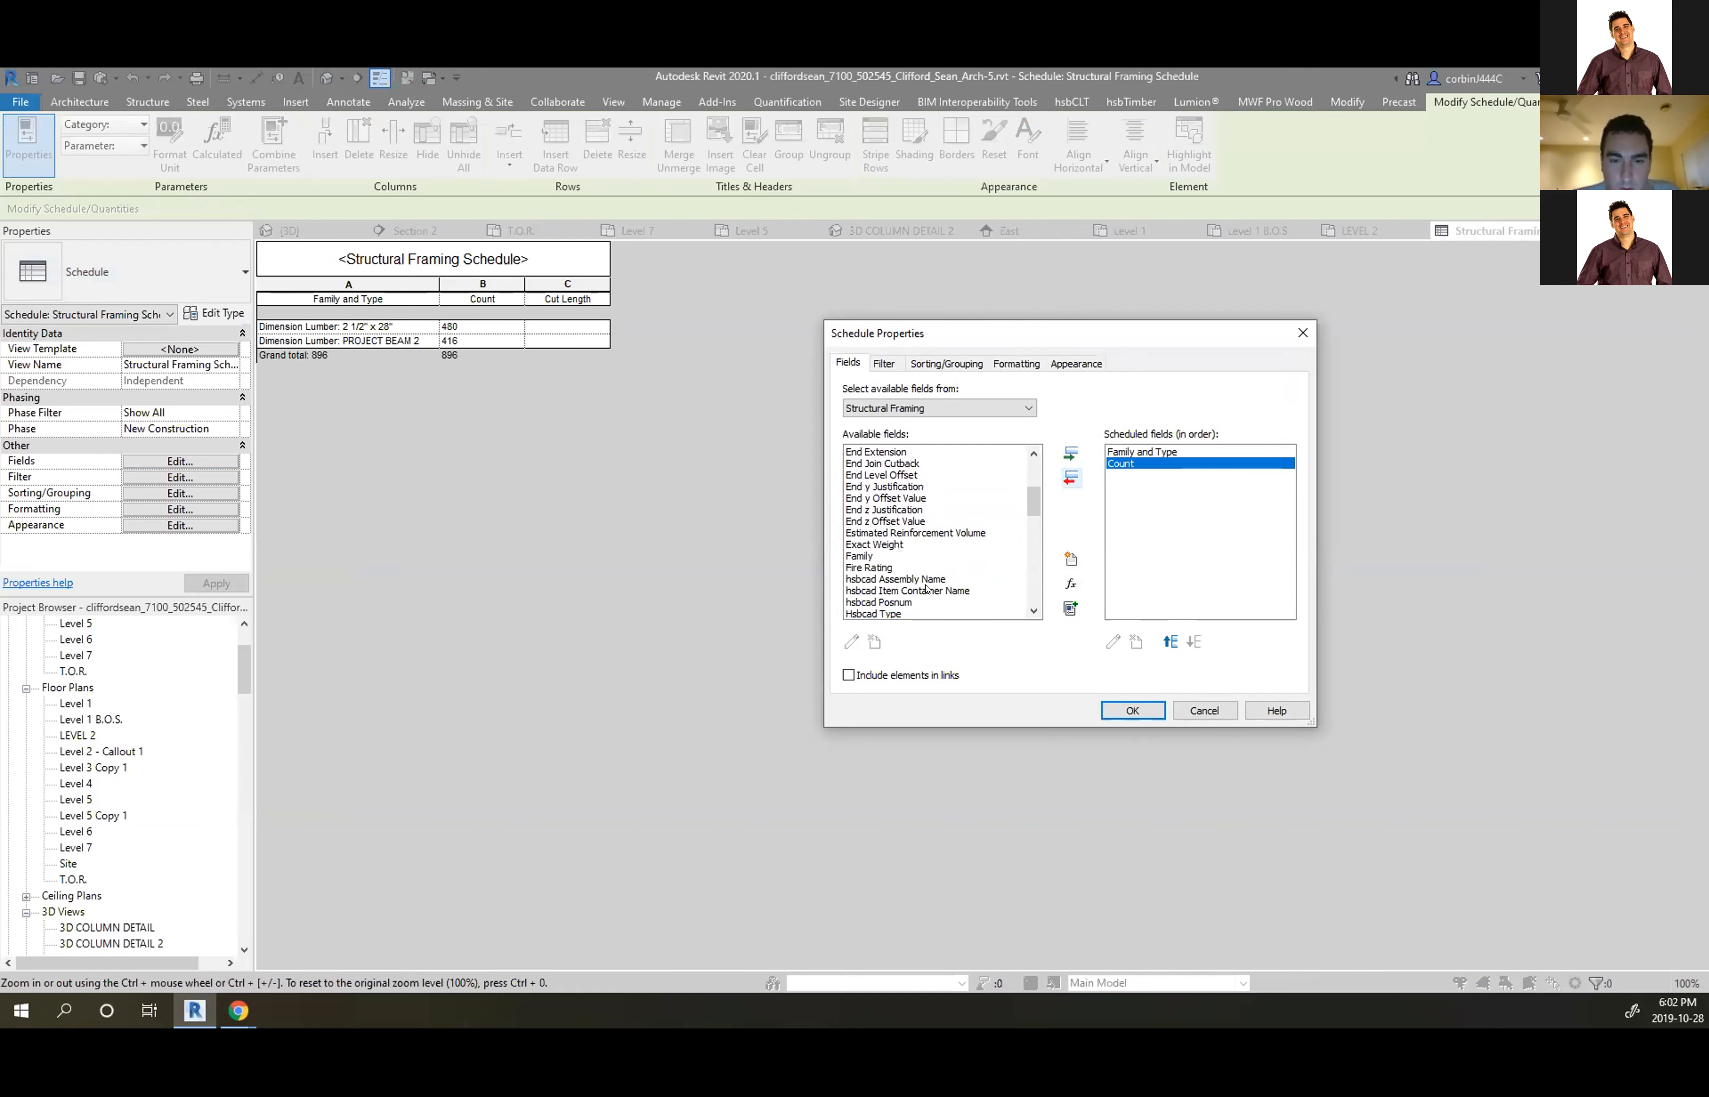
{"action": "scroll", "coordinate": [904, 578], "scroll_direction": "down", "scroll_amount": 1}
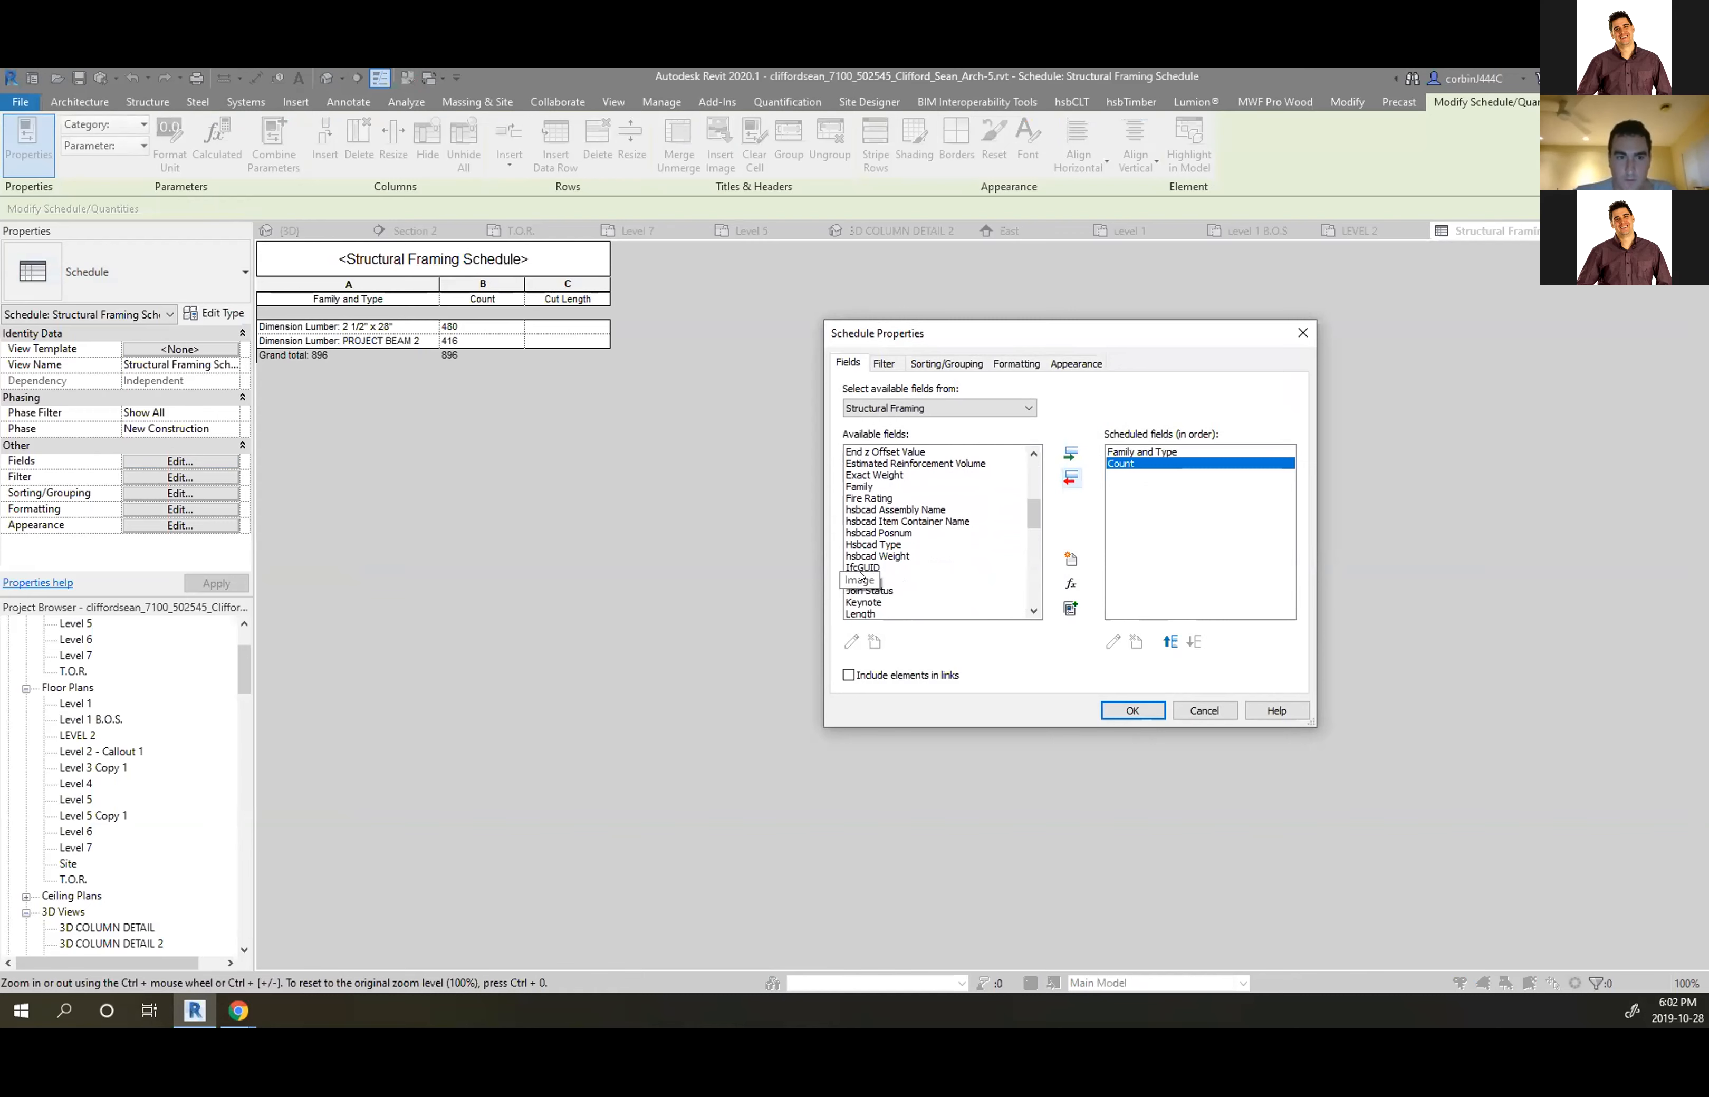
{"action": "scroll", "coordinate": [865, 576], "scroll_direction": "down", "scroll_amount": 2}
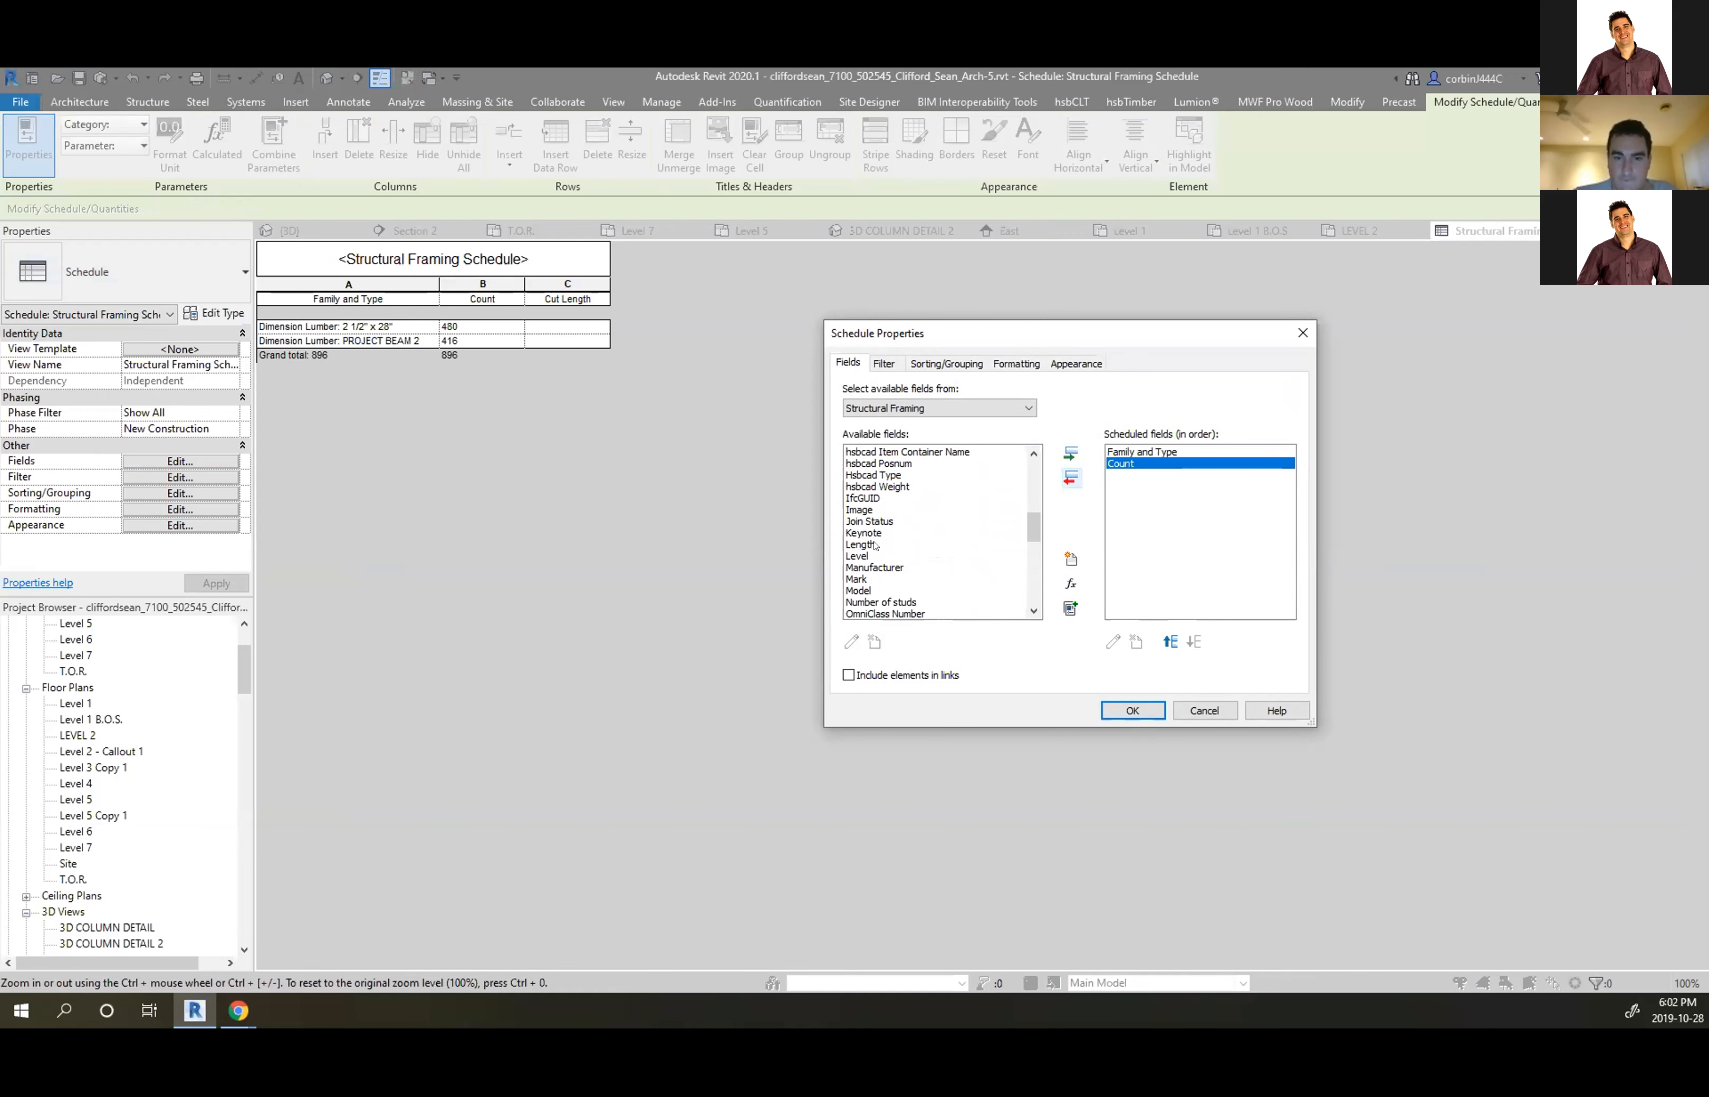
{"action": "left_click", "coordinate": [874, 545]}
{"action": "left_click", "coordinate": [1070, 453]}
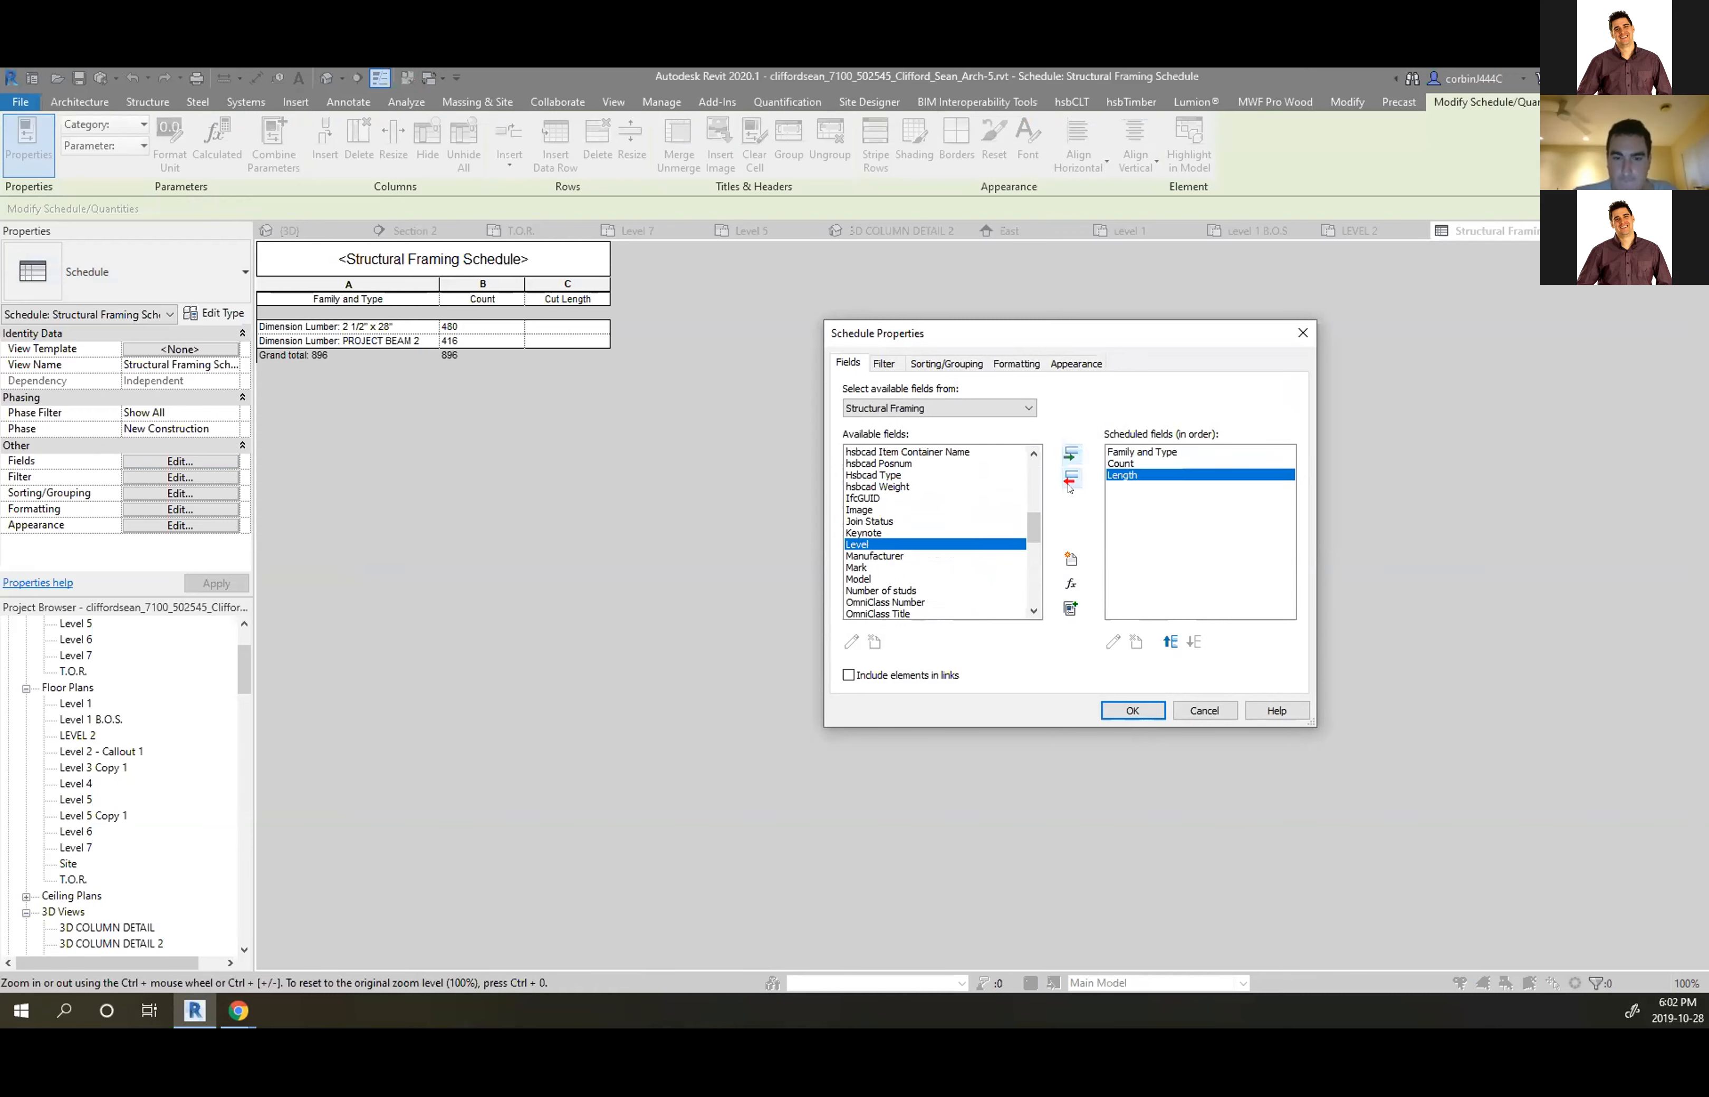
{"action": "left_click", "coordinate": [1132, 709]}
{"action": "left_click", "coordinate": [531, 328]}
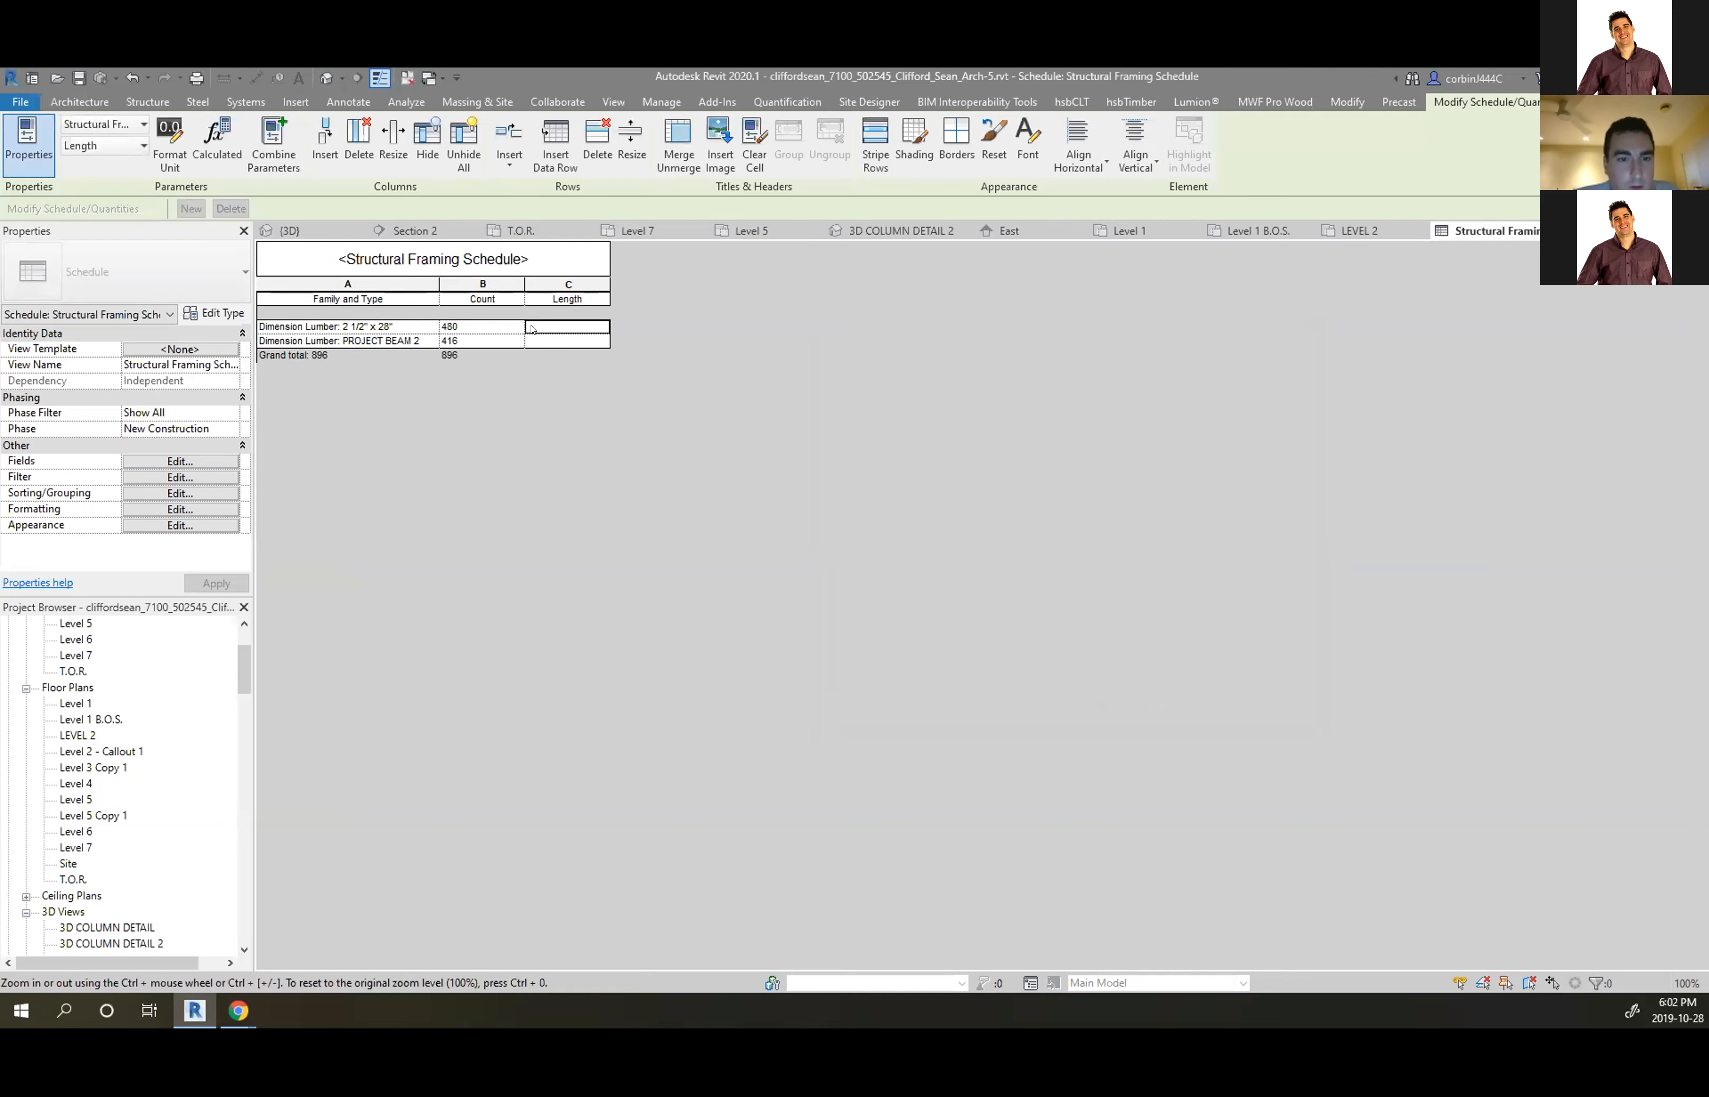
{"action": "left_click", "coordinate": [181, 461]}
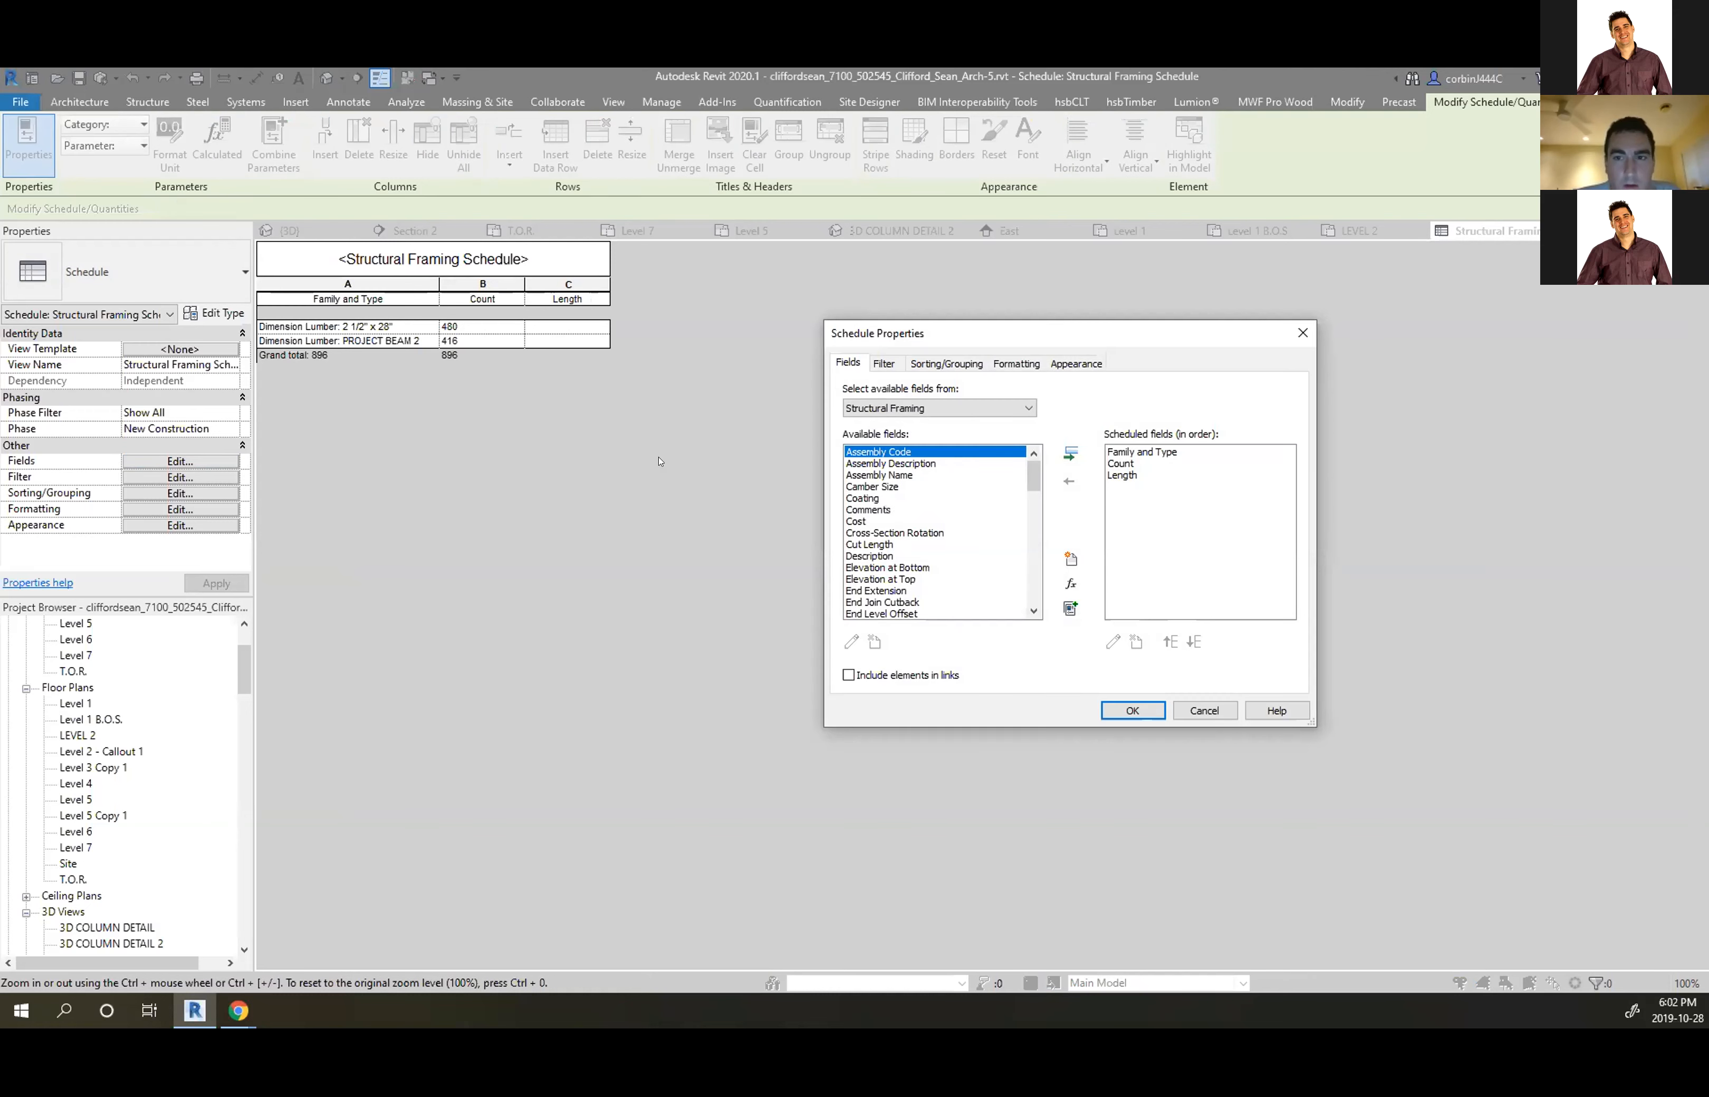
Add Length as the second sort level after Family and Type, then return to 3D COLUMN DETAIL 2
{"action": "left_click", "coordinate": [967, 369]}
{"action": "left_click", "coordinate": [1091, 446]}
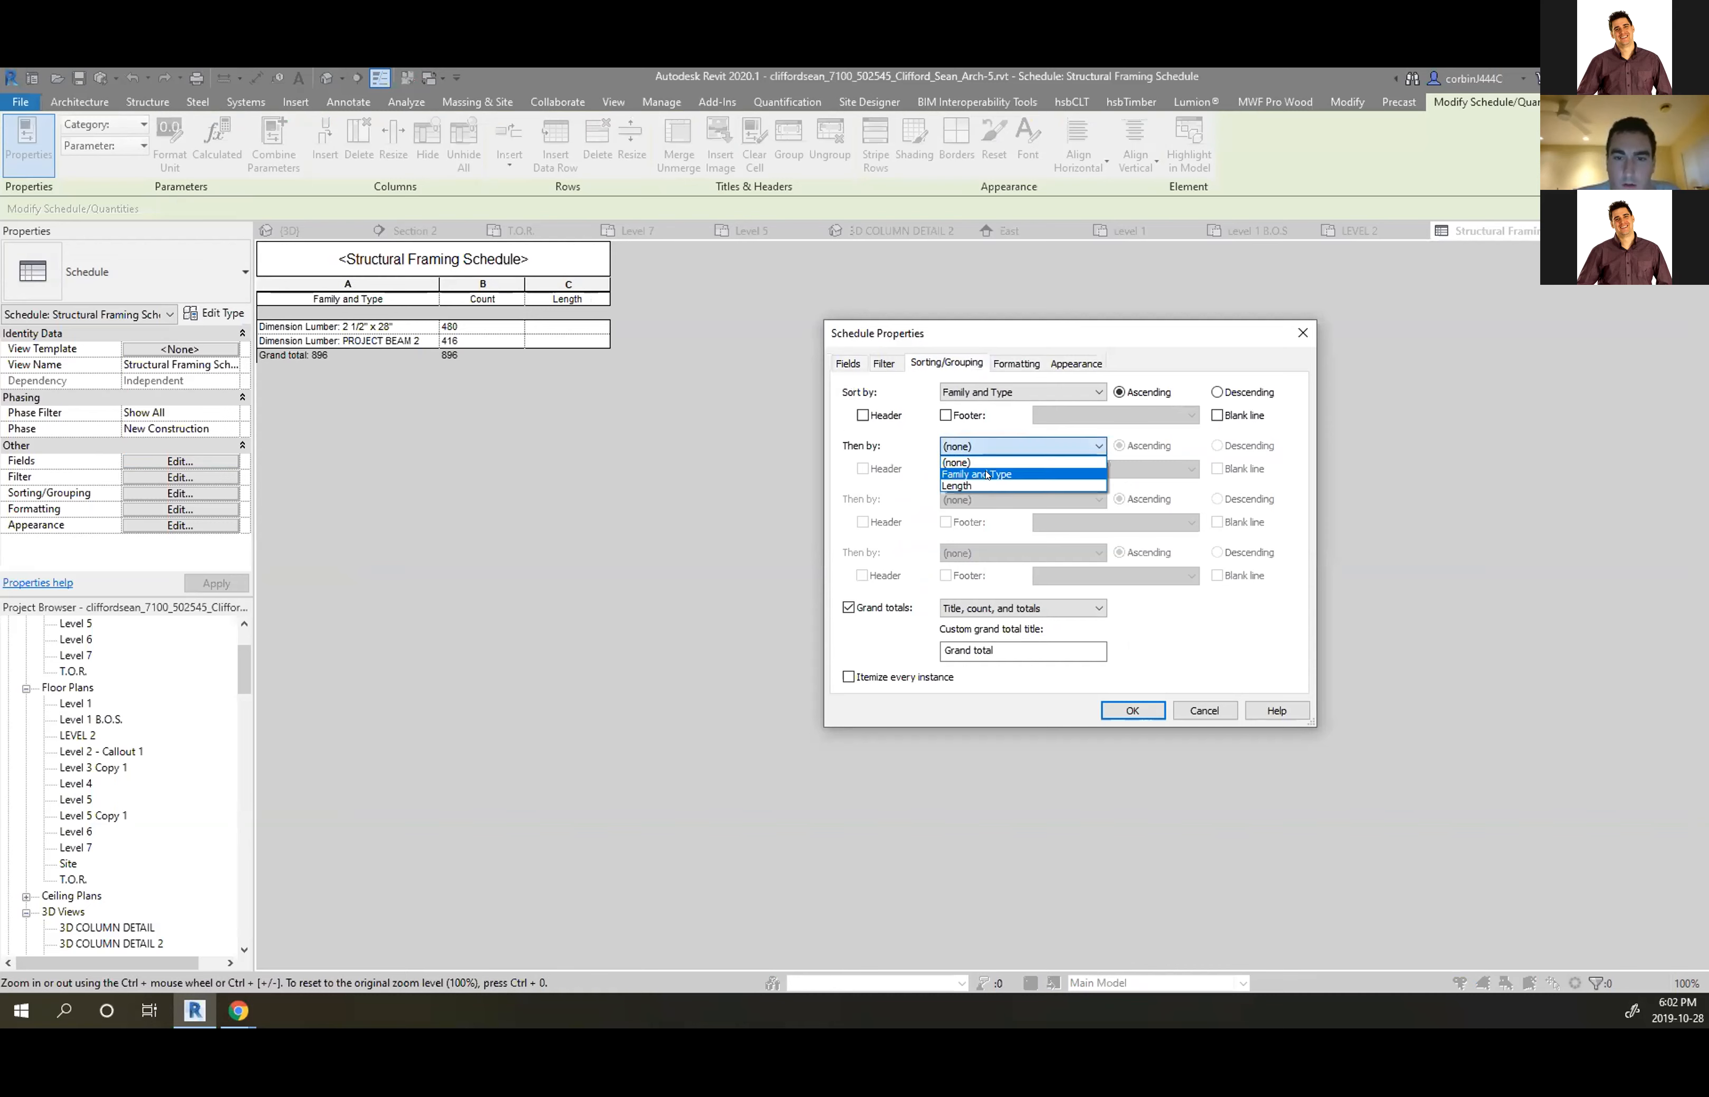
{"action": "left_click", "coordinate": [1005, 491]}
{"action": "left_click", "coordinate": [1133, 709]}
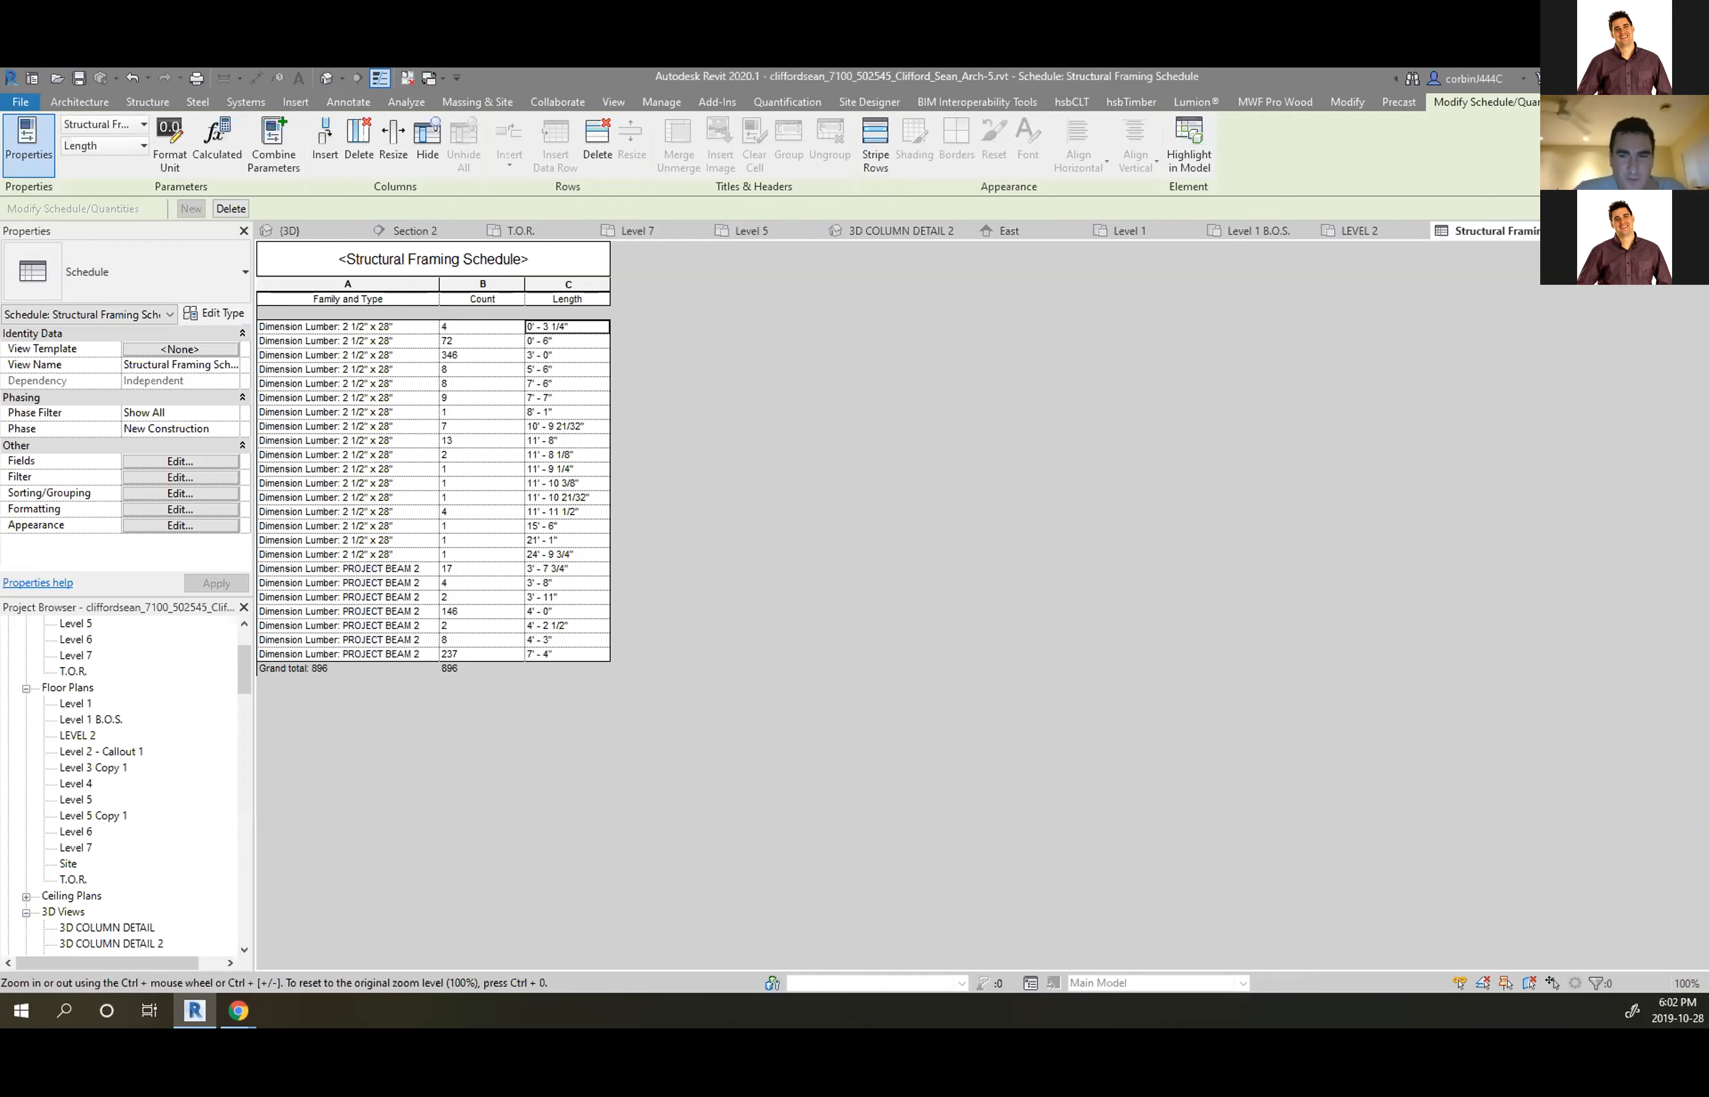
{"action": "left_click", "coordinate": [900, 231]}
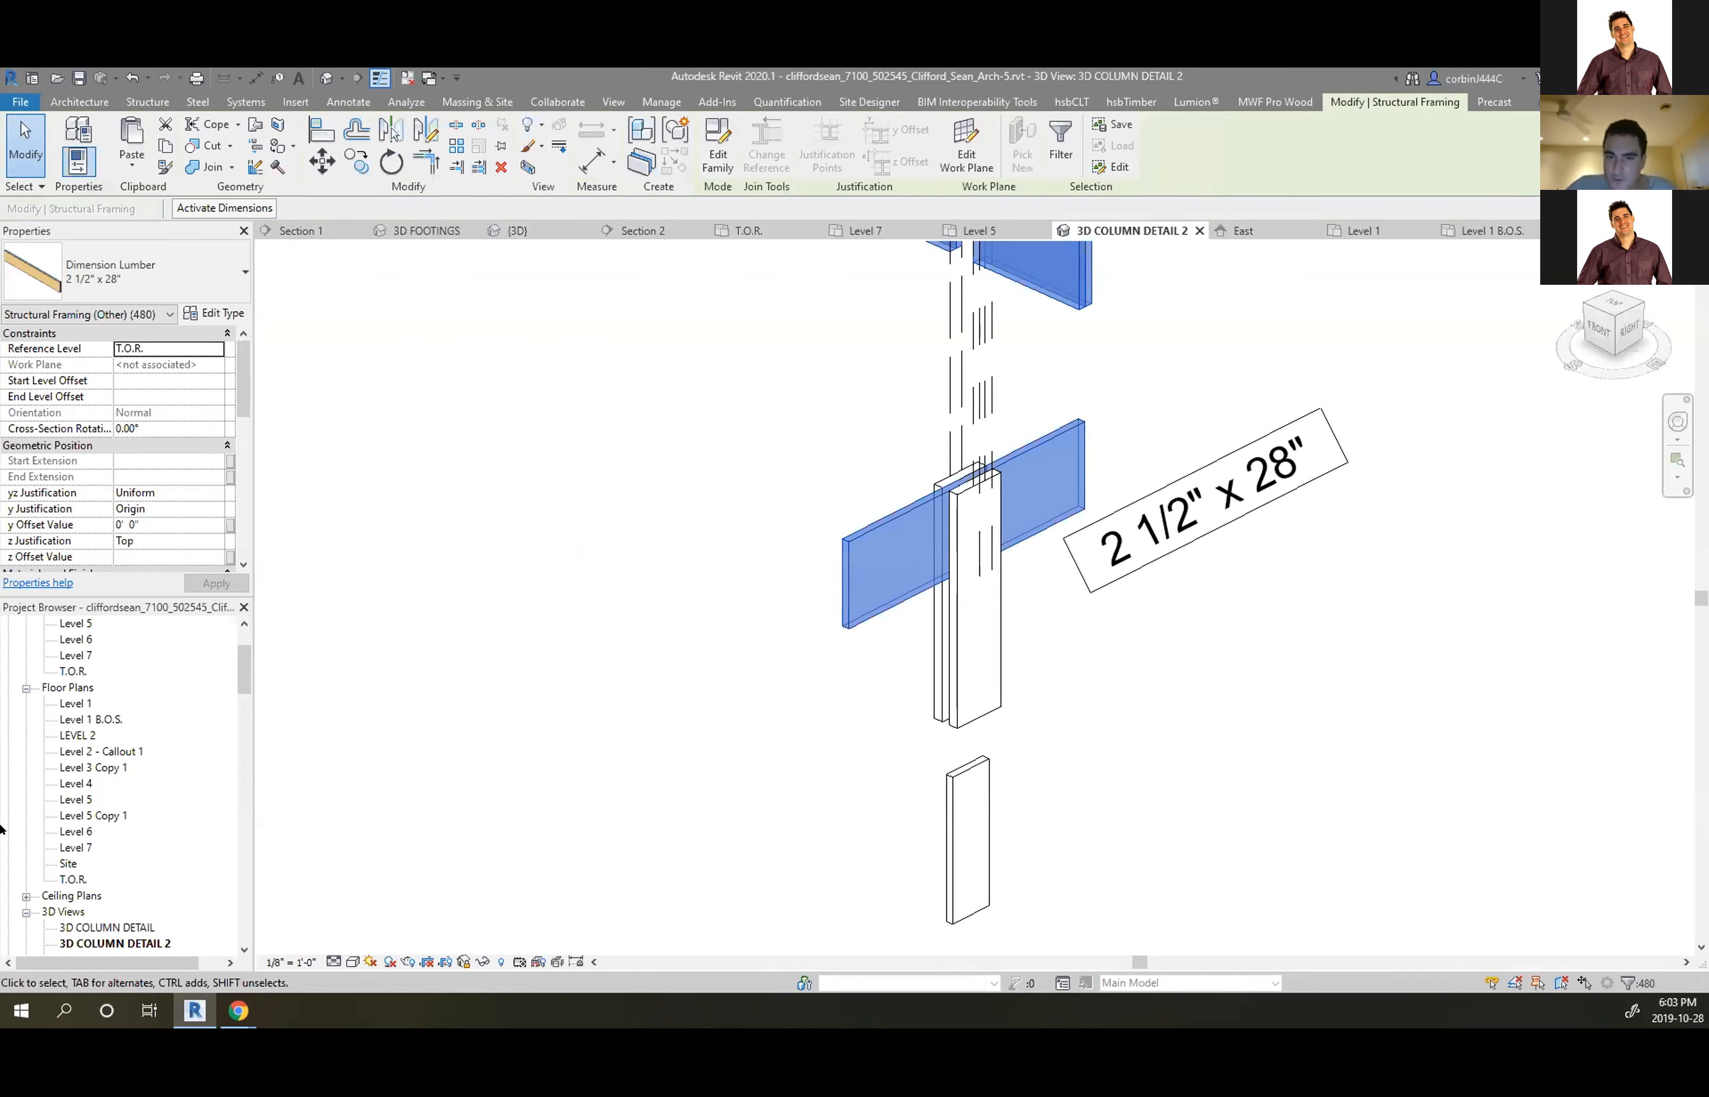
Open the Level 1 floor plan and select the column at grid B
{"action": "double_click", "coordinate": [76, 703]}
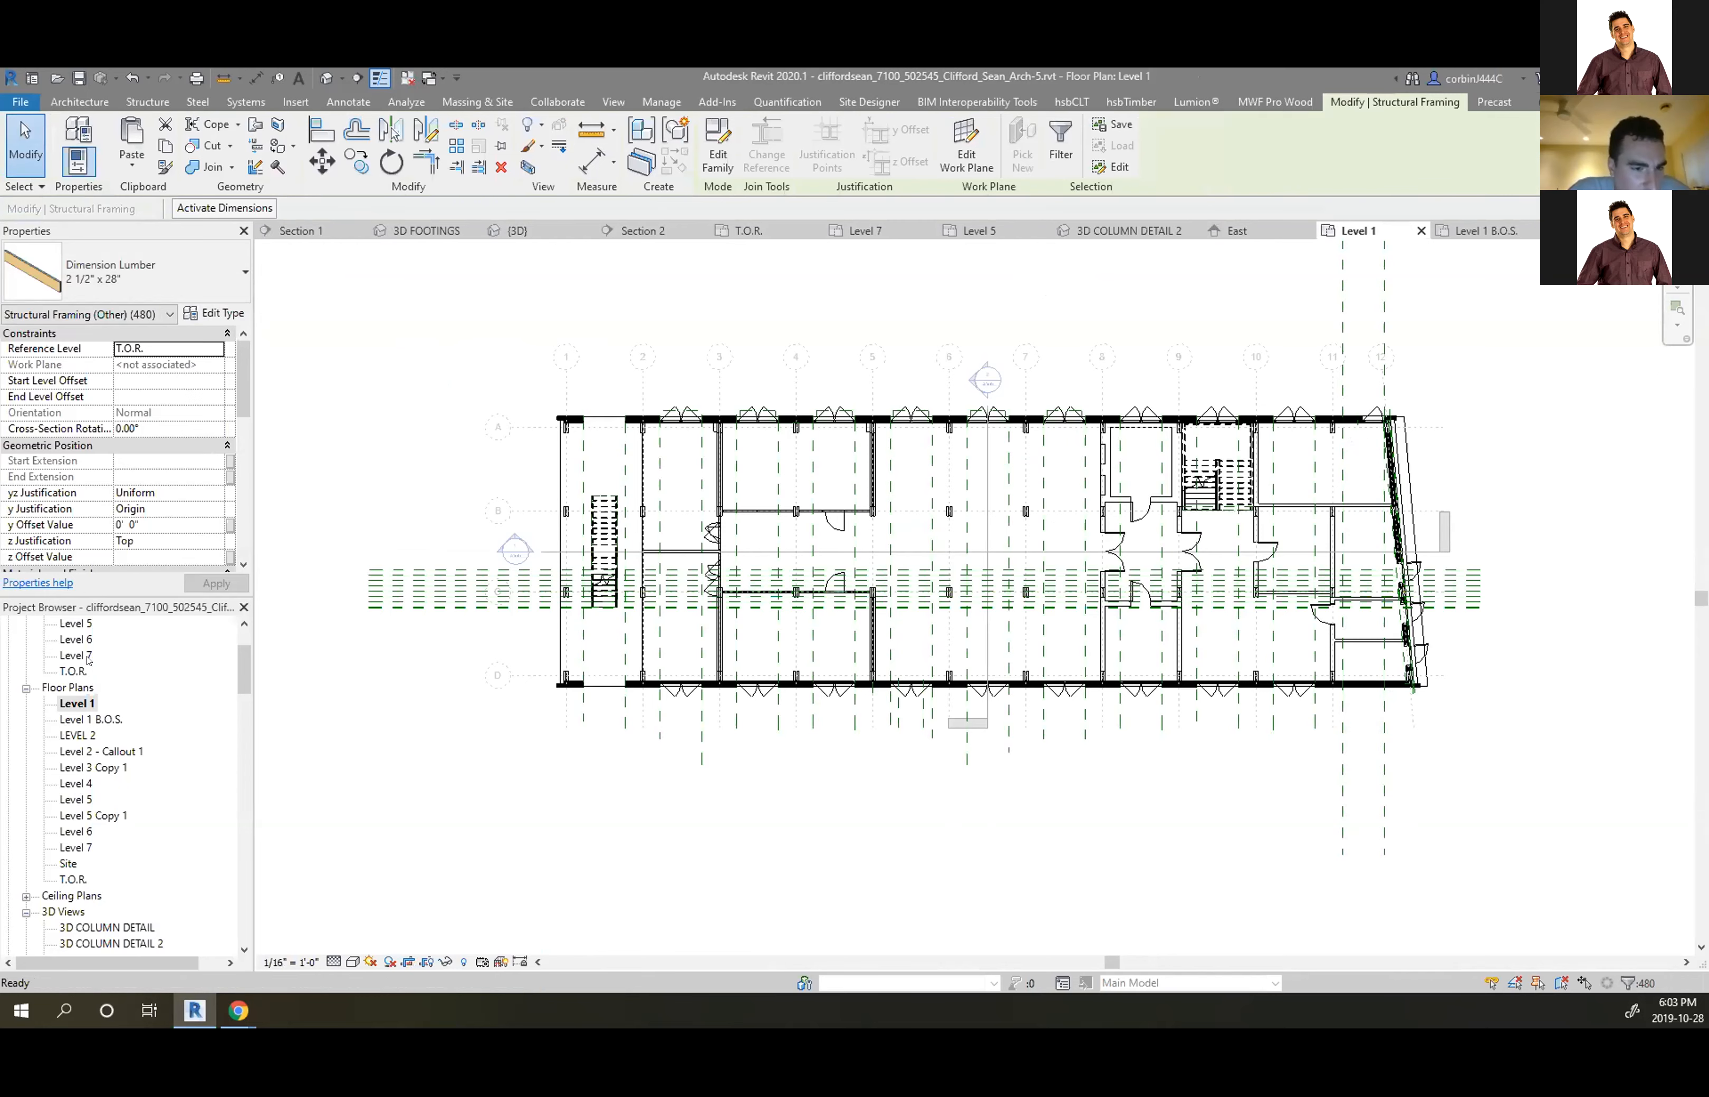
{"action": "scroll", "coordinate": [595, 473], "scroll_direction": "up", "scroll_amount": 5}
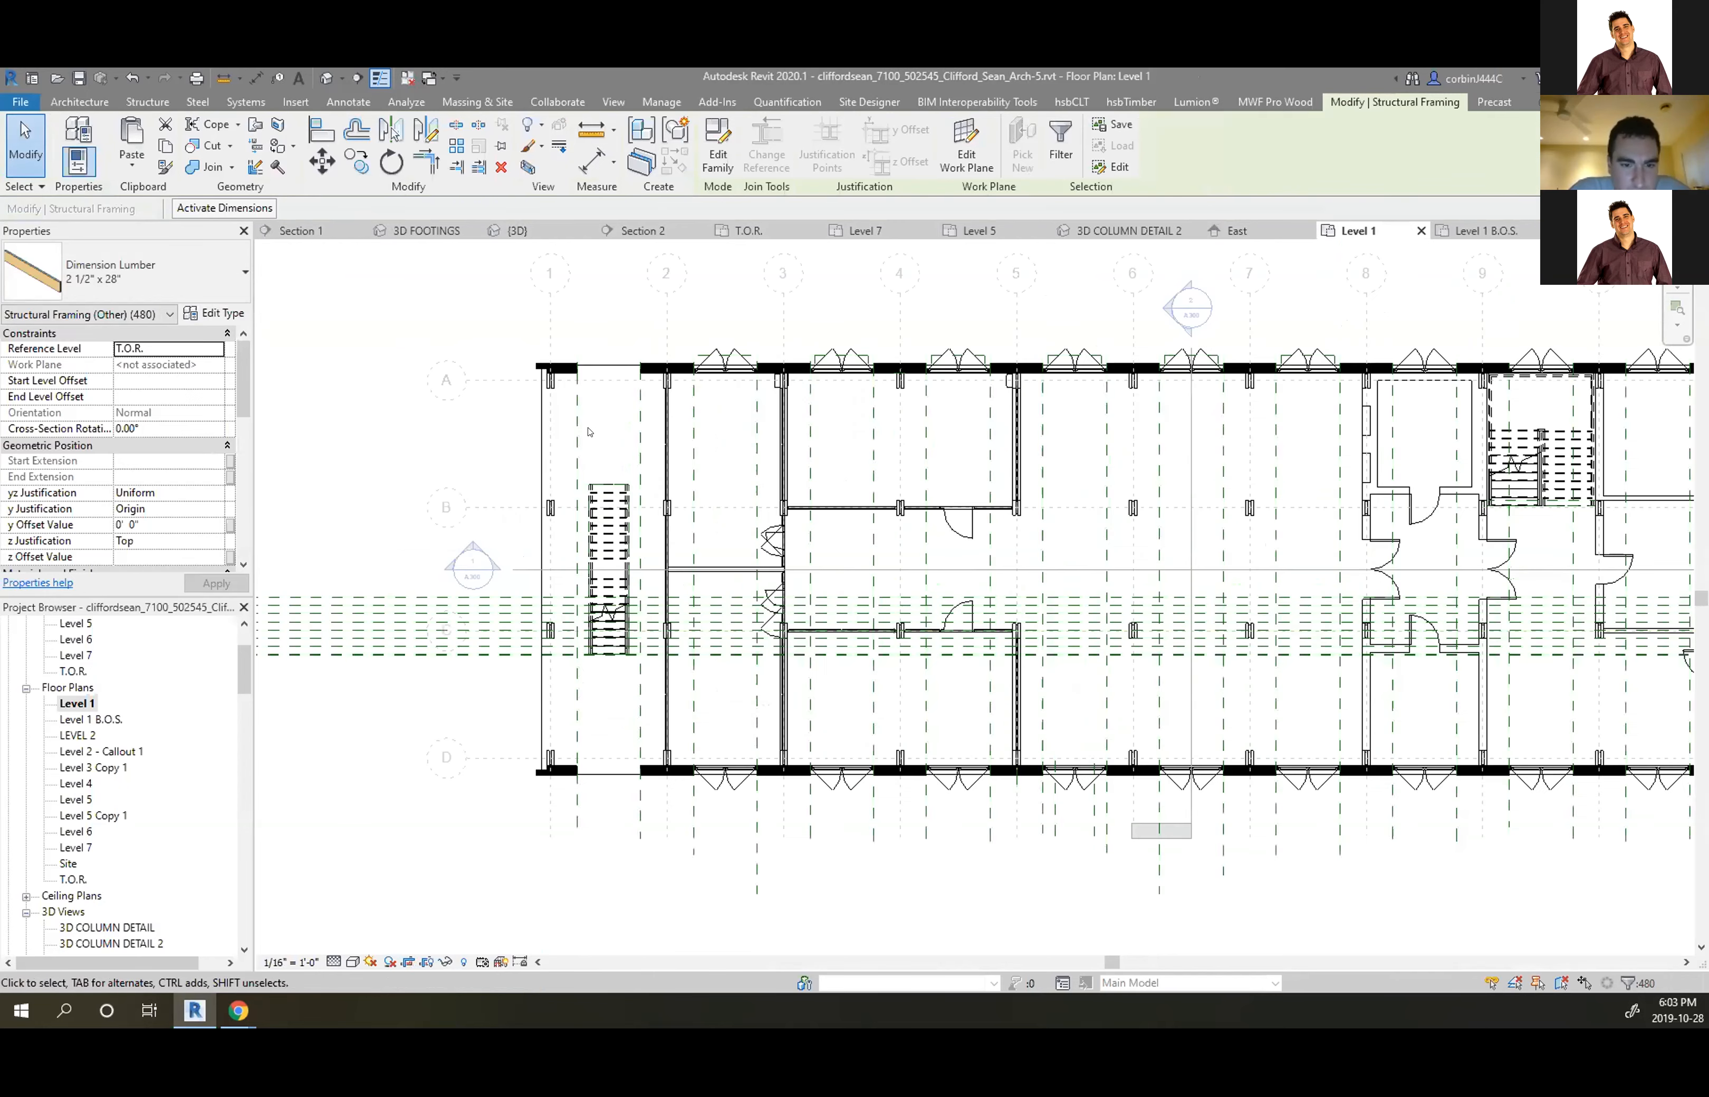
{"action": "left_click", "coordinate": [79, 101]}
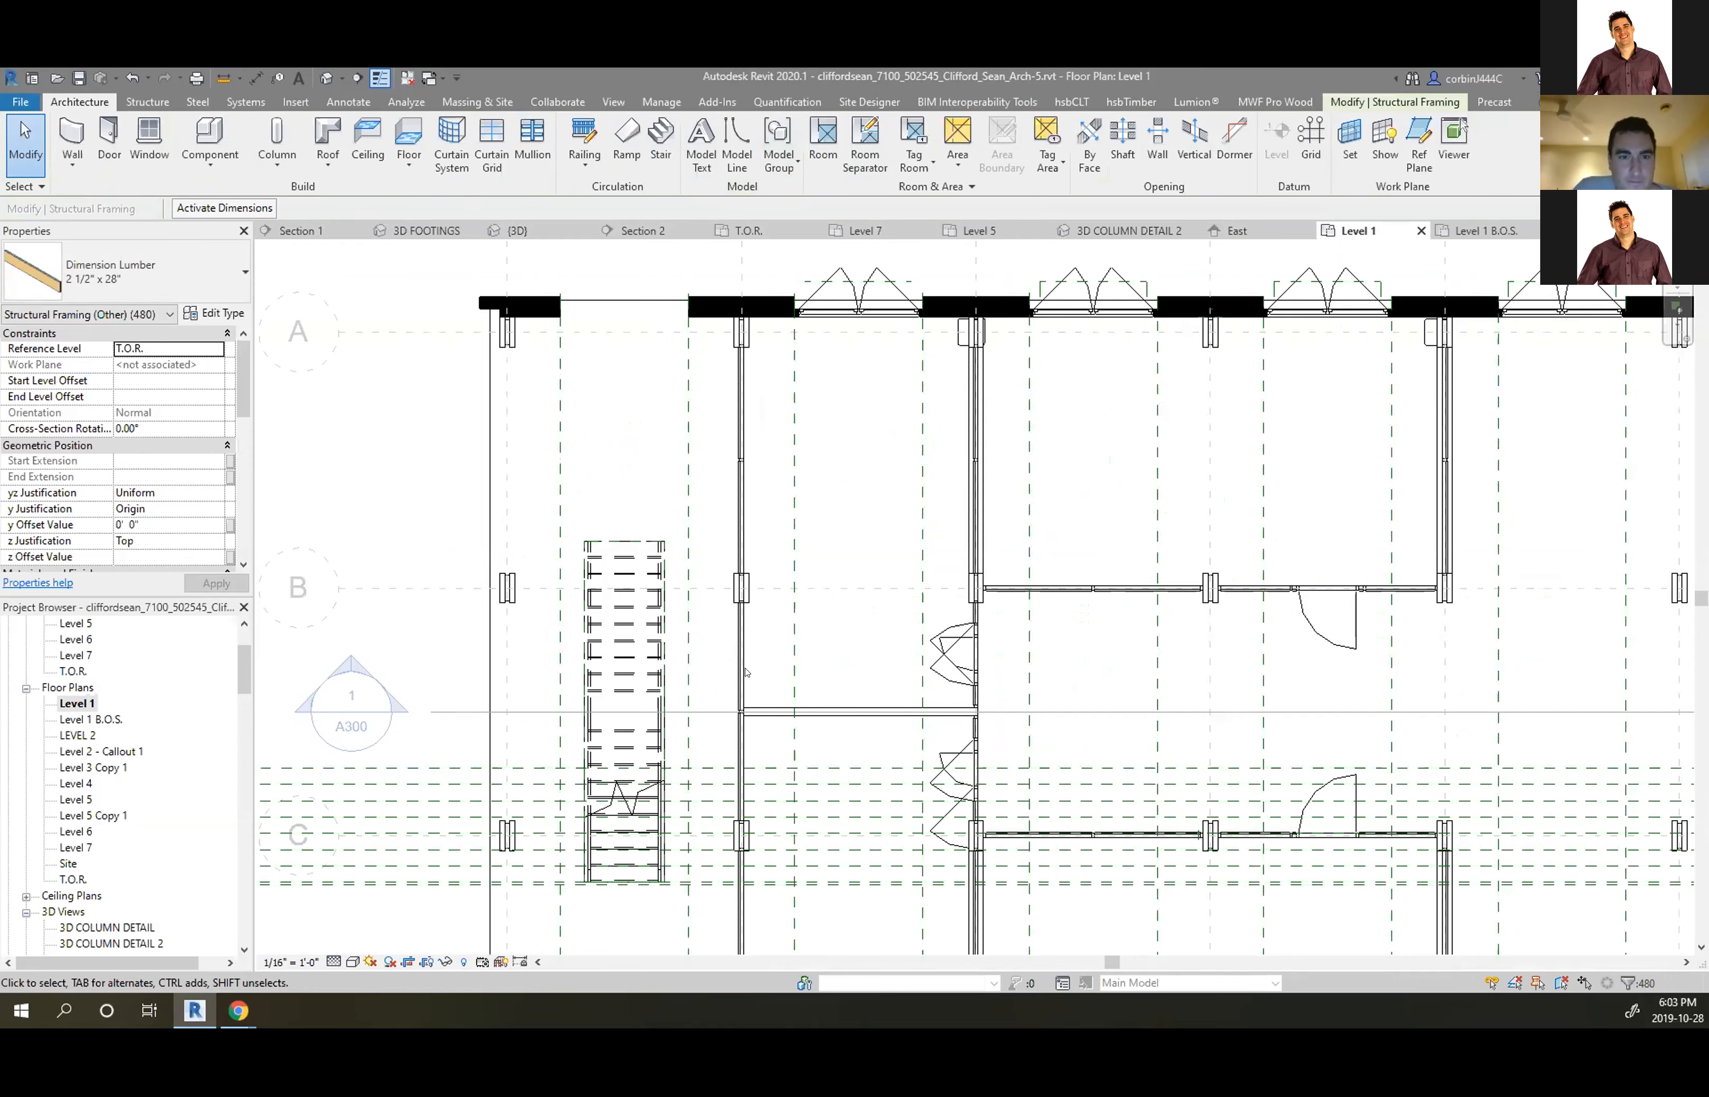
{"action": "scroll", "coordinate": [743, 631], "scroll_direction": "up", "scroll_amount": 5}
{"action": "scroll", "coordinate": [740, 498], "scroll_direction": "up", "scroll_amount": 2}
{"action": "left_click", "coordinate": [769, 495]}
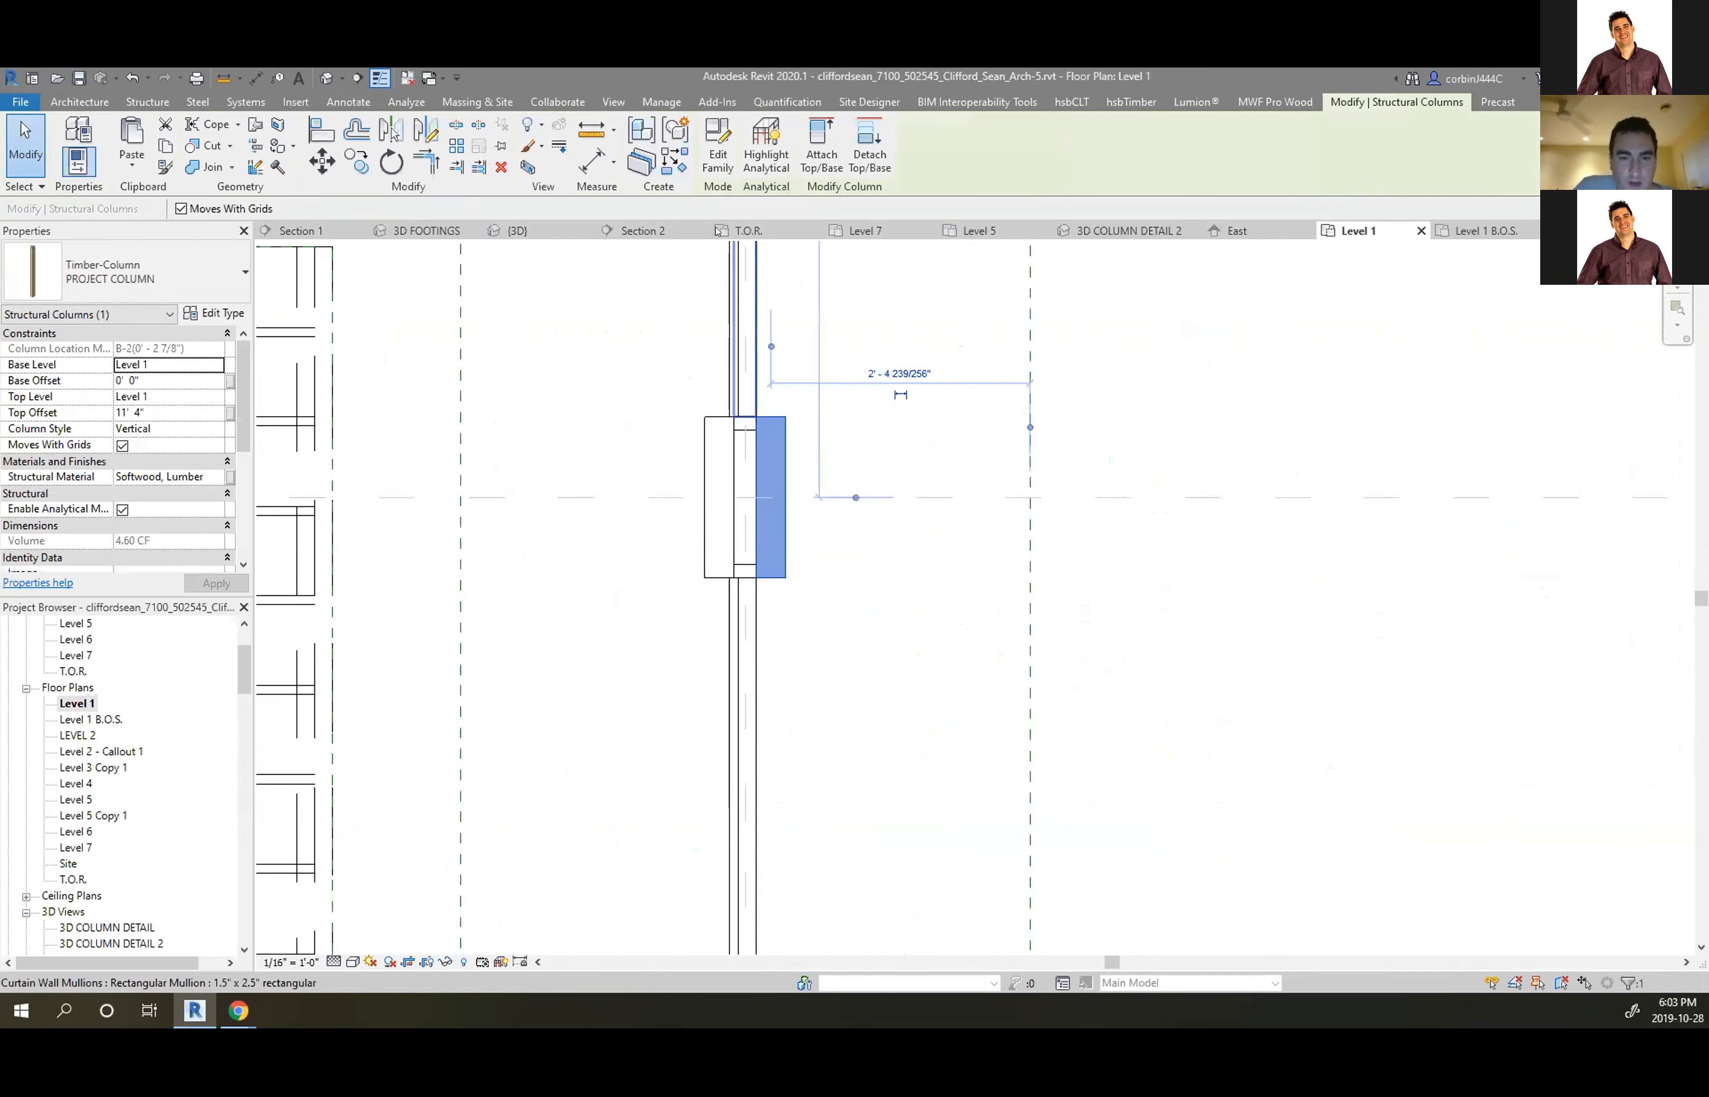
Tag the grid B column by category, loading a structural column tag, then open LEVEL 2
{"action": "left_click", "coordinate": [79, 101]}
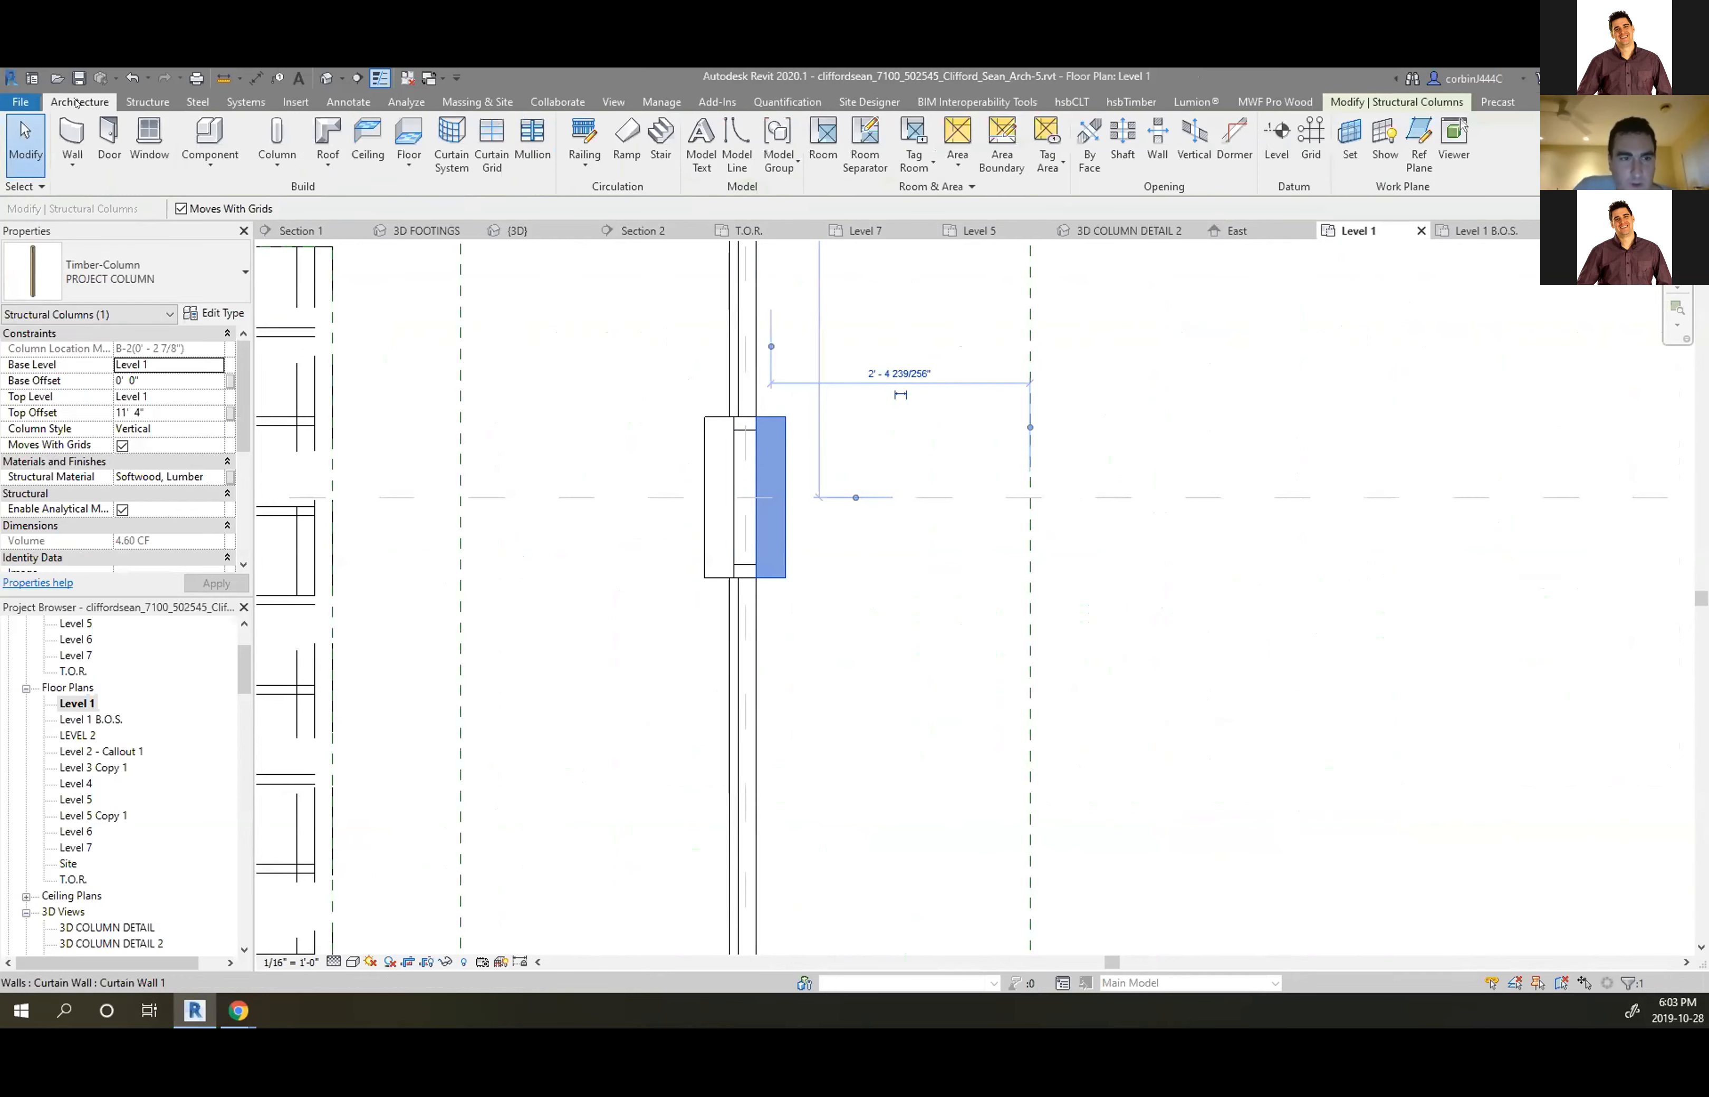
{"action": "left_click", "coordinate": [348, 101]}
{"action": "left_click", "coordinate": [896, 145]}
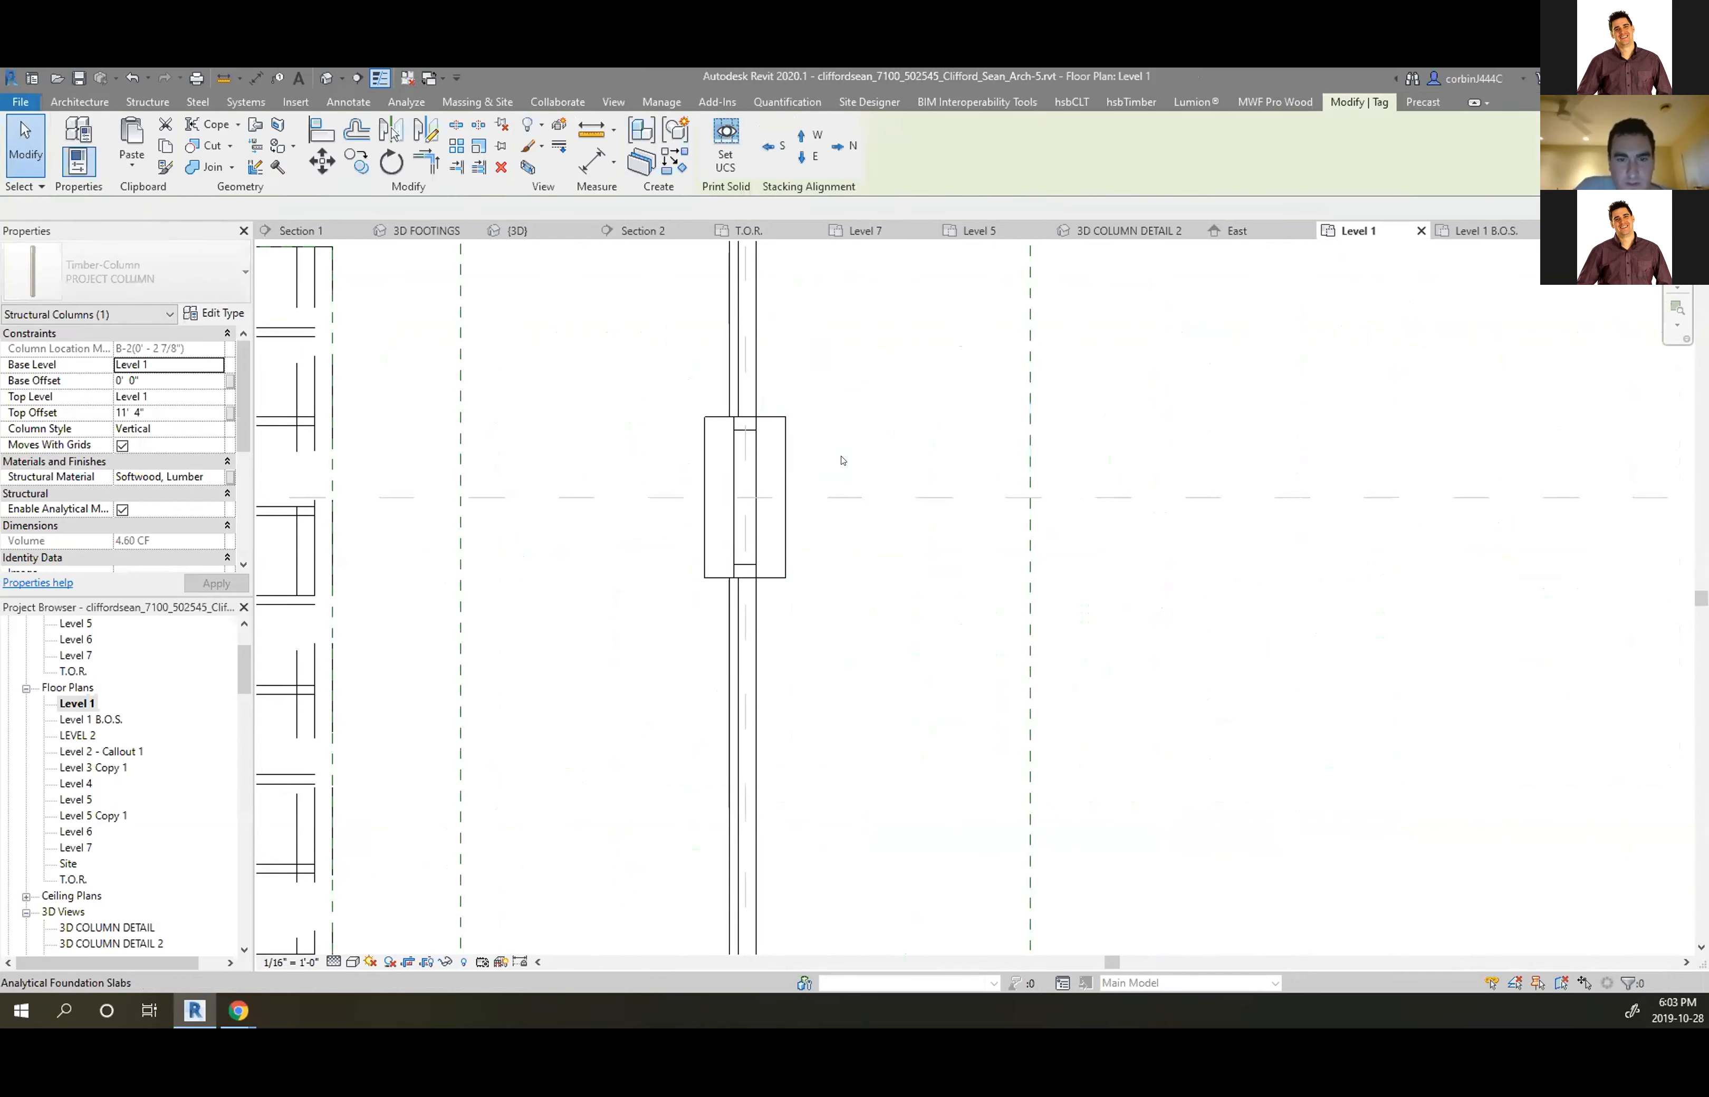
{"action": "left_click", "coordinate": [775, 451]}
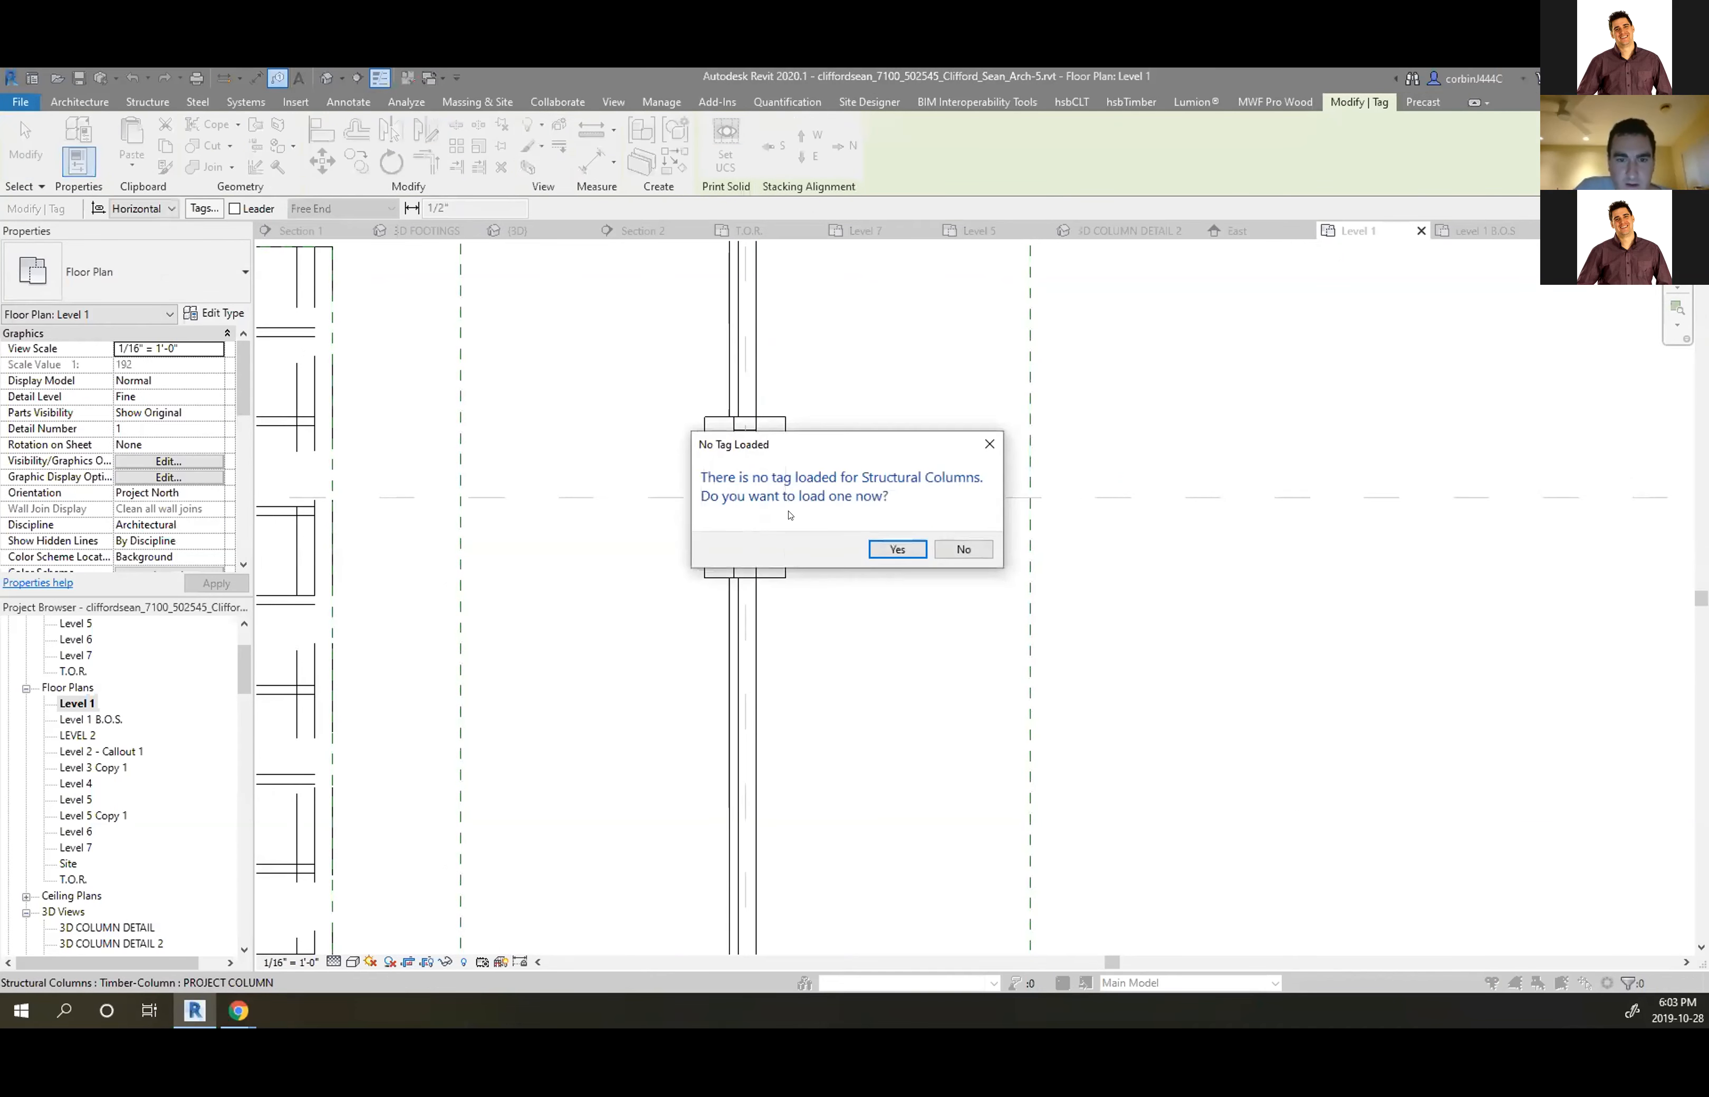
{"action": "left_click", "coordinate": [898, 546]}
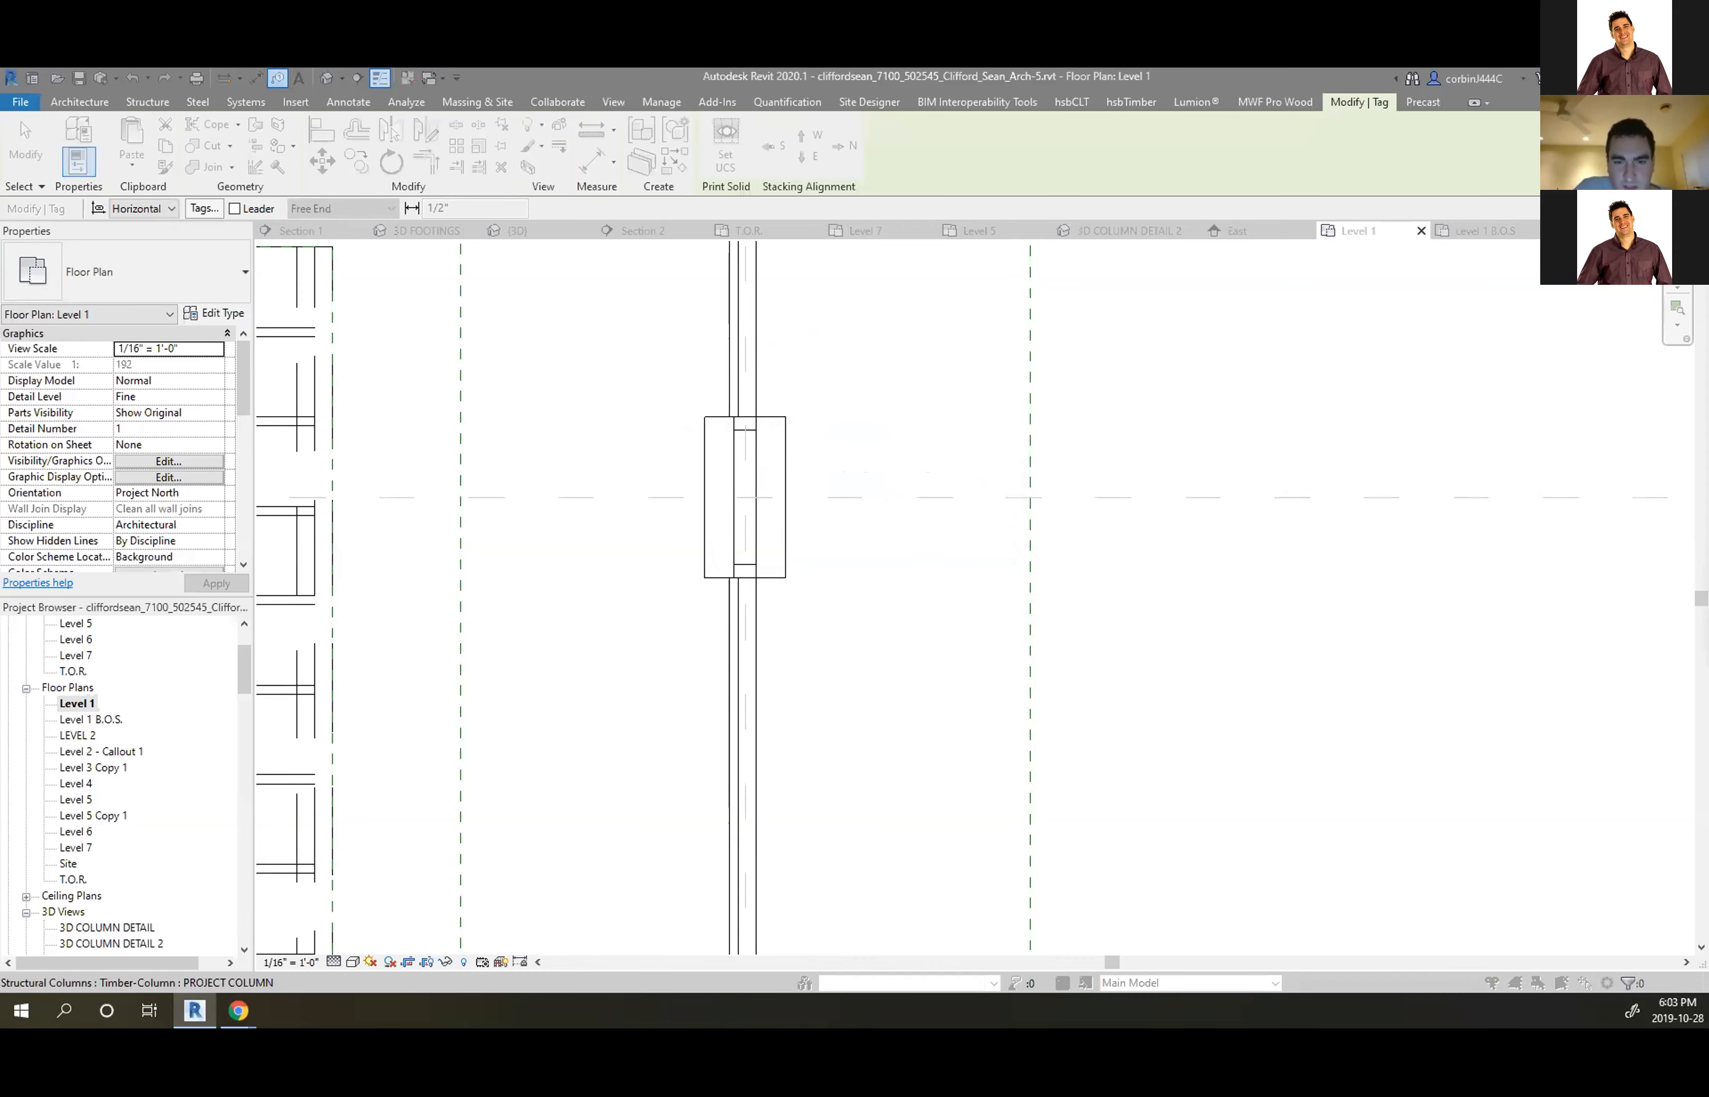
{"action": "scroll", "coordinate": [739, 520], "scroll_direction": "down", "scroll_amount": 8}
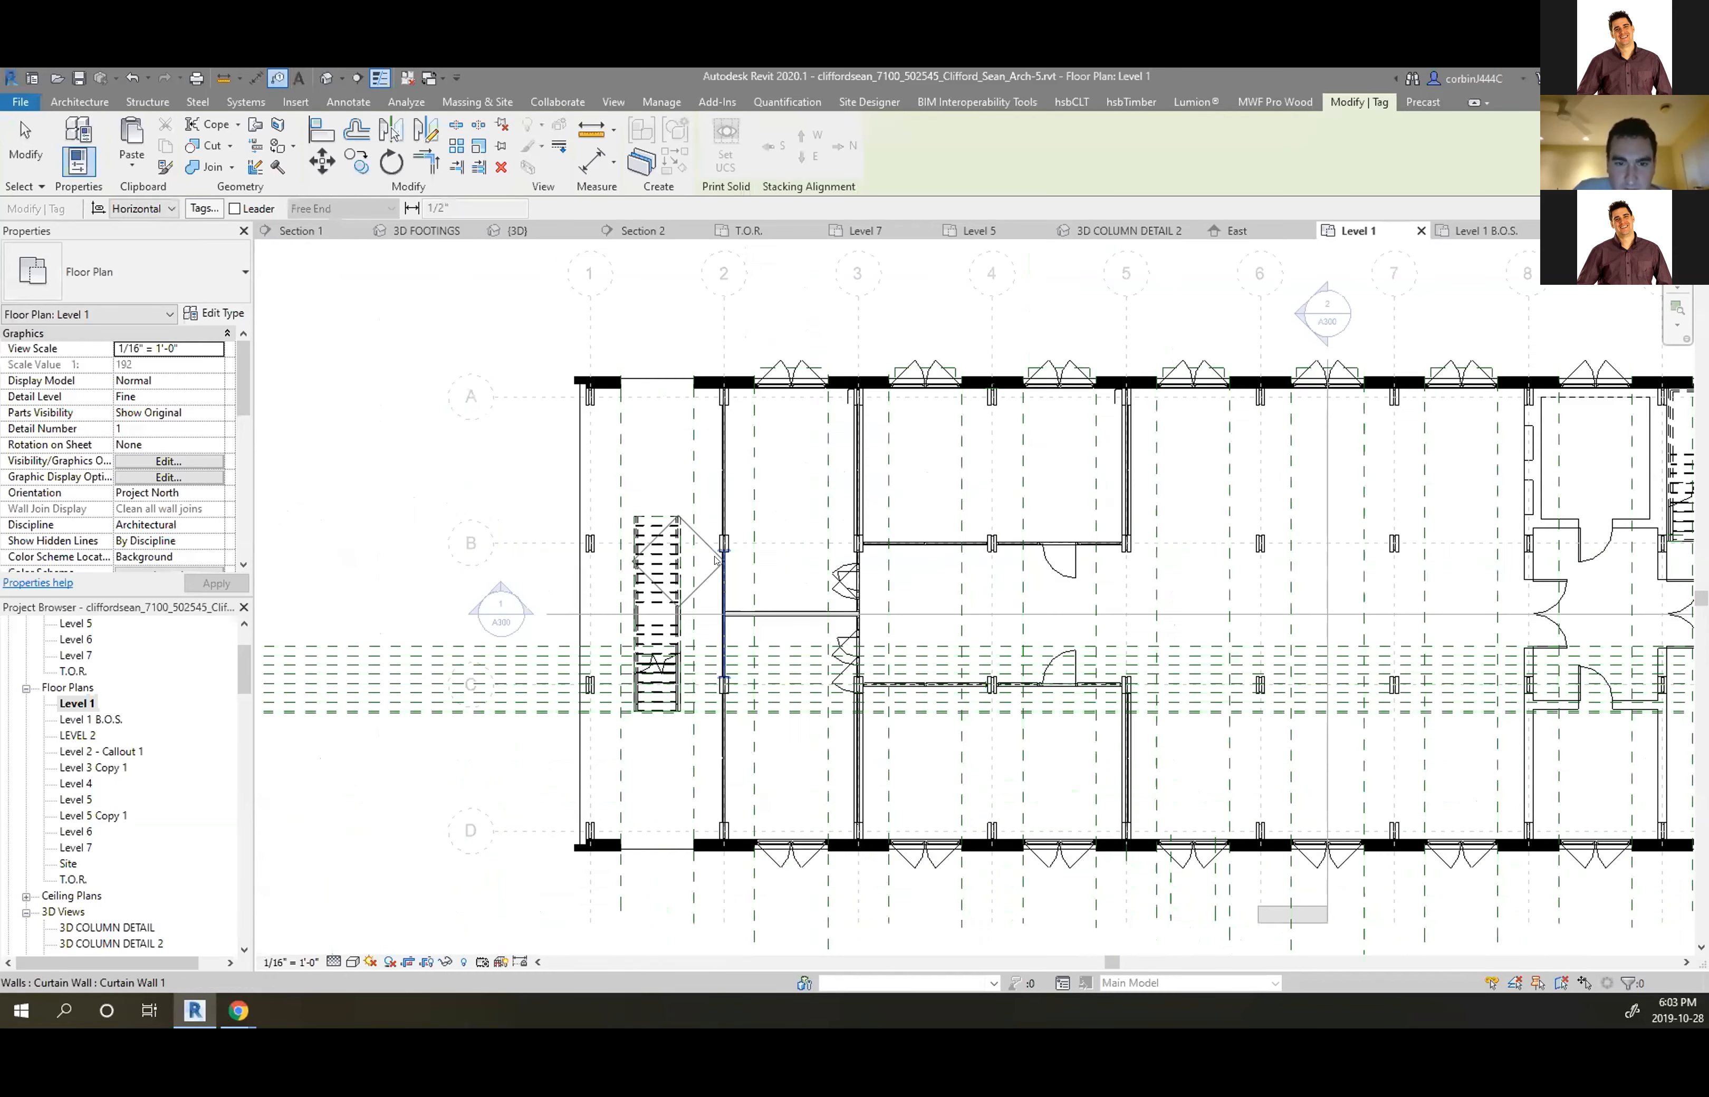
{"action": "scroll", "coordinate": [87, 641], "scroll_direction": "up", "scroll_amount": 3}
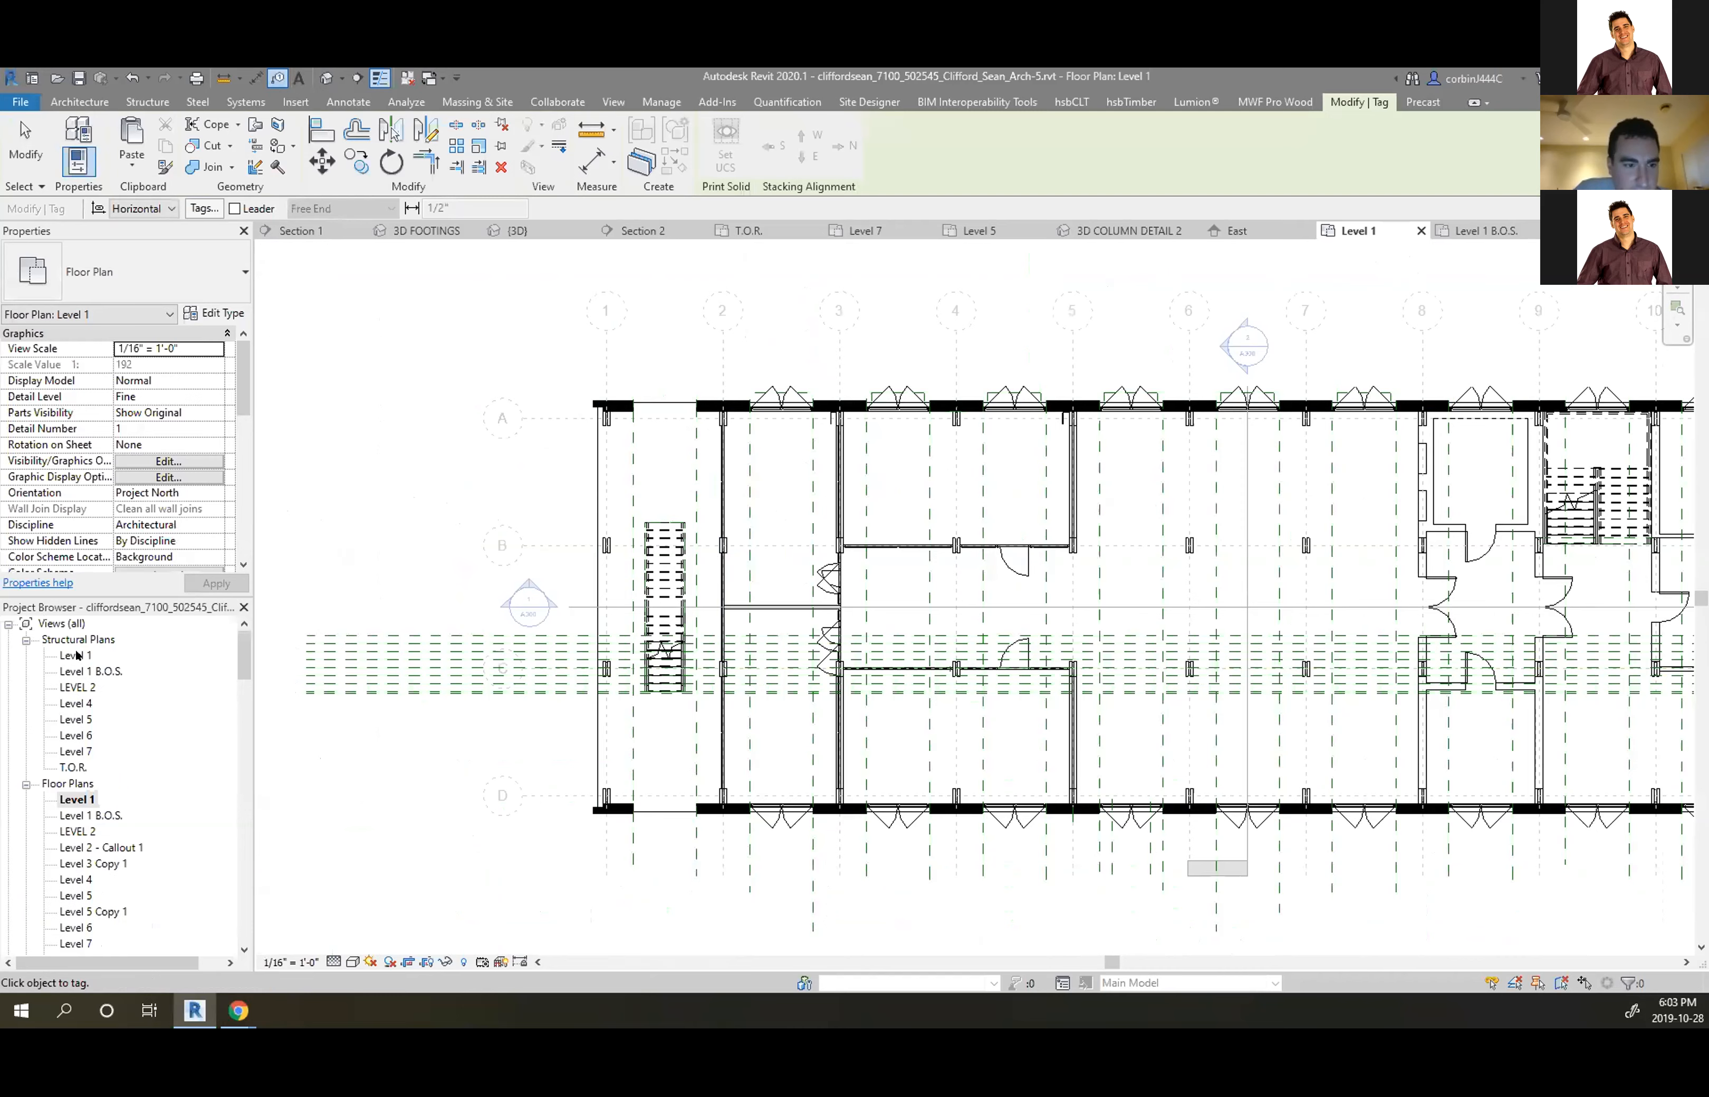
{"action": "double_click", "coordinate": [80, 688]}
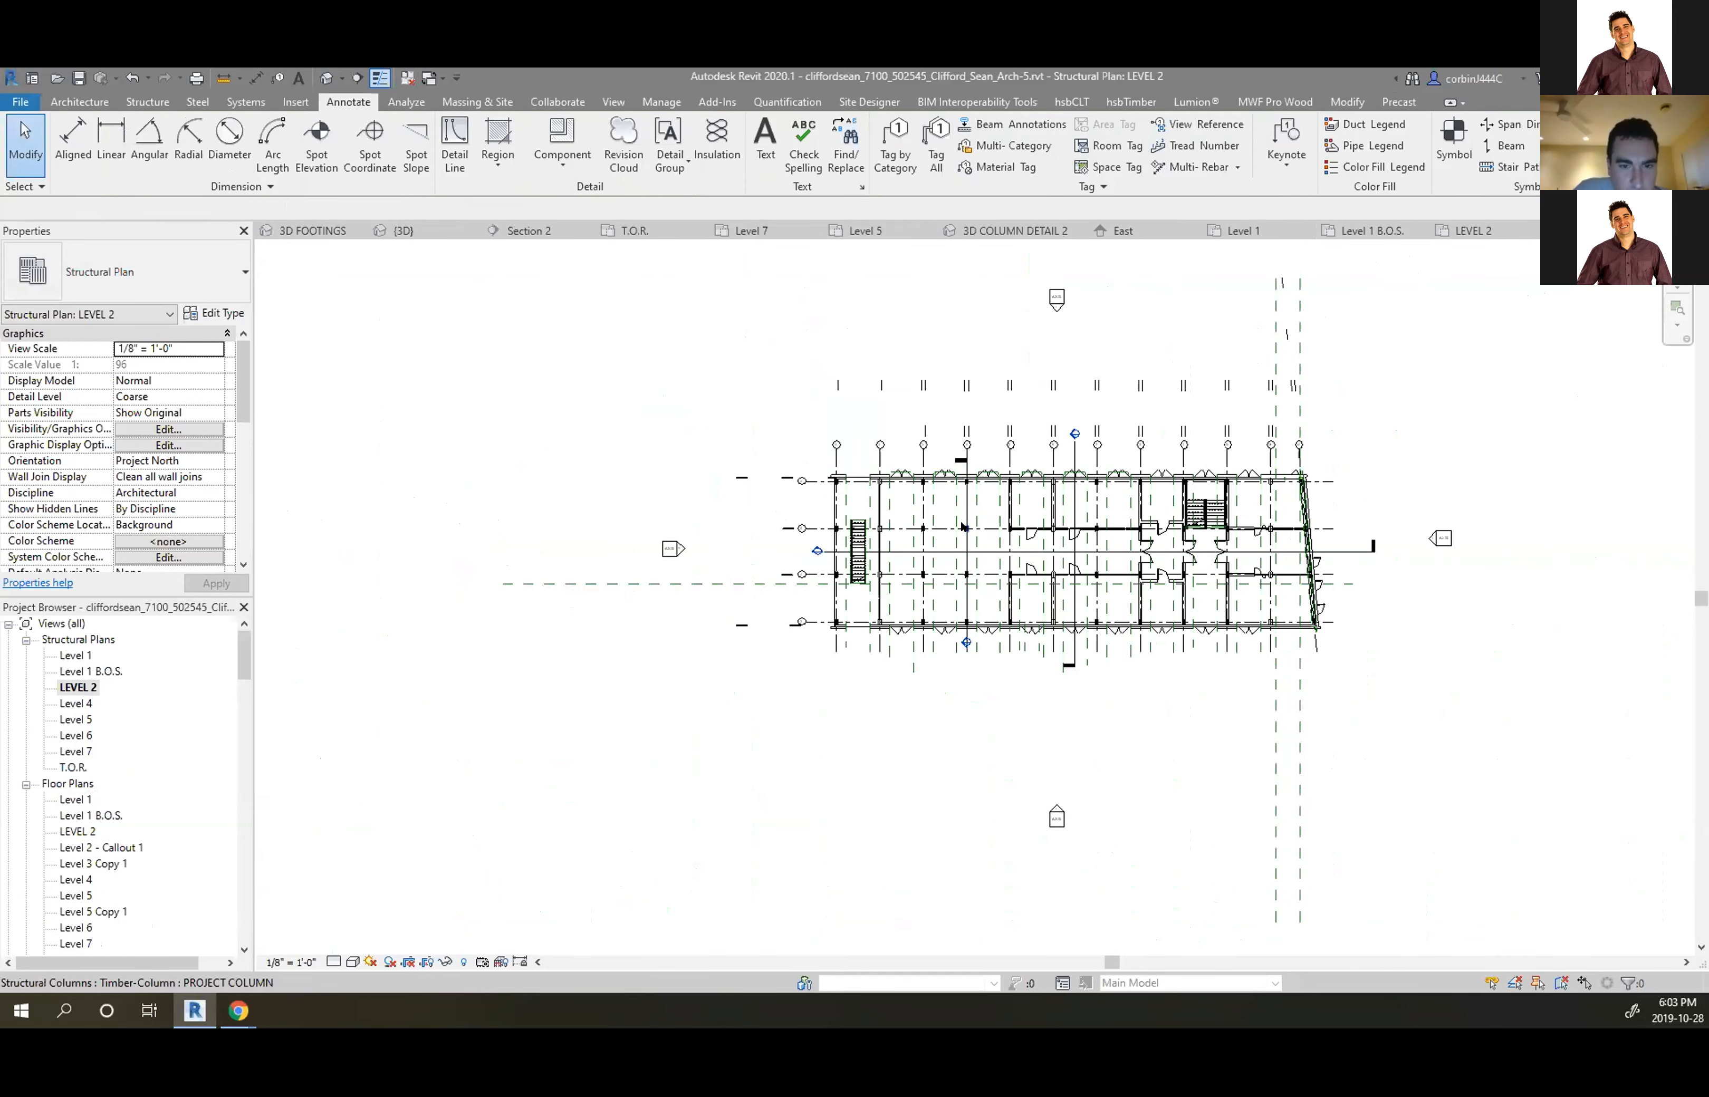
Edit the LEVEL 2 plan's view range, entering 4 for the cut plane offset
{"action": "scroll", "coordinate": [962, 527], "scroll_direction": "up", "scroll_amount": 5}
{"action": "left_click", "coordinate": [612, 472]}
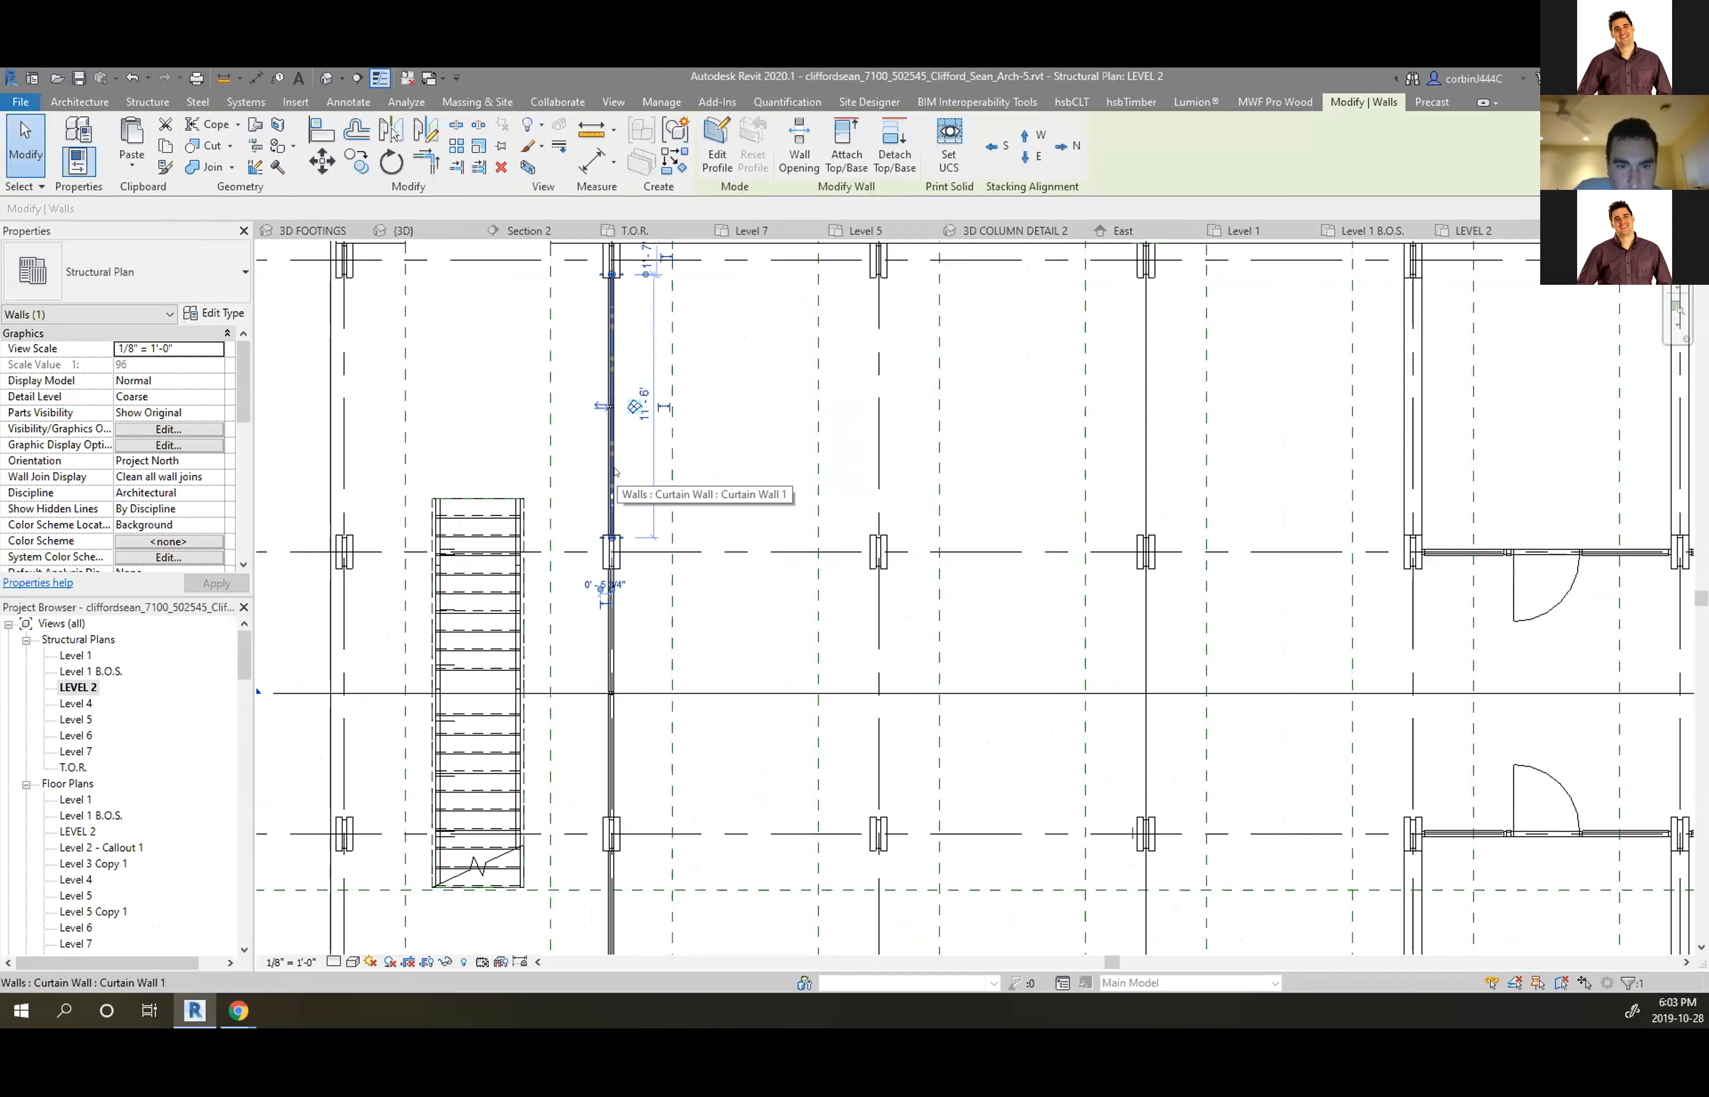
{"action": "left_click", "coordinate": [715, 470]}
{"action": "scroll", "coordinate": [716, 470], "scroll_direction": "down", "scroll_amount": 4}
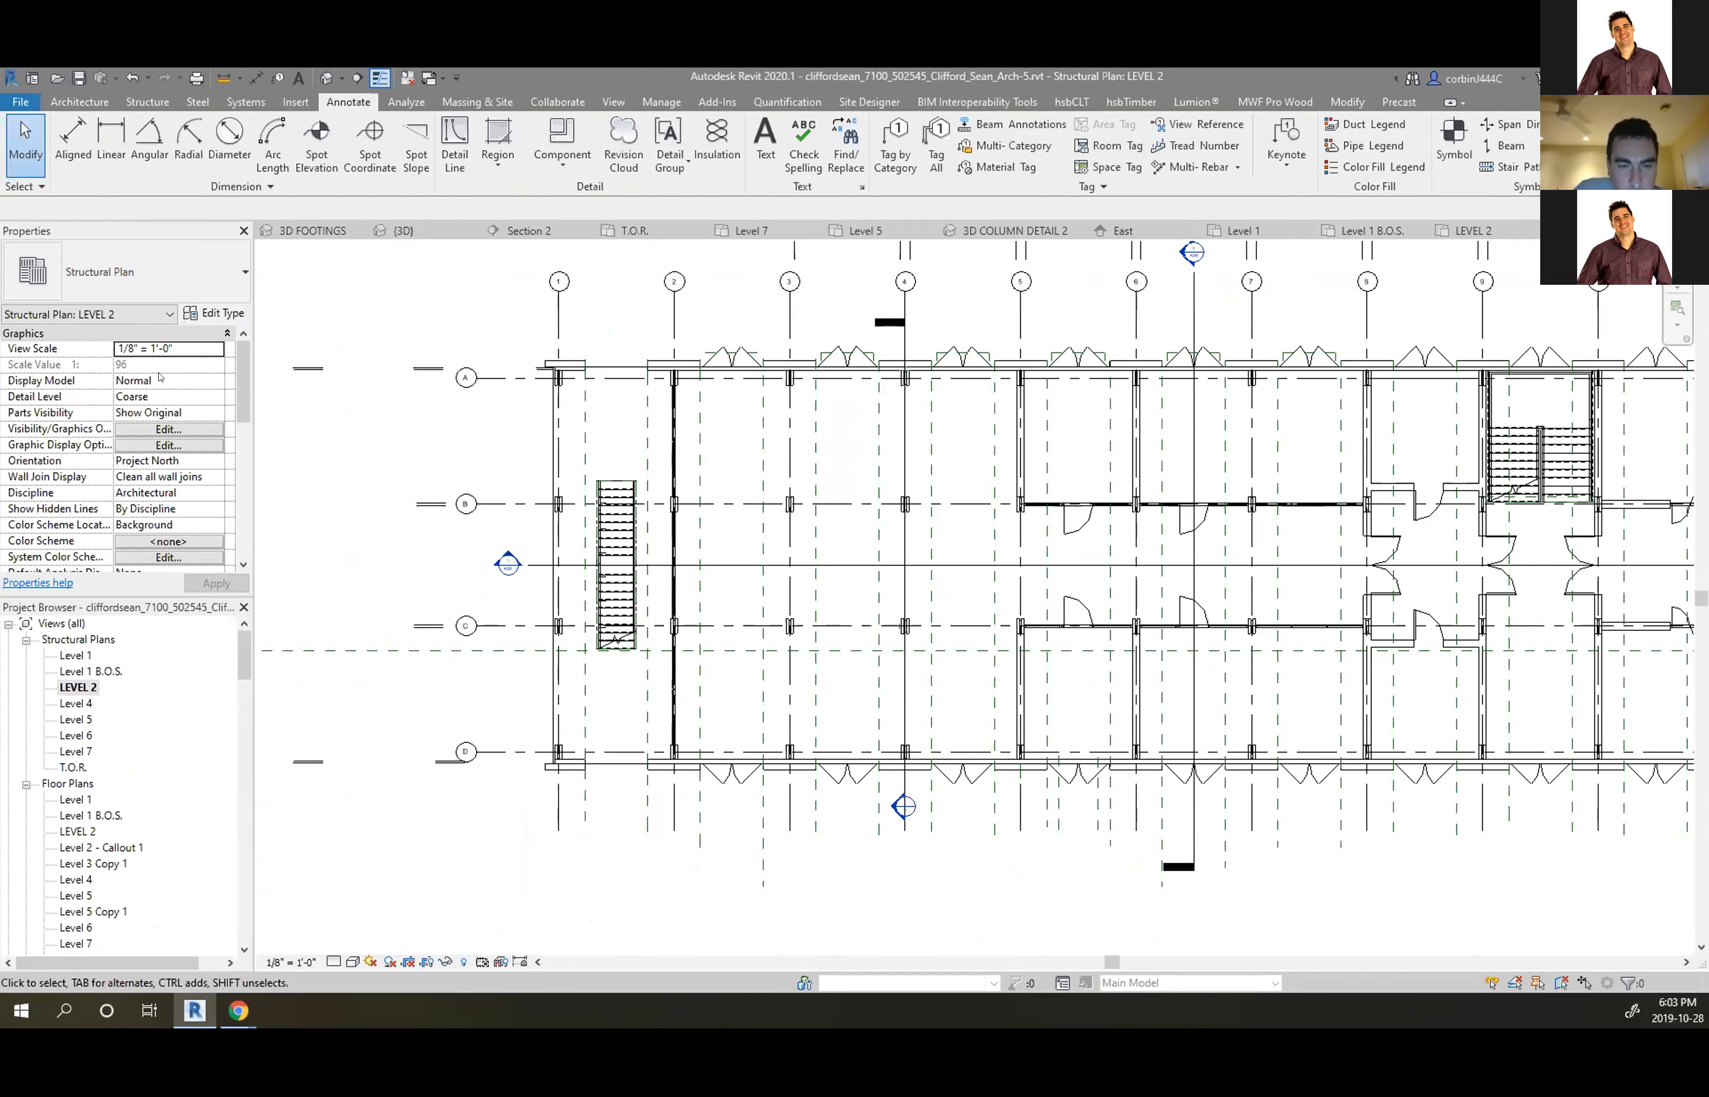
{"action": "scroll", "coordinate": [172, 431], "scroll_direction": "down", "scroll_amount": 5}
{"action": "left_click", "coordinate": [193, 401]}
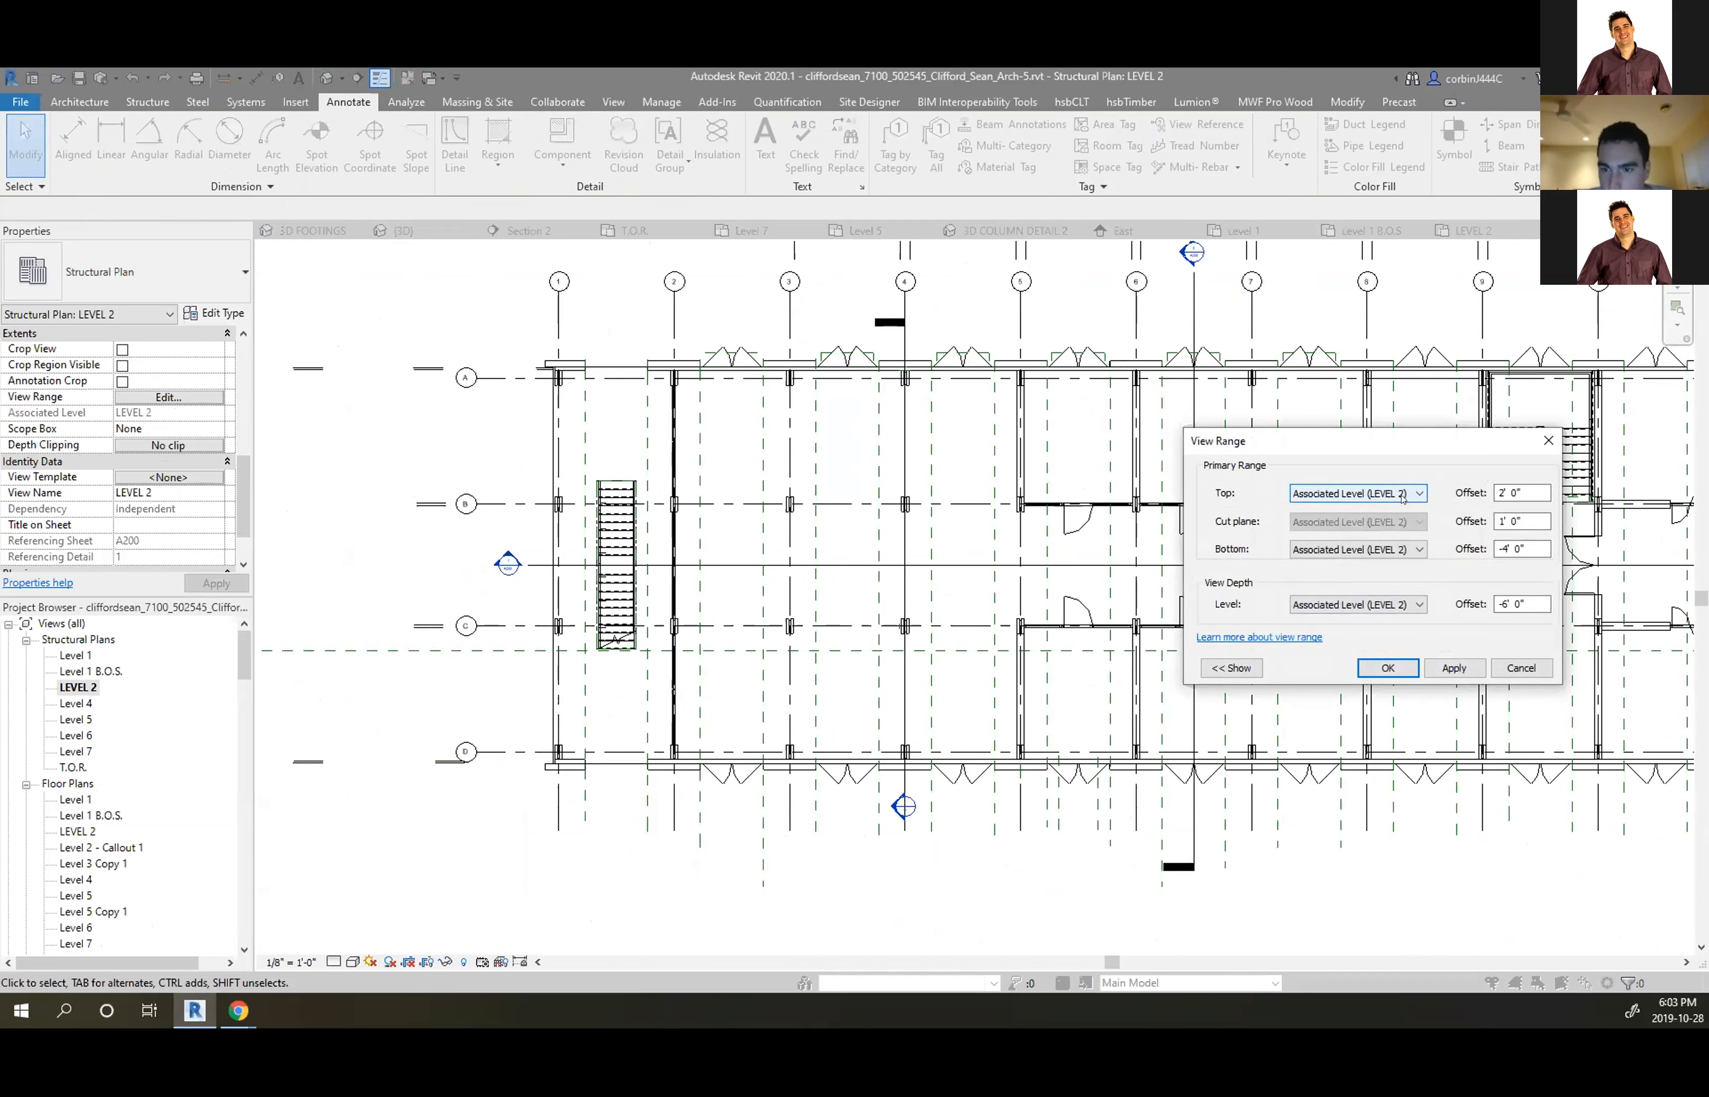
{"action": "left_click", "coordinate": [1494, 520]}
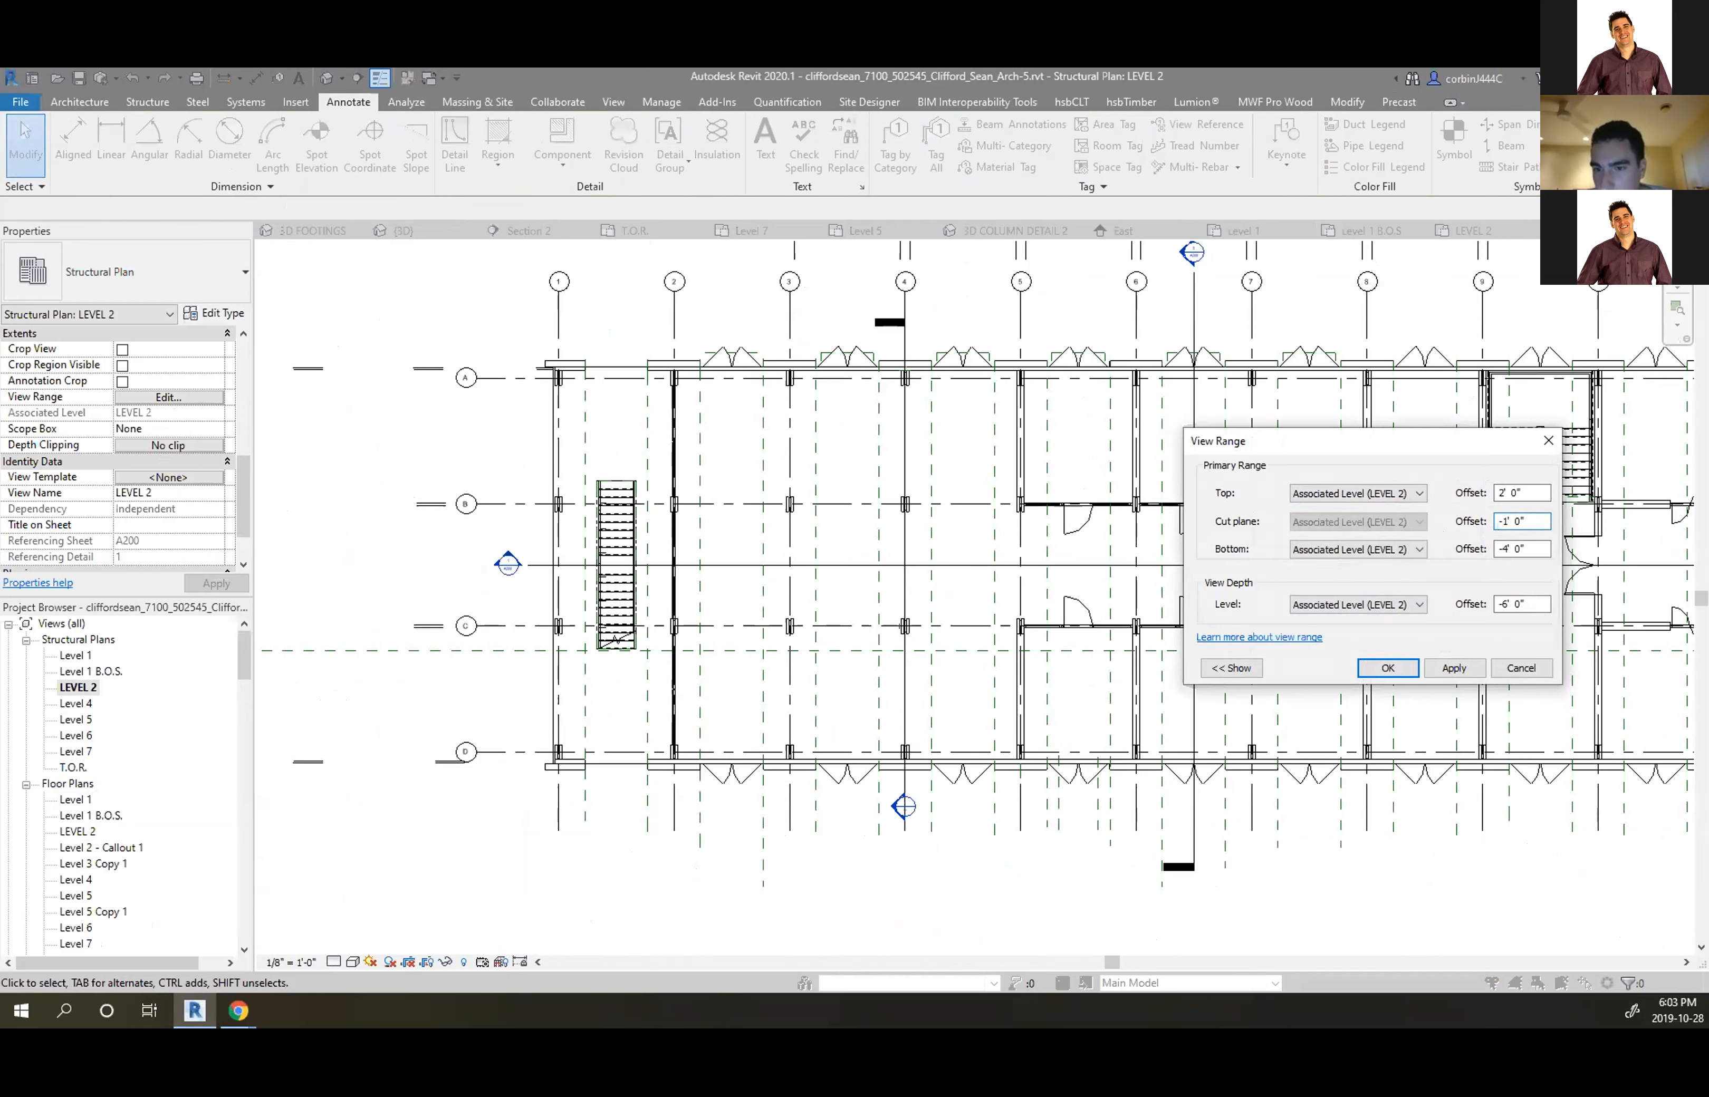
{"action": "left_click_drag", "start_coordinate": [1516, 516], "coordinate": [1502, 520]}
{"action": "type", "text": "4"}
{"action": "key", "text": "Return"}
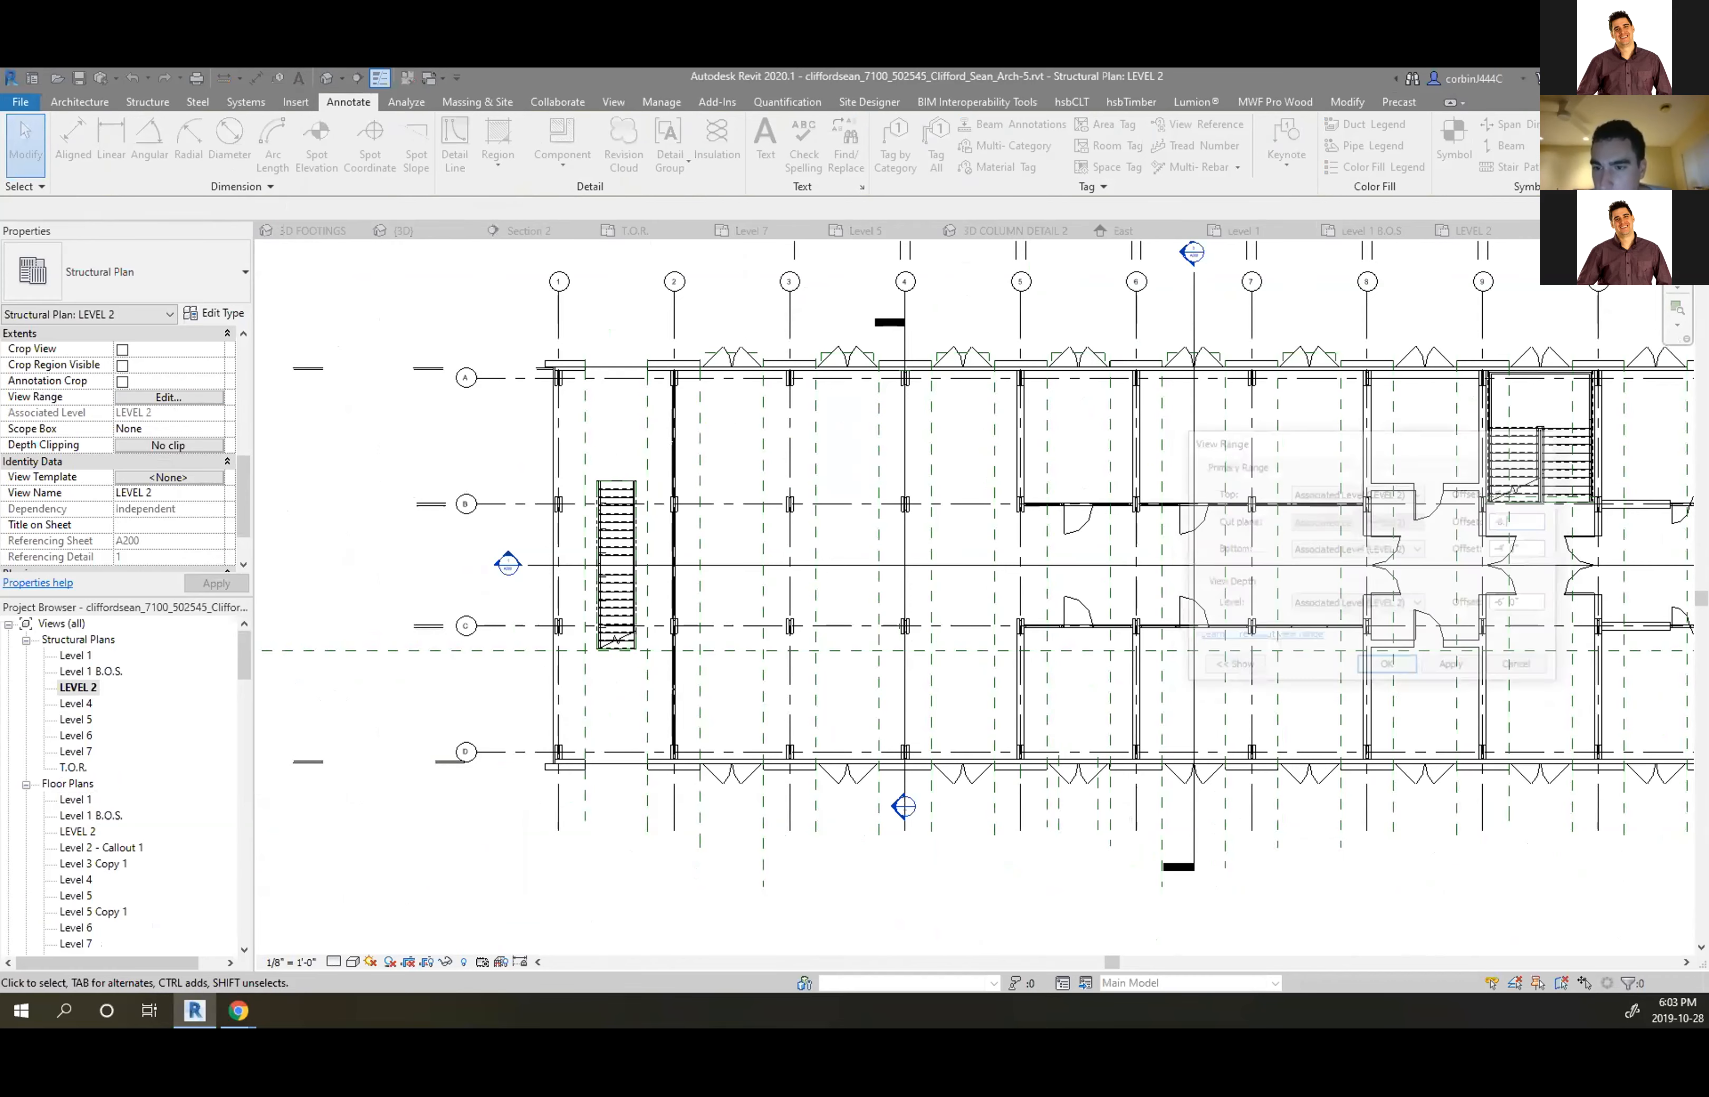
{"action": "scroll", "coordinate": [676, 475], "scroll_direction": "up", "scroll_amount": 2}
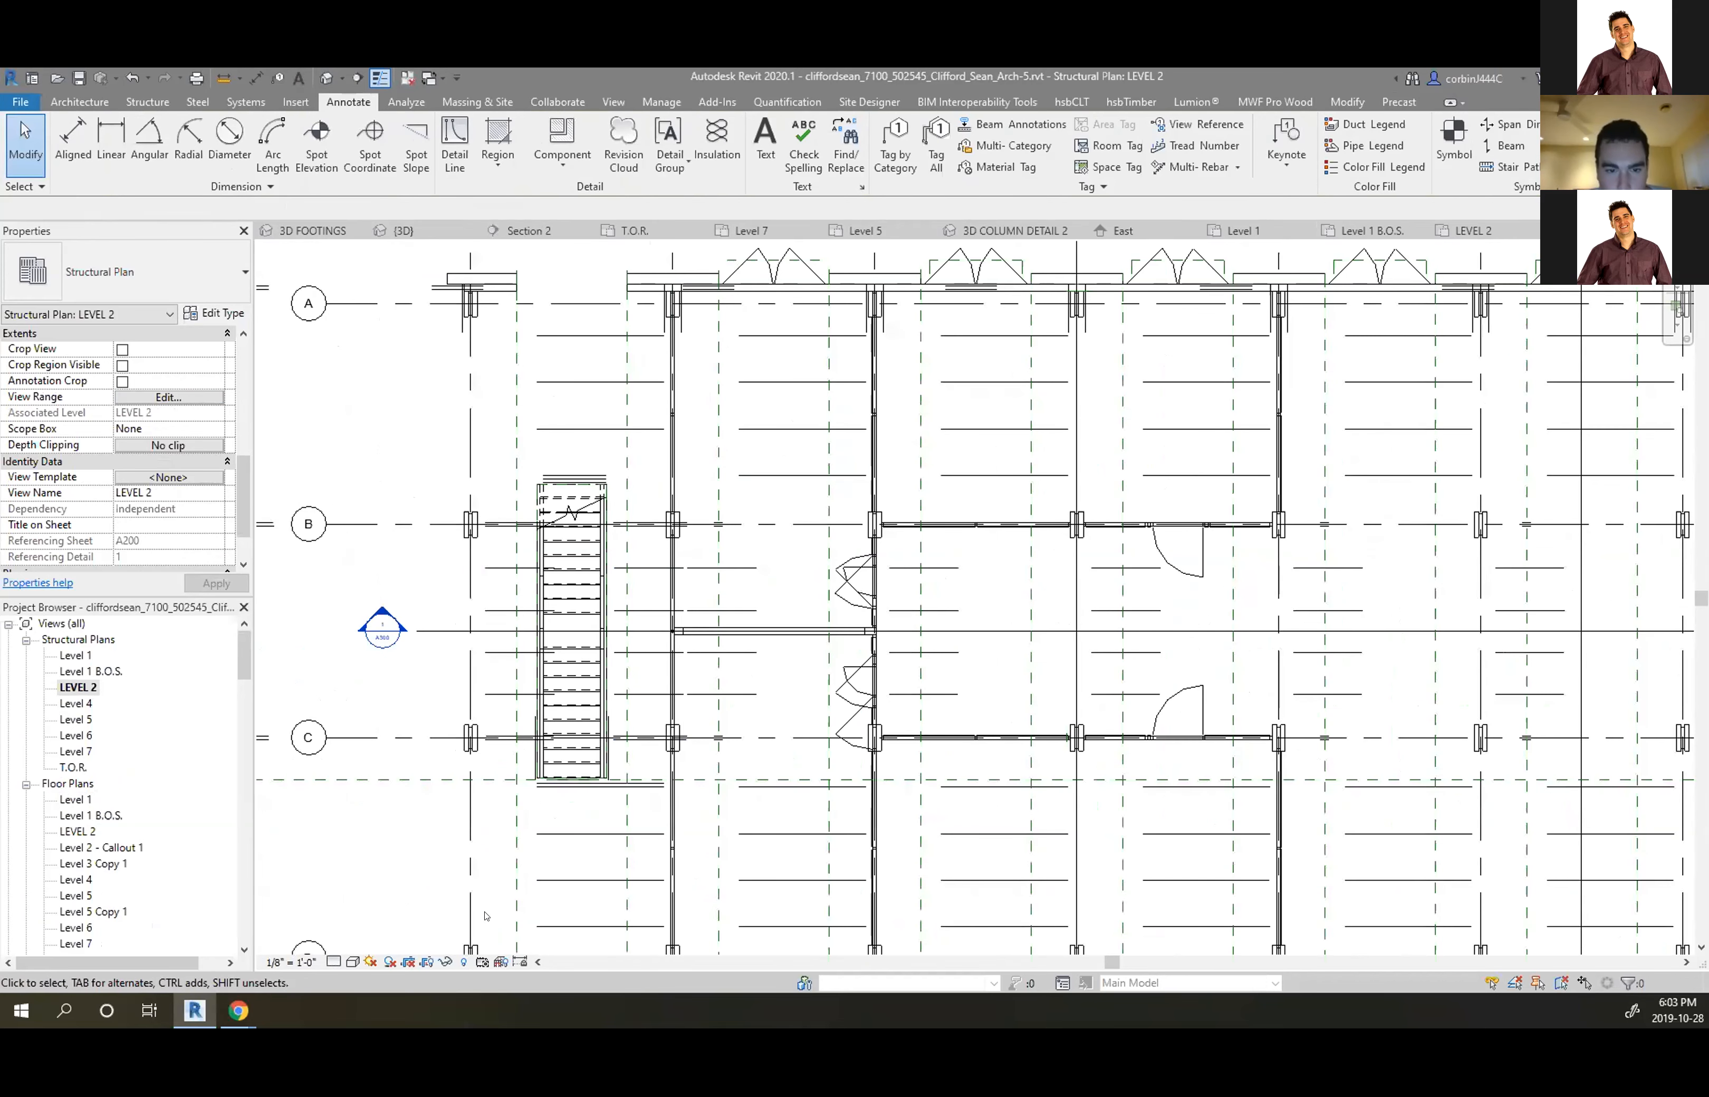
Hide doors and mullions by category in the LEVEL 2 plan
{"action": "scroll", "coordinate": [678, 498], "scroll_direction": "down", "scroll_amount": 3}
{"action": "scroll", "coordinate": [721, 547], "scroll_direction": "up", "scroll_amount": 4}
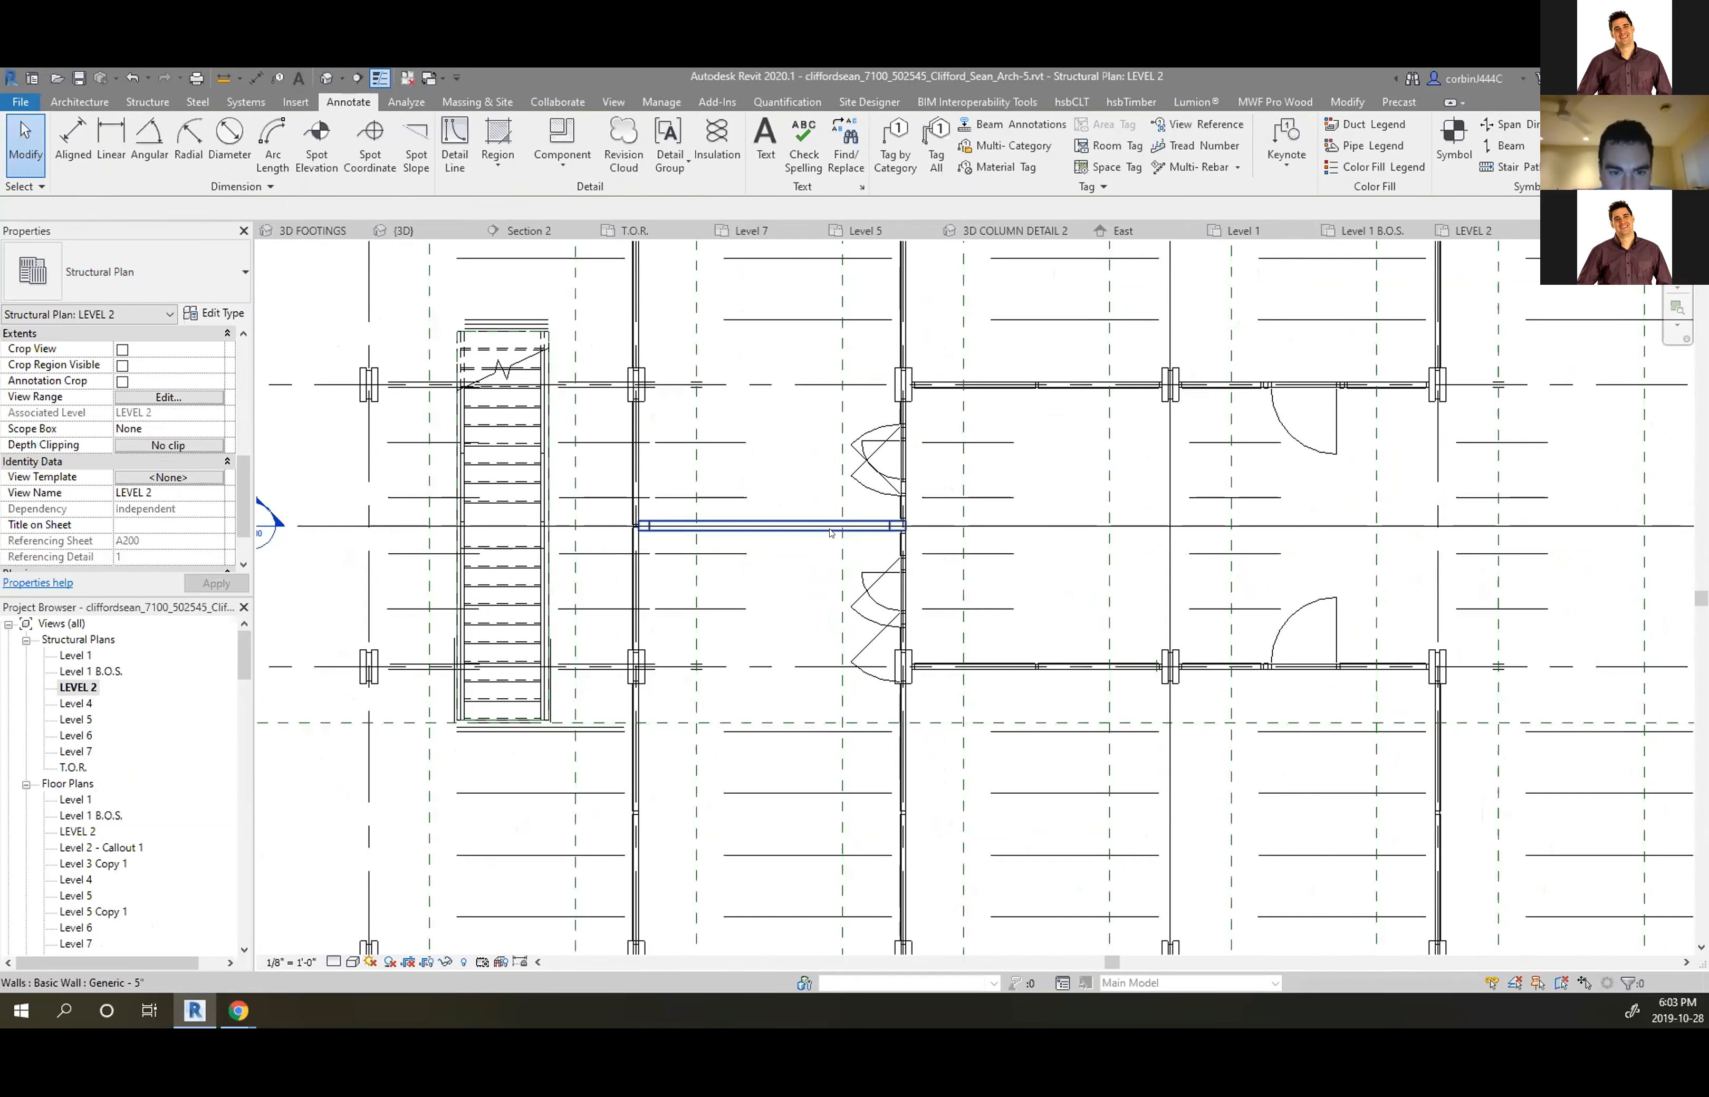
{"action": "left_click", "coordinate": [890, 459]}
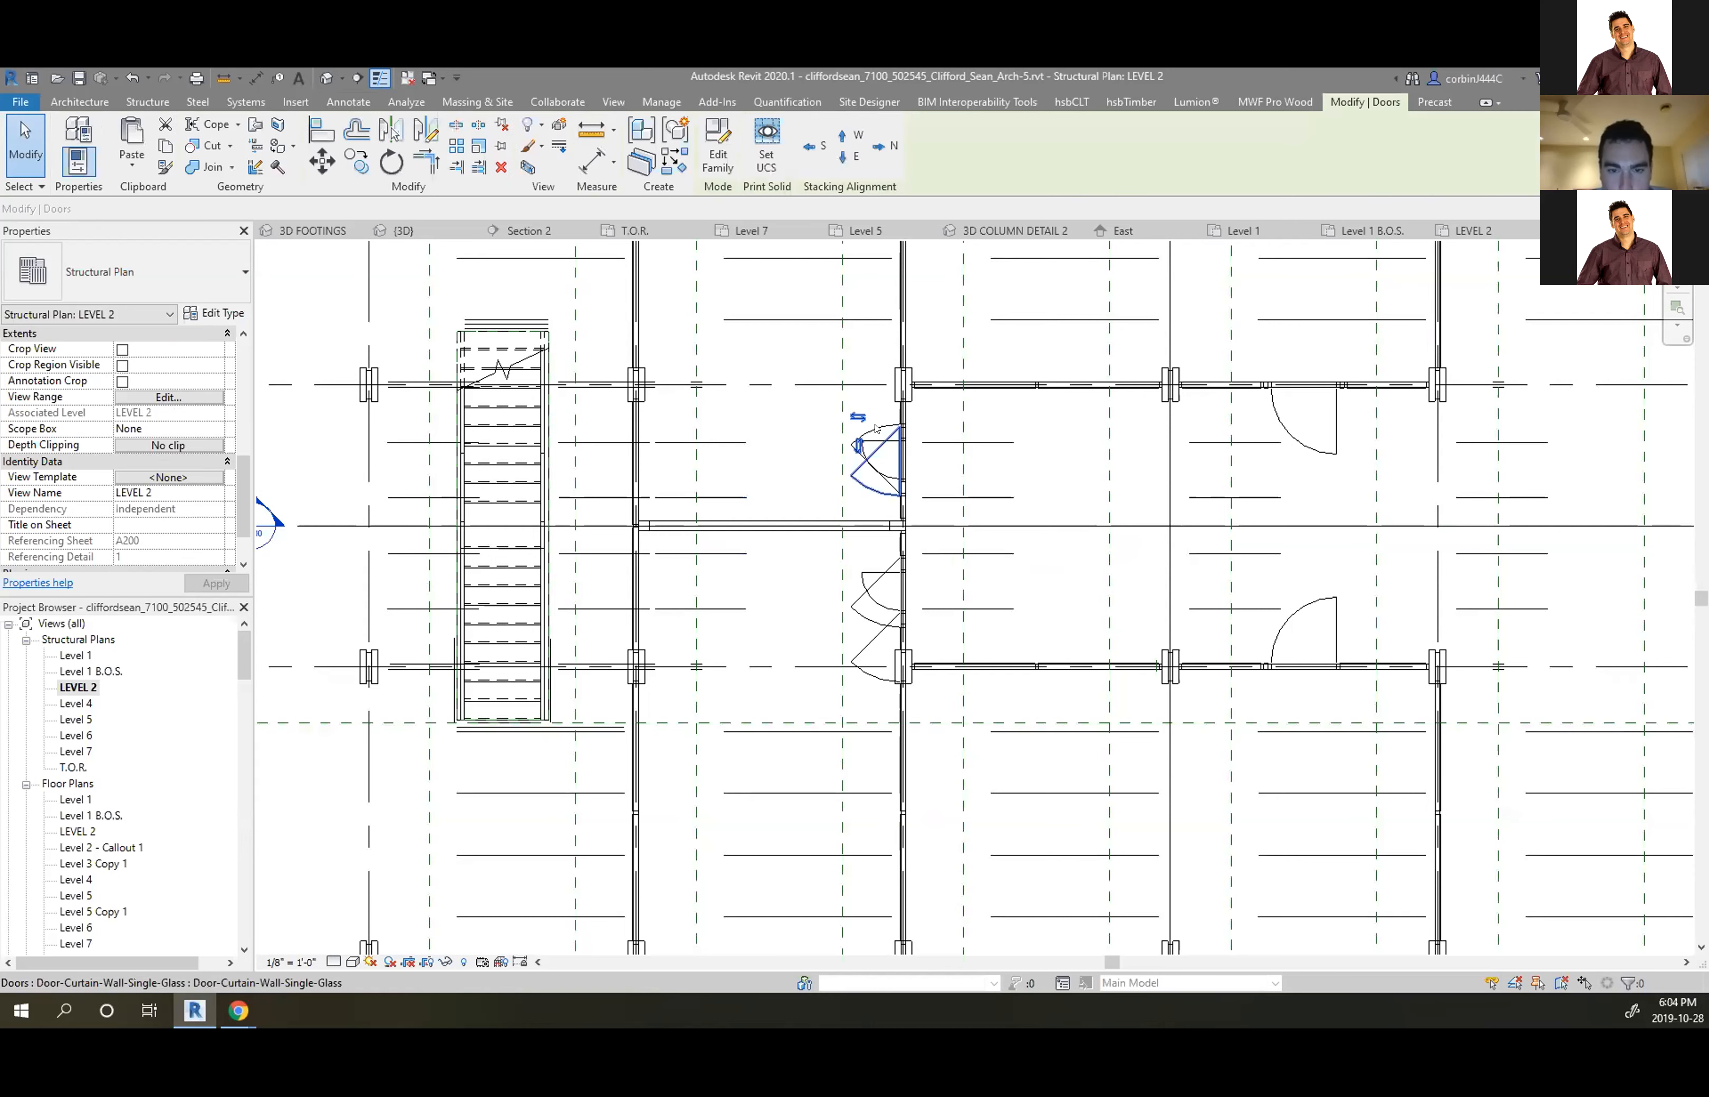
{"action": "right_click", "coordinate": [882, 429]}
{"action": "mouse_move", "coordinate": [939, 534]}
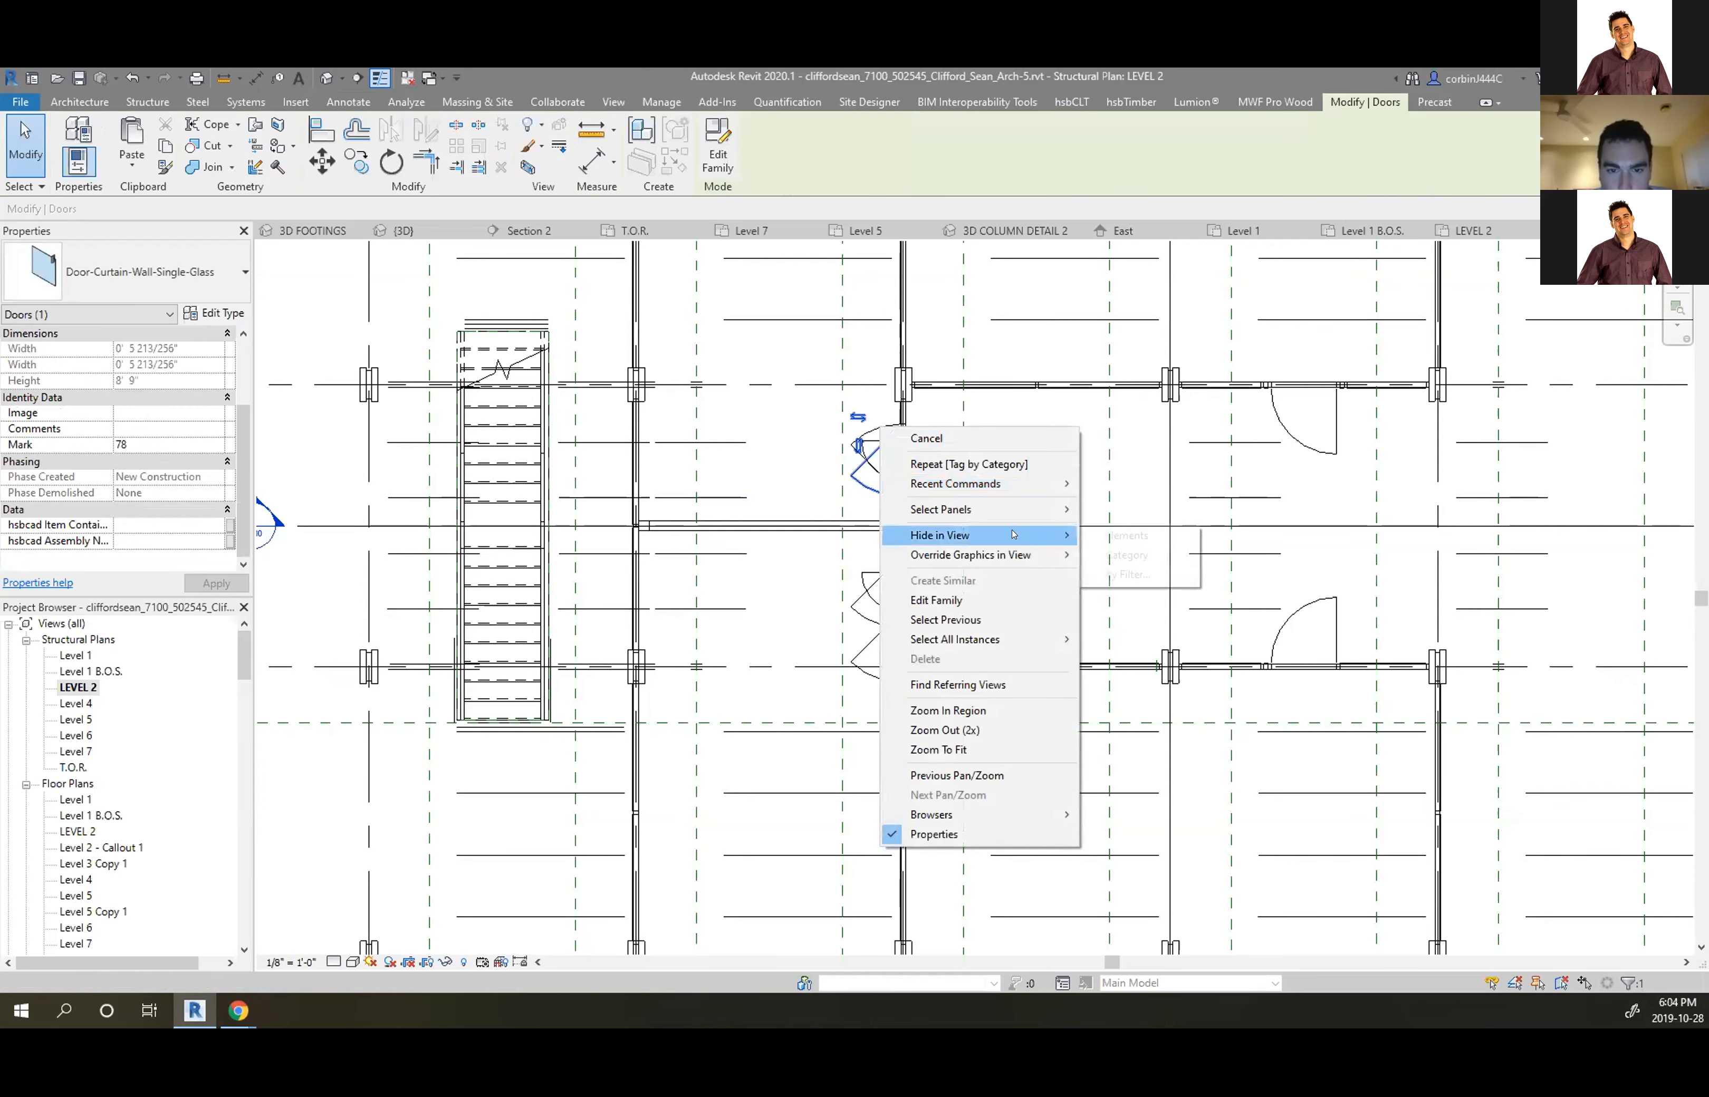
{"action": "left_click", "coordinate": [1120, 554]}
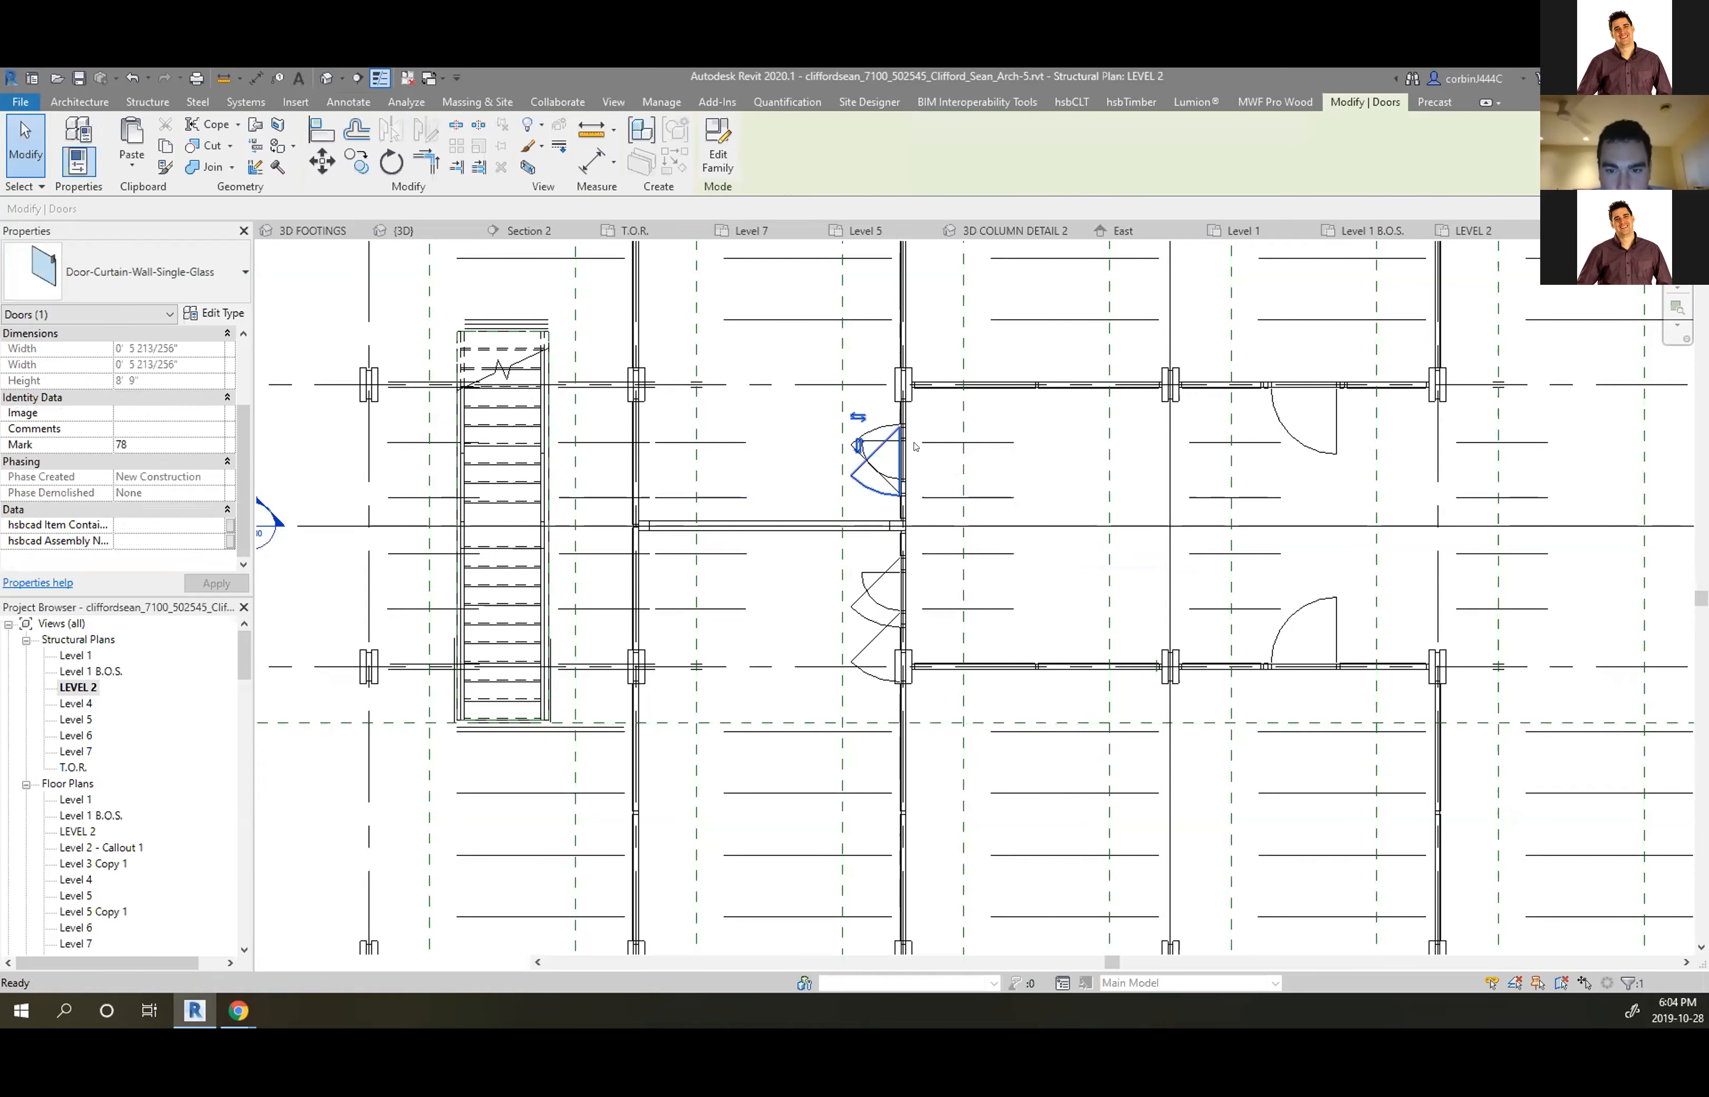
{"action": "left_click", "coordinate": [944, 386]}
{"action": "left_click", "coordinate": [946, 404]}
{"action": "scroll", "coordinate": [958, 374], "scroll_direction": "up", "scroll_amount": 2}
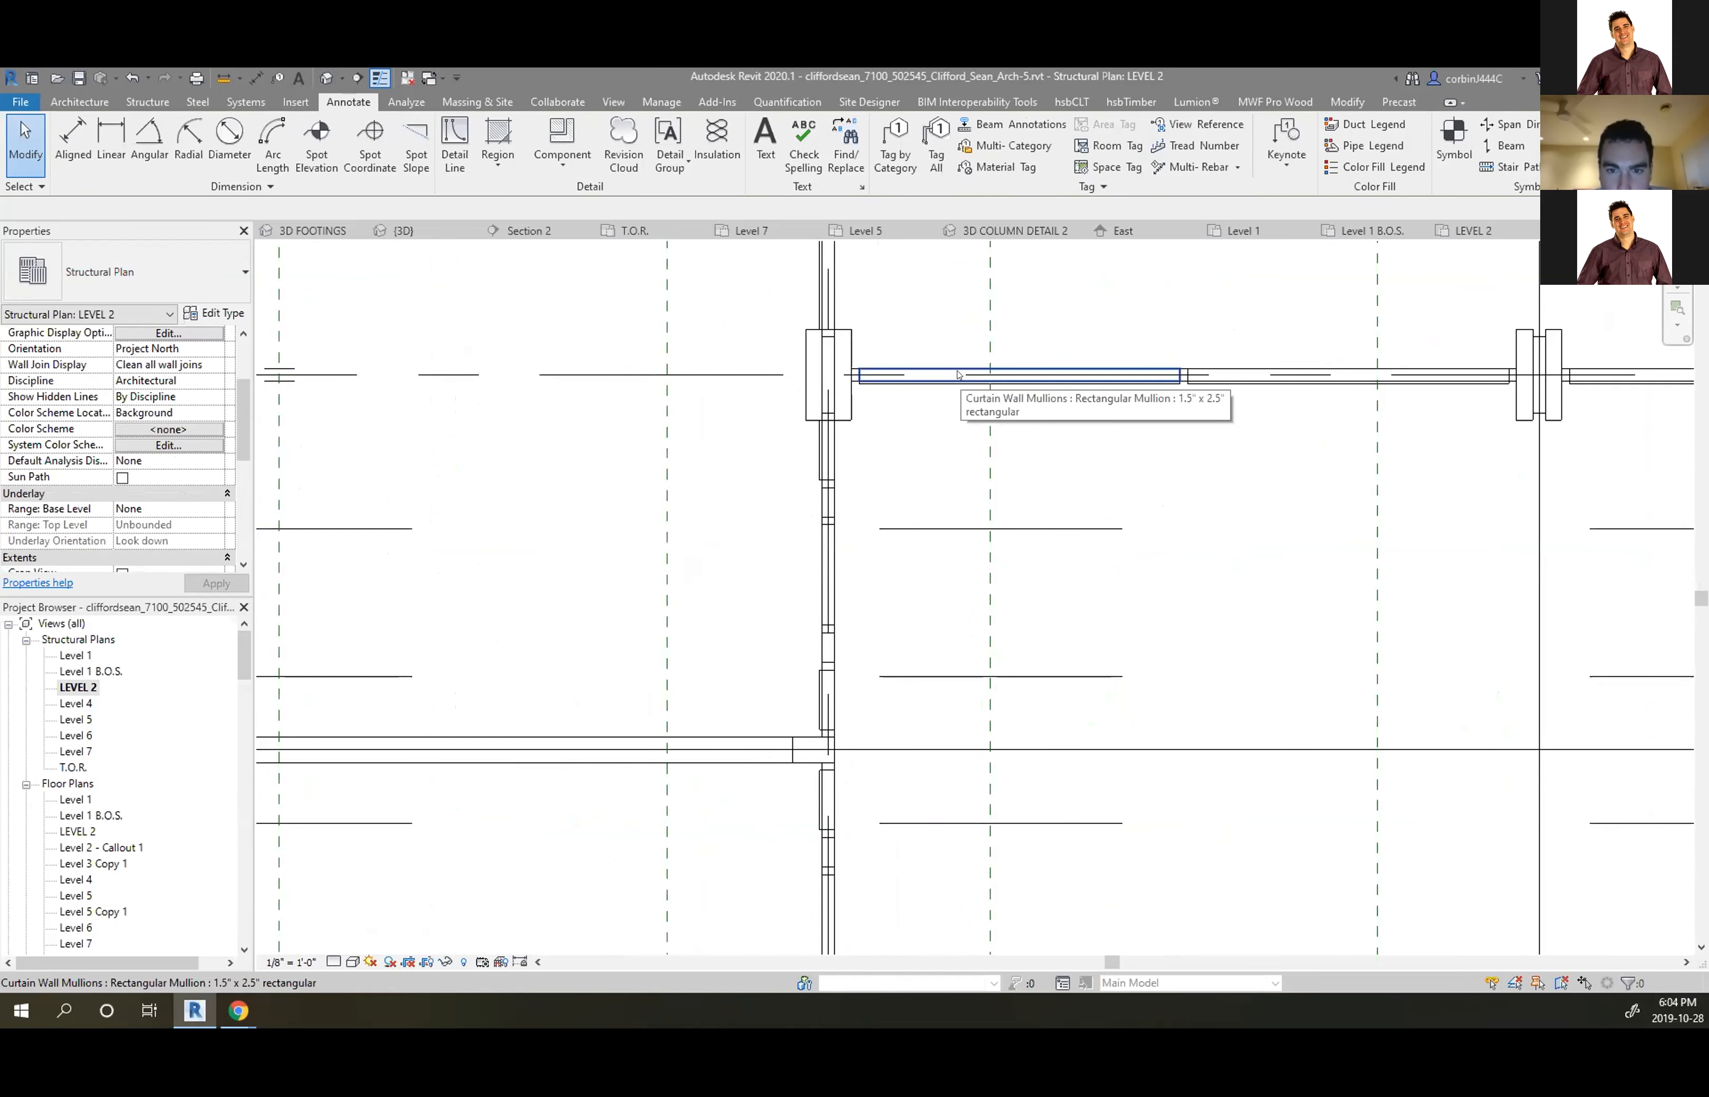
{"action": "right_click", "coordinate": [959, 374]}
{"action": "mouse_move", "coordinate": [1115, 463]}
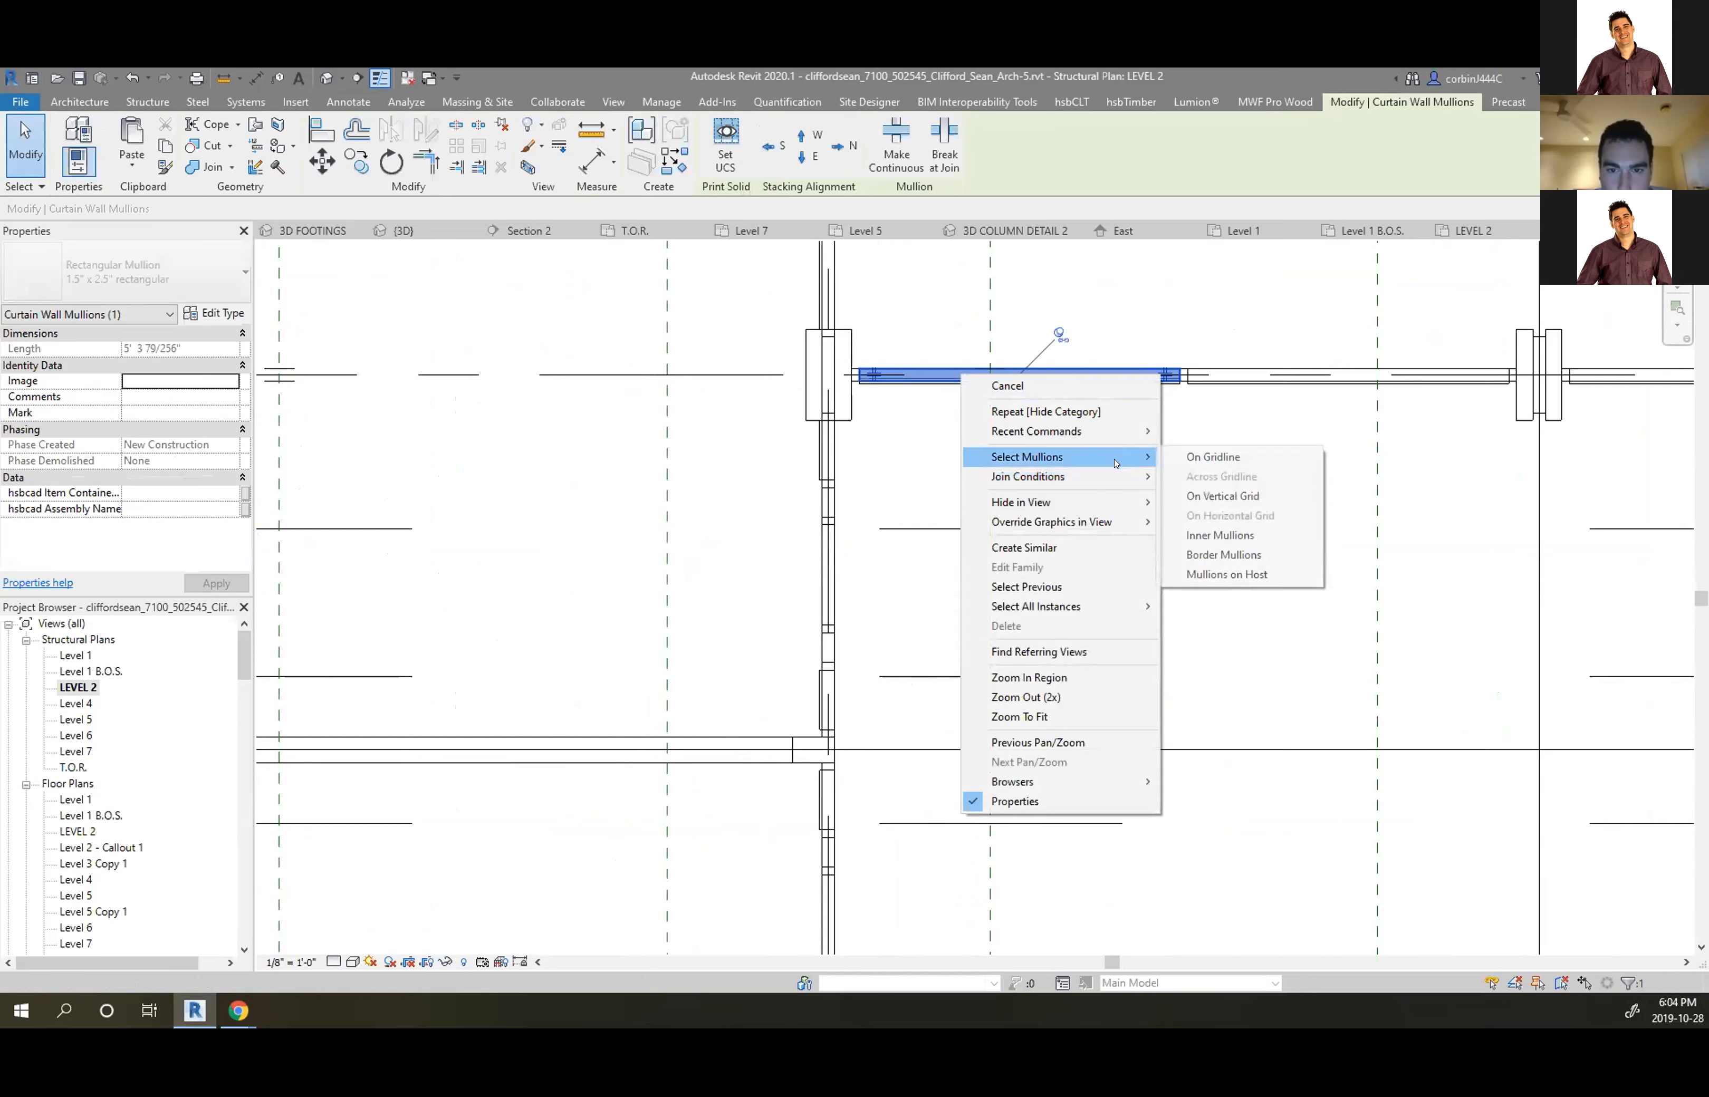
{"action": "mouse_move", "coordinate": [1120, 502]}
{"action": "left_click", "coordinate": [1206, 522]}
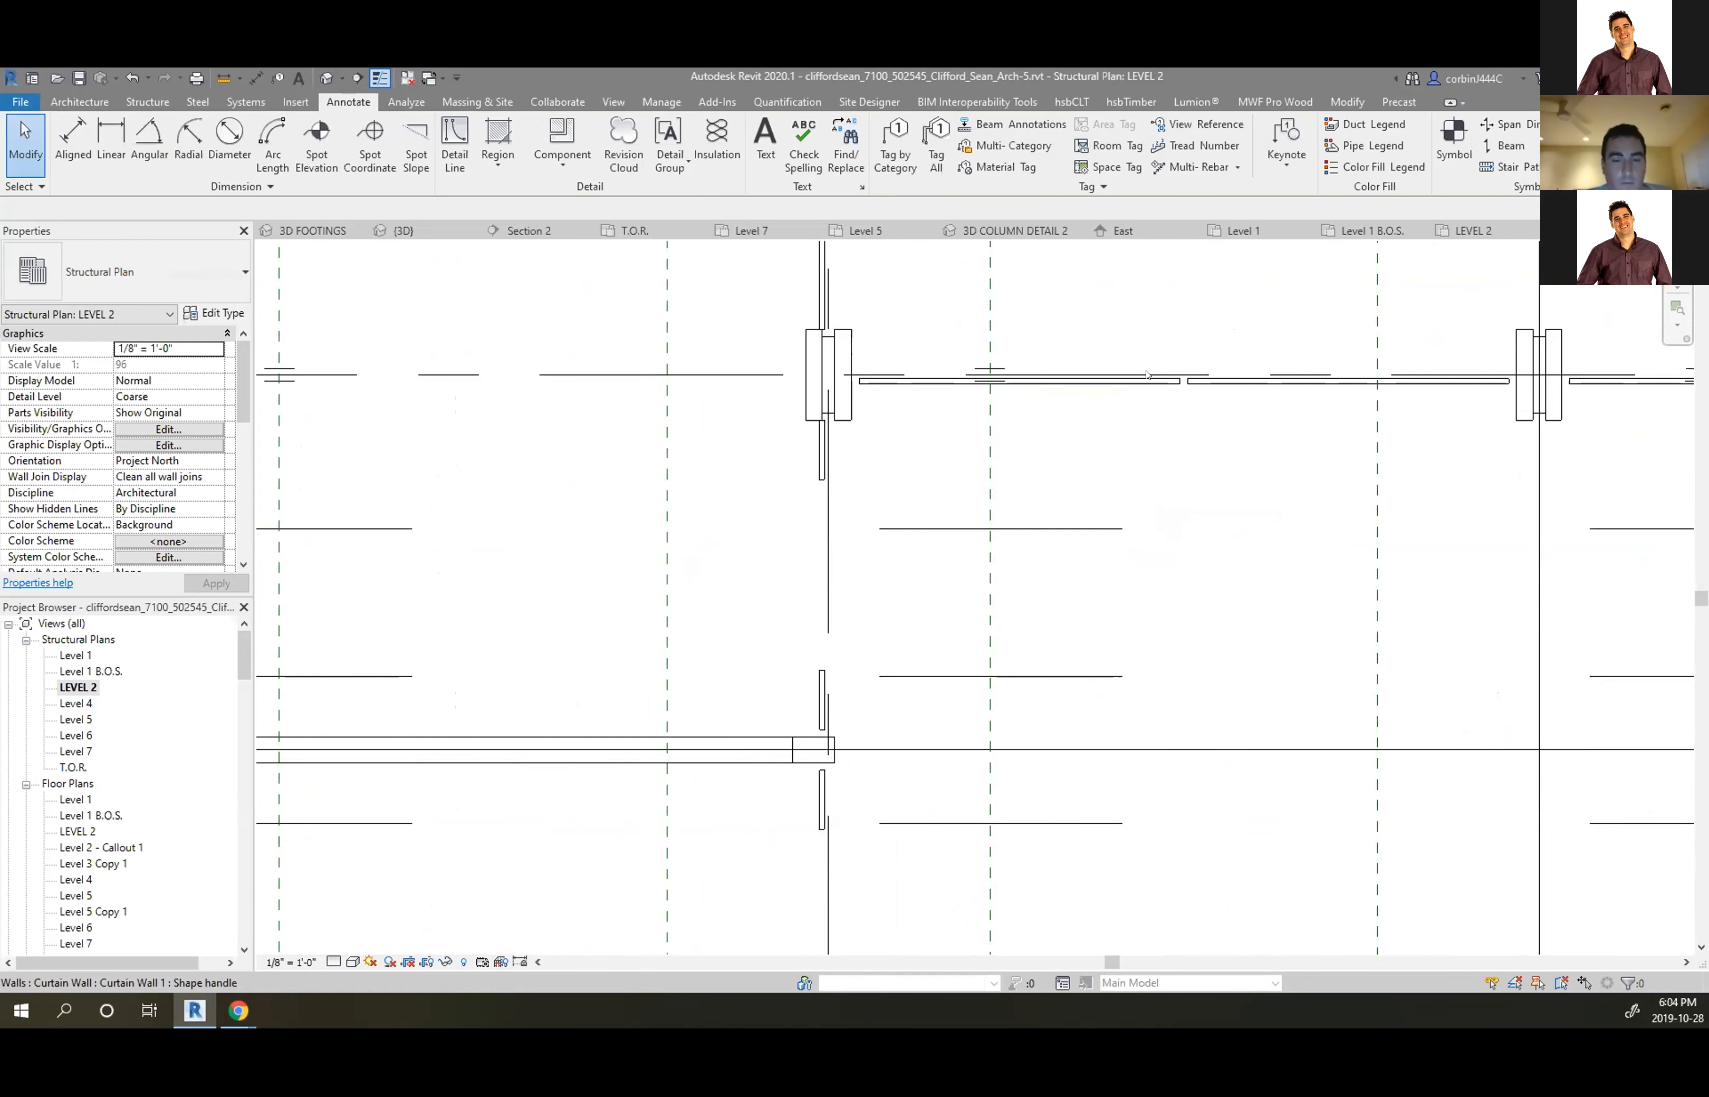
Hide the curtain walls by category in the LEVEL 2 plan
{"action": "left_click", "coordinate": [1147, 375]}
{"action": "right_click", "coordinate": [1148, 376]}
{"action": "mouse_move", "coordinate": [1269, 545]}
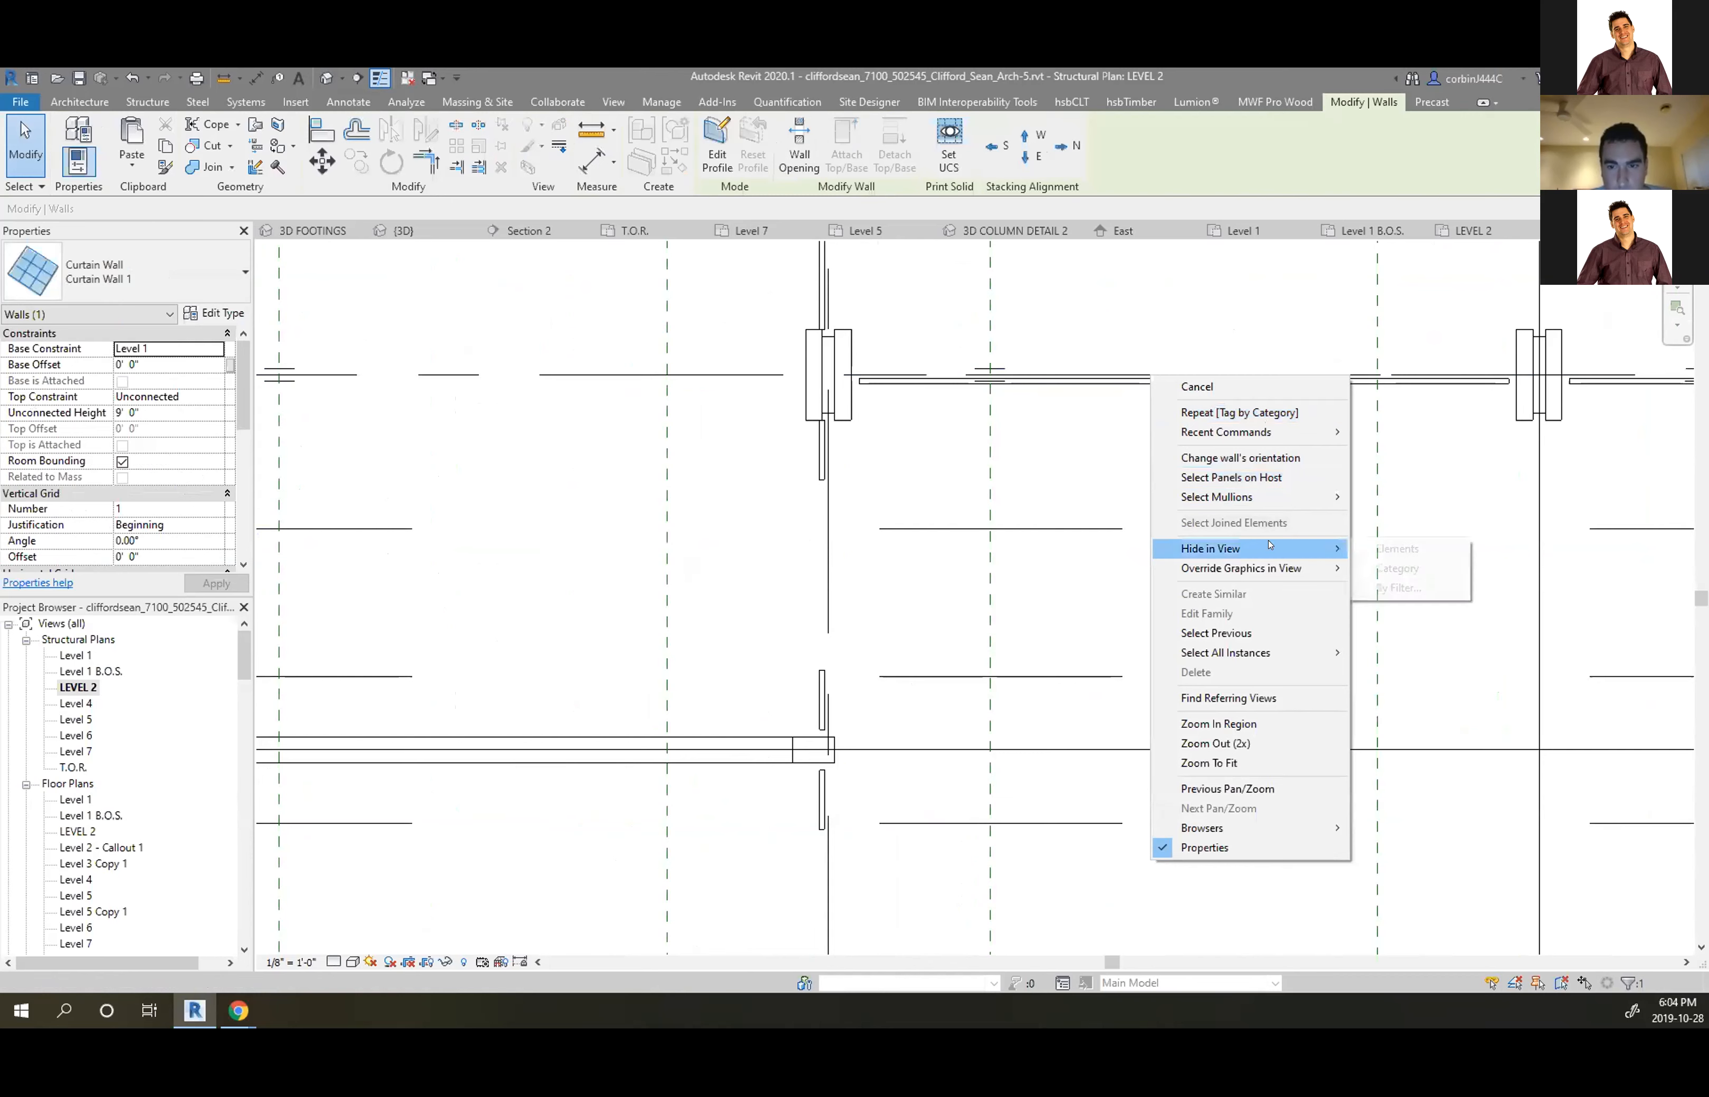
{"action": "left_click", "coordinate": [1400, 568]}
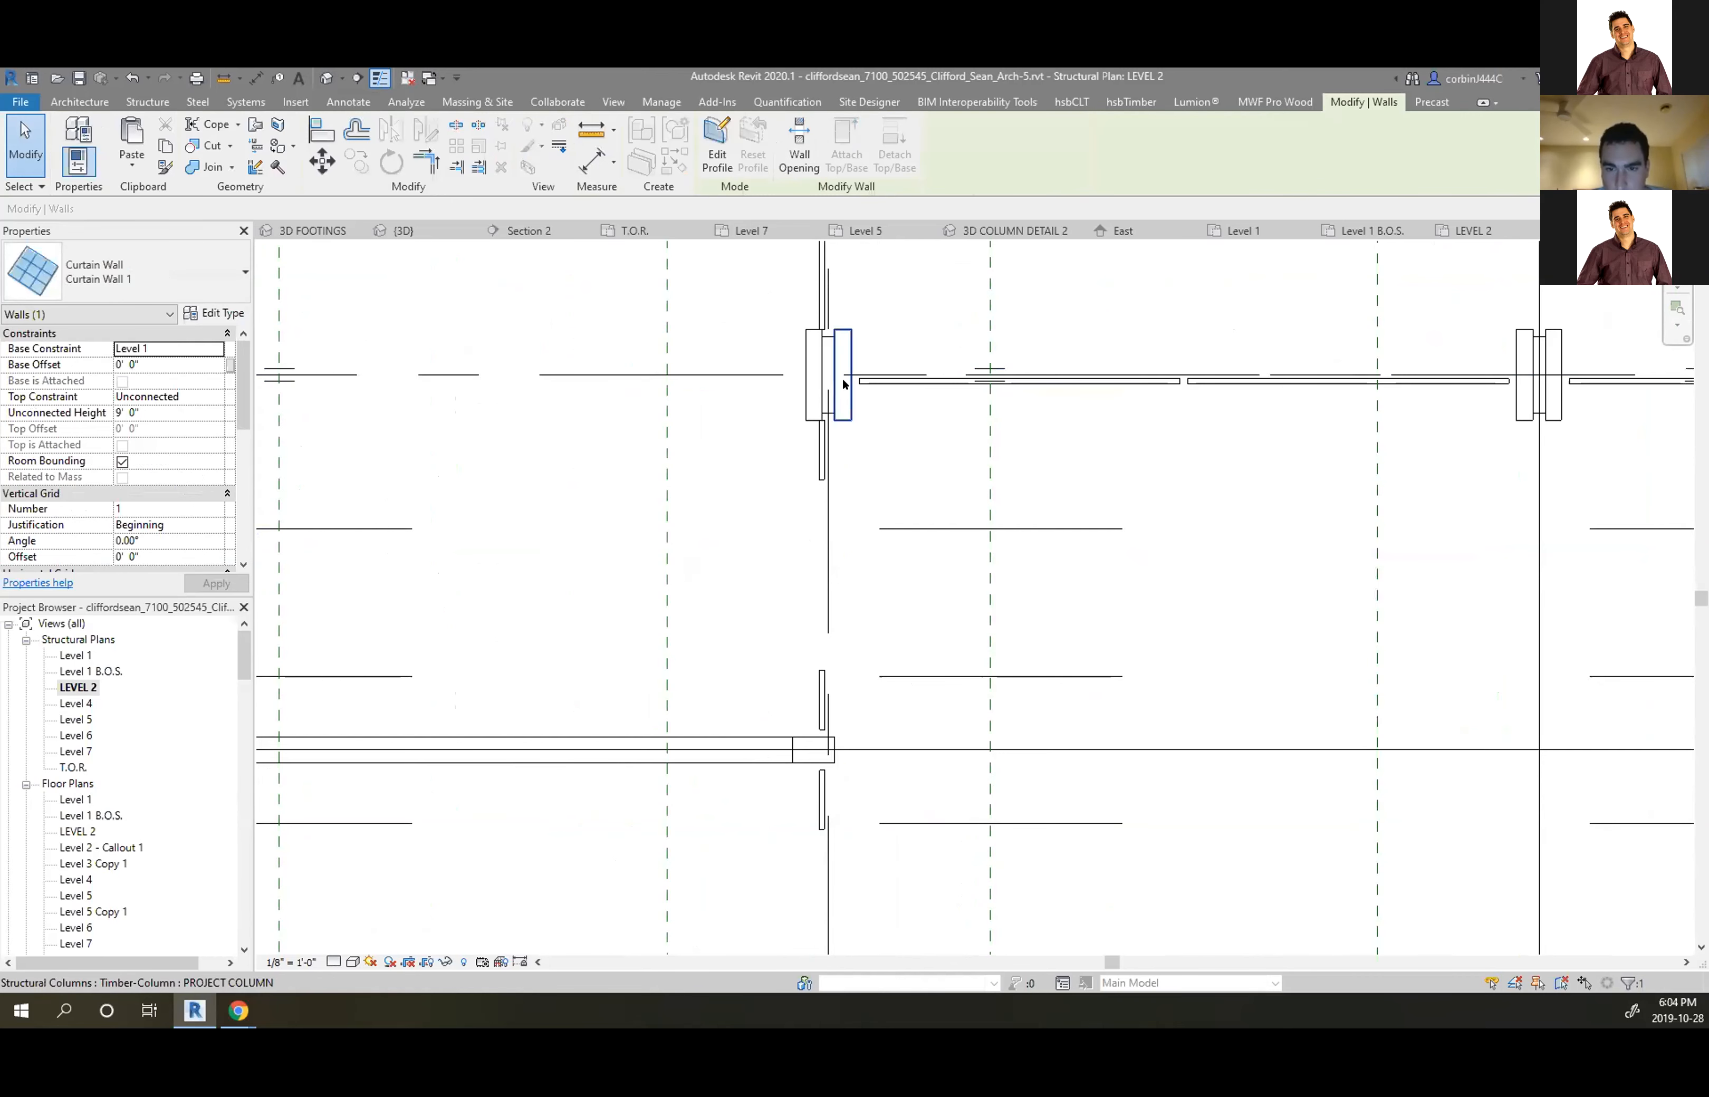
{"action": "scroll", "coordinate": [847, 374], "scroll_direction": "up", "scroll_amount": 2}
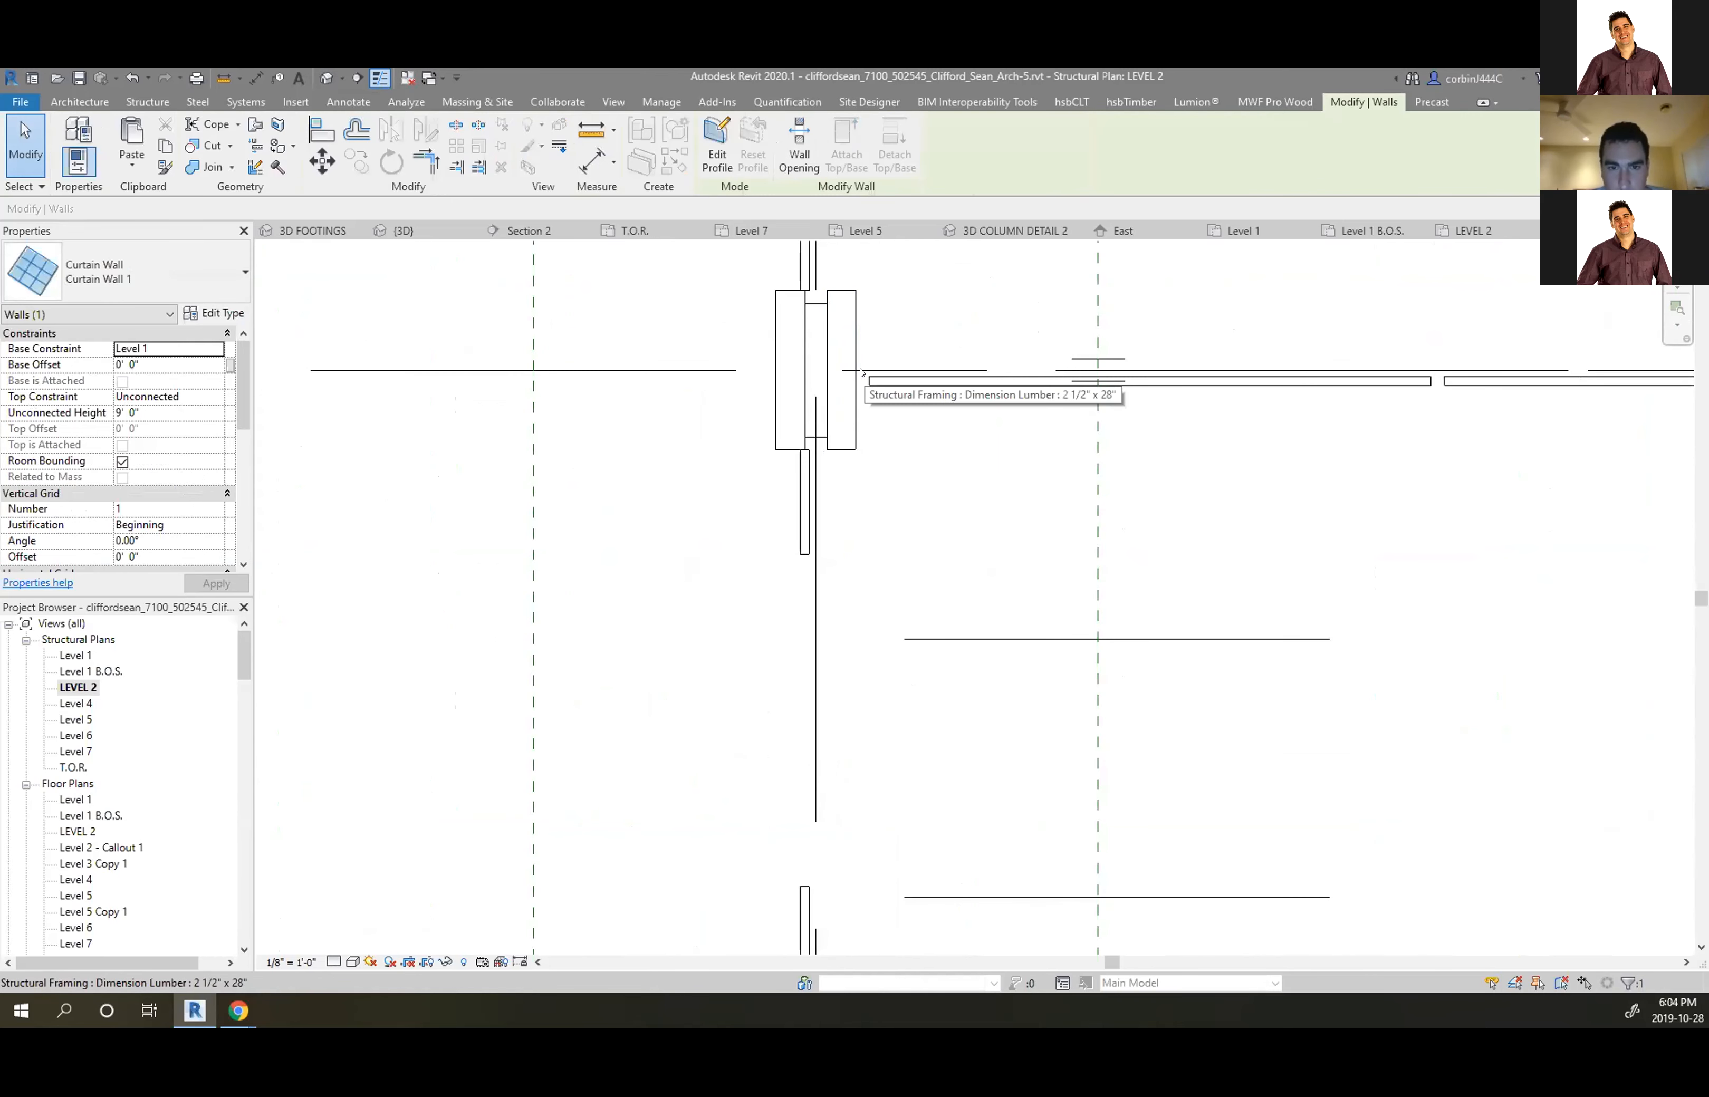
{"action": "left_click", "coordinate": [860, 371]}
{"action": "right_click", "coordinate": [862, 369]}
{"action": "mouse_move", "coordinate": [1002, 500]}
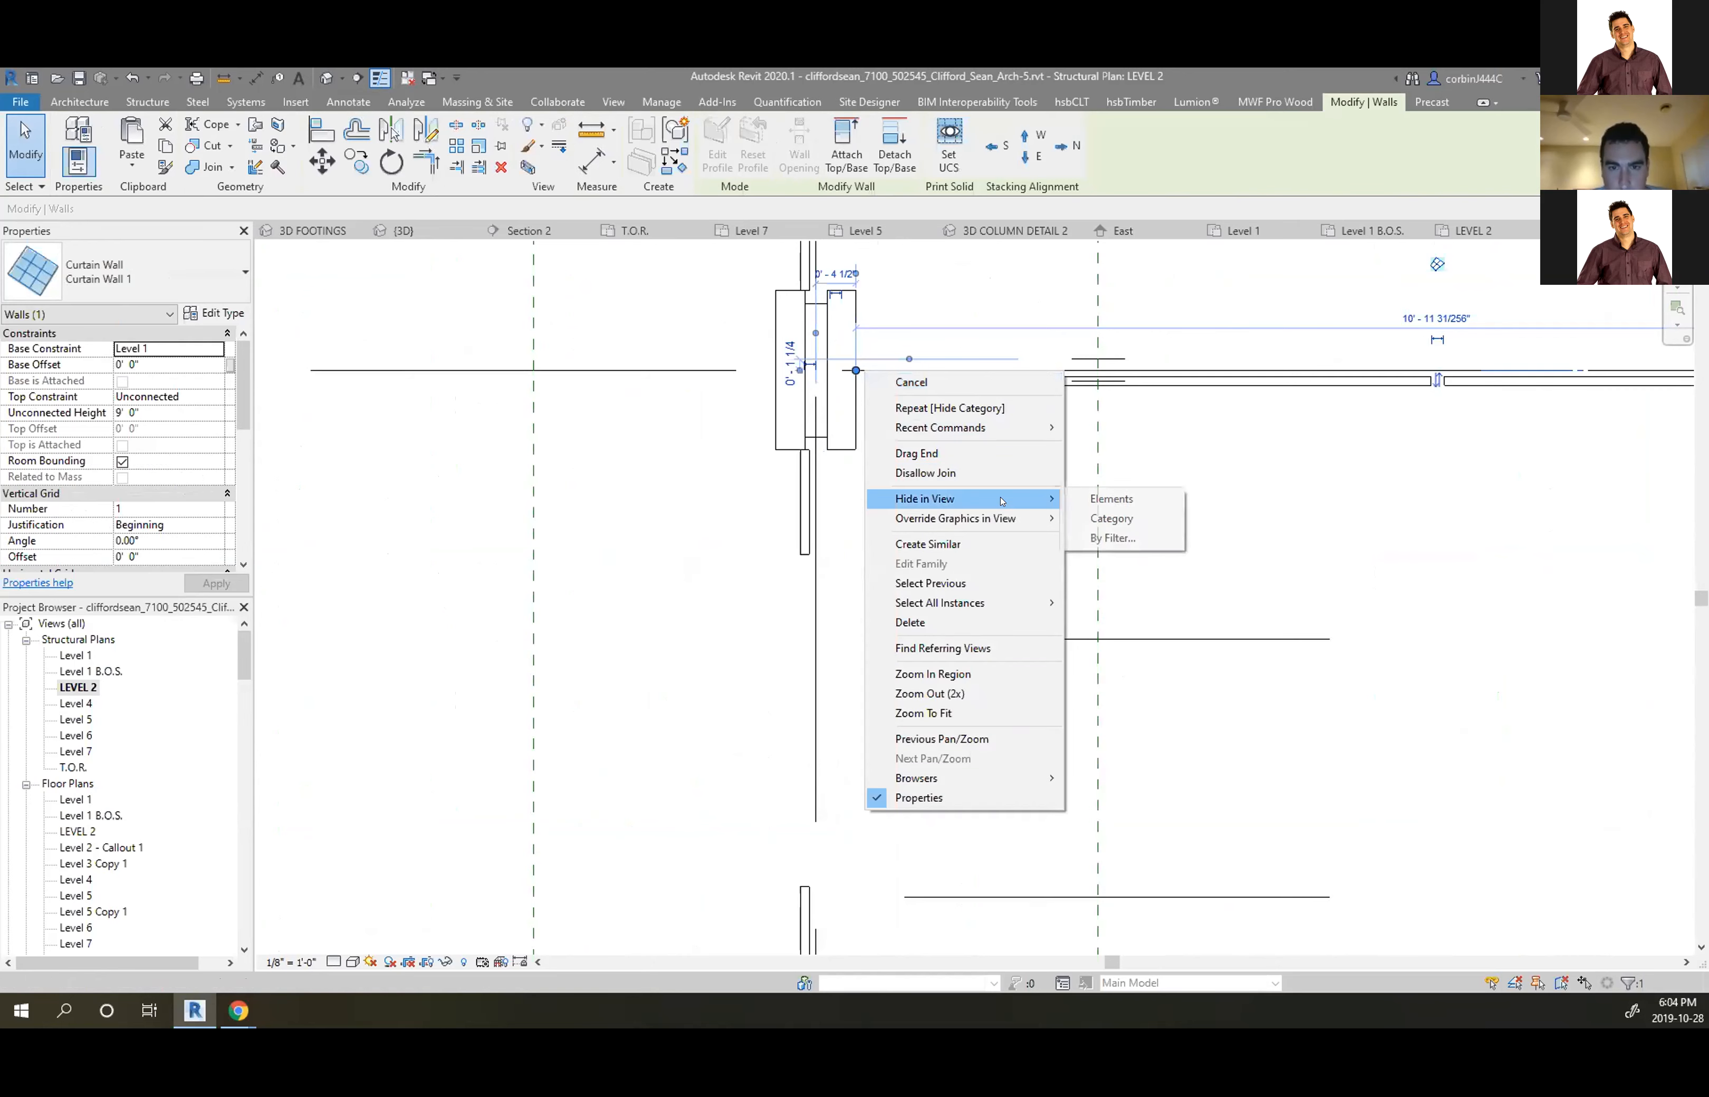
{"action": "left_click", "coordinate": [1111, 518]}
Hide the stairs and railings by category in the LEVEL 2 plan
{"action": "scroll", "coordinate": [871, 497], "scroll_direction": "down", "scroll_amount": 4}
{"action": "scroll", "coordinate": [870, 497], "scroll_direction": "down", "scroll_amount": 2}
{"action": "scroll", "coordinate": [870, 497], "scroll_direction": "up", "scroll_amount": 3}
{"action": "left_click", "coordinate": [733, 466]}
{"action": "right_click", "coordinate": [732, 465]}
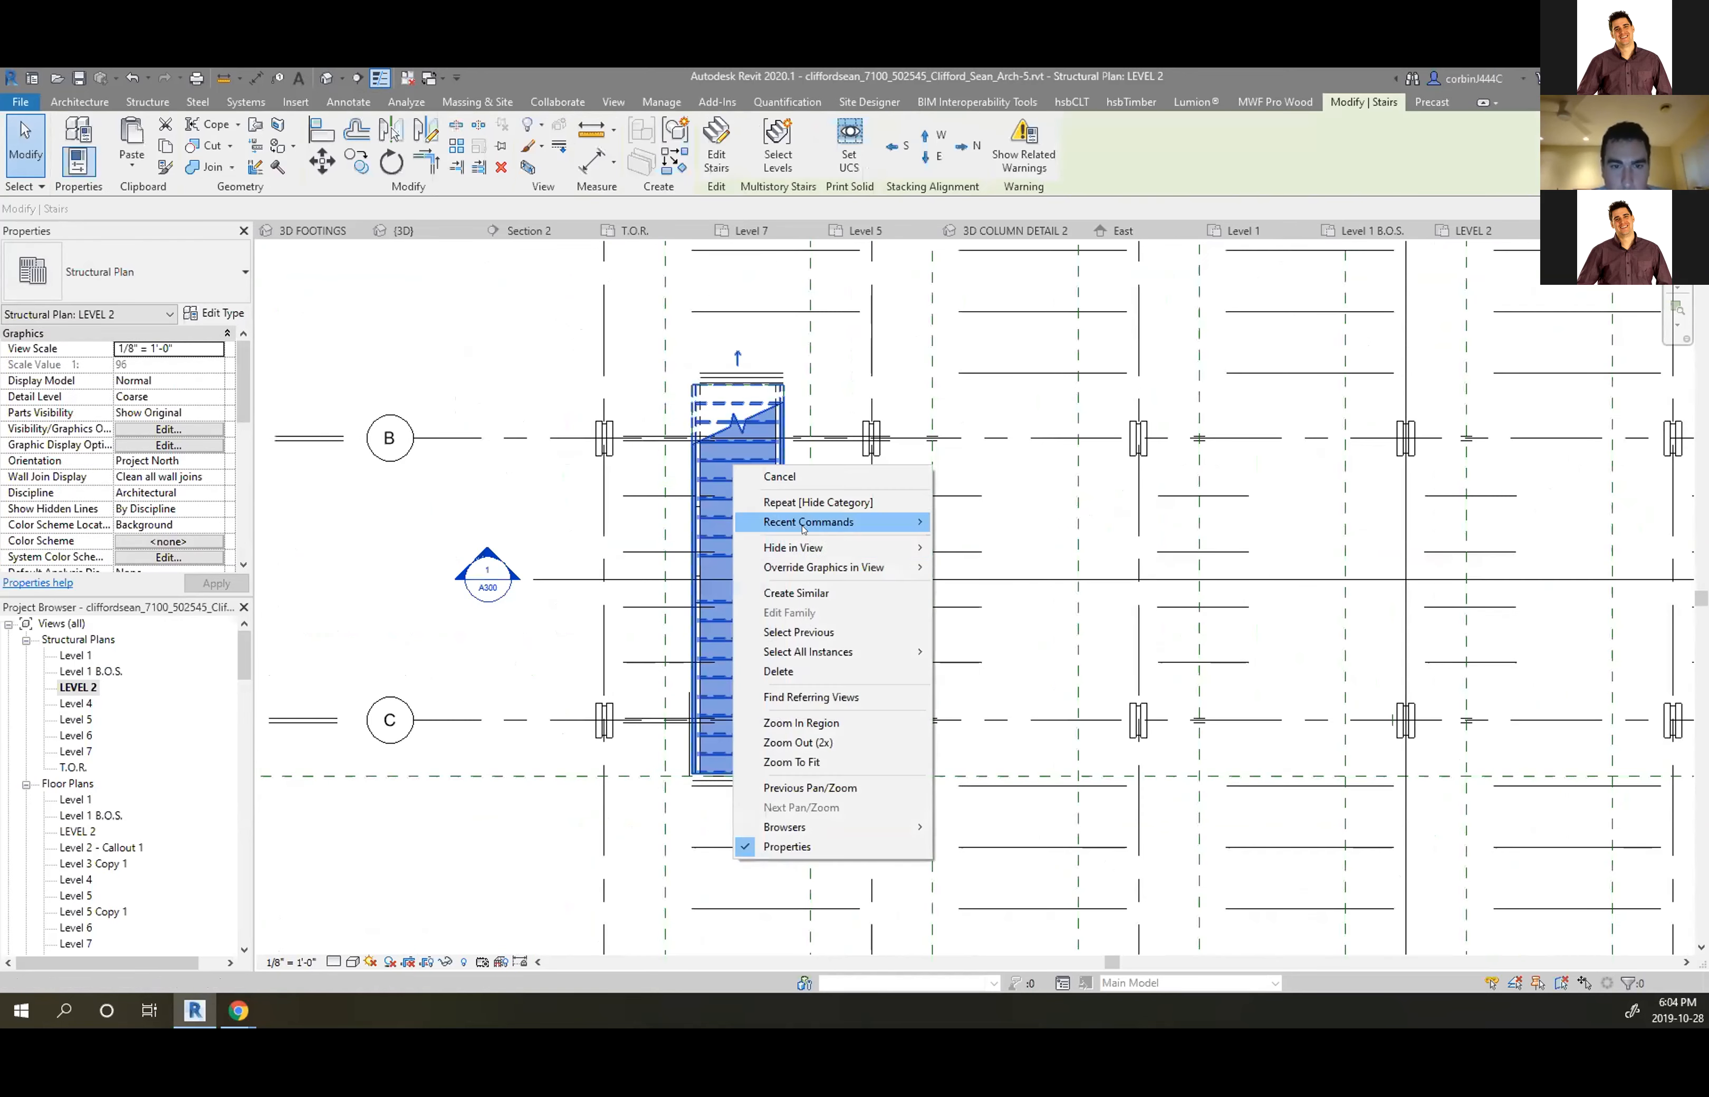
{"action": "mouse_move", "coordinate": [831, 547]}
{"action": "left_click", "coordinate": [980, 564]}
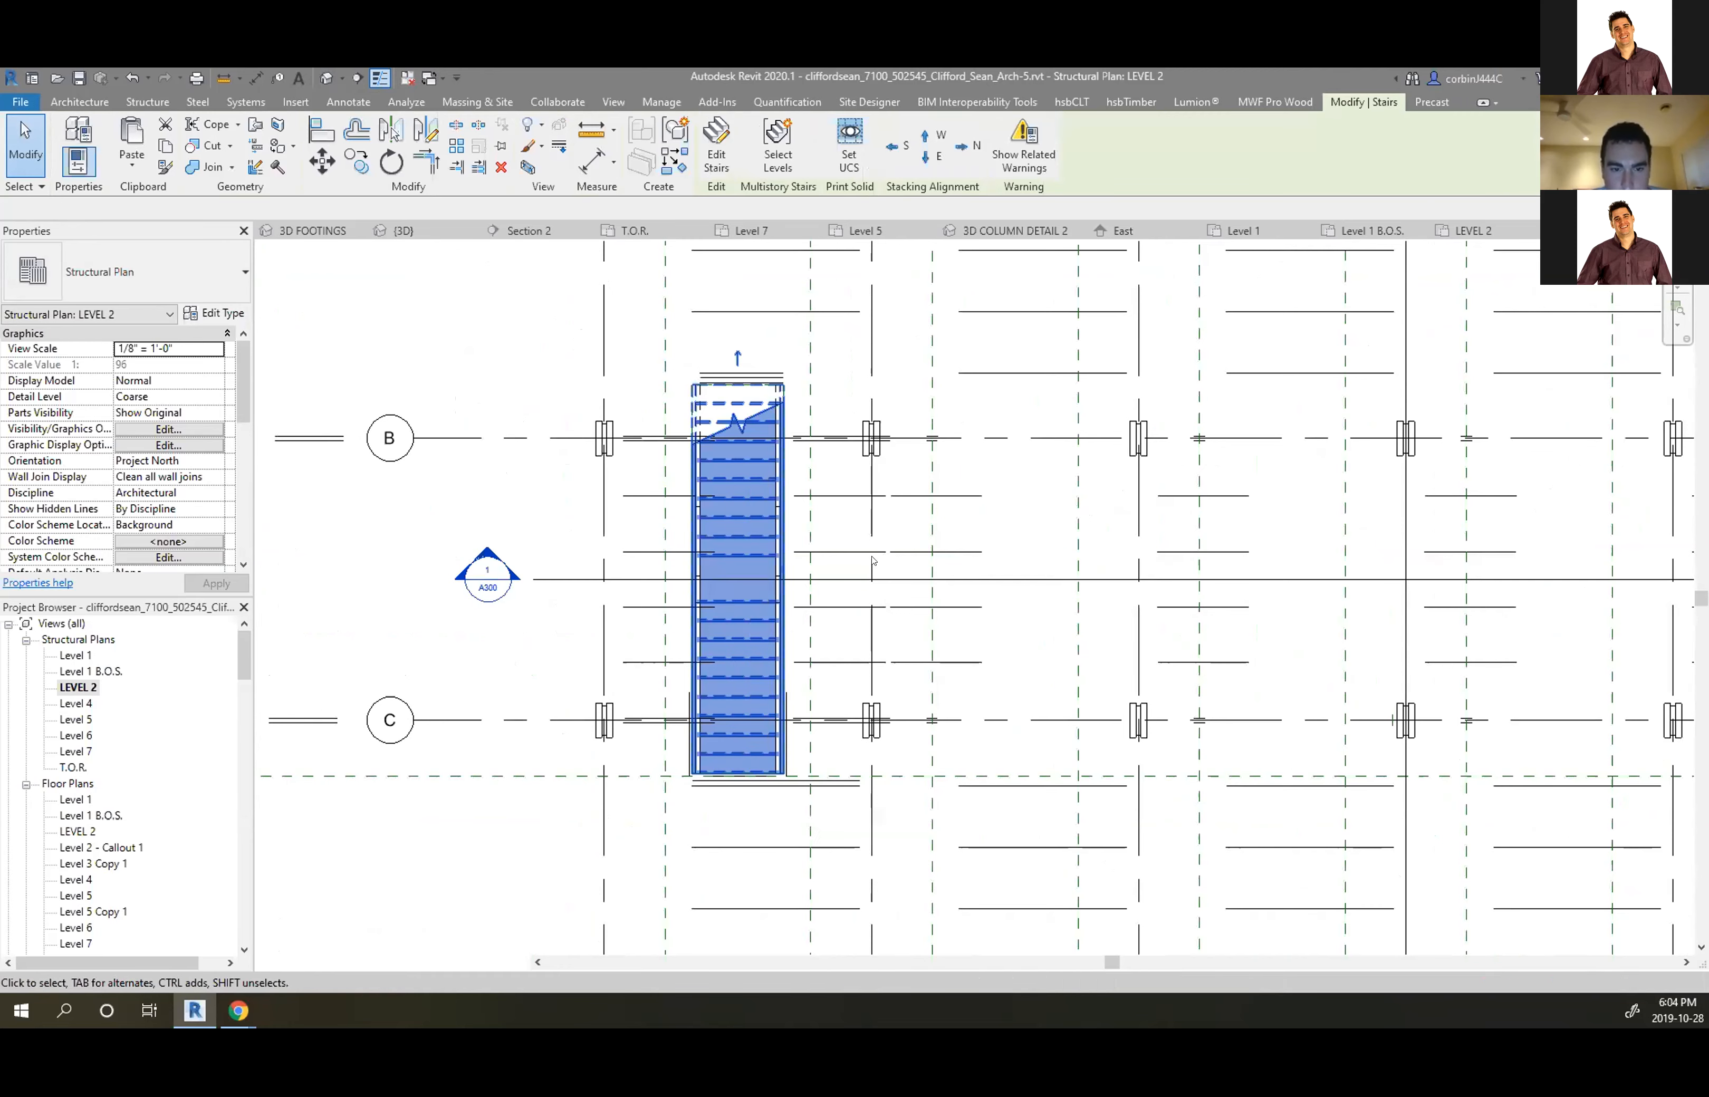
{"action": "scroll", "coordinate": [870, 503], "scroll_direction": "down", "scroll_amount": 2}
{"action": "scroll", "coordinate": [869, 474], "scroll_direction": "up", "scroll_amount": 4}
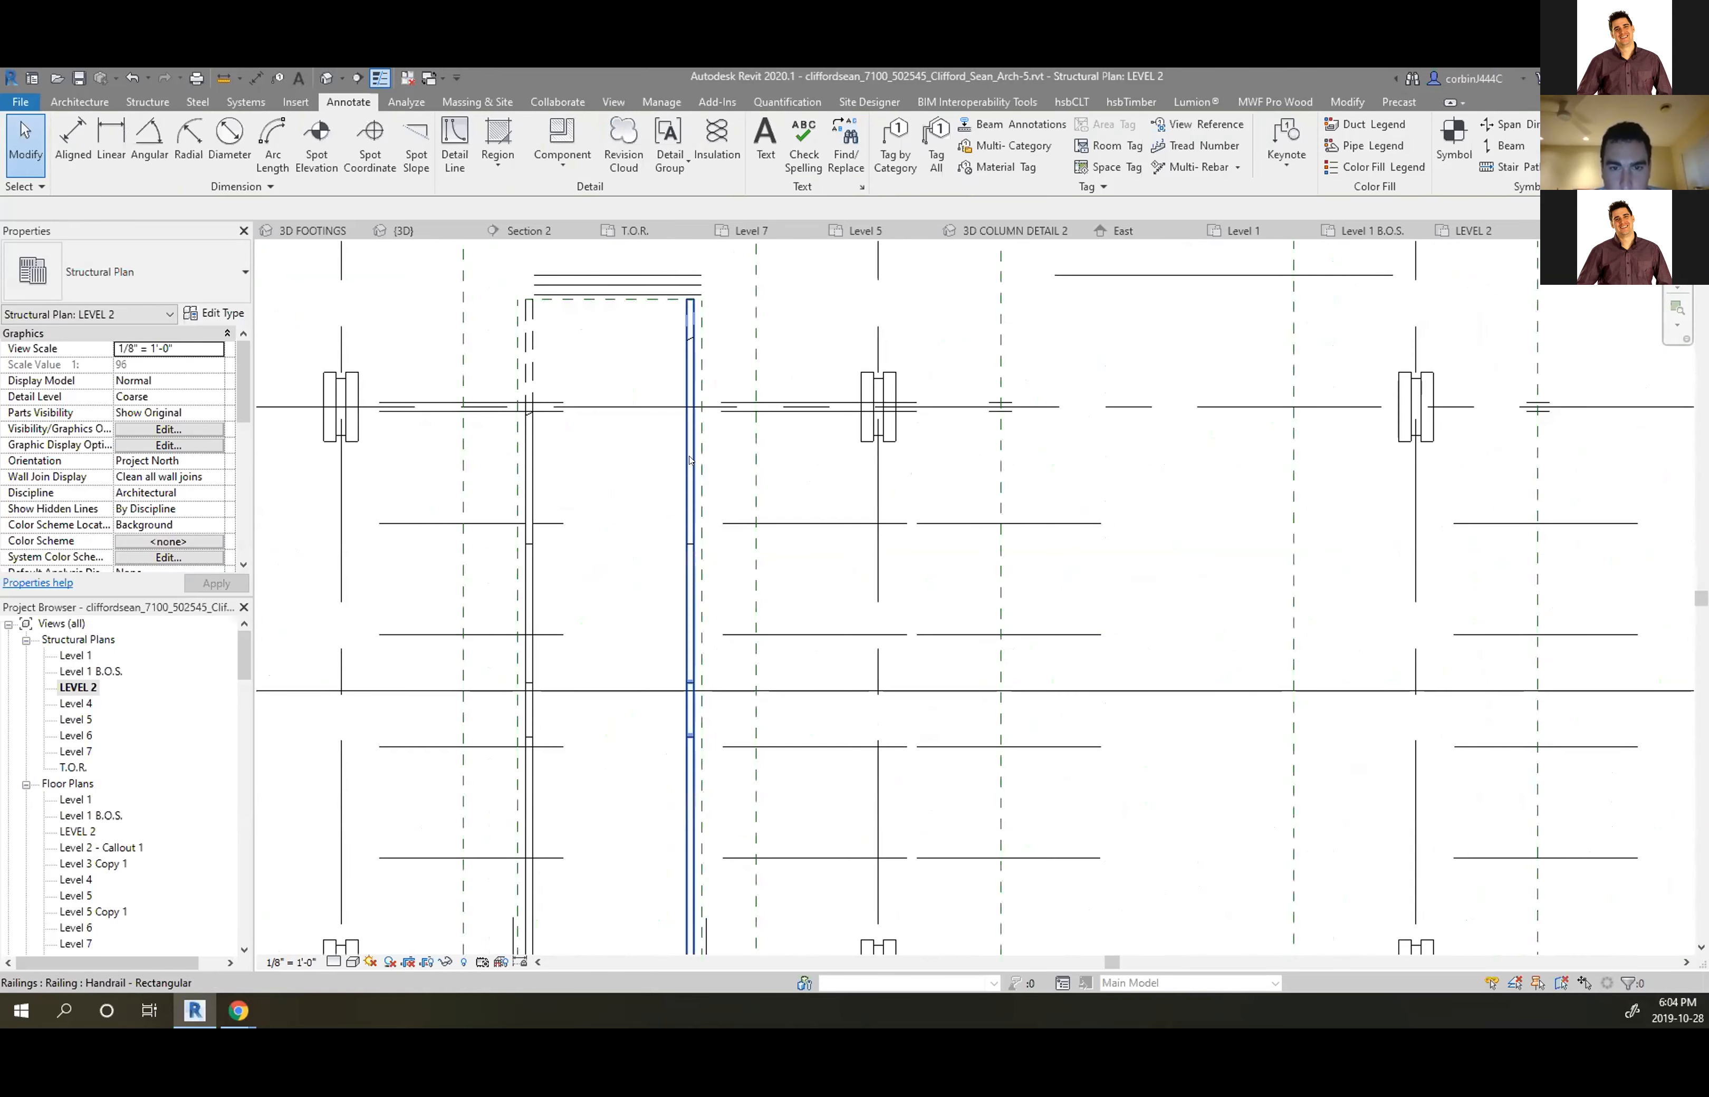
{"action": "left_click", "coordinate": [689, 459]}
{"action": "right_click", "coordinate": [689, 459]}
{"action": "mouse_move", "coordinate": [826, 557]}
{"action": "left_click", "coordinate": [960, 584]}
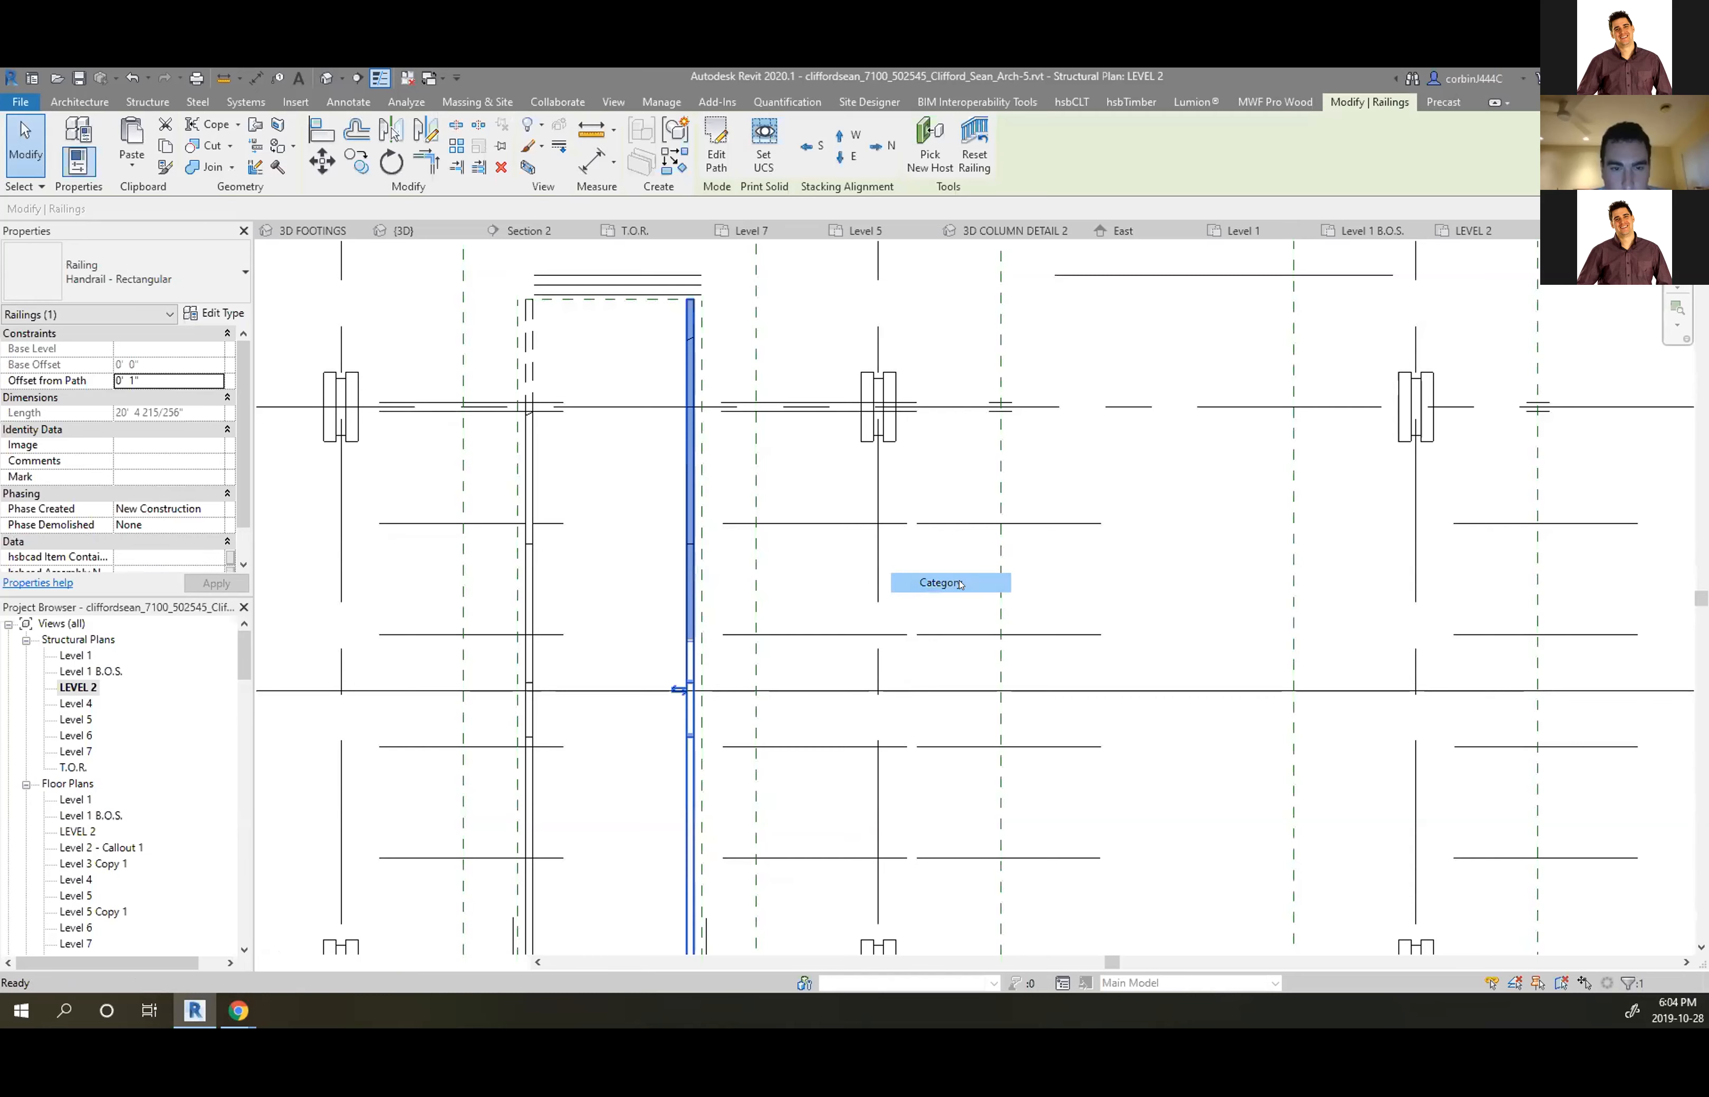
{"action": "scroll", "coordinate": [841, 475], "scroll_direction": "down", "scroll_amount": 4}
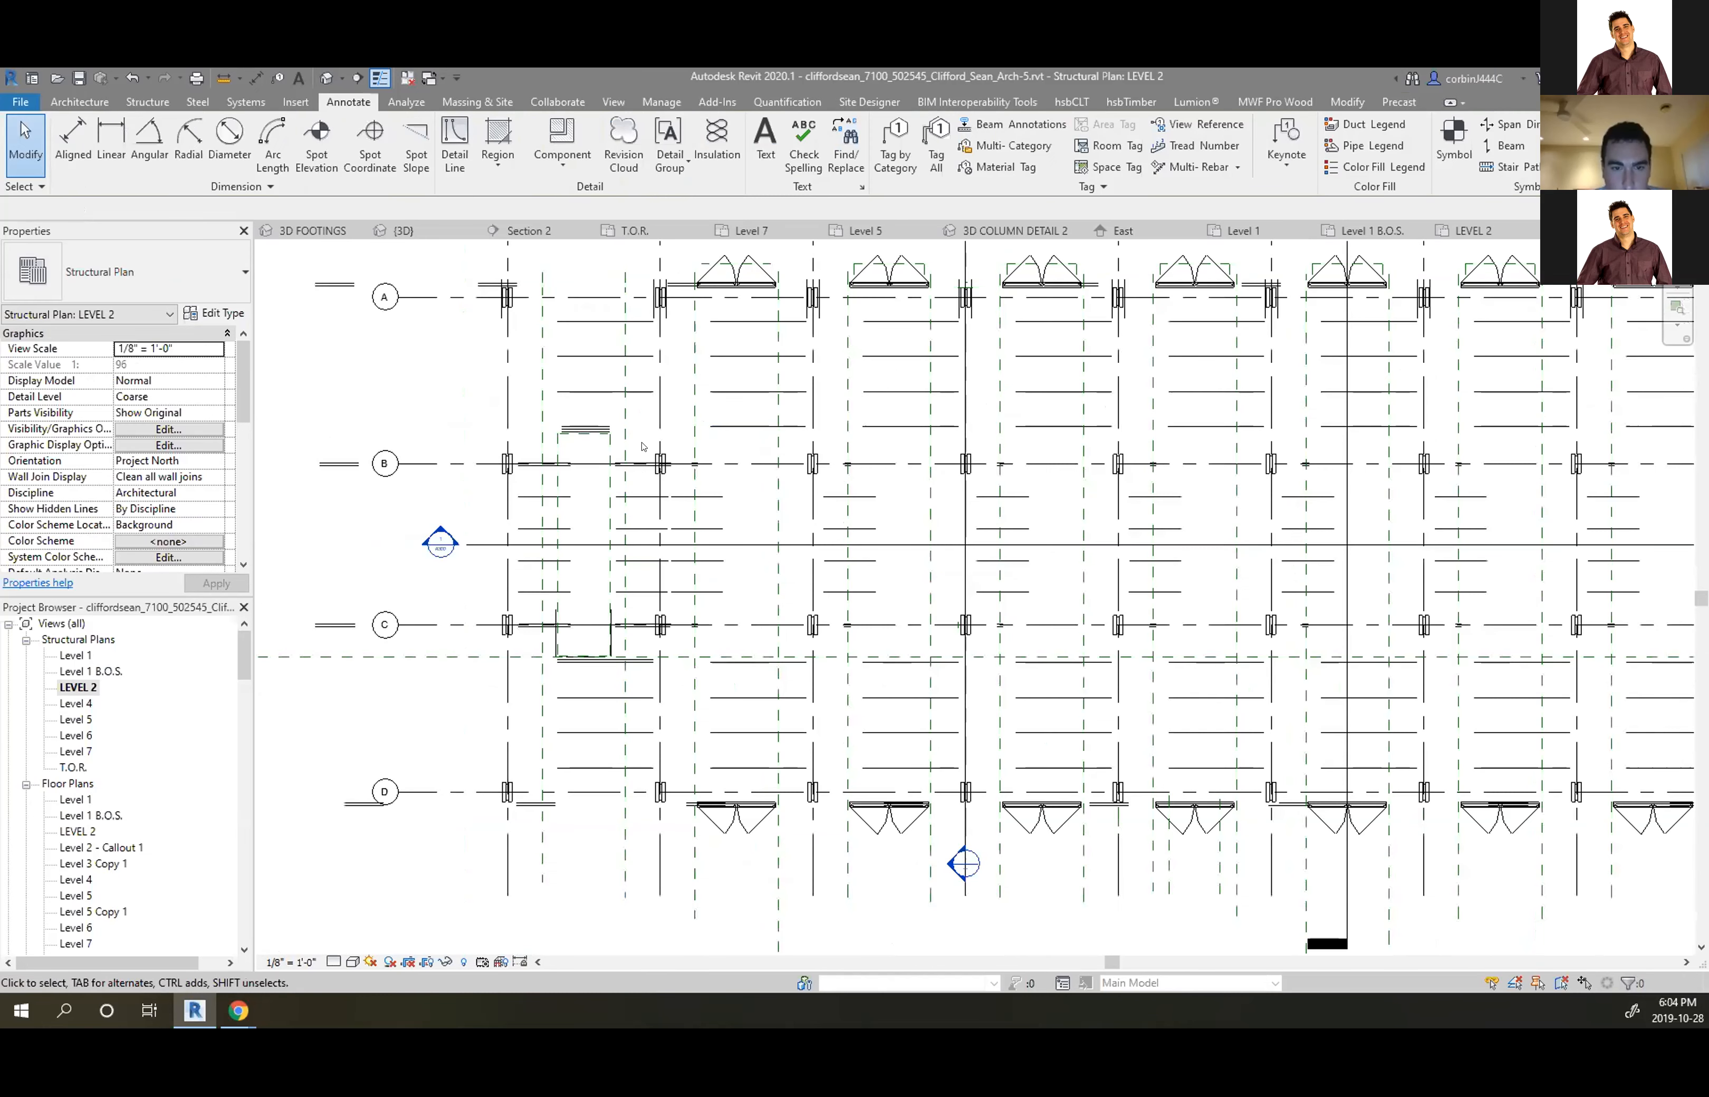
Set the LEVEL 2 plan's detail level to Fine
{"action": "left_click", "coordinate": [334, 962]}
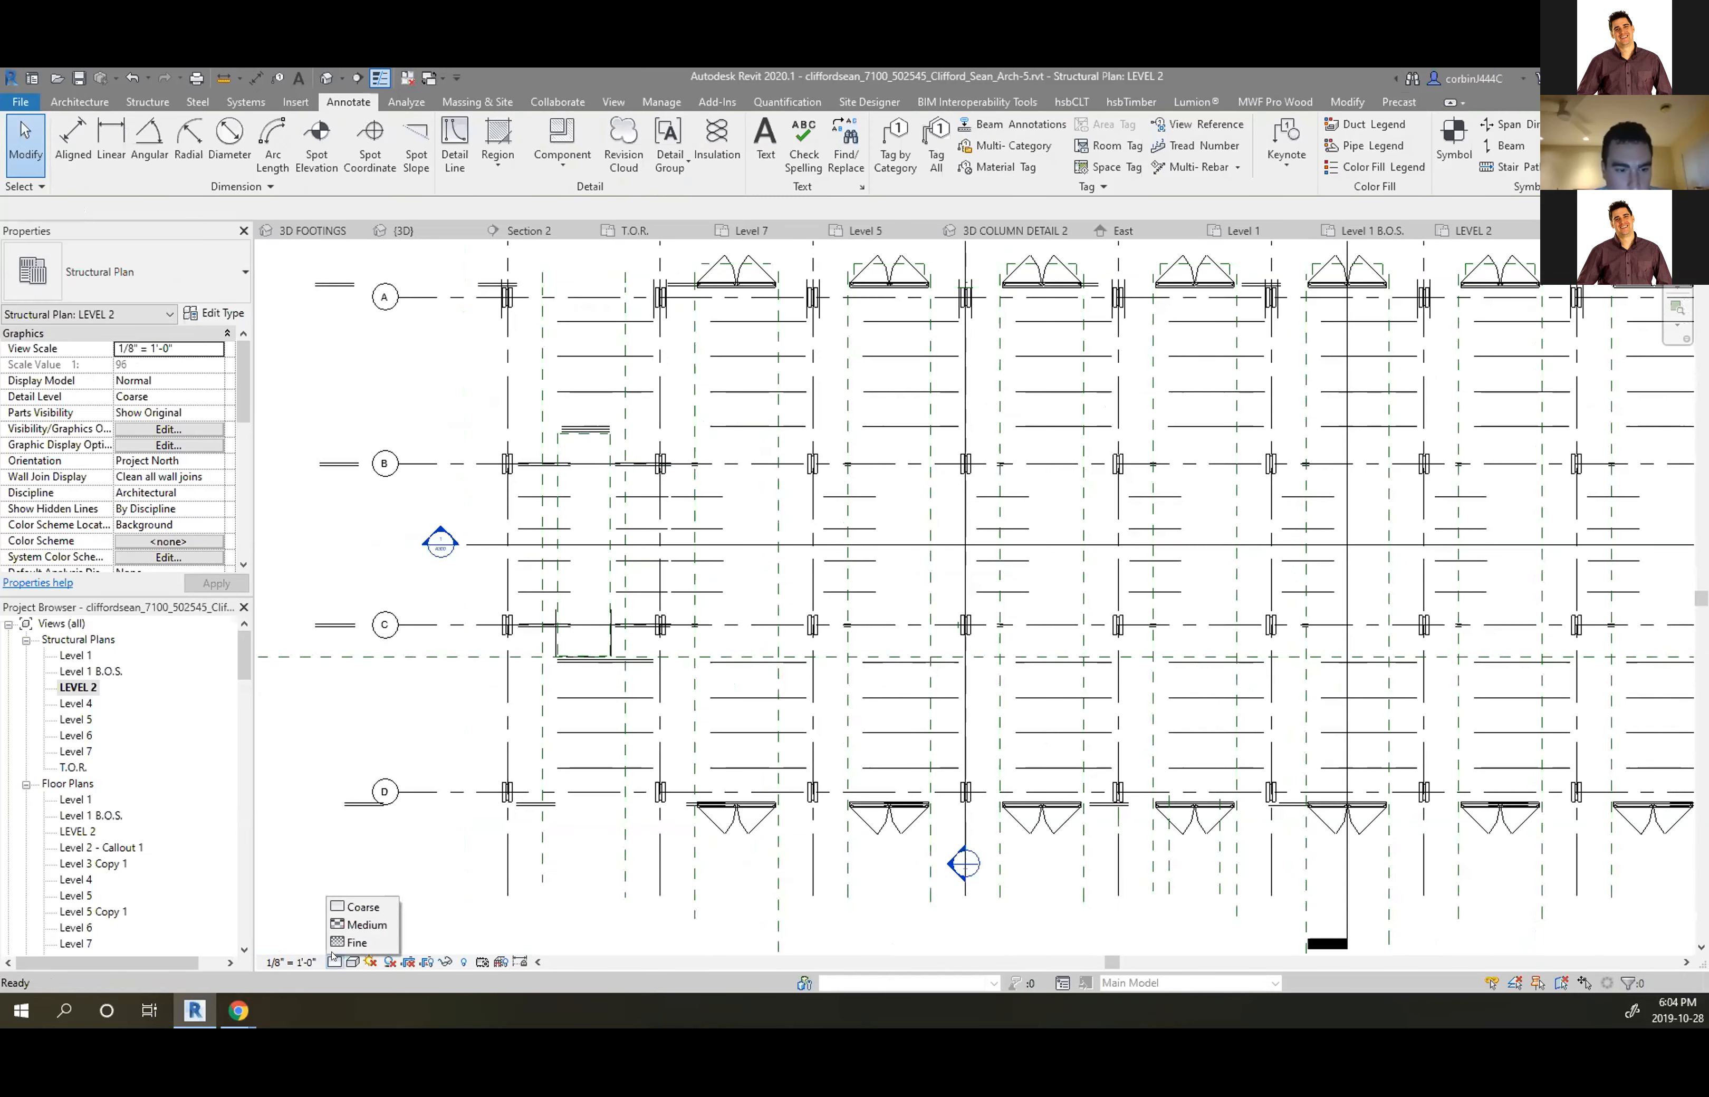
{"action": "left_click", "coordinate": [345, 941]}
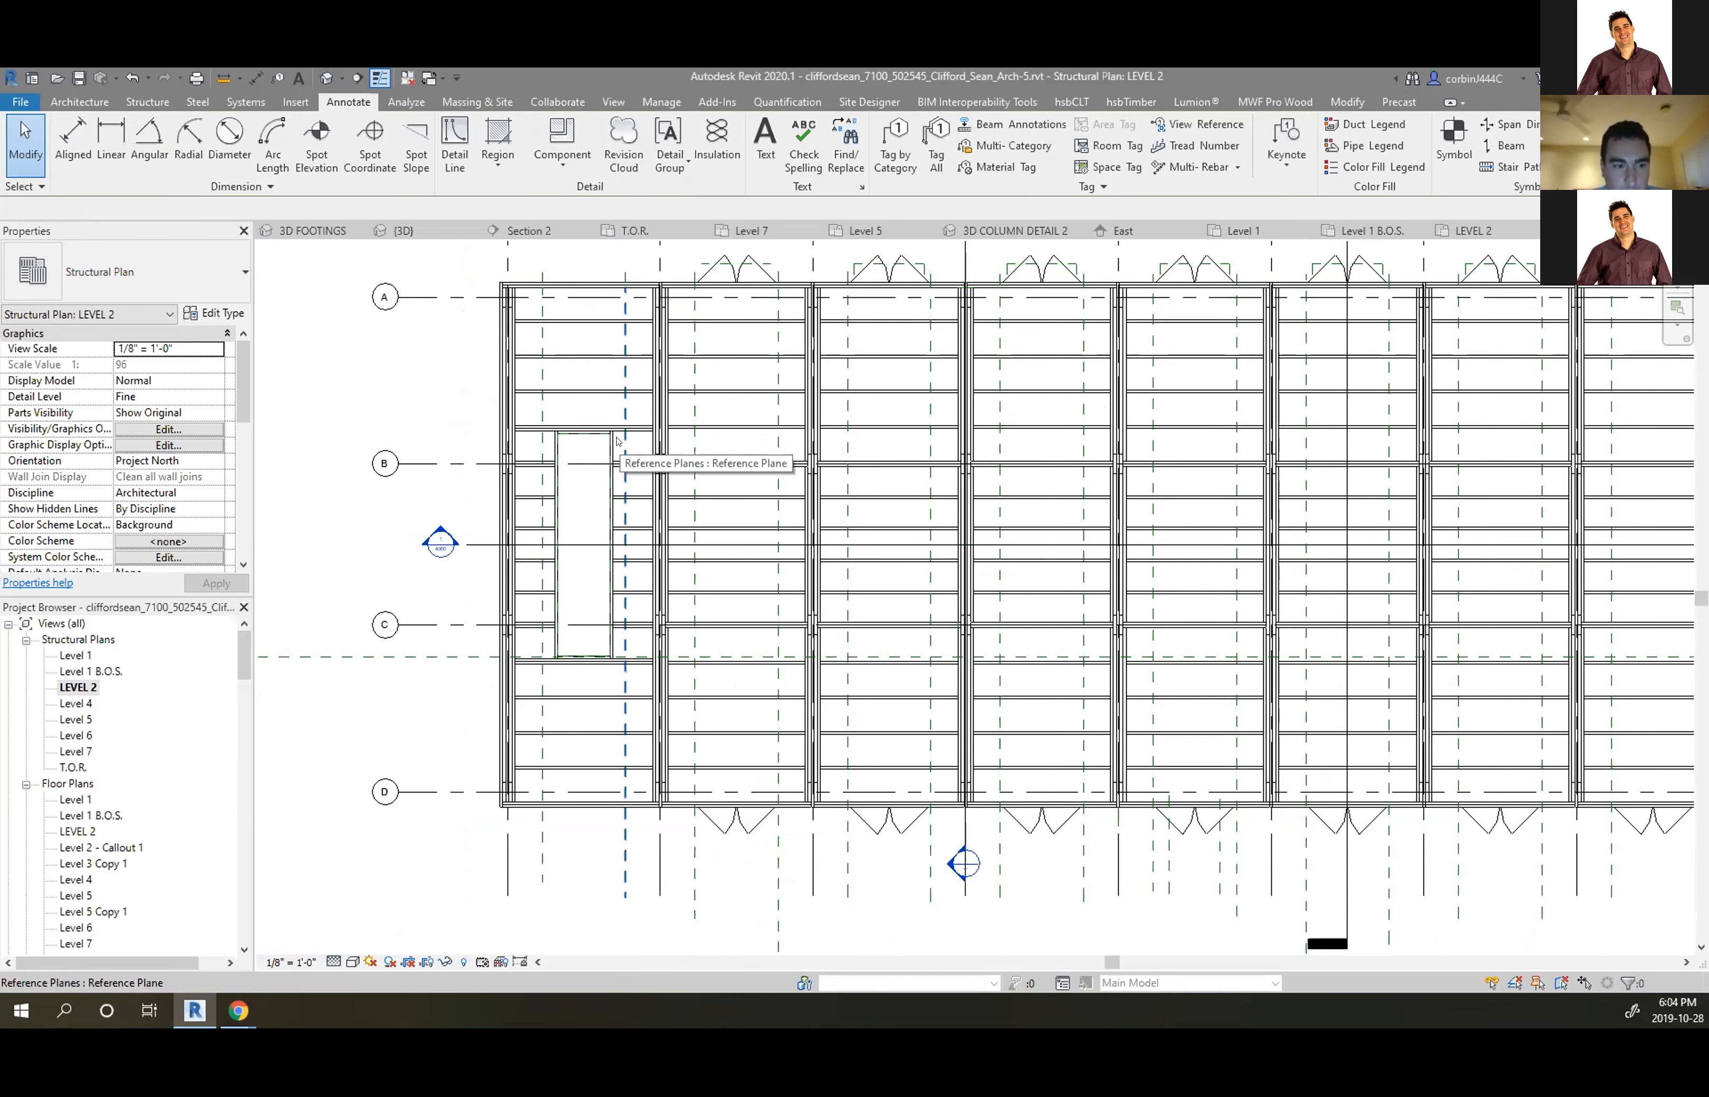
{"action": "scroll", "coordinate": [788, 460], "scroll_direction": "up", "scroll_amount": 3}
Tag two beams by category (2 1/2" x 28" and PROJECT BEAM 2), shifting each tag right
{"action": "left_click", "coordinate": [894, 148]}
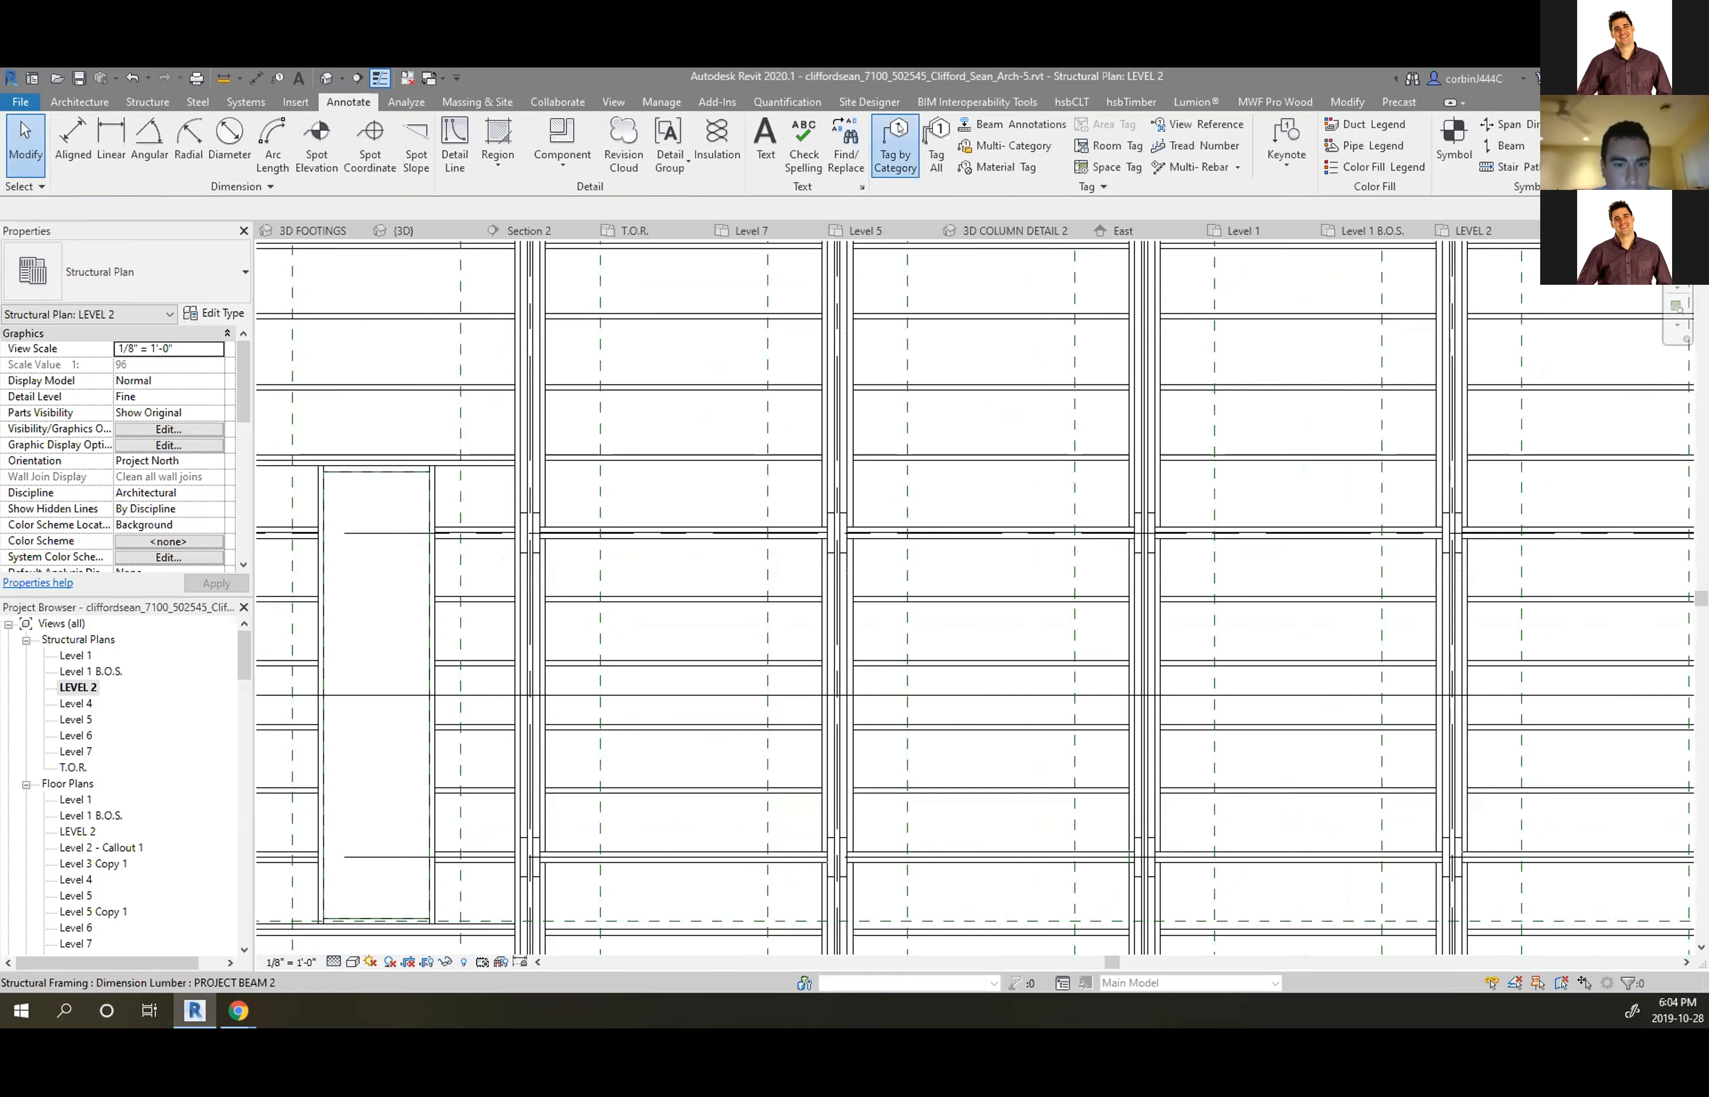
{"action": "left_click", "coordinate": [687, 529]}
{"action": "left_click_drag", "start_coordinate": [600, 518], "coordinate": [683, 519]}
{"action": "scroll", "coordinate": [976, 574], "scroll_direction": "down", "scroll_amount": 4}
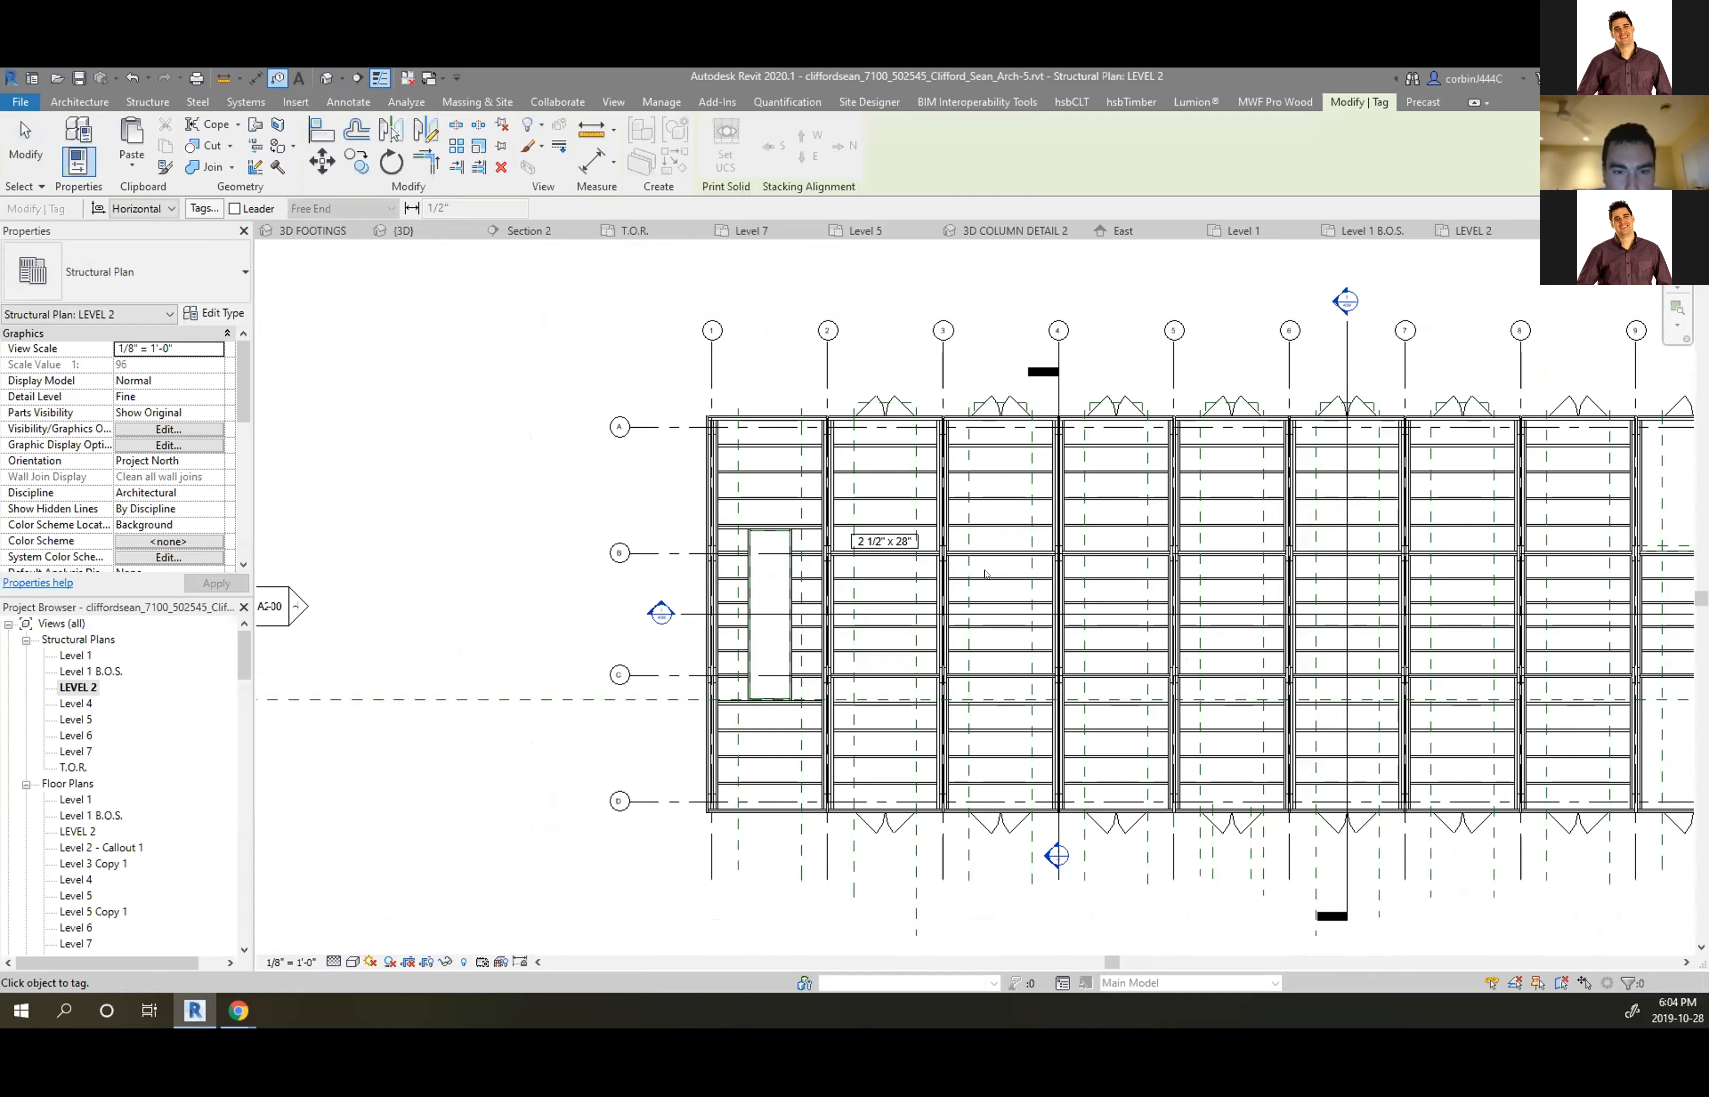
{"action": "scroll", "coordinate": [876, 604], "scroll_direction": "up", "scroll_amount": 4}
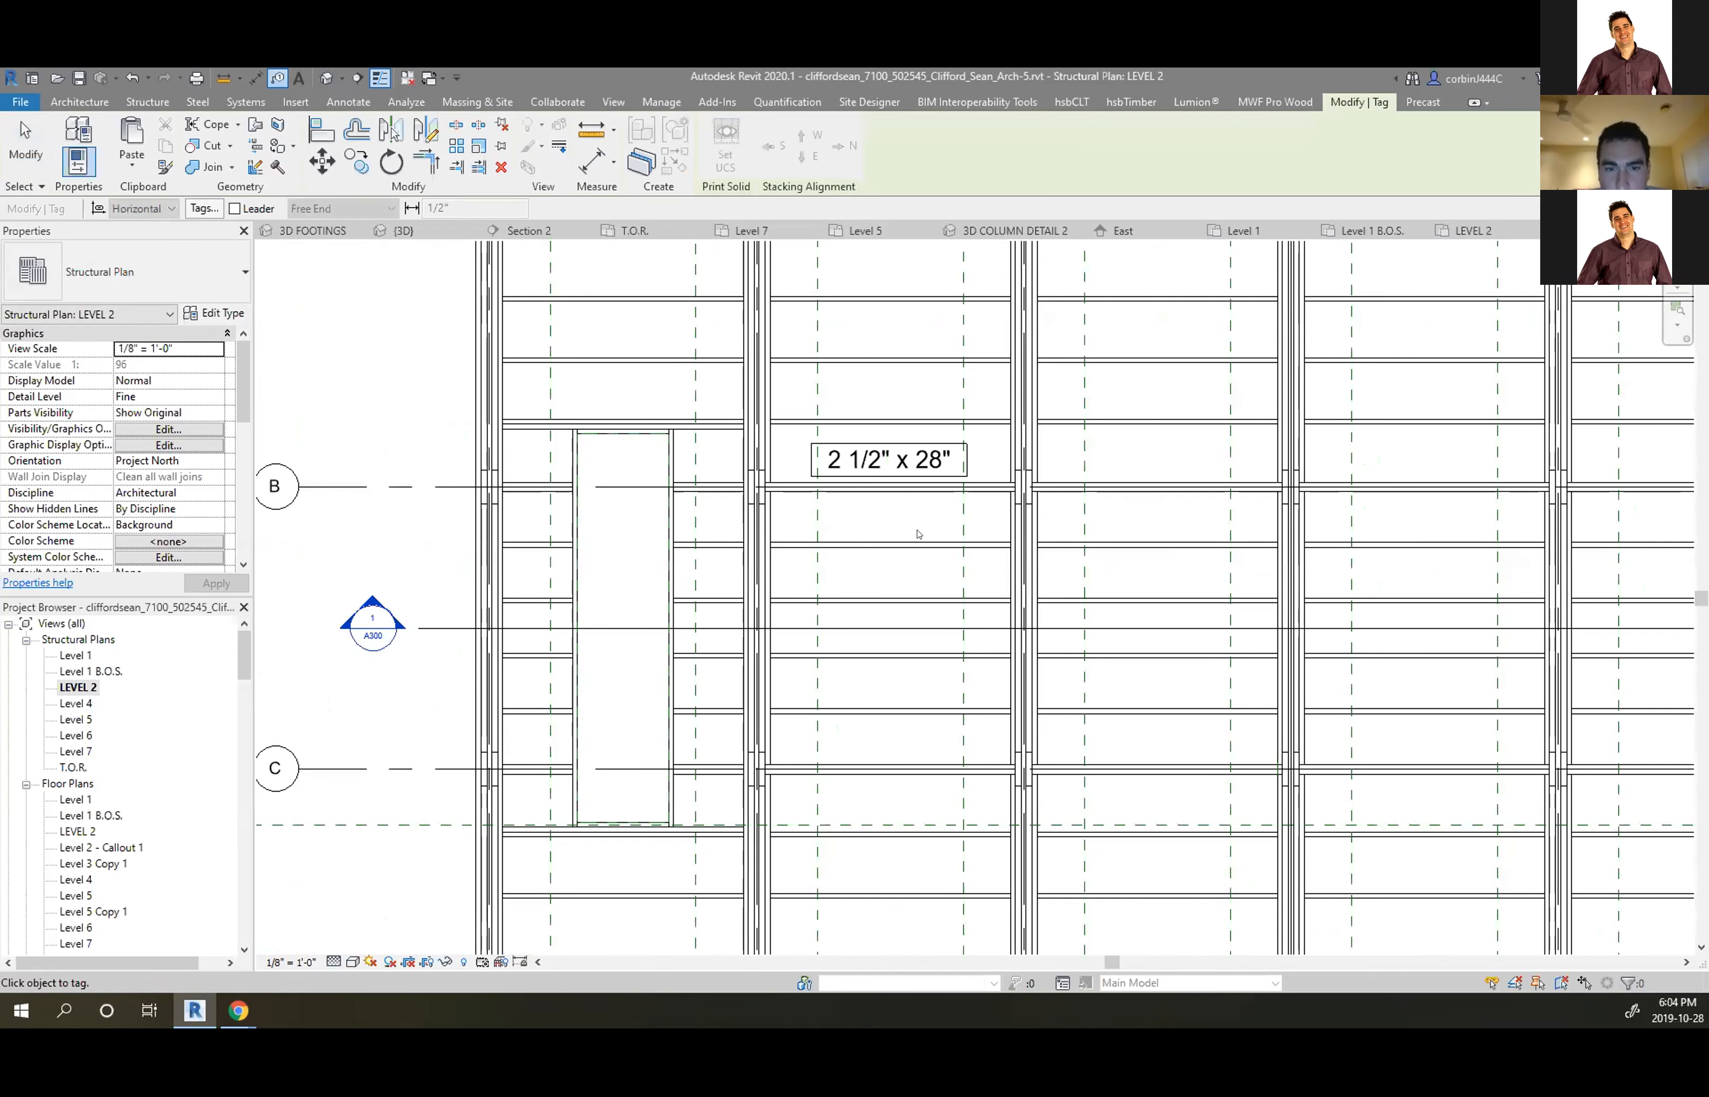
{"action": "left_click", "coordinate": [904, 545]}
{"action": "left_click_drag", "start_coordinate": [820, 537], "coordinate": [889, 544]}
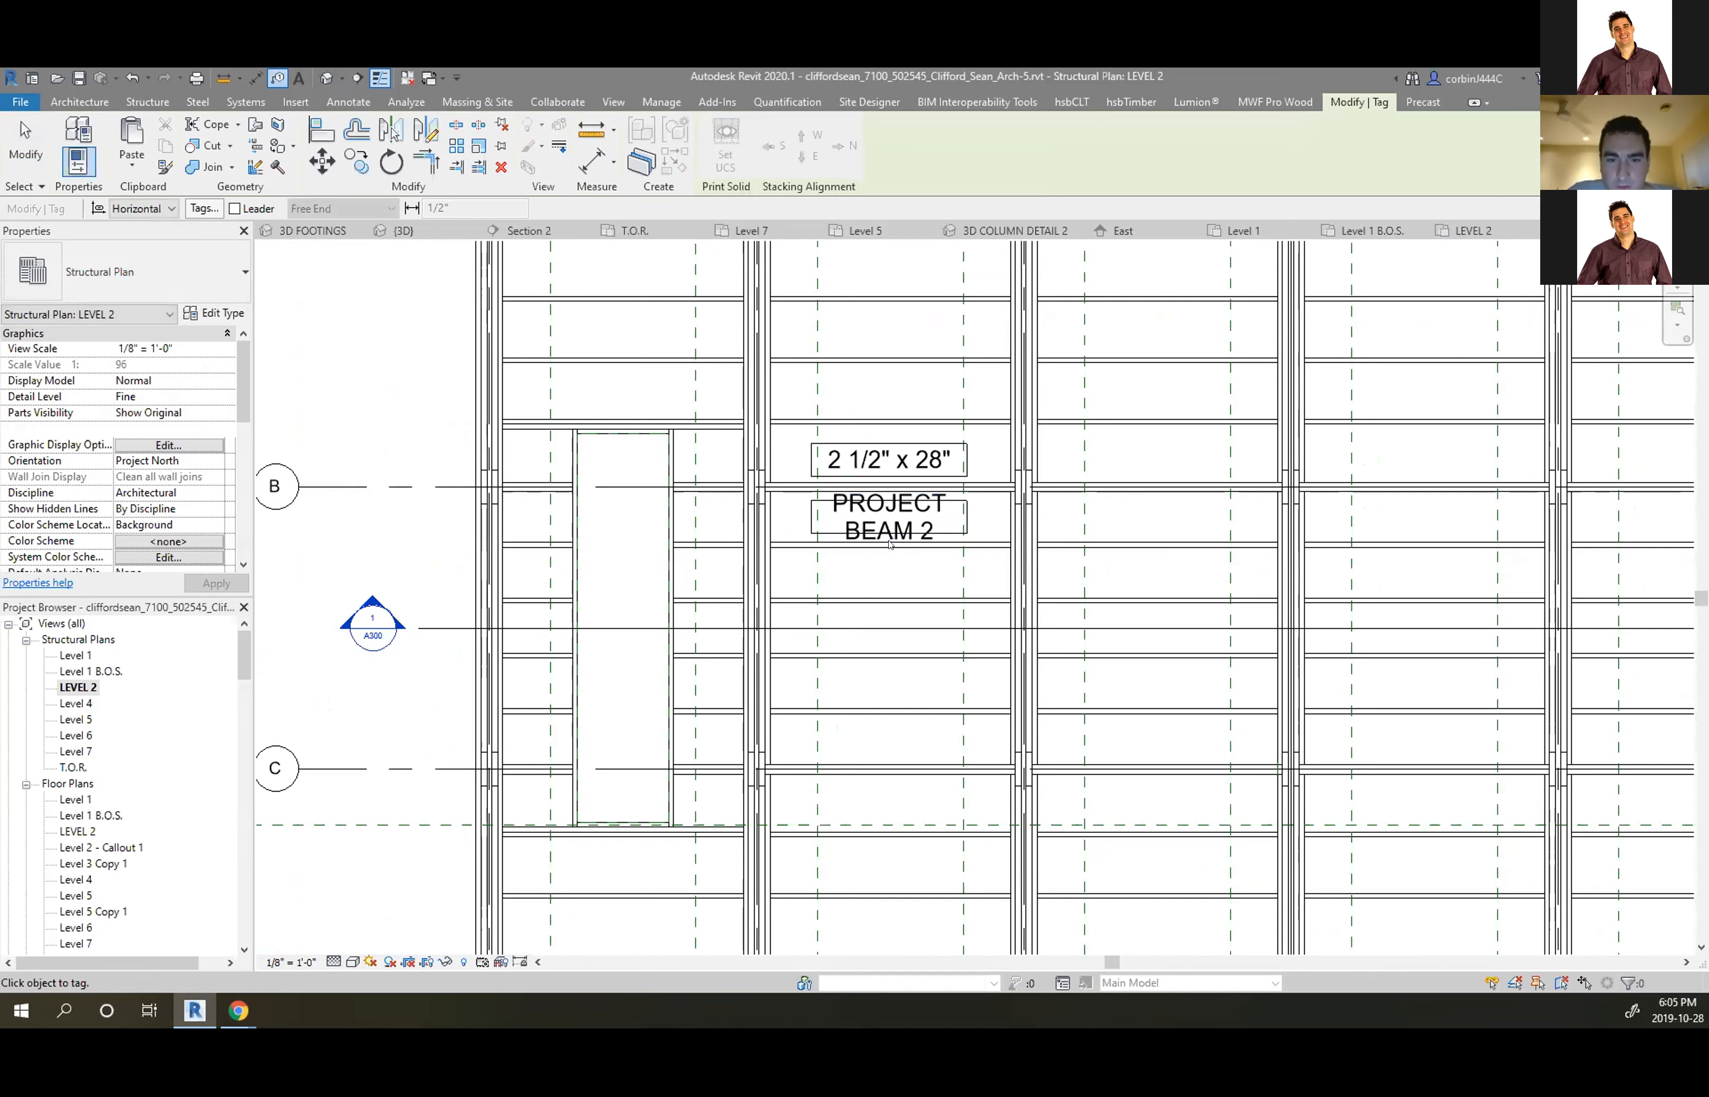
Delete the PROJECT BEAM 2 and 2 1/2" x 28" beam tags
{"action": "key", "text": "Escape"}
{"action": "left_click", "coordinate": [874, 518]}
{"action": "key", "text": "Delete"}
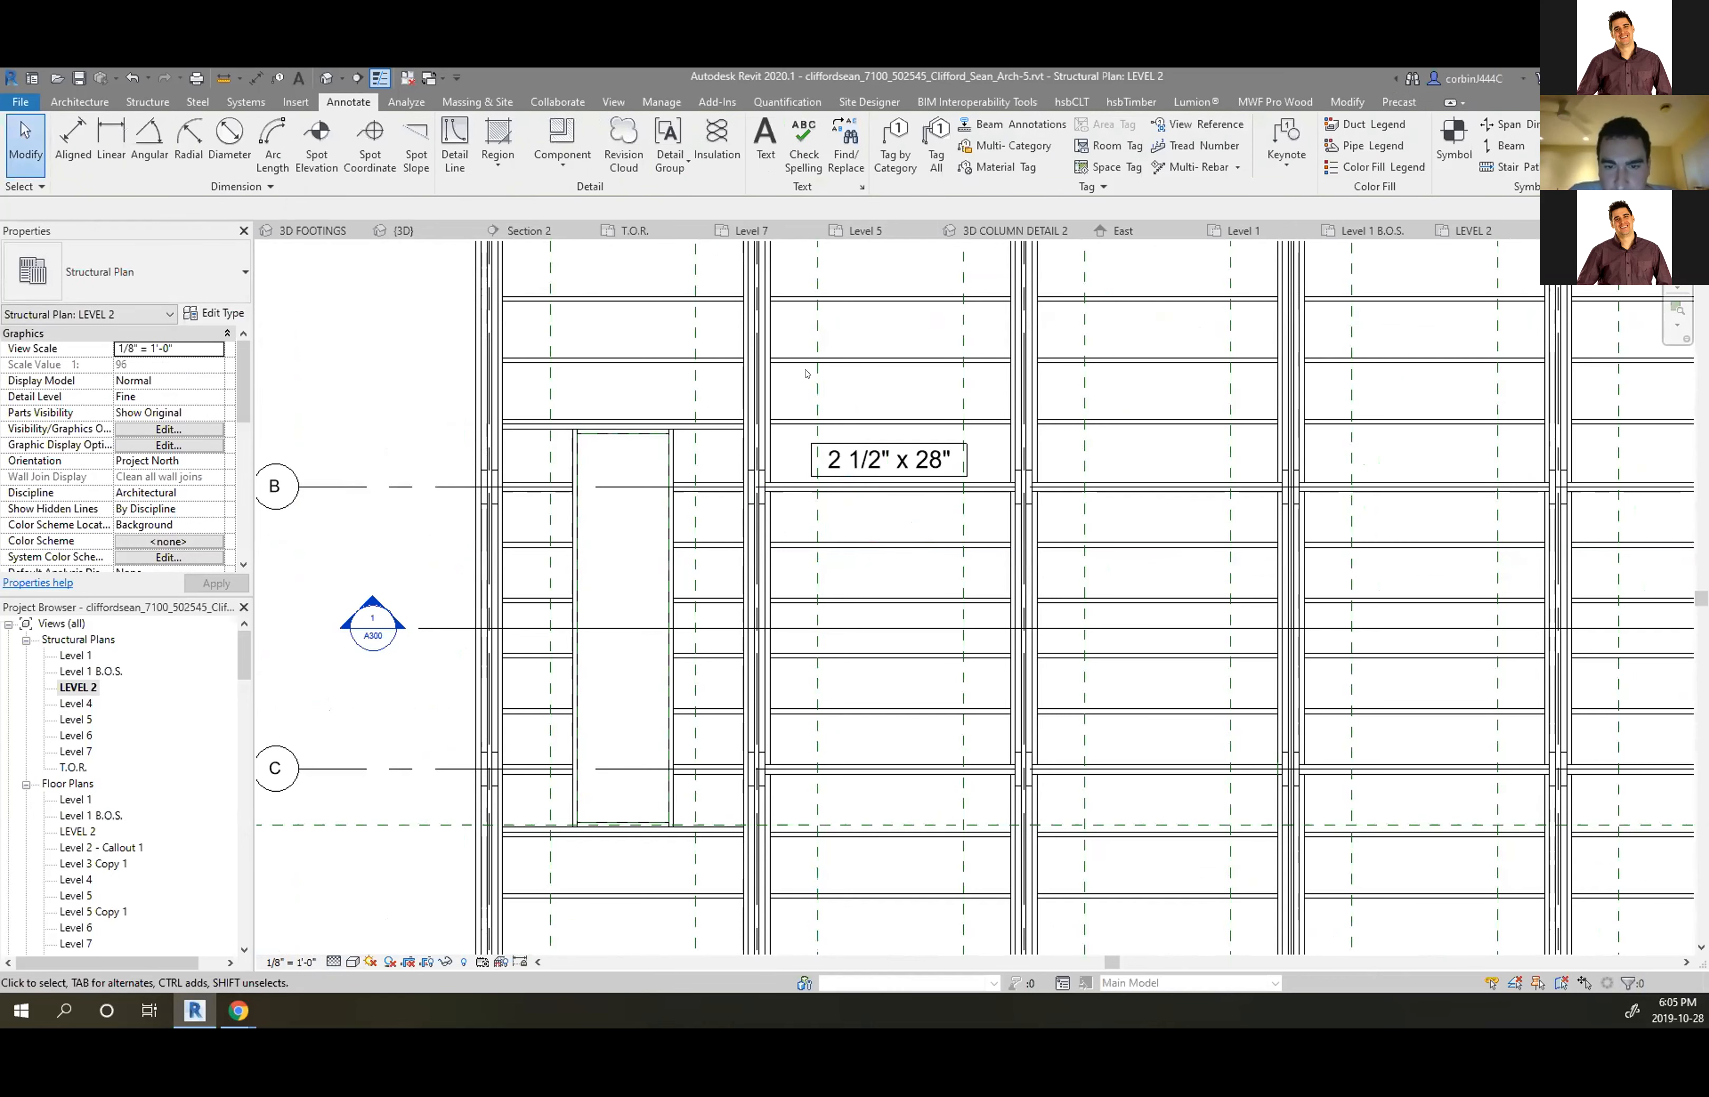
{"action": "left_click", "coordinate": [892, 458]}
{"action": "key", "text": "Delete"}
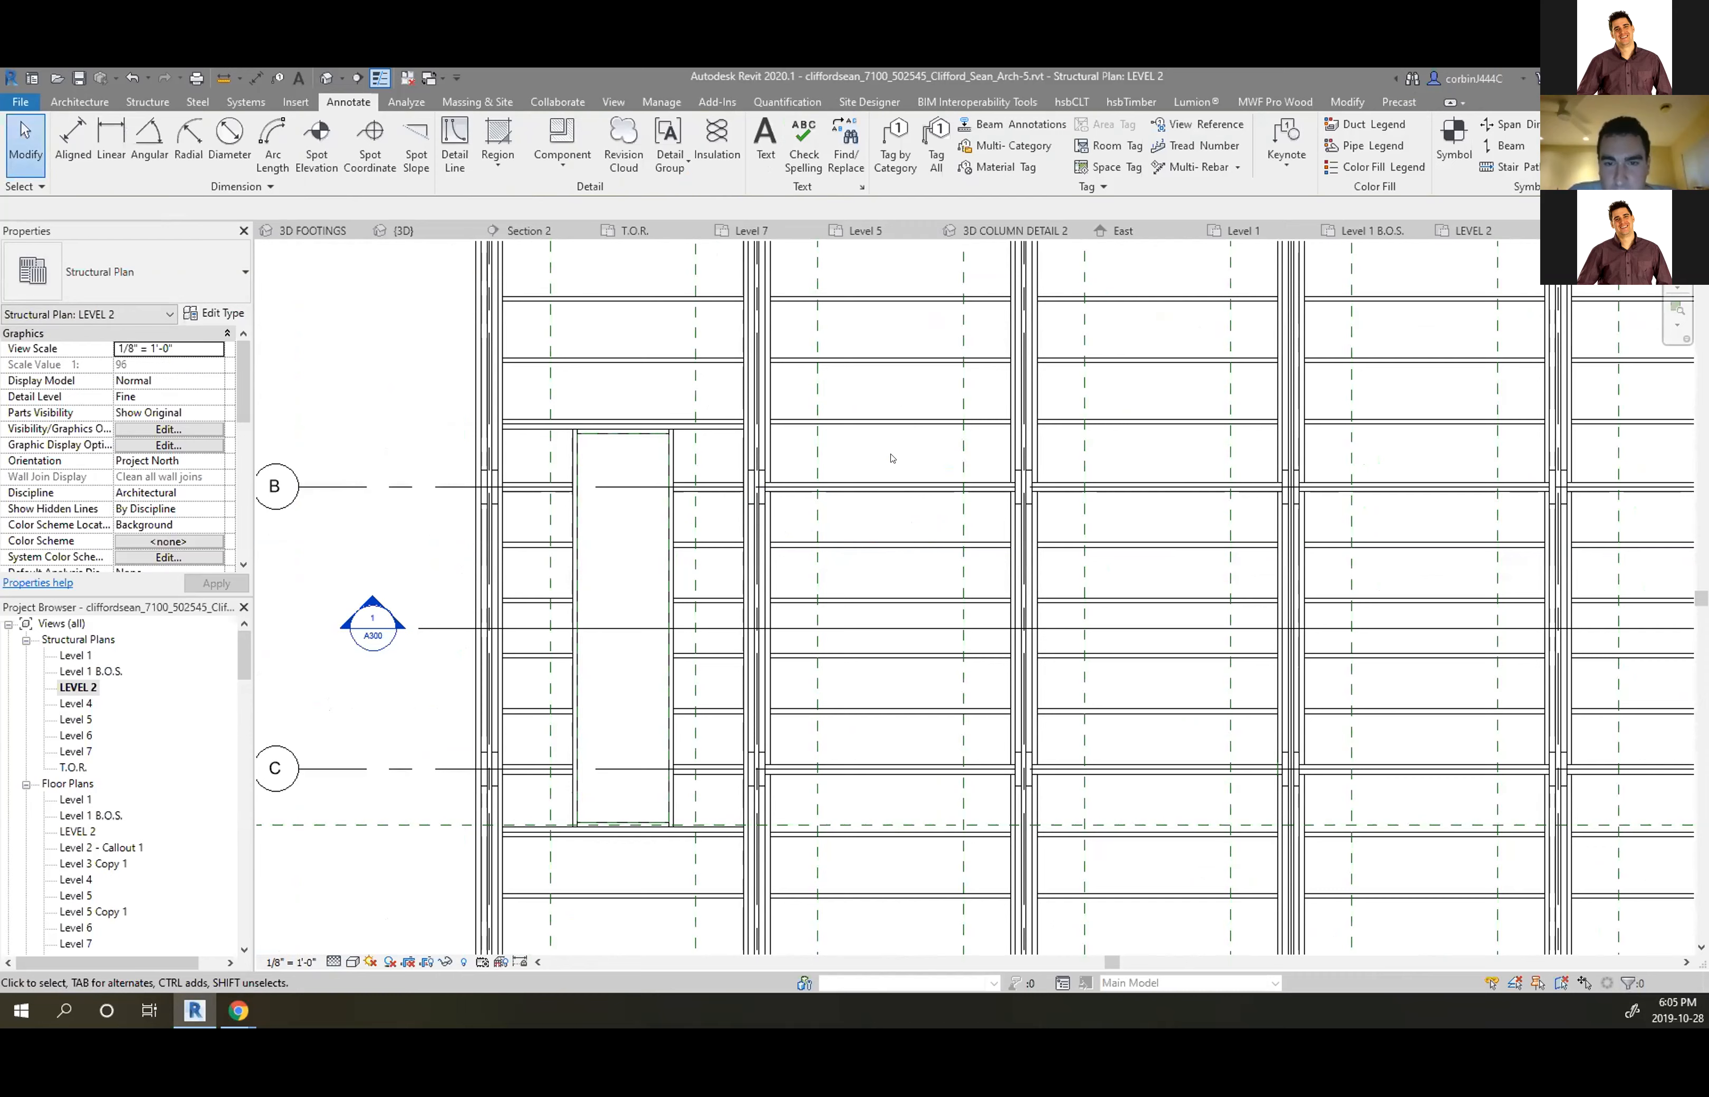
{"action": "scroll", "coordinate": [898, 444], "scroll_direction": "down", "scroll_amount": 2}
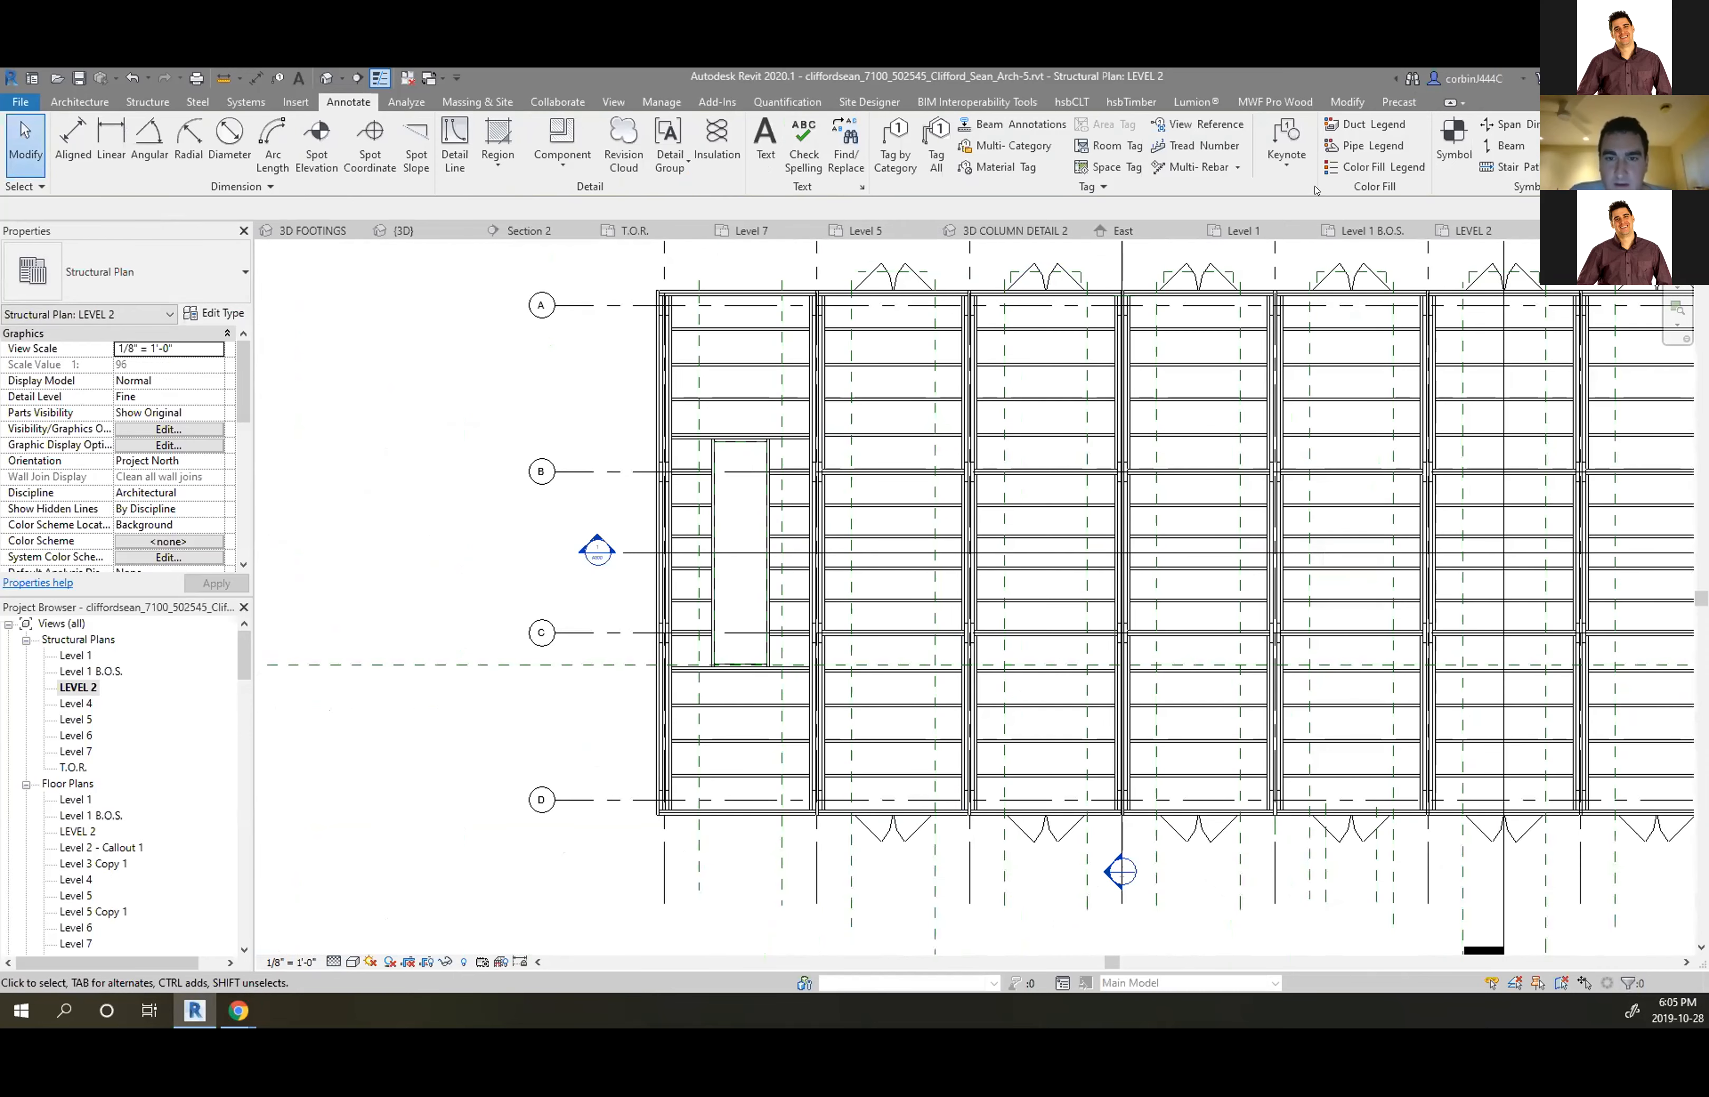
{"action": "left_click", "coordinate": [1507, 148]}
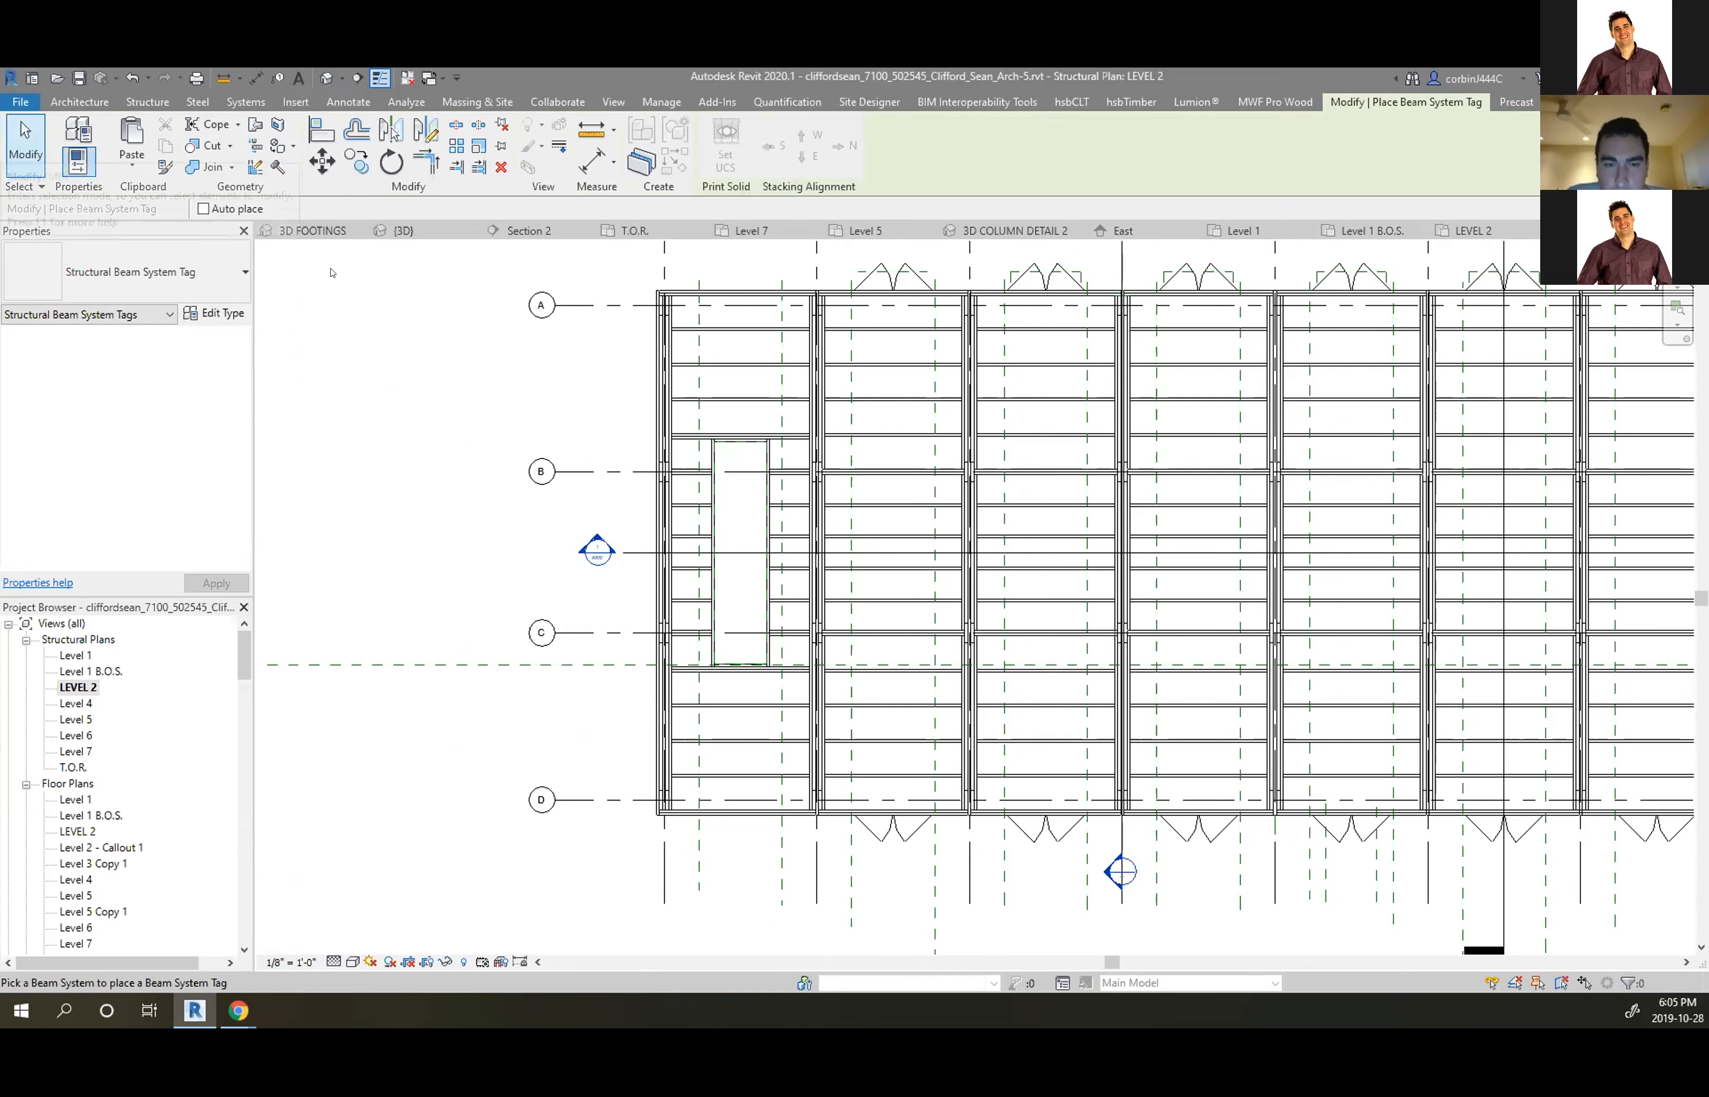
Cancel beam system tagging, then toggle Reveal Hidden Elements on and off
{"action": "key", "text": "Escape"}
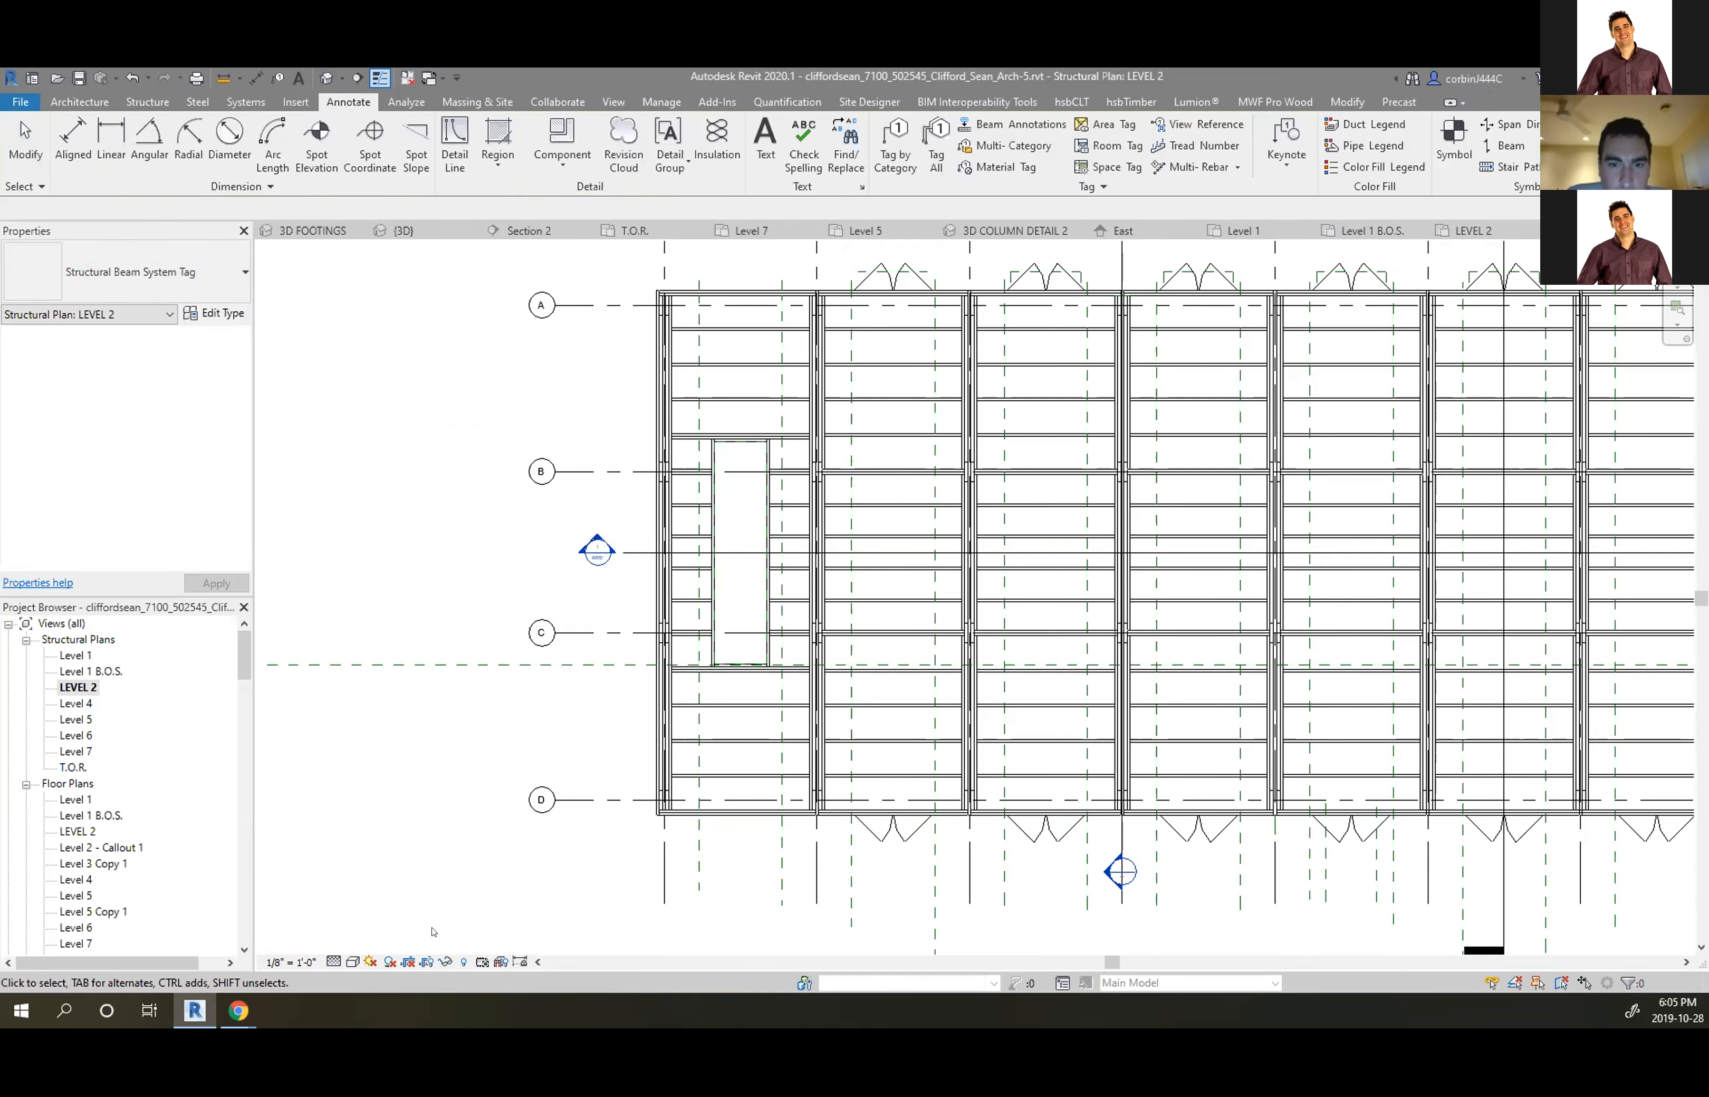
{"action": "key", "text": "r"}
{"action": "key", "text": "h"}
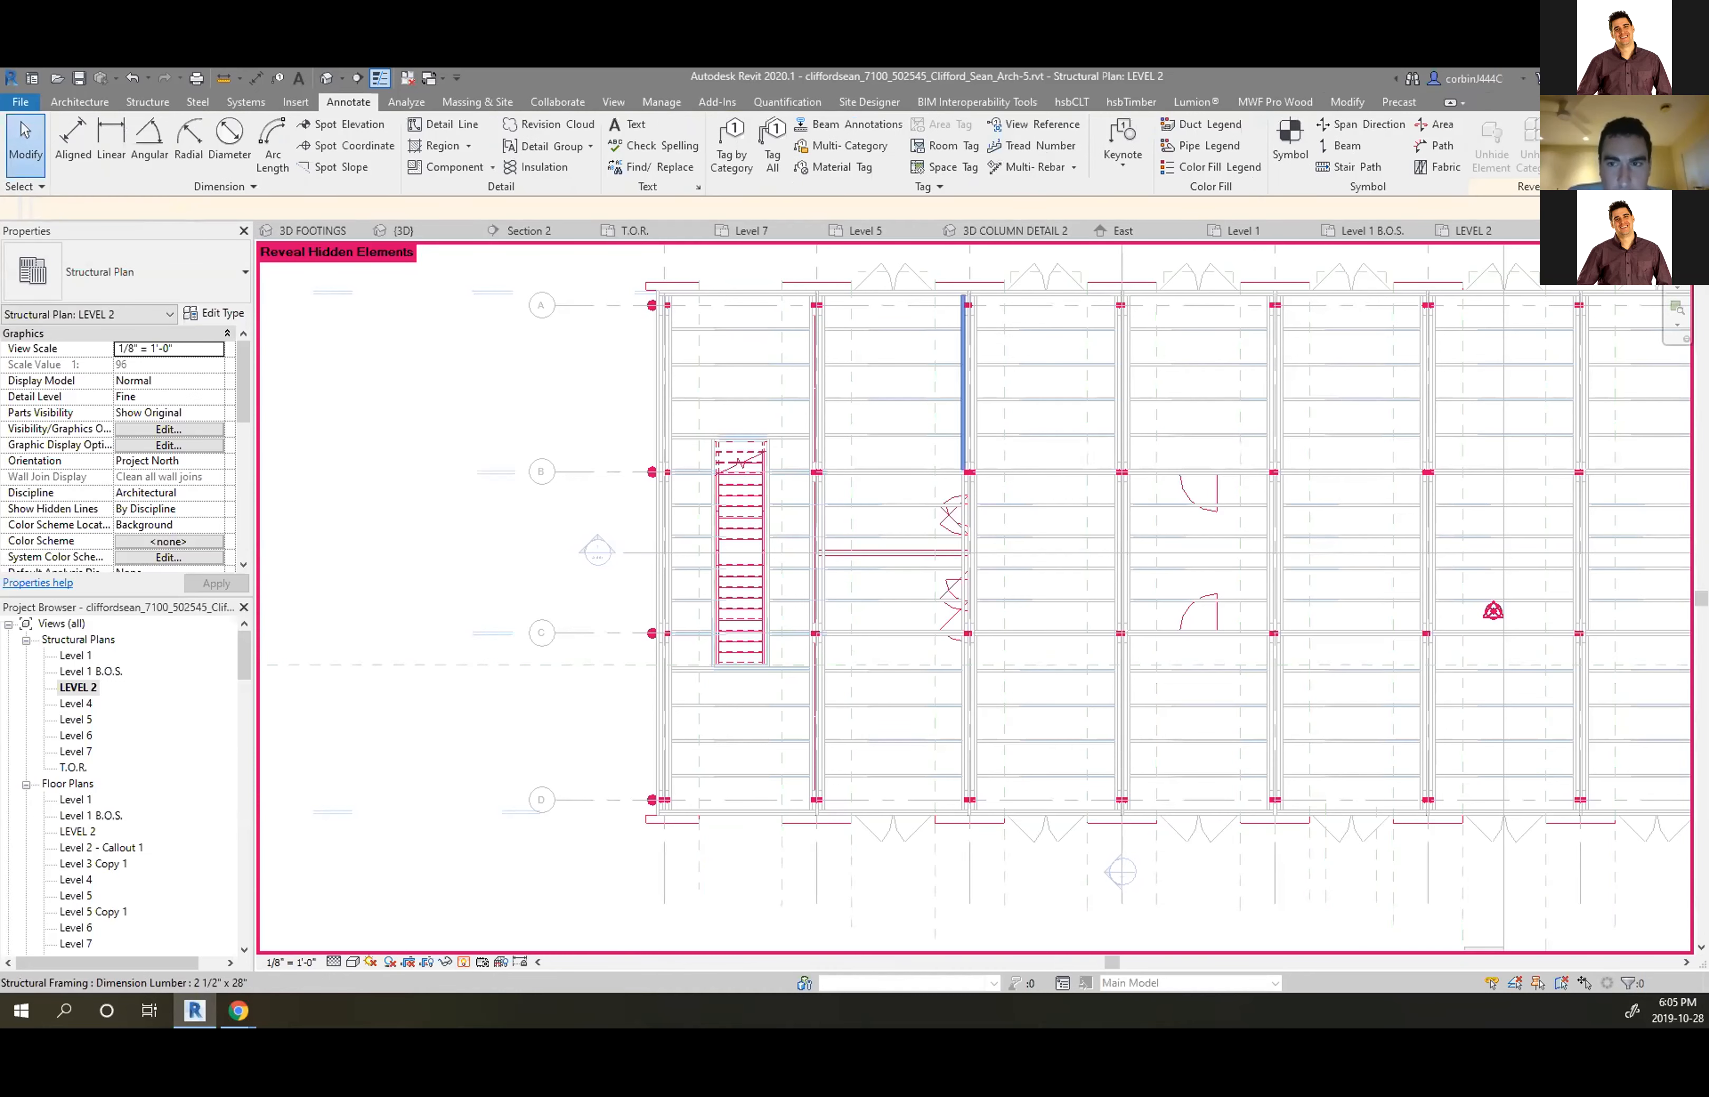
{"action": "key", "text": "r"}
{"action": "key", "text": "h"}
{"action": "scroll", "coordinate": [845, 302], "scroll_direction": "up", "scroll_amount": 3}
Inspect the beams near grid A by selecting them, then clear the selection
{"action": "left_click", "coordinate": [873, 350]}
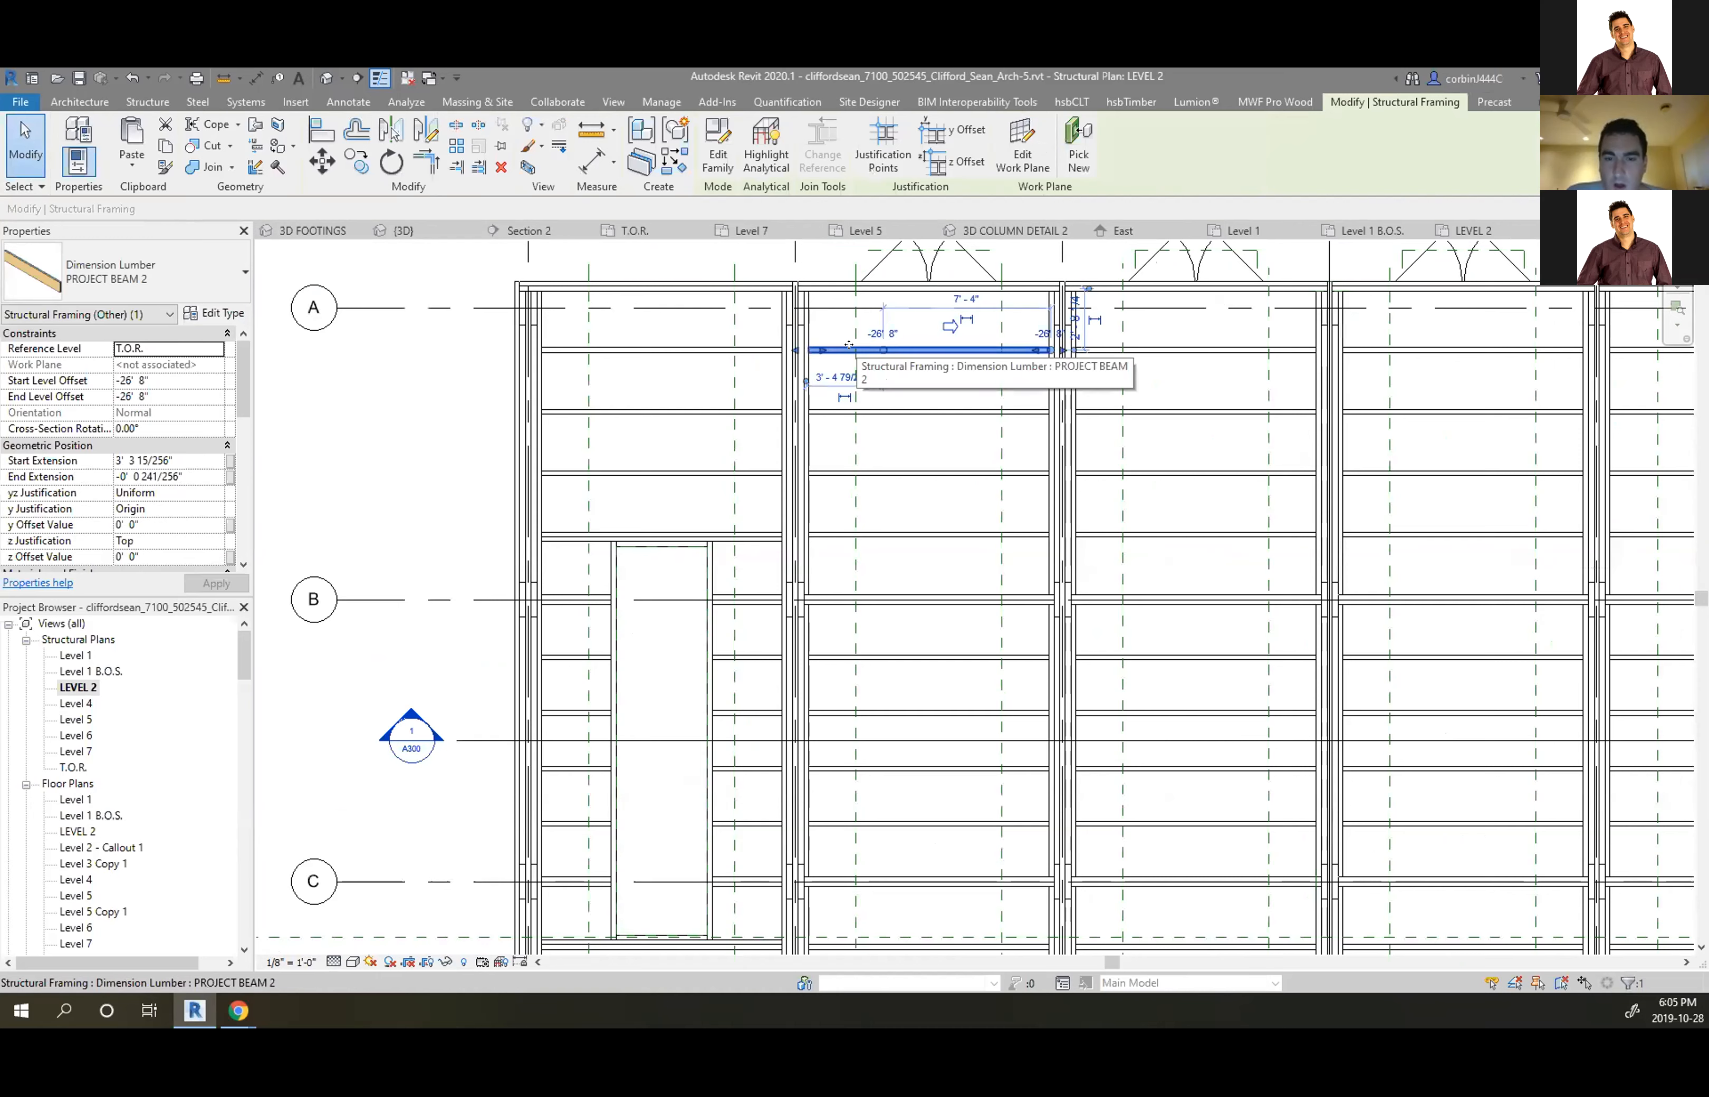
{"action": "scroll", "coordinate": [191, 485], "scroll_direction": "down", "scroll_amount": 5}
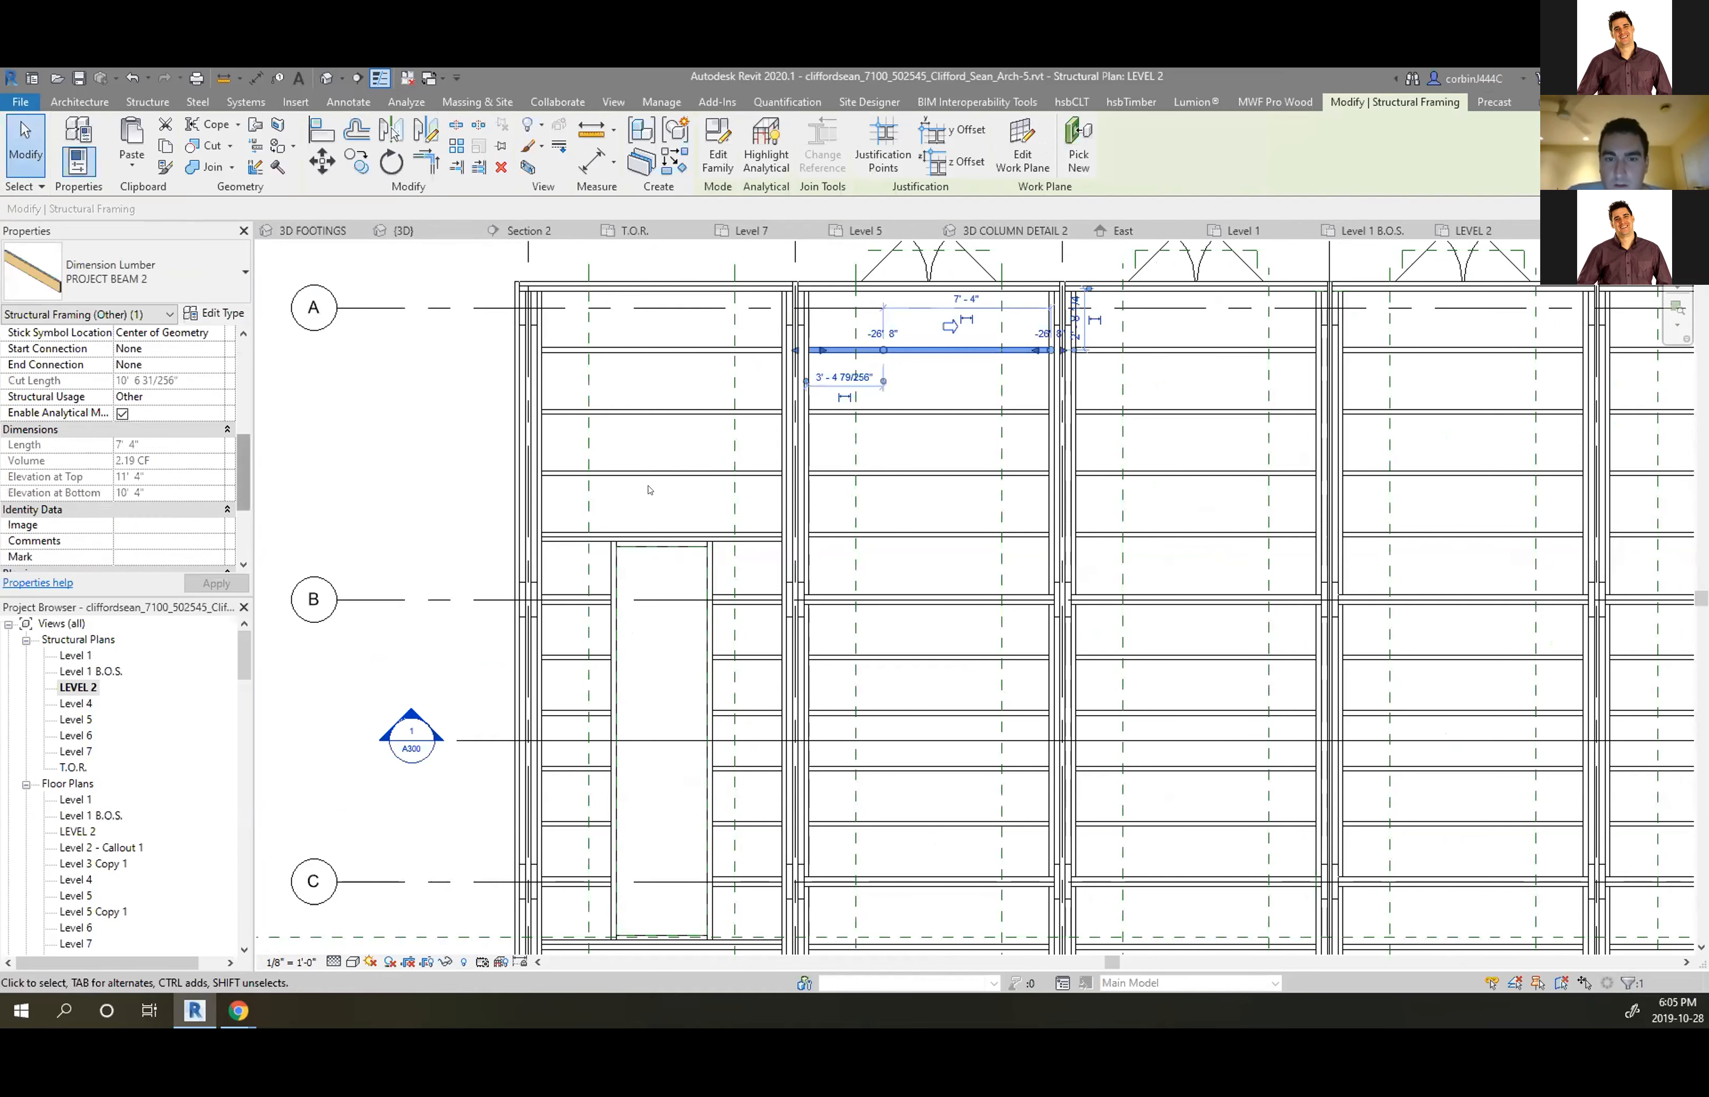
{"action": "key", "text": "Escape"}
{"action": "left_click_drag", "start_coordinate": [941, 332], "coordinate": [889, 499]}
{"action": "key", "text": "Escape"}
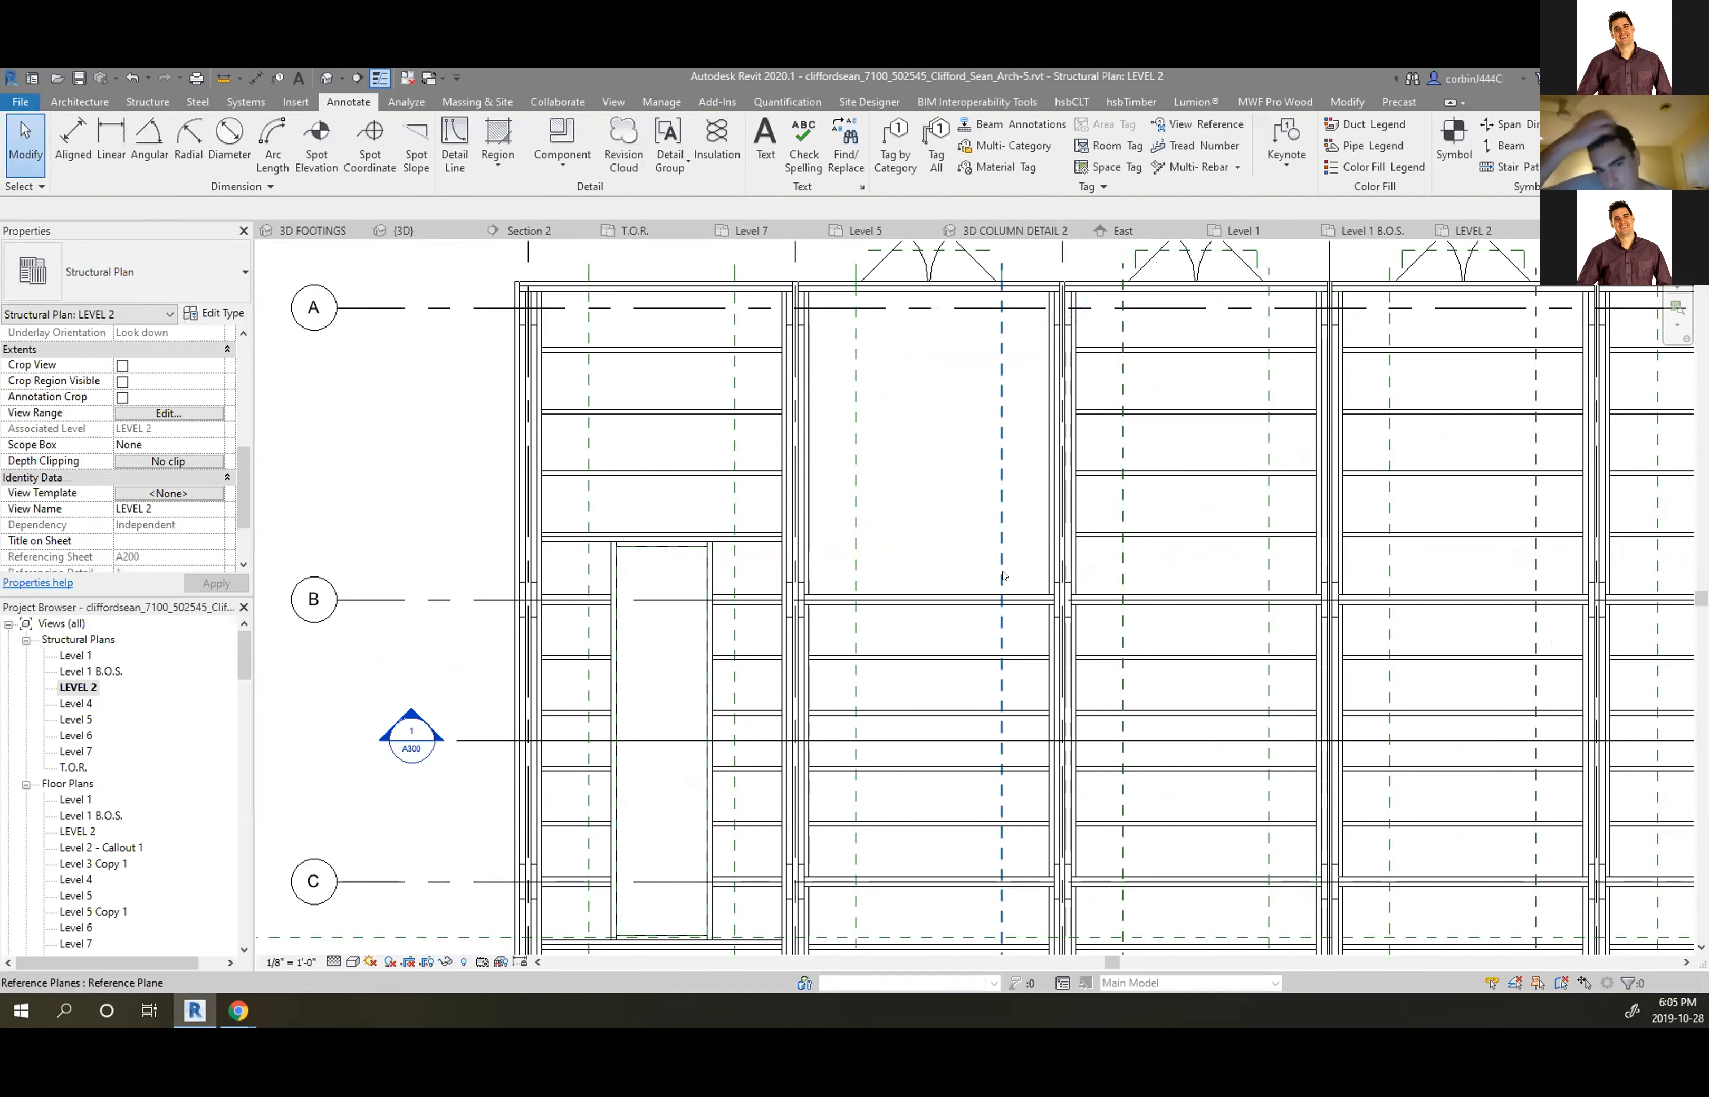
{"action": "scroll", "coordinate": [917, 559], "scroll_direction": "up", "scroll_amount": 3}
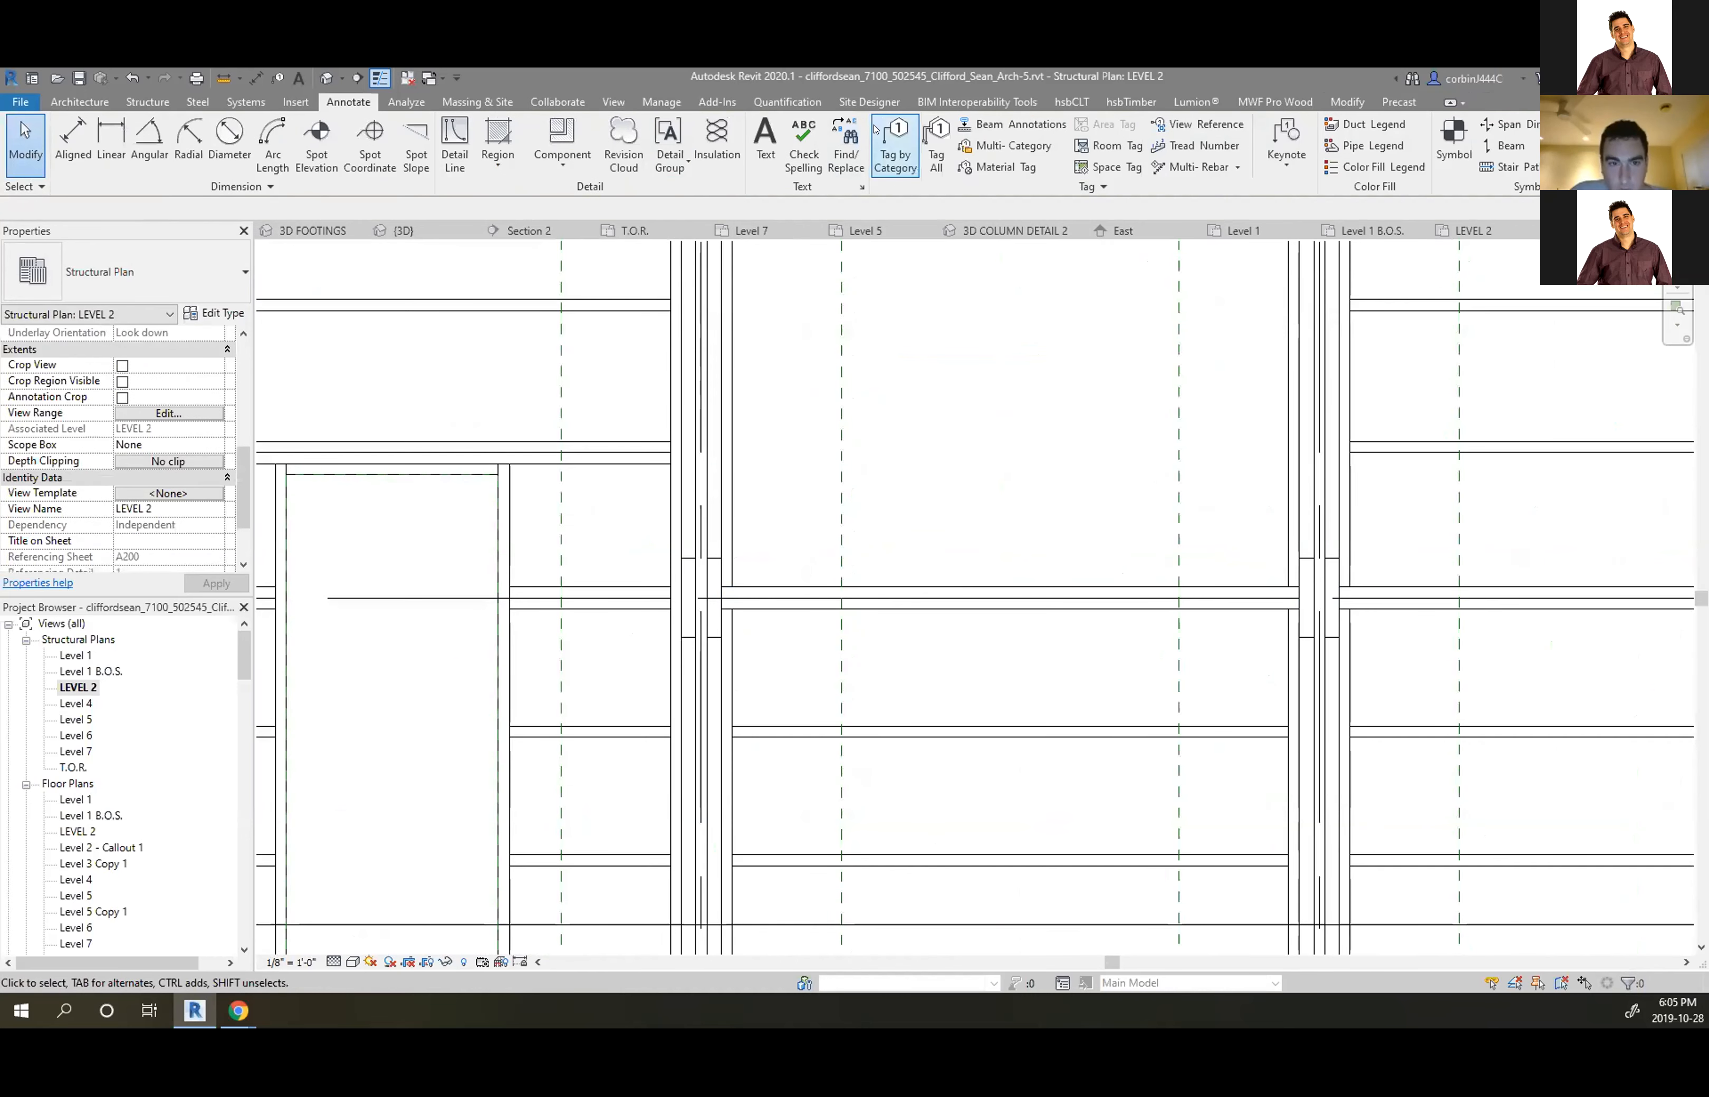
Tag the beam near grid B with its 2 1/2" x 28" size tag, then select the PROJECT BEAM 2 beam
{"action": "left_click", "coordinate": [895, 147]}
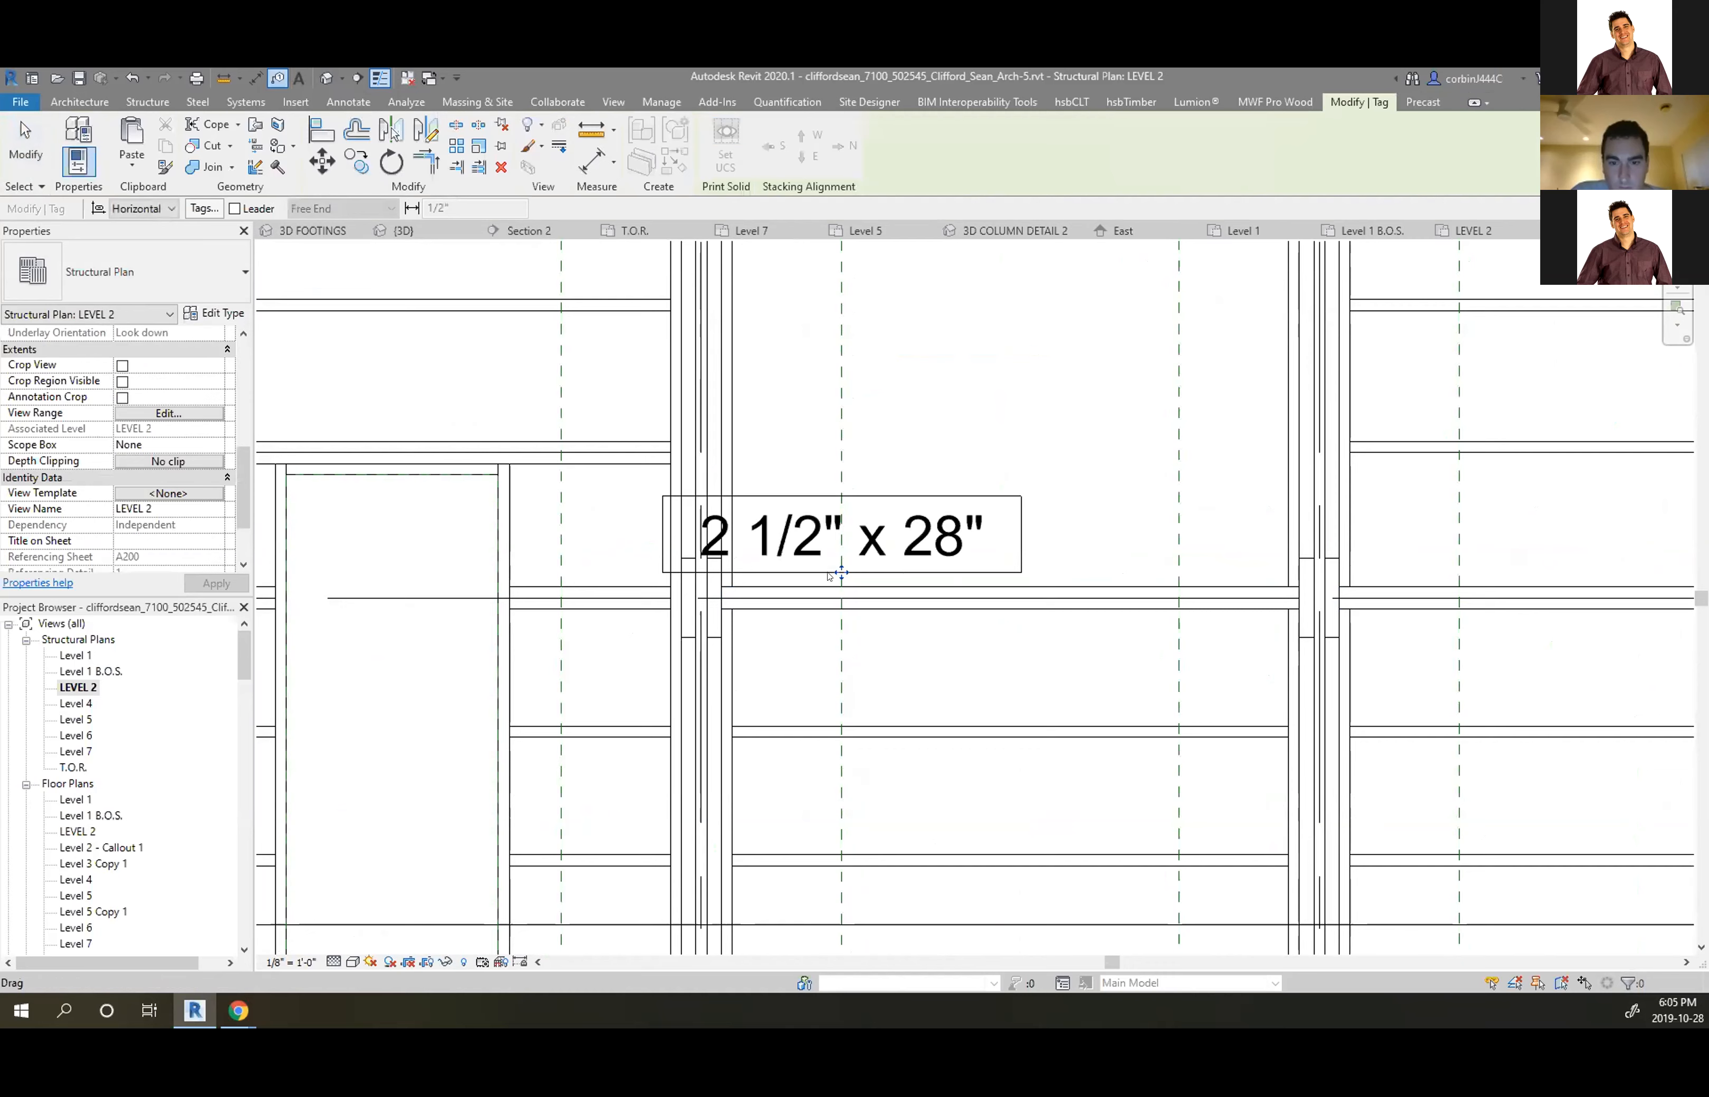
{"action": "left_click", "coordinate": [1006, 578]}
{"action": "scroll", "coordinate": [1027, 610], "scroll_direction": "down", "scroll_amount": 3}
{"action": "key", "text": "Escape"}
{"action": "key", "text": "Escape"}
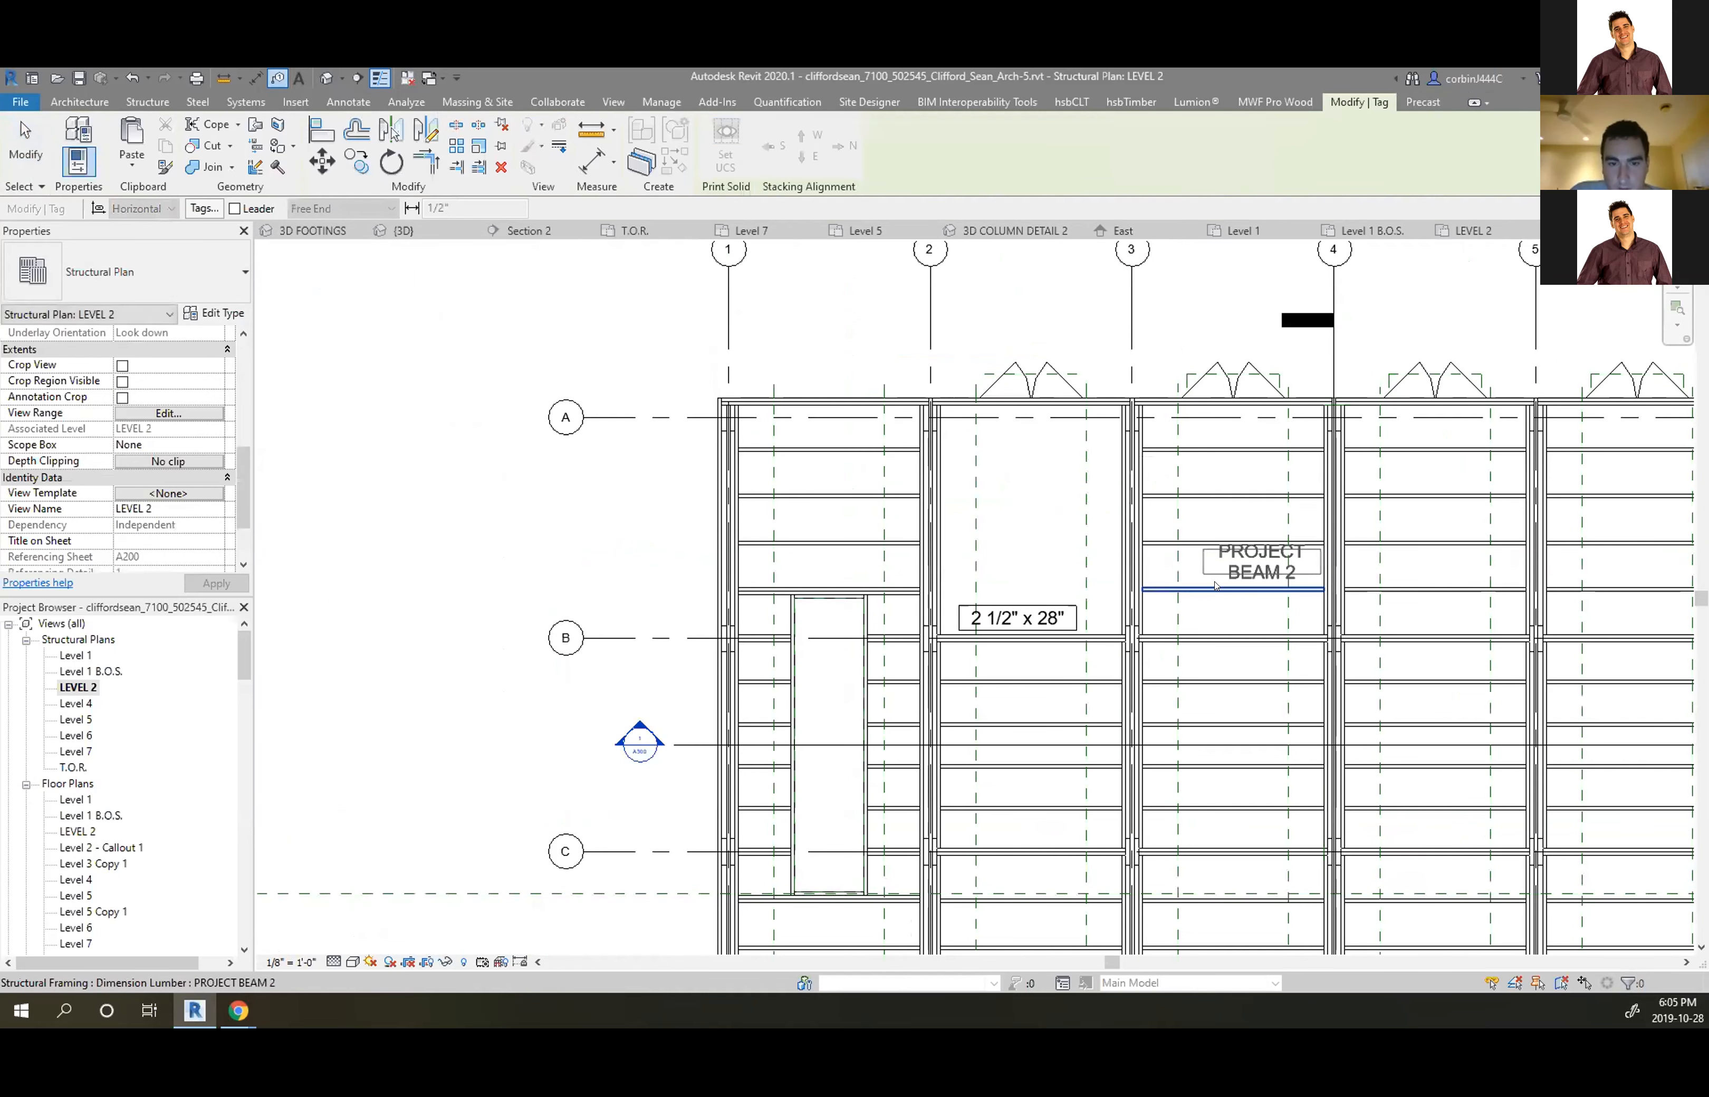
{"action": "left_click", "coordinate": [1214, 588]}
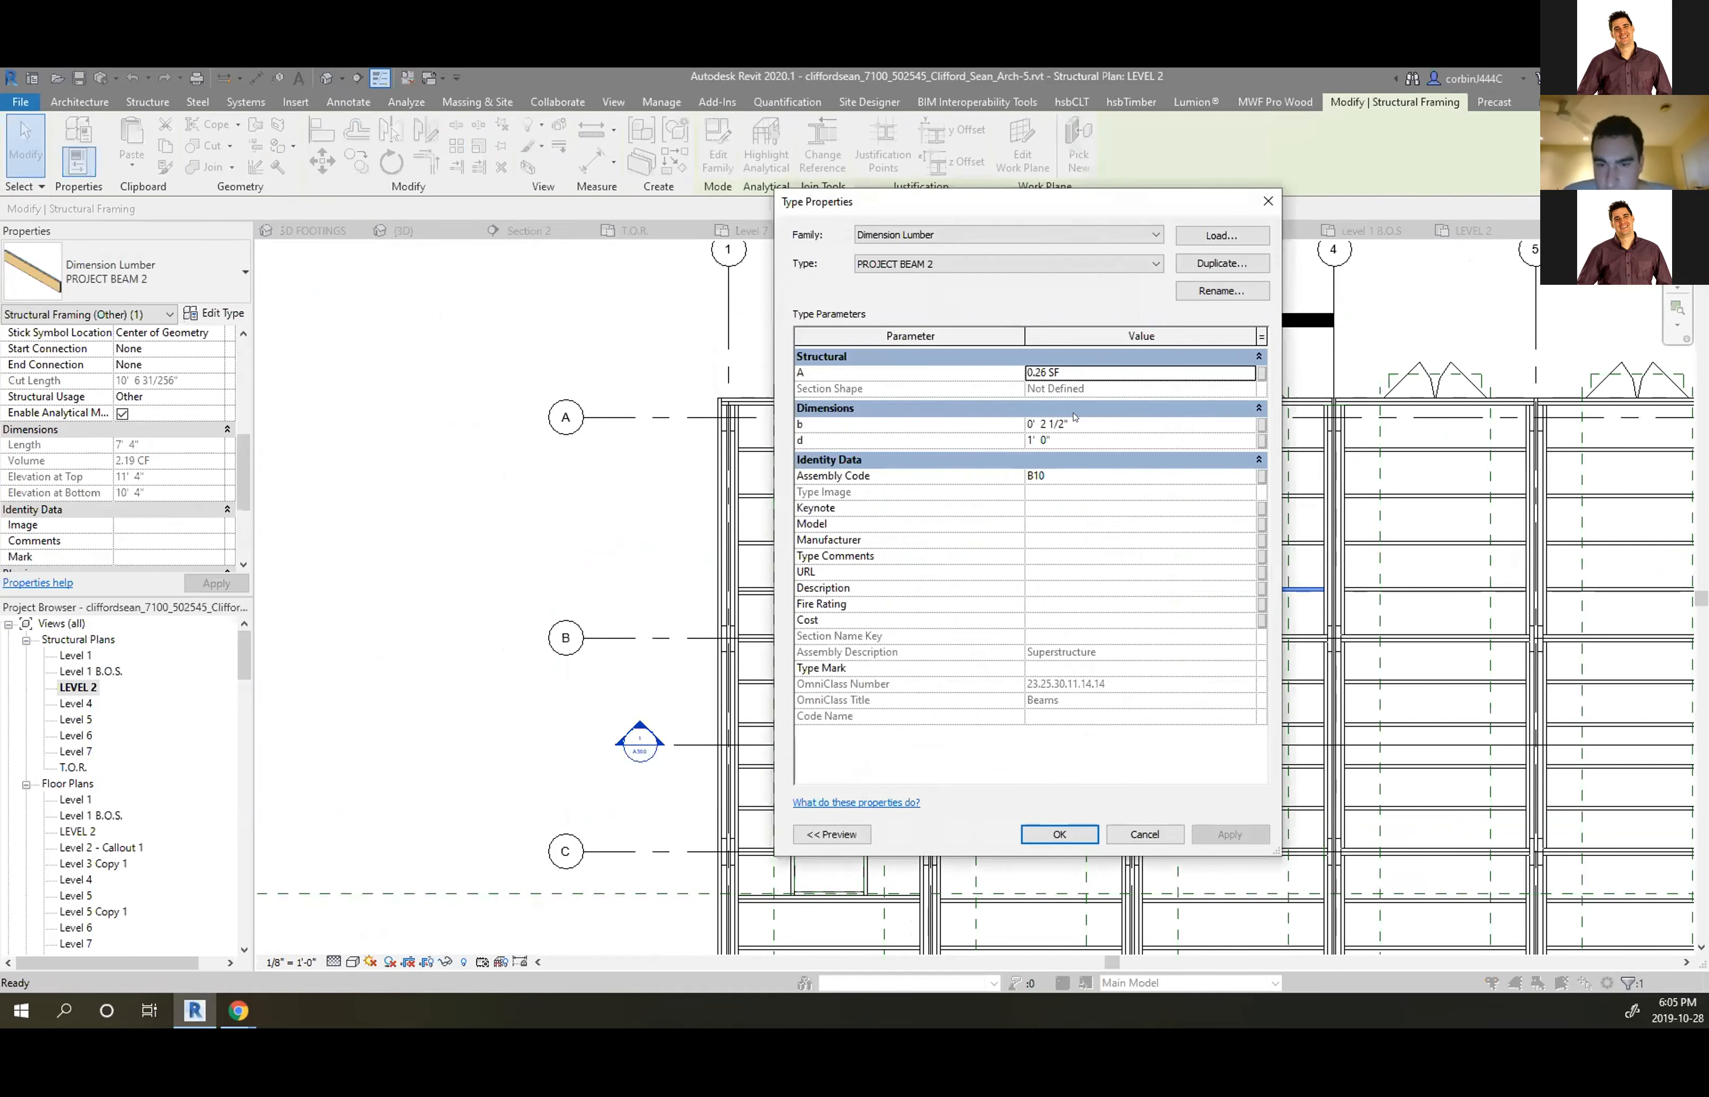
Rename the PROJECT BEAM 2 beam type to 2 1/2" X 12" and apply it
{"action": "left_click", "coordinate": [1222, 290]}
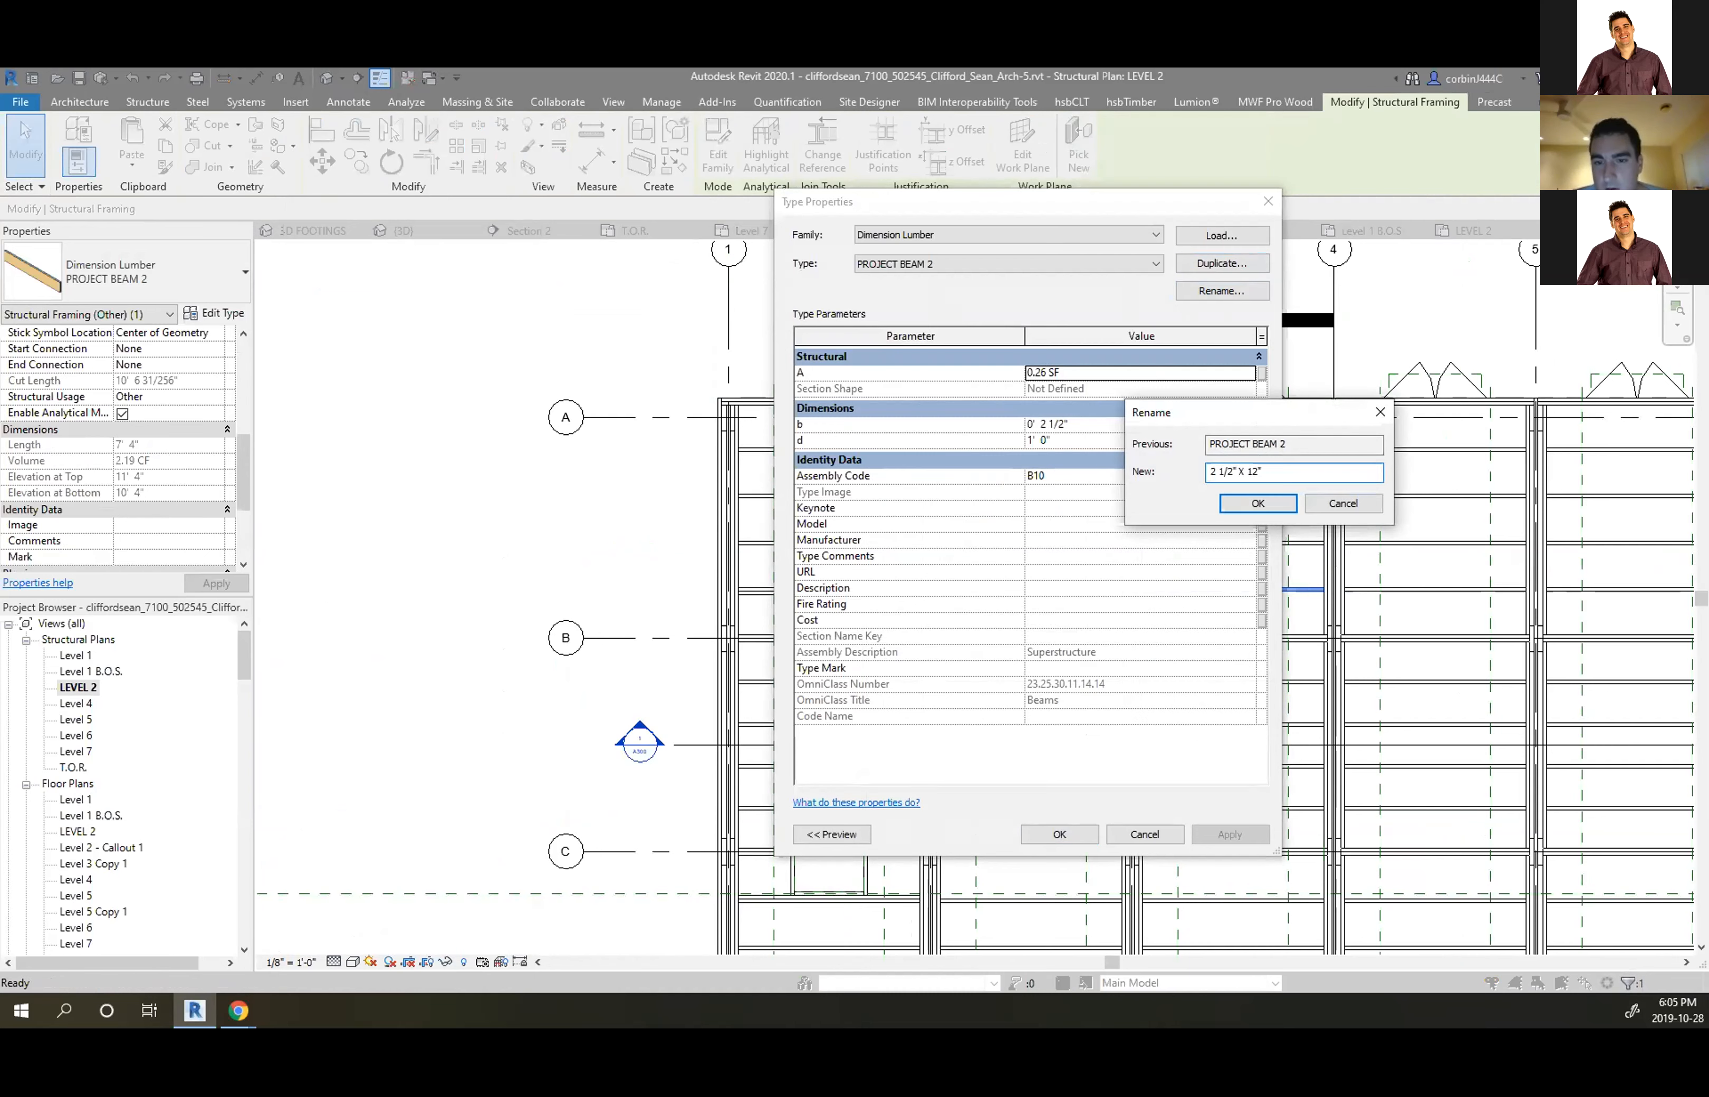
{"action": "key", "text": "Return"}
{"action": "left_click", "coordinate": [1072, 827]}
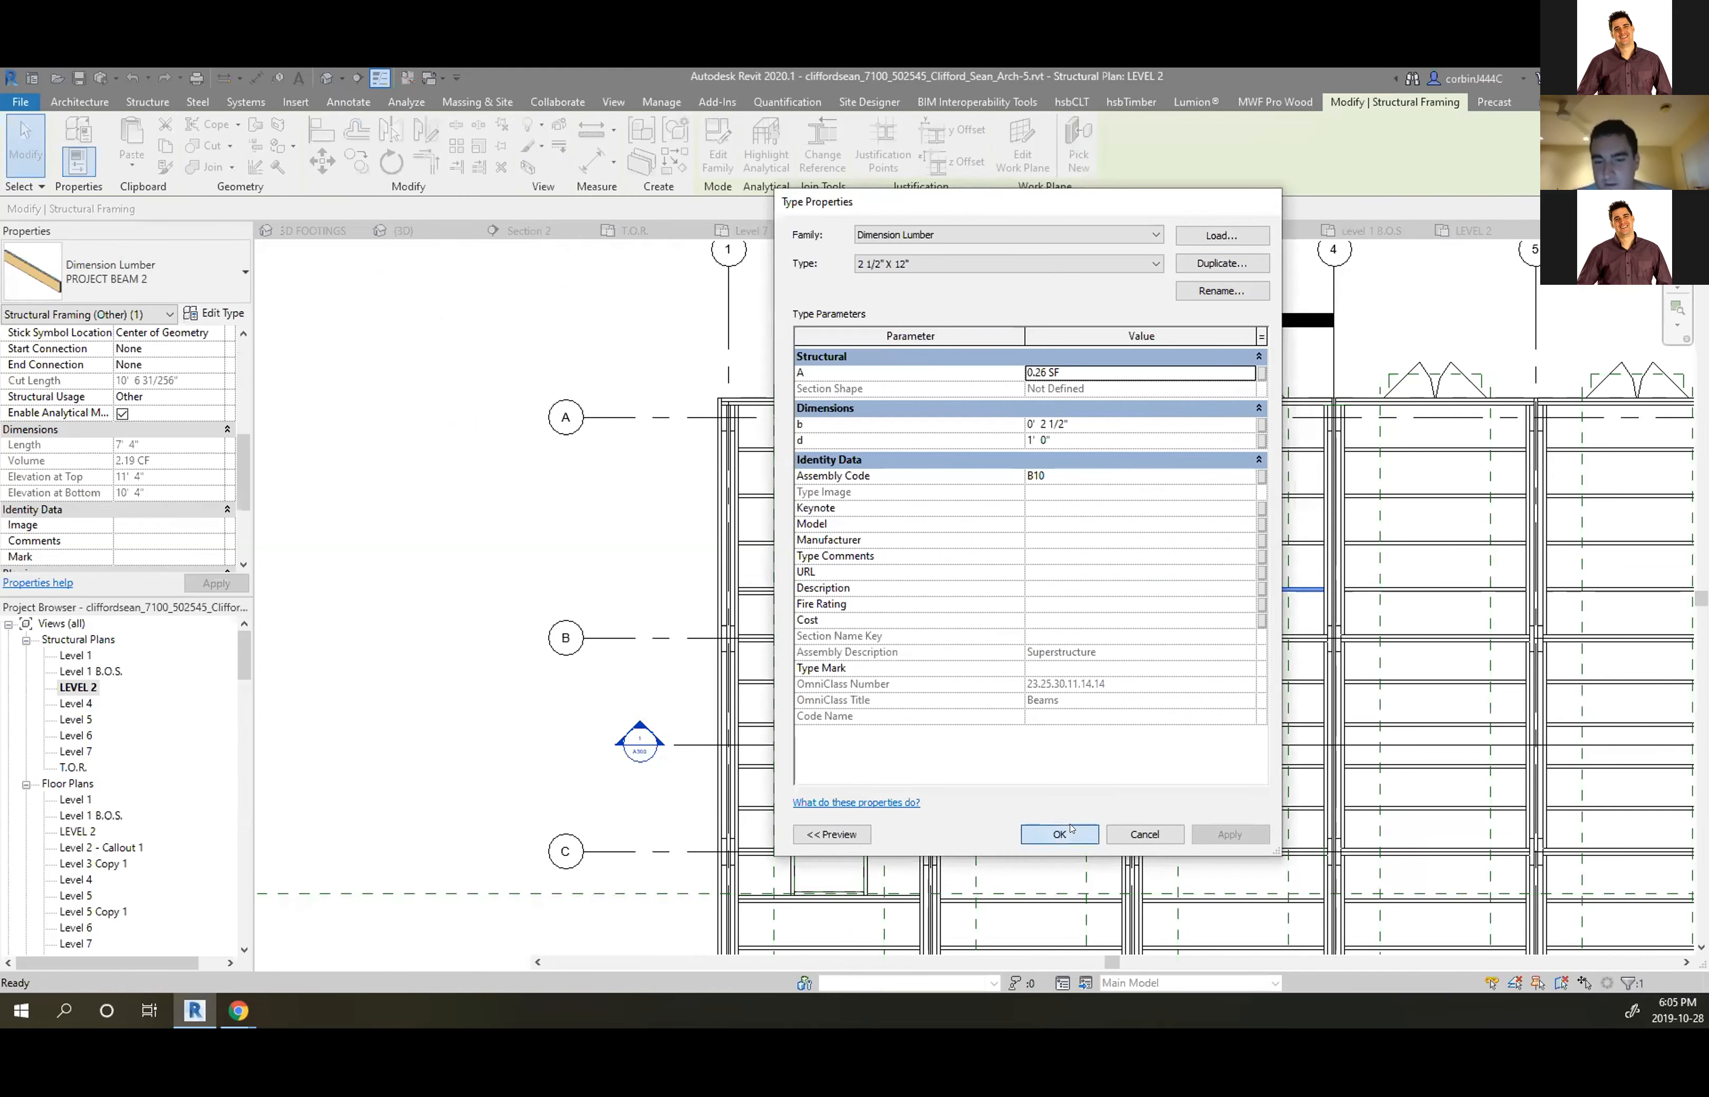
{"action": "scroll", "coordinate": [1327, 562], "scroll_direction": "up", "scroll_amount": 3}
{"action": "key", "text": "Escape"}
{"action": "scroll", "coordinate": [1327, 563], "scroll_direction": "down", "scroll_amount": 2}
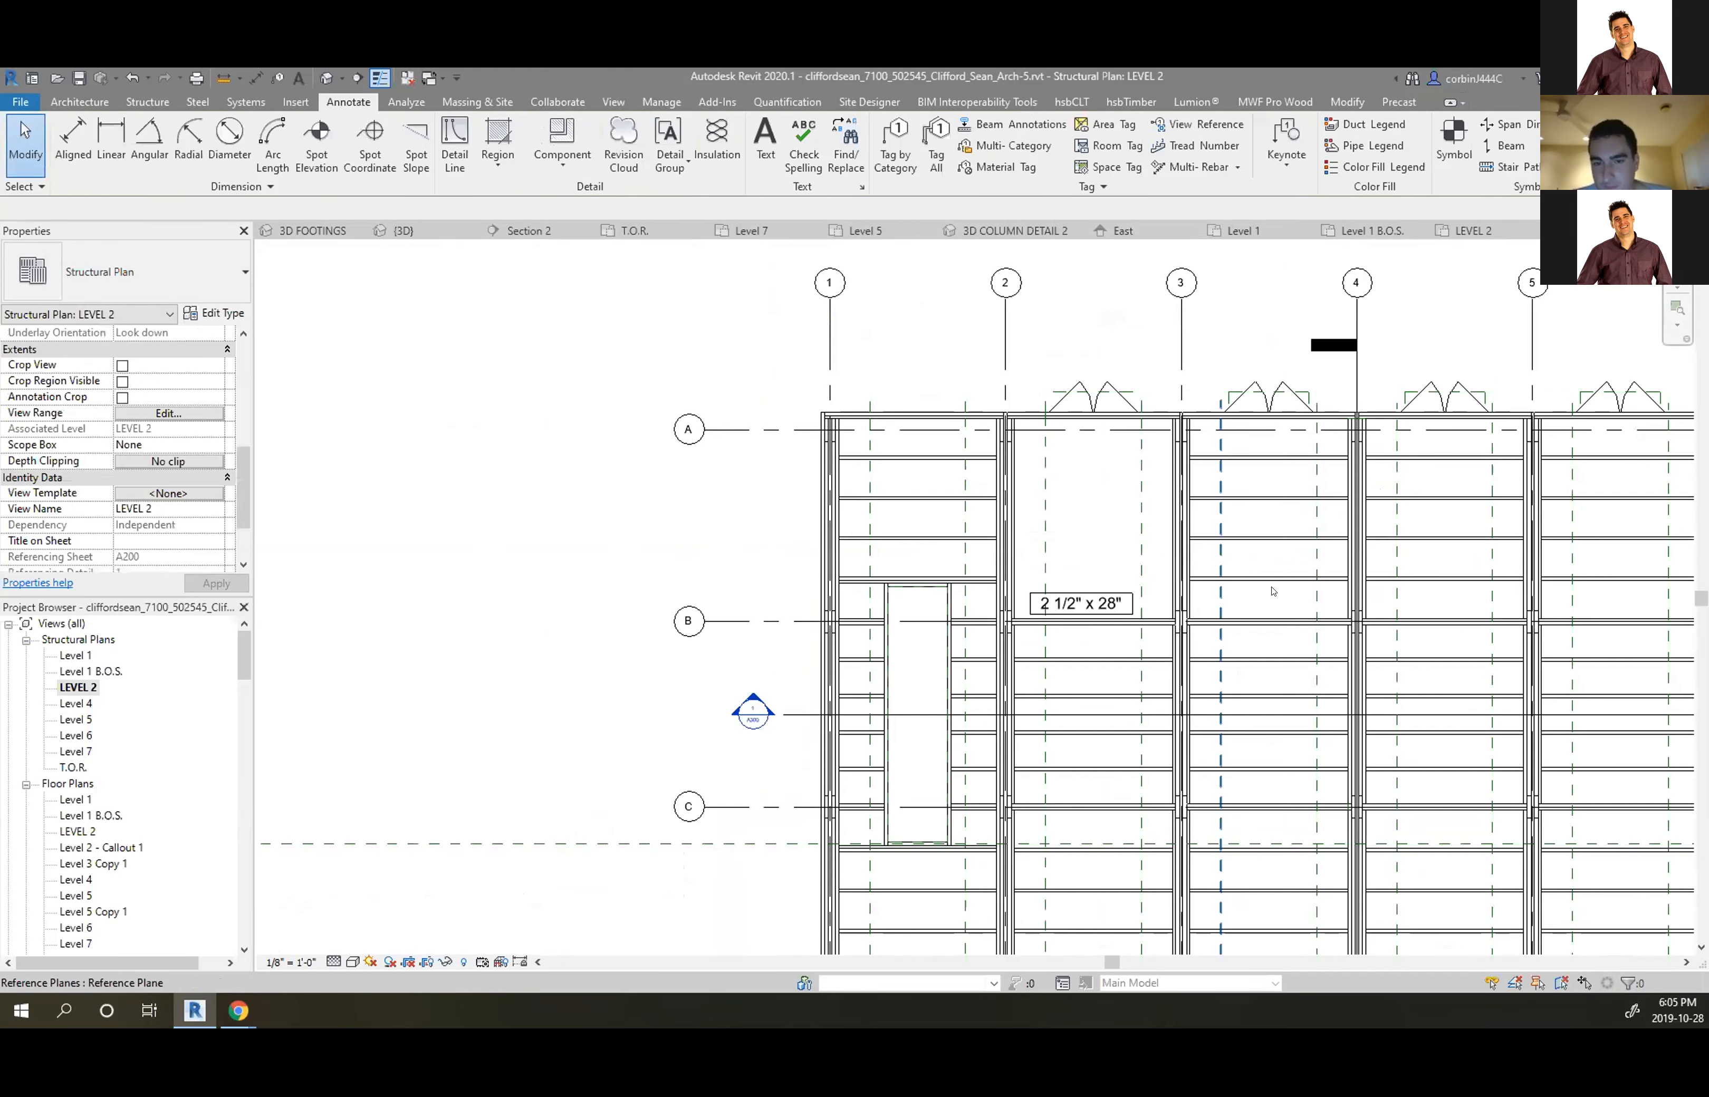
{"action": "scroll", "coordinate": [1271, 359], "scroll_direction": "up", "scroll_amount": 2}
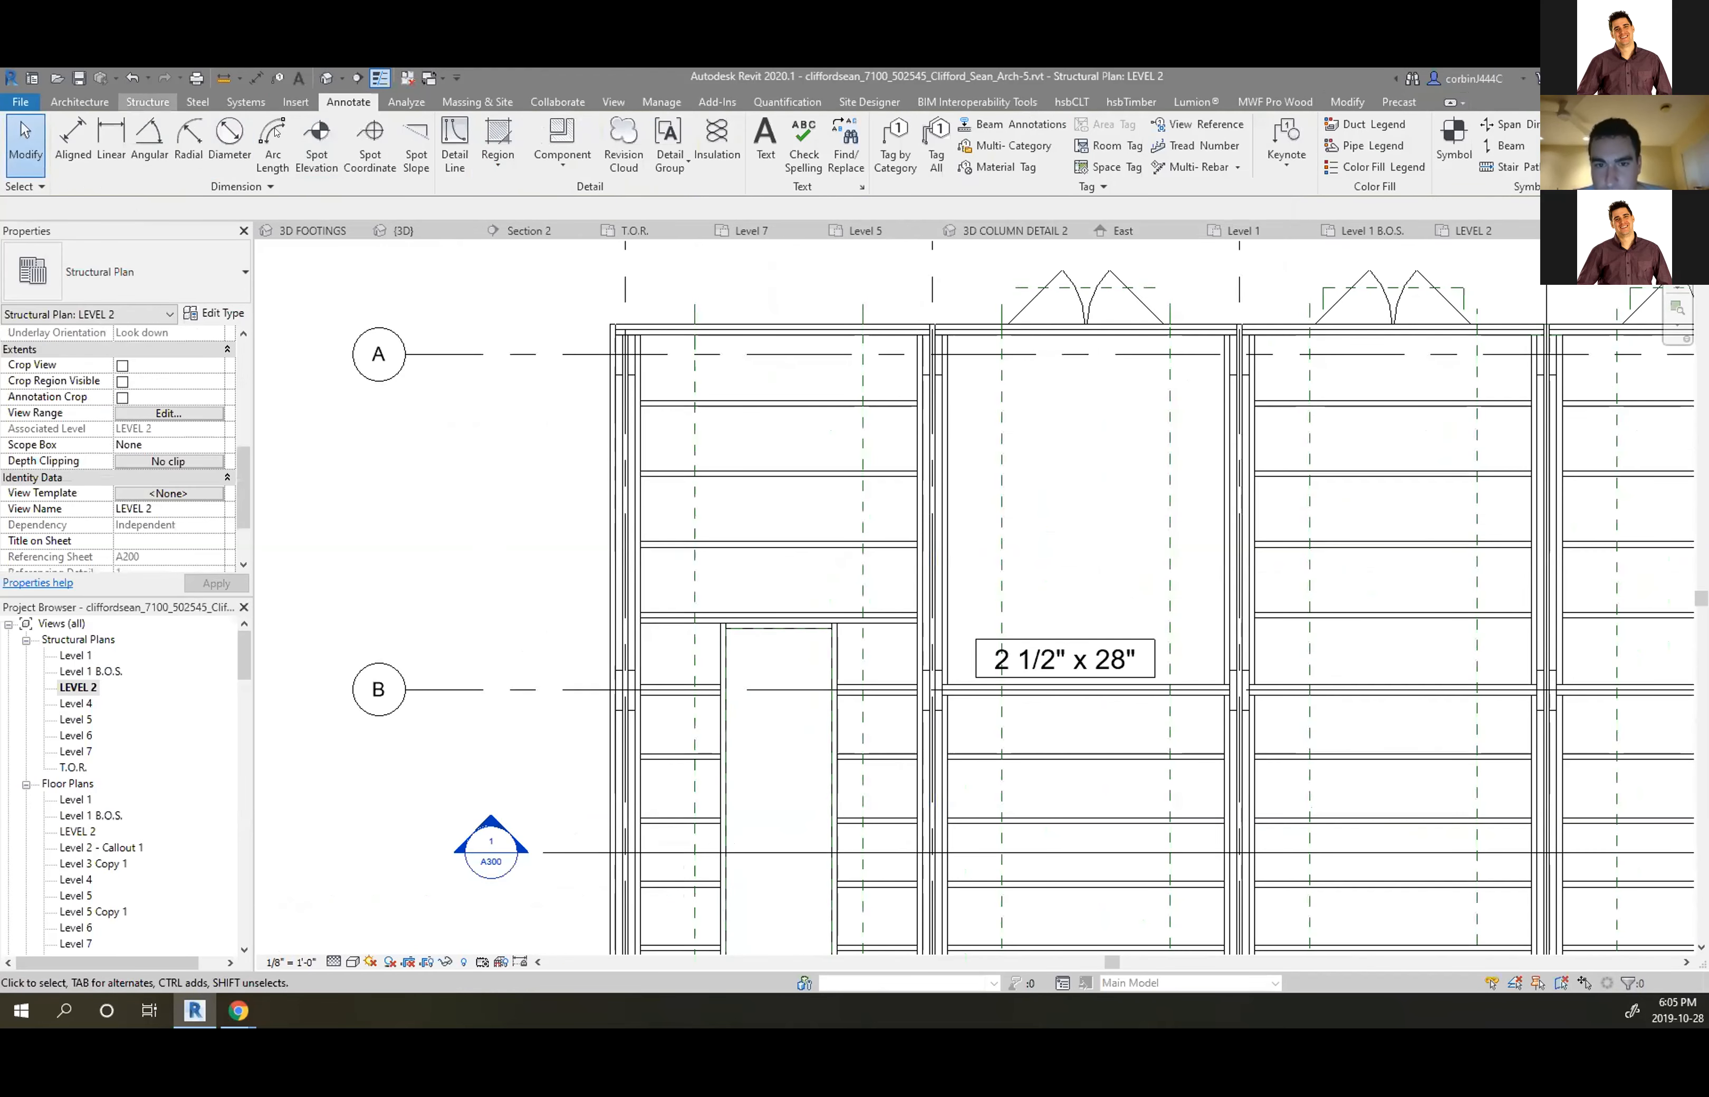
{"action": "left_click", "coordinate": [148, 101]}
Sketch a rectangular beam system boundary between the beam endpoints in the middle bay
{"action": "left_click", "coordinate": [362, 143]}
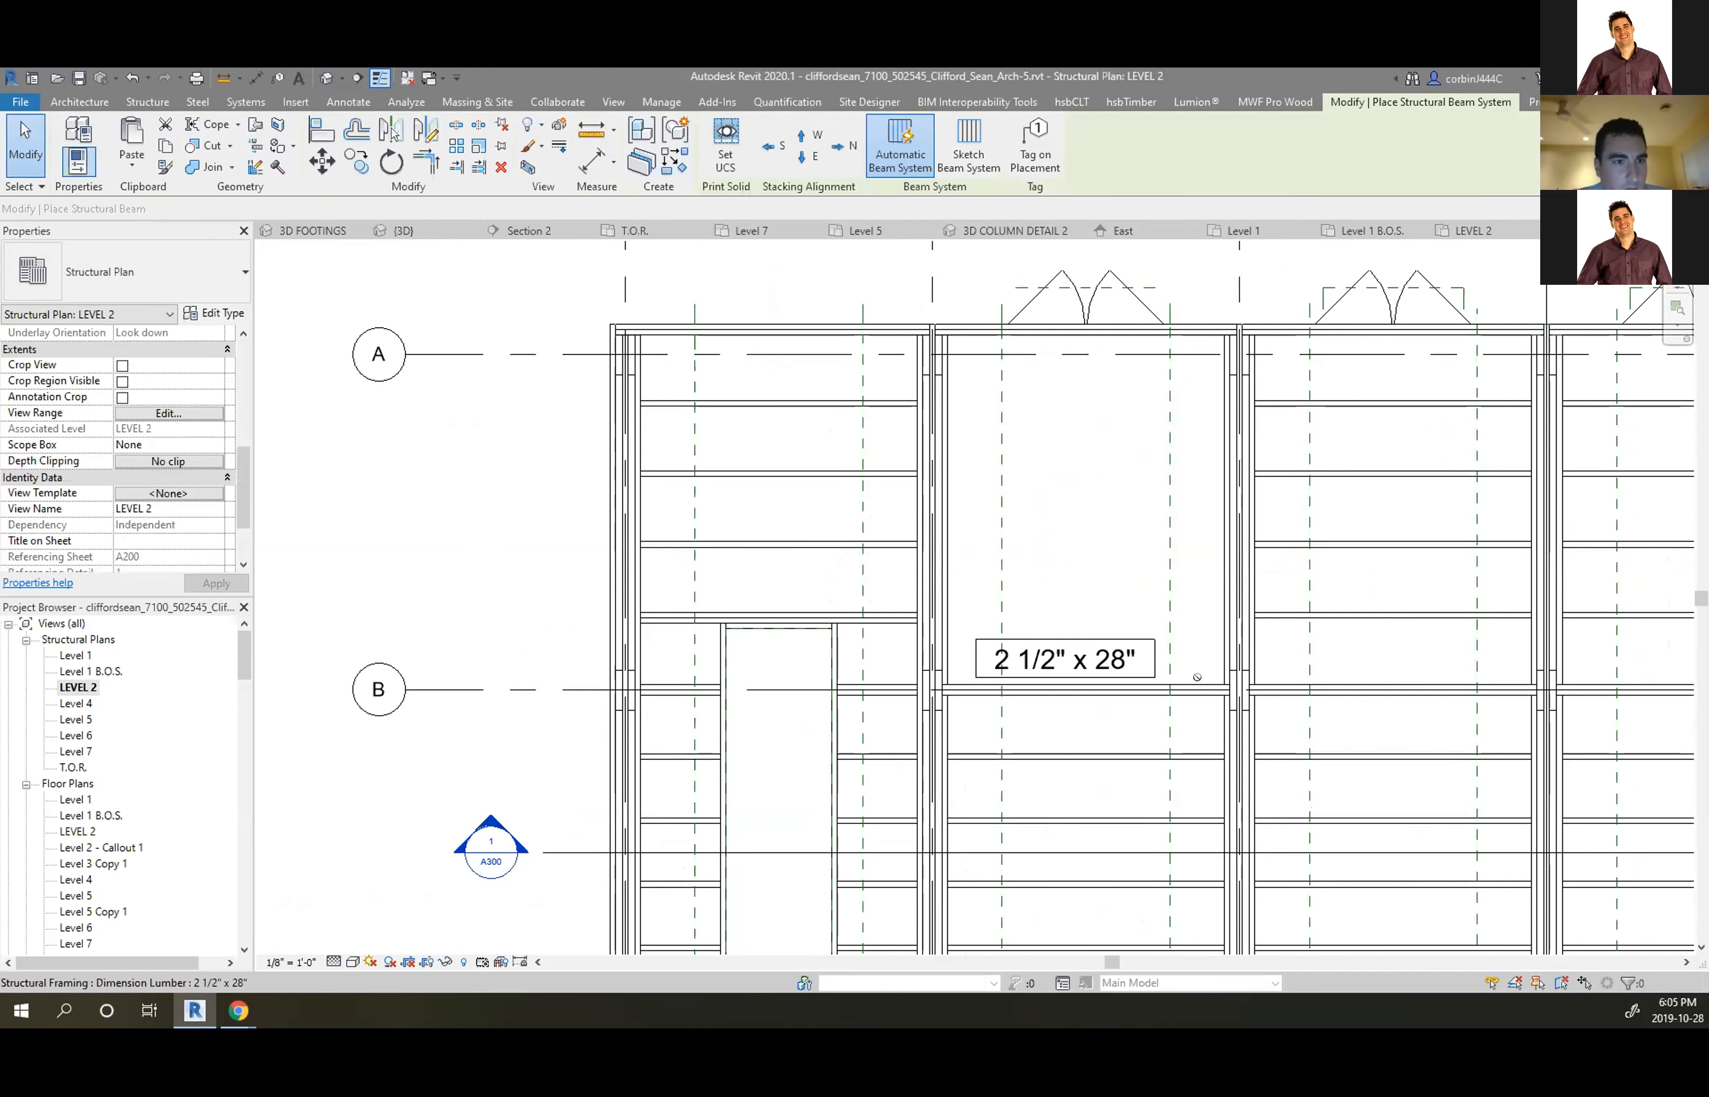
{"action": "left_click", "coordinate": [968, 147]}
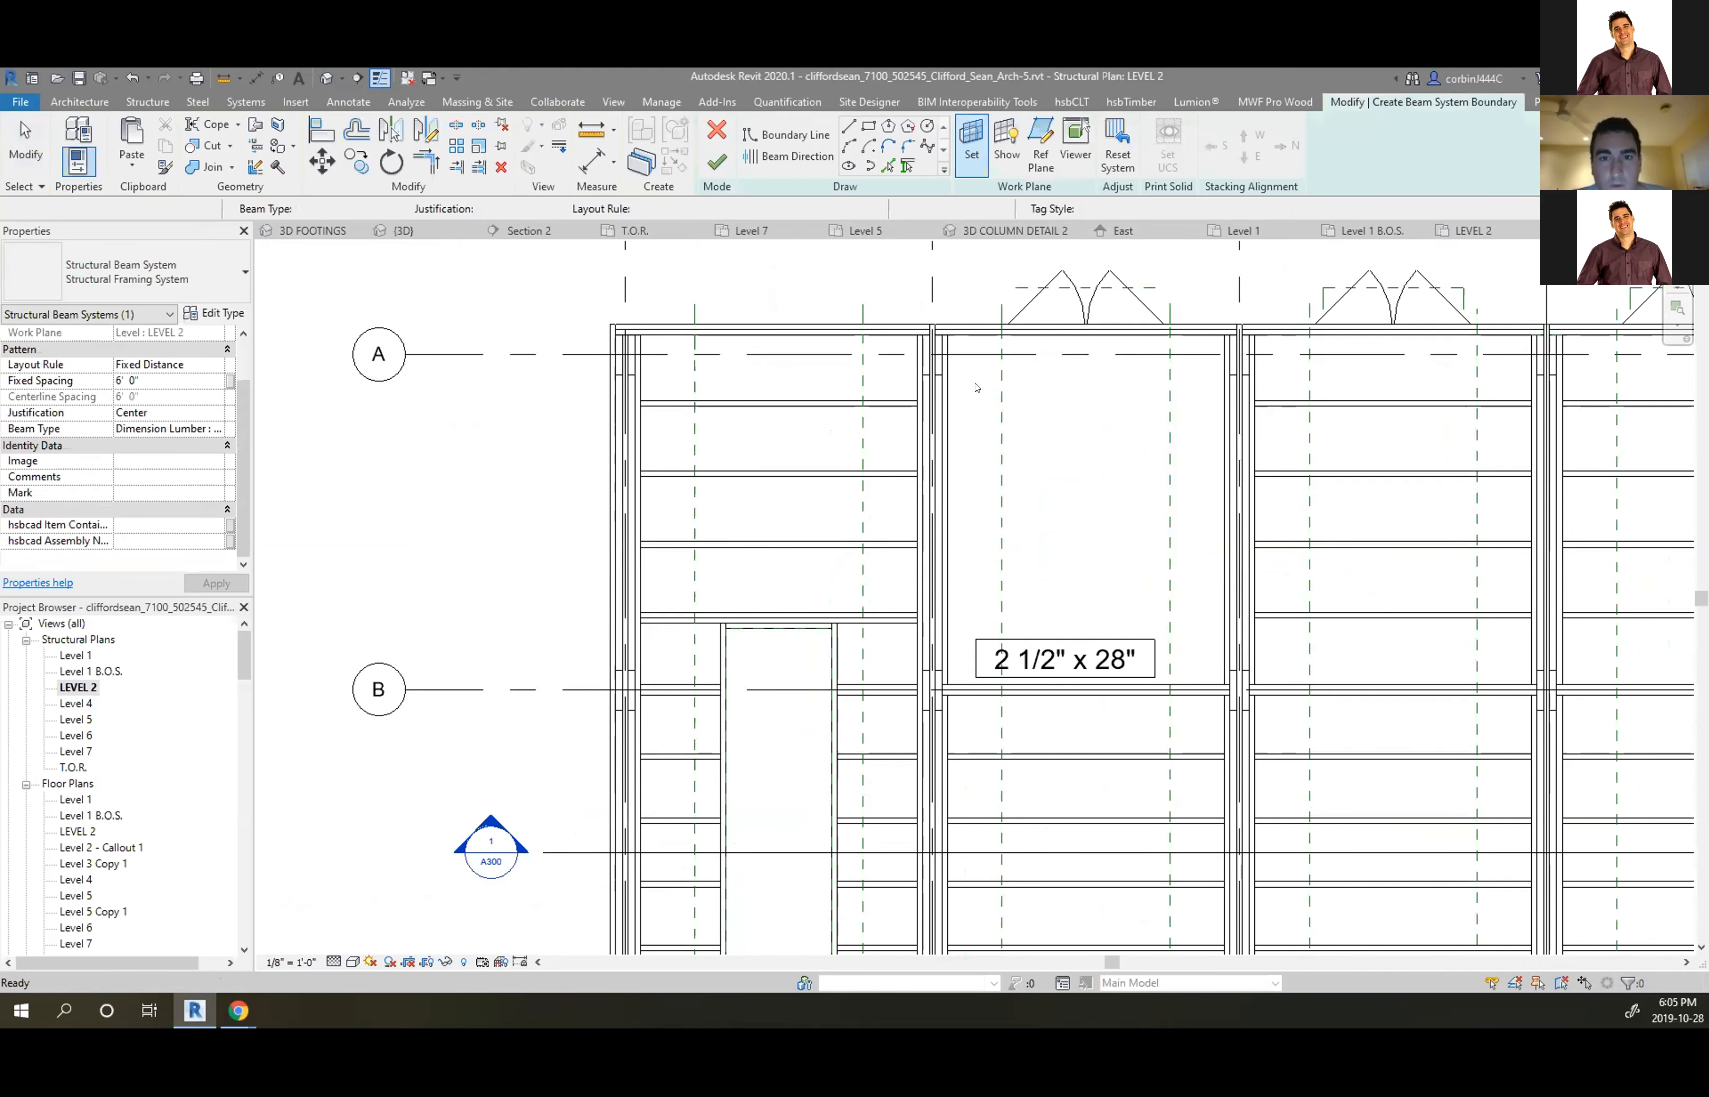
{"action": "scroll", "coordinate": [975, 388], "scroll_direction": "up", "scroll_amount": 1}
{"action": "left_click", "coordinate": [868, 127]}
{"action": "left_click", "coordinate": [944, 323]}
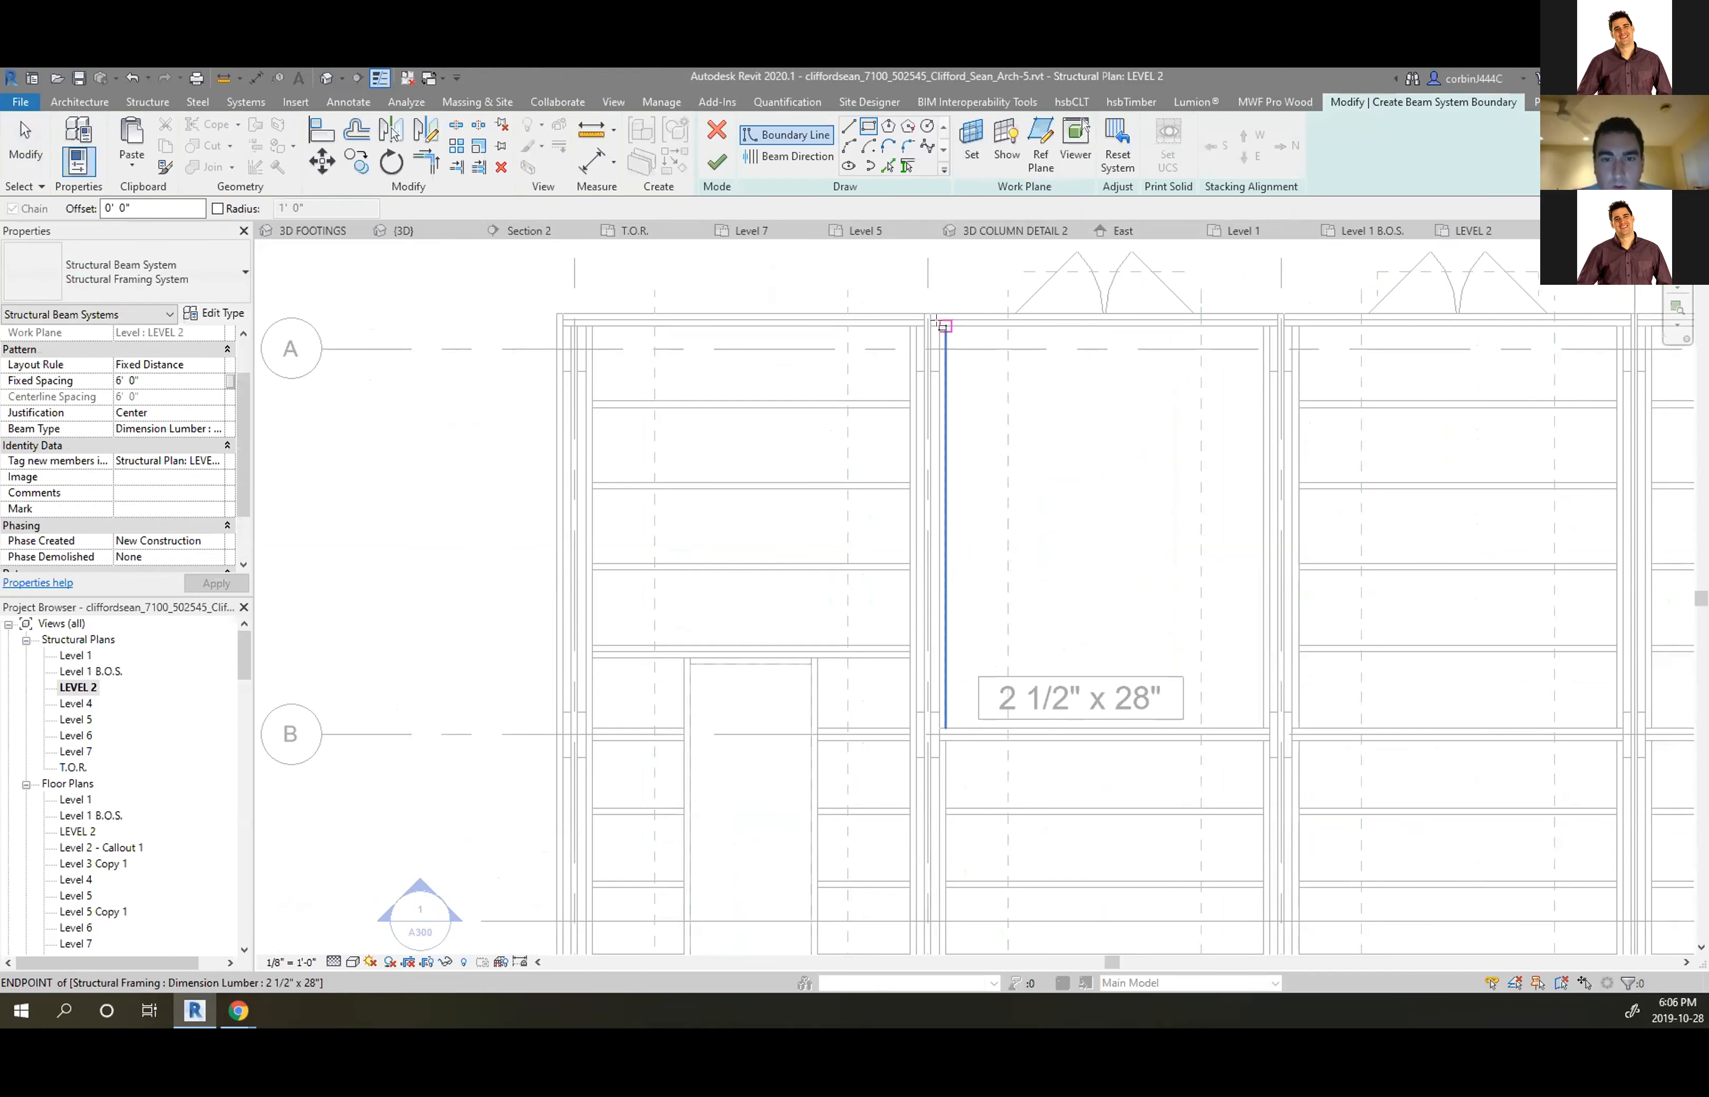
{"action": "scroll", "coordinate": [1262, 735], "scroll_direction": "up", "scroll_amount": 2}
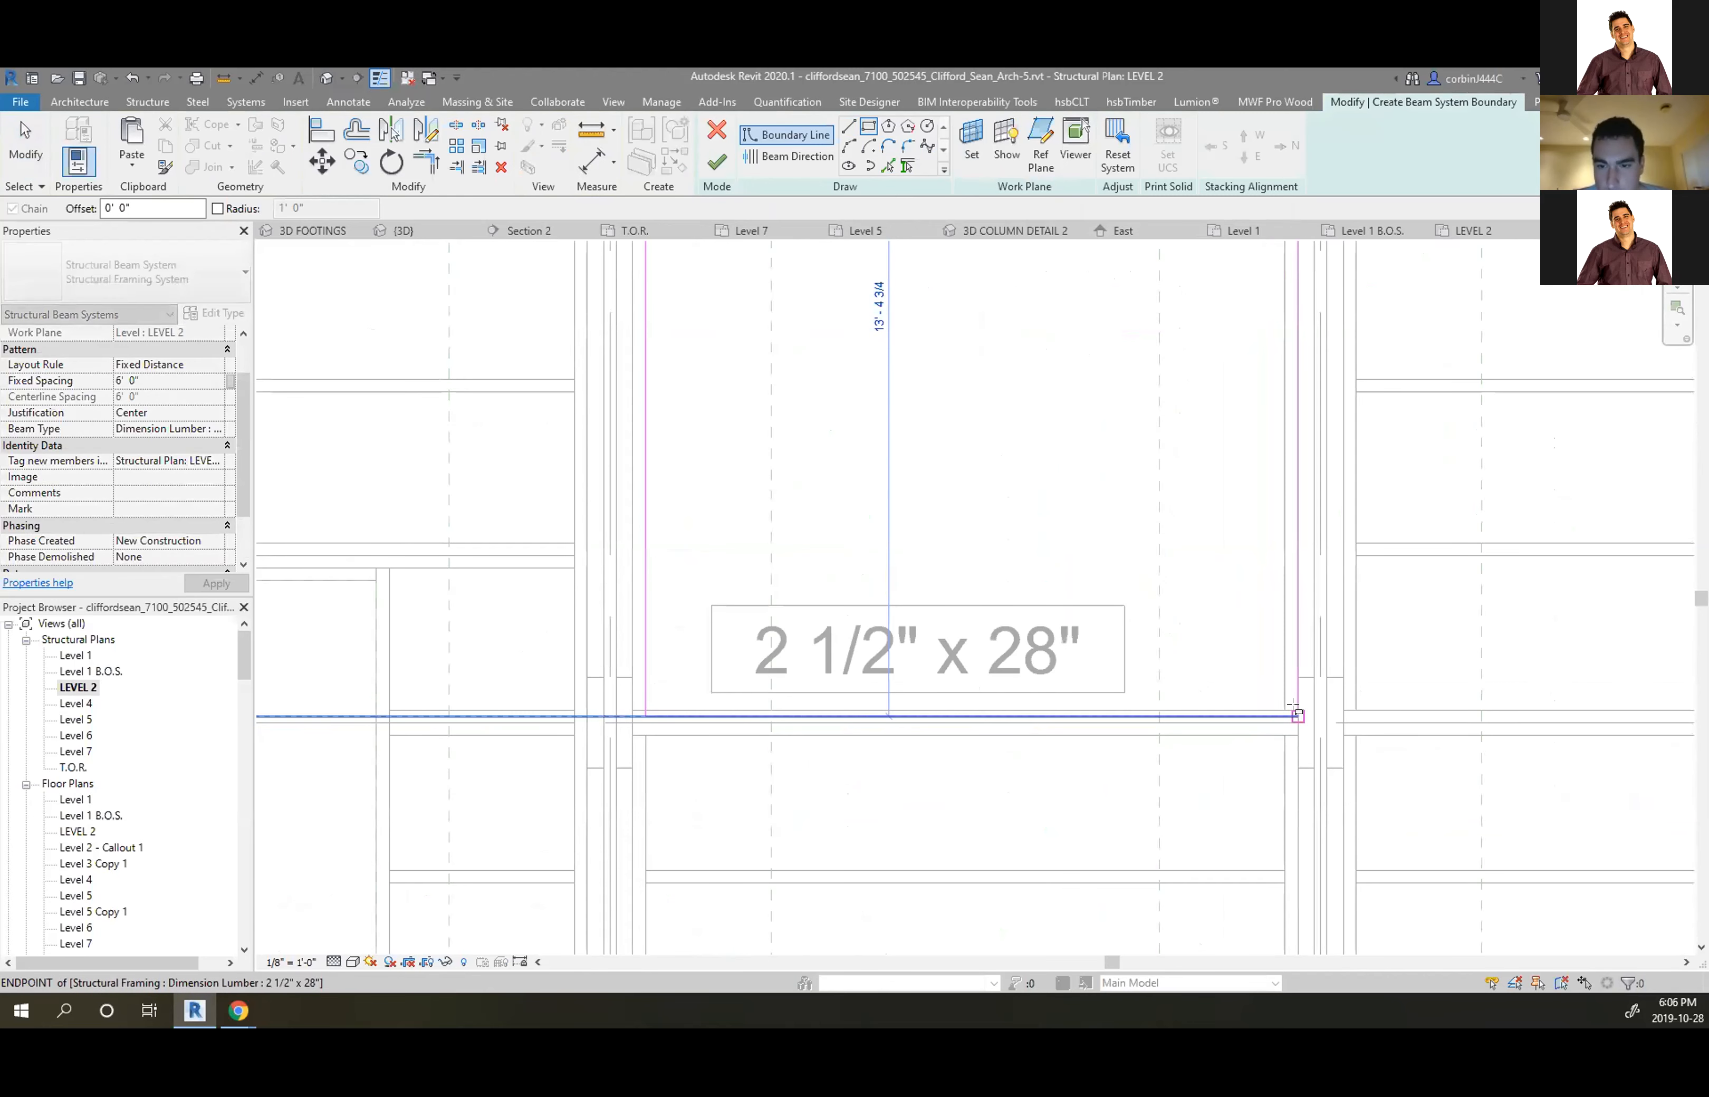
{"action": "left_click", "coordinate": [1286, 713]}
{"action": "scroll", "coordinate": [654, 557], "scroll_direction": "up", "scroll_amount": 2}
{"action": "key", "text": "Escape"}
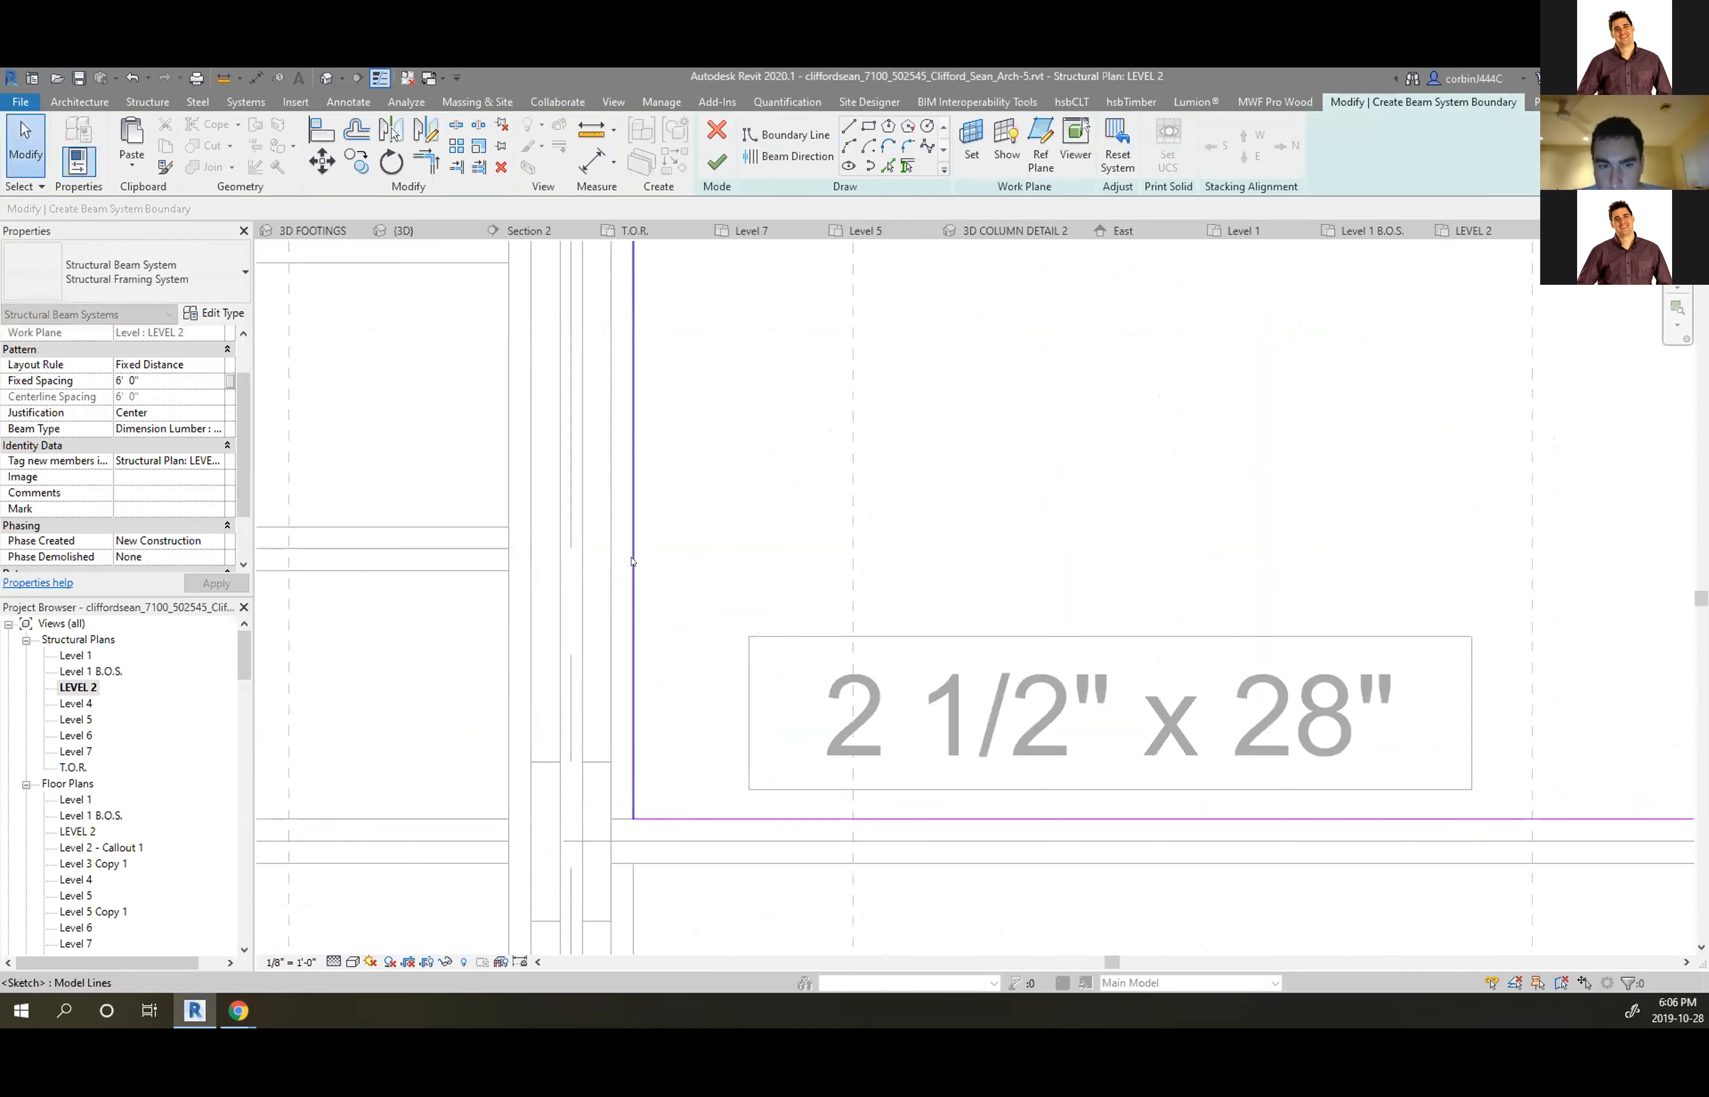
Align the left boundary line to the beam edge and finish the beam system sketch
{"action": "left_click_drag", "start_coordinate": [632, 562], "coordinate": [611, 565]}
{"action": "left_click", "coordinate": [821, 758]}
{"action": "scroll", "coordinate": [820, 761], "scroll_direction": "down", "scroll_amount": 3}
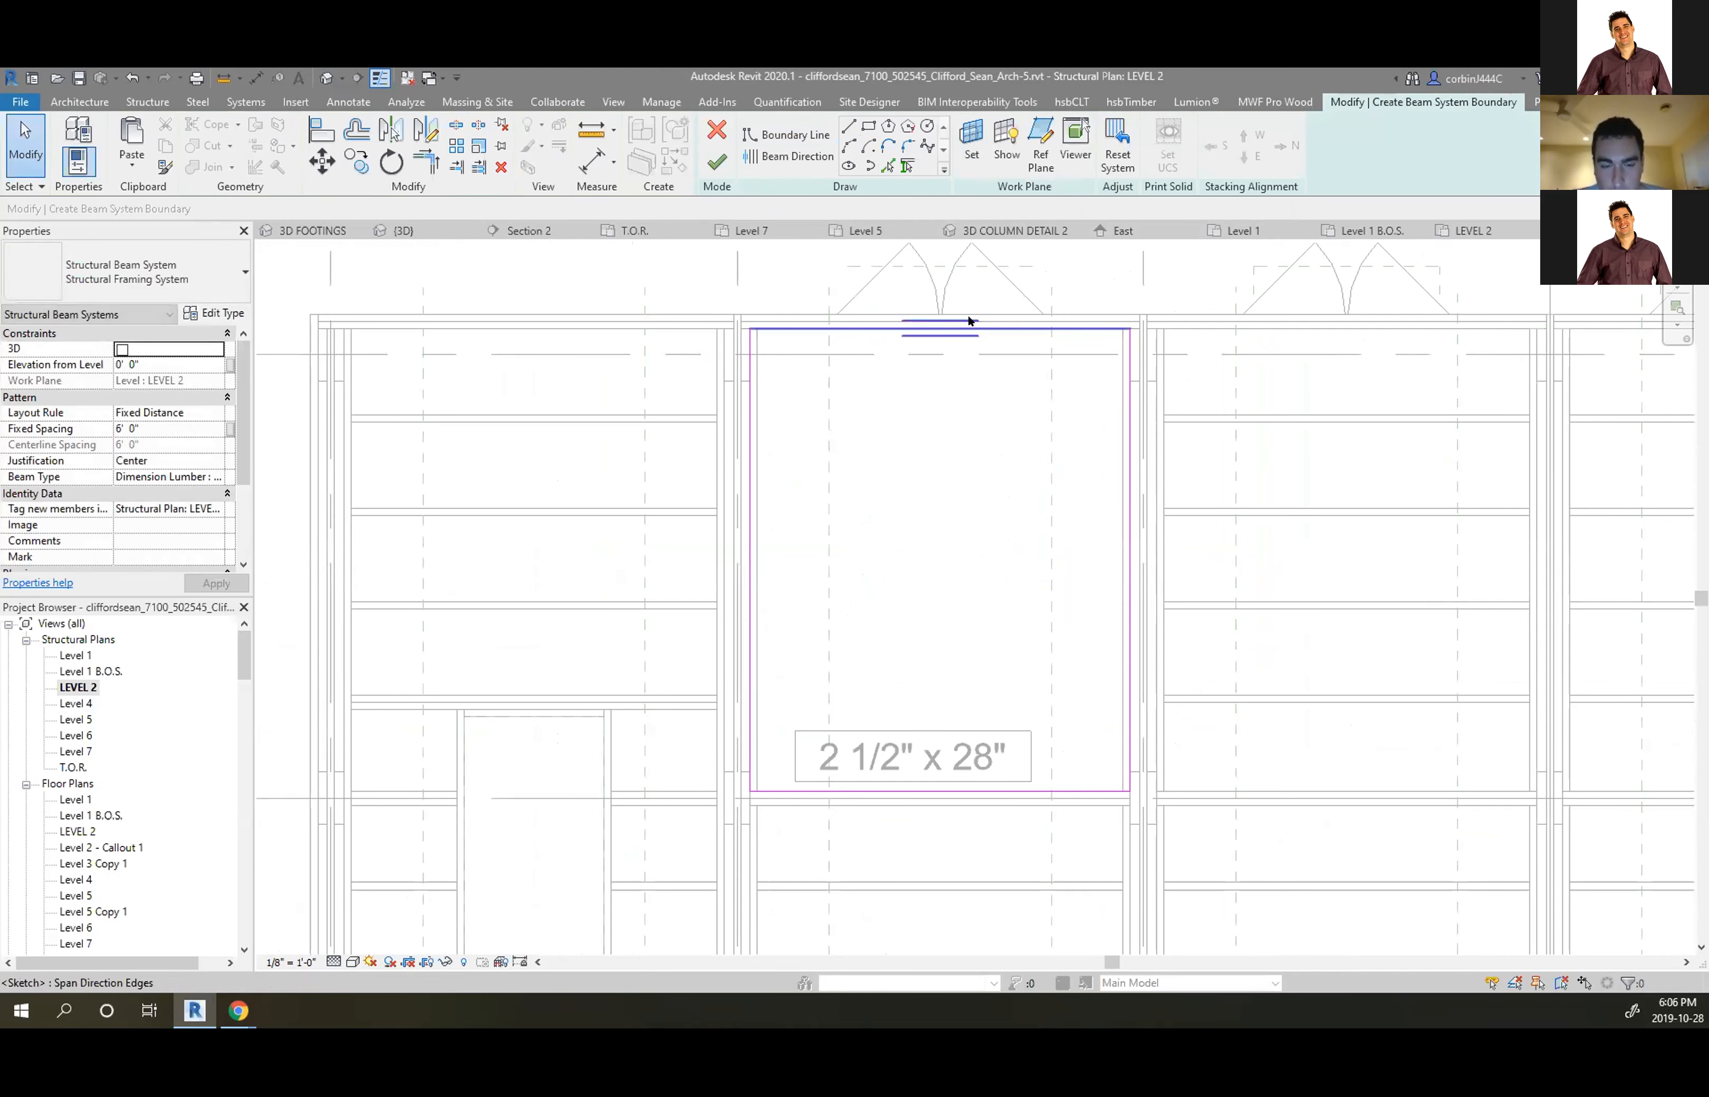
{"action": "scroll", "coordinate": [1091, 330], "scroll_direction": "up", "scroll_amount": 2}
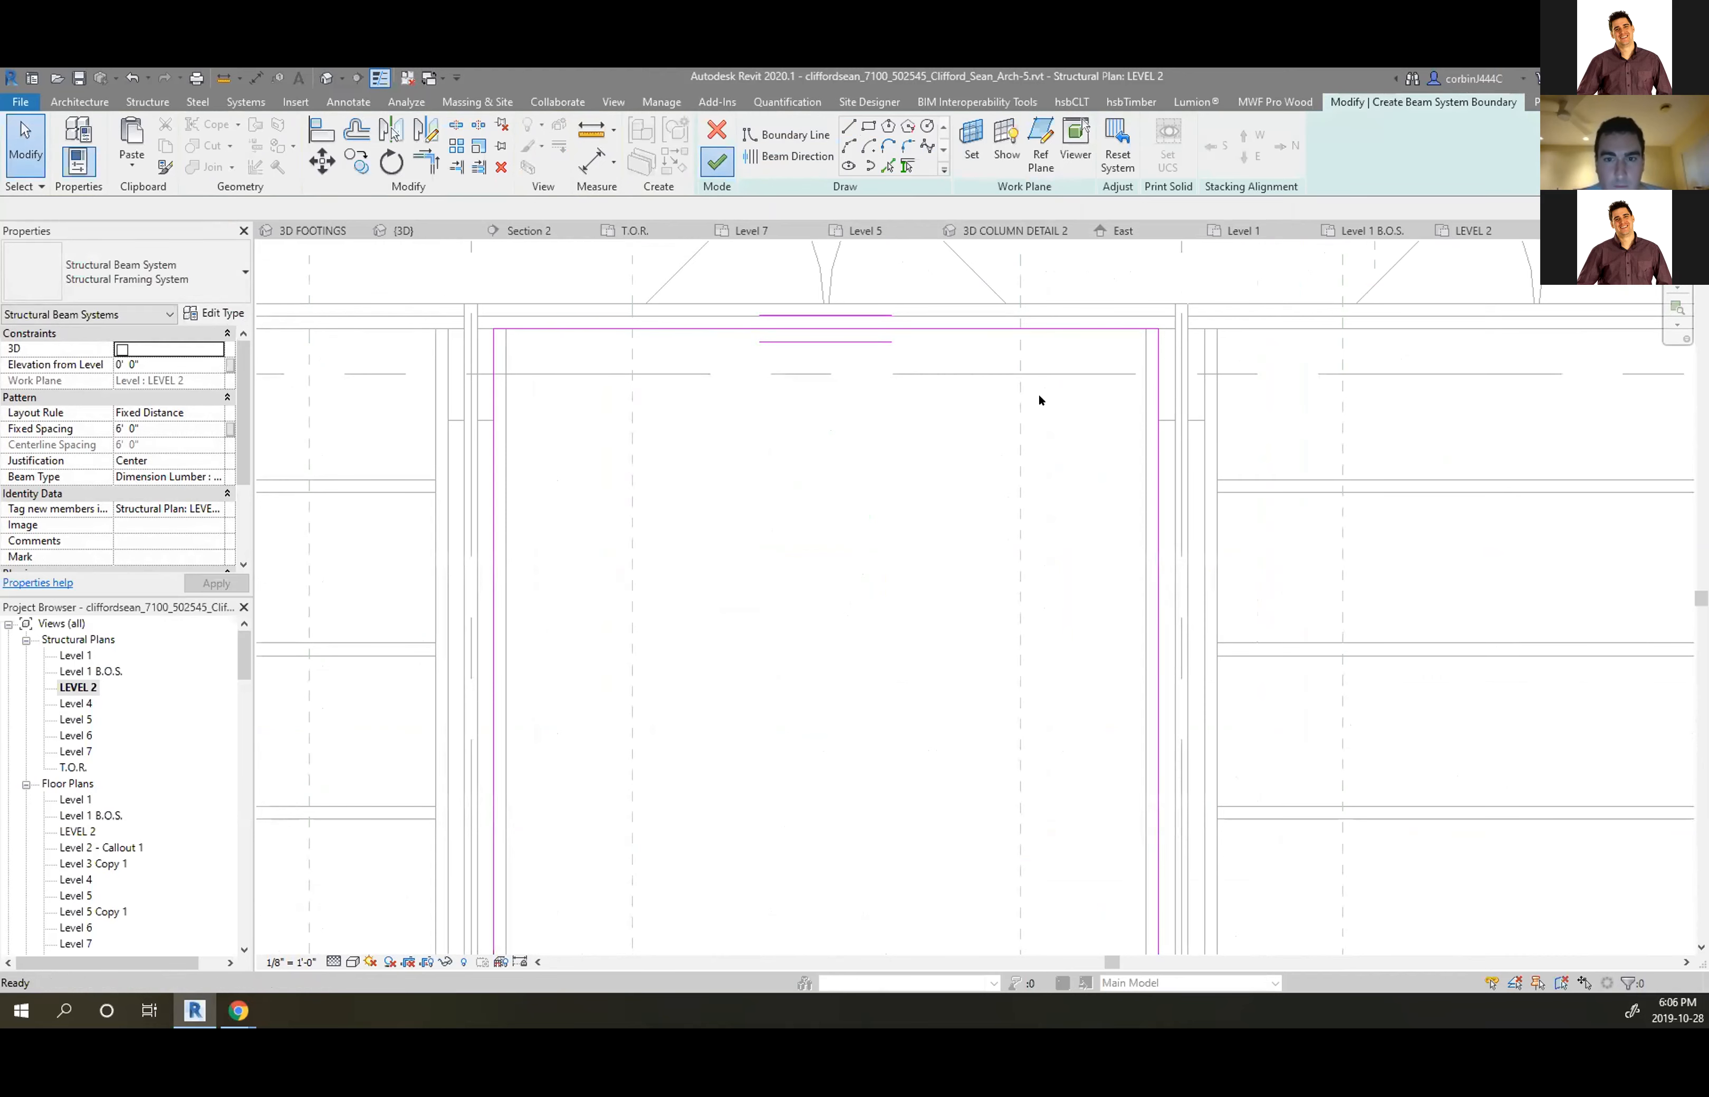
{"action": "left_click", "coordinate": [716, 161]}
{"action": "scroll", "coordinate": [1061, 391], "scroll_direction": "down", "scroll_amount": 3}
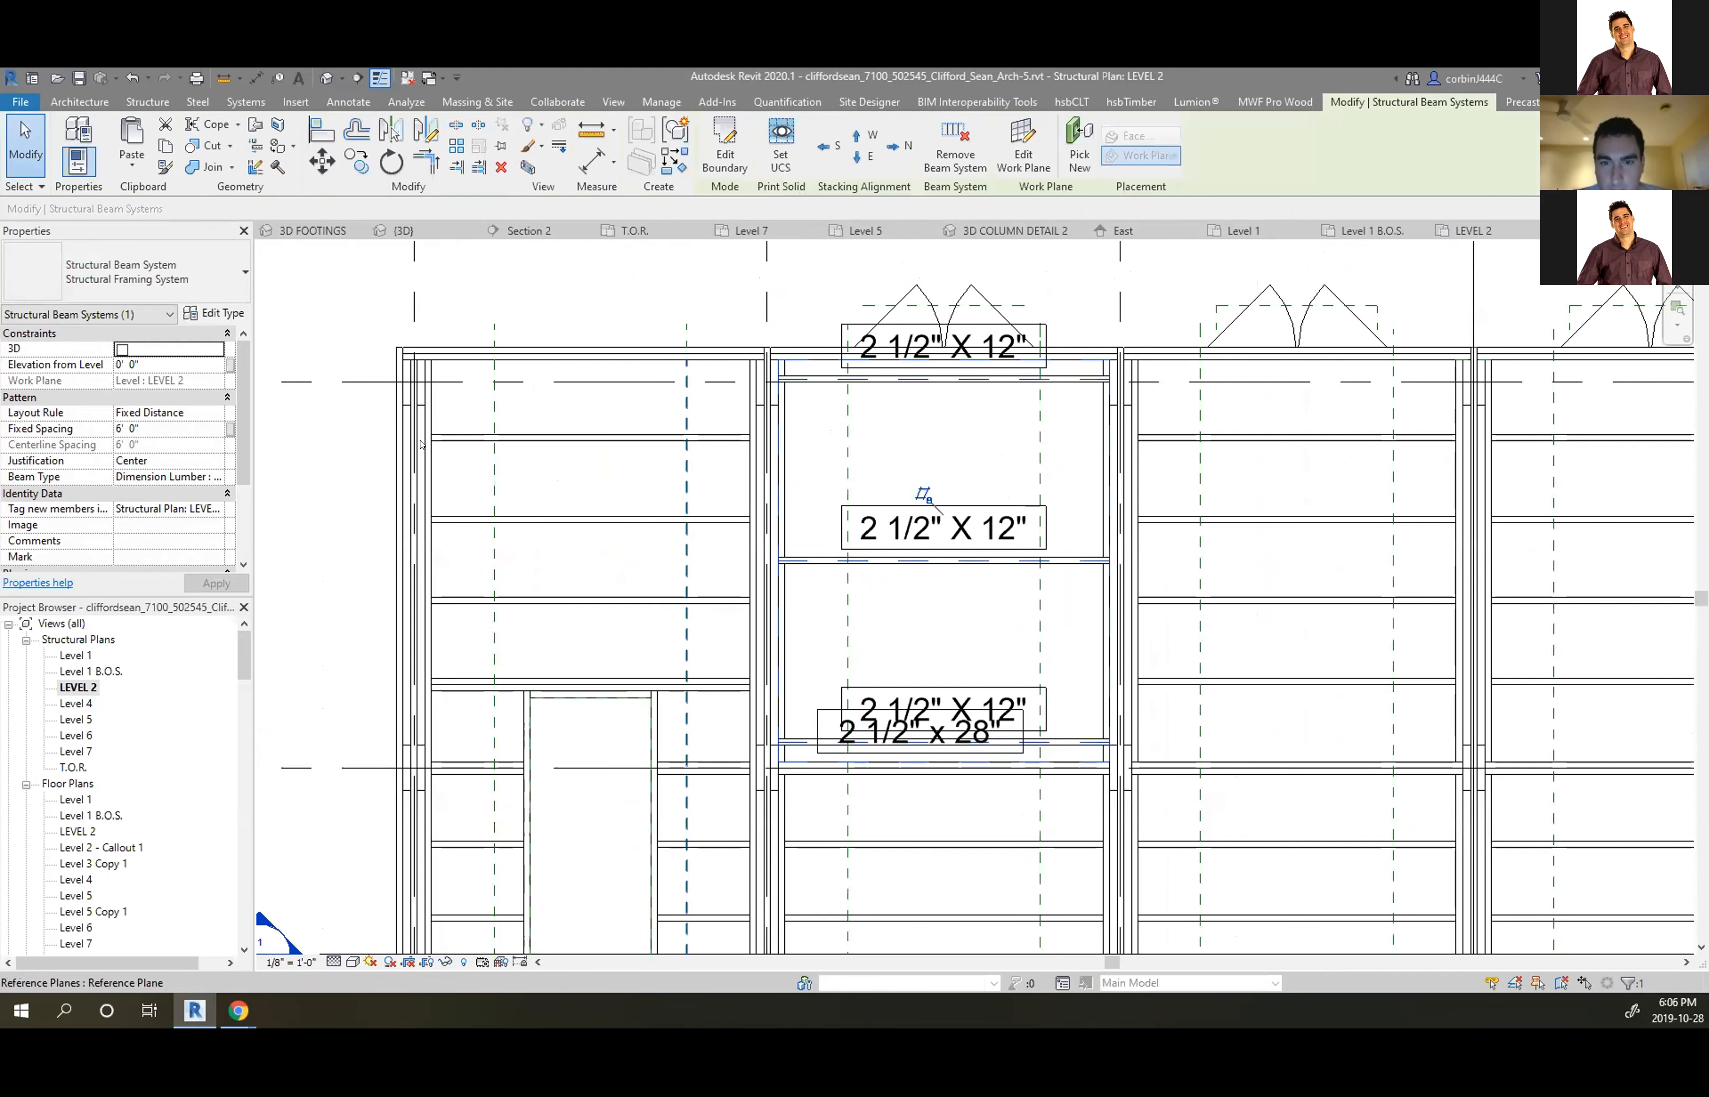
Set the middle-bay beam system's fixed spacing to 2' 0"
{"action": "scroll", "coordinate": [1212, 442], "scroll_direction": "up", "scroll_amount": 1}
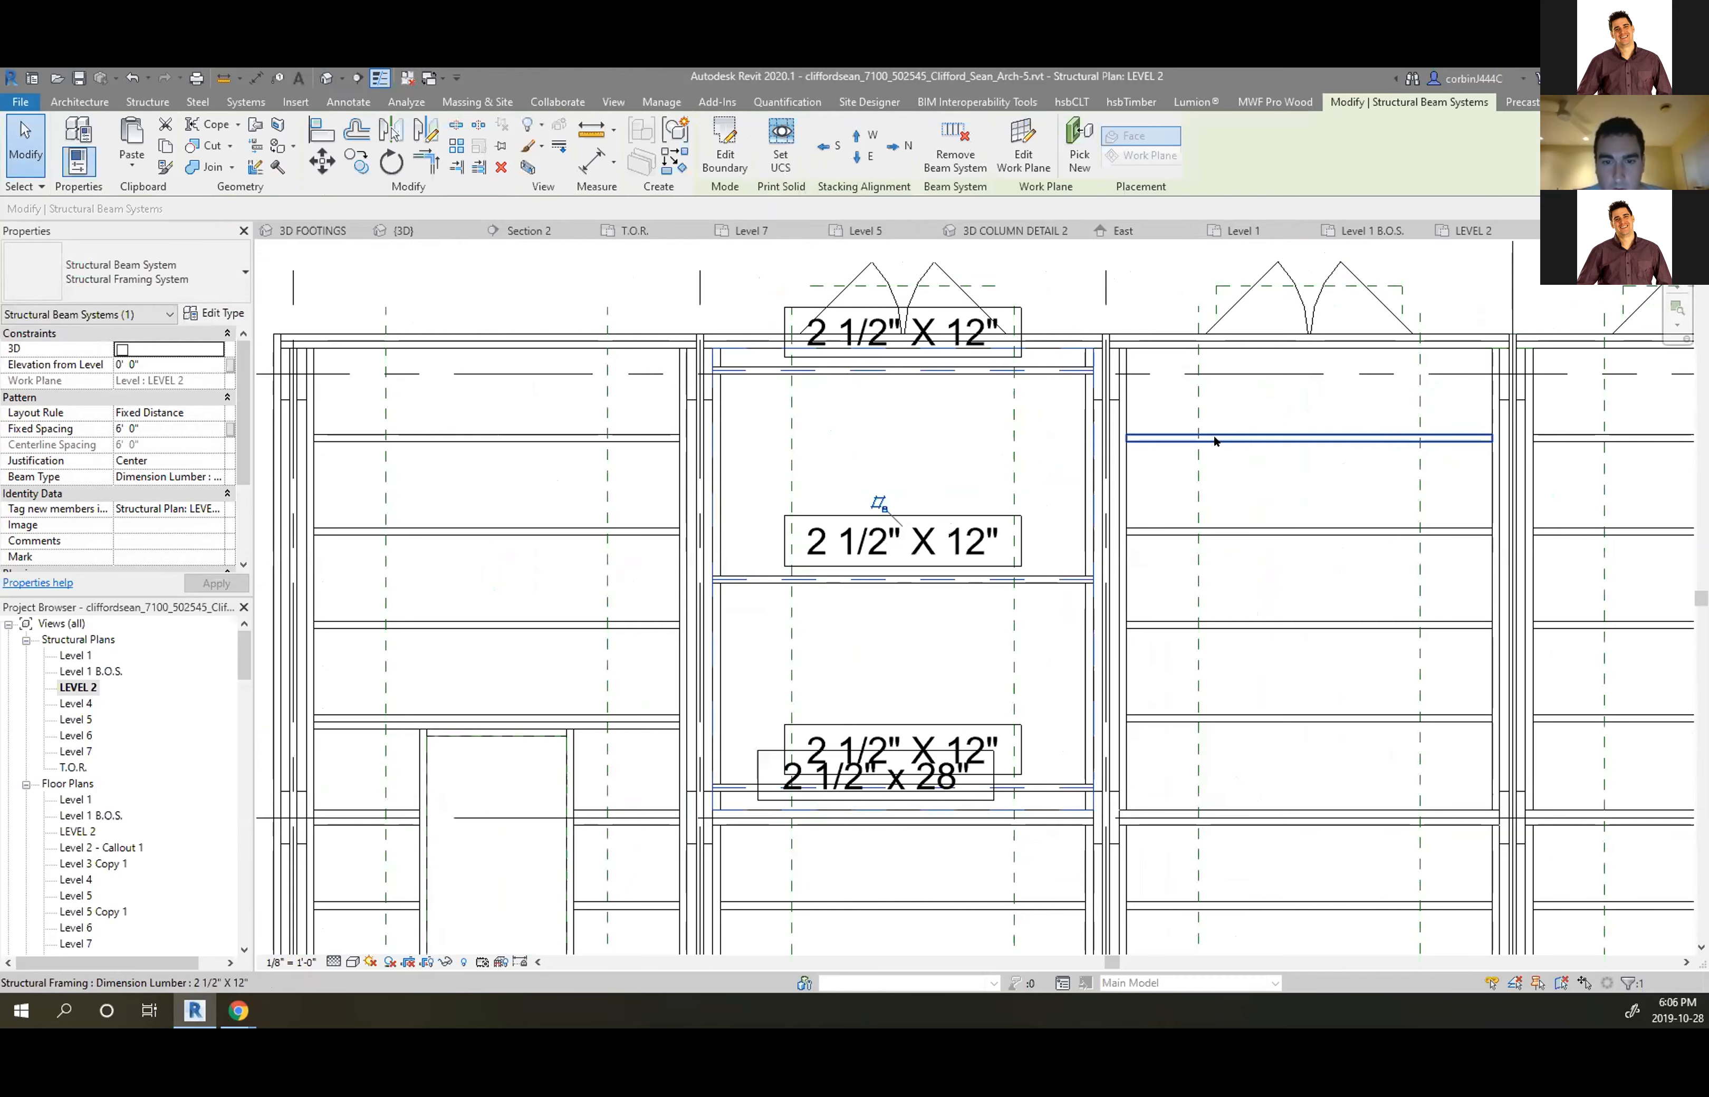
{"action": "left_click", "coordinate": [1213, 439]}
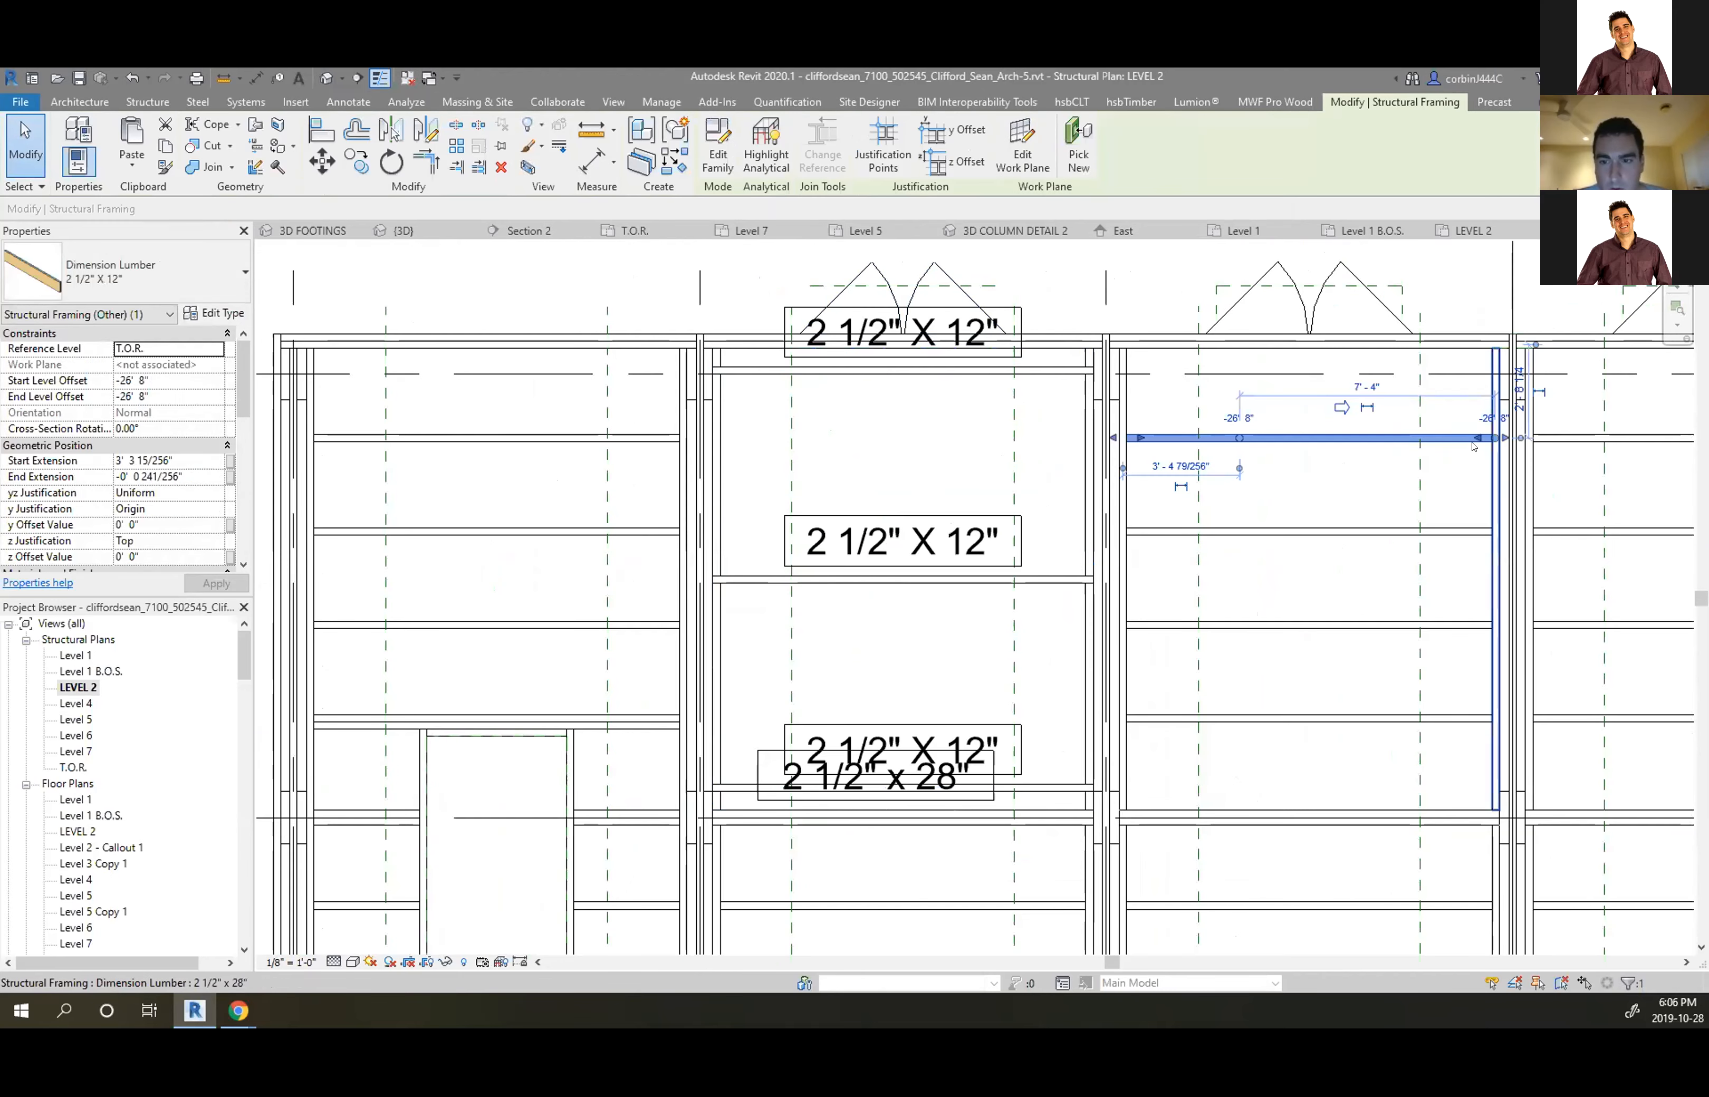
{"action": "key", "text": "Escape"}
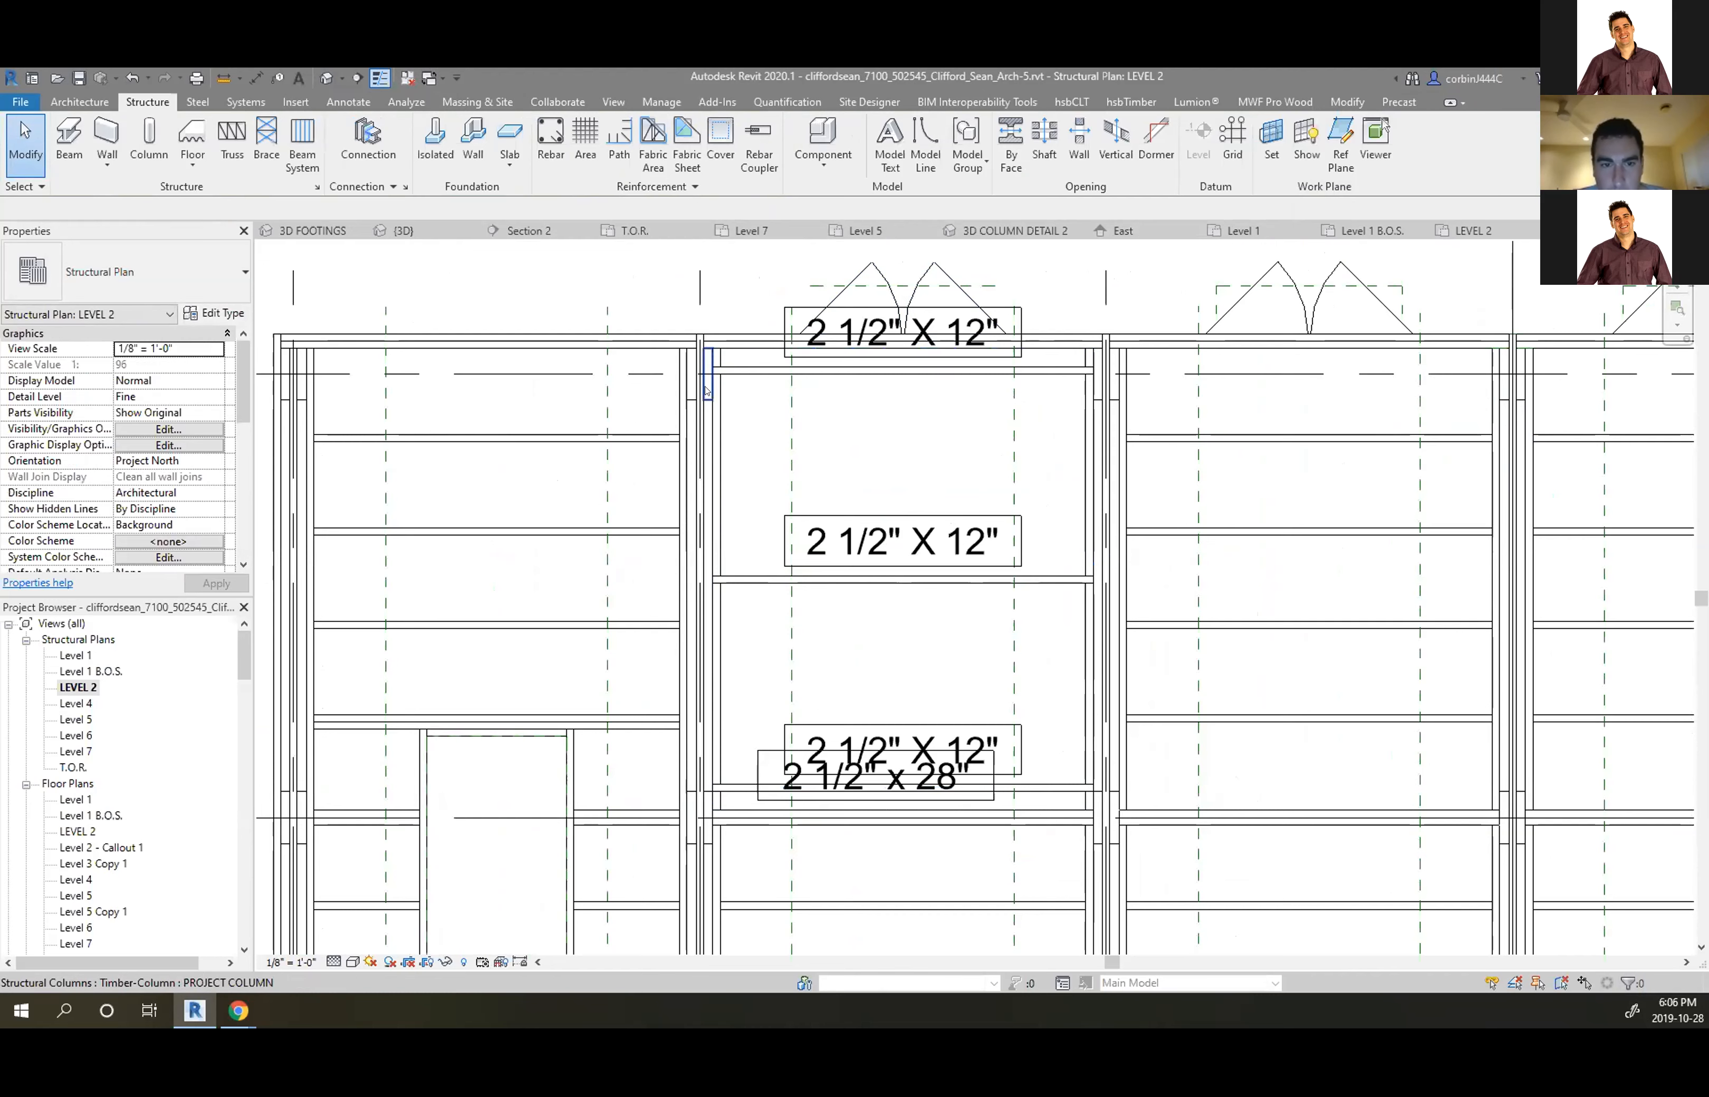
{"action": "left_click", "coordinate": [713, 386]}
{"action": "left_click", "coordinate": [209, 429]}
{"action": "type", "text": "2"}
{"action": "key", "text": "Return"}
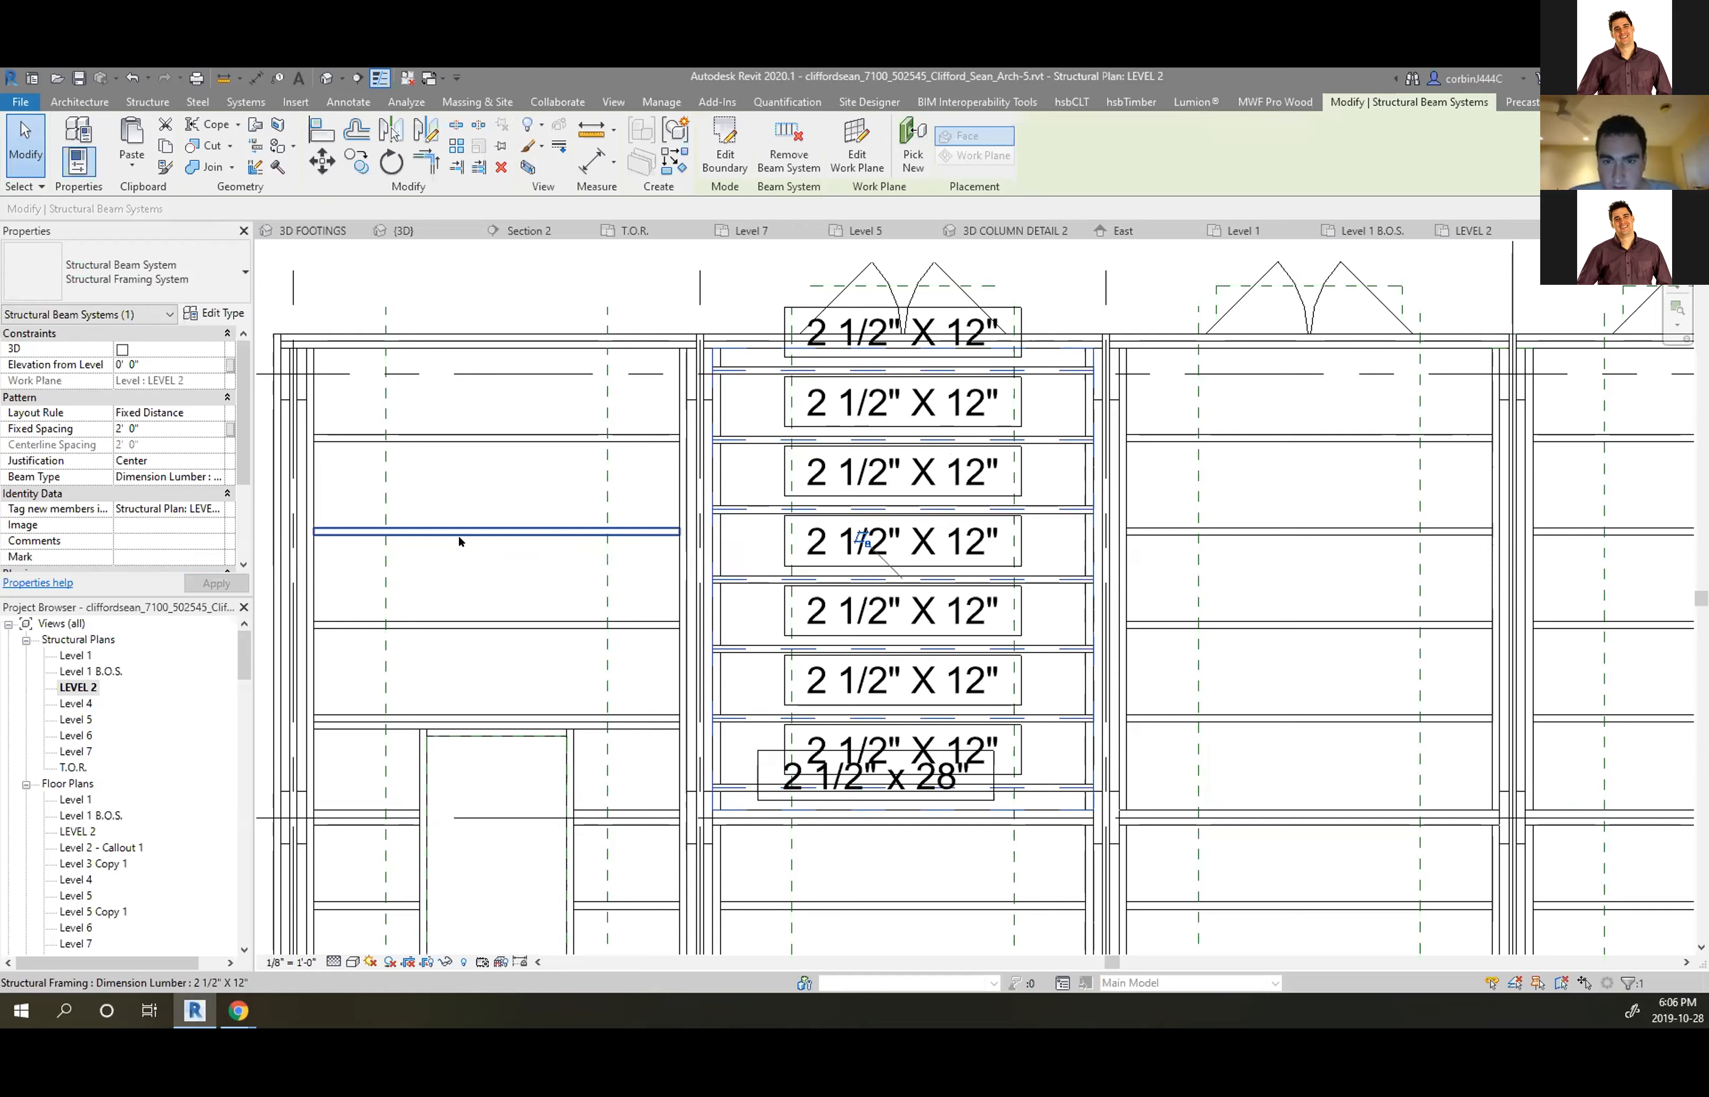
Delete the seven repeated joist tags in the middle bay
{"action": "left_click", "coordinate": [1015, 312]}
{"action": "key", "text": "Delete"}
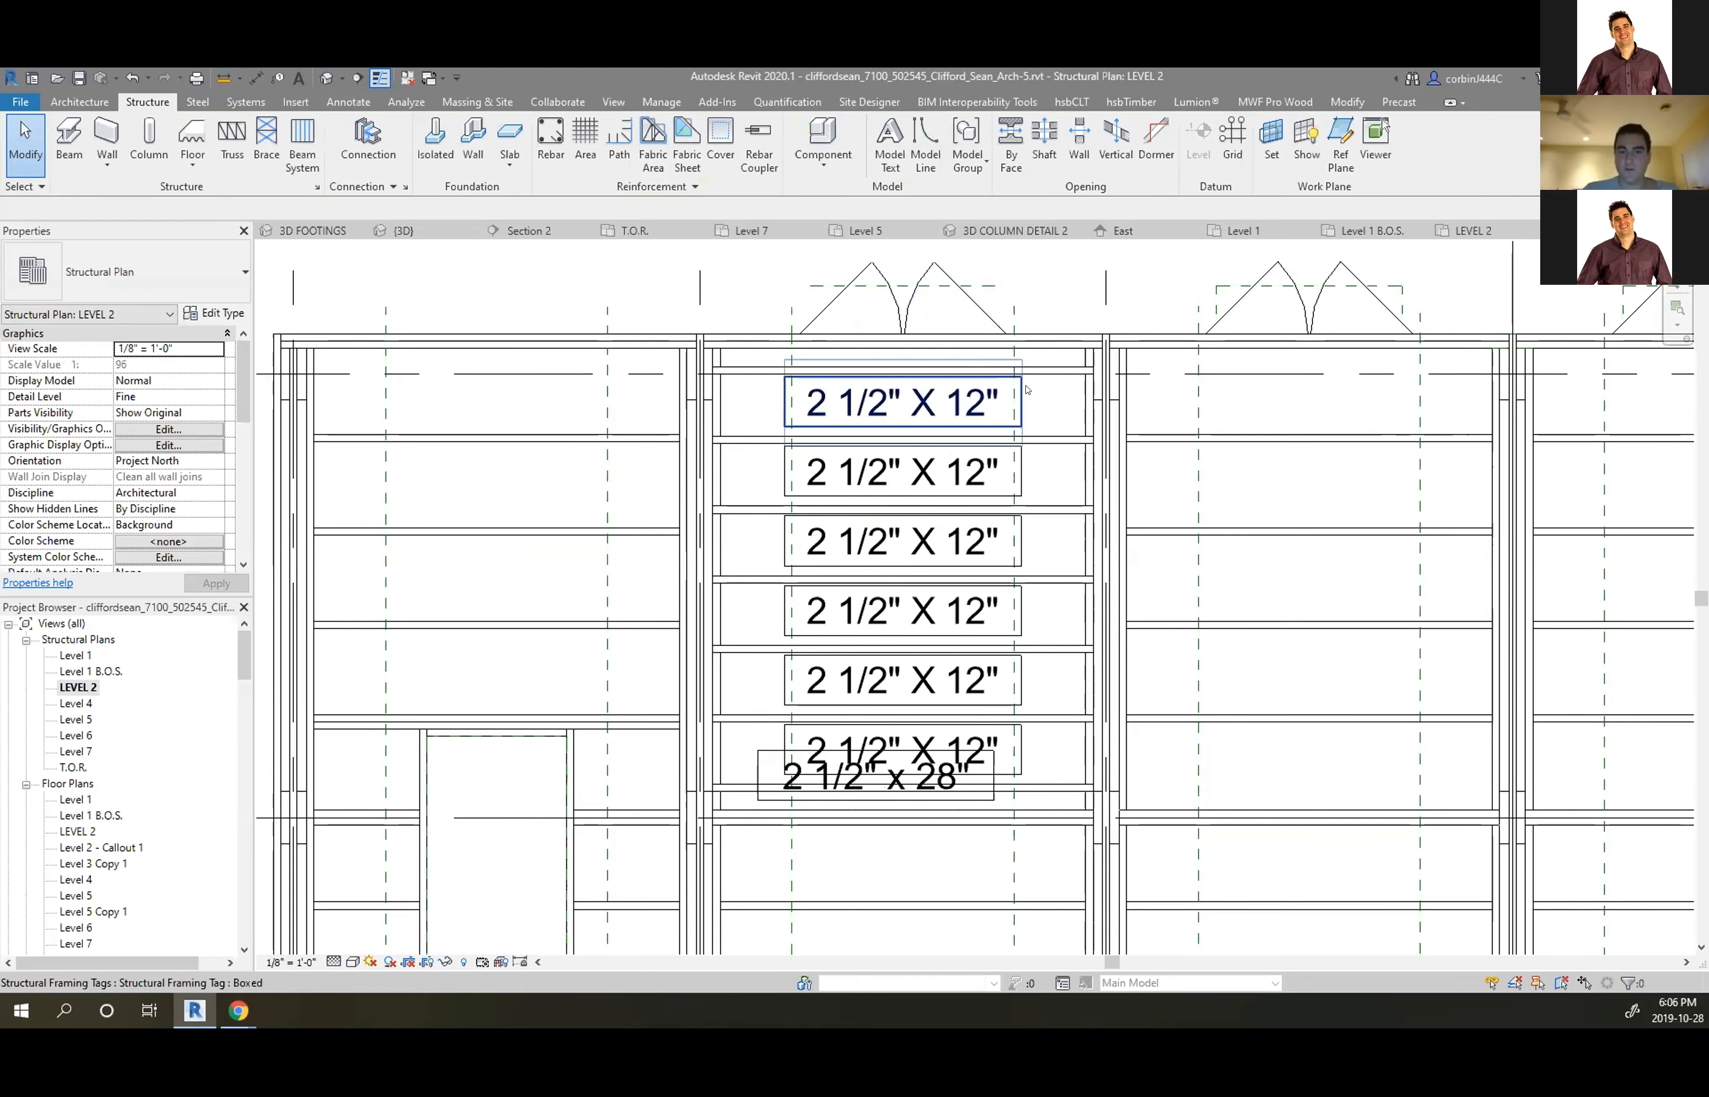
{"action": "left_click", "coordinate": [1020, 402]}
{"action": "key", "text": "Delete"}
{"action": "left_click", "coordinate": [1017, 472]}
{"action": "key", "text": "Delete"}
{"action": "key", "text": "Delete"}
{"action": "left_click", "coordinate": [1014, 613]}
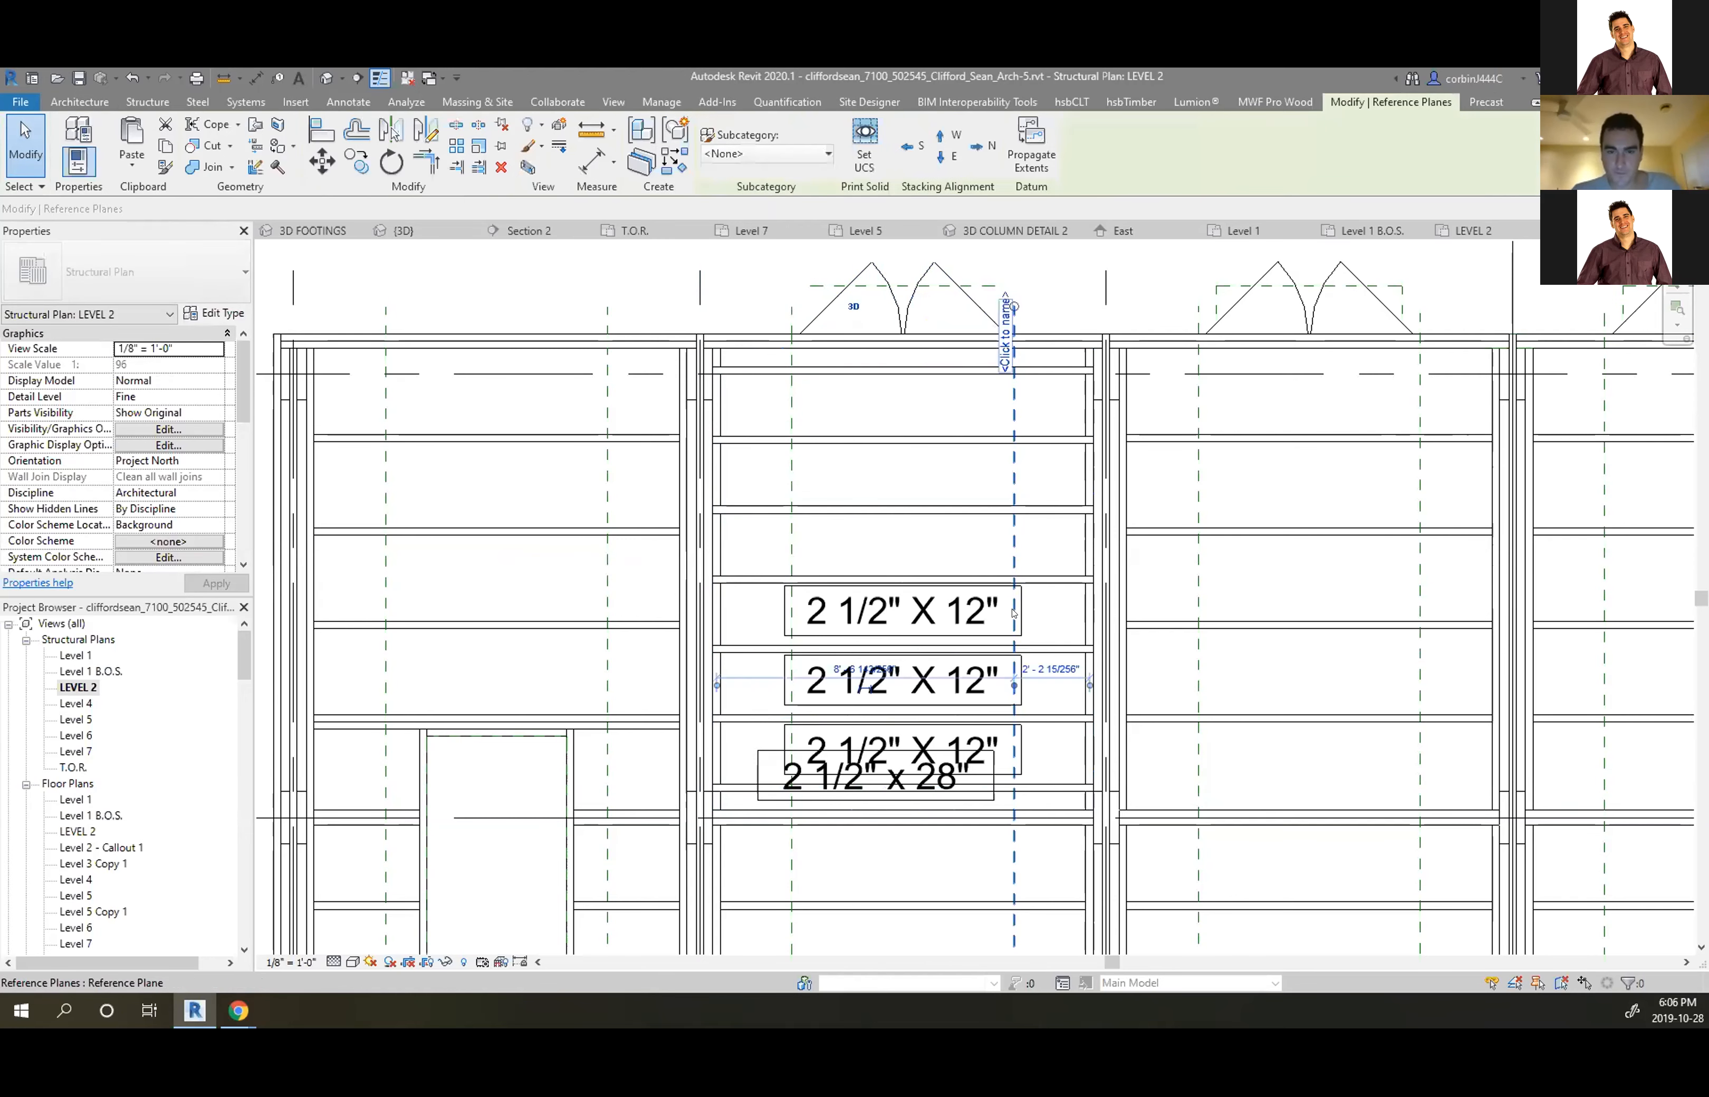
{"action": "left_click", "coordinate": [890, 611]}
{"action": "key", "text": "Delete"}
{"action": "left_click", "coordinate": [890, 679]}
{"action": "key", "text": "Delete"}
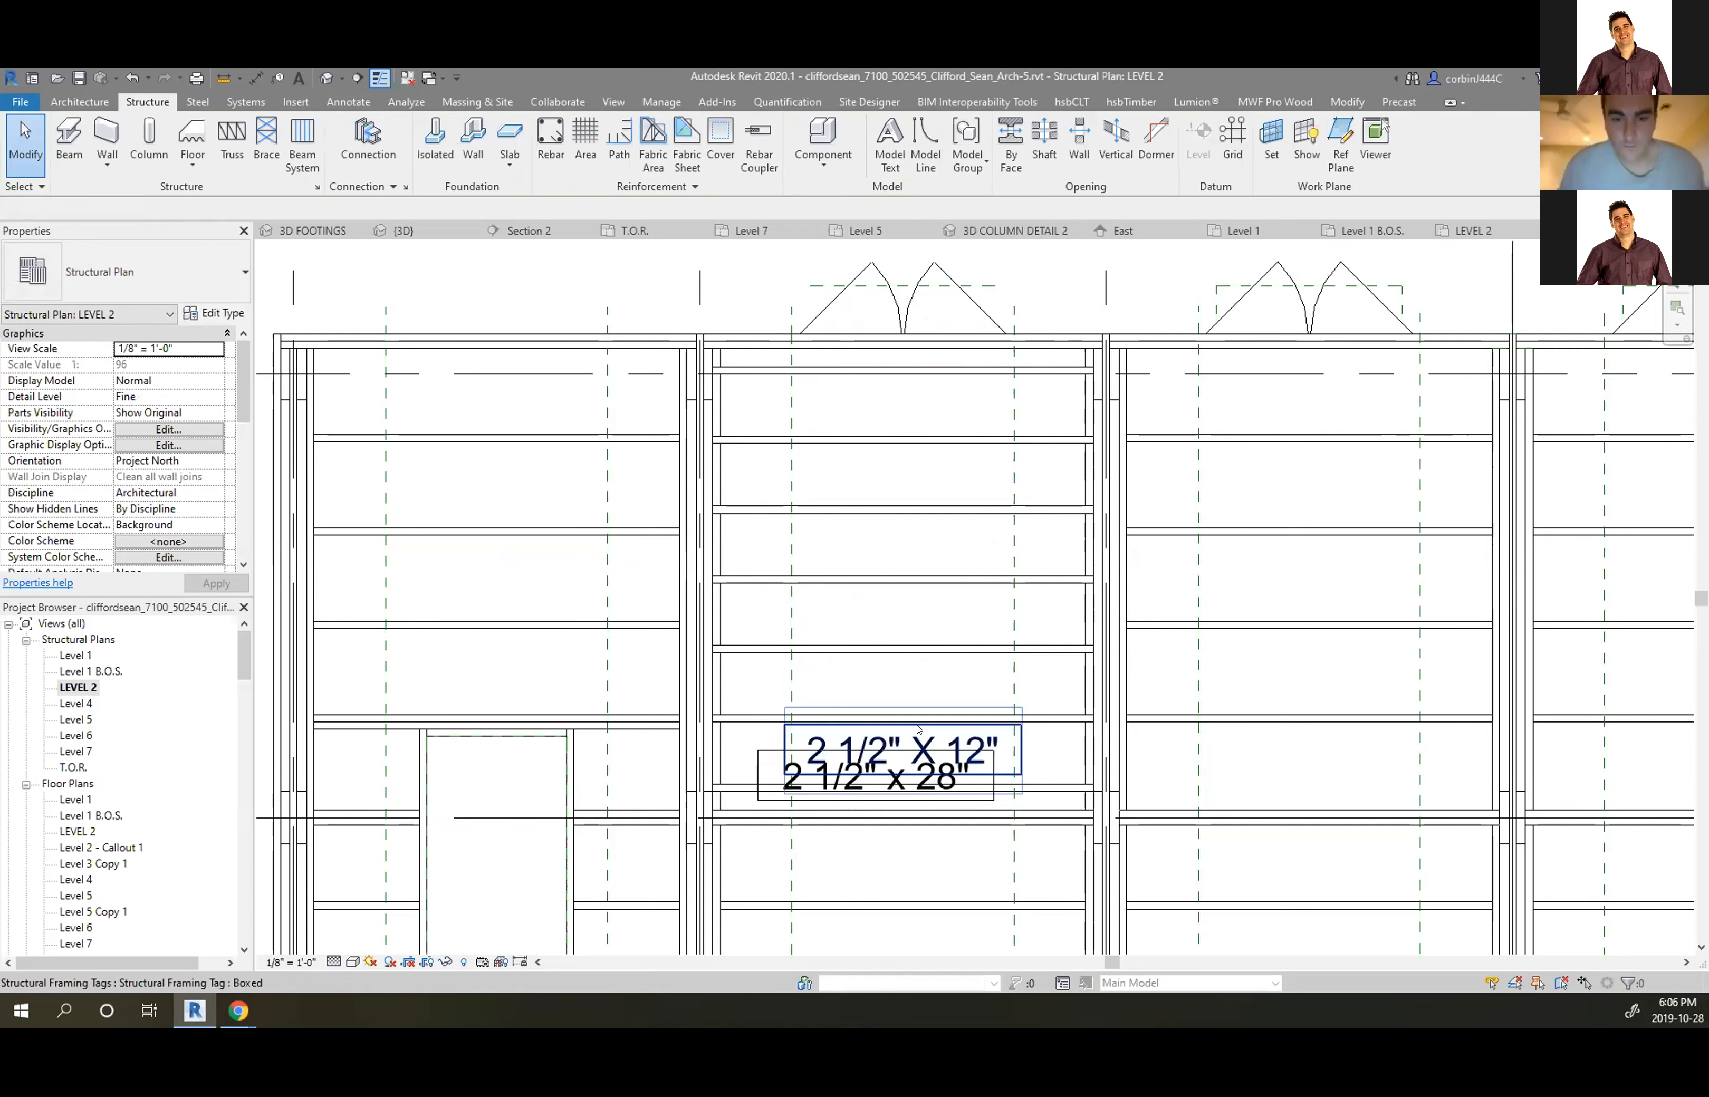
{"action": "left_click", "coordinate": [897, 736]}
{"action": "key", "text": "Delete"}
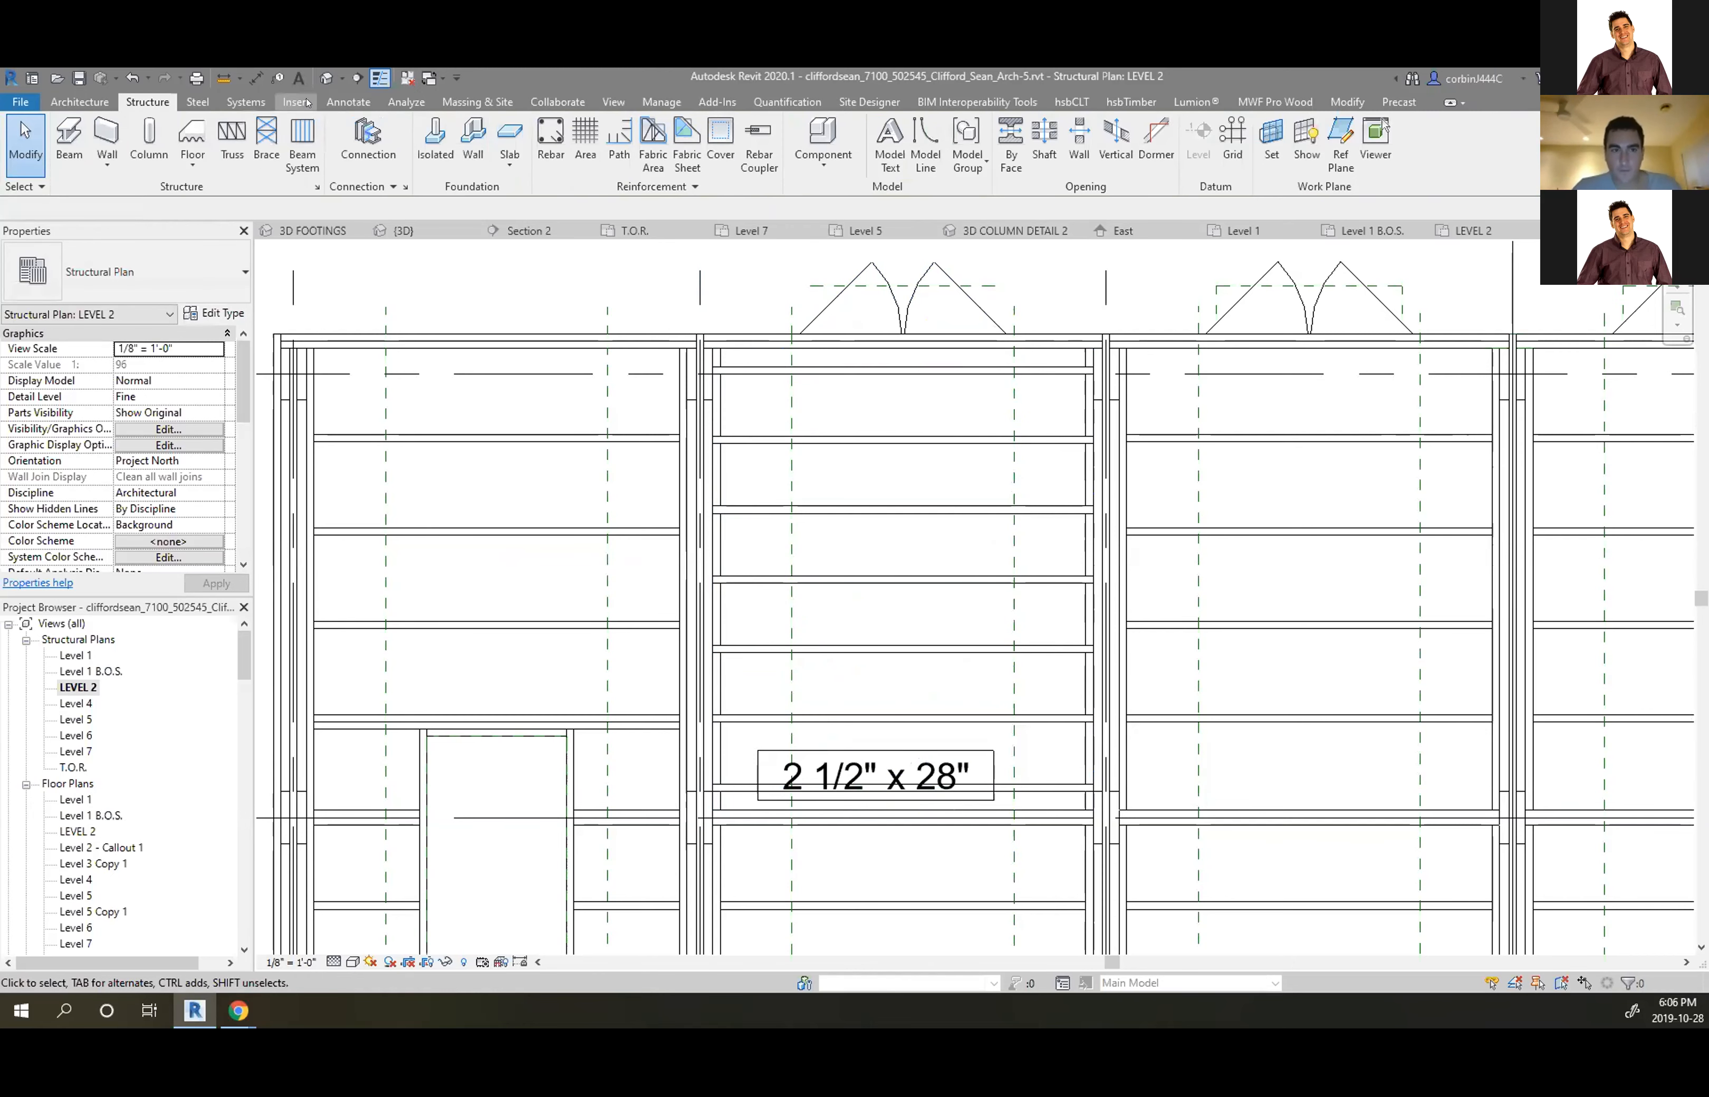
Place a Beam (Span Direction) tag reading 2 1/2" X 12" @ 2'-0" and open its family
{"action": "left_click", "coordinate": [348, 102]}
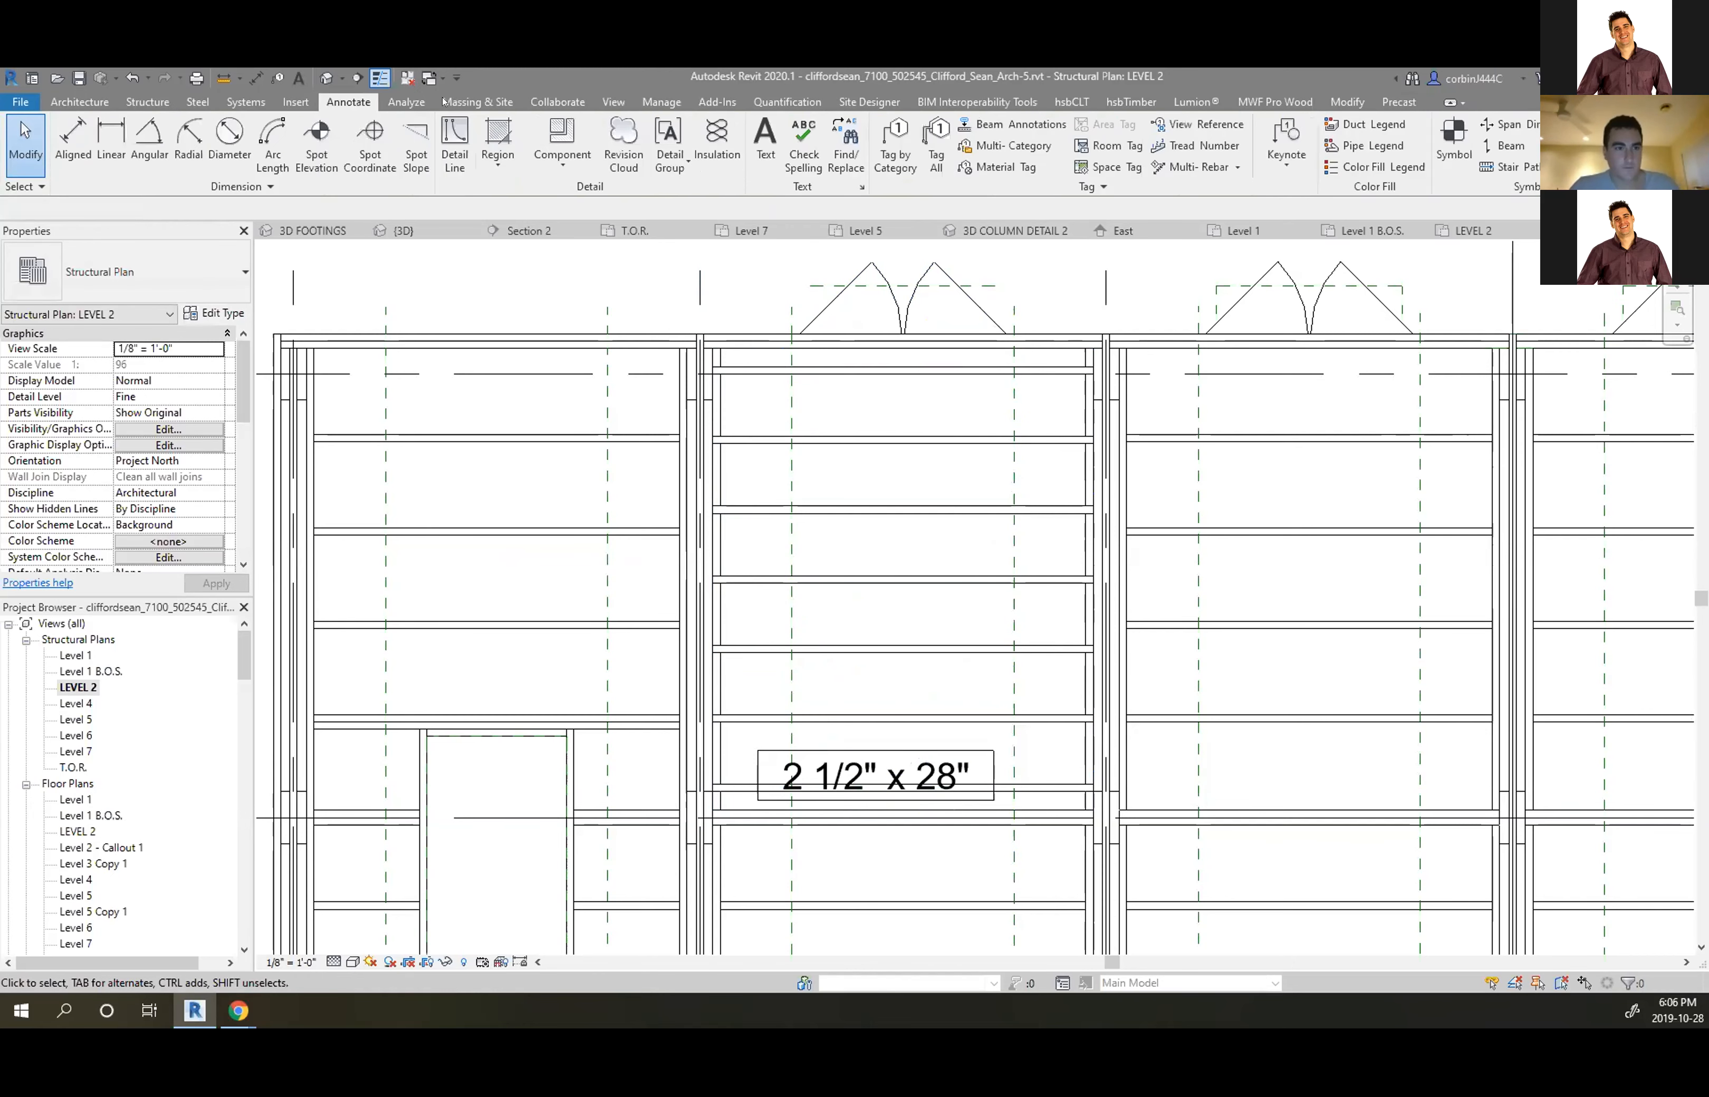
{"action": "left_click", "coordinate": [1498, 143]}
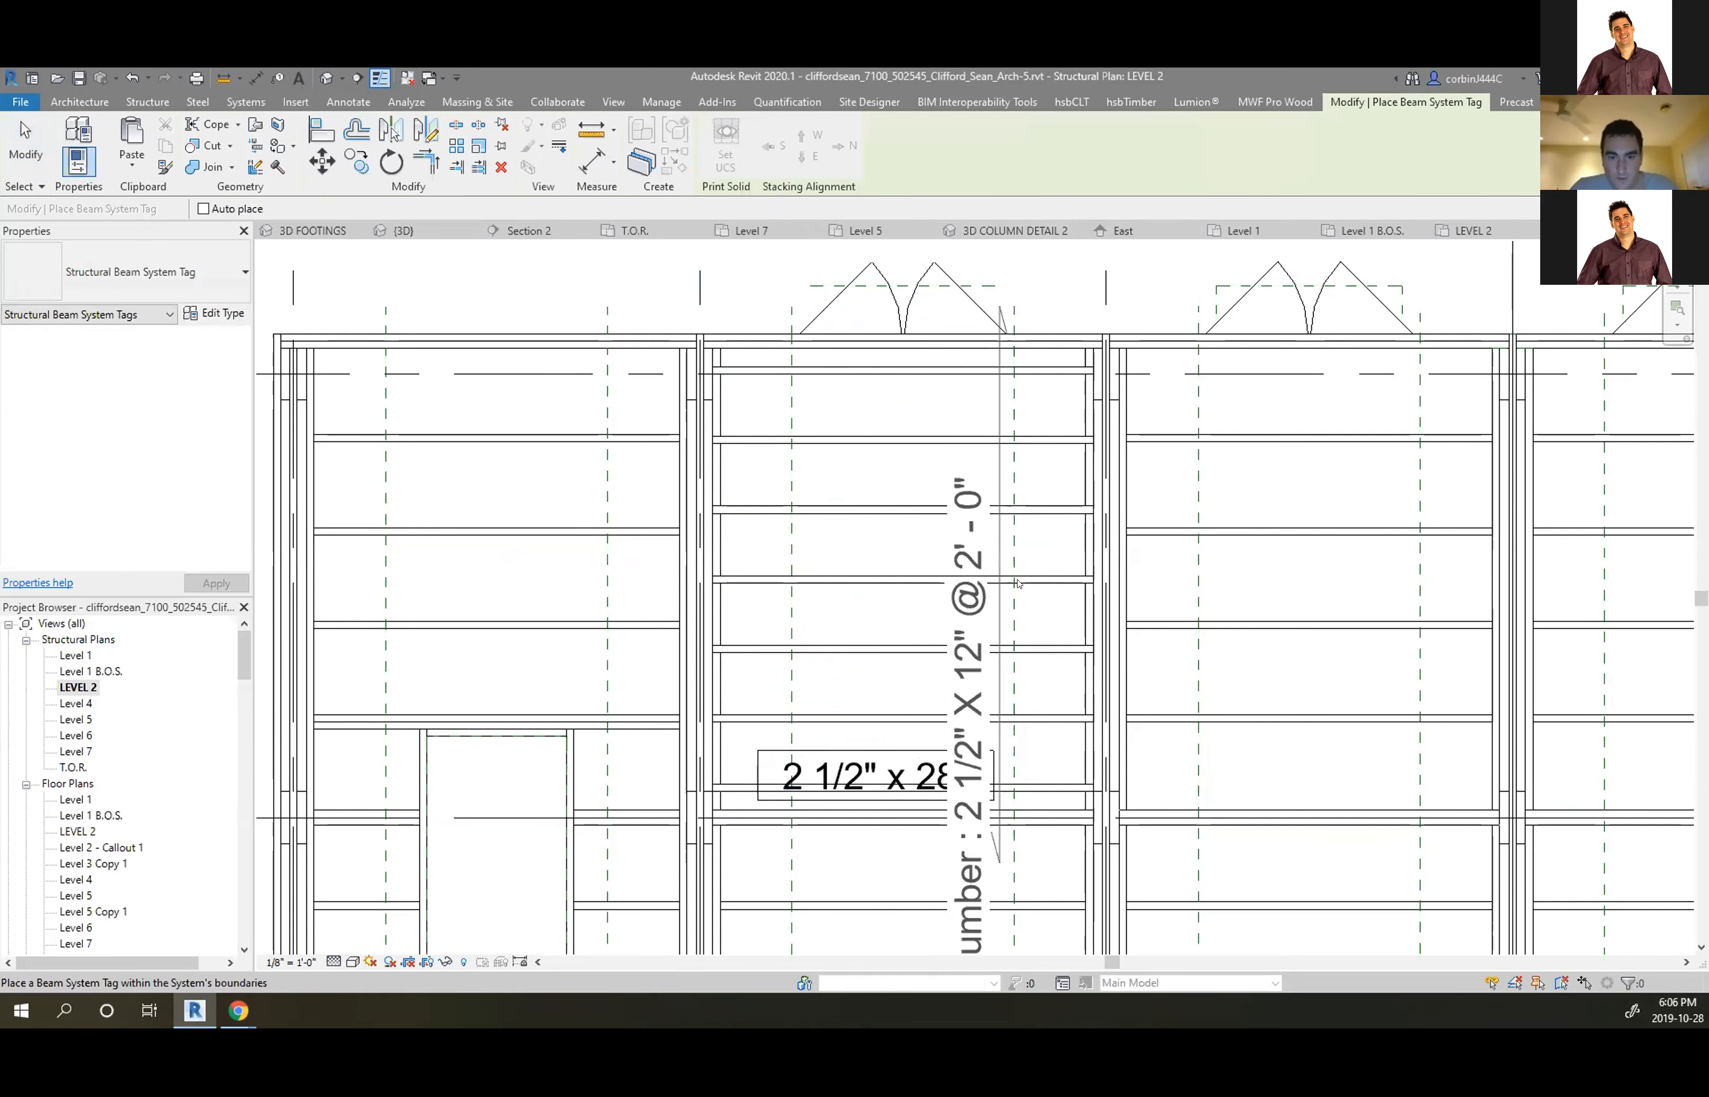
{"action": "left_click", "coordinate": [1044, 528]}
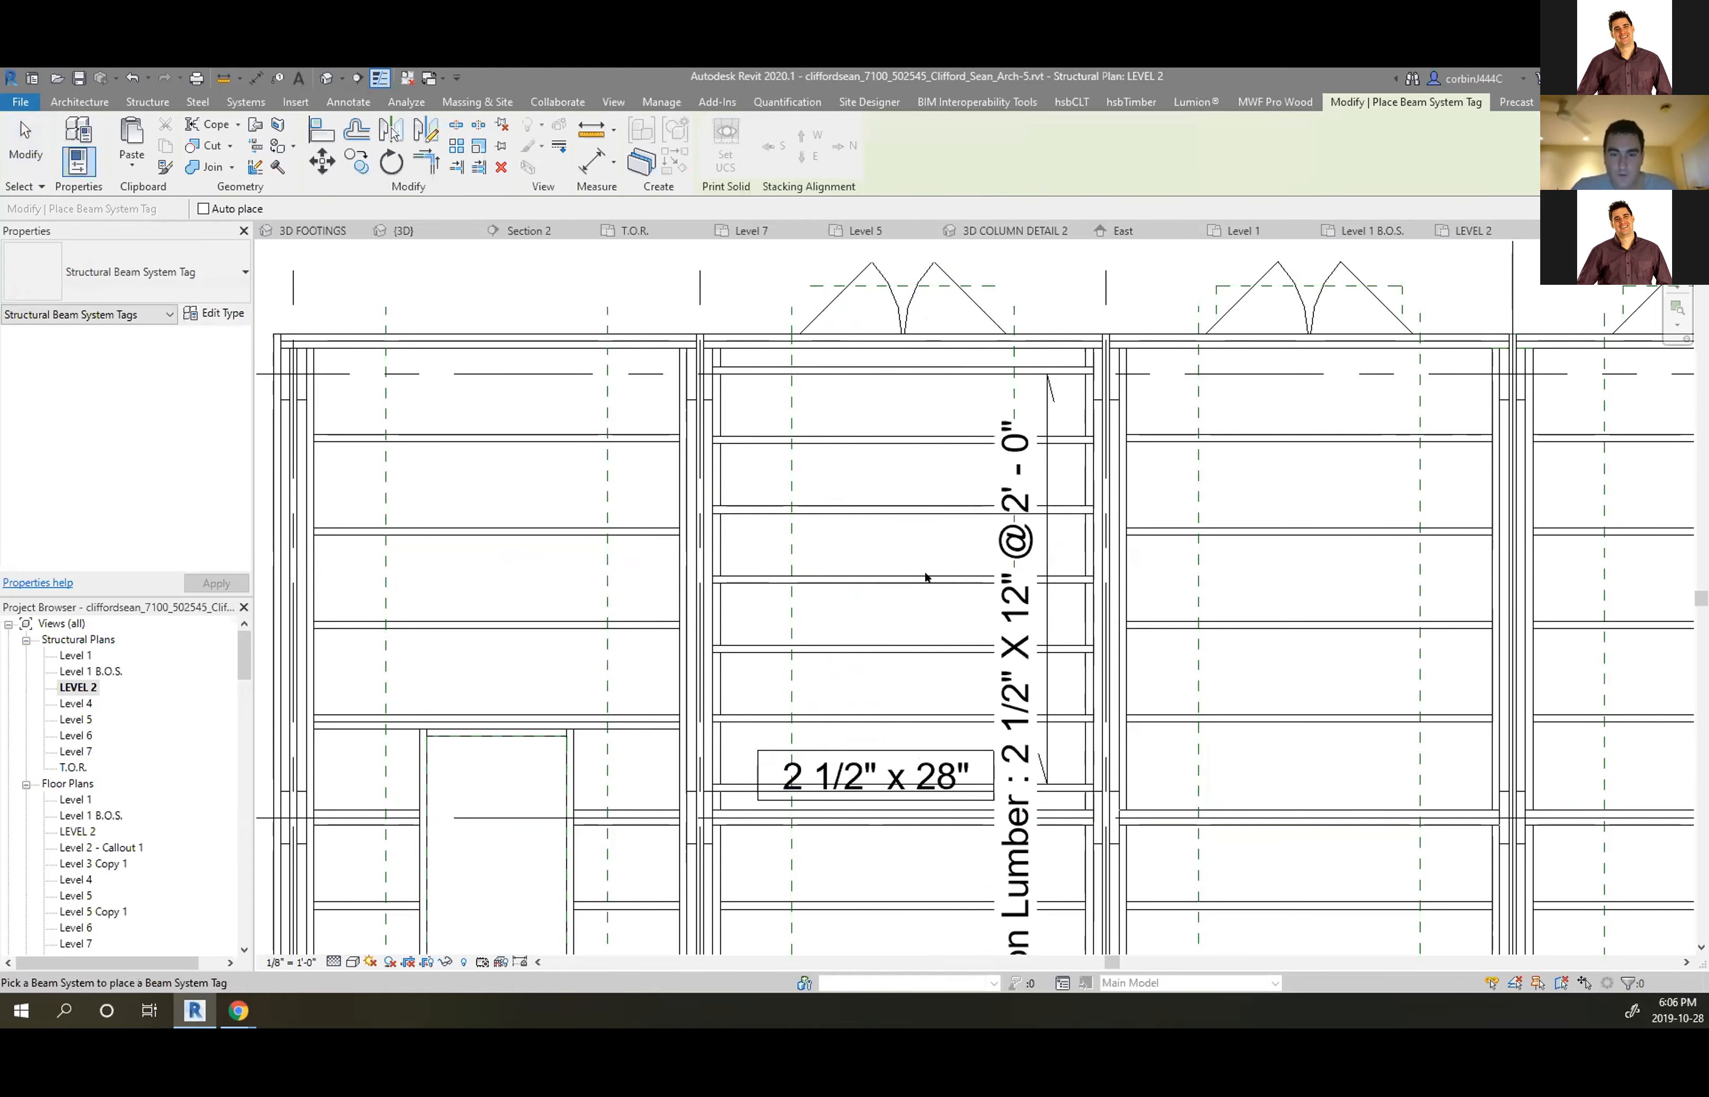
{"action": "scroll", "coordinate": [912, 505], "scroll_direction": "down", "scroll_amount": 5}
{"action": "scroll", "coordinate": [954, 648], "scroll_direction": "up", "scroll_amount": 3}
{"action": "key", "text": "Escape"}
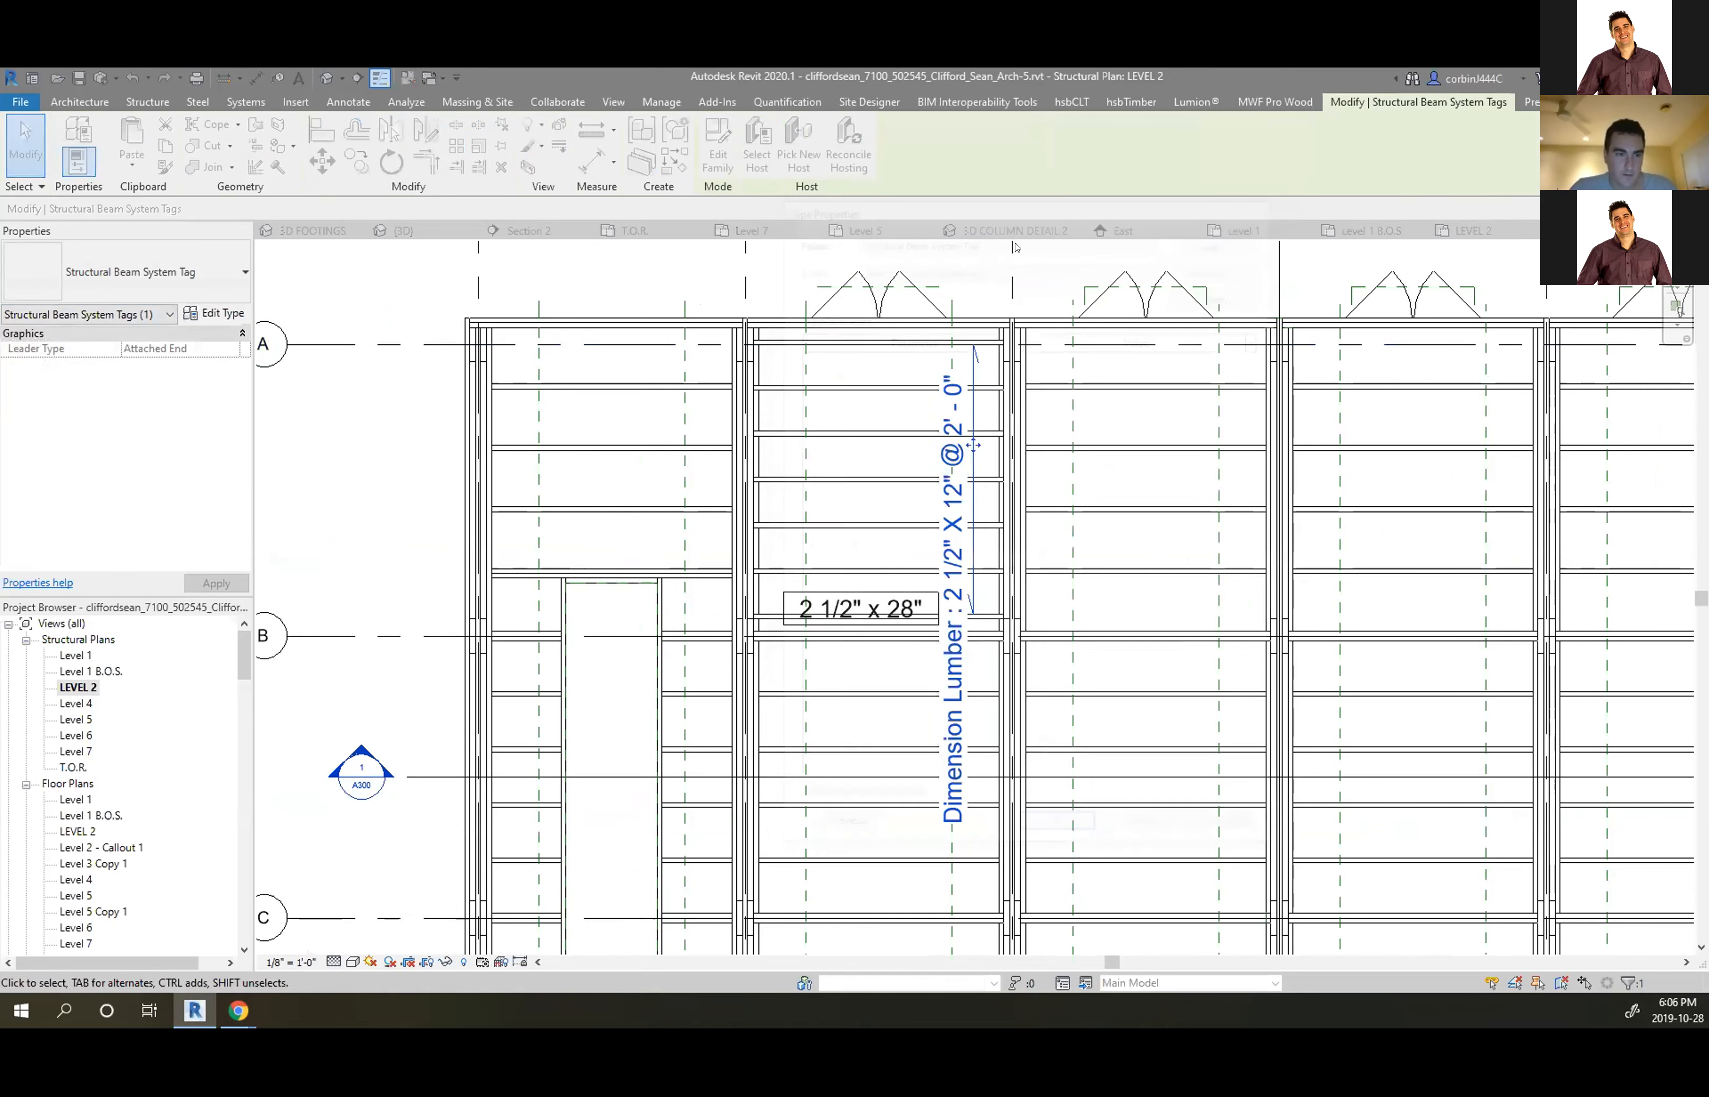
{"action": "left_click", "coordinate": [717, 147]}
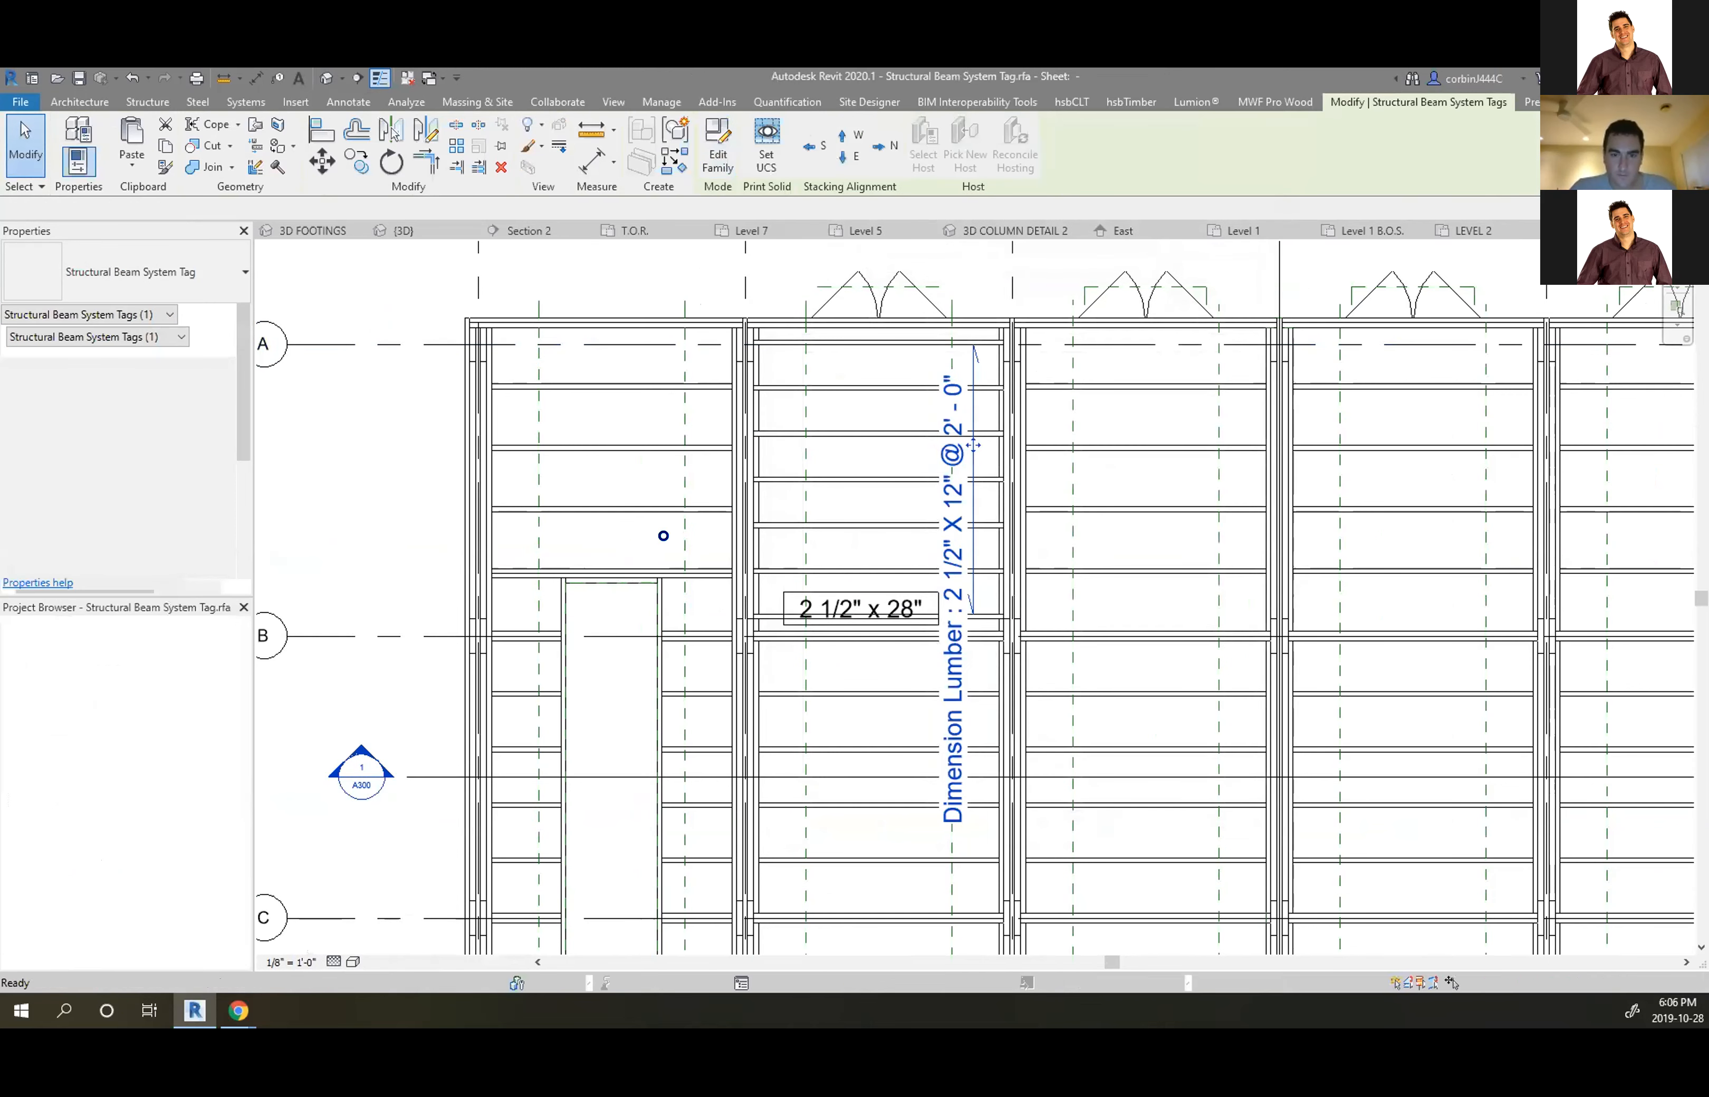
Replace Beam Type with Beam Type (No Family Name) in the tag's label
{"action": "left_click", "coordinate": [1033, 585]}
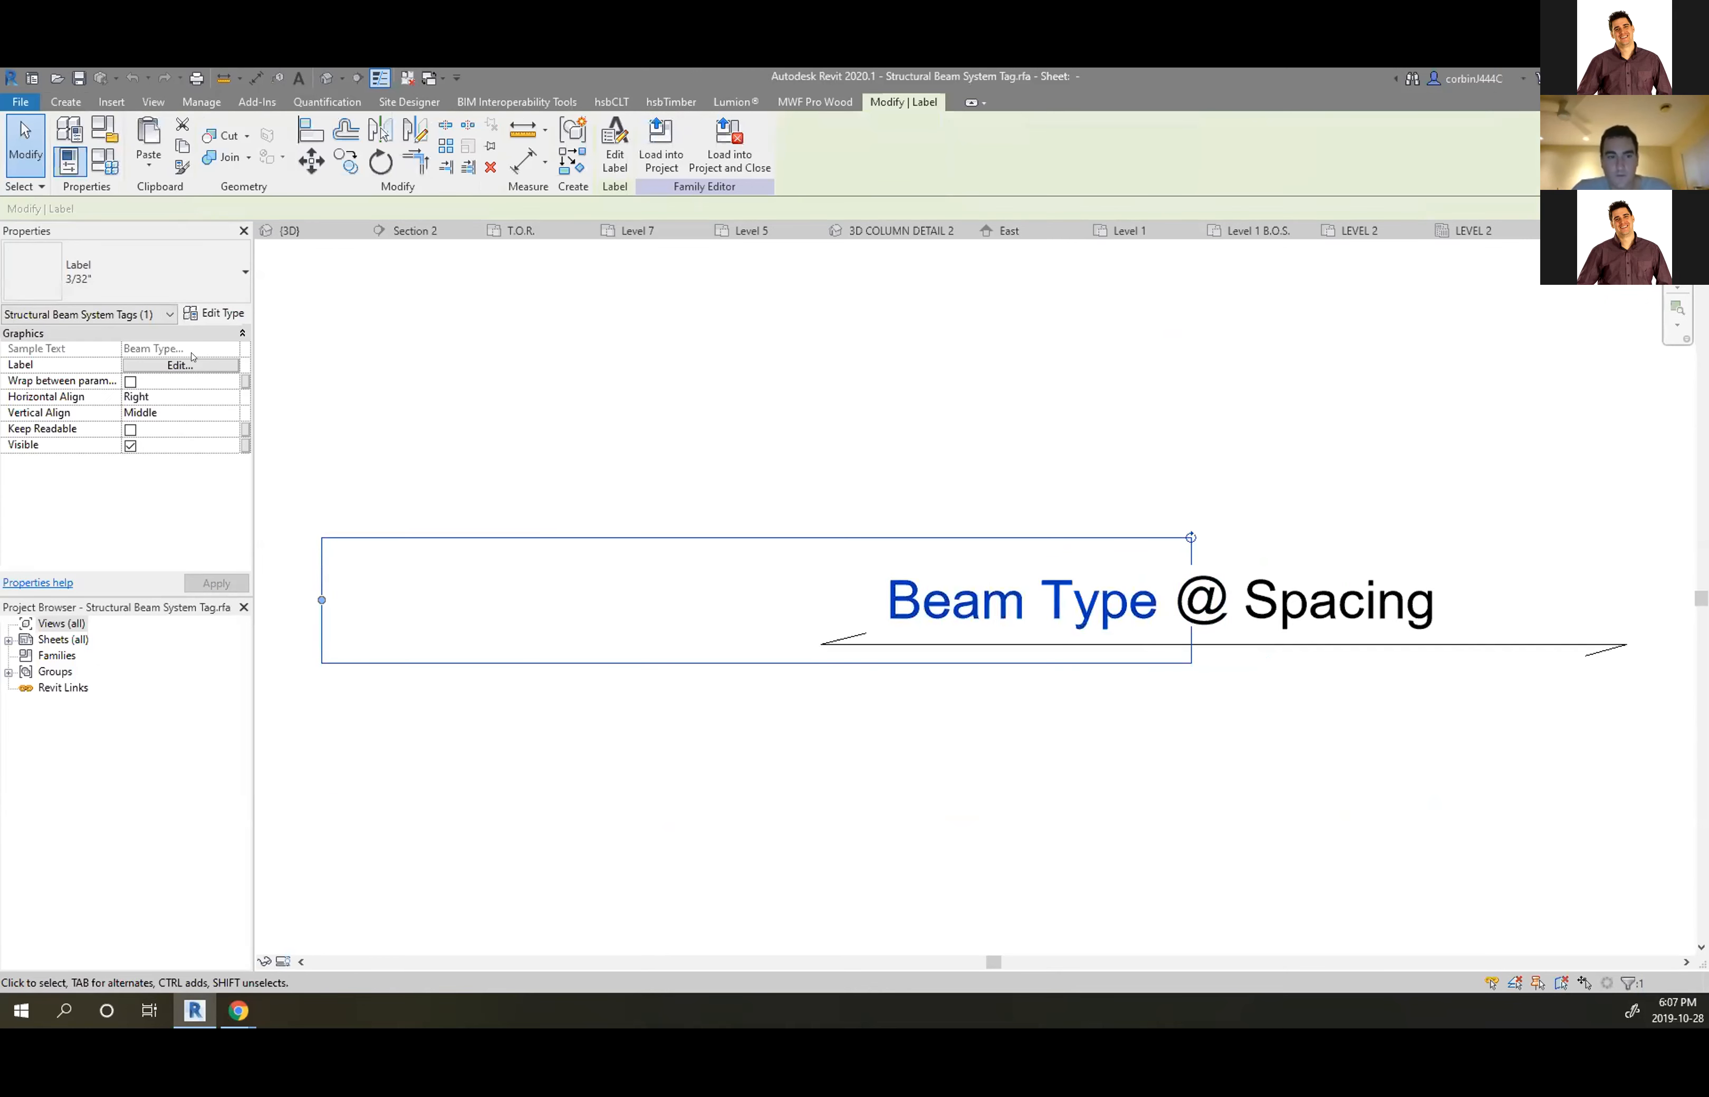
{"action": "left_click", "coordinate": [188, 365]}
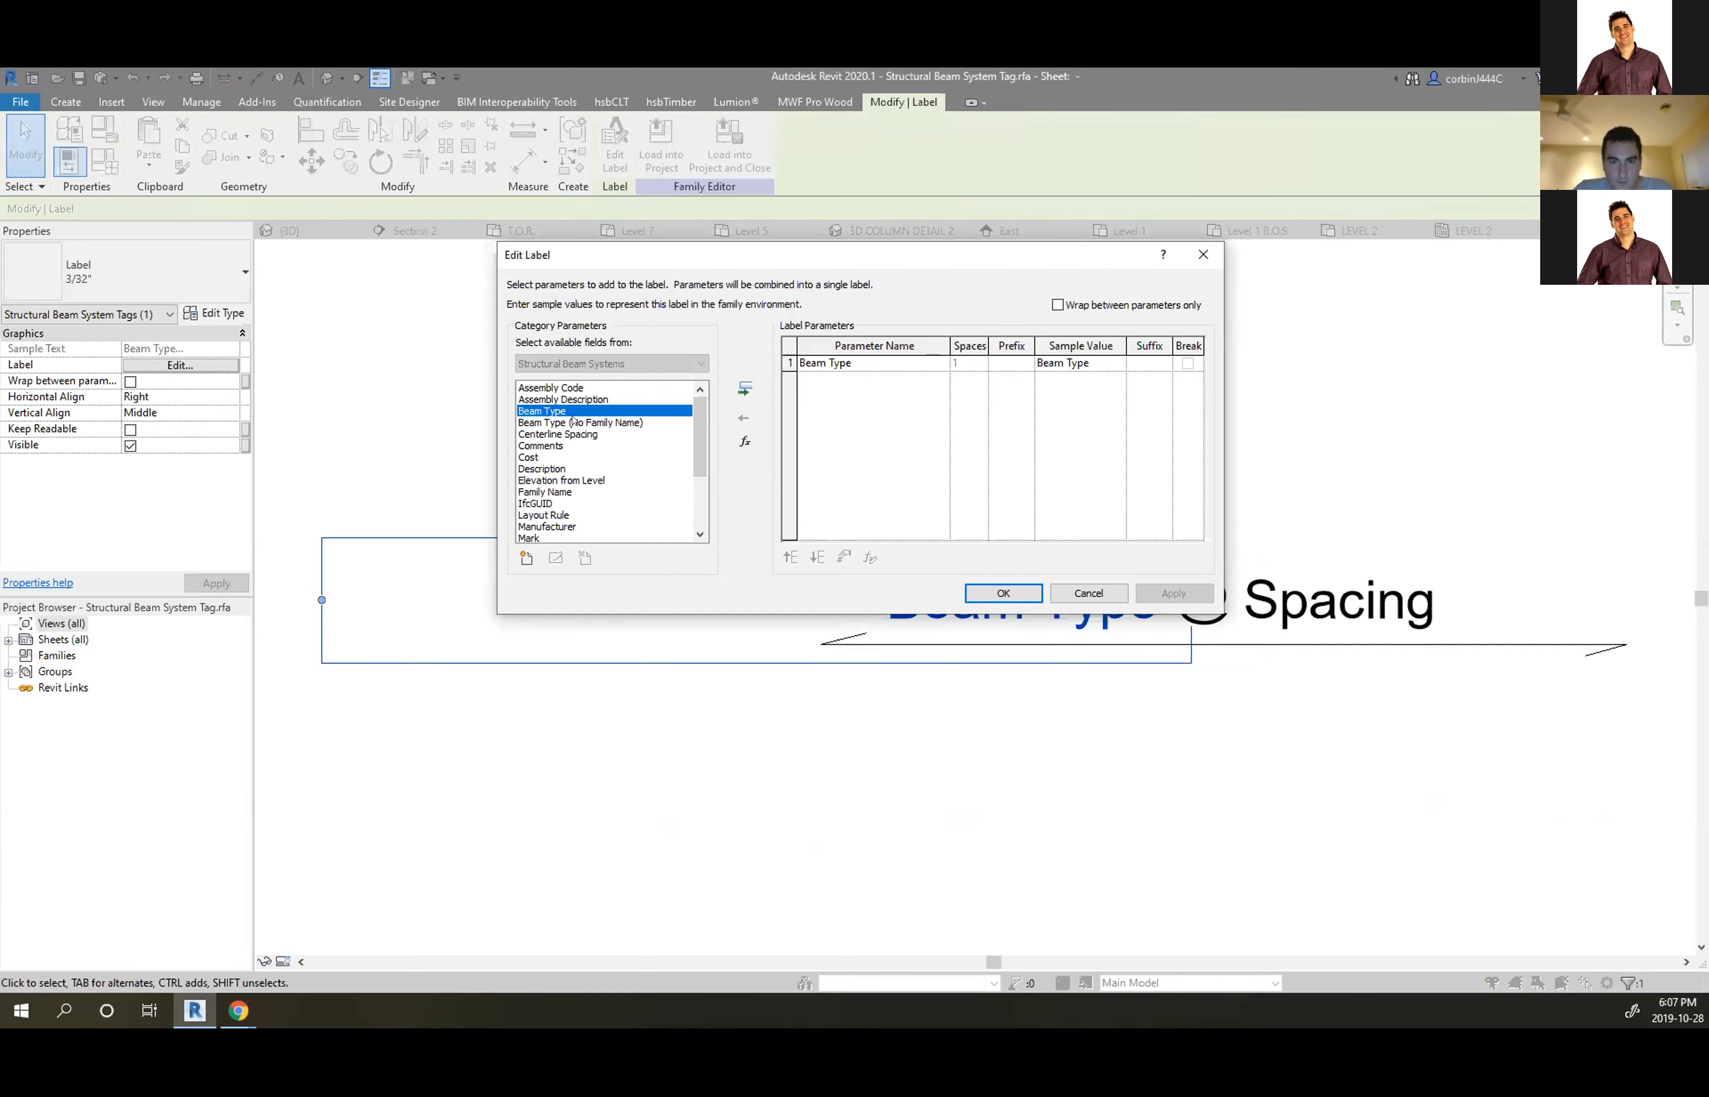
{"action": "left_click", "coordinate": [562, 422]}
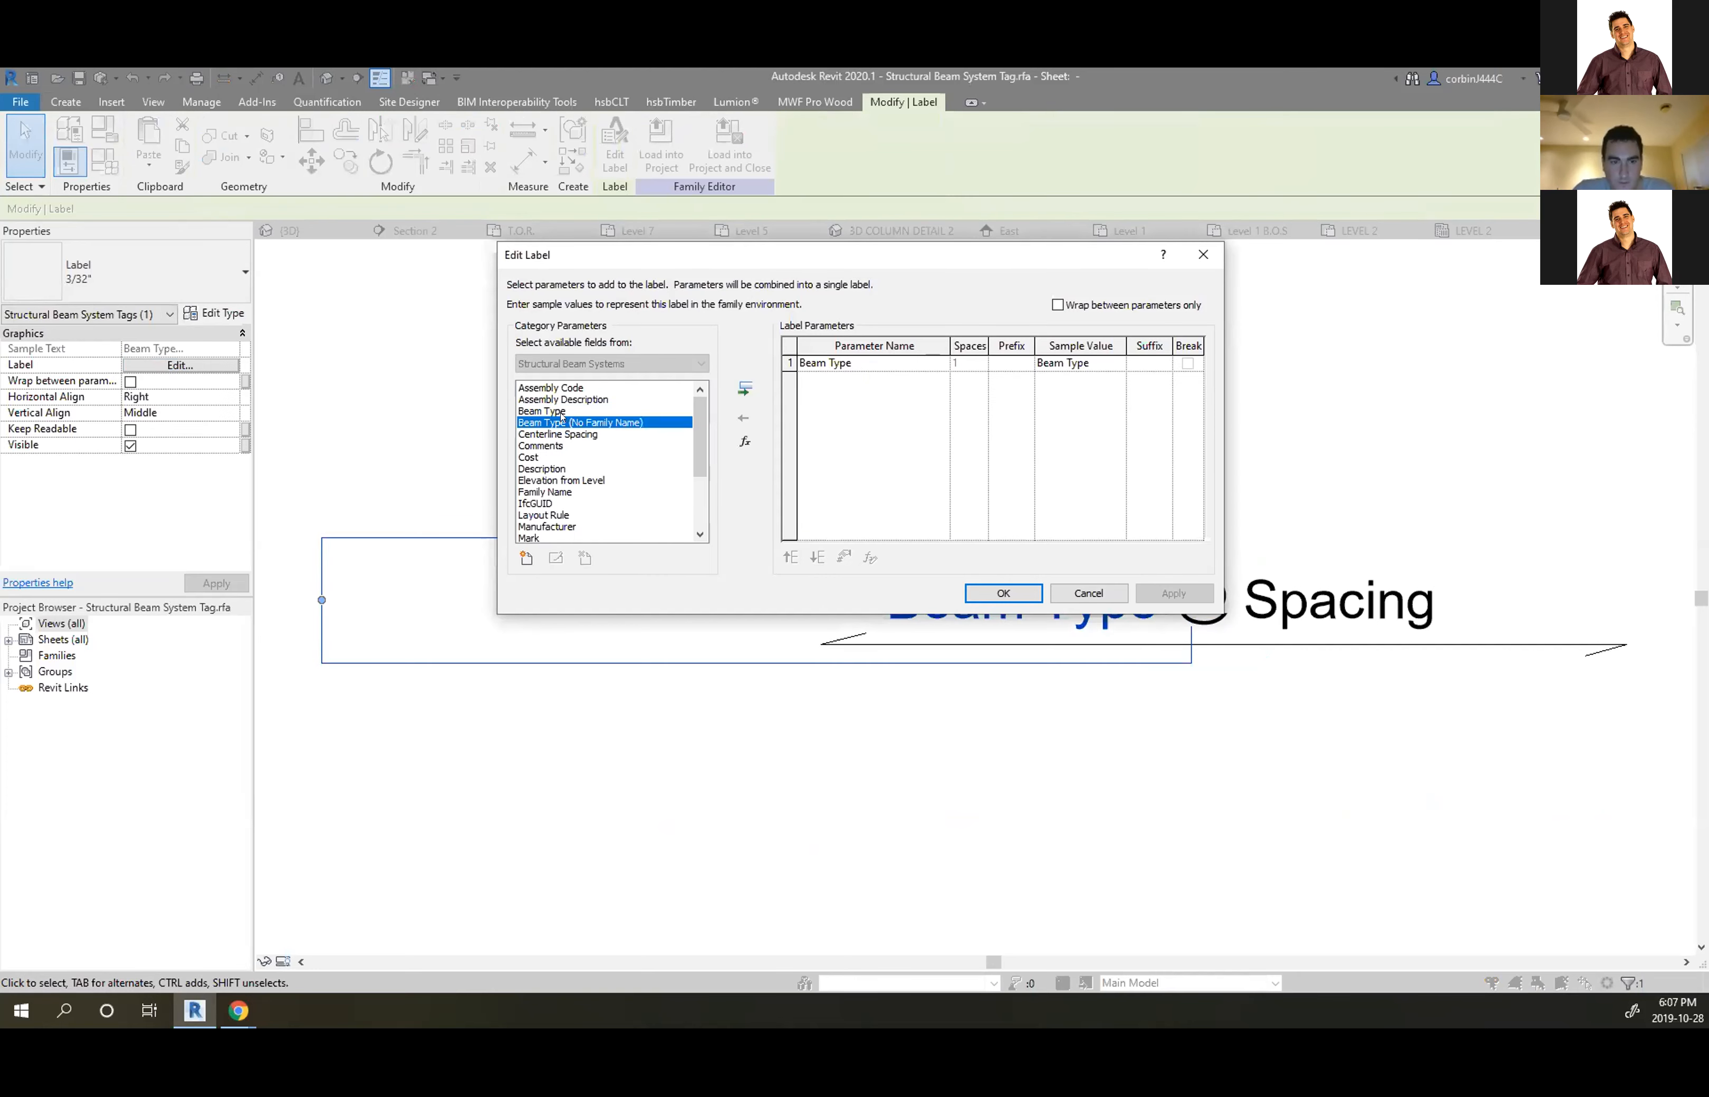
{"action": "left_click", "coordinate": [744, 390]}
{"action": "left_click", "coordinate": [861, 362]}
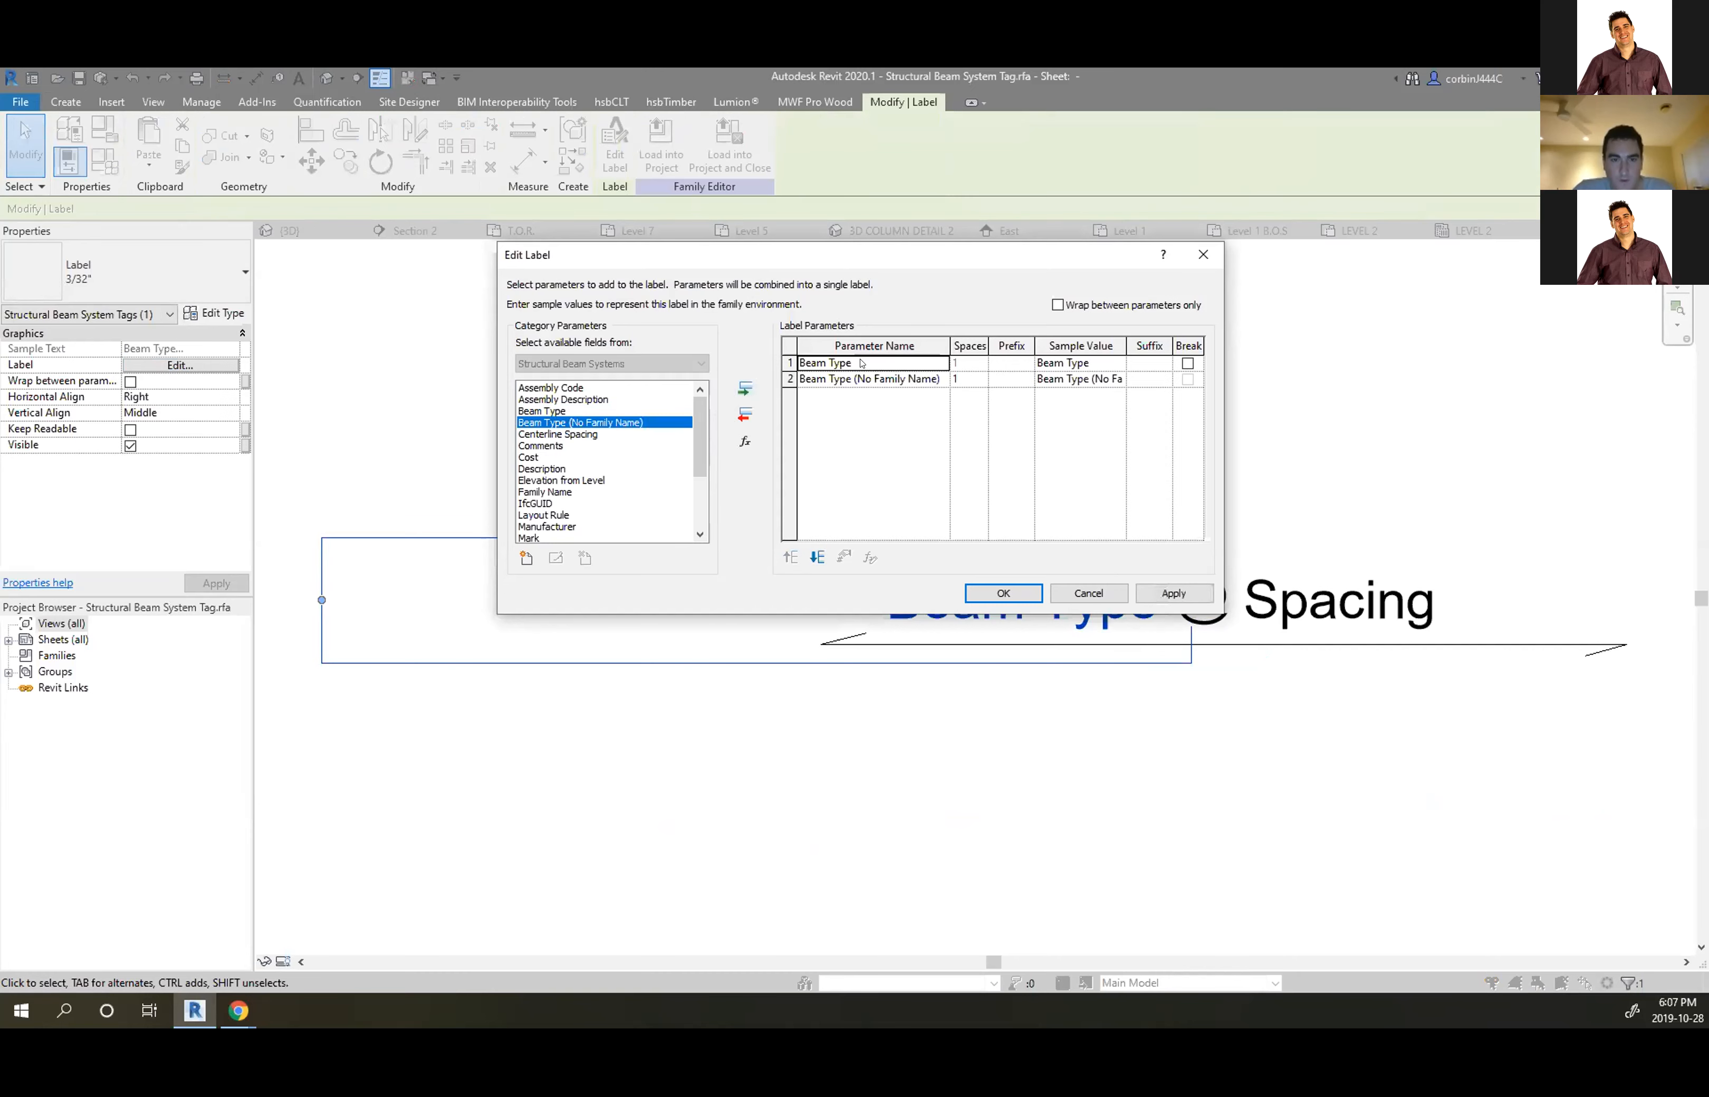
{"action": "left_click", "coordinate": [745, 414]}
{"action": "left_click", "coordinate": [1003, 592]}
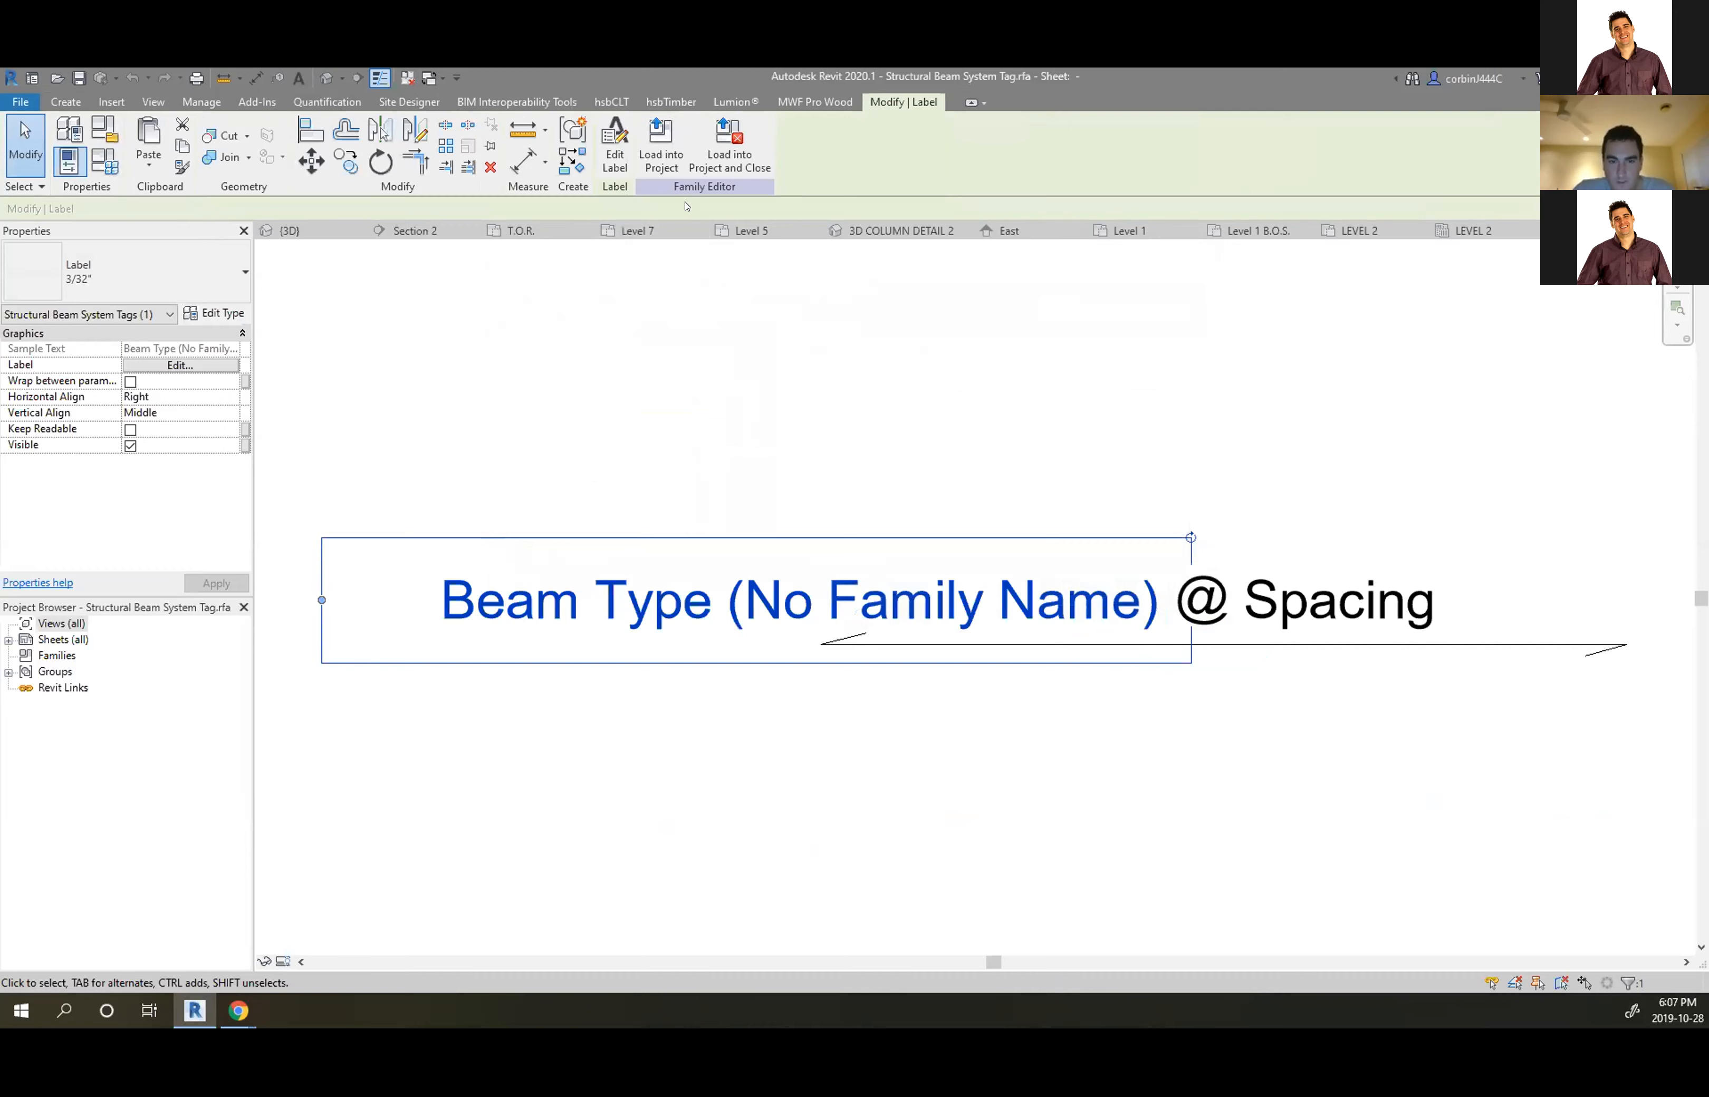
Load the edited tag into the project without saving, overwriting the existing version and parameters
{"action": "left_click", "coordinate": [729, 147]}
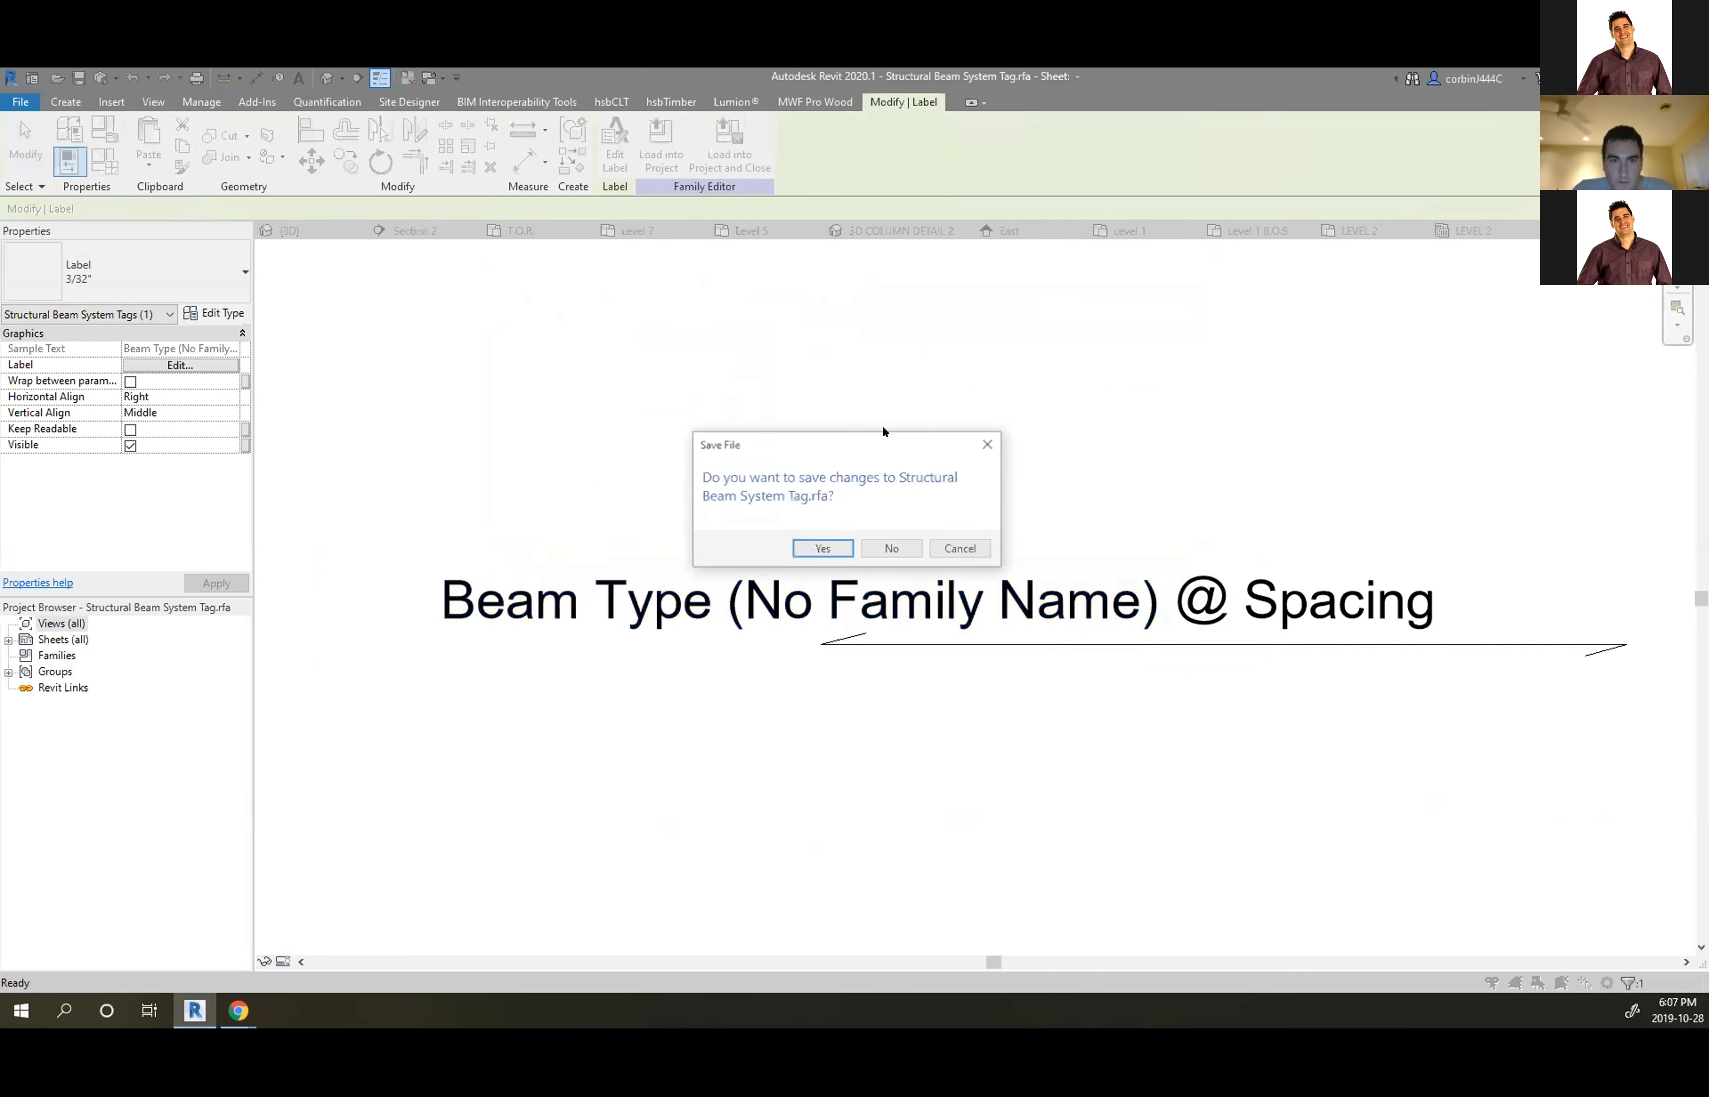
{"action": "left_click", "coordinate": [874, 548]}
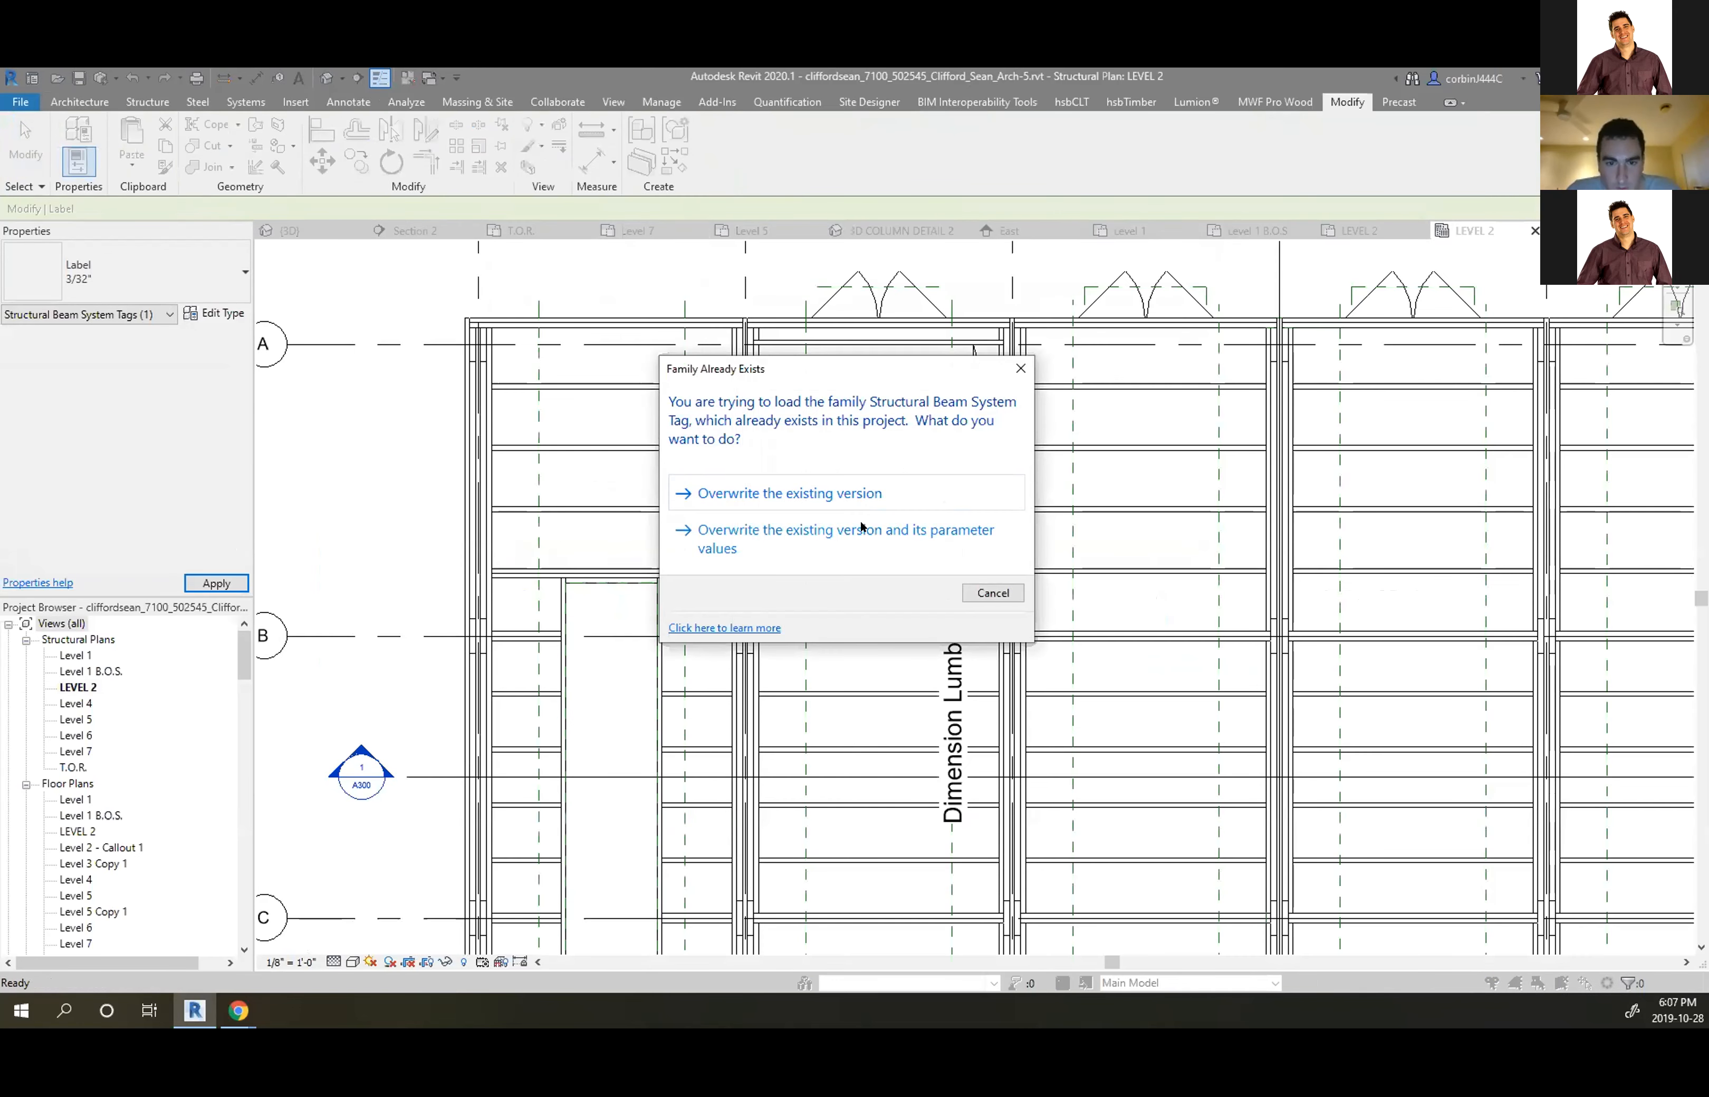
{"action": "left_click", "coordinate": [862, 529]}
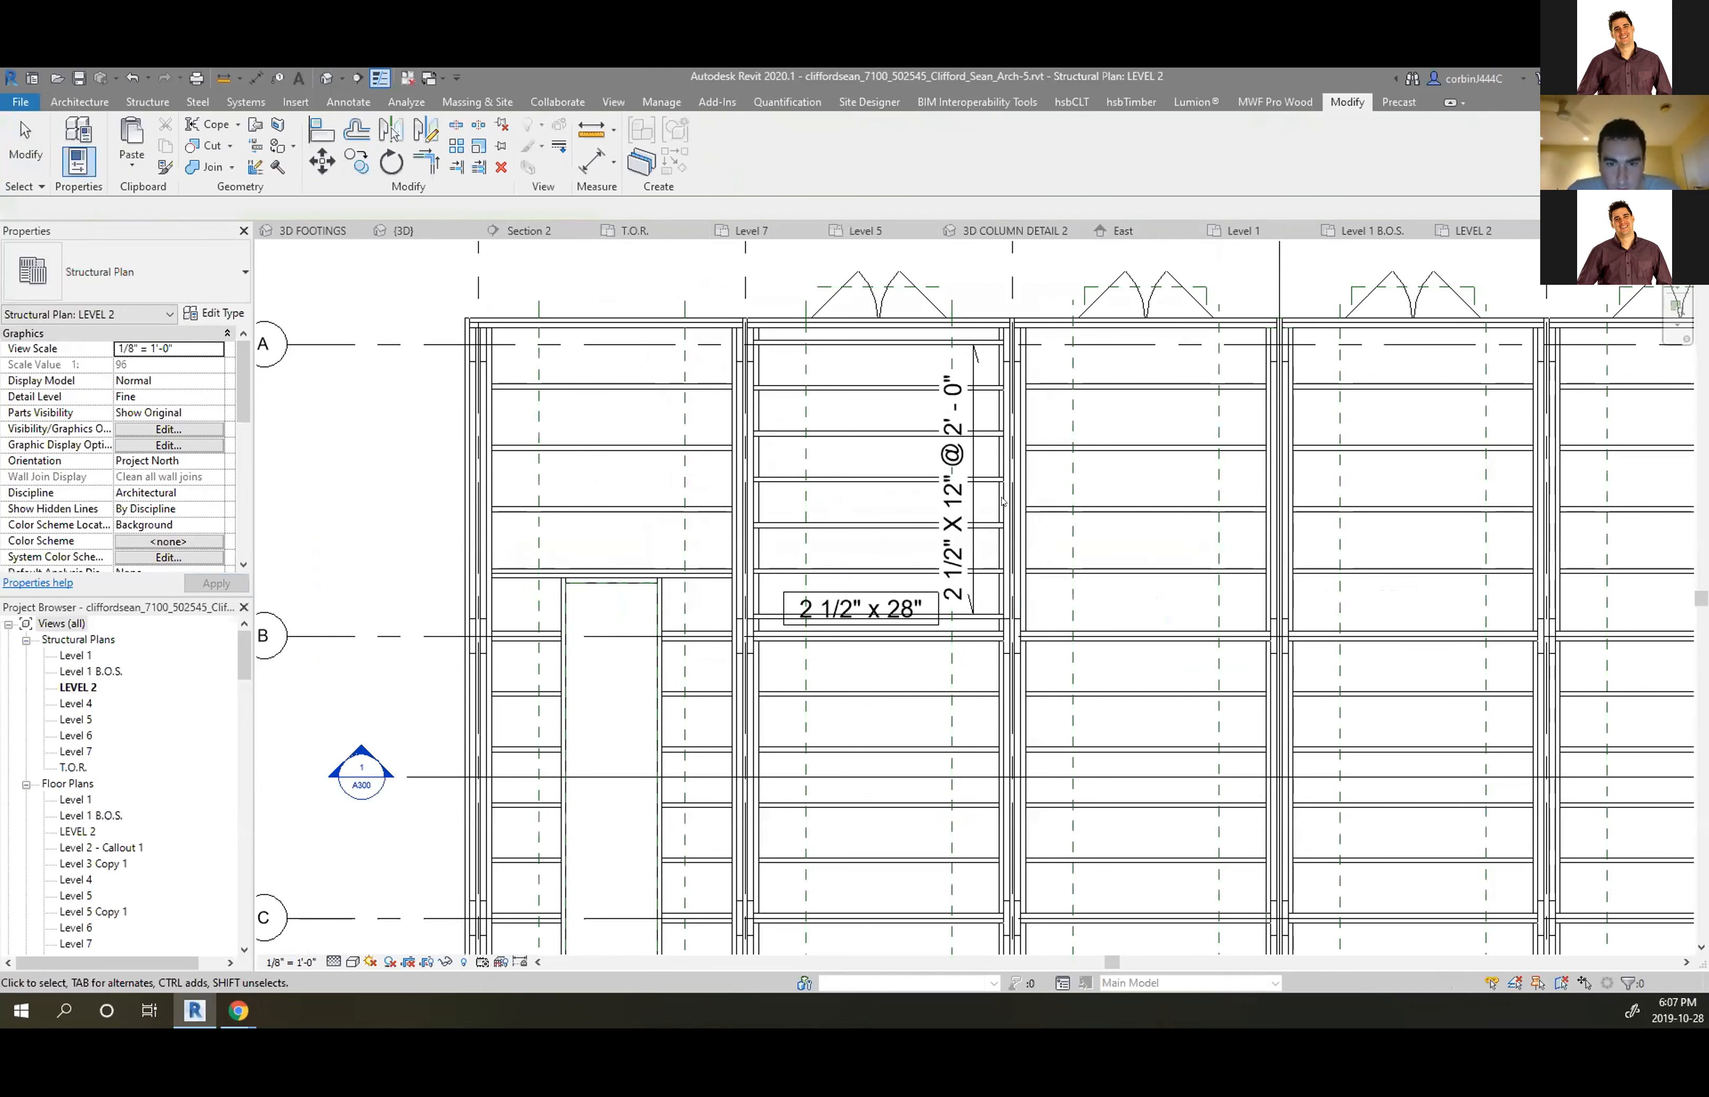
{"action": "scroll", "coordinate": [840, 596], "scroll_direction": "up", "scroll_amount": 2}
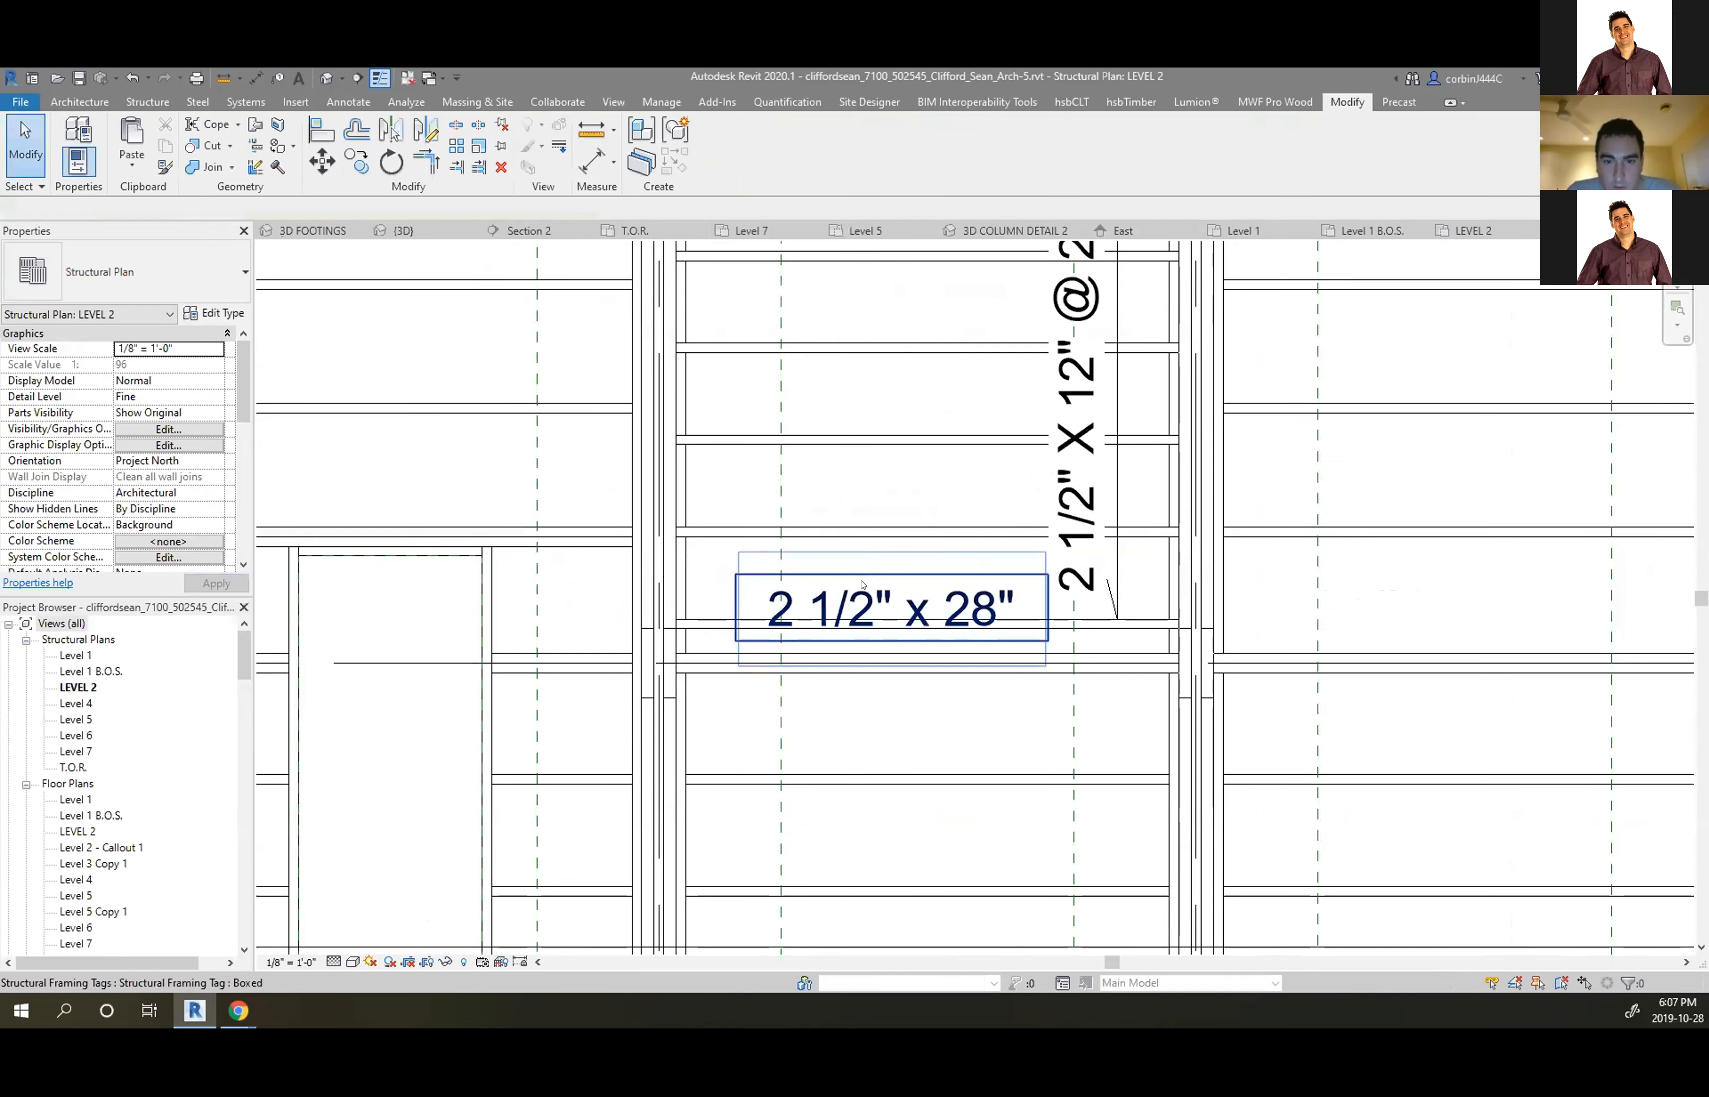
{"action": "left_click", "coordinate": [872, 548]}
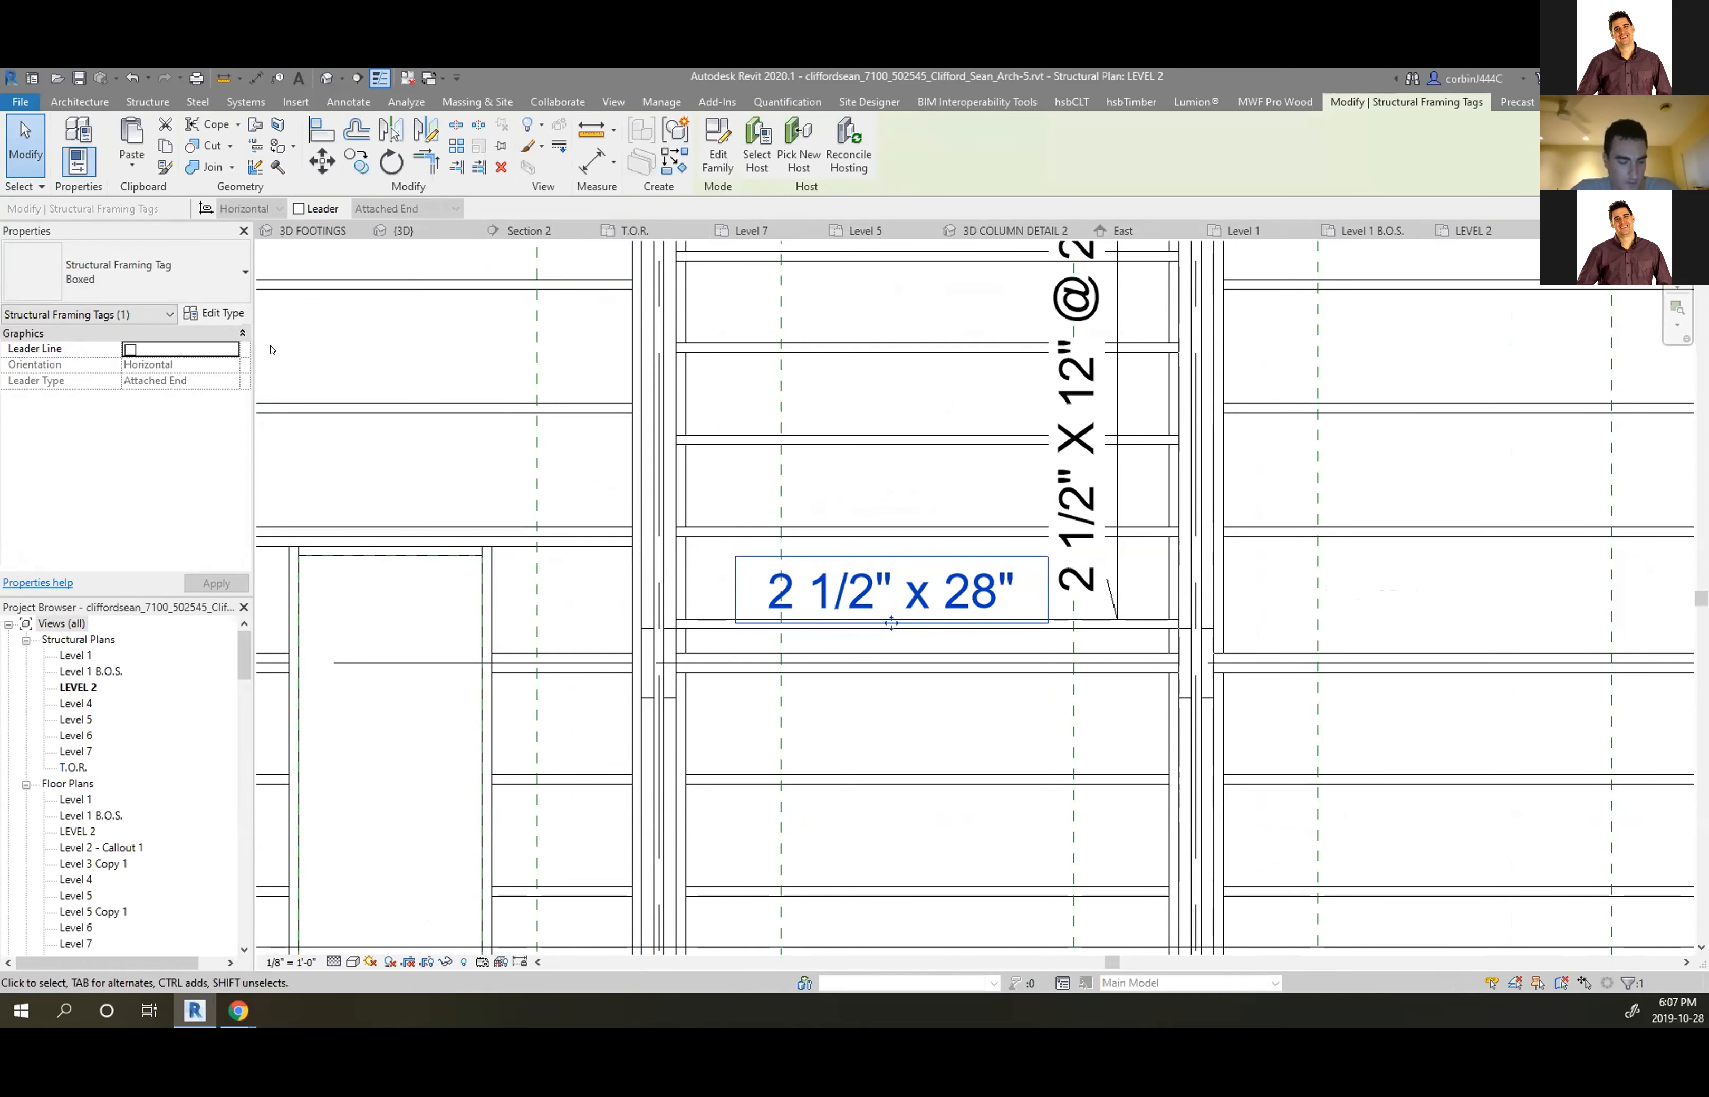
{"action": "key", "text": "Escape"}
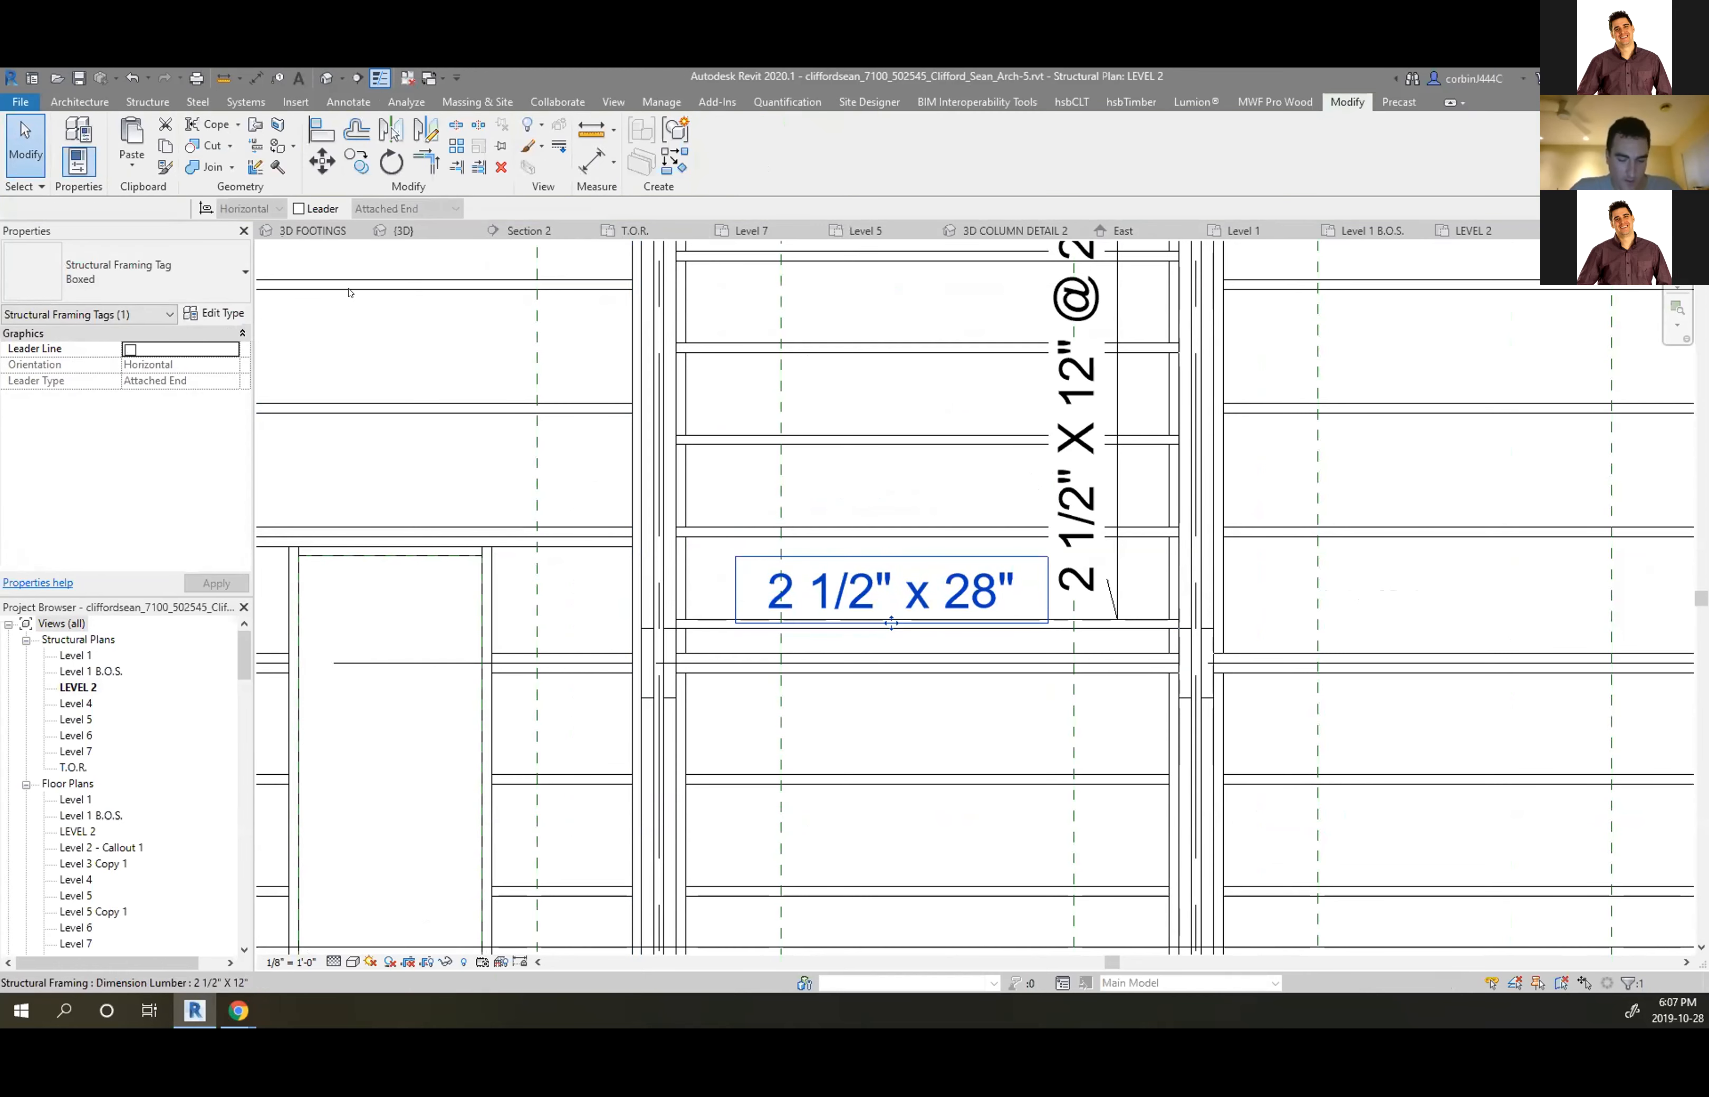
{"action": "scroll", "coordinate": [926, 573], "scroll_direction": "down", "scroll_amount": 4}
{"action": "scroll", "coordinate": [926, 573], "scroll_direction": "down", "scroll_amount": 2}
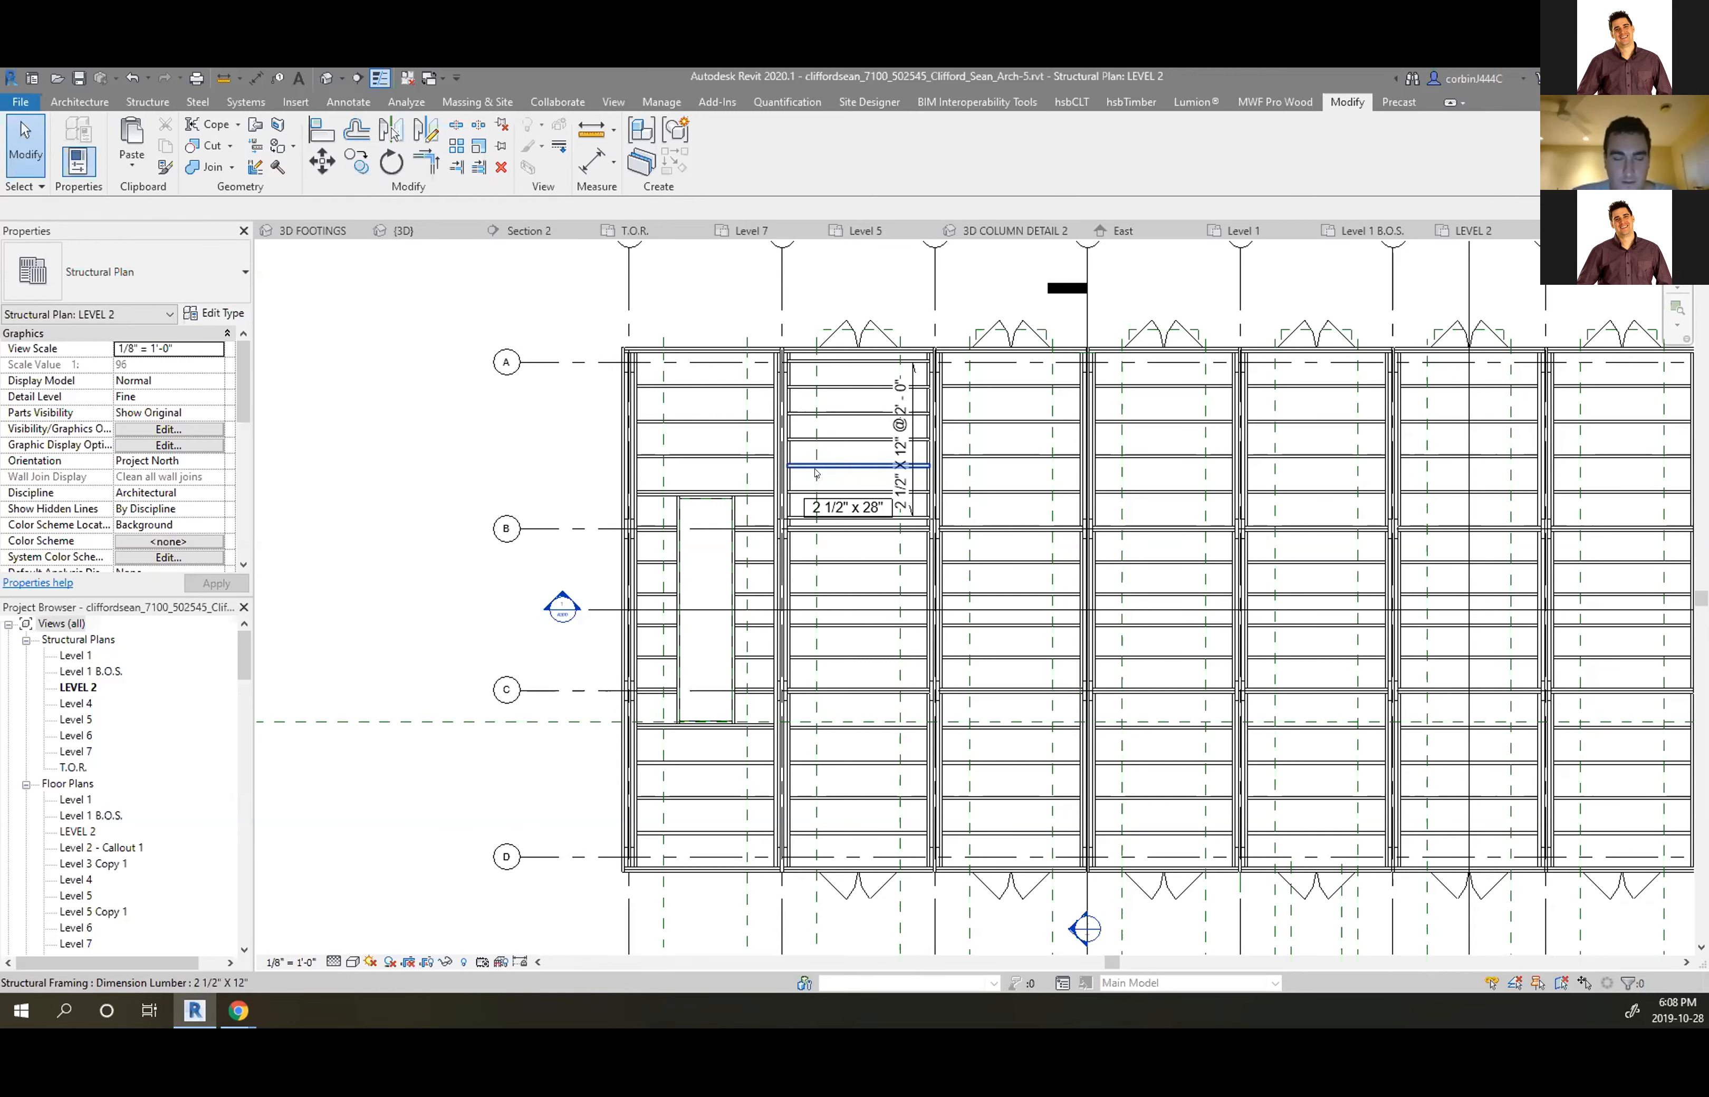
Hide the Windows category in the Level 2 structural plan
{"action": "scroll", "coordinate": [731, 289], "scroll_direction": "up", "scroll_amount": 3}
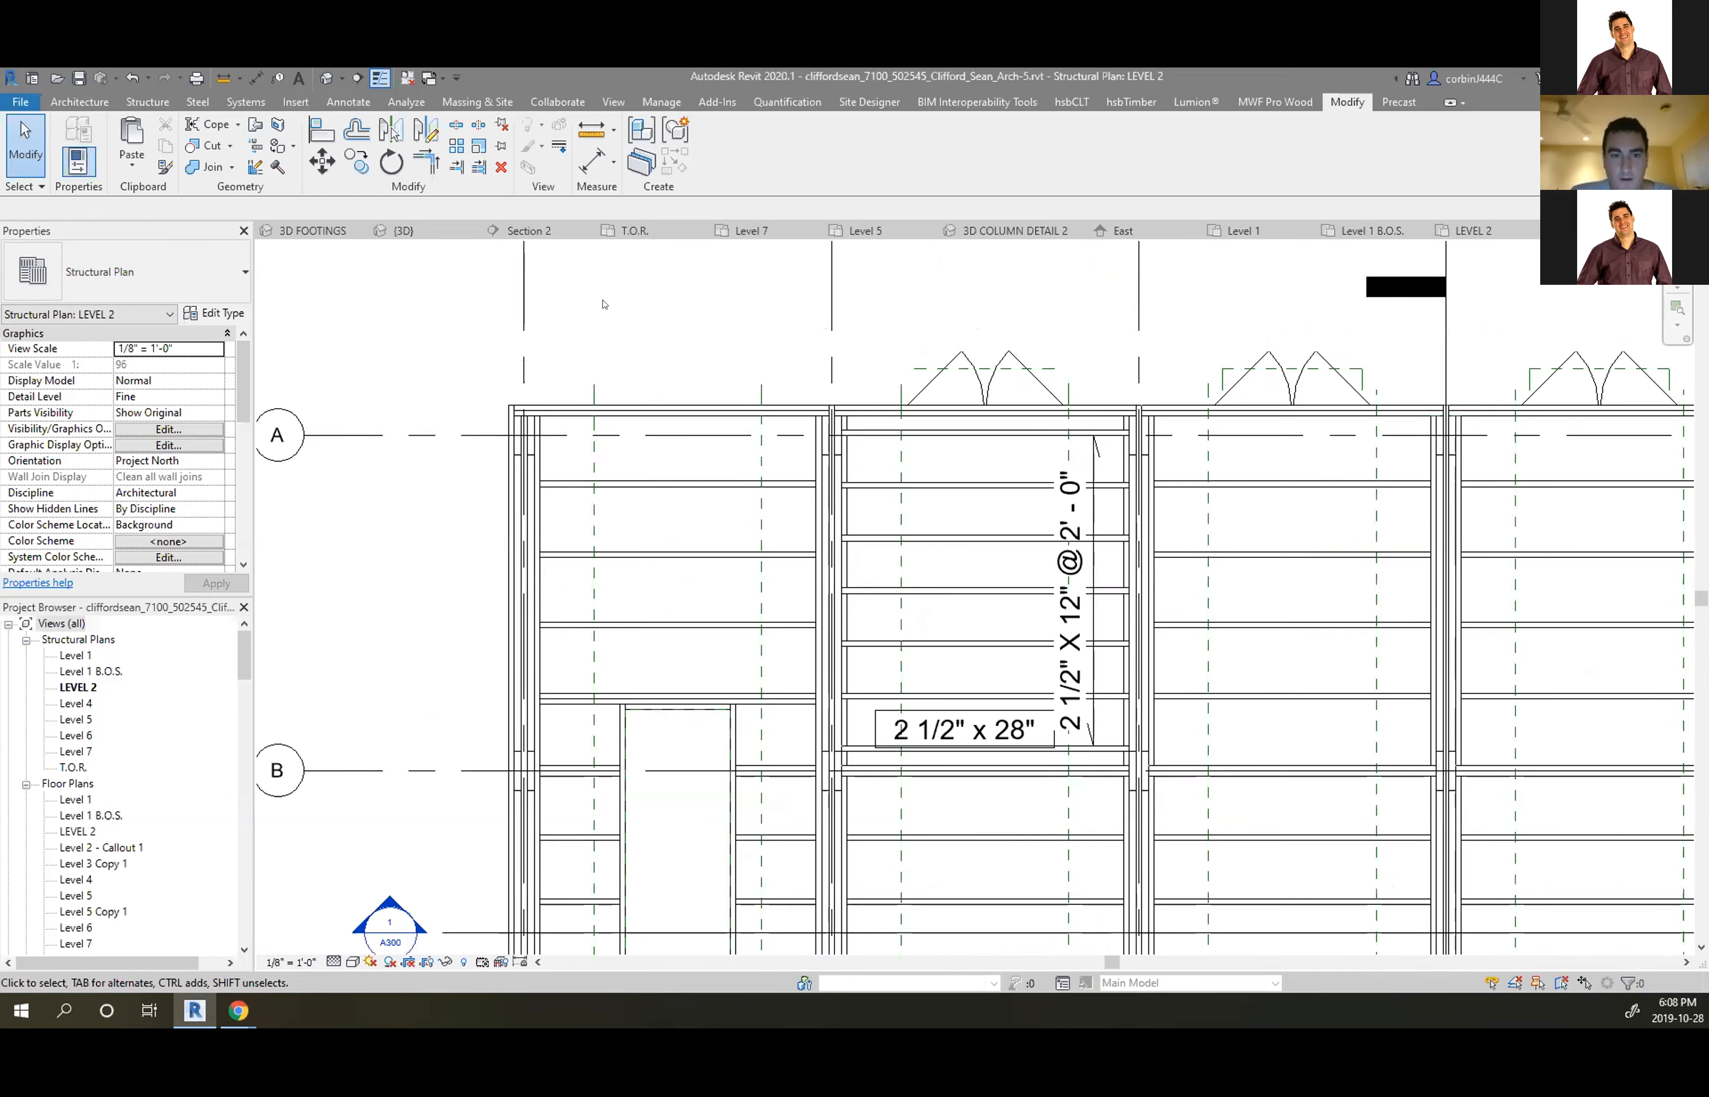
{"action": "scroll", "coordinate": [604, 304], "scroll_direction": "down", "scroll_amount": 3}
{"action": "right_click", "coordinate": [823, 339]}
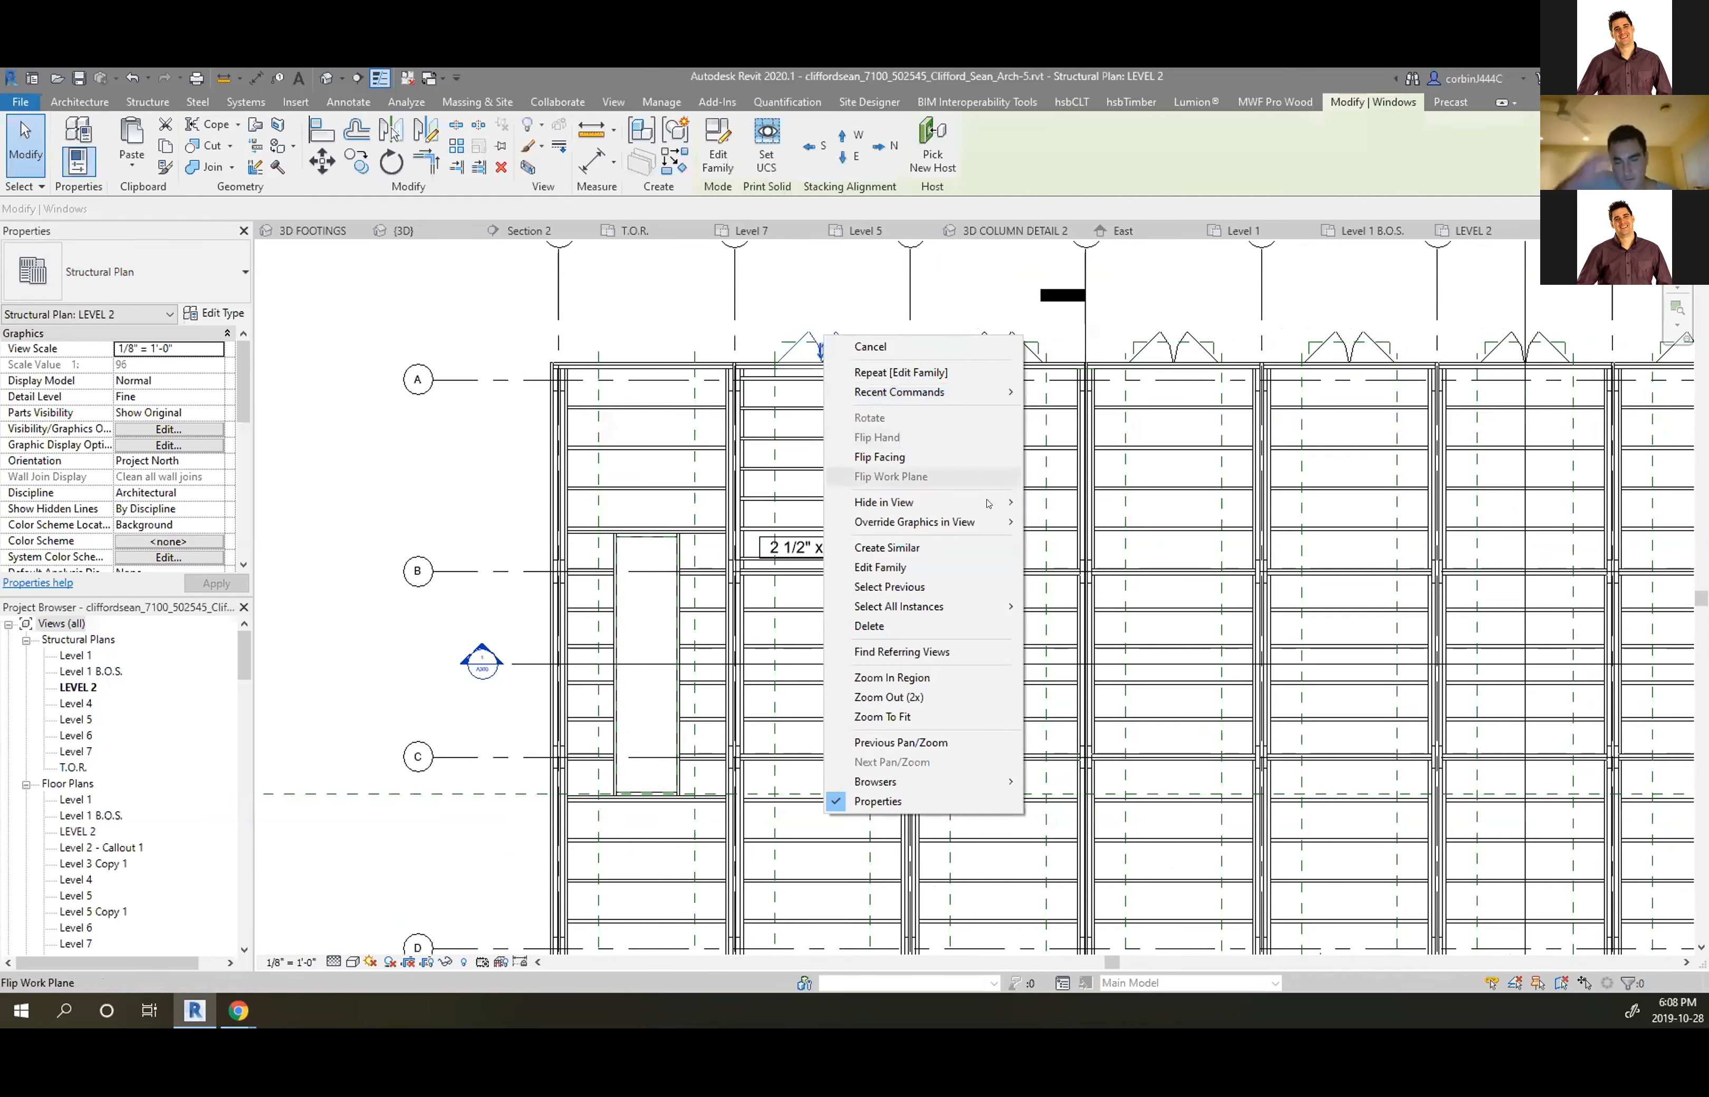
{"action": "mouse_move", "coordinate": [991, 504]}
{"action": "left_click", "coordinate": [1055, 523]}
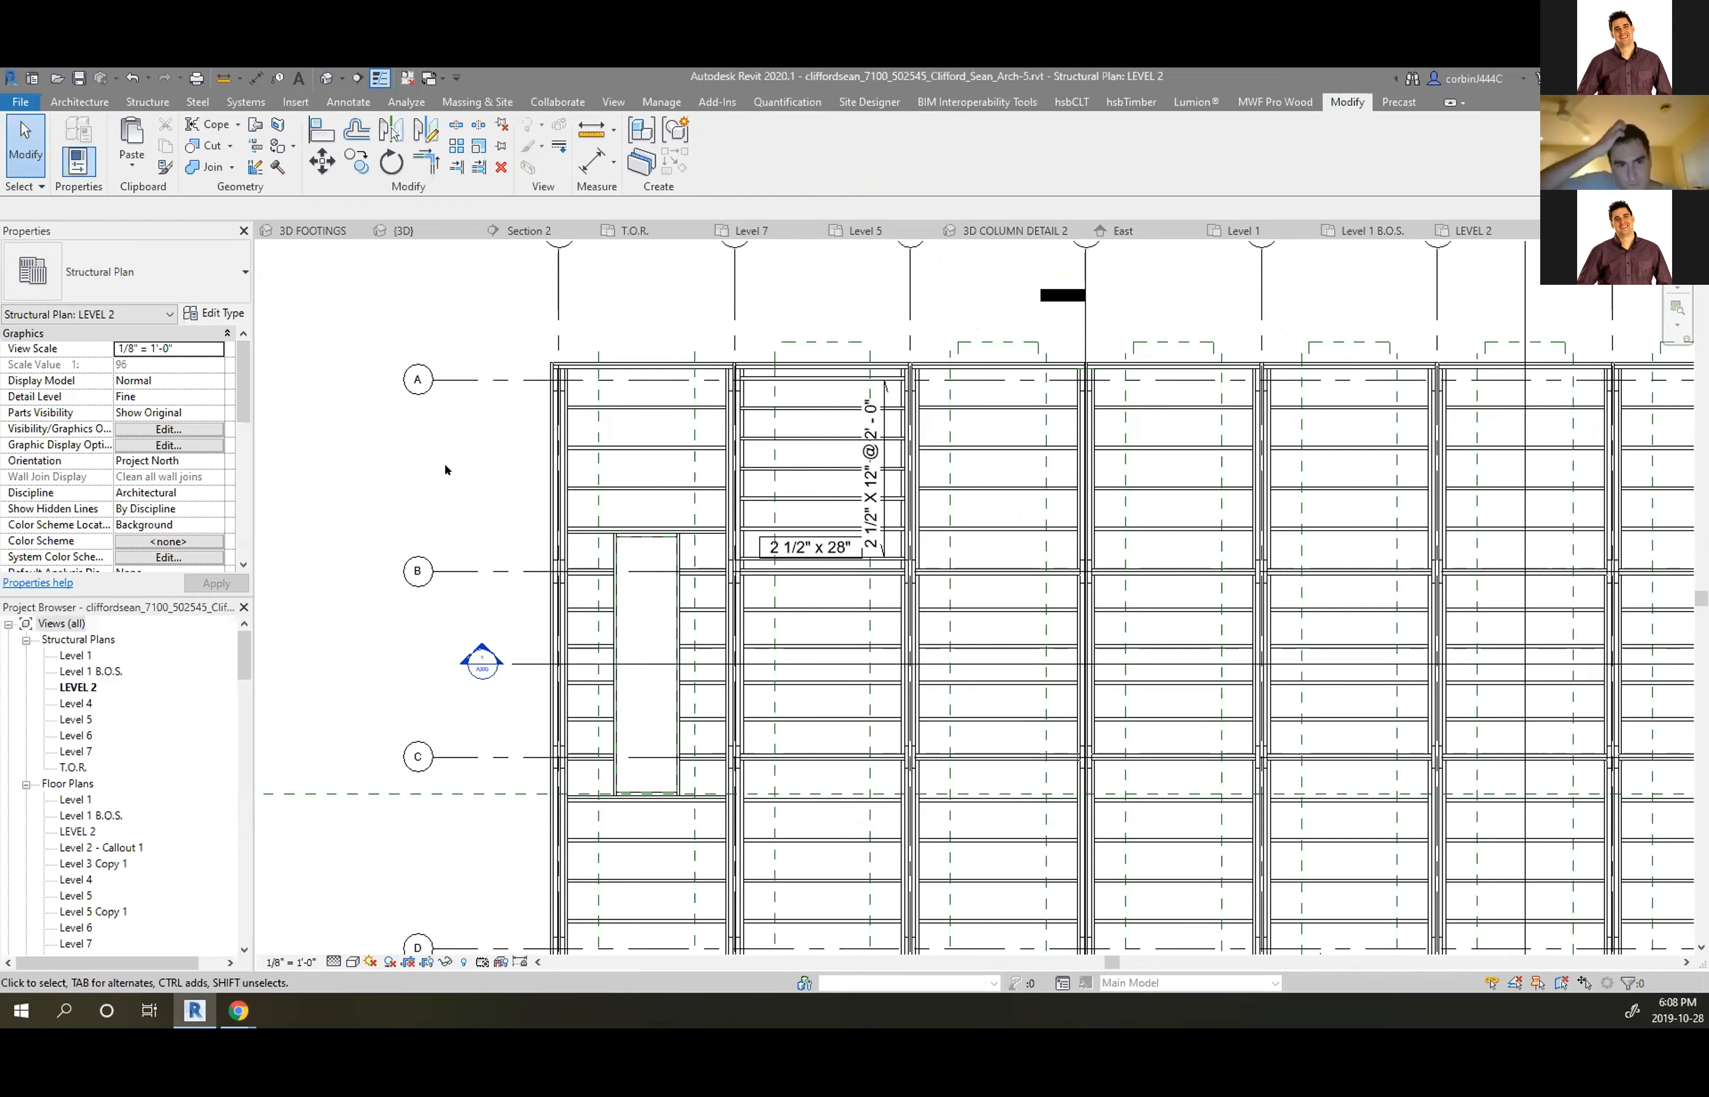
Nudge the beam system tag slightly right and start Tag by Category
{"action": "scroll", "coordinate": [867, 501], "scroll_direction": "up", "scroll_amount": 3}
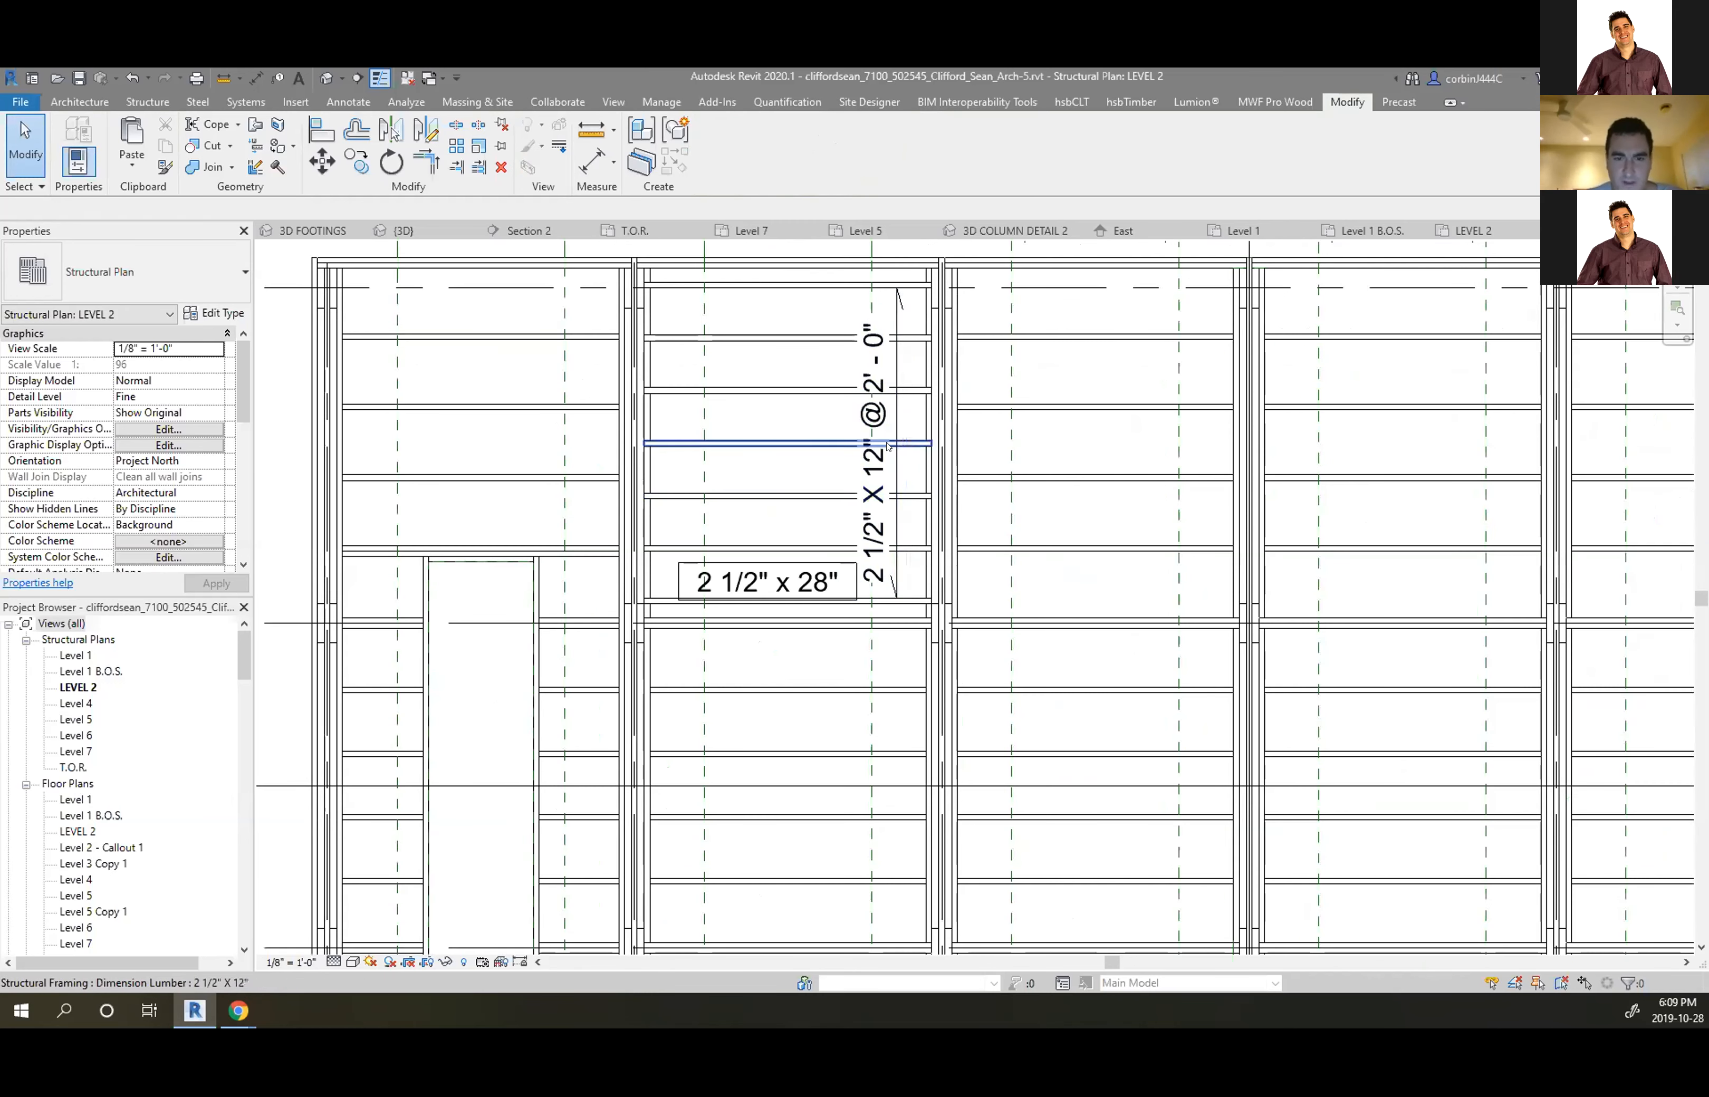
{"action": "left_click_drag", "start_coordinate": [885, 422], "coordinate": [896, 423]}
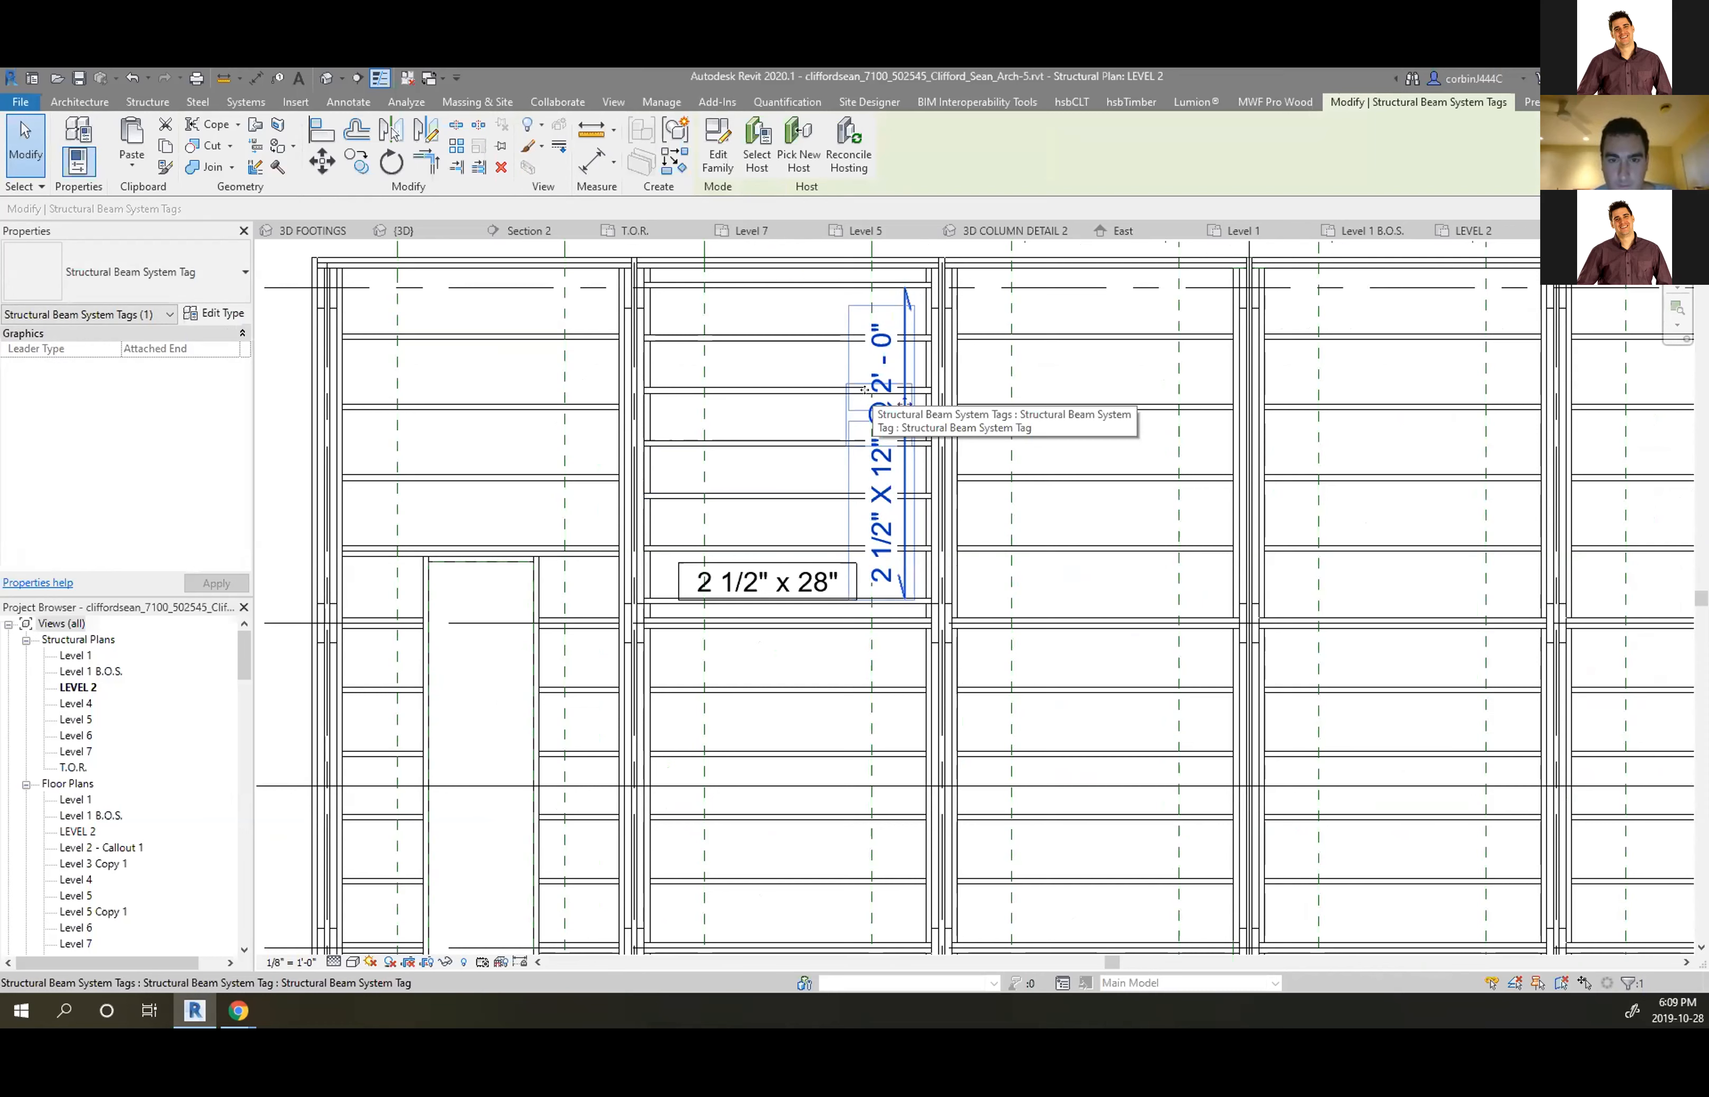
{"action": "left_click", "coordinate": [79, 101]}
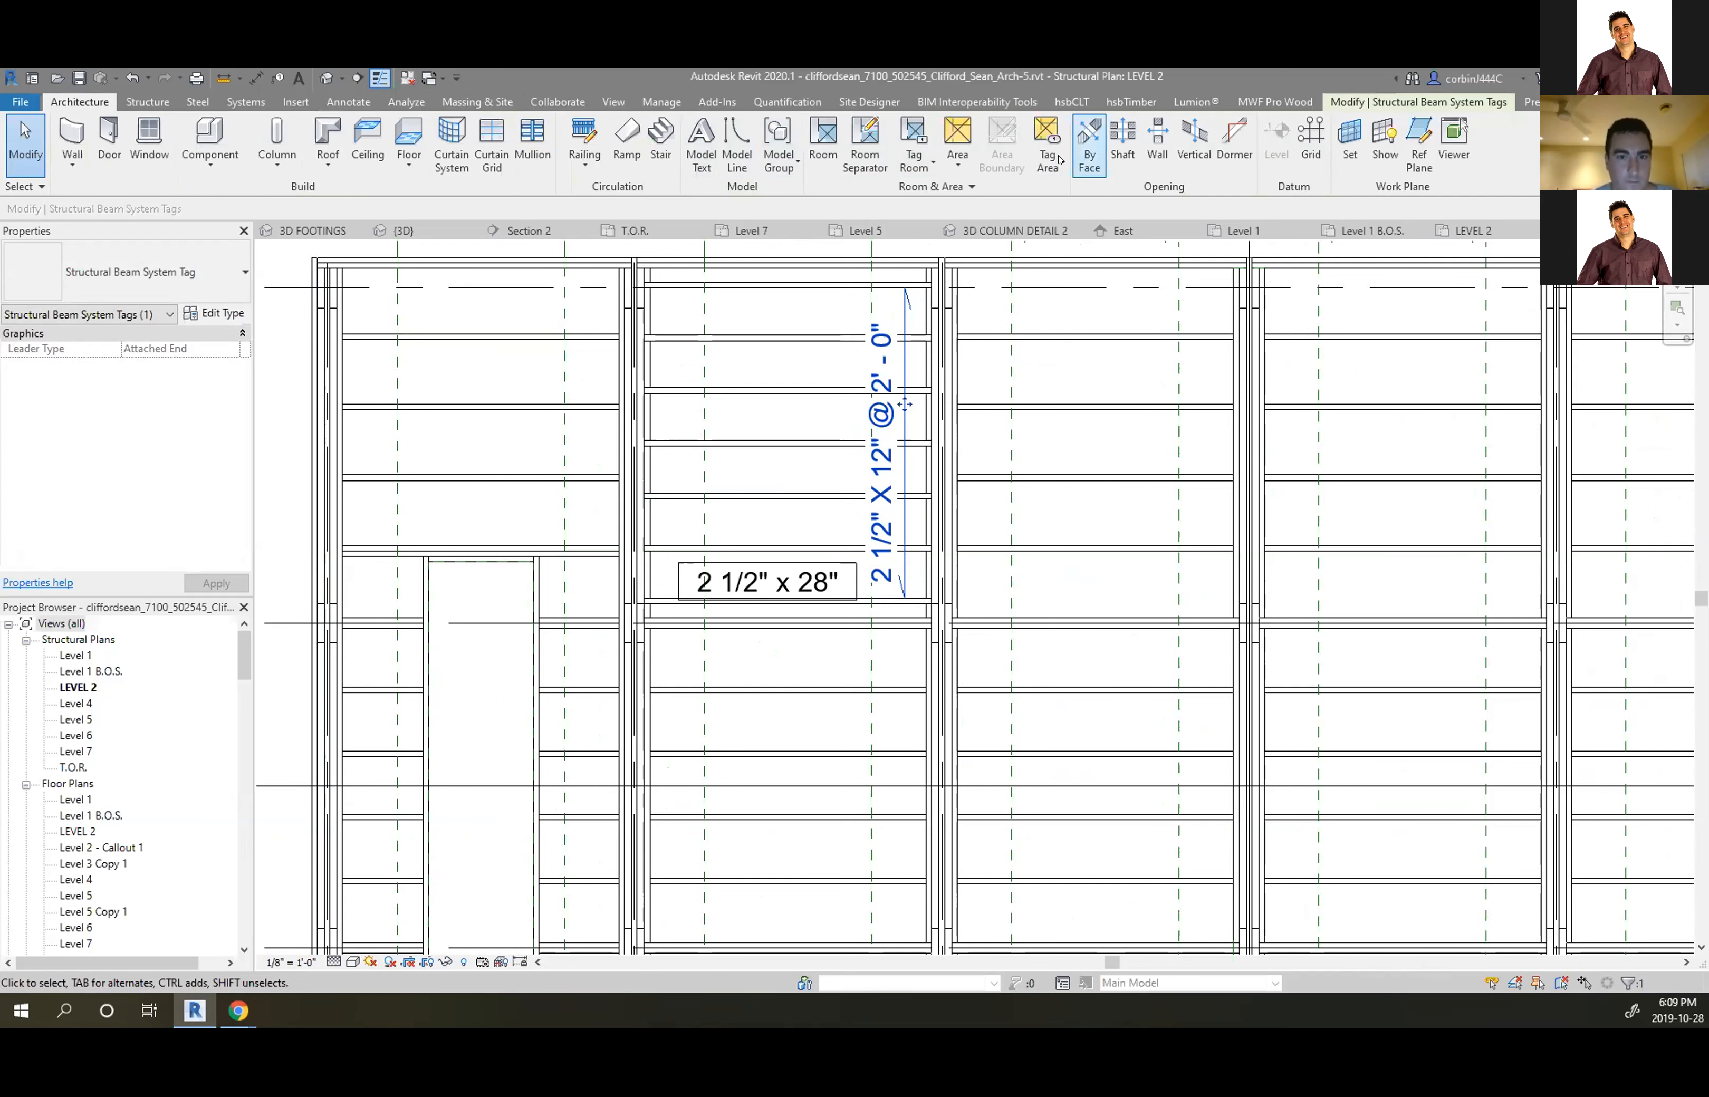
{"action": "left_click", "coordinate": [348, 101]}
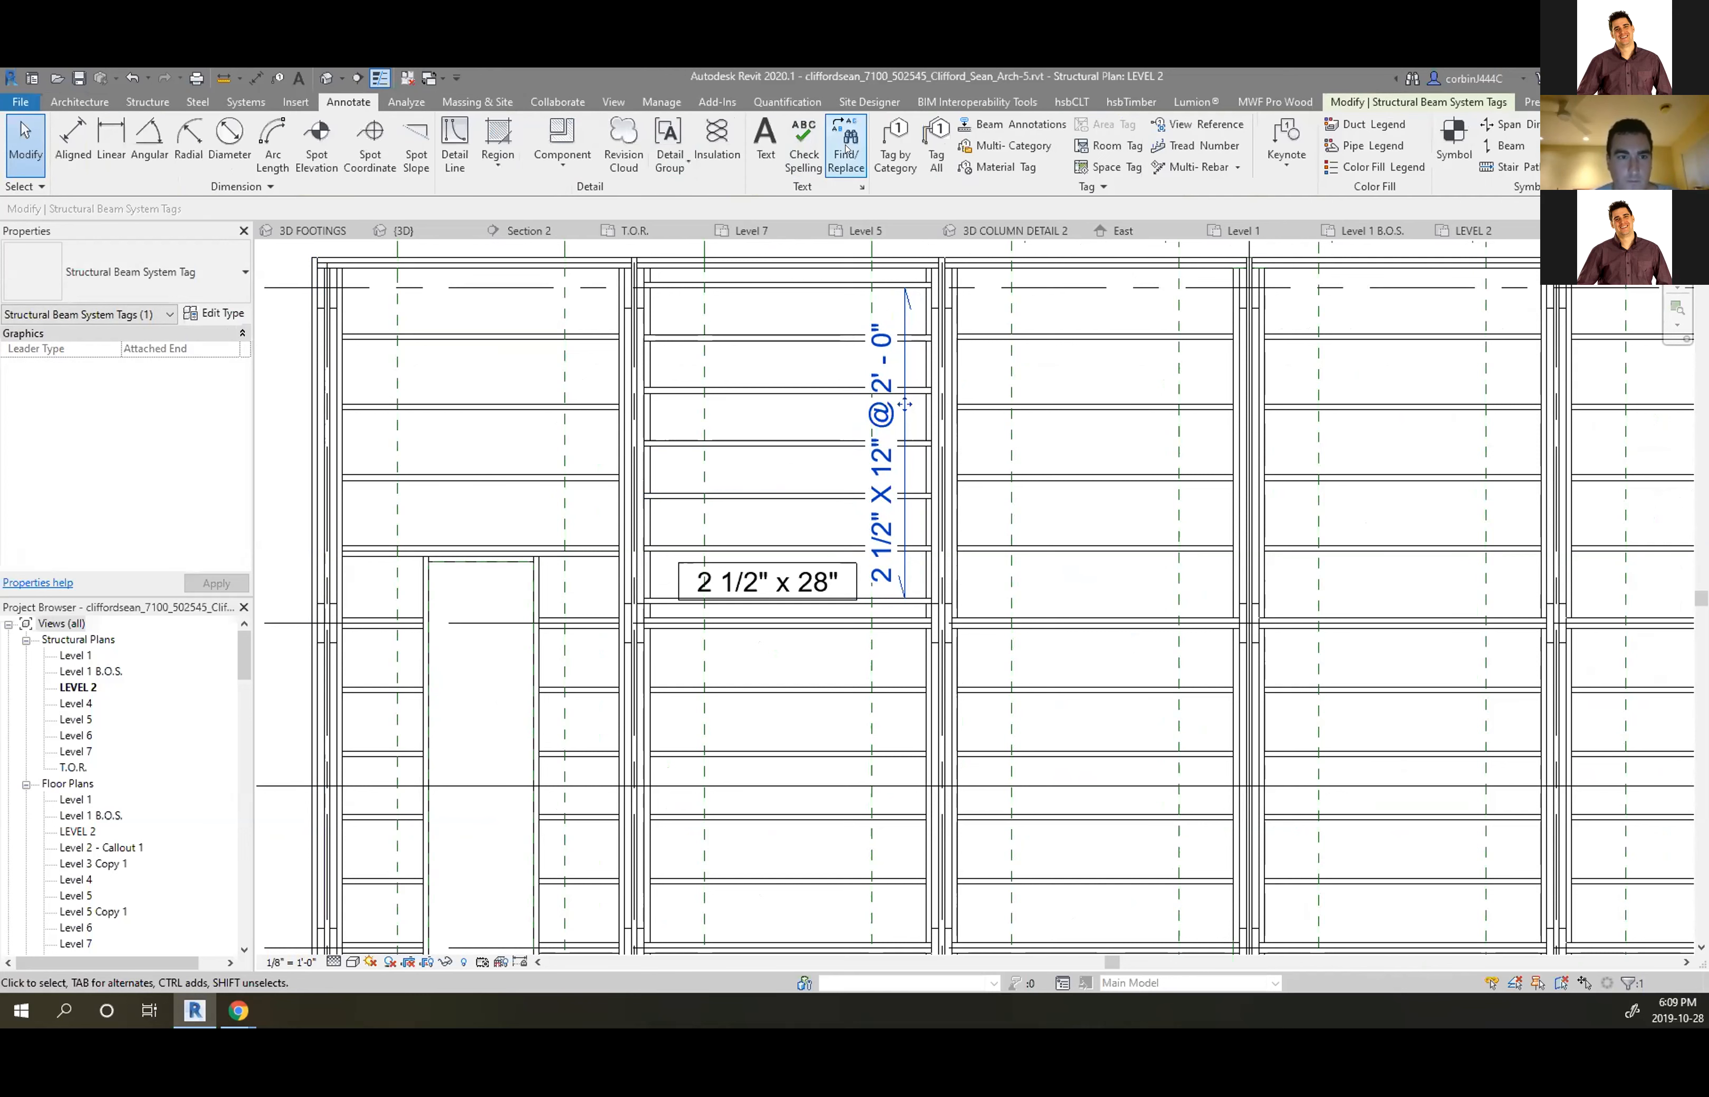
{"action": "left_click", "coordinate": [892, 145]}
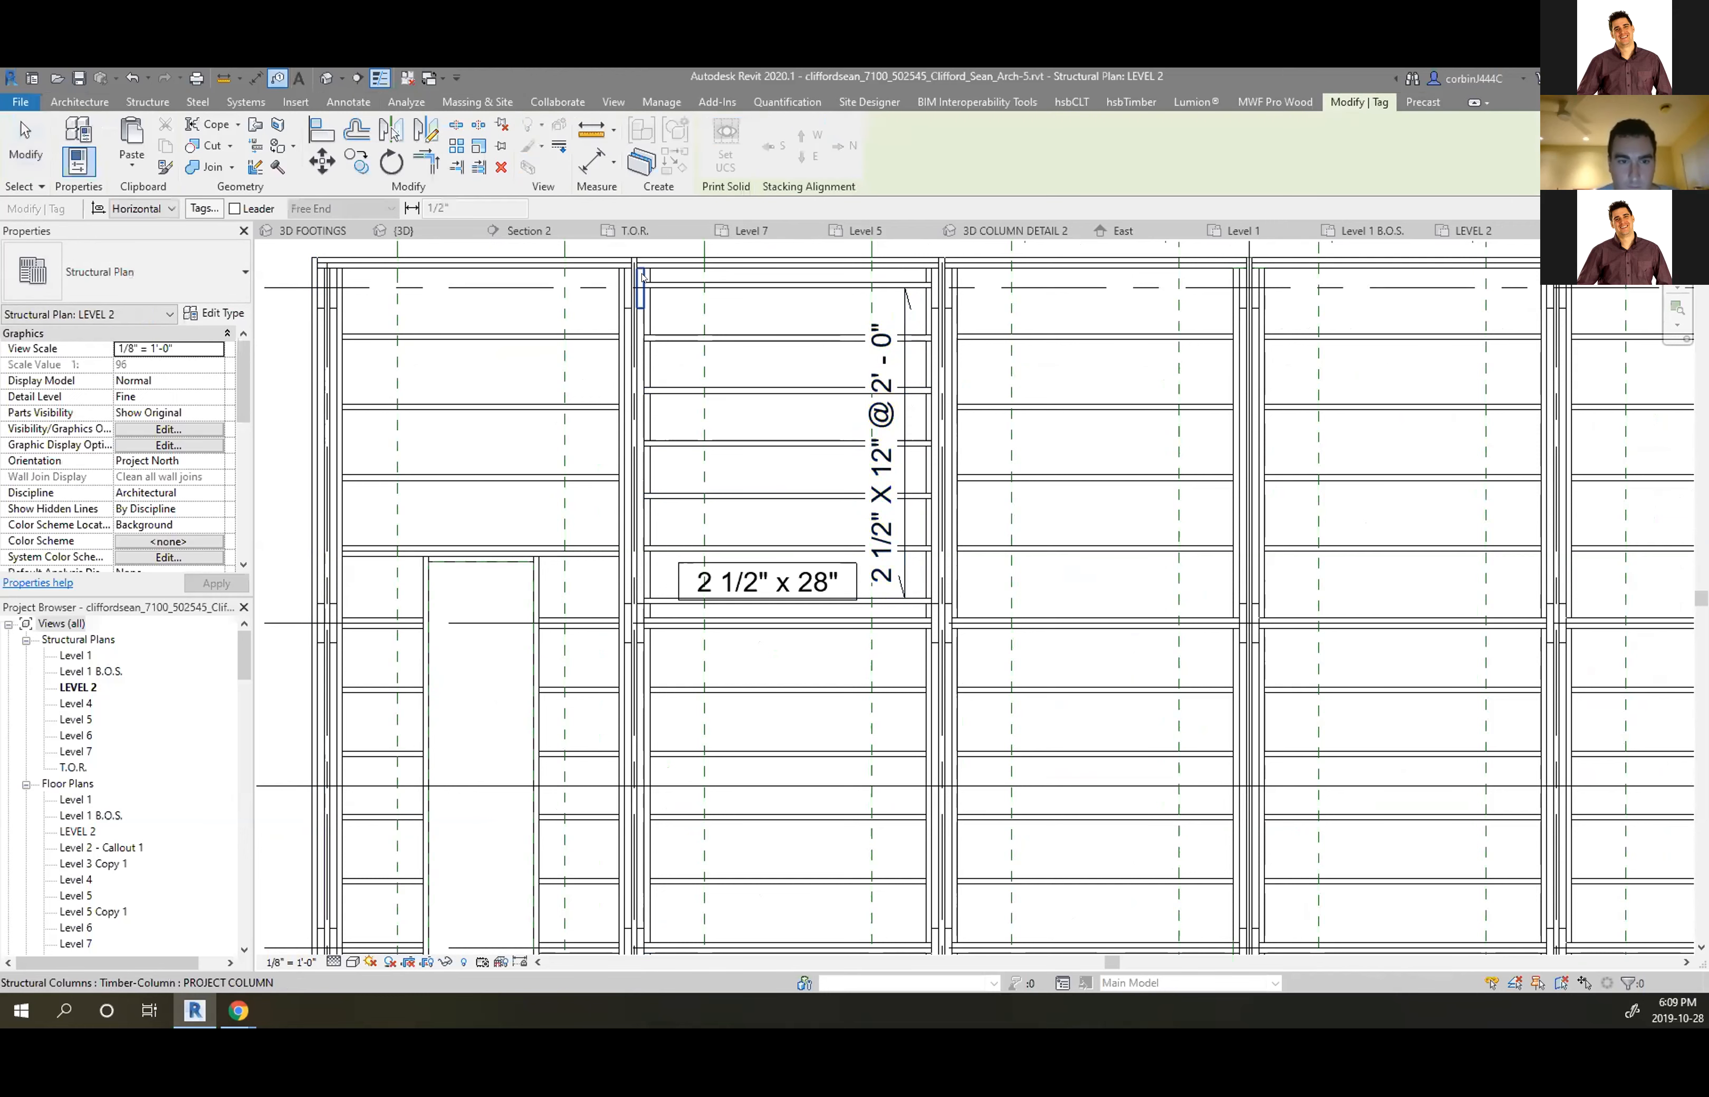
Click a column, accept loading a column tag, and browse to the US Imperial library
{"action": "left_click", "coordinate": [642, 292]}
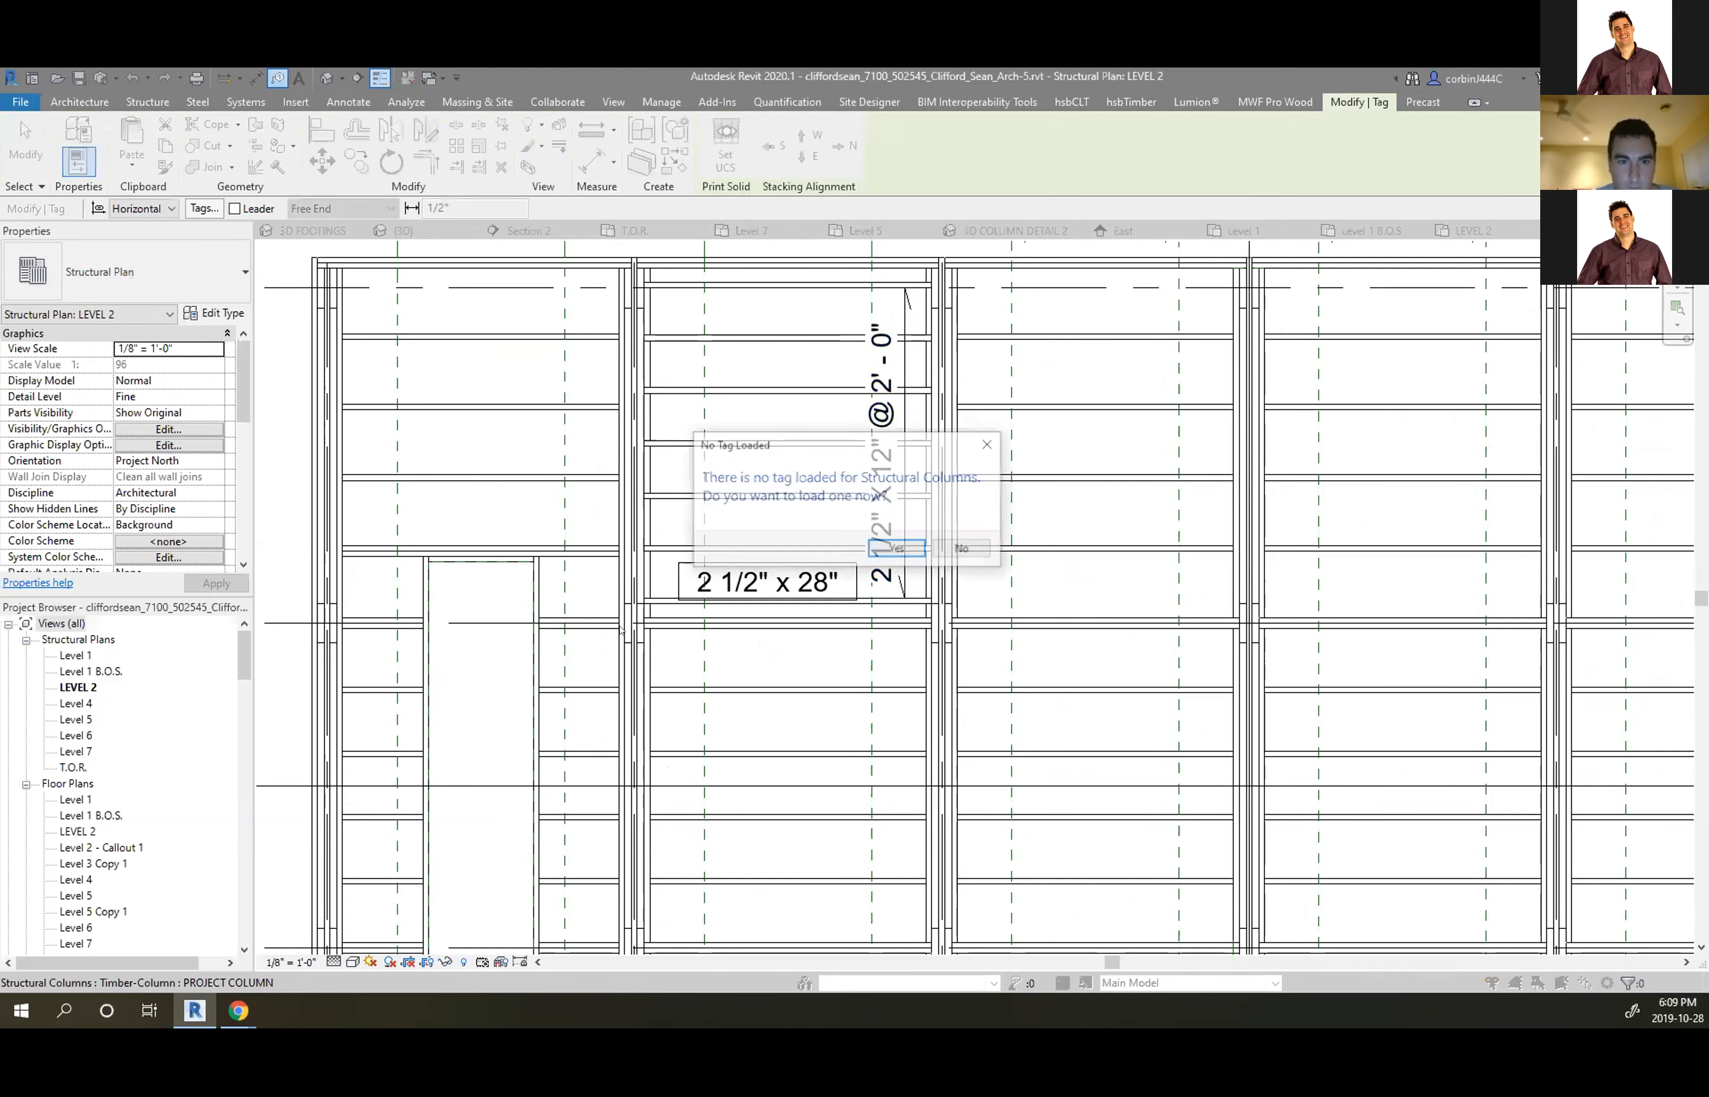
{"action": "left_click", "coordinate": [964, 549]}
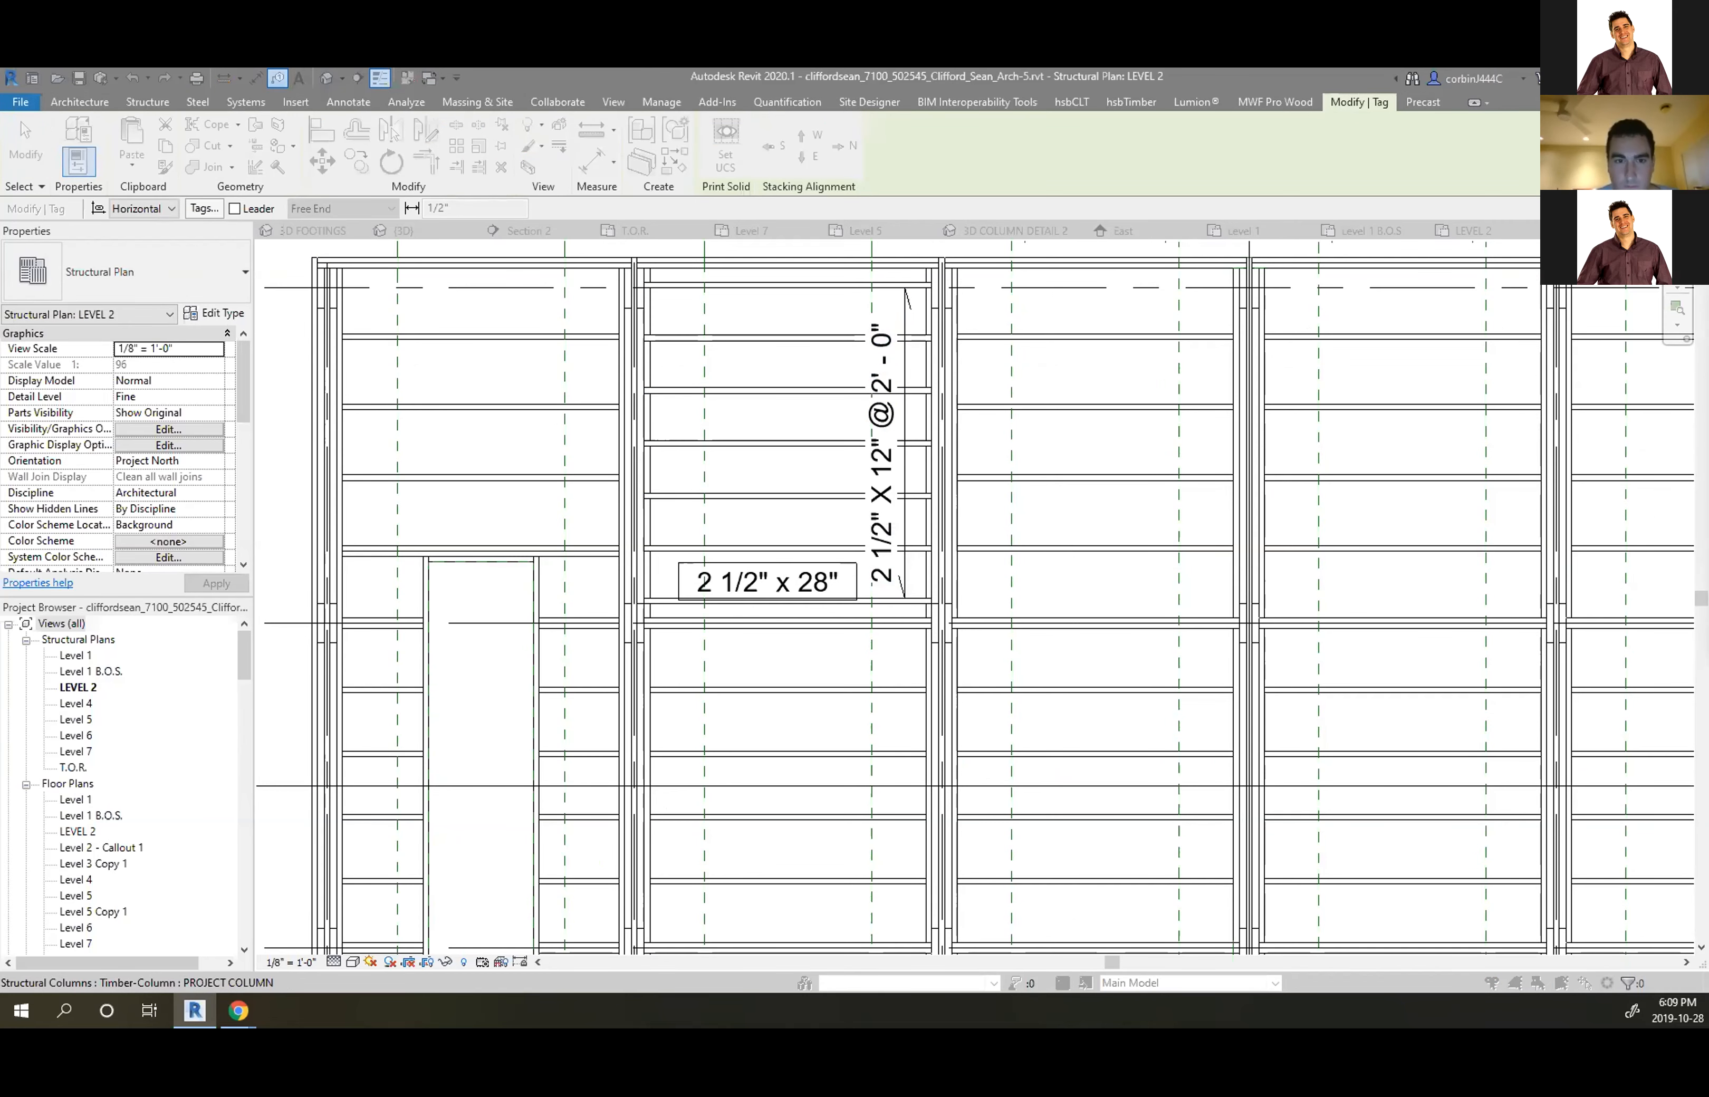
{"action": "left_click", "coordinate": [1053, 312]}
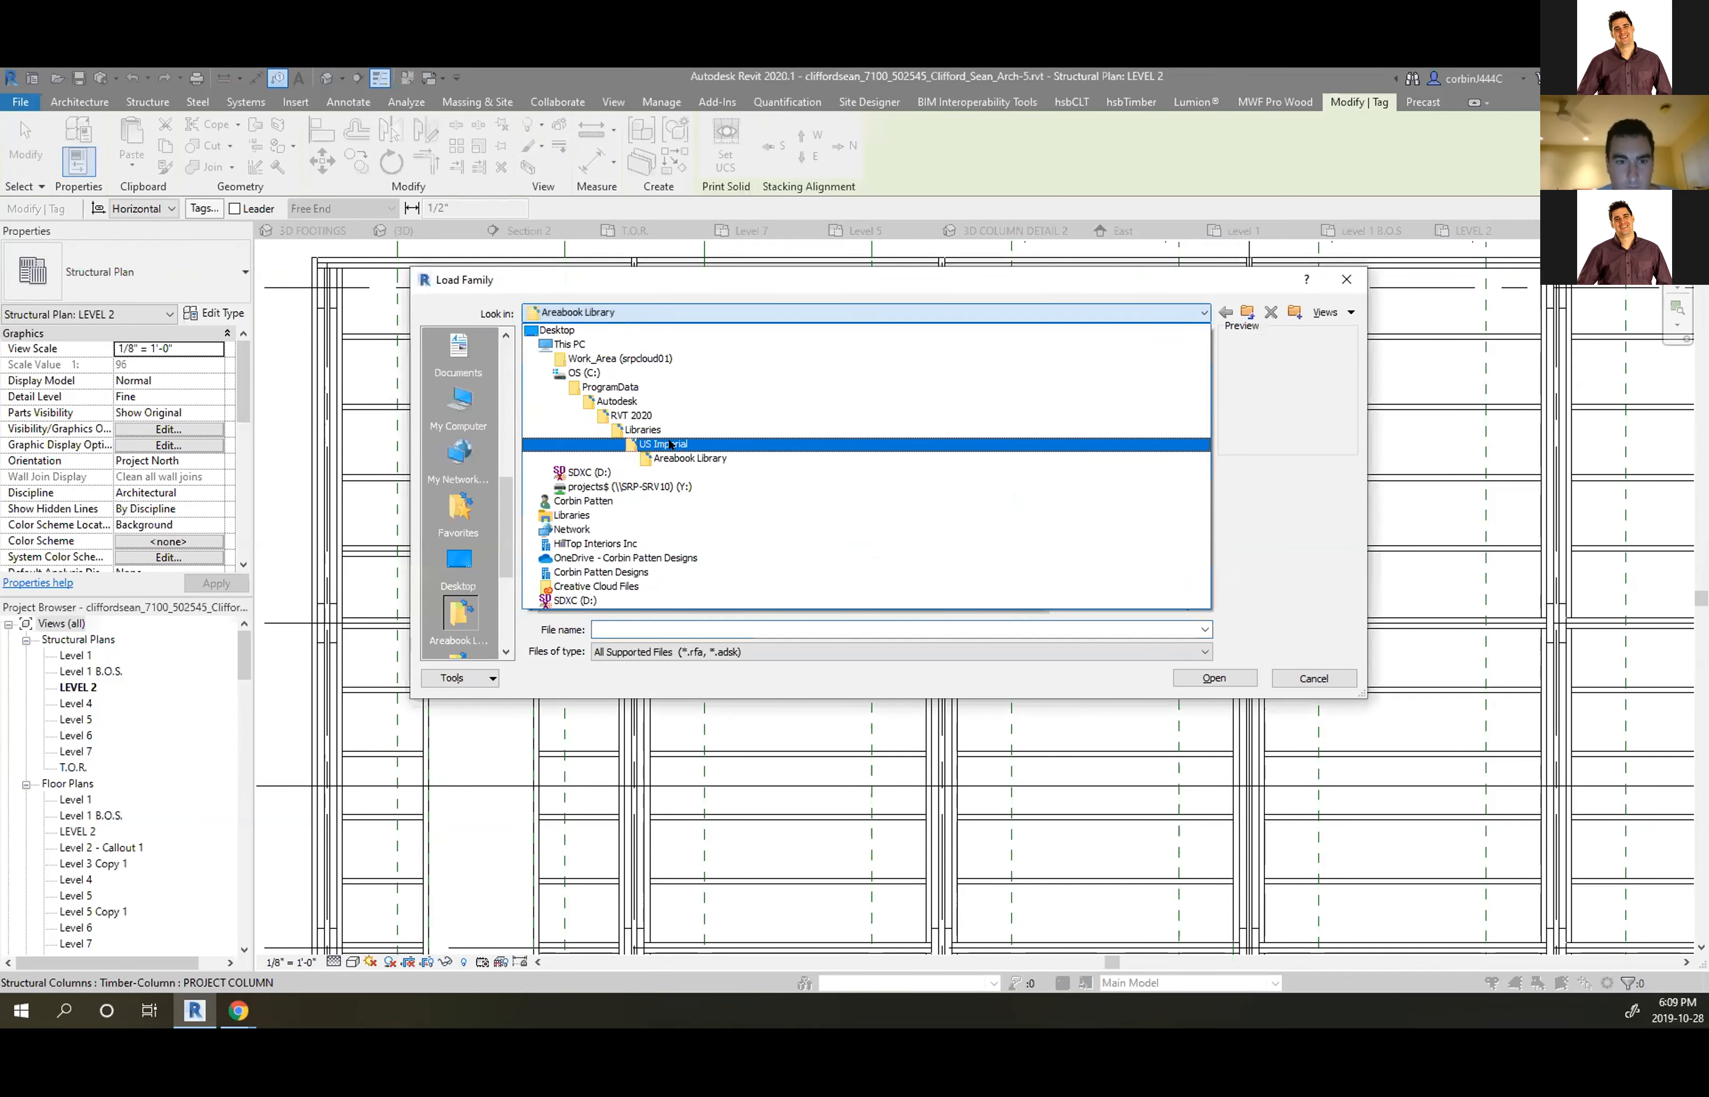
{"action": "left_click", "coordinate": [670, 444]}
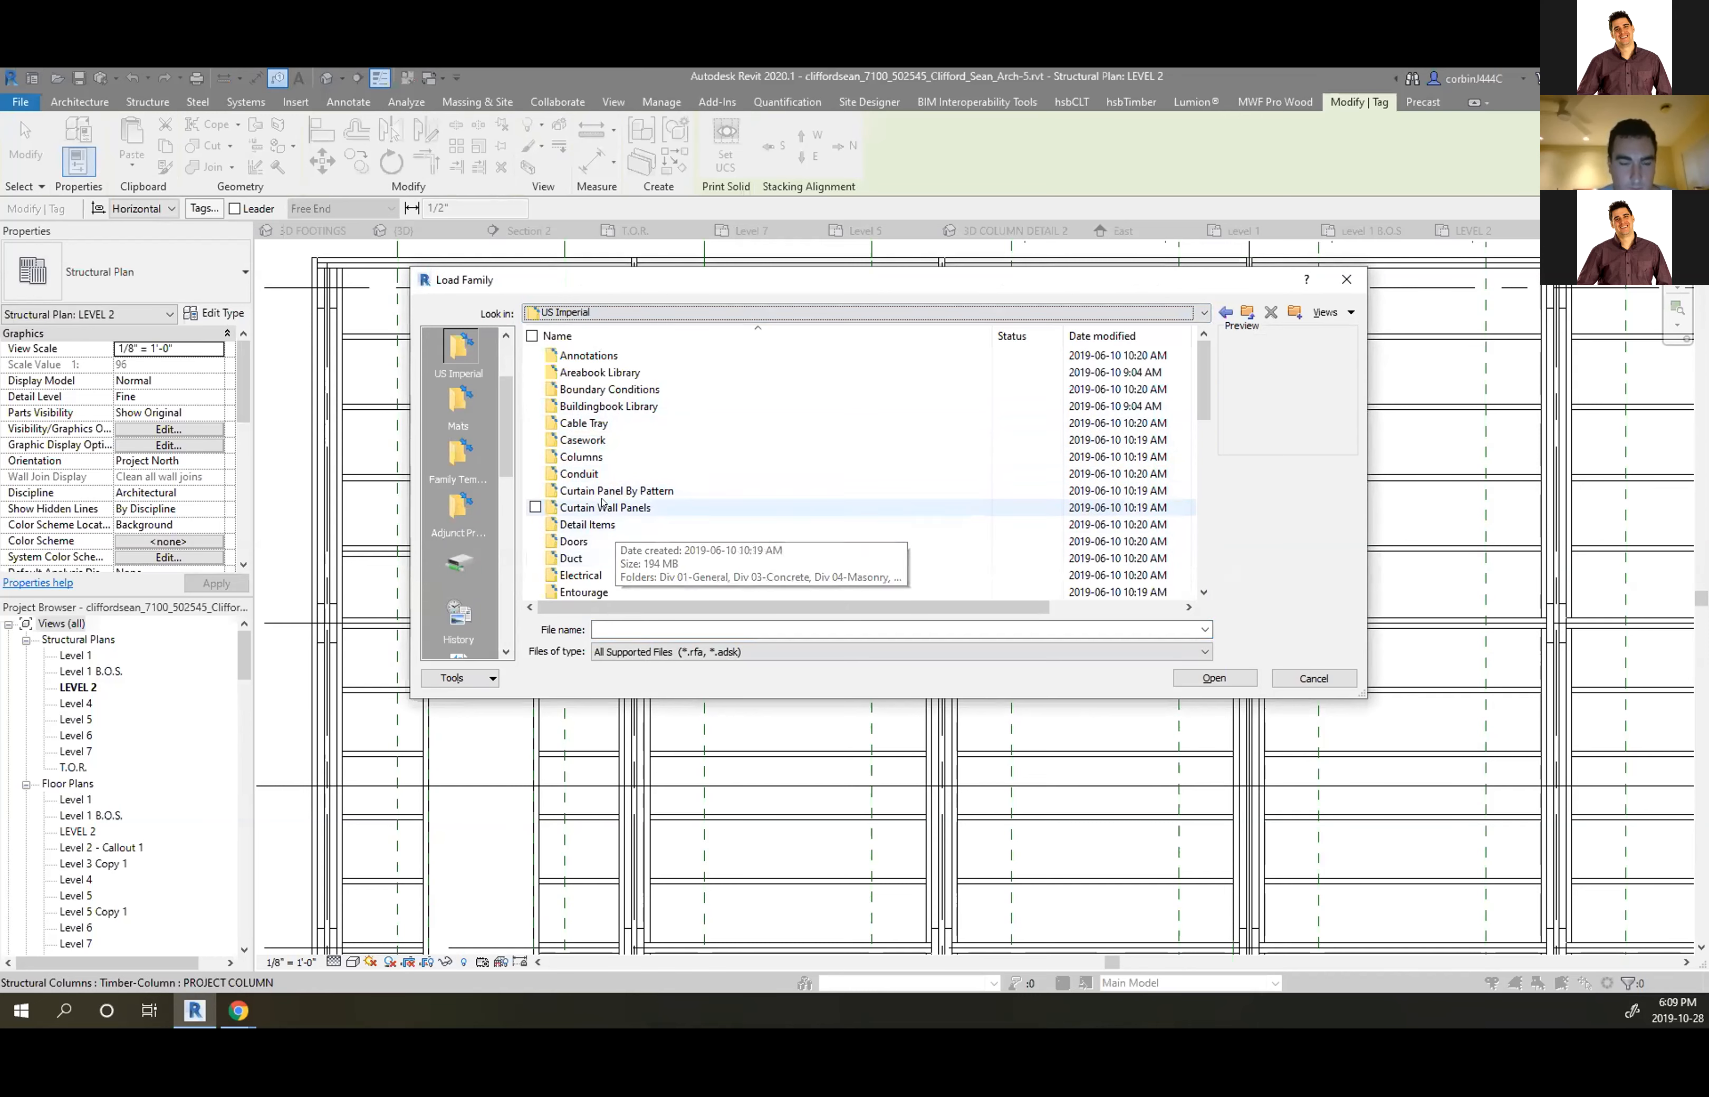
Load Structural Column Tag-45.rfa from Annotations > Structural
{"action": "left_click", "coordinate": [610, 354]}
{"action": "double_click", "coordinate": [610, 354]}
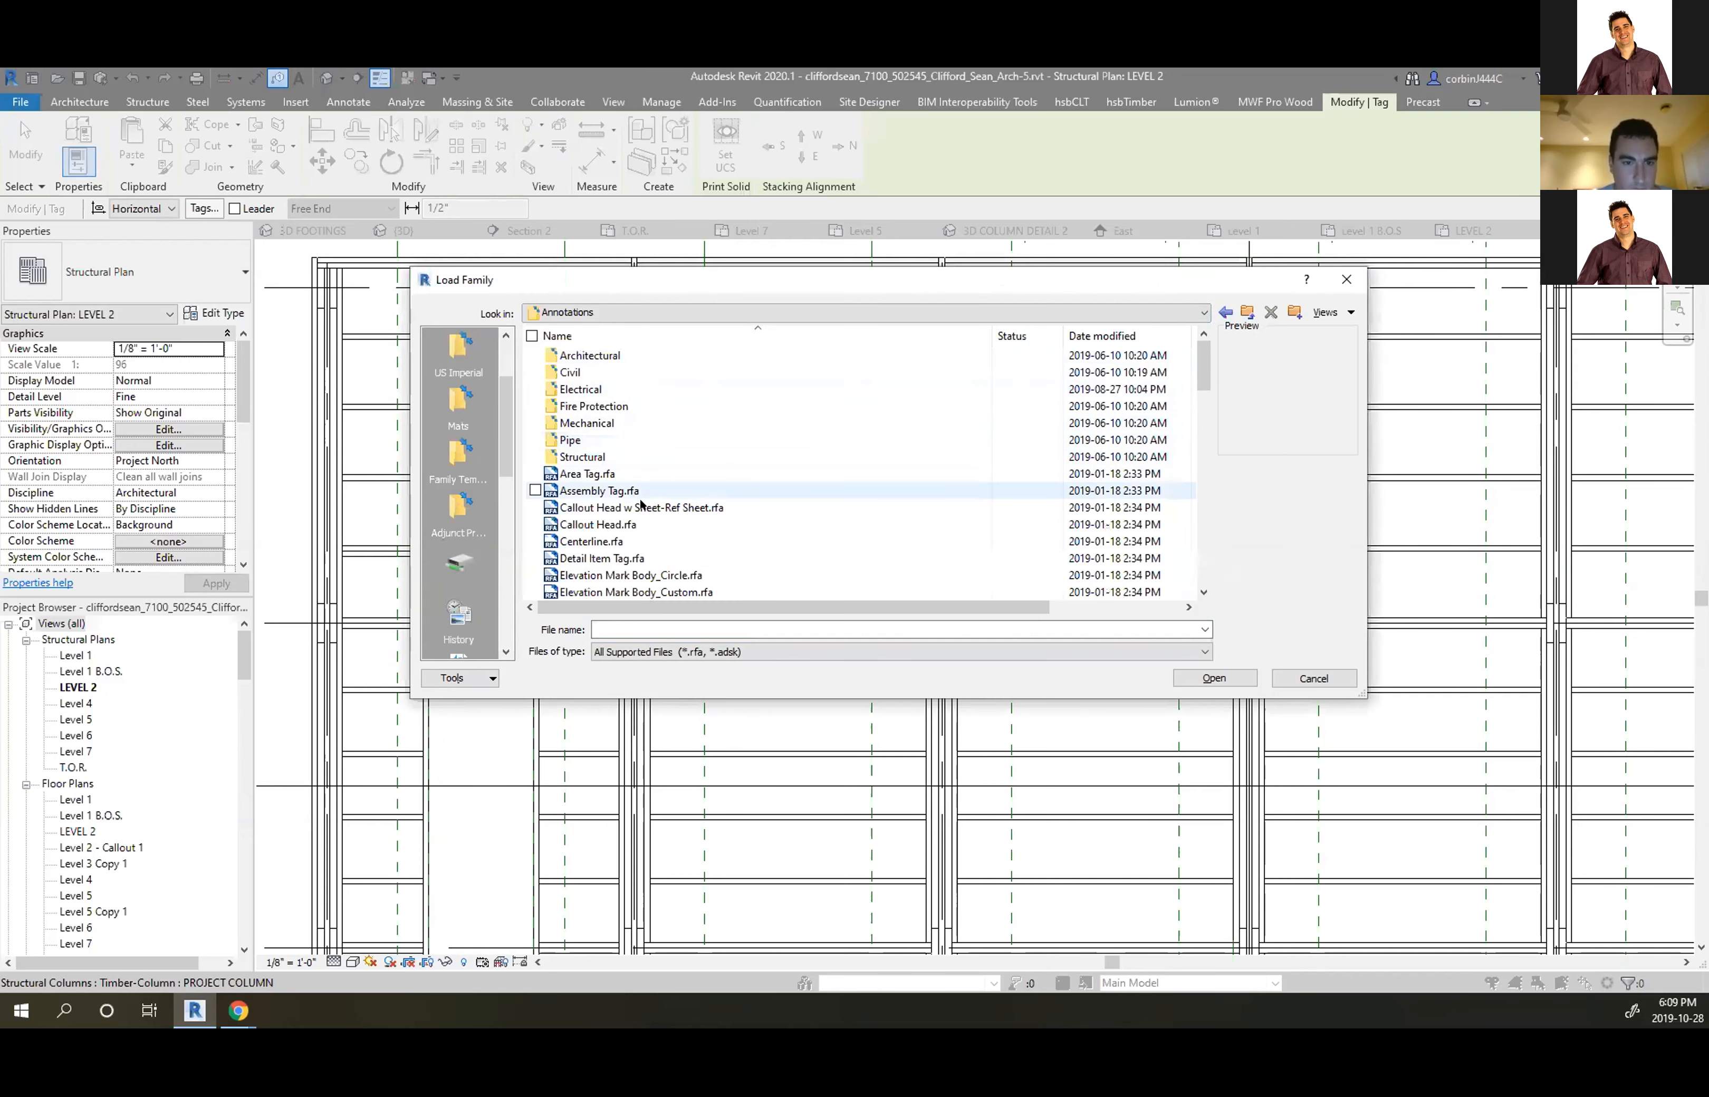
{"action": "scroll", "coordinate": [612, 503], "scroll_direction": "down", "scroll_amount": 10}
{"action": "scroll", "coordinate": [613, 514], "scroll_direction": "up", "scroll_amount": 3}
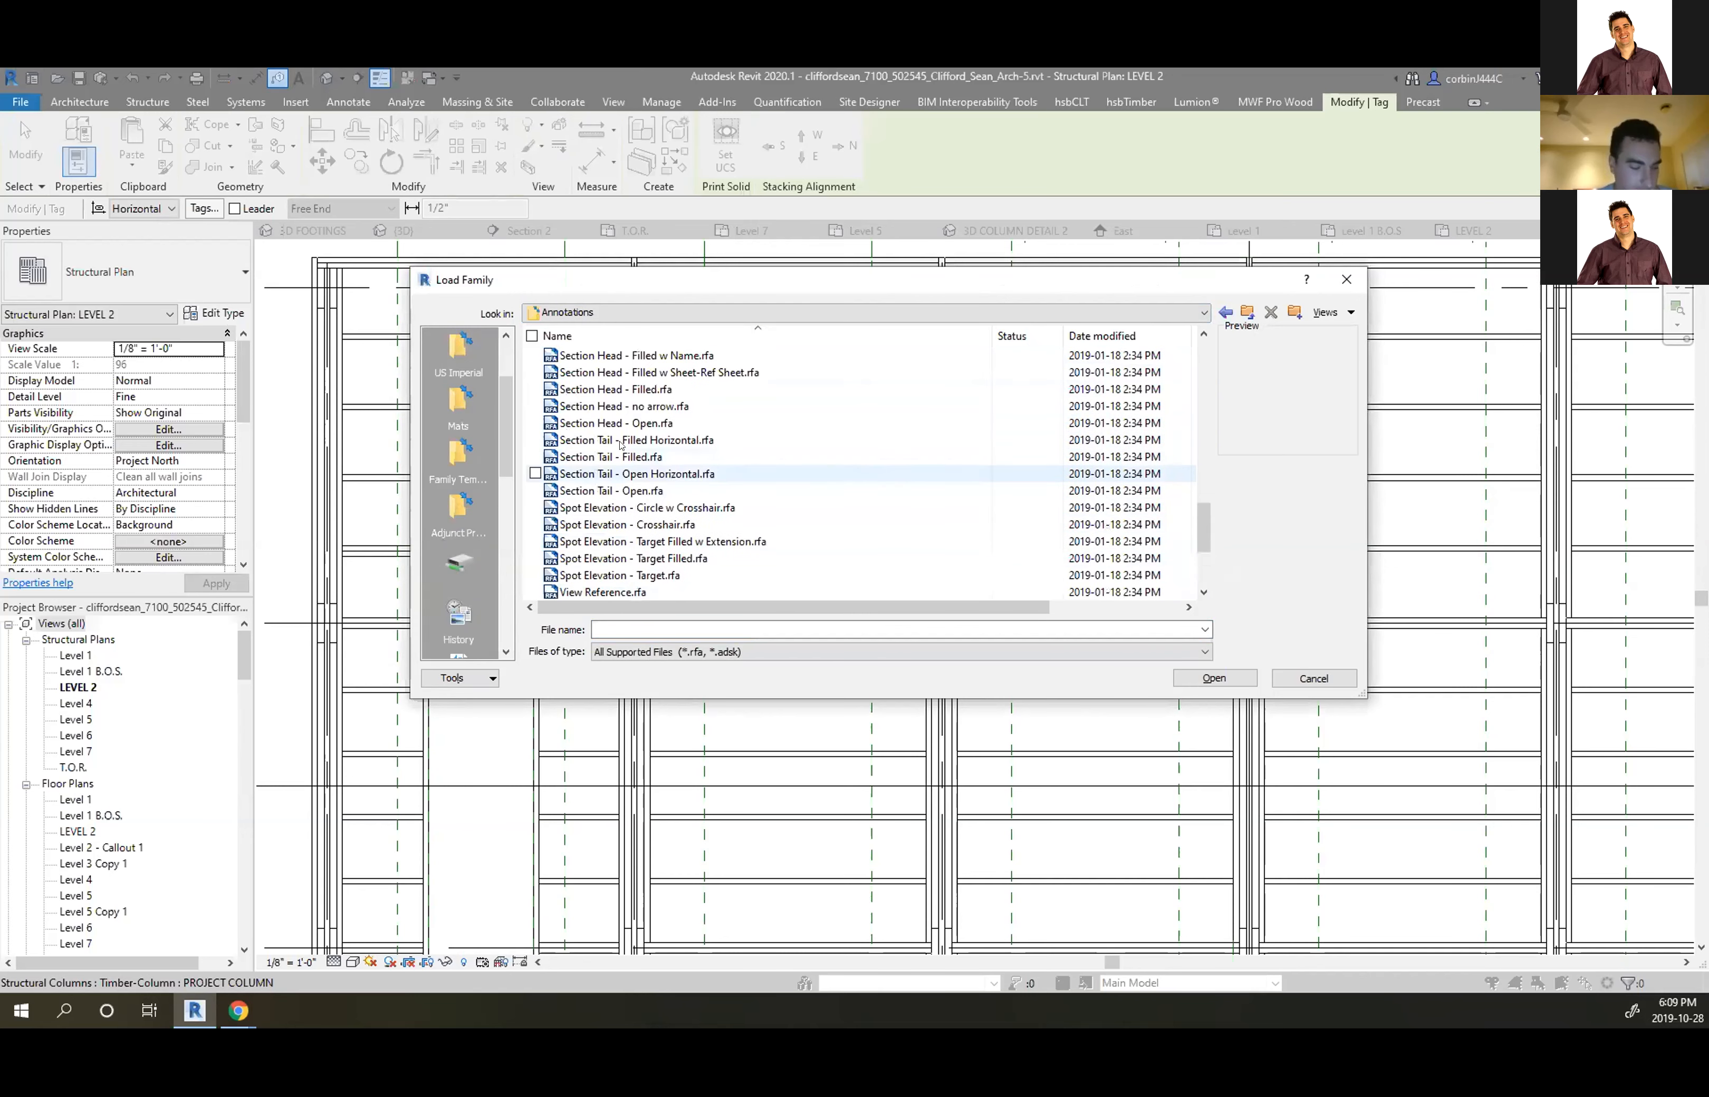
{"action": "scroll", "coordinate": [634, 530], "scroll_direction": "up", "scroll_amount": 12}
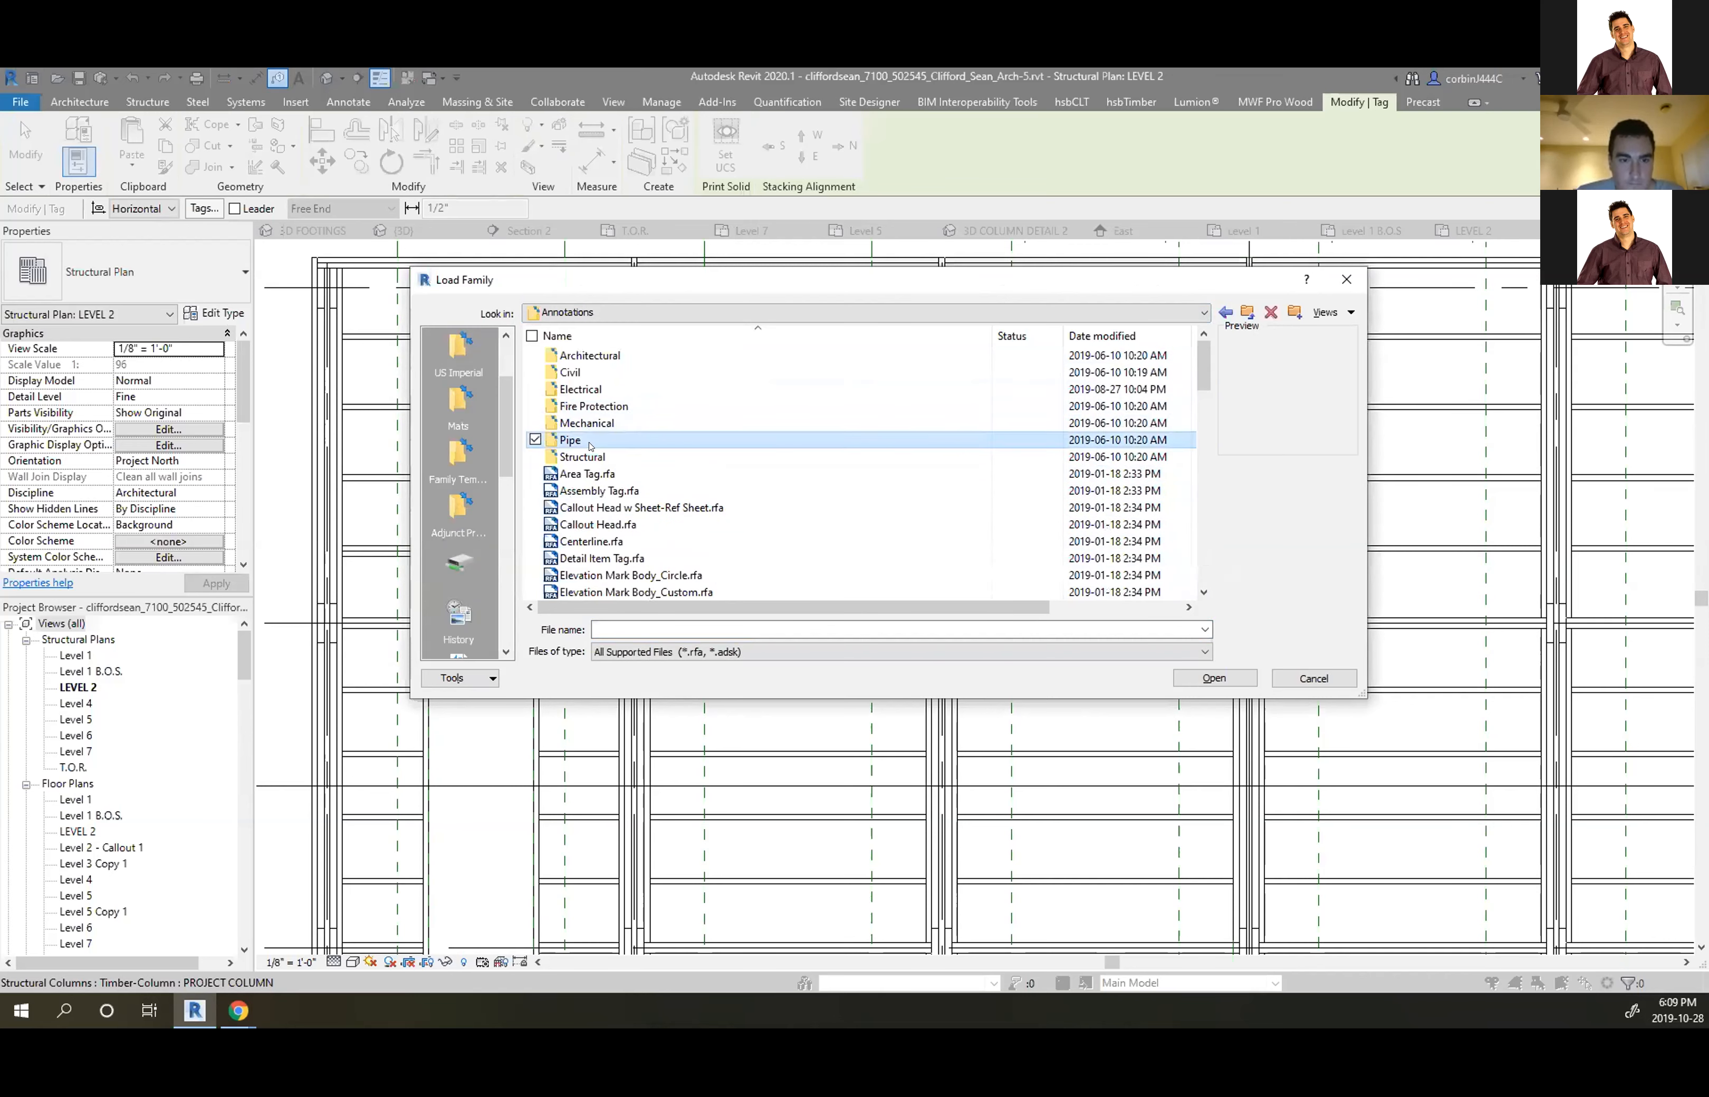
{"action": "double_click", "coordinate": [583, 456]}
{"action": "scroll", "coordinate": [605, 401], "scroll_direction": "down", "scroll_amount": 18}
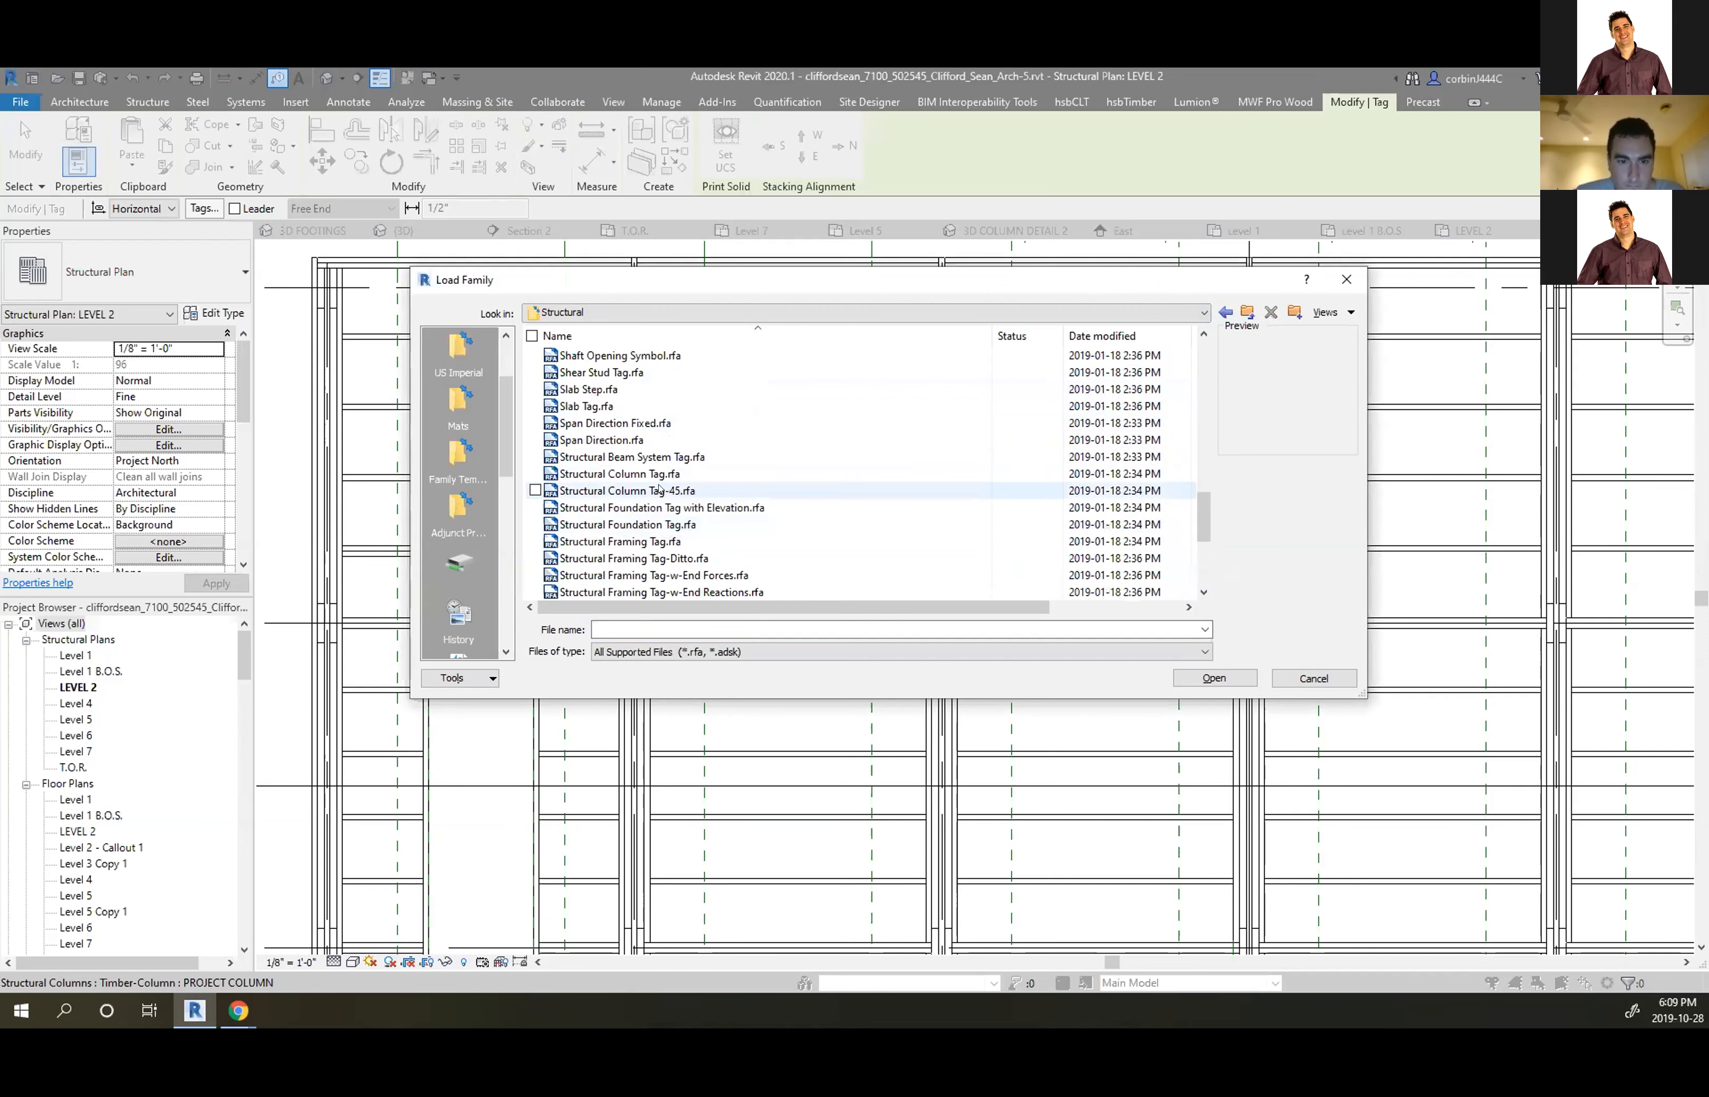
{"action": "left_click", "coordinate": [662, 490]}
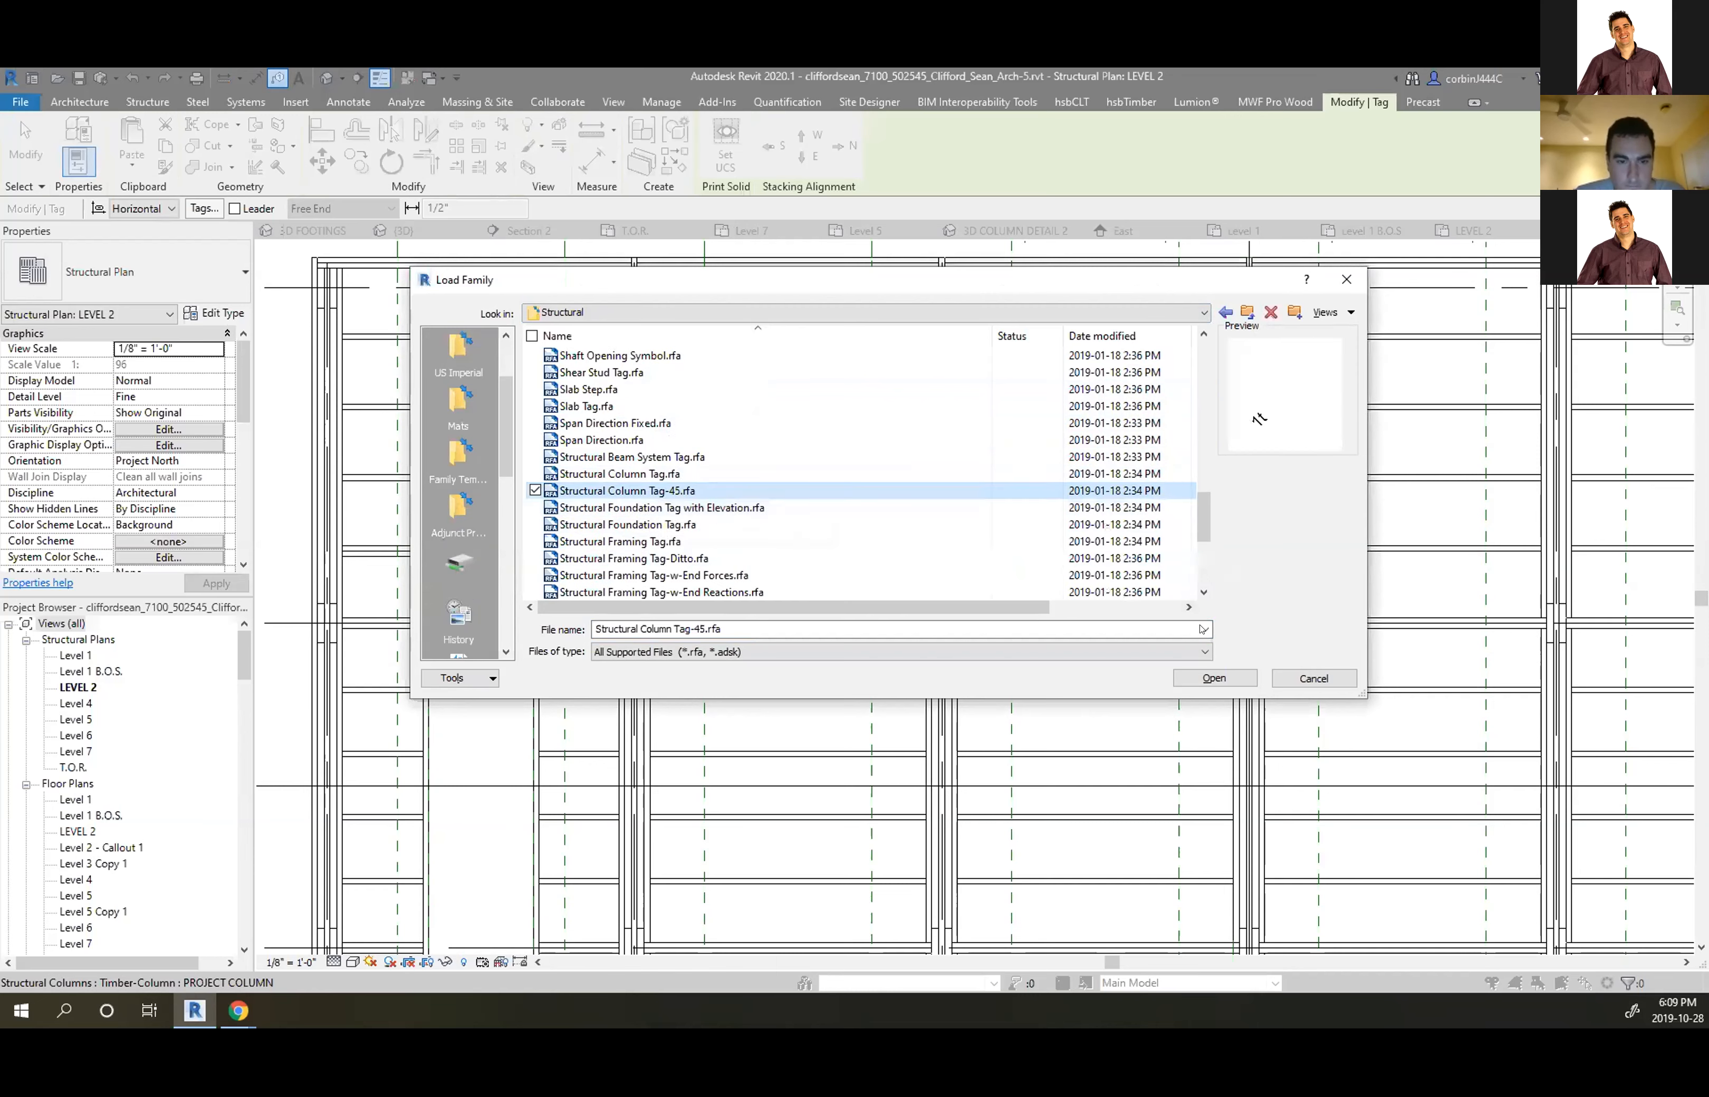
{"action": "left_click", "coordinate": [1212, 675]}
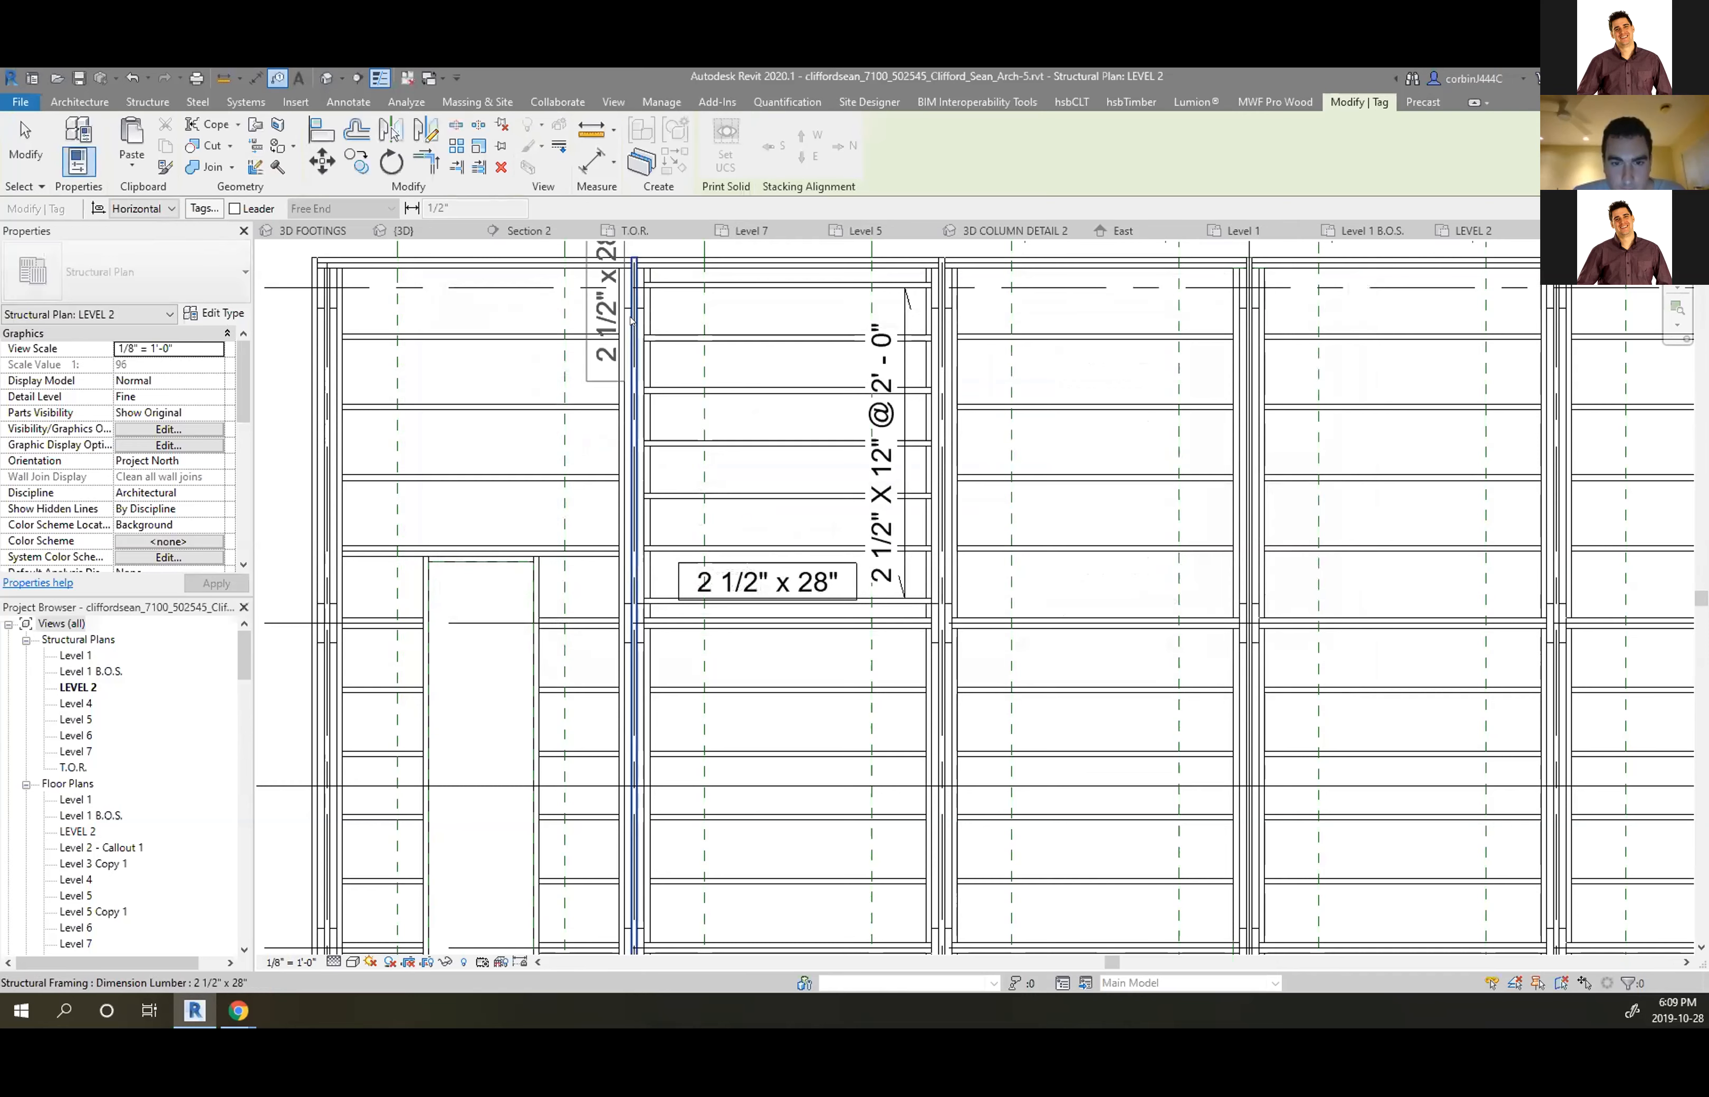
Place the angled PROJECT COLUMN tag on the column above the middle bay, then select that column
{"action": "scroll", "coordinate": [642, 355], "scroll_direction": "down", "scroll_amount": 3}
{"action": "scroll", "coordinate": [602, 501], "scroll_direction": "up", "scroll_amount": 5}
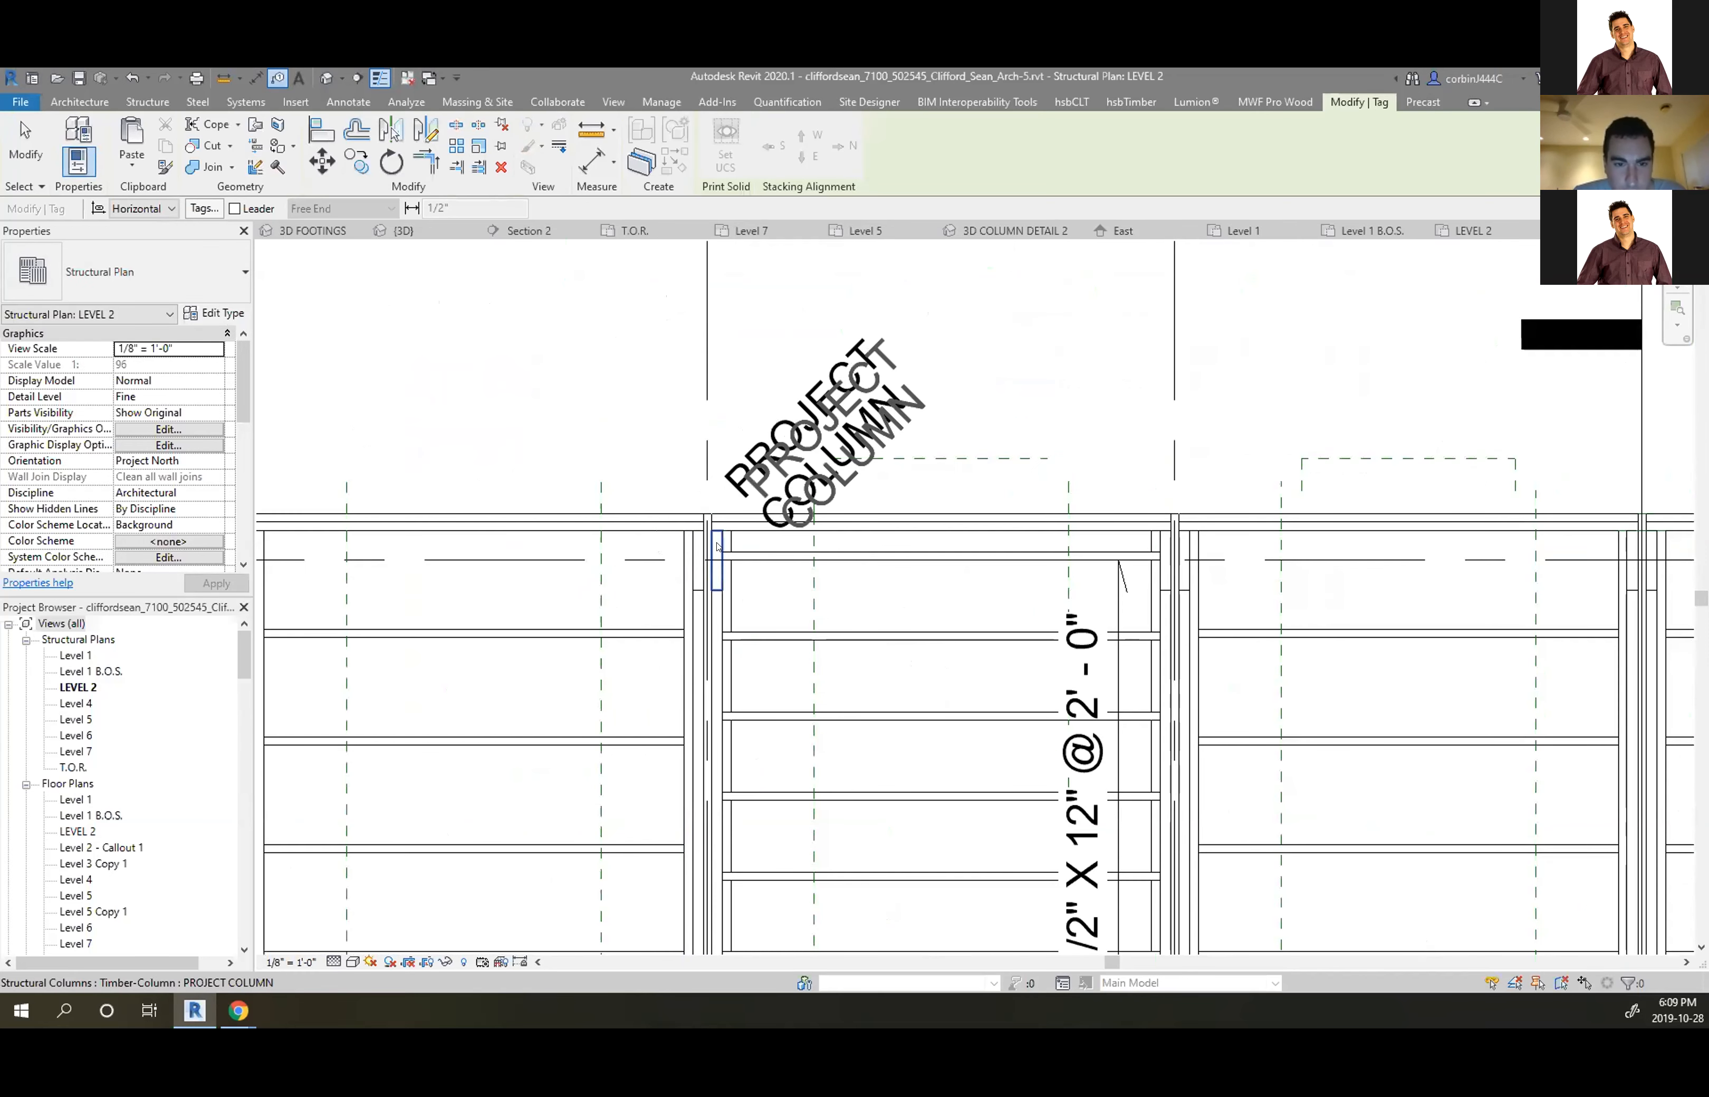
{"action": "left_click", "coordinate": [773, 488]}
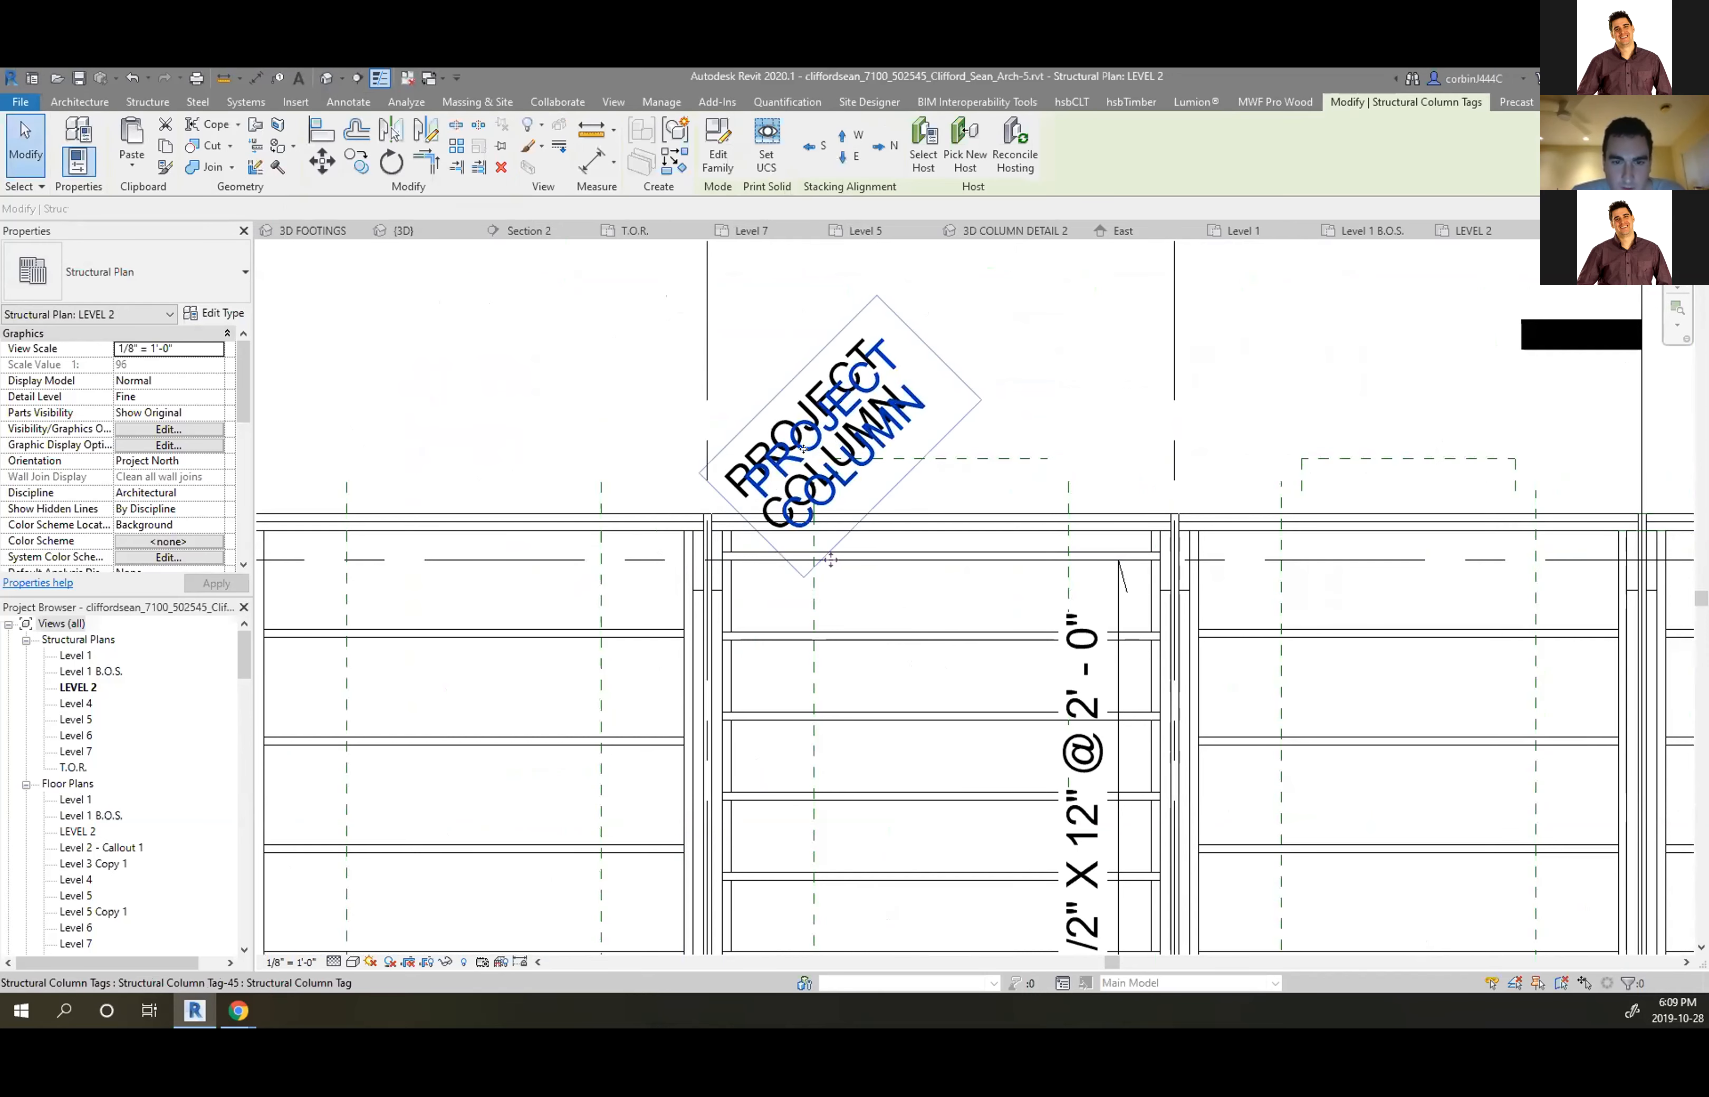
{"action": "key", "text": "Escape"}
{"action": "left_click", "coordinate": [739, 477]}
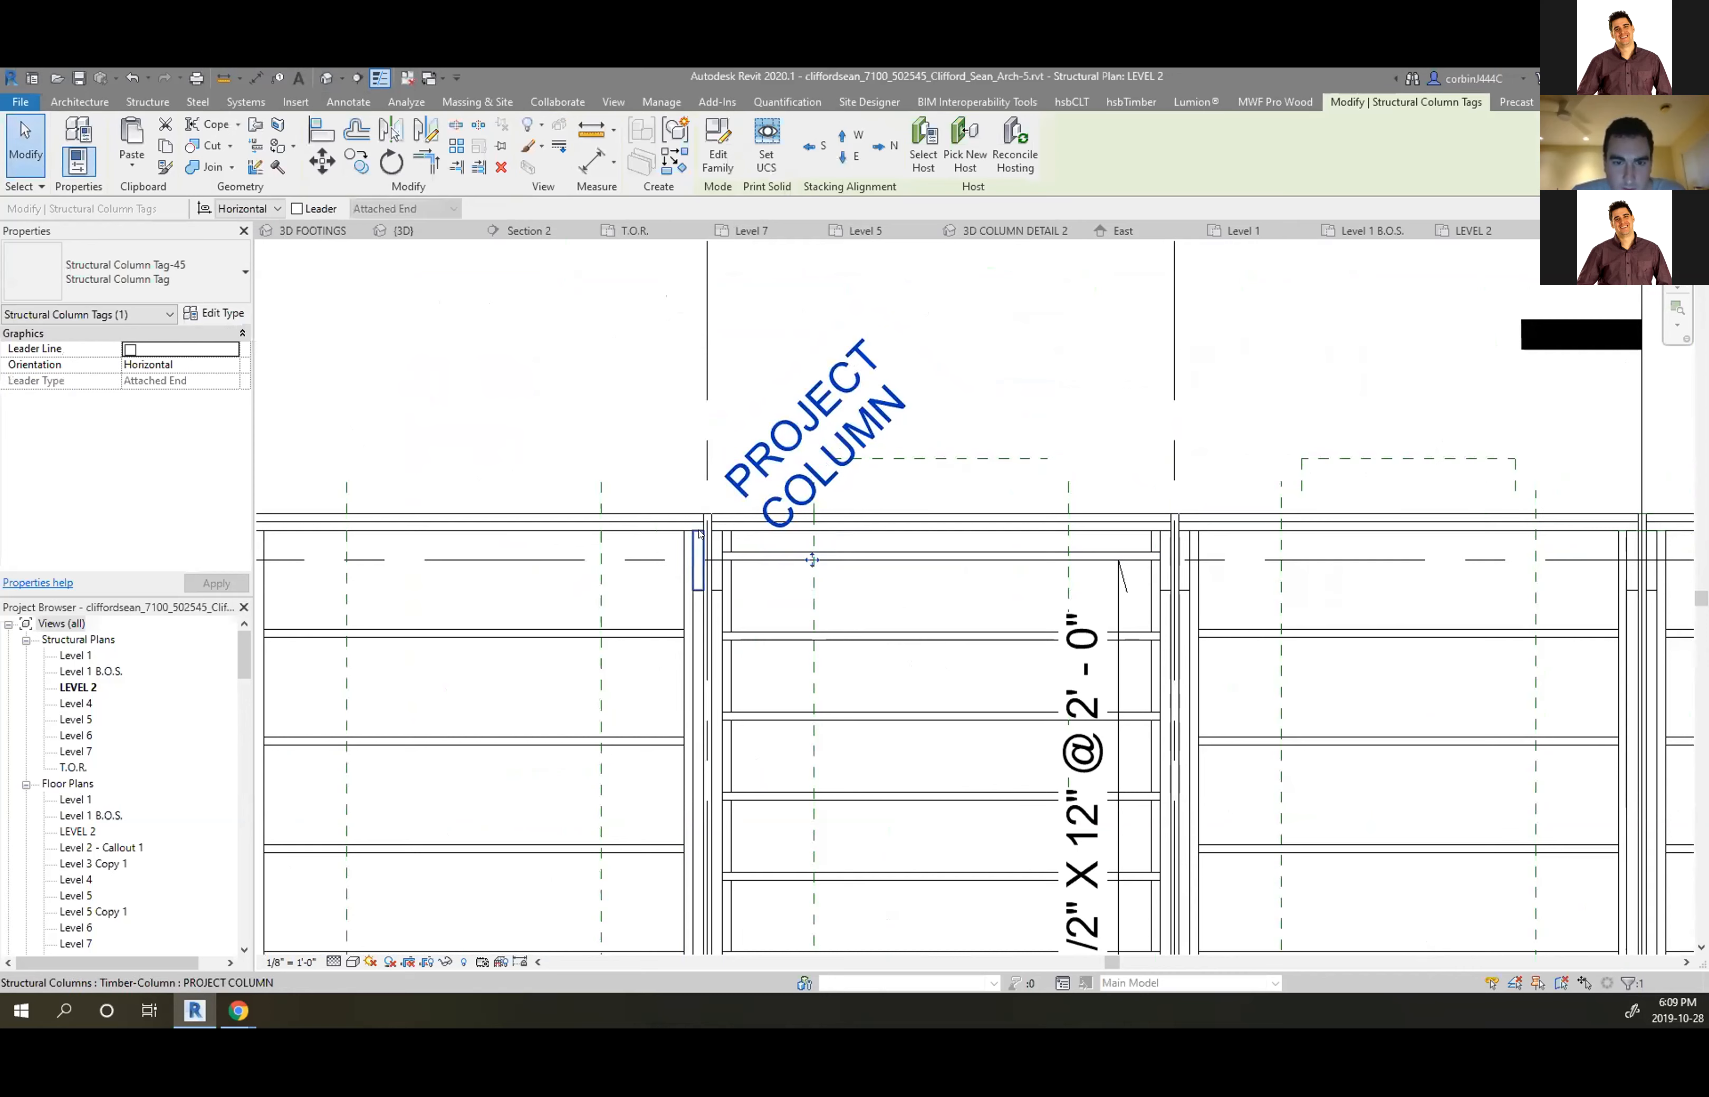
{"action": "scroll", "coordinate": [690, 583], "scroll_direction": "up", "scroll_amount": 3}
{"action": "scroll", "coordinate": [783, 438], "scroll_direction": "down", "scroll_amount": 3}
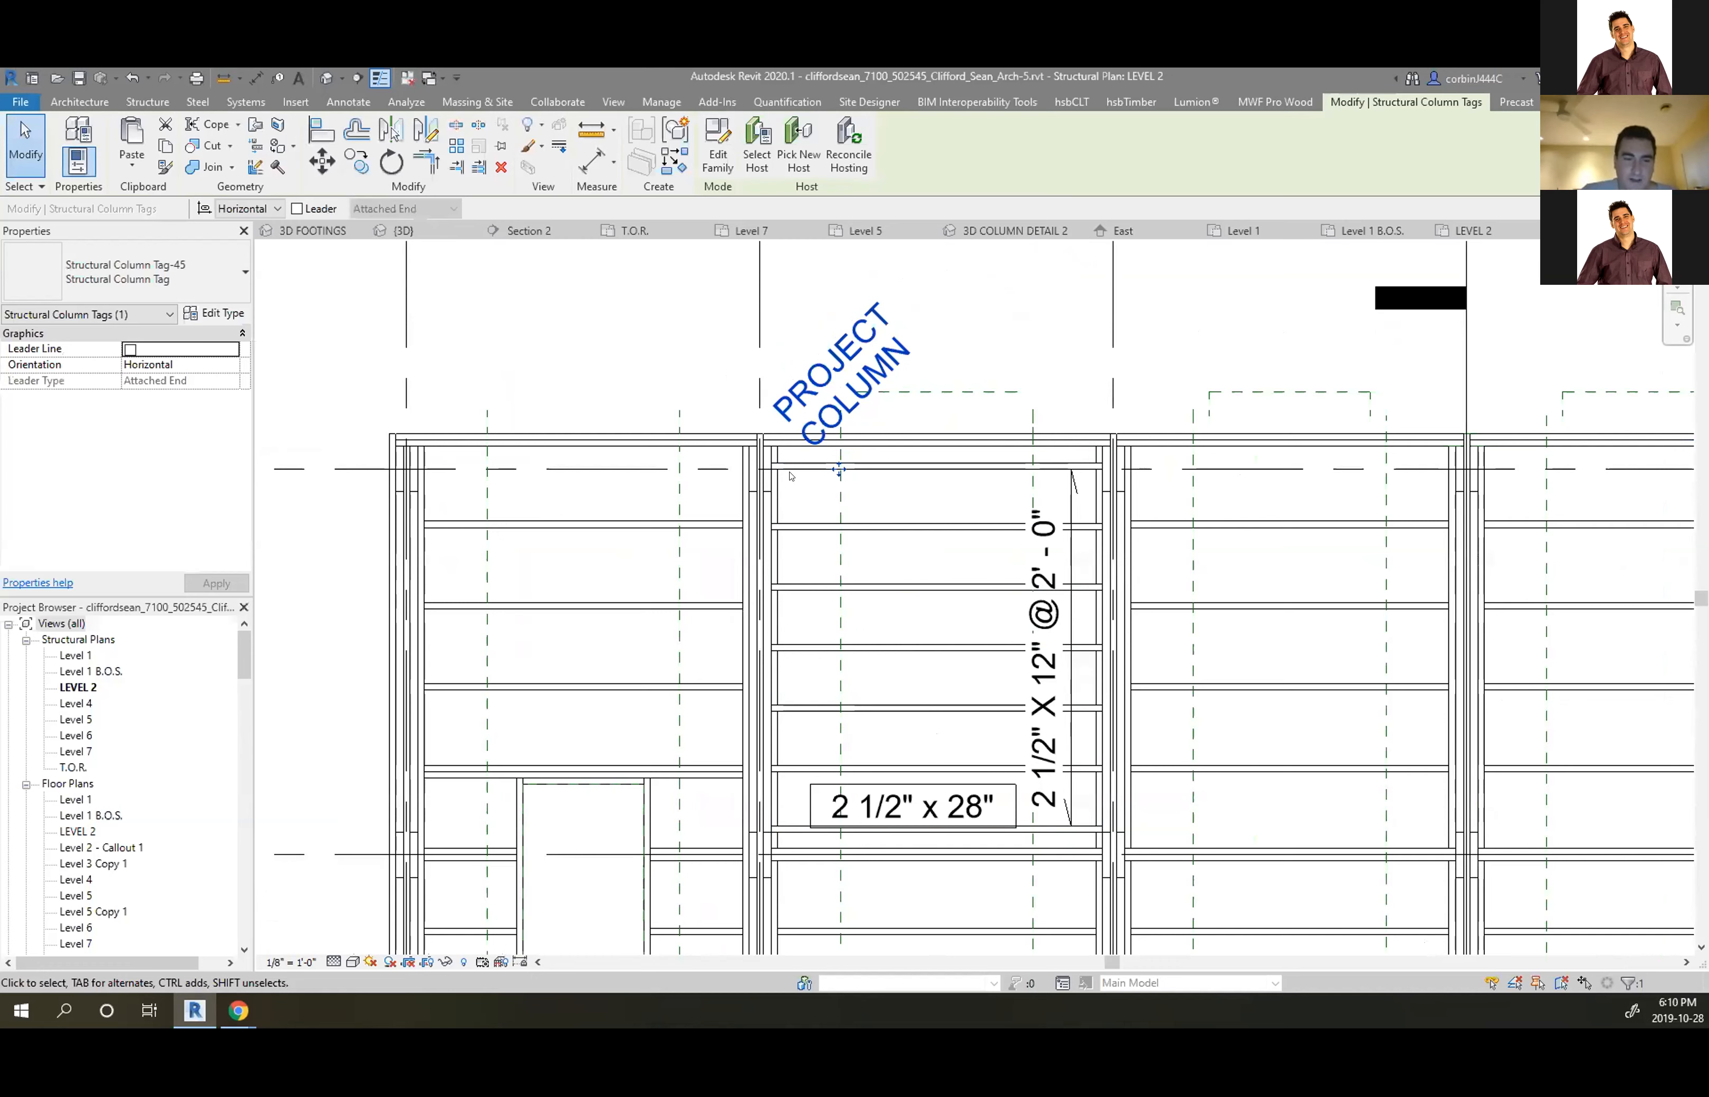
{"action": "left_click", "coordinate": [761, 472]}
Duplicate the column type as 2- 3 1/4" X 18" and apply it to the column
{"action": "left_click", "coordinate": [213, 313]}
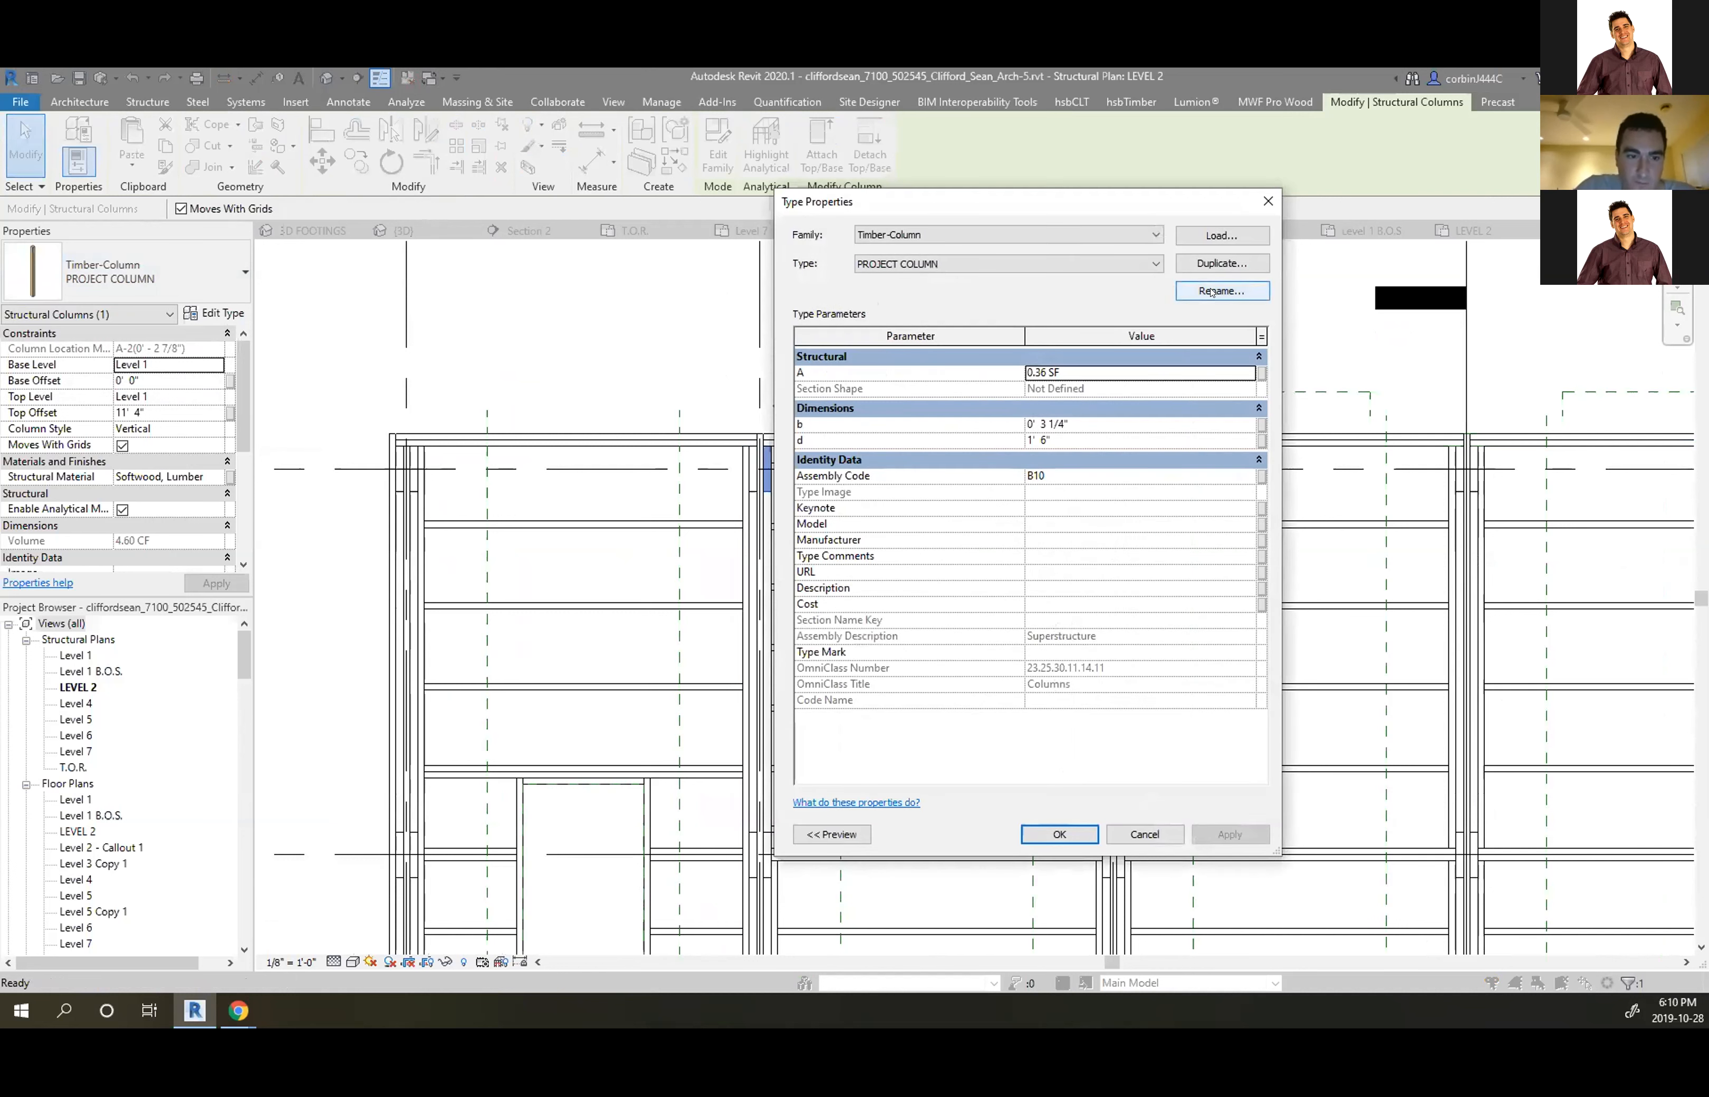
{"action": "left_click", "coordinate": [1220, 262]}
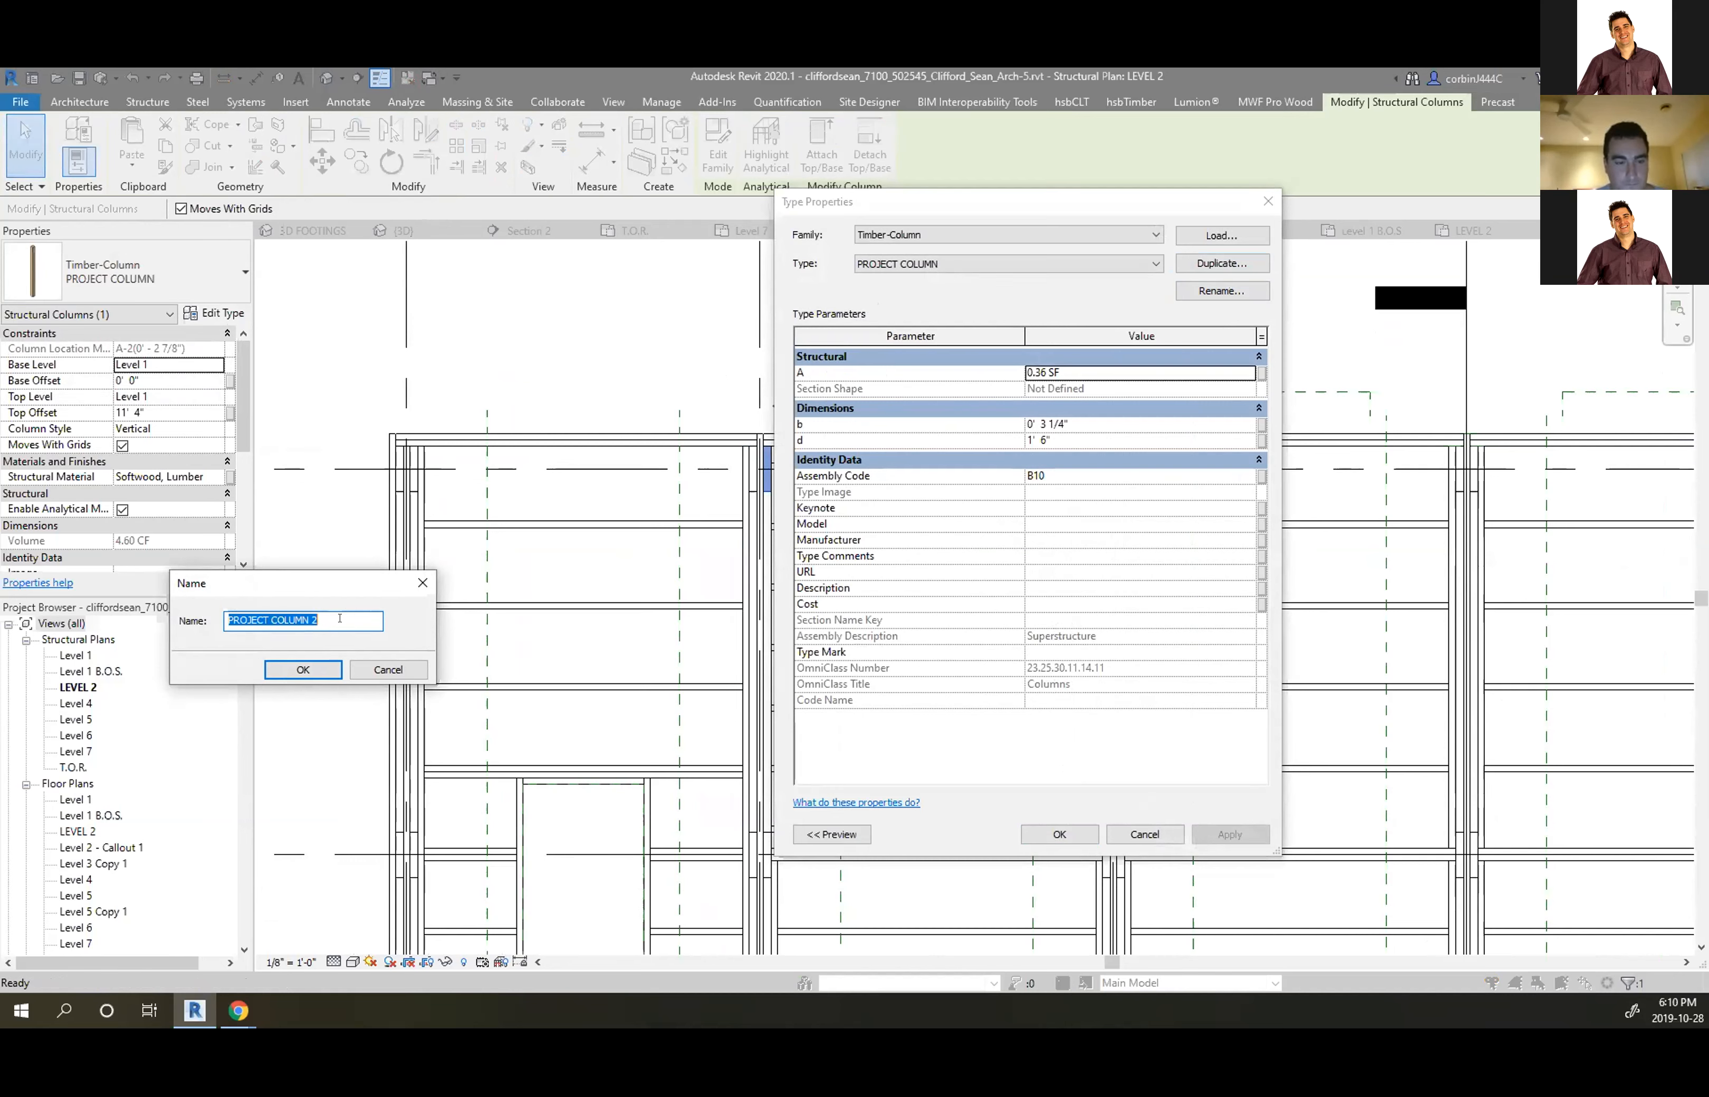
{"action": "type", "text": "2-"}
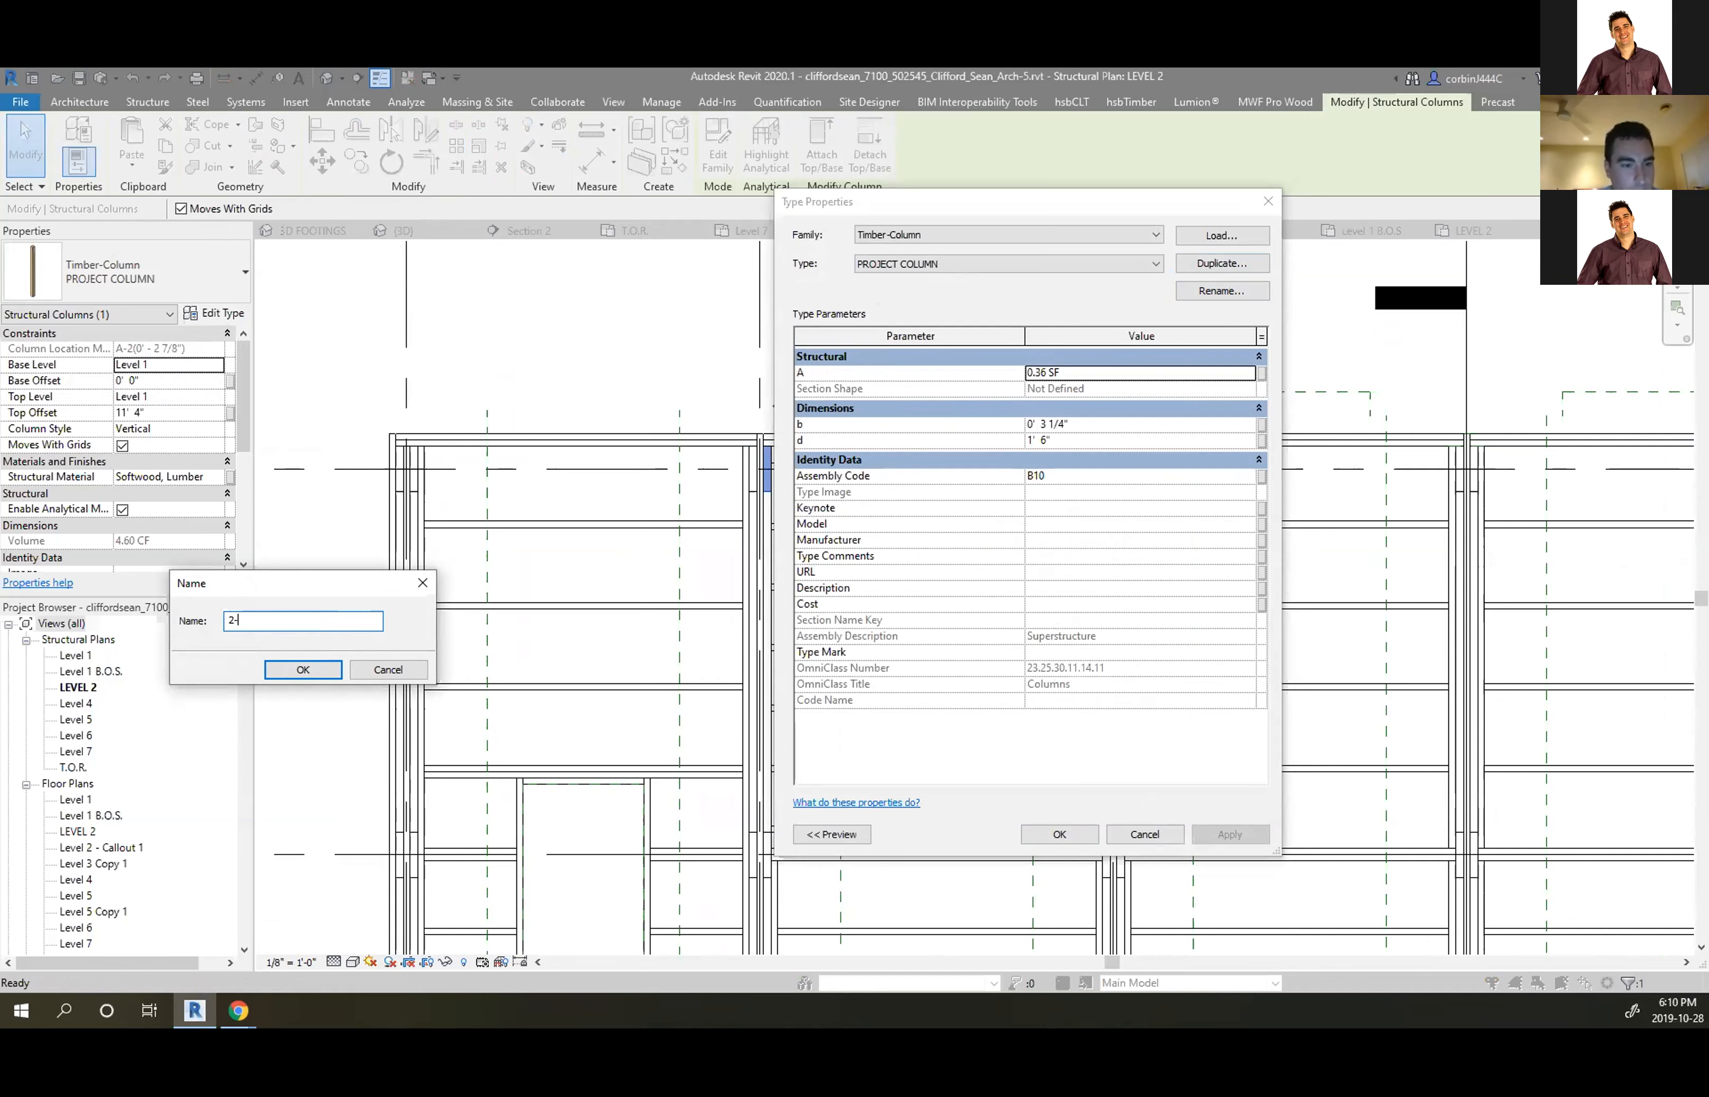
{"action": "type", "text": " 31"}
{"action": "key", "text": "BackSpace"}
{"action": "type", "text": "1/4\" X 19"}
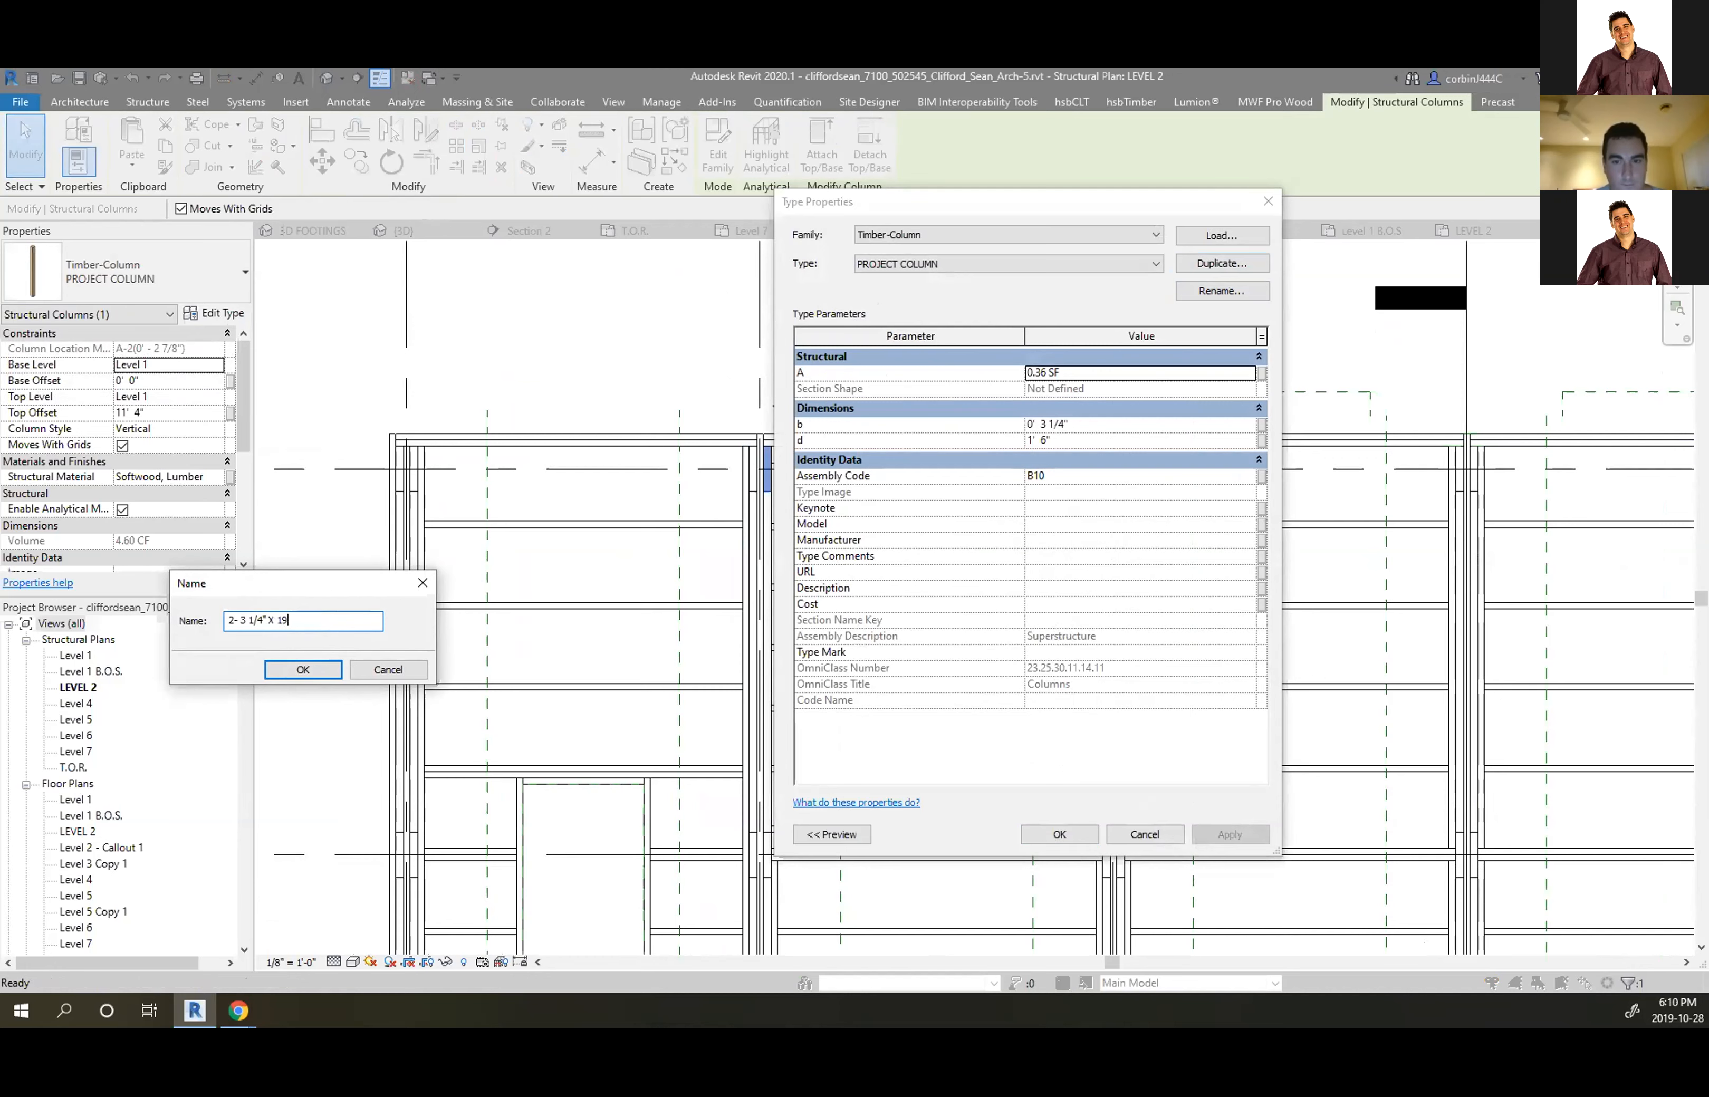
{"action": "key", "text": "BackSpace"}
{"action": "type", "text": "8\""}
{"action": "key", "text": "Return"}
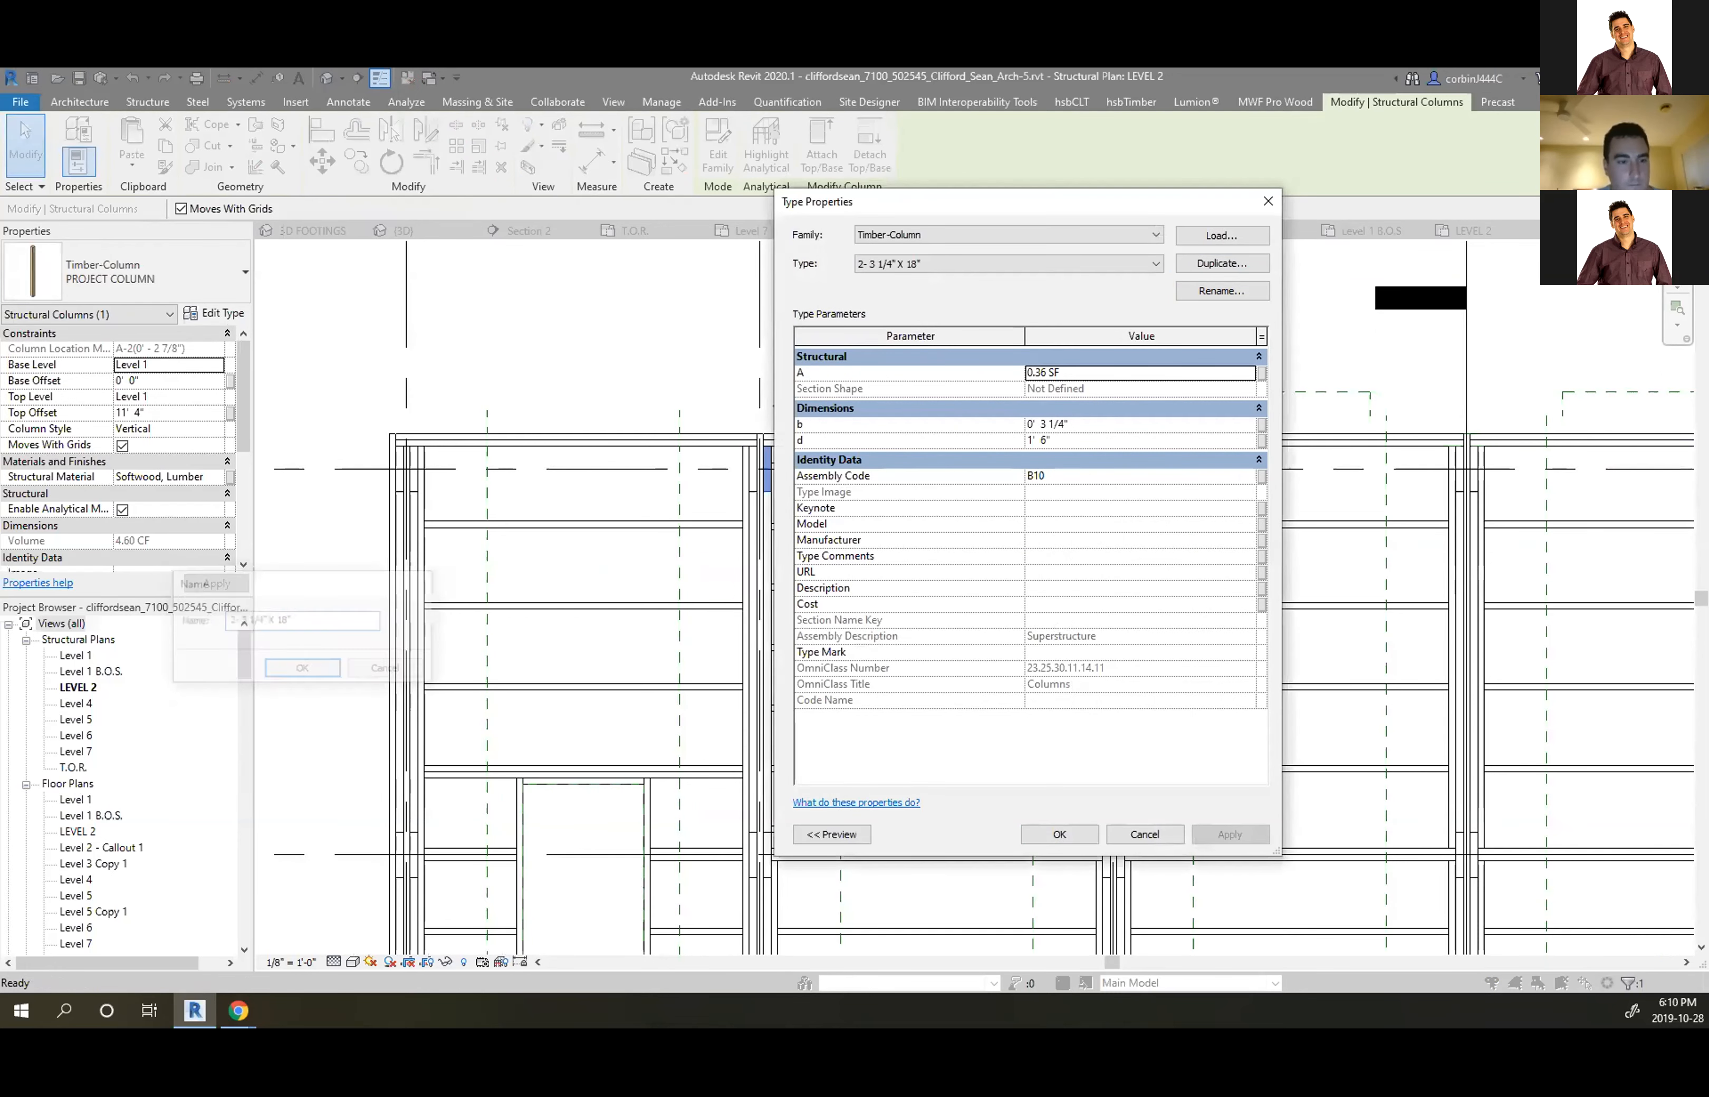
{"action": "left_click", "coordinate": [1059, 835]}
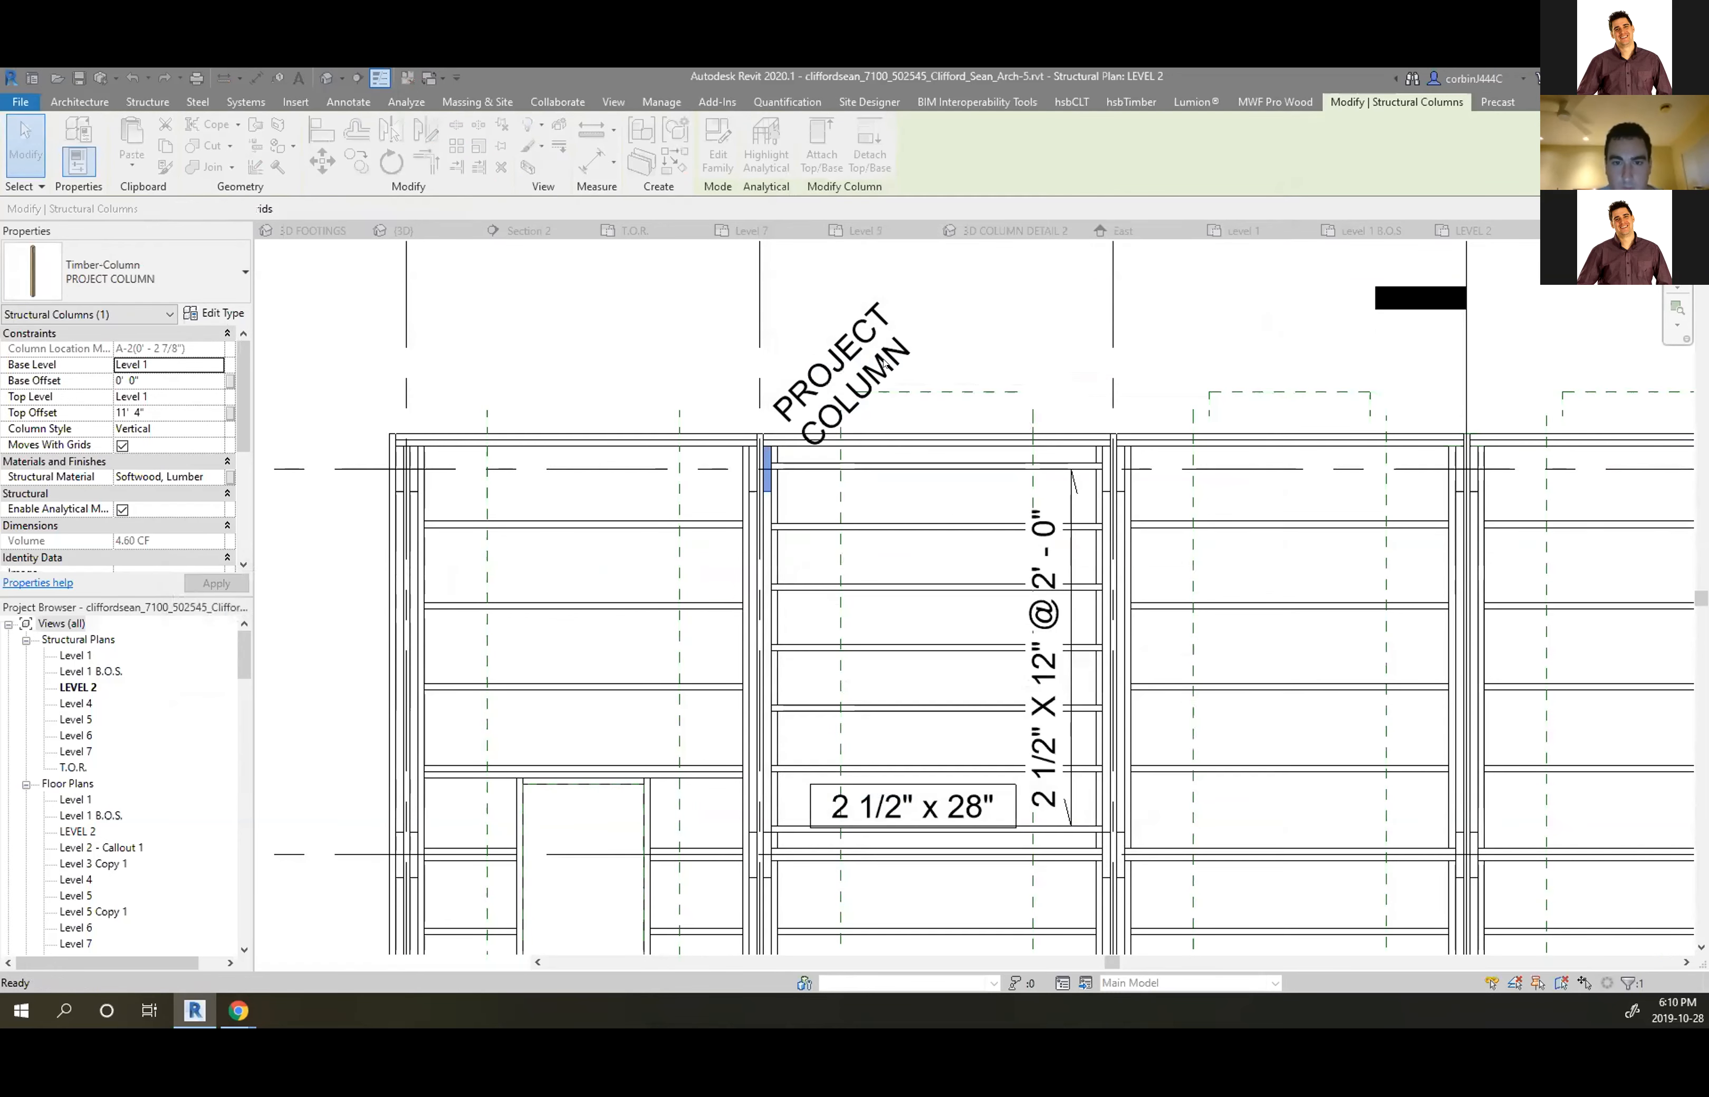
{"action": "scroll", "coordinate": [768, 431], "scroll_direction": "up", "scroll_amount": 3}
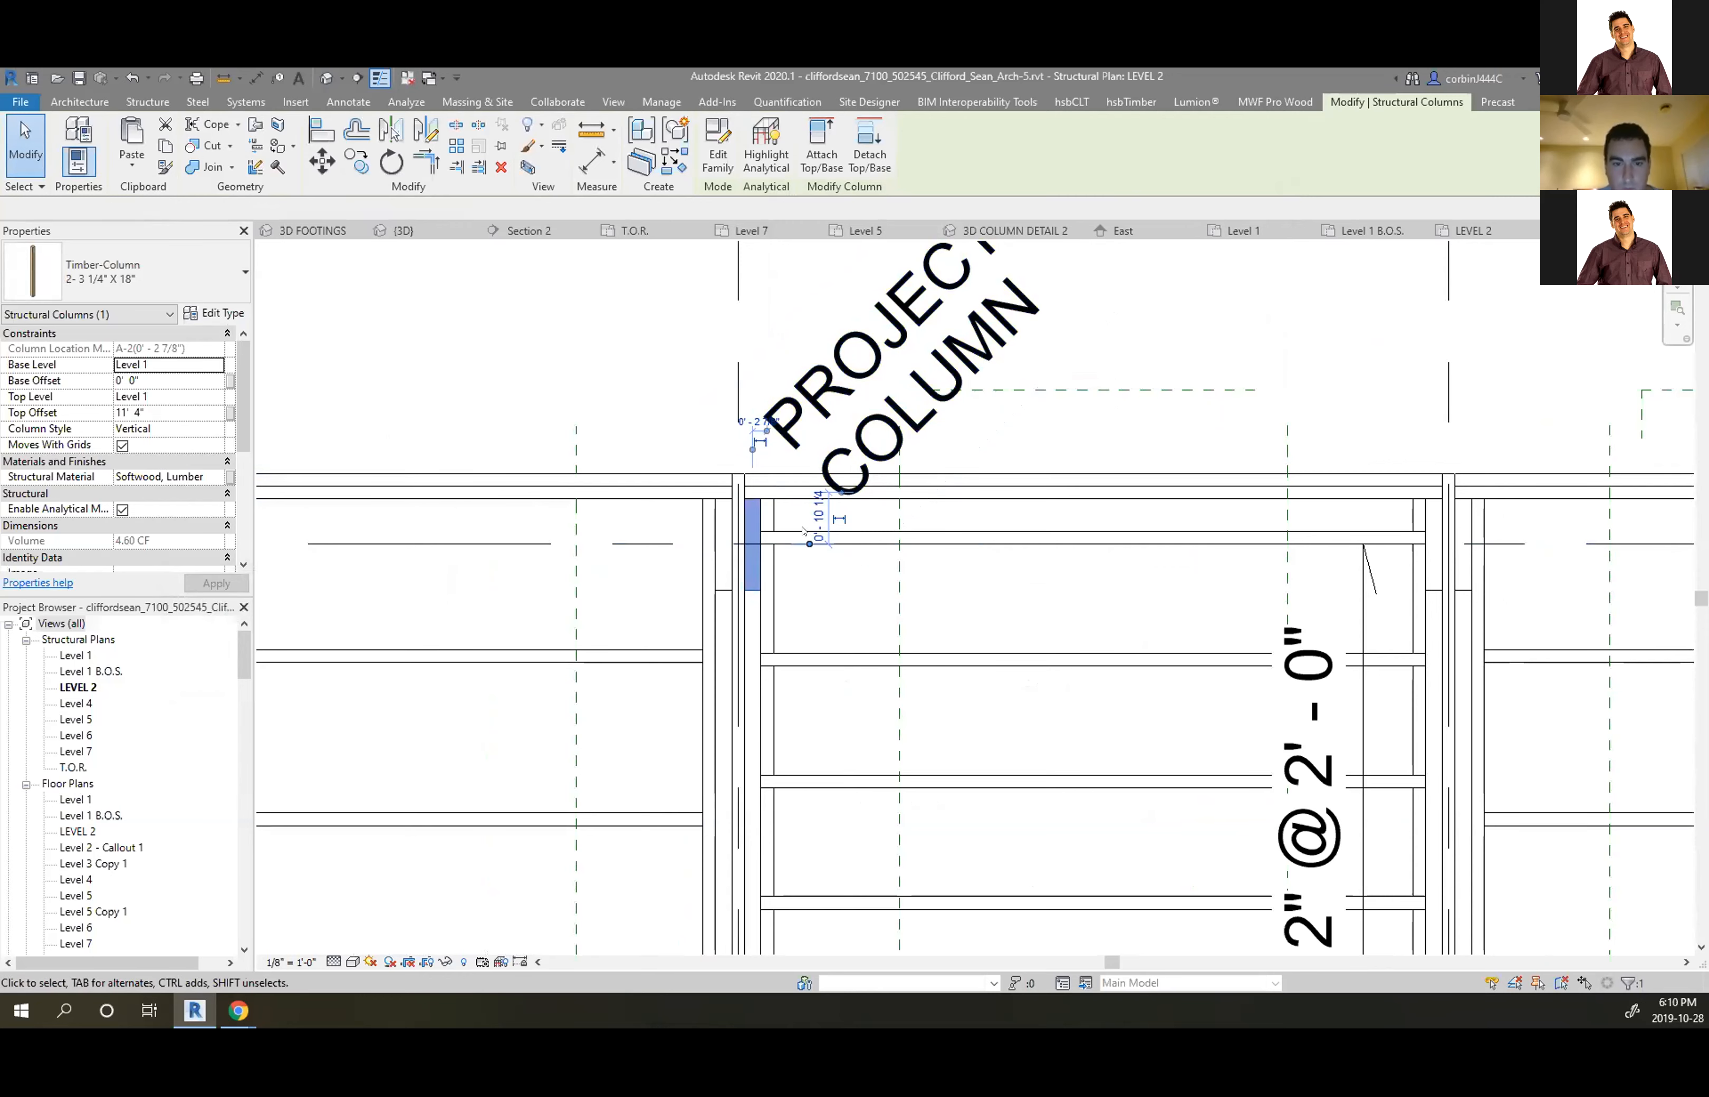
Delete the PROJECT COLUMN tag and re-tag the column using Tag by Category
{"action": "key", "text": "Escape"}
{"action": "left_click", "coordinate": [747, 531]}
{"action": "left_click", "coordinate": [832, 441]}
{"action": "key", "text": "Delete"}
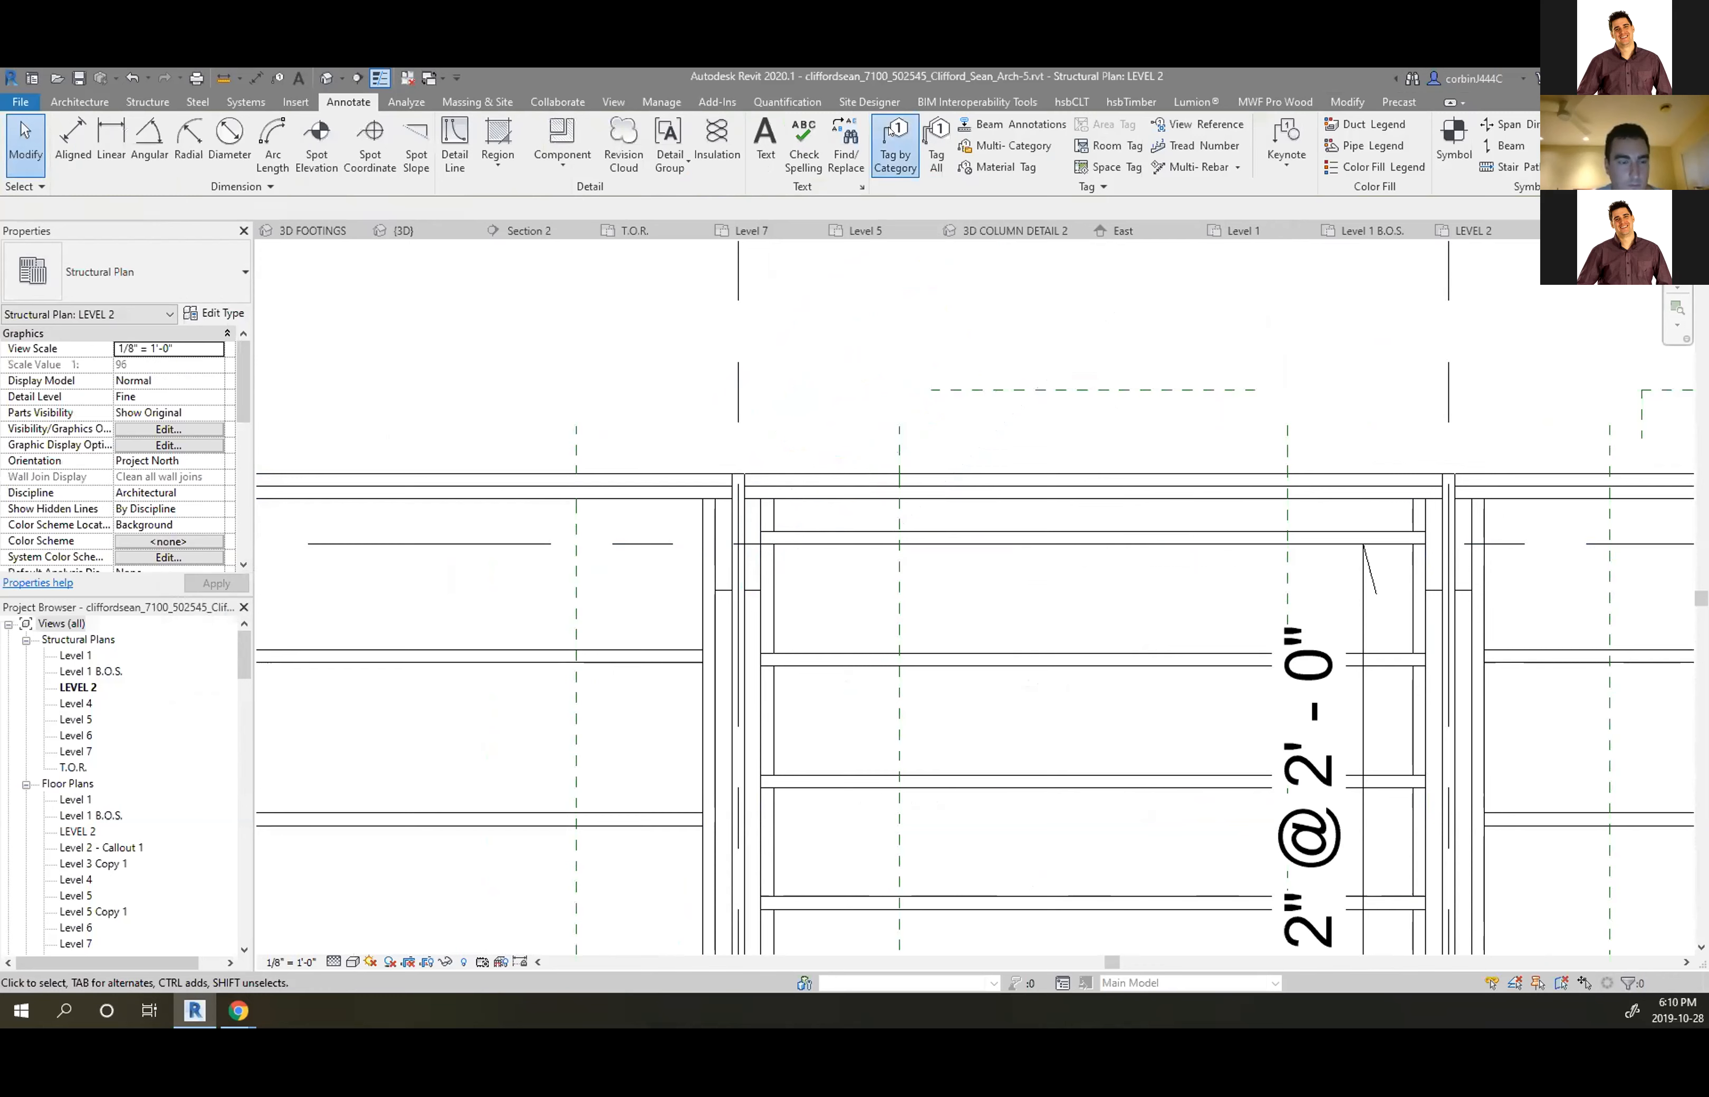
{"action": "left_click", "coordinate": [896, 143]}
{"action": "scroll", "coordinate": [829, 515], "scroll_direction": "up", "scroll_amount": 4}
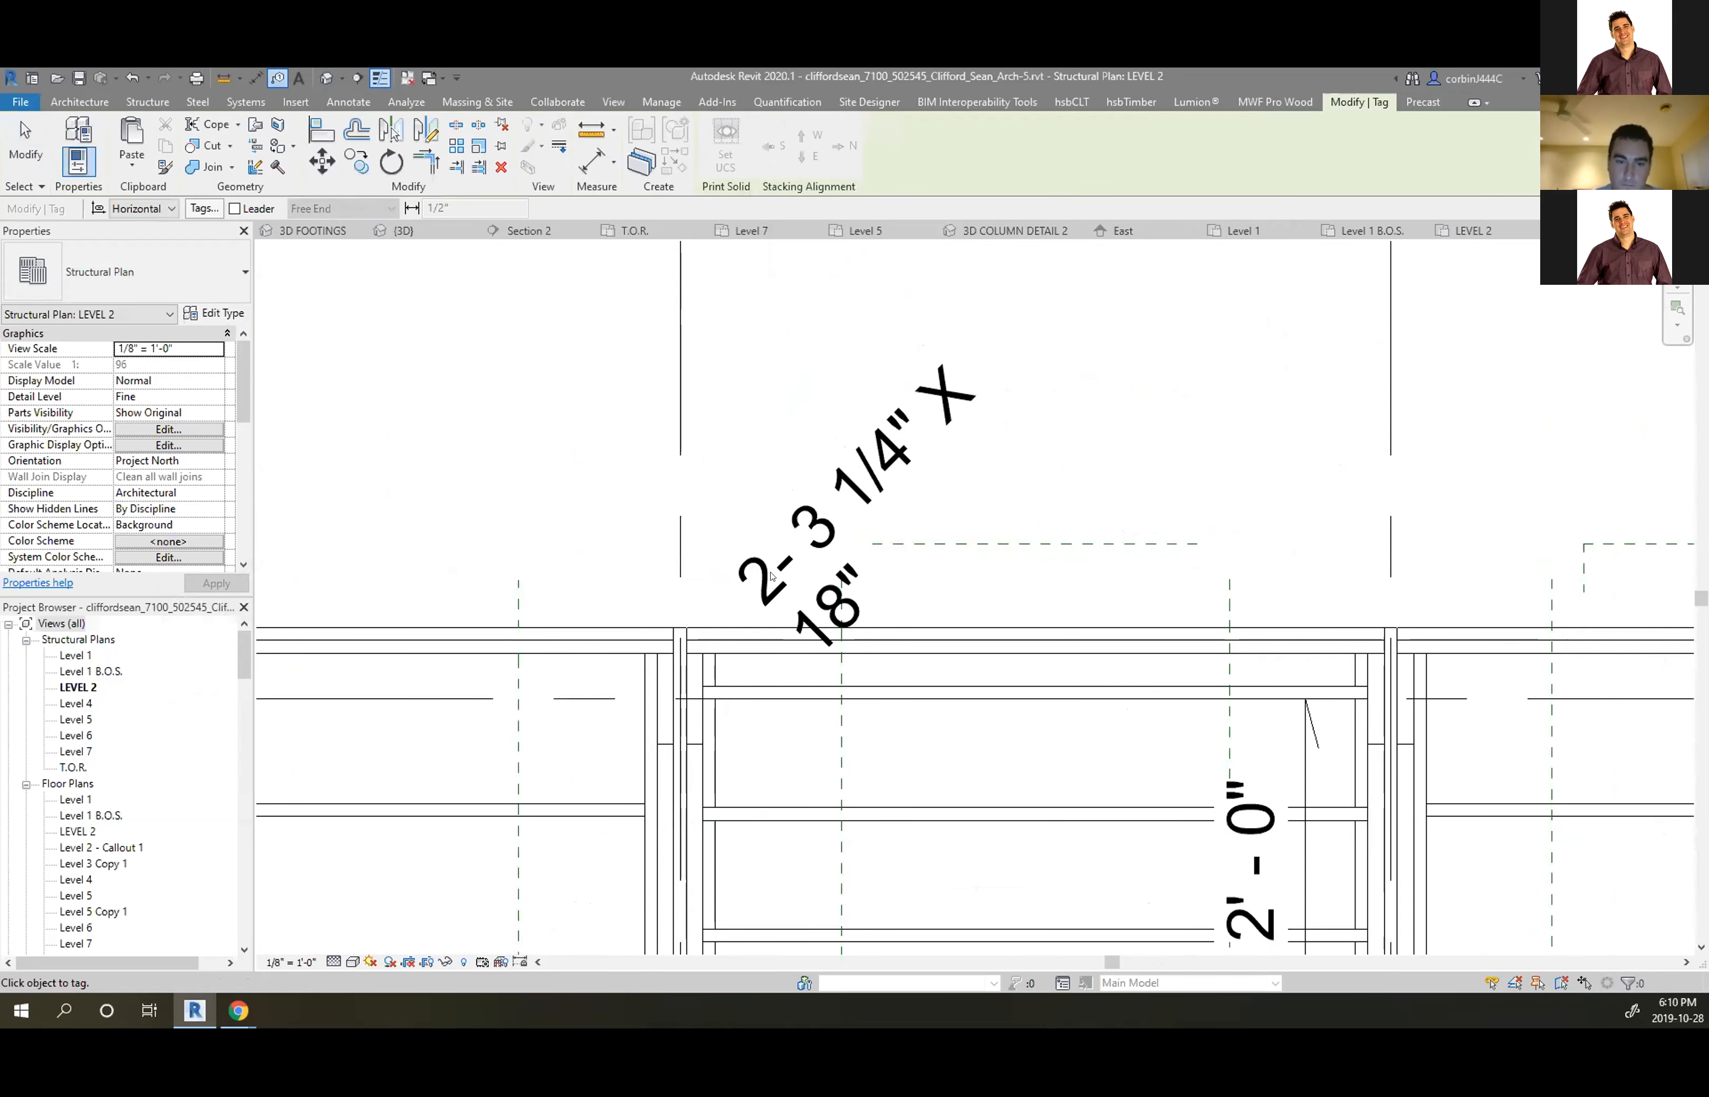
{"action": "key", "text": "Escape"}
Open the 2-3 1/4" X 18" column tag family and widen its text label
{"action": "left_click", "coordinate": [802, 531]}
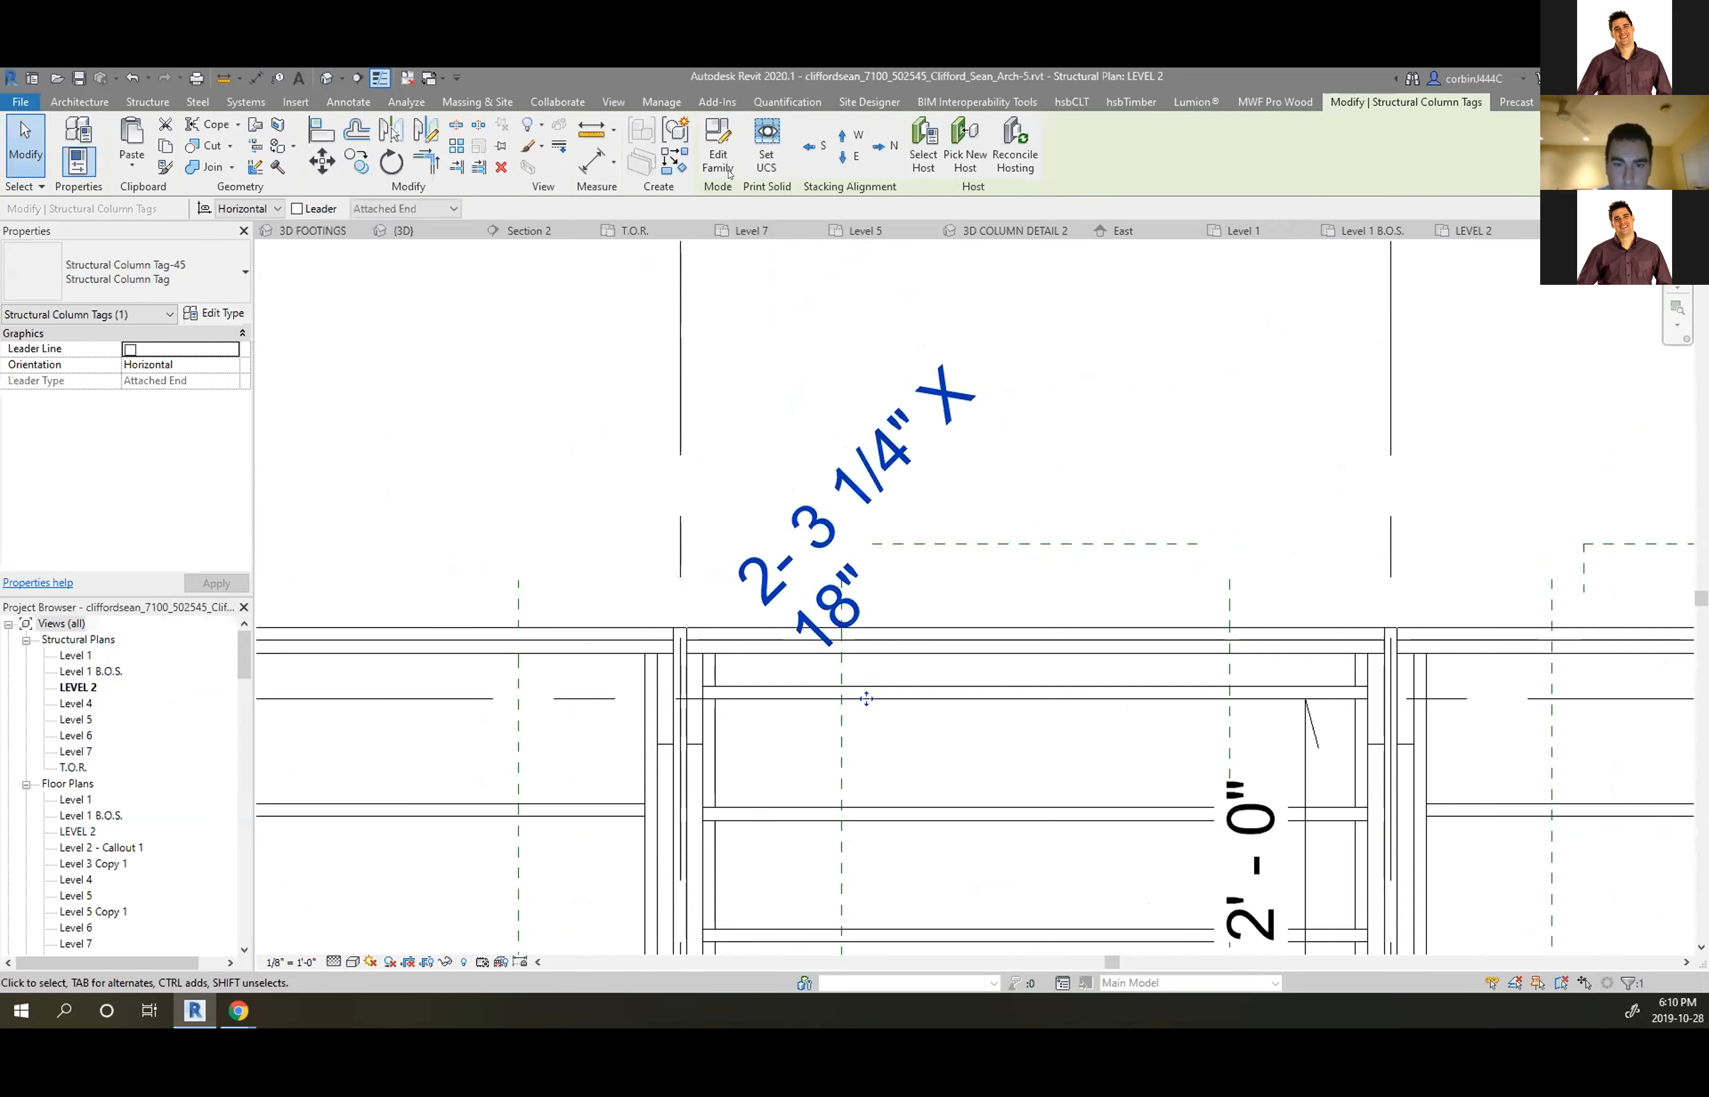
{"action": "double_click", "coordinate": [867, 698]}
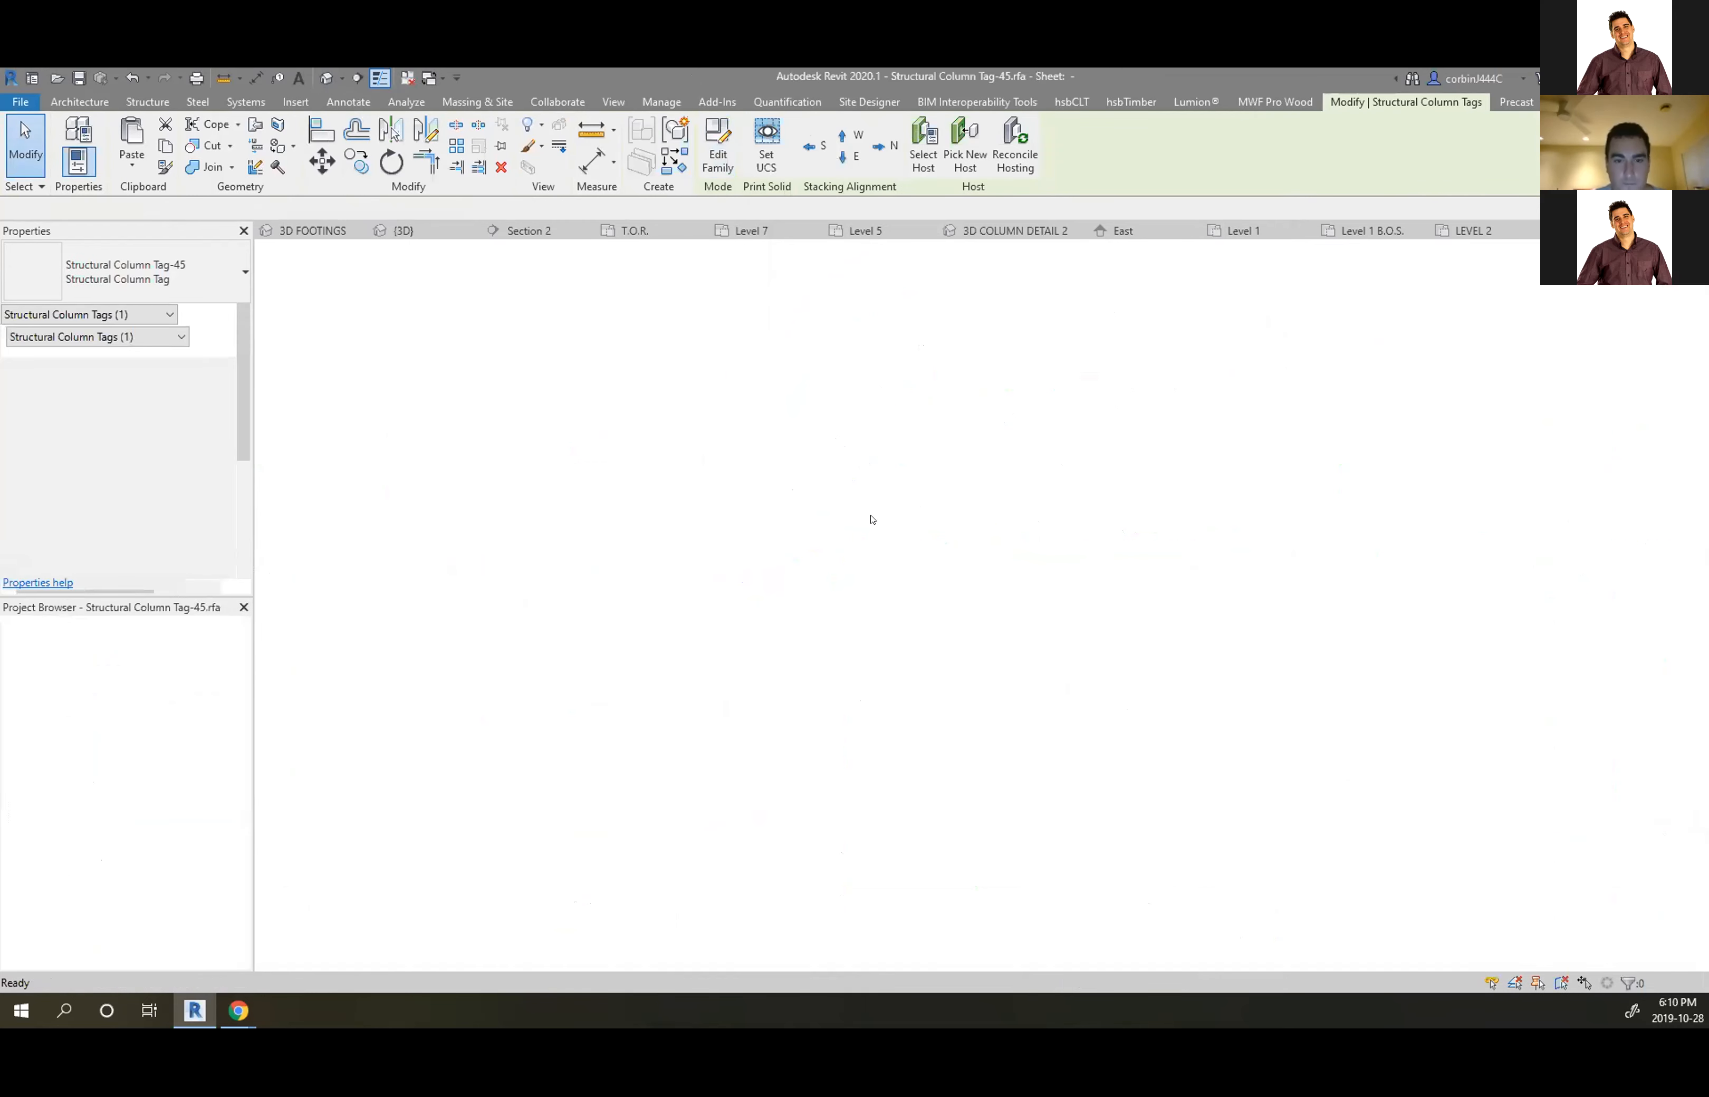
{"action": "left_click", "coordinate": [843, 730]}
{"action": "scroll", "coordinate": [850, 711], "scroll_direction": "down", "scroll_amount": 3}
{"action": "left_click_drag", "start_coordinate": [984, 582], "coordinate": [1077, 429]}
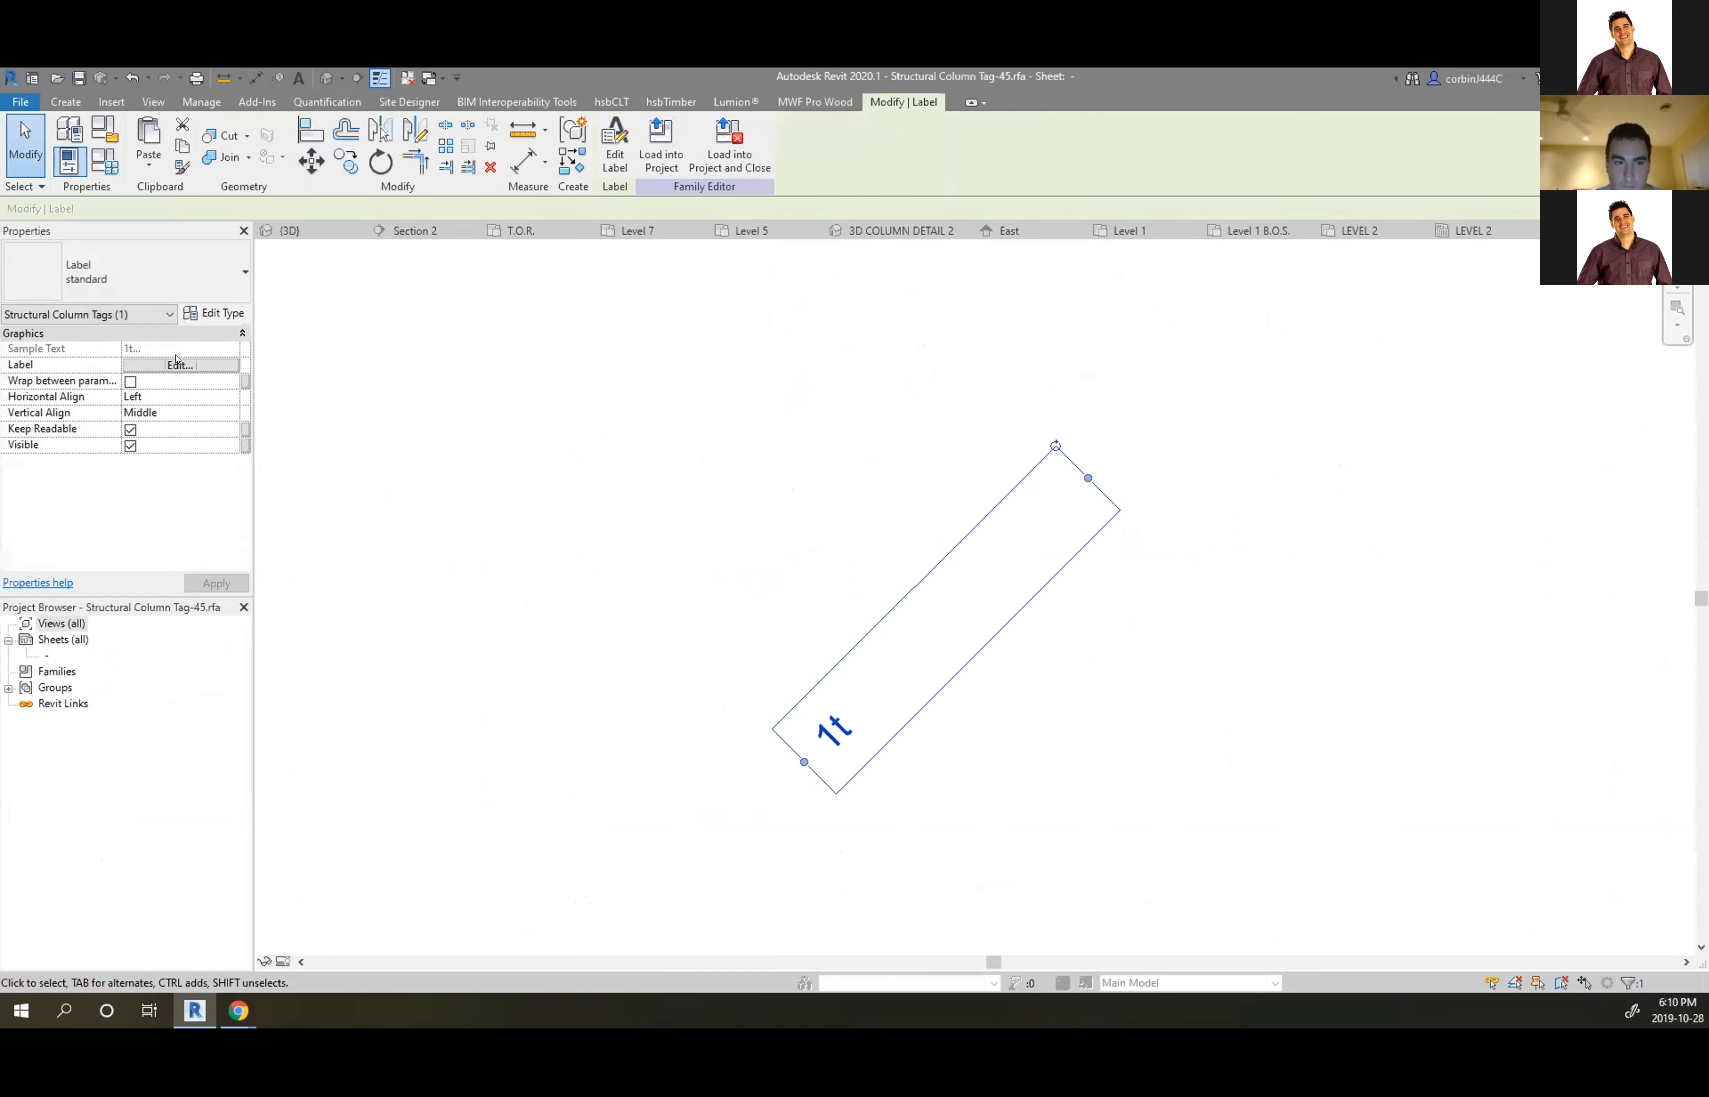
Set the label text size to 1/32" and load the tag into the project without saving
{"action": "left_click", "coordinate": [219, 315]}
{"action": "left_click", "coordinate": [1024, 487]}
{"action": "left_click", "coordinate": [1024, 488]}
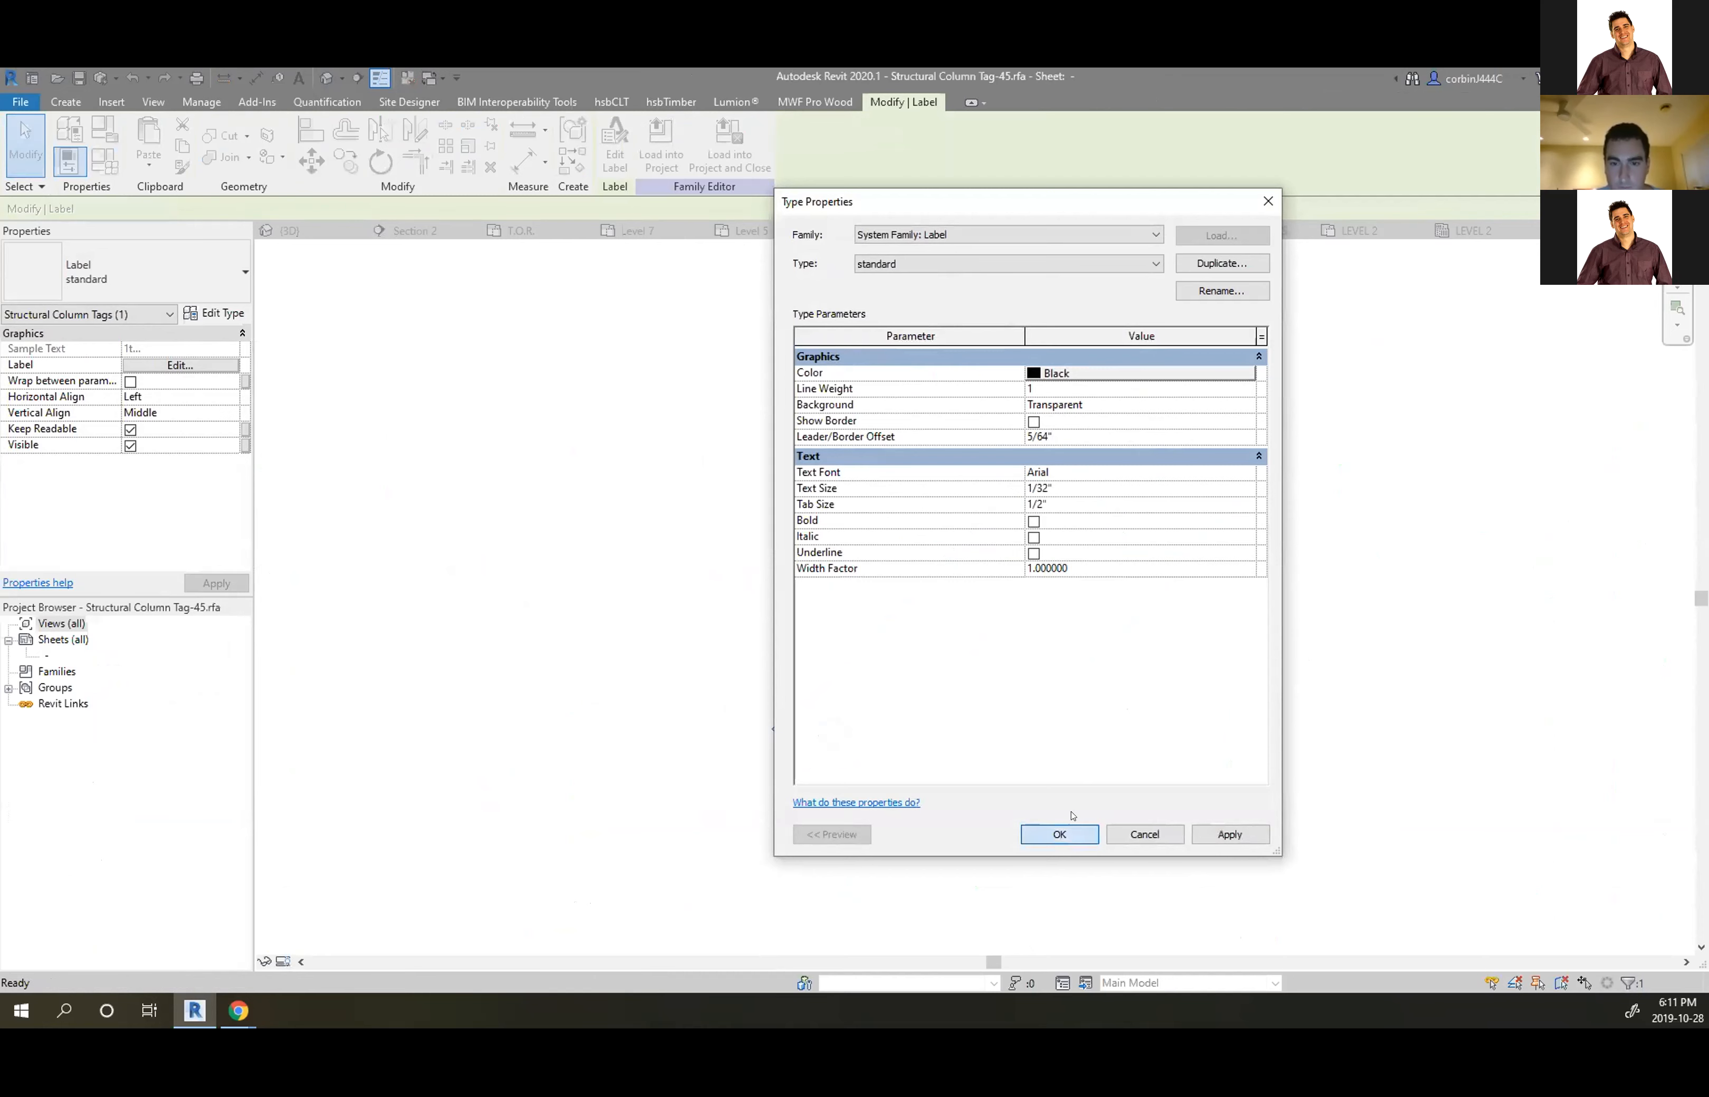
{"action": "left_click", "coordinate": [1059, 834]}
{"action": "left_click", "coordinate": [729, 150]}
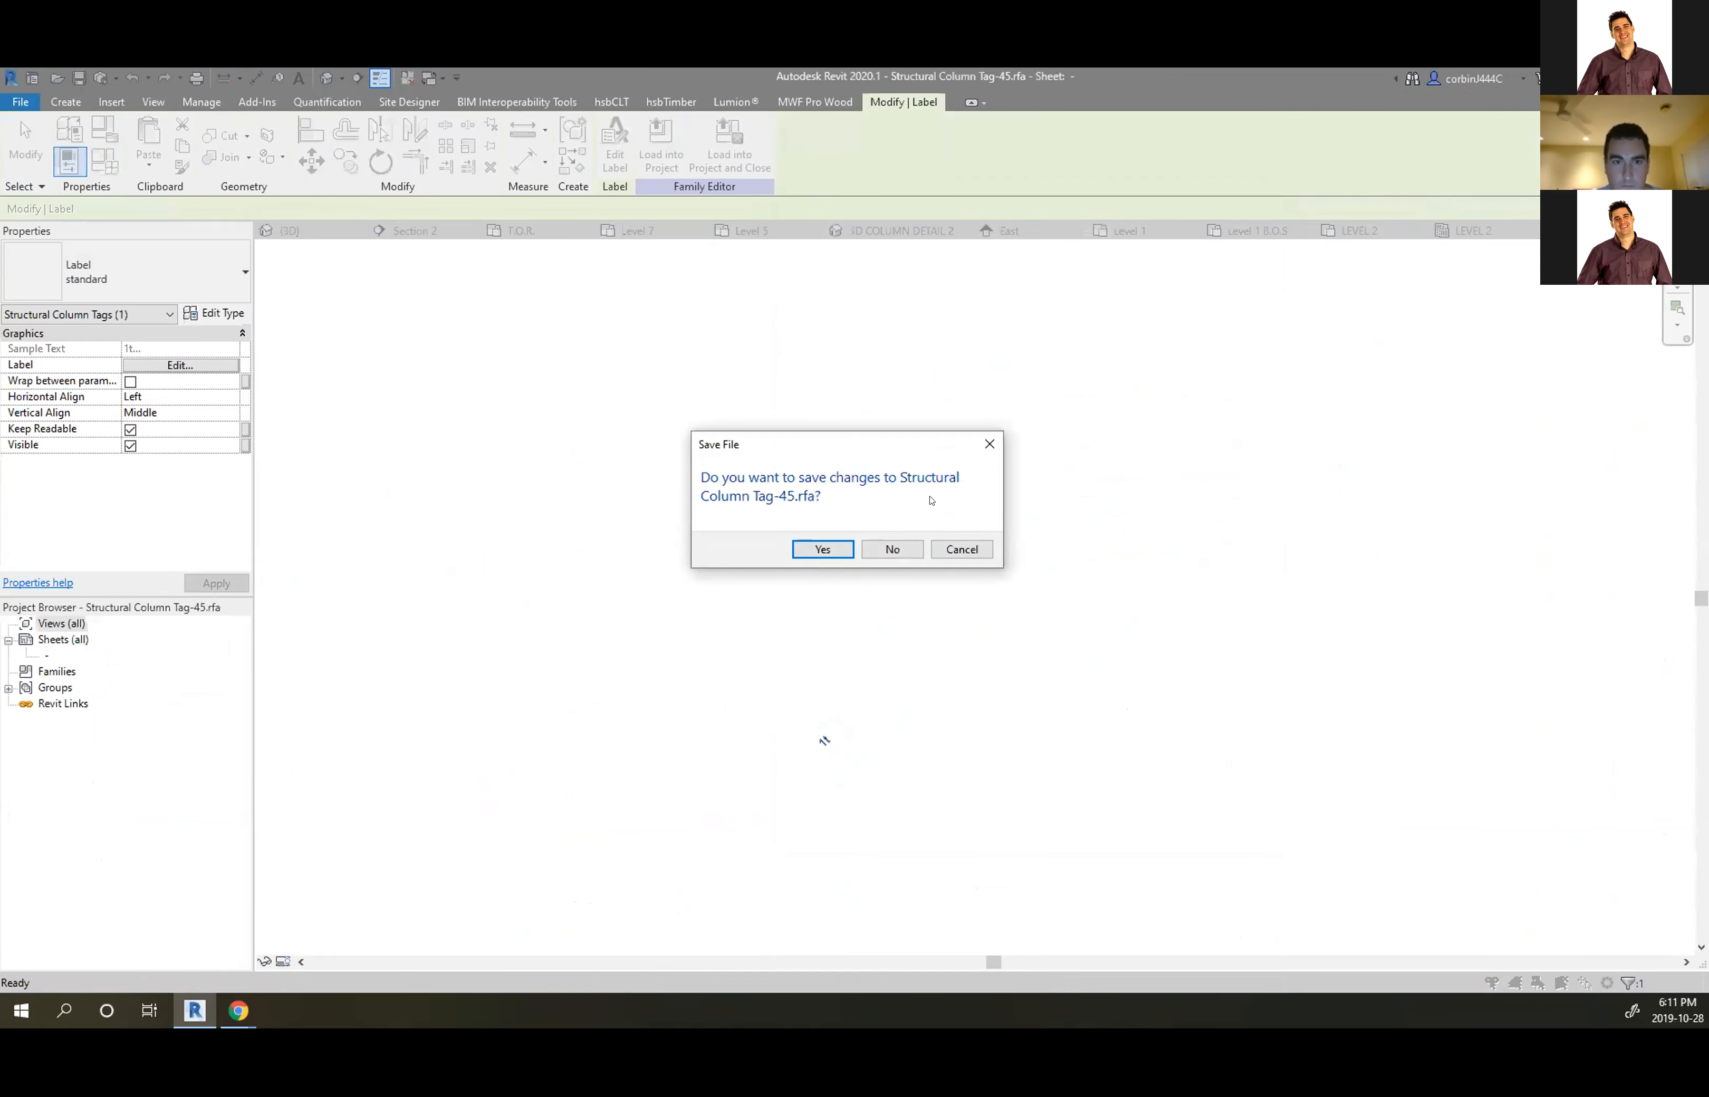
{"action": "left_click", "coordinate": [888, 549]}
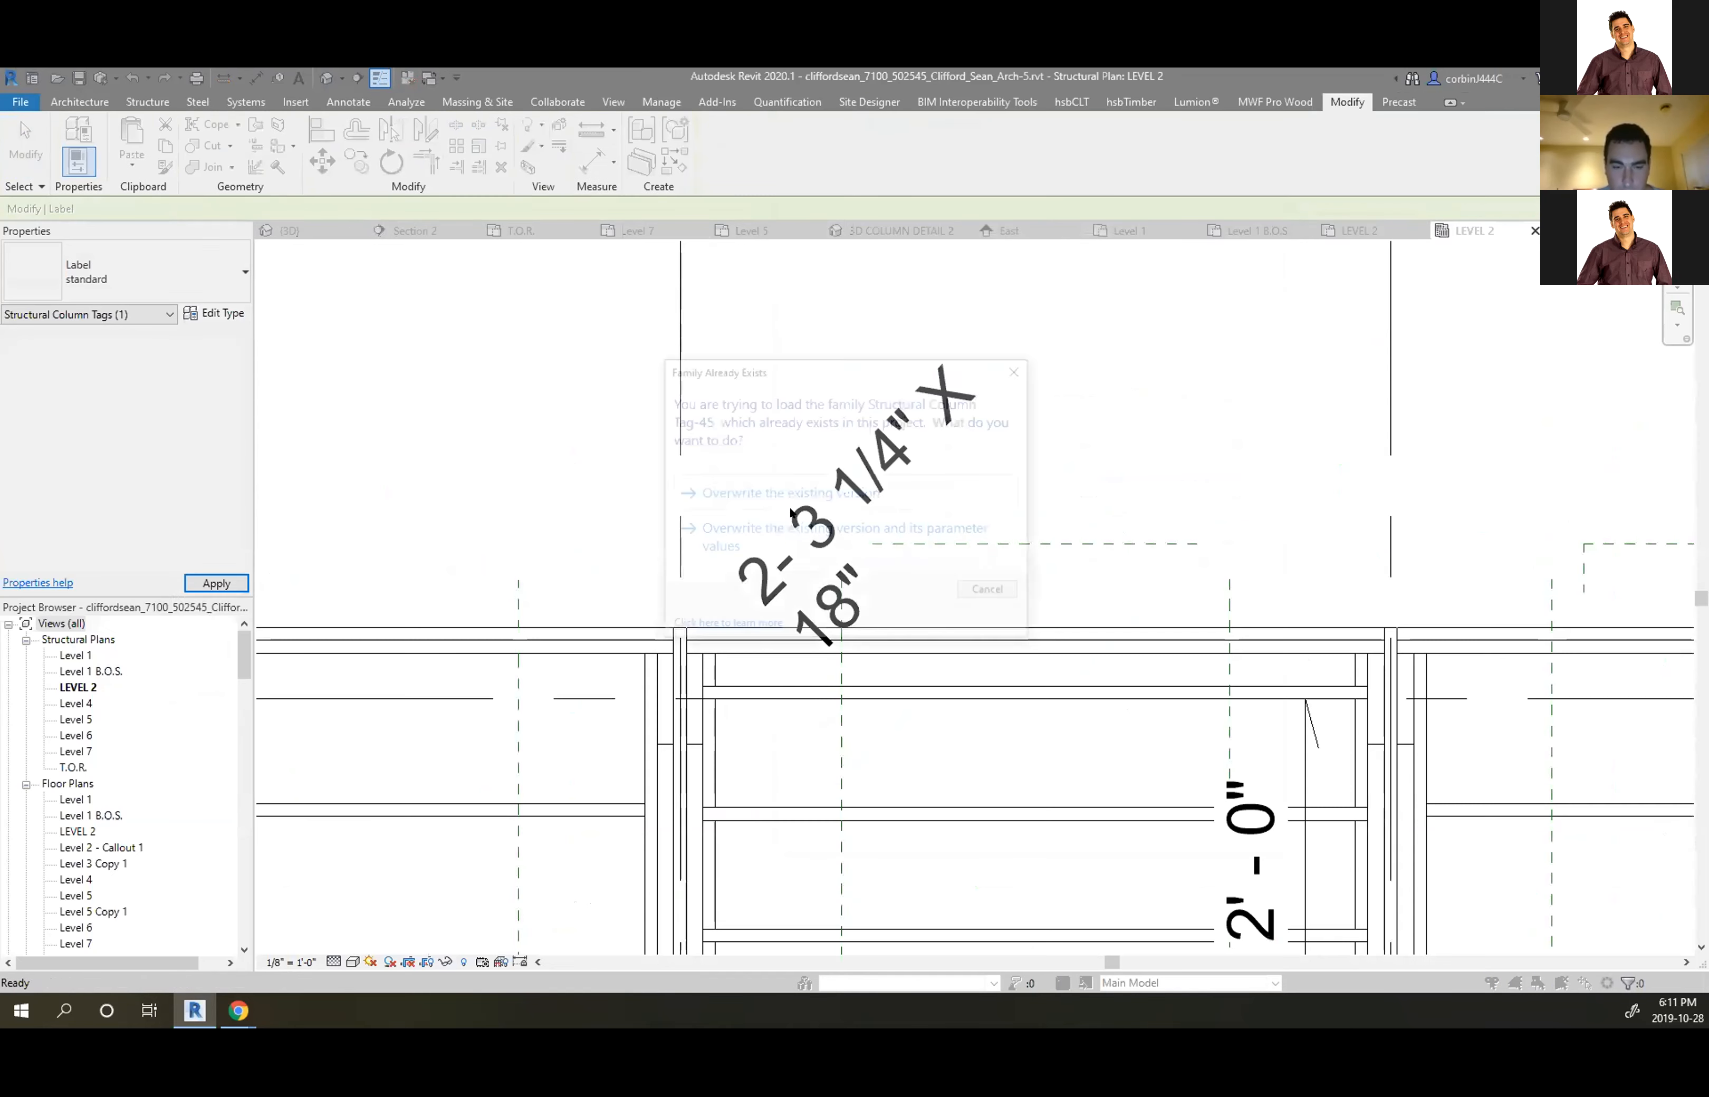
Overwrite the existing tag family and move the smaller column tag down-left beside its column
{"action": "left_click", "coordinate": [811, 538]}
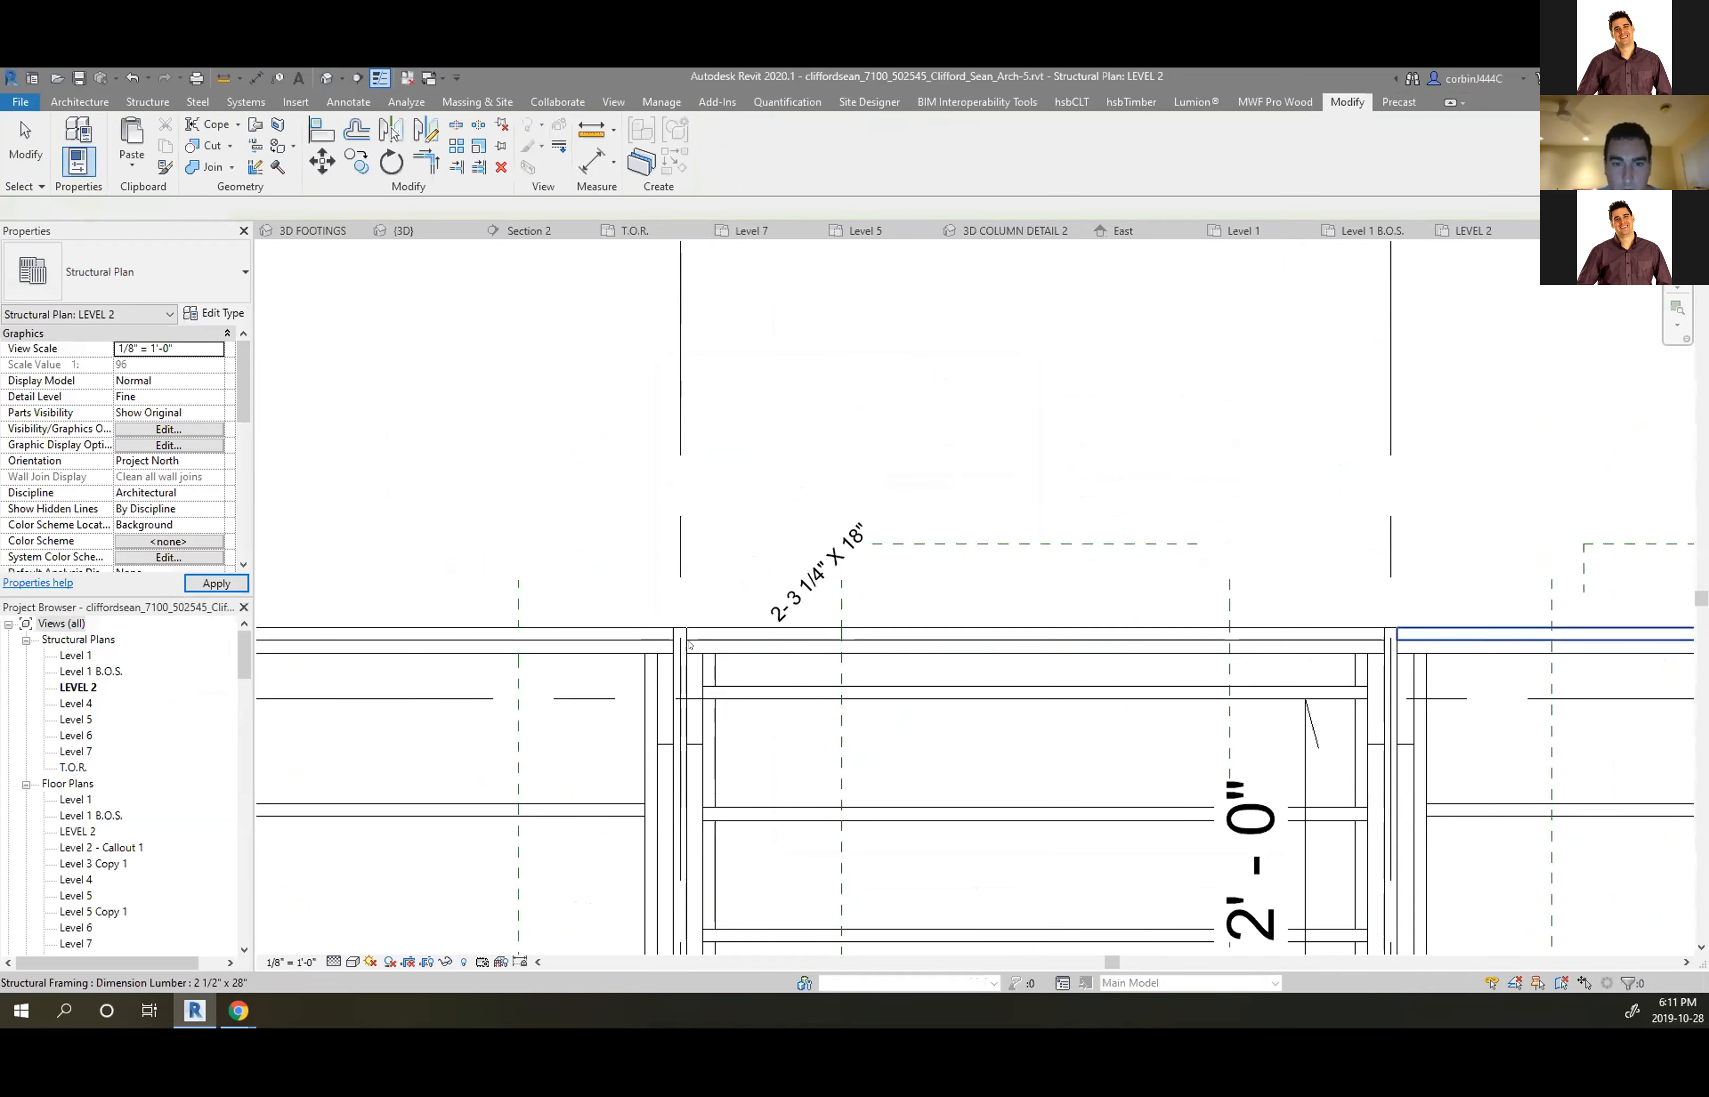
{"action": "scroll", "coordinate": [765, 646], "scroll_direction": "up", "scroll_amount": 3}
{"action": "left_click", "coordinate": [764, 642]}
{"action": "left_click_drag", "start_coordinate": [765, 643], "coordinate": [621, 714]}
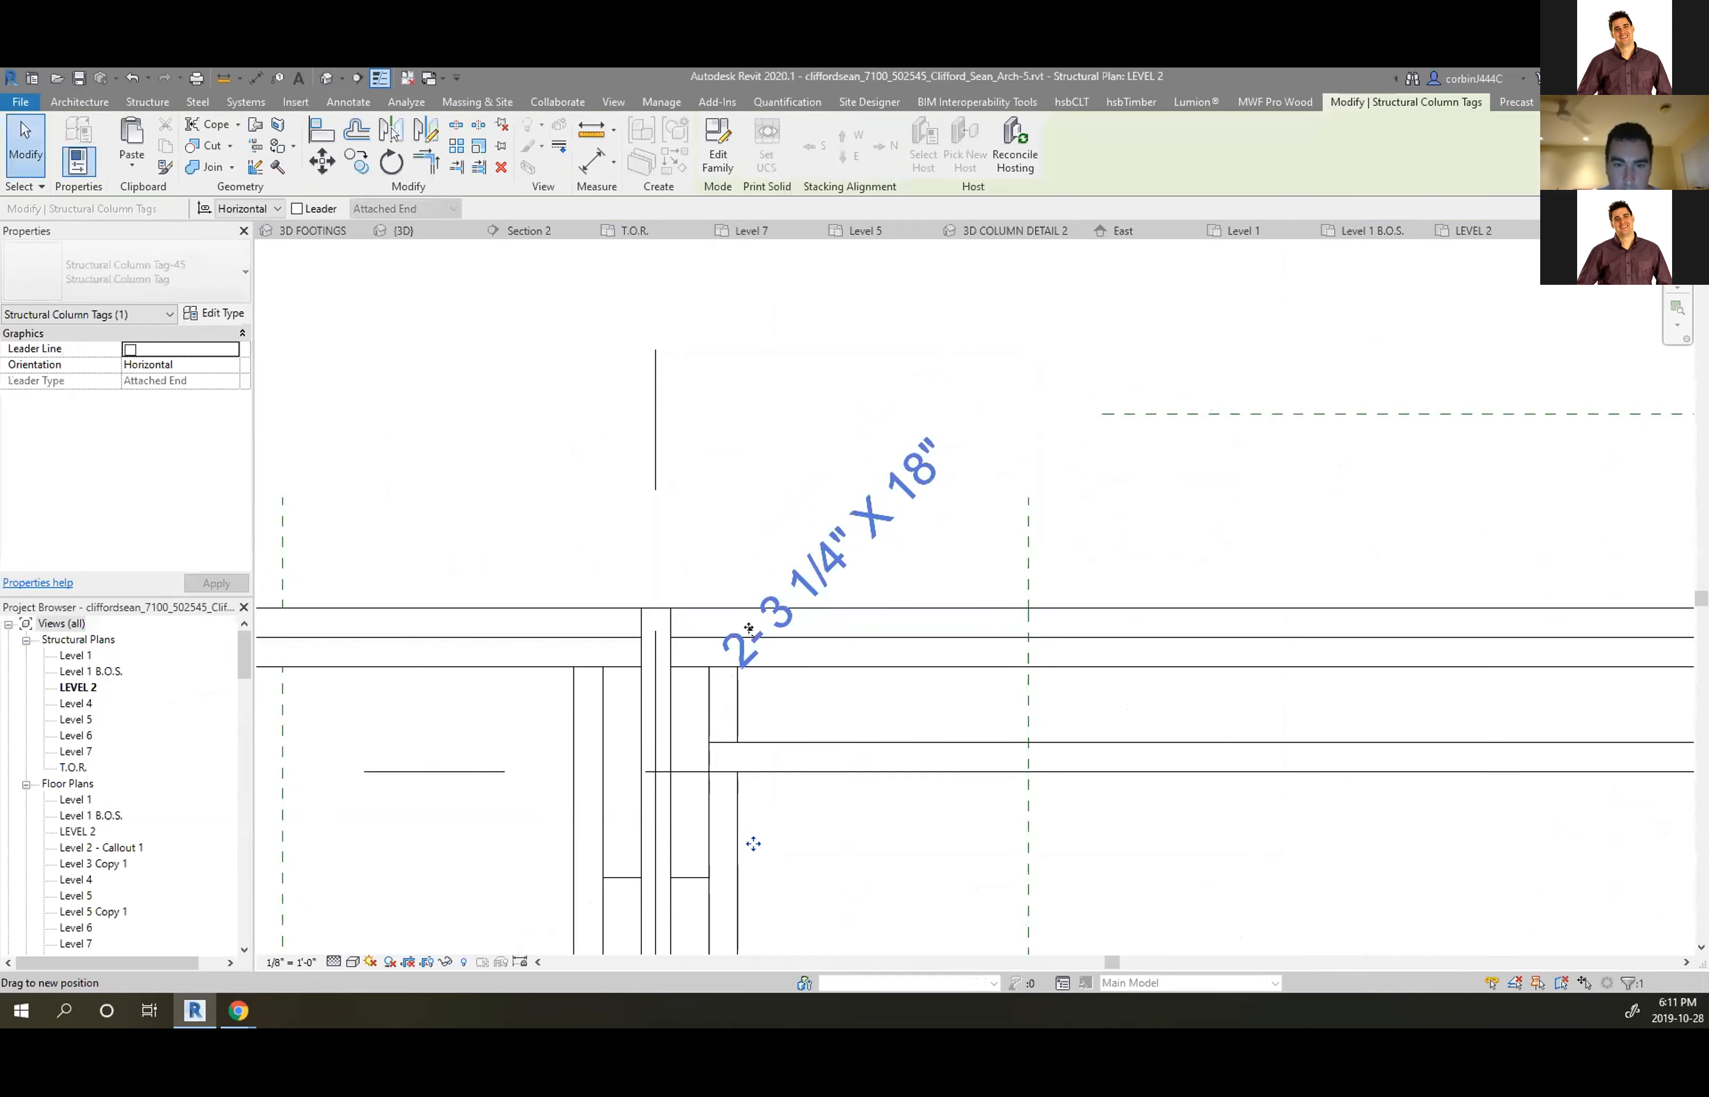
{"action": "left_click", "coordinate": [916, 702]}
Inspect the diagonal column tag and its type properties, closing them unchanged
{"action": "scroll", "coordinate": [915, 702], "scroll_direction": "down", "scroll_amount": 3}
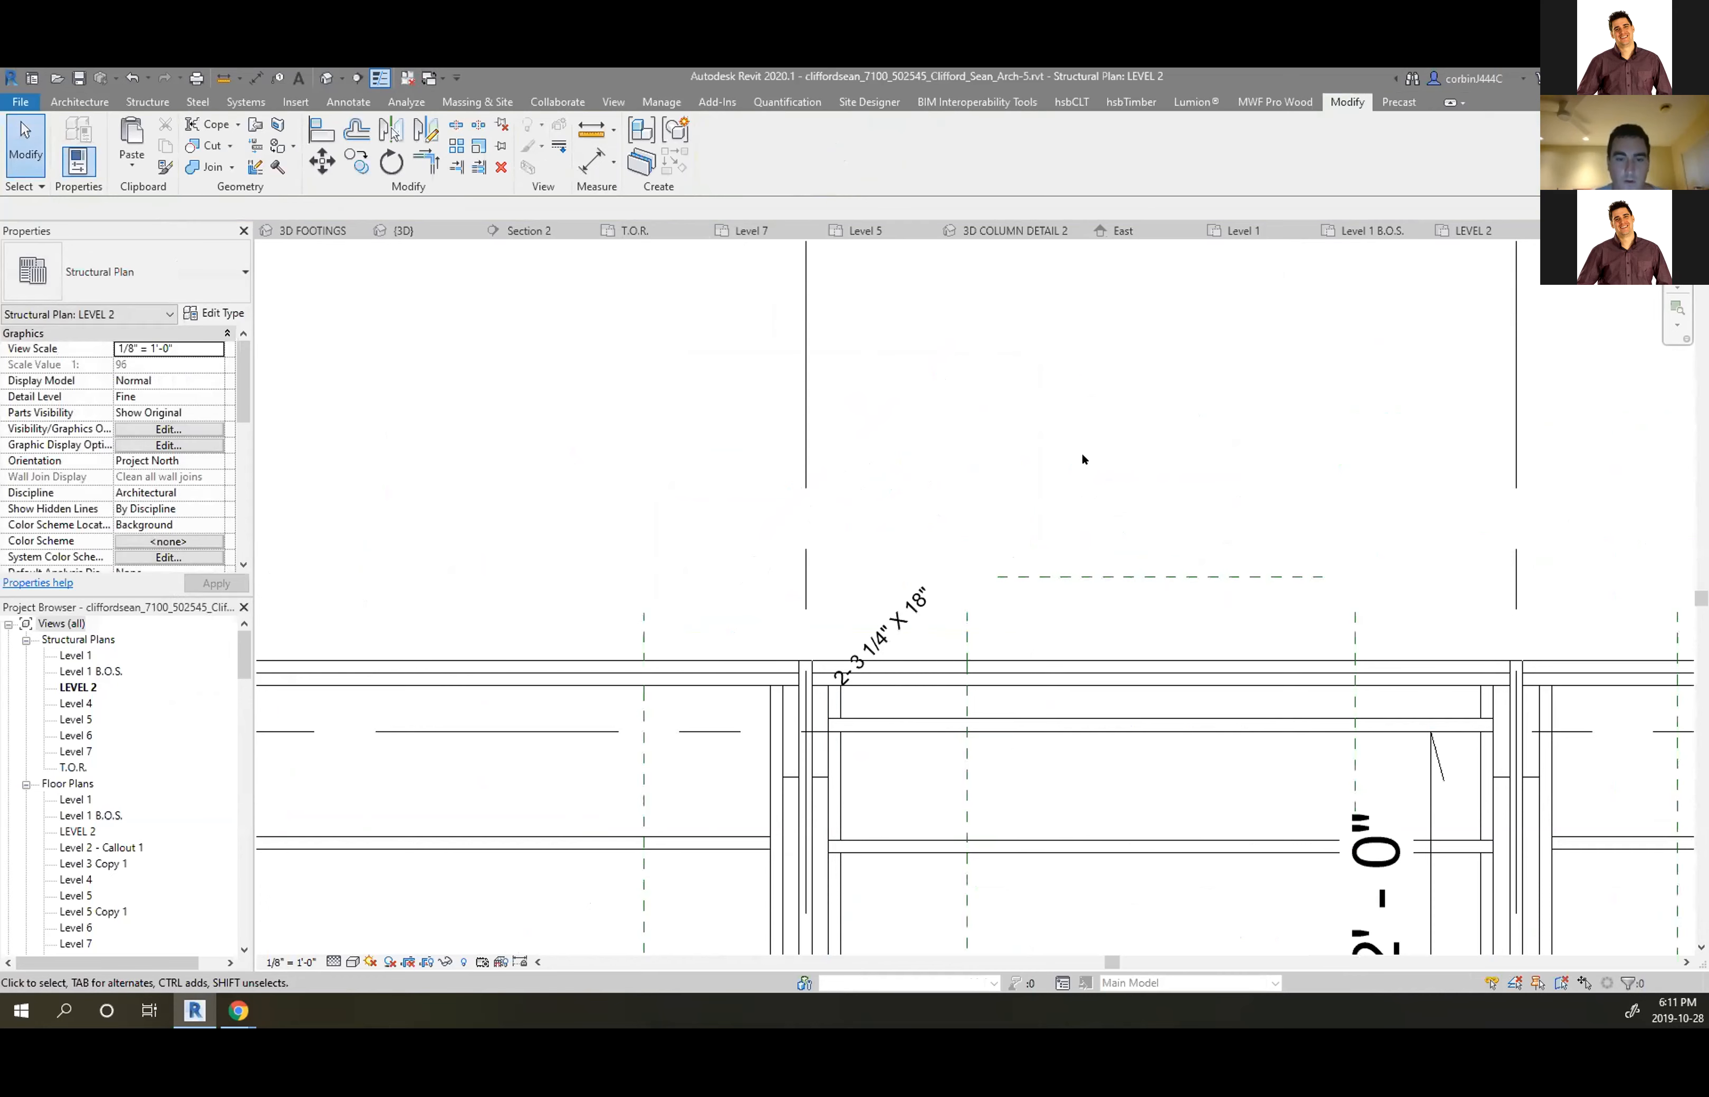
{"action": "scroll", "coordinate": [928, 449], "scroll_direction": "down", "scroll_amount": 3}
{"action": "scroll", "coordinate": [904, 521], "scroll_direction": "up", "scroll_amount": 5}
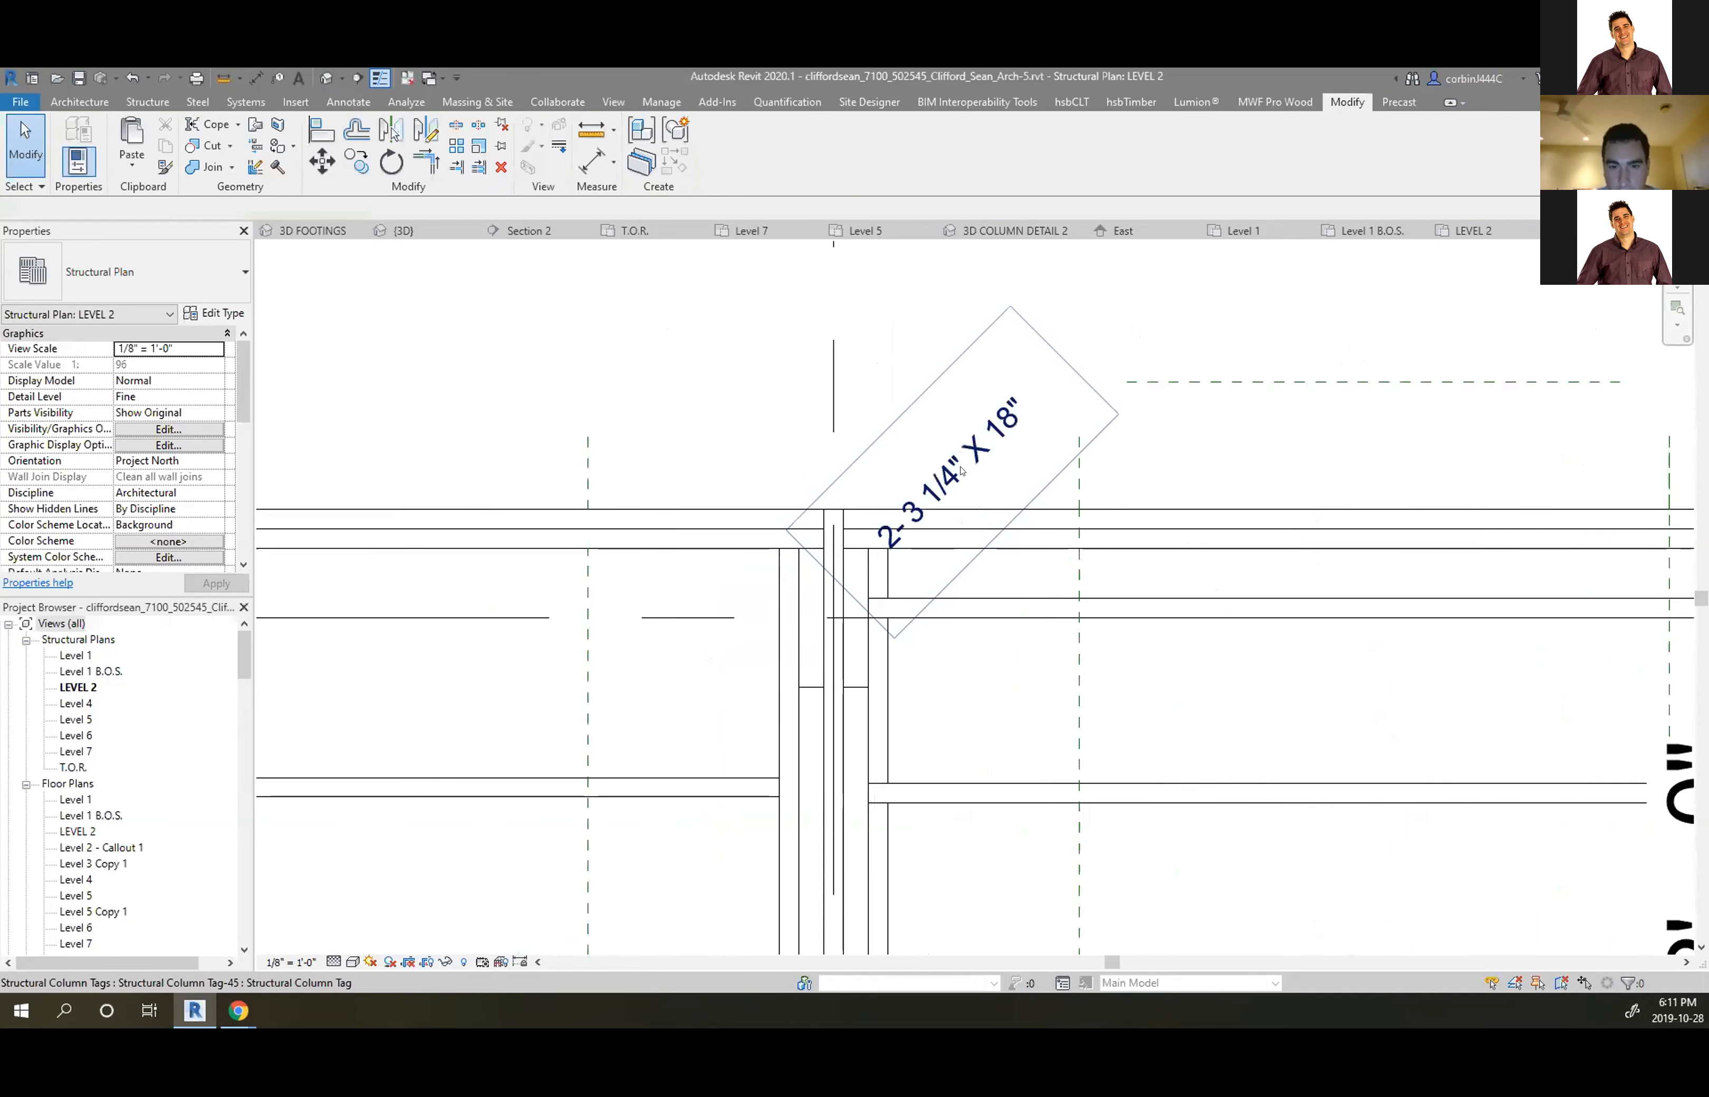
{"action": "left_click", "coordinate": [1005, 409]}
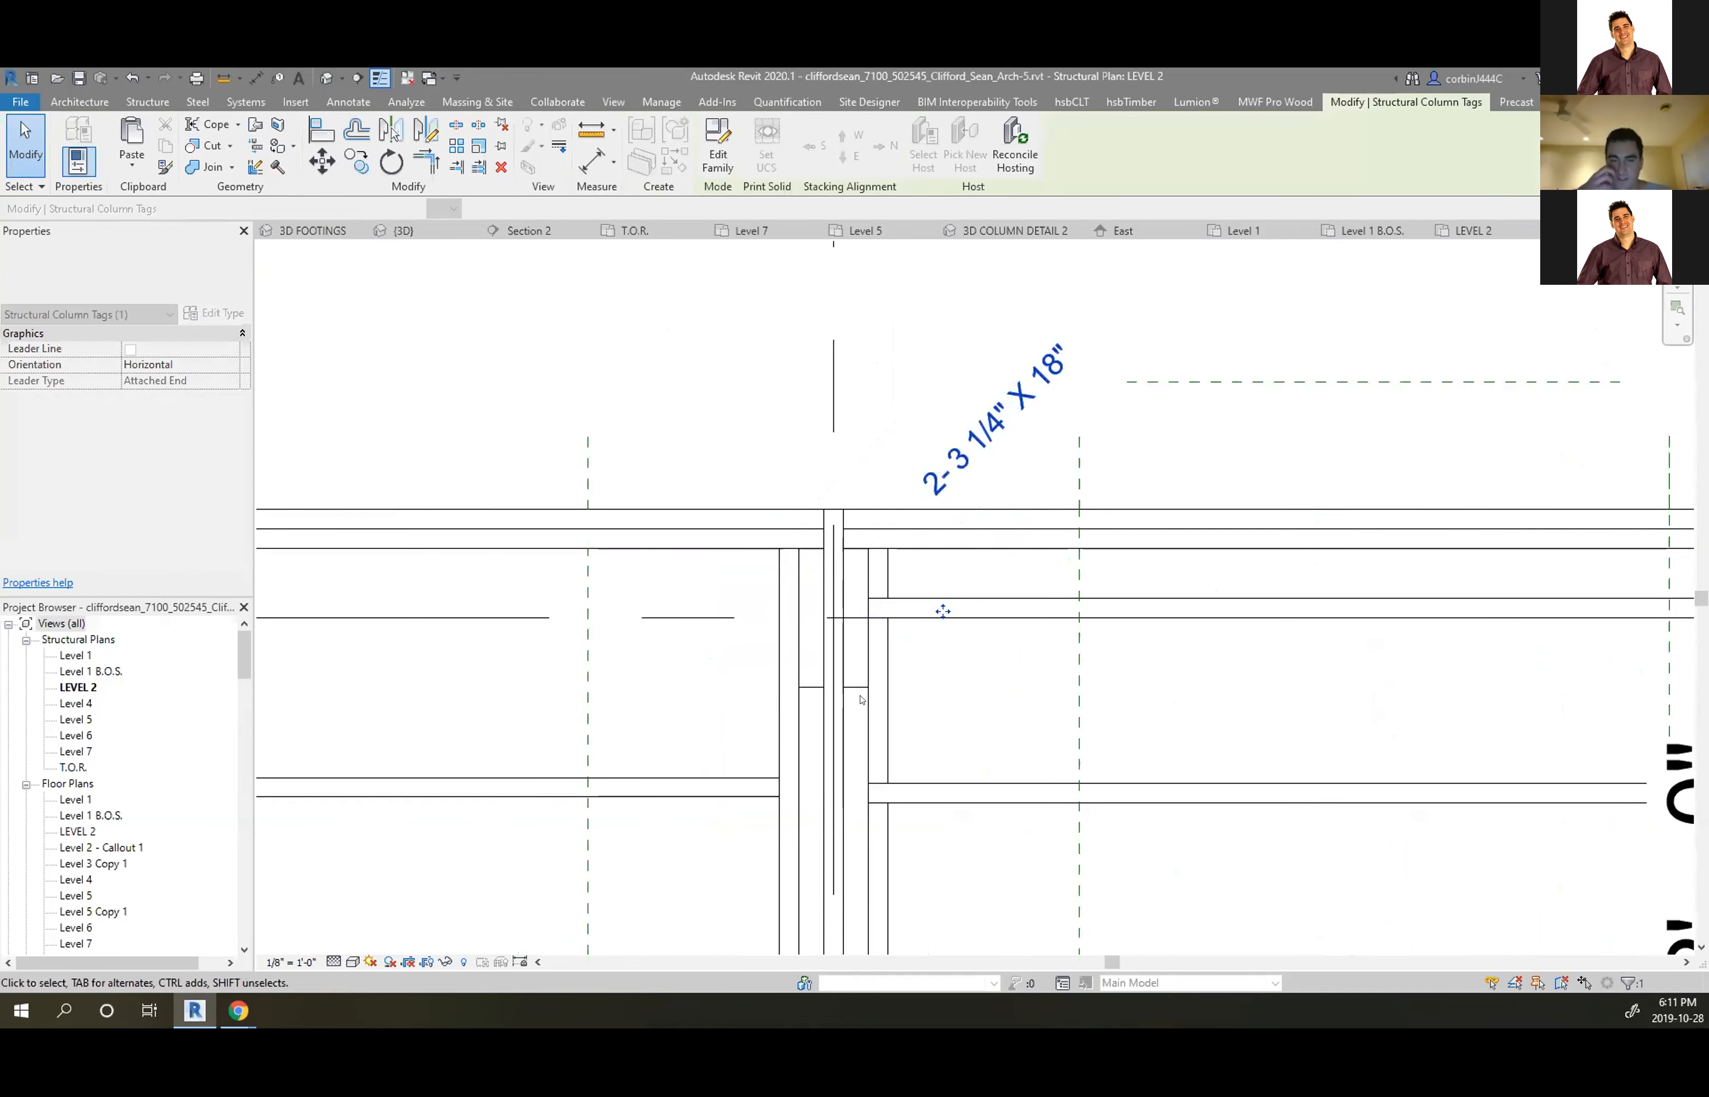
{"action": "left_click", "coordinate": [919, 589]}
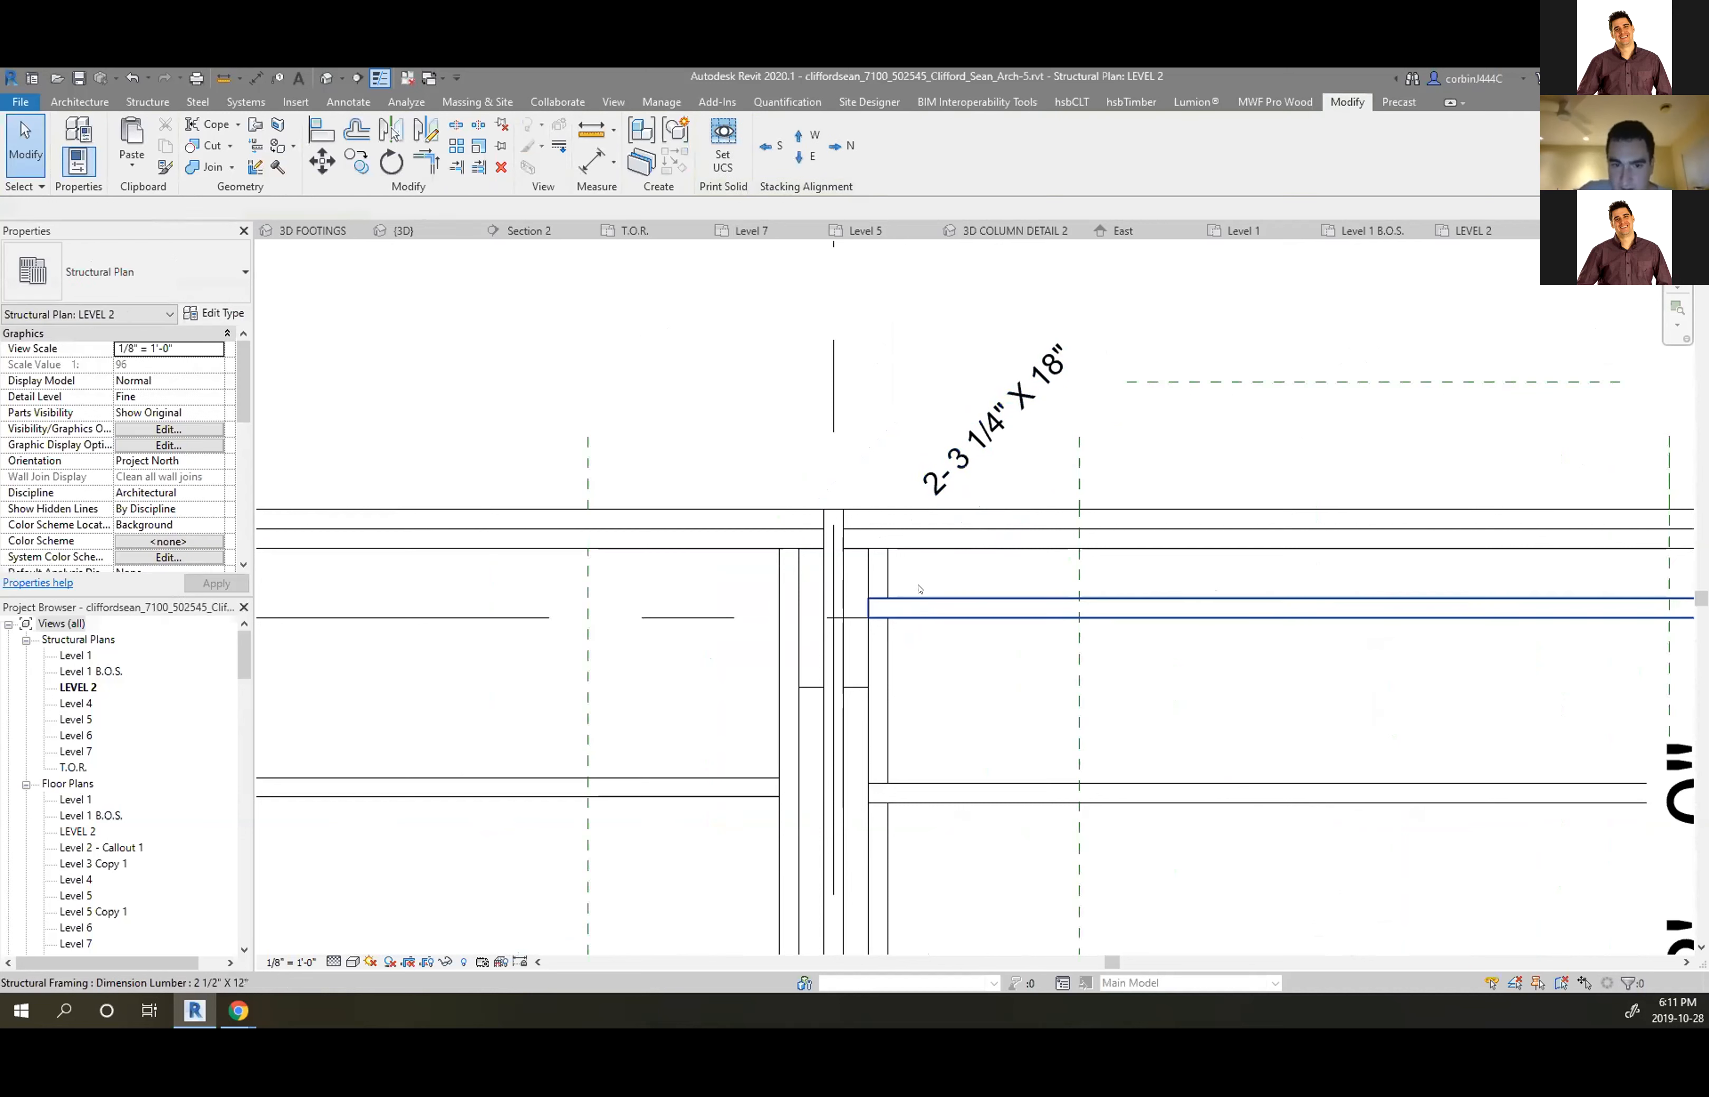
{"action": "left_click", "coordinate": [830, 603]}
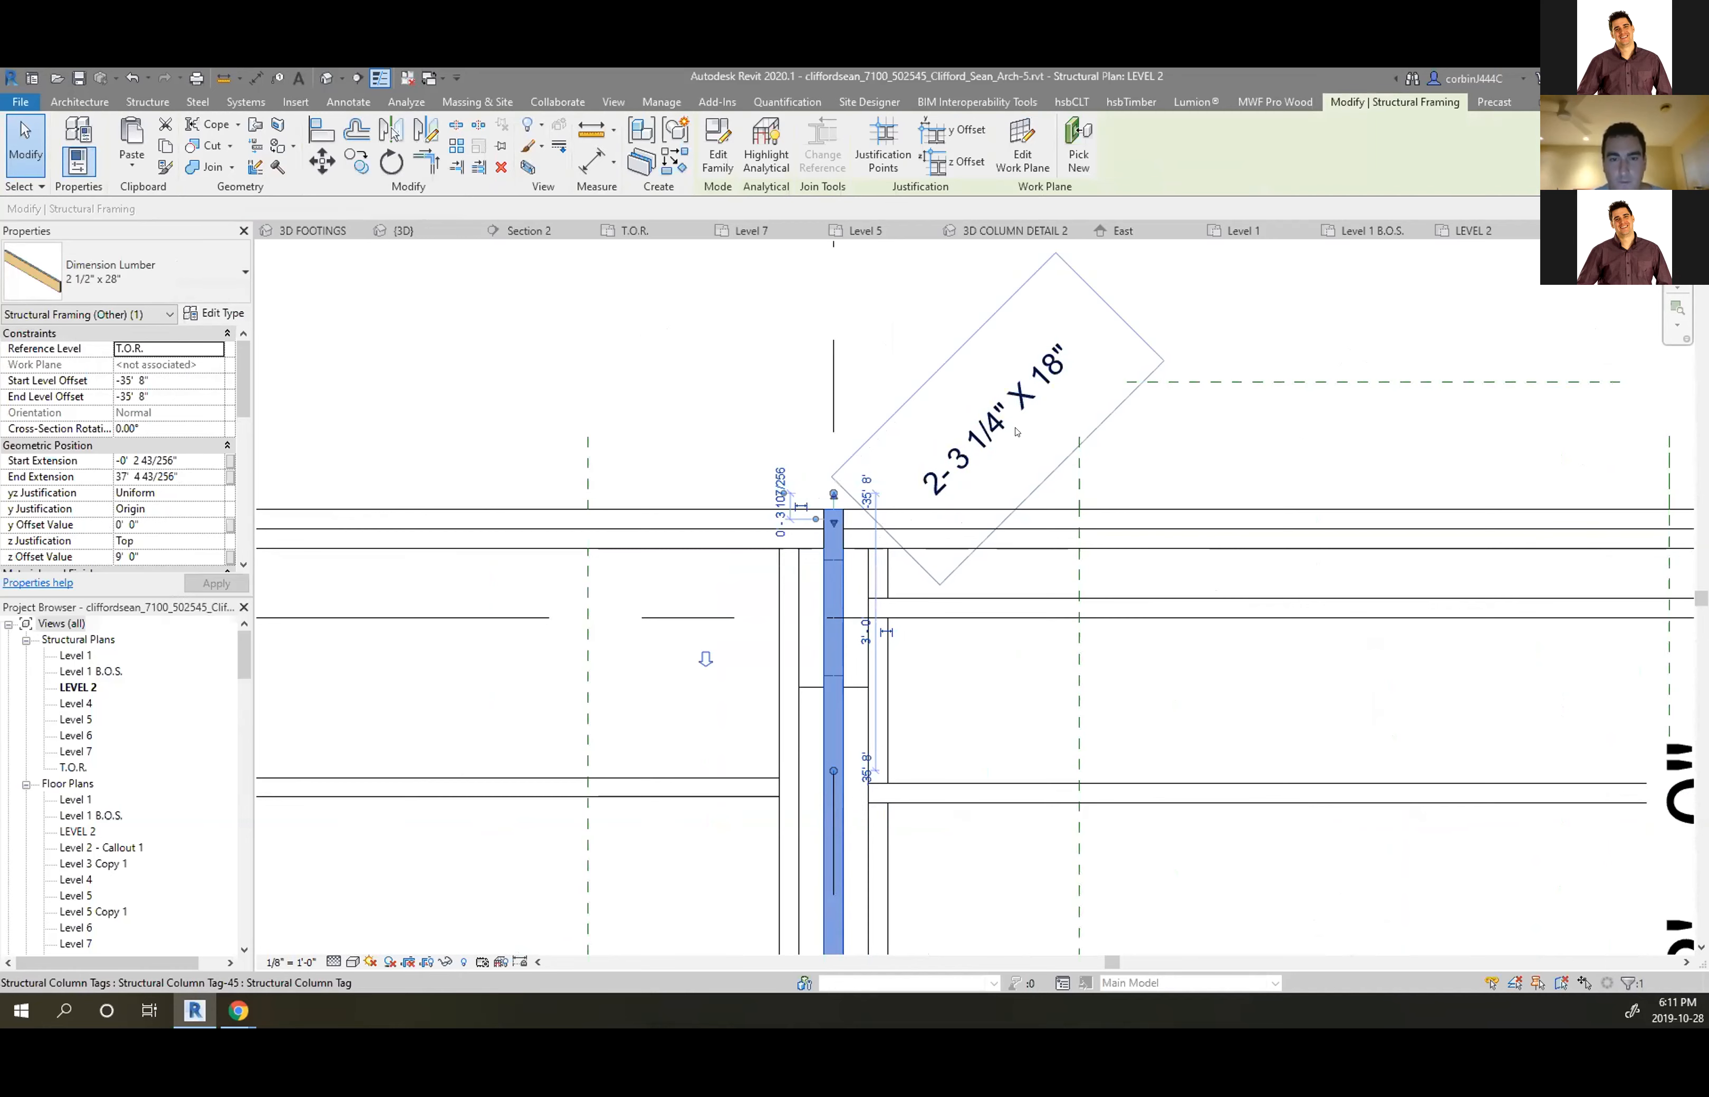
{"action": "left_click", "coordinate": [942, 611]}
{"action": "left_click", "coordinate": [212, 314]}
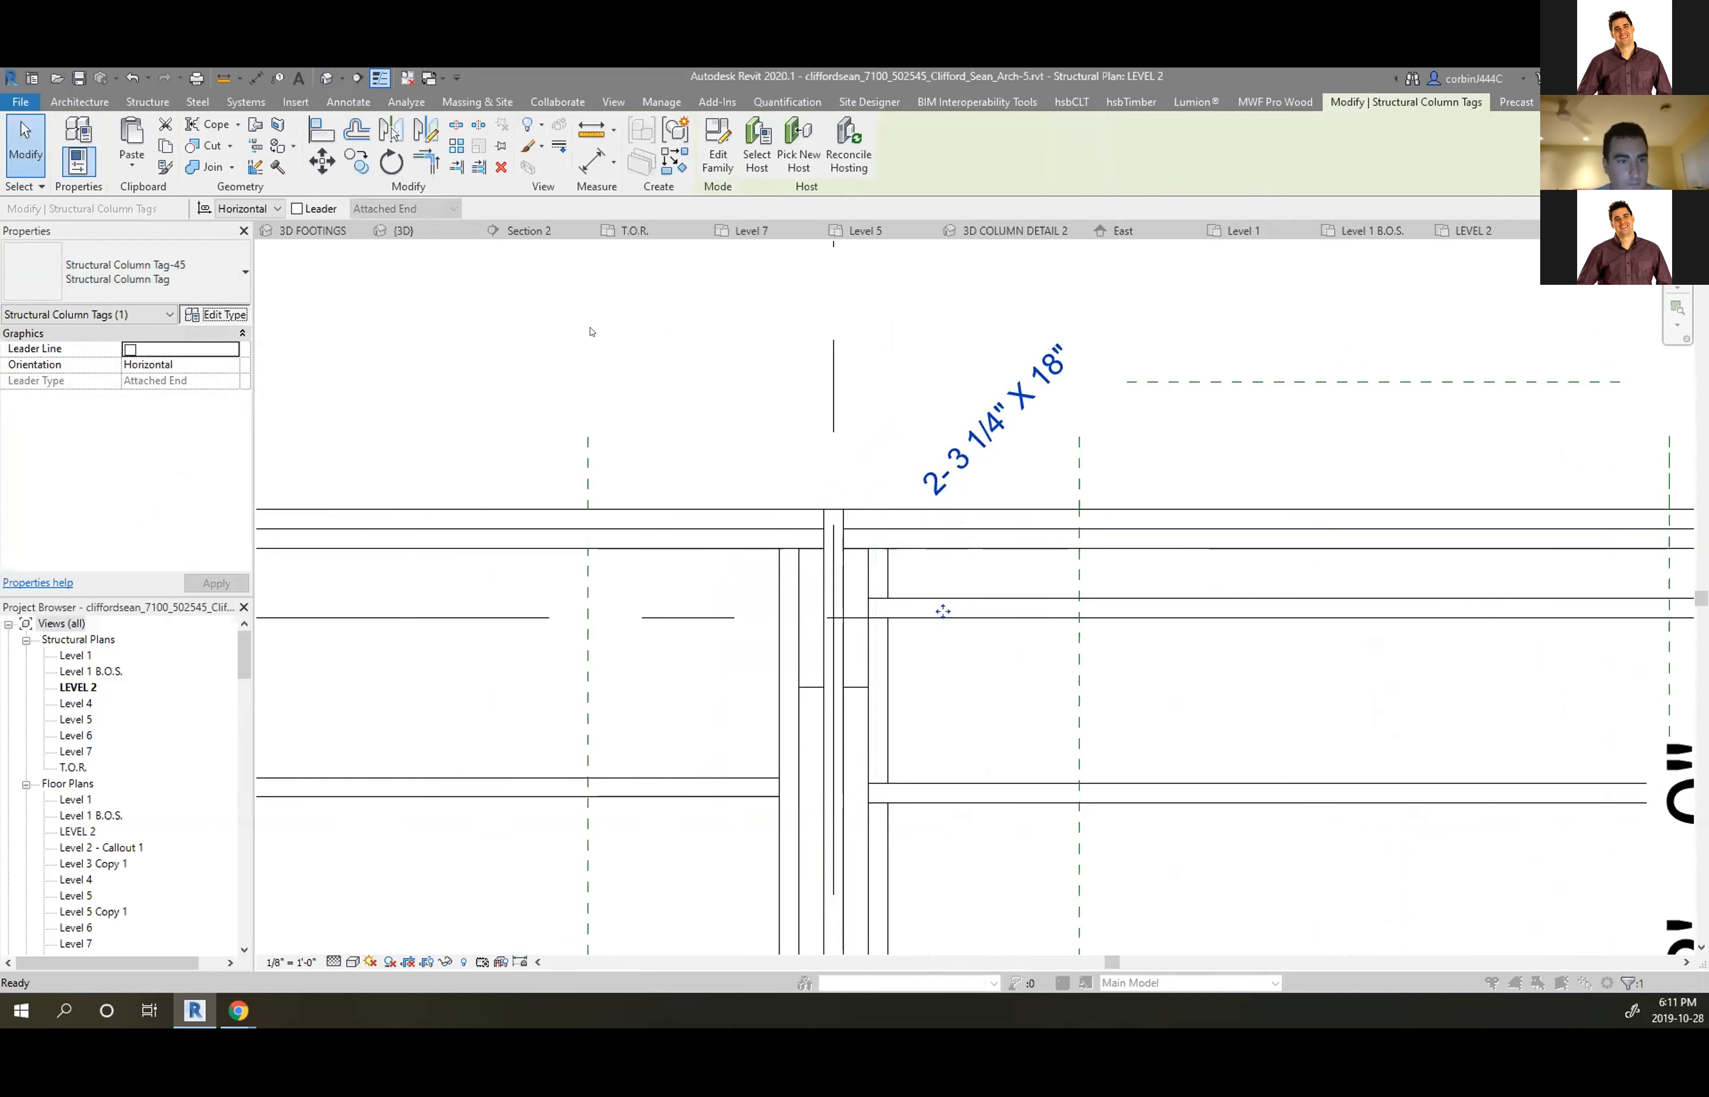
{"action": "left_click", "coordinate": [1268, 201]}
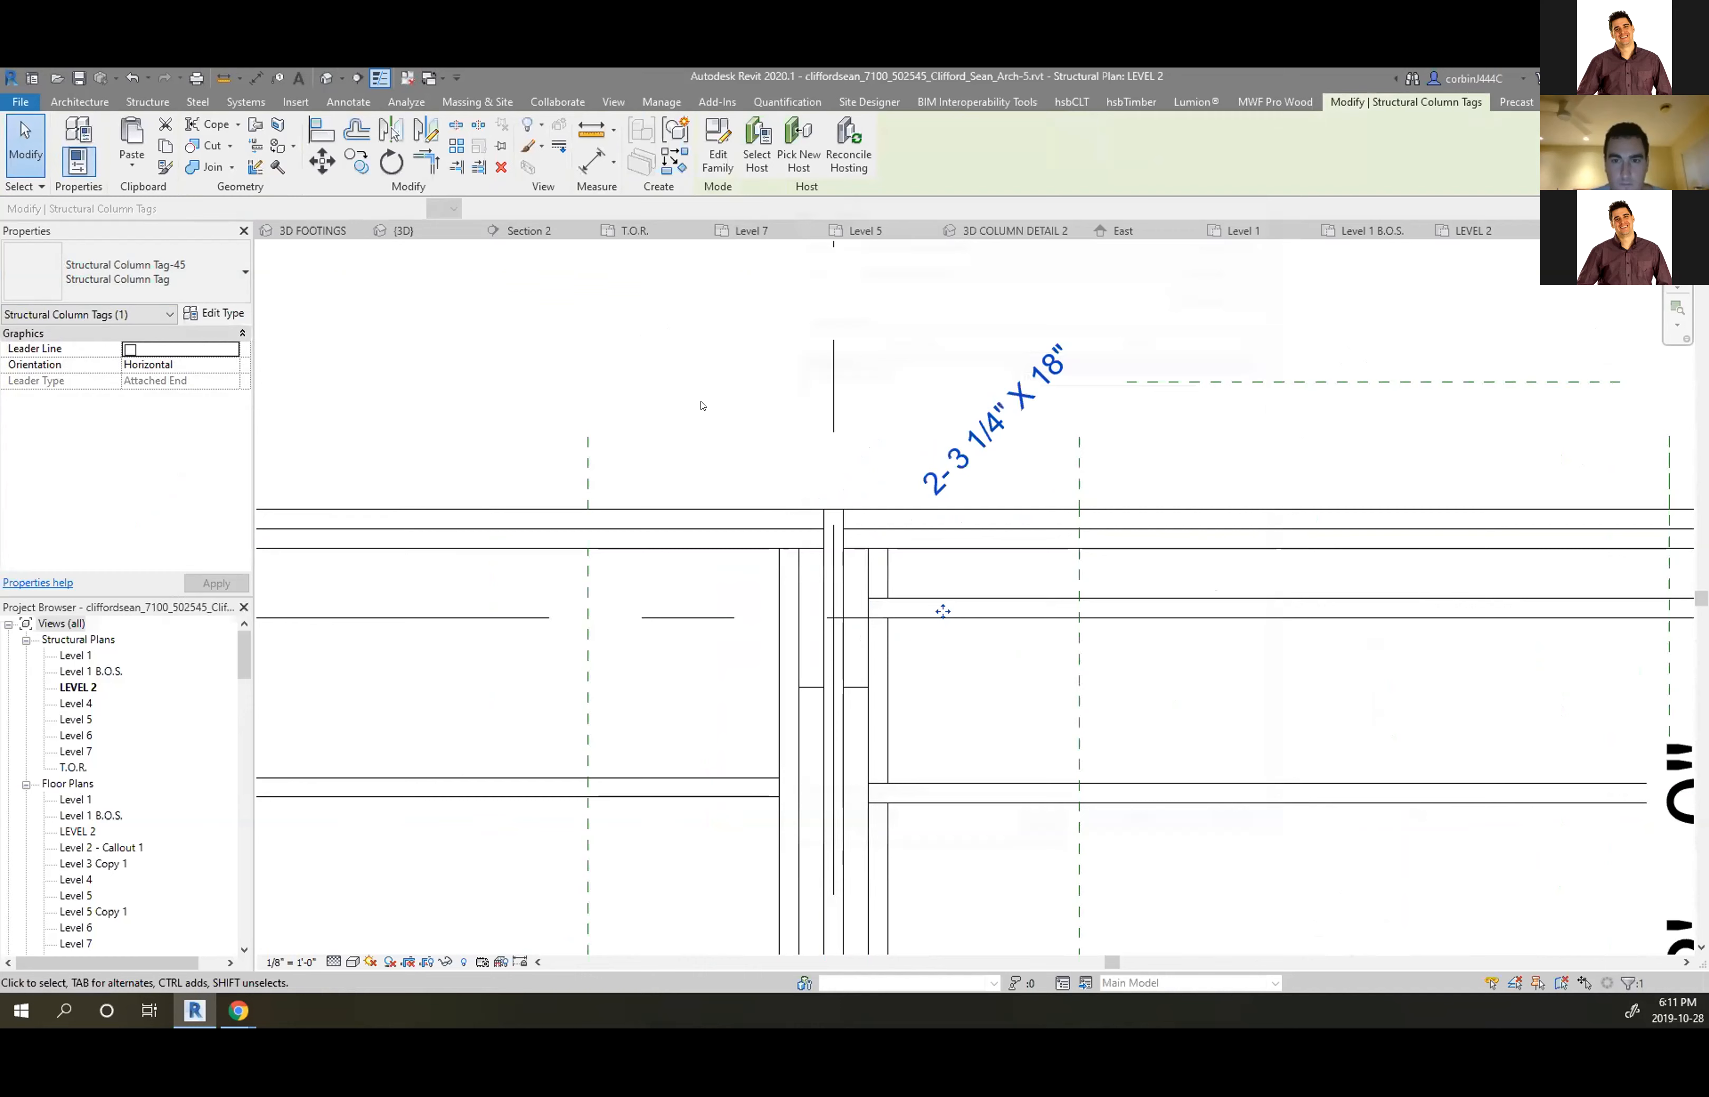
Duplicate the junction timber column's type as C1 so its diagonal tag reads C1
{"action": "left_click", "coordinate": [231, 316]}
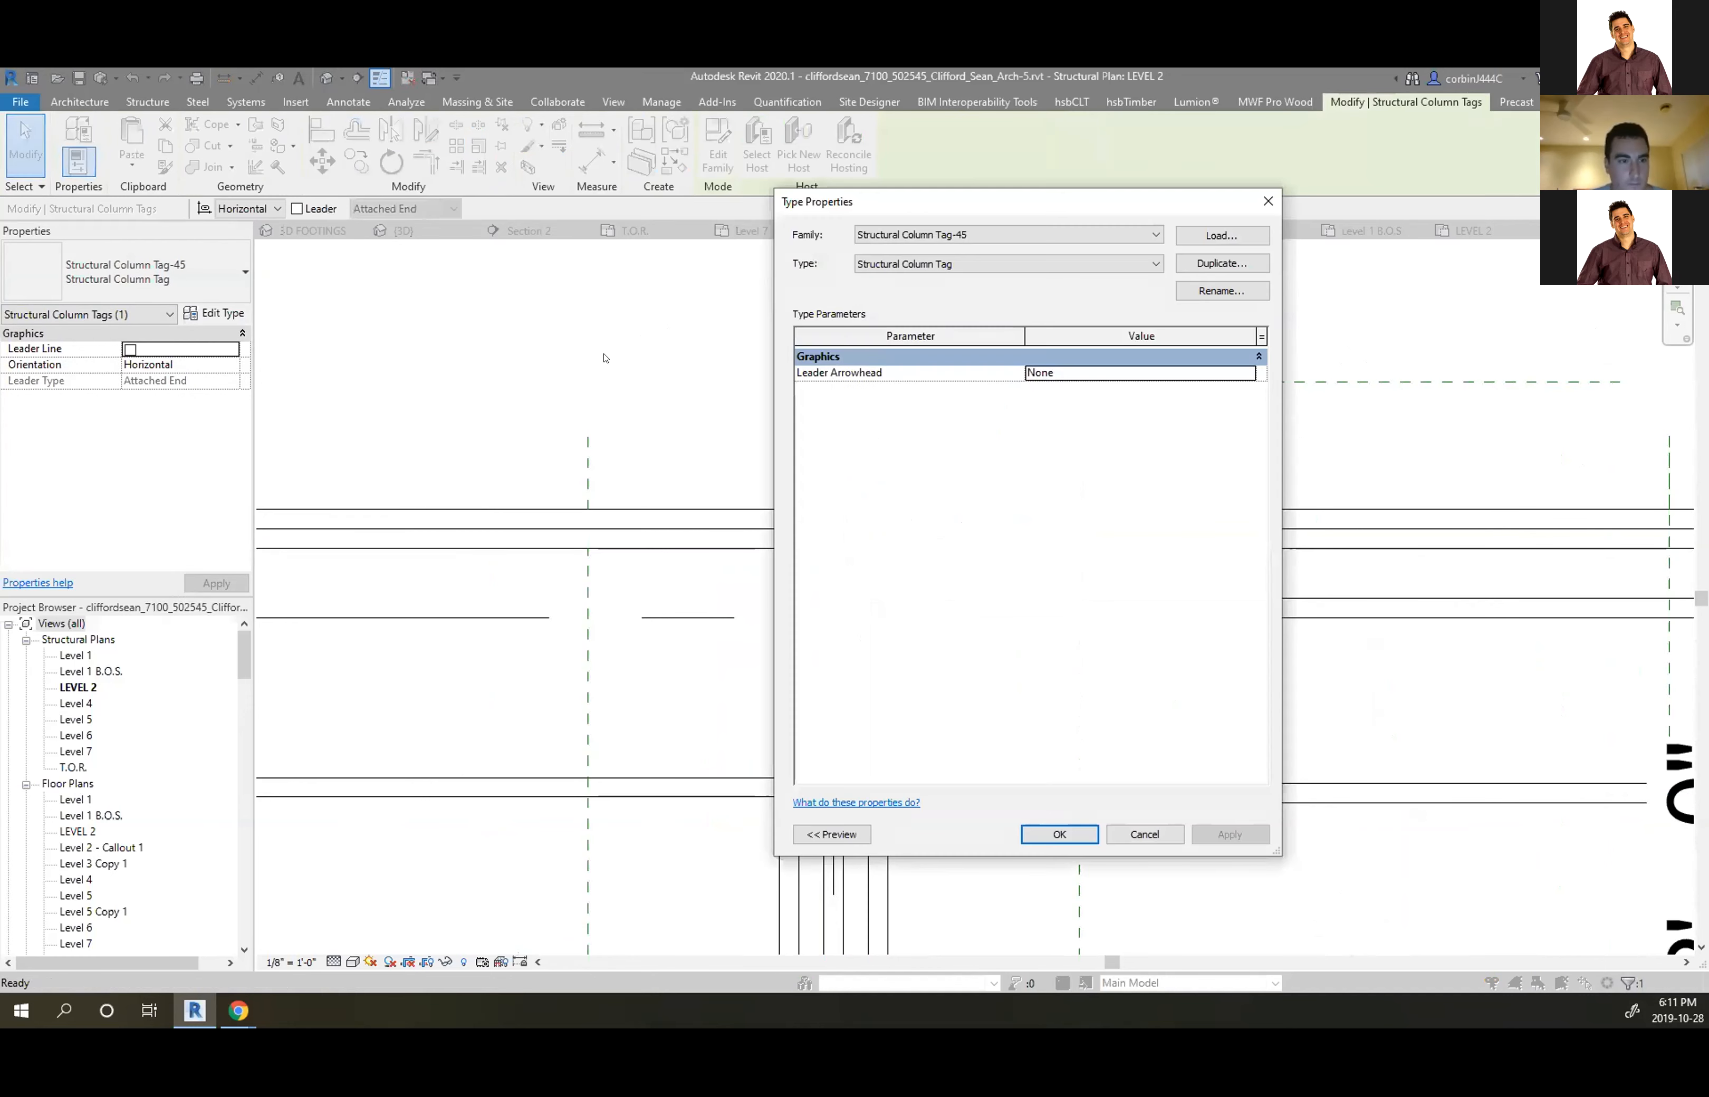
{"action": "left_click", "coordinate": [1268, 201]}
{"action": "left_click", "coordinate": [850, 636]}
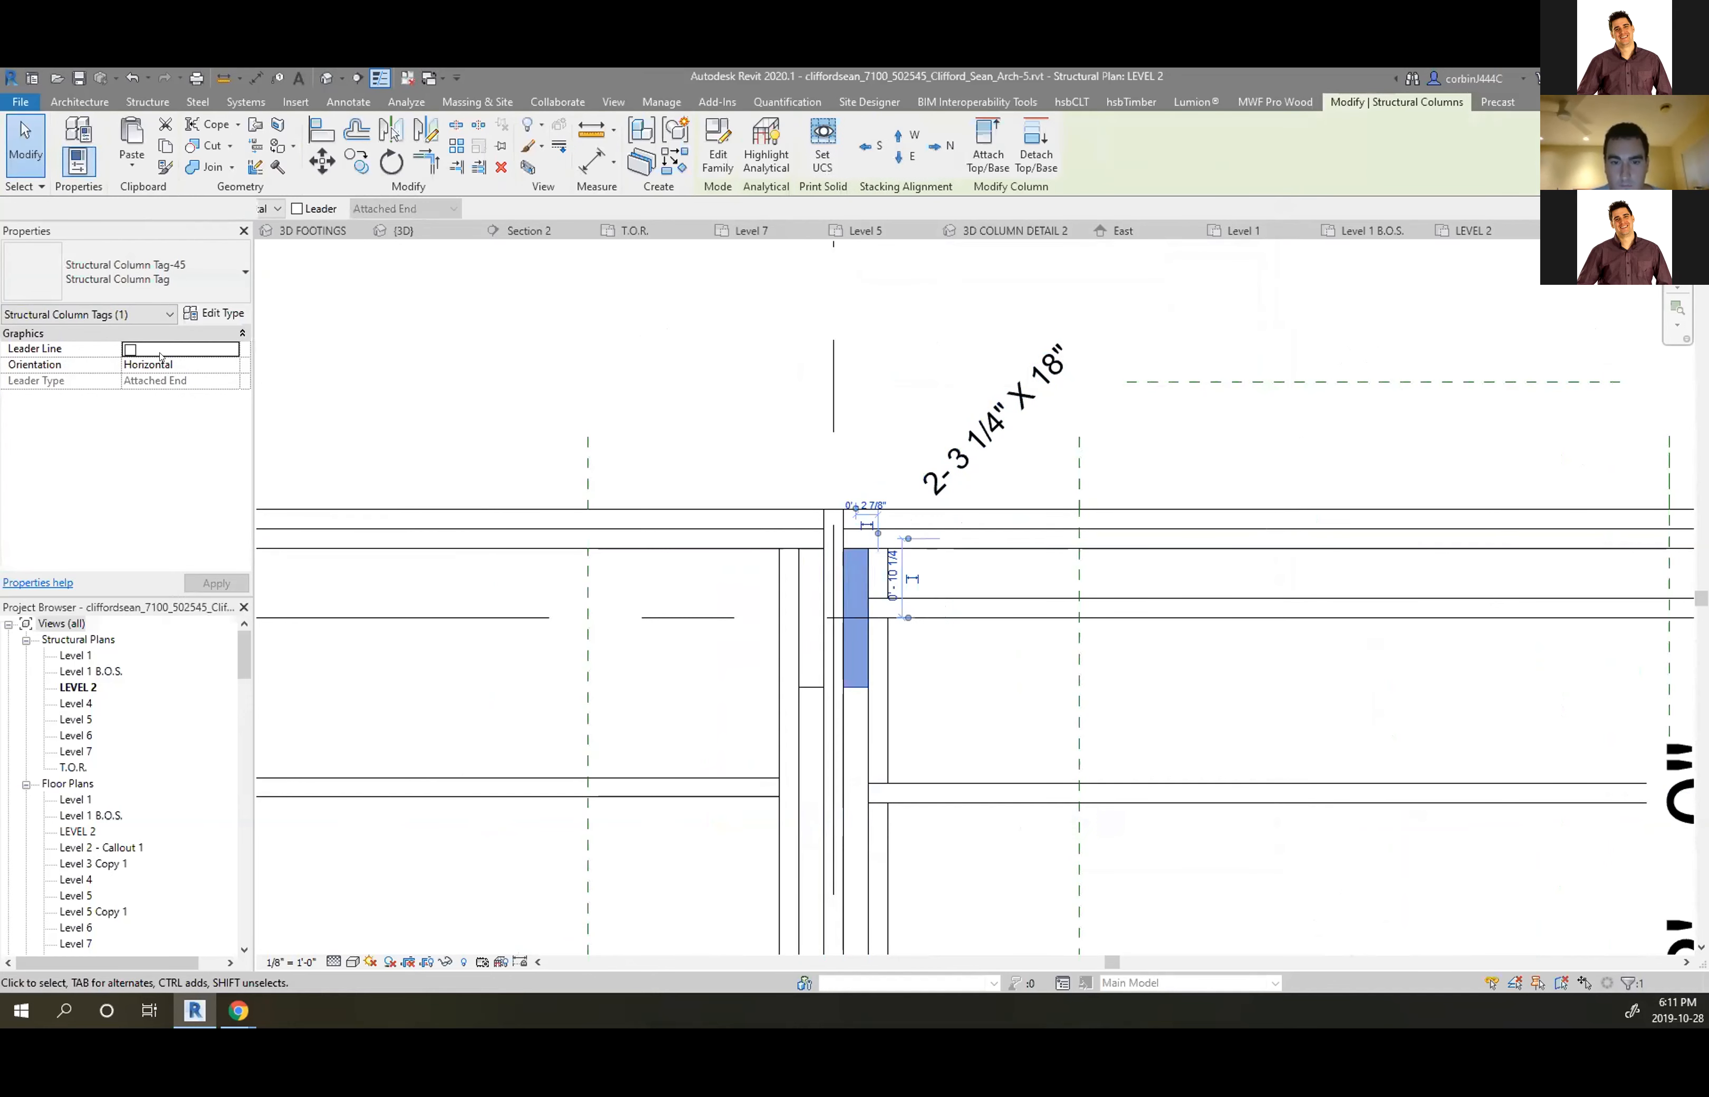
{"action": "left_click", "coordinate": [216, 315]}
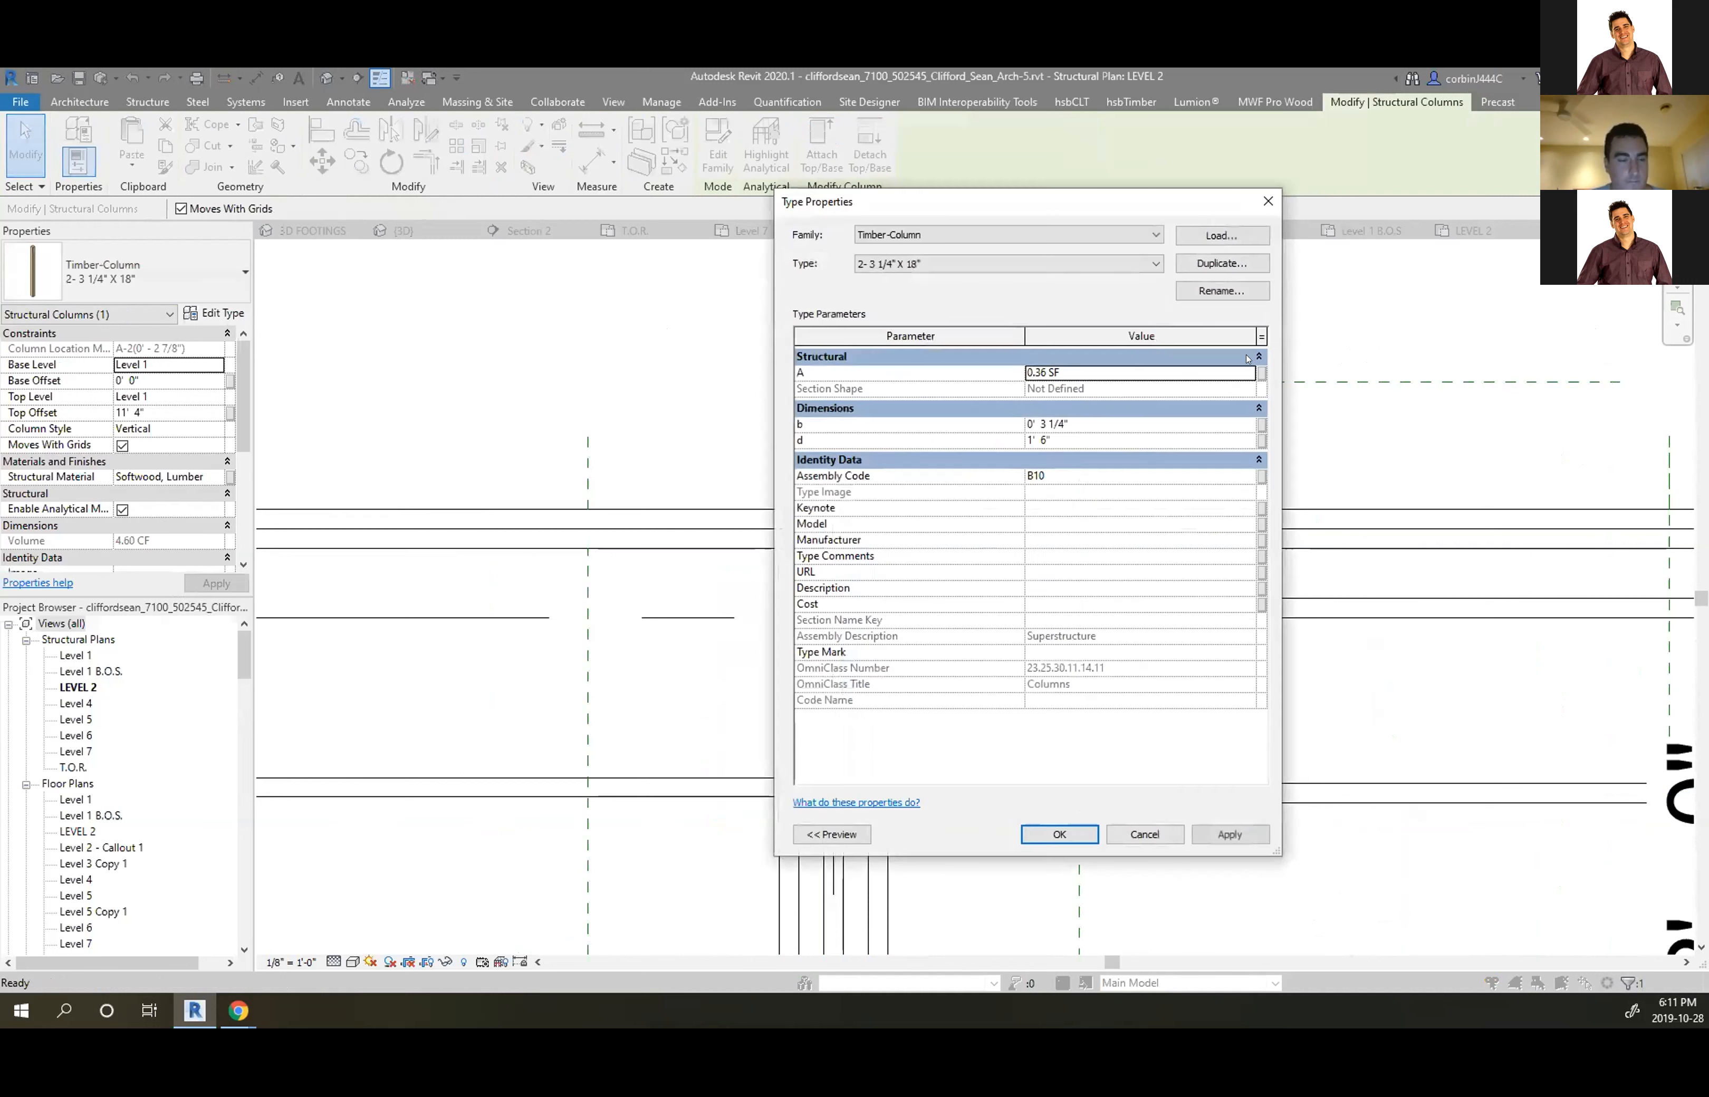
{"action": "left_click", "coordinate": [1234, 263]}
{"action": "type", "text": "C1"}
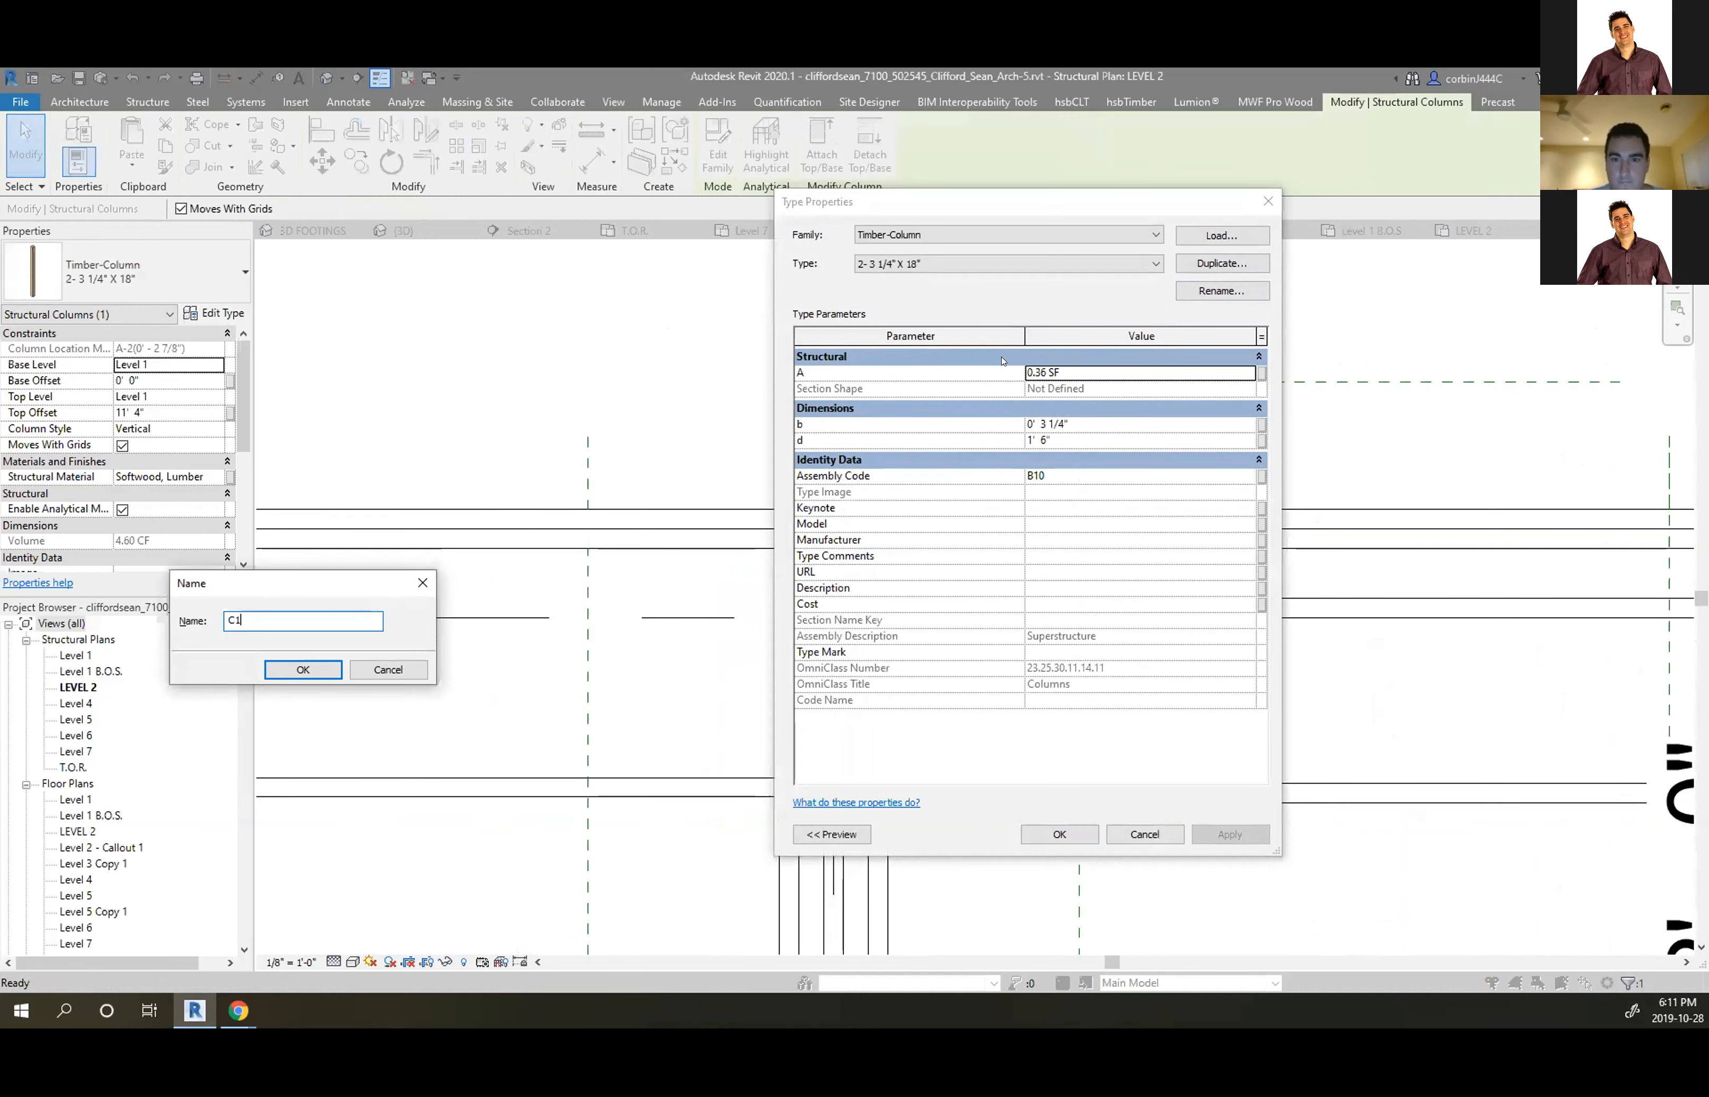
{"action": "key", "text": "Return"}
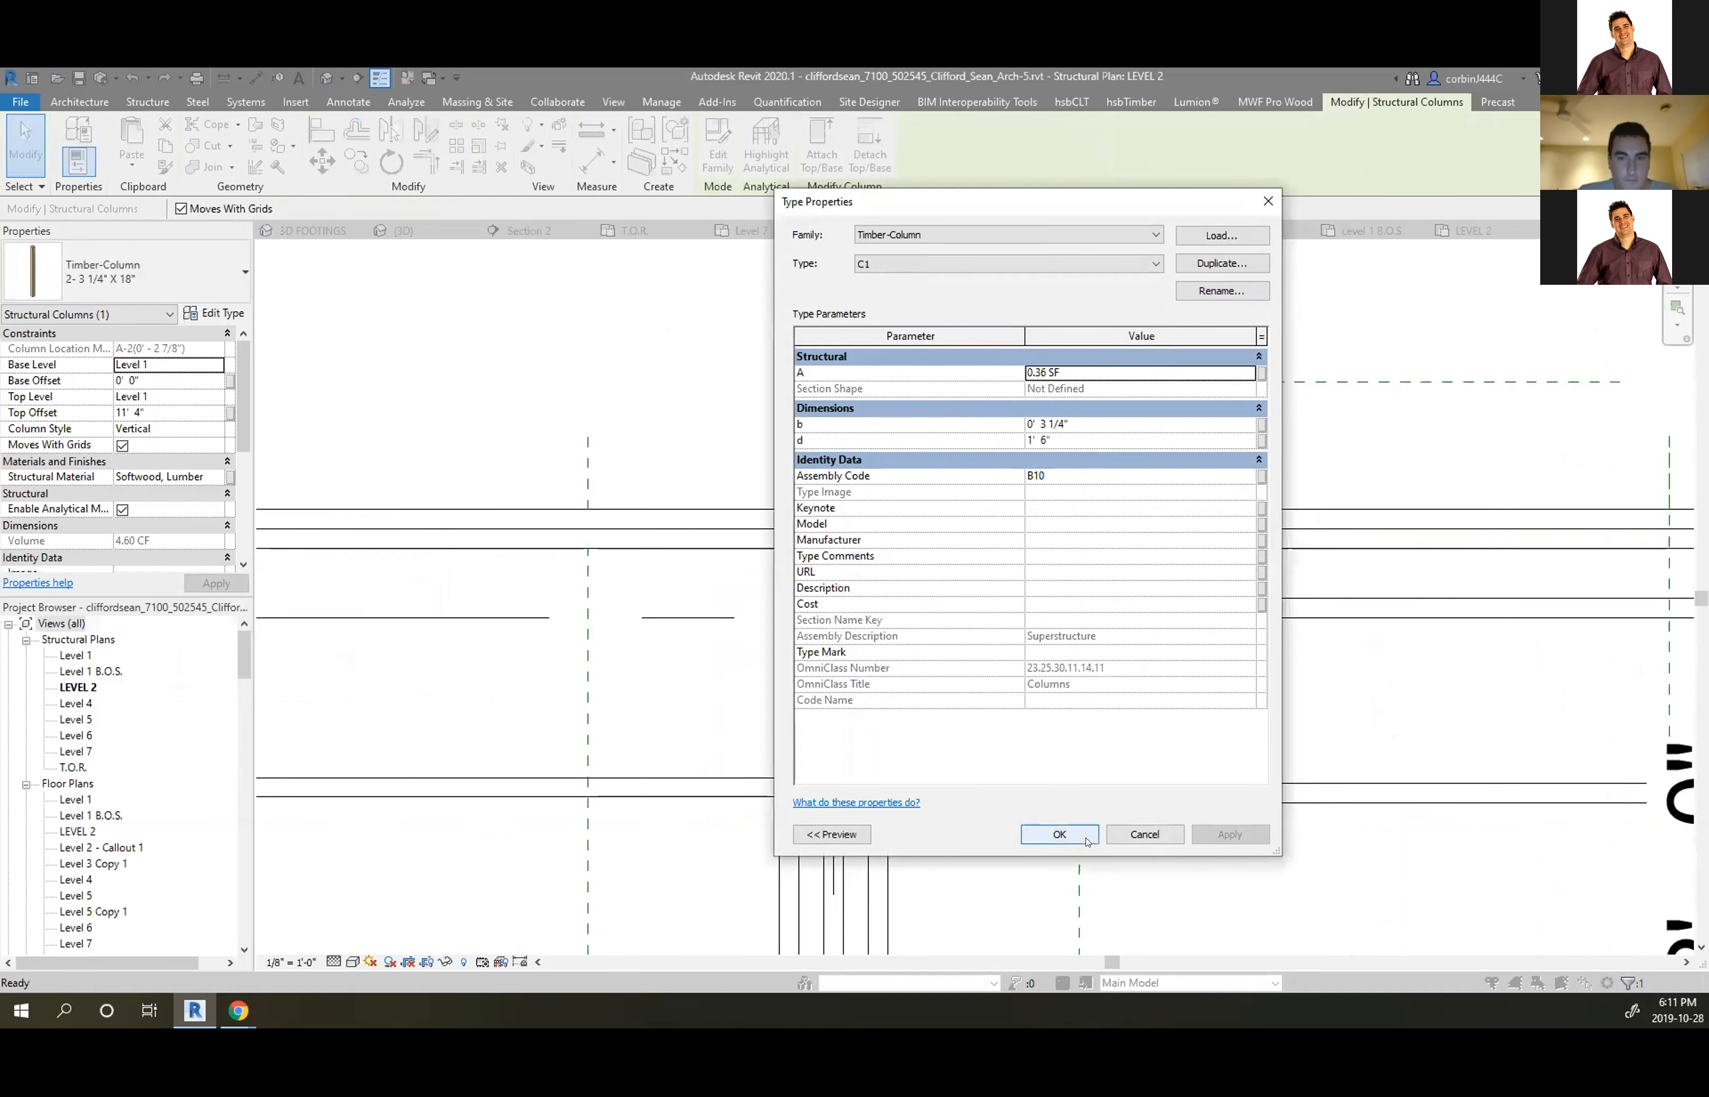
{"action": "left_click", "coordinate": [1059, 834]}
{"action": "scroll", "coordinate": [862, 630], "scroll_direction": "up", "scroll_amount": 4}
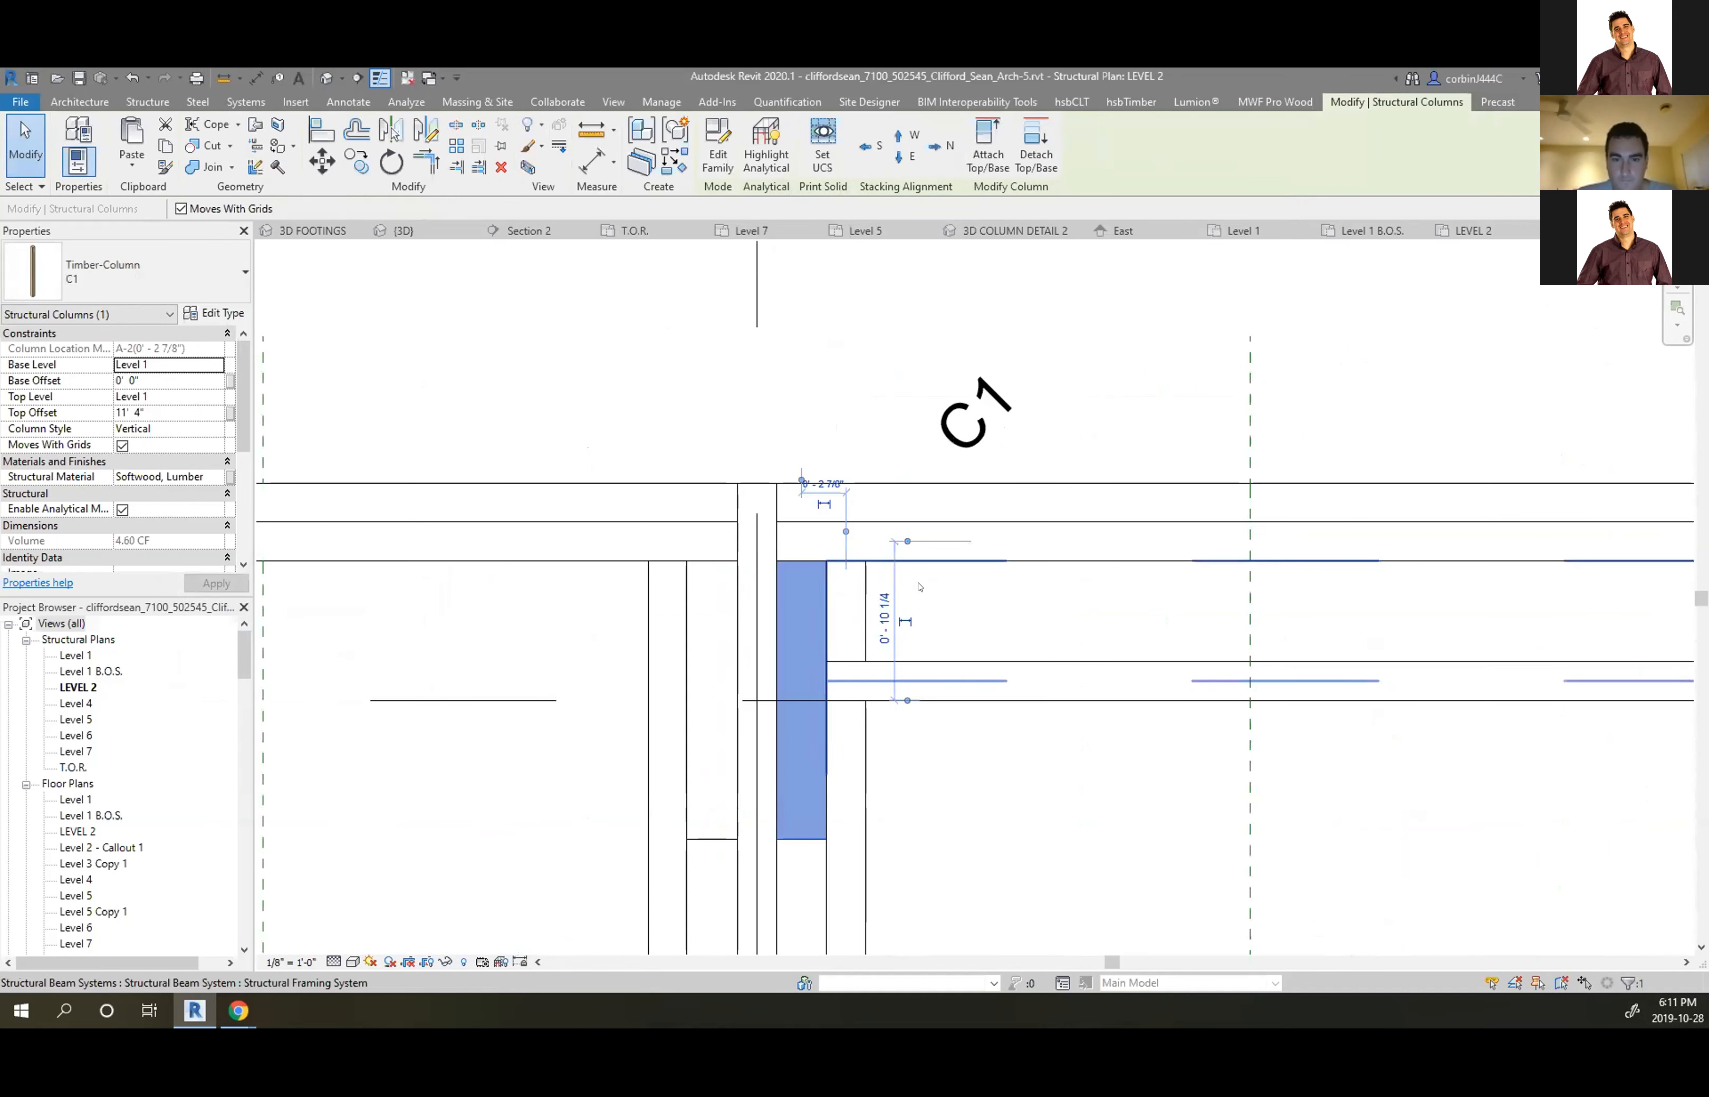
{"action": "left_click", "coordinate": [862, 630]}
{"action": "scroll", "coordinate": [862, 630], "scroll_direction": "down", "scroll_amount": 3}
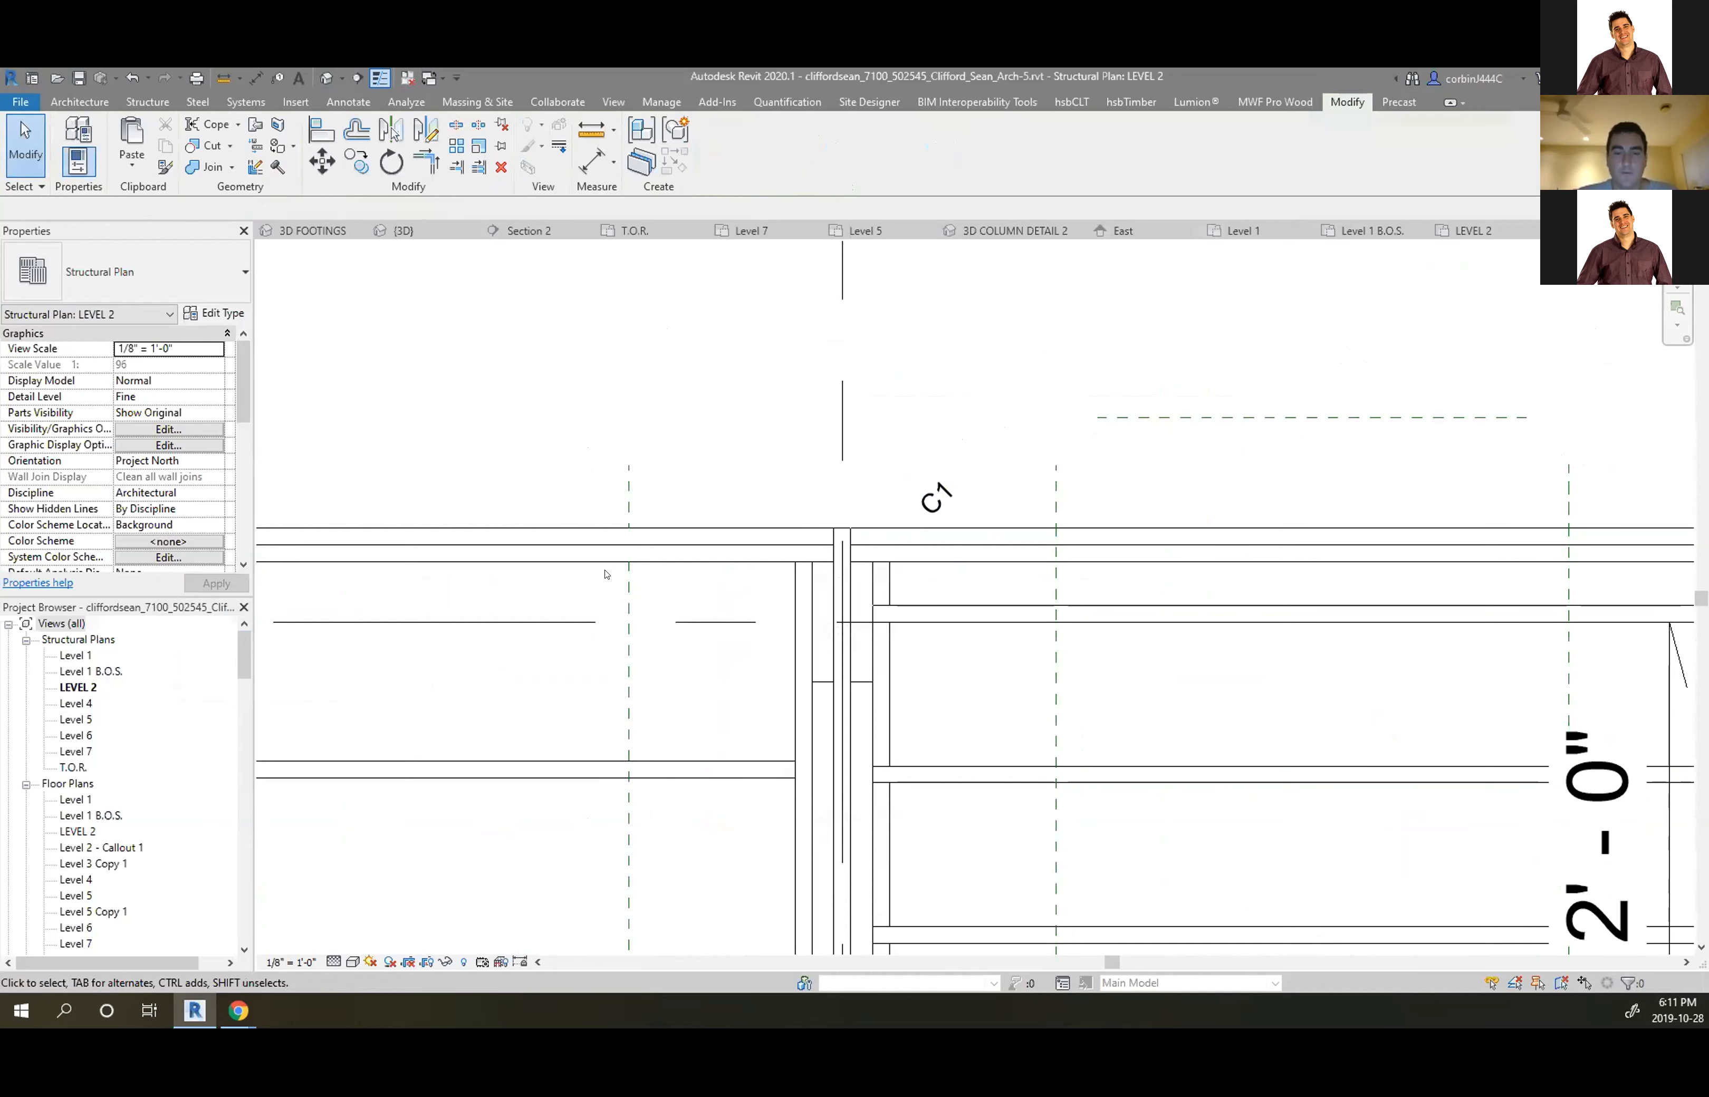
{"action": "scroll", "coordinate": [641, 396], "scroll_direction": "down", "scroll_amount": 3}
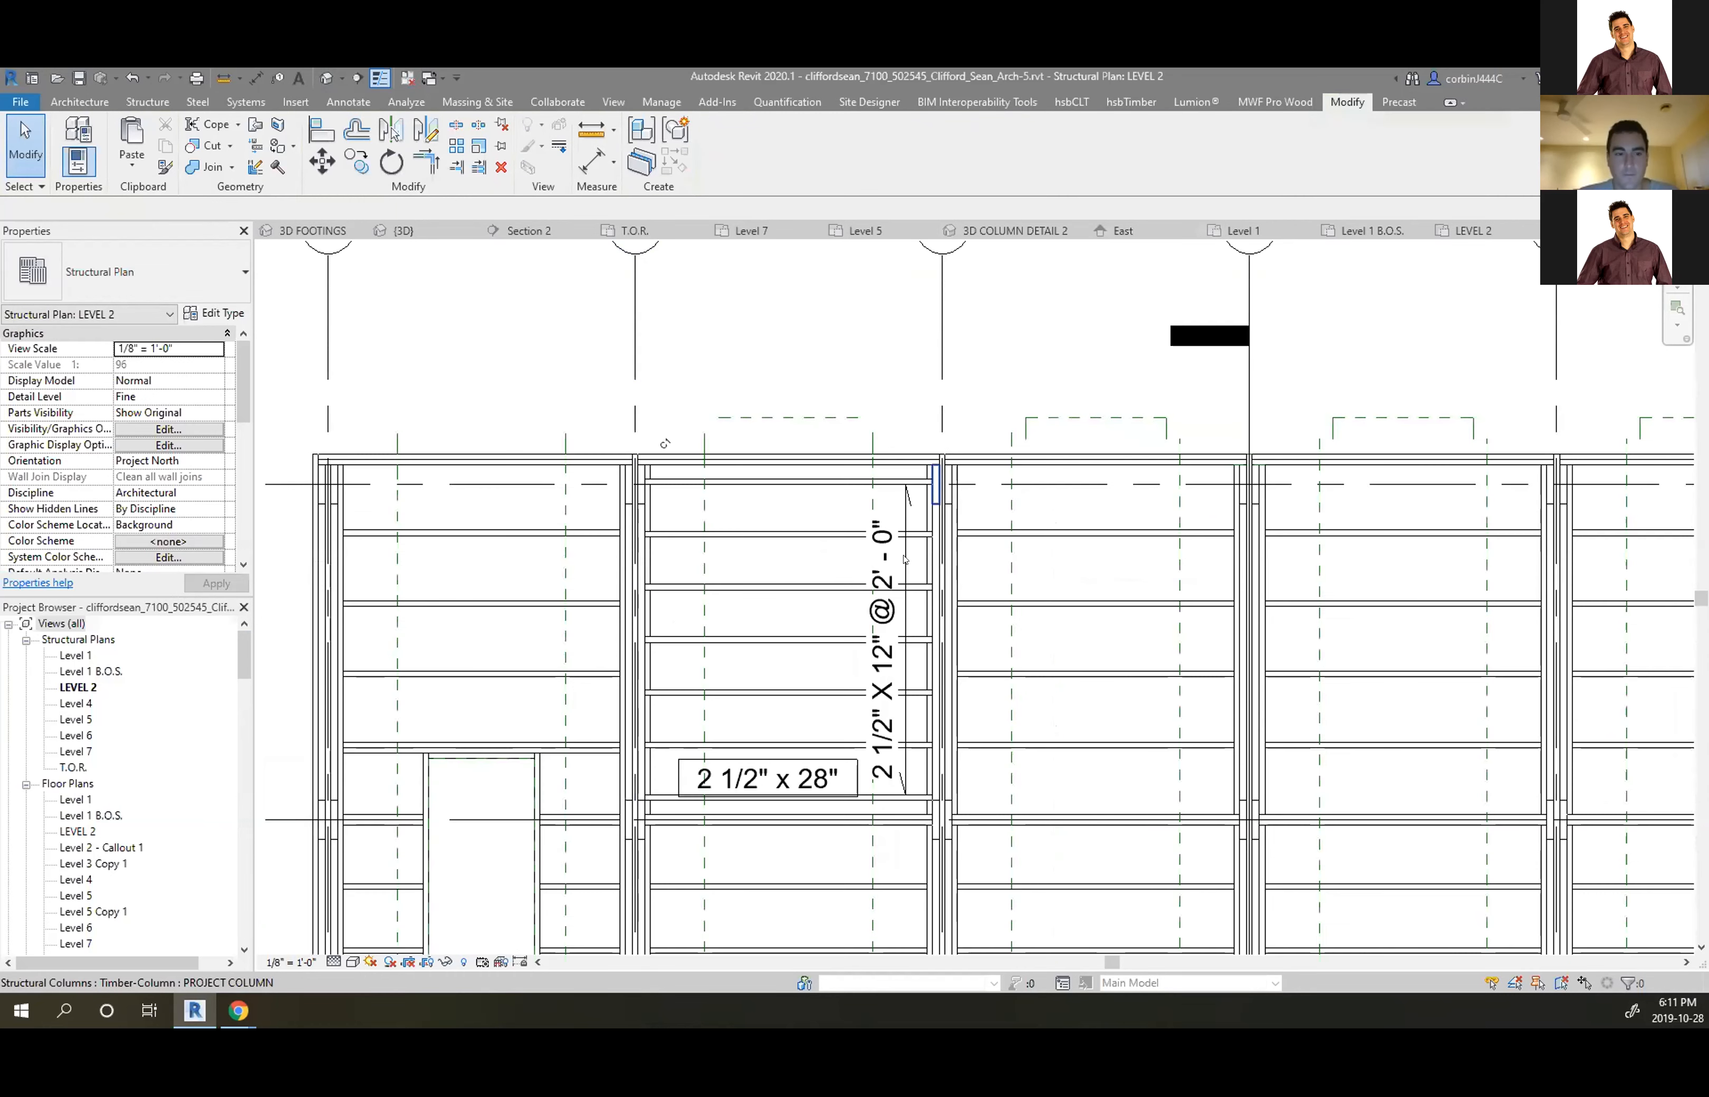
{"action": "scroll", "coordinate": [705, 799], "scroll_direction": "up", "scroll_amount": 3}
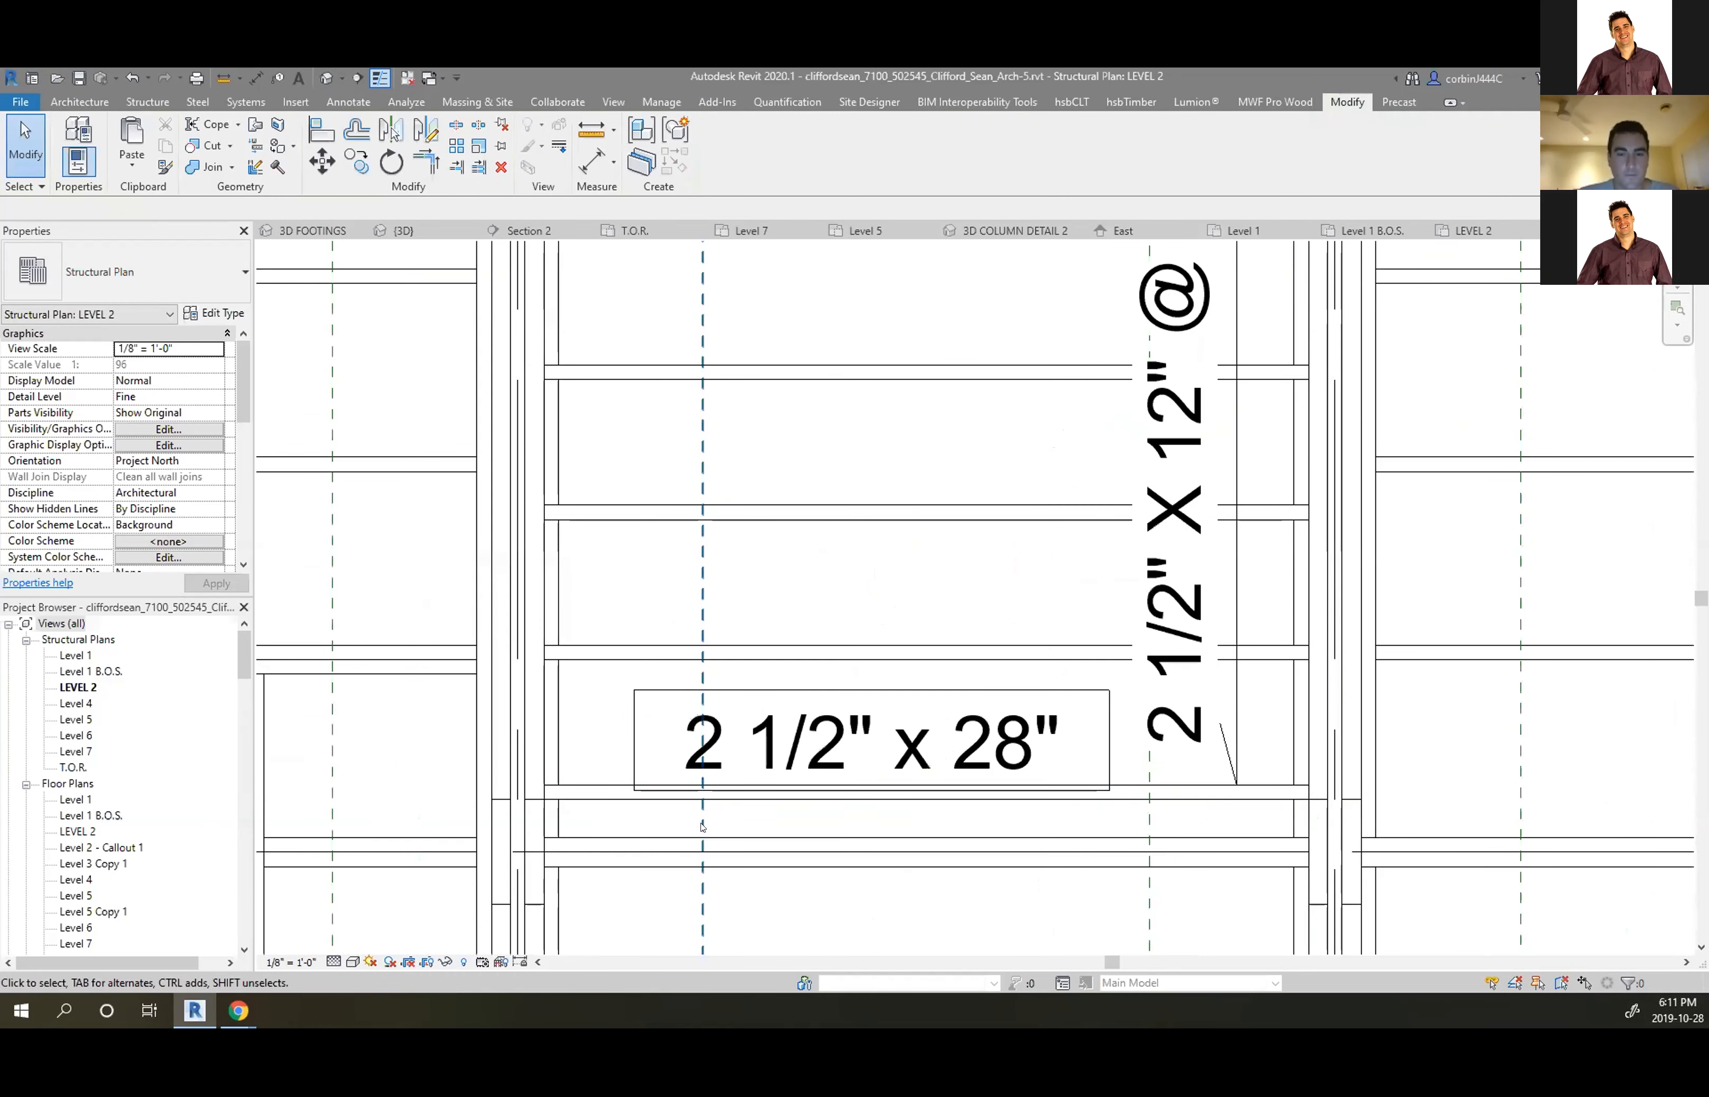
{"action": "left_click", "coordinate": [752, 858]}
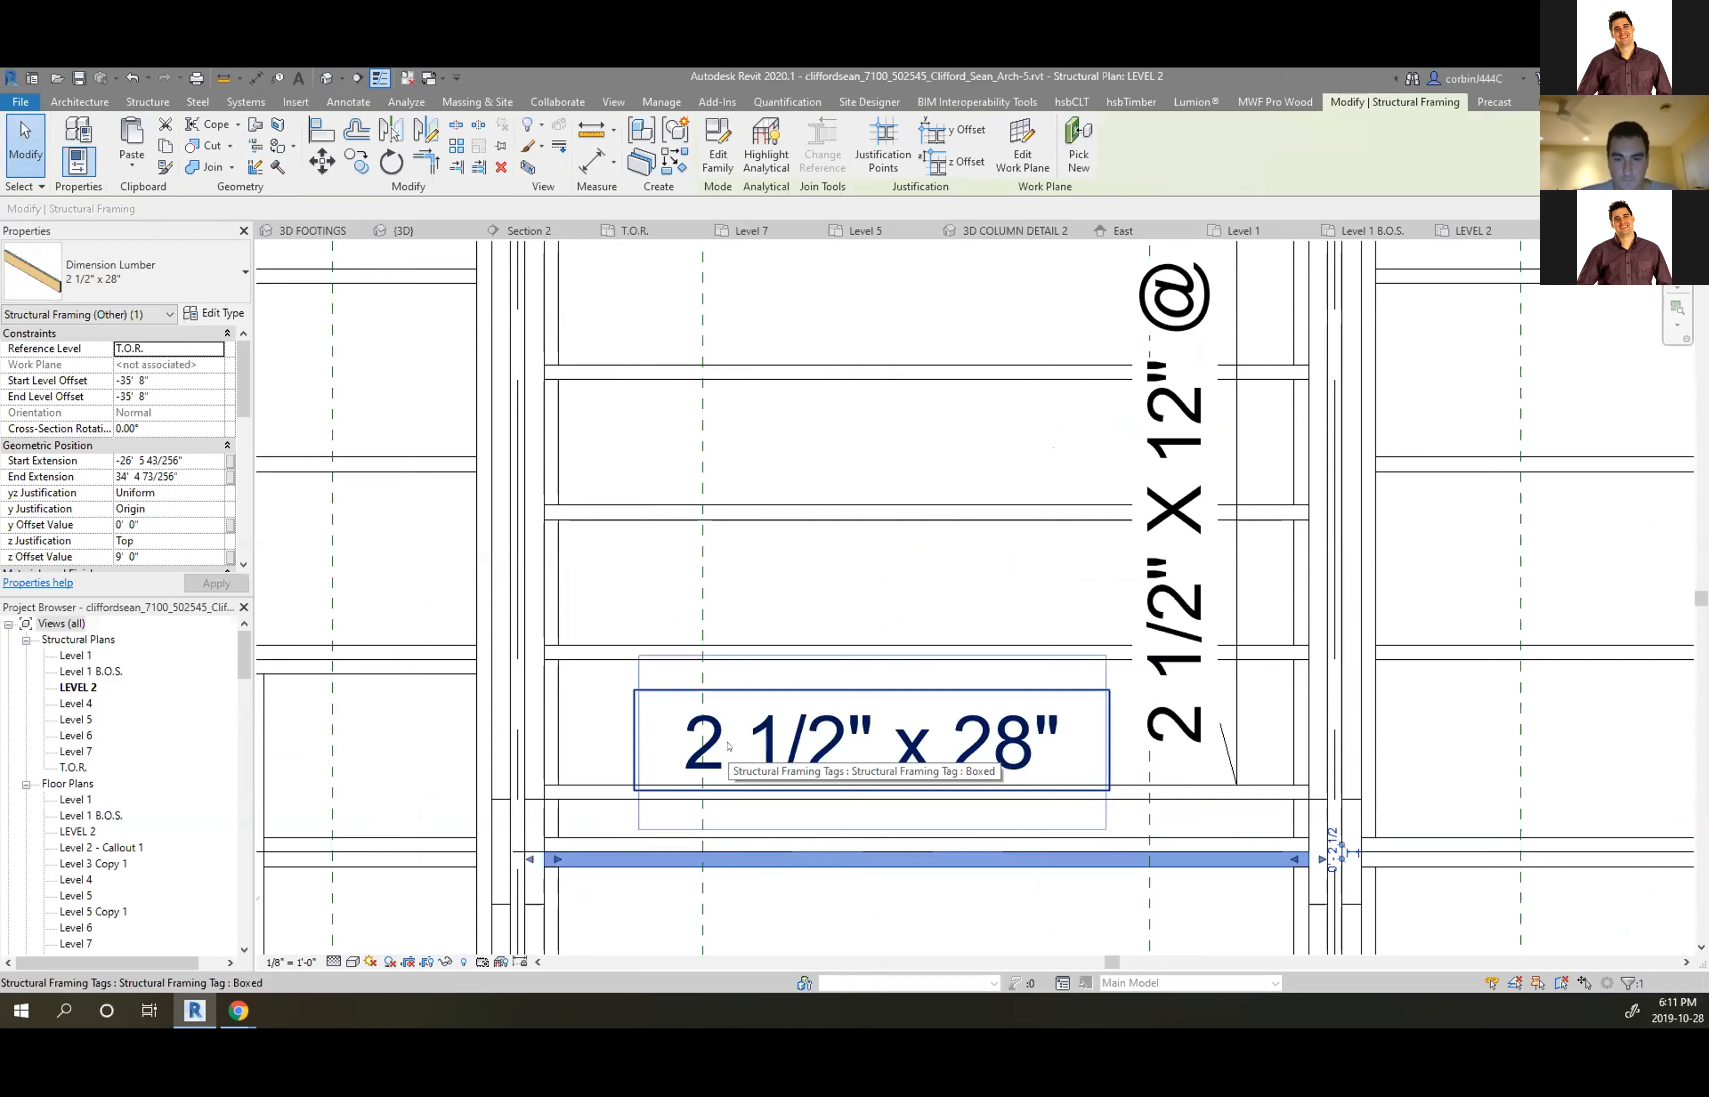
{"action": "scroll", "coordinate": [728, 745], "scroll_direction": "up", "scroll_amount": 3}
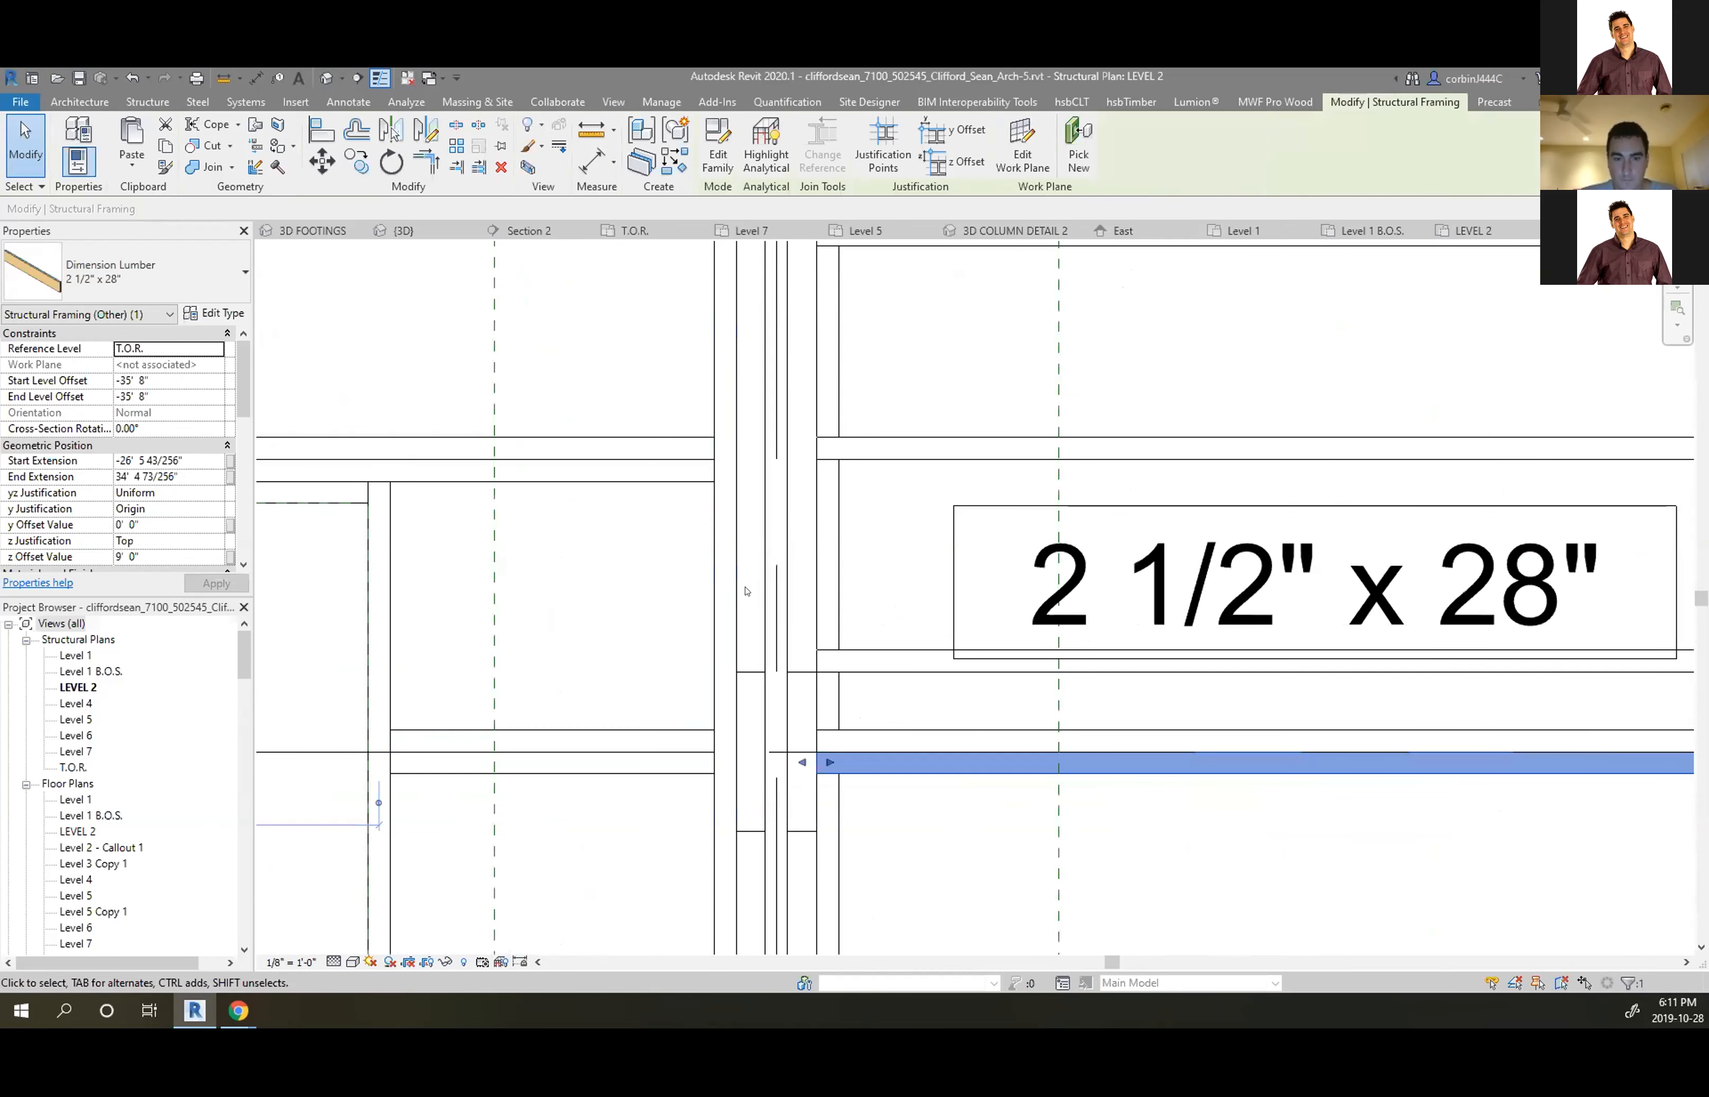
{"action": "left_click", "coordinate": [775, 583]}
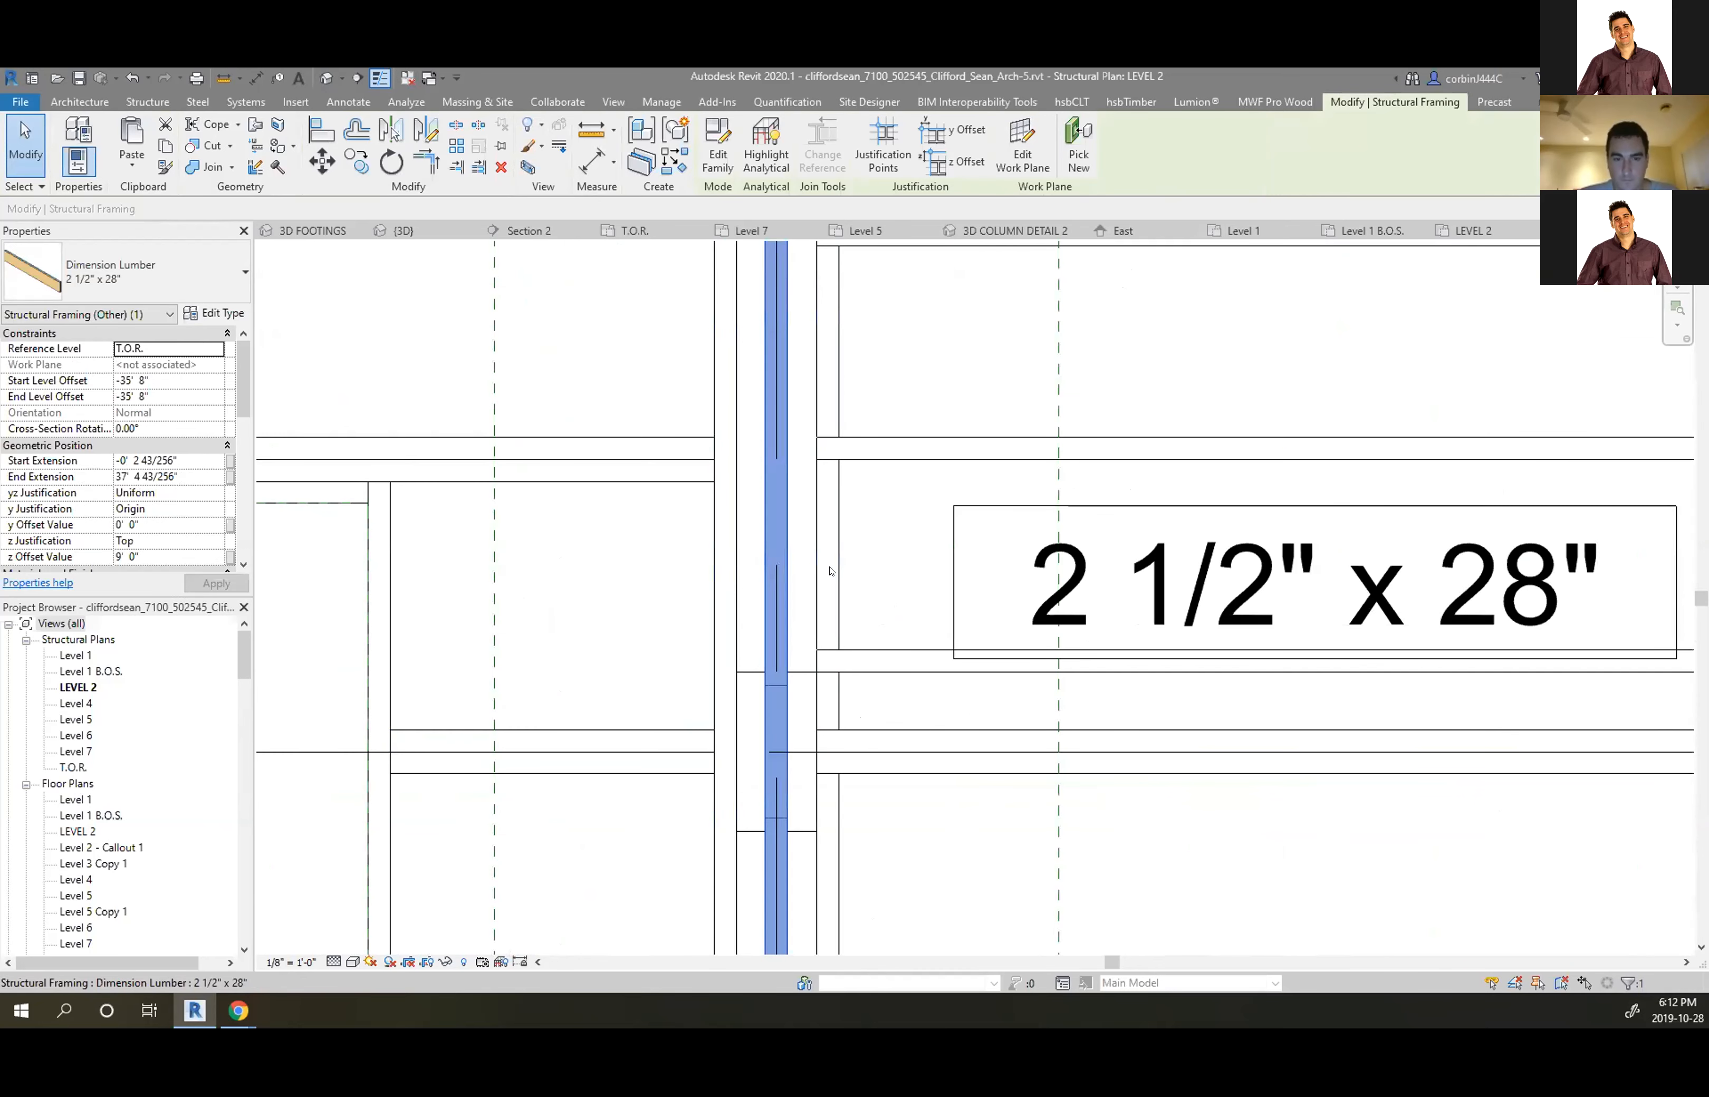
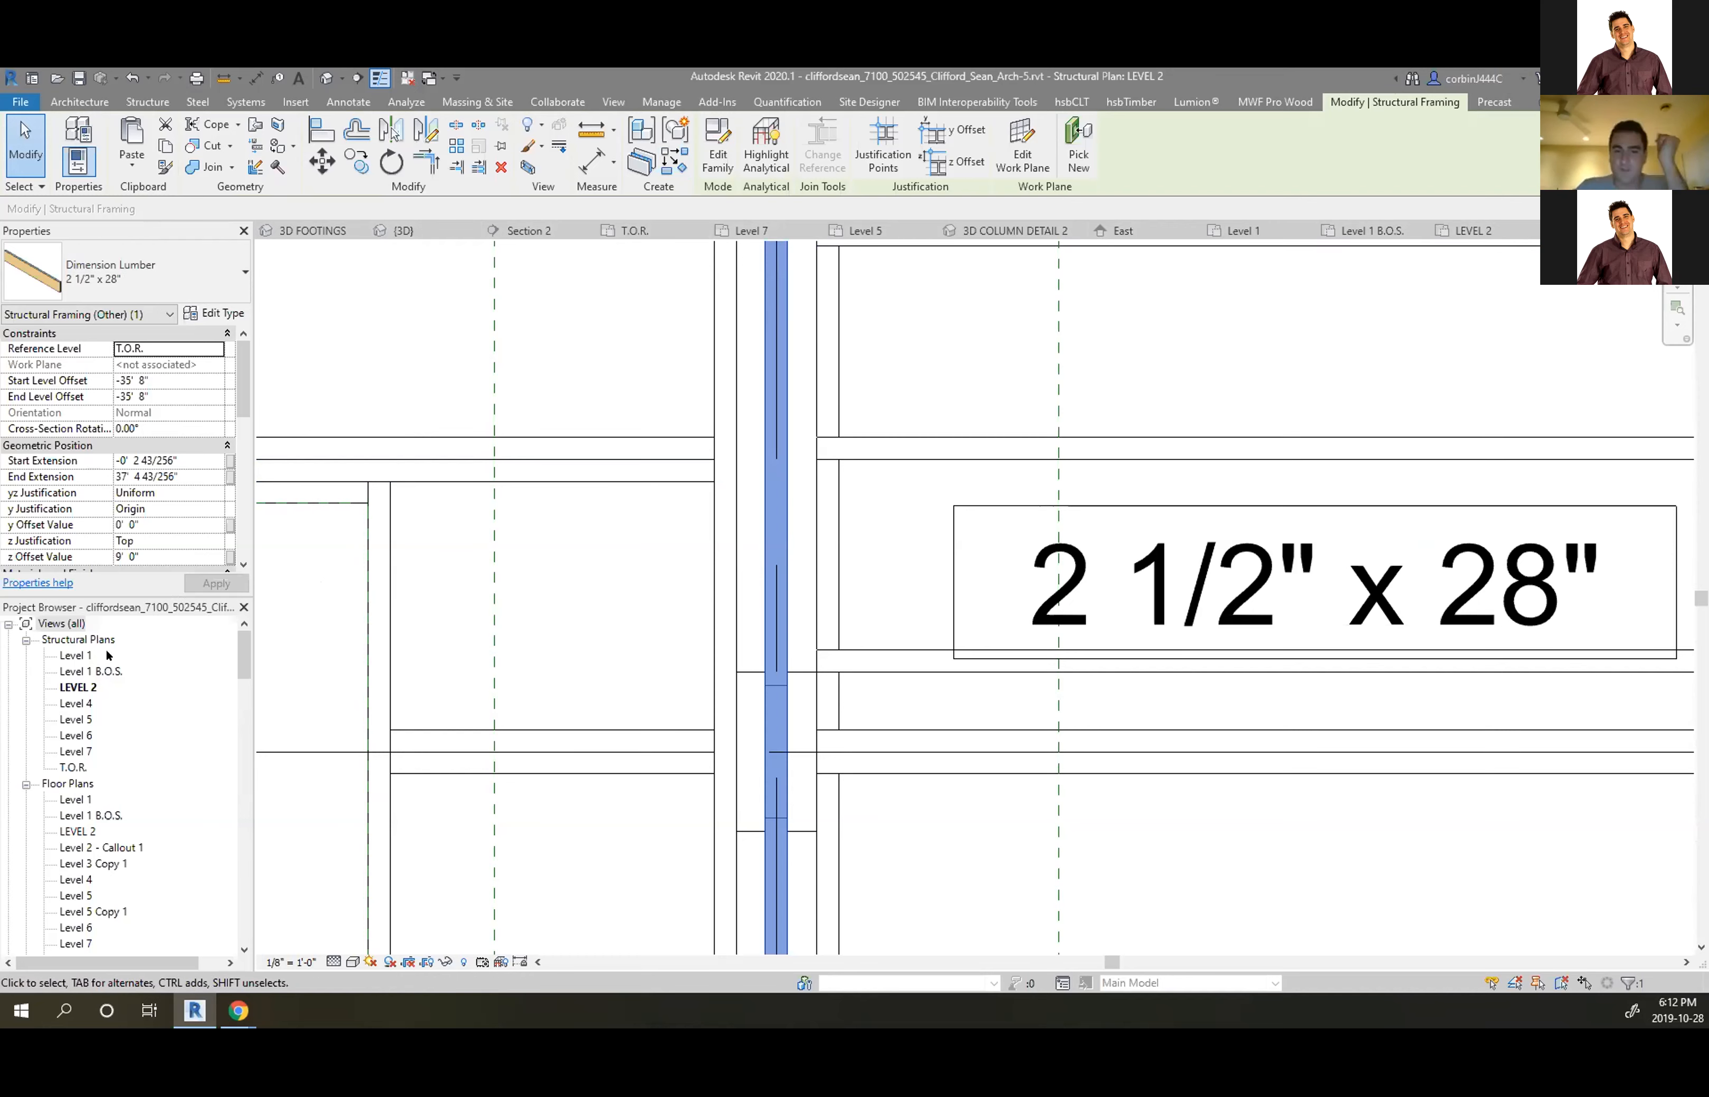
Go through Section 3 to its Section 1 head, open Section 1 and zoom onto the footing
{"action": "scroll", "coordinate": [107, 689], "scroll_direction": "down", "scroll_amount": 6}
{"action": "scroll", "coordinate": [106, 788], "scroll_direction": "down", "scroll_amount": 5}
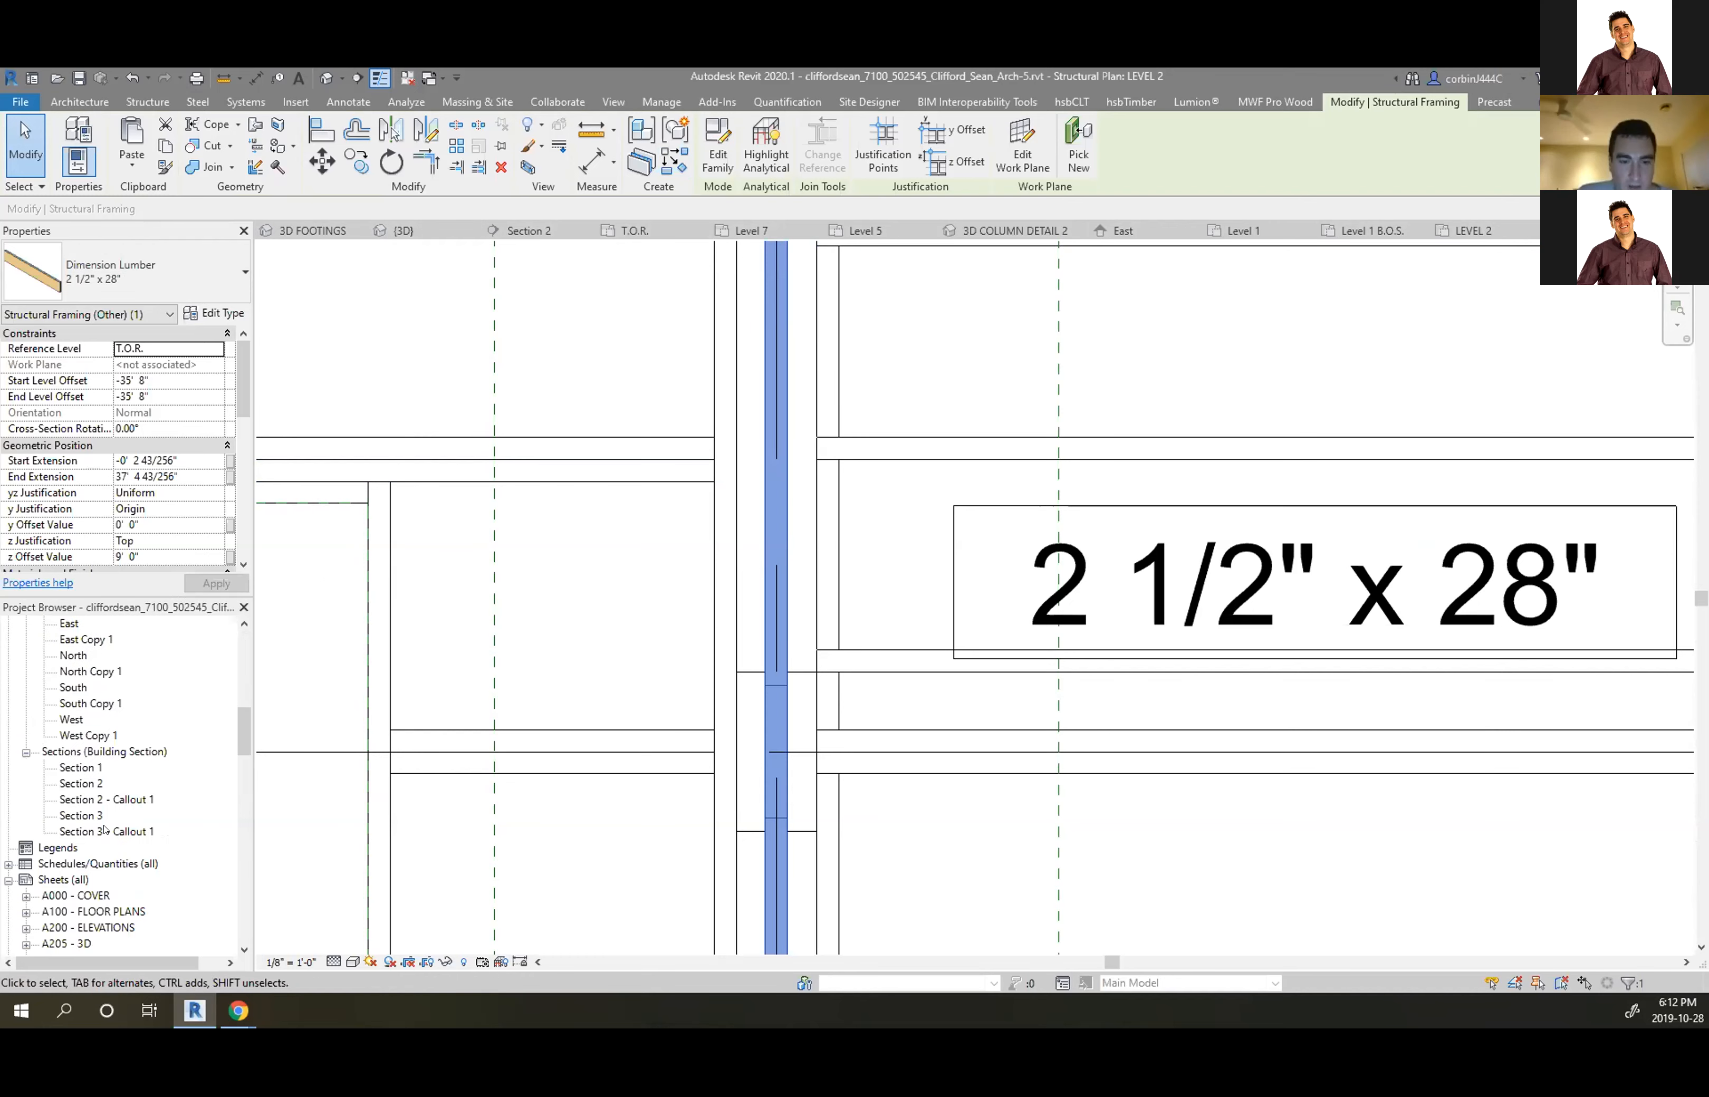
{"action": "double_click", "coordinate": [86, 815]}
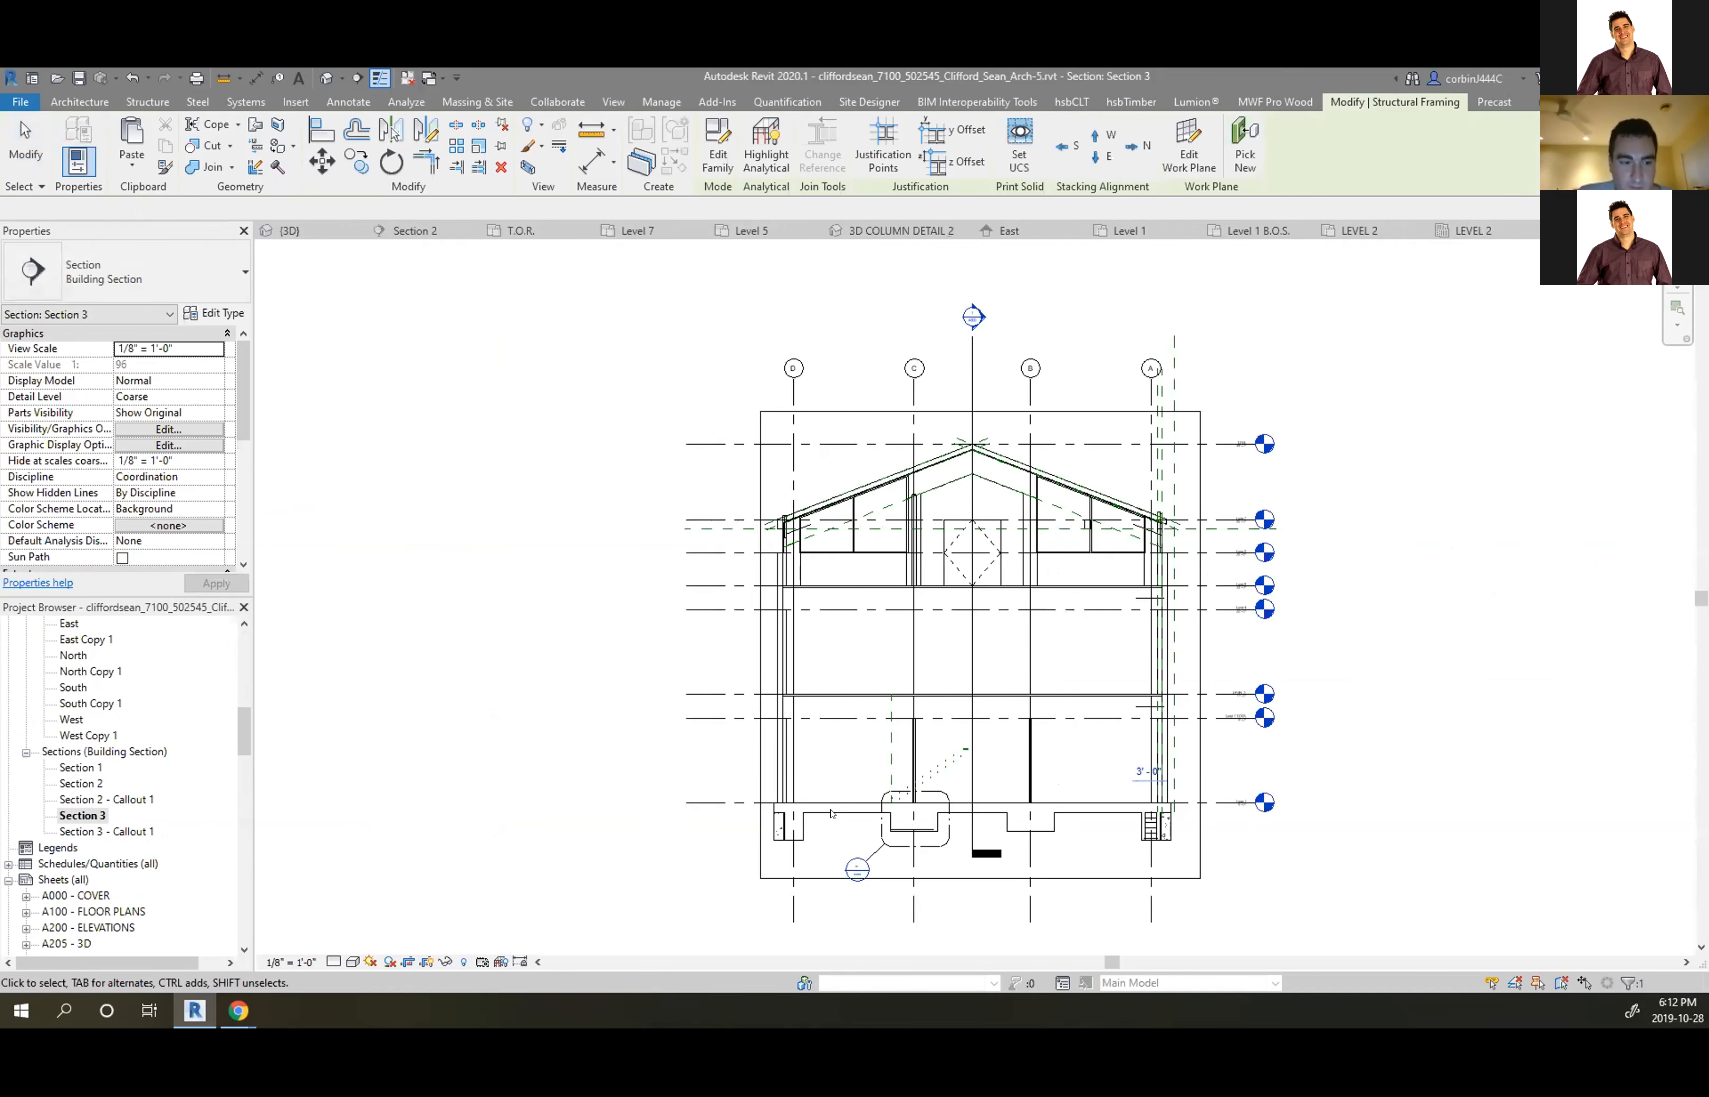
{"action": "middle_click_drag", "start_coordinate": [1001, 859], "coordinate": [911, 837]}
{"action": "scroll", "coordinate": [911, 836], "scroll_direction": "down", "scroll_amount": 1}
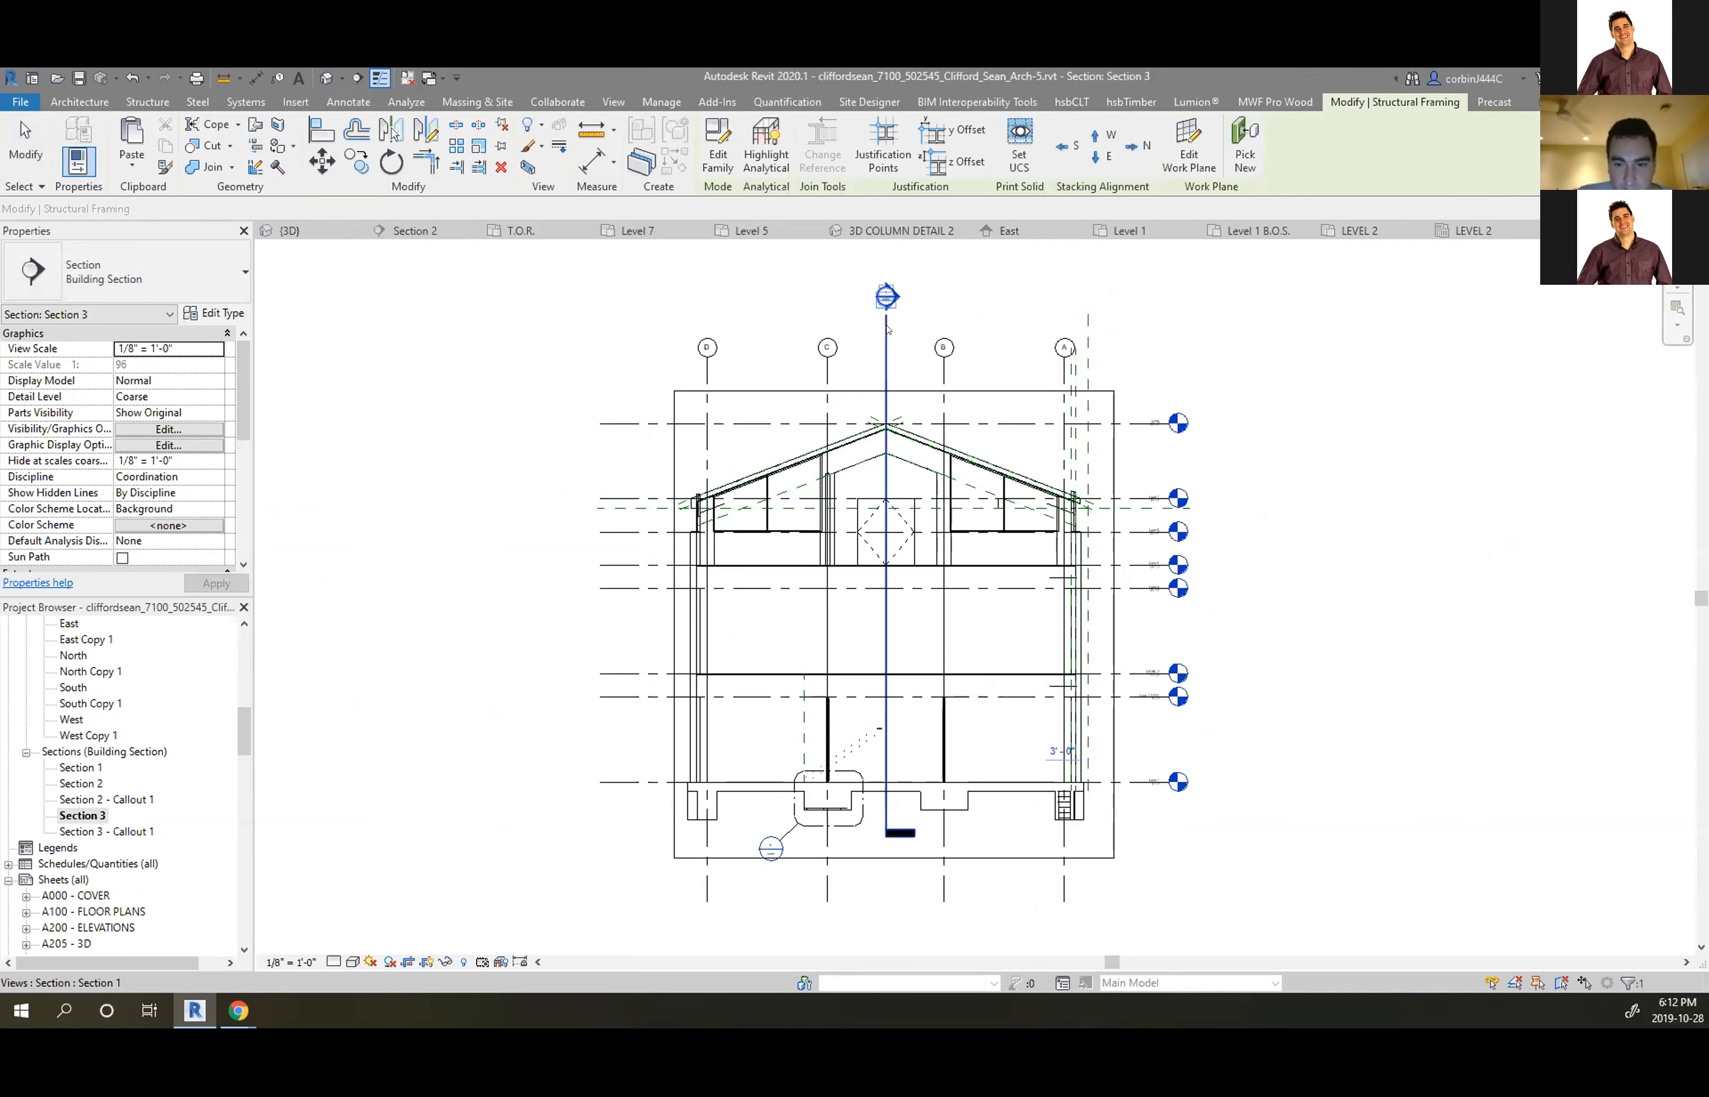
{"action": "double_click", "coordinate": [885, 298]}
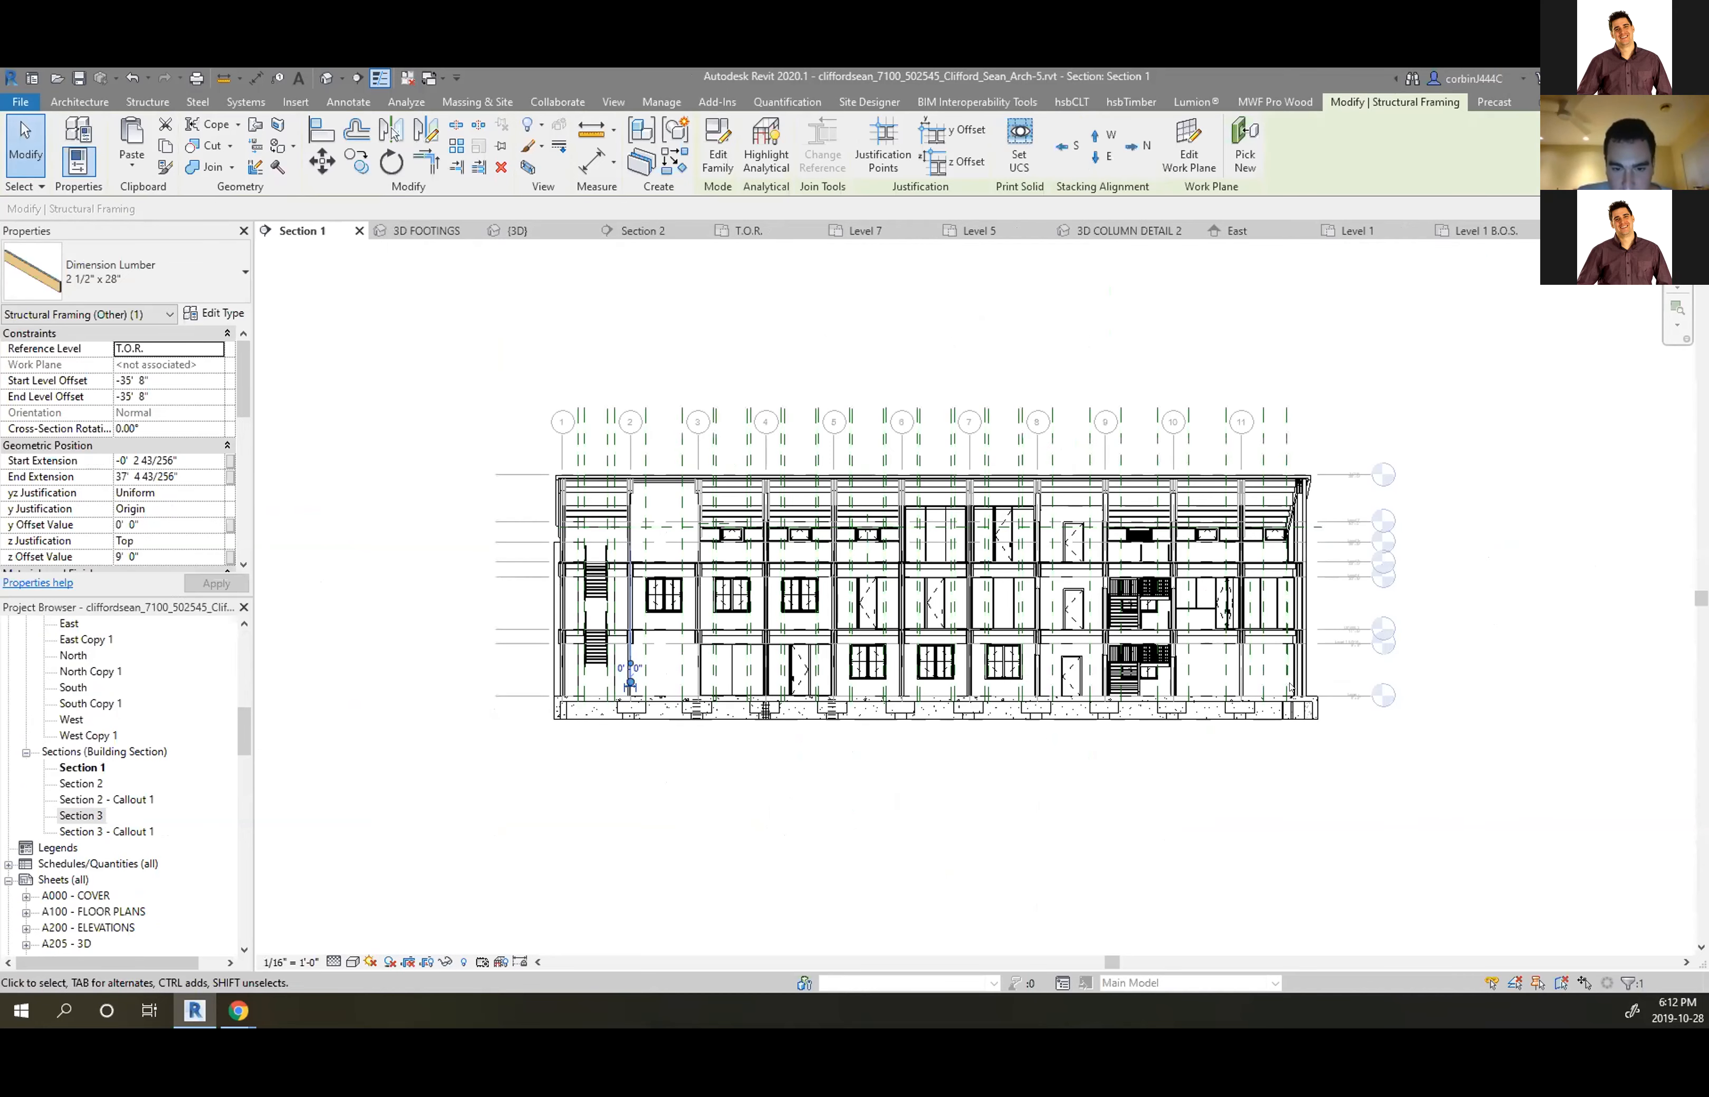
{"action": "scroll", "coordinate": [1299, 702], "scroll_direction": "up", "scroll_amount": 3}
{"action": "scroll", "coordinate": [1300, 702], "scroll_direction": "up", "scroll_amount": 5}
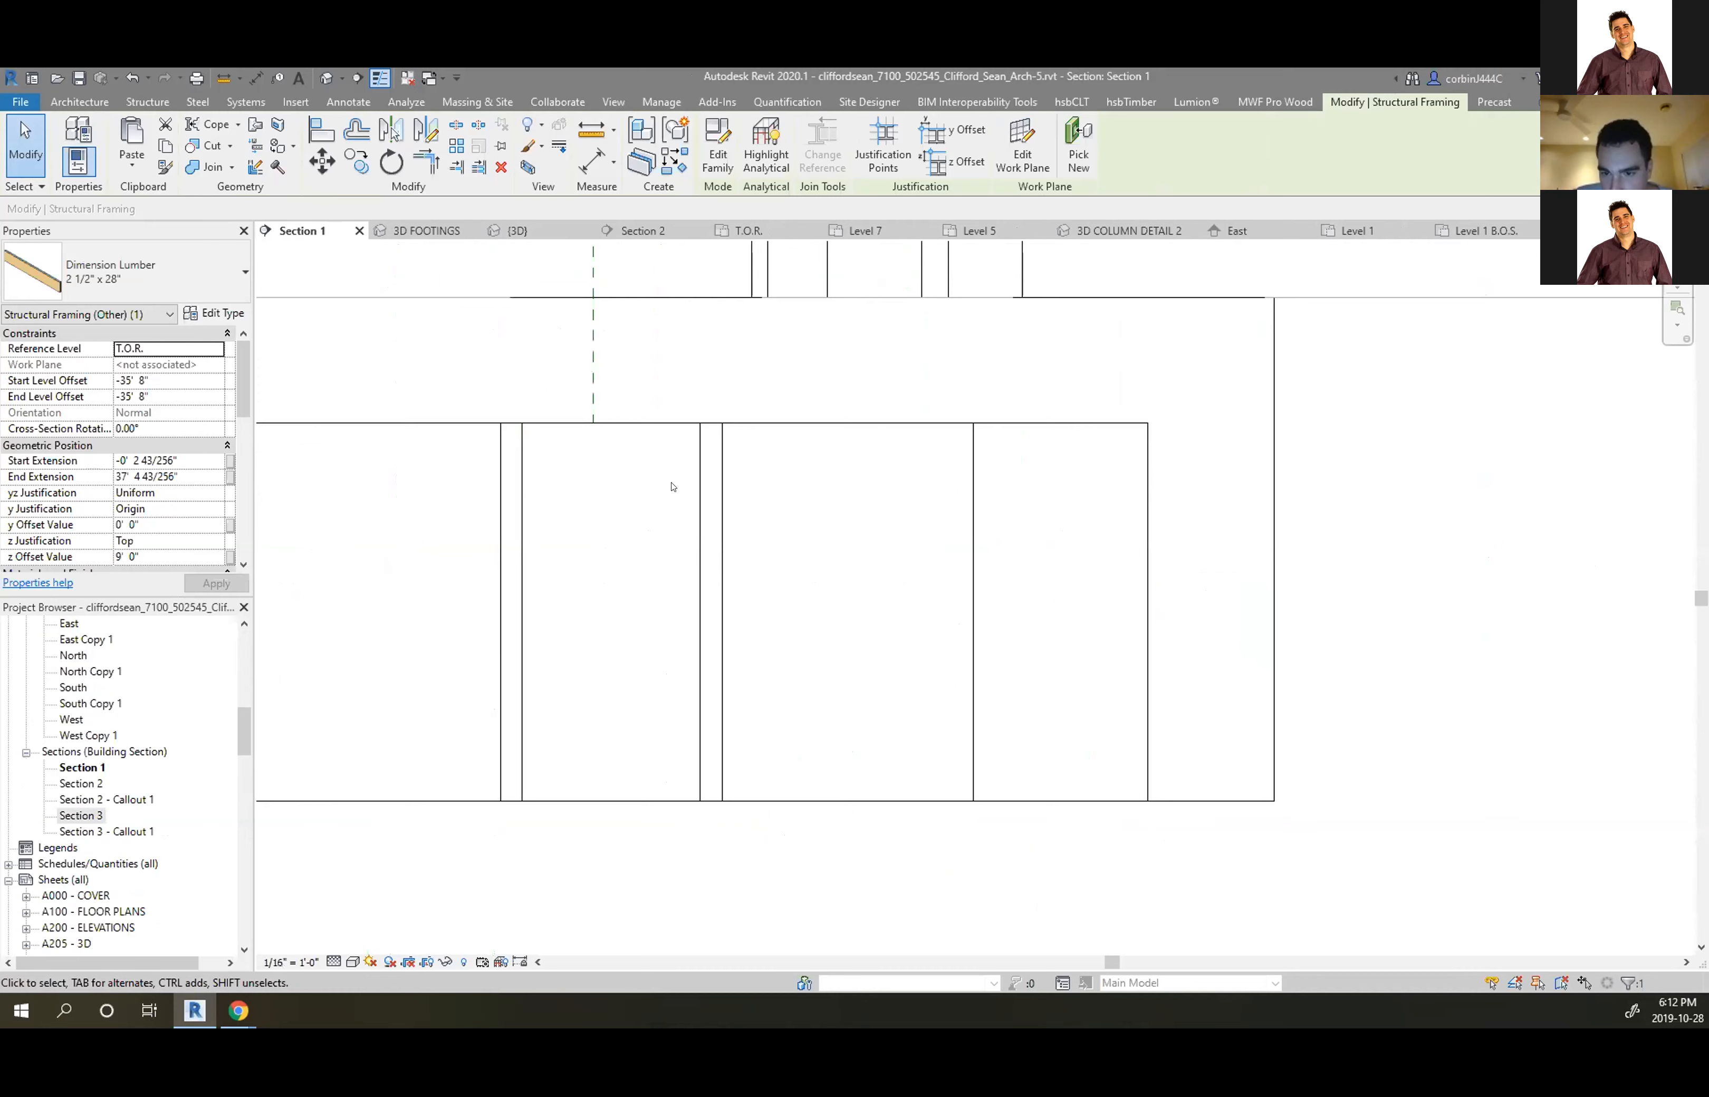
Draw a small circular Solid Black filled region at the footing's lower right corner
{"action": "left_click", "coordinate": [348, 102]}
{"action": "left_click", "coordinate": [506, 164]}
{"action": "left_click", "coordinate": [448, 192]}
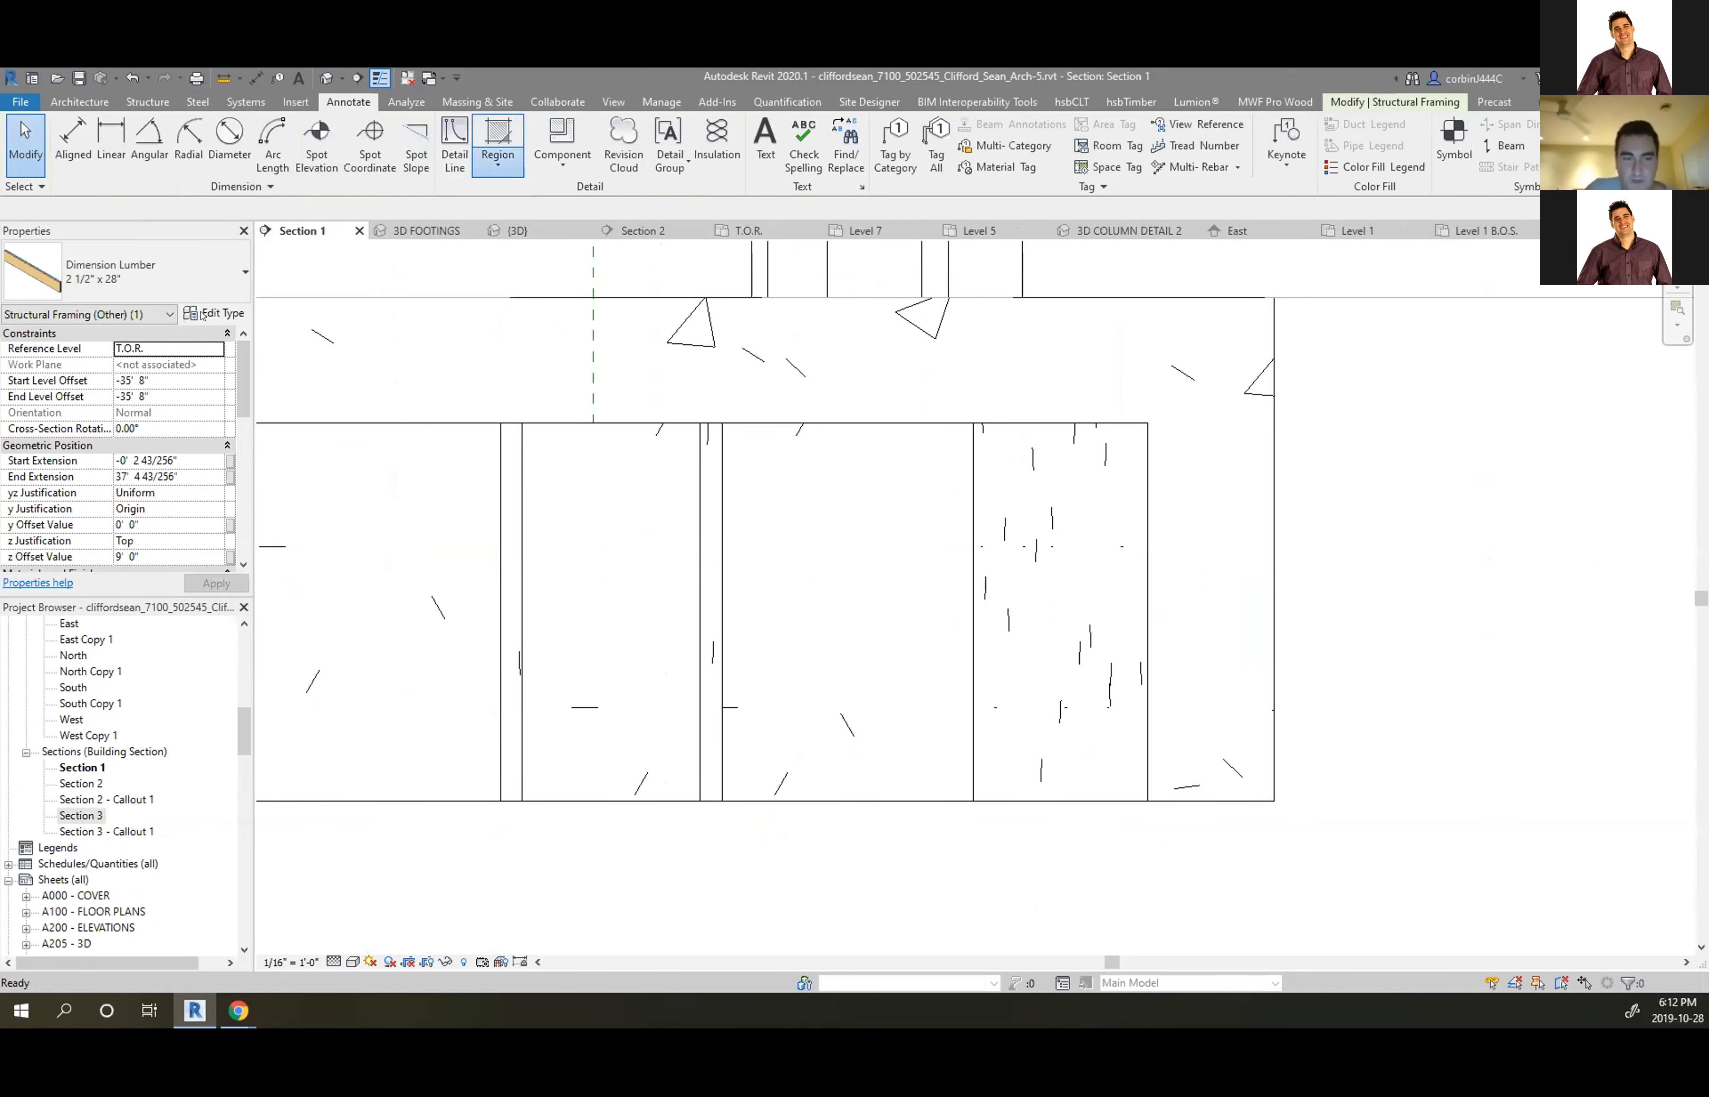
{"action": "left_click", "coordinate": [115, 278]}
{"action": "scroll", "coordinate": [982, 751], "scroll_direction": "up", "scroll_amount": 3}
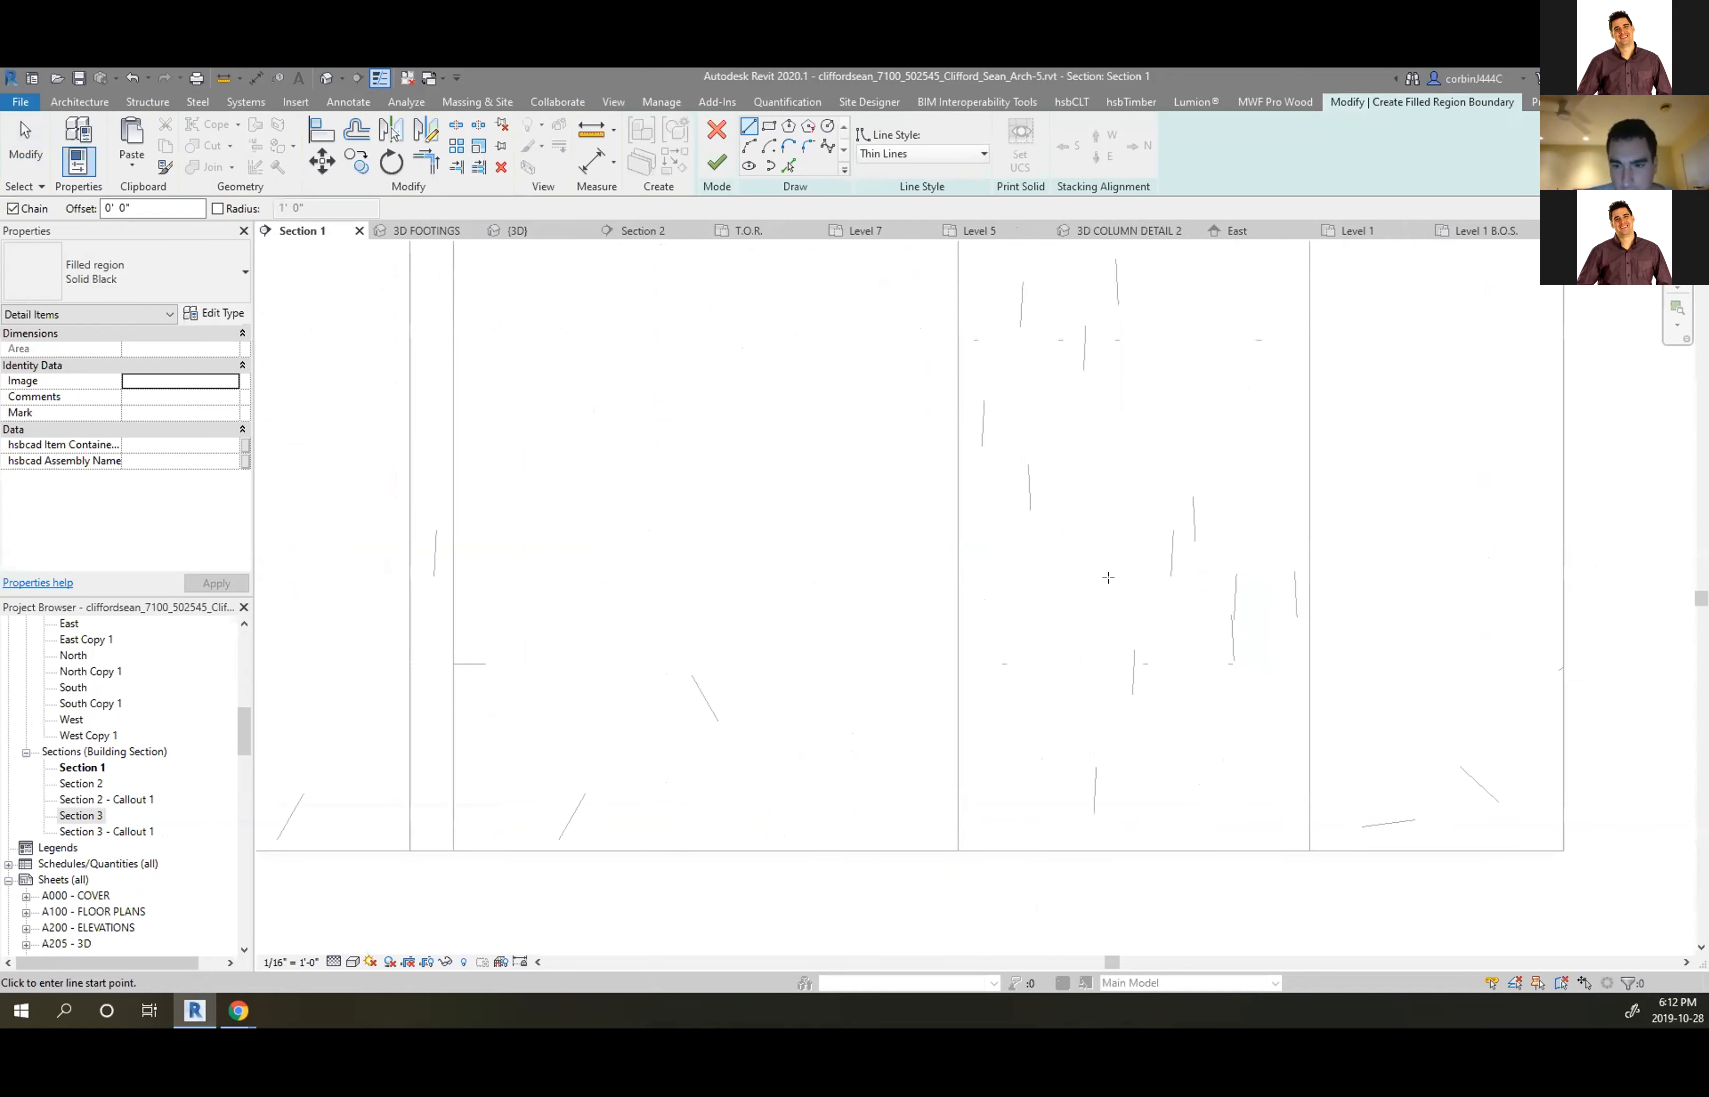
{"action": "left_click", "coordinate": [827, 126]}
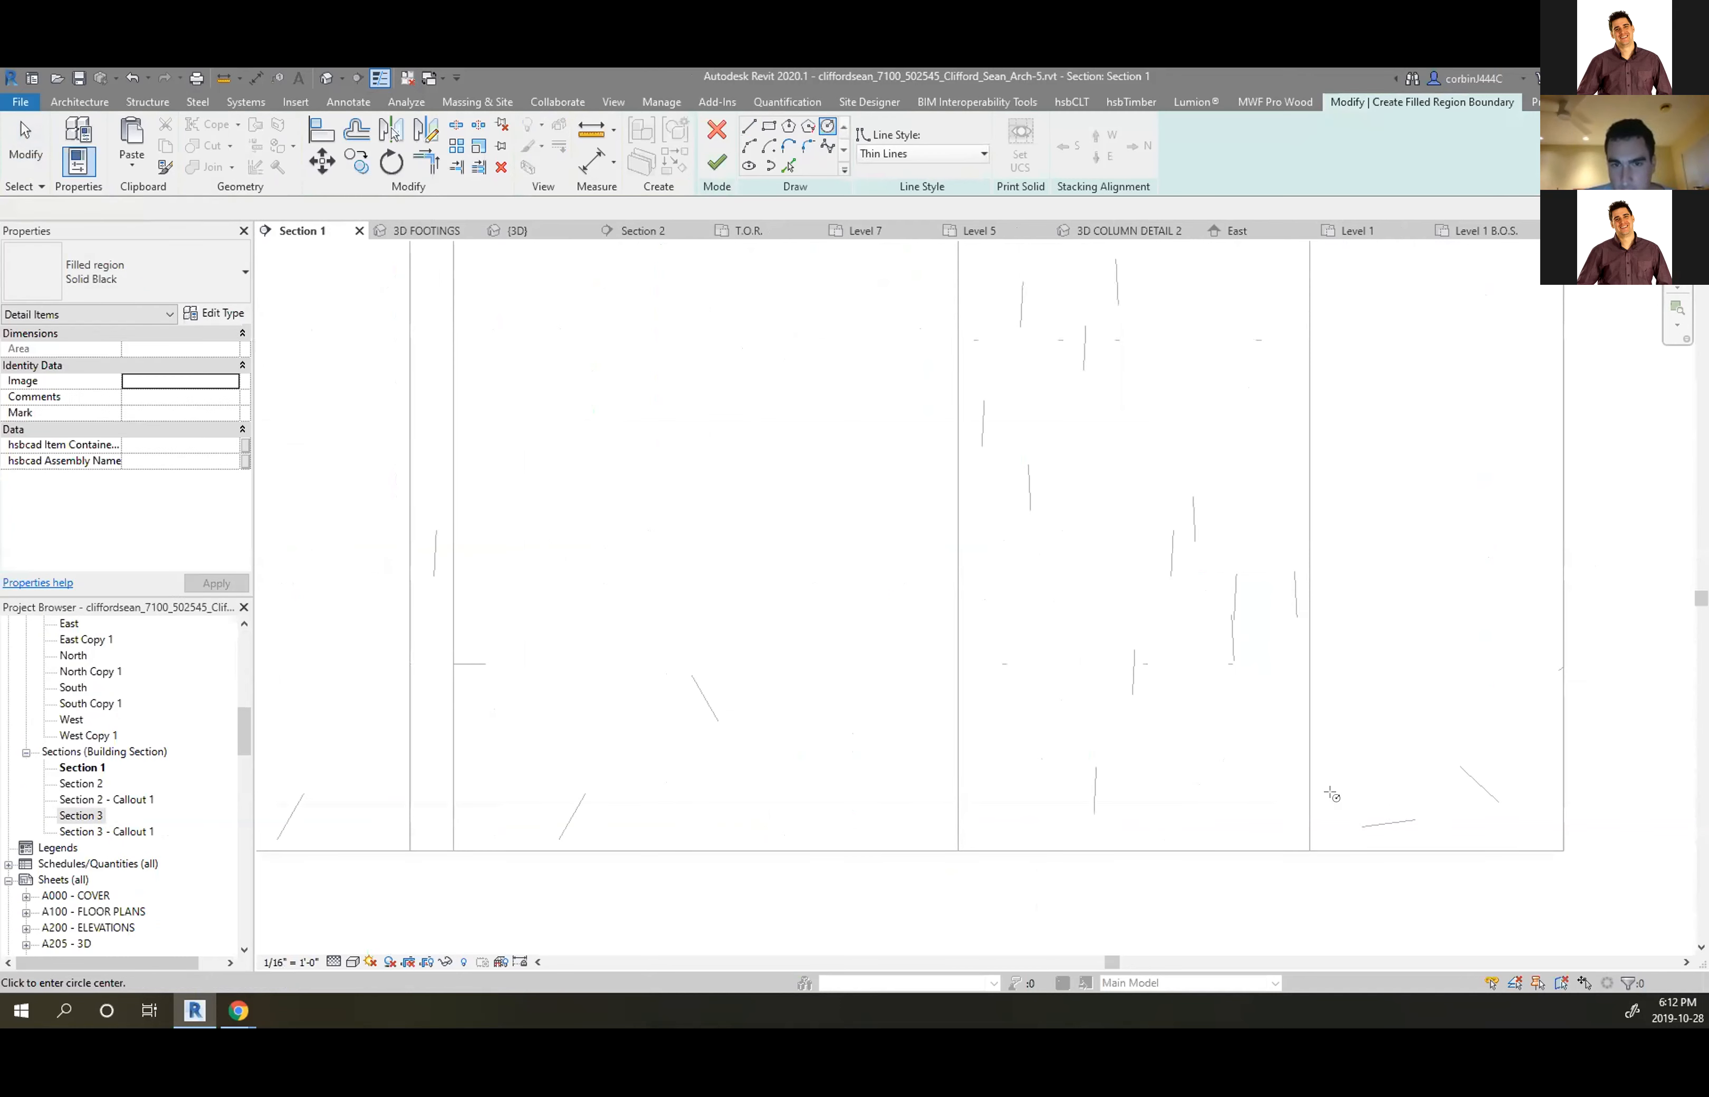
{"action": "left_click", "coordinate": [1359, 782]}
{"action": "left_click", "coordinate": [1361, 776]}
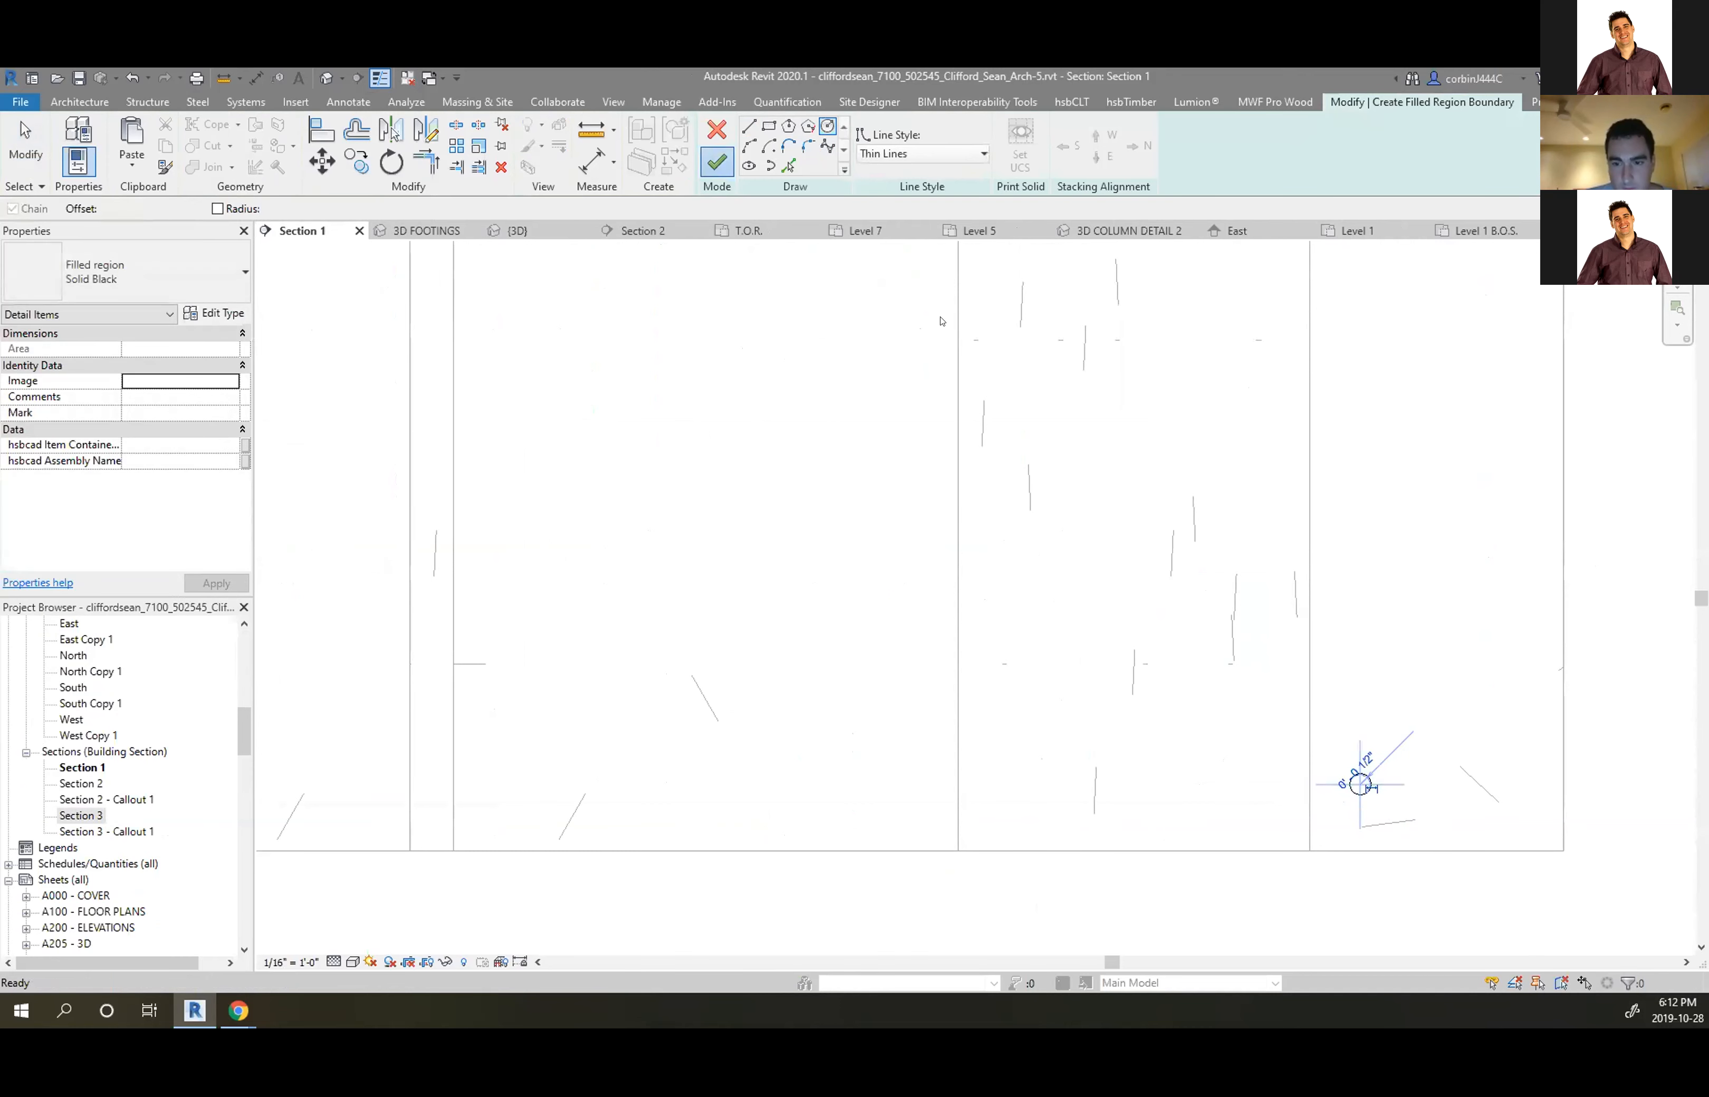
{"action": "left_click", "coordinate": [716, 163]}
{"action": "key", "text": "Escape"}
{"action": "scroll", "coordinate": [502, 743], "scroll_direction": "down", "scroll_amount": 3}
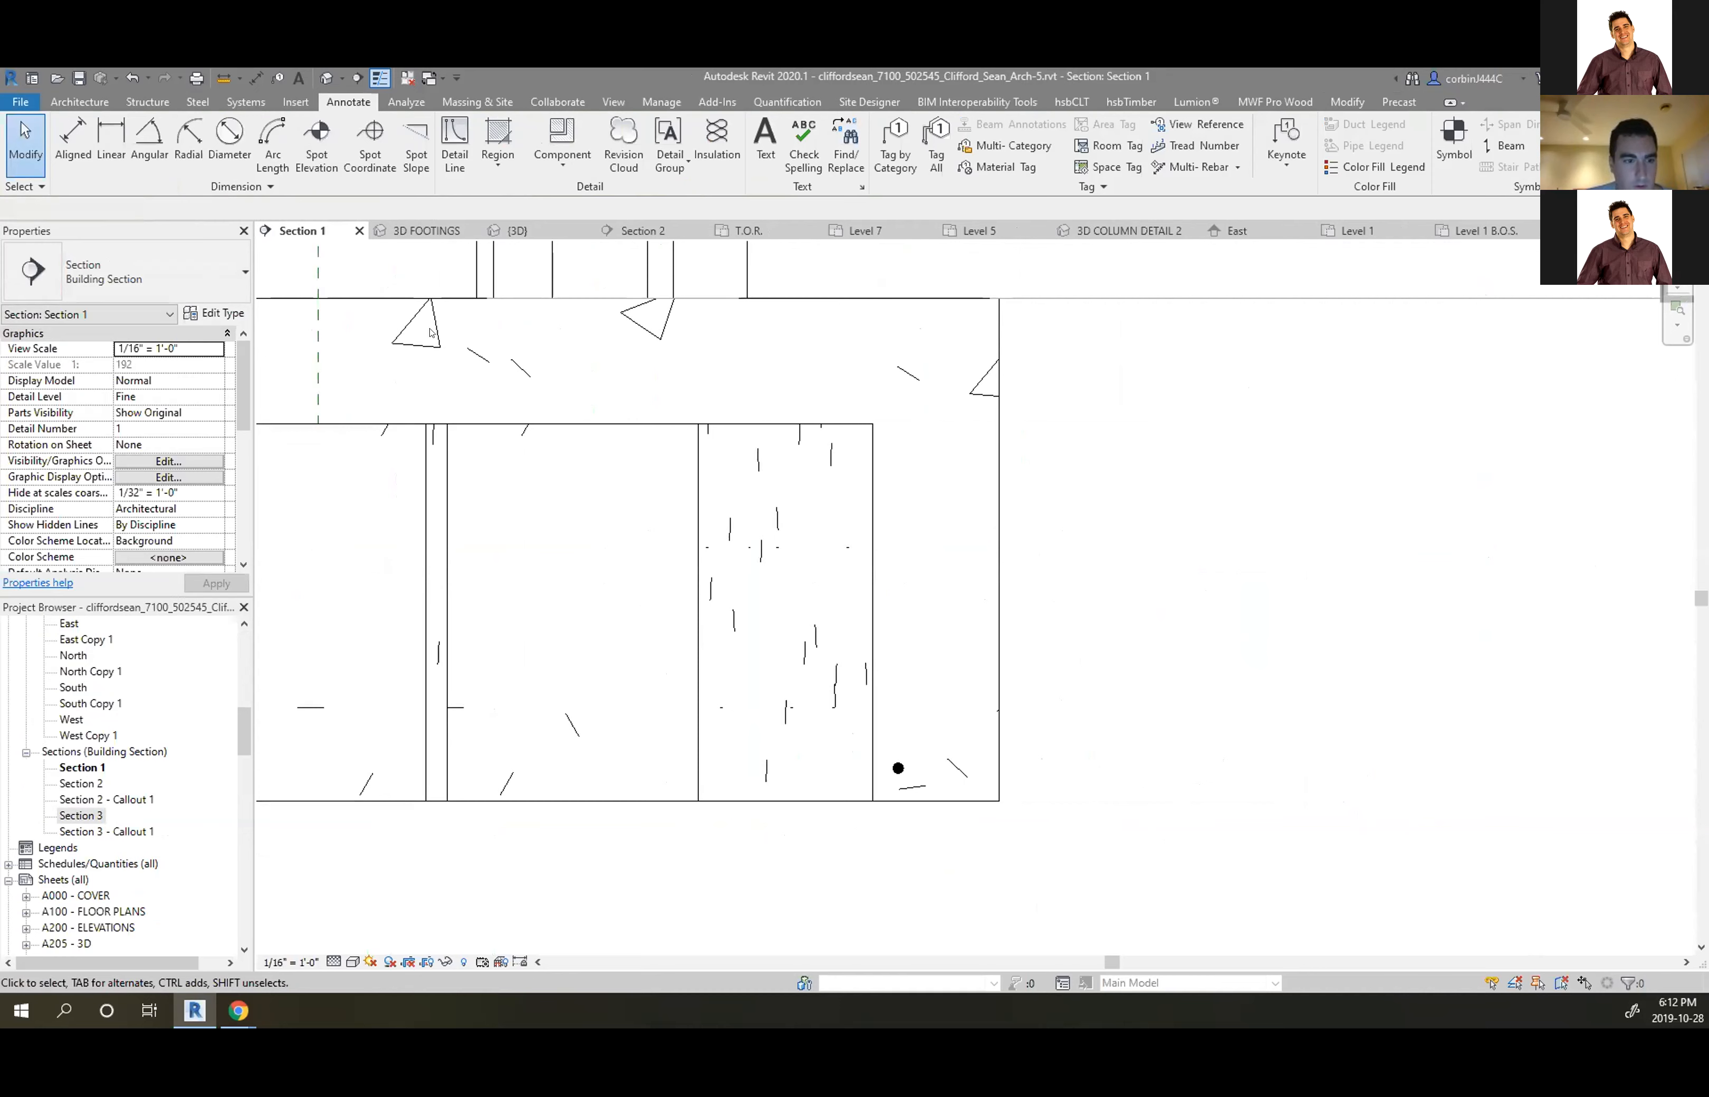
{"action": "left_click", "coordinate": [497, 160]}
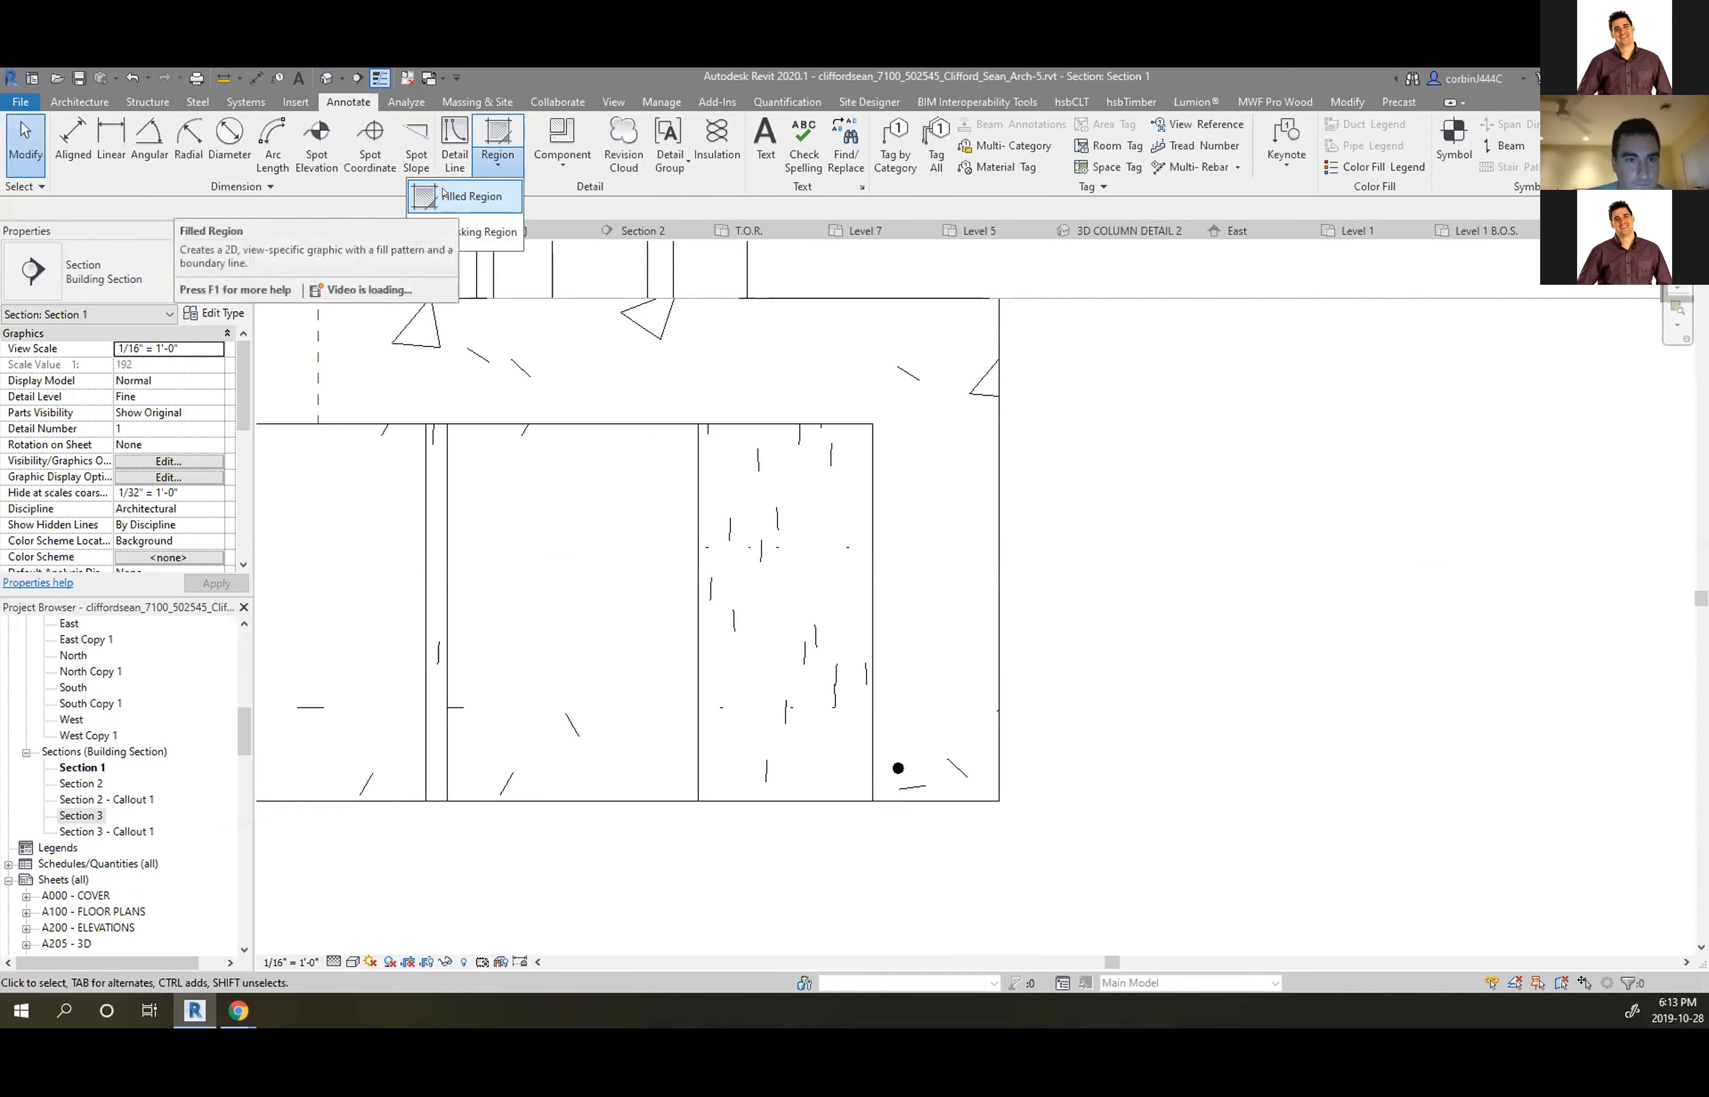
{"action": "scroll", "coordinate": [891, 767], "scroll_direction": "up", "scroll_amount": 1}
{"action": "left_click", "coordinate": [898, 771]}
{"action": "scroll", "coordinate": [897, 732], "scroll_direction": "down", "scroll_amount": 1}
{"action": "scroll", "coordinate": [899, 721], "scroll_direction": "down", "scroll_amount": 1}
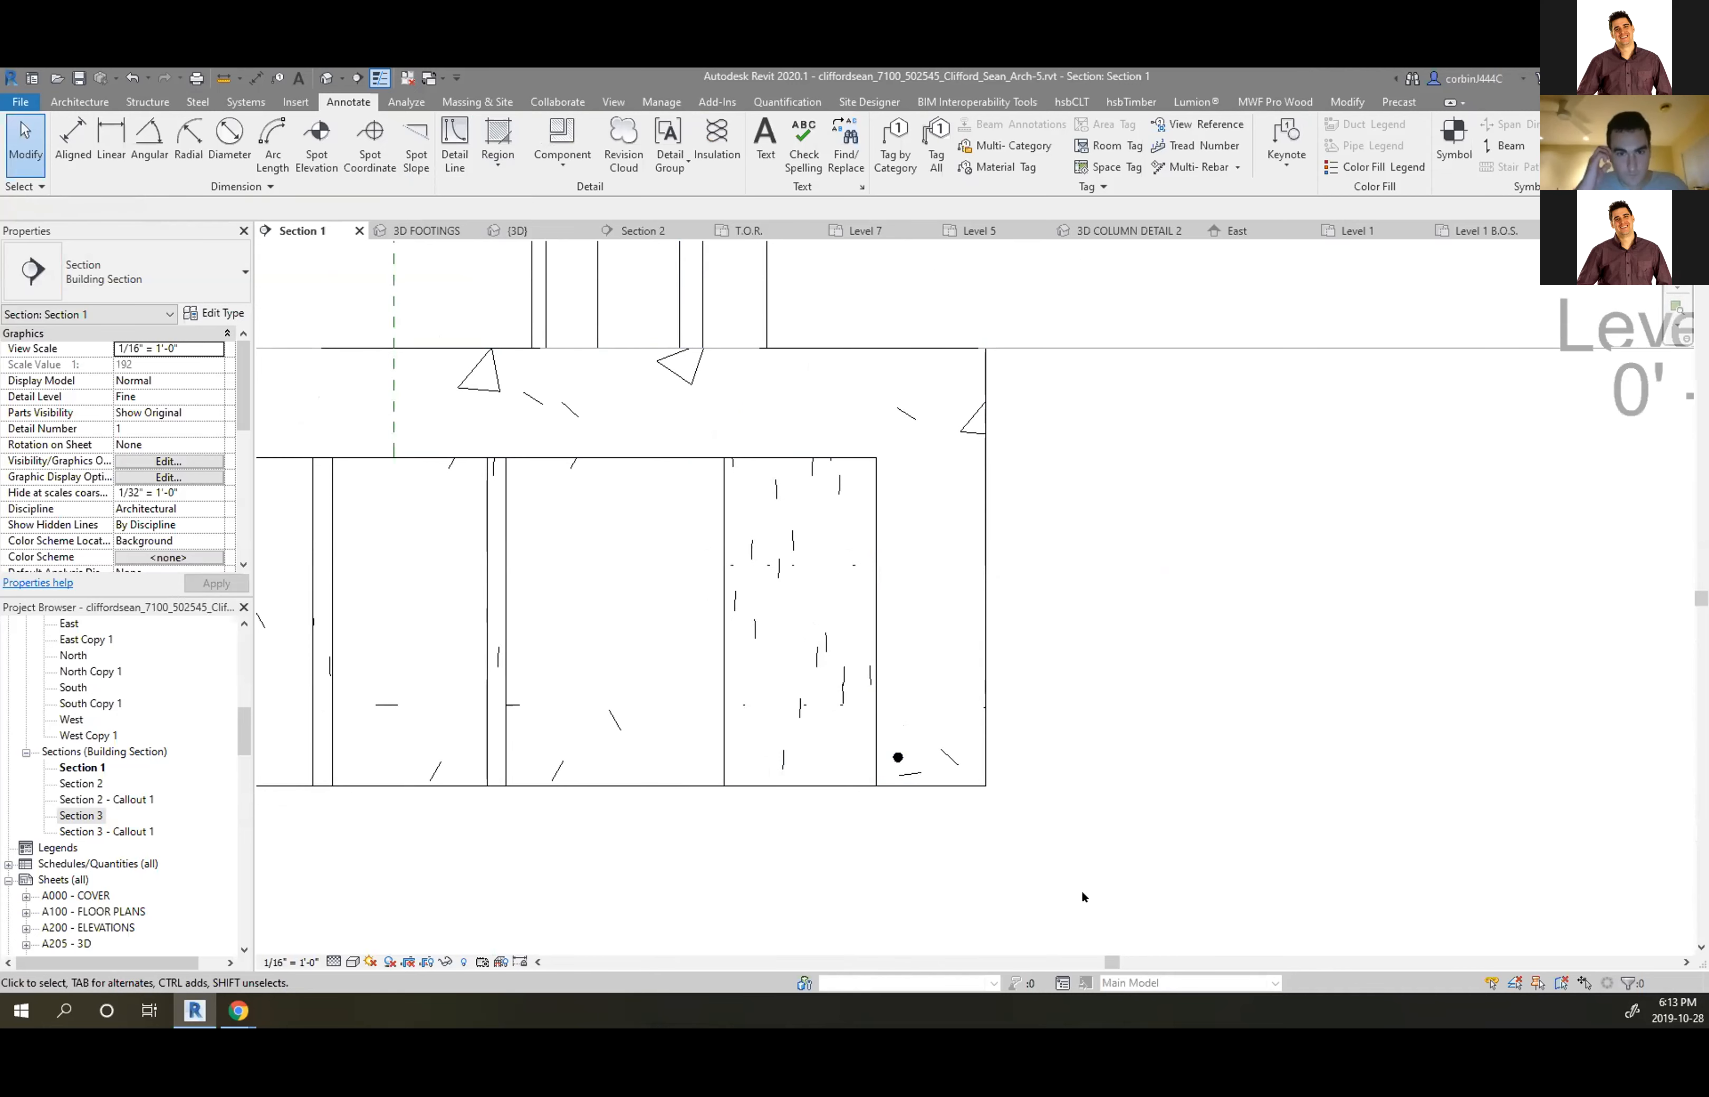
{"action": "scroll", "coordinate": [1083, 896], "scroll_direction": "down", "scroll_amount": 6}
{"action": "scroll", "coordinate": [871, 526], "scroll_direction": "up", "scroll_amount": 3}
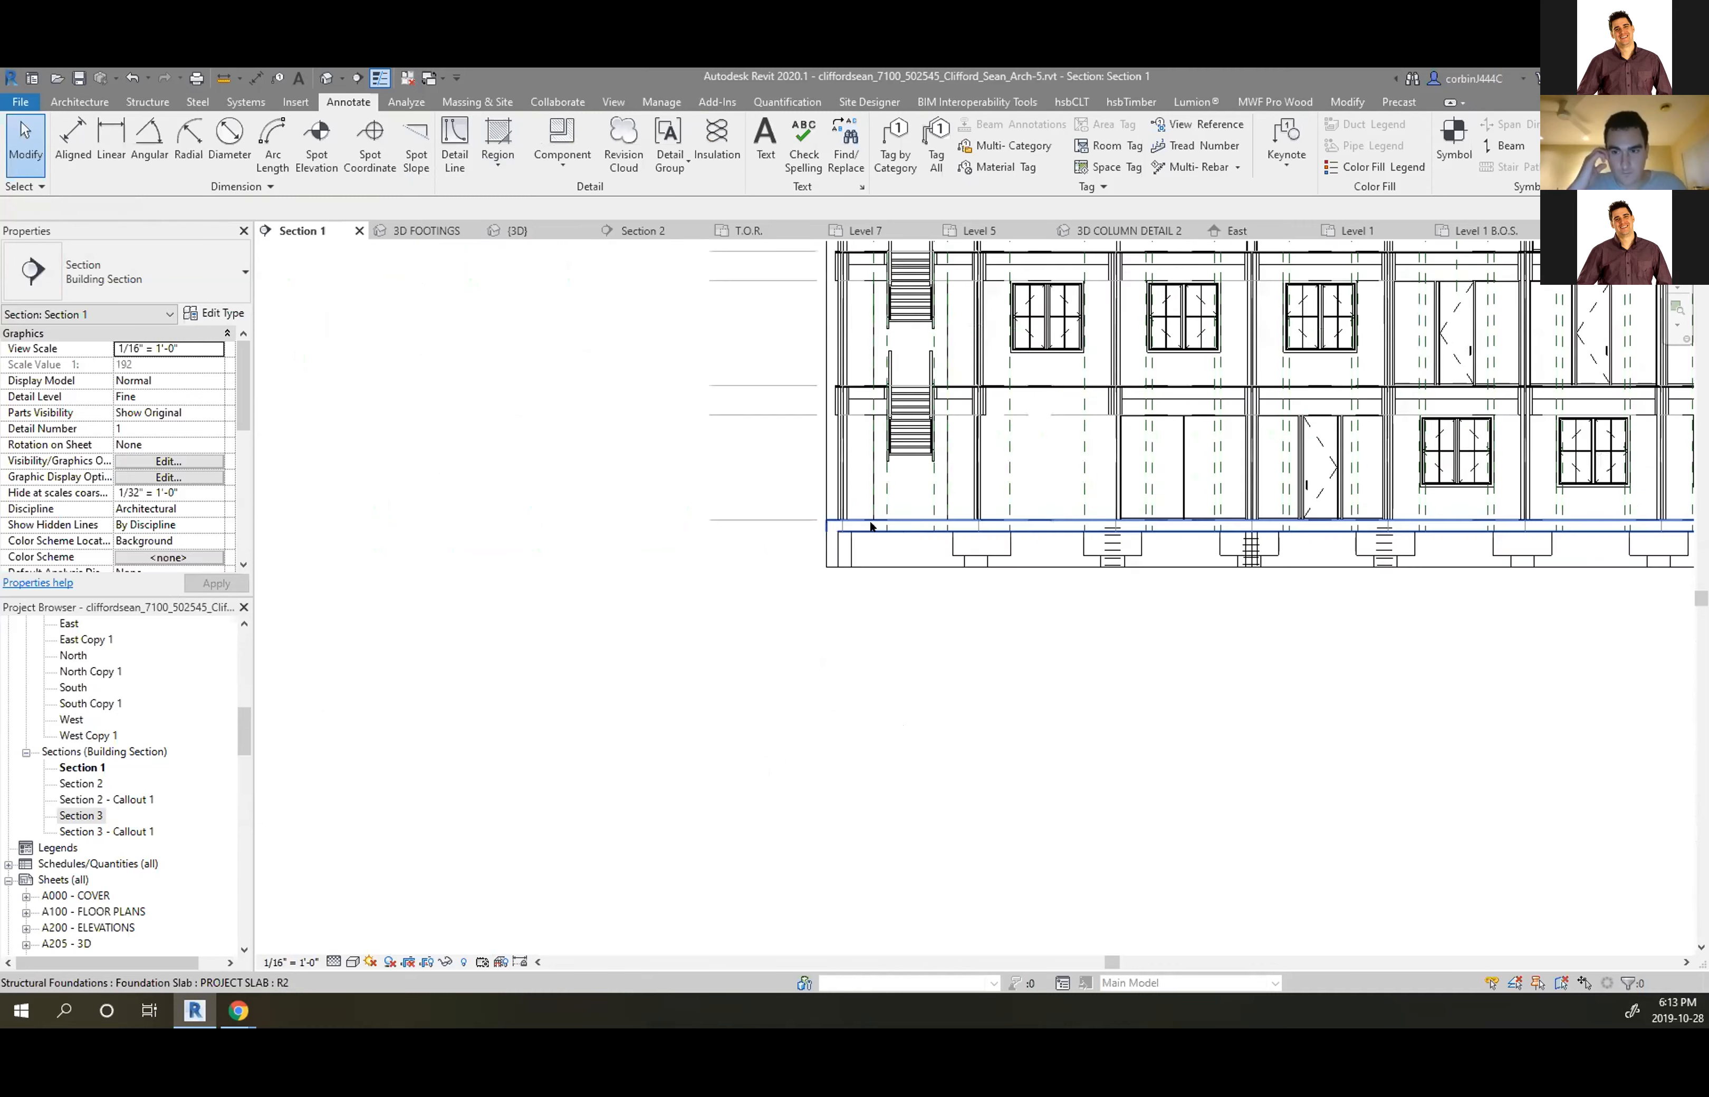
{"action": "scroll", "coordinate": [870, 526], "scroll_direction": "up", "scroll_amount": 3}
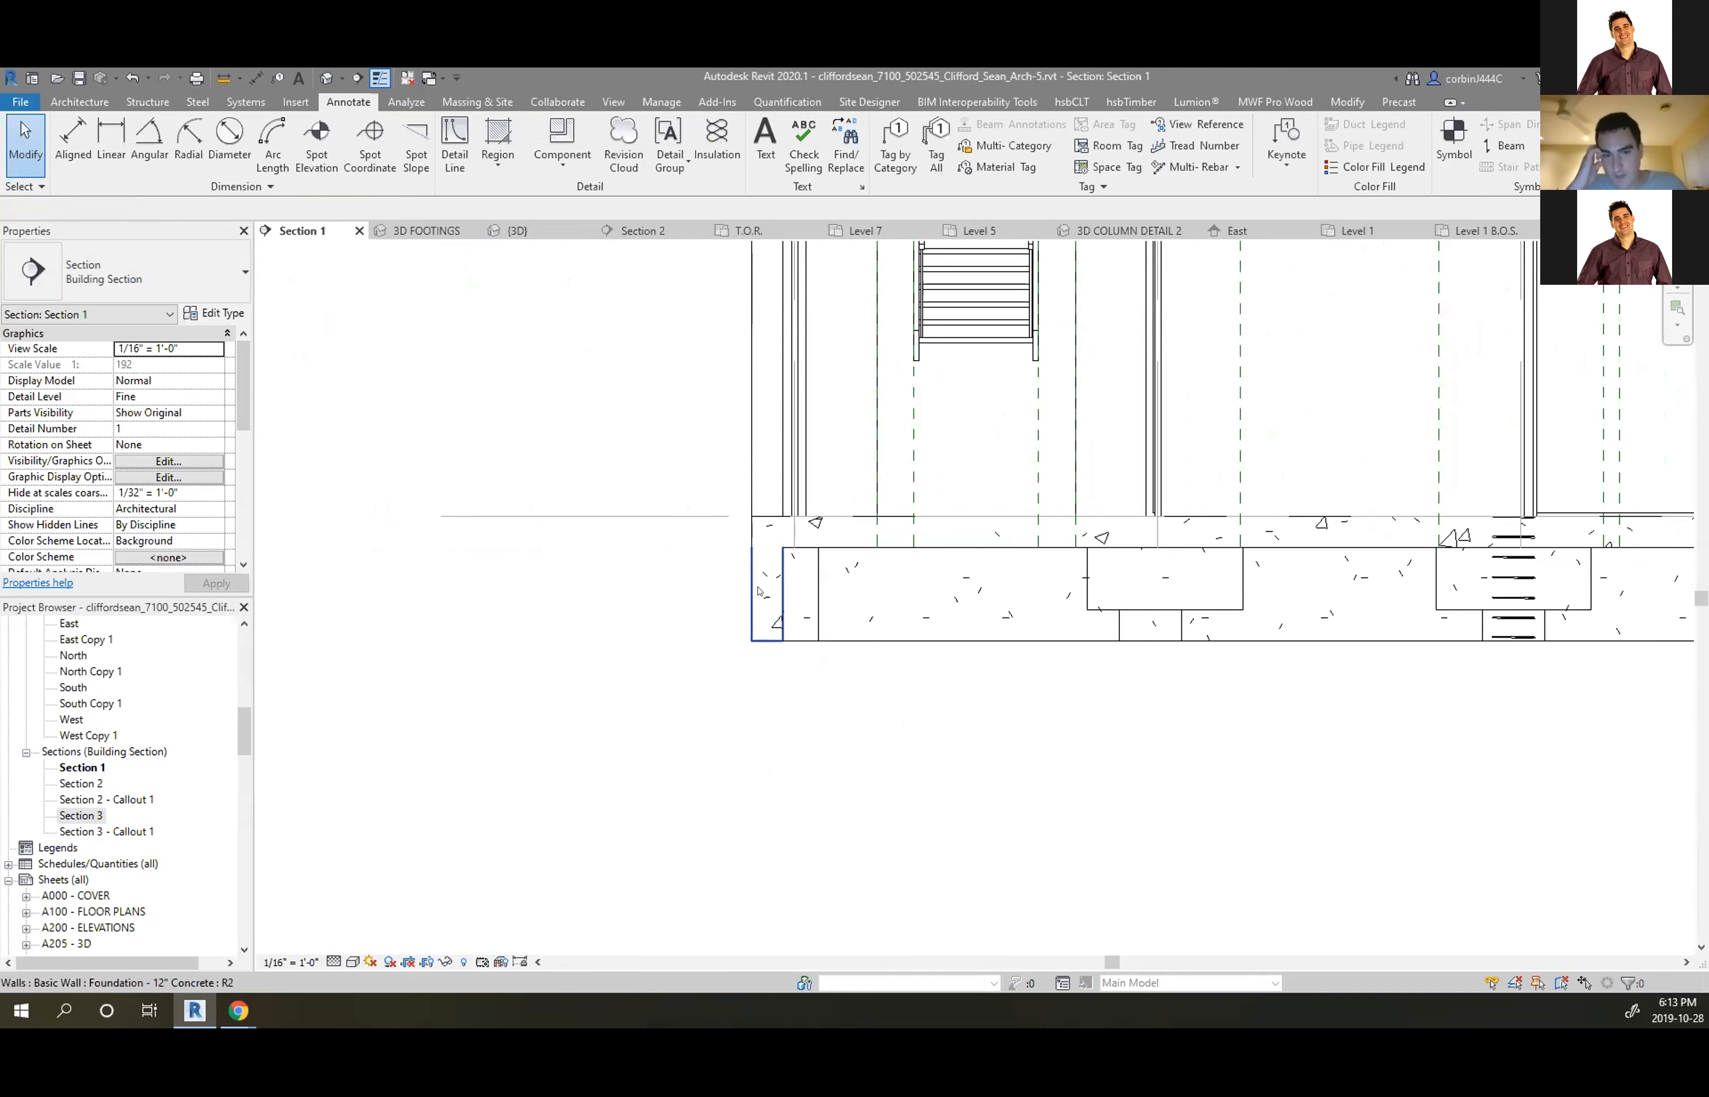
{"action": "scroll", "coordinate": [759, 585], "scroll_direction": "down", "scroll_amount": 5}
{"action": "scroll", "coordinate": [1187, 564], "scroll_direction": "up", "scroll_amount": 5}
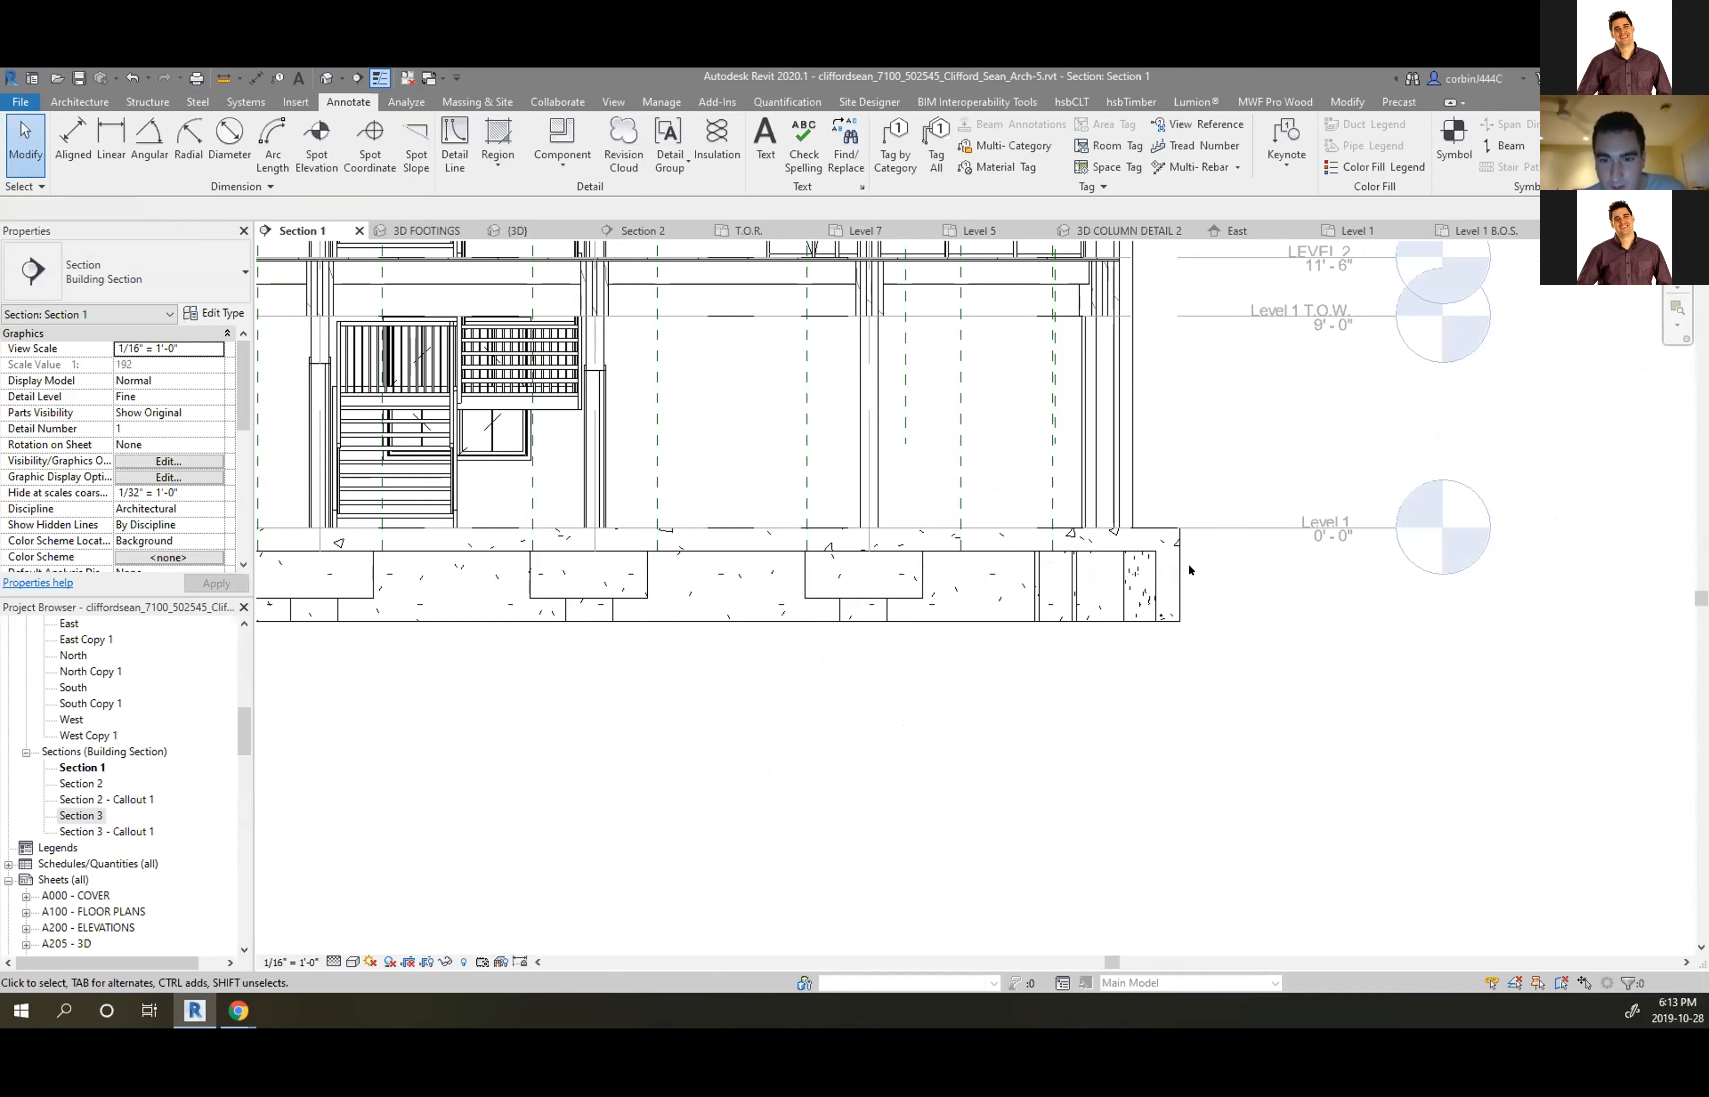
{"action": "scroll", "coordinate": [1188, 564], "scroll_direction": "up", "scroll_amount": 2}
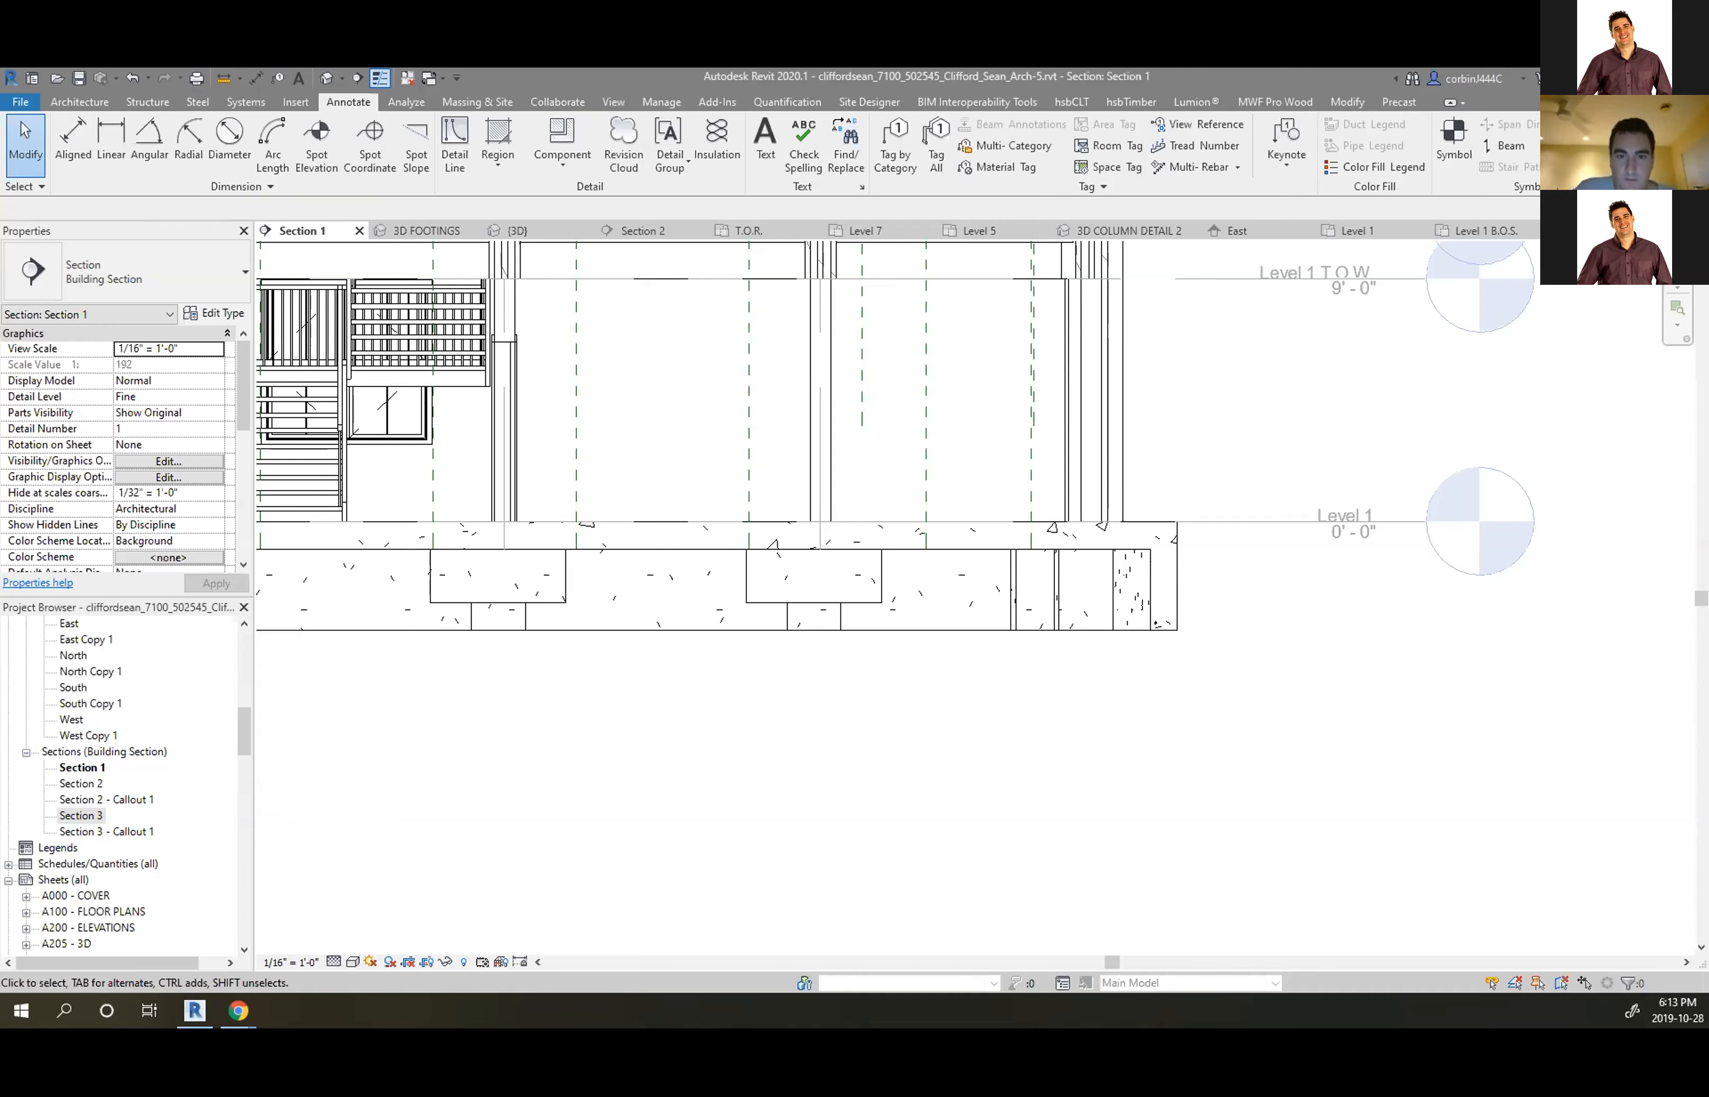
{"action": "scroll", "coordinate": [803, 484], "scroll_direction": "up", "scroll_amount": 6}
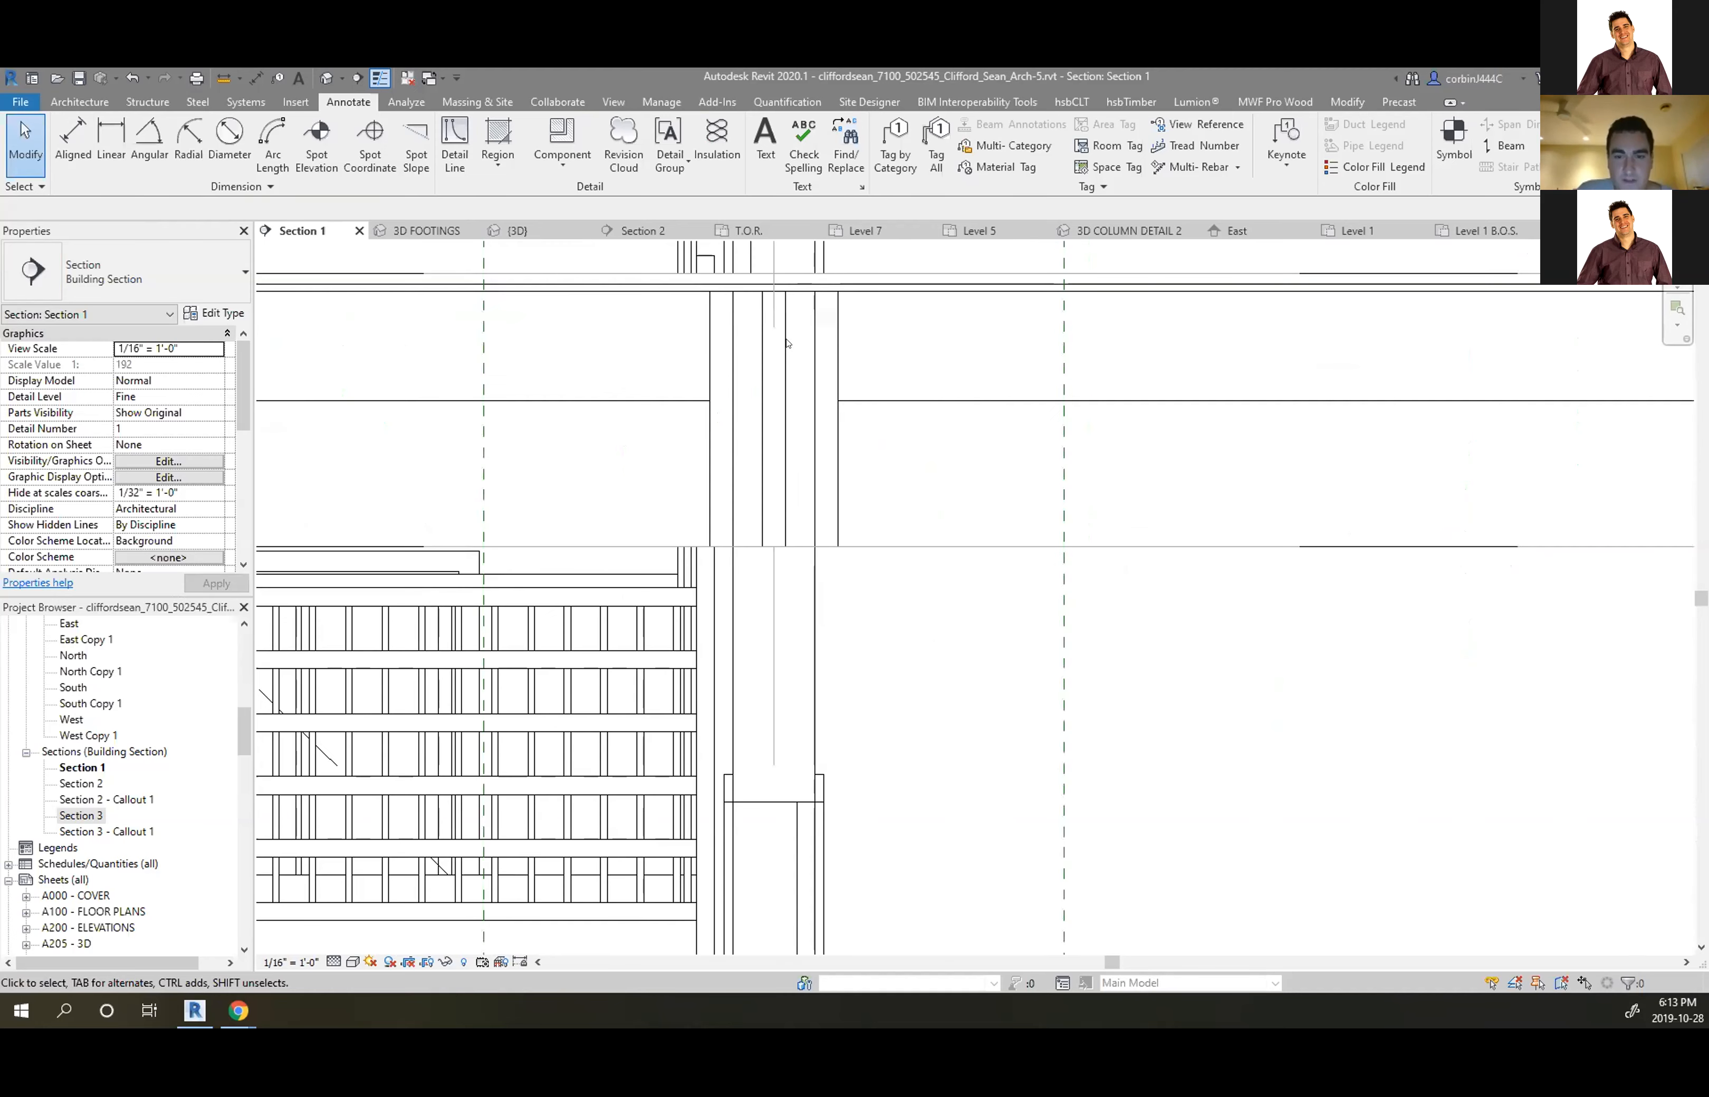
{"action": "left_click", "coordinate": [789, 343]}
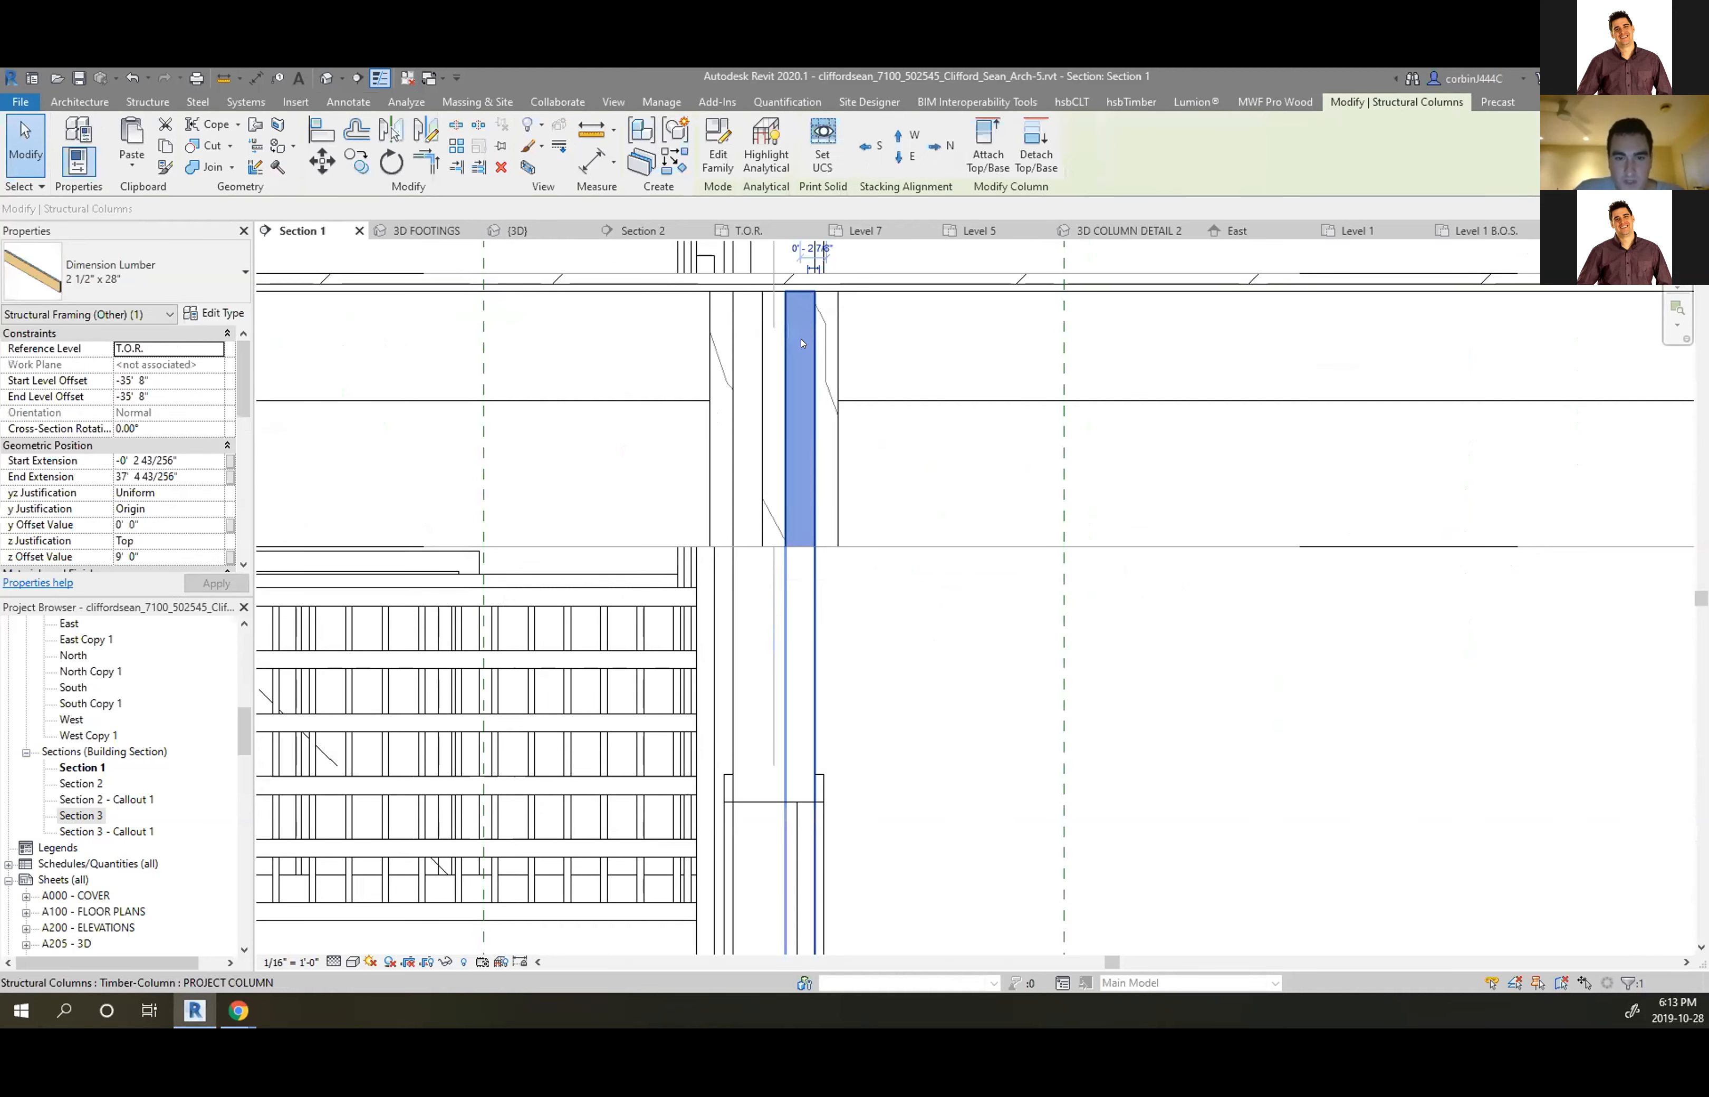
{"action": "scroll", "coordinate": [104, 771], "scroll_direction": "down", "scroll_amount": 3}
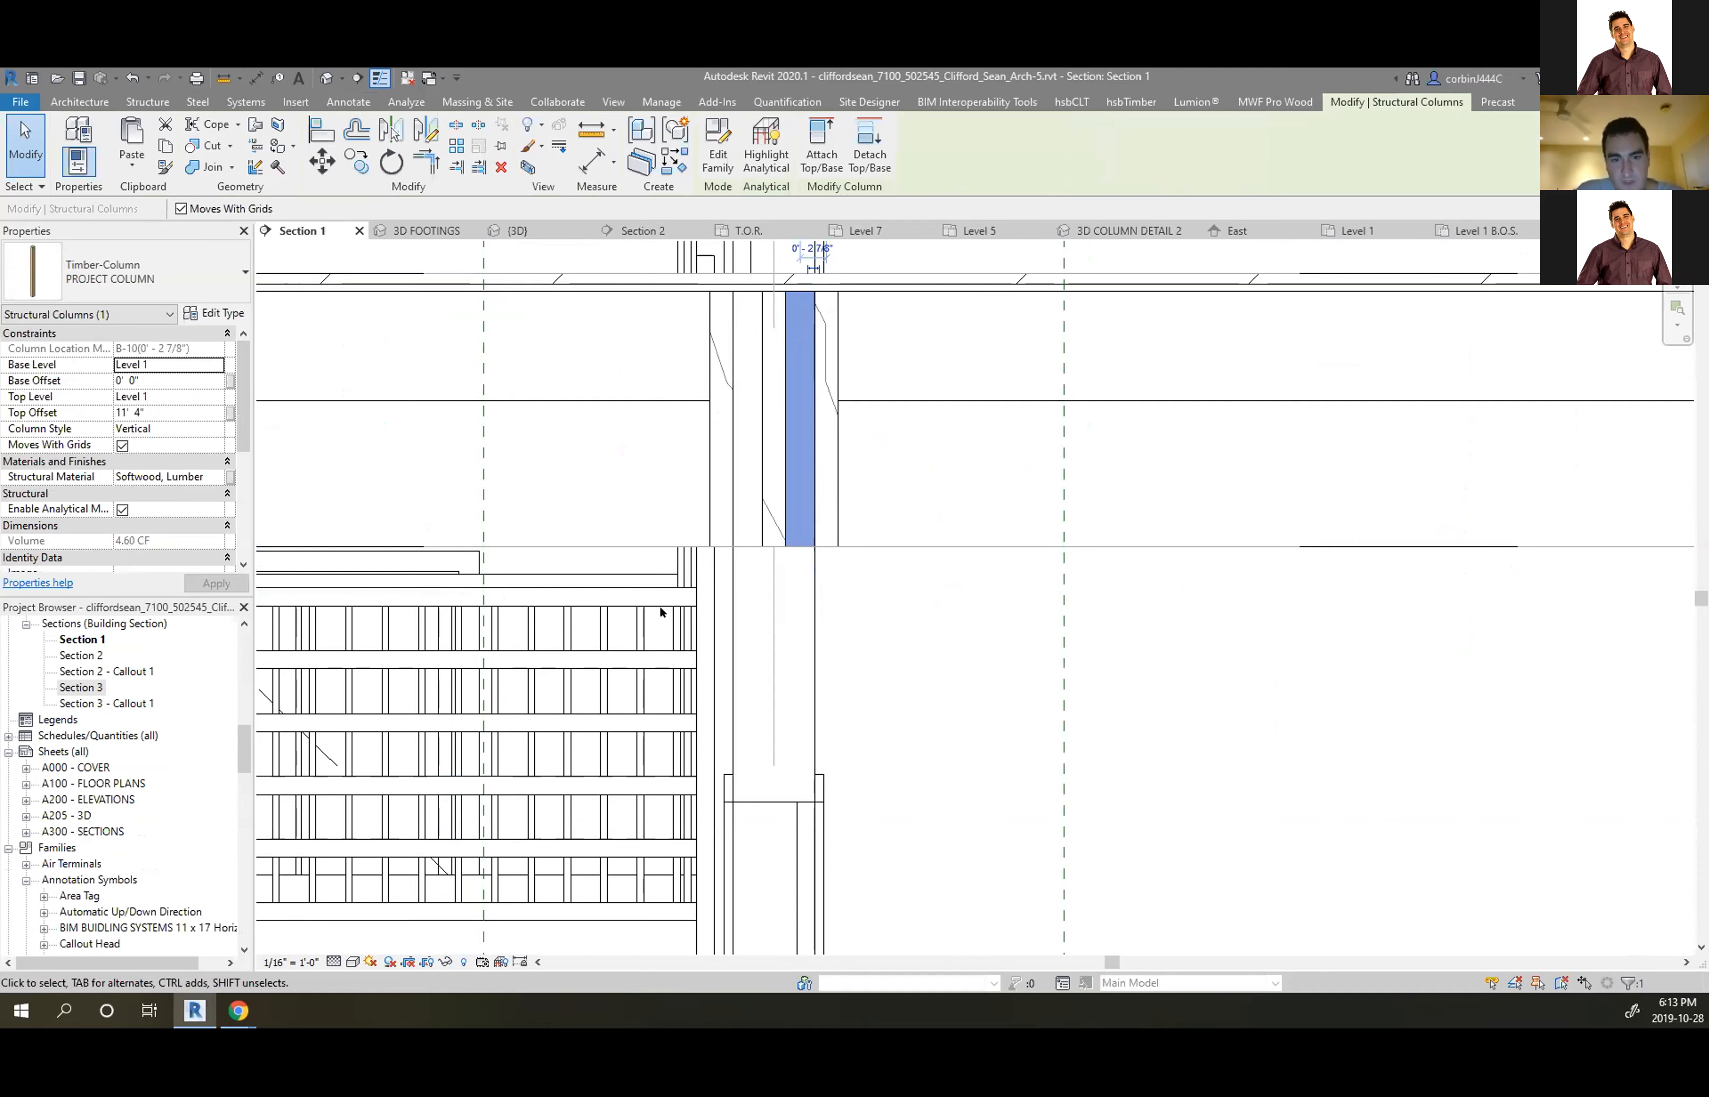
{"action": "left_click", "coordinate": [818, 458]}
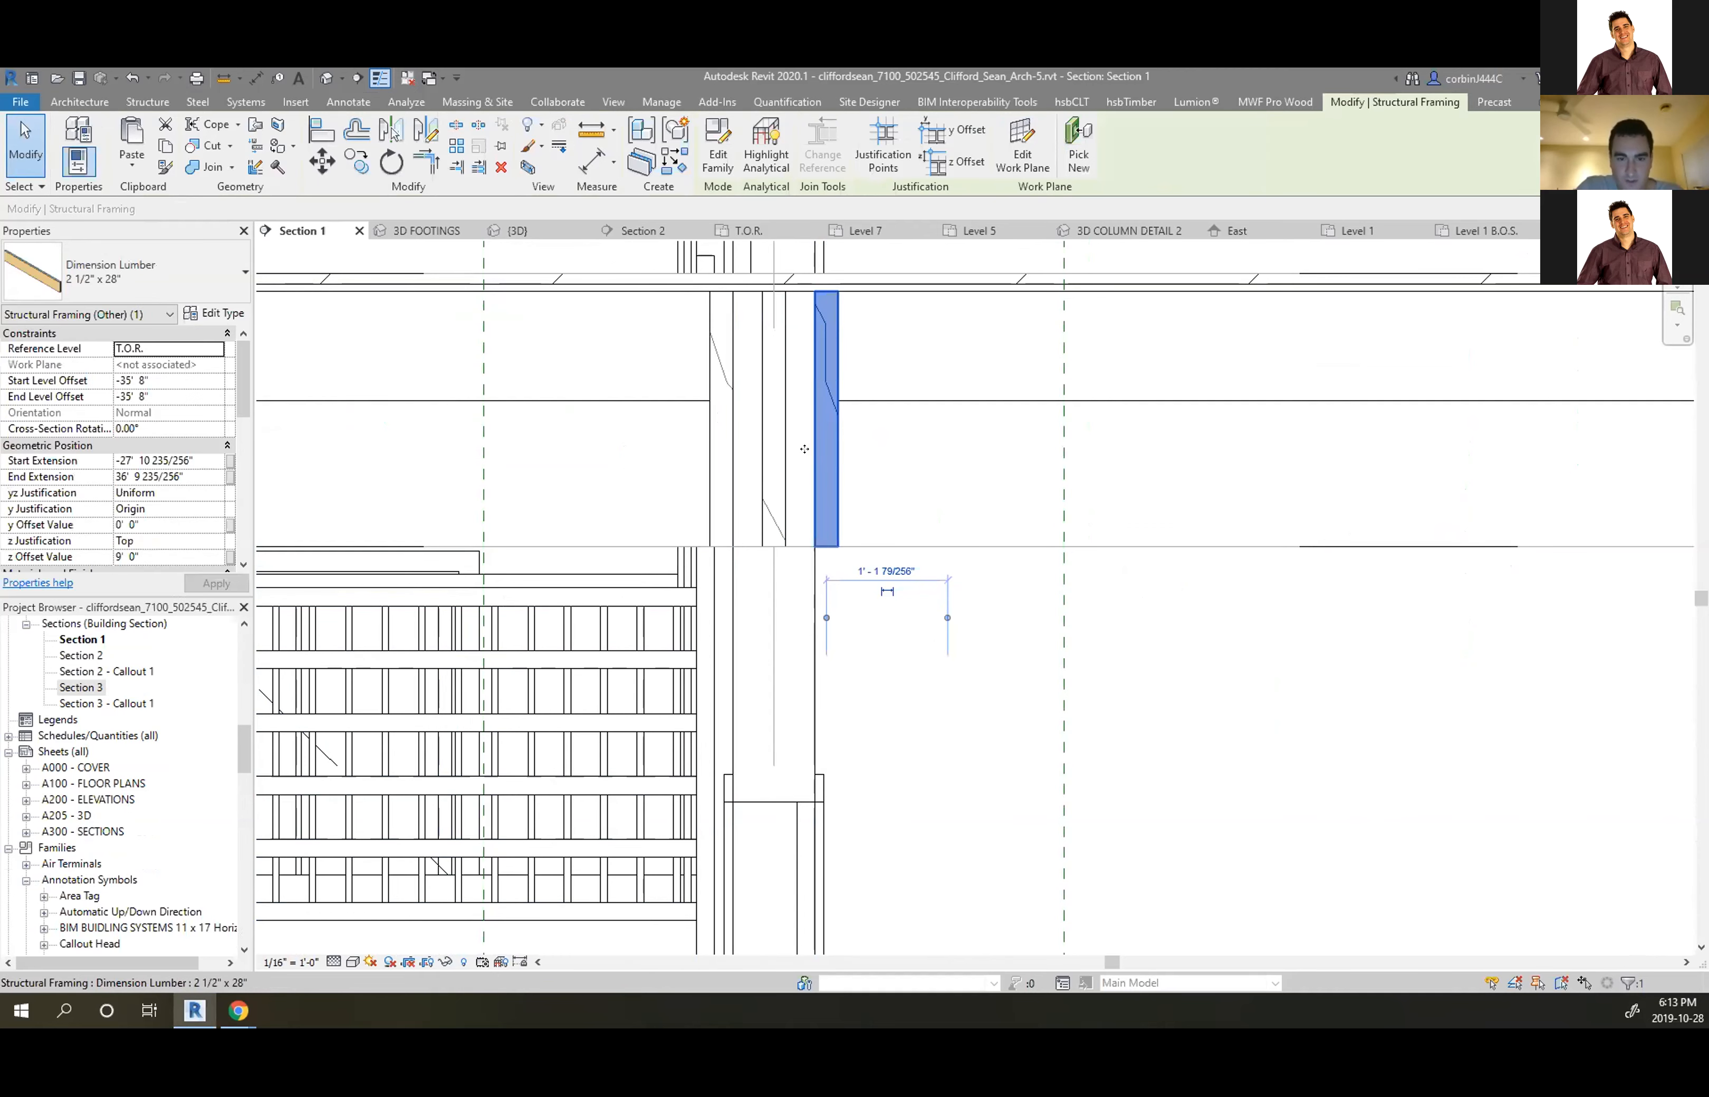
{"action": "left_click", "coordinate": [803, 461]}
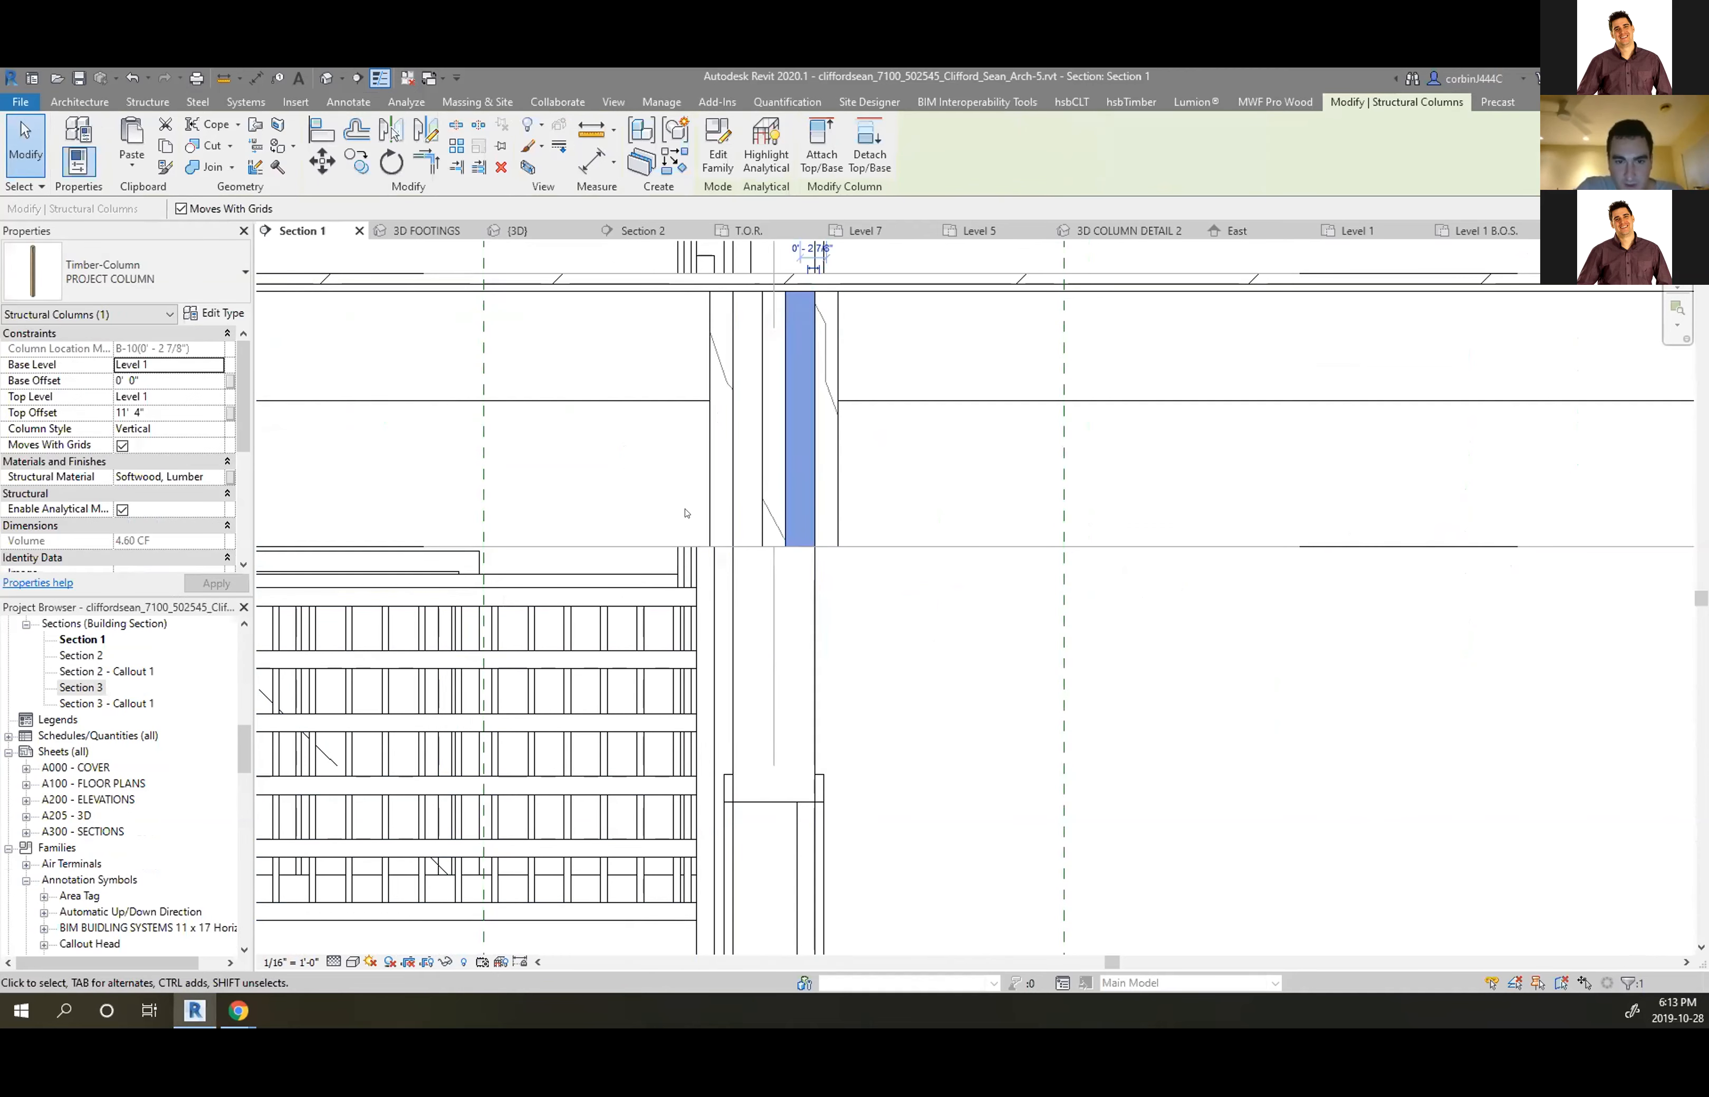
{"action": "left_click", "coordinate": [845, 477]}
{"action": "left_click", "coordinate": [832, 479]}
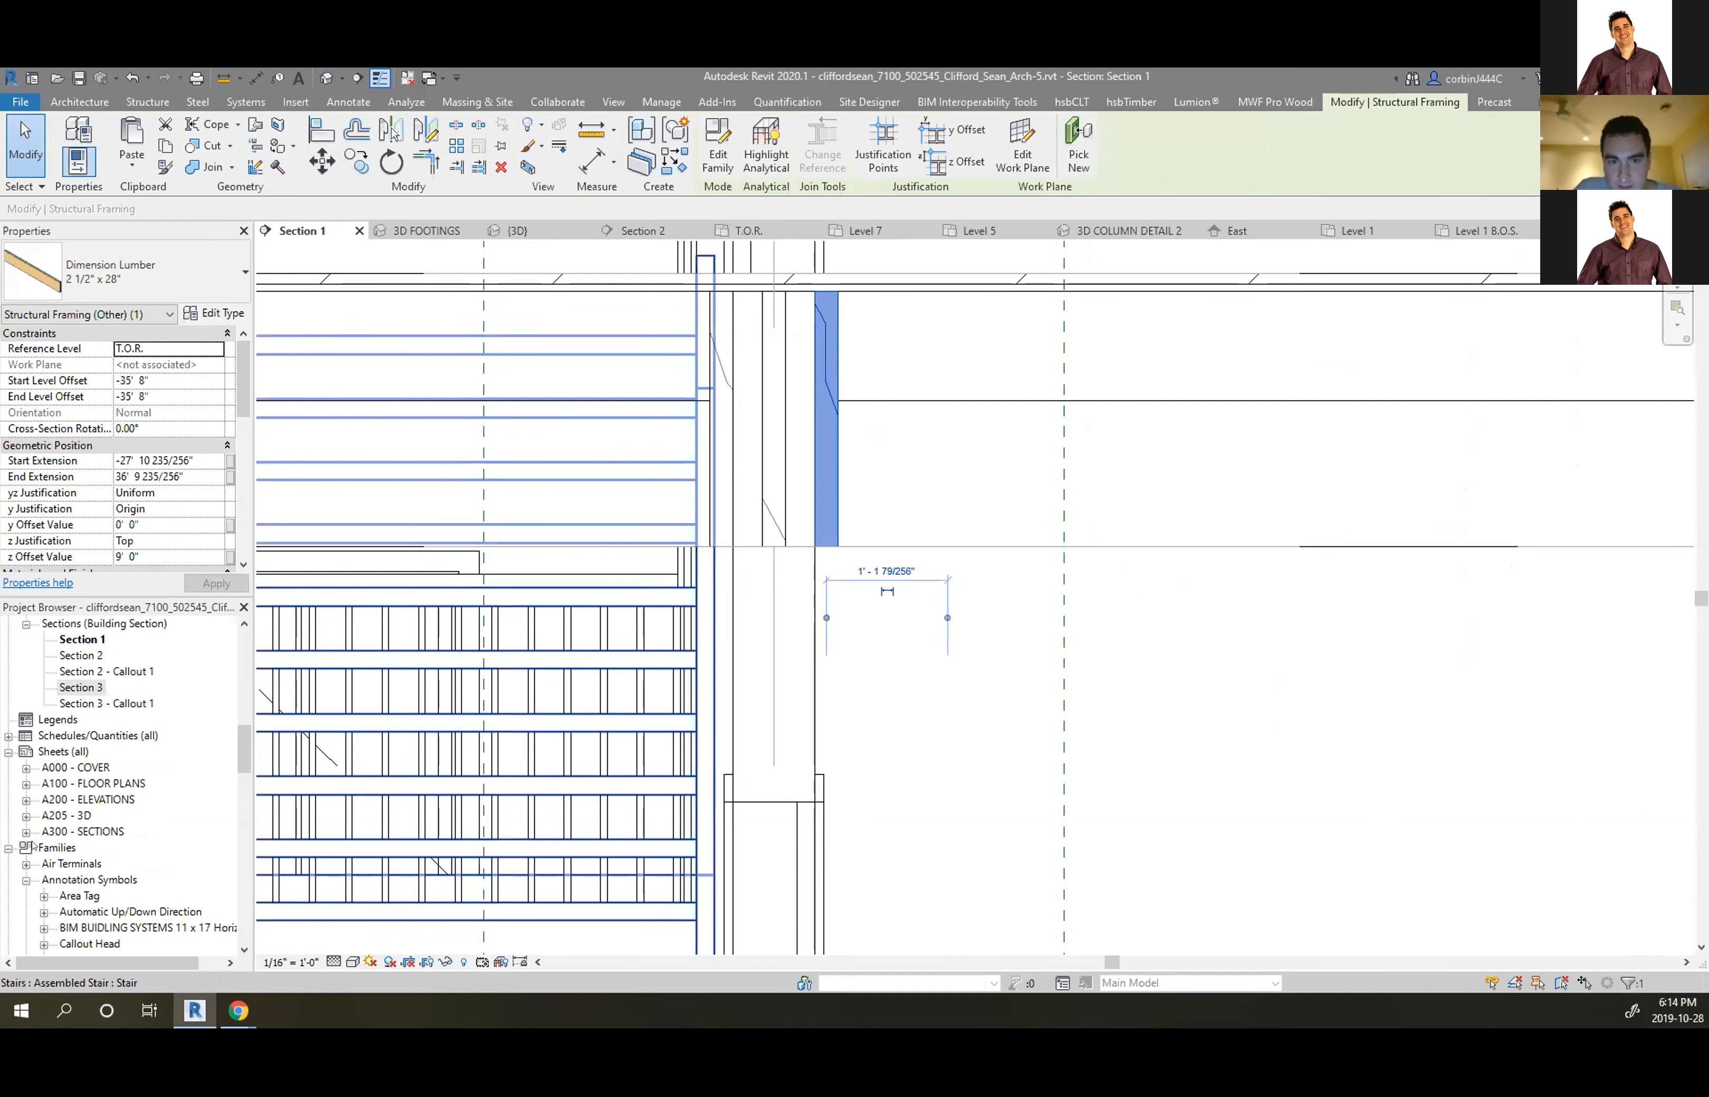
{"action": "scroll", "coordinate": [902, 619], "scroll_direction": "down", "scroll_amount": 3}
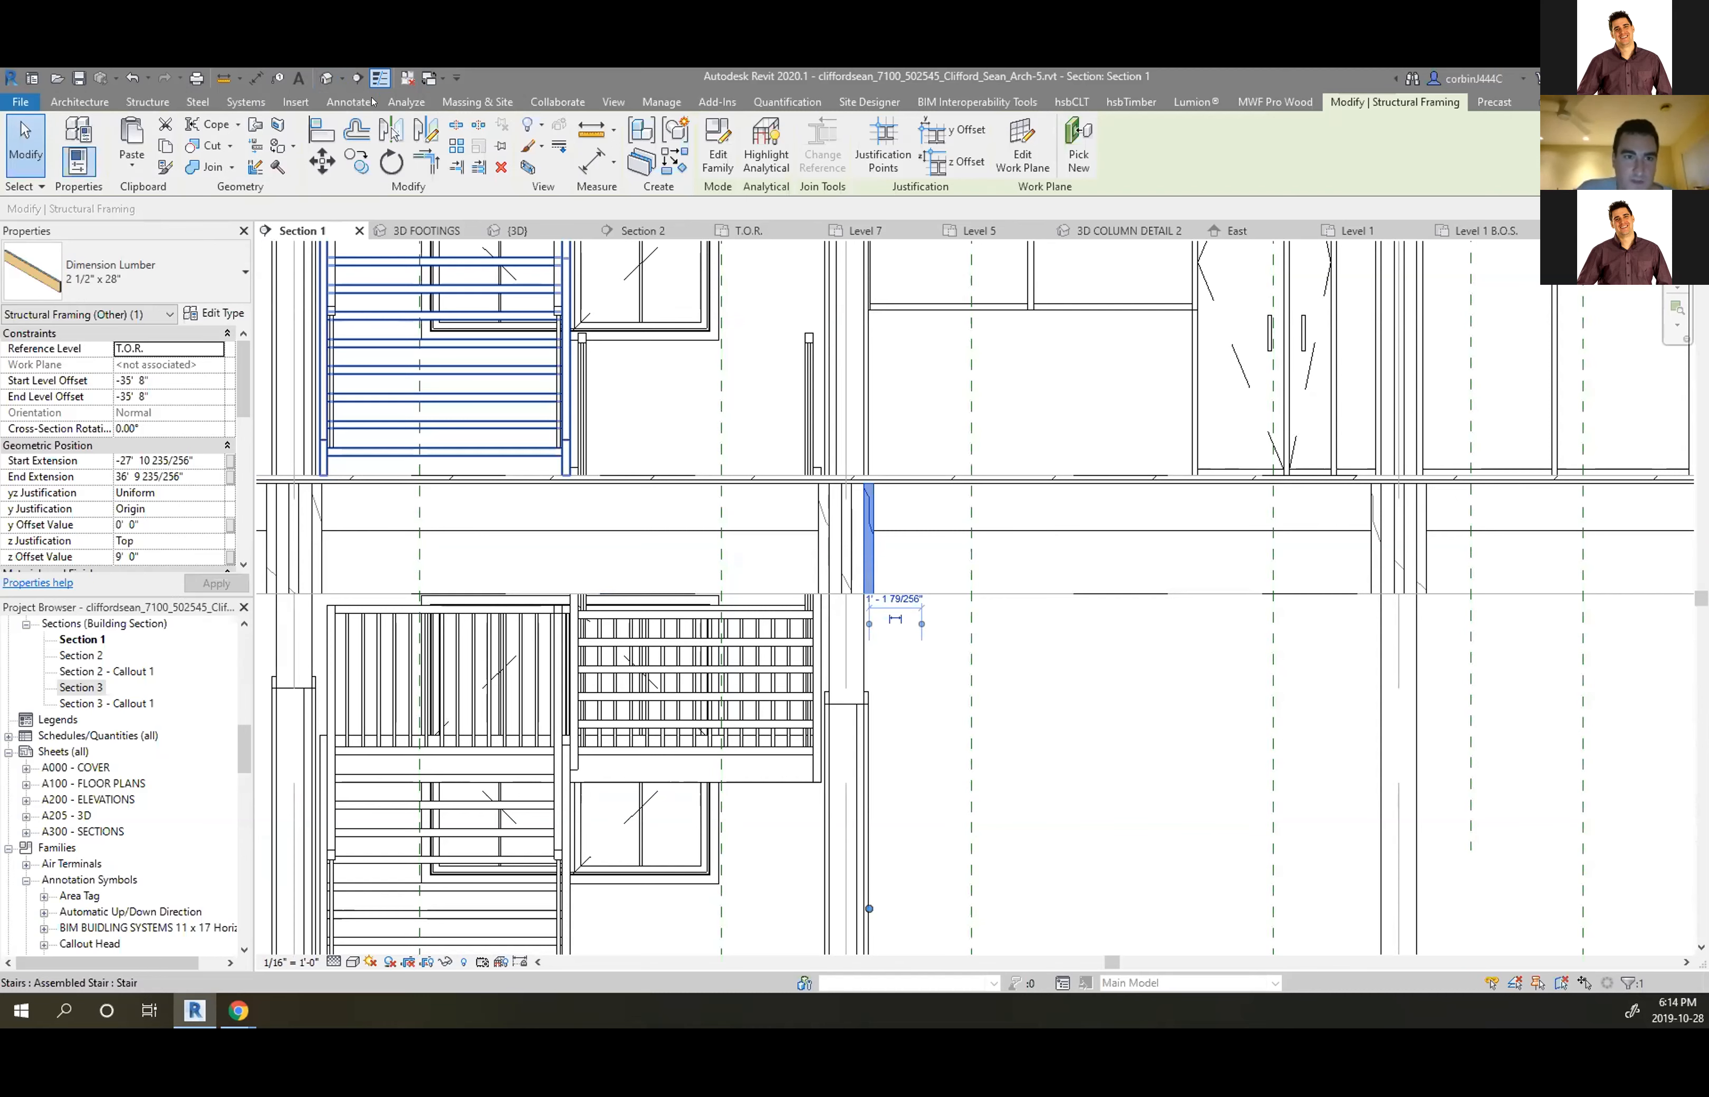
Save the project and draw a callout around the floor line in Section 1
{"action": "left_click", "coordinate": [612, 102]}
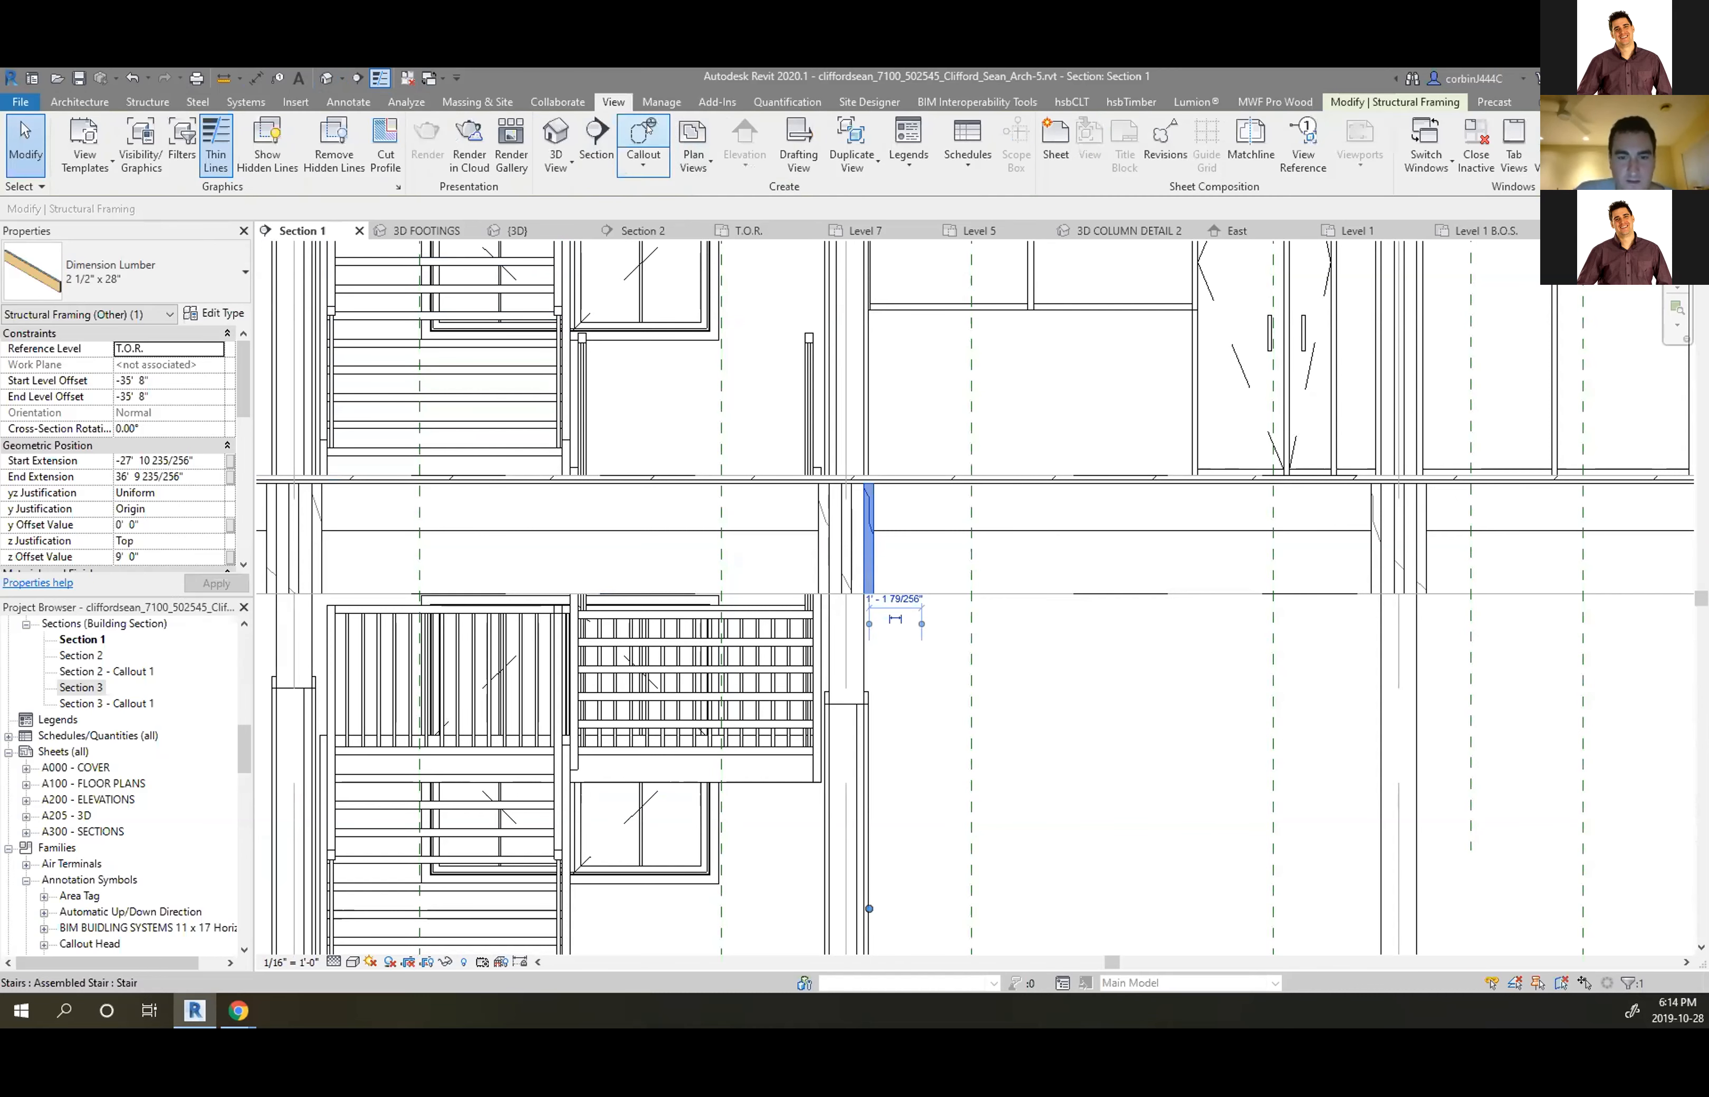
{"action": "left_click", "coordinate": [771, 493]}
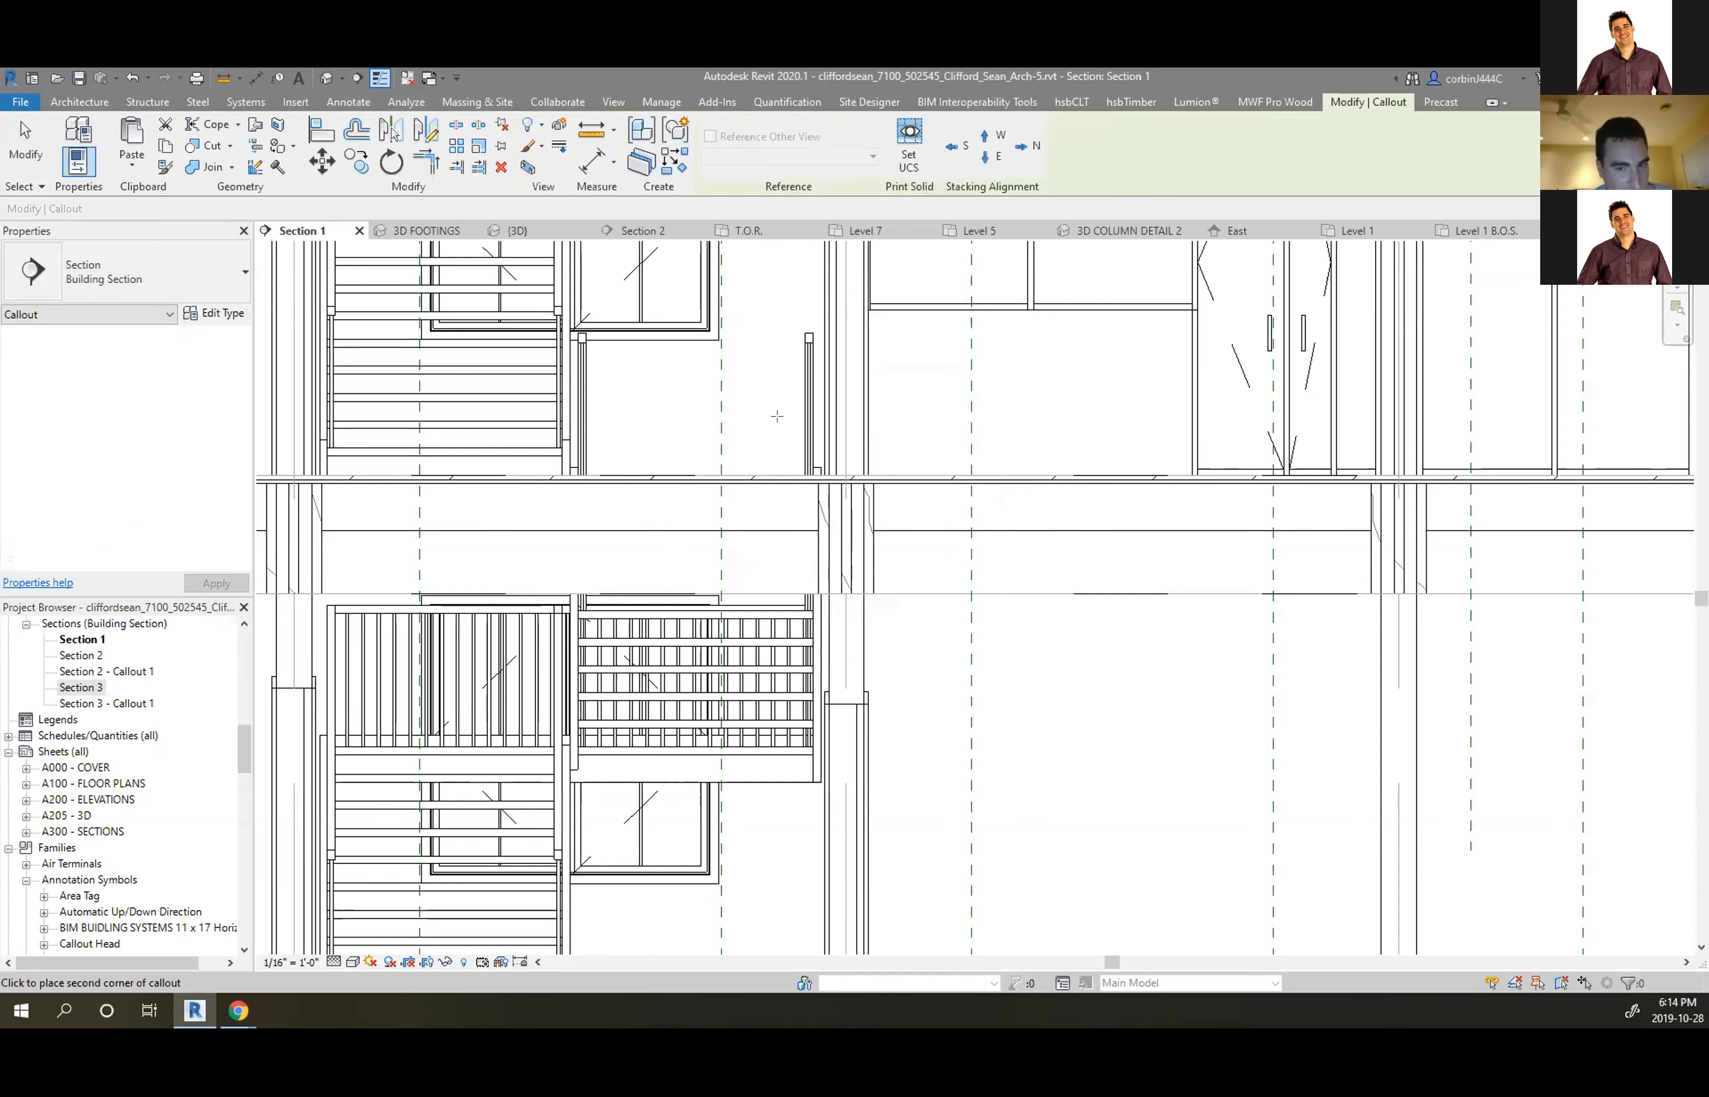
{"action": "left_click", "coordinate": [782, 423]}
{"action": "left_click", "coordinate": [931, 662]}
{"action": "key", "text": "Escape"}
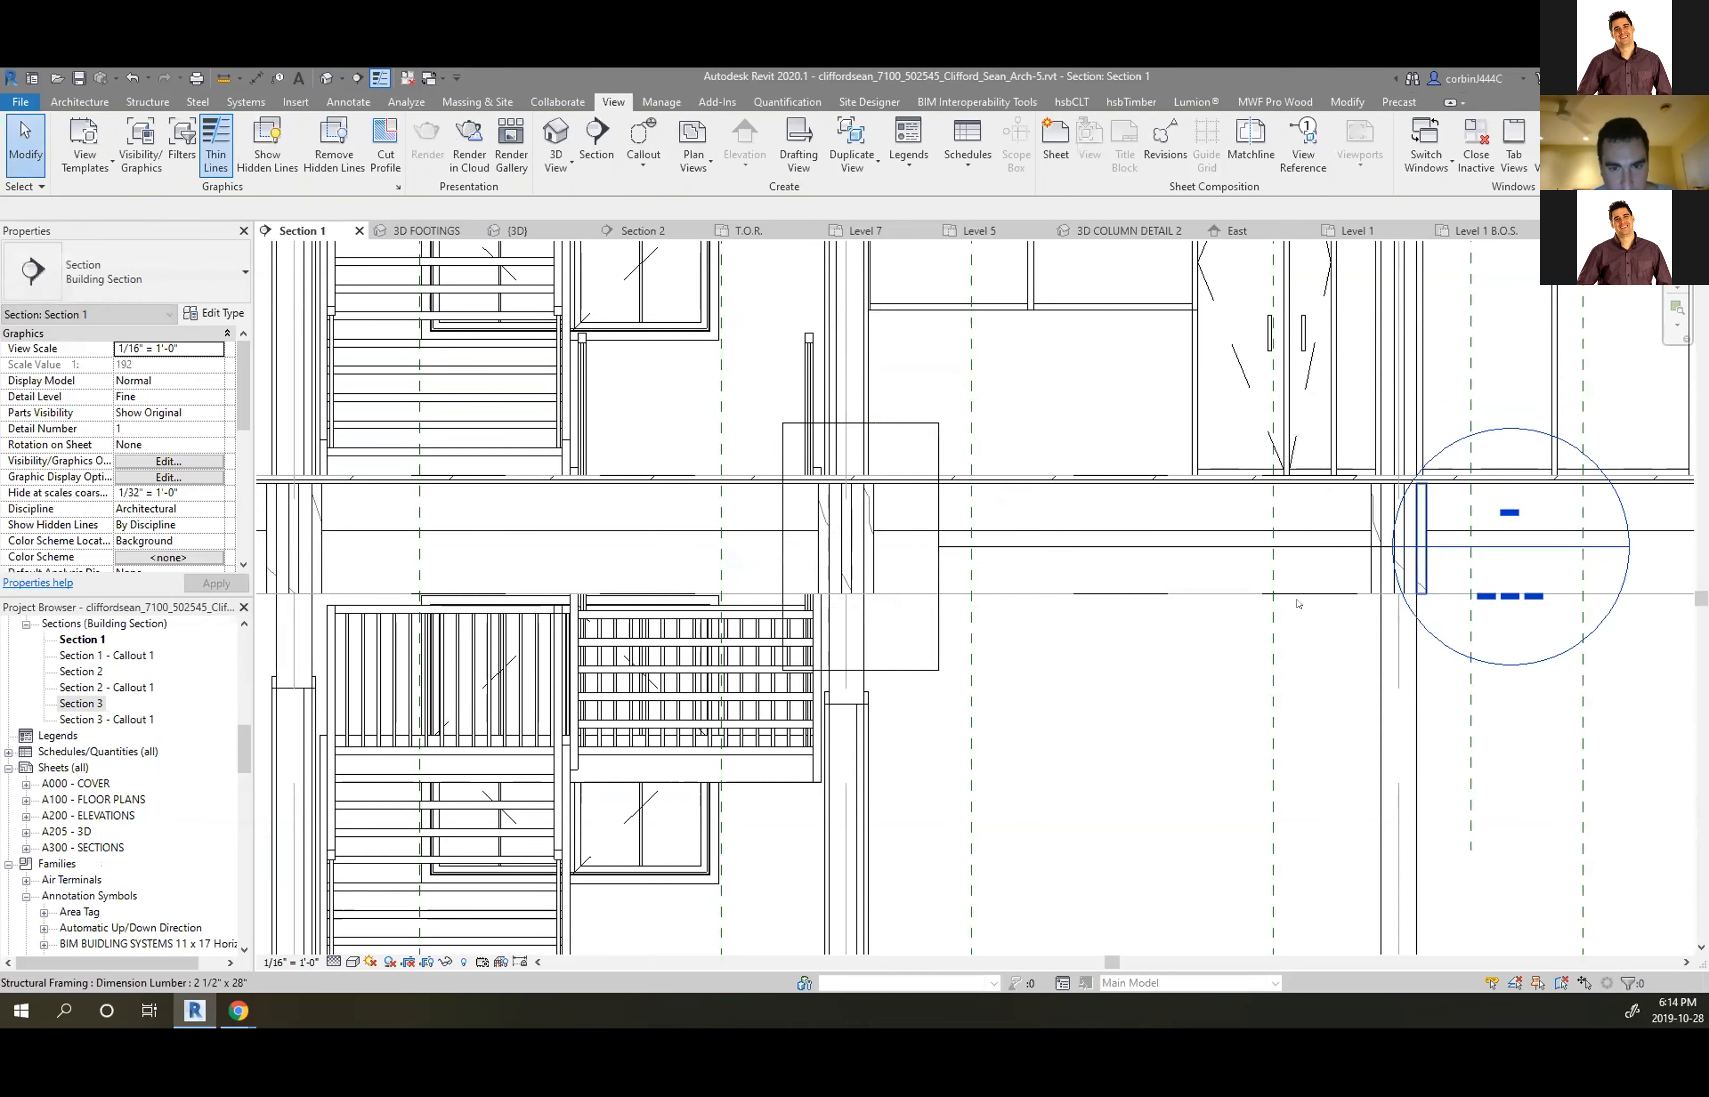
Open Section 1 - Callout 1 and hide the stairs category in it
{"action": "double_click", "coordinate": [1485, 544]}
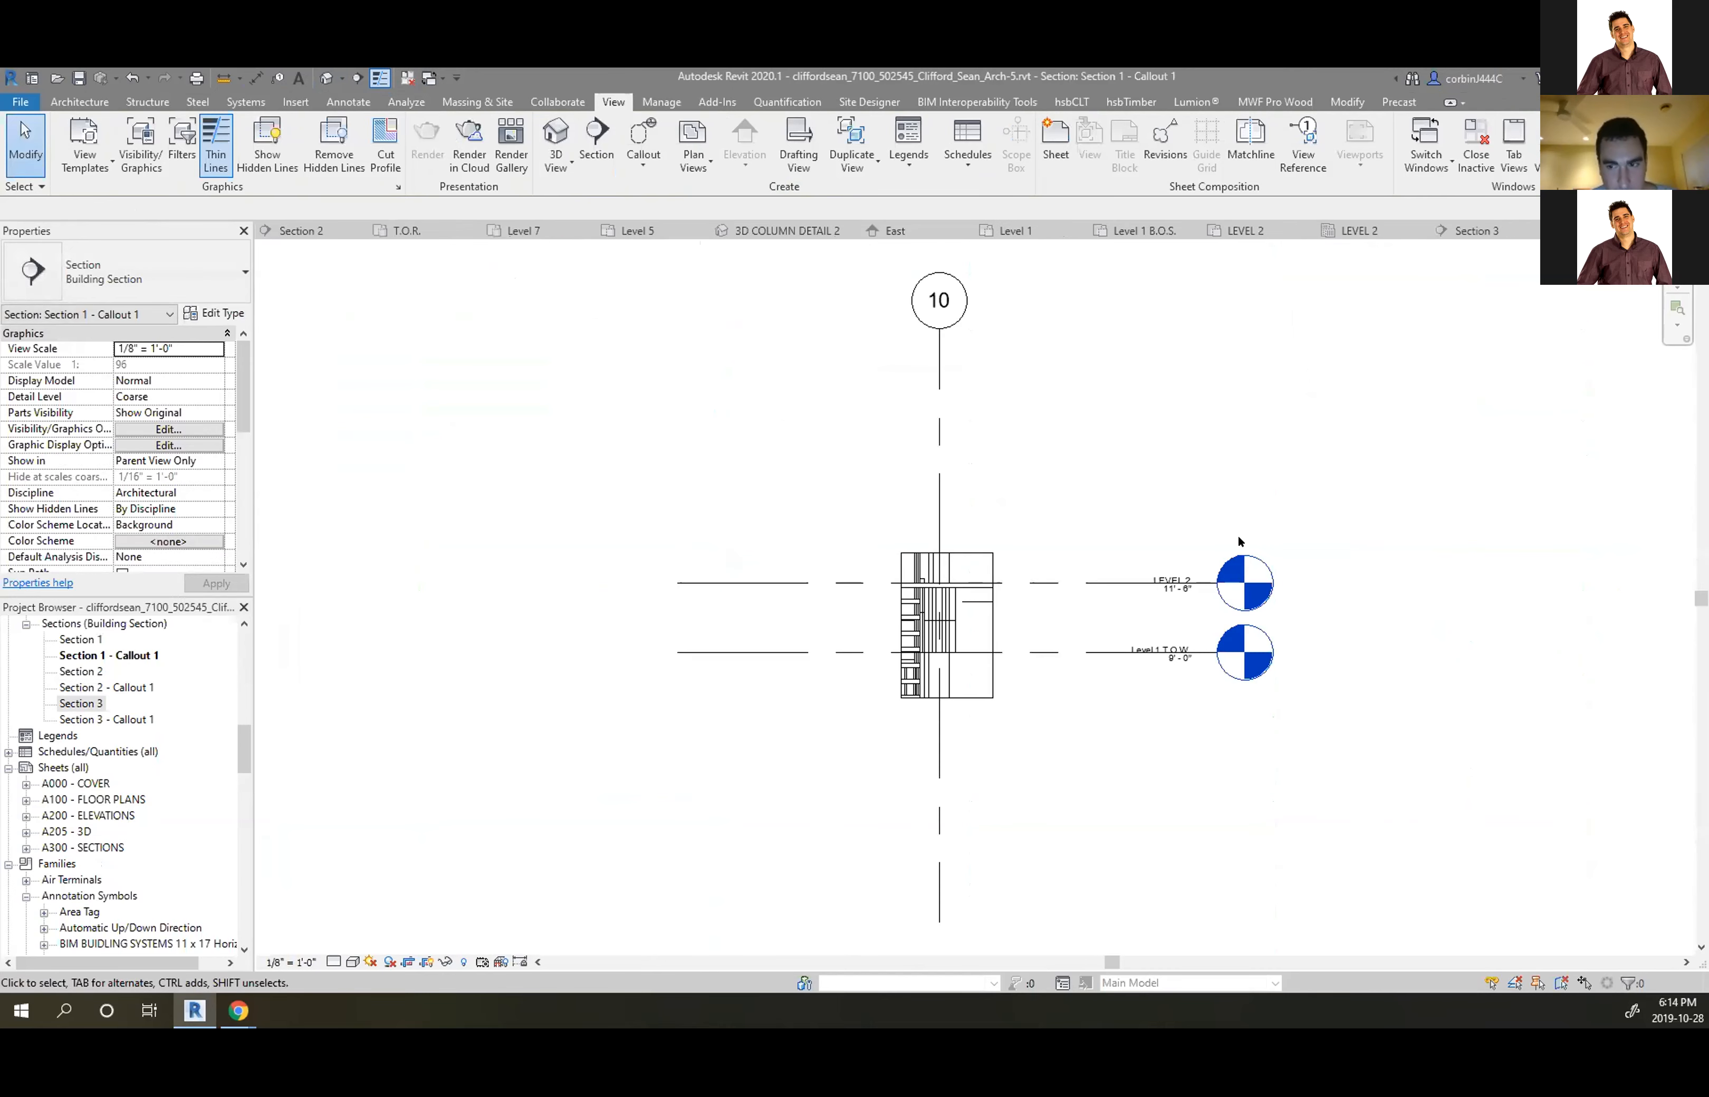
{"action": "scroll", "coordinate": [899, 683], "scroll_direction": "up", "scroll_amount": 5}
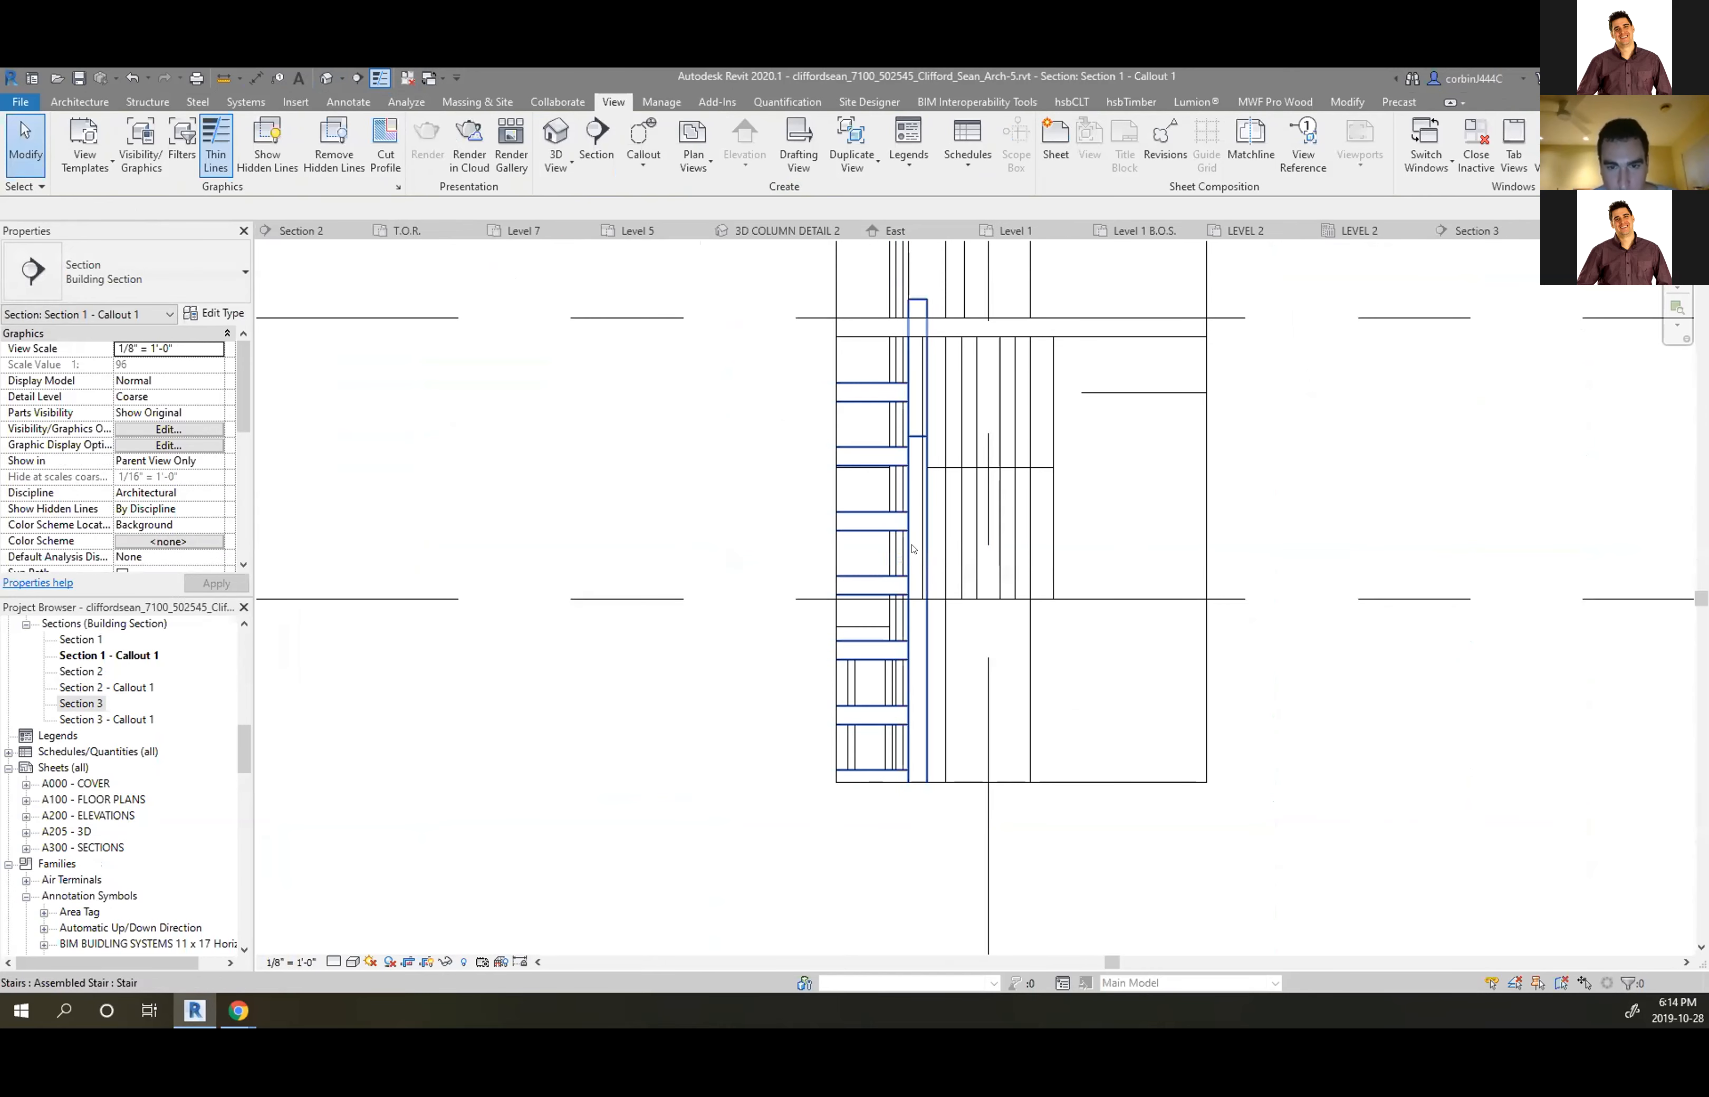
{"action": "left_click", "coordinate": [913, 549]}
{"action": "right_click", "coordinate": [913, 549]}
{"action": "mouse_move", "coordinate": [1062, 631]}
{"action": "left_click", "coordinate": [1145, 652]}
Hide the railings category in the callout view
{"action": "left_click", "coordinate": [898, 625]}
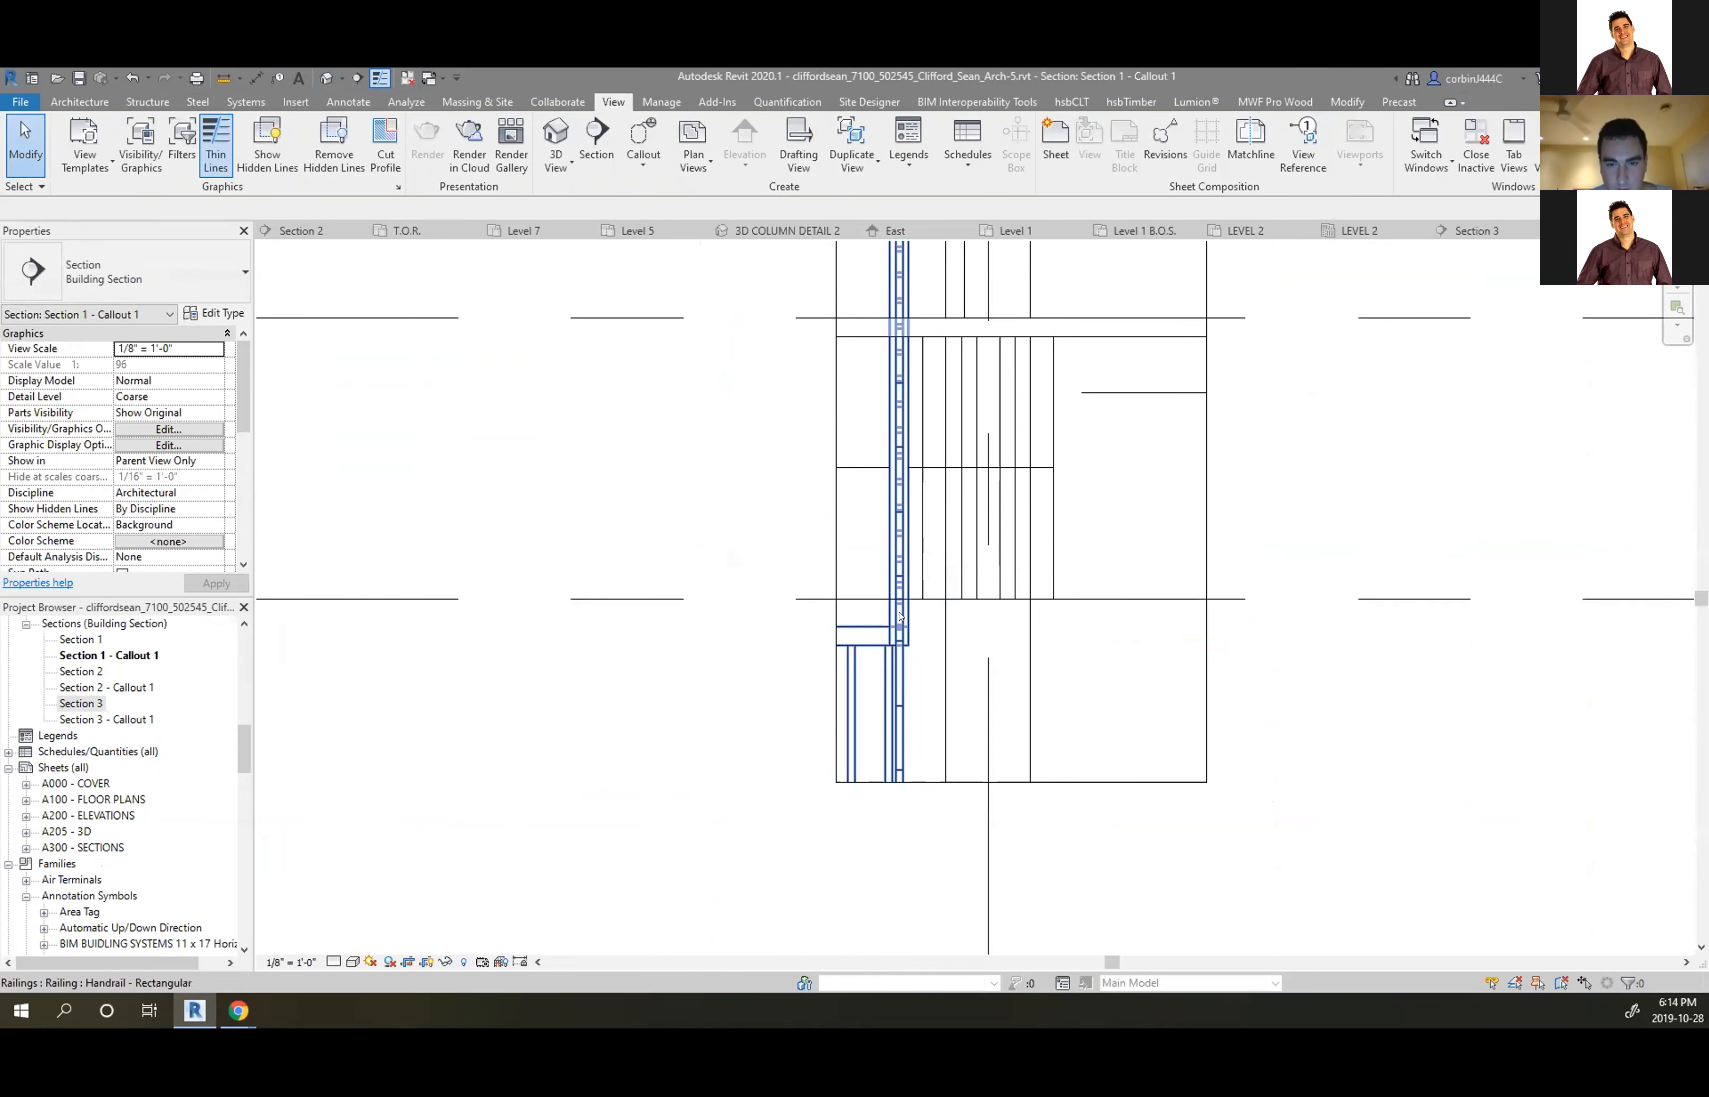
{"action": "right_click", "coordinate": [901, 616]}
{"action": "mouse_move", "coordinate": [1062, 304]}
{"action": "left_click", "coordinate": [1144, 325]}
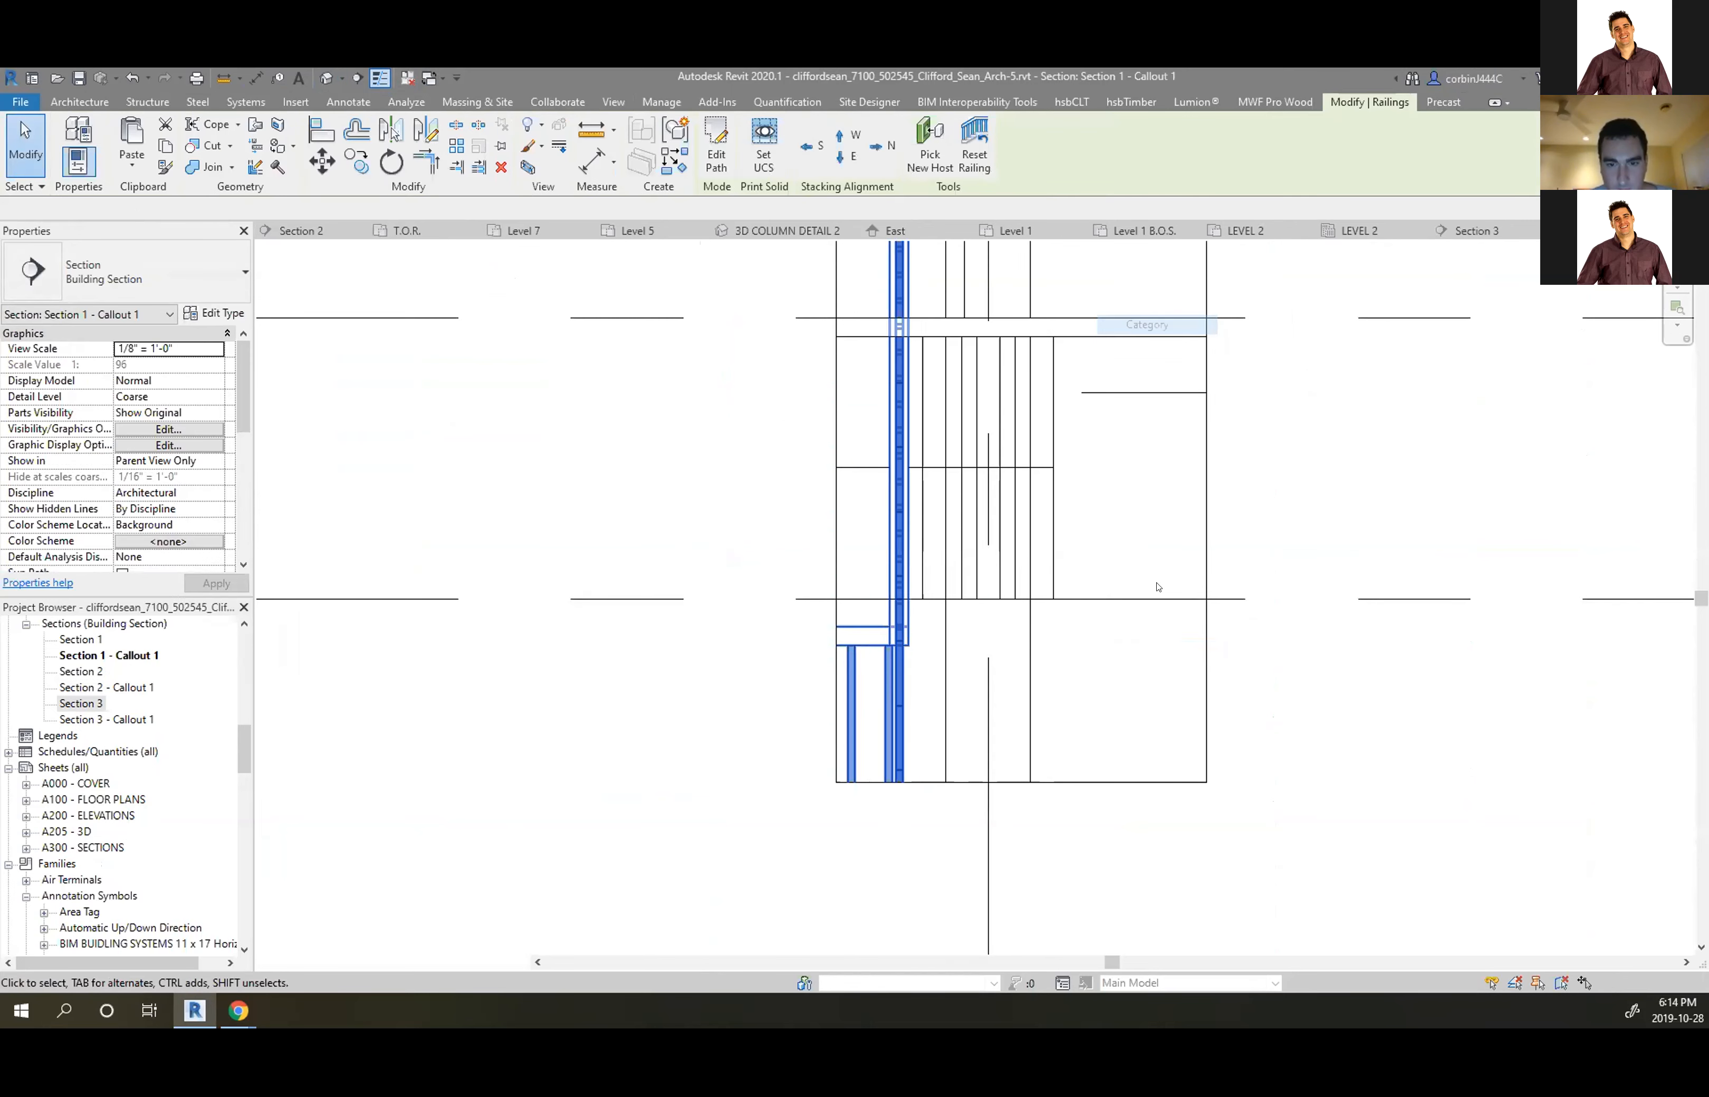
Turn off Thin Lines so the view shows true lineweights
{"action": "scroll", "coordinate": [941, 575], "scroll_direction": "up", "scroll_amount": 5}
{"action": "scroll", "coordinate": [1004, 748], "scroll_direction": "down", "scroll_amount": 6}
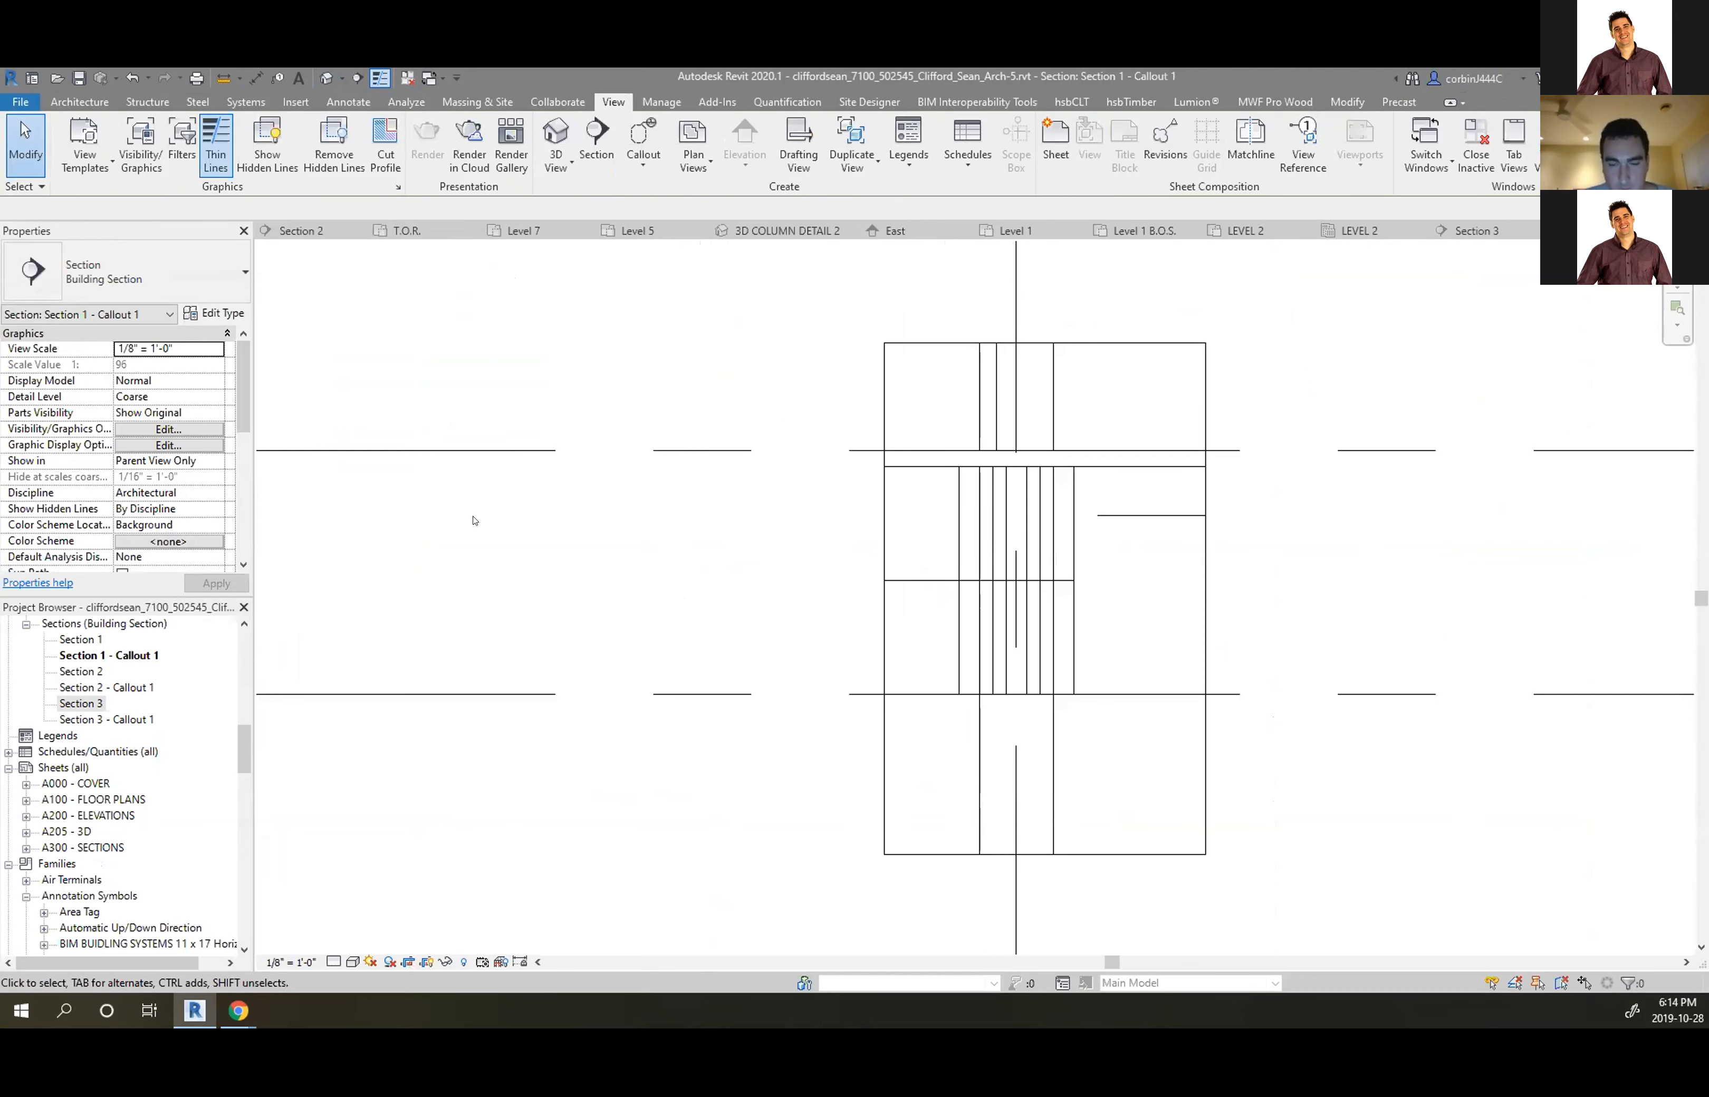
{"action": "left_click", "coordinate": [379, 78]}
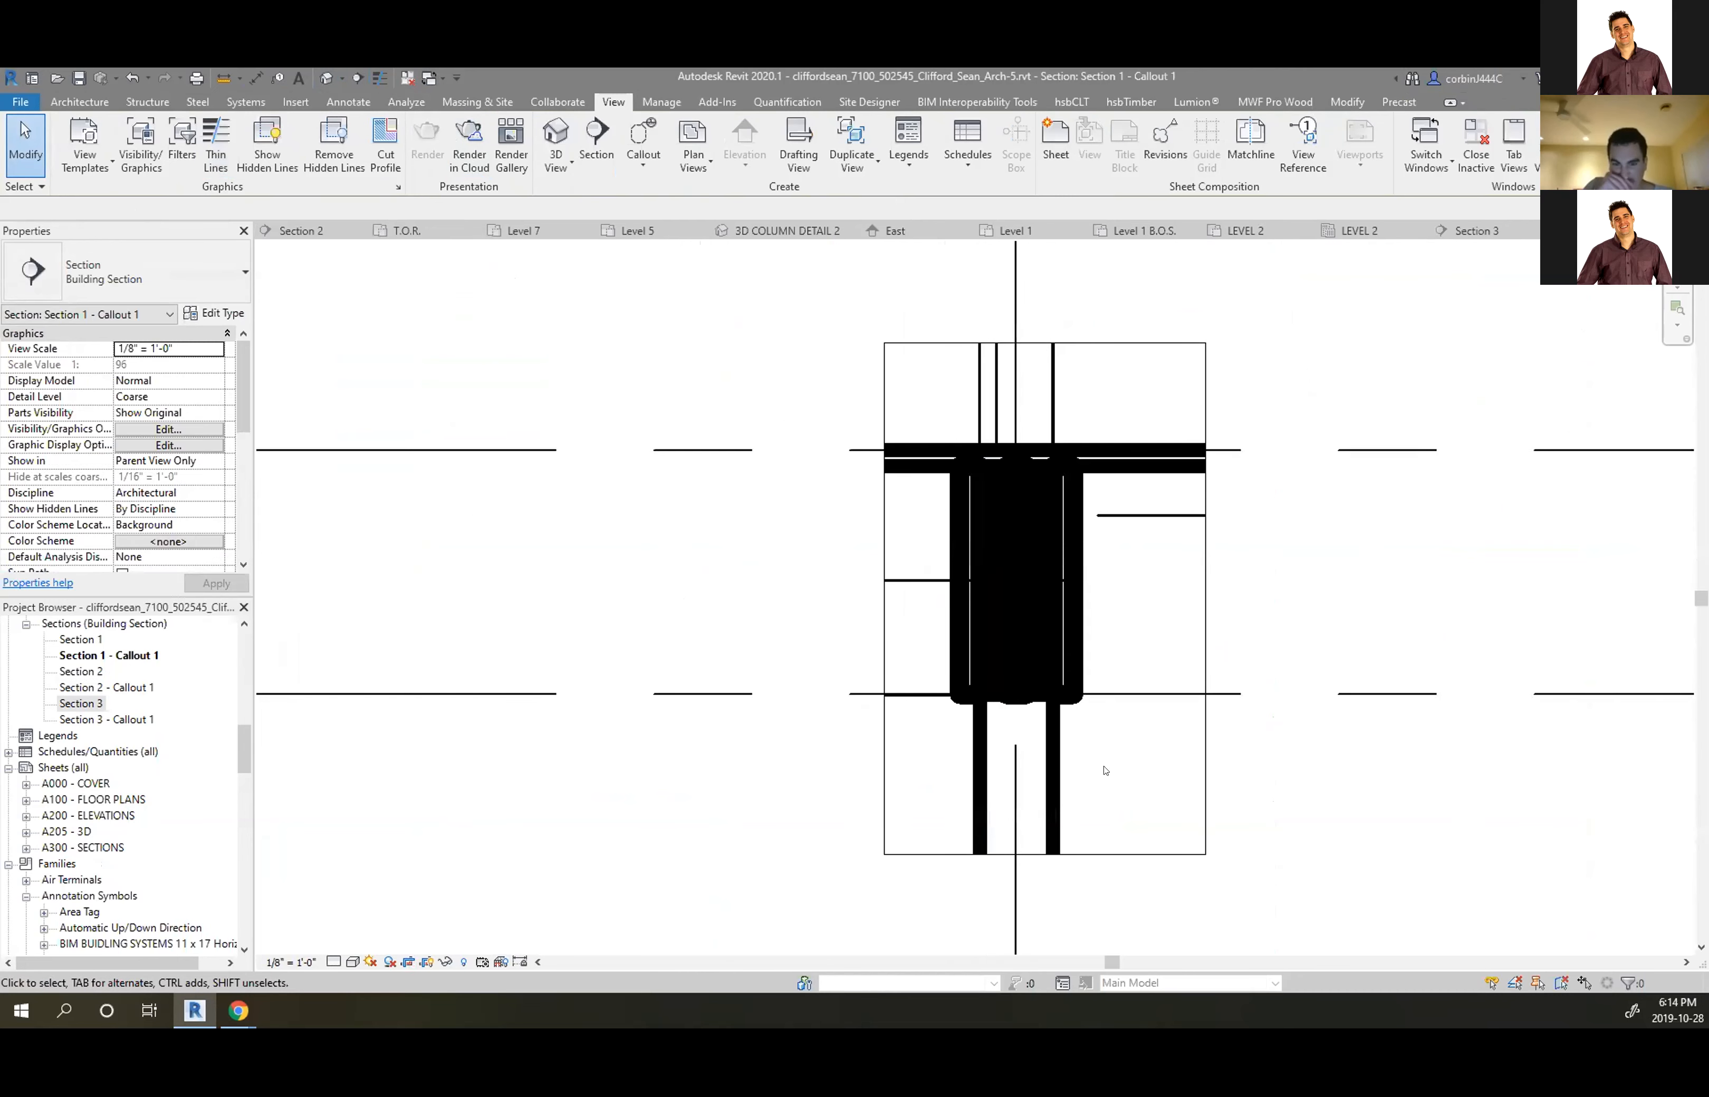
{"action": "scroll", "coordinate": [1105, 770], "scroll_direction": "up", "scroll_amount": 4}
{"action": "scroll", "coordinate": [955, 502], "scroll_direction": "down", "scroll_amount": 2}
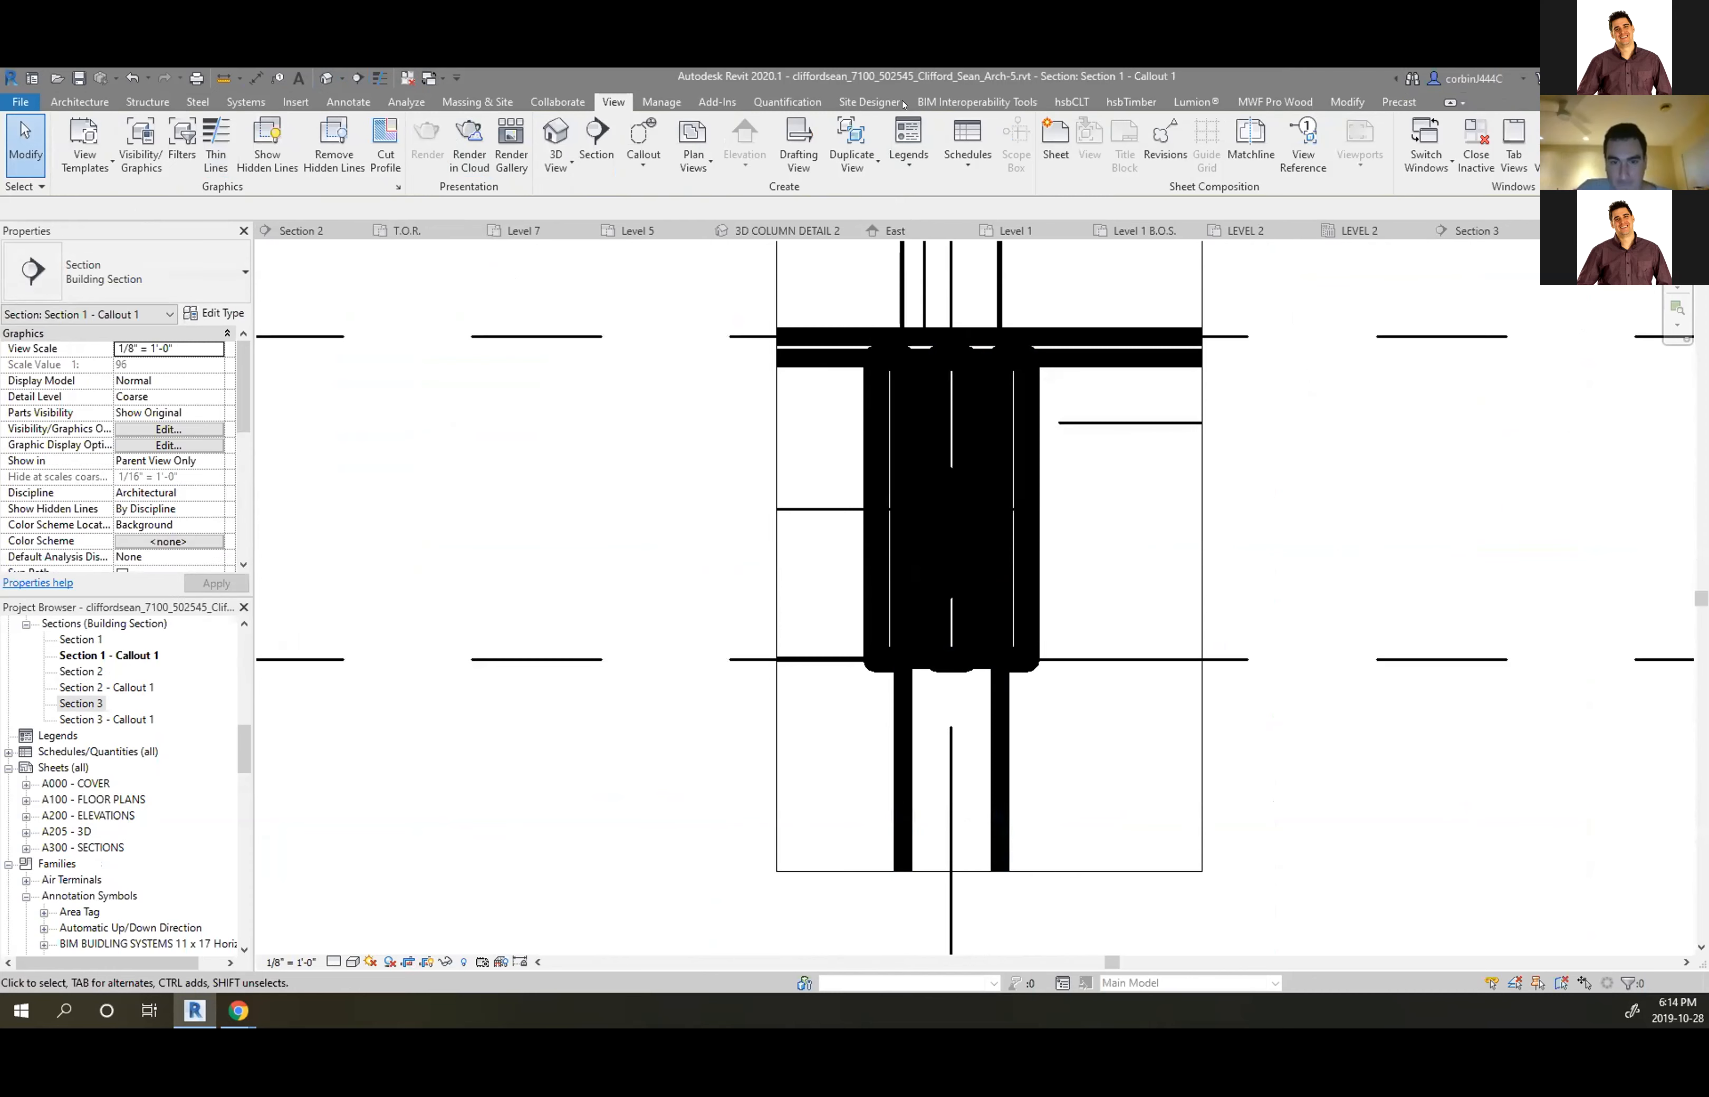
{"action": "left_click", "coordinate": [1344, 101]}
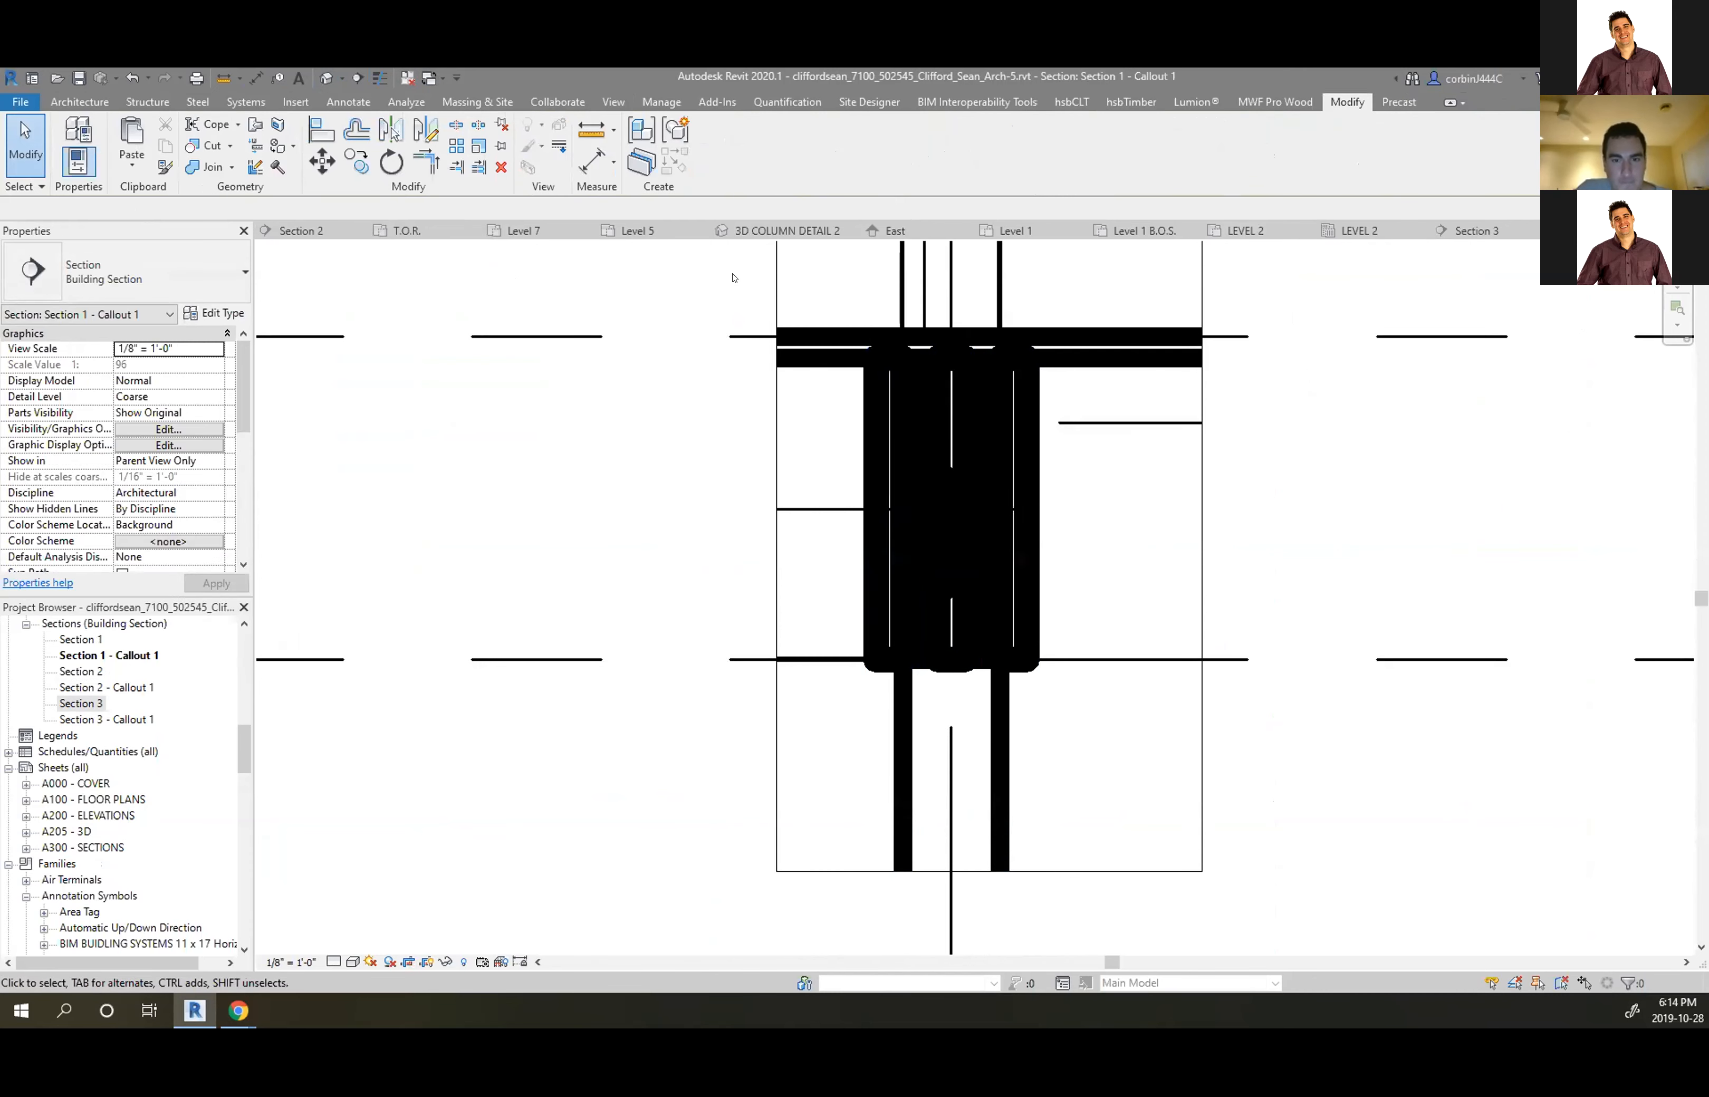
Start the Linework tool with Thin Lines as the line style
{"action": "left_click", "coordinate": [889, 389]}
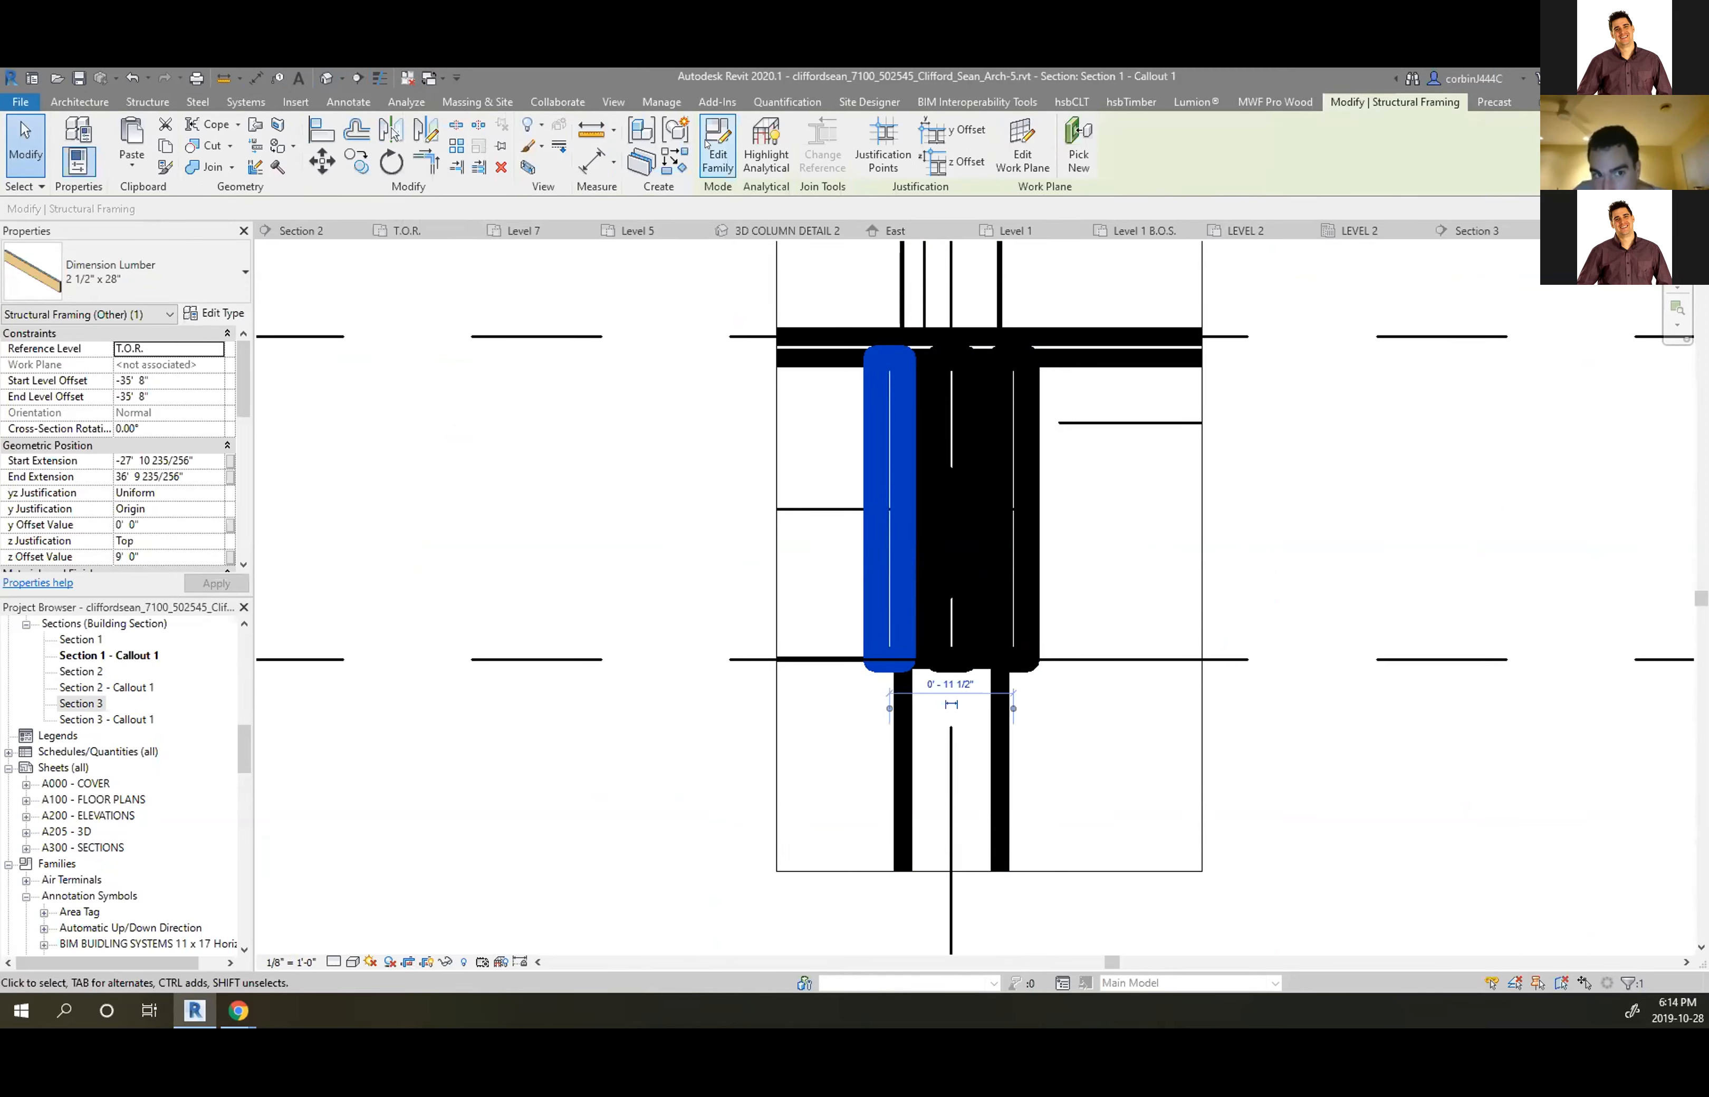
{"action": "left_click", "coordinate": [560, 147]}
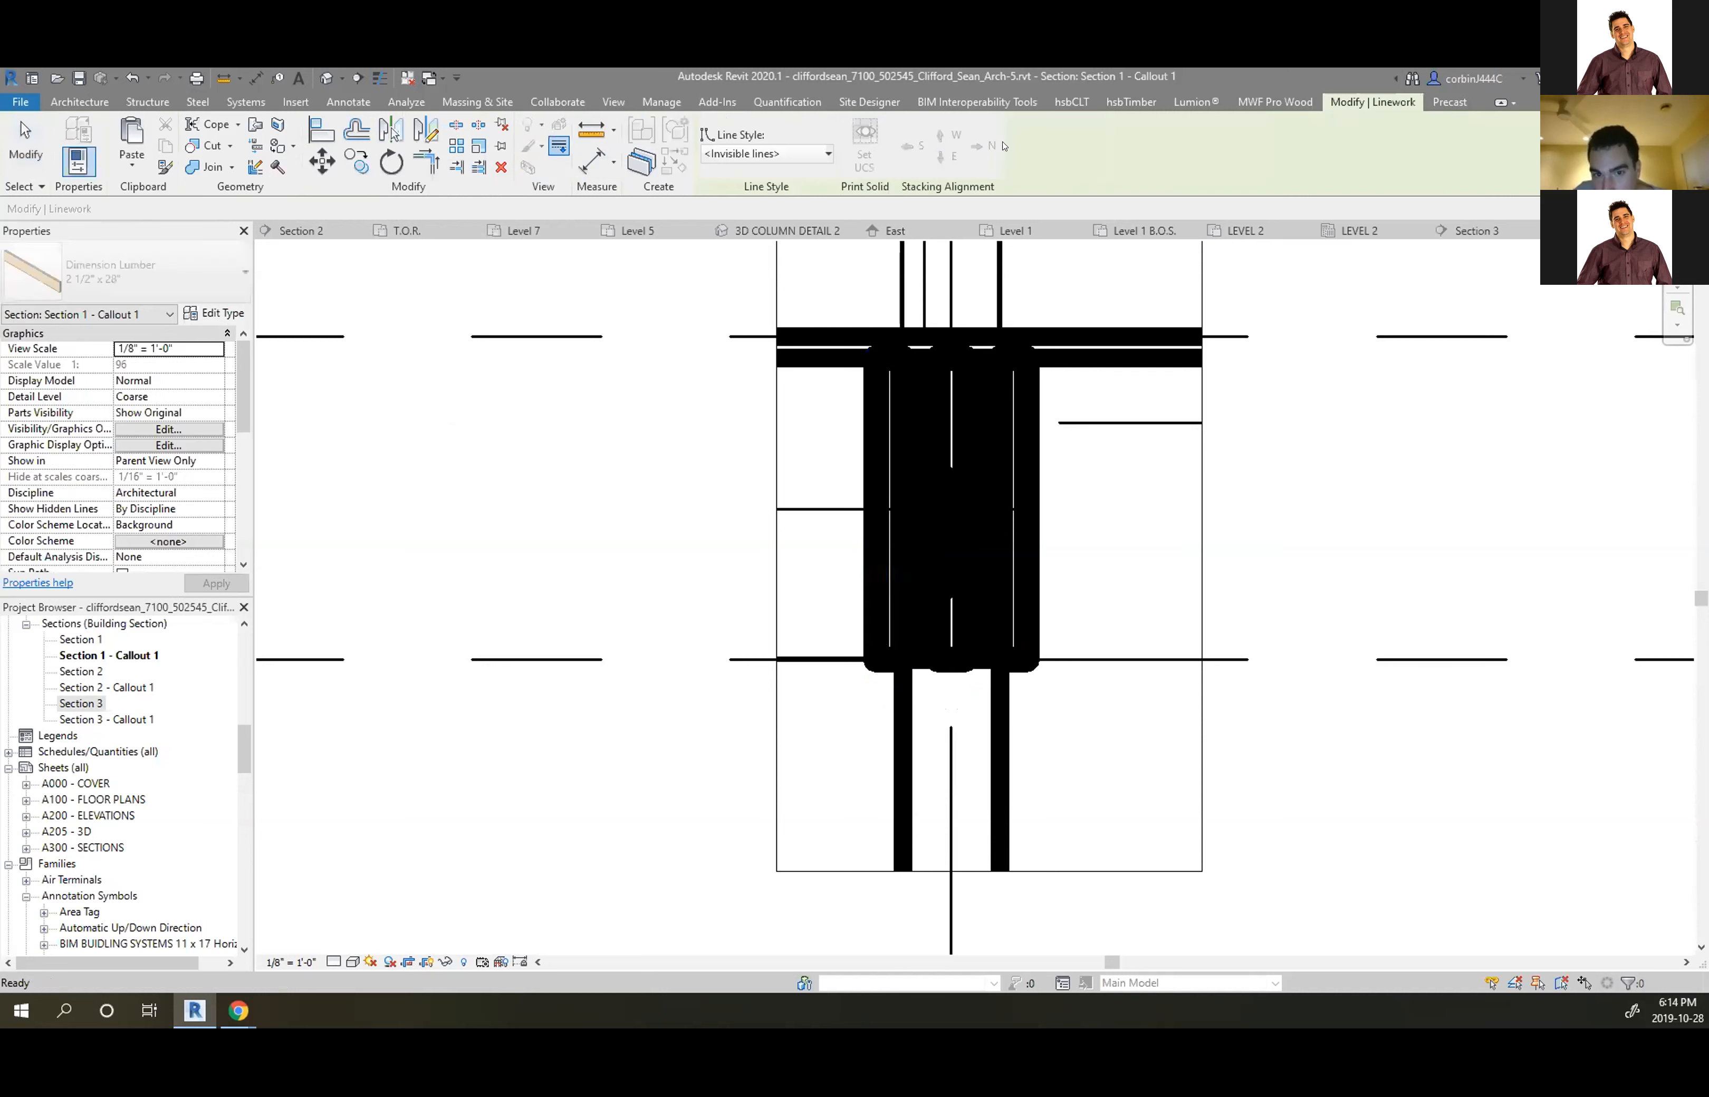
{"action": "left_click", "coordinate": [774, 153]}
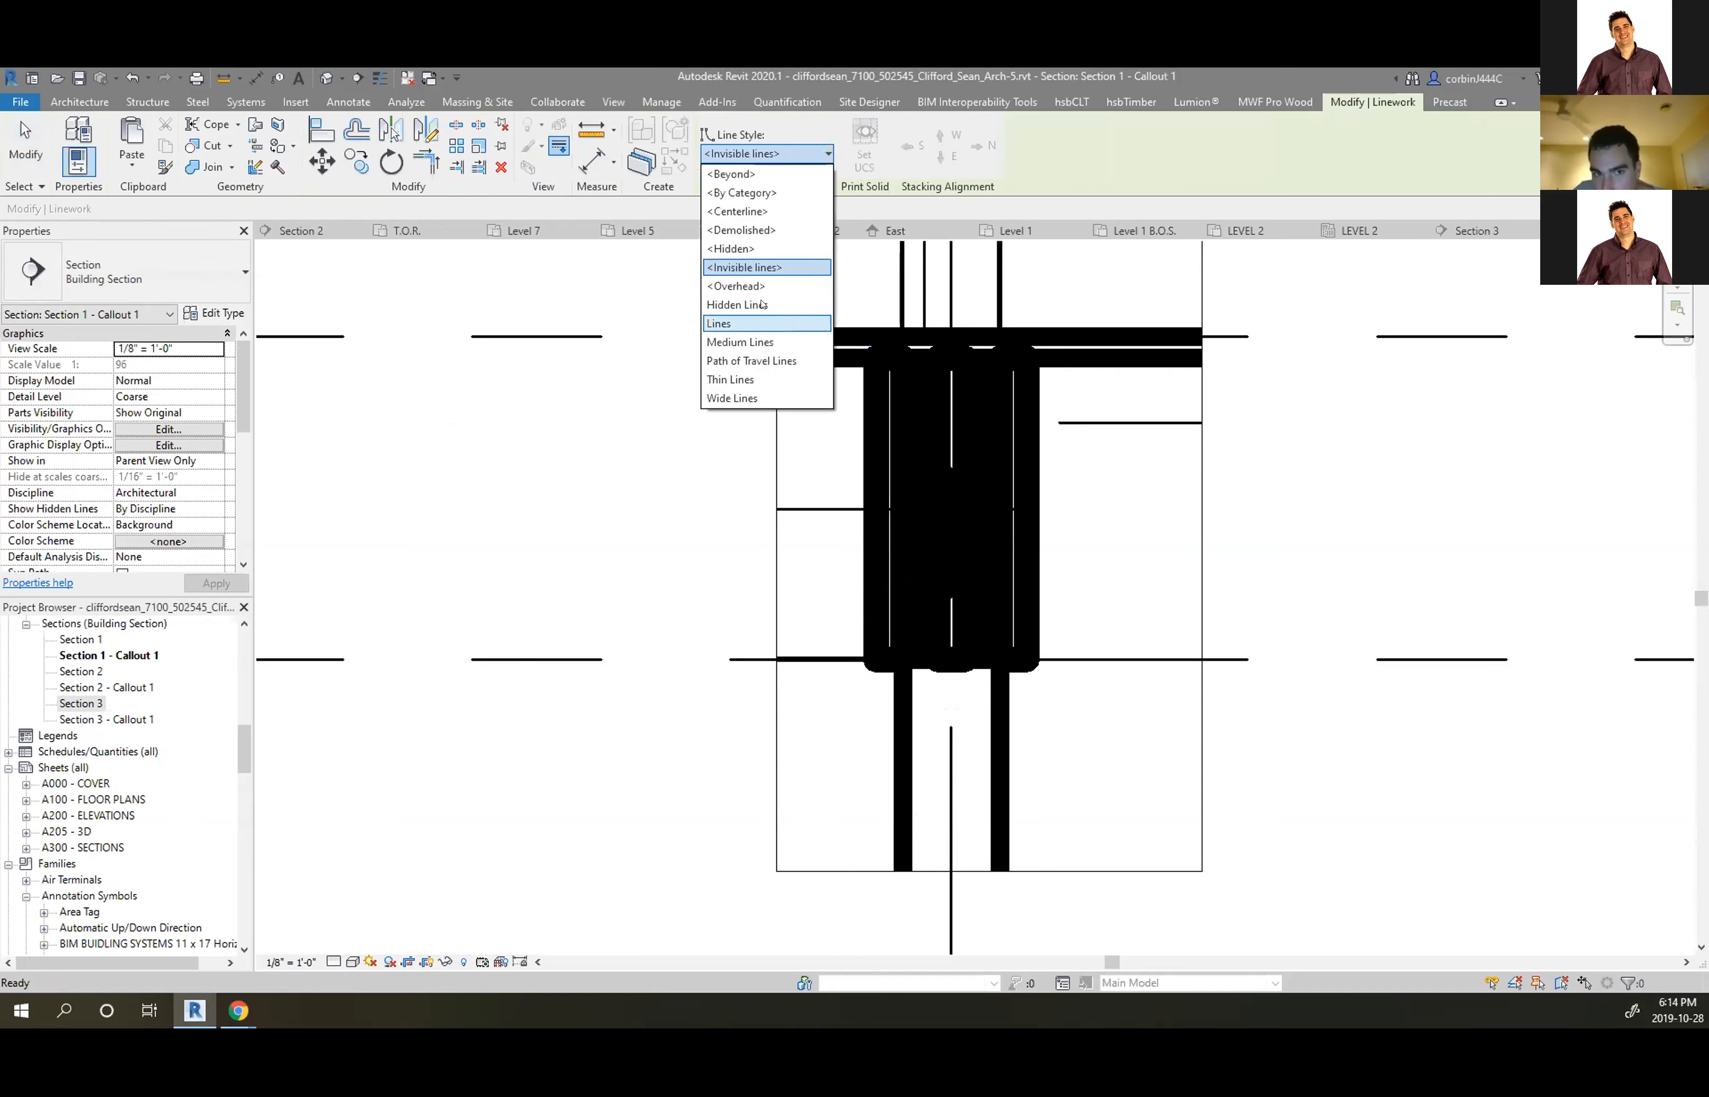
{"action": "left_click", "coordinate": [758, 323]}
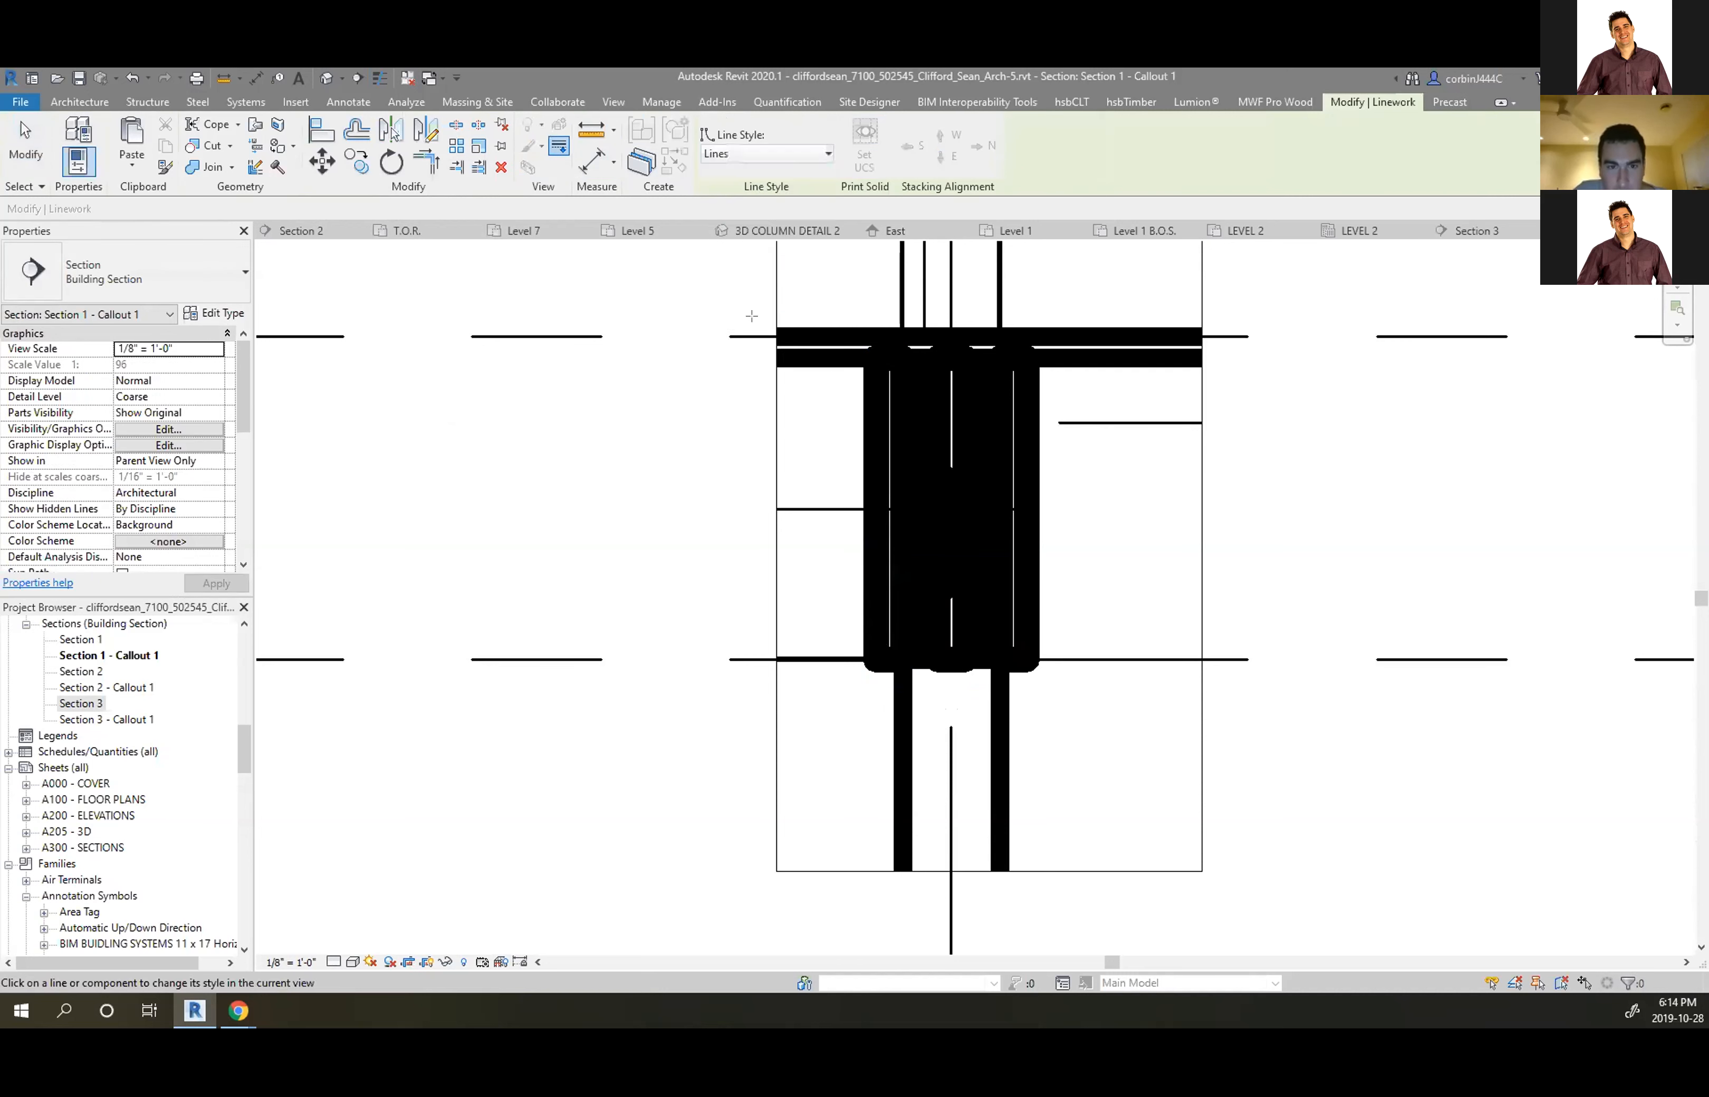
{"action": "left_click", "coordinate": [799, 151]}
{"action": "left_click", "coordinate": [747, 380]}
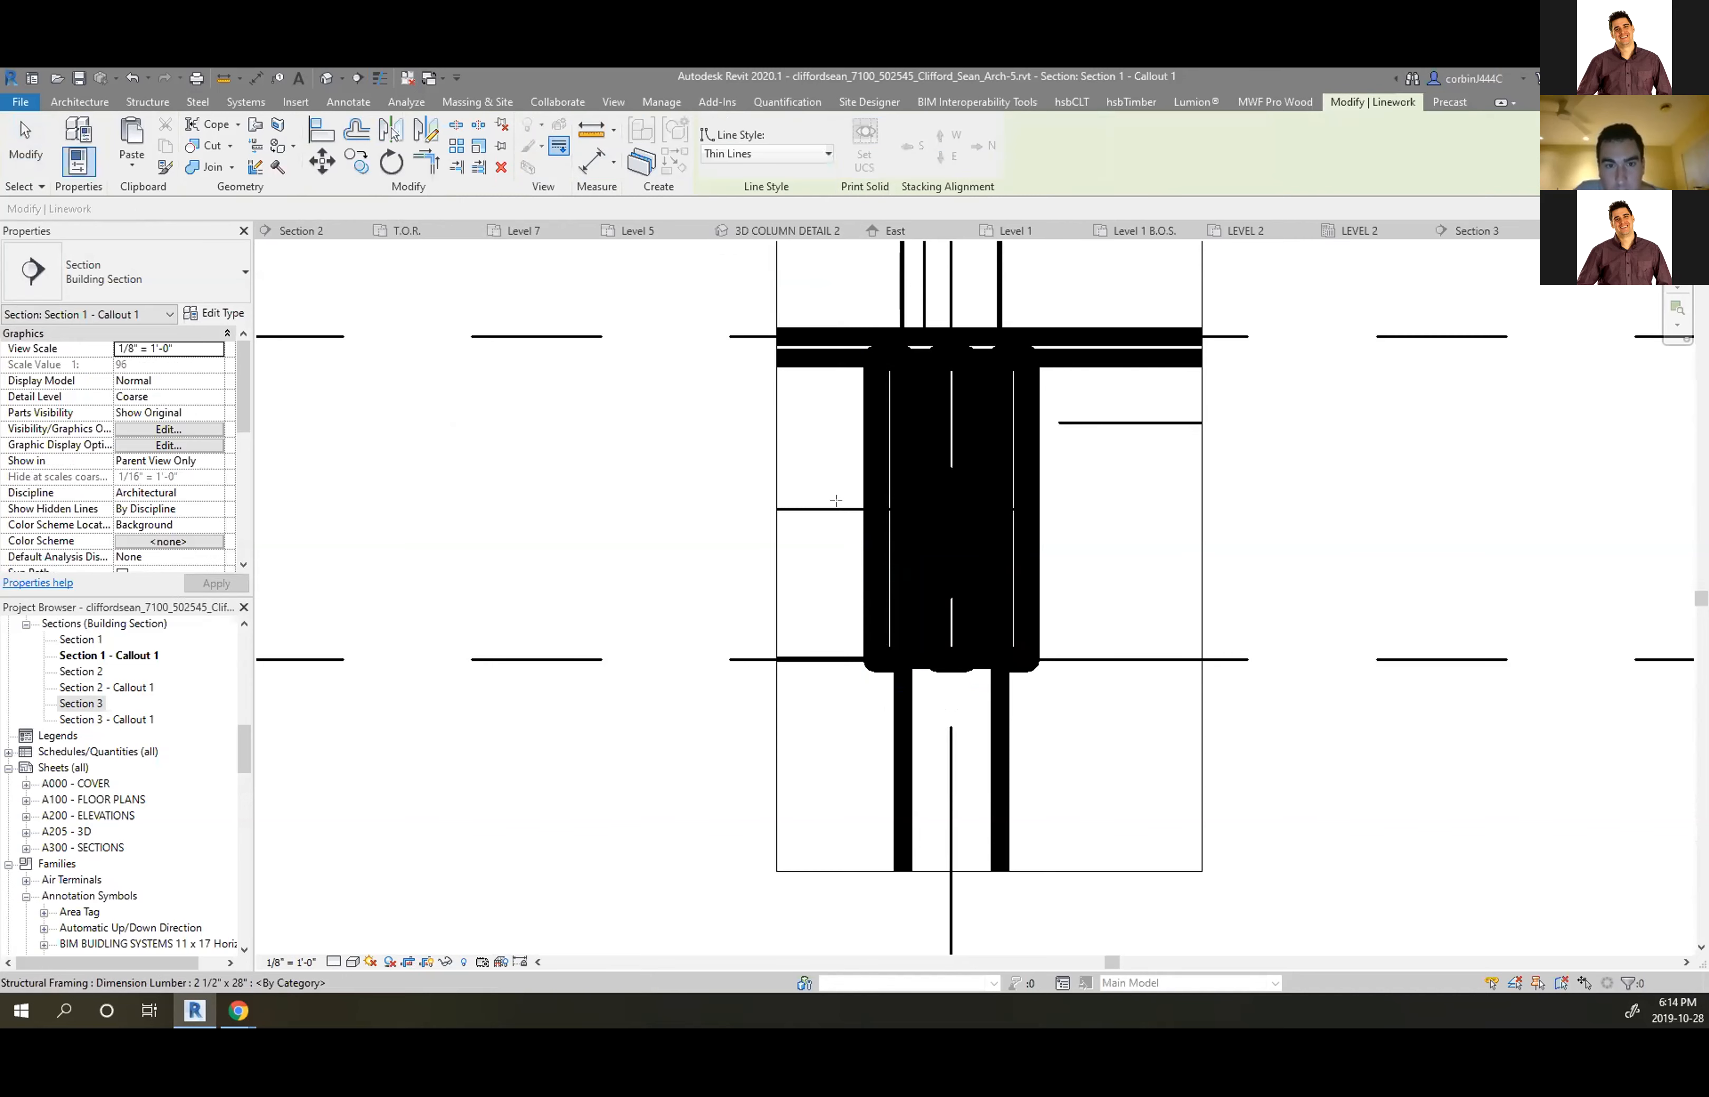
Restyle the lumber members' thick edge lines as Thin Lines
{"action": "left_click", "coordinate": [868, 476]}
{"action": "left_click", "coordinate": [896, 471]}
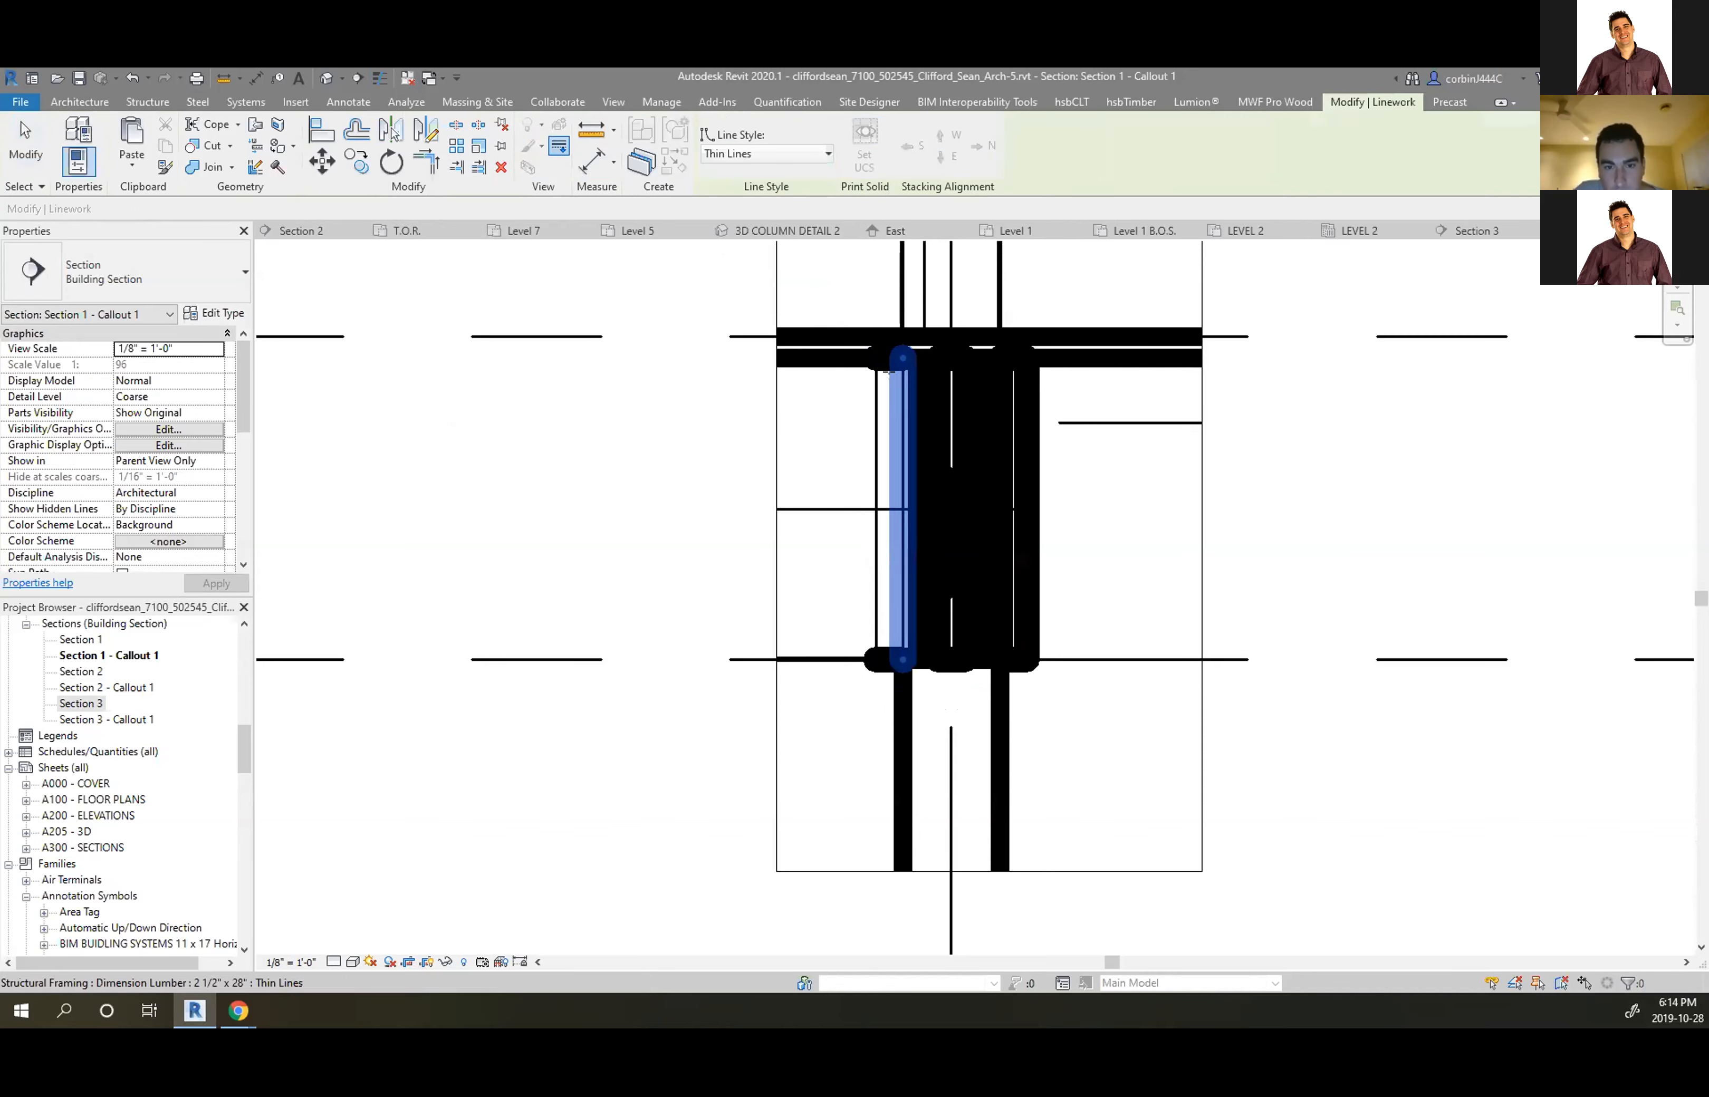
{"action": "left_click", "coordinate": [878, 346]}
{"action": "left_click", "coordinate": [924, 404]}
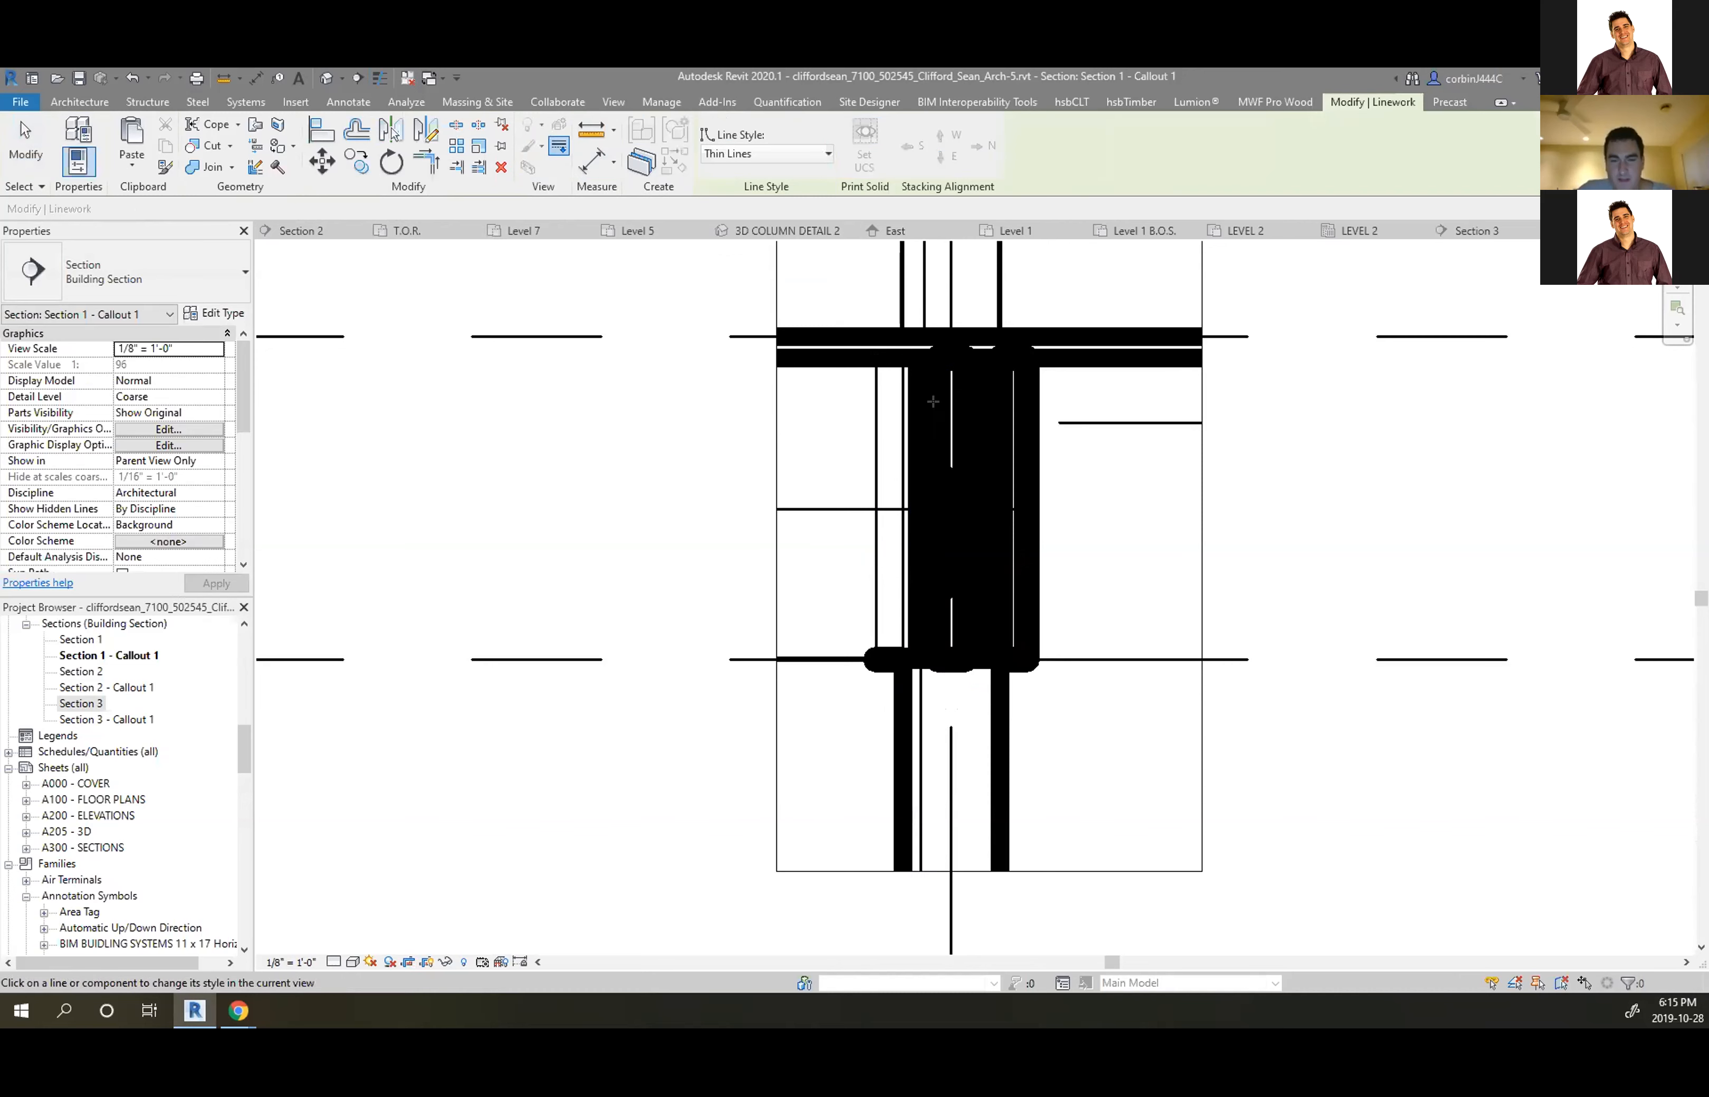
{"action": "left_click", "coordinate": [925, 417]}
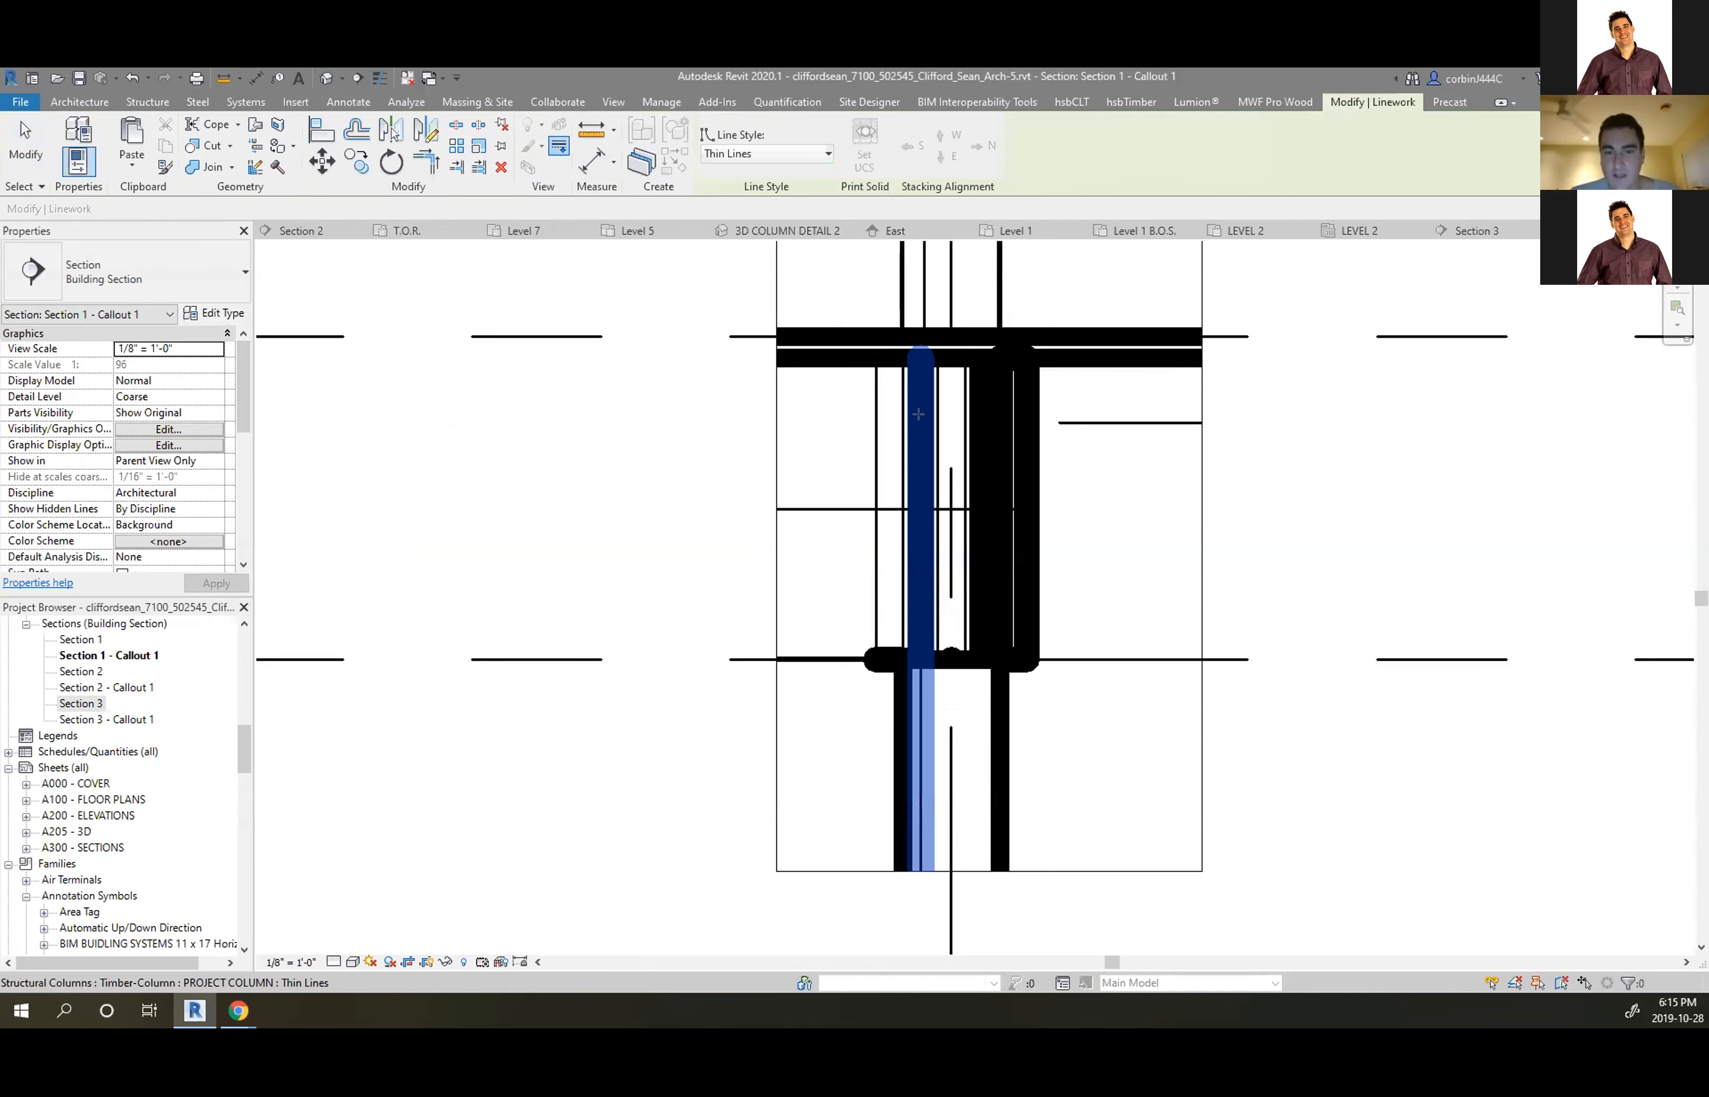
Restyle the timber column's edges above and below the floor as Thin Lines
{"action": "left_click", "coordinate": [902, 718]}
{"action": "left_click", "coordinate": [1025, 517]}
{"action": "left_click", "coordinate": [999, 588]}
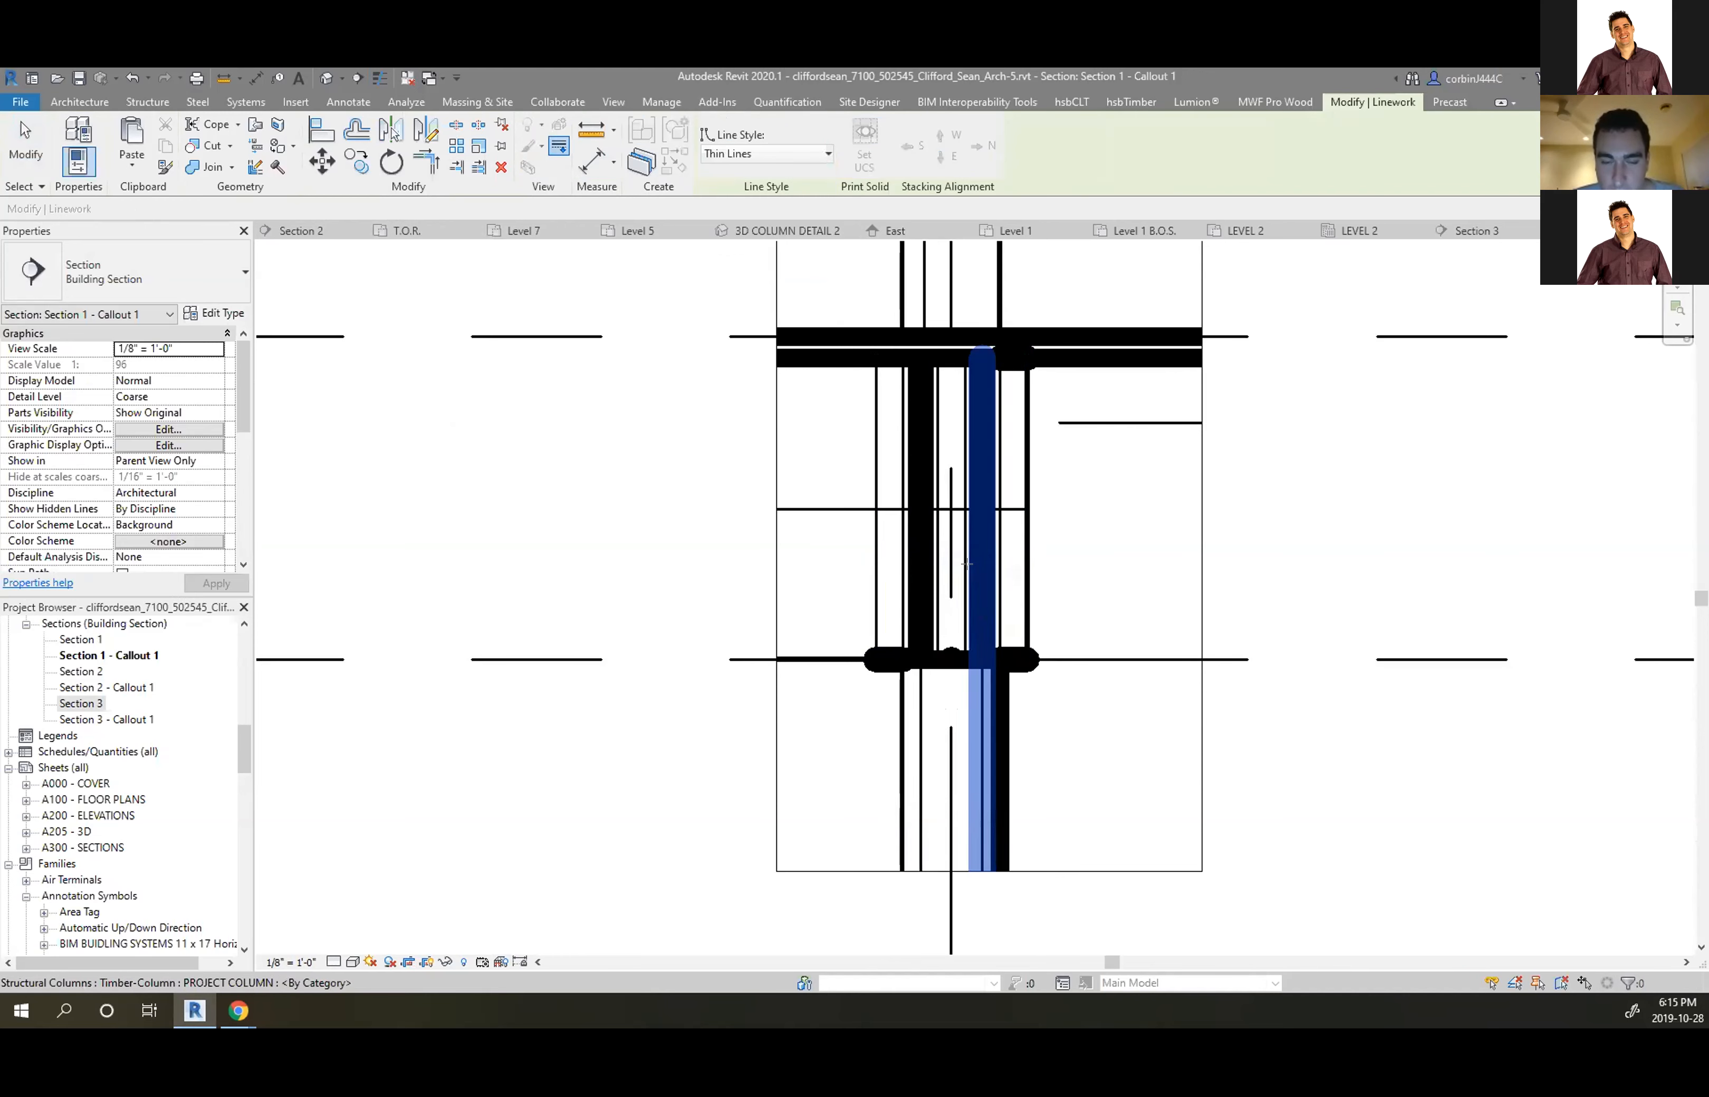
{"action": "left_click", "coordinate": [1003, 647]}
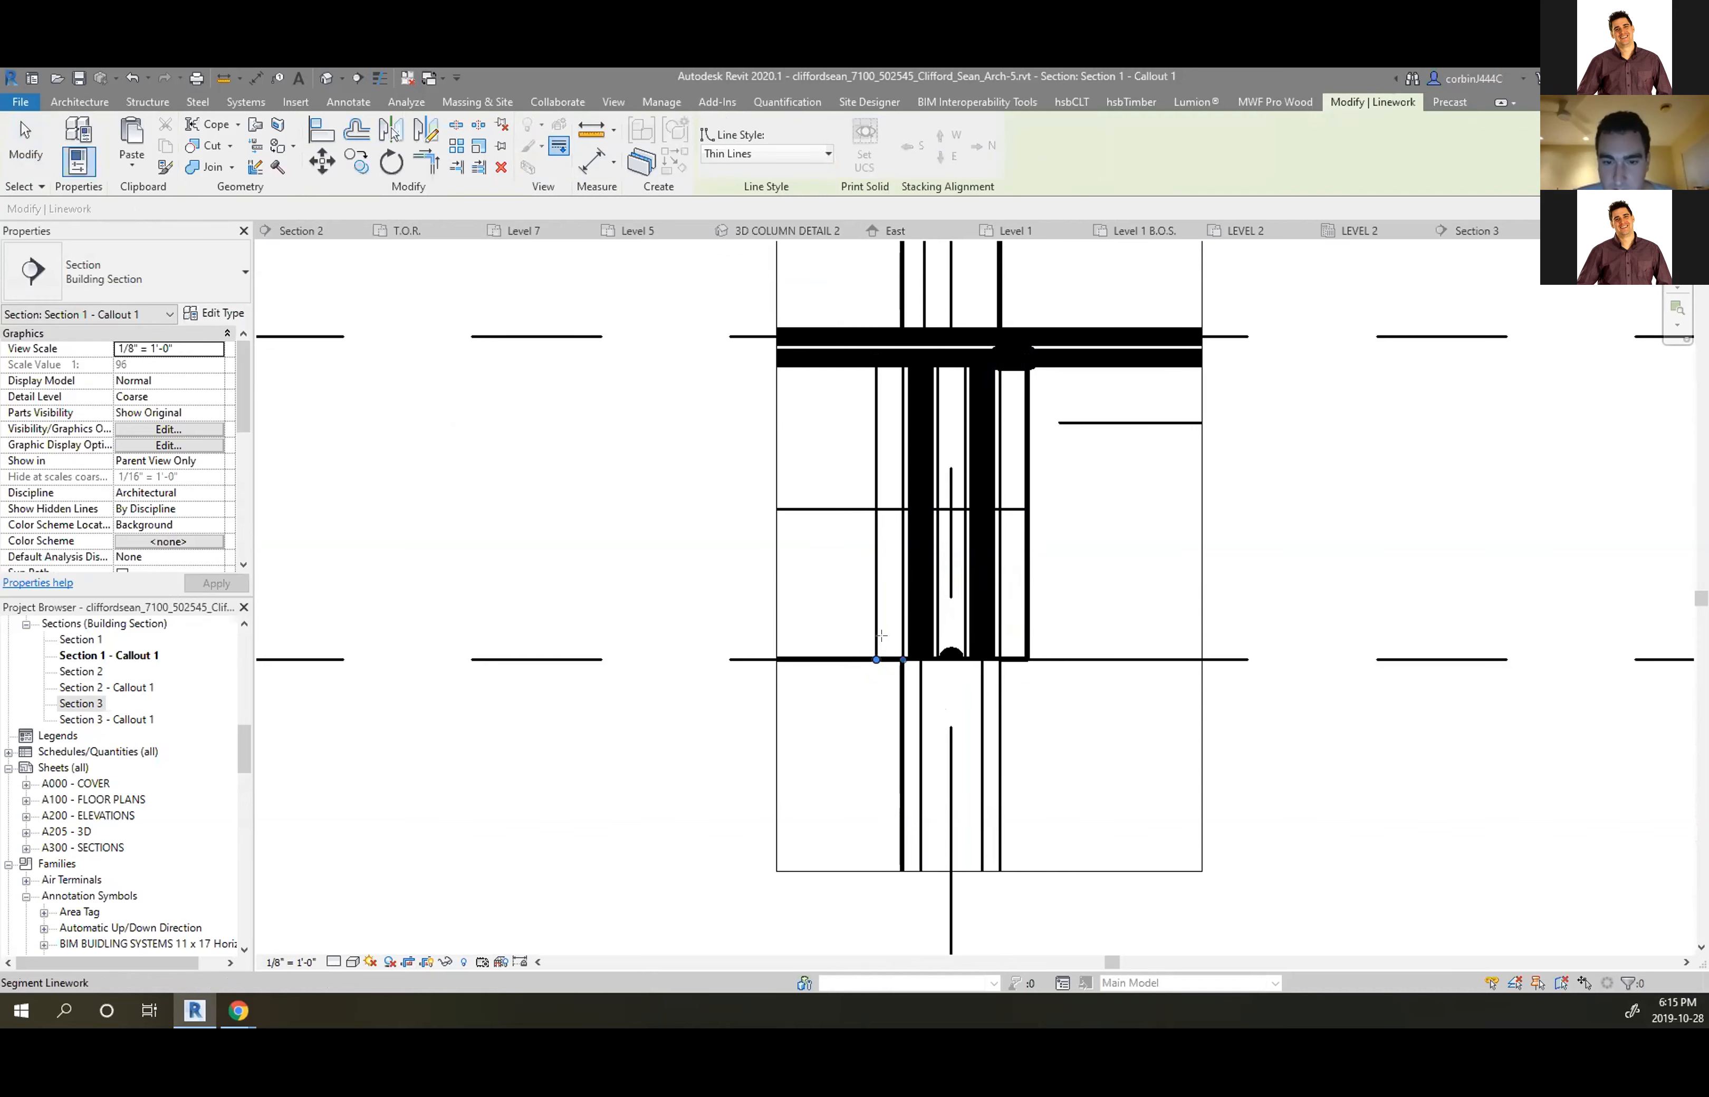
{"action": "left_click", "coordinate": [975, 562]}
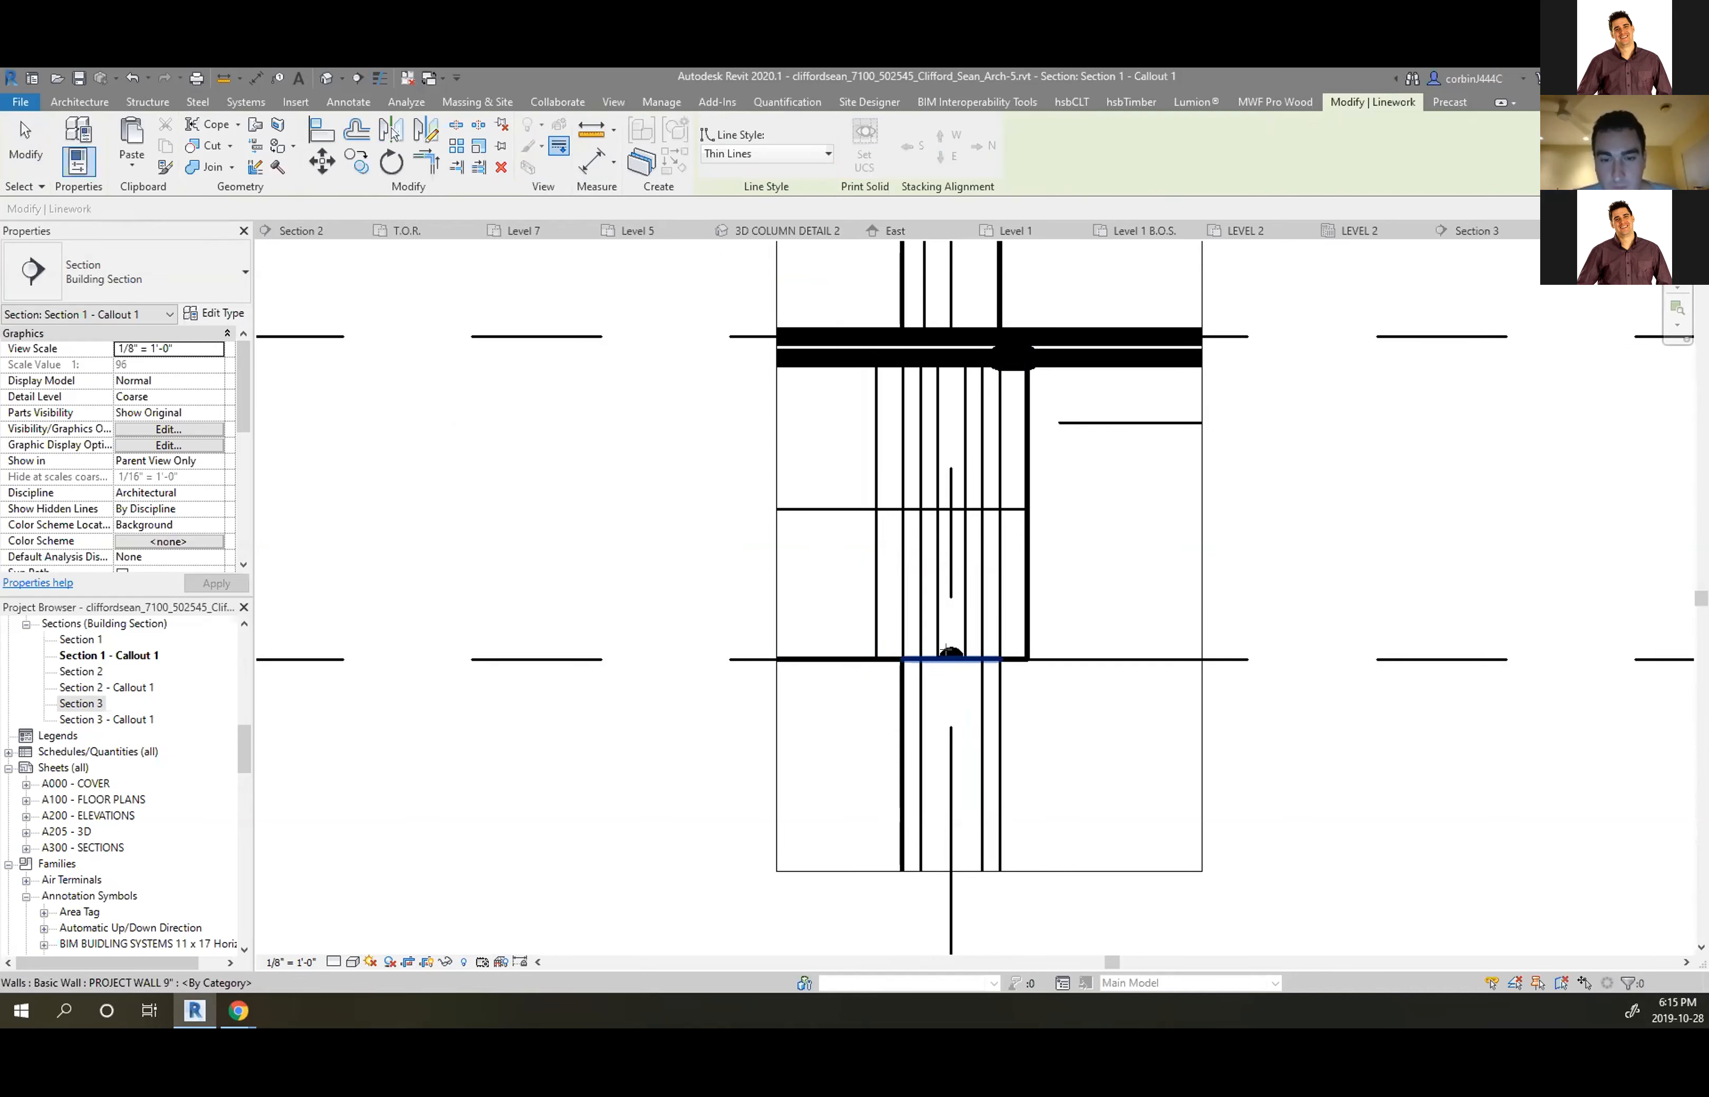
{"action": "scroll", "coordinate": [1020, 535], "scroll_direction": "down", "scroll_amount": 4}
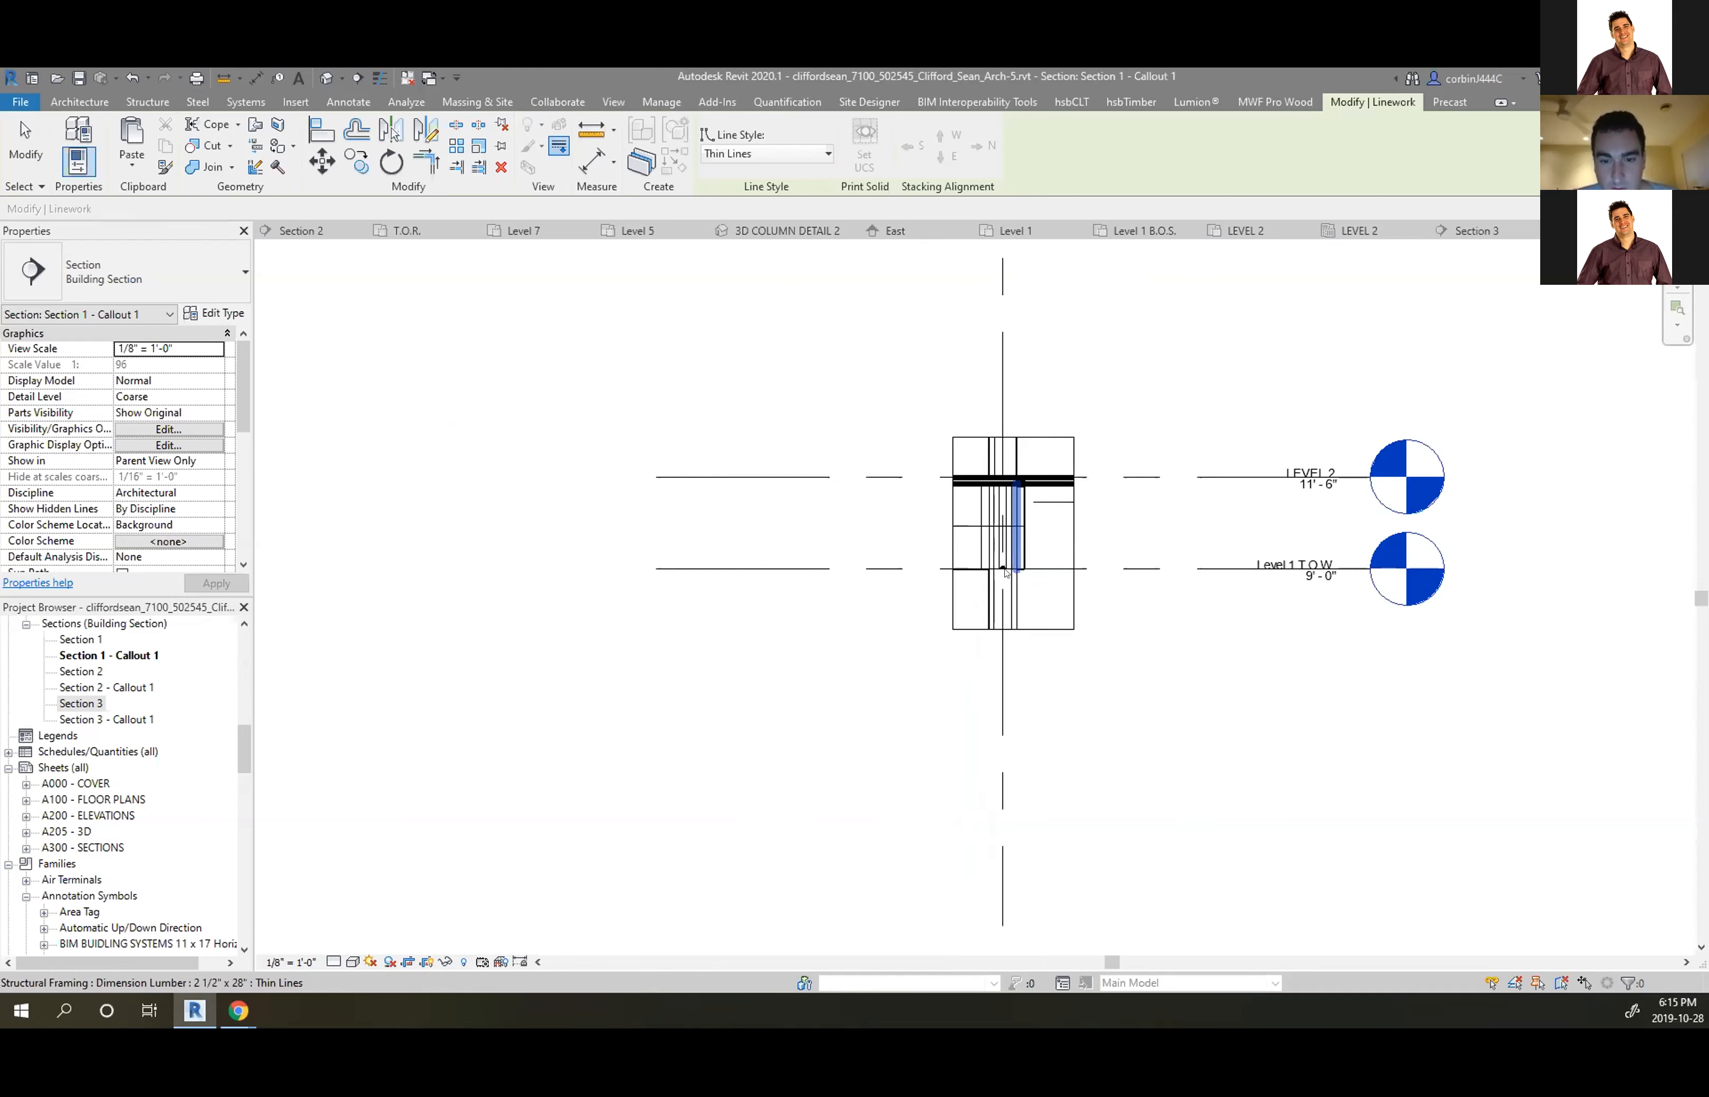
{"action": "scroll", "coordinate": [1014, 634], "scroll_direction": "up", "scroll_amount": 3}
{"action": "key", "text": "Escape"}
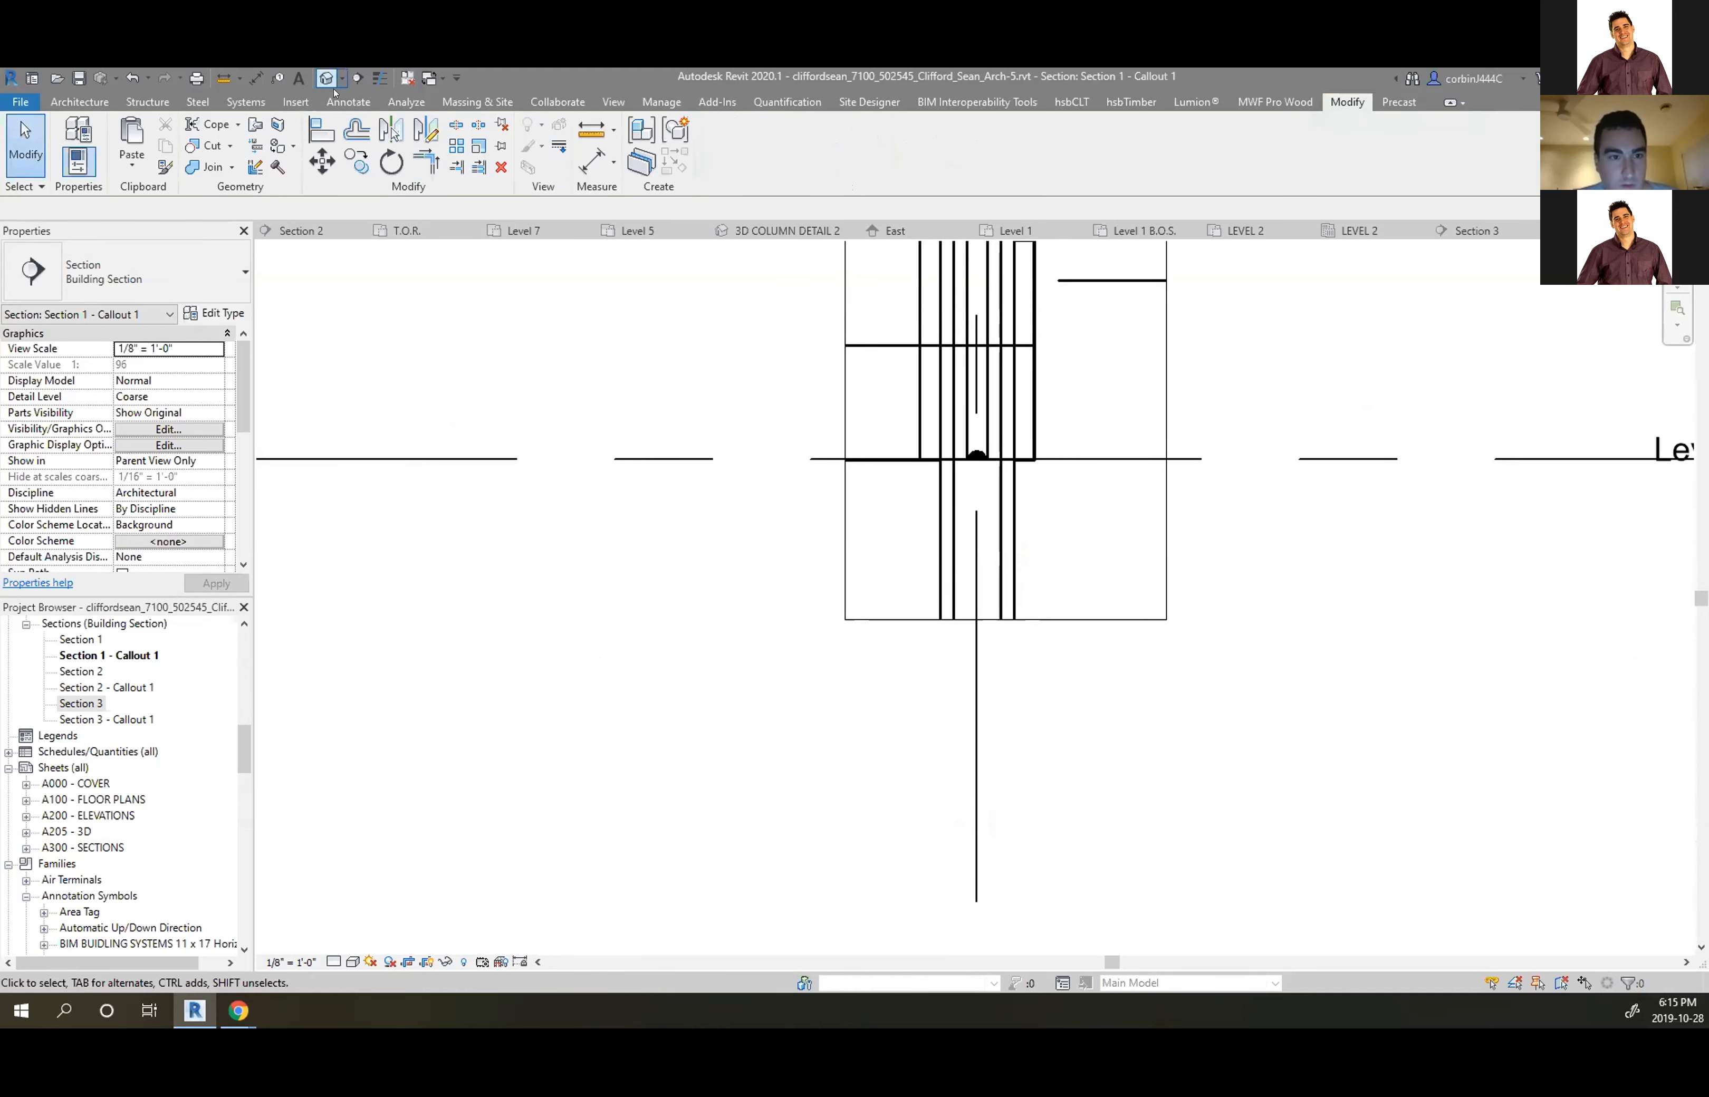
{"action": "left_click", "coordinate": [339, 101]}
Hide the wall element just below the floor line in the callout view
{"action": "scroll", "coordinate": [1034, 602], "scroll_direction": "down", "scroll_amount": 3}
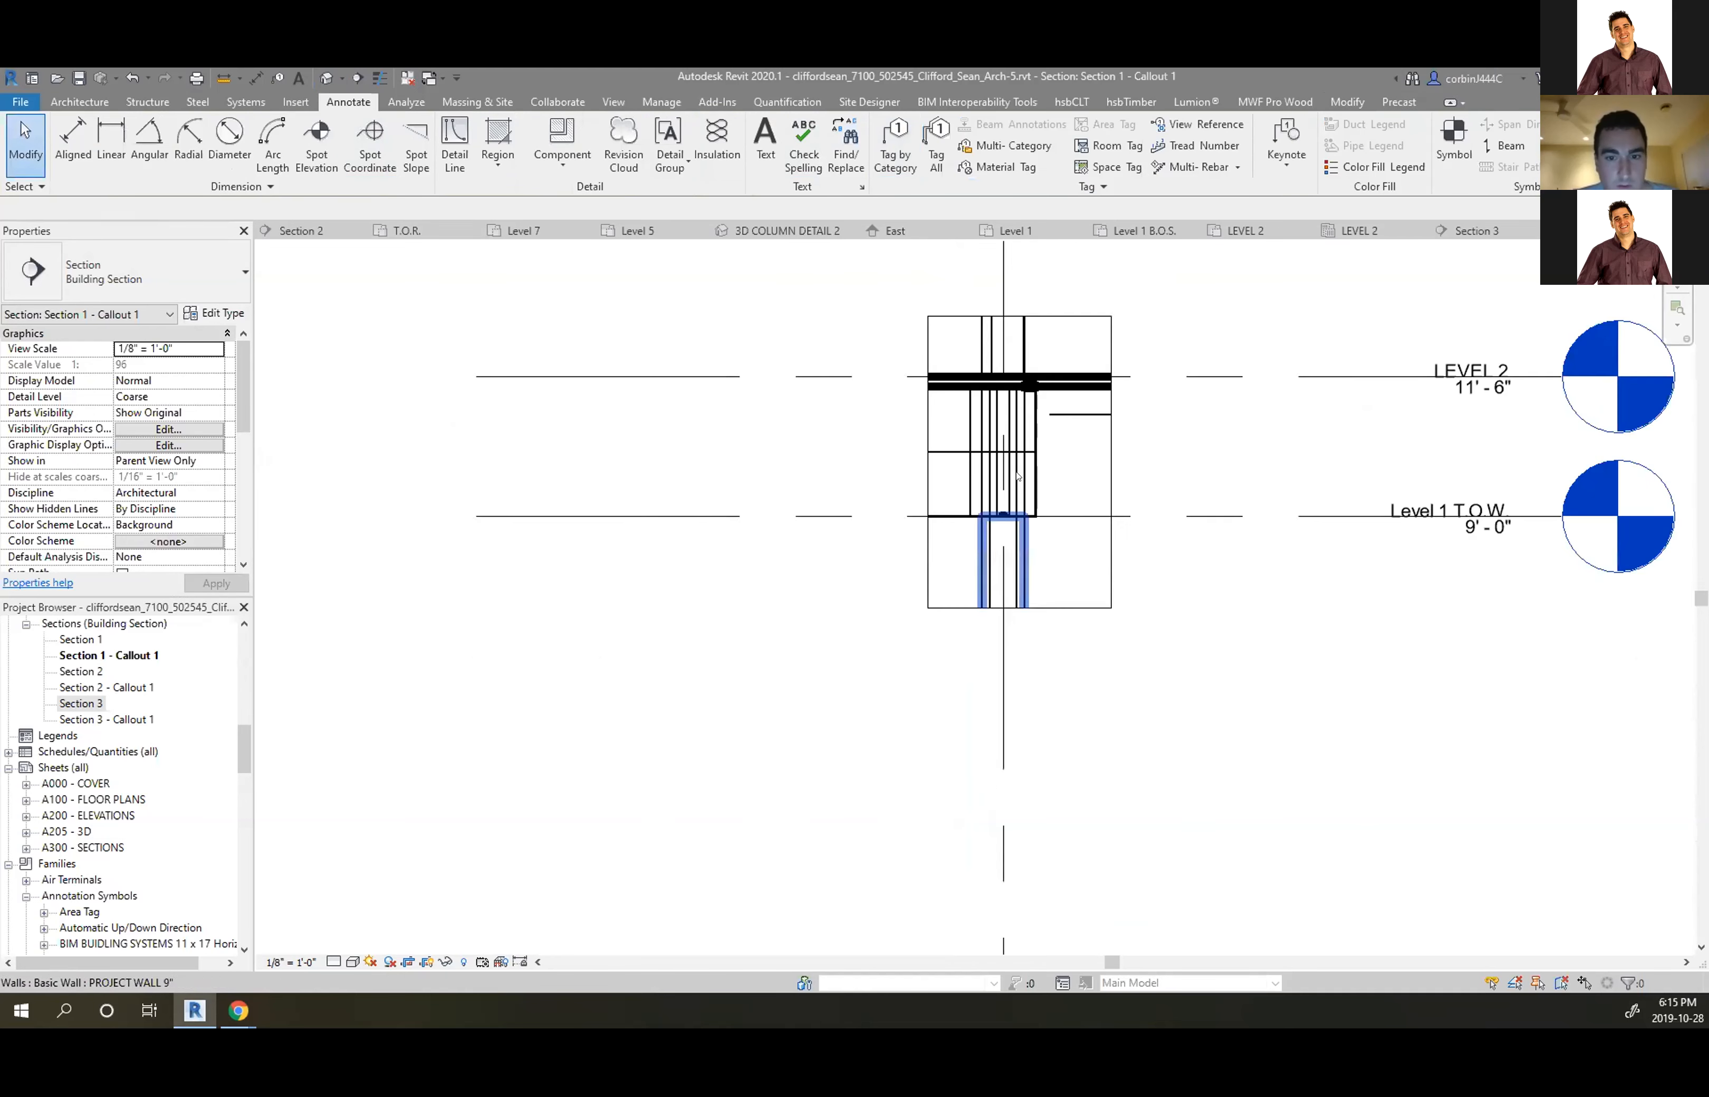
{"action": "scroll", "coordinate": [1012, 487], "scroll_direction": "up", "scroll_amount": 3}
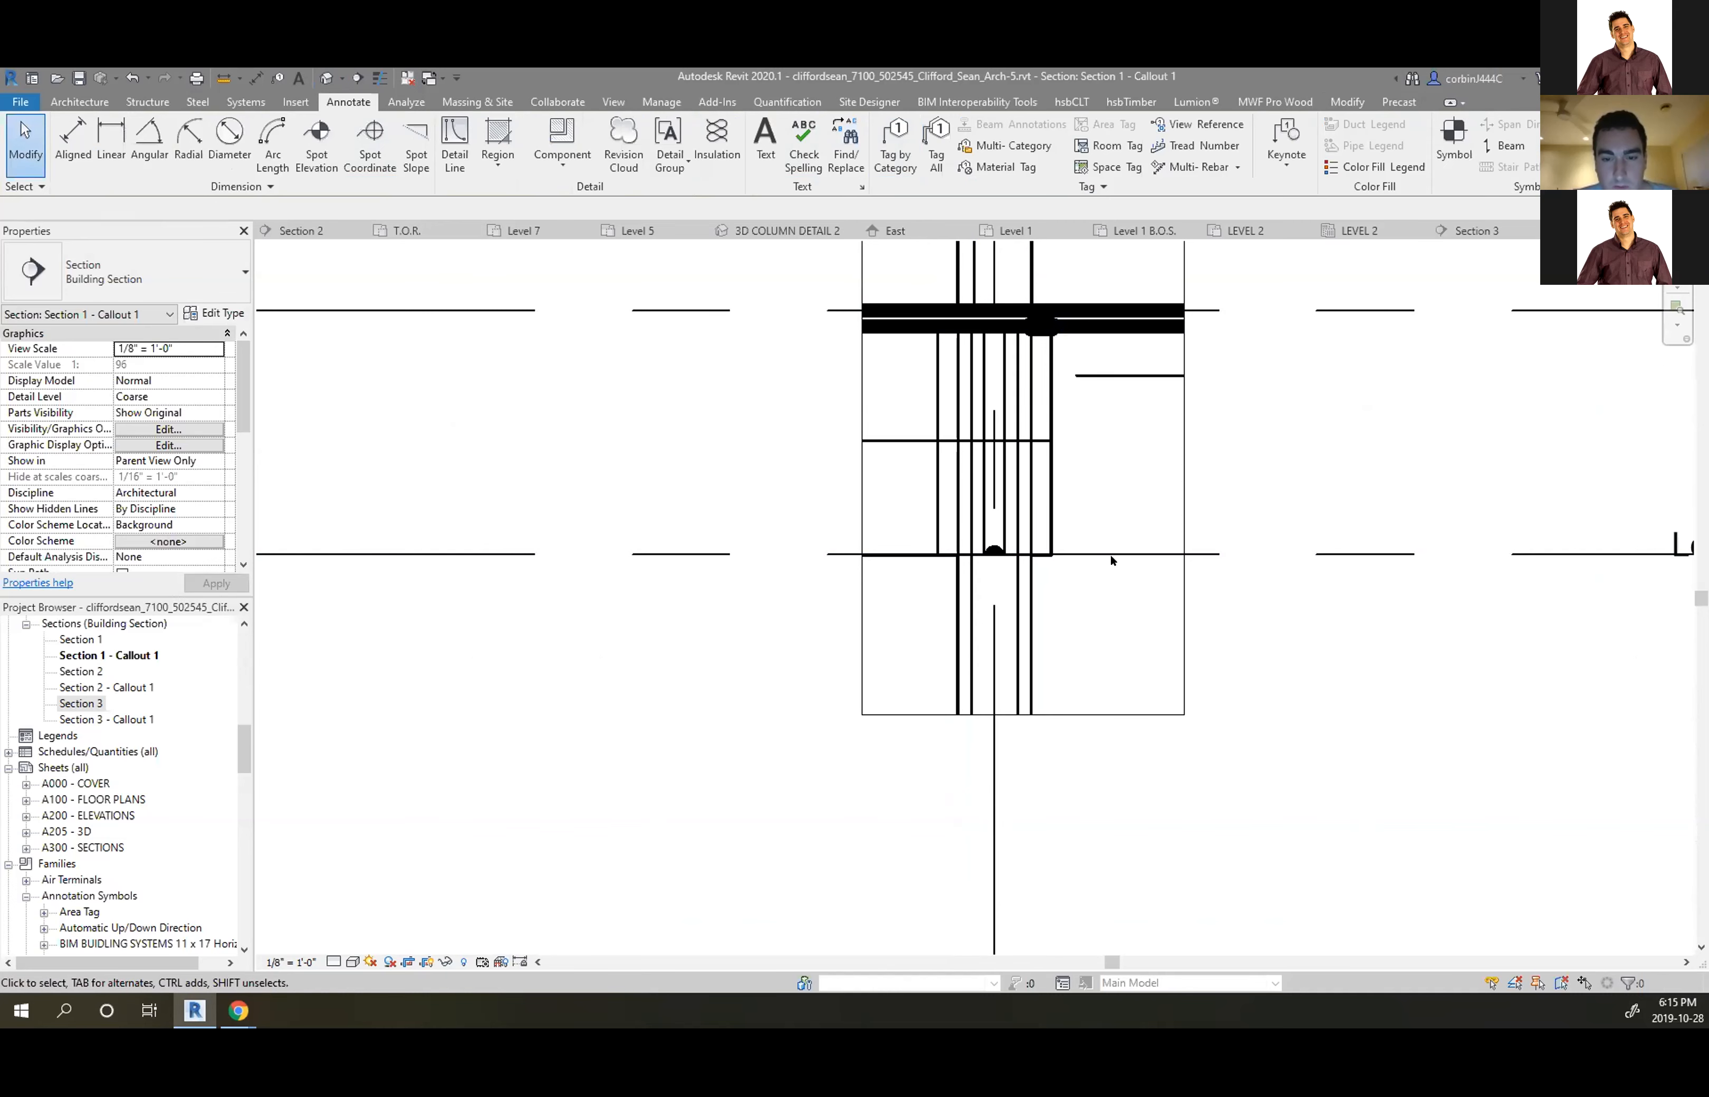
{"action": "scroll", "coordinate": [1063, 575], "scroll_direction": "up", "scroll_amount": 2}
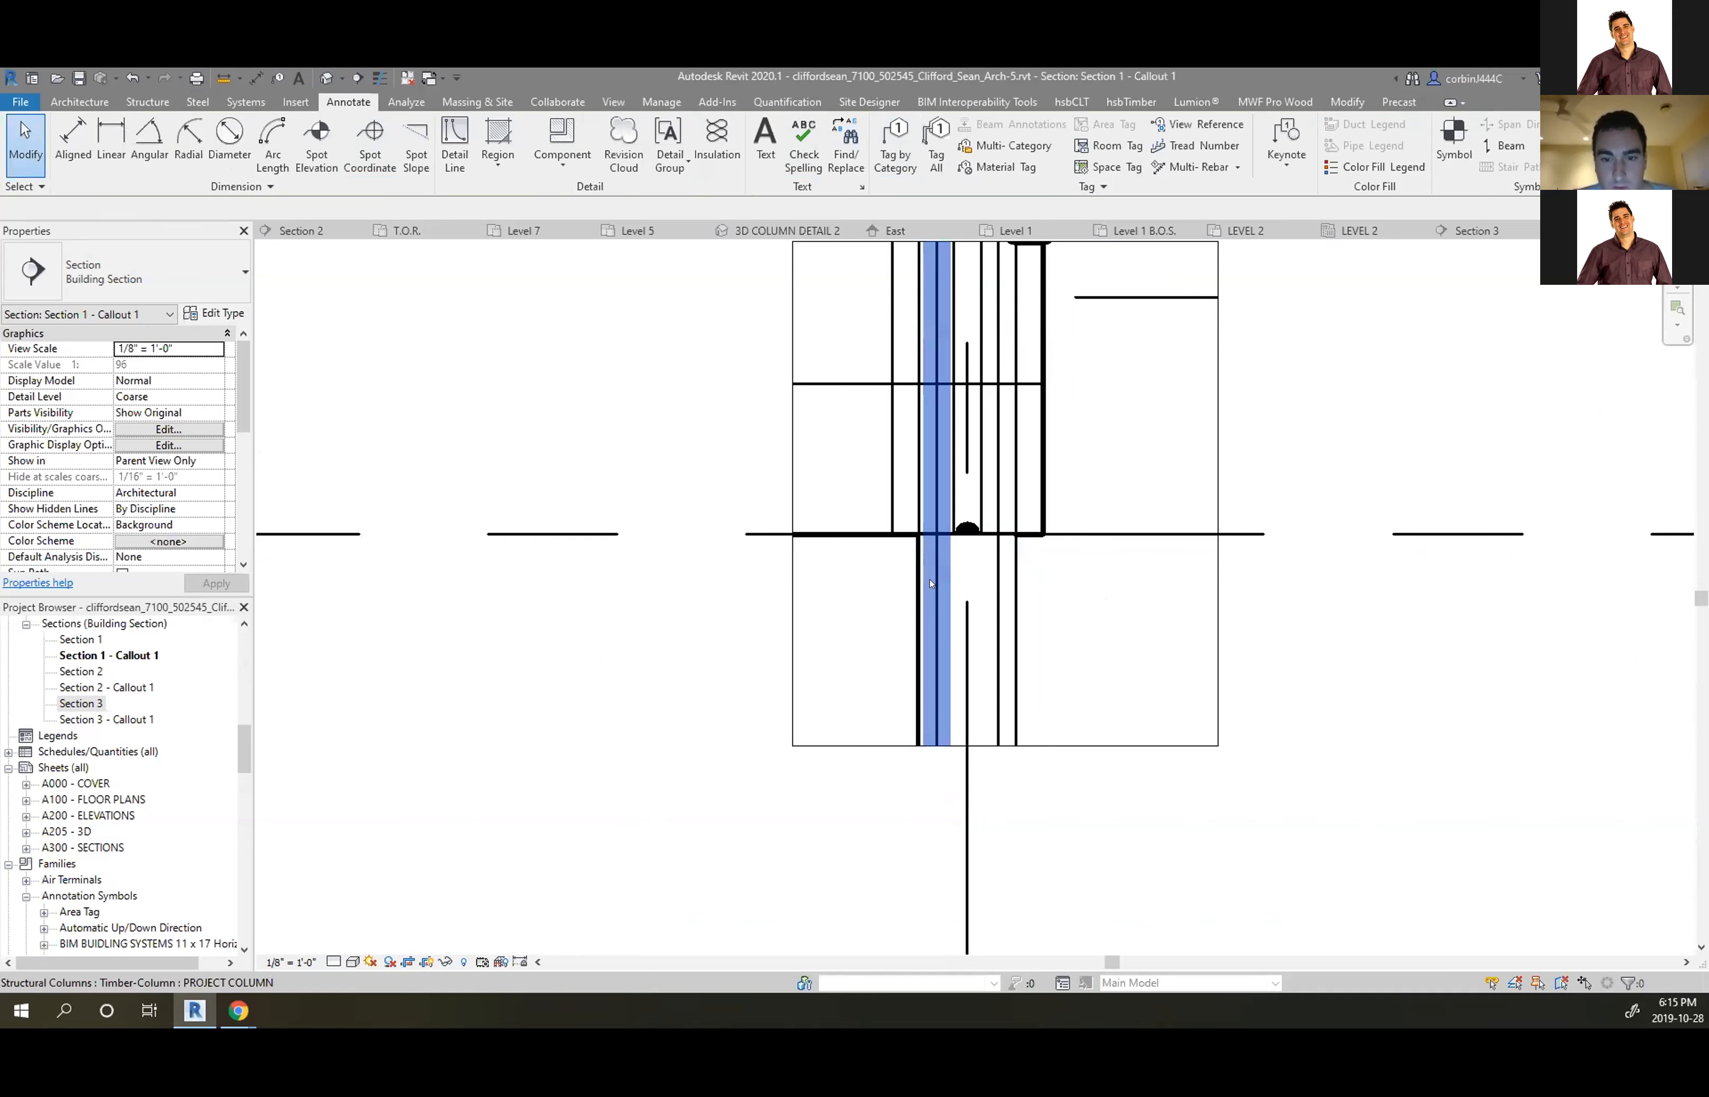
{"action": "left_click", "coordinate": [933, 596]}
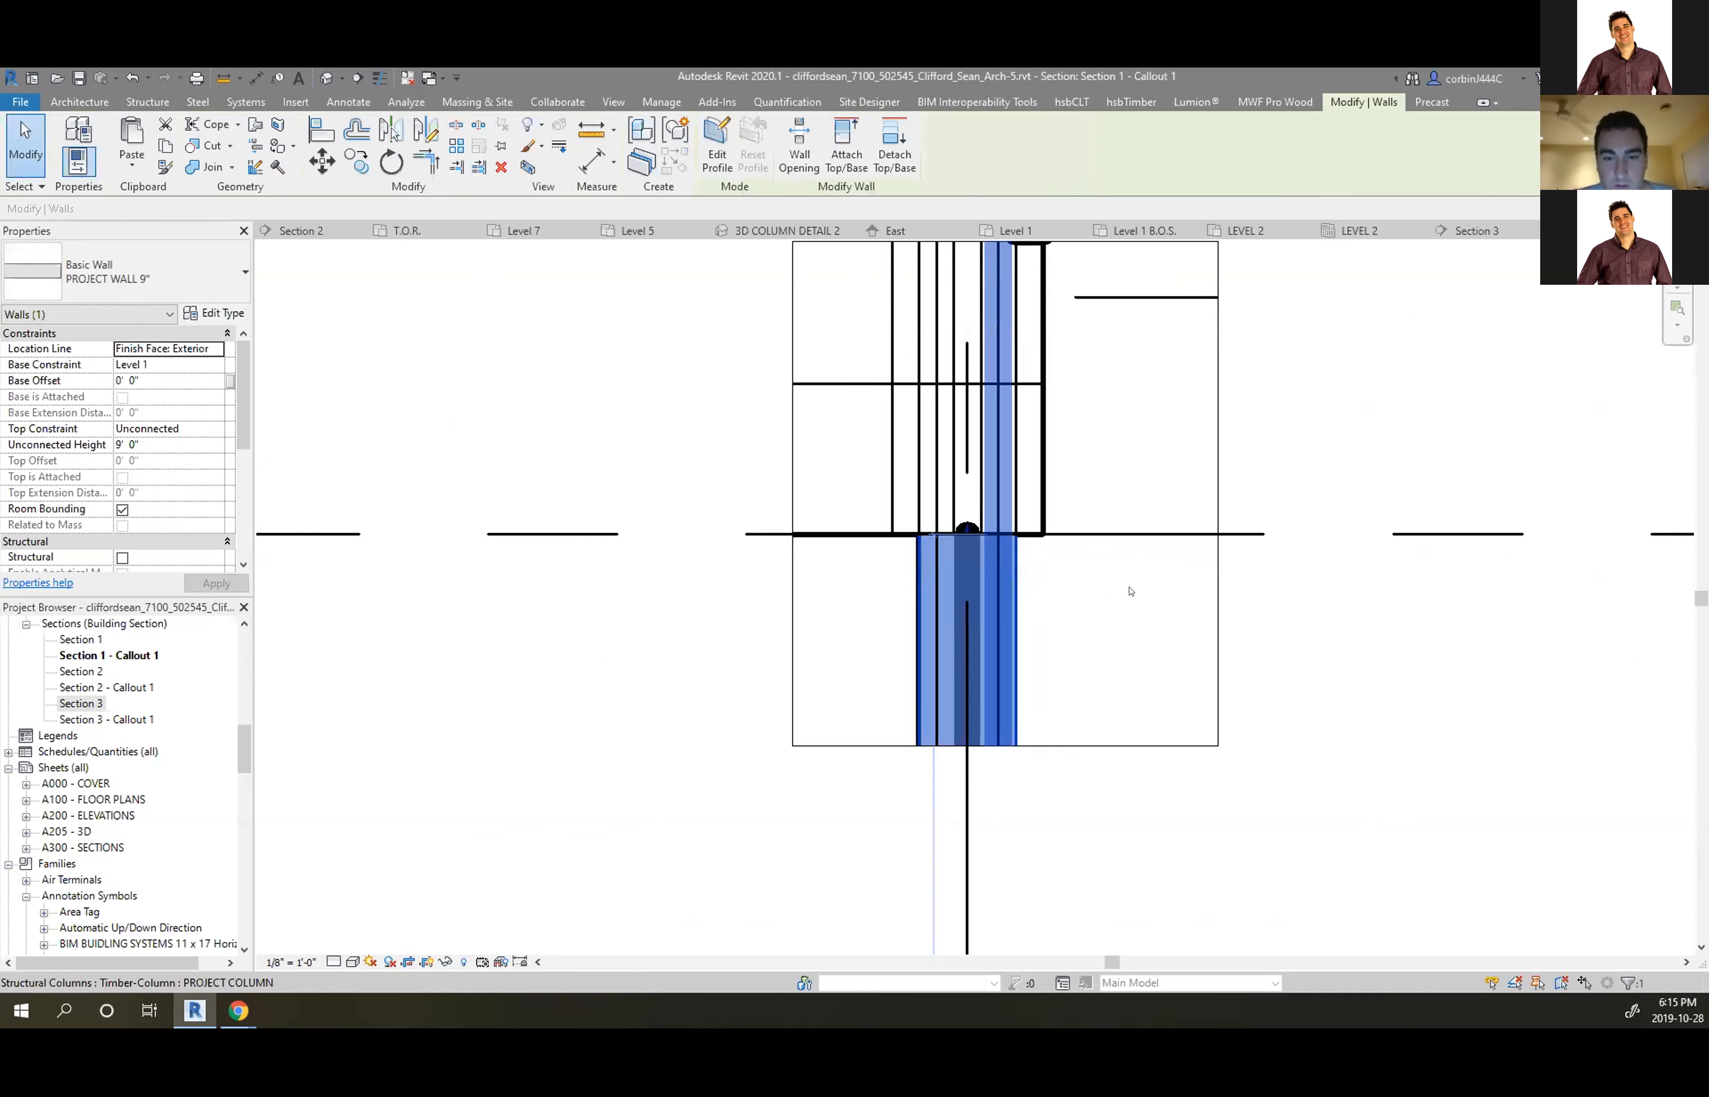
{"action": "left_click", "coordinate": [1032, 586]}
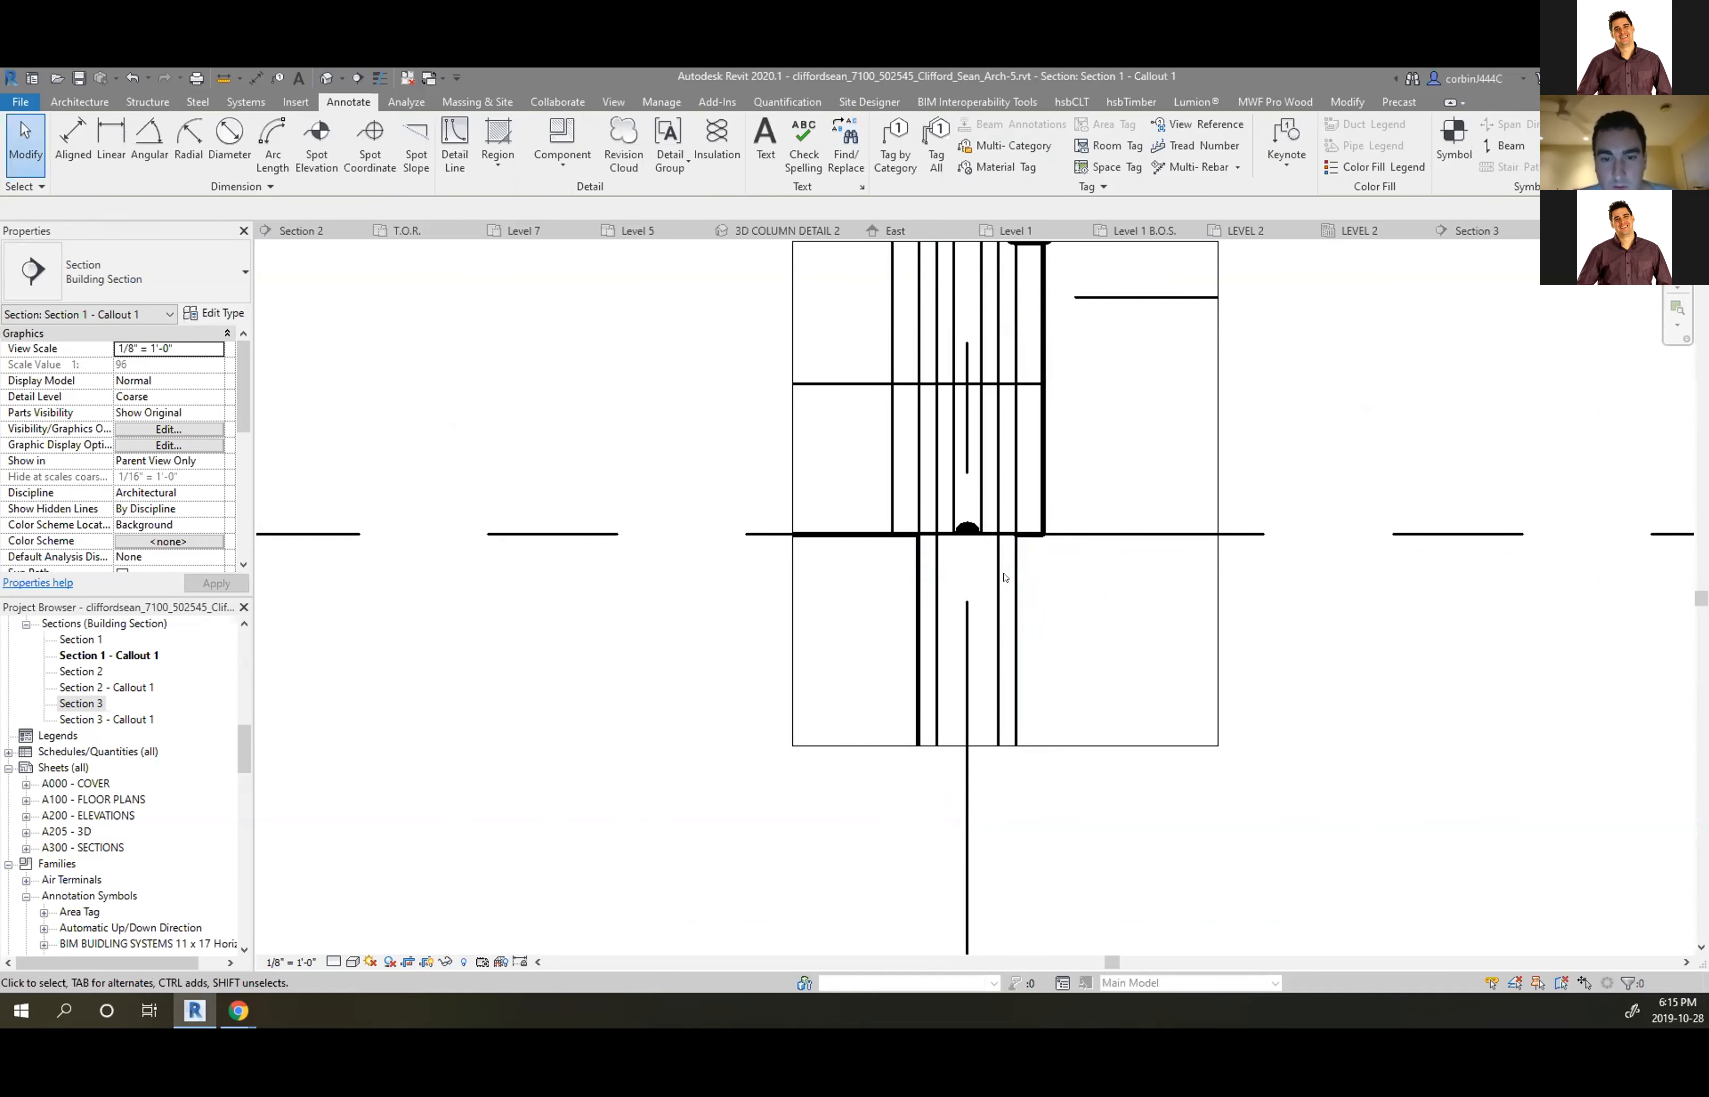
{"action": "left_click", "coordinate": [1012, 576]}
{"action": "right_click", "coordinate": [1012, 576]}
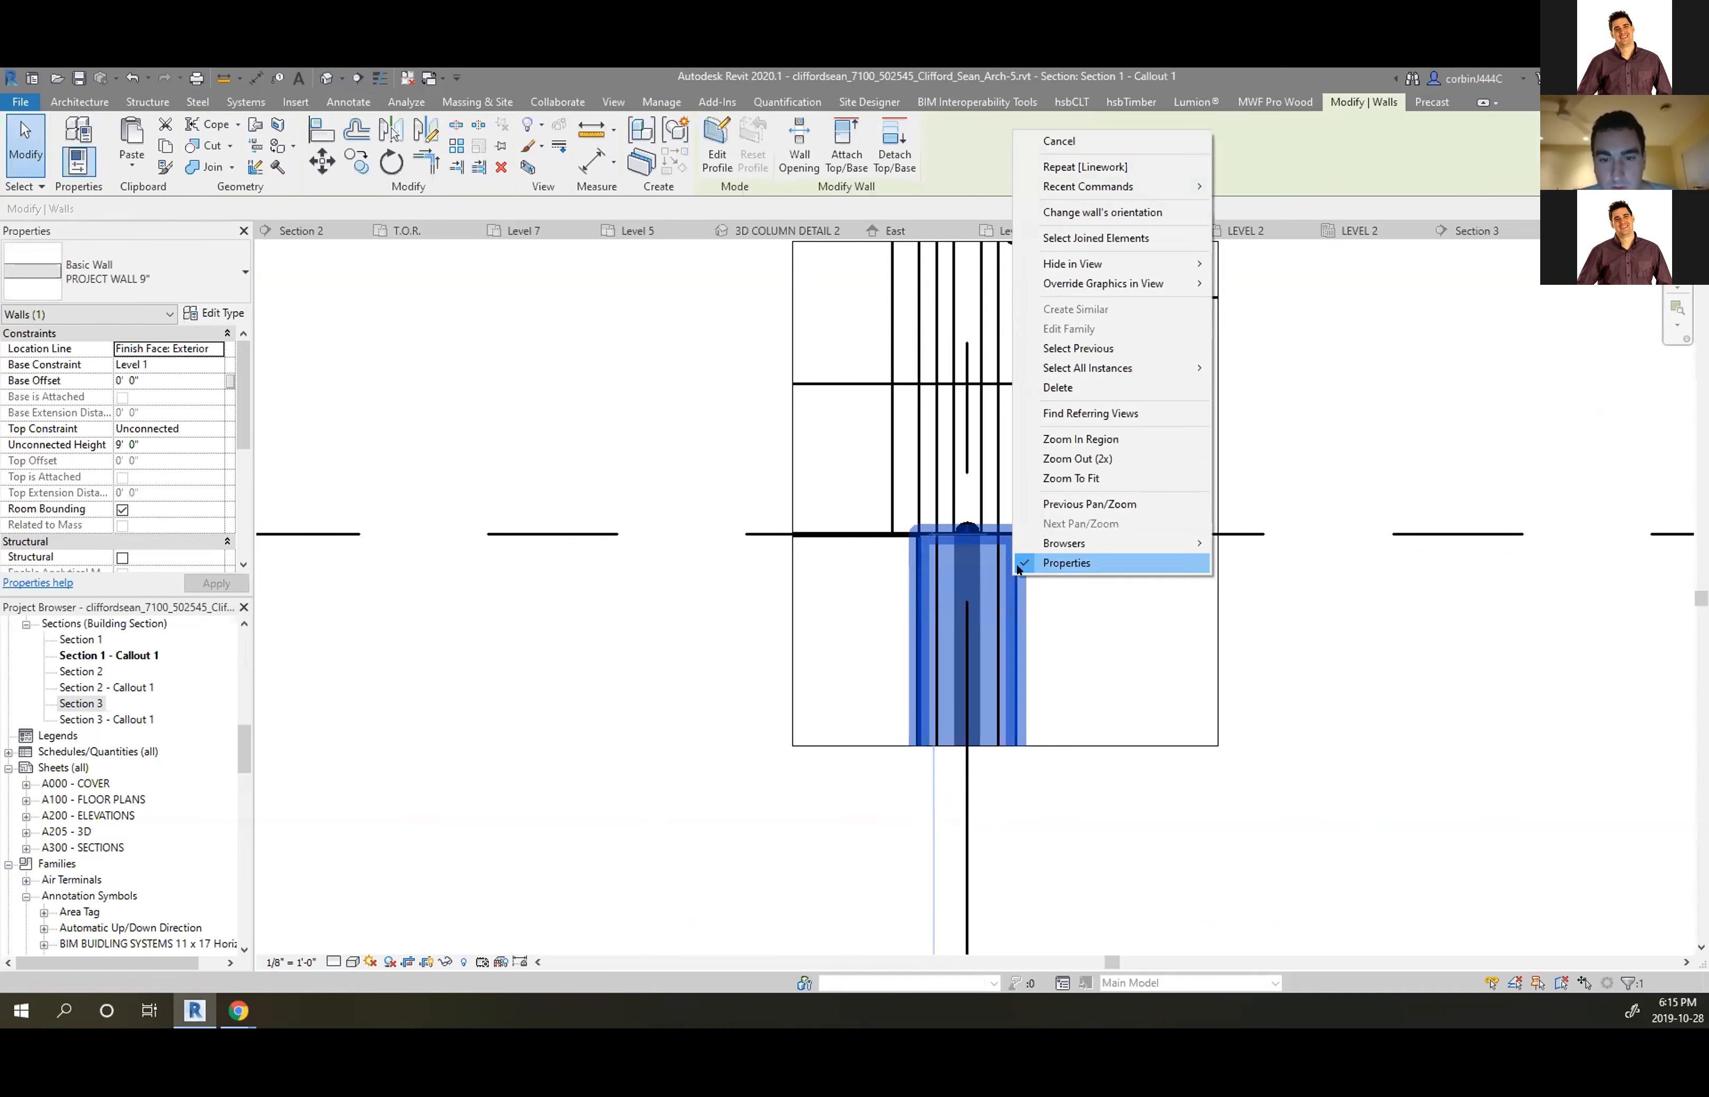
{"action": "mouse_move", "coordinate": [1178, 261]}
{"action": "left_click", "coordinate": [1260, 264]}
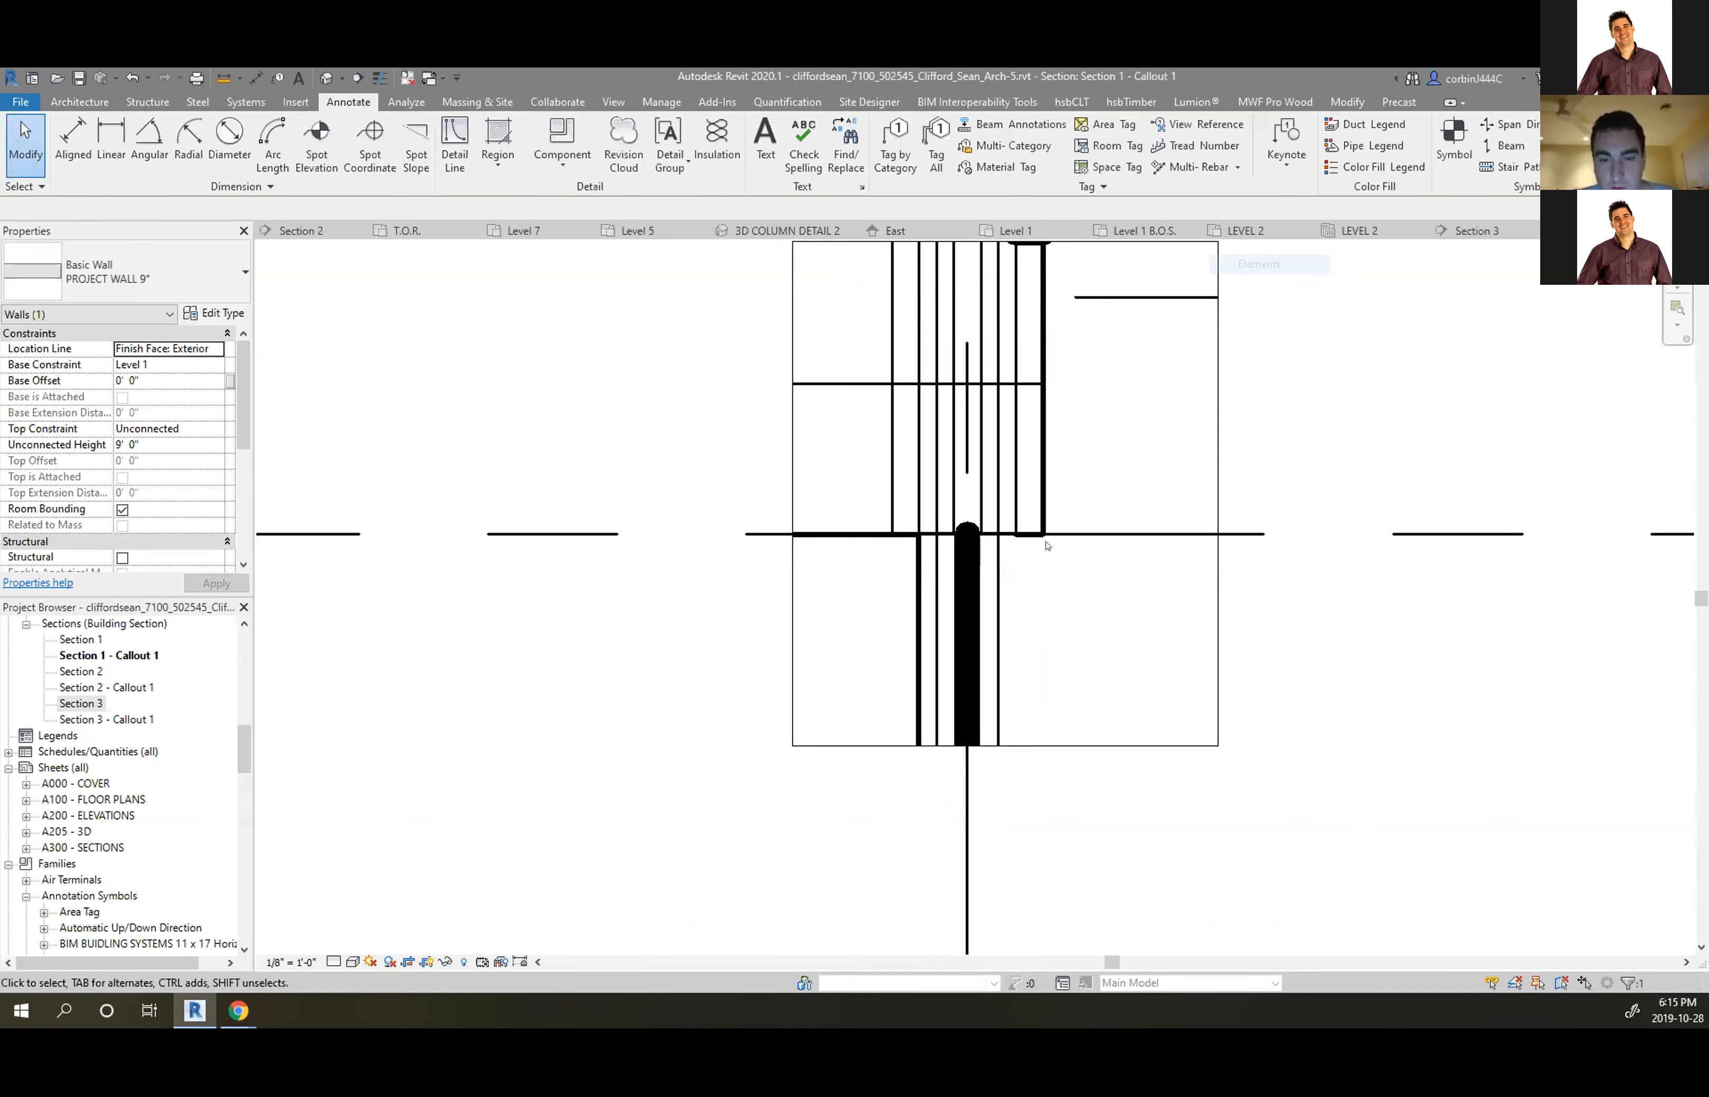
Hide the remaining lower wall's whole category, leaving the timber column visible
{"action": "left_click", "coordinate": [854, 540]}
{"action": "right_click", "coordinate": [854, 539]}
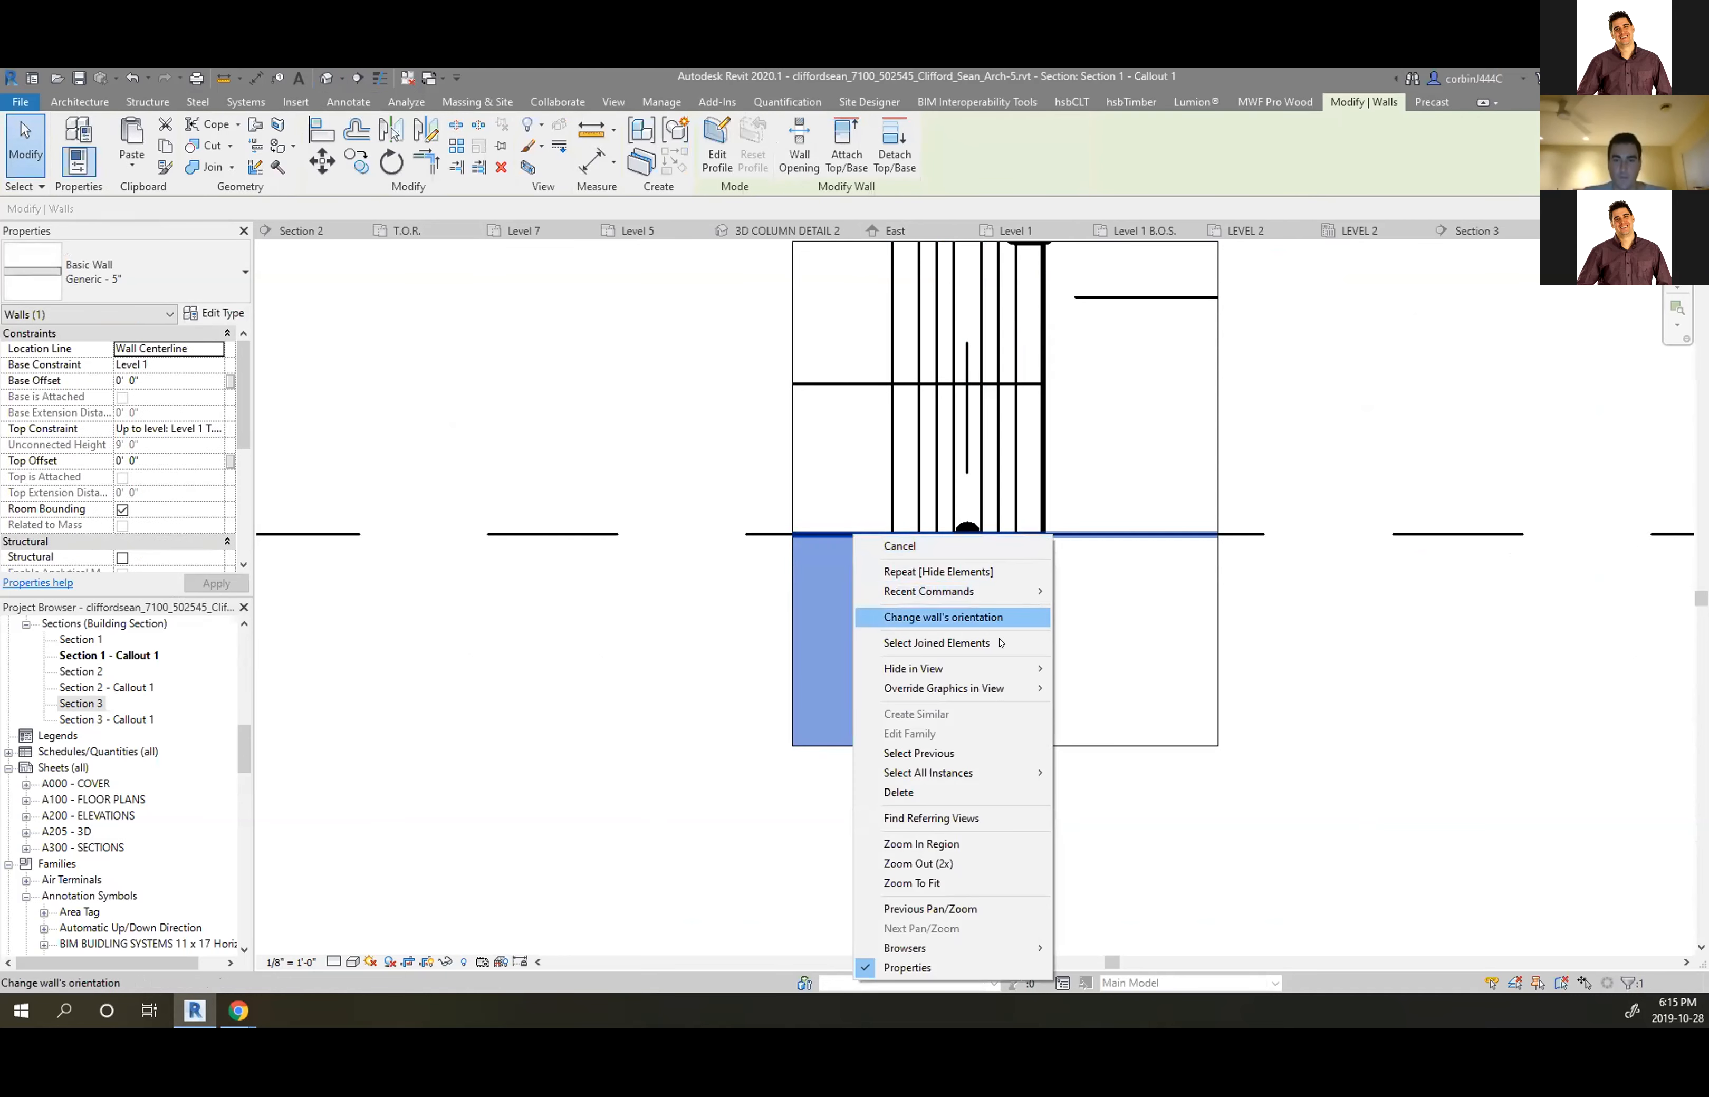
{"action": "mouse_move", "coordinate": [1005, 669]}
{"action": "left_click", "coordinate": [1069, 687]}
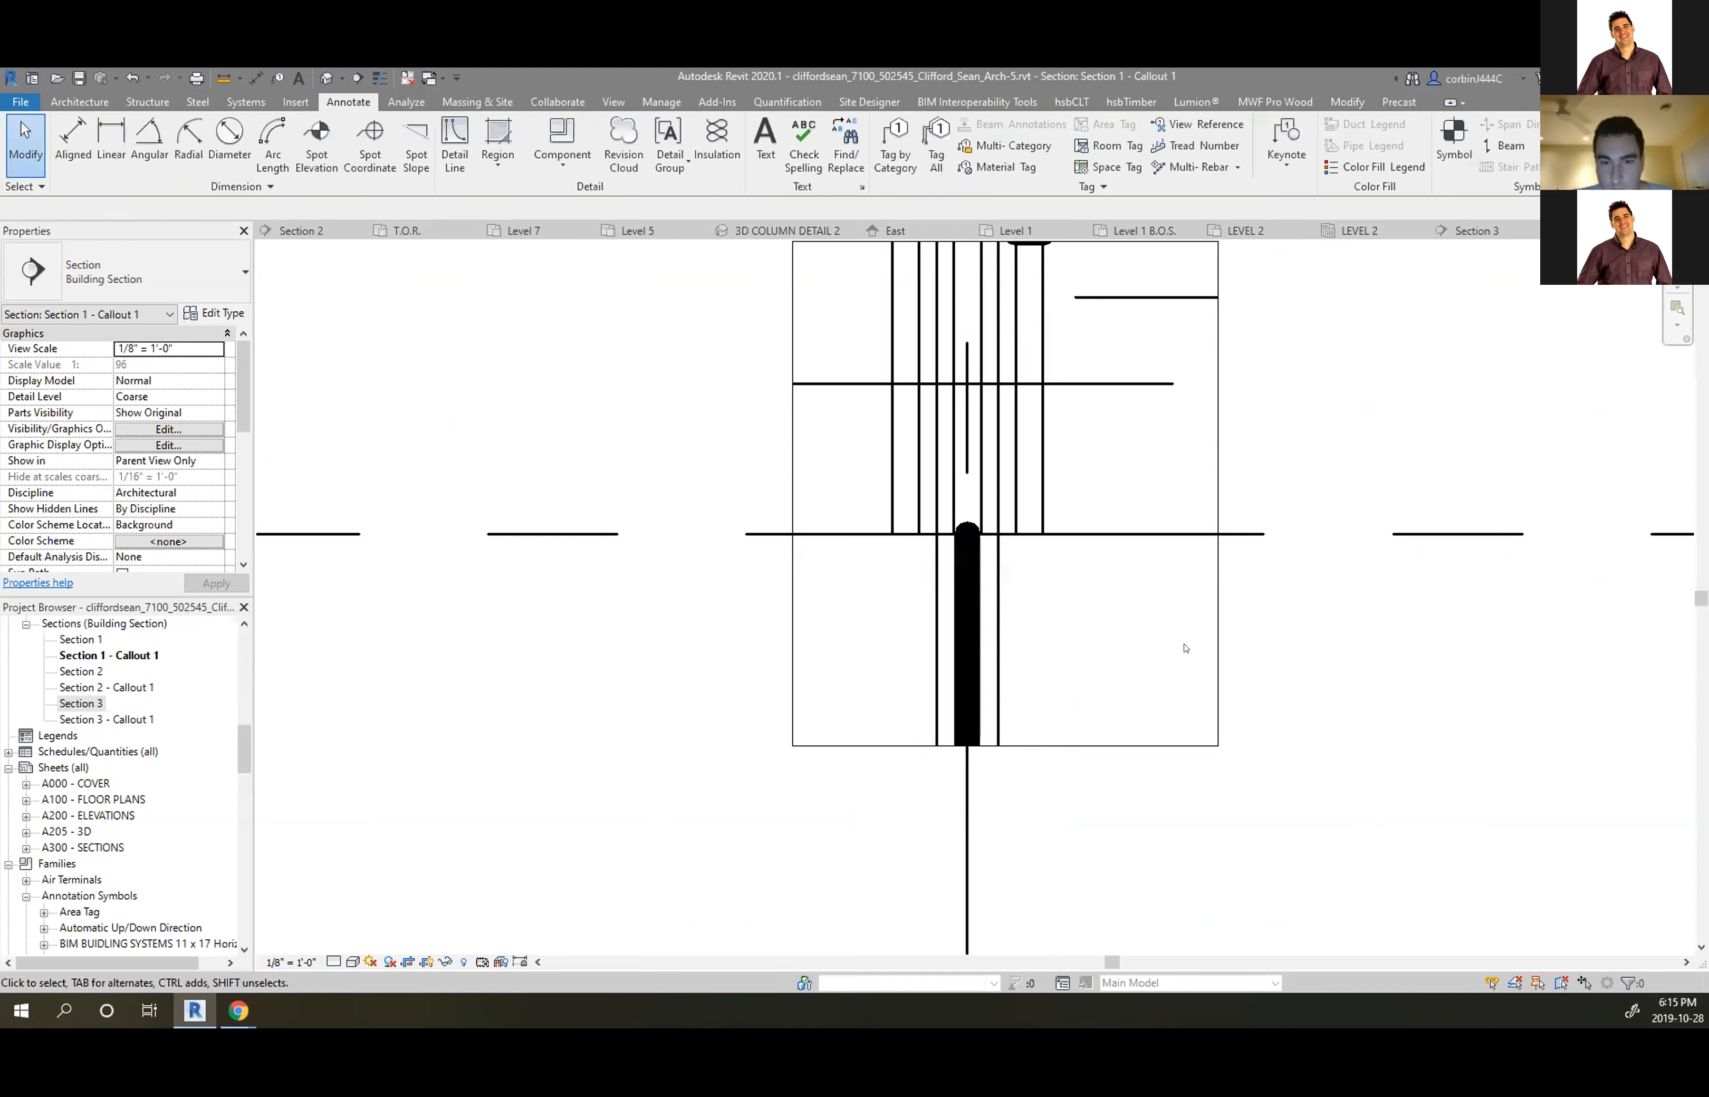
{"action": "scroll", "coordinate": [1067, 640], "scroll_direction": "down", "scroll_amount": 2}
{"action": "scroll", "coordinate": [1005, 643], "scroll_direction": "up", "scroll_amount": 4}
{"action": "scroll", "coordinate": [951, 718], "scroll_direction": "down", "scroll_amount": 2}
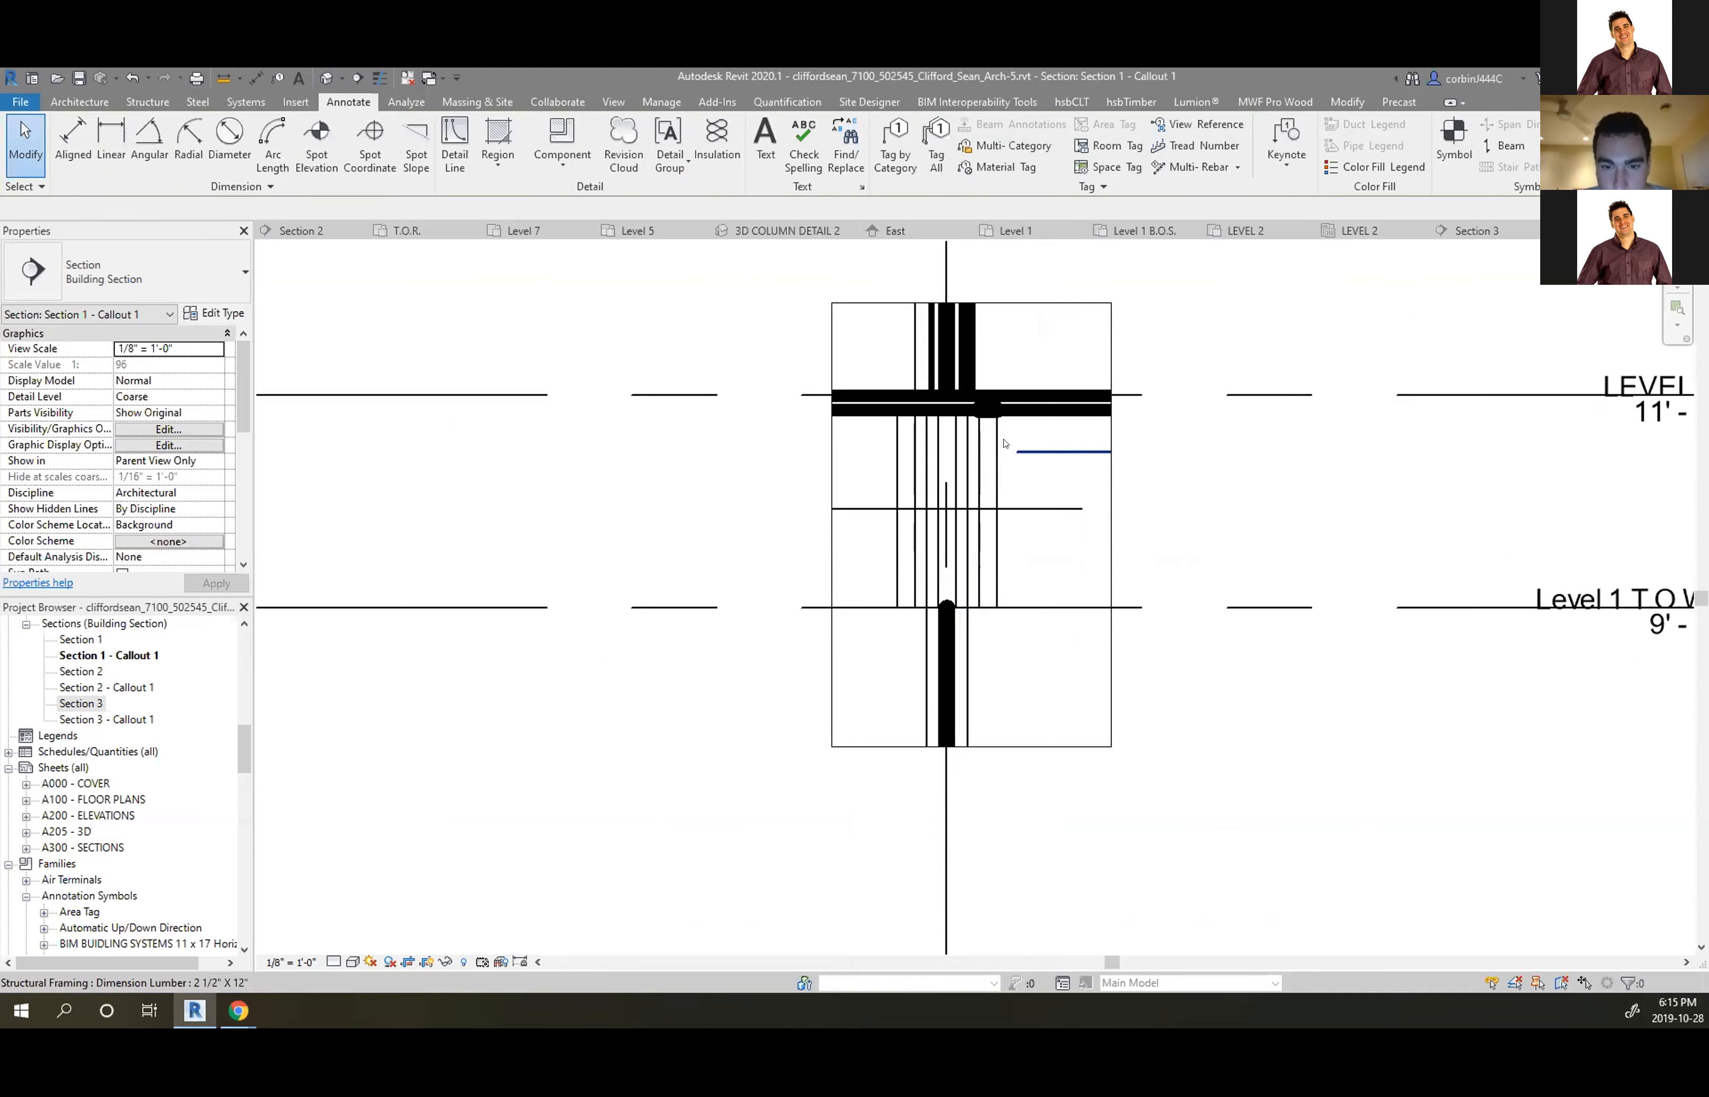
{"action": "scroll", "coordinate": [1007, 459], "scroll_direction": "up", "scroll_amount": 1}
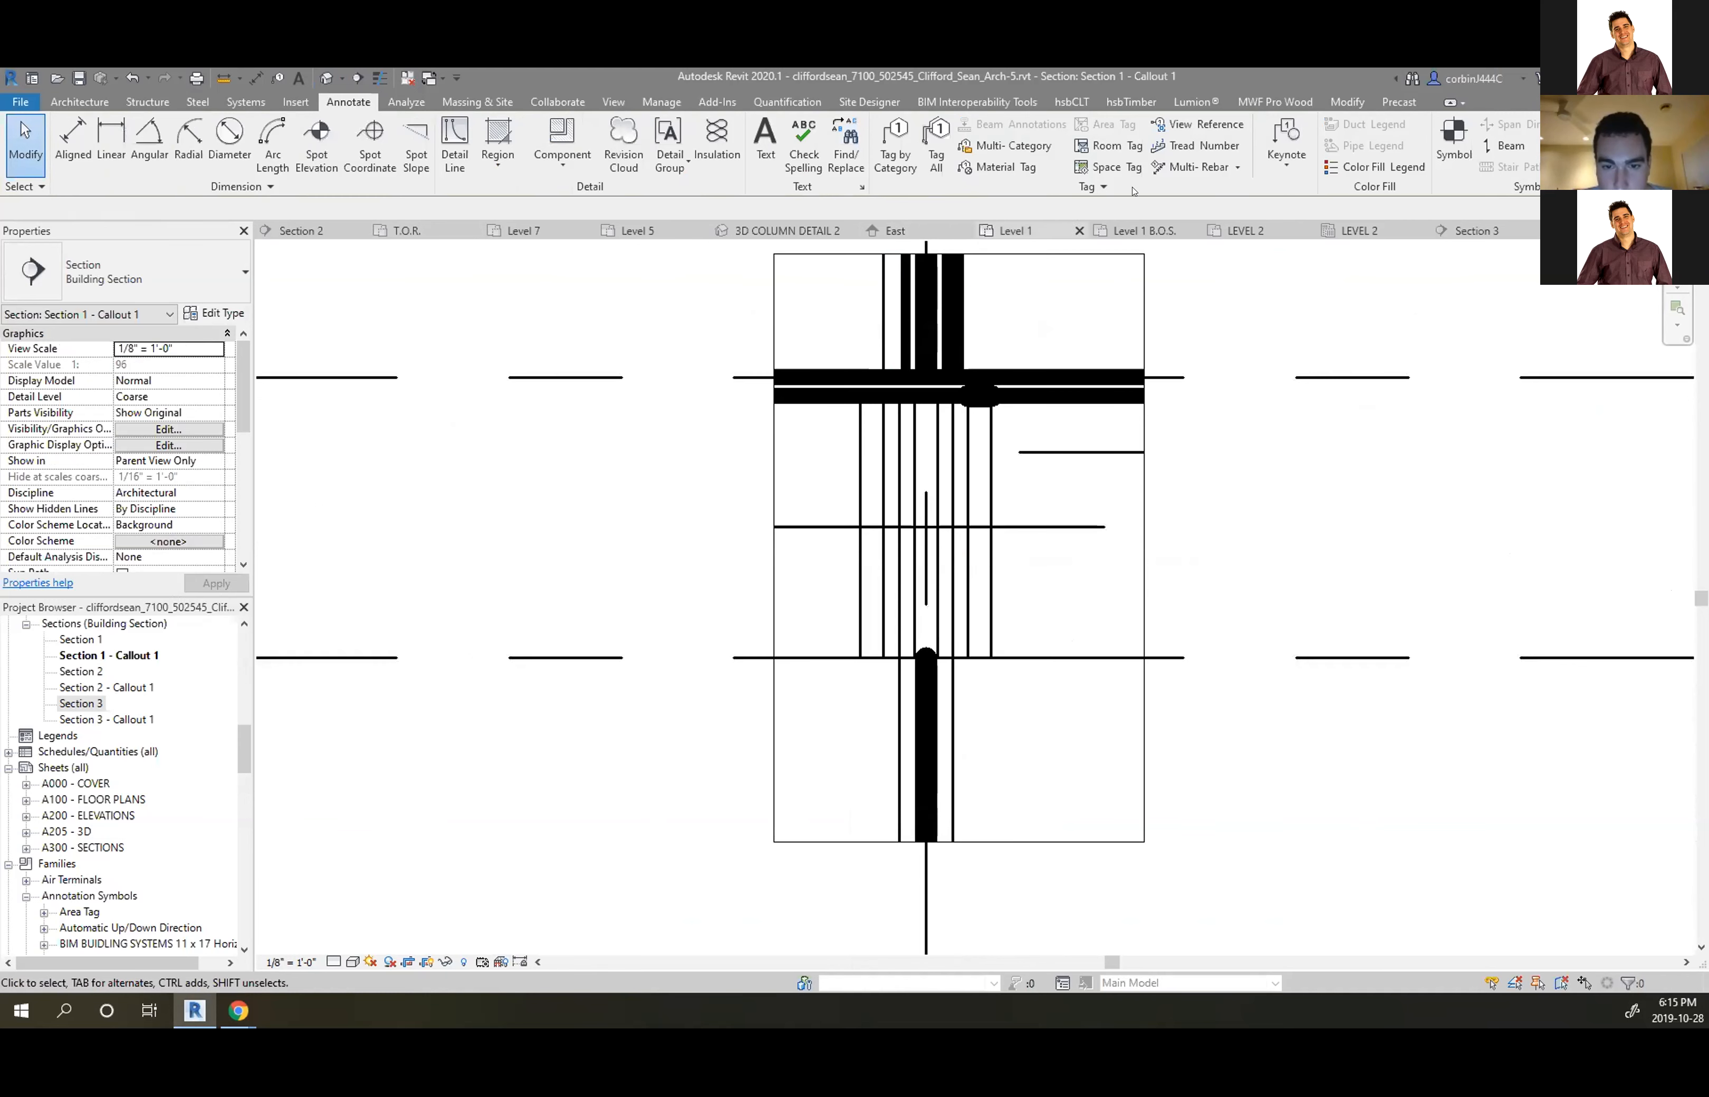
Reapply Linework with Thin Lines as the style, then exit the tool
{"action": "left_click", "coordinate": [1331, 101]}
{"action": "left_click", "coordinate": [558, 145]}
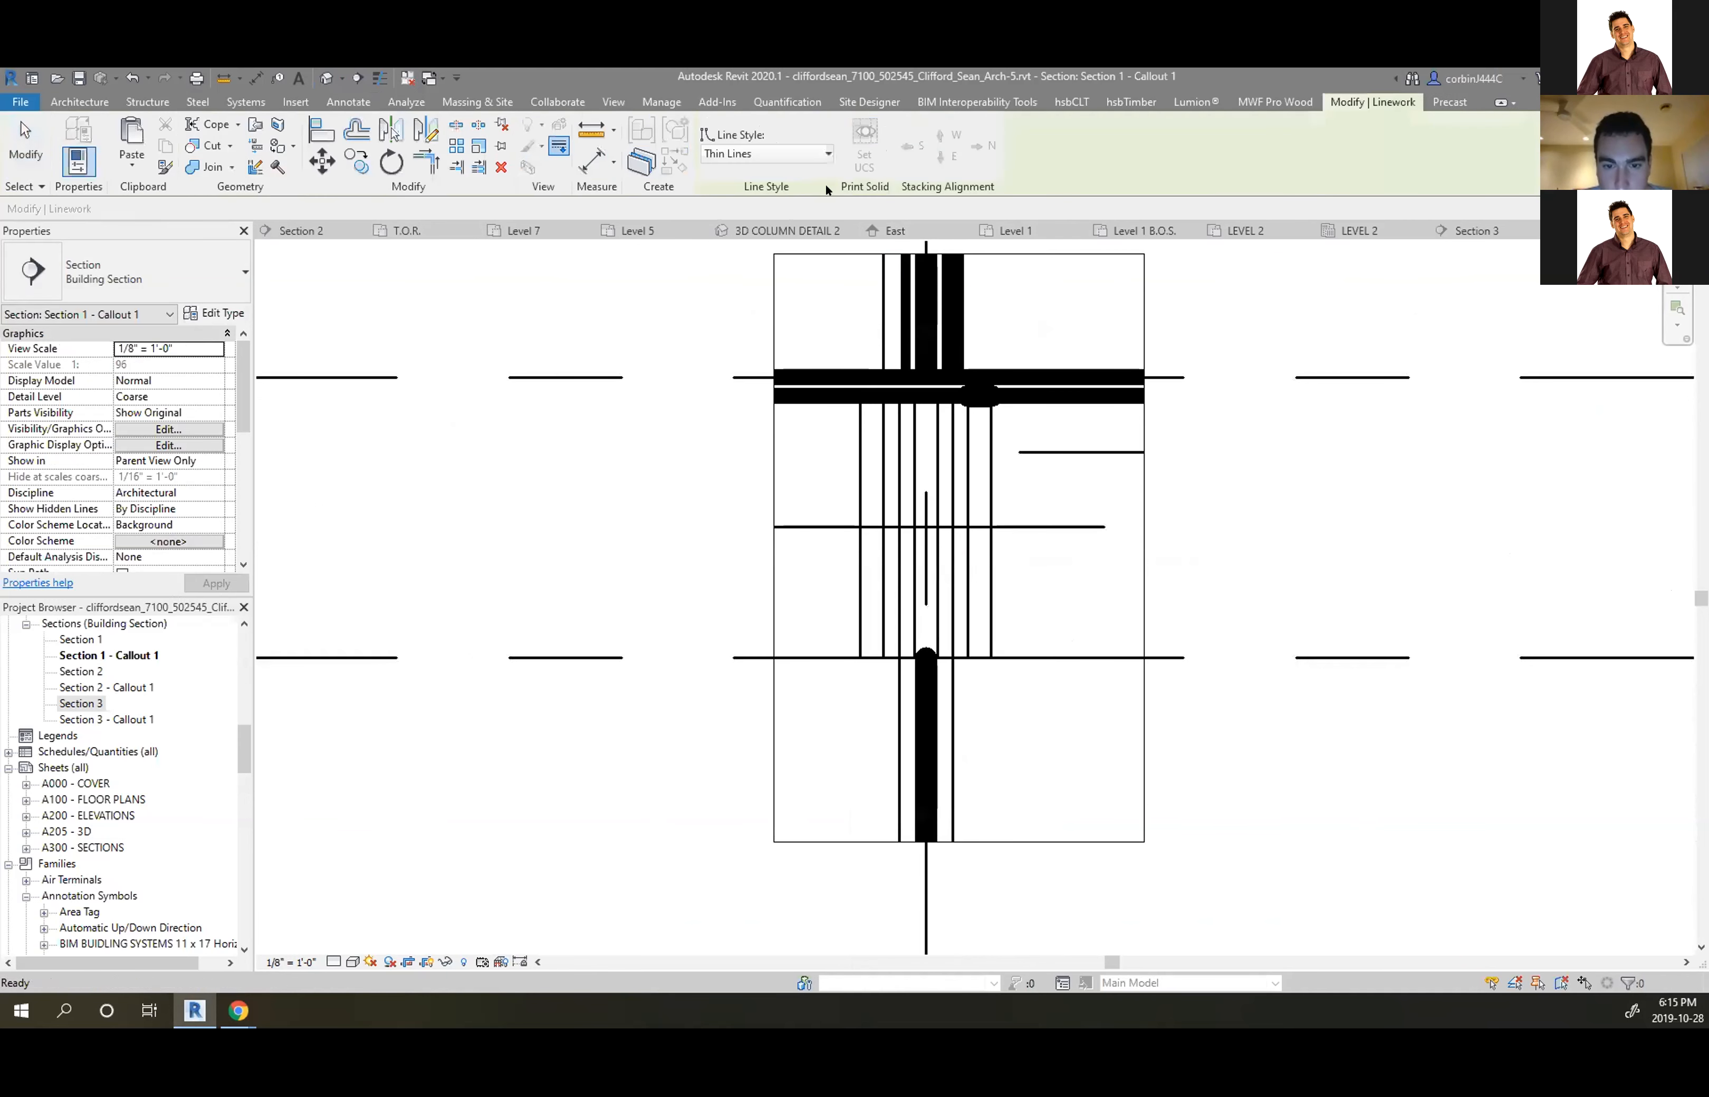
{"action": "left_click", "coordinate": [771, 152]}
{"action": "left_click", "coordinate": [775, 384]}
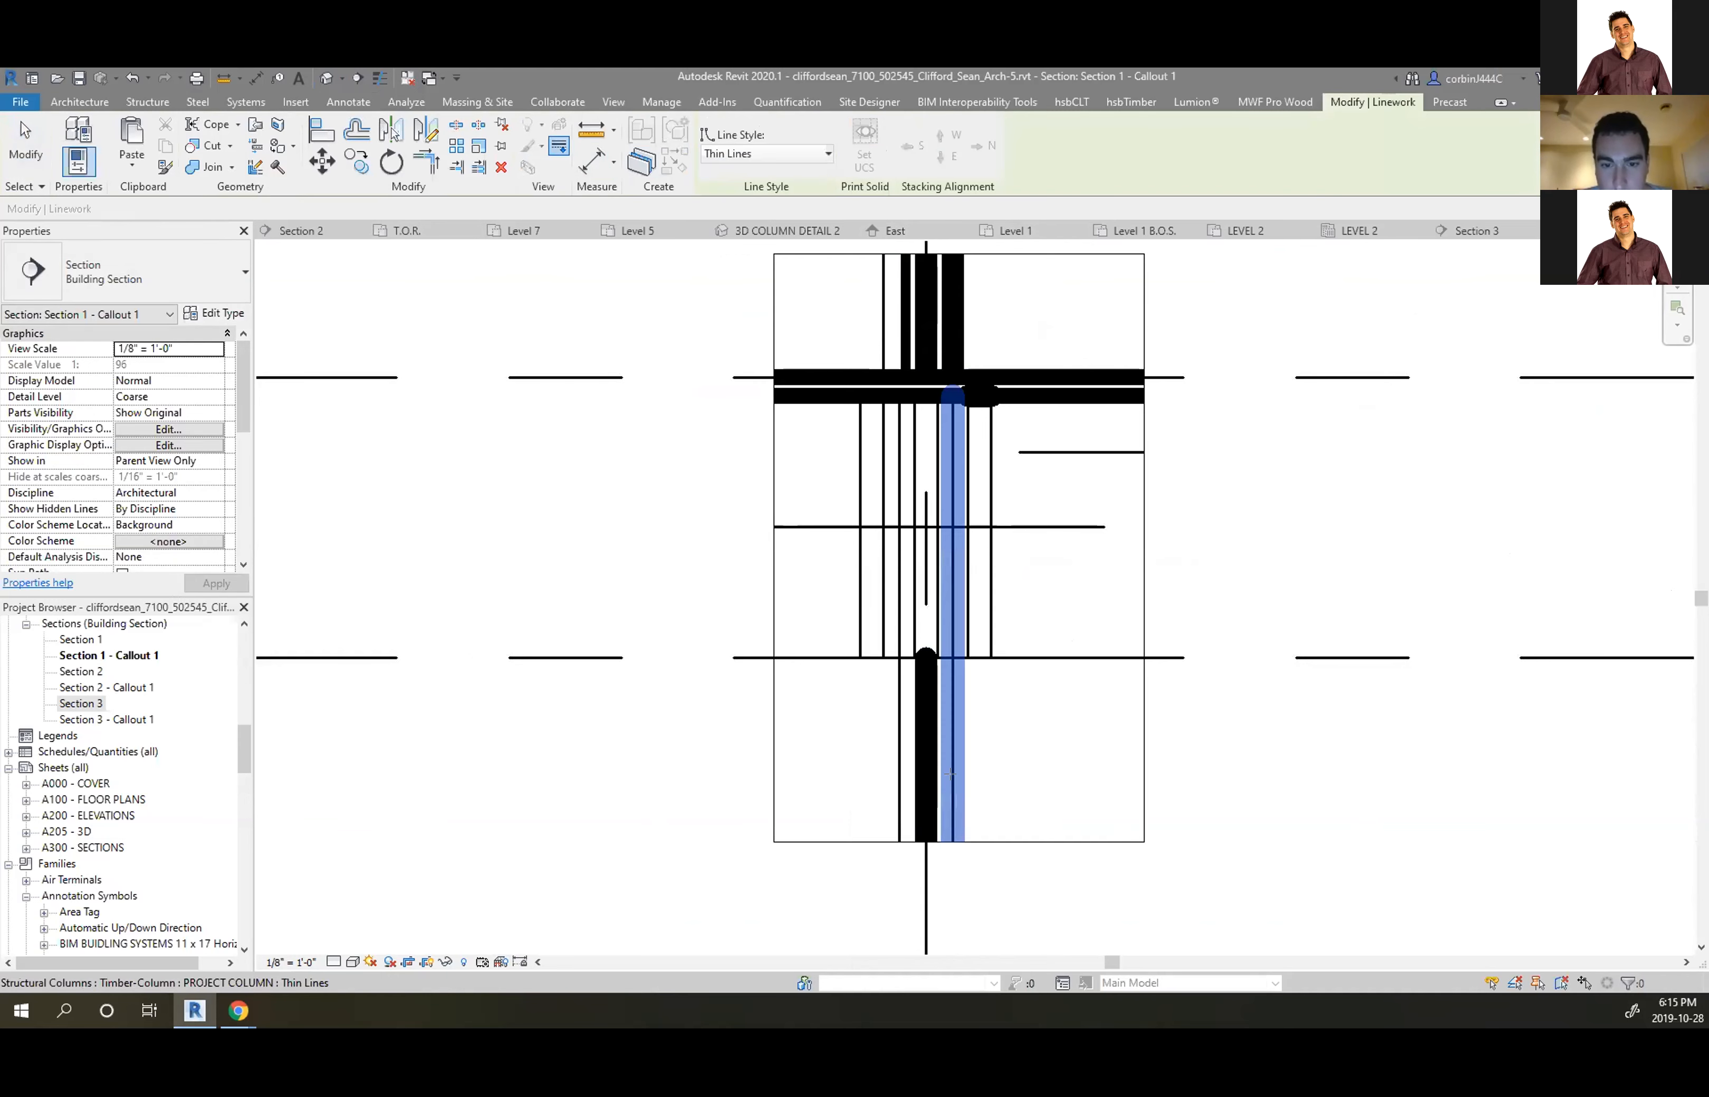
{"action": "key", "text": "Escape"}
Inspect the inner and neighbouring timber columns, then clear the selection
{"action": "left_click", "coordinate": [918, 686]}
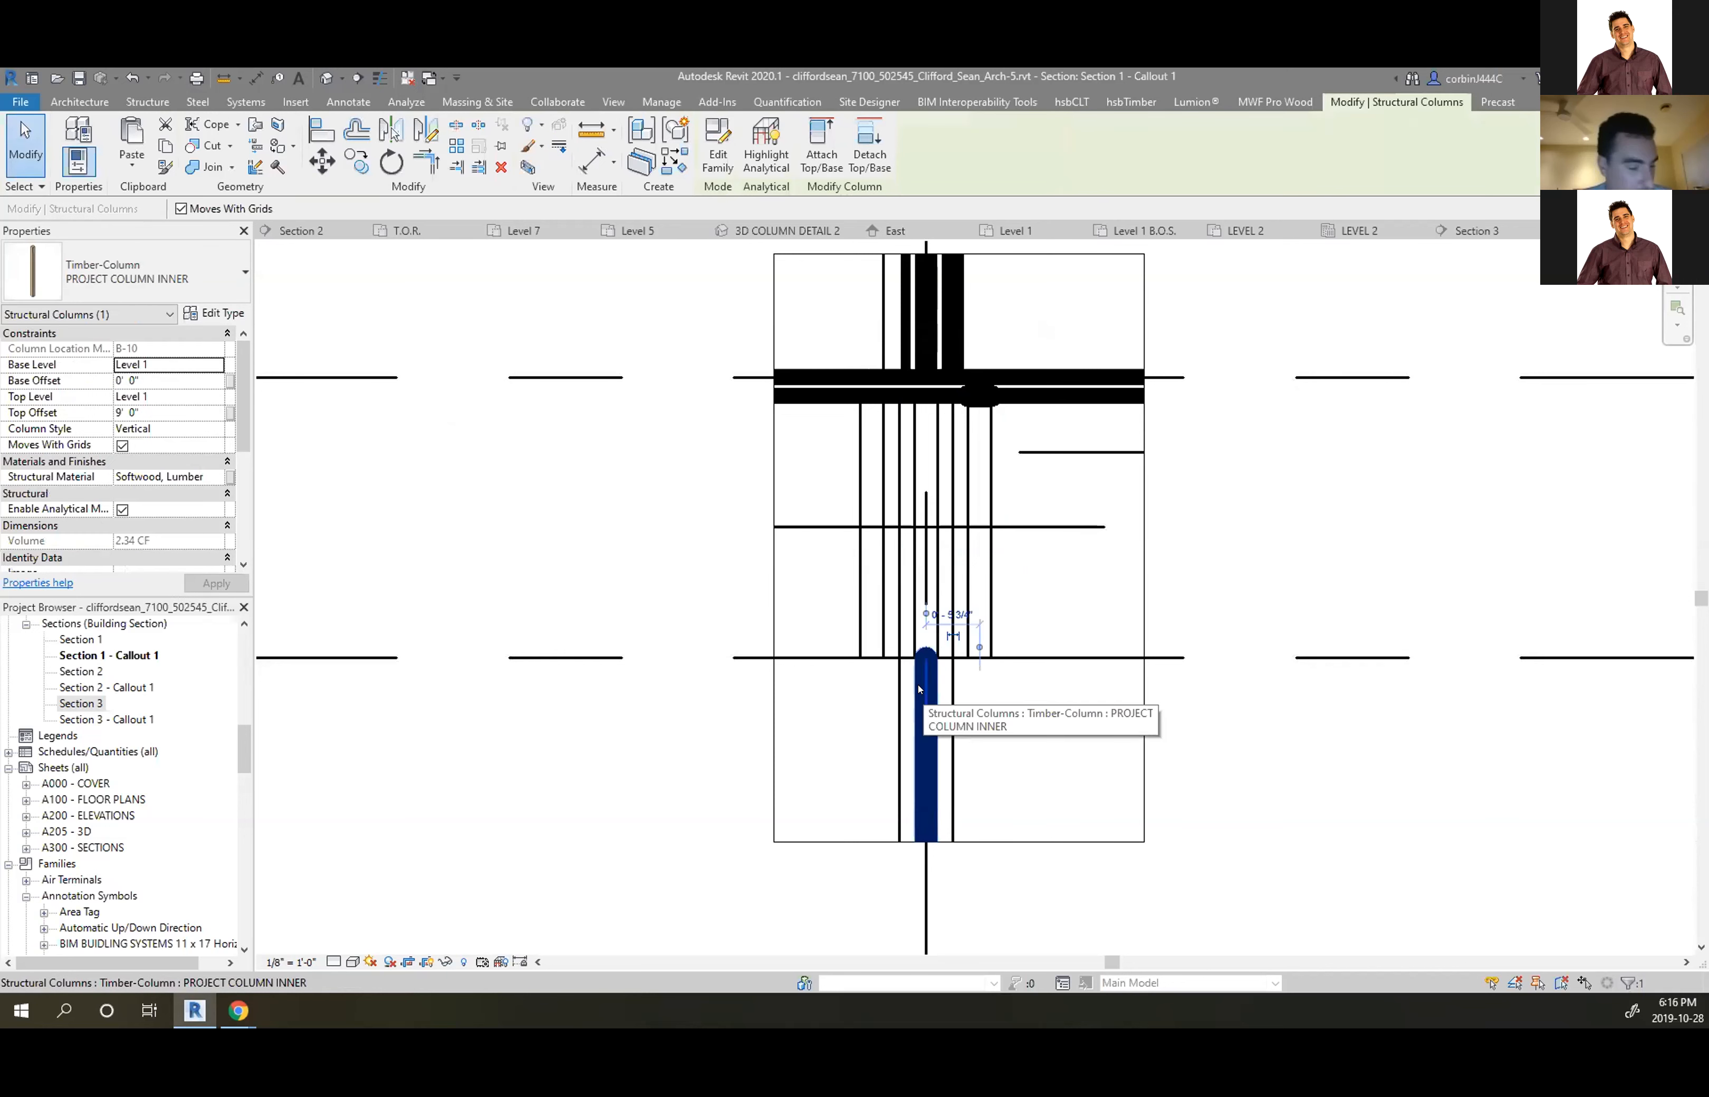
{"action": "right_click", "coordinate": [919, 688]}
{"action": "left_click", "coordinate": [918, 692]}
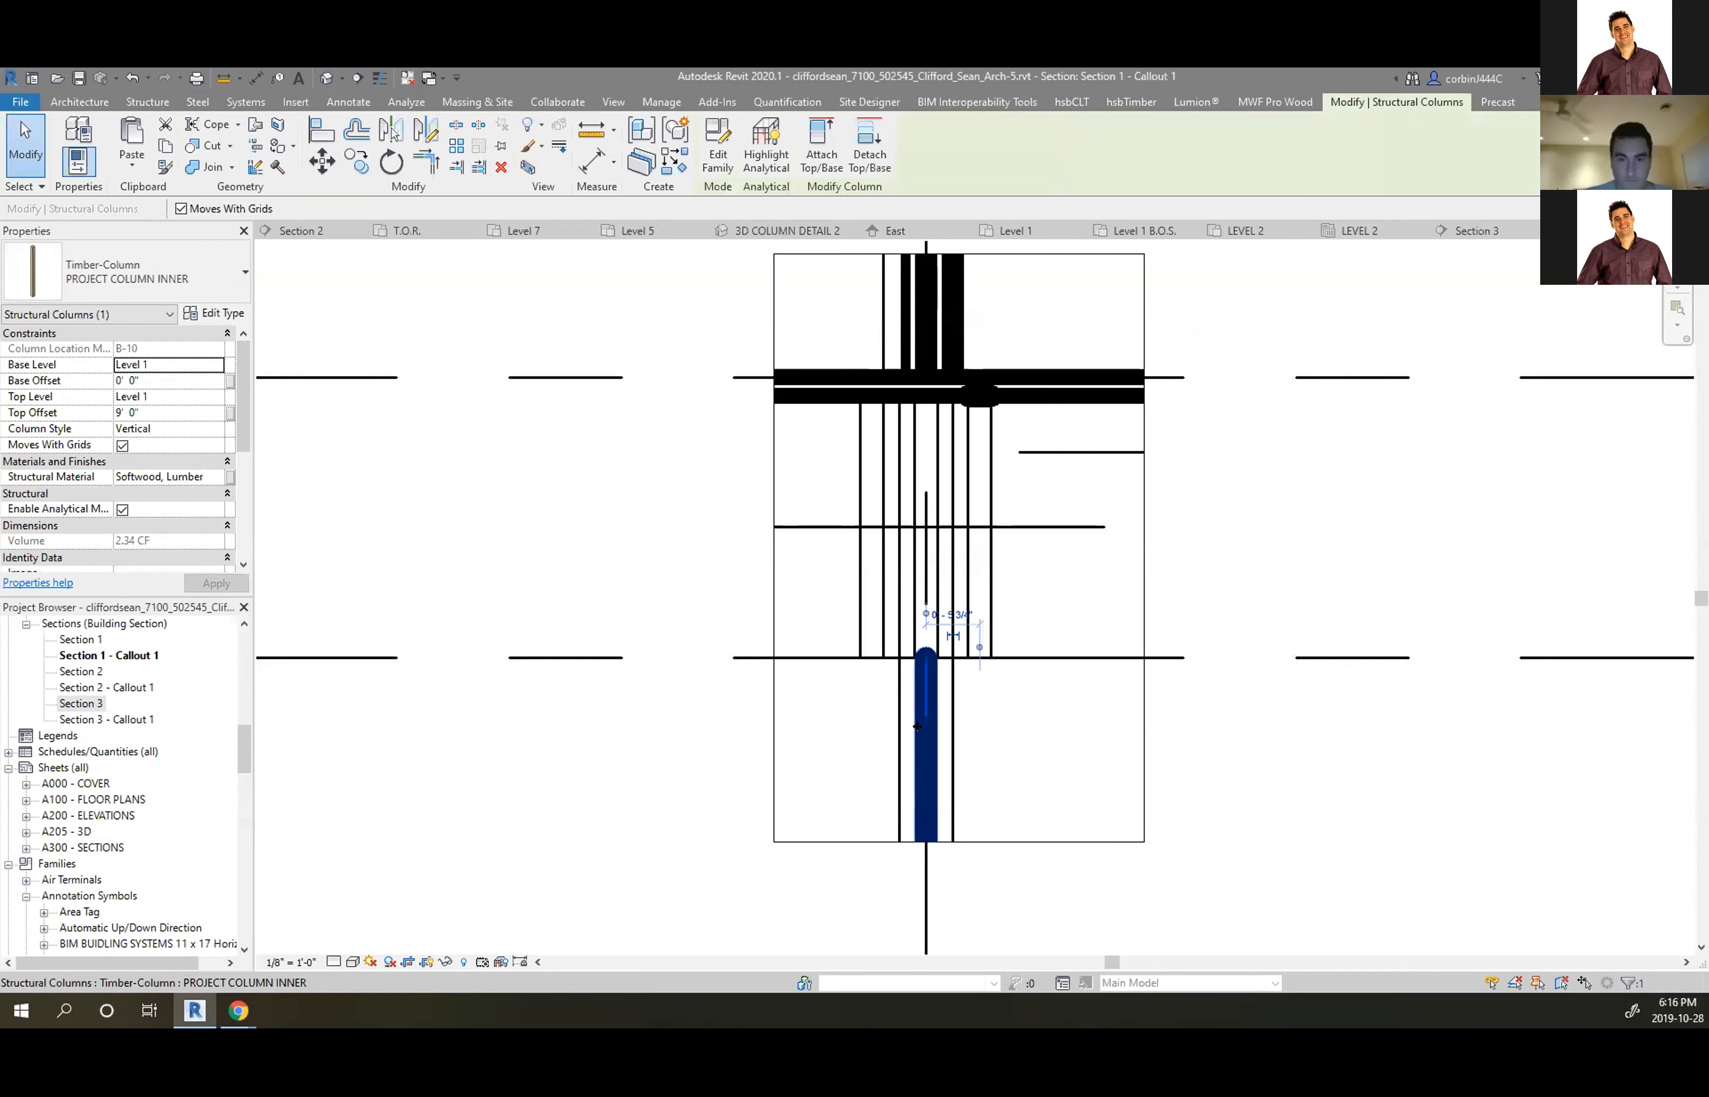
{"action": "left_click", "coordinate": [952, 717]}
{"action": "key", "text": "Escape"}
{"action": "scroll", "coordinate": [940, 389], "scroll_direction": "up", "scroll_amount": 4}
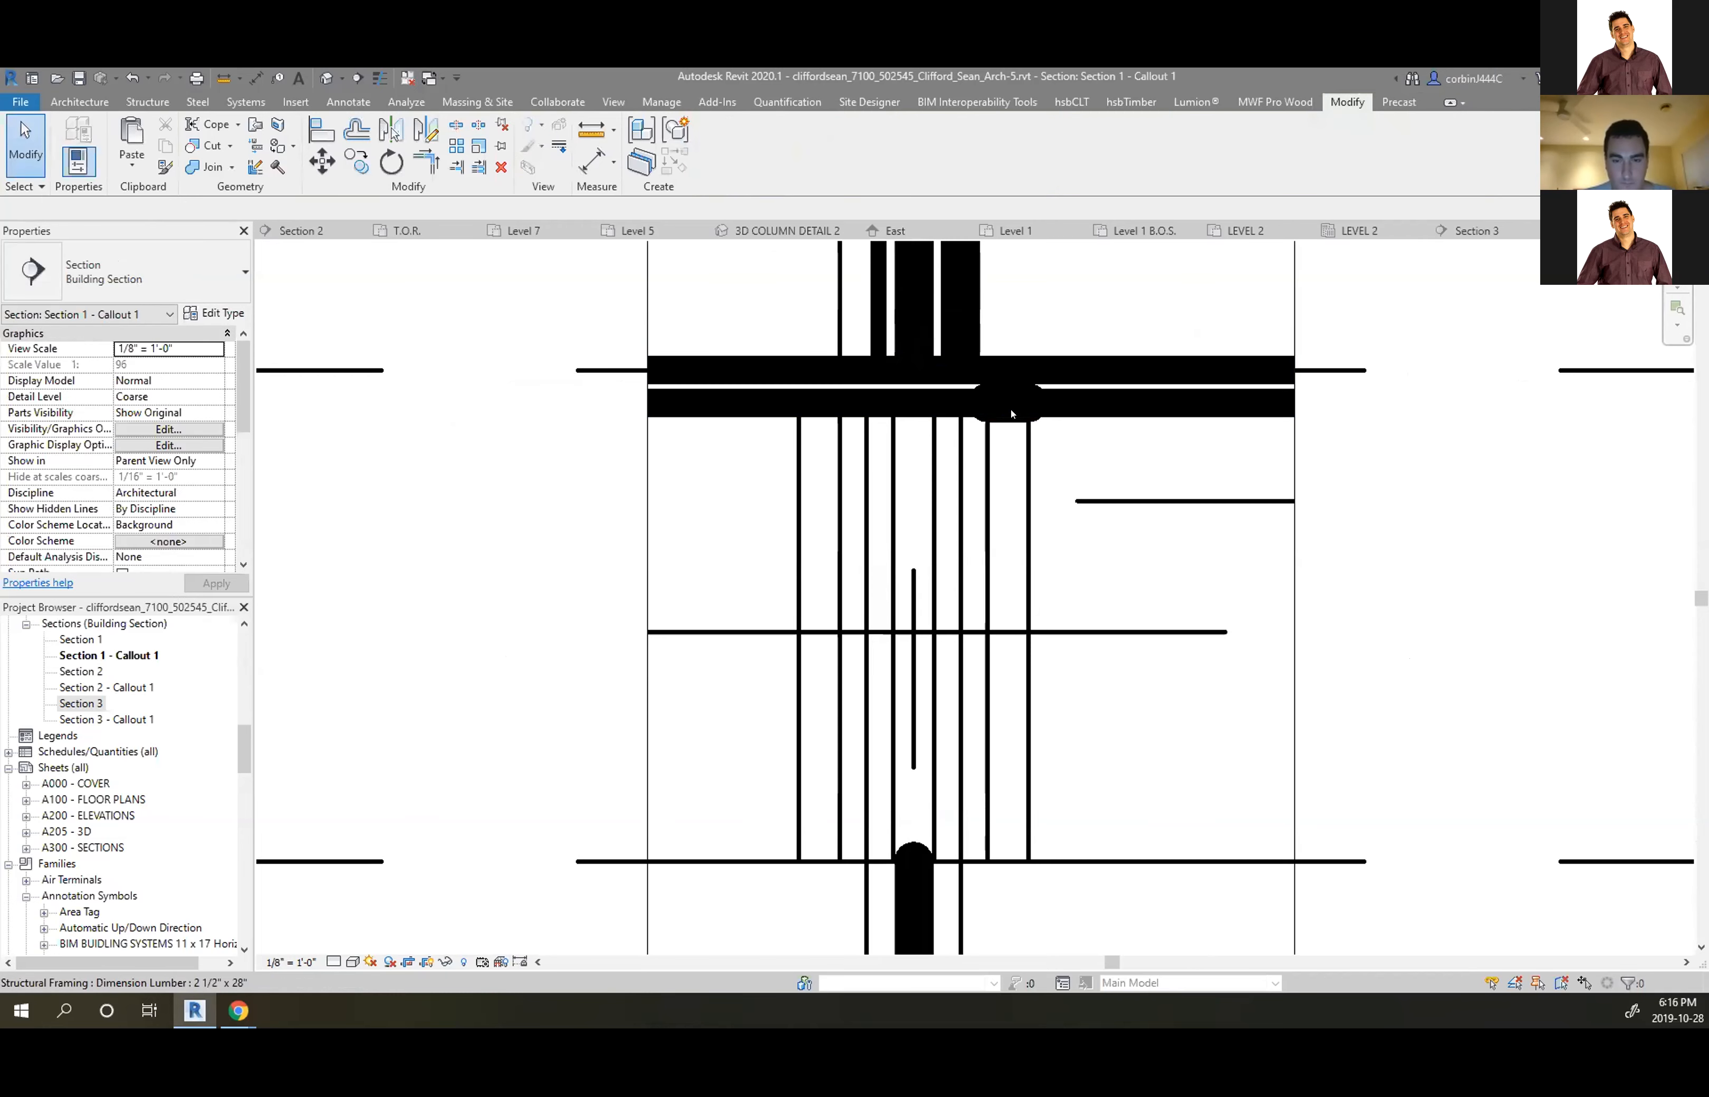
{"action": "scroll", "coordinate": [1004, 410], "scroll_direction": "down", "scroll_amount": 5}
{"action": "scroll", "coordinate": [961, 435], "scroll_direction": "down", "scroll_amount": 3}
{"action": "scroll", "coordinate": [942, 630], "scroll_direction": "up", "scroll_amount": 4}
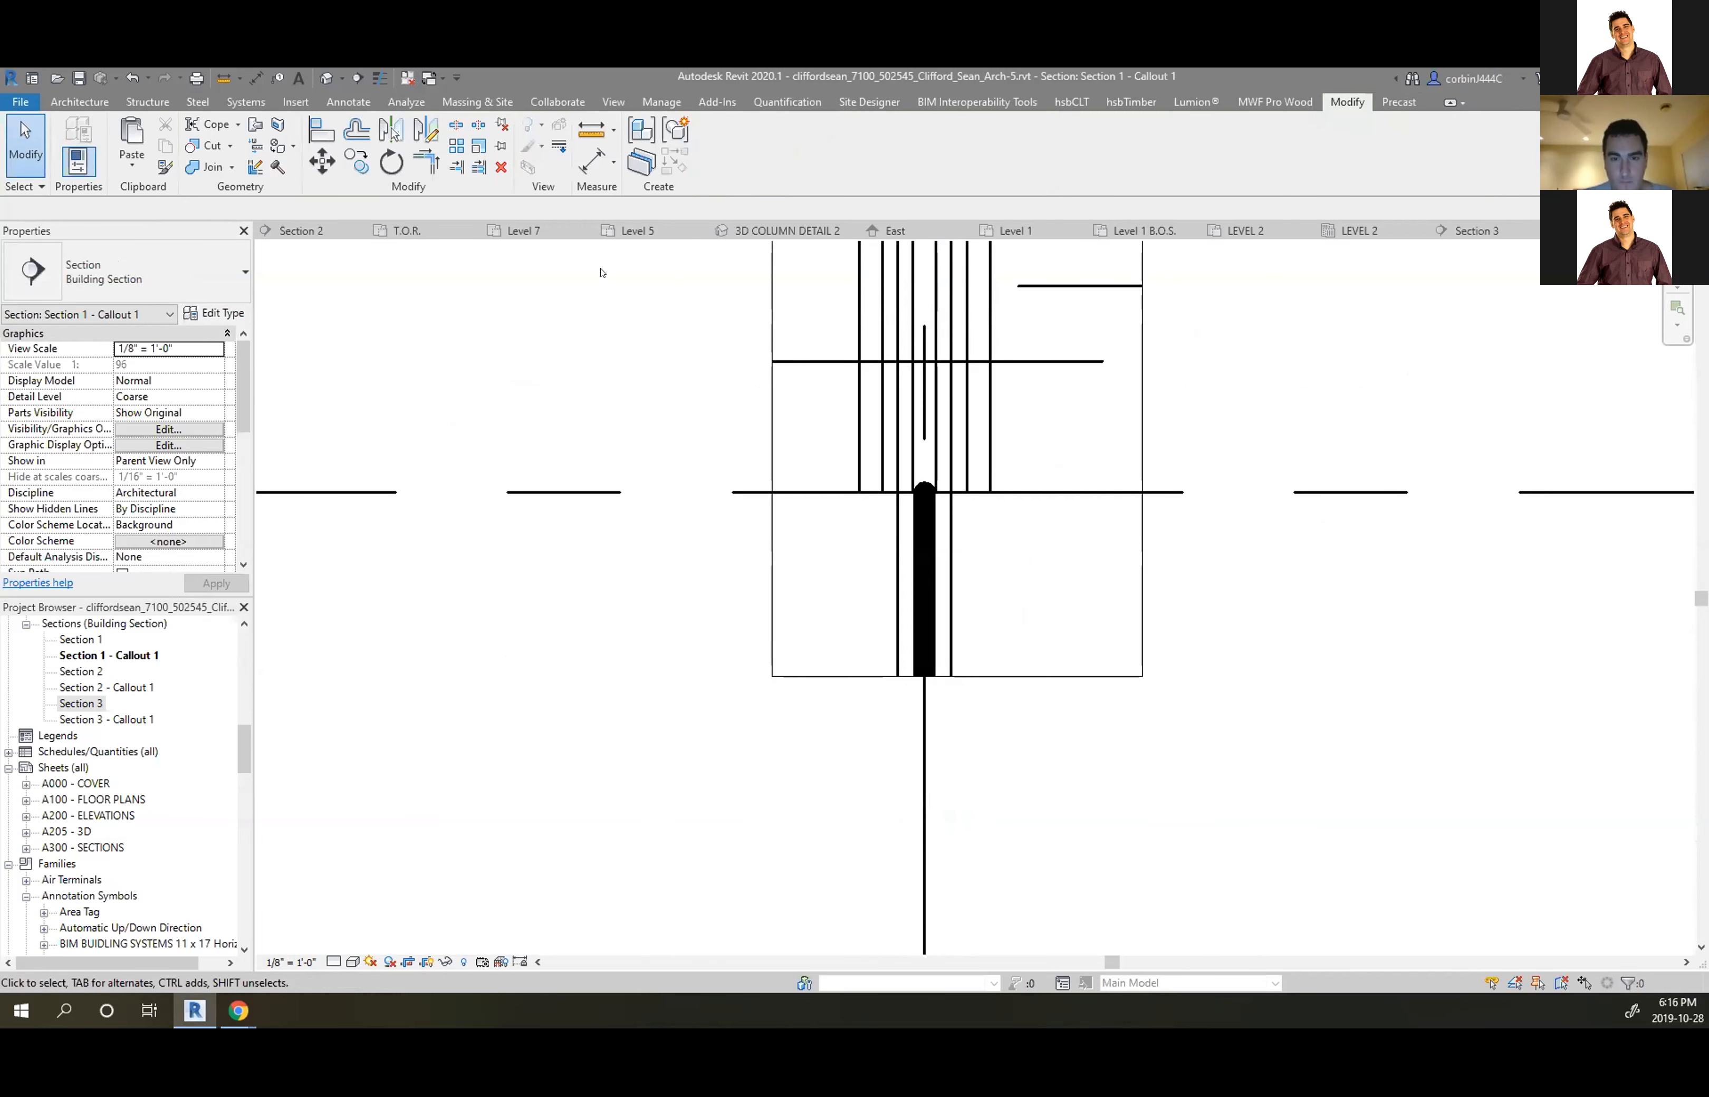
{"action": "left_click", "coordinate": [350, 101]}
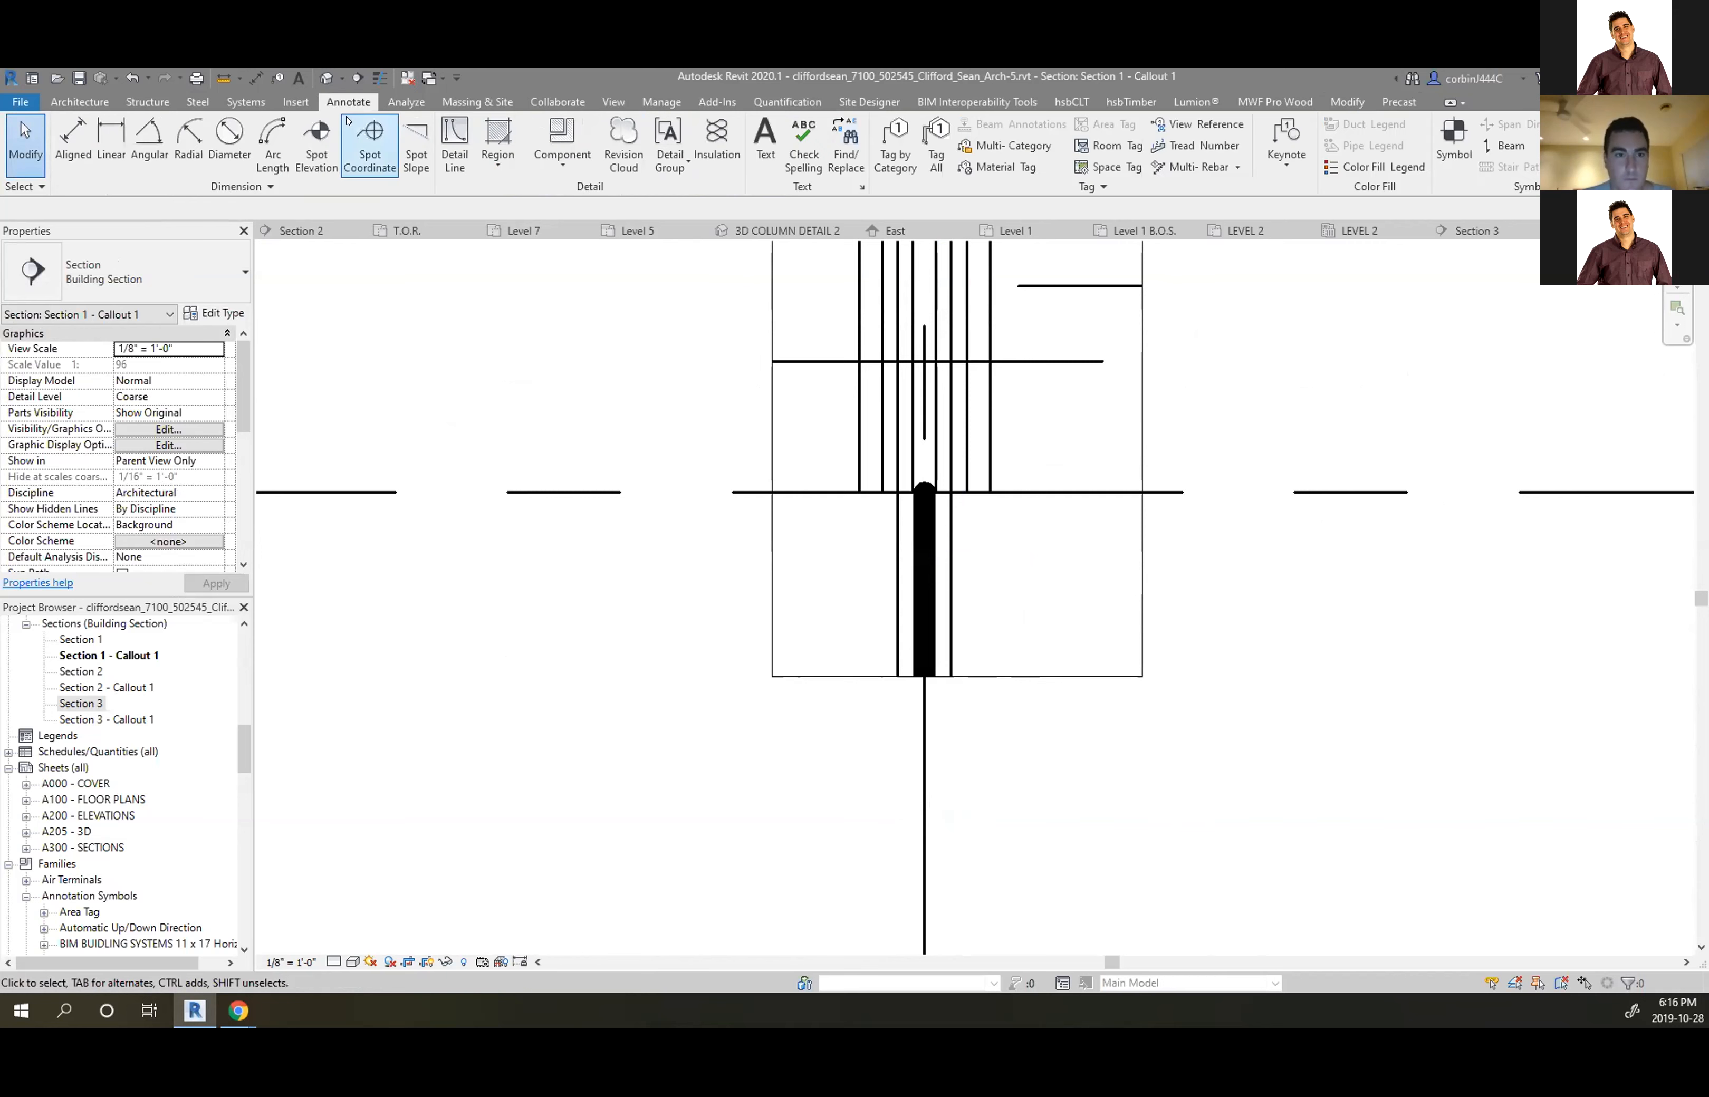
Draw two 2'-4" tall Medium Lines detail rectangles for the lumber pieces below the floor
{"action": "left_click", "coordinate": [455, 144]}
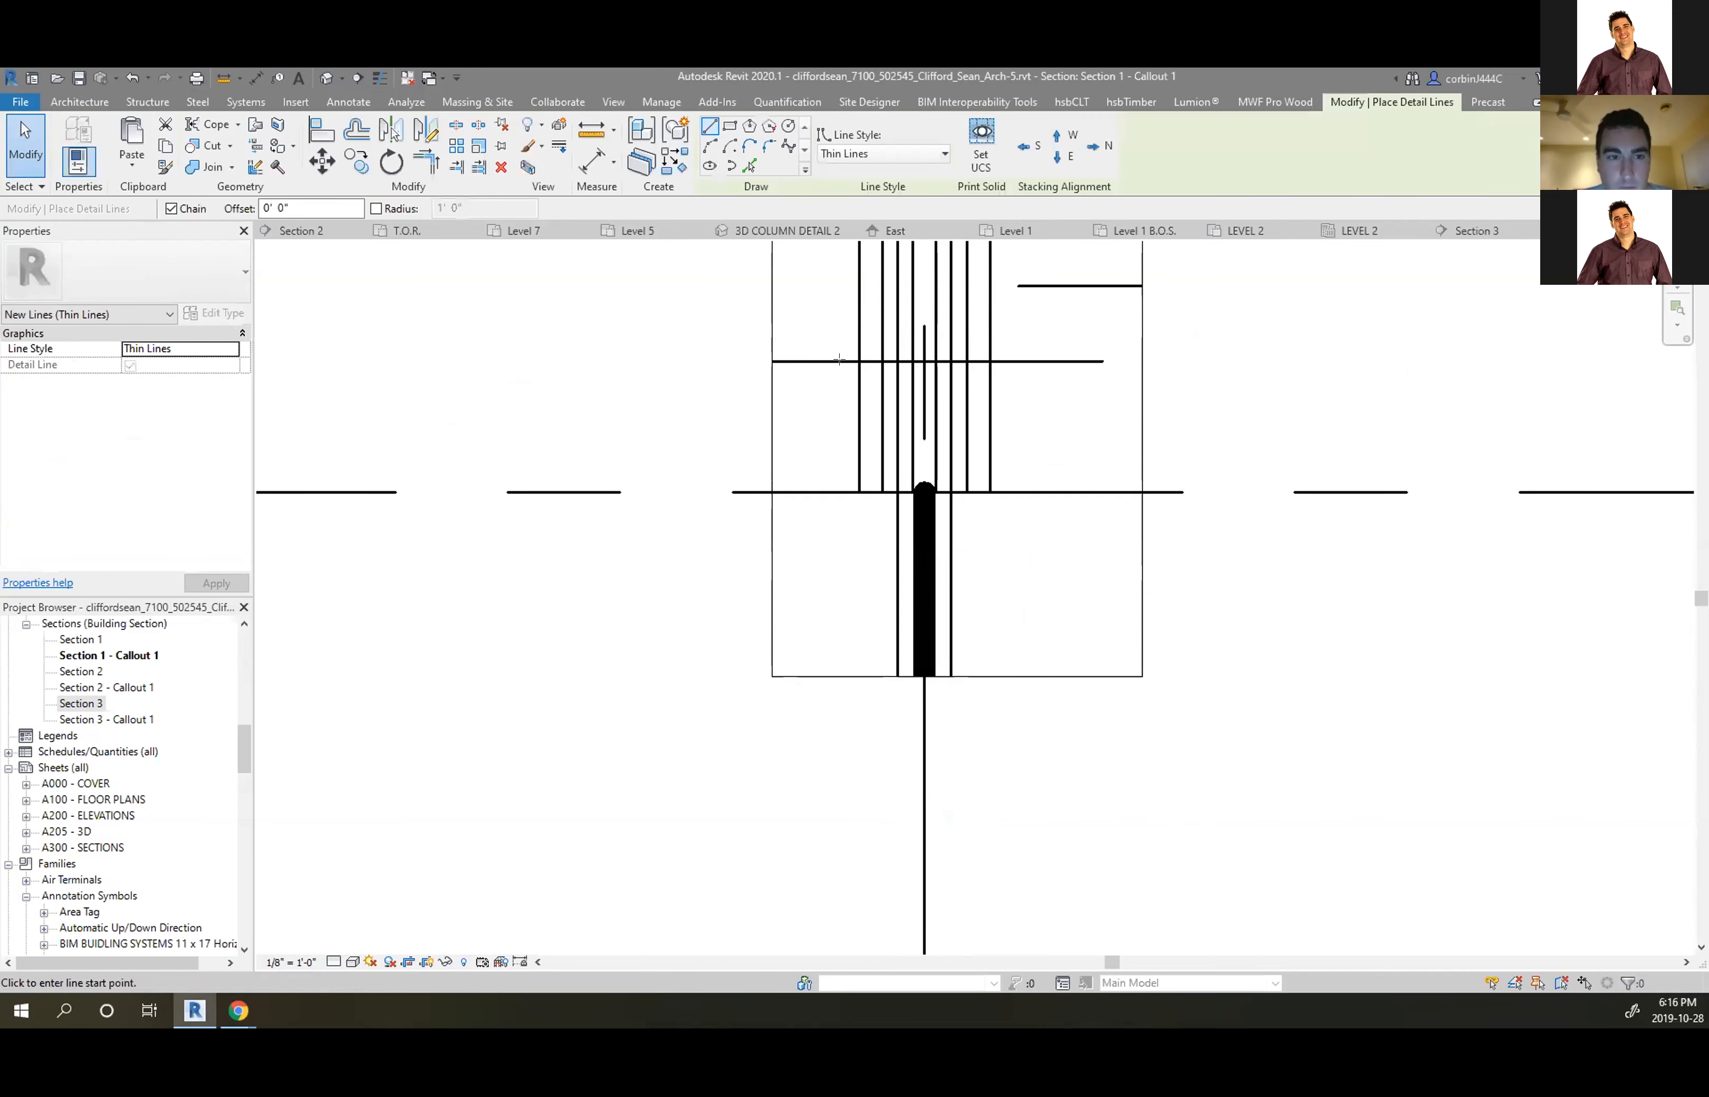
{"action": "scroll", "coordinate": [935, 519], "scroll_direction": "down", "scroll_amount": 3}
{"action": "scroll", "coordinate": [936, 519], "scroll_direction": "up", "scroll_amount": 2}
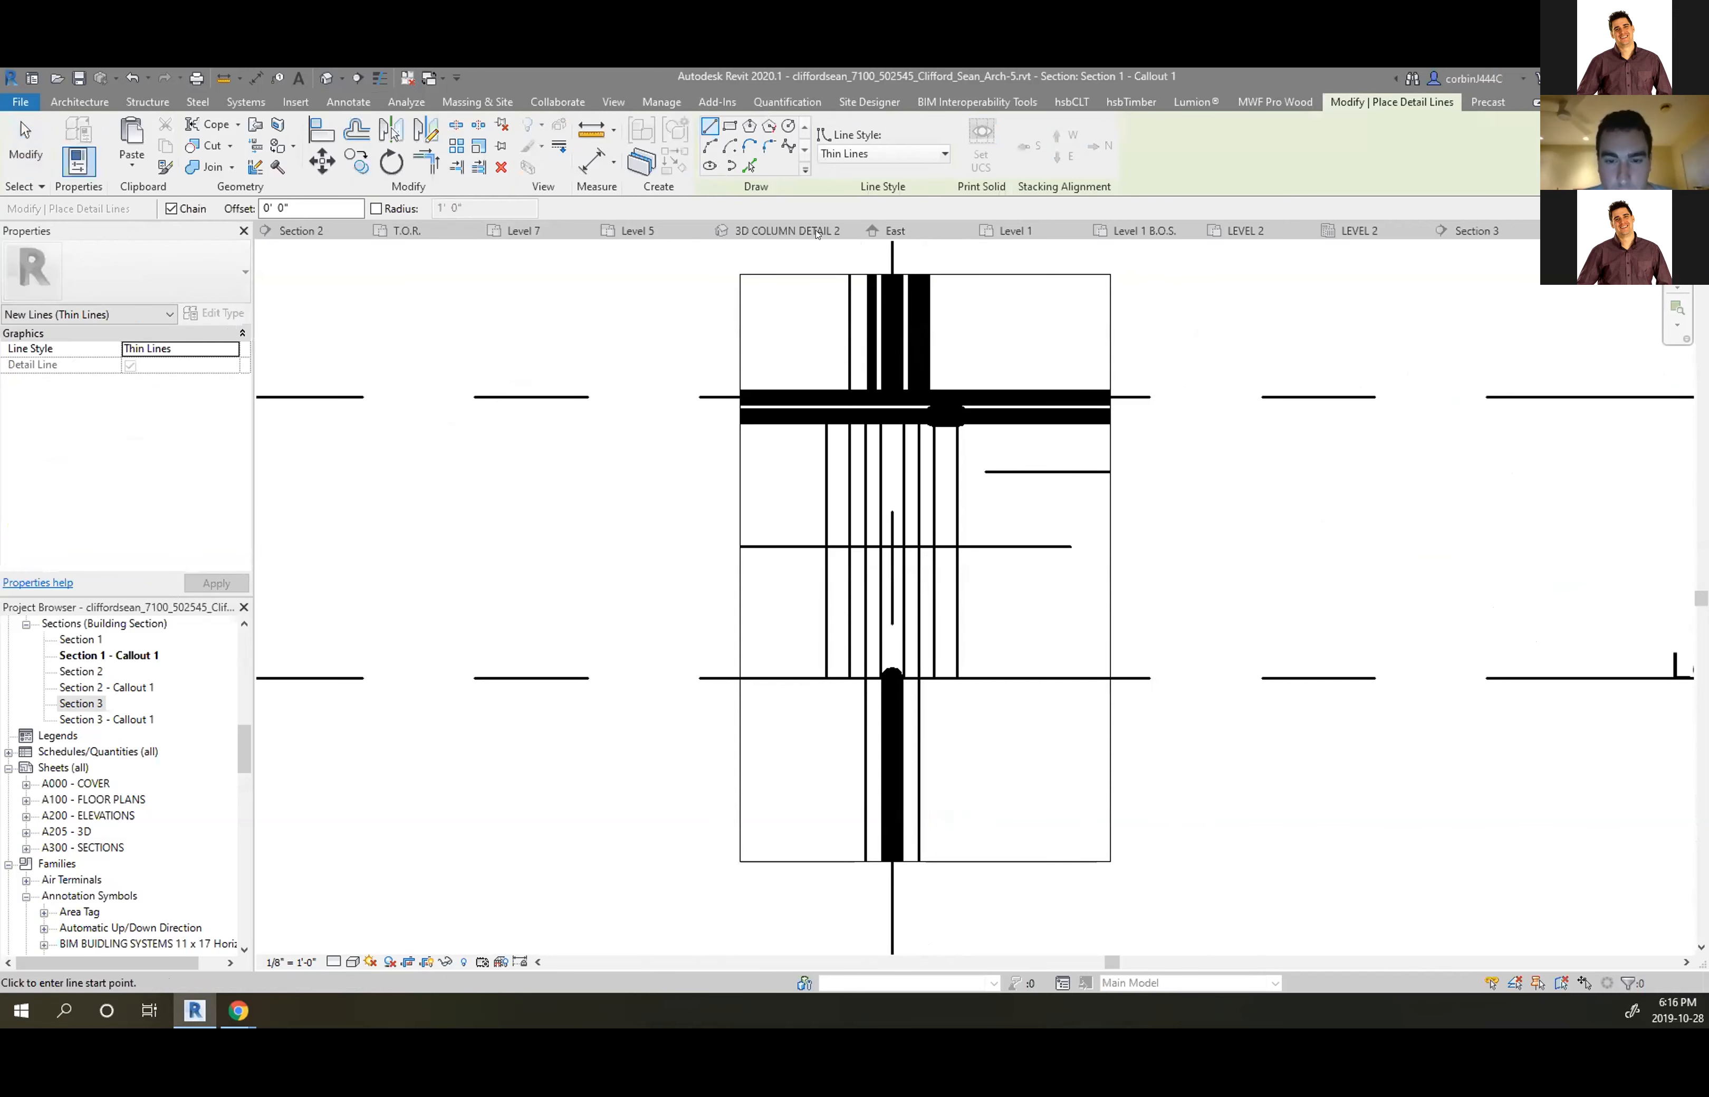
{"action": "left_click", "coordinate": [861, 156]}
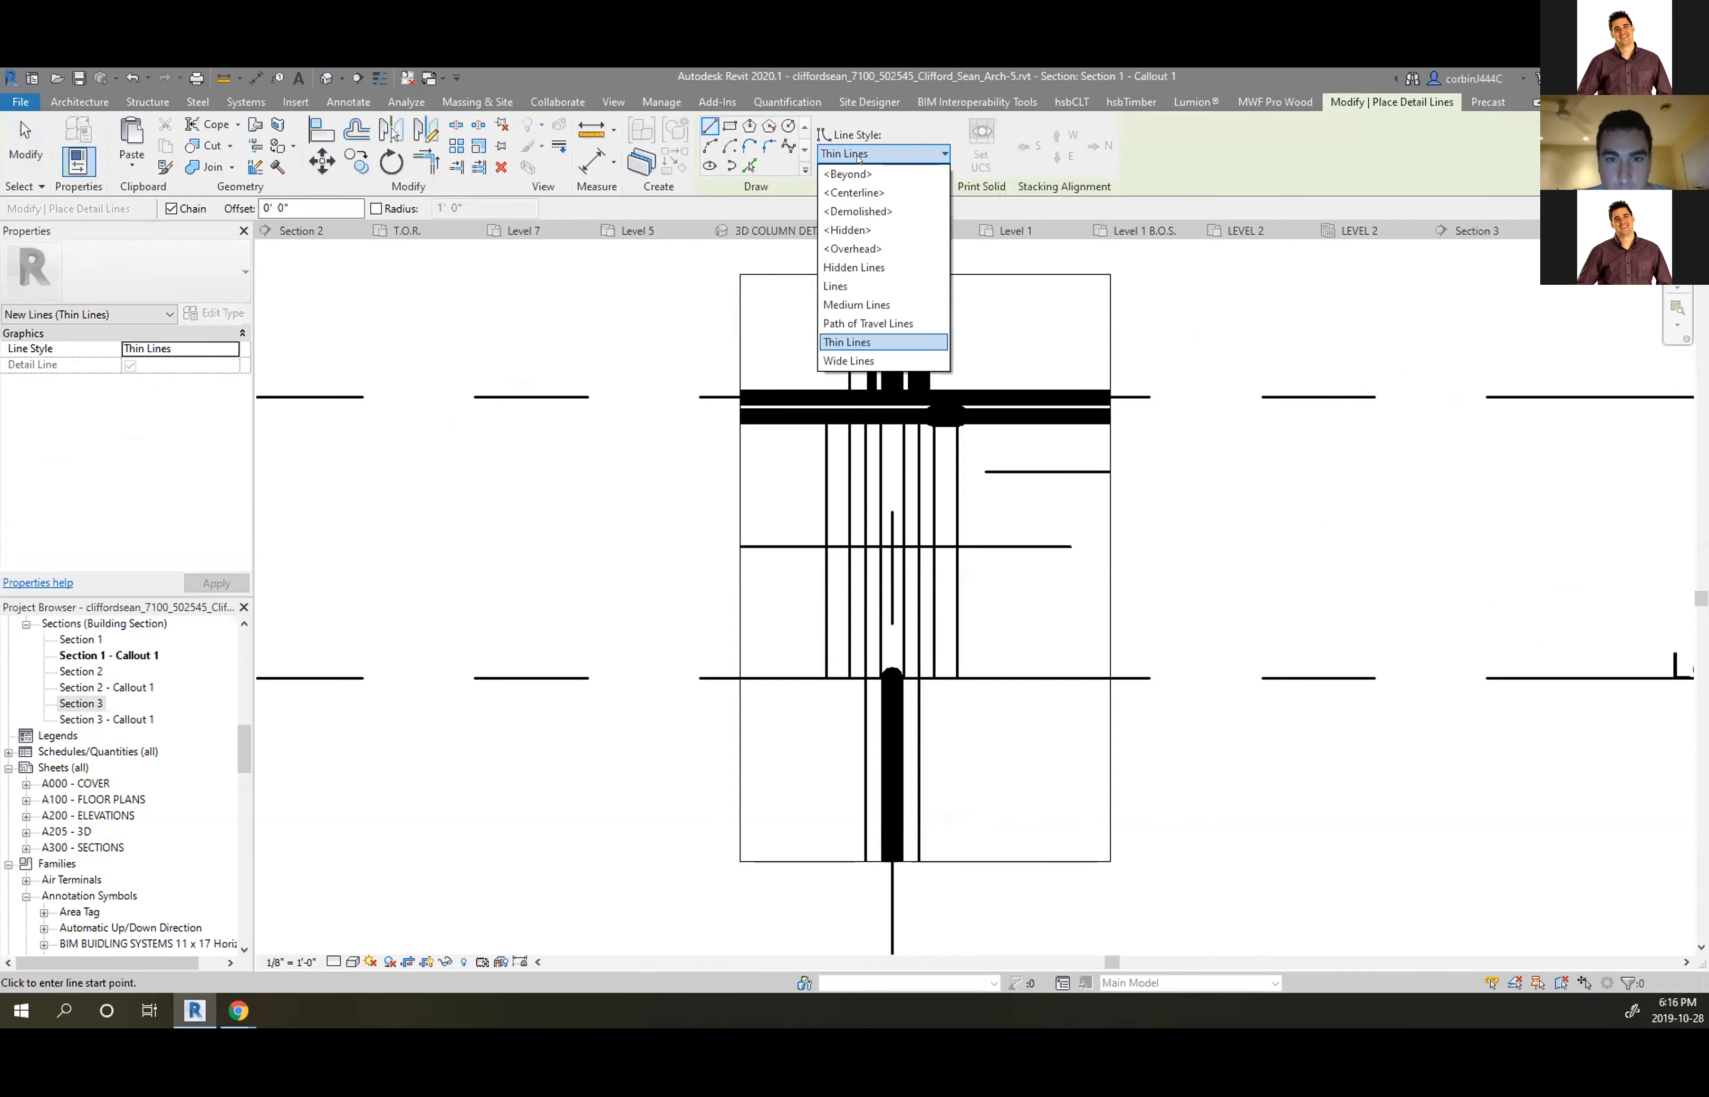
{"action": "left_click", "coordinate": [875, 303]}
{"action": "scroll", "coordinate": [834, 646], "scroll_direction": "up", "scroll_amount": 1}
{"action": "left_click", "coordinate": [858, 684]}
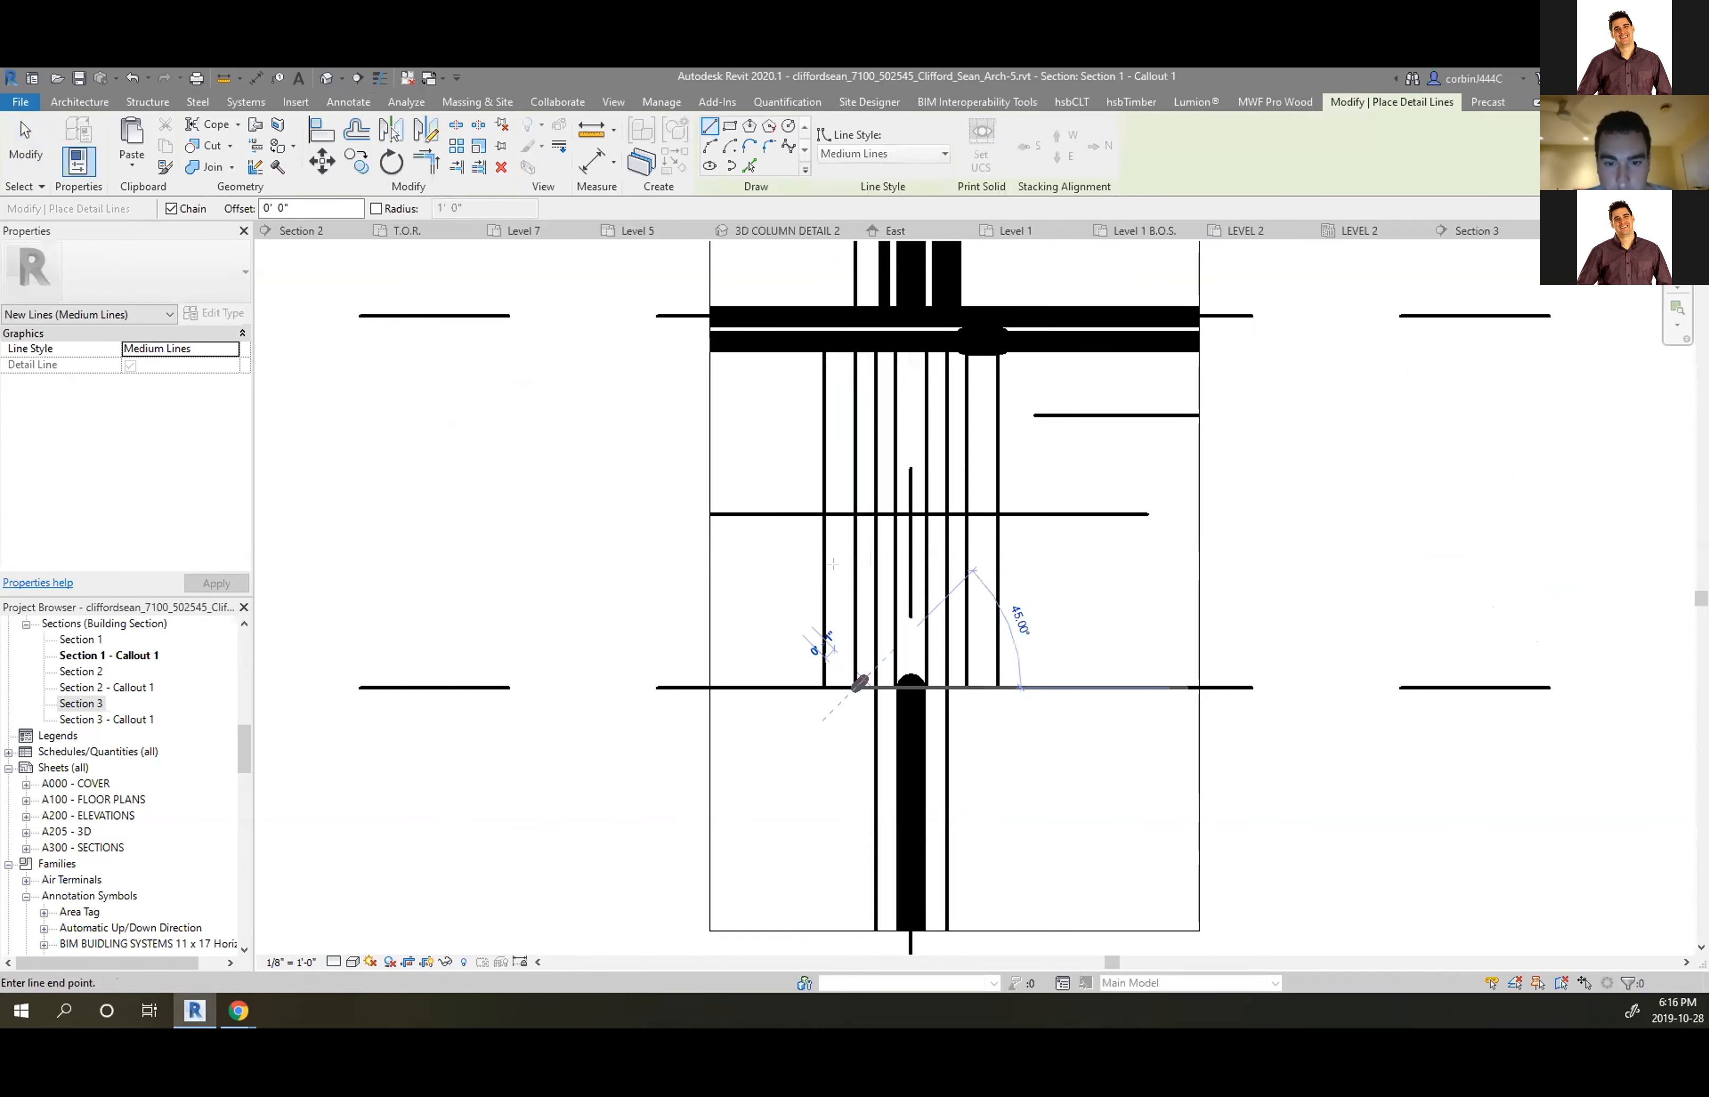
{"action": "left_click", "coordinate": [727, 128]}
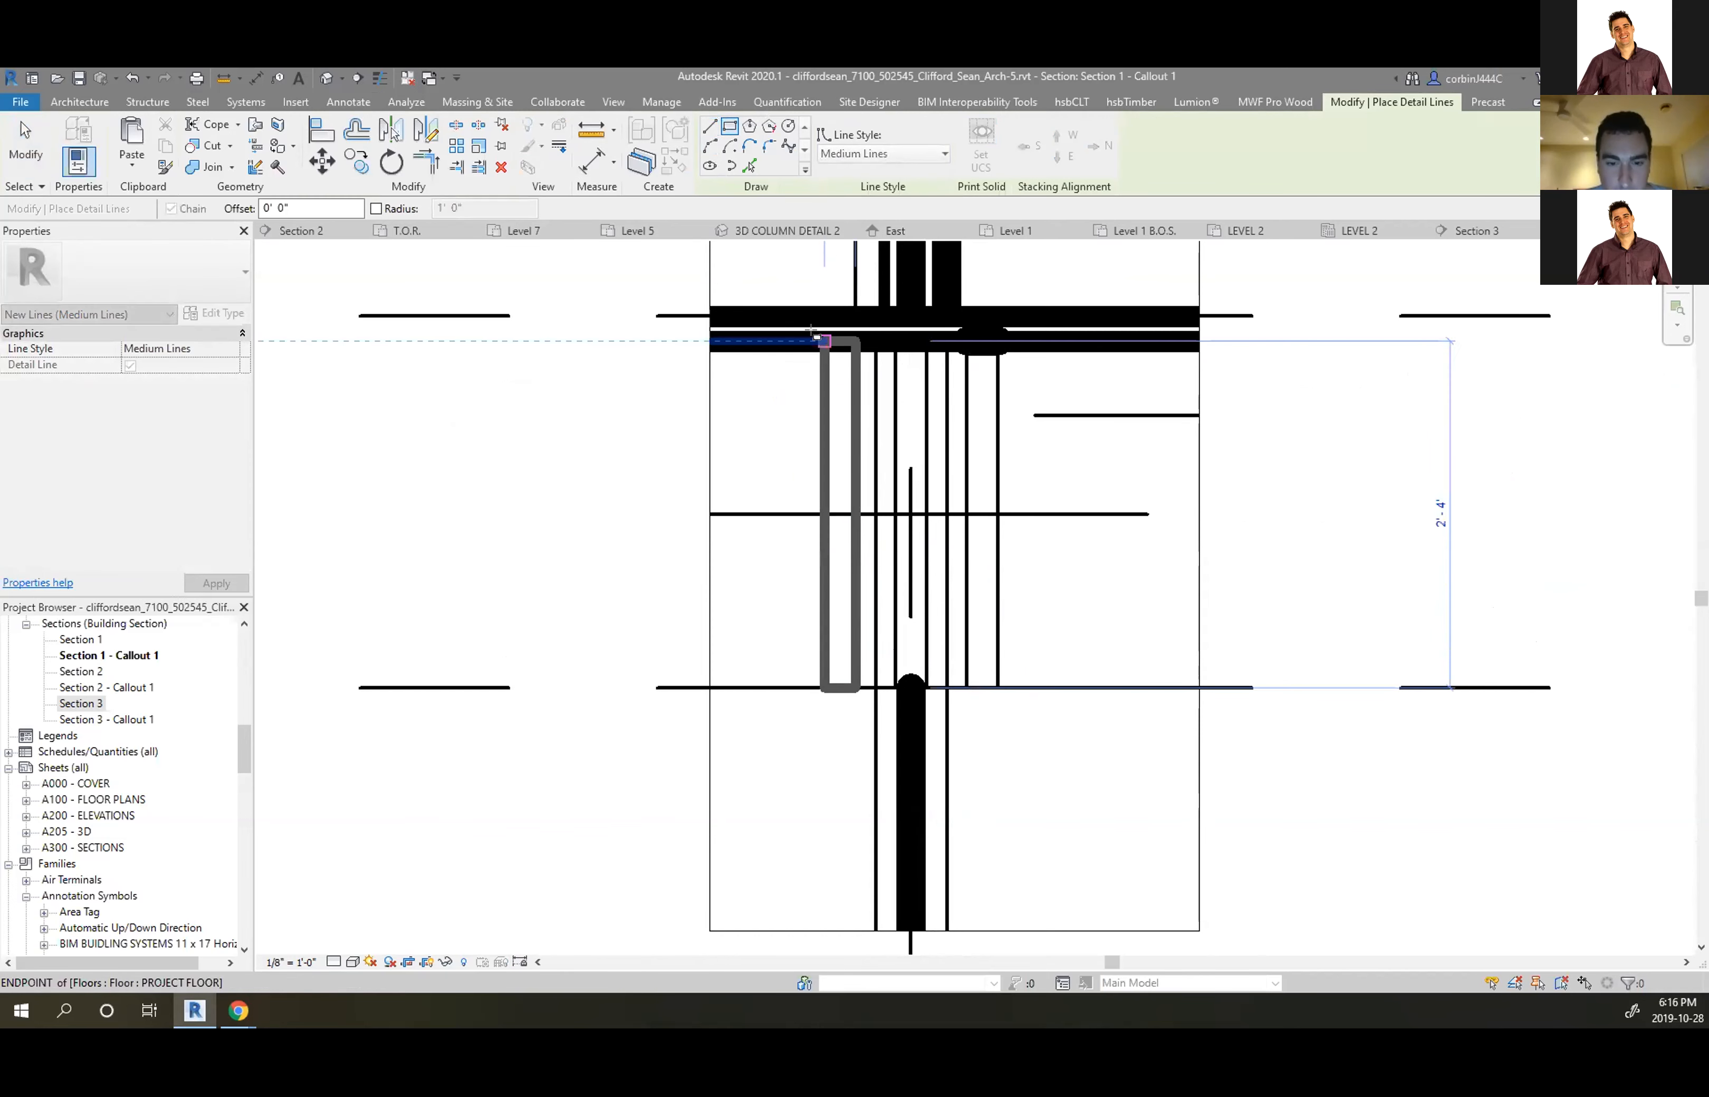
{"action": "left_click", "coordinate": [823, 340]}
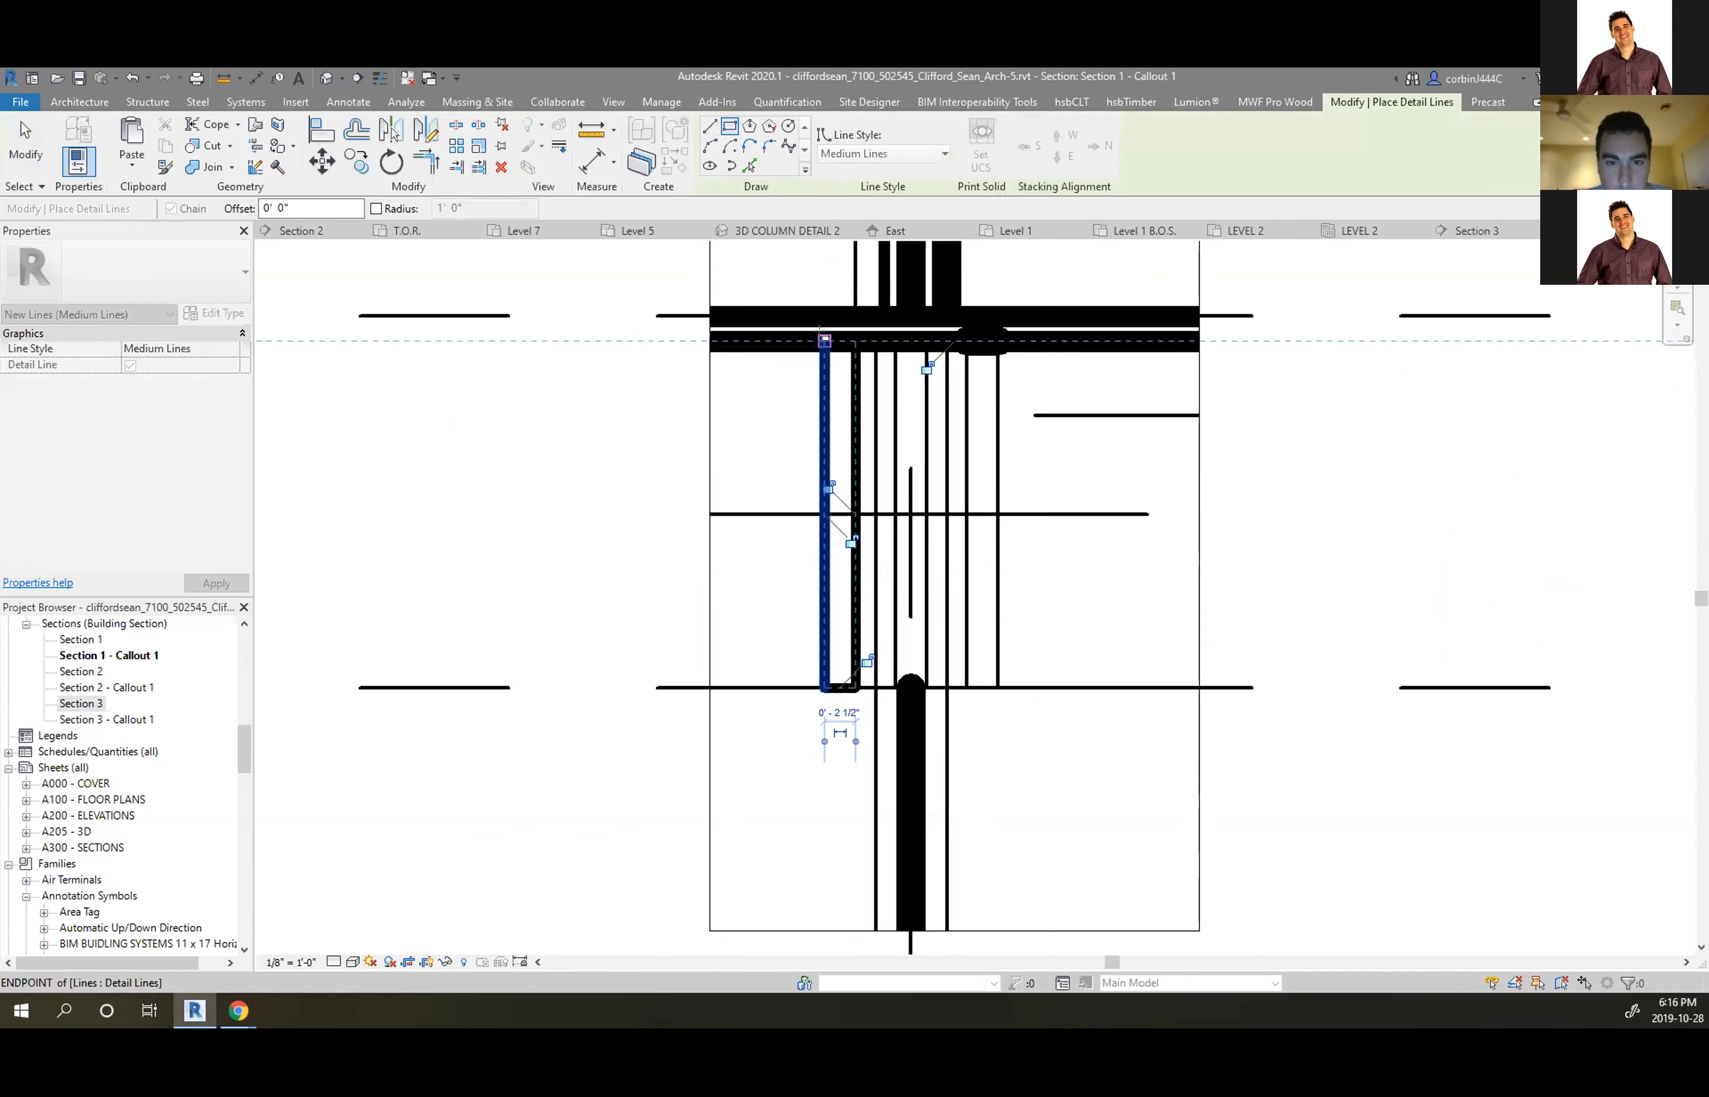
{"action": "left_click", "coordinate": [999, 689]}
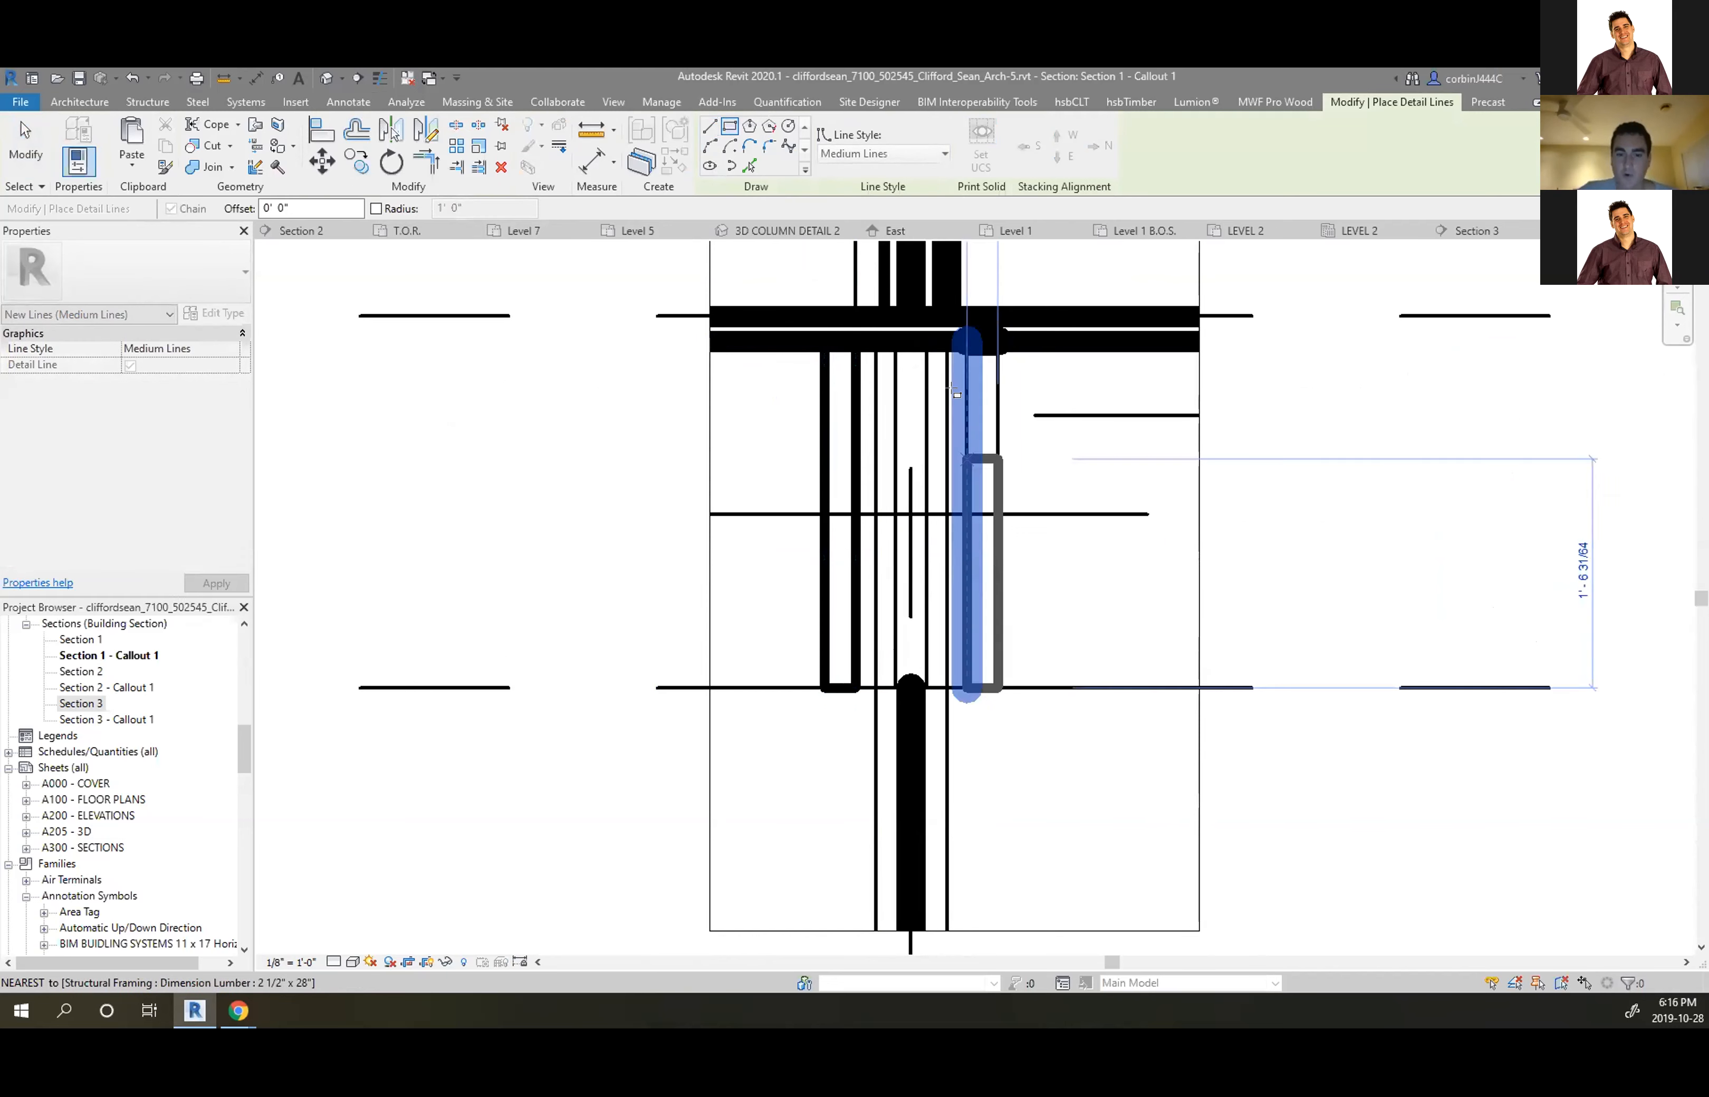
{"action": "left_click", "coordinate": [966, 340]}
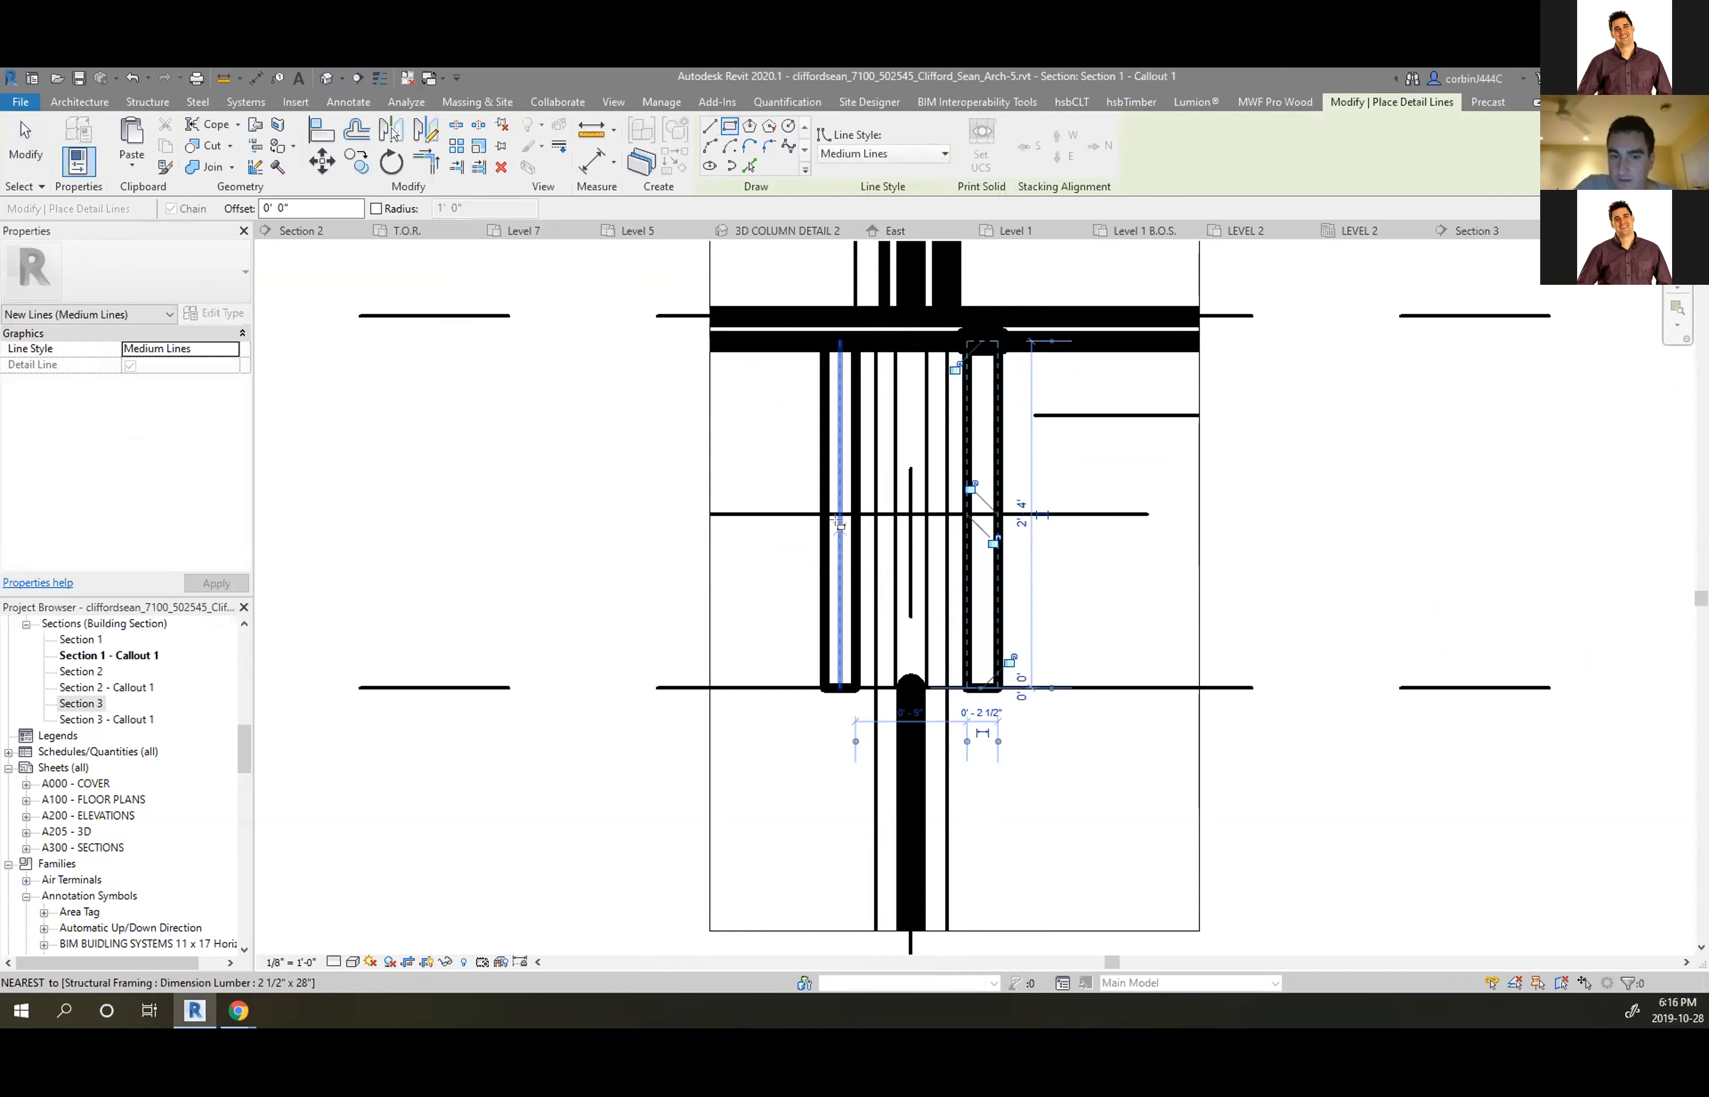
{"action": "key", "text": "Escape"}
{"action": "key", "text": "Escape"}
Change the inner edge detail line to Thin Lines
{"action": "left_click", "coordinate": [849, 498]}
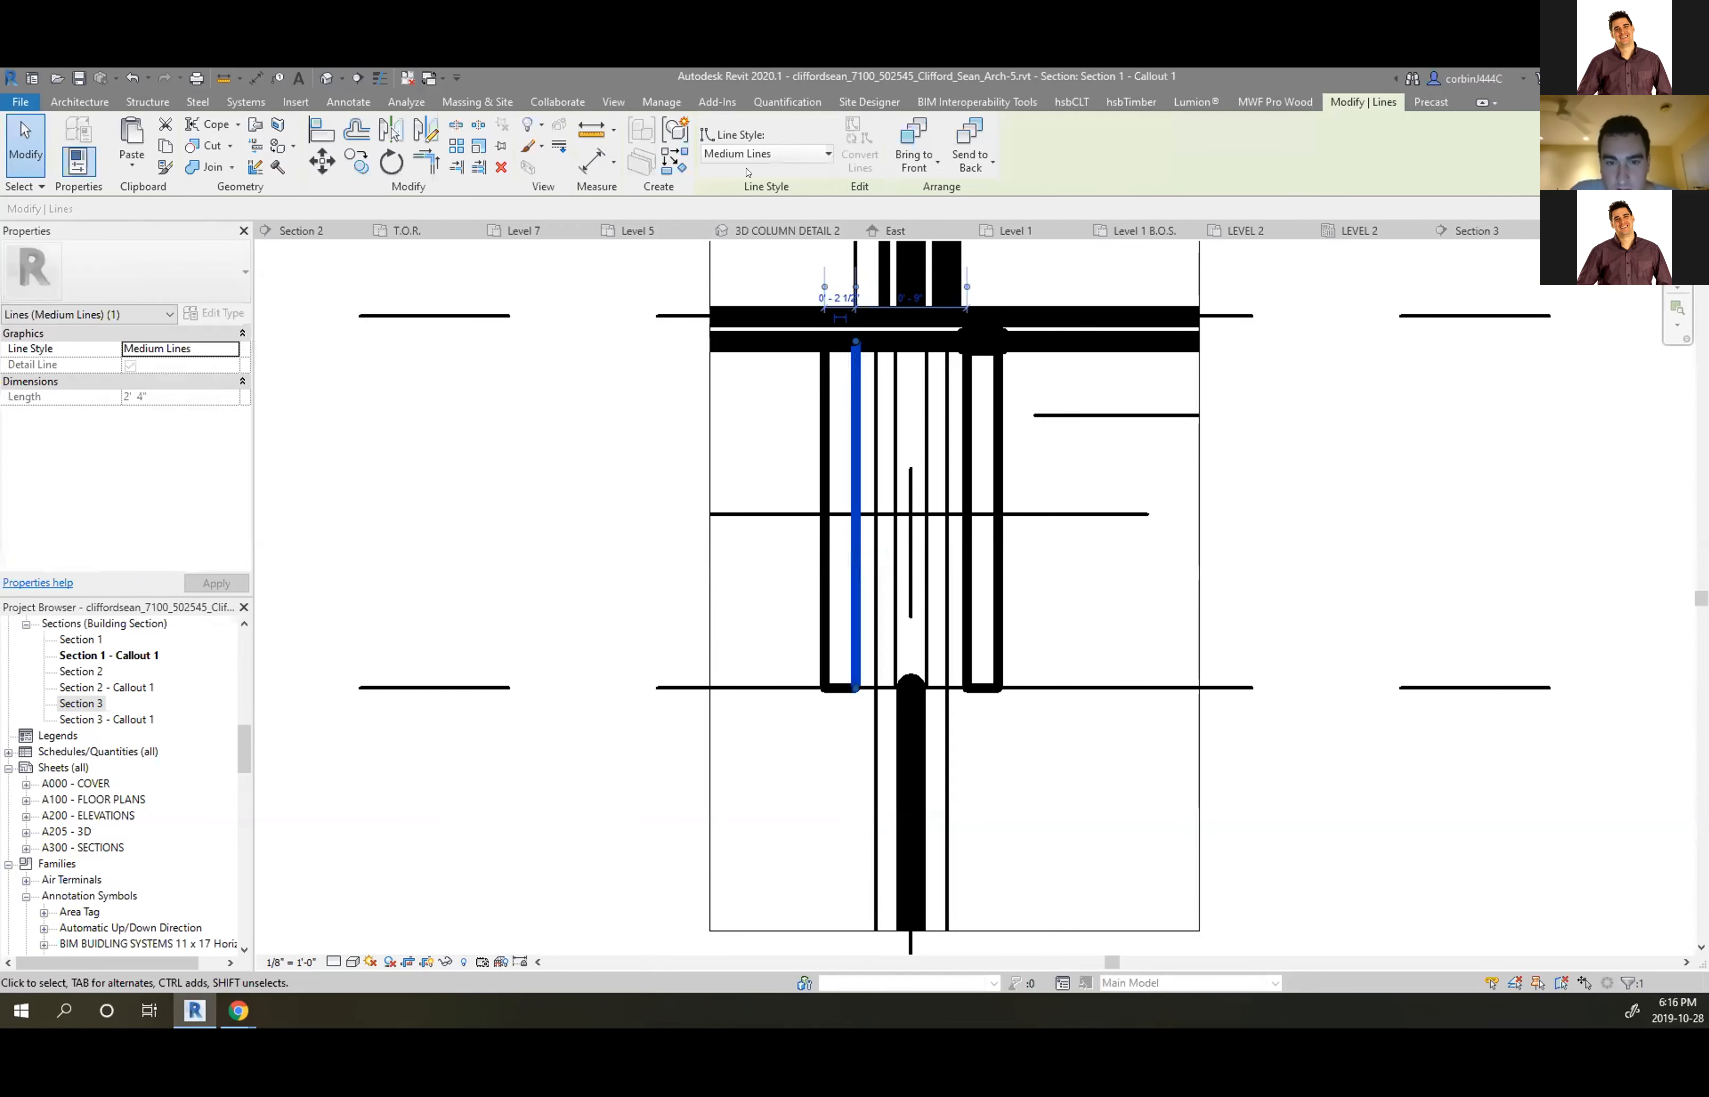
{"action": "left_click", "coordinate": [753, 153]}
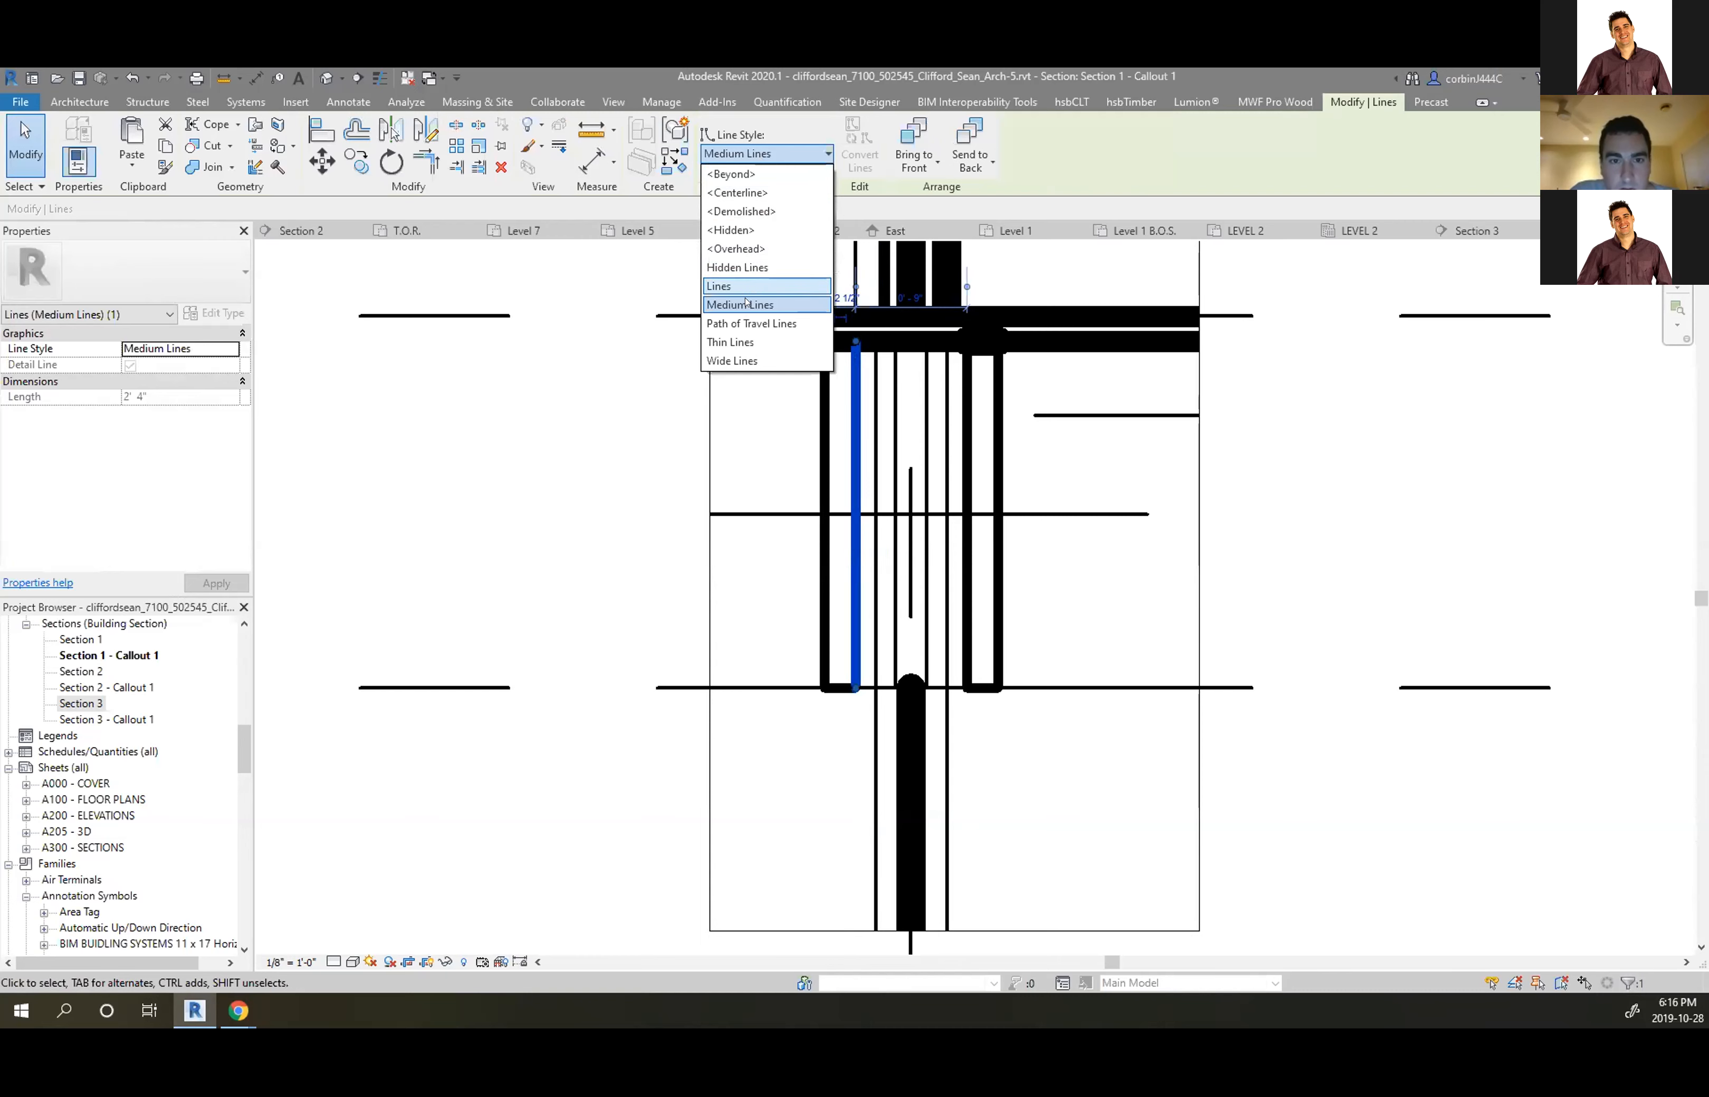
{"action": "left_click", "coordinate": [743, 342]}
{"action": "left_click", "coordinate": [1147, 659]}
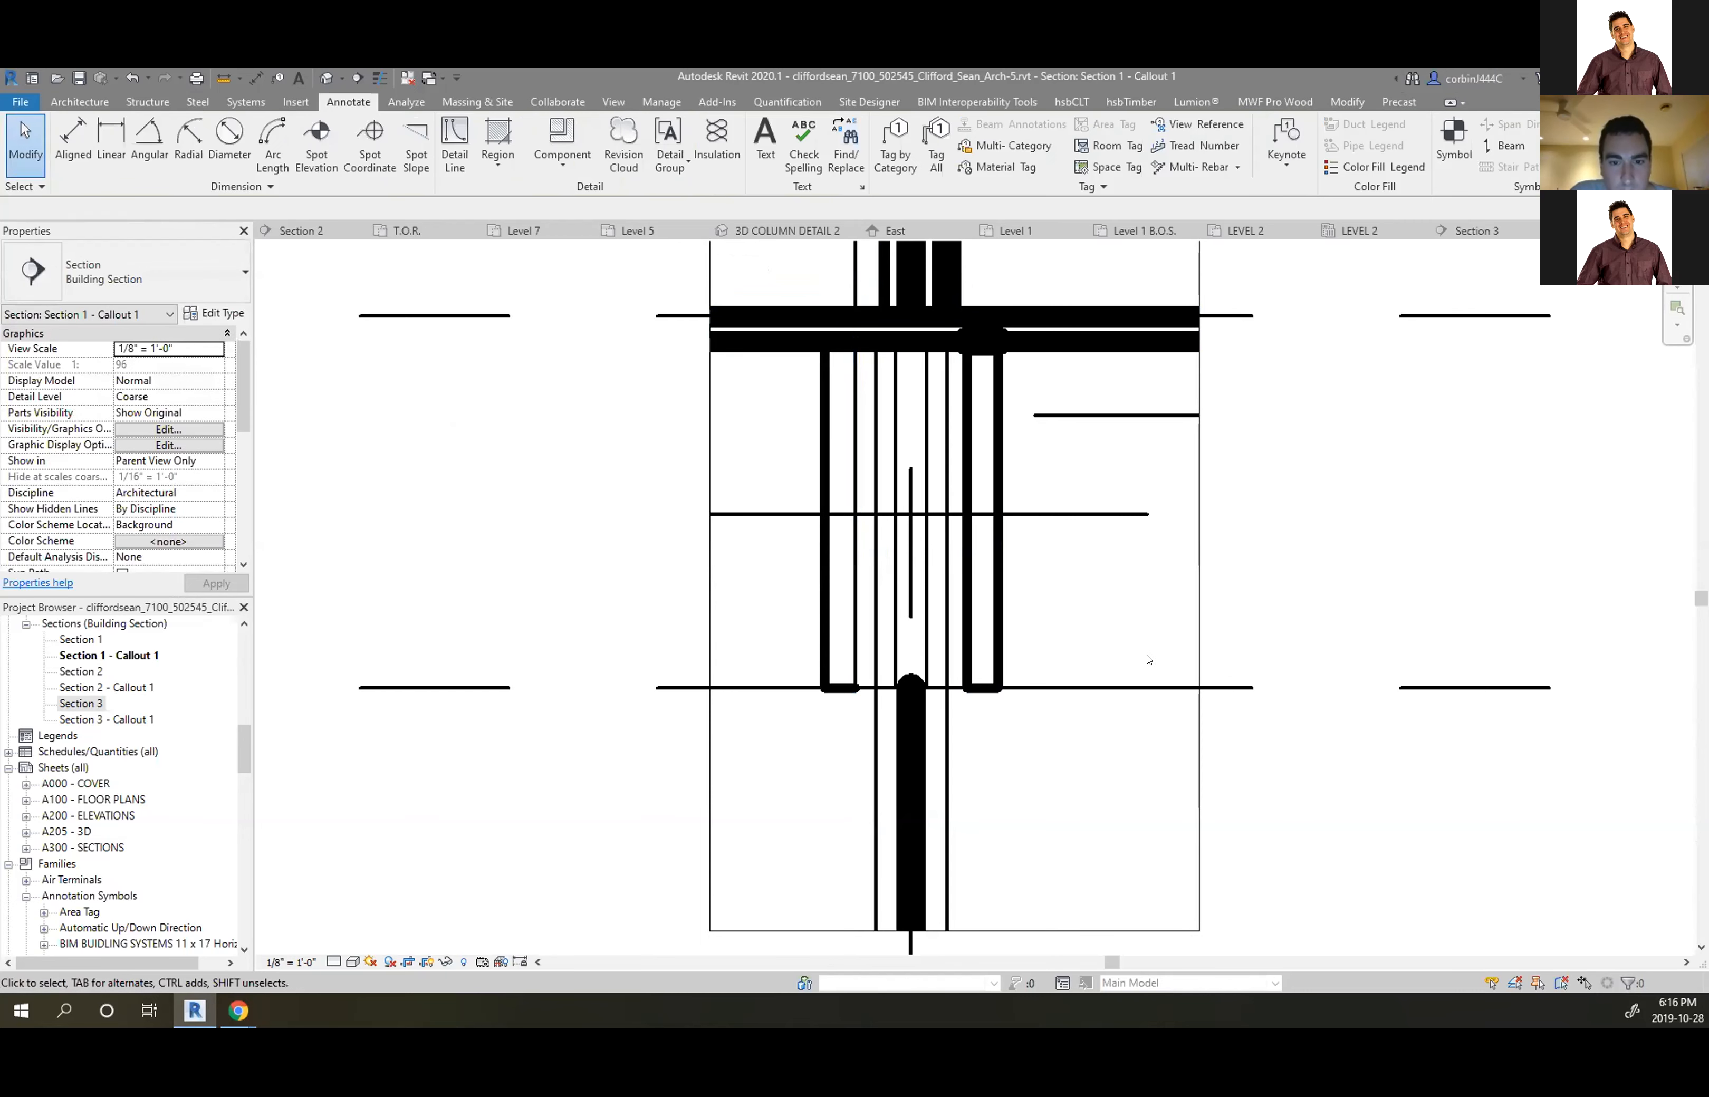
Inspect the thin inner edge and left outline detail lines
{"action": "left_click", "coordinate": [855, 470]}
{"action": "key", "text": "Escape"}
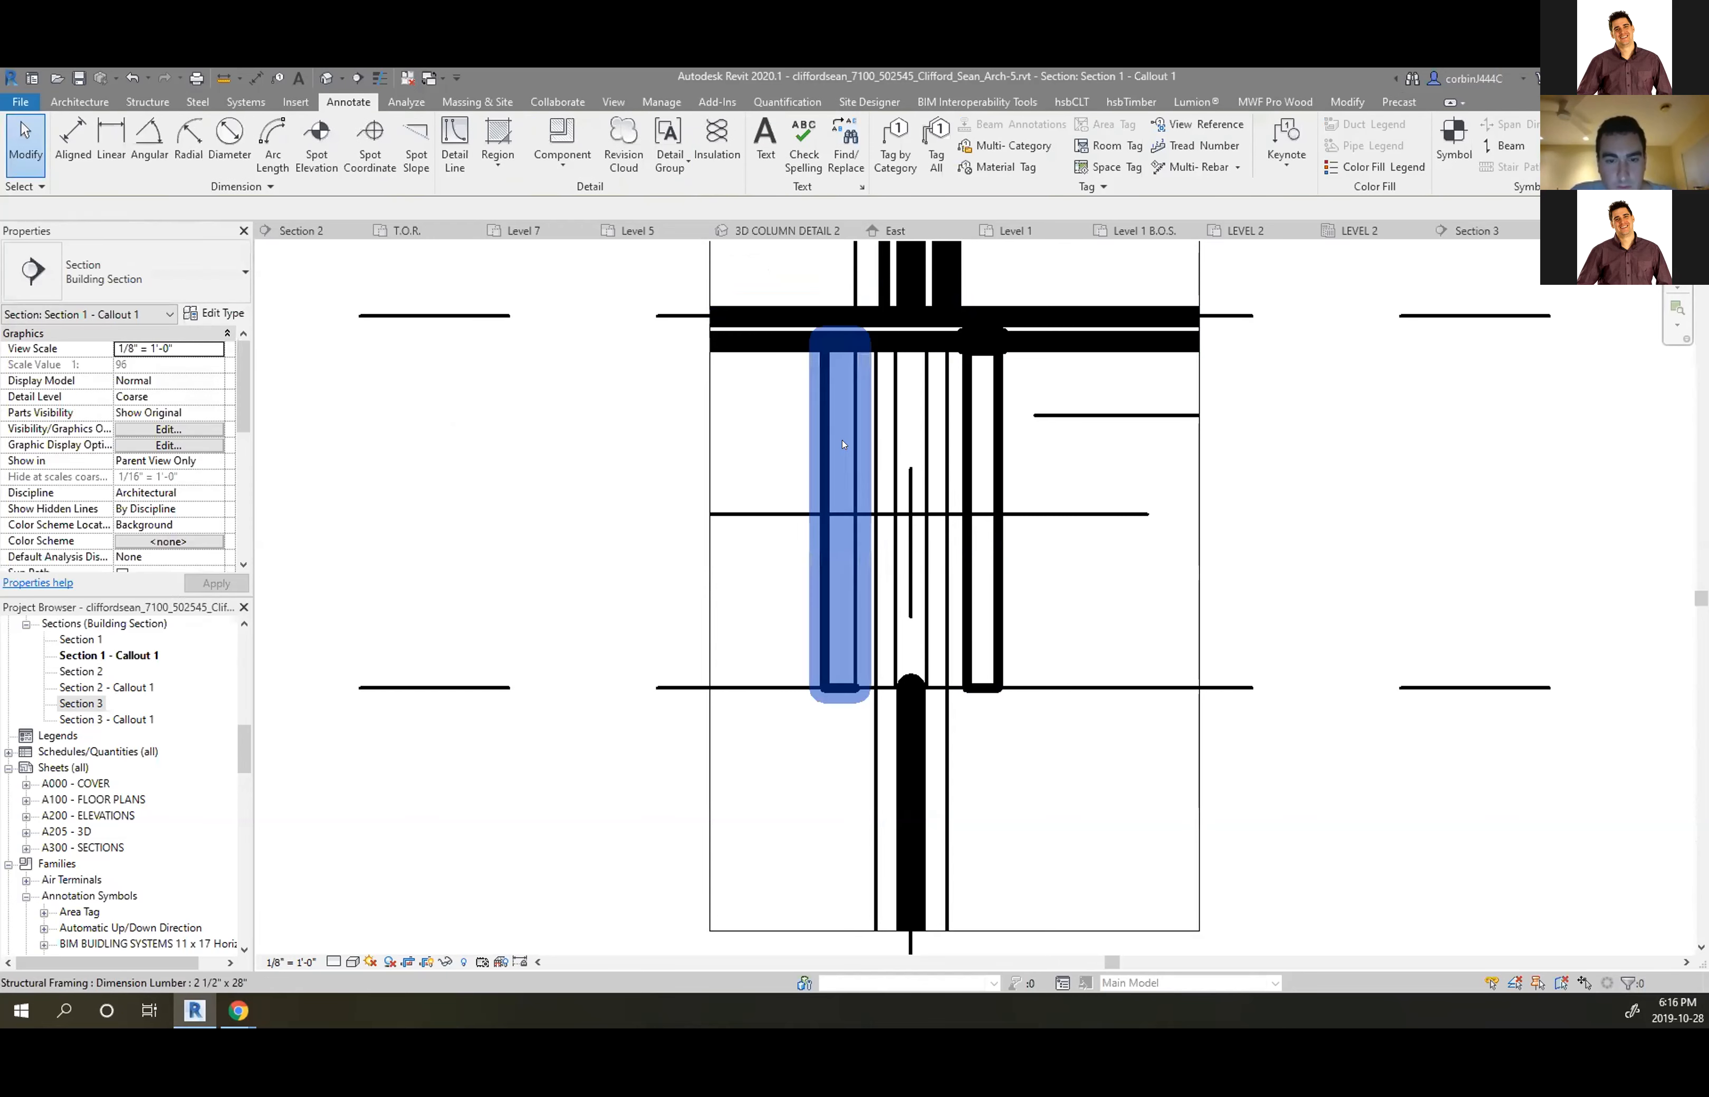
{"action": "left_click", "coordinate": [819, 388]}
{"action": "key", "text": "Escape"}
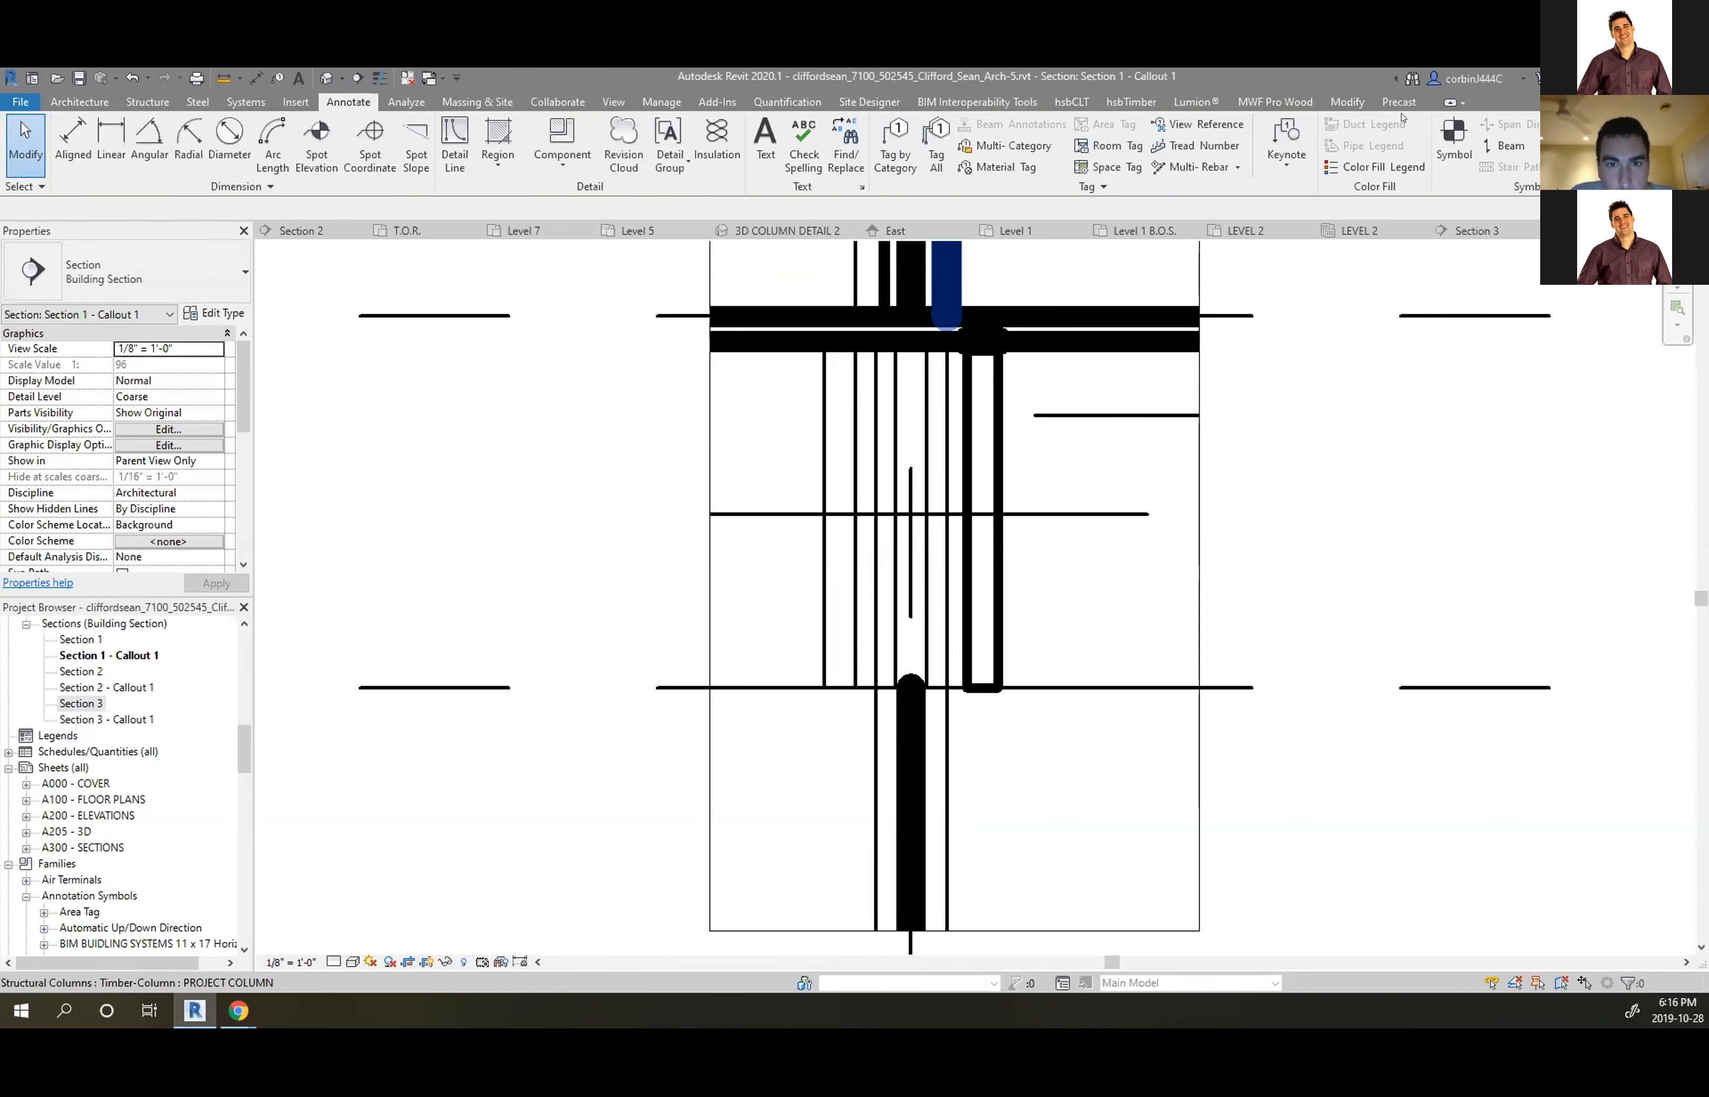
Set the left vertical lumber edge and short bottom segment to Medium Lines
{"action": "left_click", "coordinate": [1333, 101]}
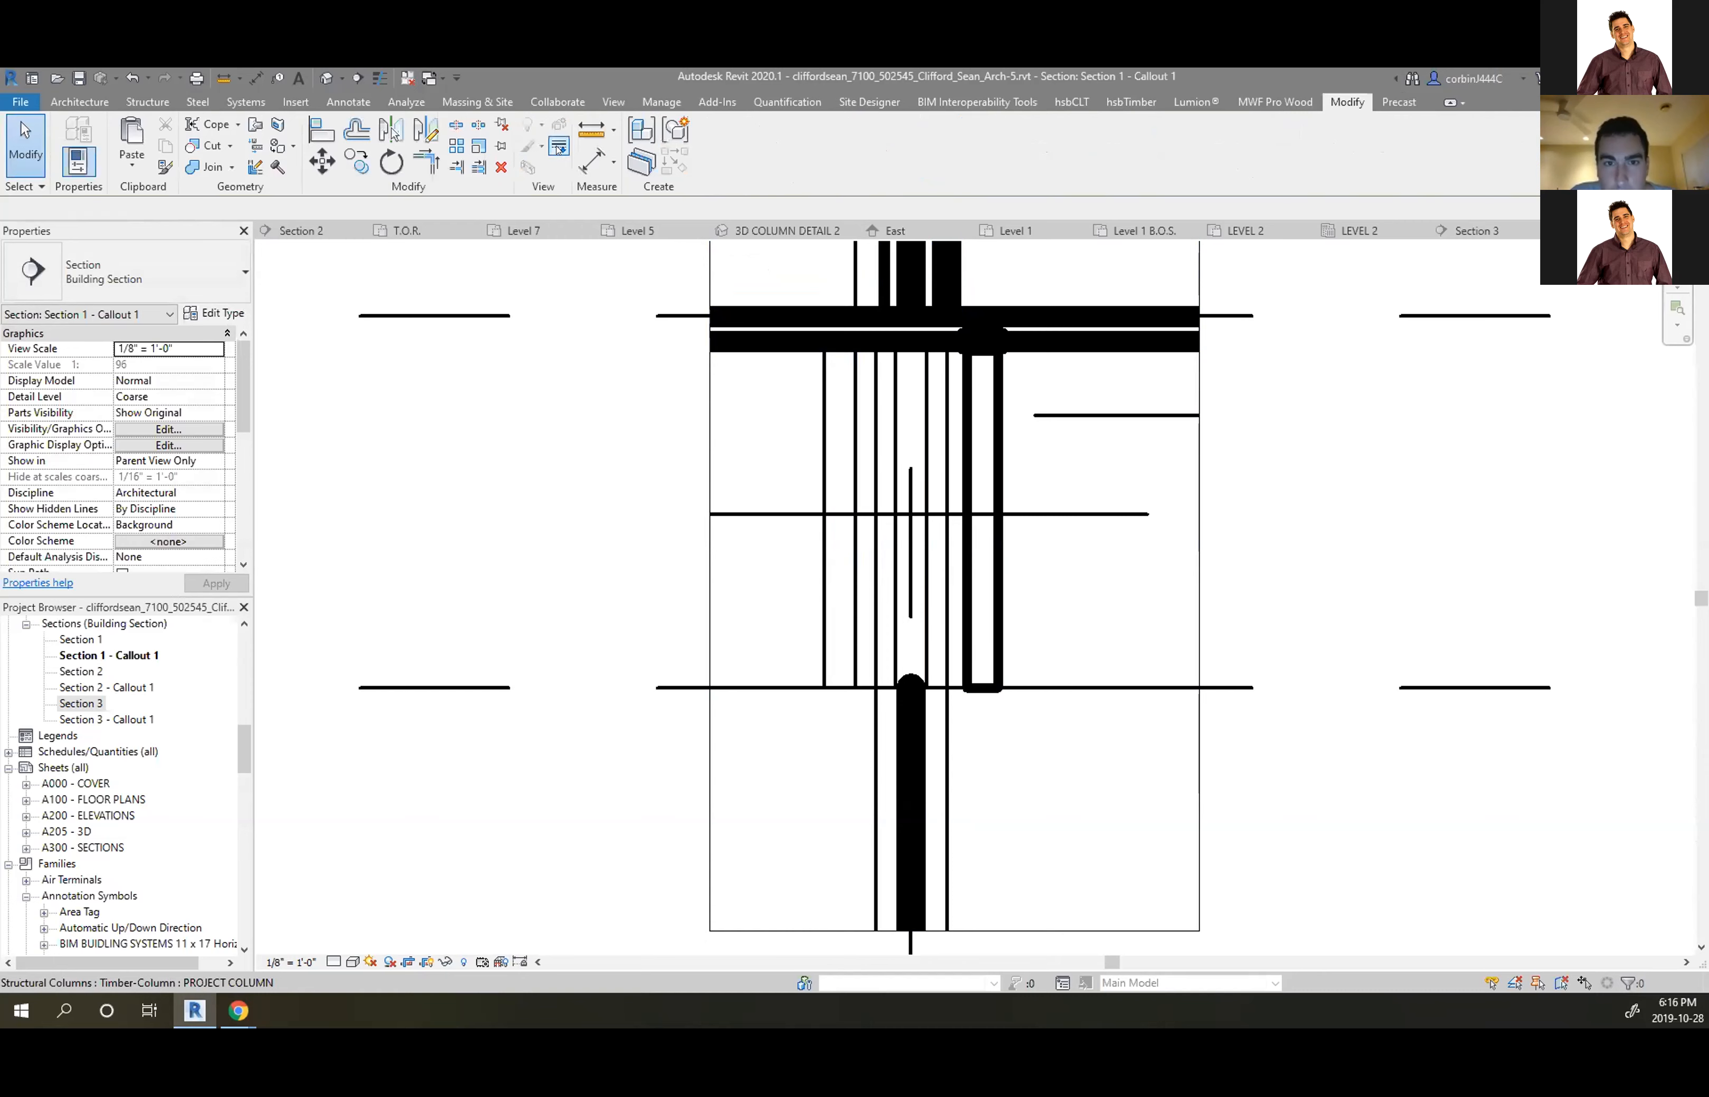
{"action": "left_click", "coordinate": [559, 147]}
{"action": "left_click", "coordinate": [764, 154]}
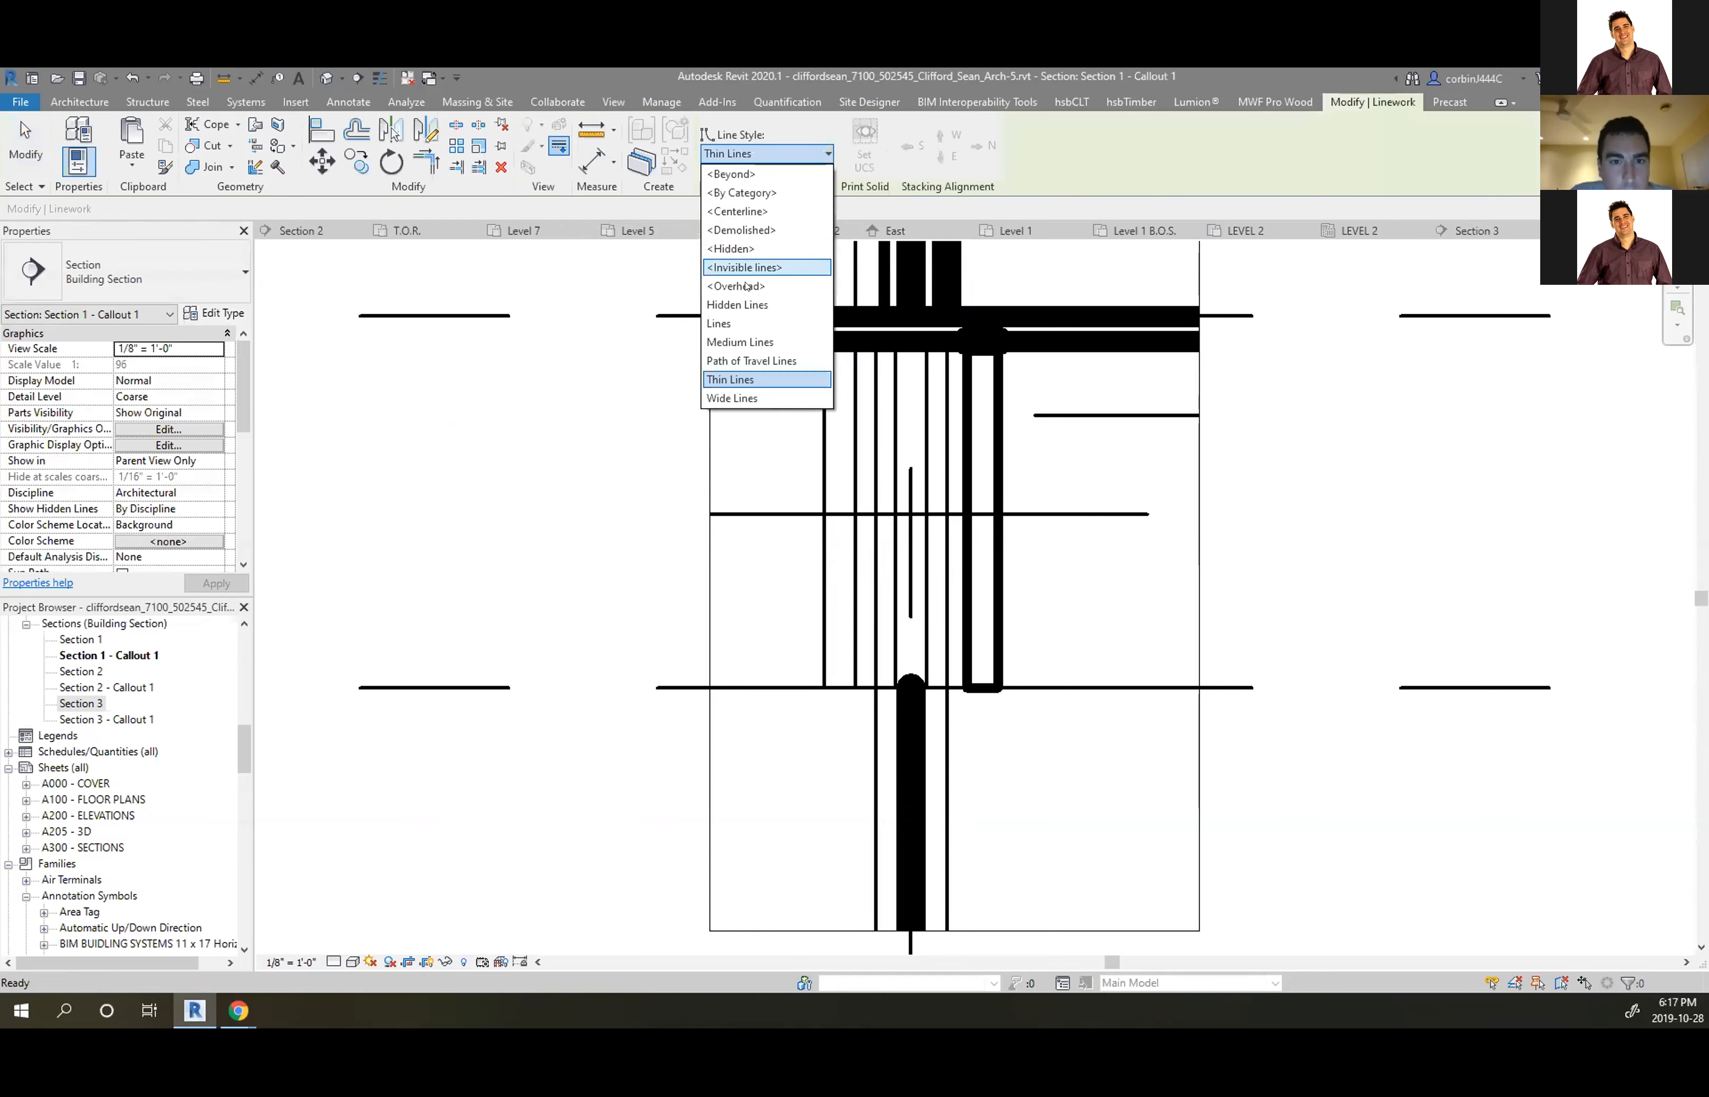
{"action": "left_click", "coordinate": [754, 350]}
{"action": "left_click", "coordinate": [824, 578]}
{"action": "scroll", "coordinate": [838, 668], "scroll_direction": "up", "scroll_amount": 7}
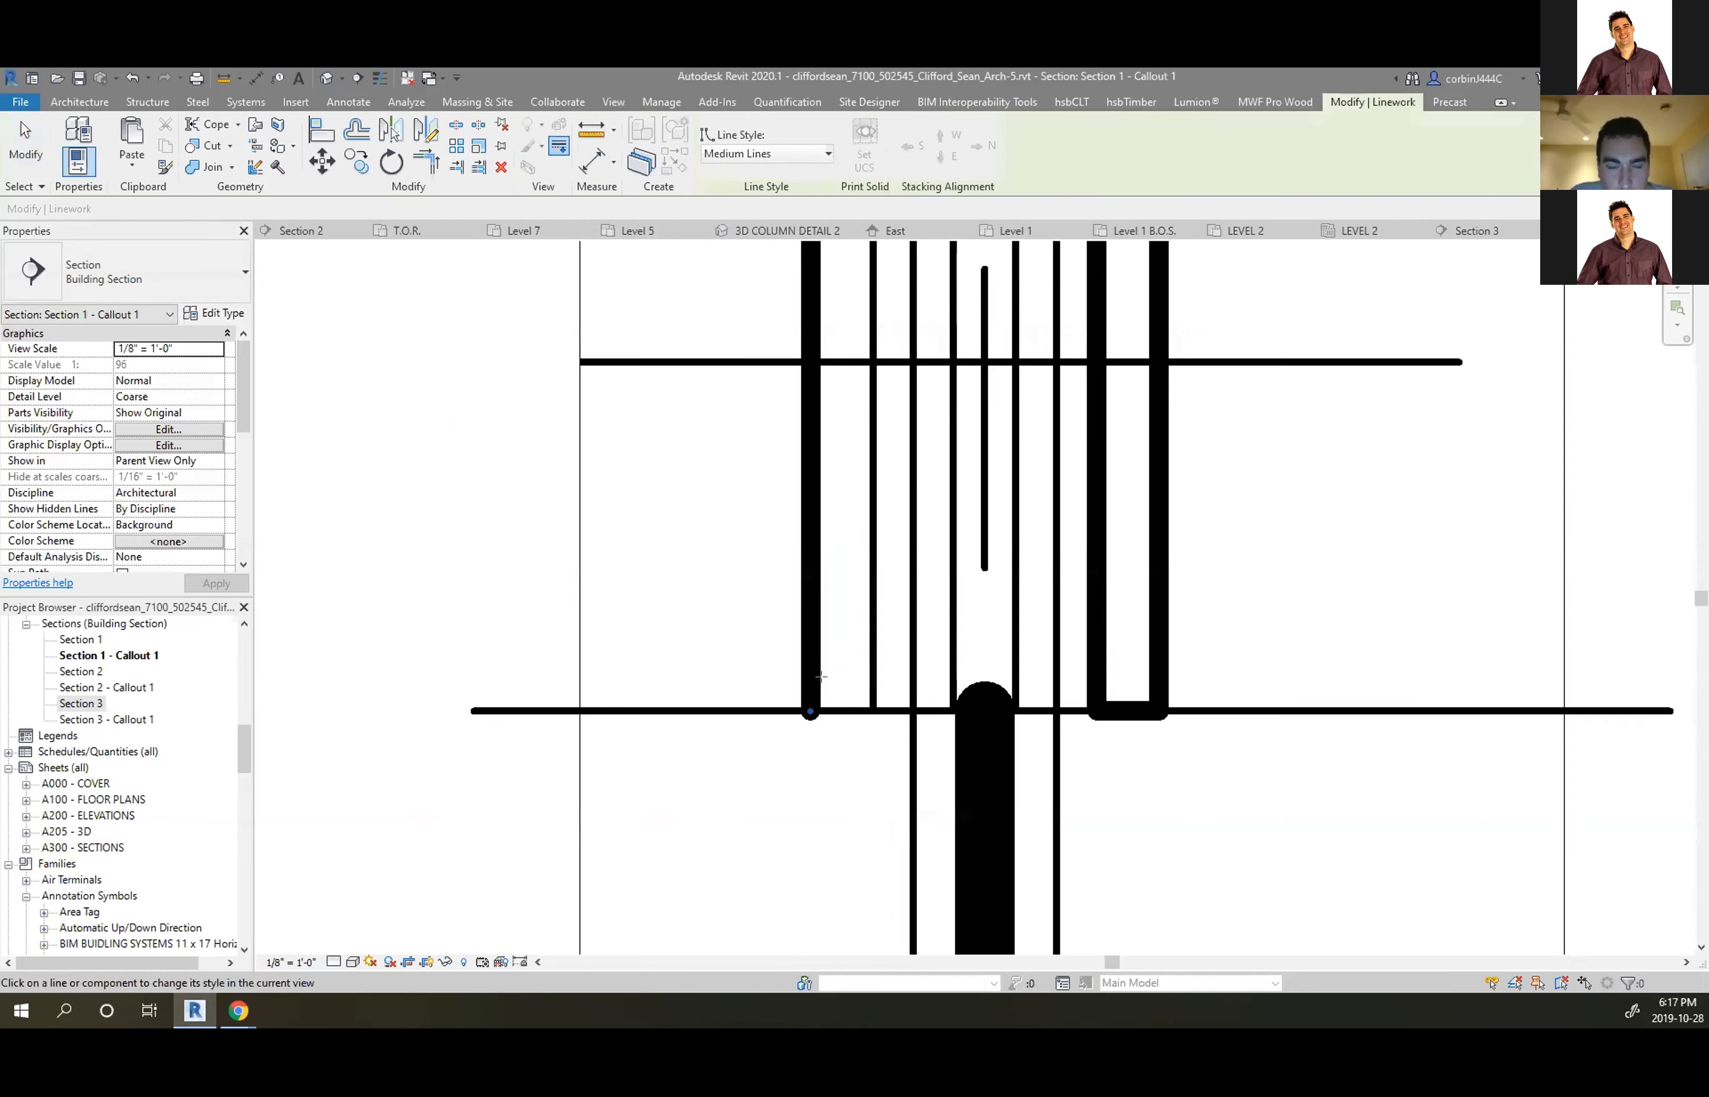
{"action": "left_click", "coordinate": [845, 721]}
{"action": "scroll", "coordinate": [849, 813], "scroll_direction": "down", "scroll_amount": 8}
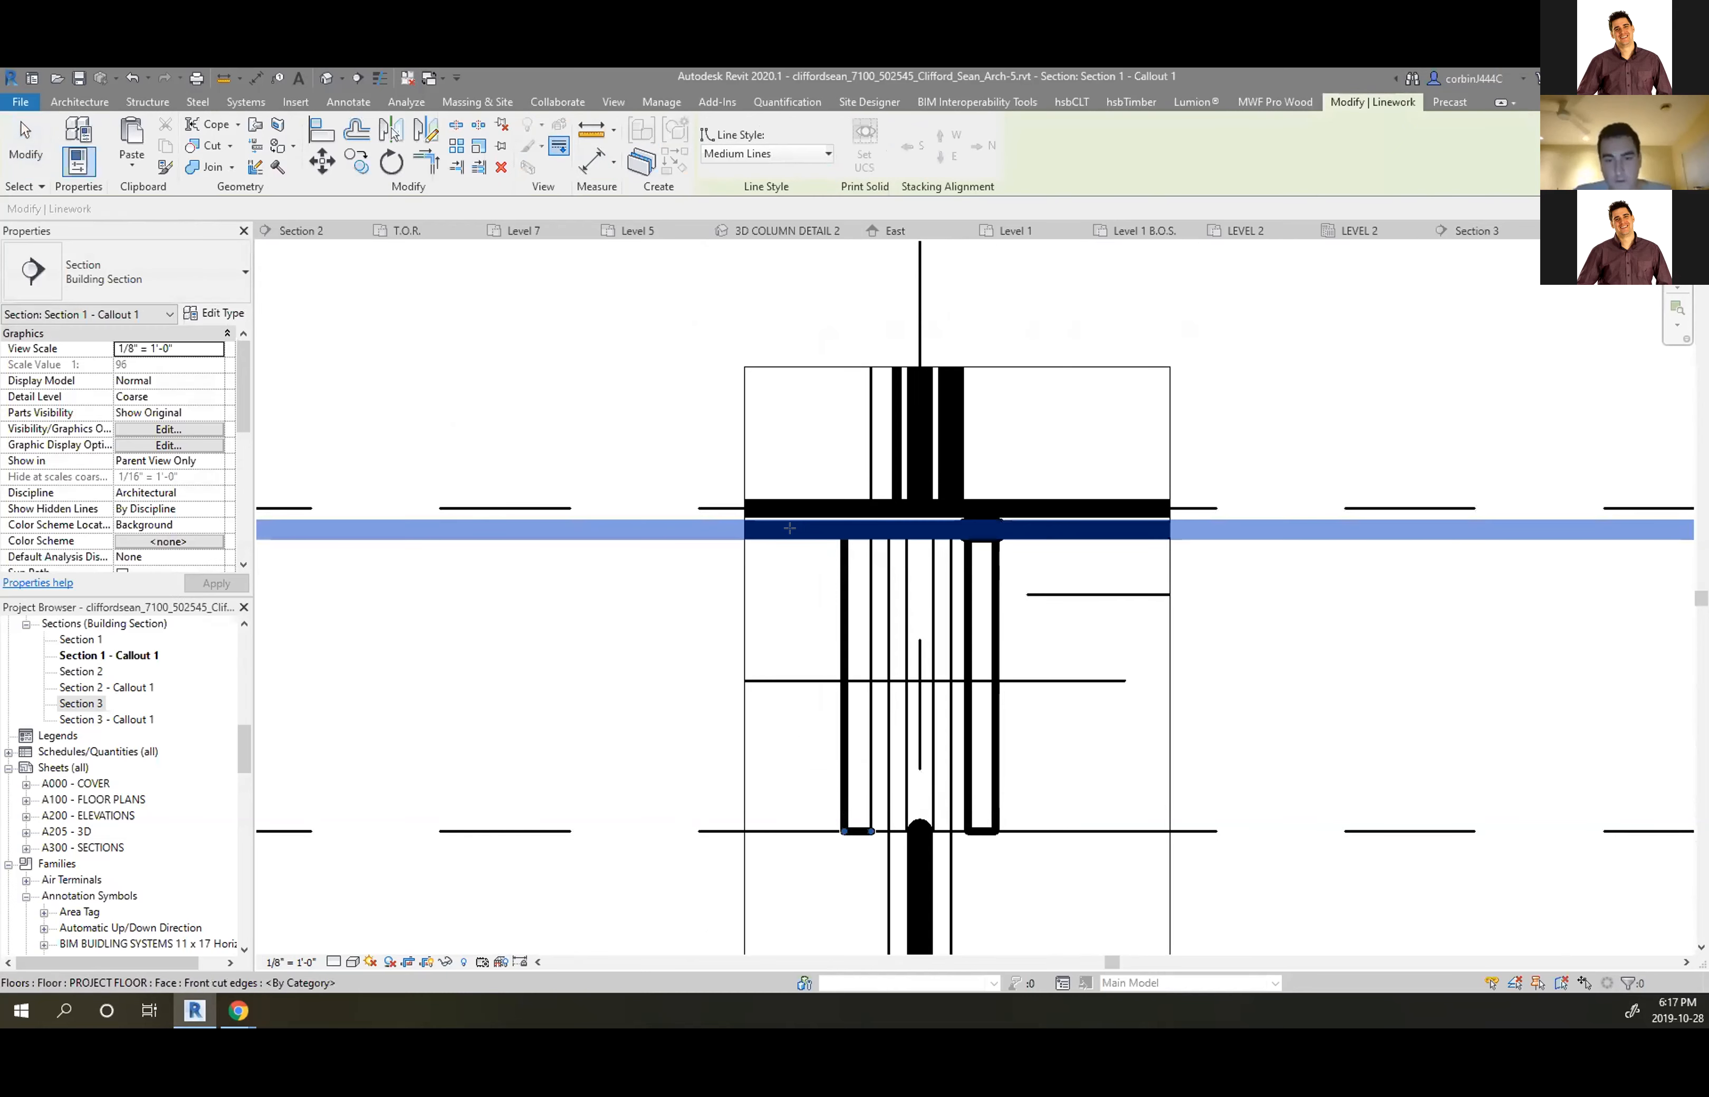
Restyle the floor's cut edges and both lumber member edges as Medium Lines
{"action": "left_click", "coordinate": [981, 515]}
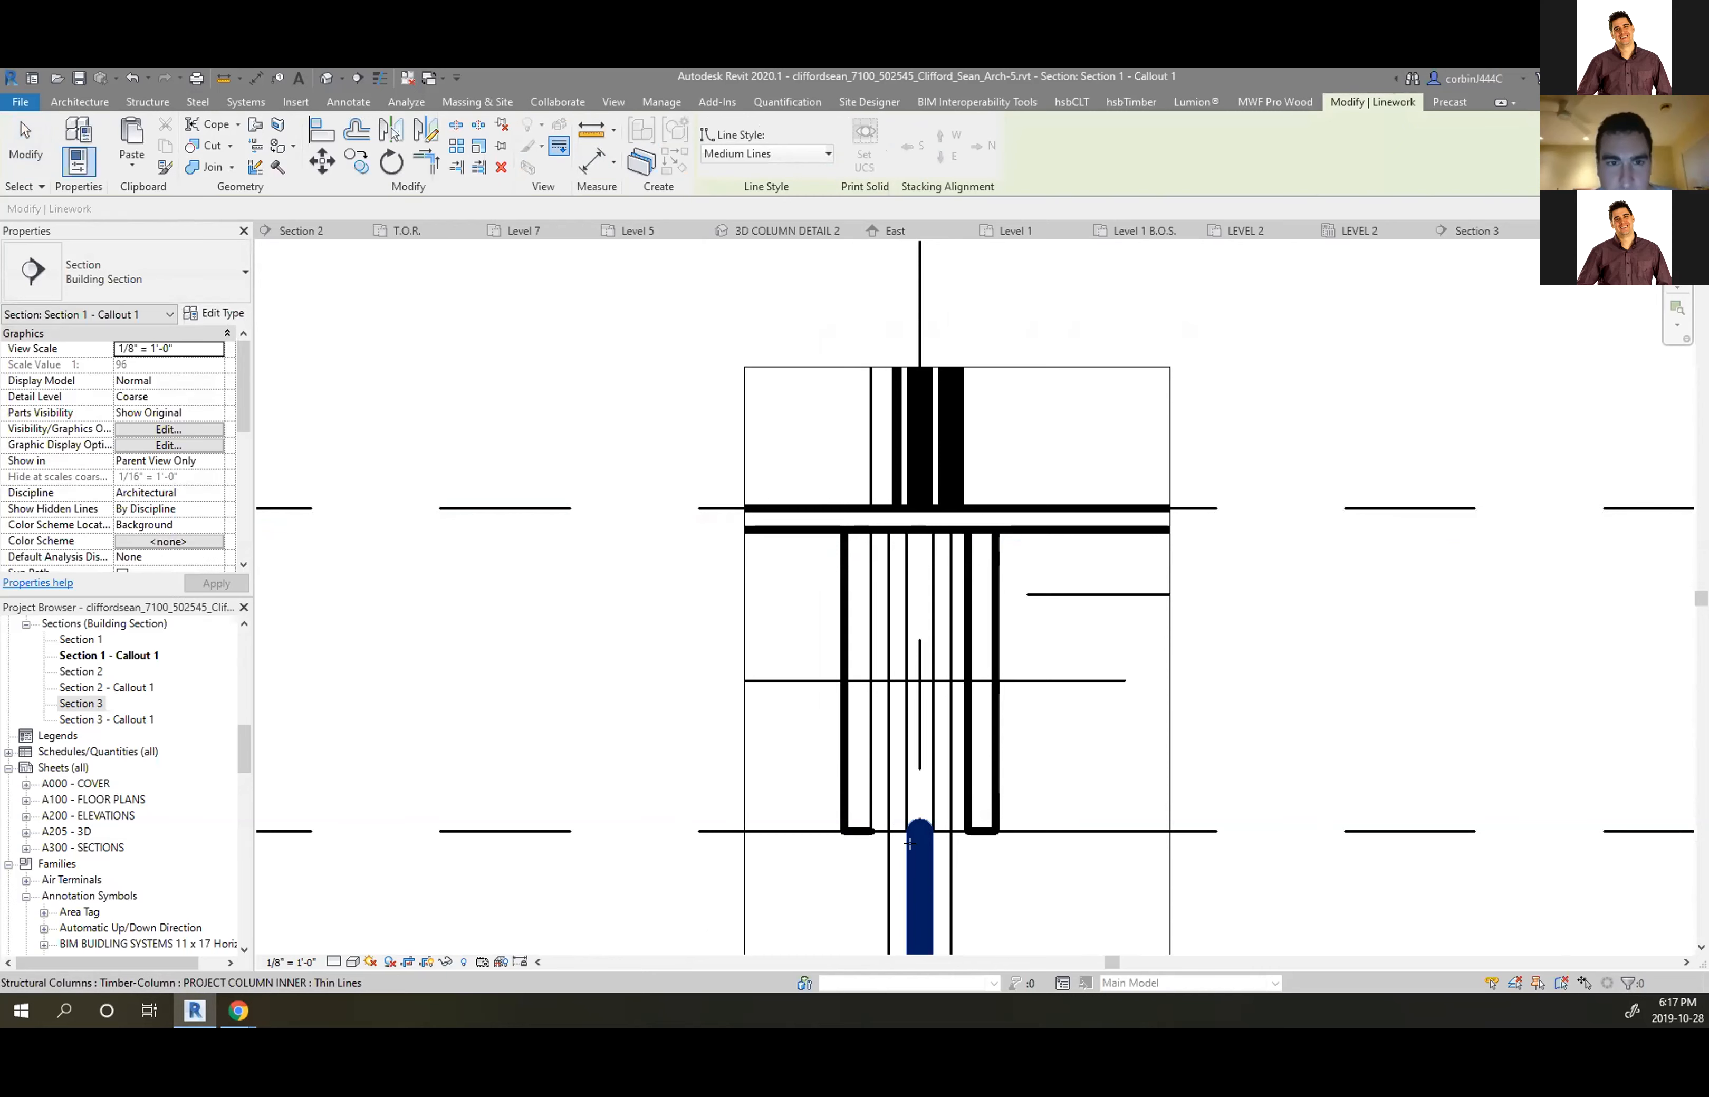
{"action": "scroll", "coordinate": [882, 518], "scroll_direction": "up", "scroll_amount": 3}
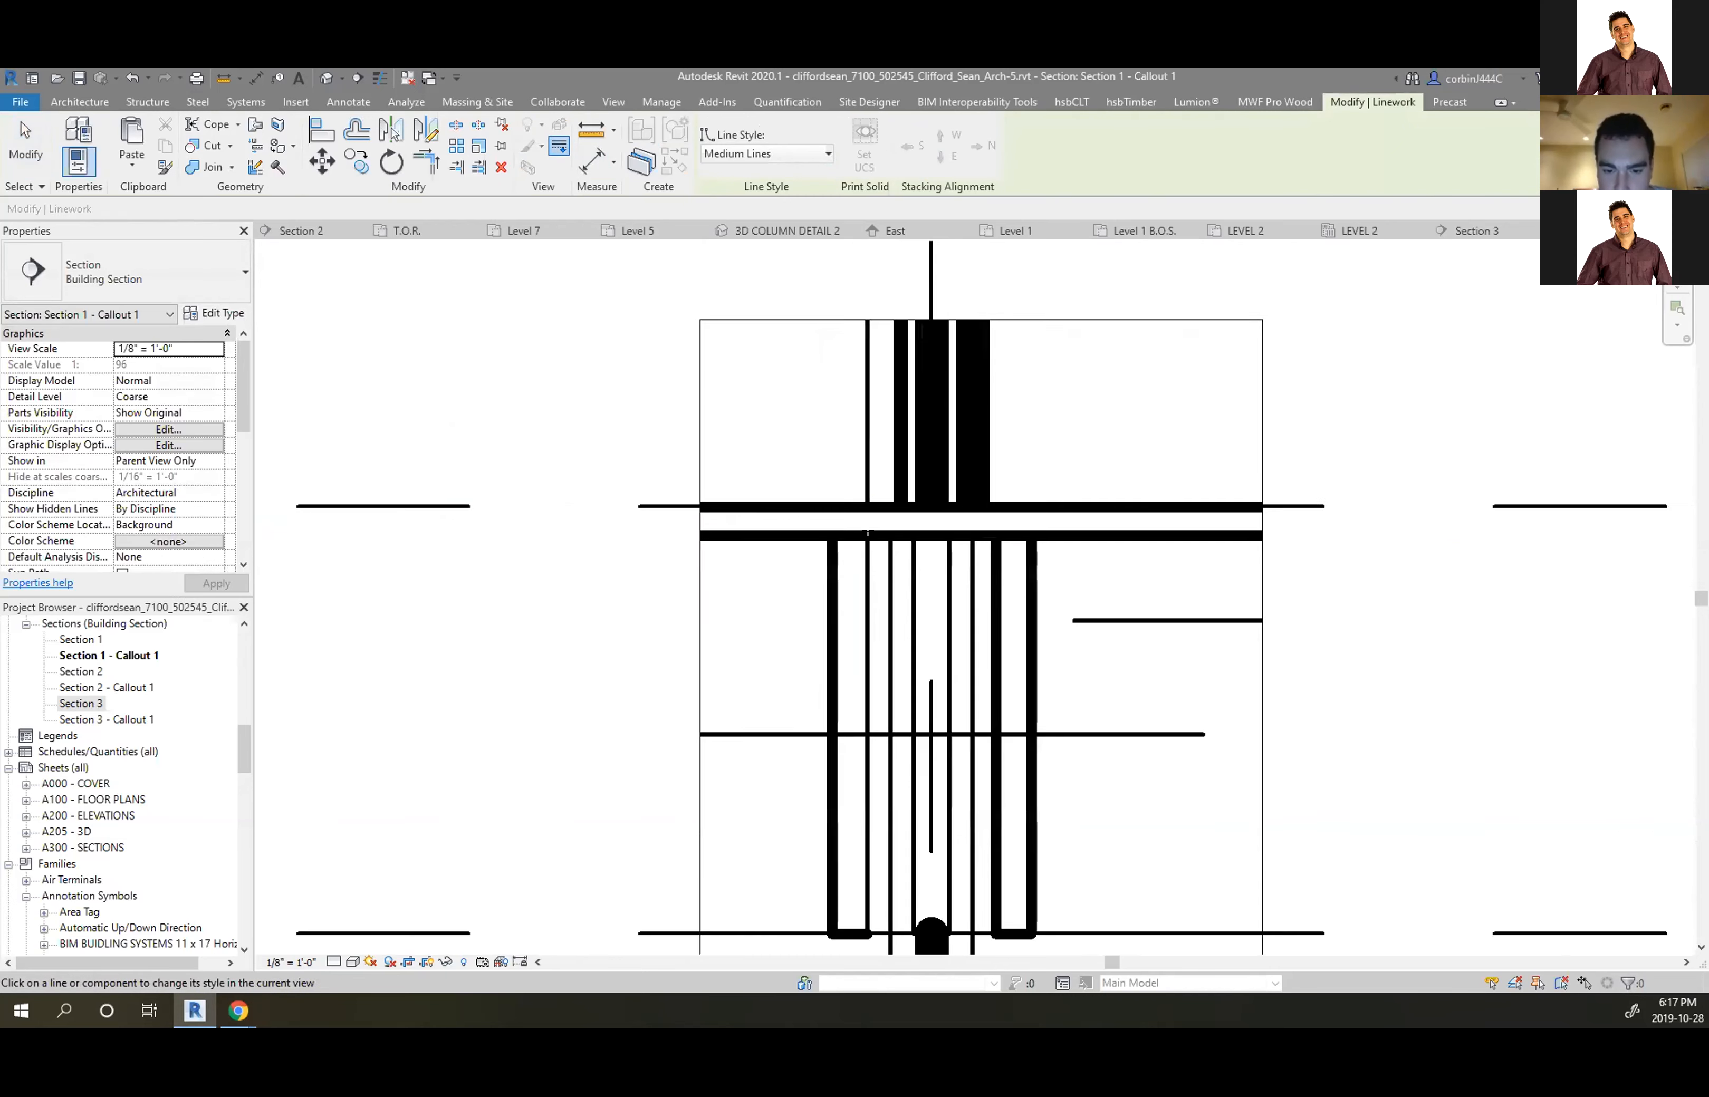
{"action": "scroll", "coordinate": [1051, 501], "scroll_direction": "down", "scroll_amount": 3}
{"action": "scroll", "coordinate": [989, 711], "scroll_direction": "up", "scroll_amount": 3}
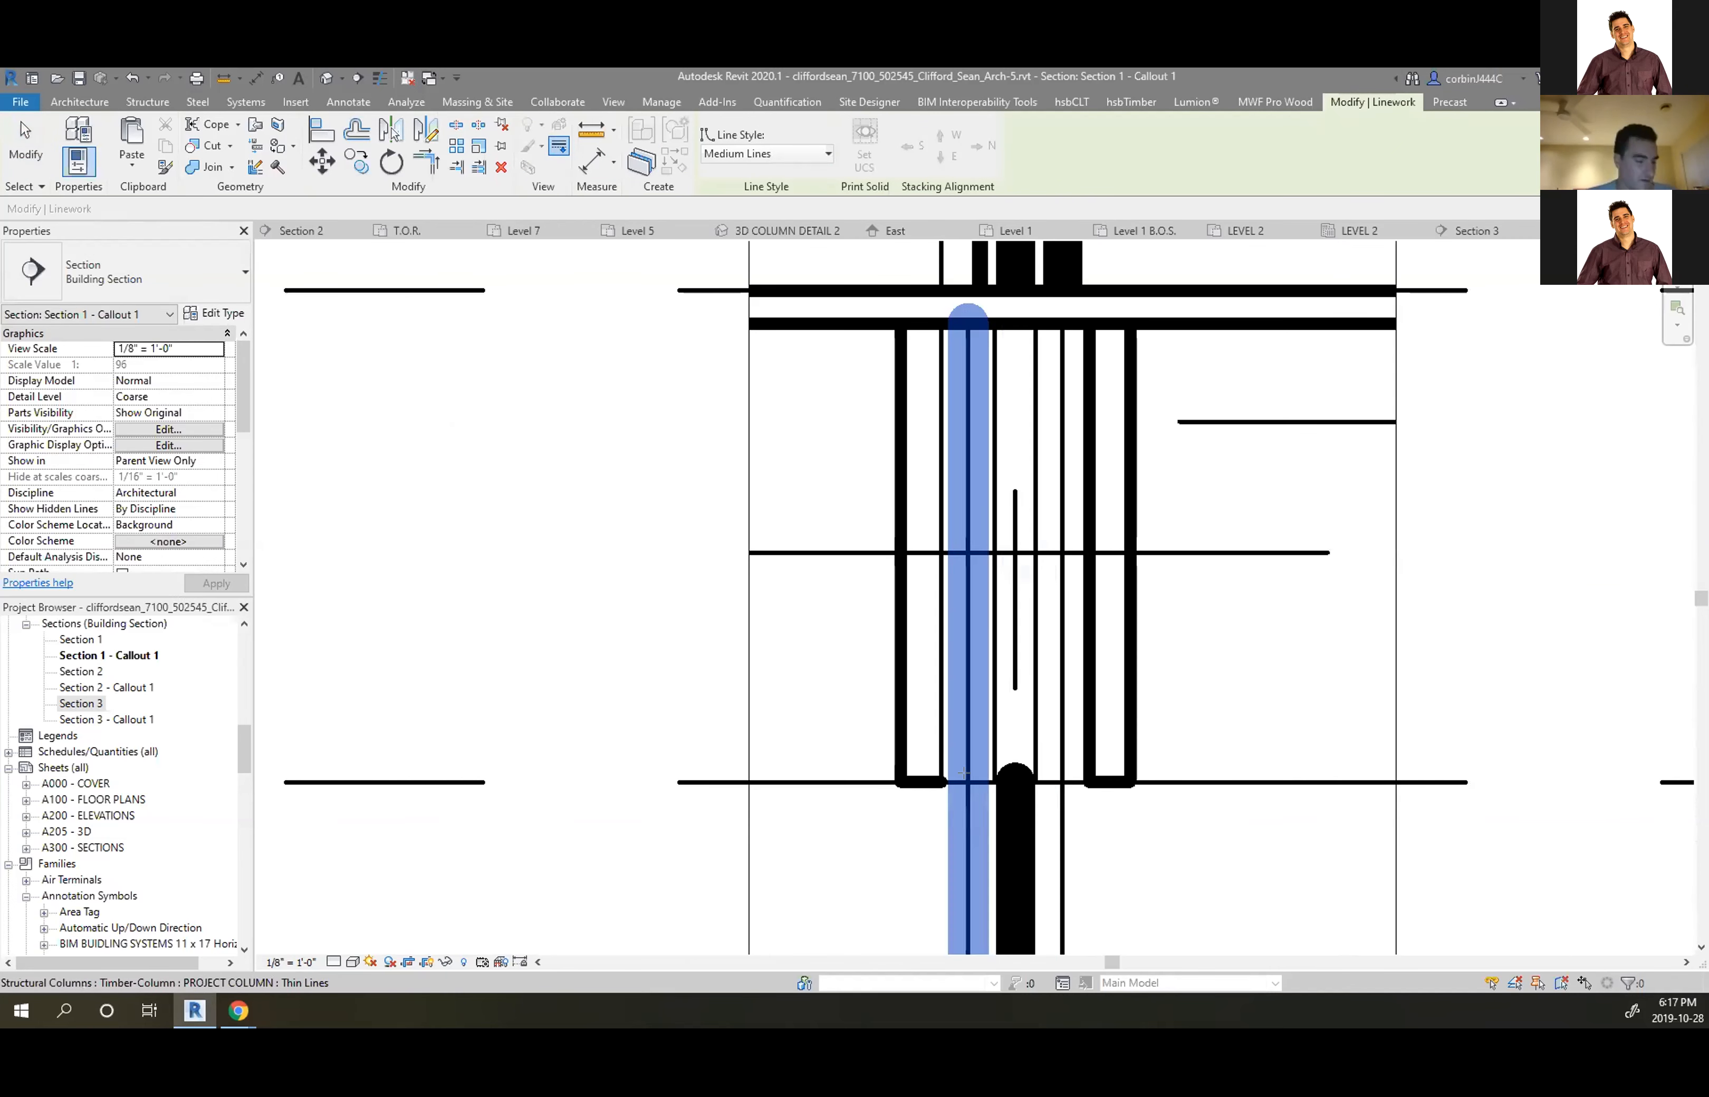
{"action": "left_click", "coordinate": [990, 743]}
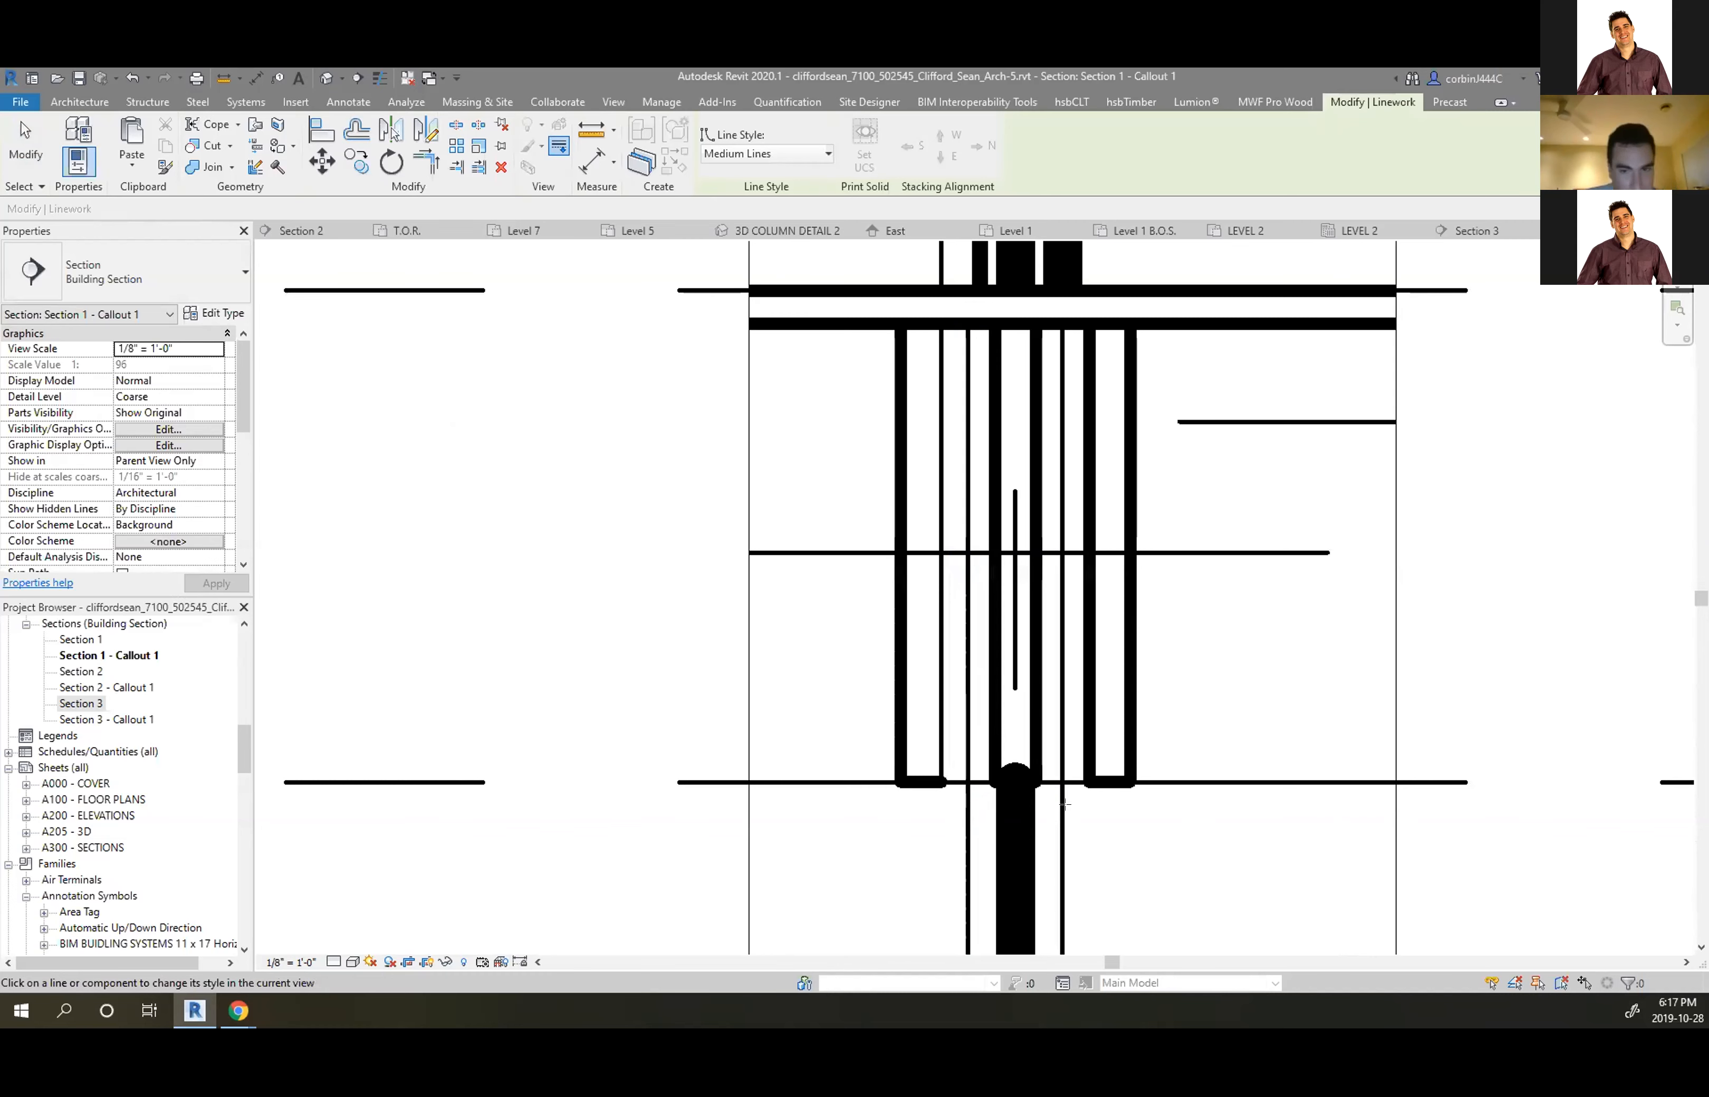
{"action": "left_click", "coordinate": [926, 669]}
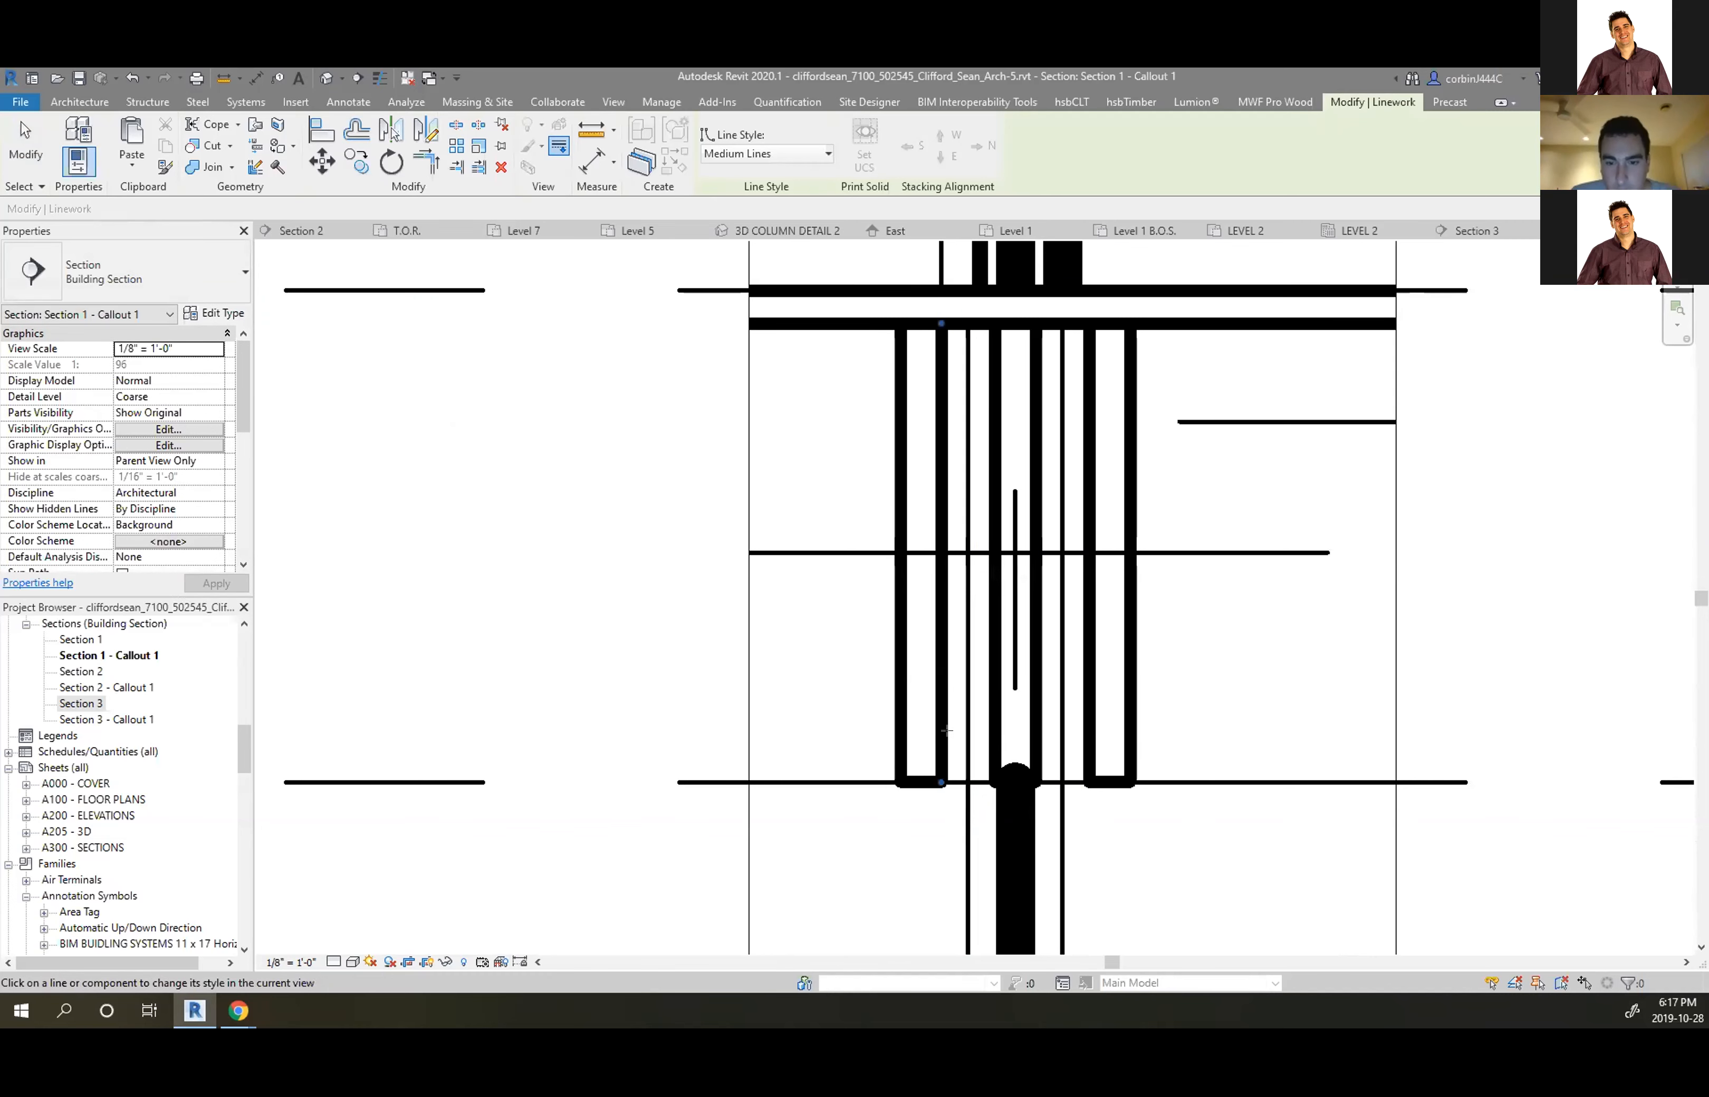
{"action": "scroll", "coordinate": [972, 628], "scroll_direction": "down", "scroll_amount": 2}
{"action": "key", "text": "Escape"}
Switch the callout section to Fine detail level and clear the selection
{"action": "left_click", "coordinate": [334, 966]}
{"action": "left_click", "coordinate": [359, 942]}
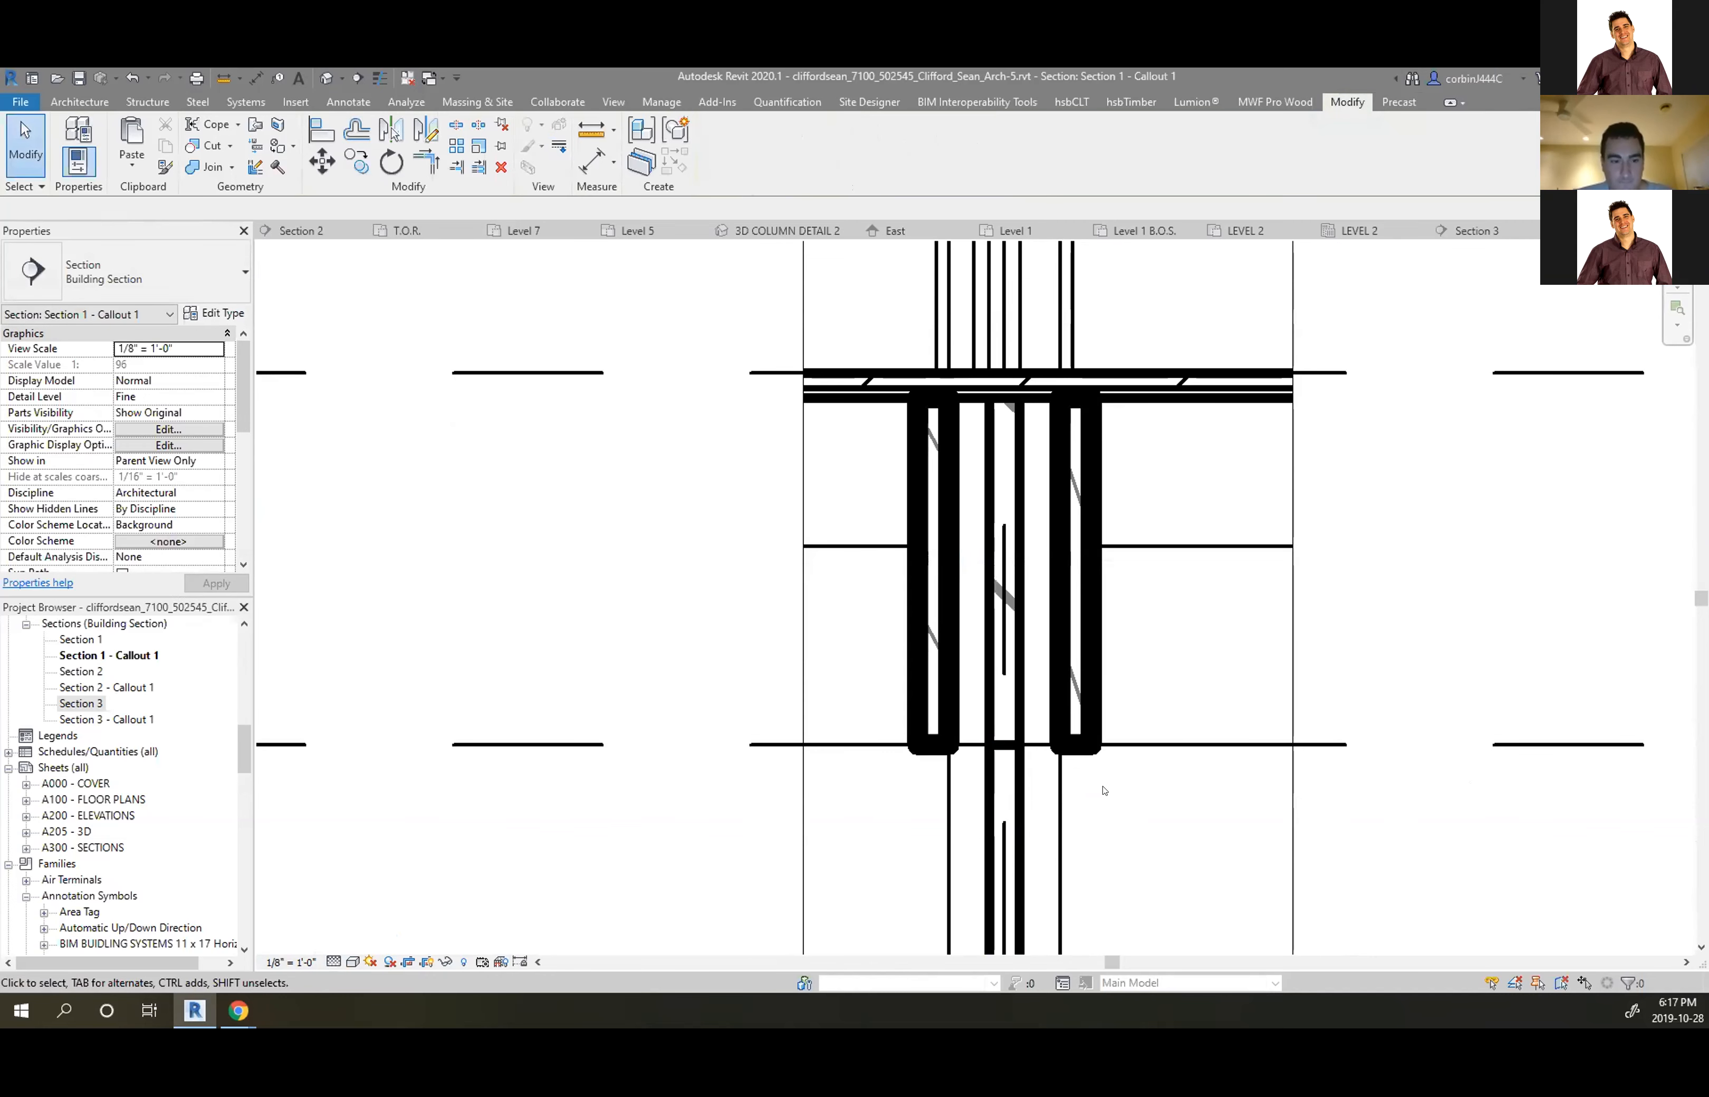
{"action": "scroll", "coordinate": [1106, 793], "scroll_direction": "up", "scroll_amount": 2}
{"action": "scroll", "coordinate": [1016, 706], "scroll_direction": "down", "scroll_amount": 3}
{"action": "scroll", "coordinate": [876, 632], "scroll_direction": "up", "scroll_amount": 1}
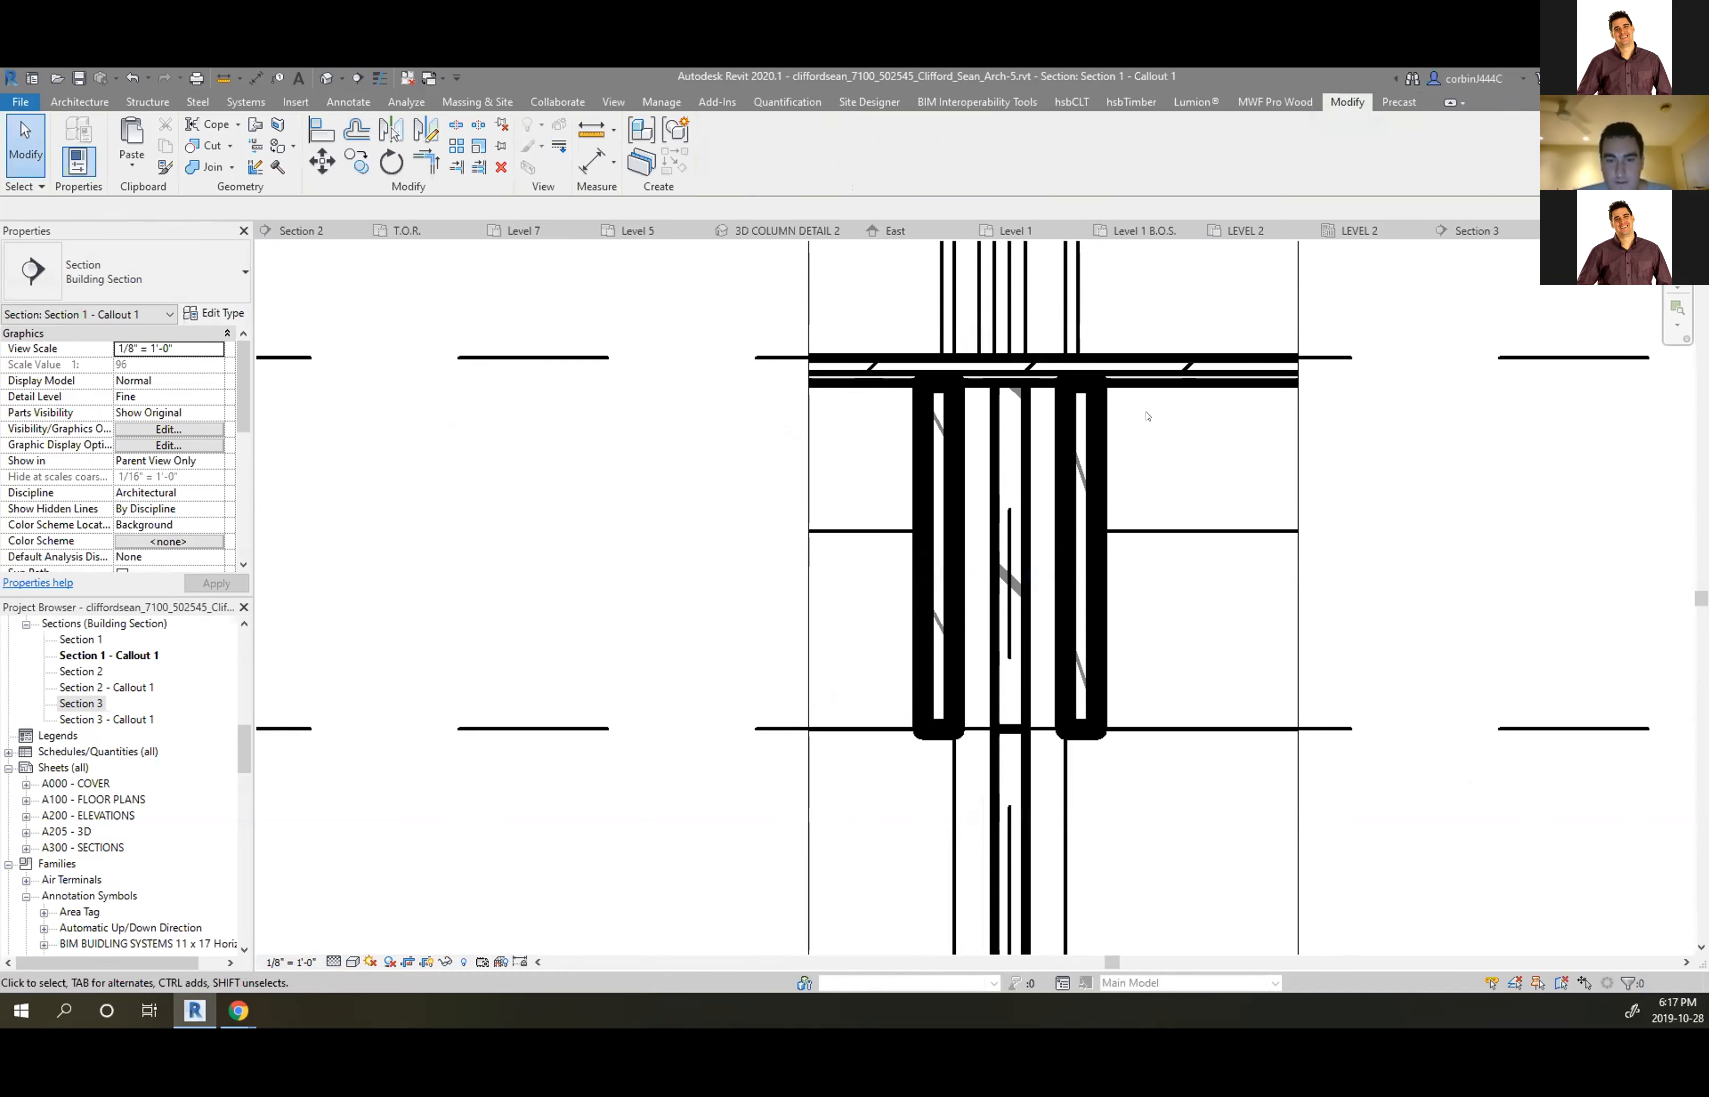
{"action": "left_click", "coordinate": [1140, 500]}
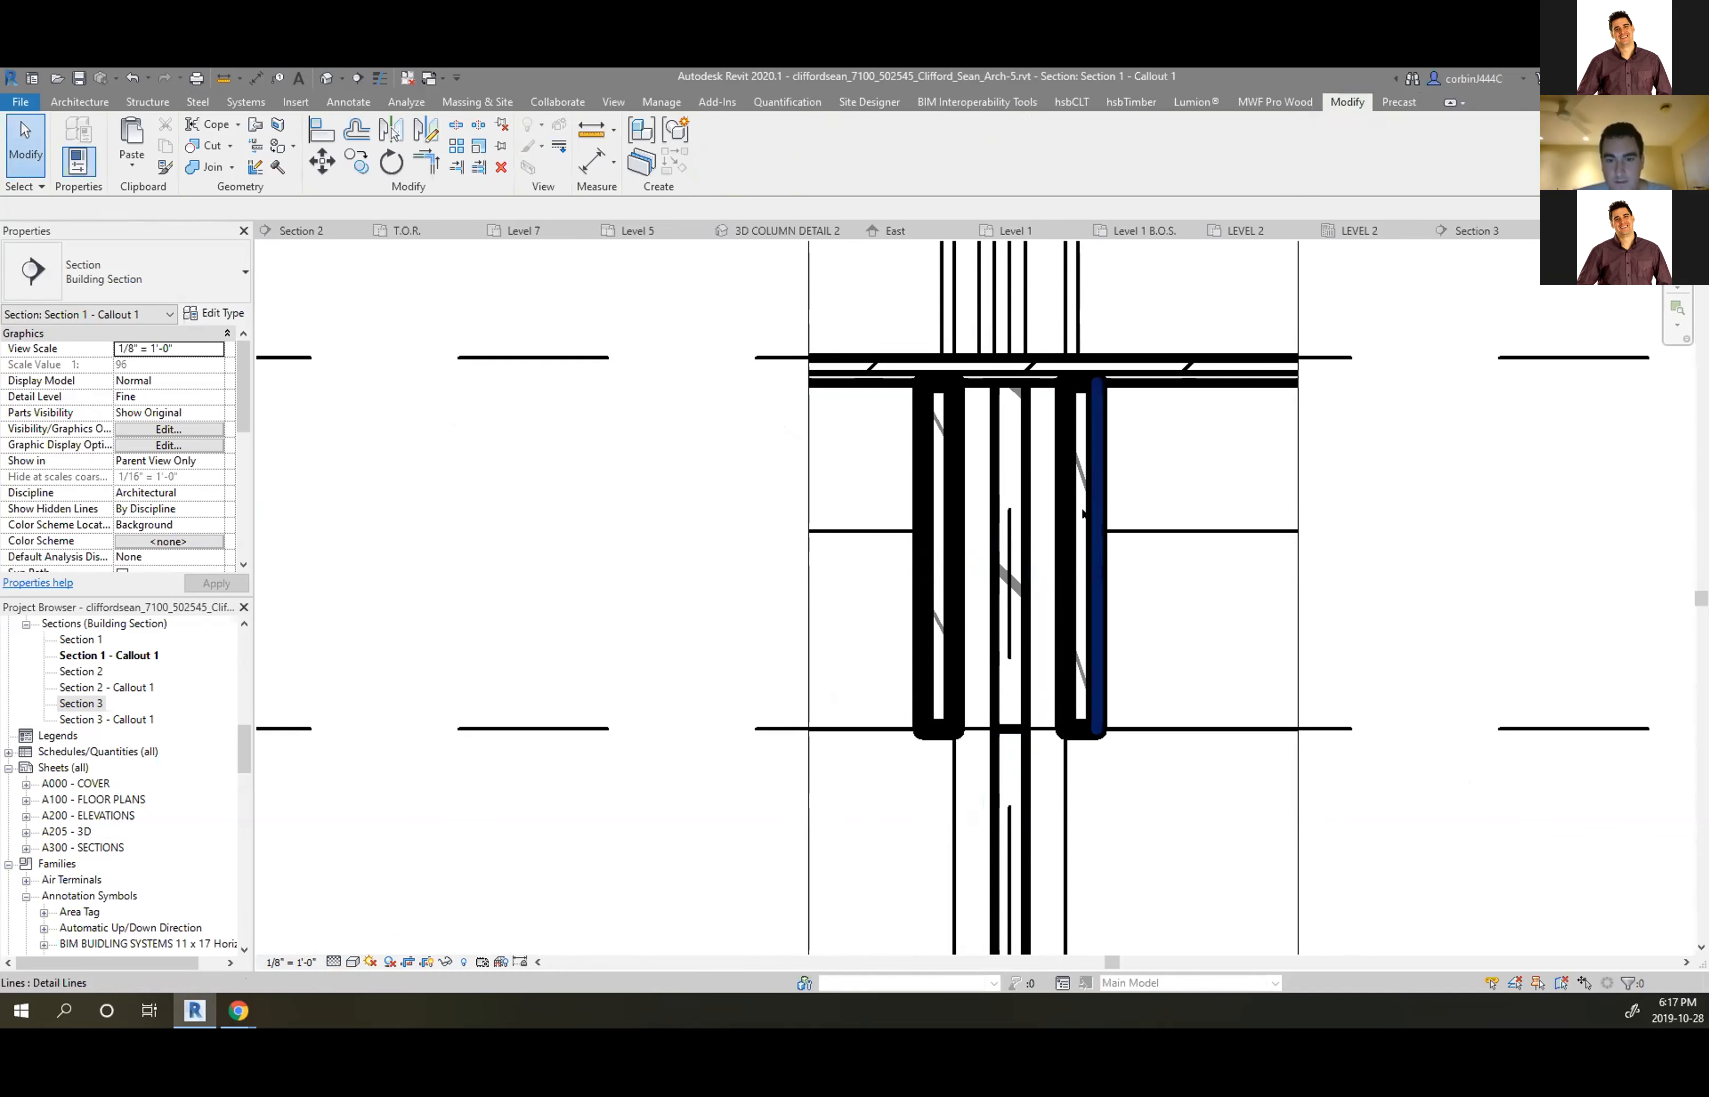
{"action": "left_click", "coordinate": [1027, 562]}
{"action": "key", "text": "Escape"}
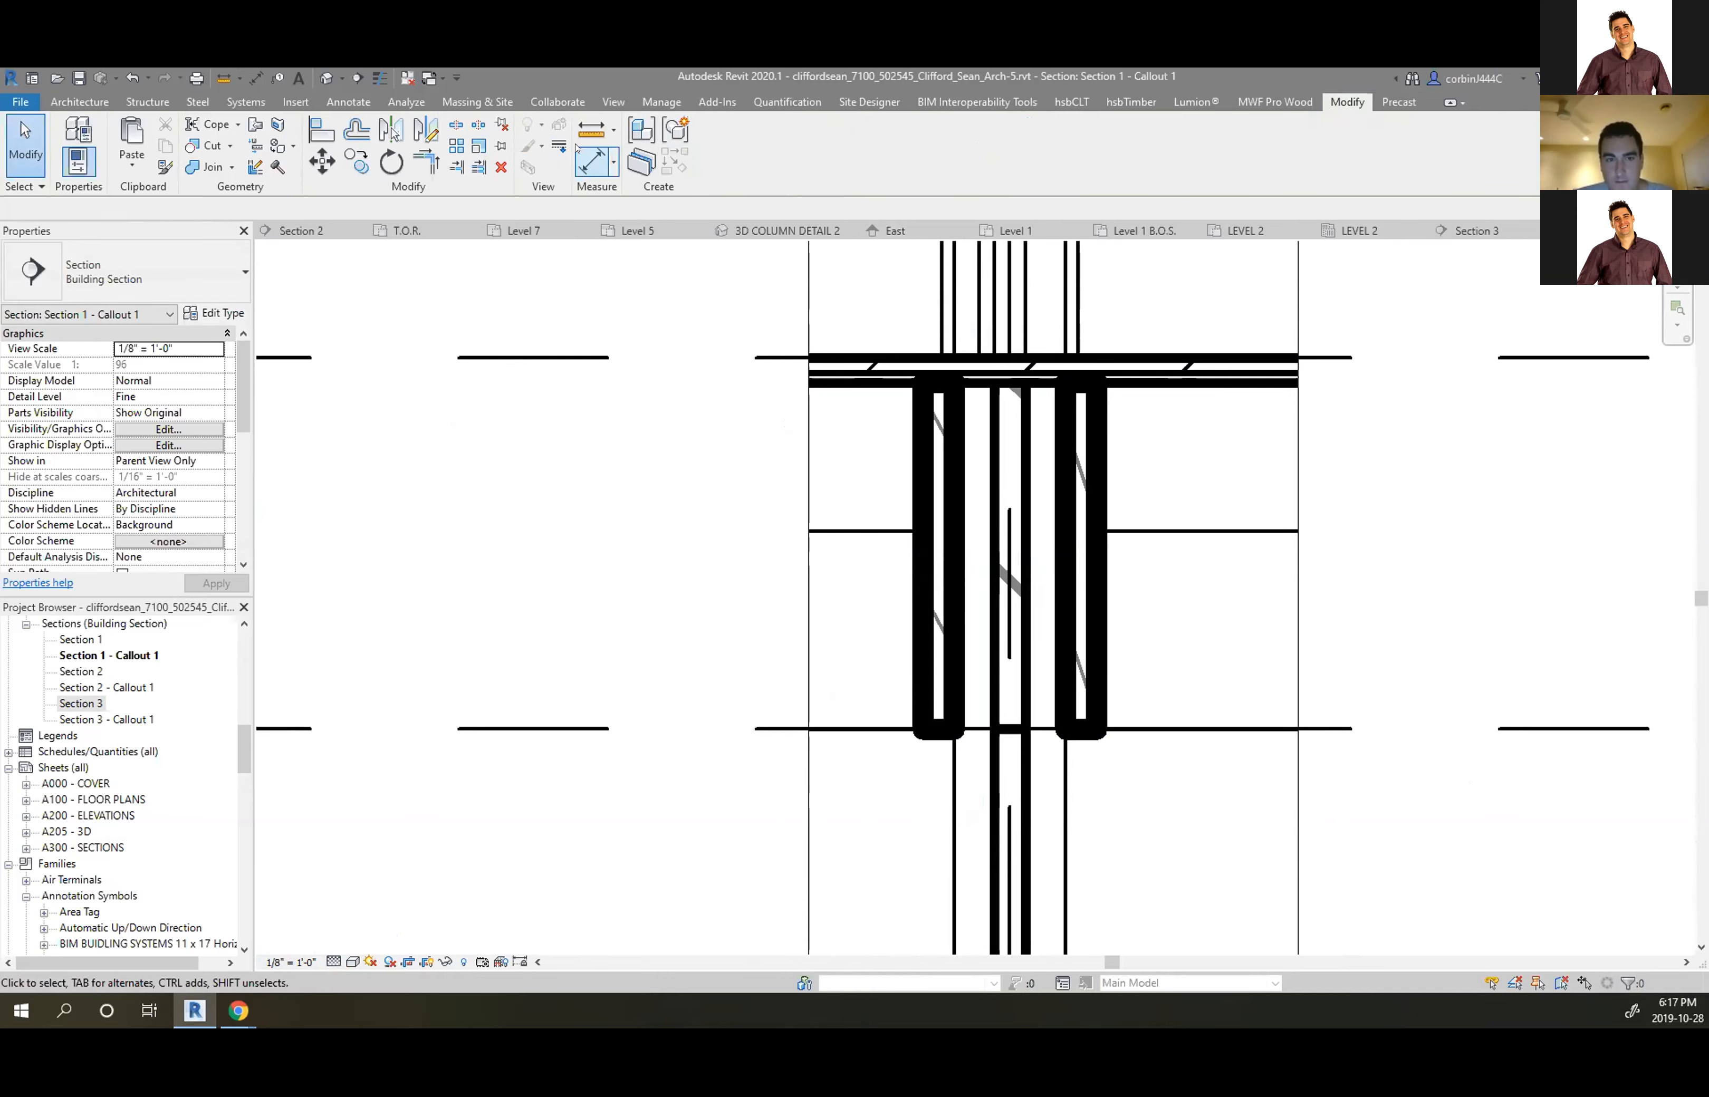
Restyle the left and right lumber columns' heavy edges and caps to Medium Lines
{"action": "left_click", "coordinate": [559, 147]}
{"action": "left_click", "coordinate": [924, 545]}
{"action": "left_click", "coordinate": [954, 546]}
{"action": "left_click", "coordinate": [937, 388]}
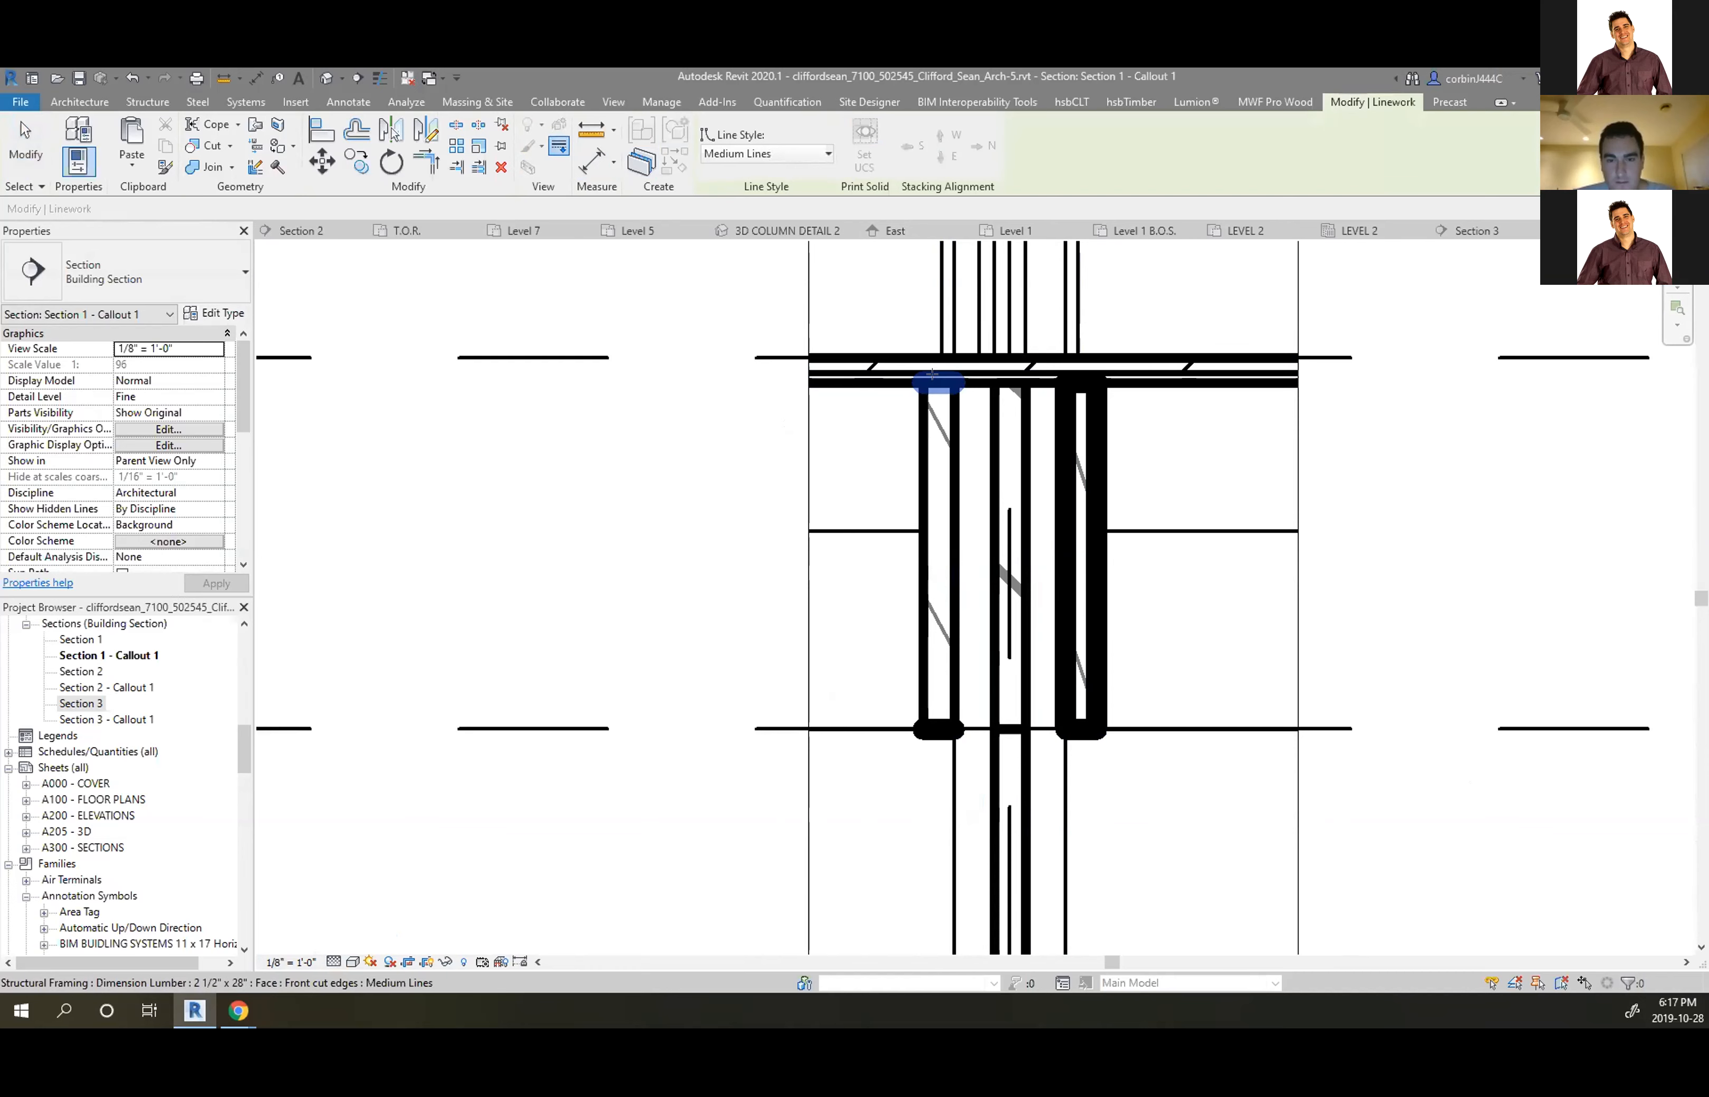
{"action": "left_click", "coordinate": [937, 728]}
{"action": "left_click", "coordinate": [1061, 693]}
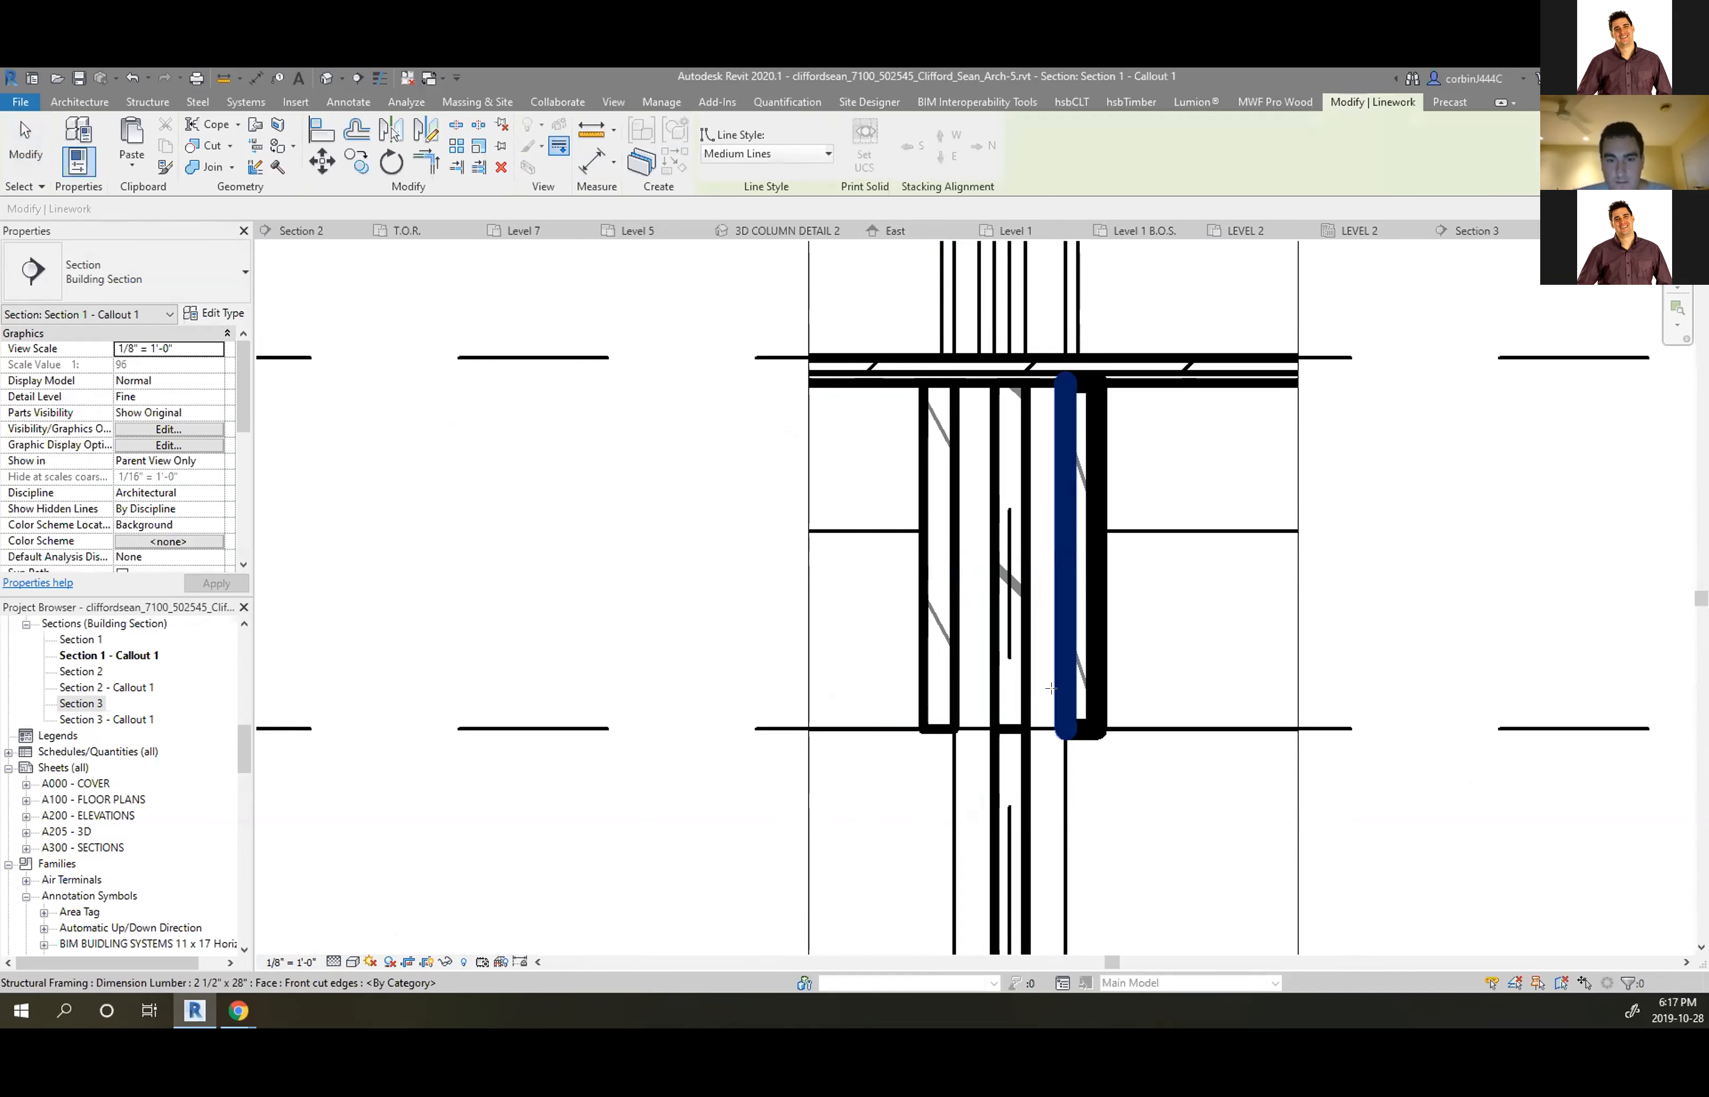
{"action": "left_click", "coordinate": [1094, 445]}
{"action": "left_click", "coordinate": [1073, 728]}
{"action": "scroll", "coordinate": [976, 739], "scroll_direction": "up", "scroll_amount": 3}
{"action": "key", "text": "Escape"}
{"action": "scroll", "coordinate": [926, 731], "scroll_direction": "down", "scroll_amount": 3}
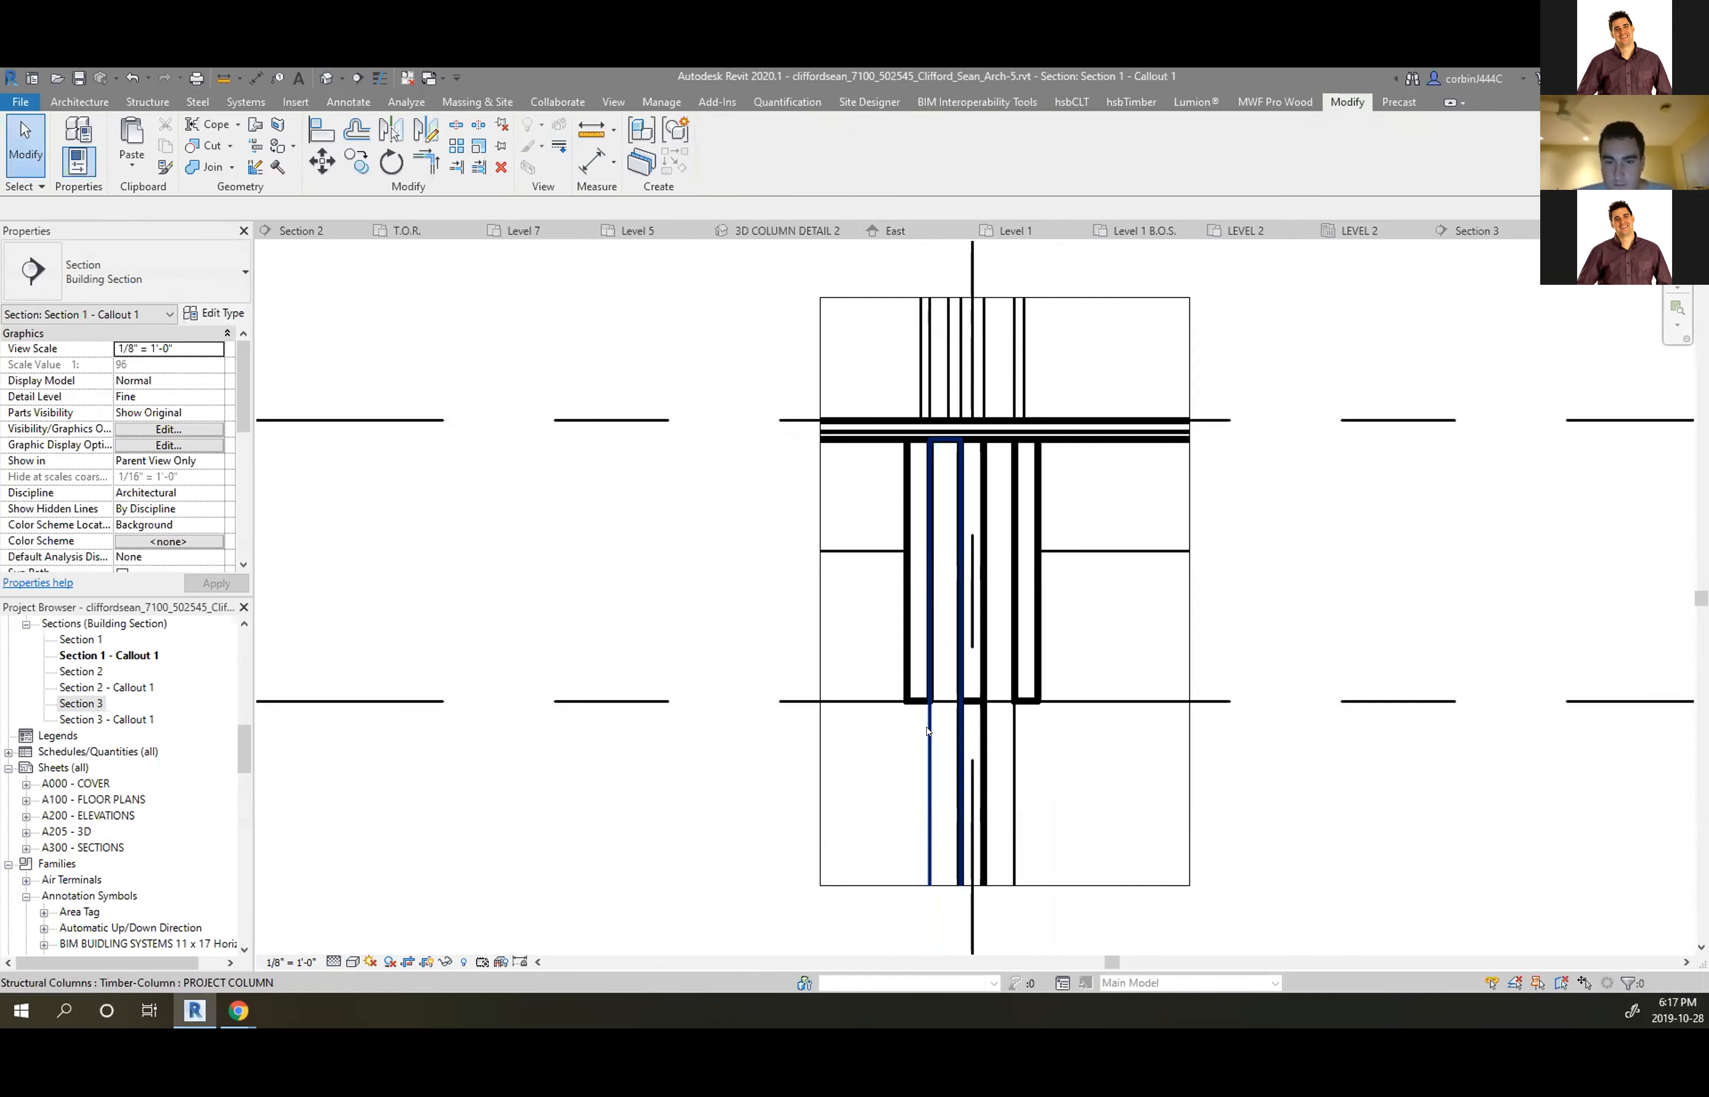
{"action": "scroll", "coordinate": [916, 444], "scroll_direction": "up", "scroll_amount": 2}
{"action": "scroll", "coordinate": [926, 503], "scroll_direction": "down", "scroll_amount": 3}
{"action": "scroll", "coordinate": [915, 625], "scroll_direction": "up", "scroll_amount": 3}
{"action": "left_click", "coordinate": [910, 546]}
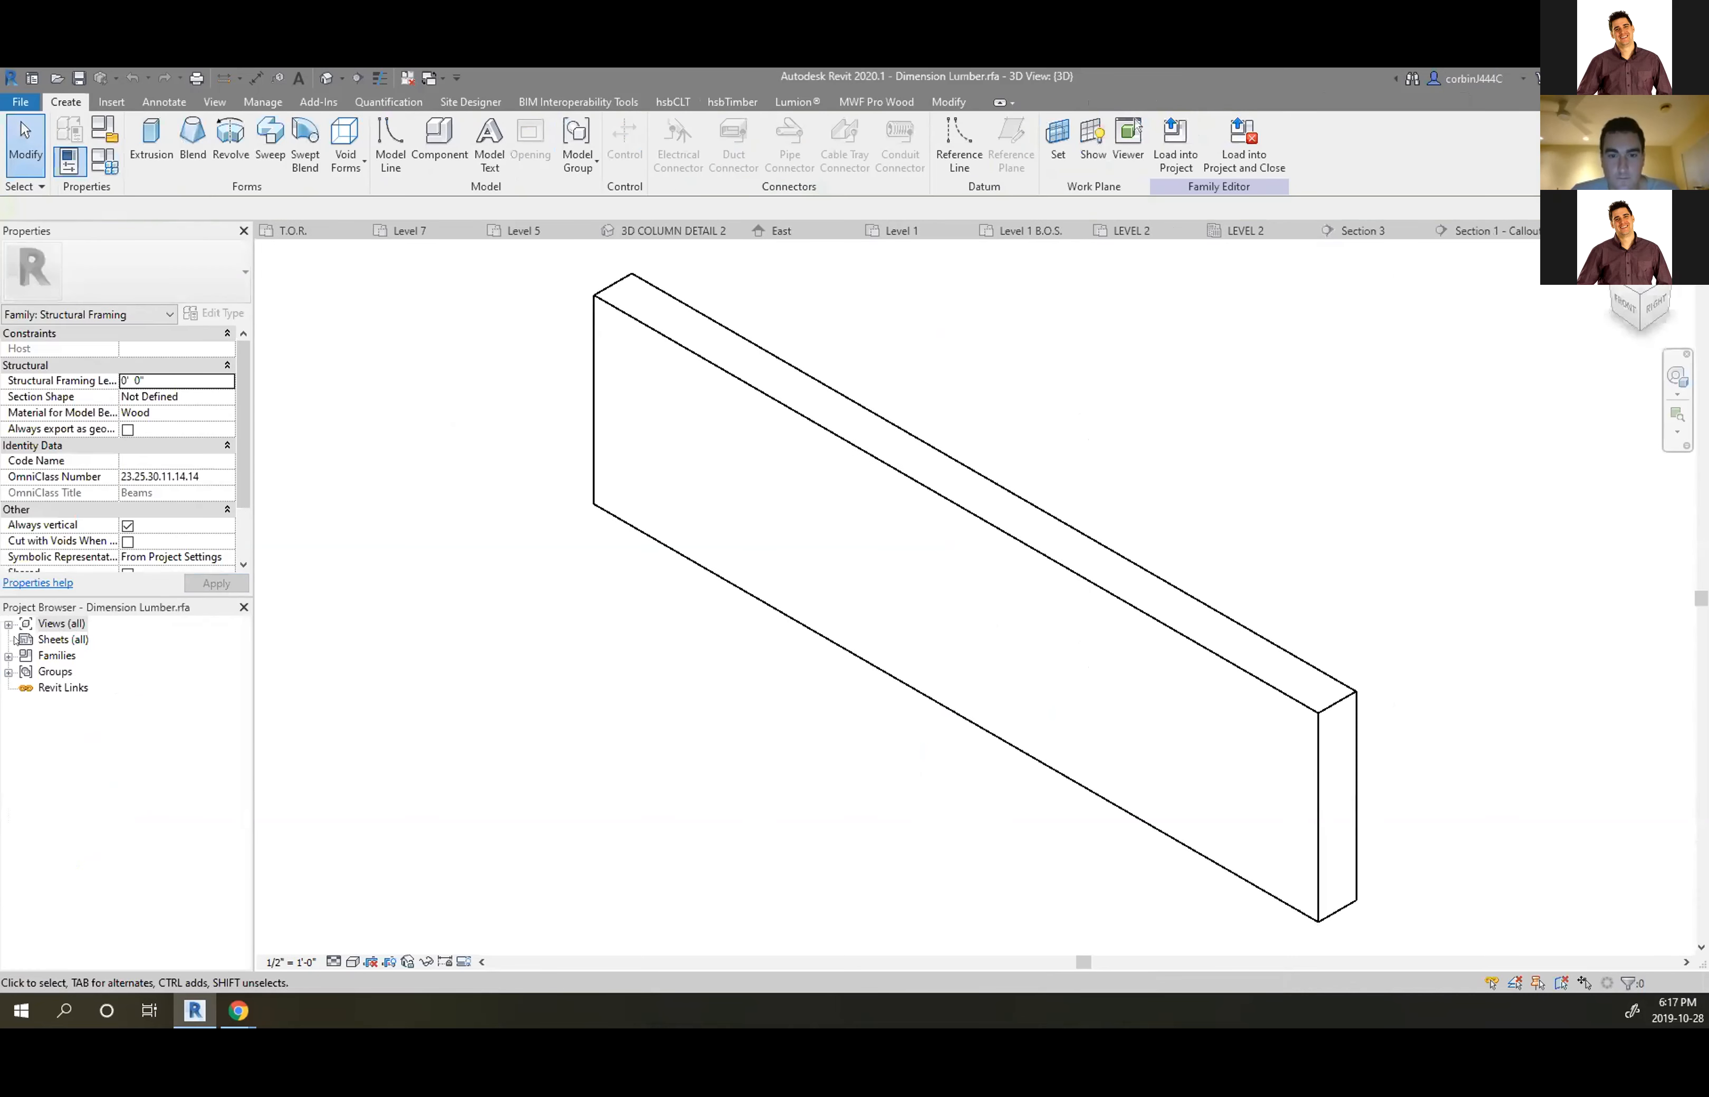
Open the Dimension Lumber family's Front, Back, then Left elevation views
{"action": "left_click", "coordinate": [8, 624]}
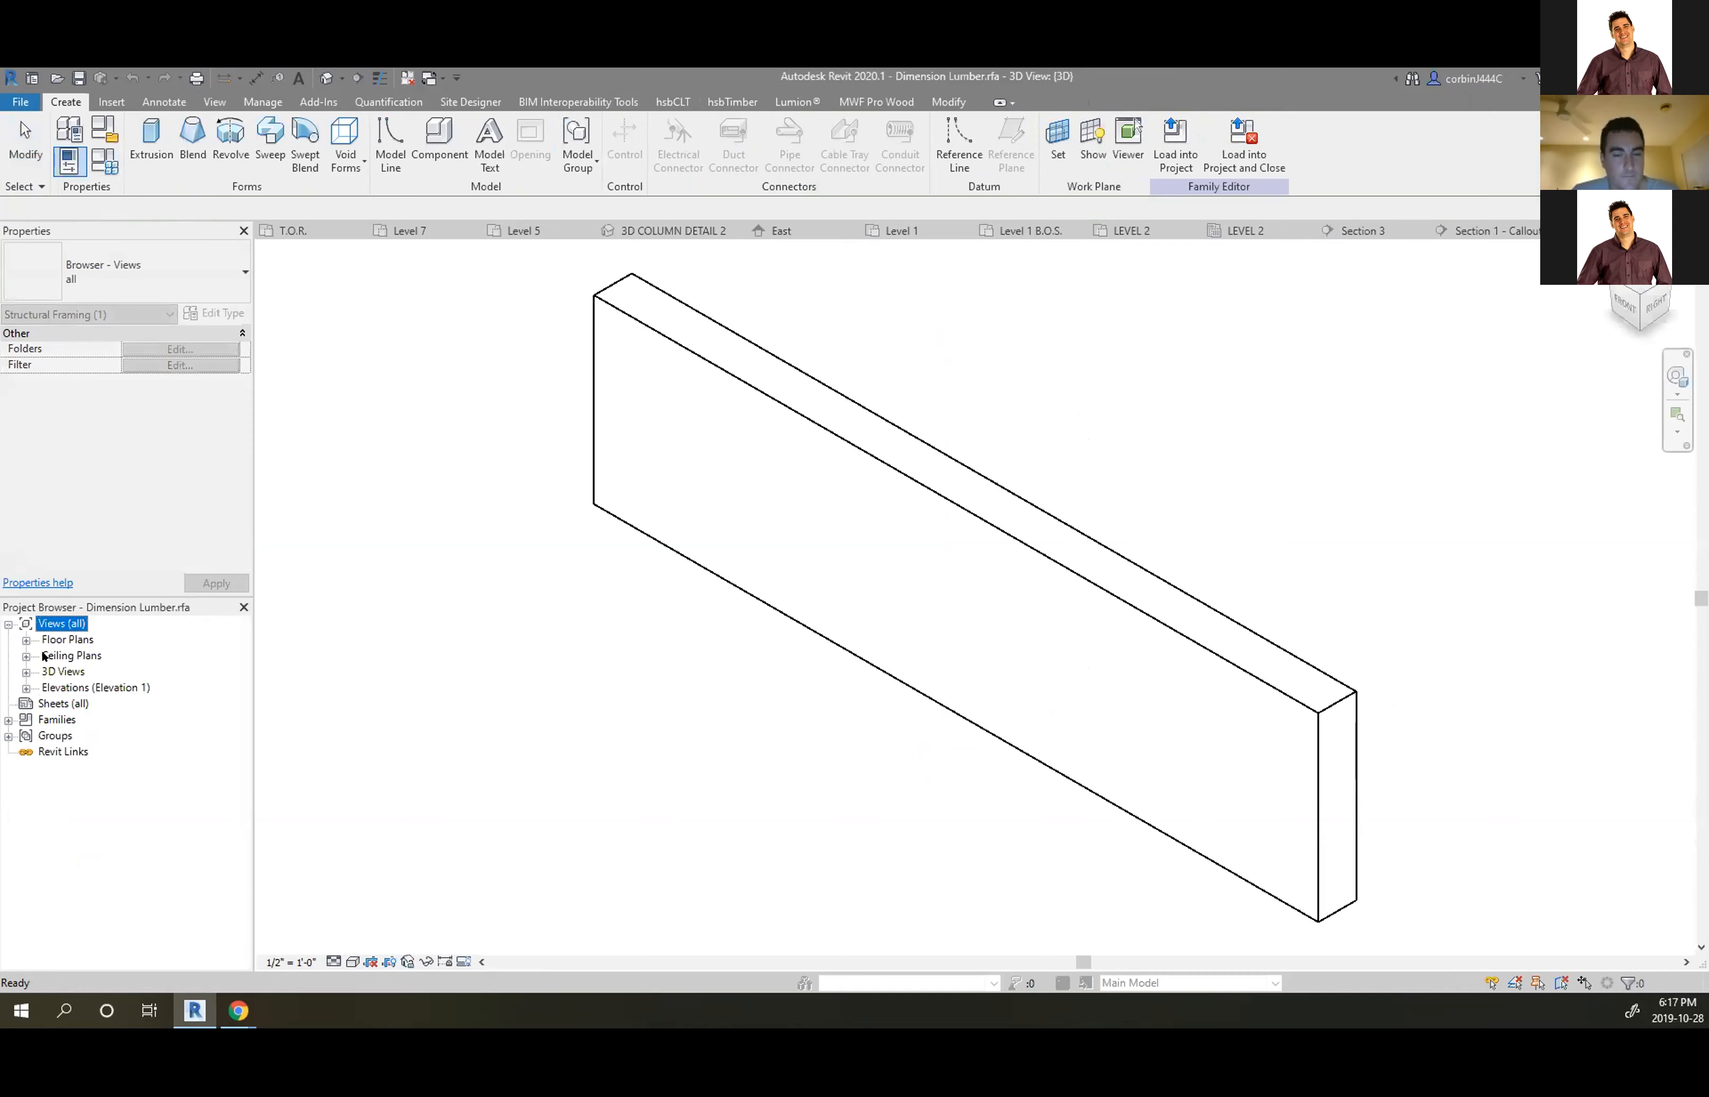
{"action": "left_click", "coordinate": [26, 688]}
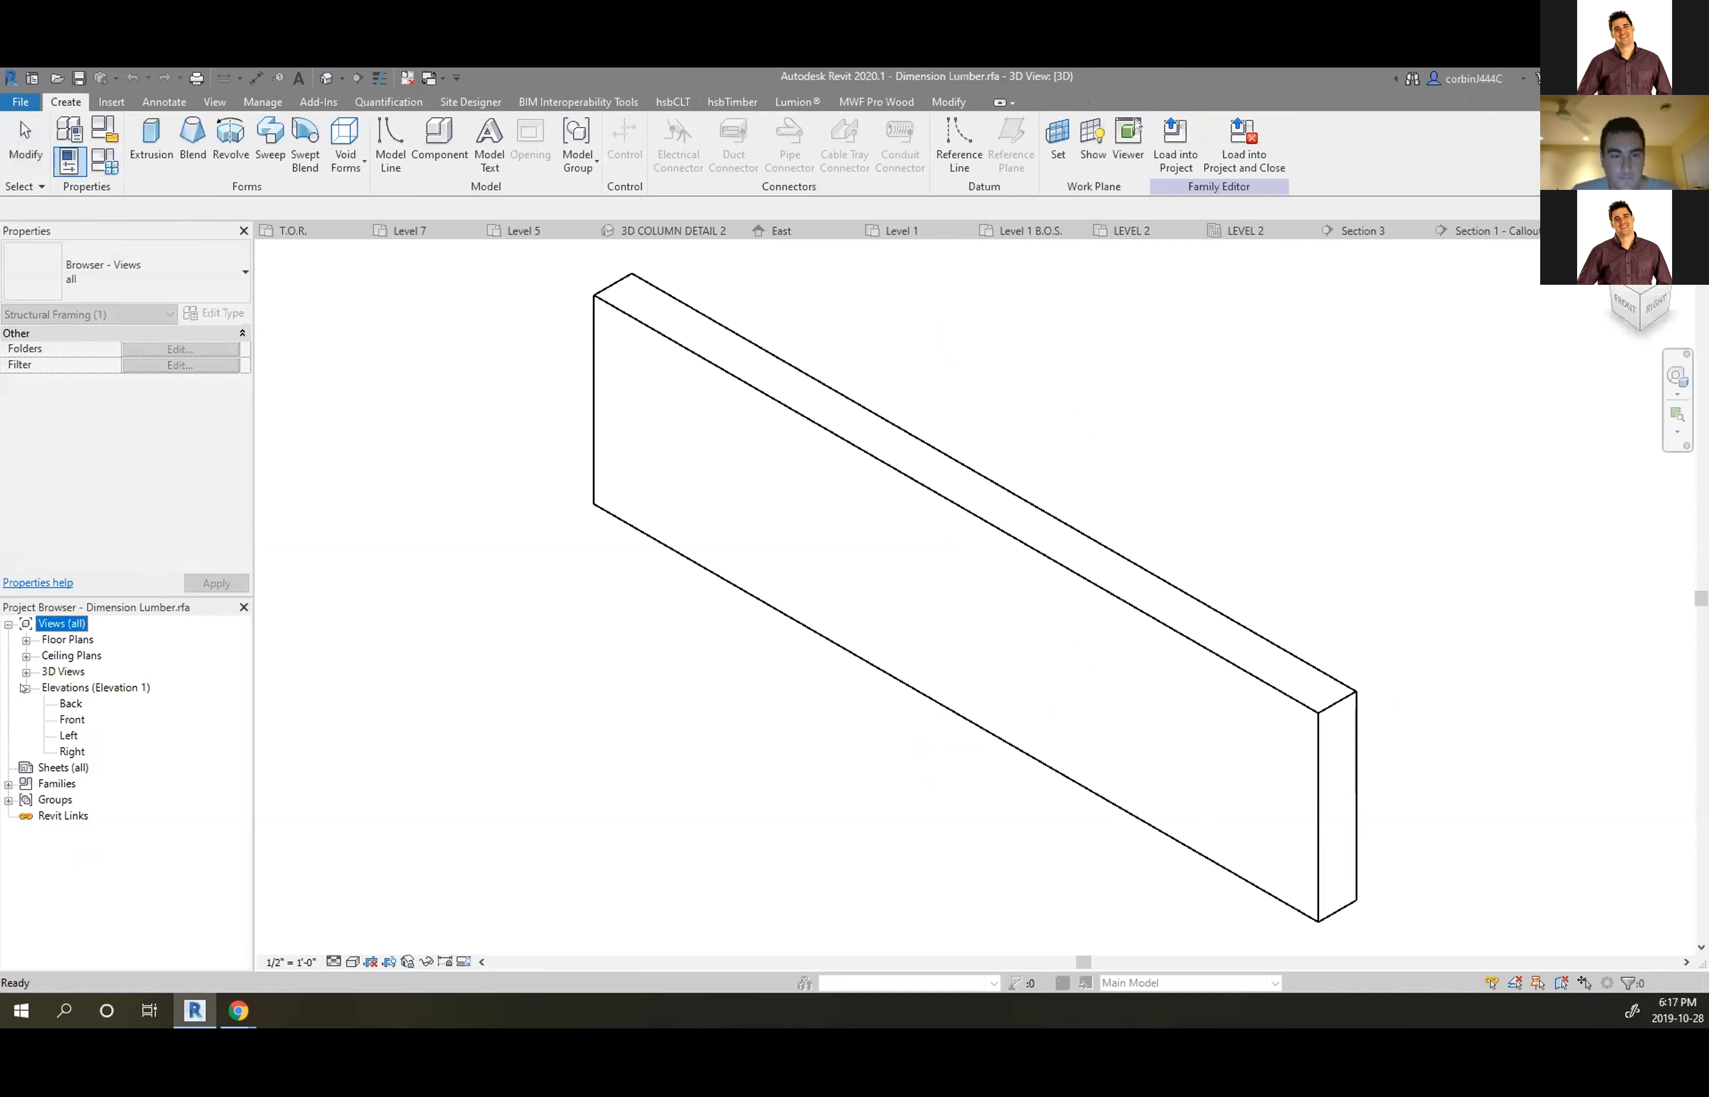
{"action": "double_click", "coordinate": [65, 719]}
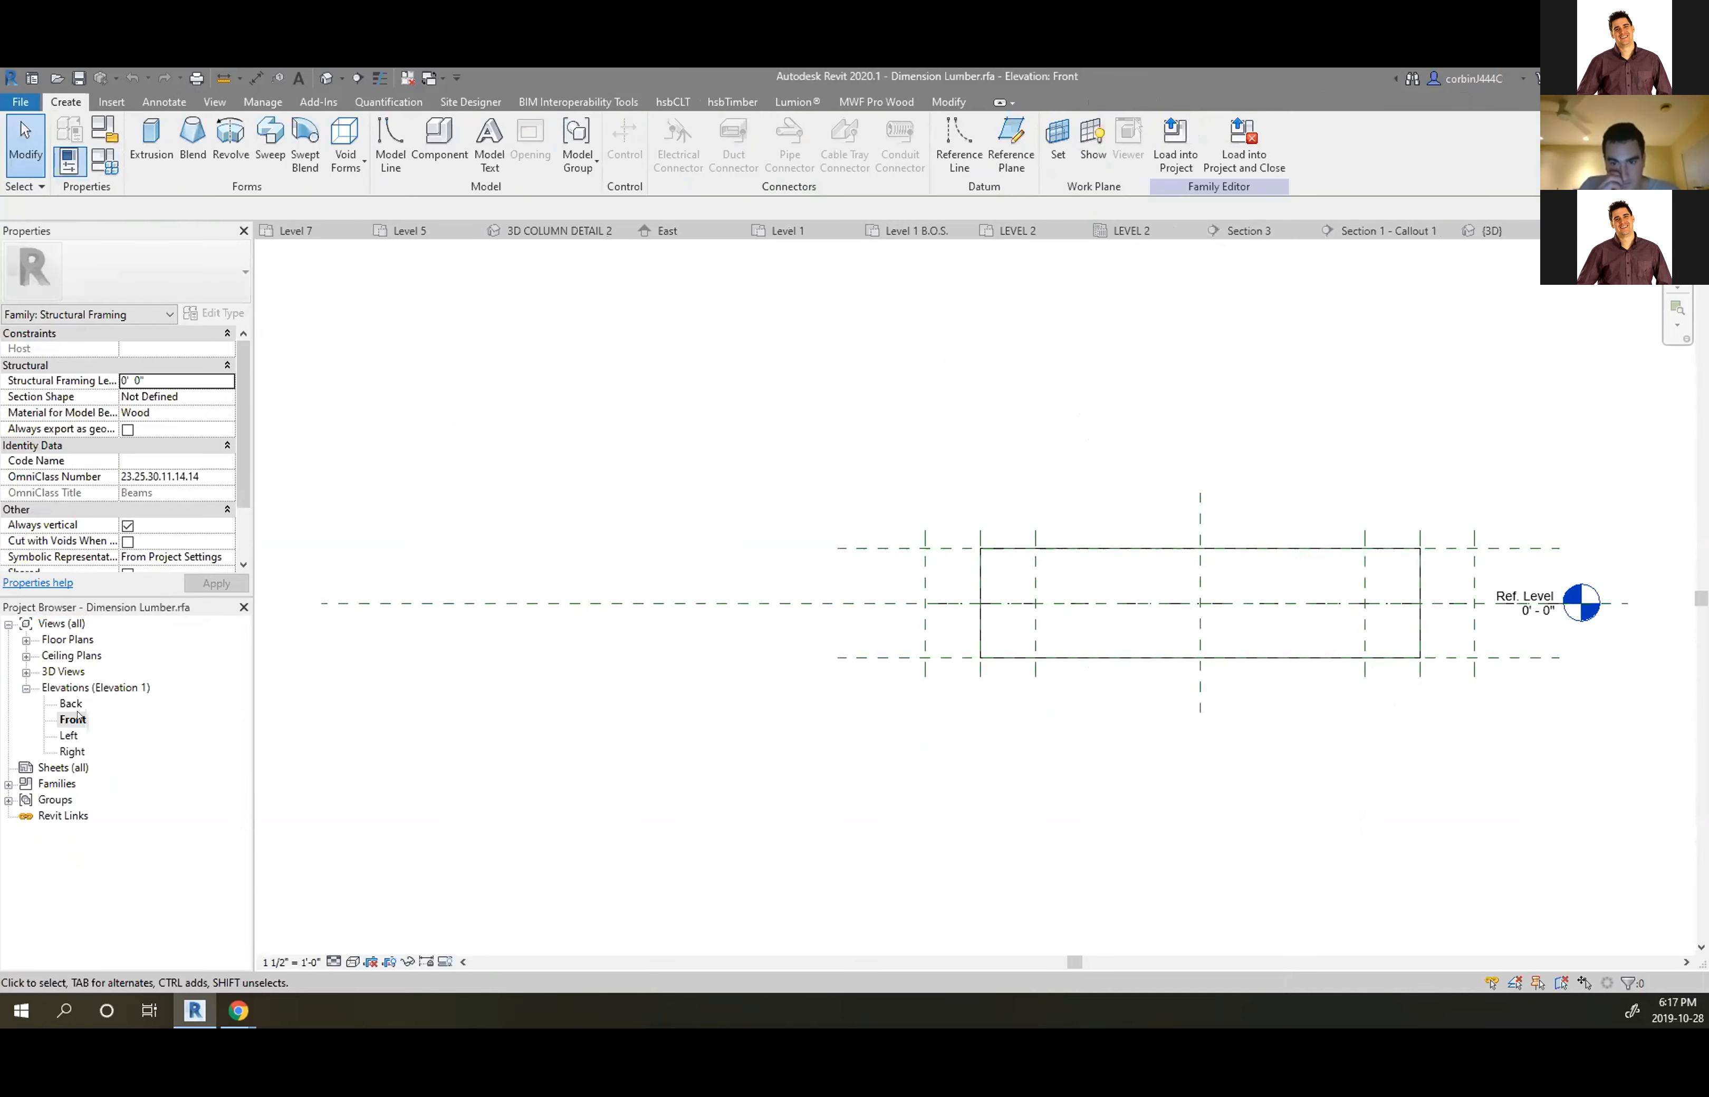
{"action": "double_click", "coordinate": [75, 704]}
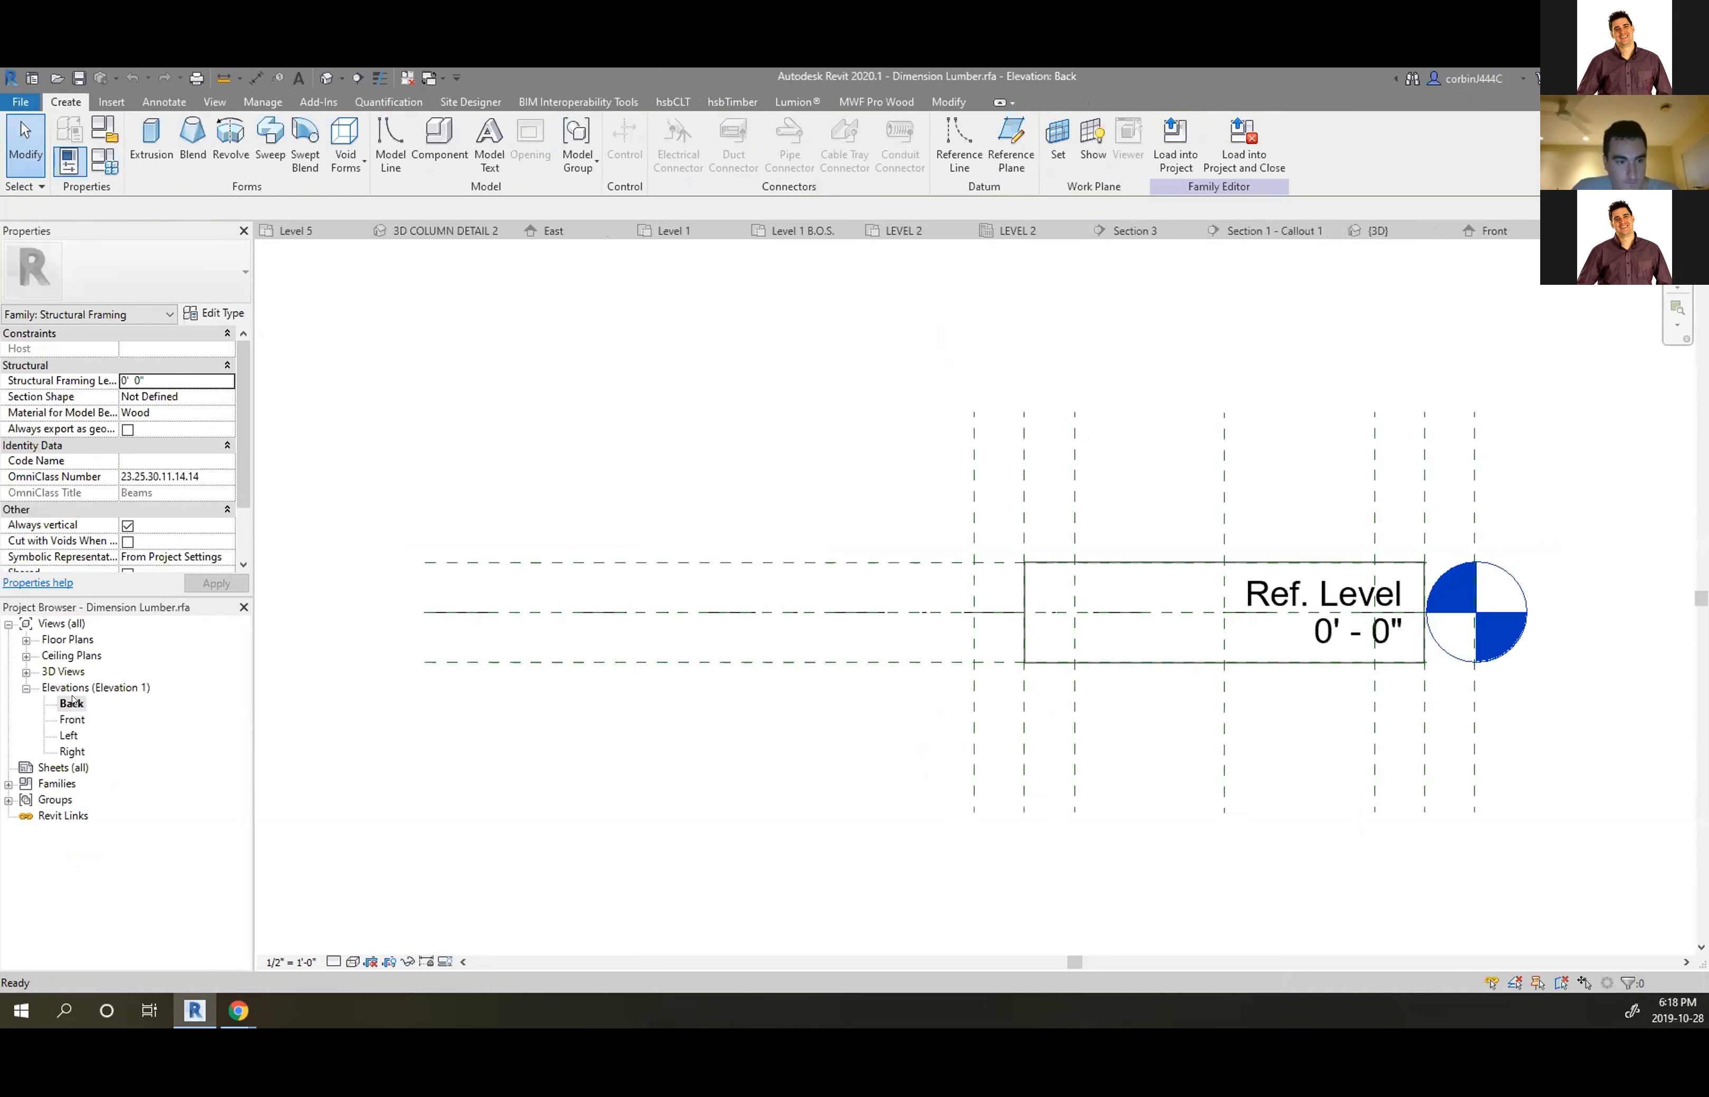
{"action": "double_click", "coordinate": [66, 736]}
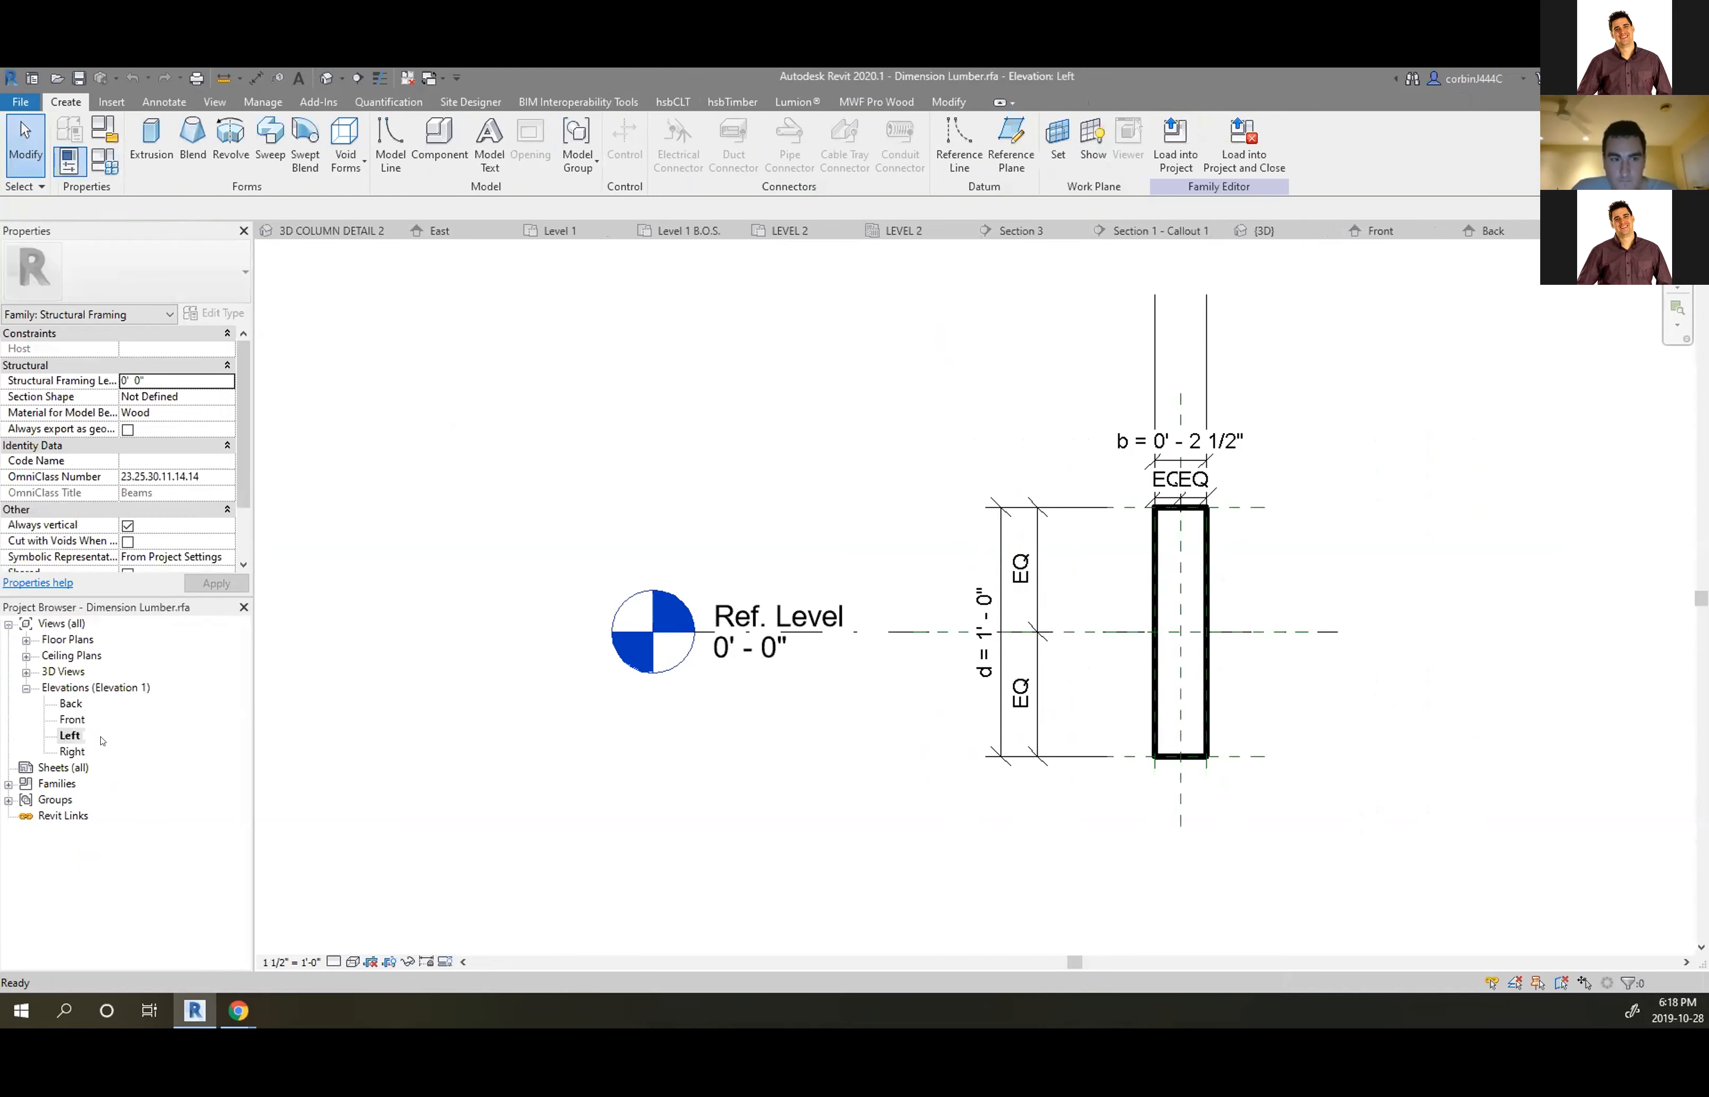
{"action": "scroll", "coordinate": [933, 639], "scroll_direction": "down", "scroll_amount": 2}
{"action": "scroll", "coordinate": [1249, 461], "scroll_direction": "up", "scroll_amount": 2}
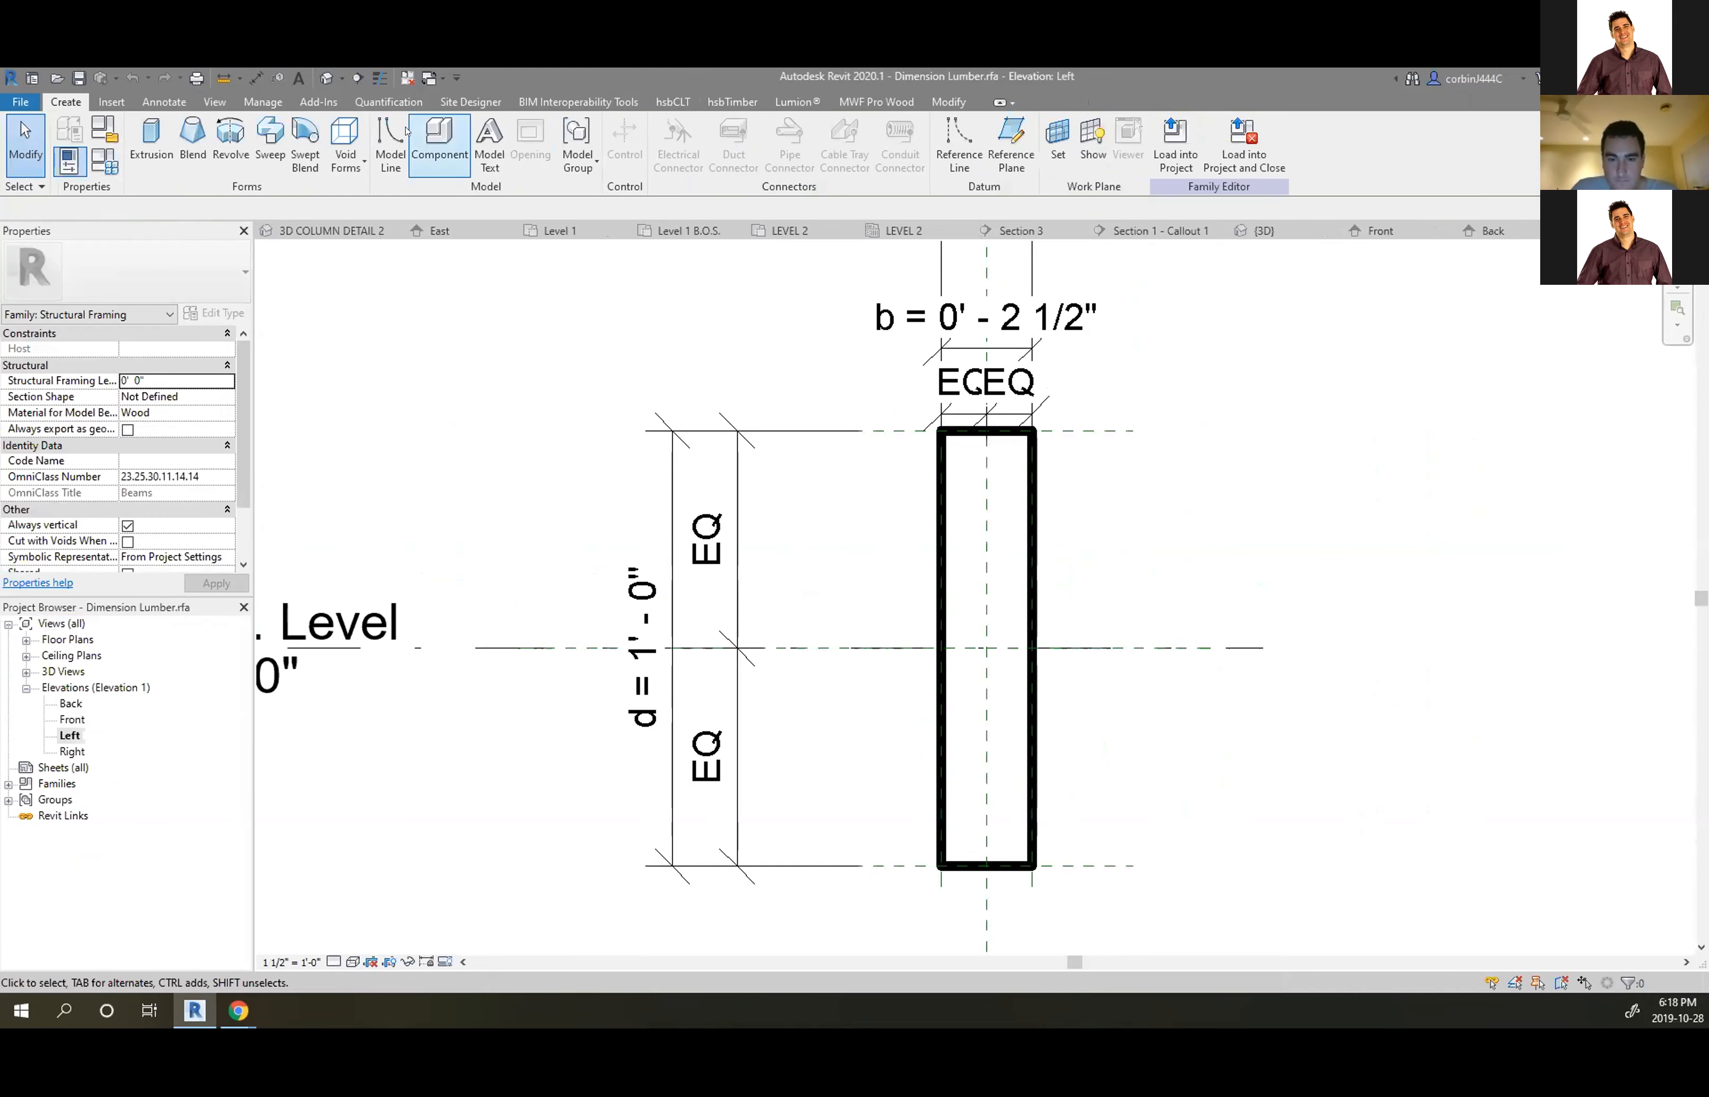
{"action": "left_click", "coordinate": [163, 101]}
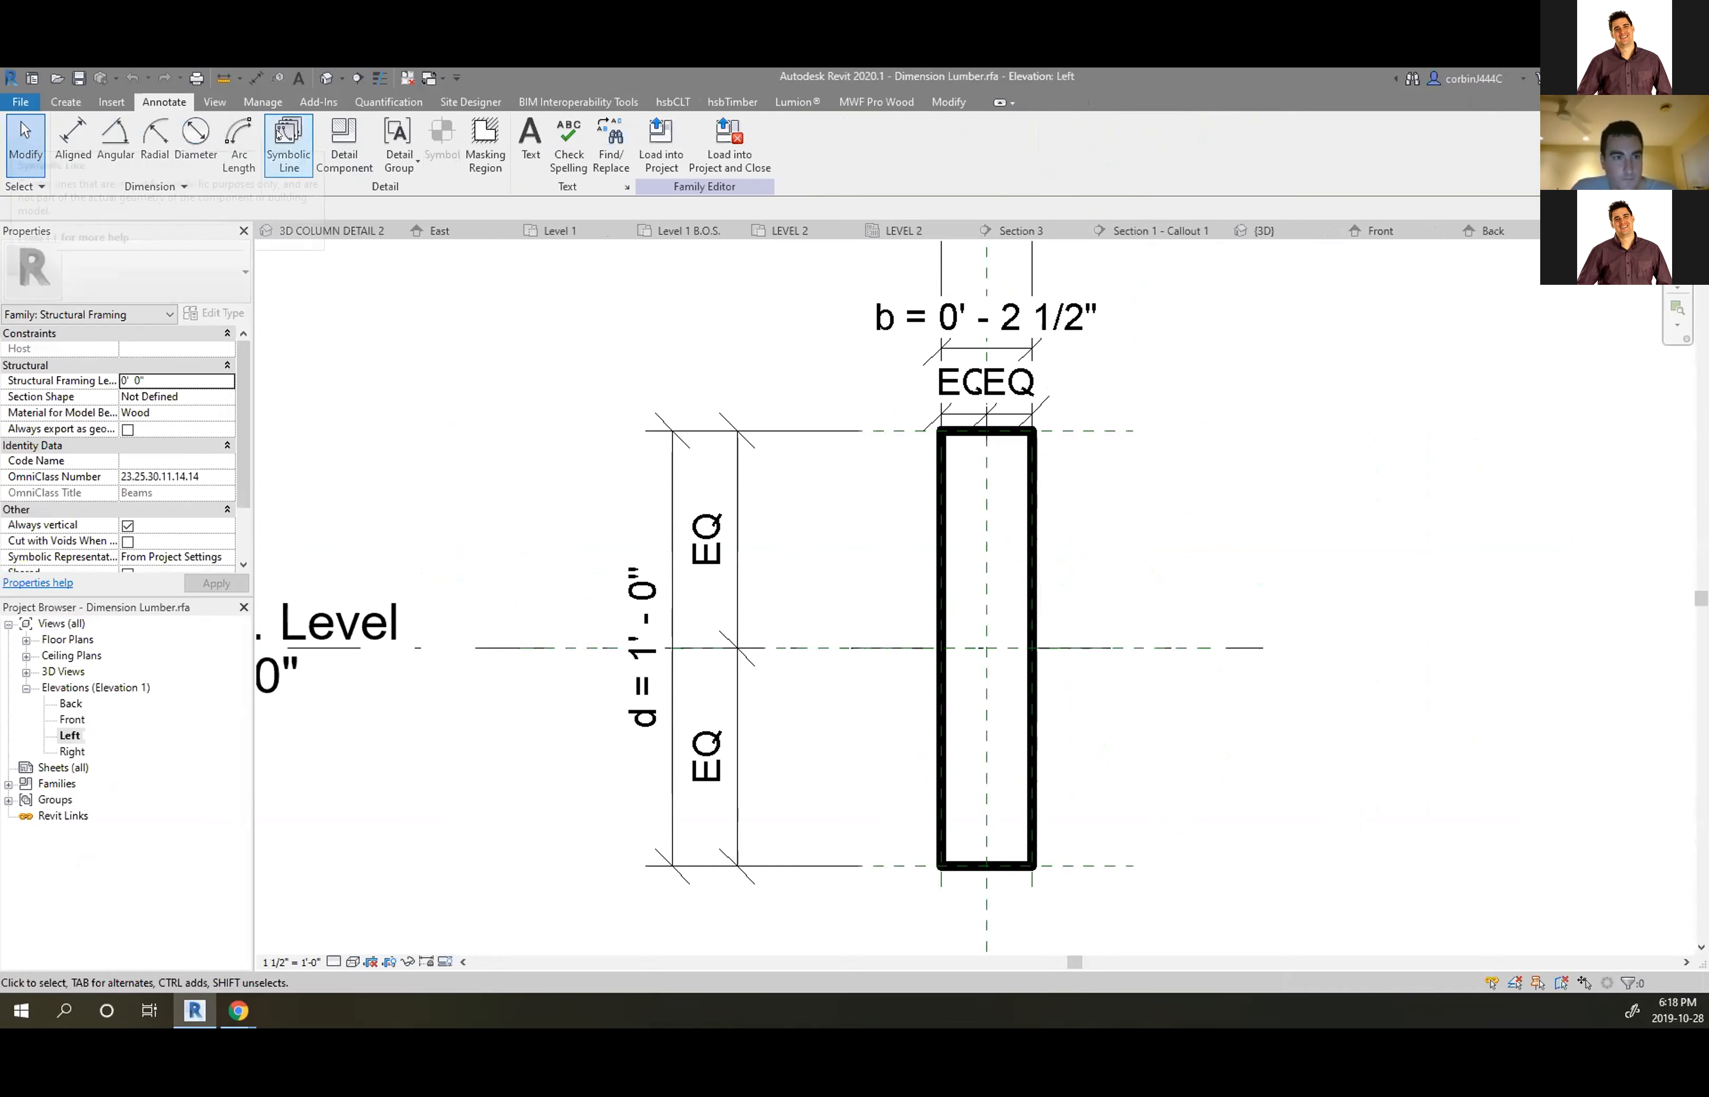
Start symbolic lines on the Reference Plane : Left work plane with Stick Symbols [cut] subcategory
{"action": "left_click", "coordinate": [288, 143]}
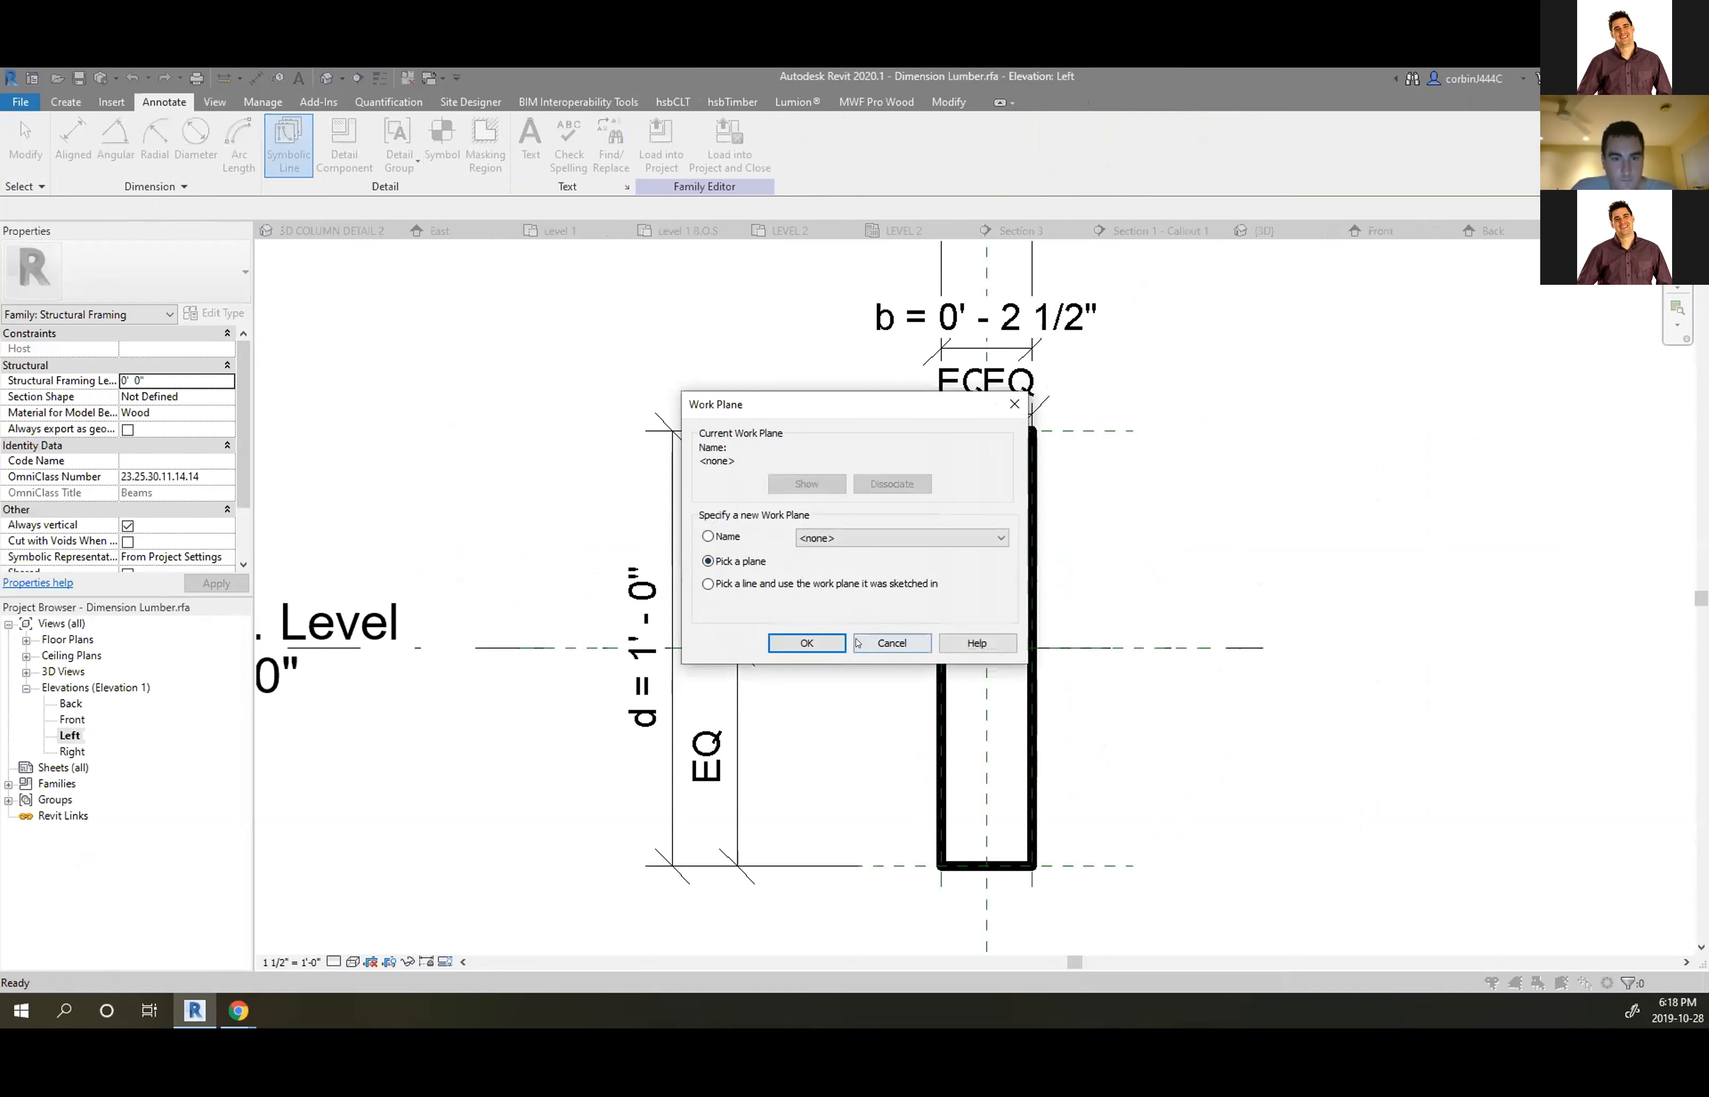
{"action": "left_click", "coordinate": [898, 538]}
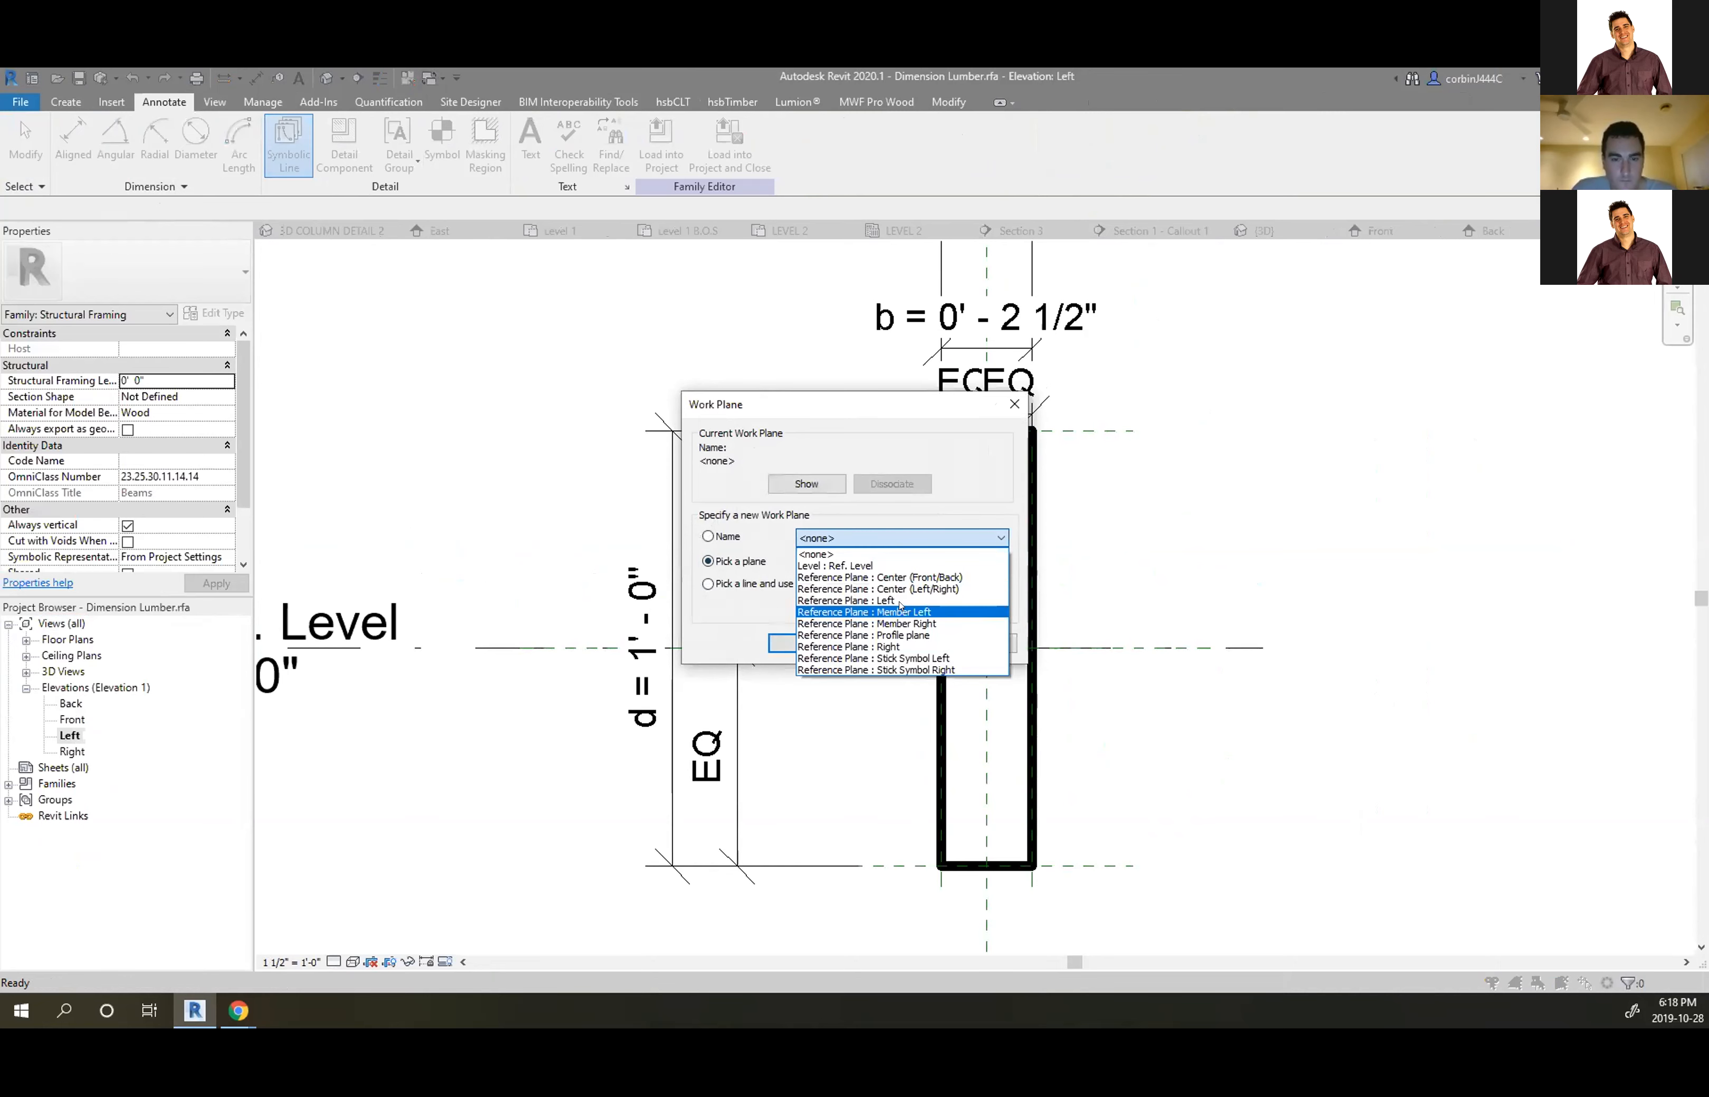
{"action": "left_click", "coordinate": [899, 601]}
{"action": "left_click", "coordinate": [807, 642]}
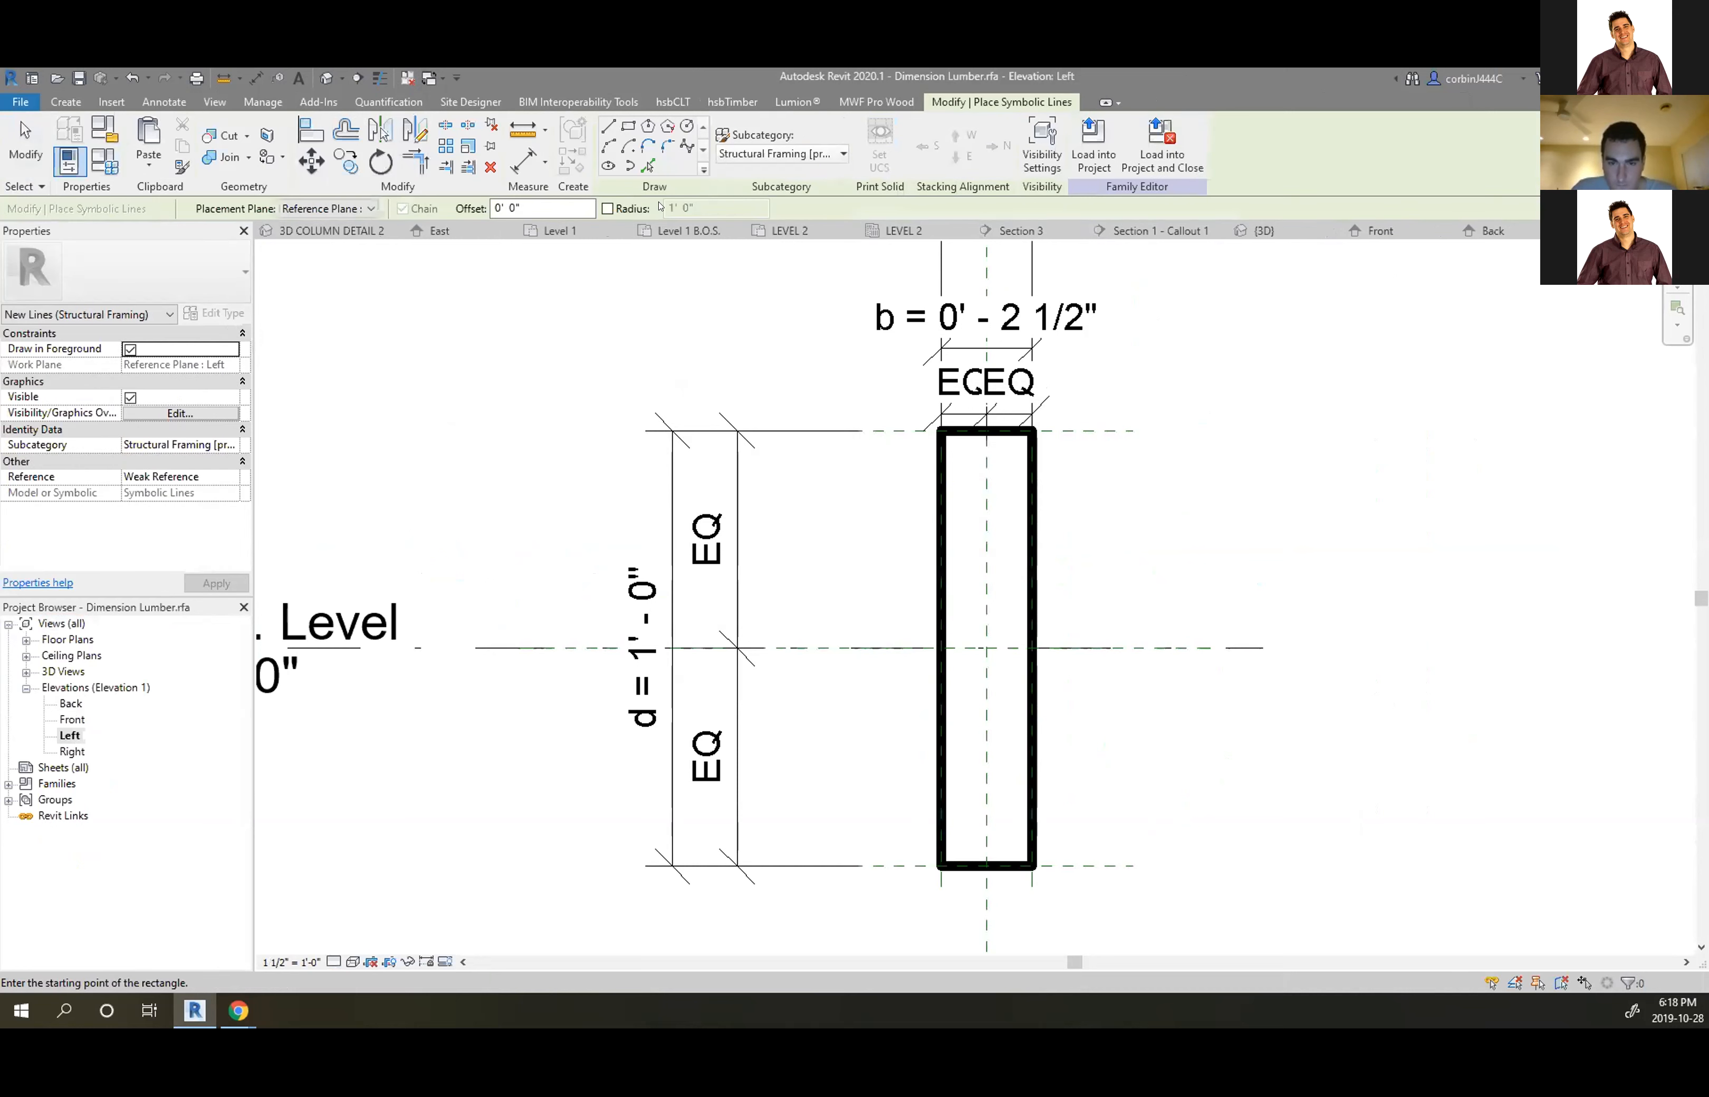
{"action": "left_click", "coordinate": [802, 152]}
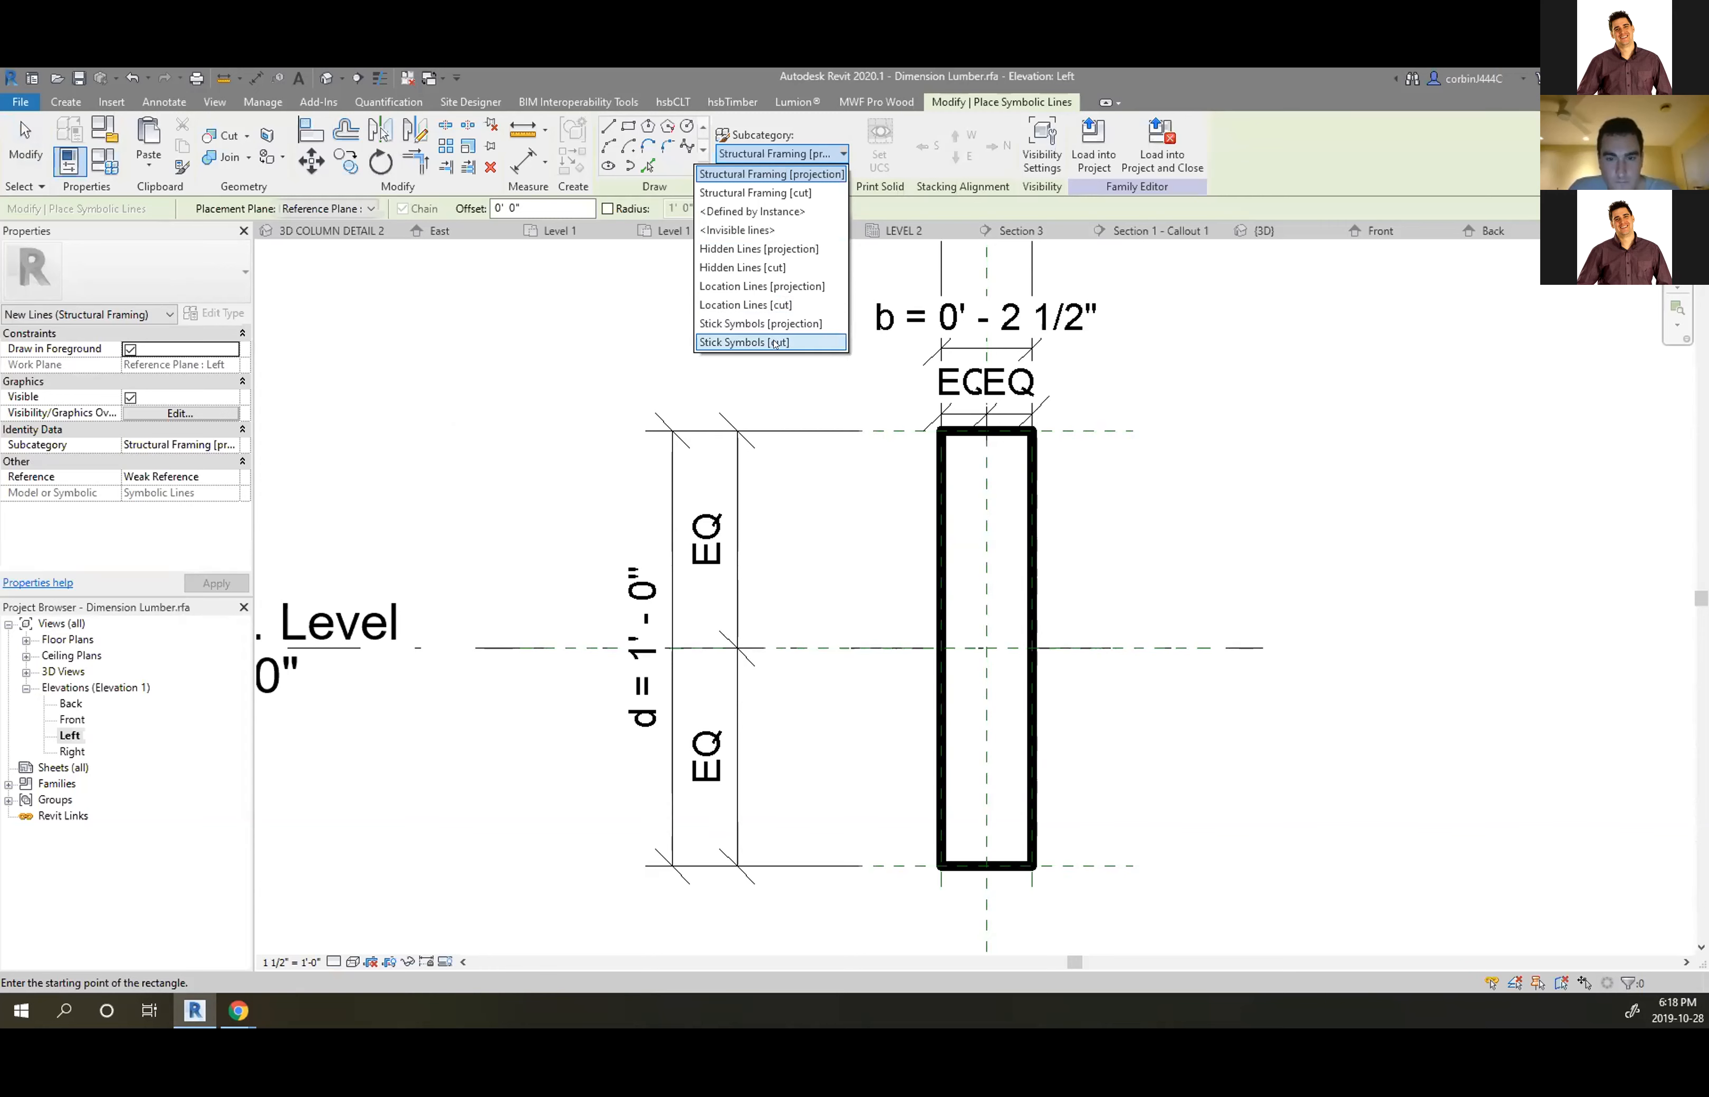
{"action": "left_click", "coordinate": [747, 342]}
Draw two corner-to-corner diagonal lines forming an X across the lumber profile
{"action": "left_click", "coordinate": [939, 430]}
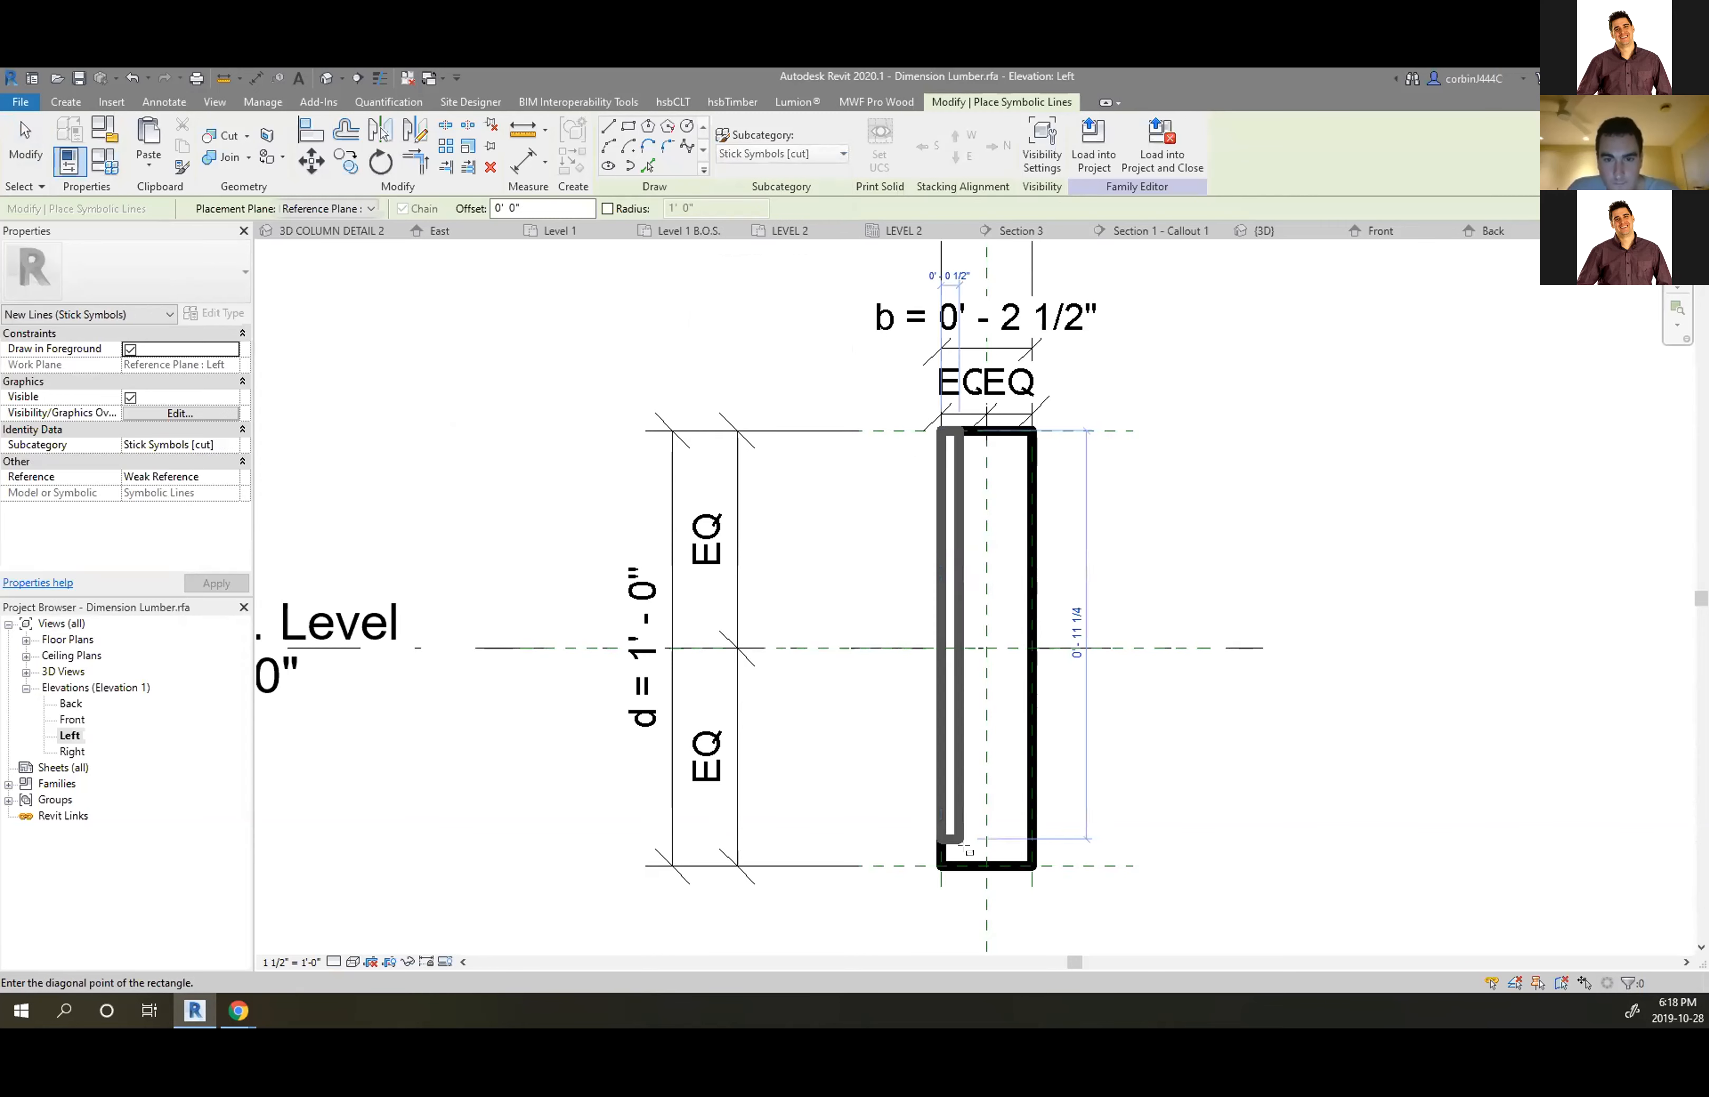
{"action": "left_click", "coordinate": [605, 127]}
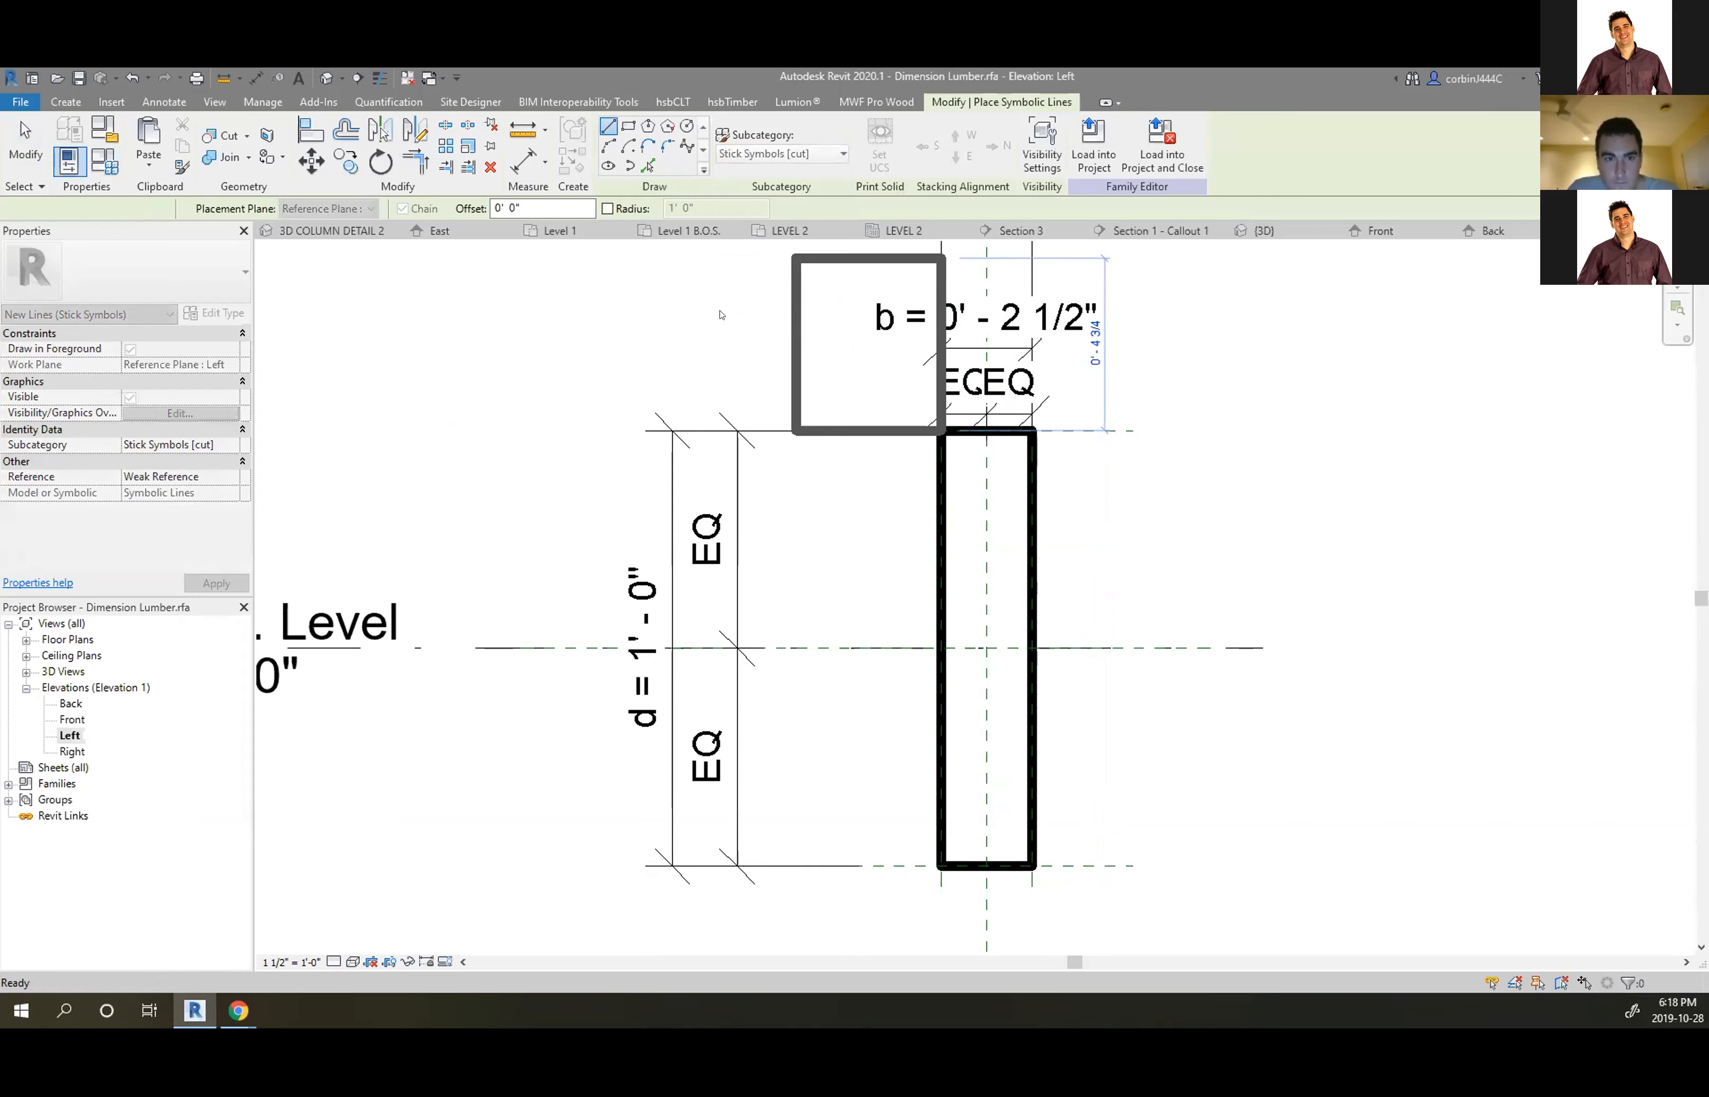
{"action": "left_click", "coordinate": [1032, 864]}
{"action": "left_click", "coordinate": [939, 430]}
{"action": "key", "text": "Escape"}
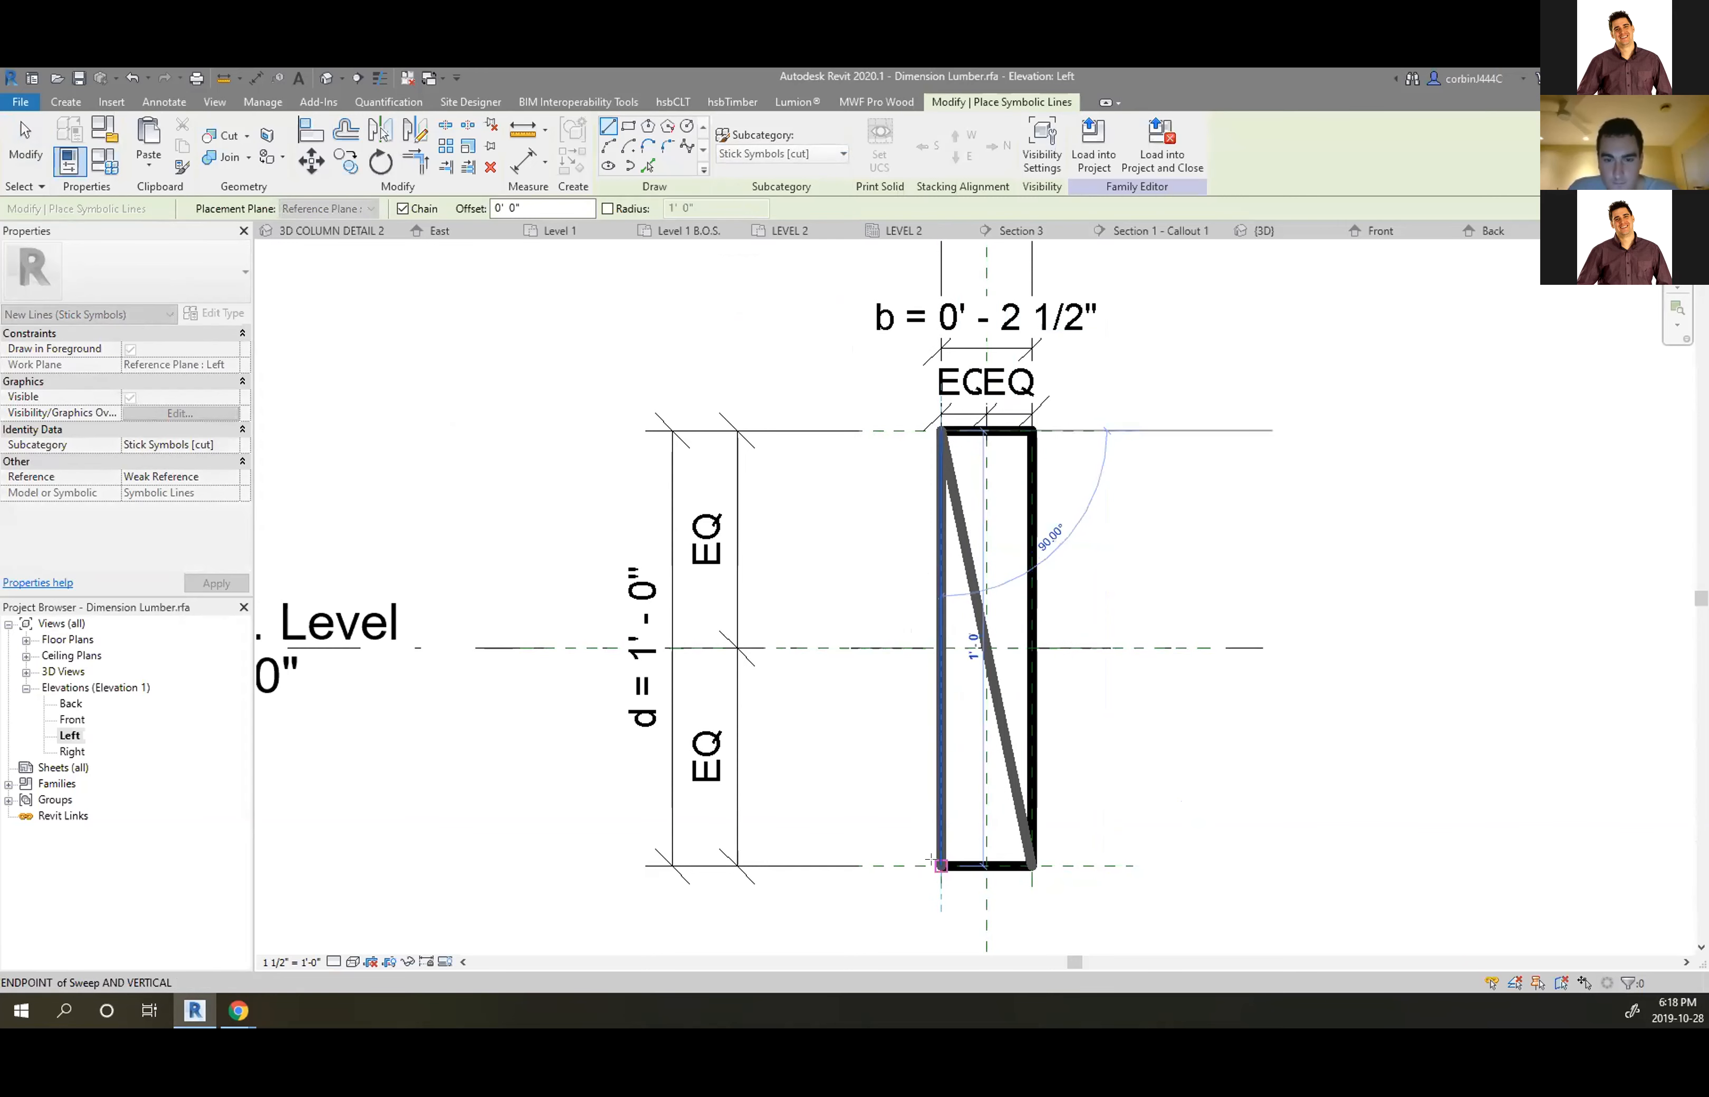
{"action": "left_click", "coordinate": [939, 864]}
{"action": "left_click", "coordinate": [1034, 431]}
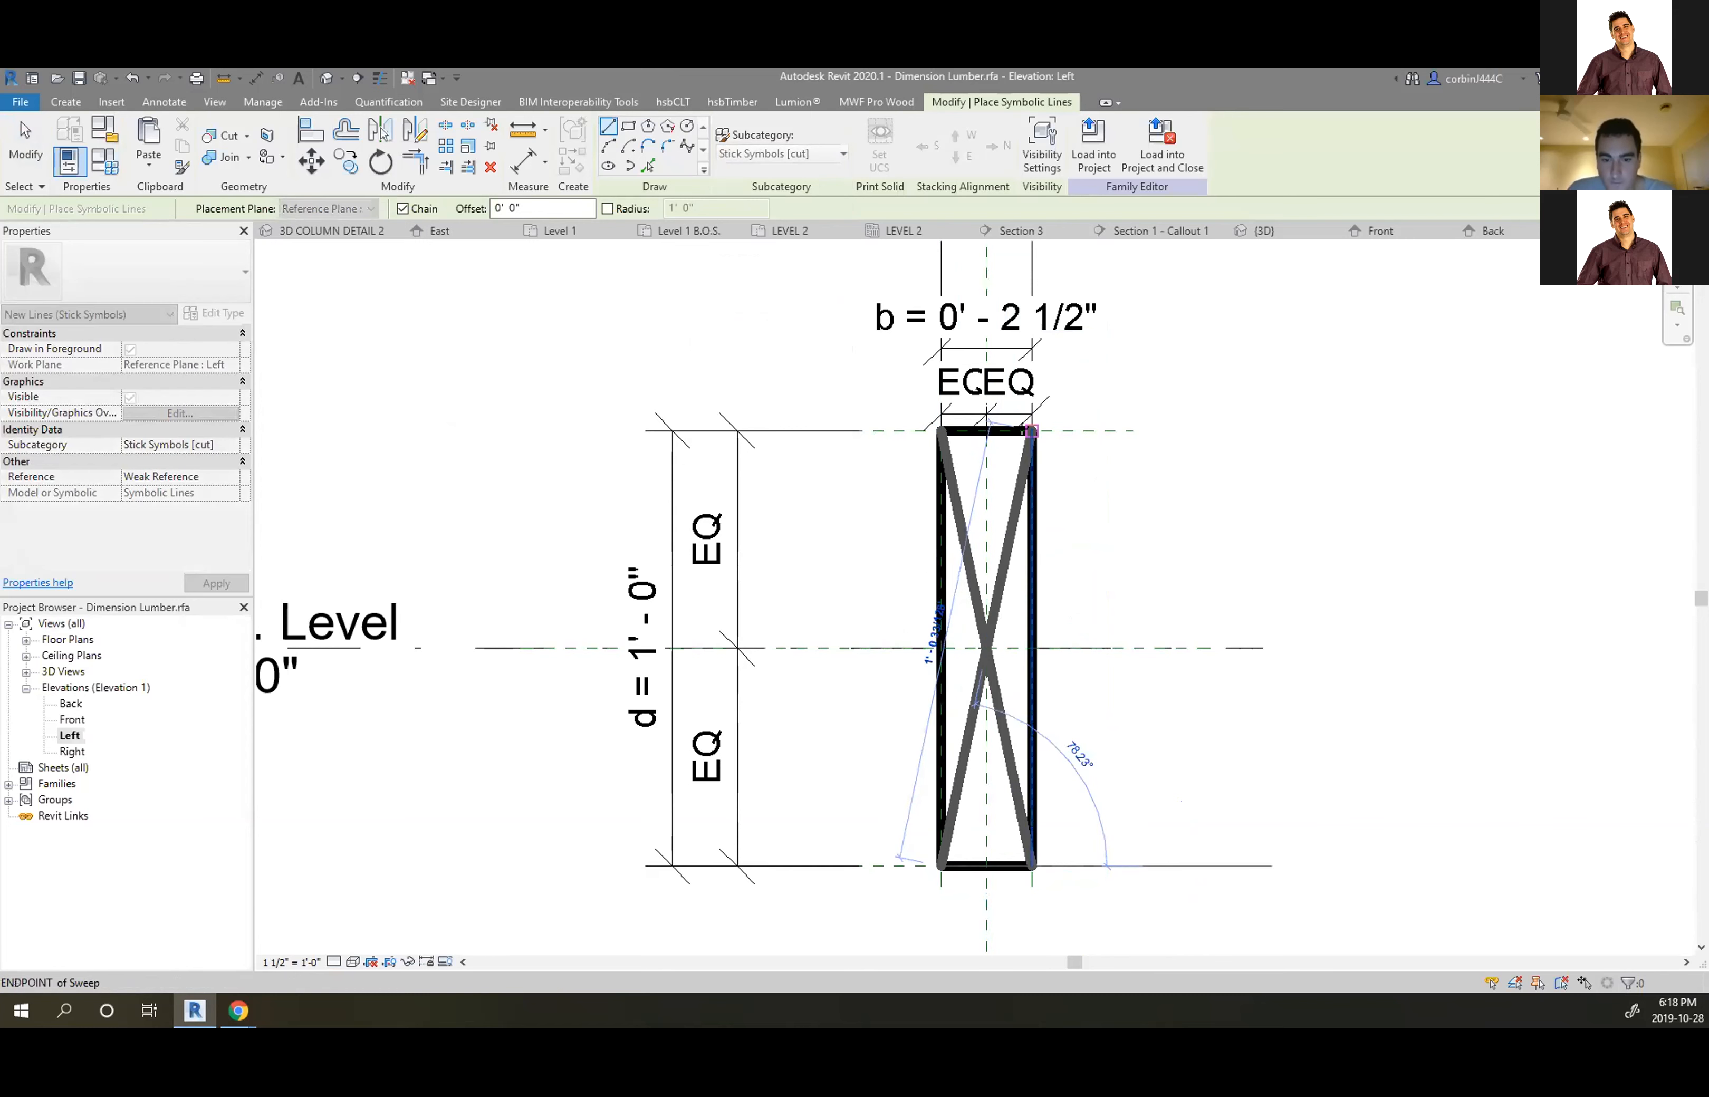
{"action": "key", "text": "Escape"}
{"action": "key", "text": "Escape"}
{"action": "left_click", "coordinate": [687, 145]}
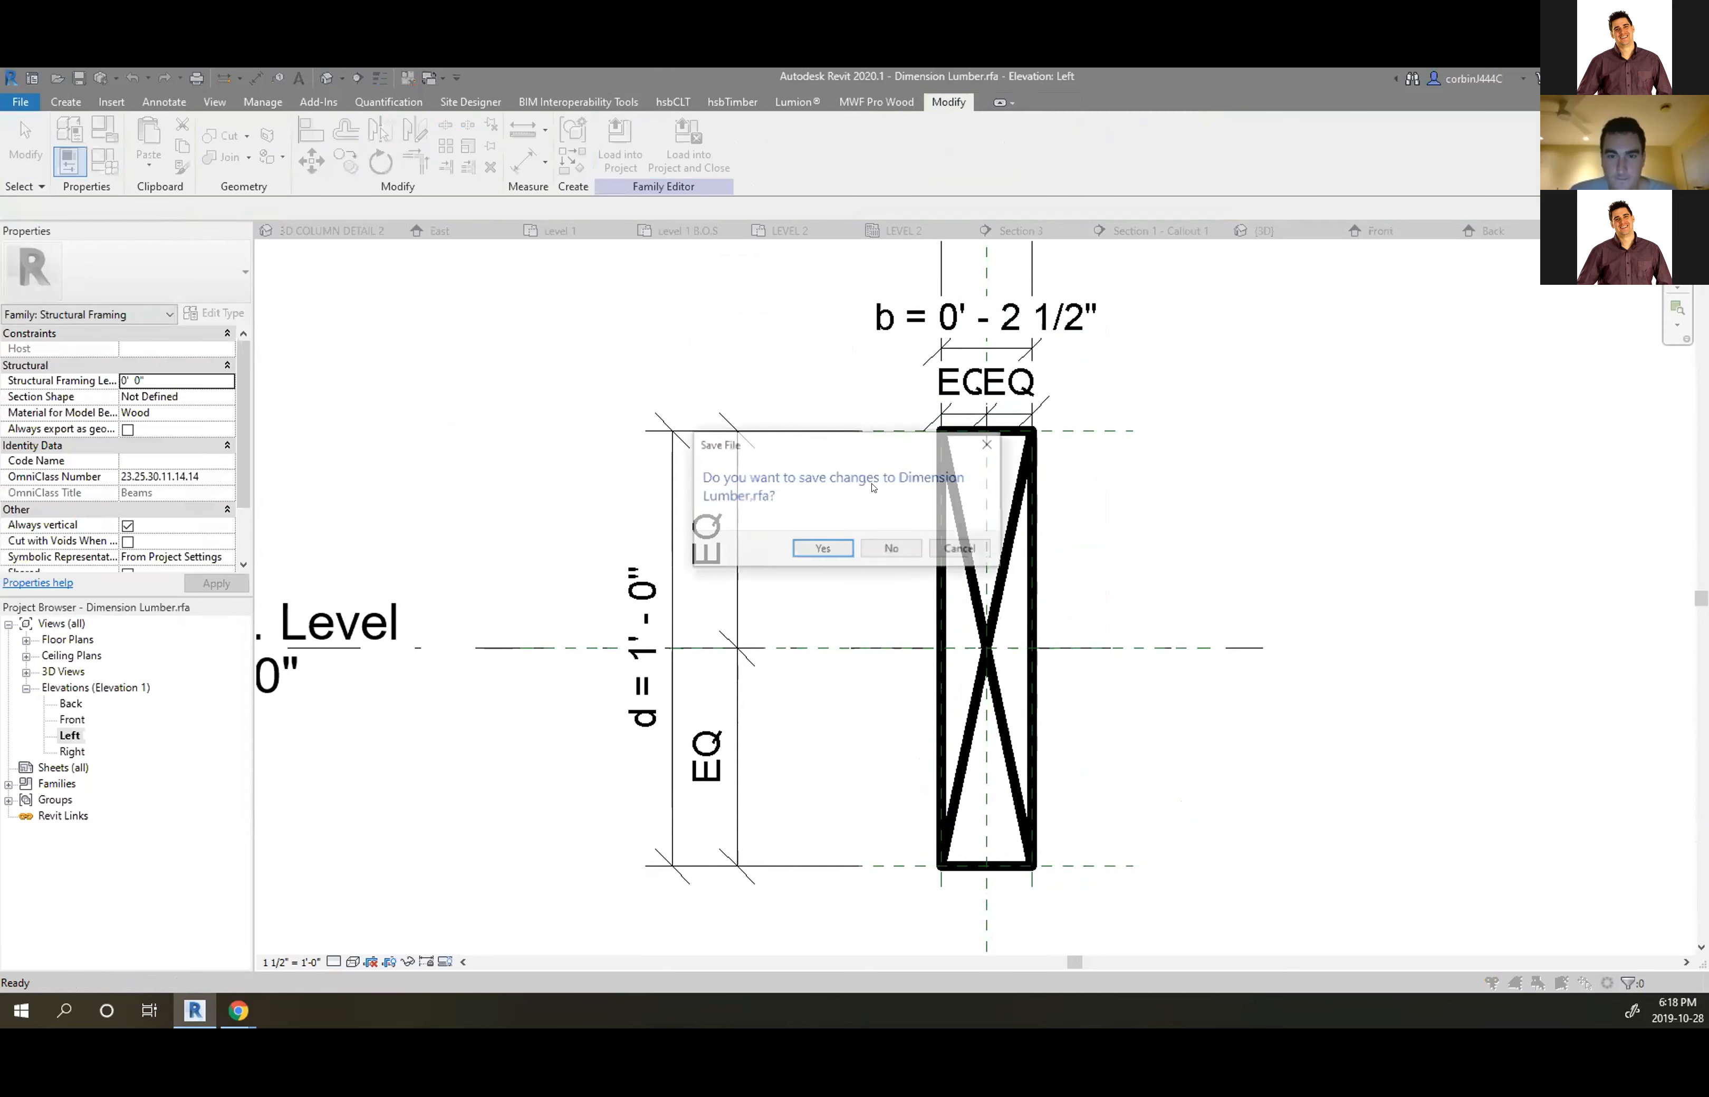
Decline saving the family file and overwrite the existing Dimension Lumber family in the project
{"action": "left_click", "coordinate": [890, 550]}
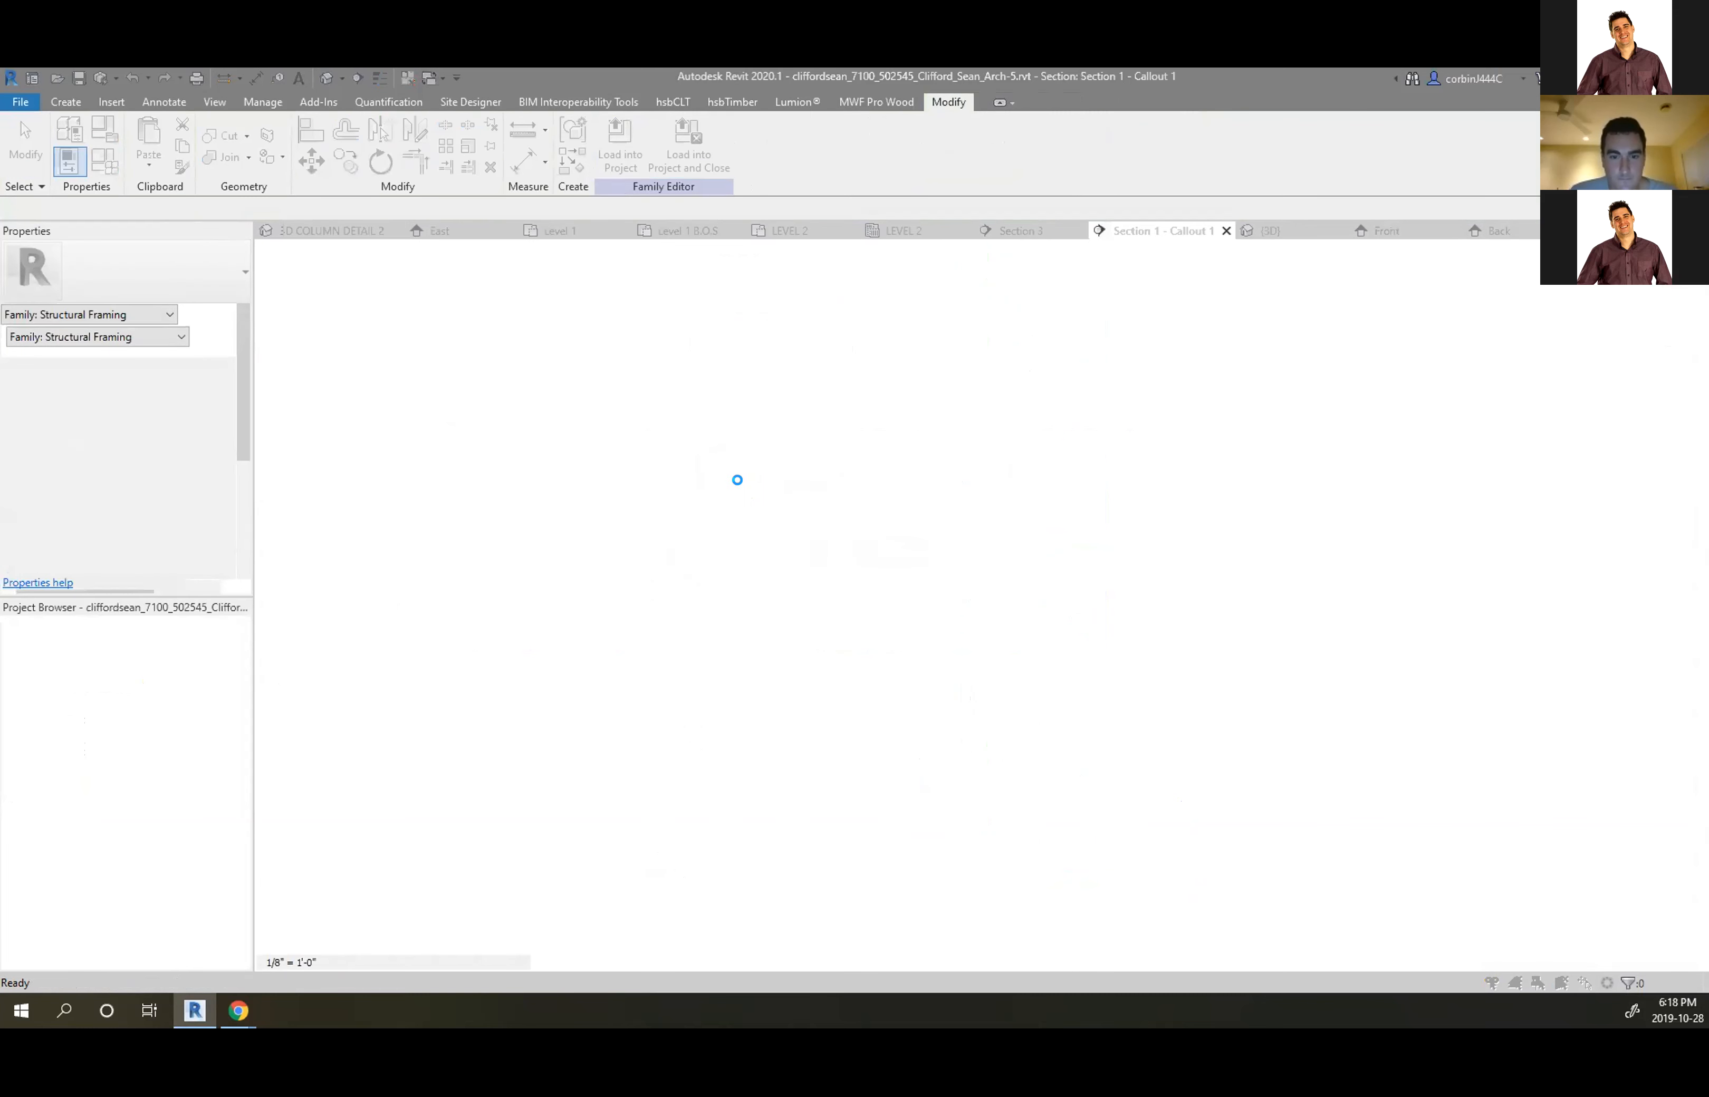
{"action": "left_click", "coordinate": [789, 531]}
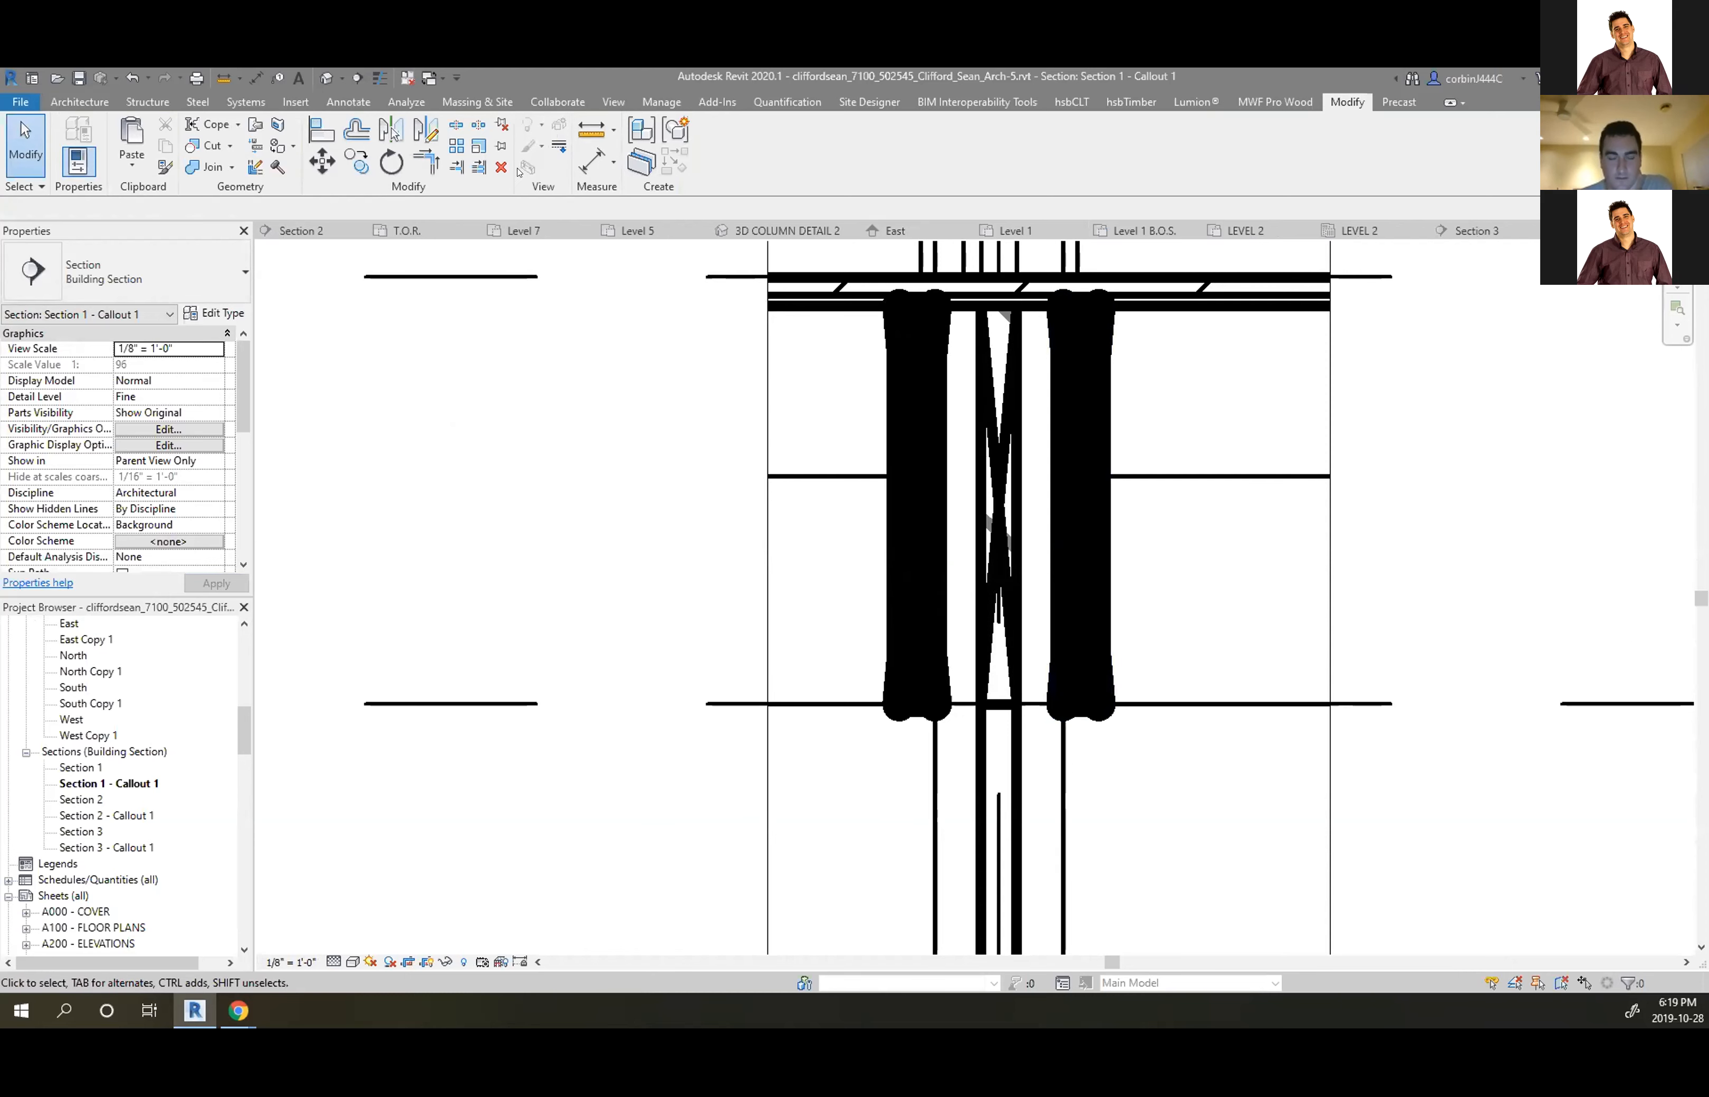
Restyle the right lumber member's heavy outline to Thin Lines
{"action": "left_click", "coordinate": [543, 148]}
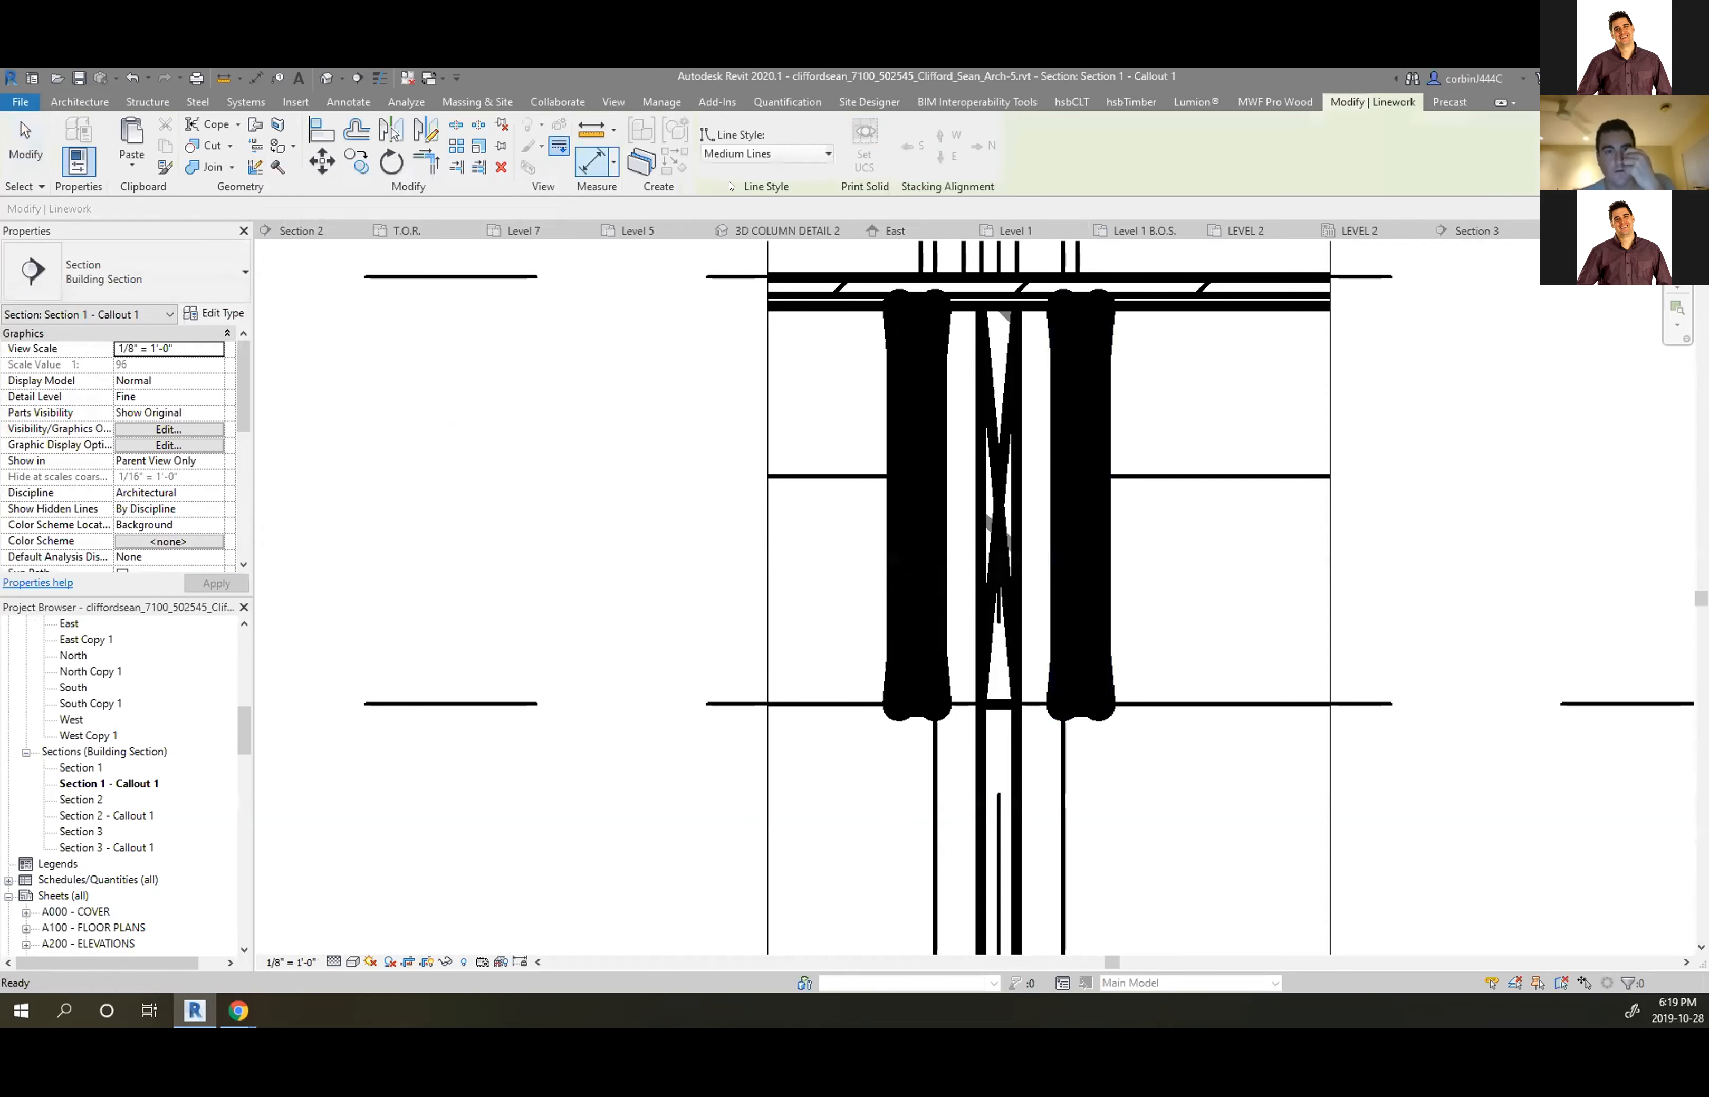
{"action": "left_click", "coordinate": [779, 153]}
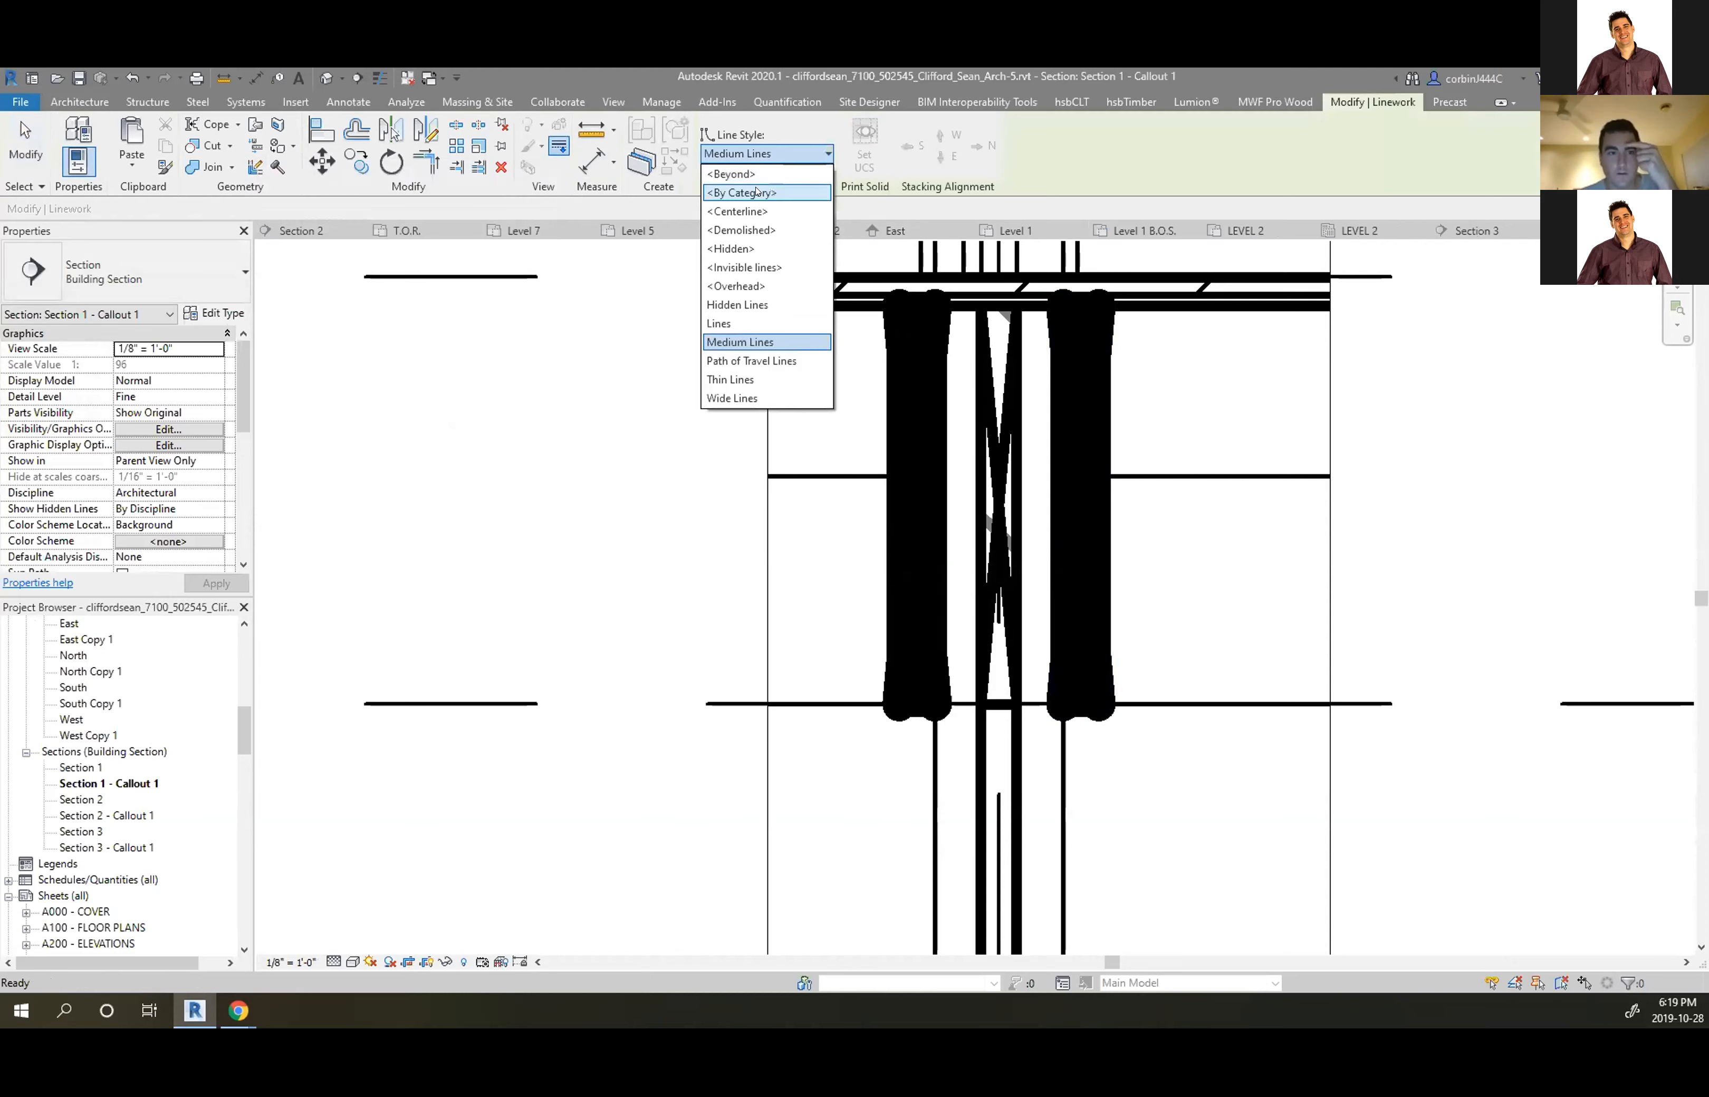
{"action": "left_click", "coordinate": [751, 379]}
{"action": "scroll", "coordinate": [848, 415], "scroll_direction": "up", "scroll_amount": 3}
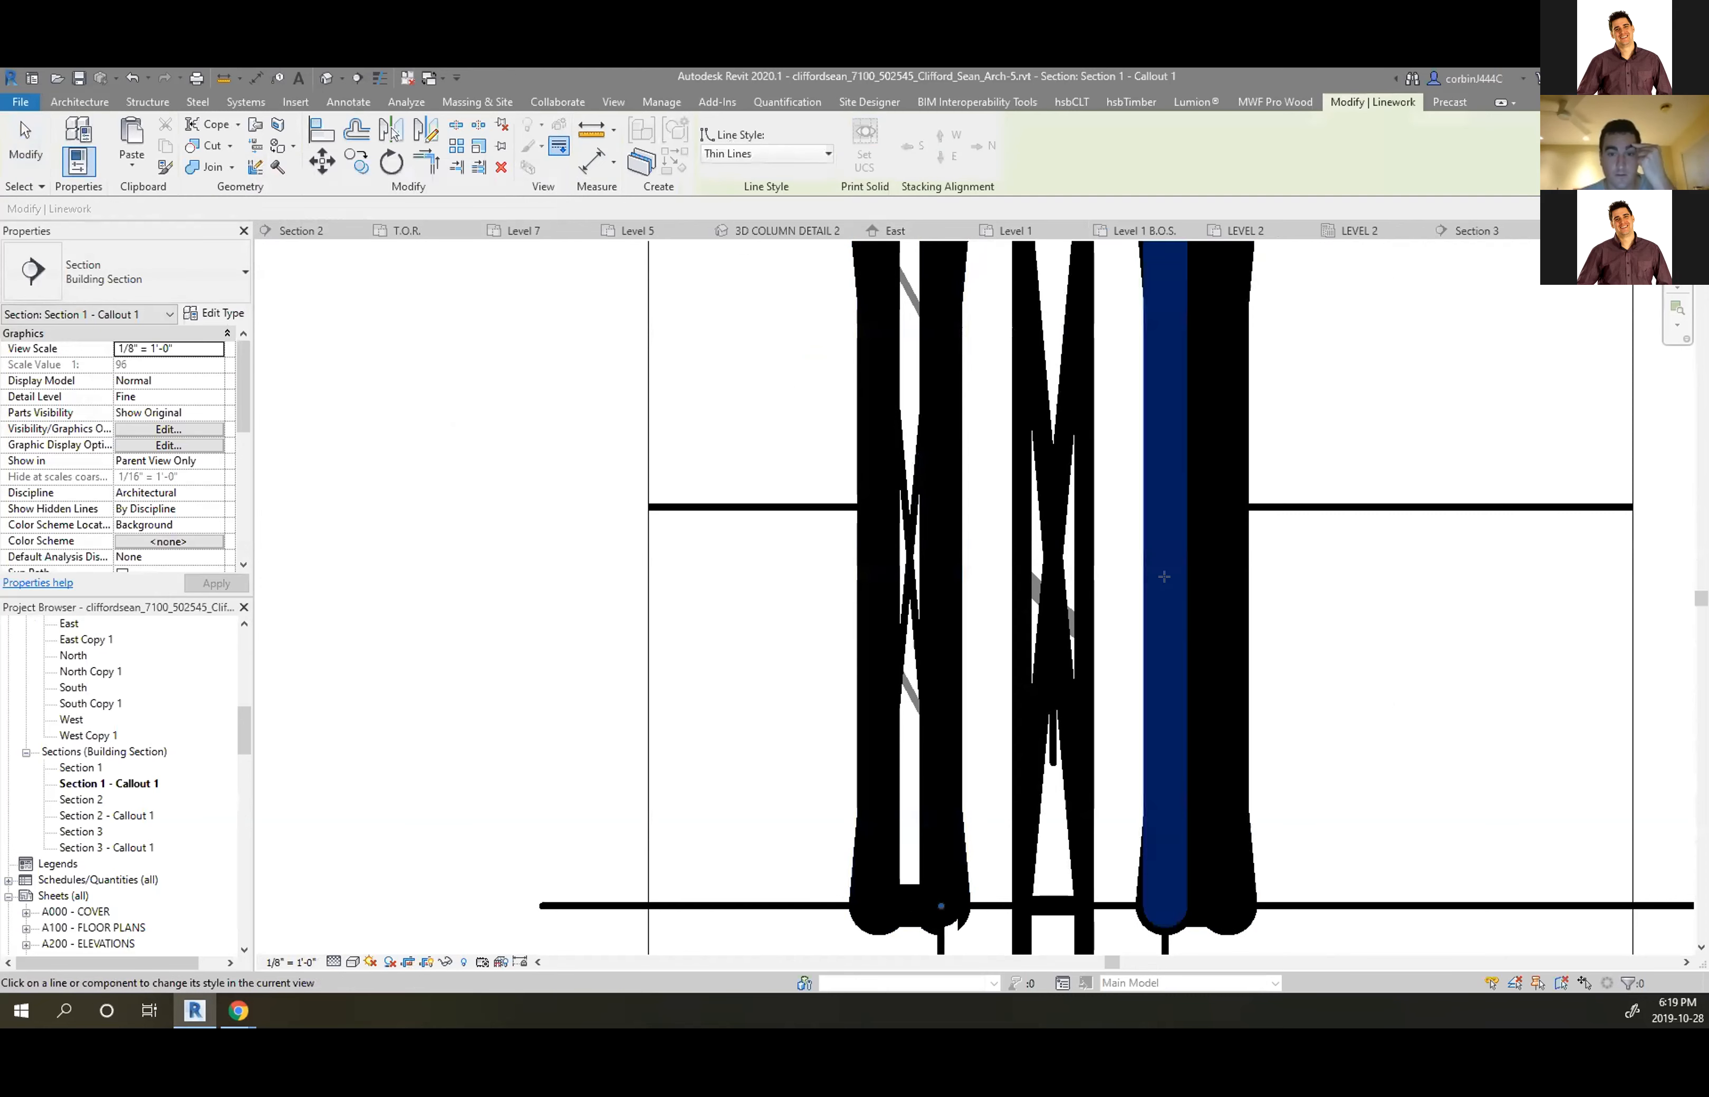
{"action": "left_click", "coordinate": [1189, 571]}
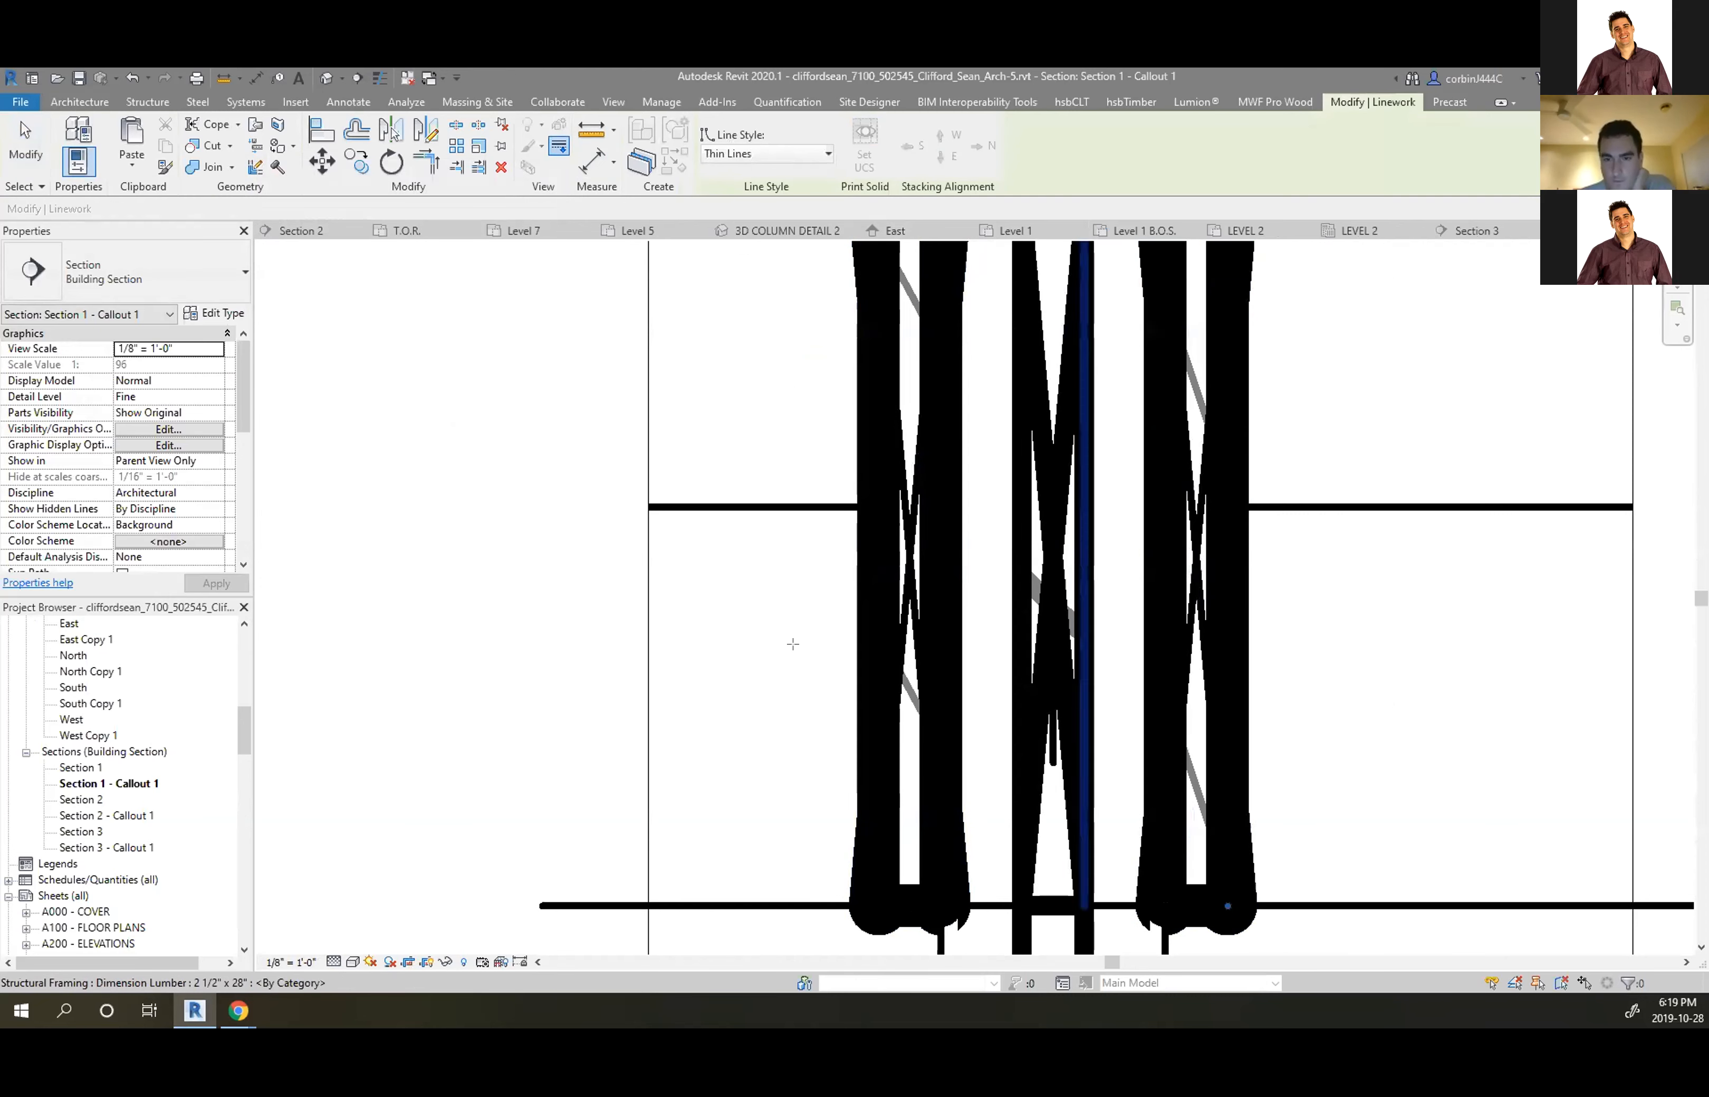
Set the callout view scale to 3/4" = 1'-0"
{"action": "left_click", "coordinate": [290, 962]}
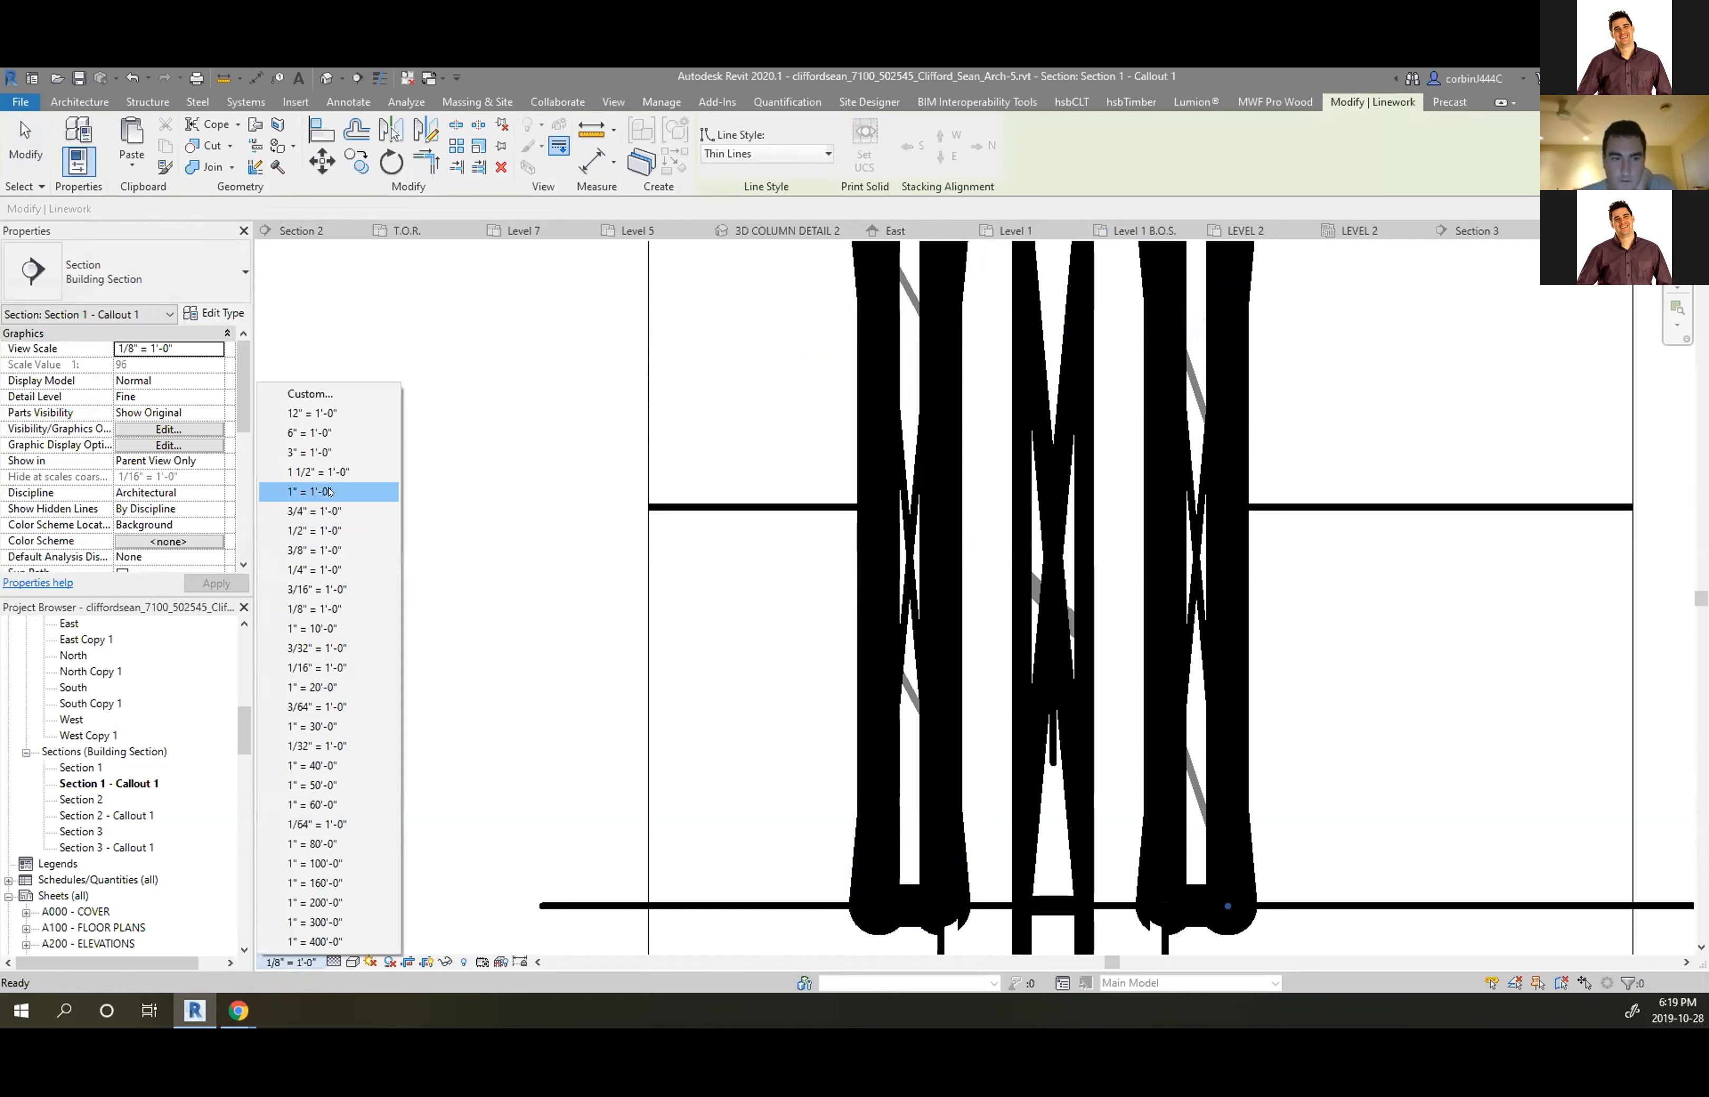
{"action": "left_click", "coordinate": [316, 511]}
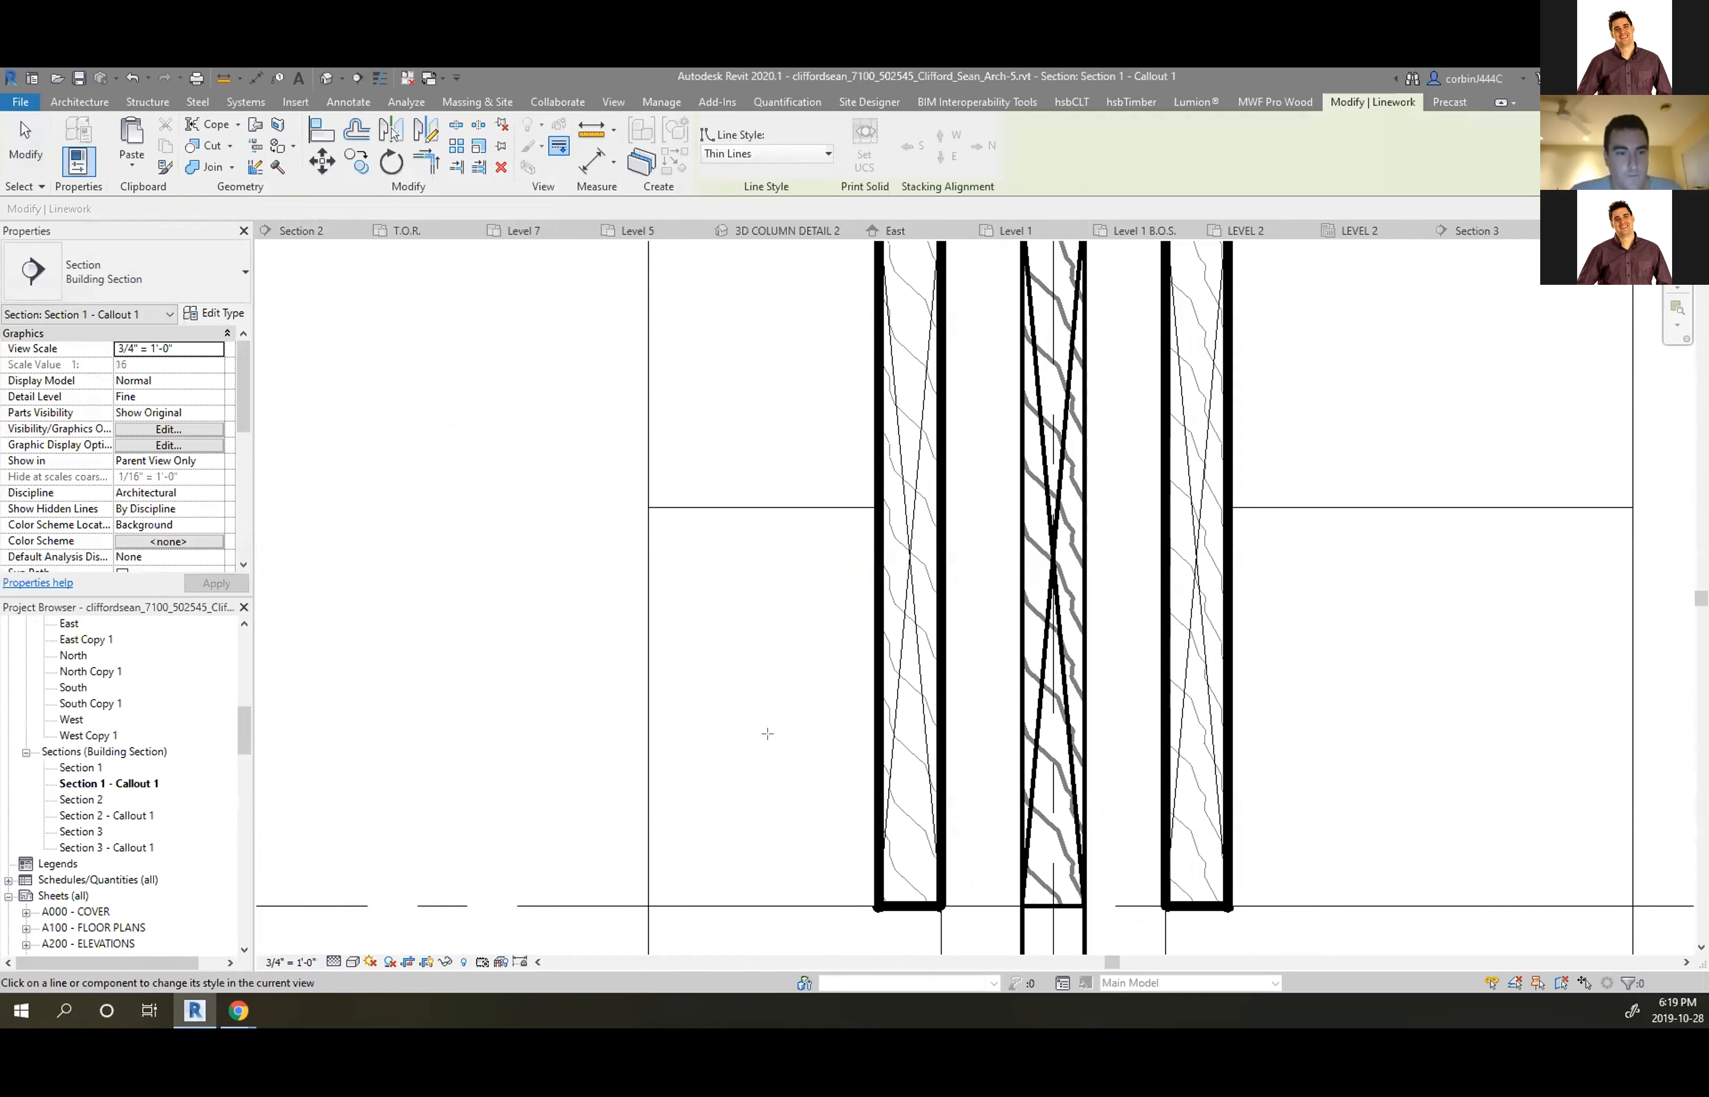
{"action": "scroll", "coordinate": [862, 687], "scroll_direction": "up", "scroll_amount": 2}
{"action": "scroll", "coordinate": [710, 659], "scroll_direction": "down", "scroll_amount": 2}
{"action": "scroll", "coordinate": [703, 662], "scroll_direction": "up", "scroll_amount": 2}
{"action": "scroll", "coordinate": [702, 662], "scroll_direction": "up", "scroll_amount": 1}
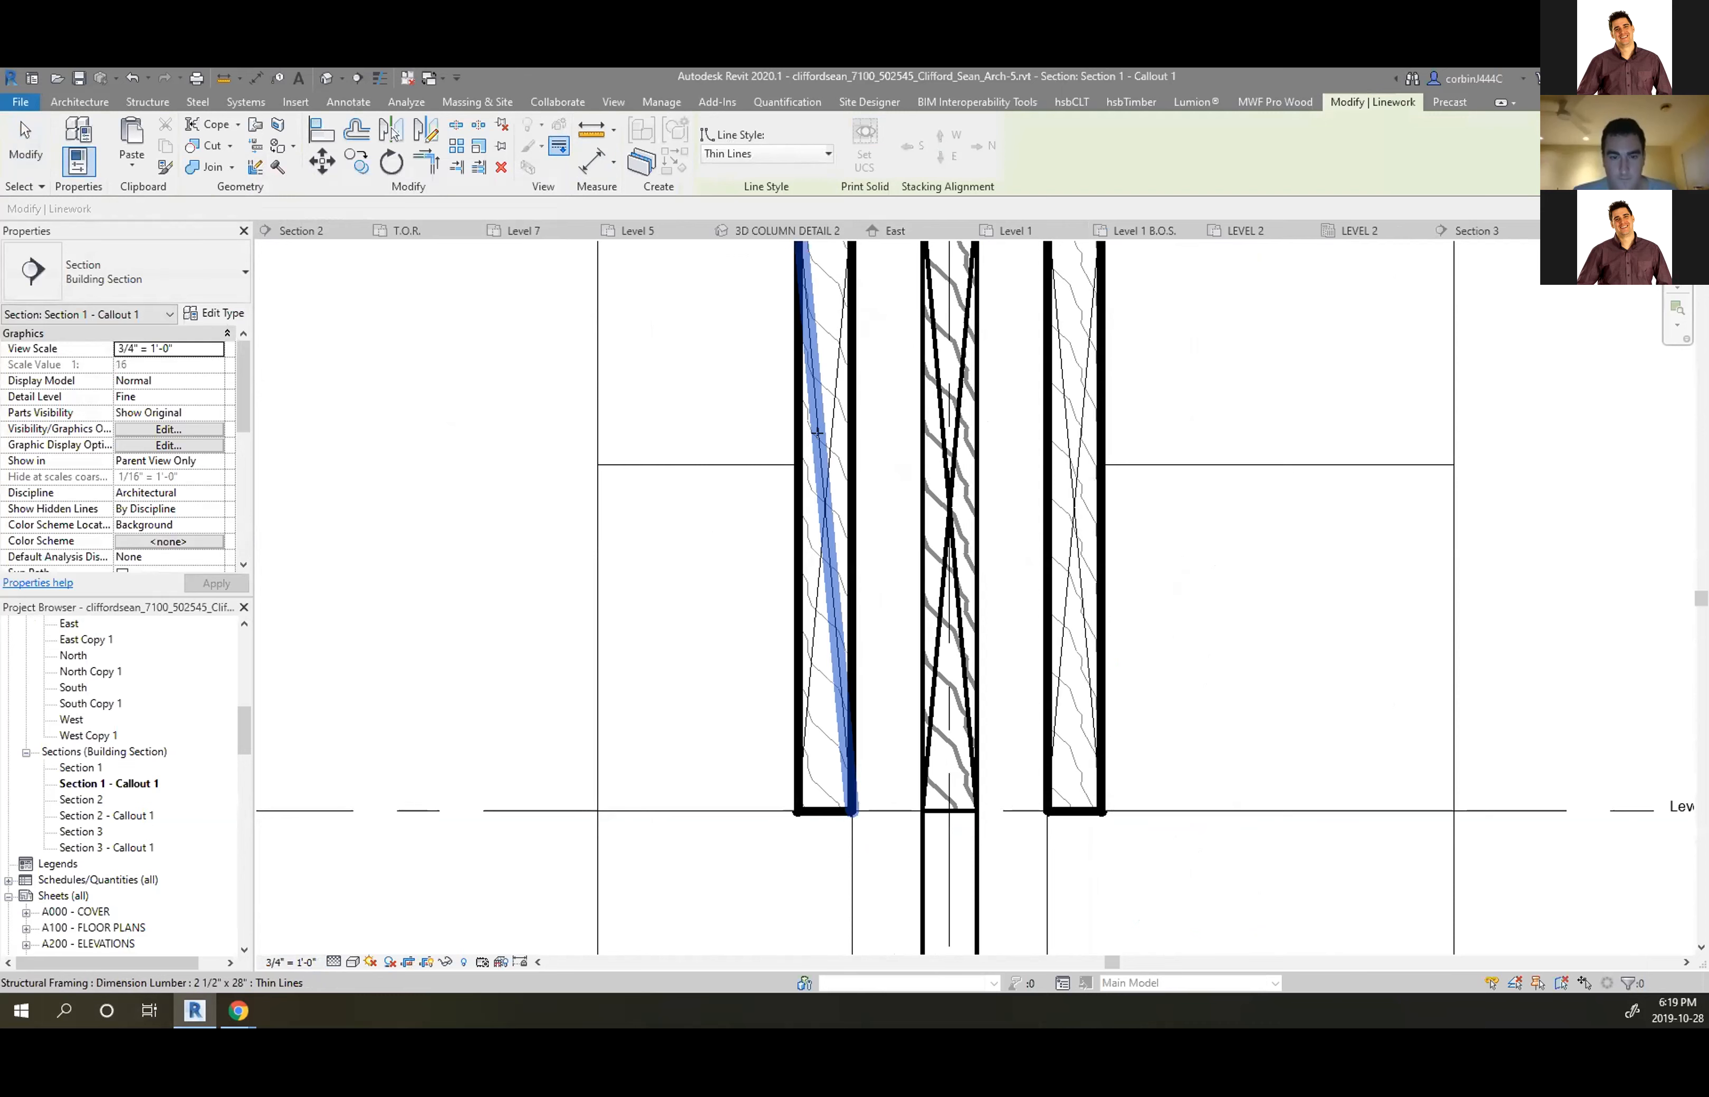
Restyle the diagonal lines of the left, middle and right members to <By Category>
{"action": "left_click", "coordinate": [828, 153]}
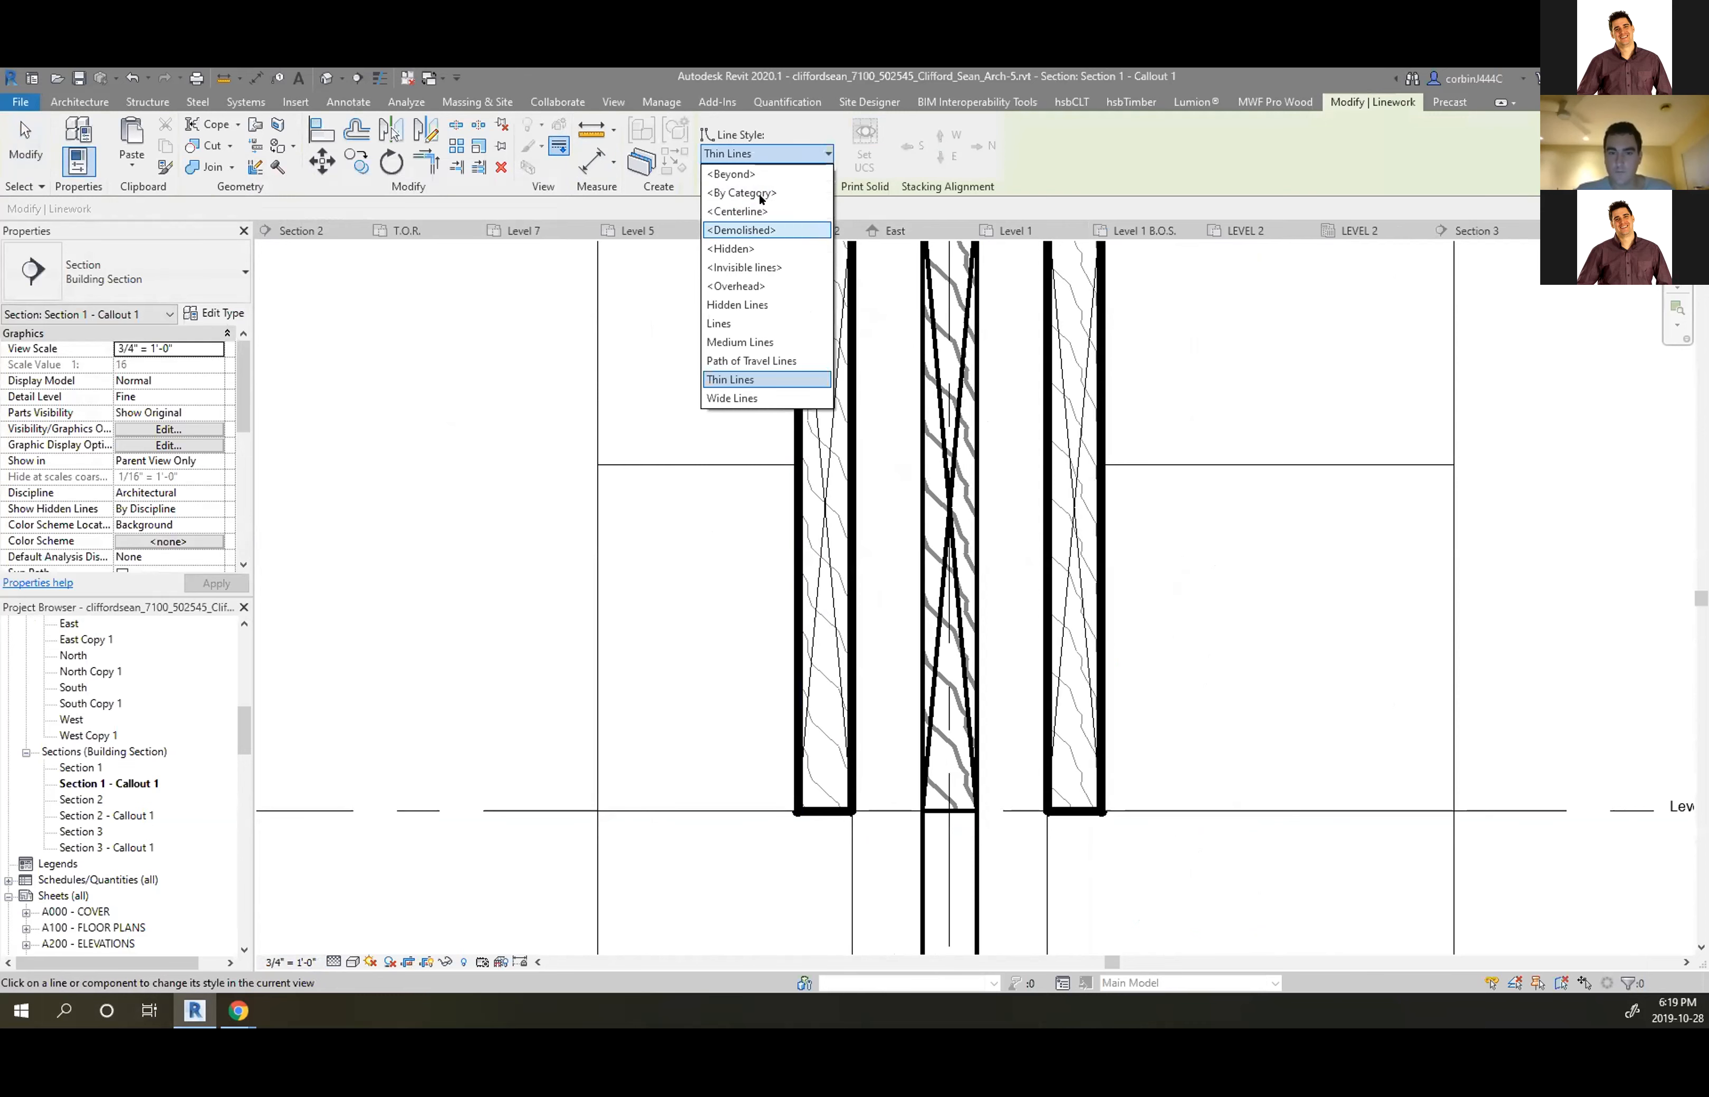
{"action": "left_click", "coordinate": [740, 192]}
{"action": "left_click", "coordinate": [805, 428]}
{"action": "left_click", "coordinate": [823, 399]}
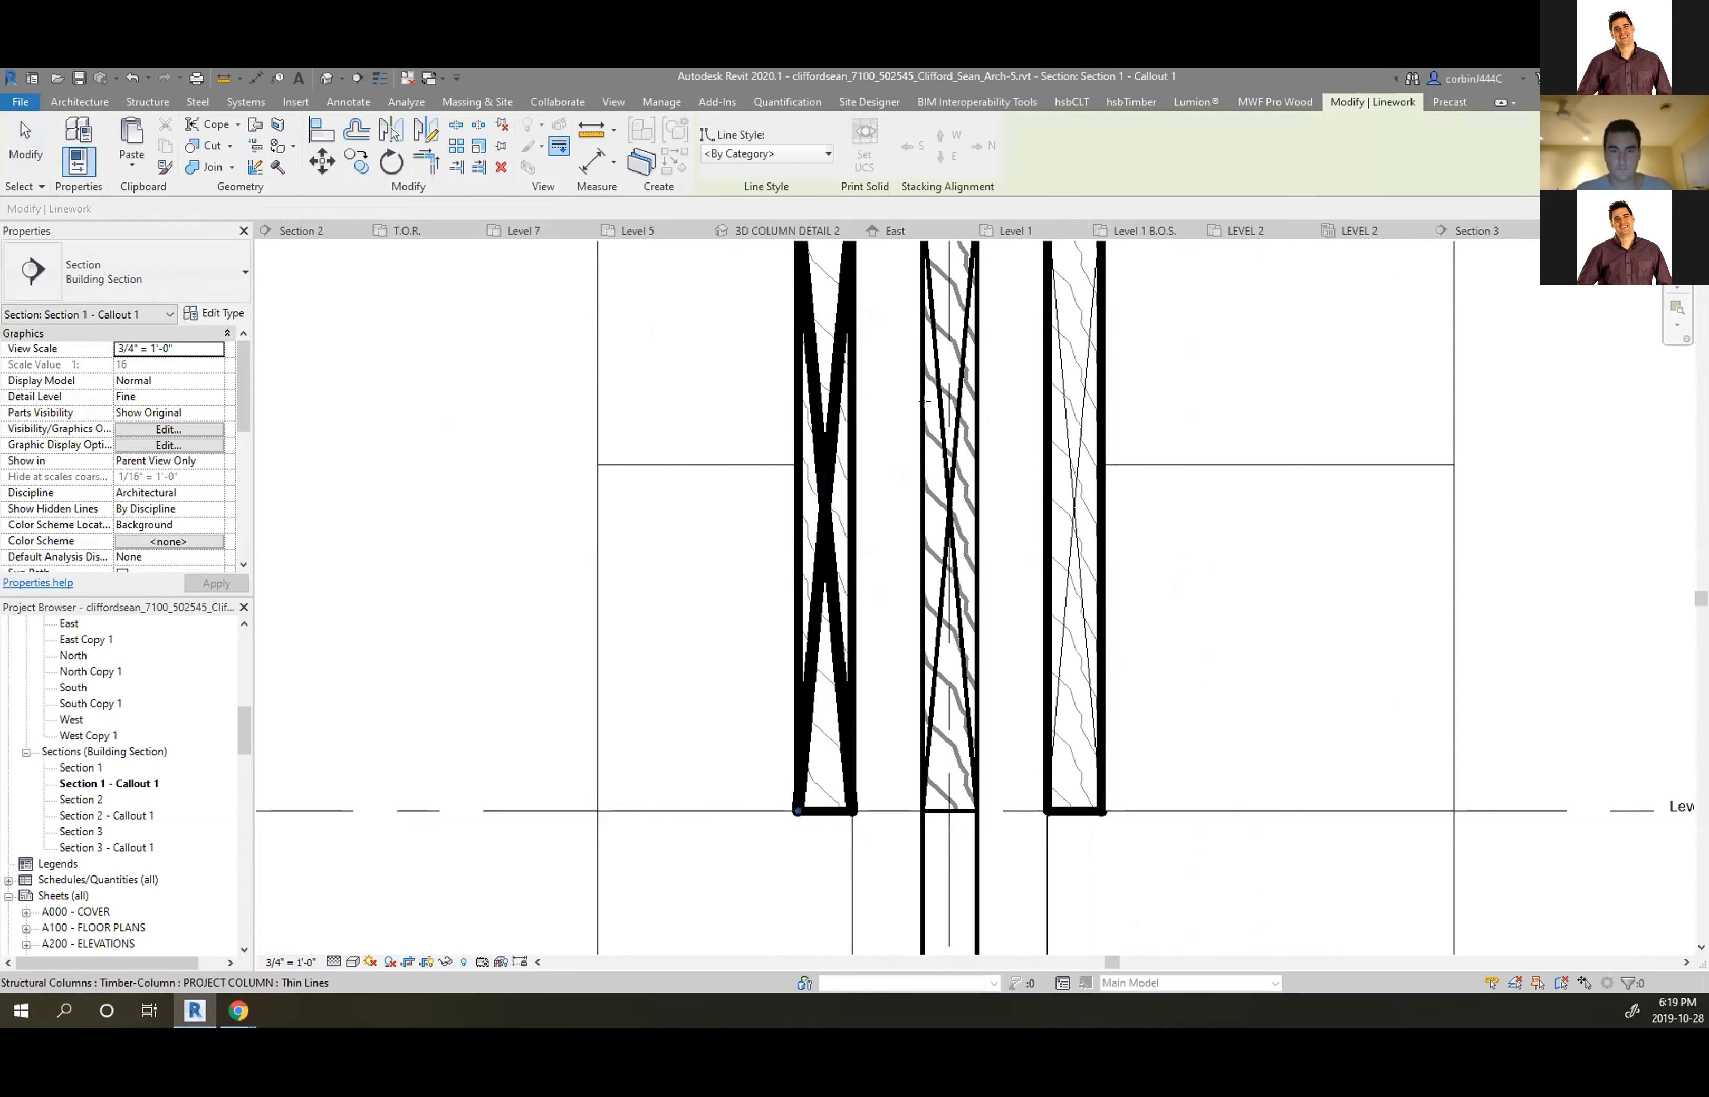
{"action": "left_click", "coordinate": [948, 405]}
{"action": "left_click", "coordinate": [1066, 412]}
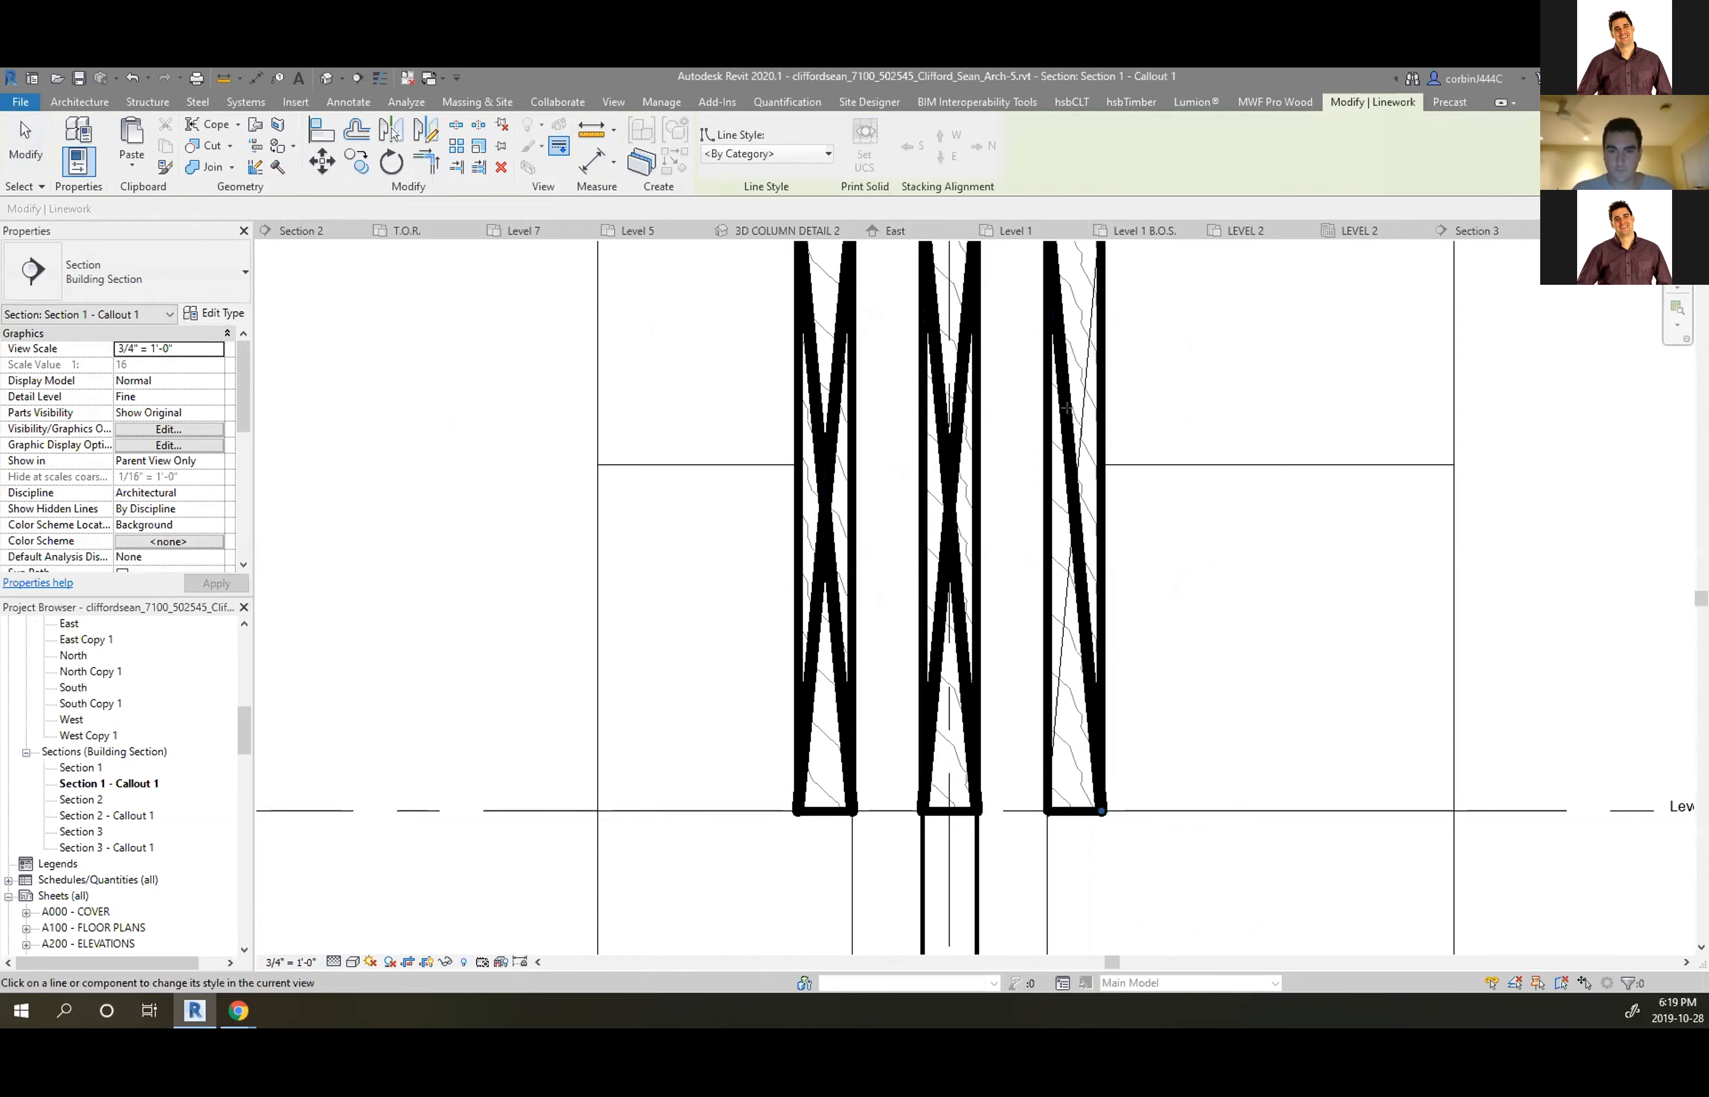
{"action": "scroll", "coordinate": [933, 592], "scroll_direction": "down", "scroll_amount": 3}
{"action": "scroll", "coordinate": [924, 799], "scroll_direction": "up", "scroll_amount": 2}
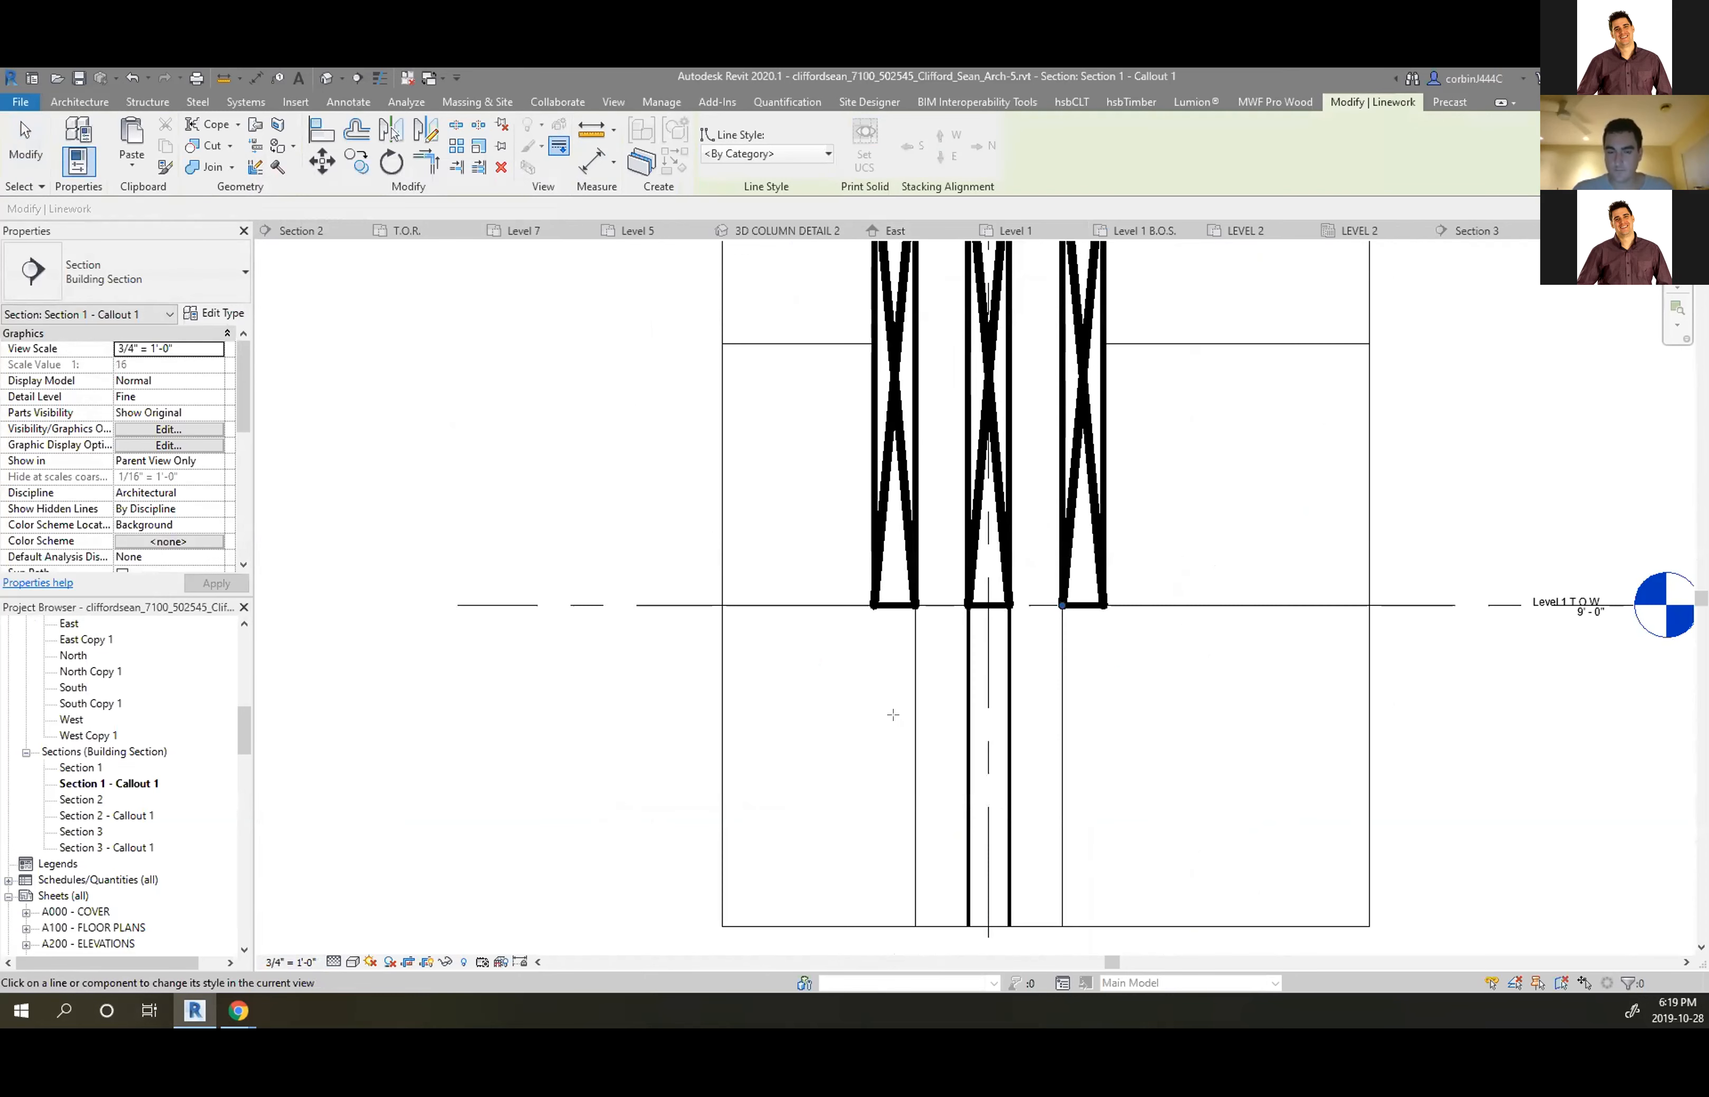
{"action": "scroll", "coordinate": [901, 603], "scroll_direction": "up", "scroll_amount": 1}
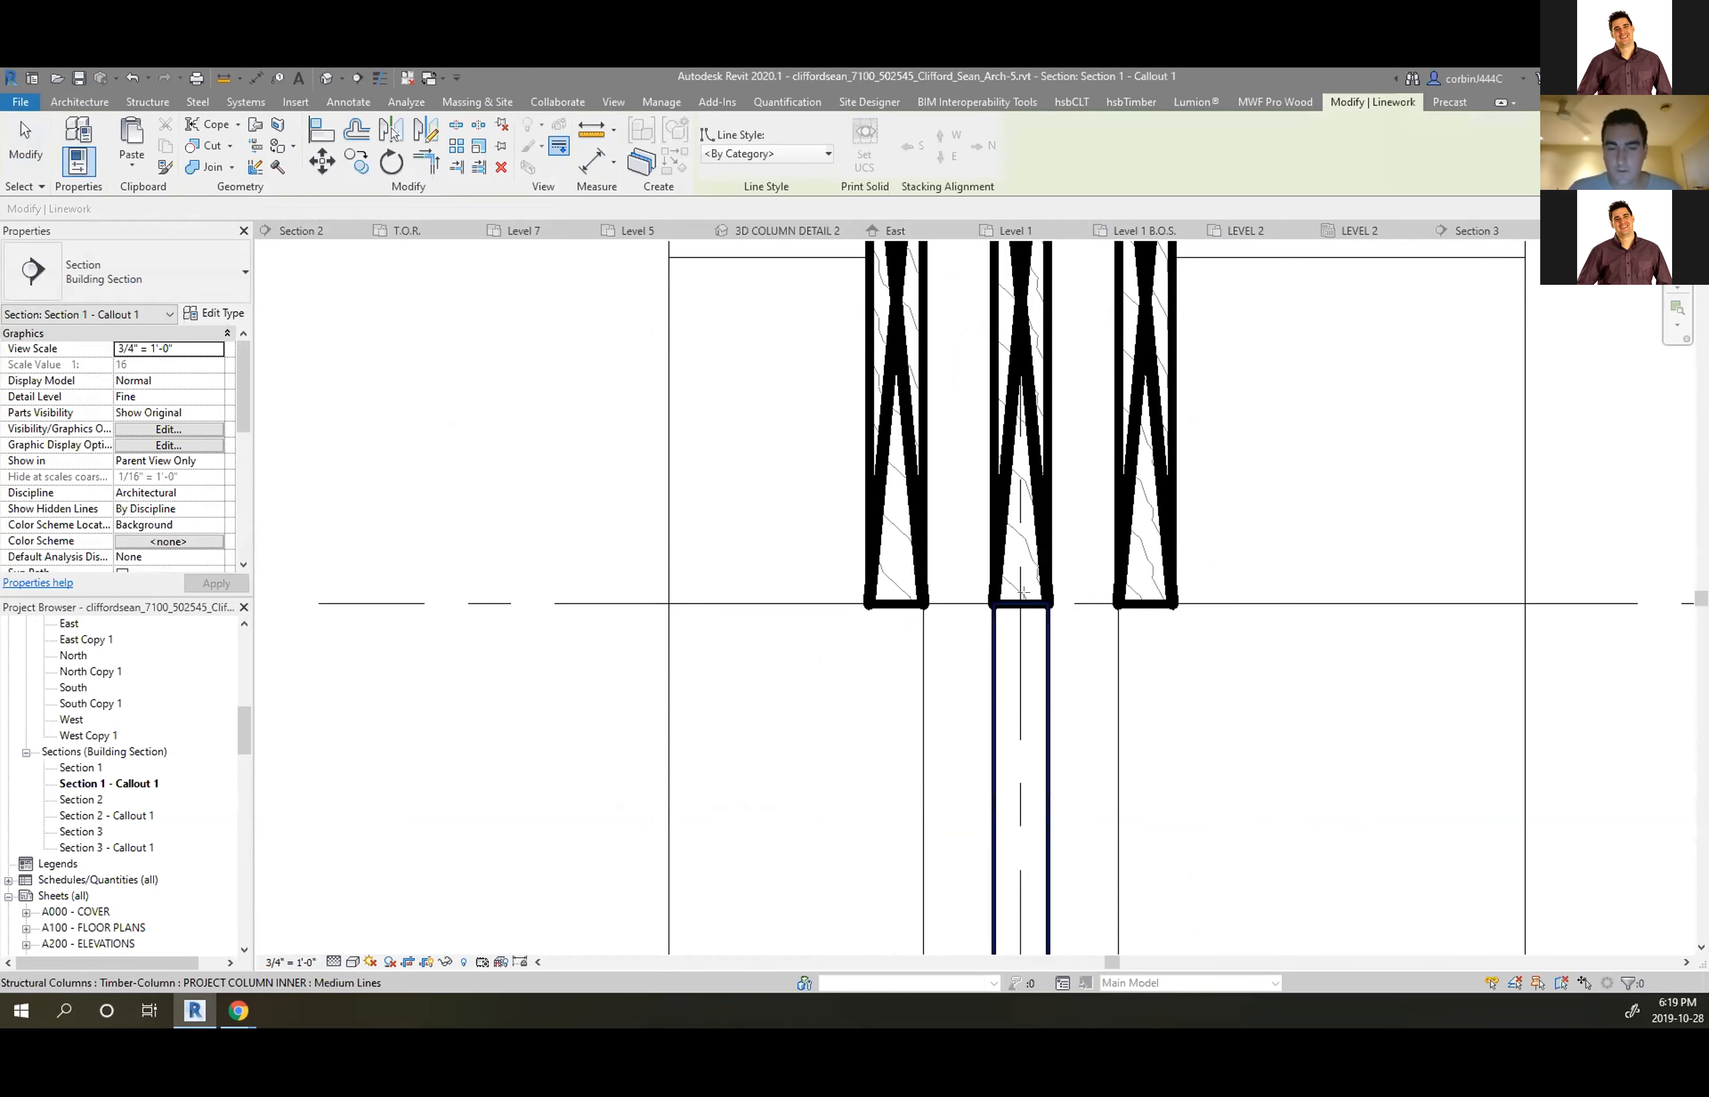
{"action": "scroll", "coordinate": [898, 660], "scroll_direction": "down", "scroll_amount": 3}
{"action": "scroll", "coordinate": [1005, 690], "scroll_direction": "up", "scroll_amount": 1}
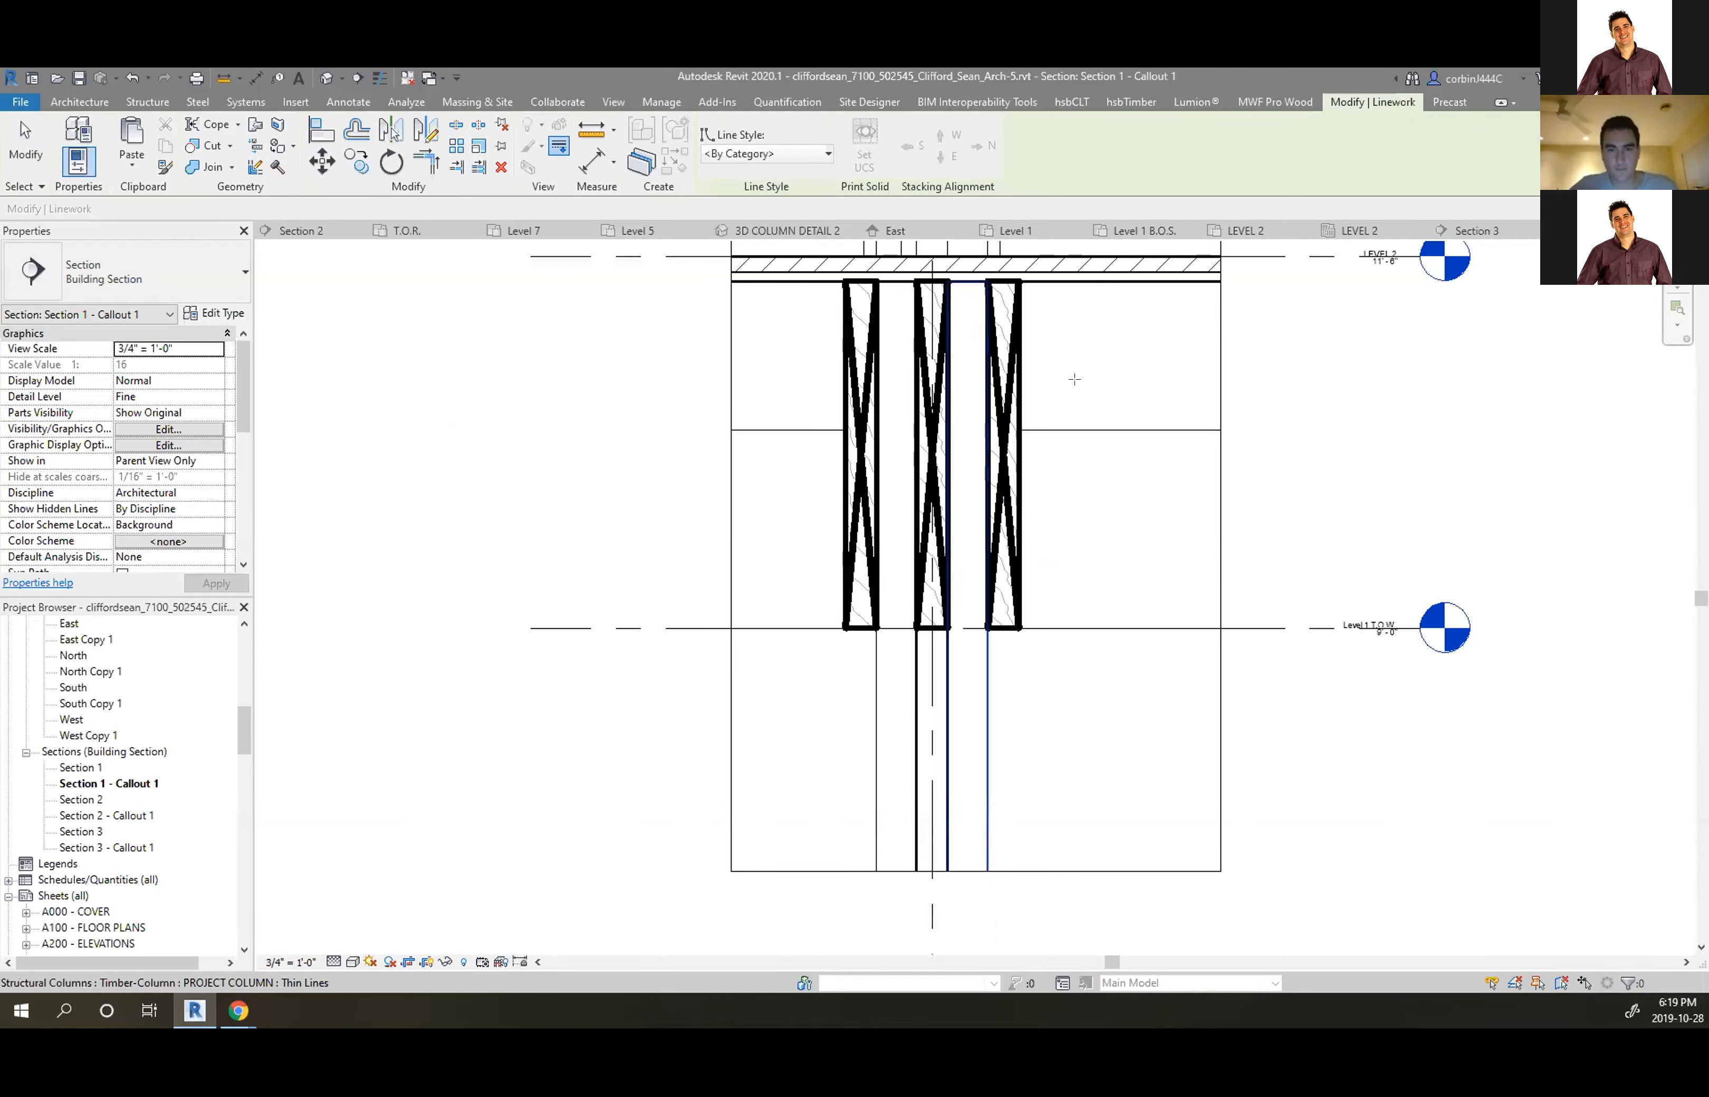
{"action": "key", "text": "Escape"}
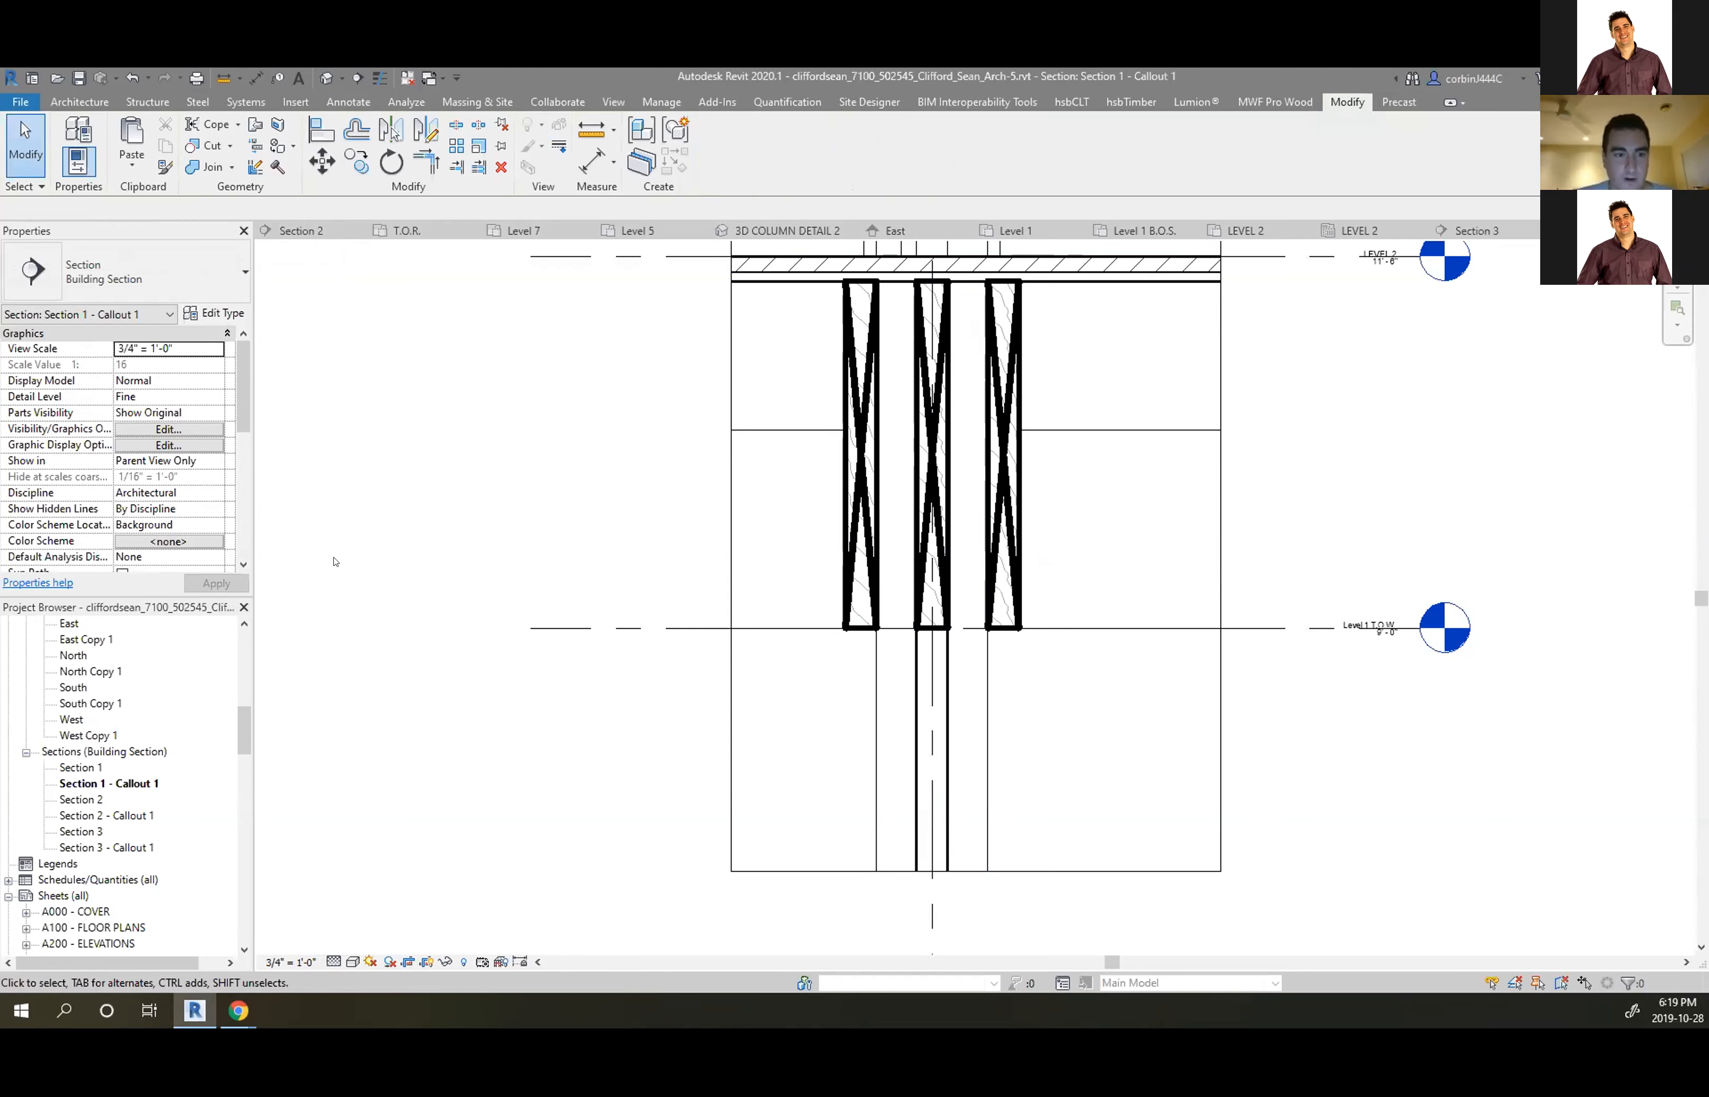
Open the East elevation in Hidden Line visual style
{"action": "left_click", "coordinate": [916, 228]}
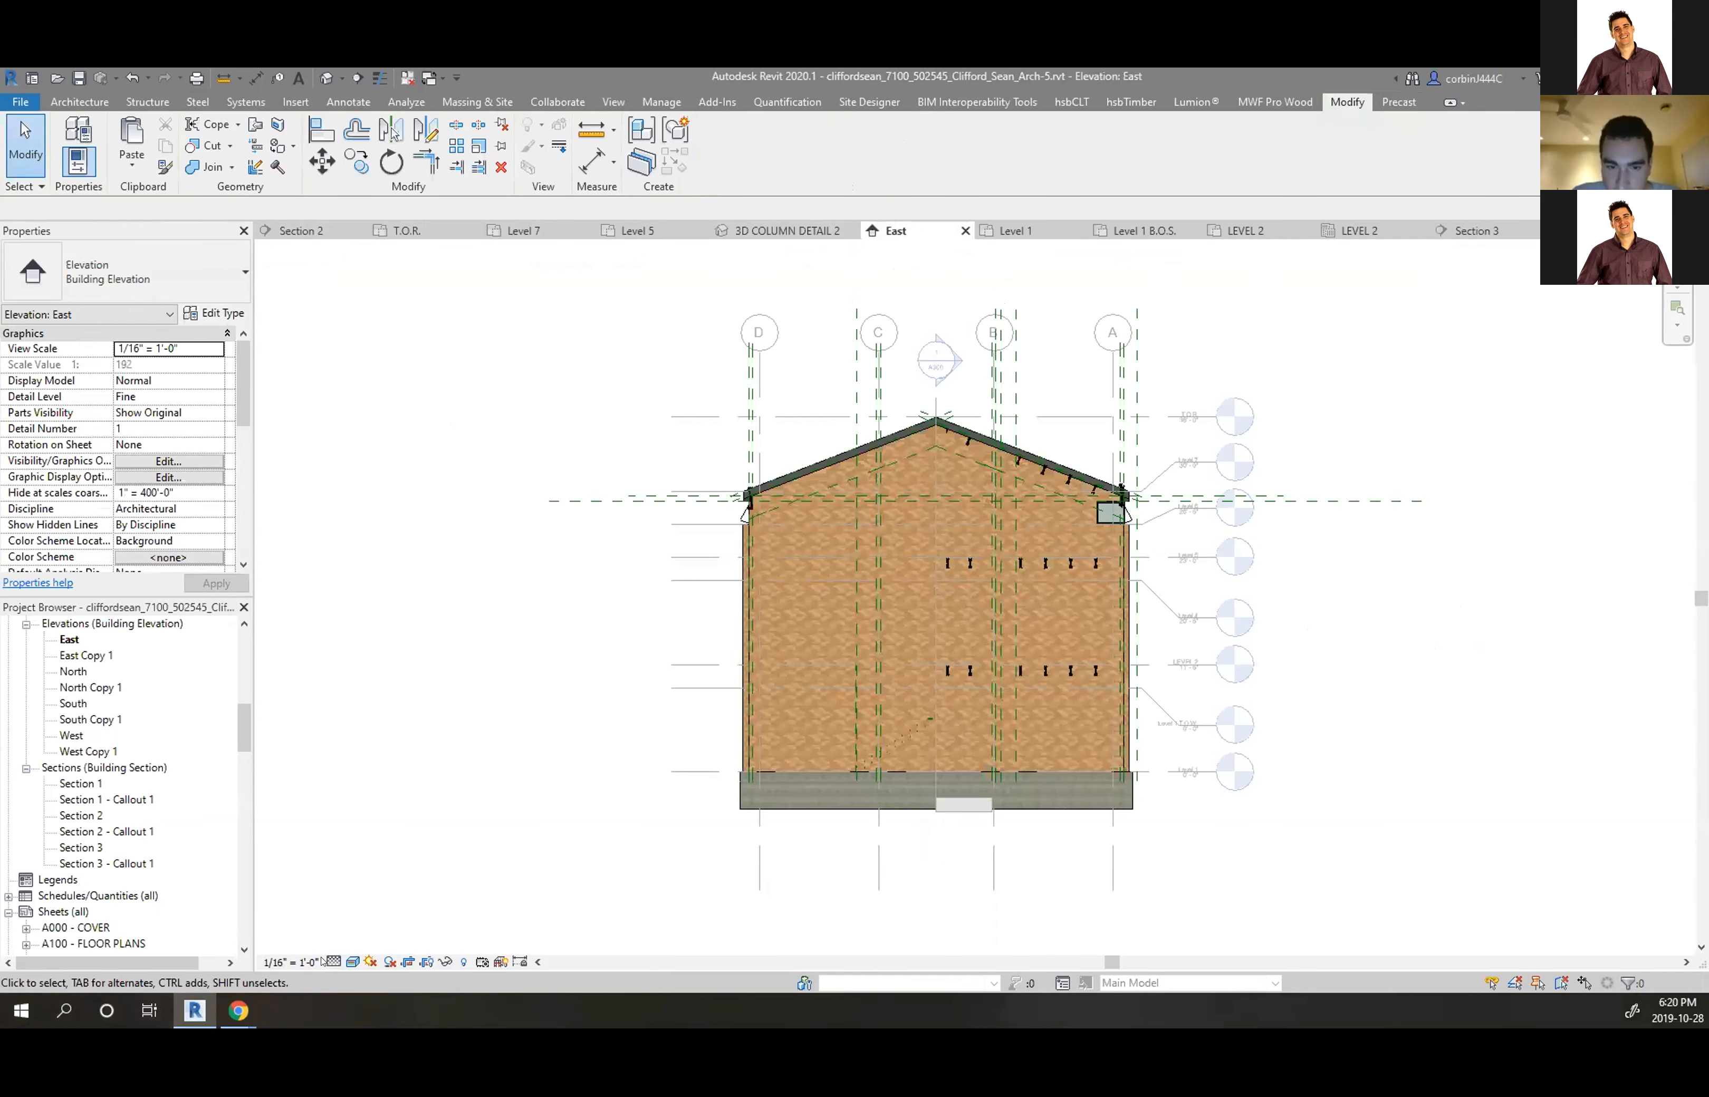
{"action": "left_click", "coordinate": [334, 962]}
{"action": "left_click", "coordinate": [388, 868]}
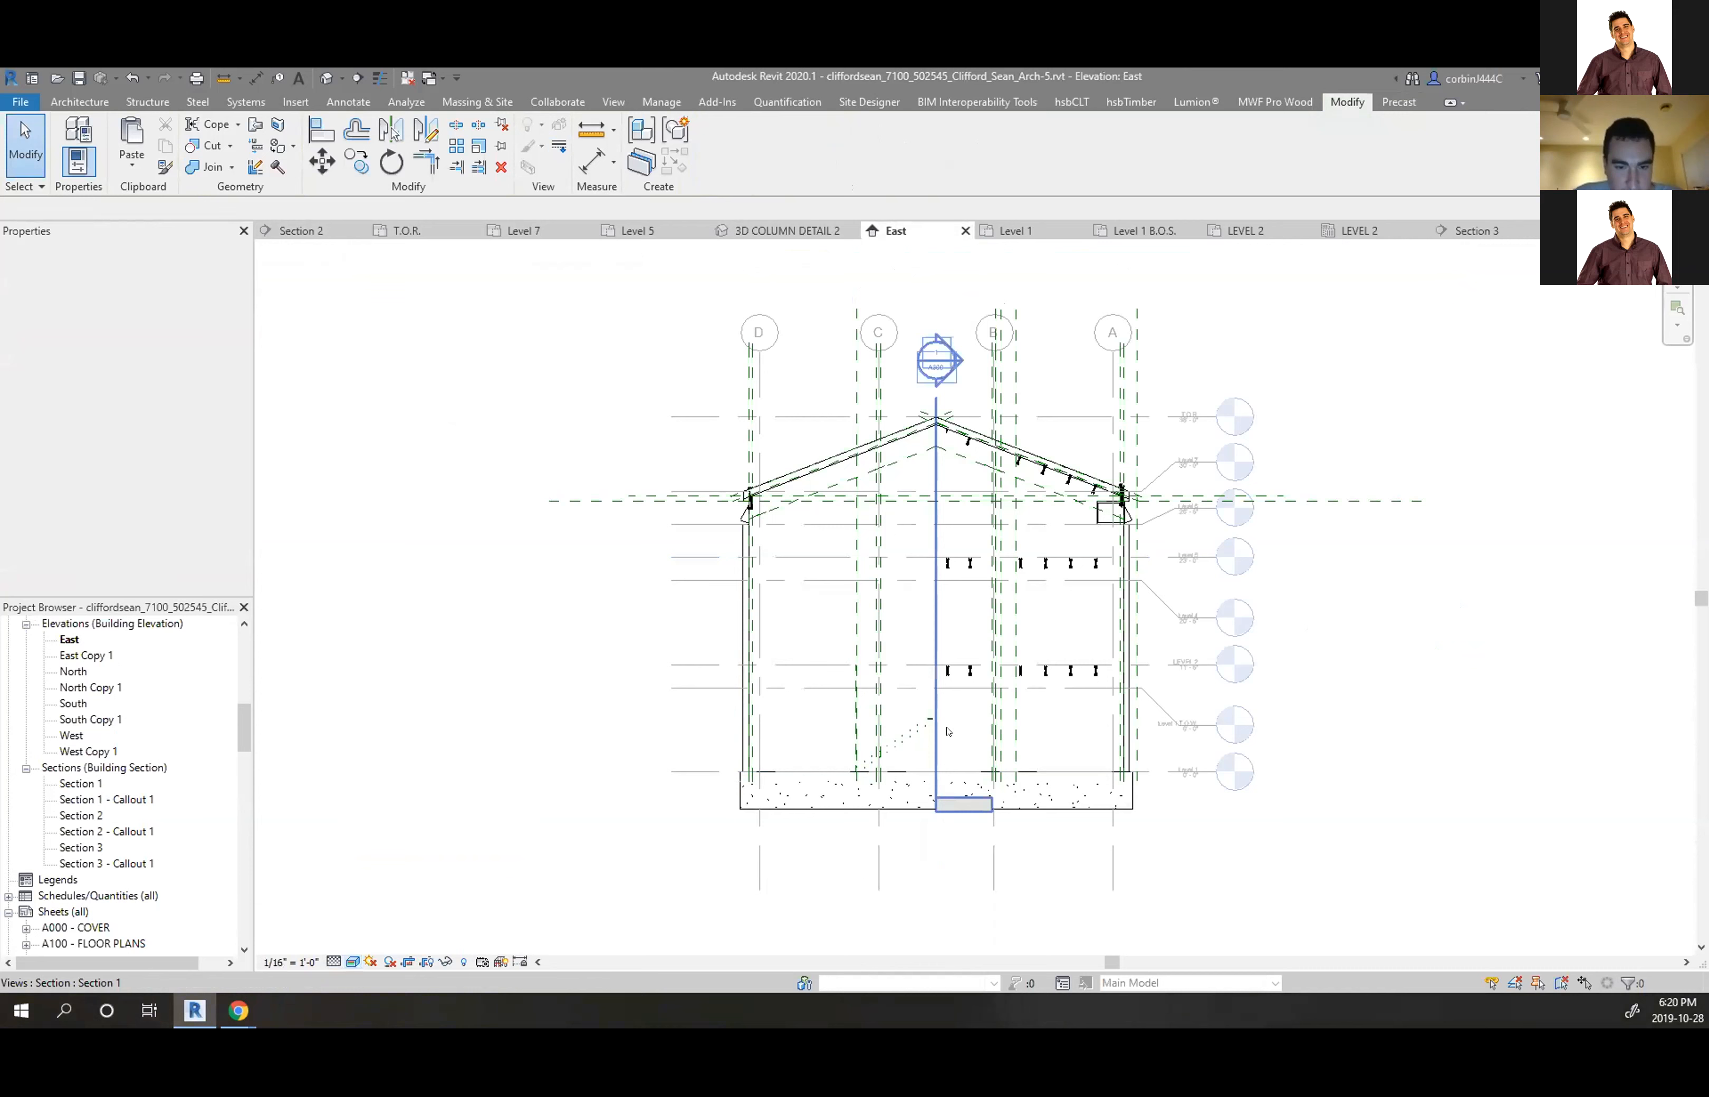
{"action": "scroll", "coordinate": [1009, 698], "scroll_direction": "up", "scroll_amount": 3}
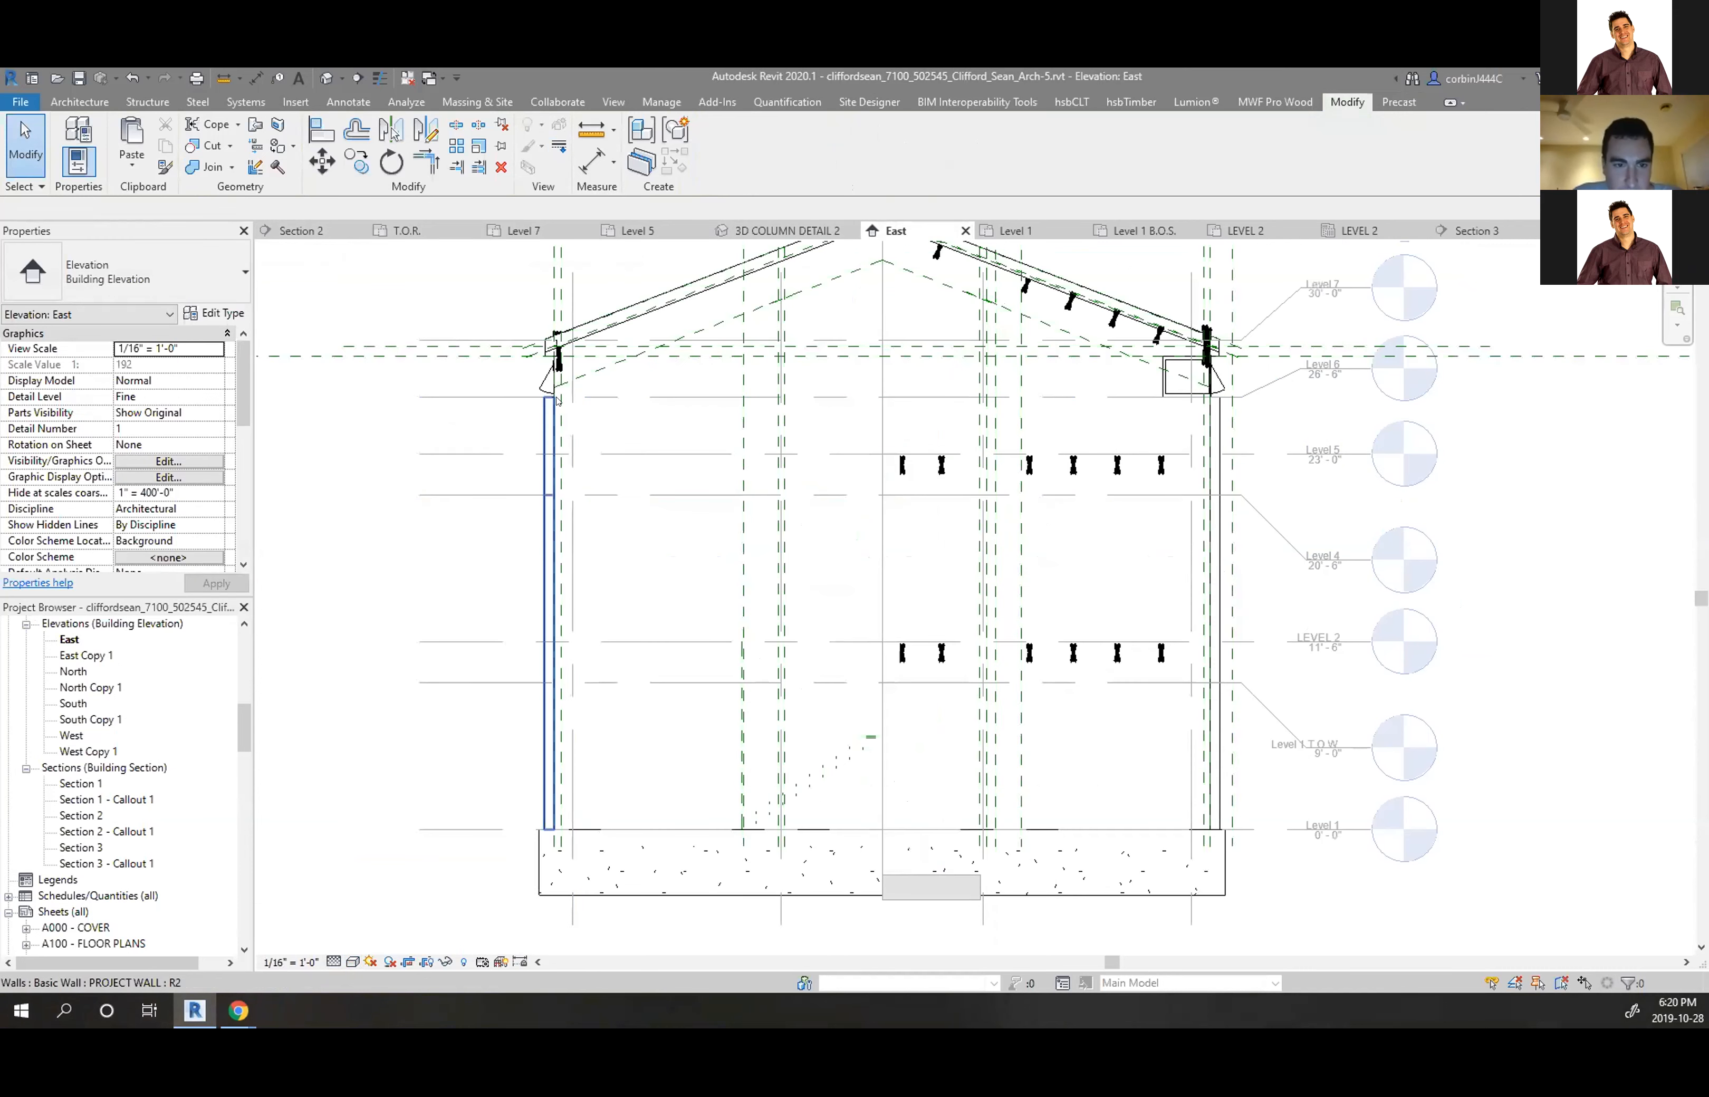
Select the east facade wall and open its structure layer's material from the type properties
{"action": "left_click", "coordinate": [557, 400]}
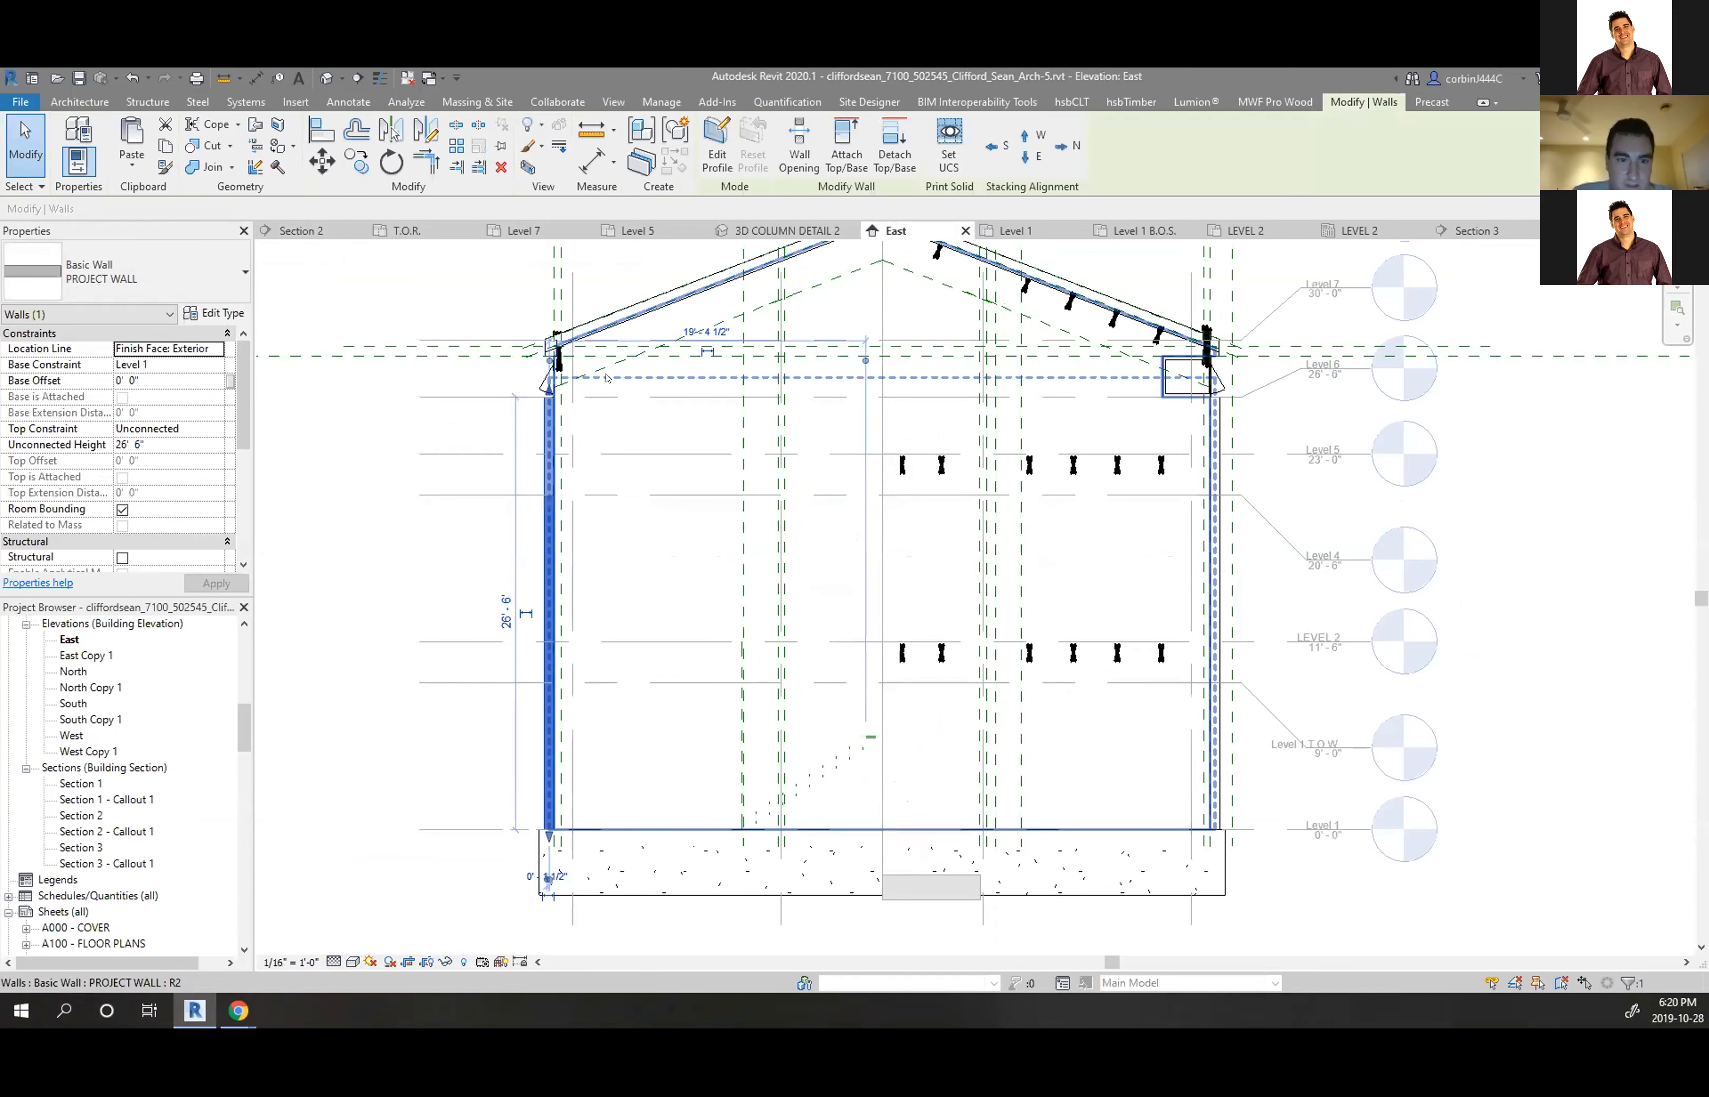
{"action": "left_click", "coordinate": [606, 387]}
{"action": "left_click", "coordinate": [214, 313]}
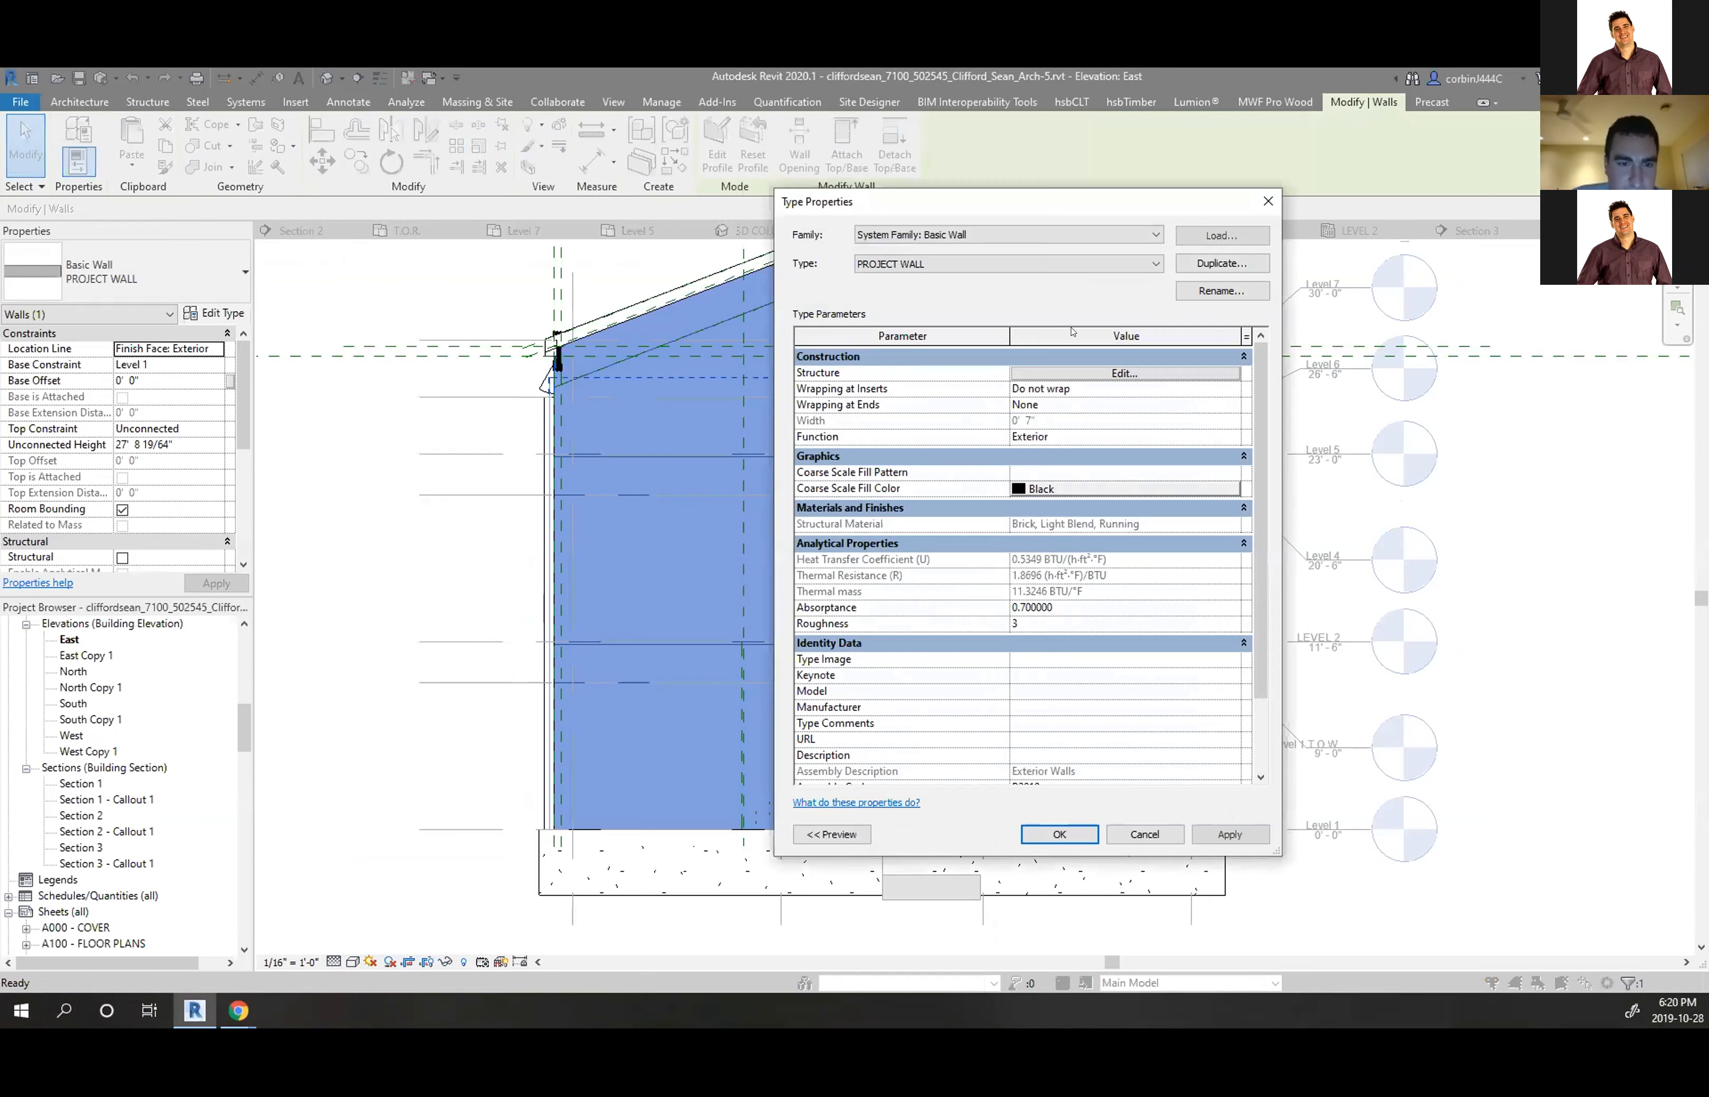
{"action": "left_click", "coordinate": [1055, 373]}
{"action": "left_click", "coordinate": [1005, 385]}
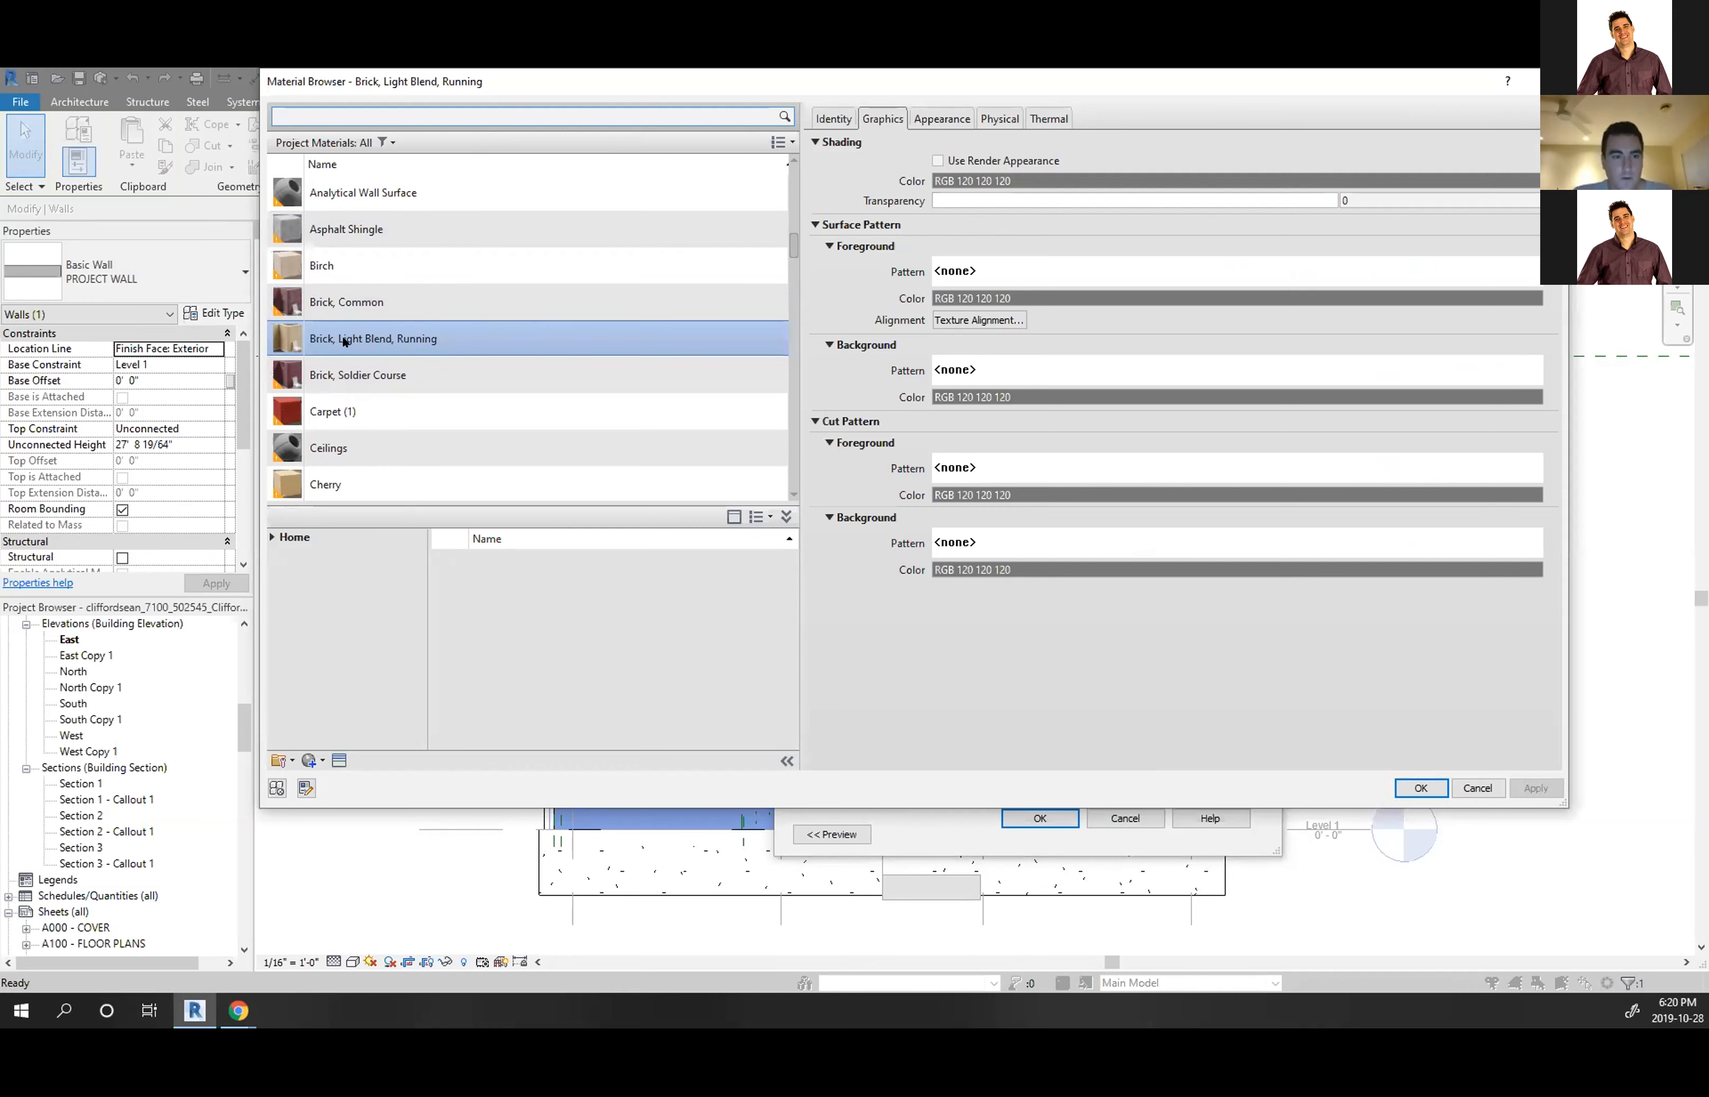
Set the brick material's foreground surface pattern to Model > Brick and accept all dialogs
{"action": "left_click", "coordinate": [958, 276]}
{"action": "scroll", "coordinate": [906, 503], "scroll_direction": "down", "scroll_amount": 10}
{"action": "scroll", "coordinate": [906, 502], "scroll_direction": "up", "scroll_amount": 15}
{"action": "scroll", "coordinate": [896, 473], "scroll_direction": "down", "scroll_amount": 2}
{"action": "scroll", "coordinate": [896, 472], "scroll_direction": "down", "scroll_amount": 8}
{"action": "scroll", "coordinate": [896, 473], "scroll_direction": "up", "scroll_amount": 3}
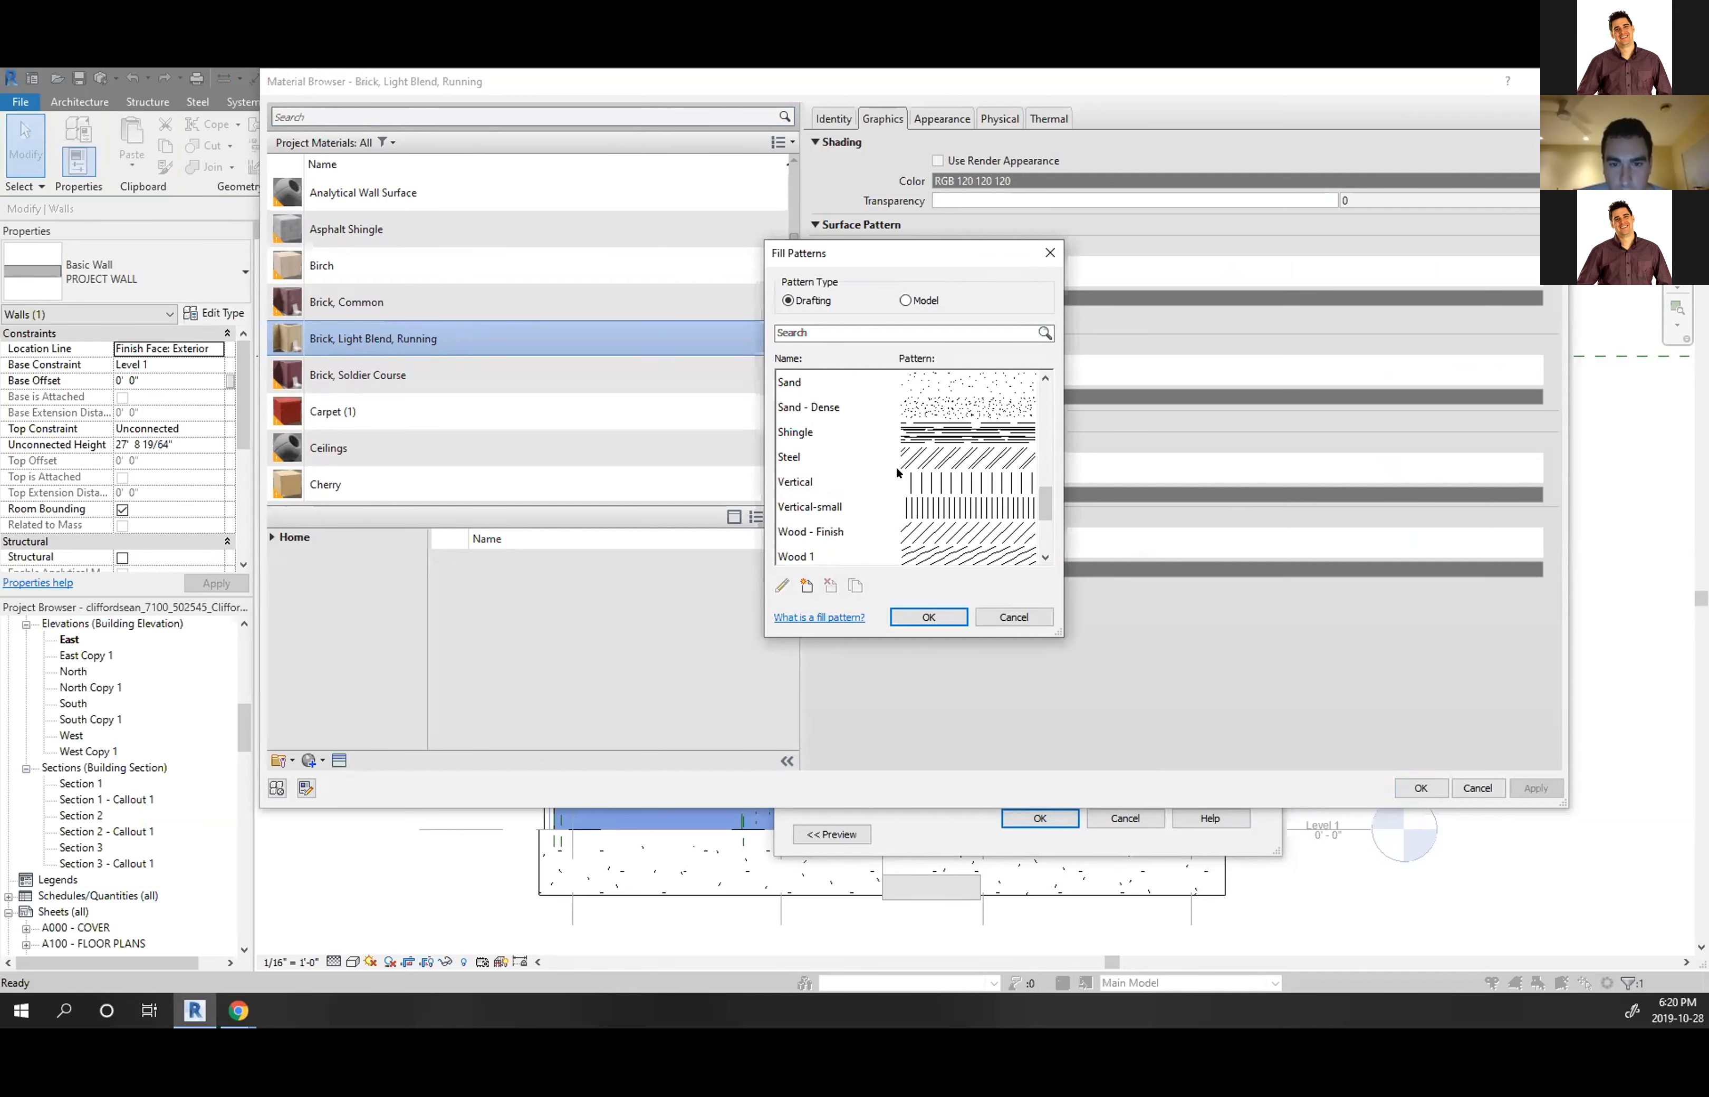
{"action": "scroll", "coordinate": [897, 473], "scroll_direction": "up", "scroll_amount": 3}
{"action": "left_click", "coordinate": [904, 300]}
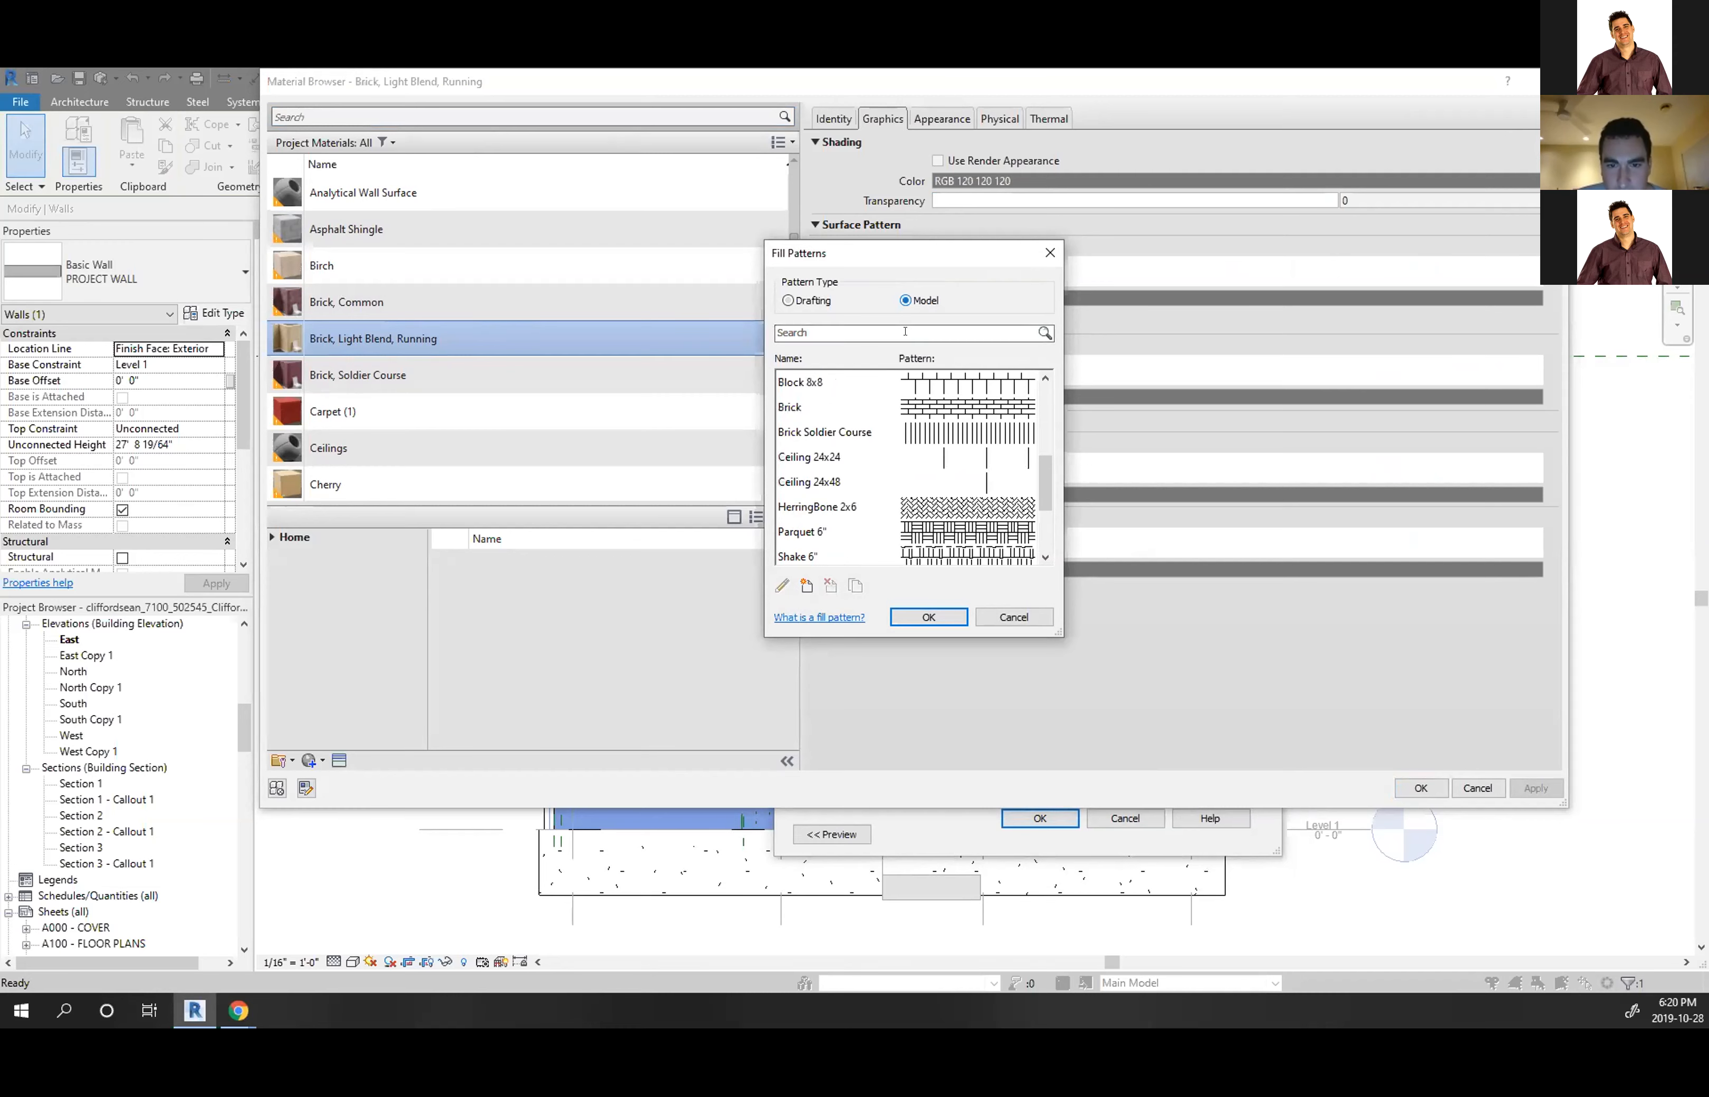
{"action": "left_click", "coordinate": [939, 413]}
{"action": "left_click", "coordinate": [930, 617]}
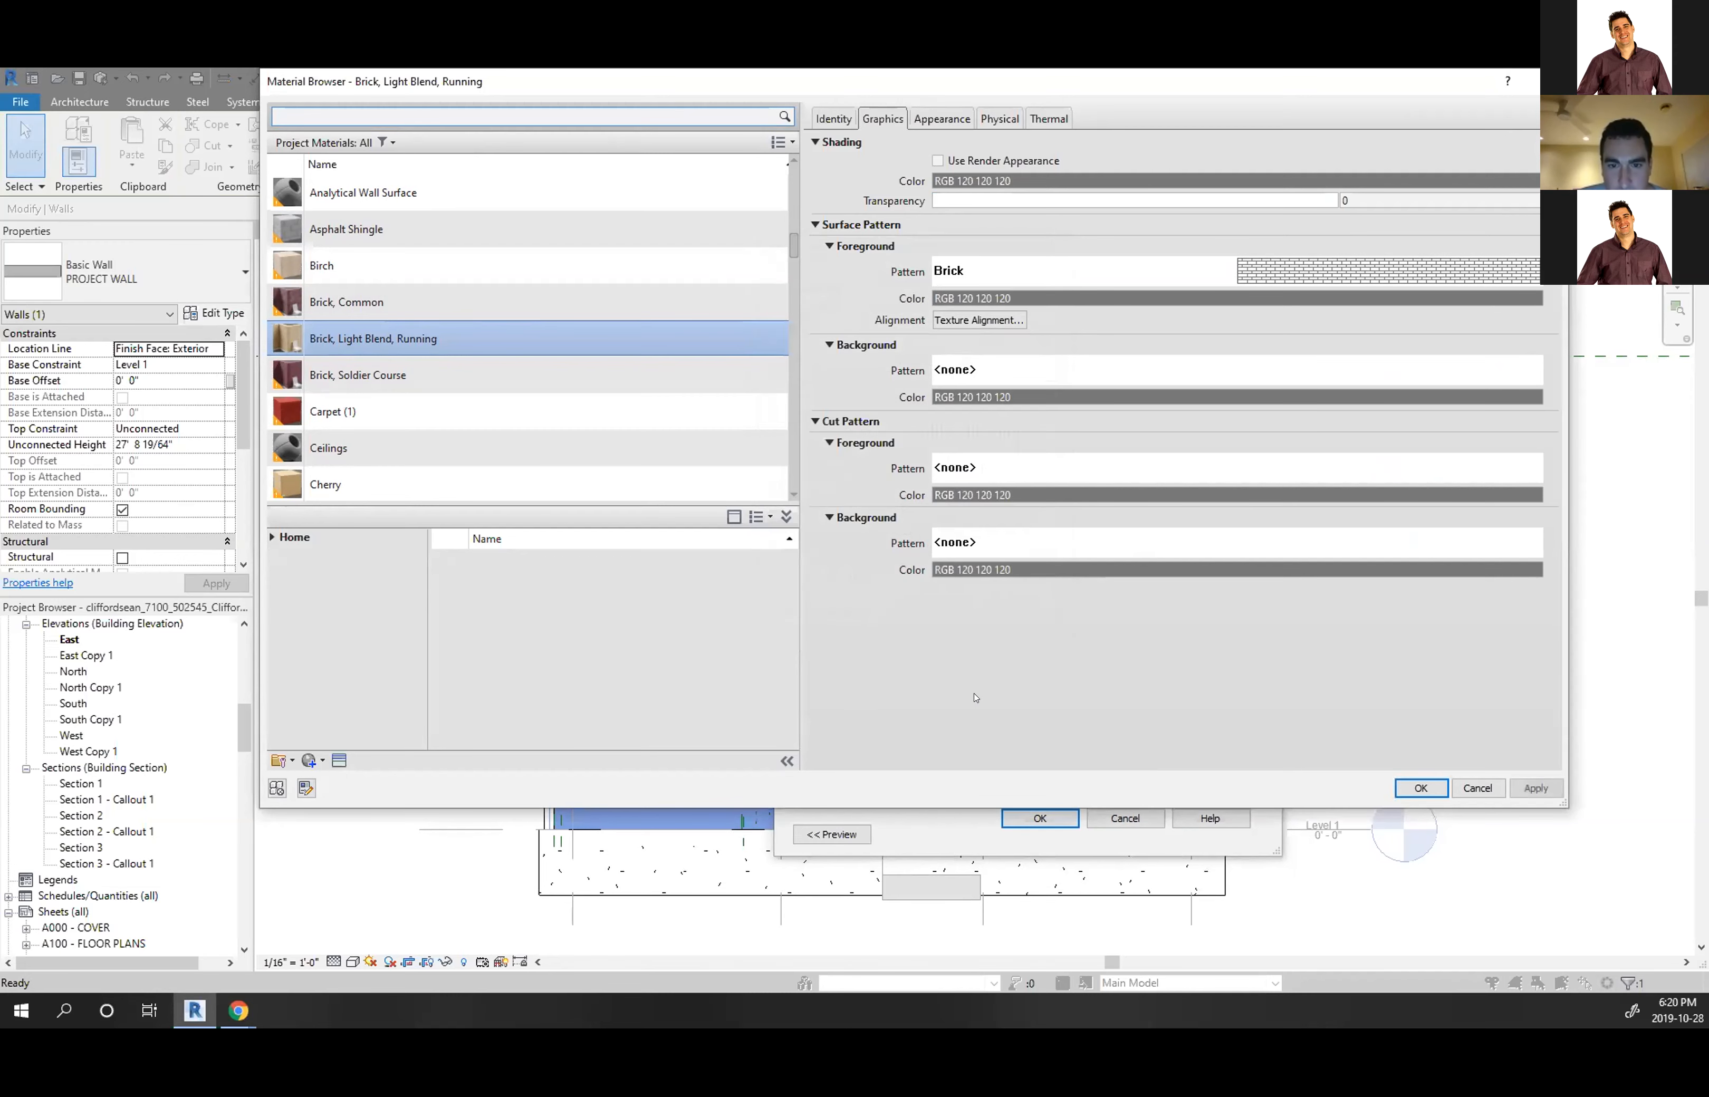
{"action": "left_click", "coordinate": [1401, 792]}
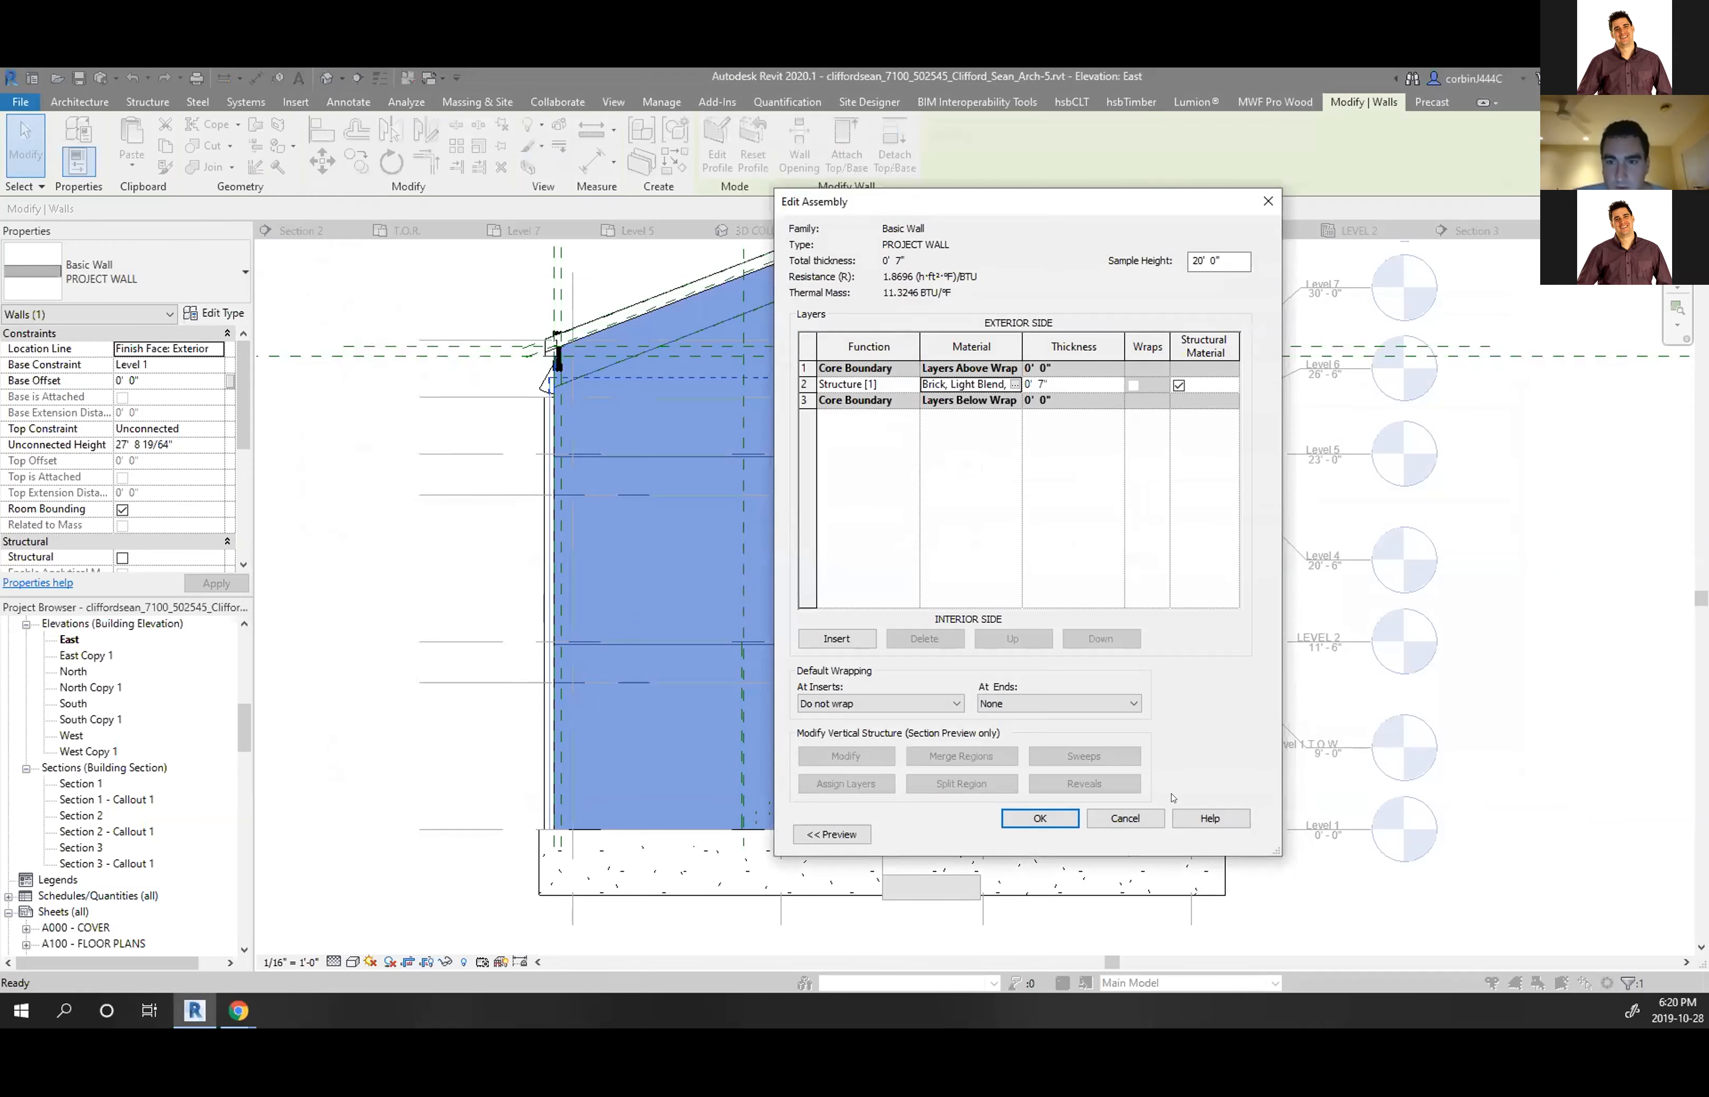
{"action": "left_click", "coordinate": [1028, 819]}
{"action": "left_click", "coordinate": [1059, 834]}
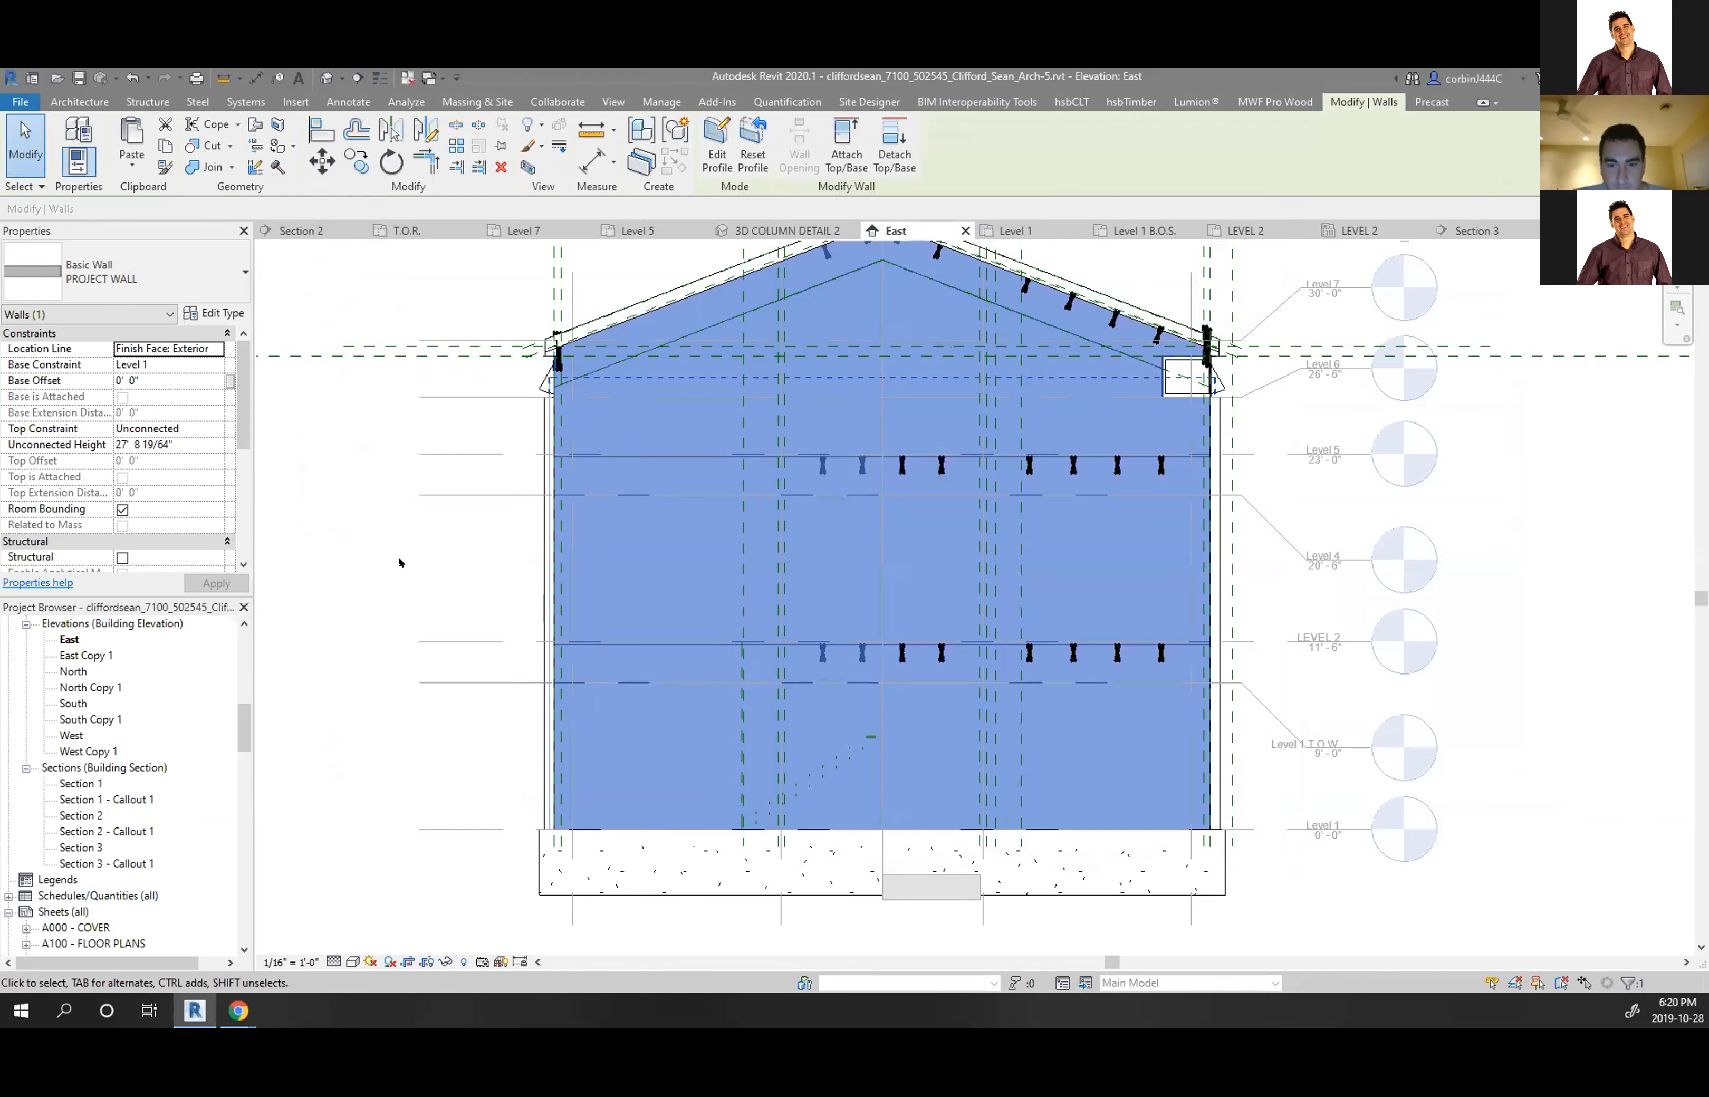
{"action": "key", "text": "Escape"}
{"action": "left_click", "coordinate": [657, 247]}
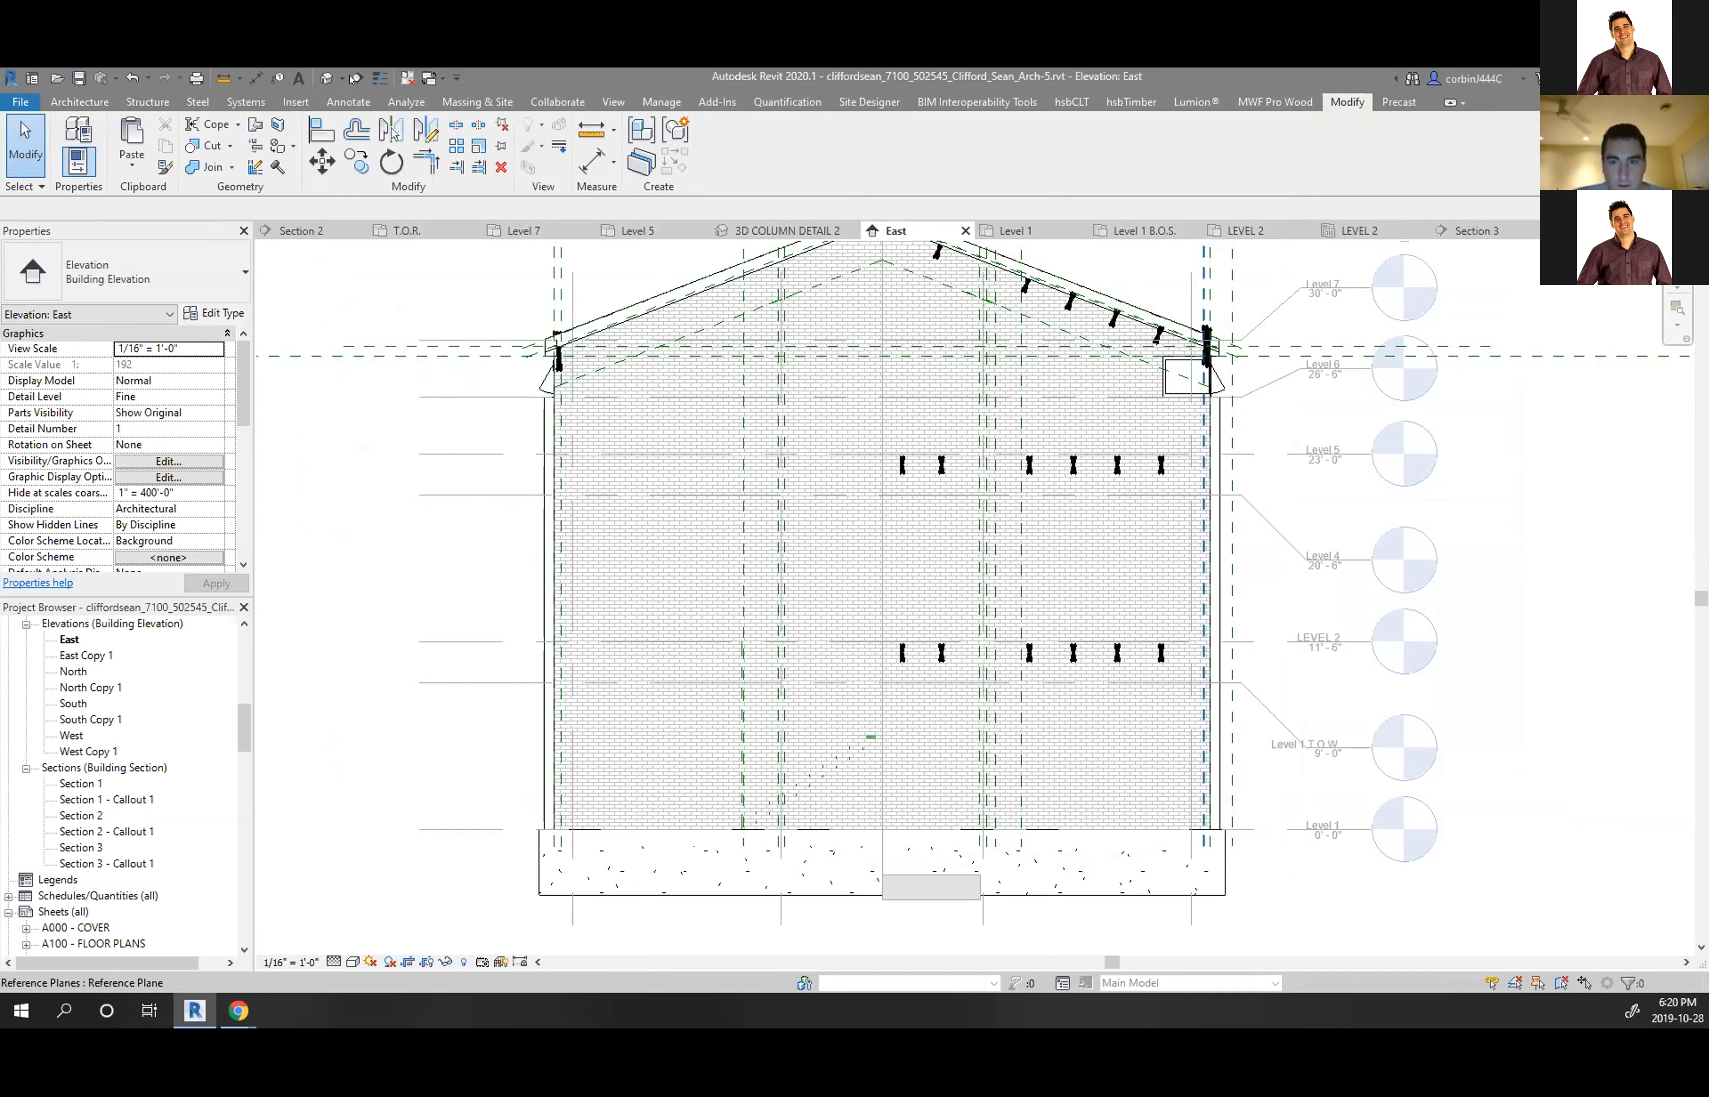
Orbit the default {3D} view to see the building from the other side and stair end
{"action": "left_click", "coordinate": [326, 77]}
{"action": "scroll", "coordinate": [790, 530], "scroll_direction": "down", "scroll_amount": 6}
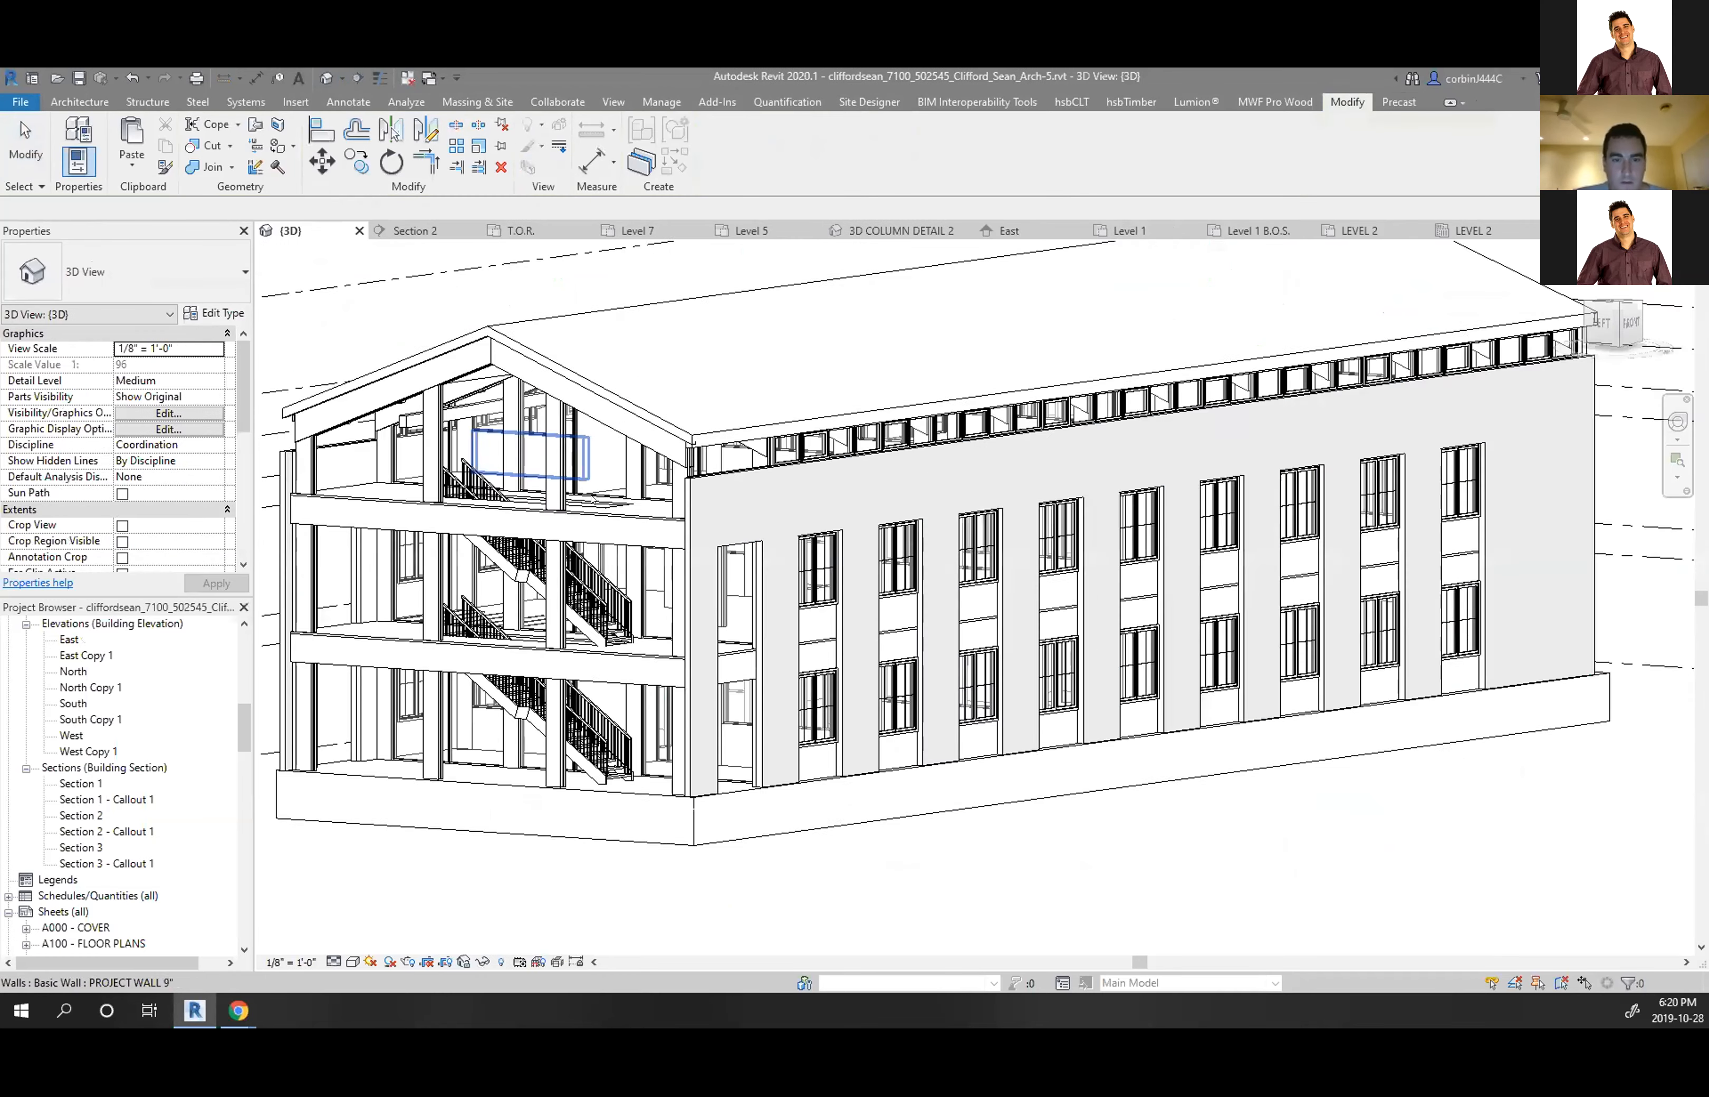
{"action": "middle_click_drag", "start_coordinate": [1220, 732], "coordinate": [755, 689], "text": "shift"}
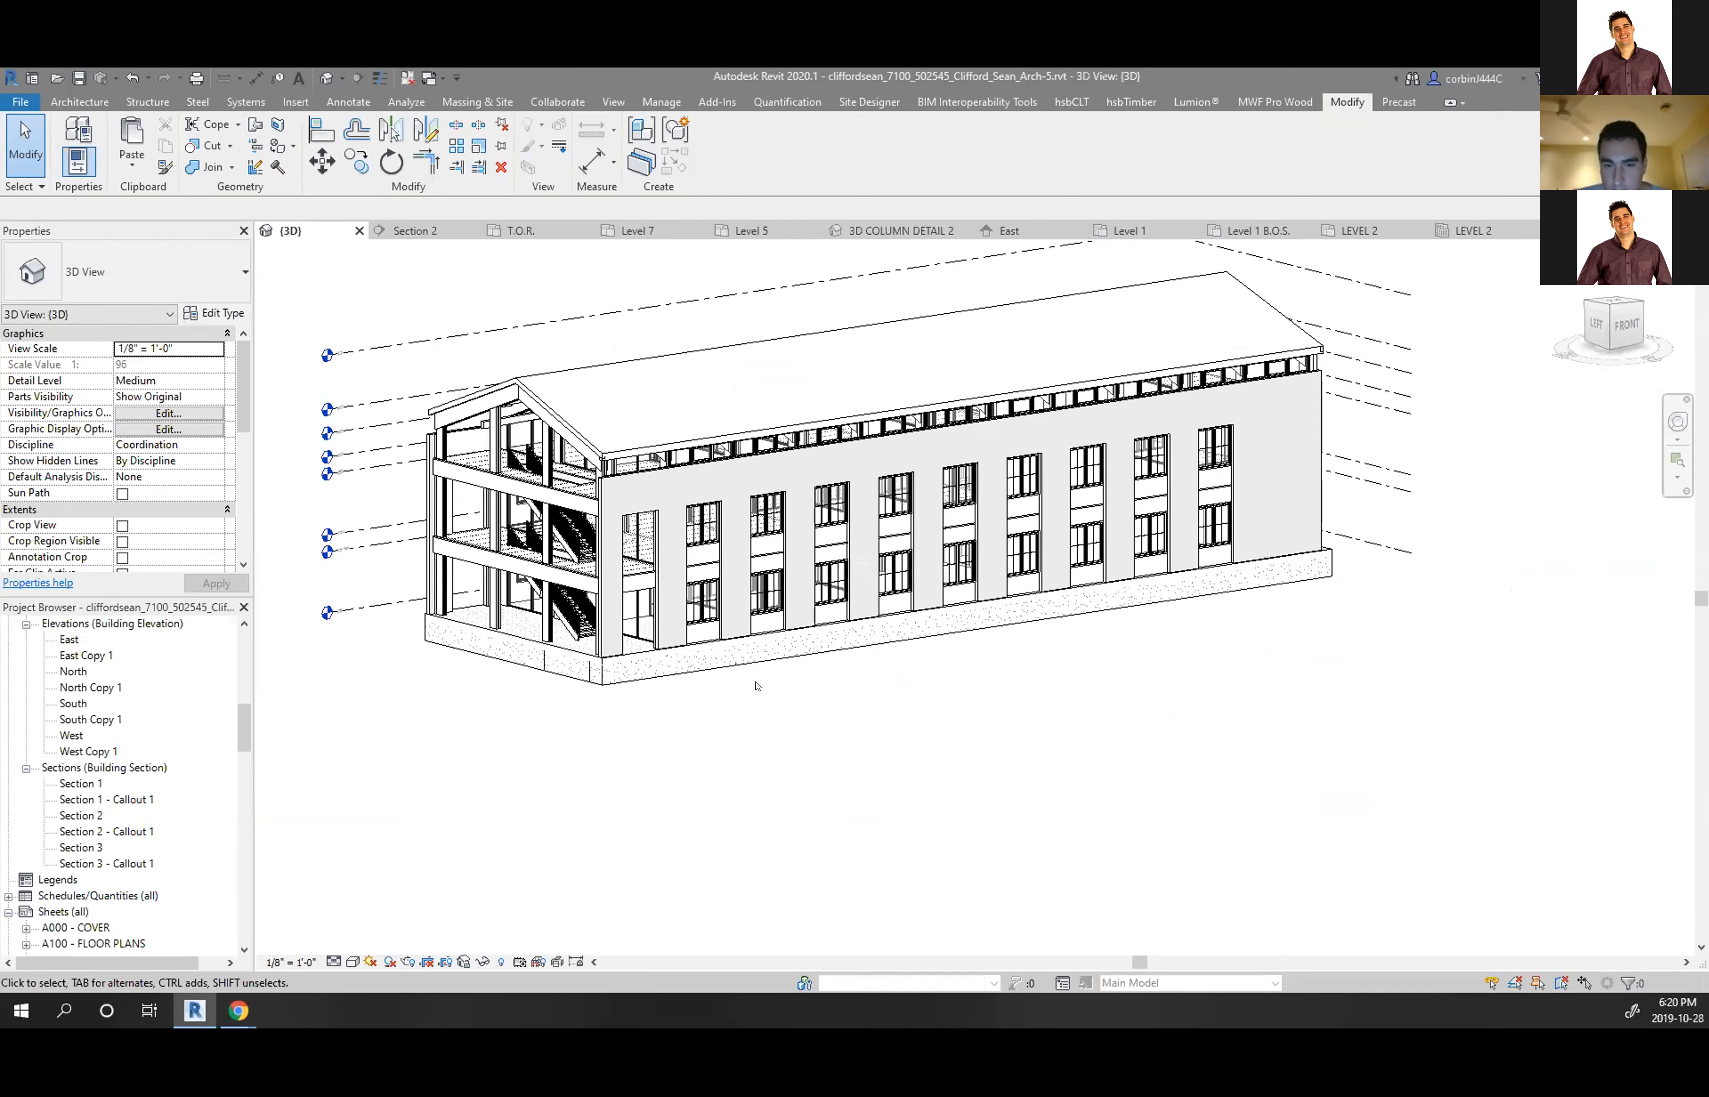
{"action": "scroll", "coordinate": [669, 660], "scroll_direction": "up", "scroll_amount": 4}
{"action": "scroll", "coordinate": [811, 728], "scroll_direction": "down", "scroll_amount": 5}
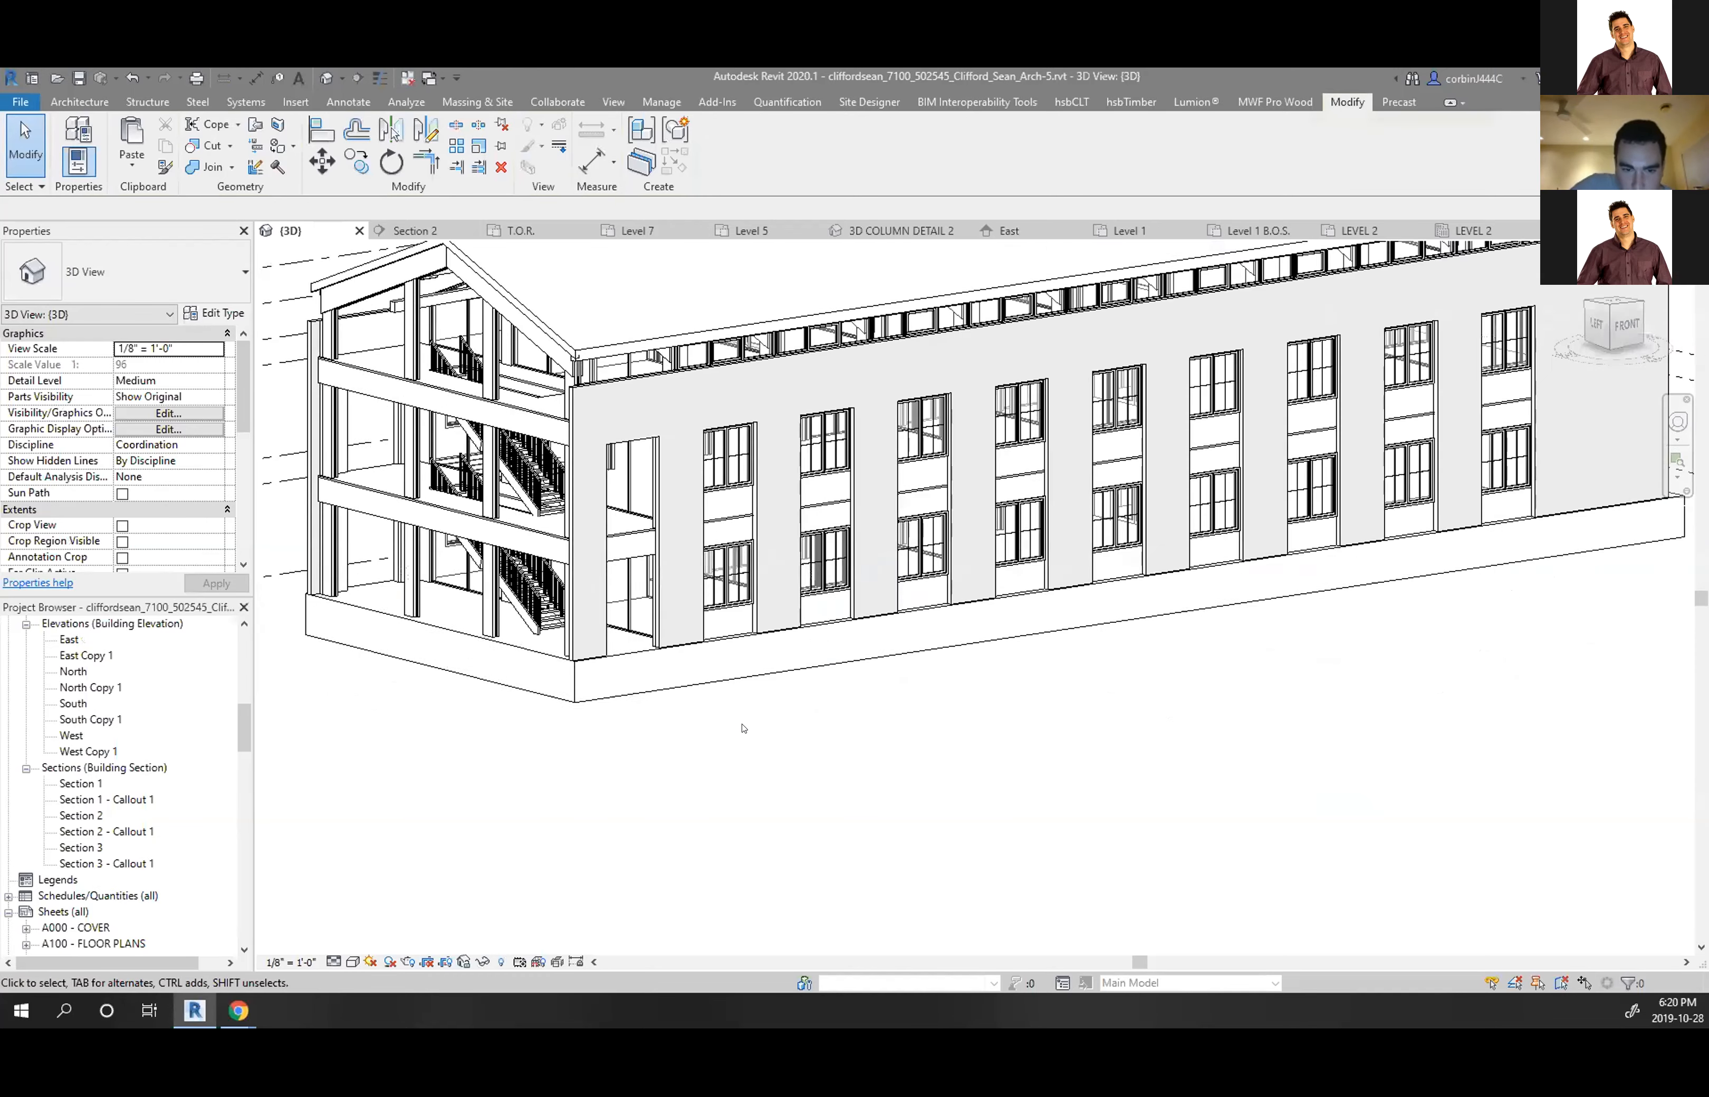
{"action": "middle_click_drag", "start_coordinate": [640, 714], "coordinate": [885, 732], "text": "shift"}
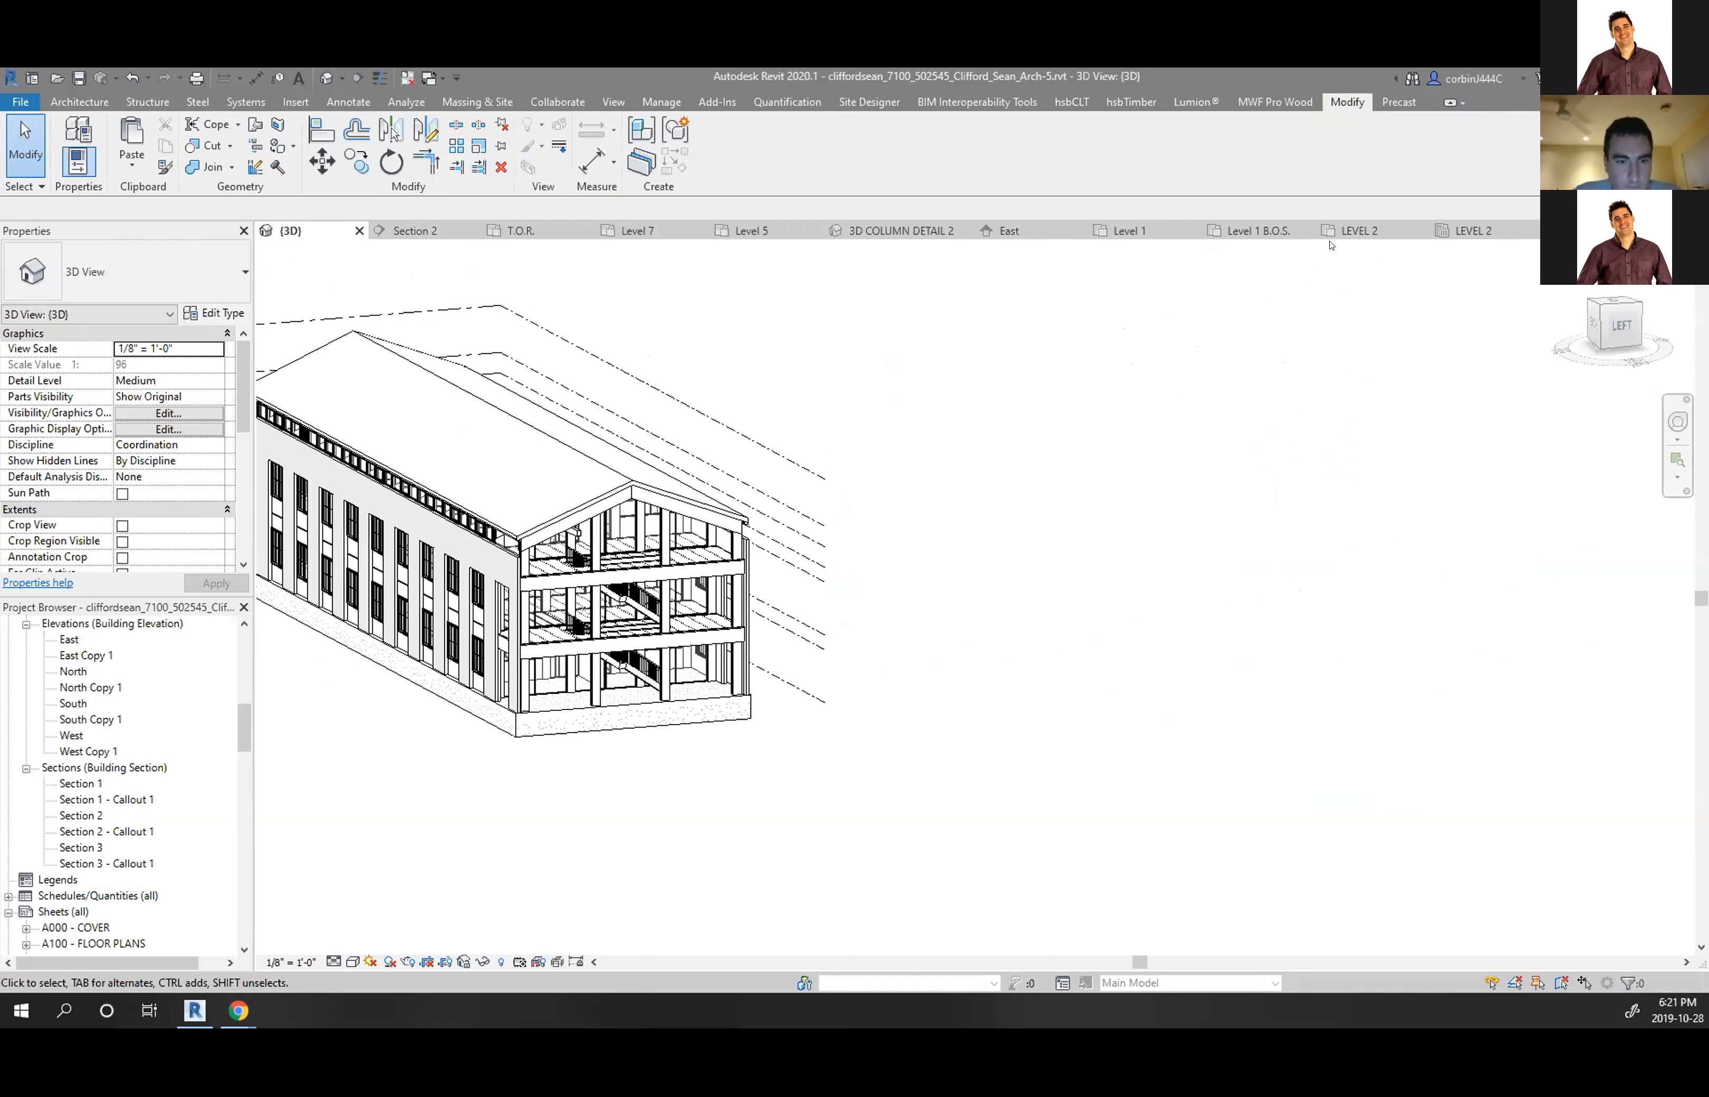
Look over the 3D COLUMN DETAIL 2 and East views, then switch to Section 2
{"action": "left_click", "coordinate": [897, 230]}
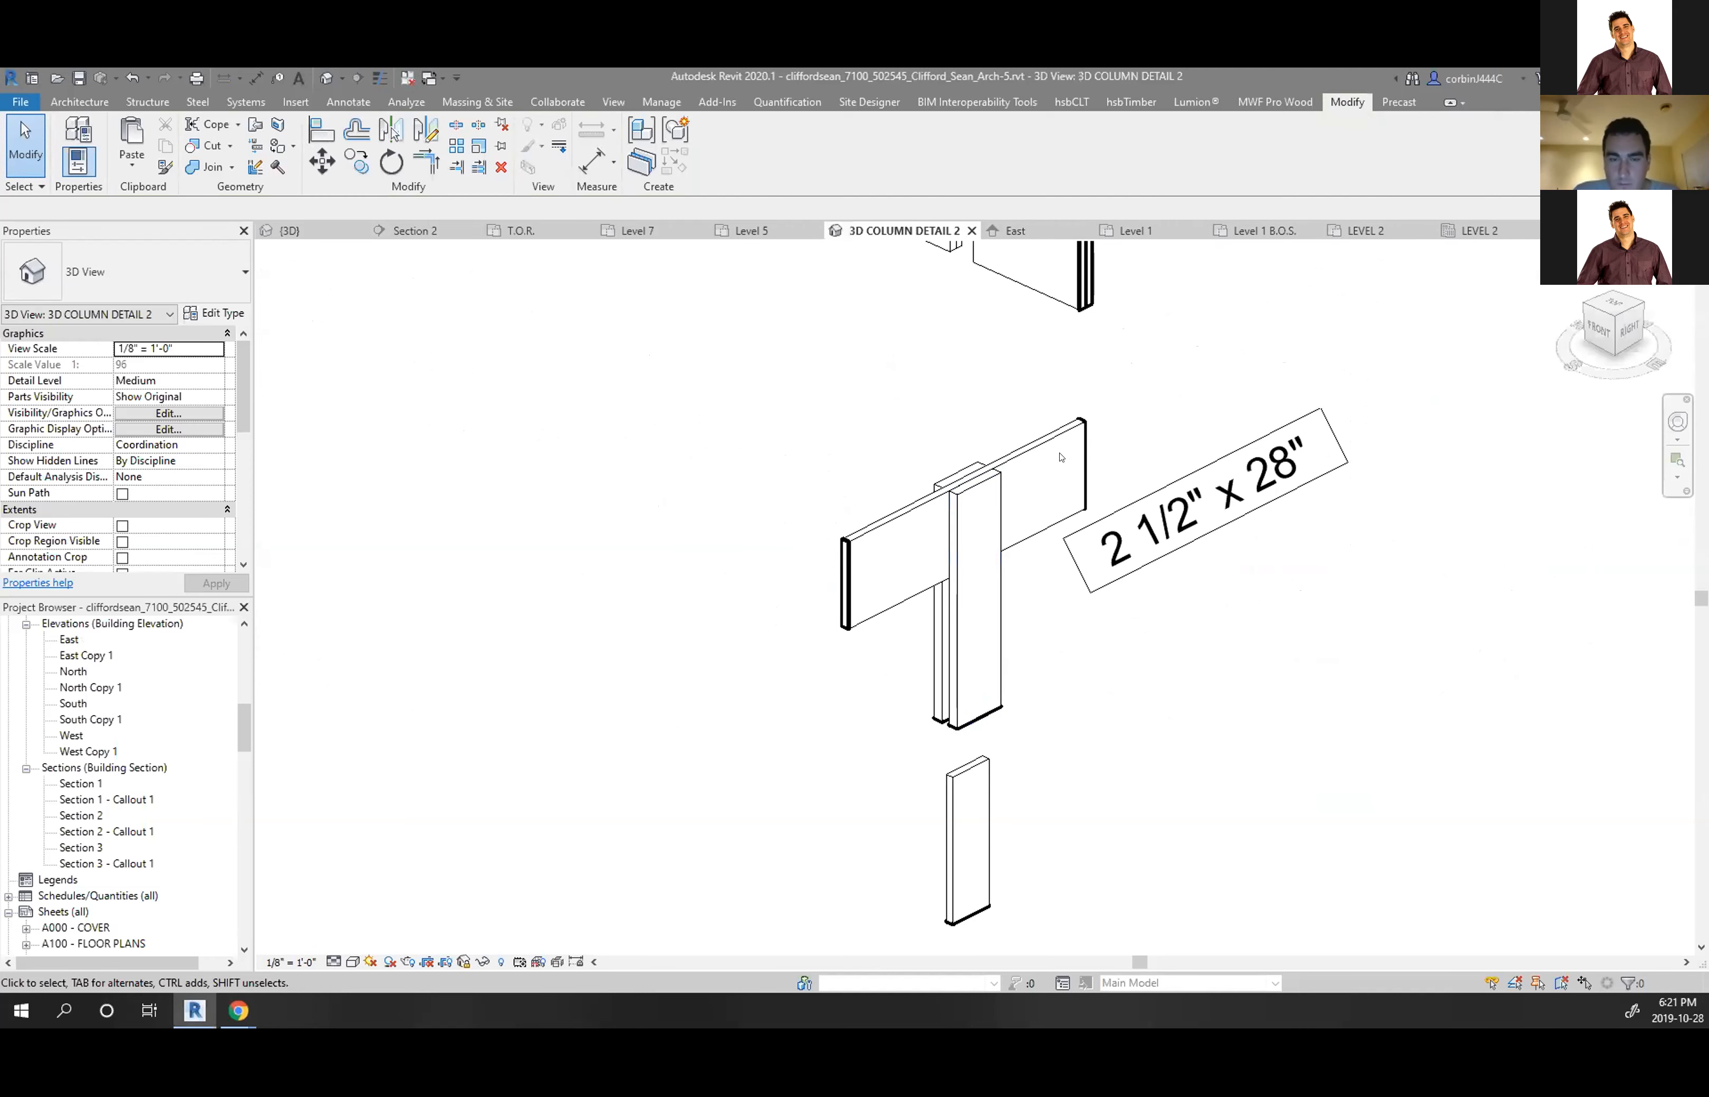
{"action": "scroll", "coordinate": [1099, 686], "scroll_direction": "down", "scroll_amount": 3}
{"action": "left_click", "coordinate": [1012, 230]}
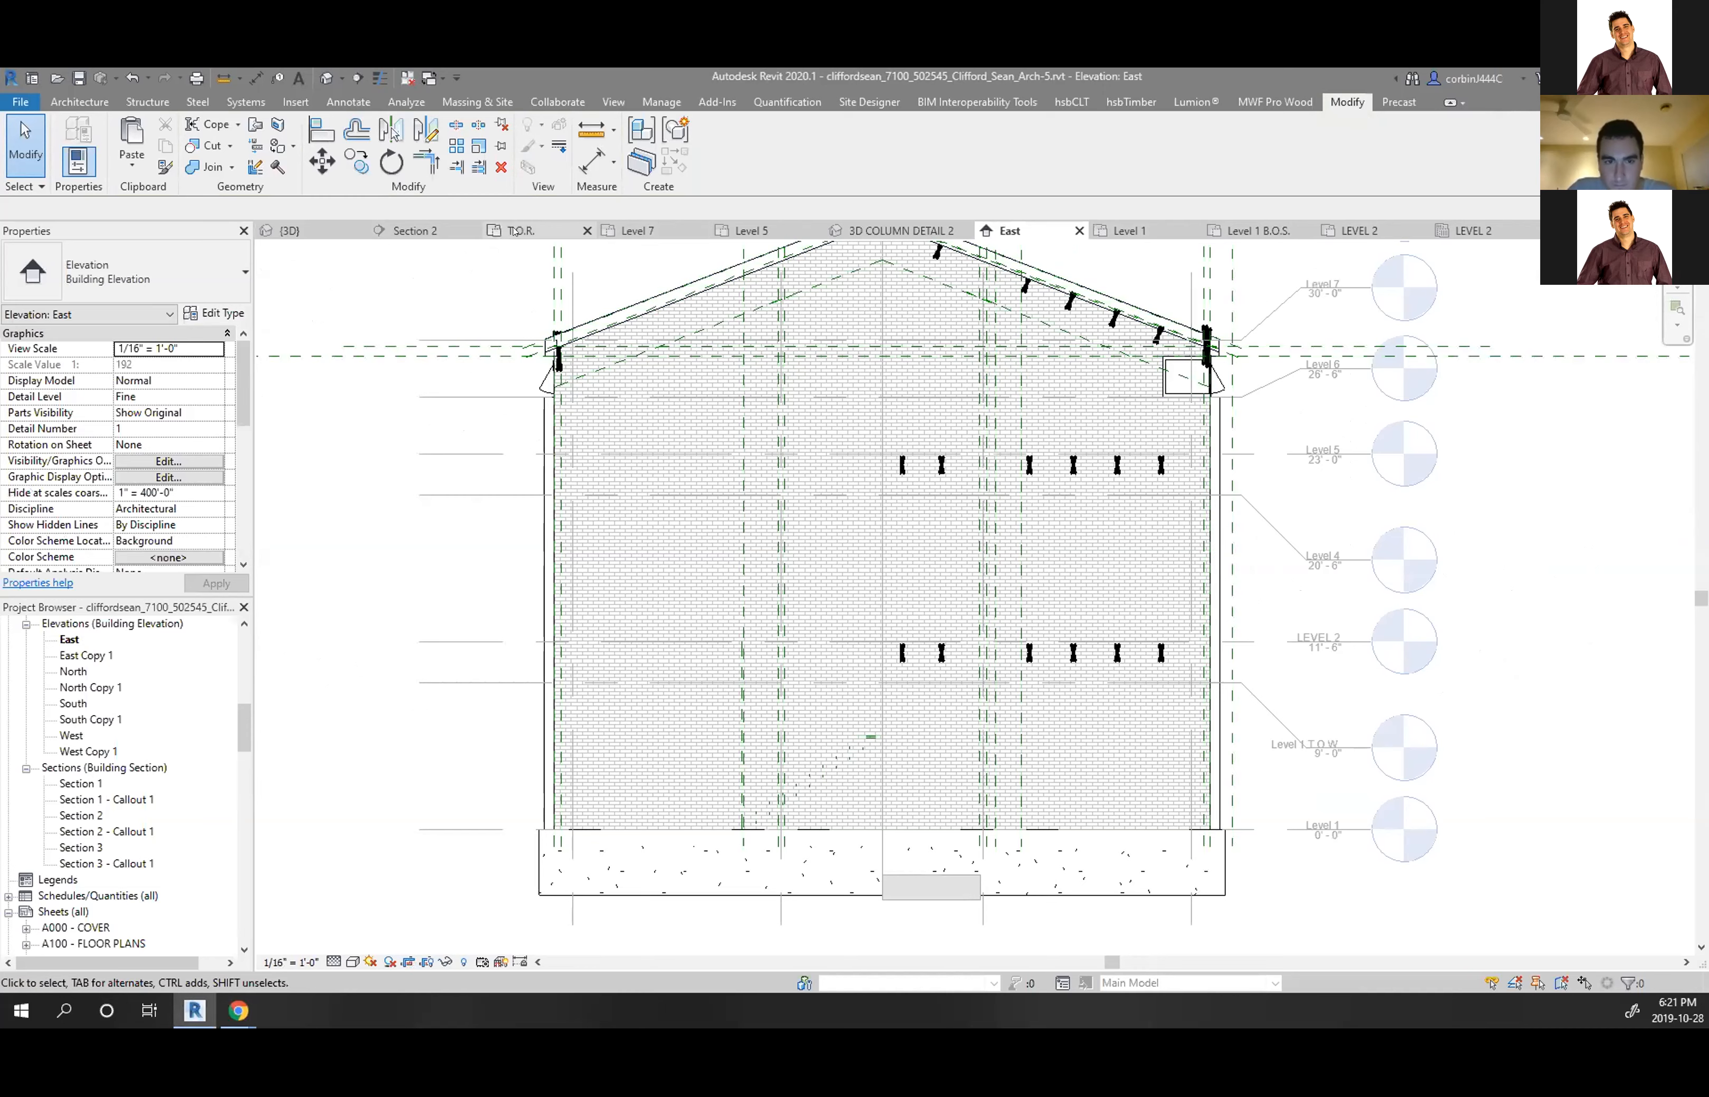
{"action": "left_click", "coordinate": [413, 231]}
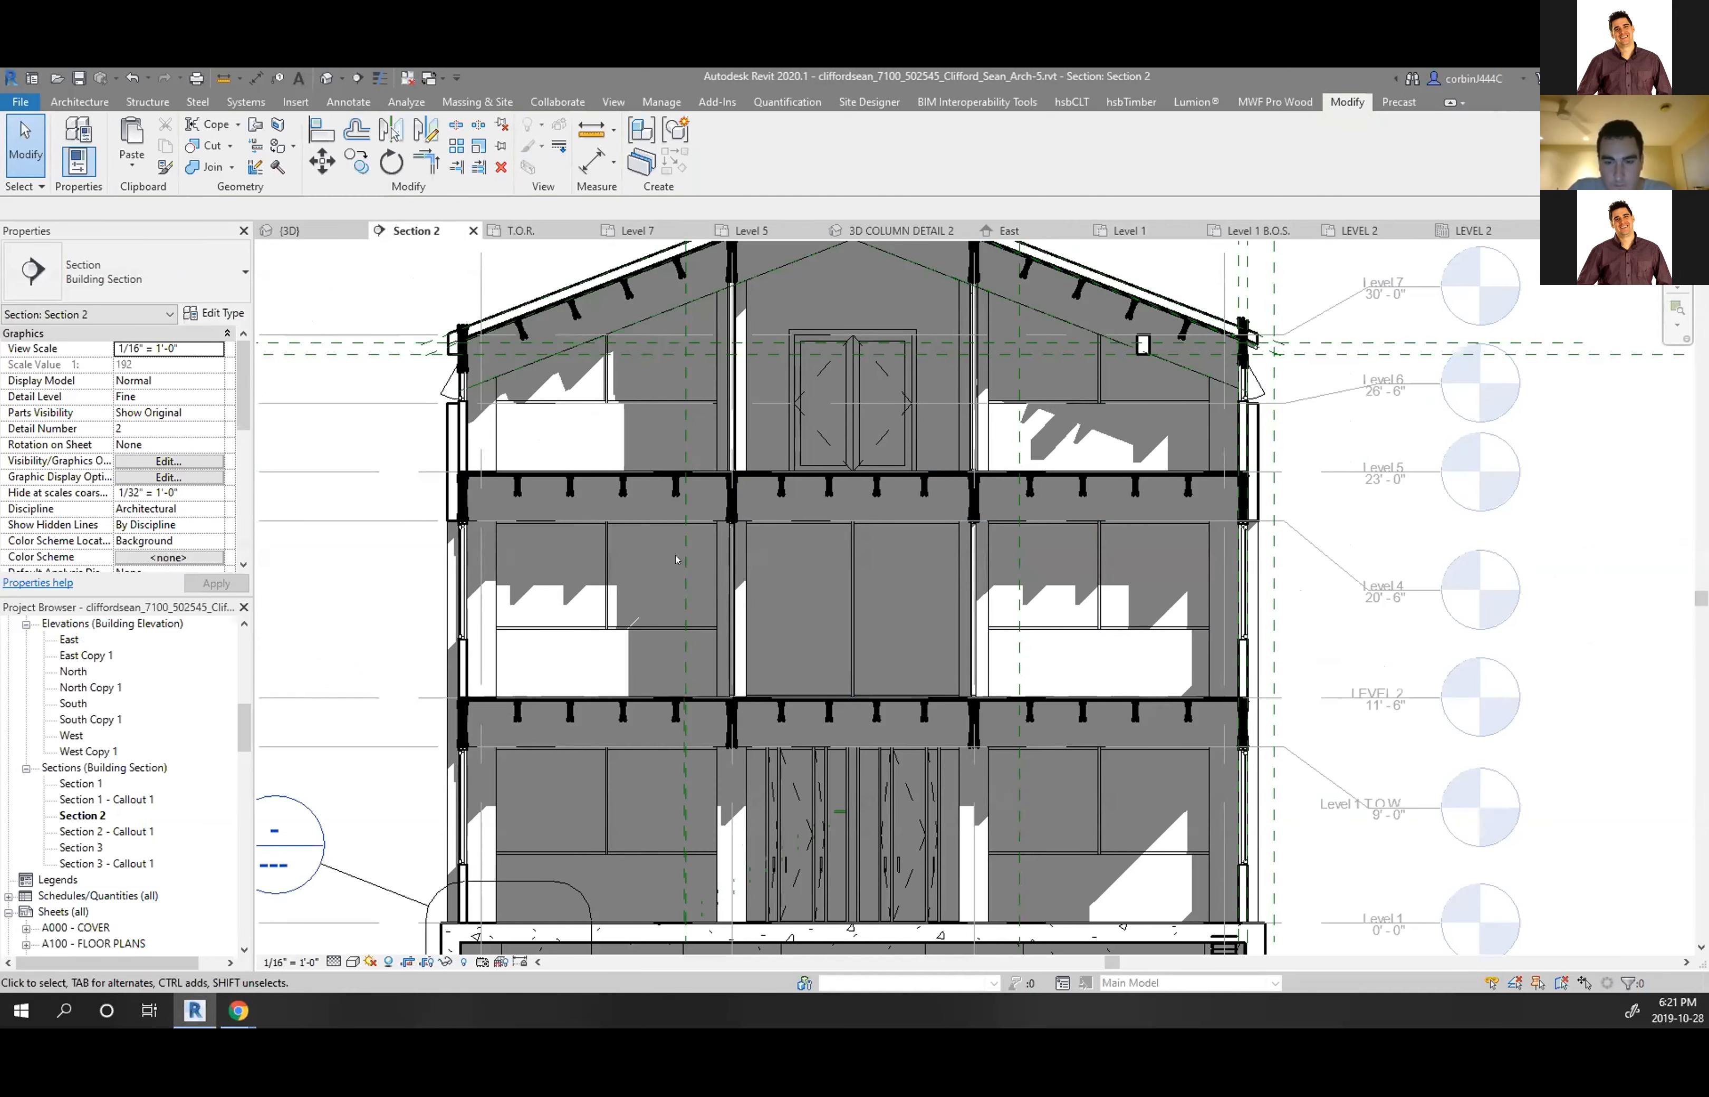
{"action": "scroll", "coordinate": [778, 517], "scroll_direction": "down", "scroll_amount": 4}
{"action": "scroll", "coordinate": [602, 574], "scroll_direction": "up", "scroll_amount": 5}
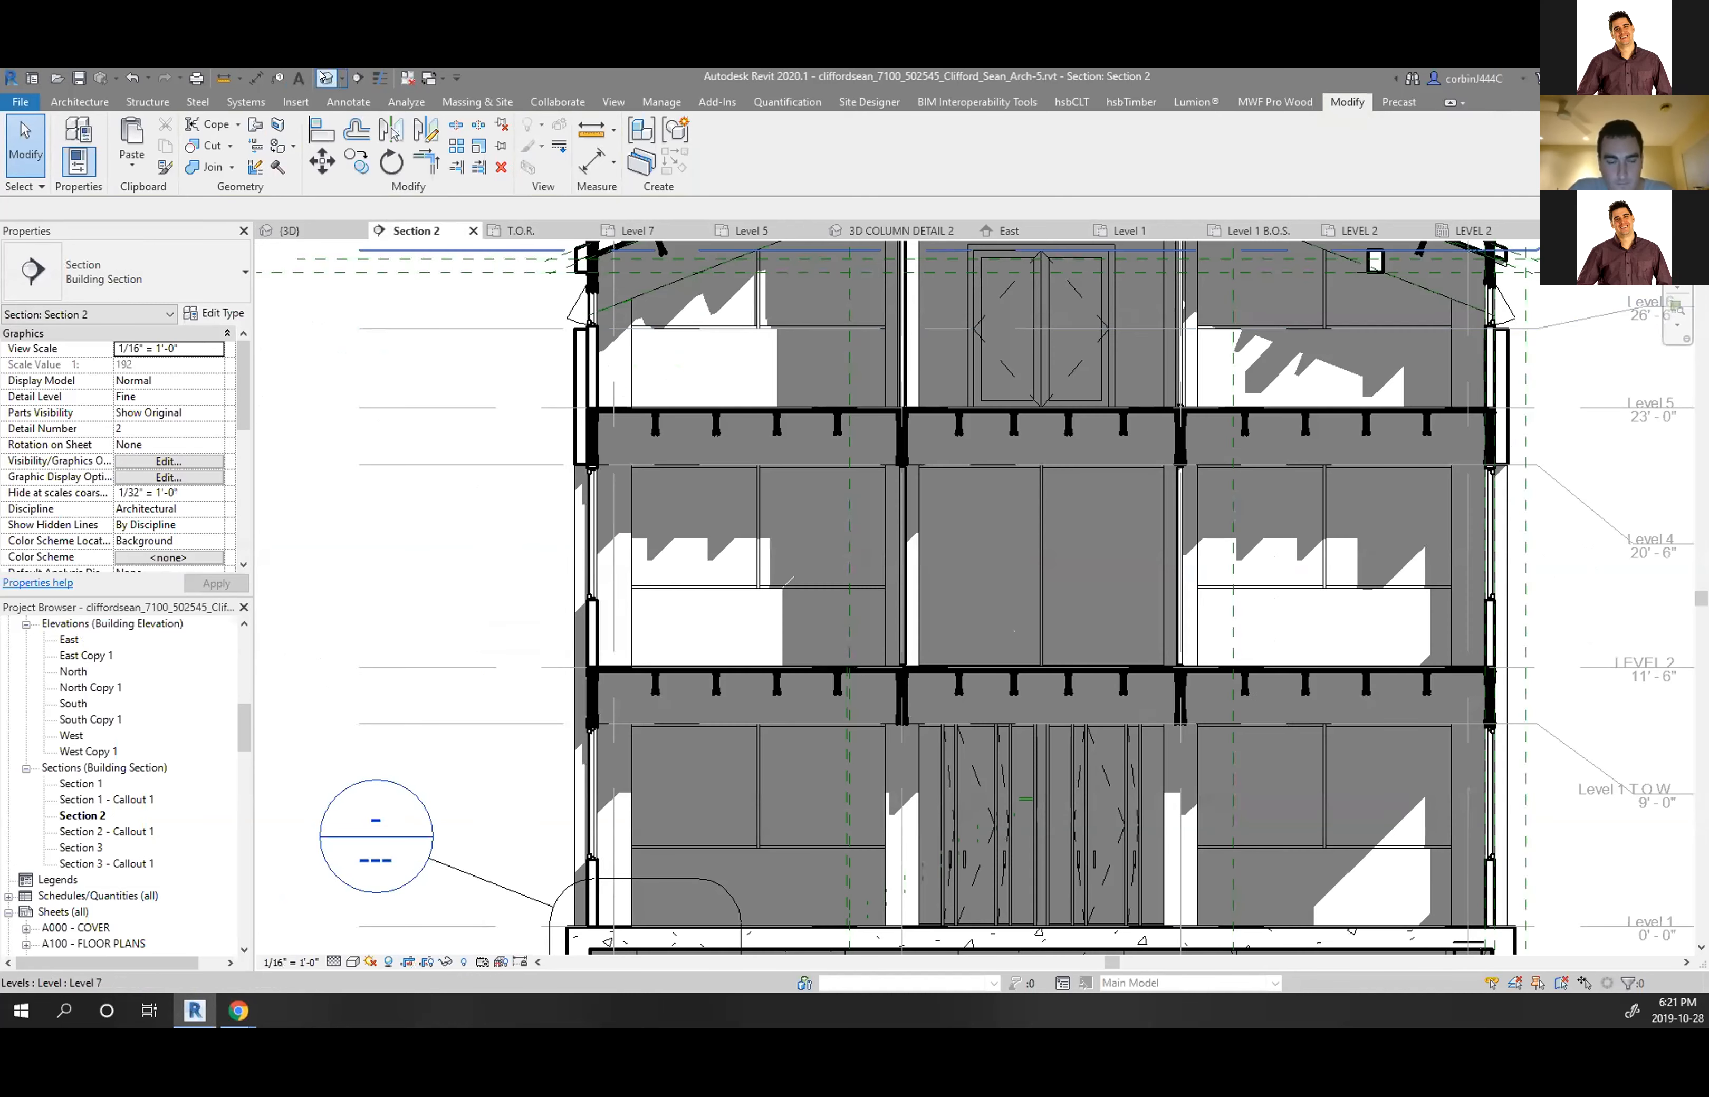
{"action": "left_click", "coordinate": [612, 102]}
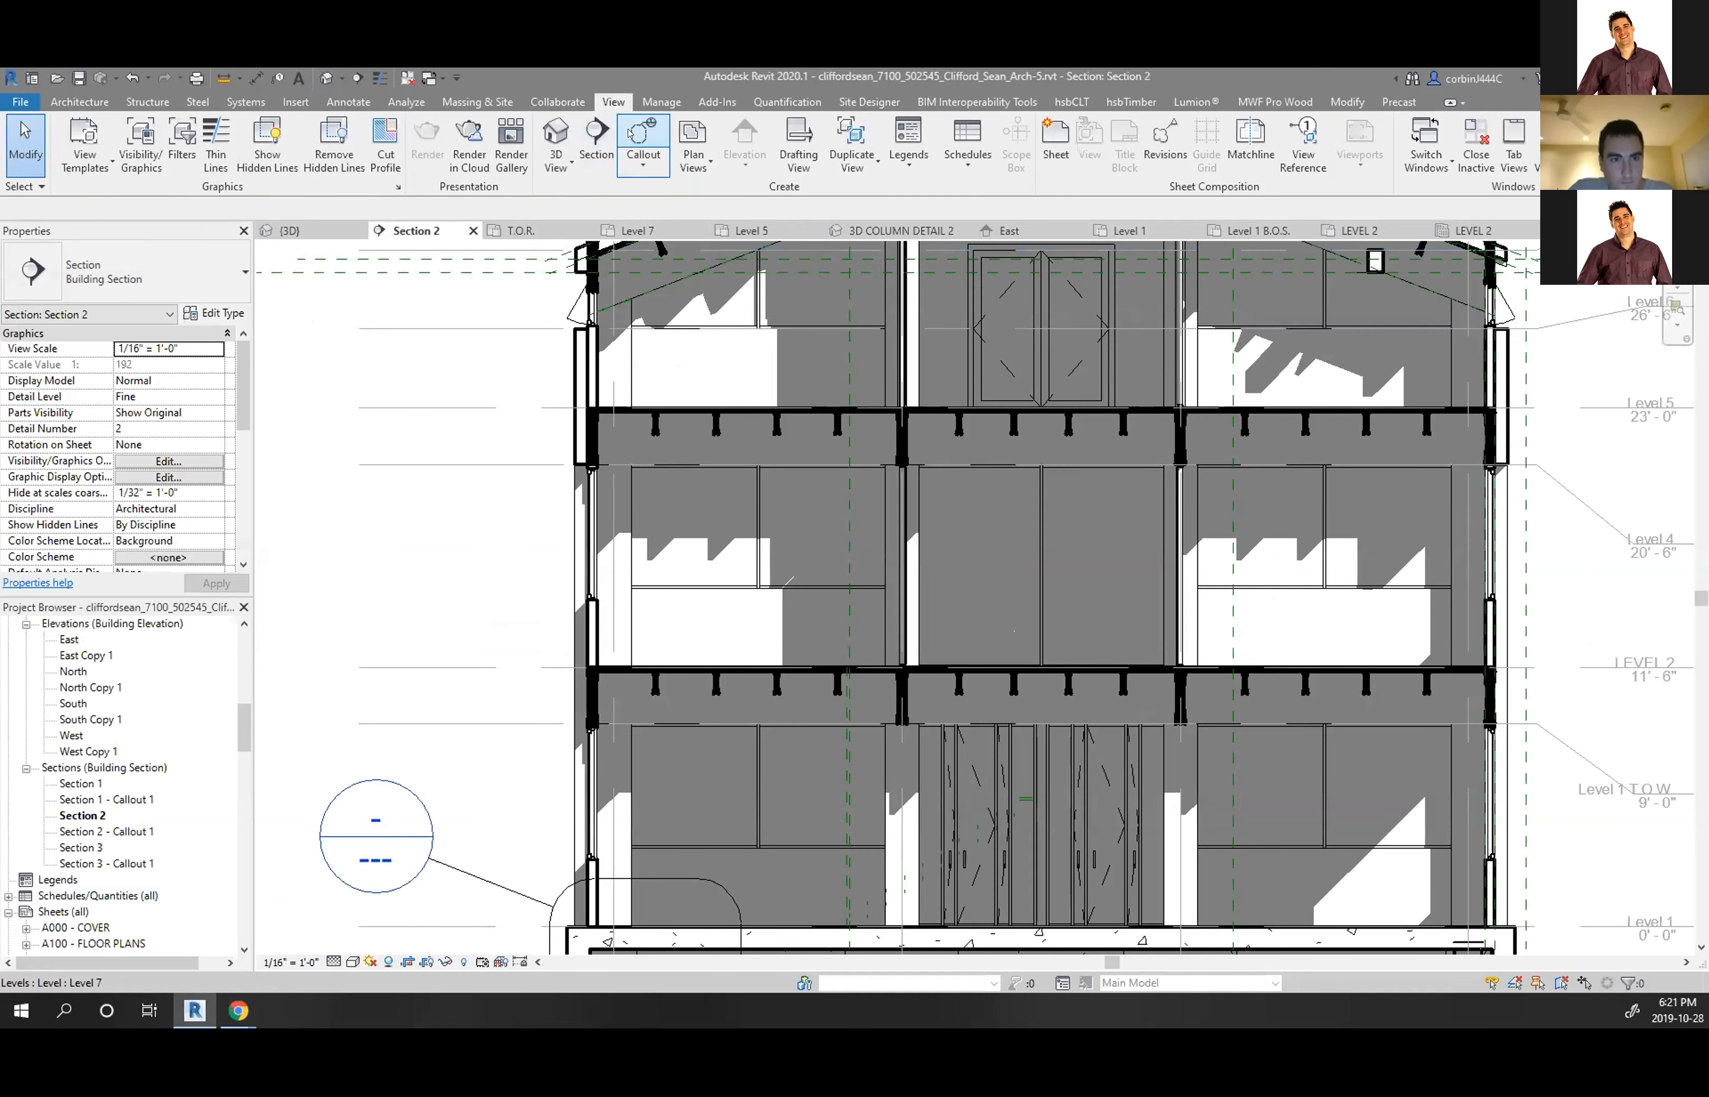
Draw a callout region in Section 2 and open the Section 2 - Callout 2 view
{"action": "left_click", "coordinate": [642, 143]}
{"action": "left_click", "coordinate": [514, 286]}
{"action": "left_click", "coordinate": [681, 533]}
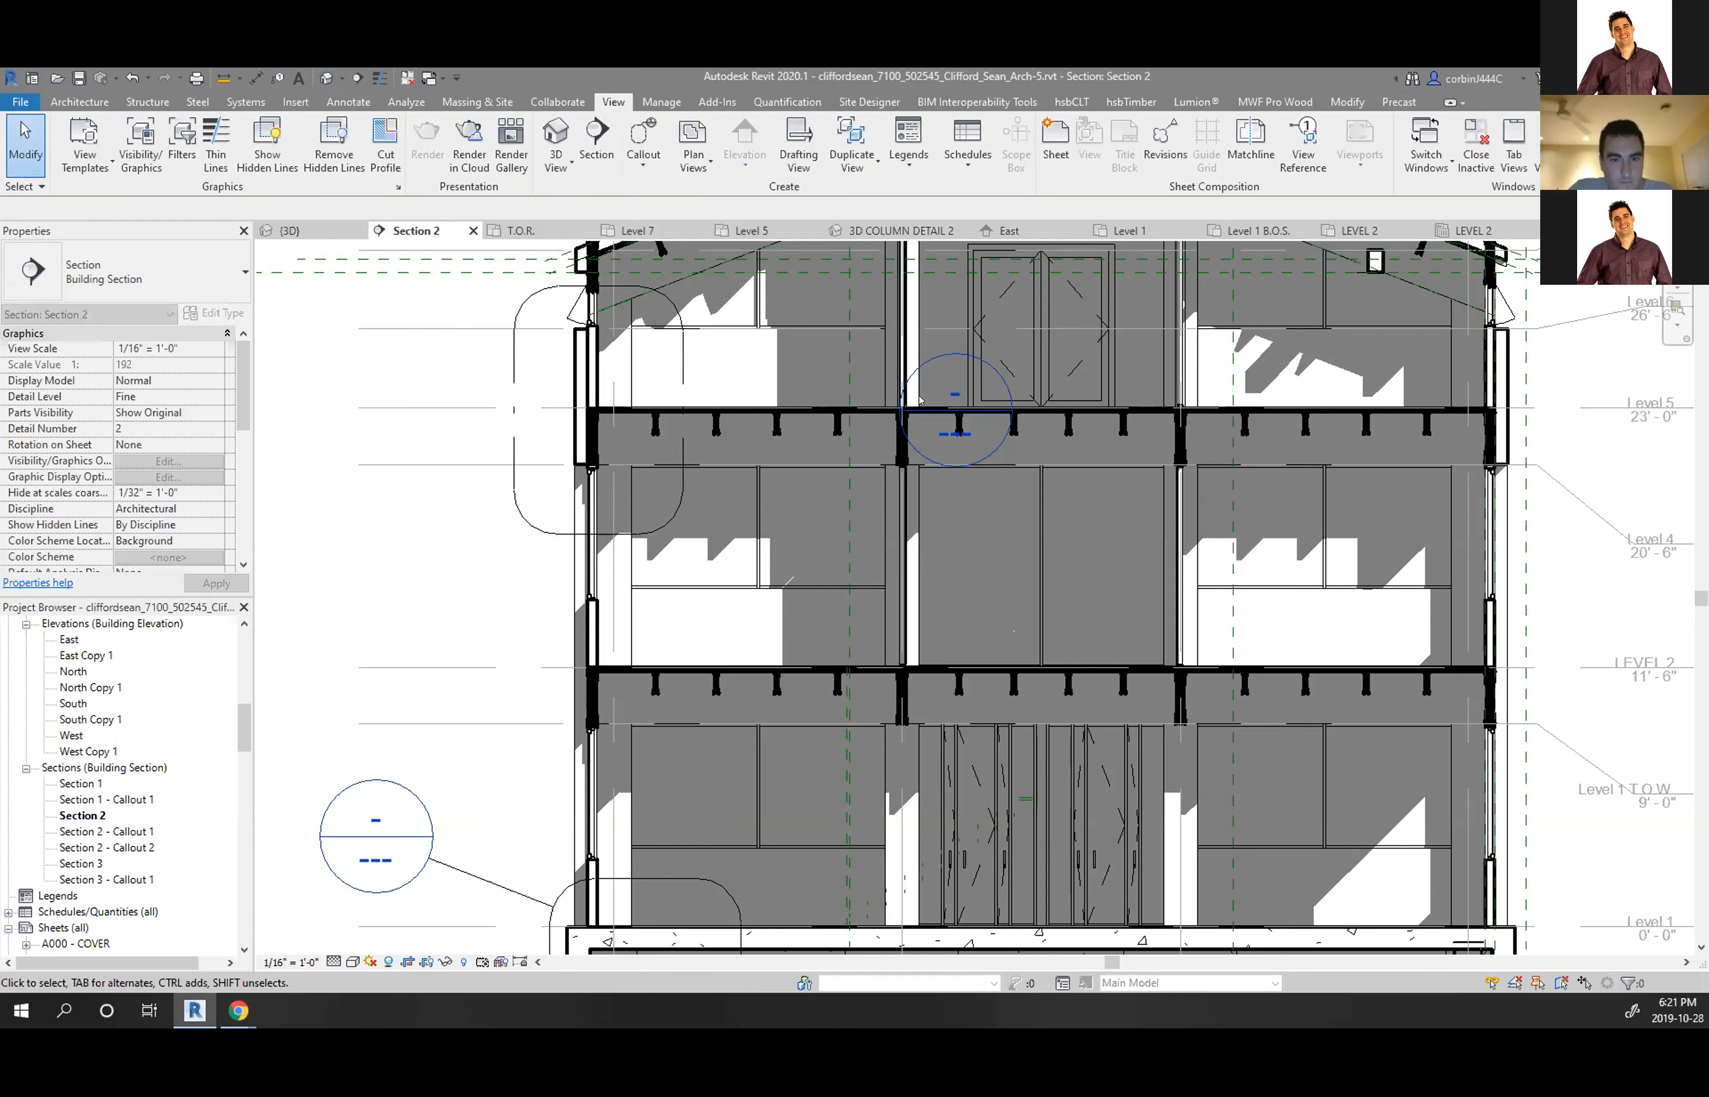
{"action": "double_click", "coordinate": [955, 359]}
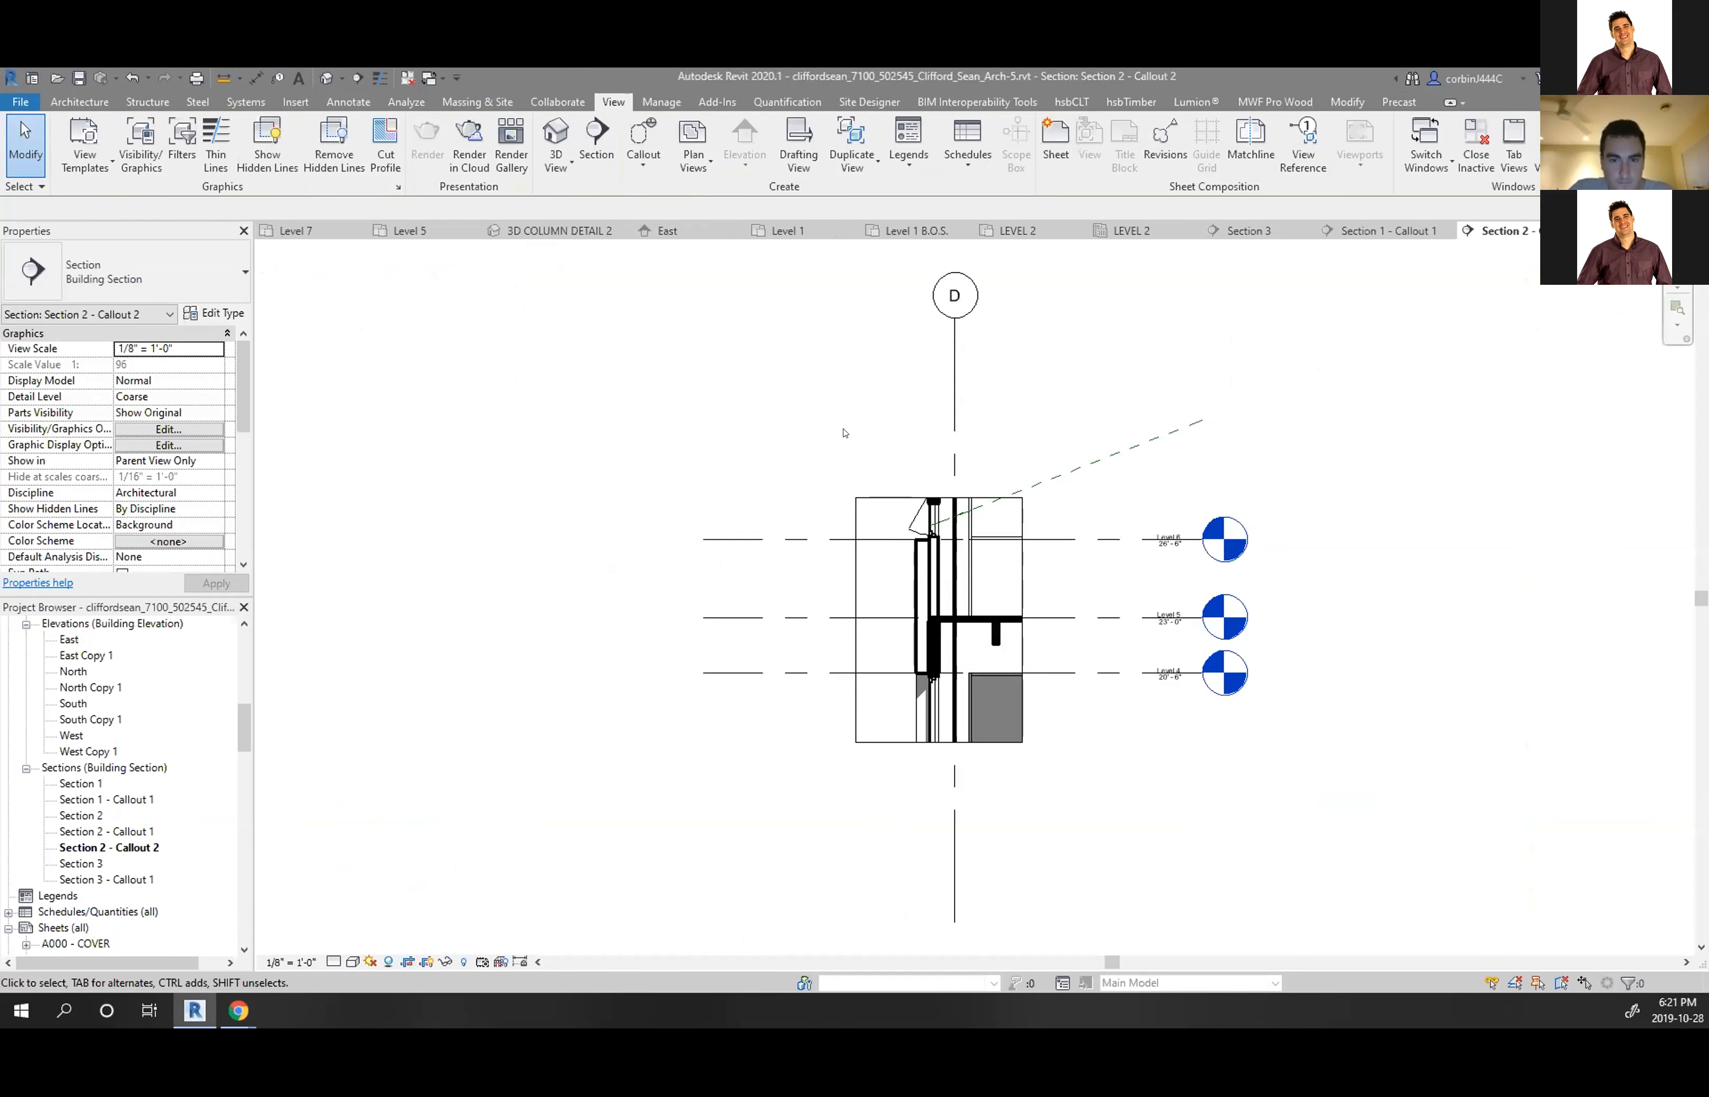
Set the callout view scale to 1" = 1'-0"
{"action": "scroll", "coordinate": [964, 714], "scroll_direction": "up", "scroll_amount": 3}
{"action": "left_click", "coordinate": [301, 961]}
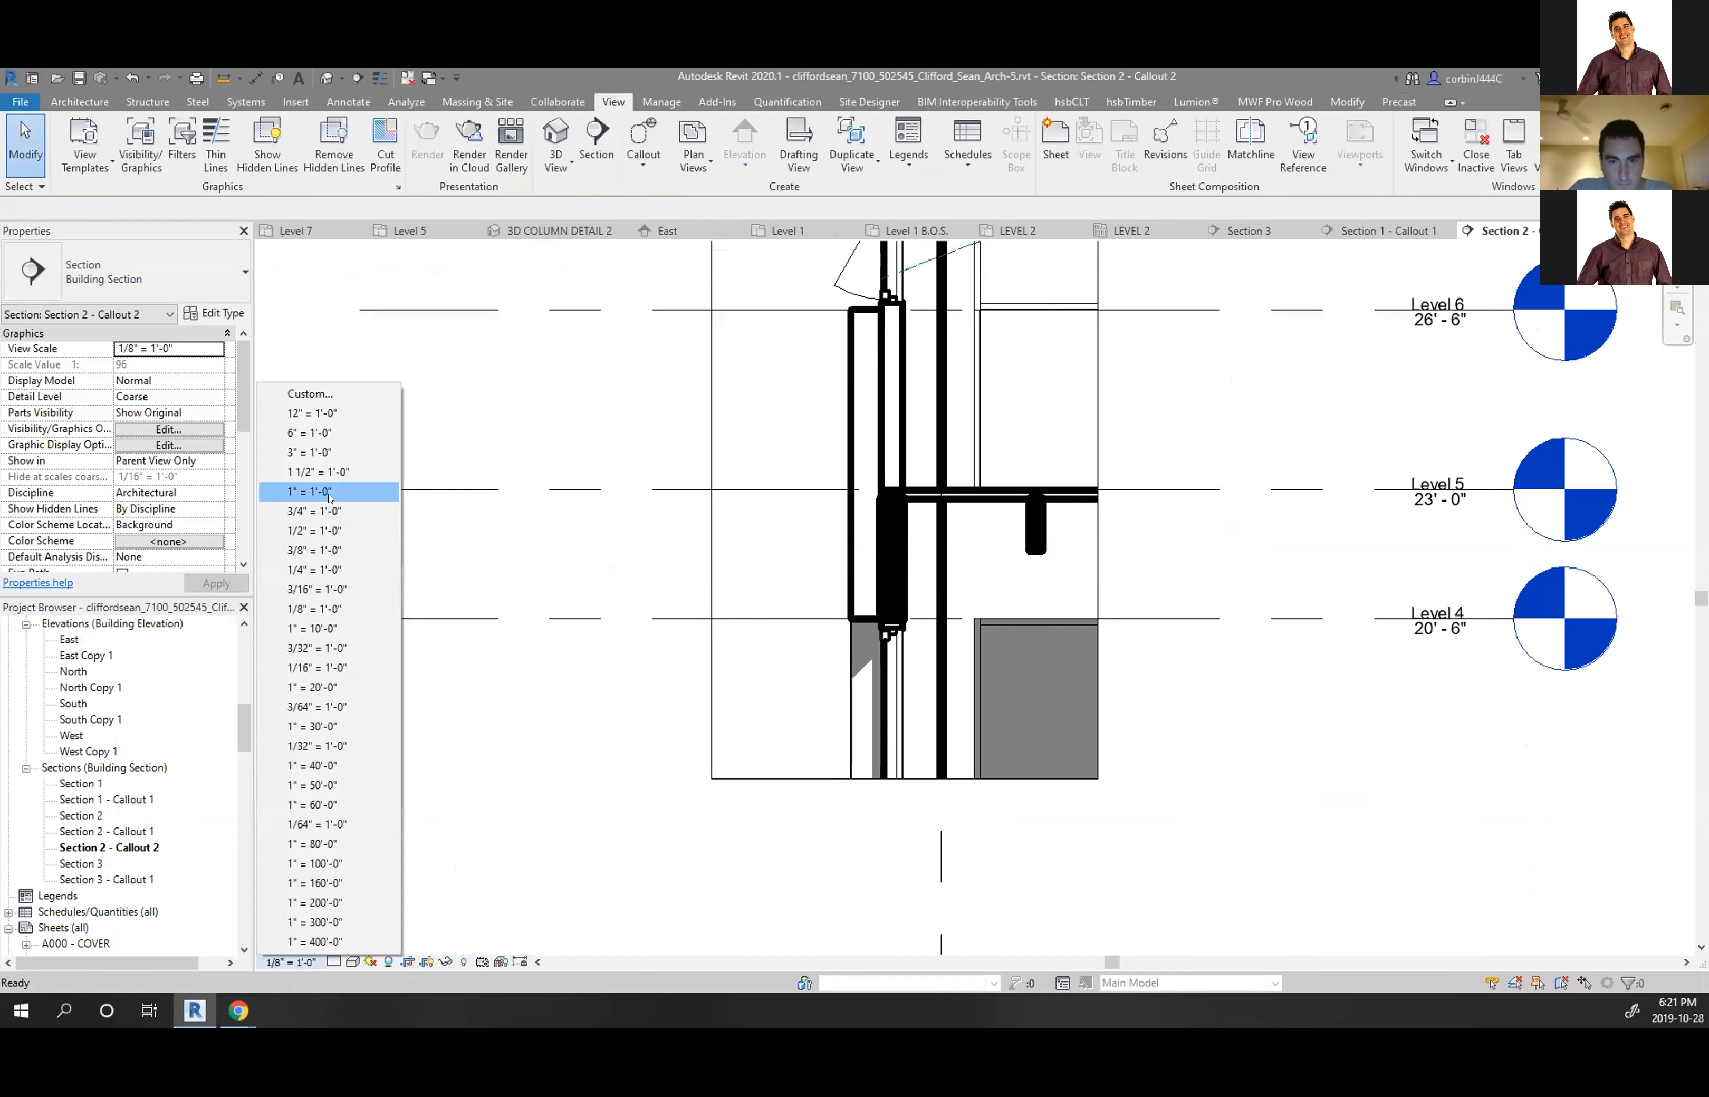
{"action": "left_click", "coordinate": [312, 491]}
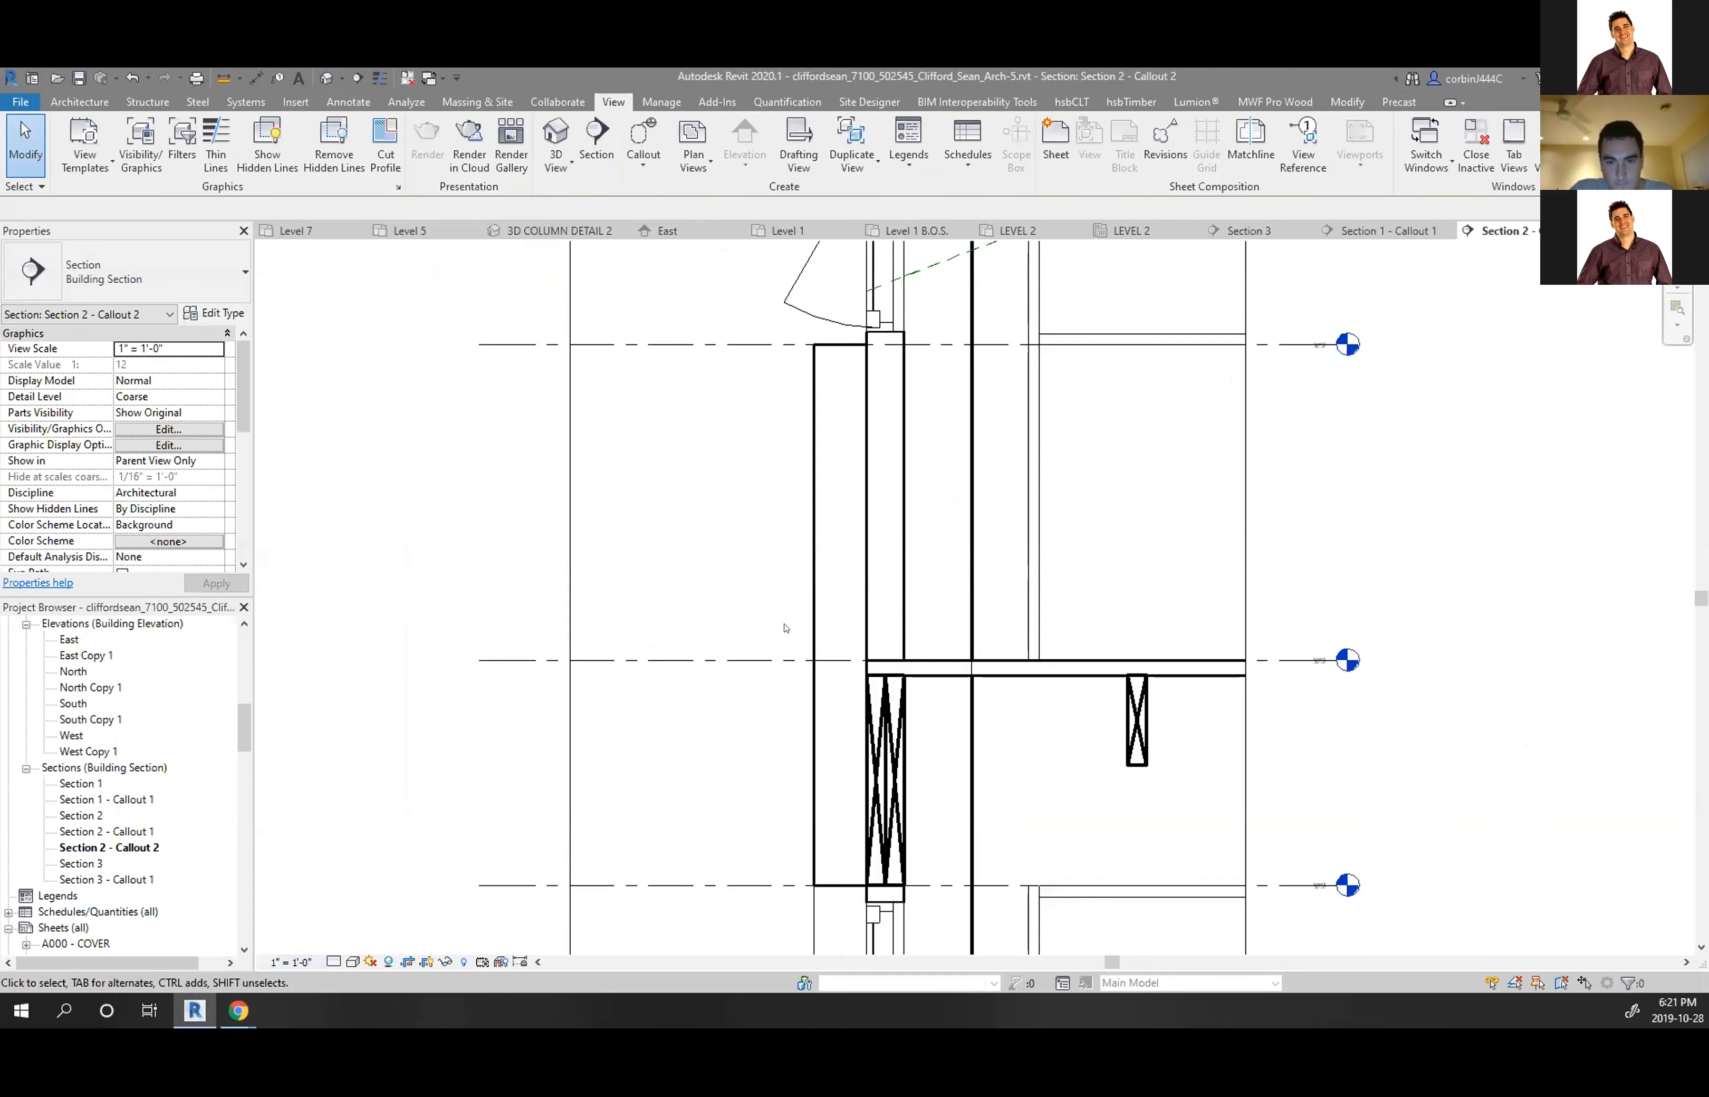
{"action": "left_click", "coordinate": [836, 546]}
{"action": "left_click", "coordinate": [624, 476]}
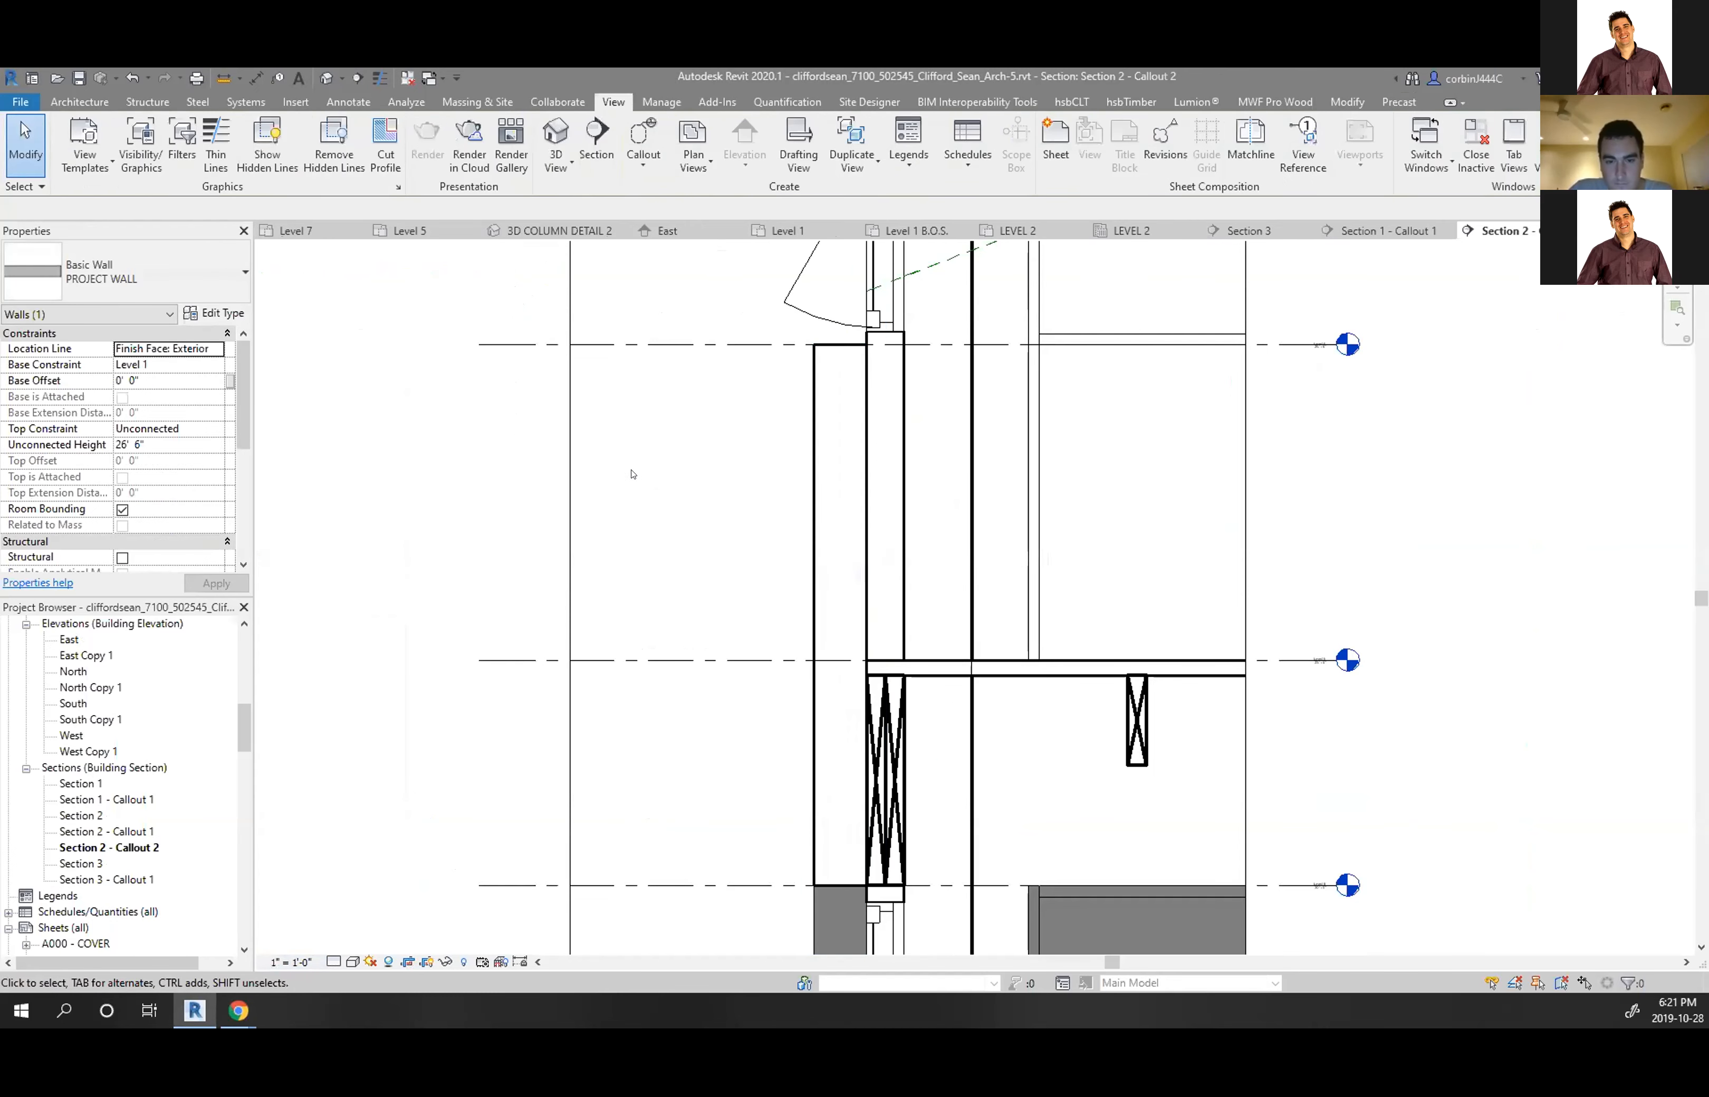
Place a repeating Brick detail along the outer wall face from its lower end to the top
{"action": "left_click", "coordinate": [348, 101]}
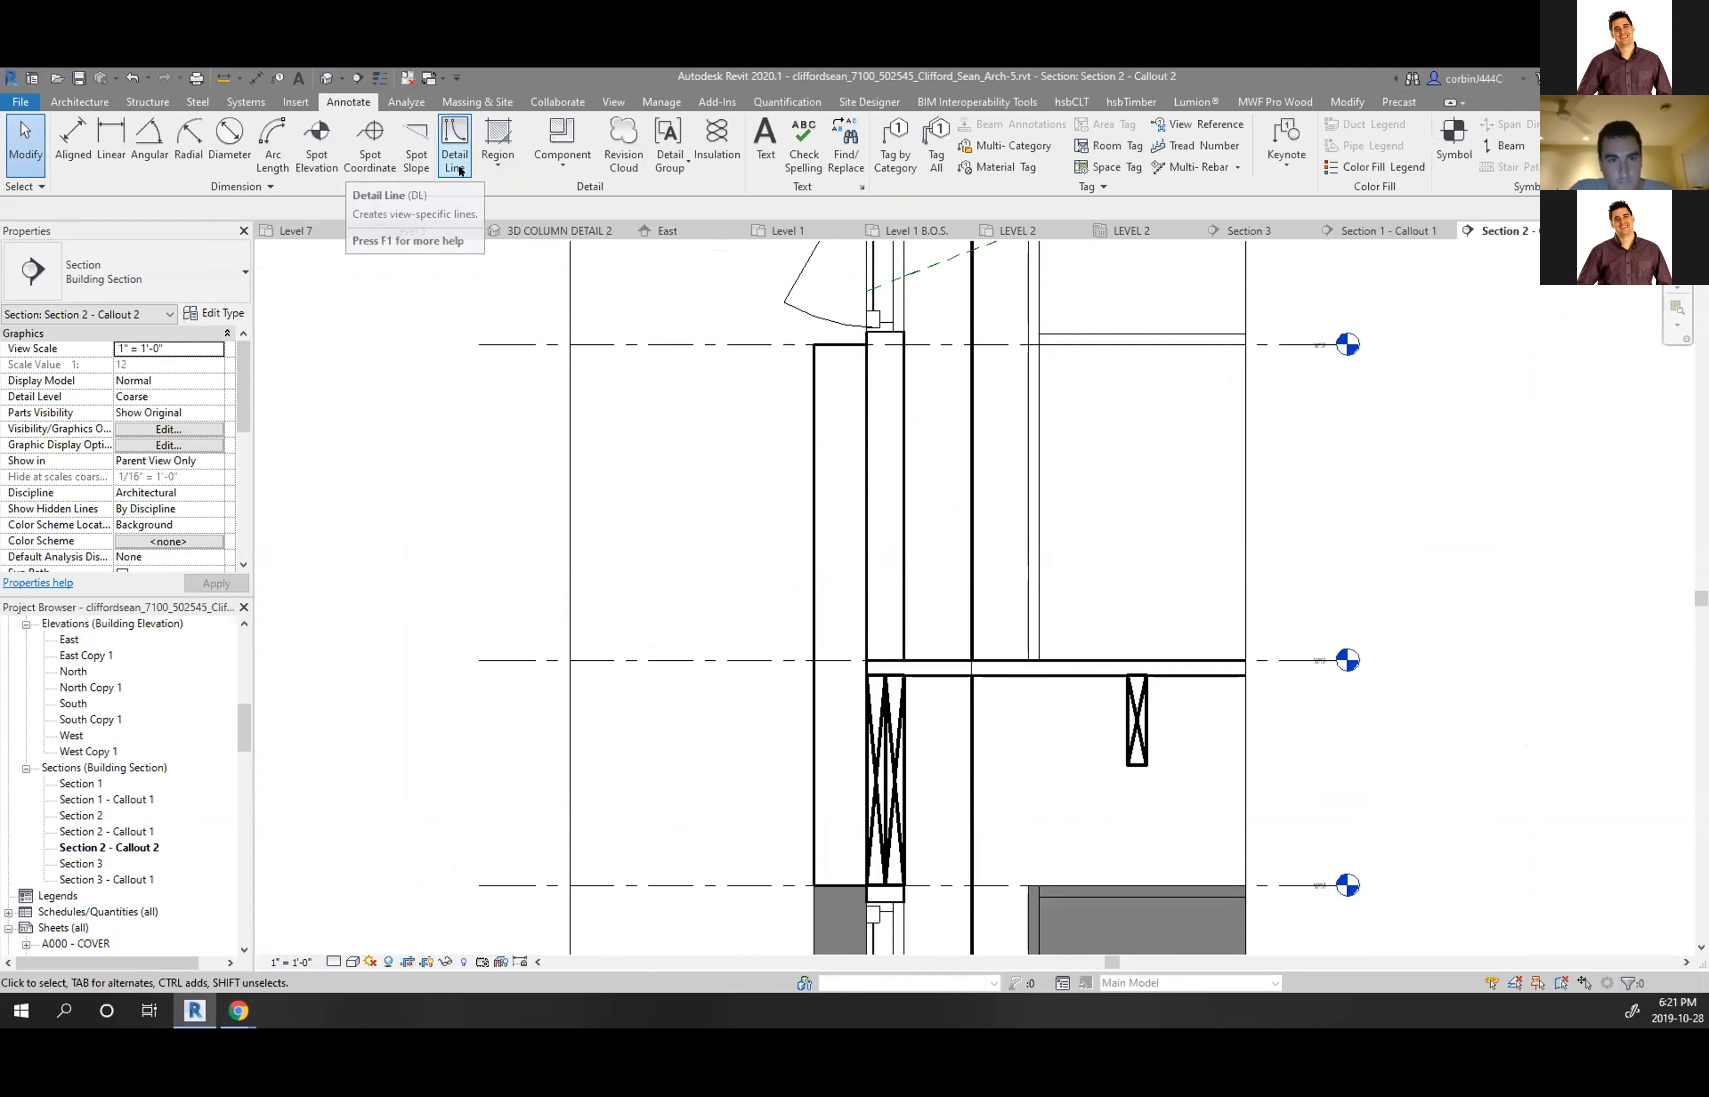
{"action": "left_click", "coordinate": [562, 162]}
{"action": "left_click", "coordinate": [492, 233]}
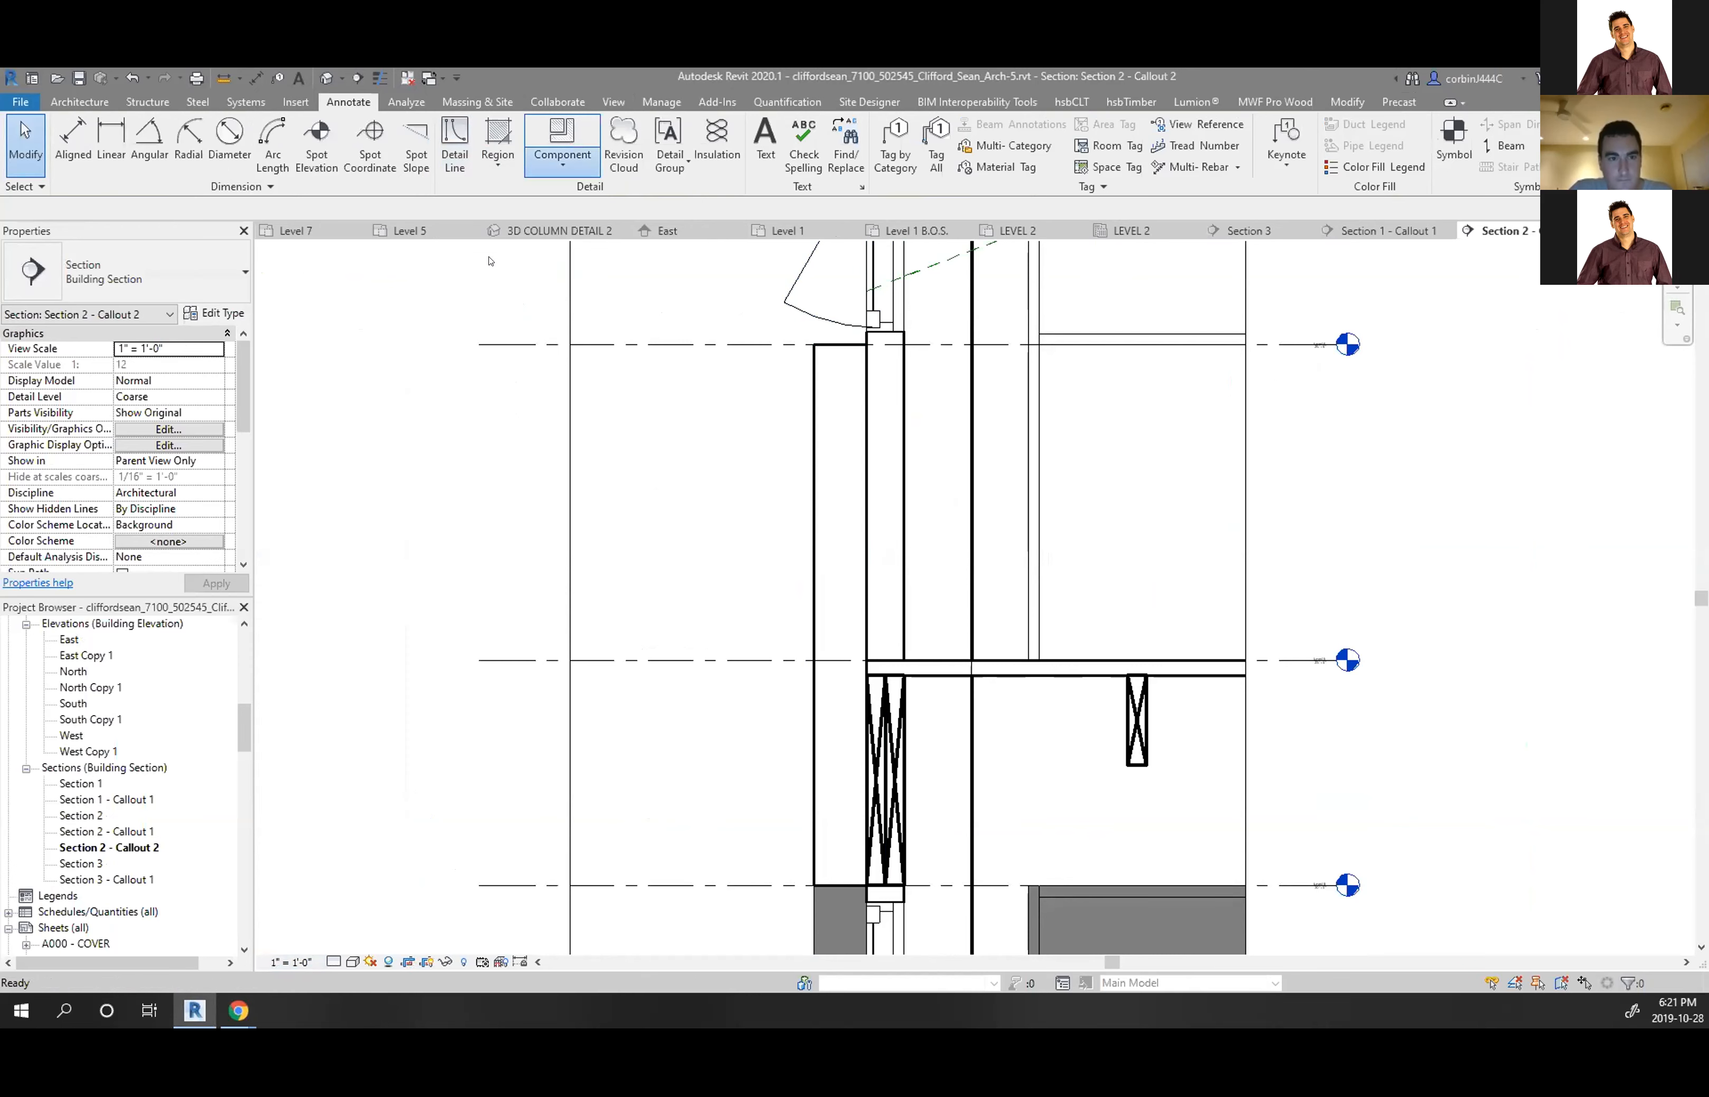
{"action": "left_click", "coordinate": [813, 884]}
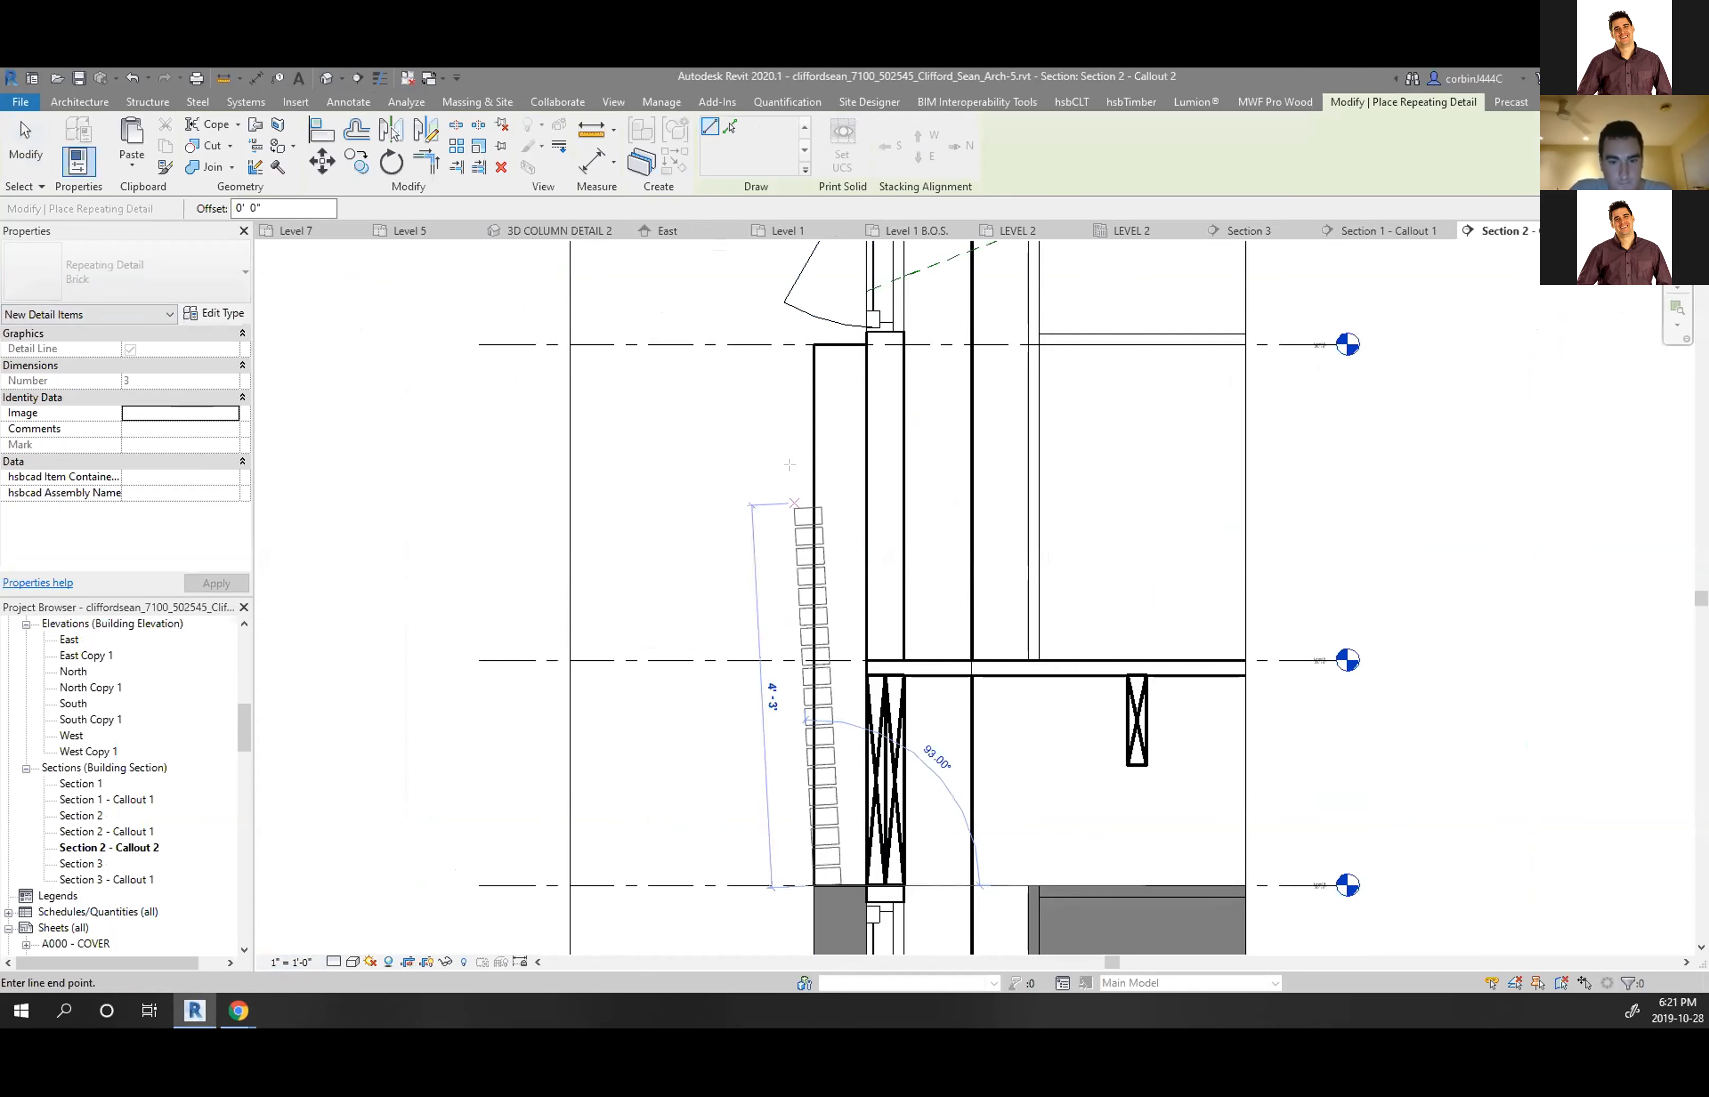
{"action": "left_click", "coordinate": [806, 334]}
{"action": "key", "text": "Escape"}
{"action": "key", "text": "Escape"}
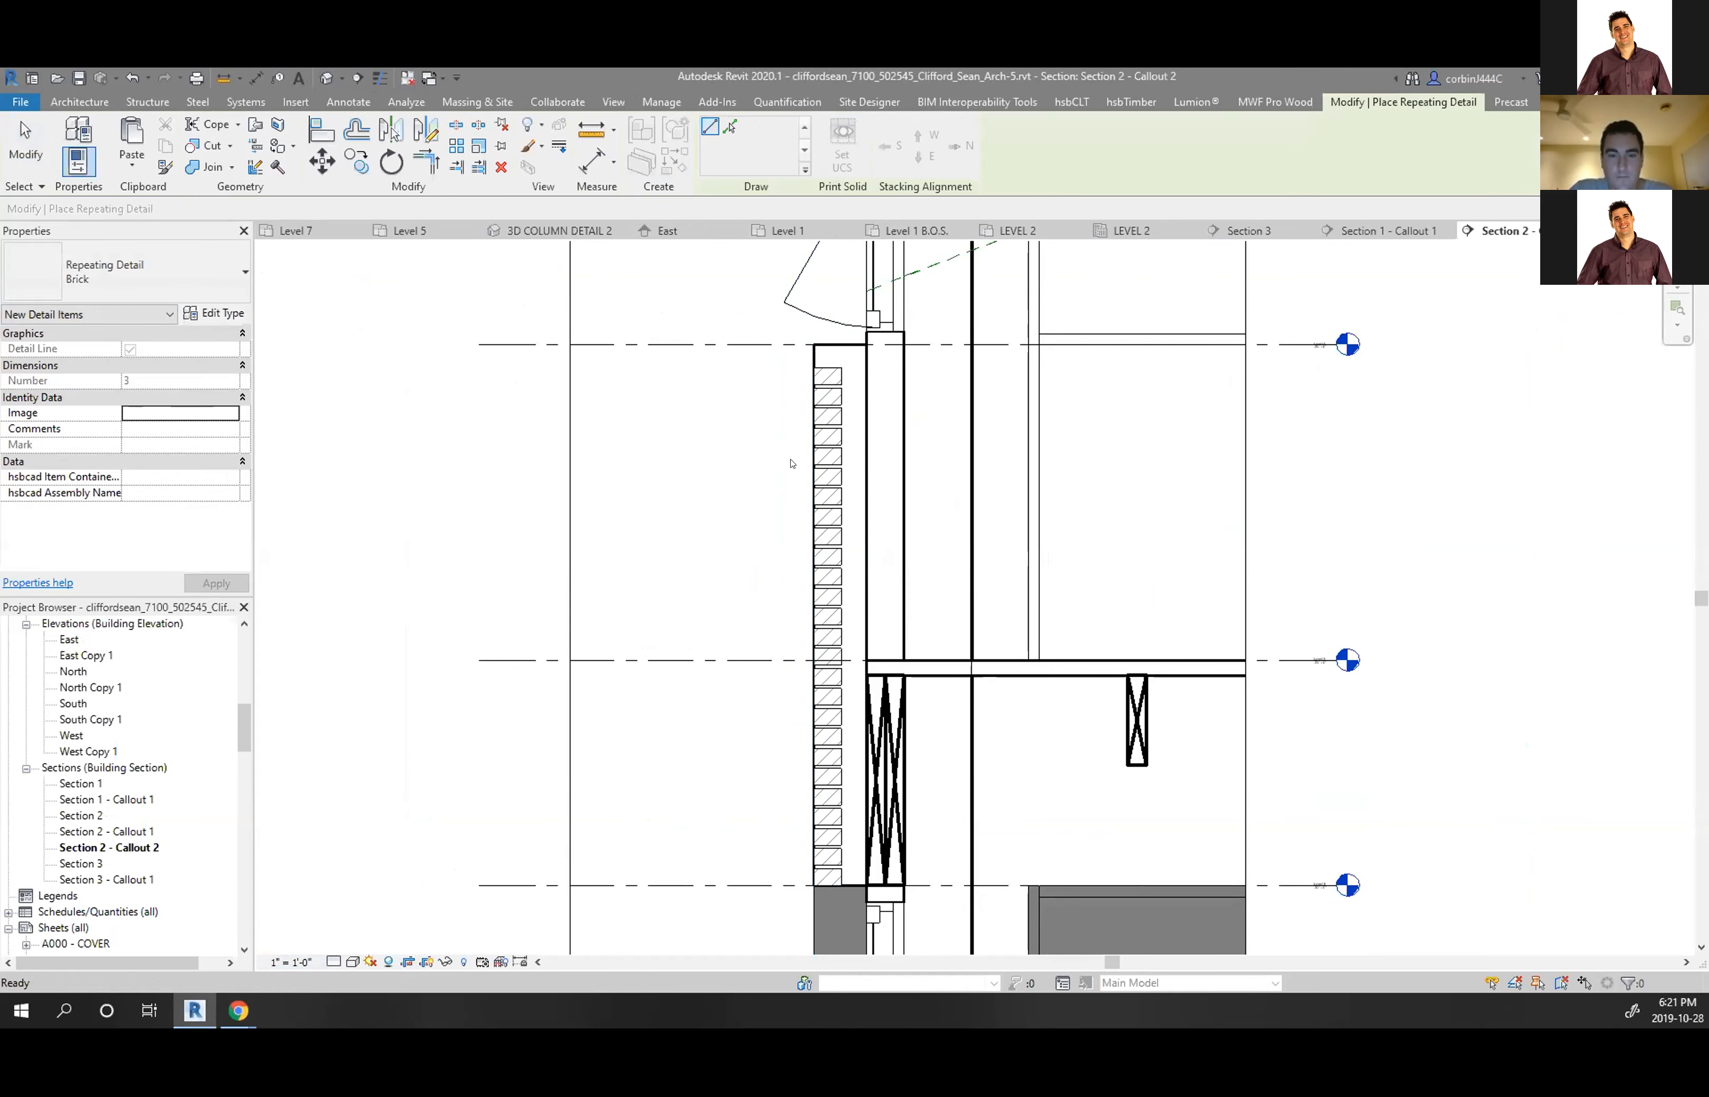
{"action": "scroll", "coordinate": [826, 405], "scroll_direction": "up", "scroll_amount": 3}
{"action": "left_click", "coordinate": [847, 388]}
{"action": "scroll", "coordinate": [833, 377], "scroll_direction": "up", "scroll_amount": 2}
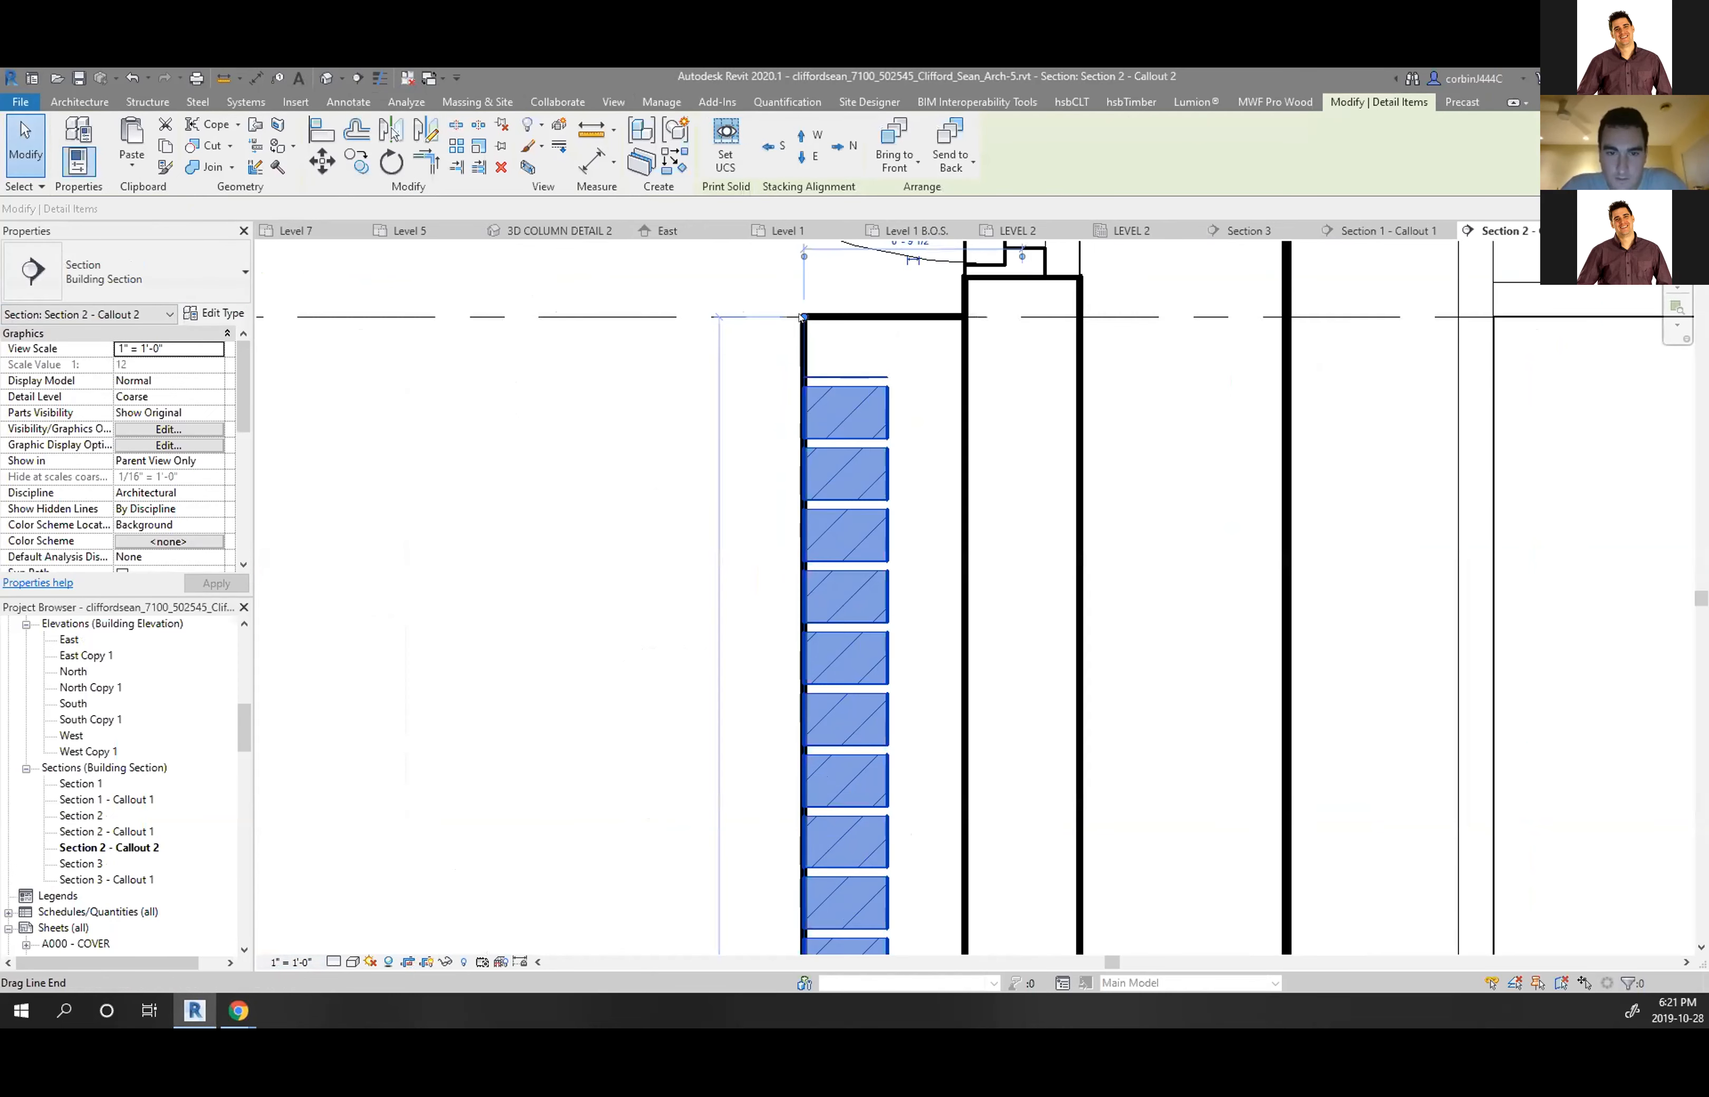
{"action": "key", "text": "Escape"}
{"action": "scroll", "coordinate": [719, 320], "scroll_direction": "down", "scroll_amount": 4}
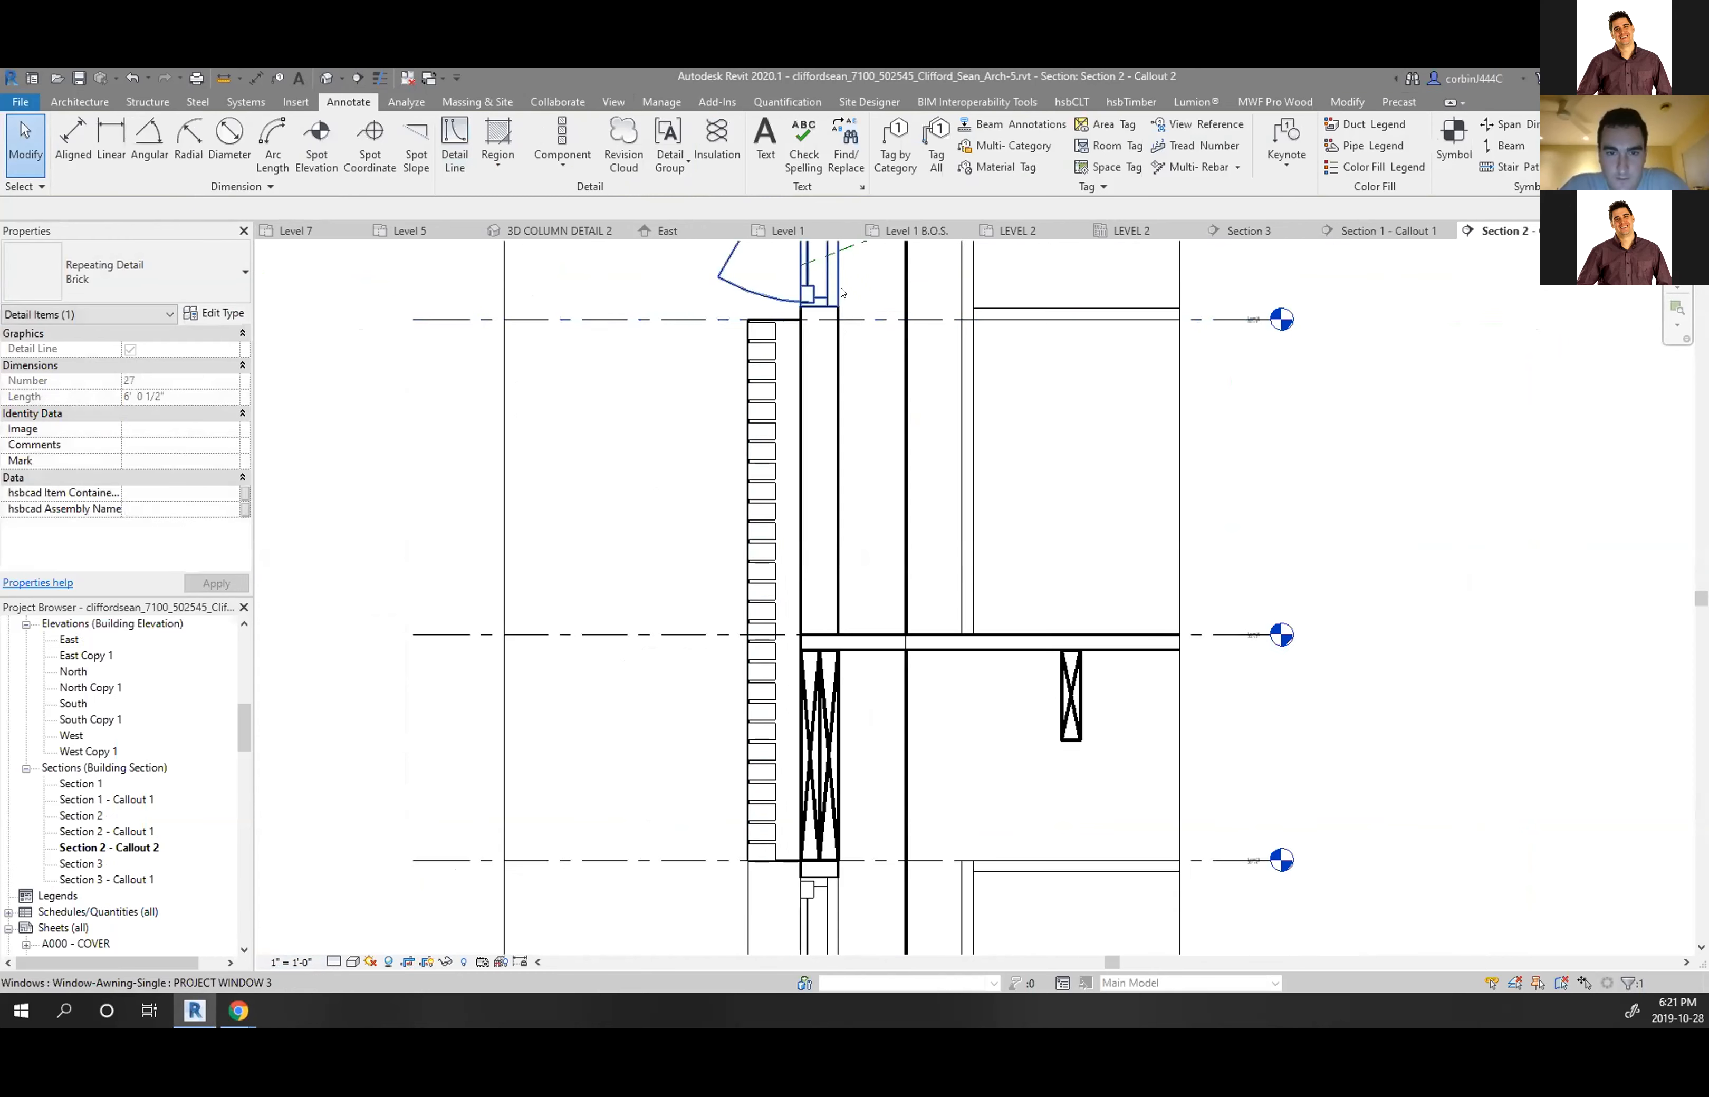
{"action": "scroll", "coordinate": [718, 396], "scroll_direction": "up", "scroll_amount": 3}
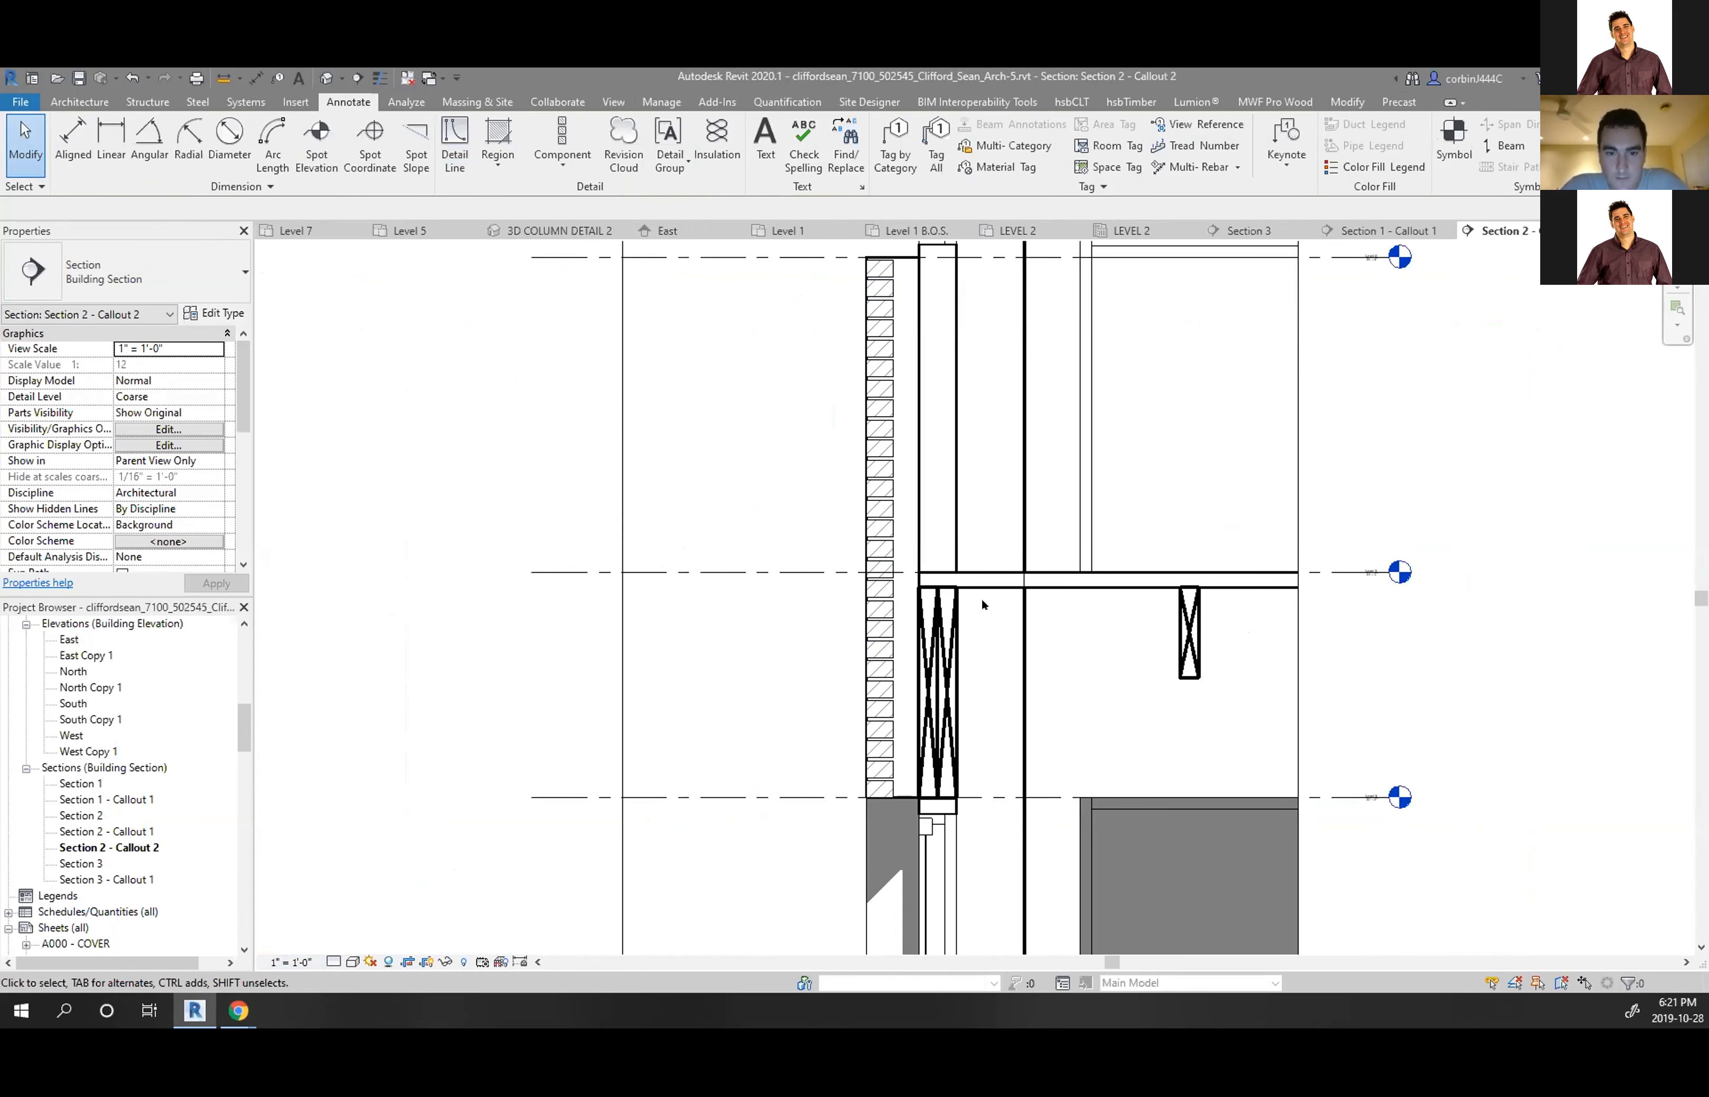
{"action": "scroll", "coordinate": [891, 731], "scroll_direction": "down", "scroll_amount": 3}
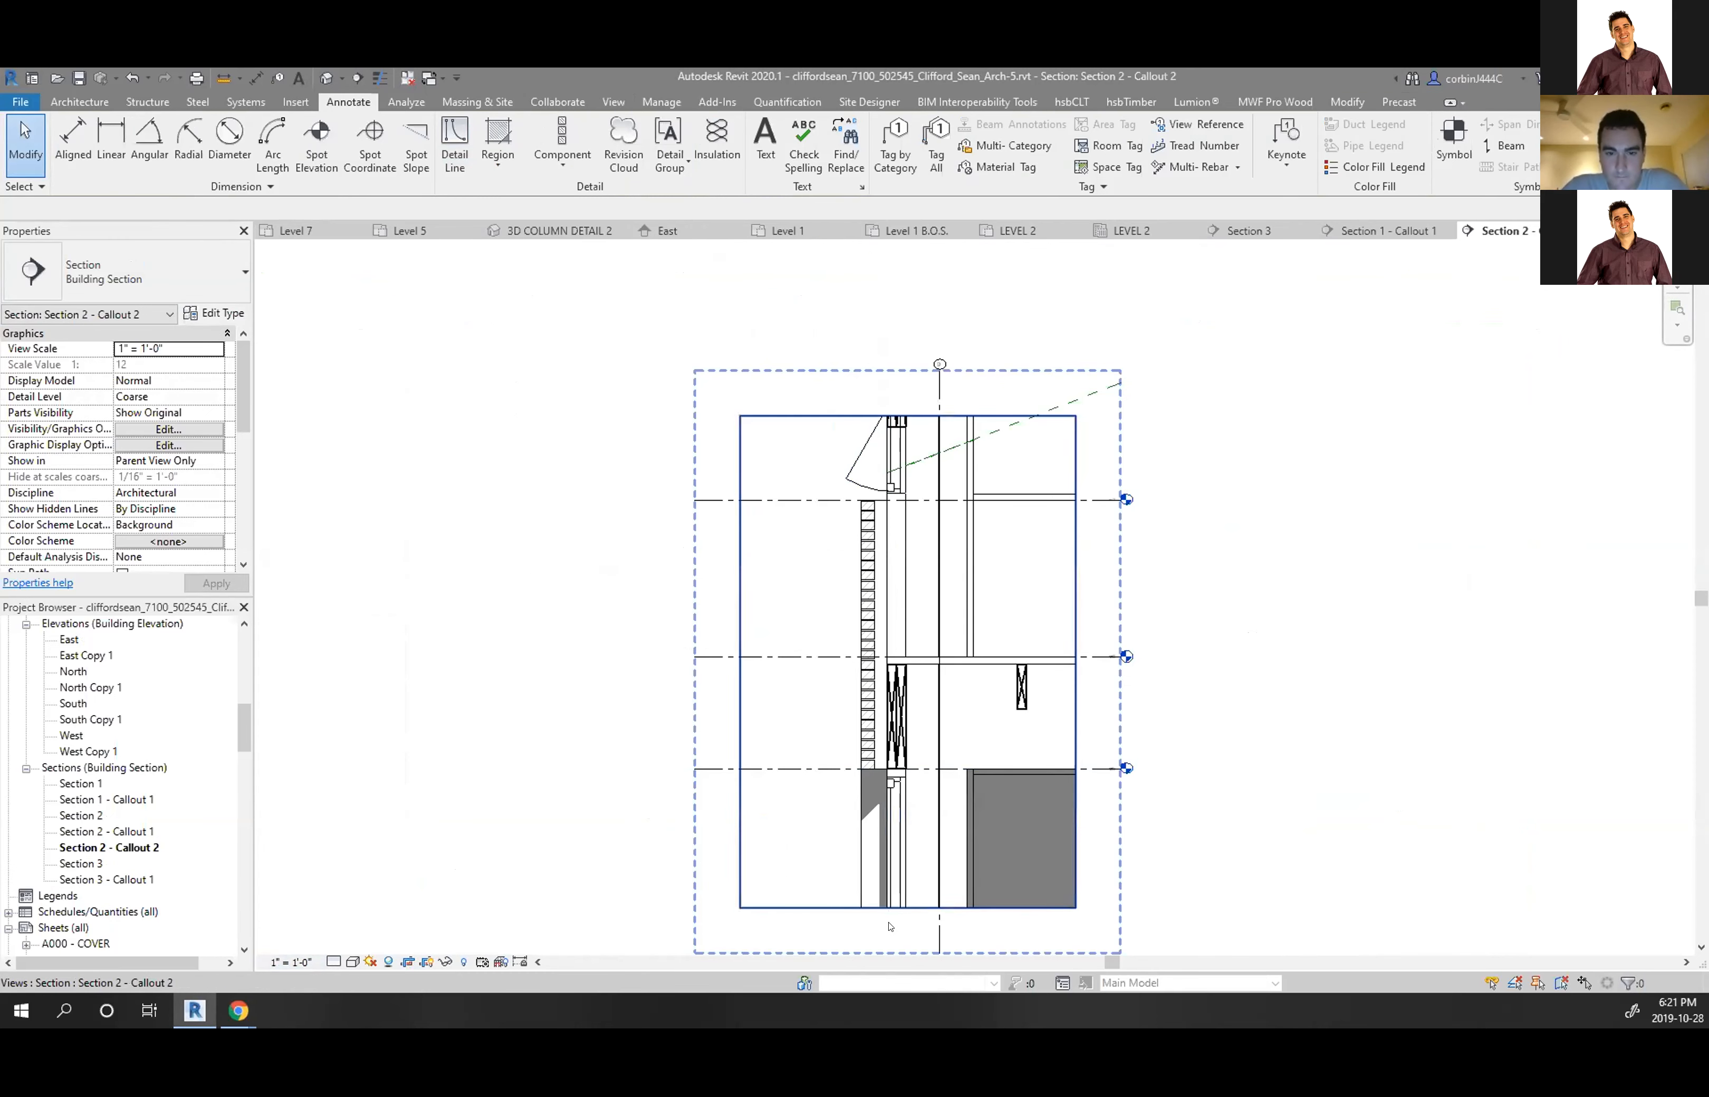
{"action": "scroll", "coordinate": [871, 747], "scroll_direction": "up", "scroll_amount": 7}
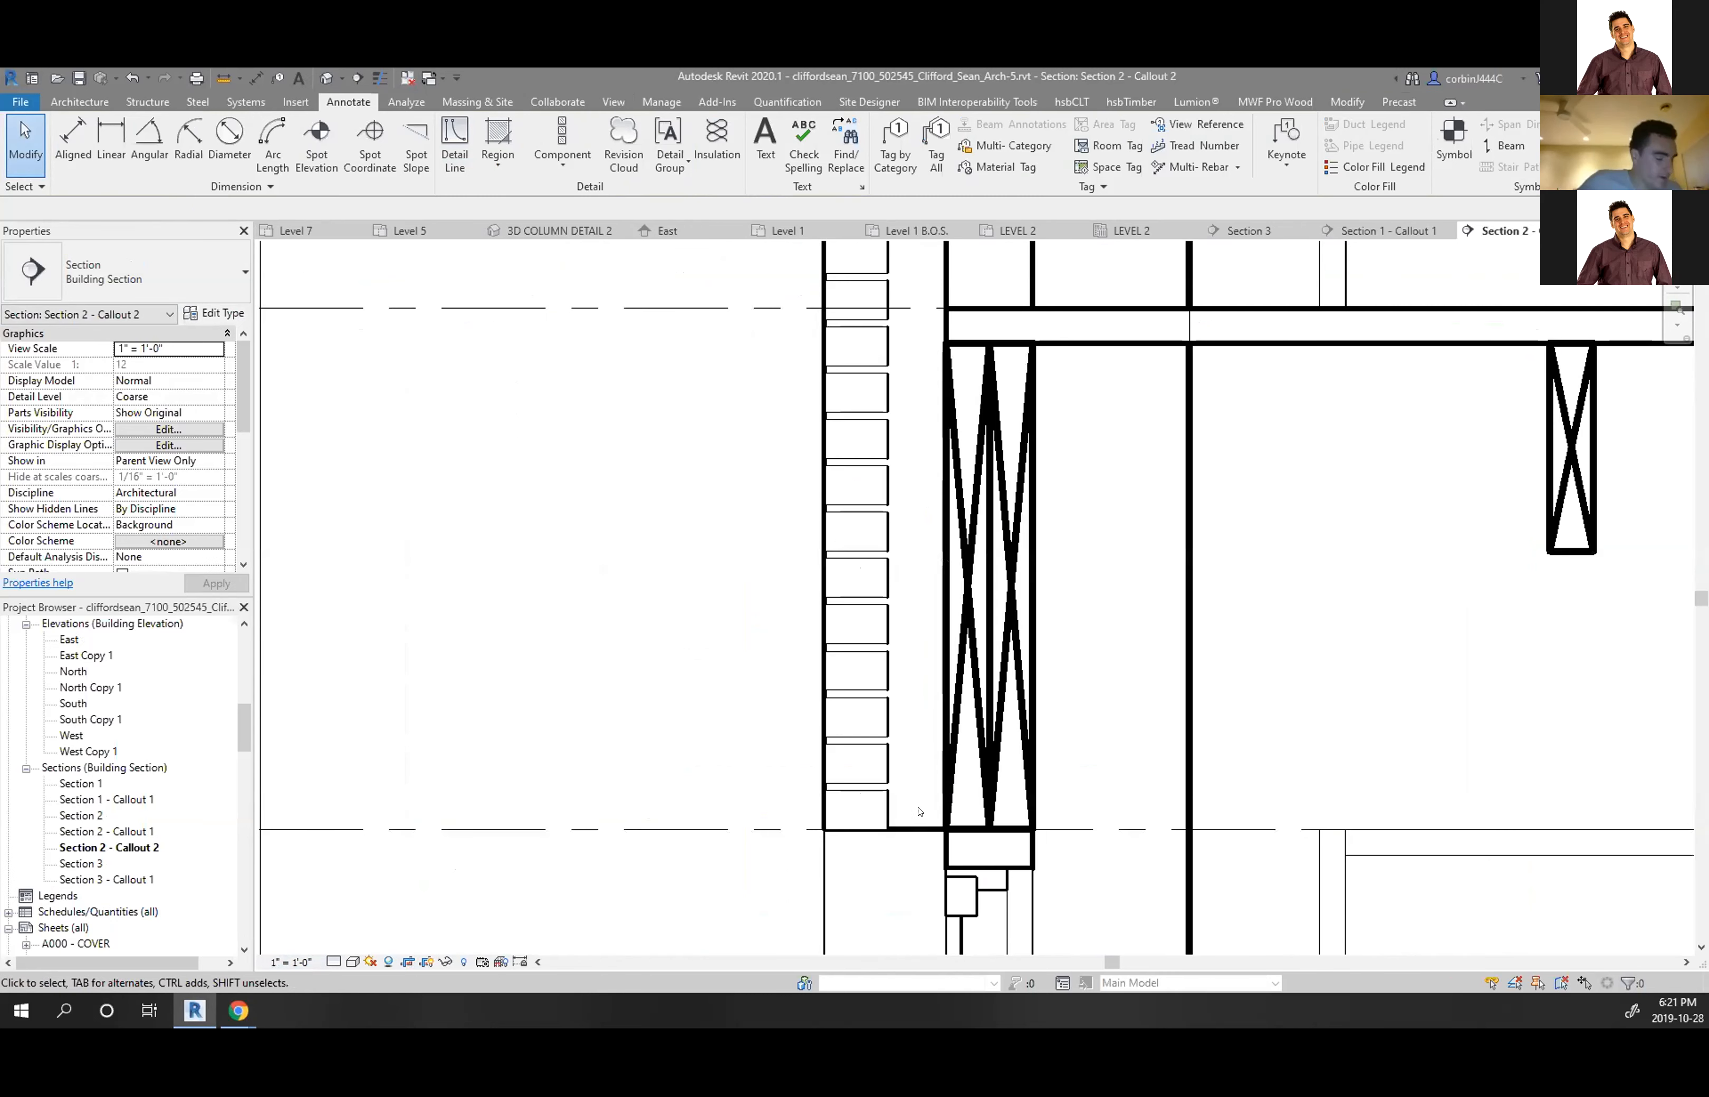
{"action": "scroll", "coordinate": [915, 783], "scroll_direction": "down", "scroll_amount": 1}
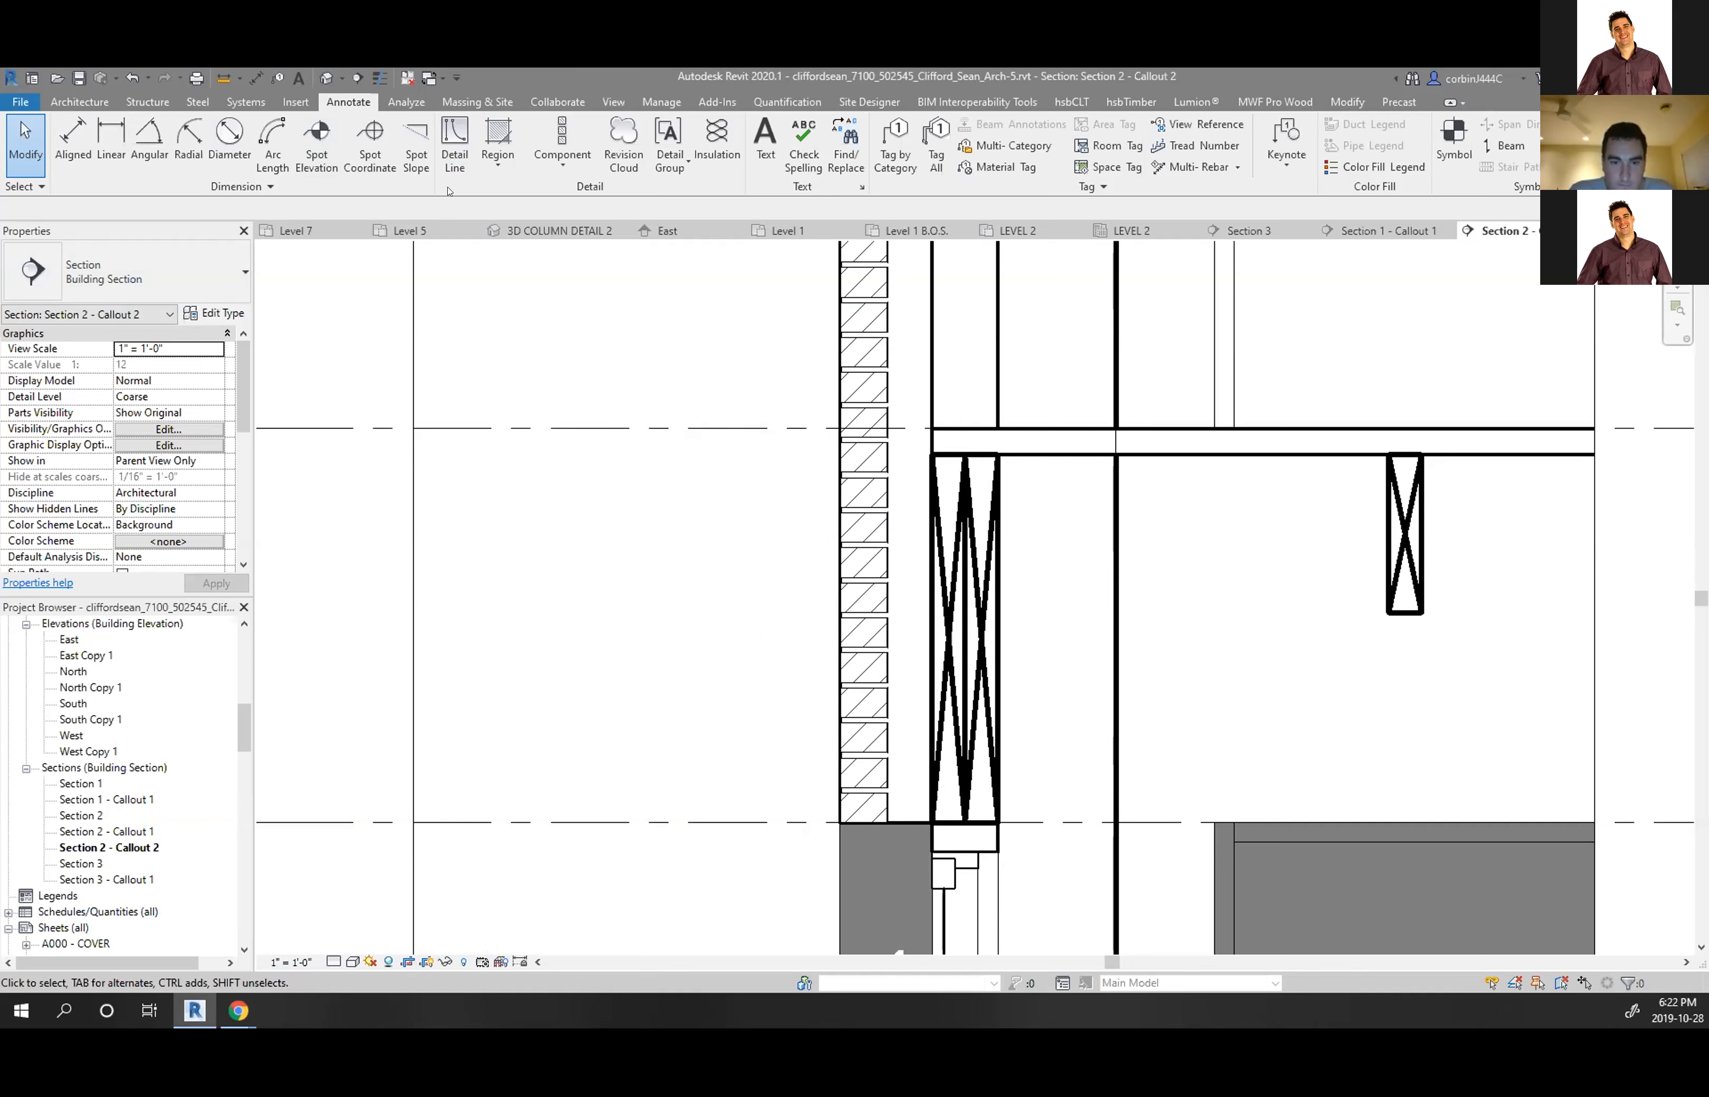
Browse to Detail Items > Div 06 > 061100-Wood Framing and open Nominal Cut Lumber-Side.rfa
{"action": "left_click", "coordinate": [544, 173]}
{"action": "left_click", "coordinate": [495, 191]}
{"action": "left_click", "coordinate": [128, 288]}
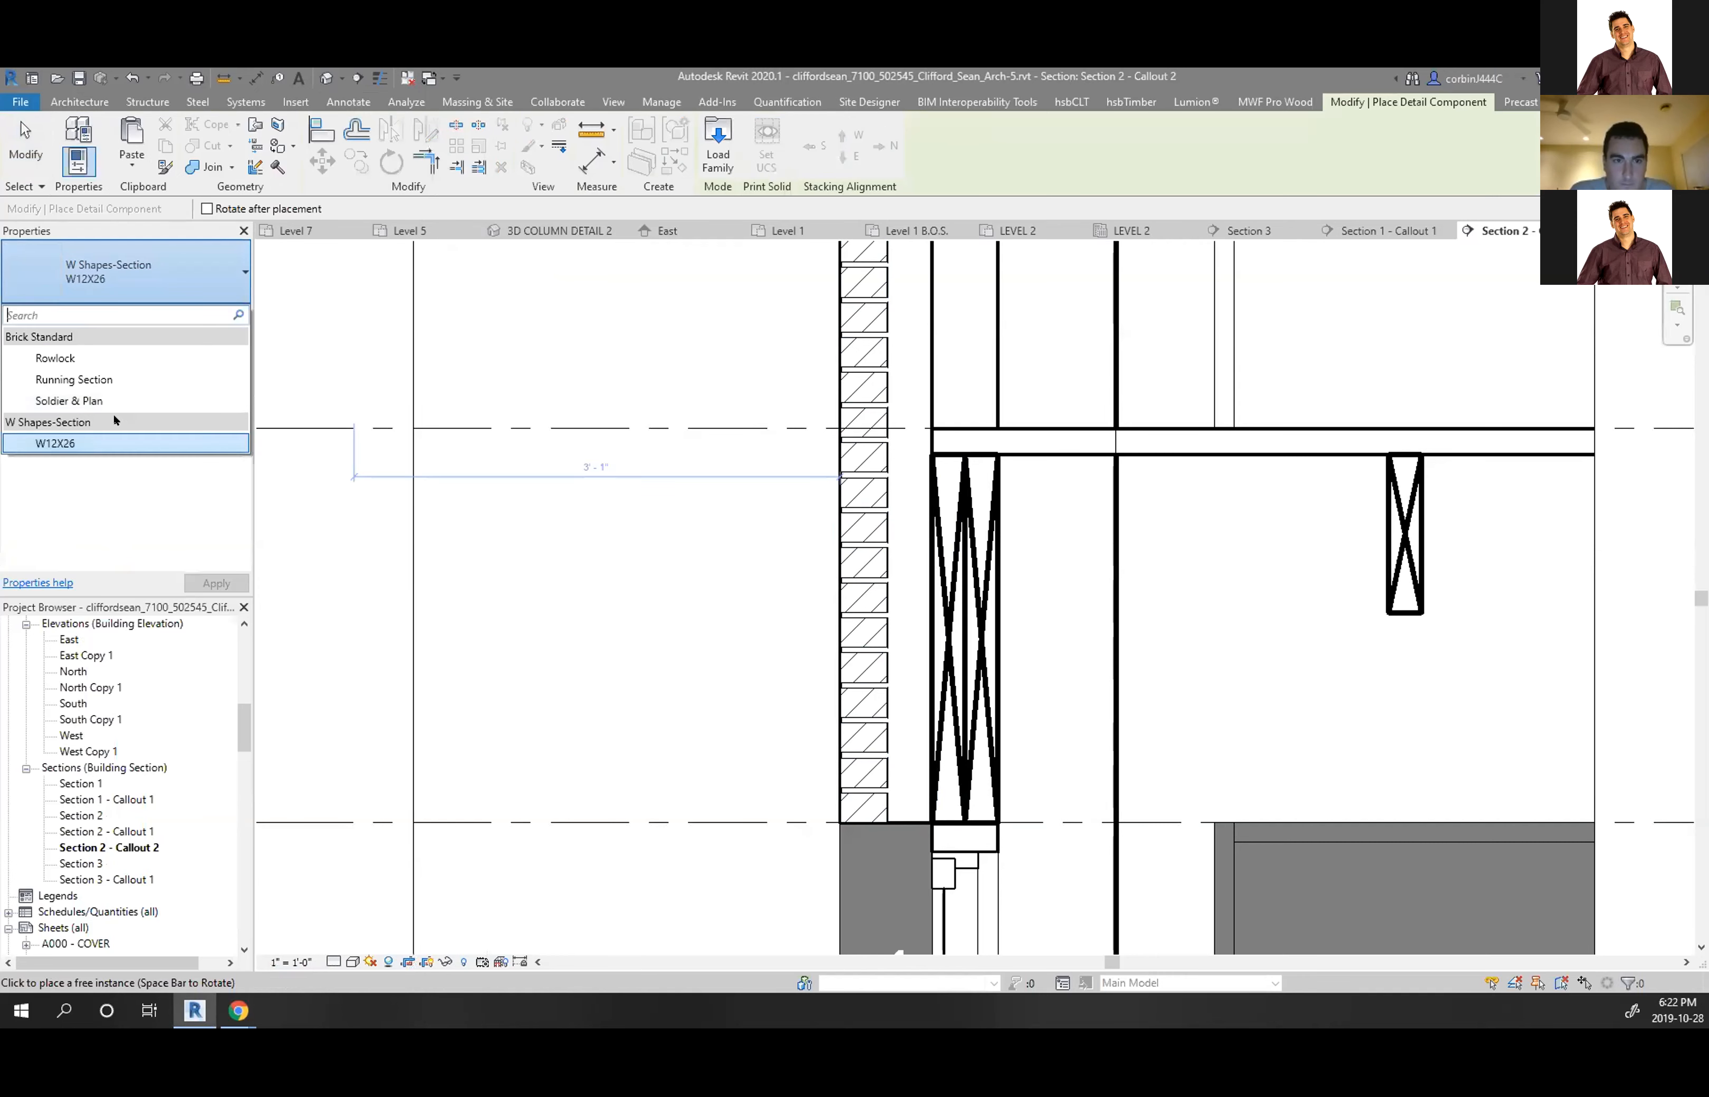
{"action": "left_click", "coordinate": [718, 148]}
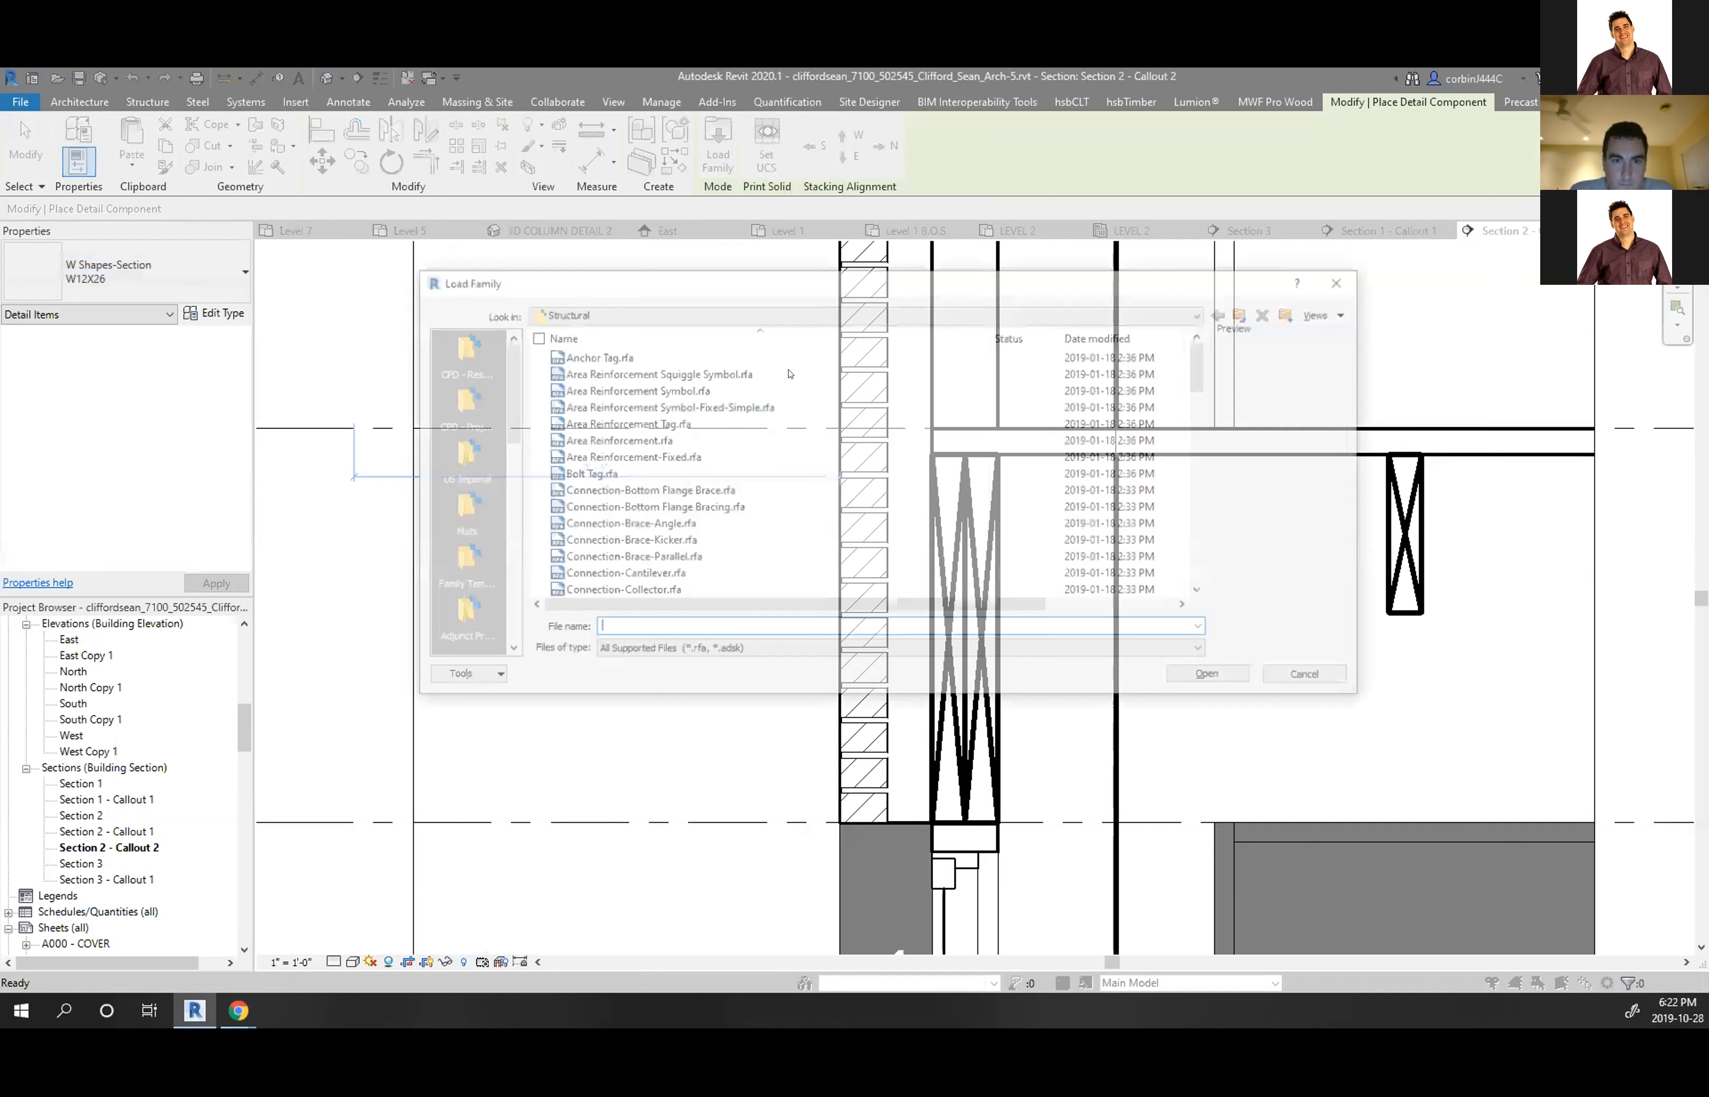
{"action": "left_click", "coordinate": [1247, 313]}
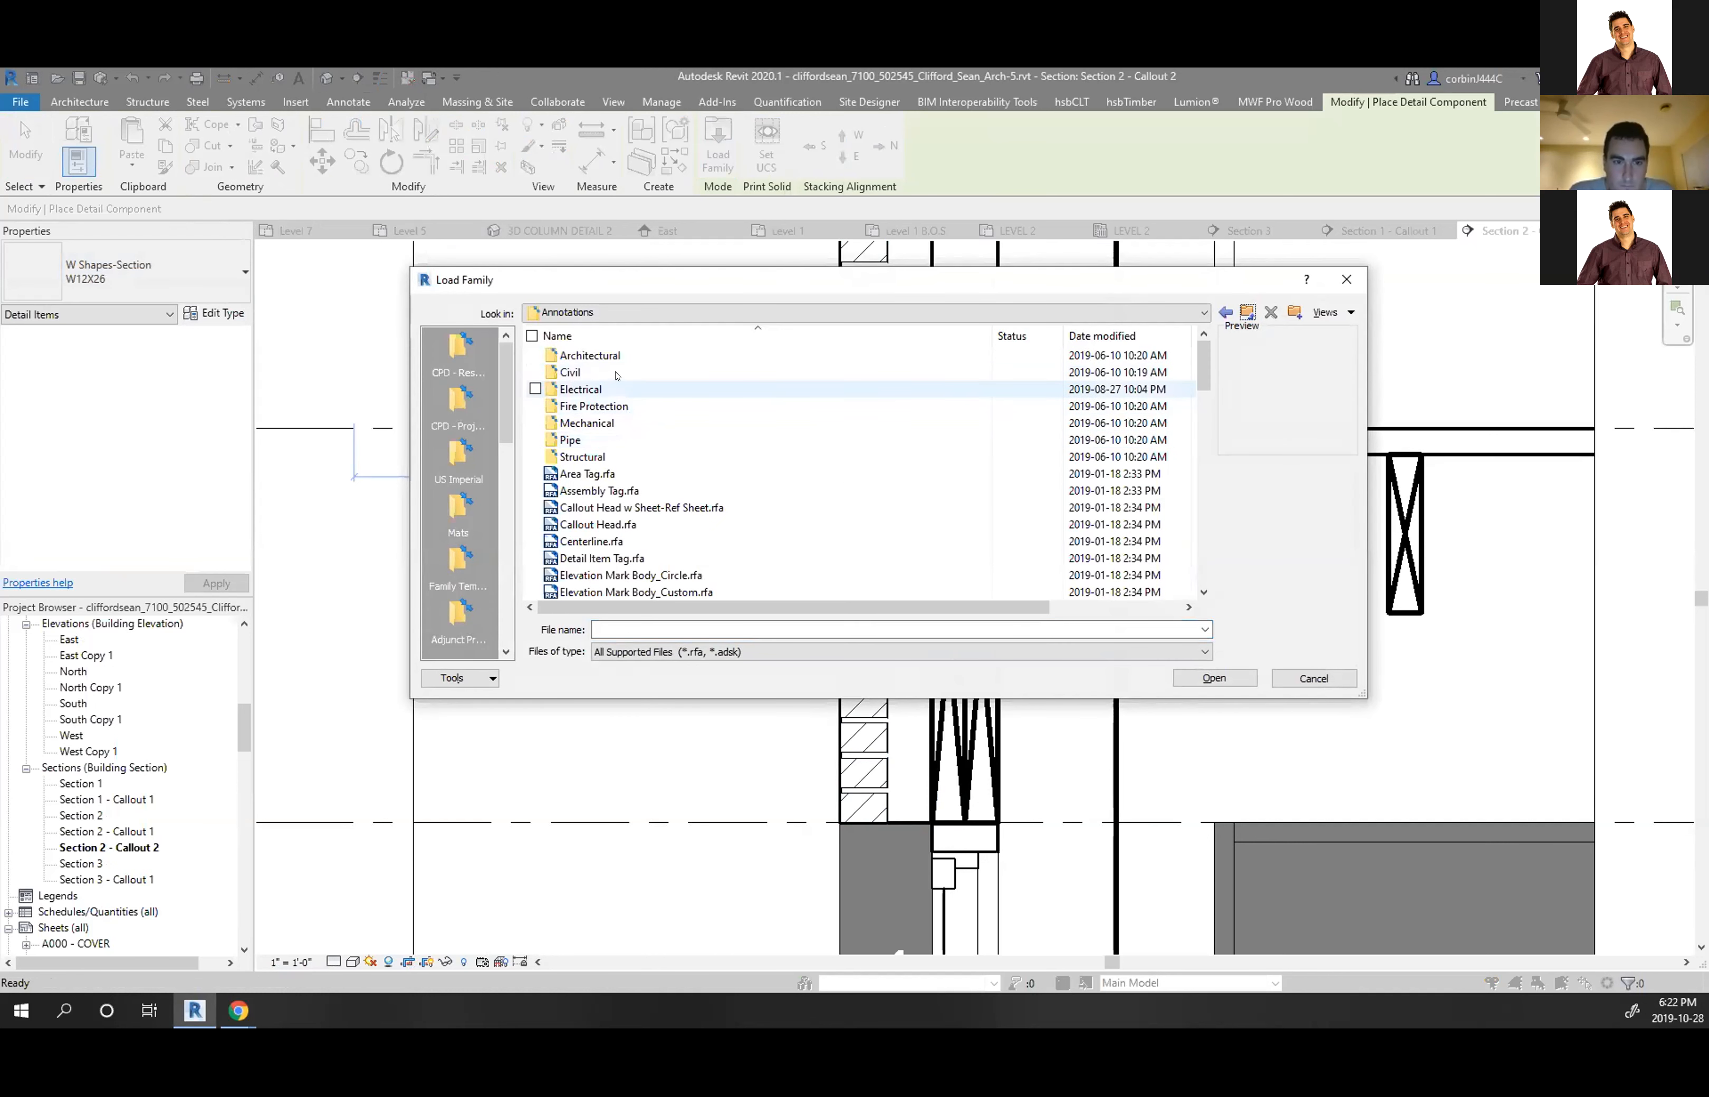
{"action": "left_click", "coordinate": [1249, 313]}
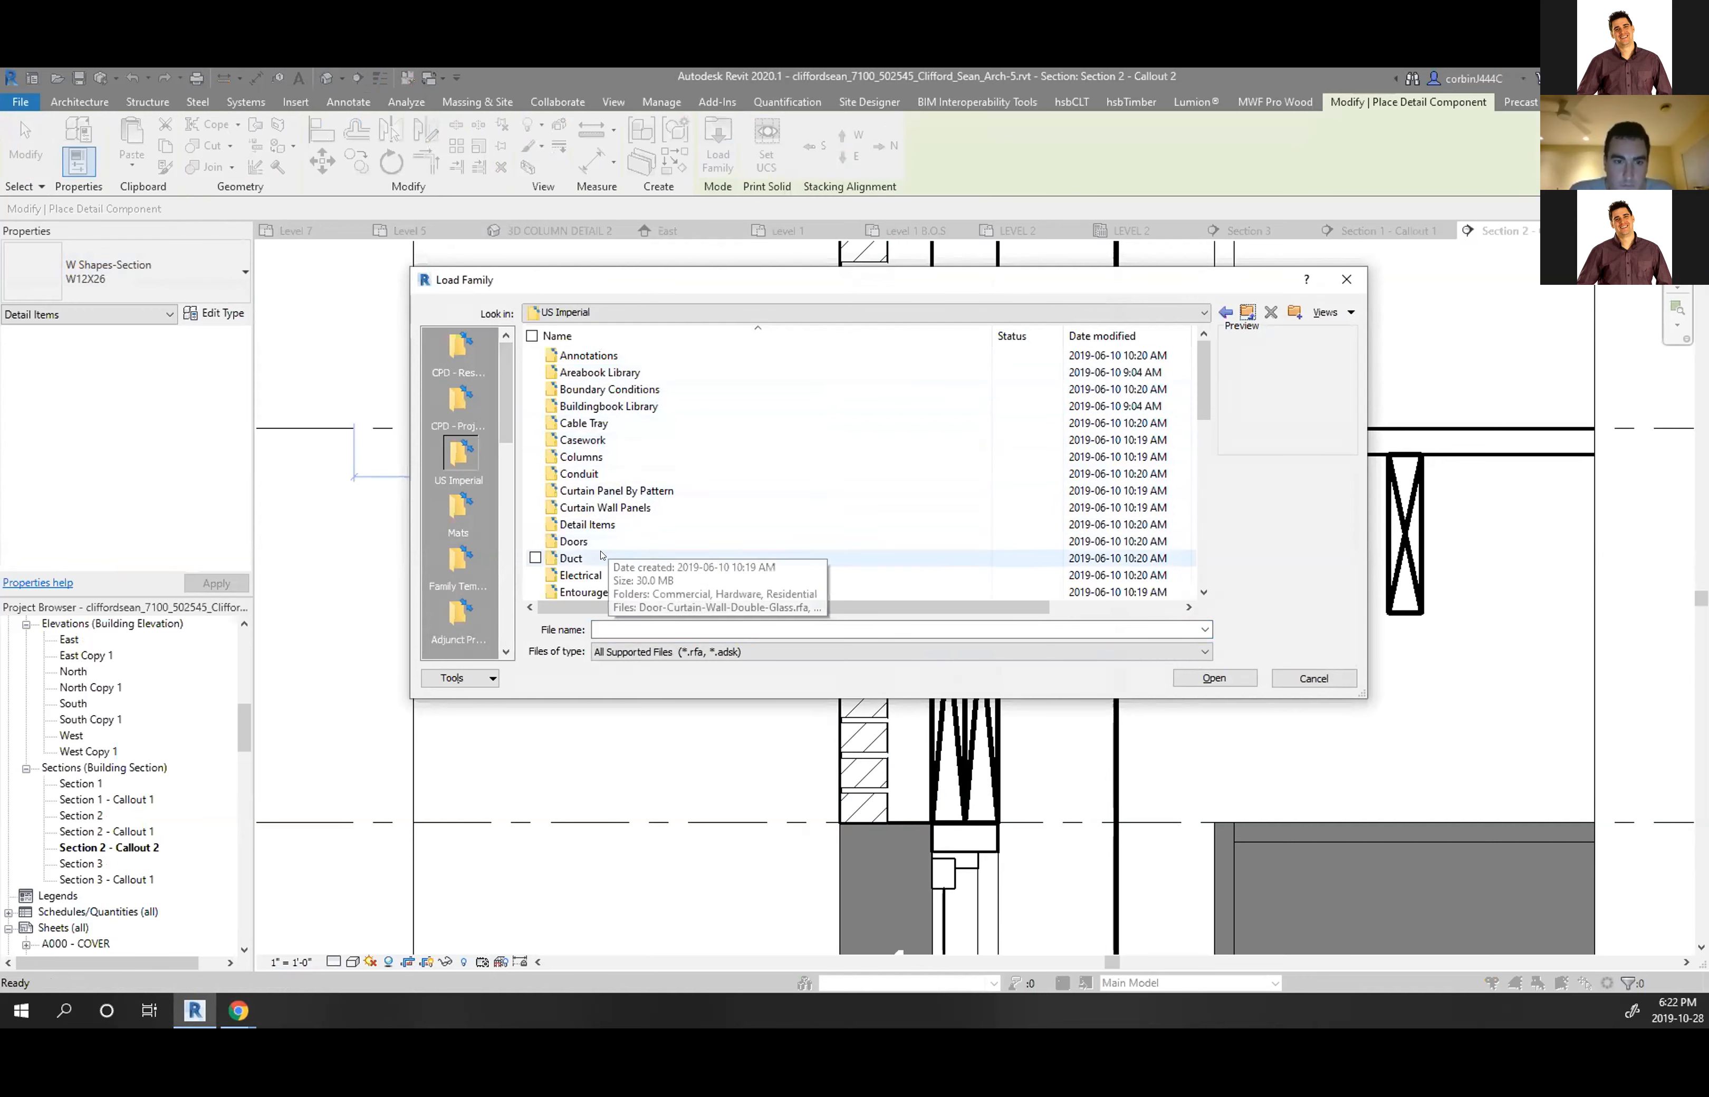
{"action": "double_click", "coordinate": [604, 525]}
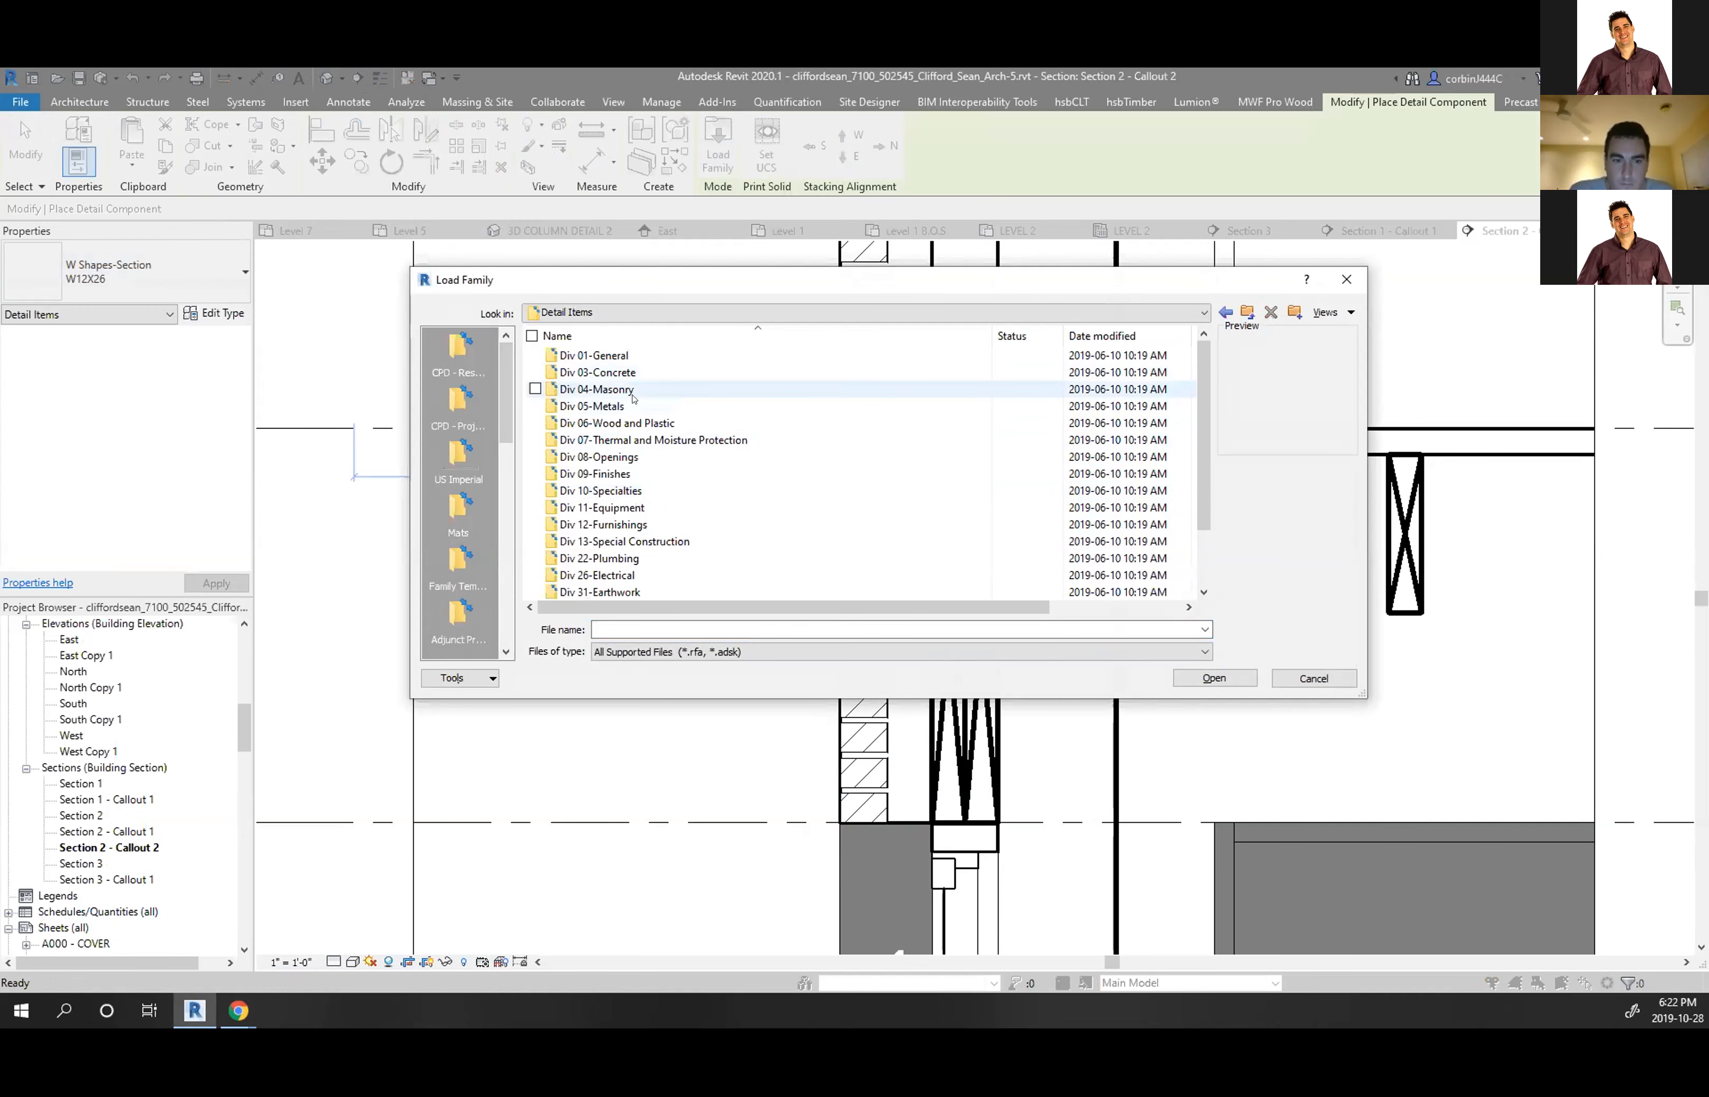
{"action": "double_click", "coordinate": [642, 440]}
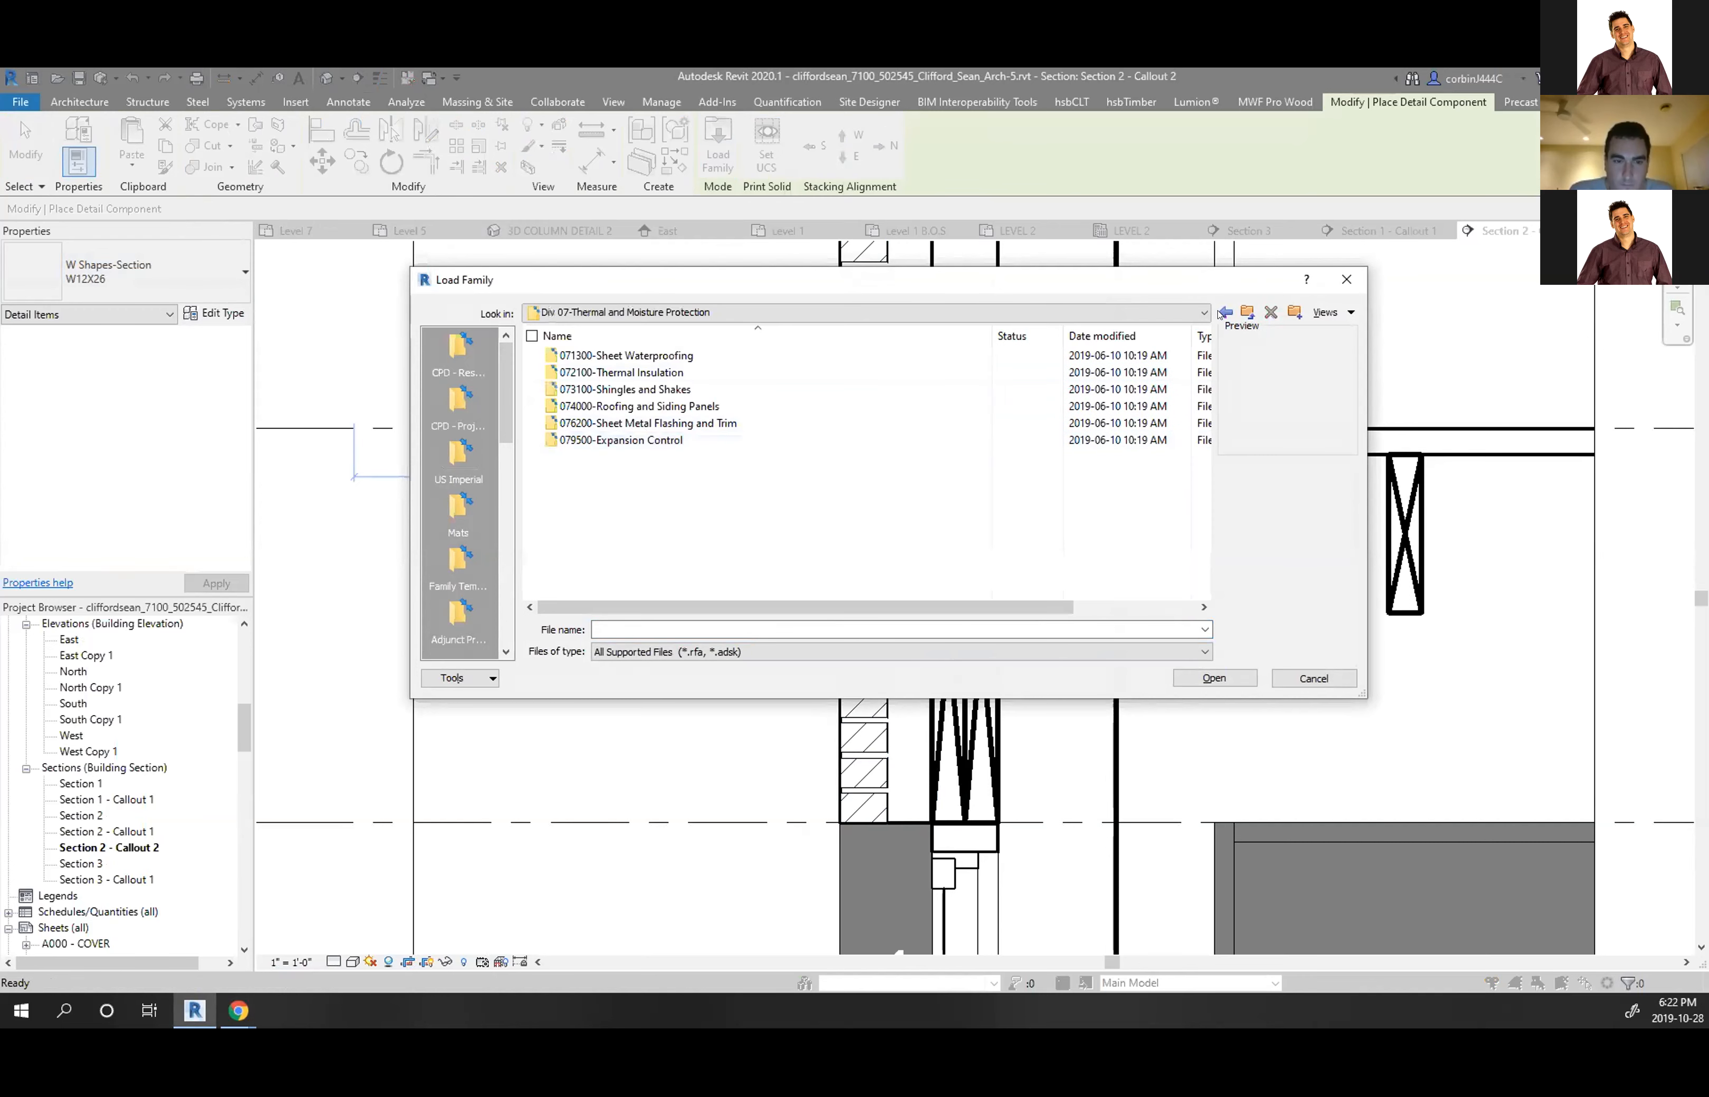
{"action": "left_click", "coordinate": [1246, 314]}
{"action": "double_click", "coordinate": [607, 423]}
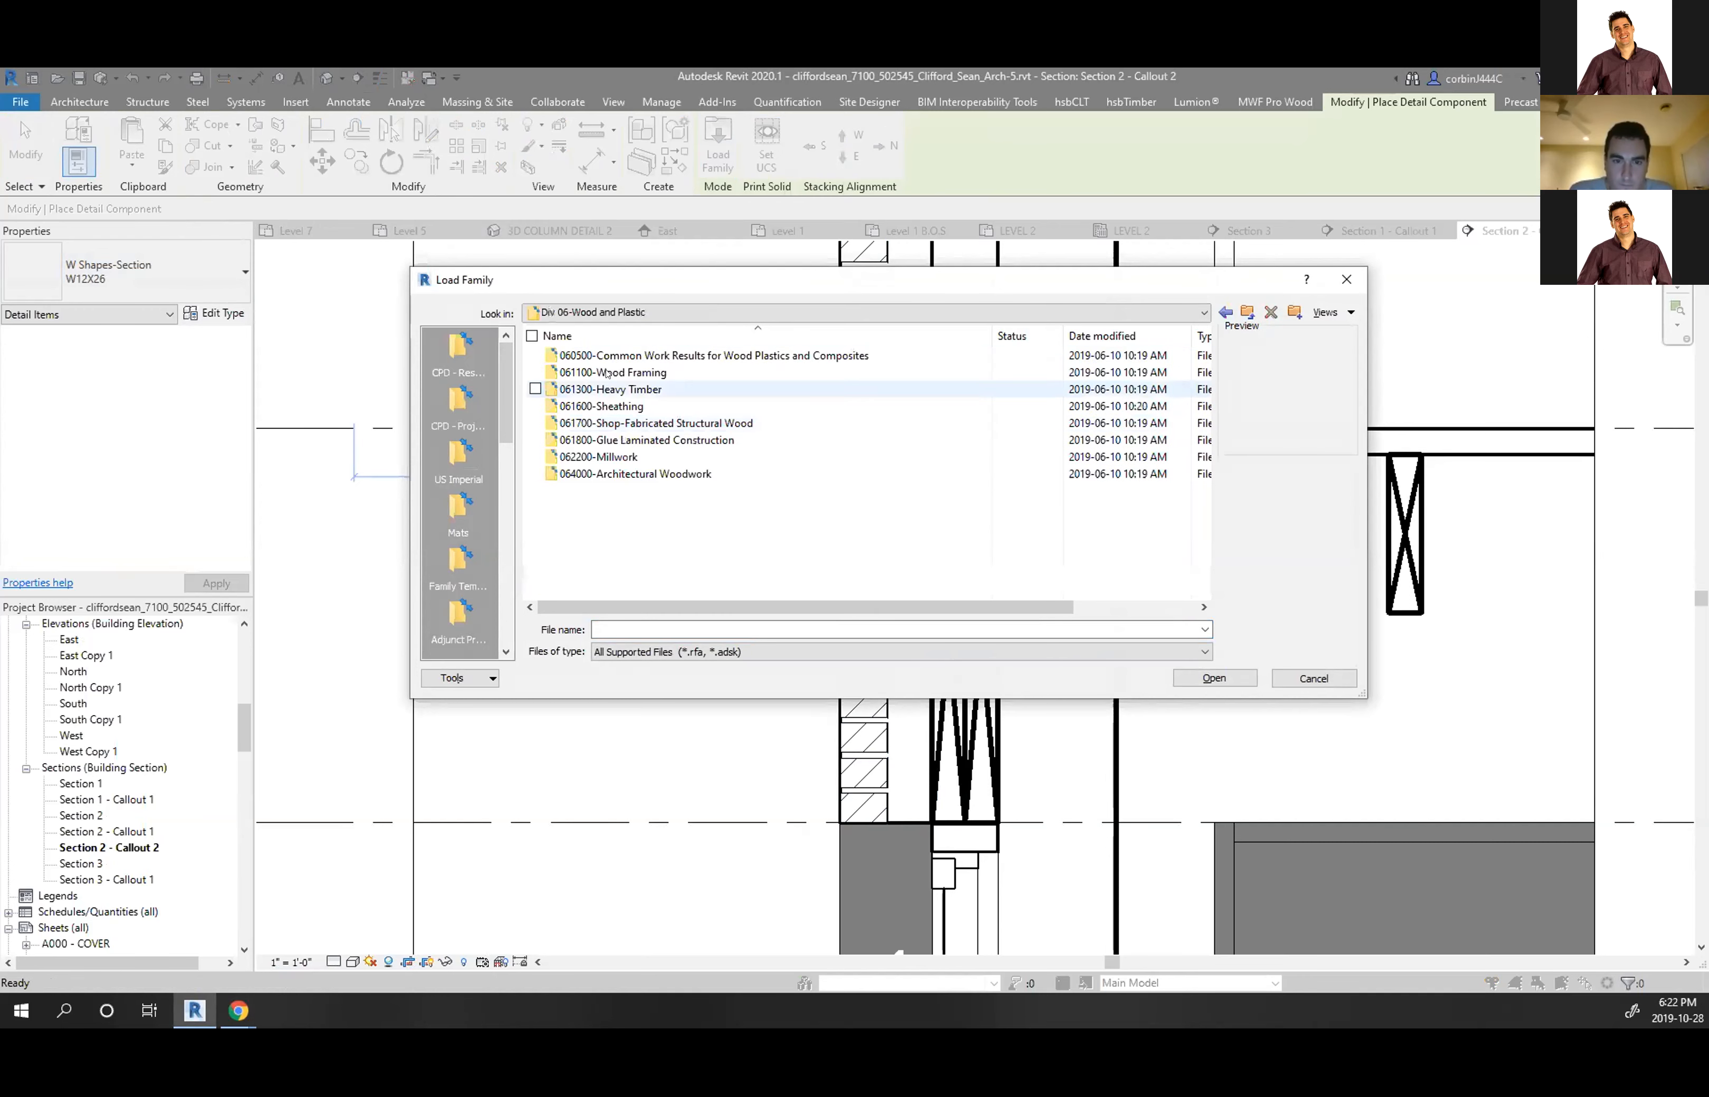
{"action": "double_click", "coordinate": [606, 373]}
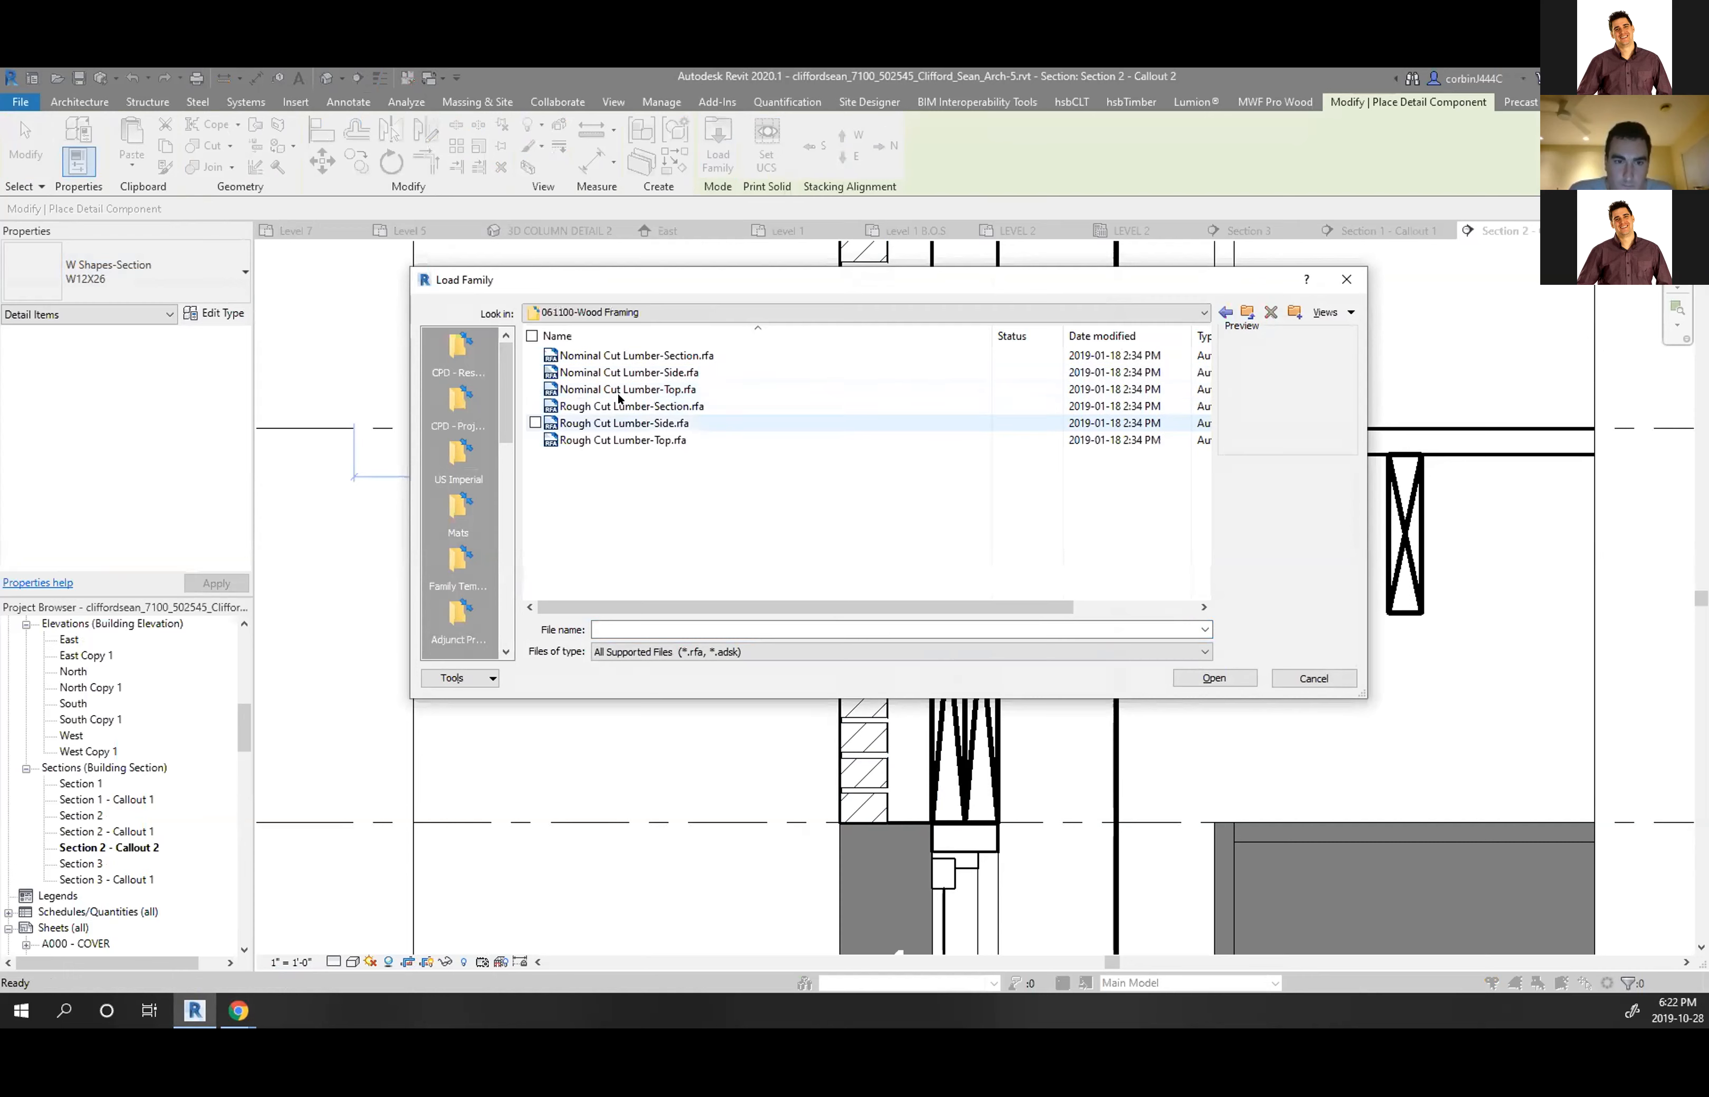
{"action": "left_click", "coordinate": [630, 372]}
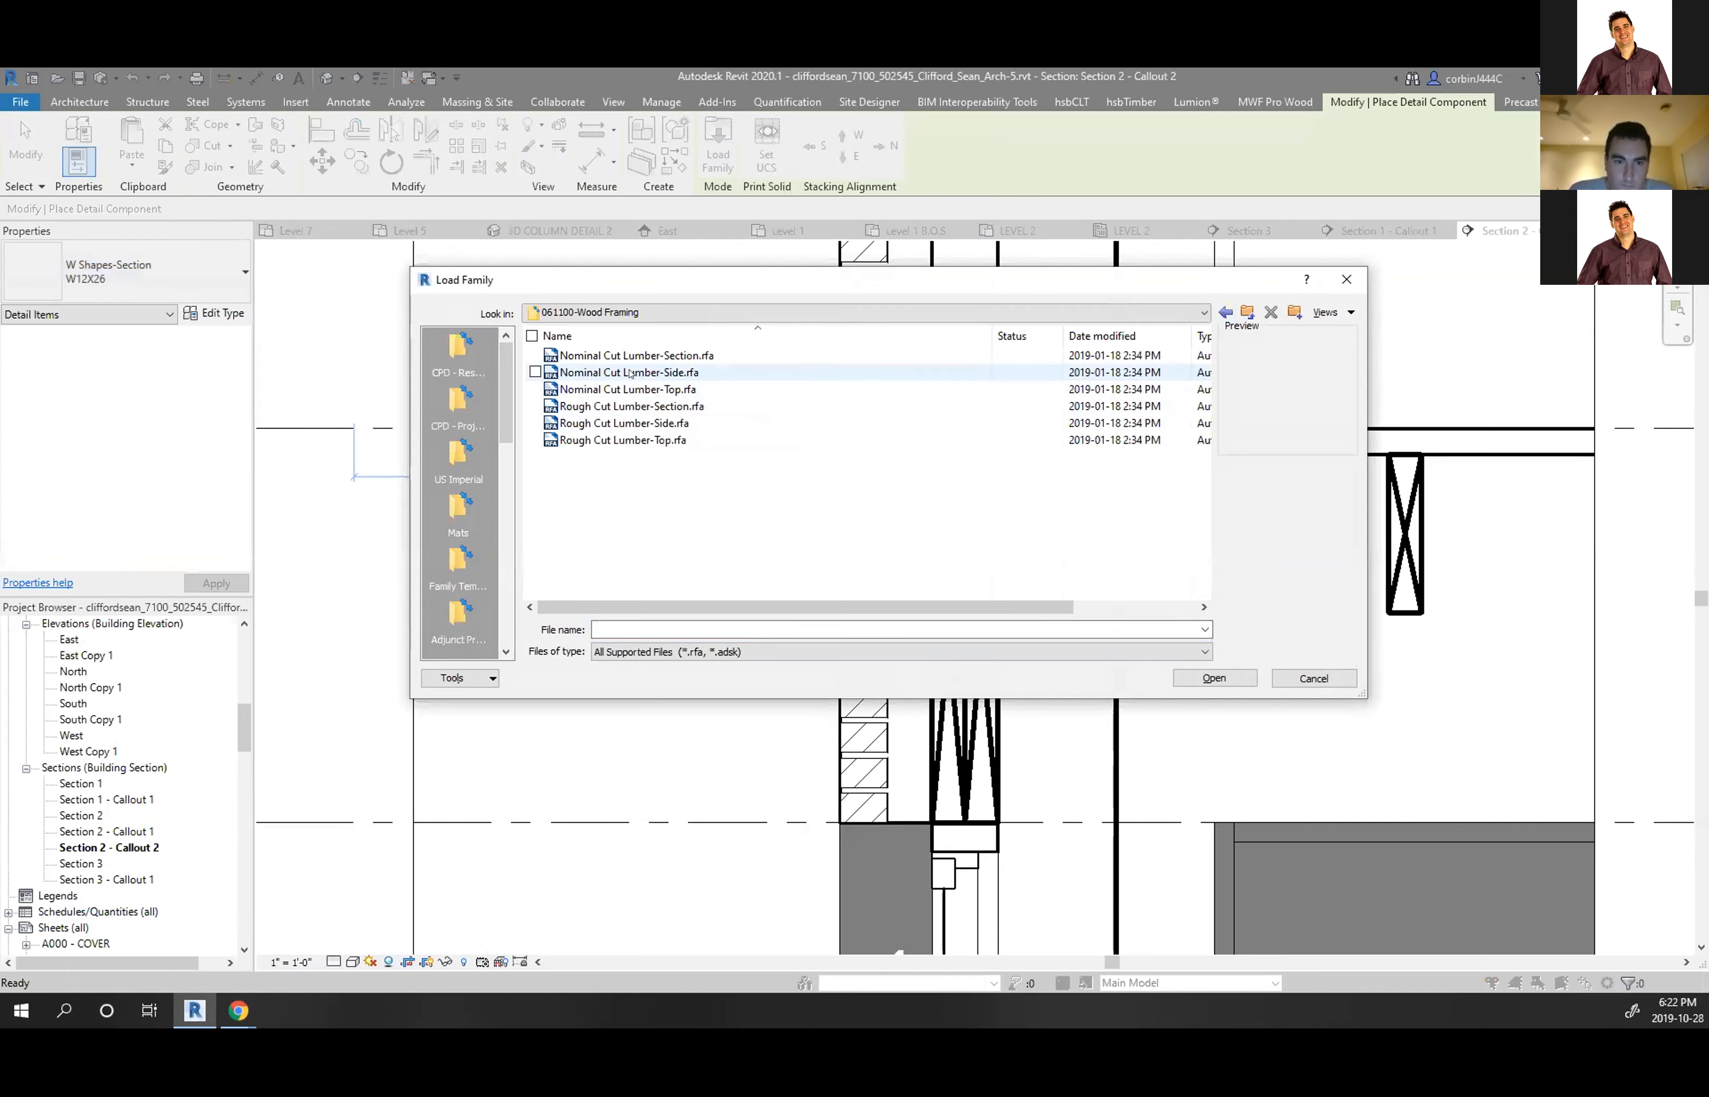
{"action": "double_click", "coordinate": [630, 372]}
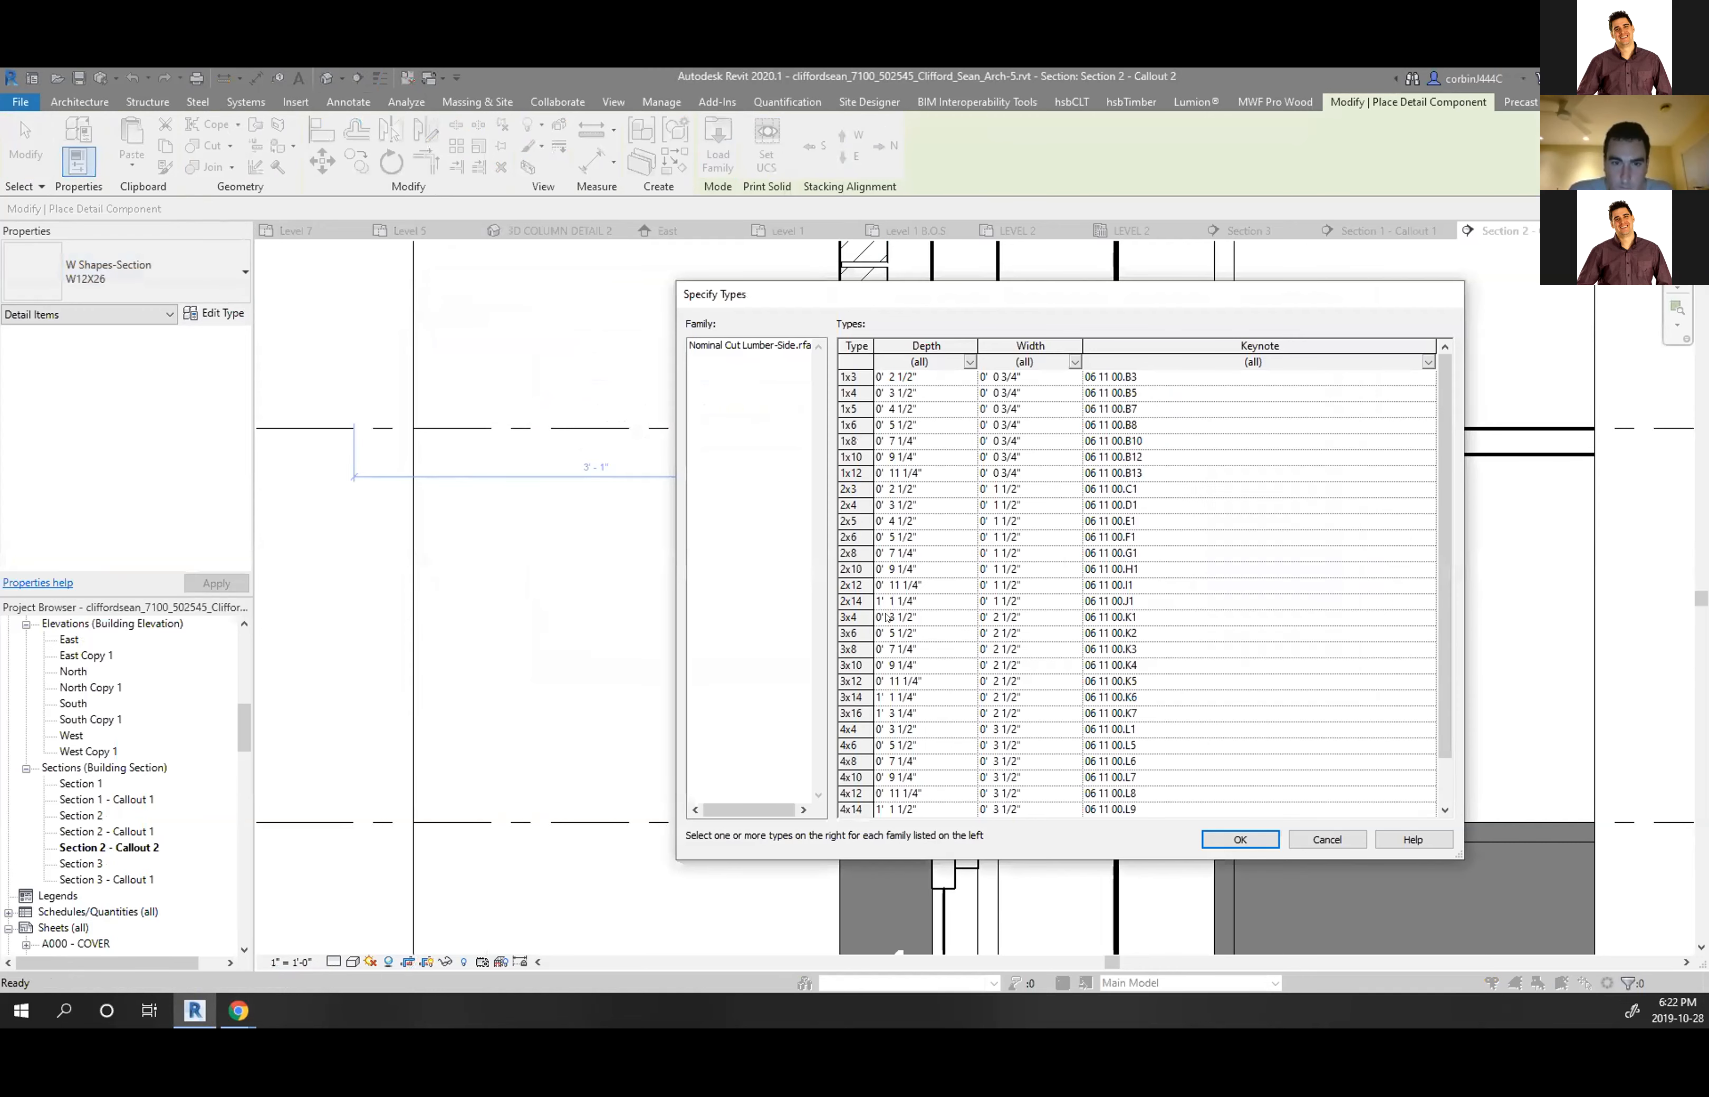
Choose the 1x4, 1x6, 1x8 and 2x4 through 2x12 lumber types and load them
{"action": "left_click", "coordinate": [853, 505]}
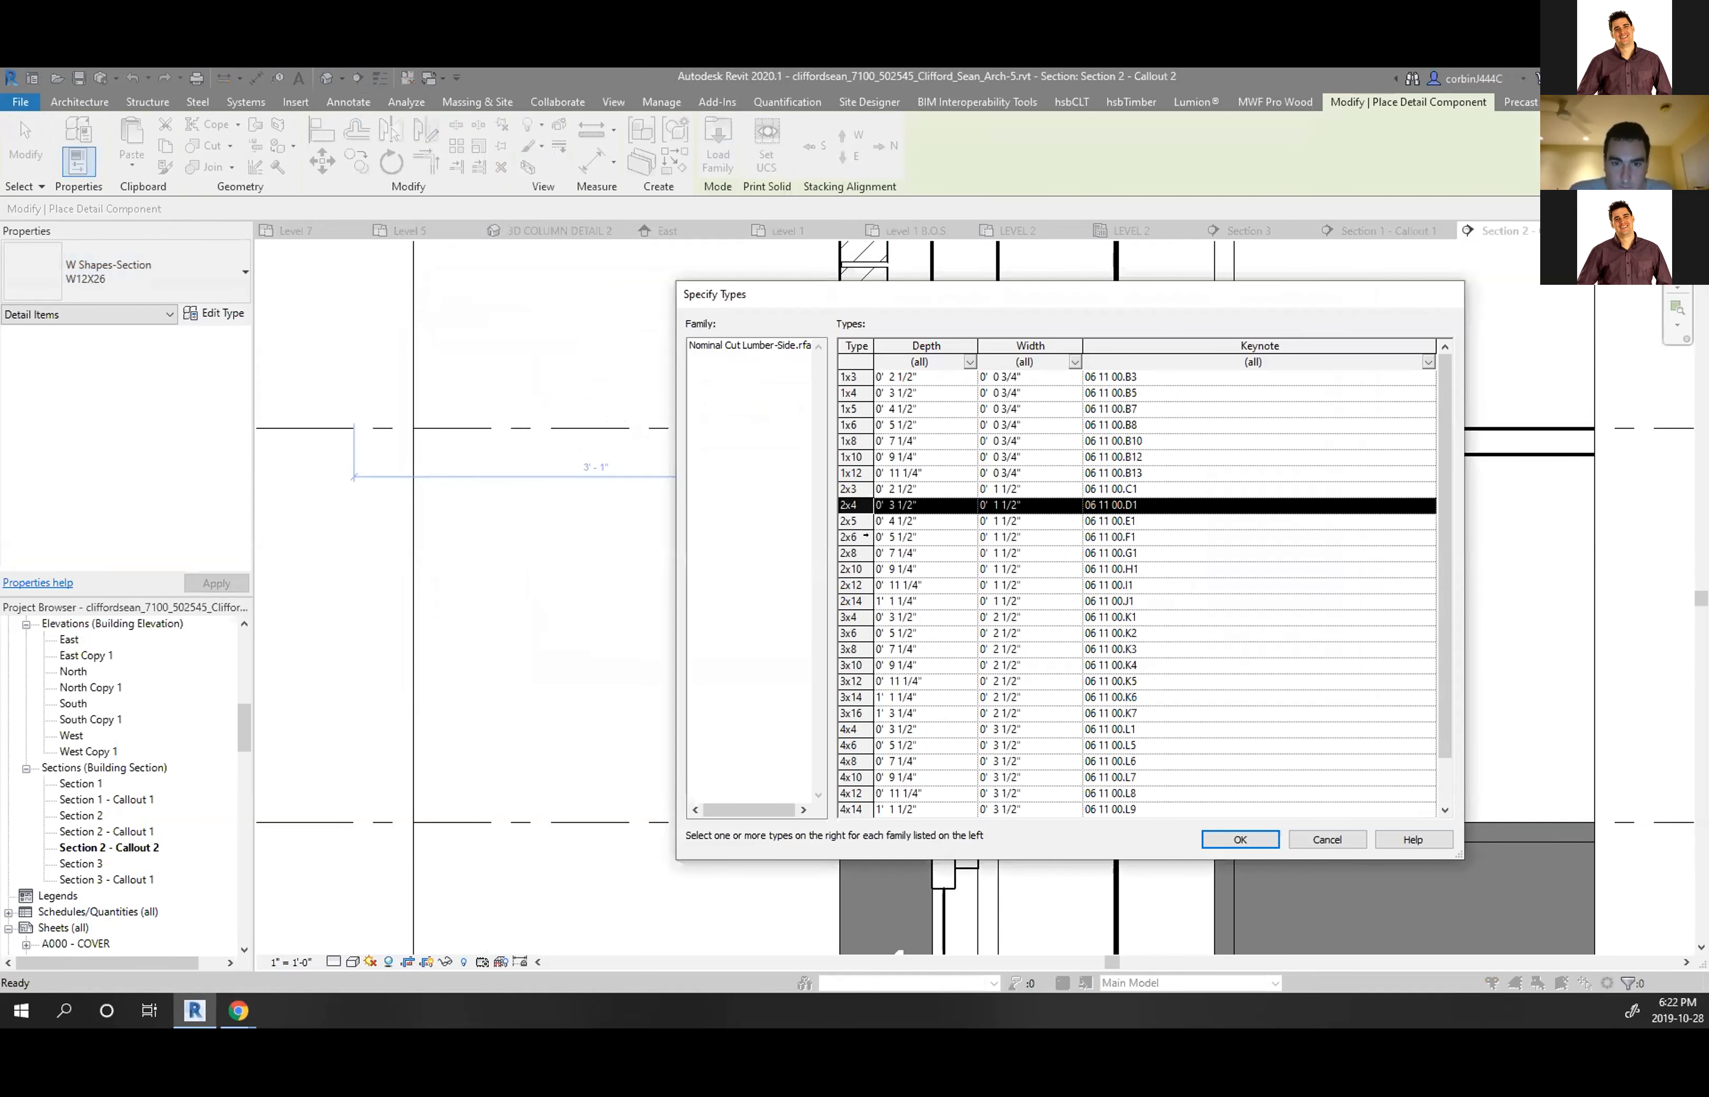
{"action": "left_click", "coordinate": [847, 584], "text": "shift"}
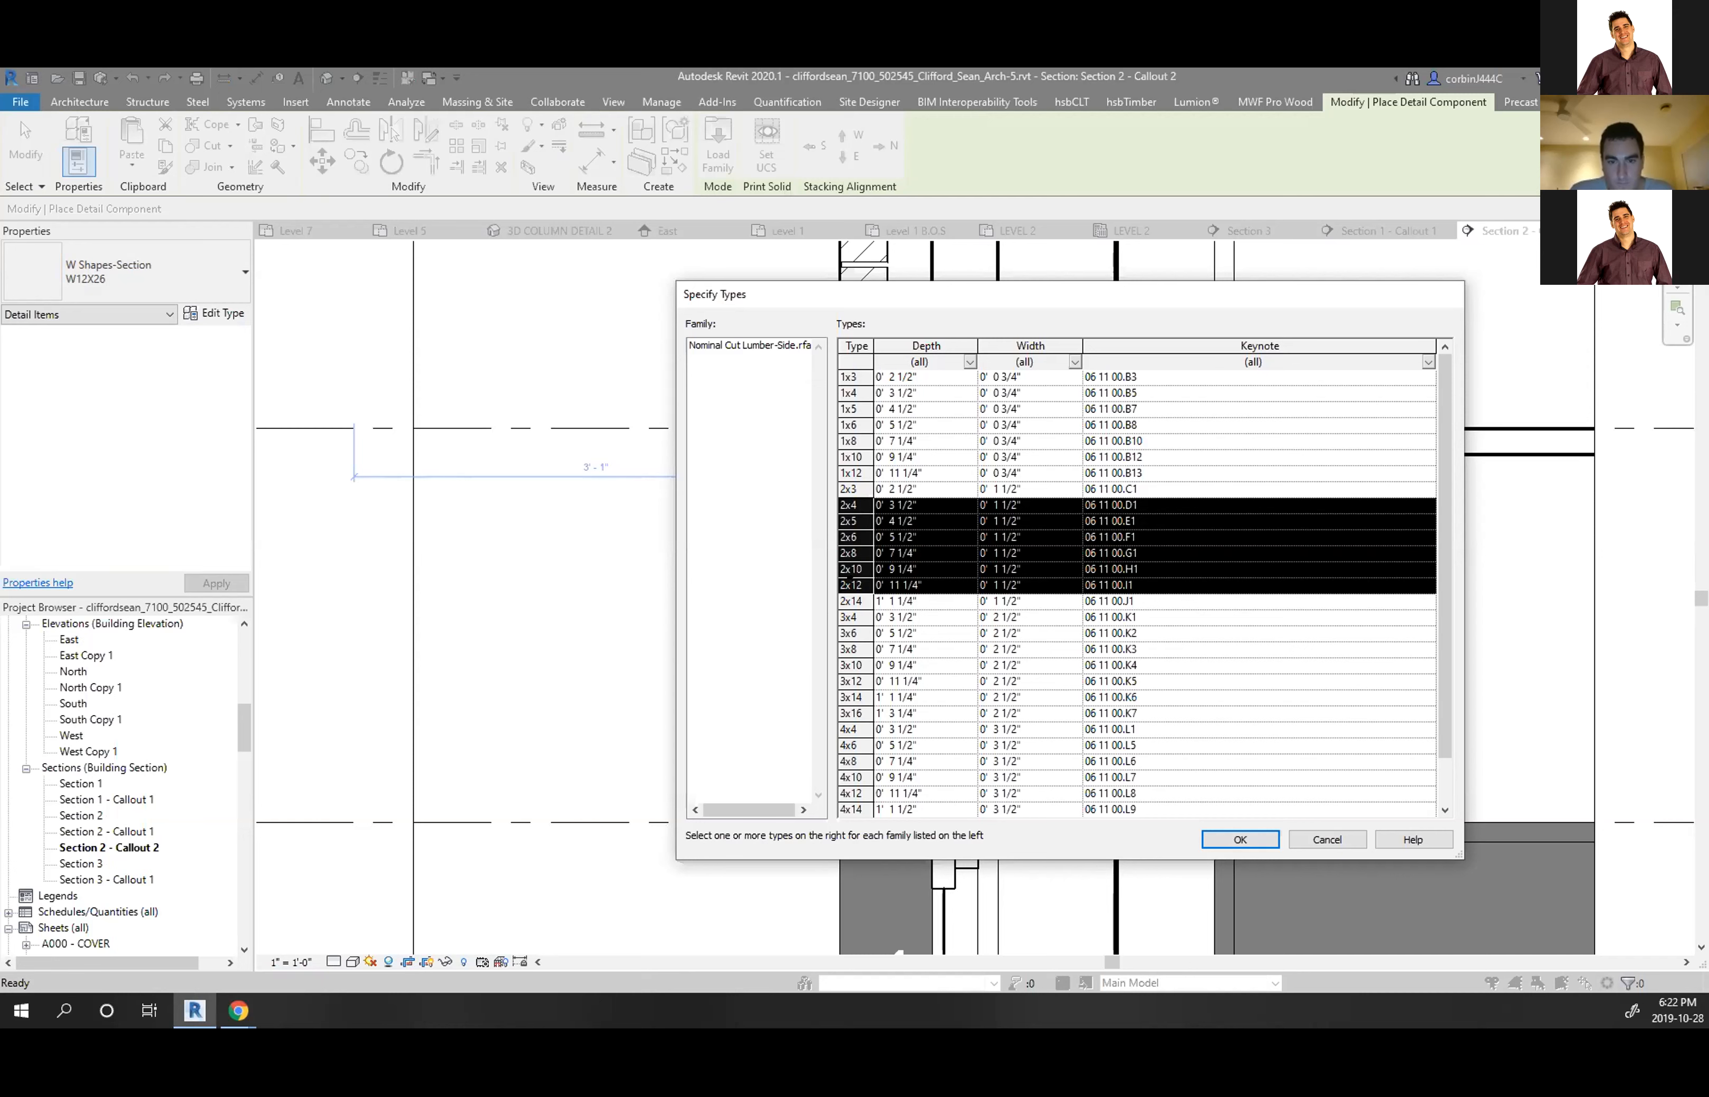
{"action": "left_click_drag", "start_coordinate": [850, 408], "coordinate": [850, 424], "text": "ctrl"}
{"action": "left_click", "coordinate": [849, 409], "text": "ctrl"}
{"action": "left_click", "coordinate": [851, 439], "text": "ctrl"}
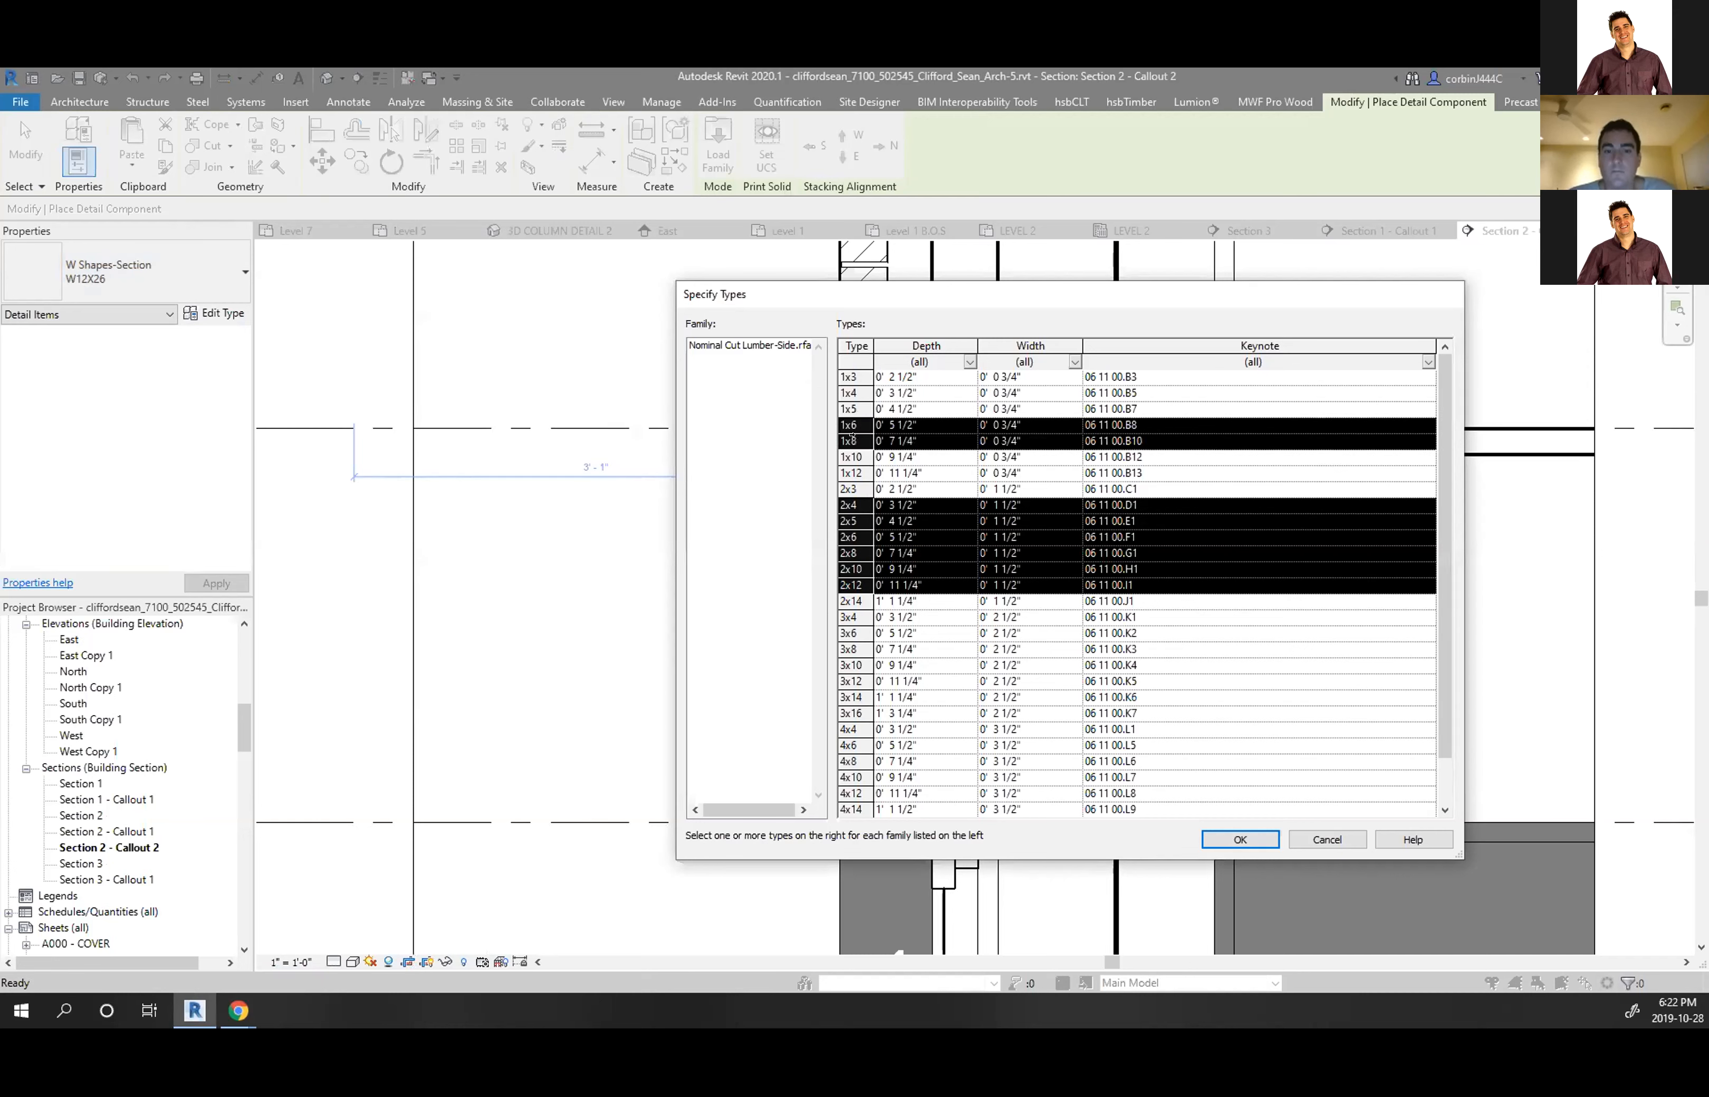
{"action": "left_click", "coordinate": [852, 392], "text": "ctrl"}
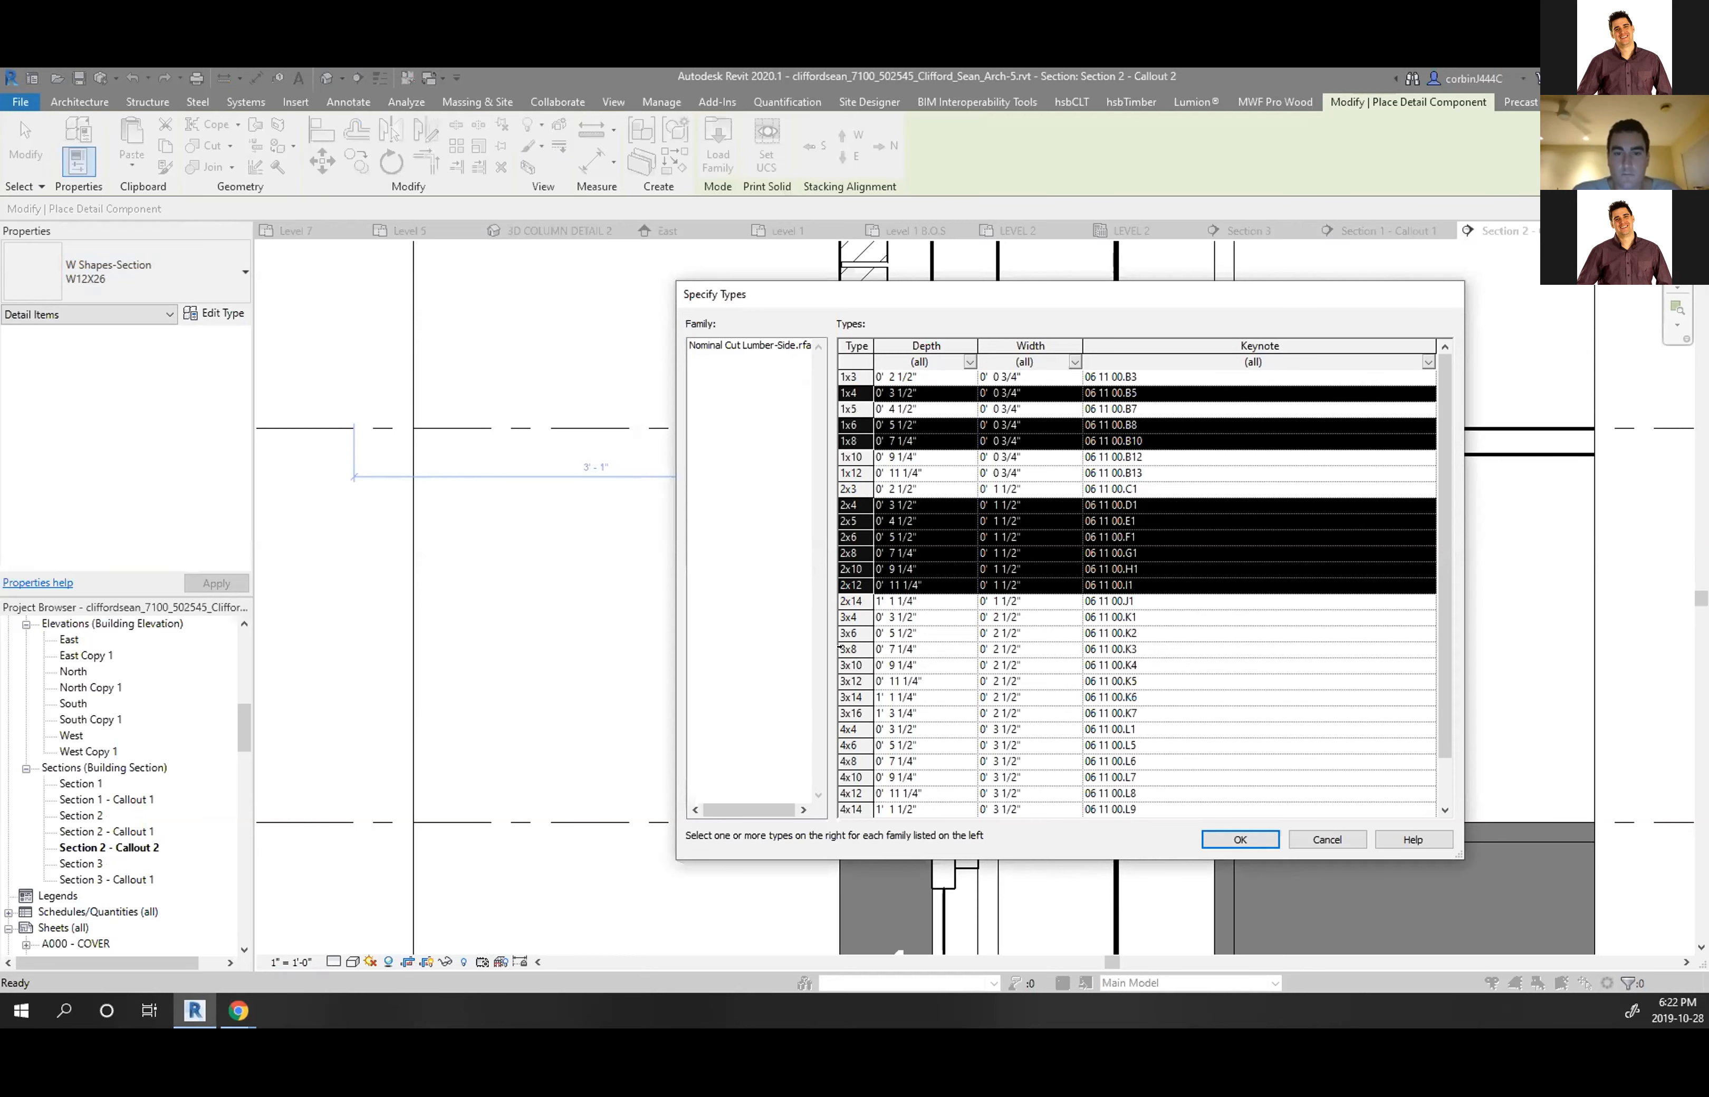
{"action": "left_click", "coordinate": [1242, 839]}
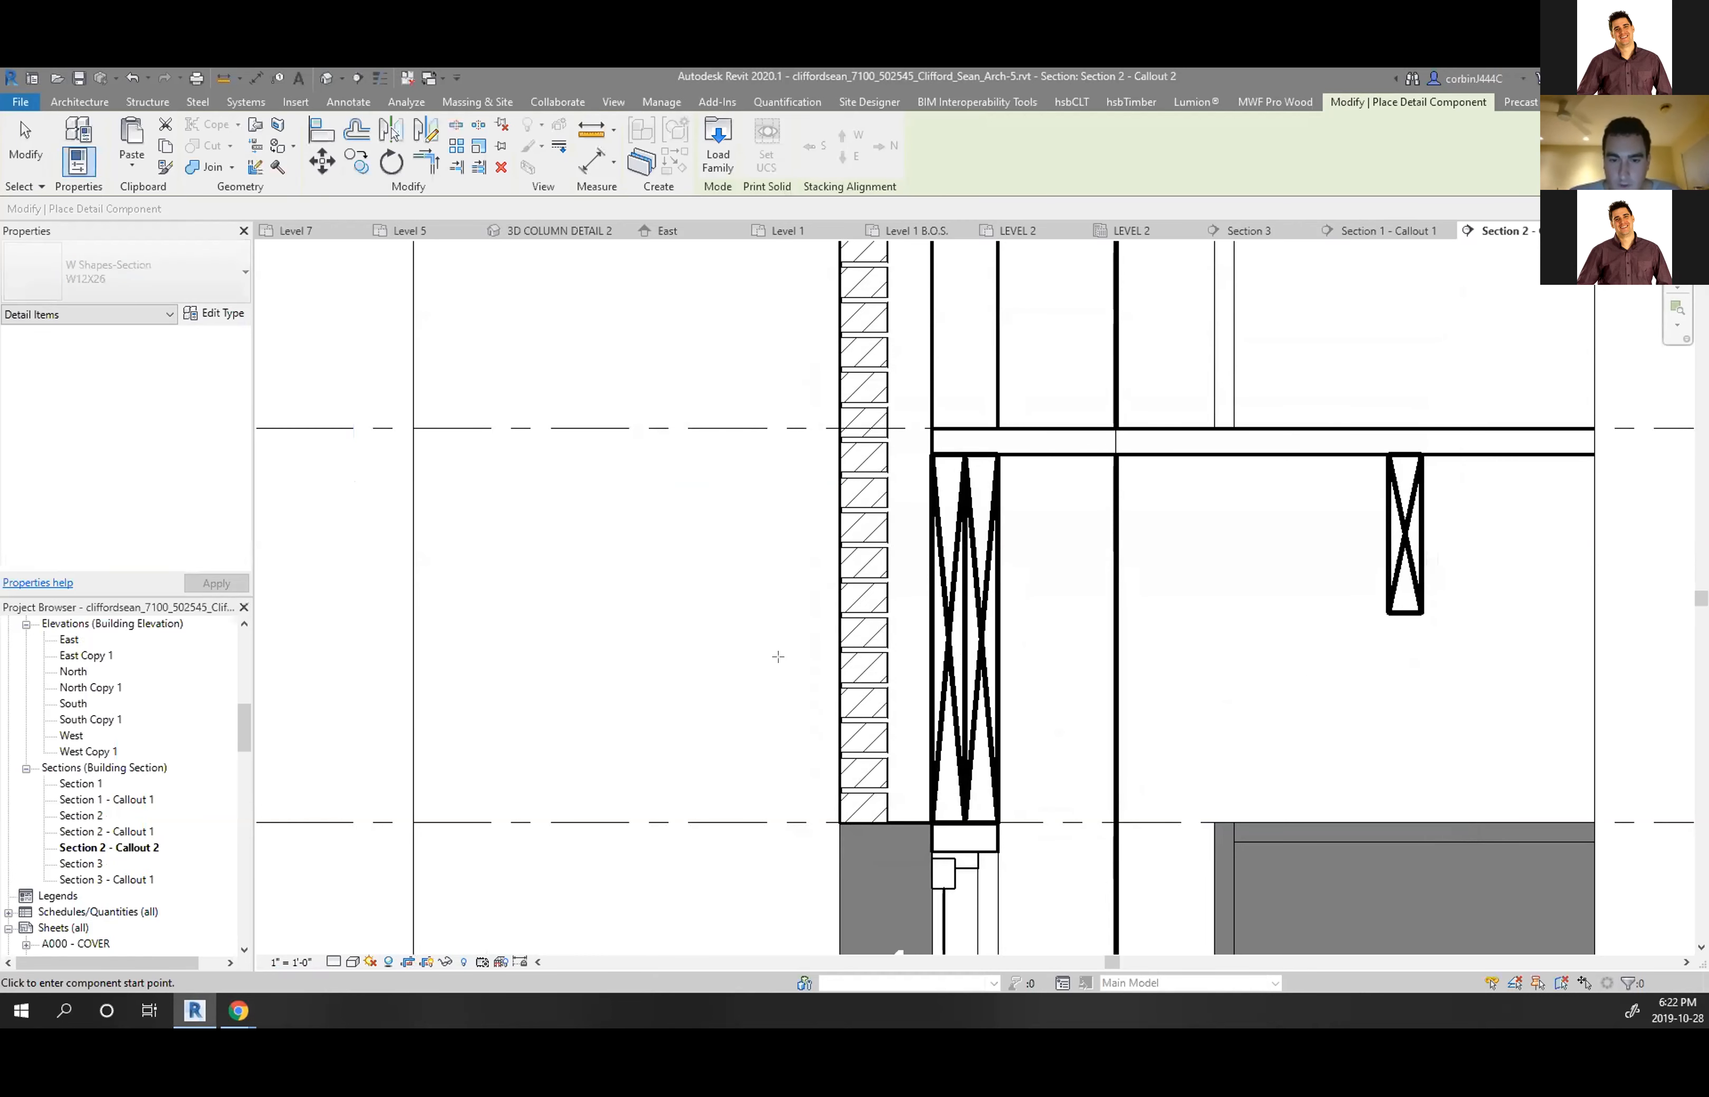
Pick the 2x6 Nominal Cut Lumber-Side type, start placing it, then cancel
{"action": "left_click", "coordinate": [144, 291]}
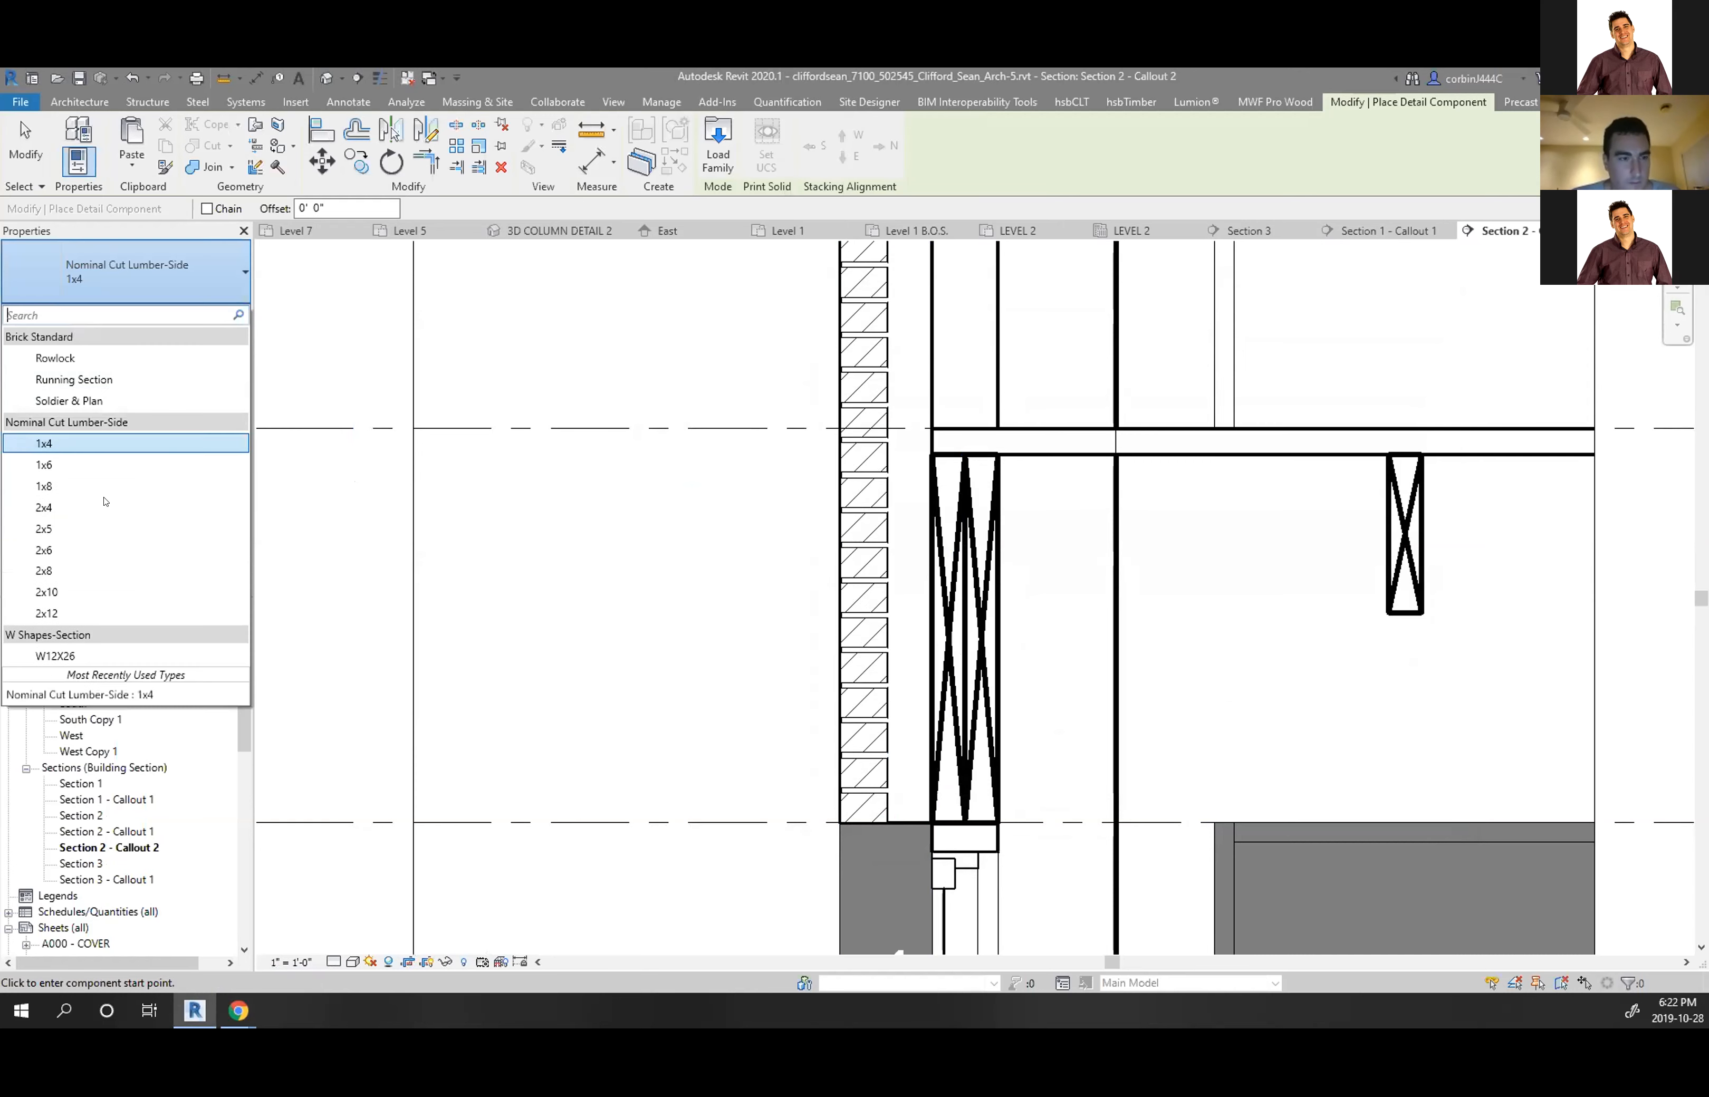
{"action": "left_click", "coordinate": [75, 550]}
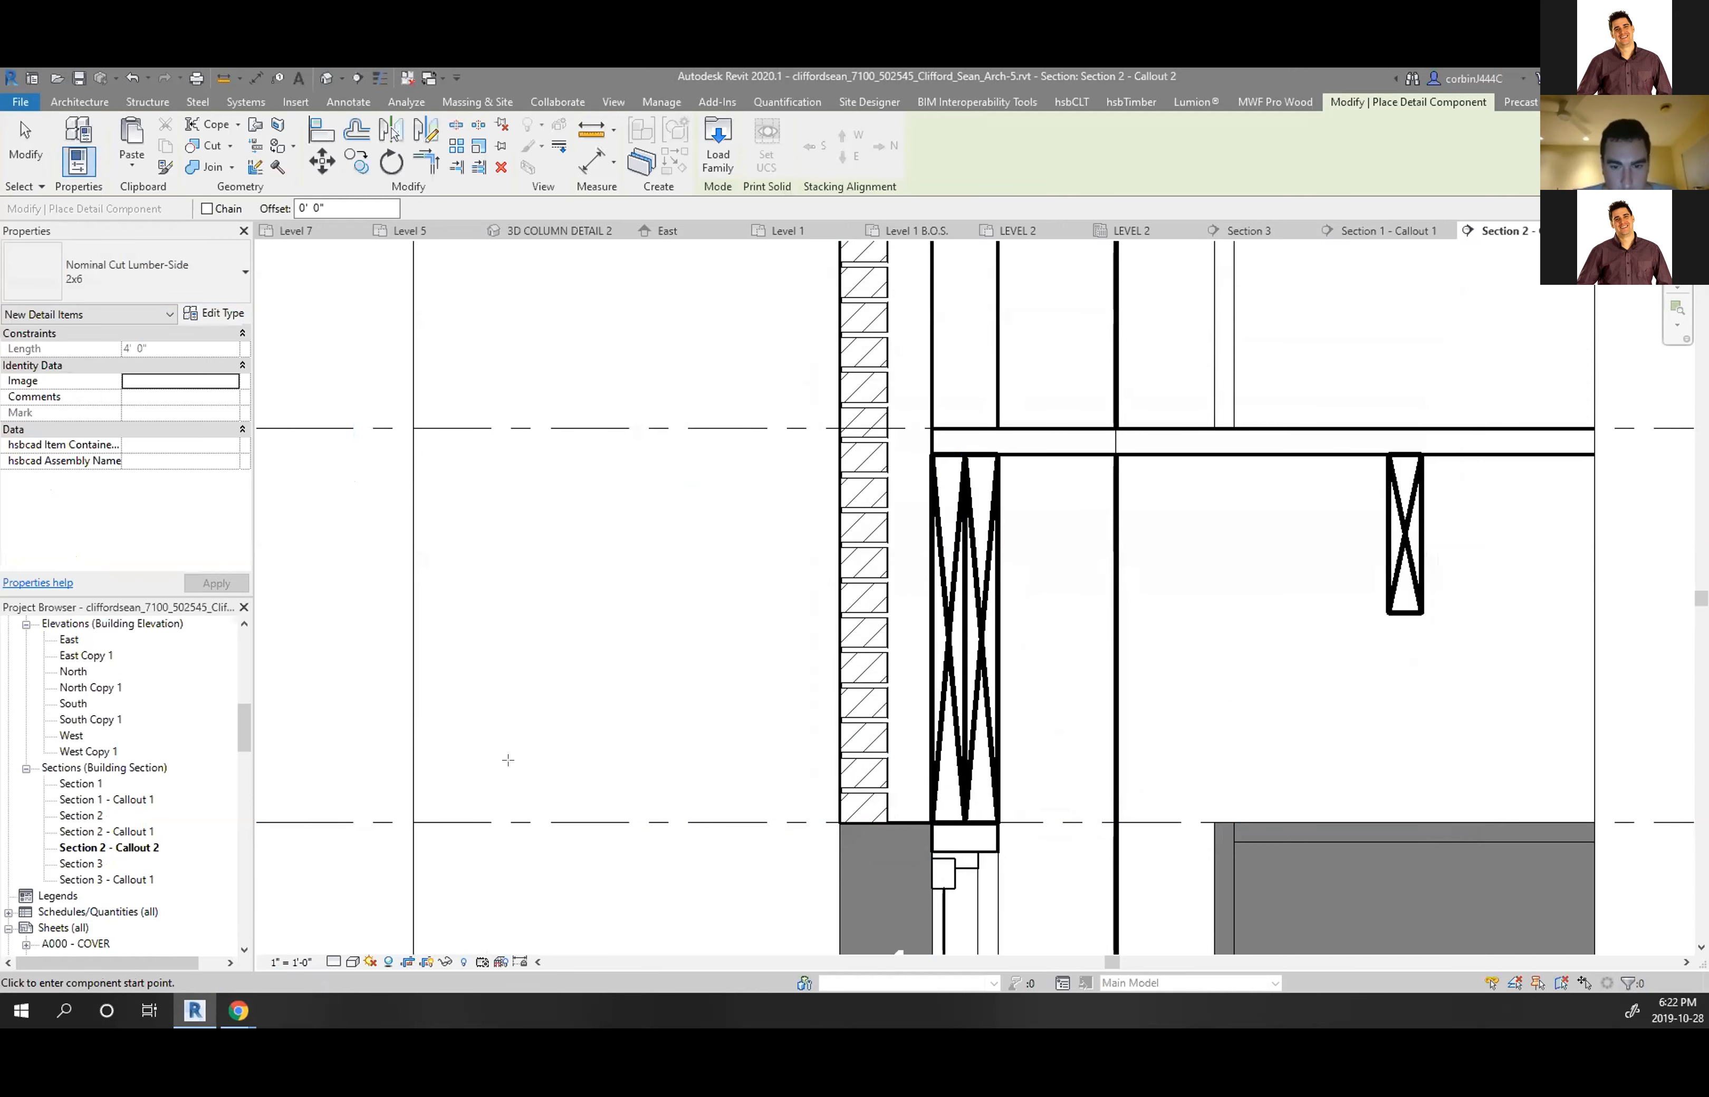
{"action": "scroll", "coordinate": [788, 771], "scroll_direction": "up", "scroll_amount": 4}
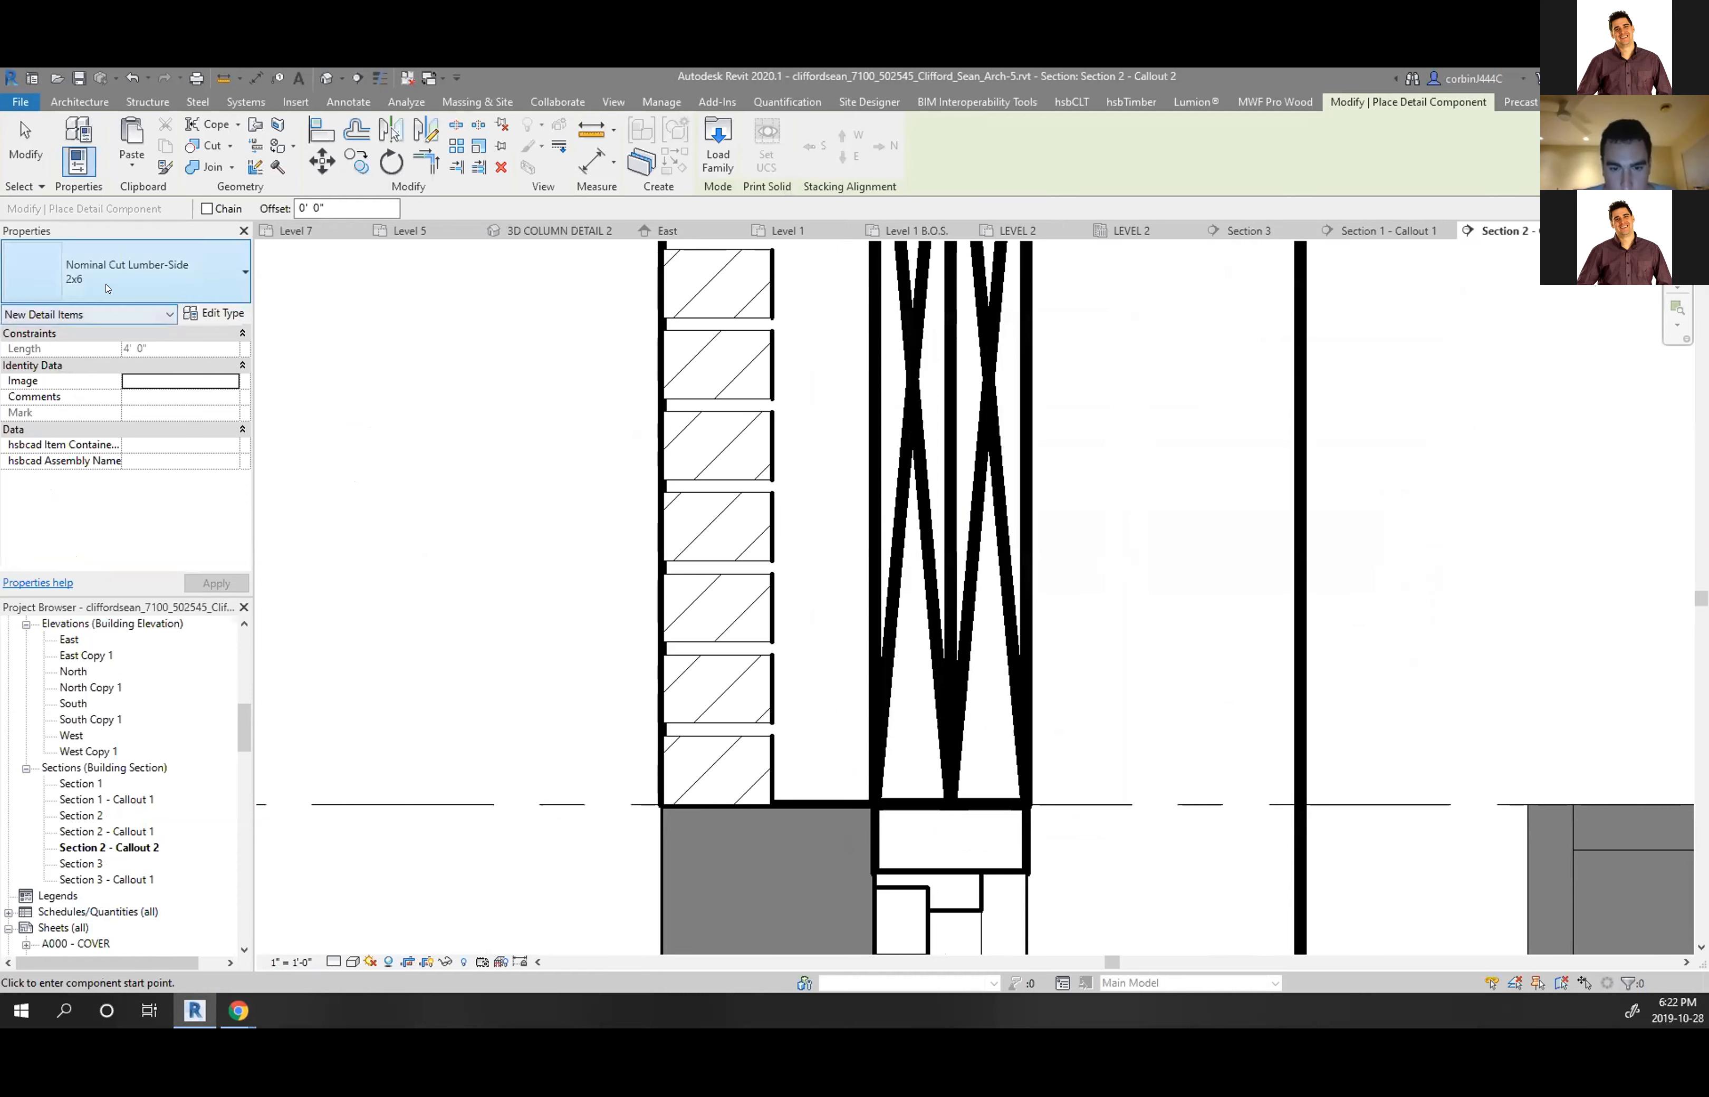
{"action": "left_click", "coordinate": [443, 593]}
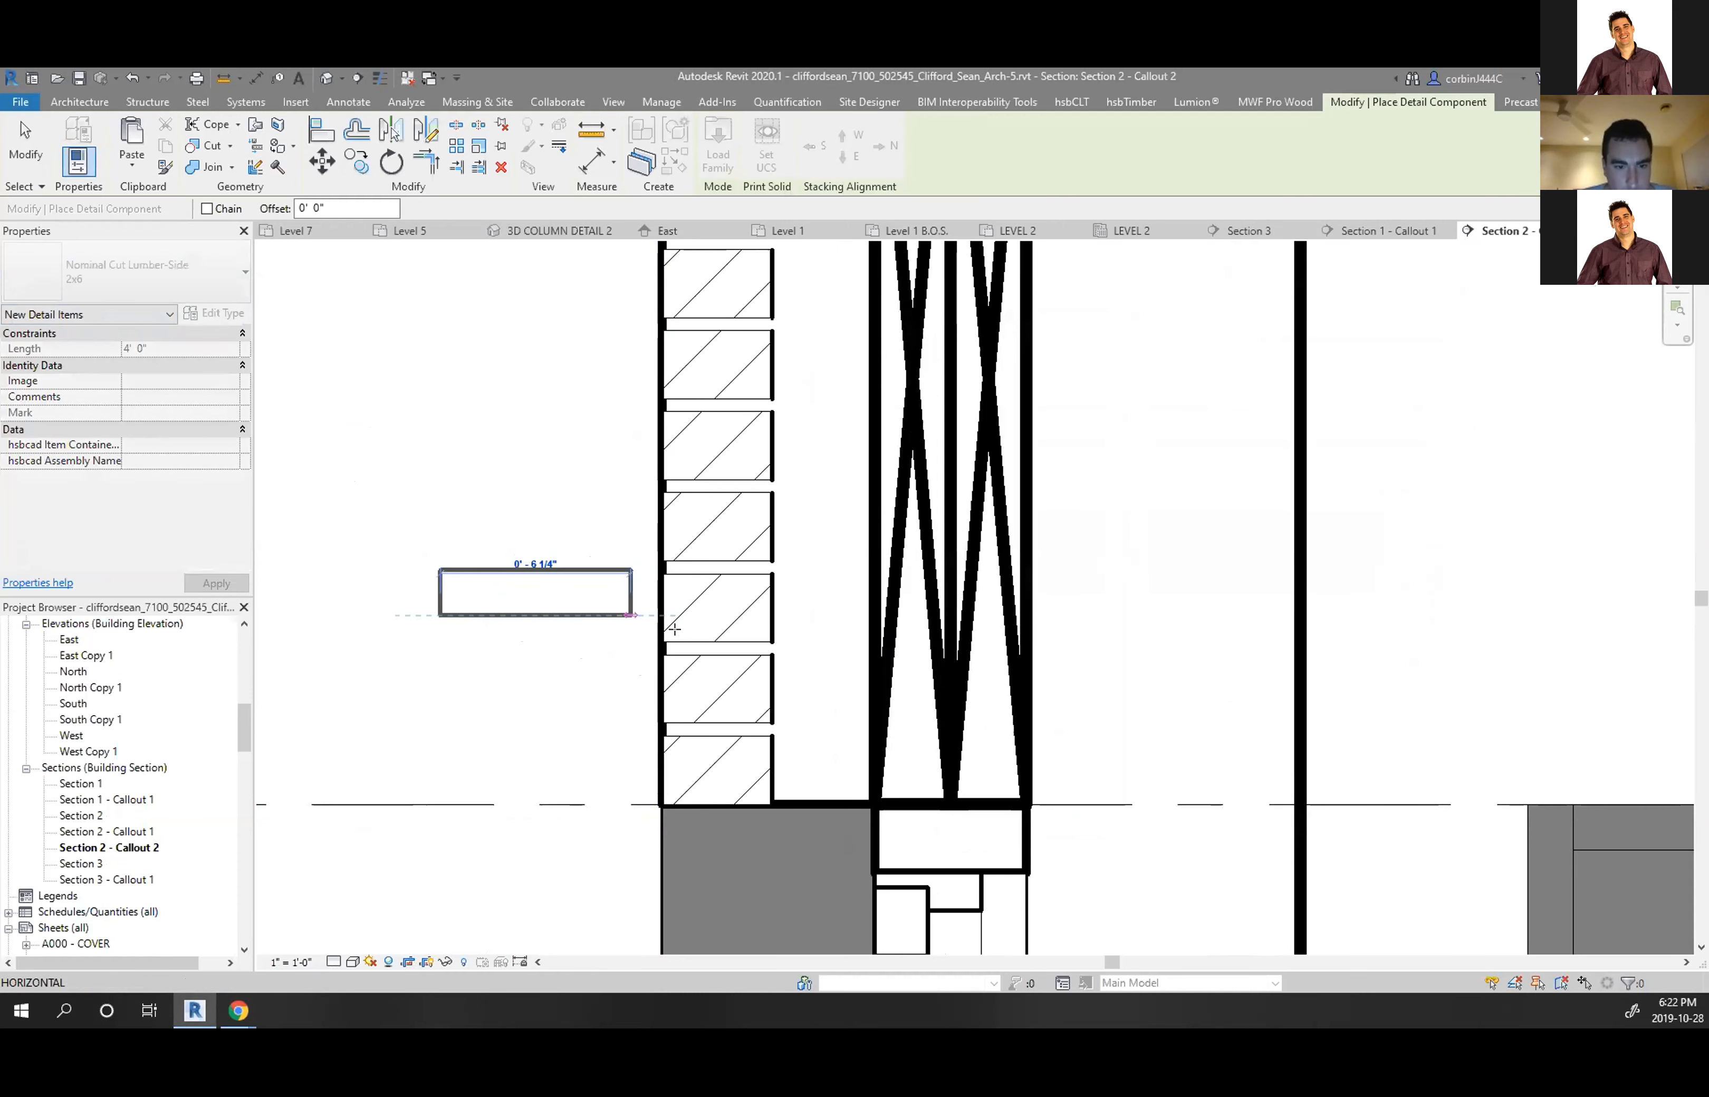
{"action": "key", "text": "Escape"}
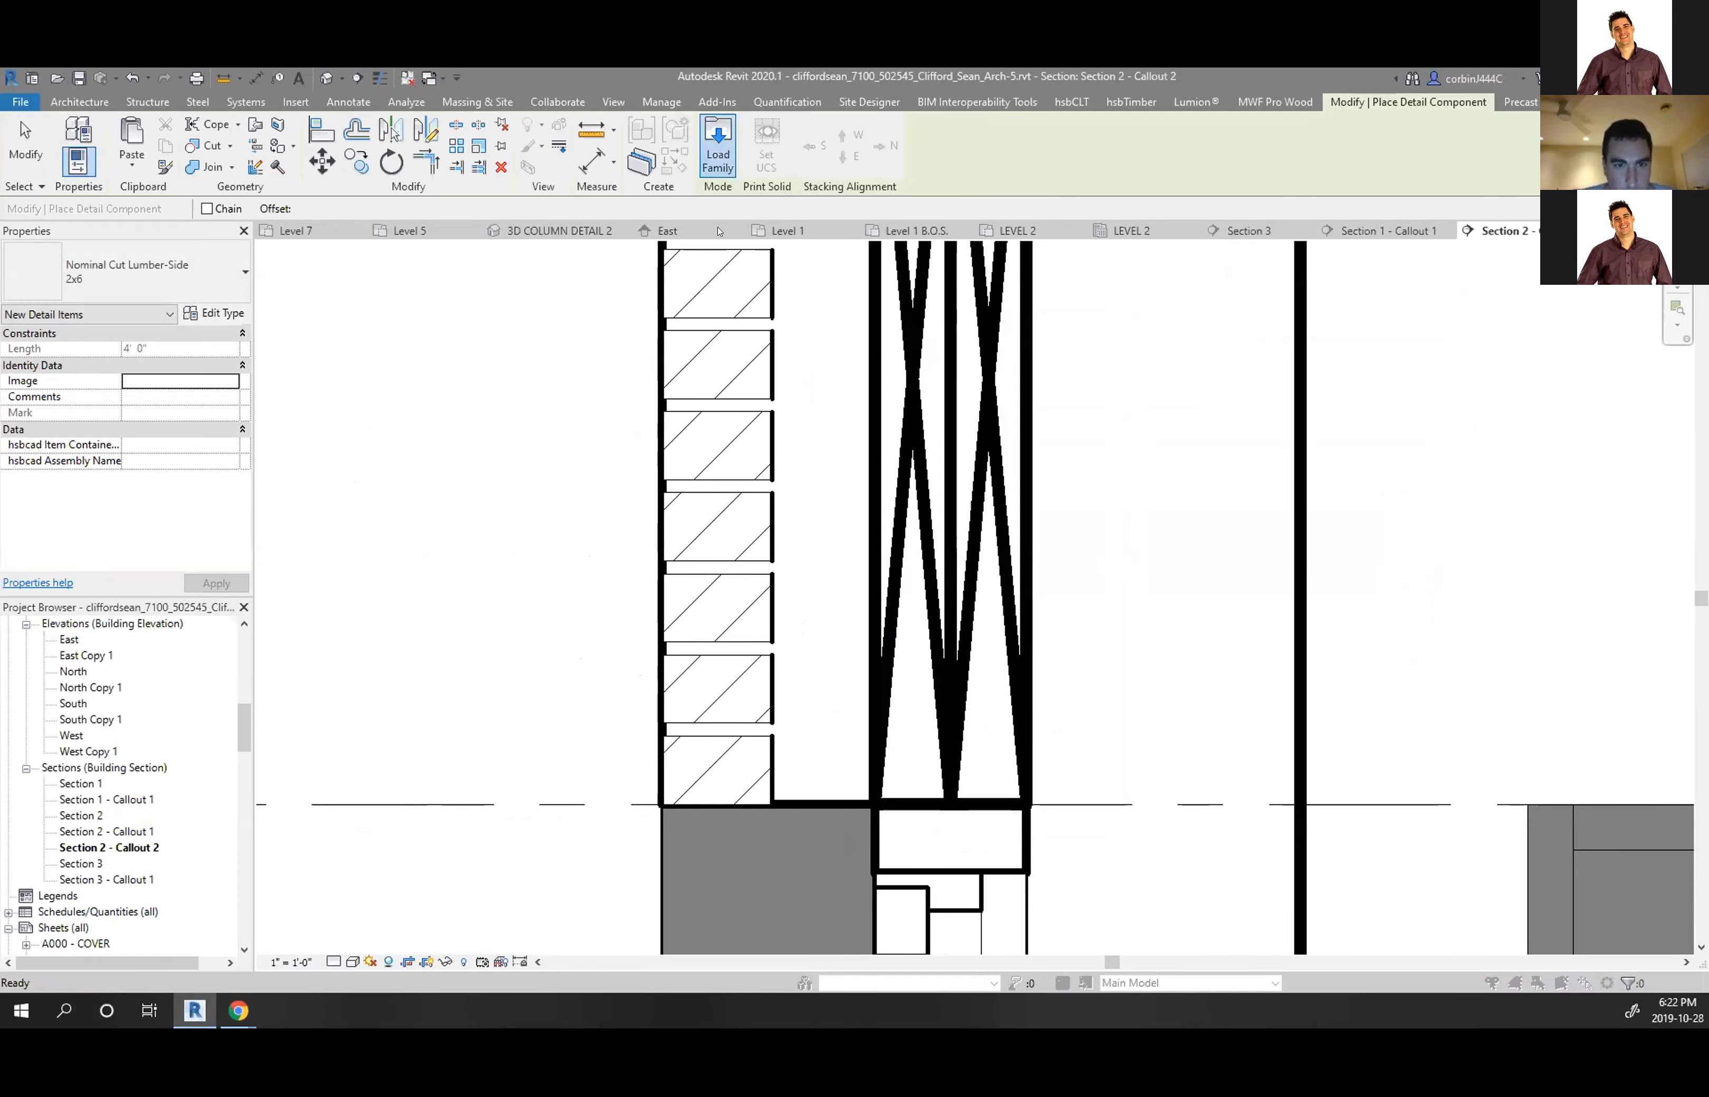
Load Nominal Cut Lumber-Section.rfa with 1x4, 1x6, 2x4, 2x6, 2x8, 2x10 and 2x12 sizes
{"action": "left_click", "coordinate": [703, 163]}
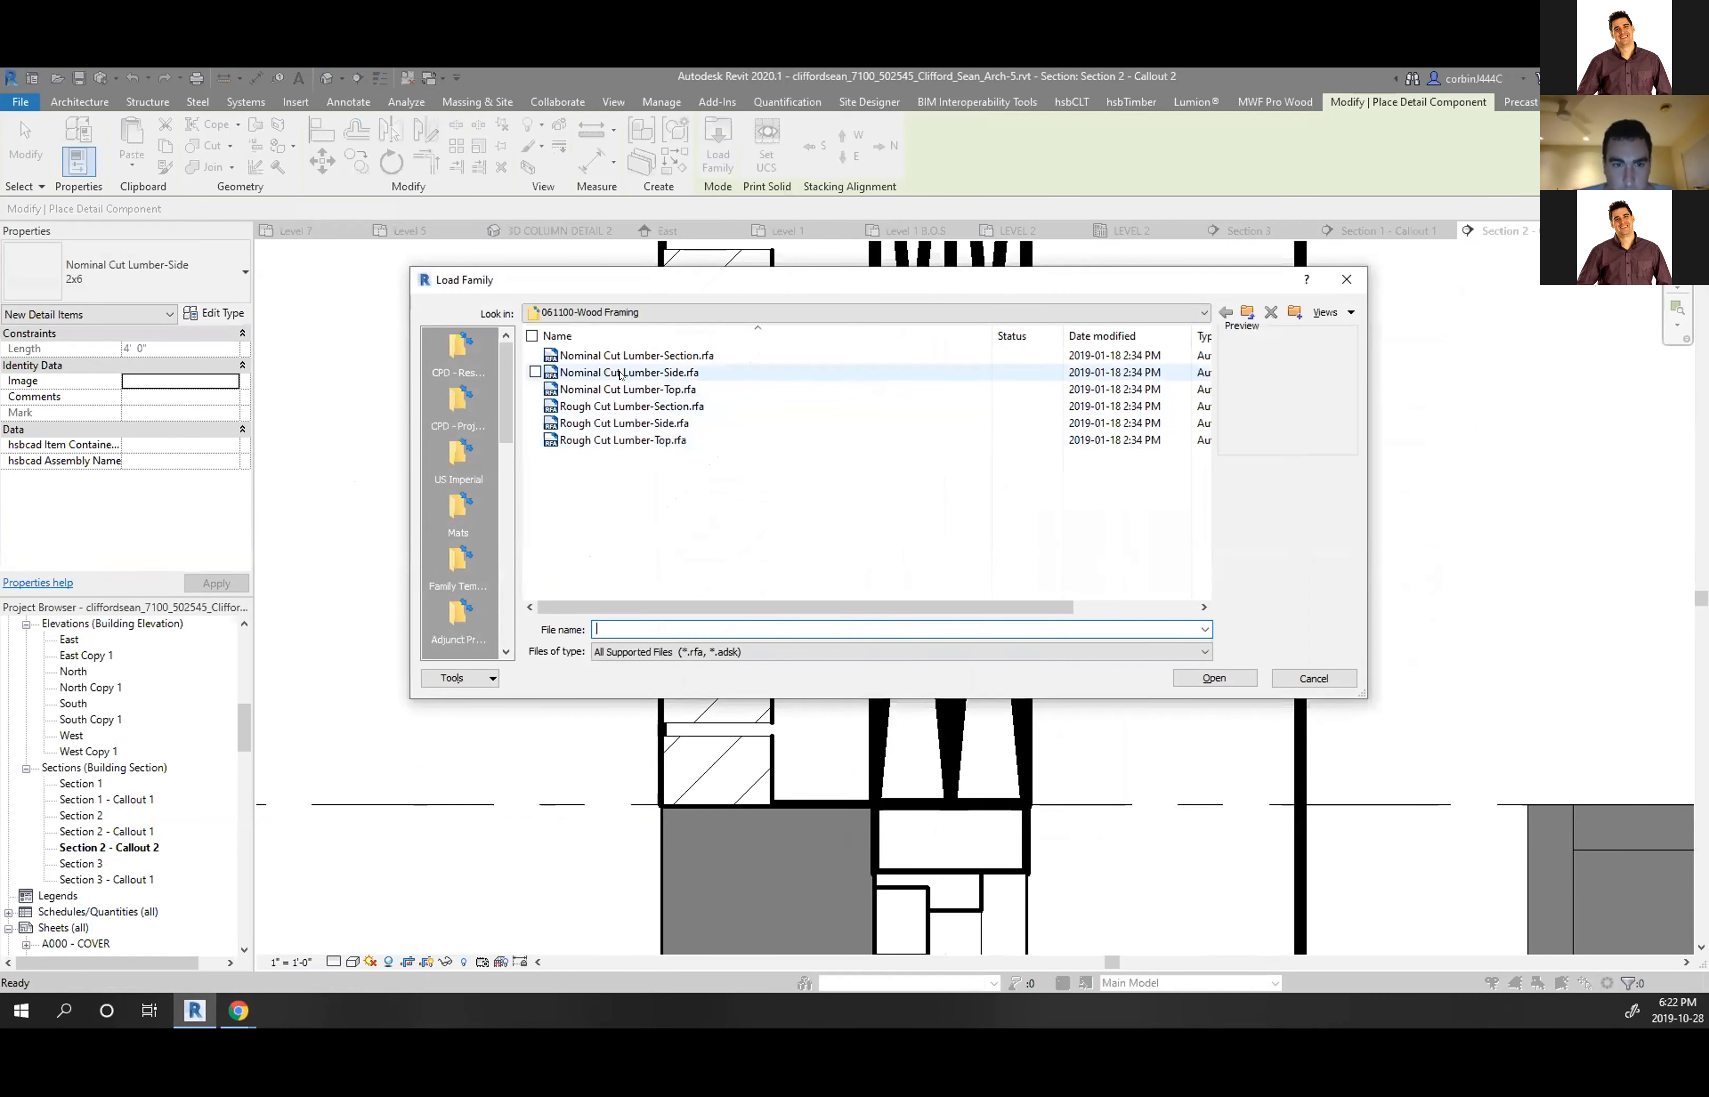
{"action": "double_click", "coordinate": [632, 355]}
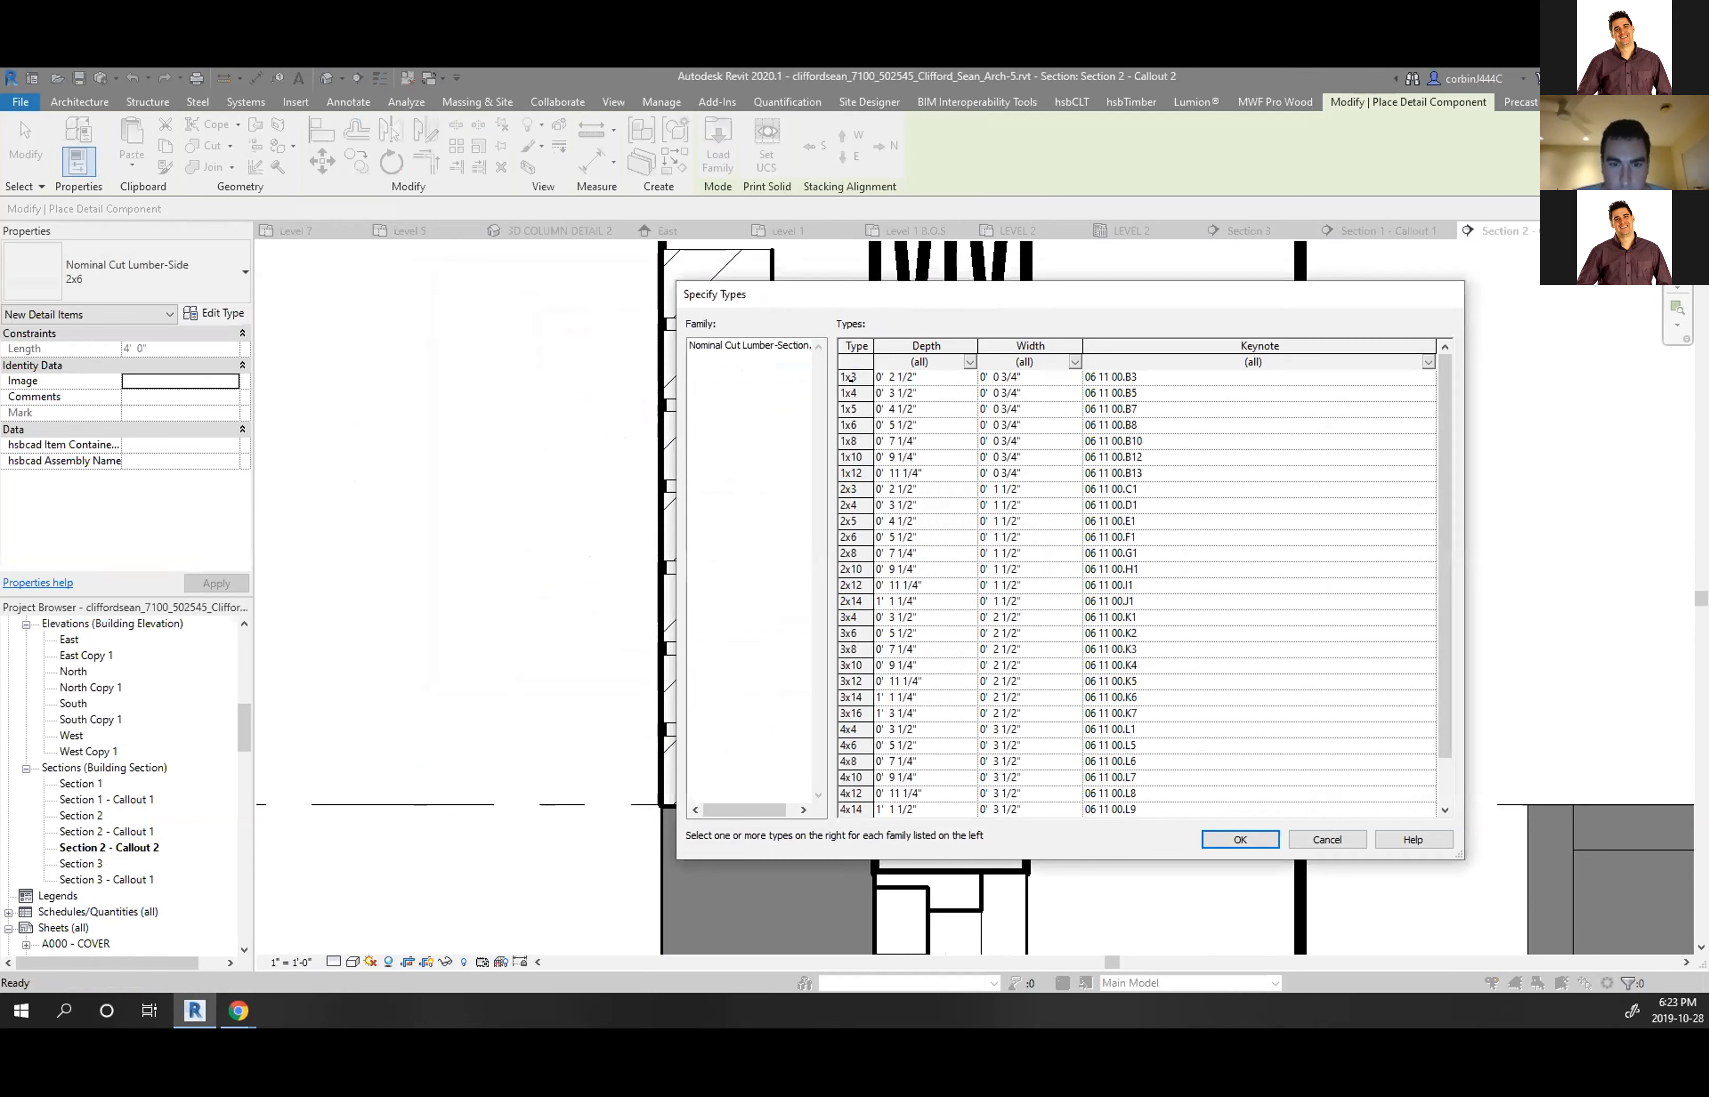
{"action": "left_click", "coordinate": [850, 393]}
{"action": "left_click", "coordinate": [851, 424], "text": "ctrl"}
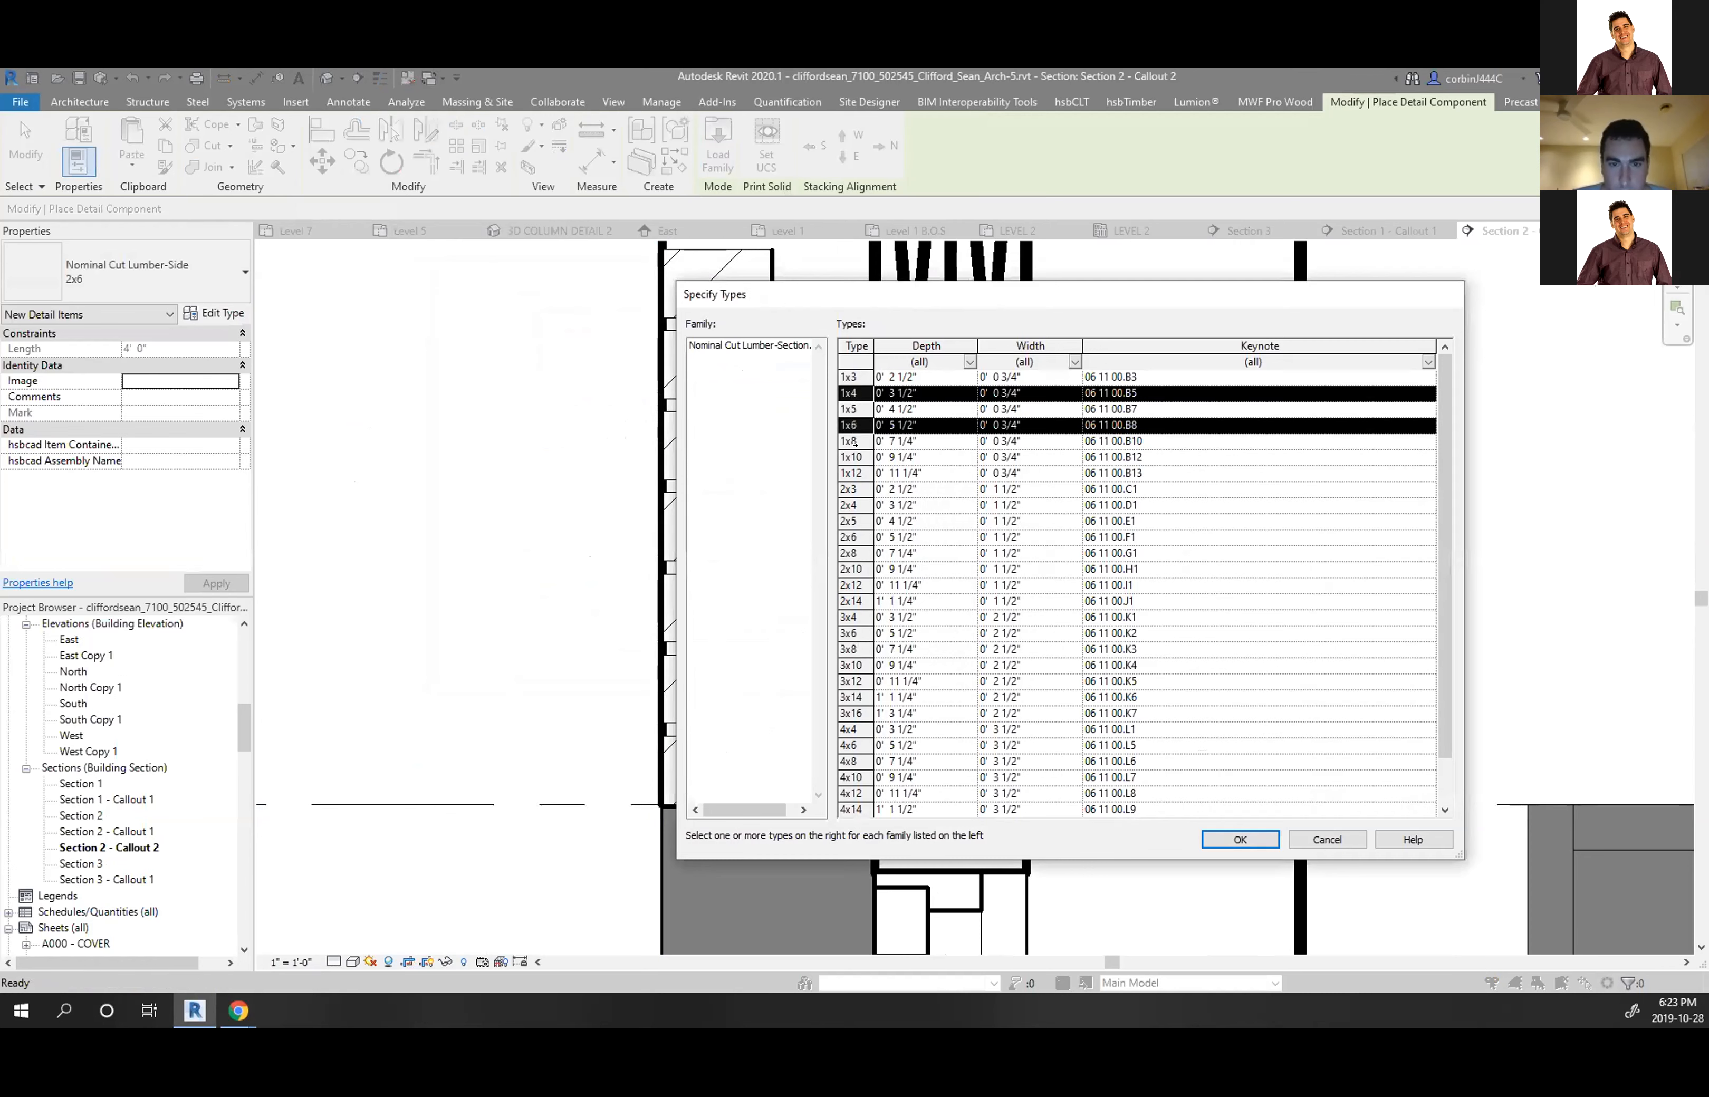
{"action": "left_click", "coordinate": [849, 504], "text": "ctrl"}
{"action": "left_click", "coordinate": [849, 521], "text": "ctrl"}
{"action": "left_click", "coordinate": [849, 521], "text": "ctrl"}
{"action": "left_click", "coordinate": [849, 553], "text": "ctrl"}
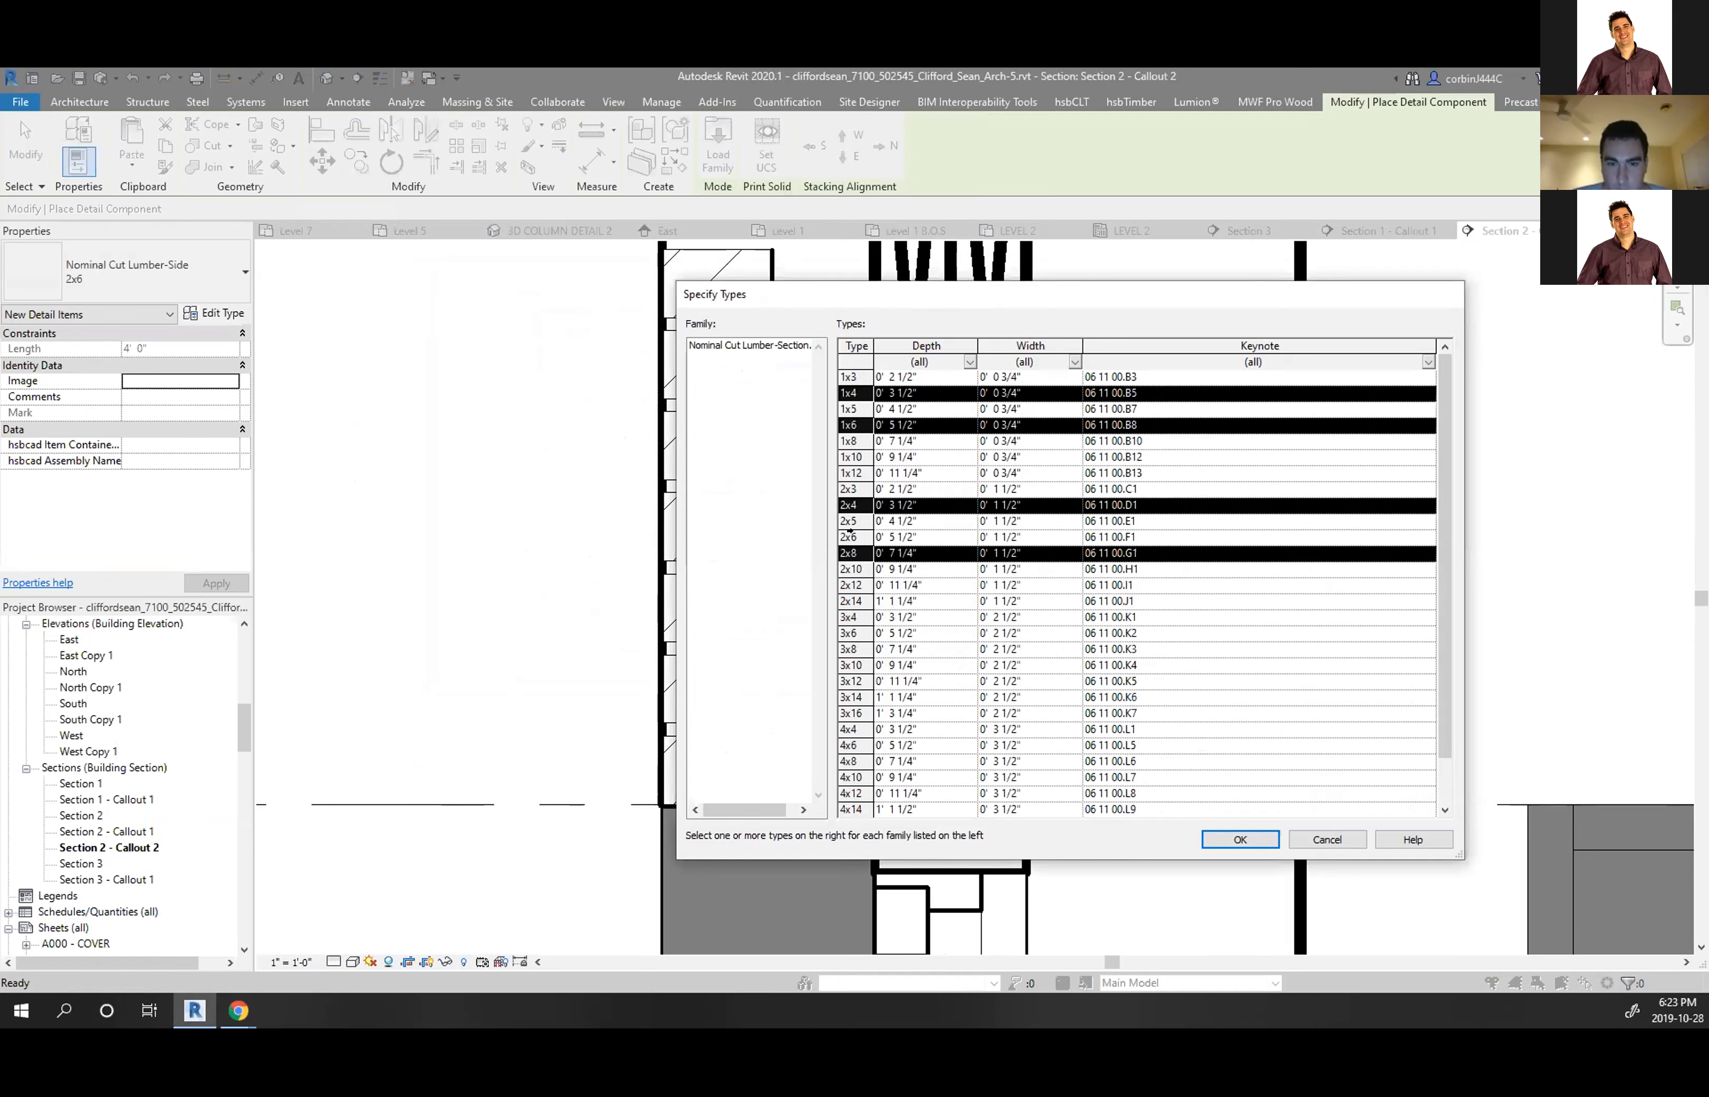
{"action": "left_click", "coordinate": [850, 536], "text": "ctrl"}
{"action": "left_click", "coordinate": [851, 568], "text": "ctrl"}
{"action": "left_click", "coordinate": [852, 601], "text": "ctrl"}
{"action": "left_click", "coordinate": [852, 586], "text": "ctrl"}
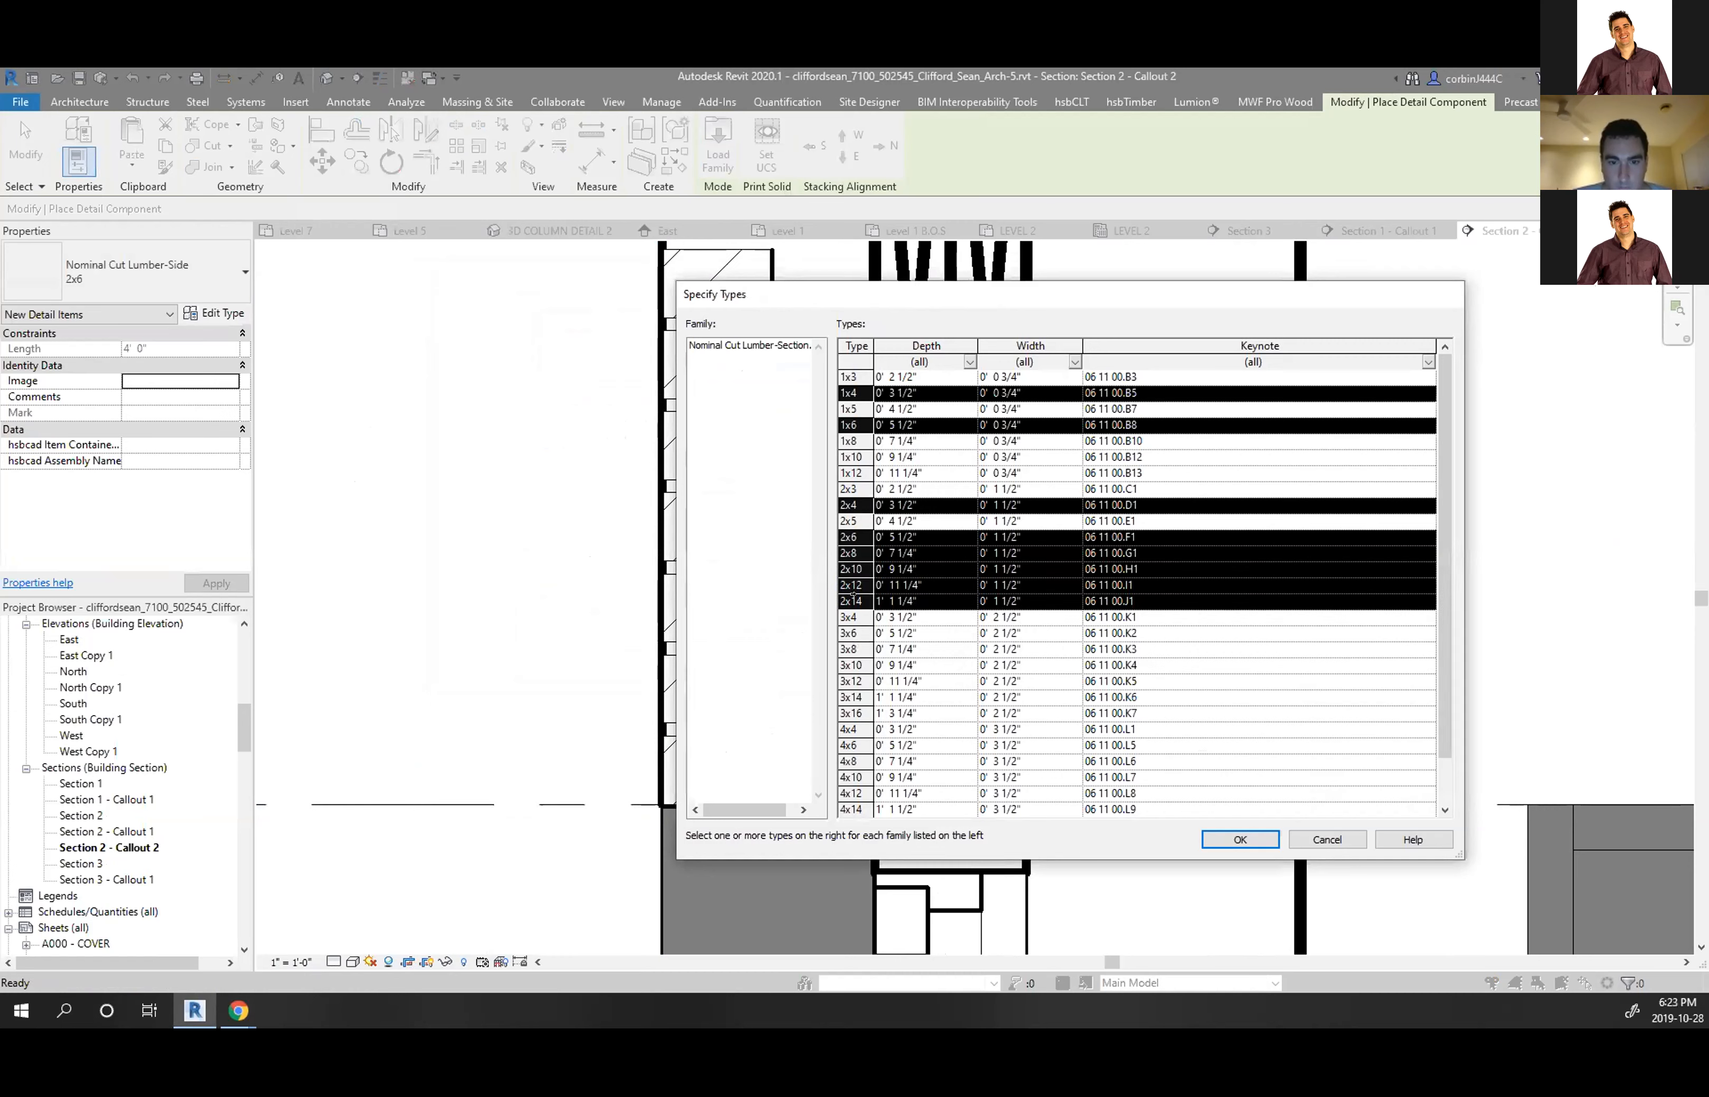
{"action": "left_click", "coordinate": [852, 599], "text": "ctrl"}
{"action": "left_click", "coordinate": [1240, 845]}
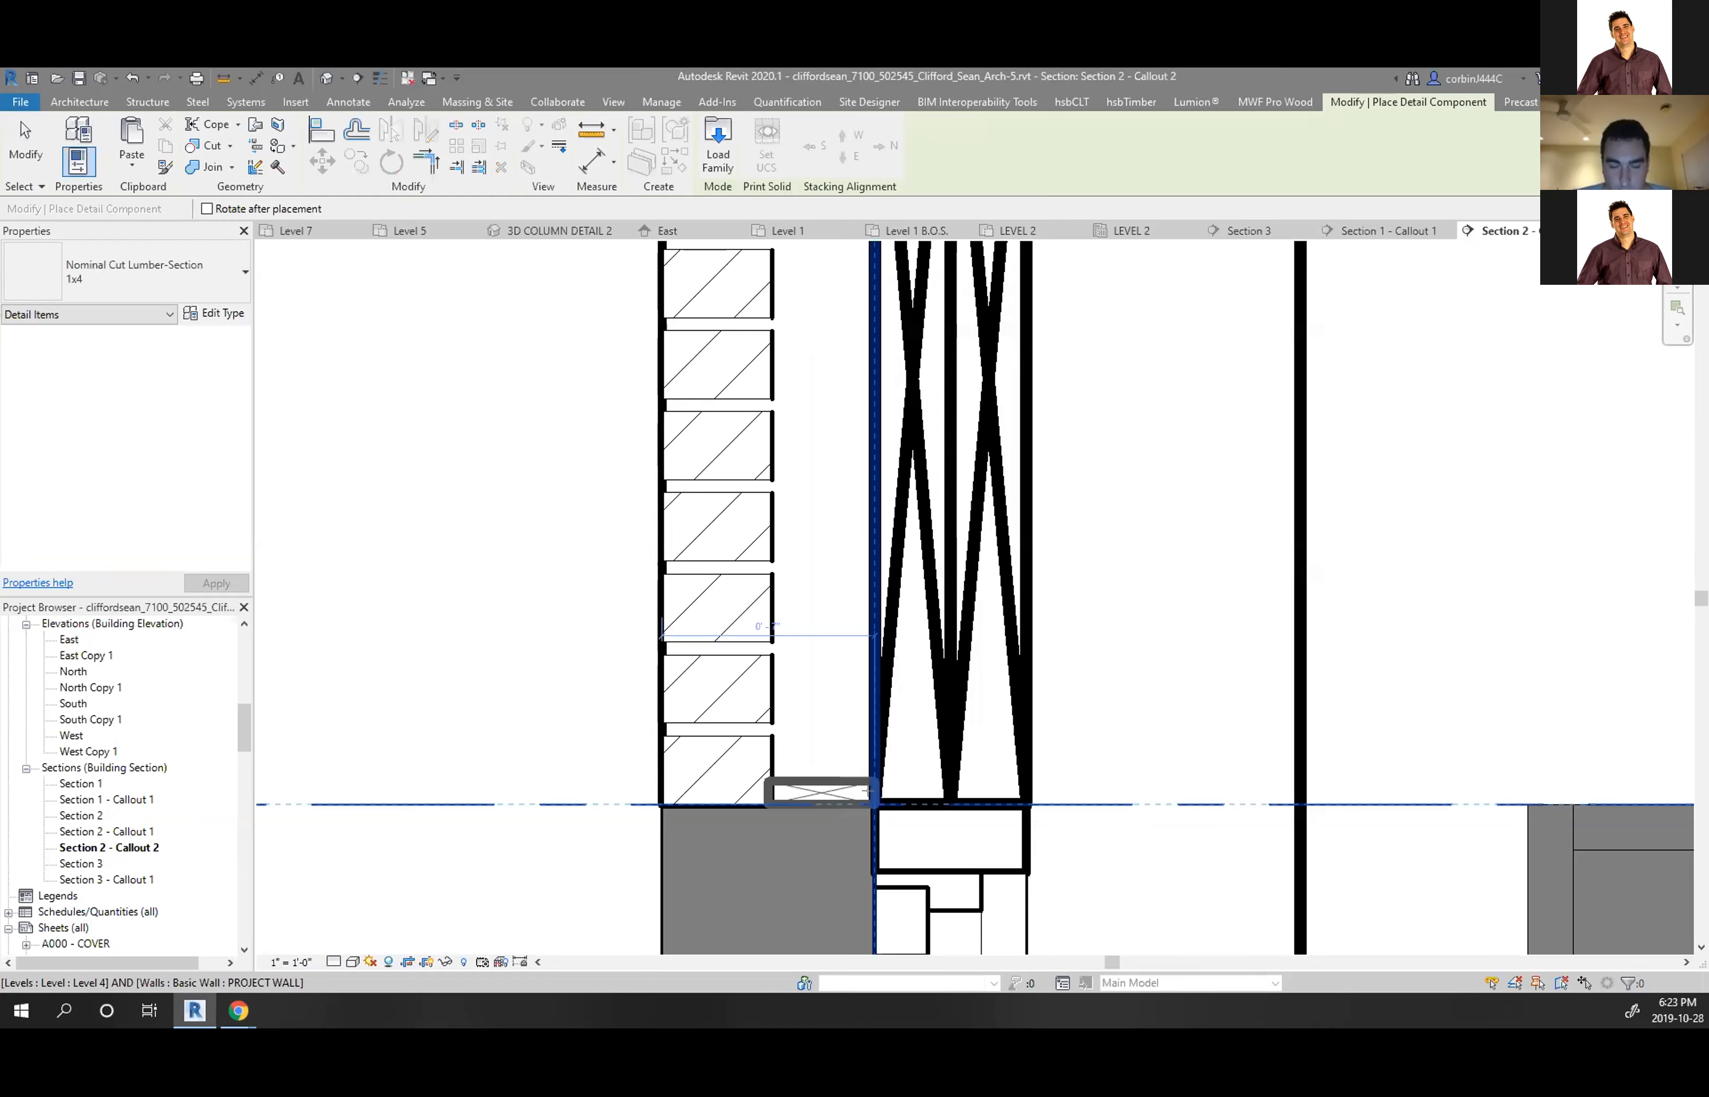
Place a 1x4 lumber section block on the floor line beside the brick
{"action": "left_click", "coordinate": [892, 790]}
{"action": "key", "text": "Escape"}
{"action": "key", "text": "Escape"}
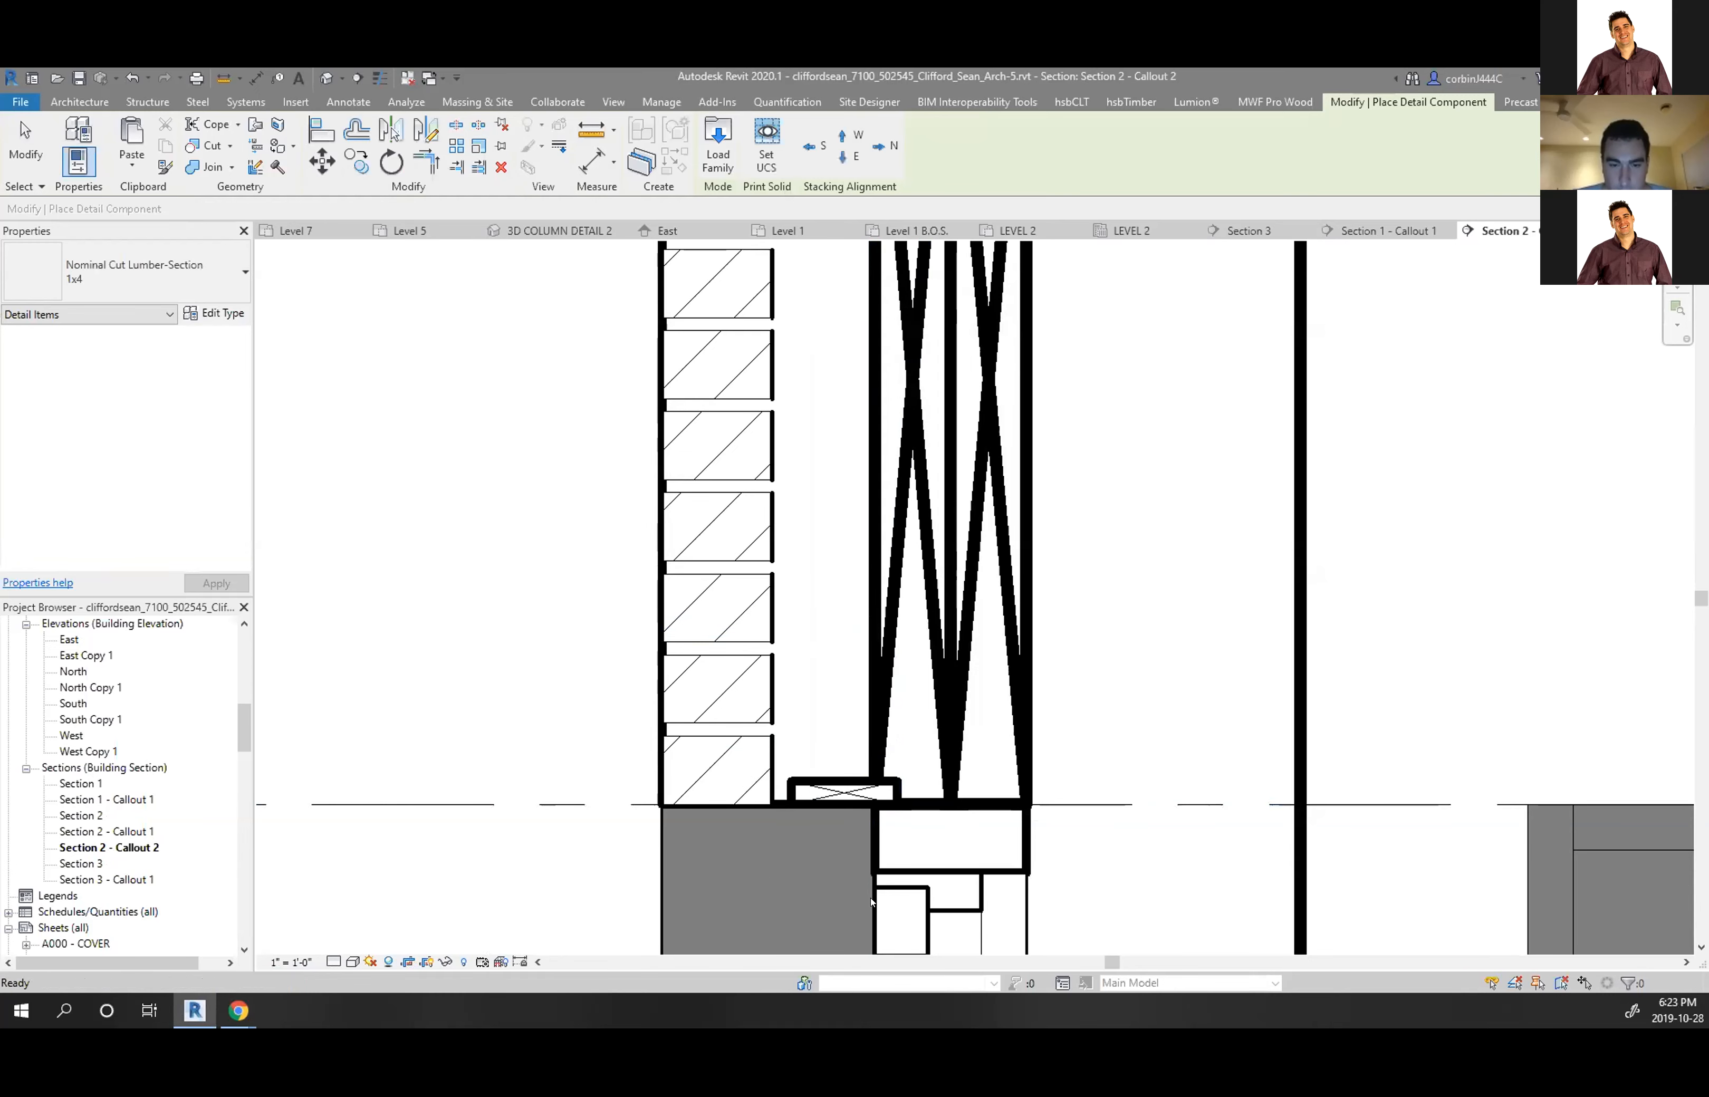
{"action": "scroll", "coordinate": [877, 865], "scroll_direction": "down", "scroll_amount": 2}
{"action": "scroll", "coordinate": [811, 847], "scroll_direction": "up", "scroll_amount": 1}
{"action": "scroll", "coordinate": [862, 838], "scroll_direction": "up", "scroll_amount": 2}
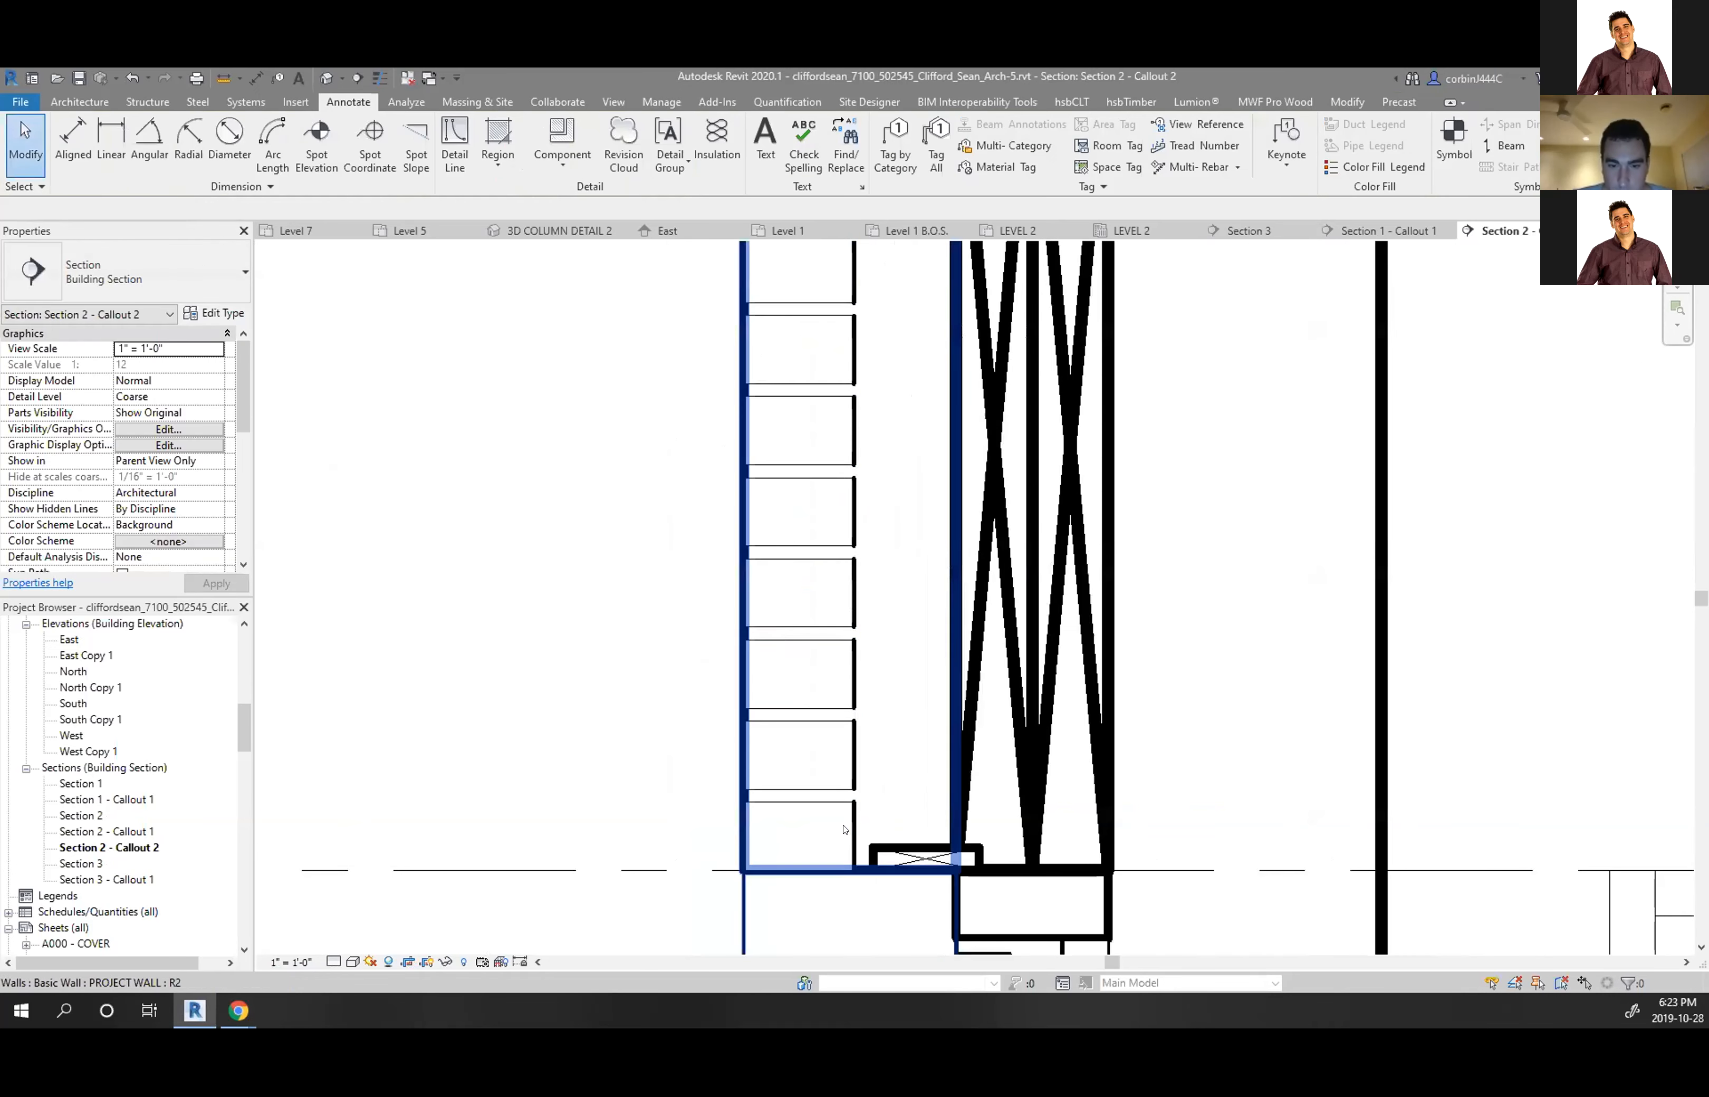
Move the 1x4 block and the brick together to the left, then turn on Thin Lines
{"action": "left_click", "coordinate": [878, 852]}
{"action": "scroll", "coordinate": [811, 856], "scroll_direction": "down", "scroll_amount": 2}
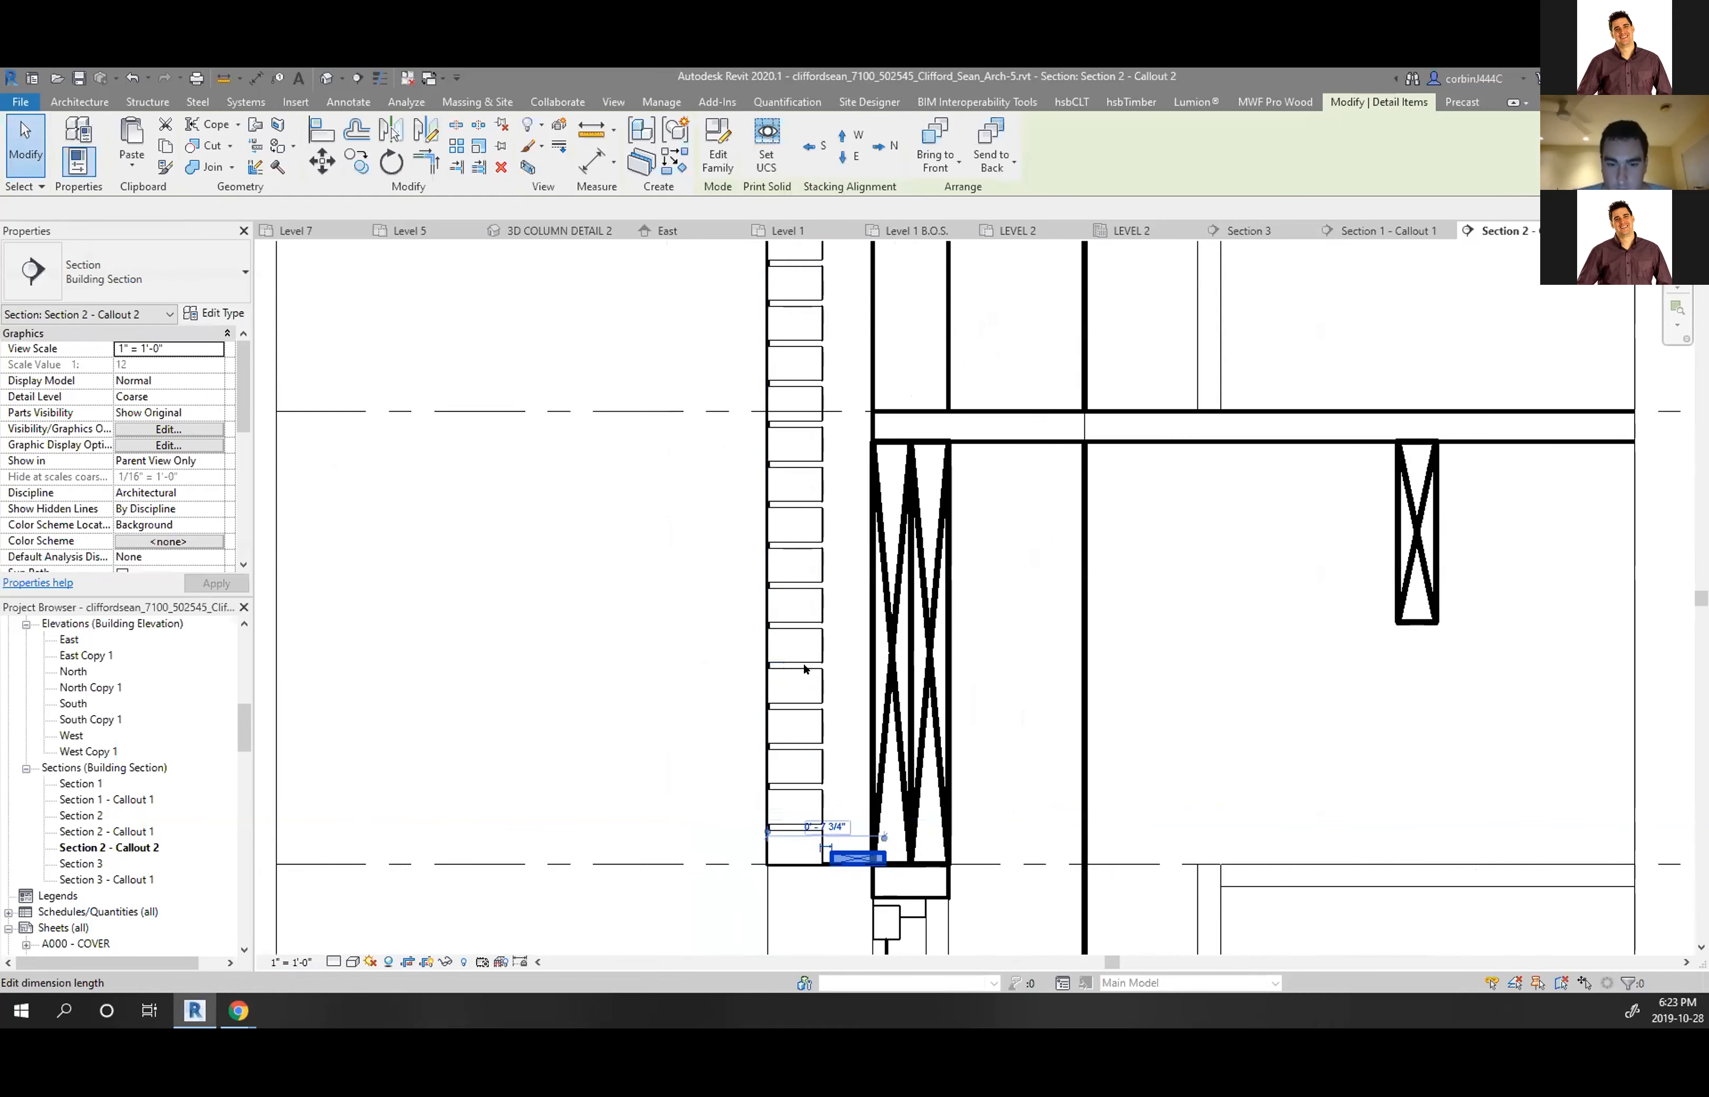
{"action": "scroll", "coordinate": [826, 840], "scroll_direction": "up", "scroll_amount": 1}
{"action": "left_click", "coordinate": [826, 825], "text": "ctrl"}
{"action": "left_click", "coordinate": [323, 161]}
{"action": "scroll", "coordinate": [1063, 854], "scroll_direction": "up", "scroll_amount": 4}
{"action": "left_click", "coordinate": [1106, 824]}
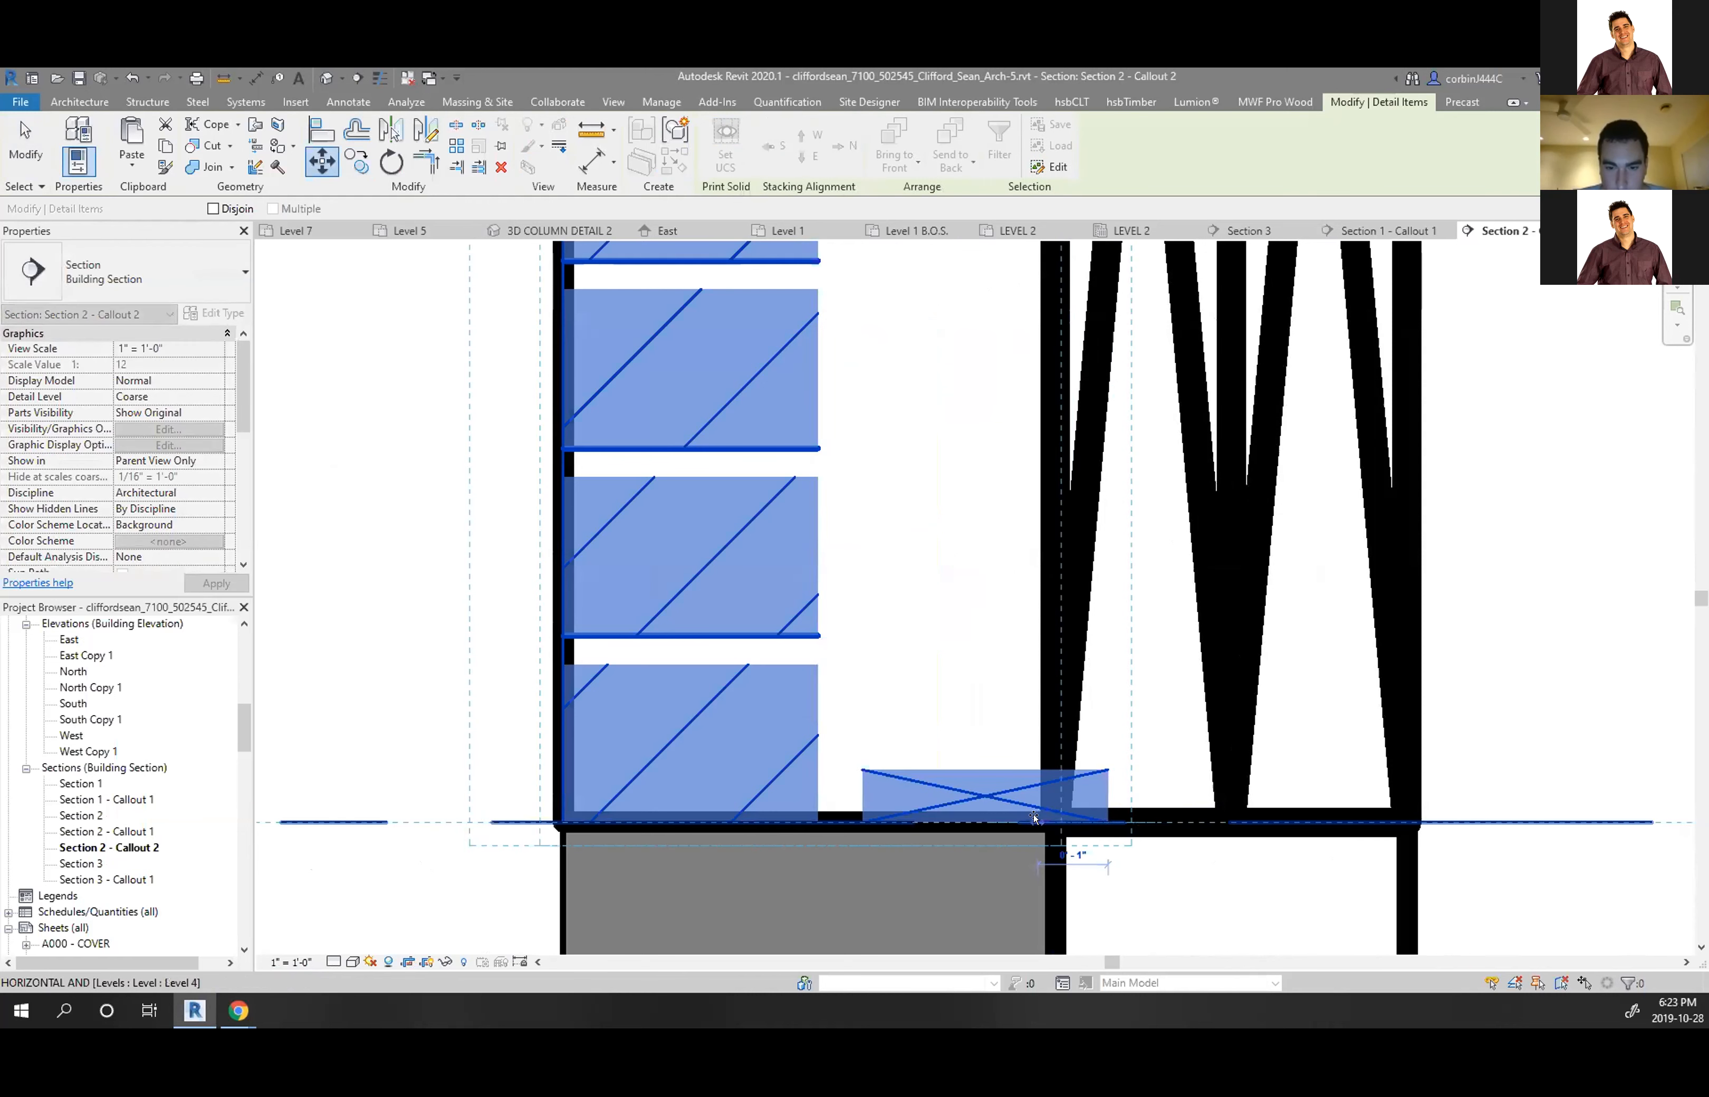
{"action": "left_click", "coordinate": [1034, 817]}
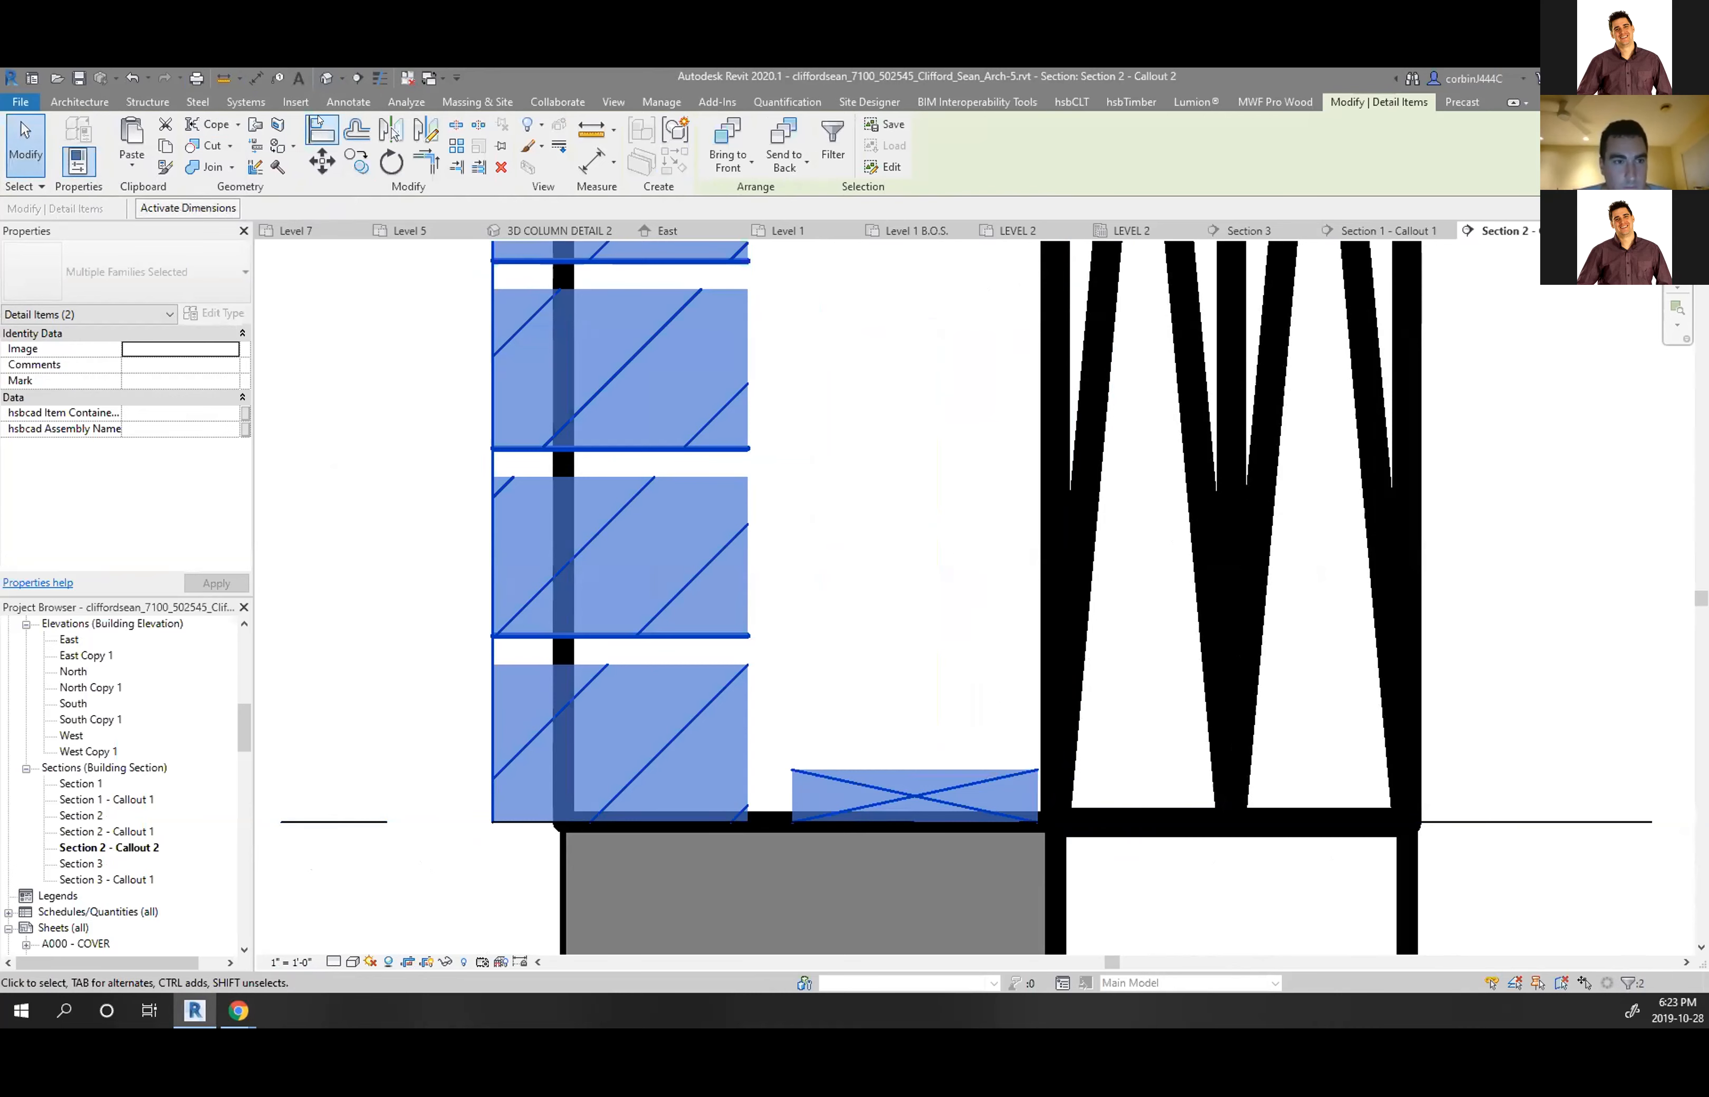
{"action": "left_click", "coordinate": [378, 77]}
{"action": "scroll", "coordinate": [973, 775], "scroll_direction": "down", "scroll_amount": 7}
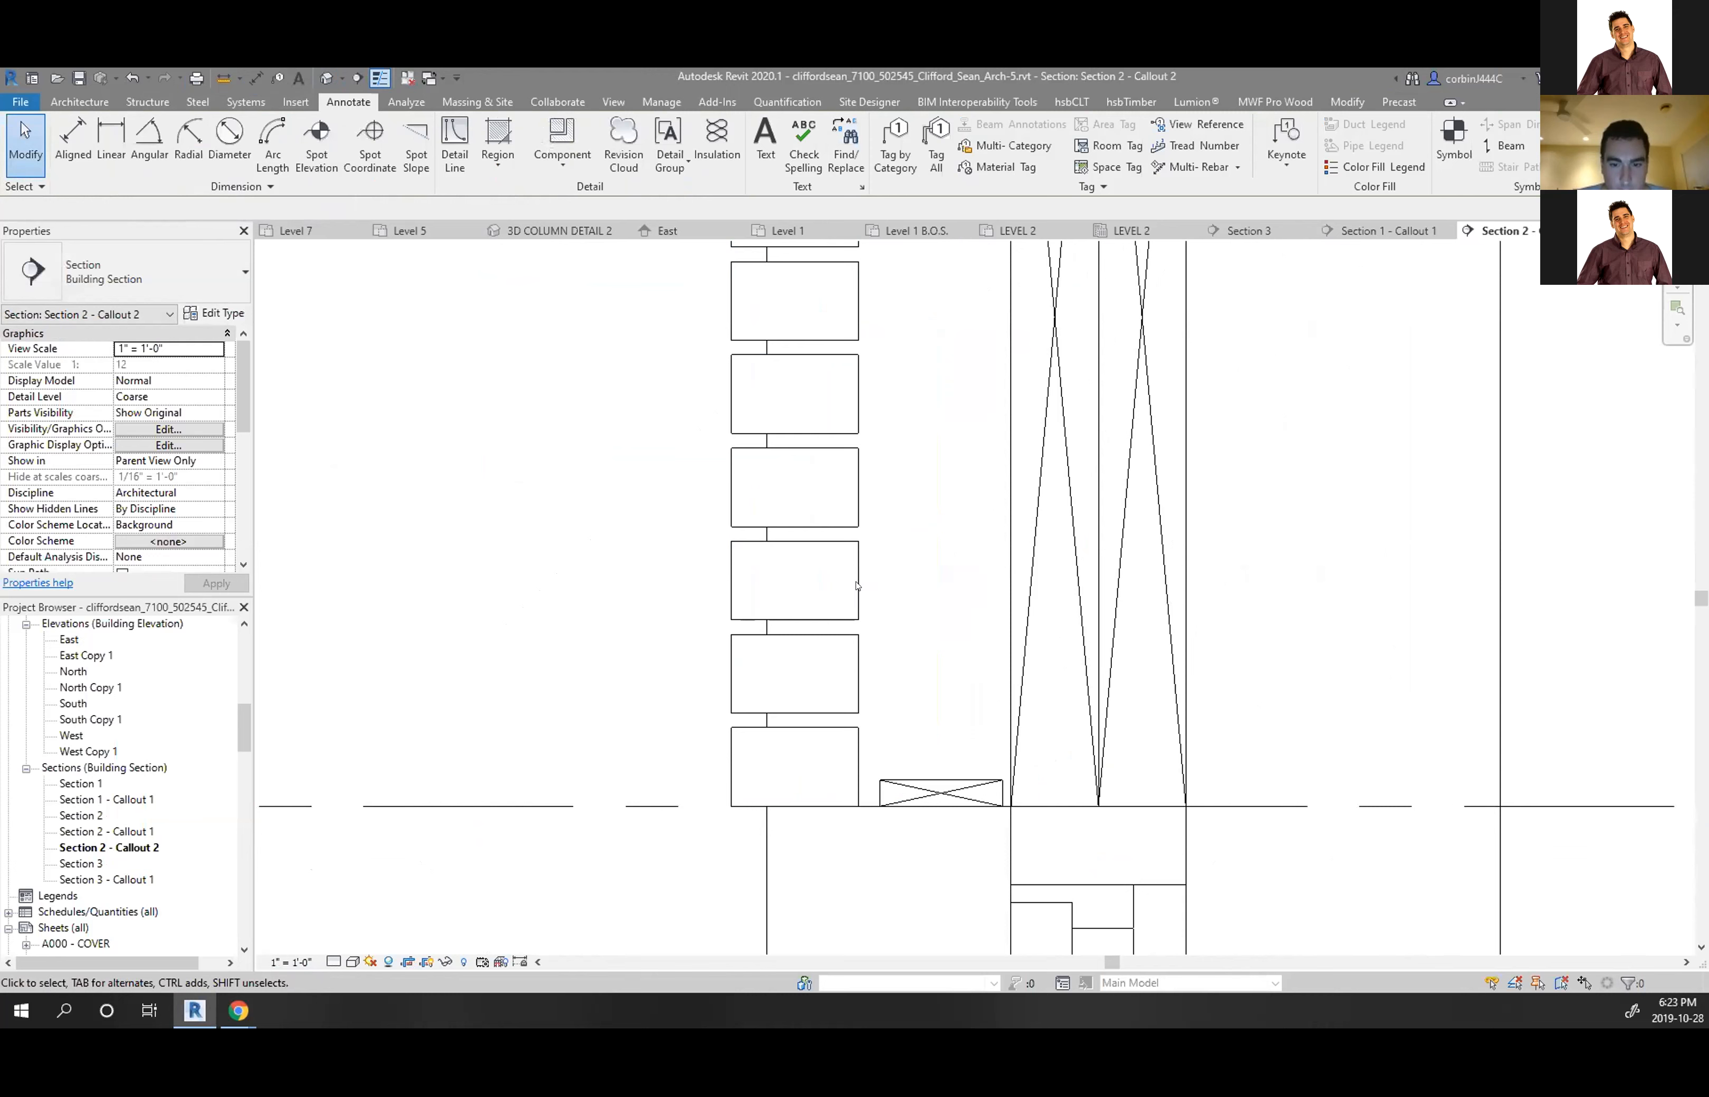
{"action": "scroll", "coordinate": [860, 587], "scroll_direction": "down", "scroll_amount": 2}
{"action": "scroll", "coordinate": [854, 463], "scroll_direction": "up", "scroll_amount": 1}
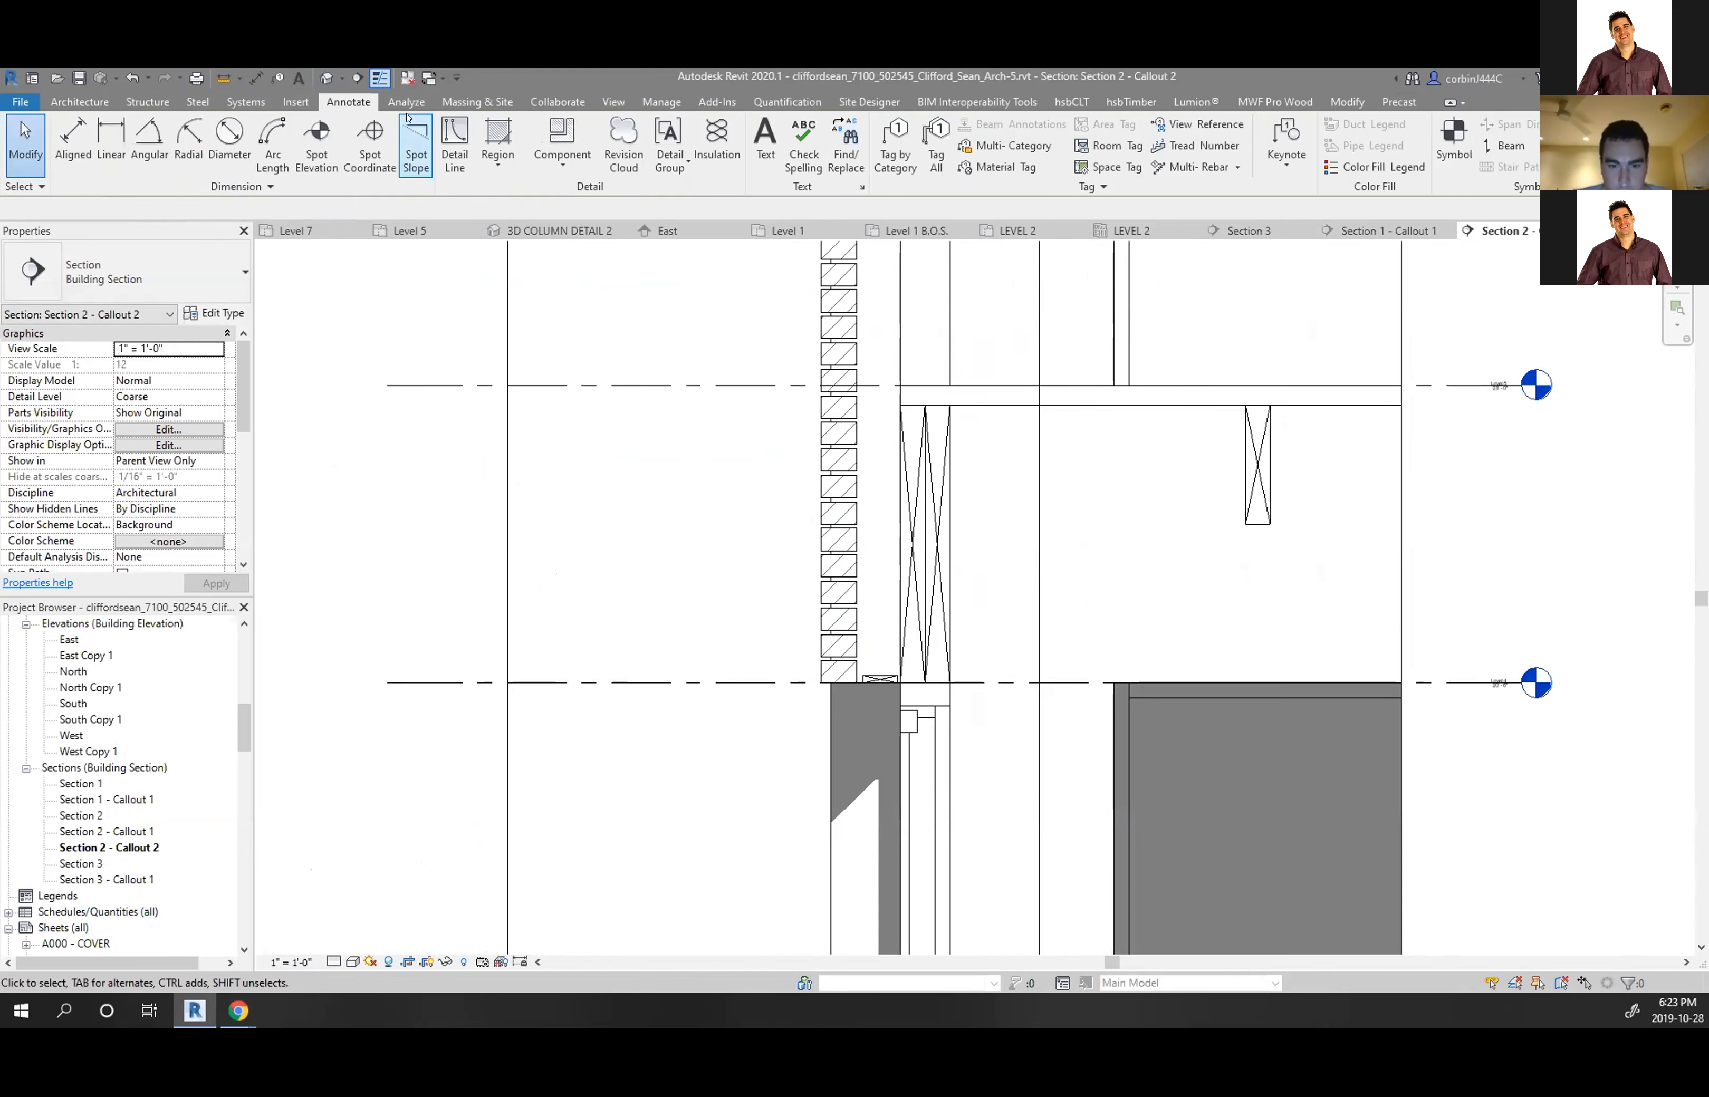
Draw a solid filled region rectangle beside the studs with one edge set to 1/2"
{"action": "left_click", "coordinate": [486, 151]}
{"action": "left_click", "coordinate": [460, 195]}
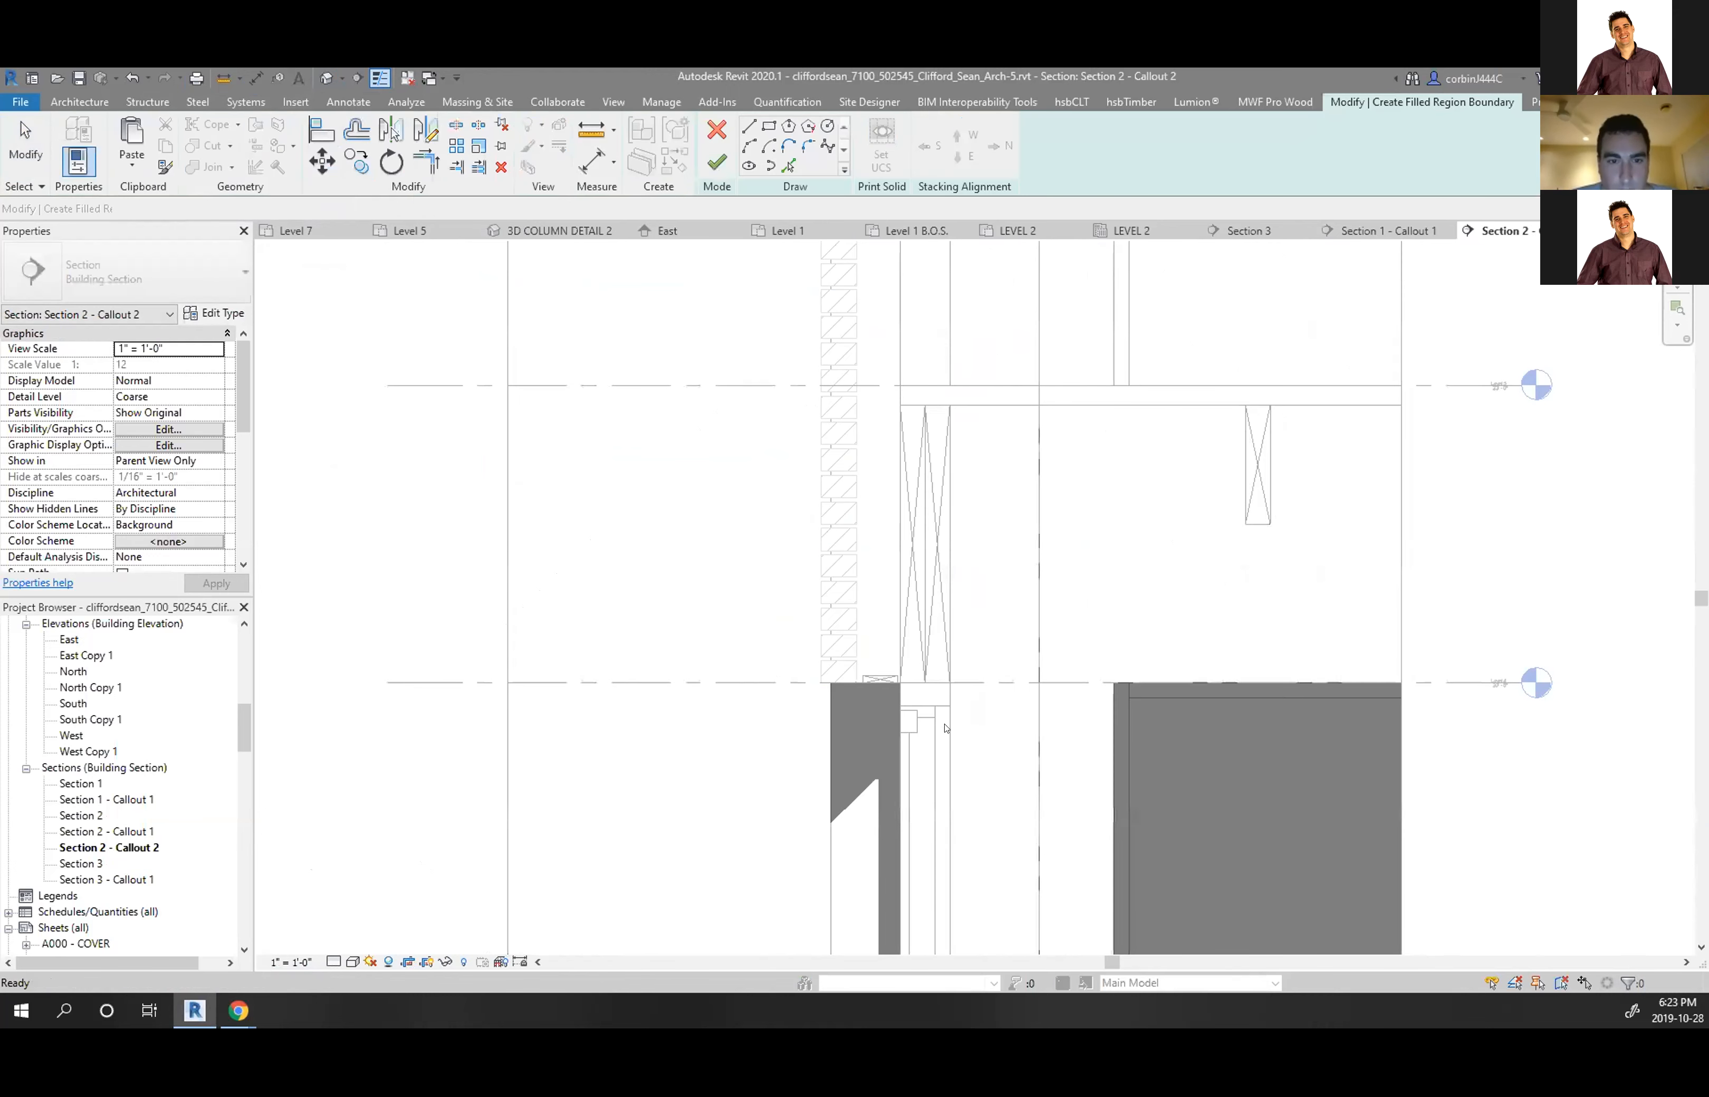
{"action": "scroll", "coordinate": [926, 721], "scroll_direction": "up", "scroll_amount": 5}
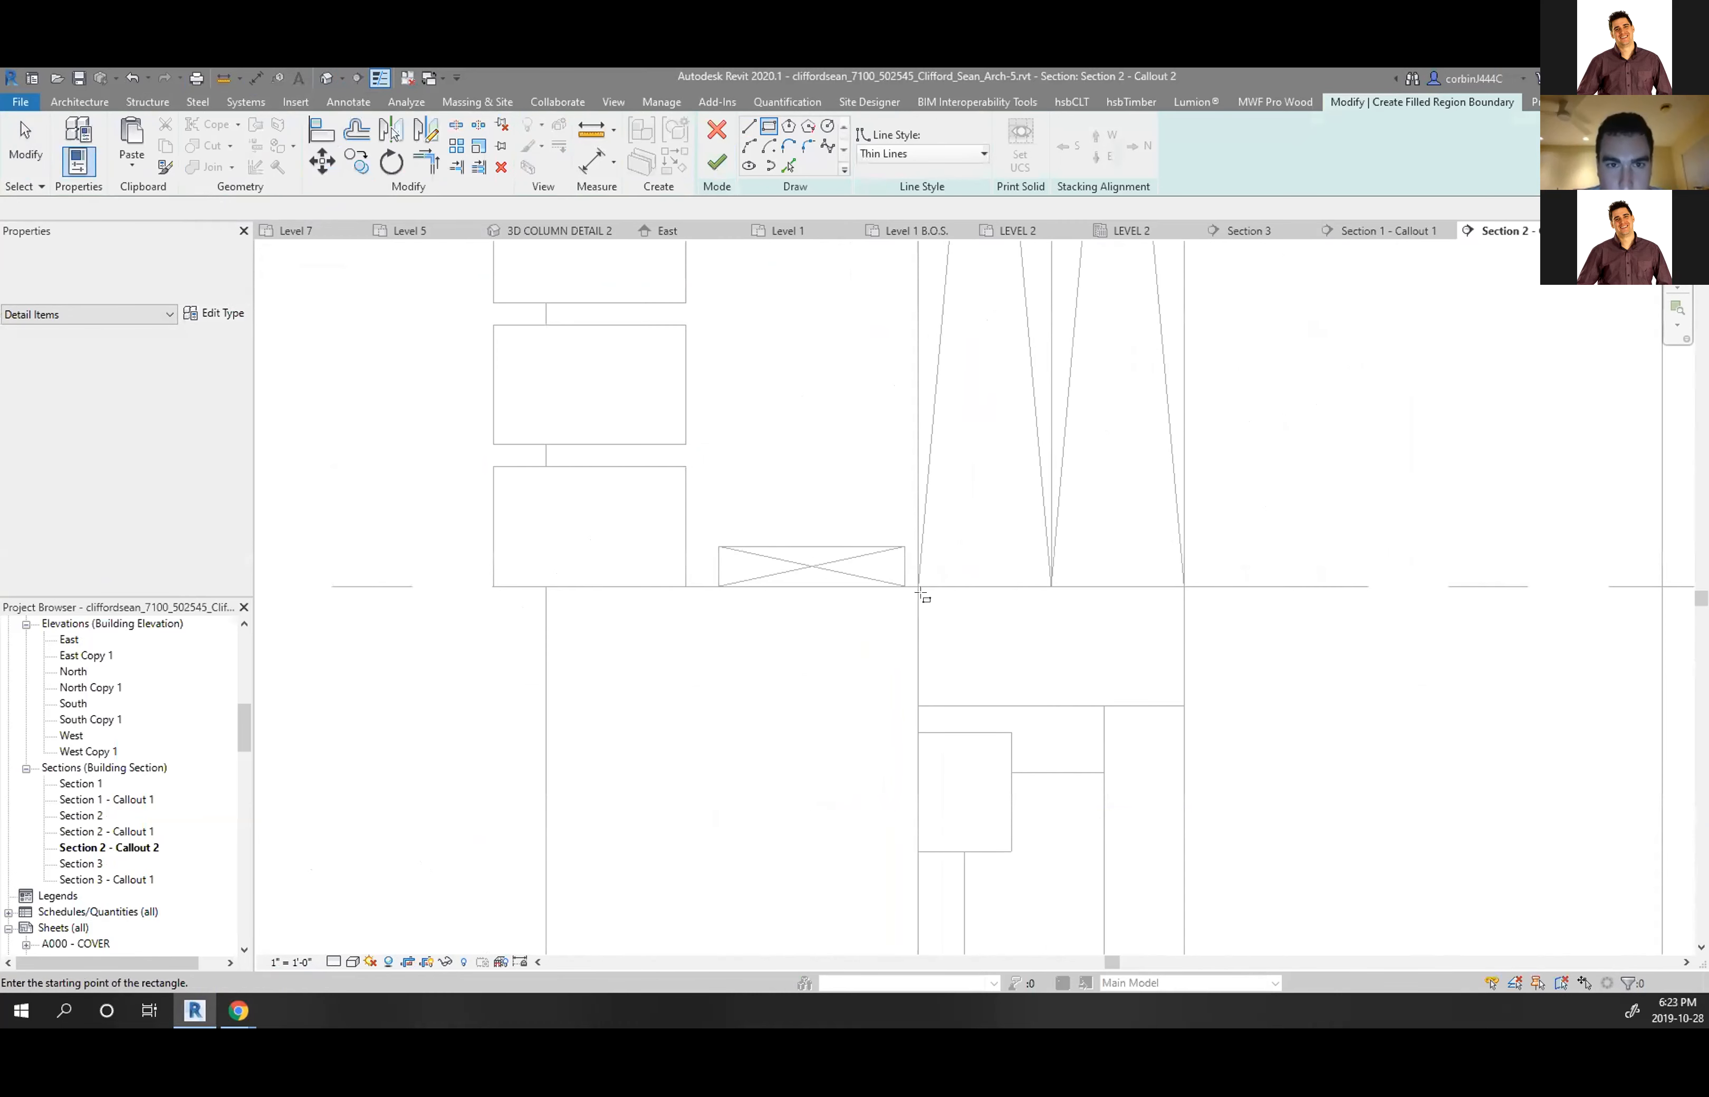
{"action": "left_click", "coordinate": [918, 587]}
{"action": "scroll", "coordinate": [796, 884], "scroll_direction": "down", "scroll_amount": 7}
{"action": "scroll", "coordinate": [802, 485], "scroll_direction": "up", "scroll_amount": 2}
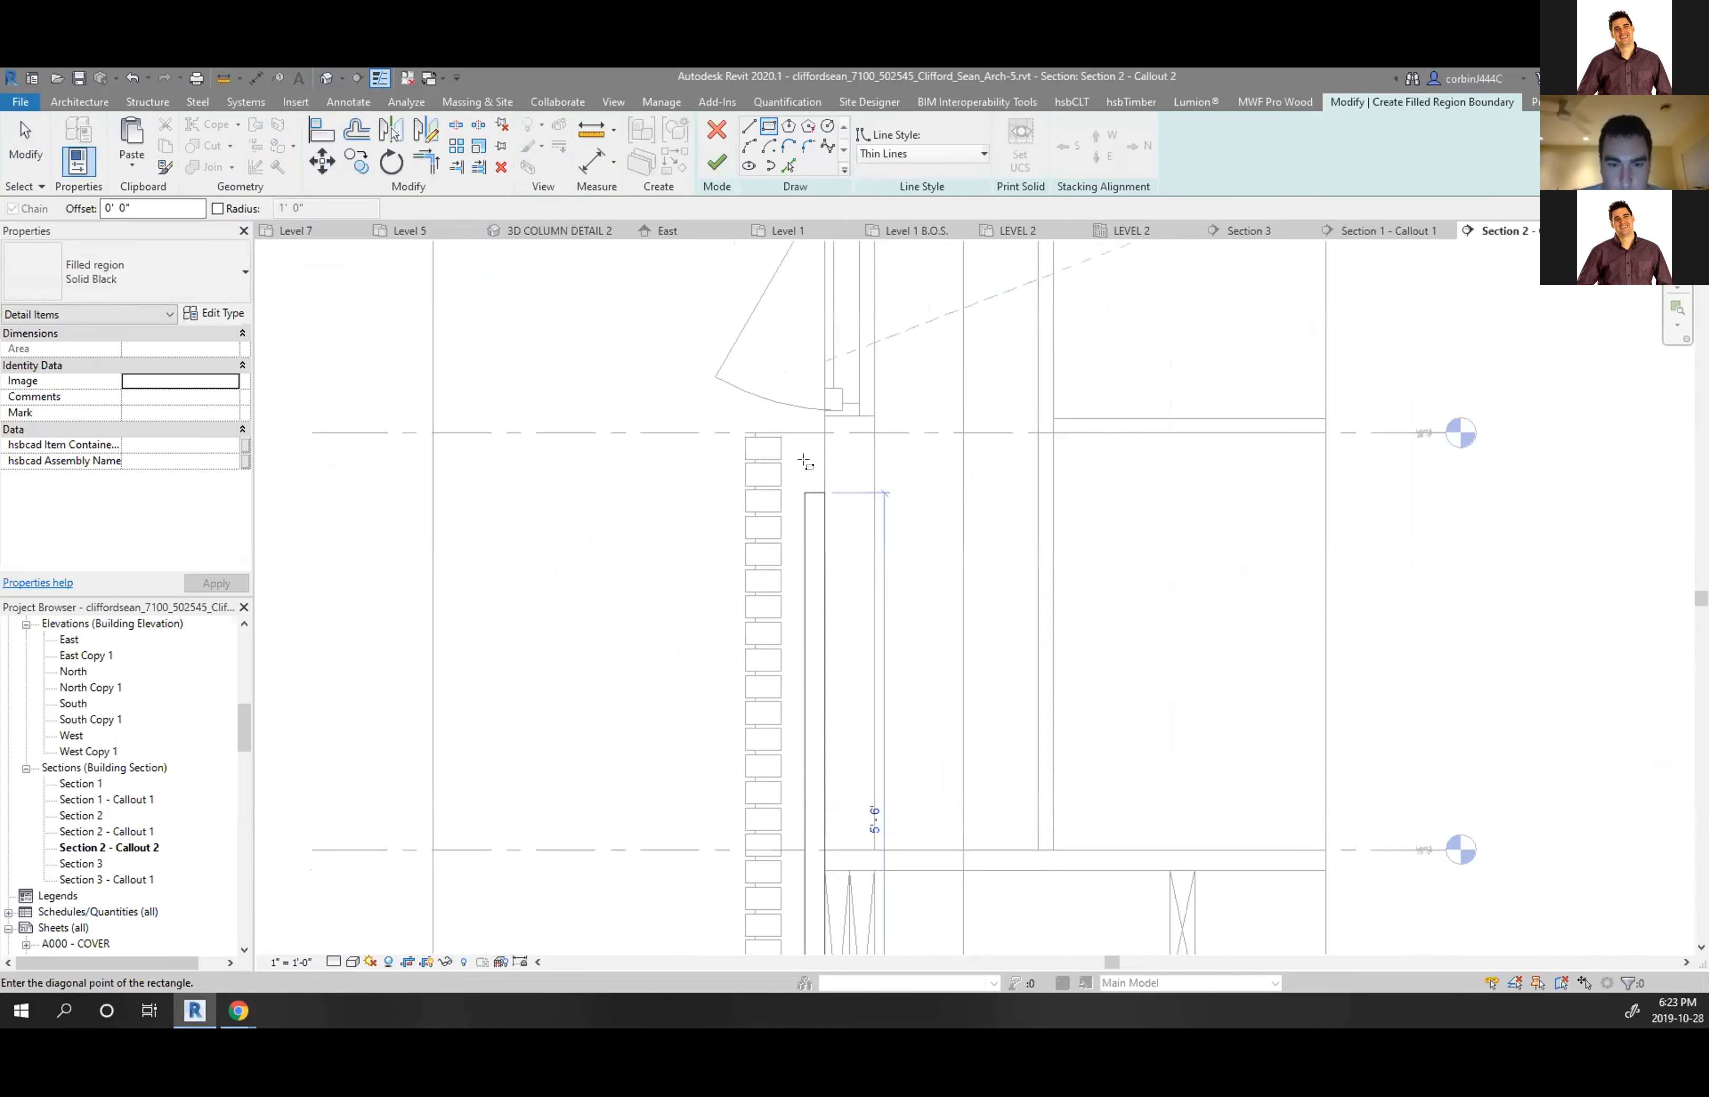
{"action": "left_click", "coordinate": [812, 432]}
{"action": "key", "text": "Escape"}
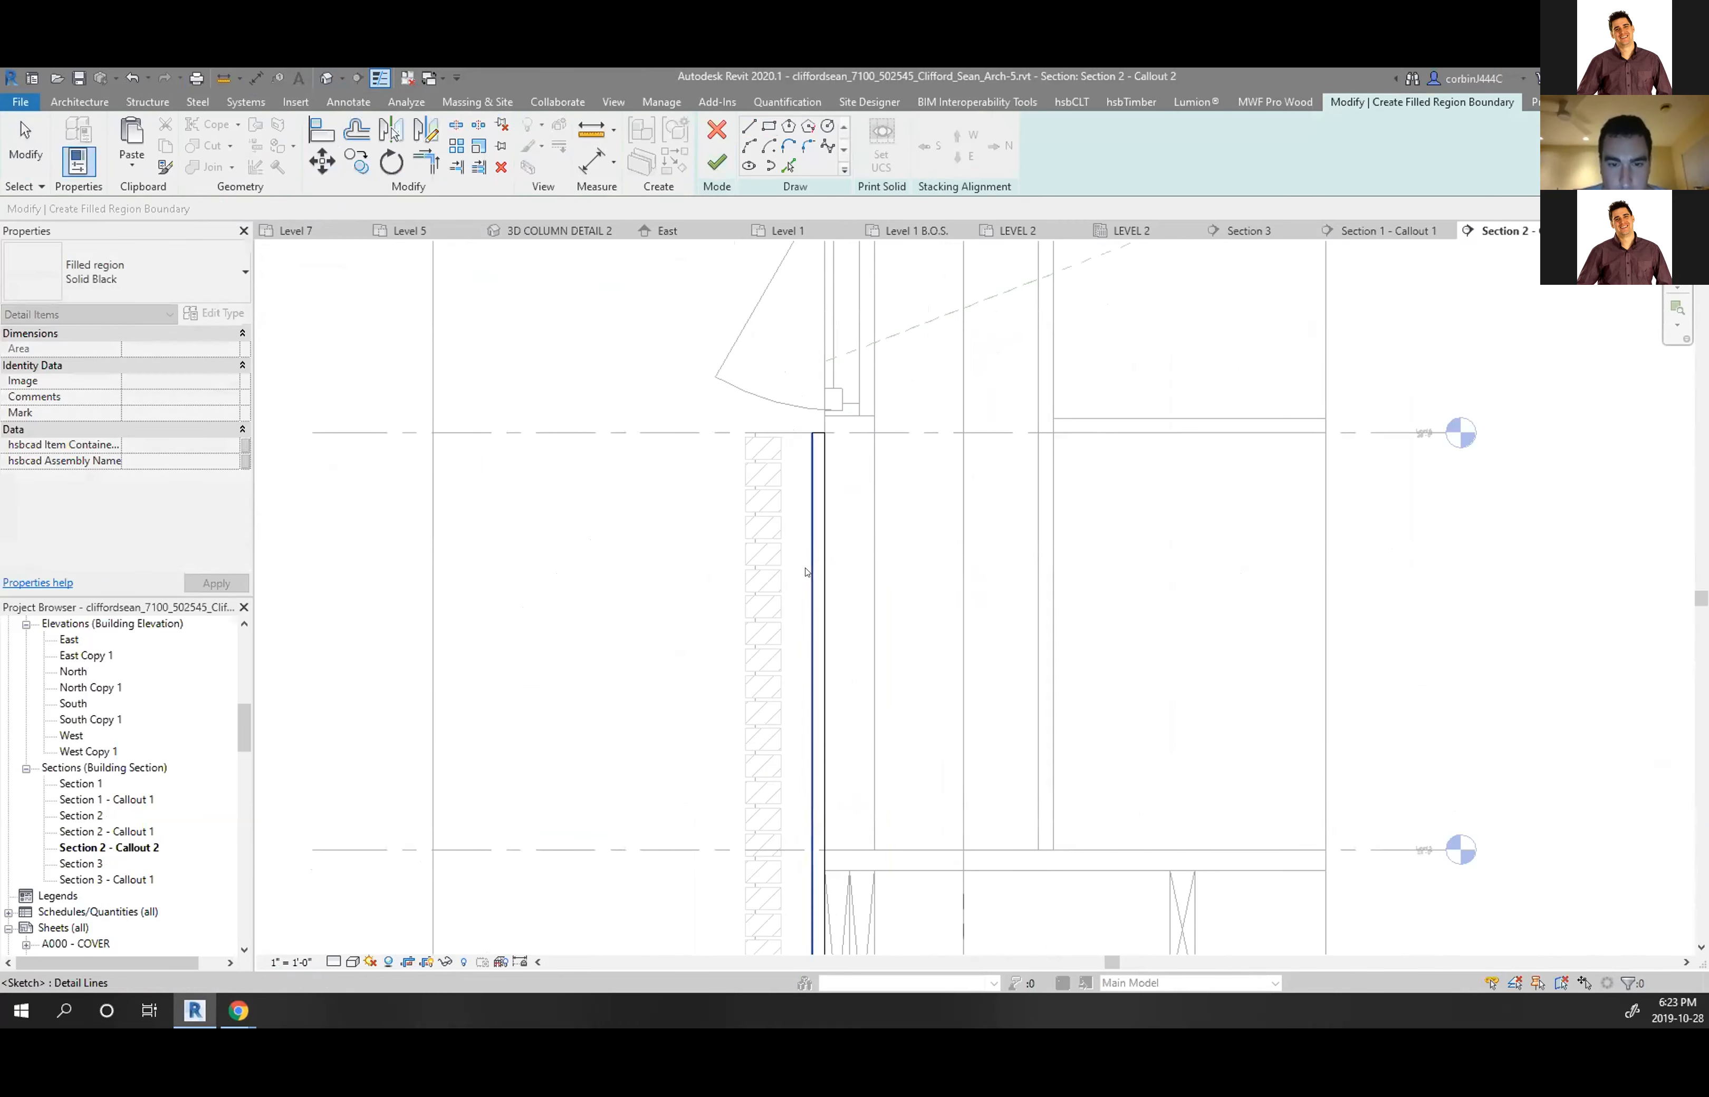
{"action": "left_click", "coordinate": [811, 572]}
{"action": "scroll", "coordinate": [801, 820], "scroll_direction": "down", "scroll_amount": 5}
{"action": "scroll", "coordinate": [812, 698], "scroll_direction": "up", "scroll_amount": 8}
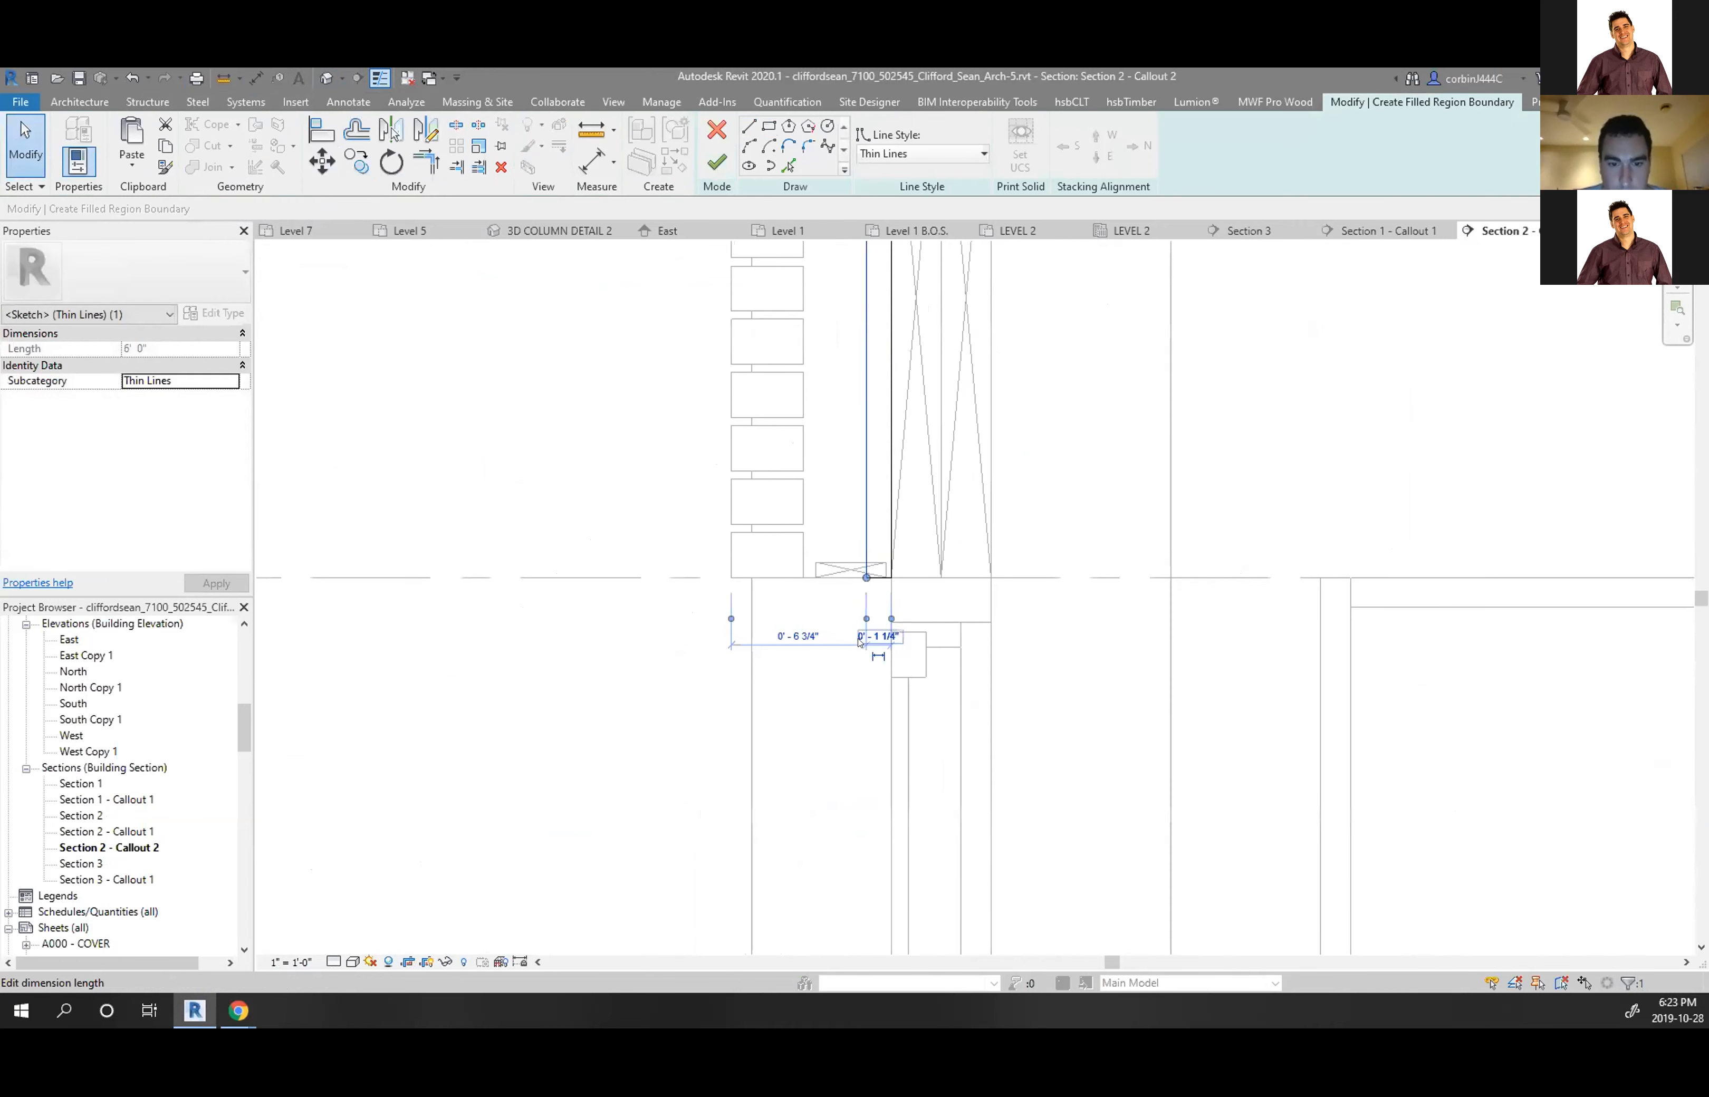
{"action": "left_click", "coordinate": [860, 638]}
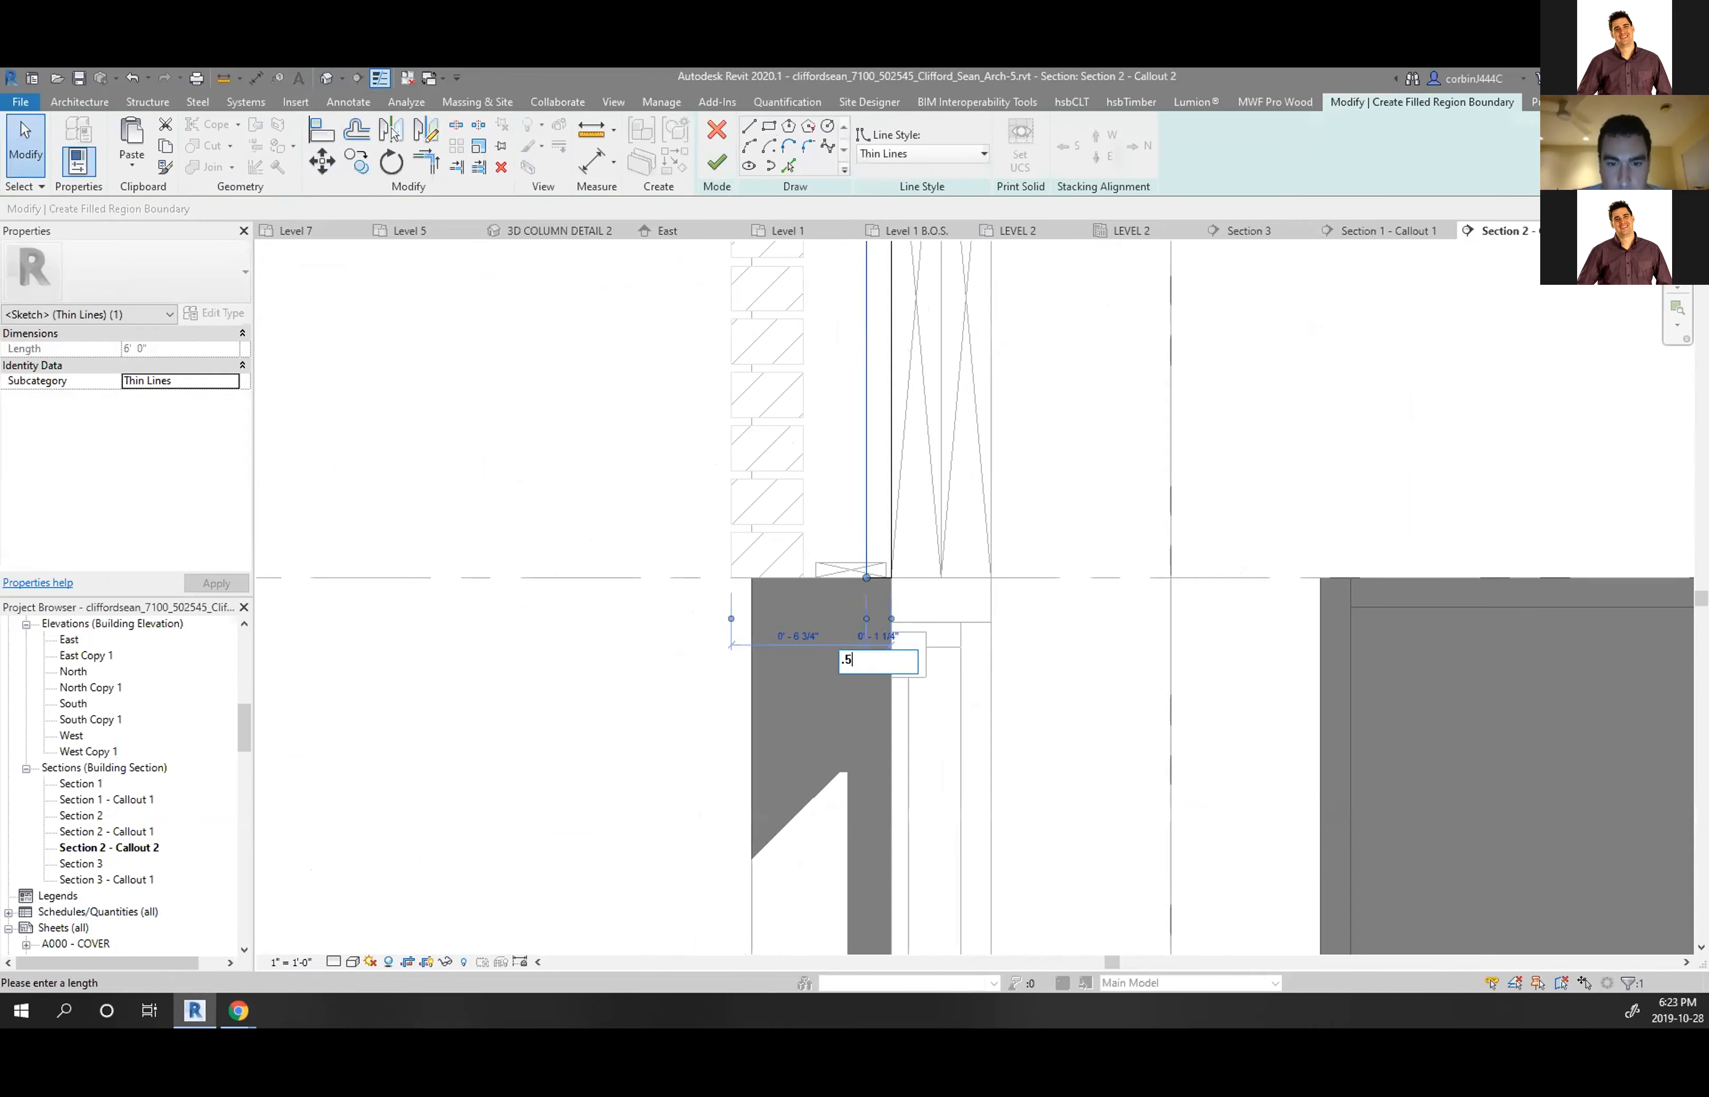
{"action": "type", "text": ".5"}
{"action": "key", "text": "Return"}
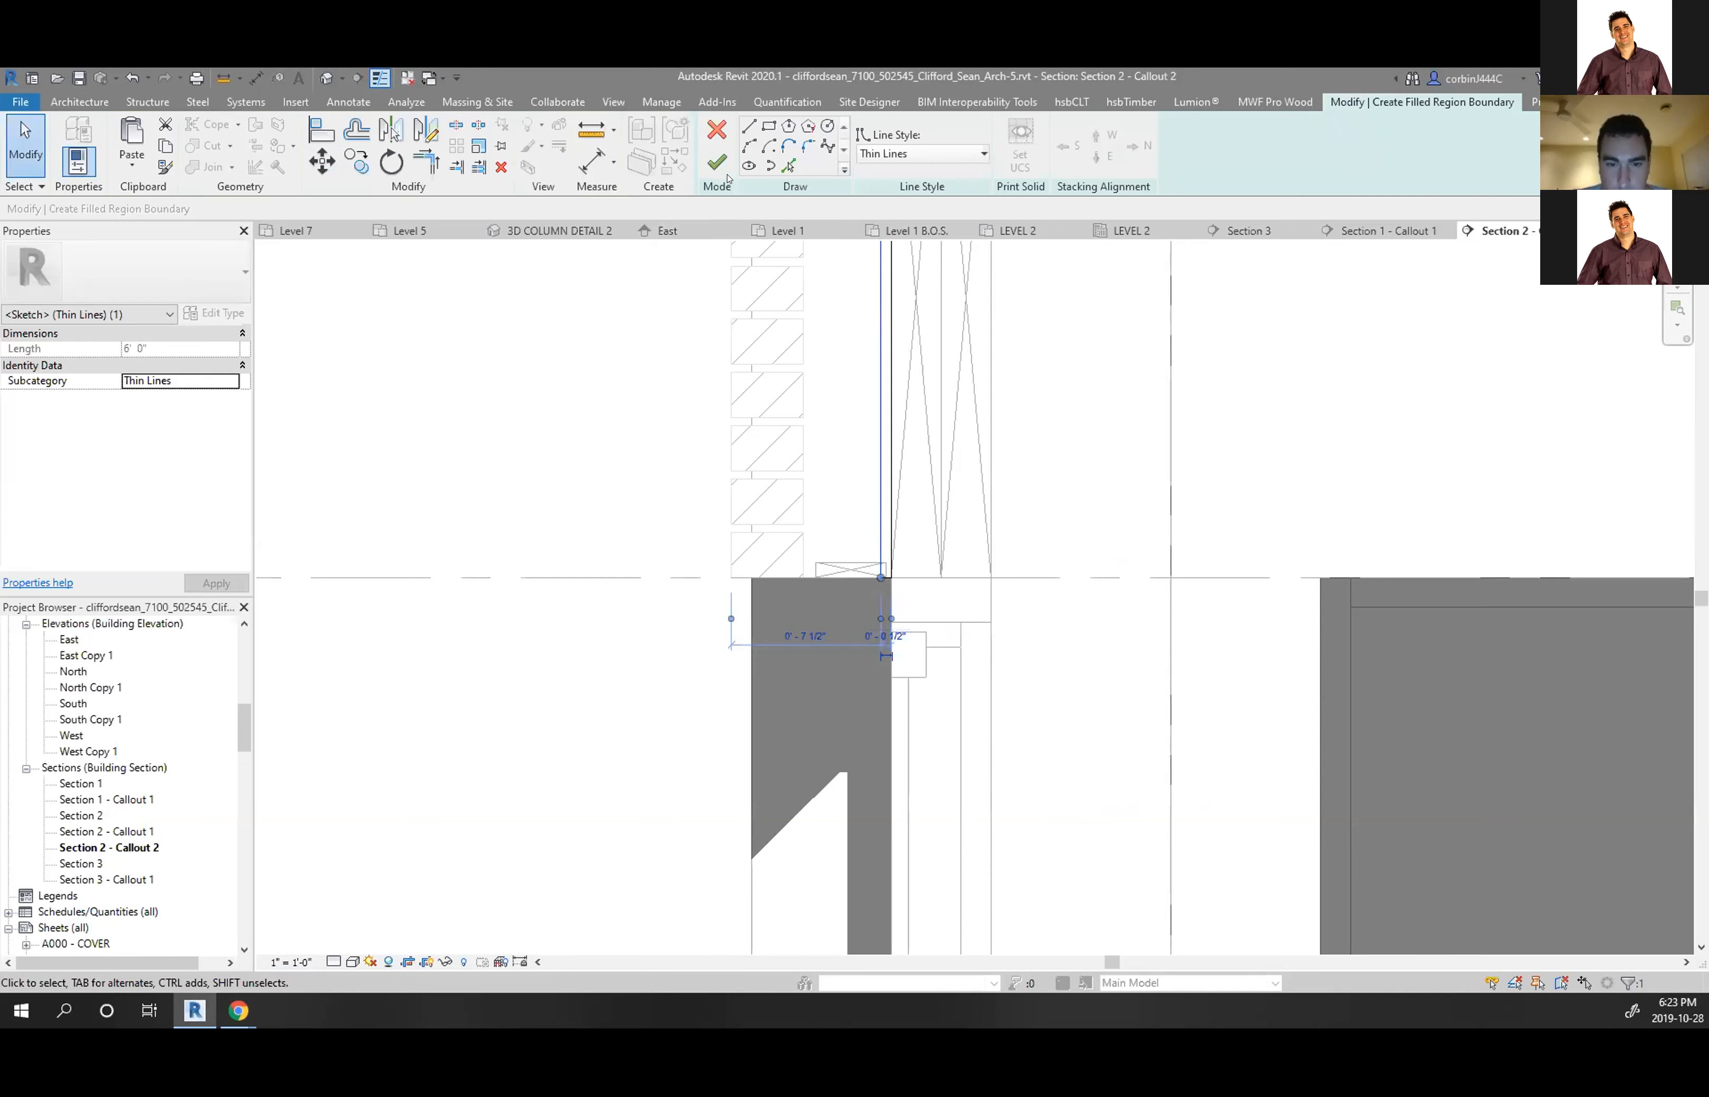
{"action": "left_click", "coordinate": [717, 162]}
Slide the 1x4 block against the black region and move the brick run further left
{"action": "scroll", "coordinate": [796, 597], "scroll_direction": "up", "scroll_amount": 3}
{"action": "left_click_drag", "start_coordinate": [968, 516], "coordinate": [955, 514]}
{"action": "left_click", "coordinate": [1096, 590]}
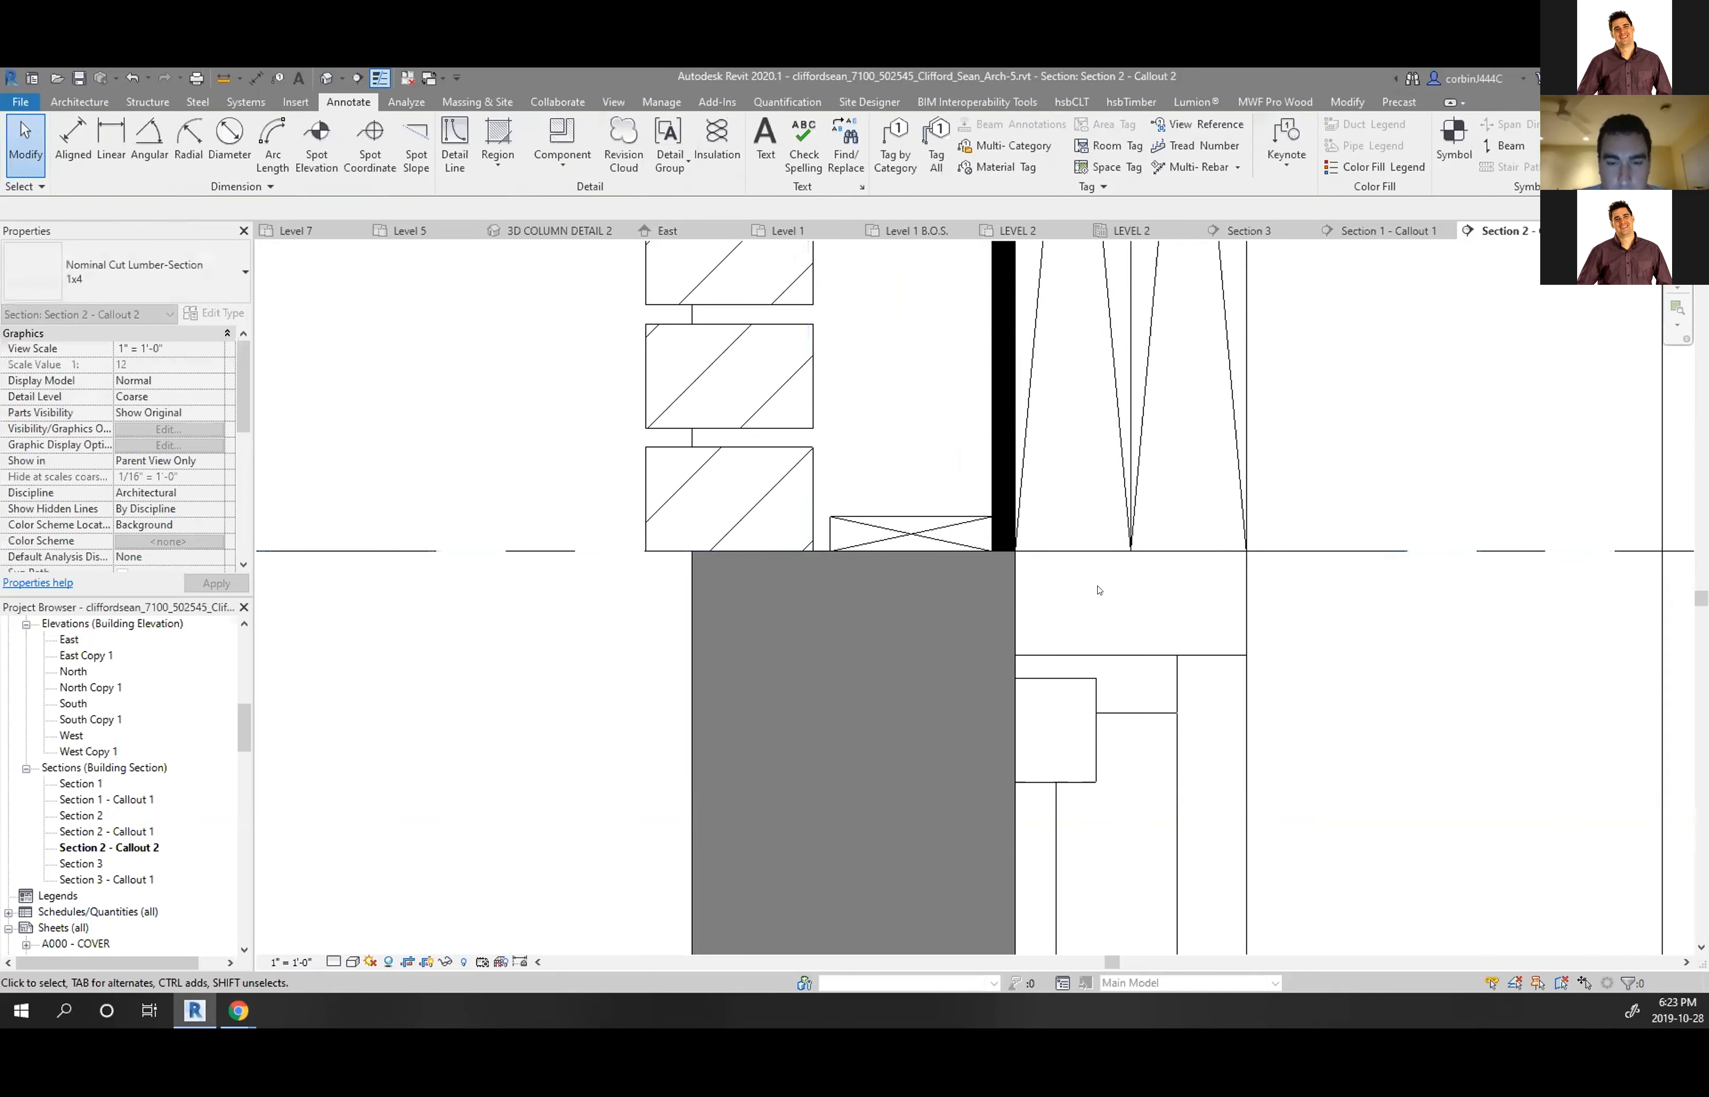
{"action": "scroll", "coordinate": [1098, 590], "scroll_direction": "down", "scroll_amount": 2}
{"action": "scroll", "coordinate": [934, 559], "scroll_direction": "up", "scroll_amount": 3}
{"action": "left_click", "coordinate": [935, 559]}
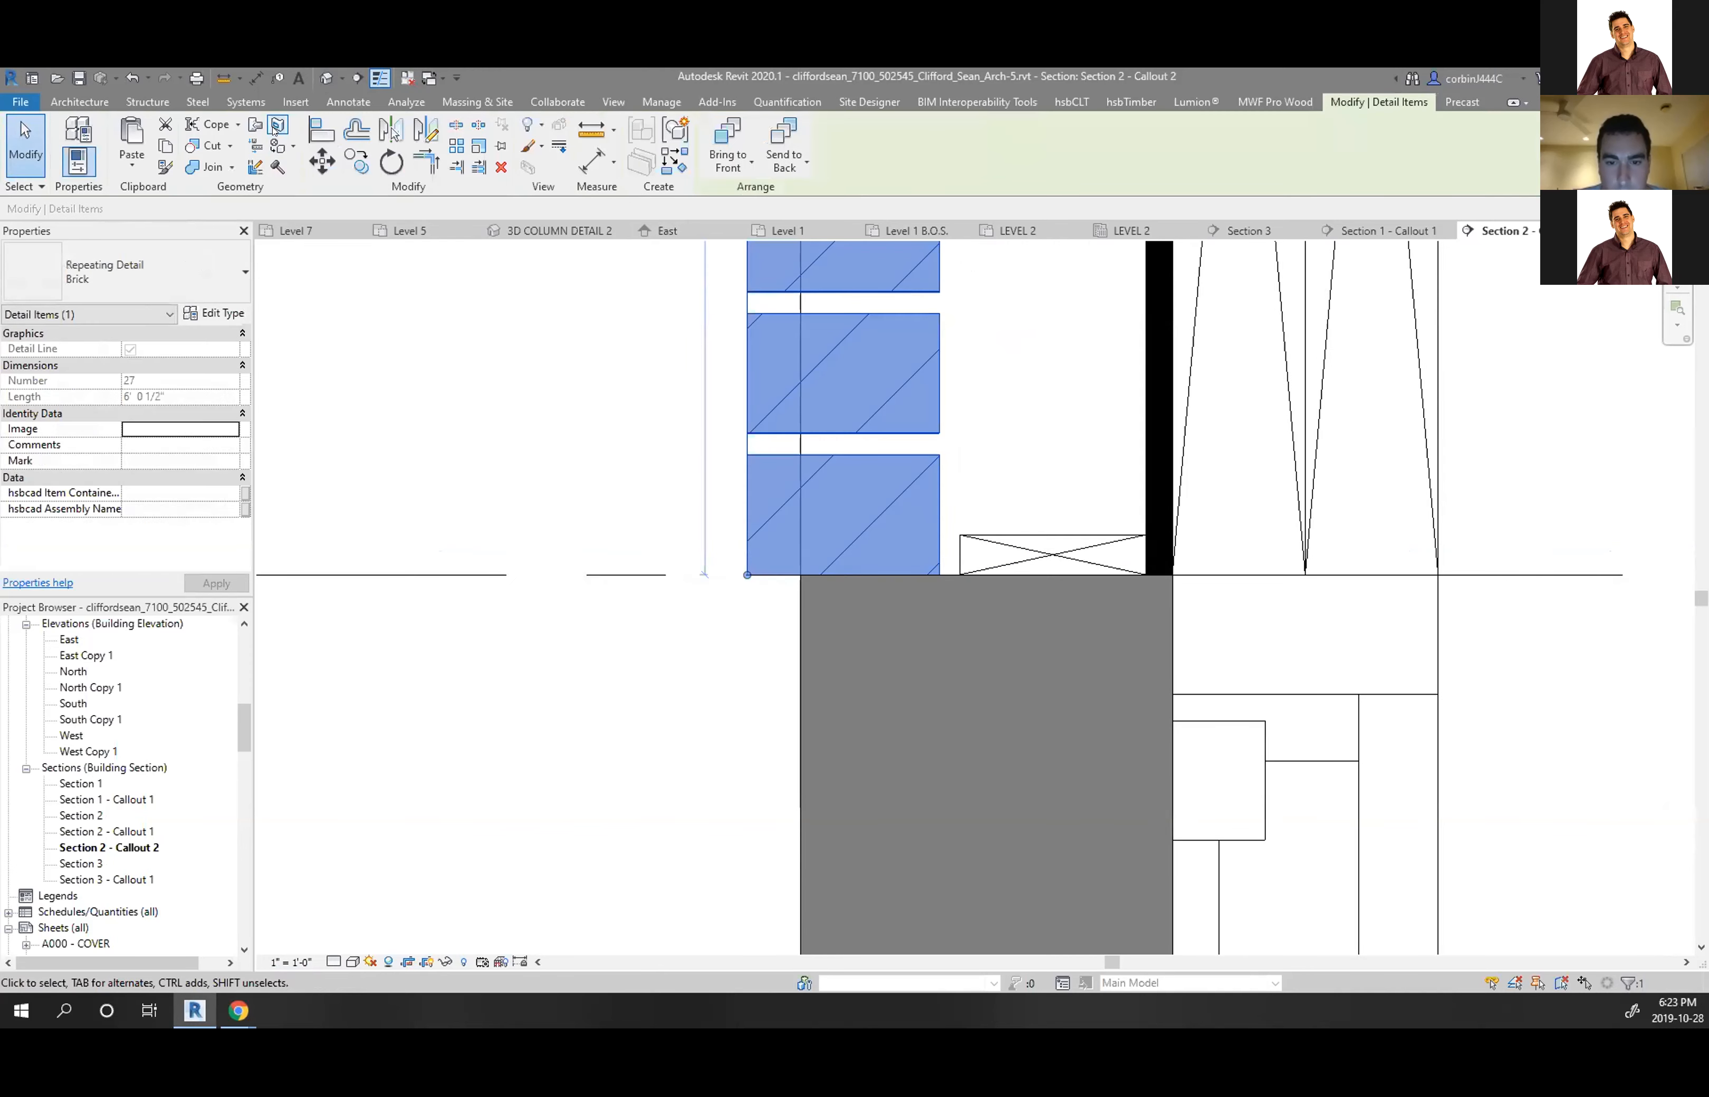
{"action": "left_click", "coordinate": [347, 102]}
{"action": "left_click_drag", "start_coordinate": [937, 453], "coordinate": [871, 452]}
{"action": "left_click", "coordinate": [919, 517]}
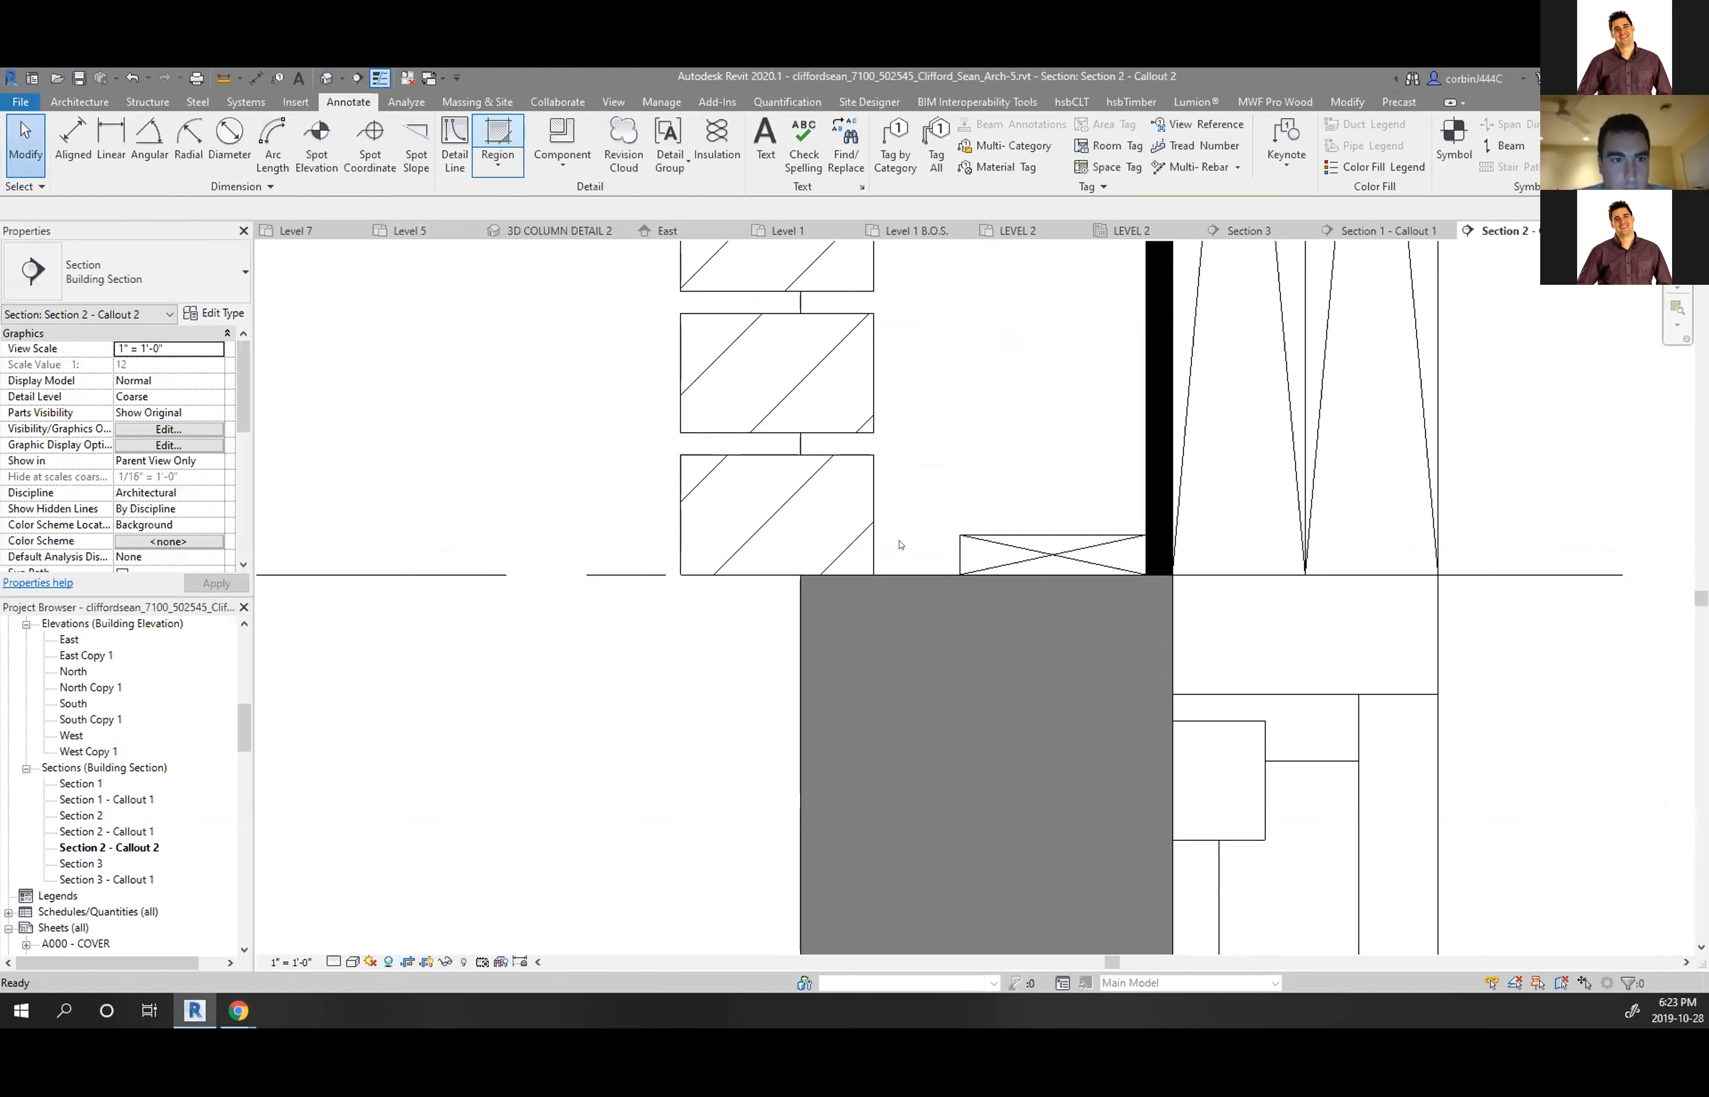
Sketch another rectangular filled region from the block corner to the floor line
{"action": "left_click", "coordinate": [960, 574]}
{"action": "scroll", "coordinate": [933, 787], "scroll_direction": "down", "scroll_amount": 6}
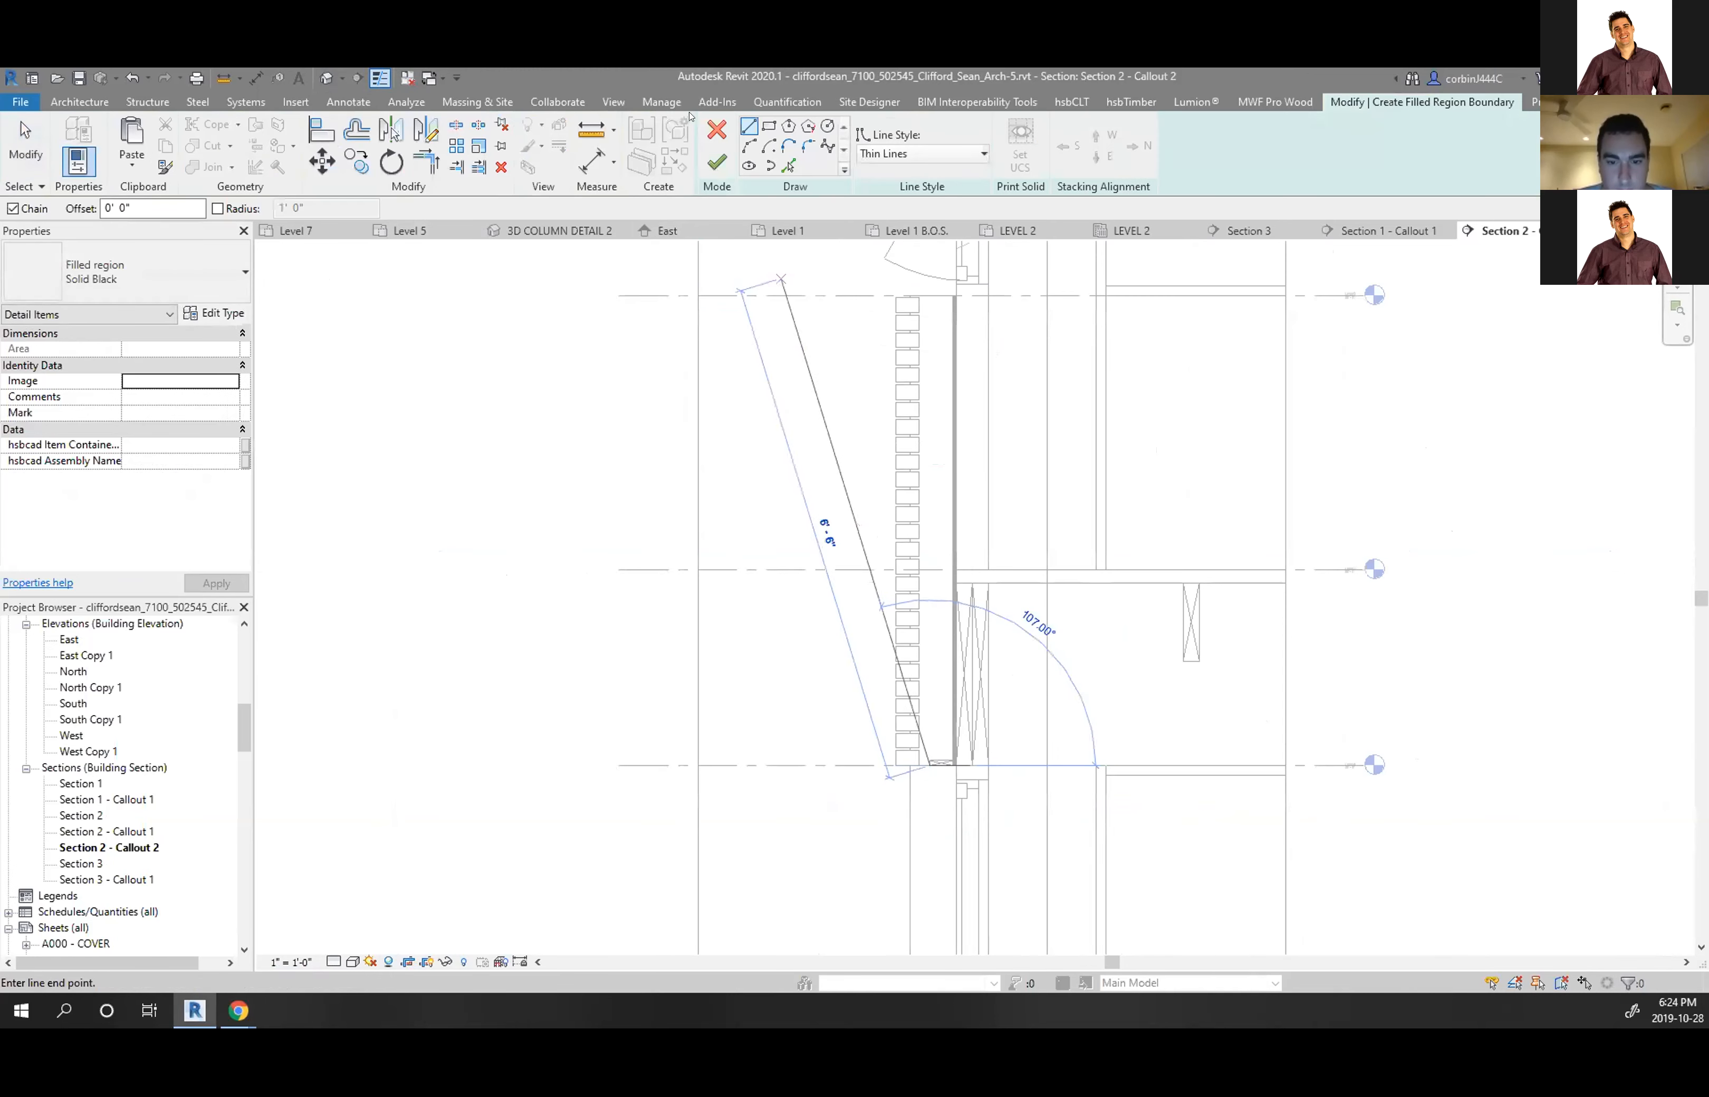
{"action": "left_click", "coordinate": [769, 126]}
{"action": "scroll", "coordinate": [903, 773], "scroll_direction": "up", "scroll_amount": 3}
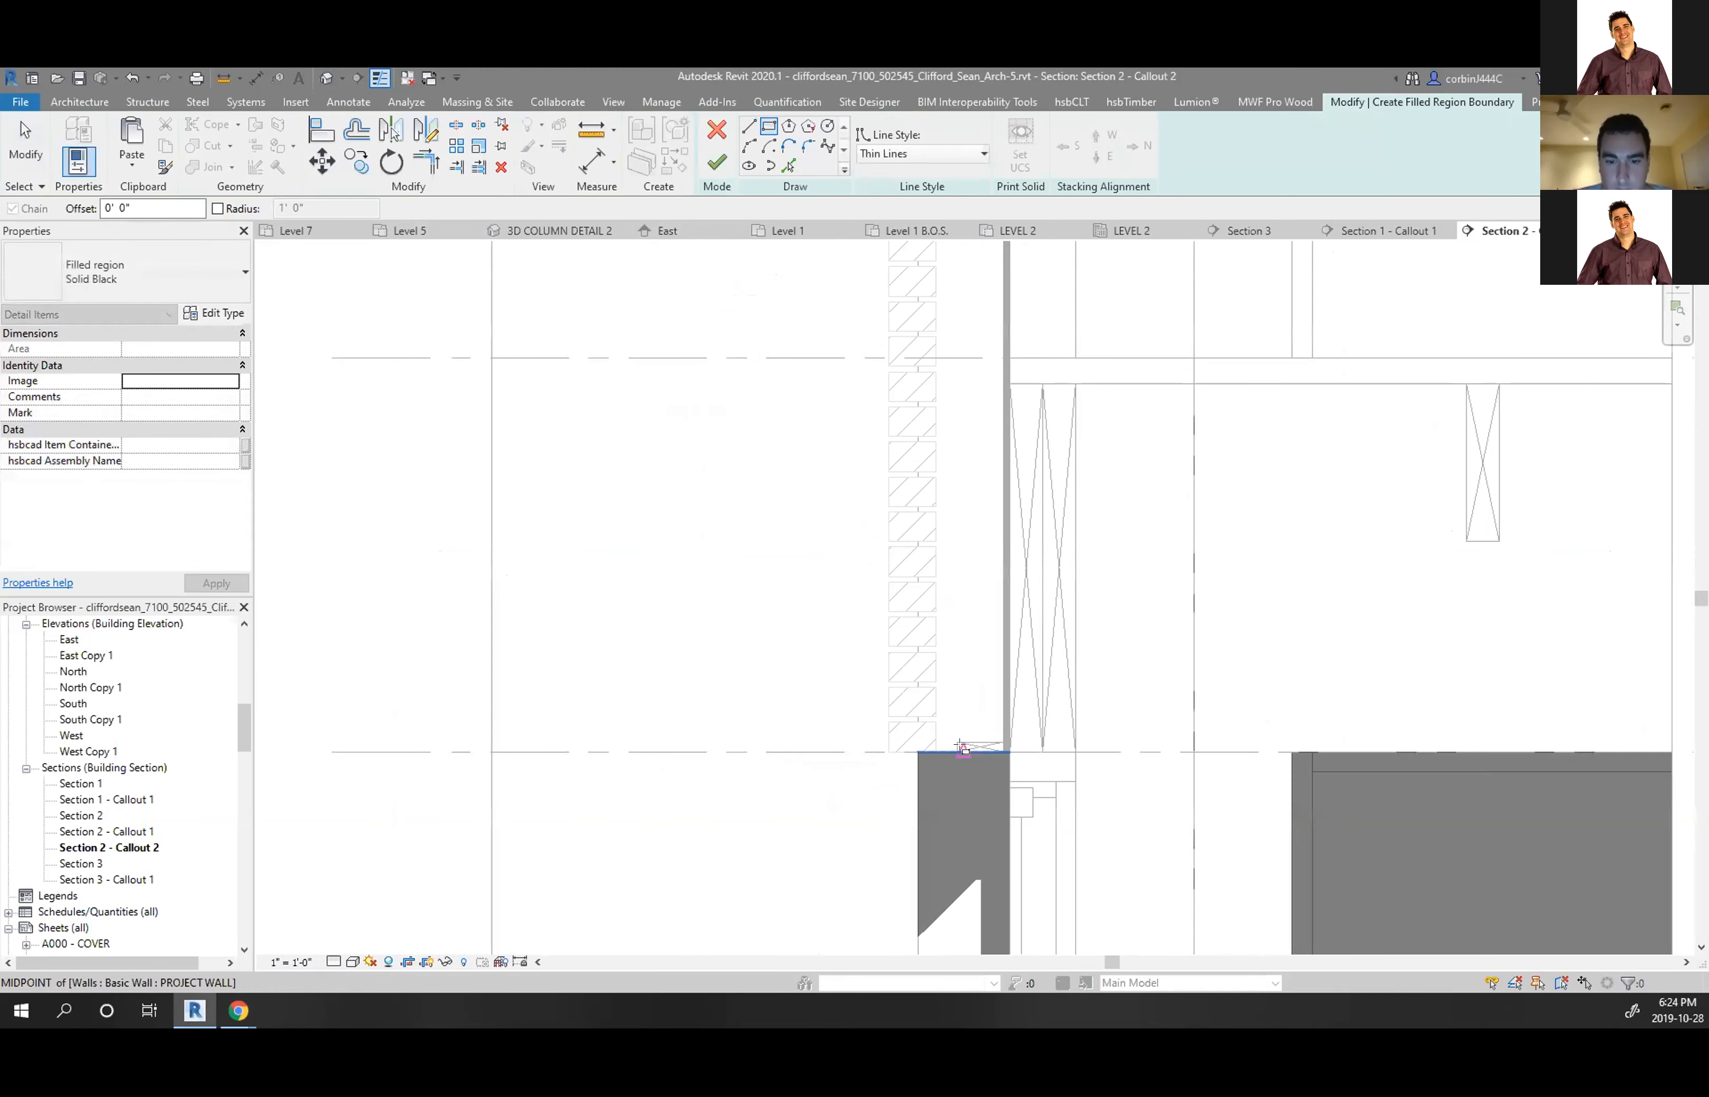
{"action": "scroll", "coordinate": [957, 809], "scroll_direction": "down", "scroll_amount": 4}
{"action": "scroll", "coordinate": [976, 595], "scroll_direction": "up", "scroll_amount": 5}
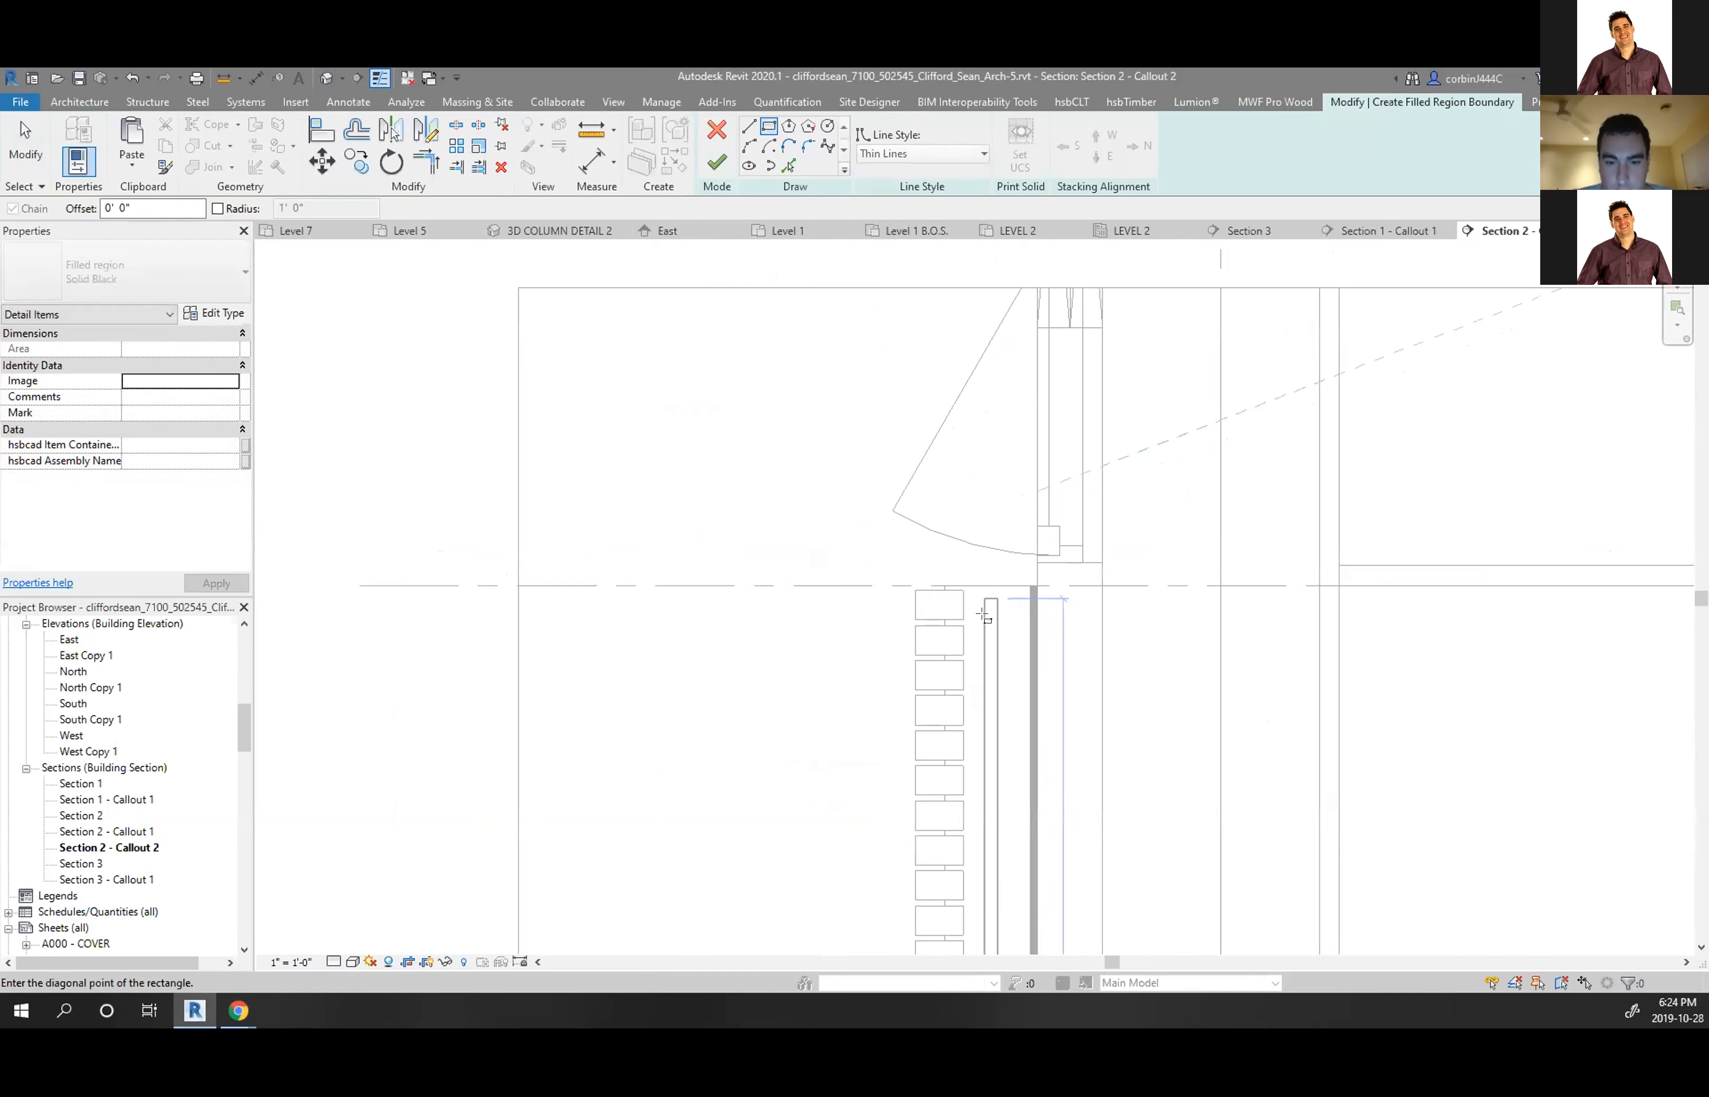
{"action": "left_click", "coordinate": [963, 572]}
{"action": "scroll", "coordinate": [958, 423], "scroll_direction": "down", "scroll_amount": 3}
{"action": "scroll", "coordinate": [960, 865], "scroll_direction": "up", "scroll_amount": 5}
{"action": "scroll", "coordinate": [944, 531], "scroll_direction": "down", "scroll_amount": 3}
{"action": "scroll", "coordinate": [959, 862], "scroll_direction": "up", "scroll_amount": 5}
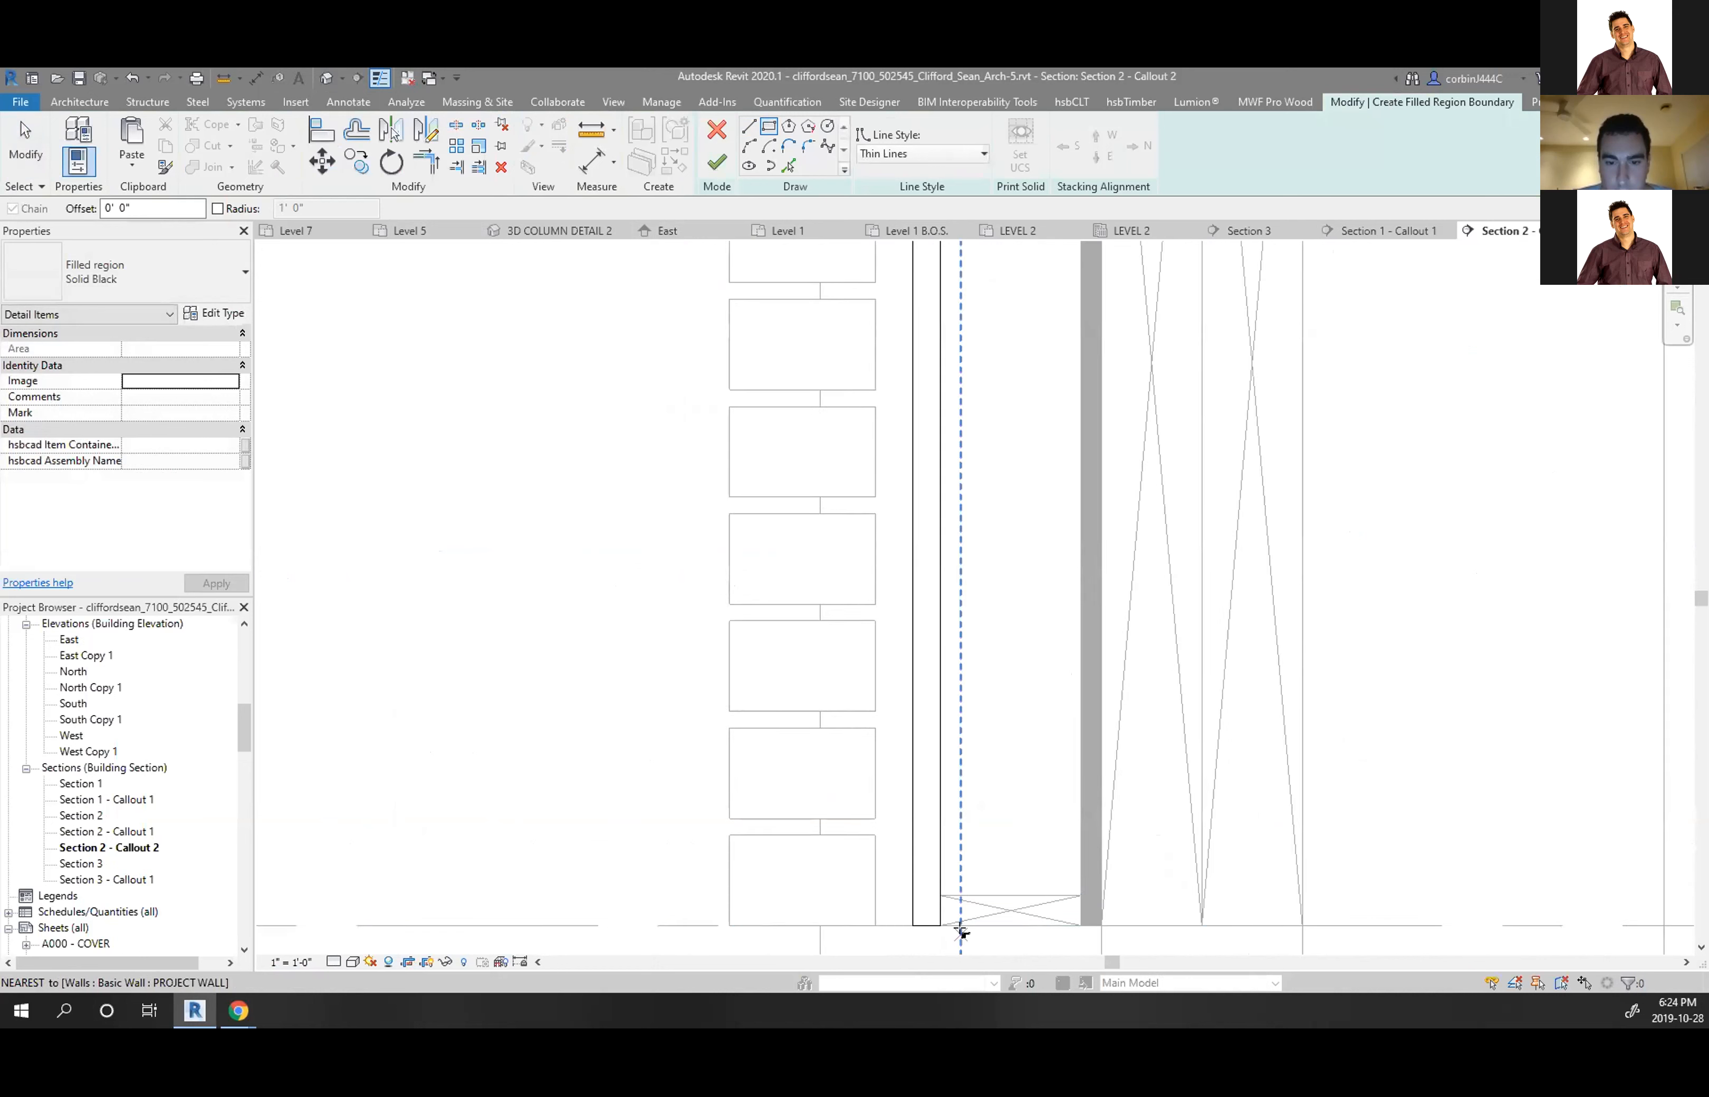
Set the sketch's right boundary line to 1/2" and finish the filled region
{"action": "key", "text": "Escape"}
{"action": "scroll", "coordinate": [890, 819], "scroll_direction": "down", "scroll_amount": 2}
{"action": "left_click", "coordinate": [919, 831]}
{"action": "scroll", "coordinate": [916, 832], "scroll_direction": "down", "scroll_amount": 2}
{"action": "scroll", "coordinate": [923, 754], "scroll_direction": "up", "scroll_amount": 5}
{"action": "left_click", "coordinate": [955, 641]}
{"action": "type", "text": "1/"}
{"action": "type", "text": "0"}
{"action": "key", "text": "BackSpace"}
{"action": "type", "text": "2"}
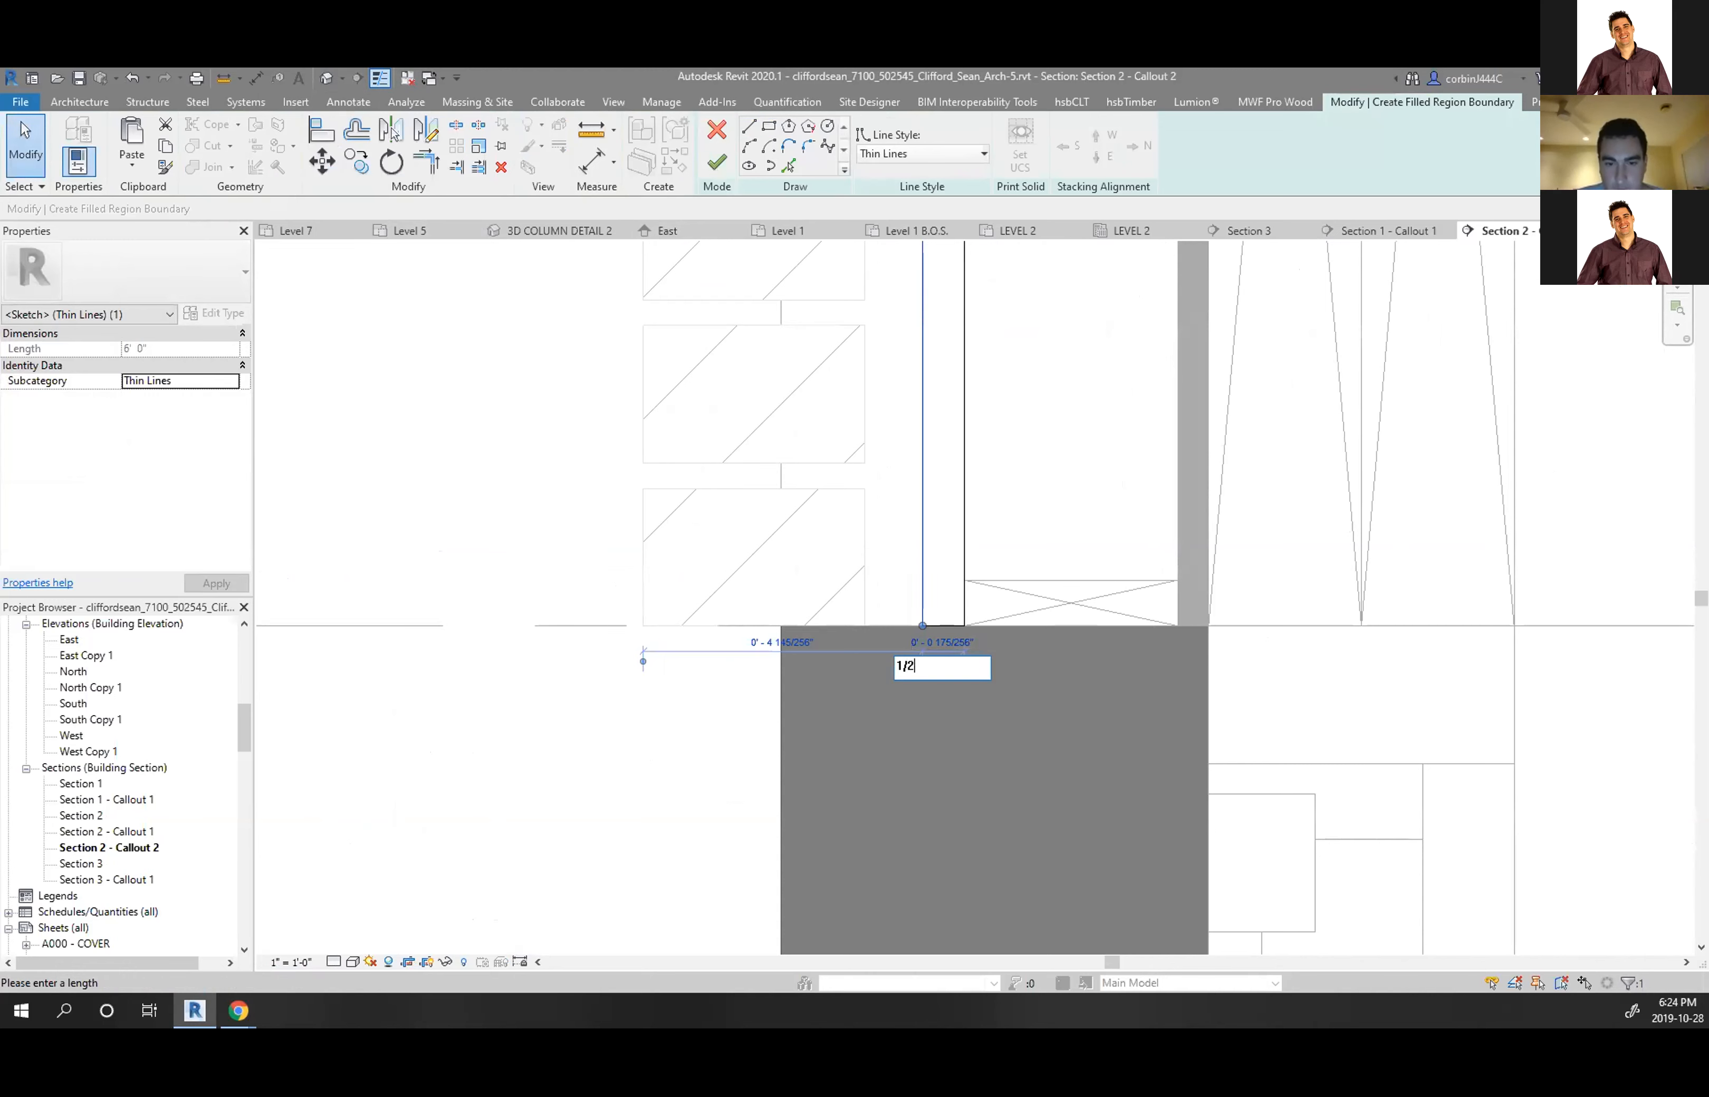
{"action": "key", "text": "Return"}
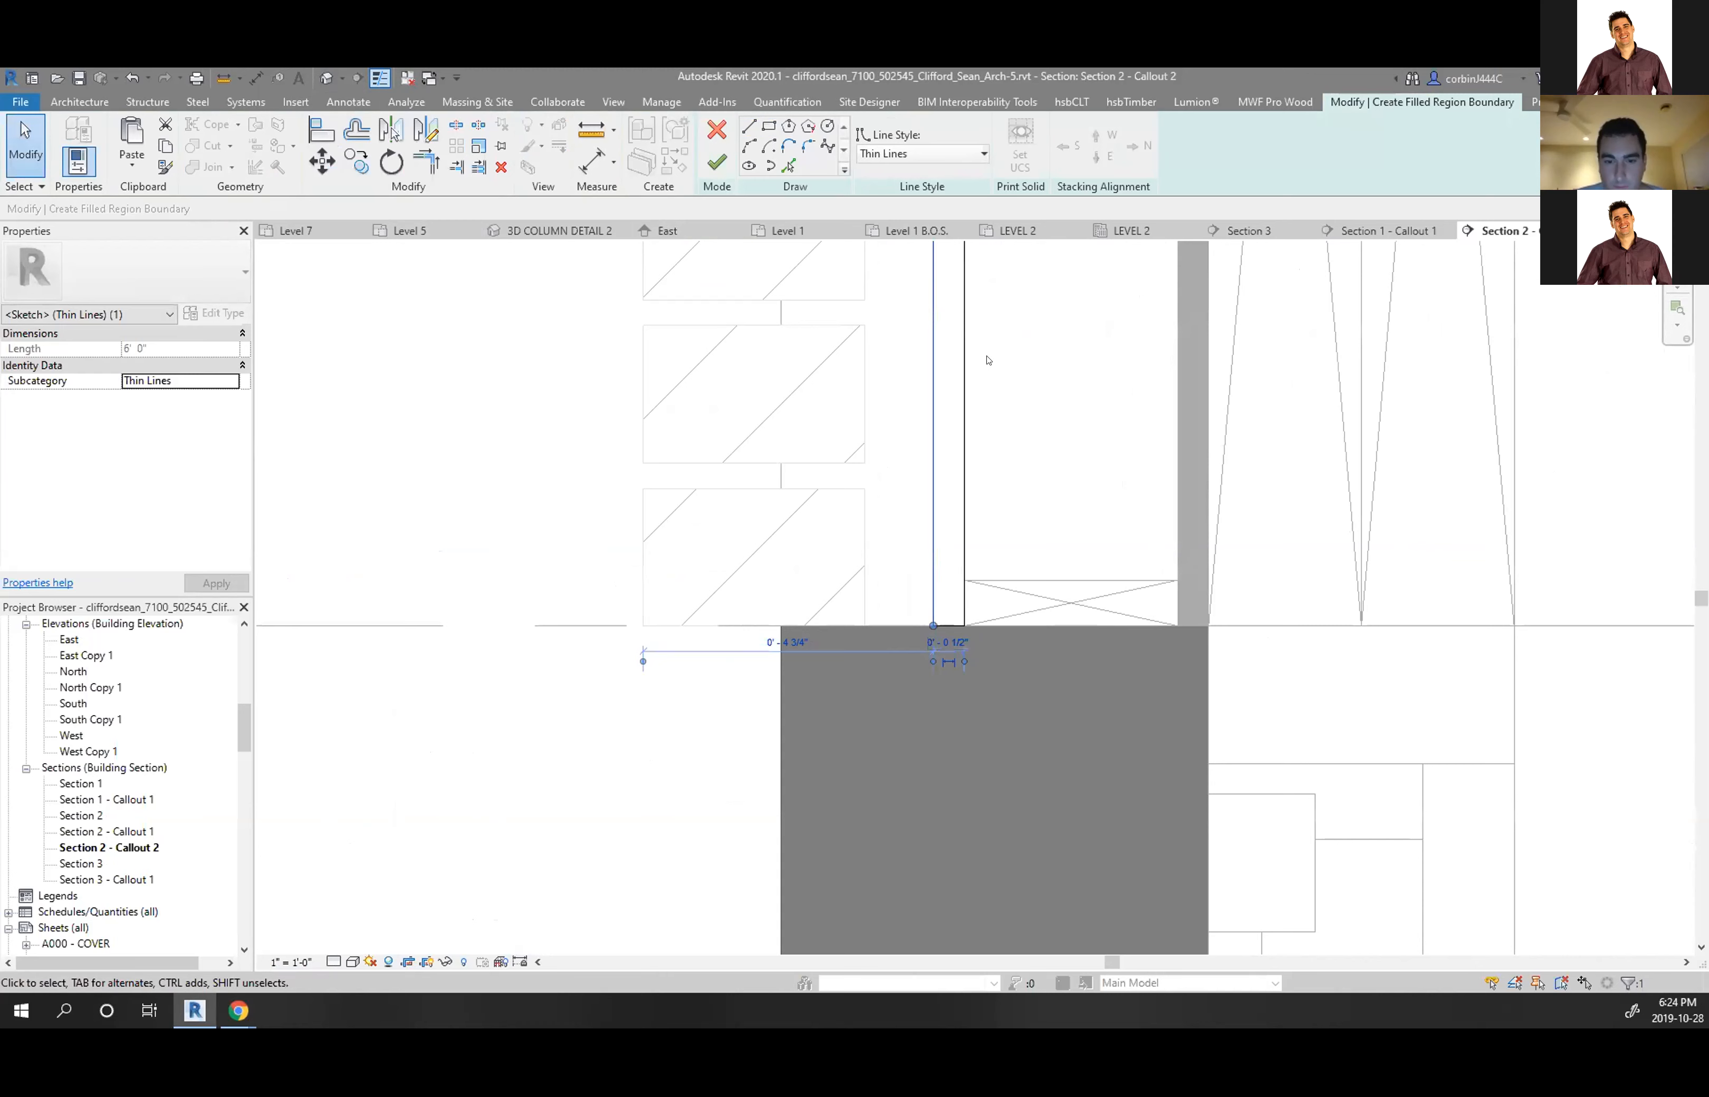
{"action": "left_click", "coordinate": [715, 163]}
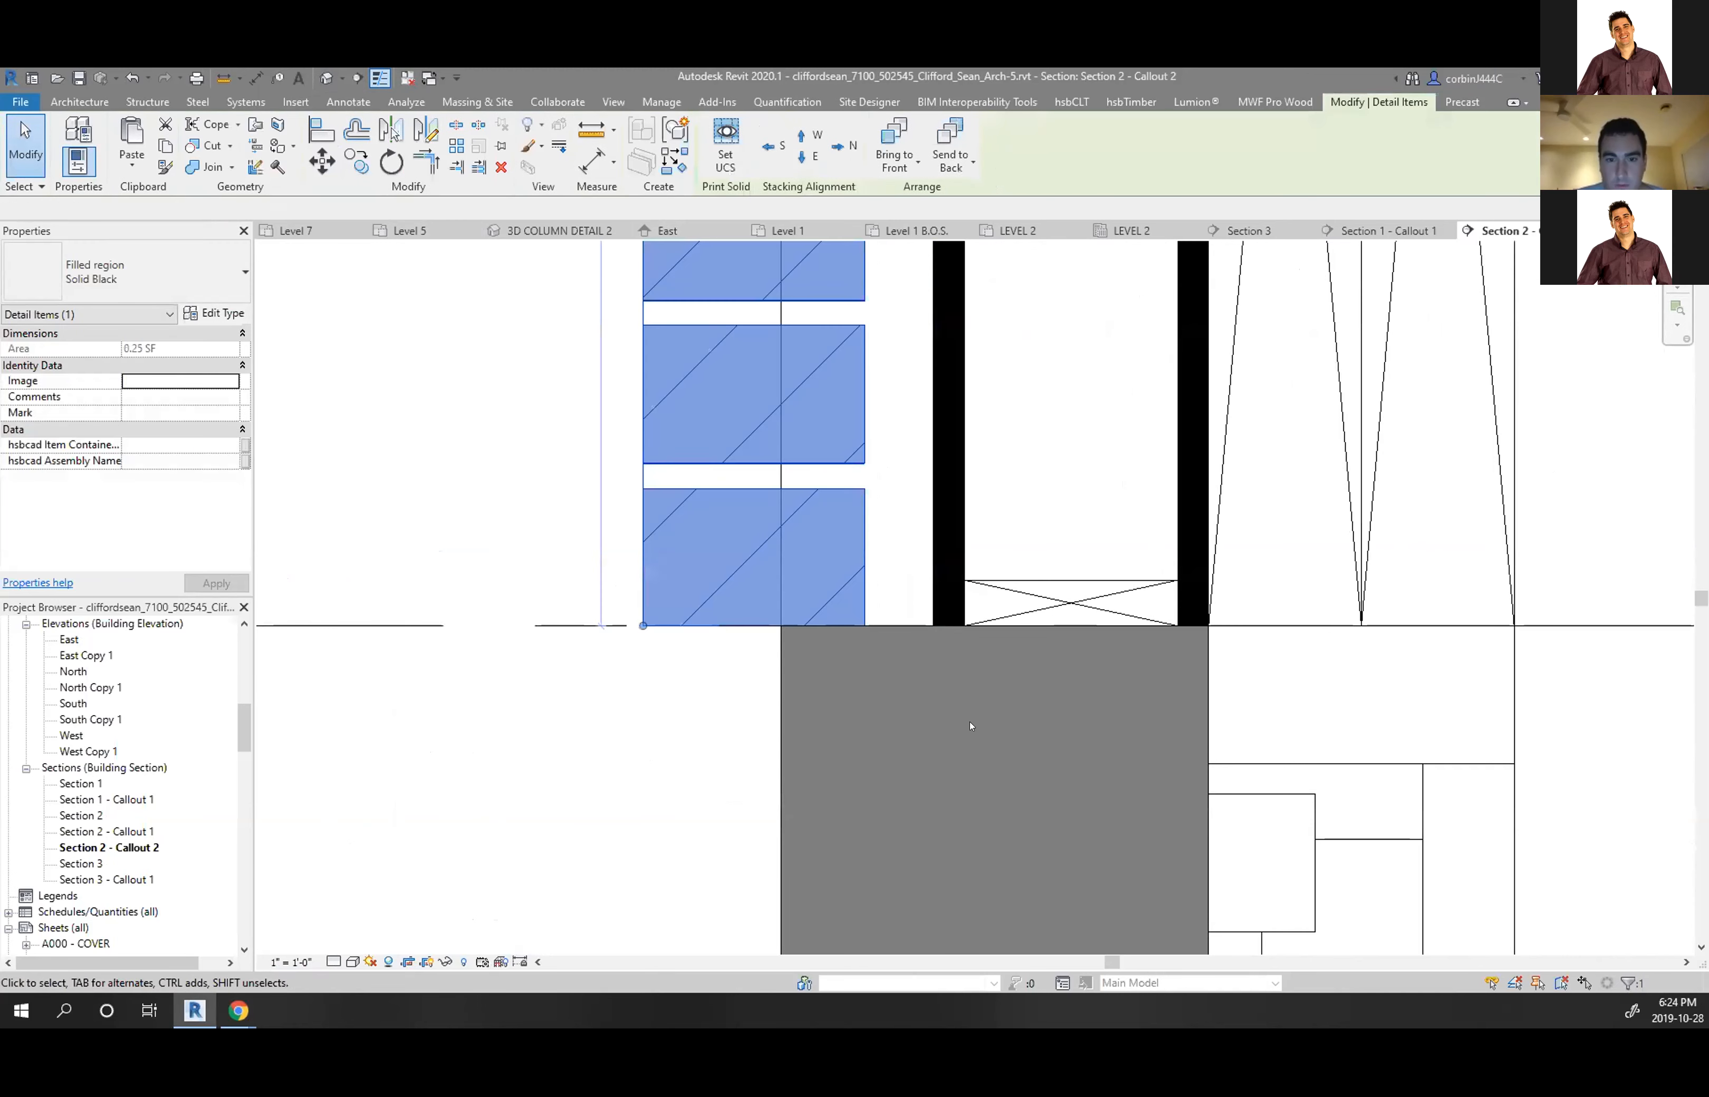
Set a 1/2" gap between the brick repeating detail and the black region edge
{"action": "scroll", "coordinate": [872, 799], "scroll_direction": "down", "scroll_amount": 8}
{"action": "scroll", "coordinate": [878, 353], "scroll_direction": "up", "scroll_amount": 9}
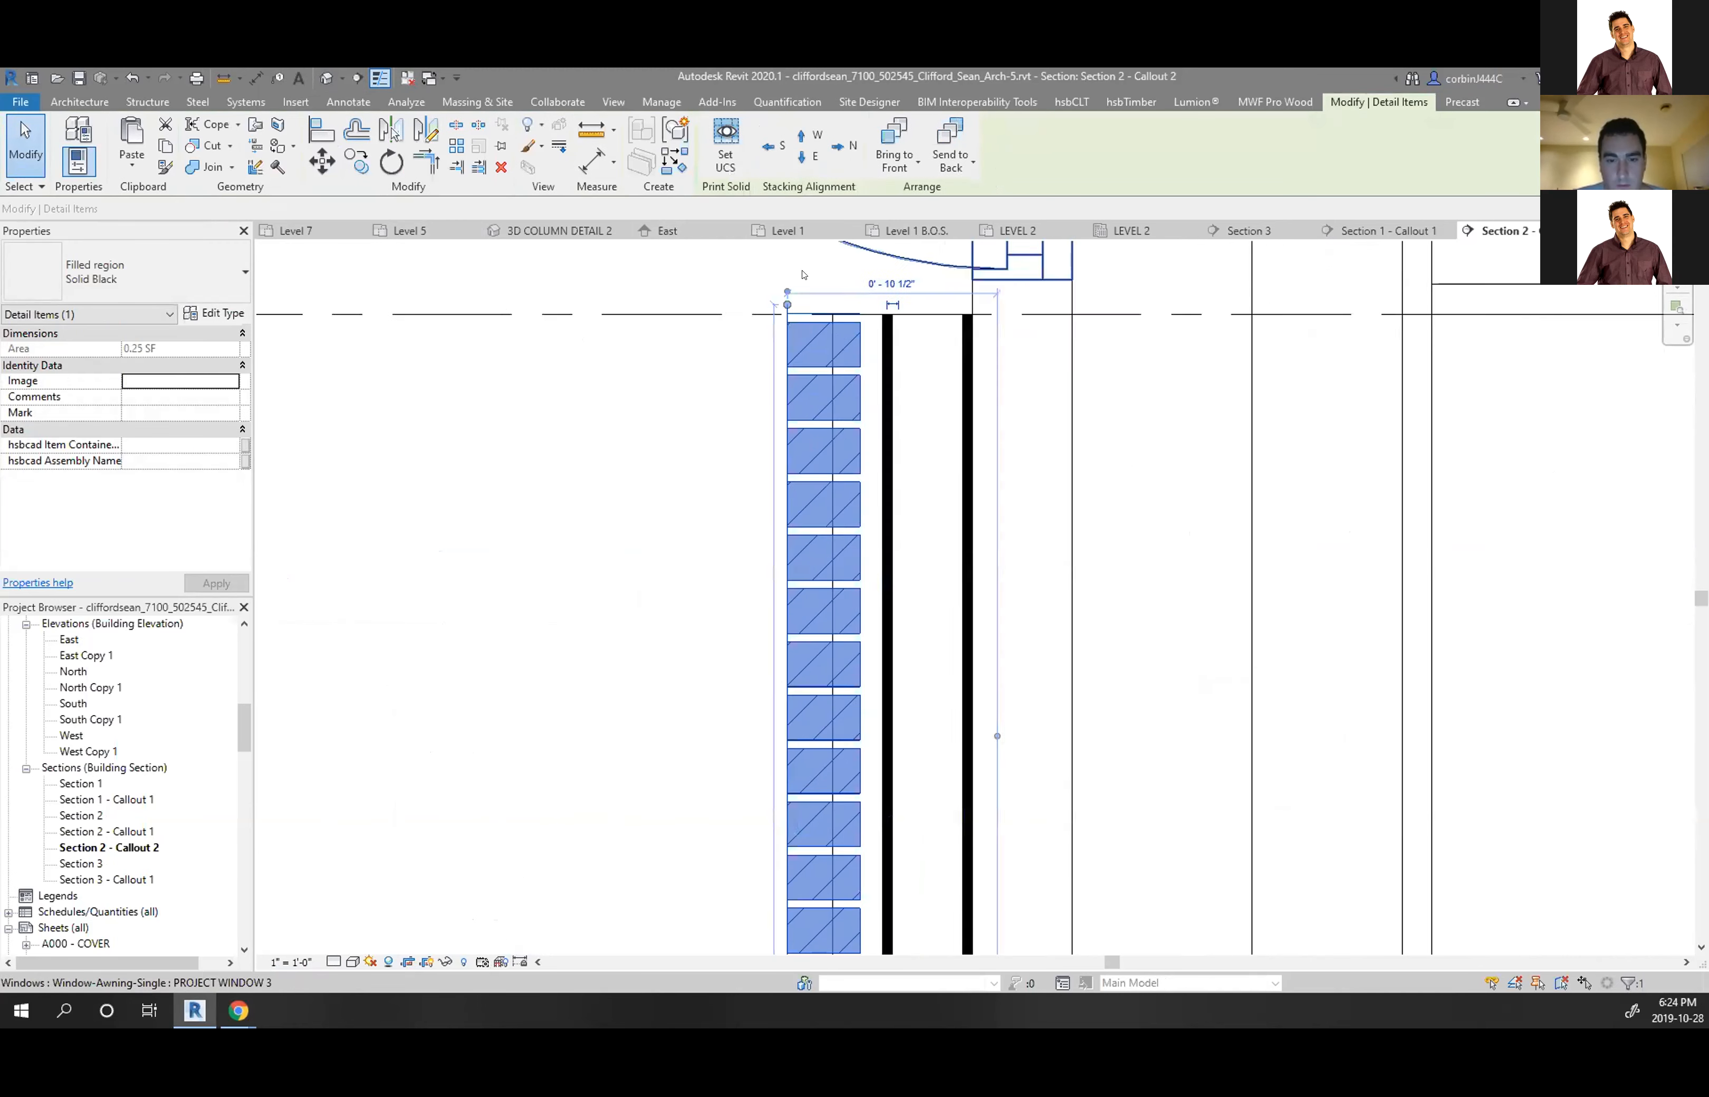
{"action": "left_click_drag", "start_coordinate": [698, 303], "coordinate": [954, 323]}
{"action": "left_click_drag", "start_coordinate": [1436, 320], "coordinate": [1032, 440]}
{"action": "left_click", "coordinate": [986, 296]}
{"action": "key", "text": "BackSpace"}
{"action": "type", "text": "1/2"}
{"action": "key", "text": "Return"}
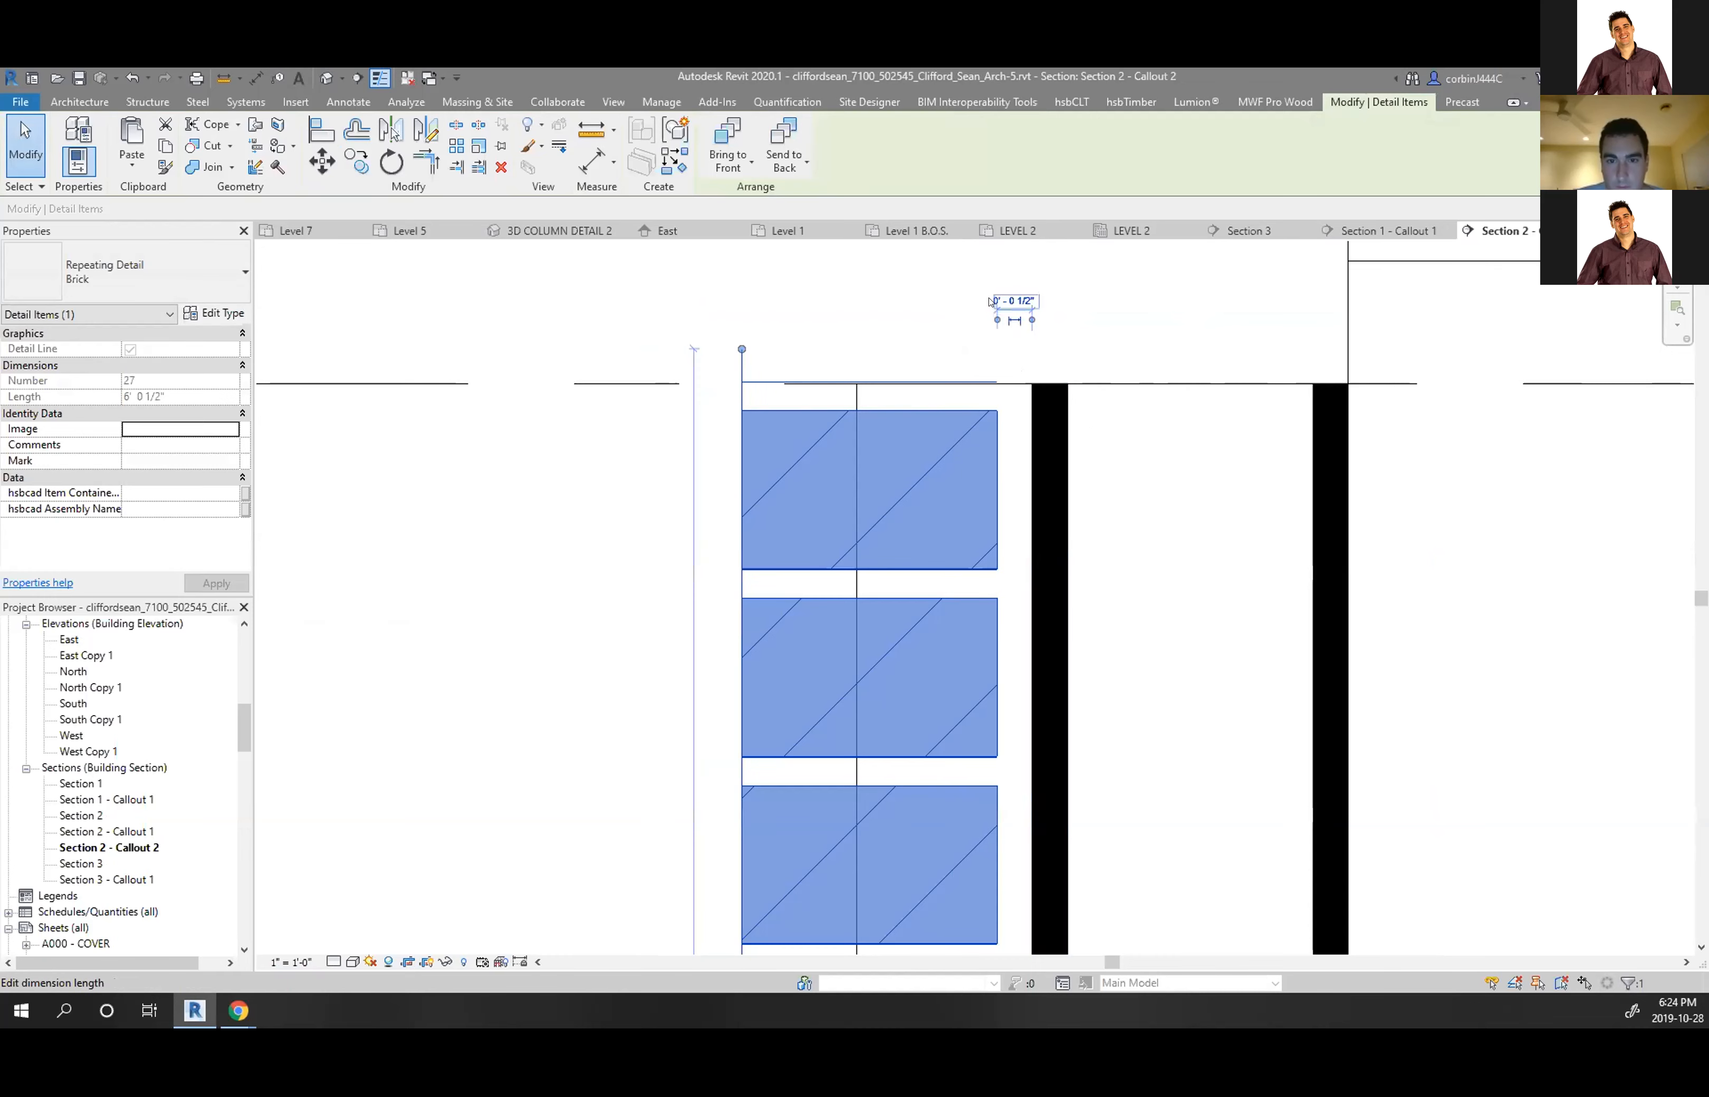
{"action": "key", "text": "Escape"}
{"action": "scroll", "coordinate": [869, 330], "scroll_direction": "down", "scroll_amount": 8}
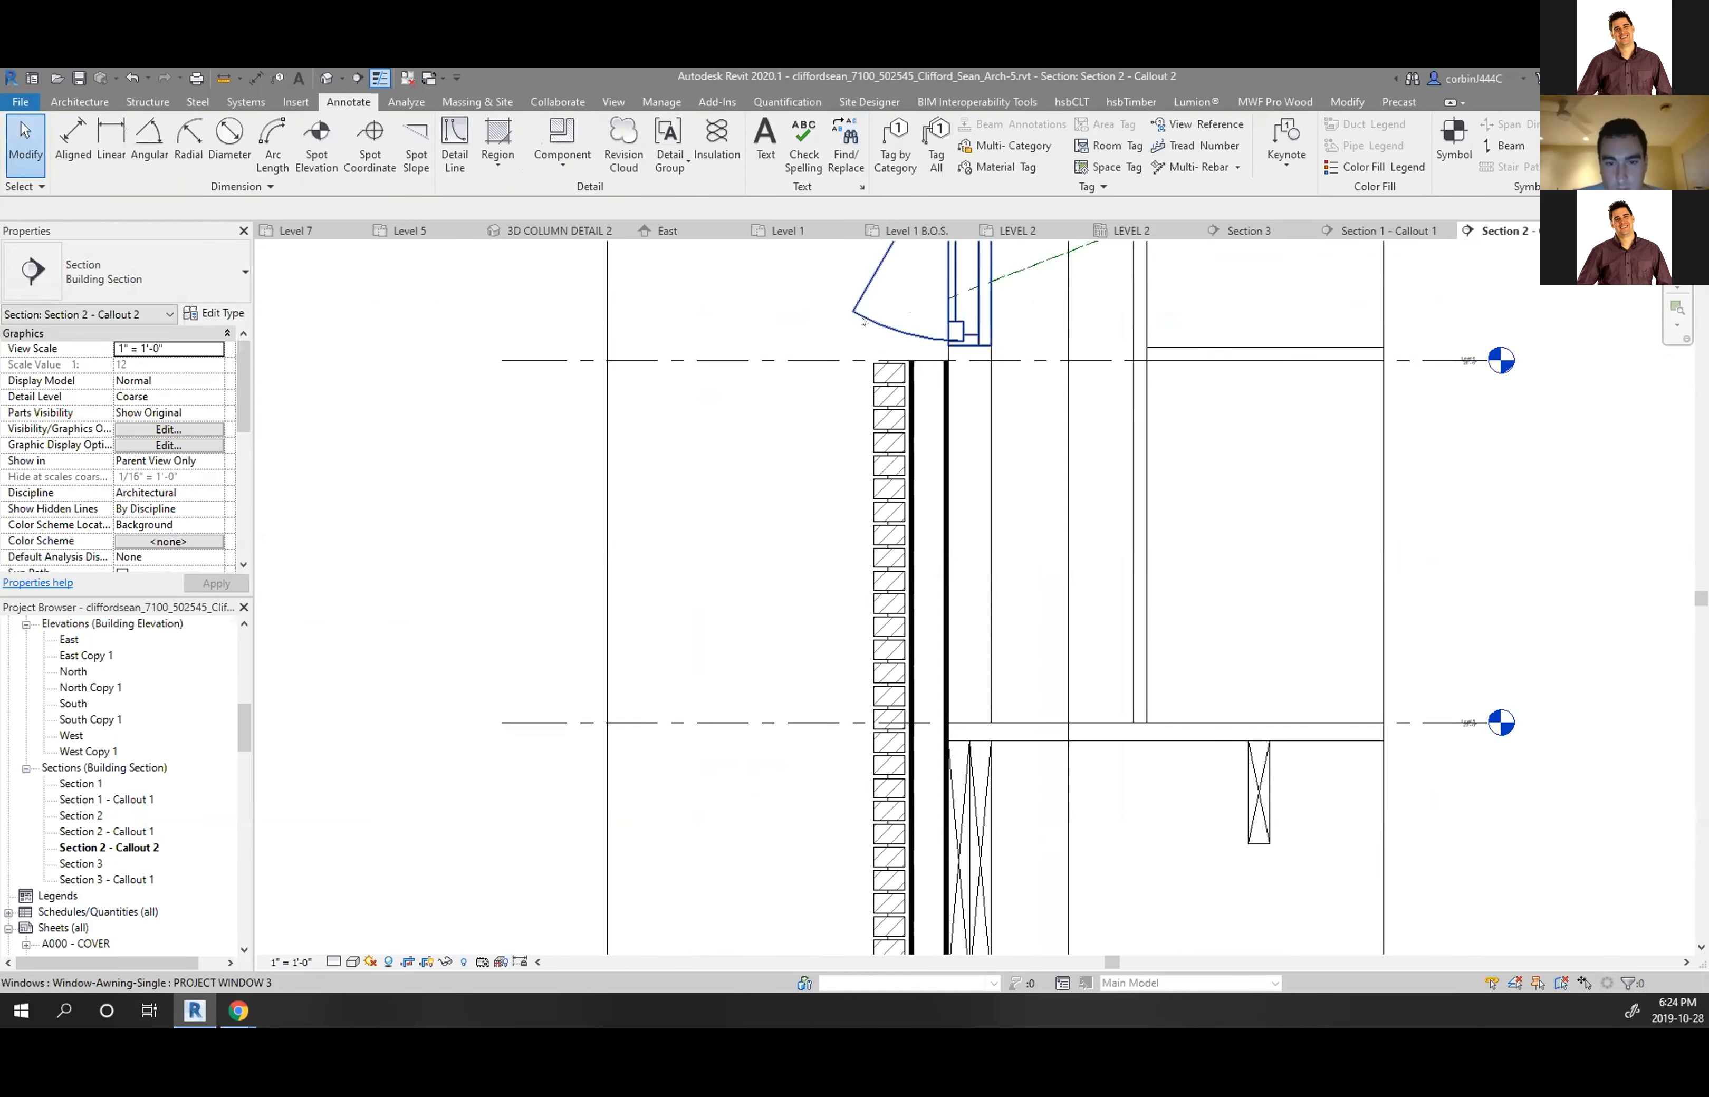
{"action": "scroll", "coordinate": [862, 320], "scroll_direction": "down", "scroll_amount": 5}
{"action": "scroll", "coordinate": [984, 555], "scroll_direction": "up", "scroll_amount": 6}
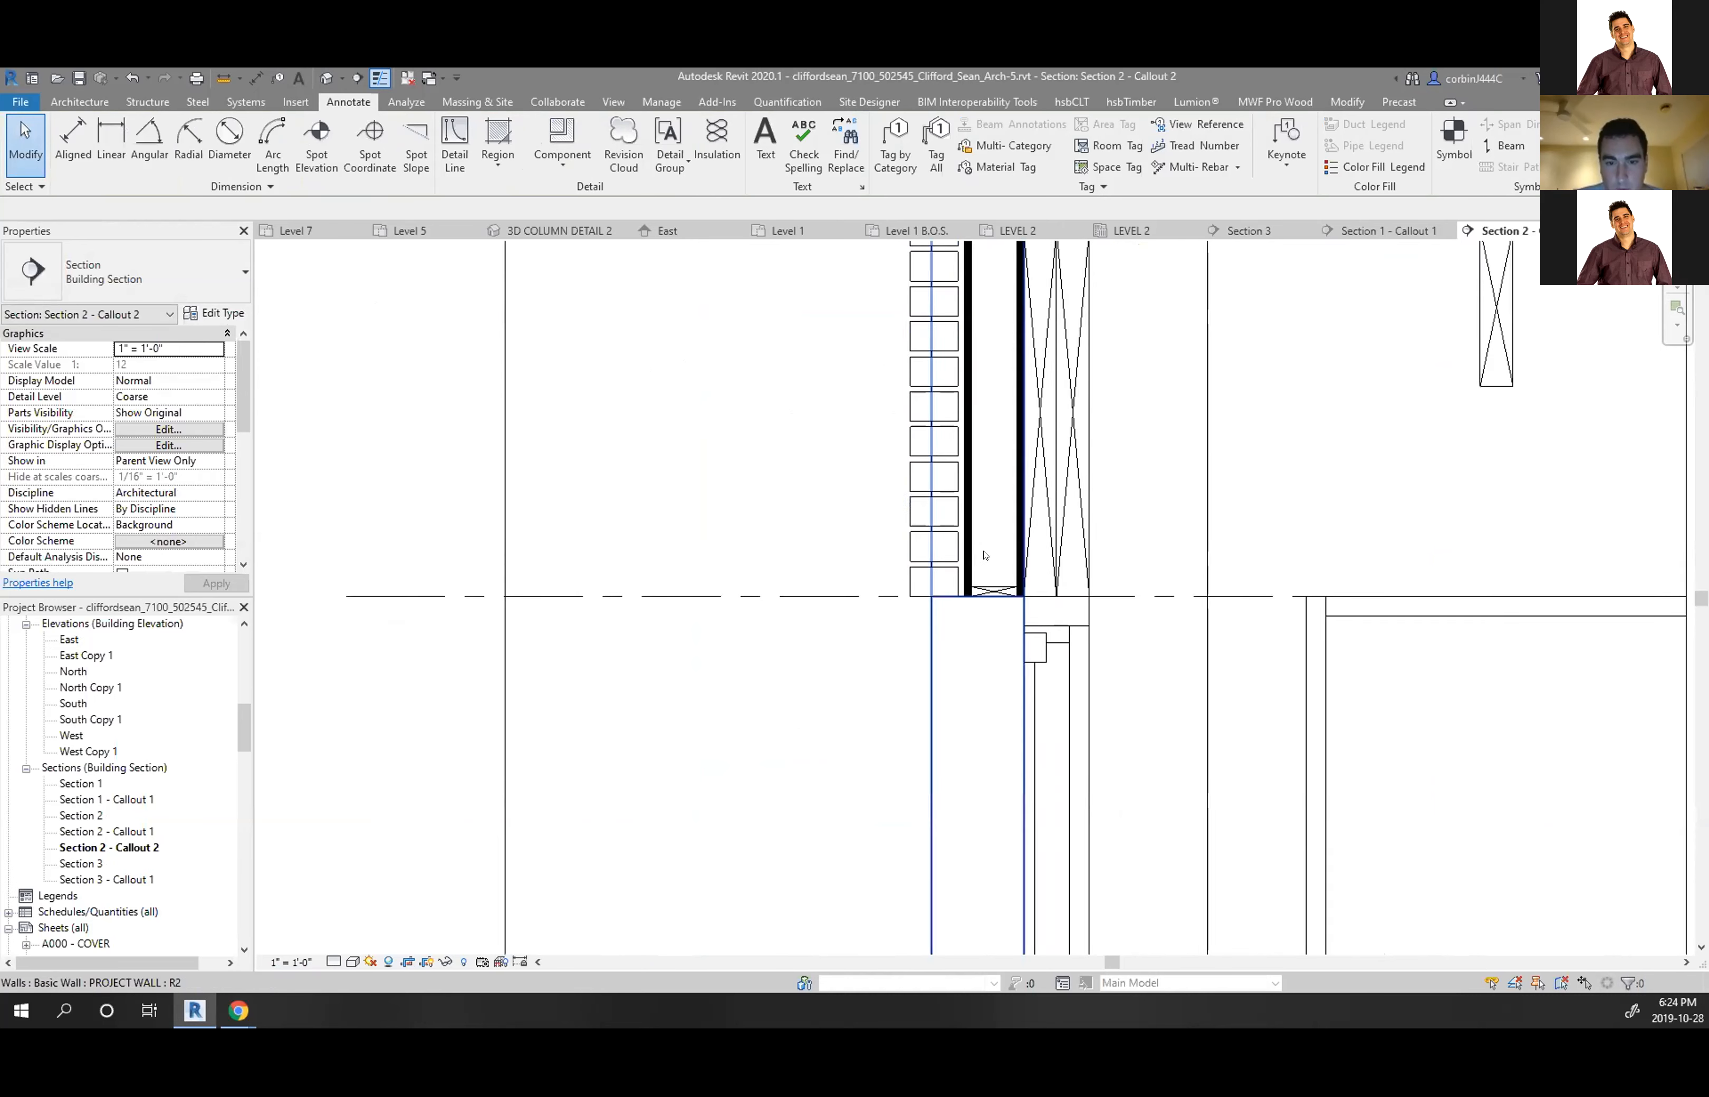
{"action": "scroll", "coordinate": [984, 555], "scroll_direction": "up", "scroll_amount": 4}
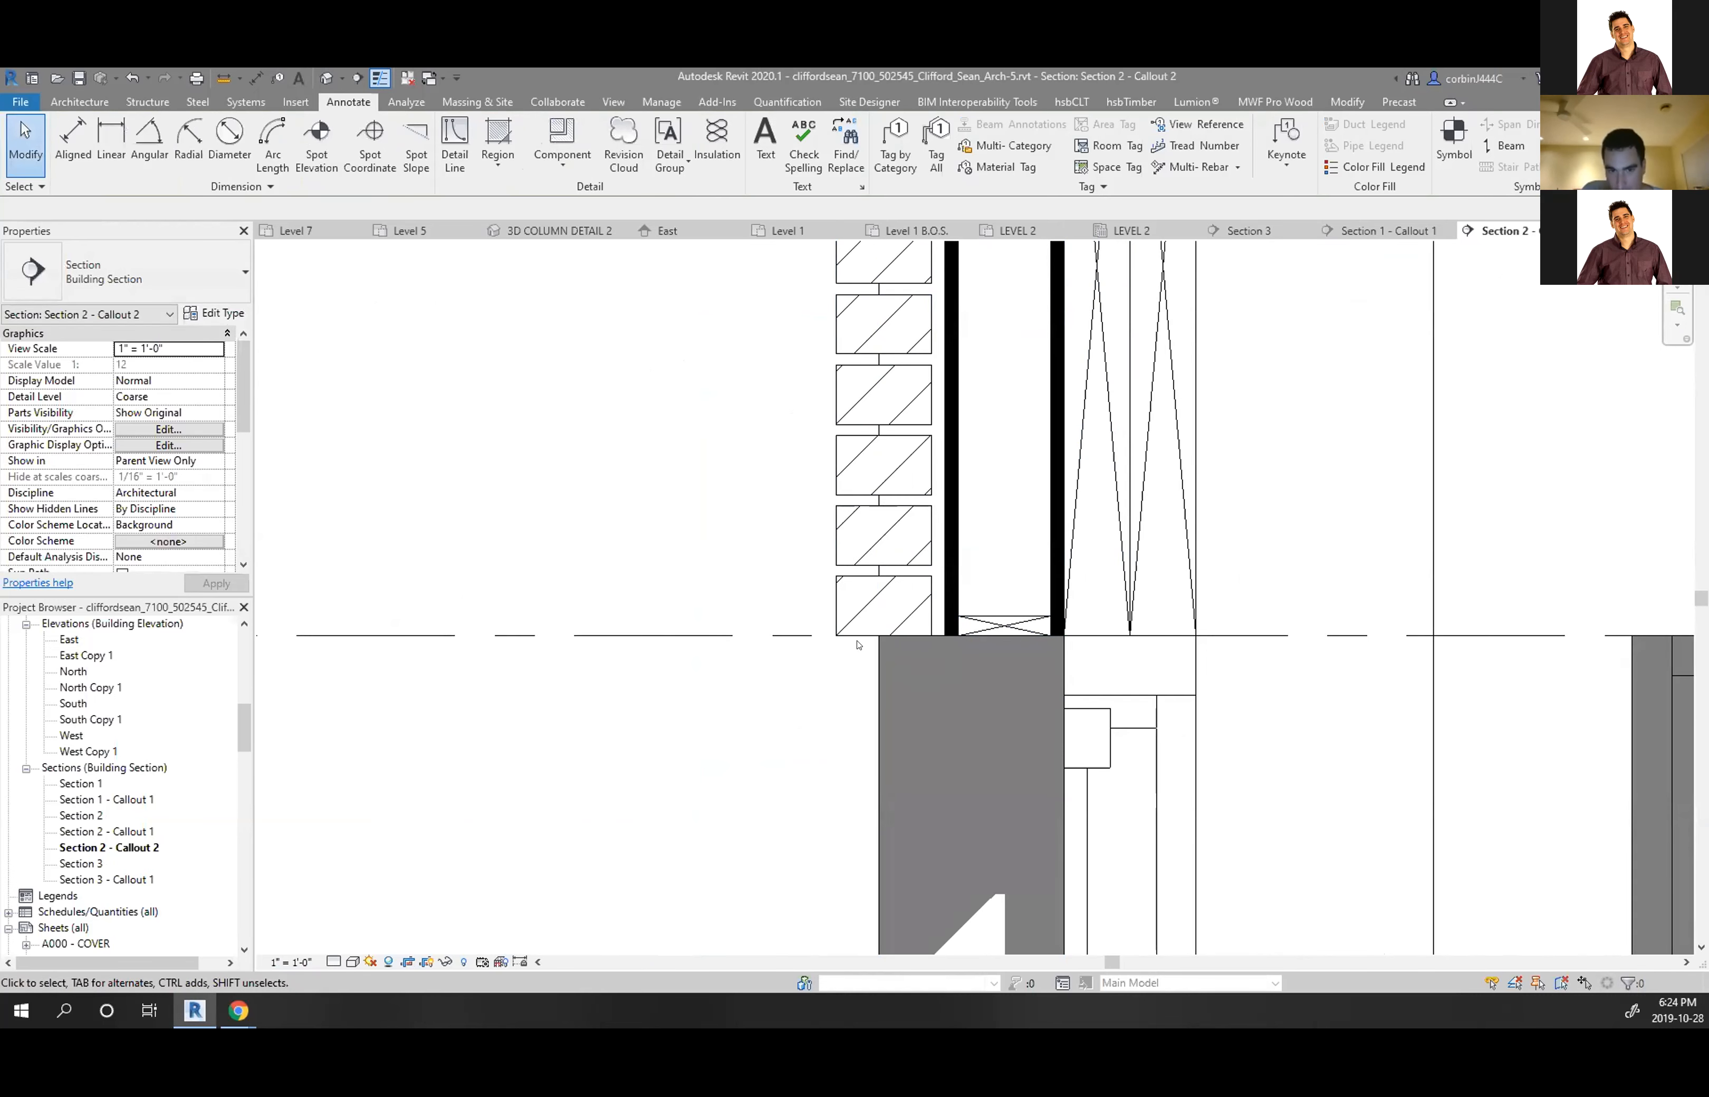
{"action": "scroll", "coordinate": [755, 763], "scroll_direction": "down", "scroll_amount": 5}
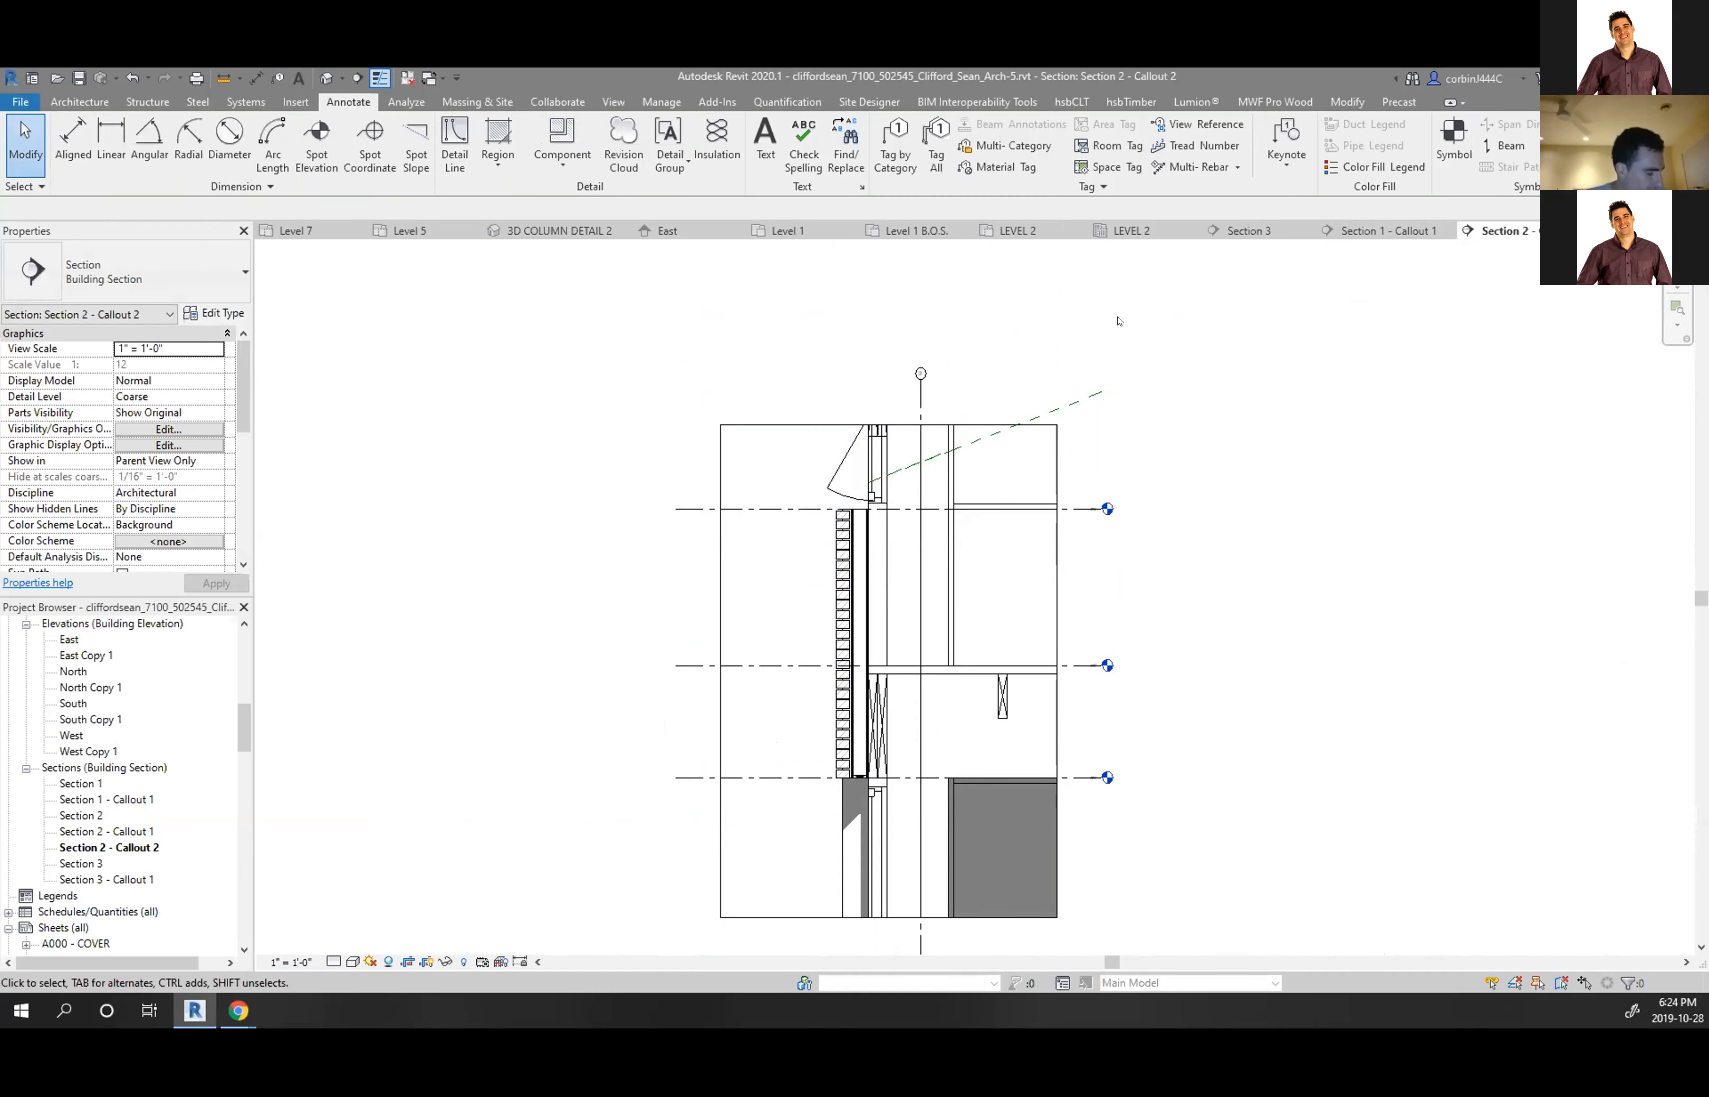
{"action": "scroll", "coordinate": [793, 700], "scroll_direction": "up", "scroll_amount": 5}
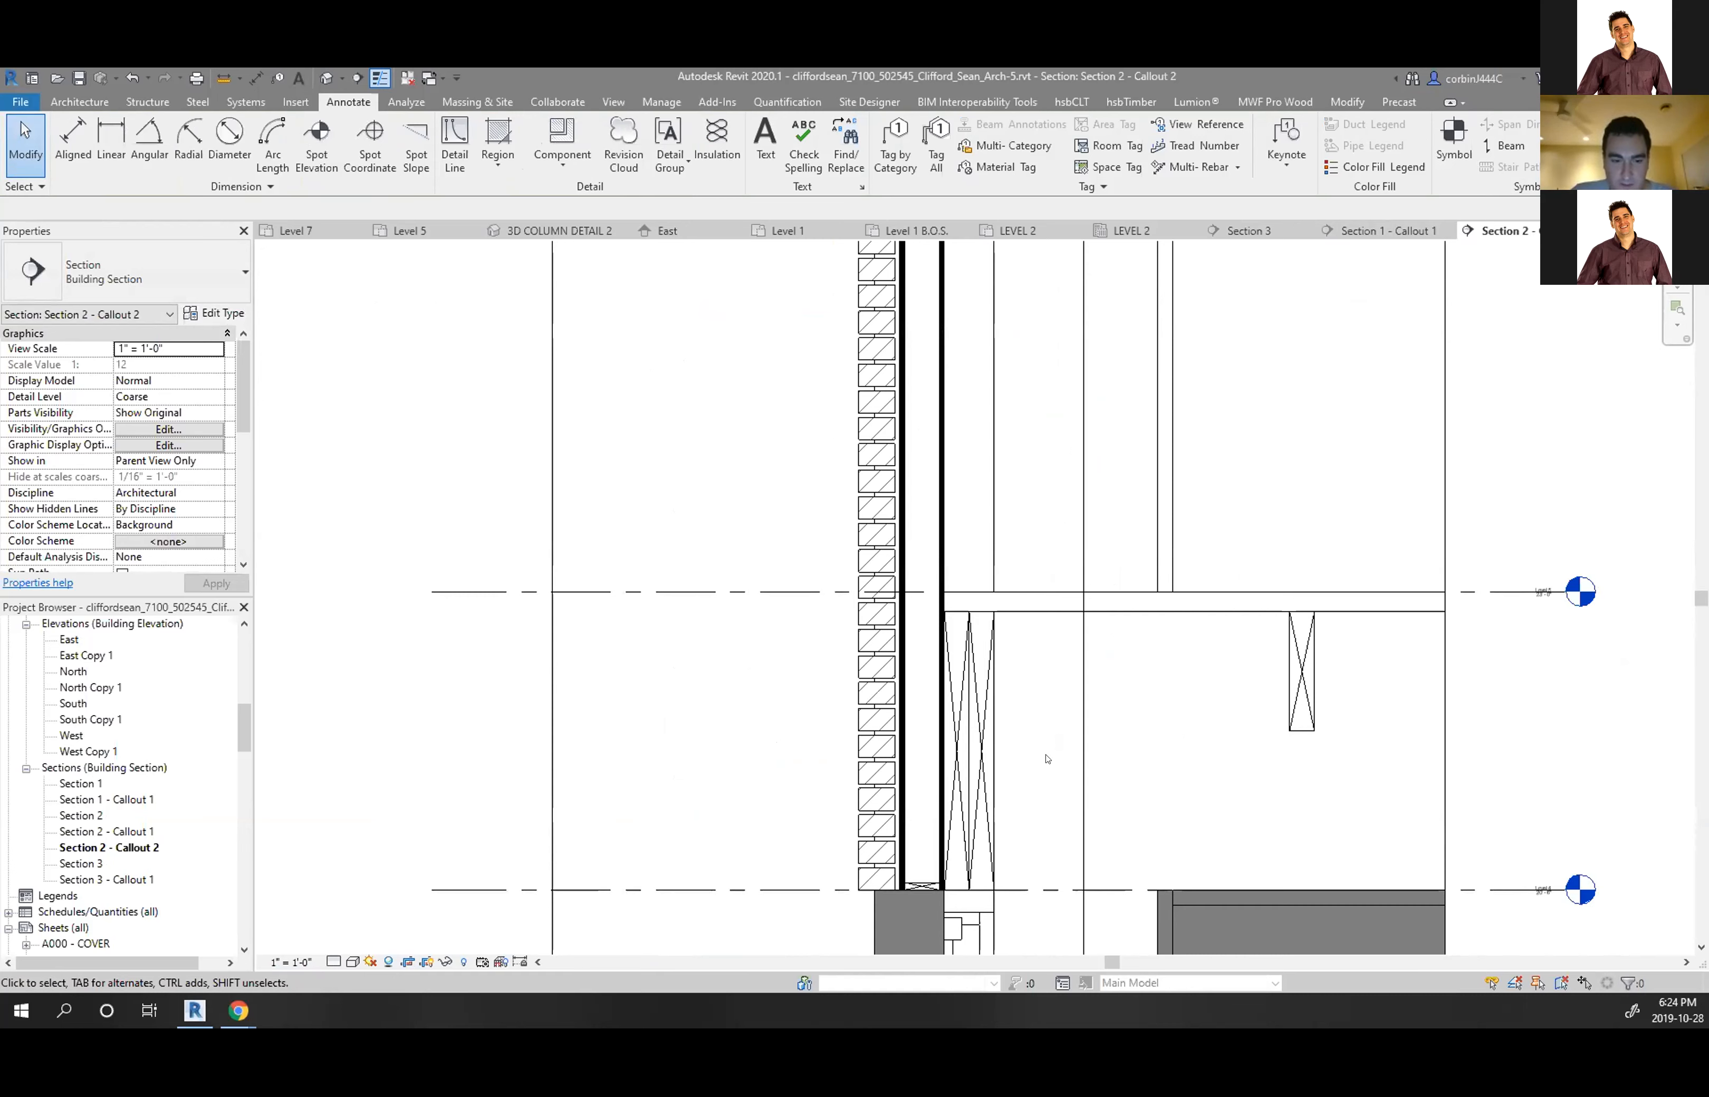
{"action": "scroll", "coordinate": [650, 638], "scroll_direction": "down", "scroll_amount": 5}
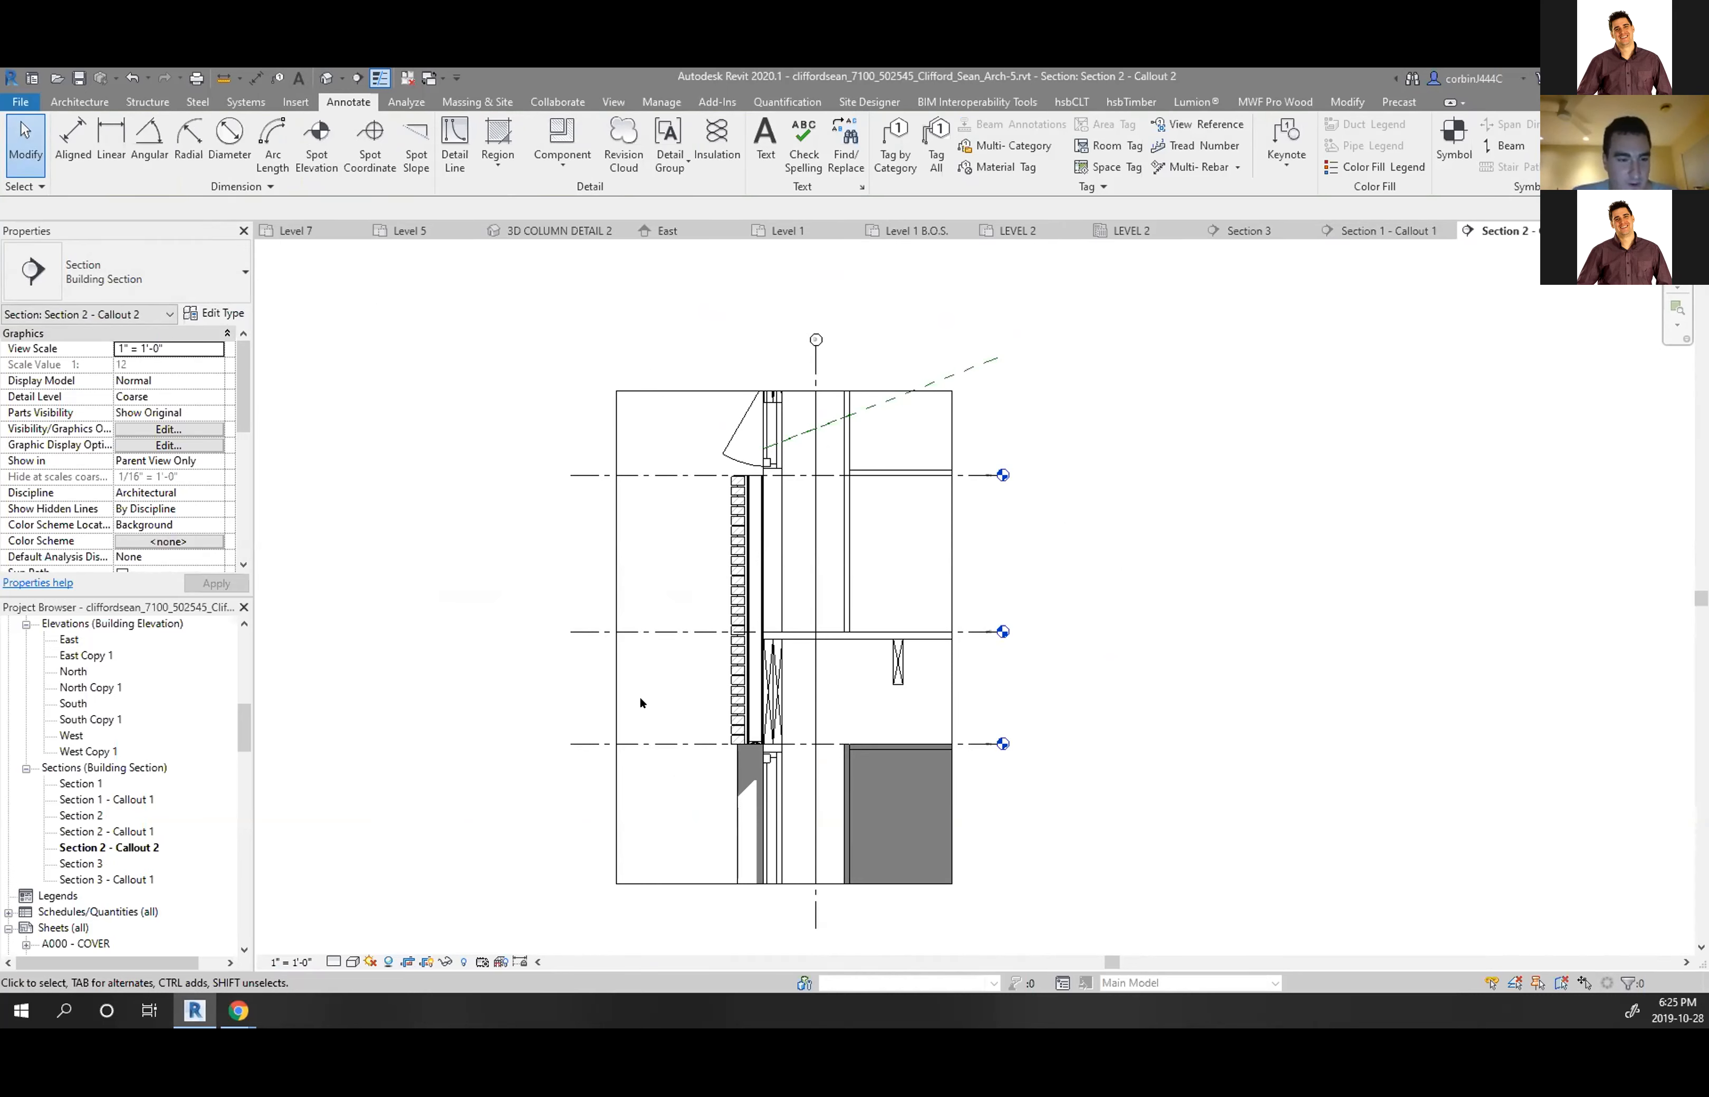
{"action": "left_click", "coordinate": [79, 751]}
{"action": "scroll", "coordinate": [63, 752], "scroll_direction": "up", "scroll_amount": 15}
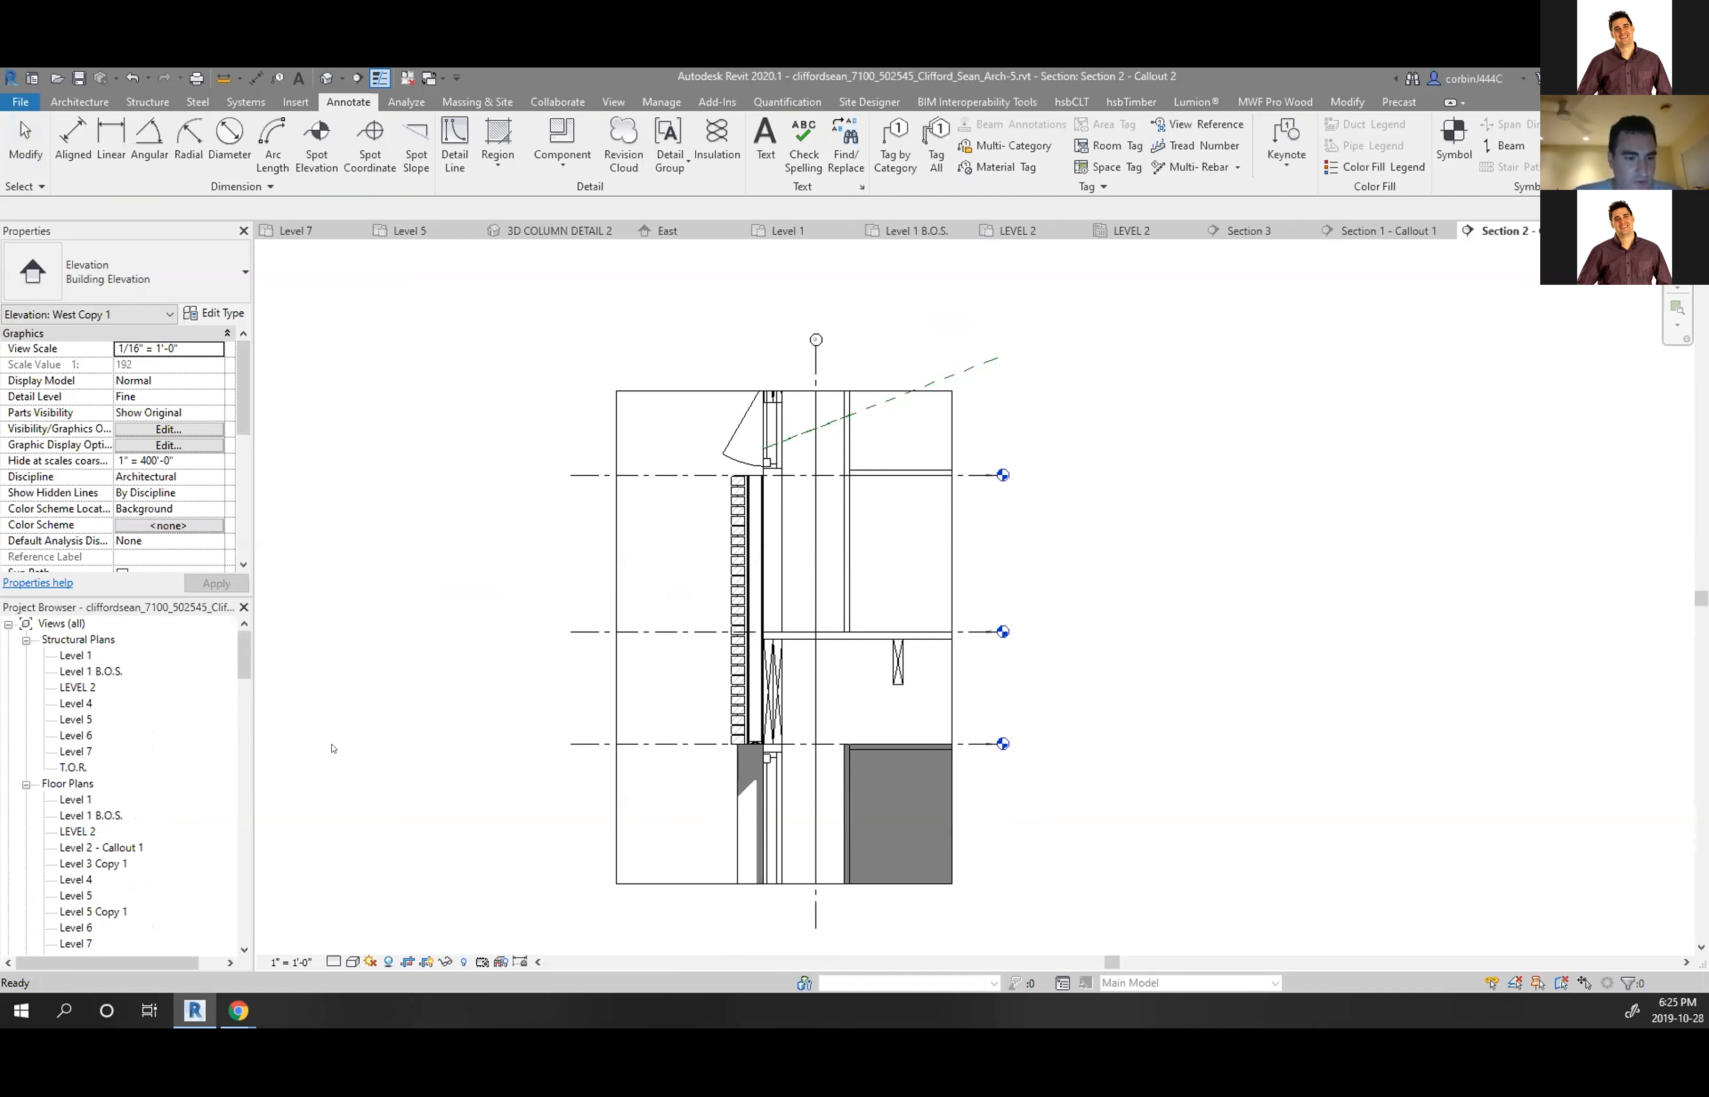
{"action": "left_click", "coordinate": [373, 759]}
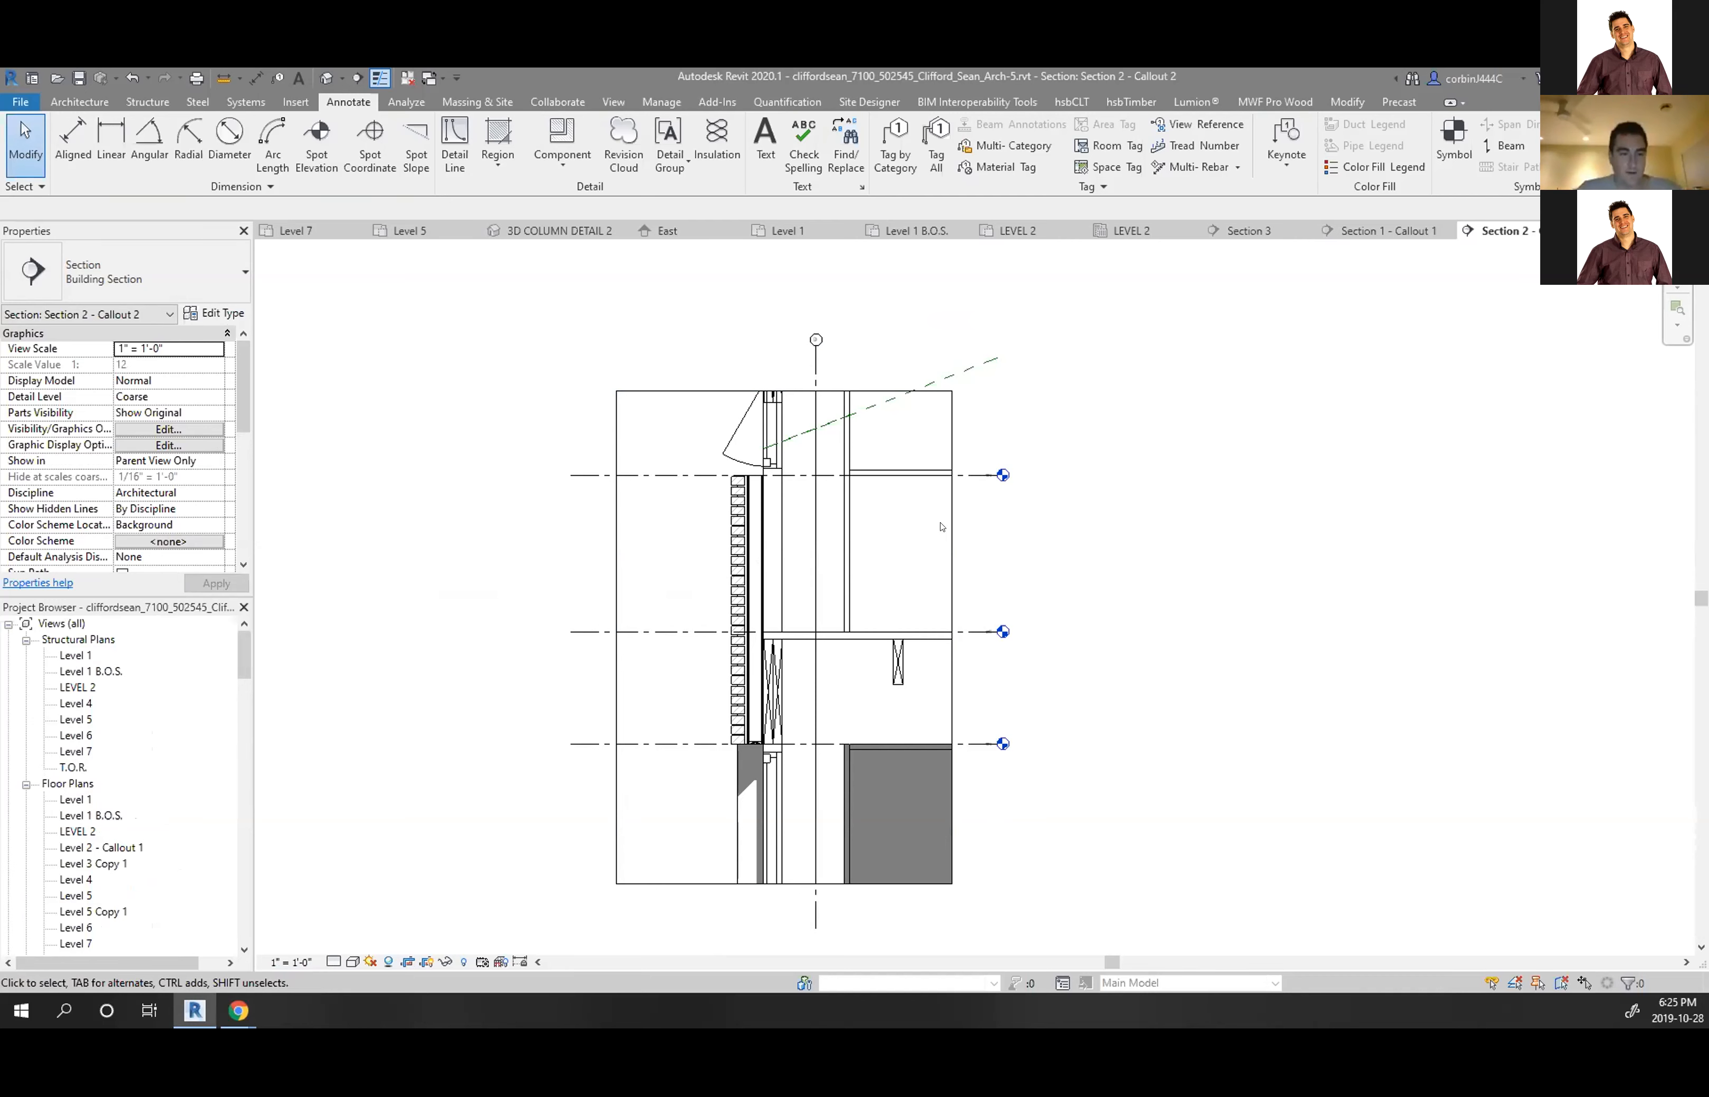
{"action": "scroll", "coordinate": [744, 544], "scroll_direction": "down", "scroll_amount": 3}
{"action": "scroll", "coordinate": [697, 610], "scroll_direction": "up", "scroll_amount": 2}
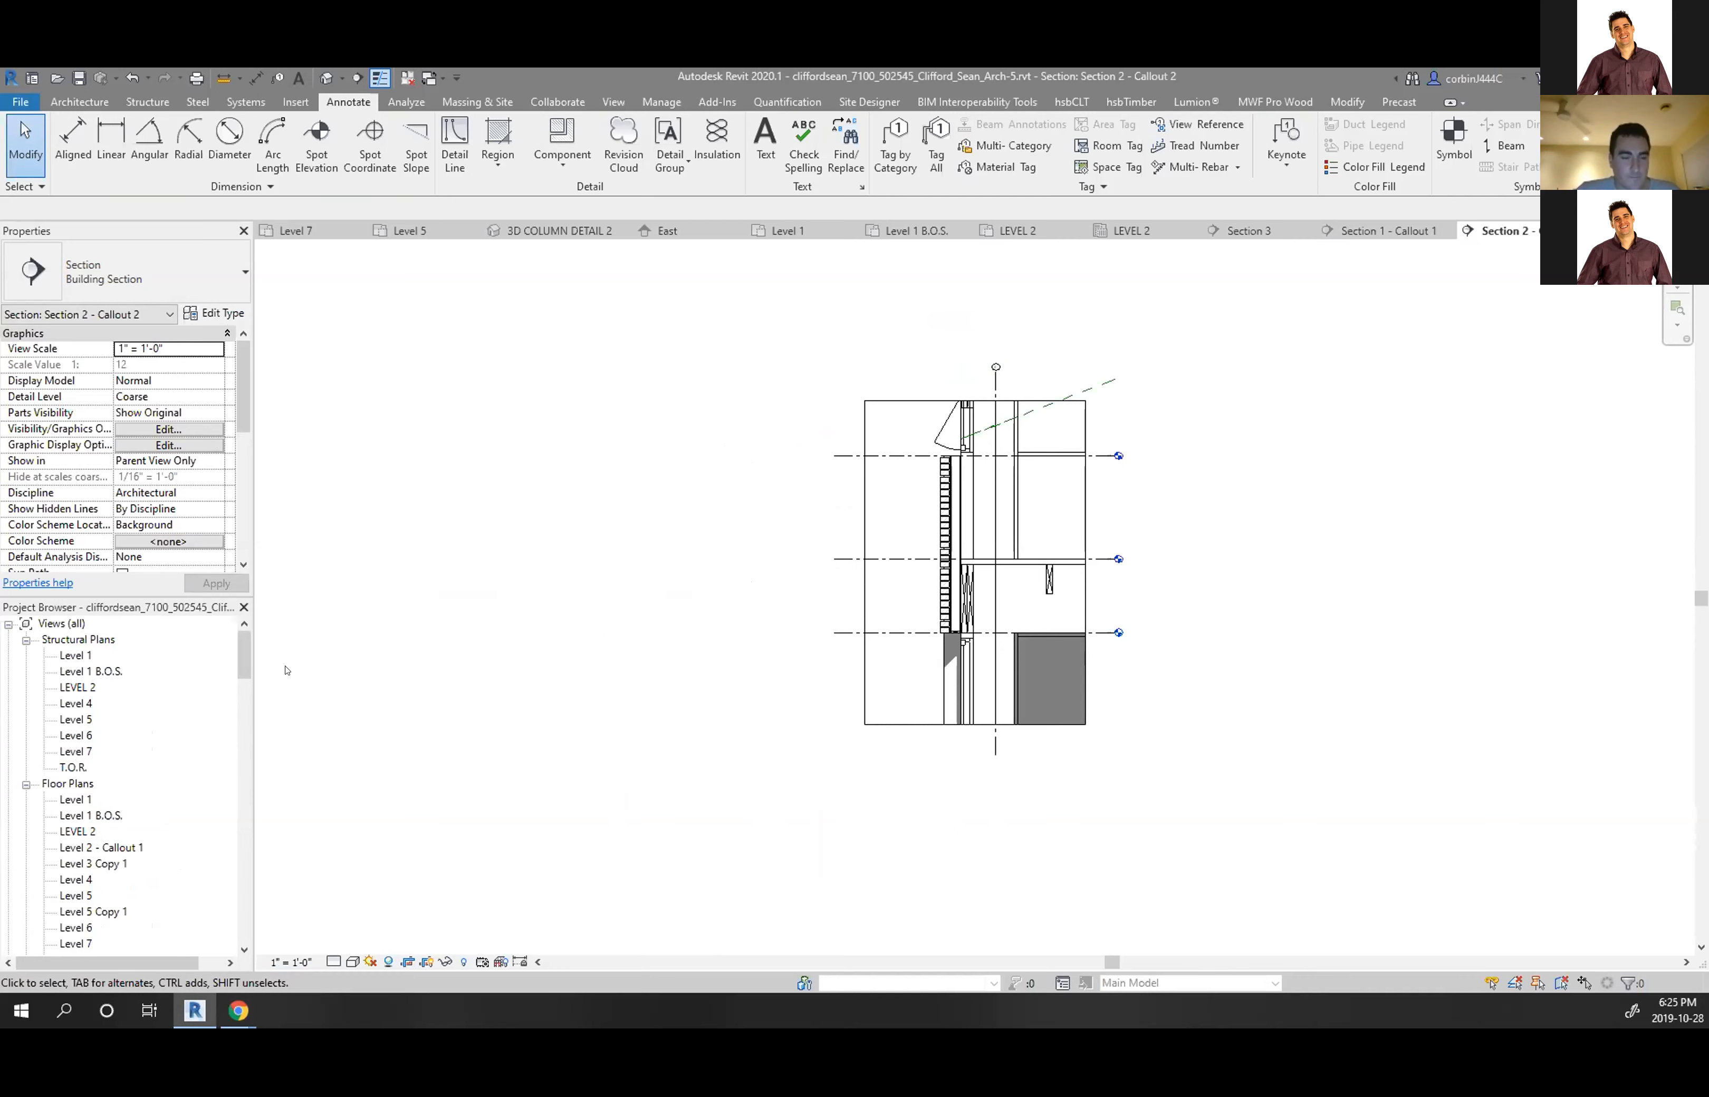
{"action": "scroll", "coordinate": [80, 769], "scroll_direction": "down", "scroll_amount": 2}
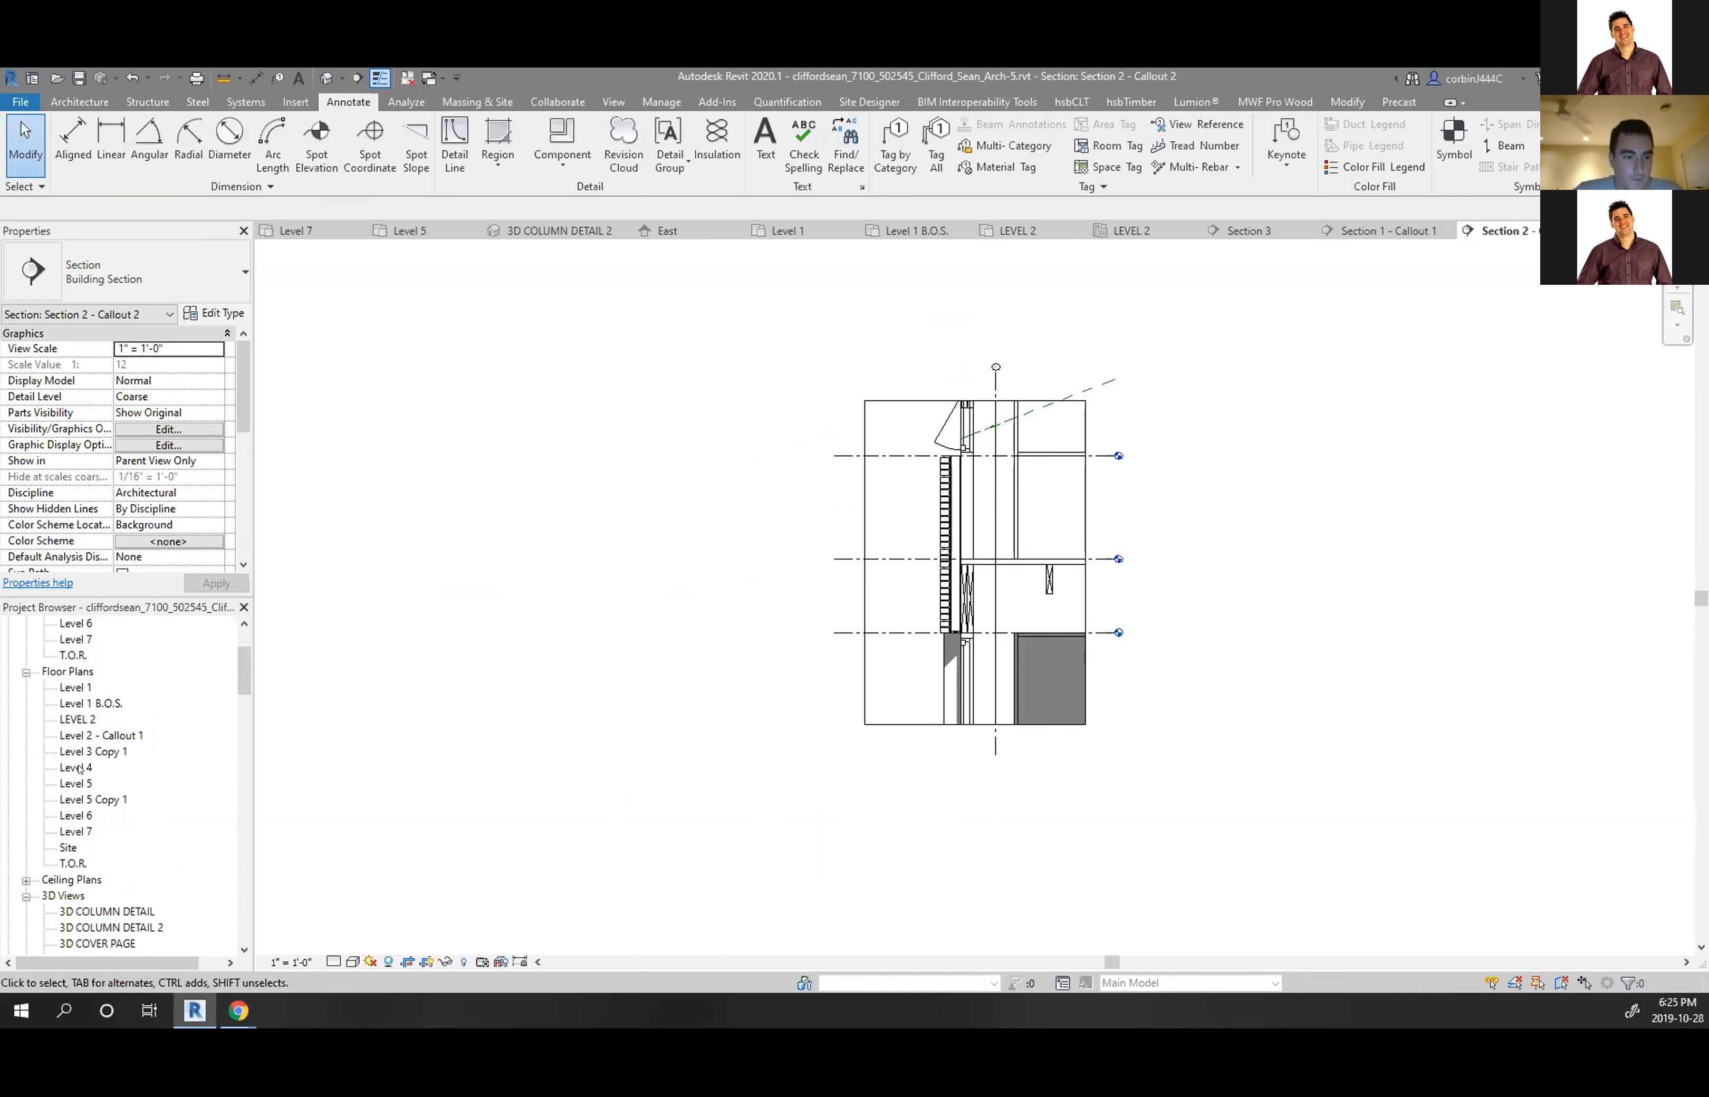
{"action": "scroll", "coordinate": [63, 753], "scroll_direction": "up", "scroll_amount": 2}
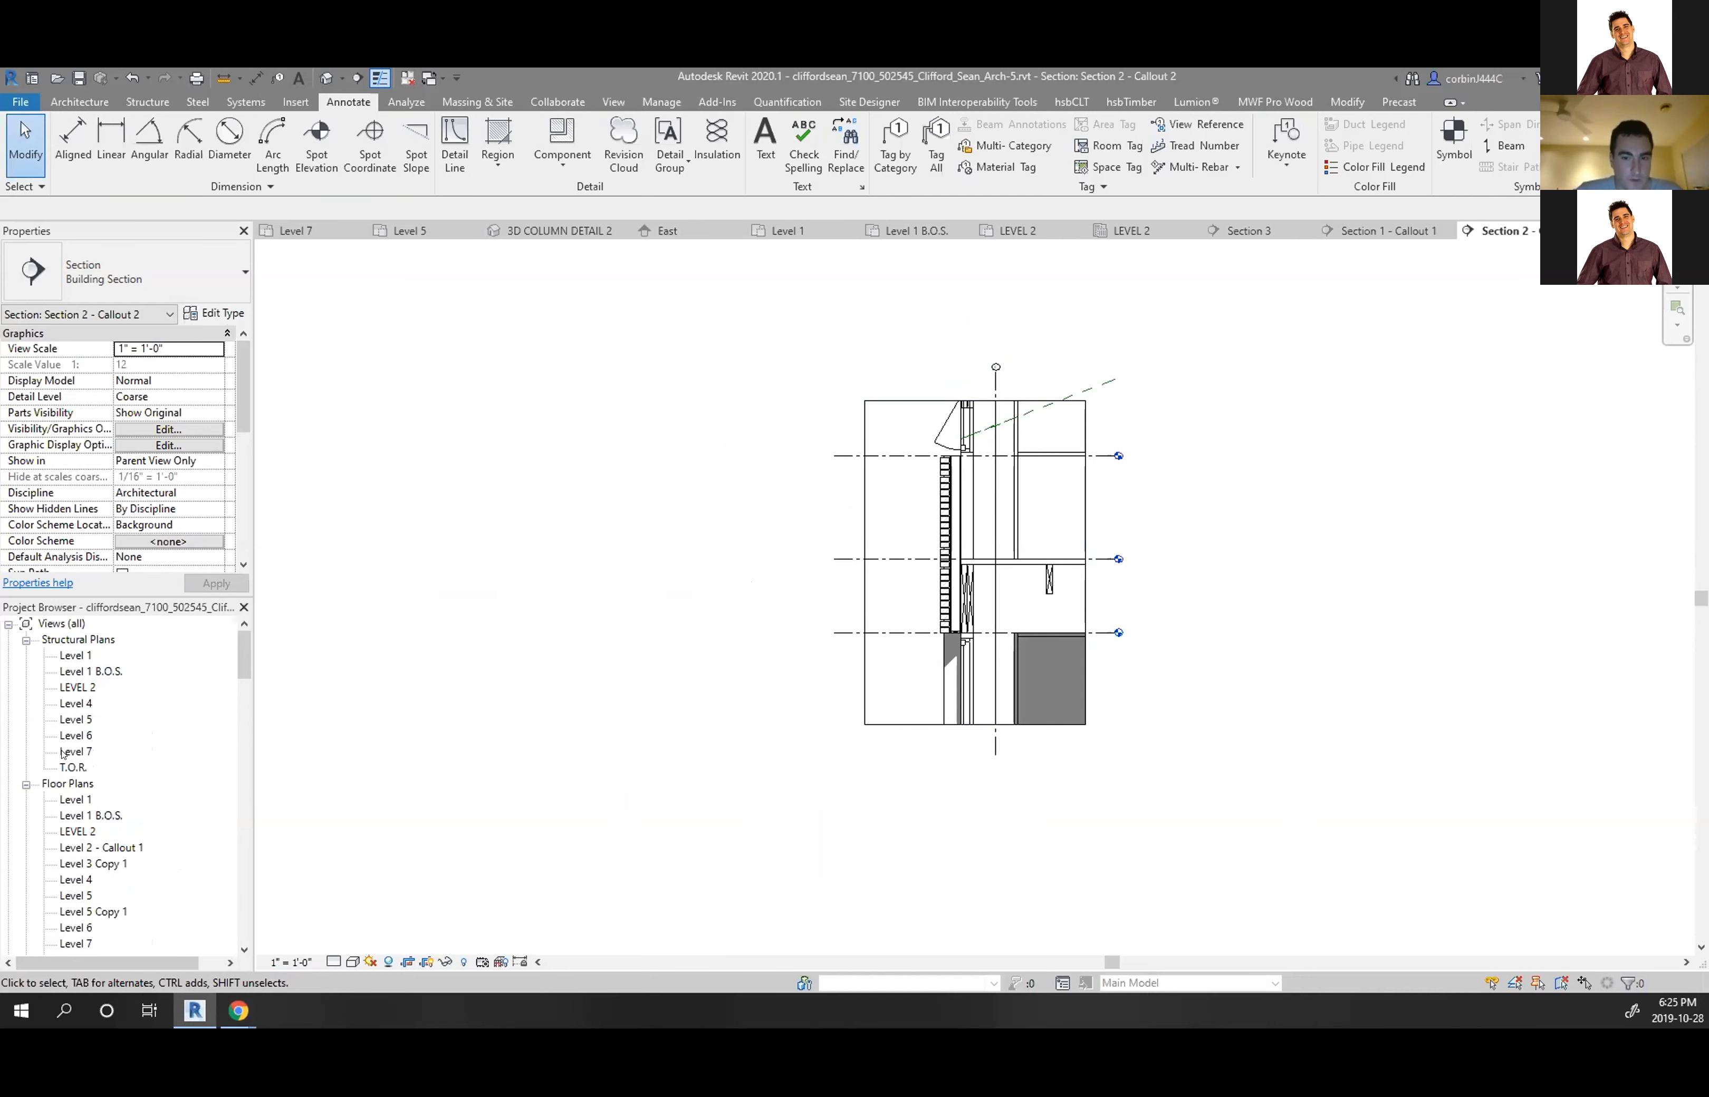
{"action": "scroll", "coordinate": [108, 804], "scroll_direction": "down", "scroll_amount": 2}
{"action": "scroll", "coordinate": [80, 843], "scroll_direction": "up", "scroll_amount": 1}
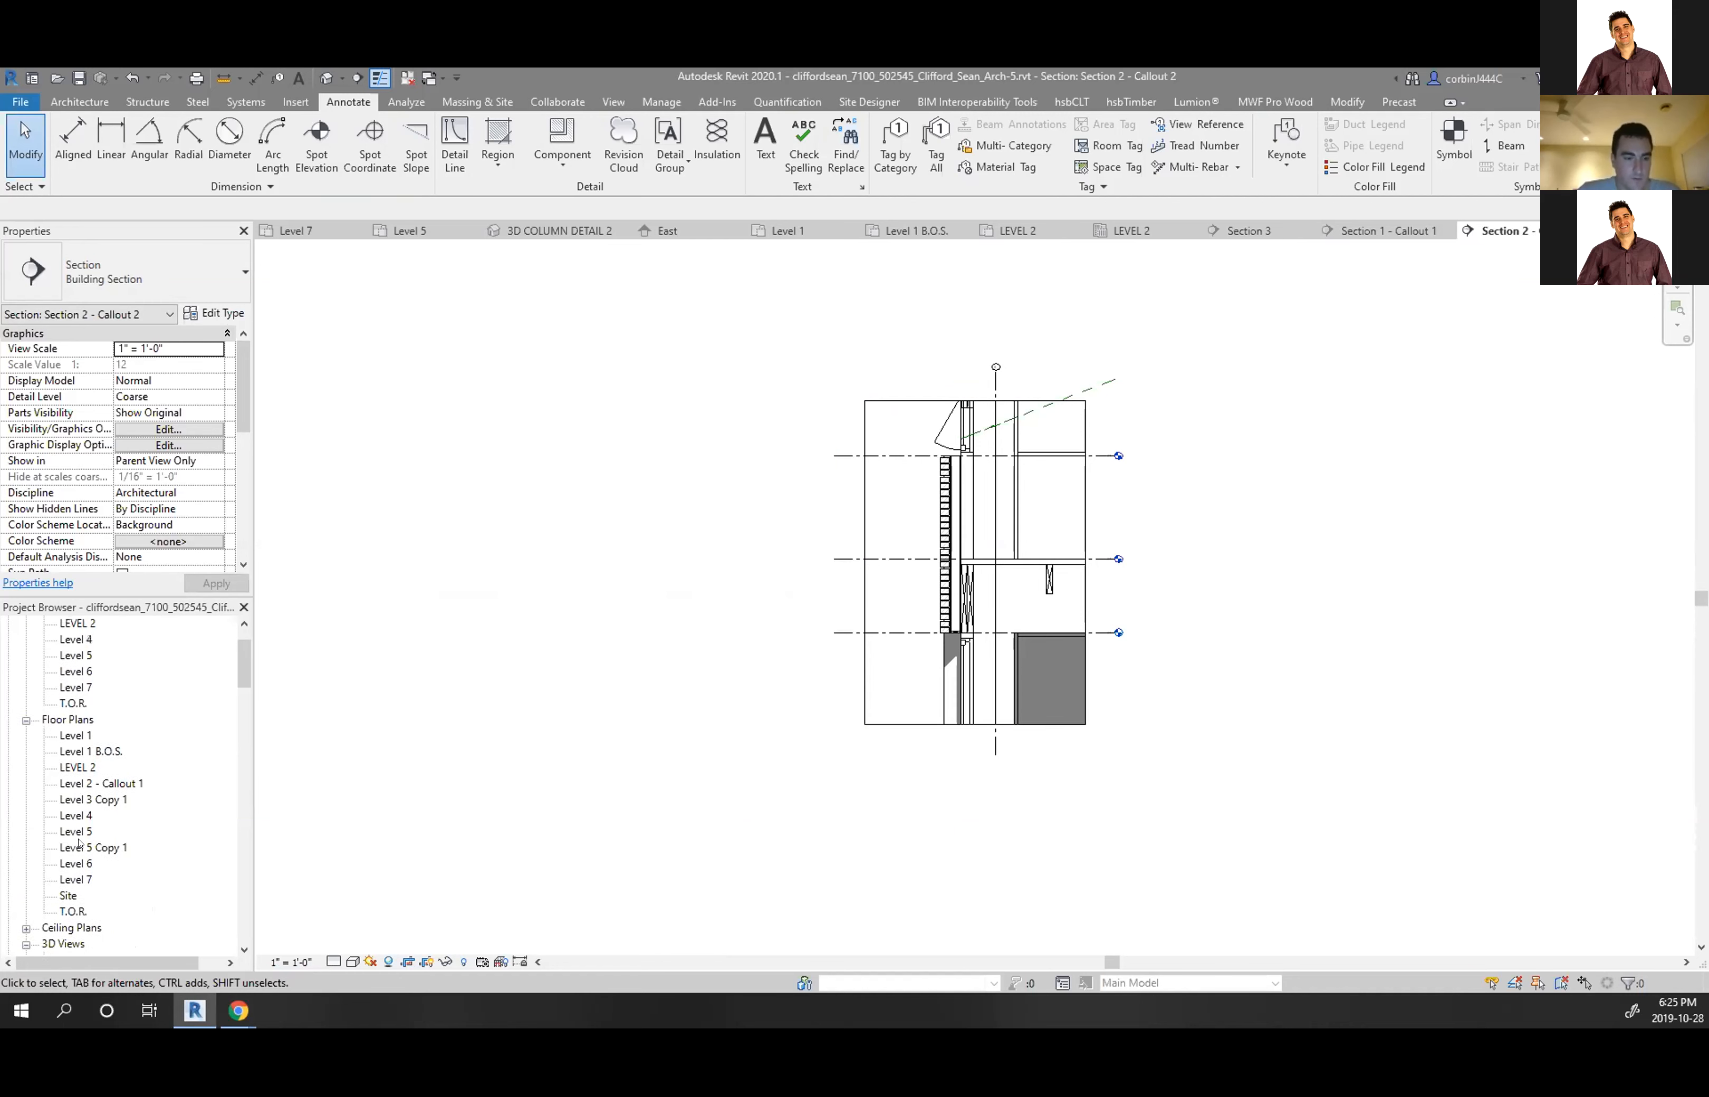
Rename the Level 1 B.O.S. floor plan to Level 1 T.O.W. and open it
{"action": "right_click", "coordinate": [106, 752]}
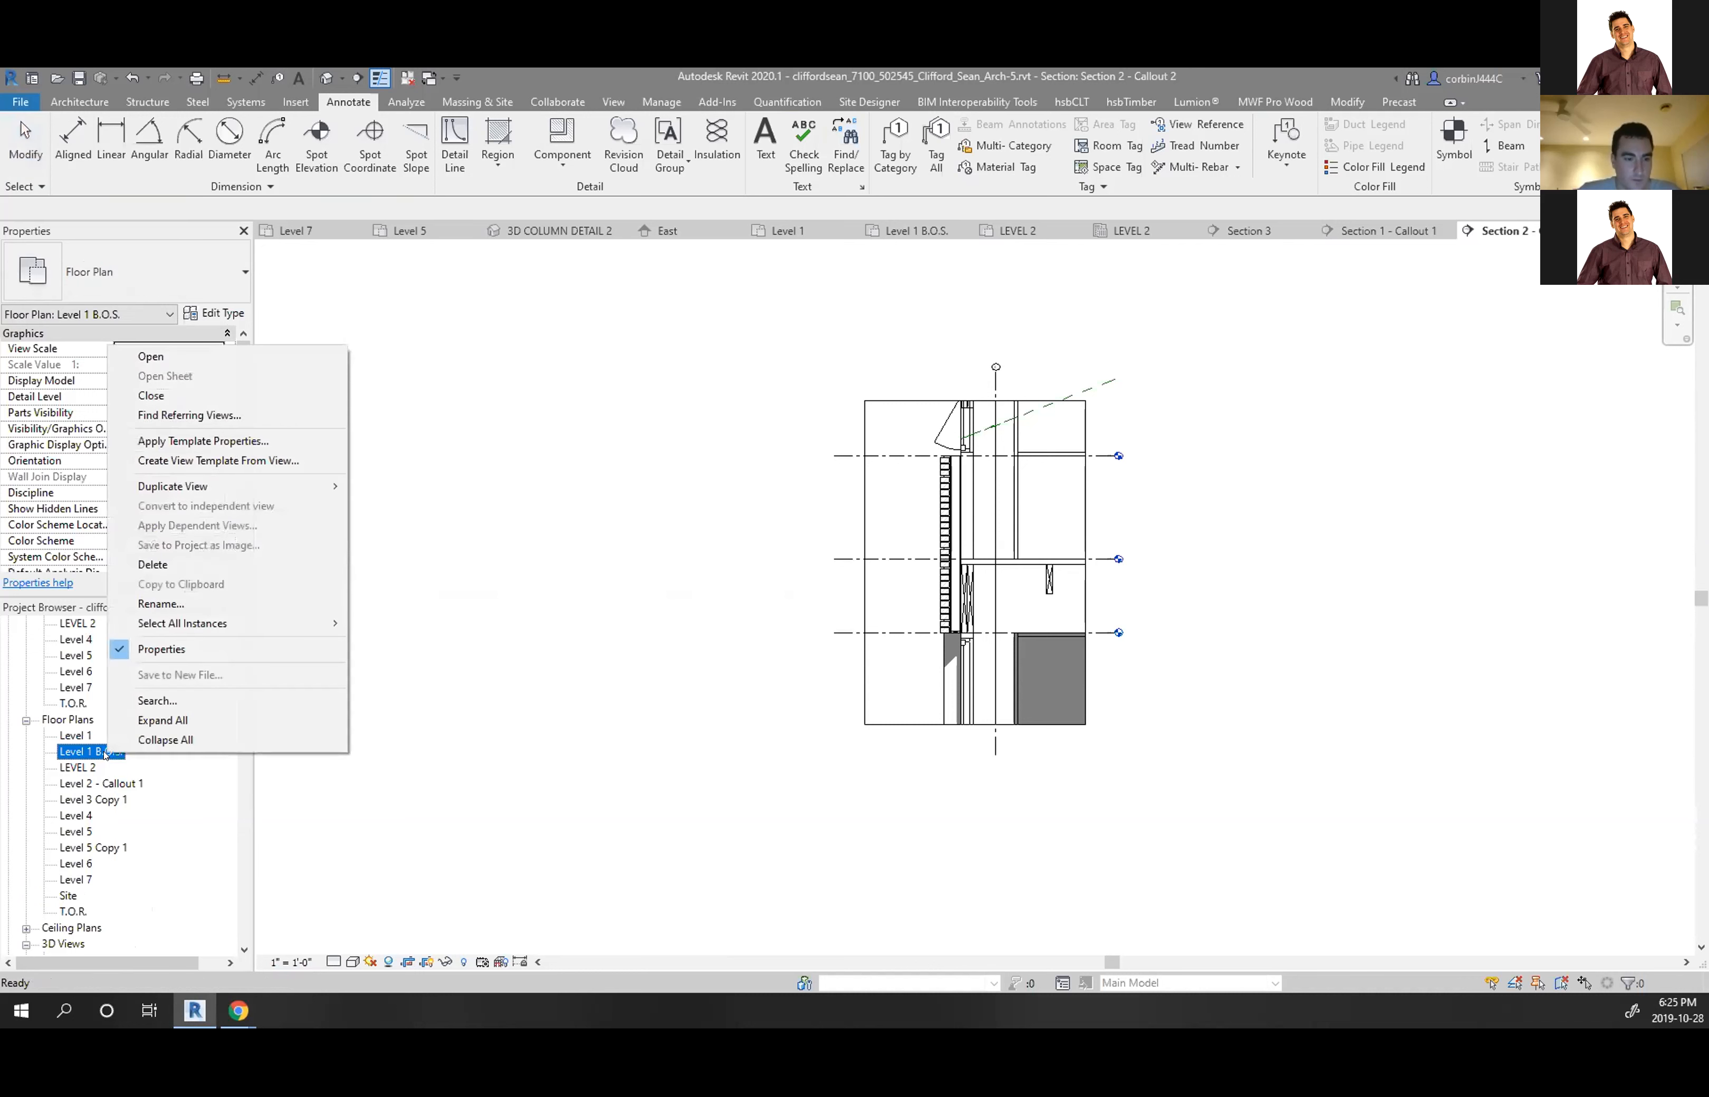
{"action": "left_click", "coordinate": [159, 604]}
{"action": "left_click_drag", "start_coordinate": [127, 751], "coordinate": [96, 751]}
{"action": "type", "text": "t.o."}
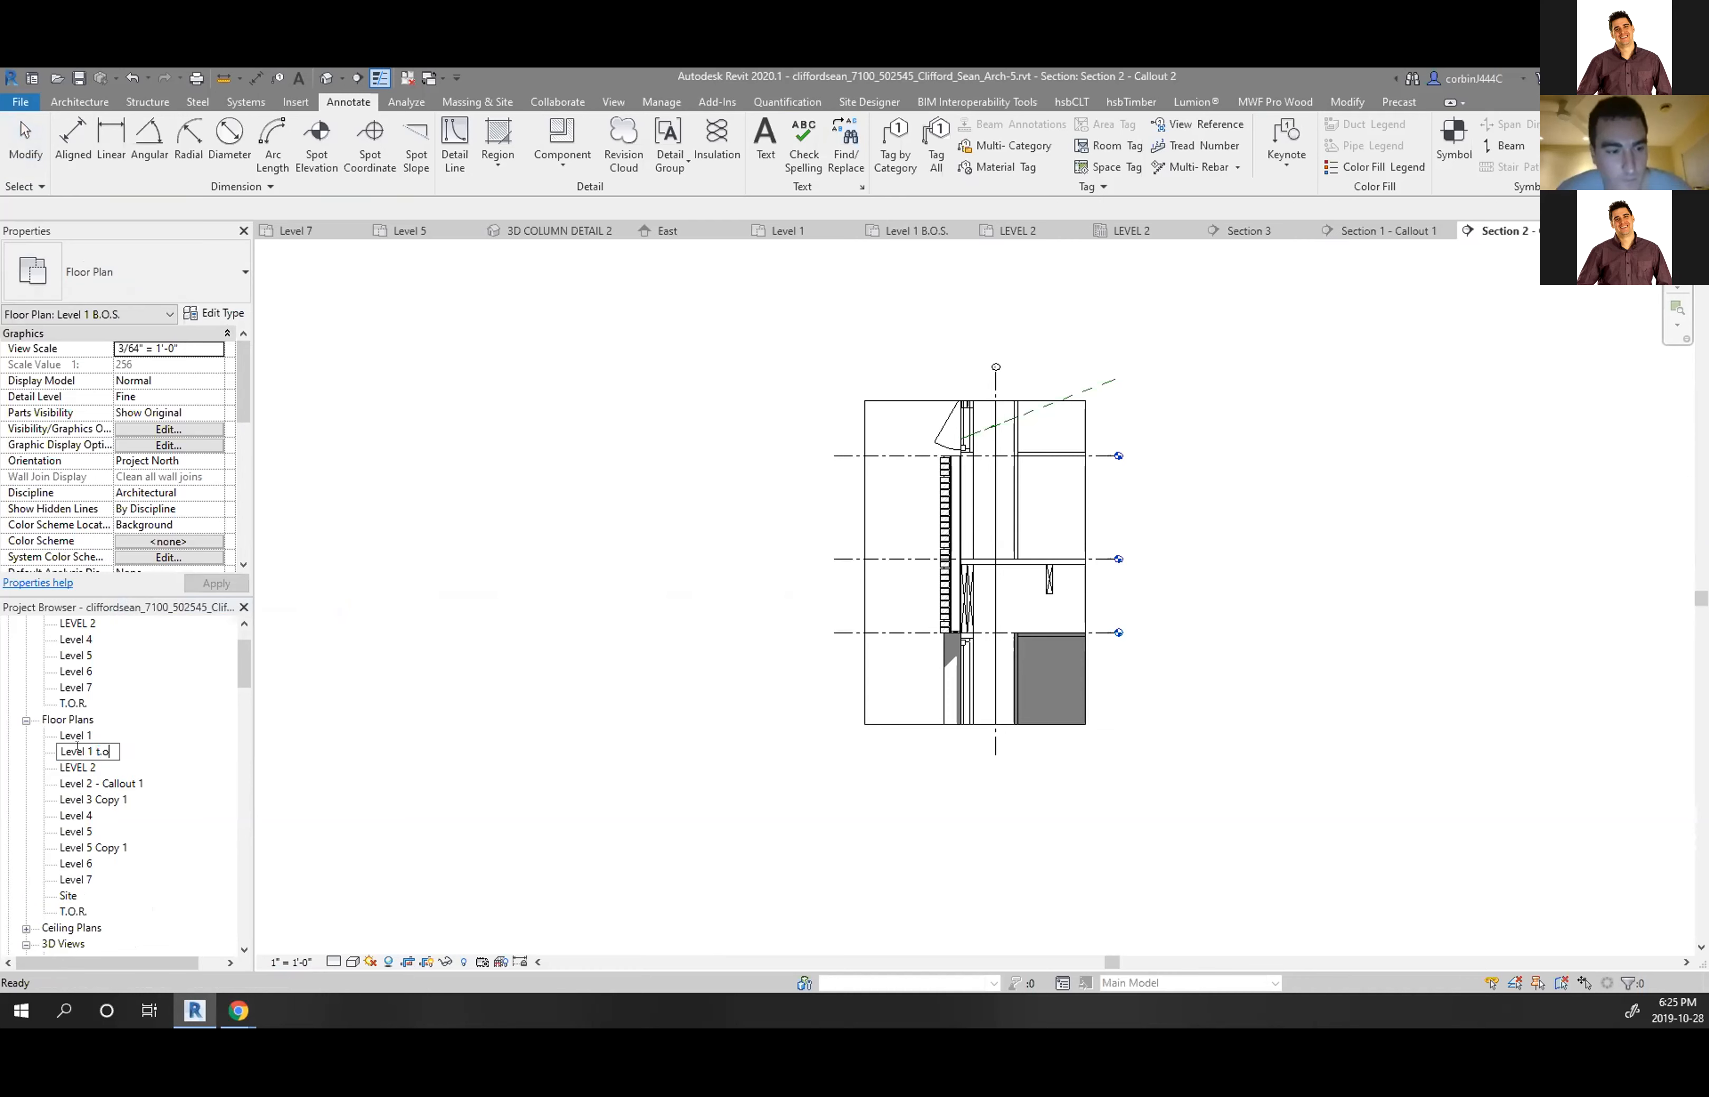
{"action": "key", "text": "BackSpace"}
{"action": "key", "text": "BackSpace"}
{"action": "key", "text": "BackSpace"}
{"action": "key", "text": "BackSpace"}
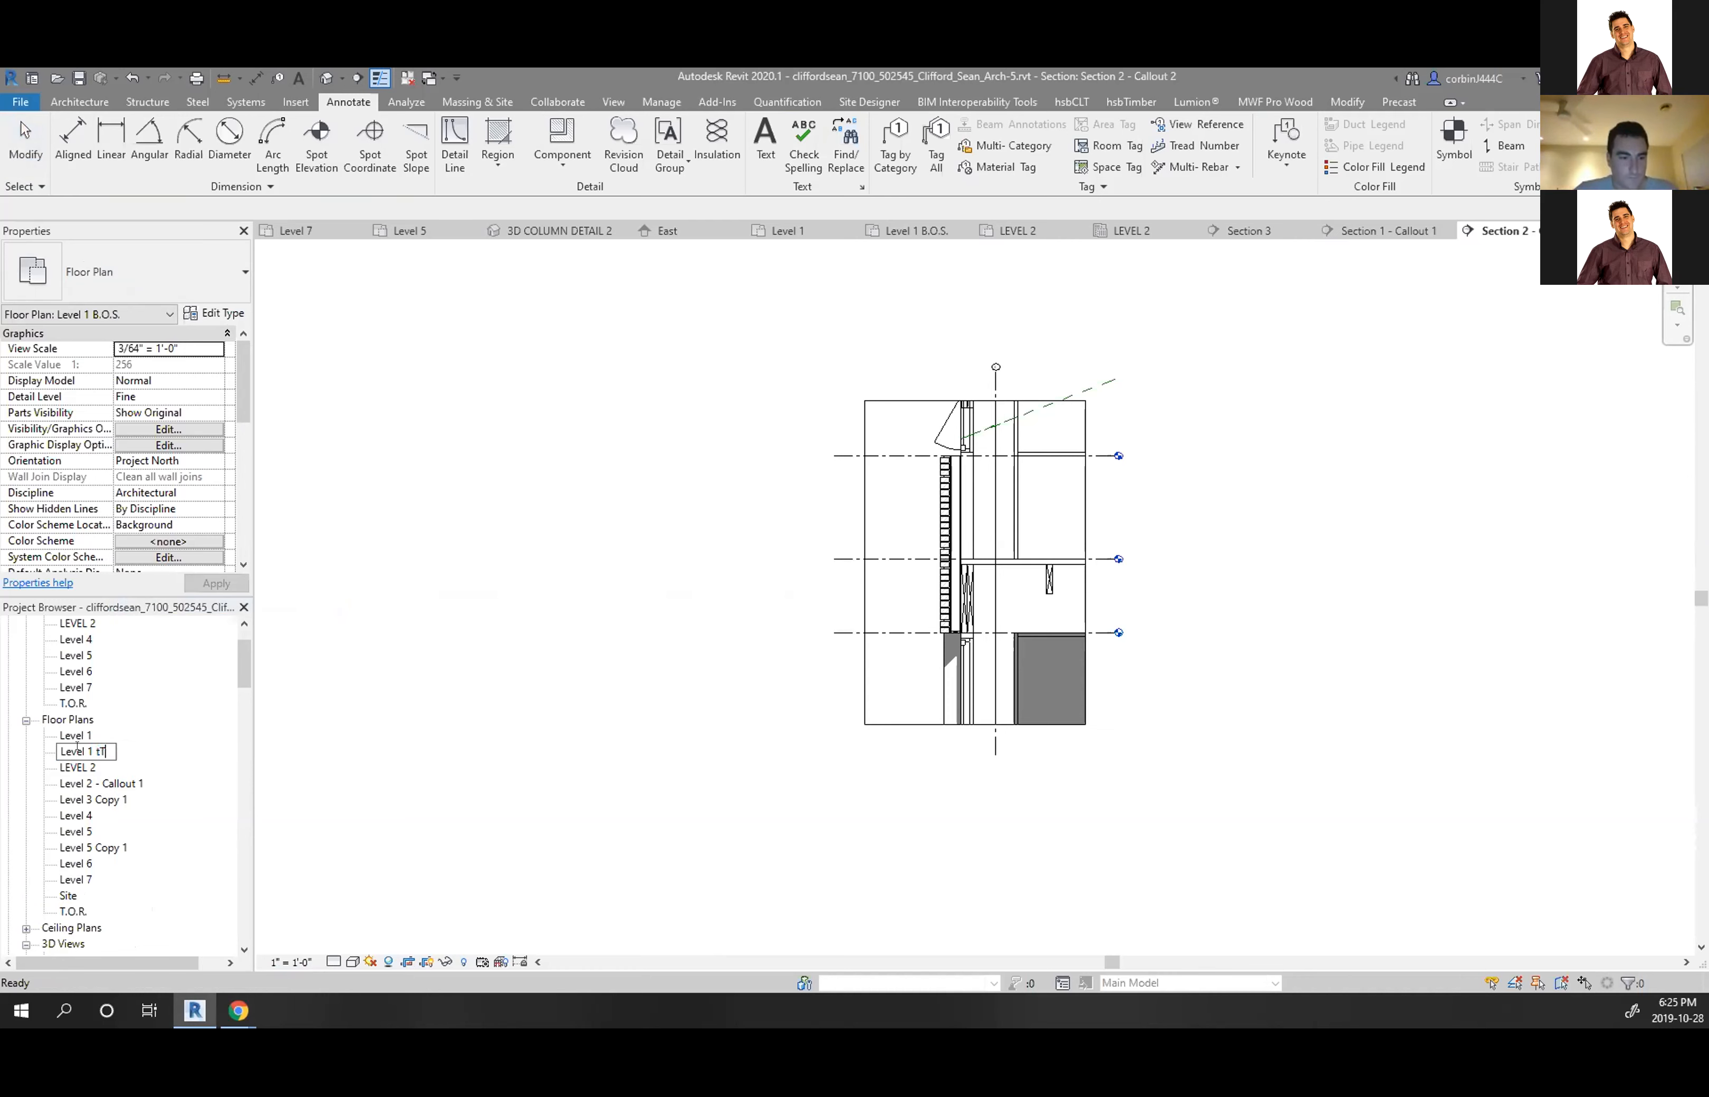
{"action": "type", "text": "TO"}
{"action": "key", "text": "BackSpace"}
{"action": "key", "text": "BackSpace"}
{"action": "type", "text": "T.O."}
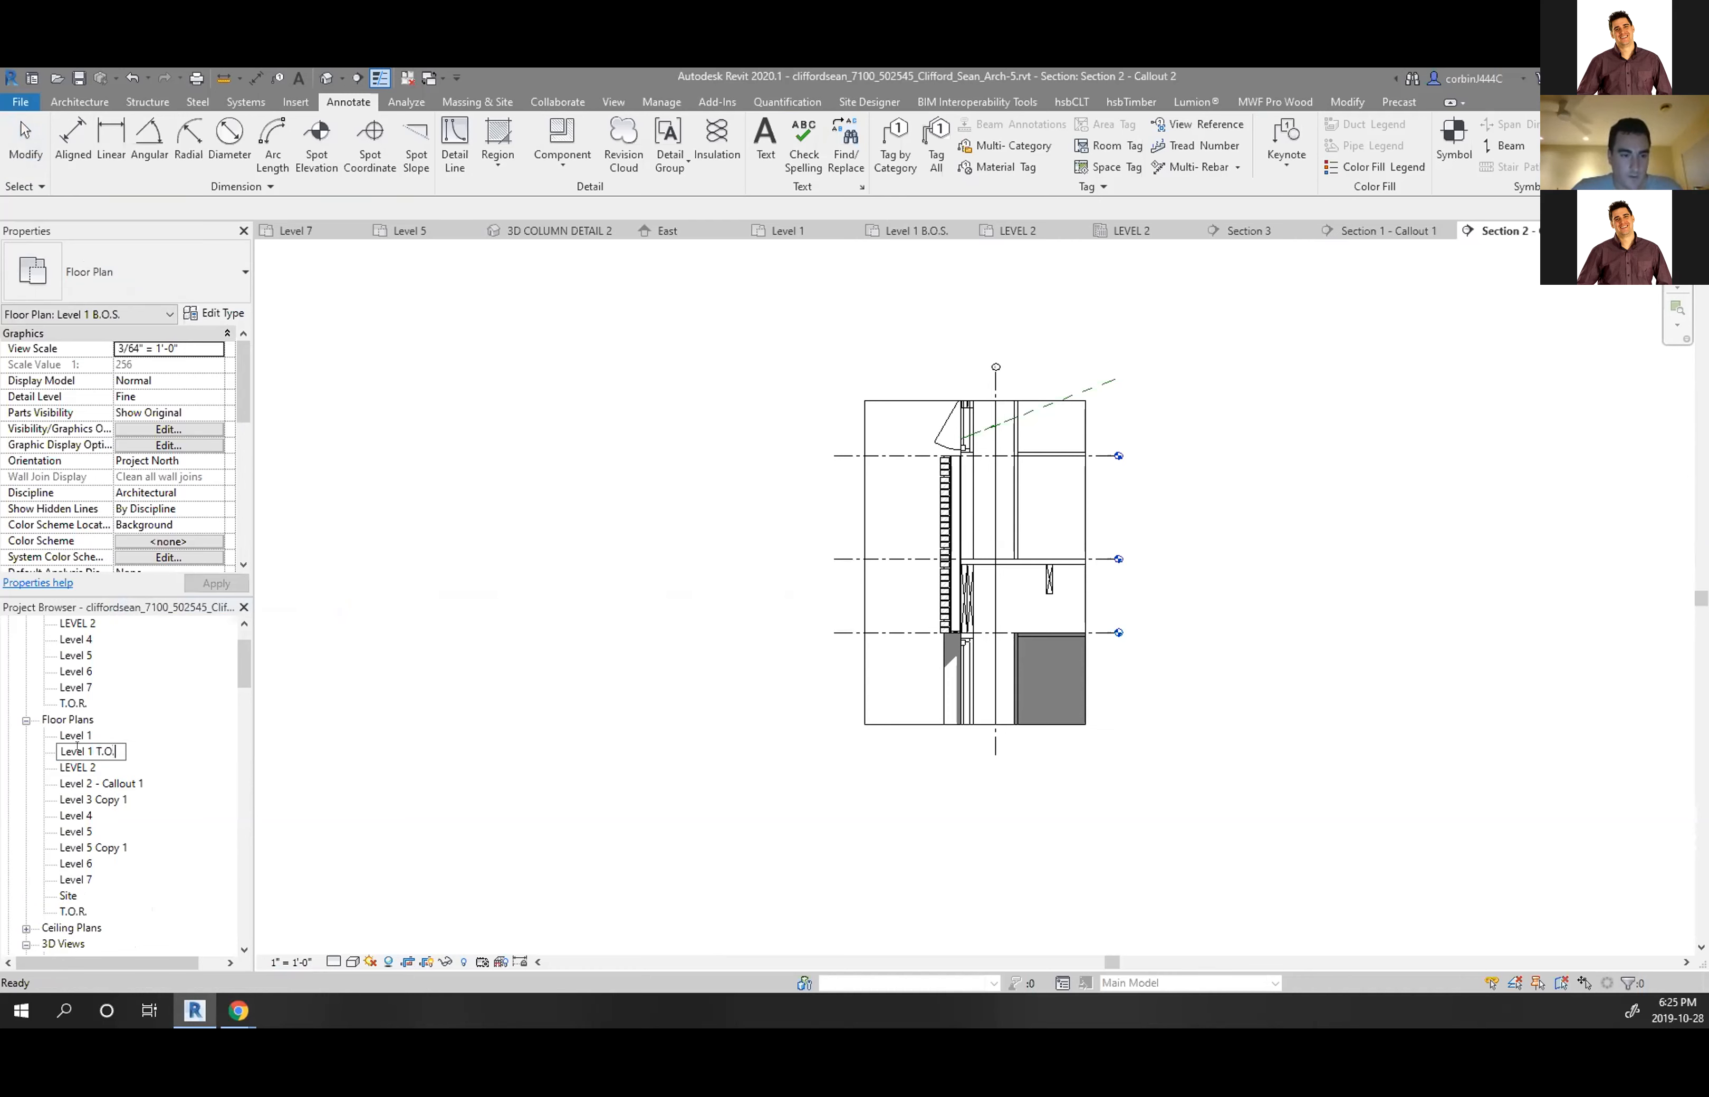
{"action": "type", "text": "W."}
{"action": "key", "text": "Return"}
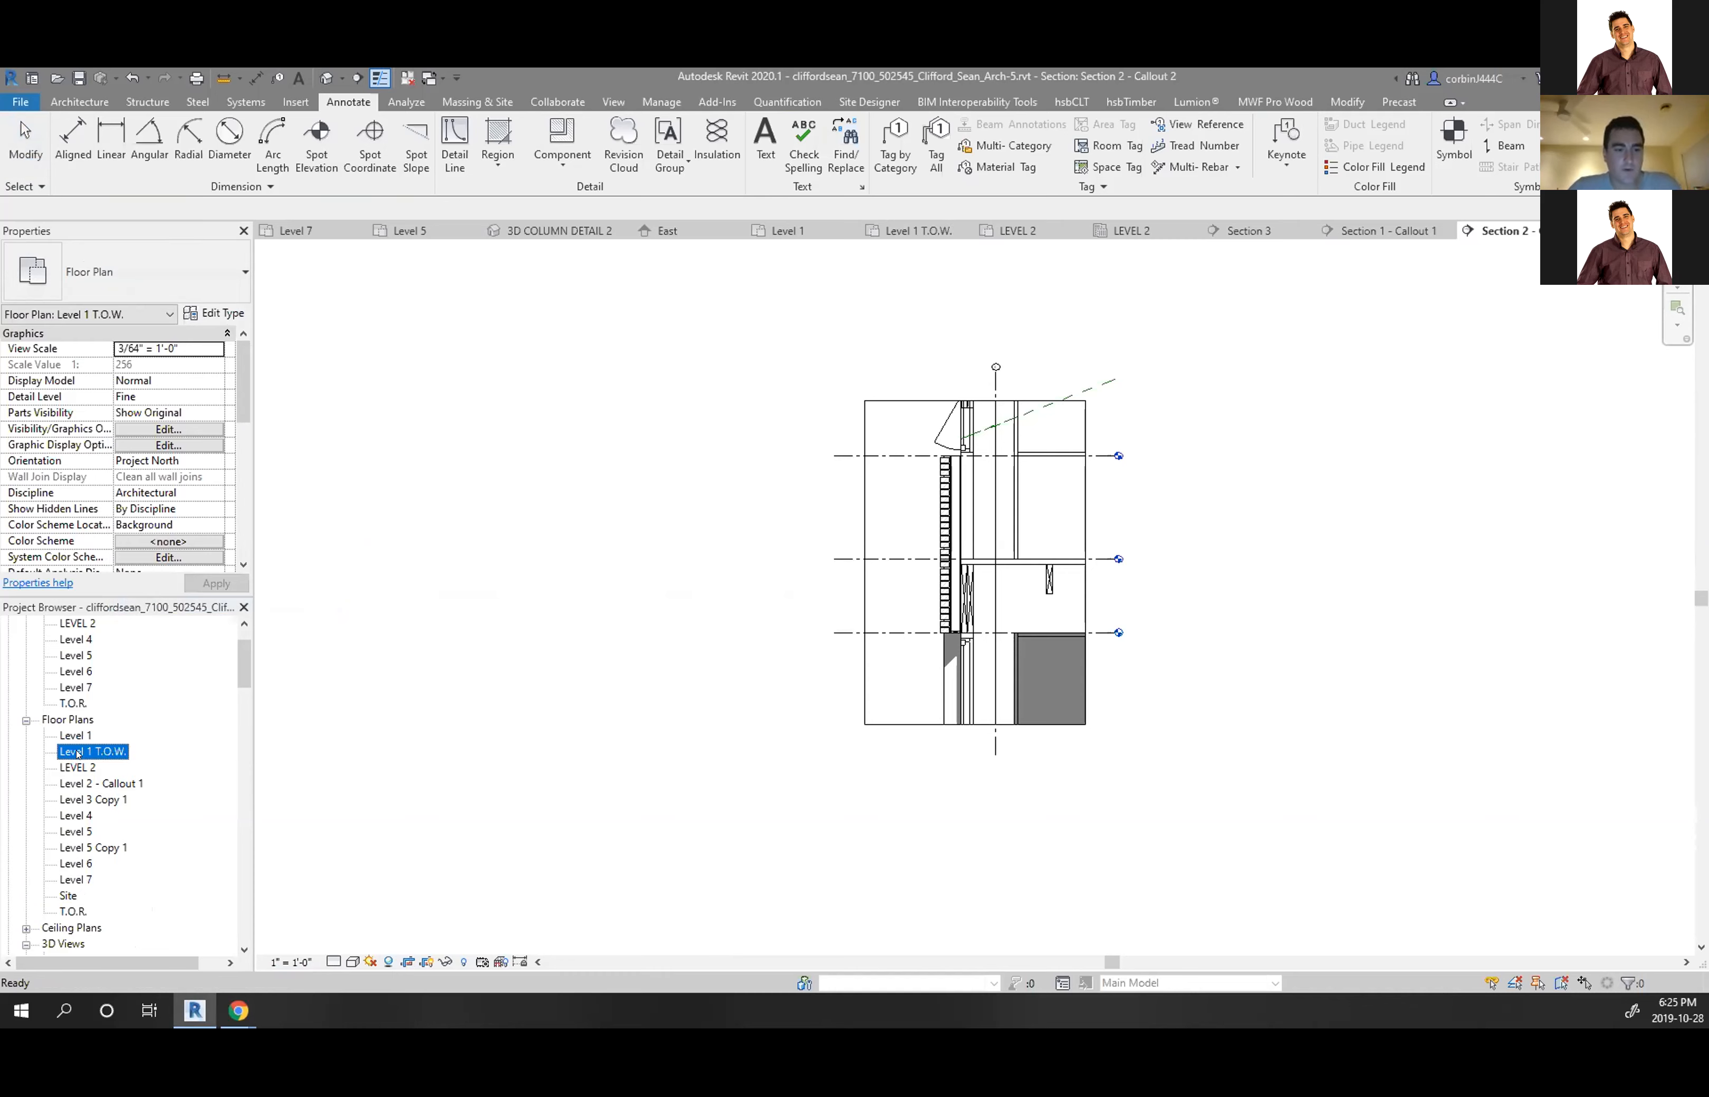
{"action": "double_click", "coordinate": [94, 751]}
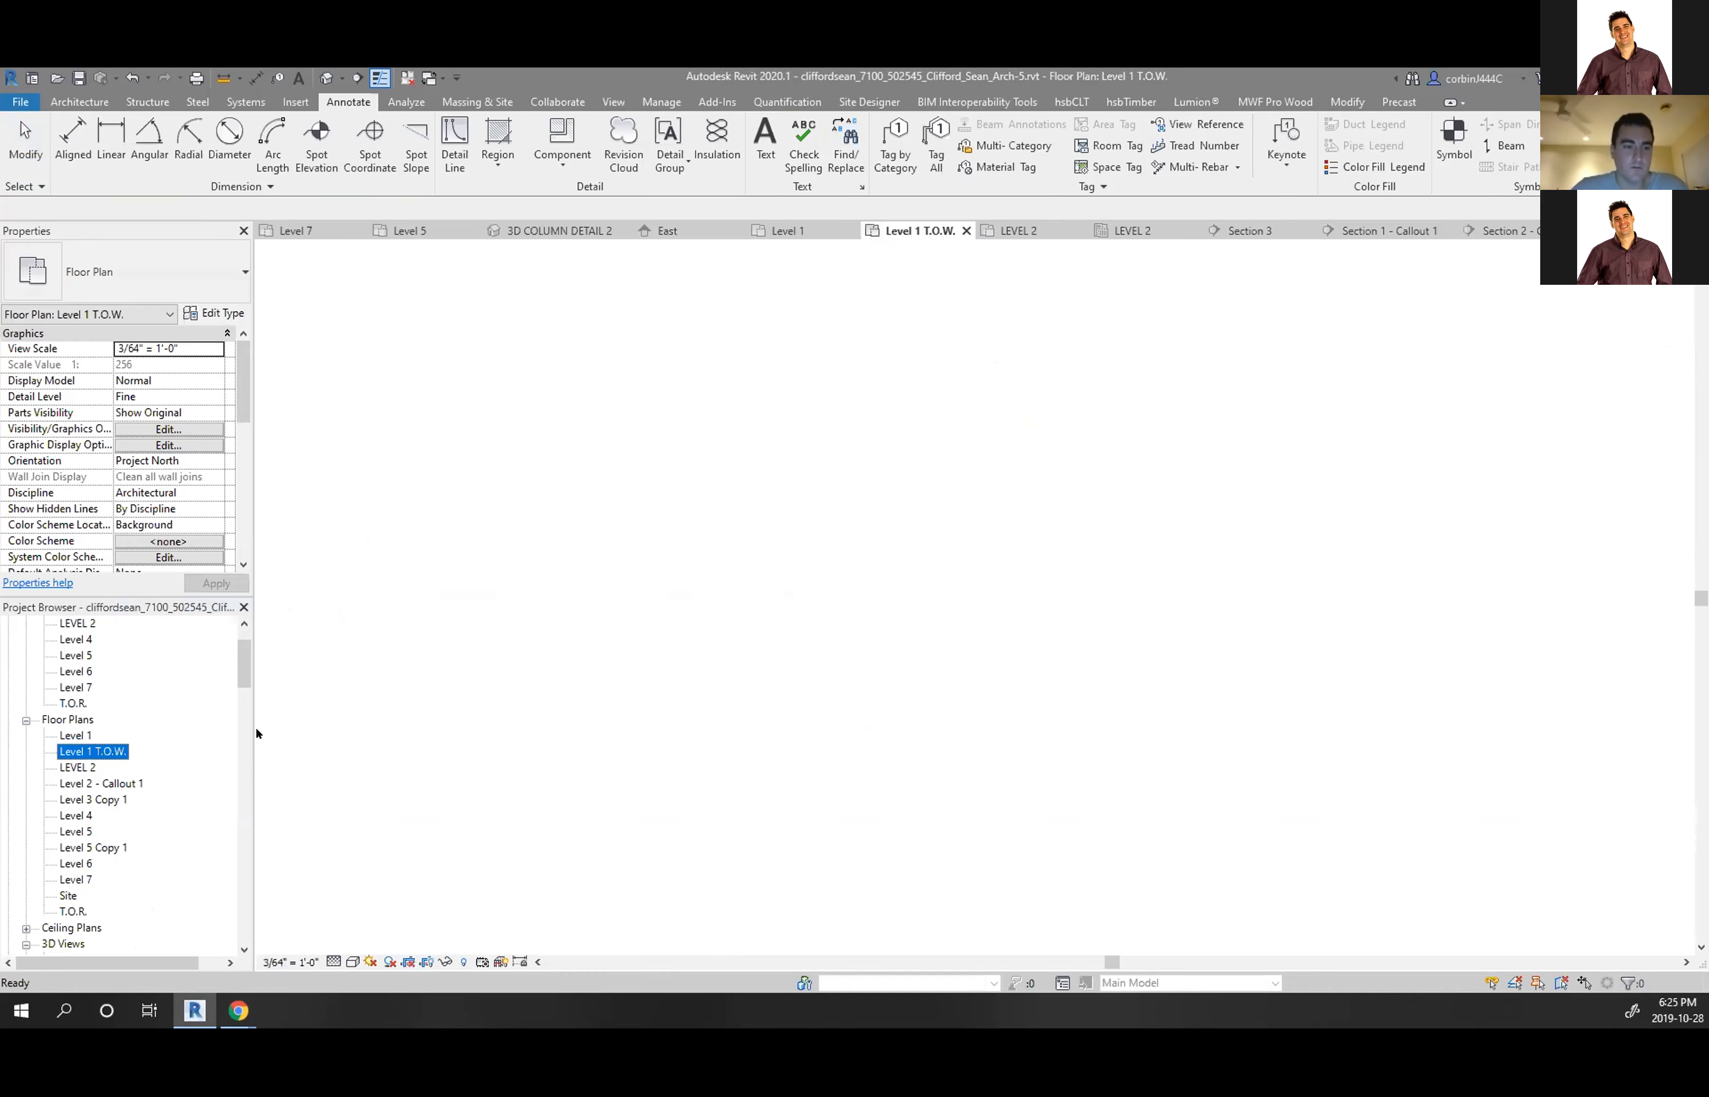
Dismiss the accidental Open dialog and close every view except Level 1 T.O.W
{"action": "left_click", "coordinate": [56, 81]}
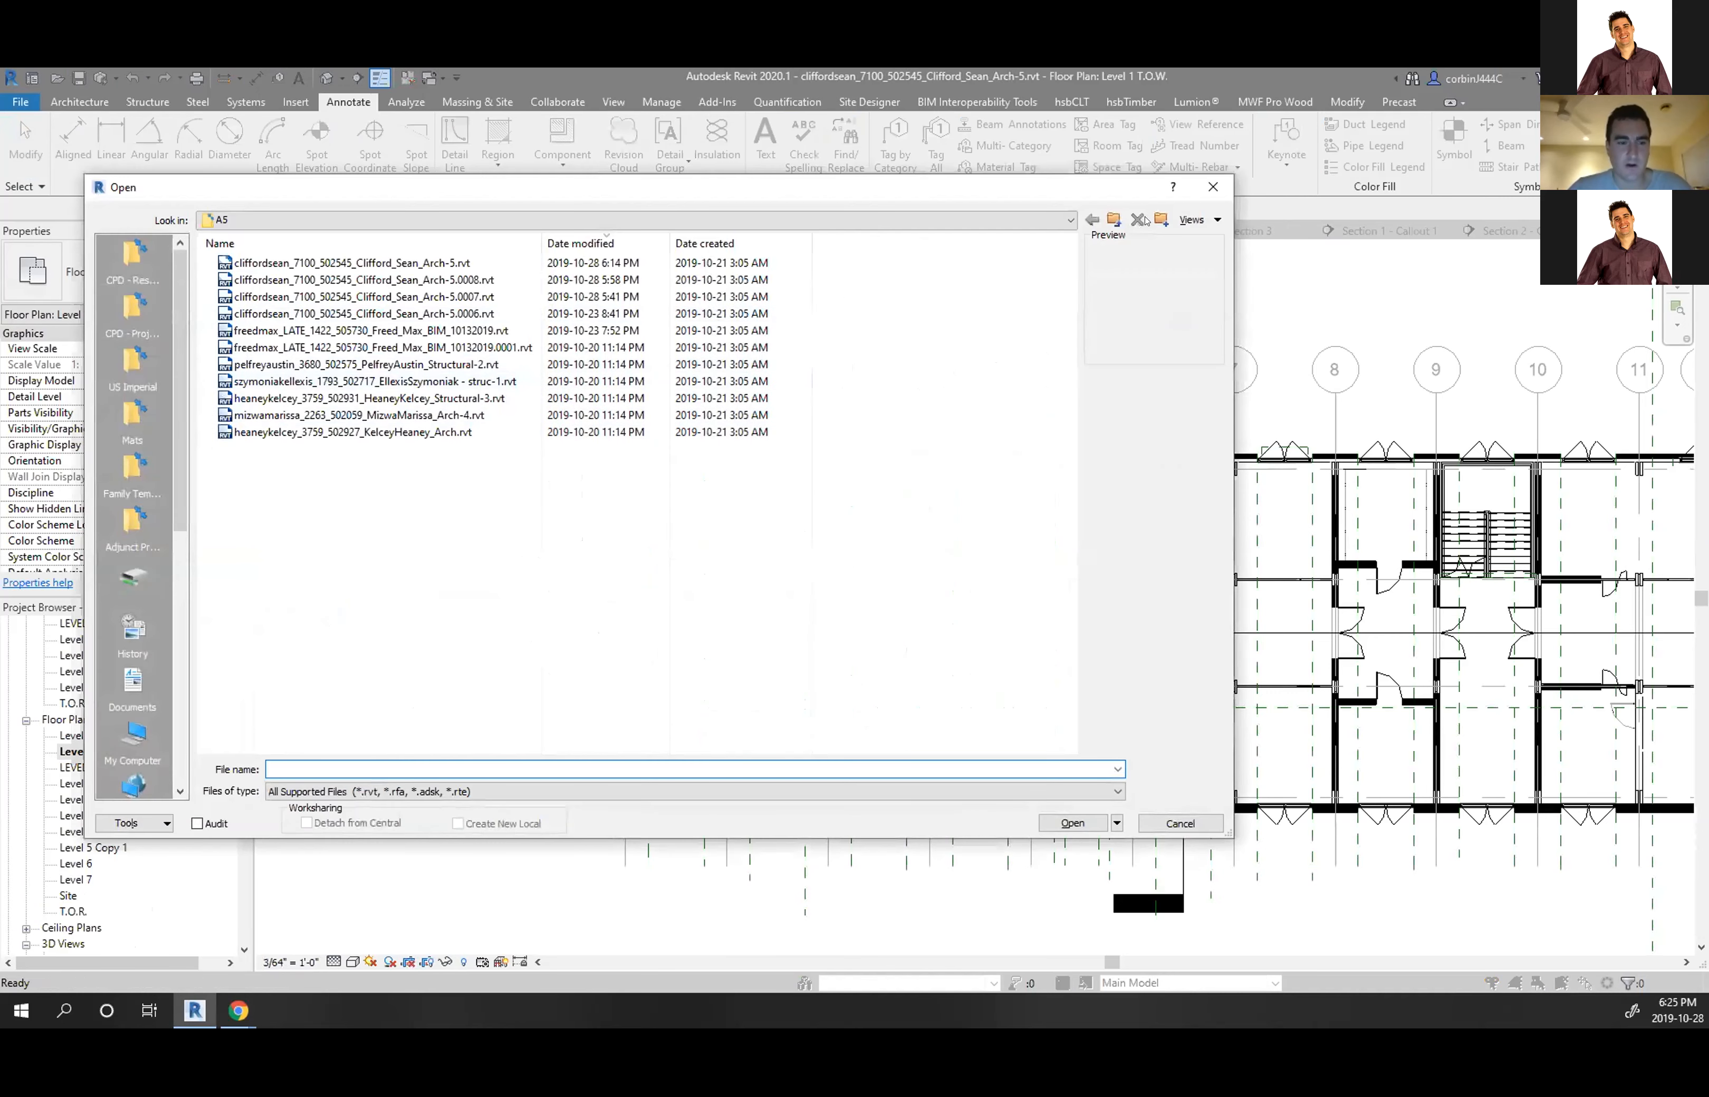
{"action": "left_click", "coordinate": [1203, 187]}
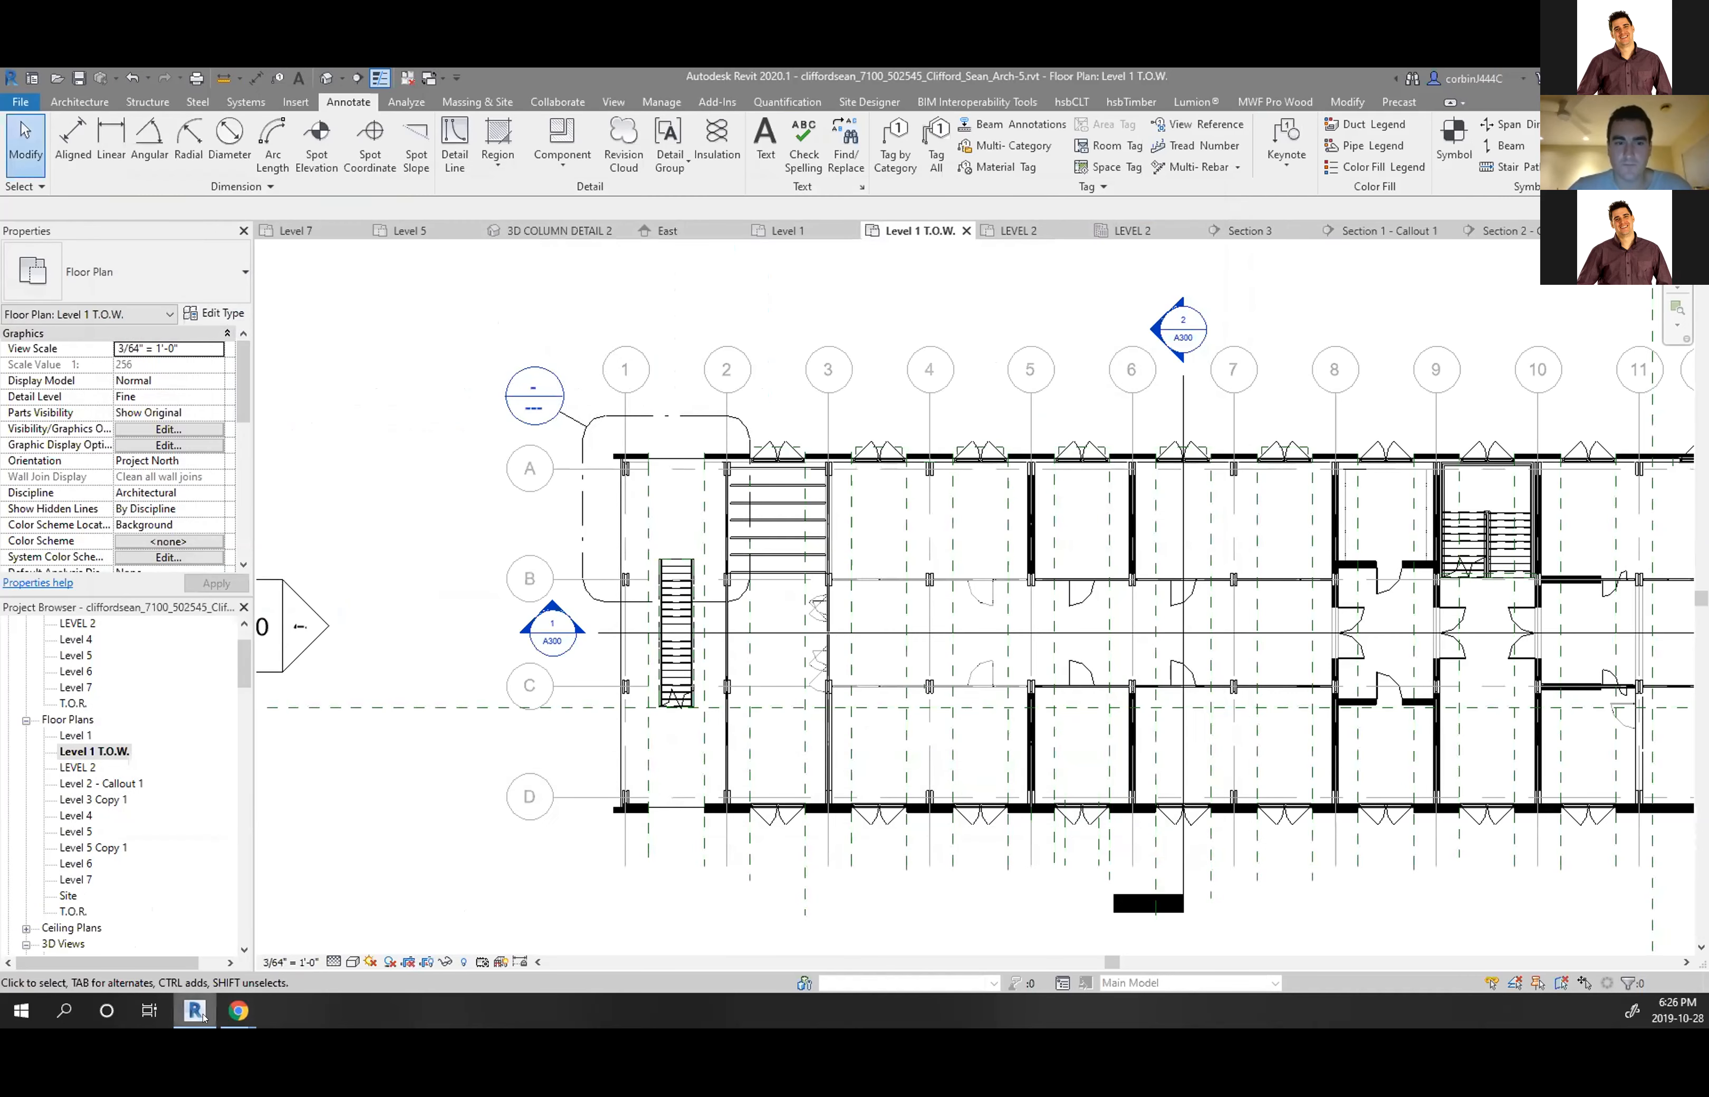
{"action": "mouse_move", "coordinate": [195, 1009]}
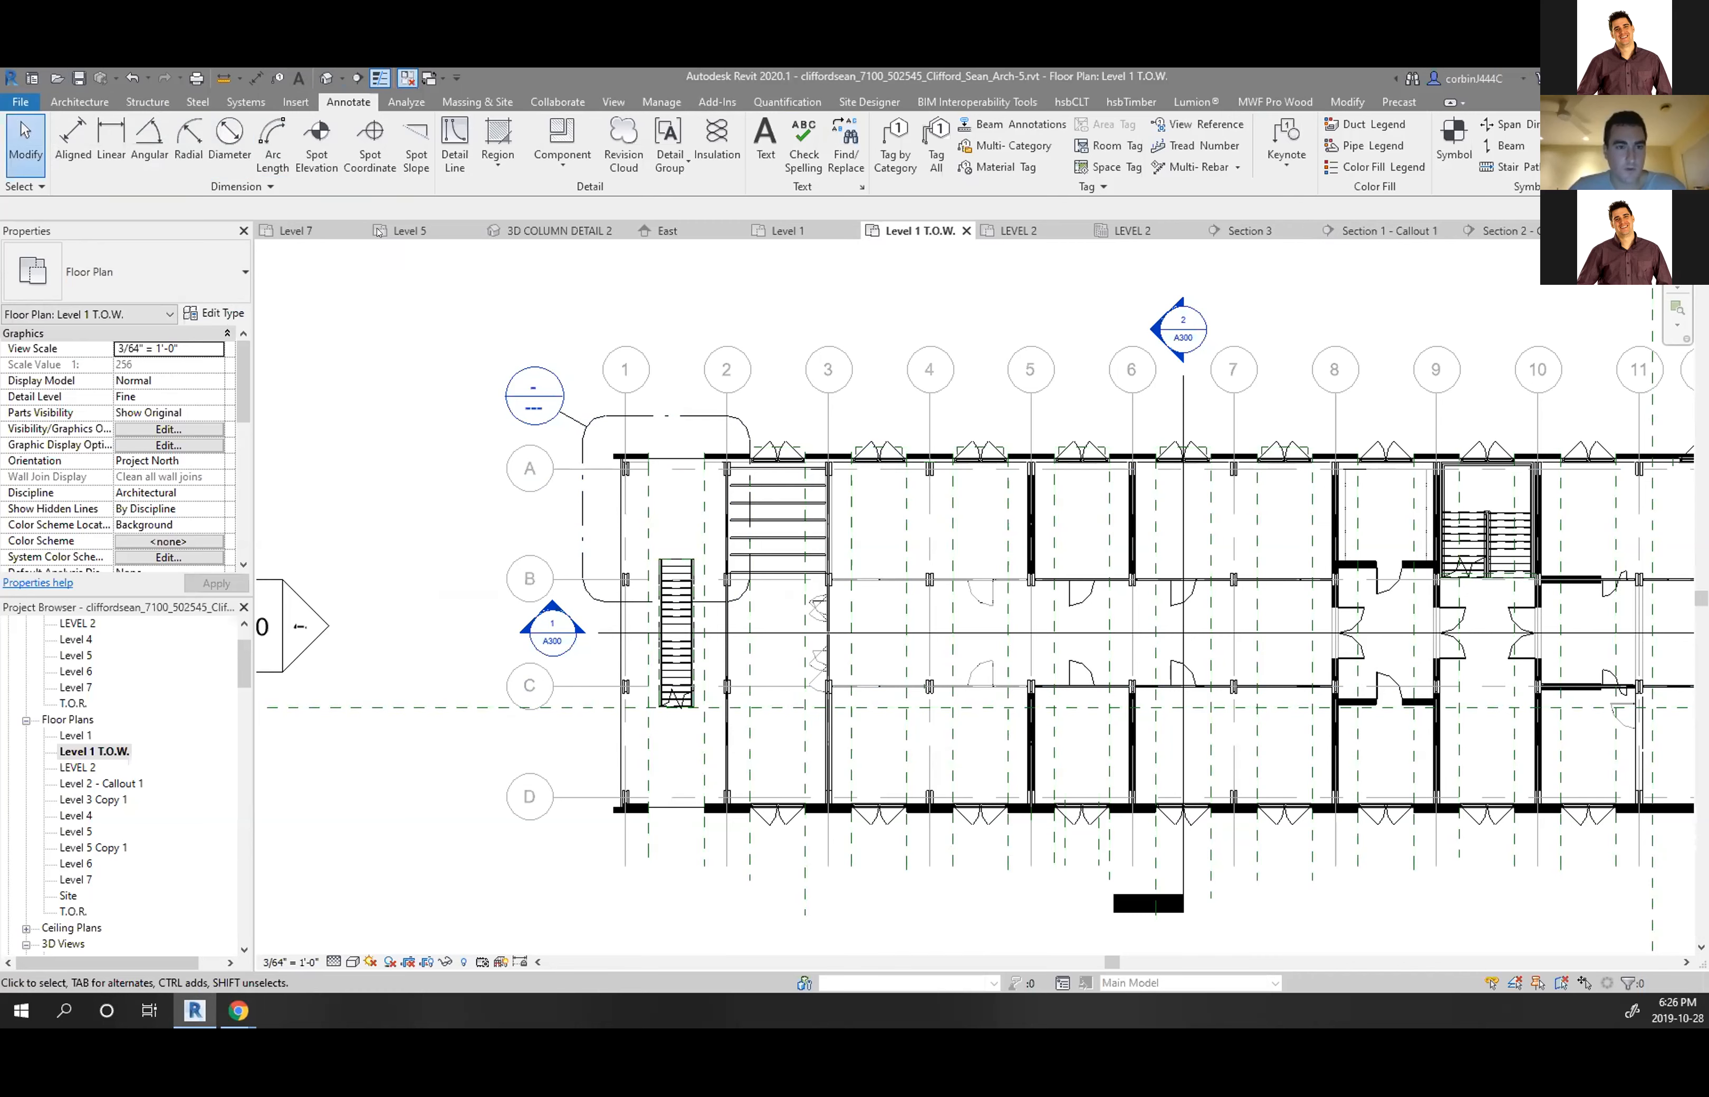
{"action": "left_click", "coordinate": [407, 78]}
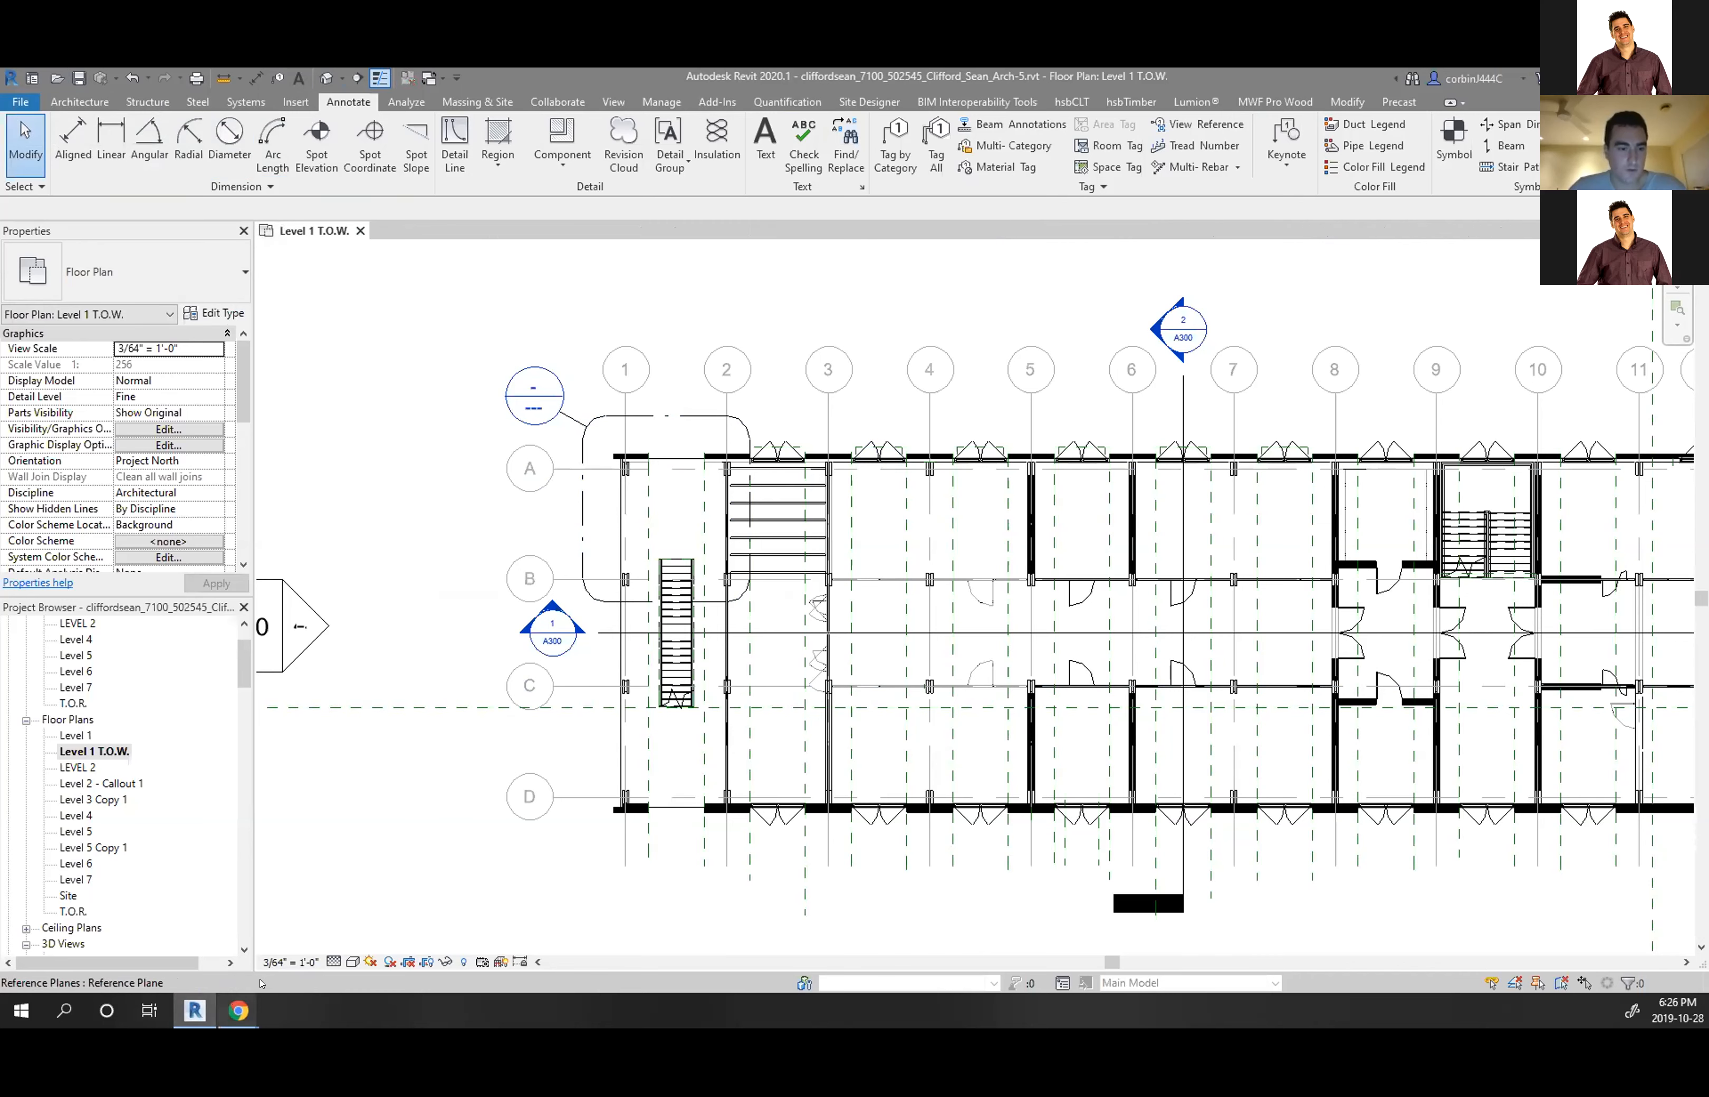
{"action": "right_click", "coordinate": [328, 1012]}
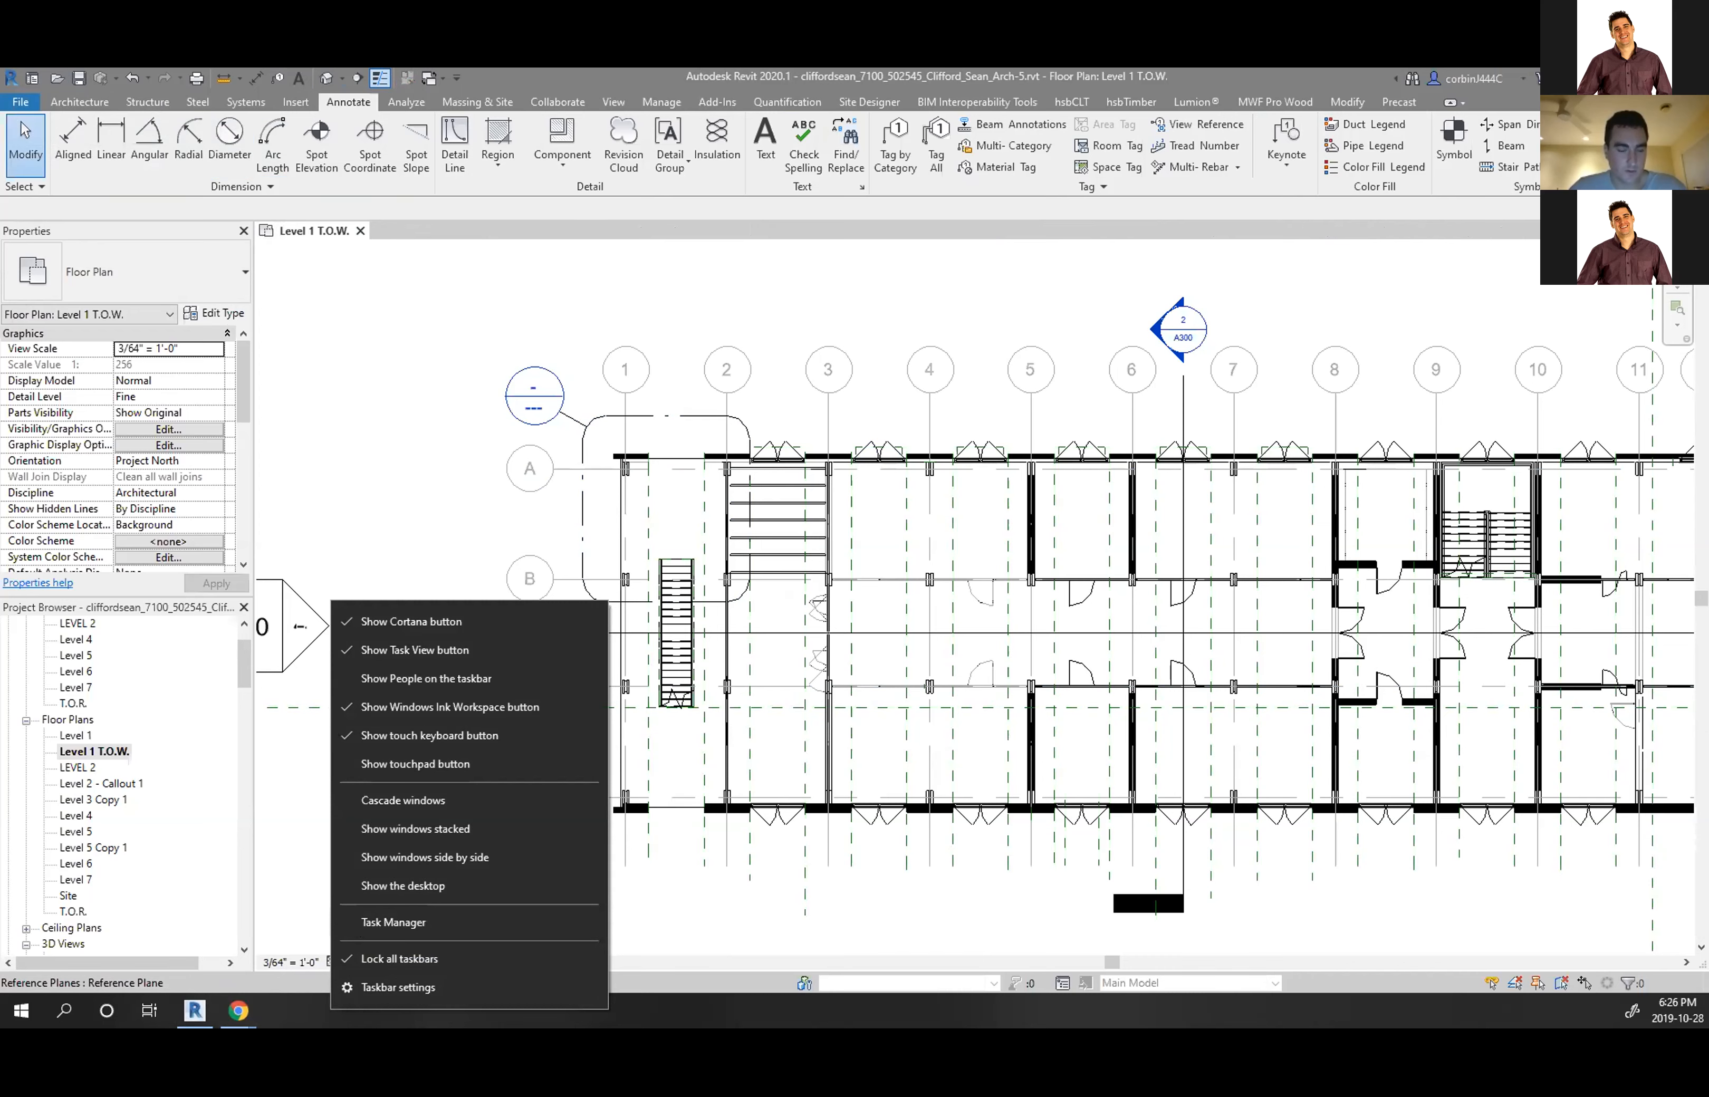
{"action": "left_click", "coordinate": [387, 924]}
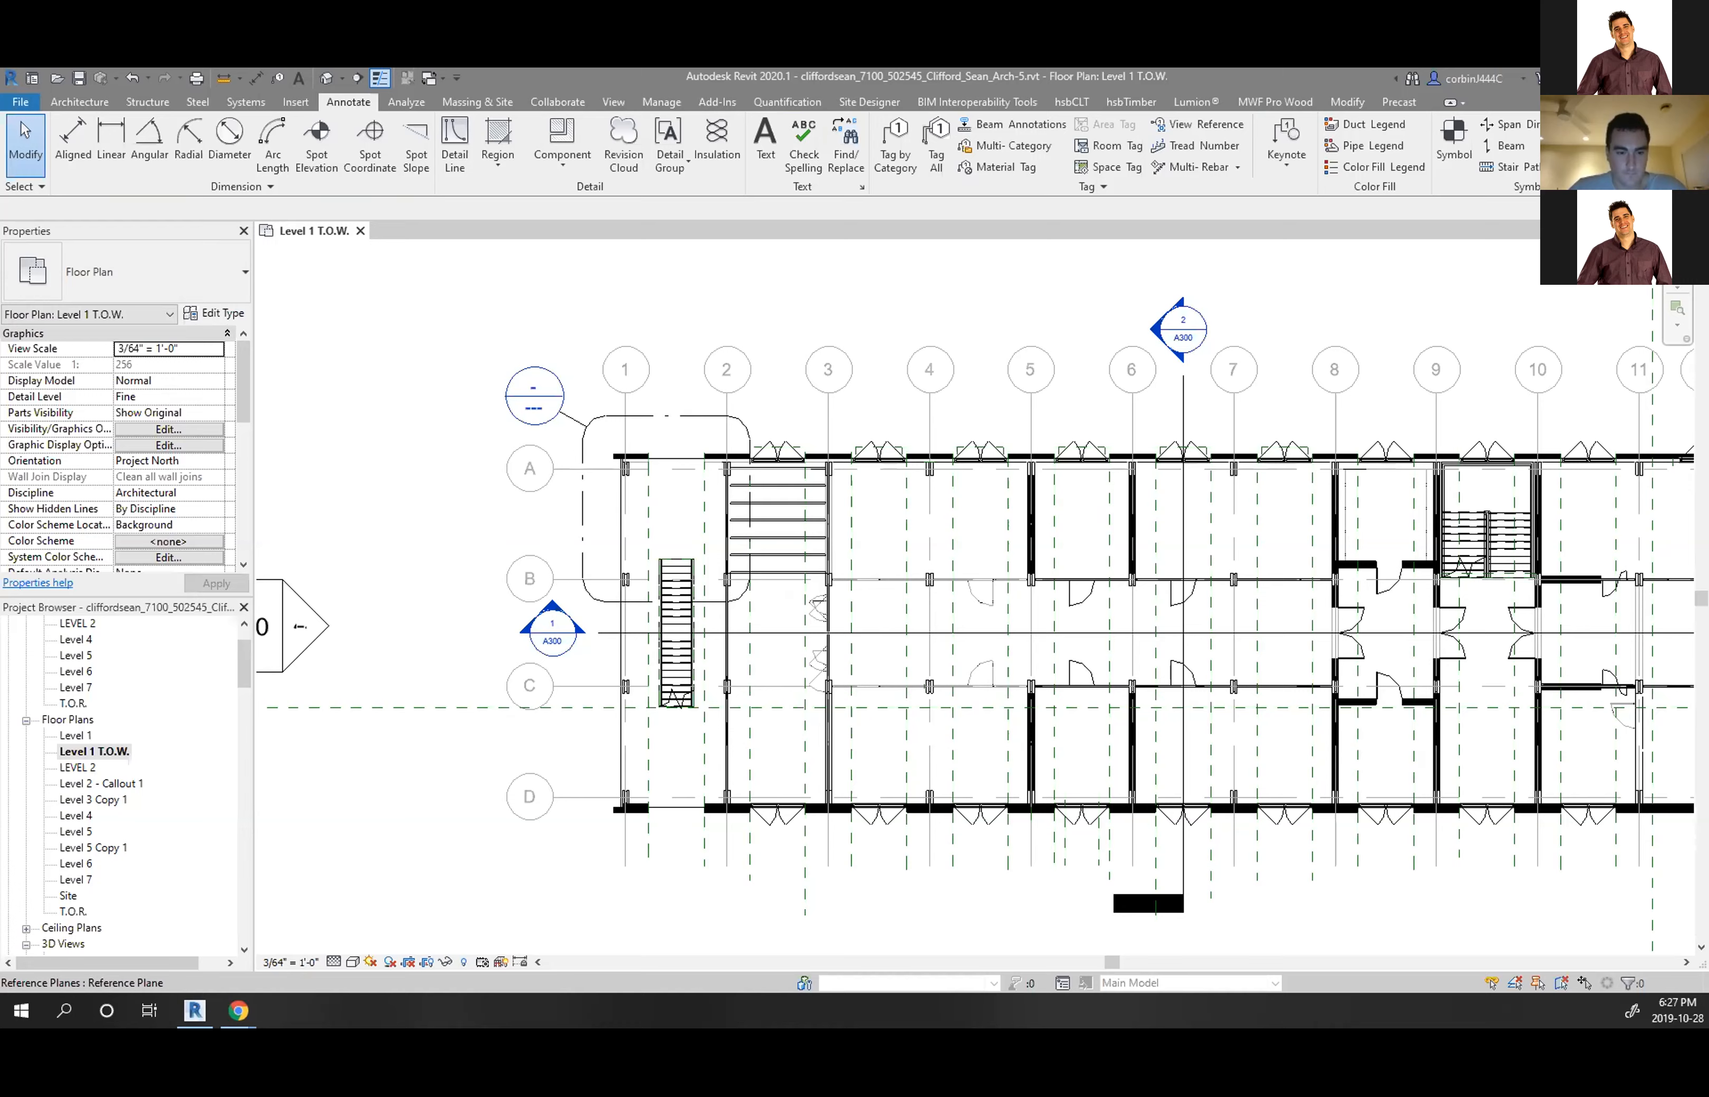
Leave the Level 1 T.O.W. plan and return to the Revit Home screen of recent models
{"action": "left_click", "coordinate": [31, 78]}
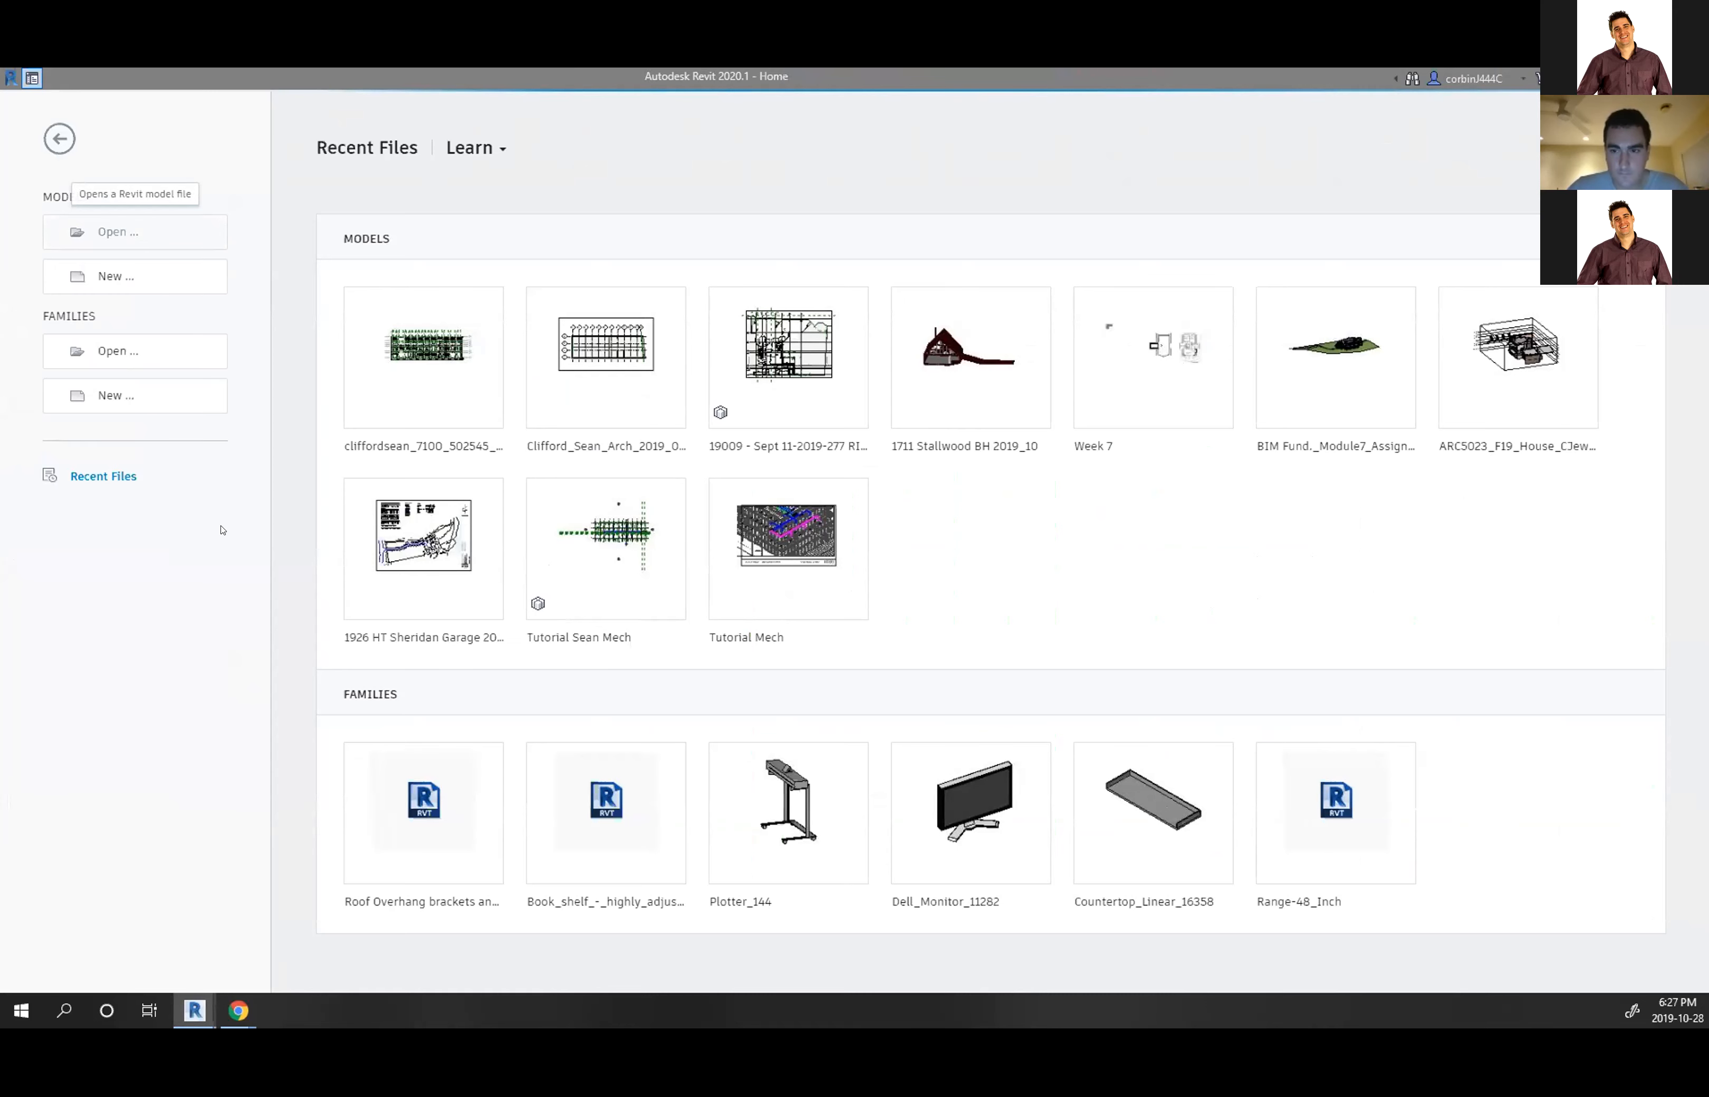
Open the Tutorial Sean Mech model as a new local copy
{"action": "left_click", "coordinate": [1213, 186]}
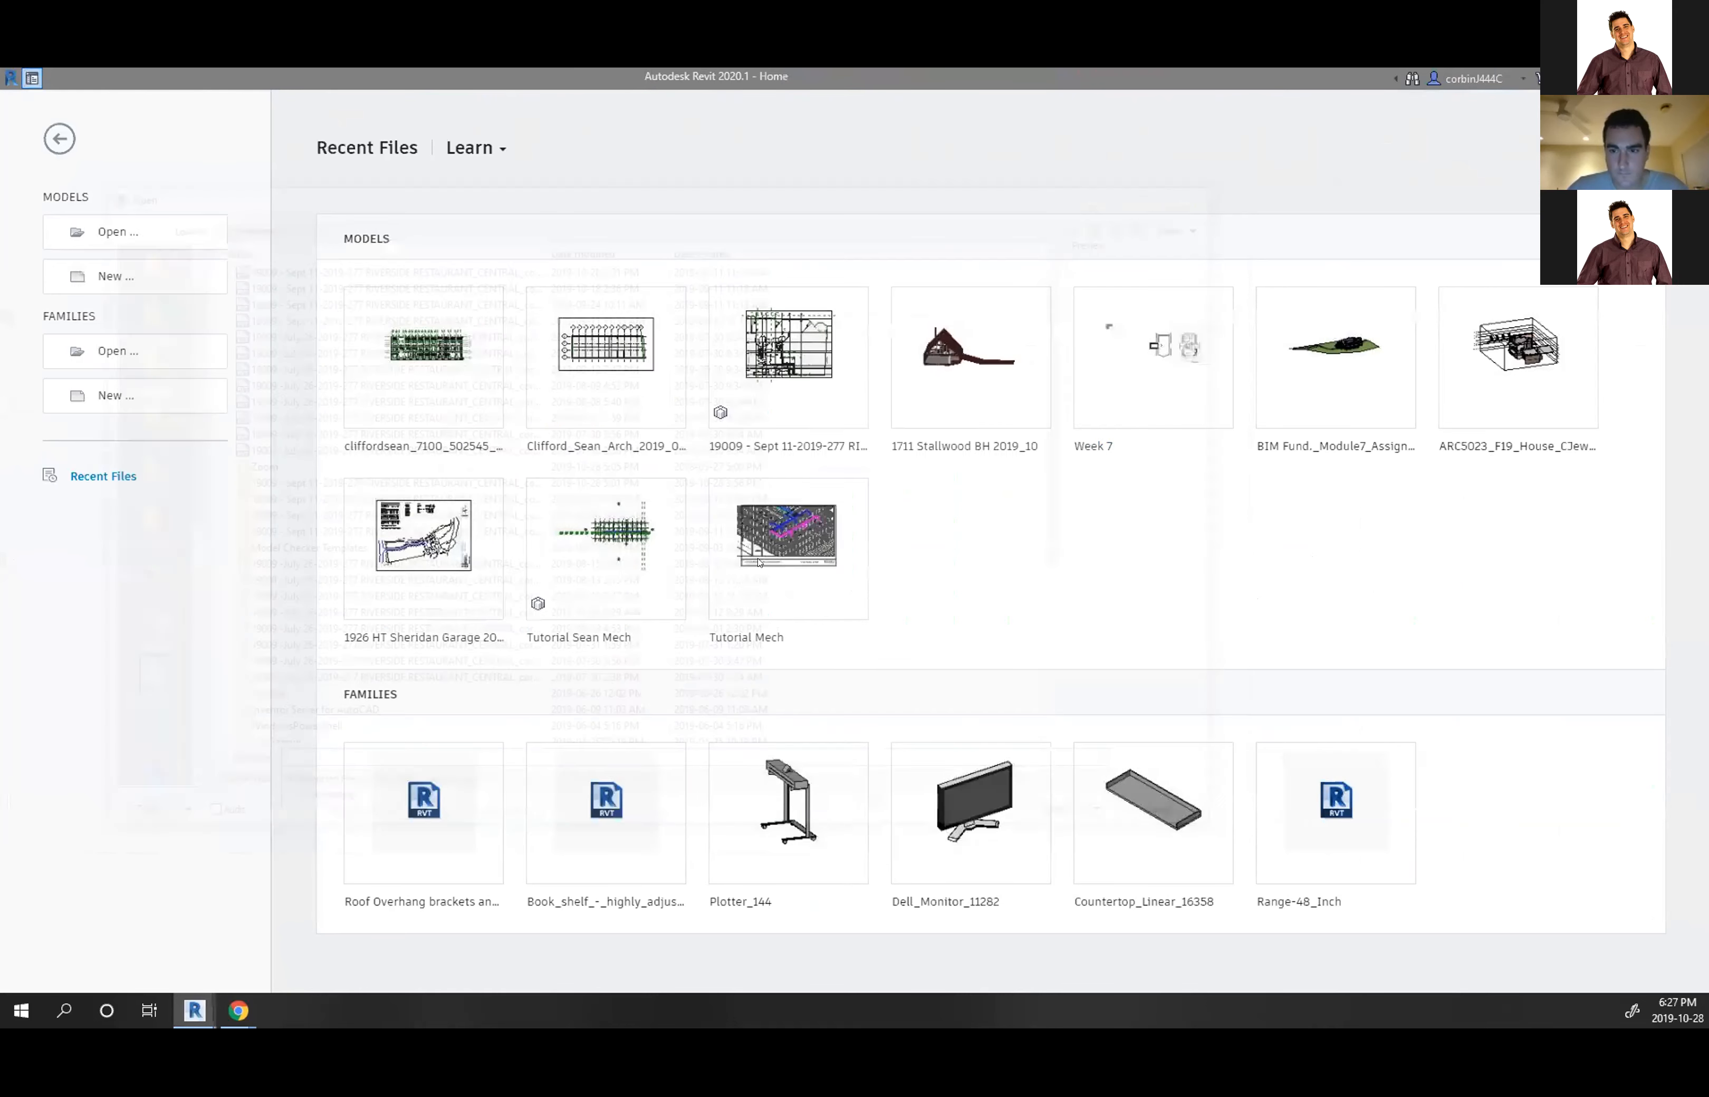
{"action": "left_click", "coordinate": [574, 545]}
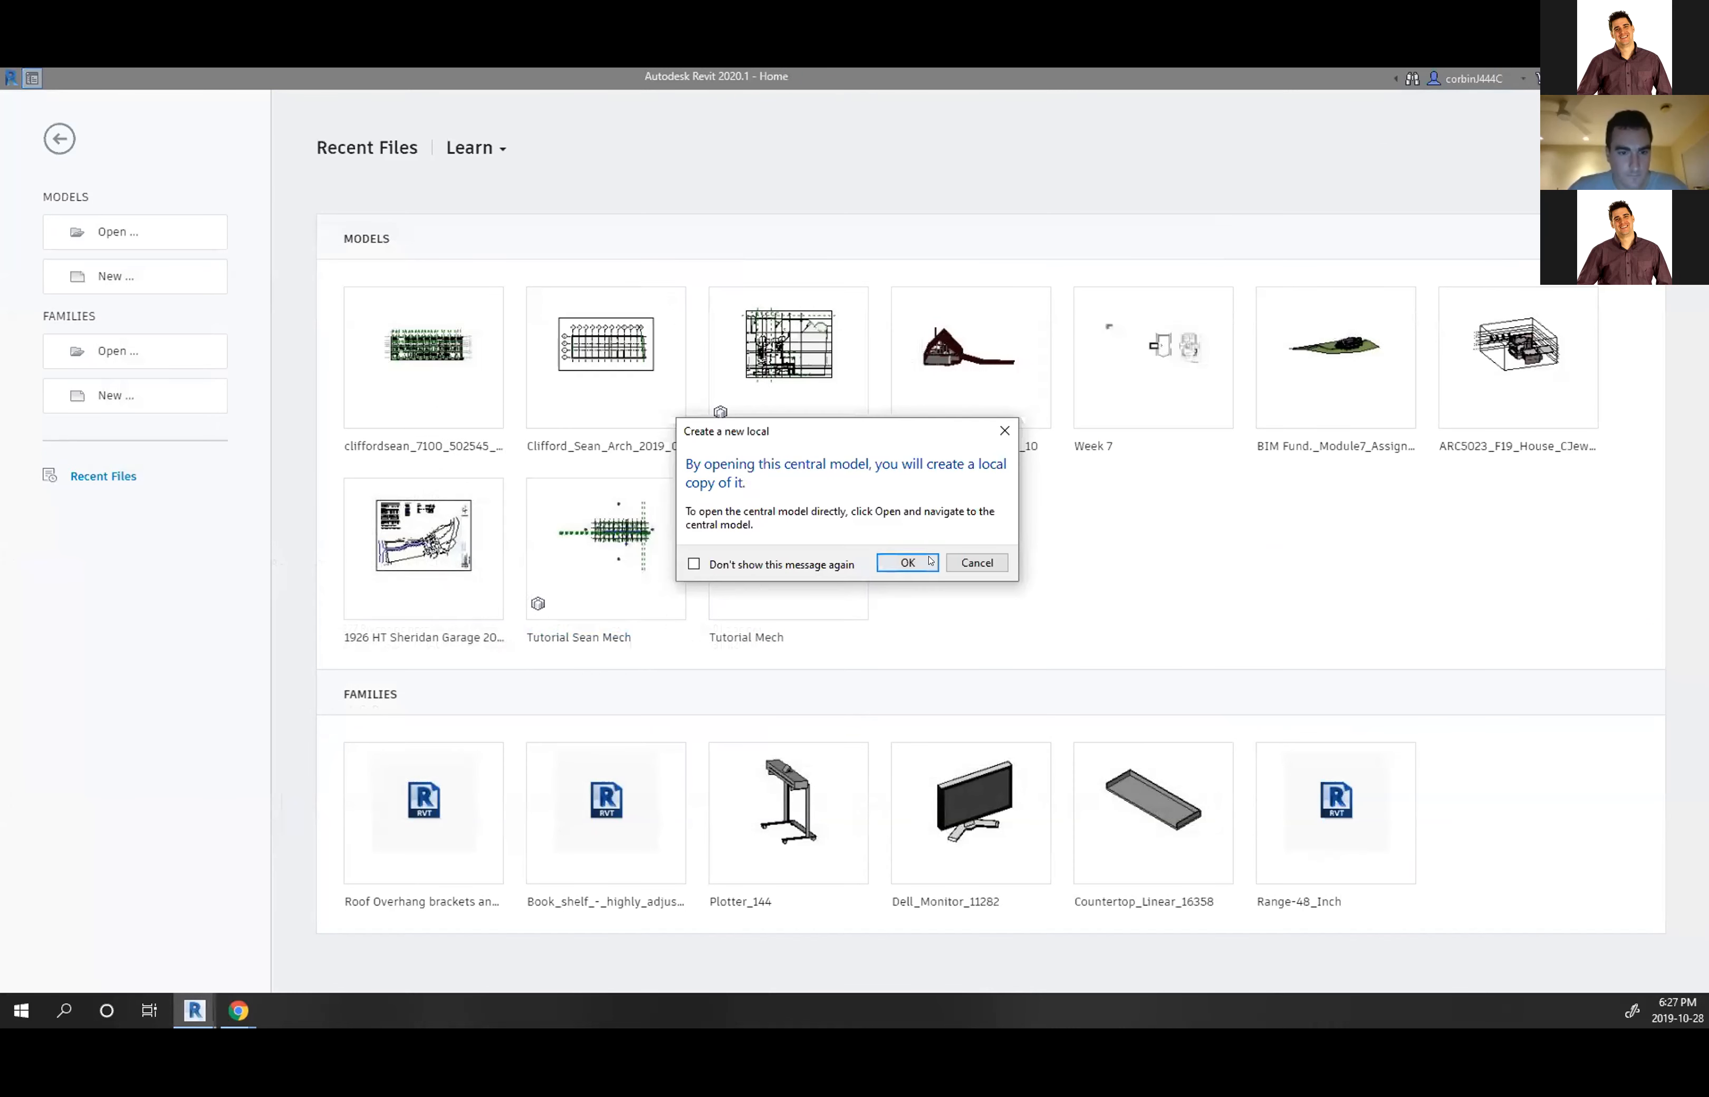
{"action": "left_click", "coordinate": [909, 562]}
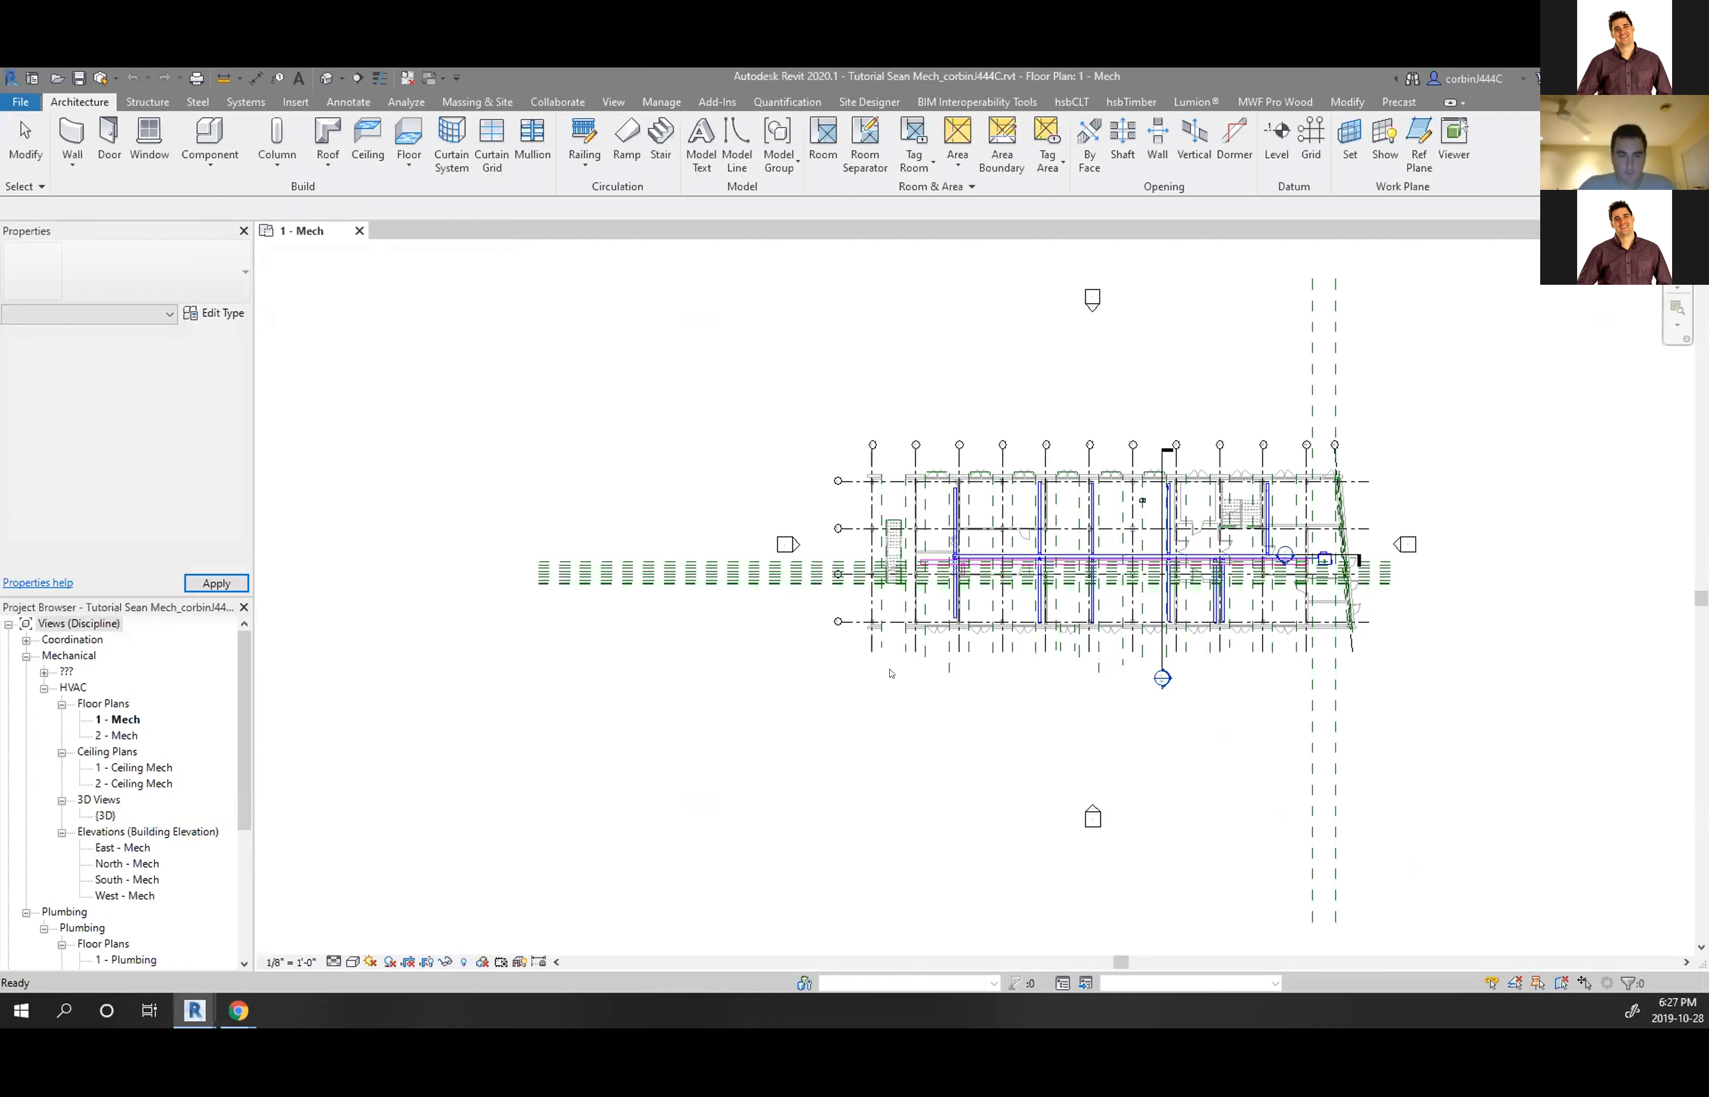
Open the 1 - Mech floor plan, then the East - Mech elevation
{"action": "scroll", "coordinate": [1101, 570], "scroll_direction": "up", "scroll_amount": 2}
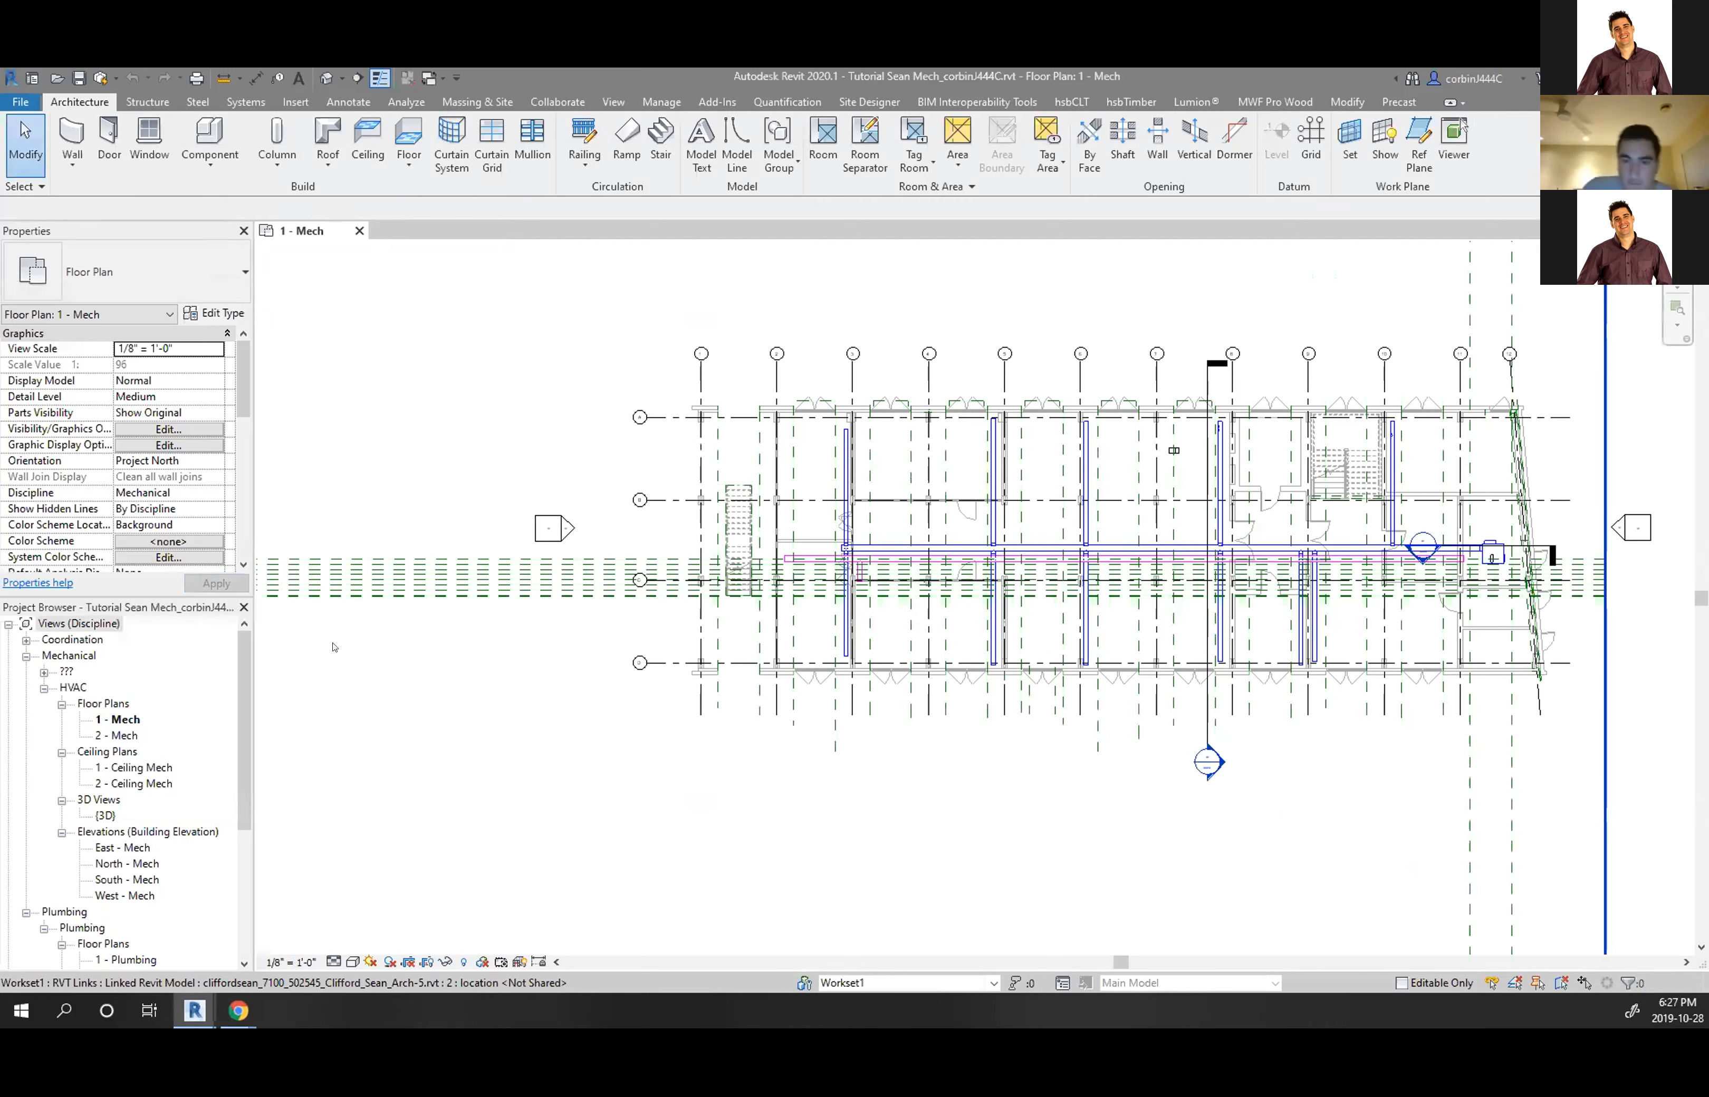
{"action": "left_click", "coordinate": [120, 718]}
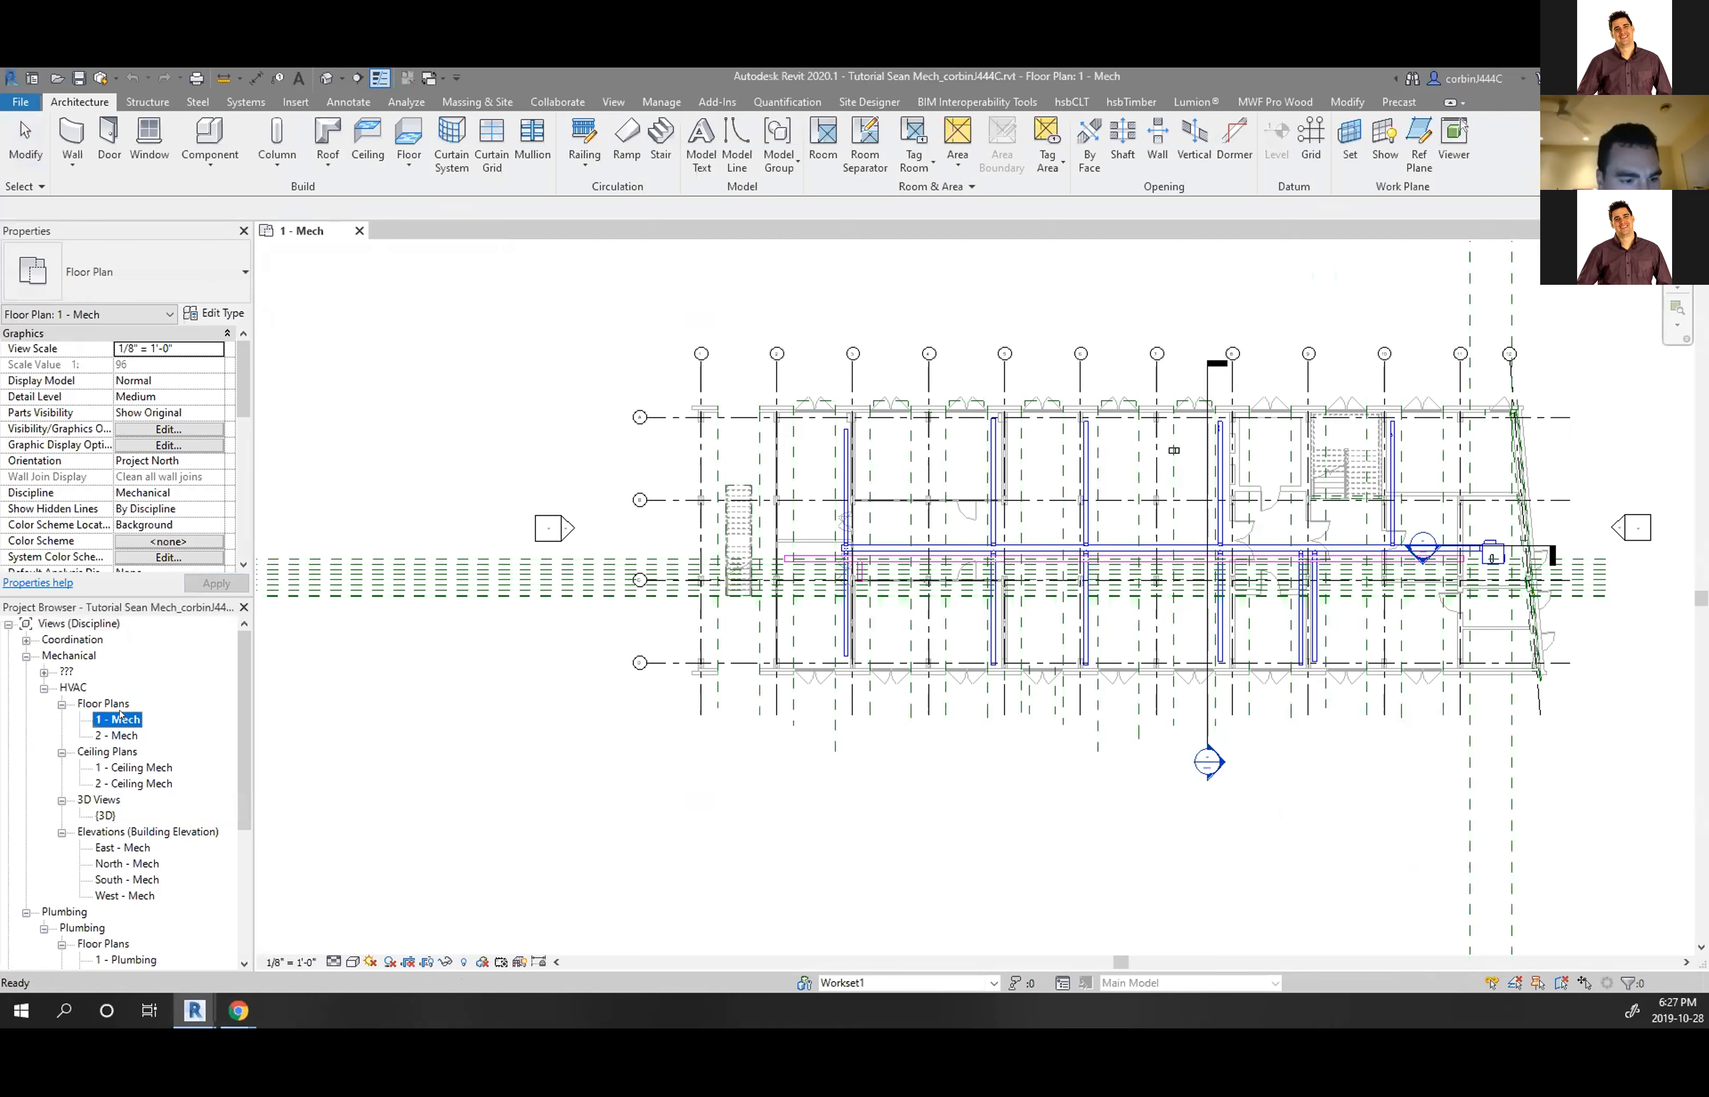
{"action": "double_click", "coordinate": [117, 718]}
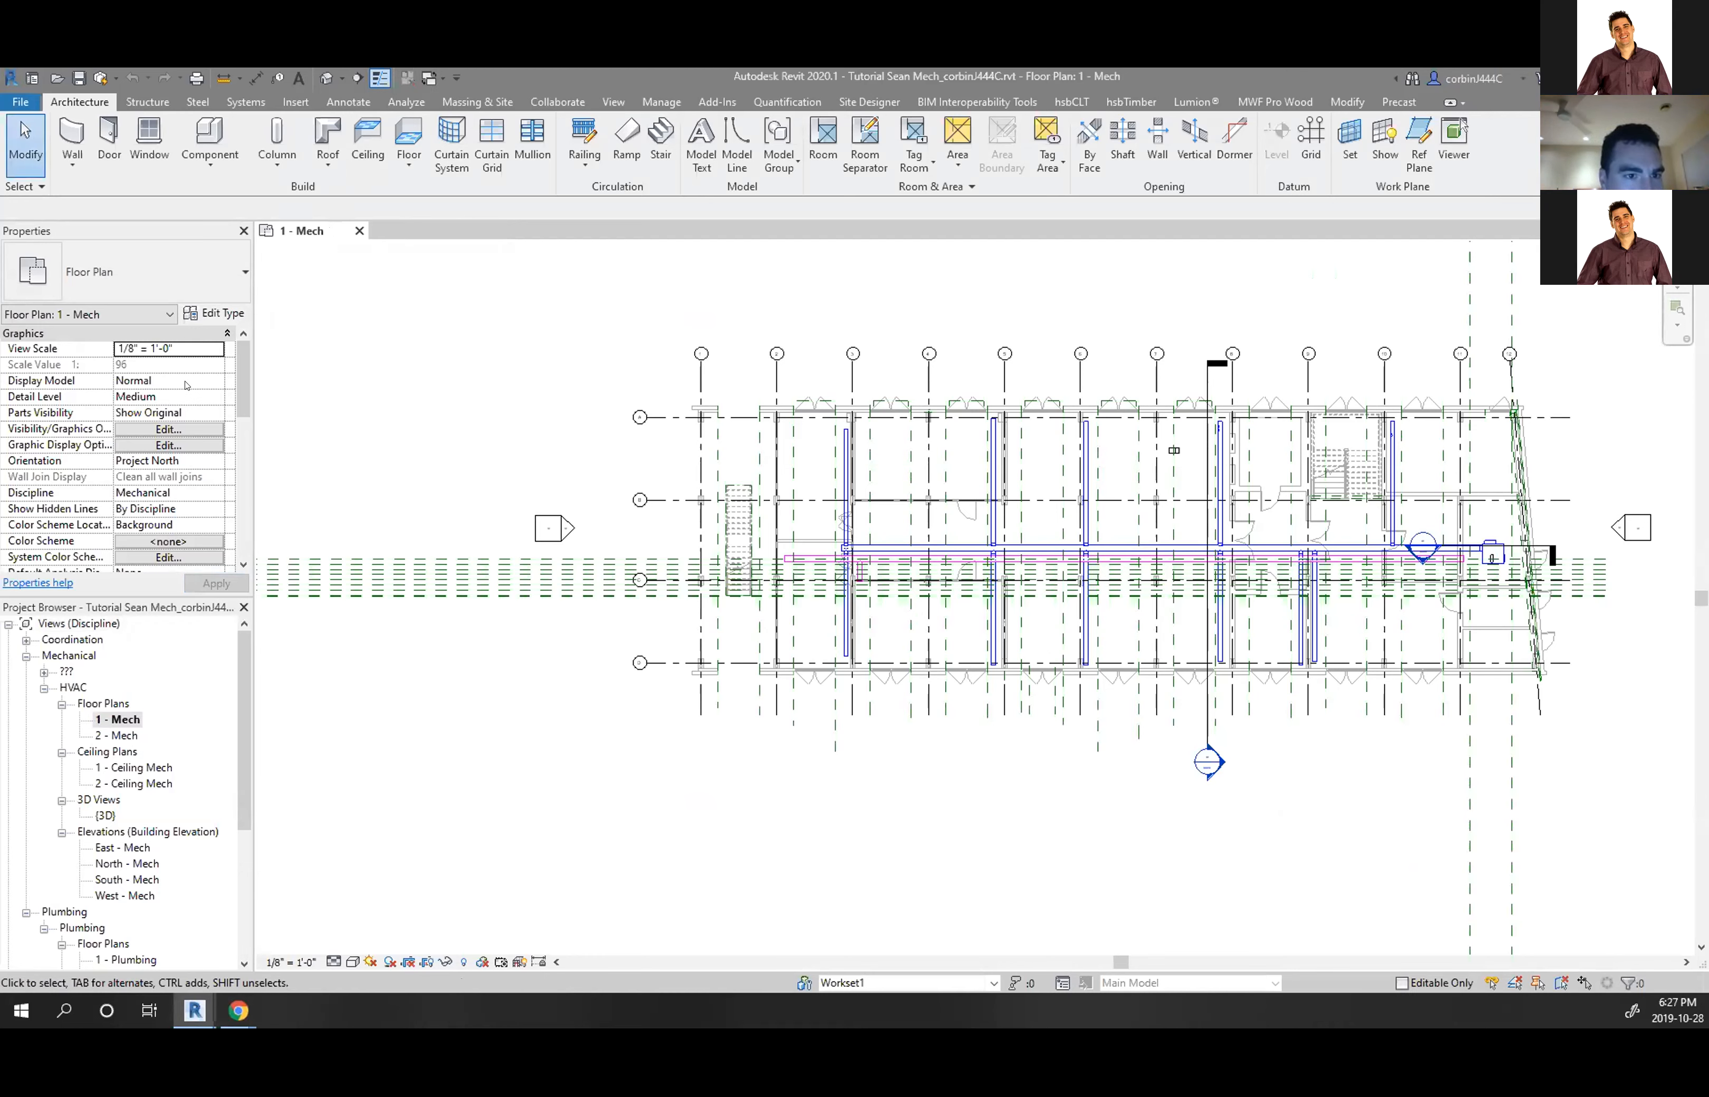
{"action": "double_click", "coordinate": [122, 847]}
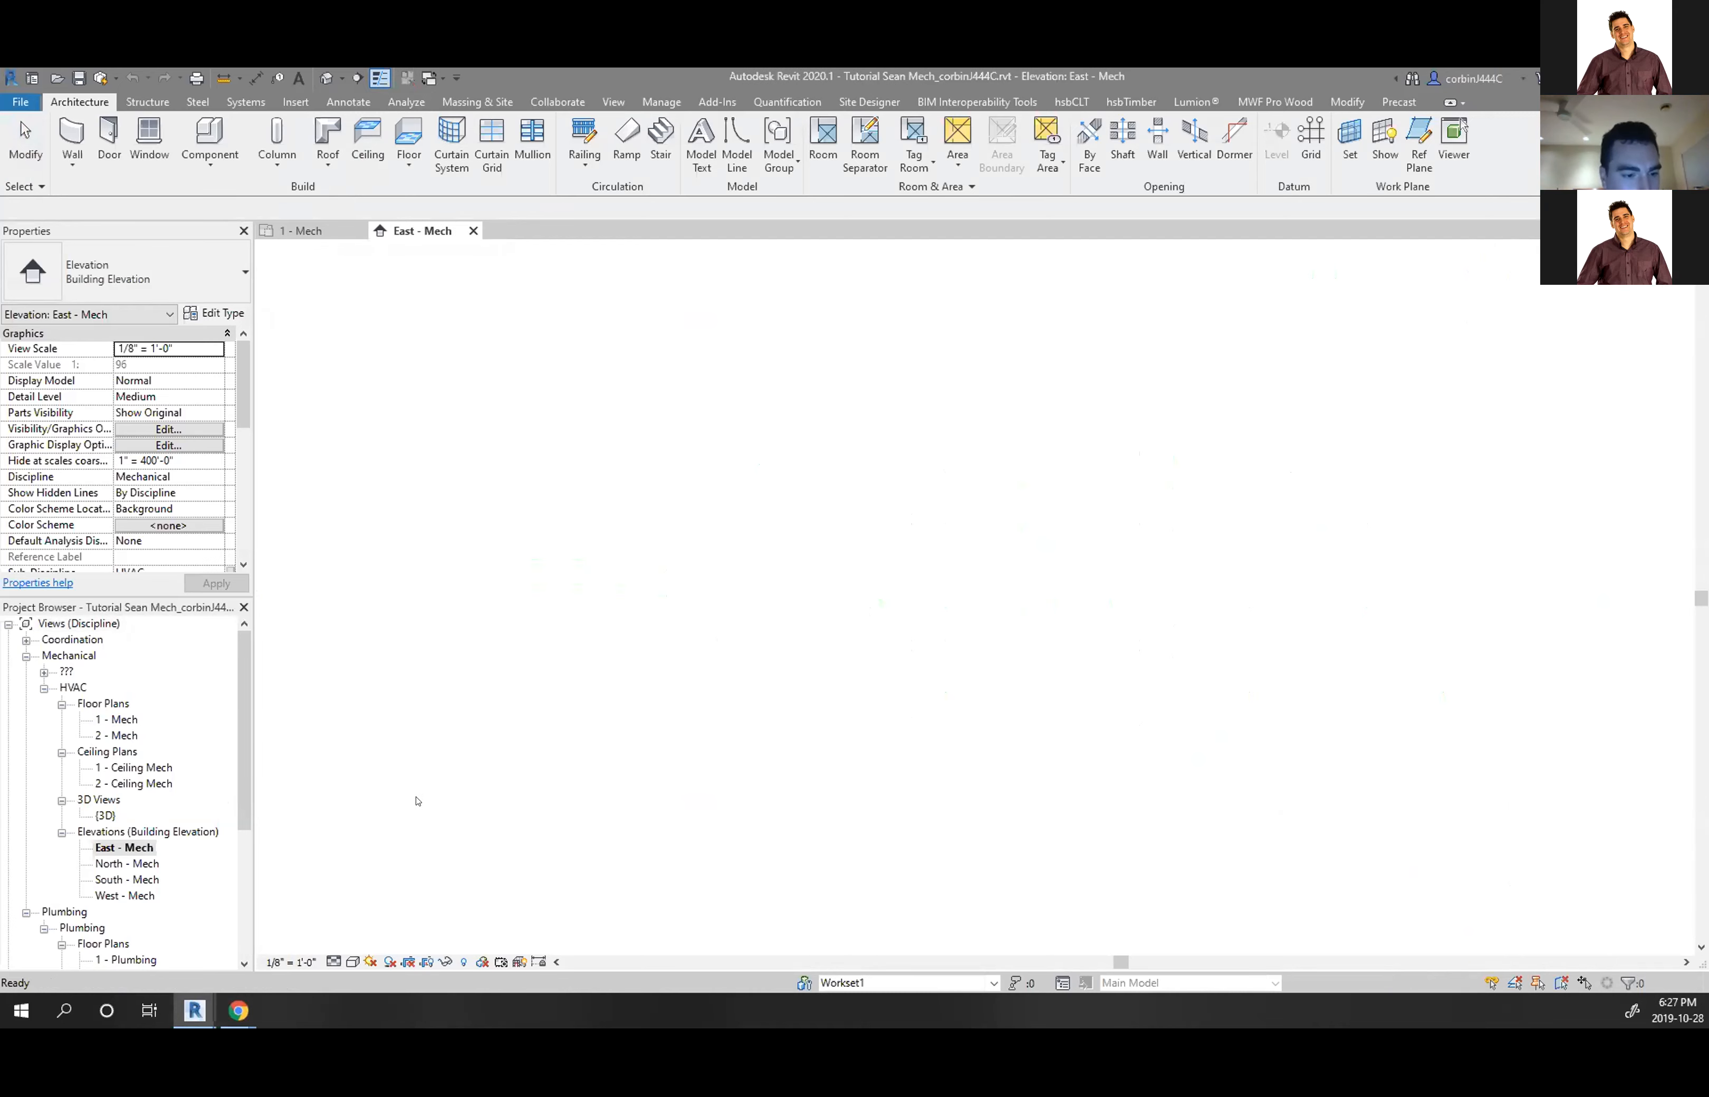
Rename the 9' - 0" Level 2 in East - Mech to 'level 1 t.o.w.'
{"action": "scroll", "coordinate": [1443, 656], "scroll_direction": "up", "scroll_amount": 8}
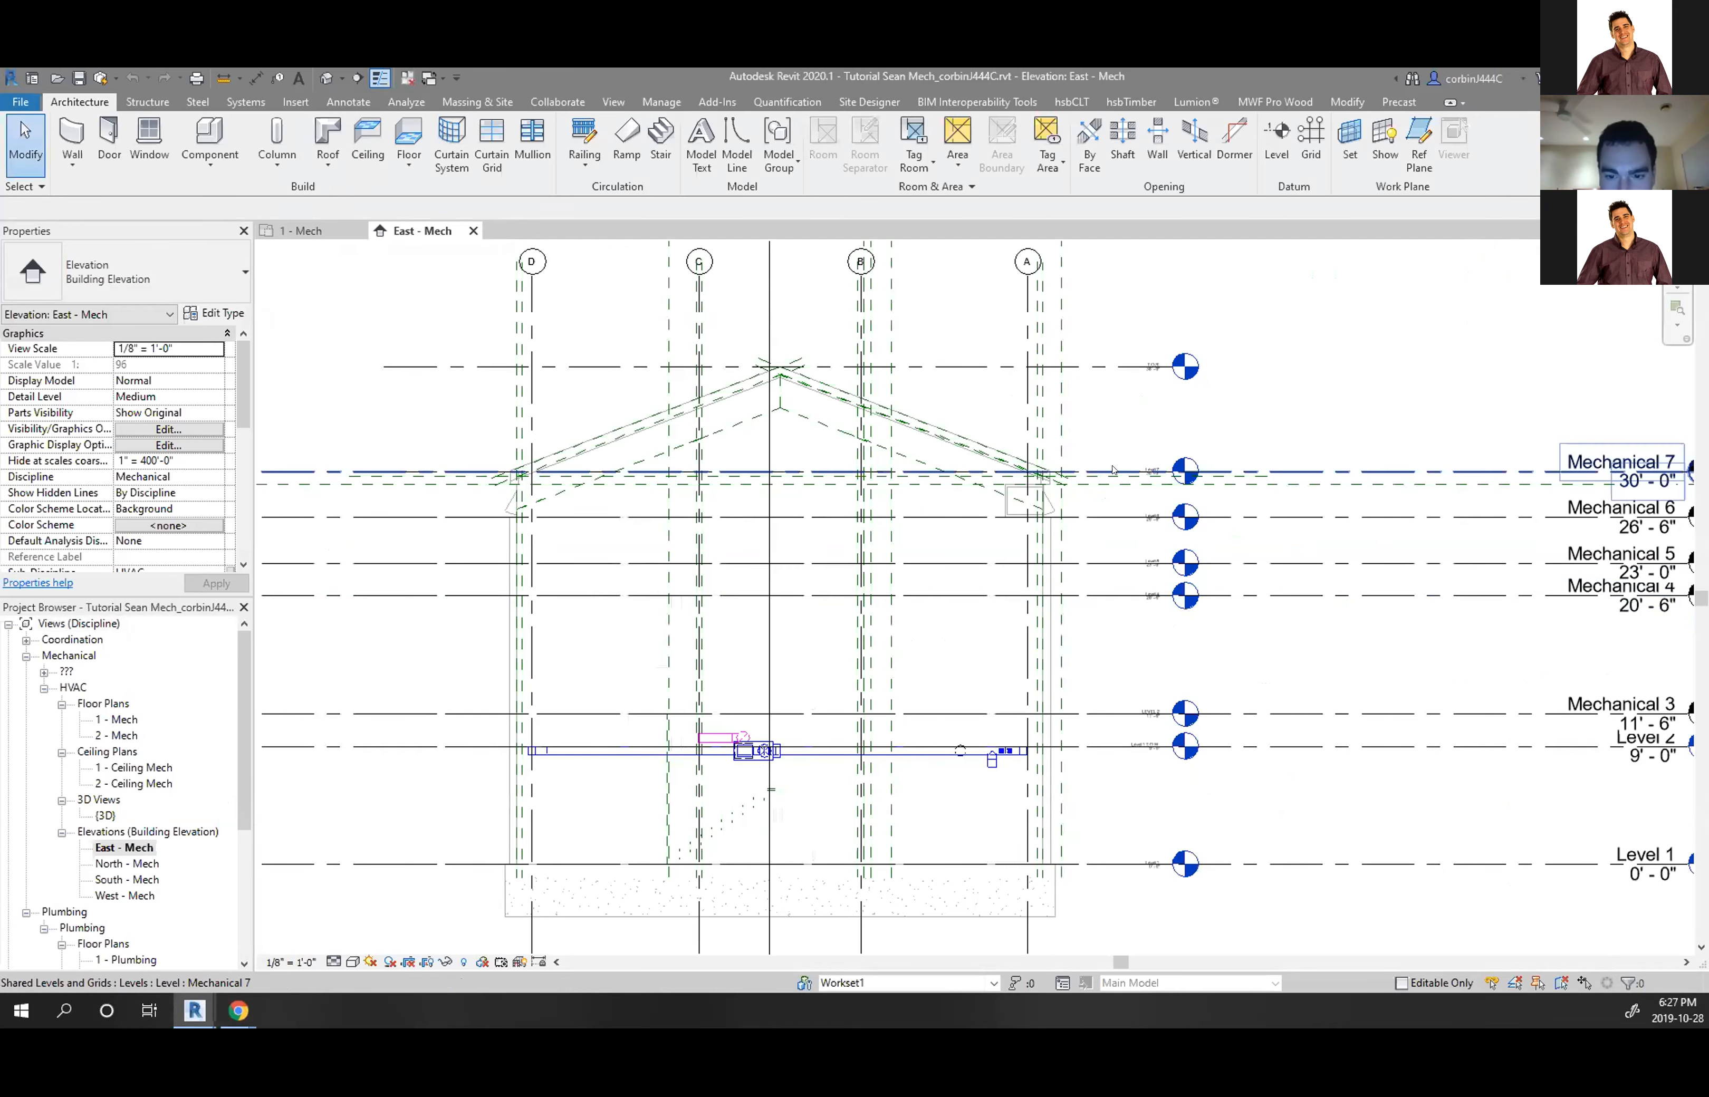
{"action": "scroll", "coordinate": [1187, 471], "scroll_direction": "down", "scroll_amount": 5}
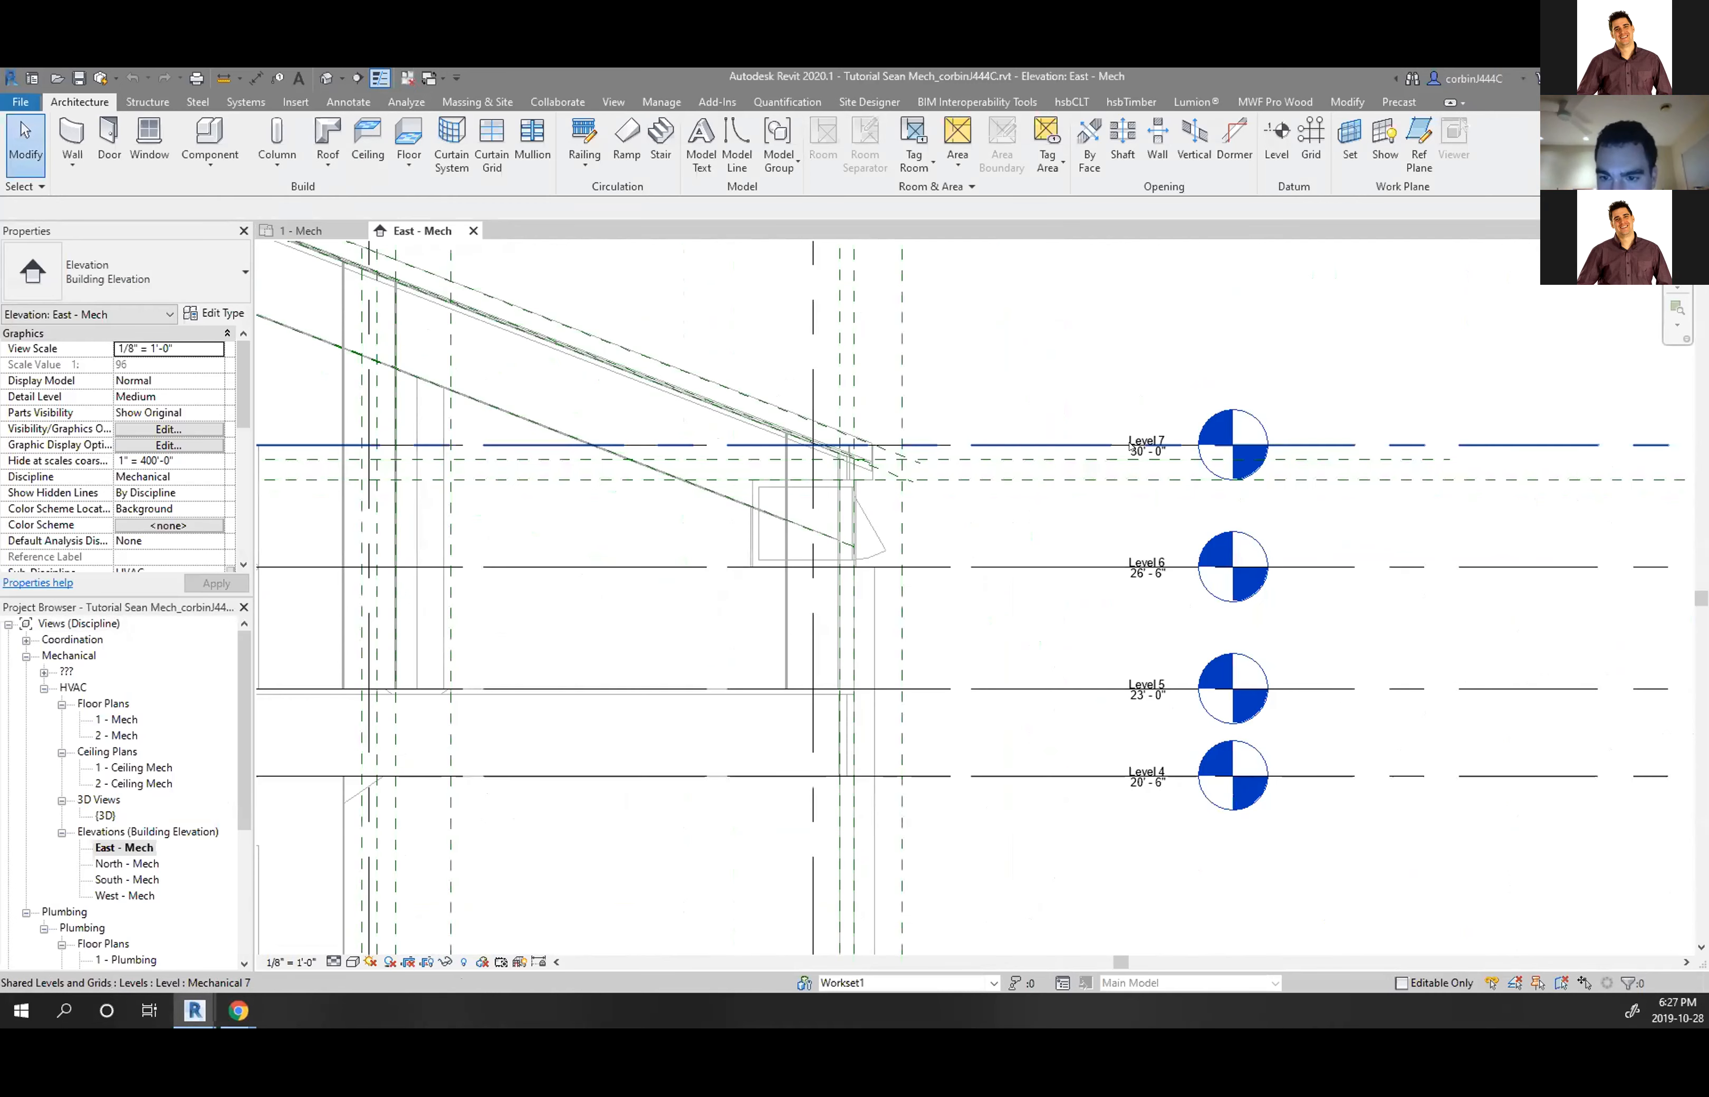
{"action": "scroll", "coordinate": [1129, 514], "scroll_direction": "down", "scroll_amount": 3}
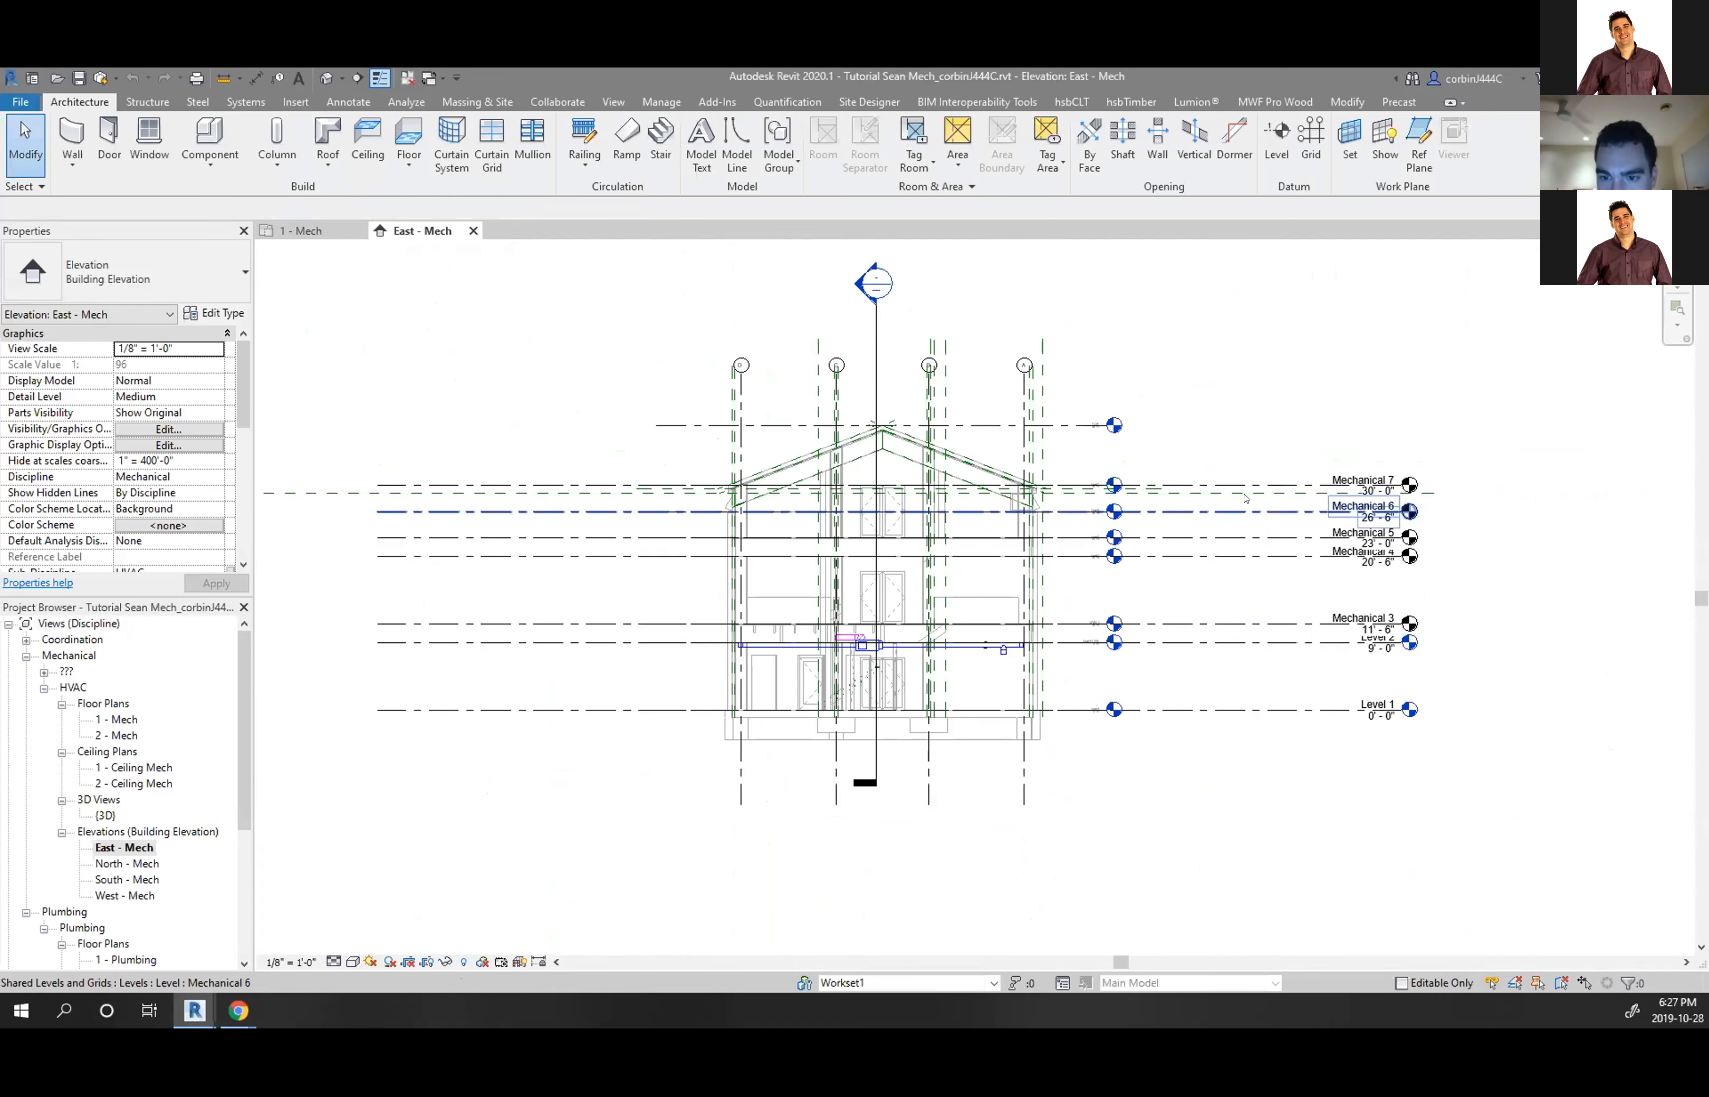
{"action": "scroll", "coordinate": [1075, 402], "scroll_direction": "up", "scroll_amount": 2}
{"action": "scroll", "coordinate": [1059, 467], "scroll_direction": "up", "scroll_amount": 1}
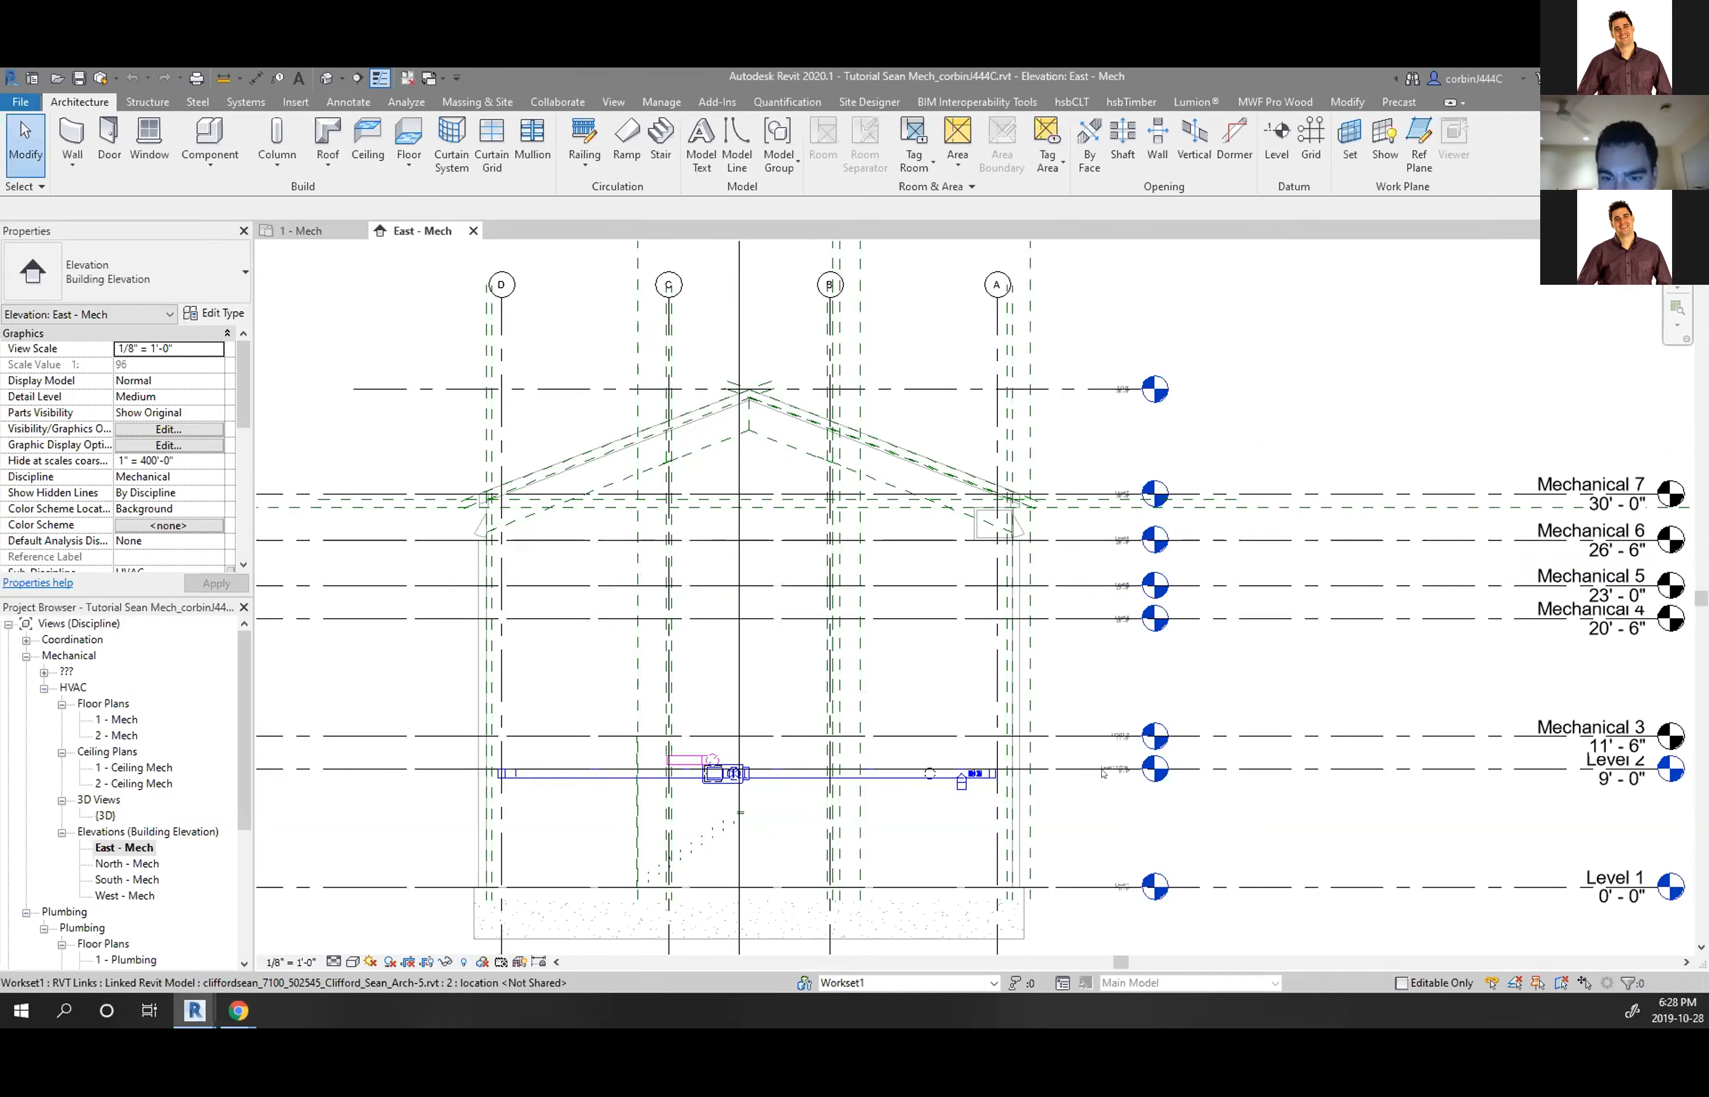
{"action": "scroll", "coordinate": [1128, 762], "scroll_direction": "up", "scroll_amount": 3}
{"action": "scroll", "coordinate": [1129, 761], "scroll_direction": "up", "scroll_amount": 2}
{"action": "scroll", "coordinate": [1318, 700], "scroll_direction": "down", "scroll_amount": 6}
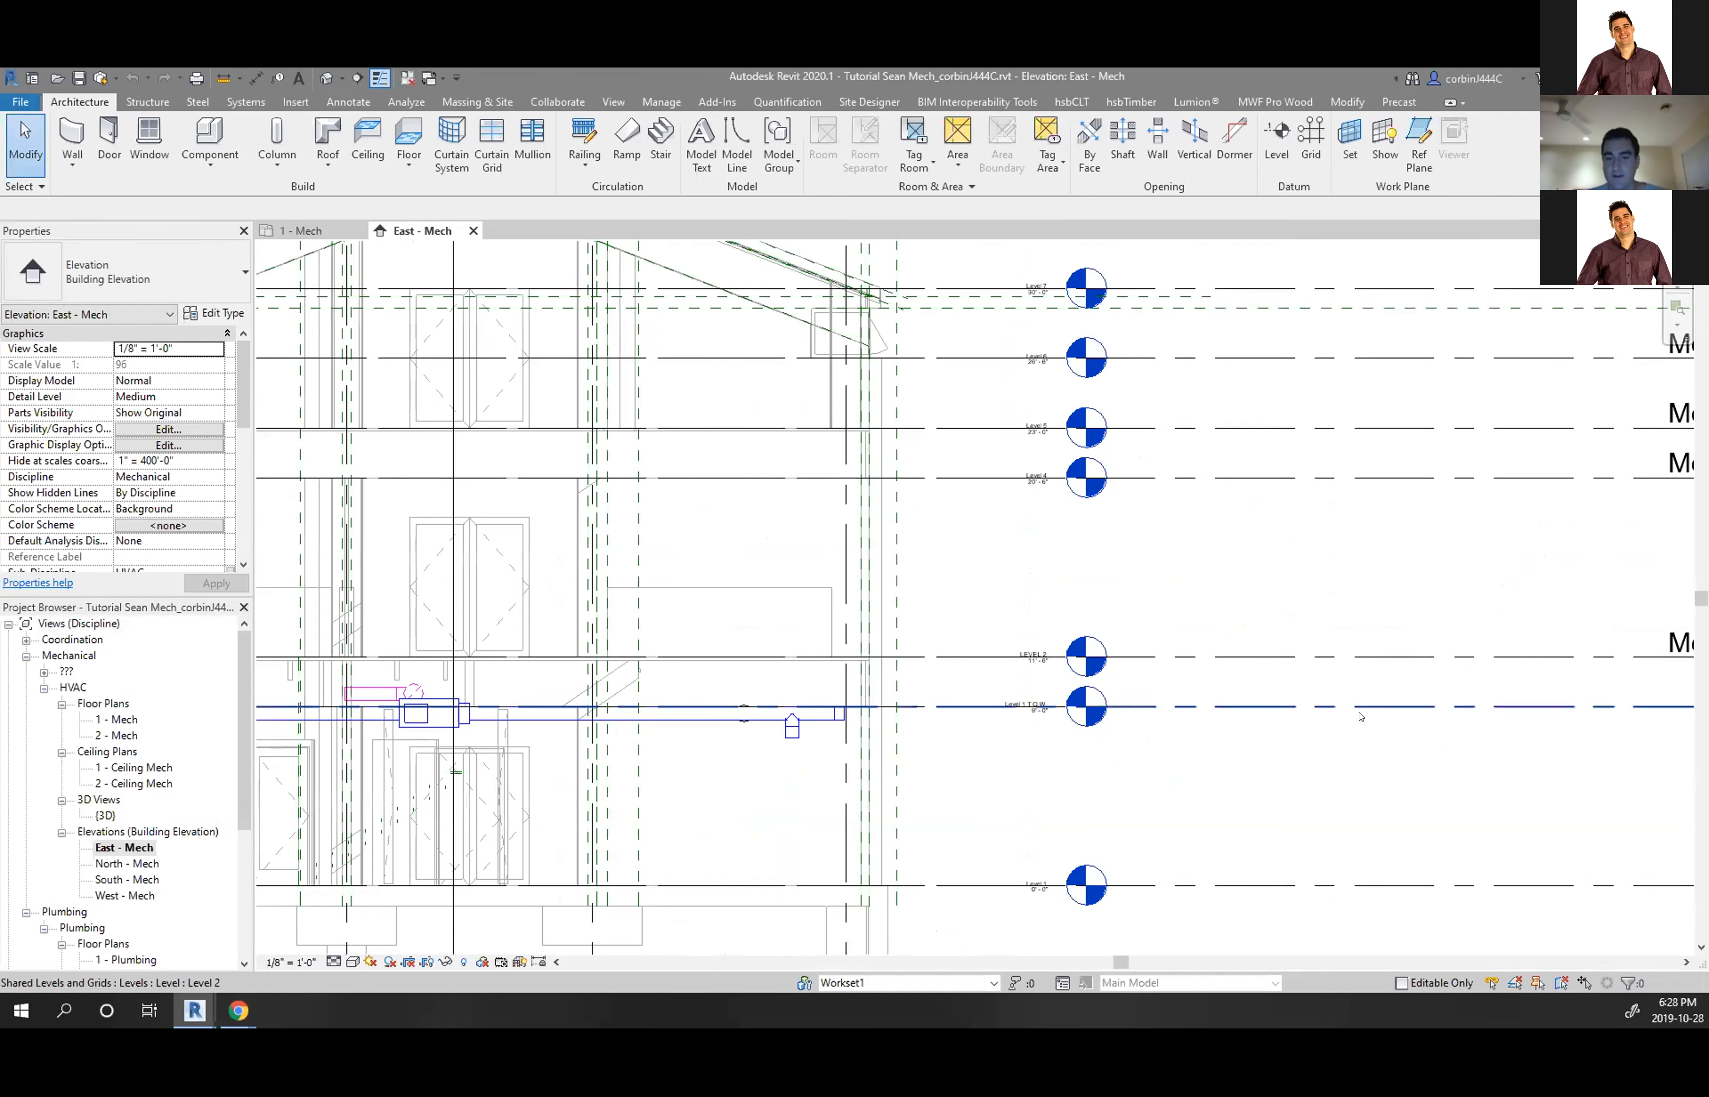
{"action": "scroll", "coordinate": [1317, 700], "scroll_direction": "up", "scroll_amount": 4}
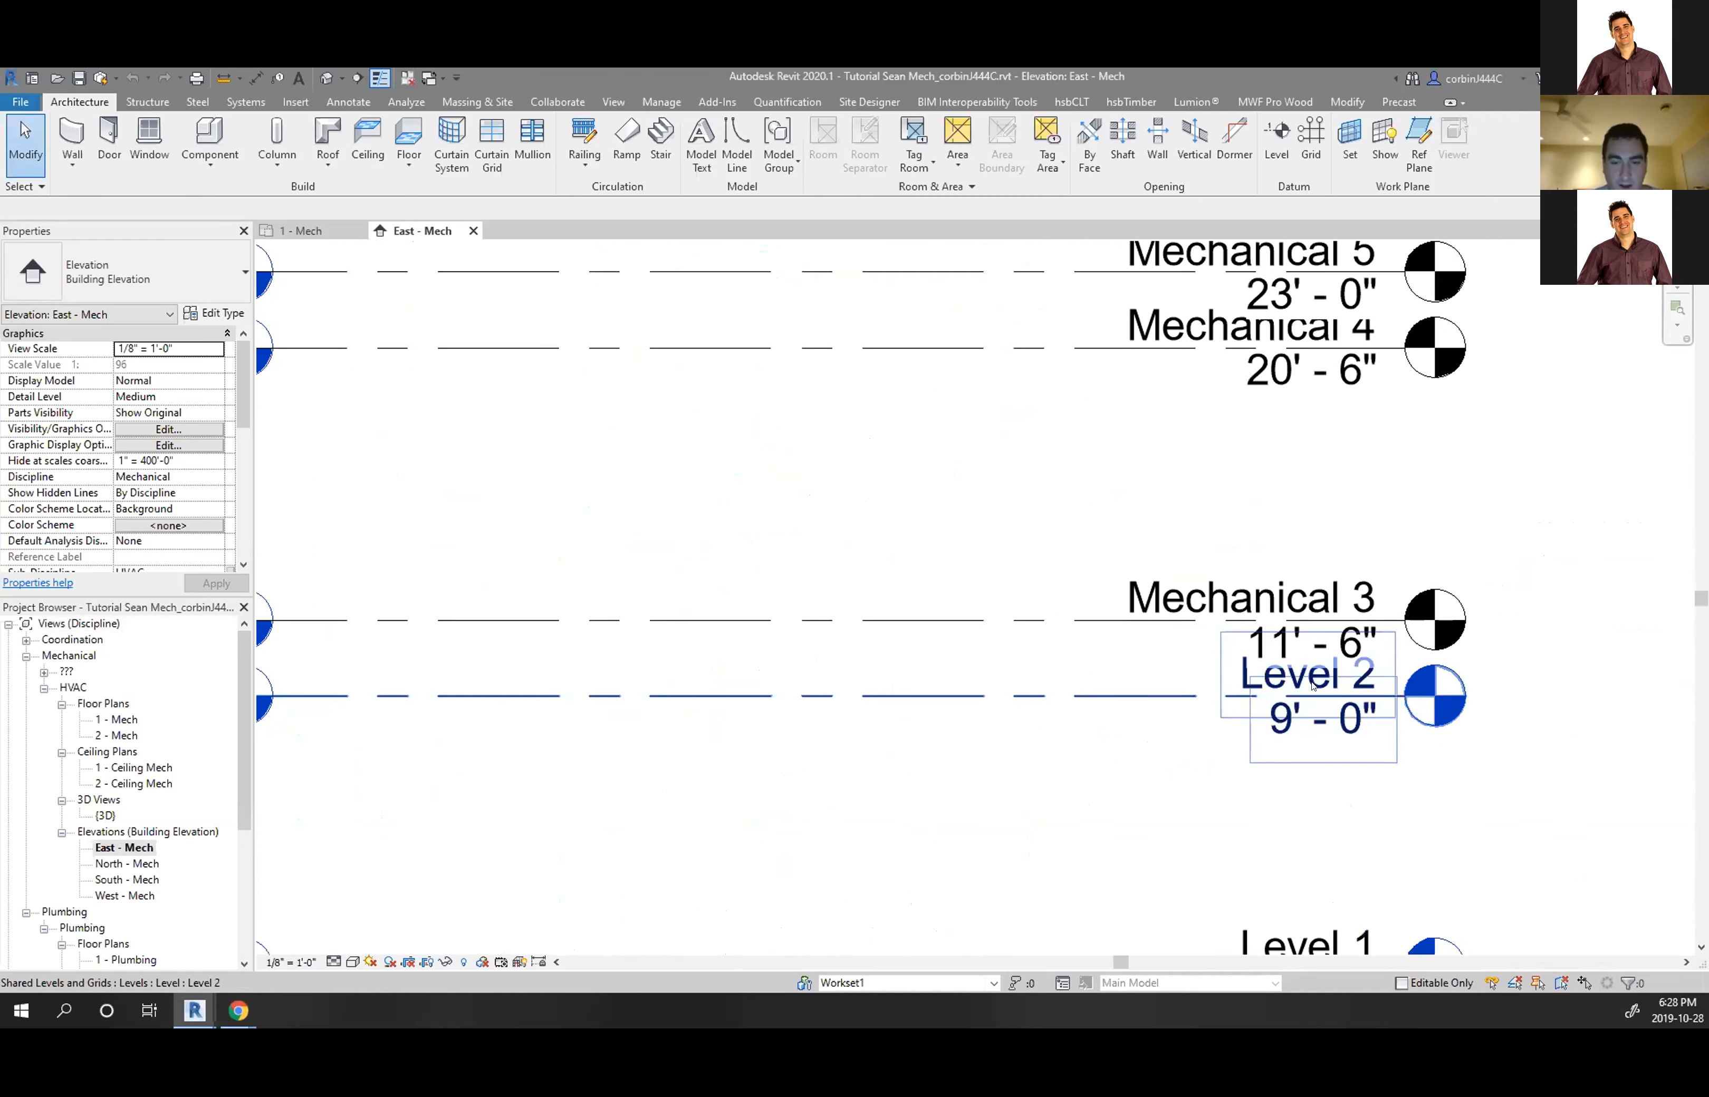
{"action": "left_click", "coordinate": [1312, 686]}
{"action": "left_click", "coordinate": [1246, 675]}
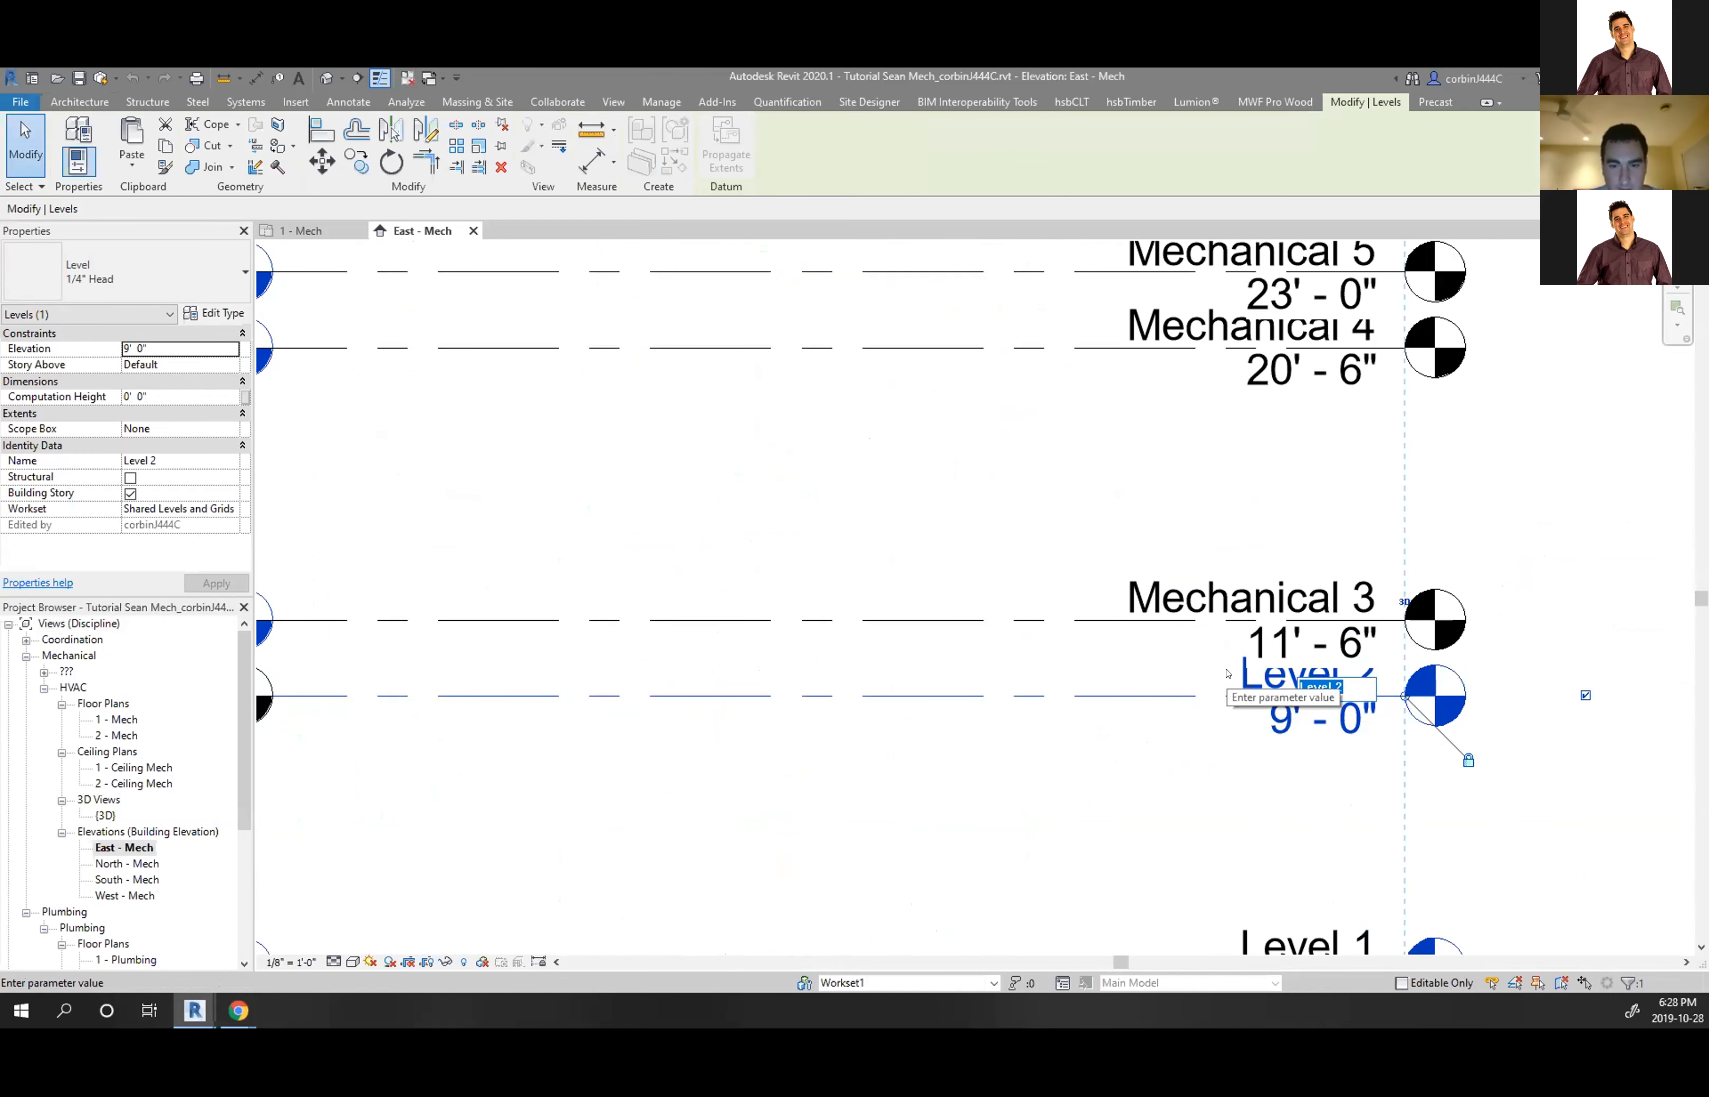
{"action": "type", "text": "le"}
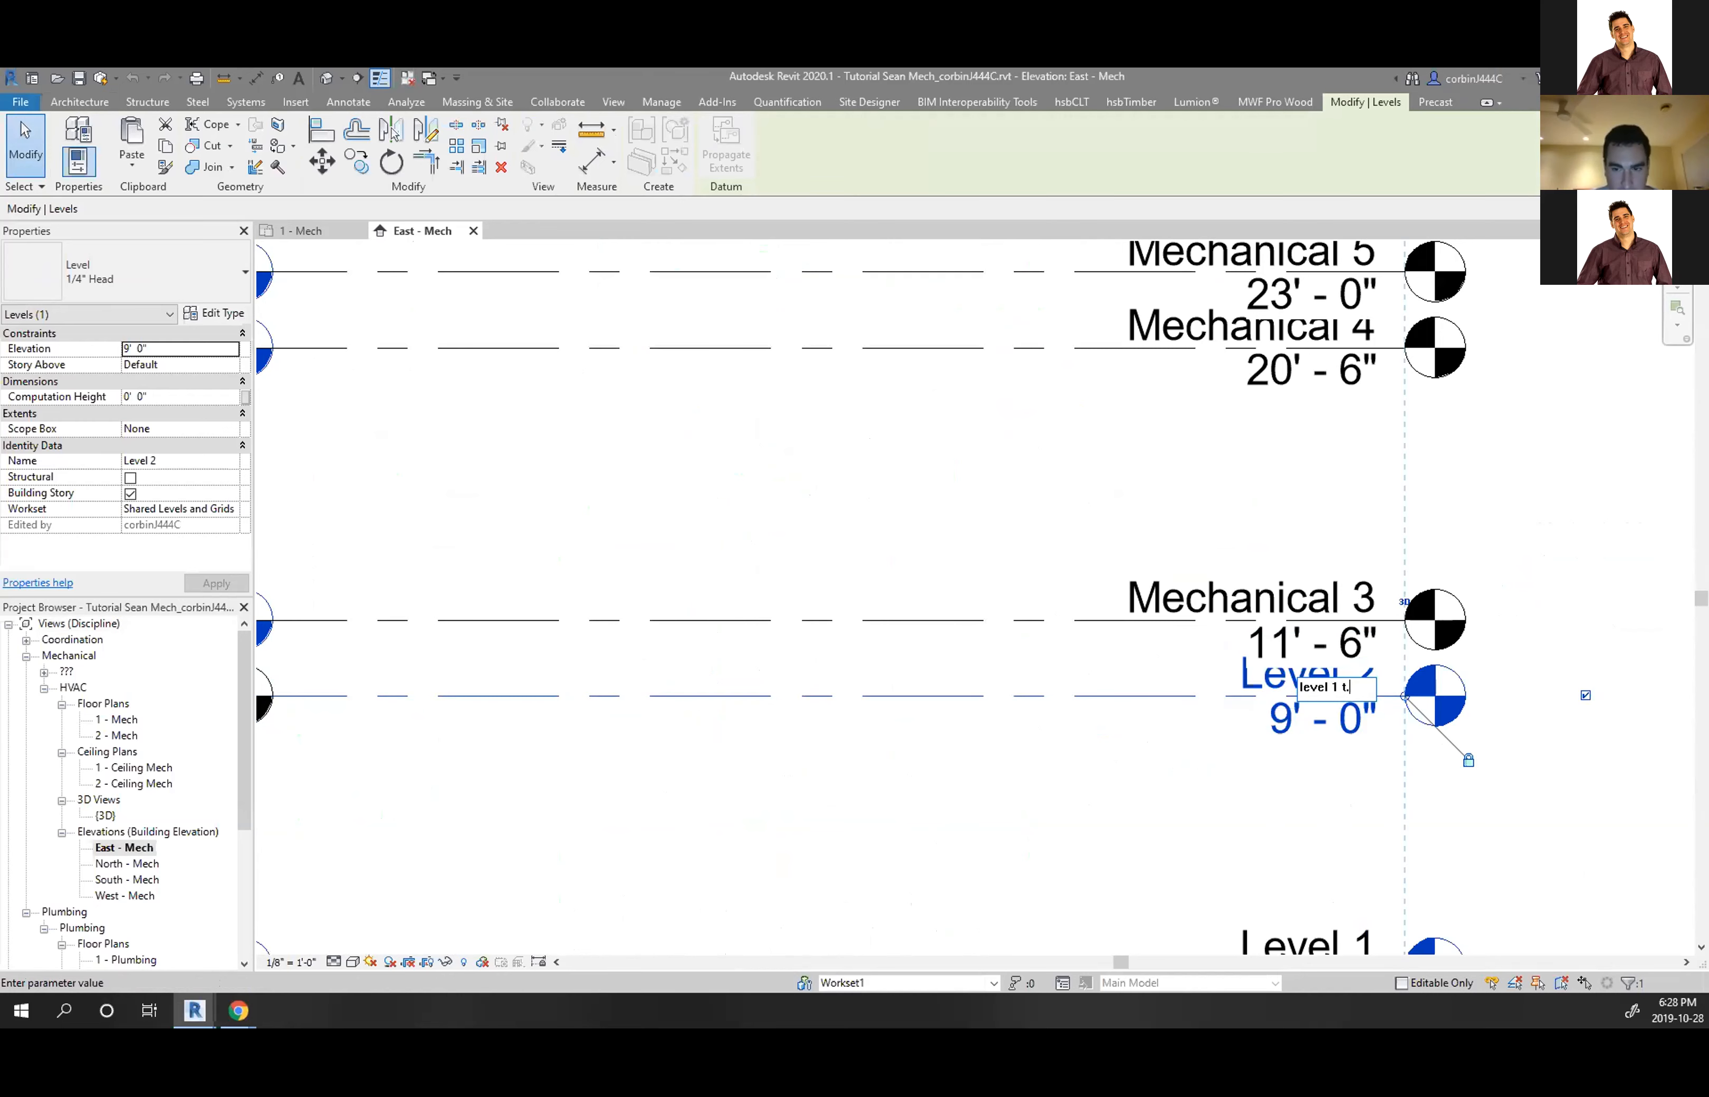
{"action": "type", "text": "vel 1 t.o.w."}
{"action": "key", "text": "Return"}
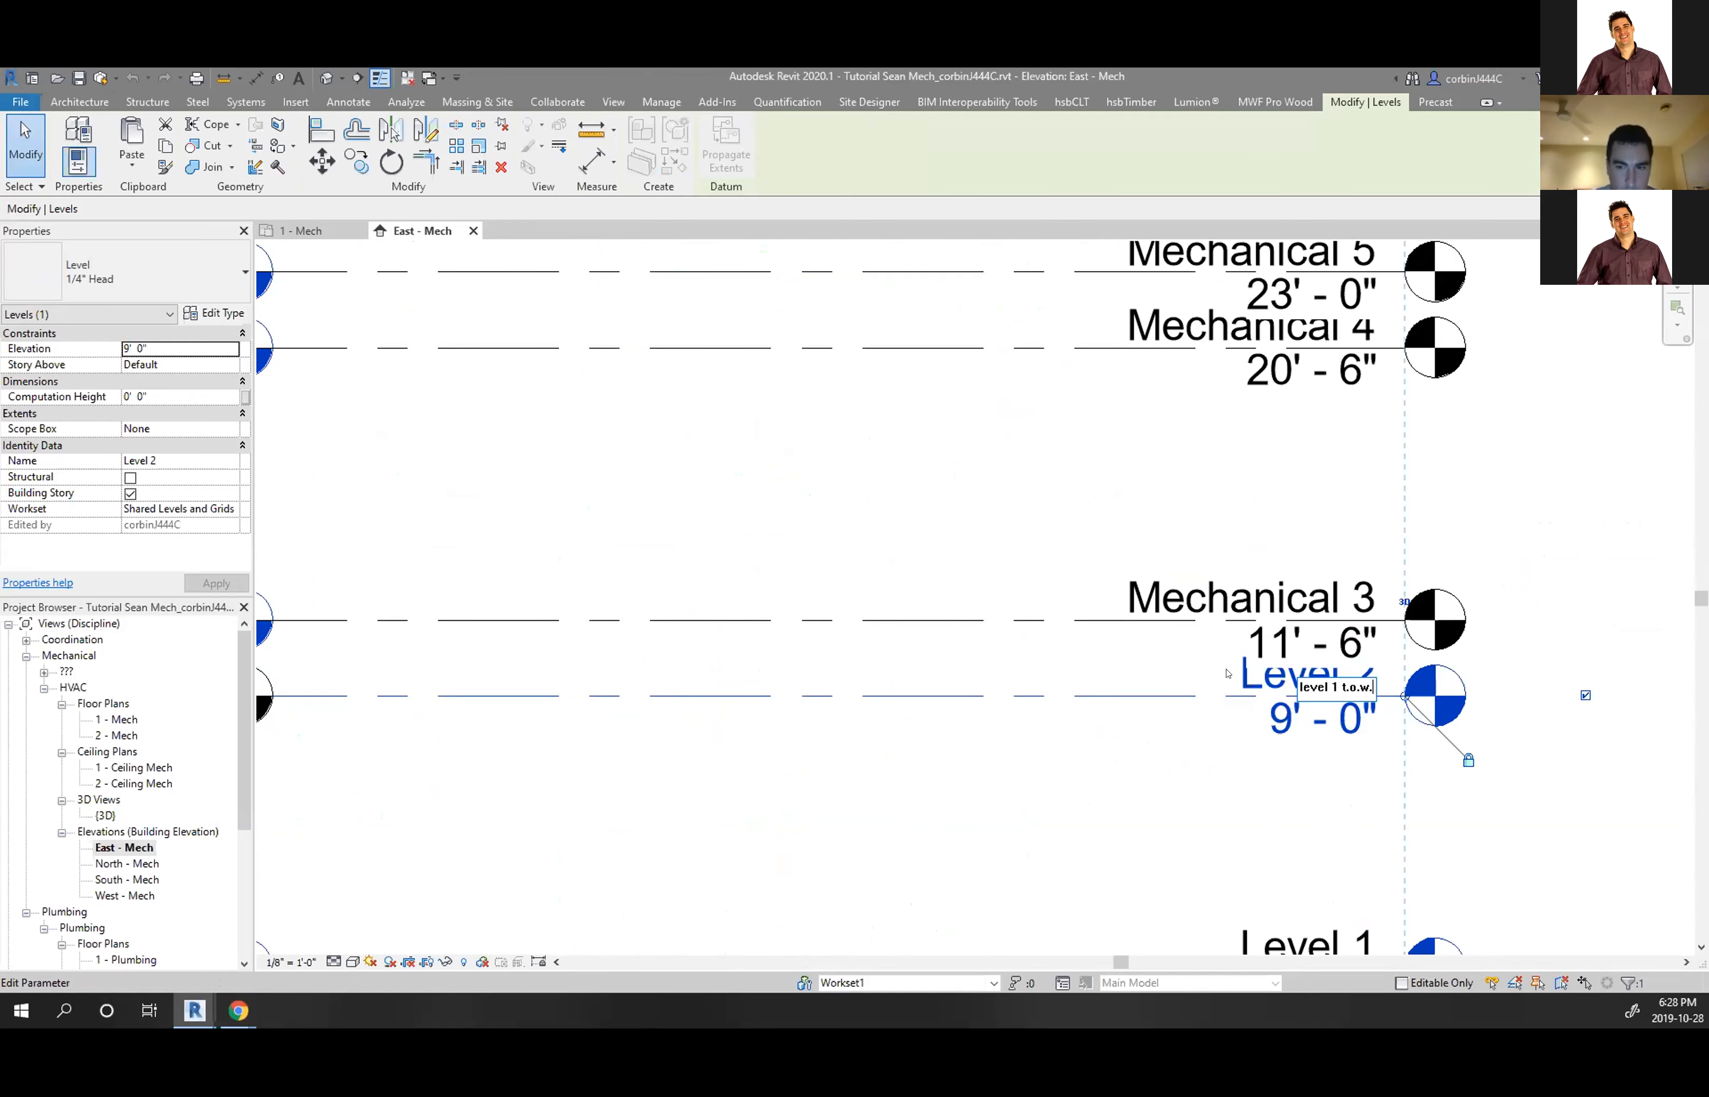
{"action": "scroll", "coordinate": [1147, 504], "scroll_direction": "down", "scroll_amount": 5}
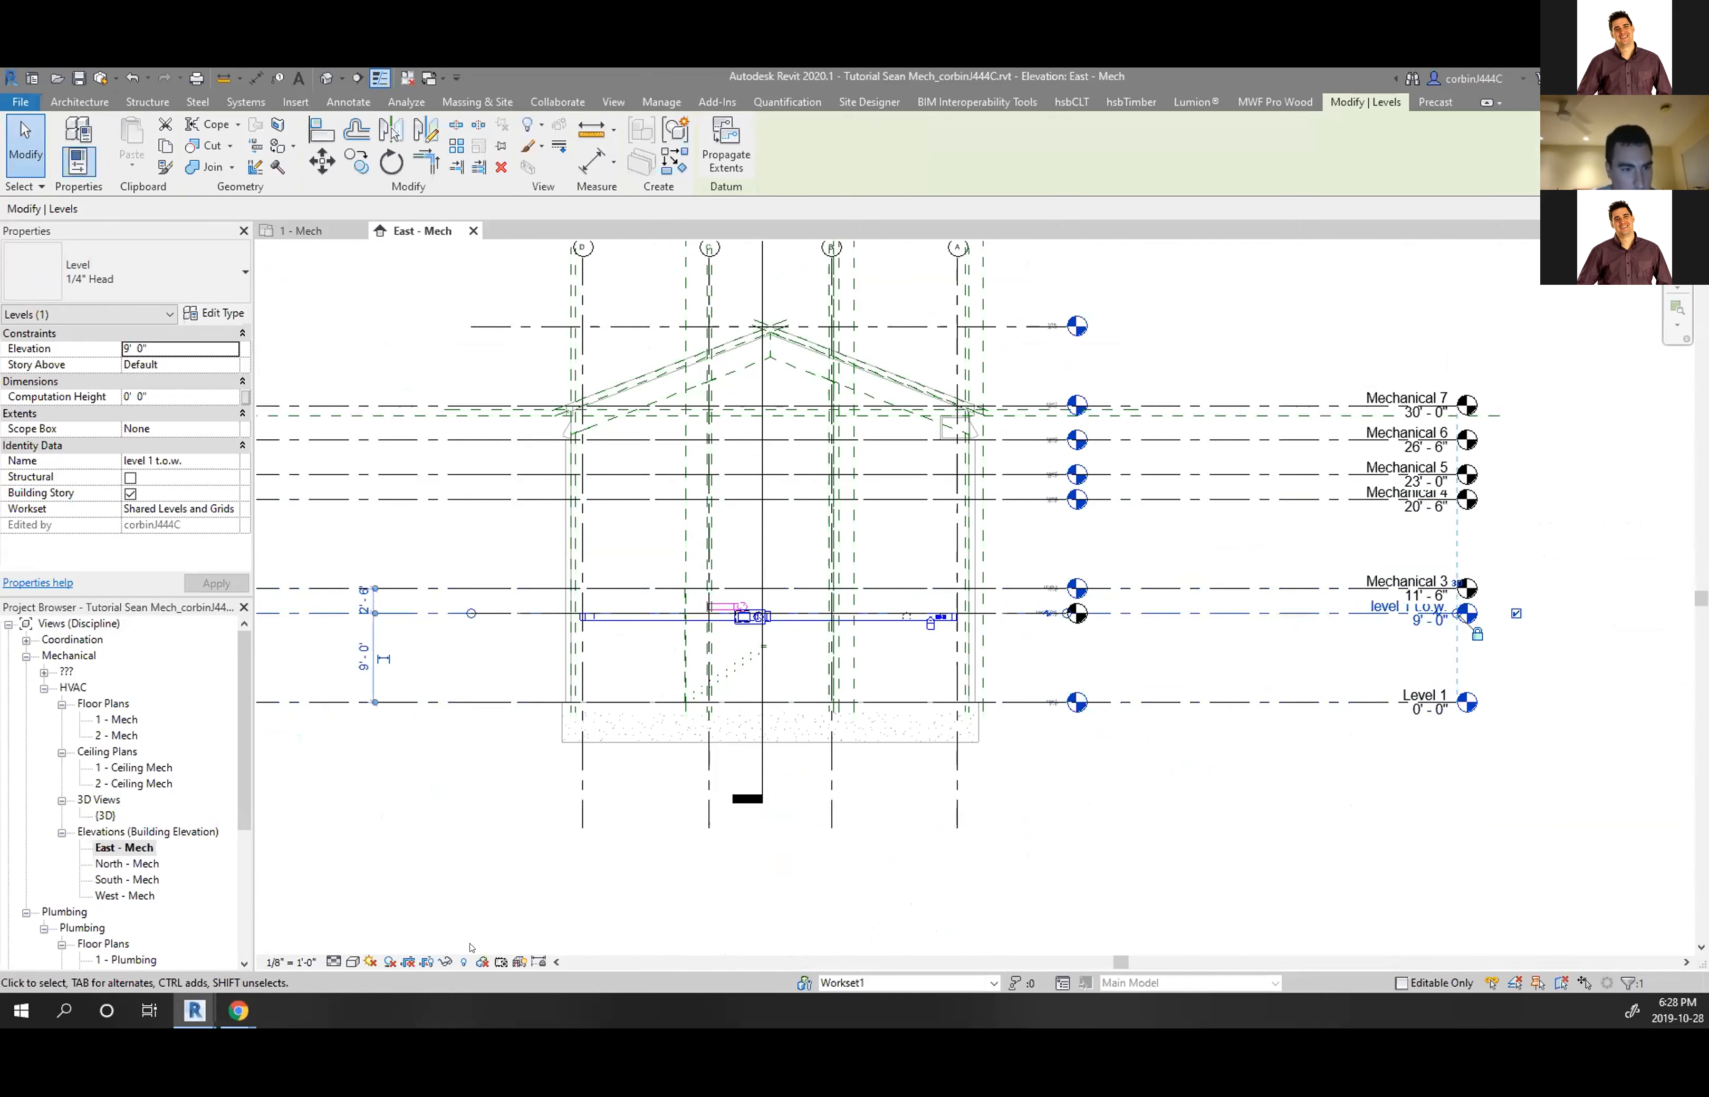
{"action": "left_click", "coordinate": [465, 834]}
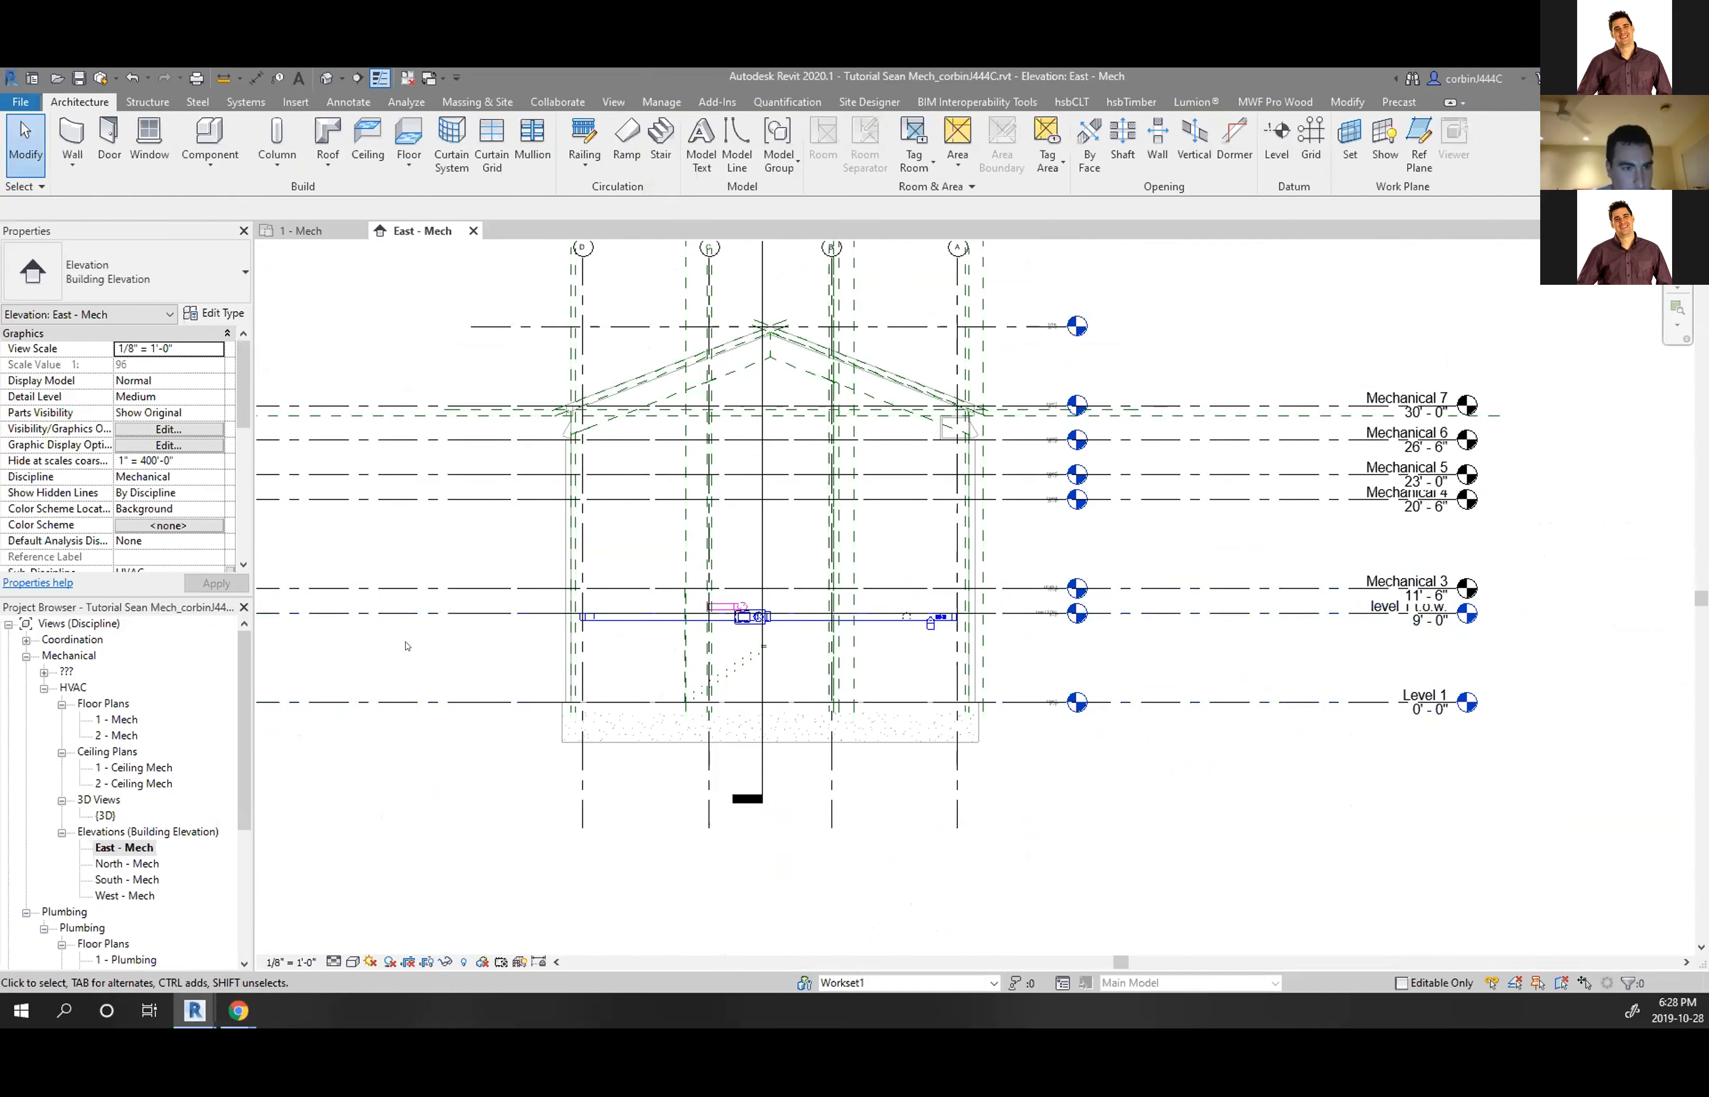
Check the linked architecture model in Manage Links, then open VG's Revit Links overrides
{"action": "key", "text": "v"}
{"action": "key", "text": "g"}
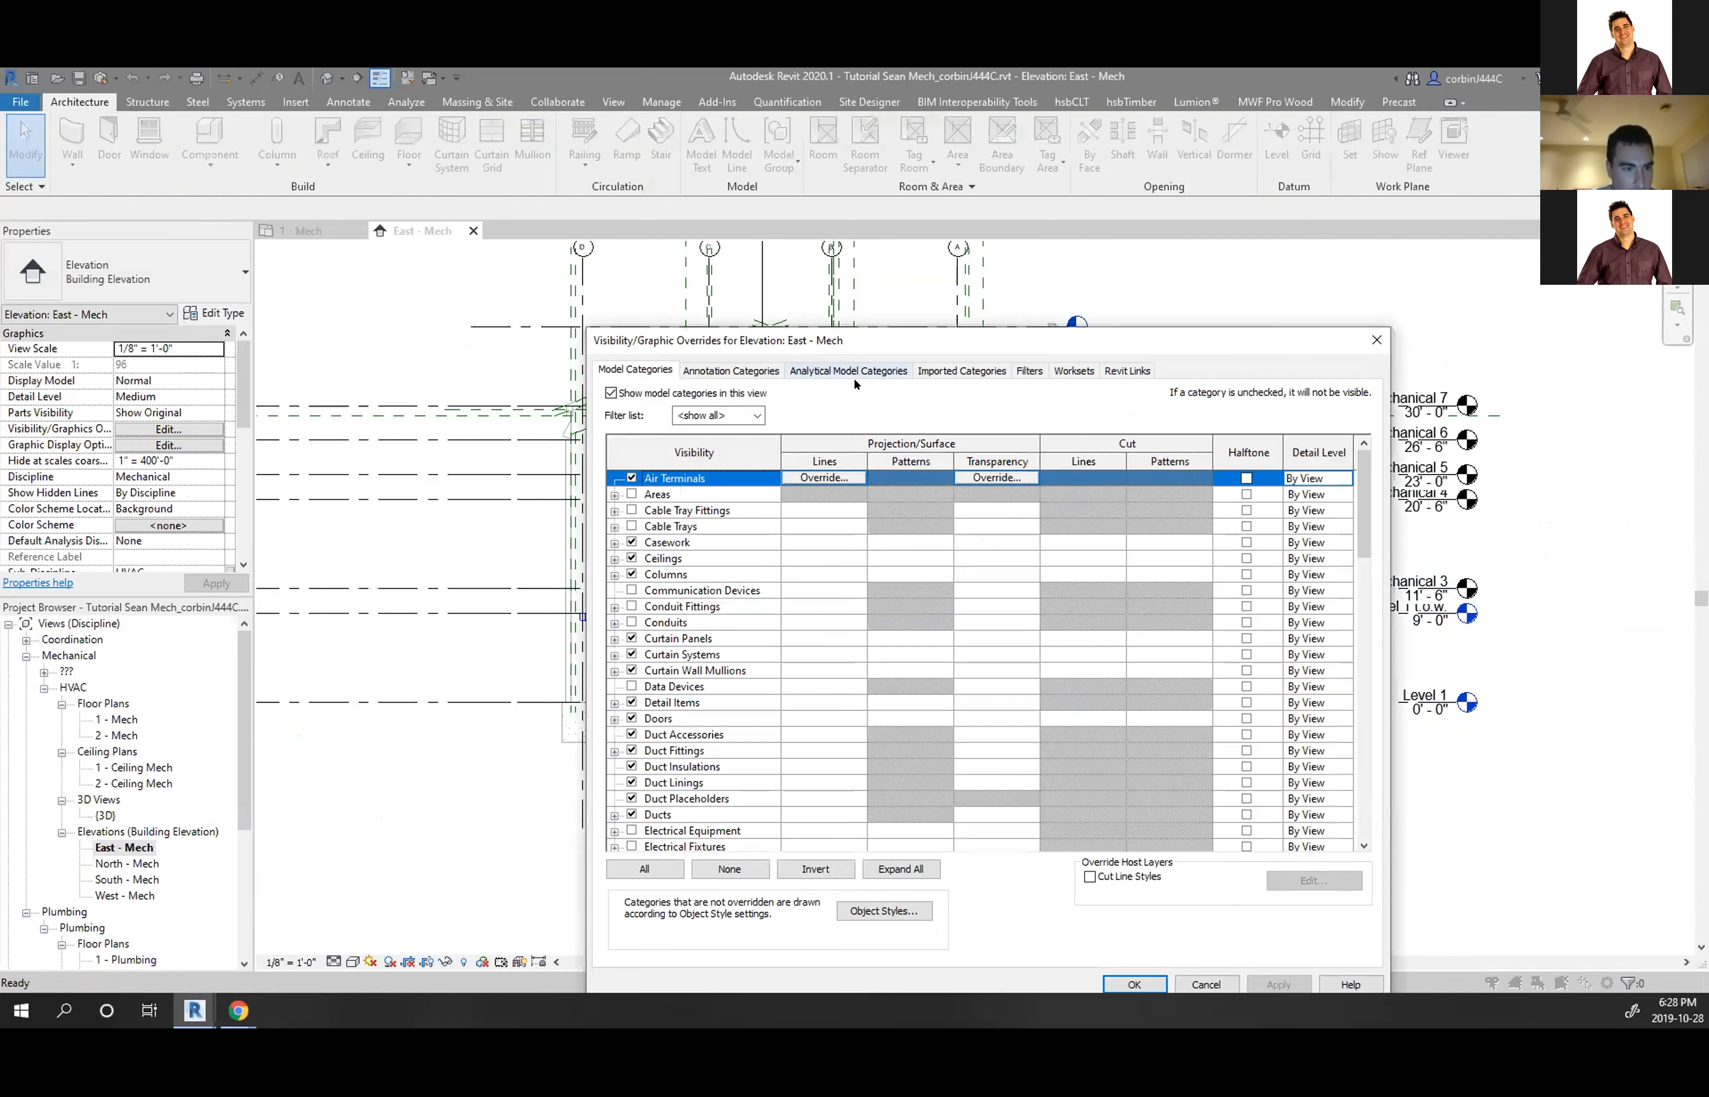
{"action": "left_click", "coordinate": [1377, 341]}
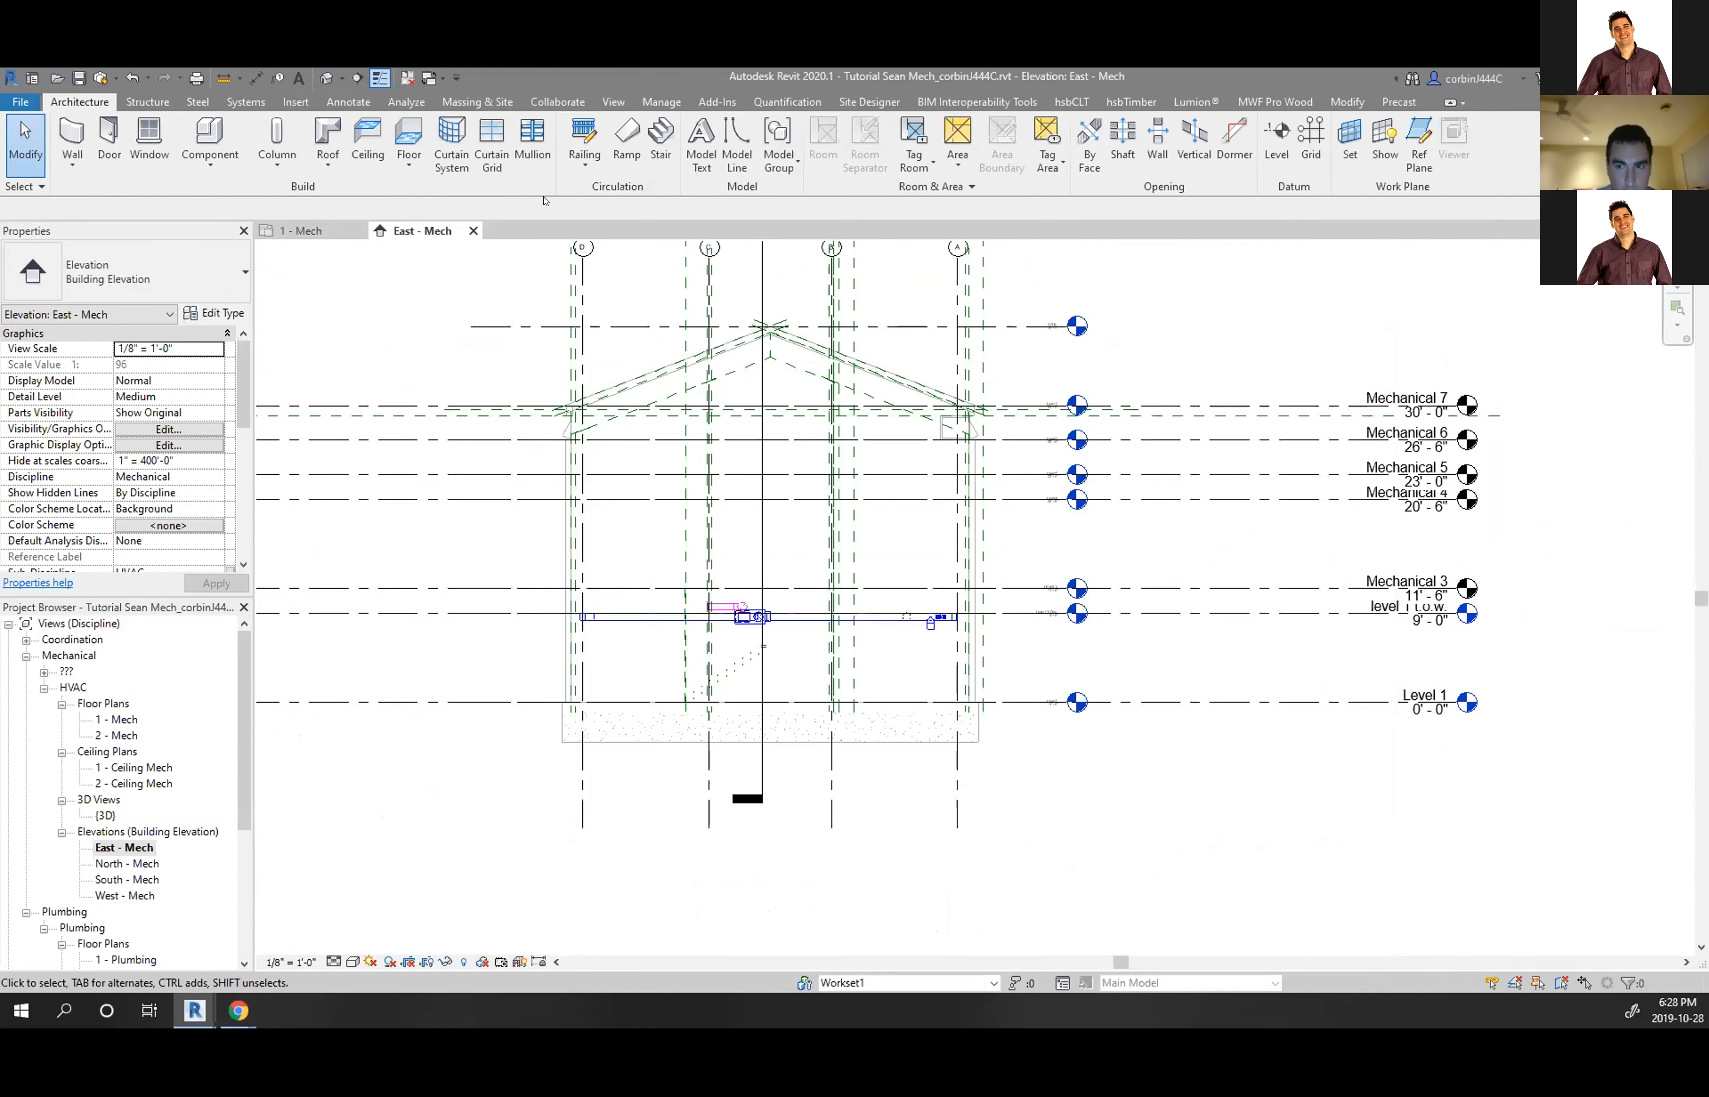
{"action": "left_click", "coordinate": [295, 101]}
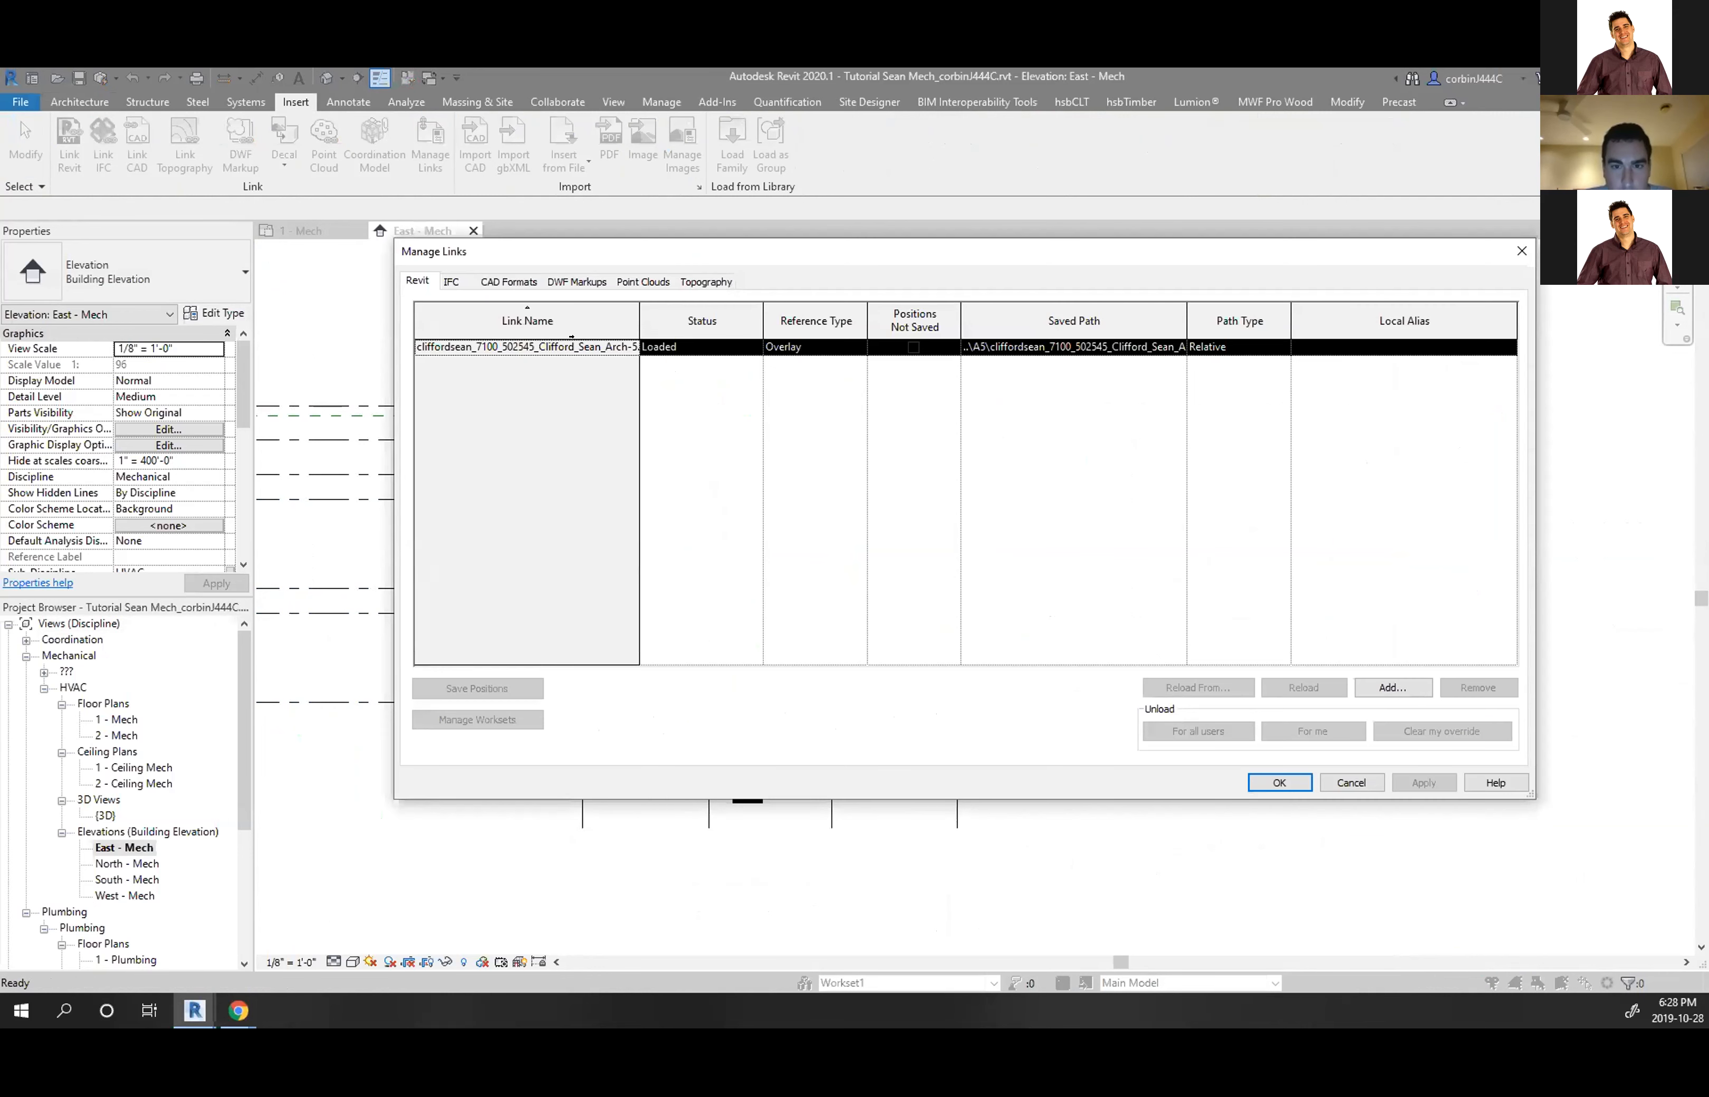
{"action": "left_click", "coordinate": [571, 347]}
{"action": "left_click", "coordinate": [1520, 249]}
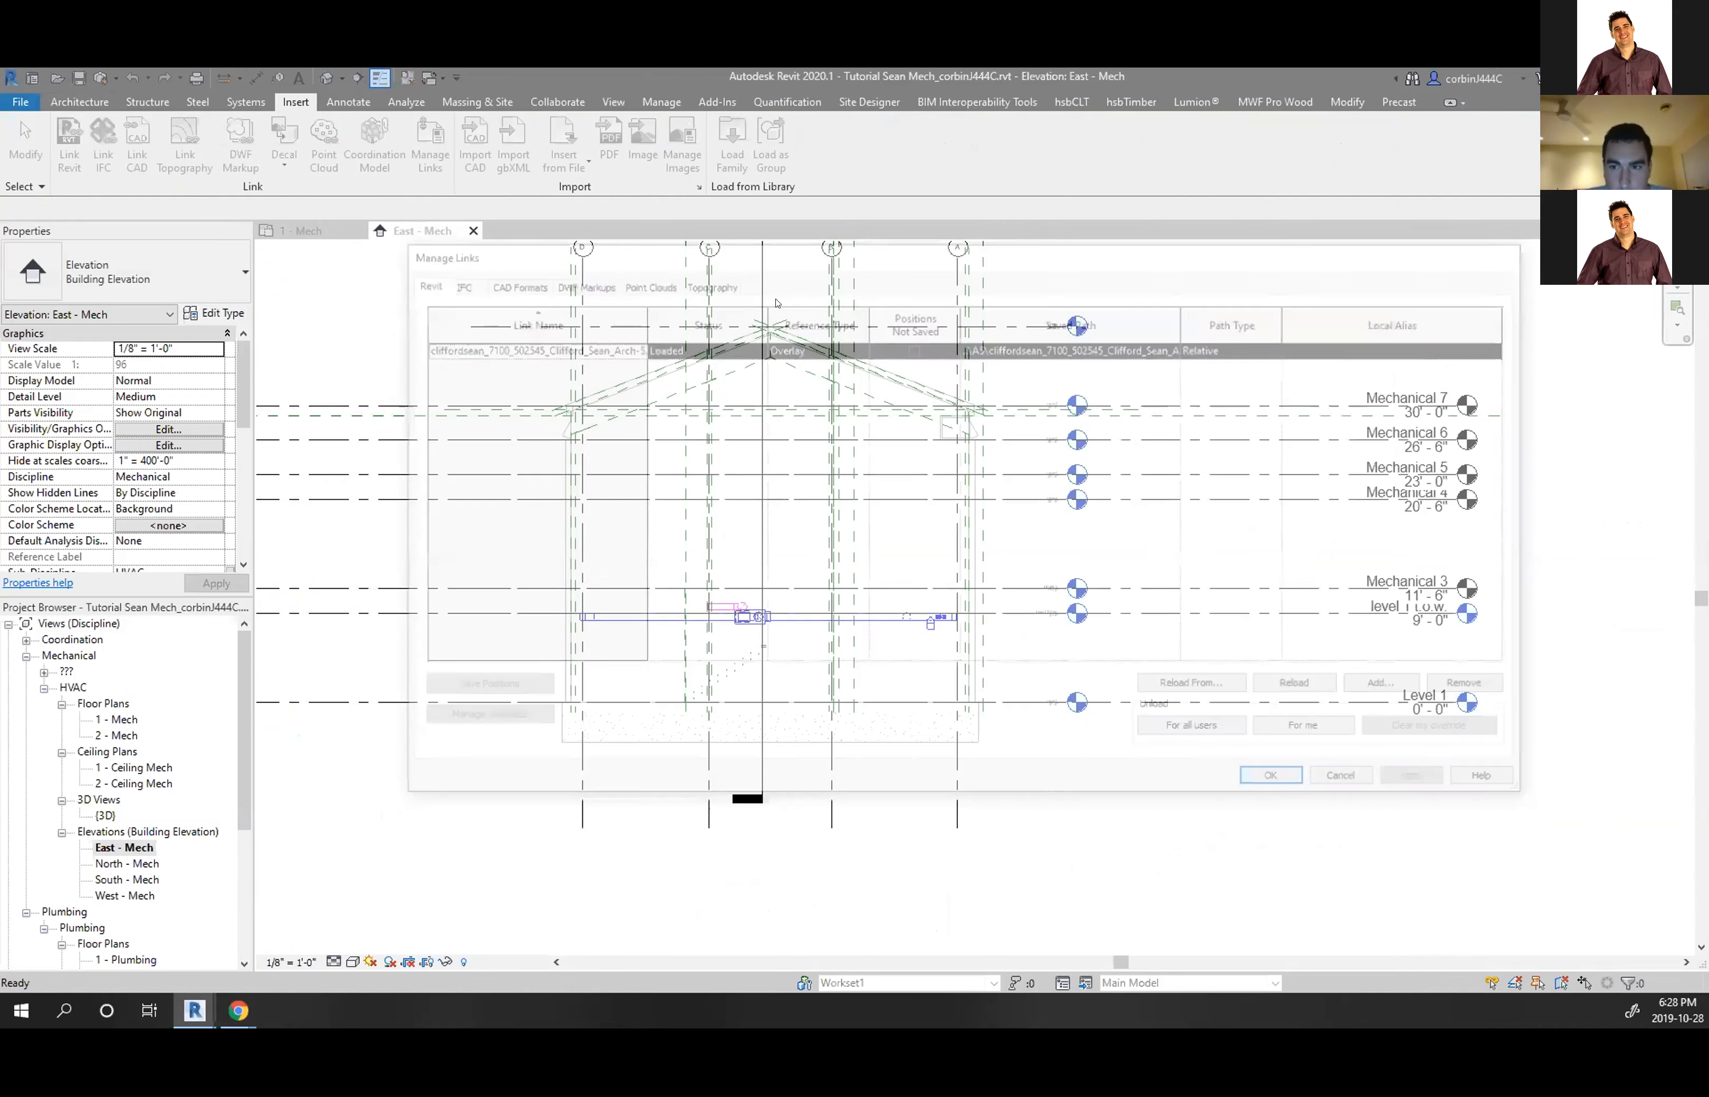
{"action": "key", "text": "g"}
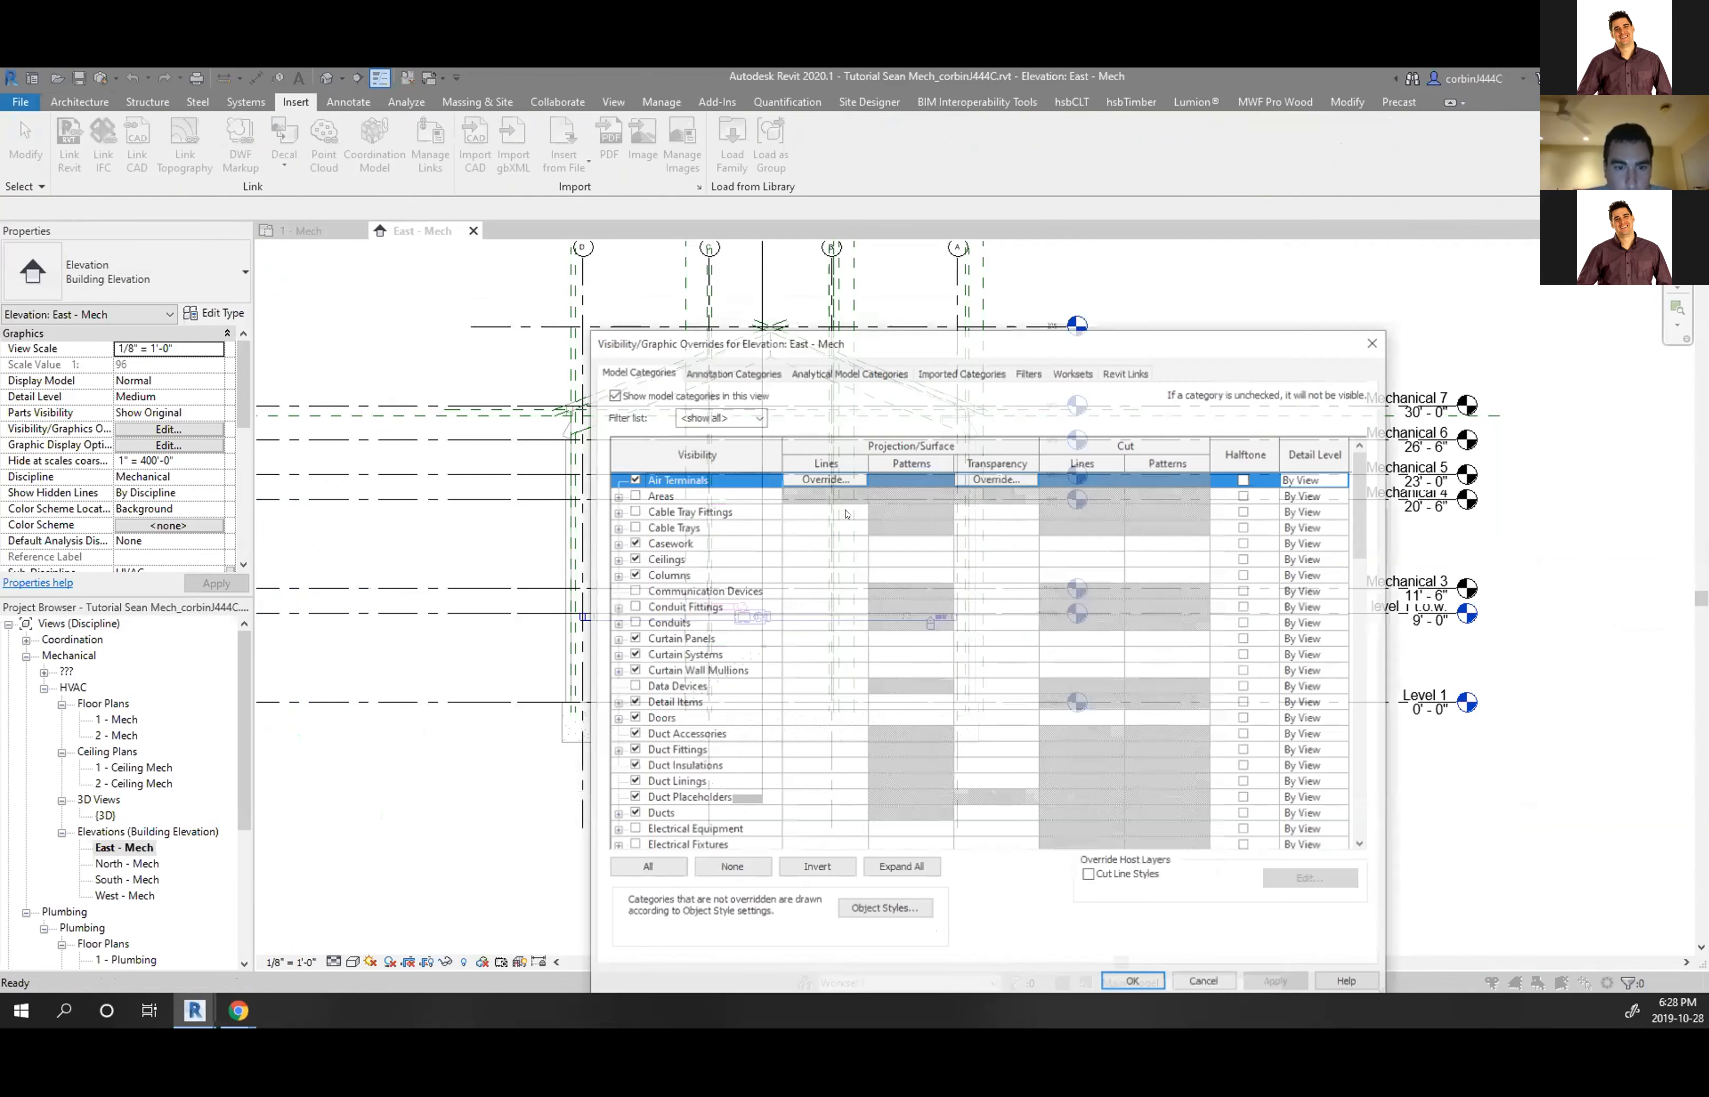
{"action": "left_click", "coordinate": [1126, 369]}
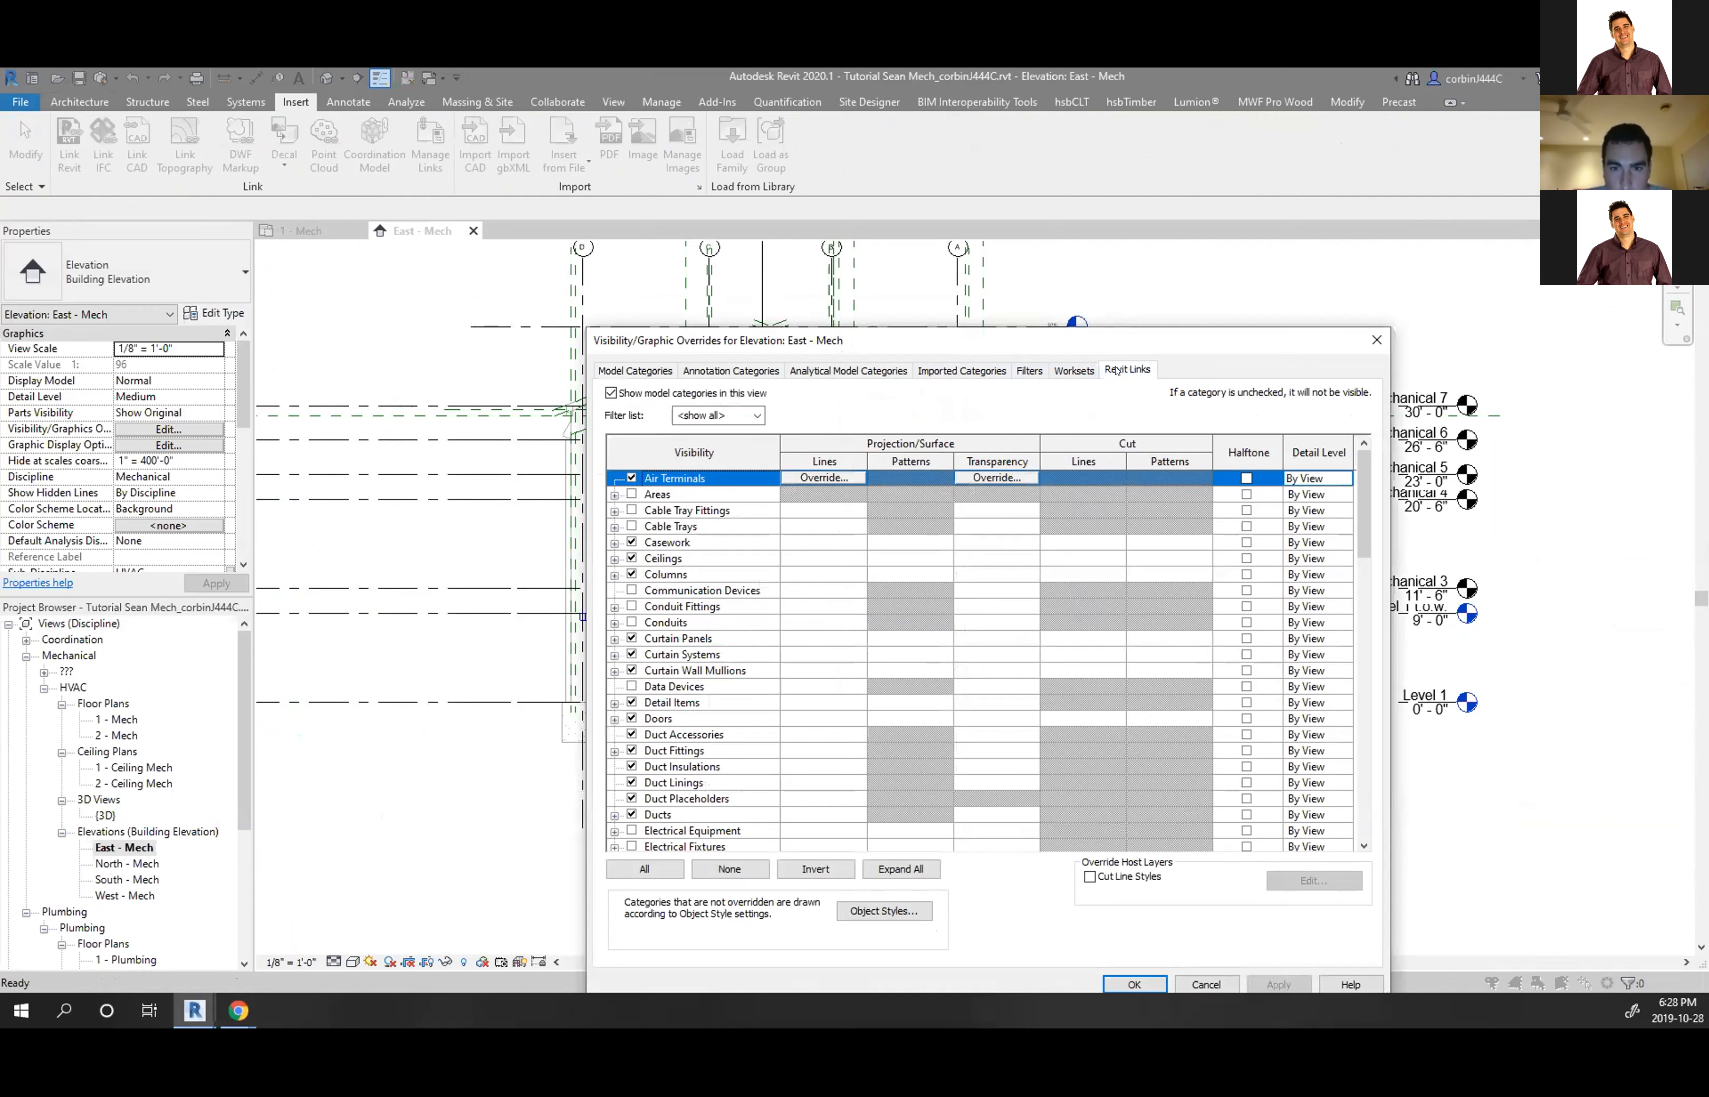
Display the architecture link by linked view, using its Elevation: East view
{"action": "left_click", "coordinate": [612, 450]}
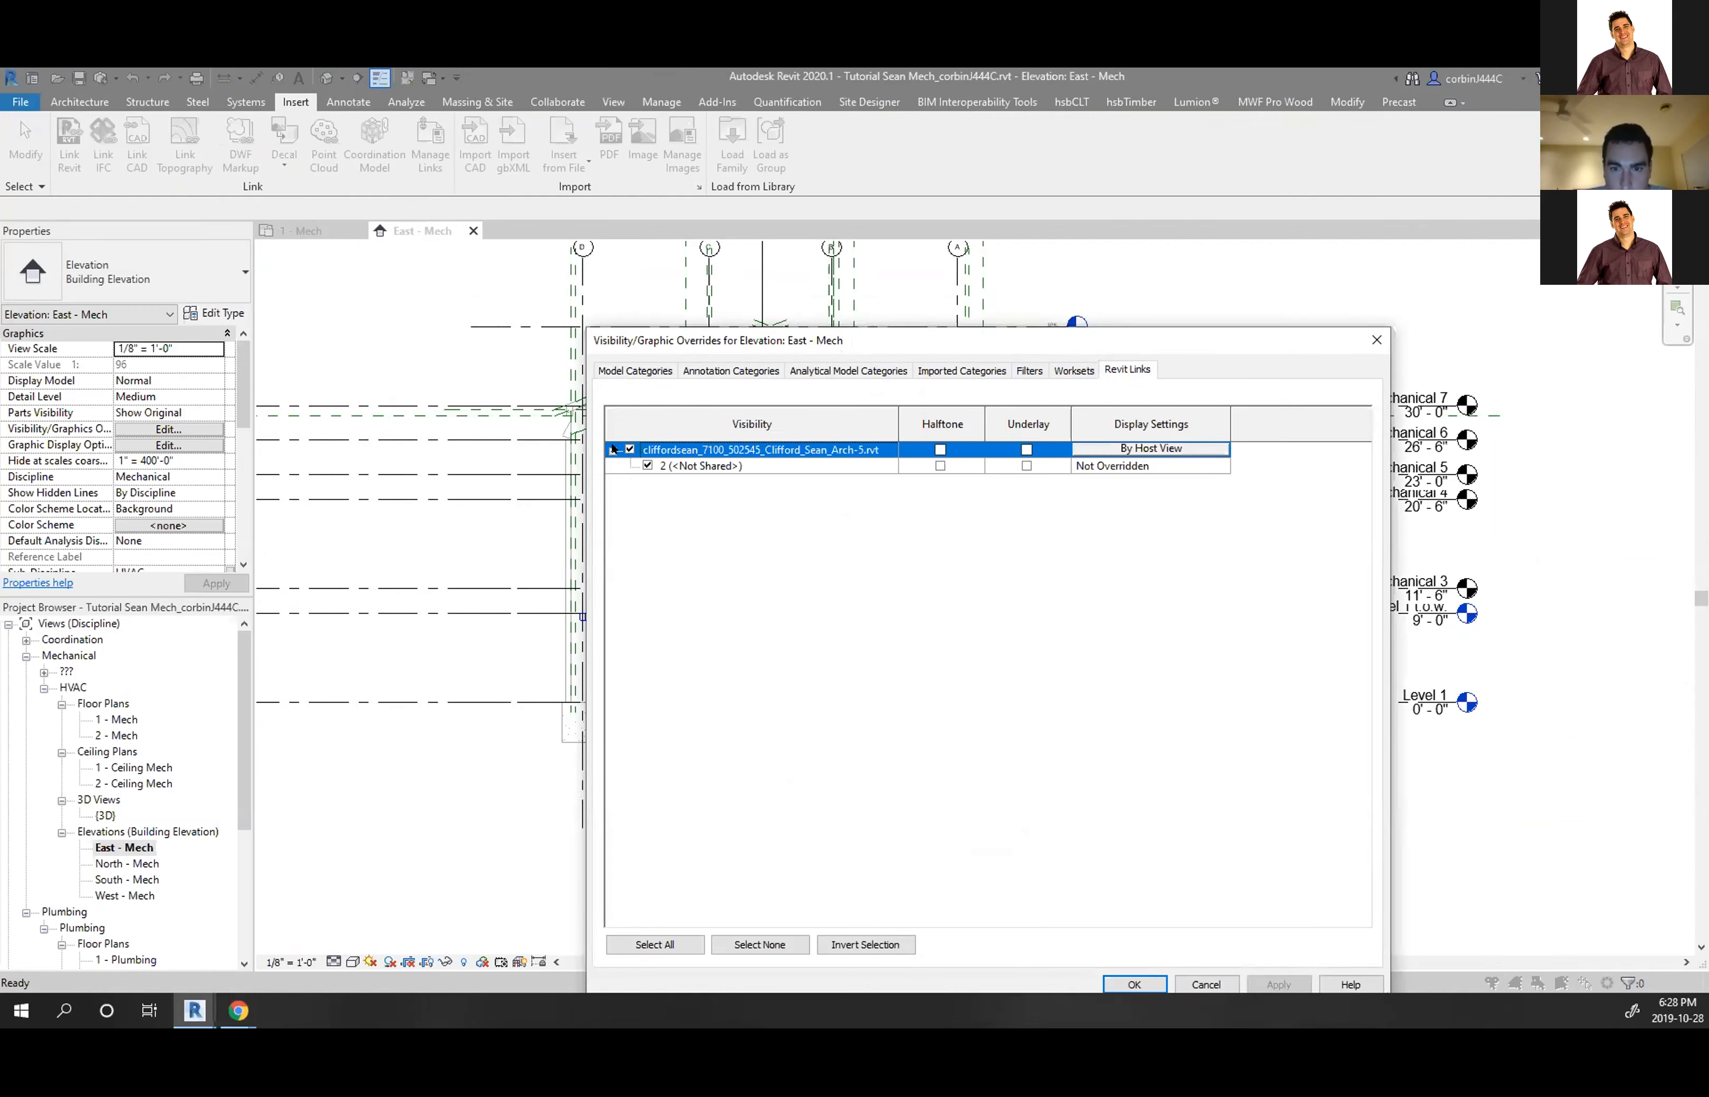
{"action": "left_click", "coordinate": [1144, 447]}
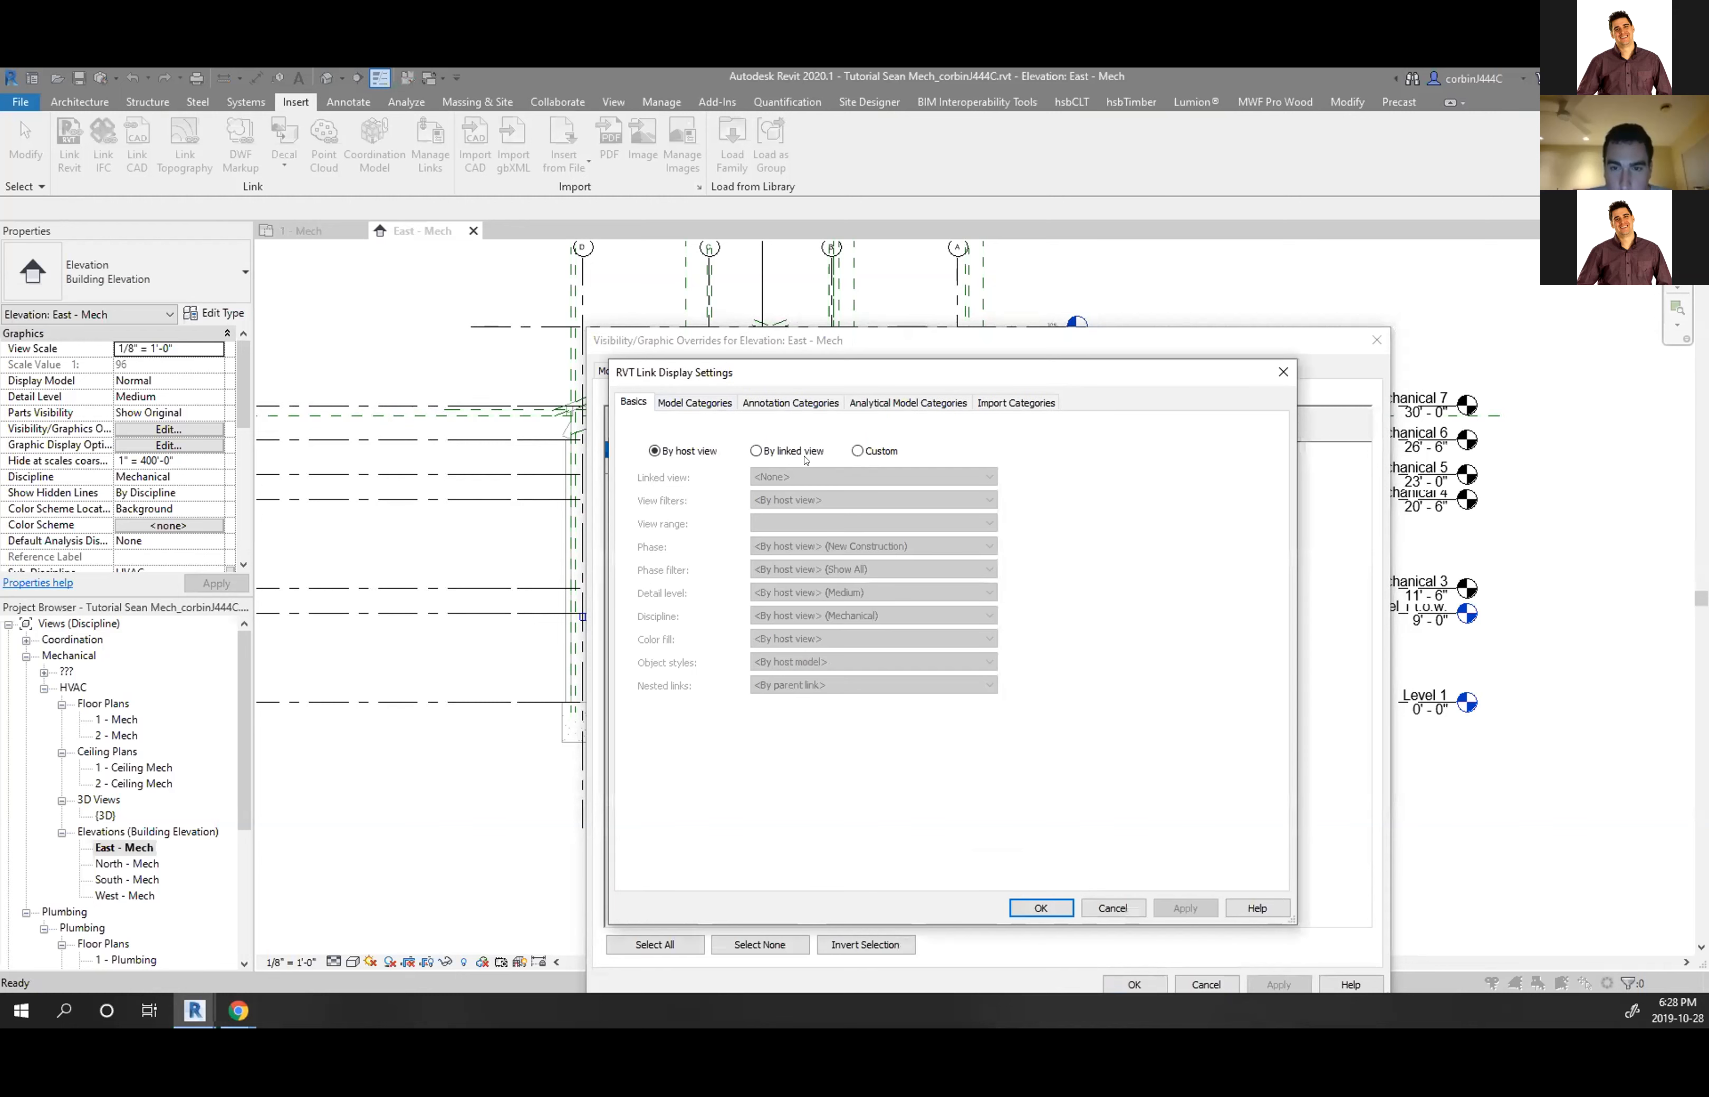
{"action": "left_click", "coordinate": [803, 451]}
{"action": "left_click", "coordinate": [861, 476]}
{"action": "left_click", "coordinate": [860, 476]}
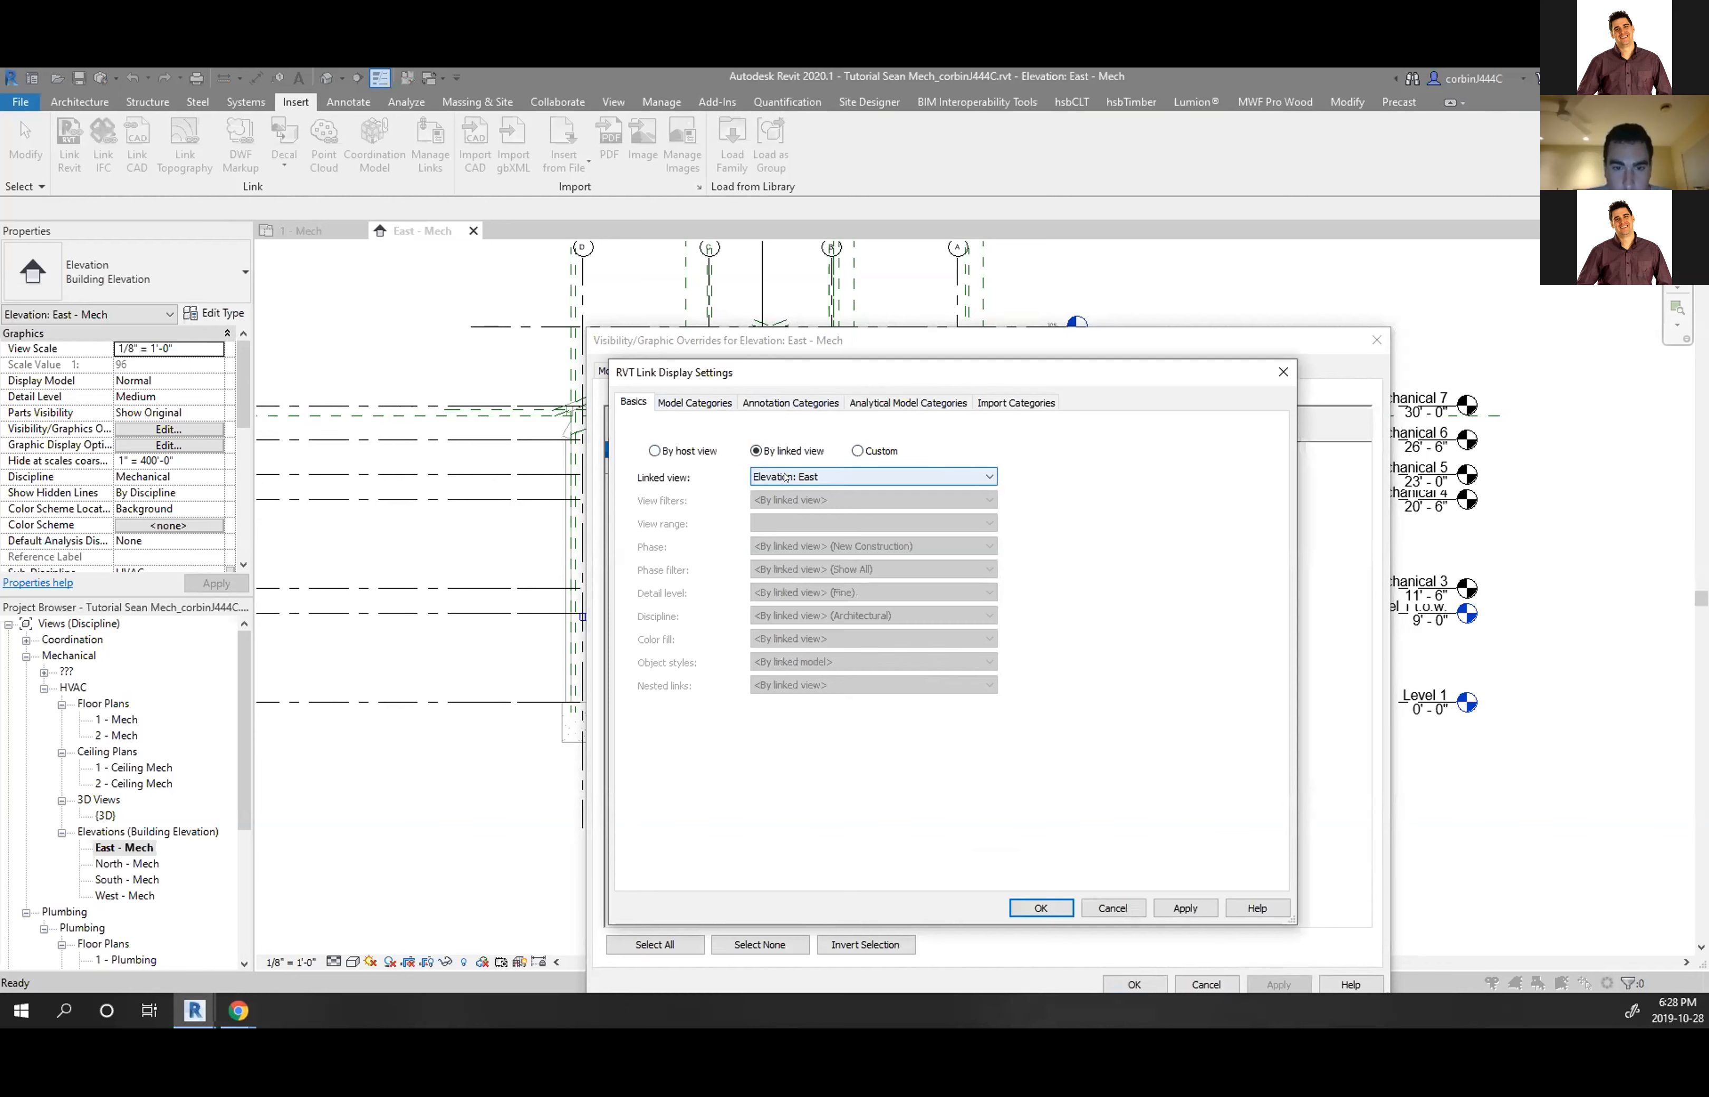
{"action": "left_click", "coordinate": [783, 403]}
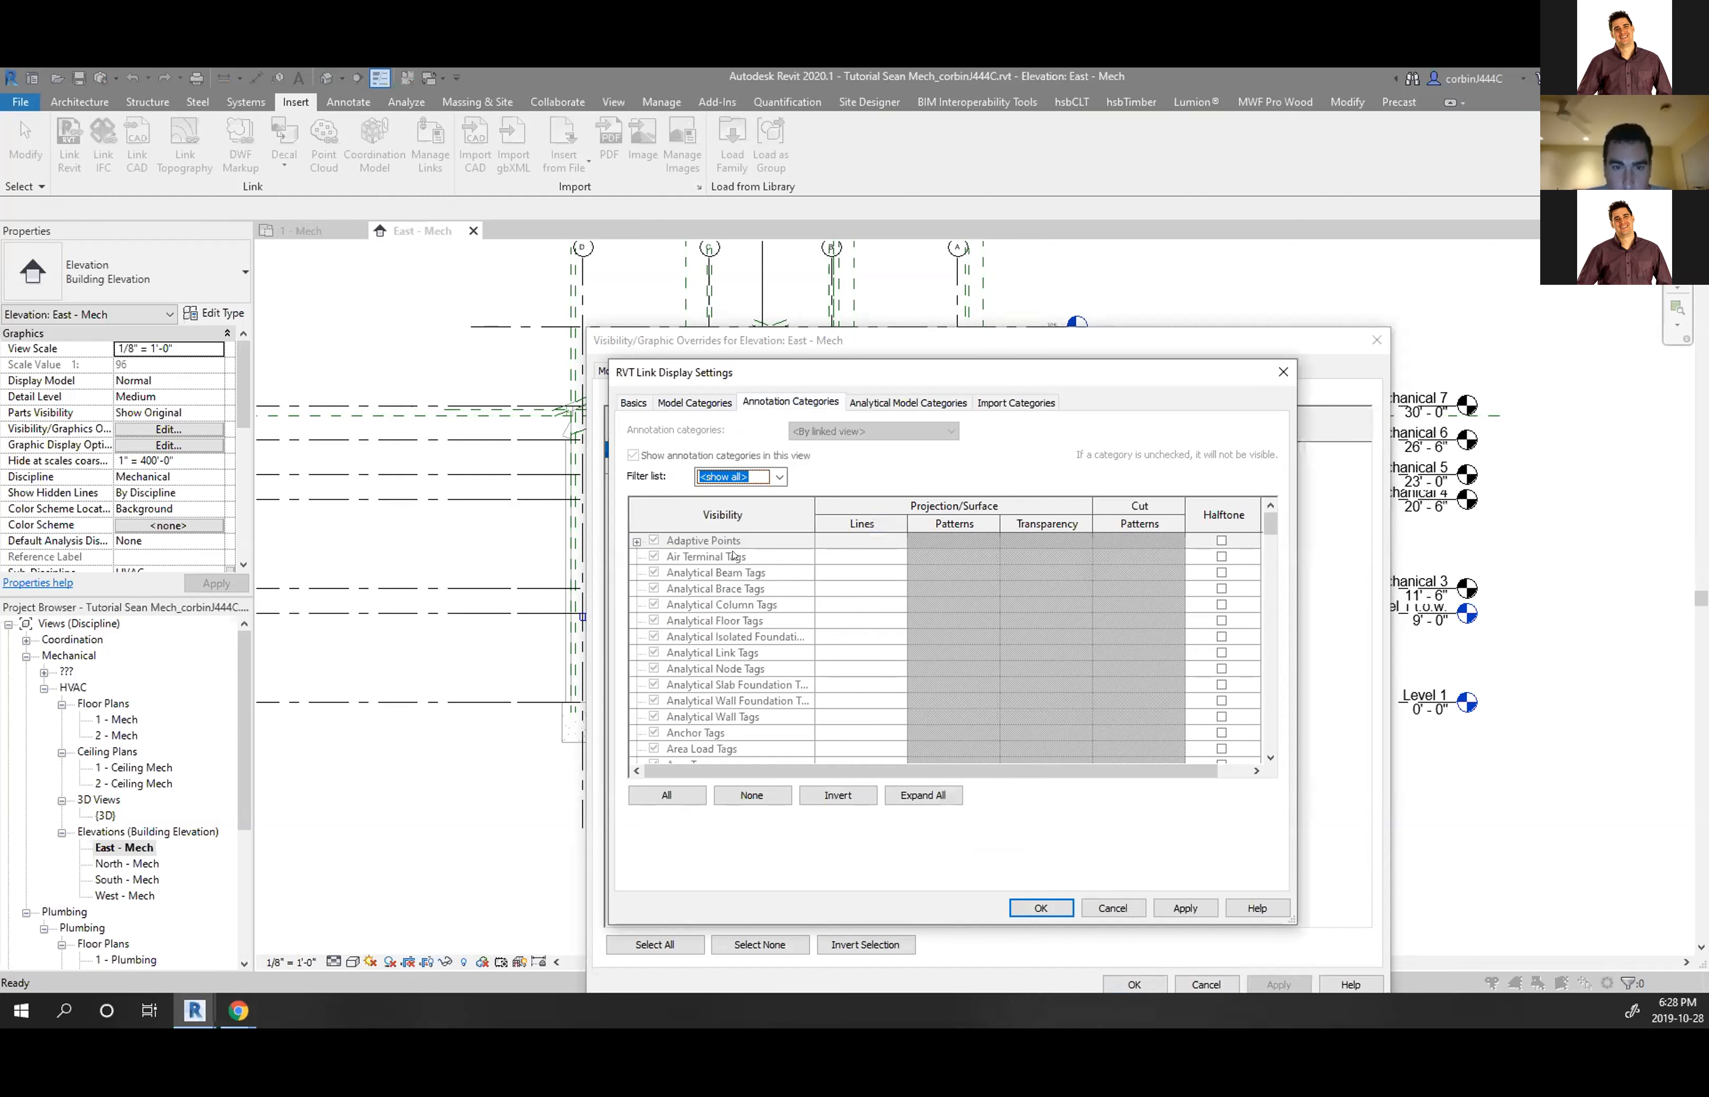
{"action": "left_click", "coordinate": [637, 403]}
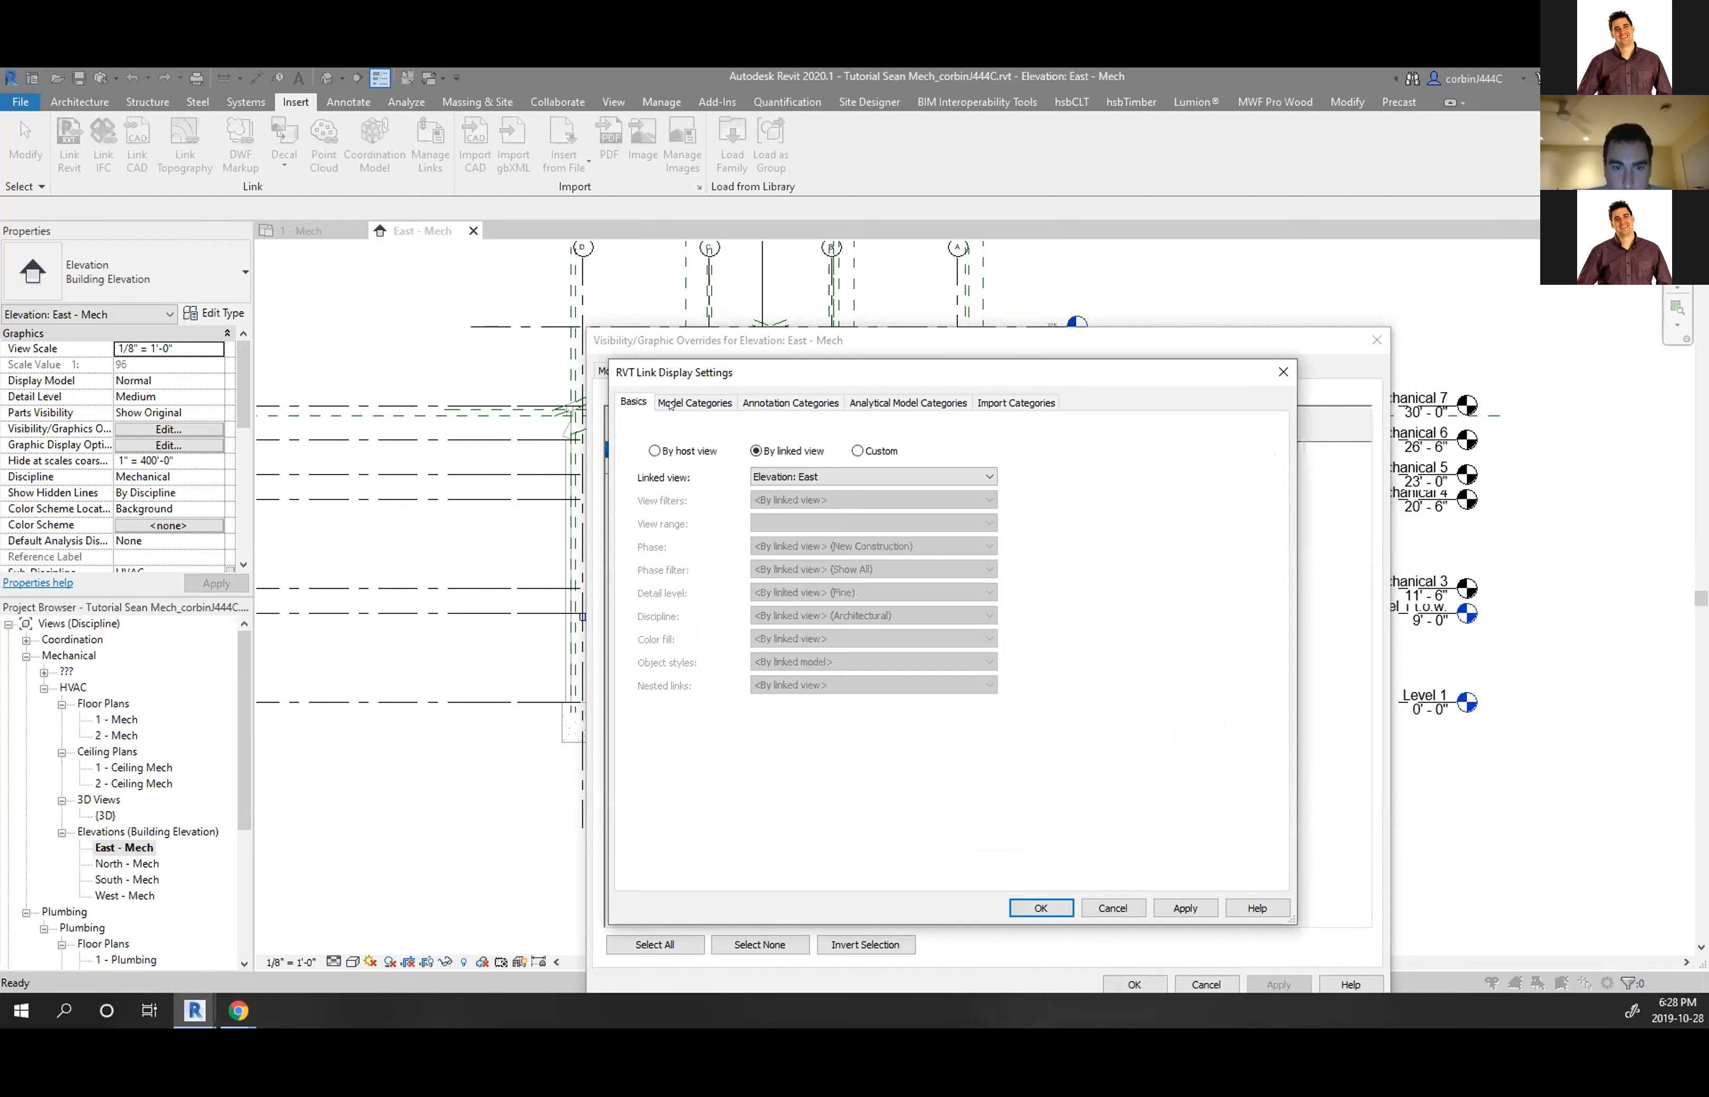
Switch the link's display to Custom with custom annotation categories, hiding its Levels
{"action": "left_click", "coordinate": [857, 450]}
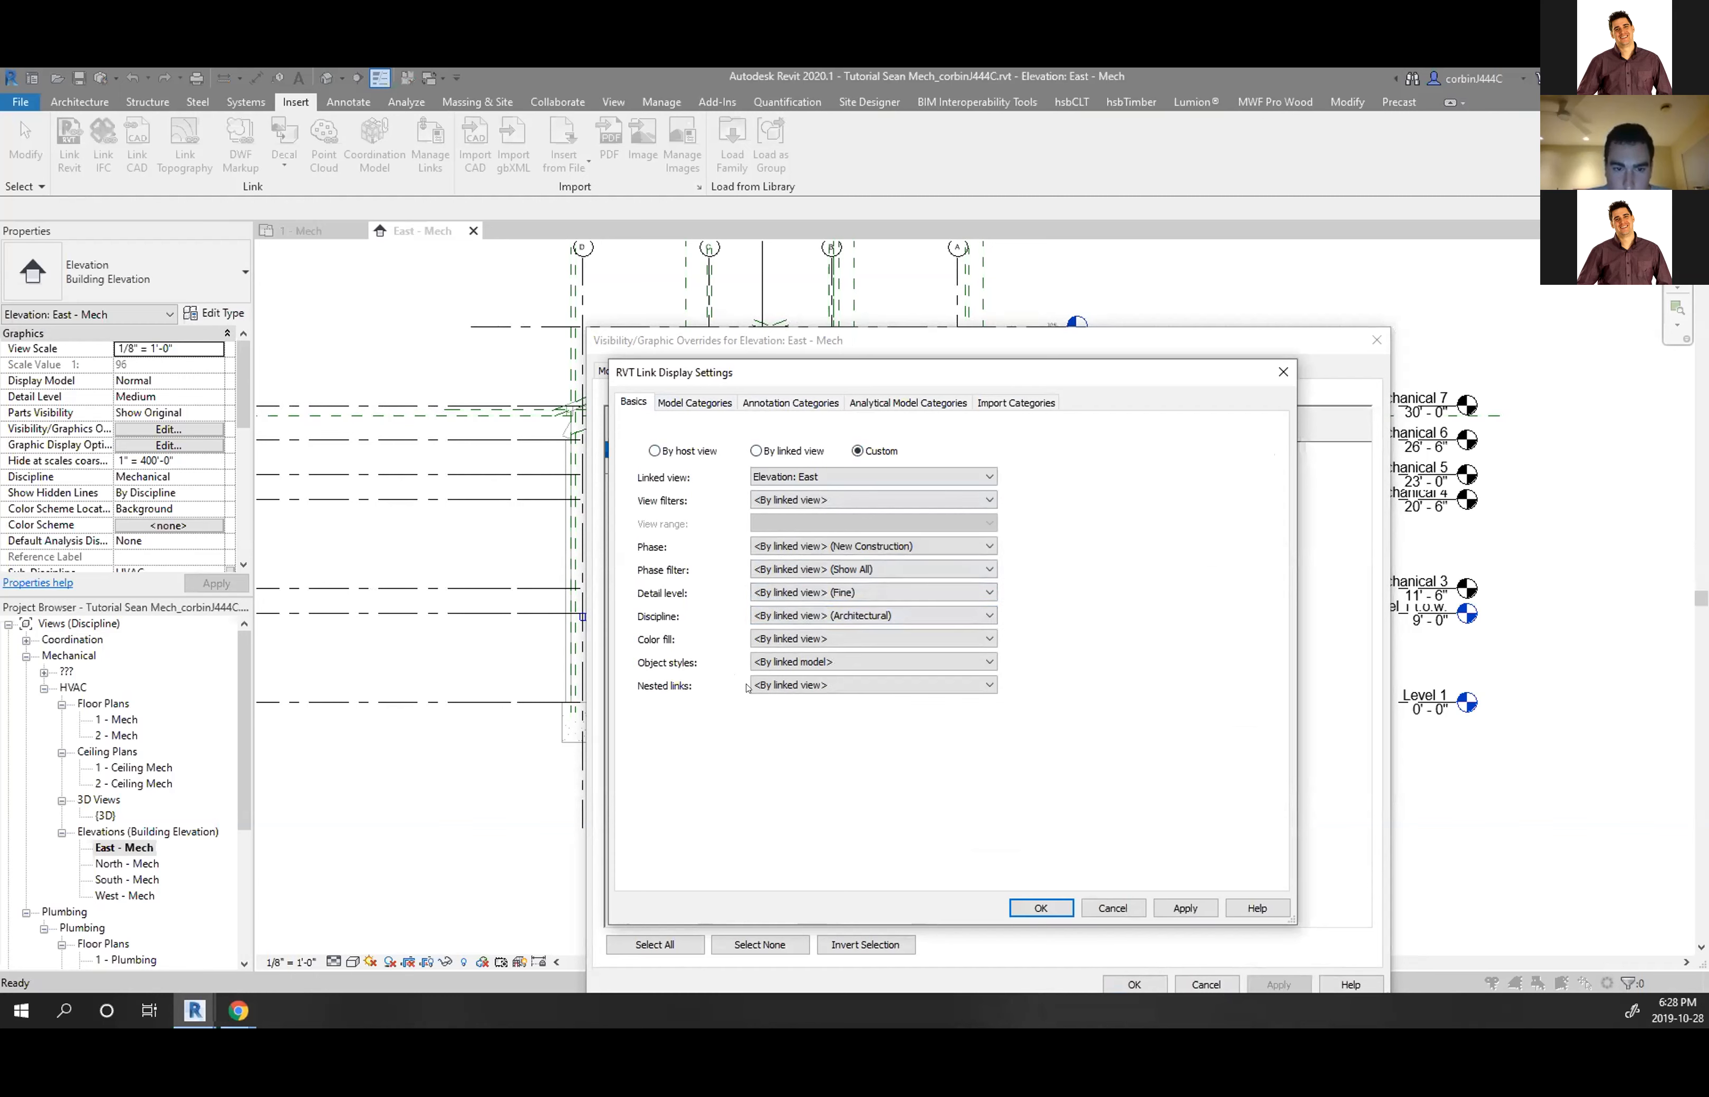
{"action": "left_click", "coordinate": [790, 402]}
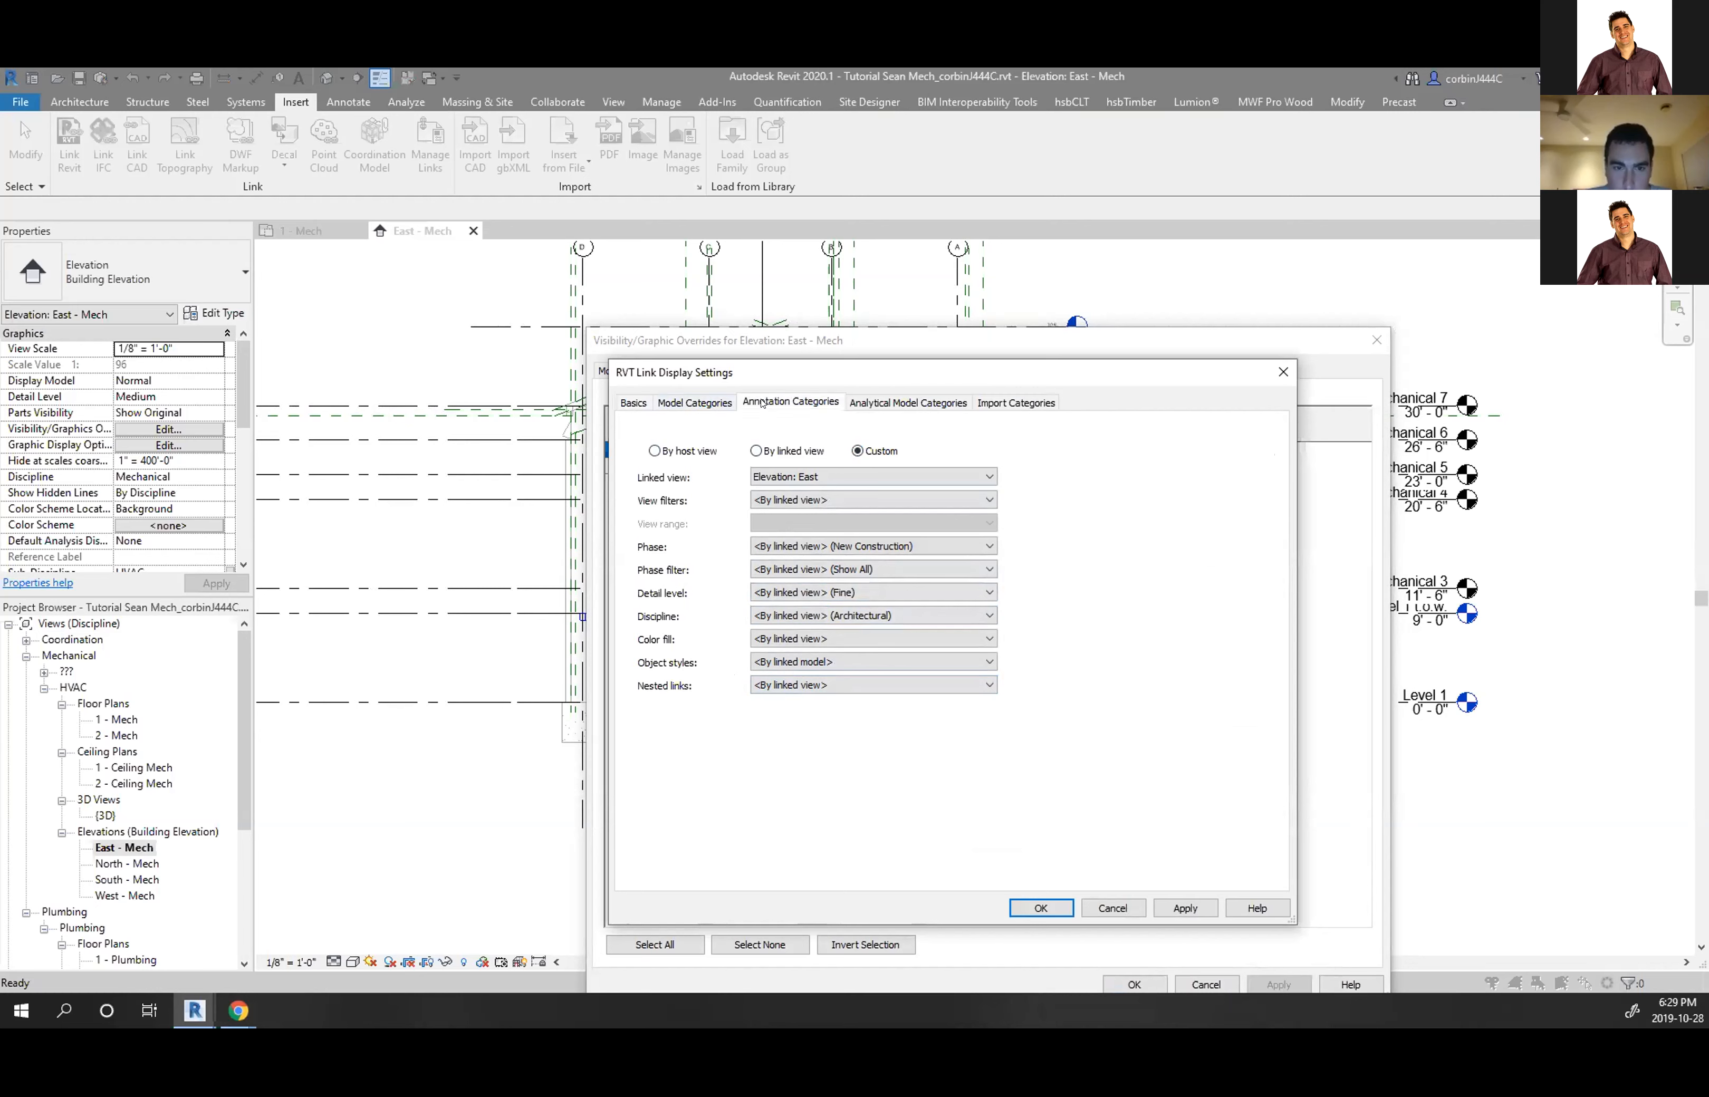
{"action": "left_click", "coordinate": [831, 430]}
{"action": "left_click", "coordinate": [814, 468]}
{"action": "scroll", "coordinate": [730, 657], "scroll_direction": "down", "scroll_amount": 7}
{"action": "scroll", "coordinate": [730, 657], "scroll_direction": "down", "scroll_amount": 12}
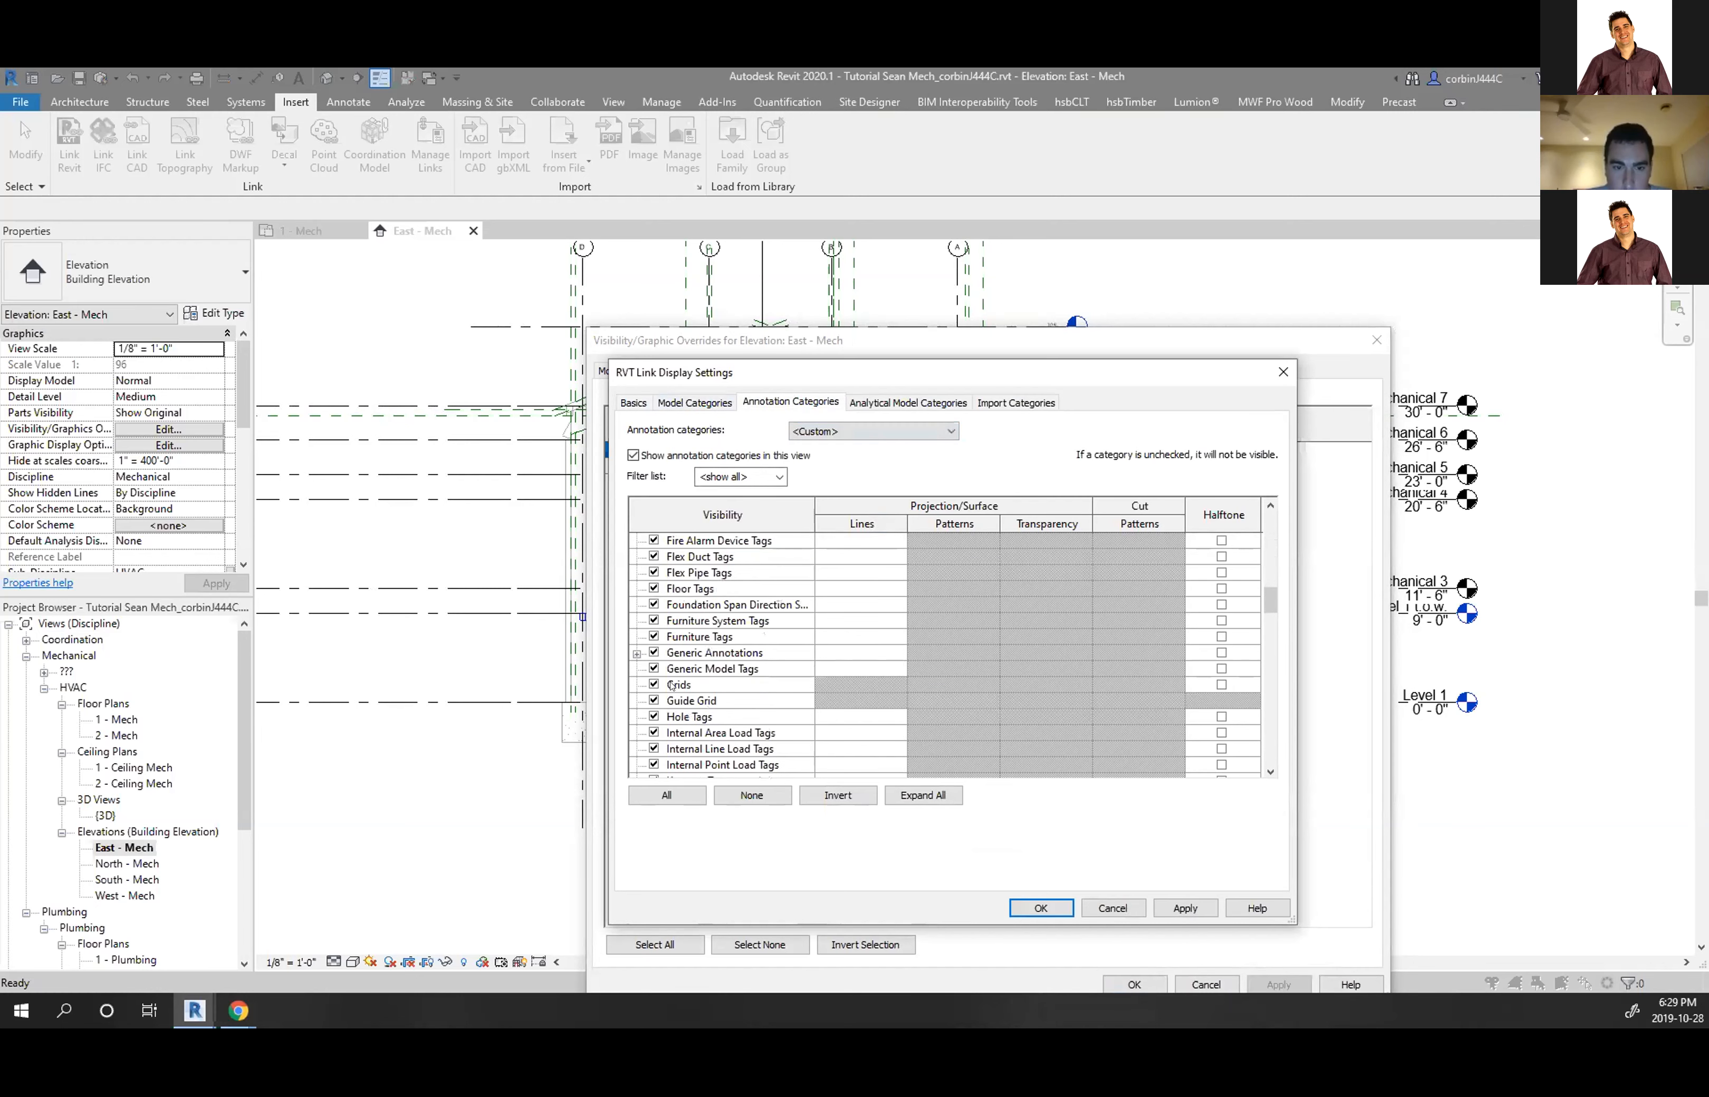
{"action": "scroll", "coordinate": [636, 629], "scroll_direction": "up", "scroll_amount": 2}
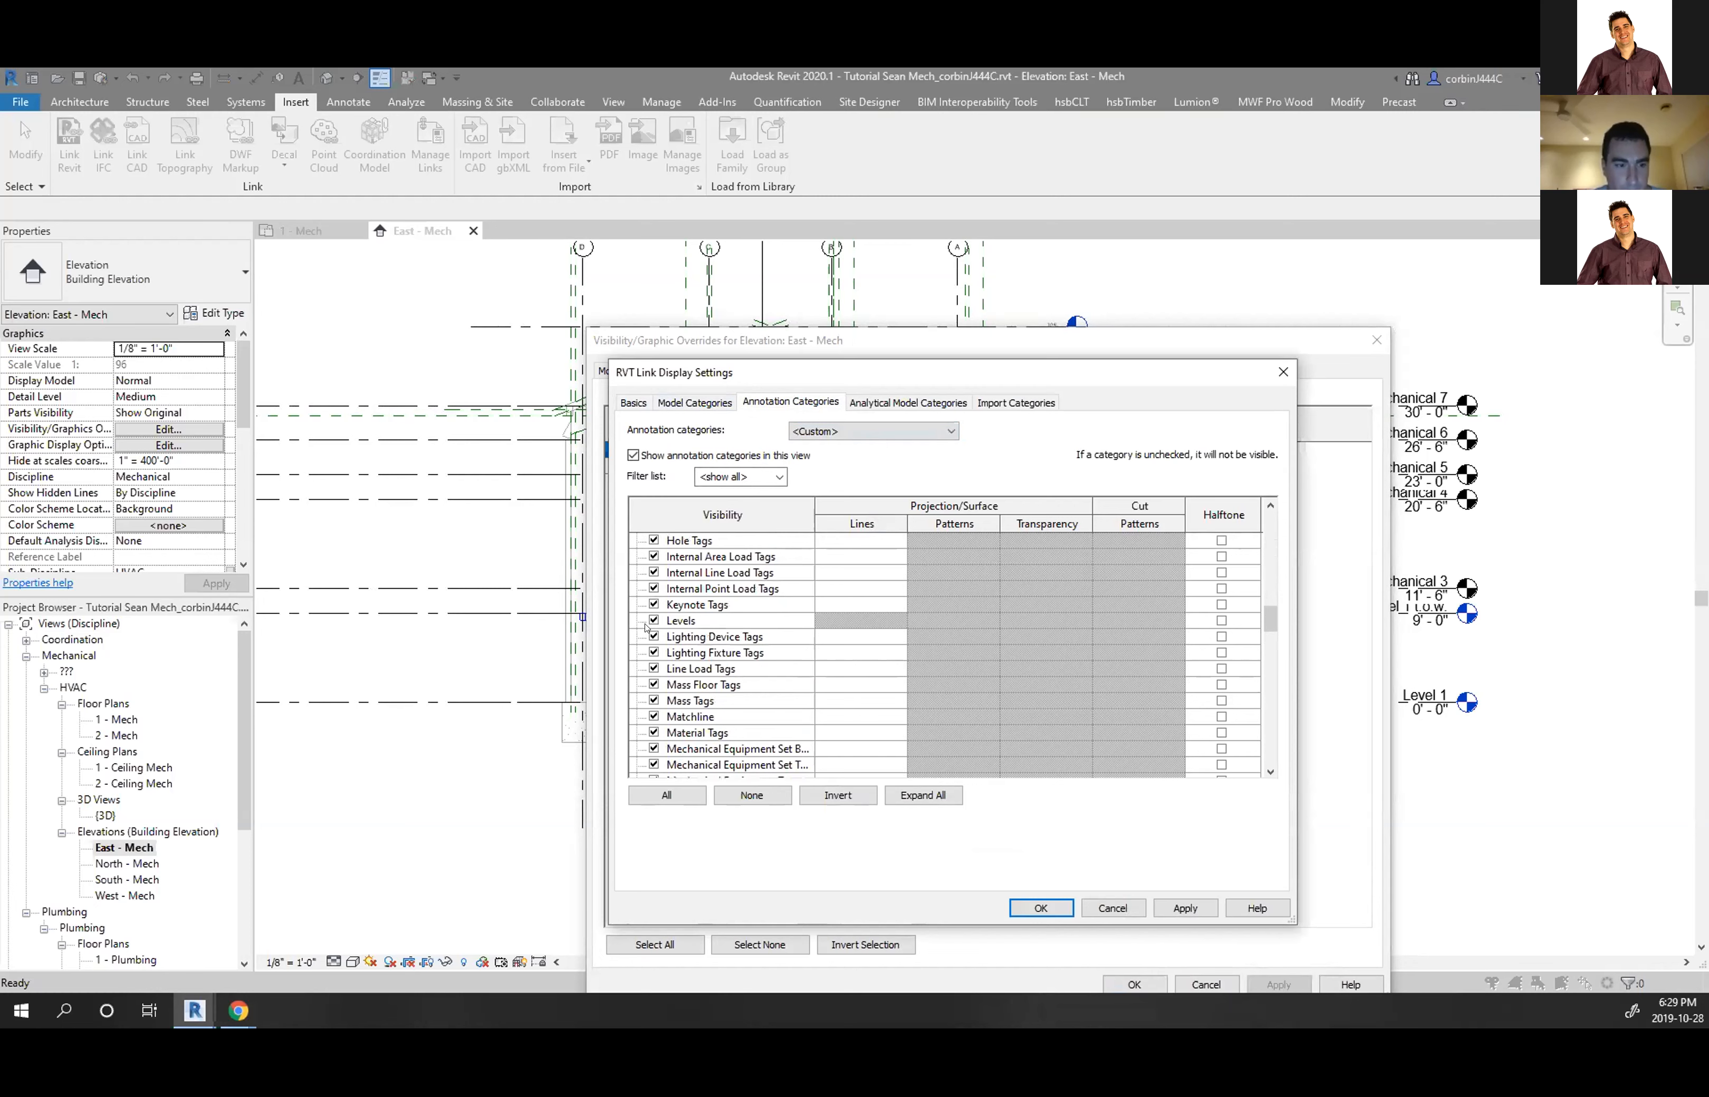
{"action": "left_click", "coordinate": [652, 621]}
{"action": "left_click", "coordinate": [1040, 908]}
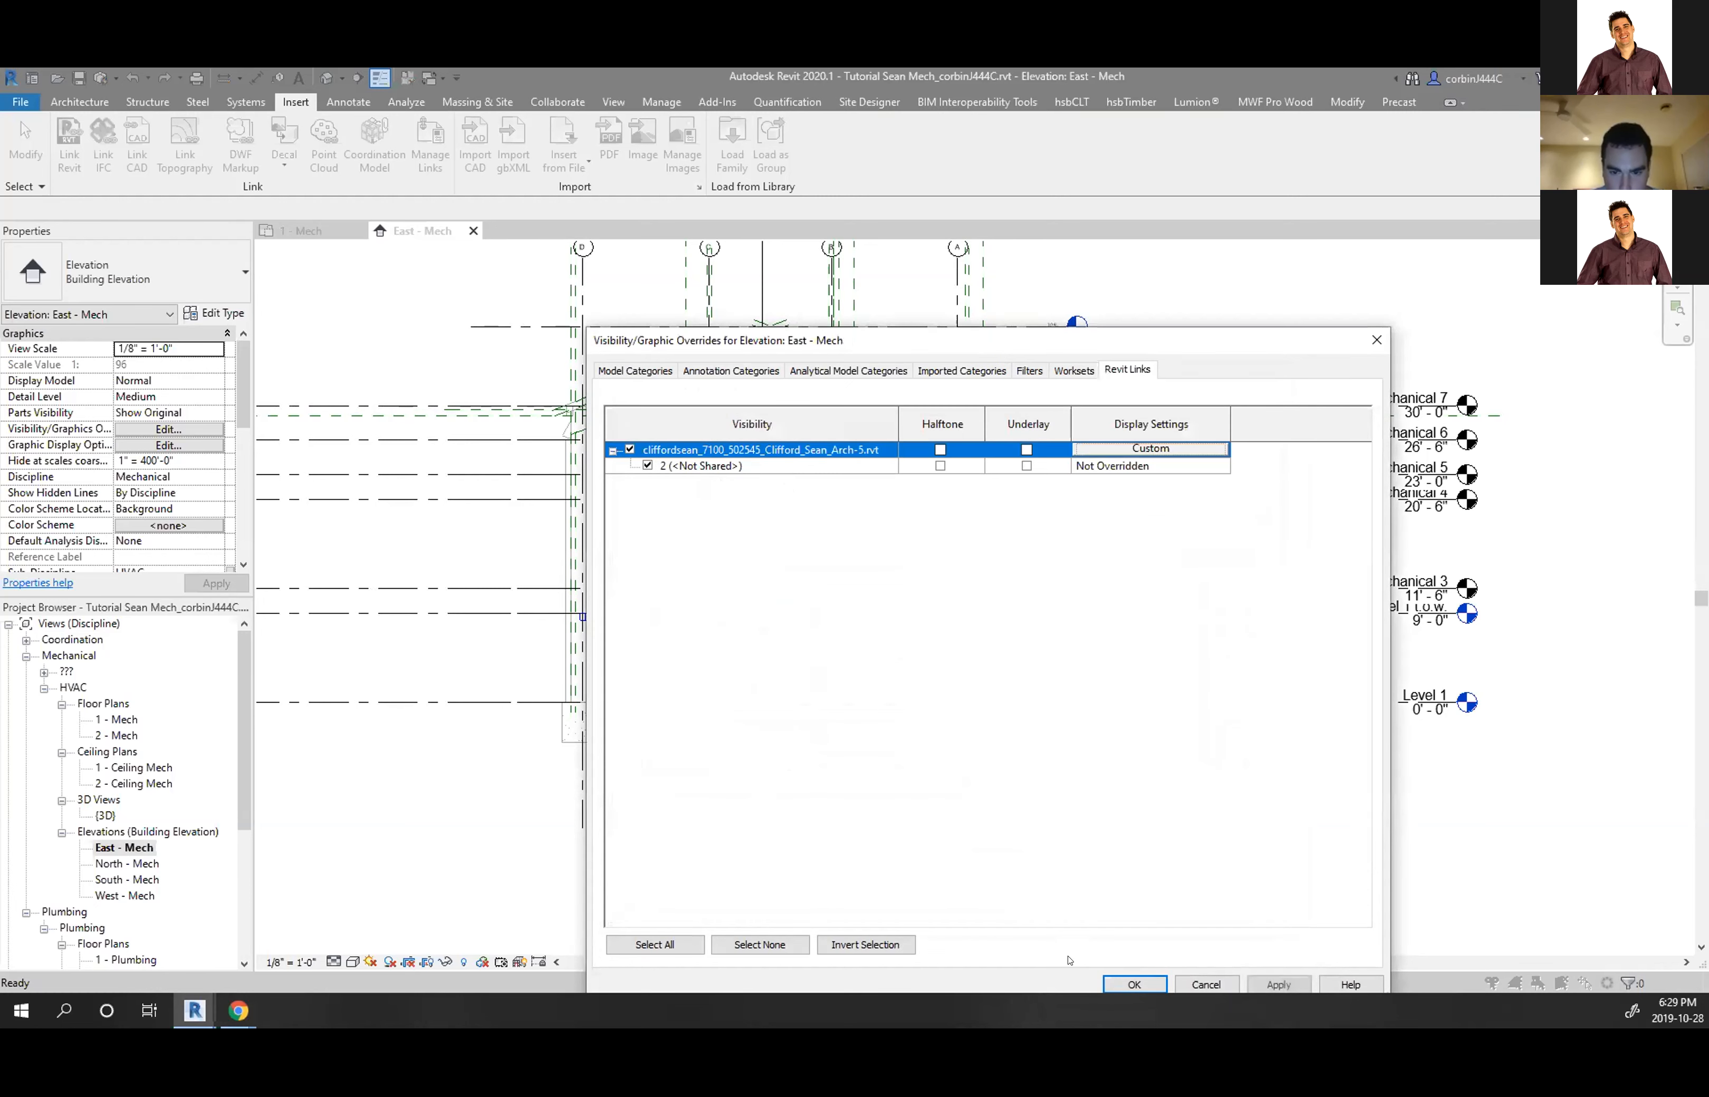
Review the nested link instance's display settings, discard them, and apply the elevation overrides
{"action": "left_click", "coordinate": [789, 469]}
{"action": "left_click", "coordinate": [1125, 454]}
{"action": "left_click", "coordinate": [1125, 468]}
{"action": "left_click", "coordinate": [1126, 466]}
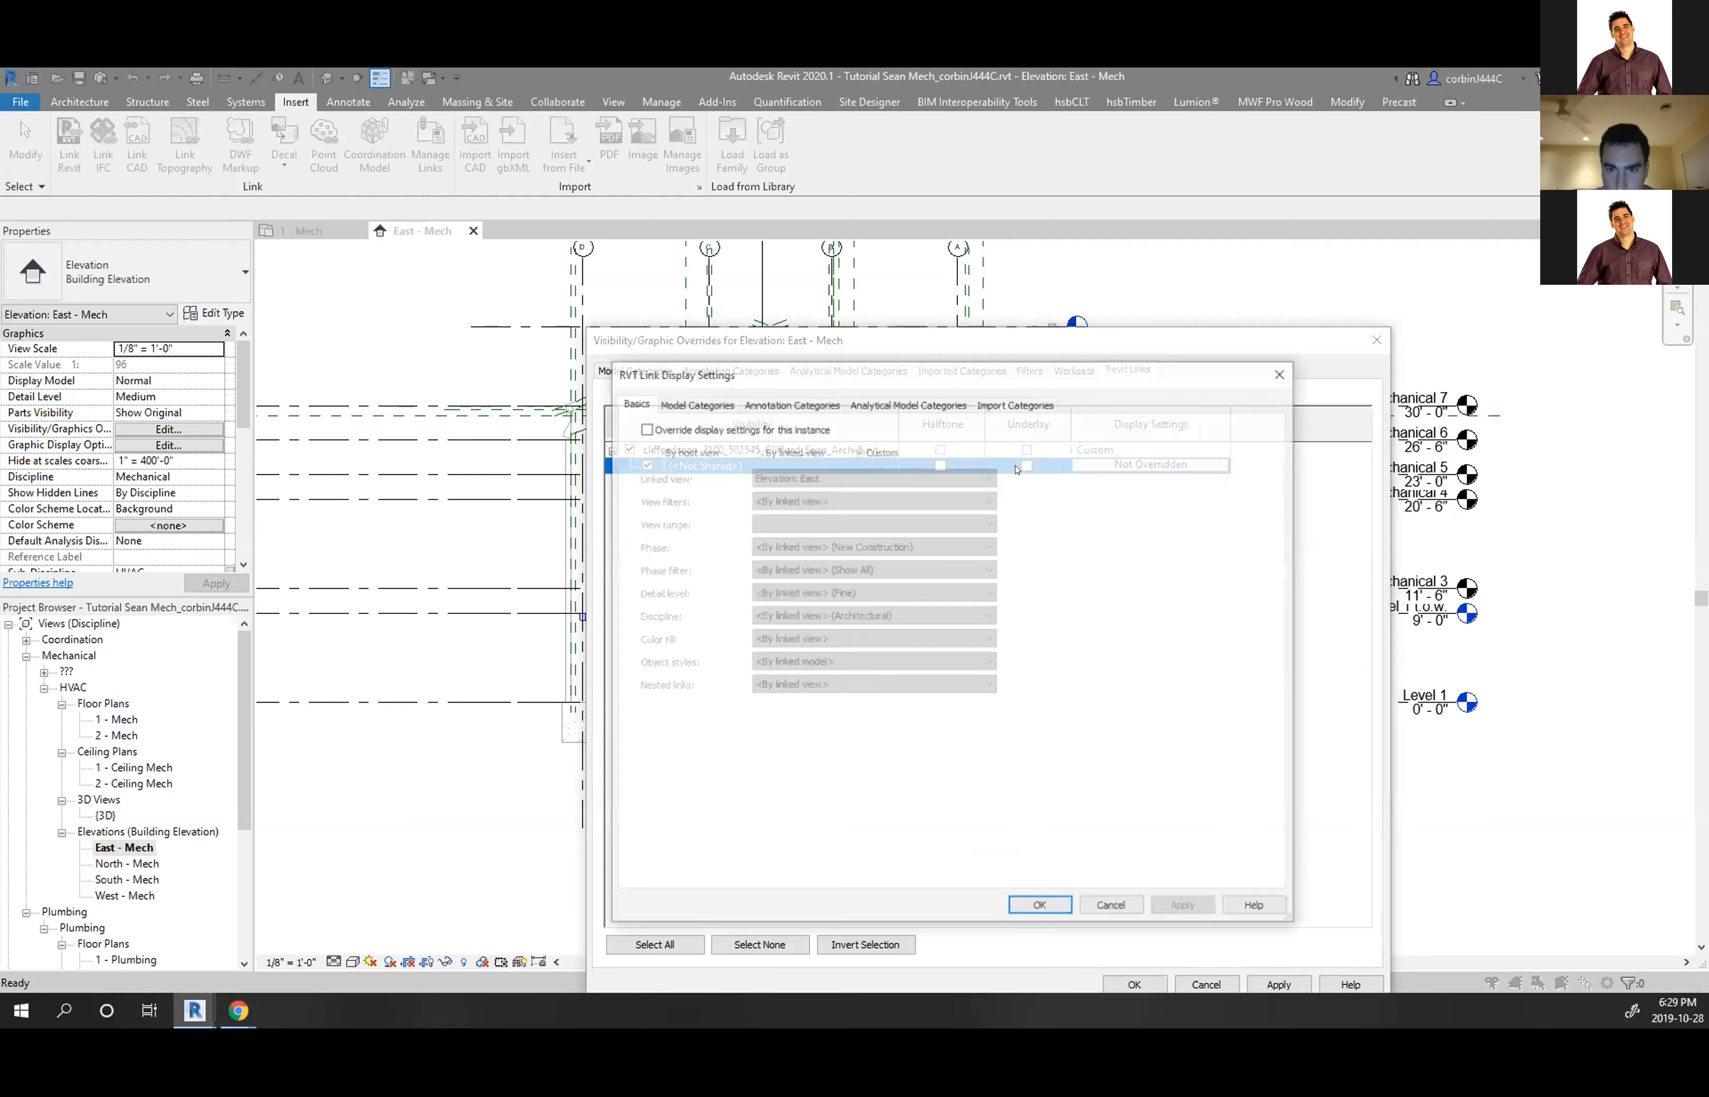
{"action": "left_click", "coordinate": [743, 426]}
{"action": "left_click", "coordinate": [770, 500]}
{"action": "left_click", "coordinate": [770, 500]}
{"action": "left_click", "coordinate": [784, 547]}
{"action": "left_click", "coordinate": [785, 546]}
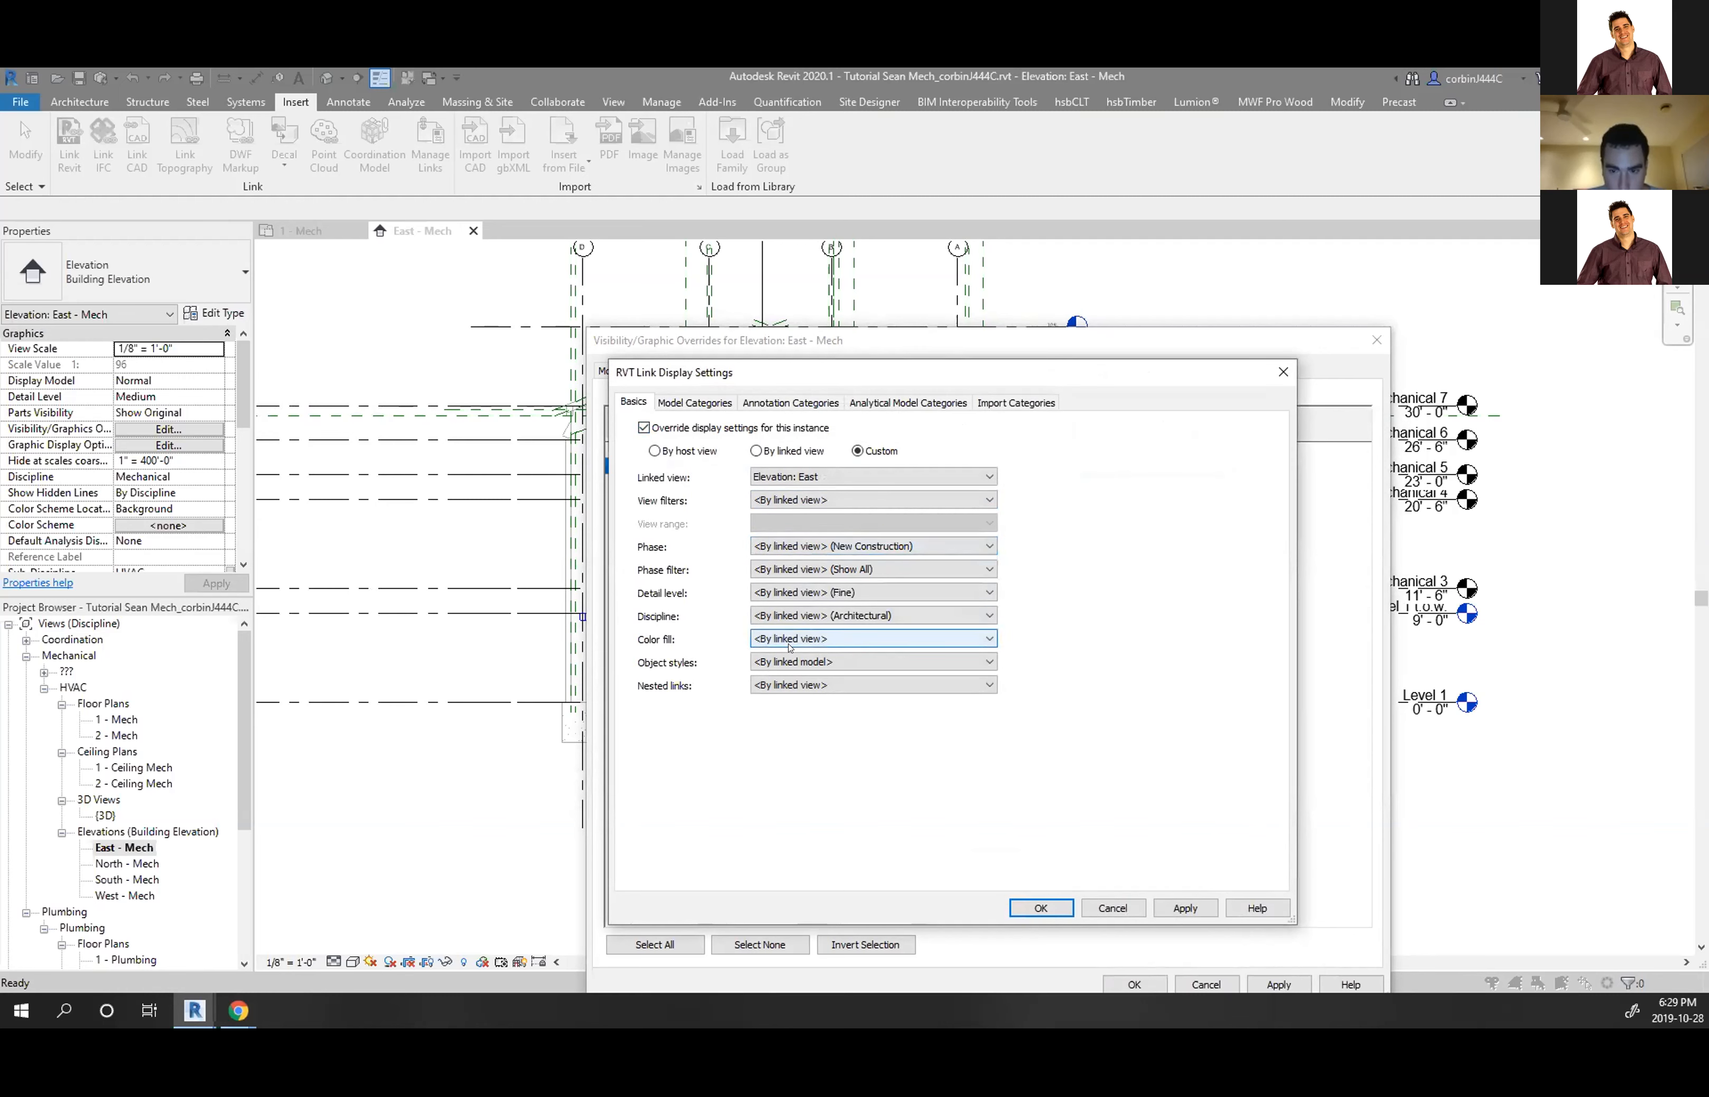
{"action": "left_click", "coordinate": [797, 661]}
{"action": "left_click", "coordinate": [796, 661]}
{"action": "left_click", "coordinate": [803, 686]}
{"action": "left_click", "coordinate": [802, 687]}
{"action": "left_click", "coordinate": [1129, 909]}
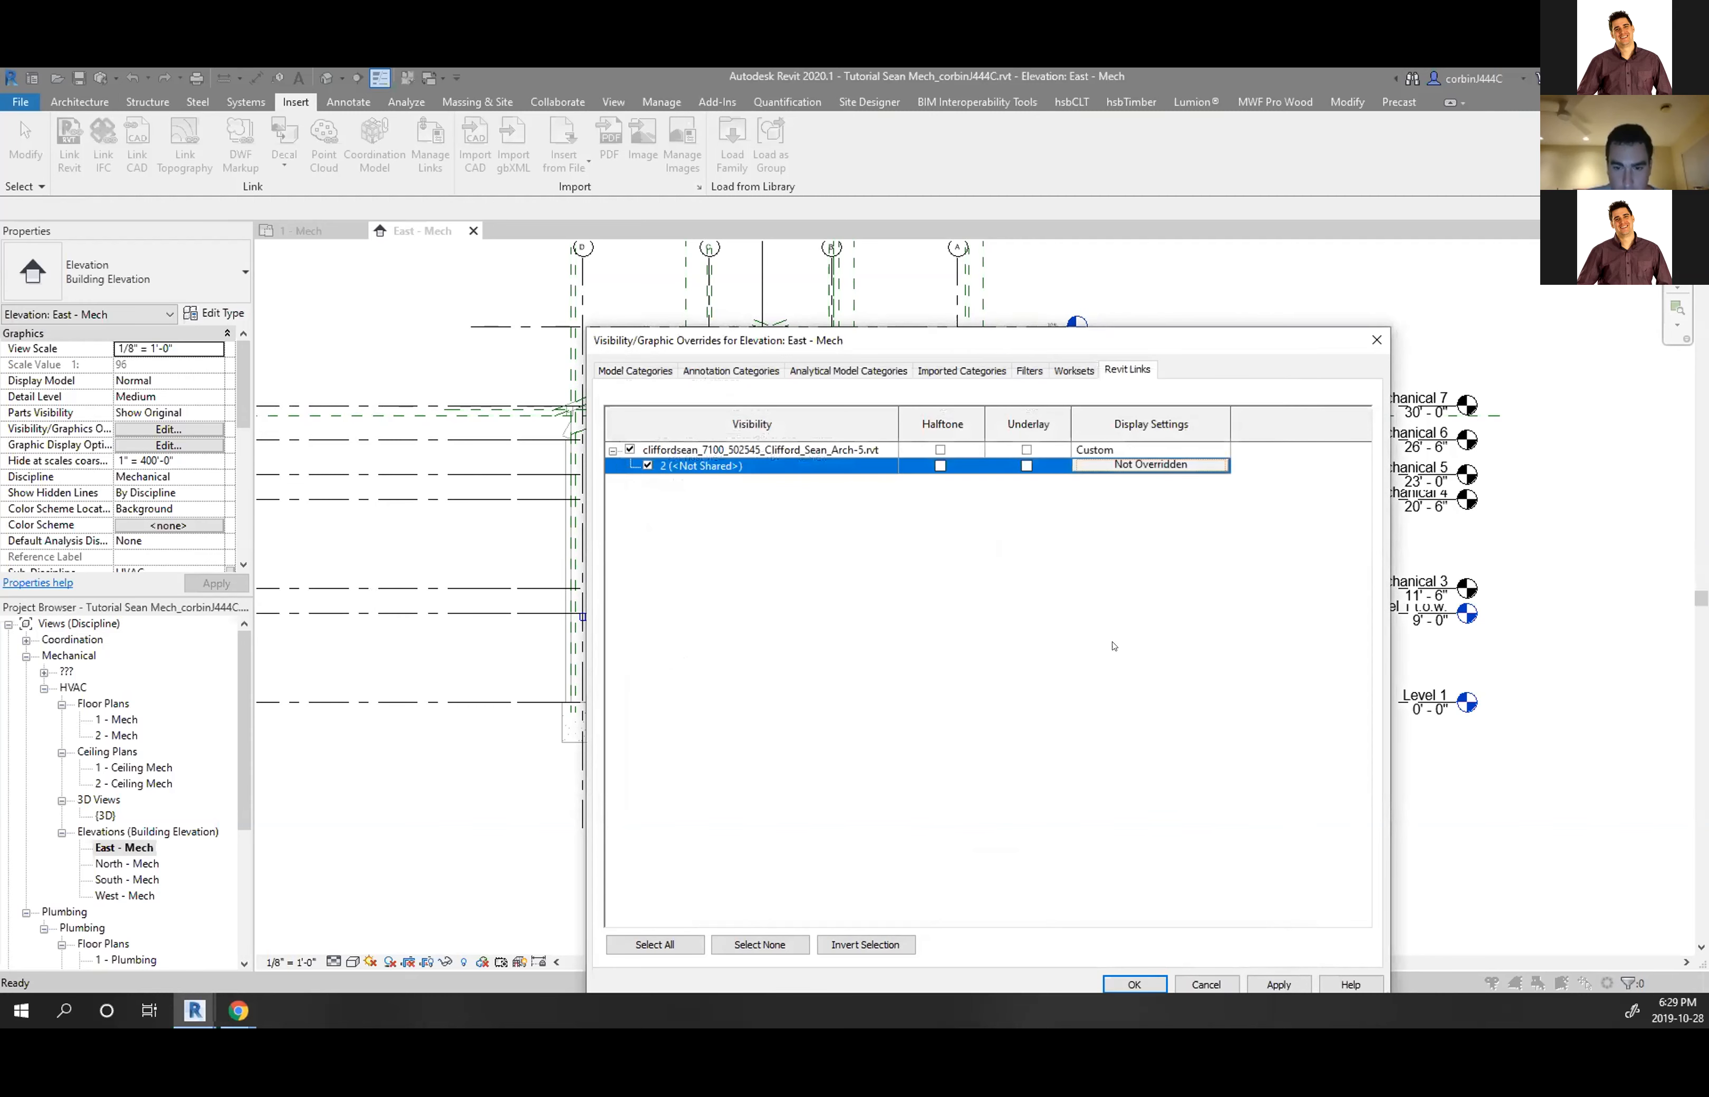
{"action": "left_click", "coordinate": [1142, 984]}
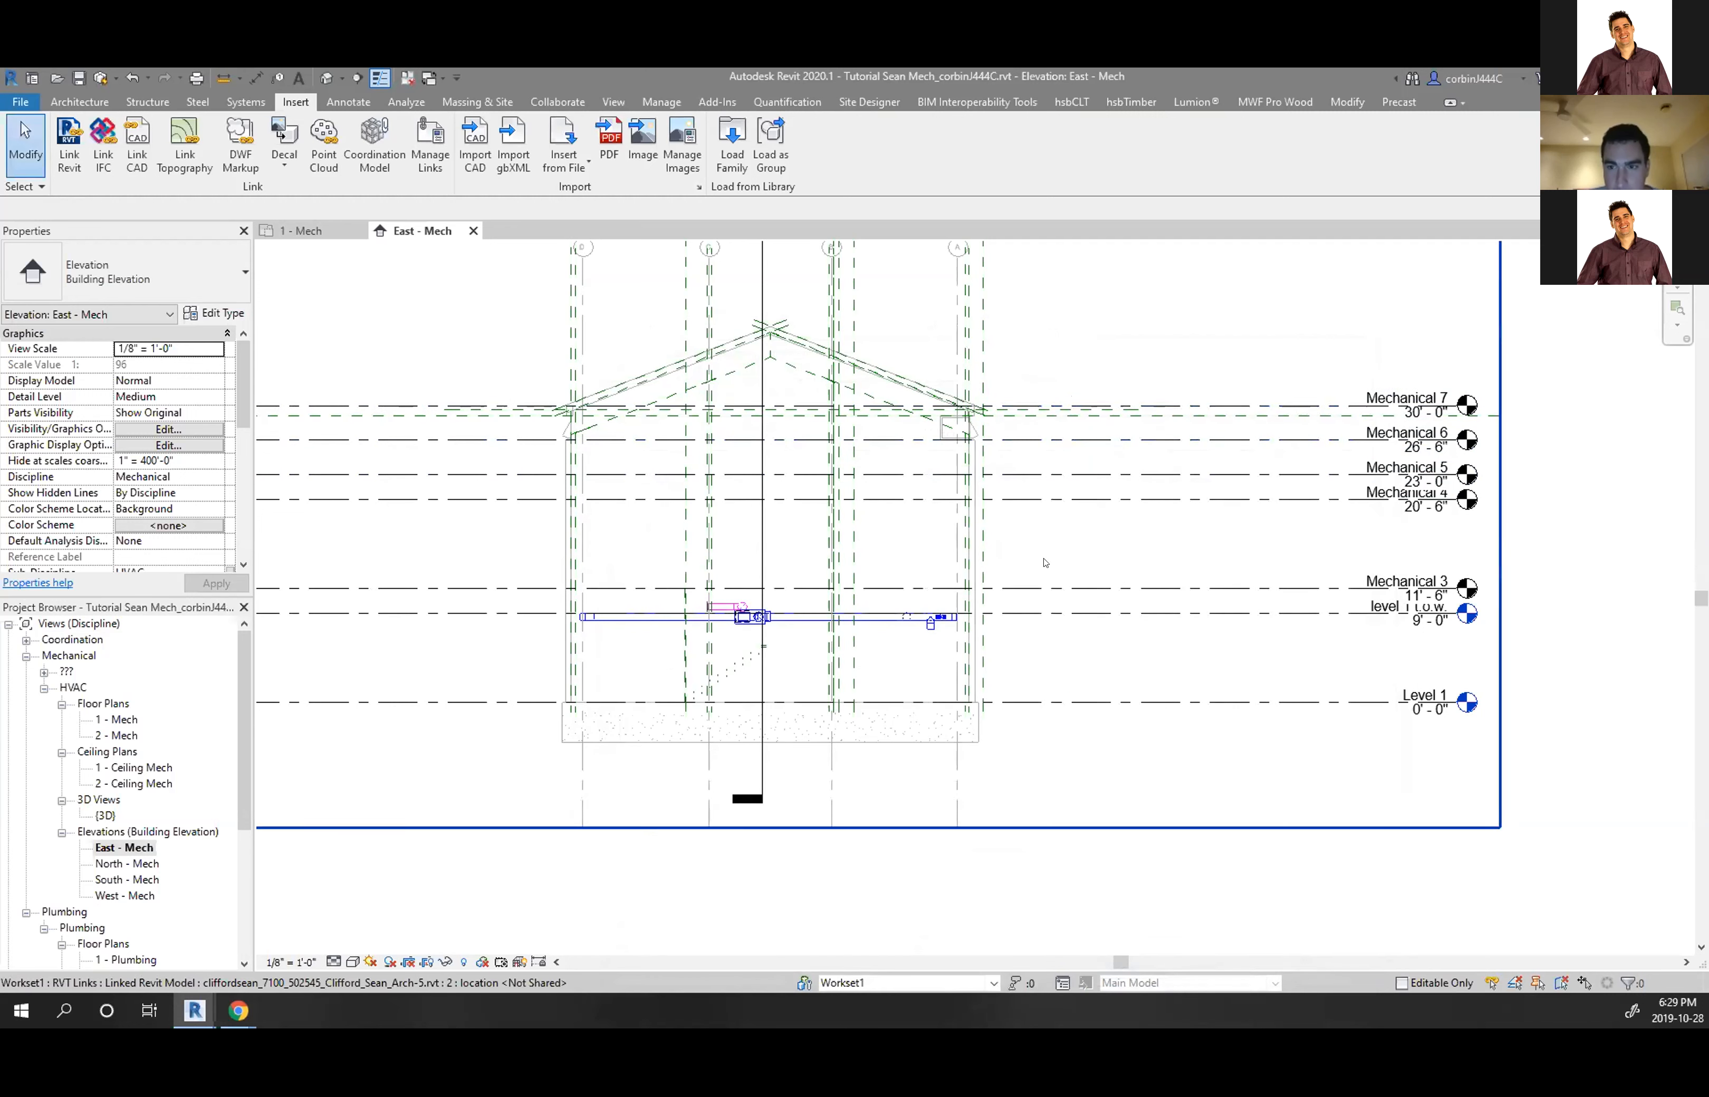
{"action": "scroll", "coordinate": [1212, 727], "scroll_direction": "up", "scroll_amount": 1}
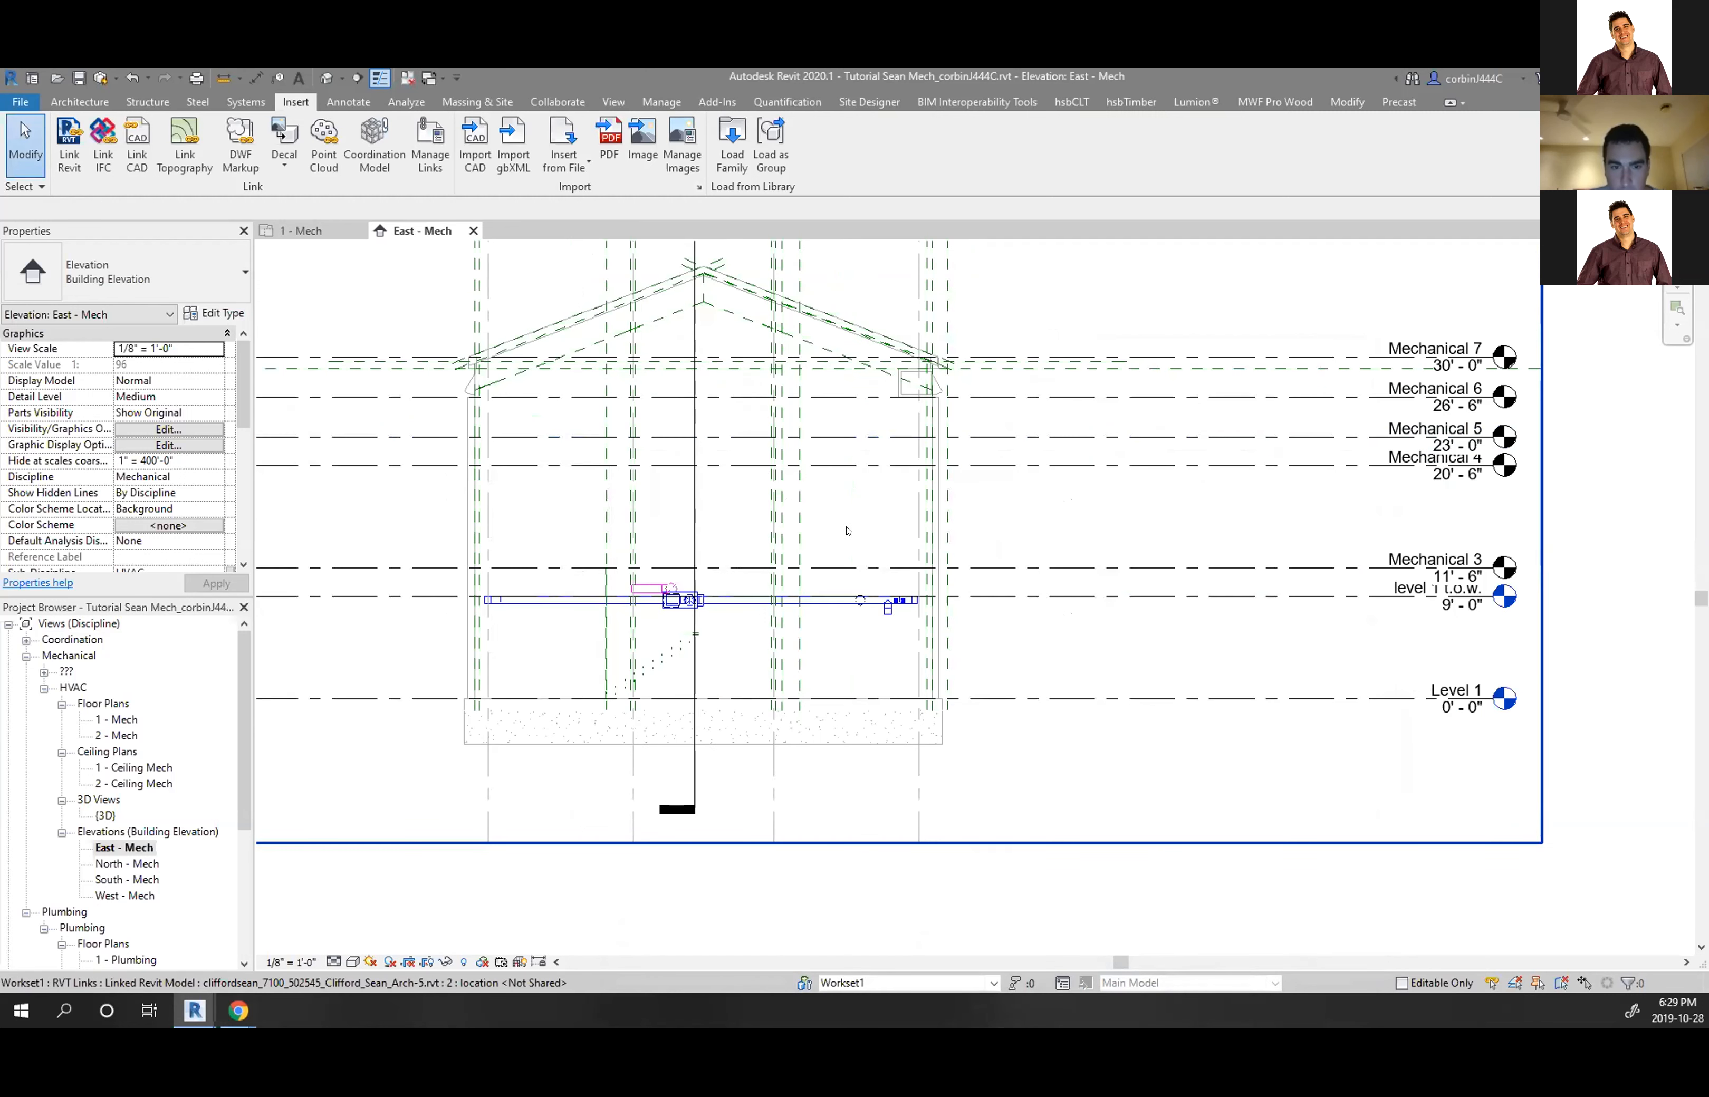
{"action": "left_click", "coordinate": [432, 164]}
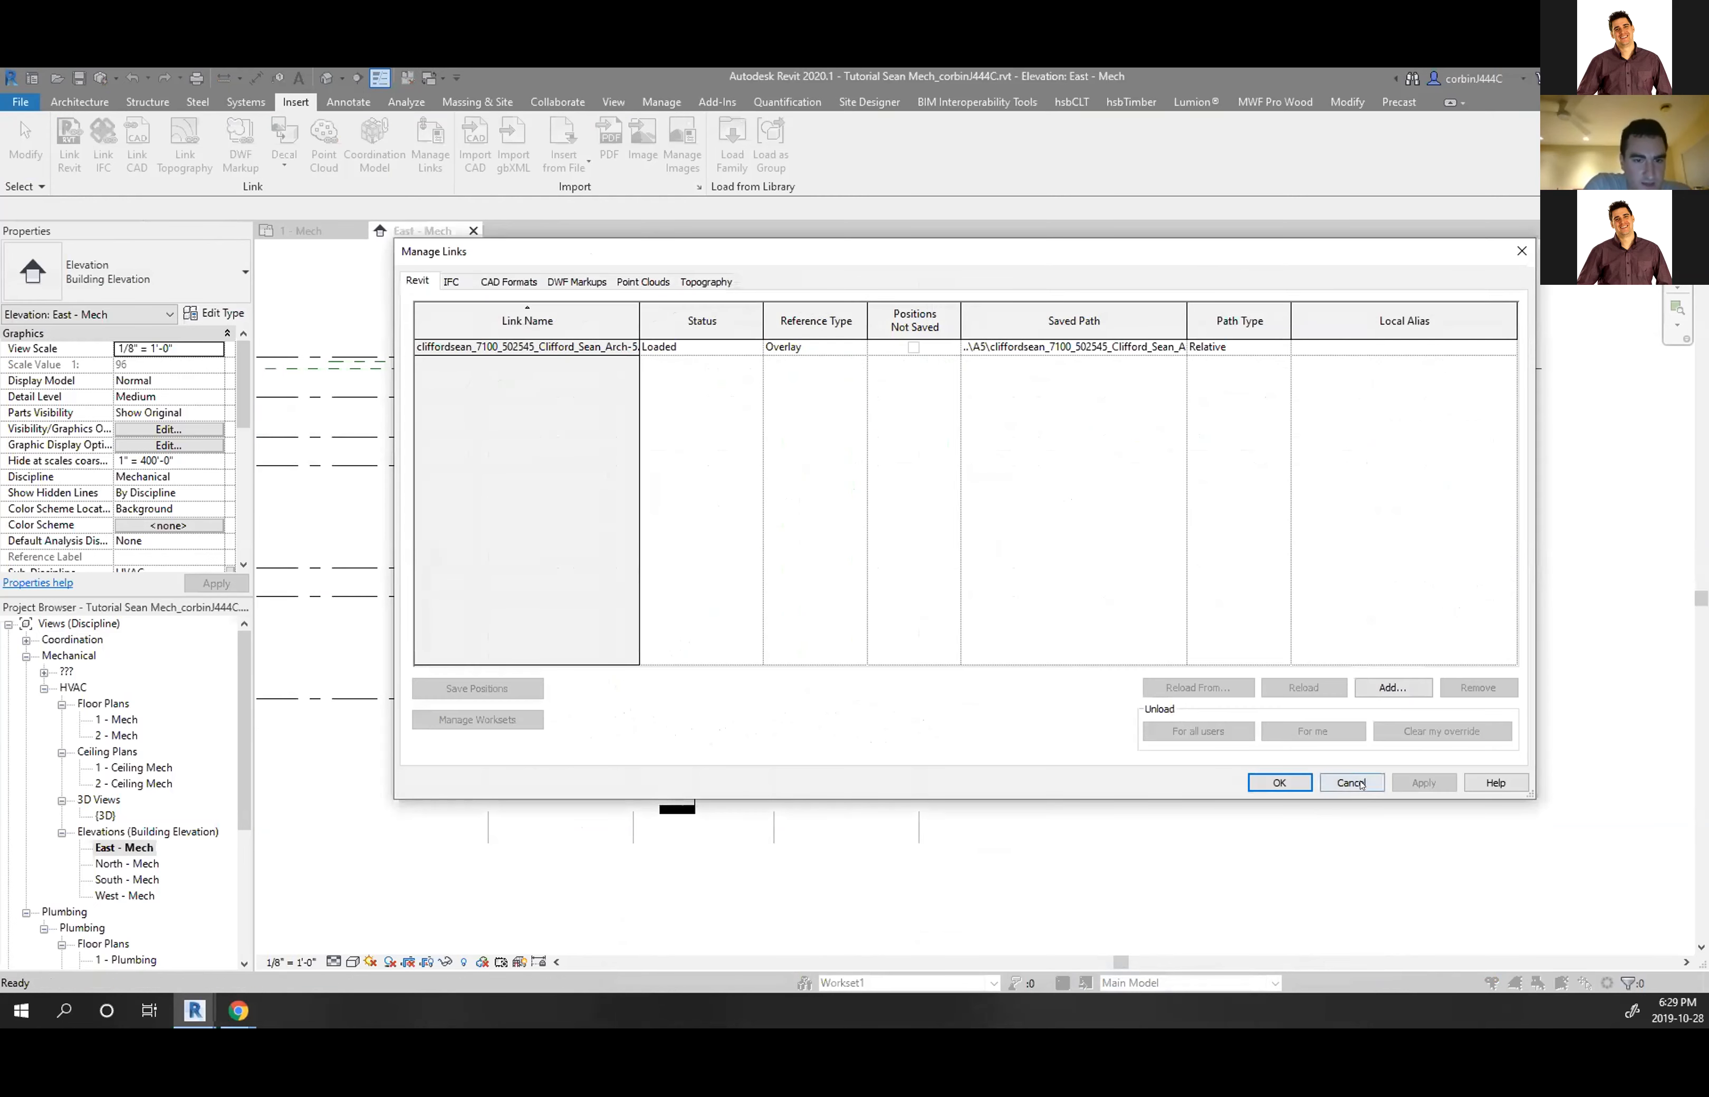
{"action": "left_click", "coordinate": [1357, 783]}
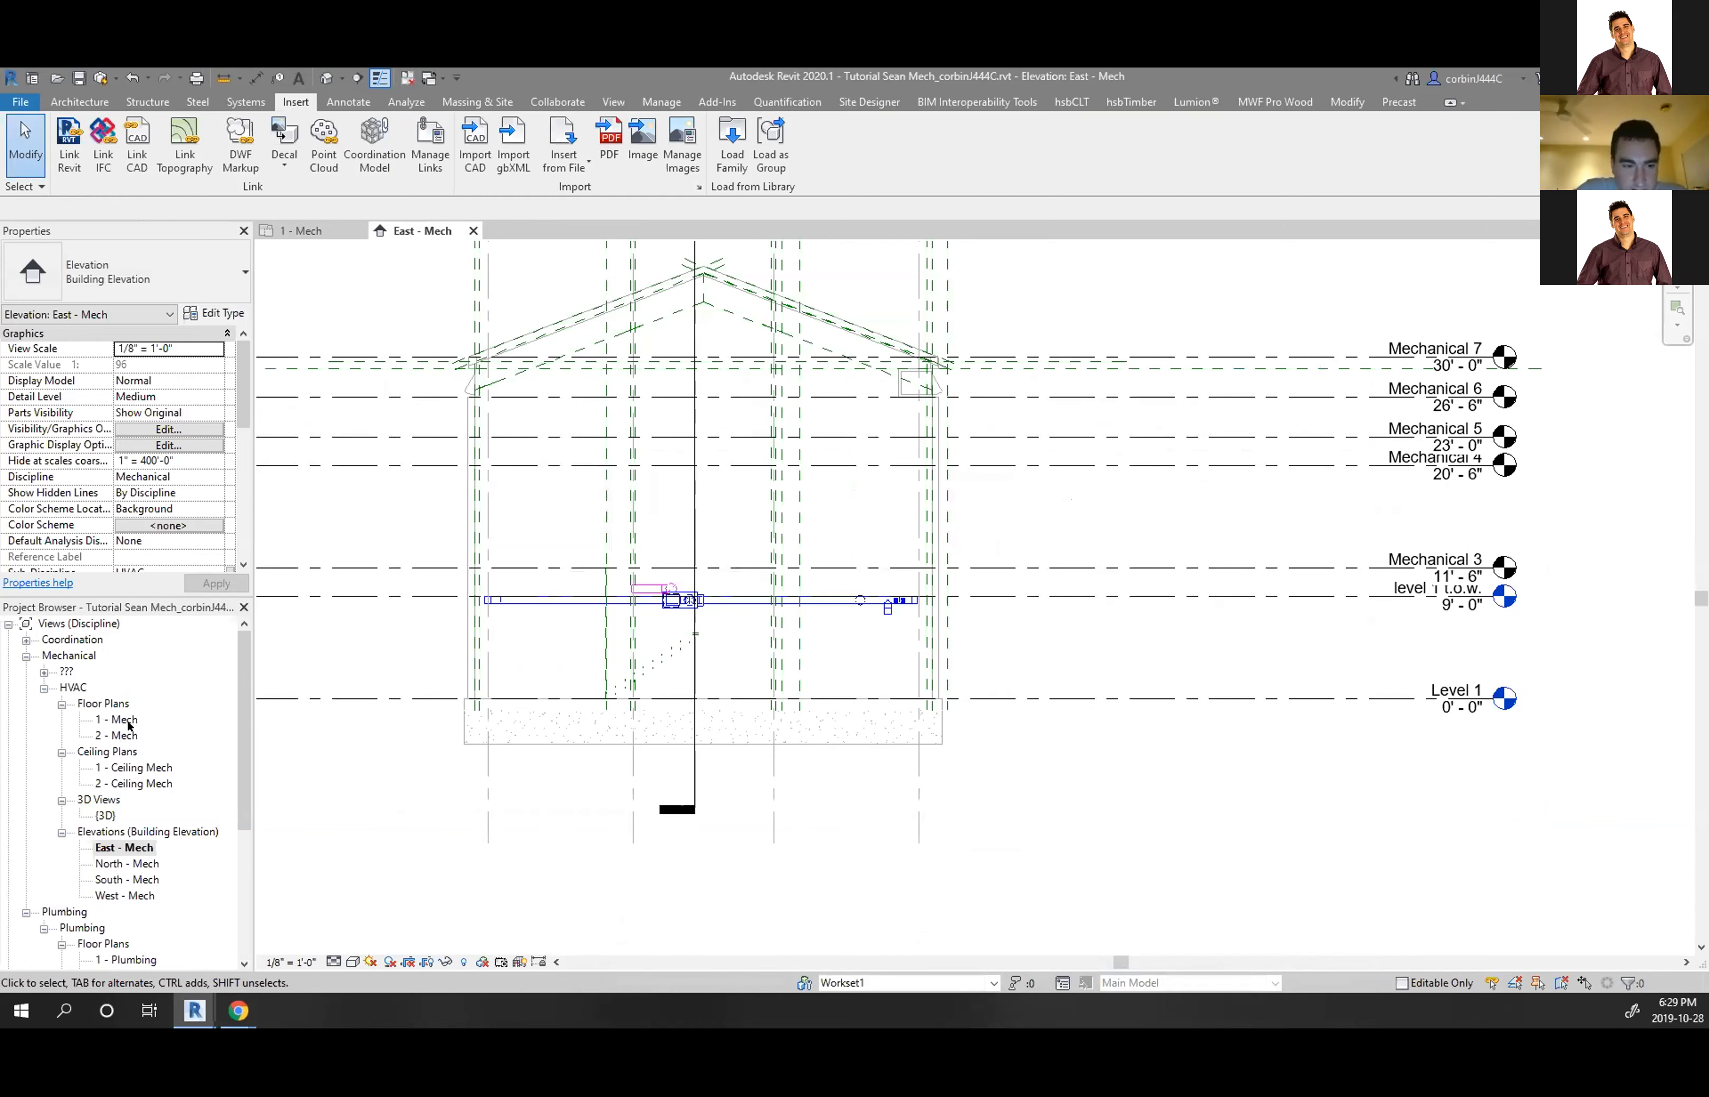
{"action": "left_click", "coordinate": [127, 719]}
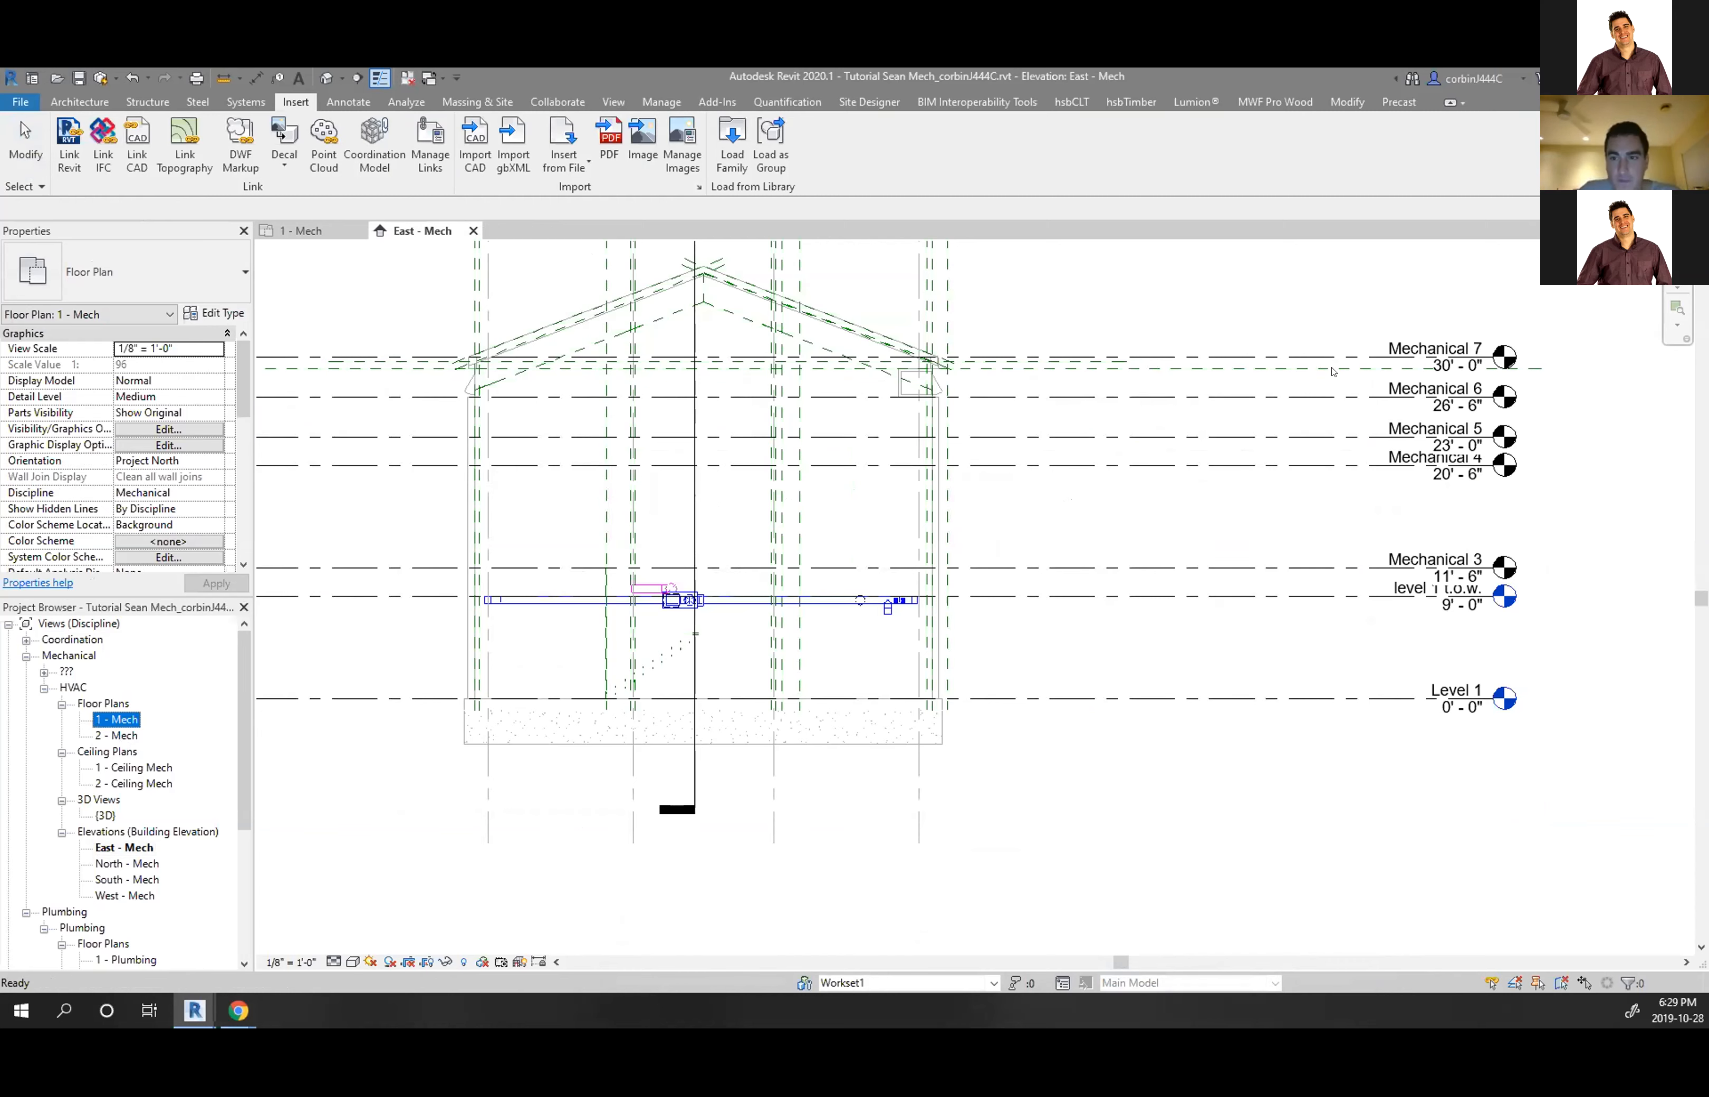
{"action": "left_click", "coordinate": [613, 101]}
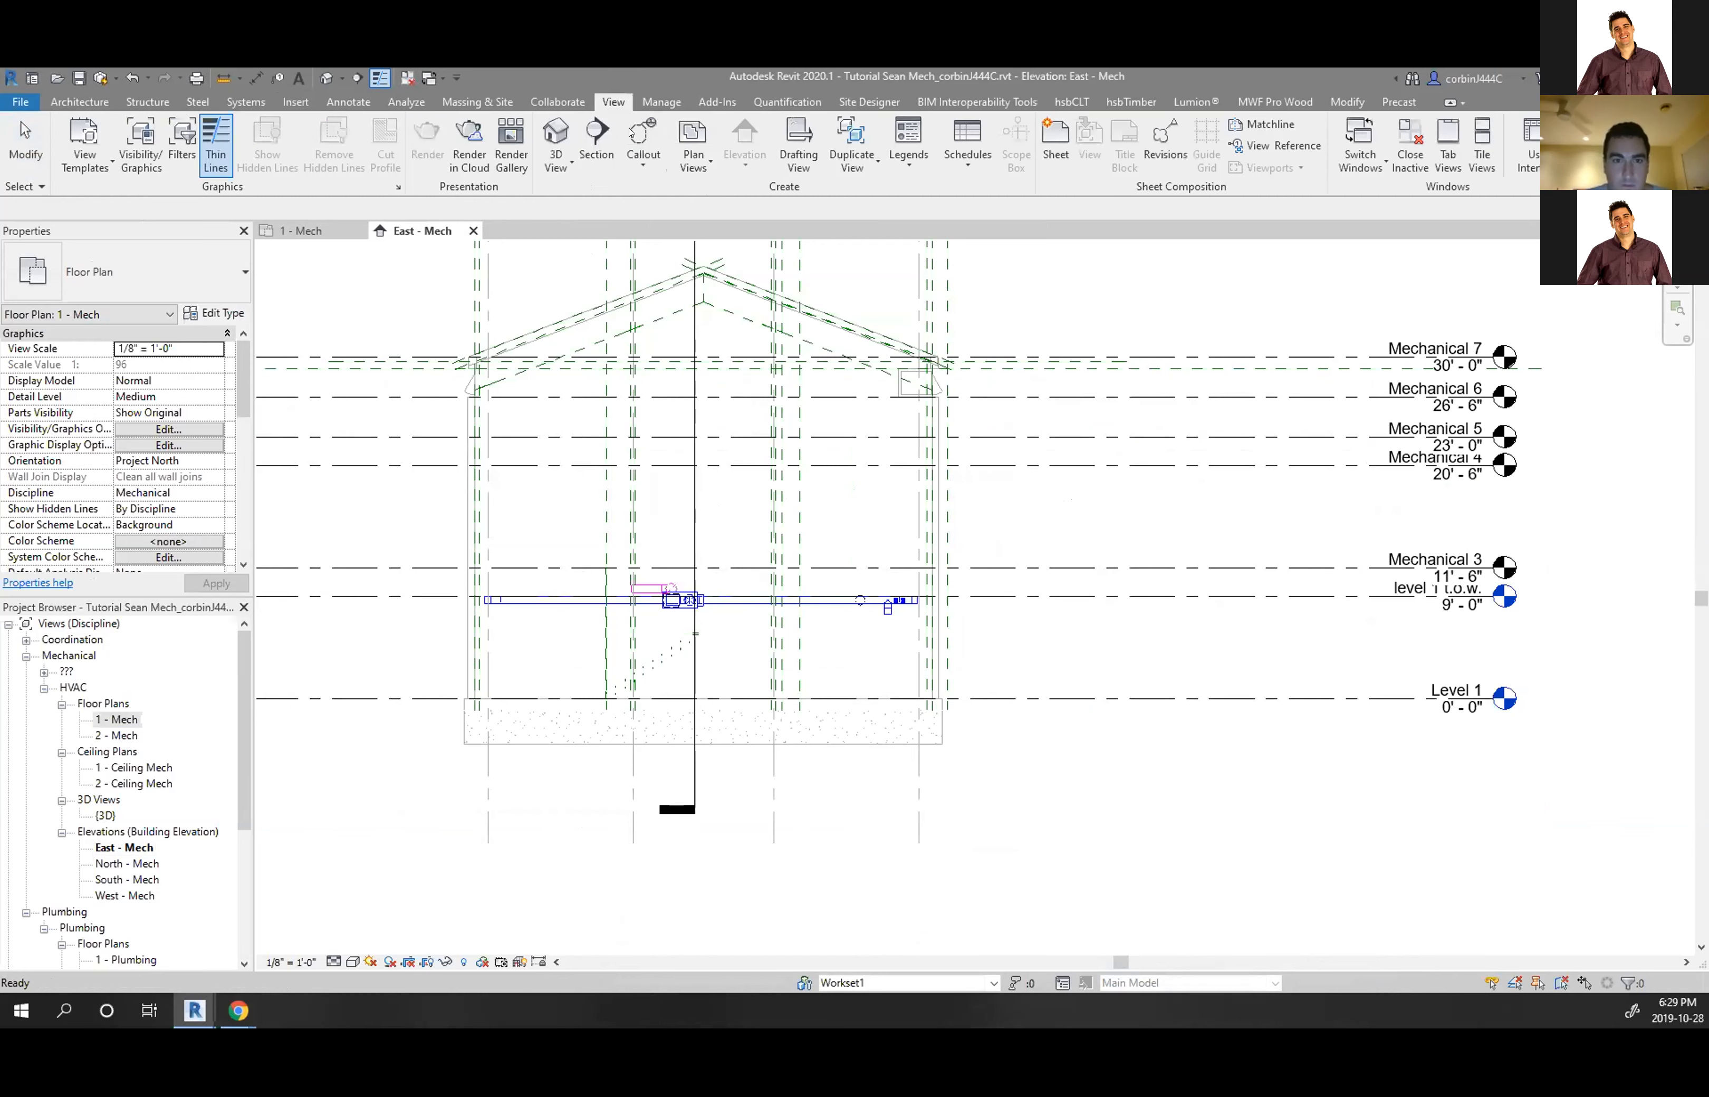
Create new floor plans for levels Mechanical 3 through Mechanical 7
{"action": "left_click", "coordinate": [692, 165]}
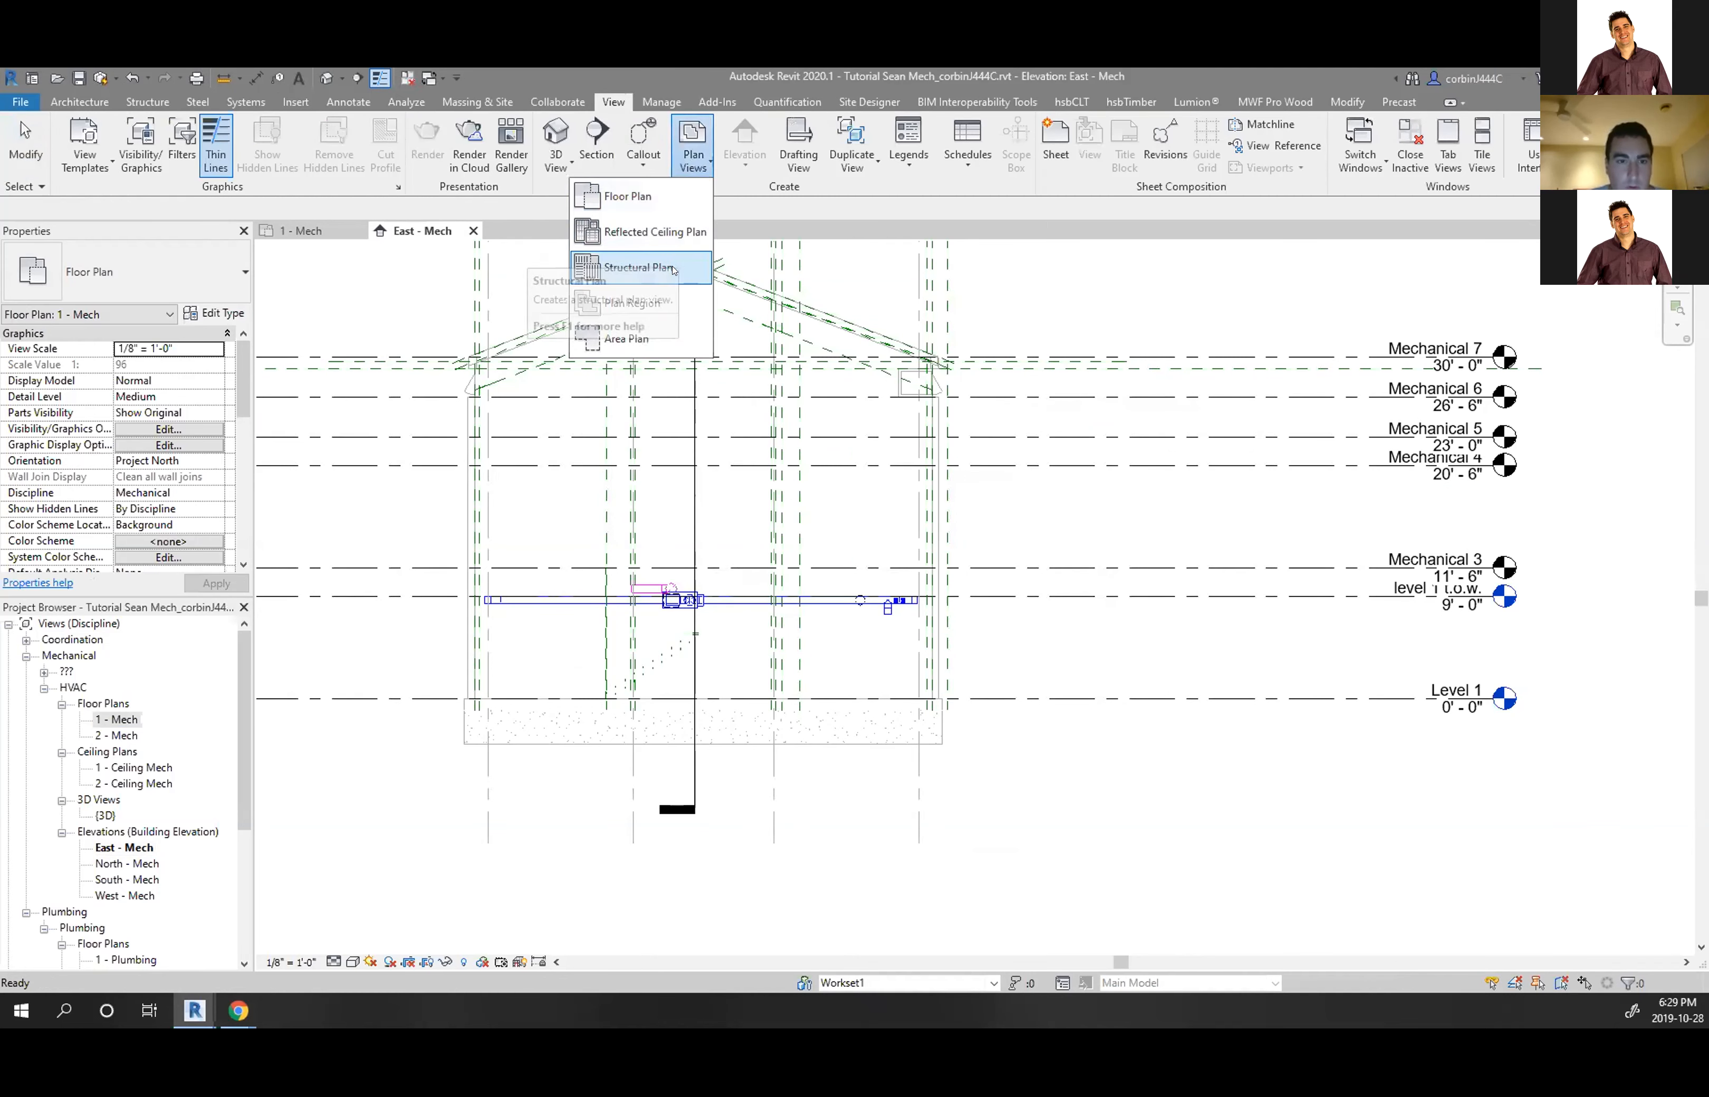
{"action": "left_click", "coordinate": [653, 197]}
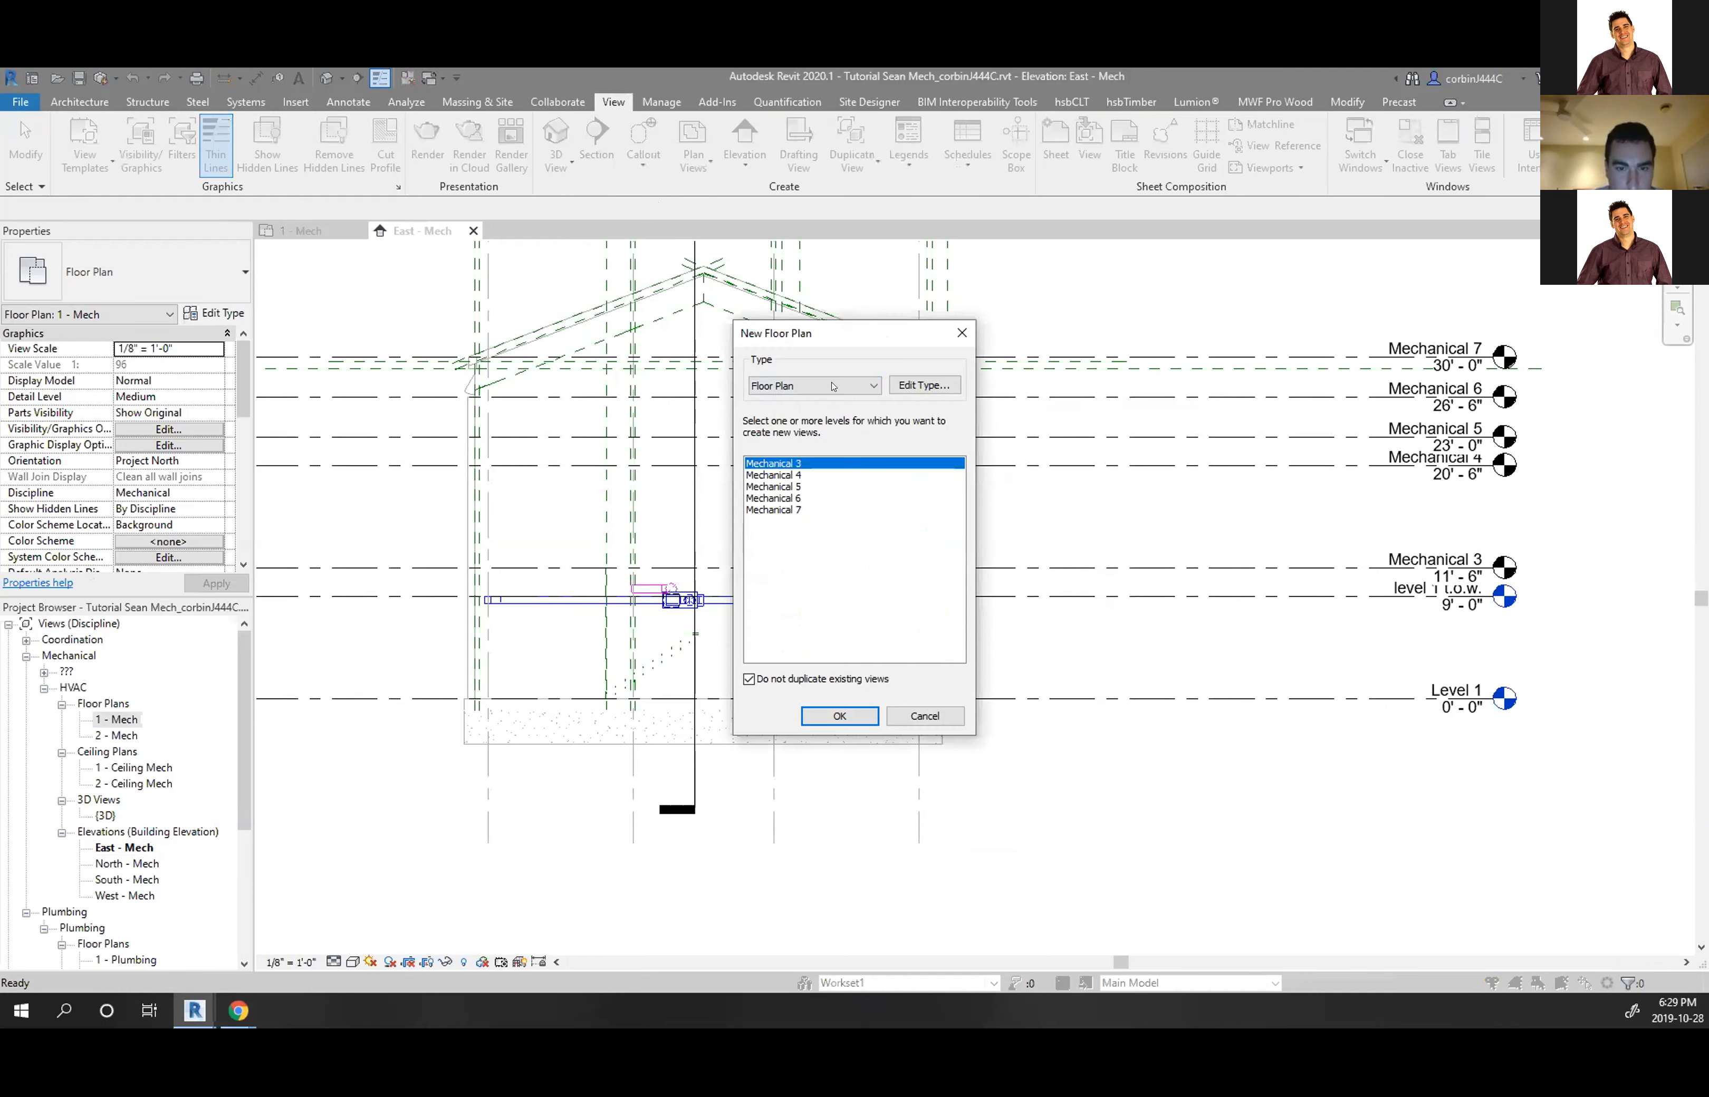
{"action": "left_click", "coordinate": [913, 387]}
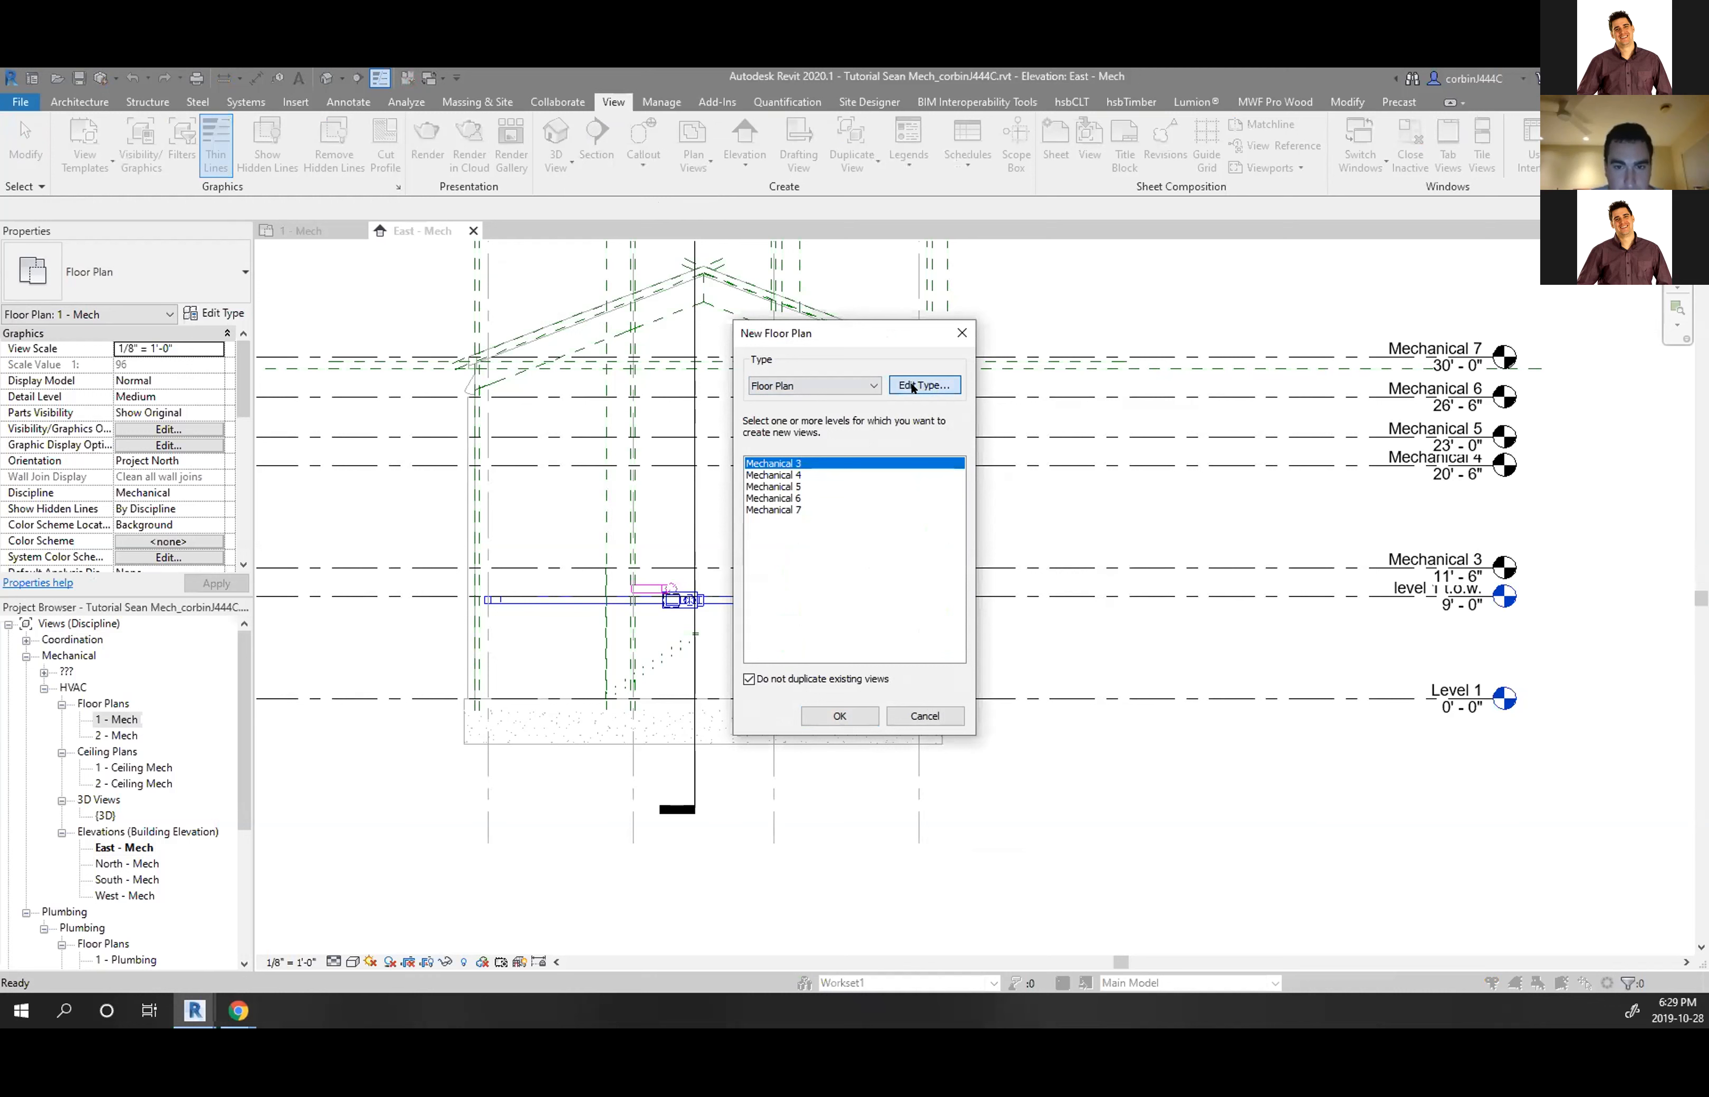
{"action": "left_click", "coordinate": [1268, 201]}
{"action": "left_click", "coordinate": [797, 509], "text": "shift"}
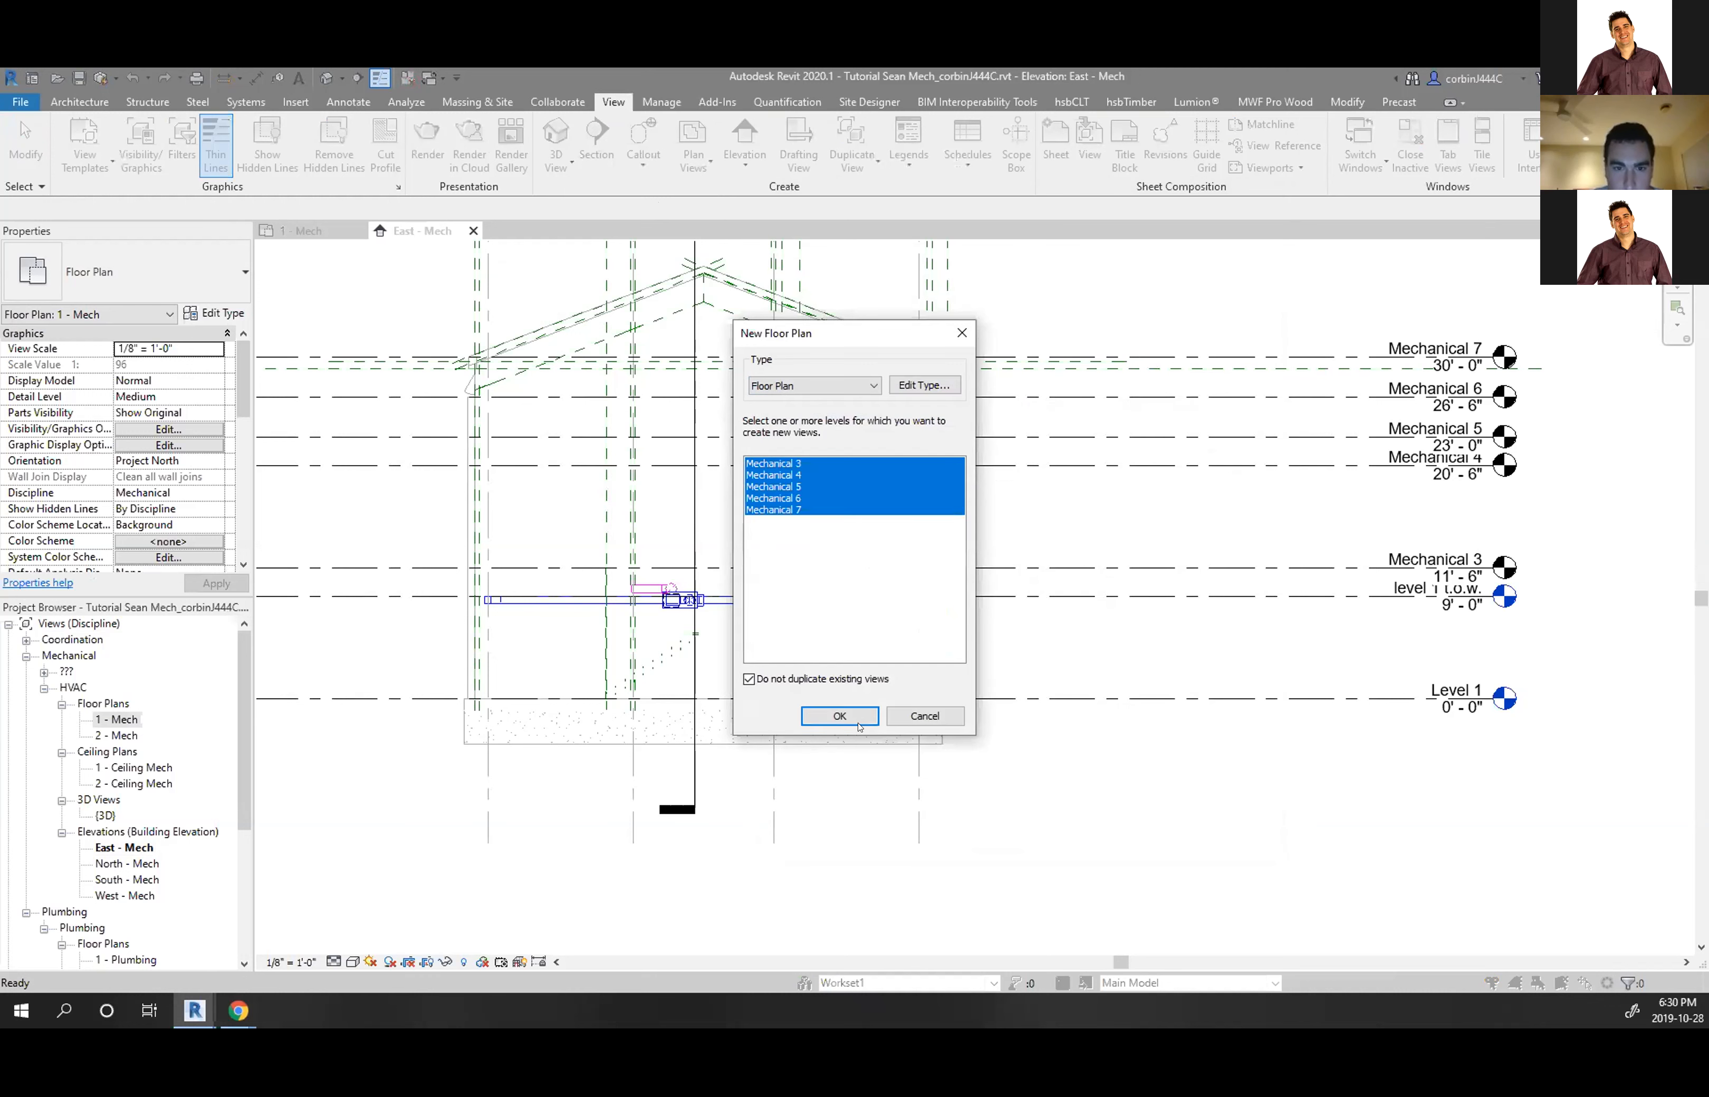
{"action": "left_click", "coordinate": [839, 716]}
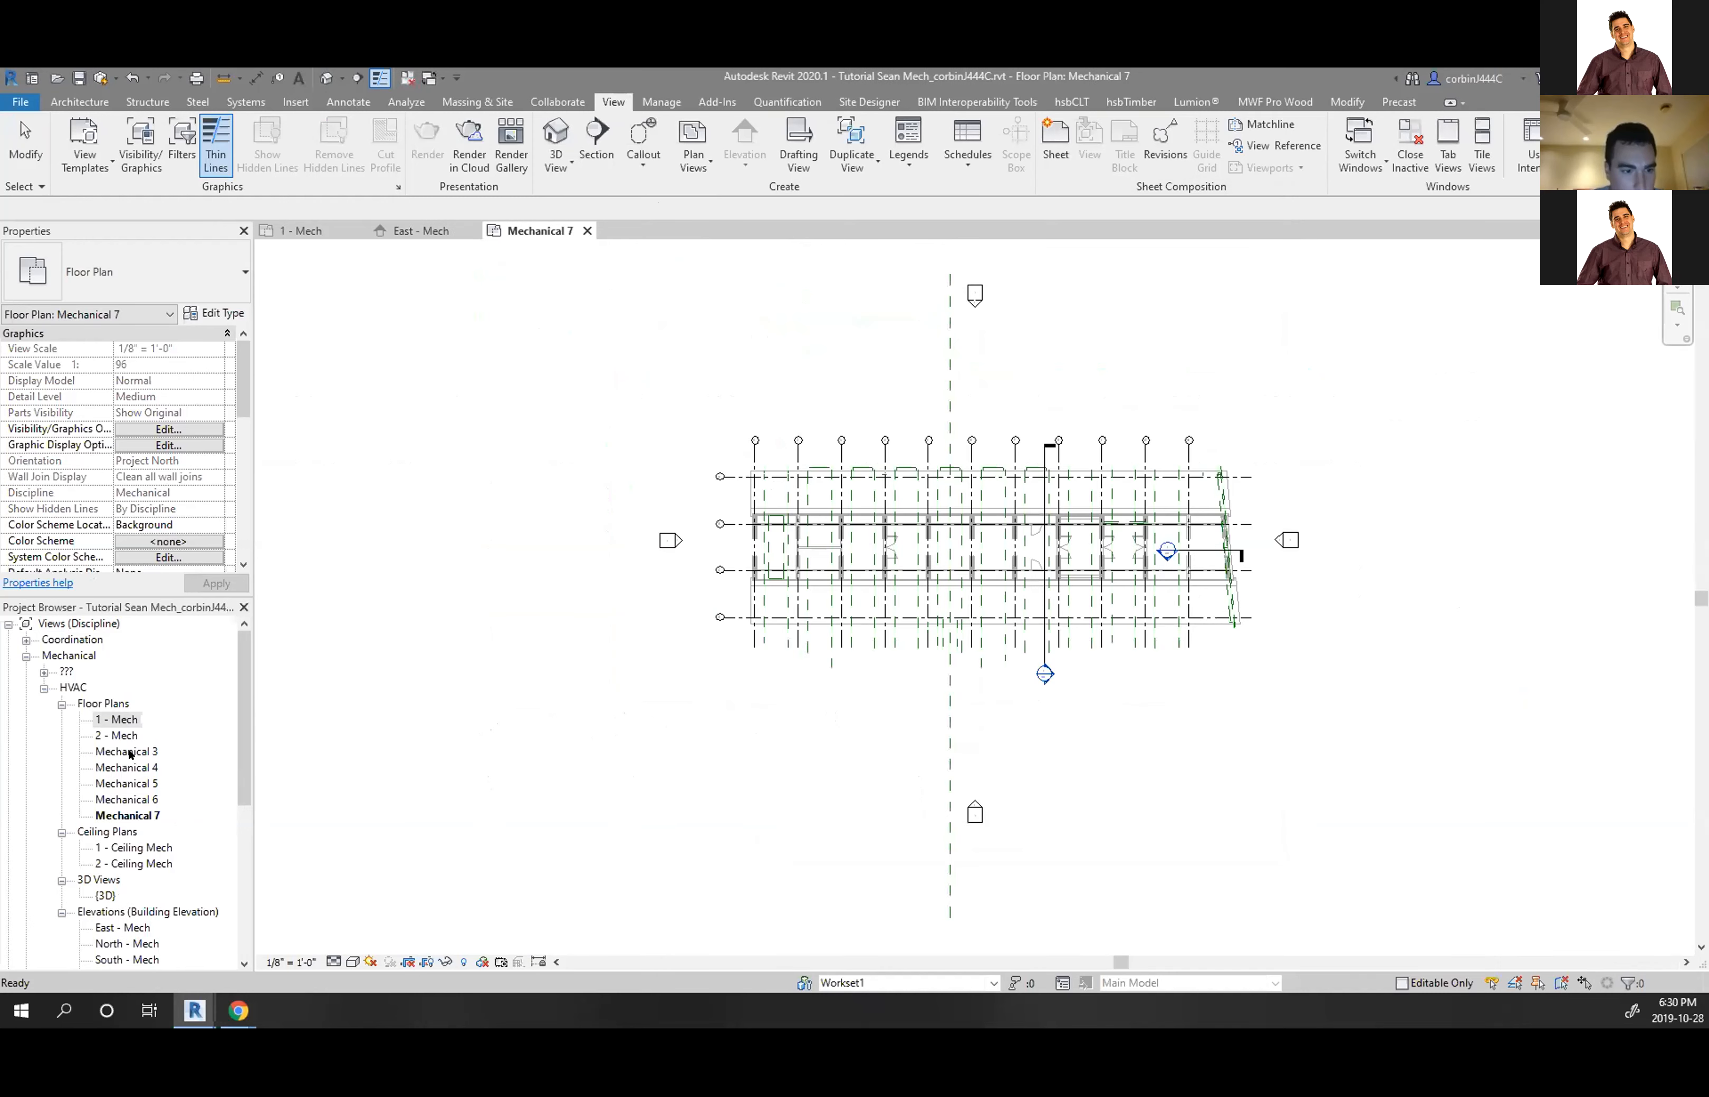
Confirm no levels remain without floor plans, then select the linked architecture model
{"action": "left_click", "coordinate": [693, 147]}
{"action": "left_click", "coordinate": [647, 201]}
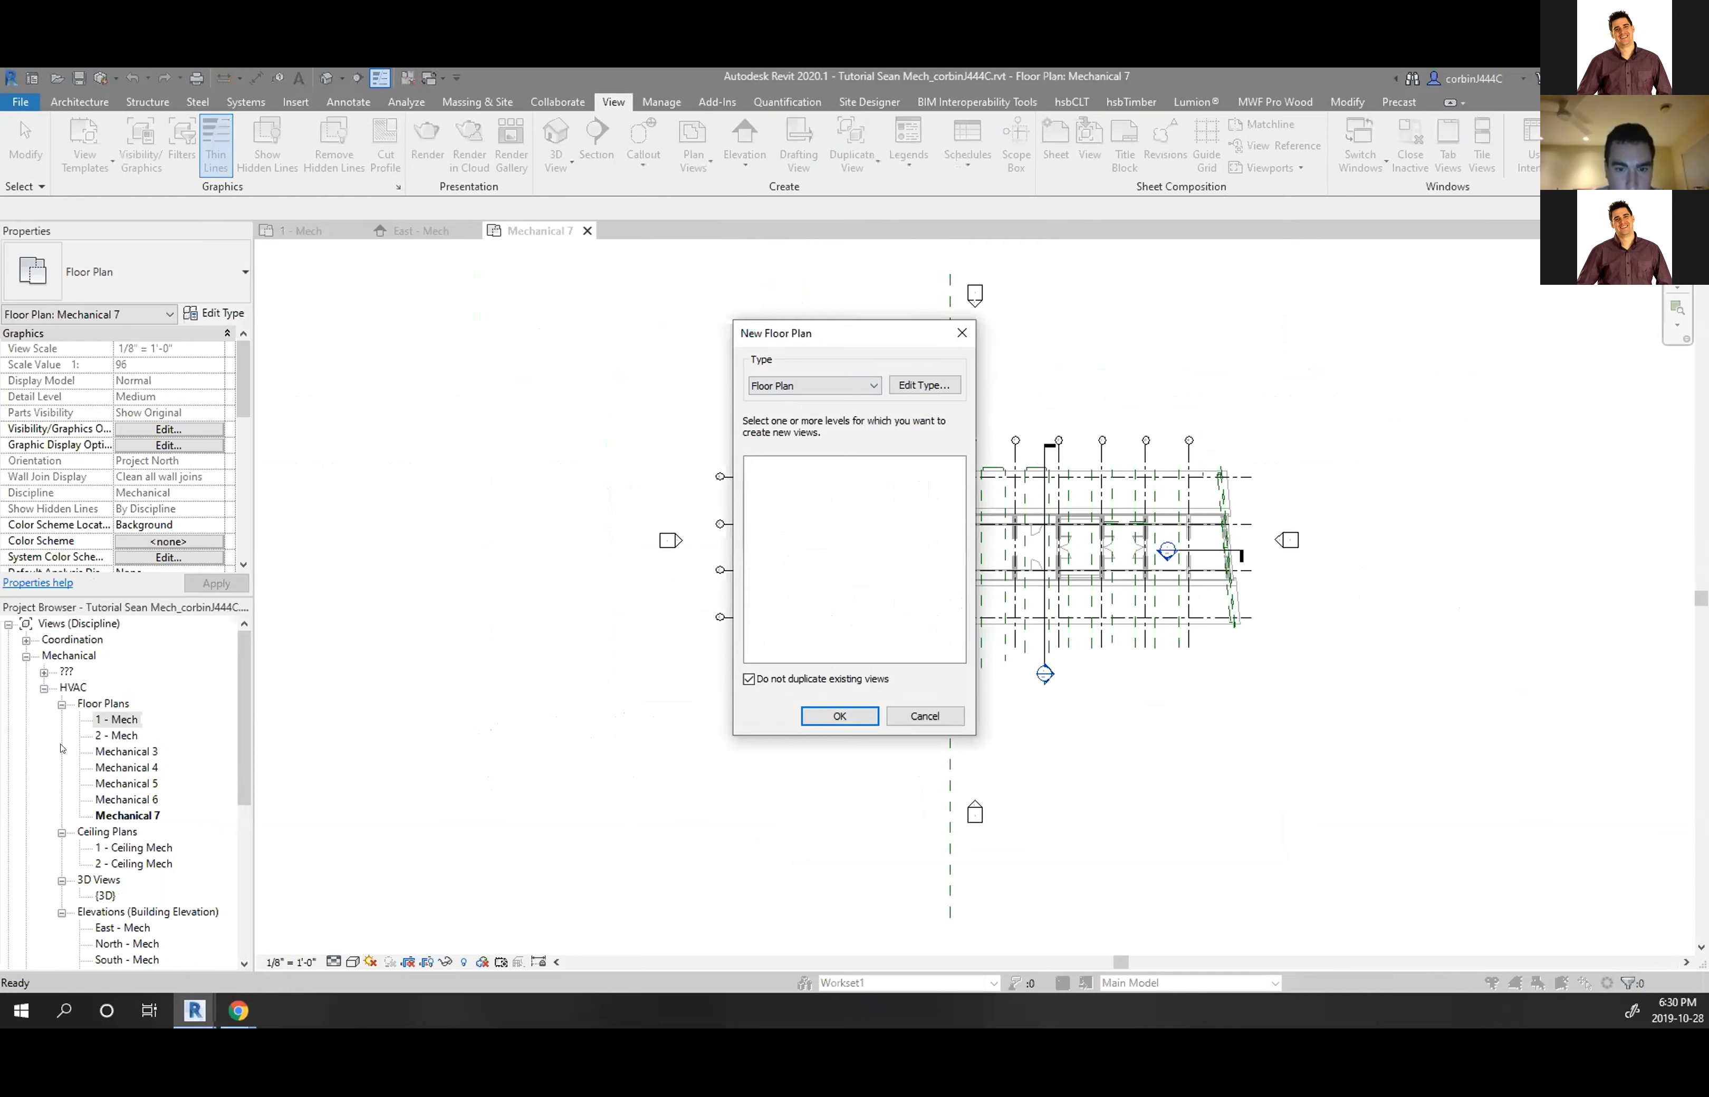
{"action": "left_click", "coordinate": [840, 716]}
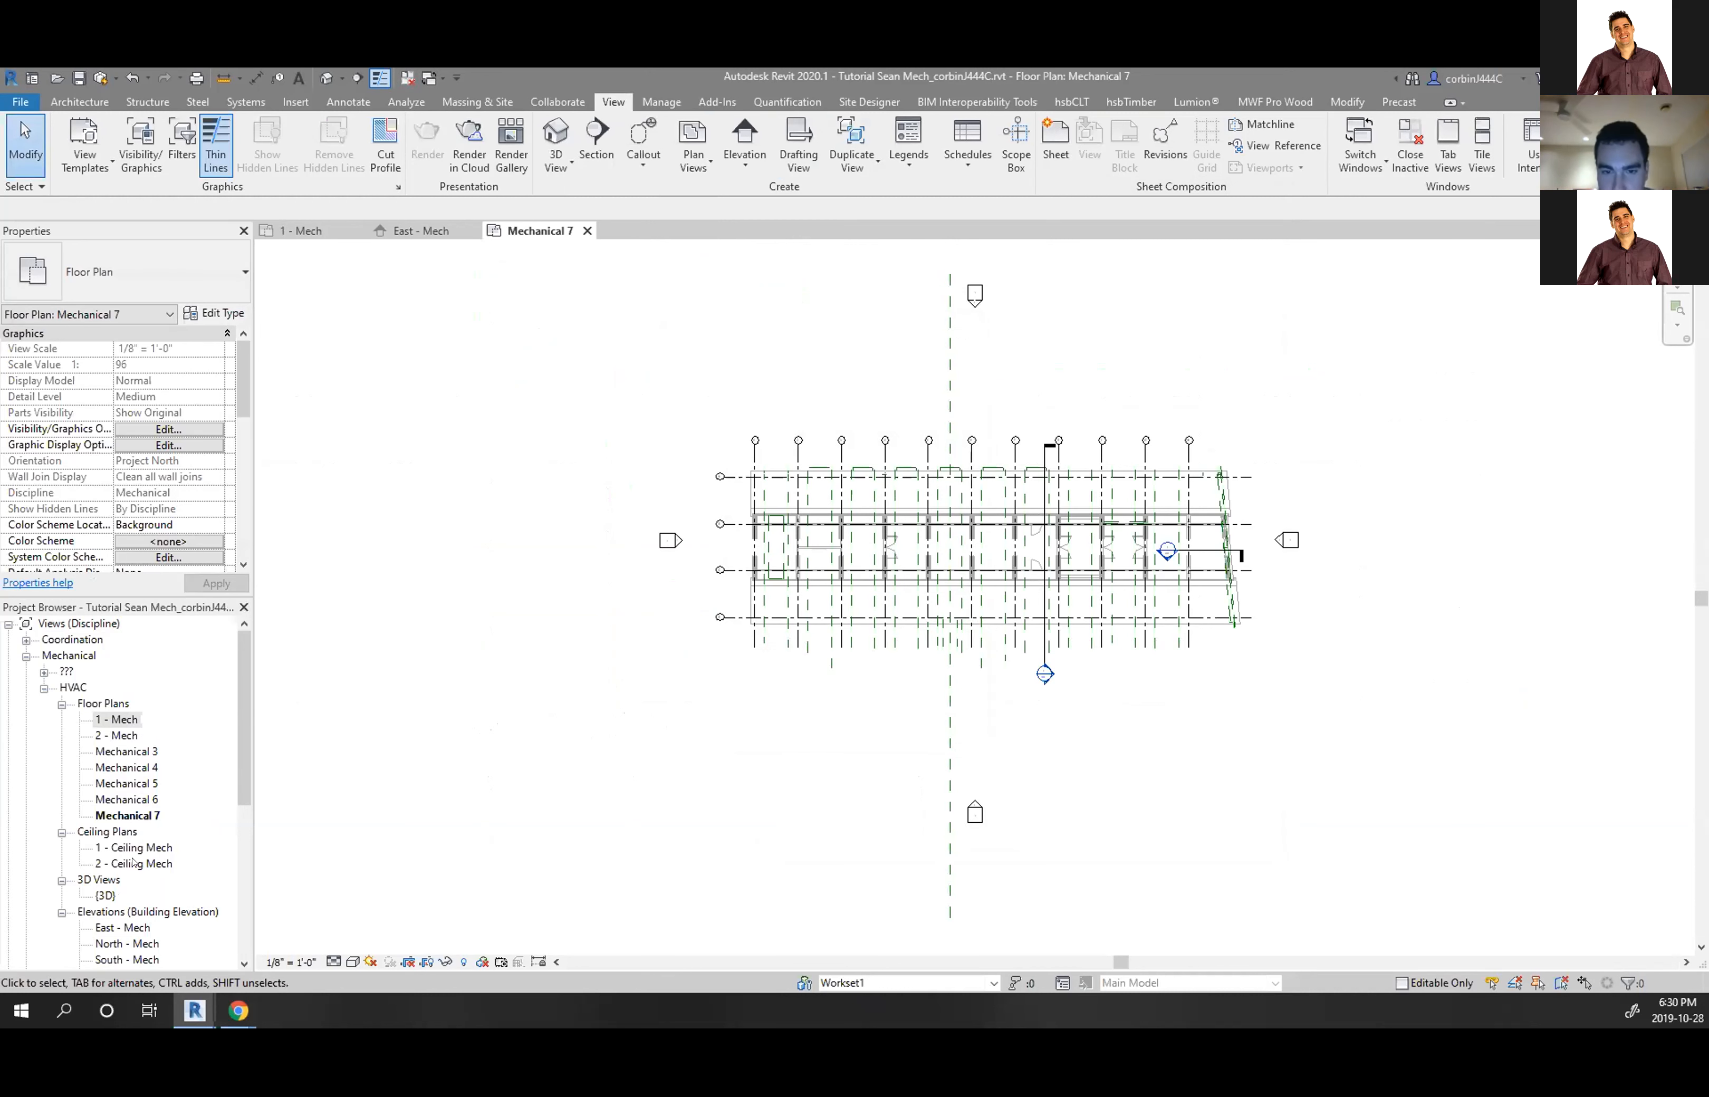
{"action": "left_click", "coordinate": [946, 399]}
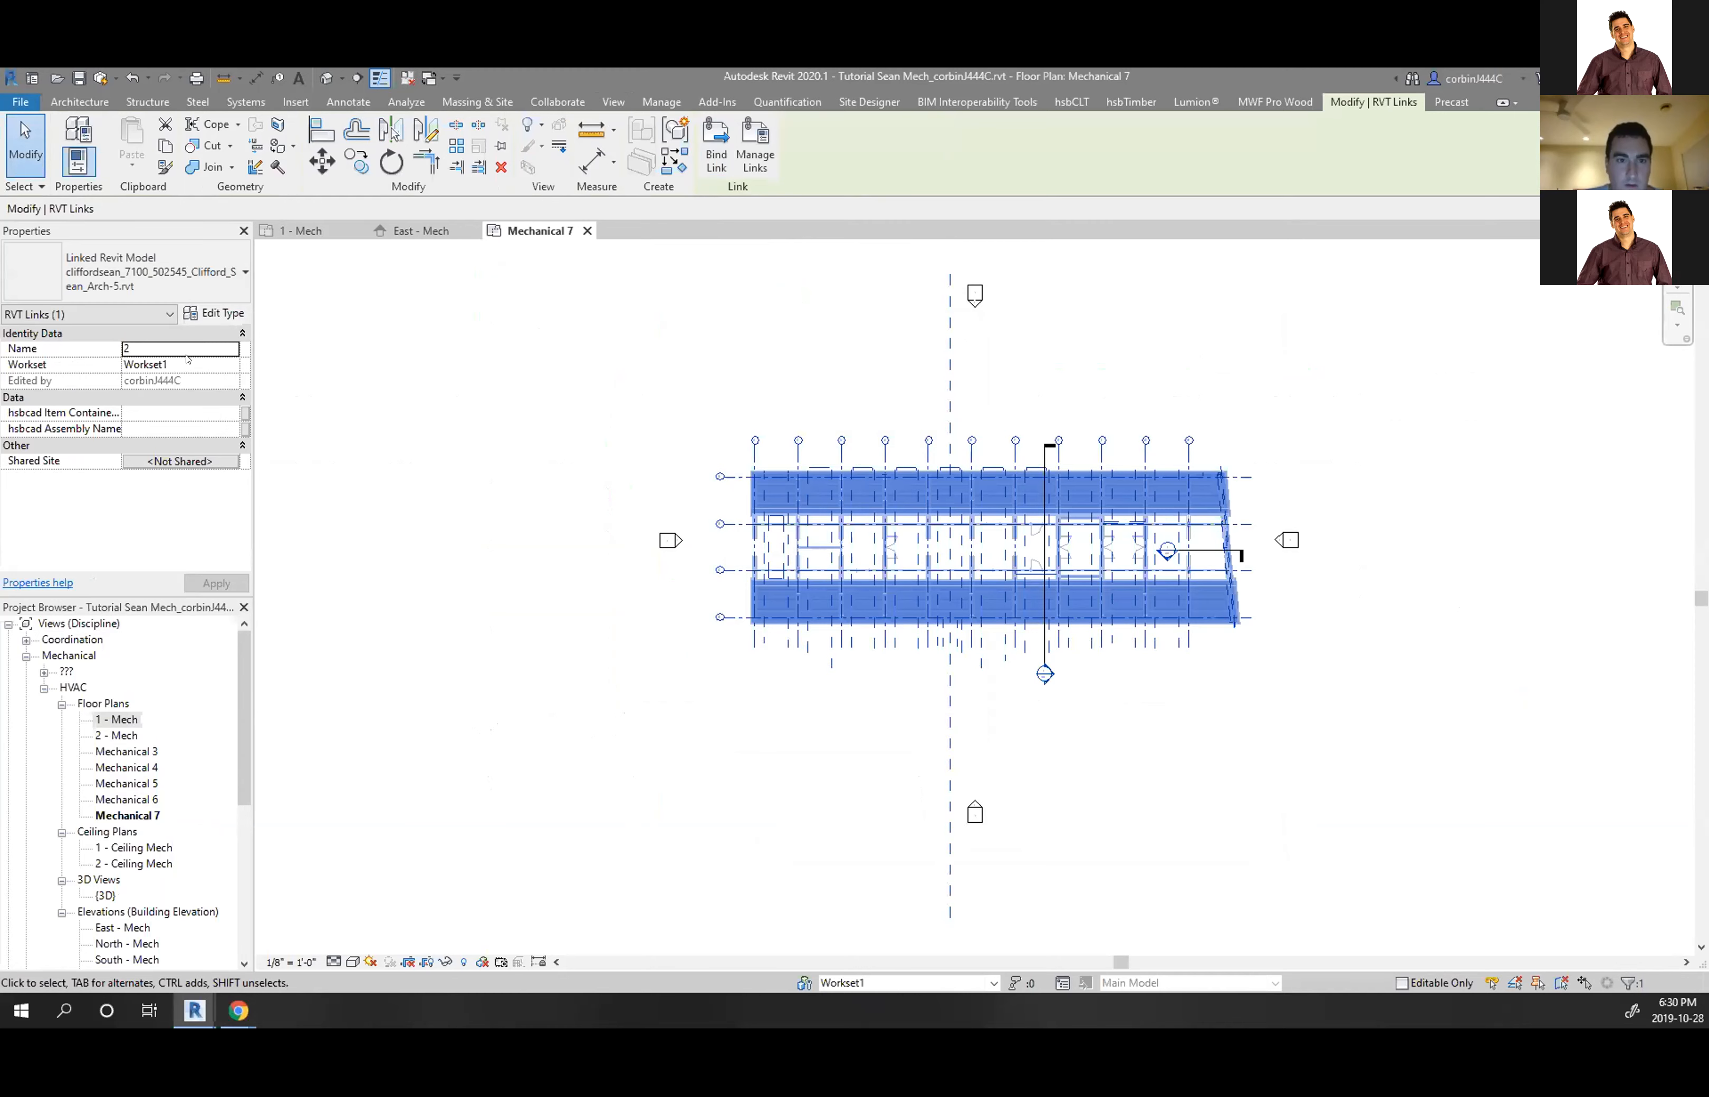
Change the architecture link's Reference Type from Overlay to Attachment in its Type Properties
{"action": "left_click", "coordinate": [215, 314]}
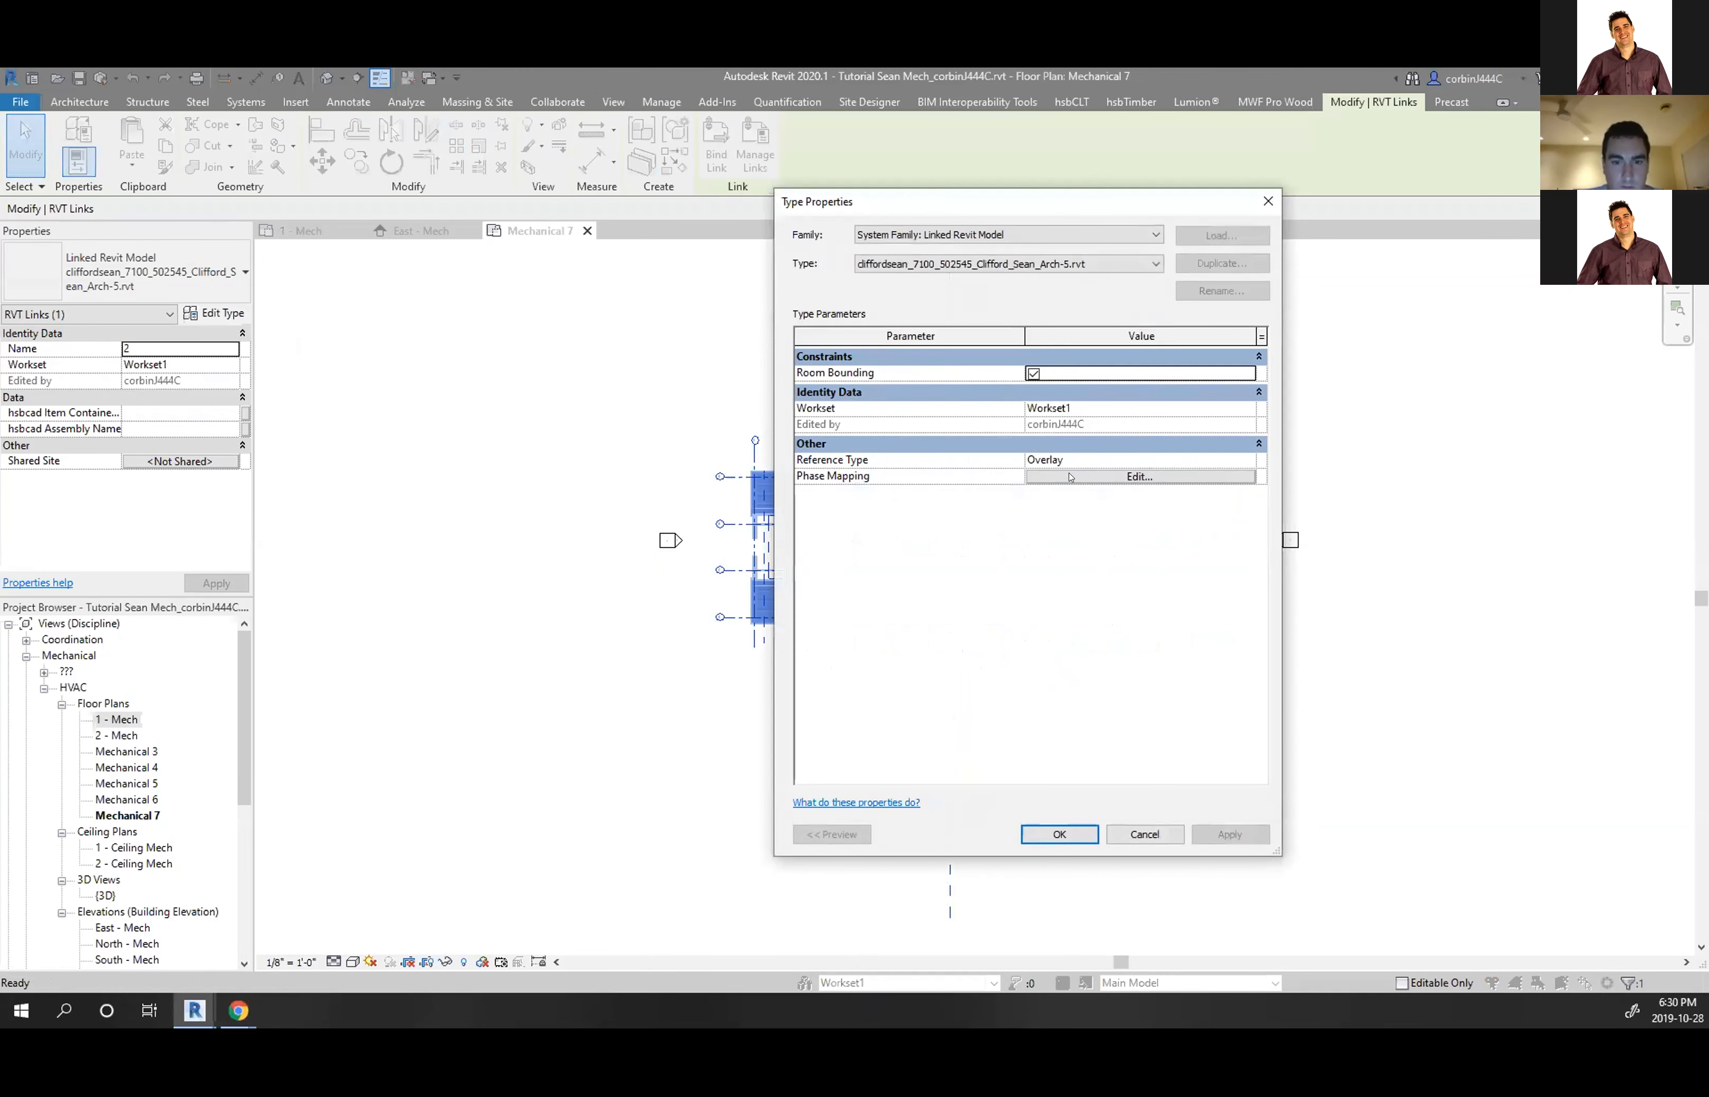
{"action": "left_click", "coordinate": [1248, 459]}
{"action": "left_click", "coordinate": [1247, 459]}
{"action": "left_click", "coordinate": [1081, 491]}
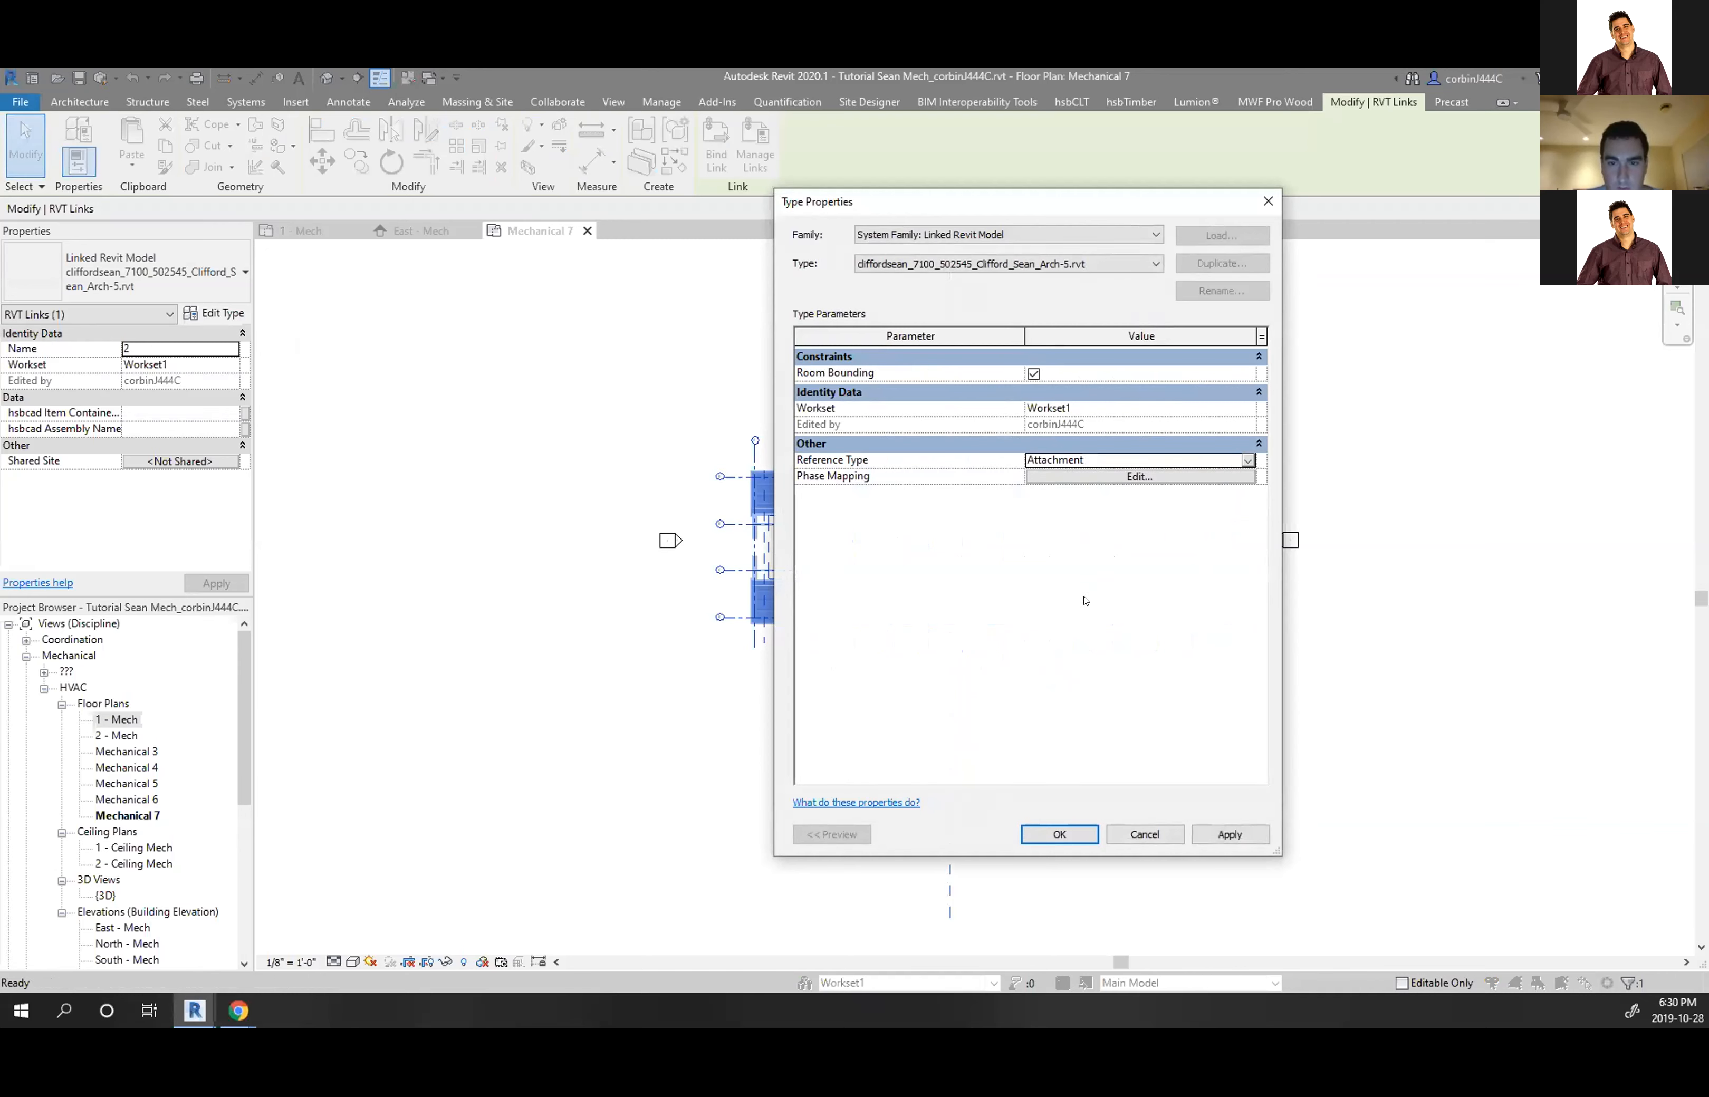
{"action": "left_click", "coordinate": [1205, 832]}
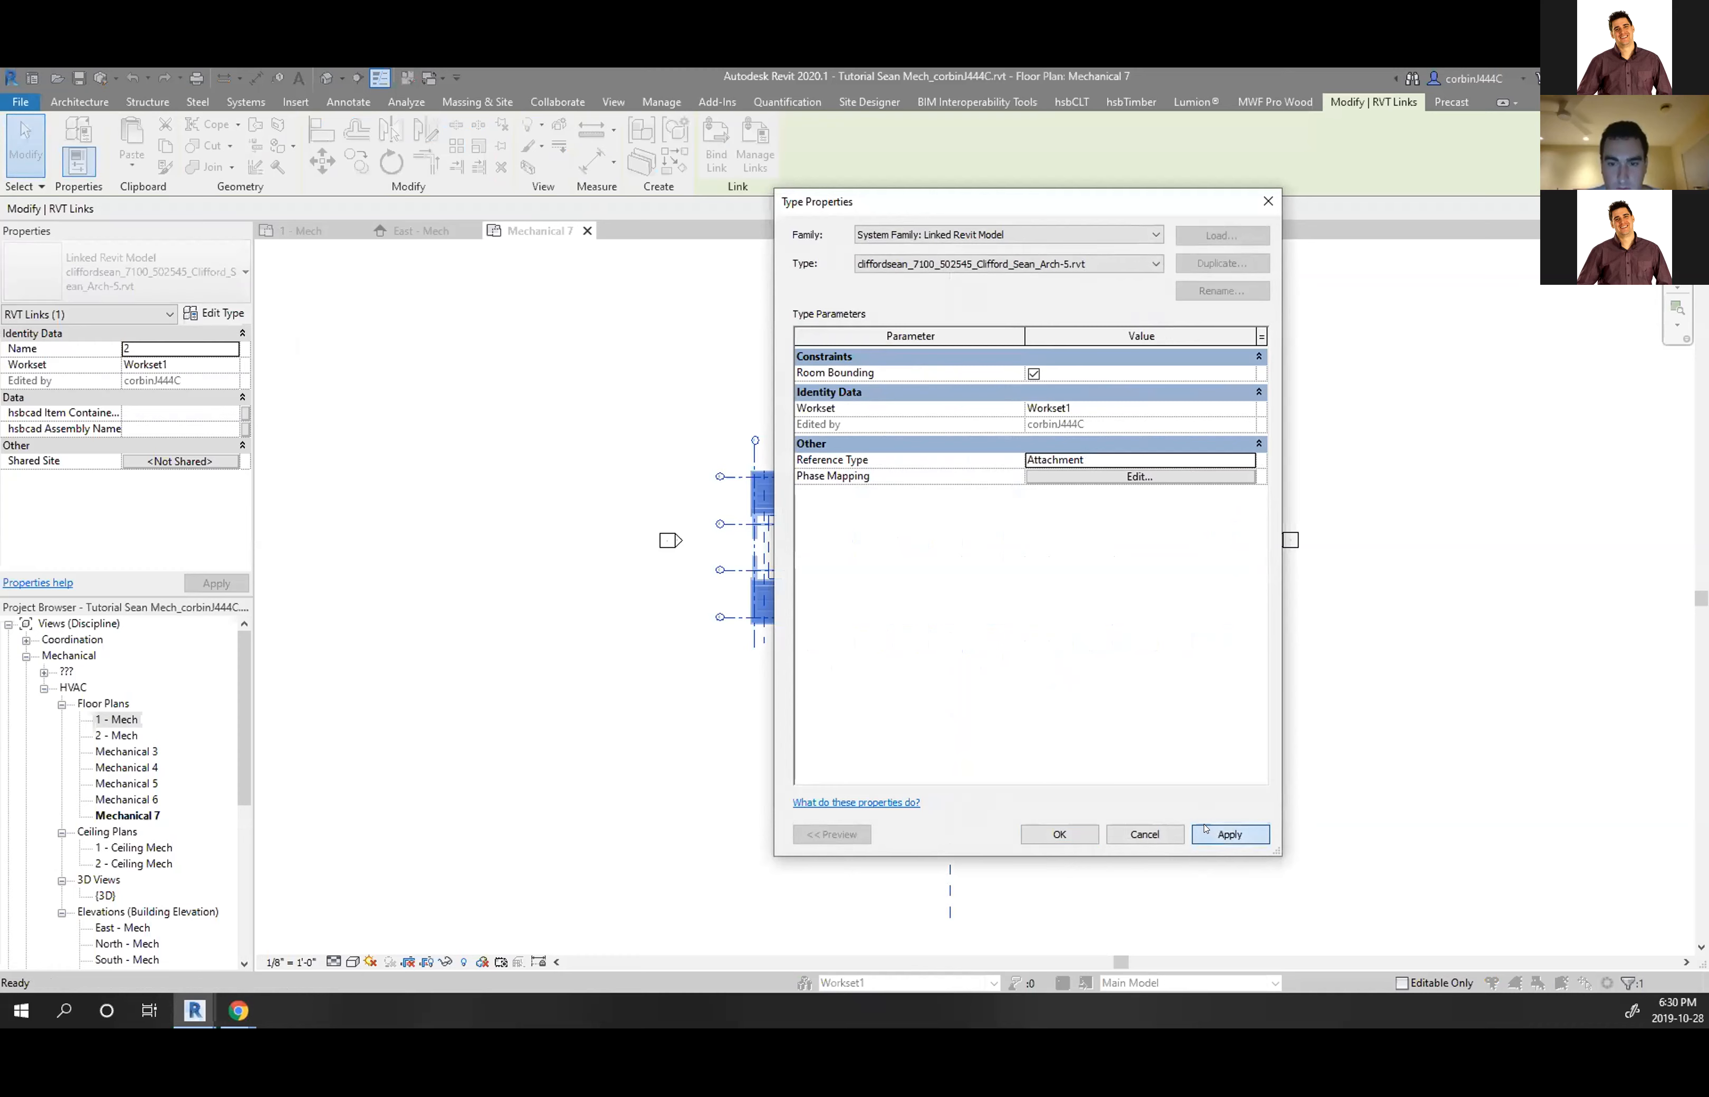
{"action": "left_click", "coordinate": [1062, 838]}
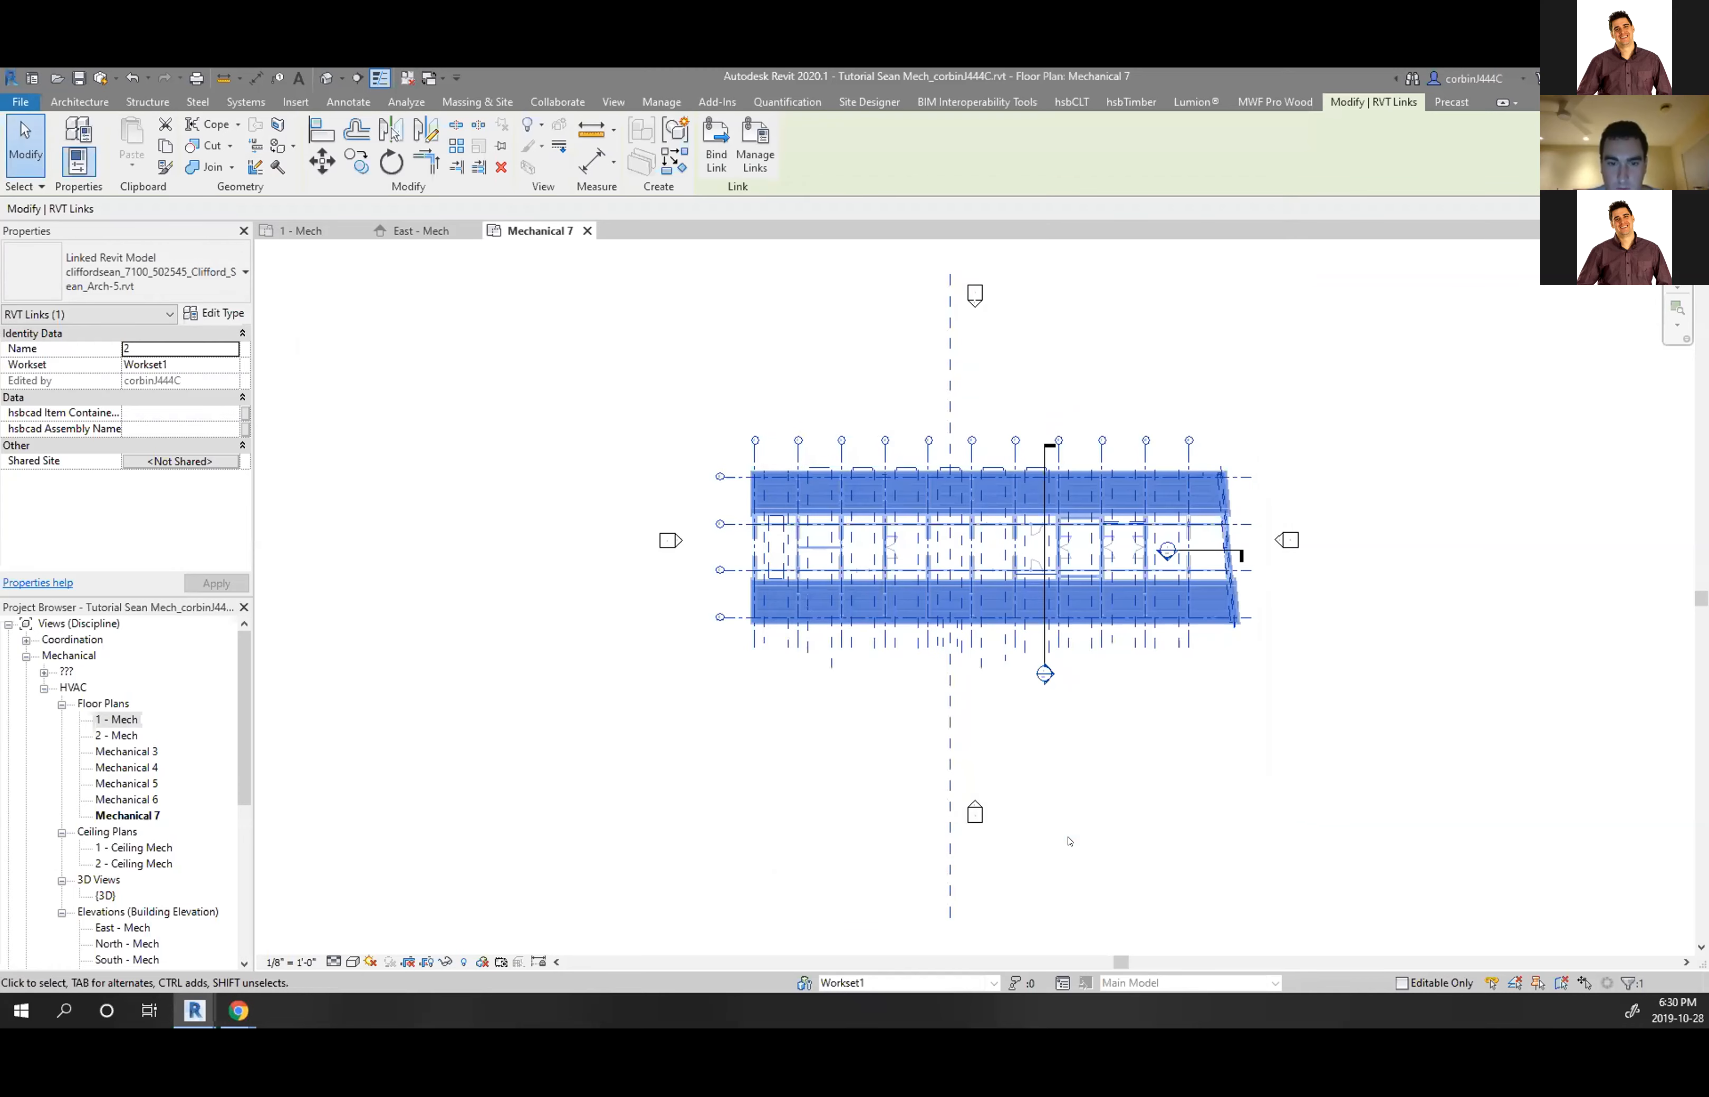
{"action": "left_click", "coordinate": [777, 673]}
{"action": "scroll", "coordinate": [813, 546], "scroll_direction": "up", "scroll_amount": 5}
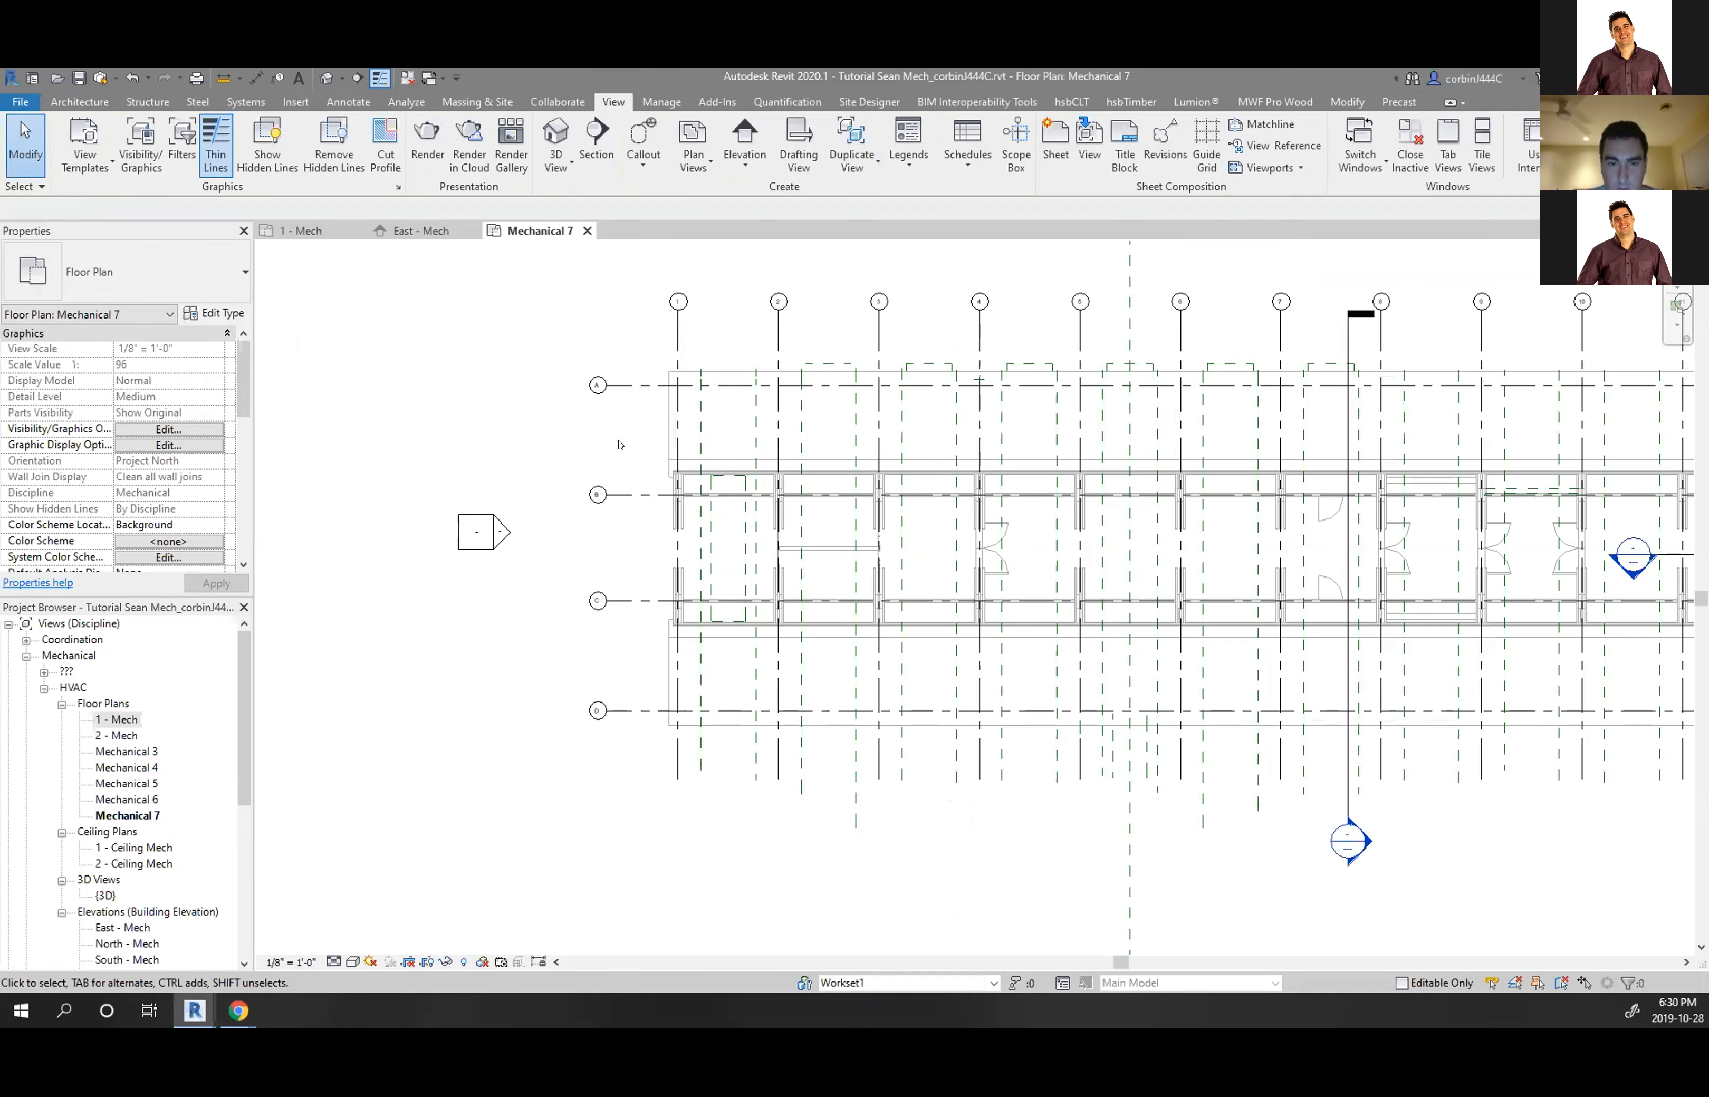
Inspect Mechanical 7's visibility and graphics settings, then close them unchanged
{"action": "scroll", "coordinate": [622, 443], "scroll_direction": "down", "scroll_amount": 5}
{"action": "scroll", "coordinate": [989, 396], "scroll_direction": "up", "scroll_amount": 4}
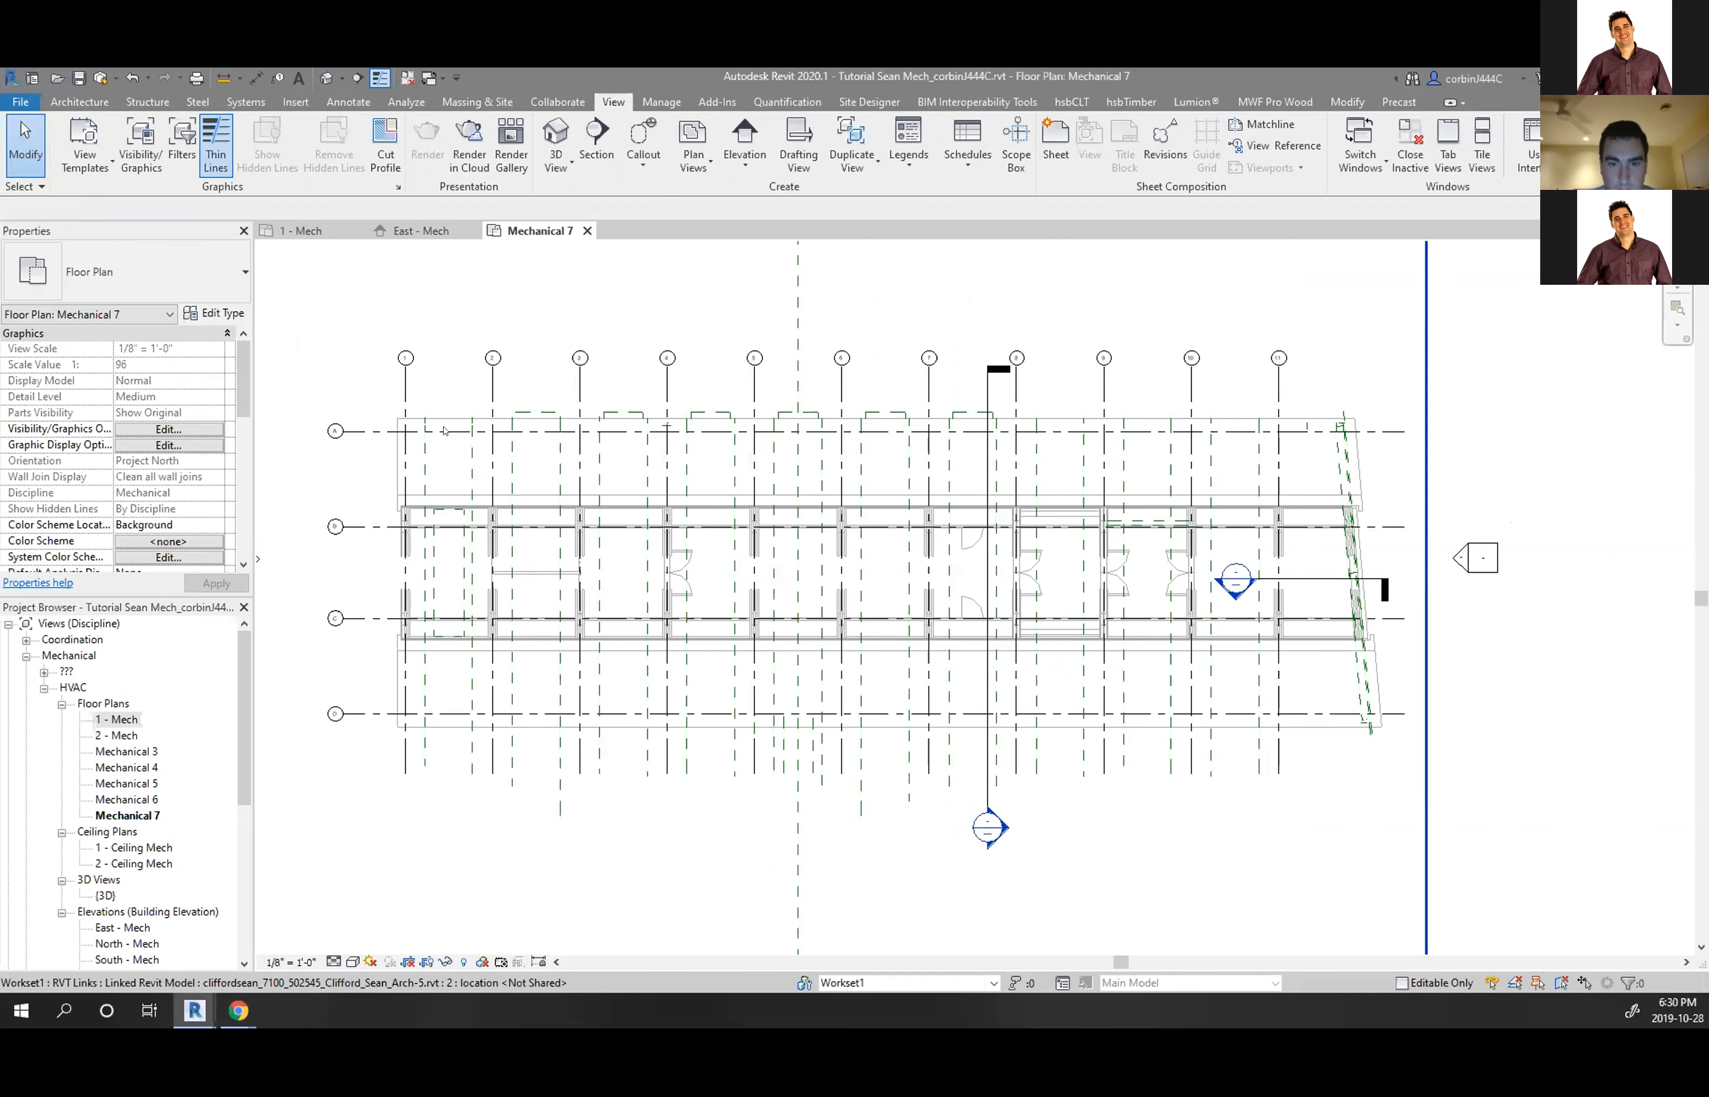
{"action": "key", "text": "v"}
{"action": "key", "text": "g"}
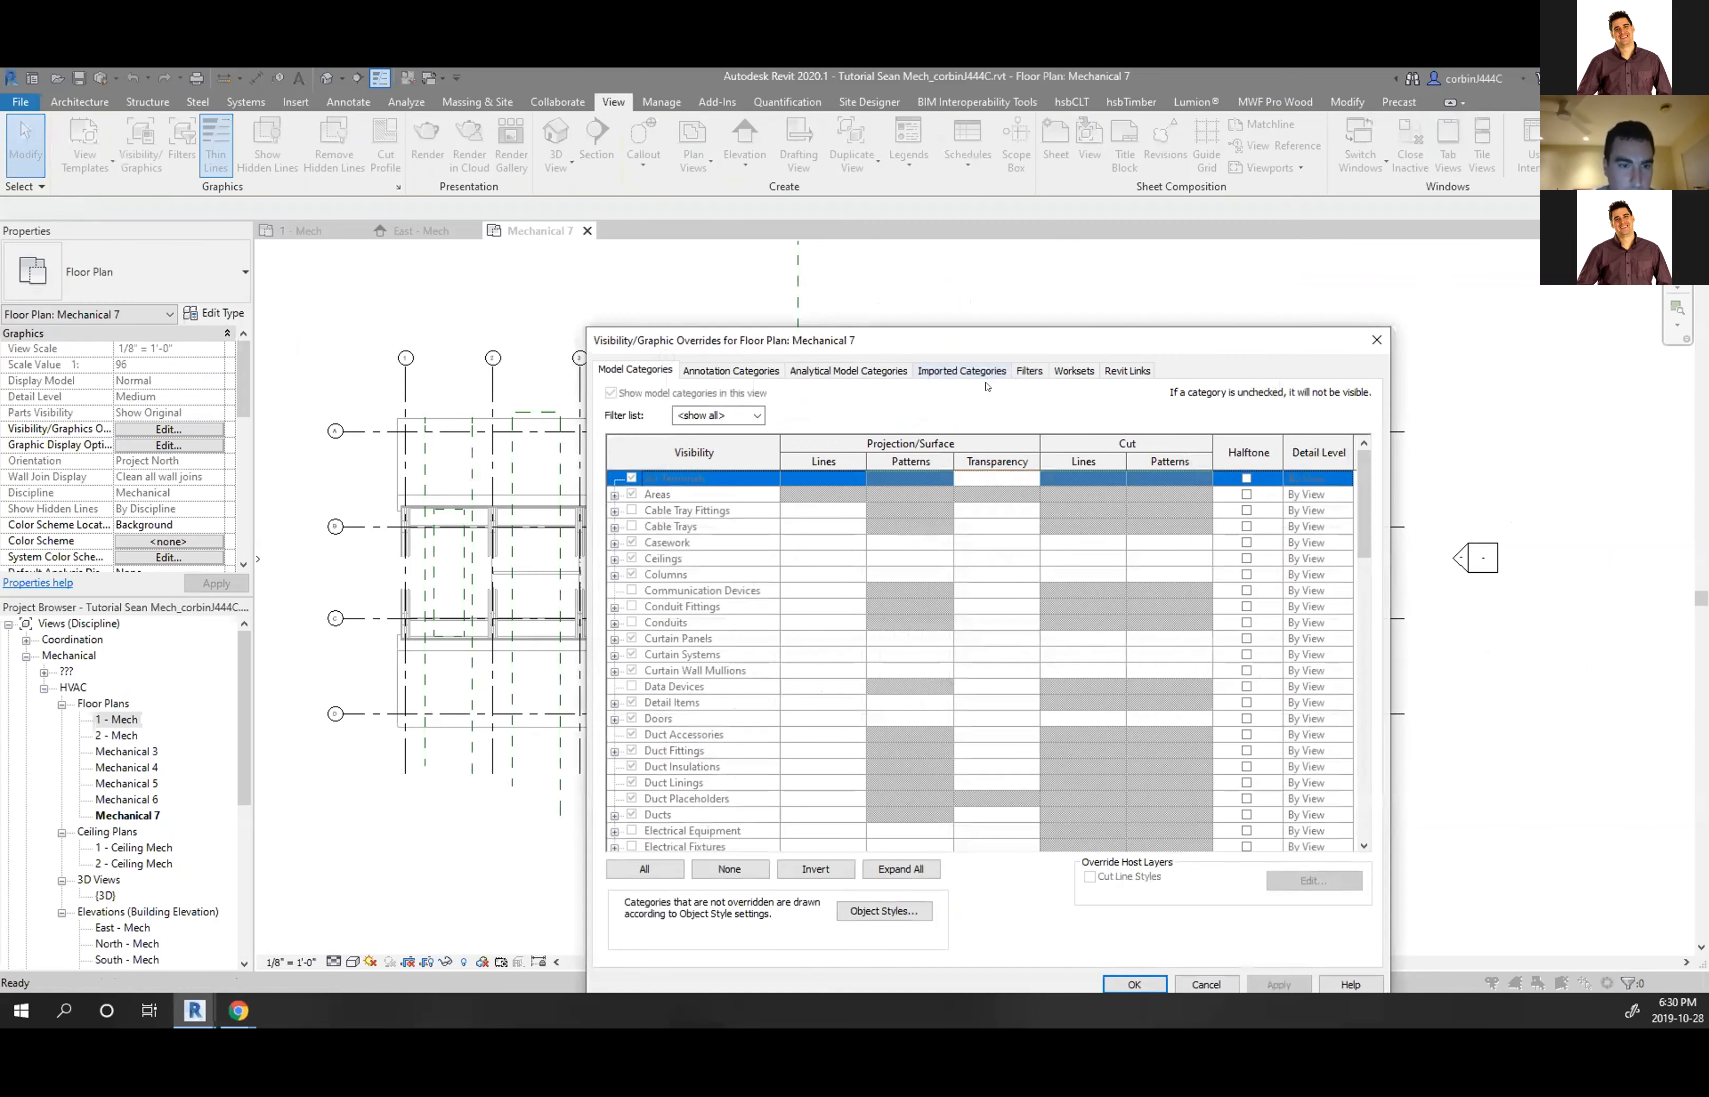
{"action": "left_click", "coordinate": [725, 372]}
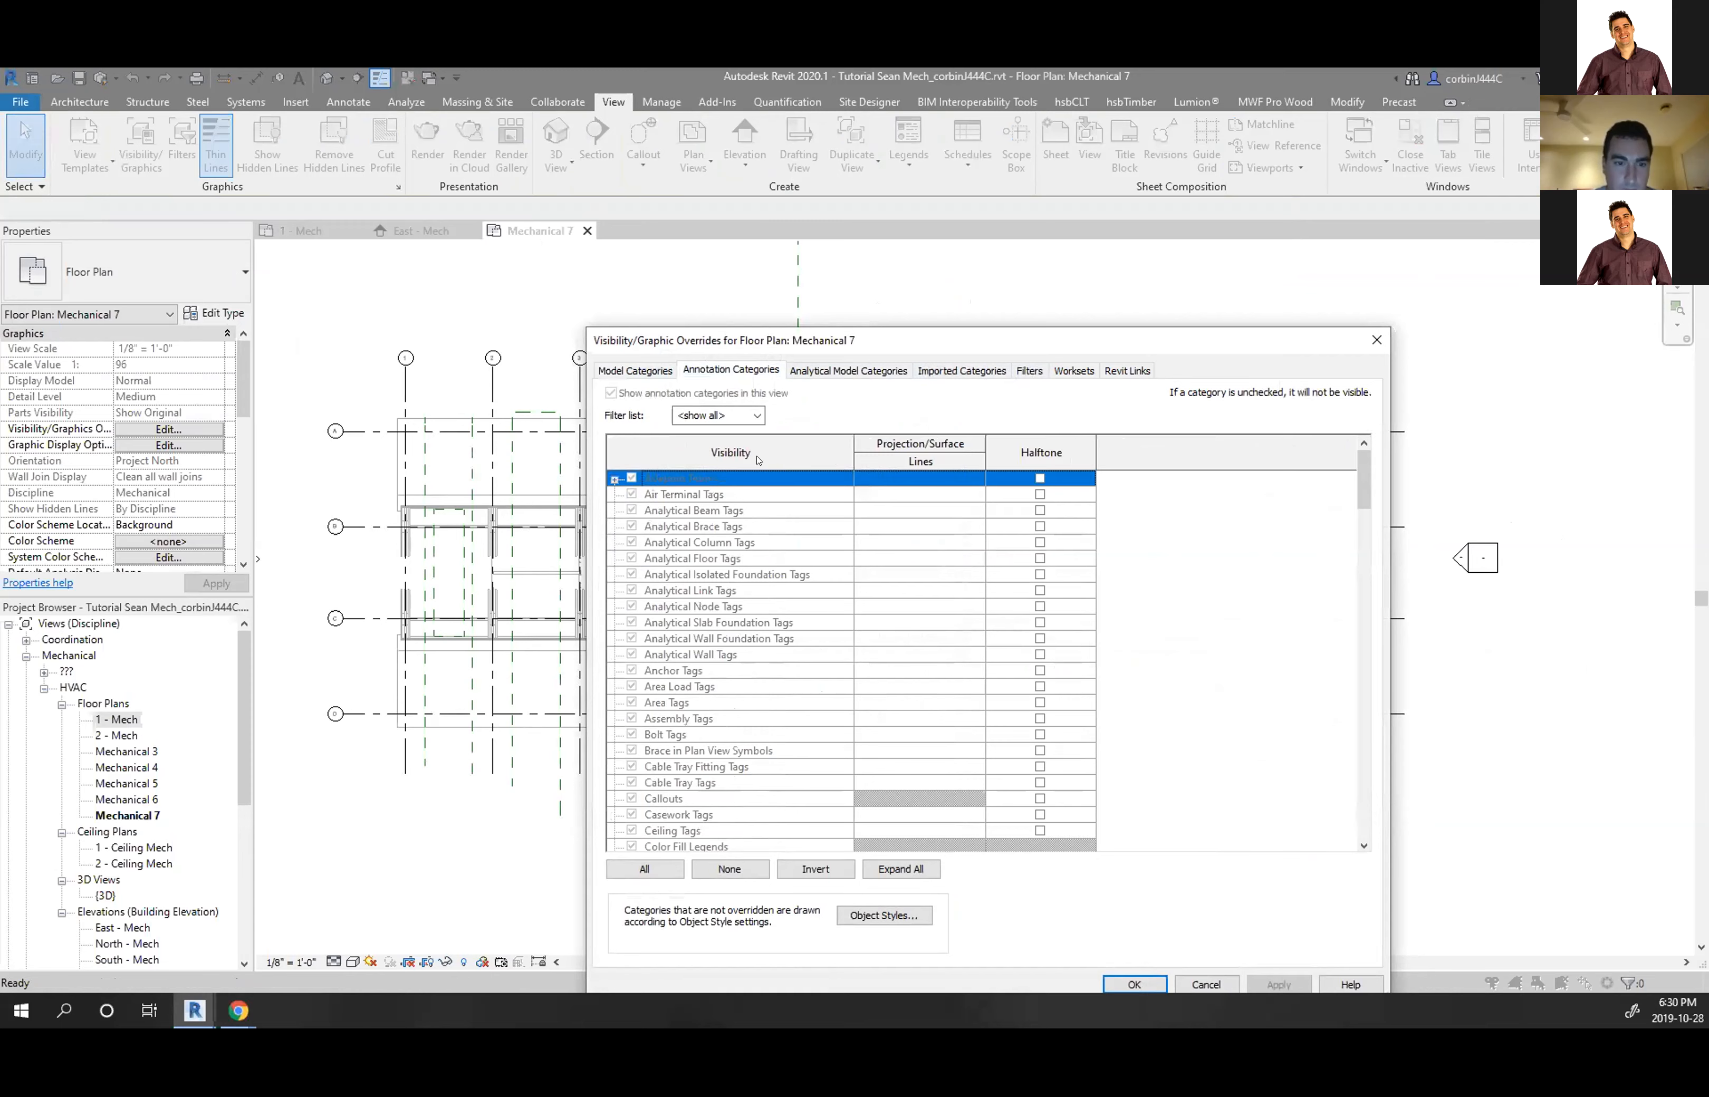
{"action": "left_click", "coordinate": [1374, 338]}
In the Mechanical Plan template's Revit Links overrides, set the link's annotation categories to Custom
{"action": "scroll", "coordinate": [194, 364], "scroll_direction": "down", "scroll_amount": 5}
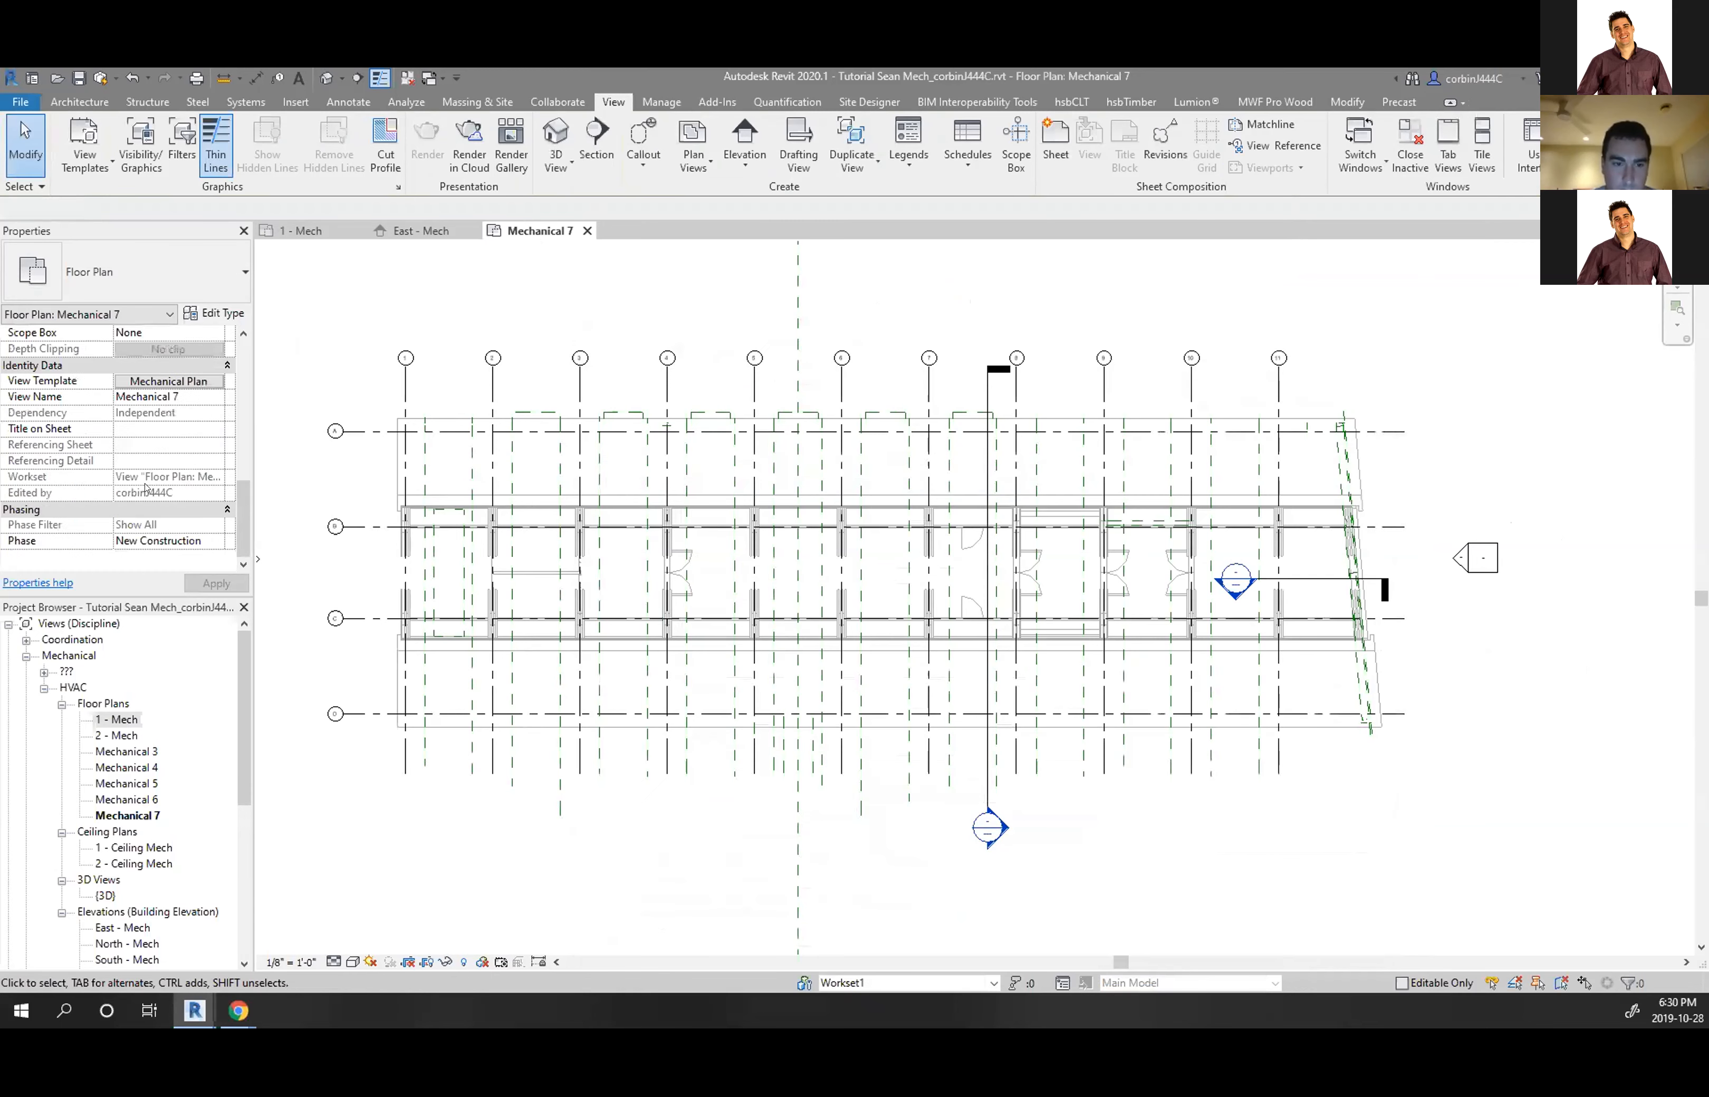
{"action": "left_click", "coordinate": [191, 378]}
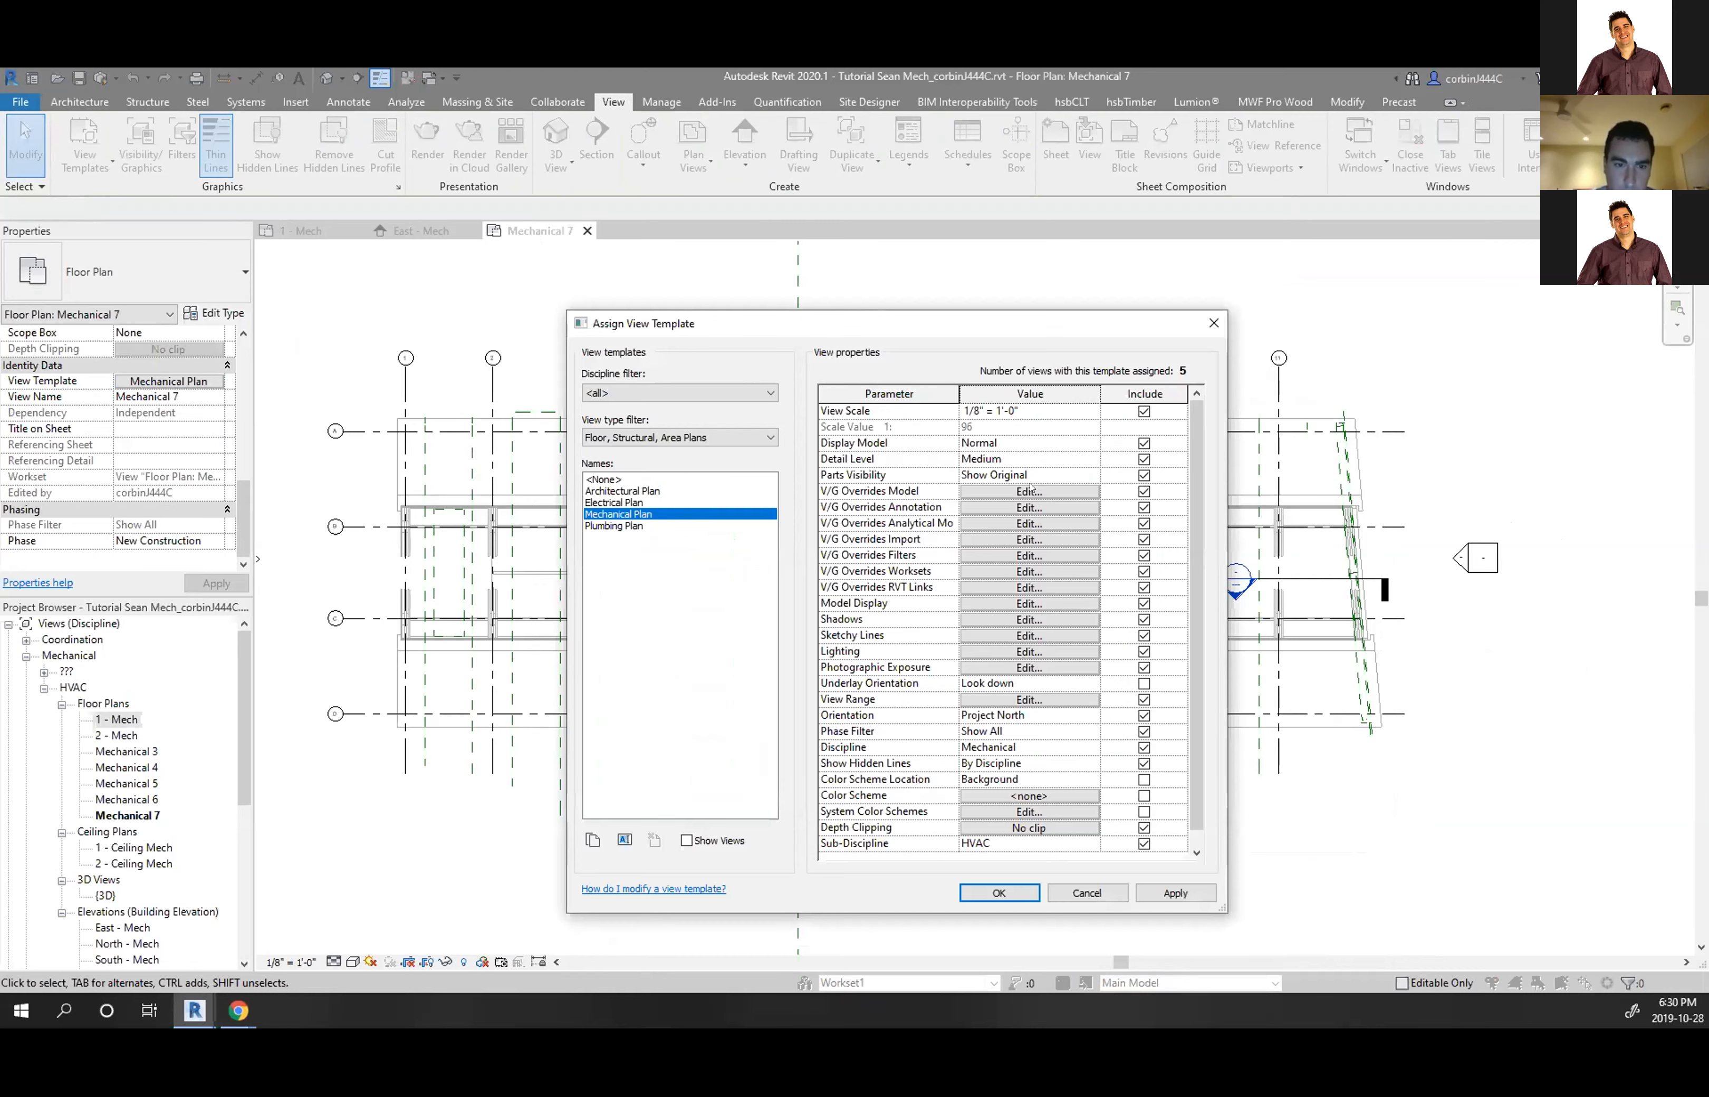
{"action": "left_click", "coordinate": [1014, 506]}
{"action": "left_click", "coordinate": [1029, 370]}
{"action": "left_click", "coordinate": [1074, 371]}
{"action": "left_click", "coordinate": [1129, 370]}
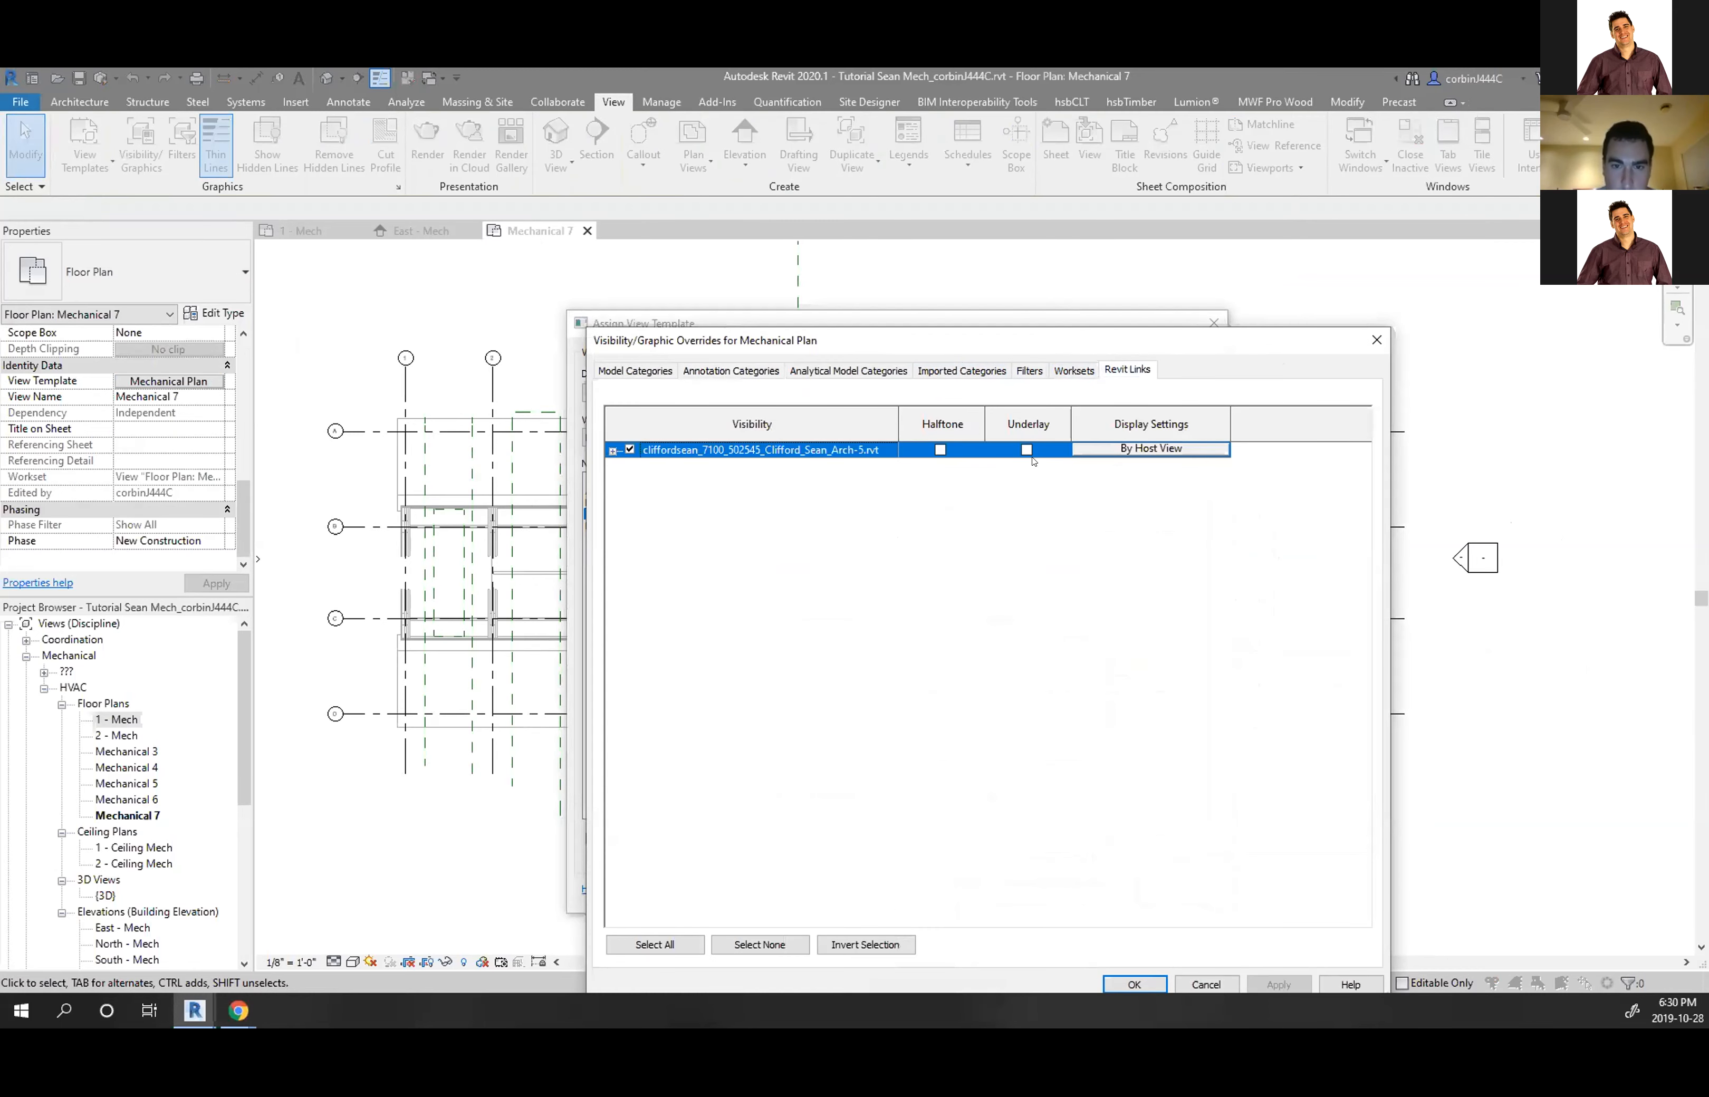
{"action": "left_click", "coordinate": [1151, 448]}
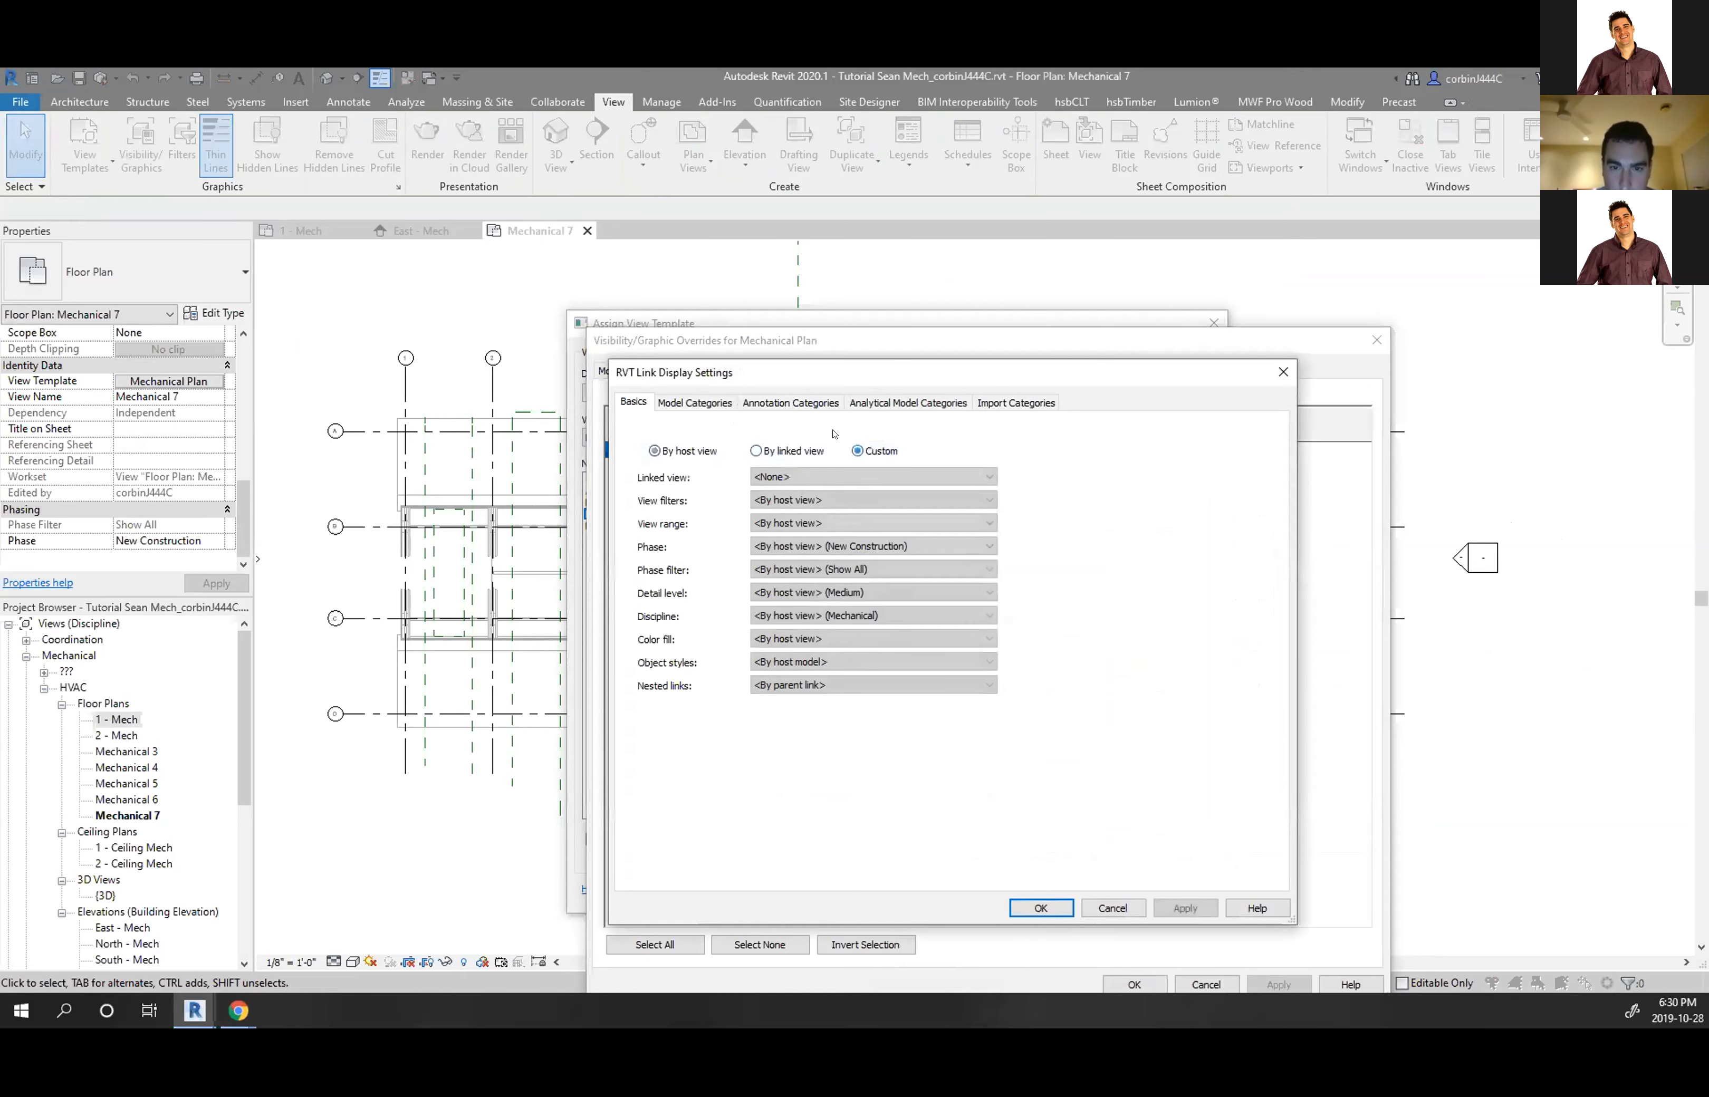
{"action": "left_click", "coordinate": [789, 403]}
{"action": "left_click", "coordinate": [873, 431]}
{"action": "left_click", "coordinate": [872, 465]}
Hide the link's Reference Lines and Reference Planes and save the Mechanical Plan template
{"action": "scroll", "coordinate": [699, 684], "scroll_direction": "down", "scroll_amount": 6}
{"action": "scroll", "coordinate": [700, 684], "scroll_direction": "down", "scroll_amount": 10}
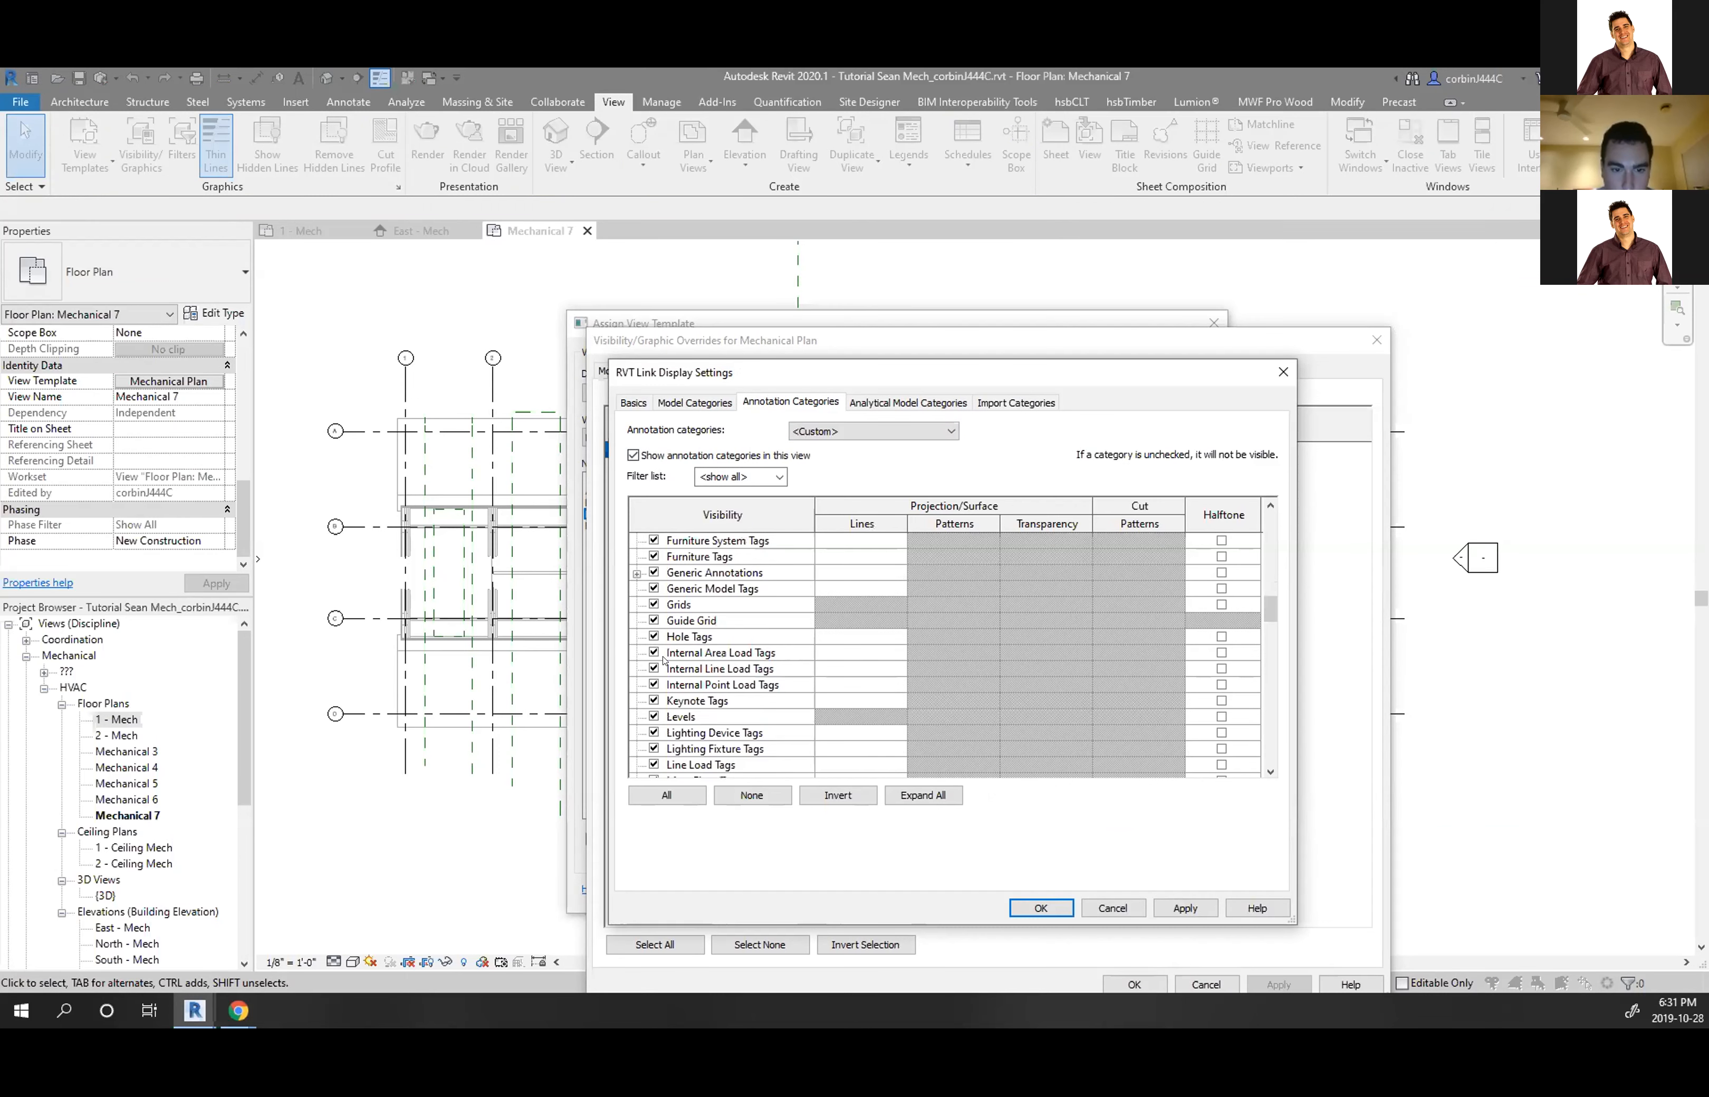
{"action": "left_click", "coordinate": [664, 655]}
{"action": "scroll", "coordinate": [675, 660], "scroll_direction": "down", "scroll_amount": 7}
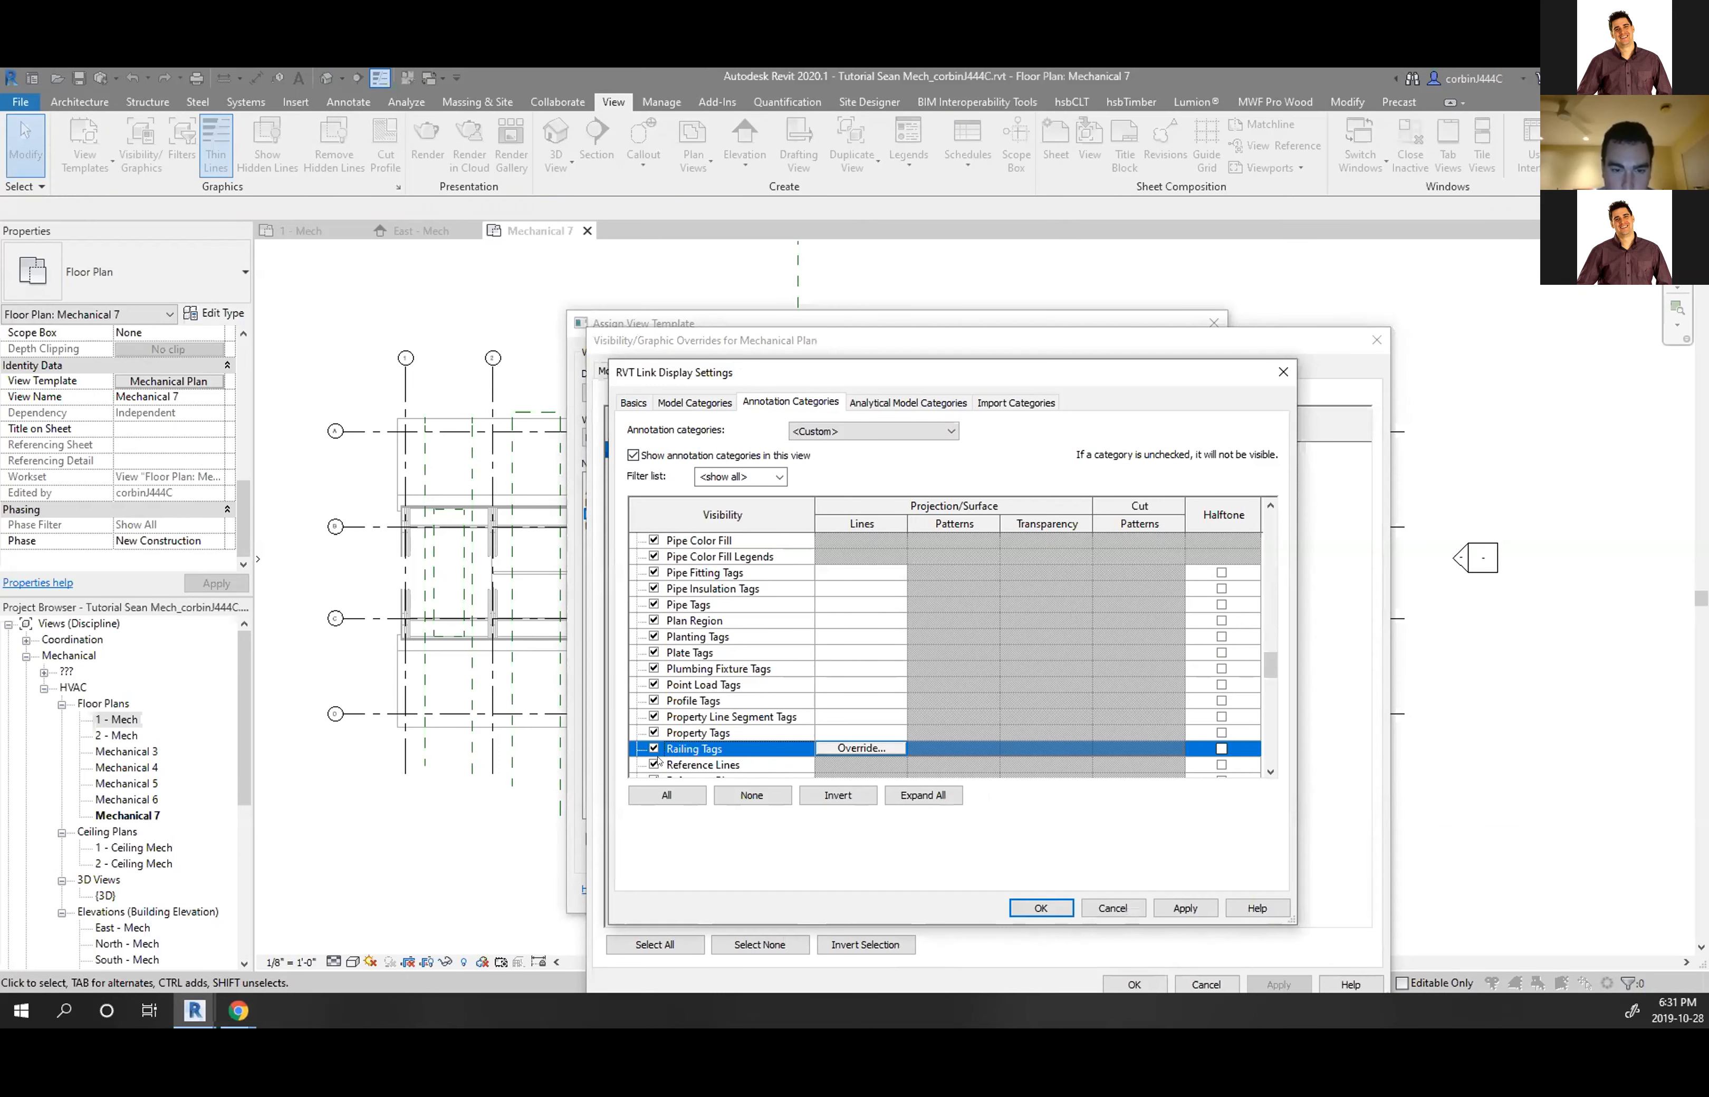
{"action": "scroll", "coordinate": [660, 760], "scroll_direction": "down", "scroll_amount": 2}
{"action": "left_click", "coordinate": [654, 684]}
{"action": "left_click", "coordinate": [654, 700]}
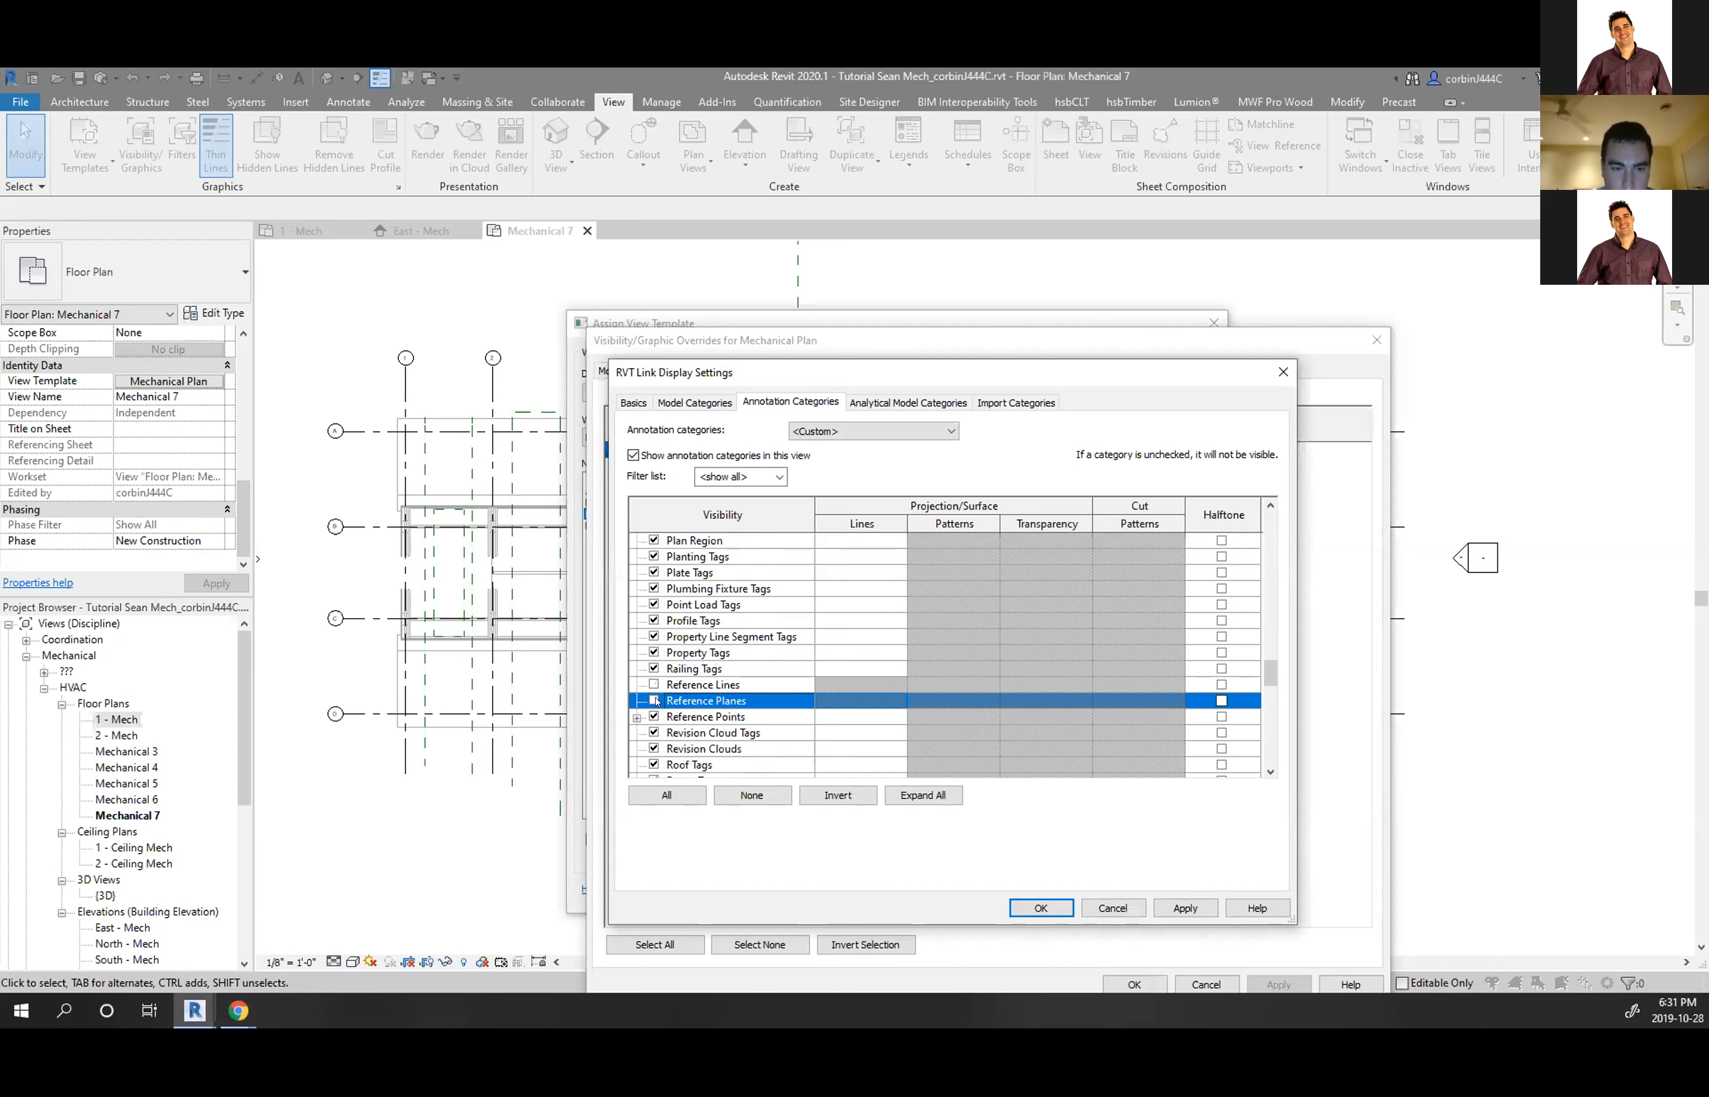
{"action": "left_click", "coordinate": [1040, 907]}
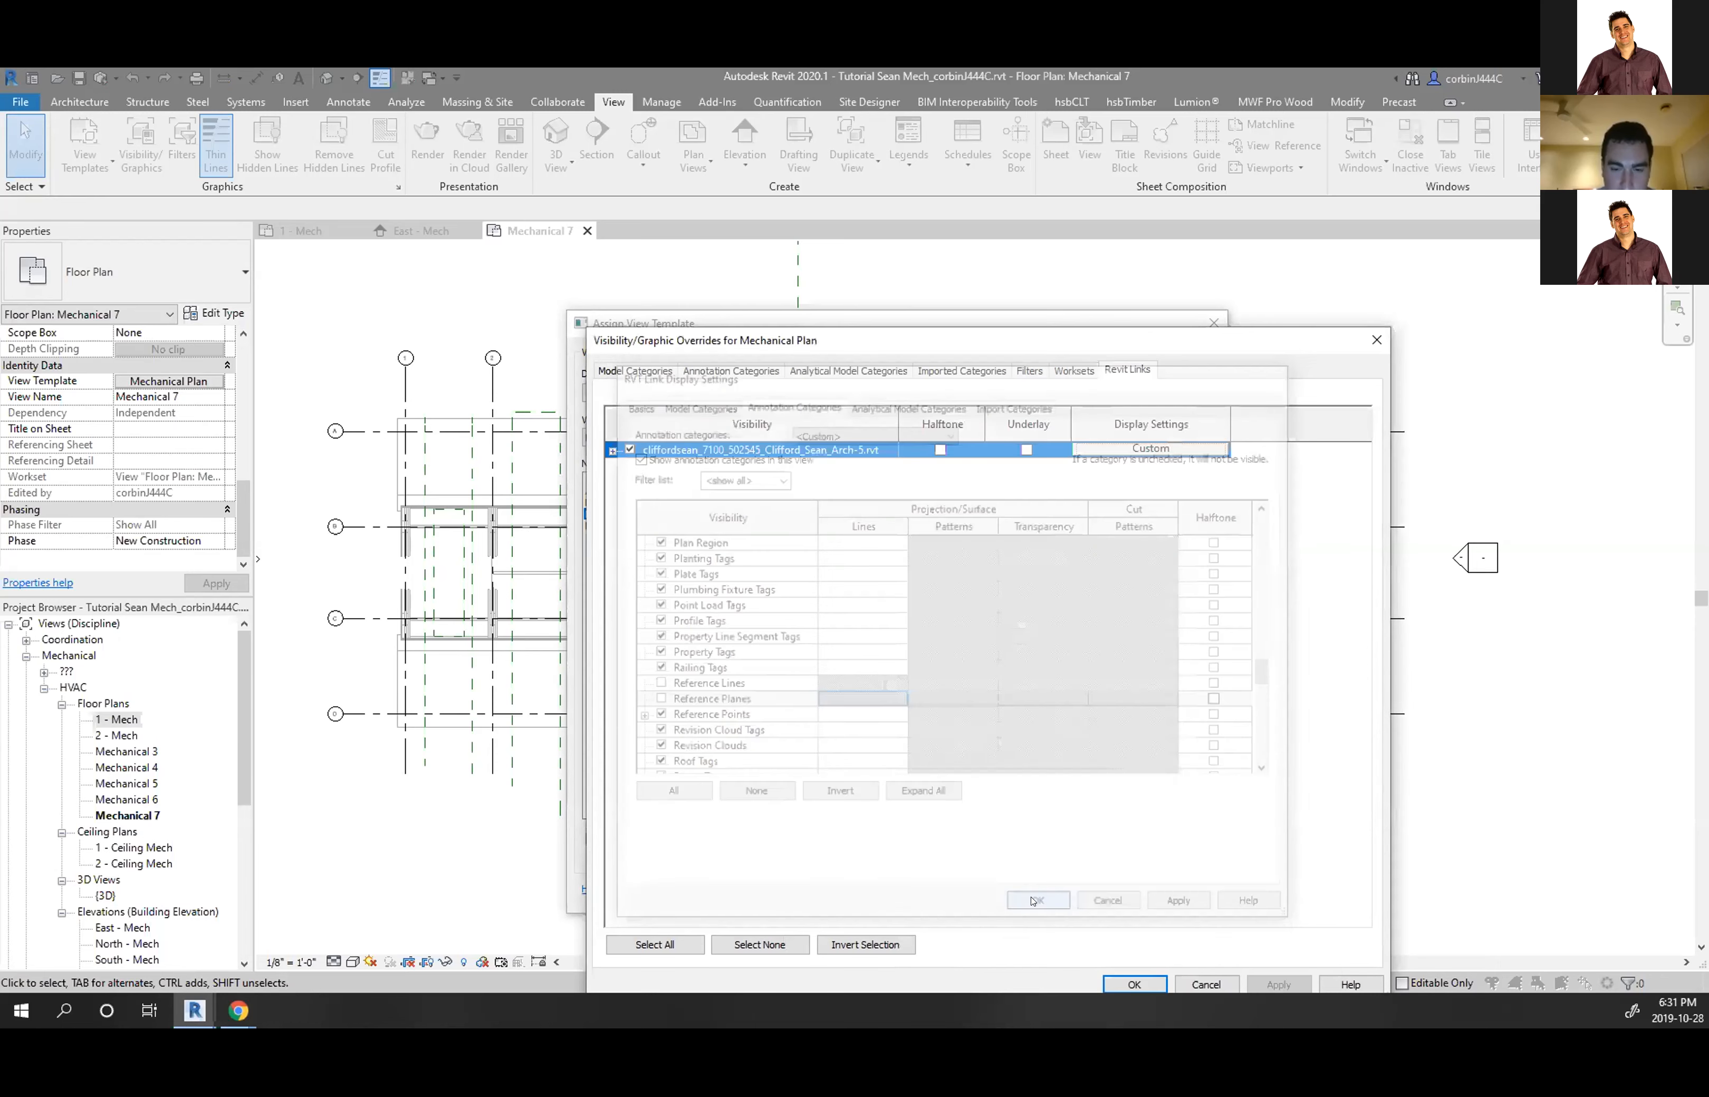
{"action": "left_click", "coordinate": [1131, 983]}
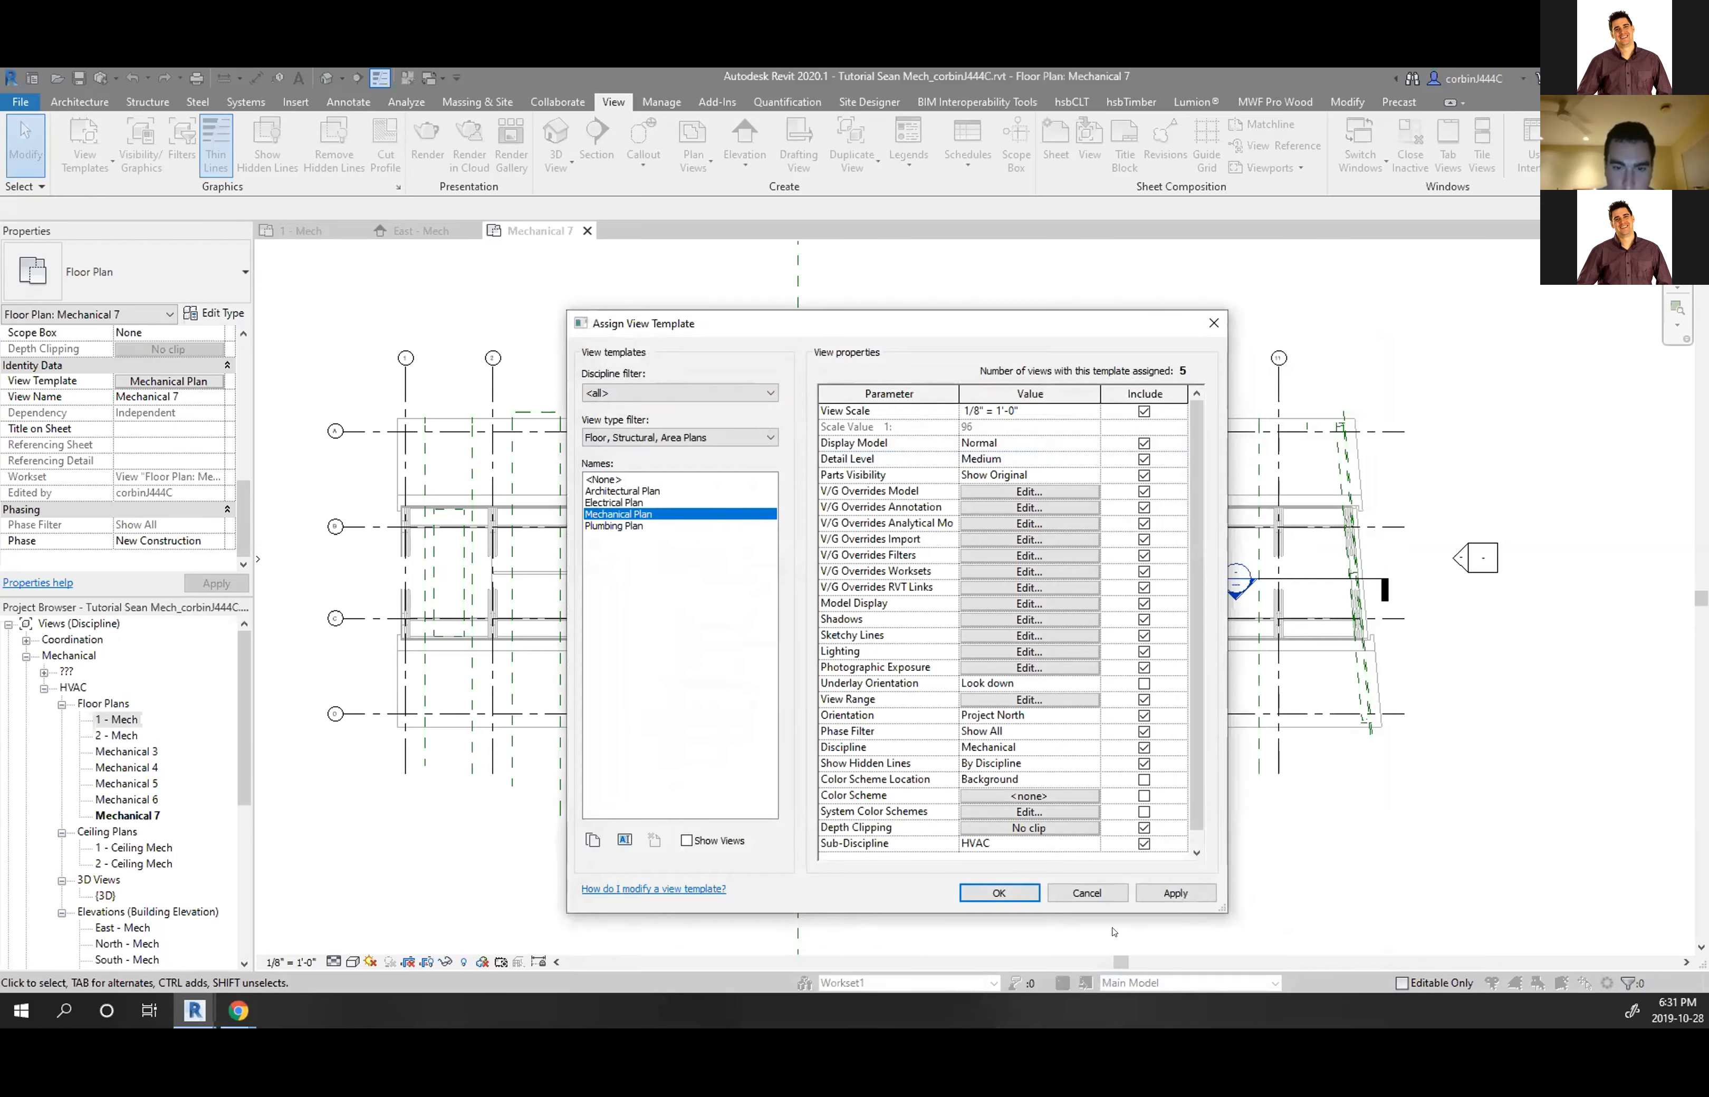
{"action": "left_click", "coordinate": [1012, 893]}
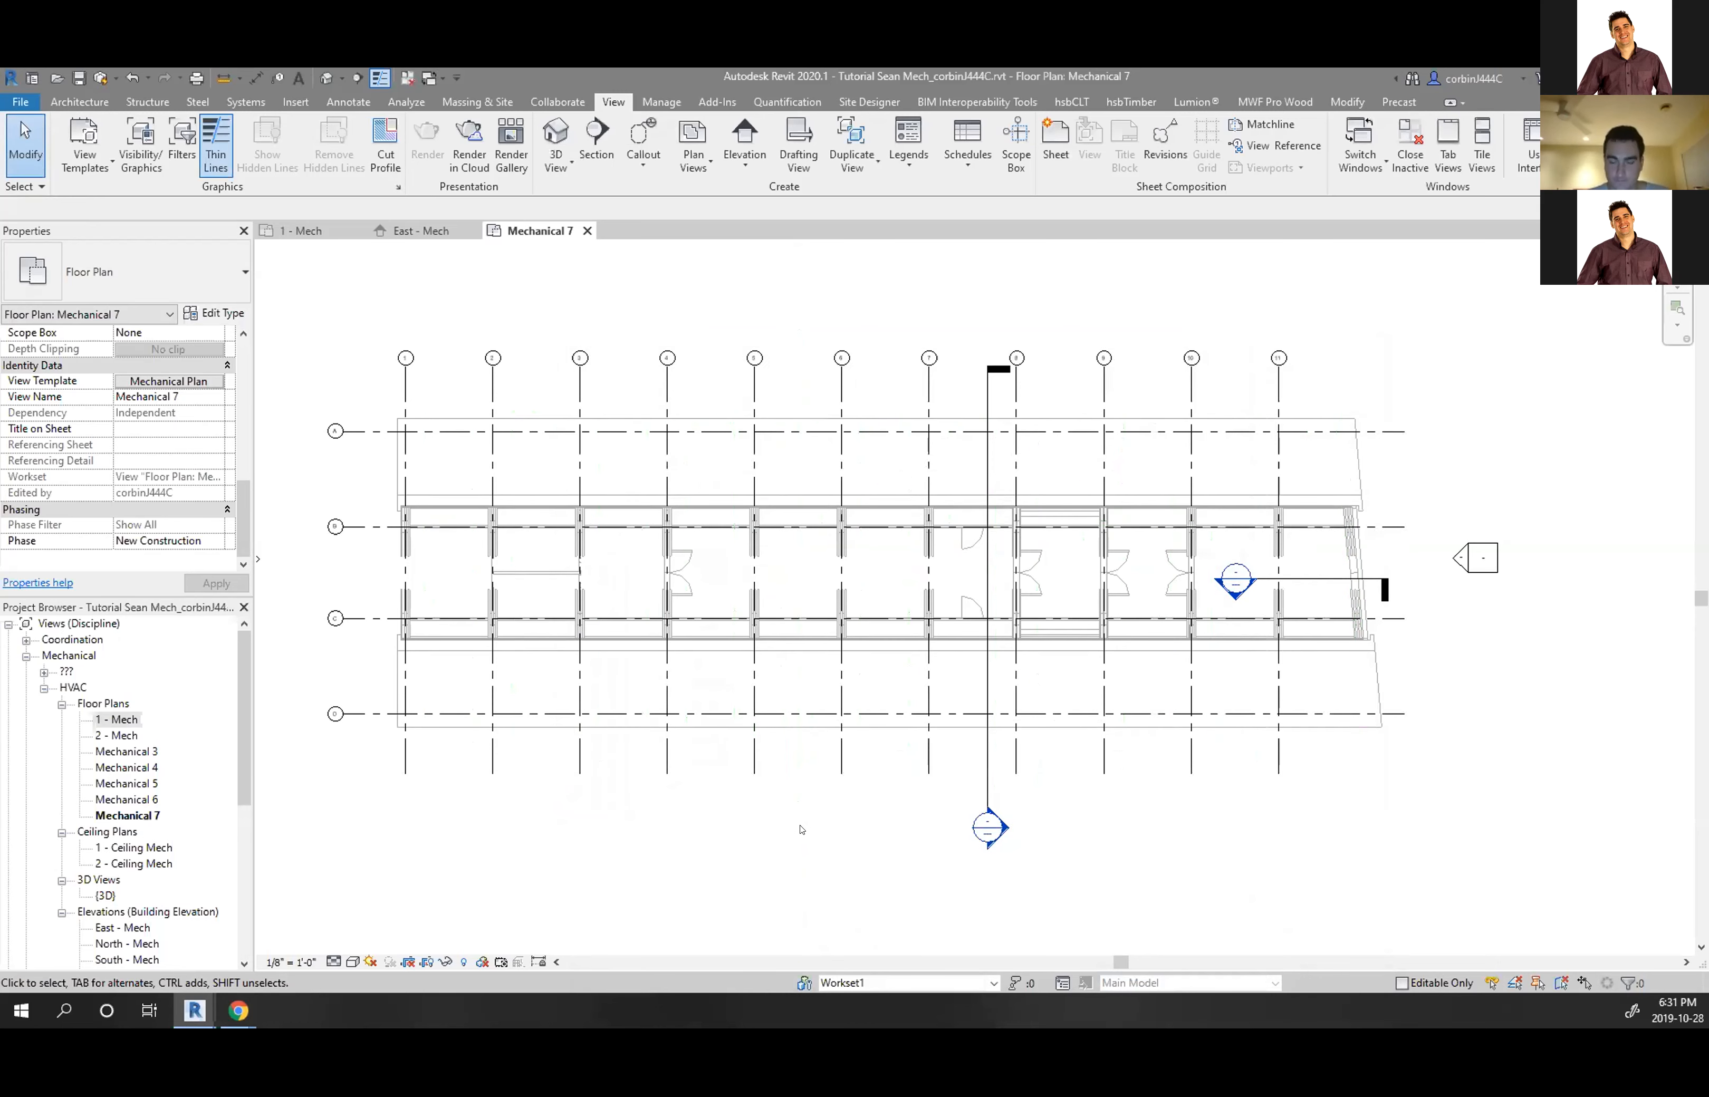
Open 1 - Mech and switch its view template from Electrical Plan to Mechanical Plan
{"action": "double_click", "coordinate": [115, 719]}
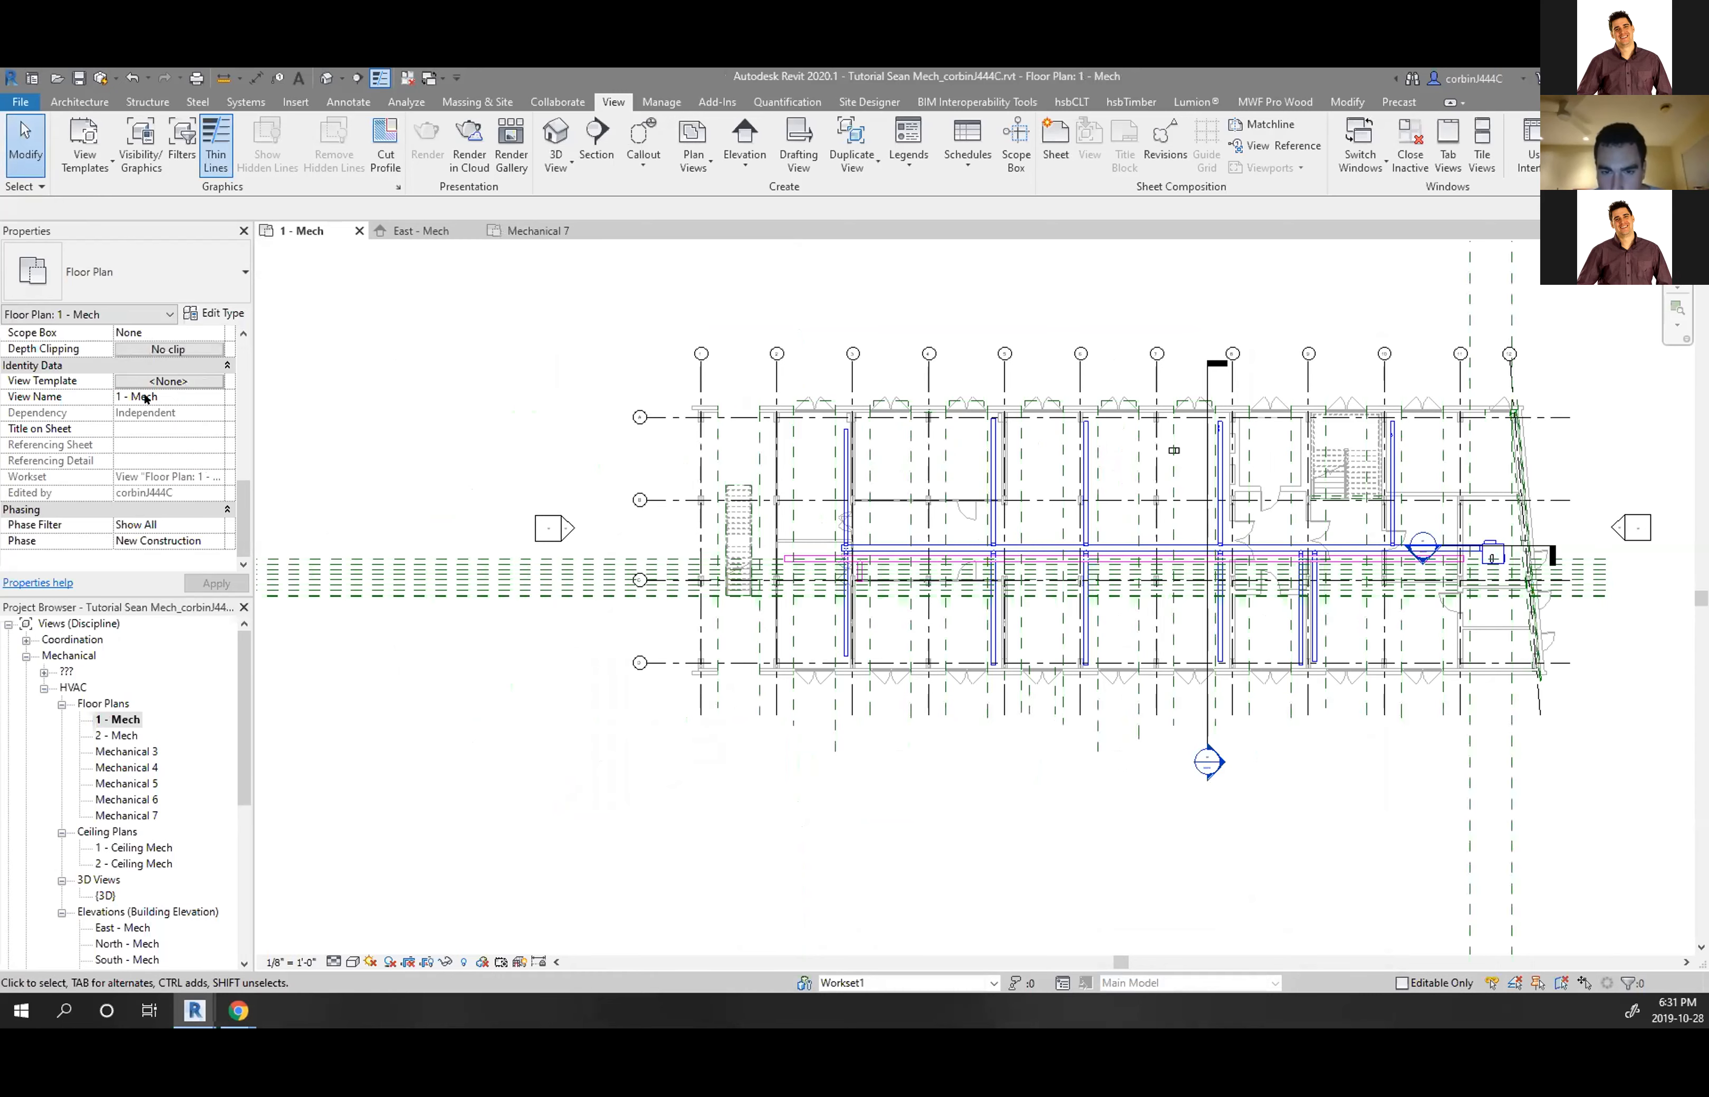
{"action": "left_click", "coordinate": [169, 380]}
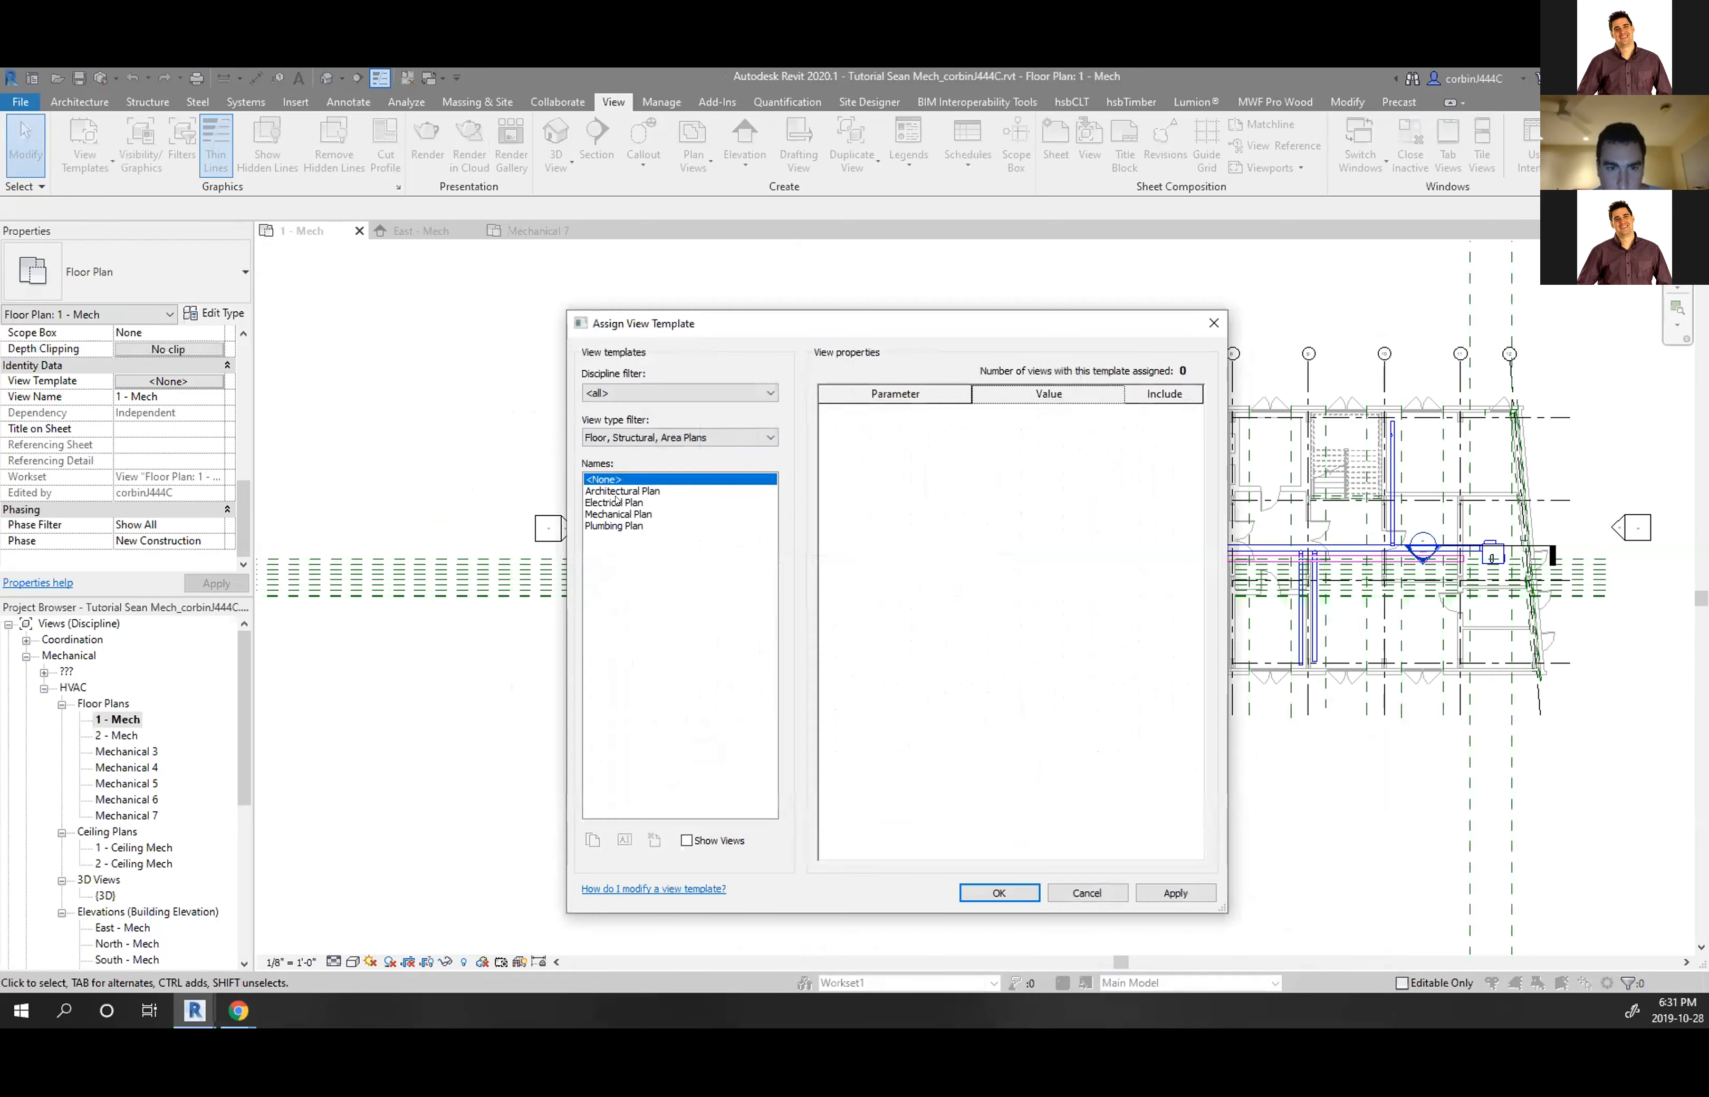
{"action": "double_click", "coordinate": [616, 502]}
{"action": "left_click", "coordinate": [168, 381]}
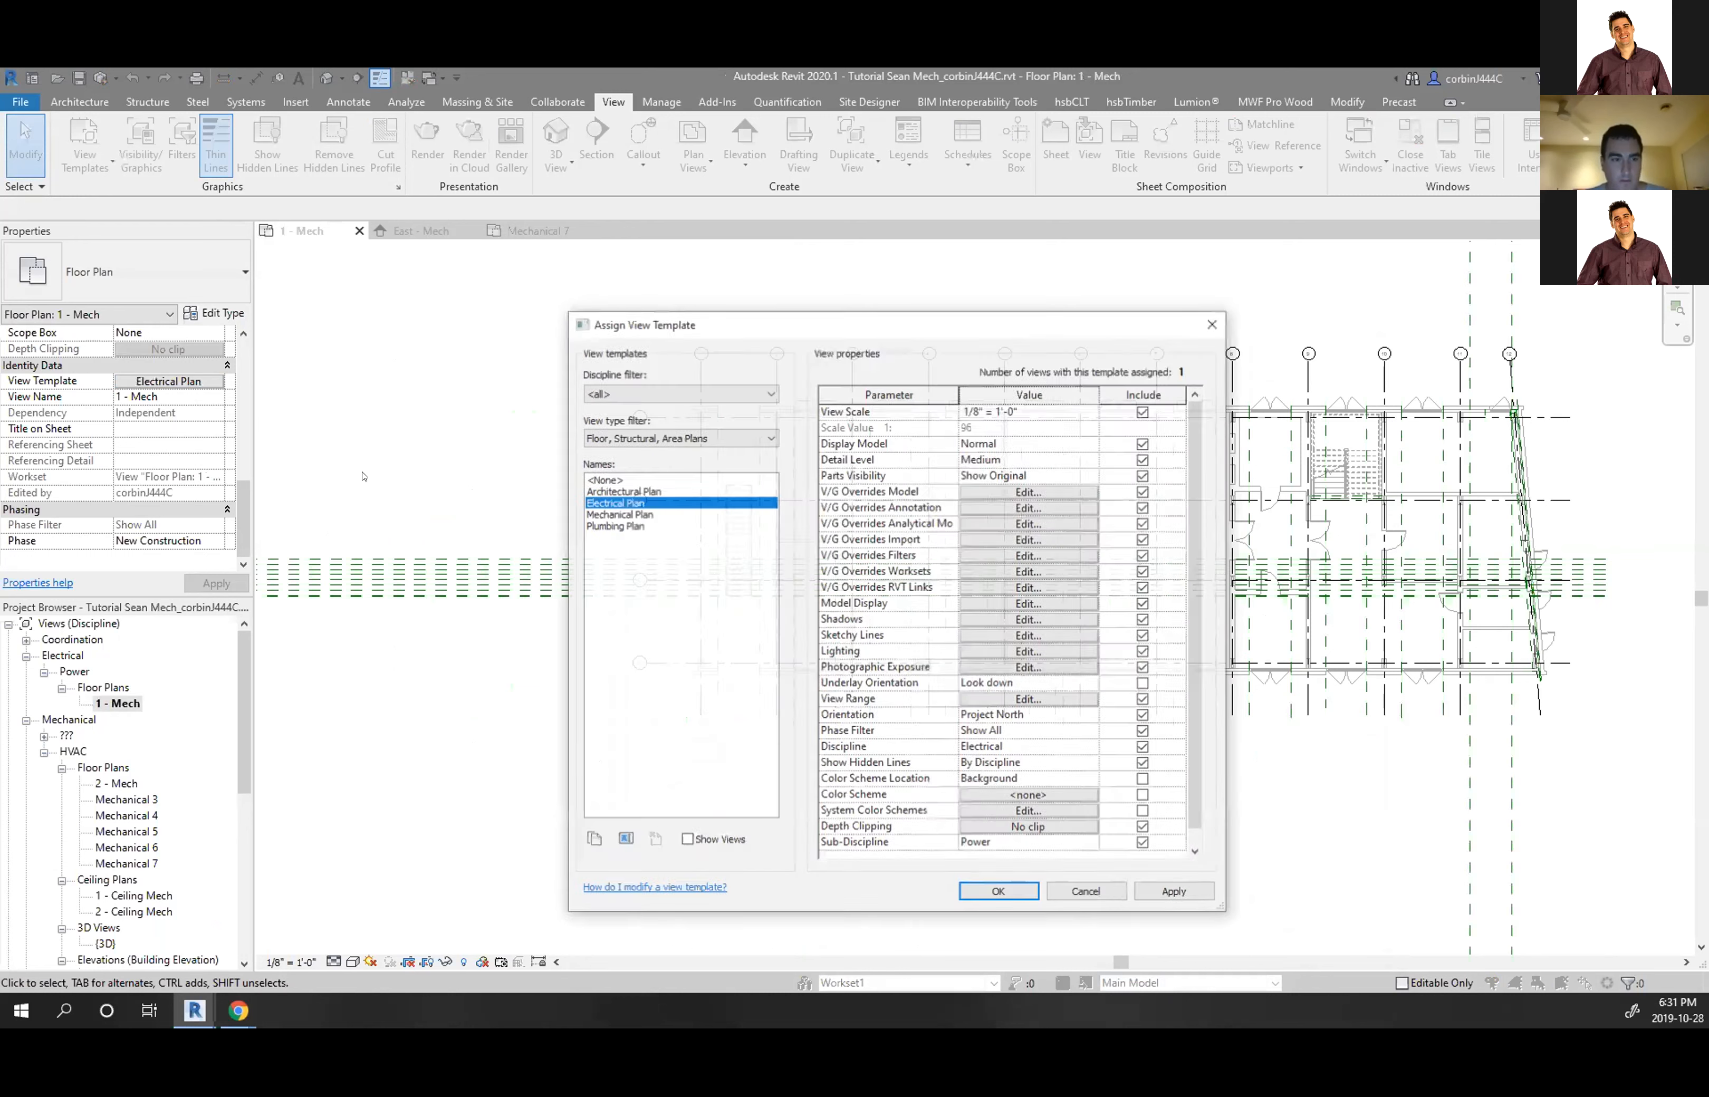
{"action": "double_click", "coordinate": [619, 514]}
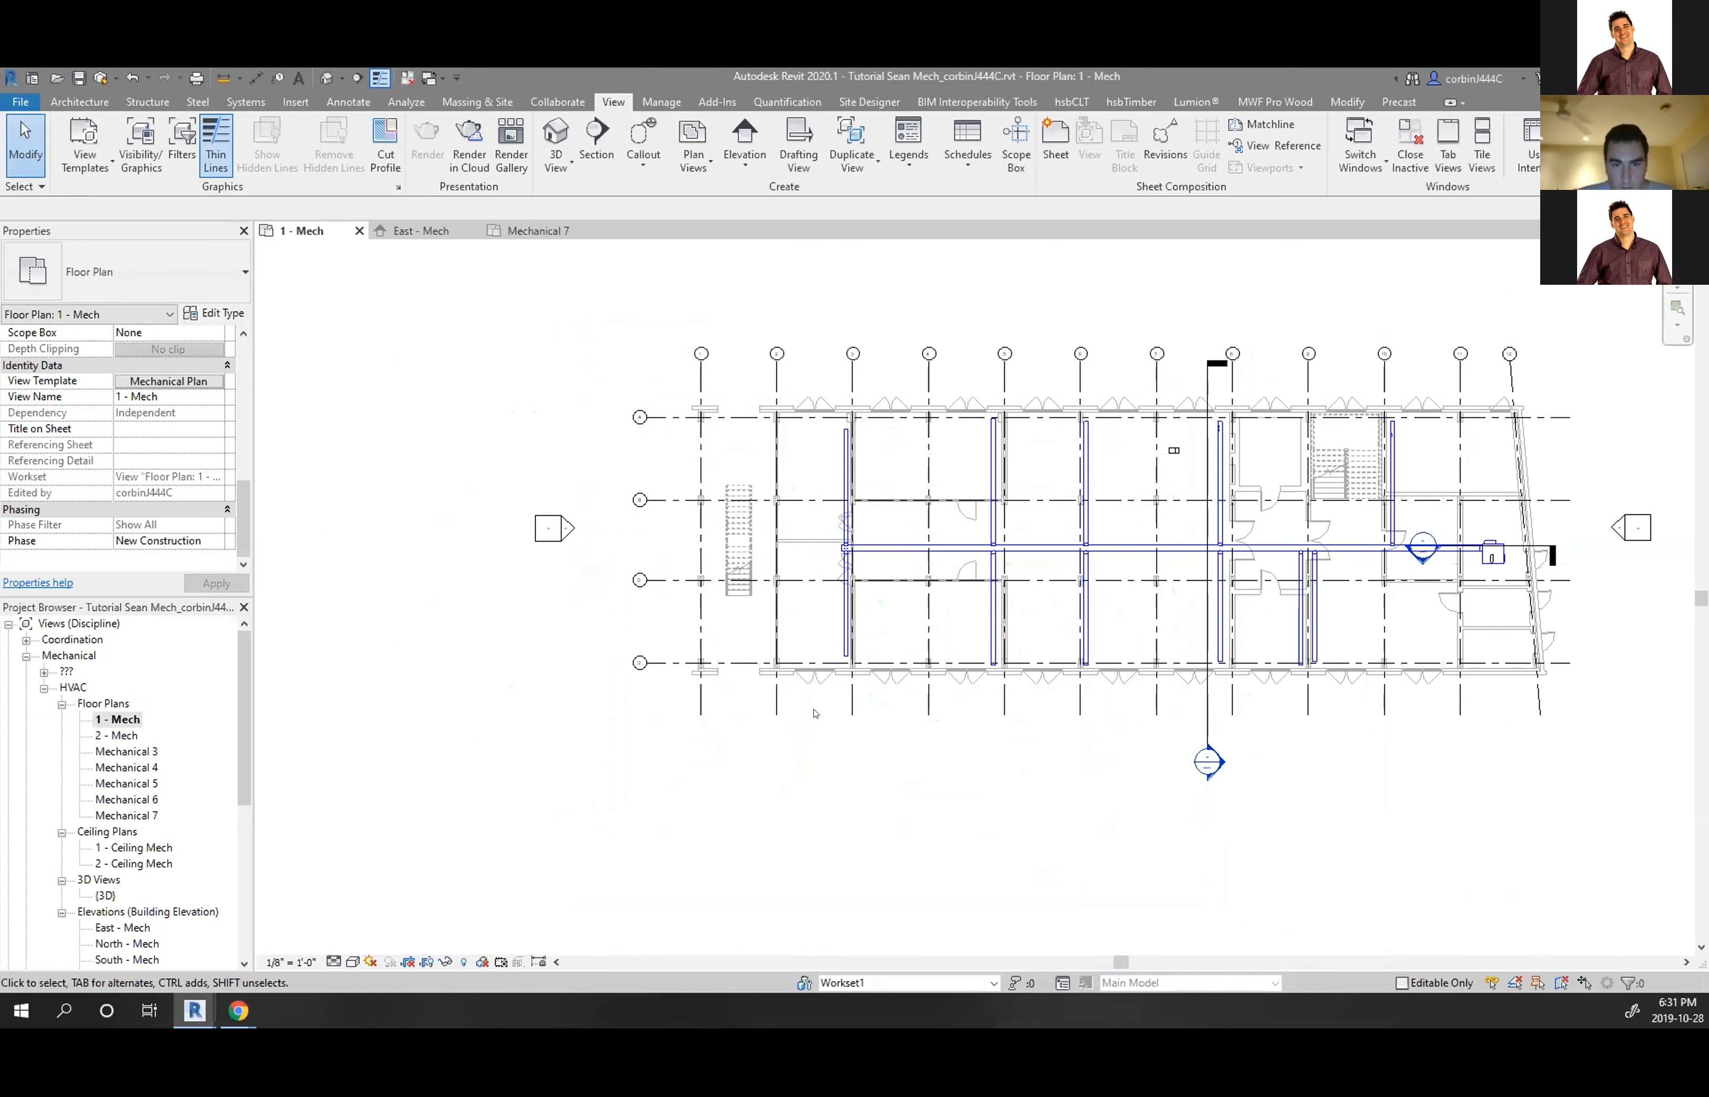
Inspect the East elevation marker's context options in 1 - Mech, then dismiss them
{"action": "scroll", "coordinate": [513, 614], "scroll_direction": "down", "scroll_amount": 4}
{"action": "scroll", "coordinate": [906, 512], "scroll_direction": "up", "scroll_amount": 6}
{"action": "scroll", "coordinate": [1073, 514], "scroll_direction": "down", "scroll_amount": 5}
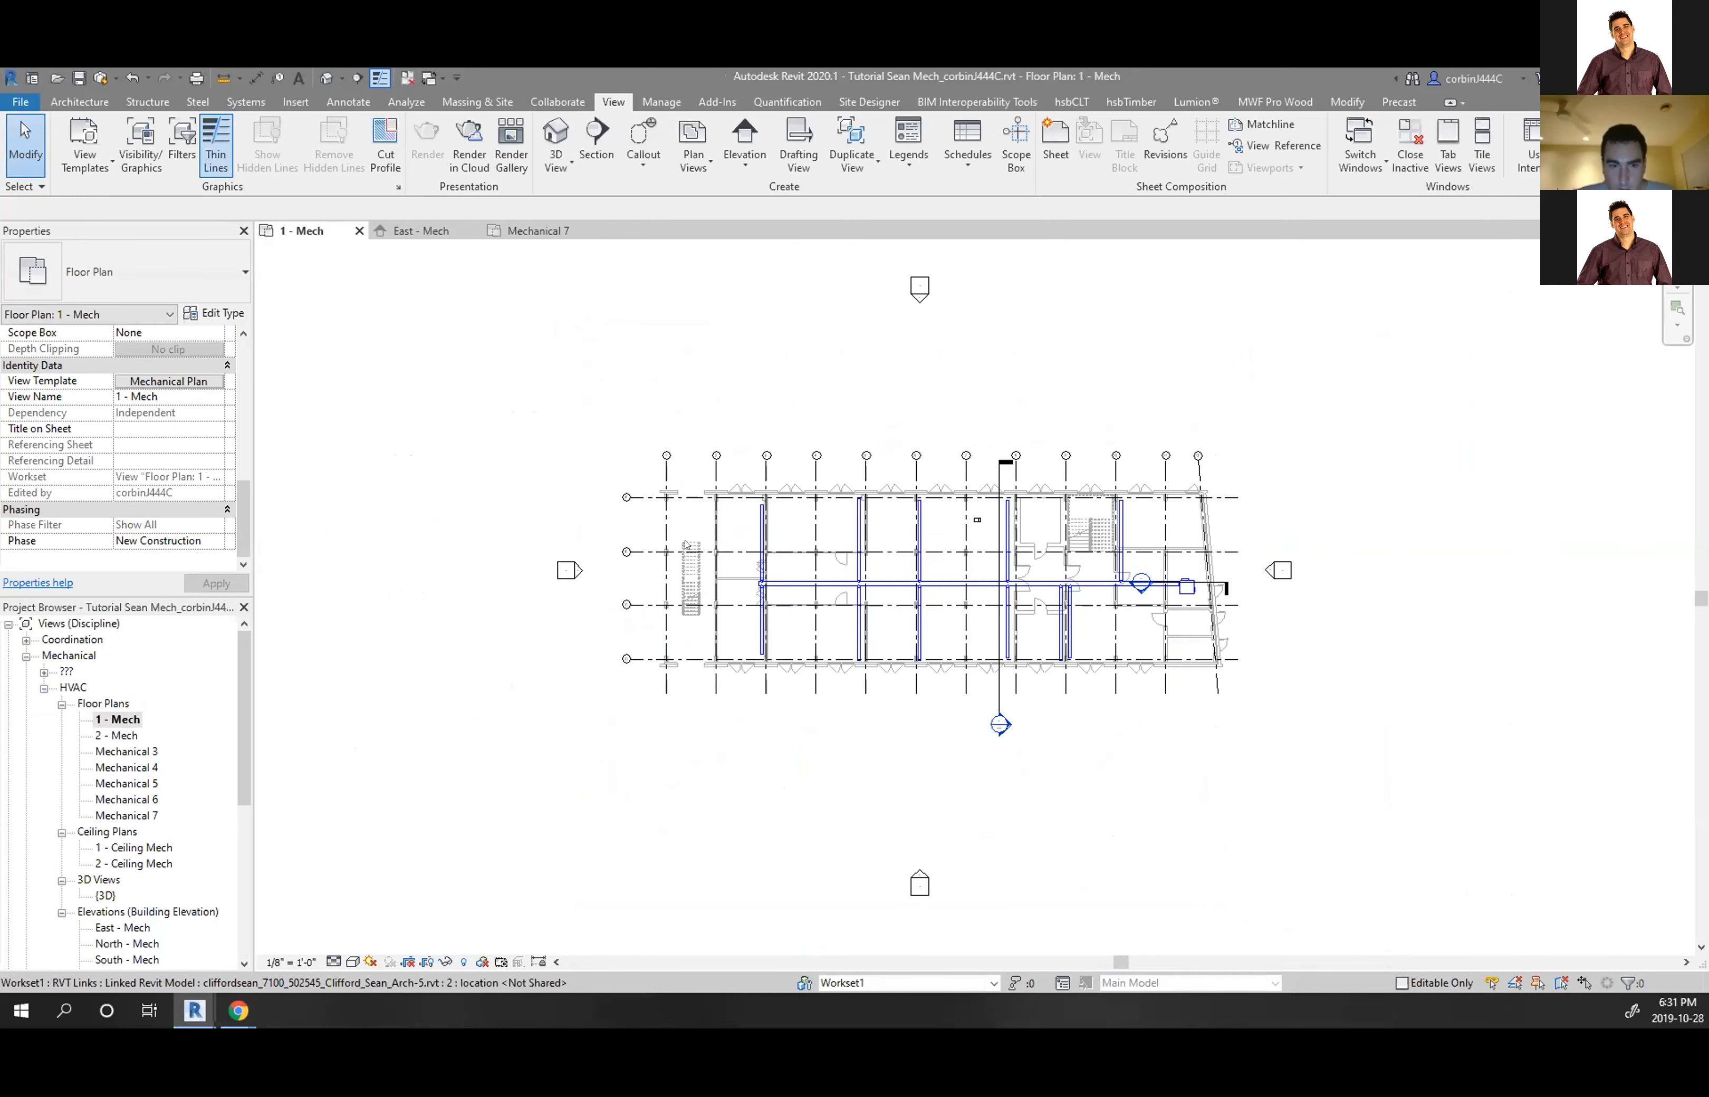
{"action": "scroll", "coordinate": [685, 543], "scroll_direction": "up", "scroll_amount": 3}
{"action": "scroll", "coordinate": [438, 517], "scroll_direction": "down", "scroll_amount": 3}
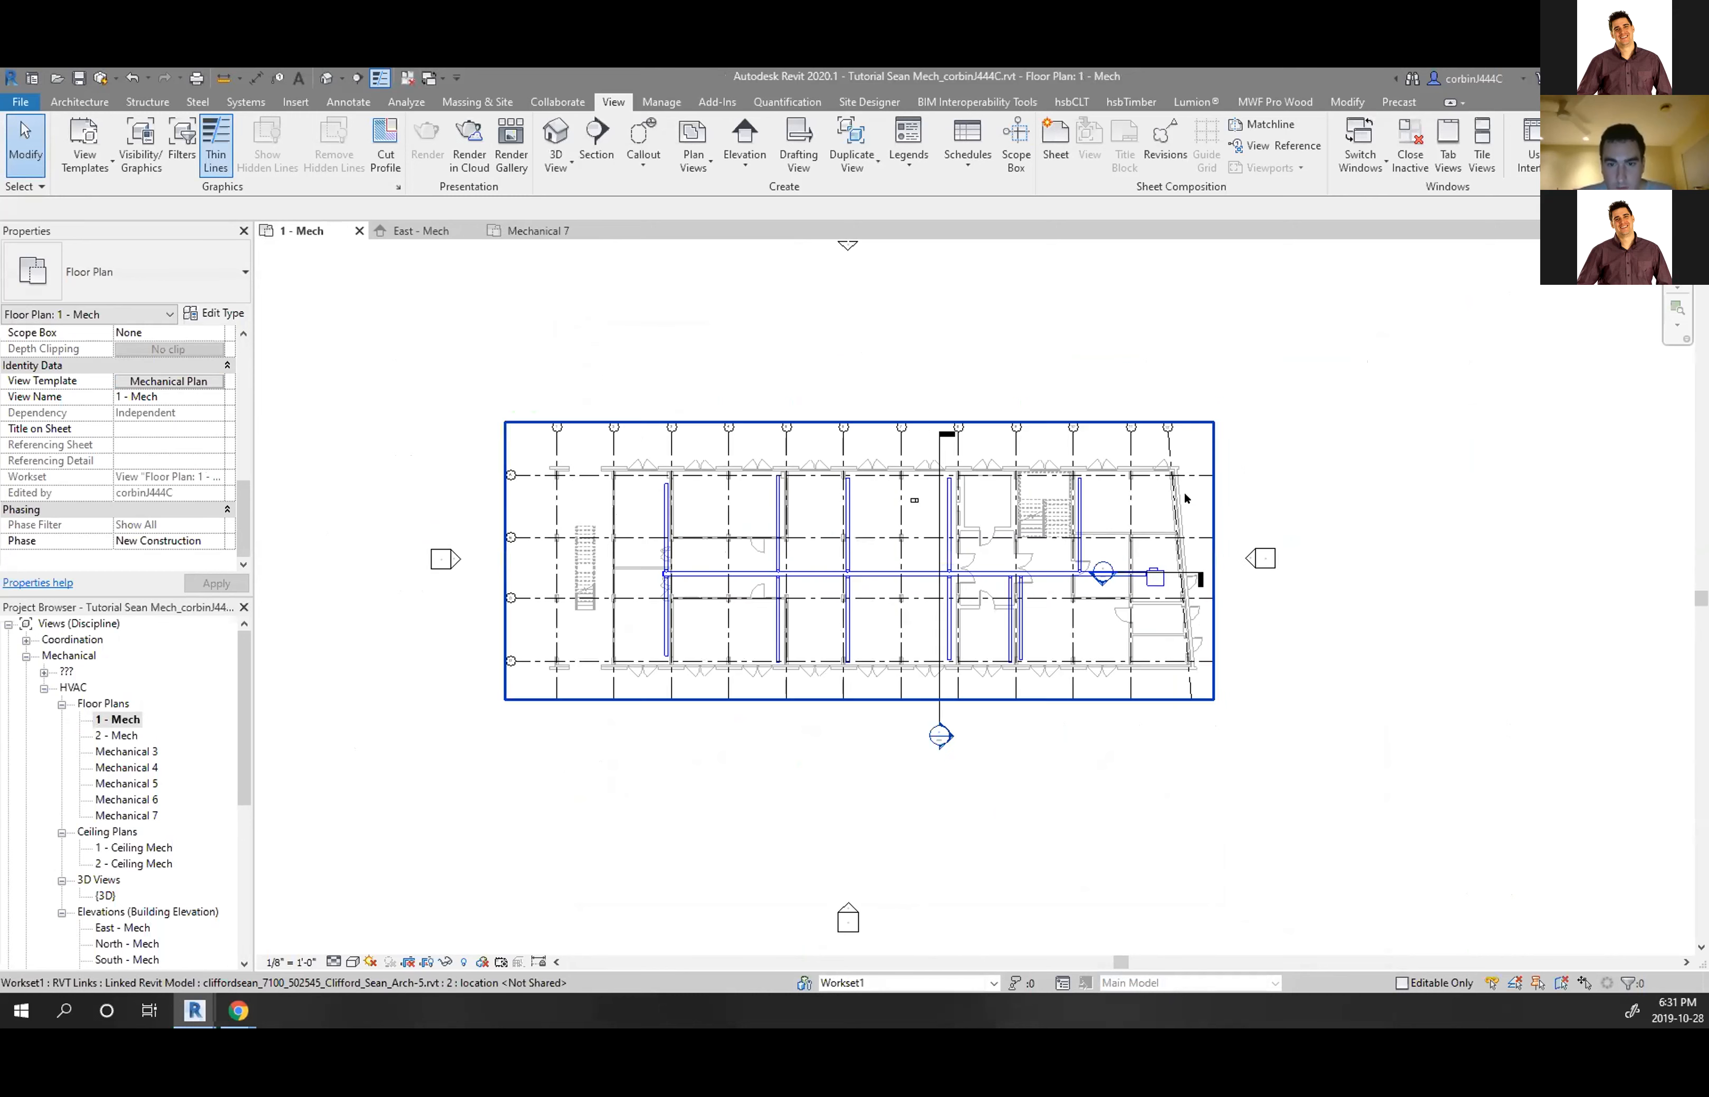
{"action": "scroll", "coordinate": [1186, 498], "scroll_direction": "up", "scroll_amount": 2}
{"action": "scroll", "coordinate": [1307, 552], "scroll_direction": "down", "scroll_amount": 3}
{"action": "left_click", "coordinate": [1311, 559]}
{"action": "right_click", "coordinate": [1313, 556]}
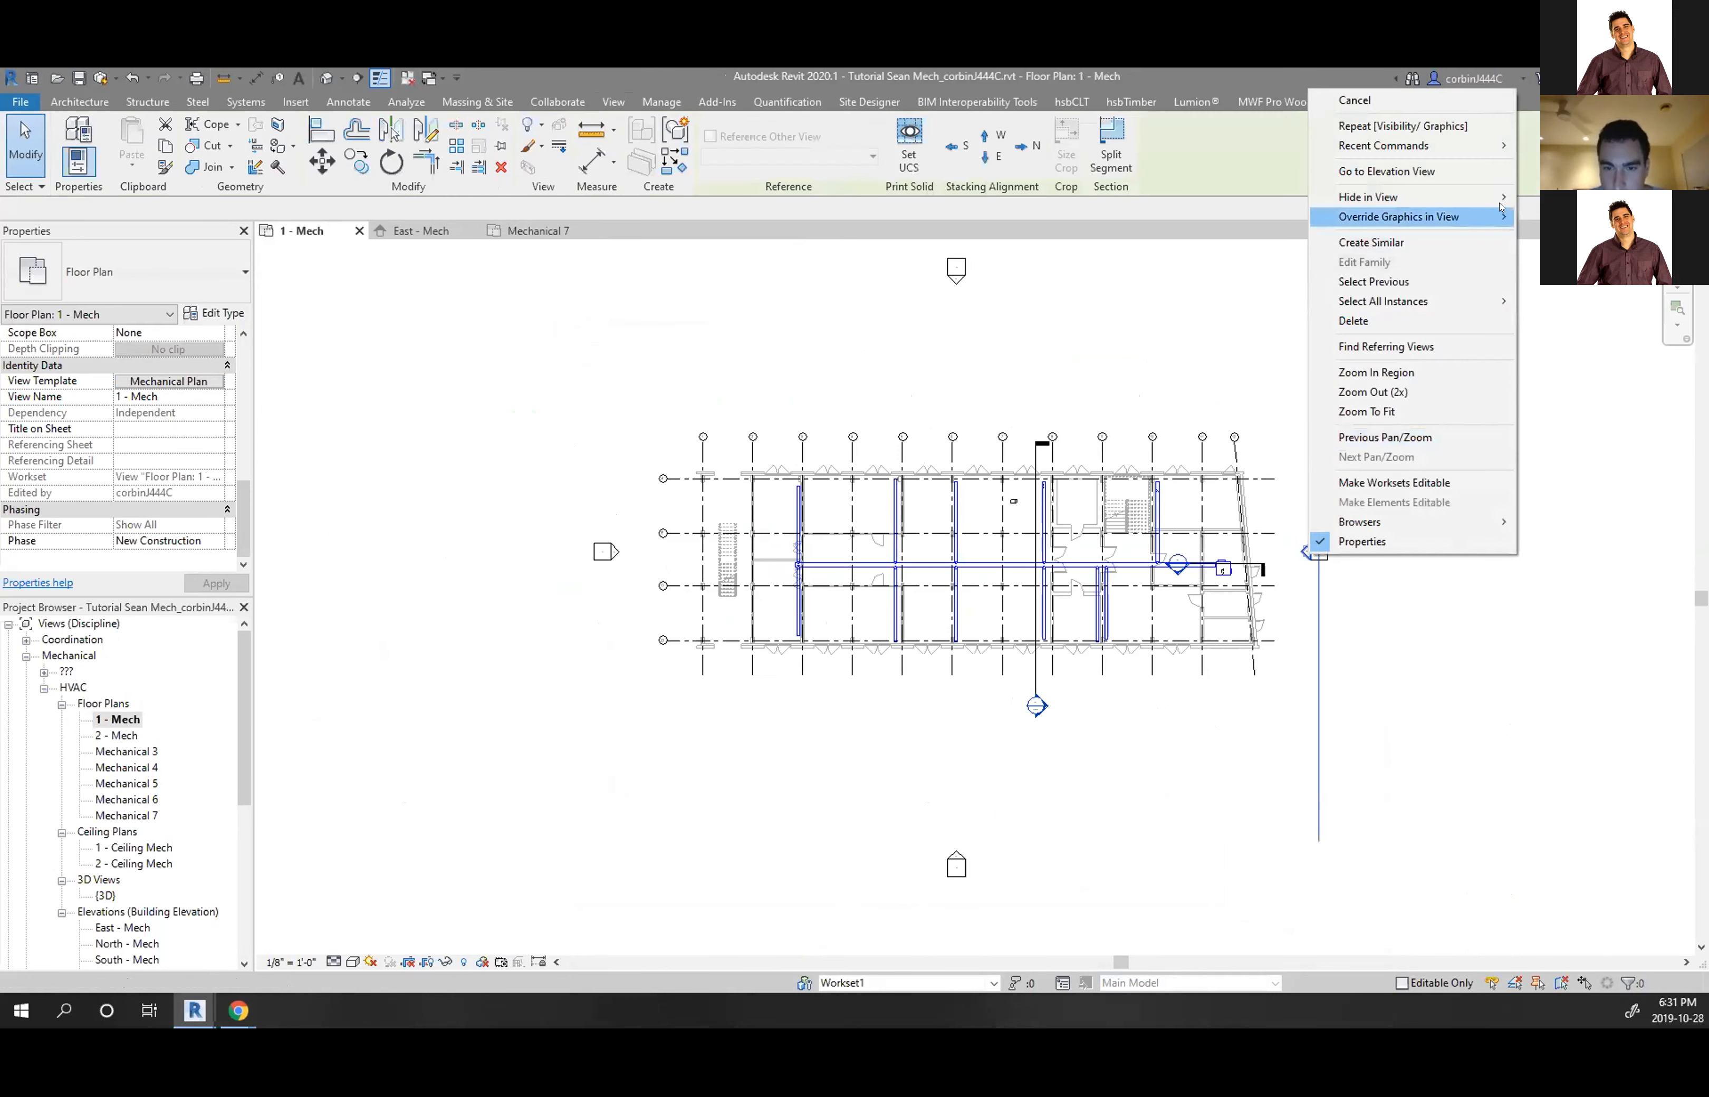
{"action": "mouse_move", "coordinate": [1483, 219]}
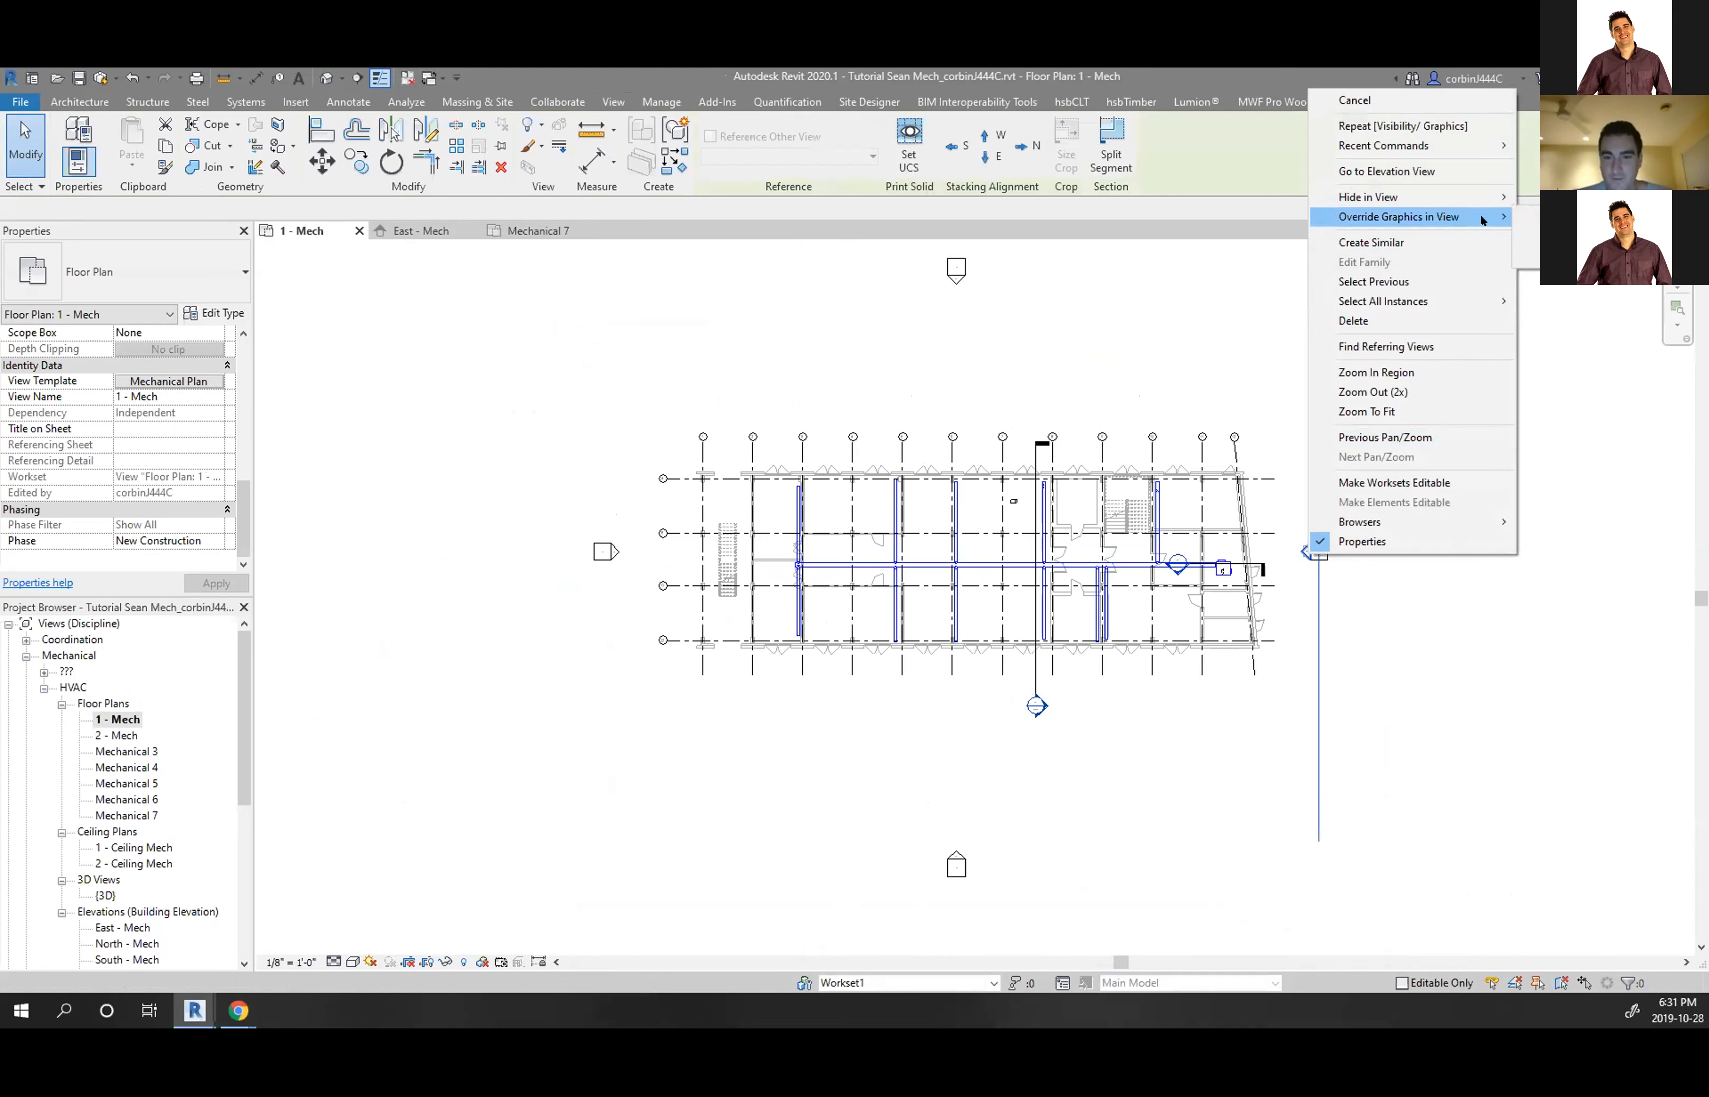
{"action": "left_click", "coordinate": [1585, 346]}
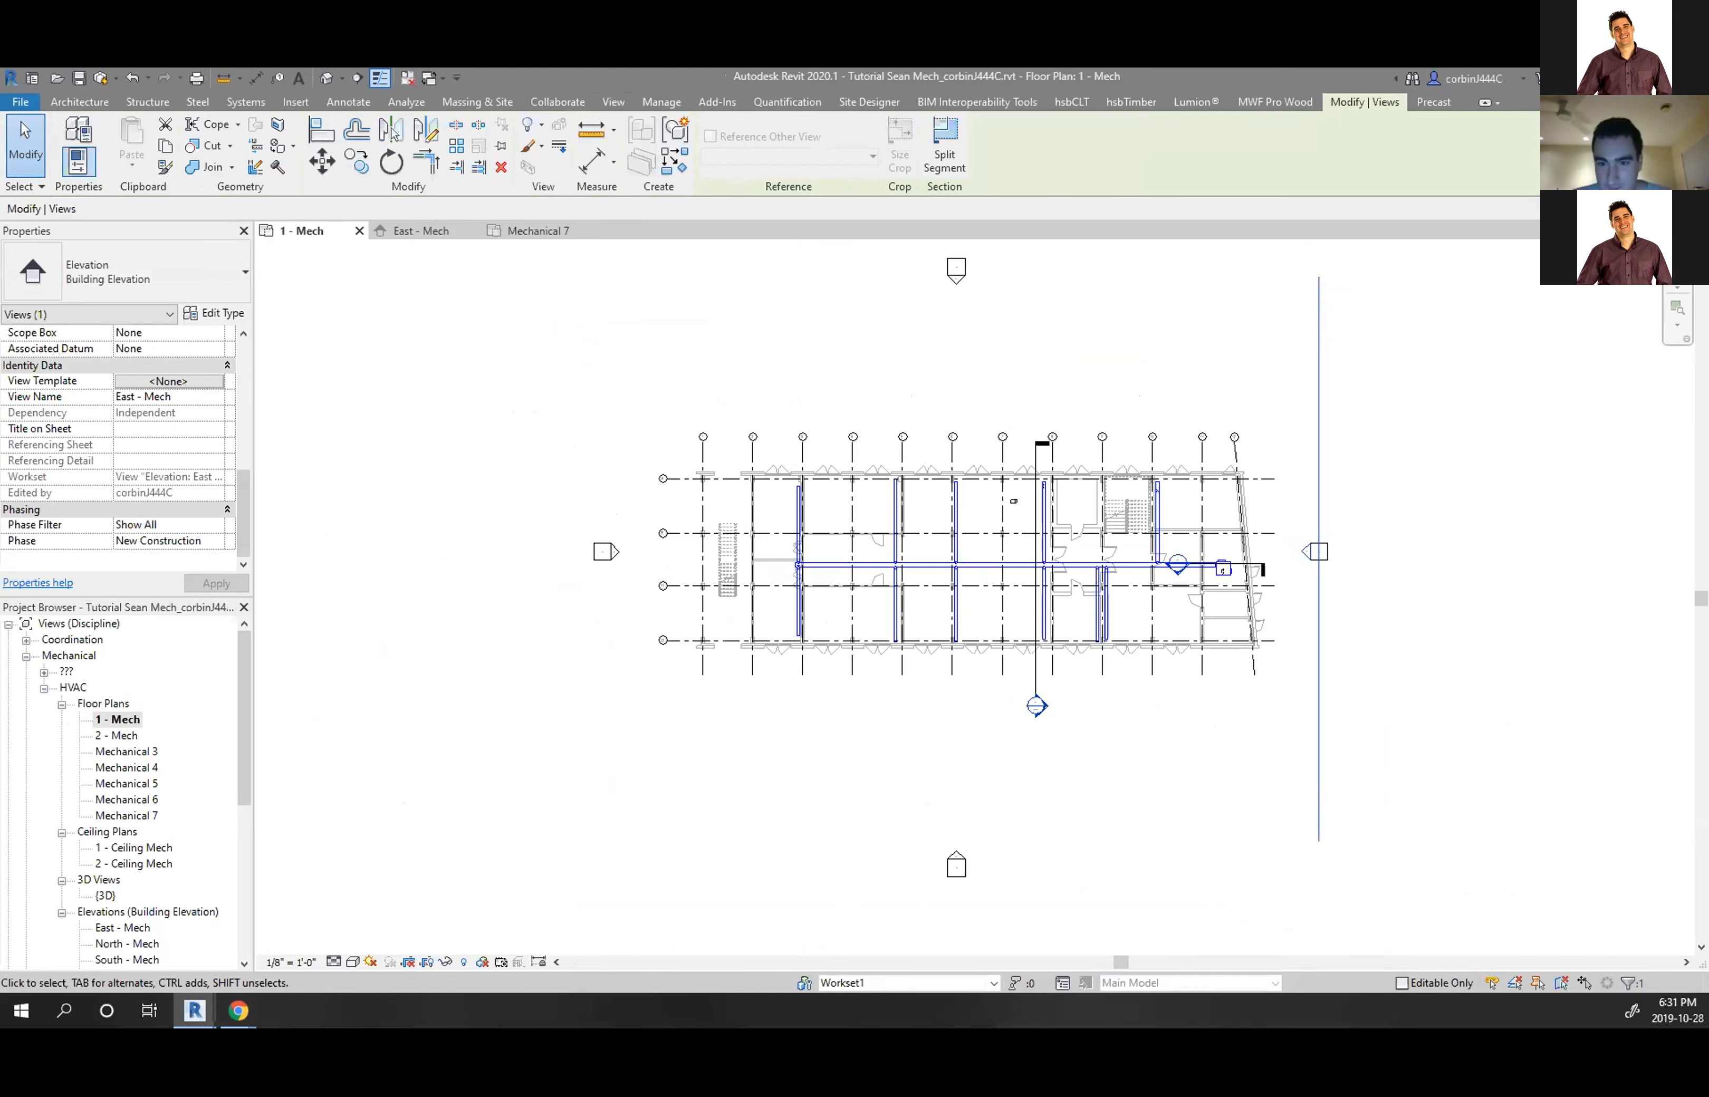